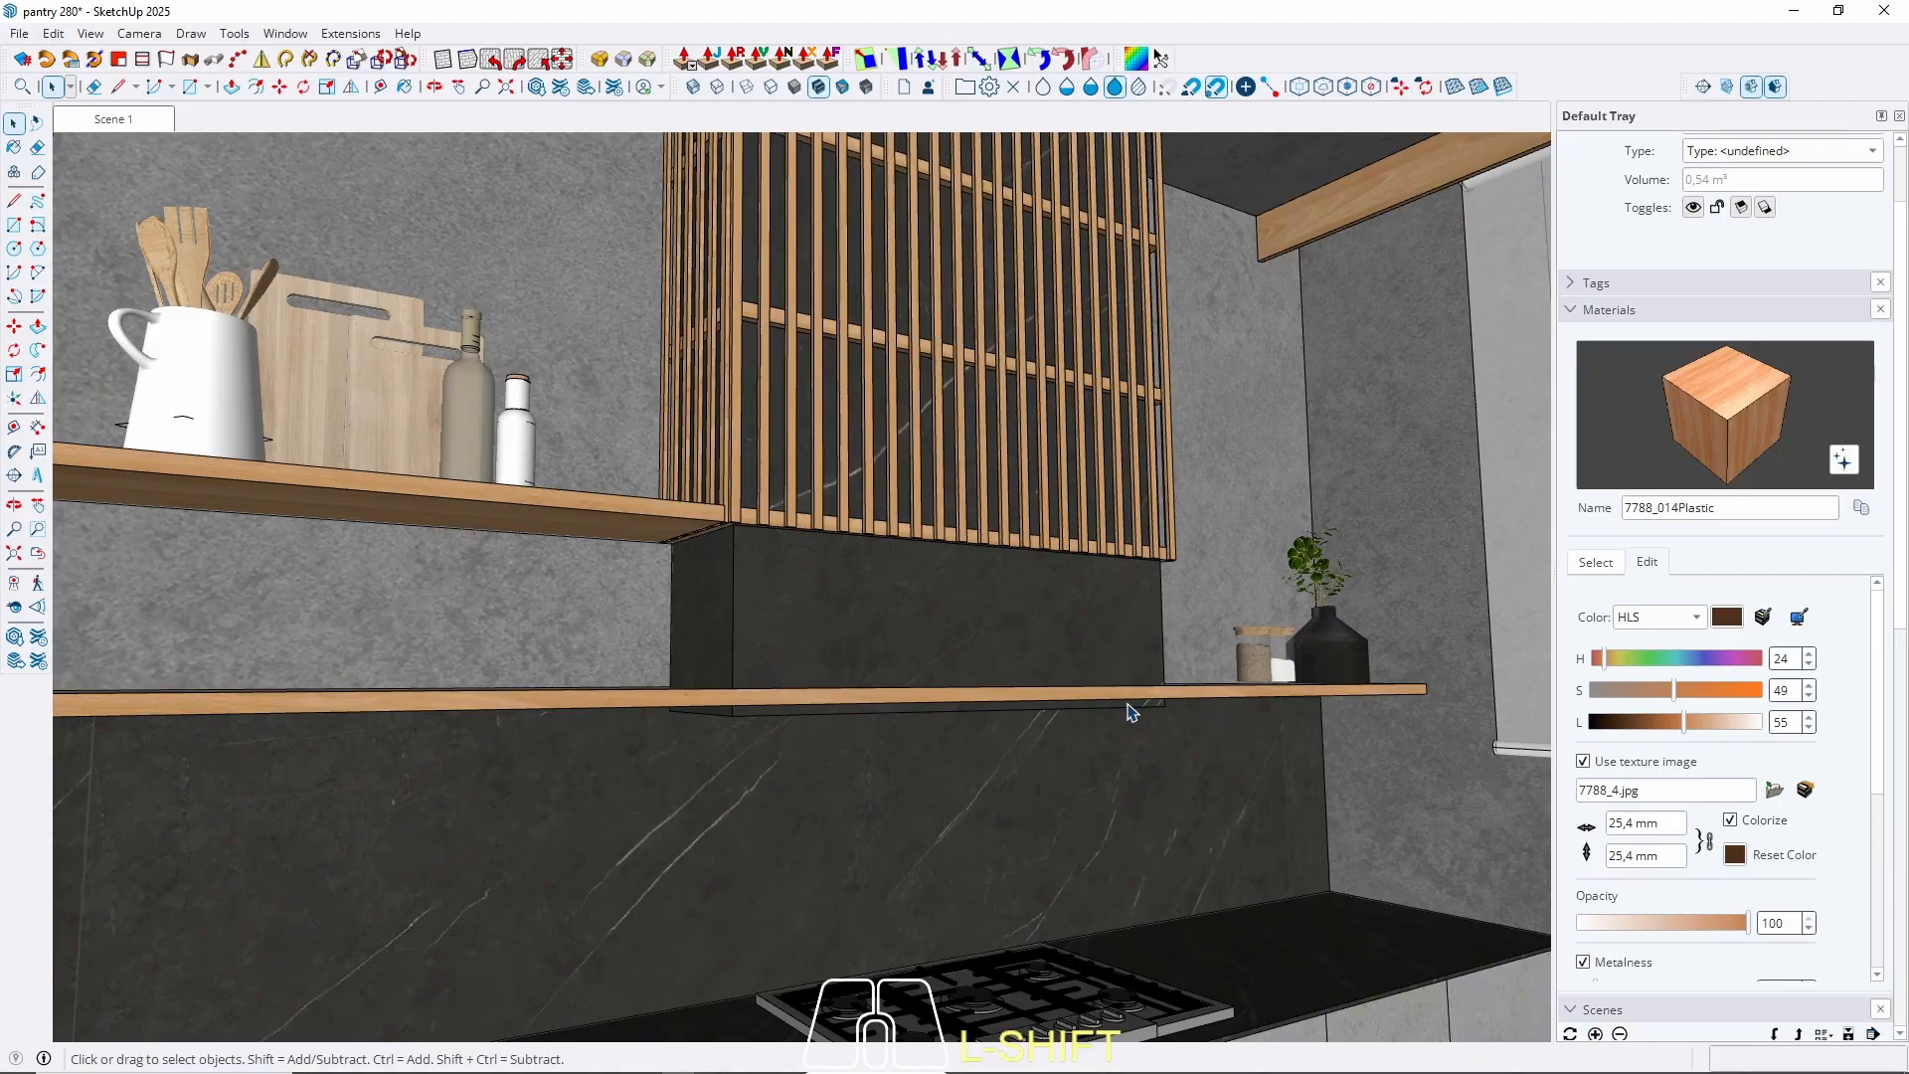
Examine the finished pantry design, including the slatted wood hood, shelves, dark backsplash and hob.
middle_drag(868, 682, 1077, 682)
shift+middle_drag(449, 648, 677, 733)
scroll(1044, 686, down, 1)
scroll(394, 464, down, 3)
middle_drag(785, 565, 817, 636)
middle_drag(784, 523, 596, 557)
scroll(593, 458, down, 2)
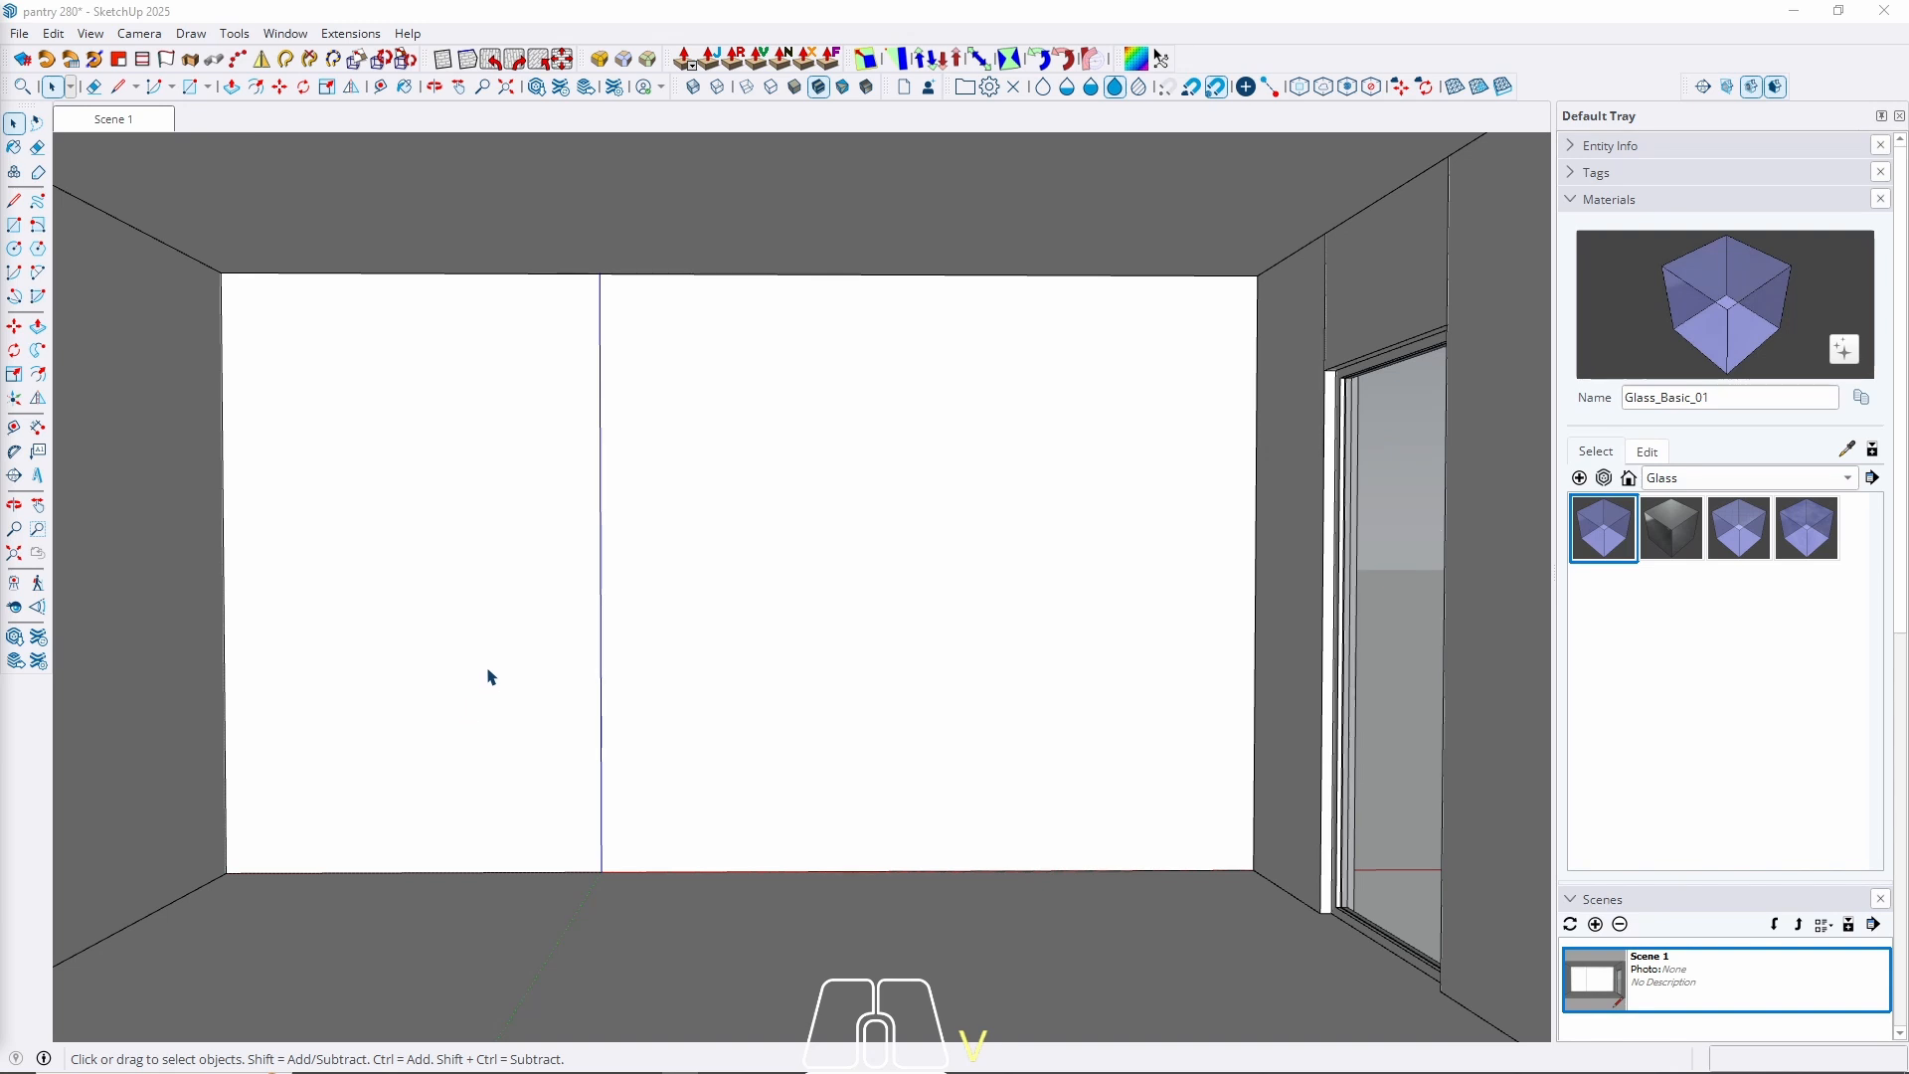
Examine the empty room model from outside and inside, including the back wall, floor and side windows.
scroll(482, 655, down, 2)
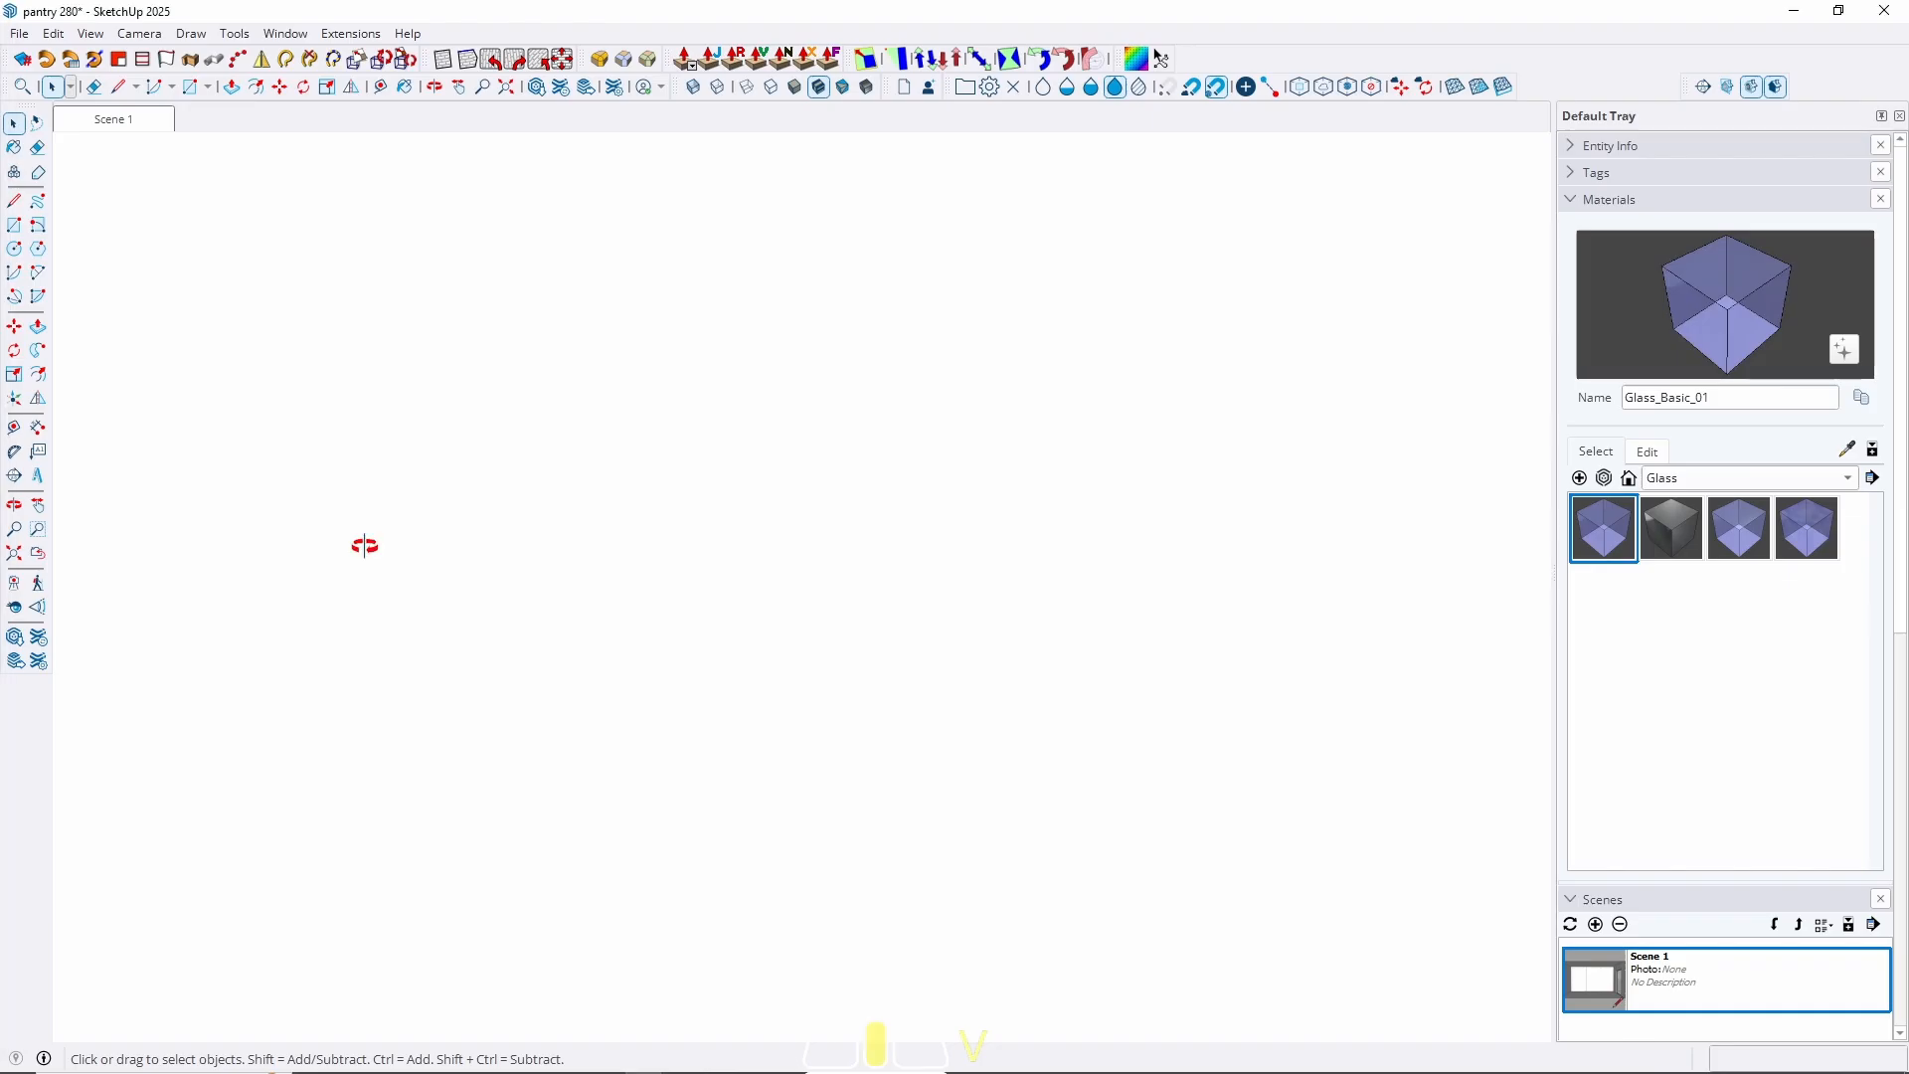
key(t)
scroll(414, 639, down, 5)
middle_drag(554, 588, 852, 532)
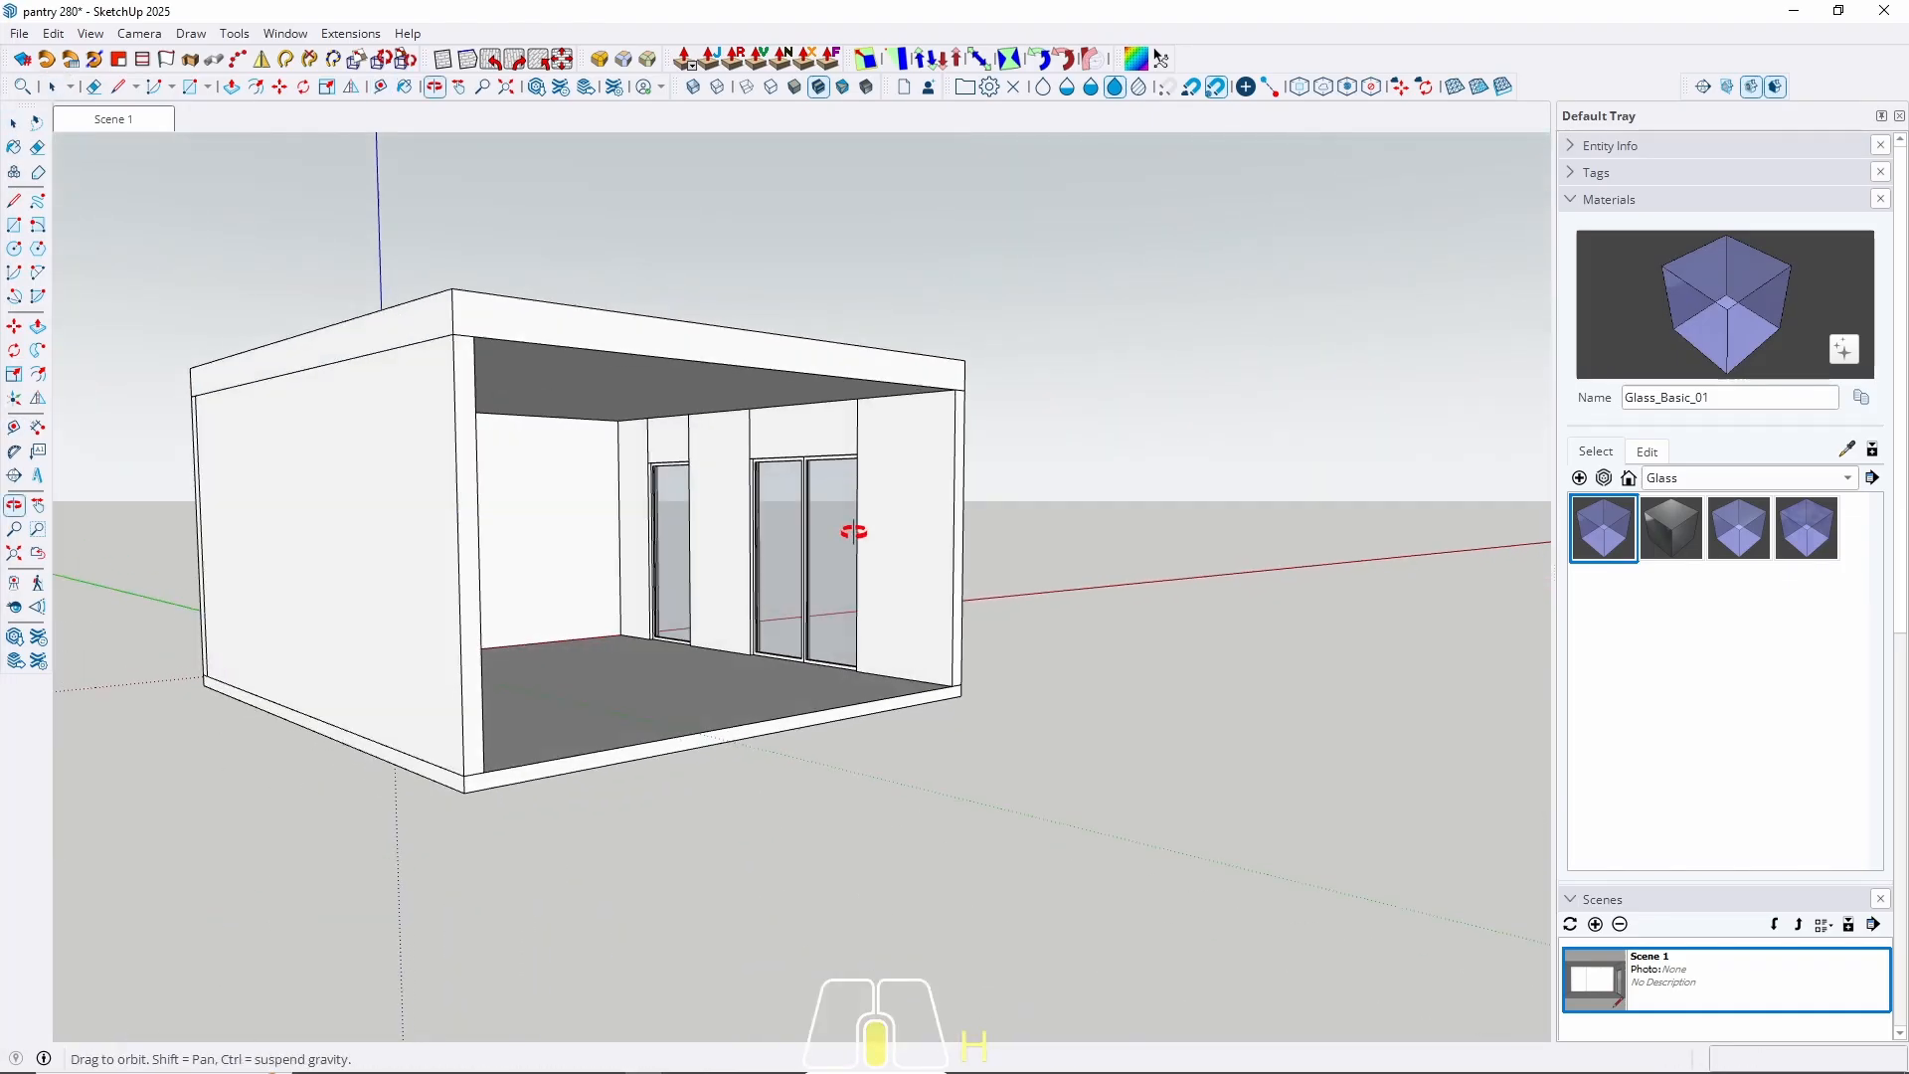
key(space)
scroll(733, 519, up, 5)
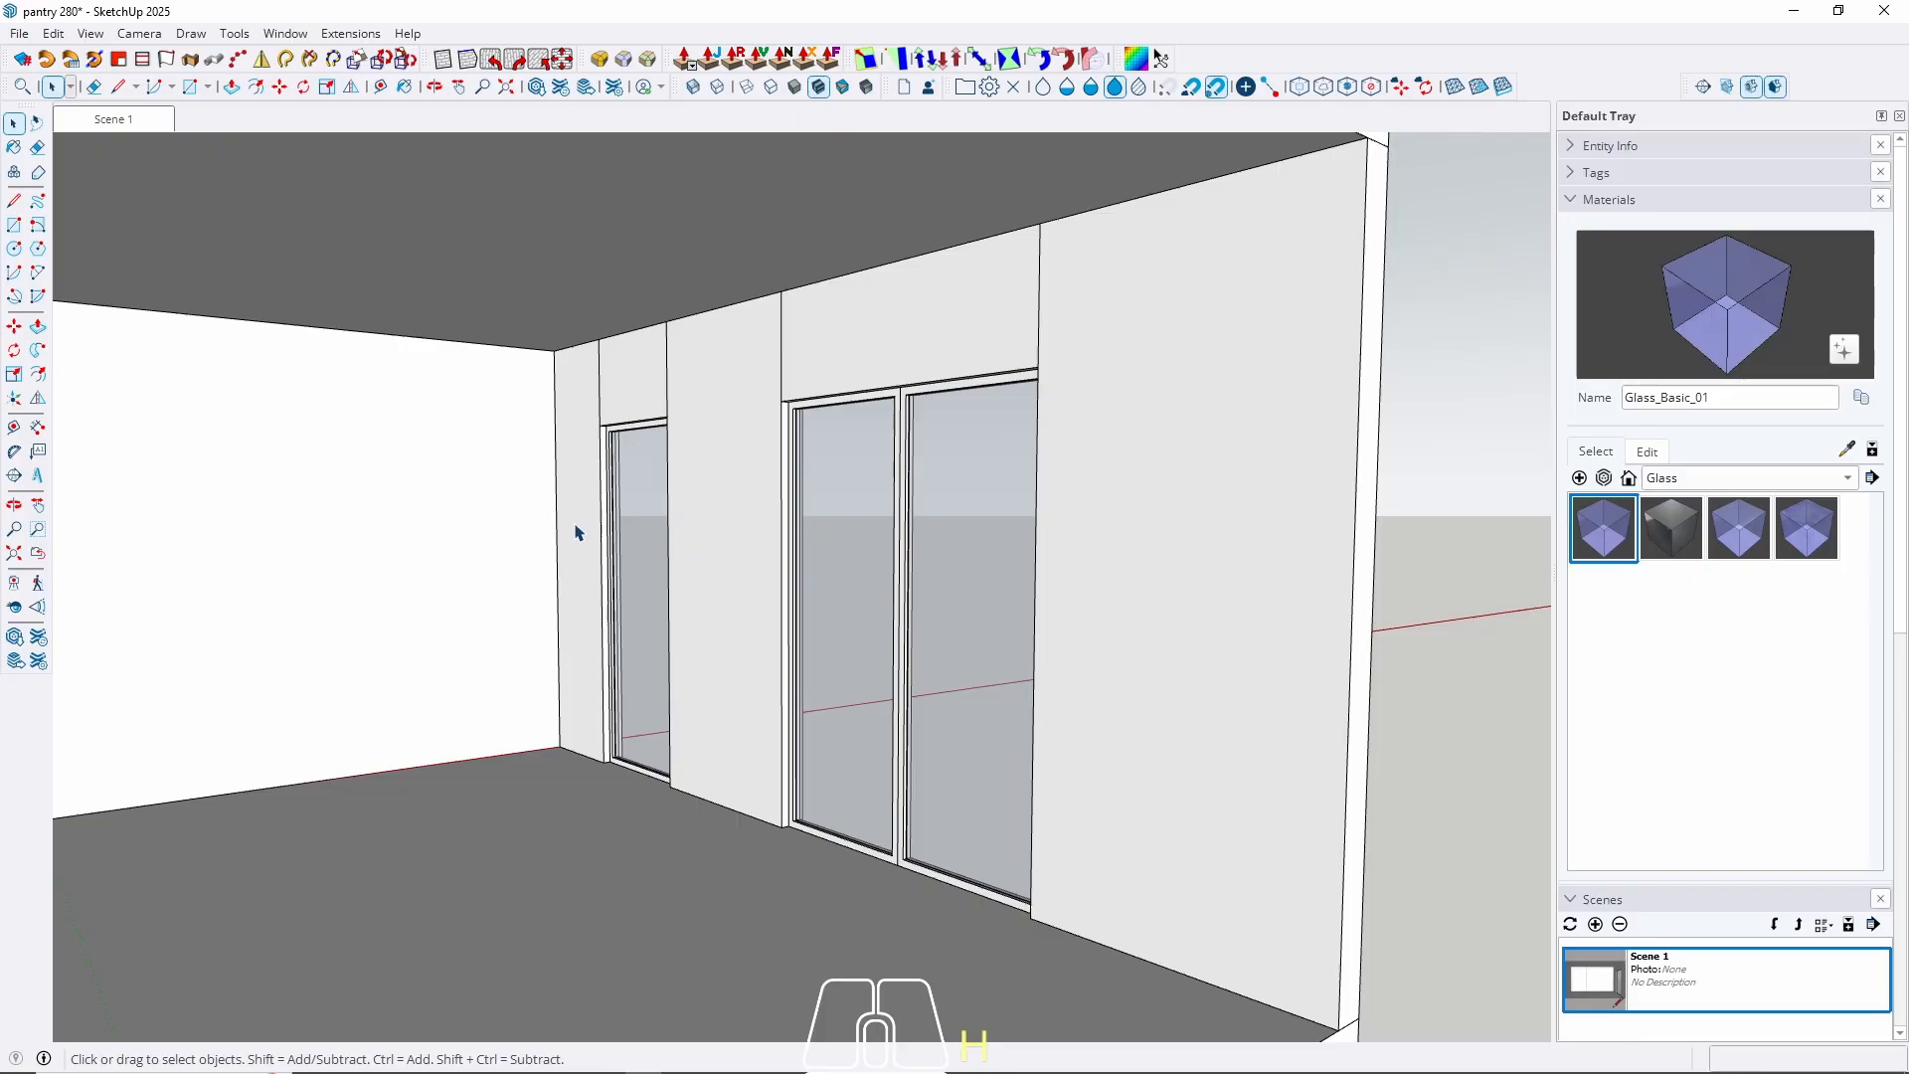
scroll(545, 503, up, 3)
middle_drag(571, 495, 738, 469)
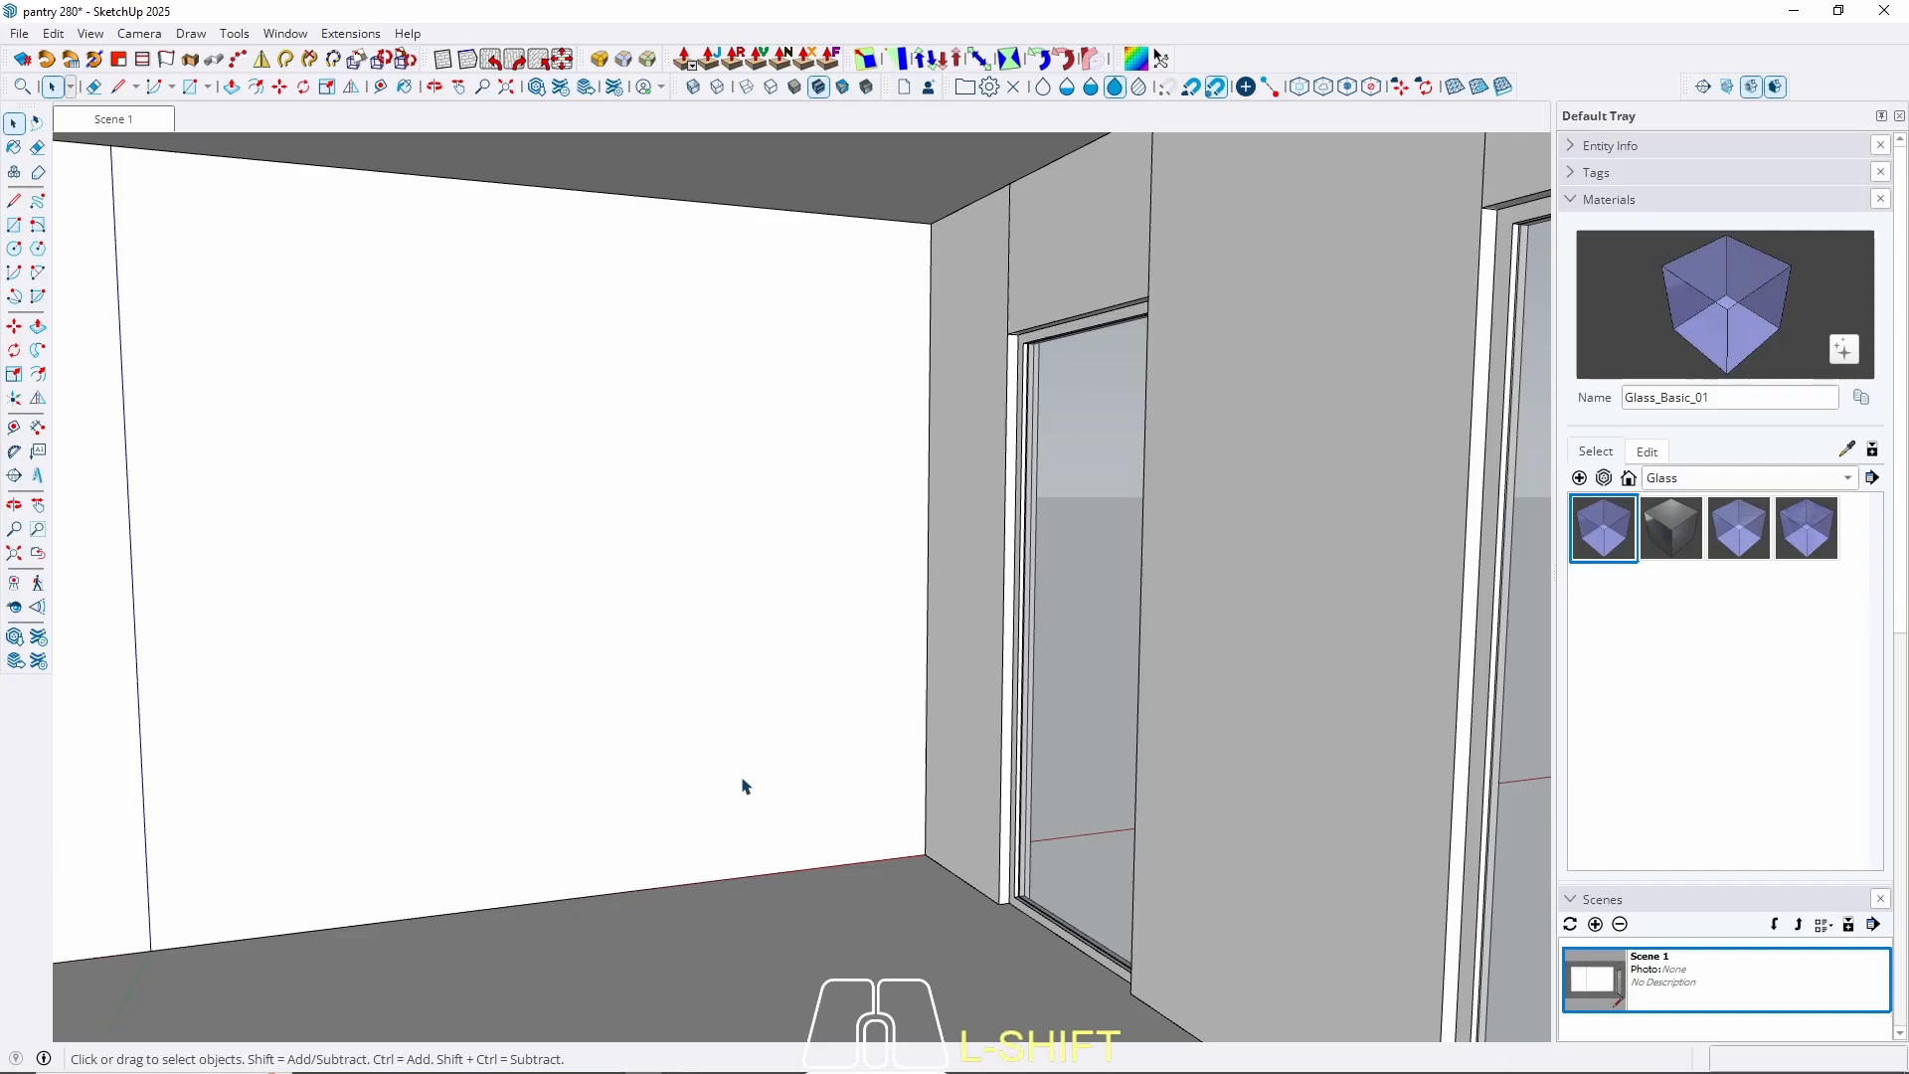
middle_drag(741, 785, 914, 798)
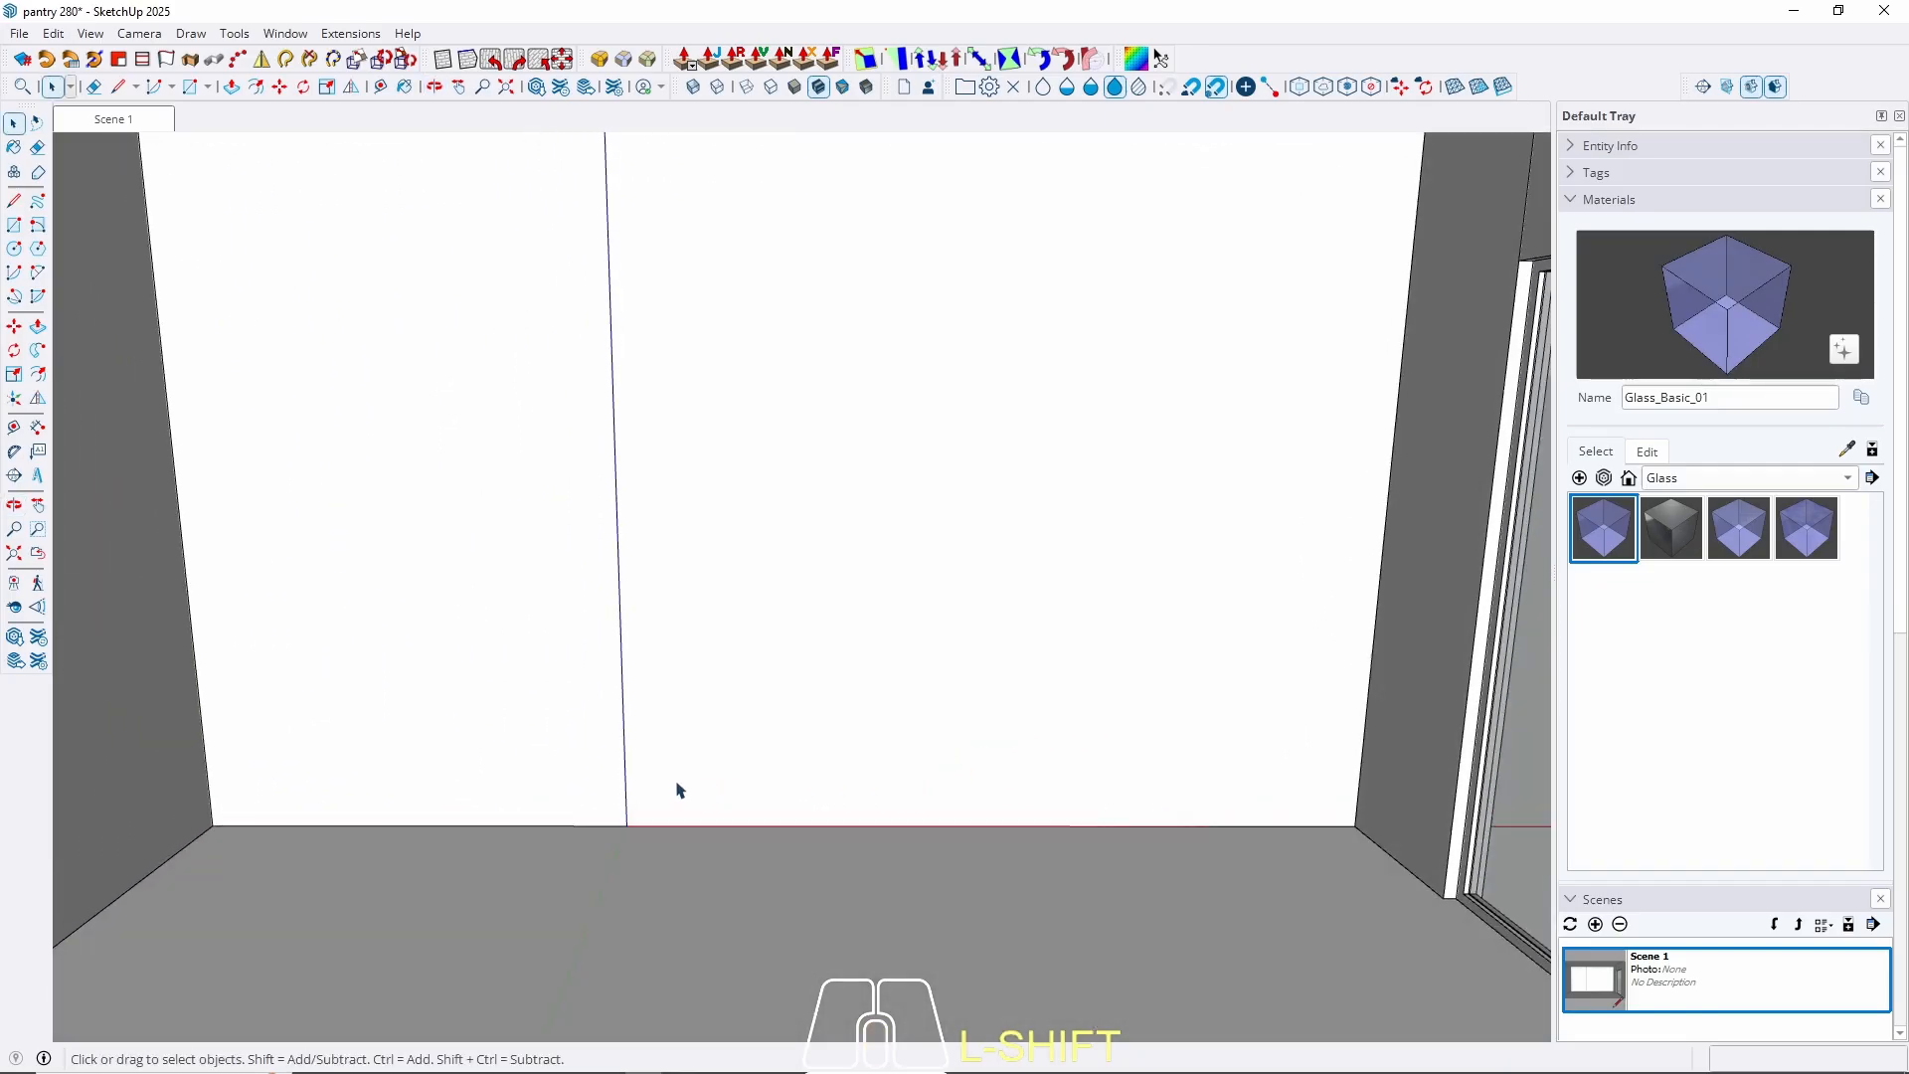
middle_drag(673, 788, 835, 736)
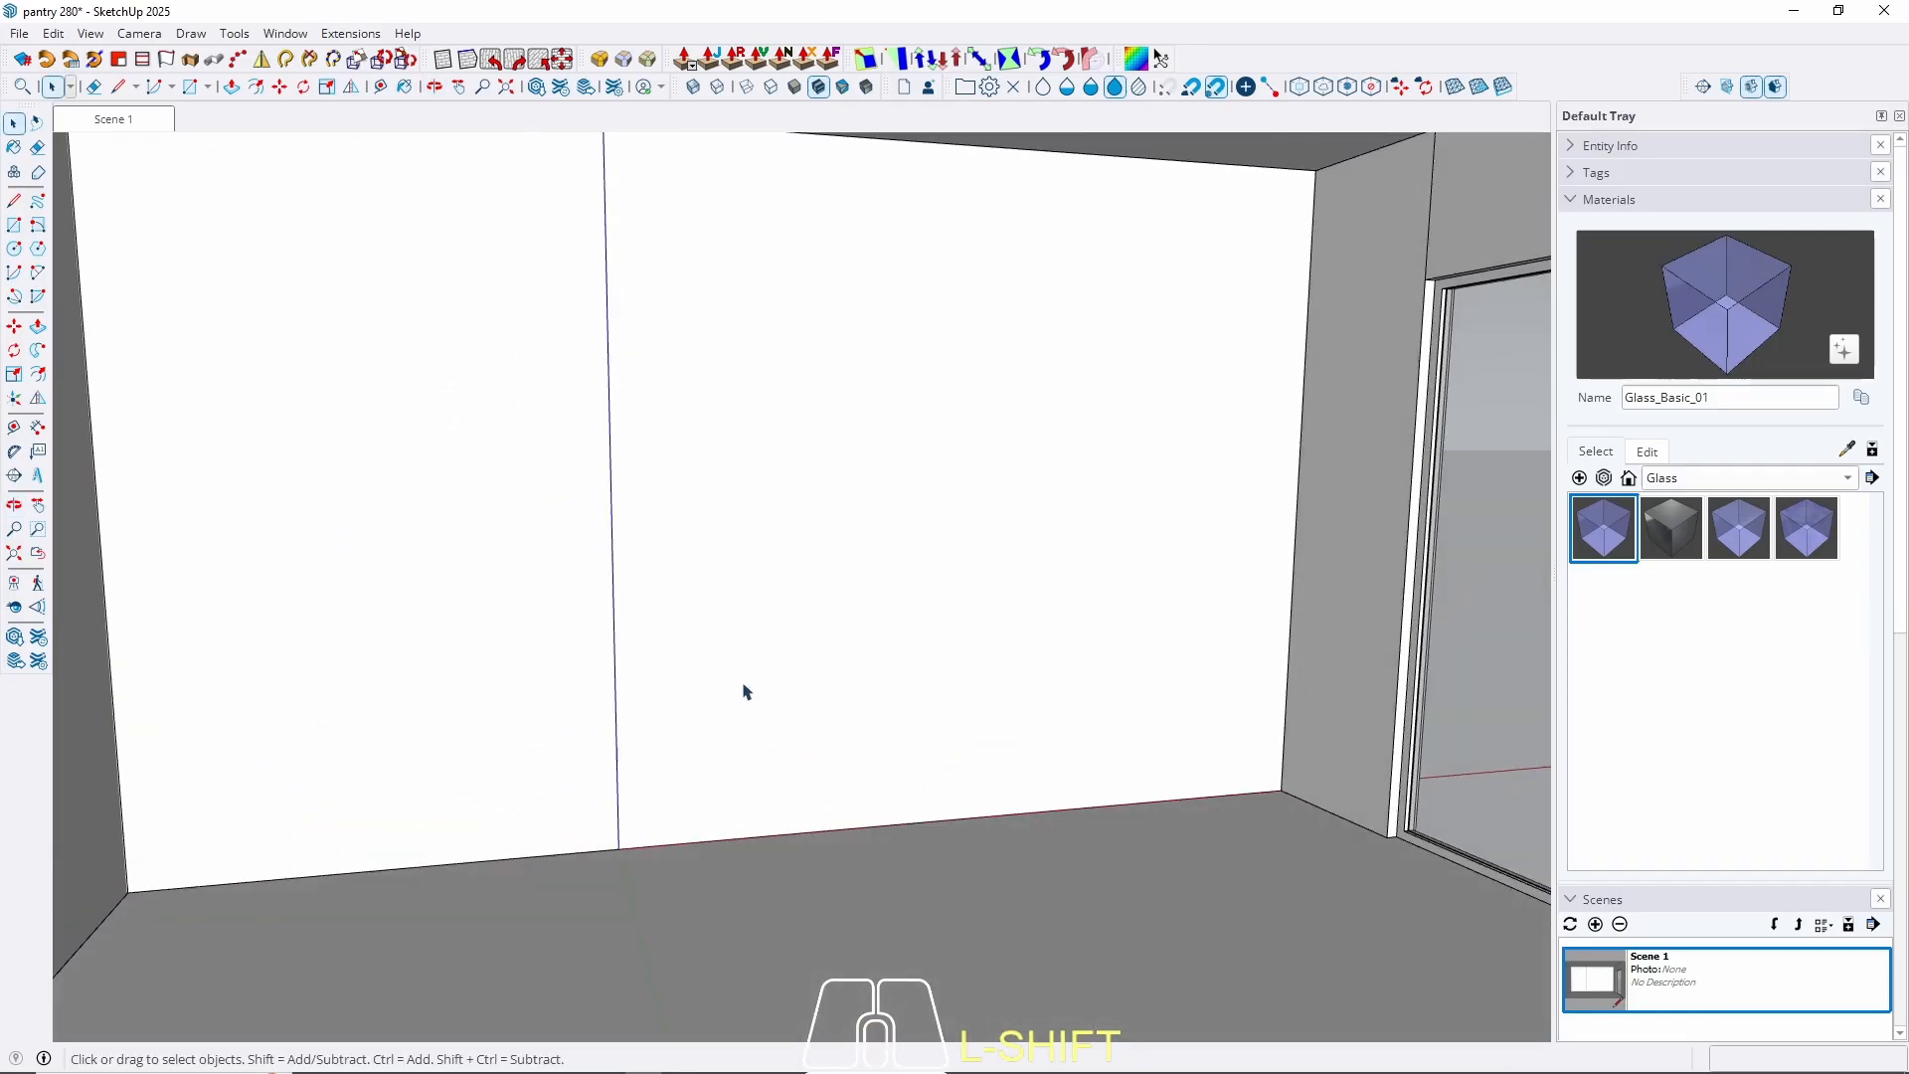
scroll(1006, 668, down, 3)
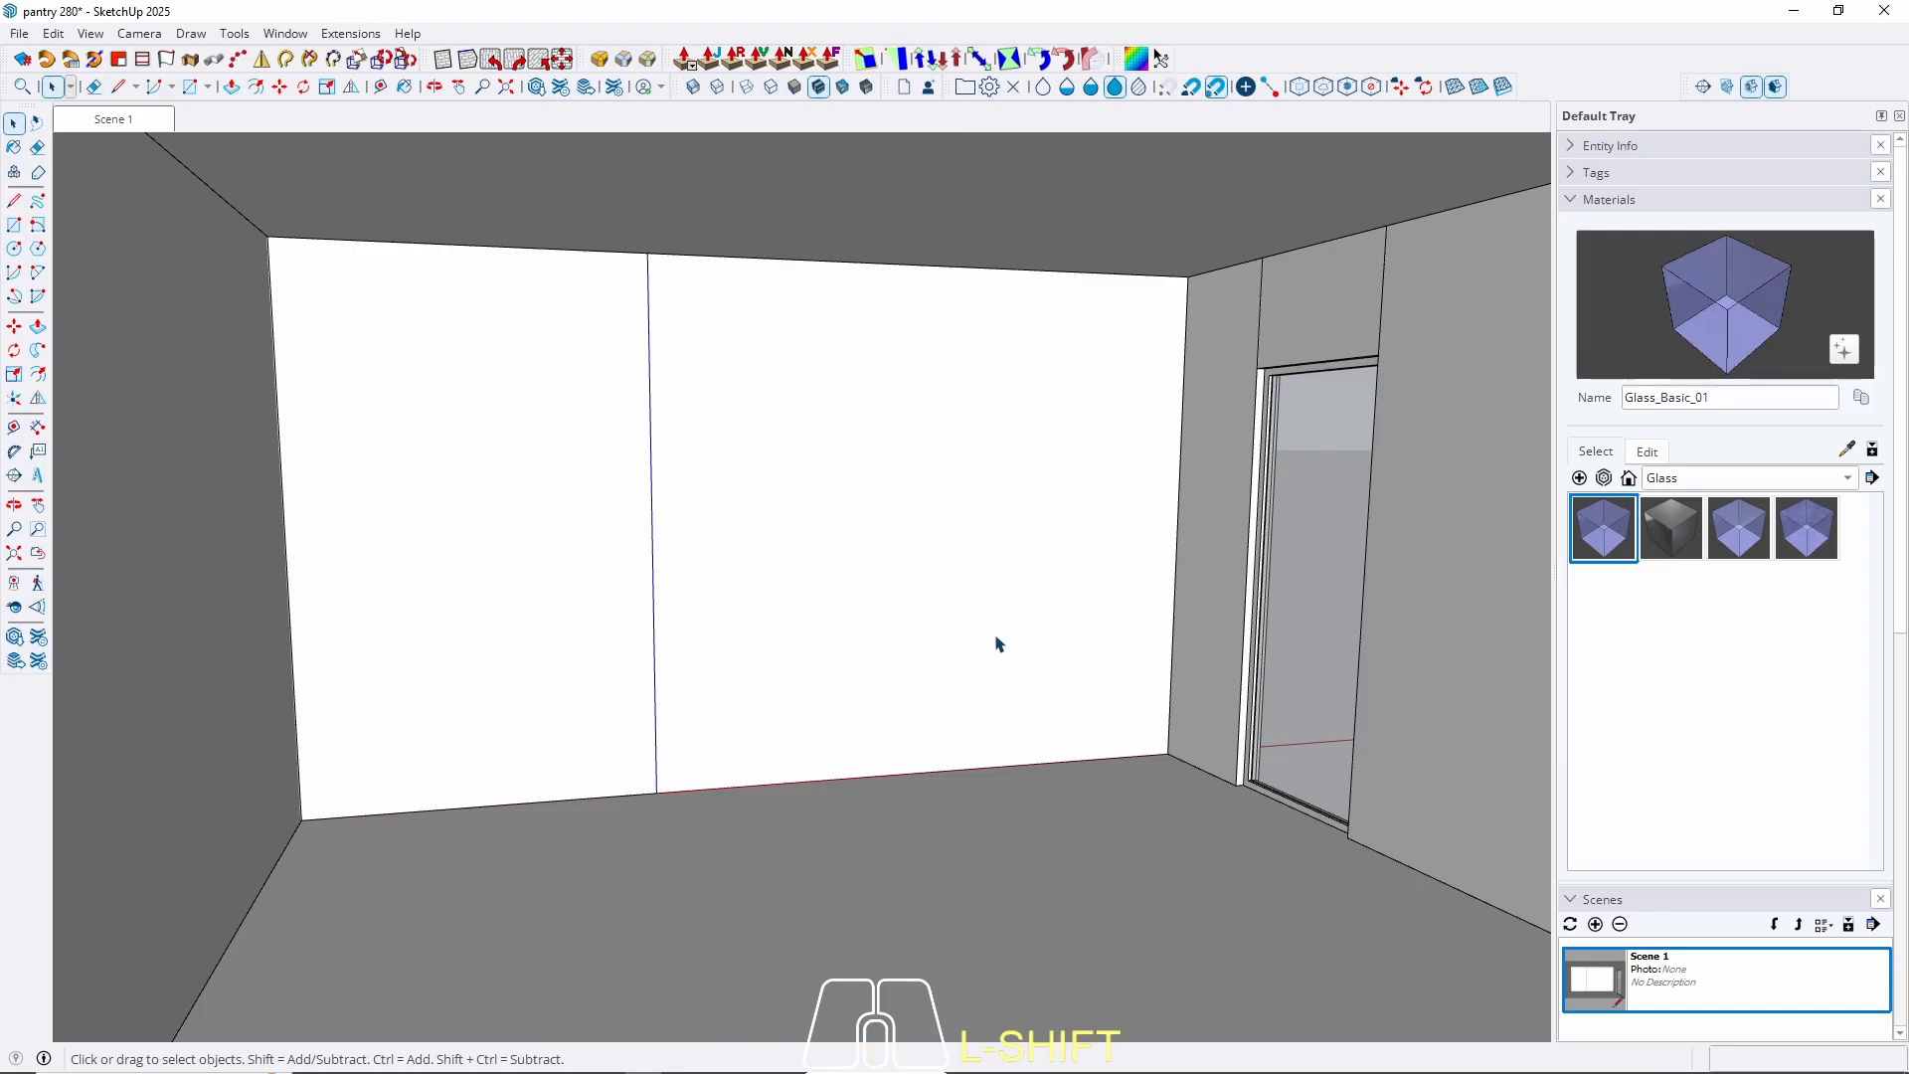
middle_drag(997, 643, 903, 631)
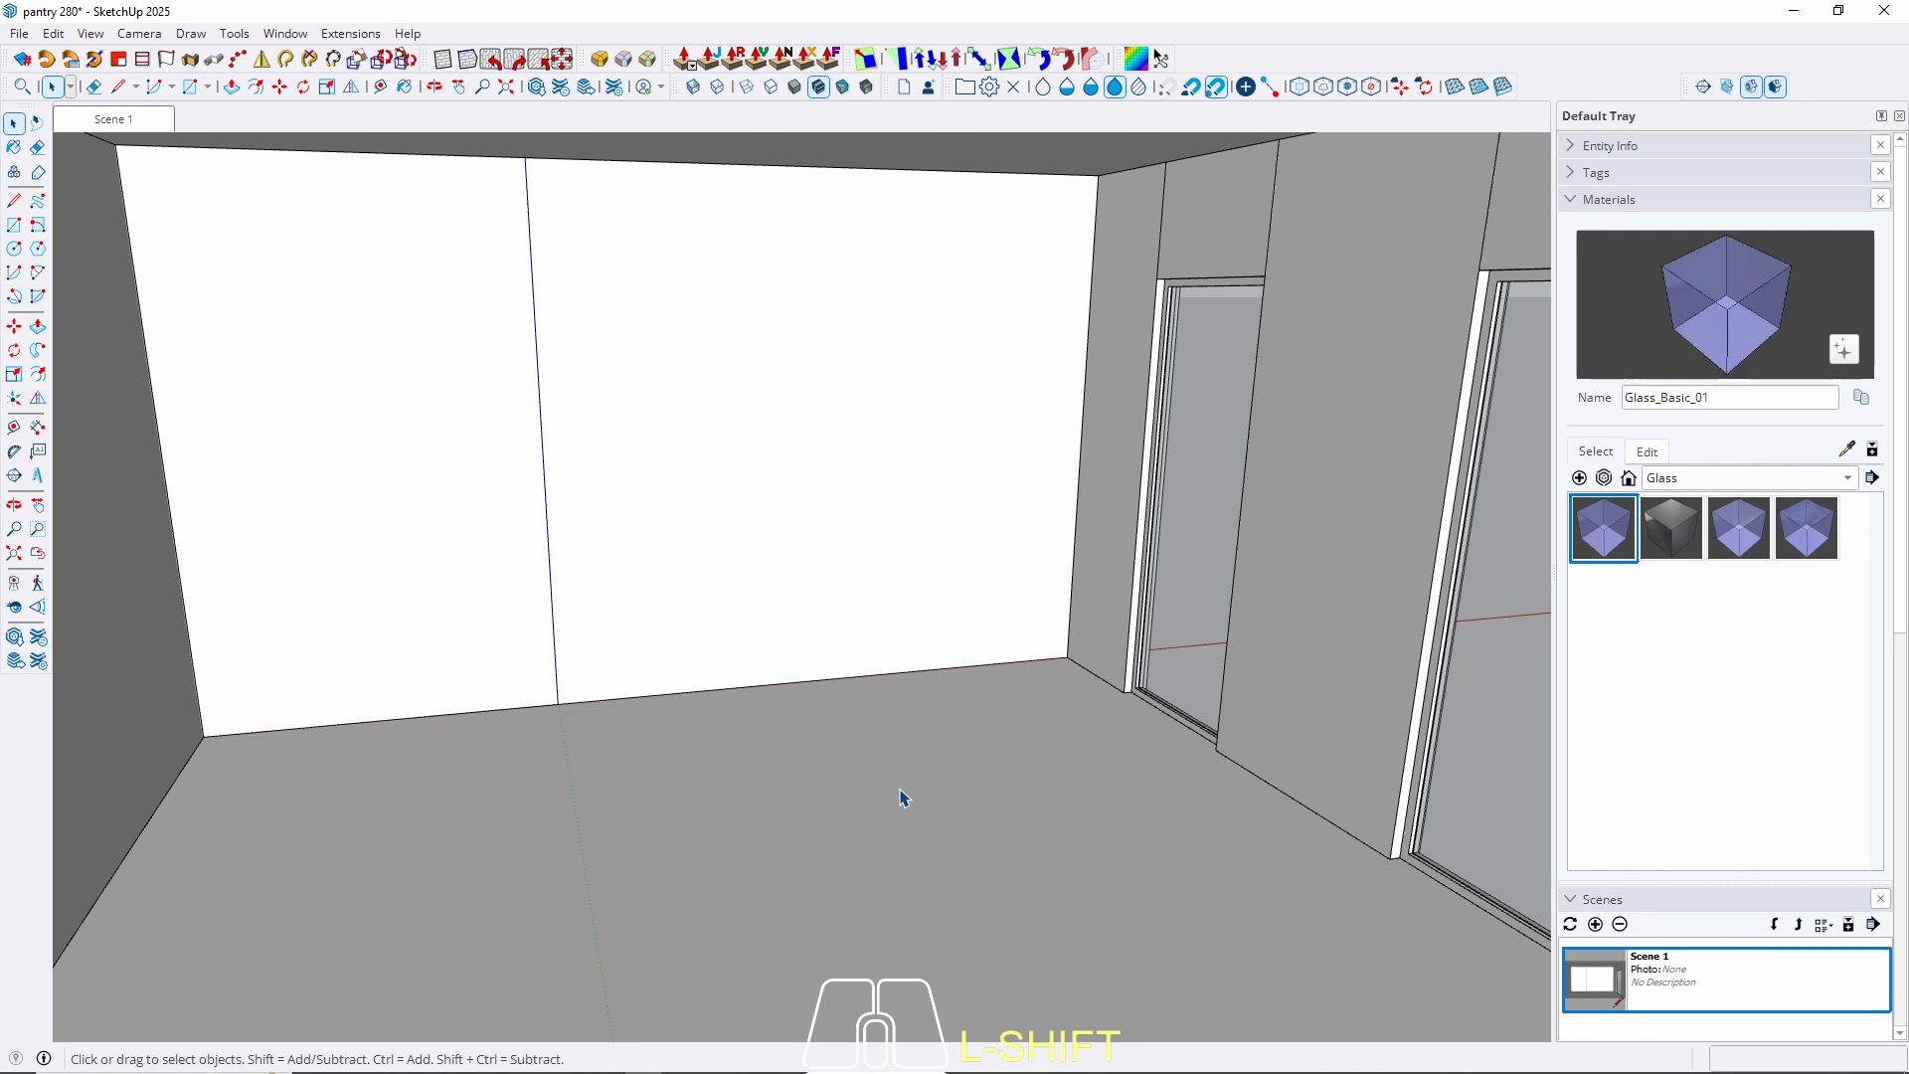
shift+middle_drag(900, 758, 825, 714)
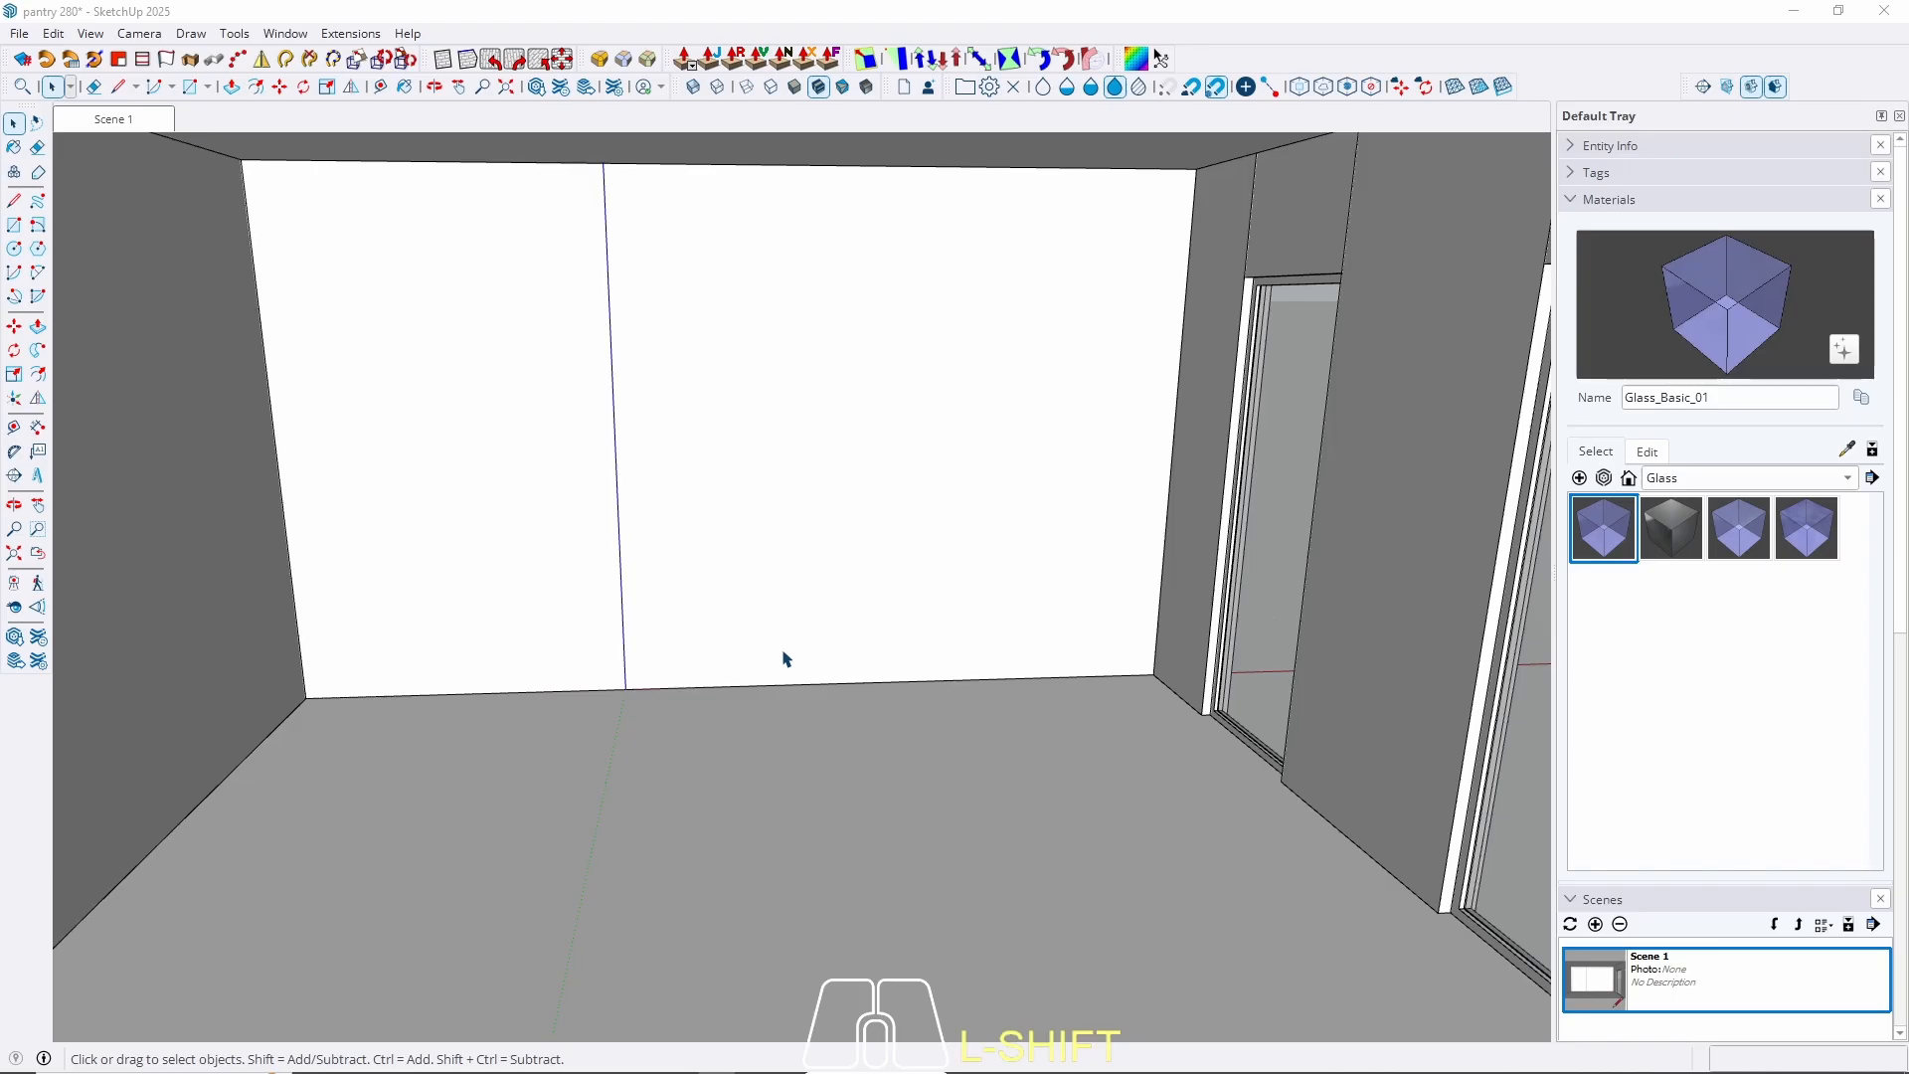
Place a guide line on the floor parallel to the back wall at an offset of 65 cm.
middle_drag(882, 630, 833, 777)
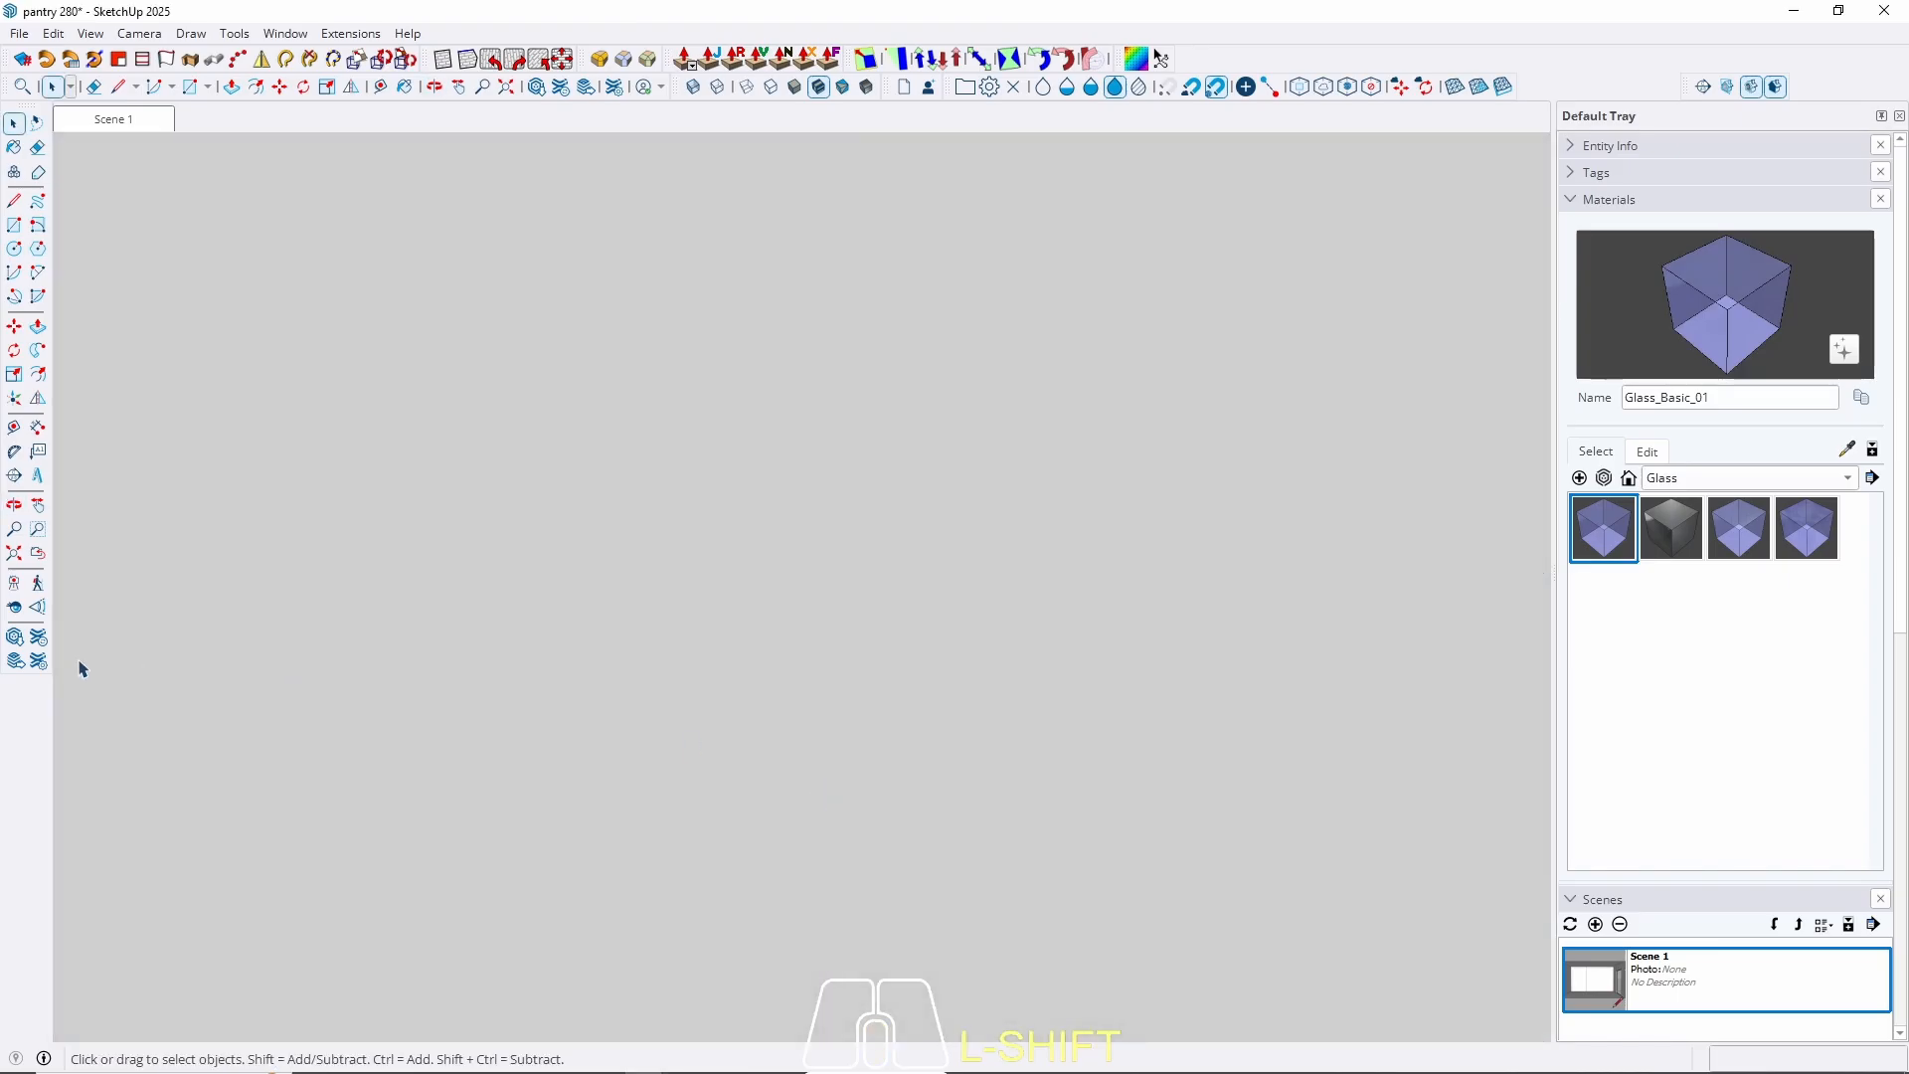
scroll(1111, 660, up, 3)
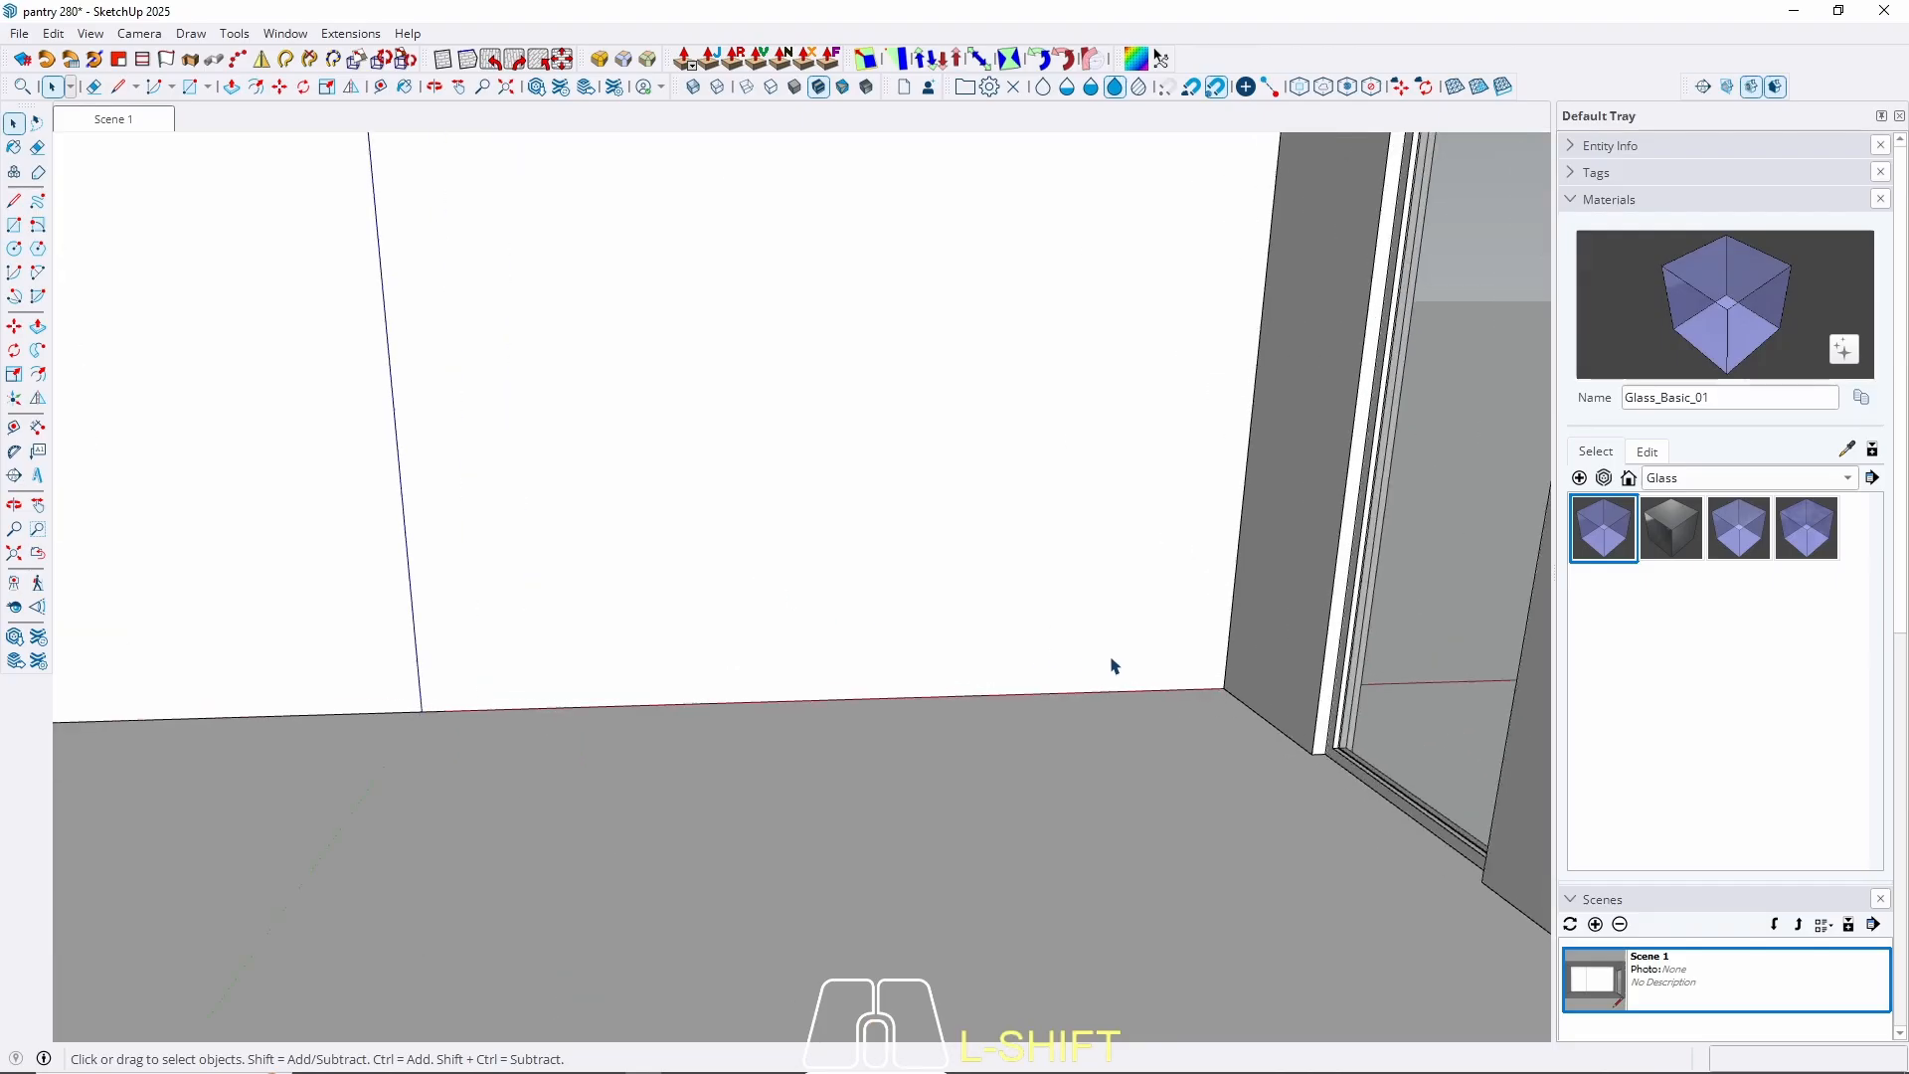
mouse_move(1111, 660)
middle_down()
mouse_move(1122, 711)
mouse_move(1120, 696)
middle_up()
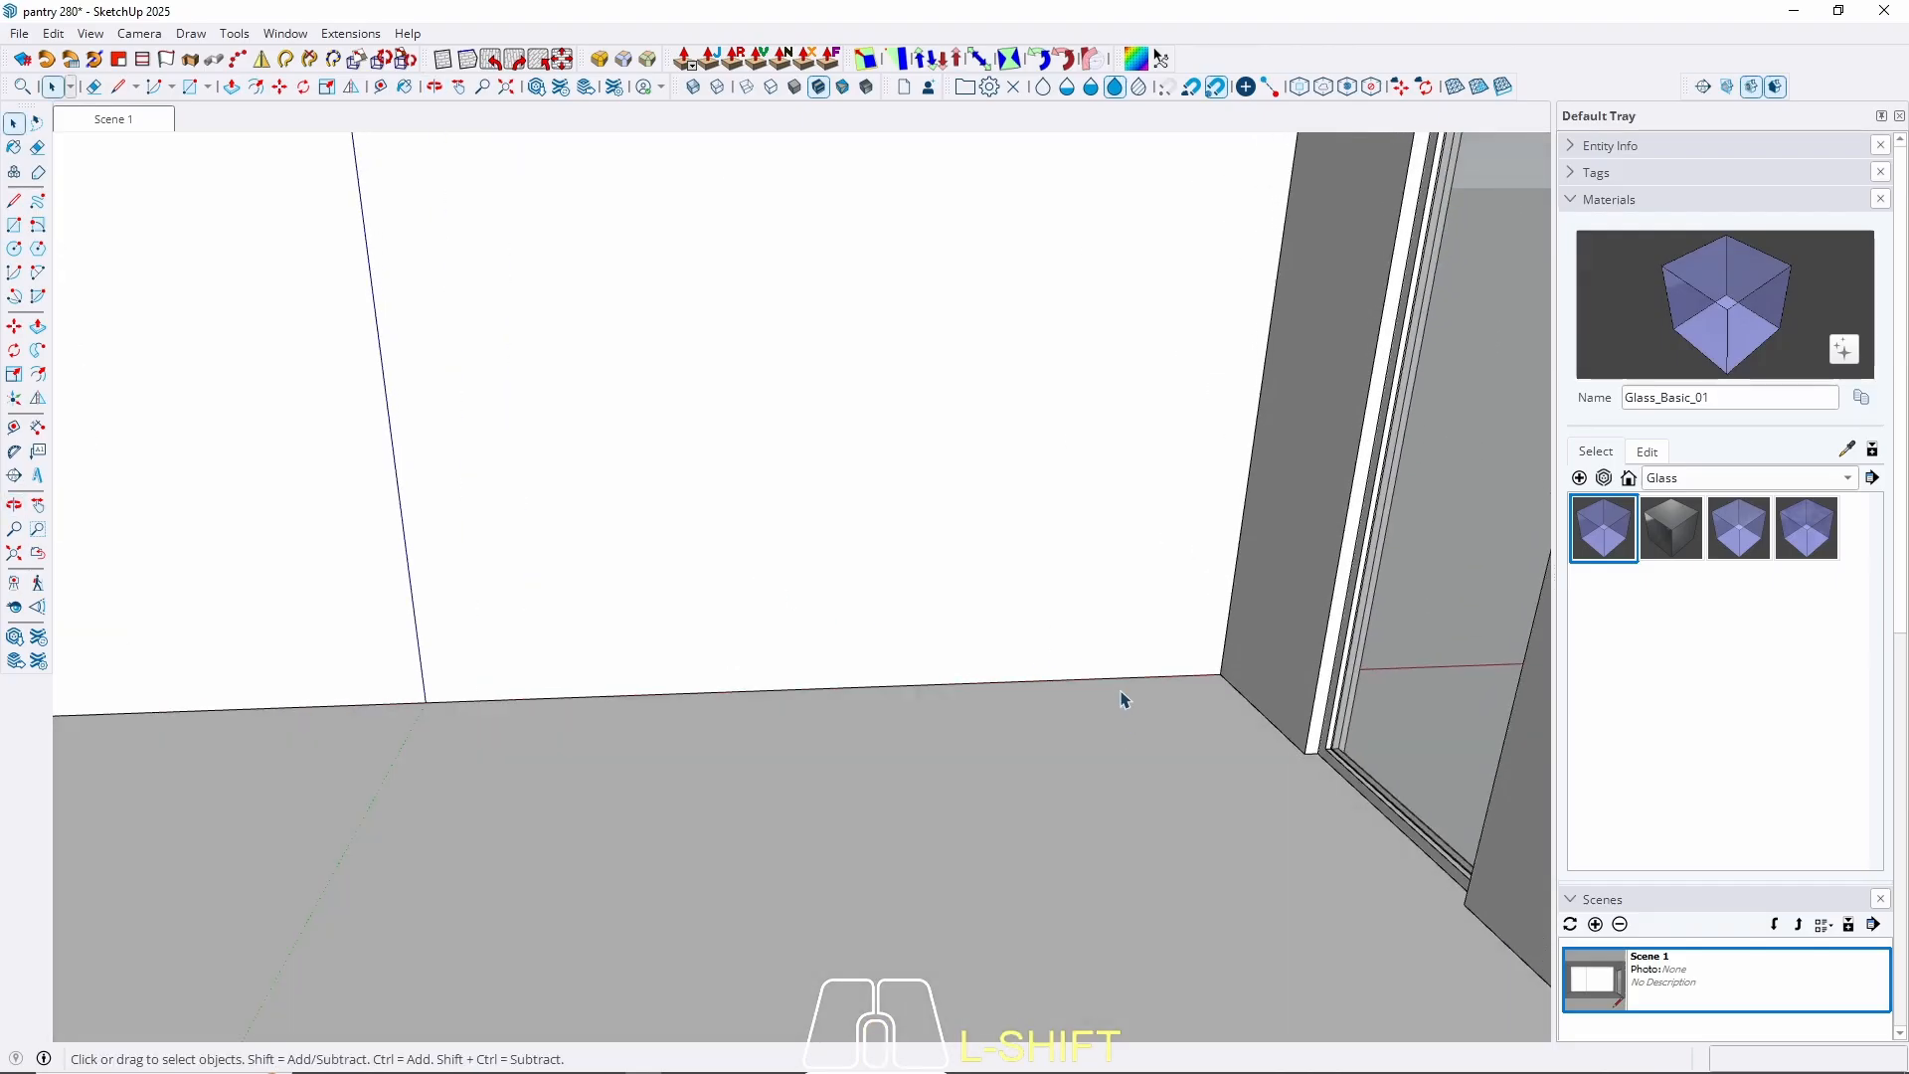
key(t)
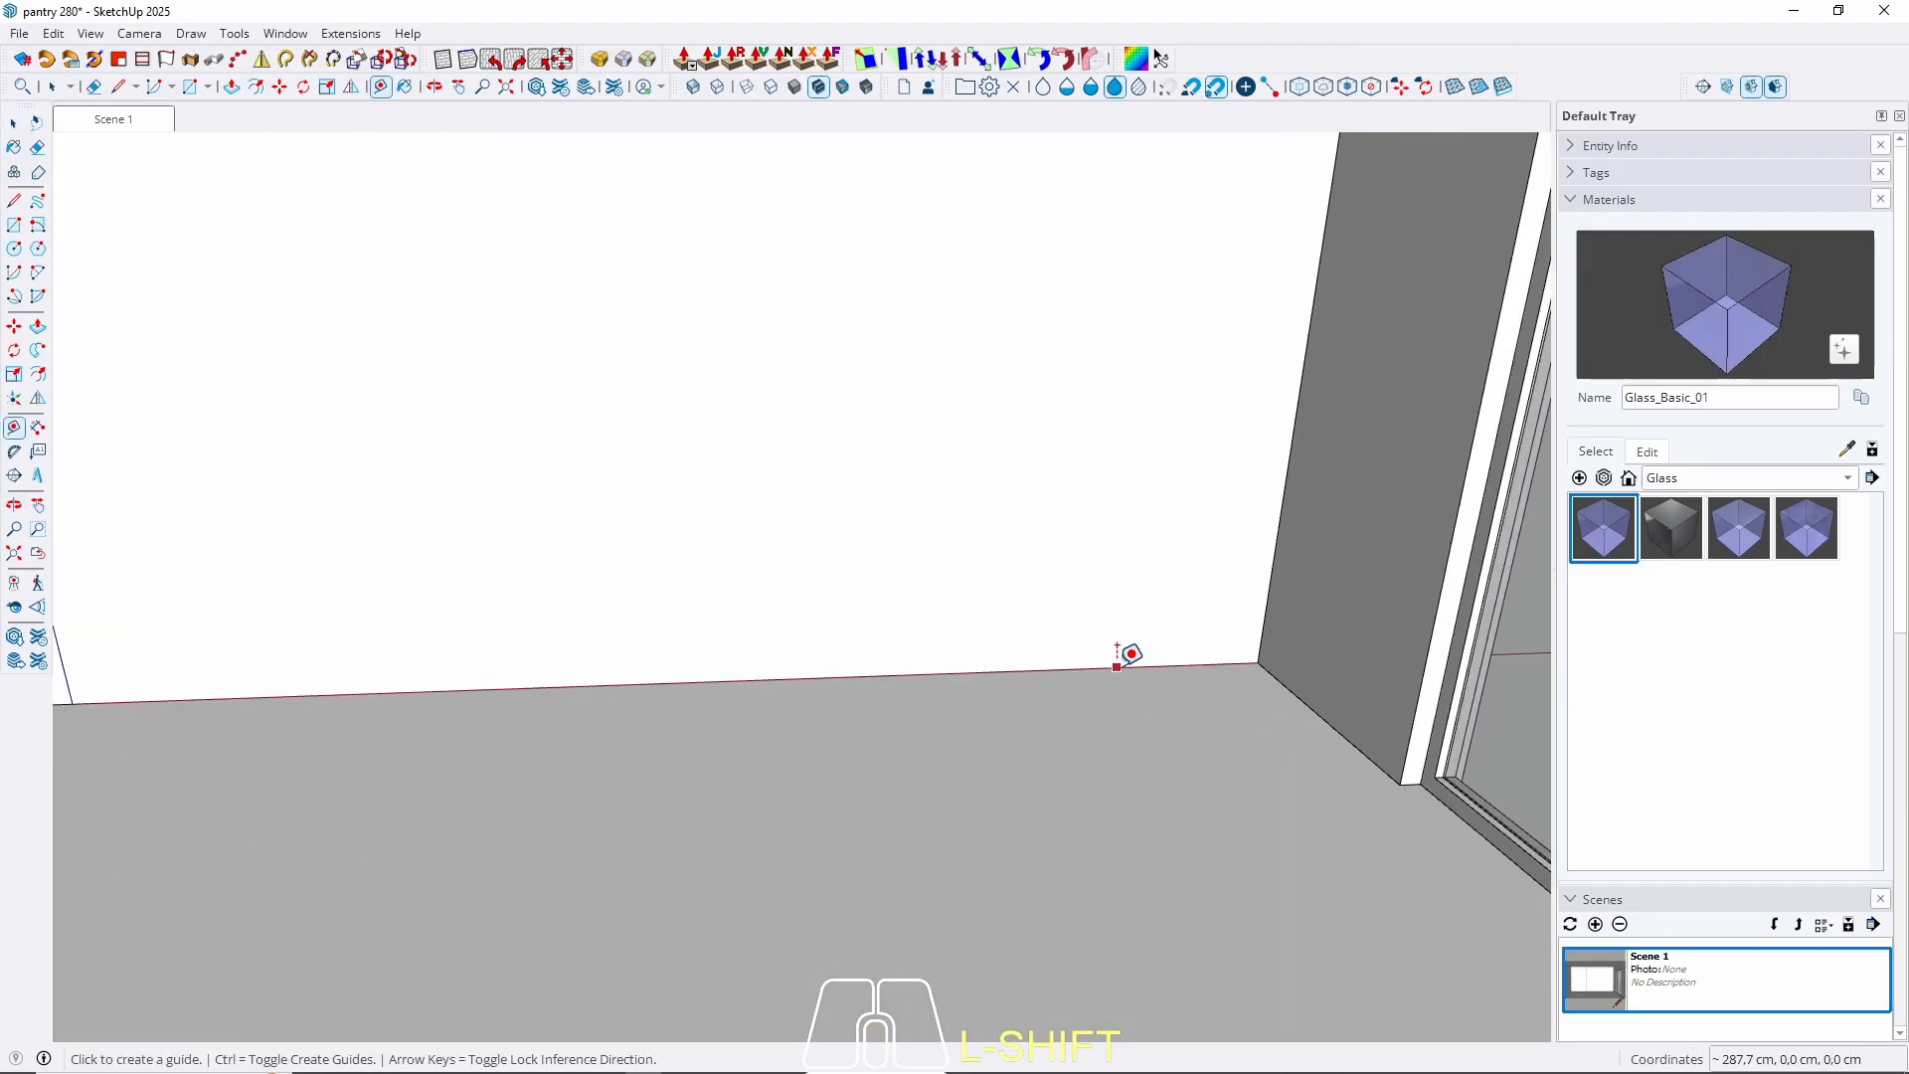
click(1107, 668)
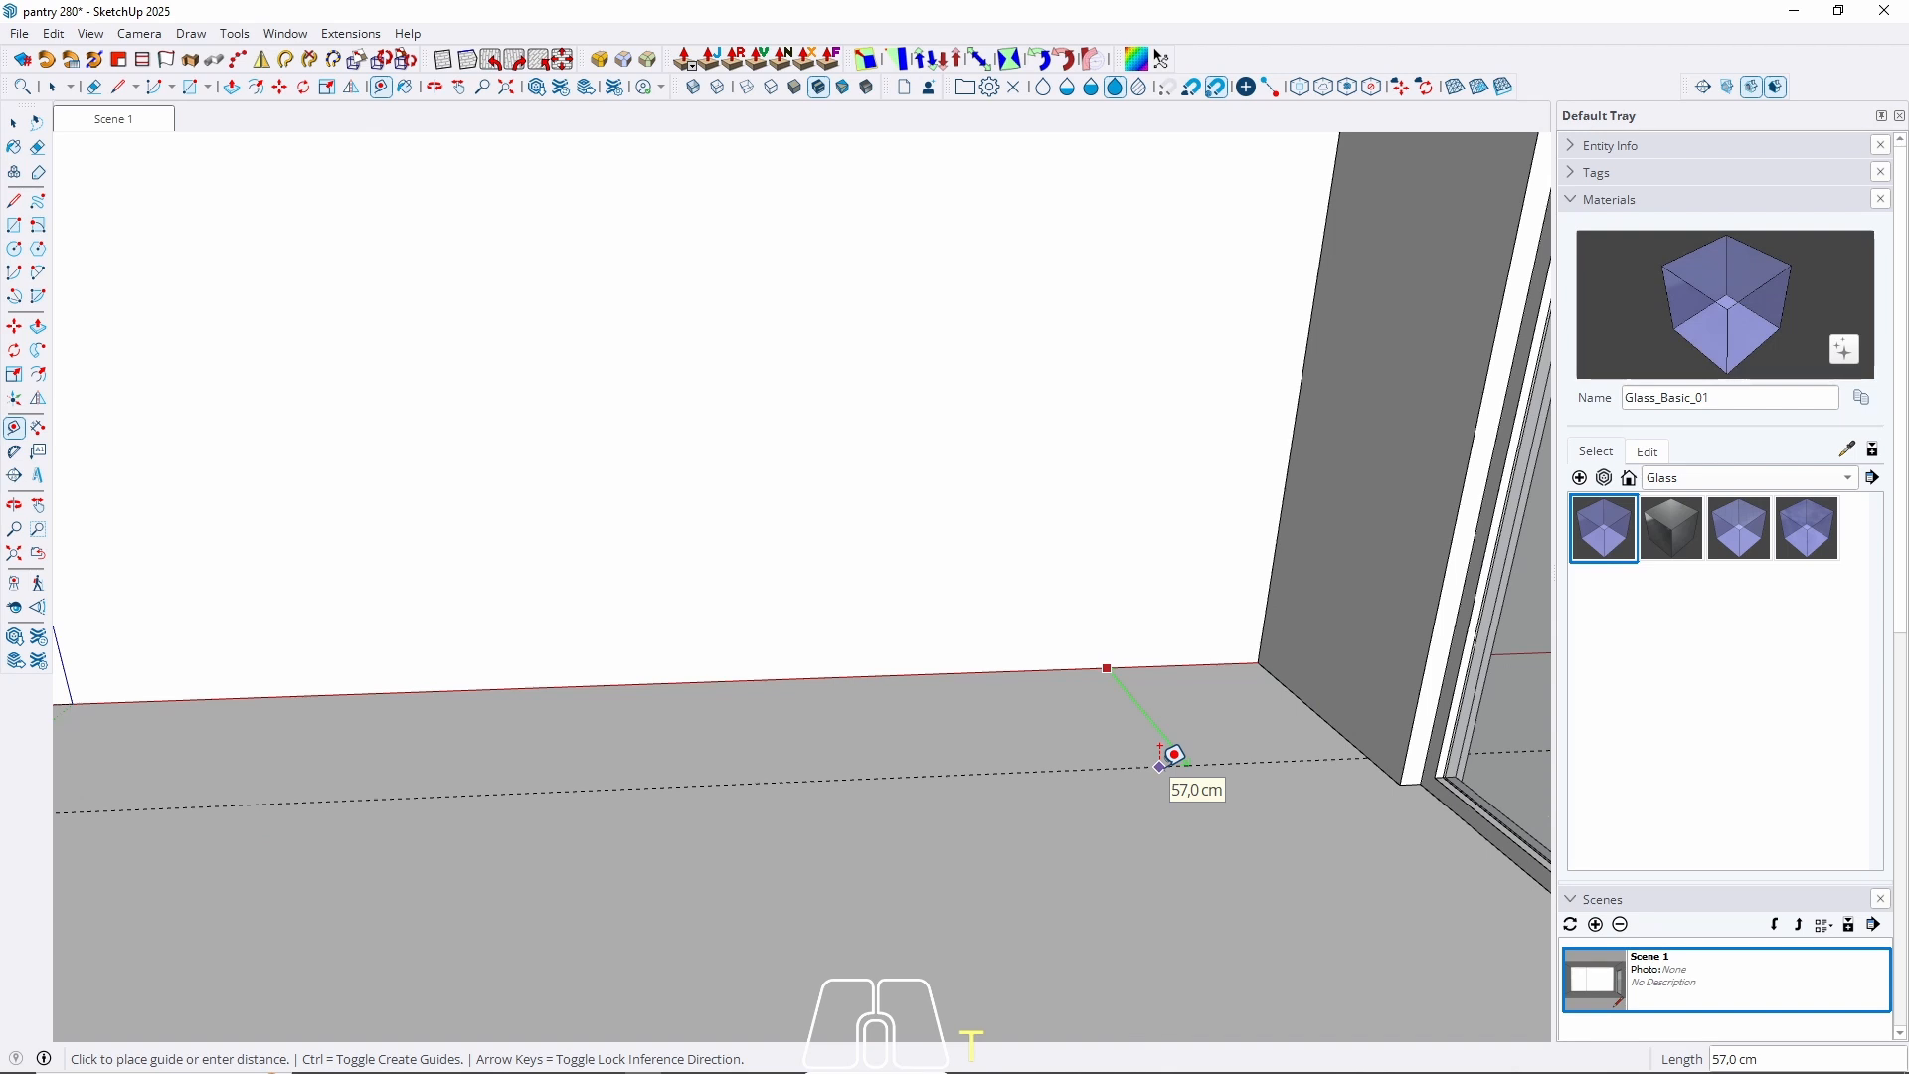
text(65)
key(Return)
middle_drag(1142, 733, 1252, 827)
key(space)
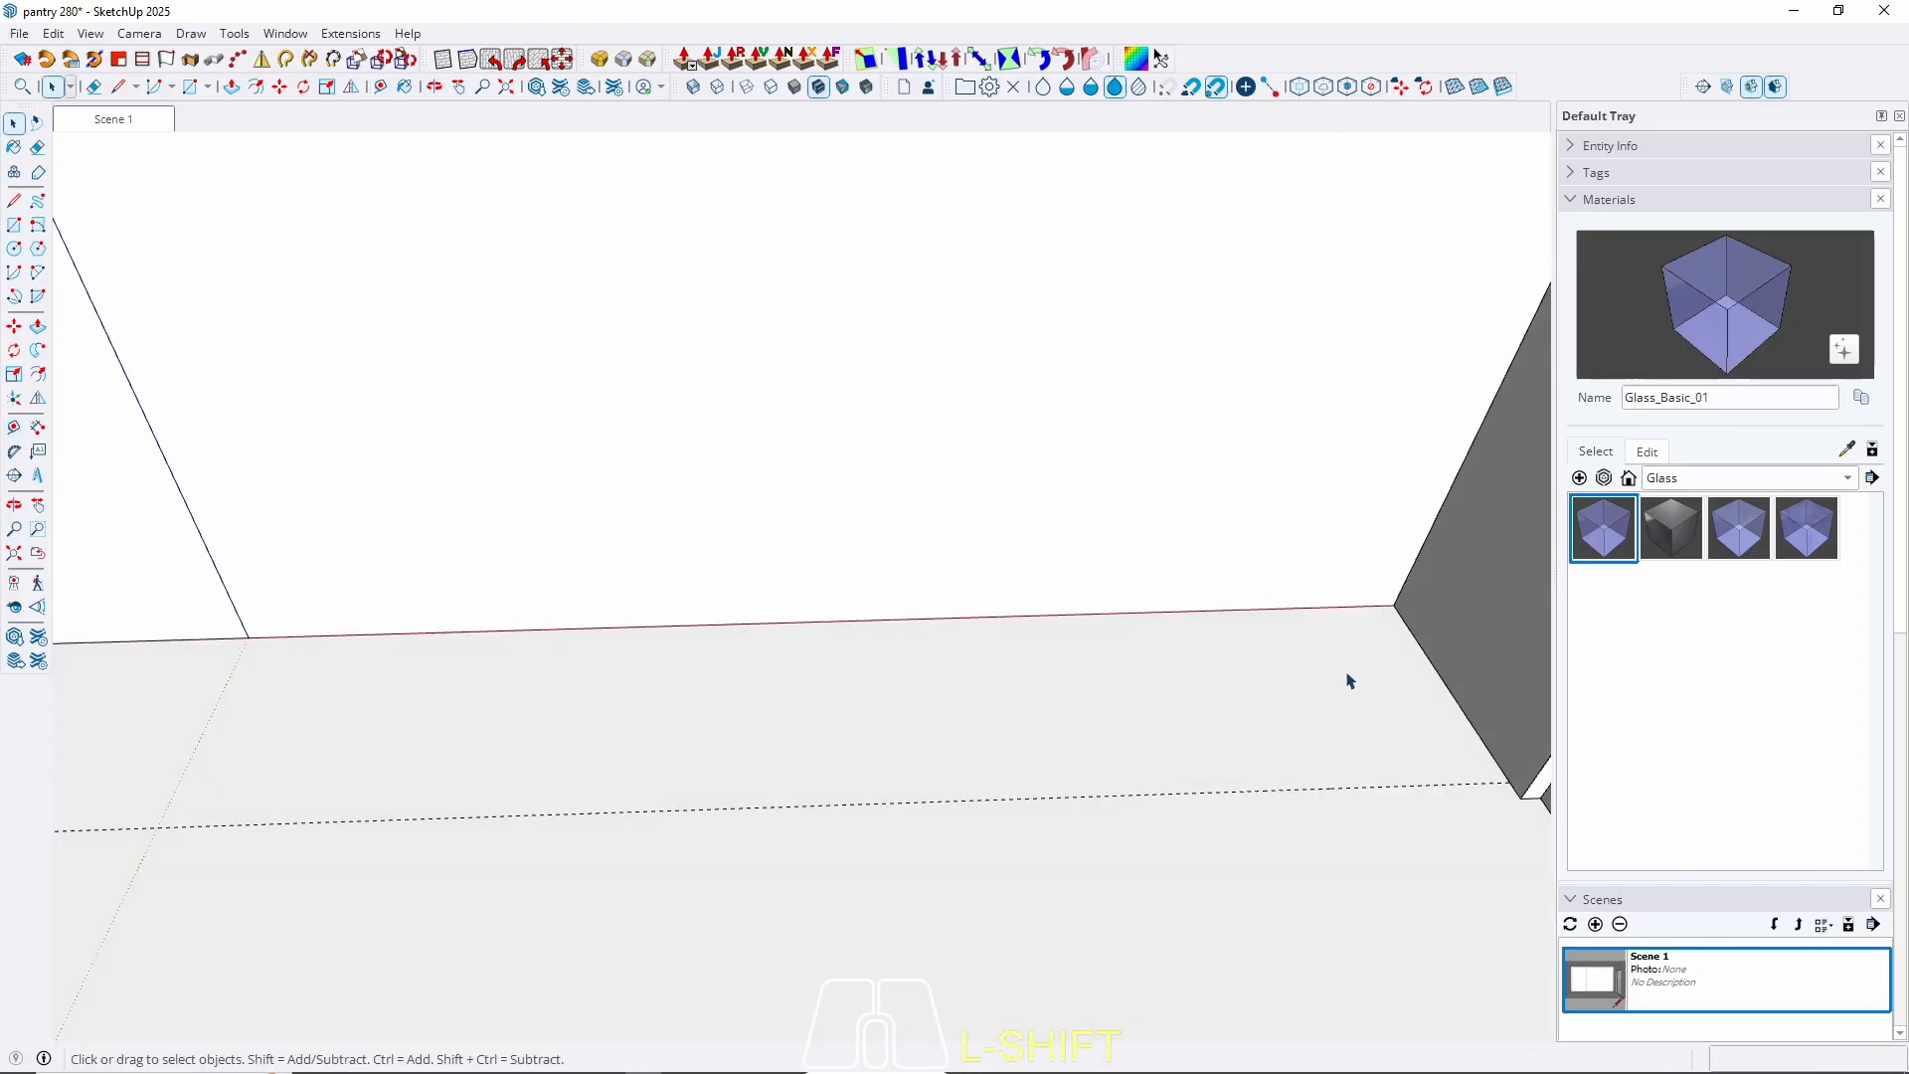
Place a second floor guide 60 cm from the side wall next to the window.
key(t)
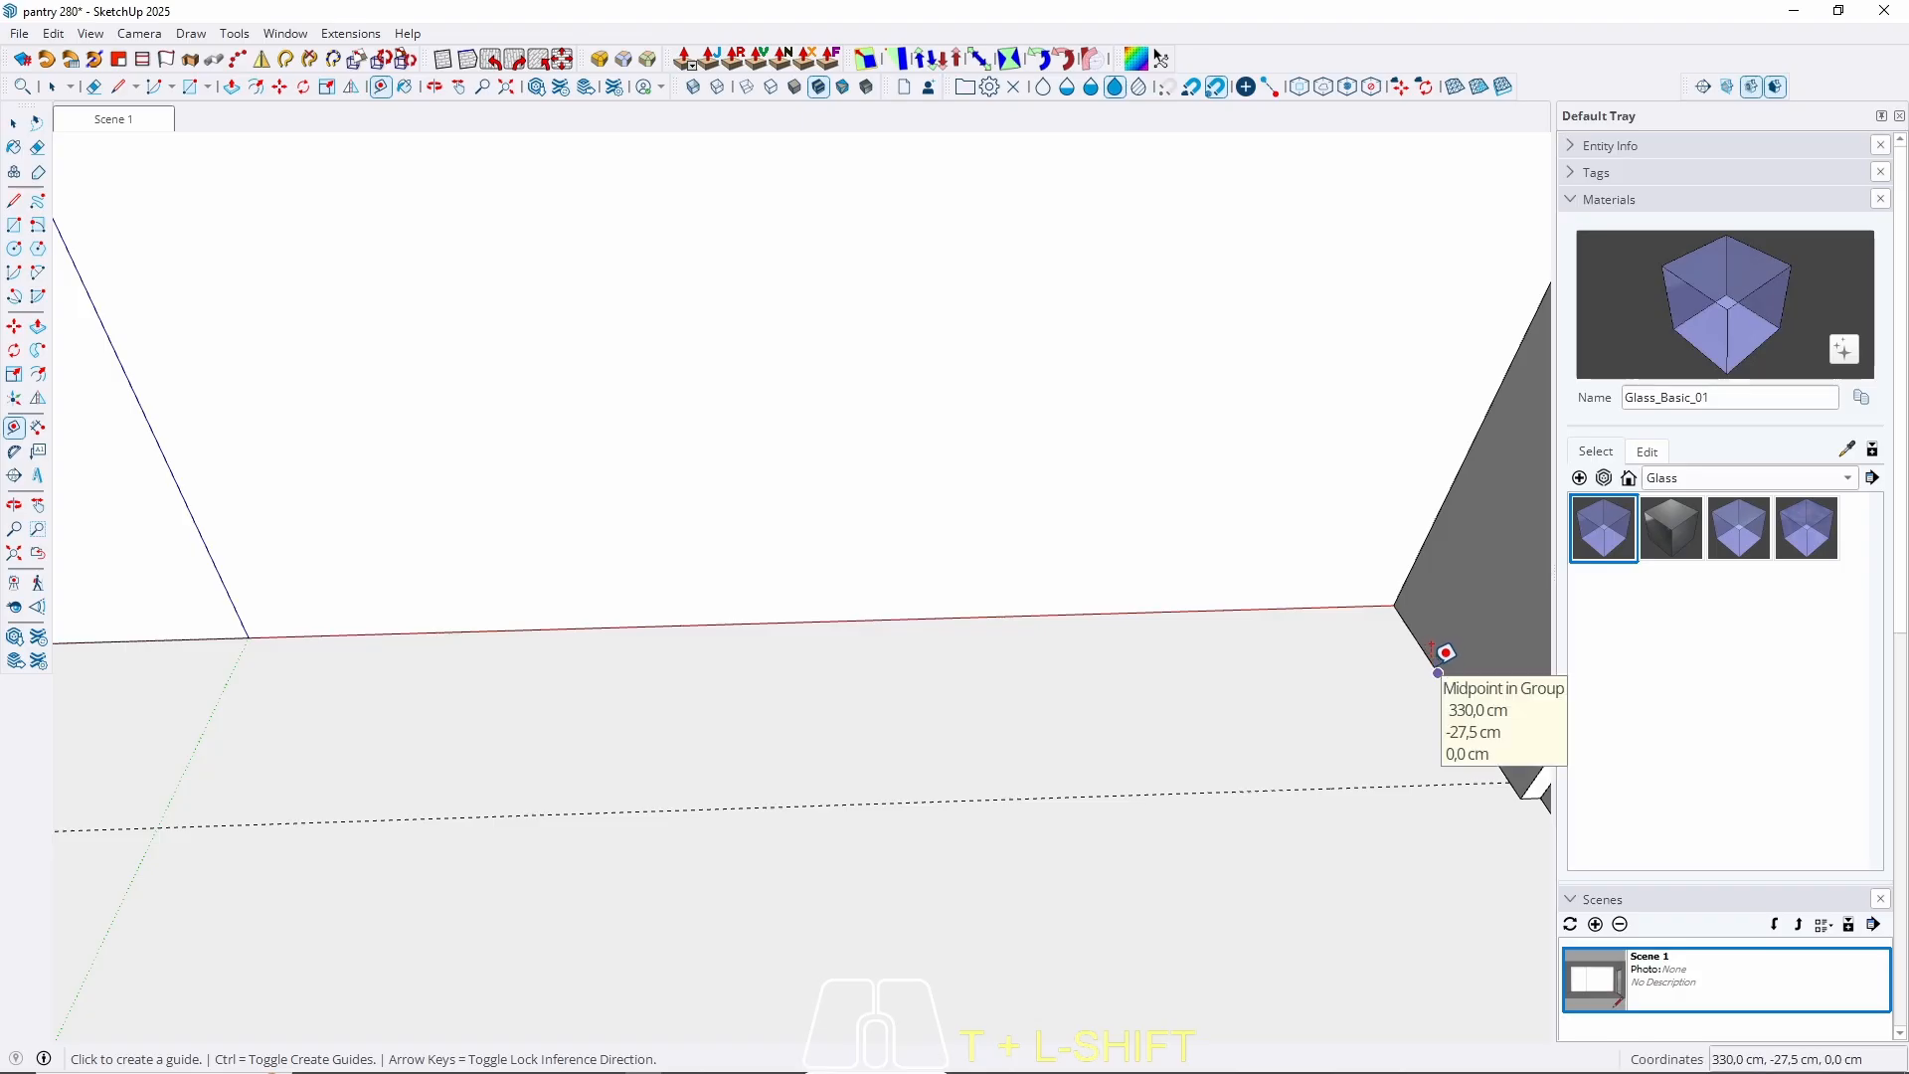
click(1437, 673)
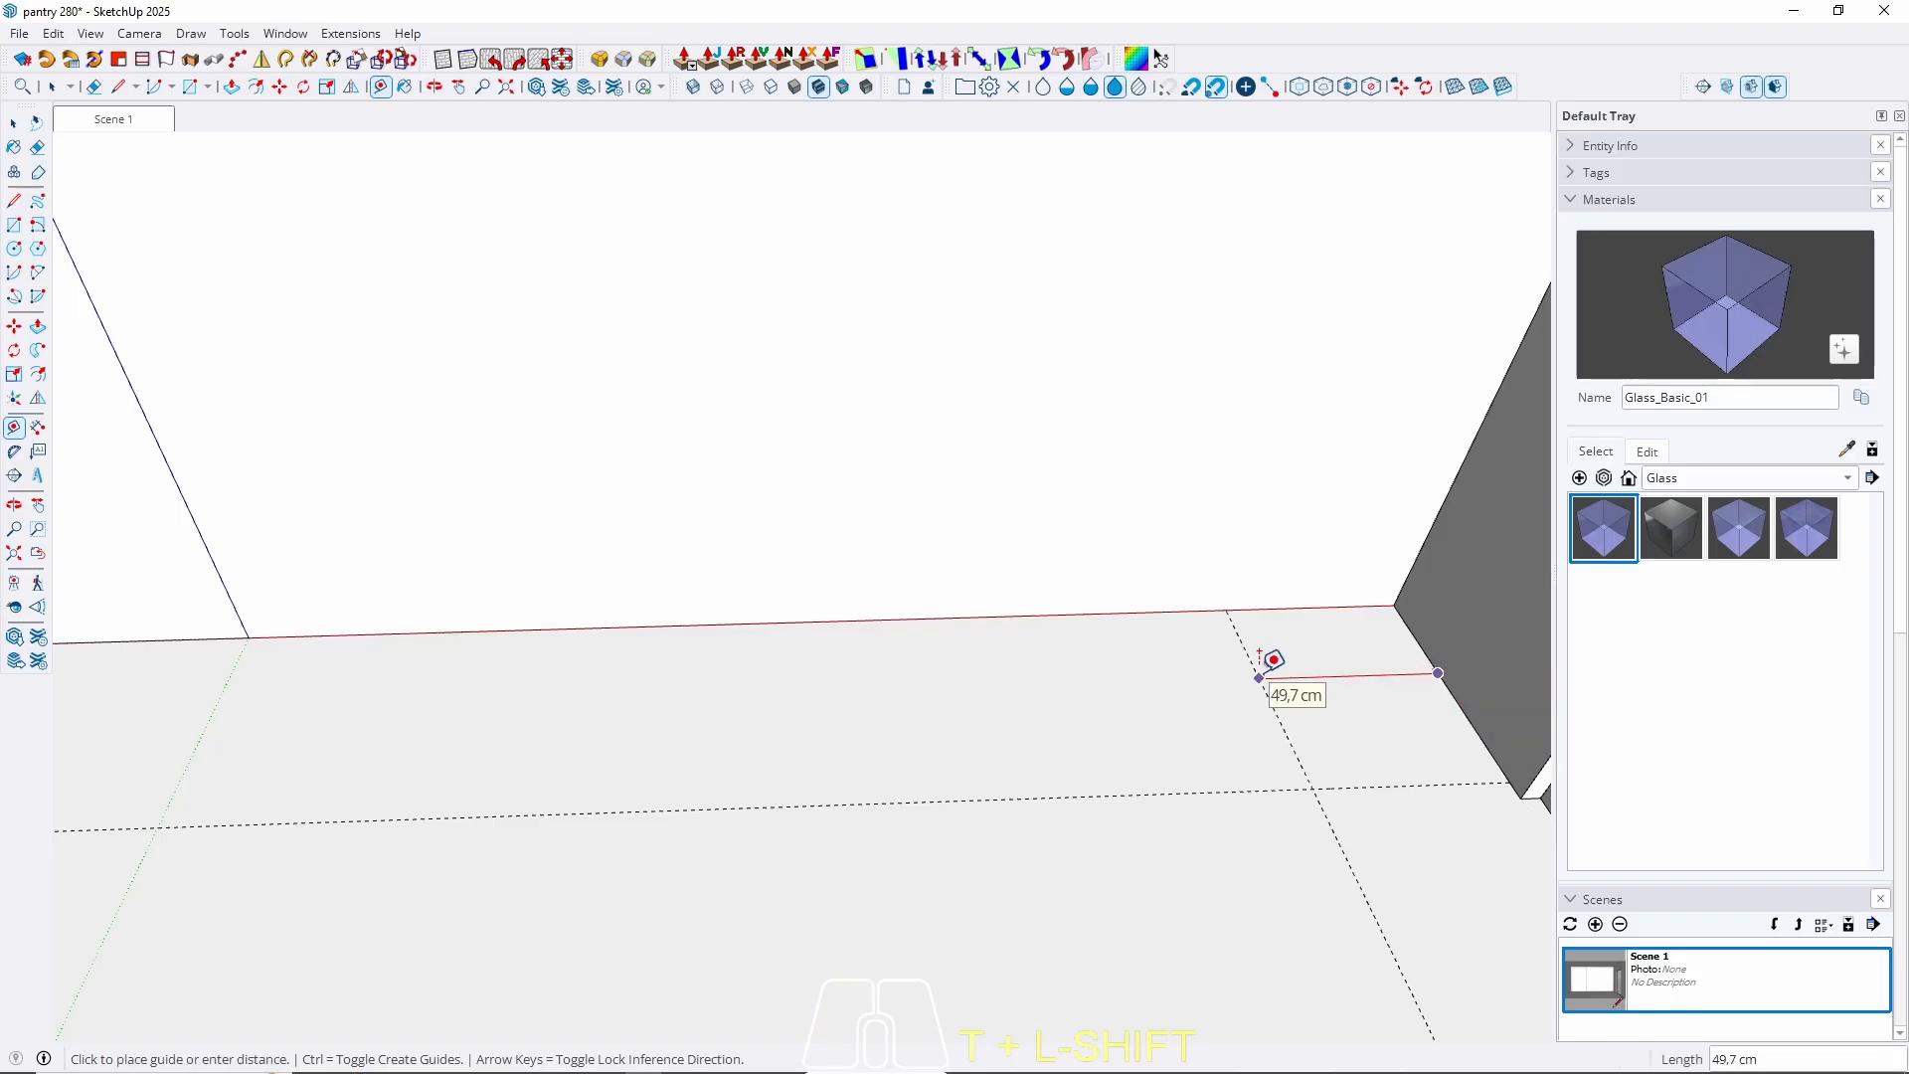
text(60)
key(Return)
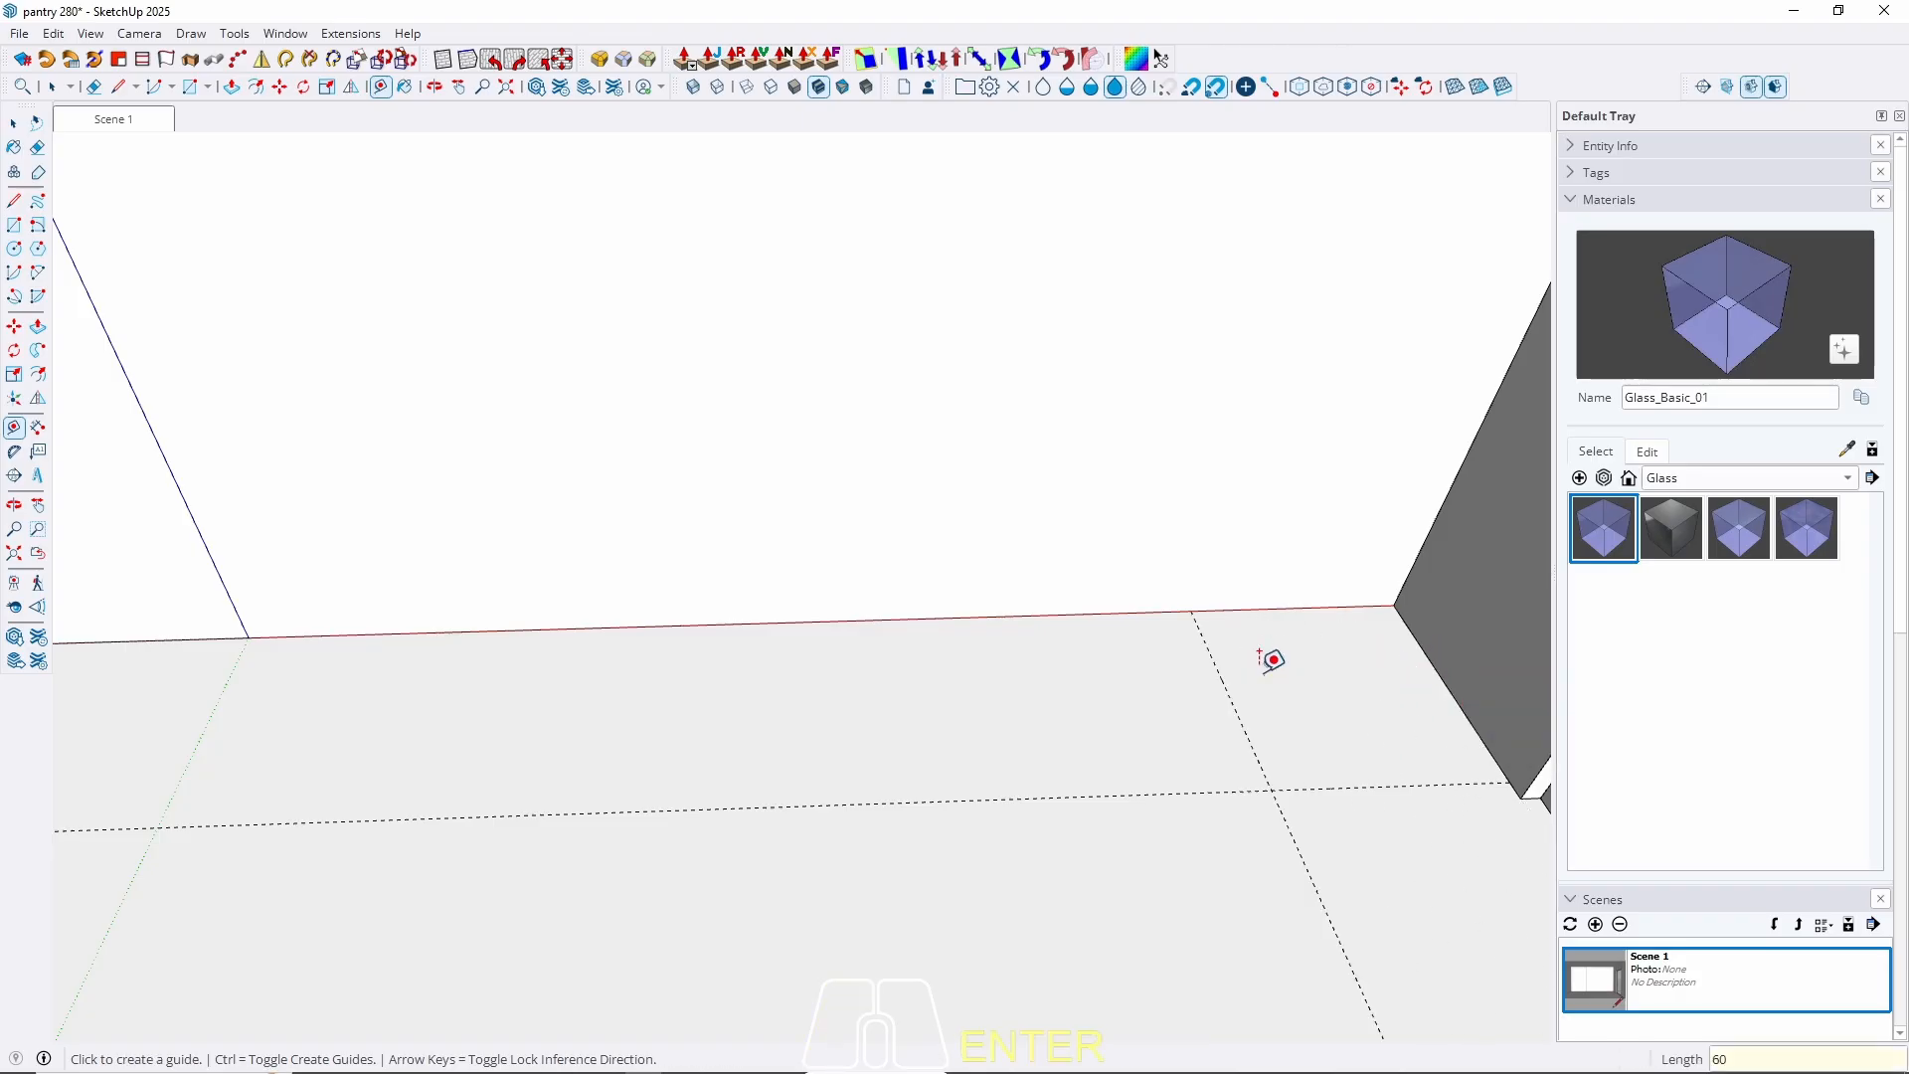
Draw a 65 × 60 cm rectangle on the floor from the guide intersection to the room corner by the window.
key(r)
click(1271, 790)
click(1394, 608)
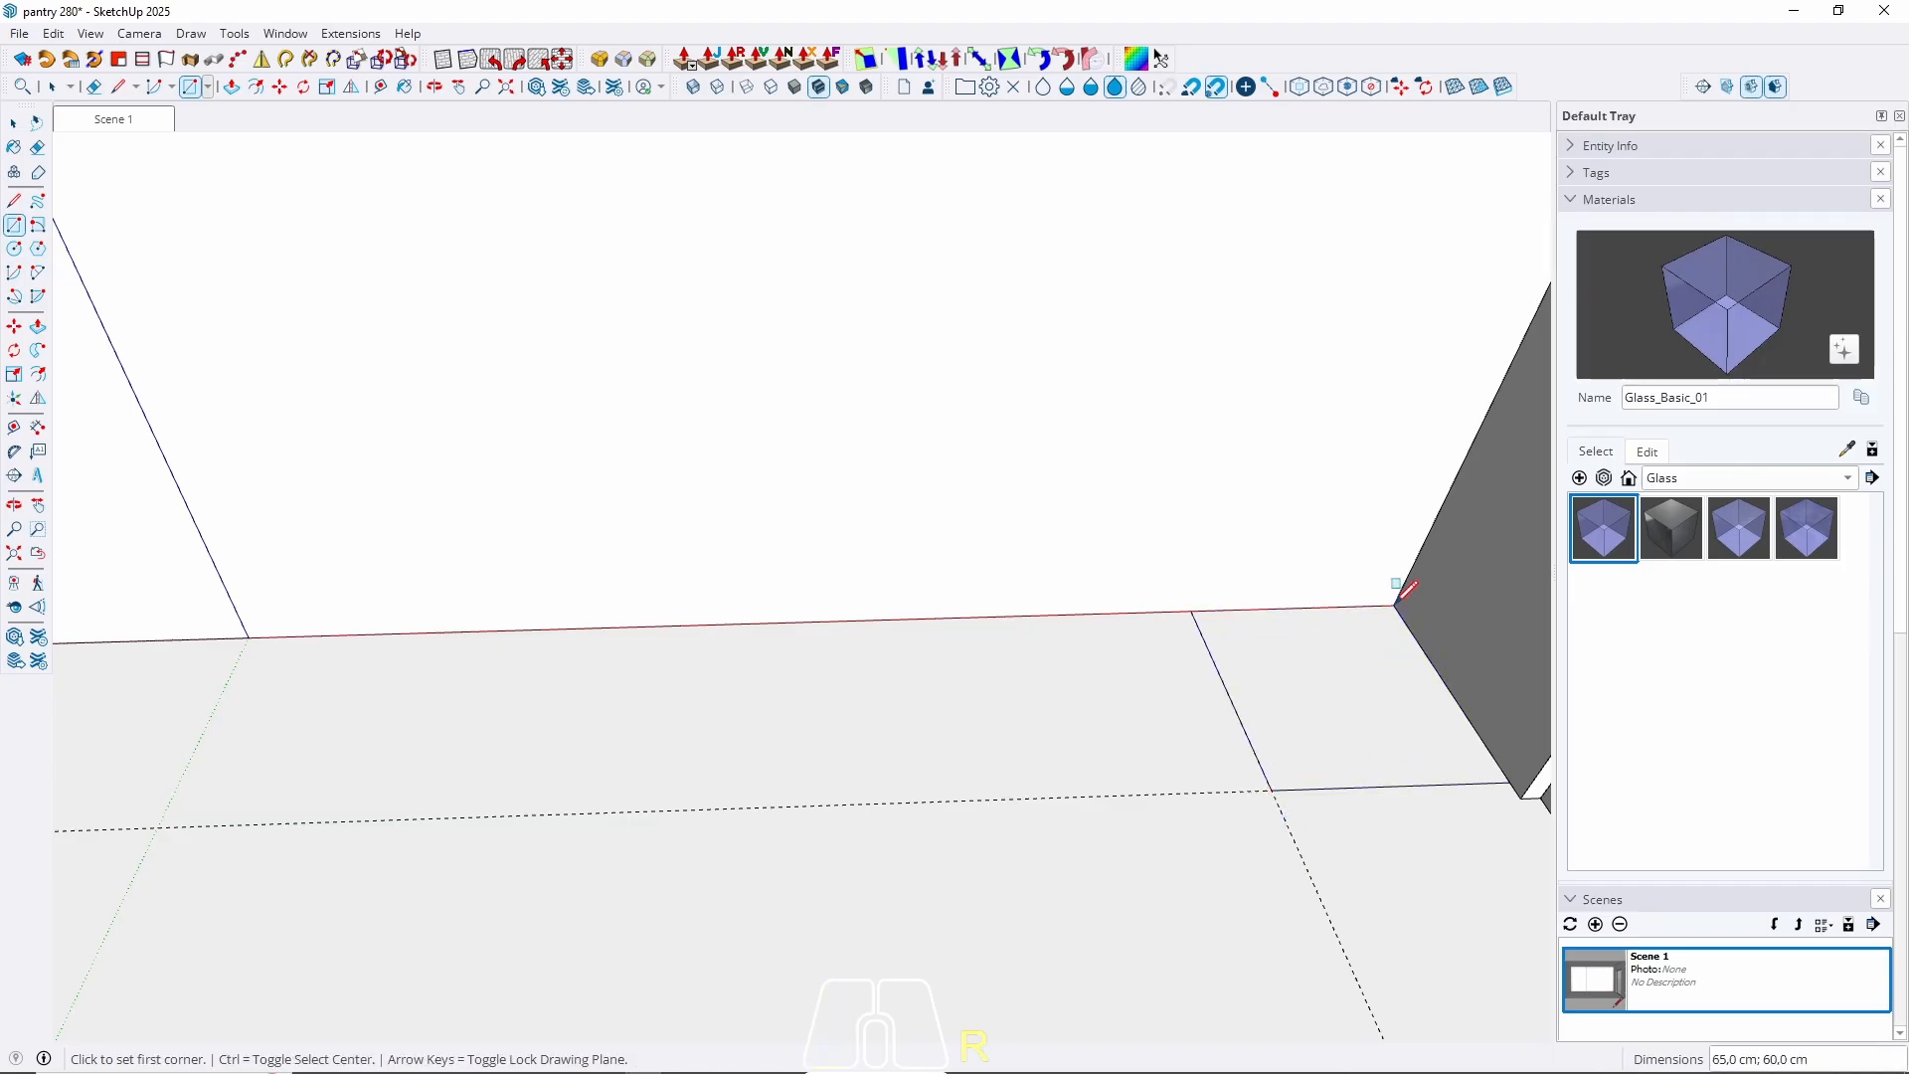
Turn the corner rectangle into a component with the default settings.
key(space)
click(1309, 740)
right_click(1309, 740)
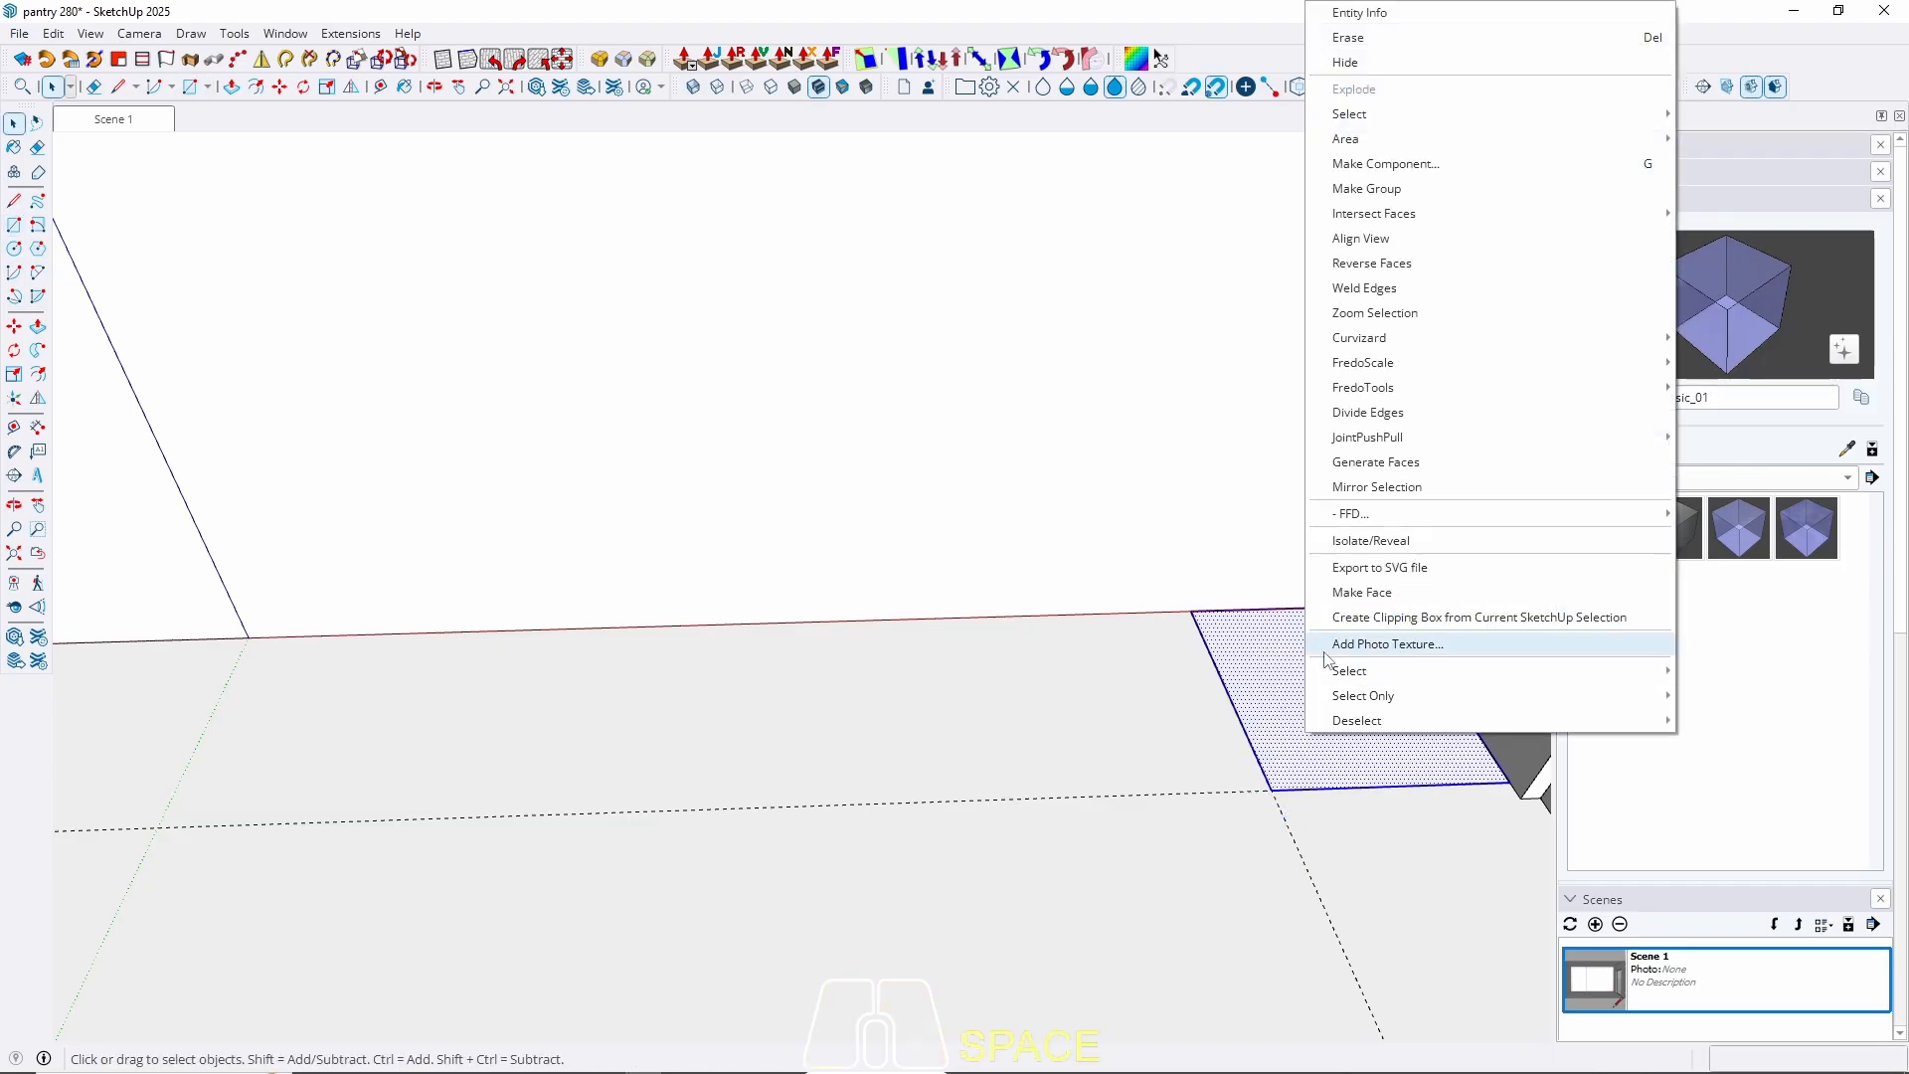
click(1387, 163)
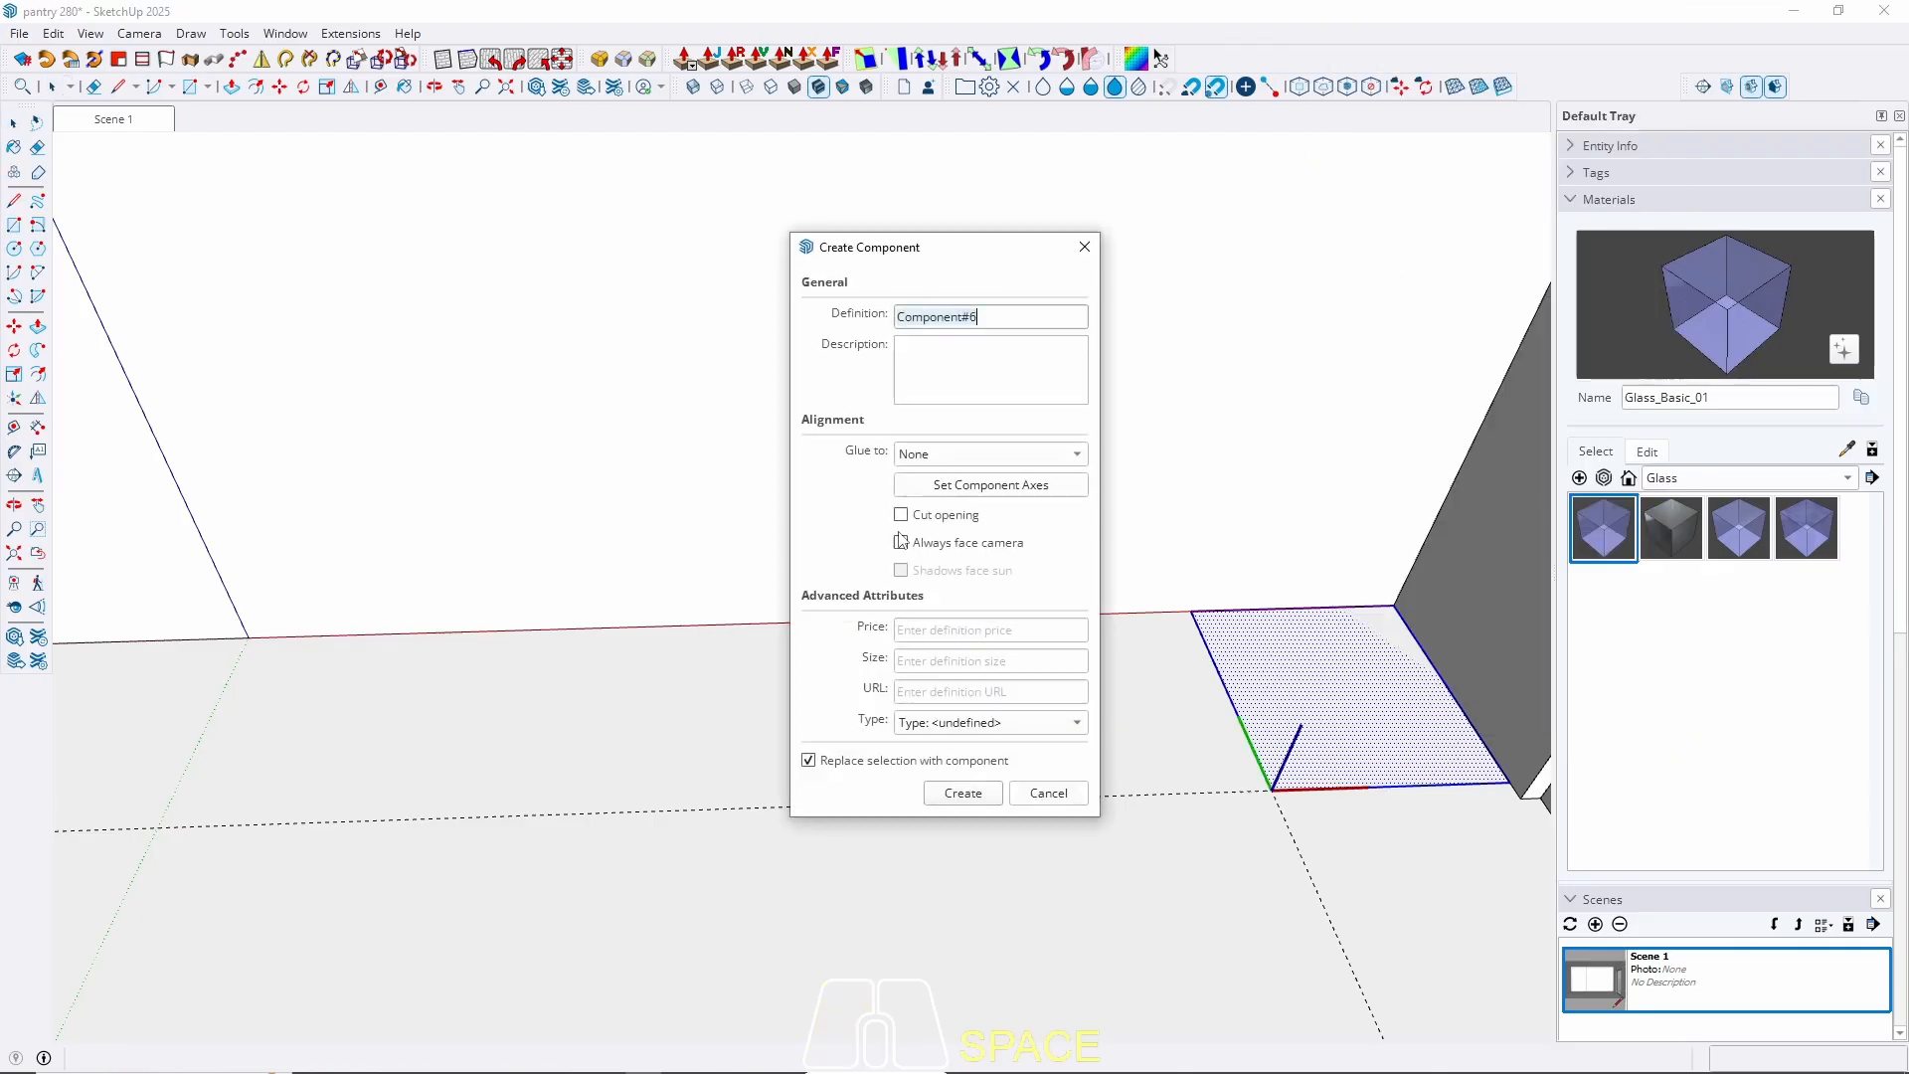
click(963, 796)
Open the corner component for editing and push/pull its face up 85 cm to form a box.
scroll(1041, 515, down, 4)
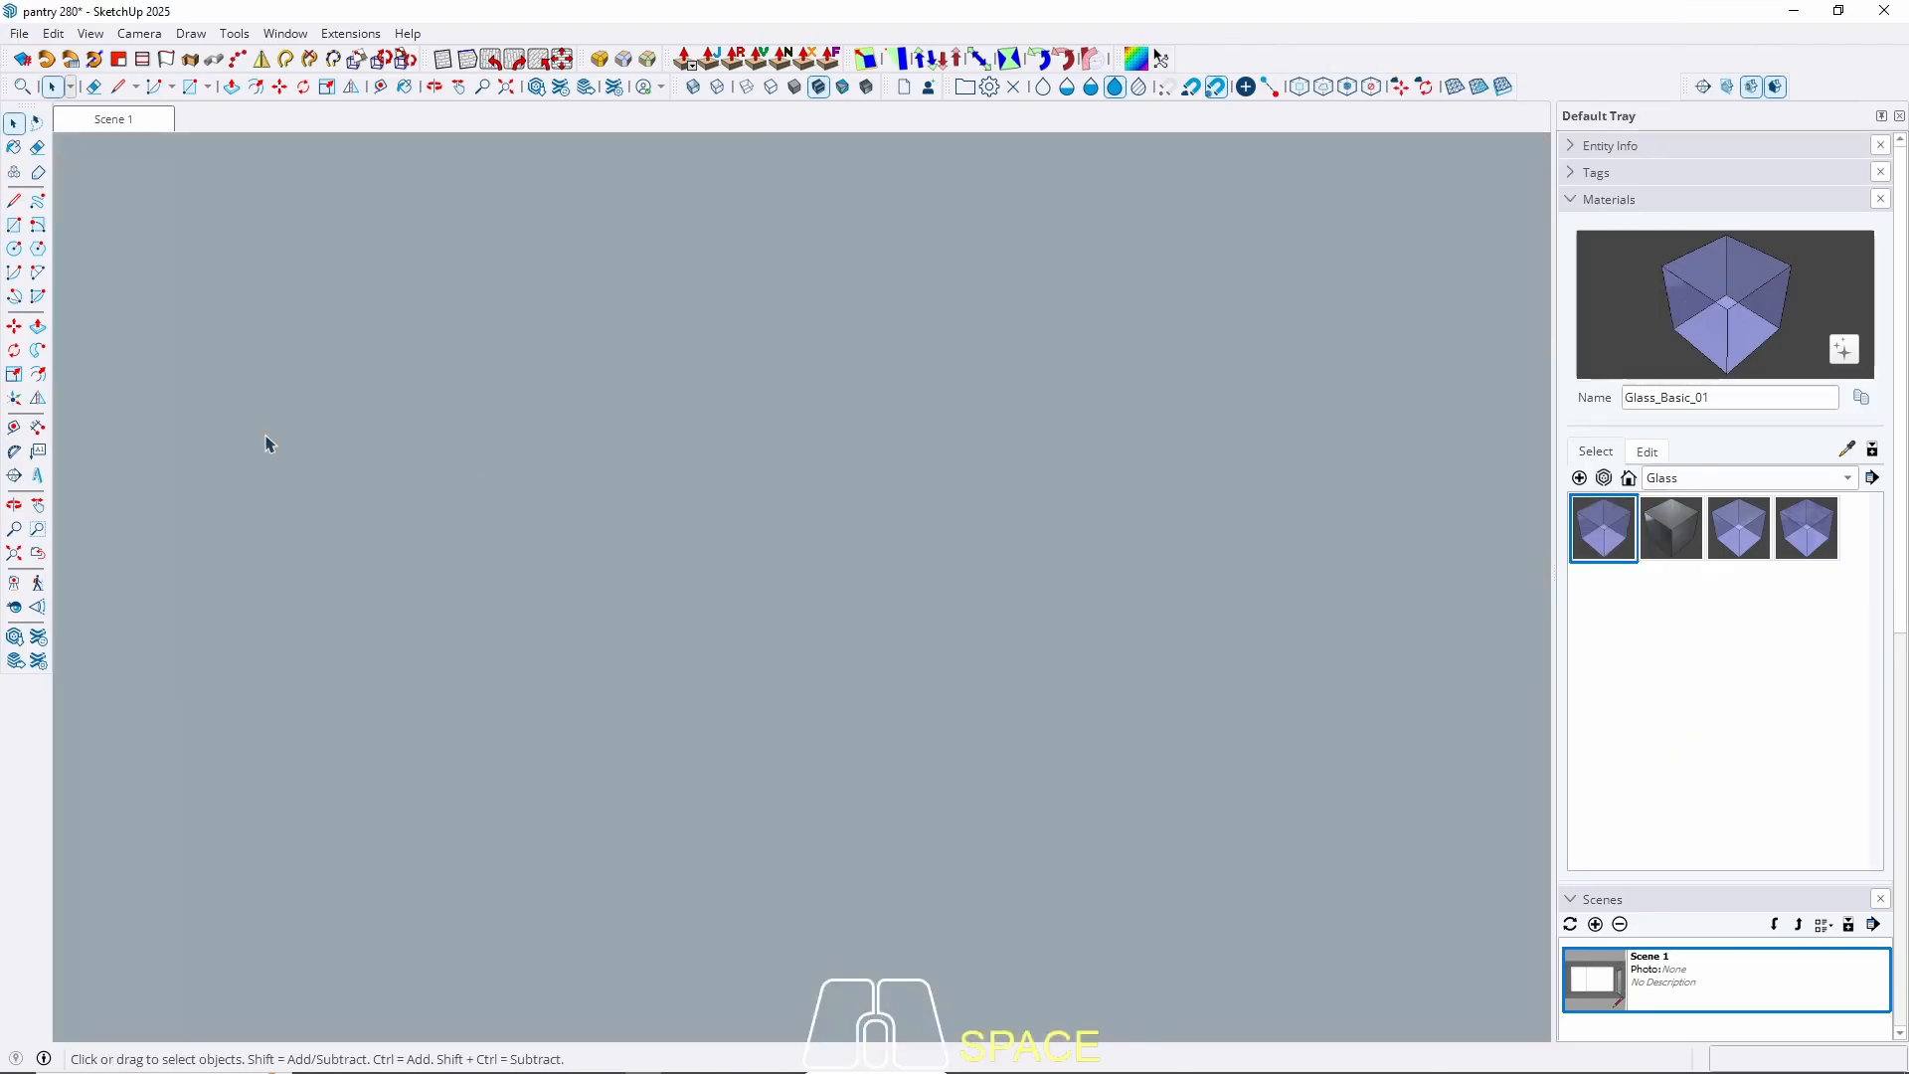
click(401, 558)
key(h)
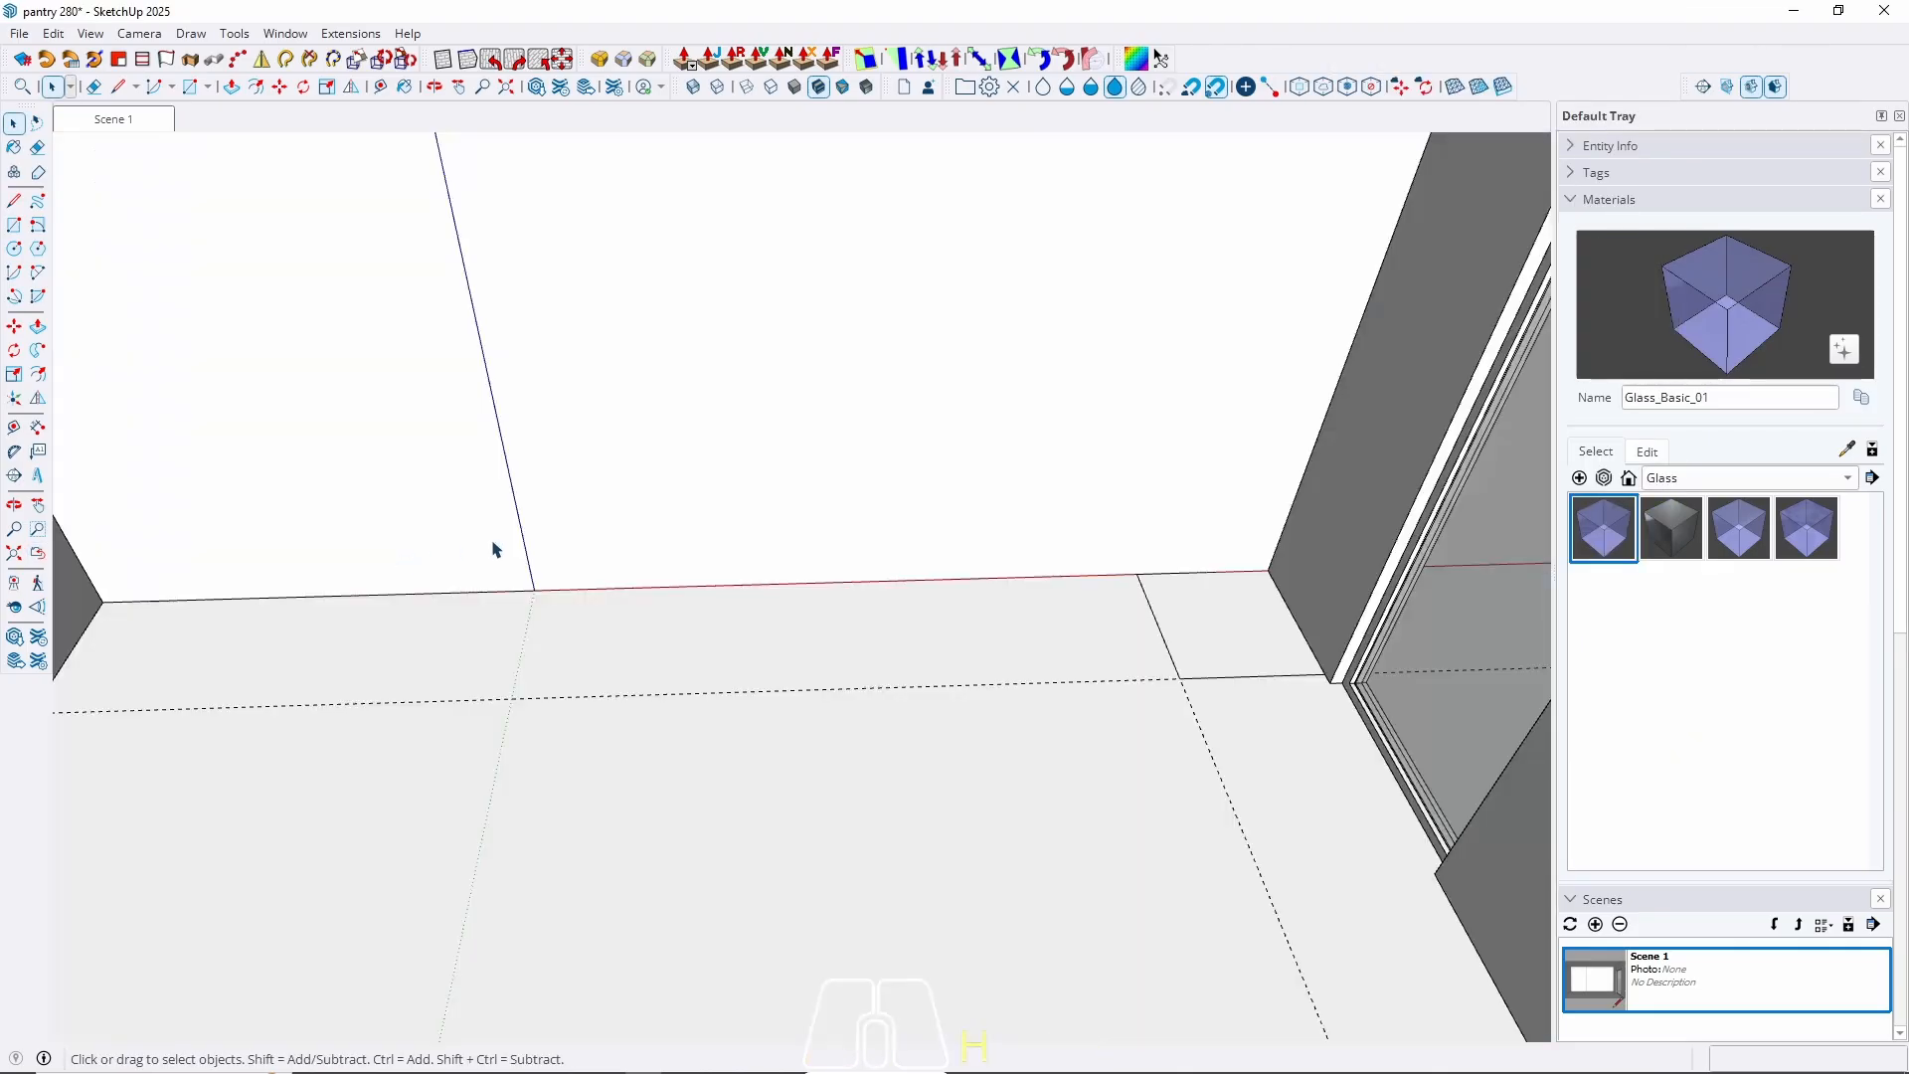
scroll(492, 541, down, 2)
middle_drag(502, 544, 907, 708)
scroll(1005, 636, up, 5)
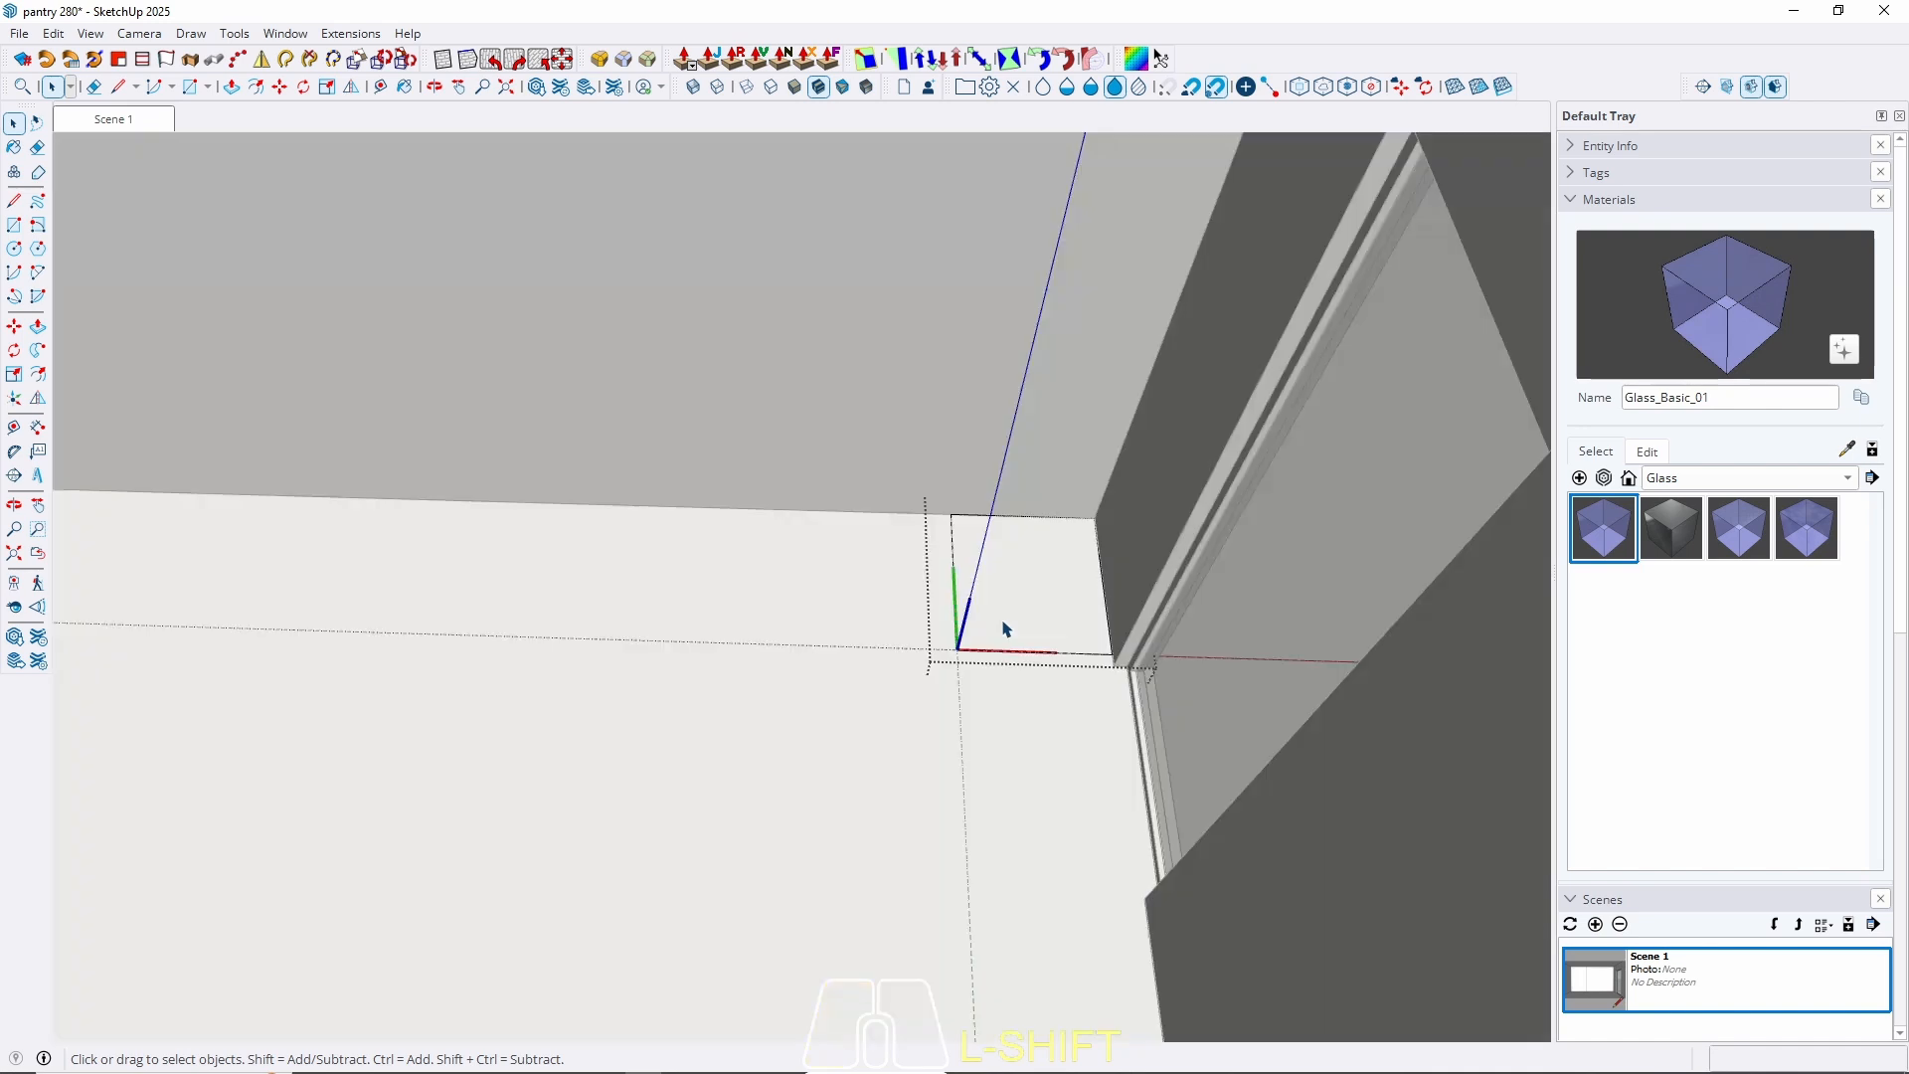
key(p)
click(972, 622)
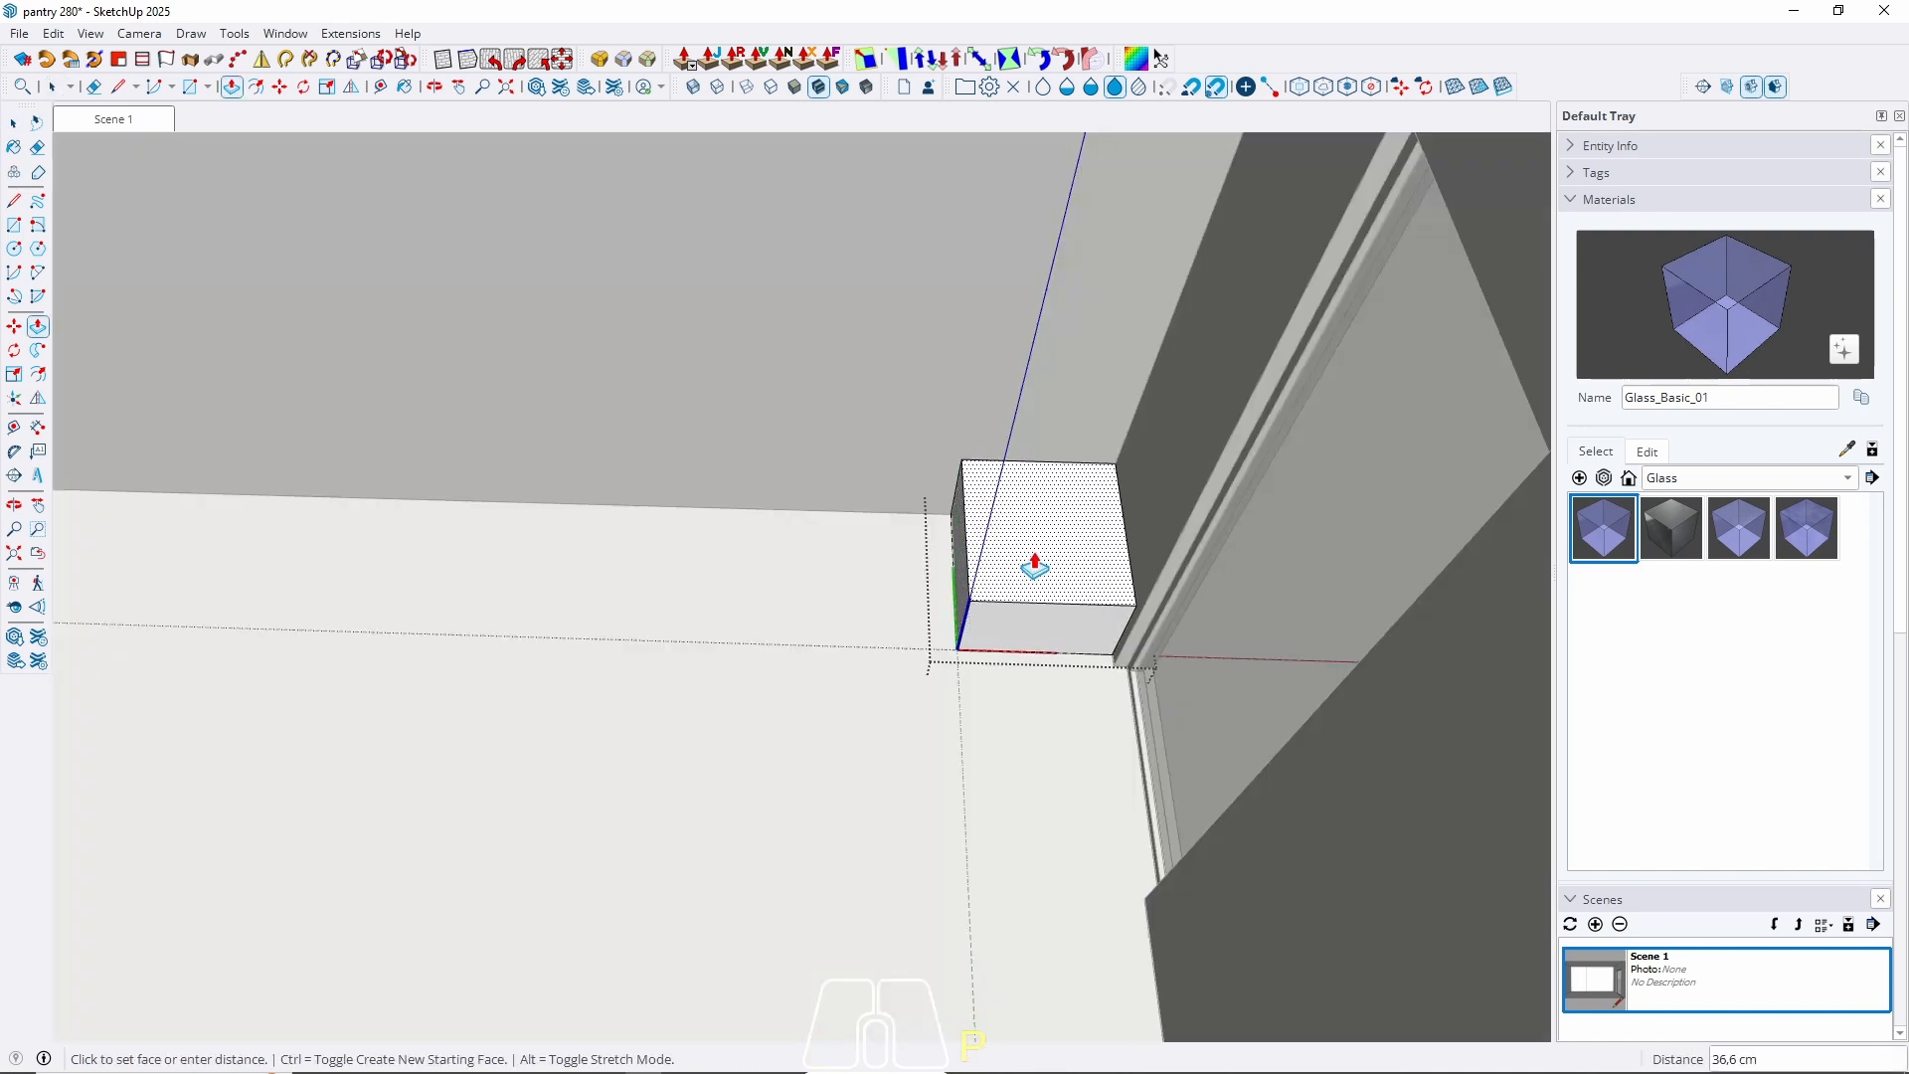
key(Return)
key(Escape)
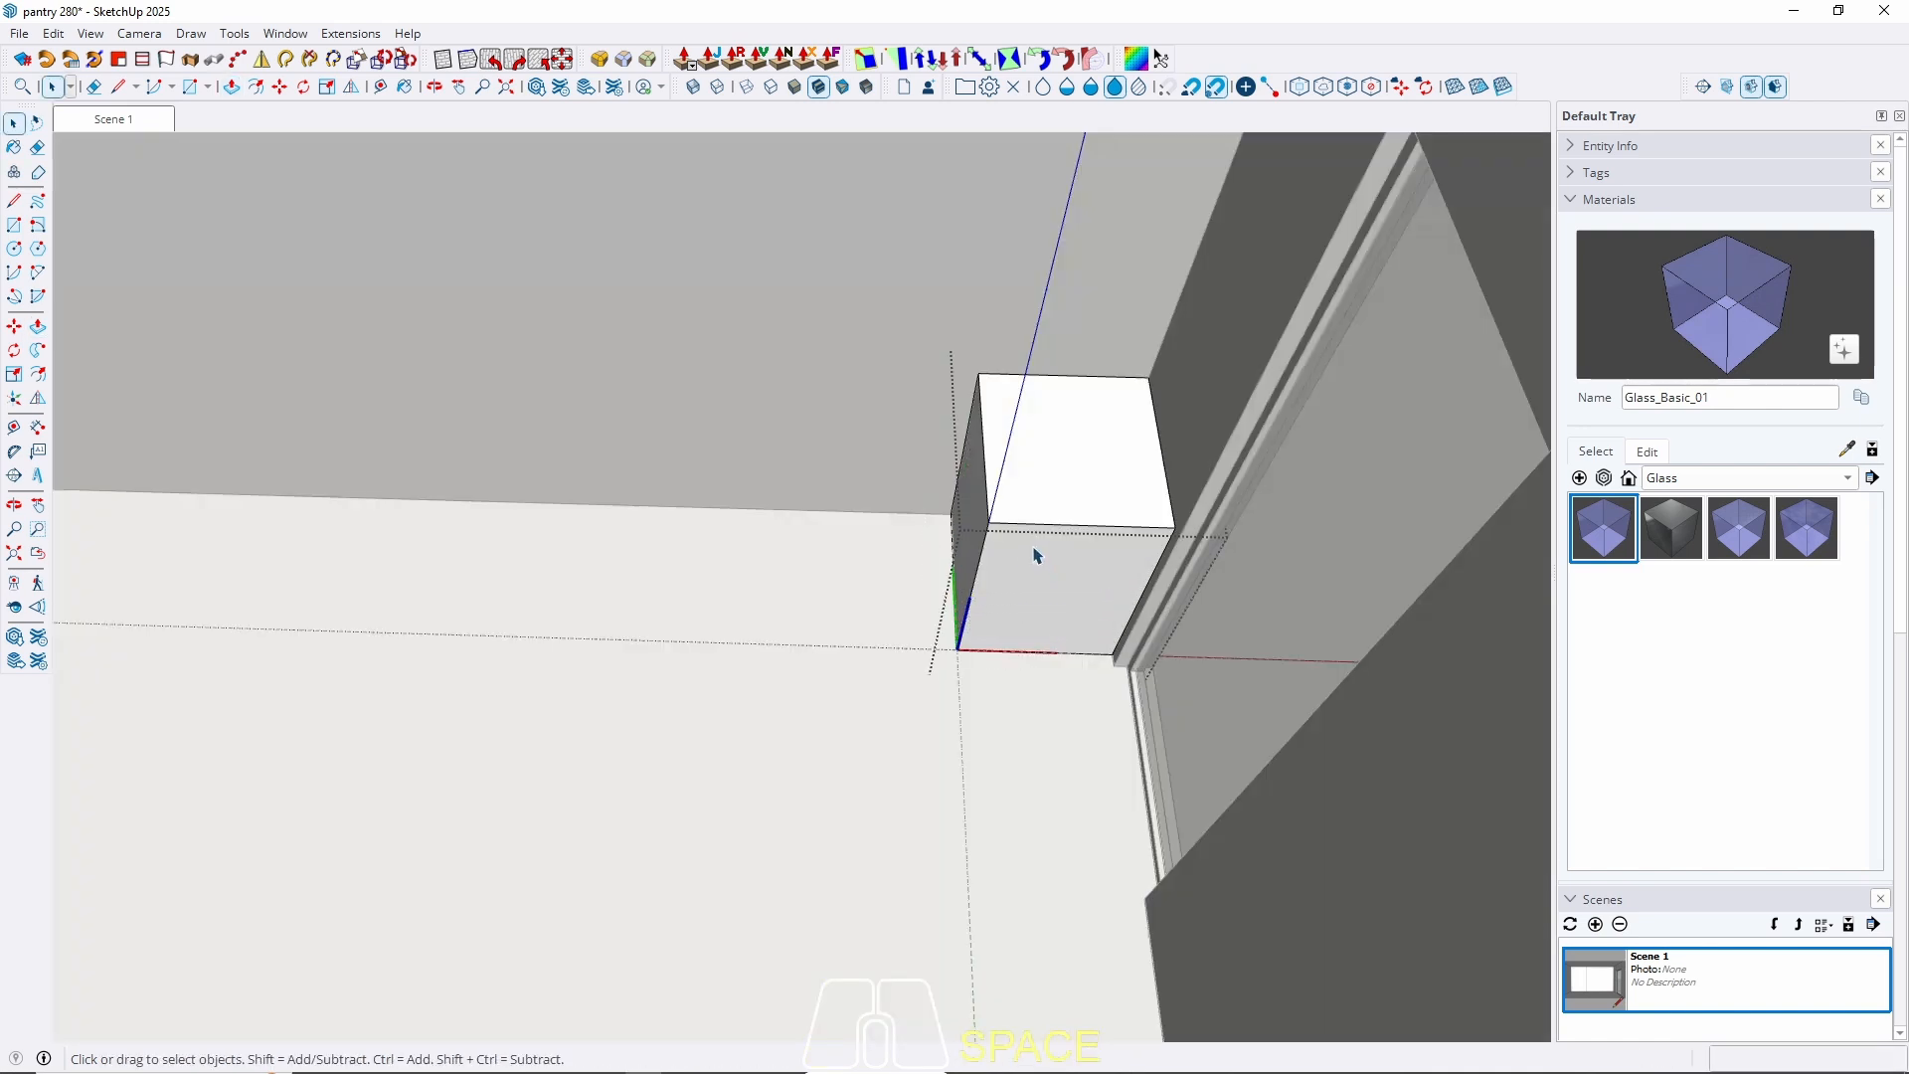
Measure the corner box's height along its front vertical edge with the Line tool, without drawing a line.
key(l)
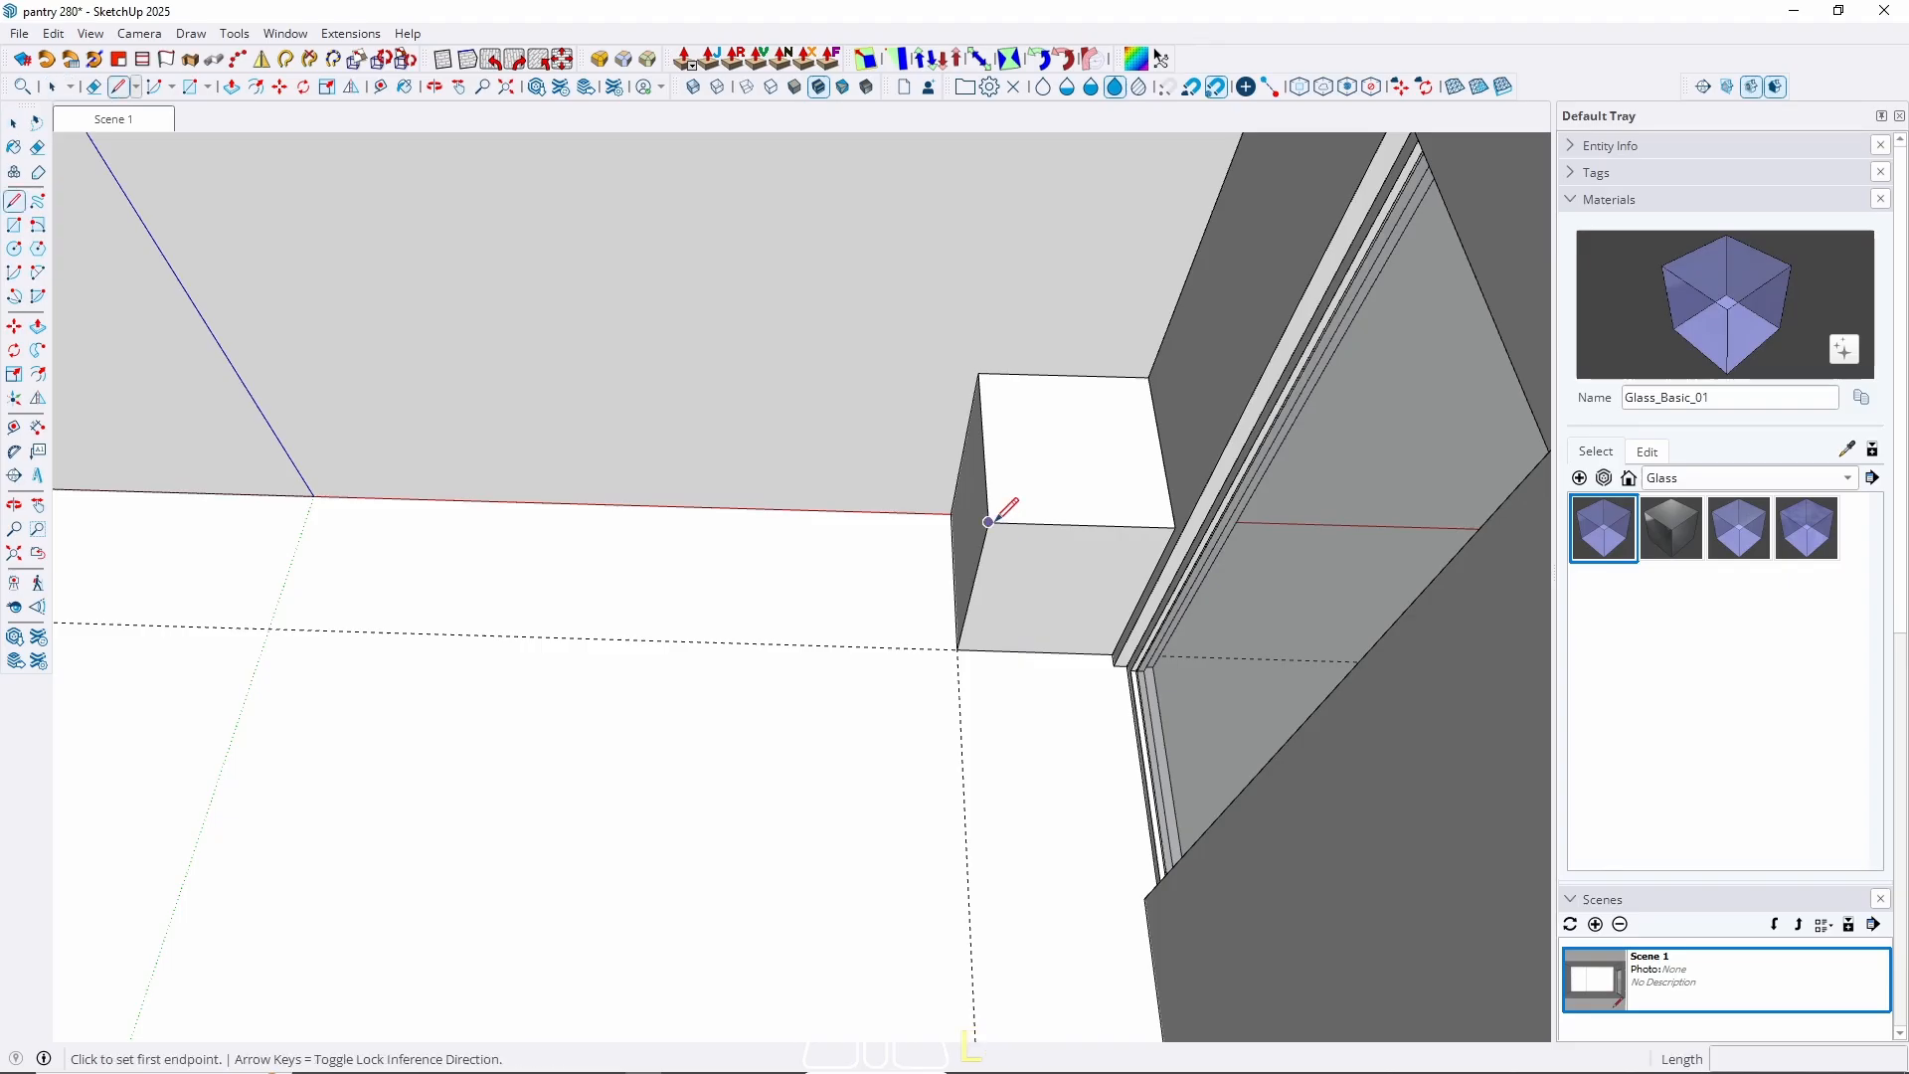
click(987, 522)
key(Up)
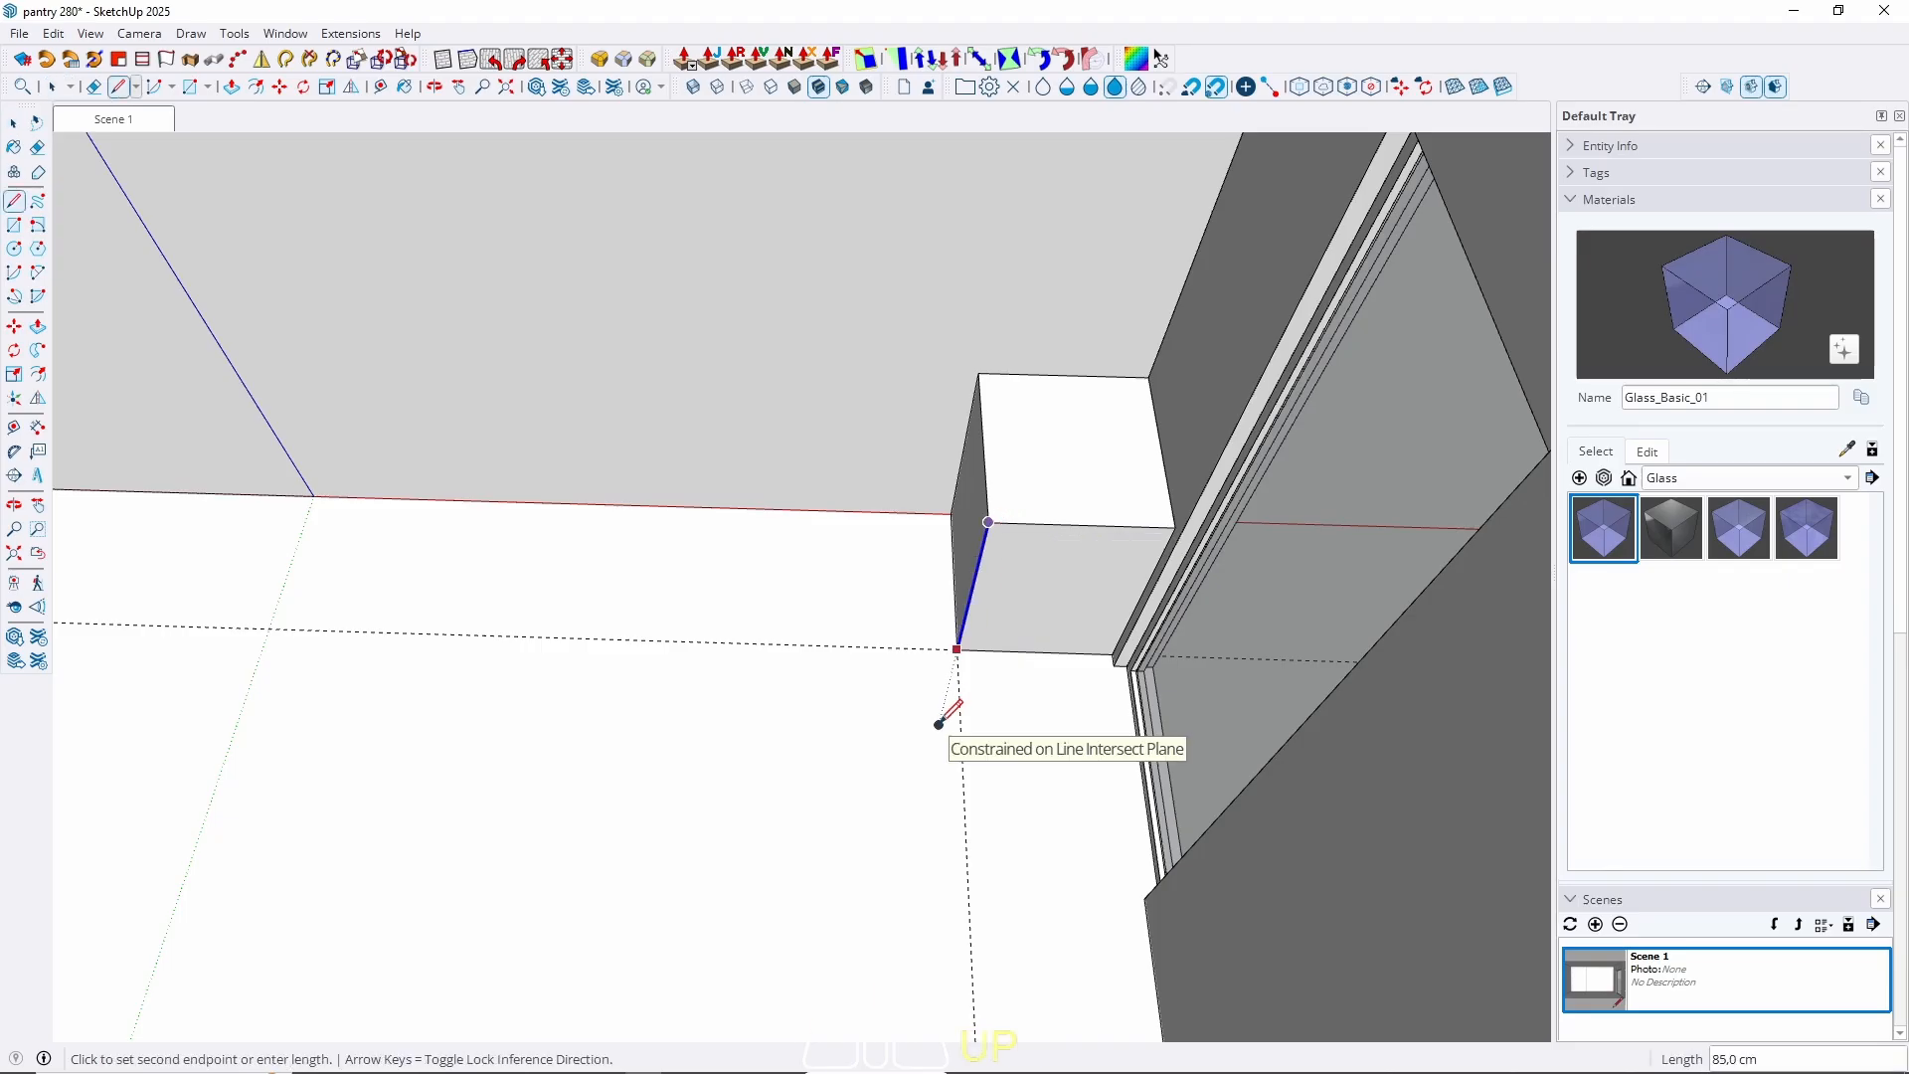
key(space)
click(1041, 446)
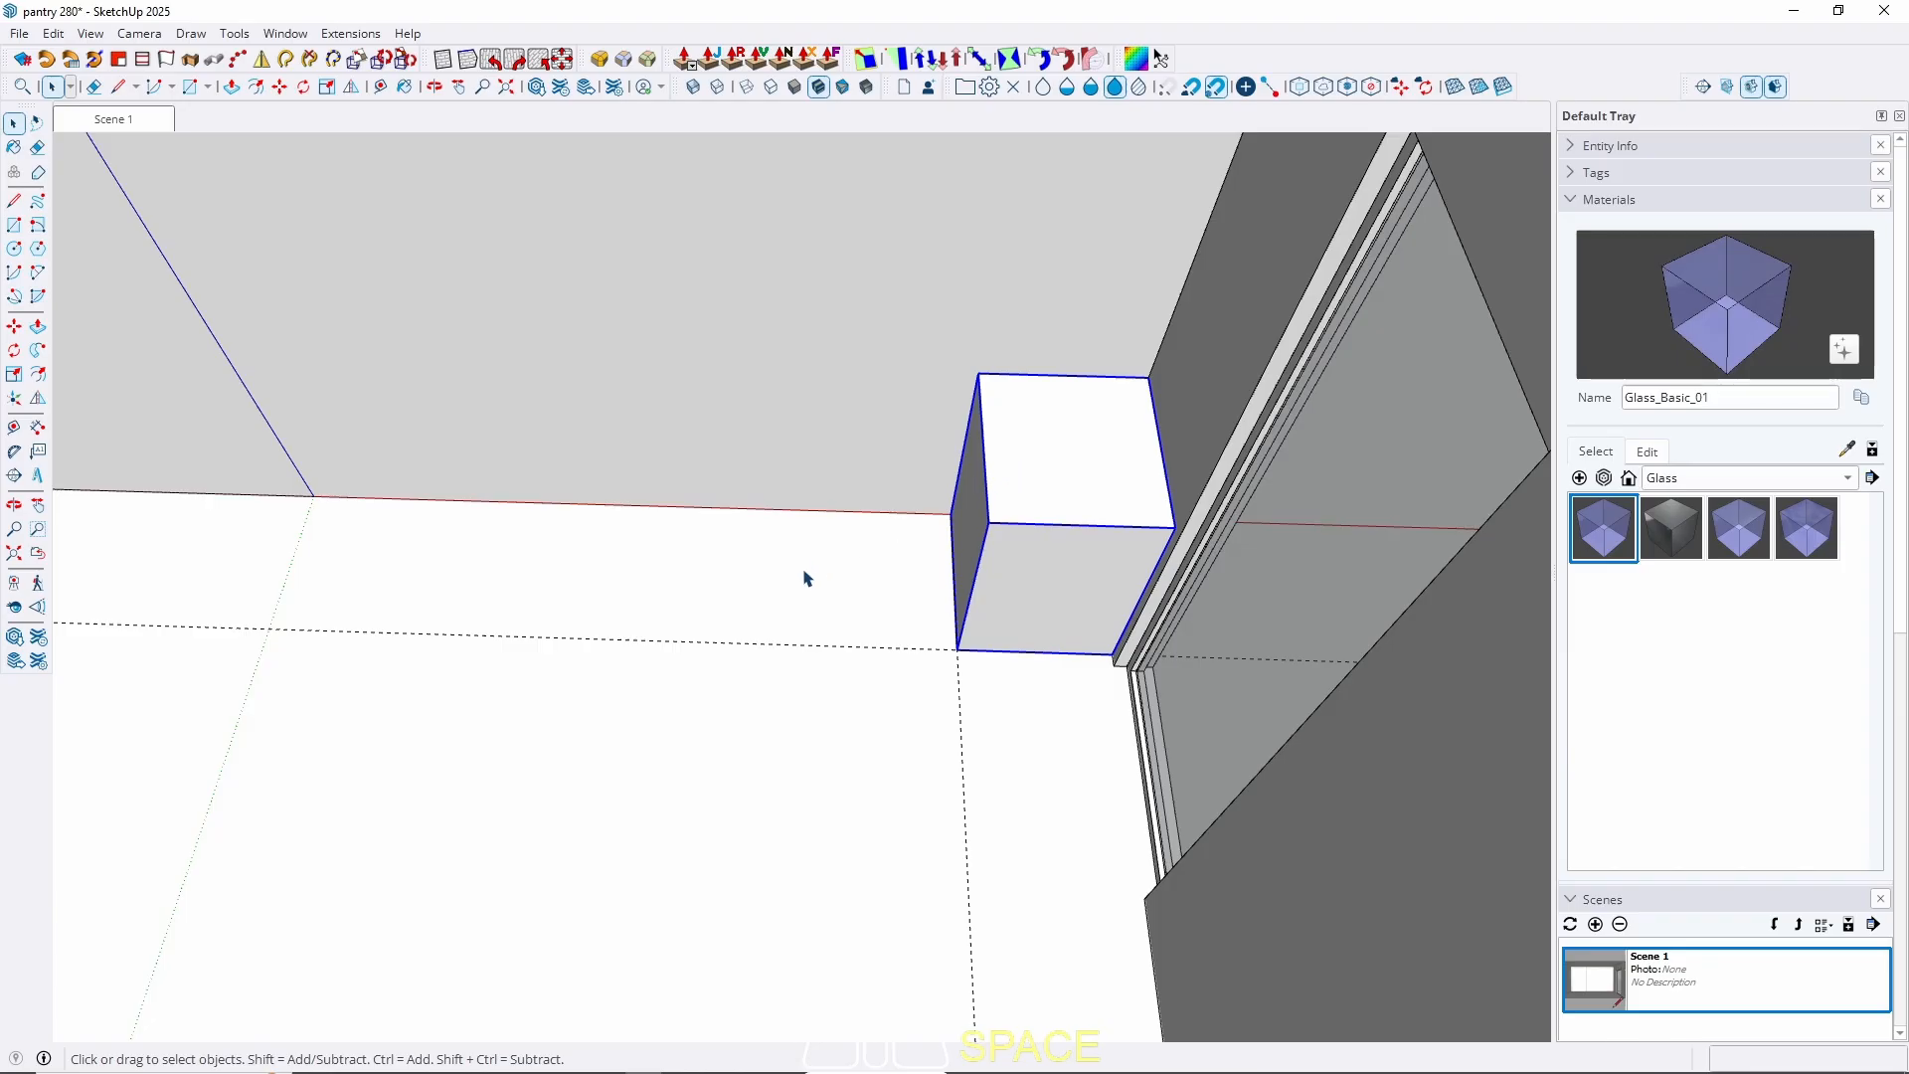
Place a floor guide 45 cm from the corner box's exposed side, parallel to it.
middle_drag(806, 579, 998, 598)
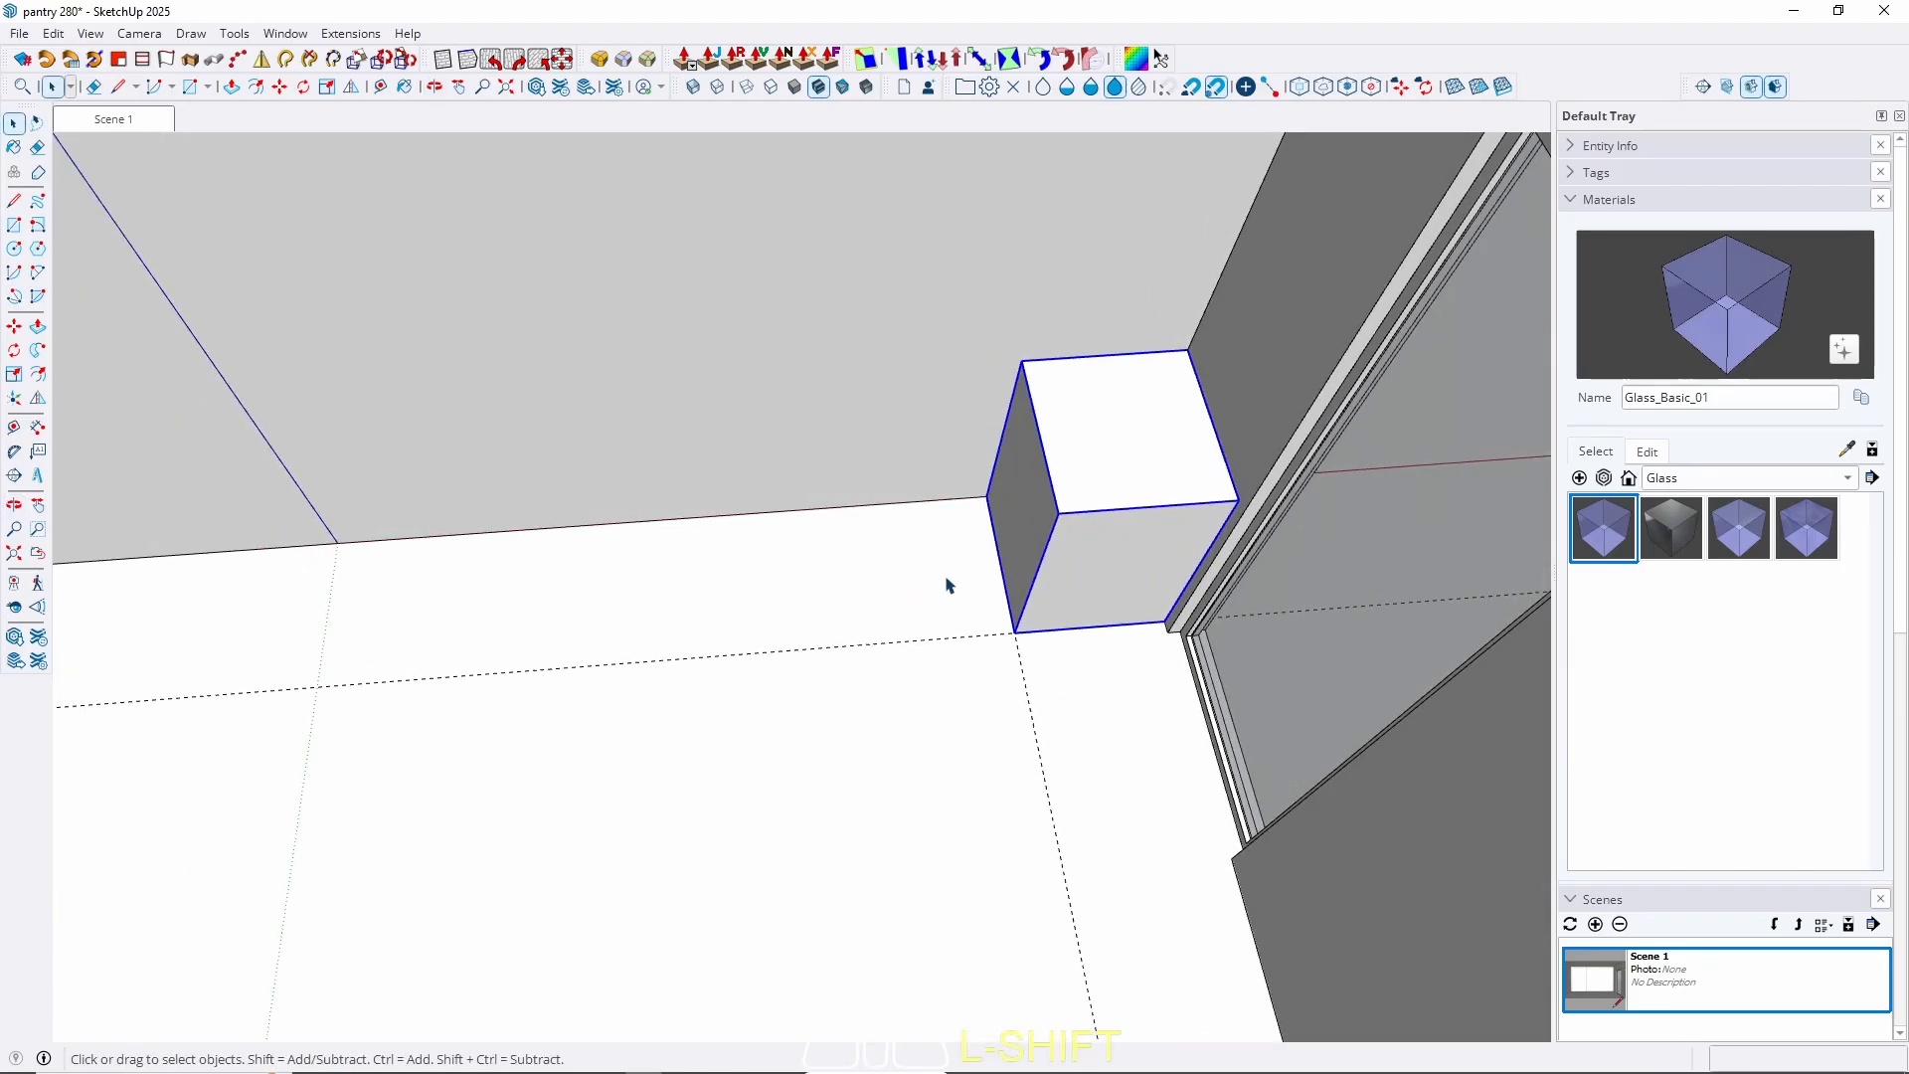
key(t)
click(1000, 547)
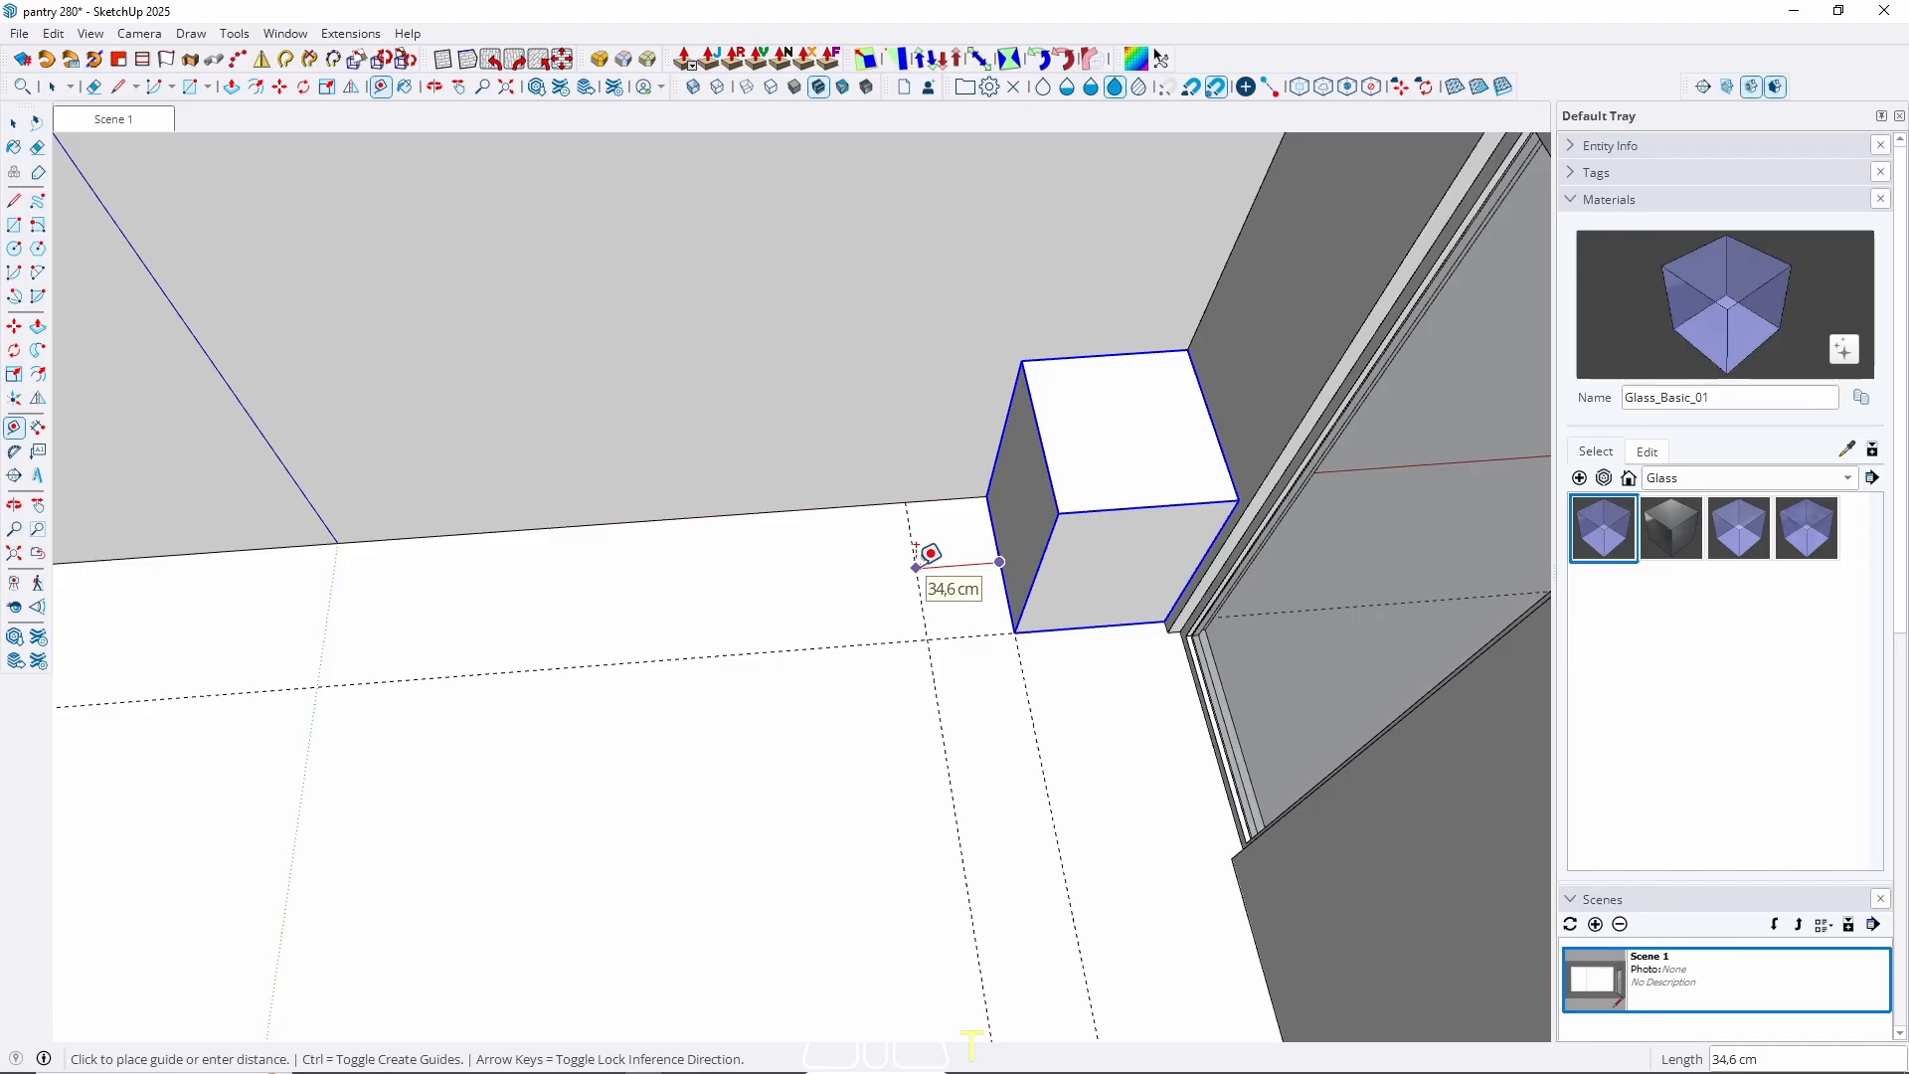
text(45)
key(Return)
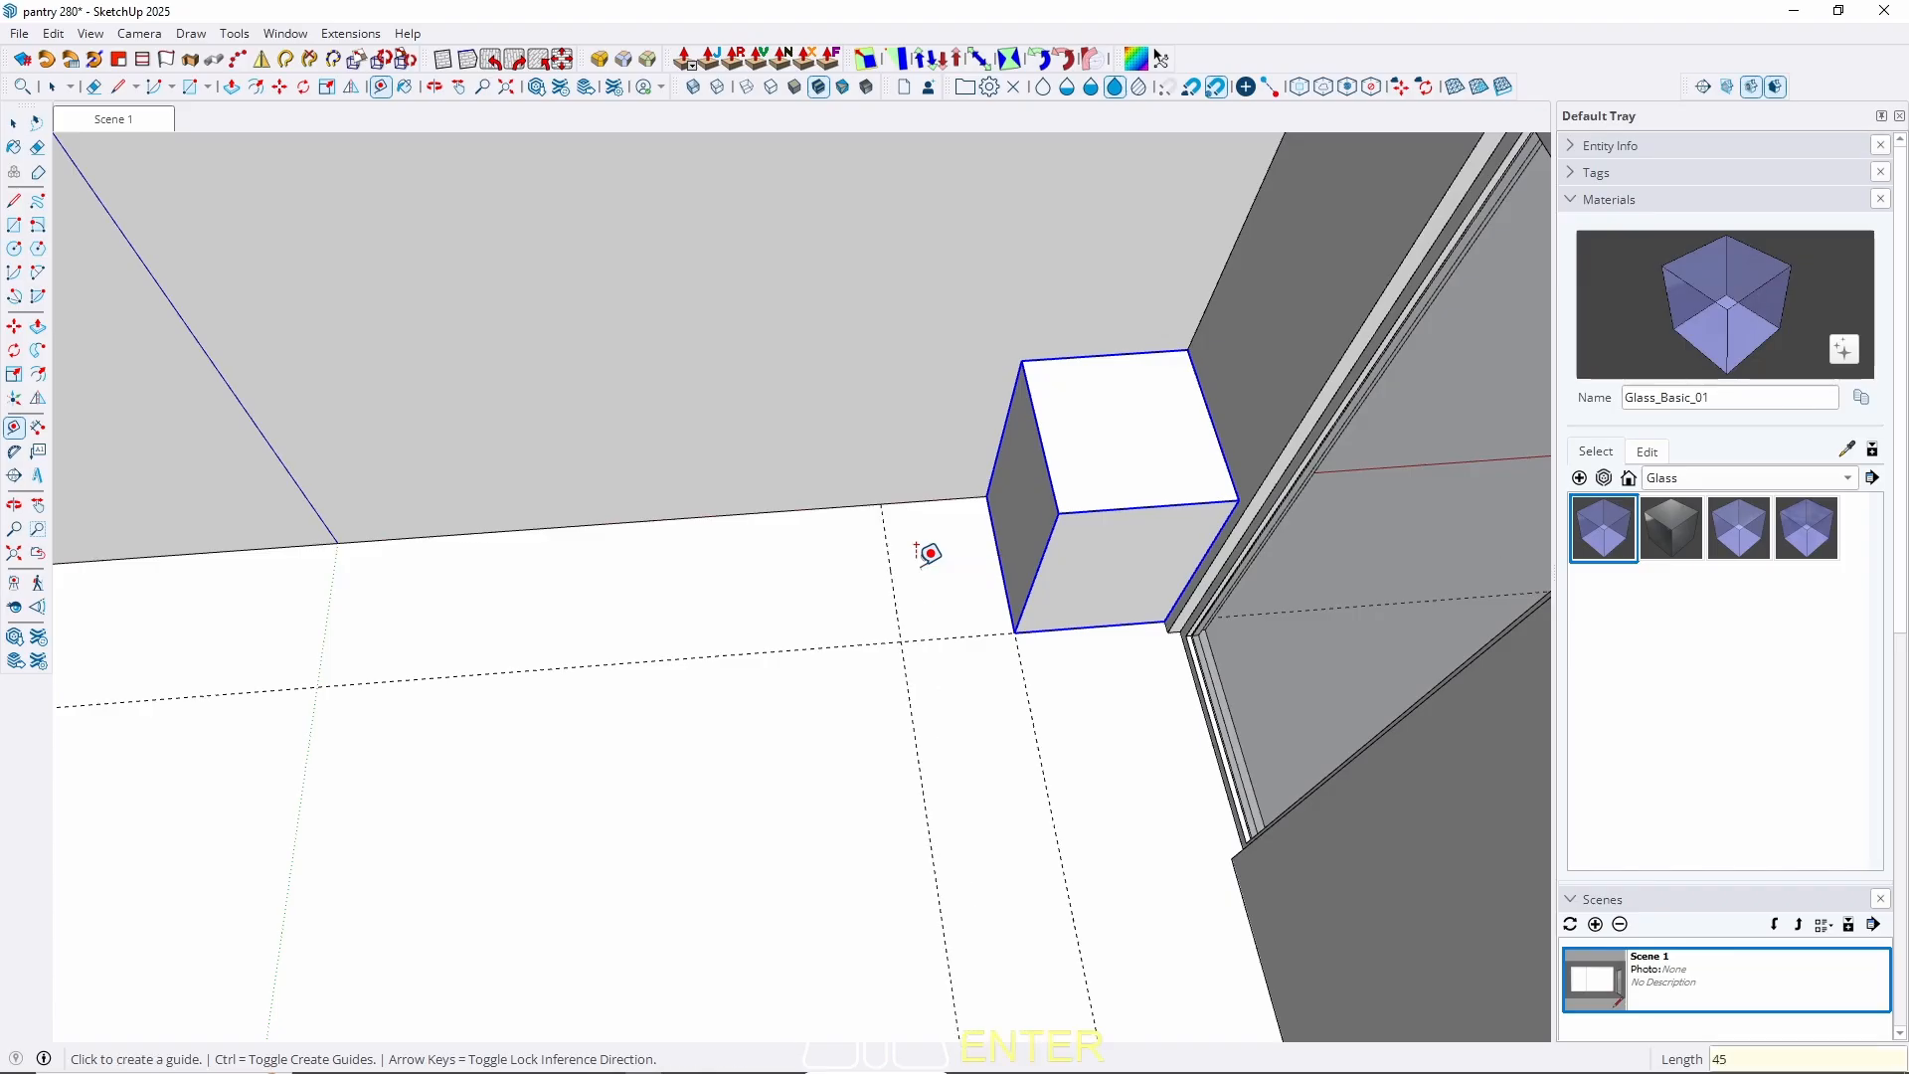
Draw a floor rectangle from the intersection of the 45 cm and 65 cm guides to the box's corner at the back wall.
key(r)
click(901, 642)
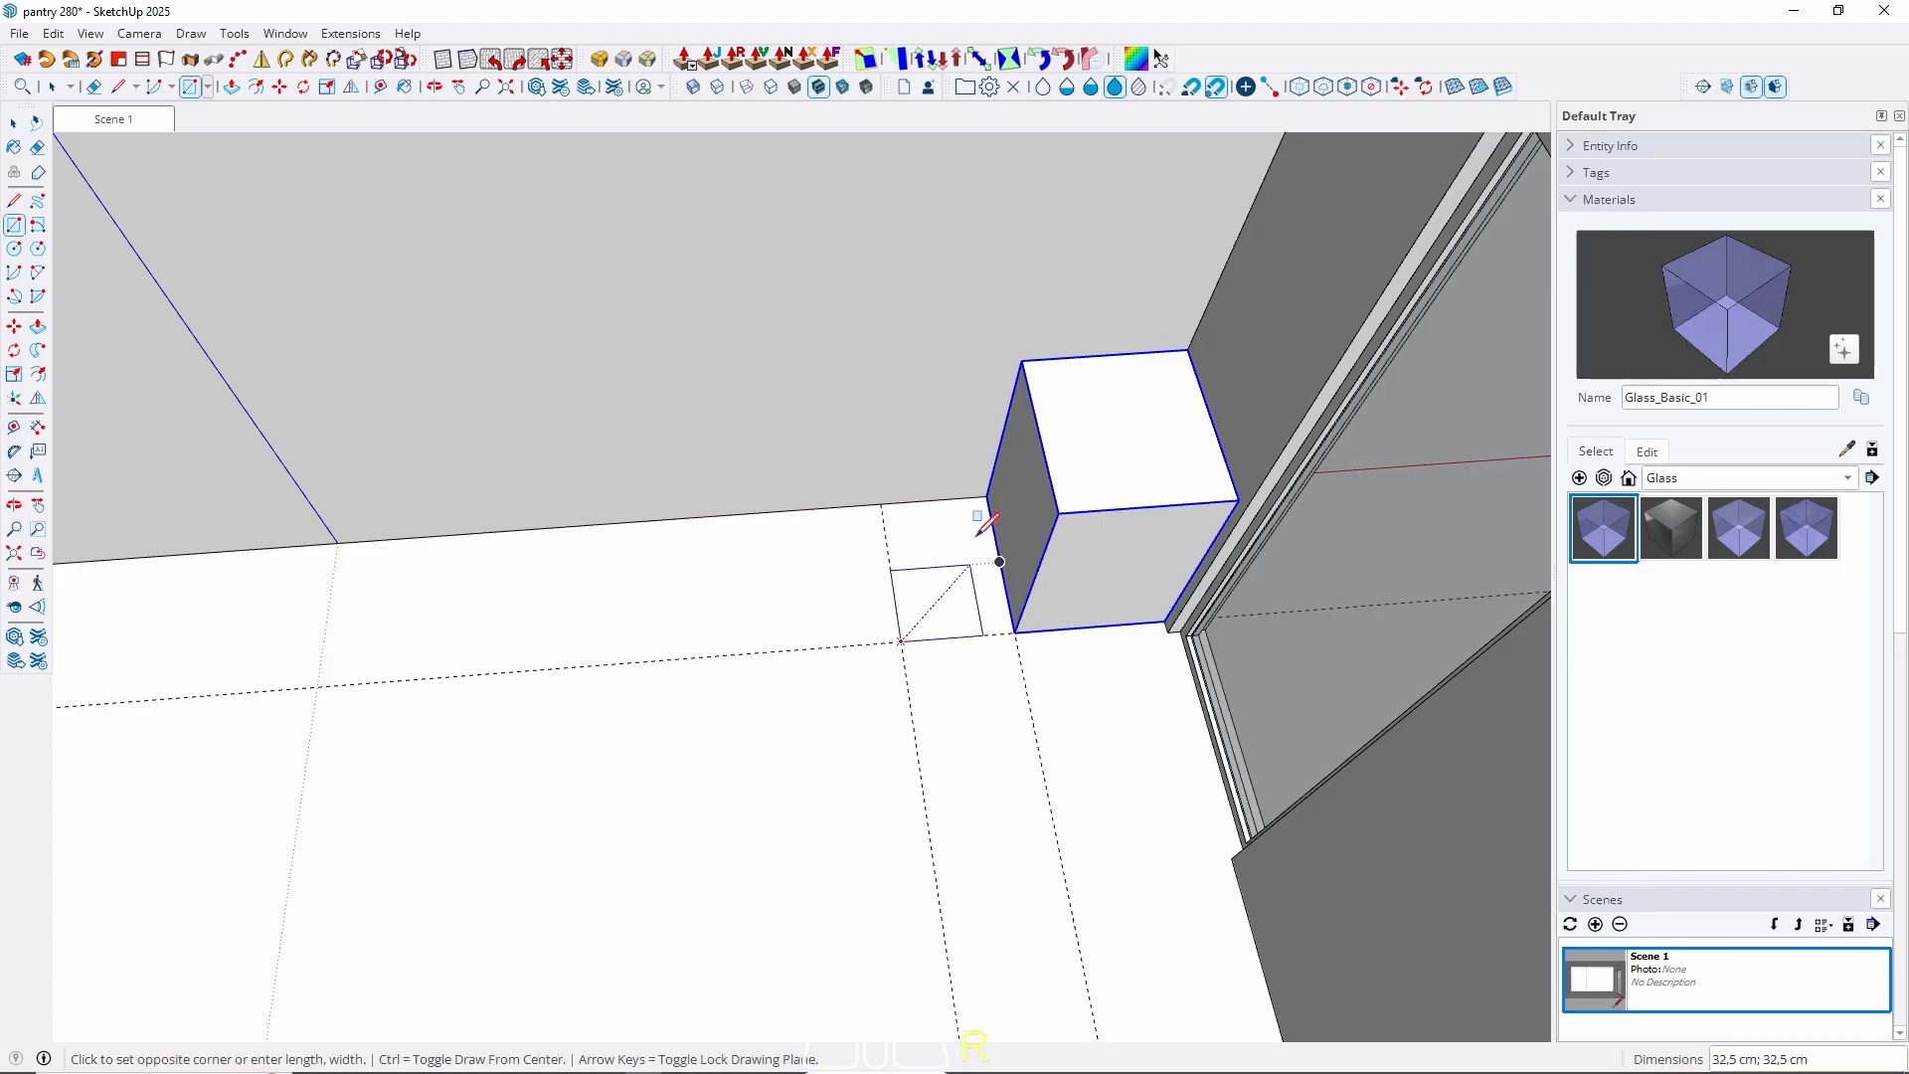
click(987, 495)
key(space)
Push/pull the 45 cm wide floor rectangle up to the corner box's height.
key(p)
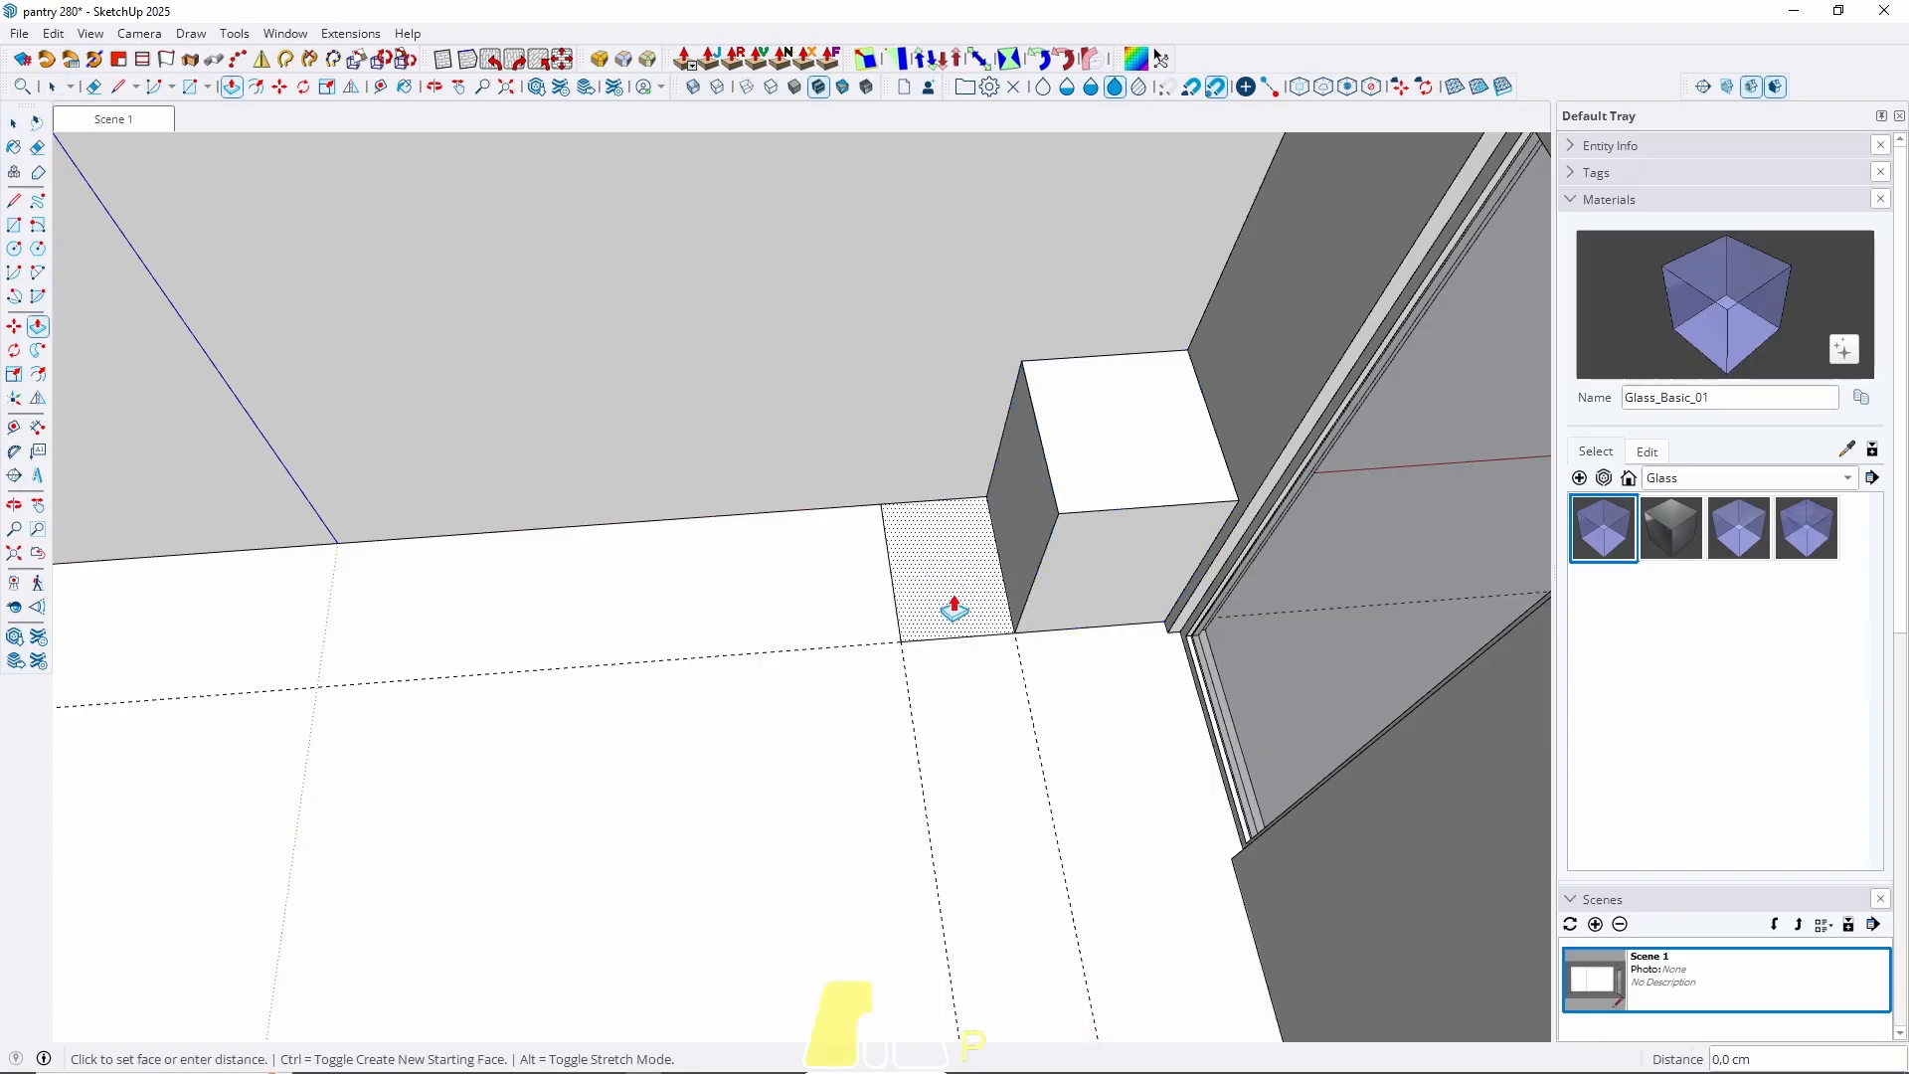
click(955, 600)
click(1124, 529)
key(space)
Select all geometry of the 45 cm wide box and make it a component.
triple_click(971, 554)
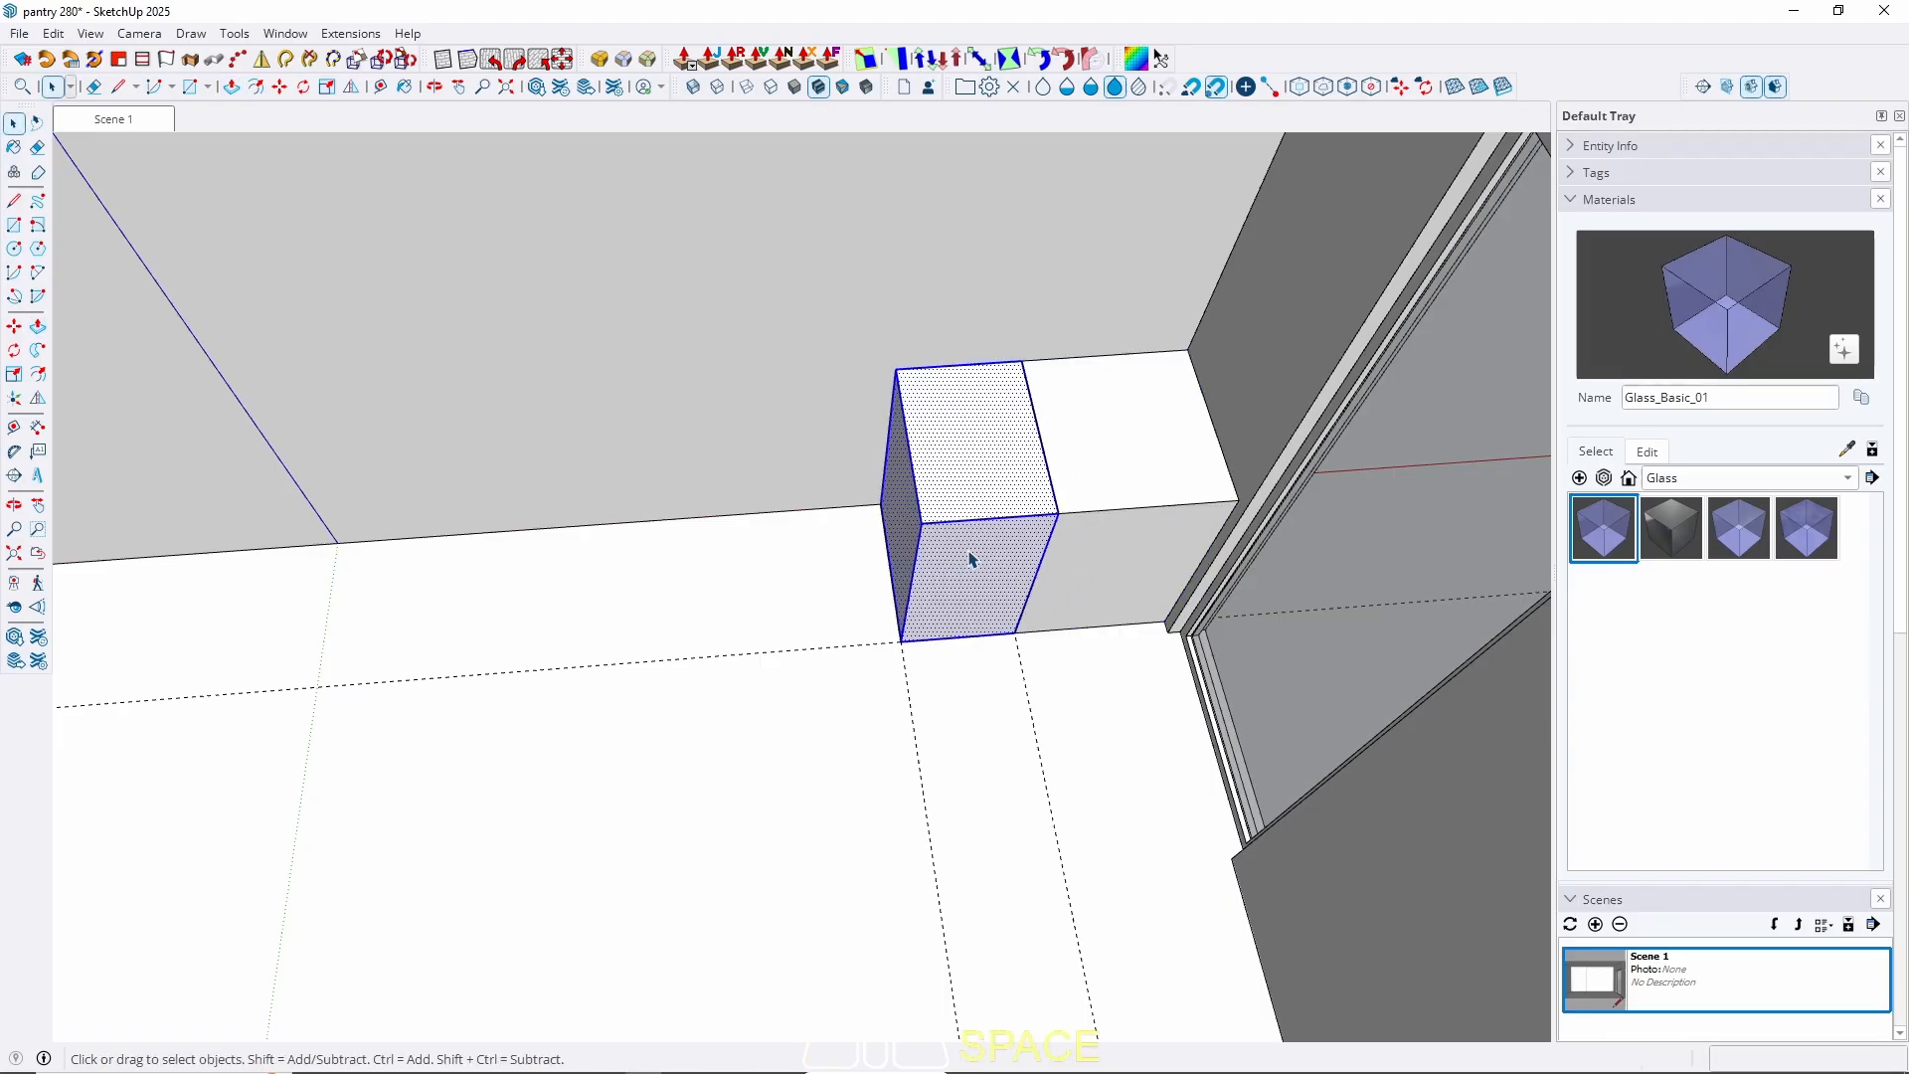
right_click(970, 557)
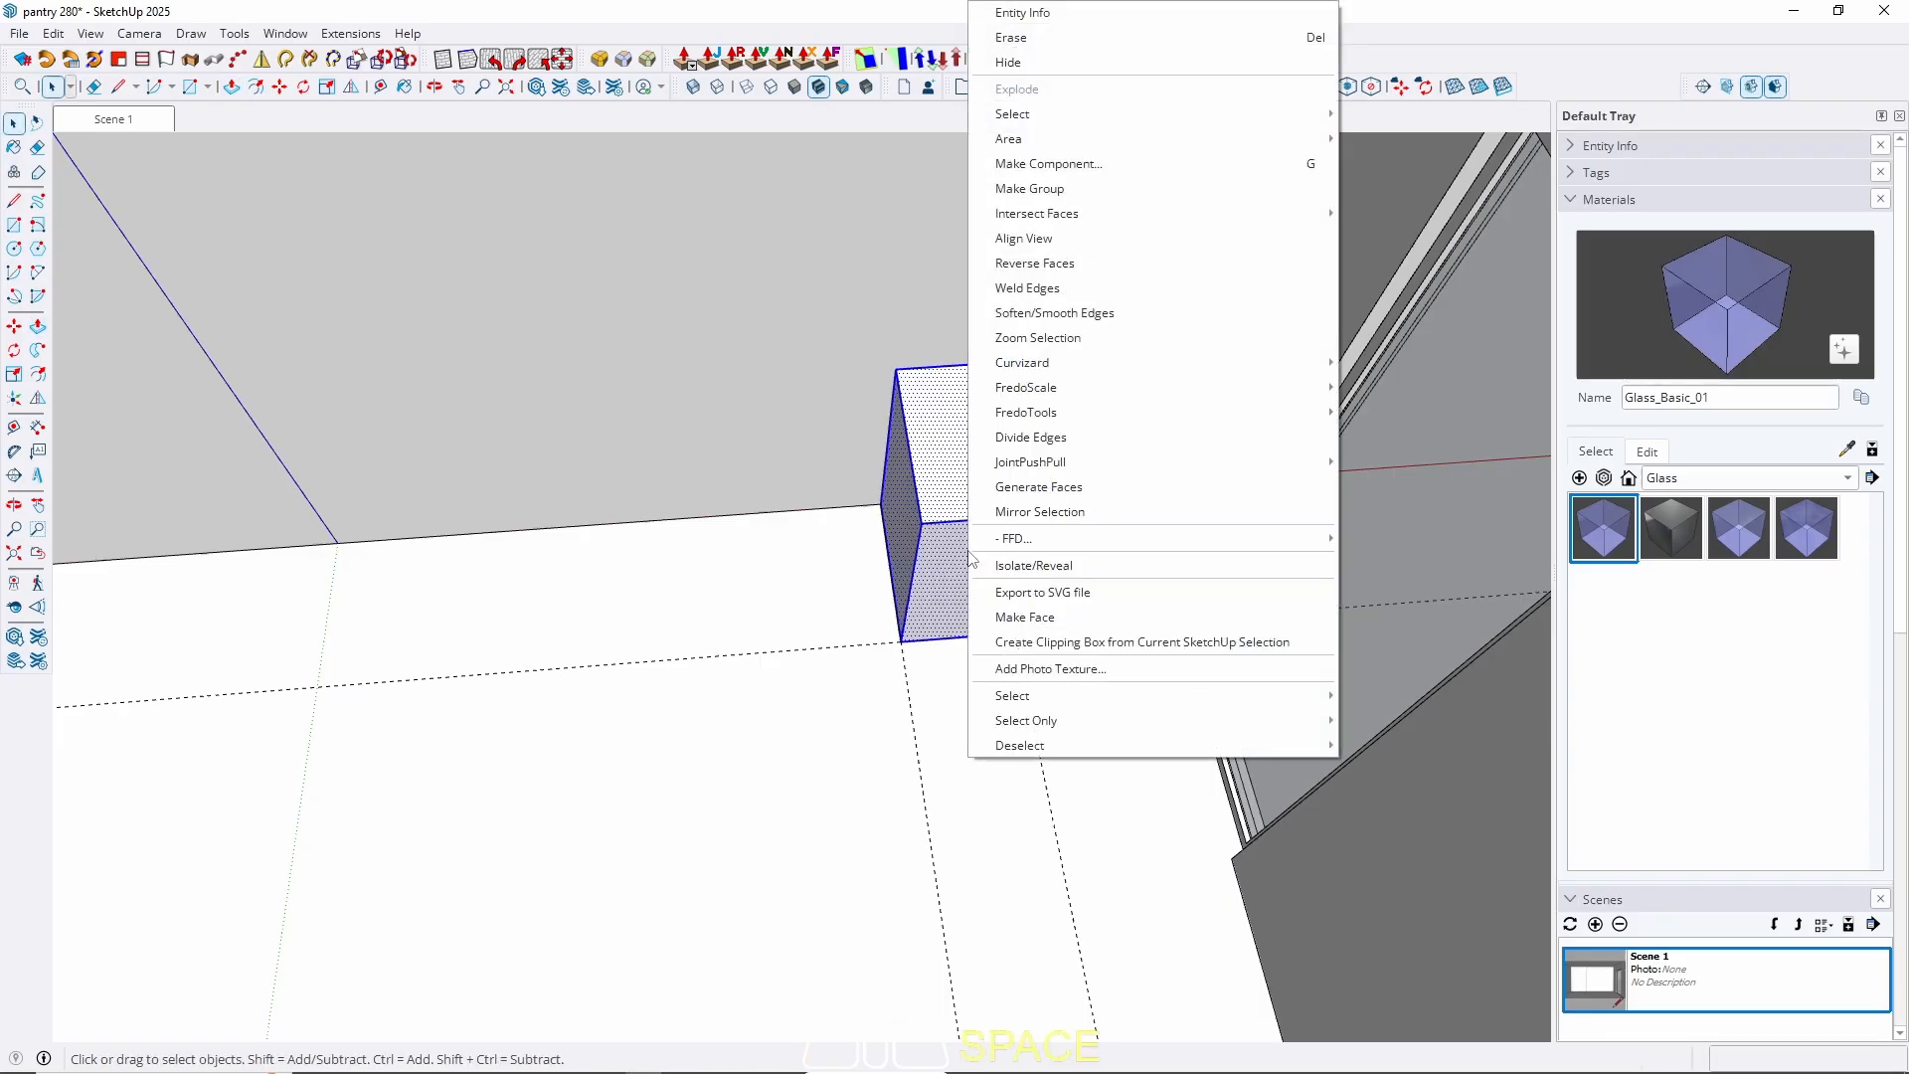
click(1047, 167)
click(969, 792)
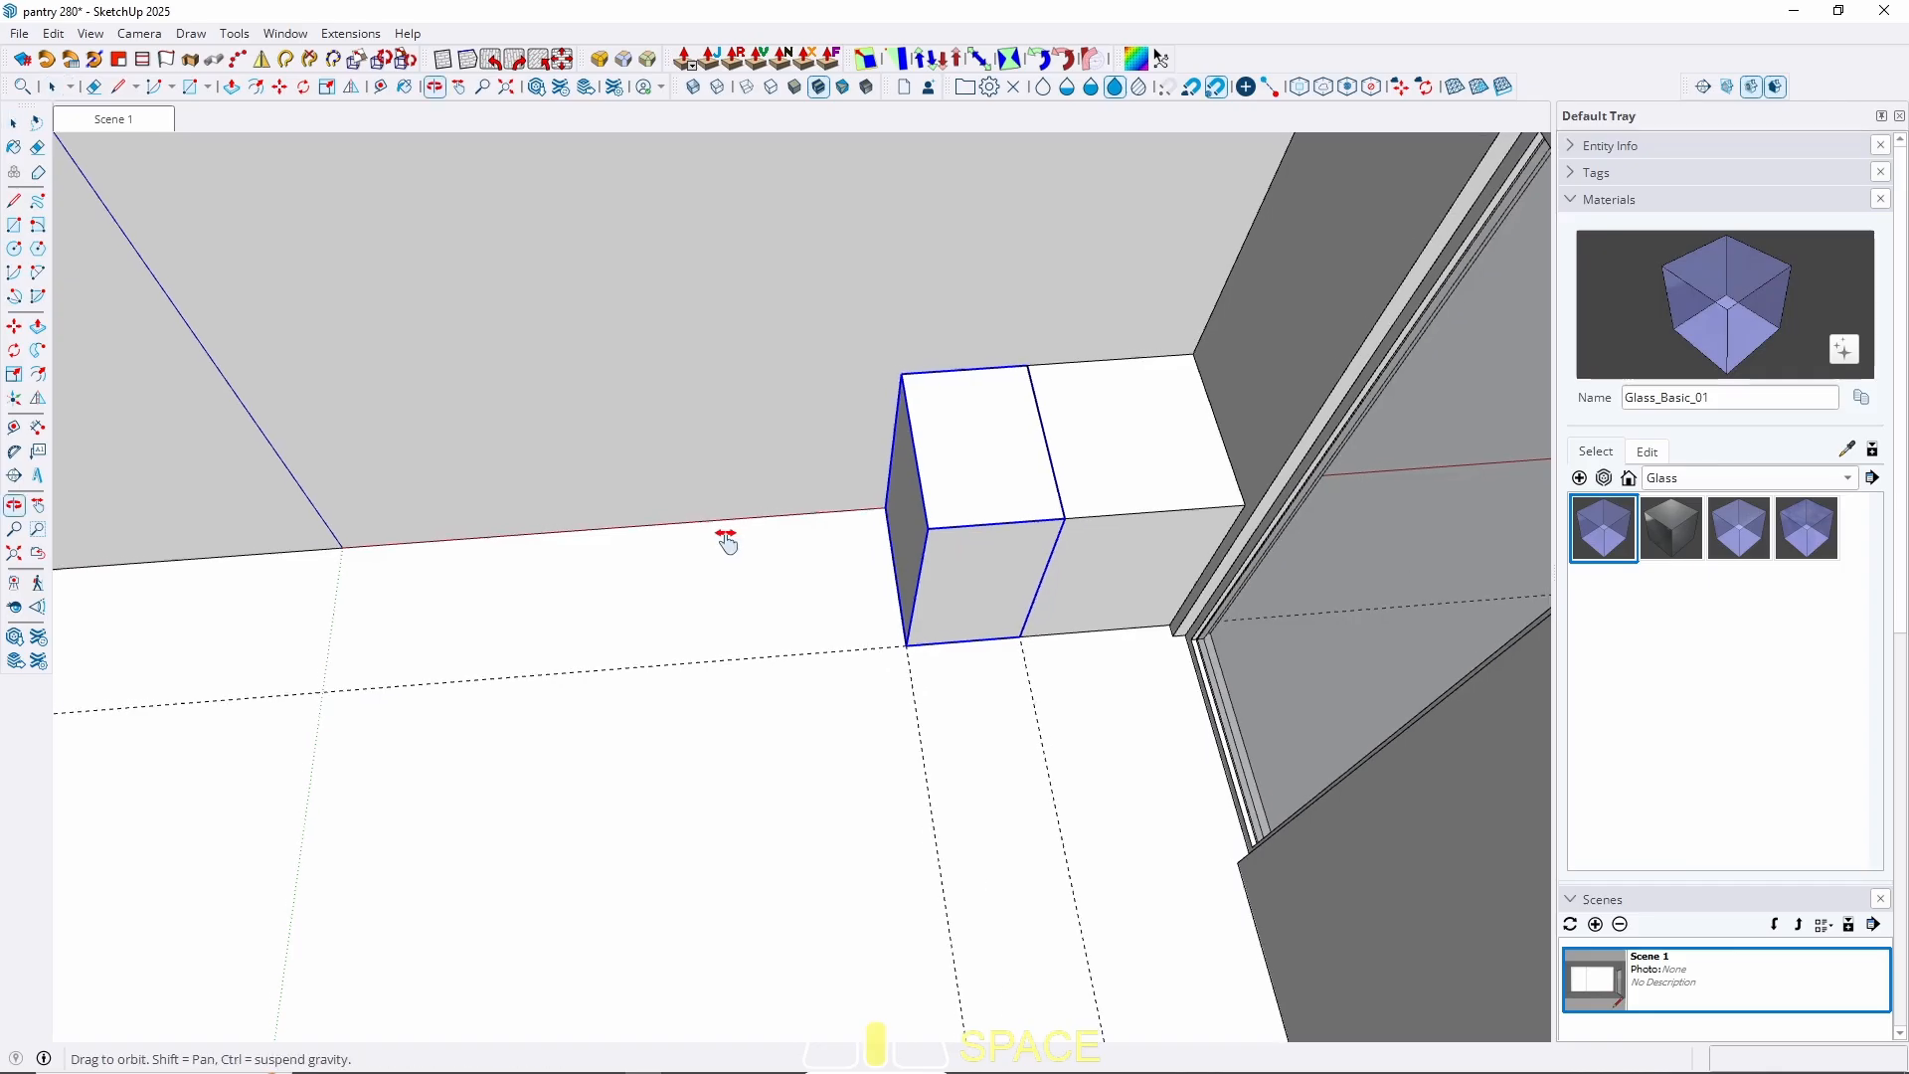
Place a floor guide 120 cm from the 45 cm box's exposed side, parallel to it.
shift+middle_drag(721, 539, 952, 555)
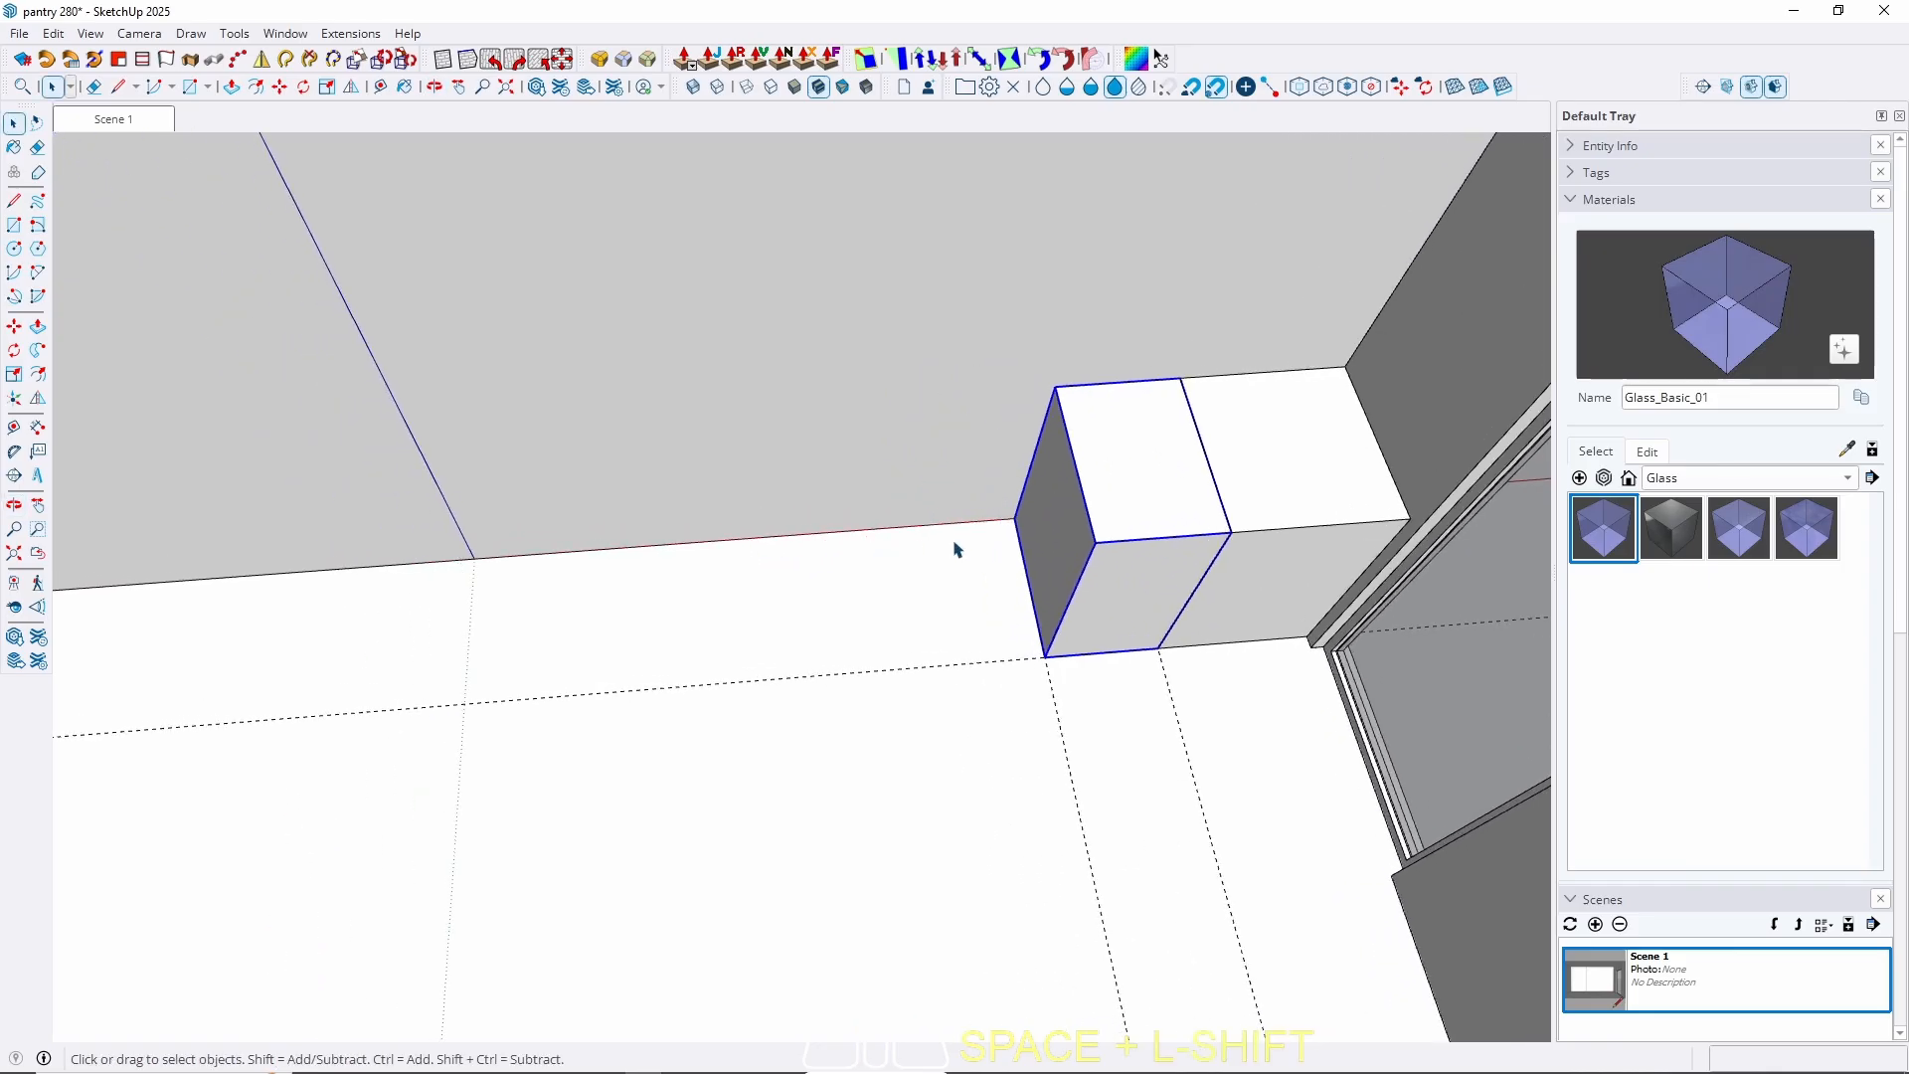
key(t)
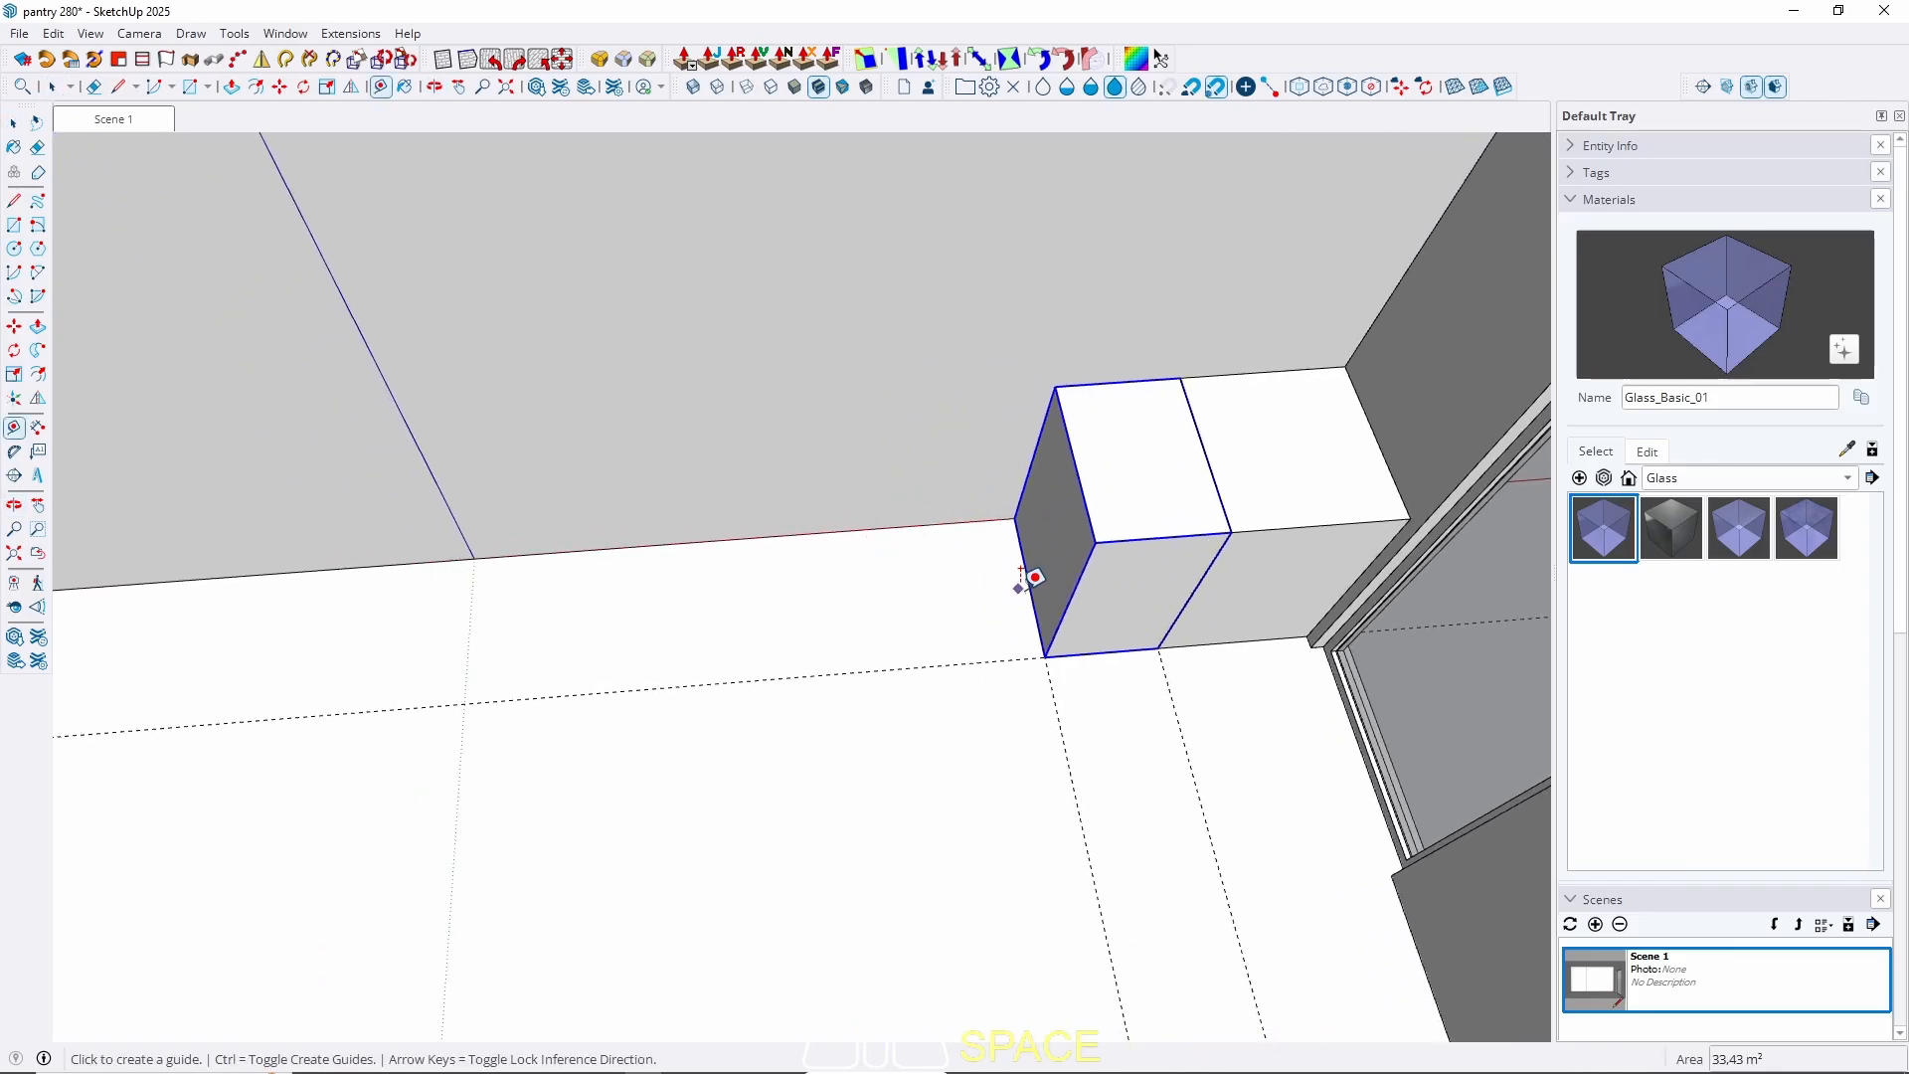
click(1029, 584)
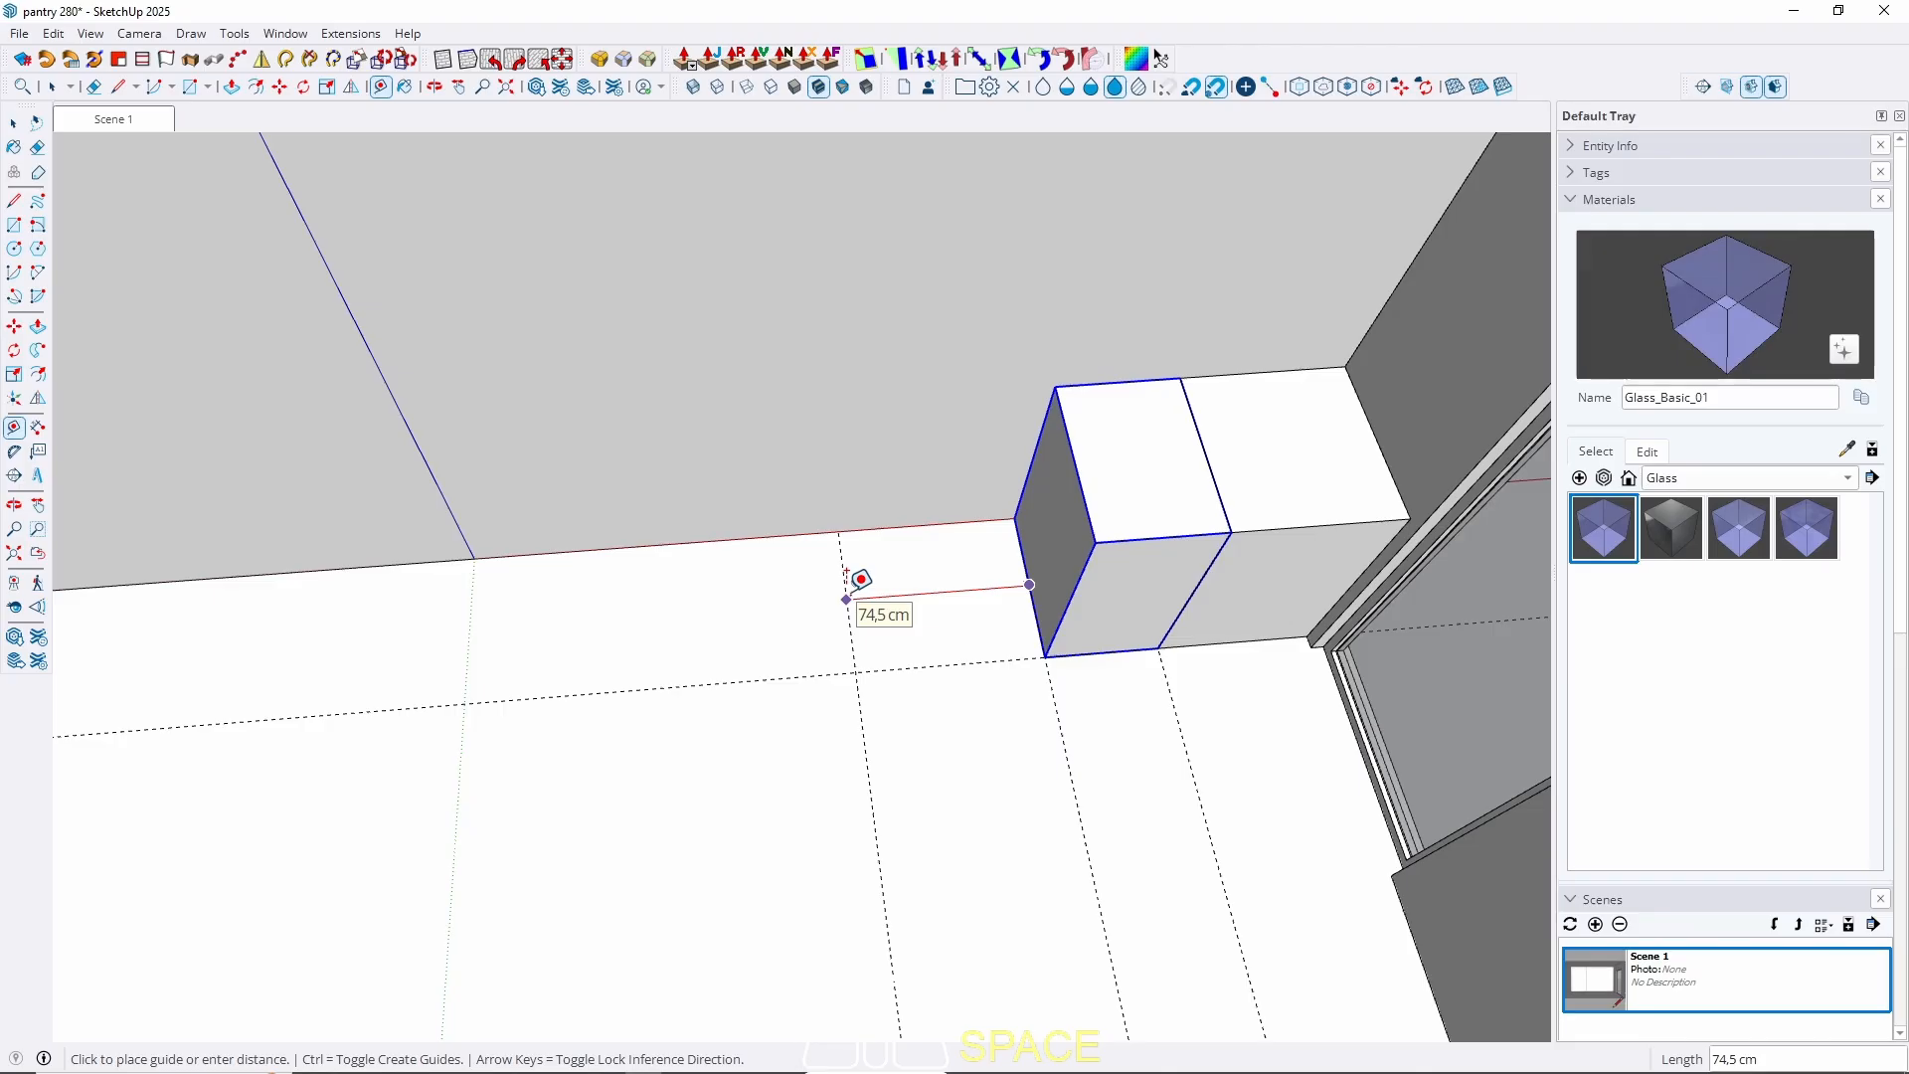
text(120)
key(Return)
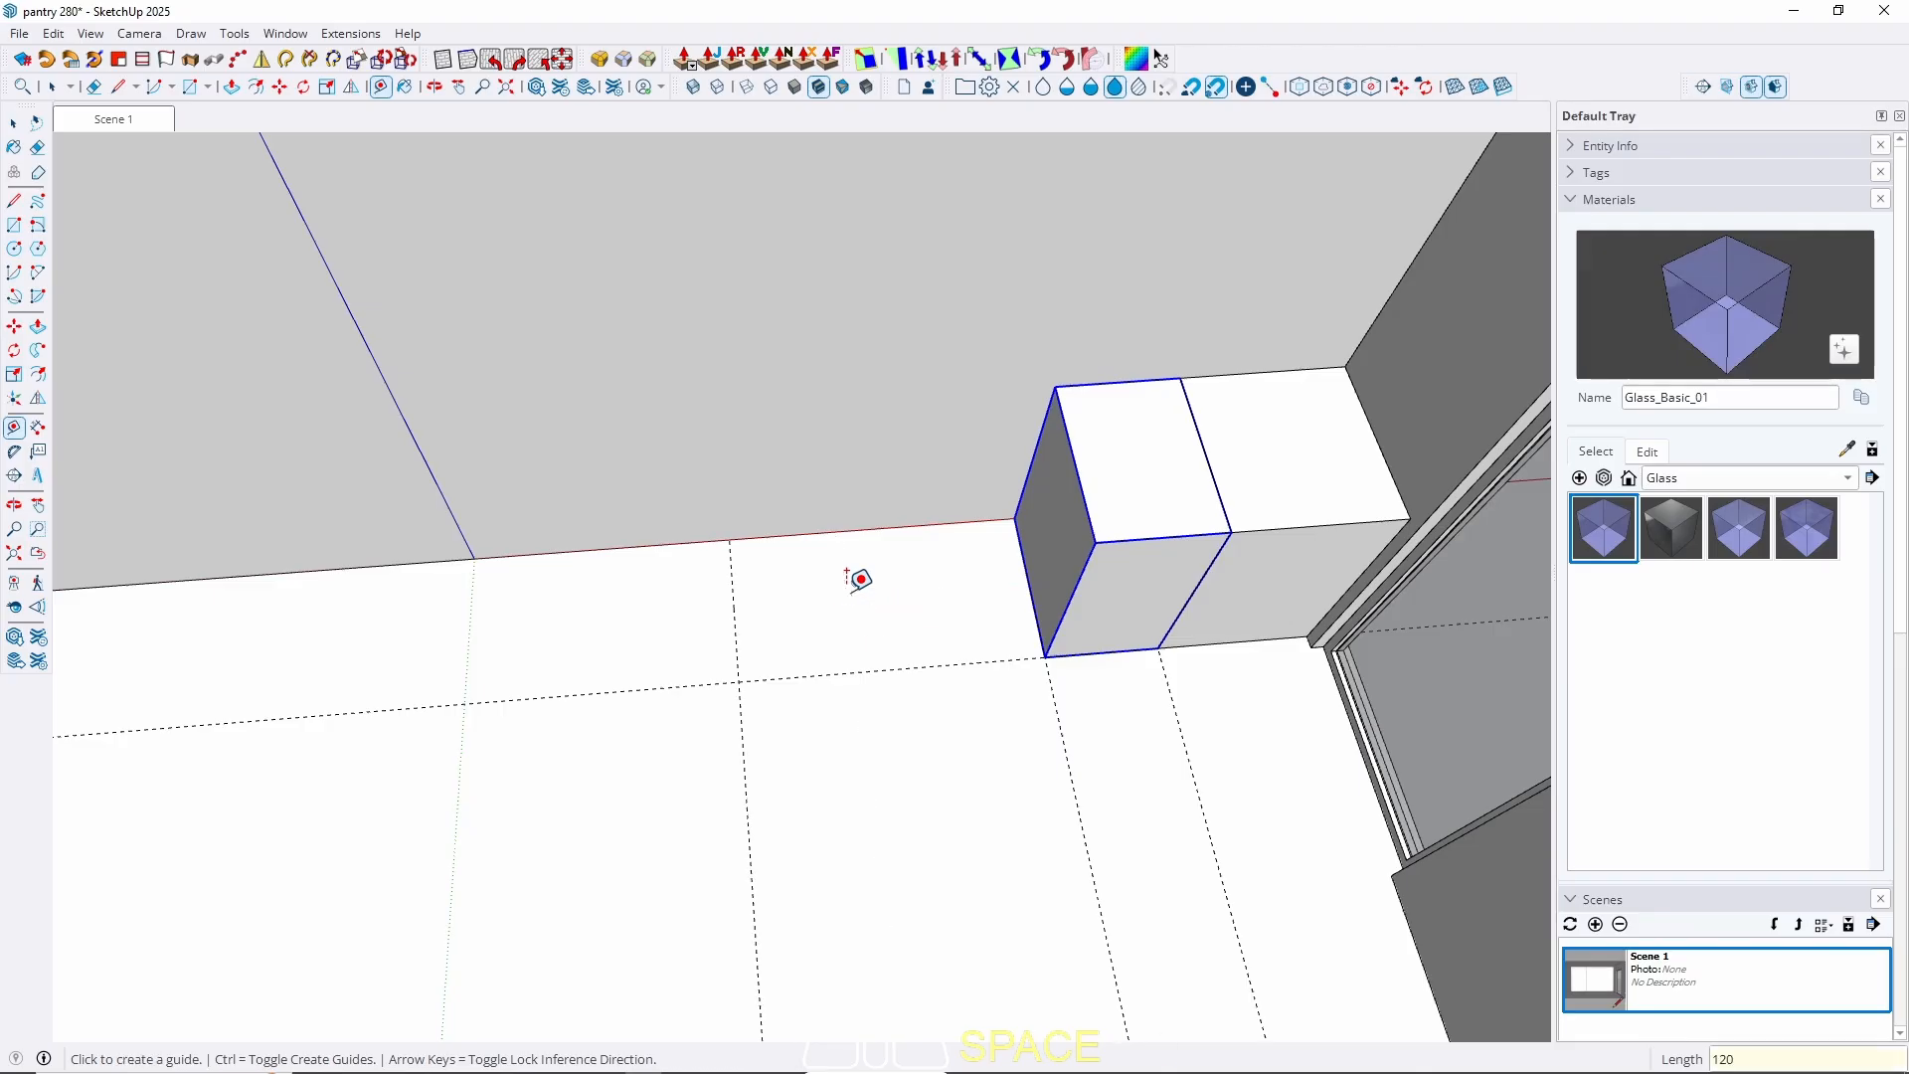
Draw a floor rectangle from the 120 cm guide intersection to the 45 cm box's back corner and push/pull it up to that box's height.
key(r)
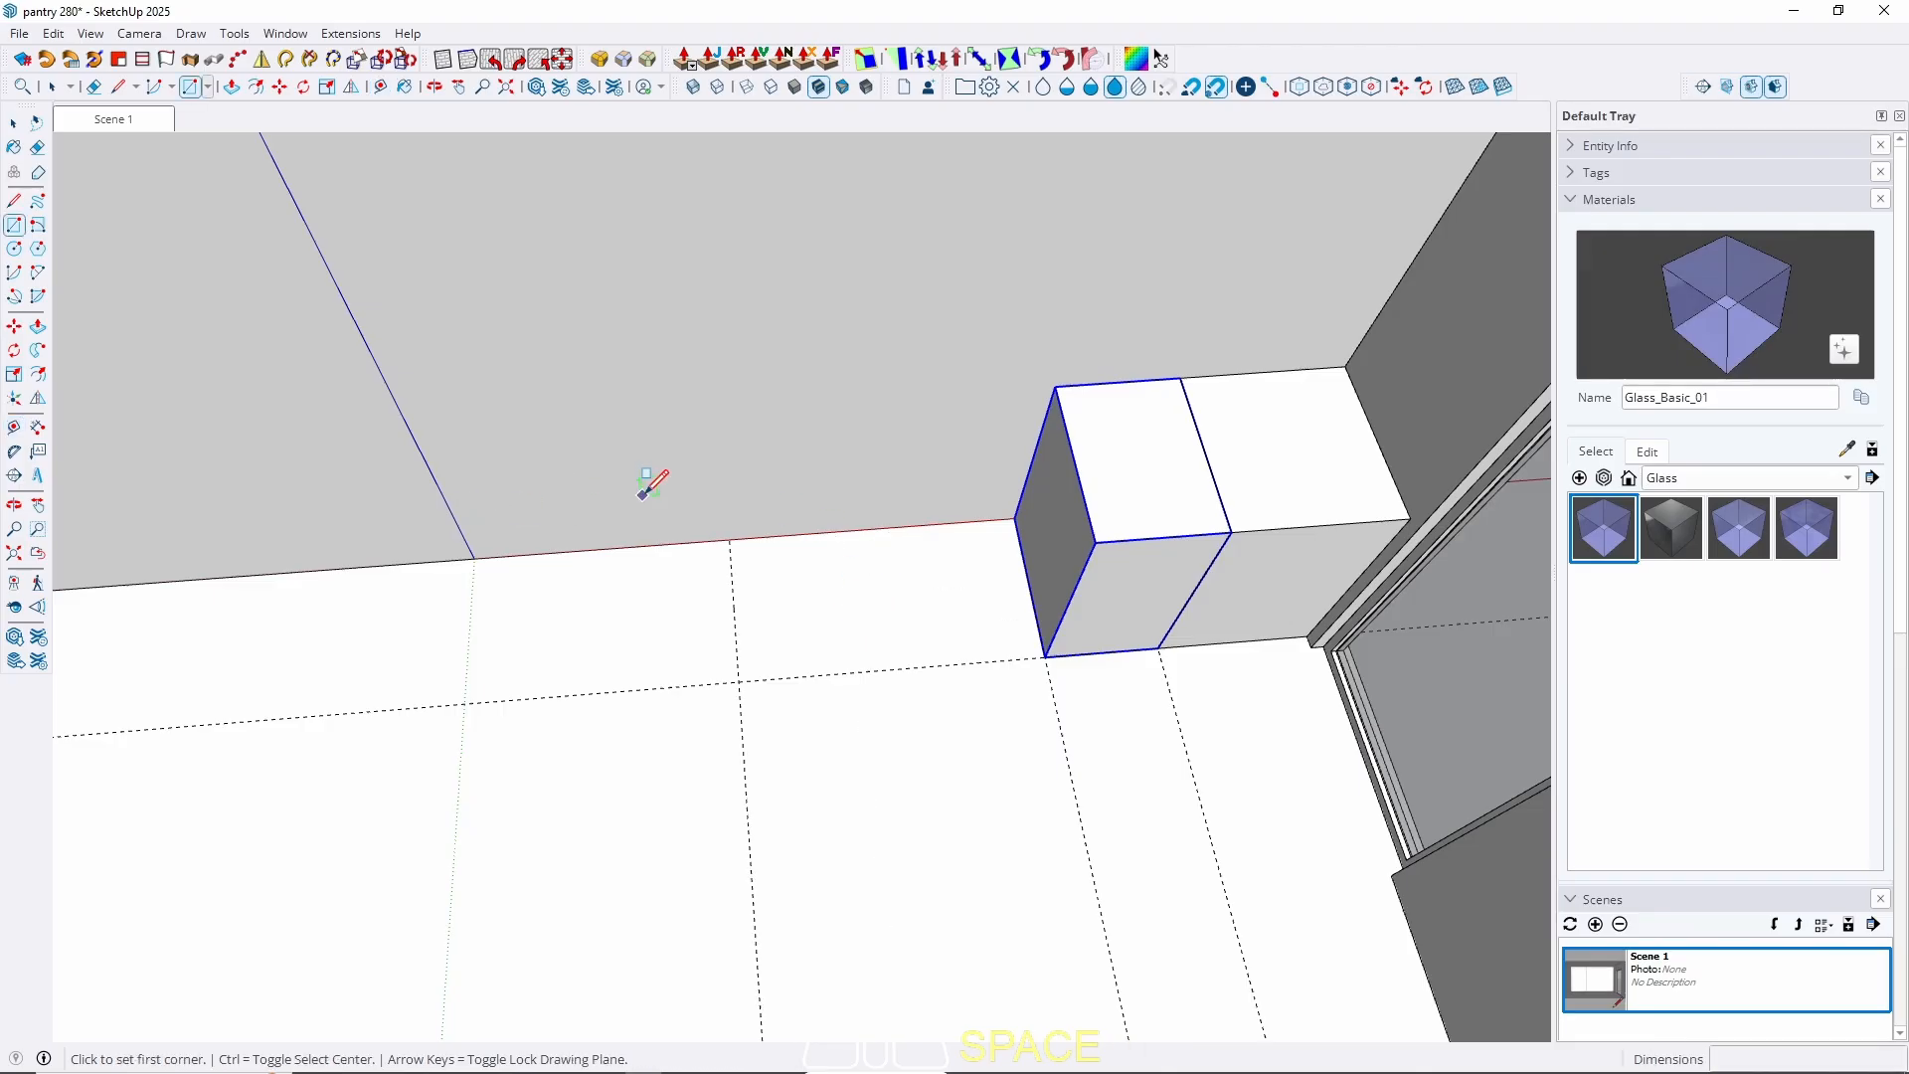
click(738, 682)
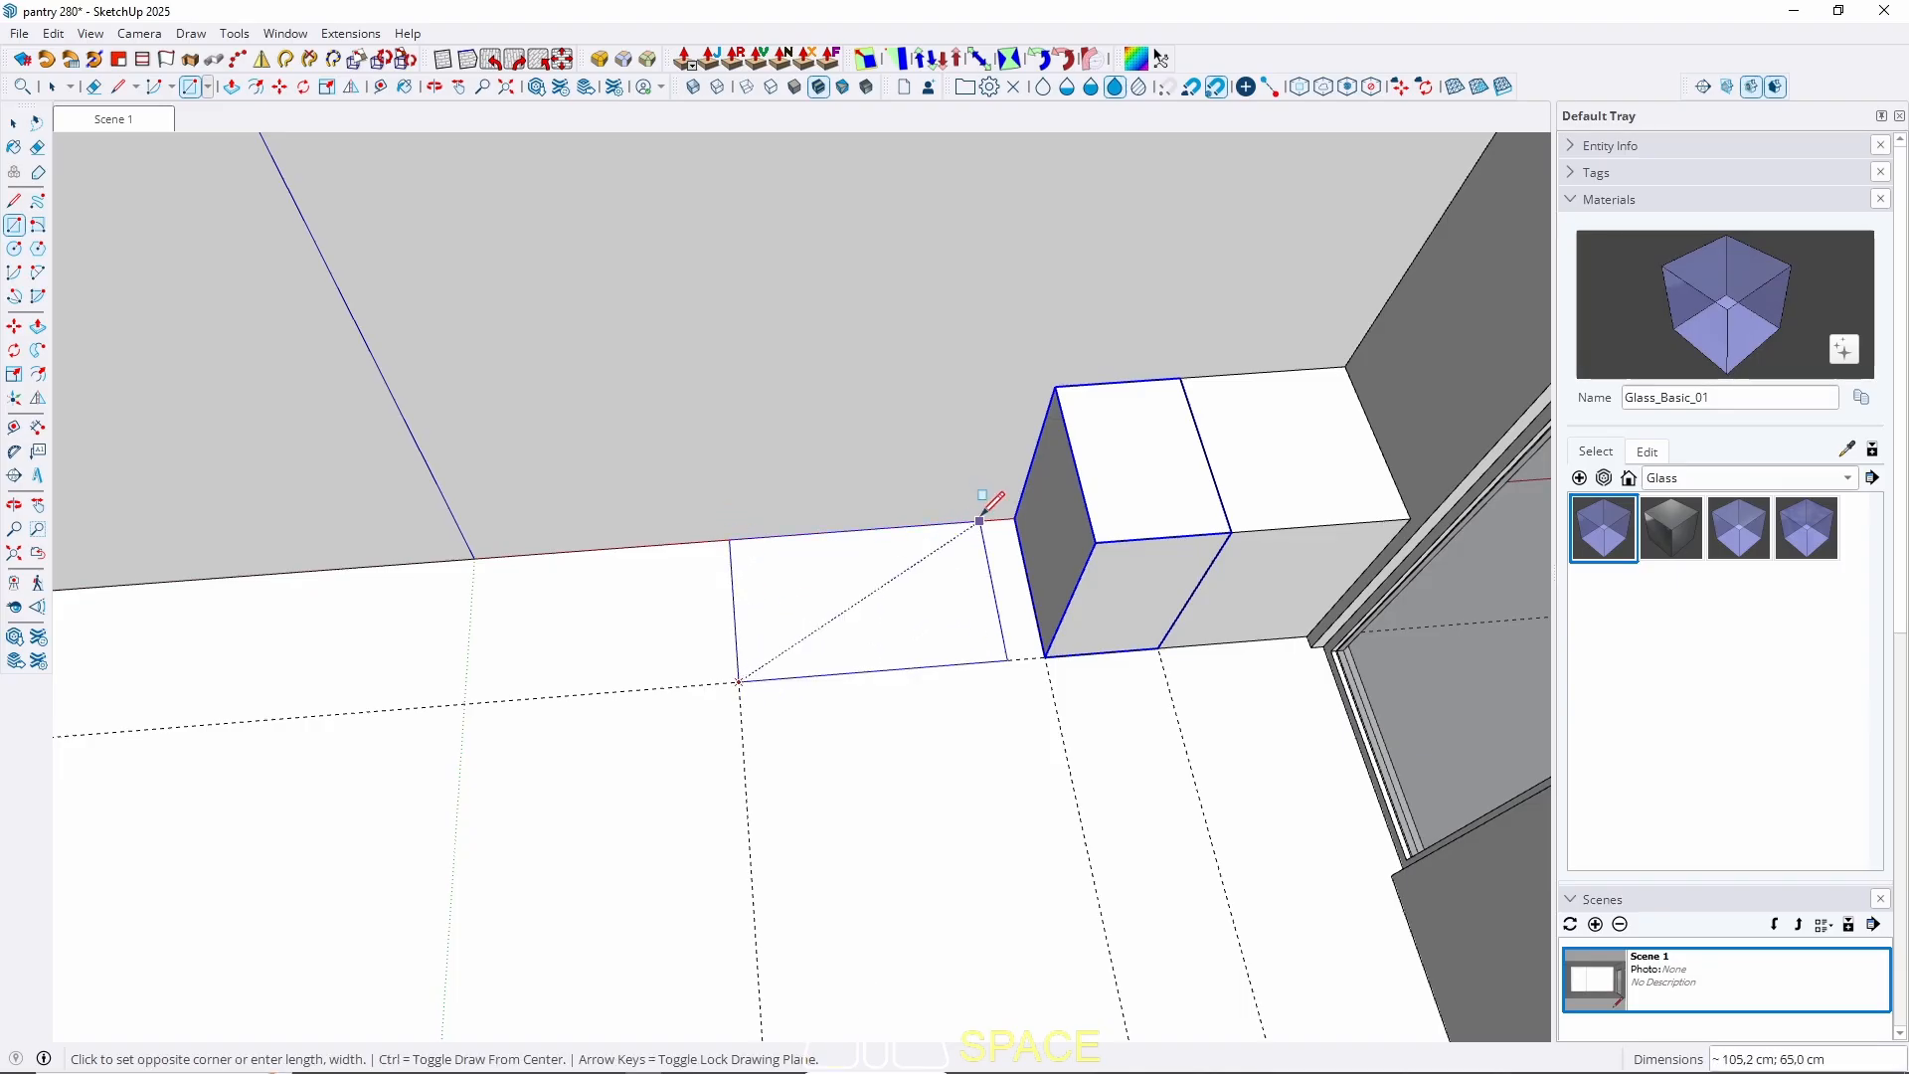
key(space)
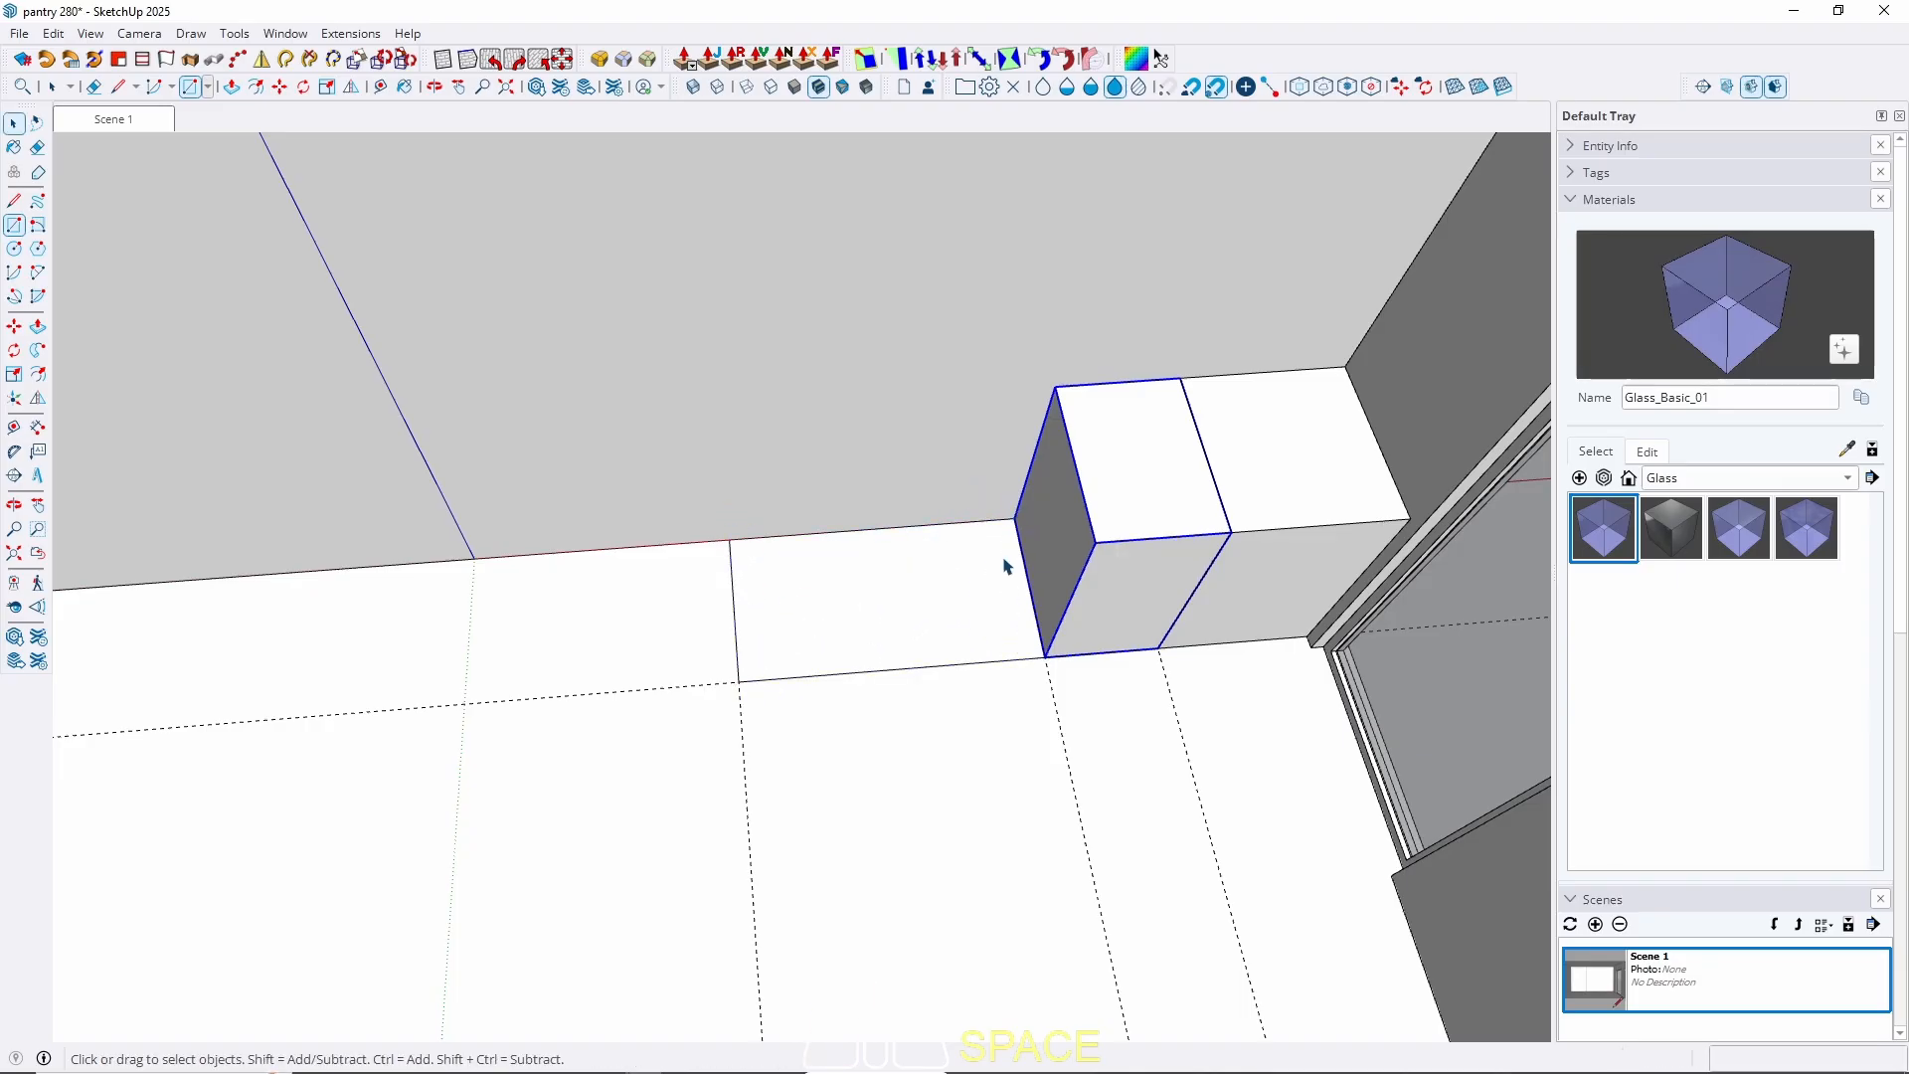
key(p)
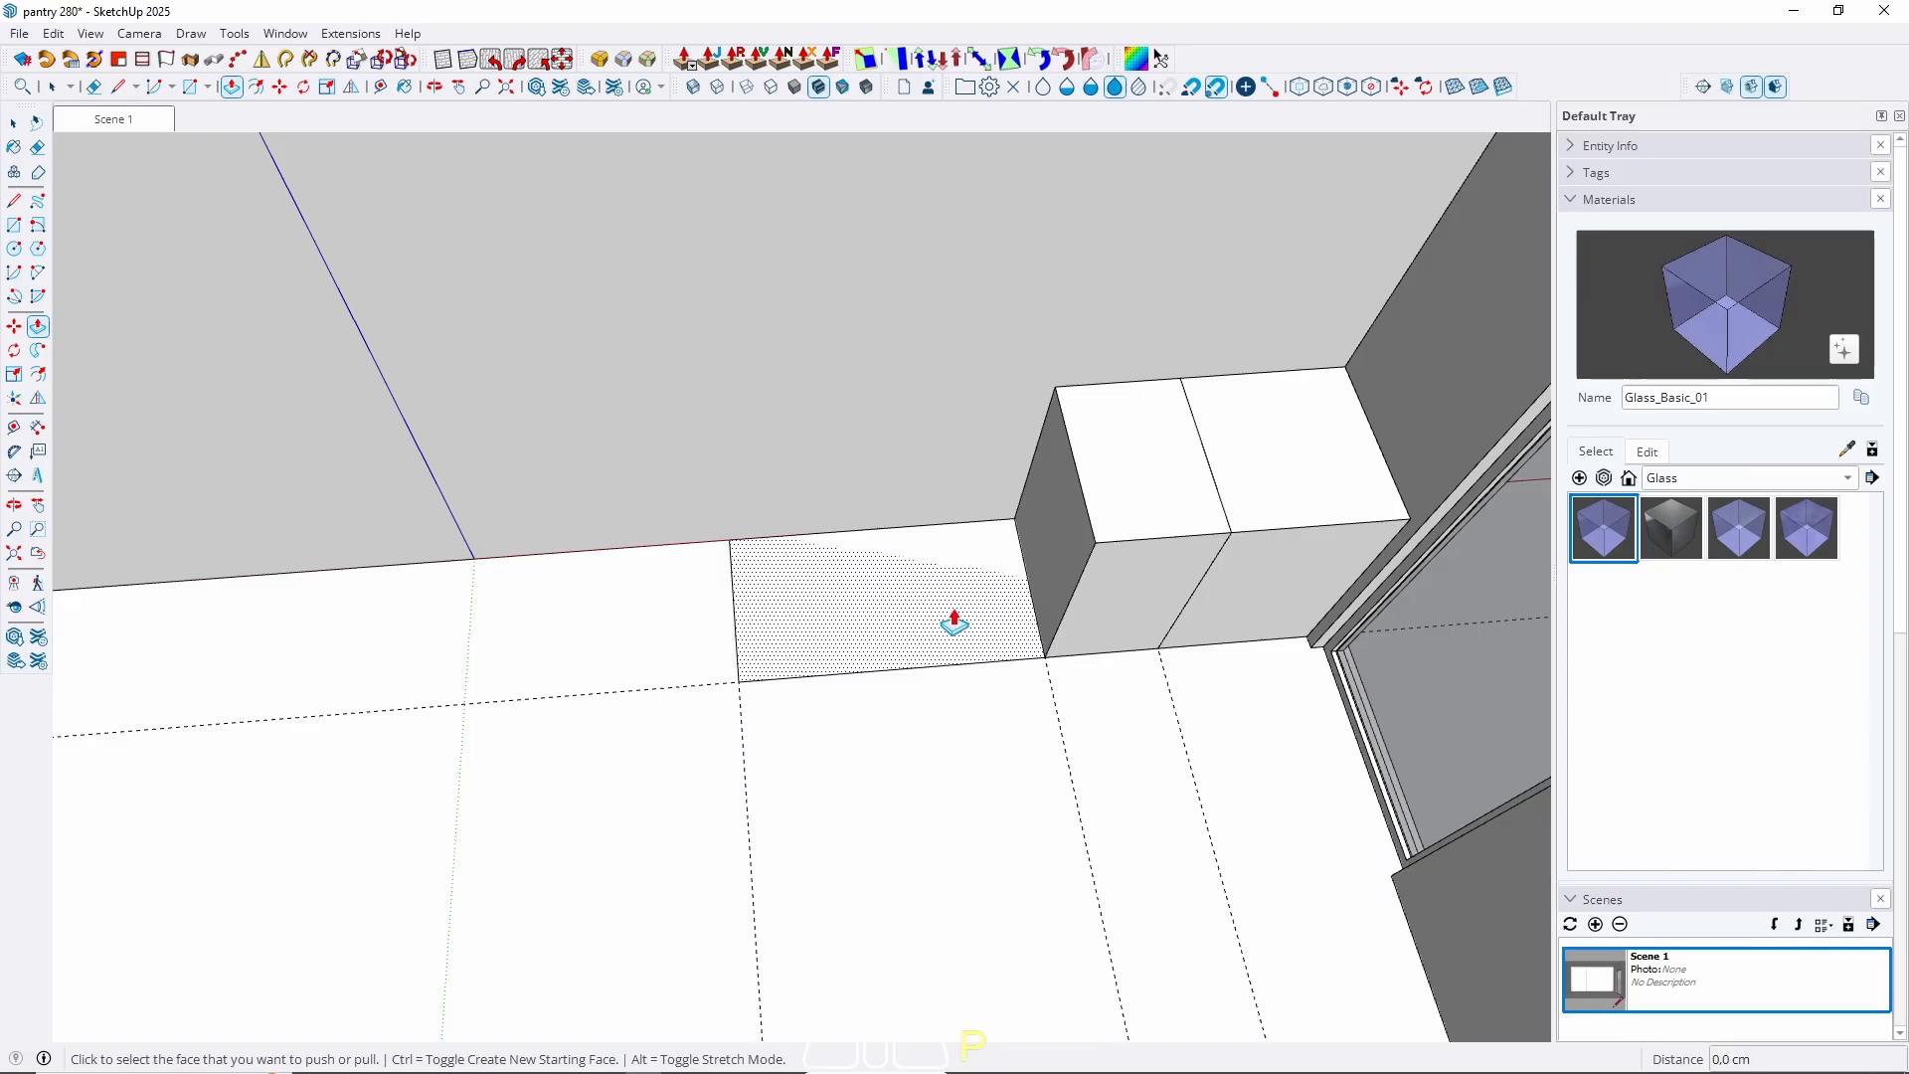
click(955, 622)
click(1145, 544)
key(space)
Select all geometry of the 120 cm wide box and make it a group.
triple_click(901, 602)
right_click(900, 602)
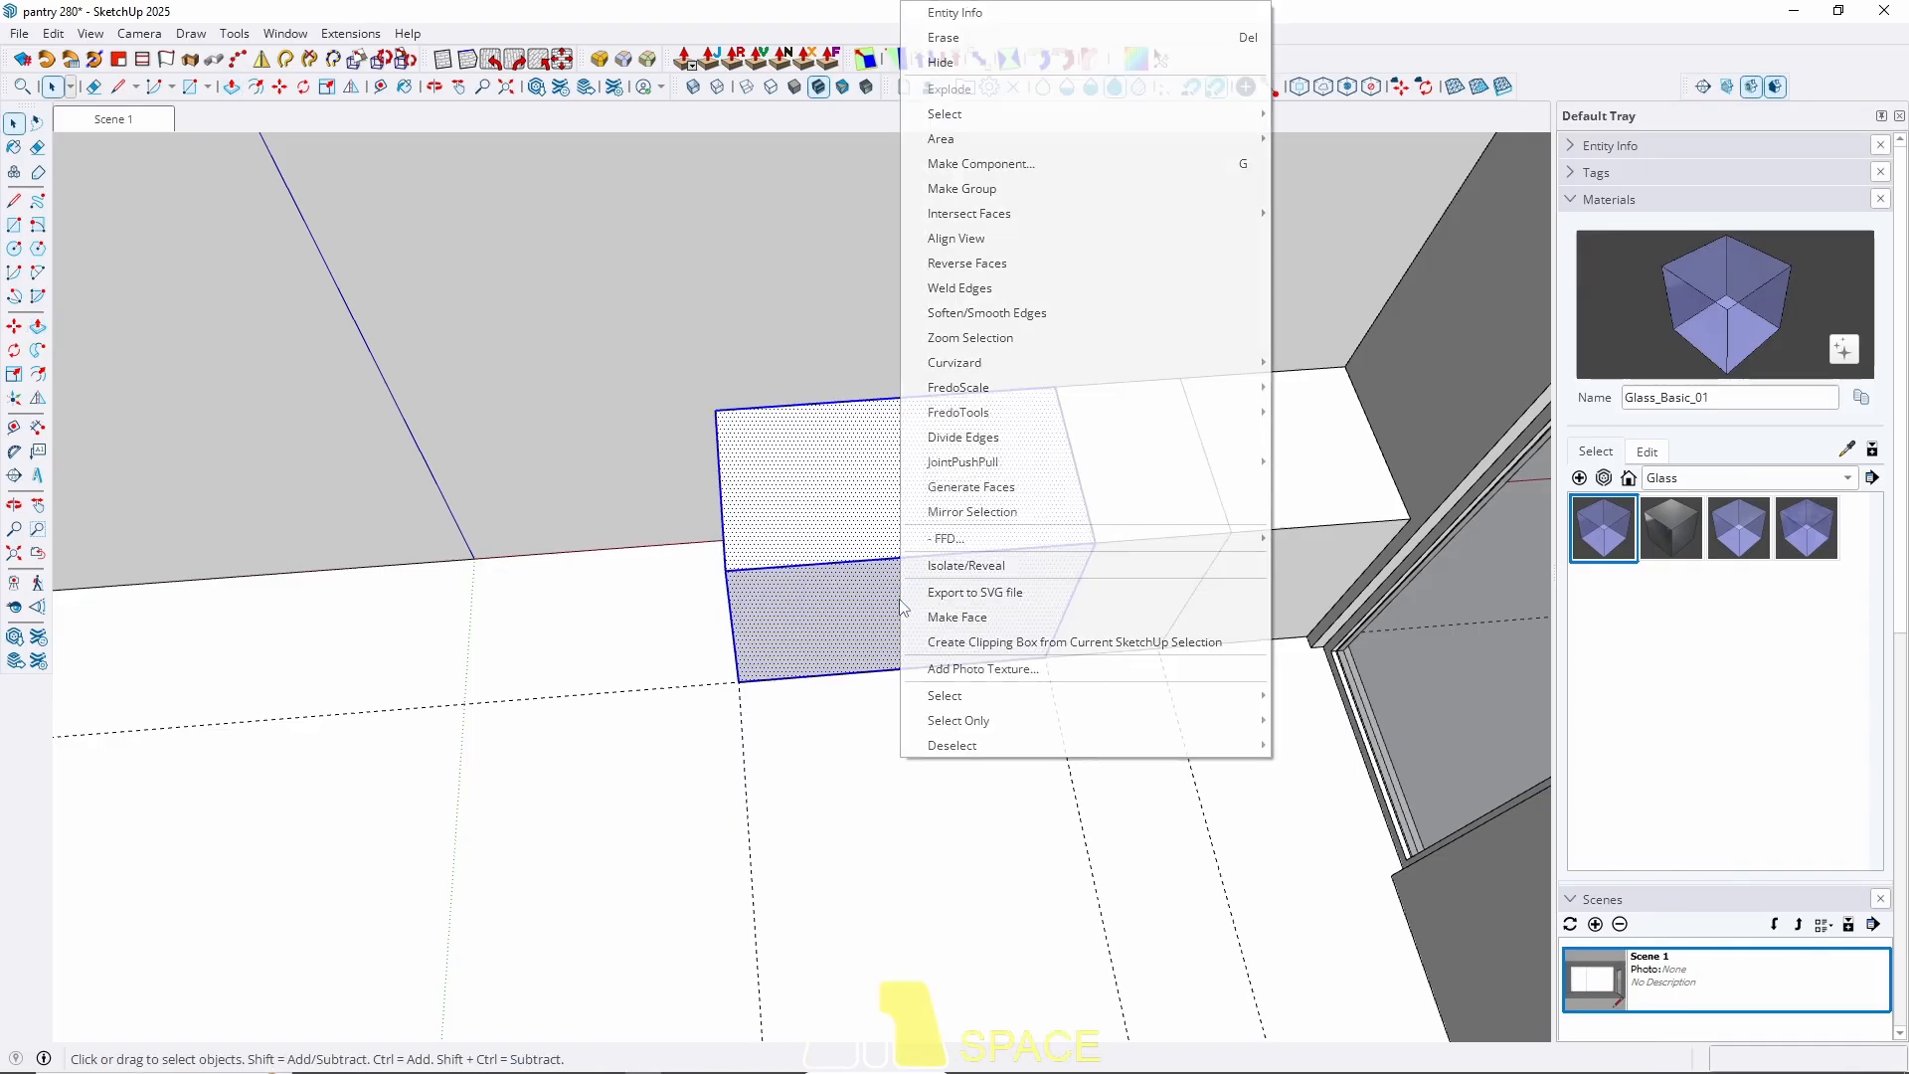
click(821, 583)
triple_click(821, 582)
key(j)
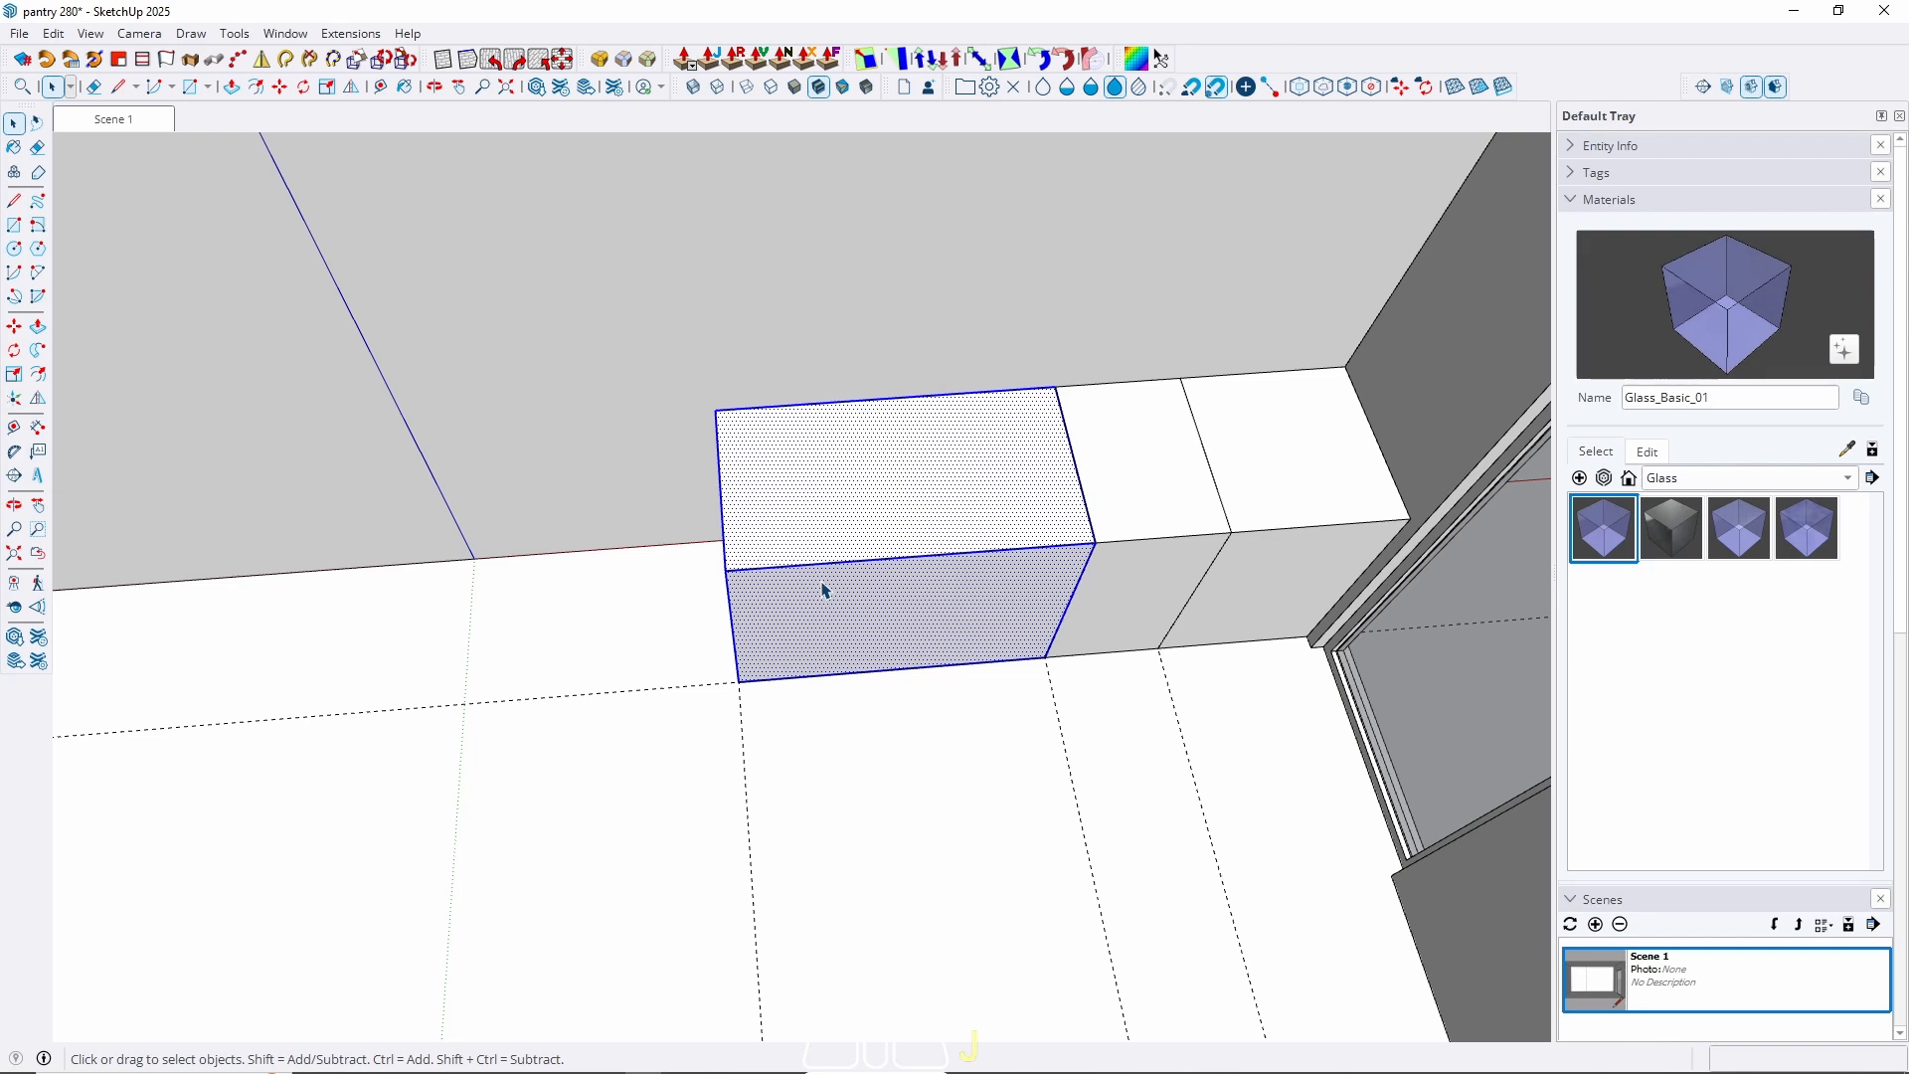
right_click(823, 590)
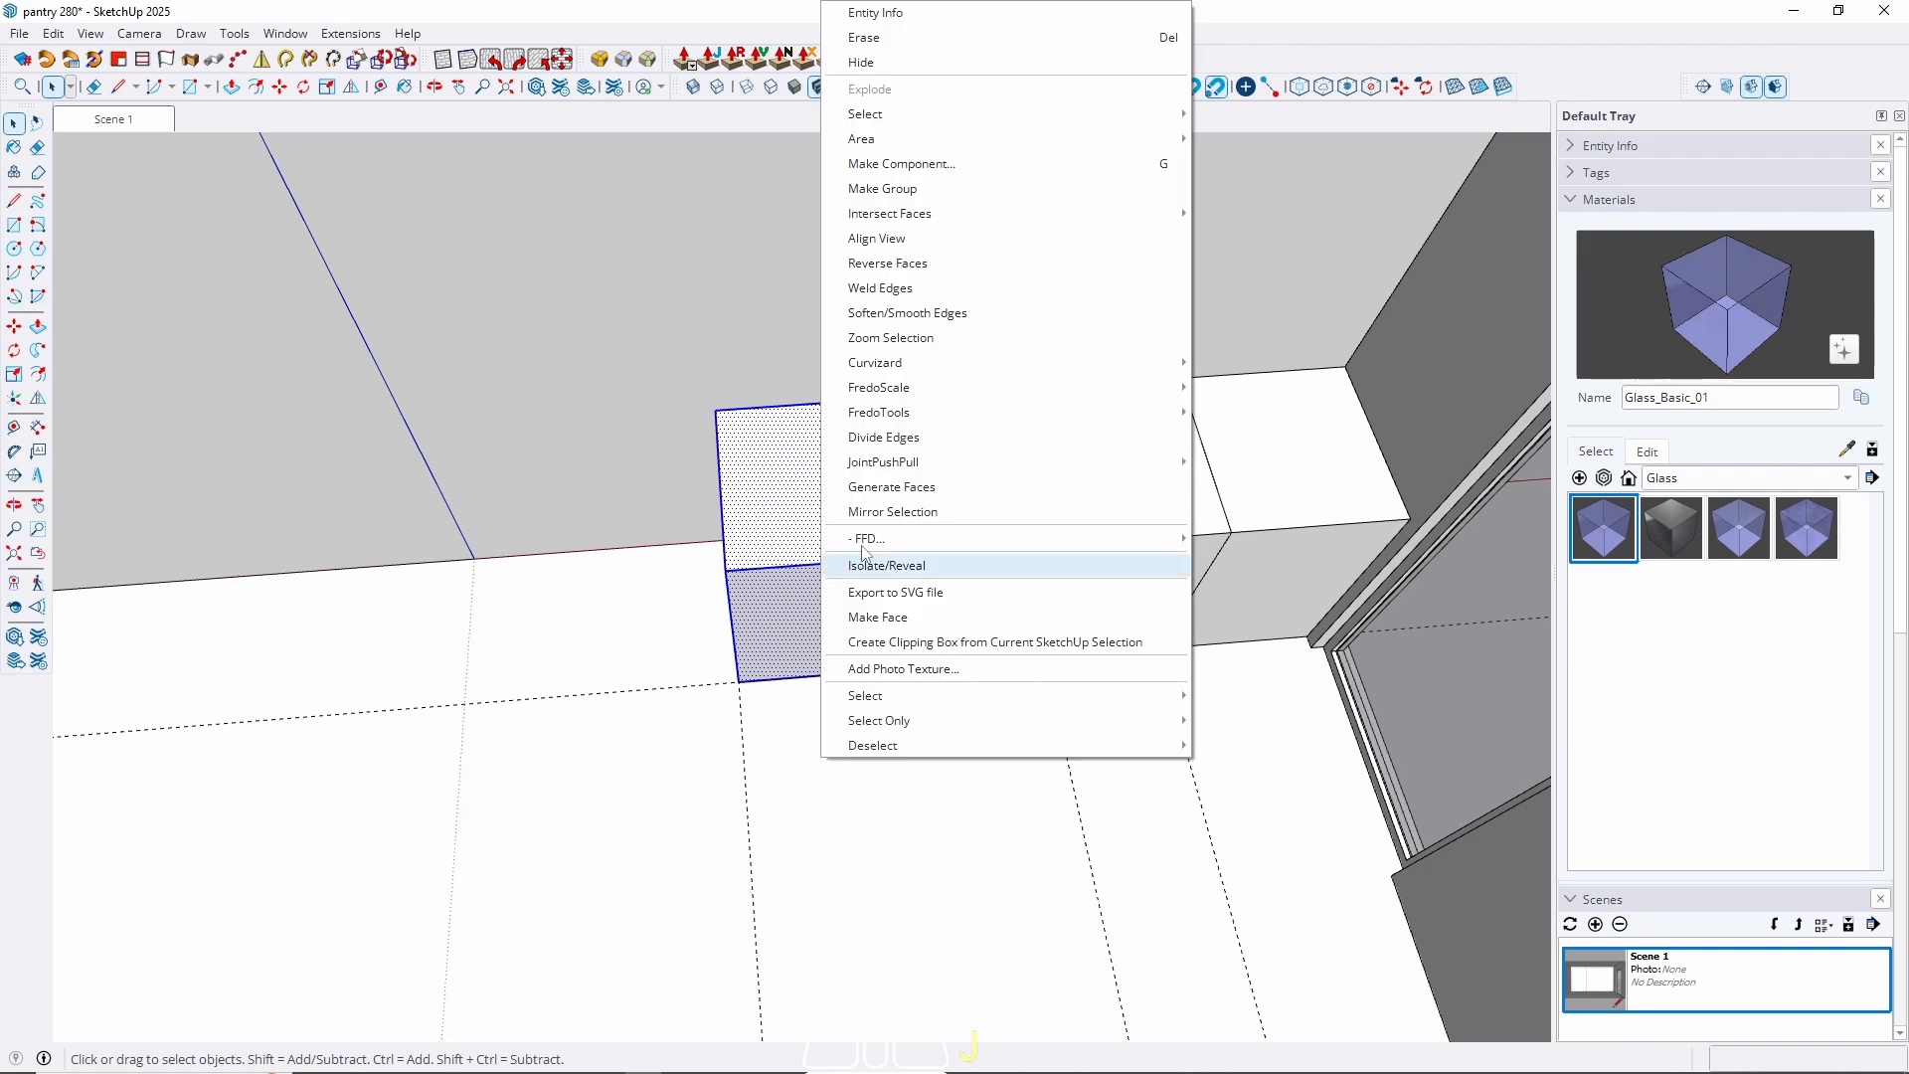
click(907, 189)
middle_drag(923, 495, 855, 634)
double_click(1139, 582)
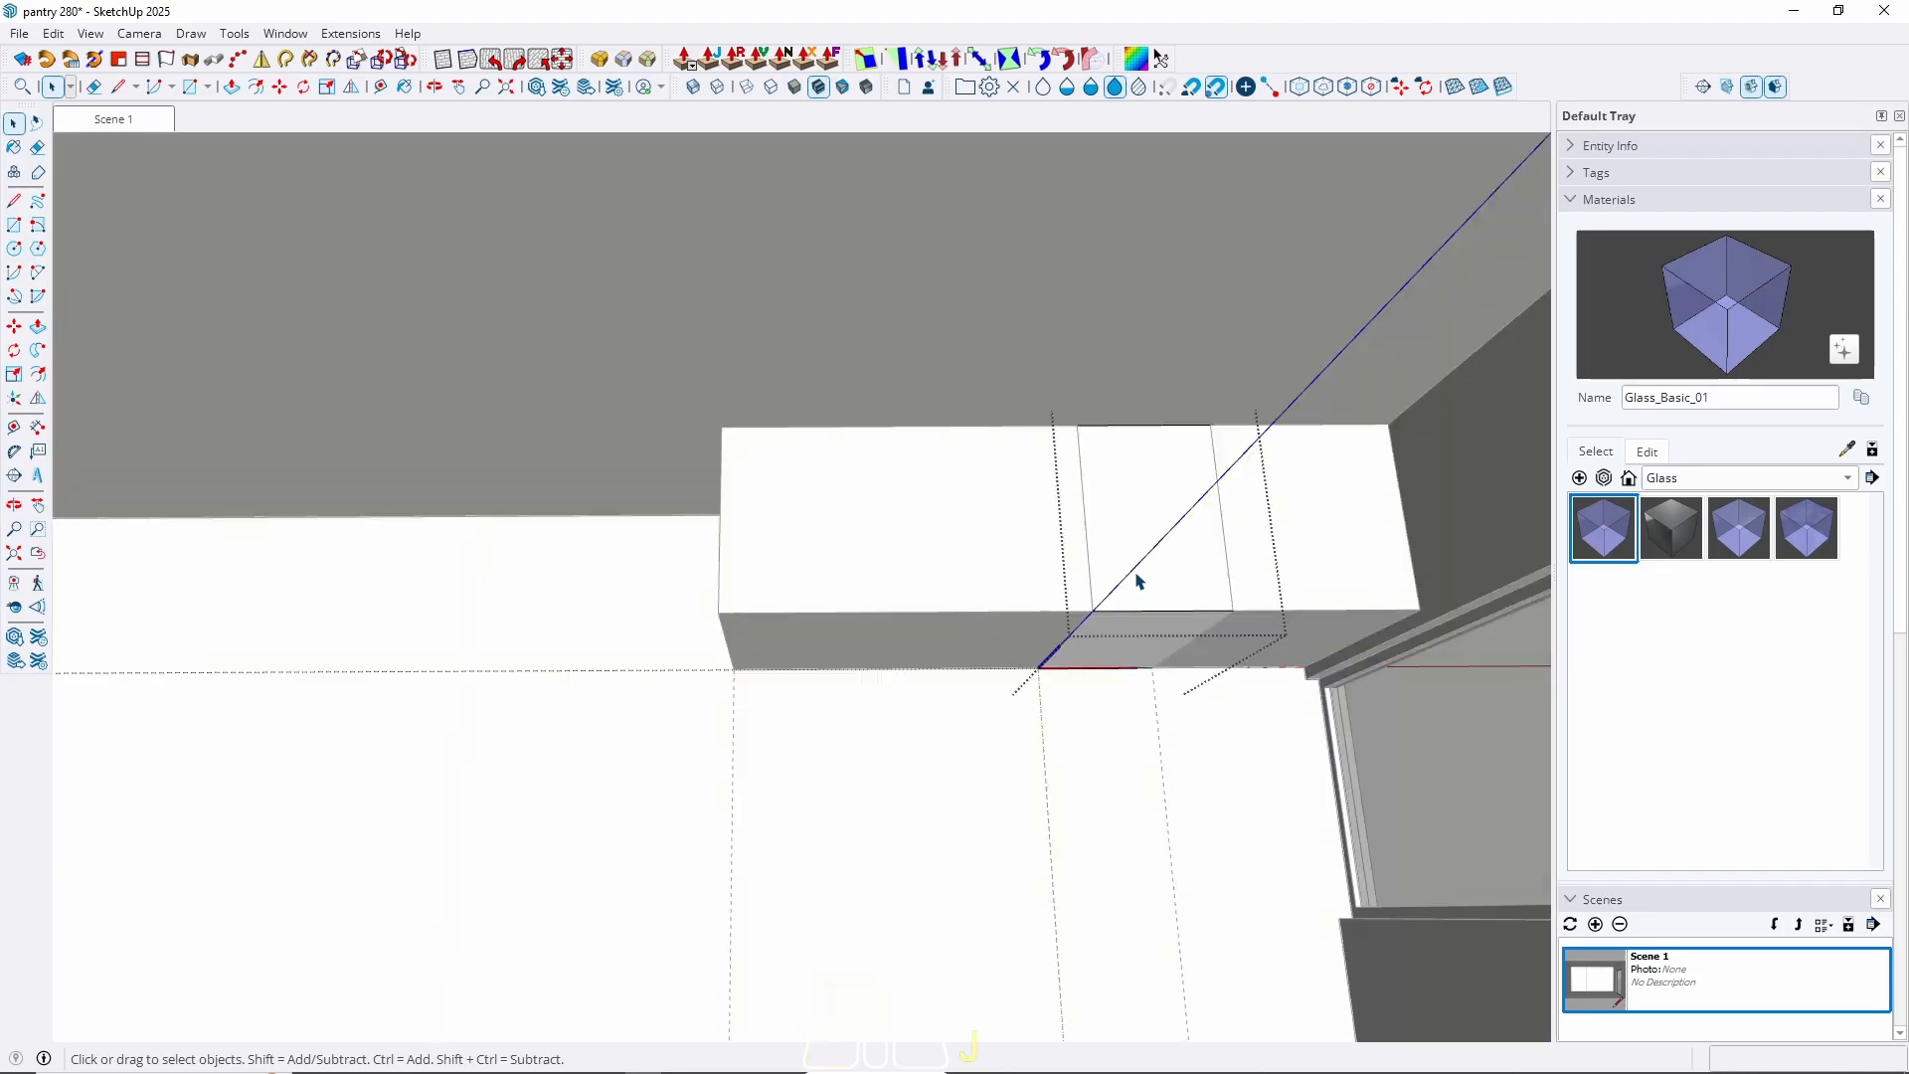
triple_click(1139, 582)
key(Escape)
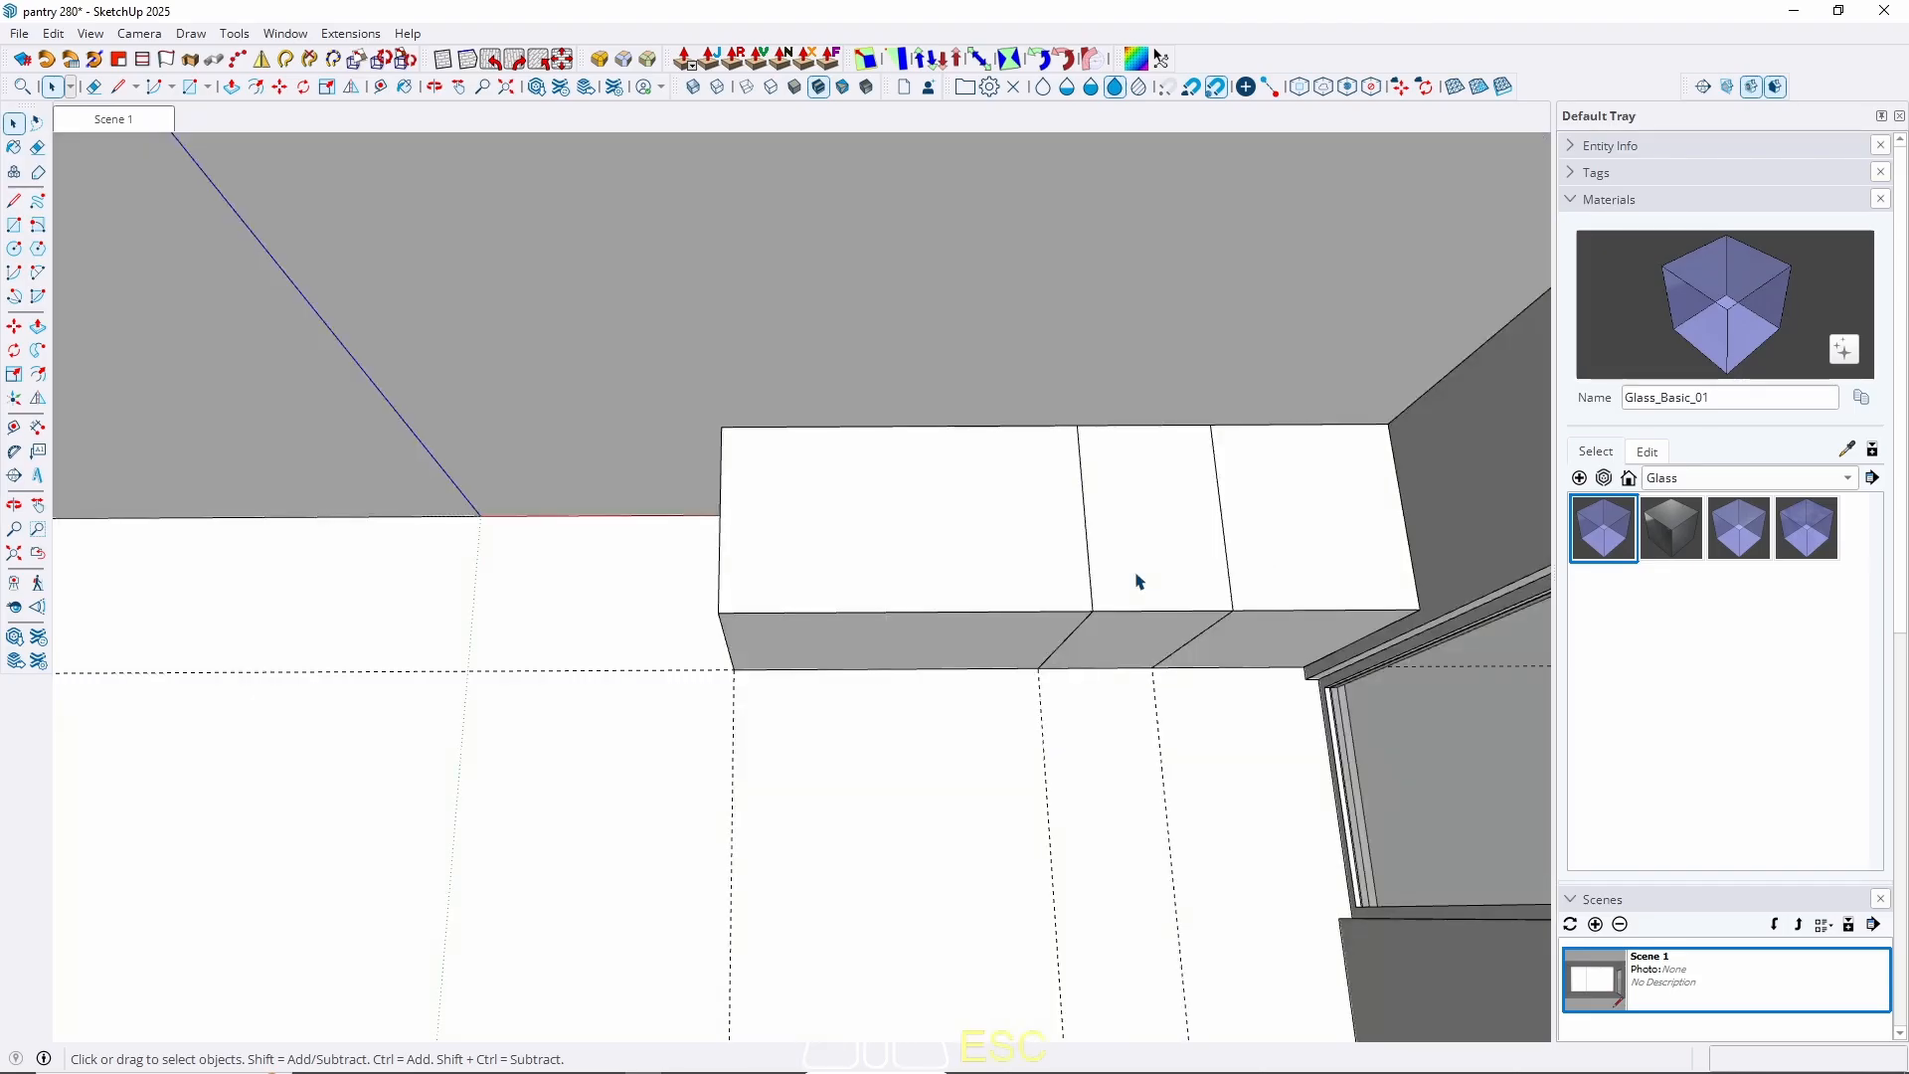
Copy the 45 cm box component along the back wall so it sits flush against the 120 cm box's free side.
click(1153, 565)
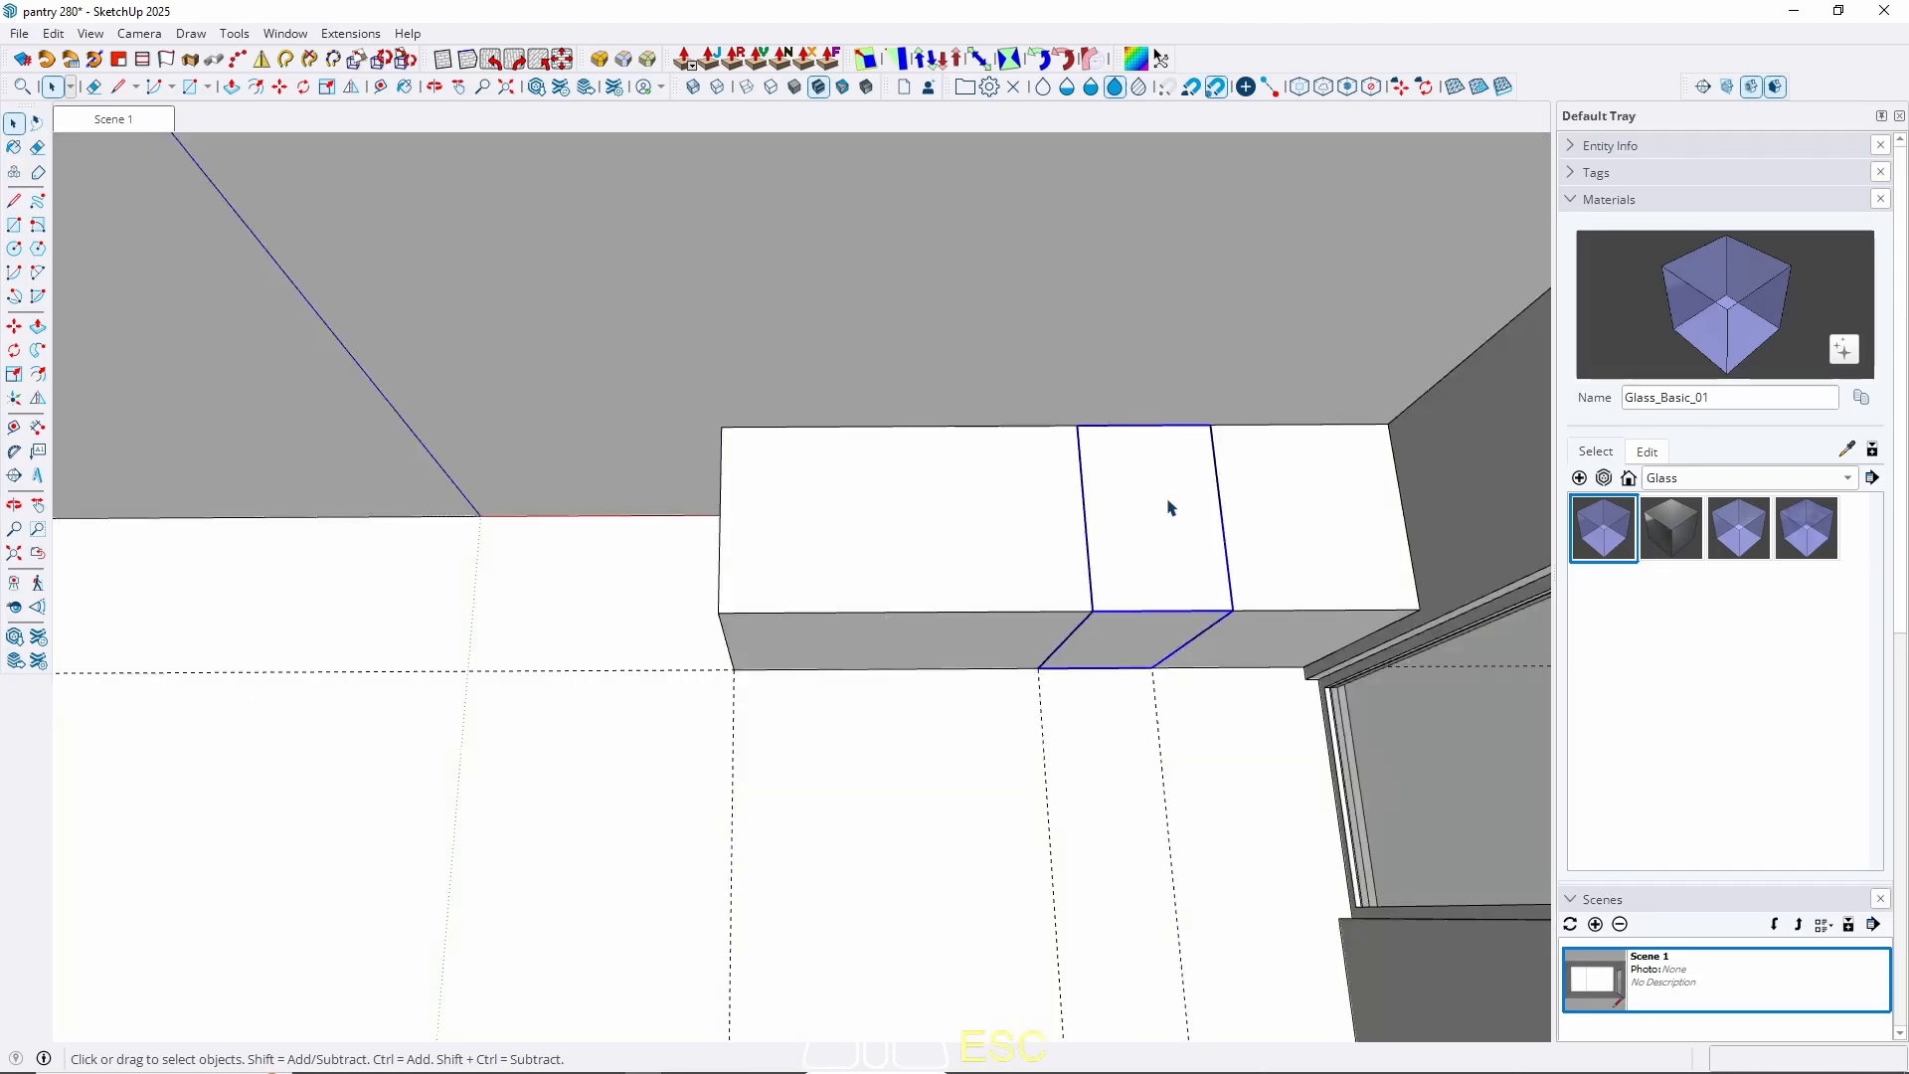
key(m)
key(ctrl)
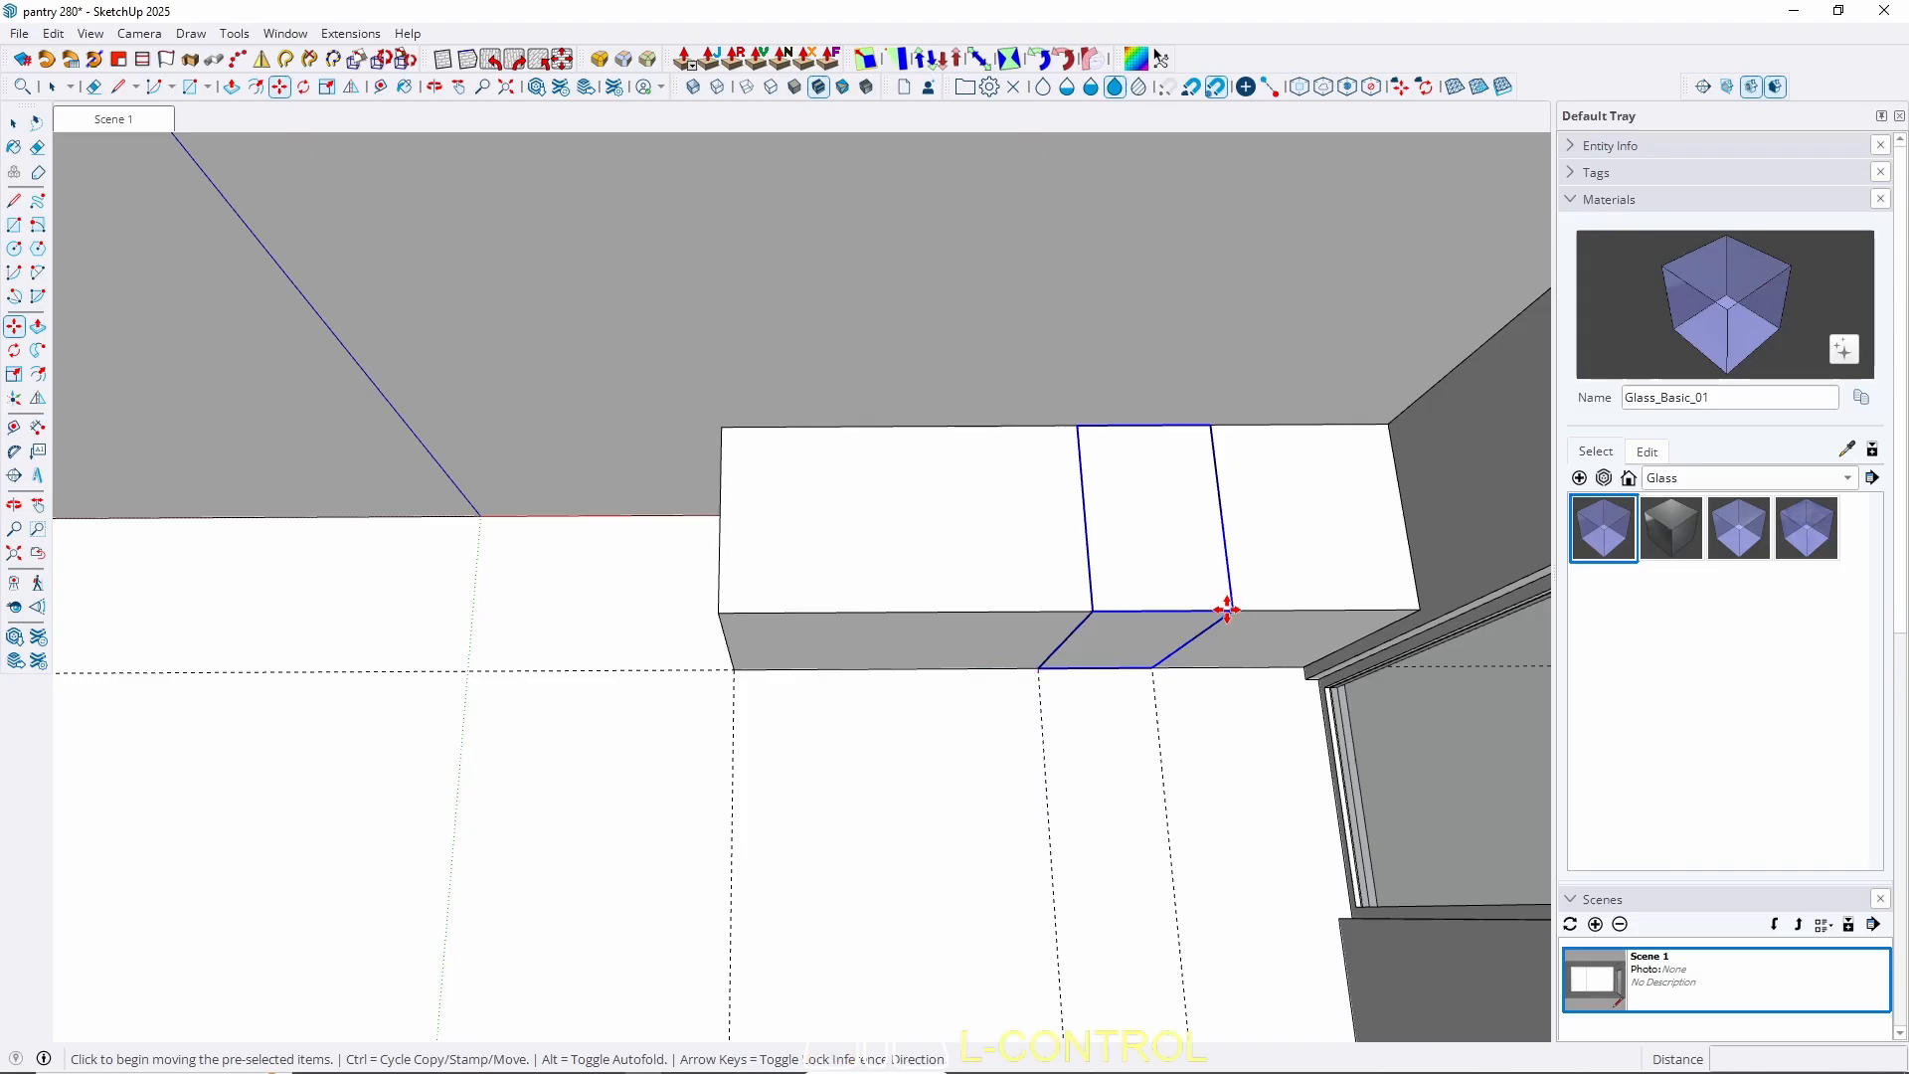
click(1227, 608)
click(713, 620)
key(space)
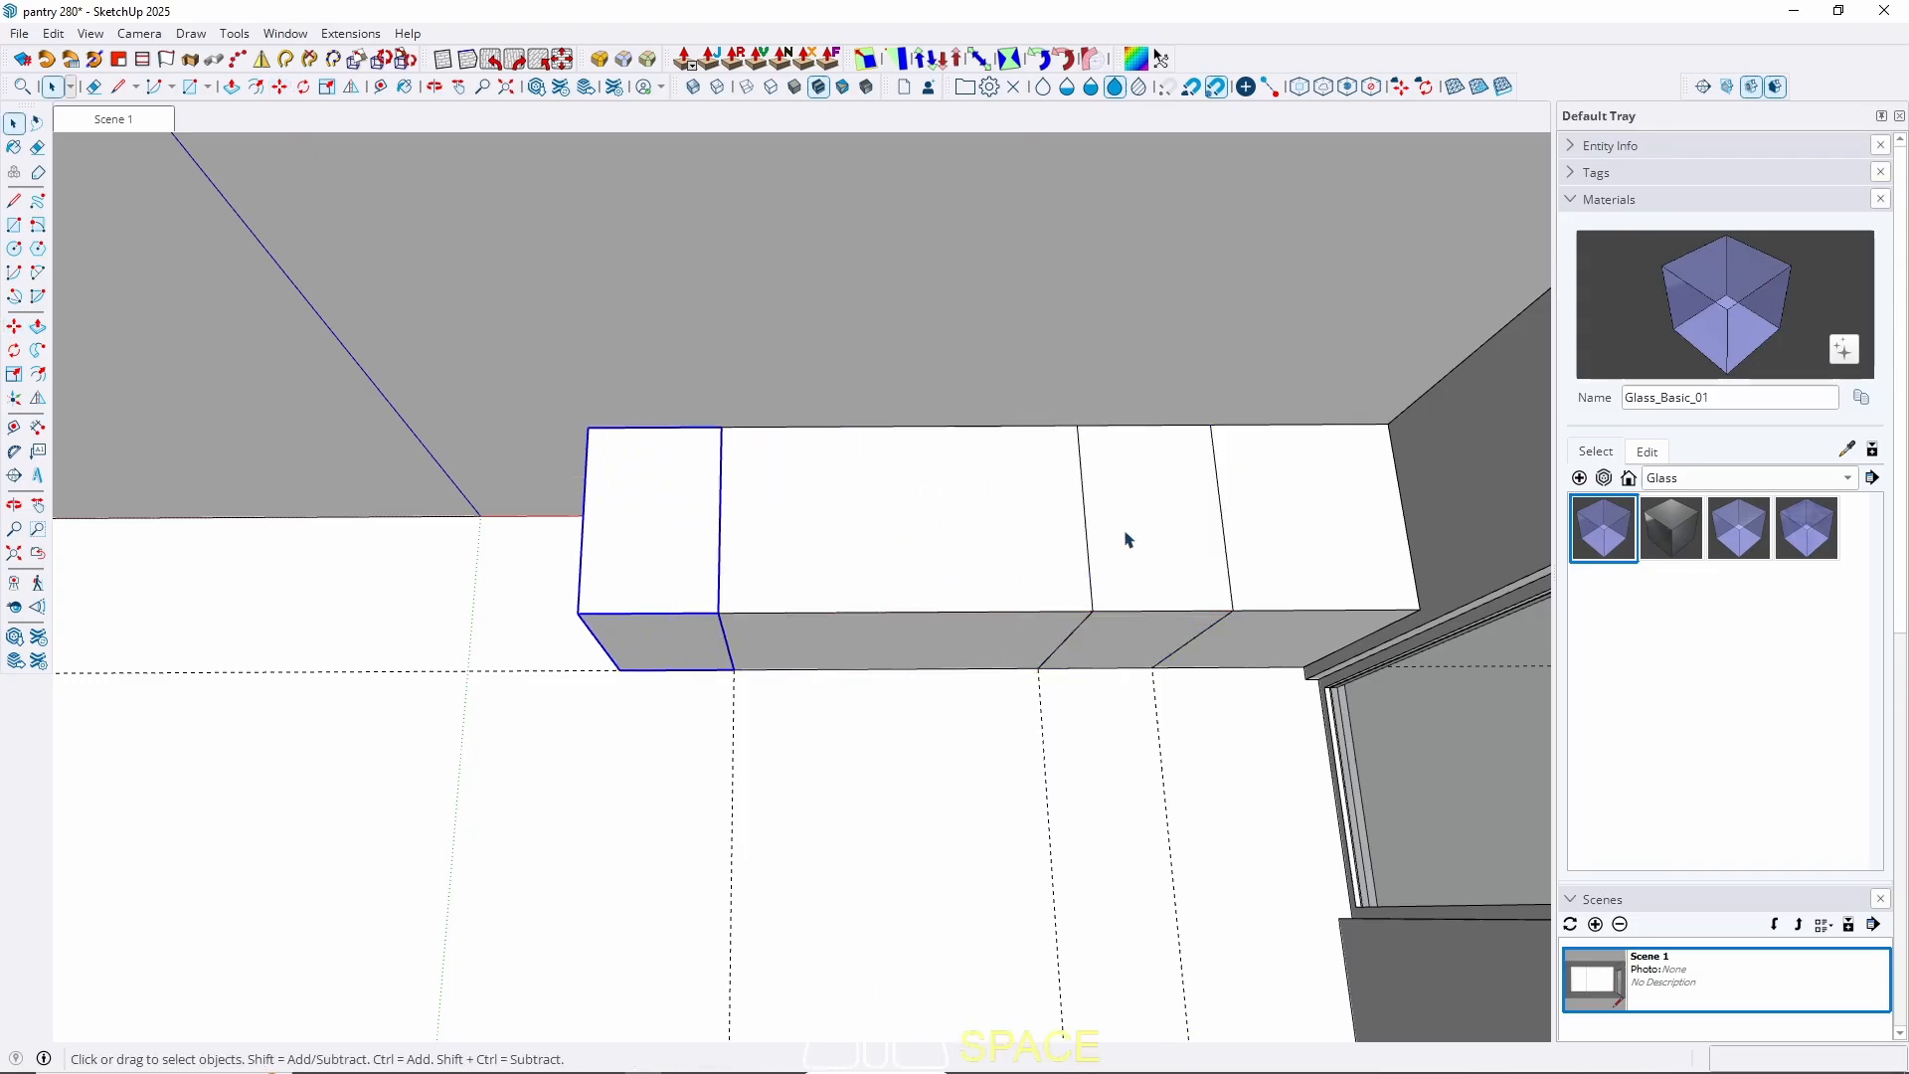
Copy the corner box component along the back wall to the free side of the copied 45 cm box.
click(1309, 547)
key(m)
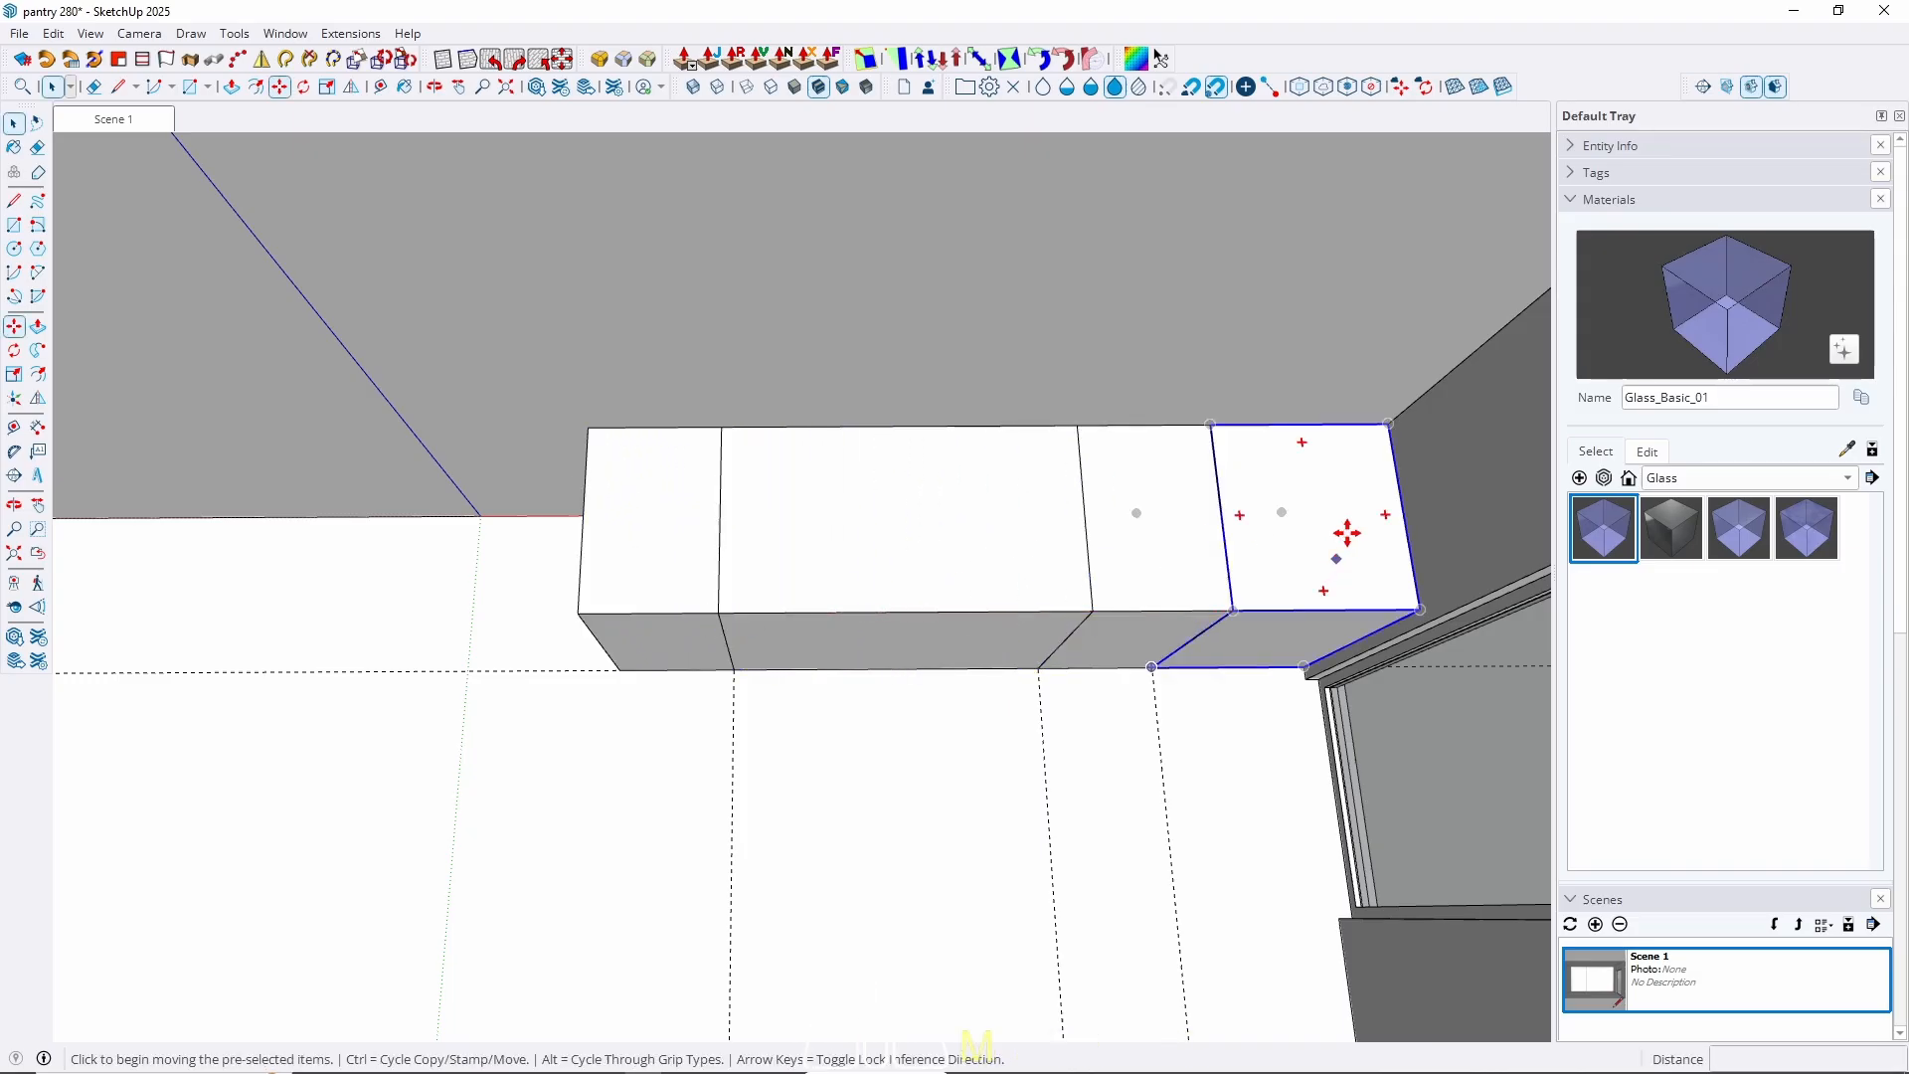
key(ctrl)
click(1387, 425)
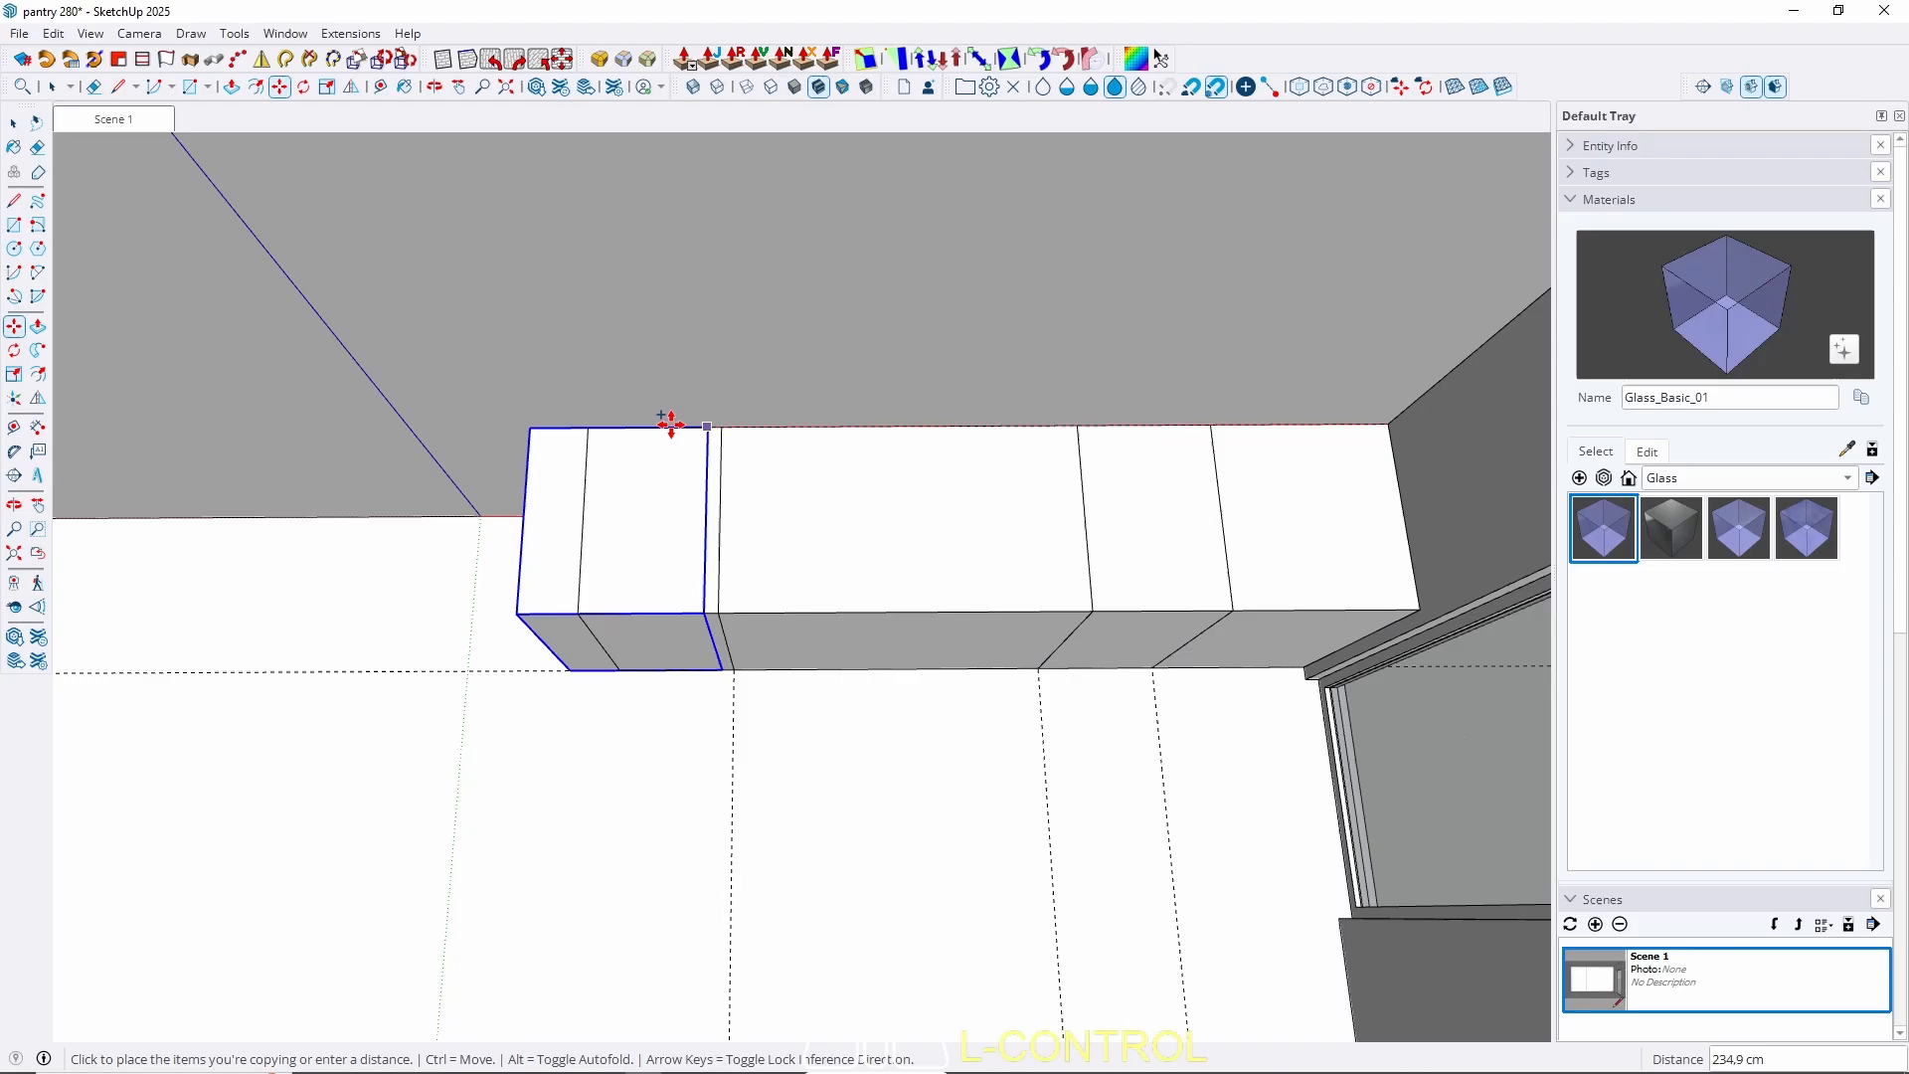
click(586, 428)
key(space)
triple_click(646, 513)
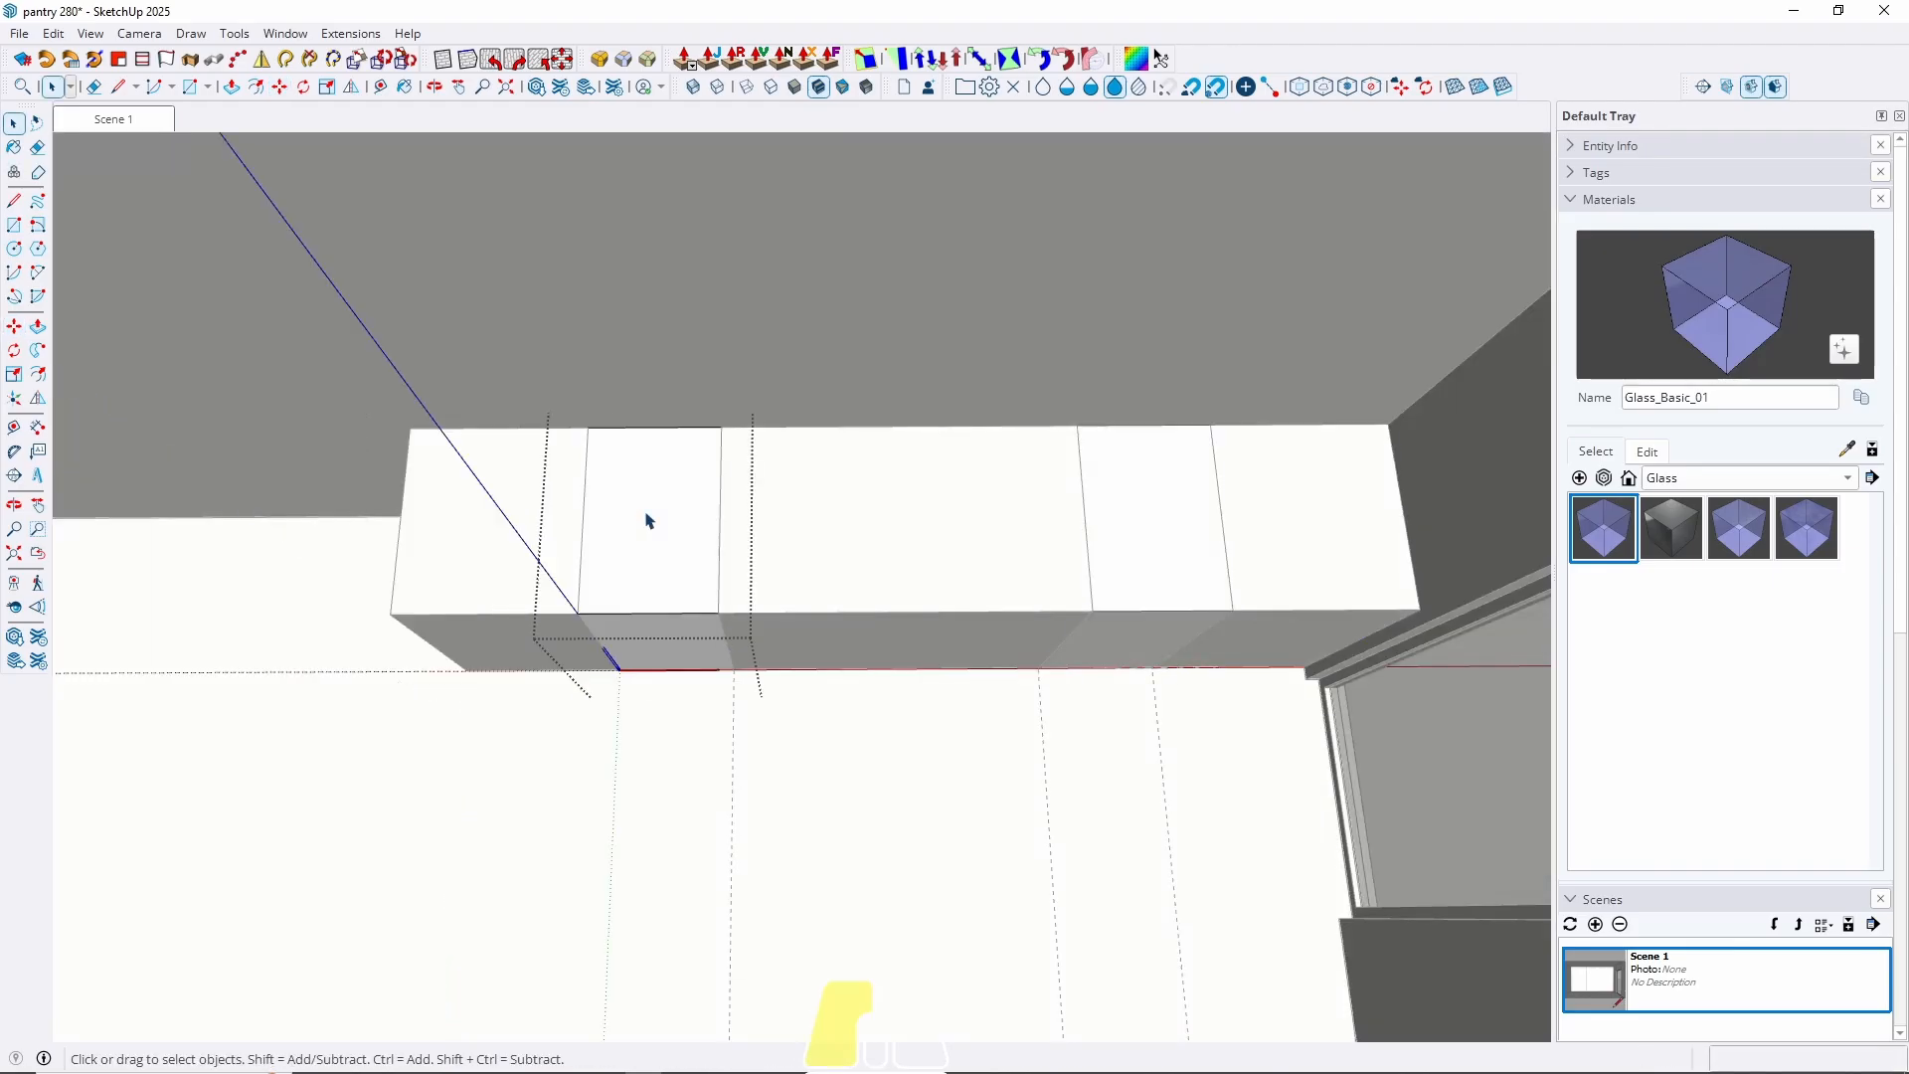
key(Escape)
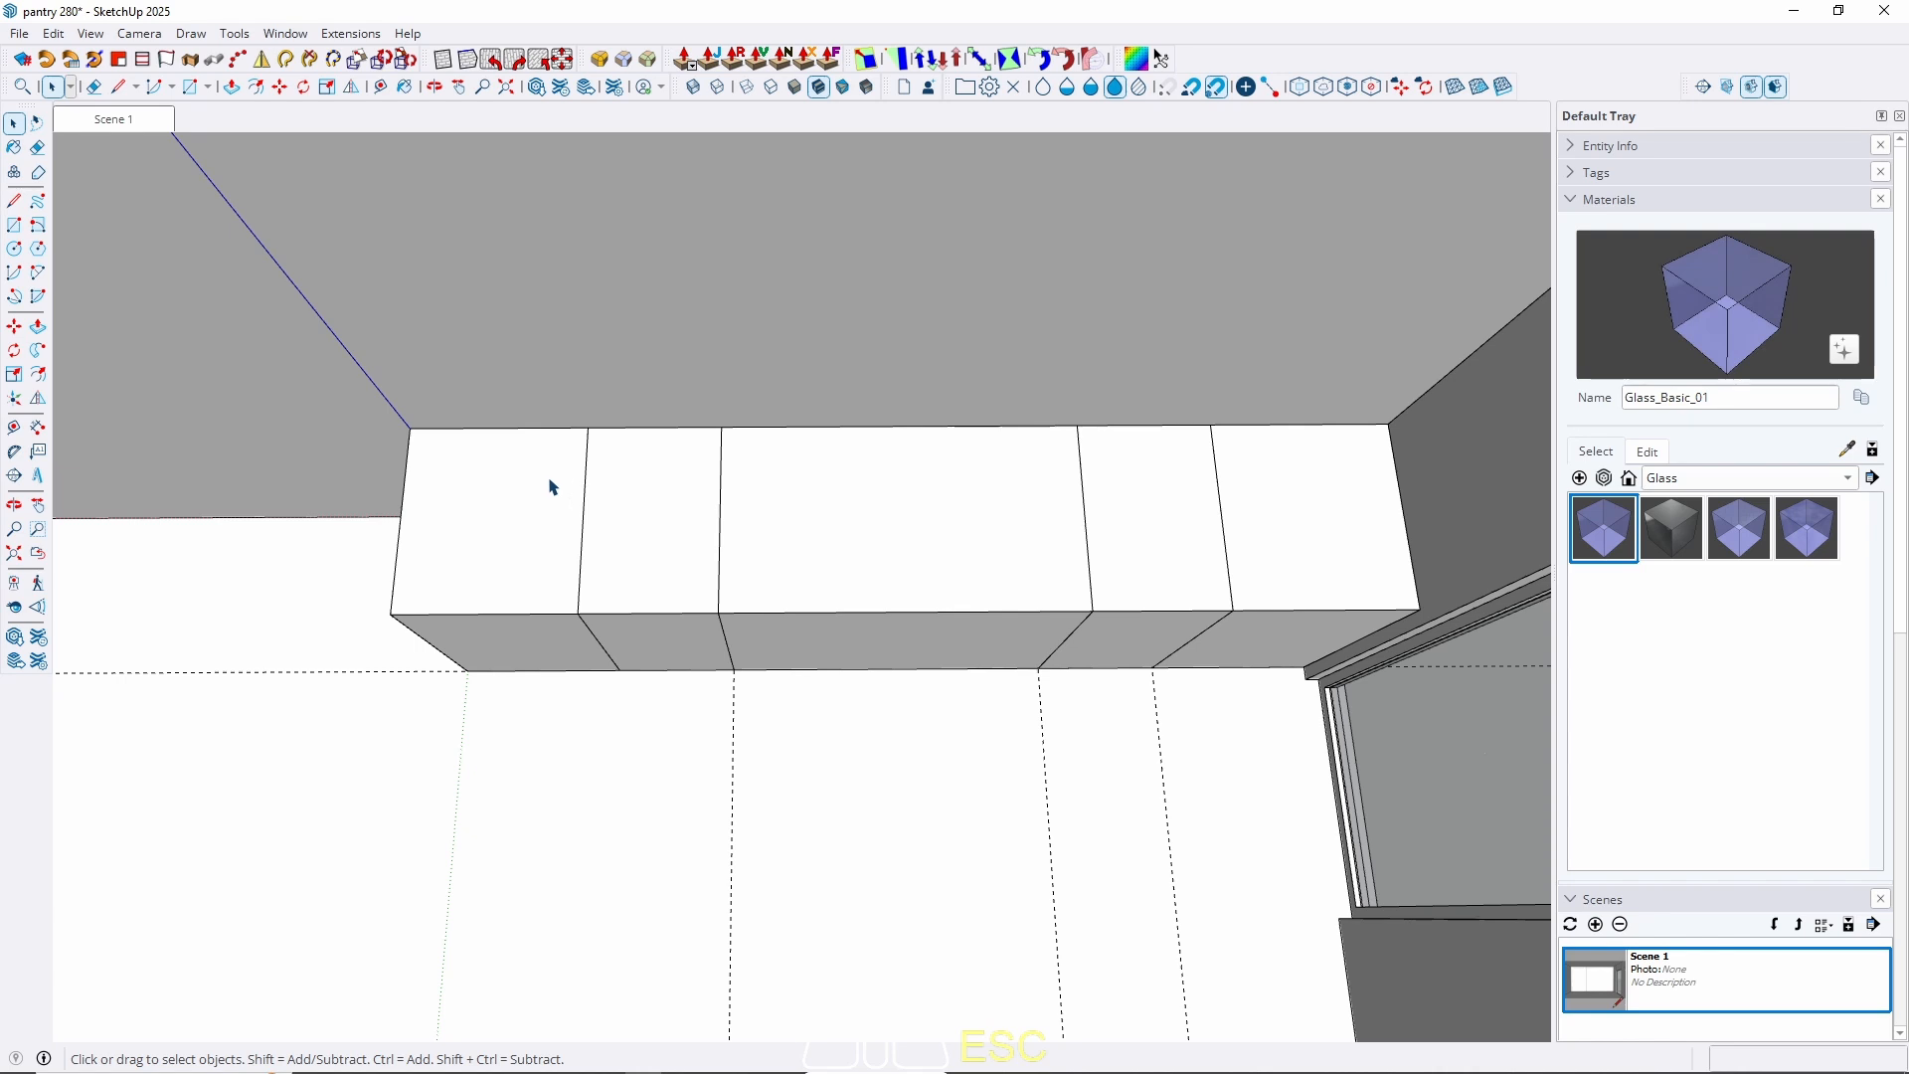
Place a floor guide 90 cm from the exposed side of the last base box, parallel to it.
middle_drag(553, 487, 1135, 433)
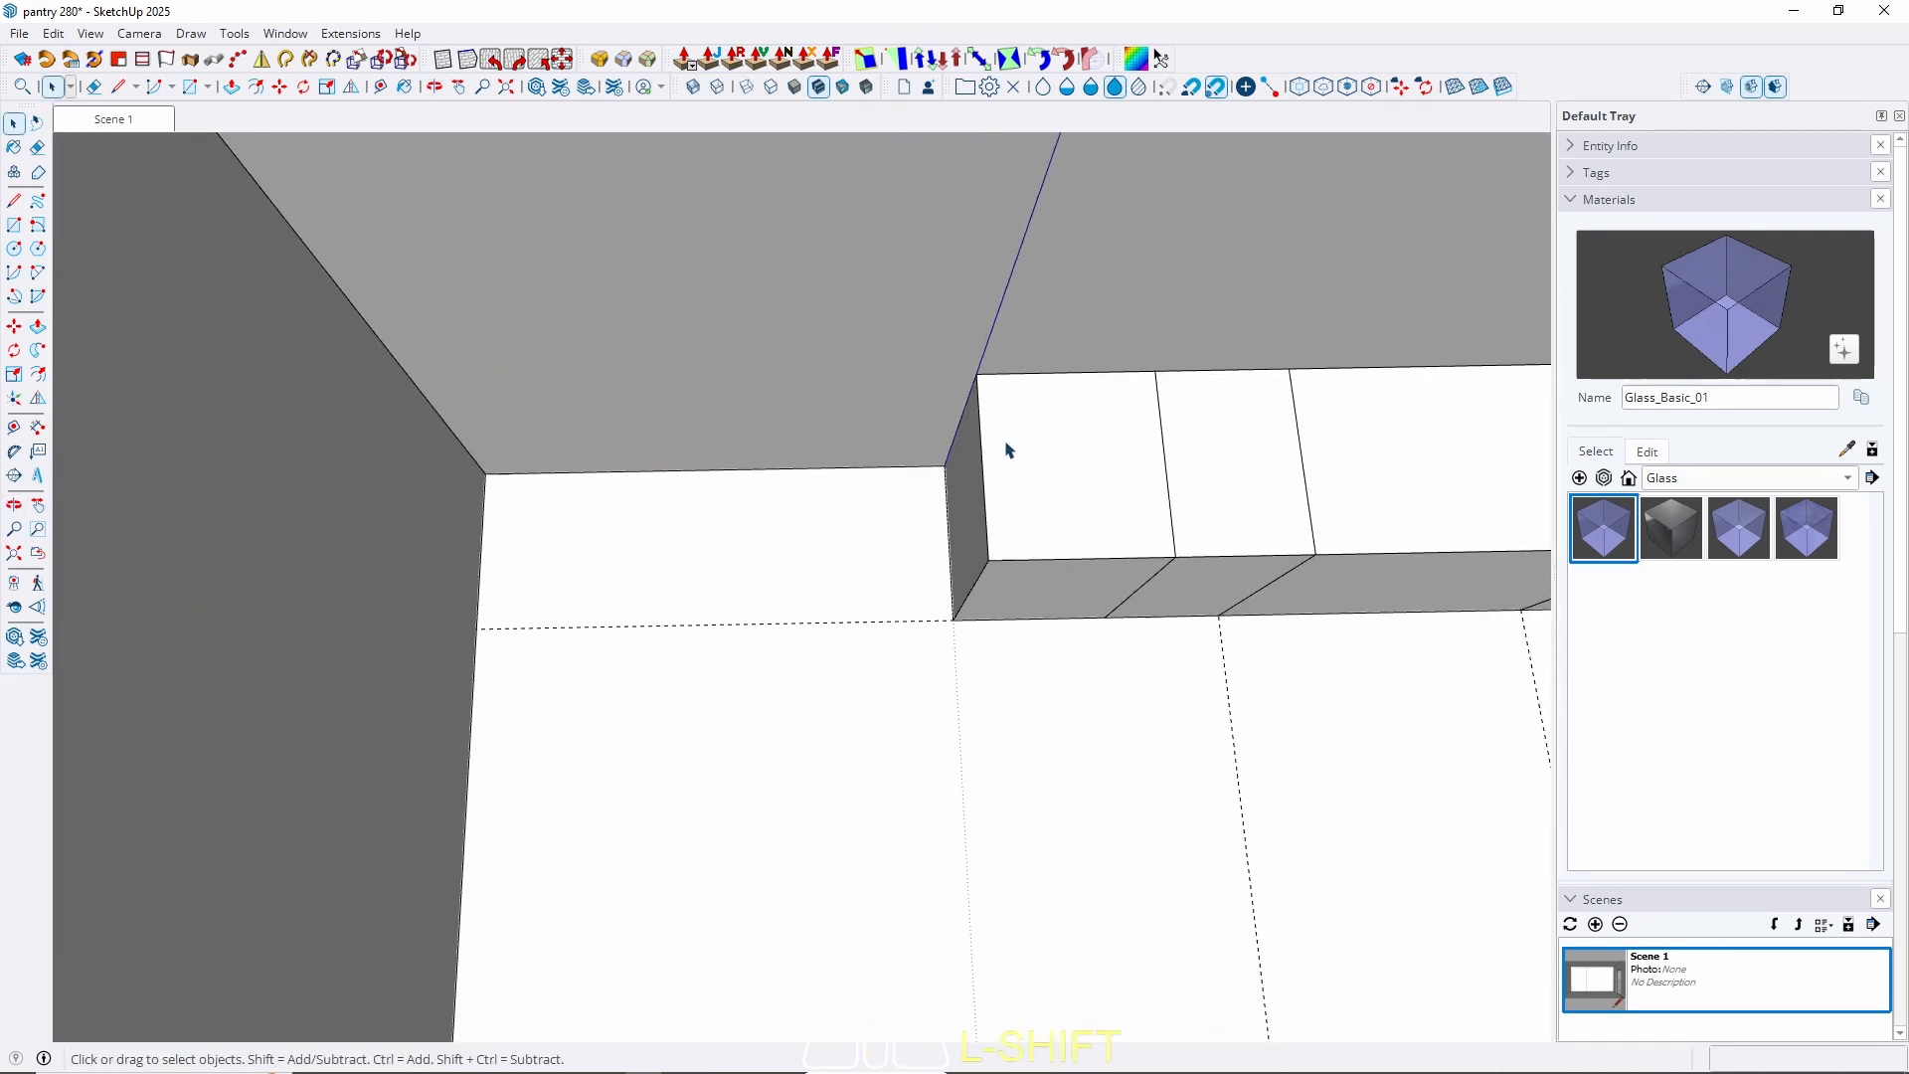
key(t)
scroll(985, 541, up, 3)
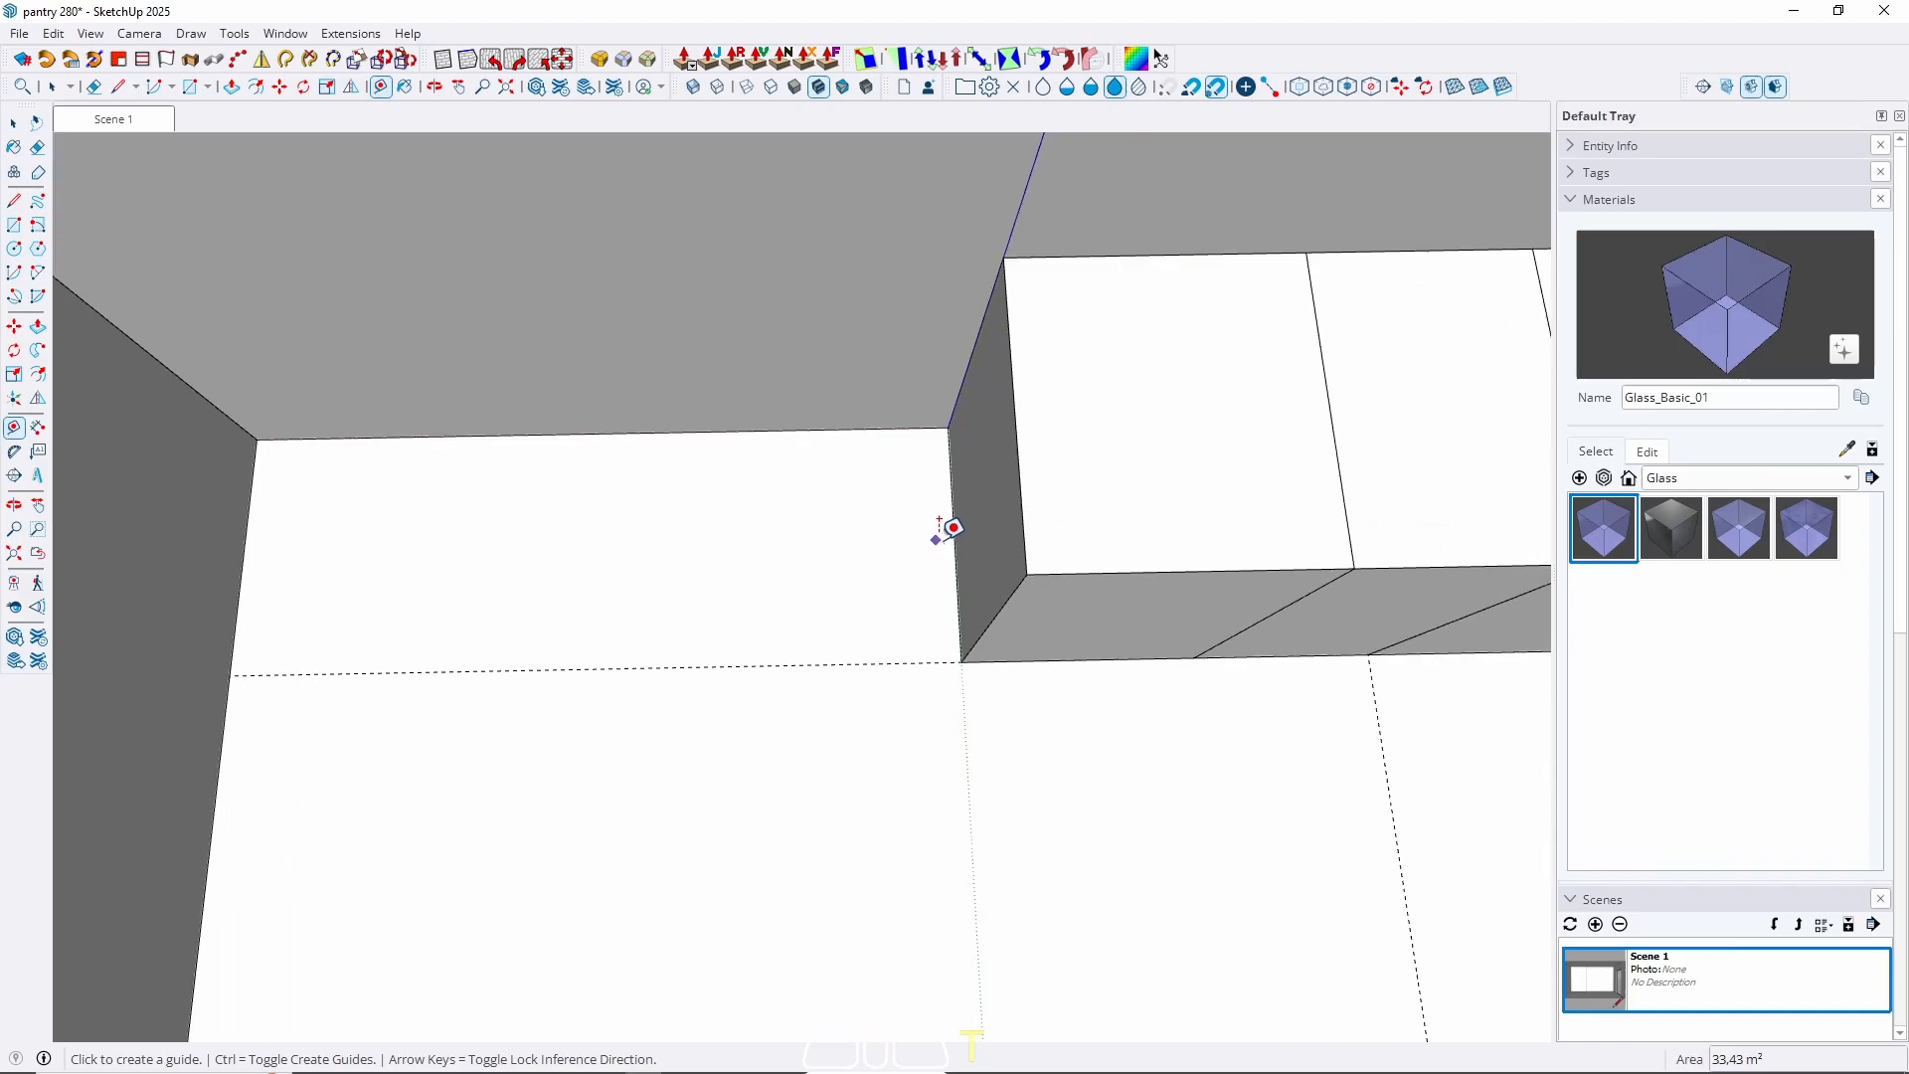
click(954, 540)
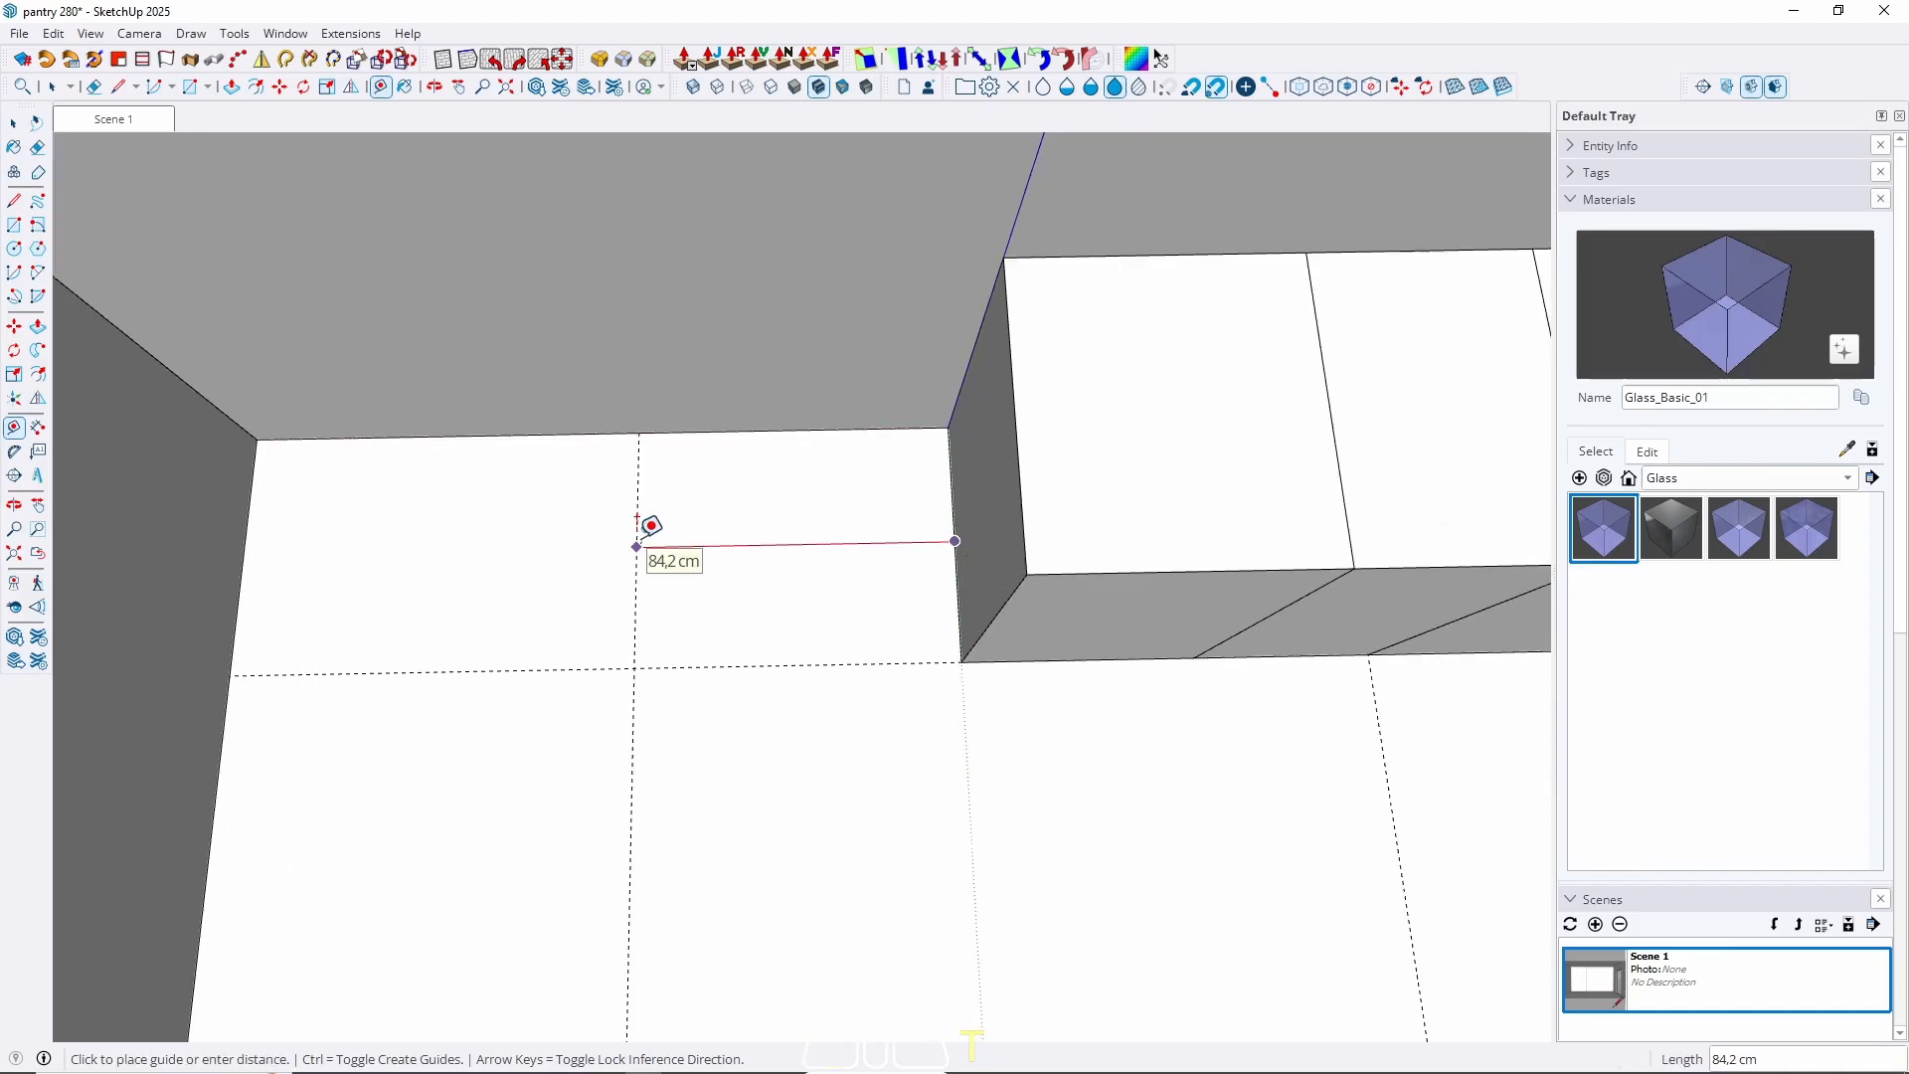
text(90)
key(Return)
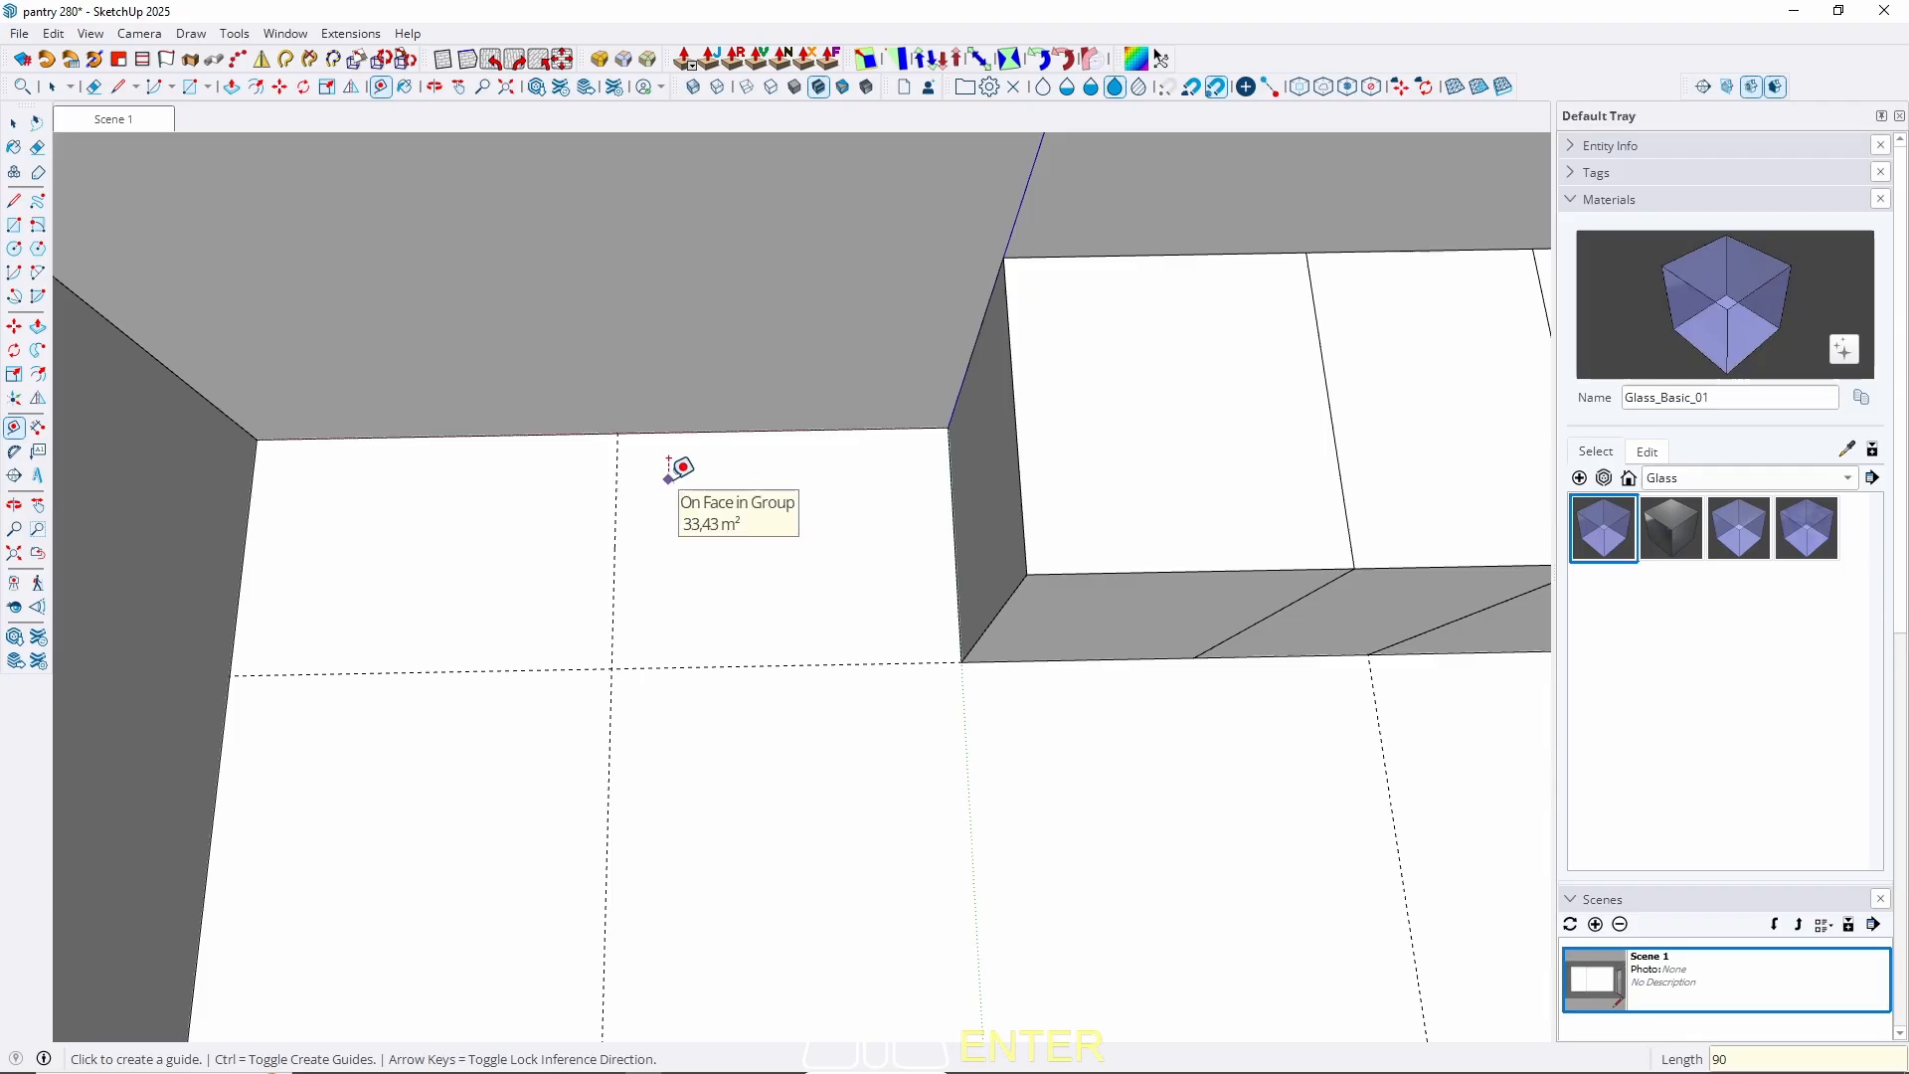
Draw a 90 x 65 cm floor rectangle from the 90 cm guide intersection to the end box's corner at the back wall.
key(r)
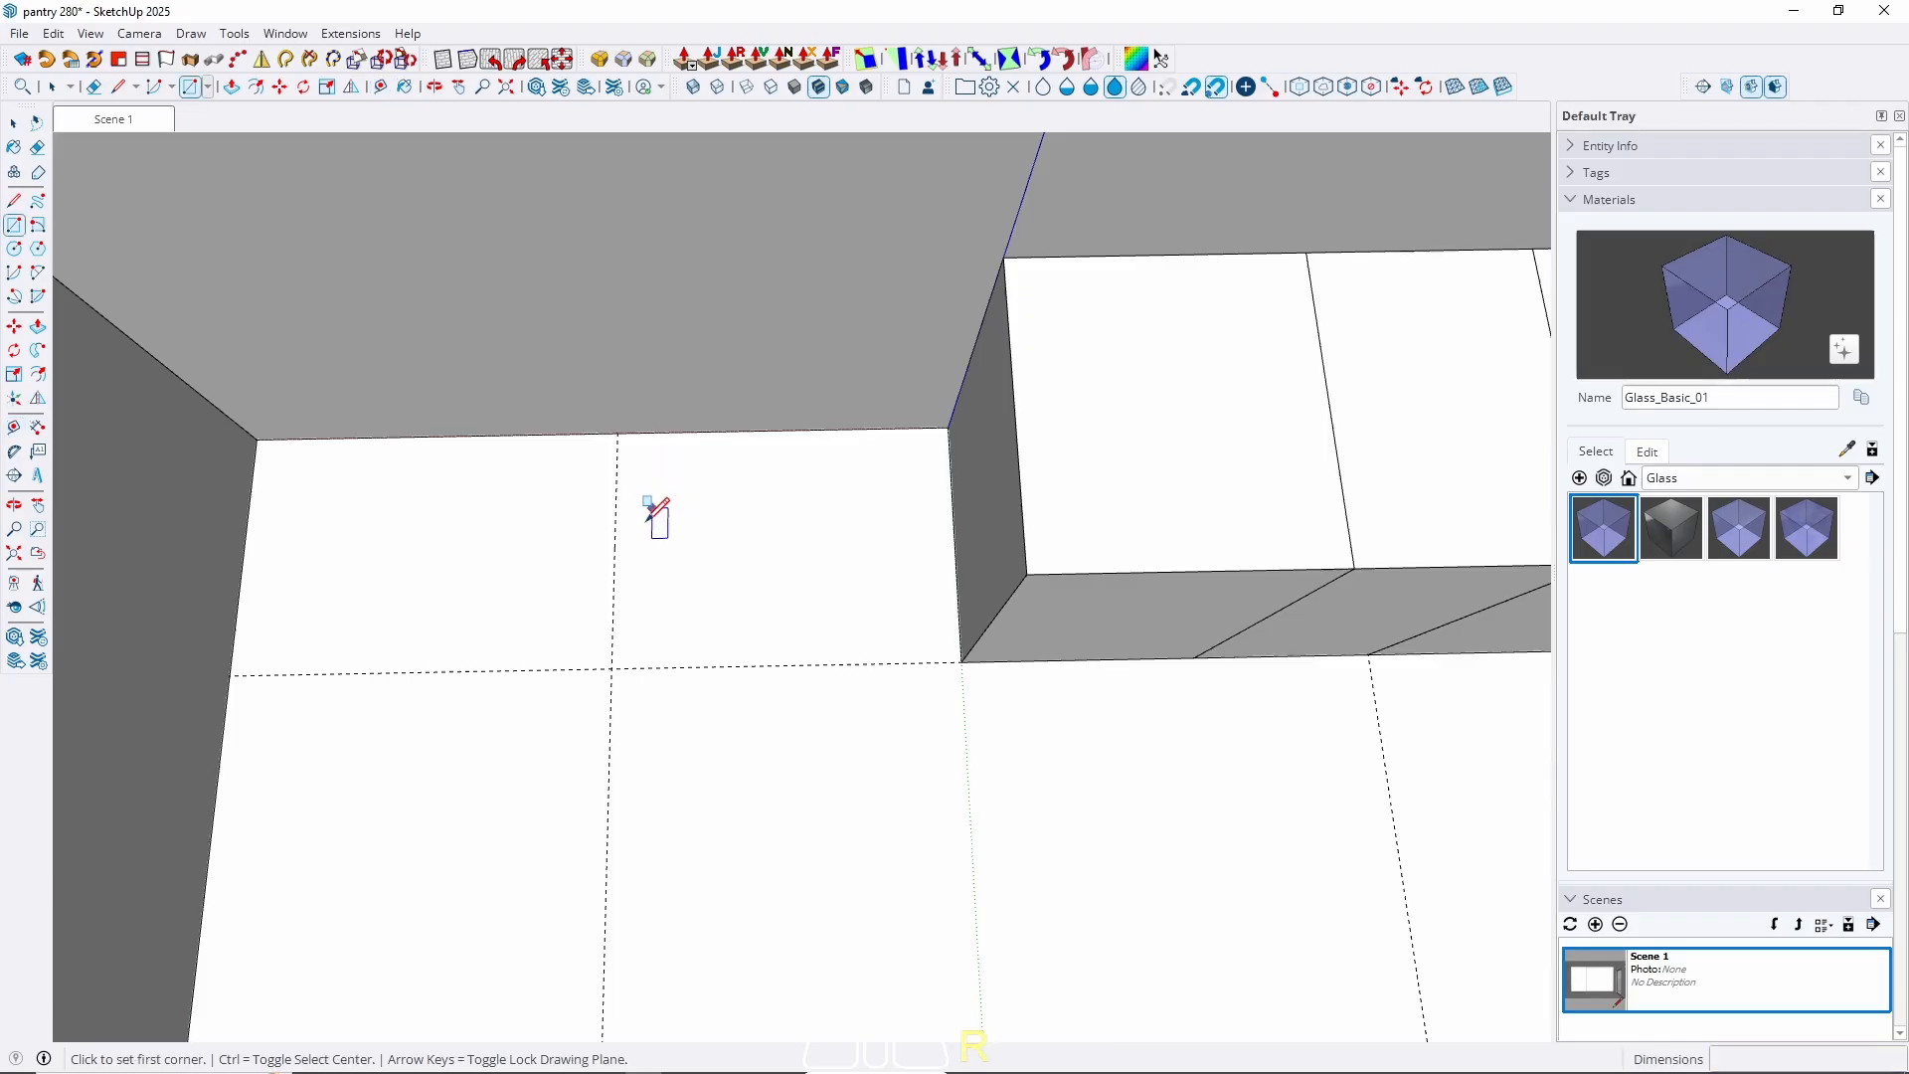
click(611, 668)
click(948, 428)
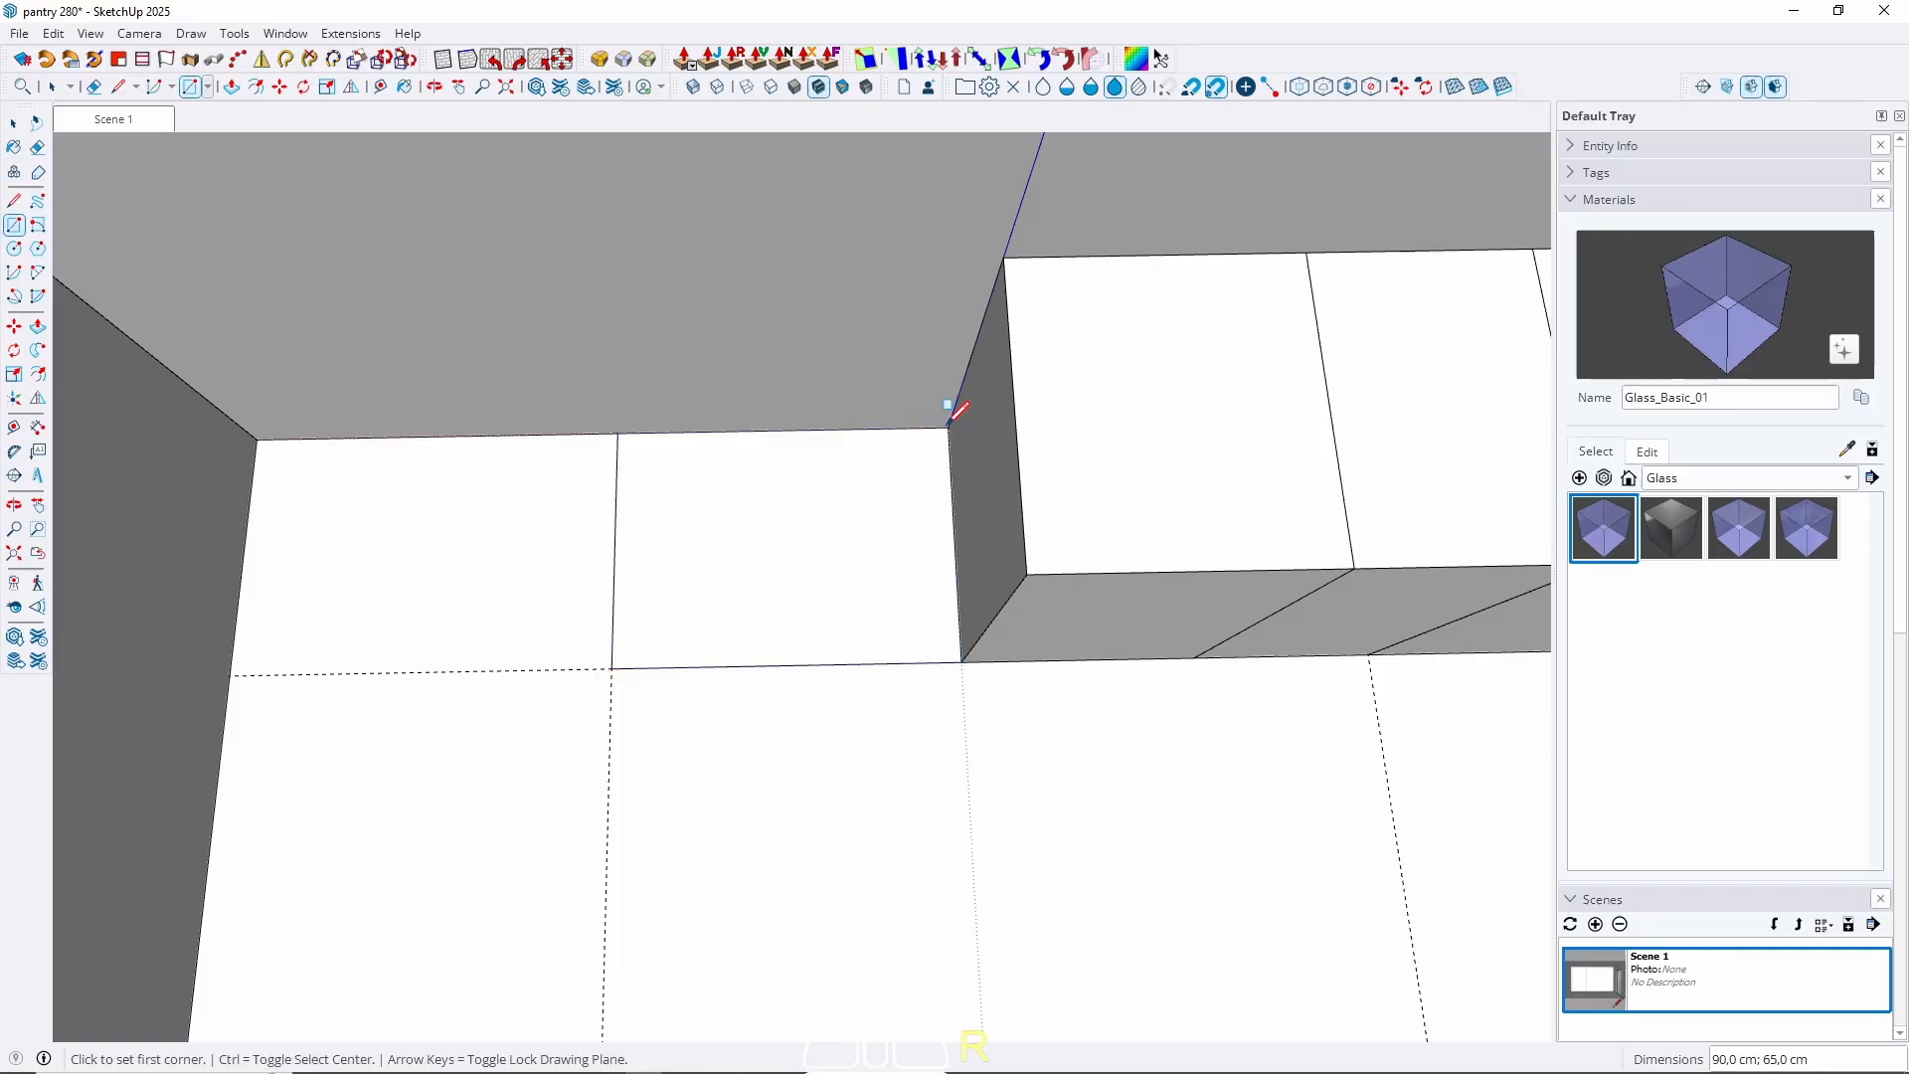
key(space)
Push/pull the 90 x 65 cm floor rectangle up 210 cm to form a tall cabinet box.
scroll(641, 622, down, 3)
middle_drag(921, 767, 490, 673)
scroll(813, 703, down, 2)
middle_drag(813, 703, 772, 550)
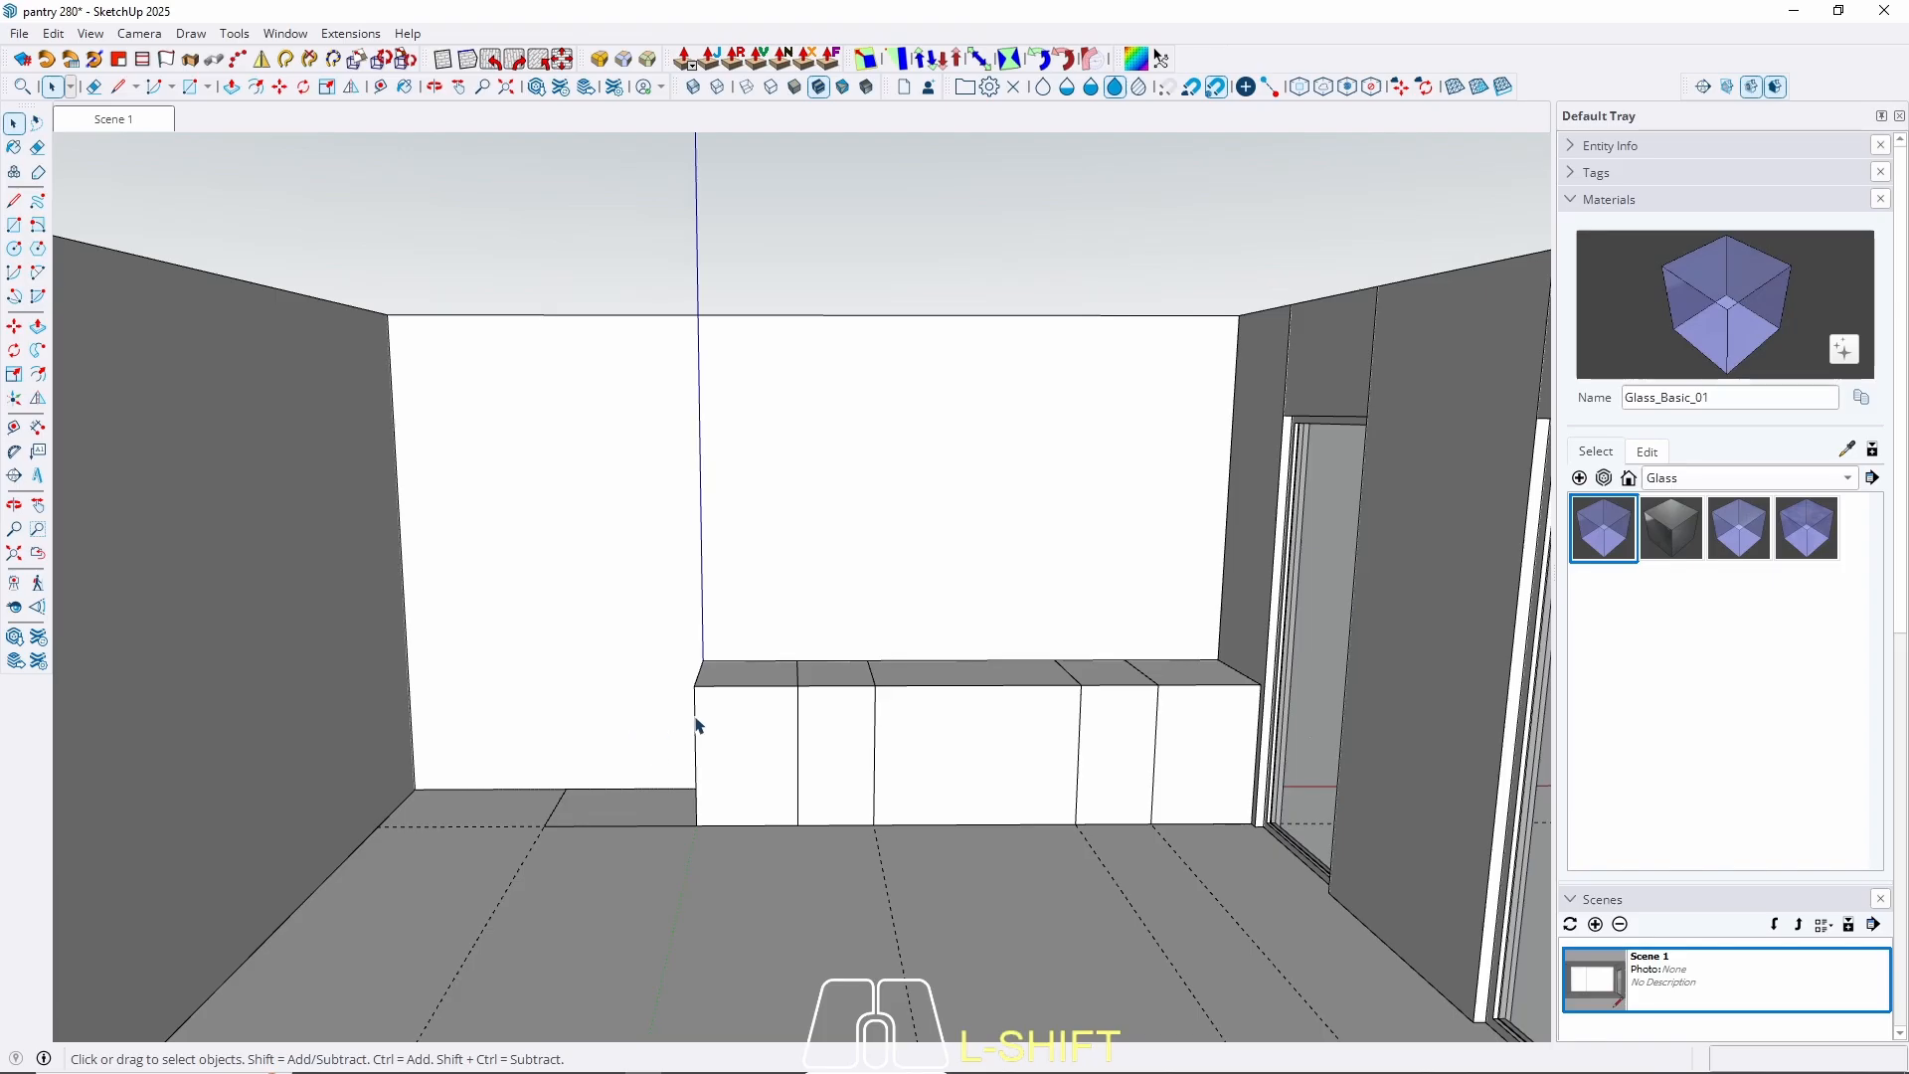
key(p)
click(627, 807)
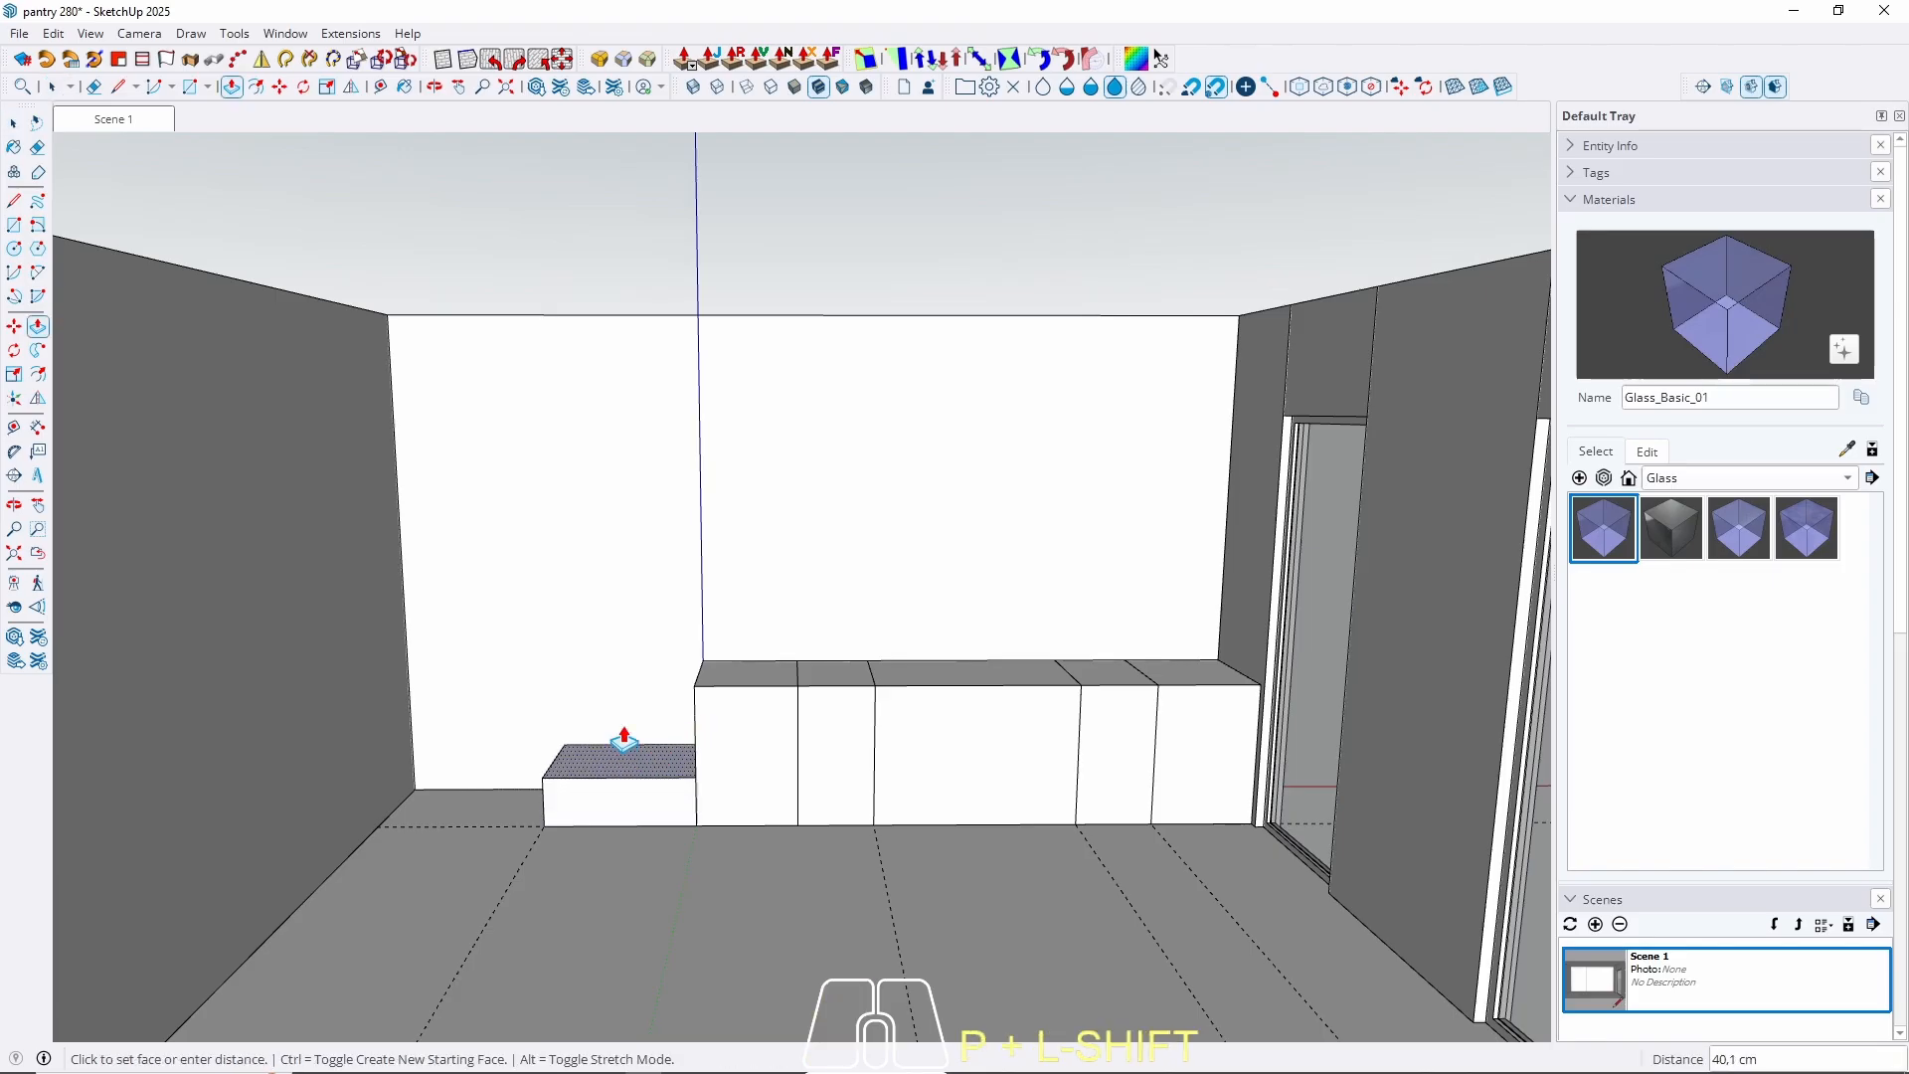
text(21)
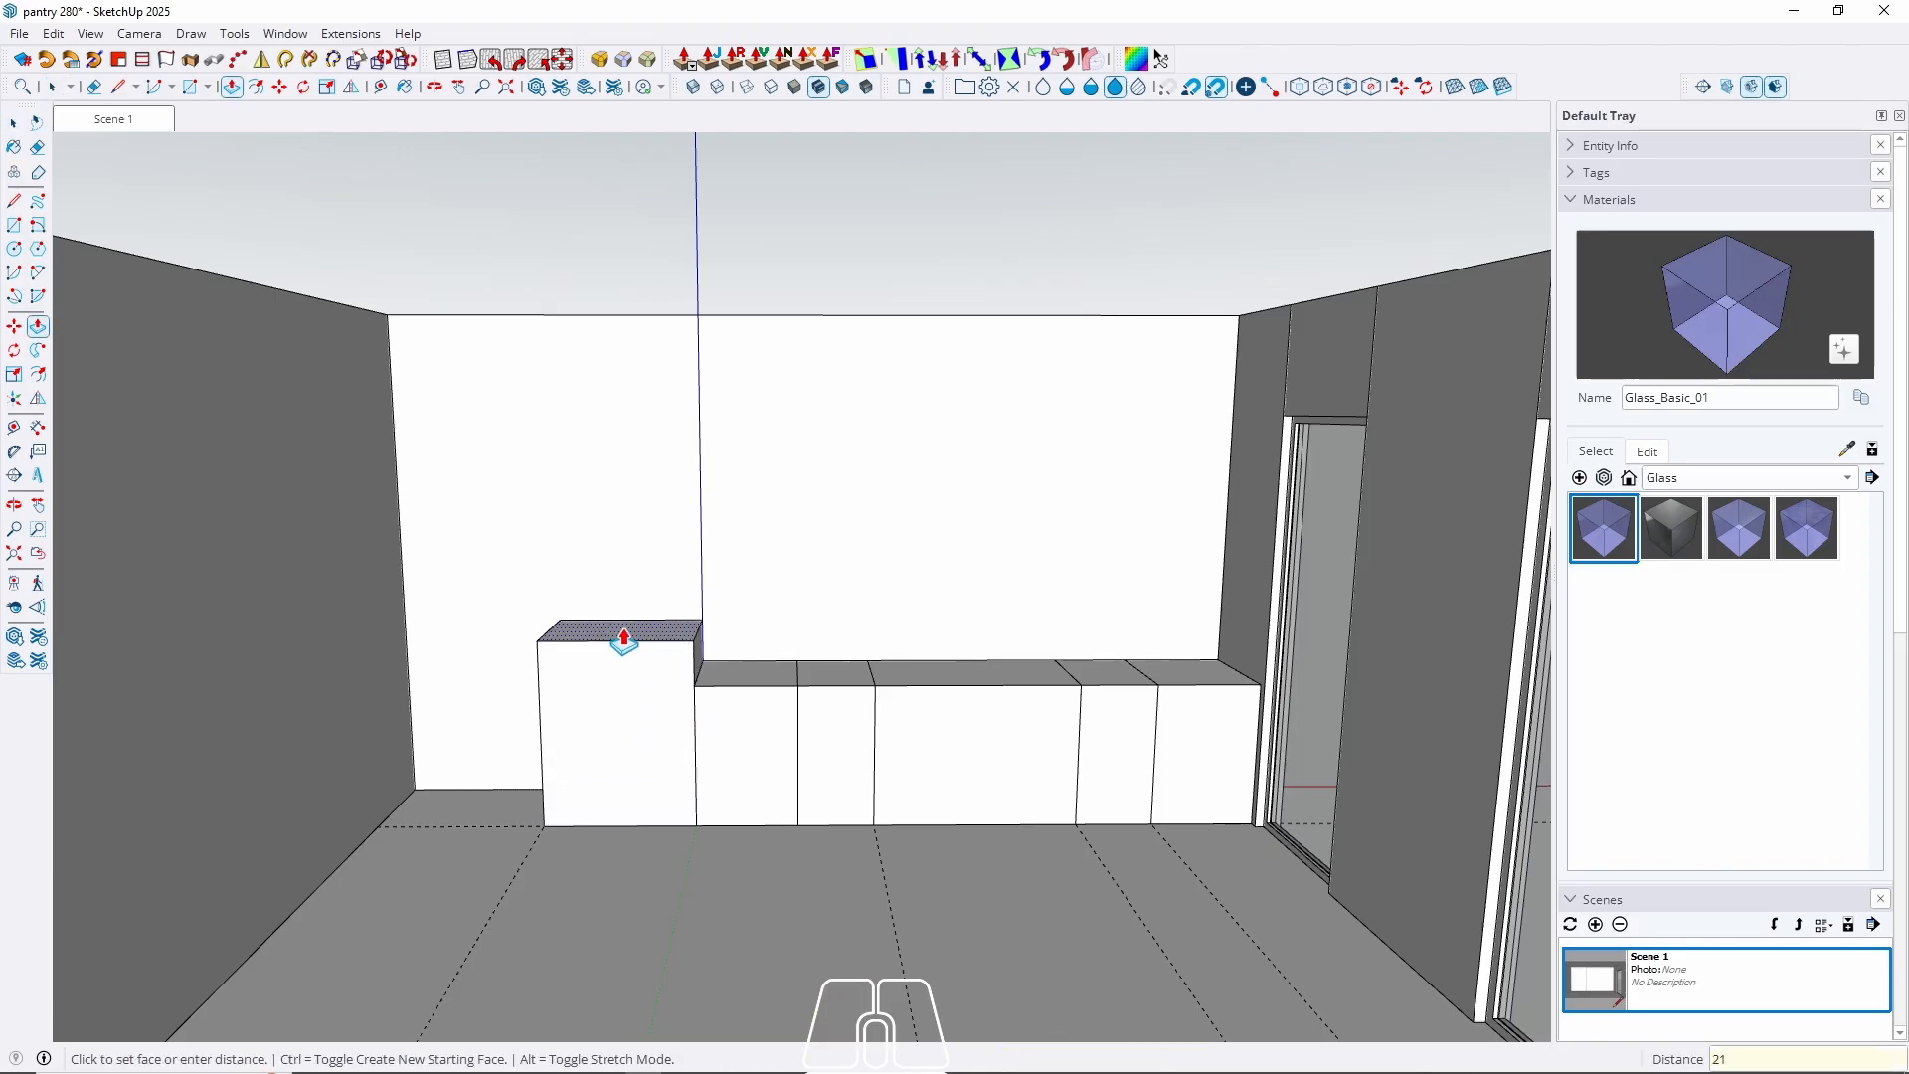
text(0)
key(Return)
key(space)
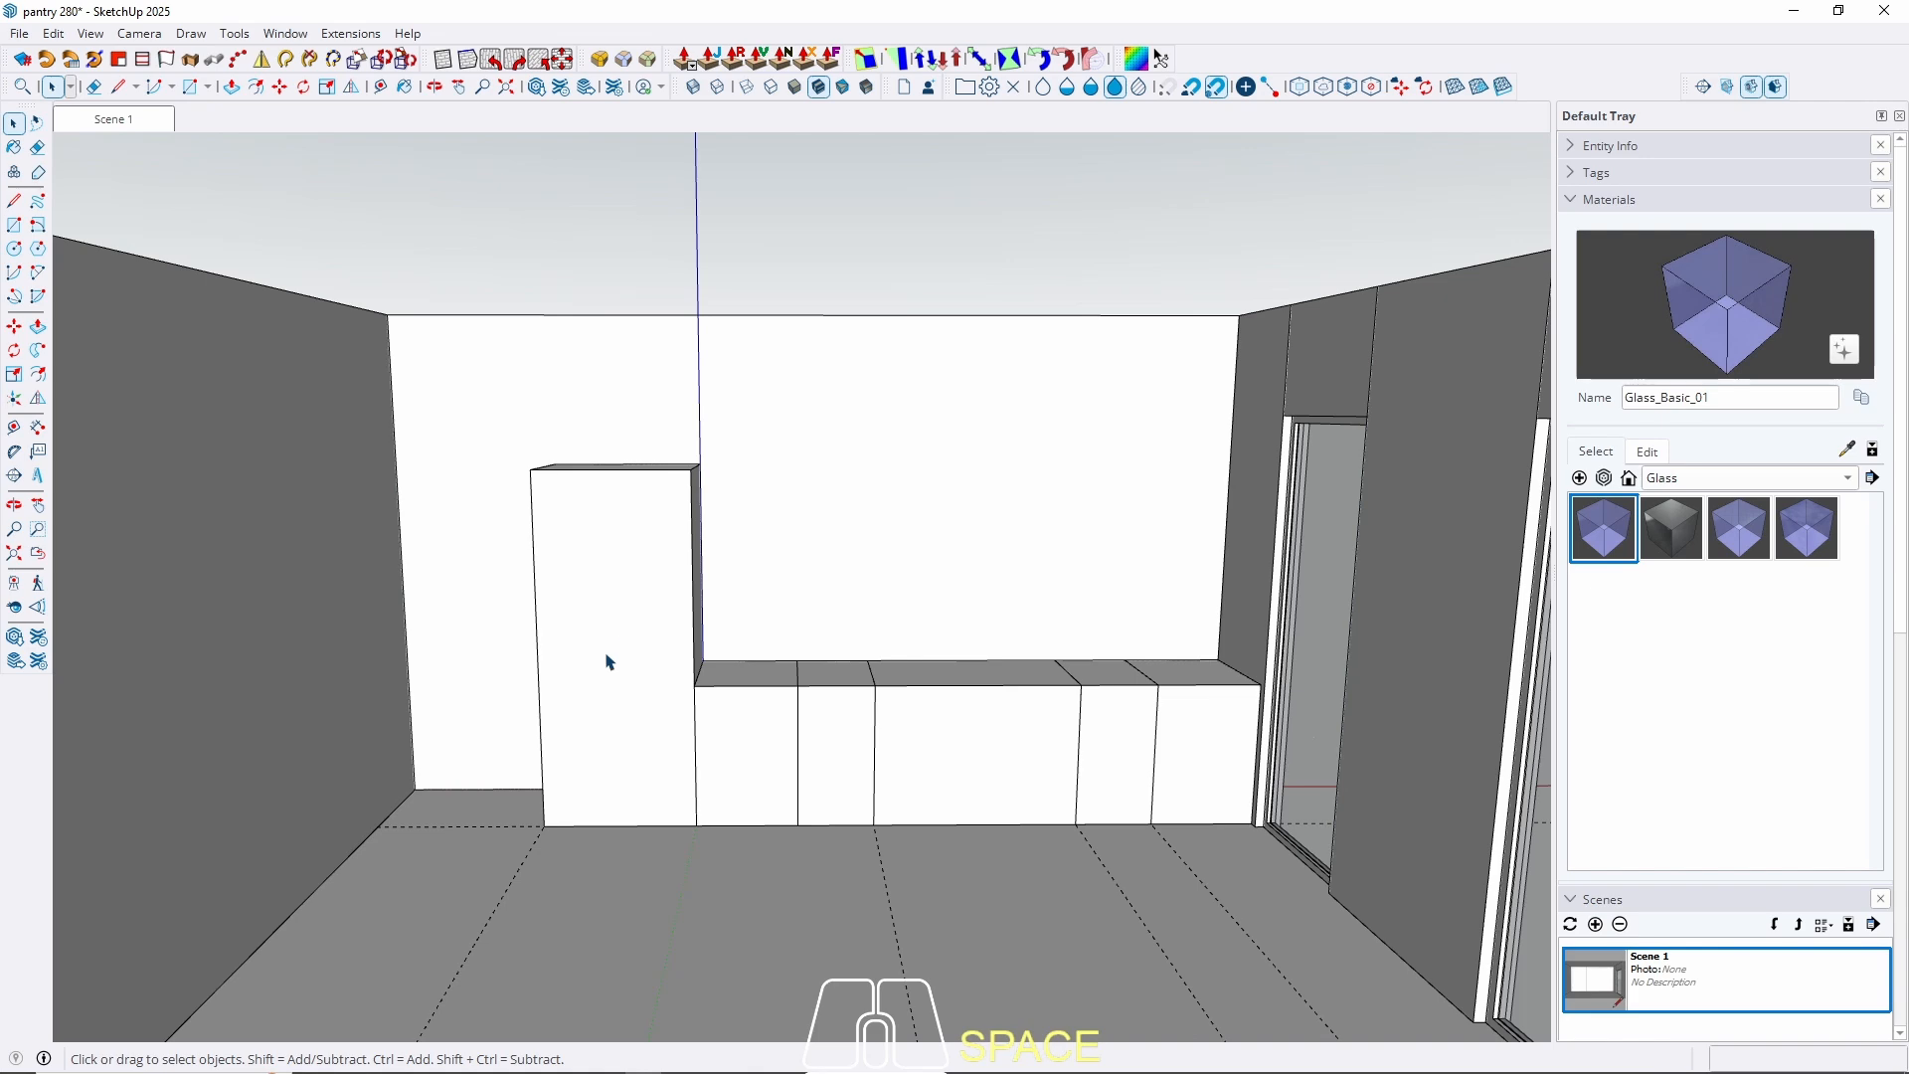
middle_drag(610, 662, 561, 587)
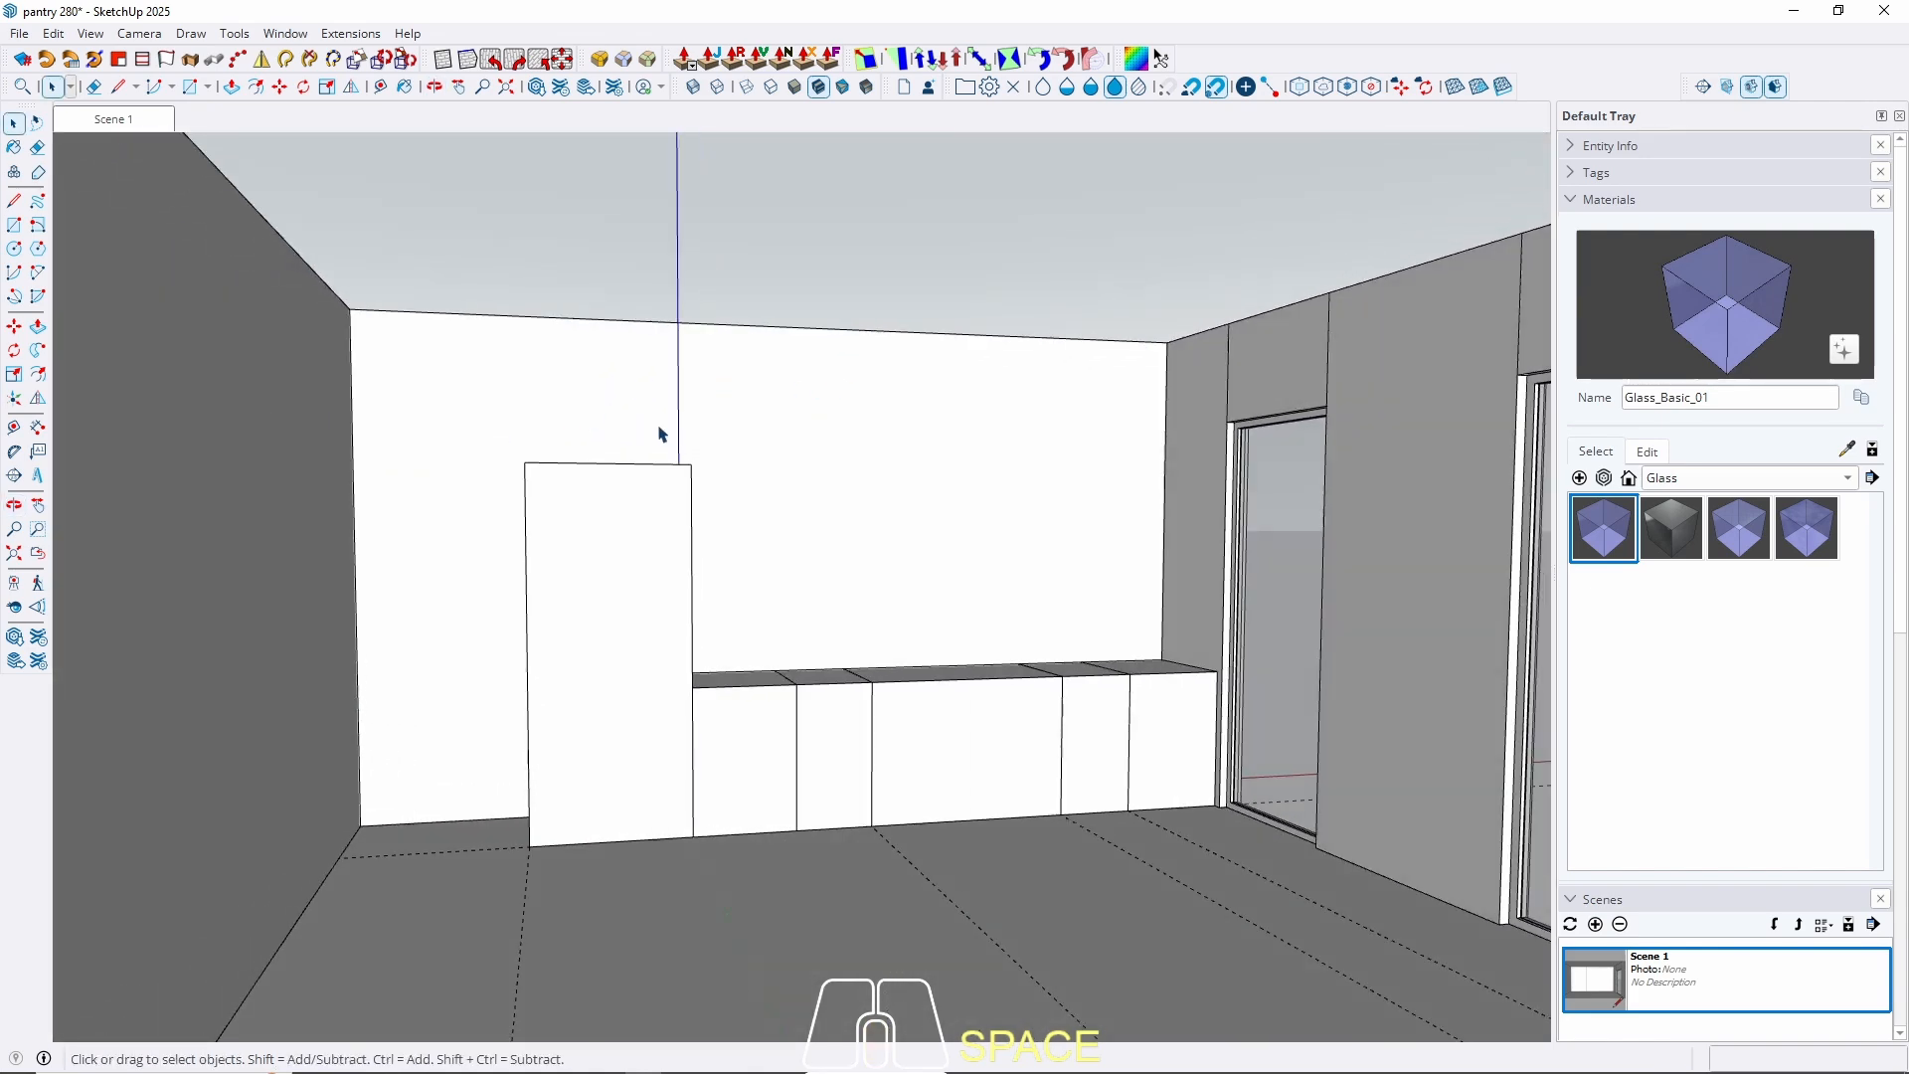
Turn the 210 cm tall cabinet box, with all its faces and edges, into a component.
middle_drag(641, 426, 554, 596)
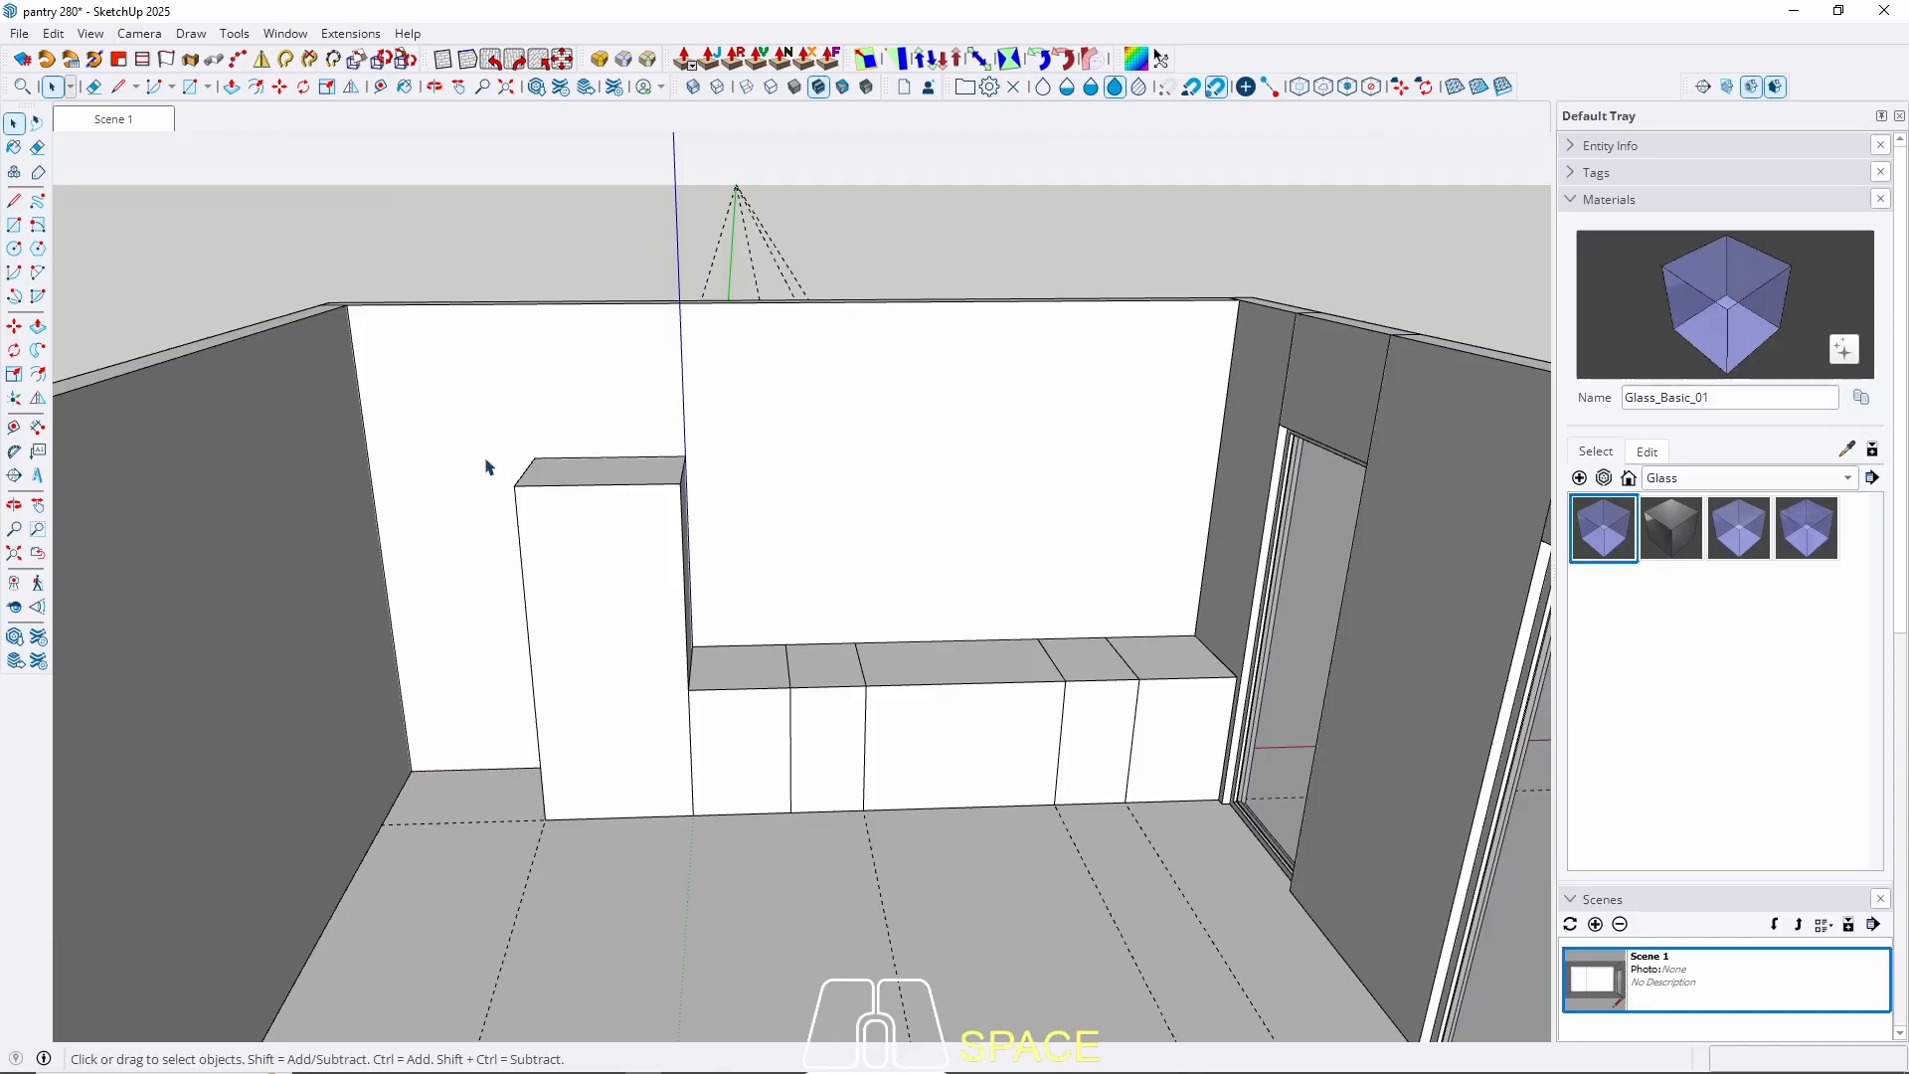
middle_drag(591, 482, 594, 647)
triple_click(588, 595)
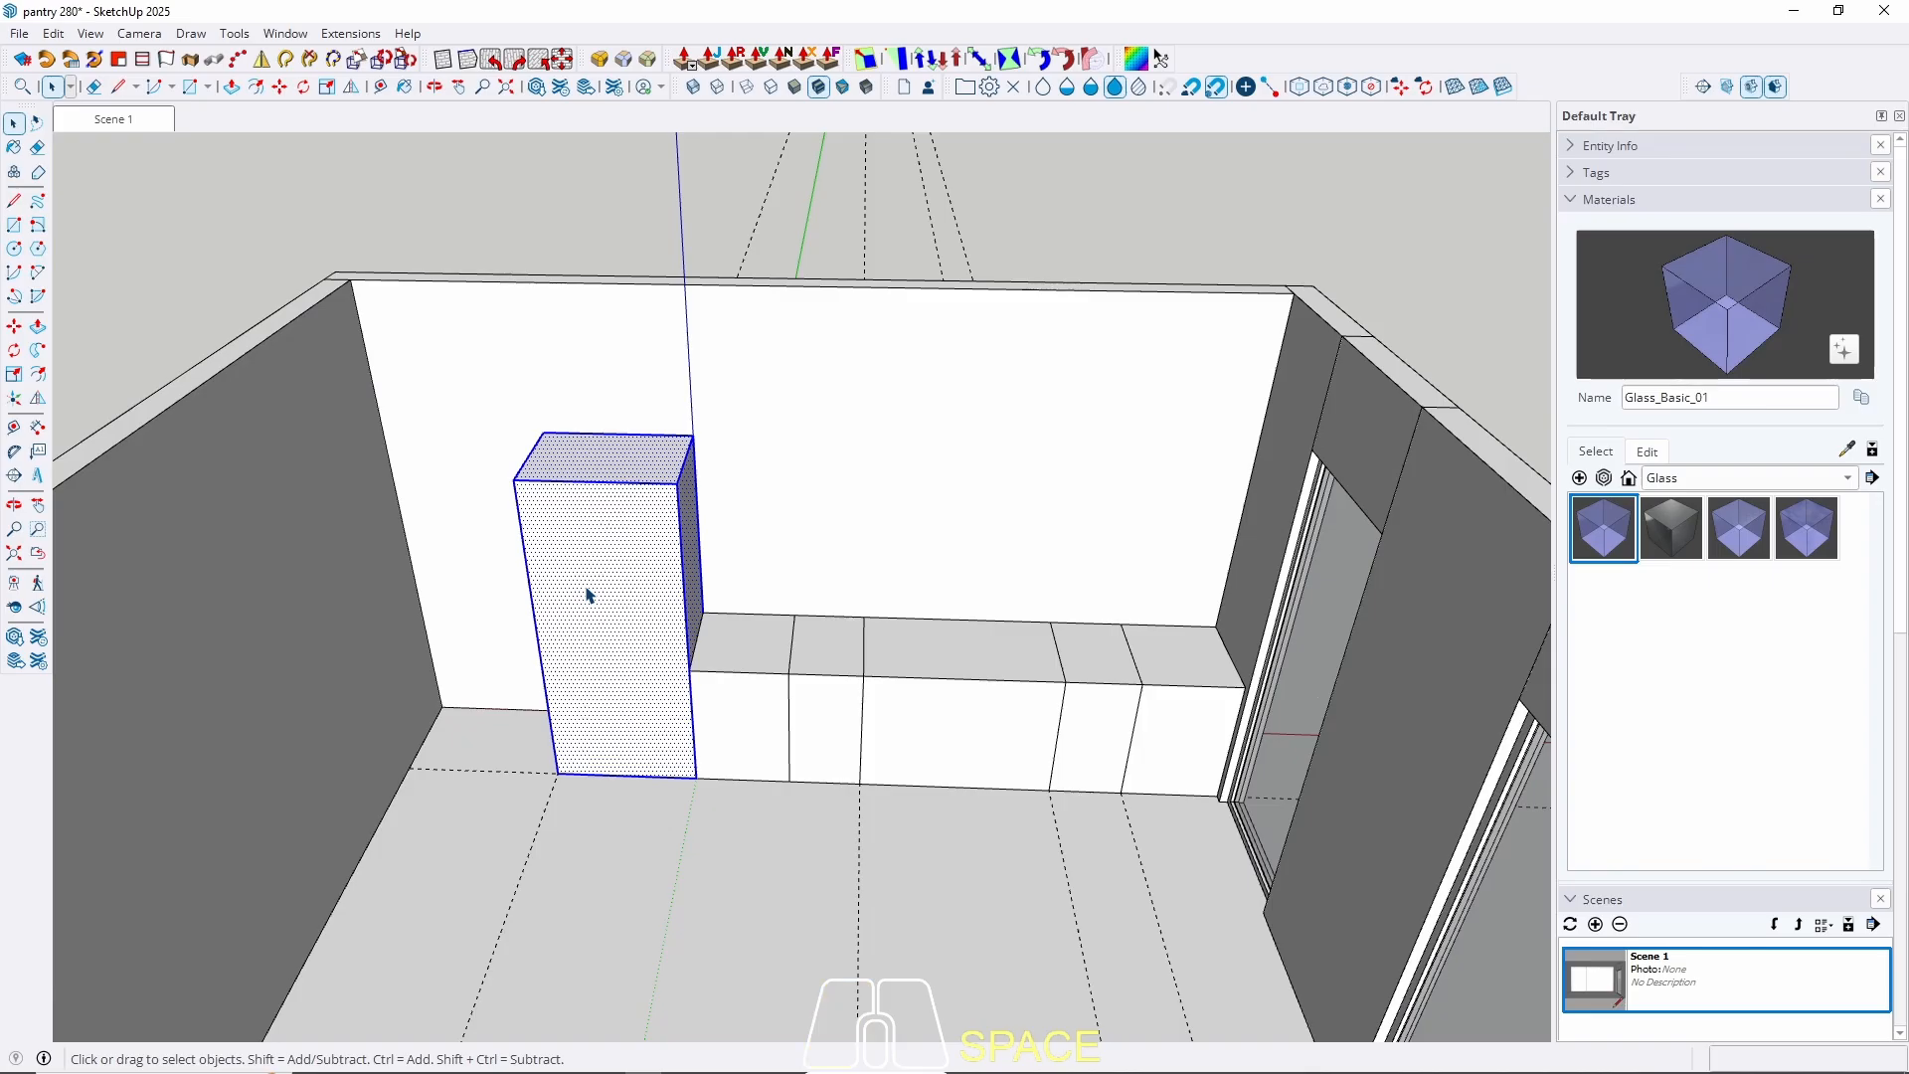
right_click(588, 595)
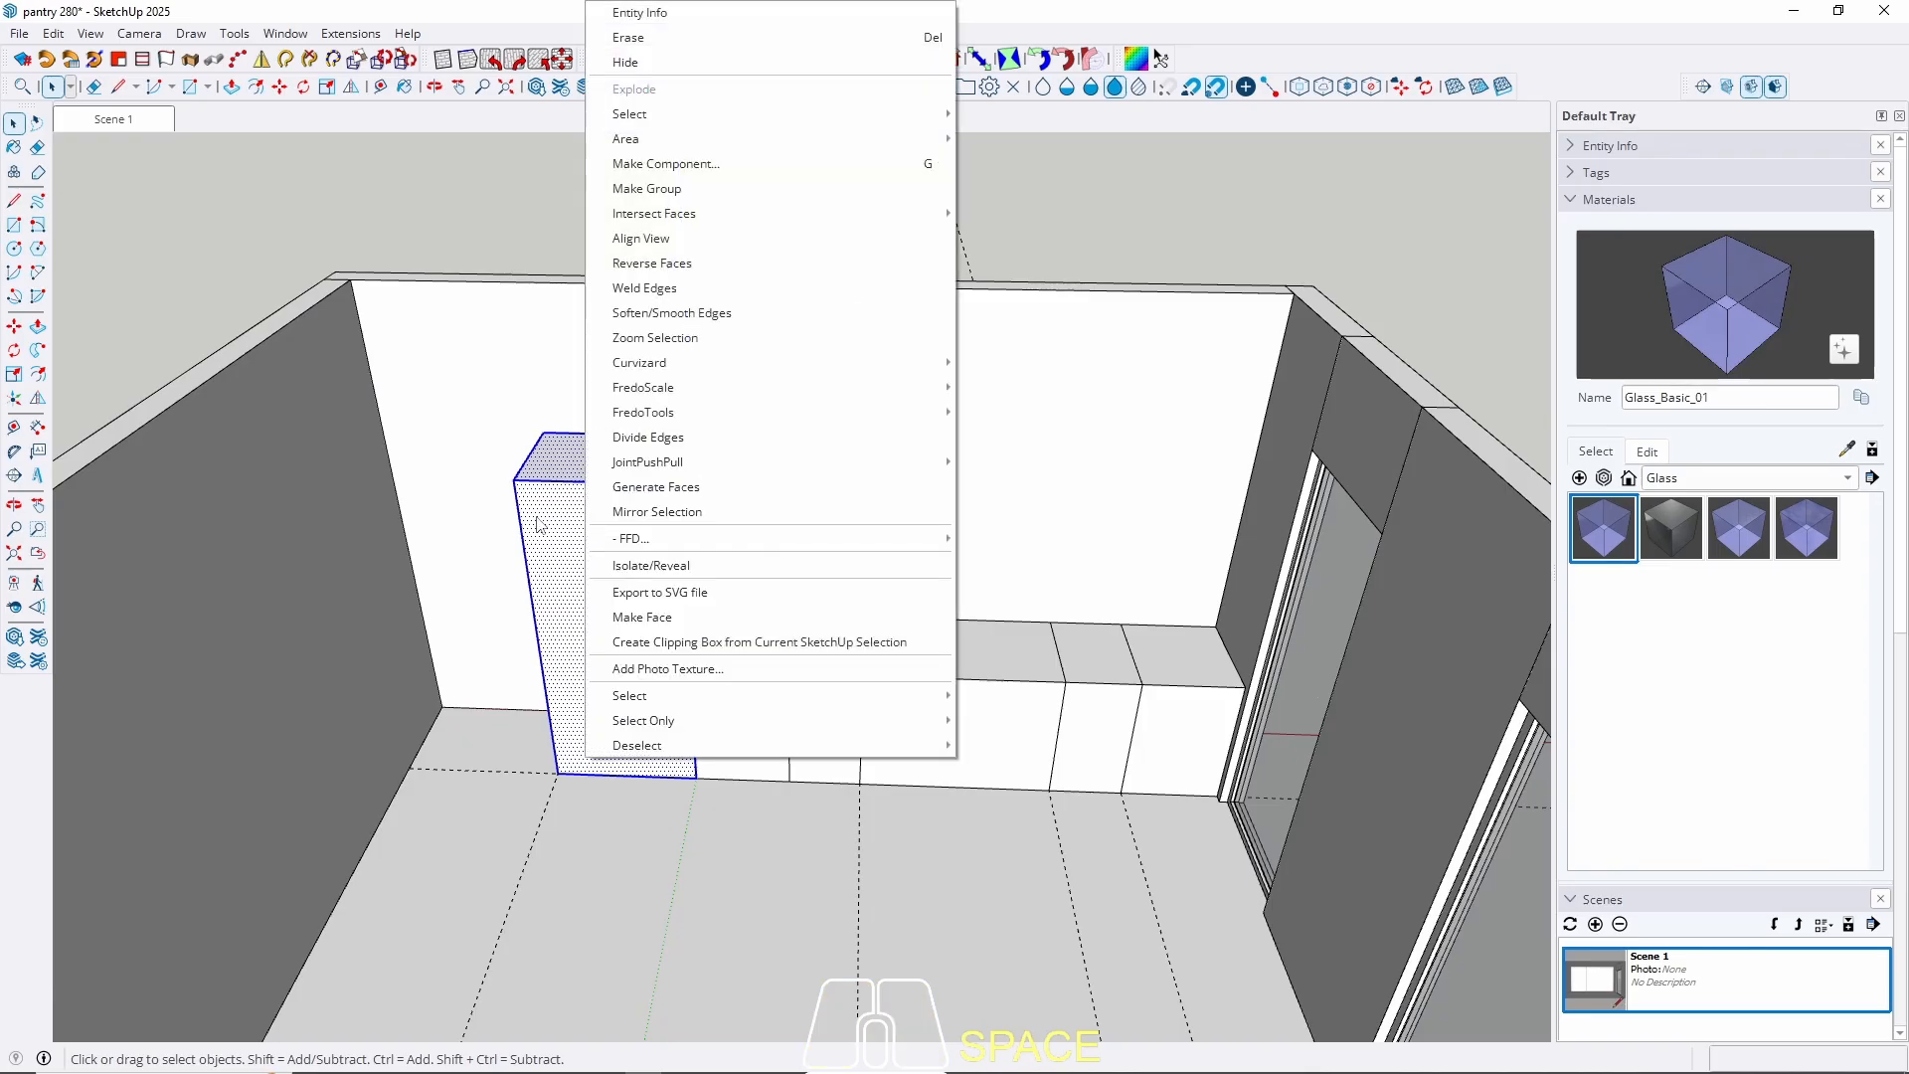
click(656, 164)
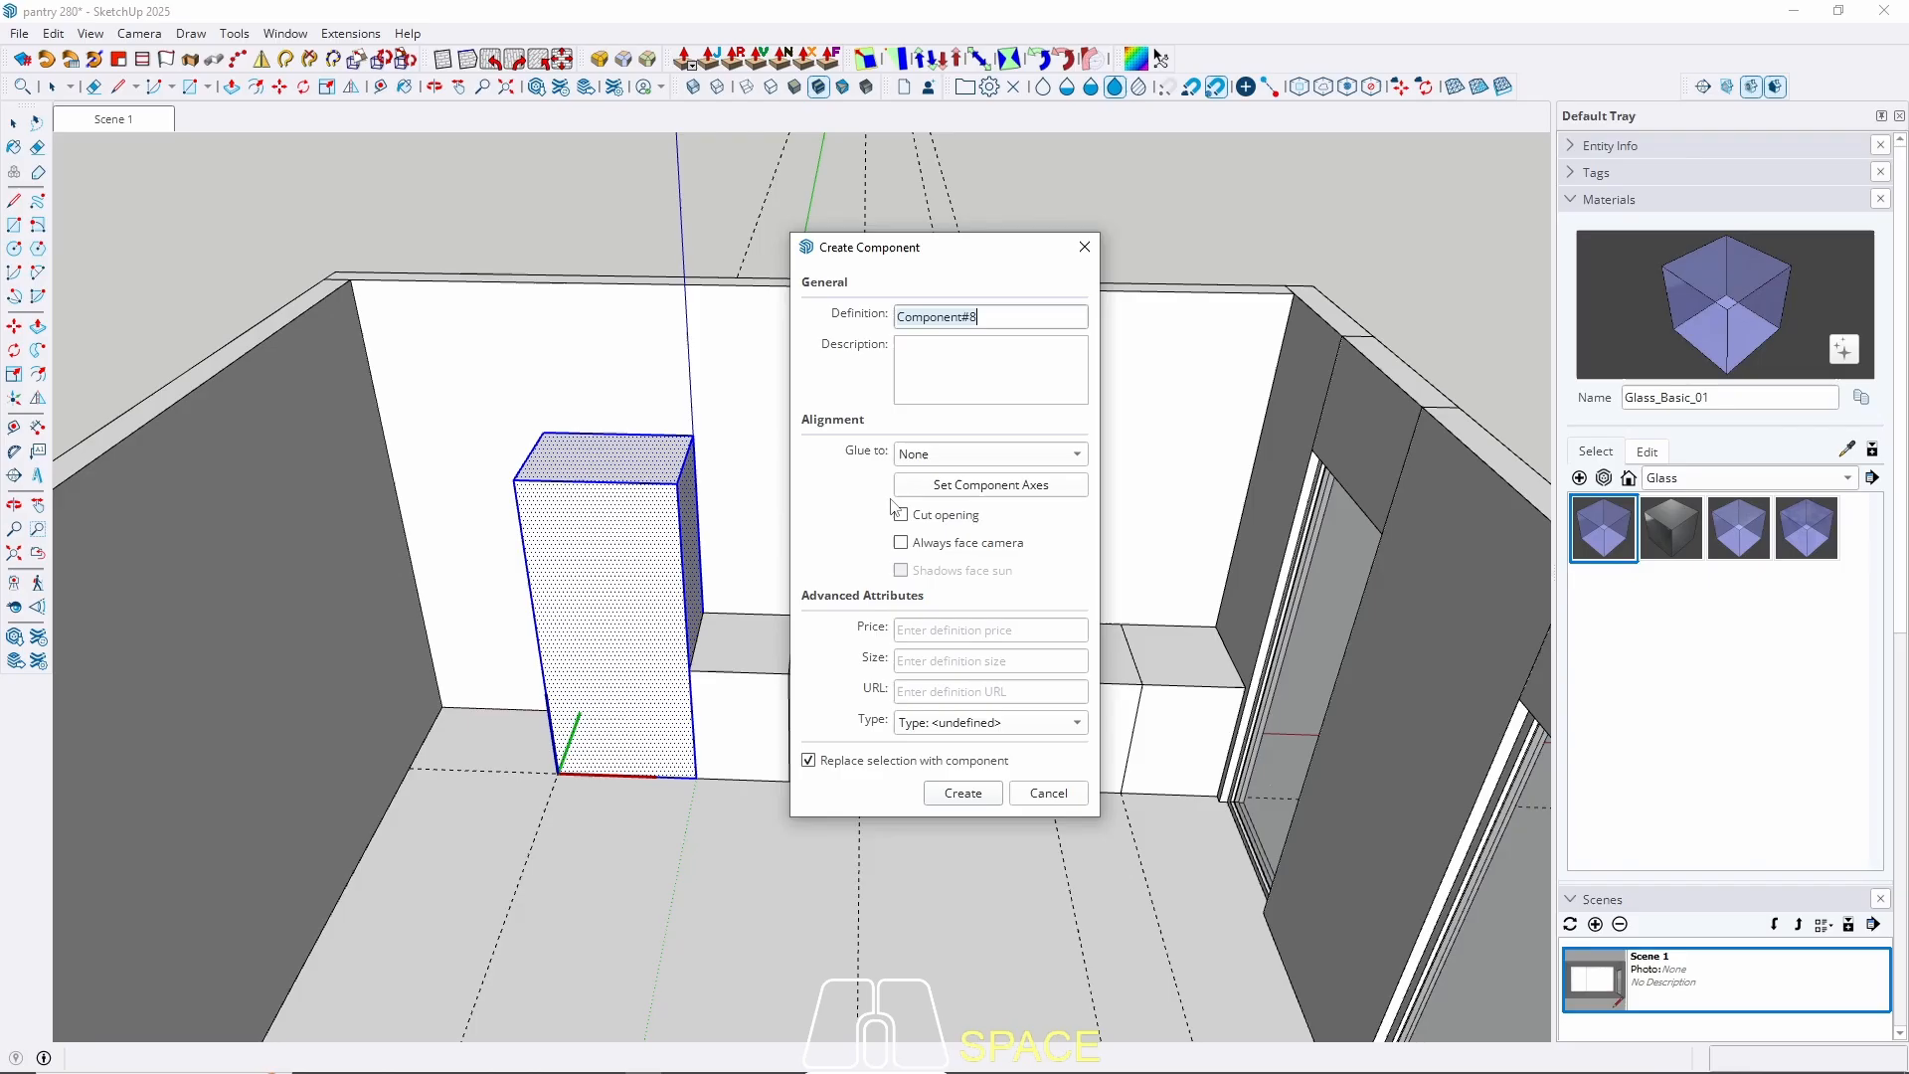
click(962, 793)
Copy the tall cabinet component along the back wall so the copy sits flush against its free side.
key(m)
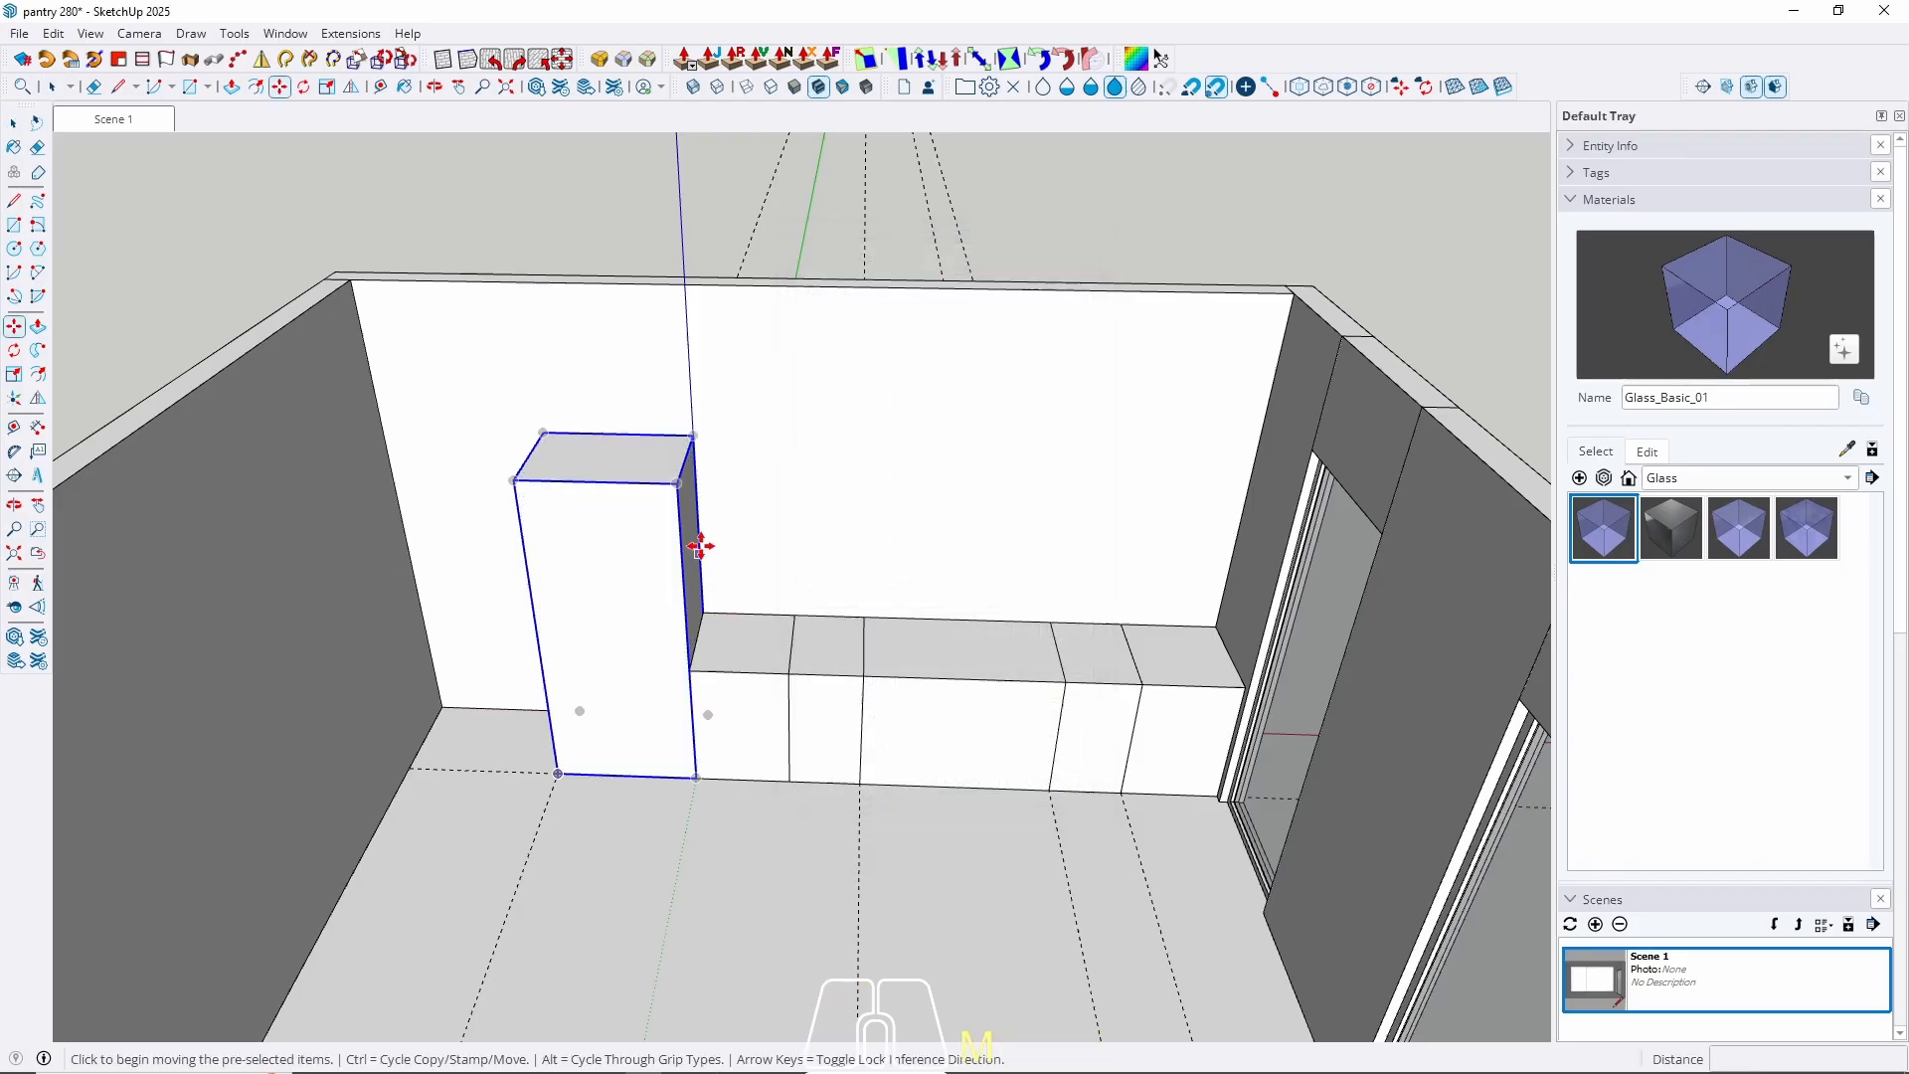
click(672, 487)
key(ctrl)
click(516, 487)
key(space)
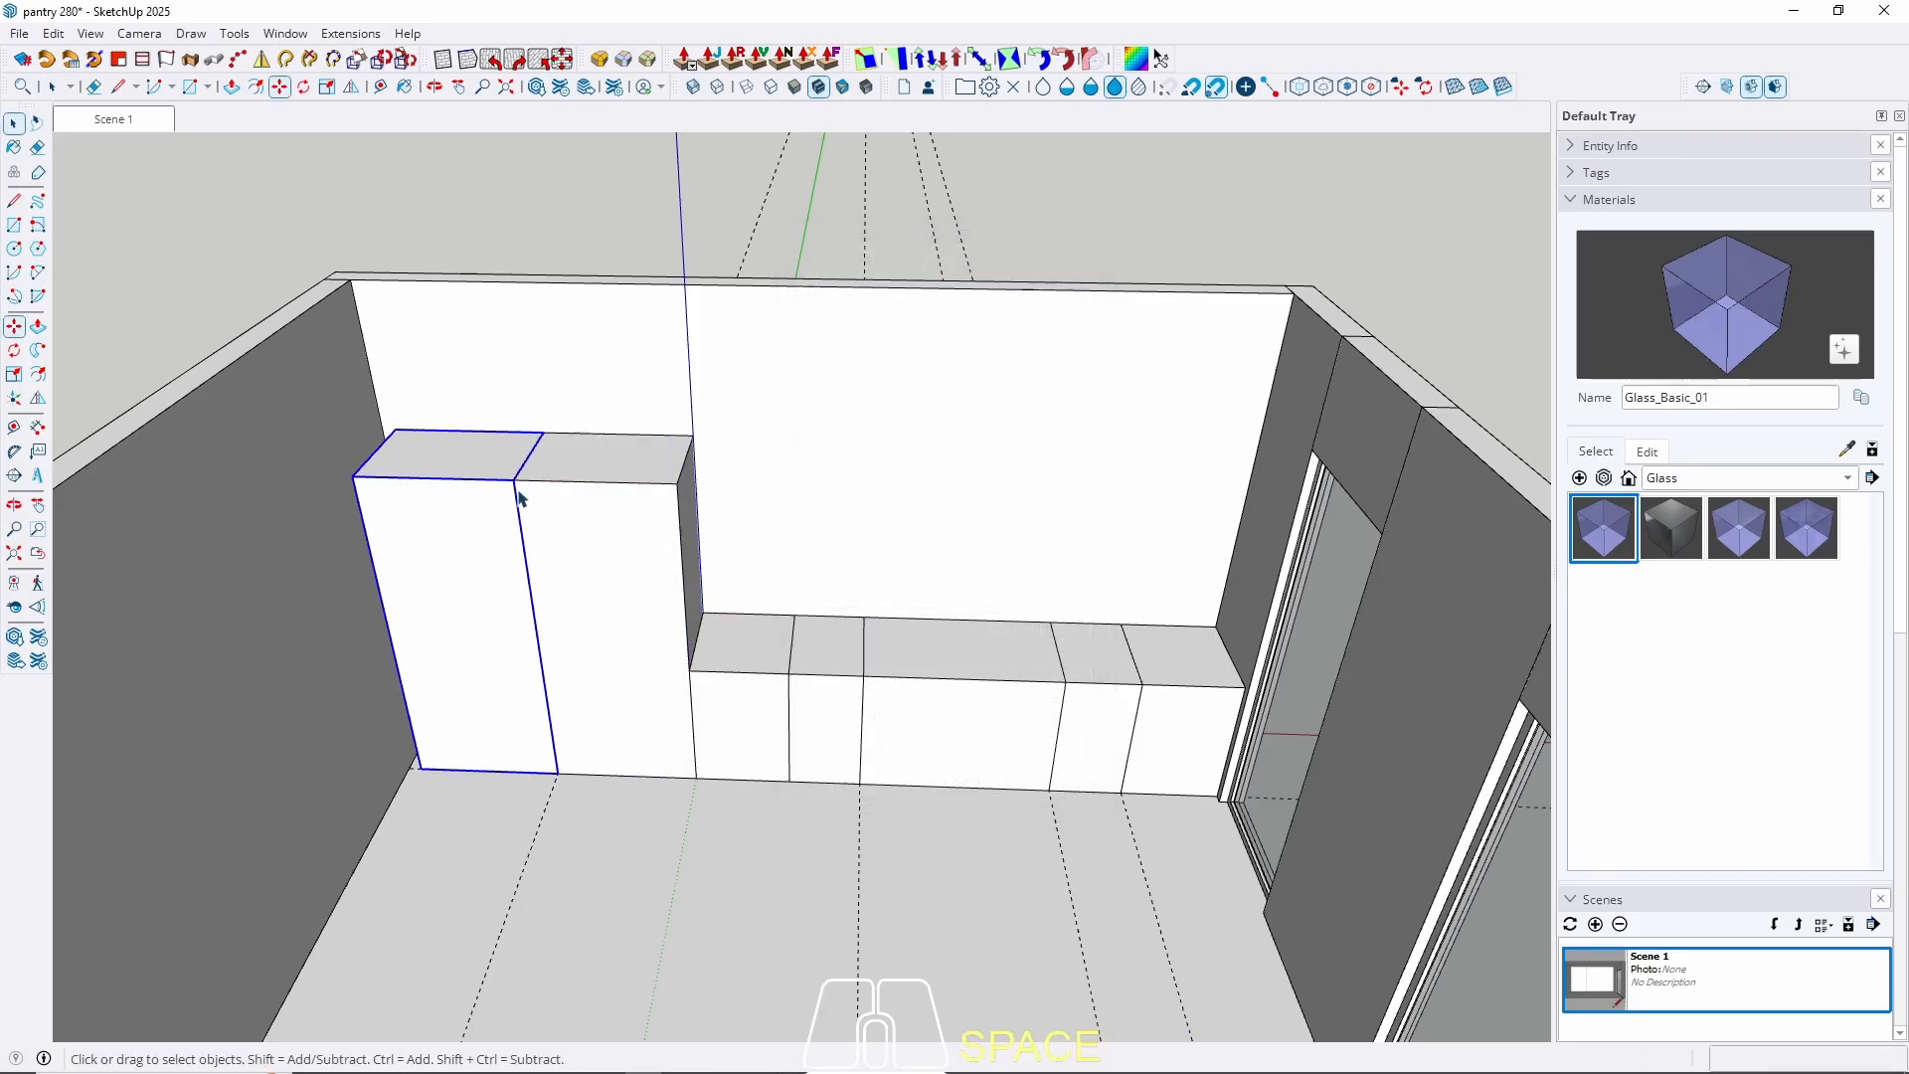
Measure the gap between the copied tall cabinet's bottom front corner and the side wall.
middle_drag(545, 758, 636, 724)
scroll(683, 711, up, 3)
key(l)
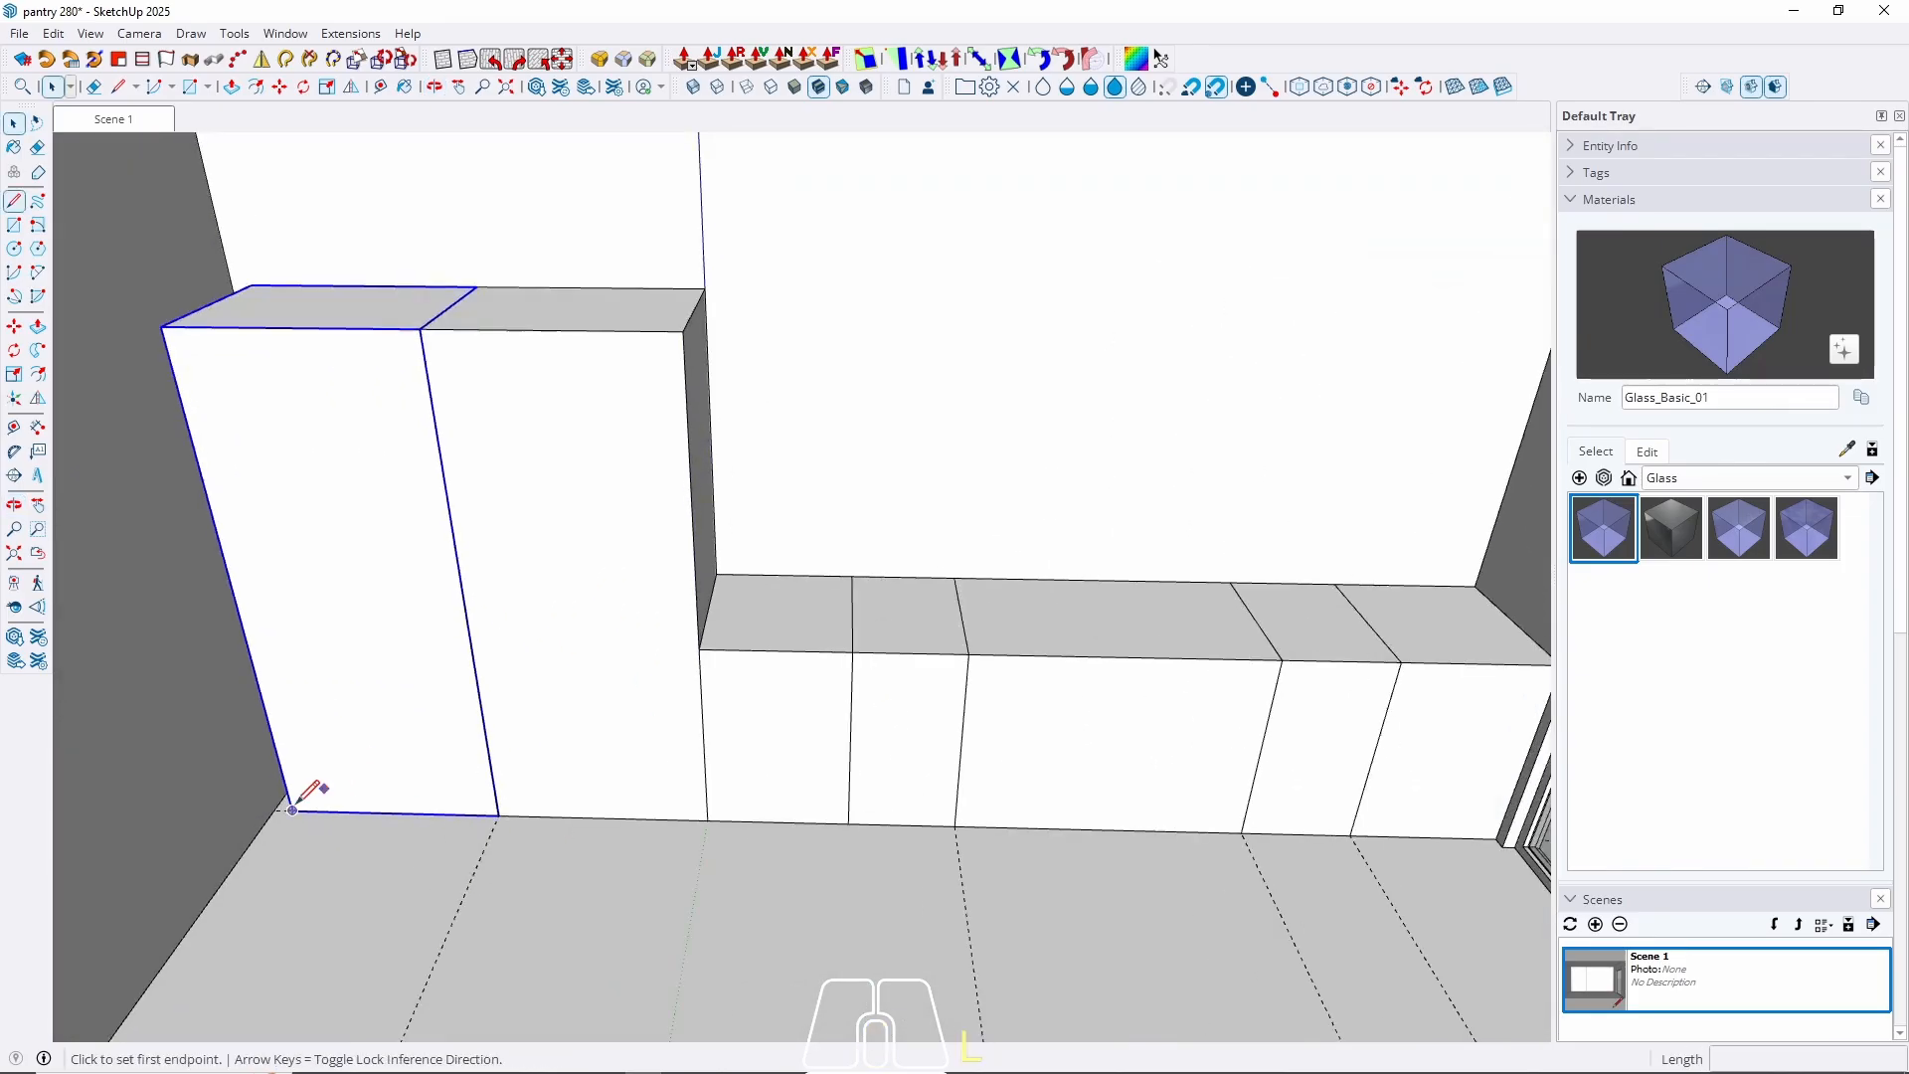
scroll(298, 788, up, 5)
click(343, 776)
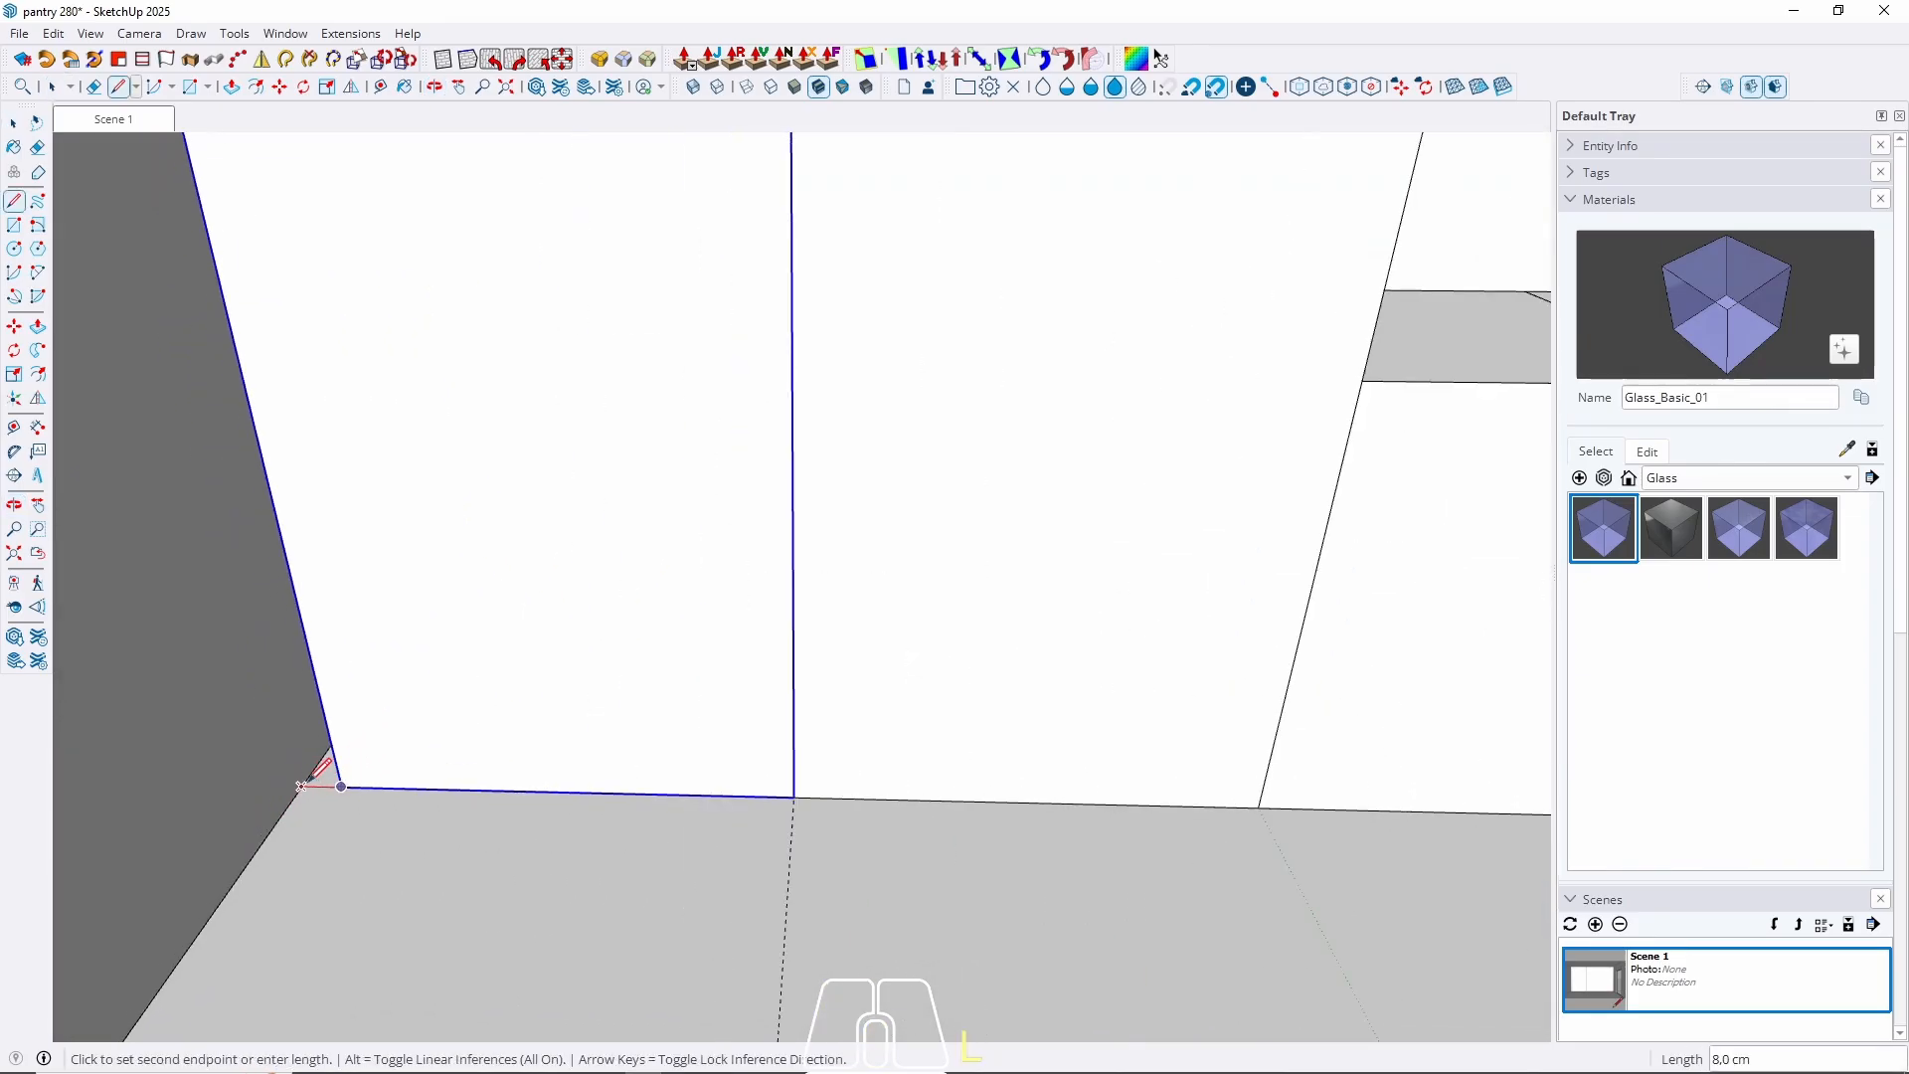
key(space)
scroll(733, 865, down, 5)
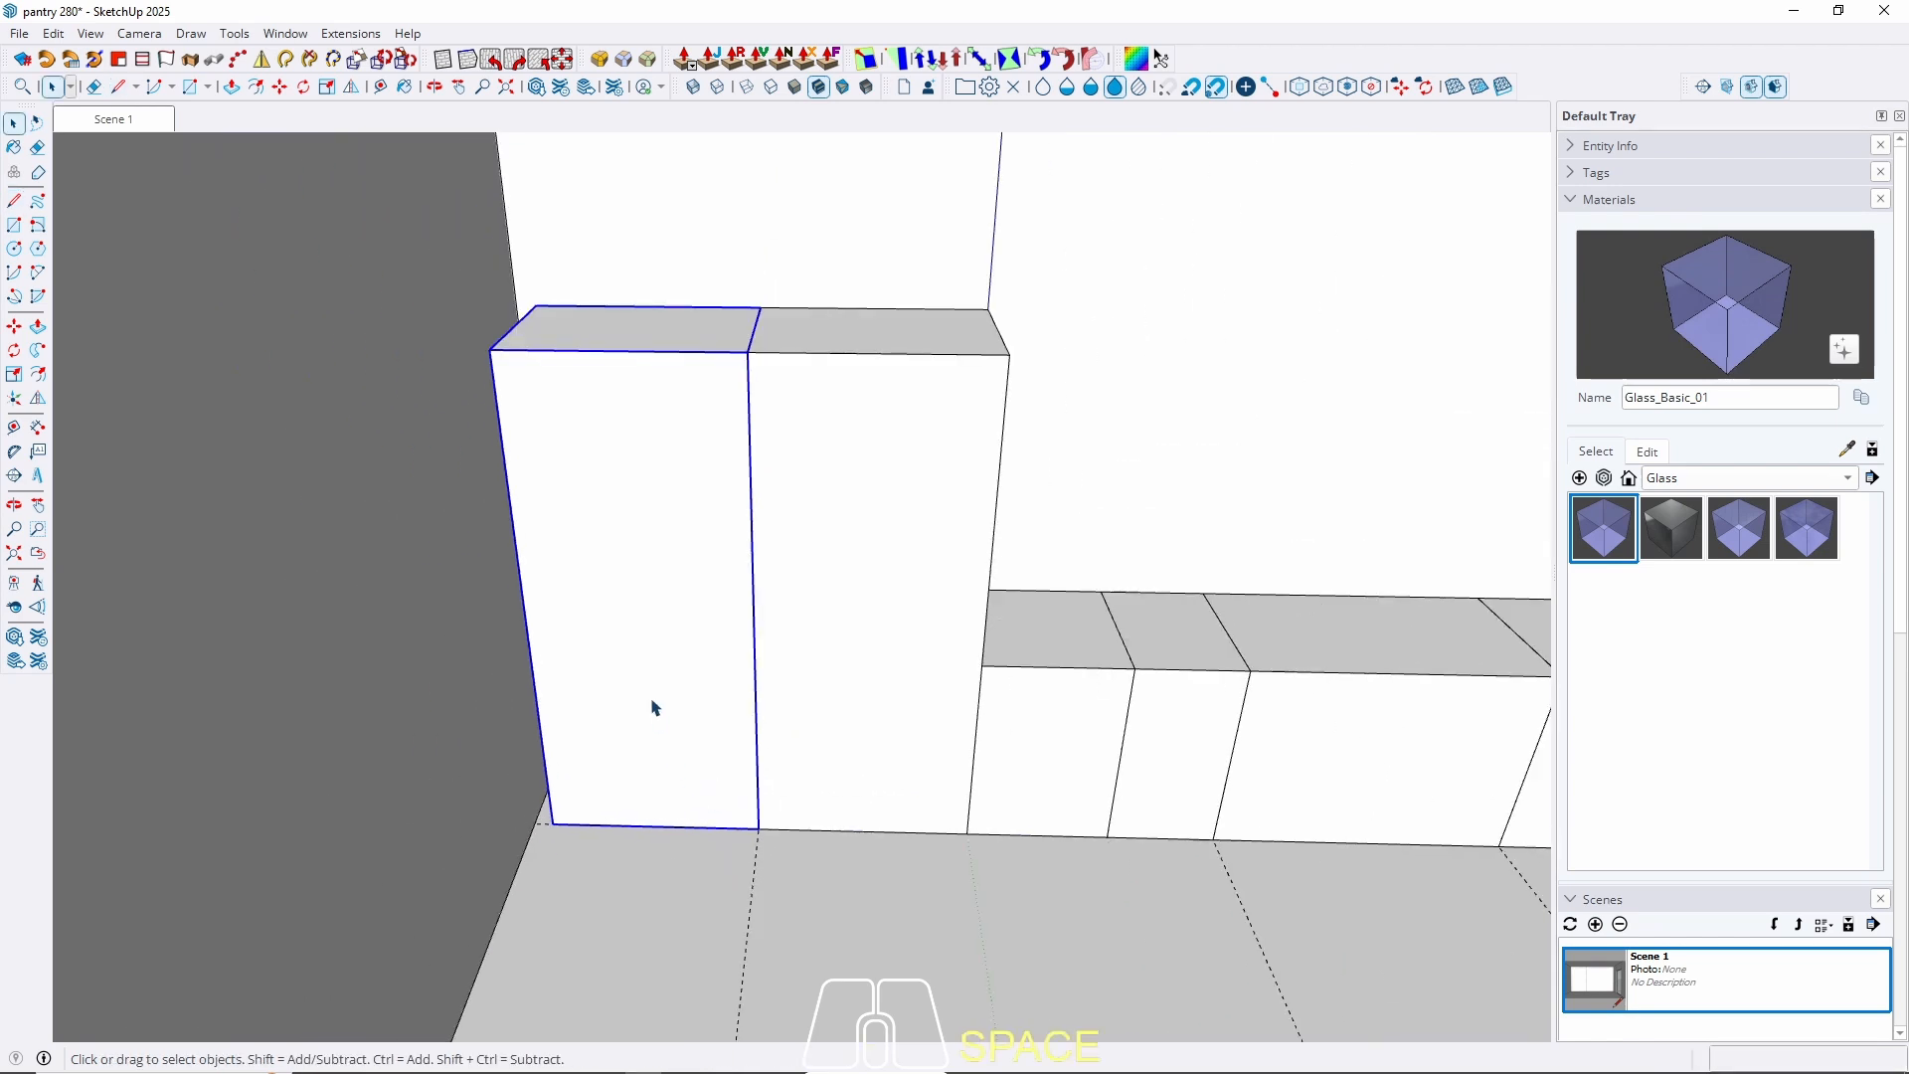
Move both tall cabinets together 4 cm along the back wall, away from the base cabinets toward the side wall.
shift+click(888, 790)
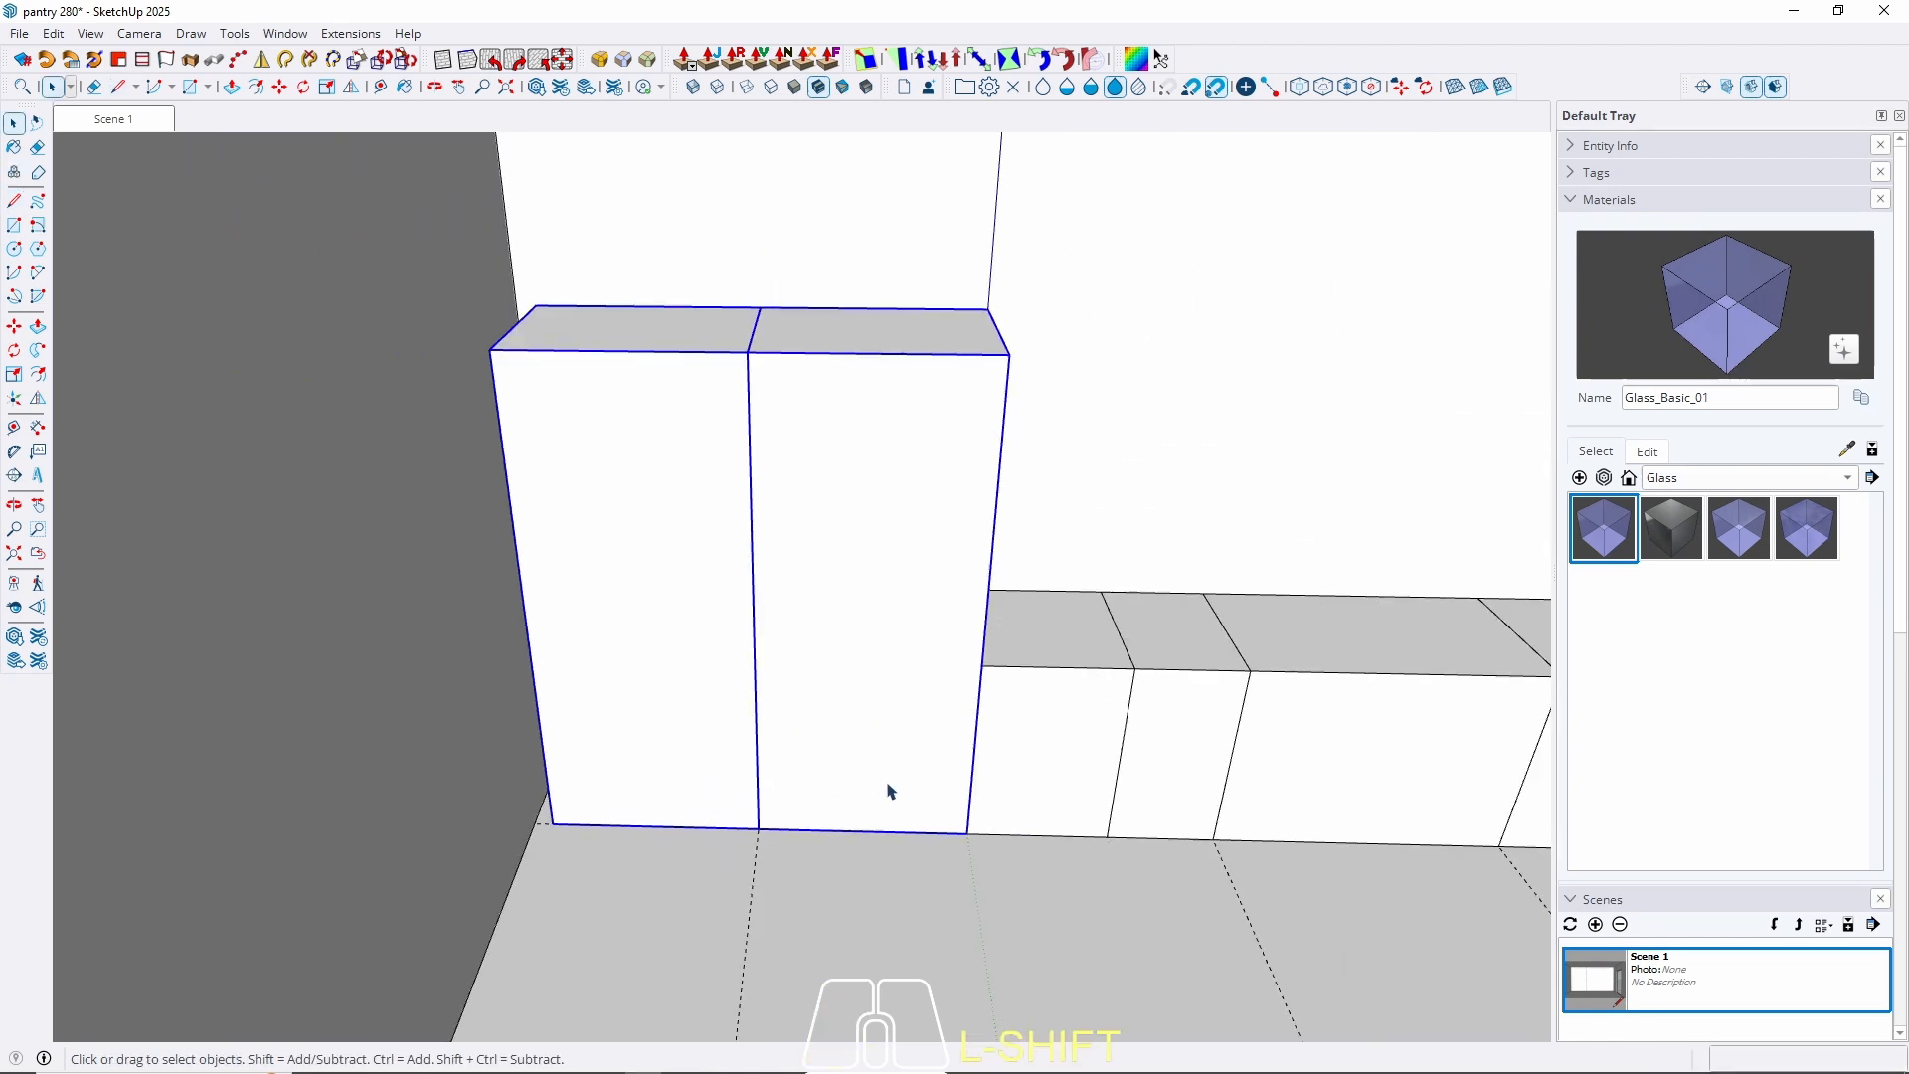
scroll(937, 875, up, 3)
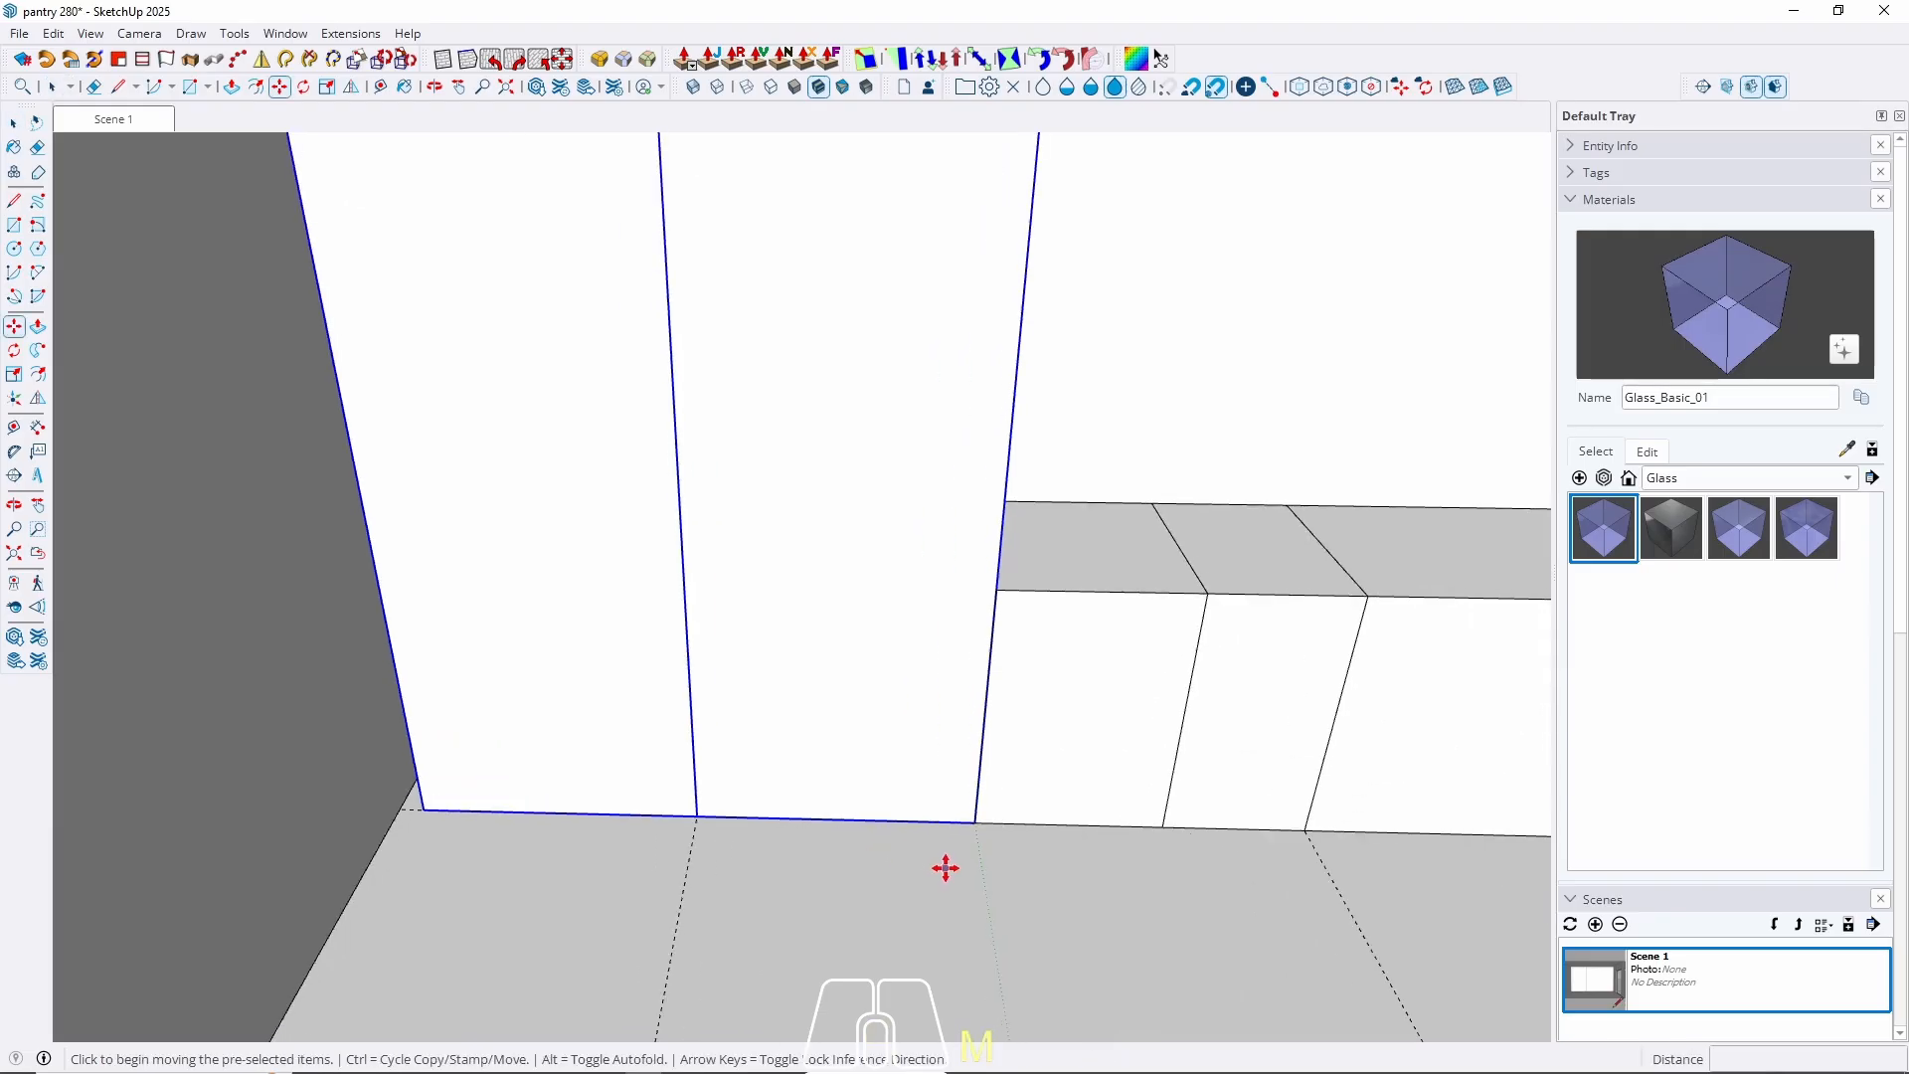
key(m)
click(946, 868)
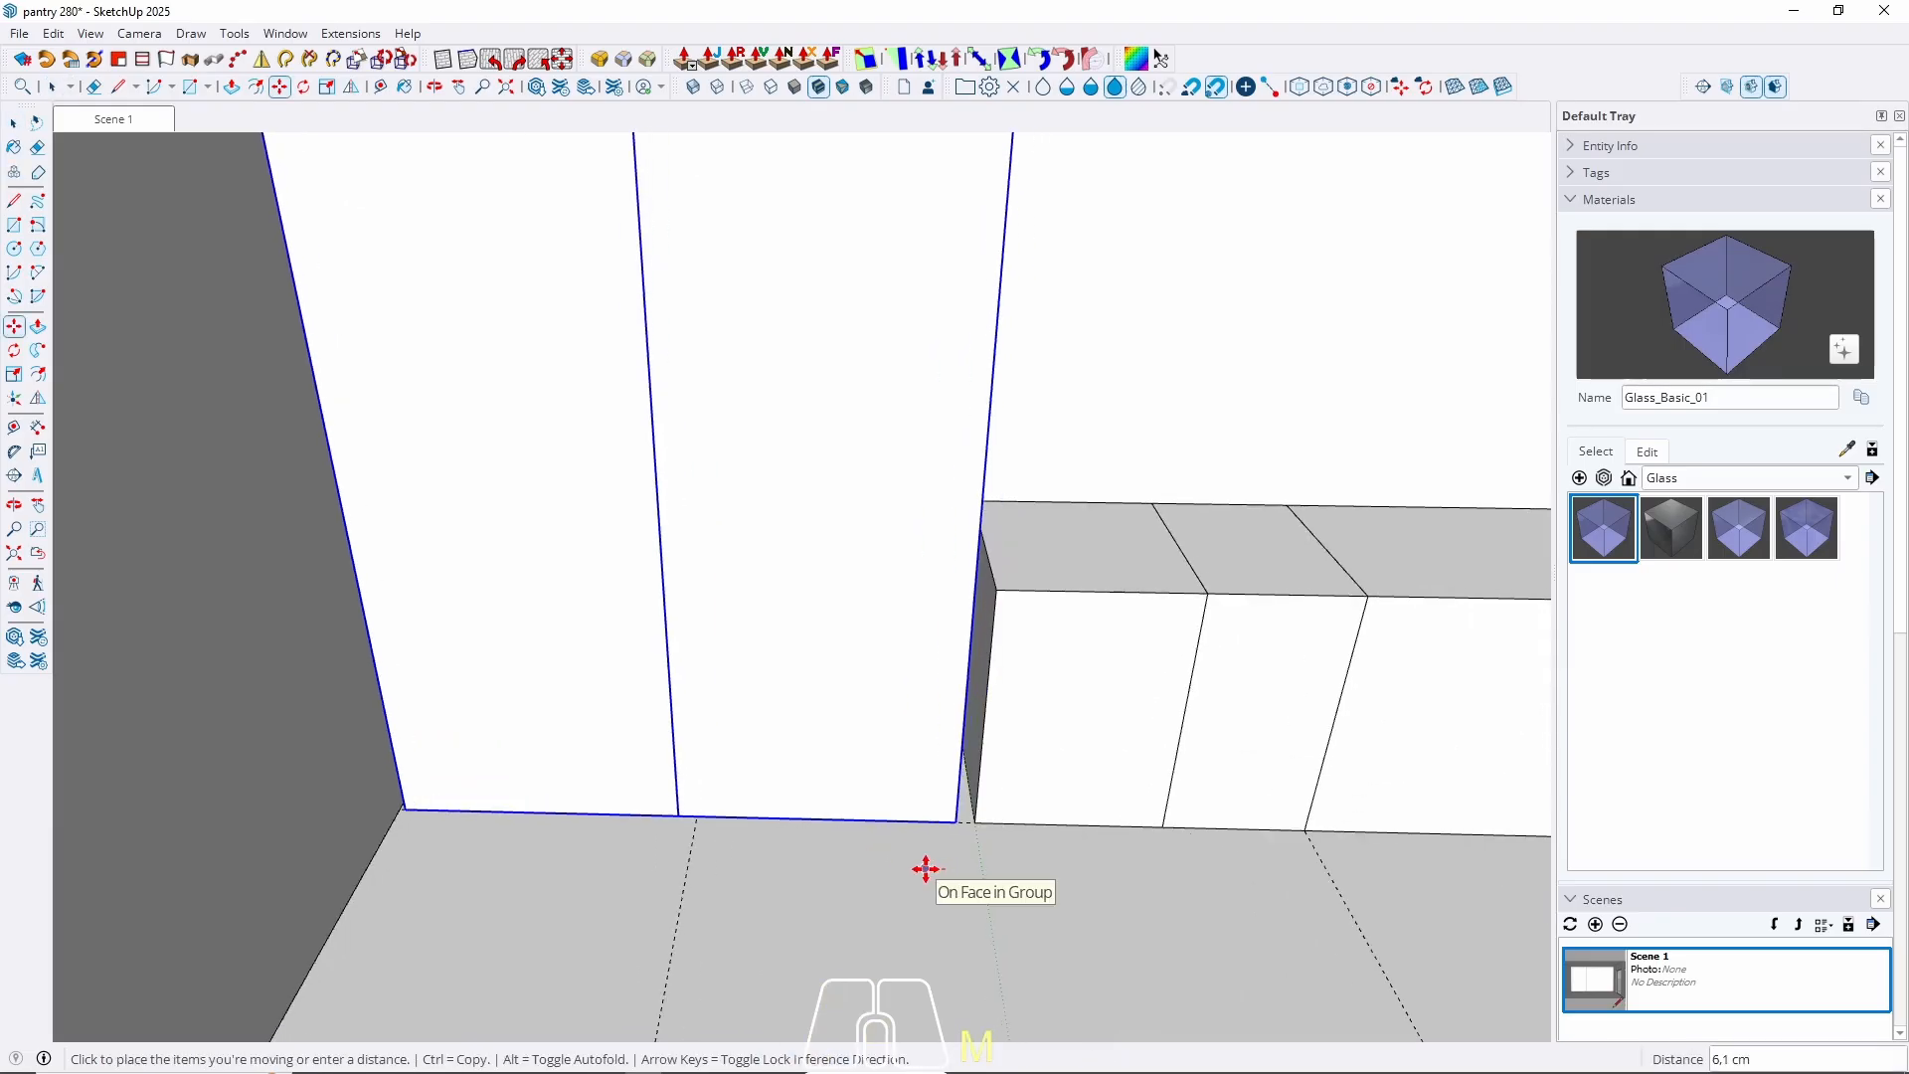
text(4)
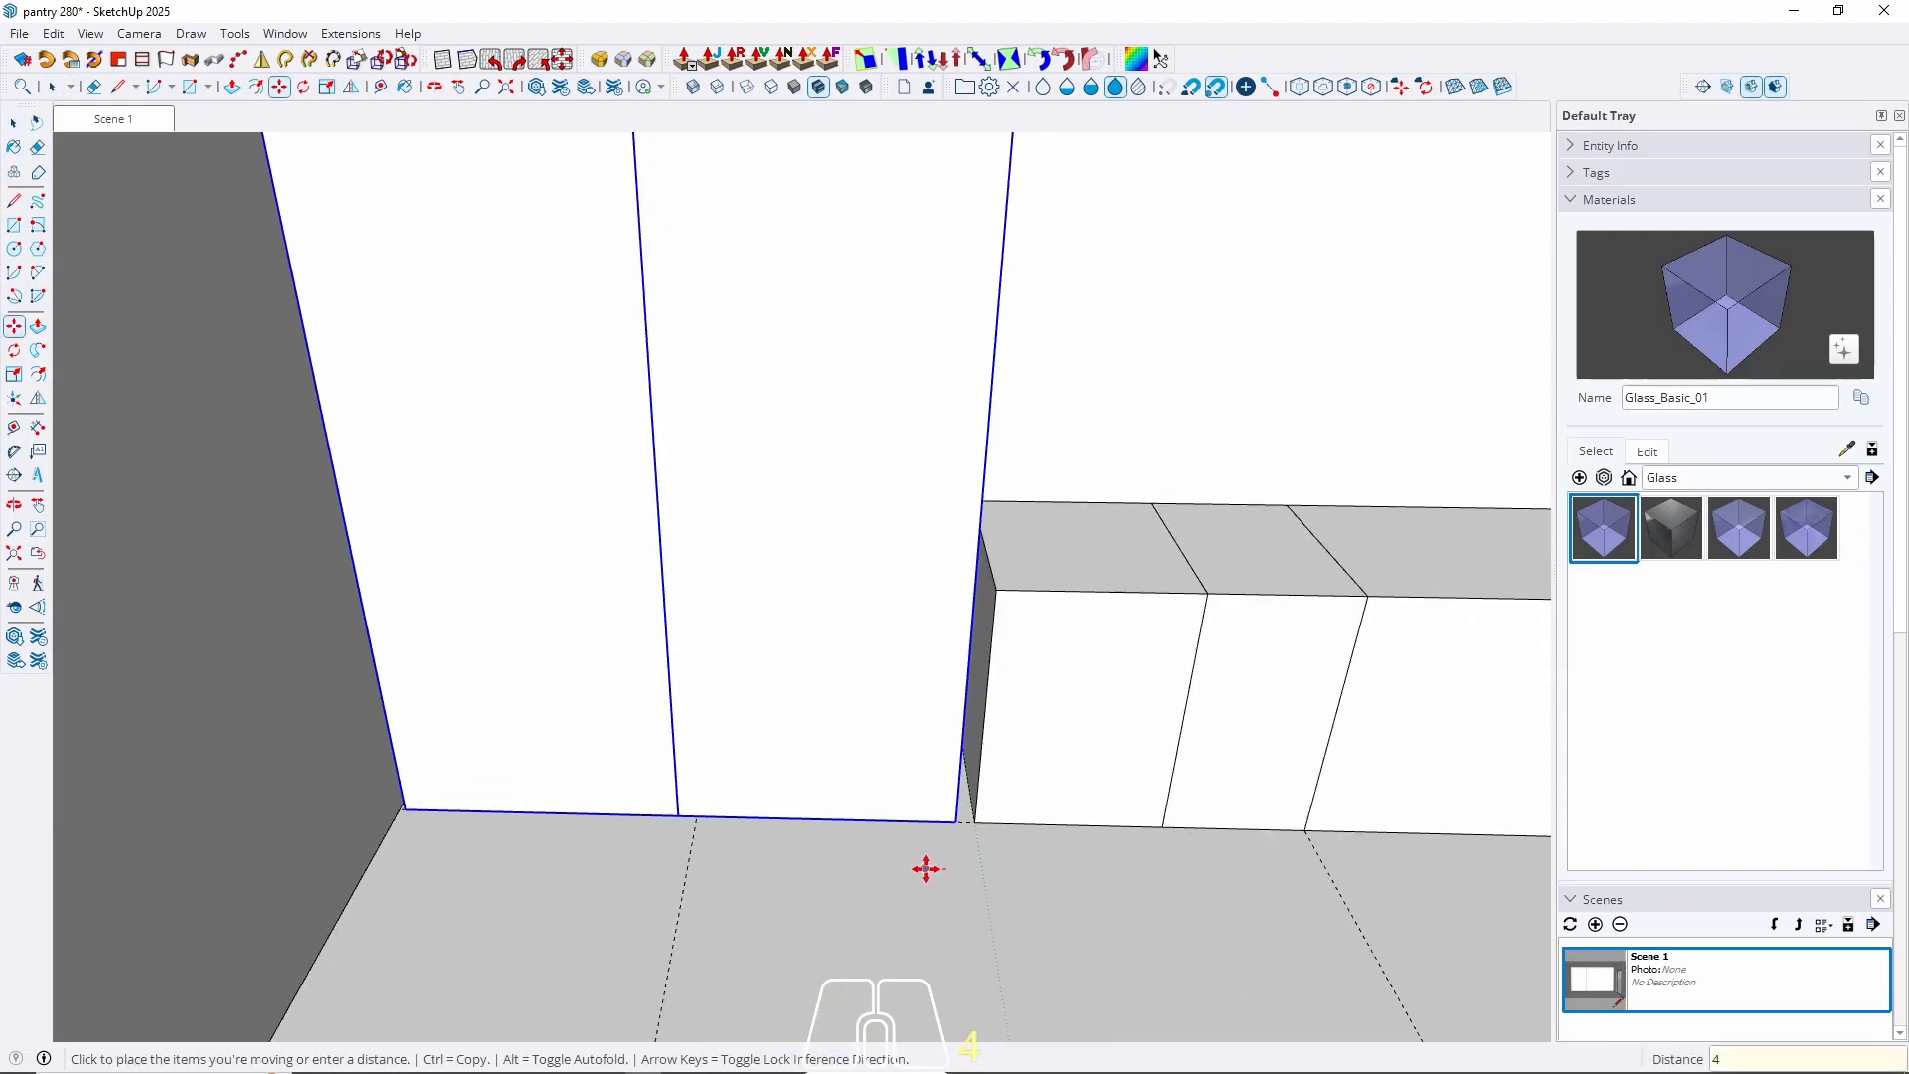
key(Return)
key(space)
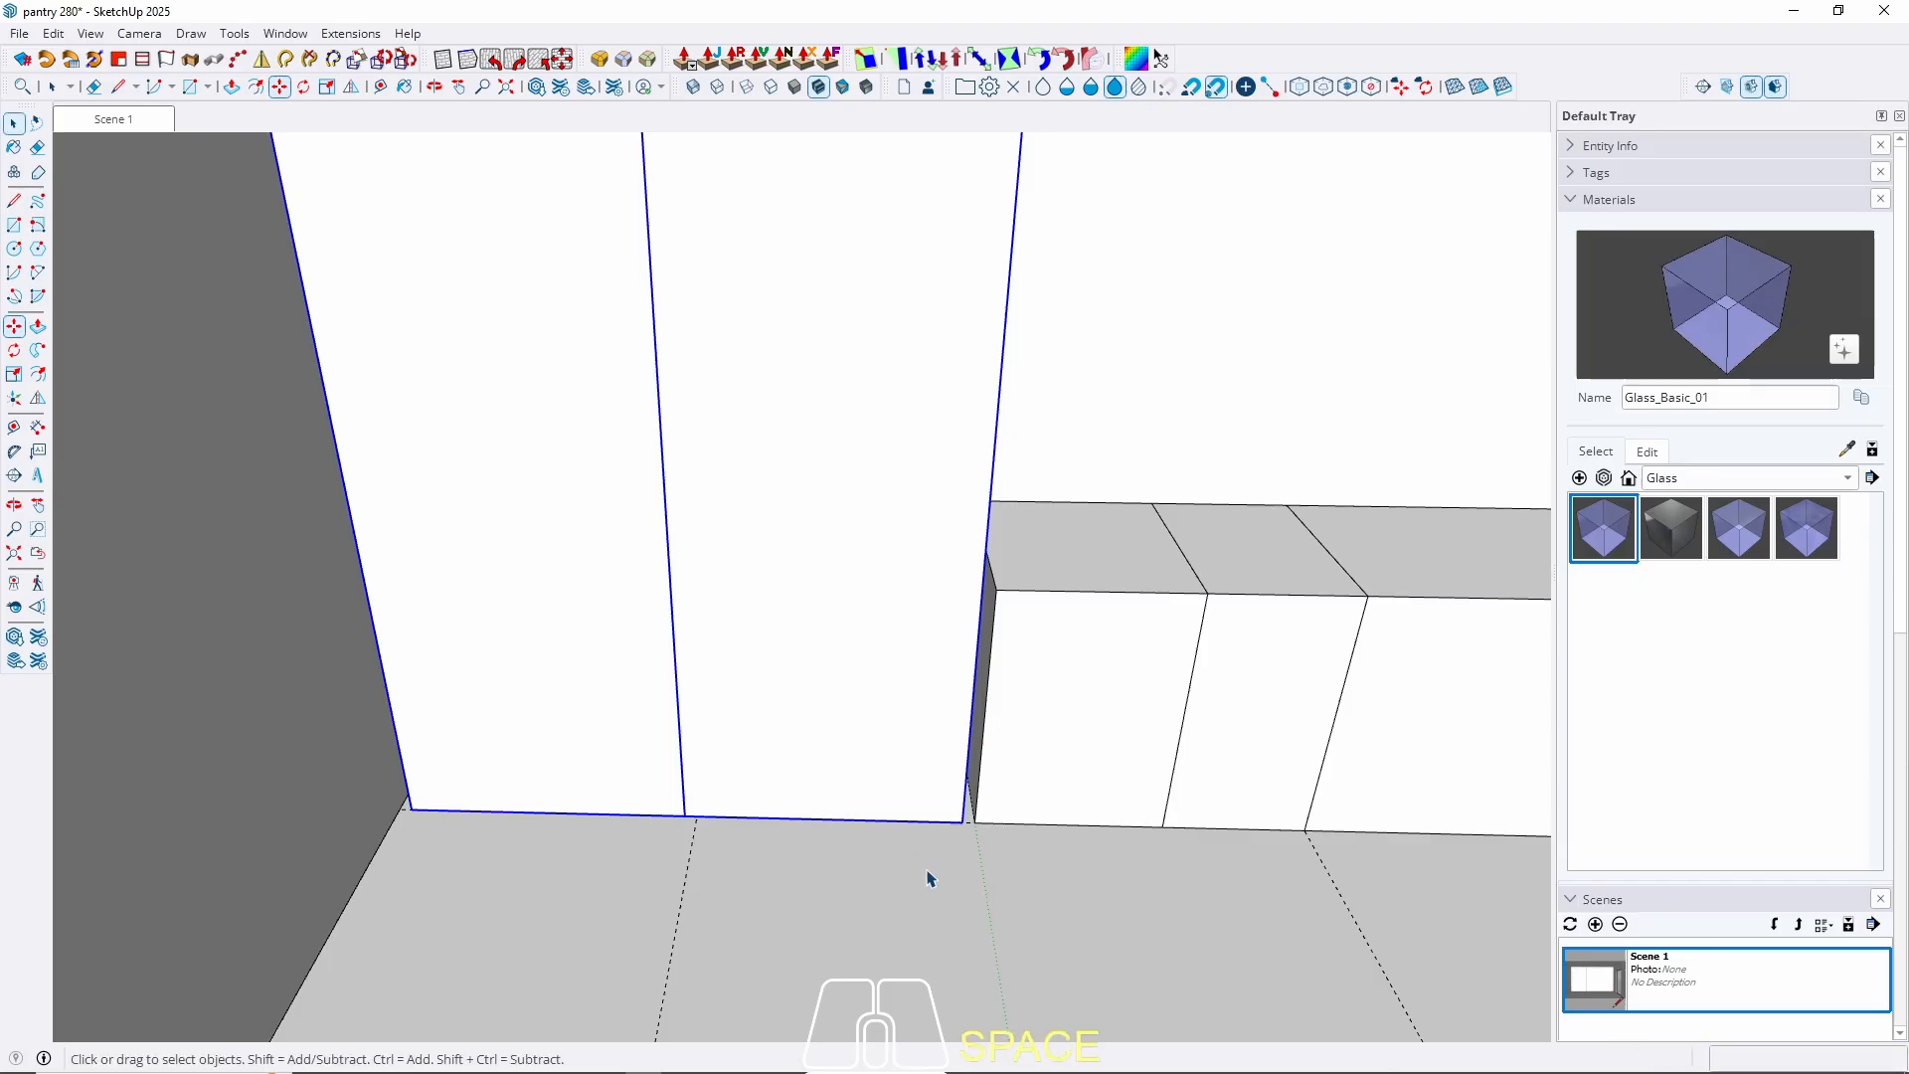
Draw a rectangle covering the tall cabinet's side face beside the base cabinets, from its top back corner to its bottom front corner.
scroll(494, 857, down, 5)
key(r)
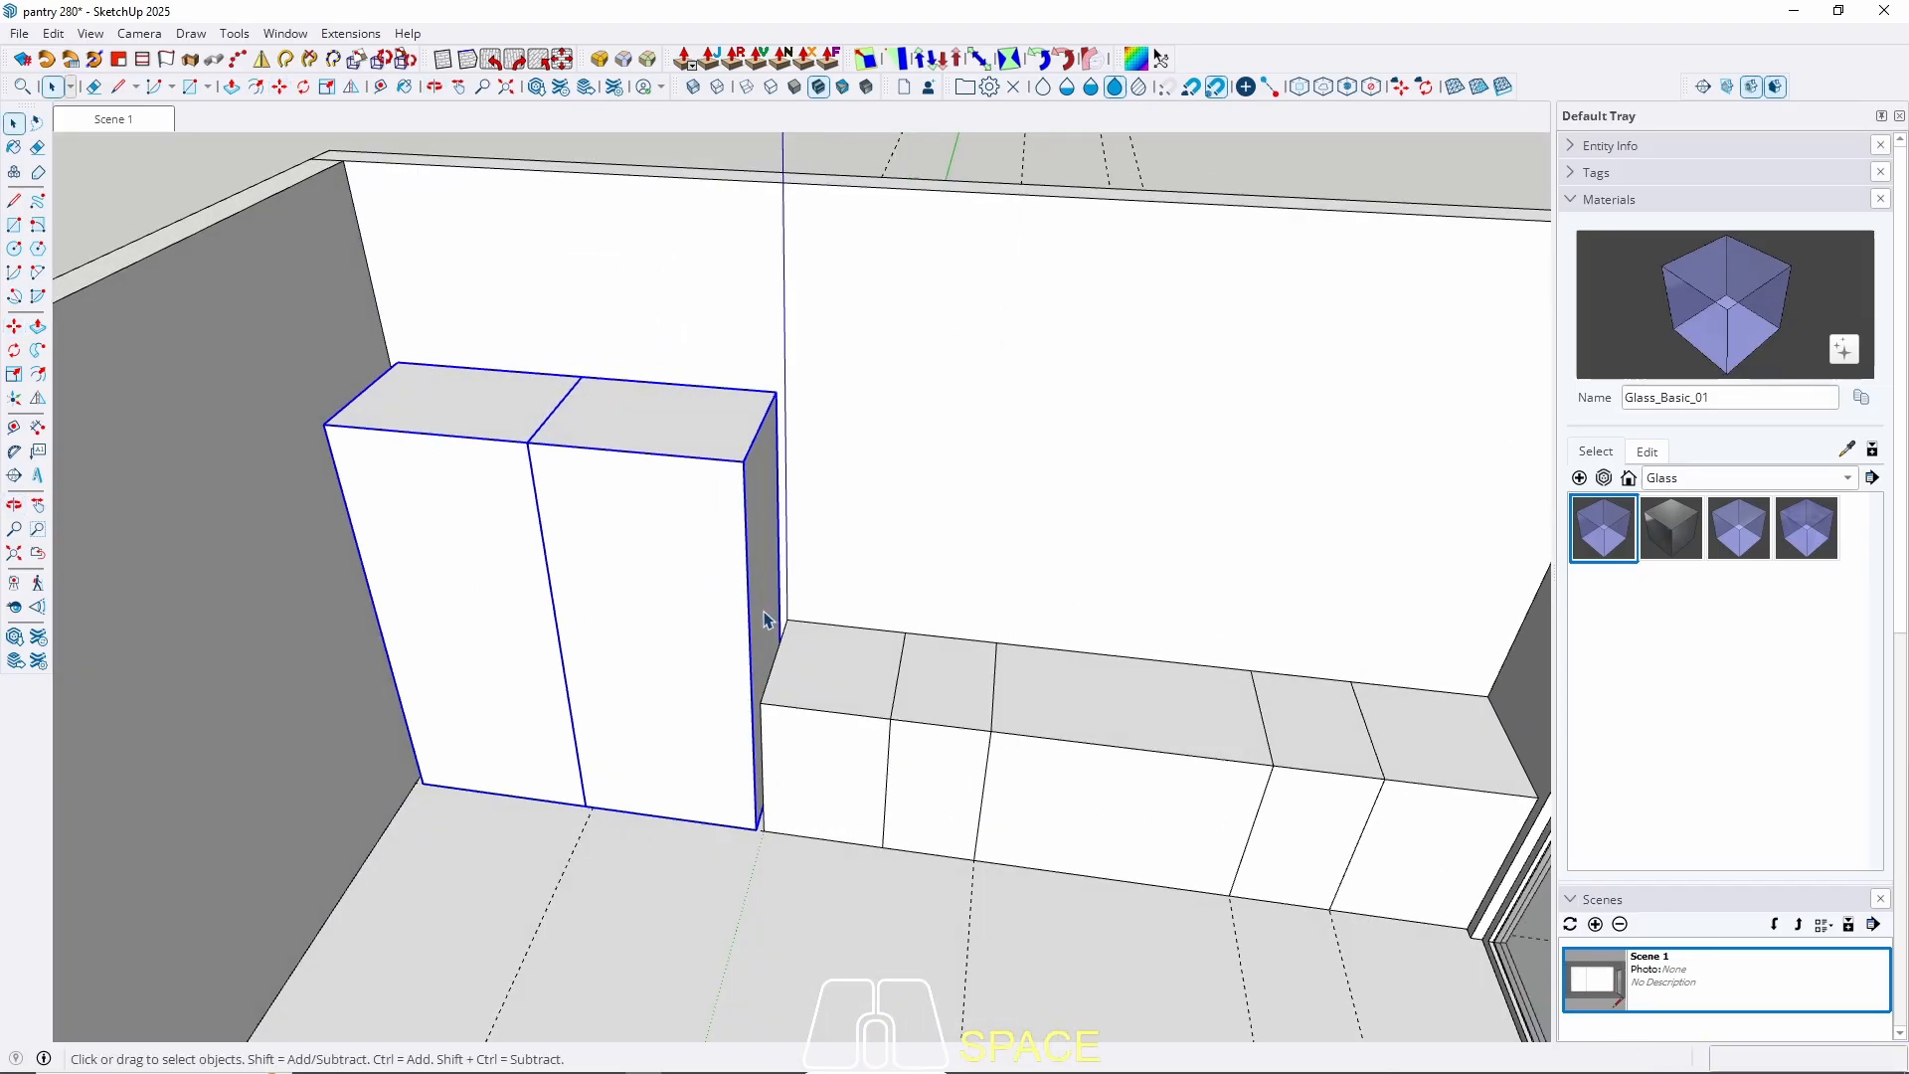
scroll(776, 386, up, 4)
click(774, 384)
scroll(786, 393, down, 4)
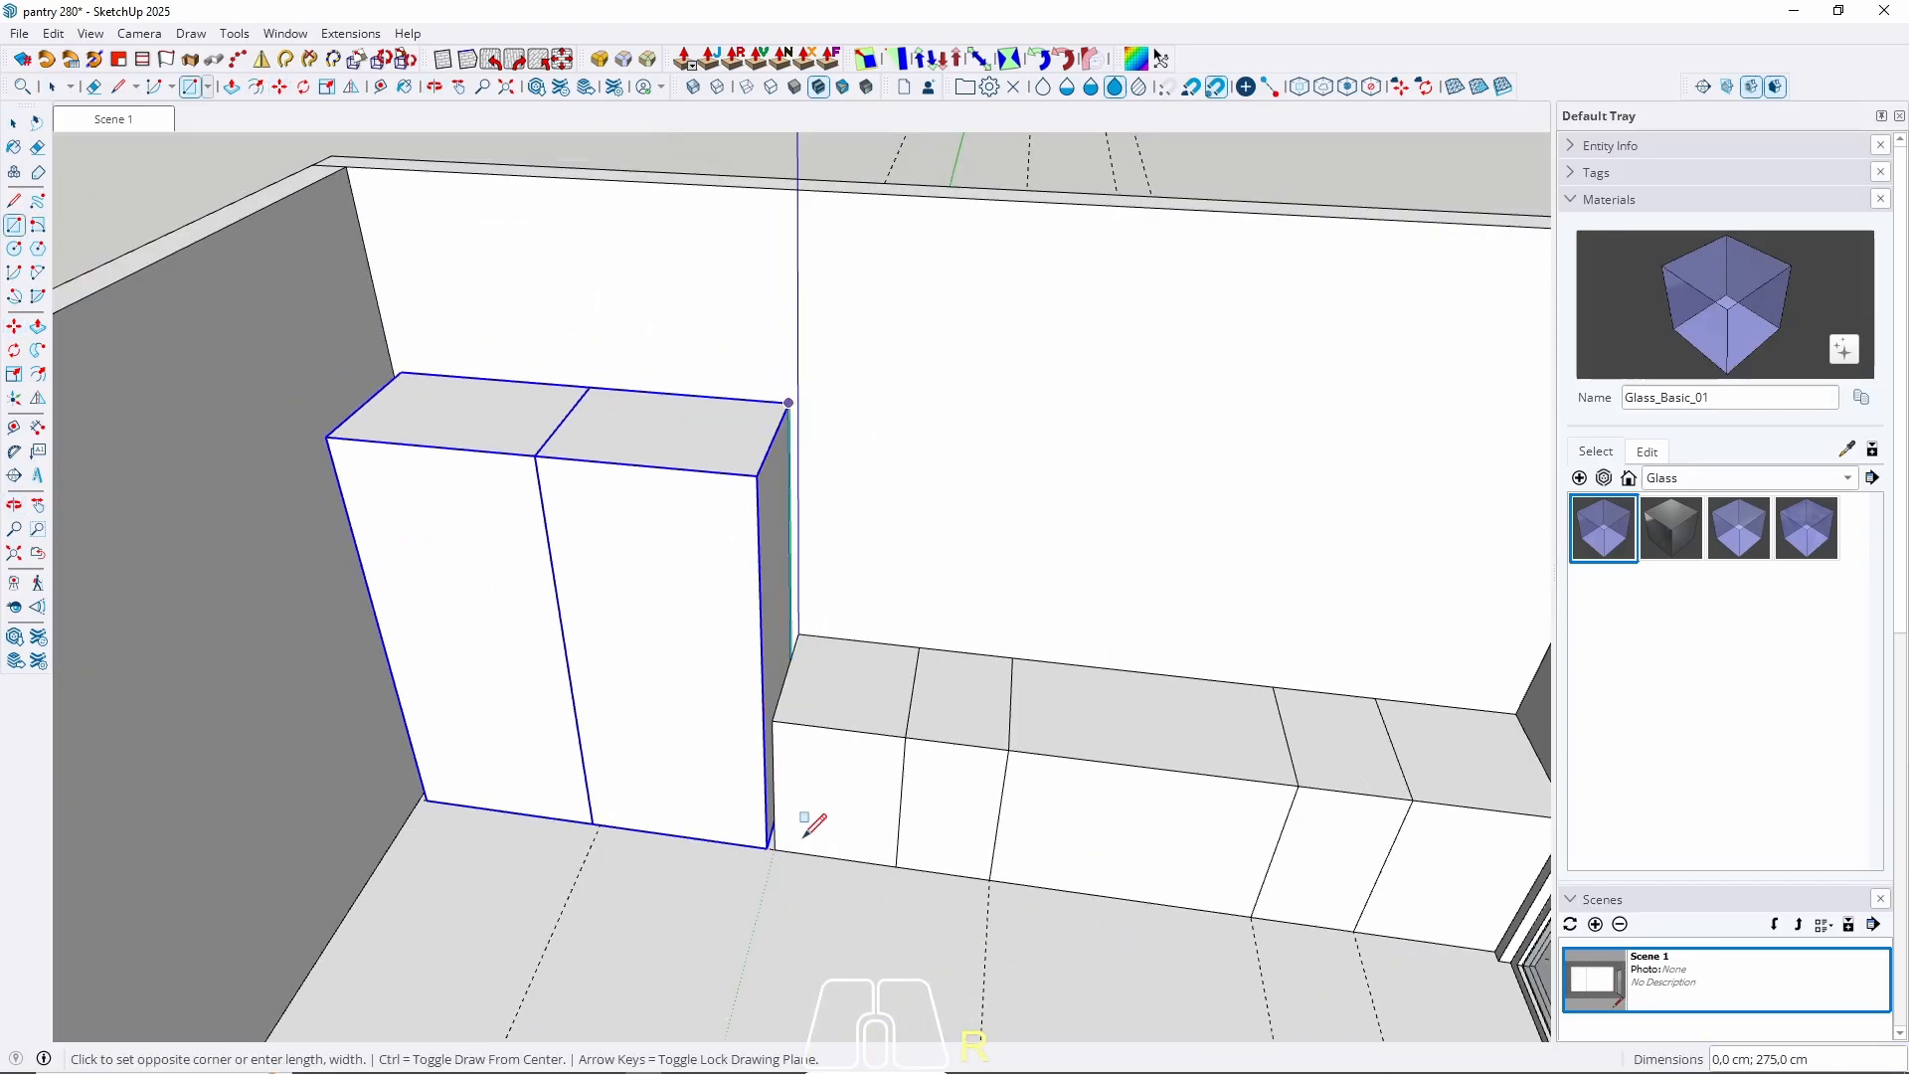
scroll(796, 825, up, 5)
click(771, 834)
key(space)
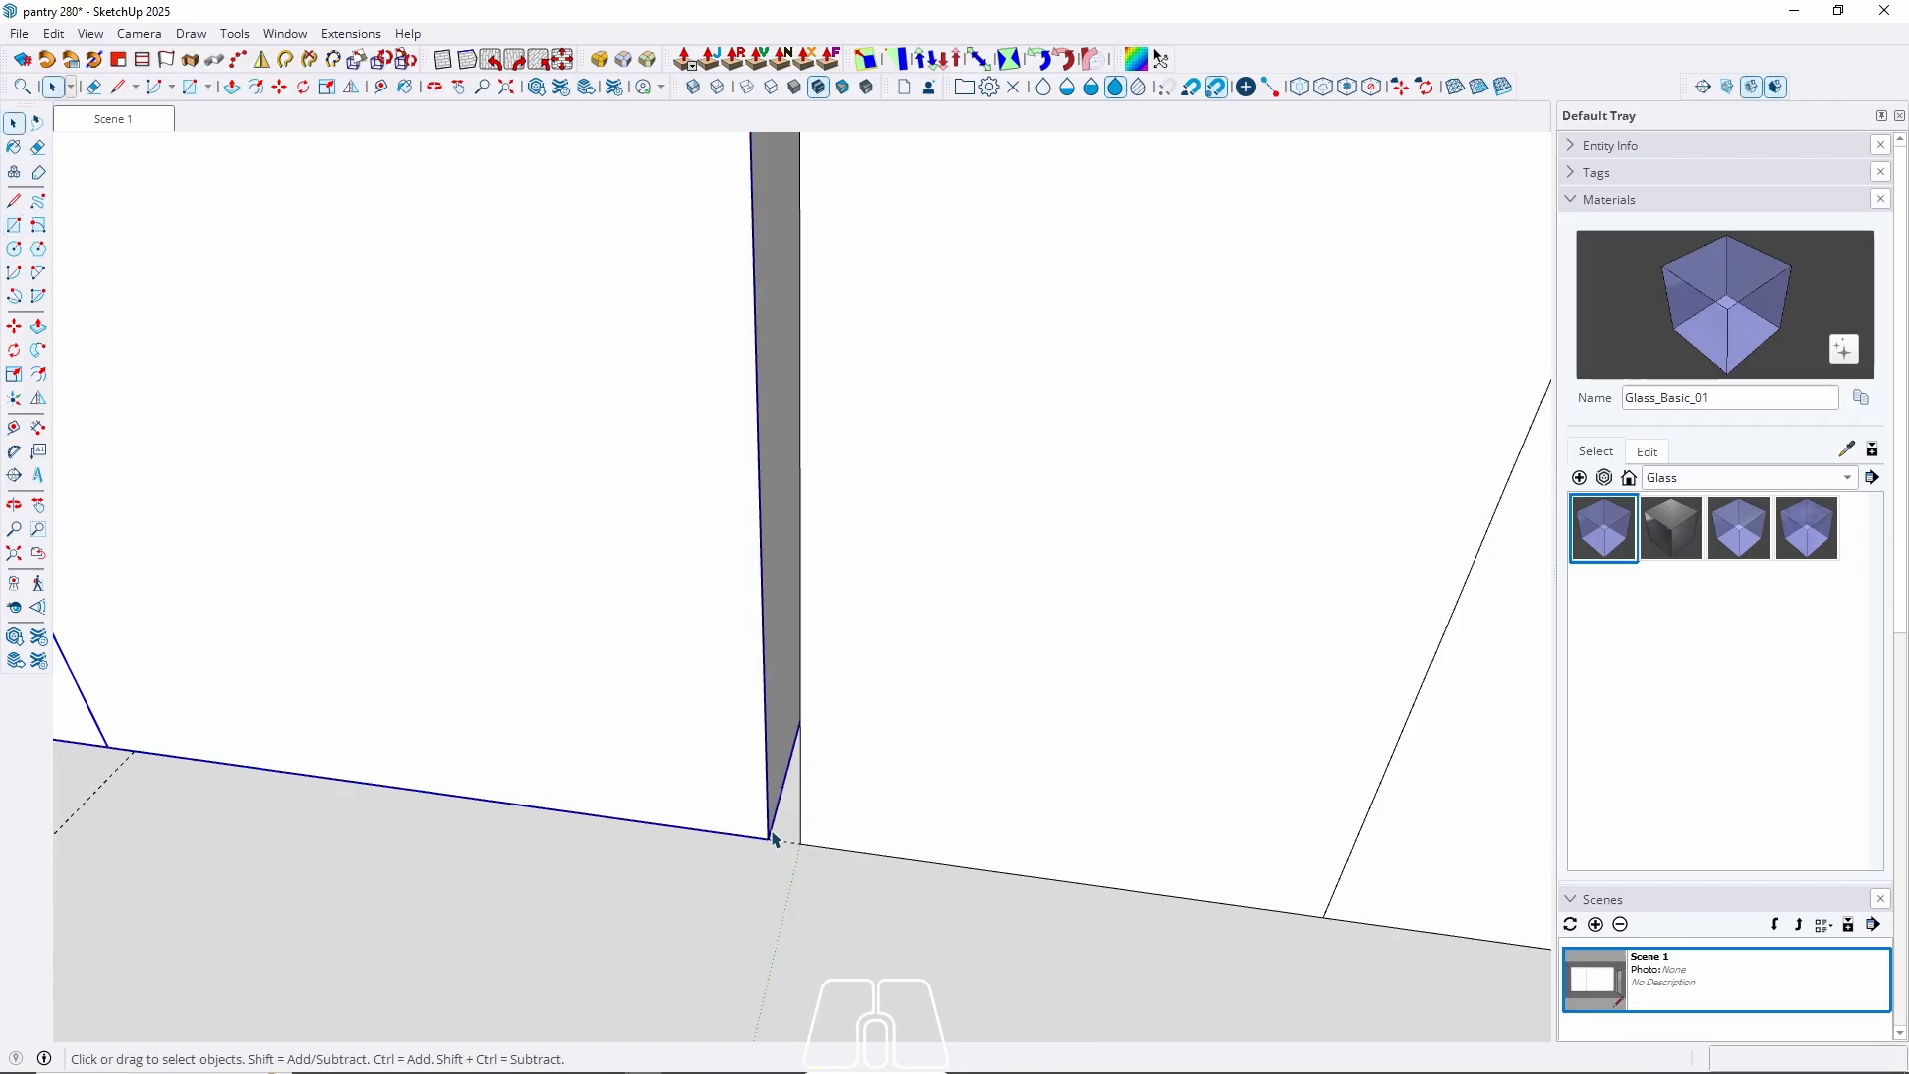
Push/pull the side rectangle 4 cm to the adjacent base cabinet's corner, filling the gap with a side panel.
key(p)
click(775, 807)
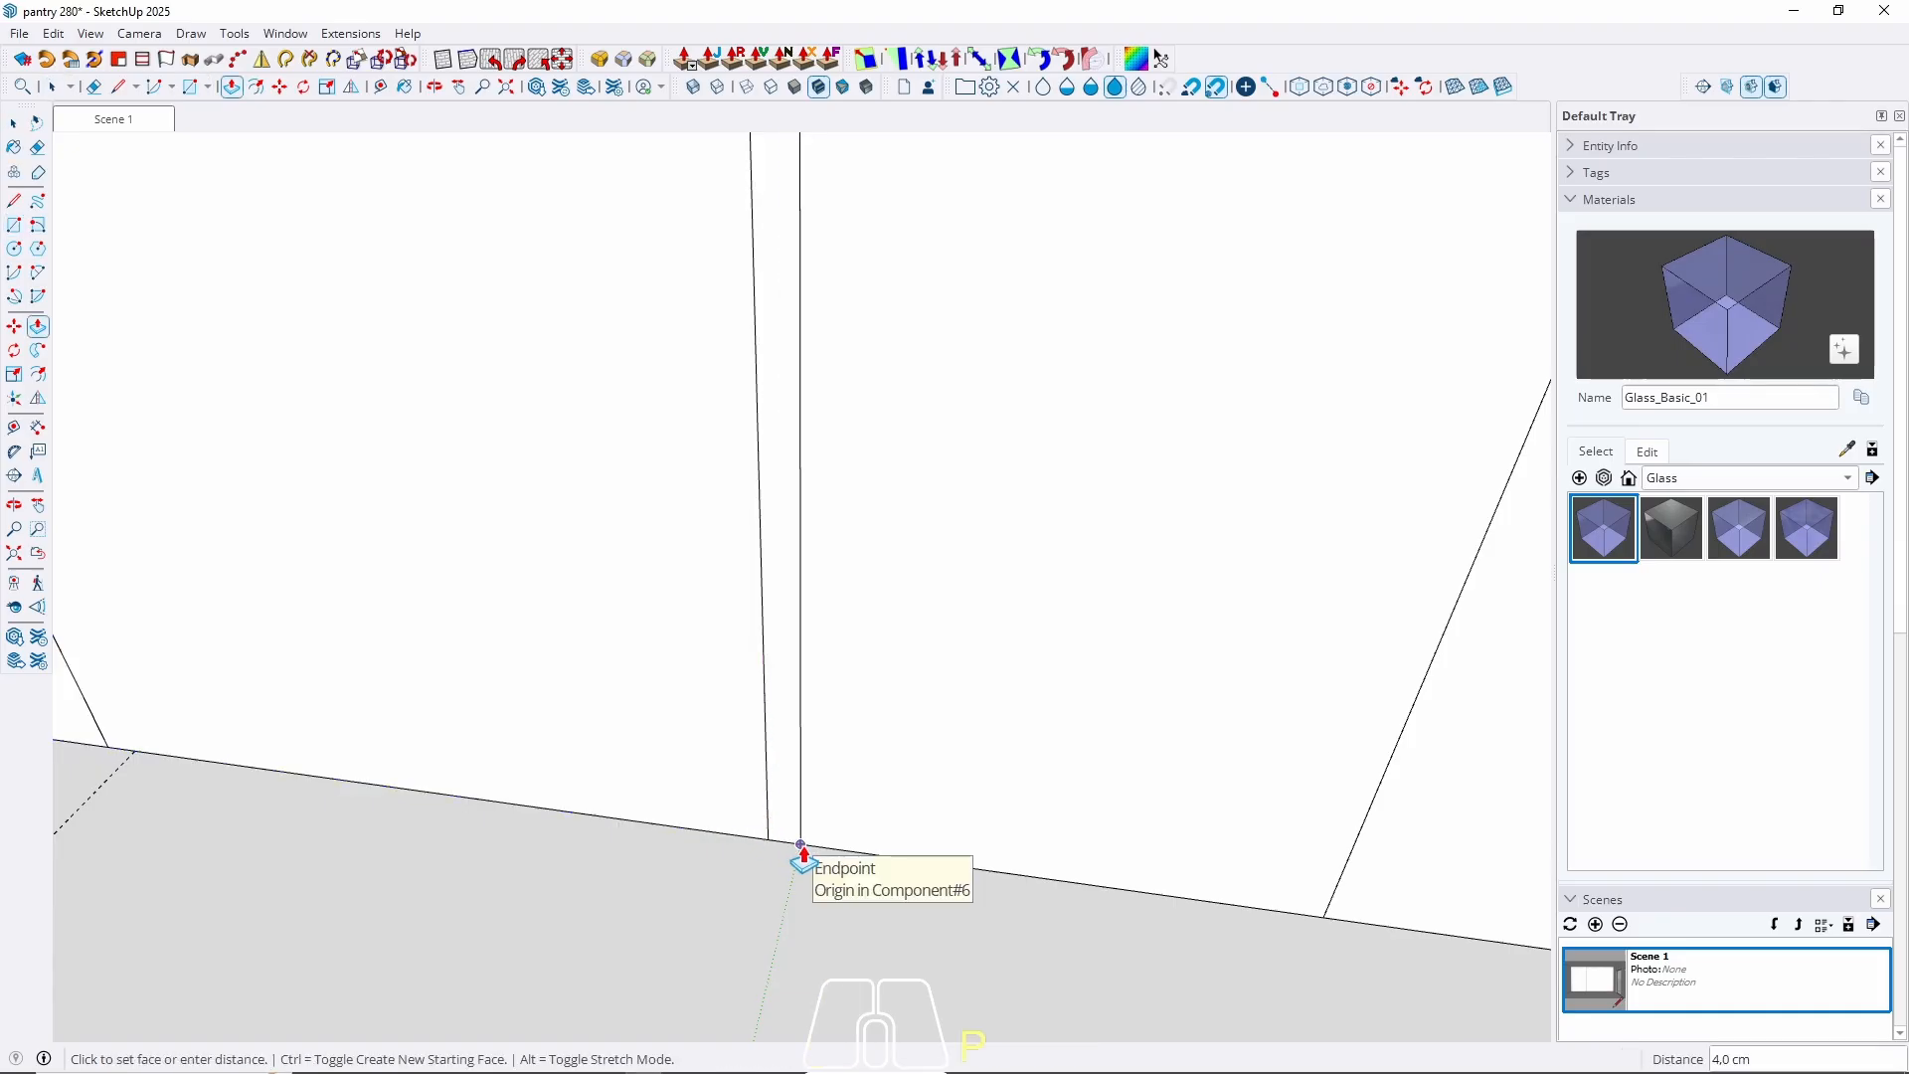
click(800, 846)
key(space)
scroll(753, 955, down, 2)
scroll(753, 957, down, 3)
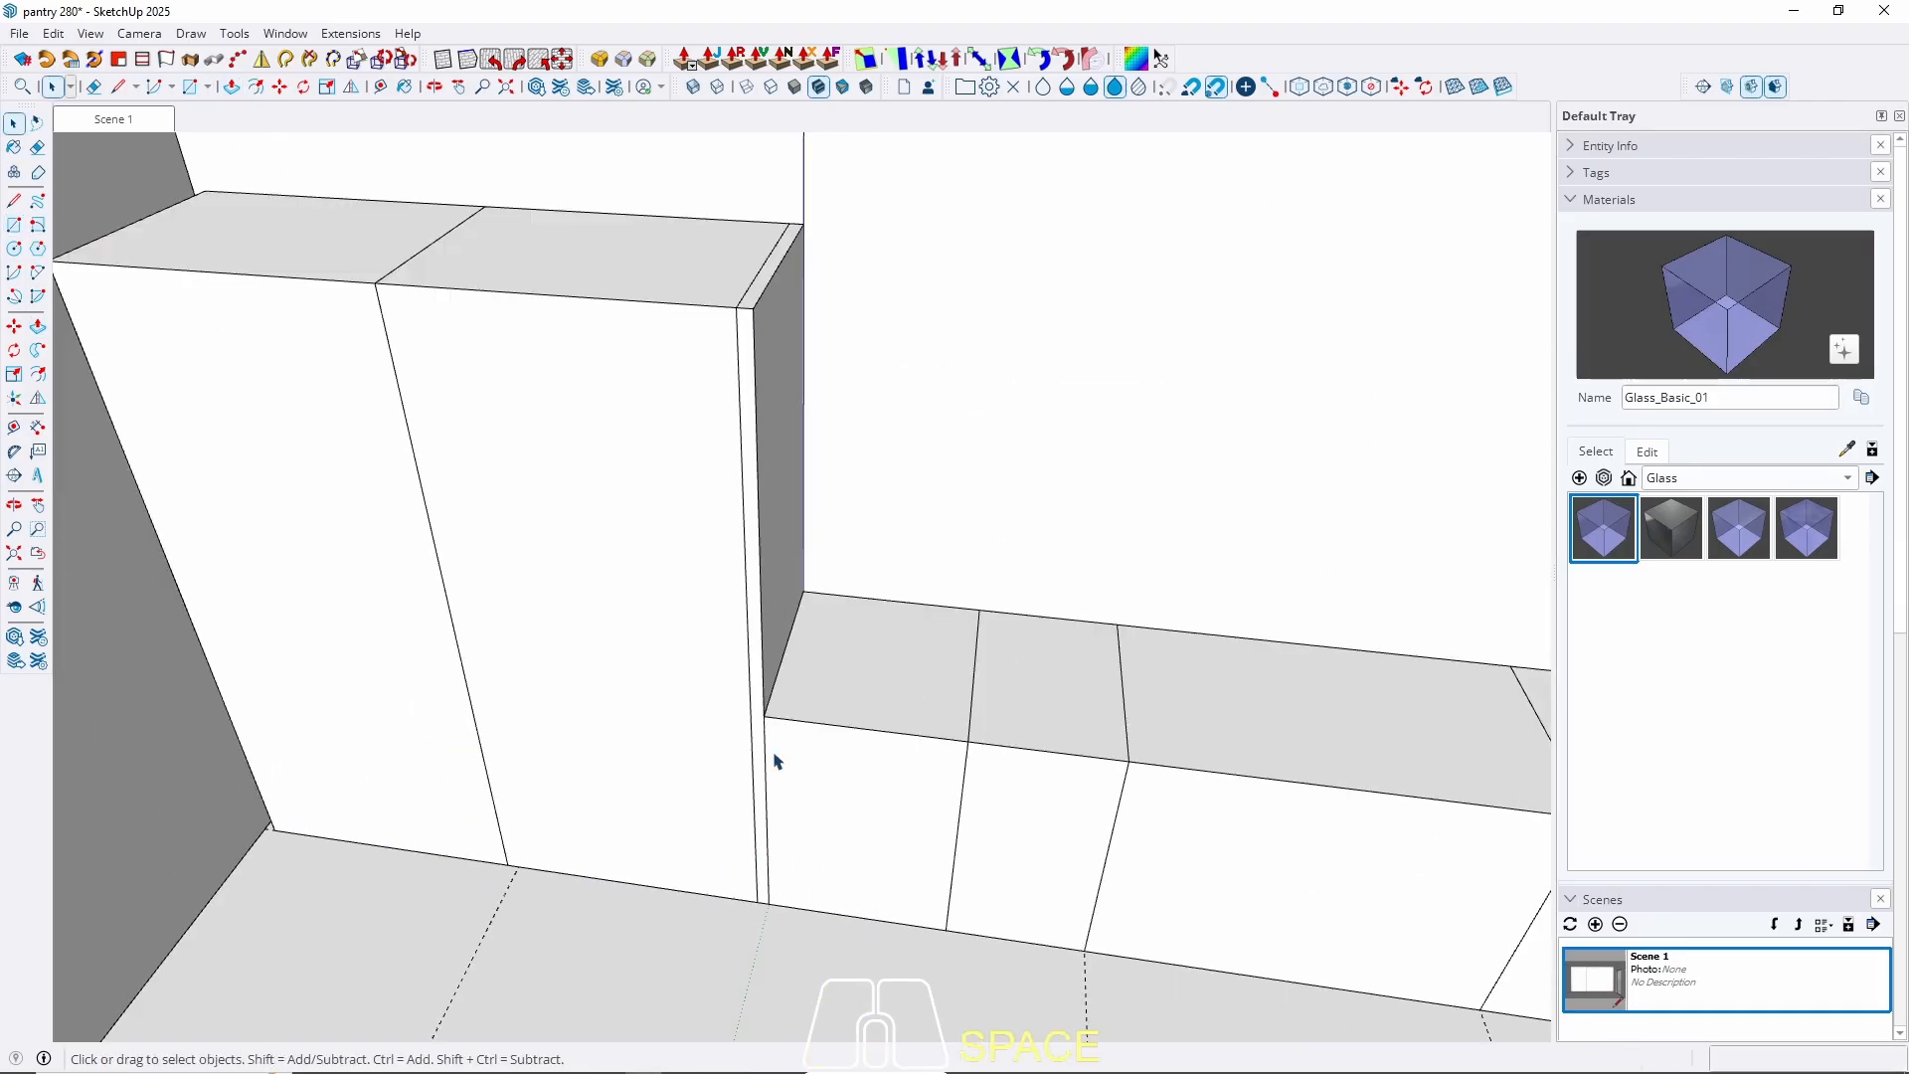
Push/pull the side panel's narrow front face 2 cm outward, beyond the cabinet fronts.
key(p)
scroll(775, 763, up, 3)
click(742, 684)
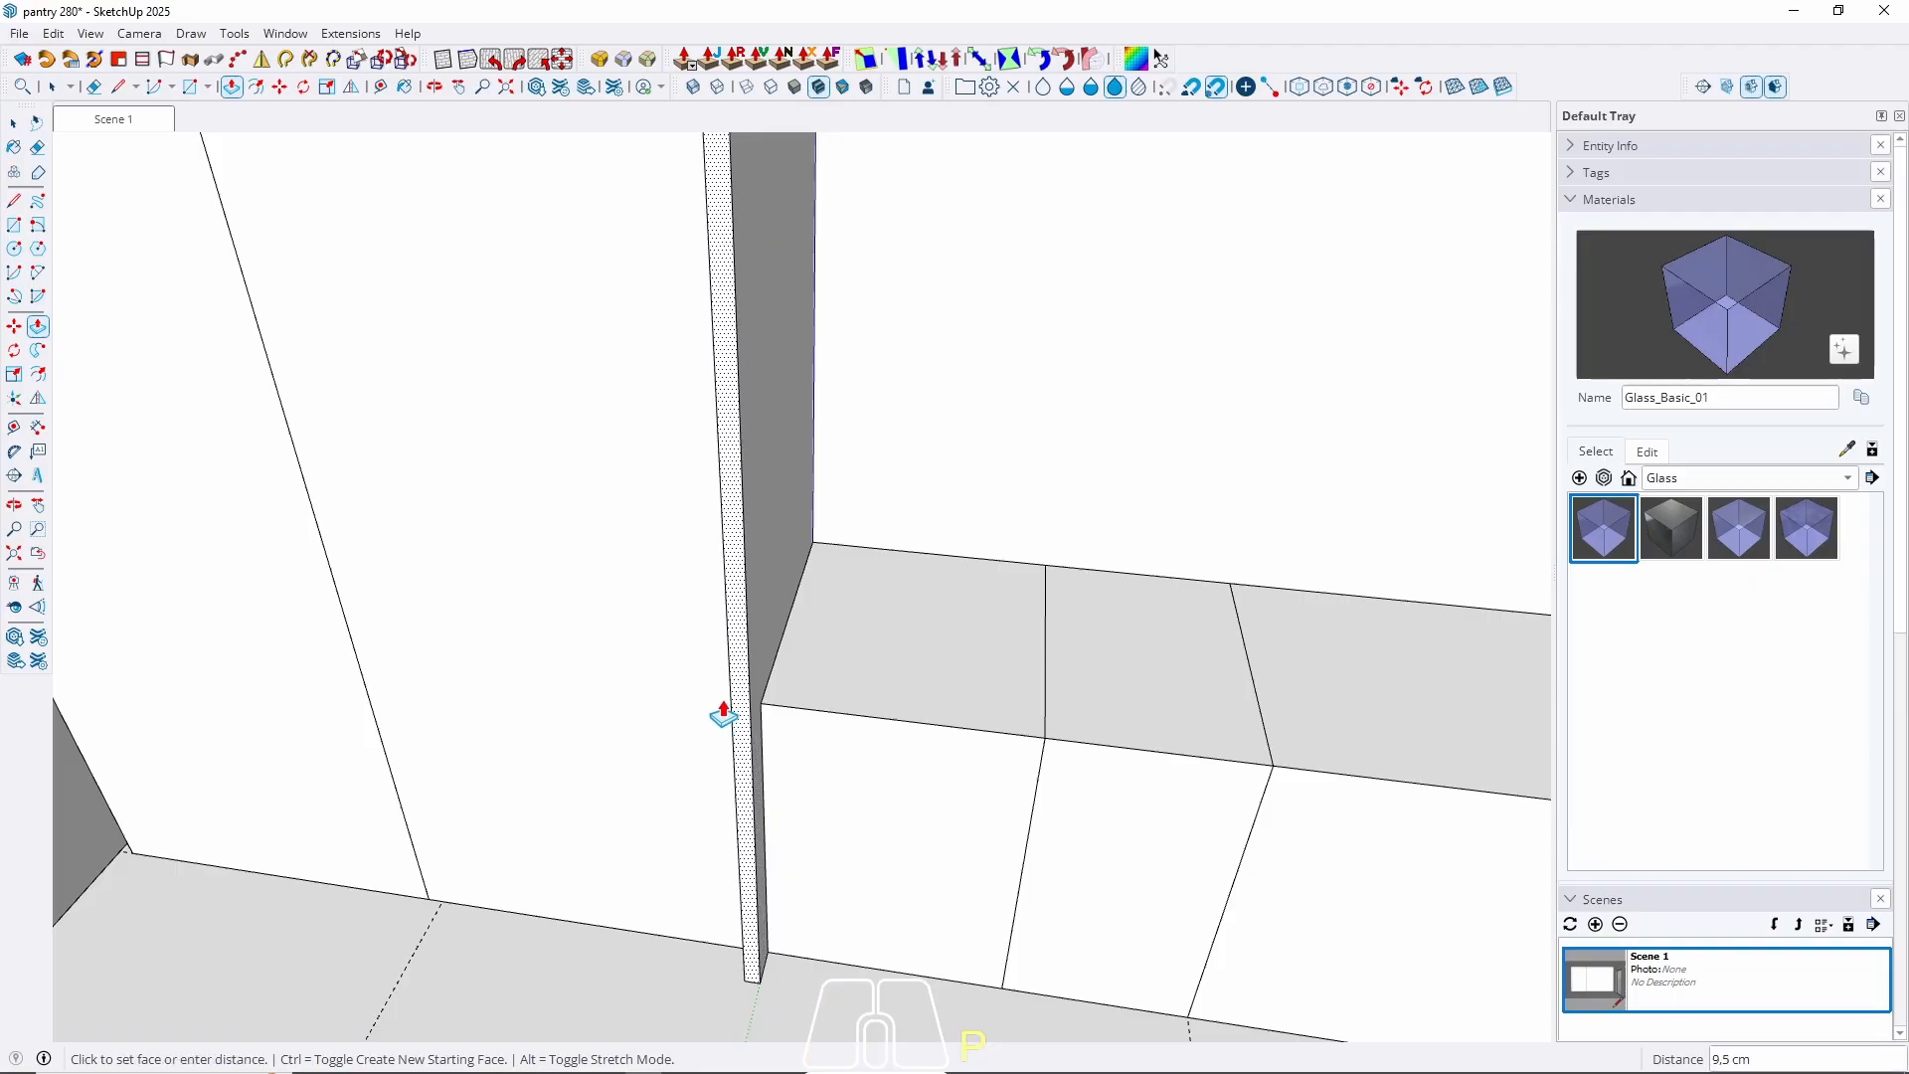
text(2)
key(Return)
key(space)
scroll(827, 908, down, 3)
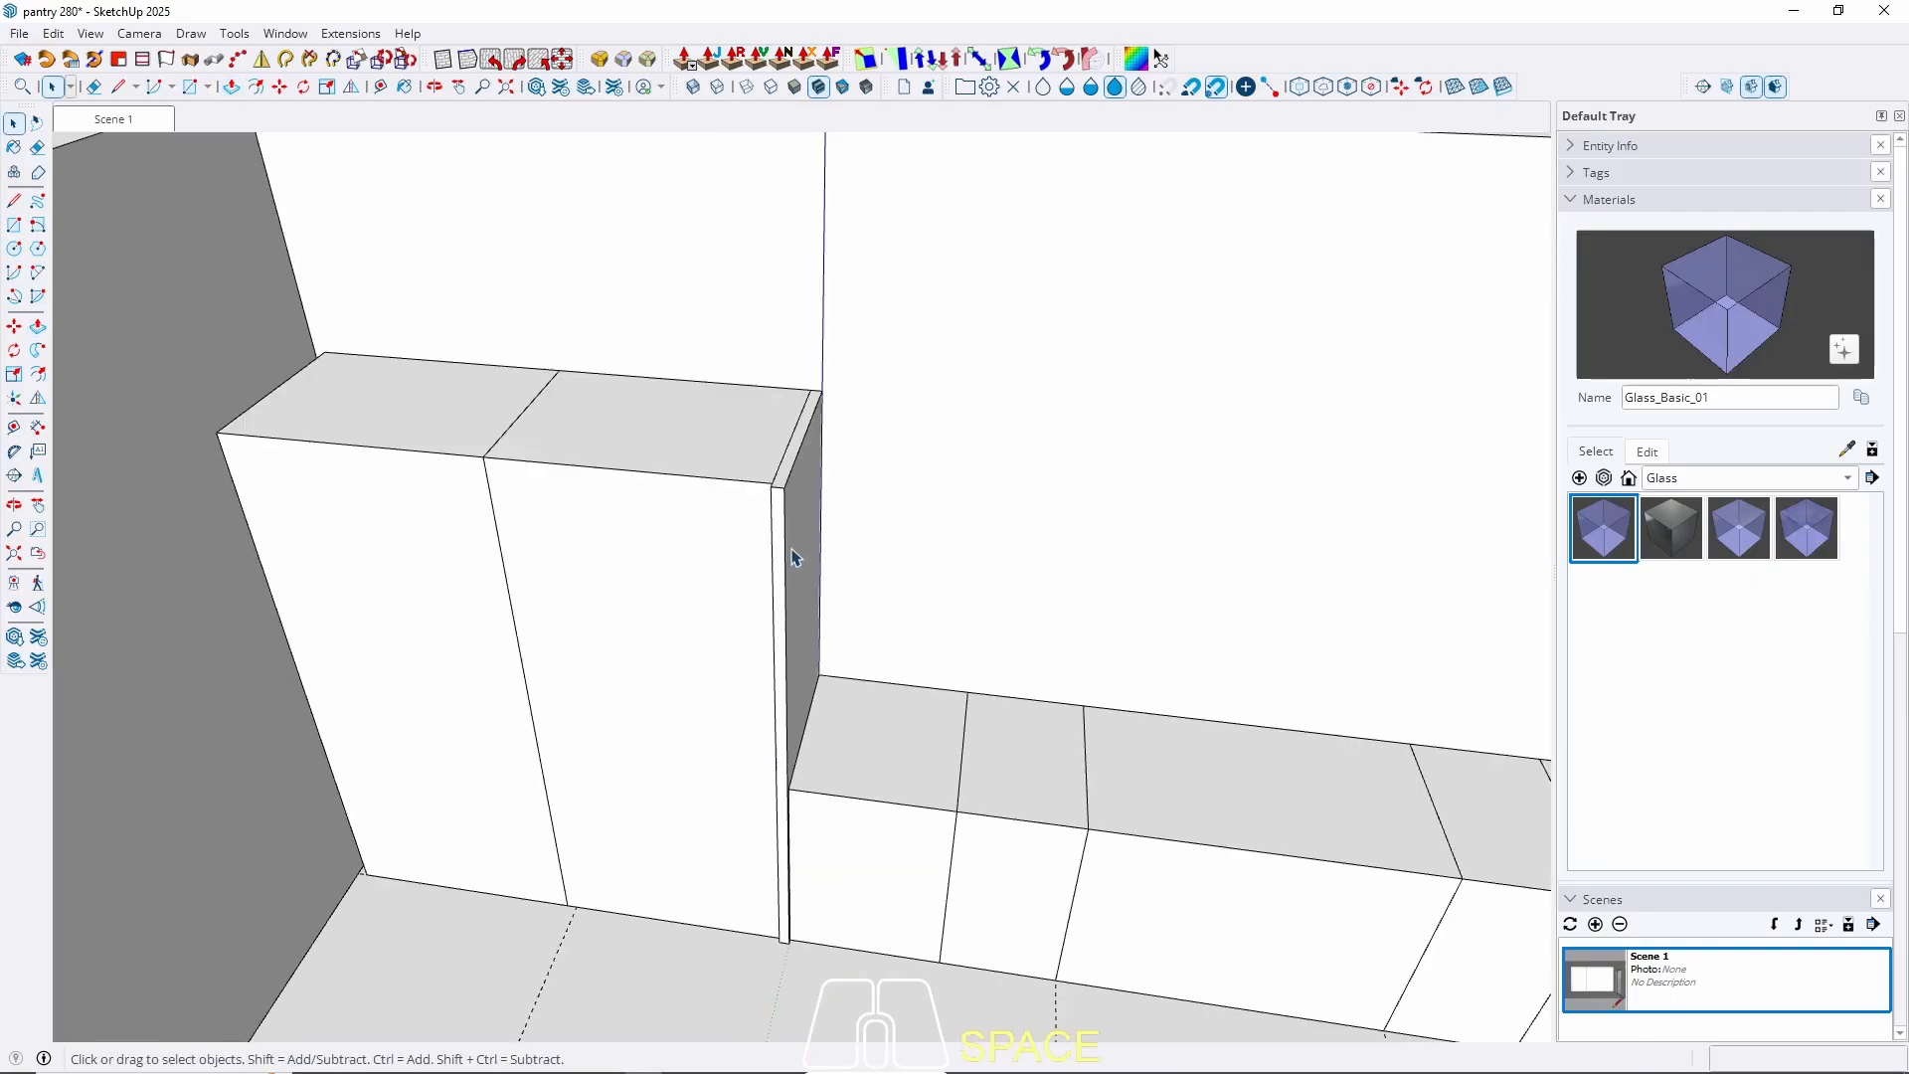
Group the side panel's geometry and convert the group into a component.
right_click(792, 522)
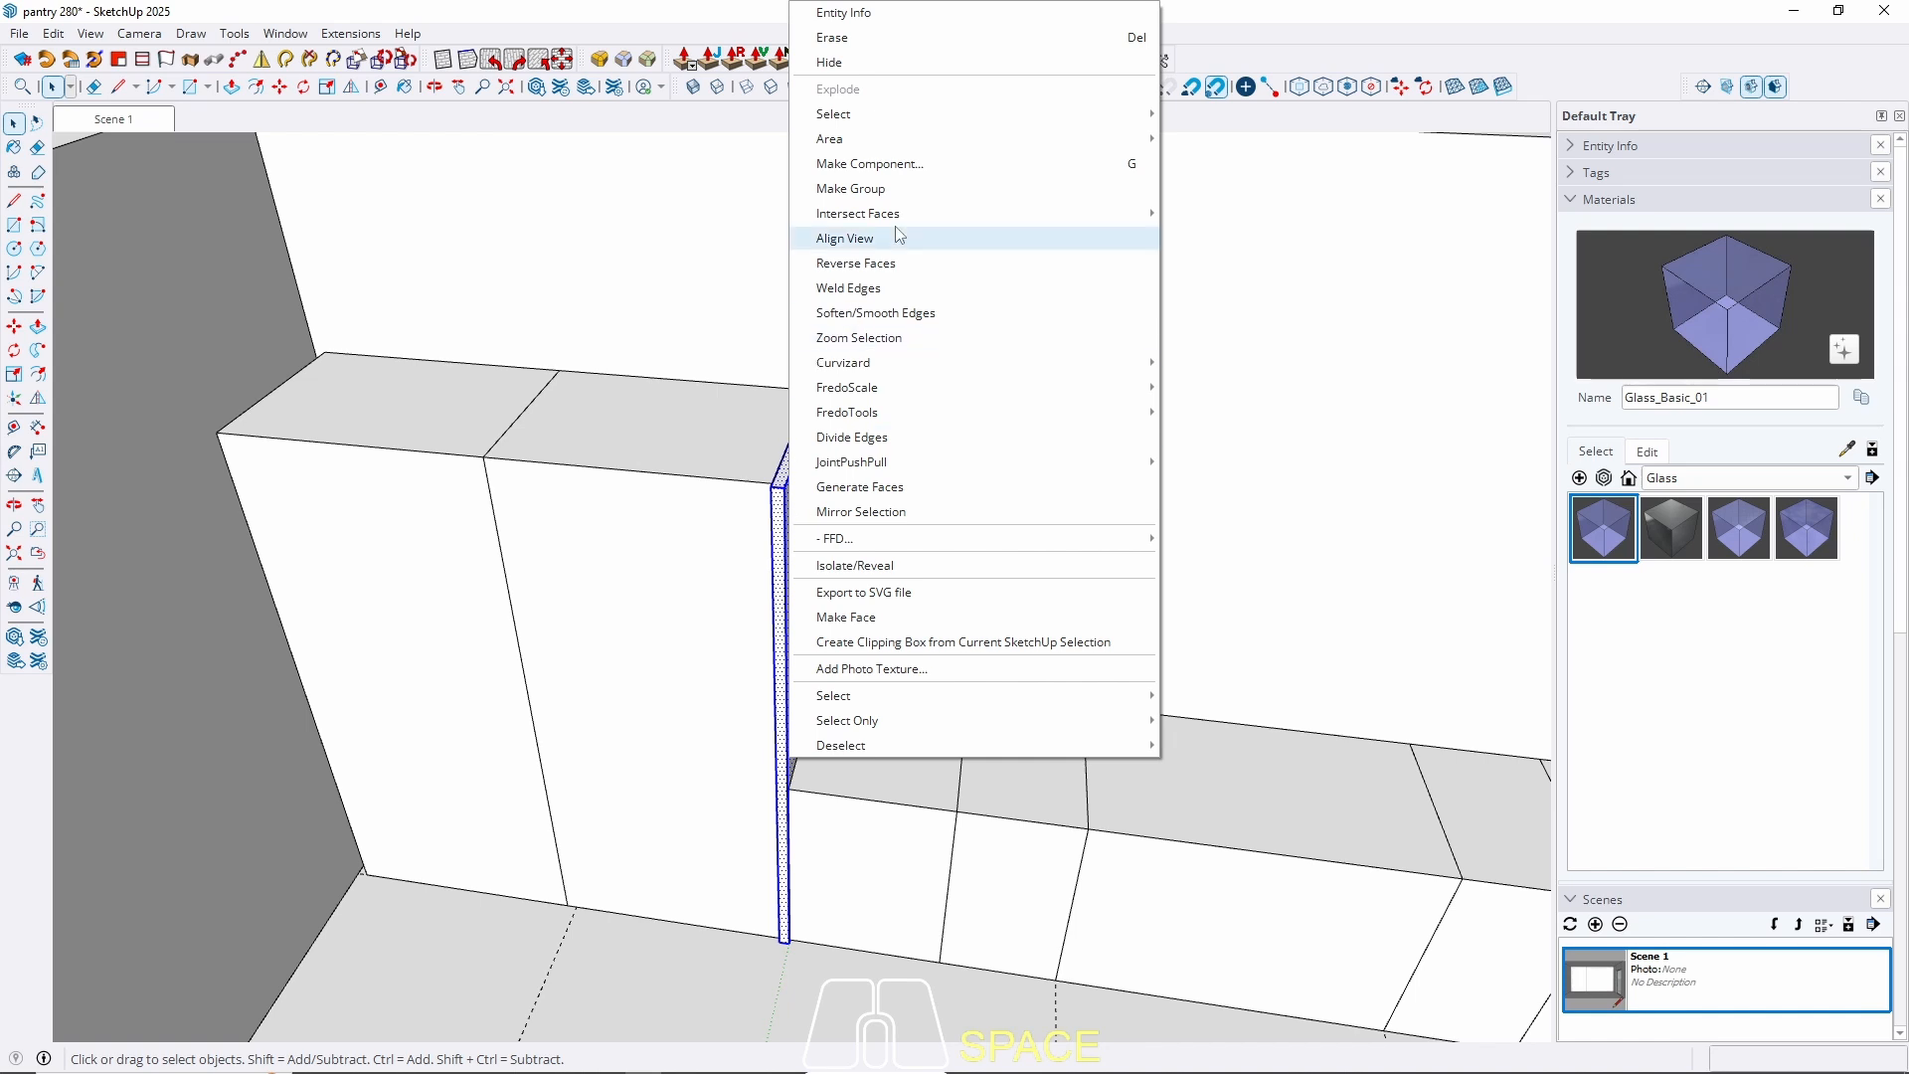
click(911, 196)
right_click(816, 527)
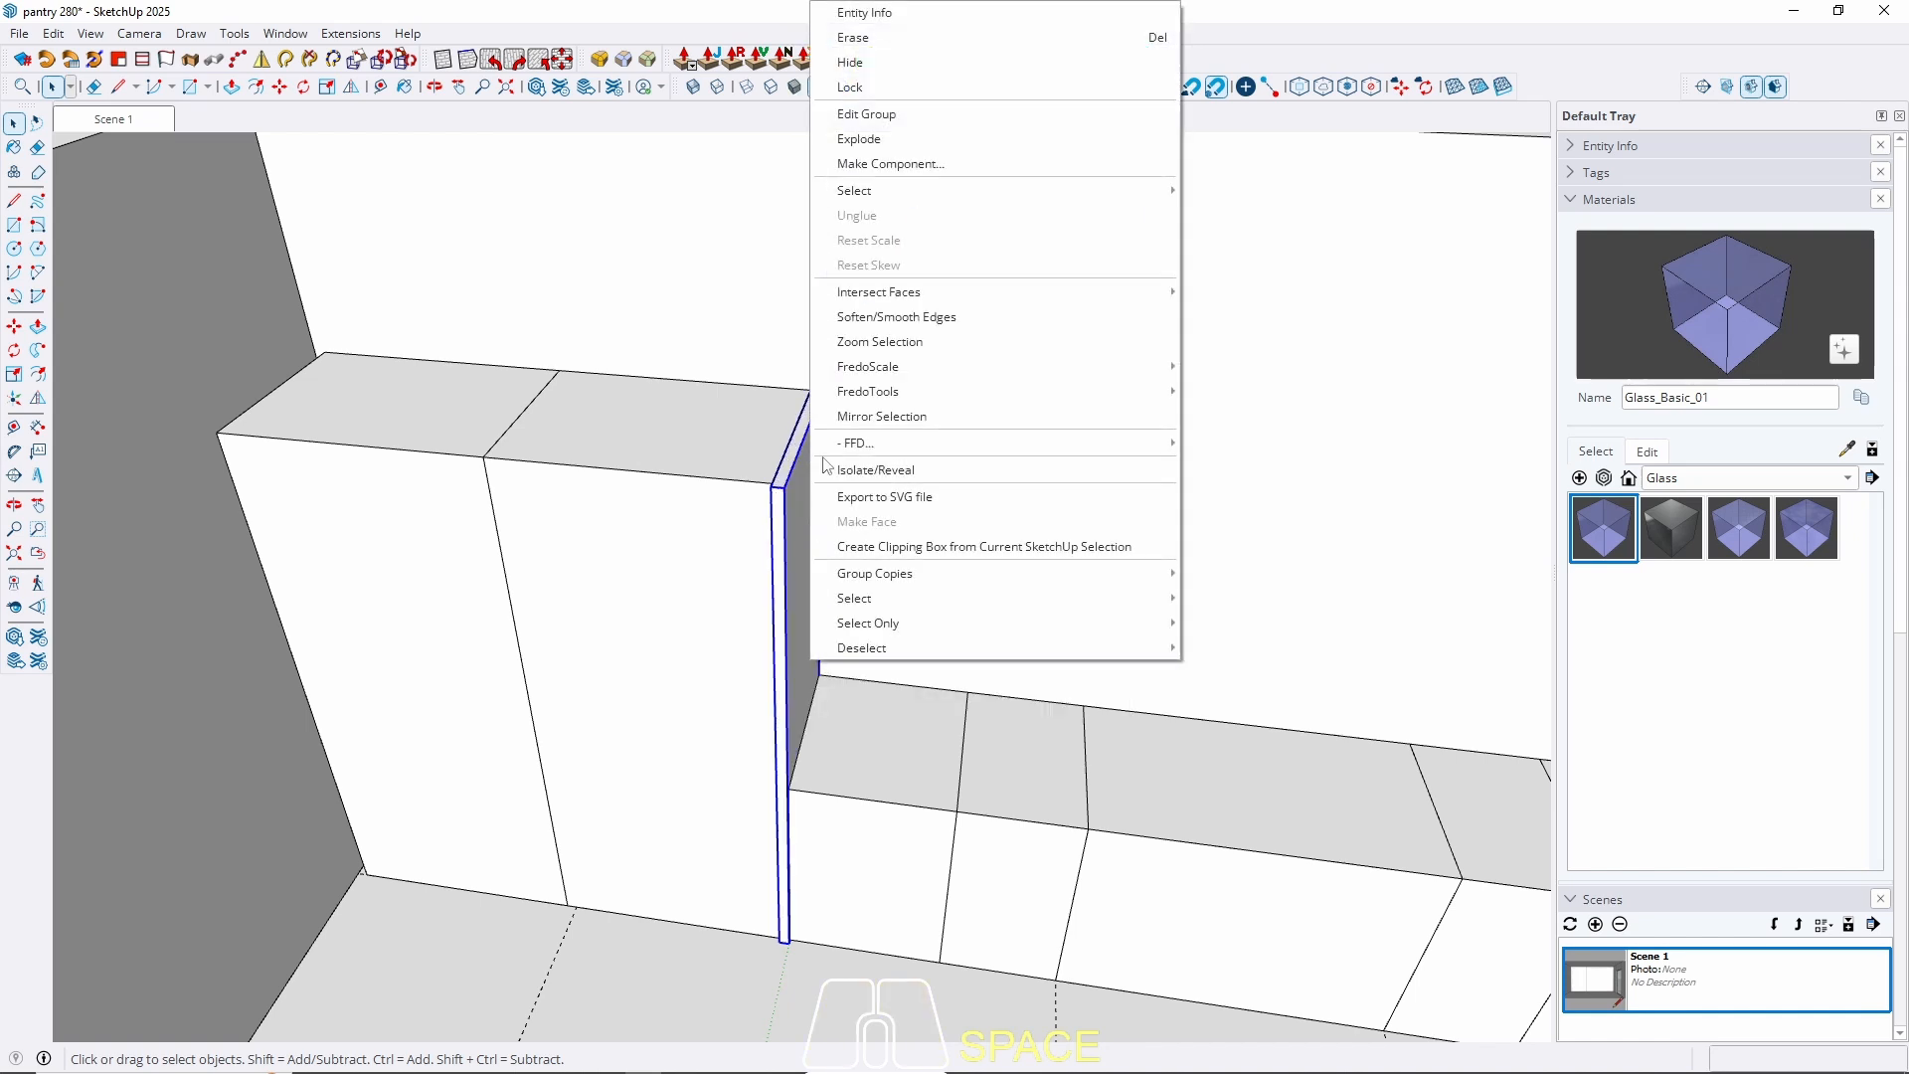
click(908, 165)
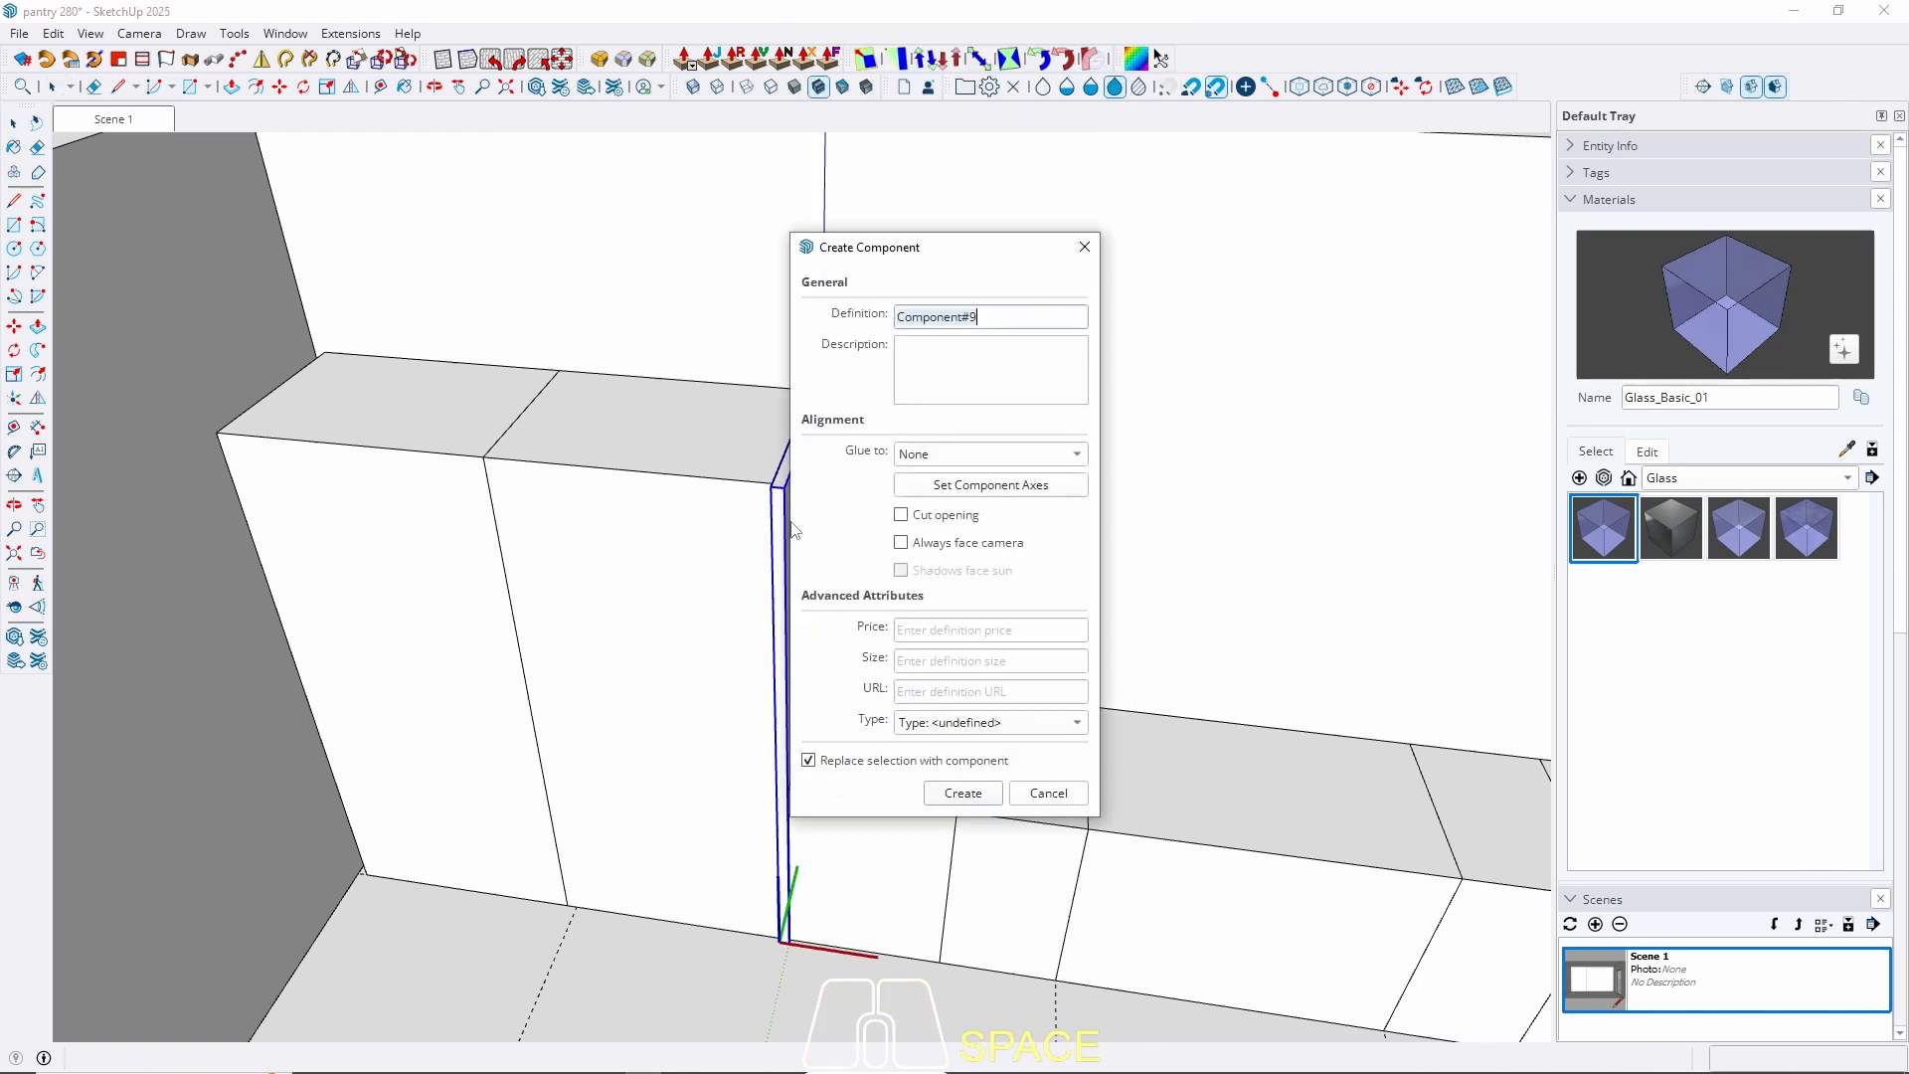
click(962, 792)
Copy the side panel component to the other side of the tall cabinets, filling the gap at the side wall.
middle_drag(972, 801, 861, 578)
scroll(826, 559, up, 3)
key(m)
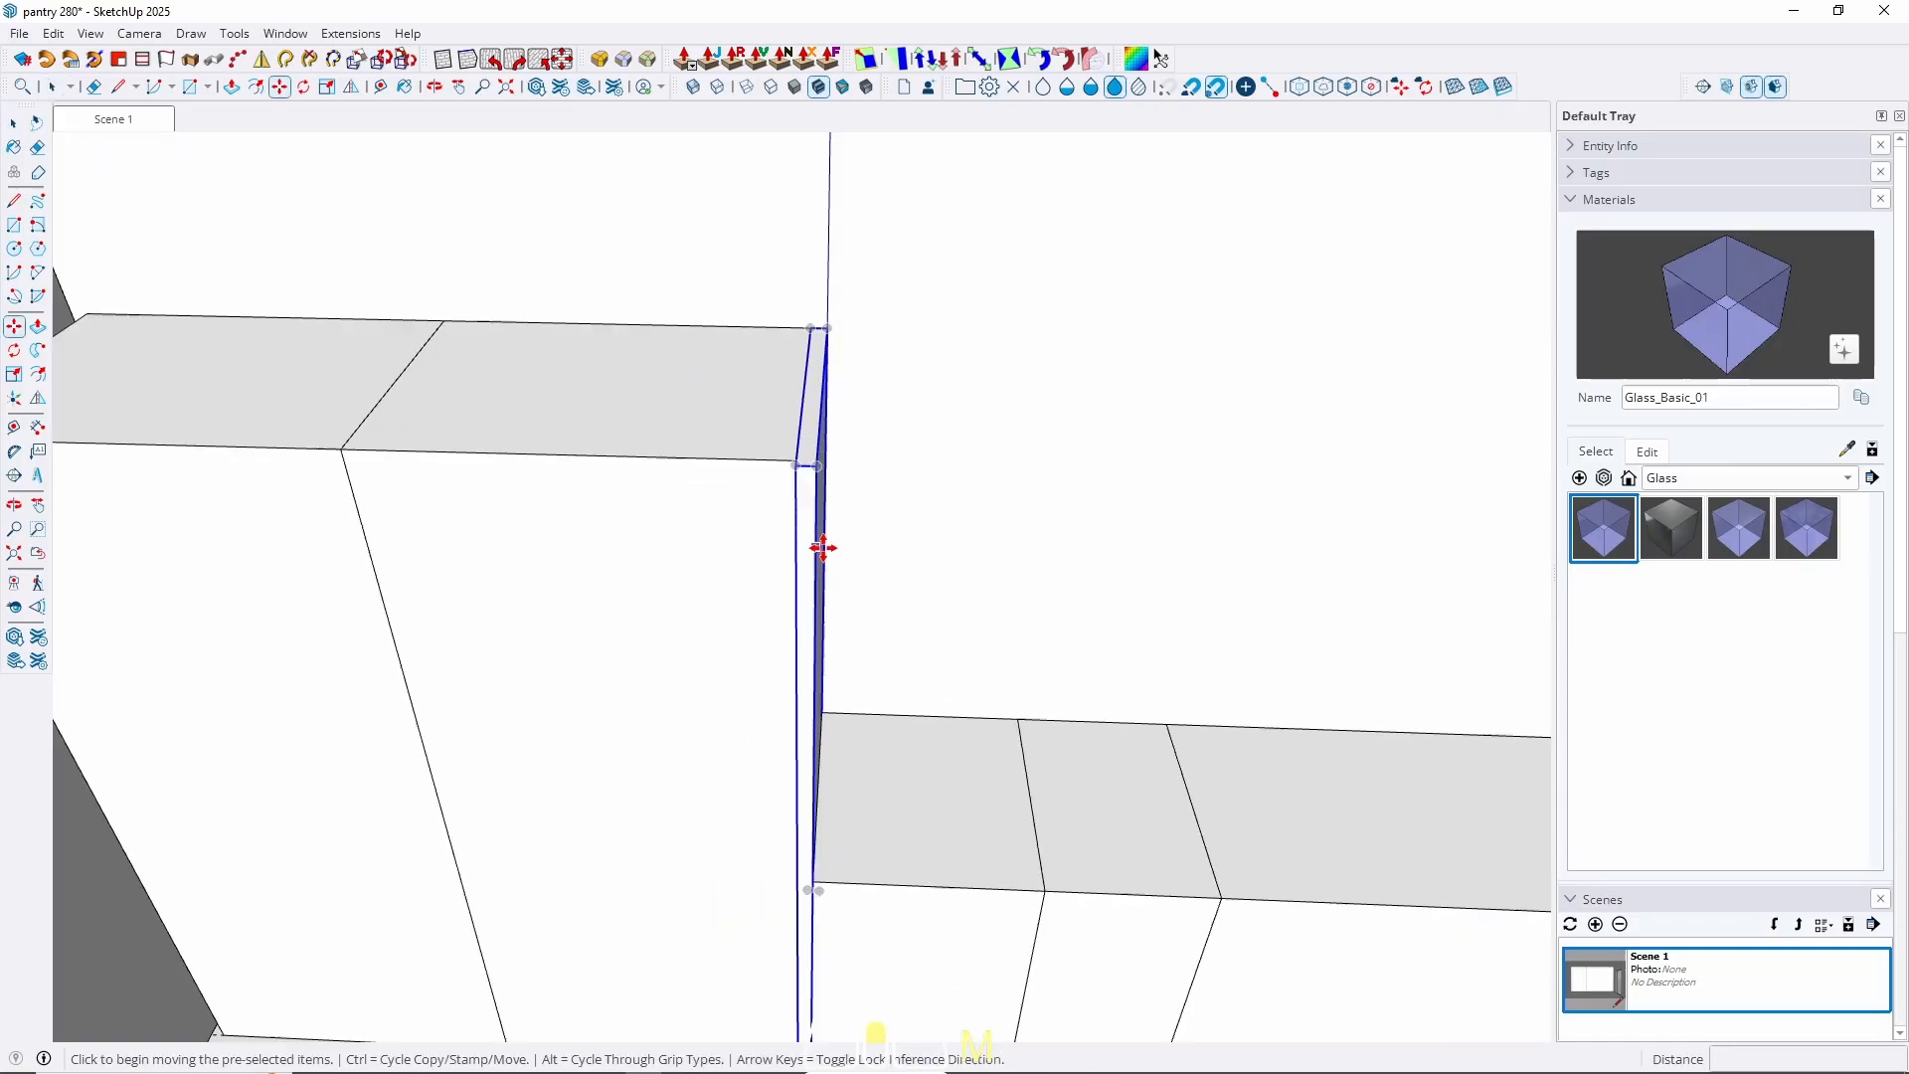
key(ctrl)
click(810, 454)
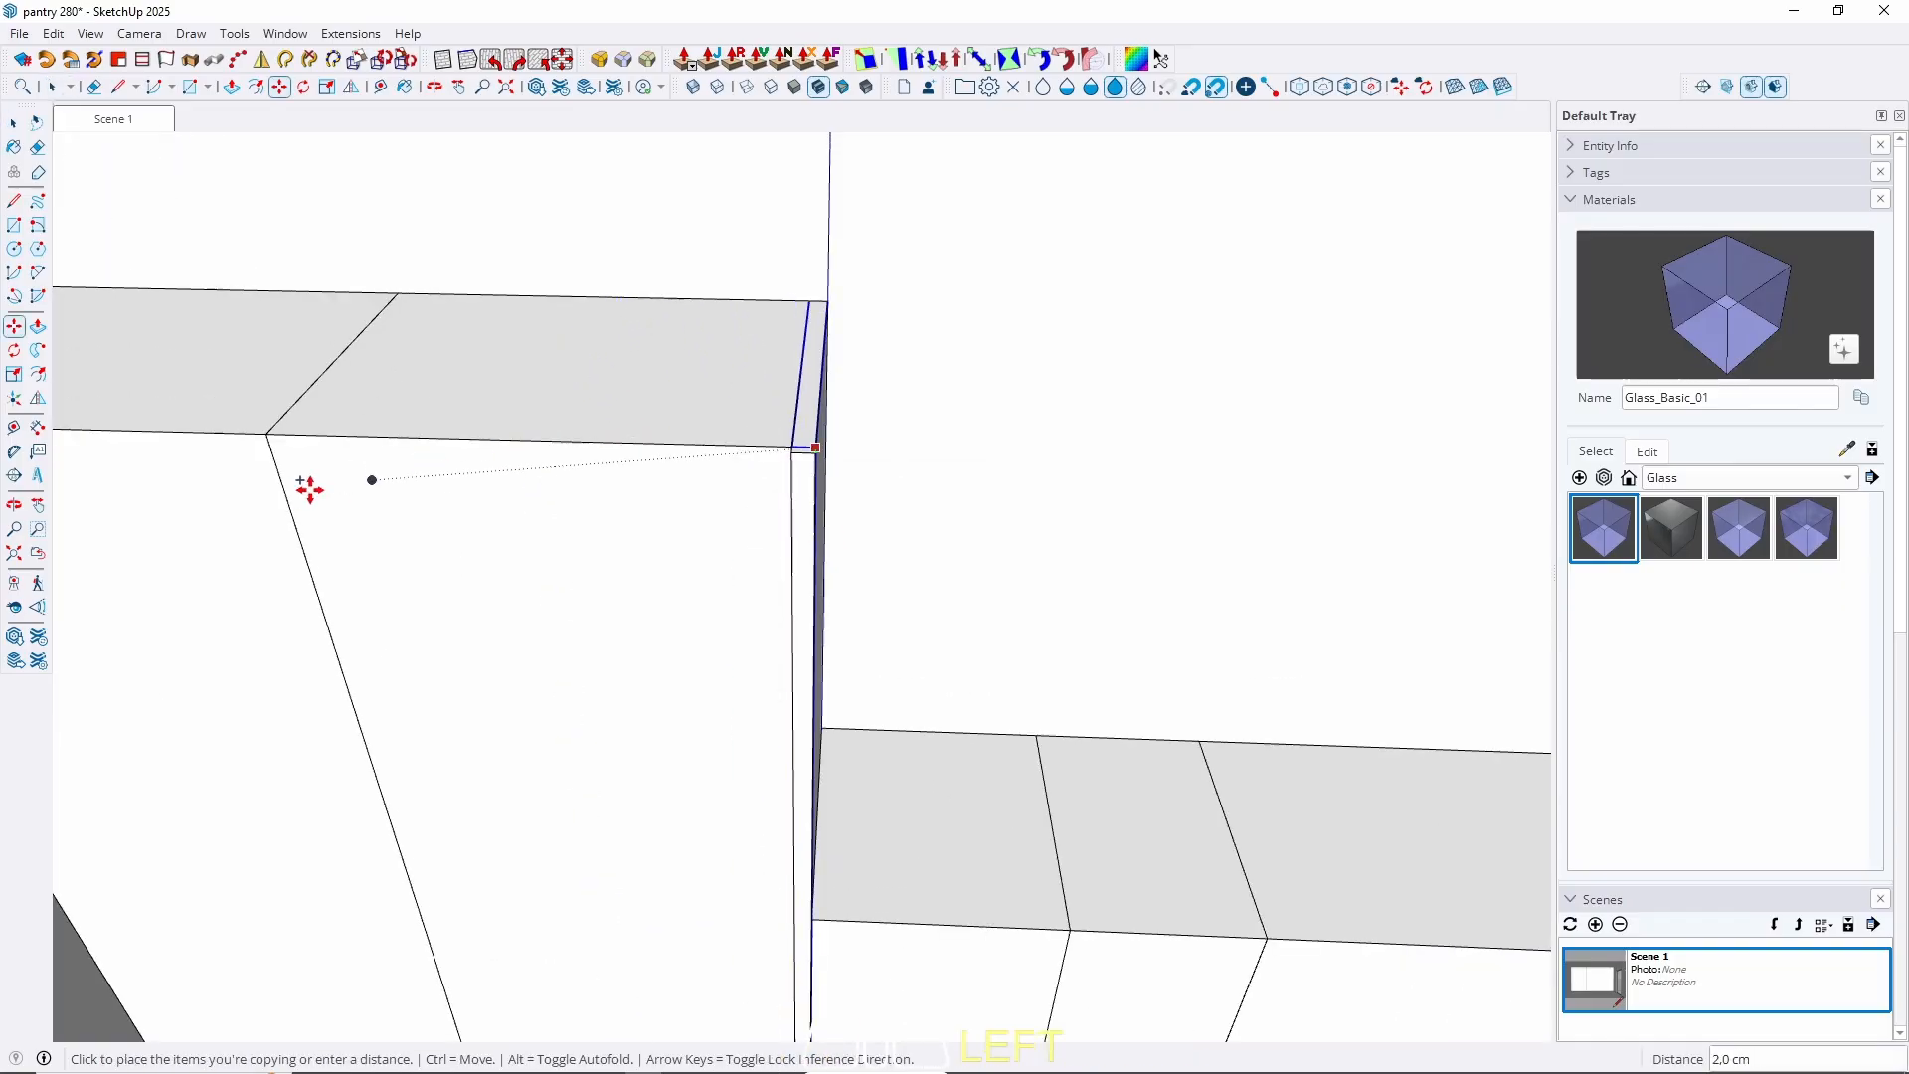
scroll(745, 533, down, 2)
scroll(275, 485, up, 3)
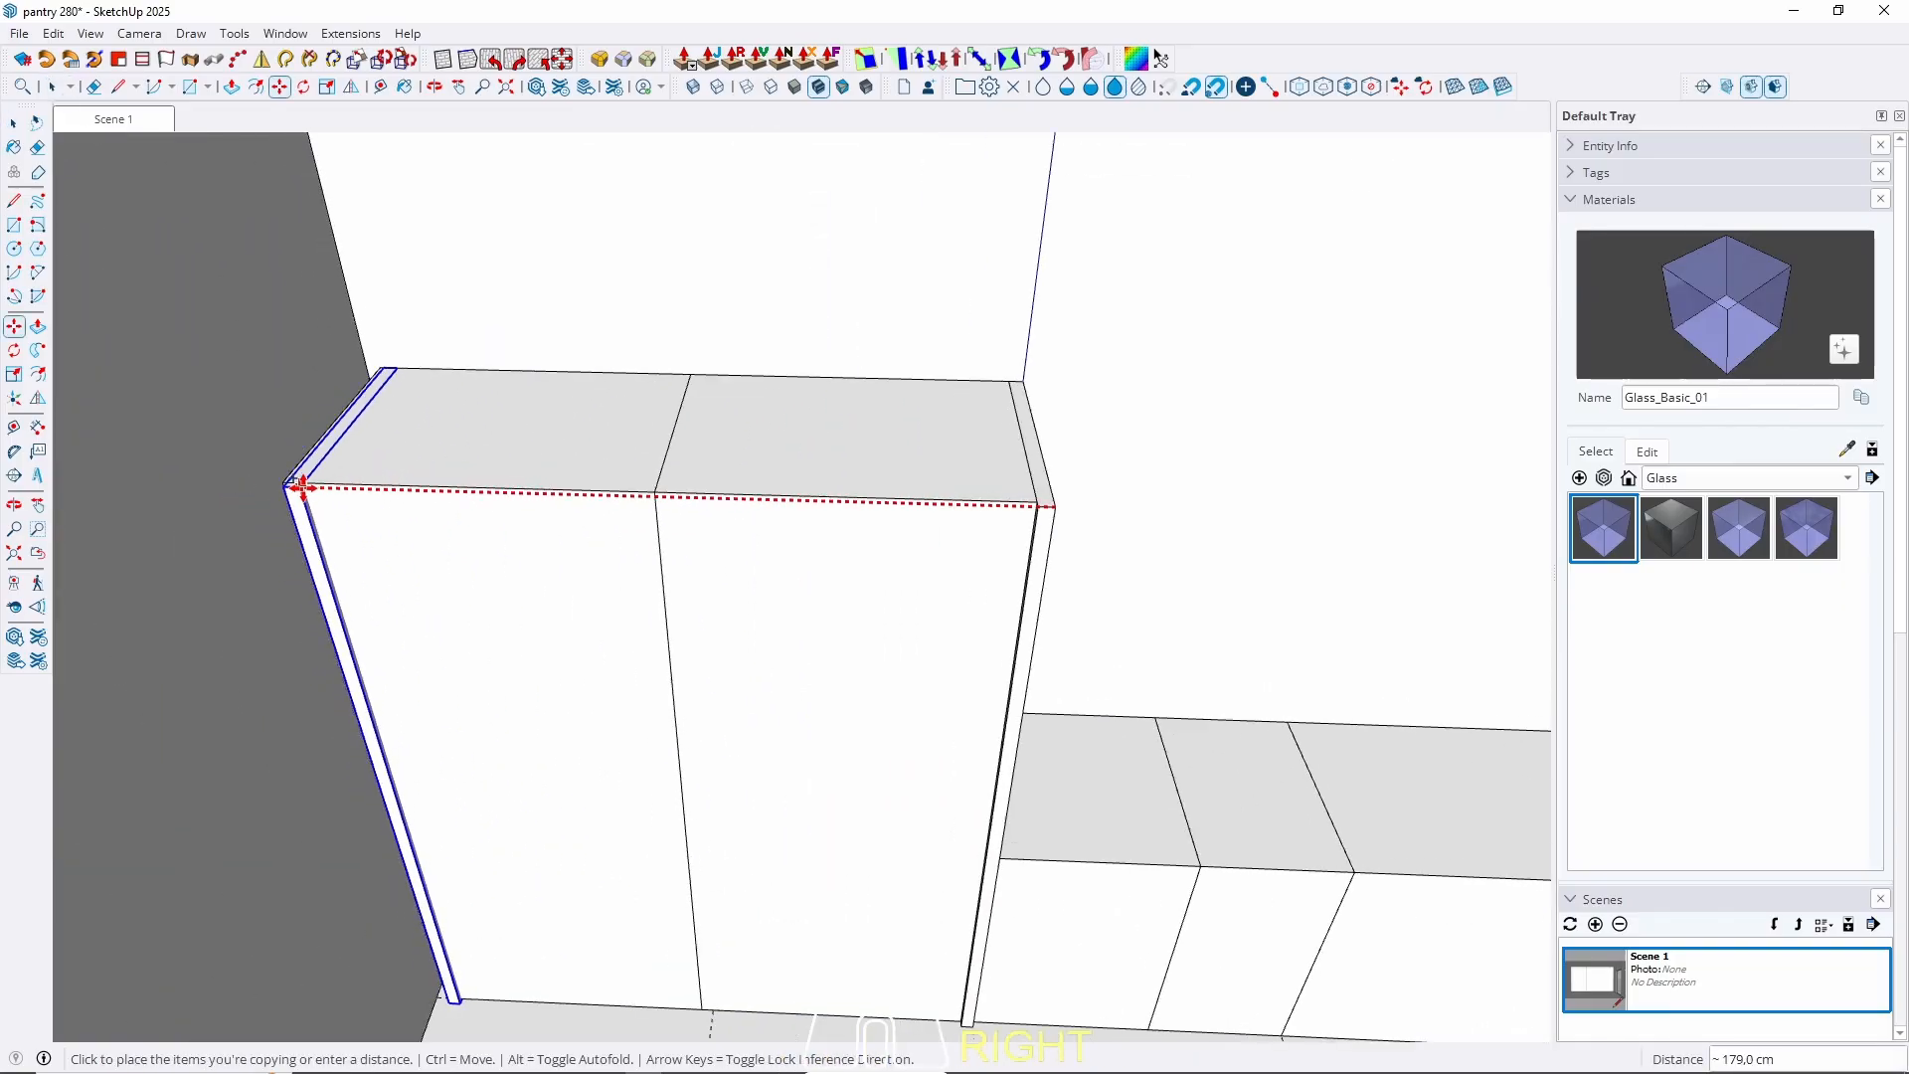
click(274, 485)
key(space)
Draw a rectangle over the tops of both tall cabinets and side panels, and push/pull it up into a thin top panel.
key(r)
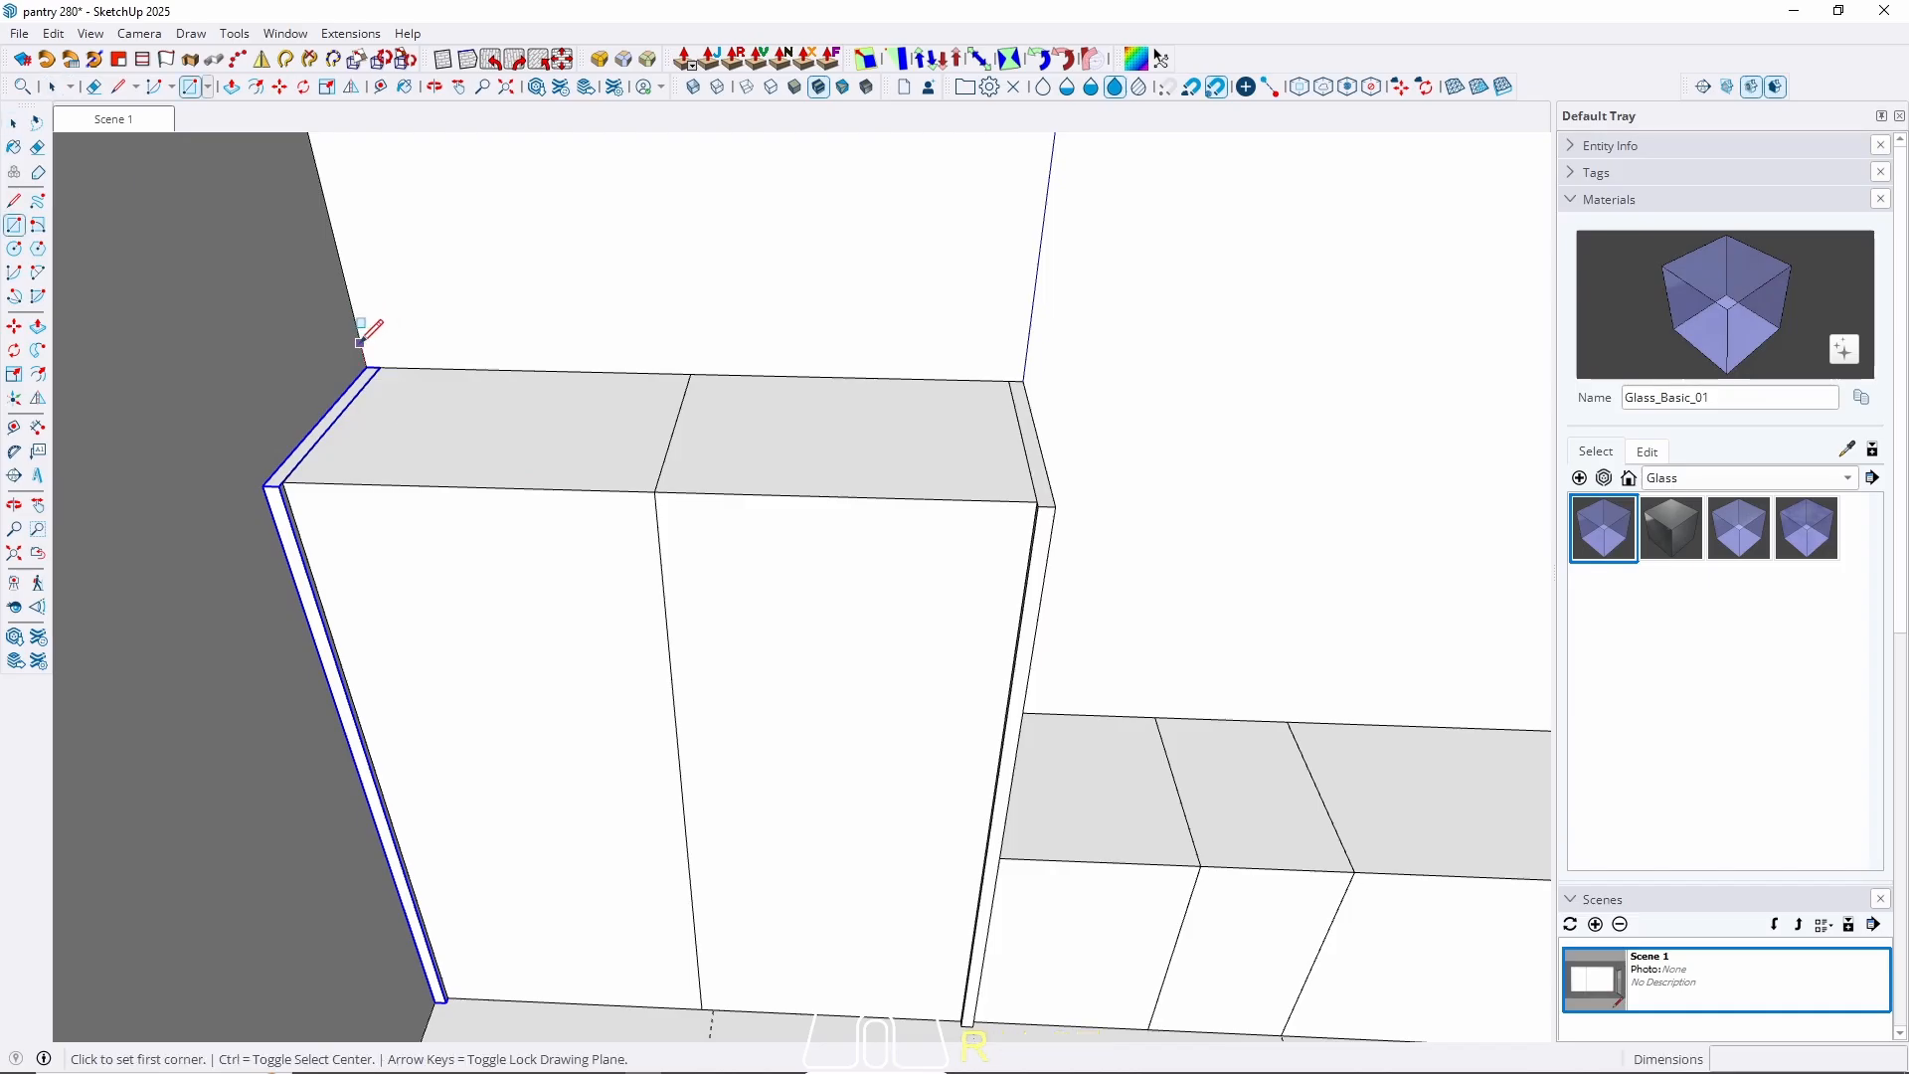
click(366, 368)
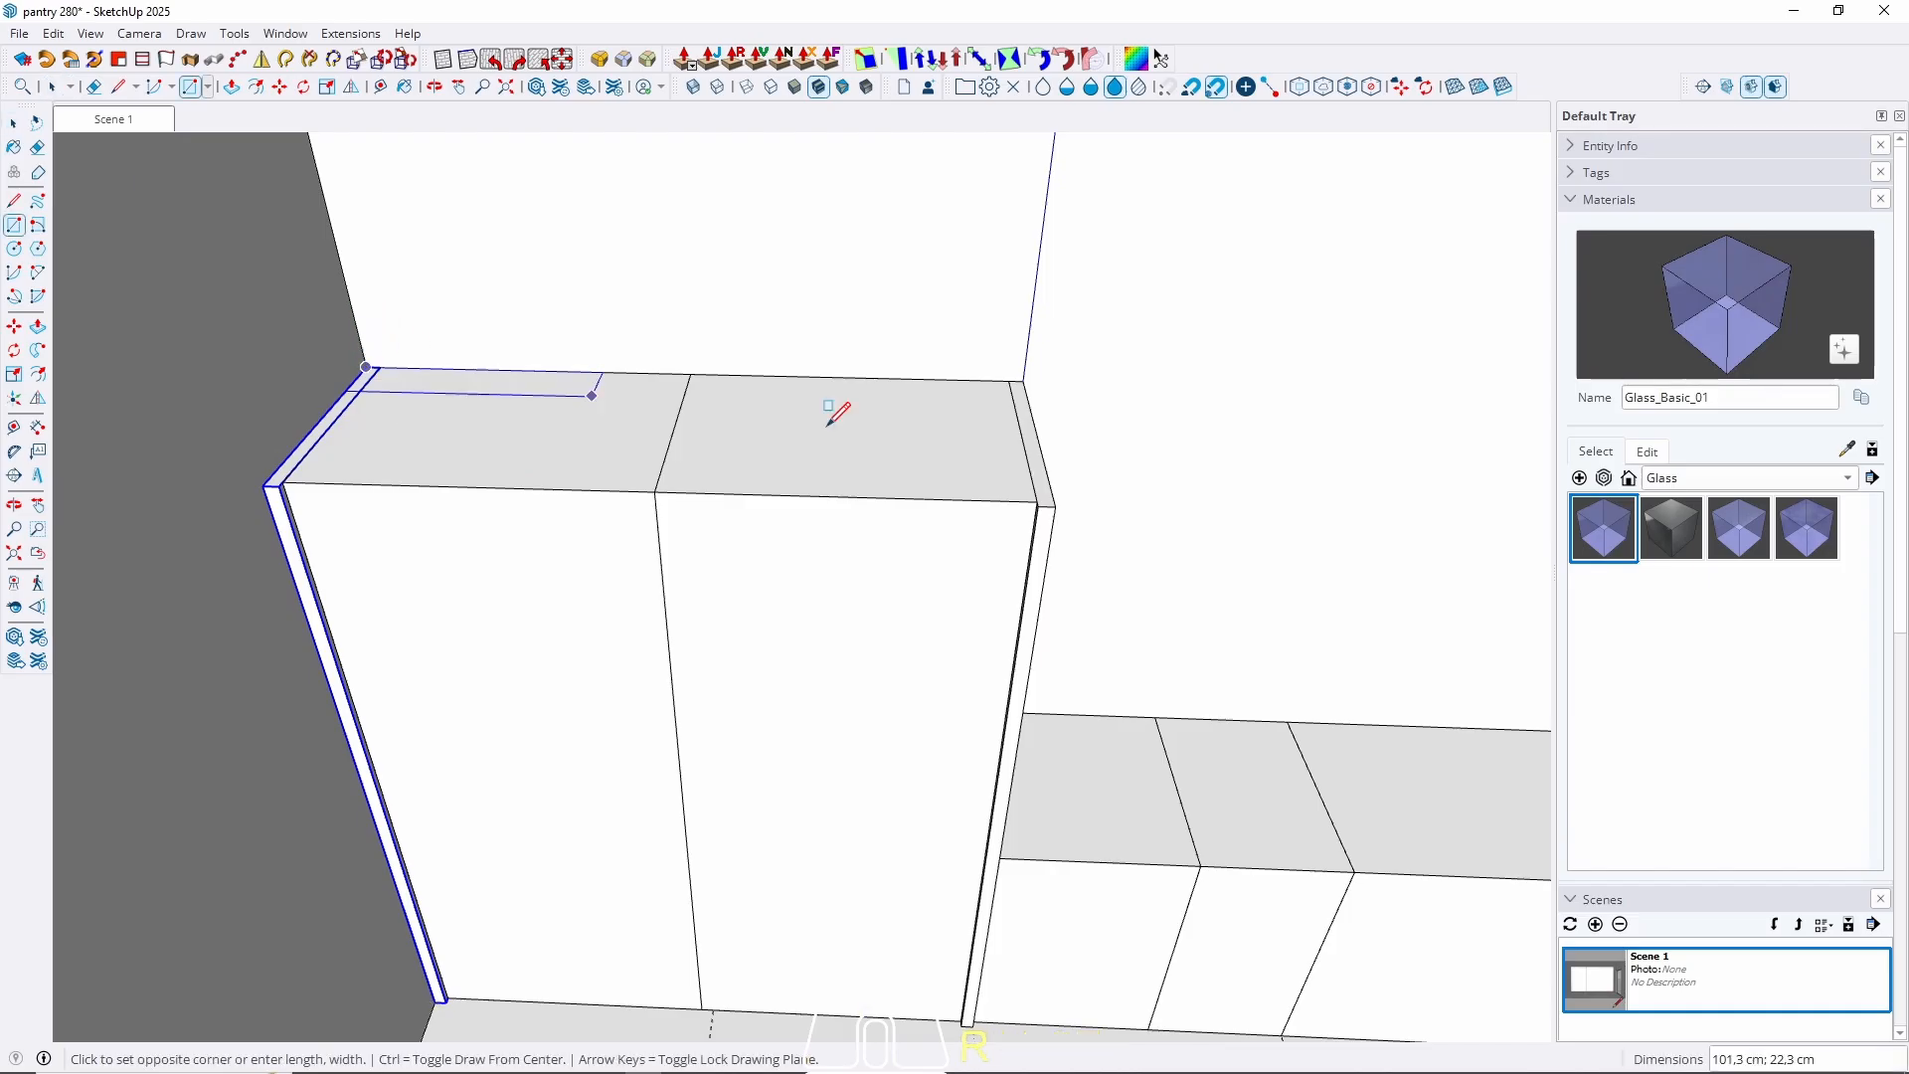
click(1052, 509)
key(space)
key(p)
click(850, 460)
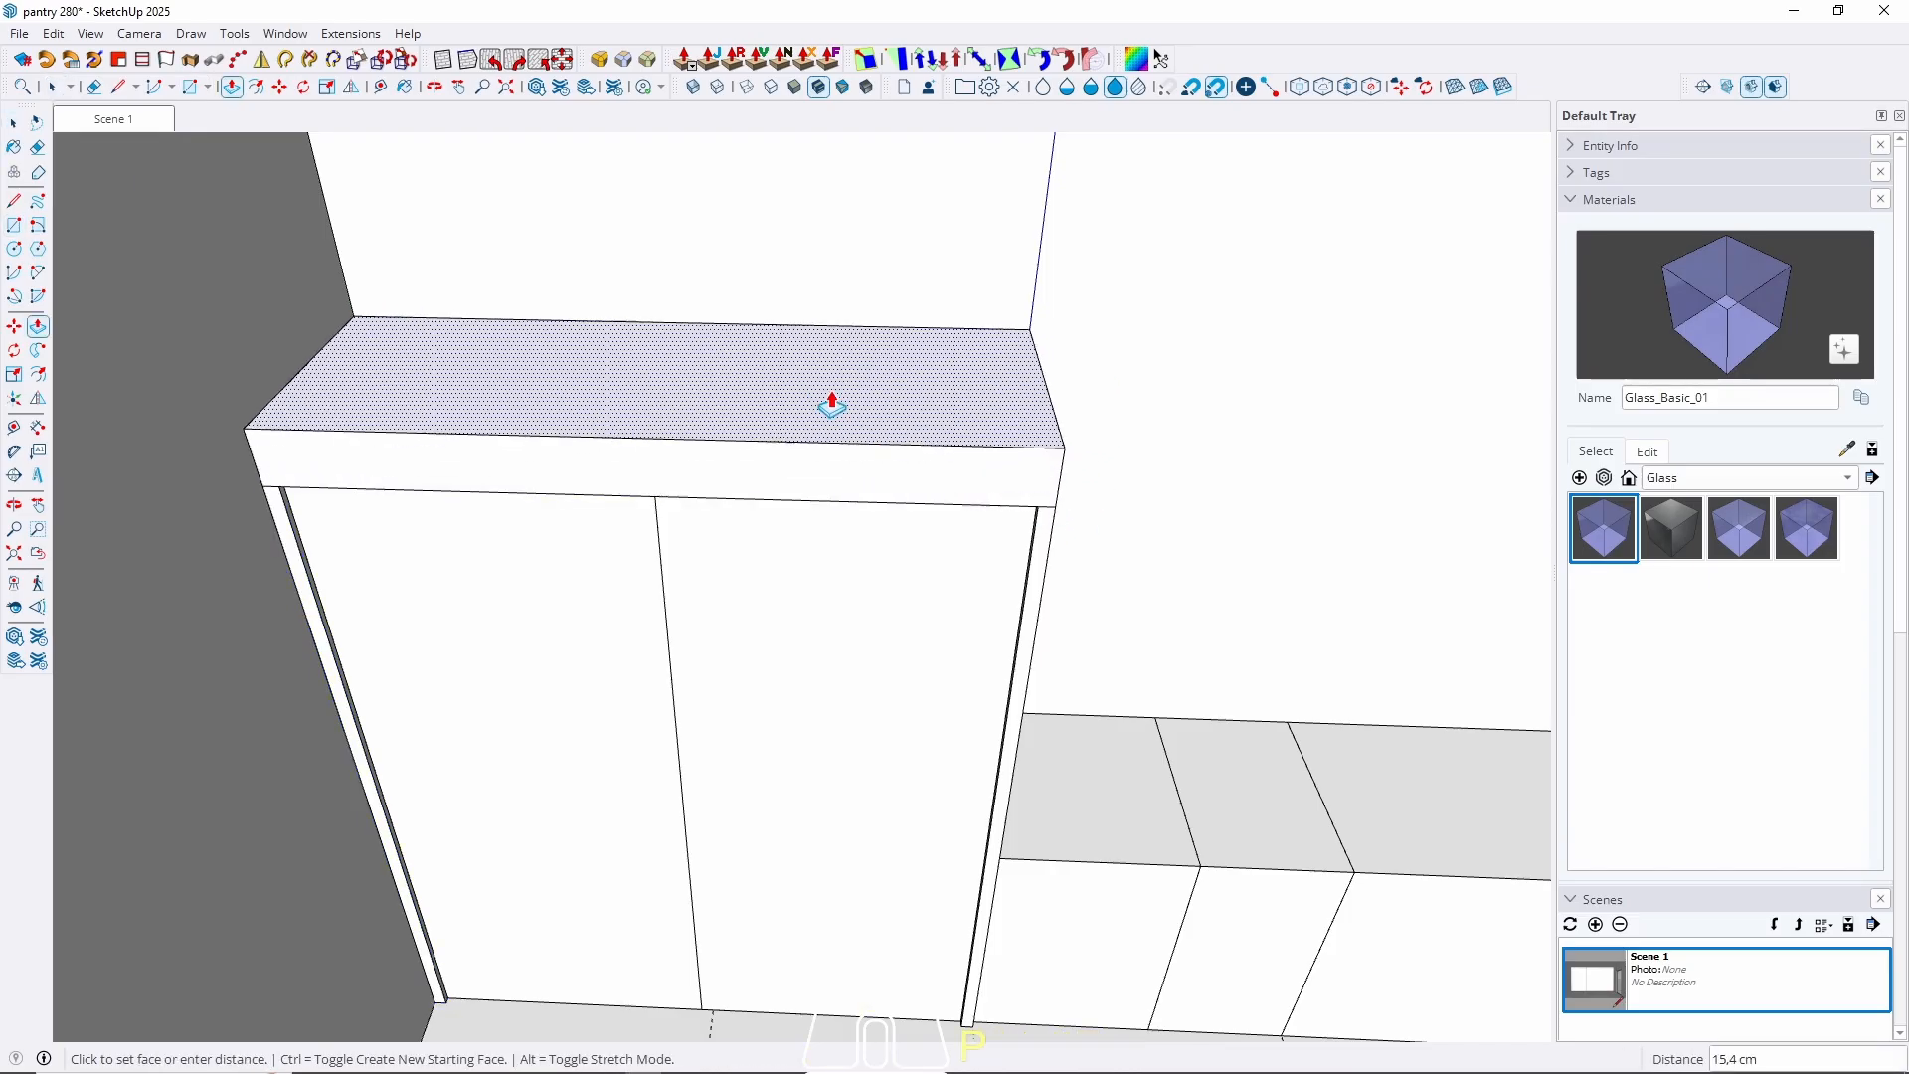
key(Return)
key(space)
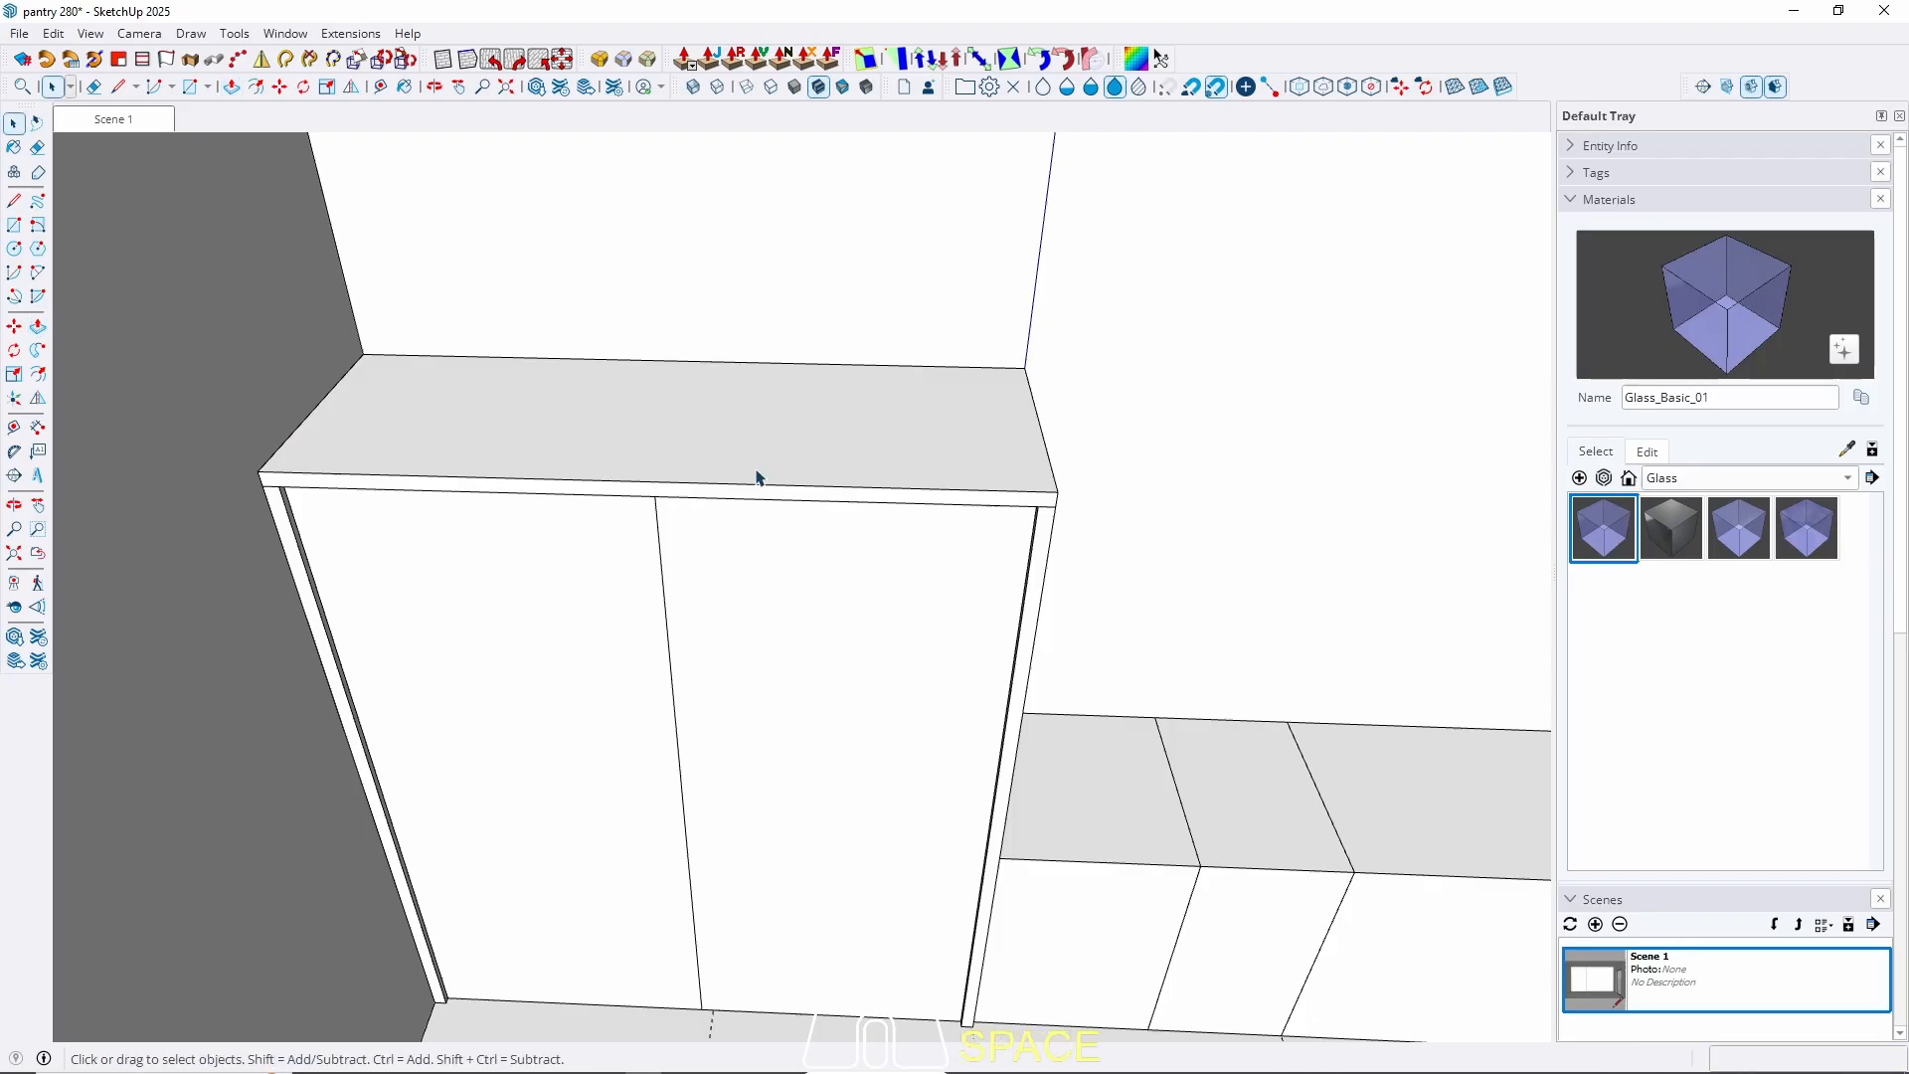
Make a group from all the geometry of the top panel over the tall cabinets.
click(758, 477)
right_click(758, 477)
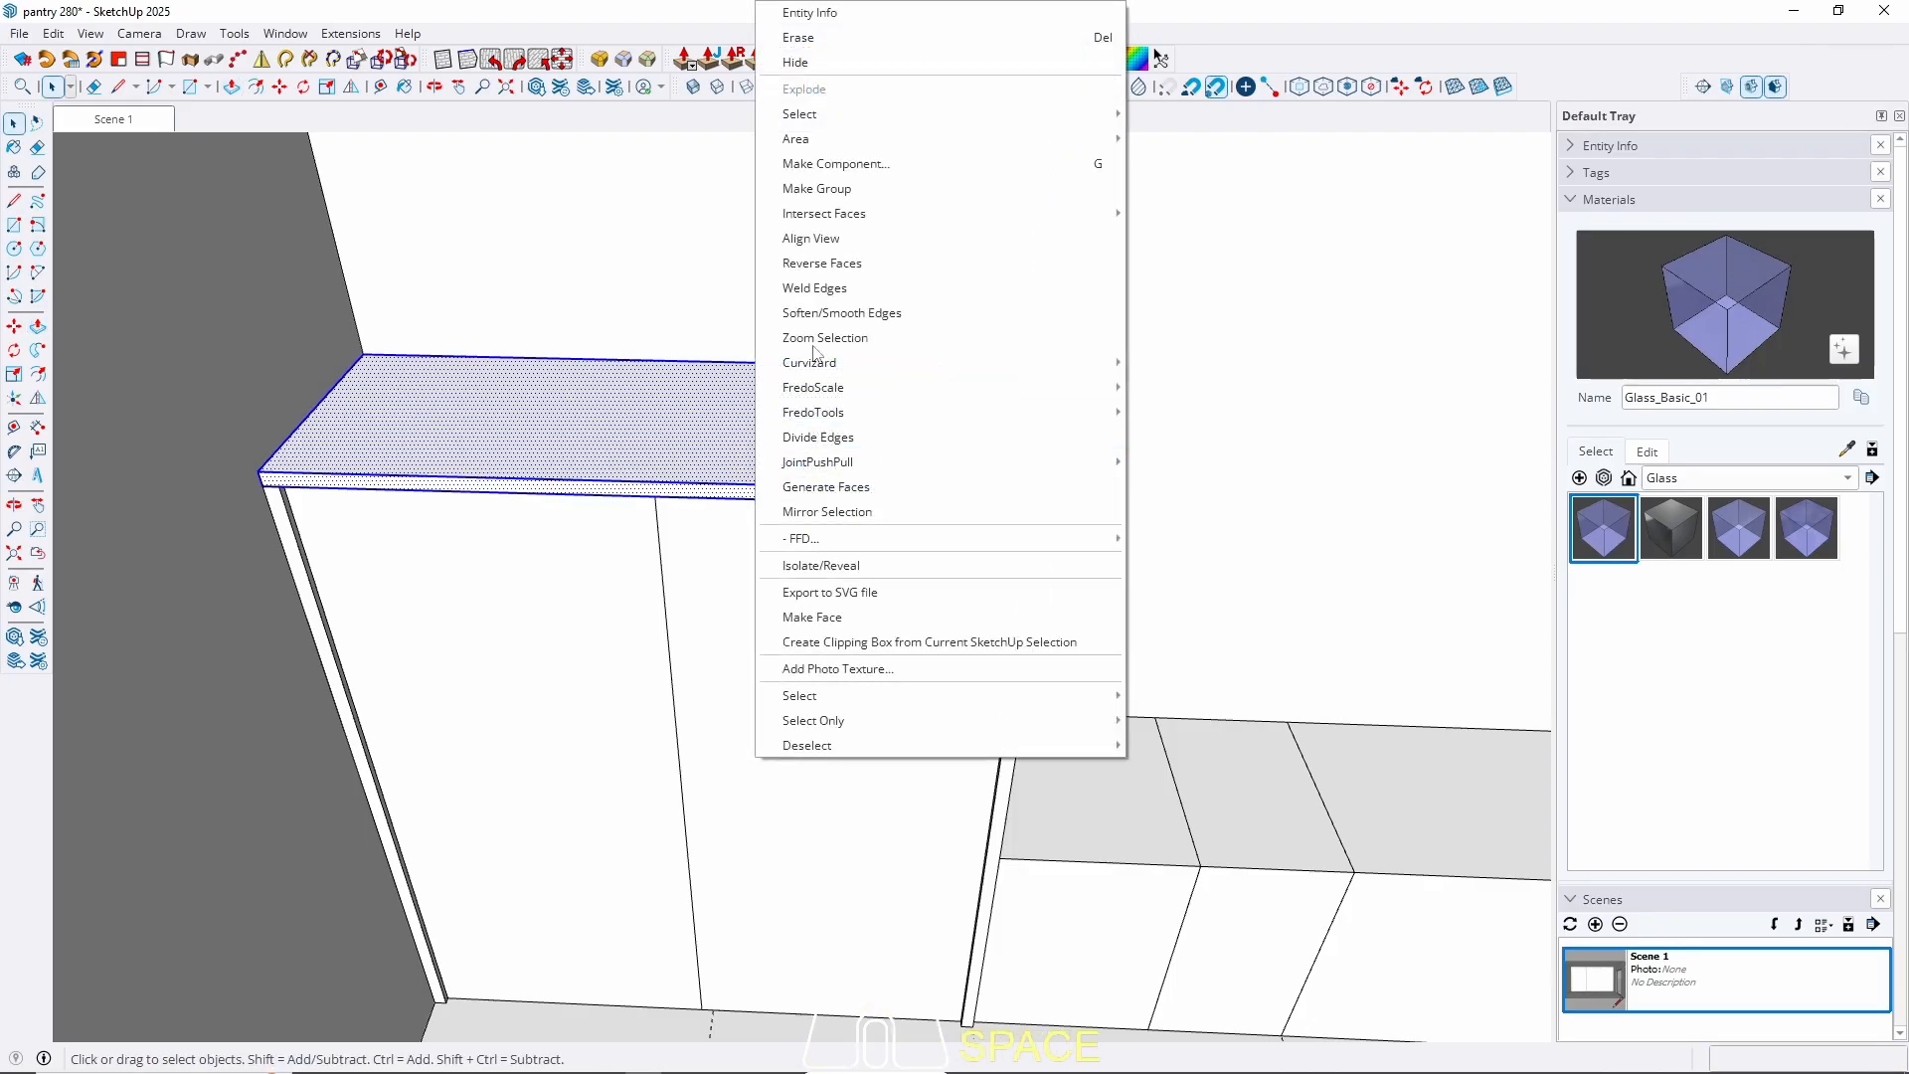
click(814, 197)
Place a floor guide parallel to the base cabinet fronts, aligned with the near end of the first side-wall opening.
middle_drag(474, 537, 1095, 630)
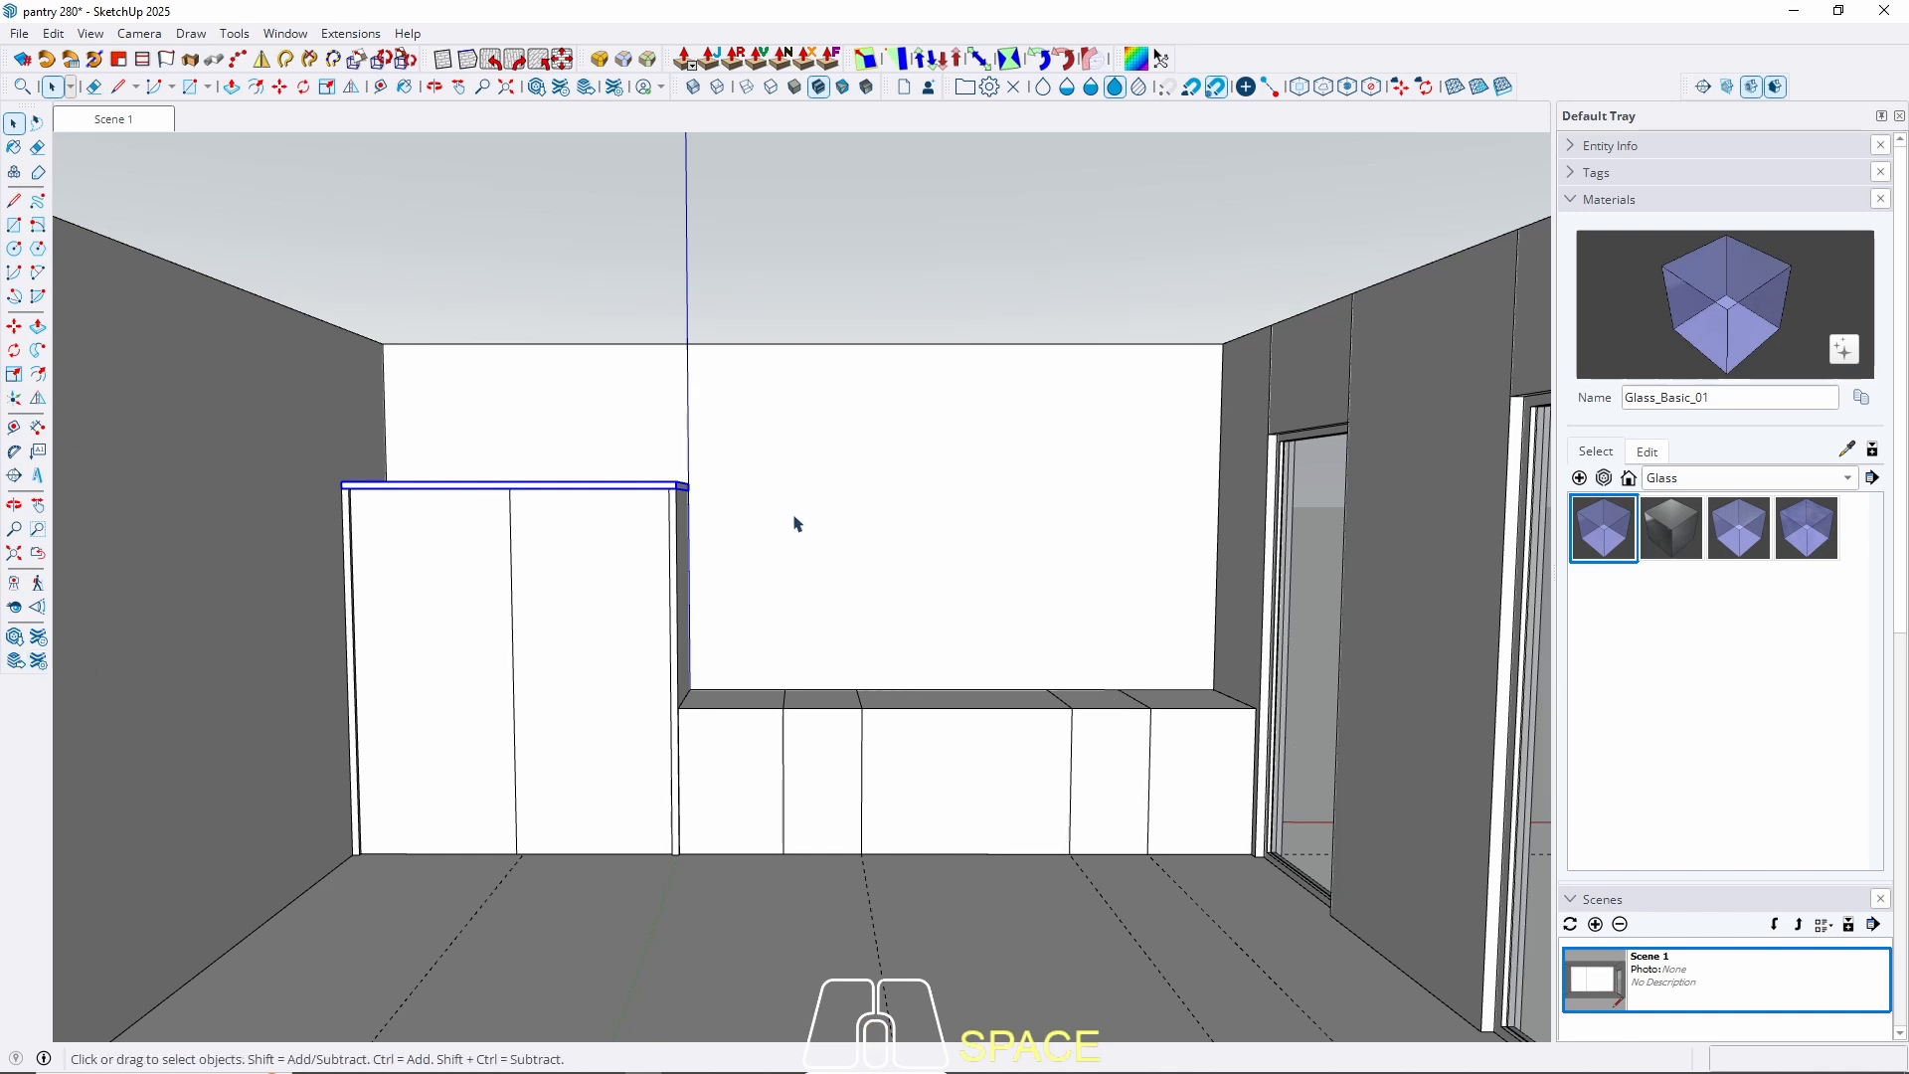
middle_drag(733, 466, 940, 890)
middle_drag(817, 656, 921, 673)
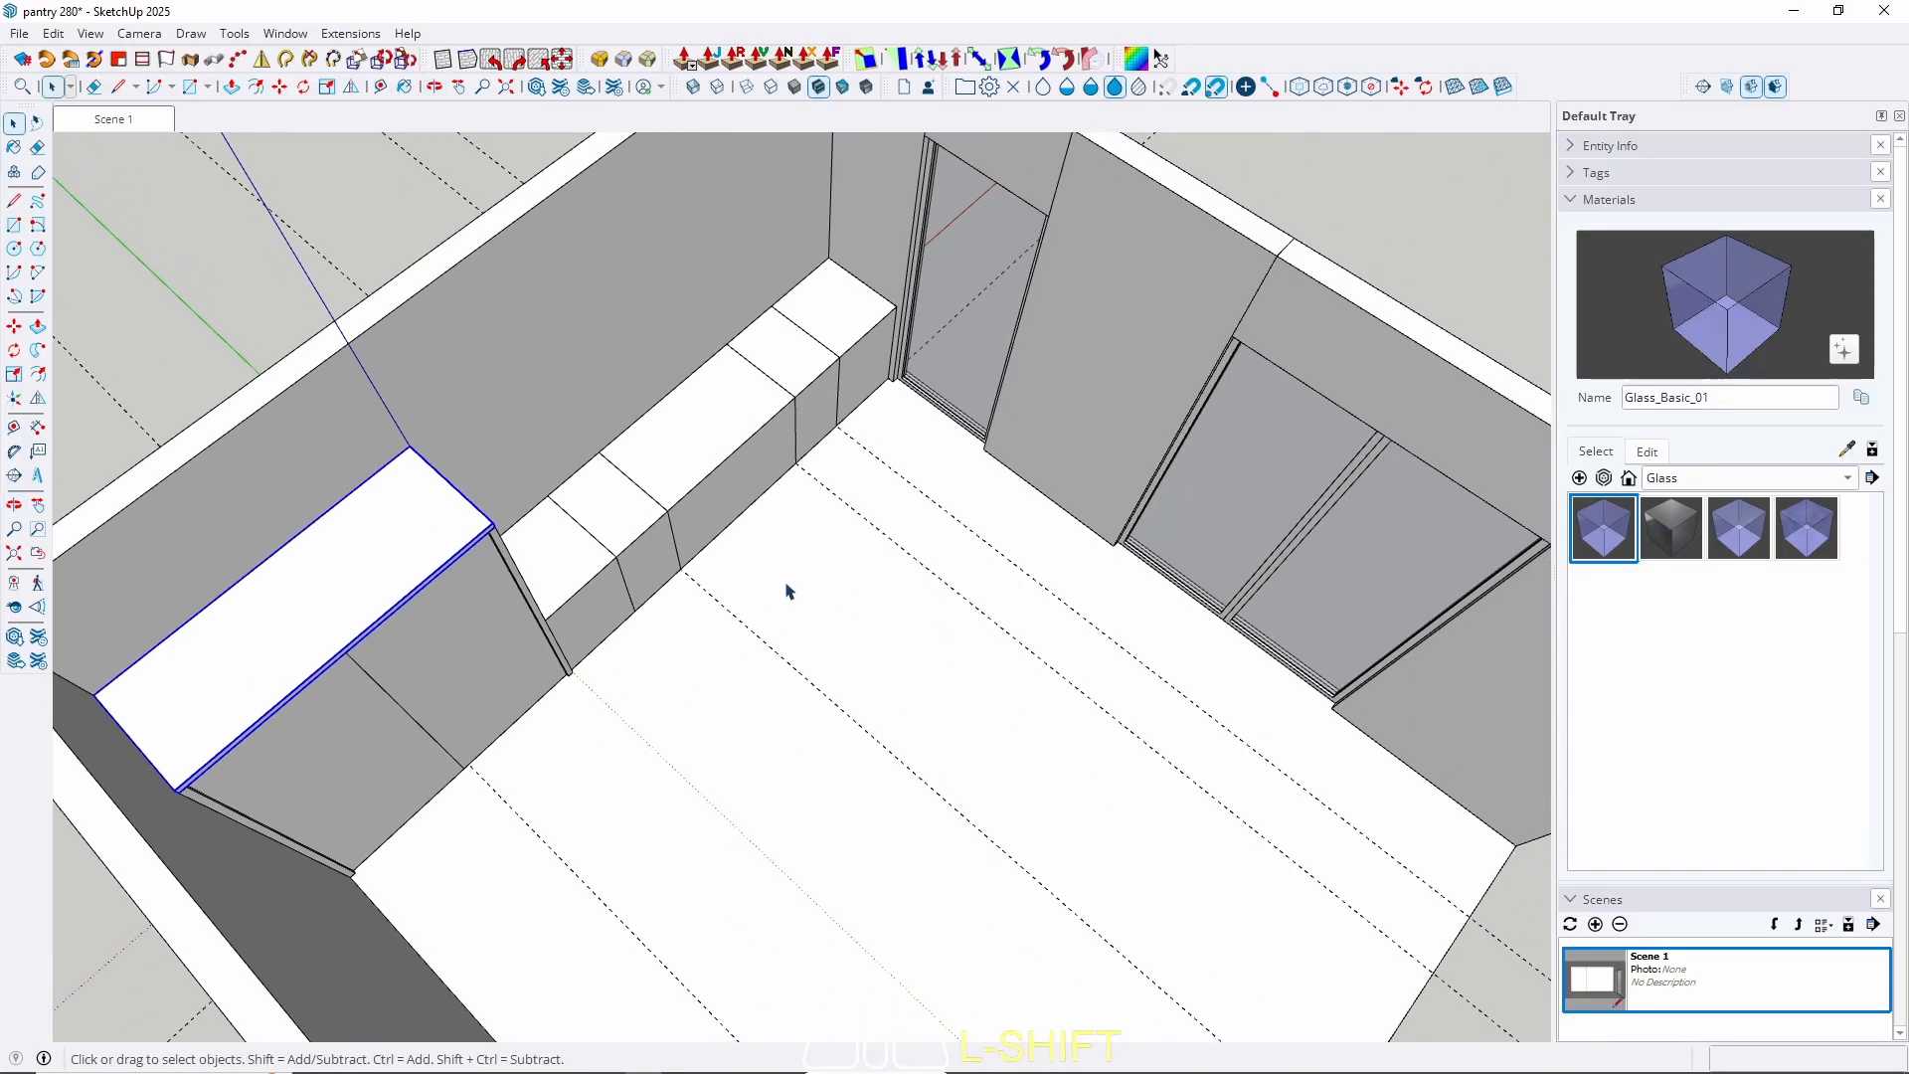
key(t)
scroll(776, 557, up, 2)
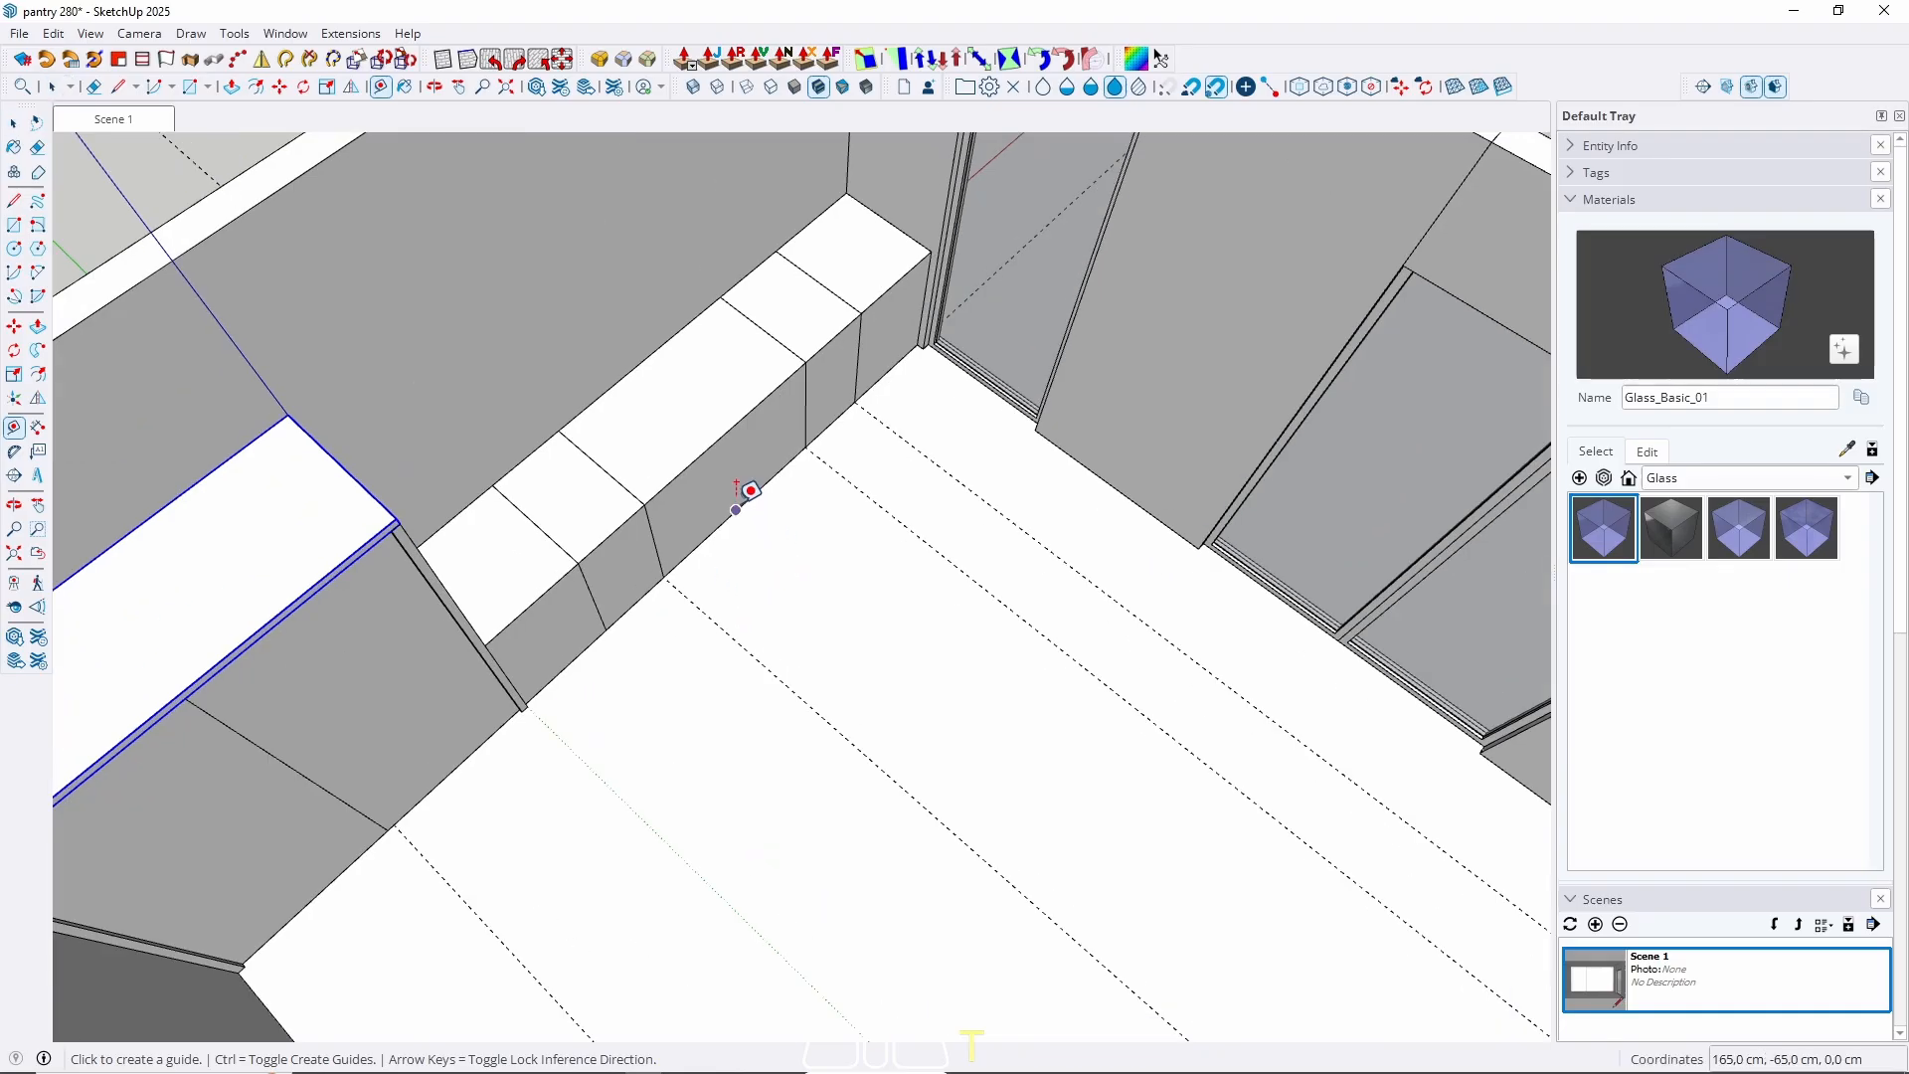
click(736, 509)
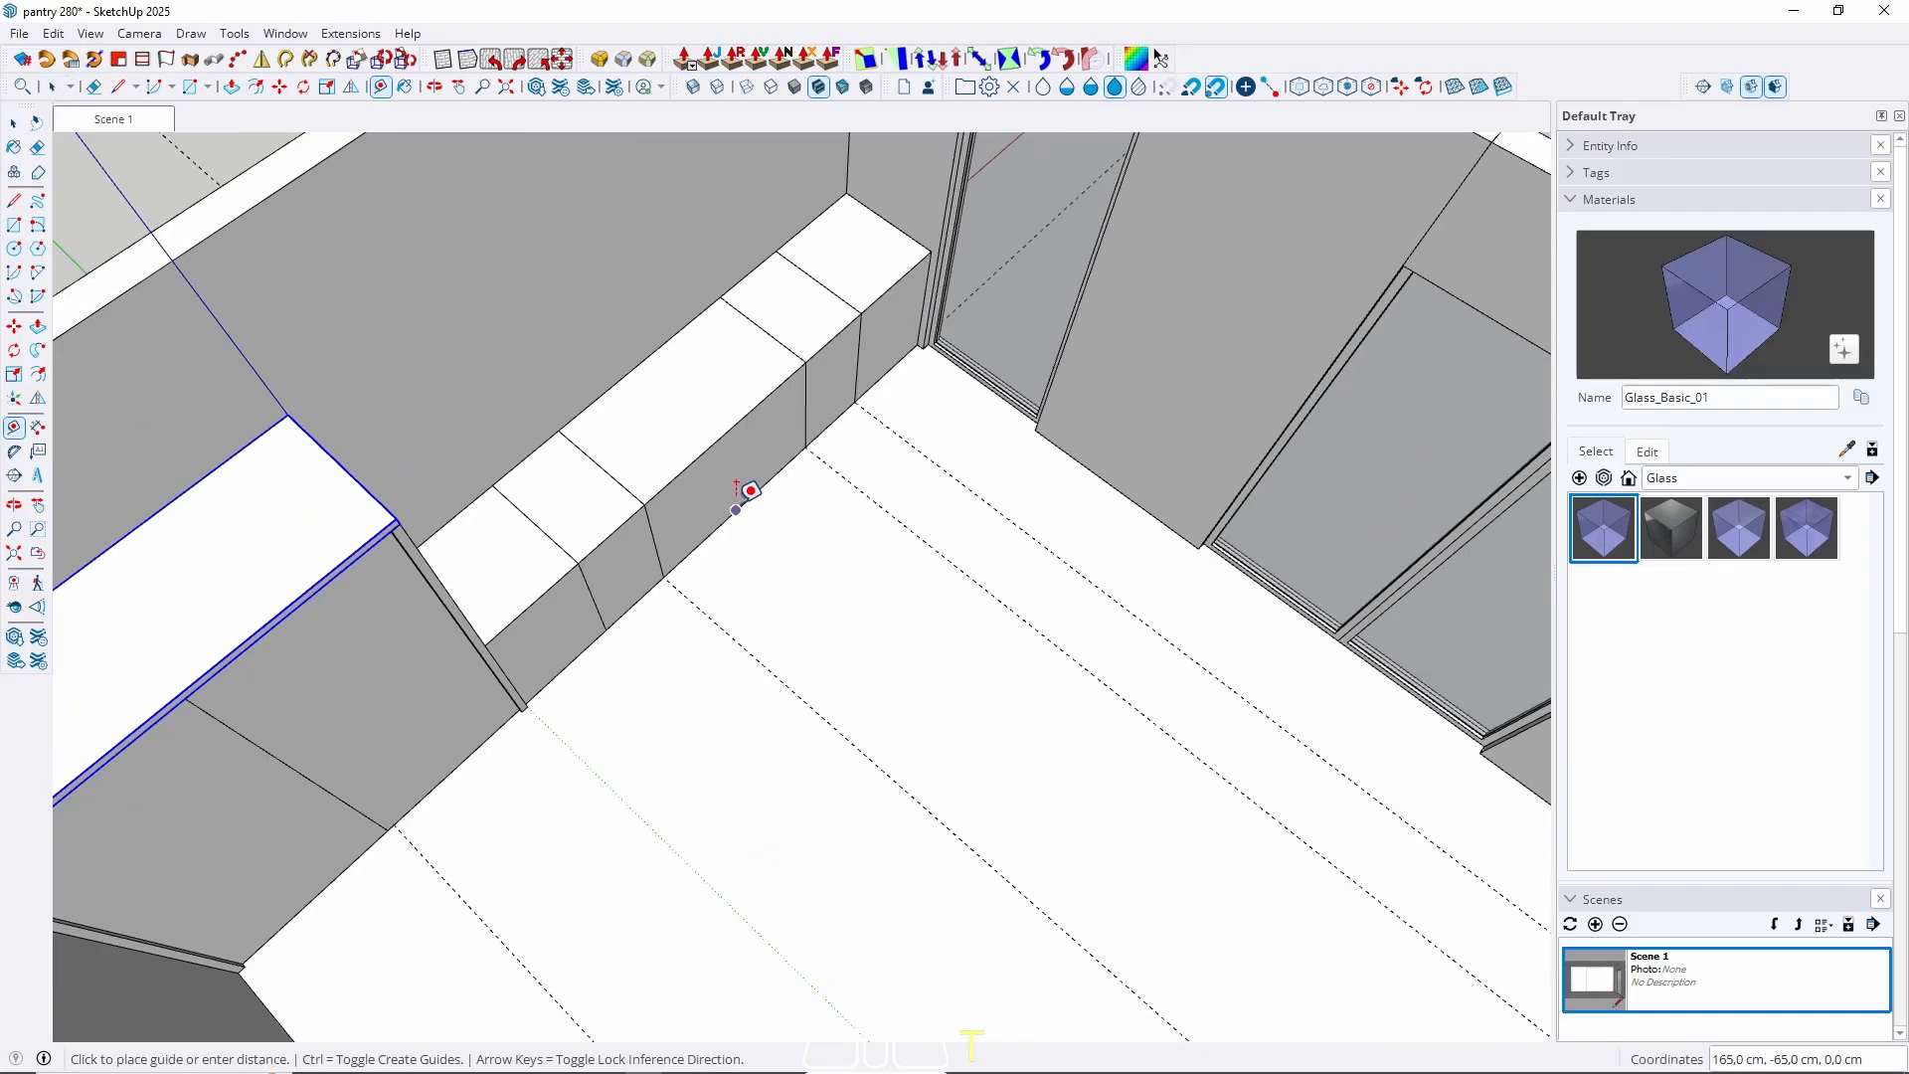
click(1046, 415)
Place a second parallel floor guide aligned with the start of the next opening in the side wall.
middle_drag(908, 567, 839, 665)
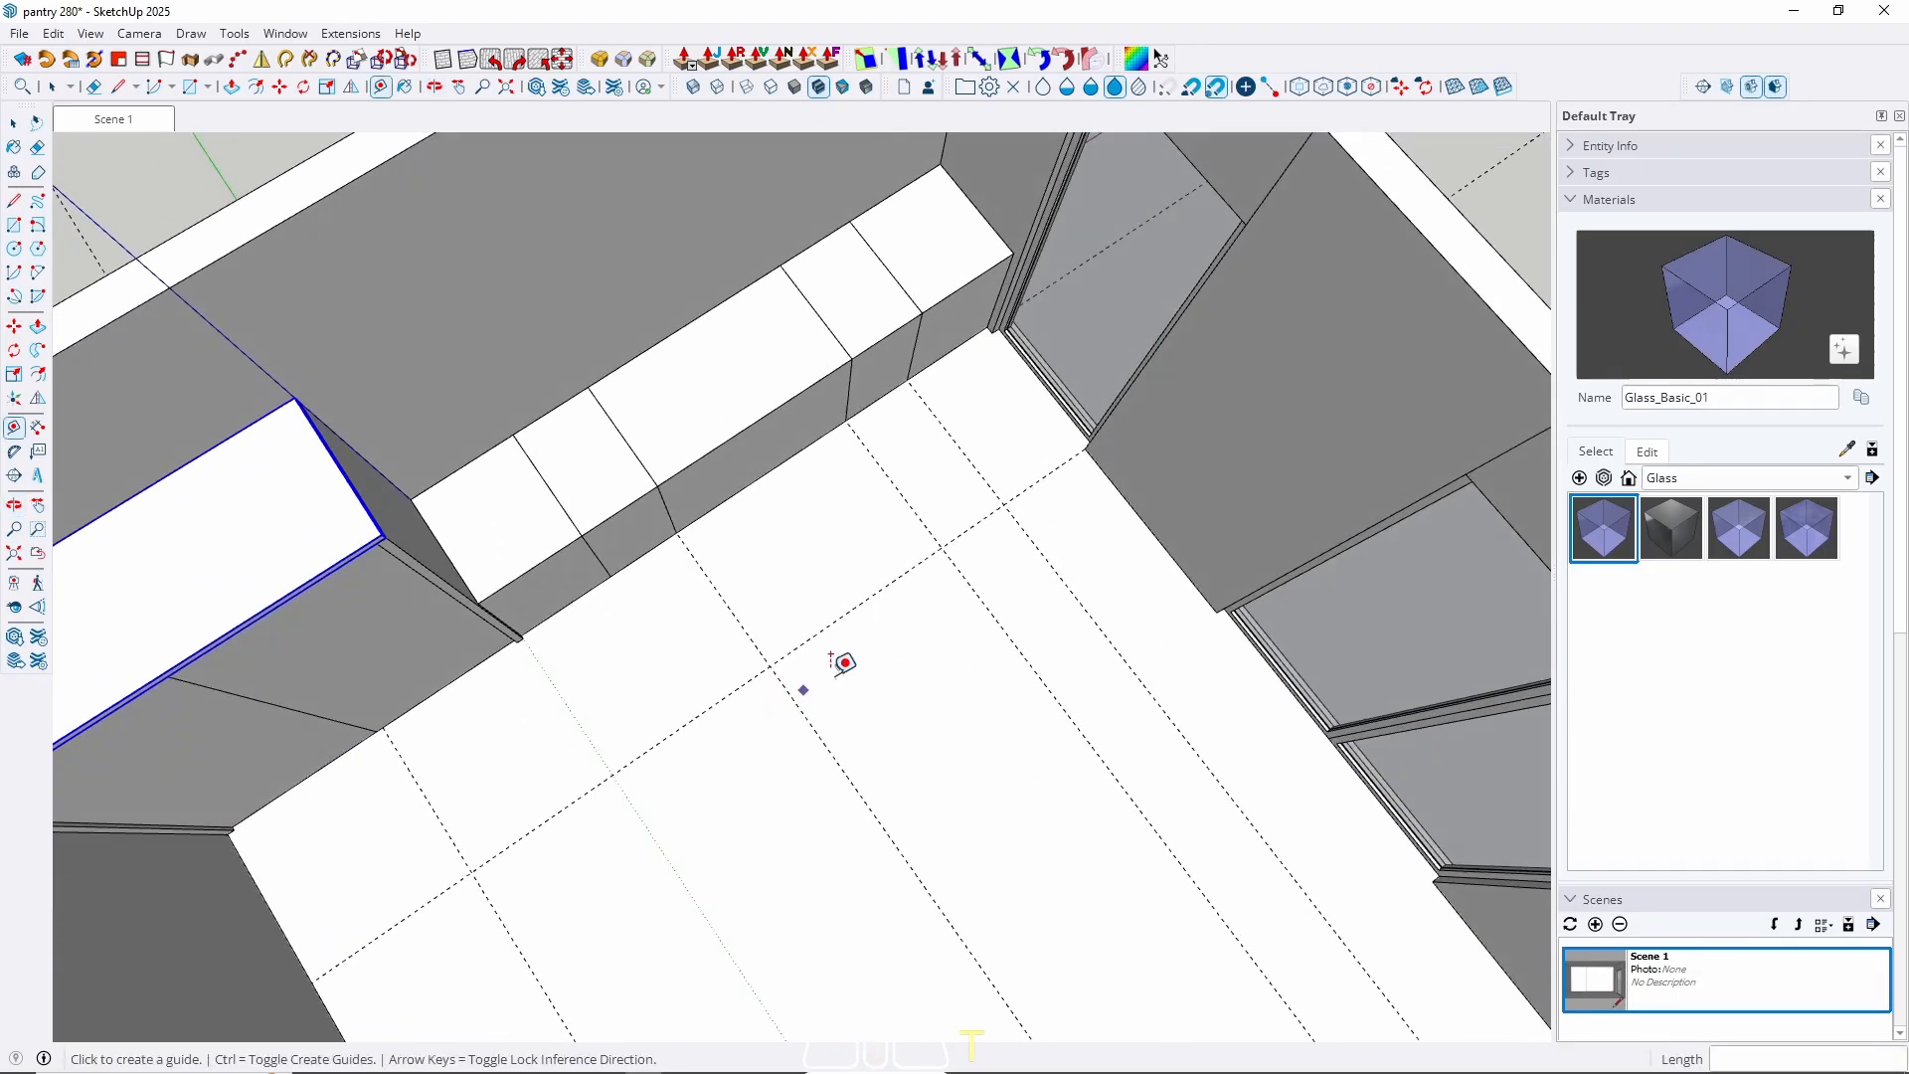
click(901, 575)
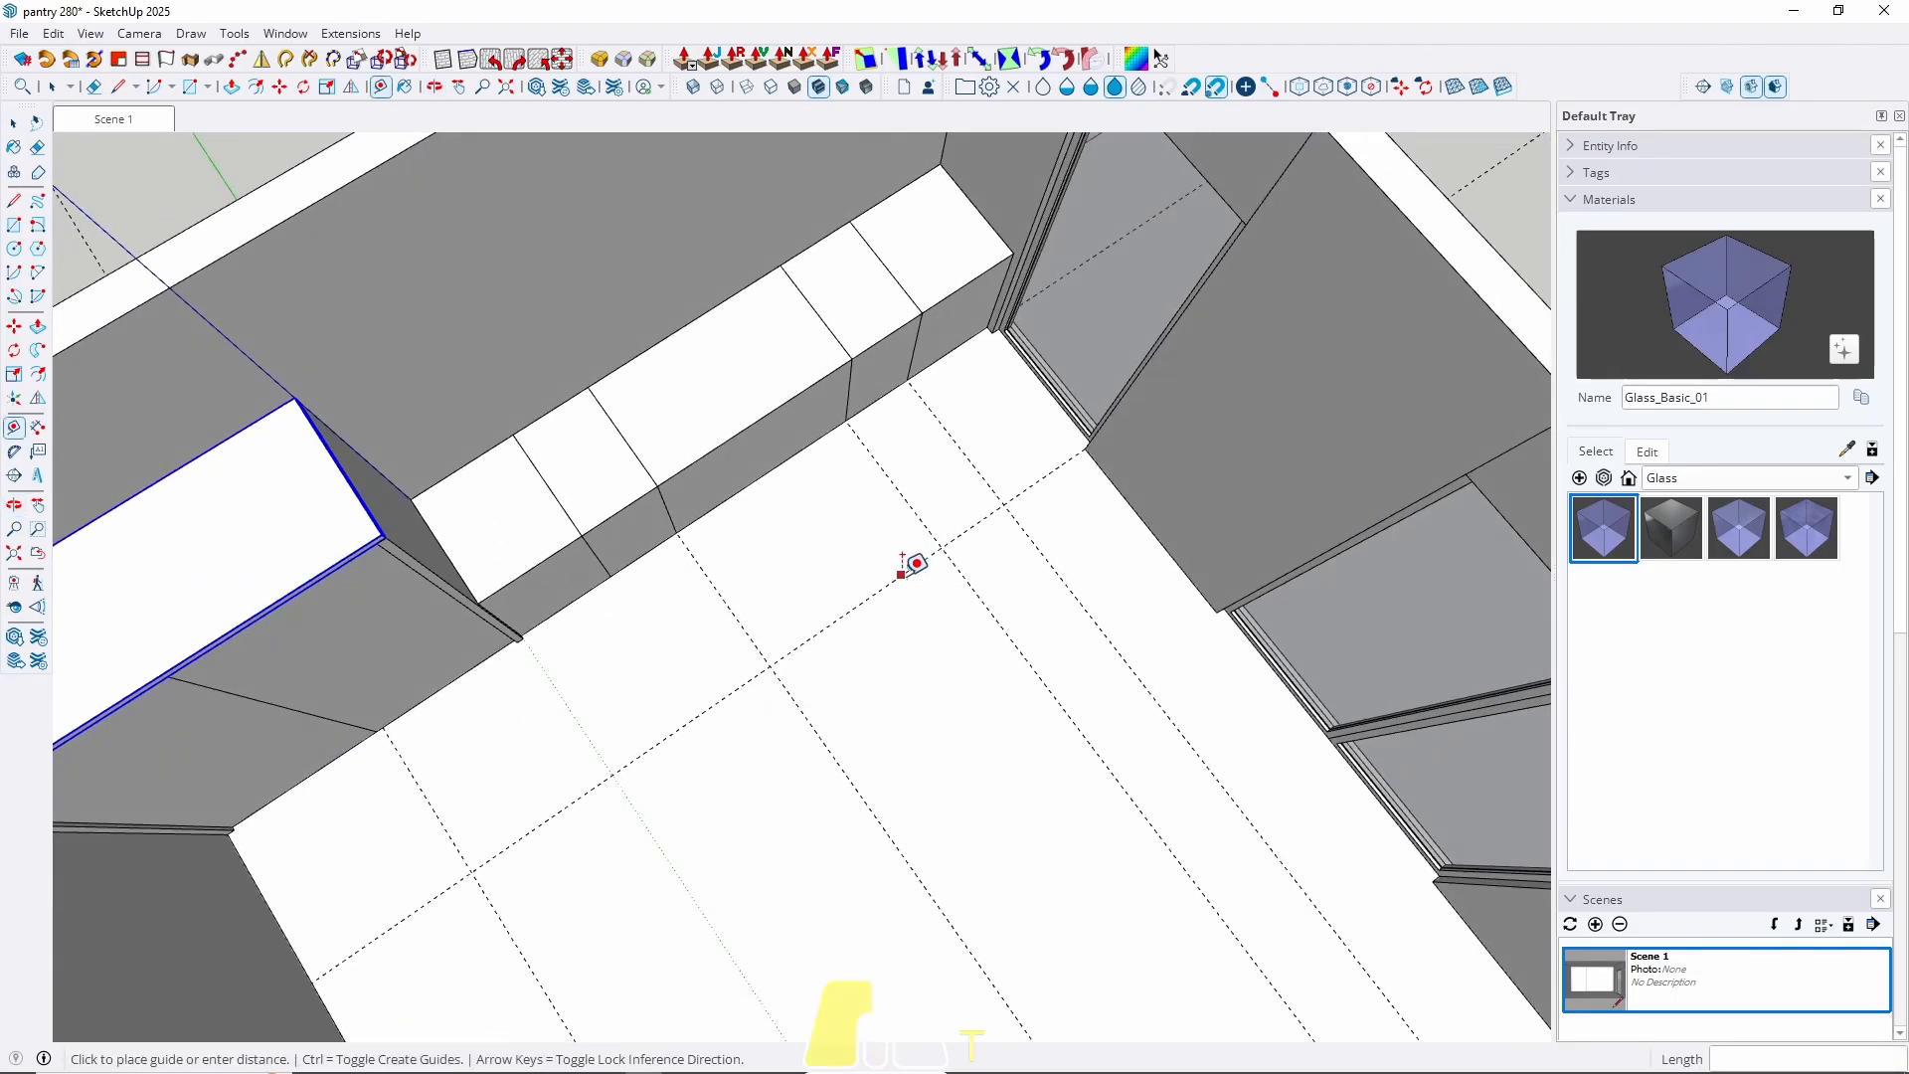
click(1219, 600)
key(space)
scroll(1014, 535, up, 5)
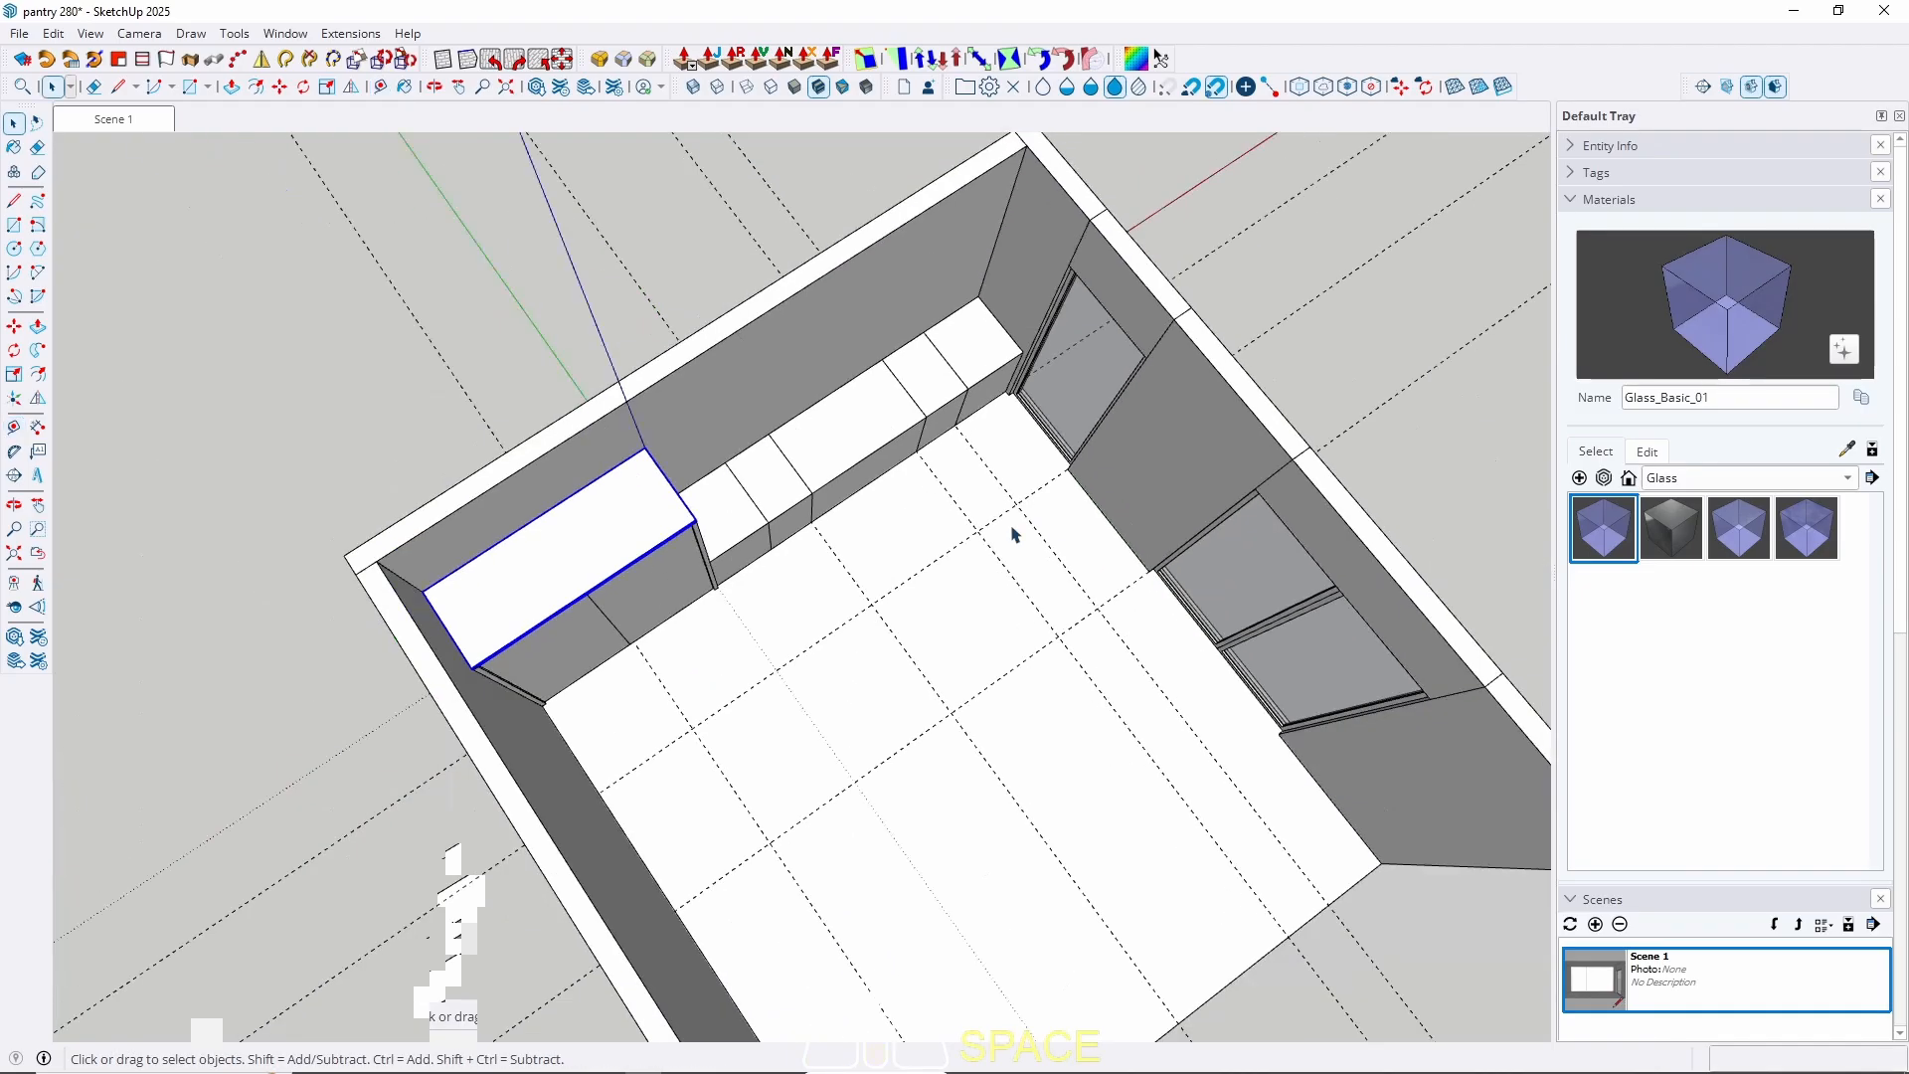
Move the floor guide in front of the tall cabinets along the red axis onto the joint between the two cabinets.
middle_drag(1014, 535, 575, 725)
scroll(647, 600, up, 5)
click(637, 566)
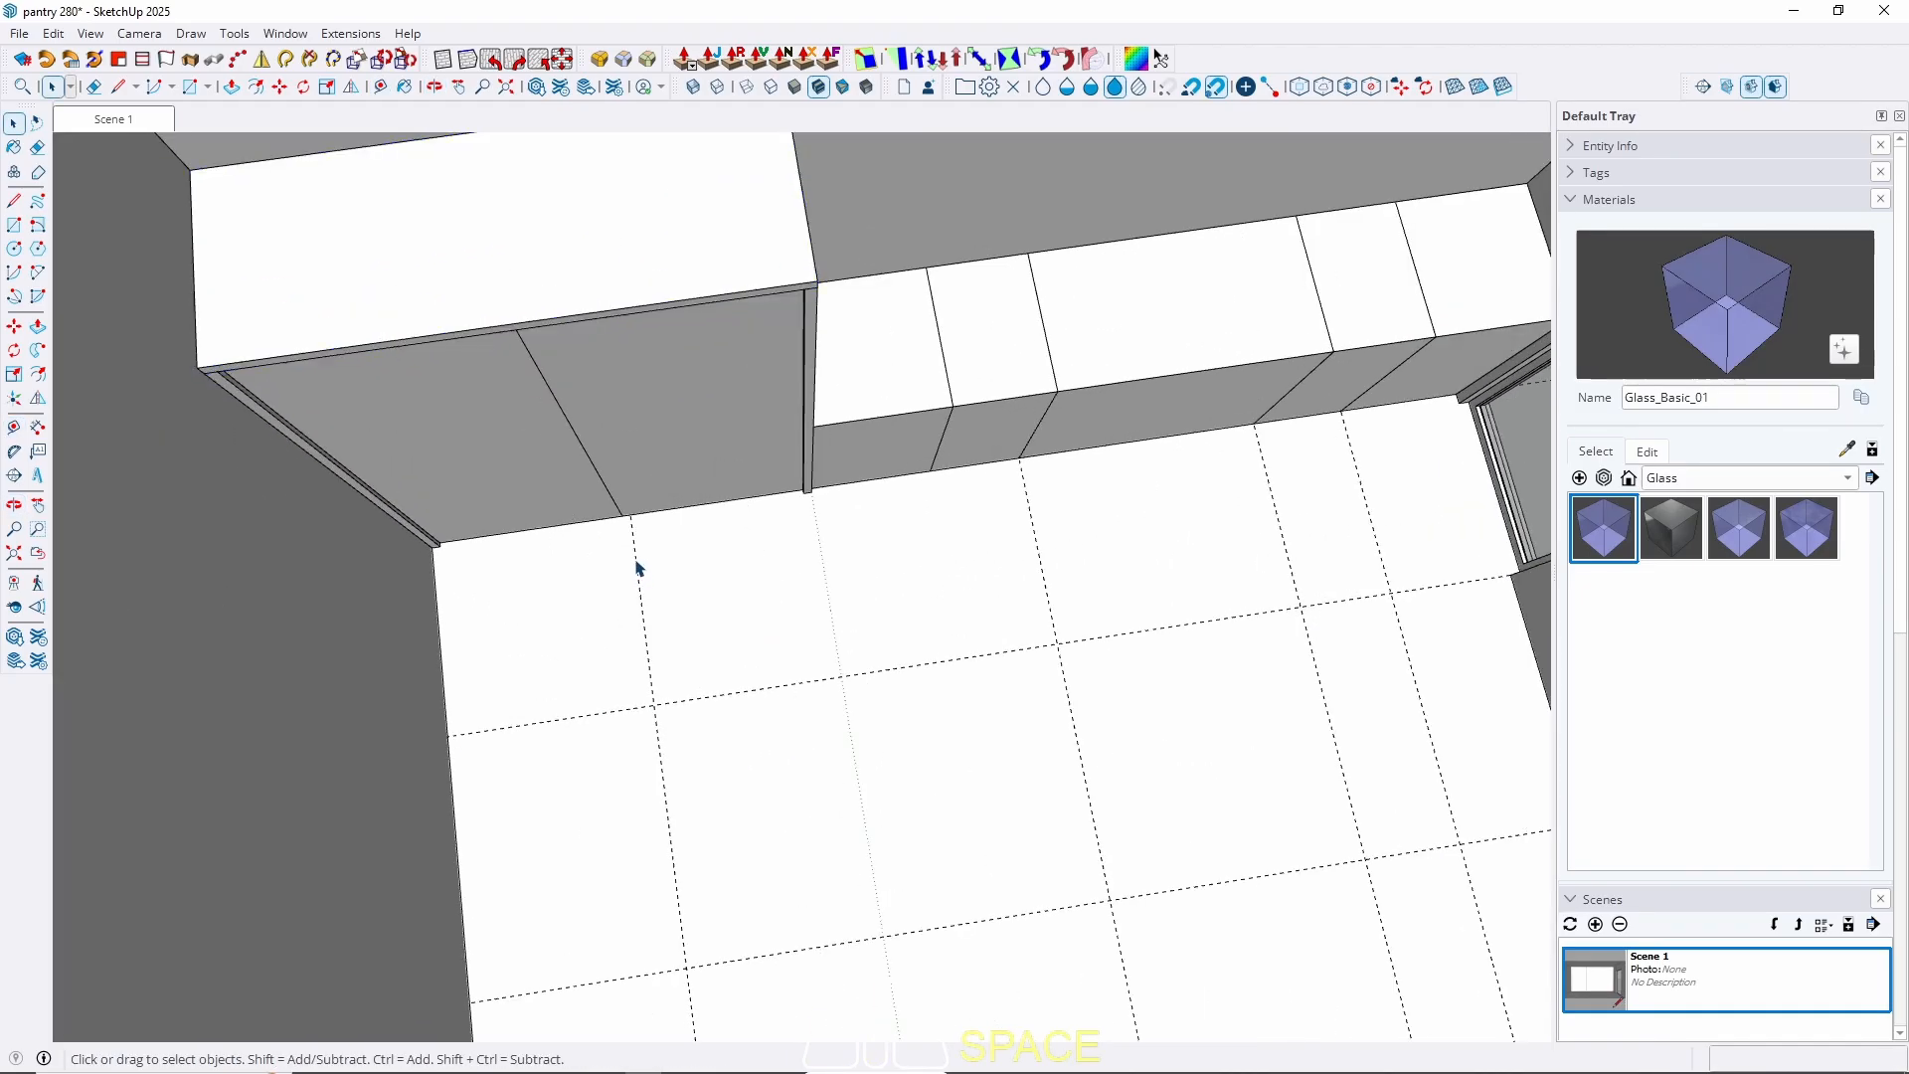
scroll(637, 562, up, 2)
key(m)
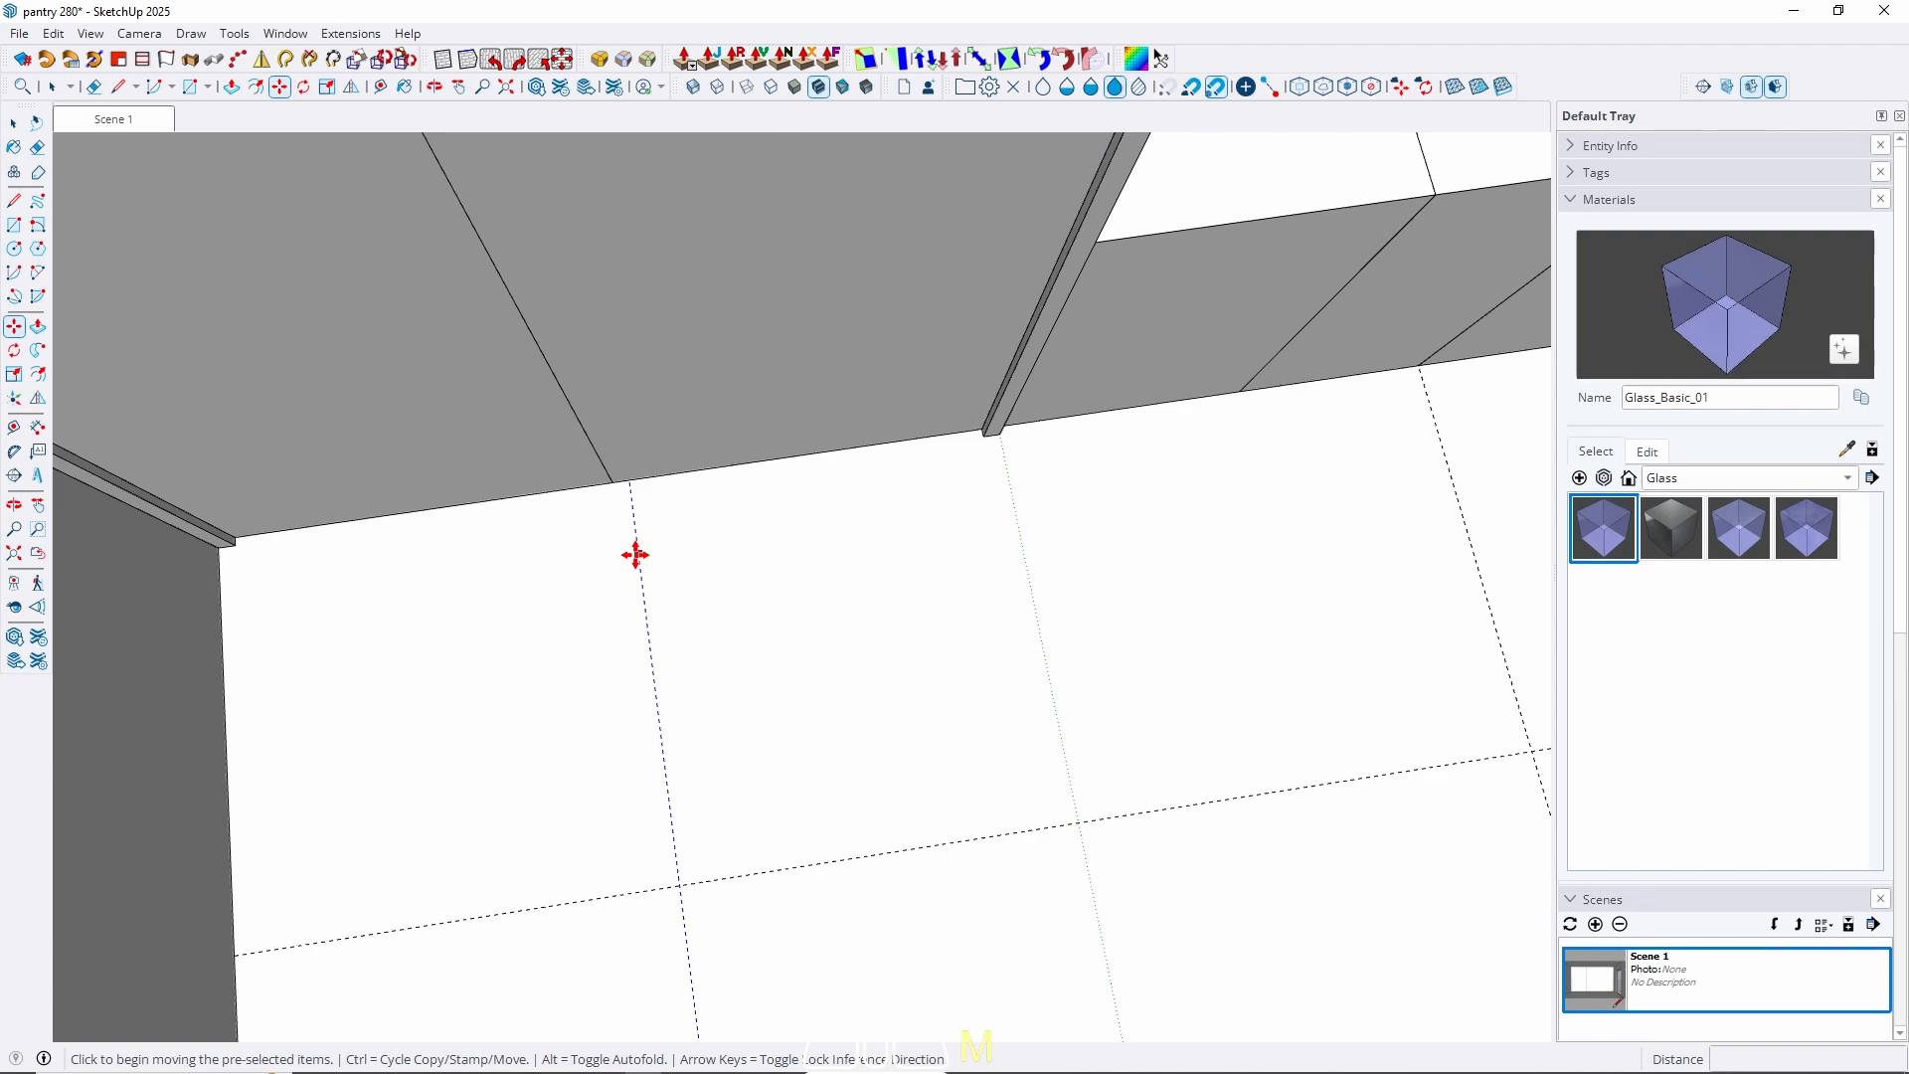
click(636, 552)
key(Right)
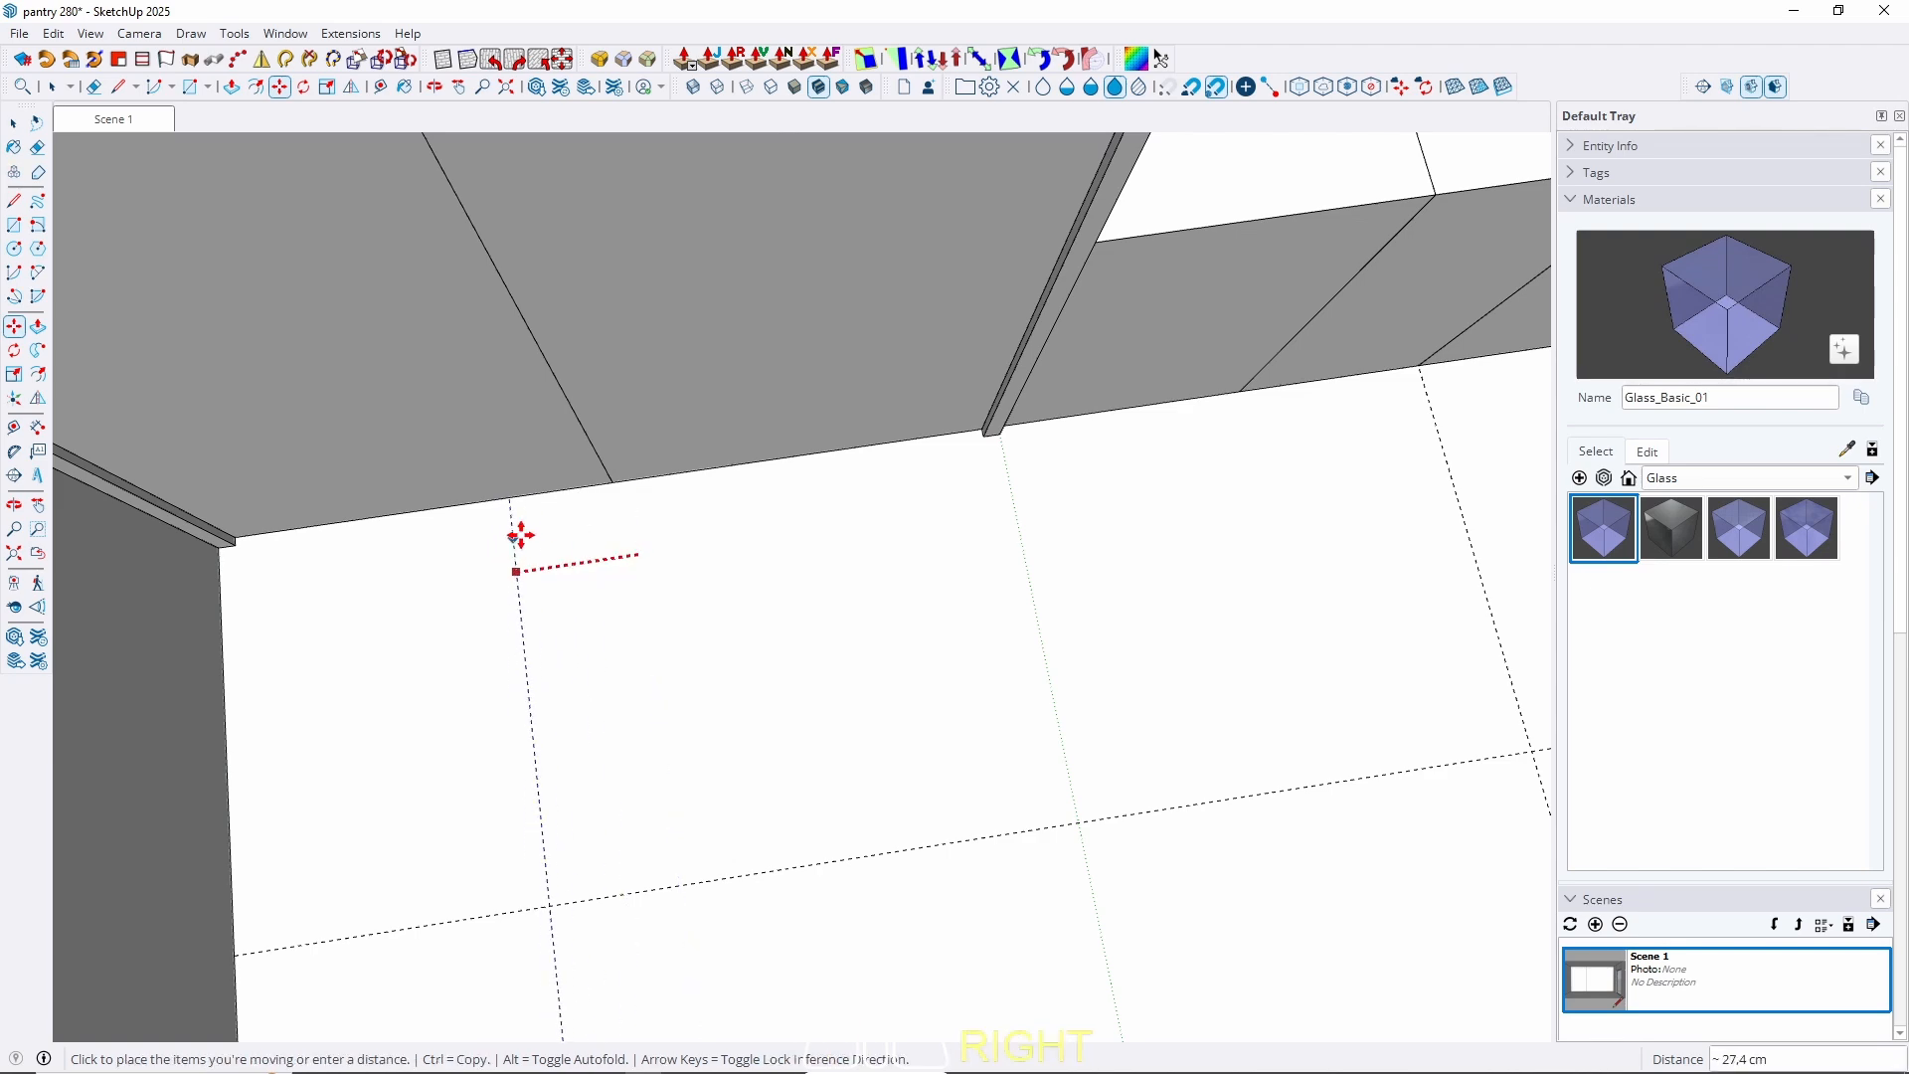
click(608, 479)
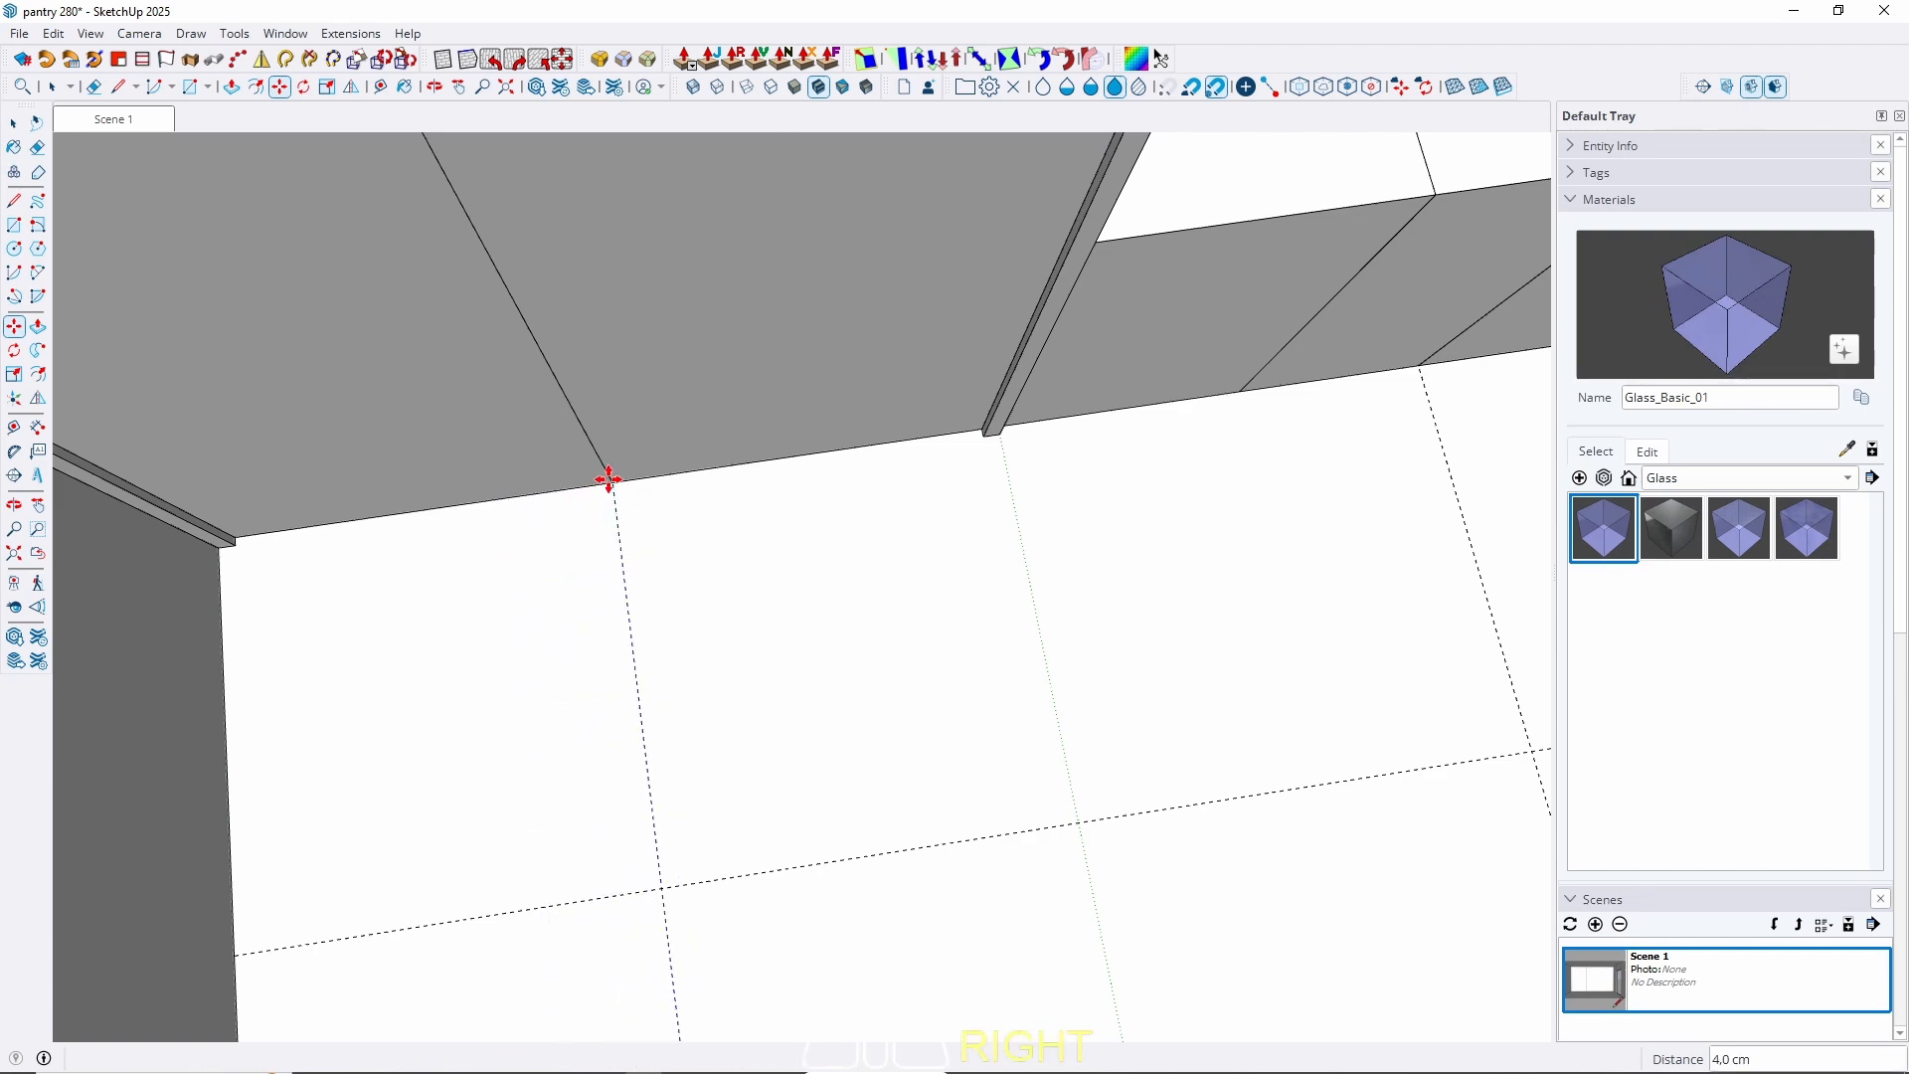
key(space)
Draw the island's rectangle on the floor between the two parallel guides, from the tall cabinet joint guide to the last base cabinet guide.
scroll(532, 588, down, 8)
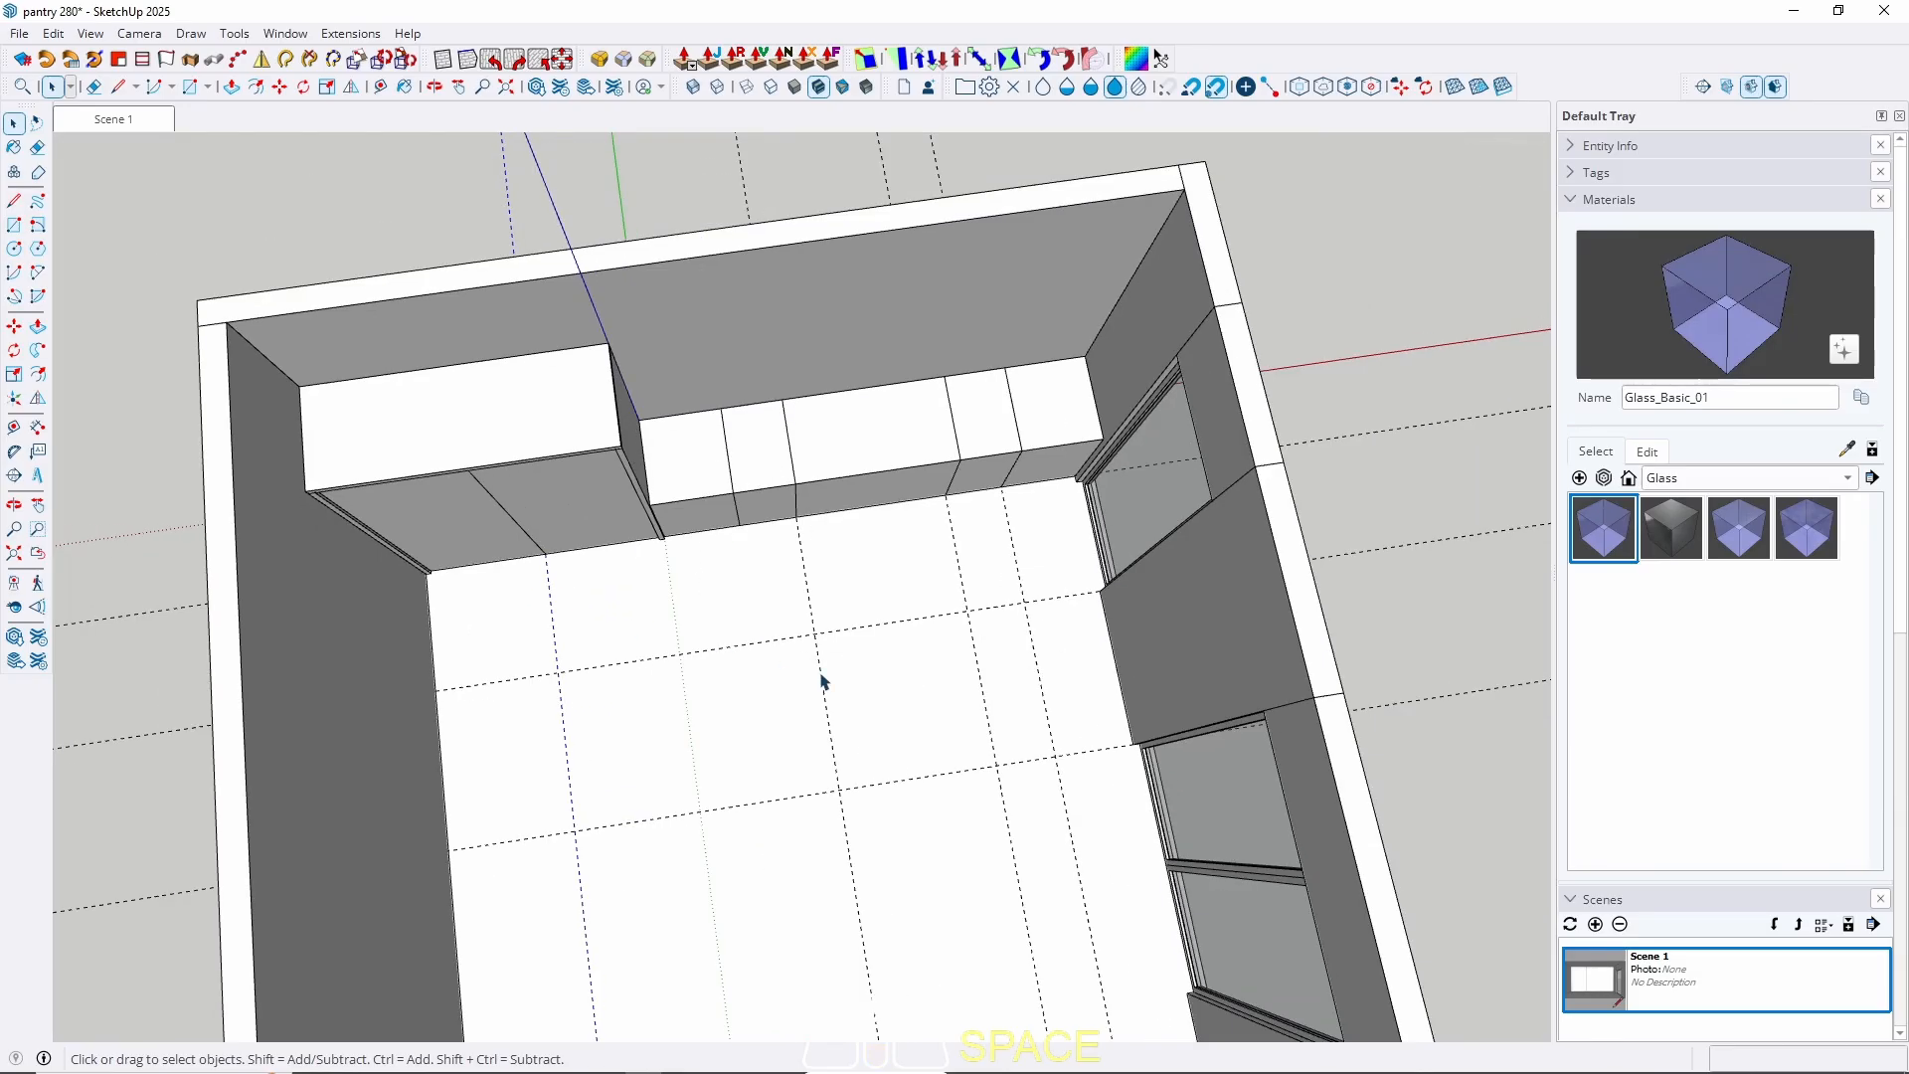
middle_drag(823, 682, 673, 647)
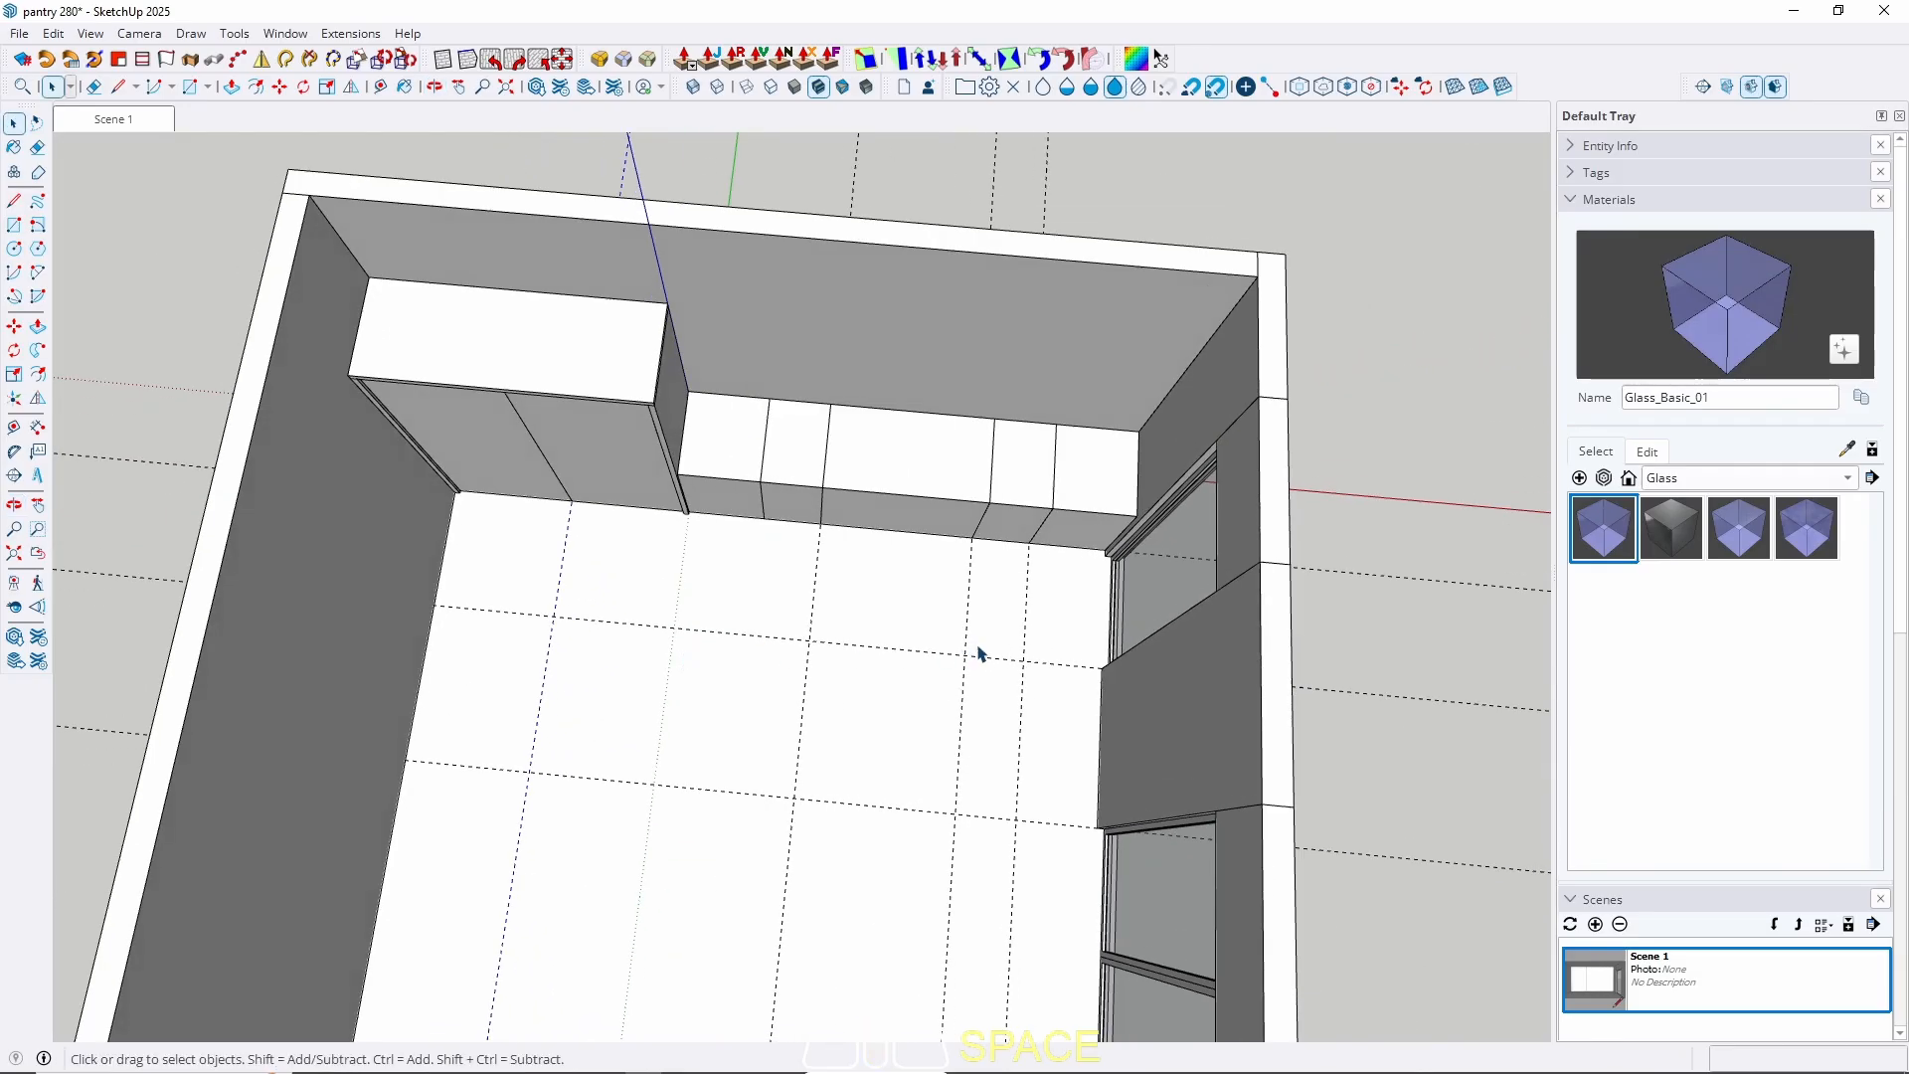
key(r)
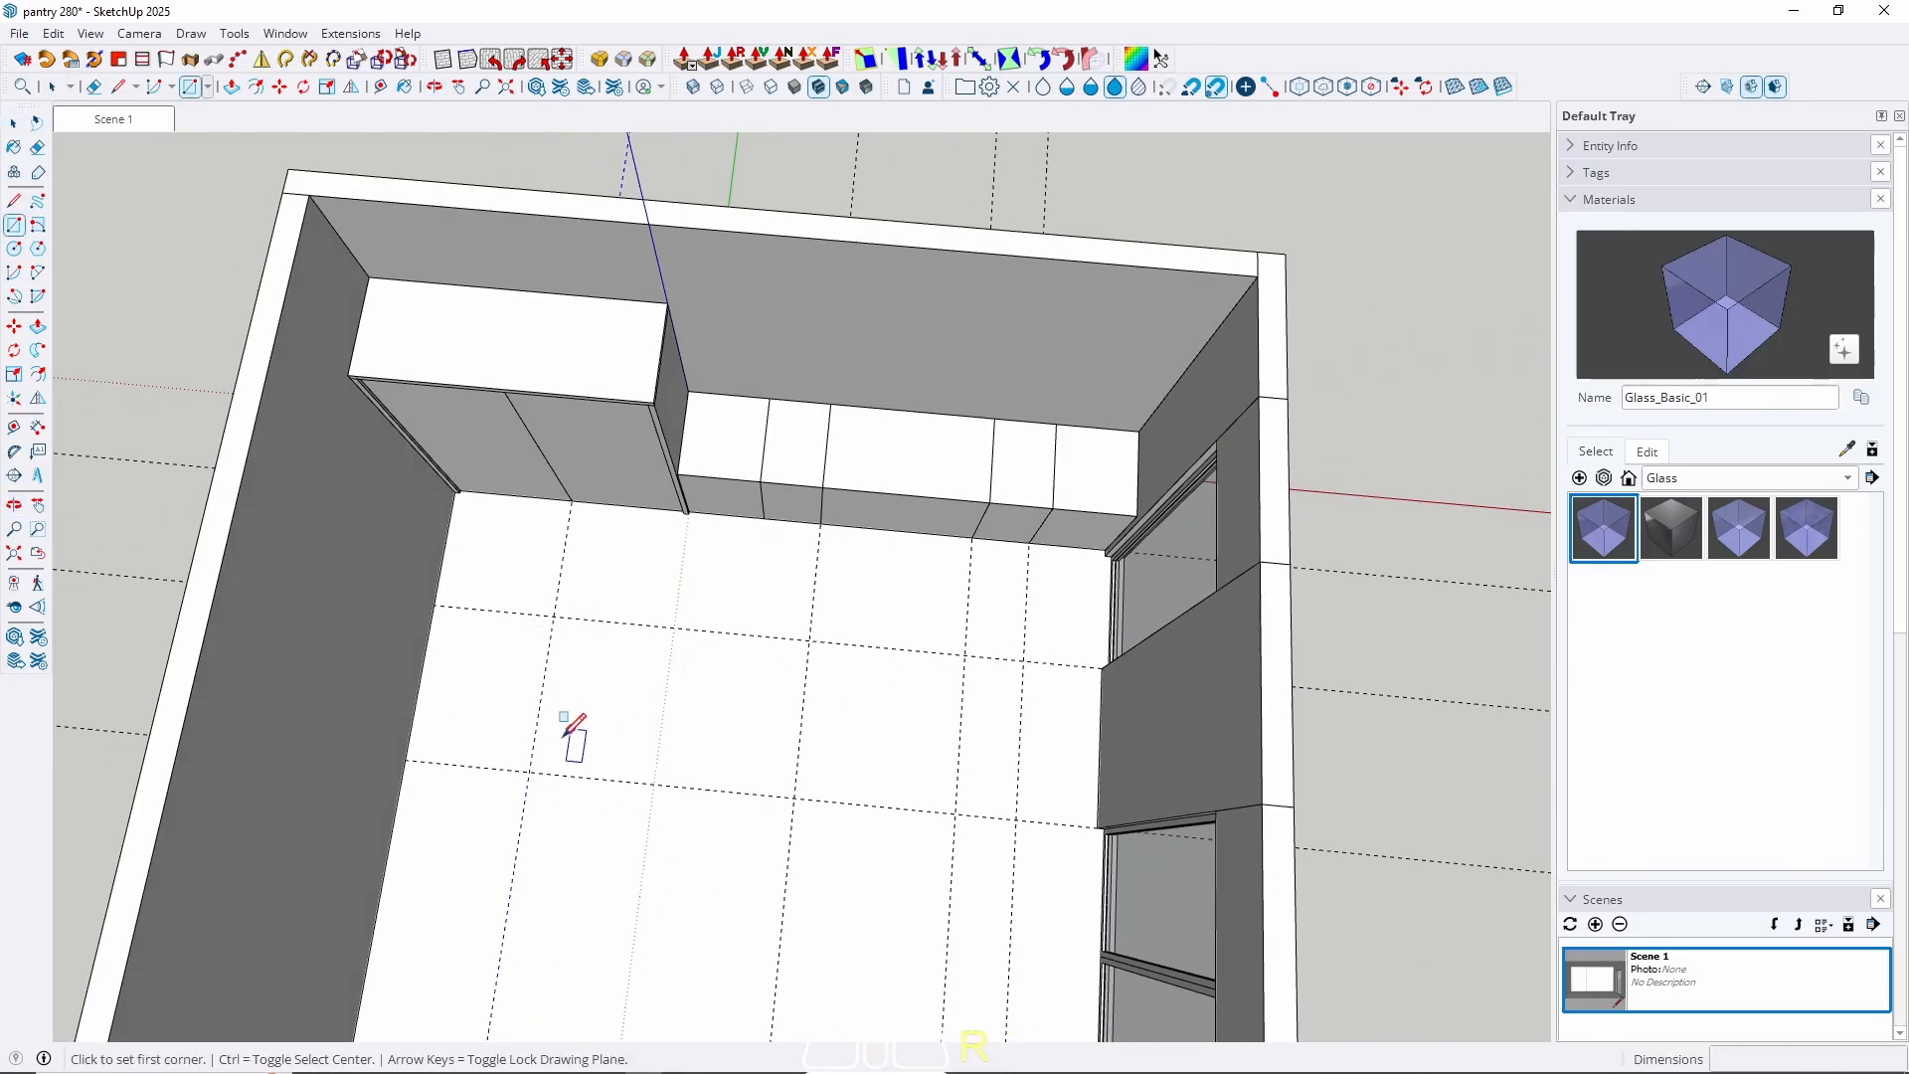
click(528, 770)
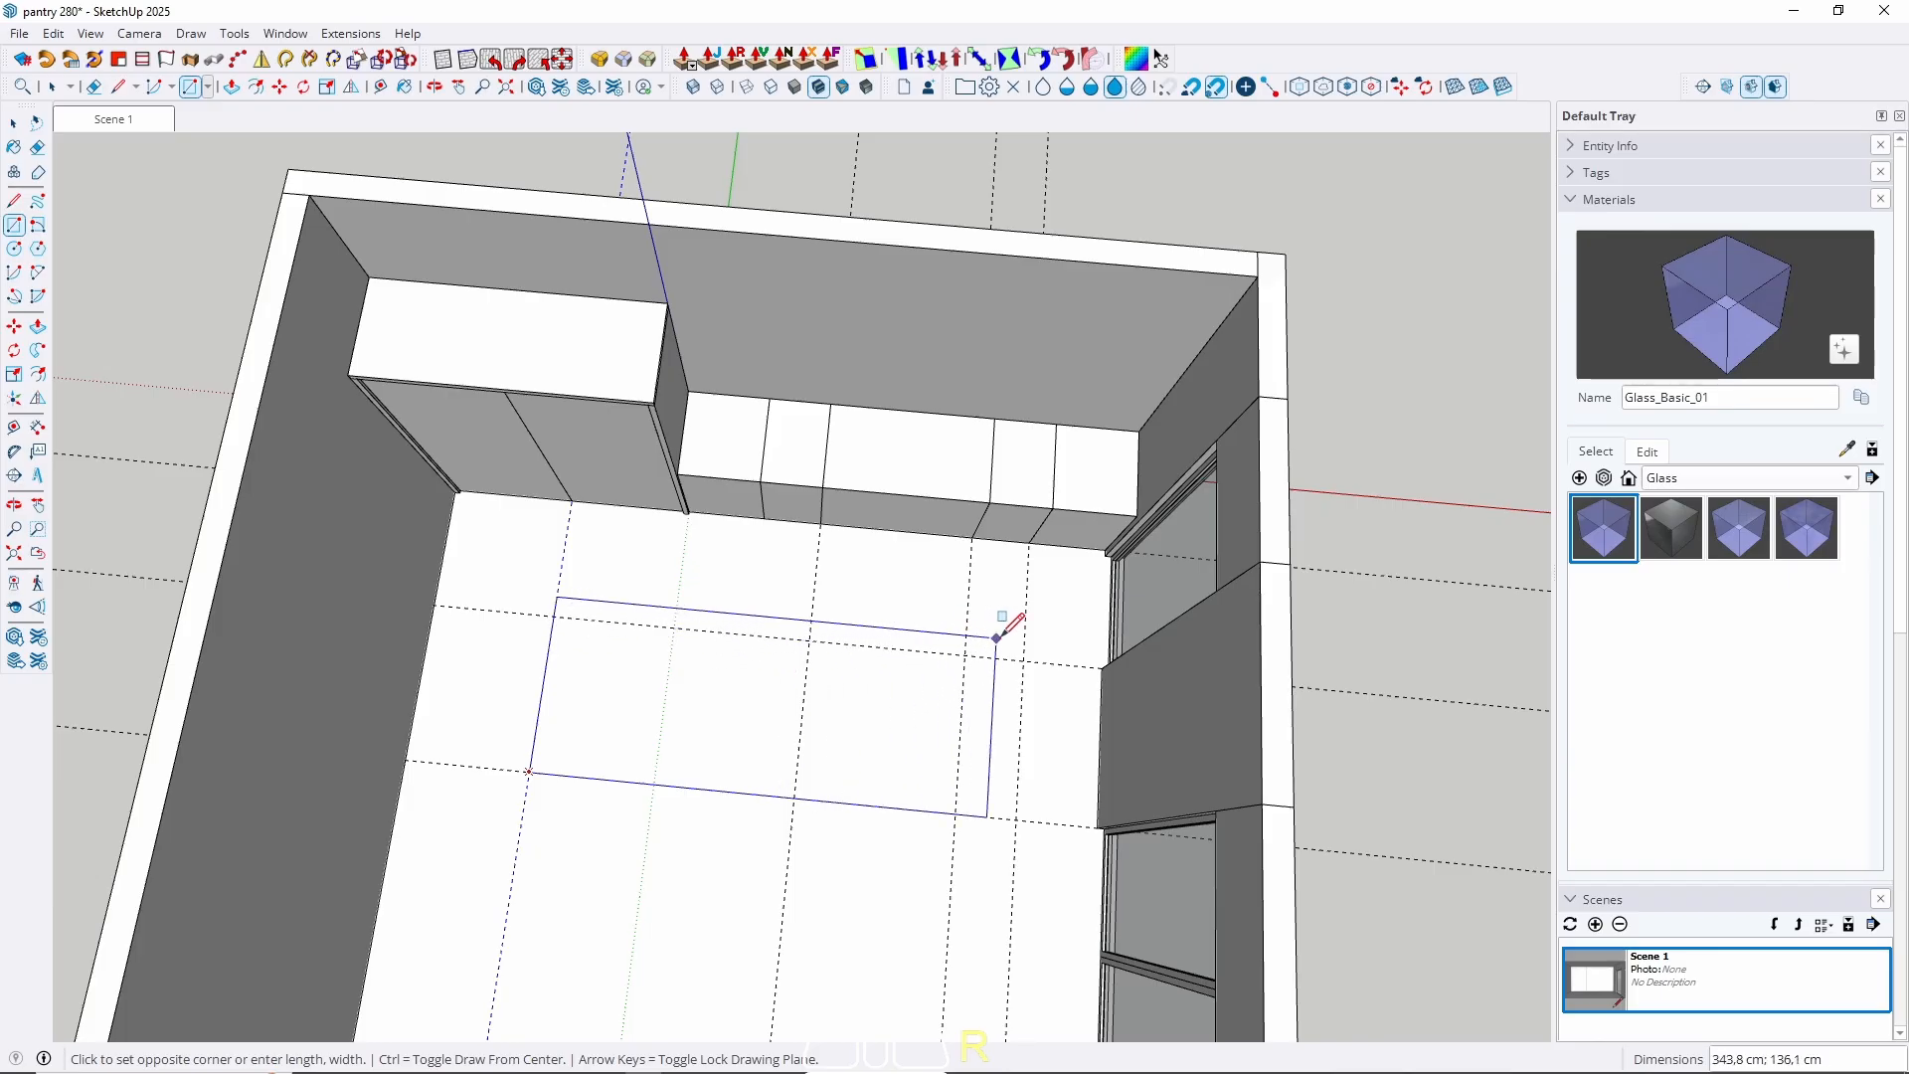
click(1024, 660)
key(space)
Push/pull the island rectangle up 85 cm.
middle_drag(898, 631, 955, 390)
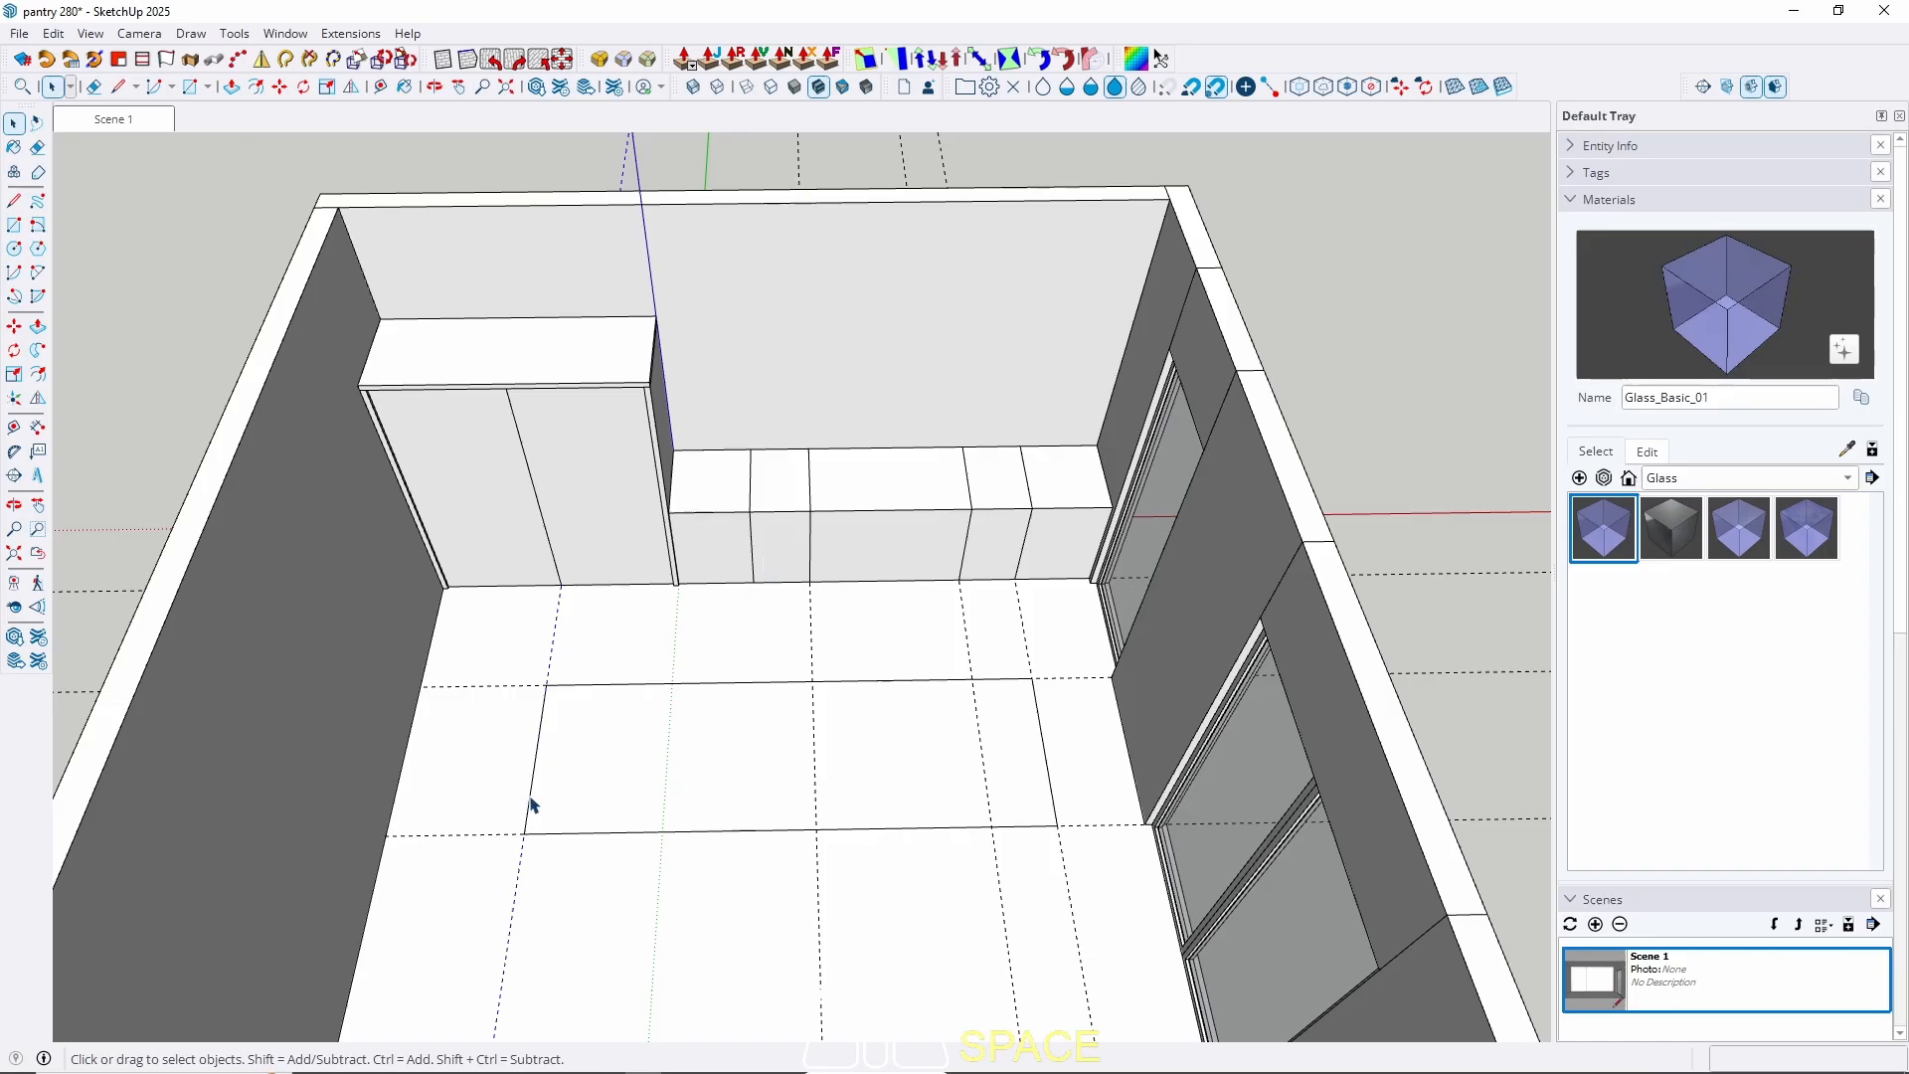
middle_drag(627, 772, 651, 767)
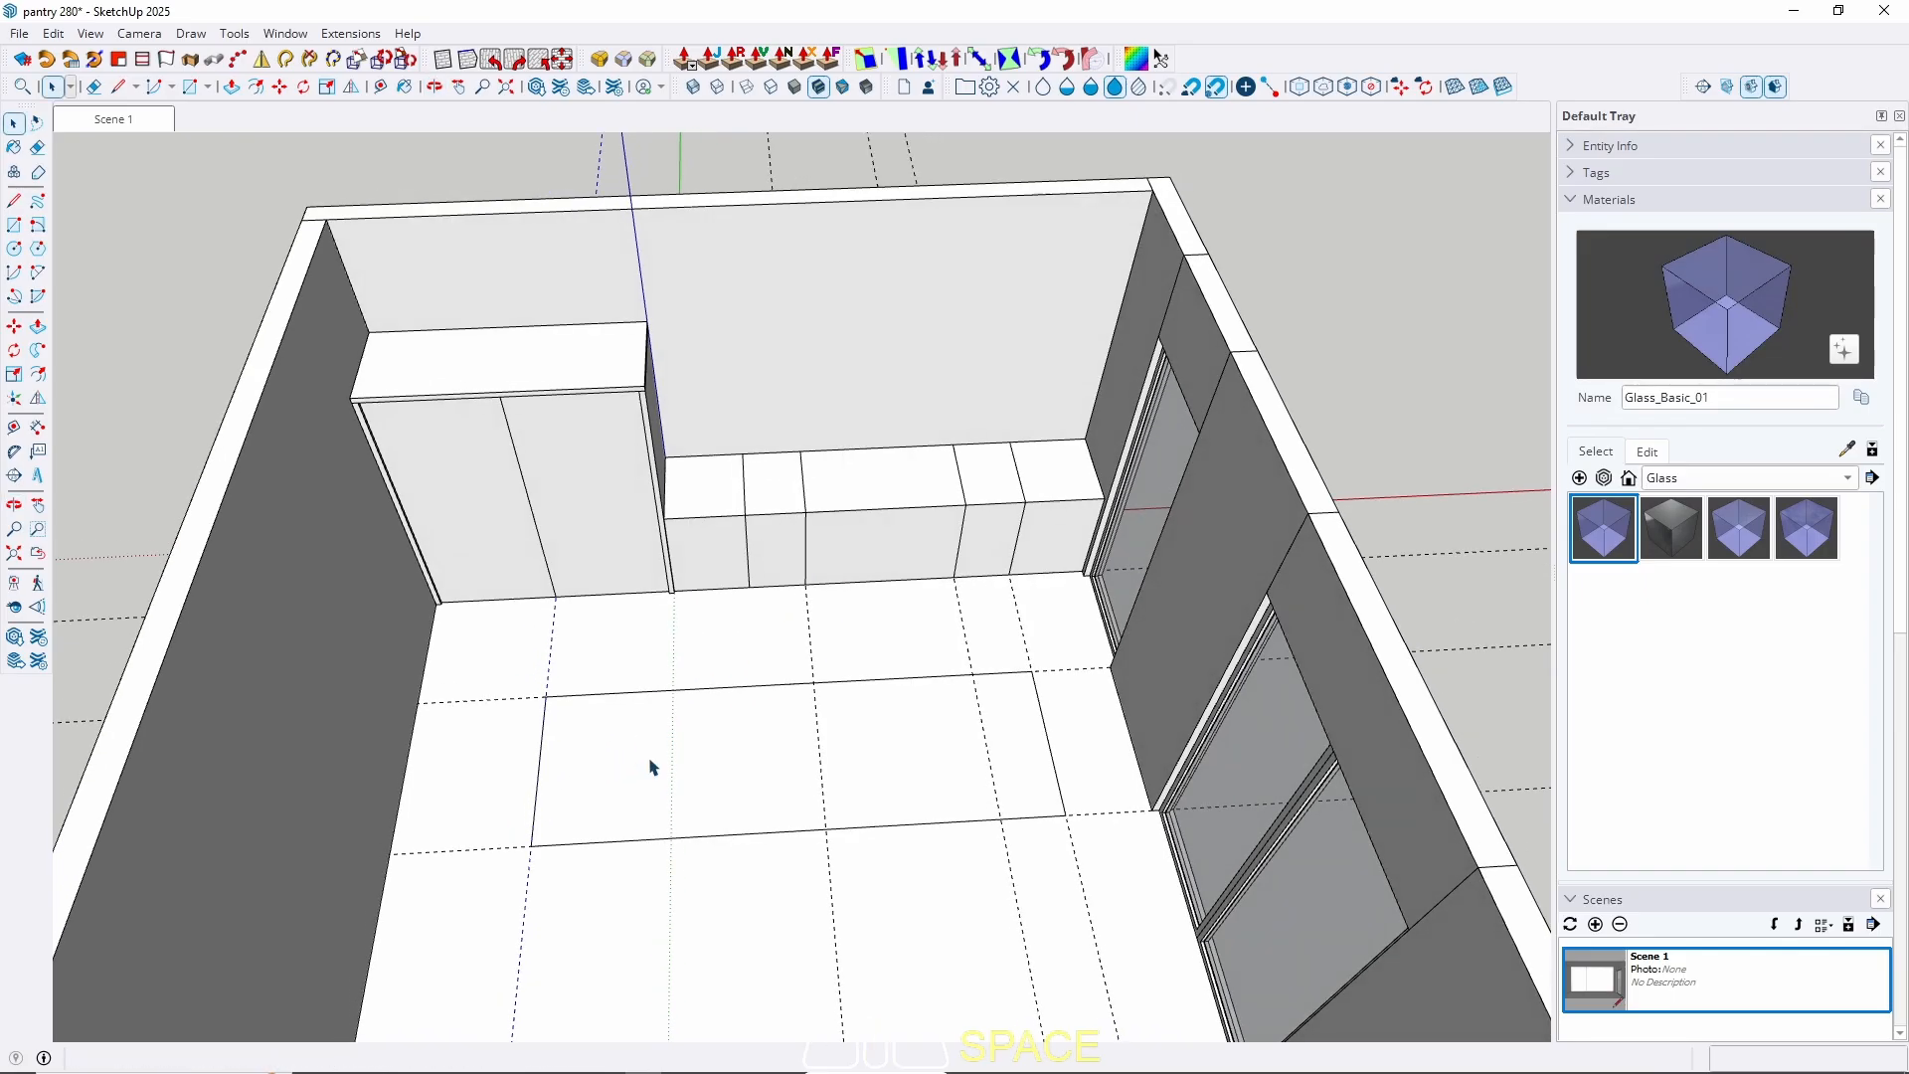
key(p)
click(596, 788)
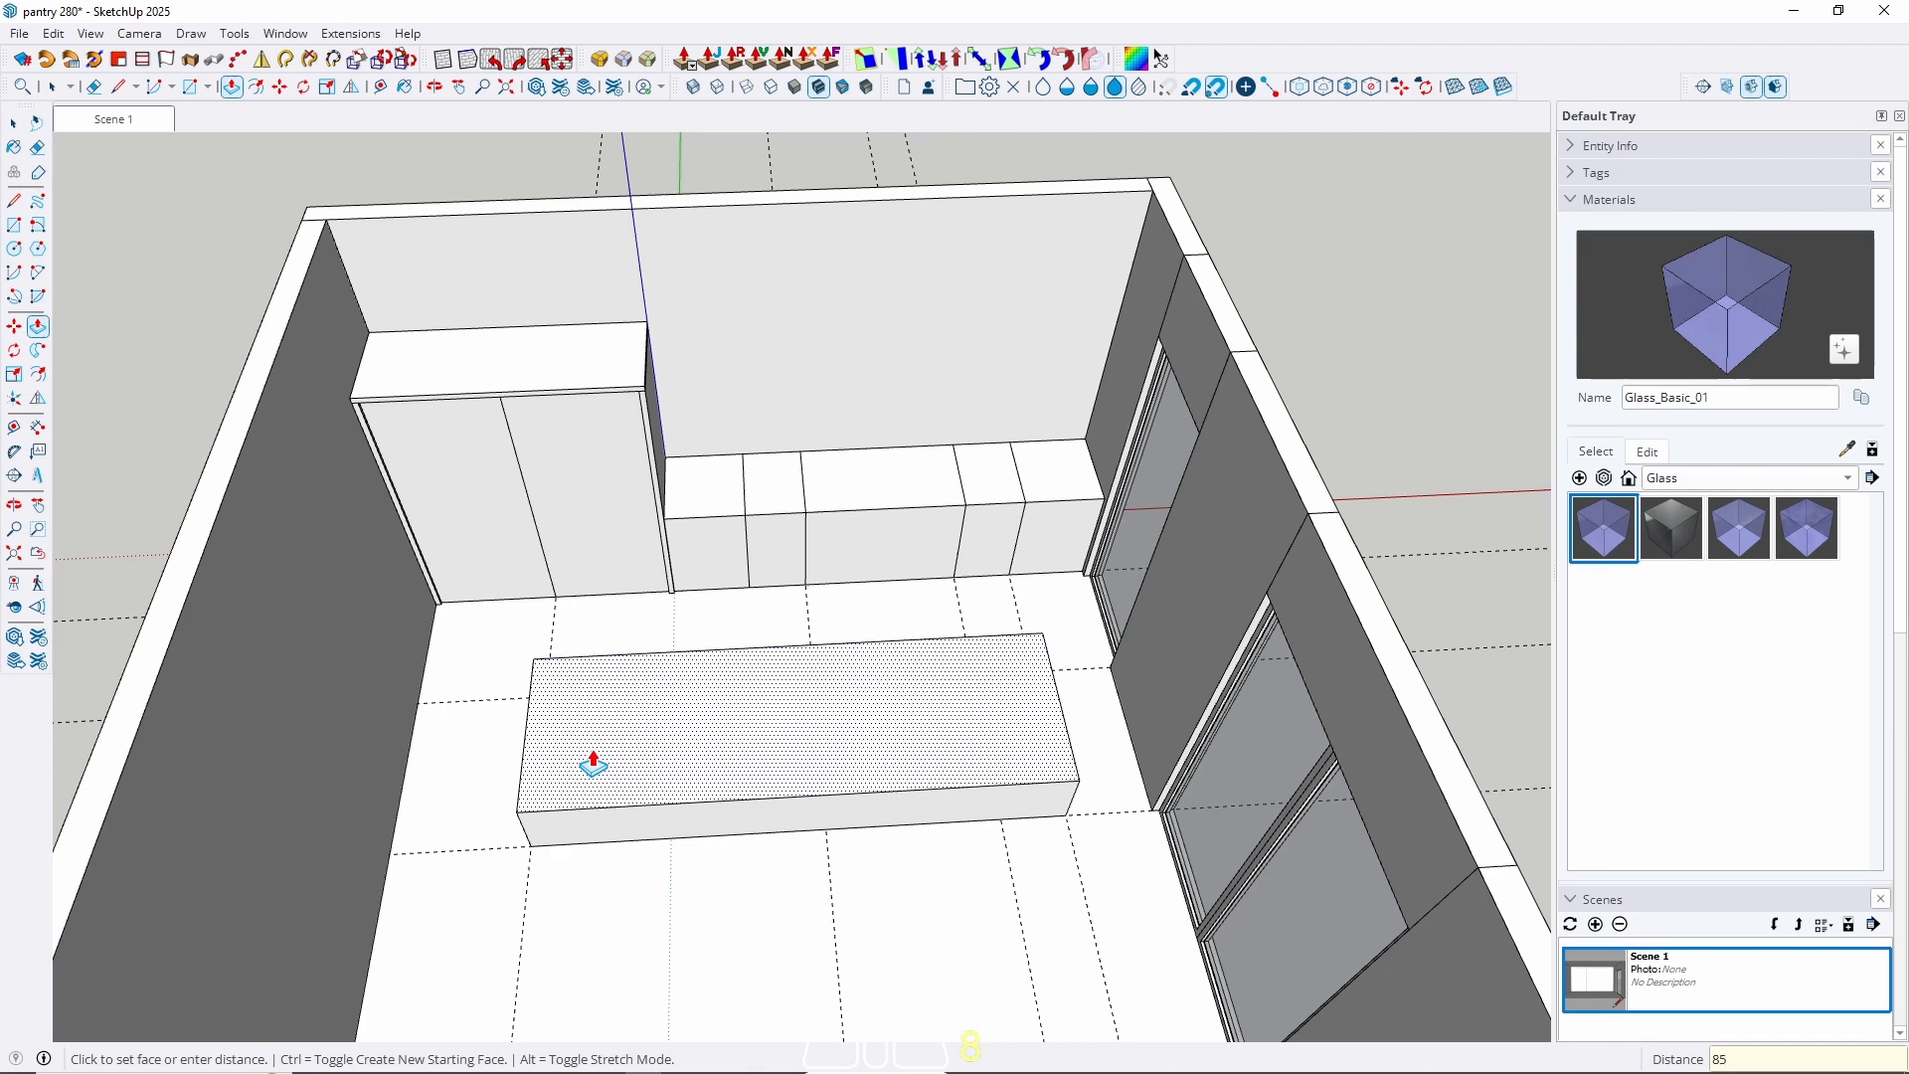
key(Return)
key(space)
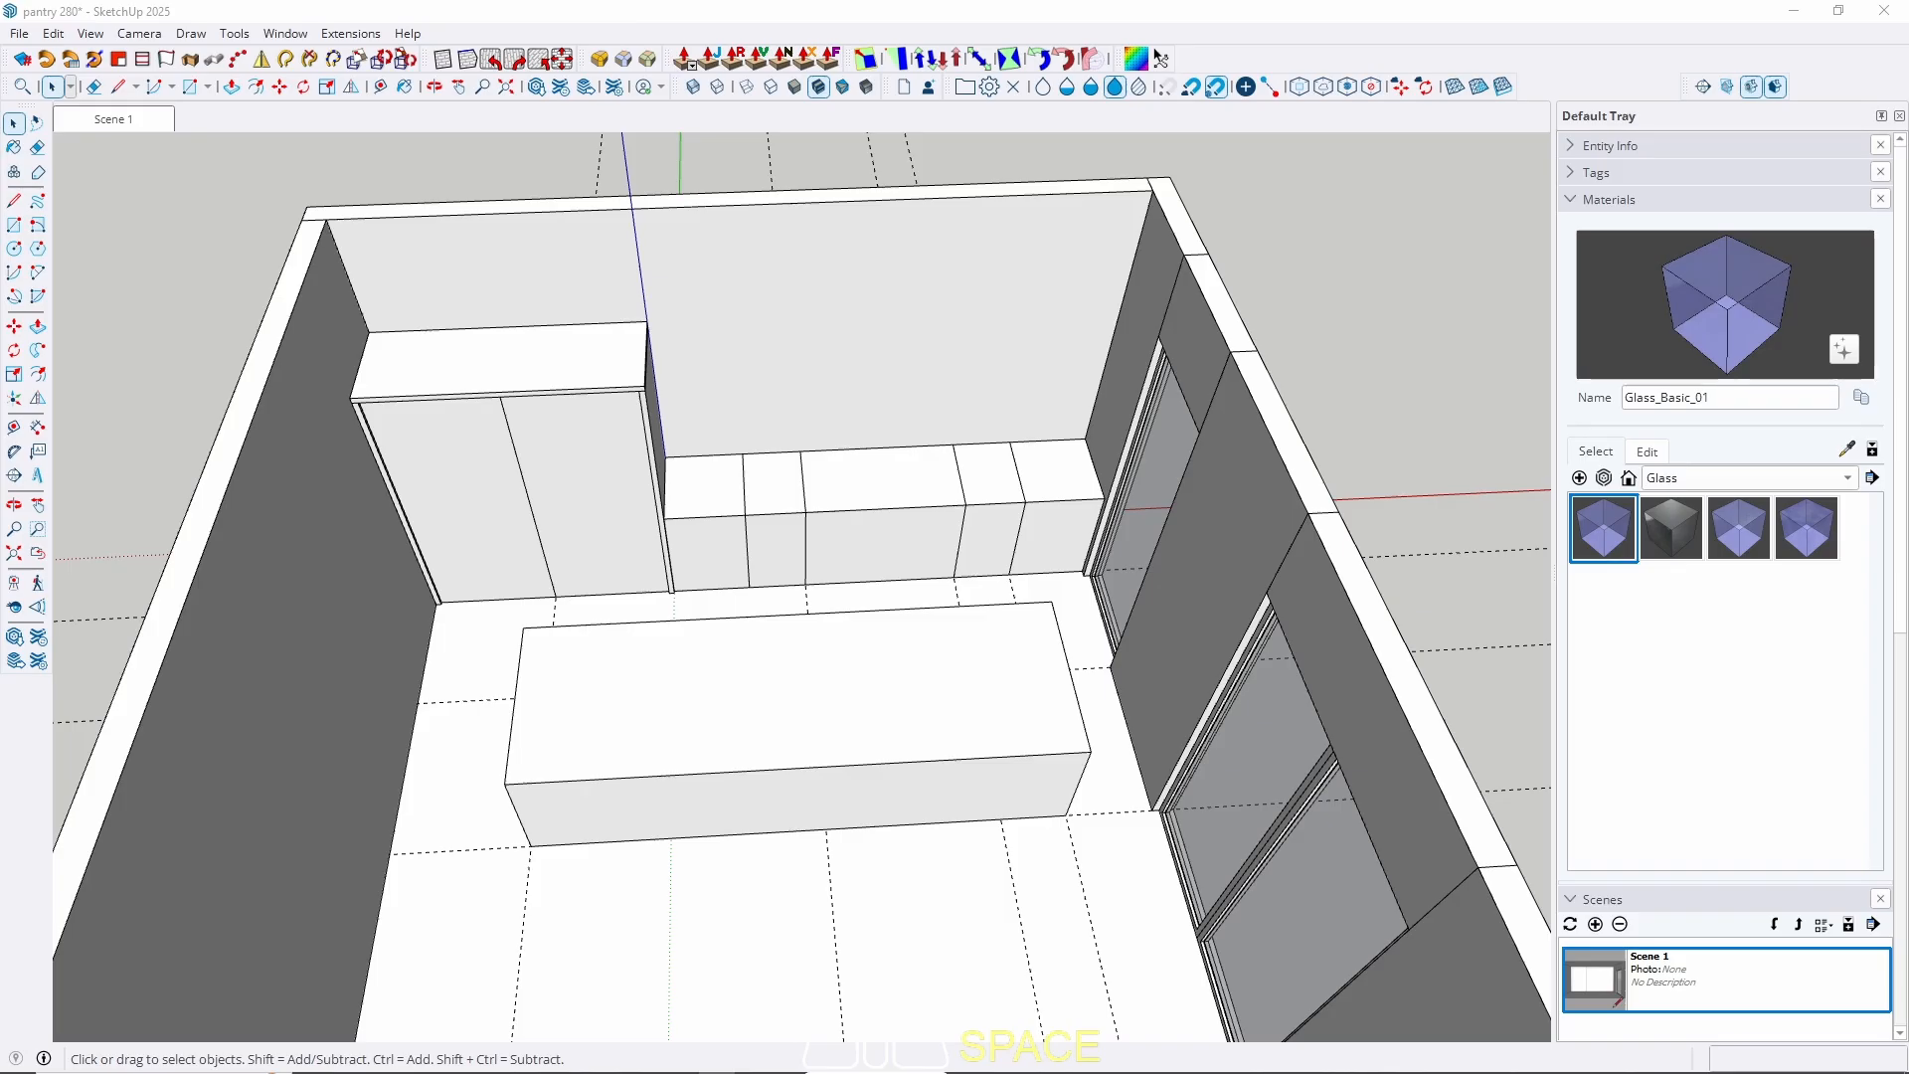
Select the island block's geometry and make it a group.
middle_drag(732, 770, 746, 494)
click(699, 818)
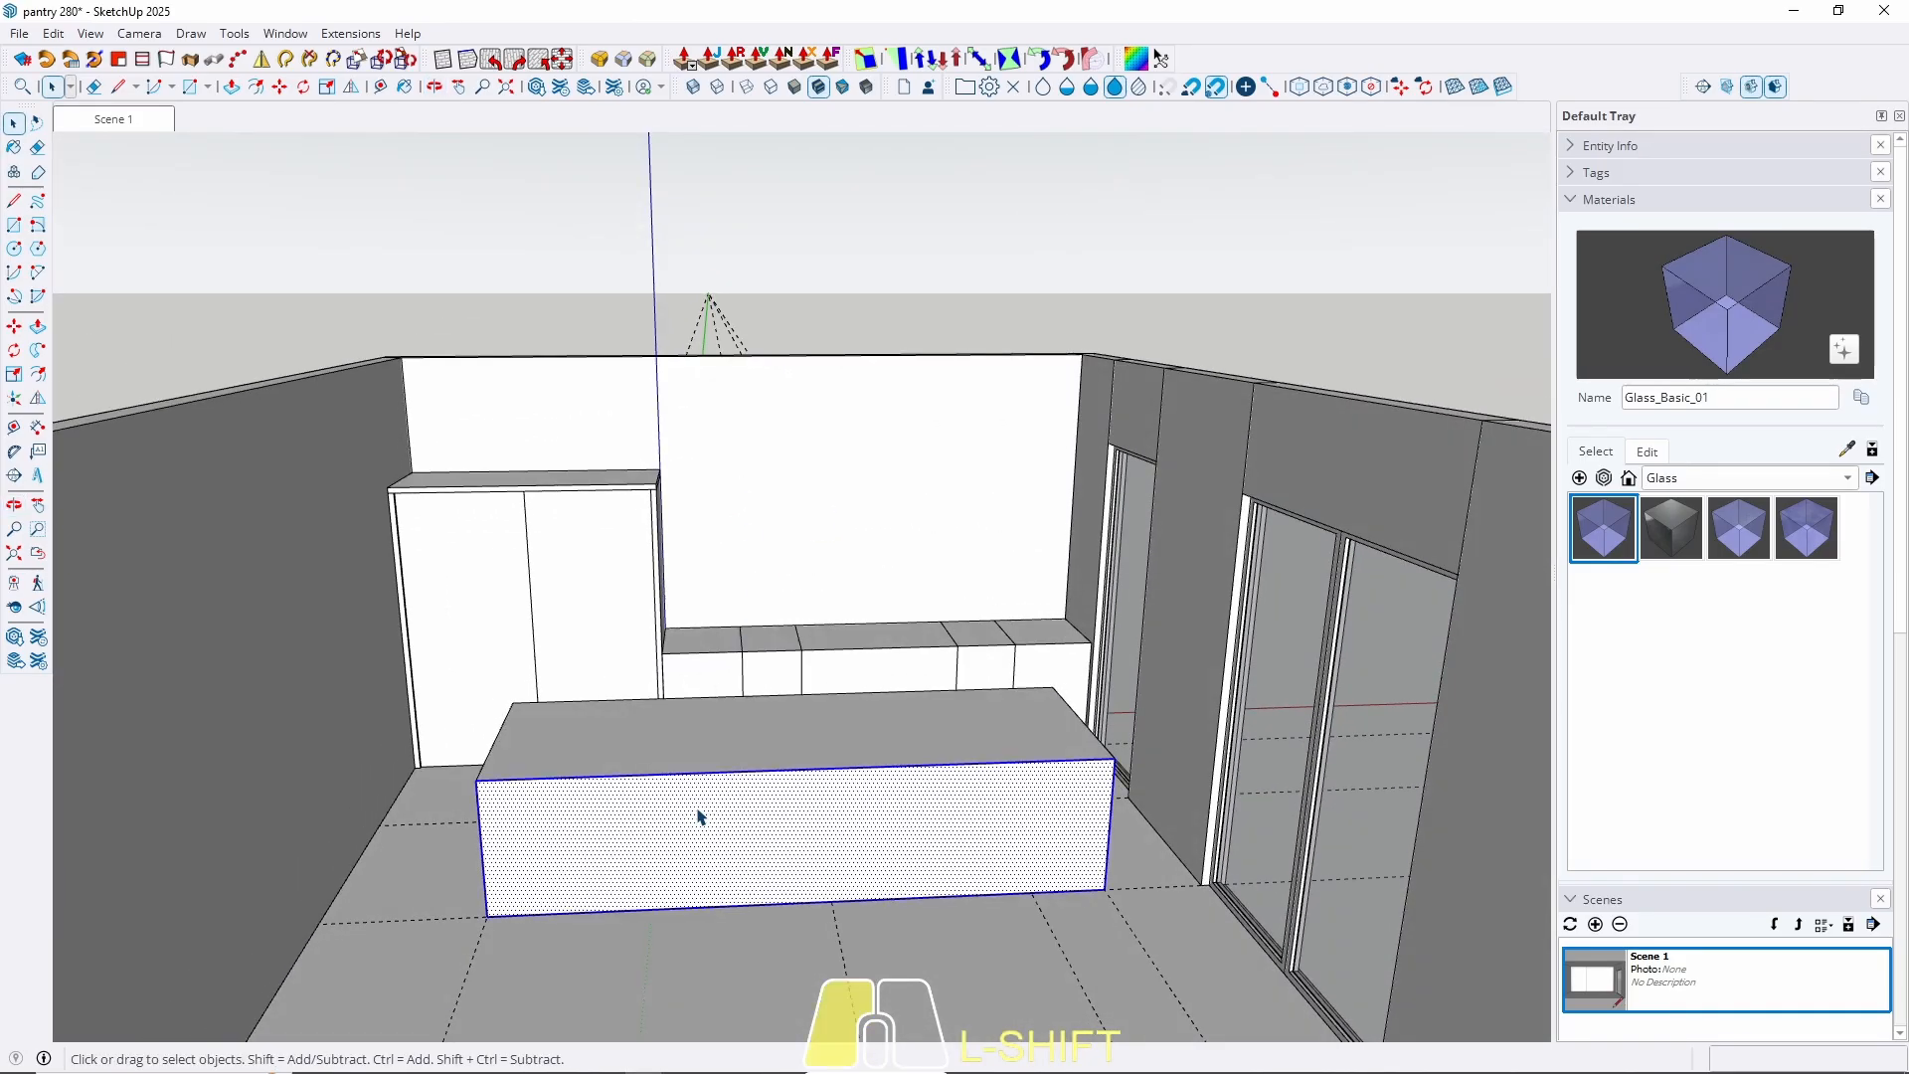
shift+click(715, 766)
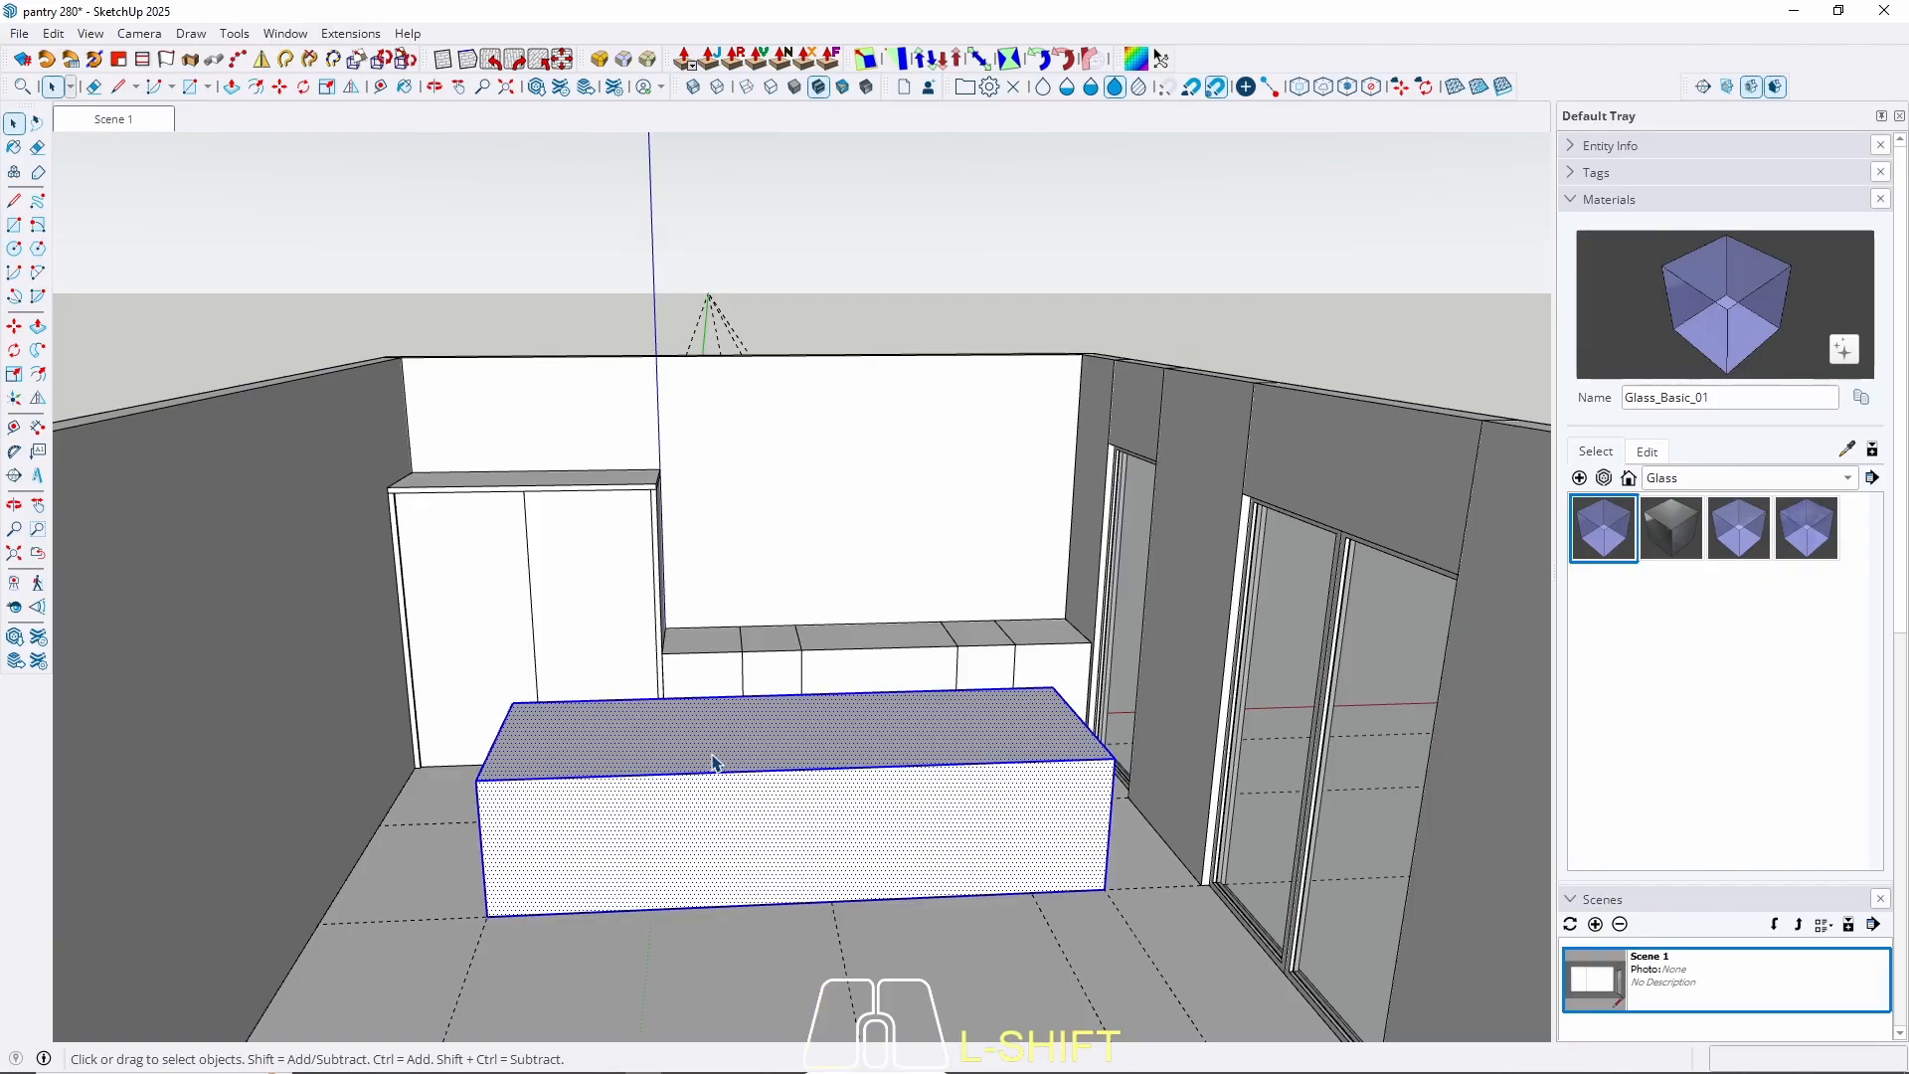
right_click(714, 762)
click(782, 337)
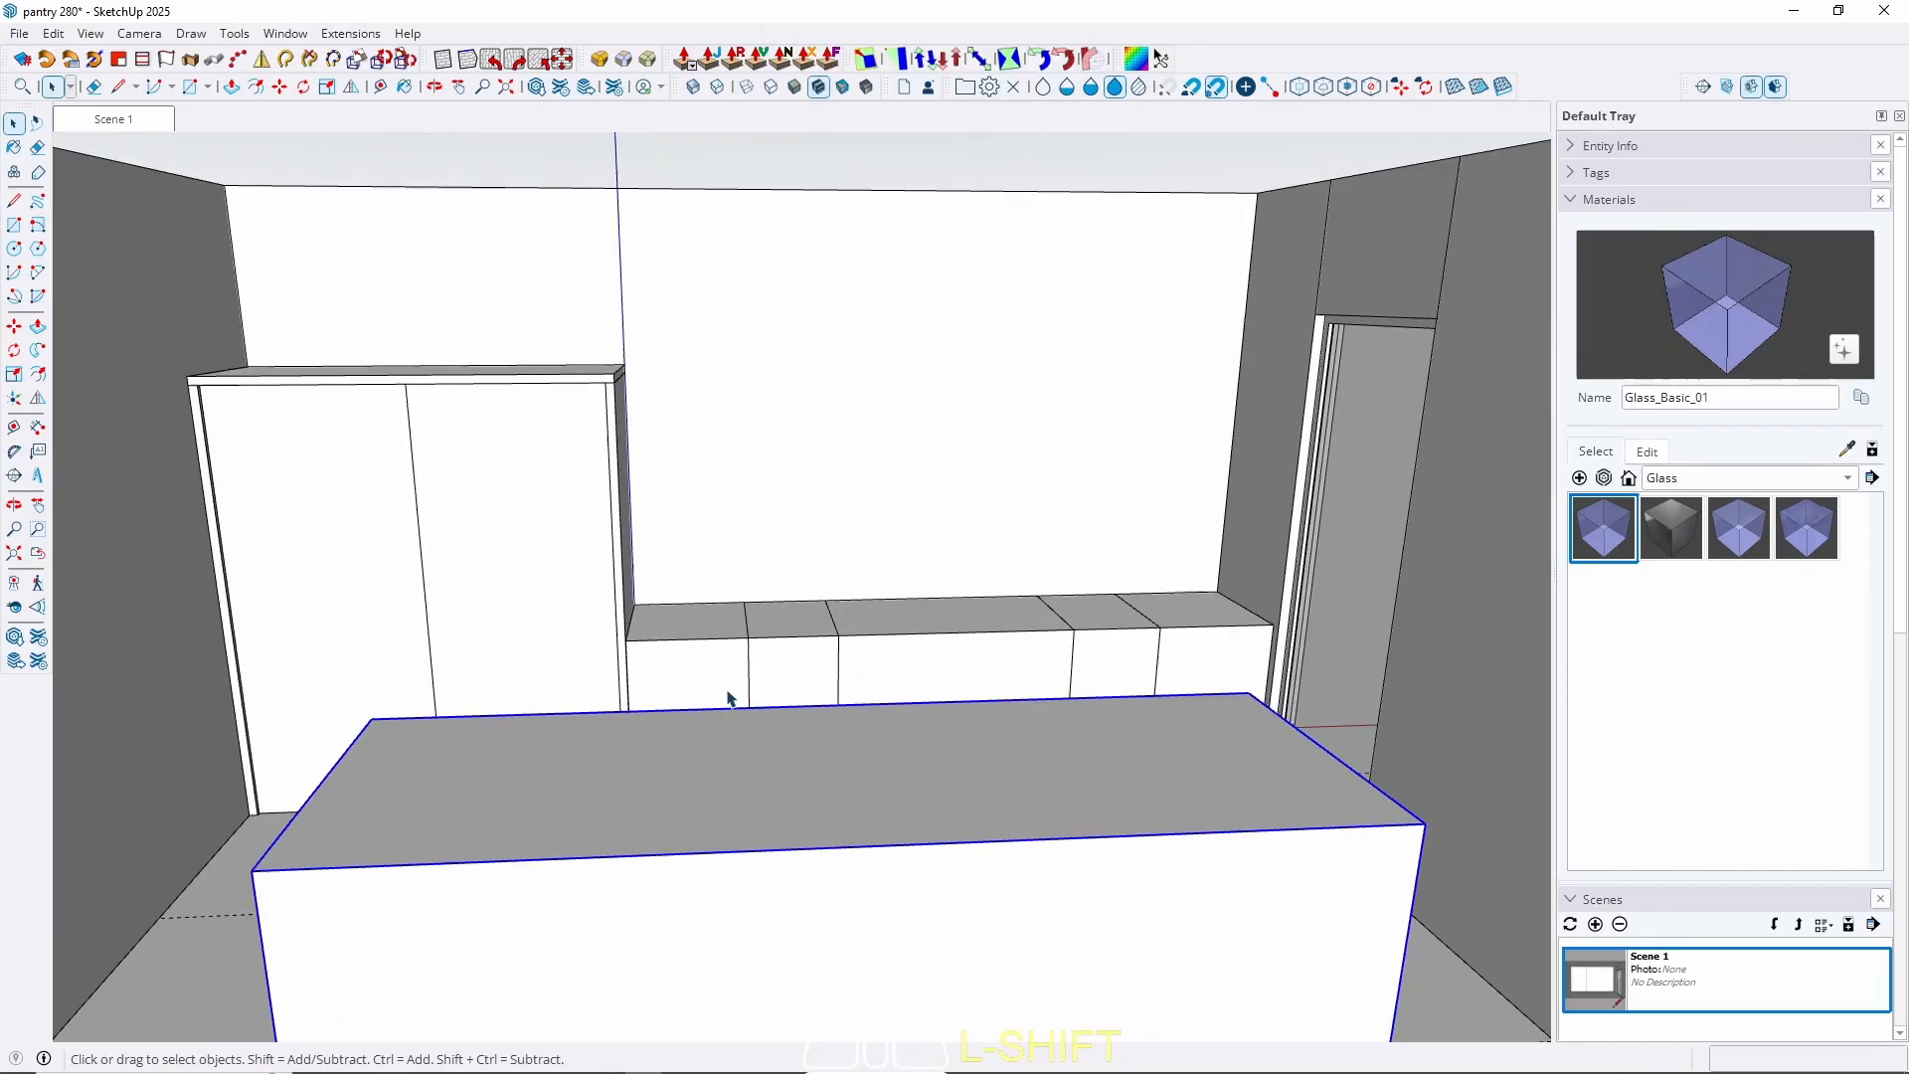
Return to the Scene 1 view, check the kitchen with the island, and save the model.
middle_drag(729, 699, 659, 475)
scroll(712, 623, up, 3)
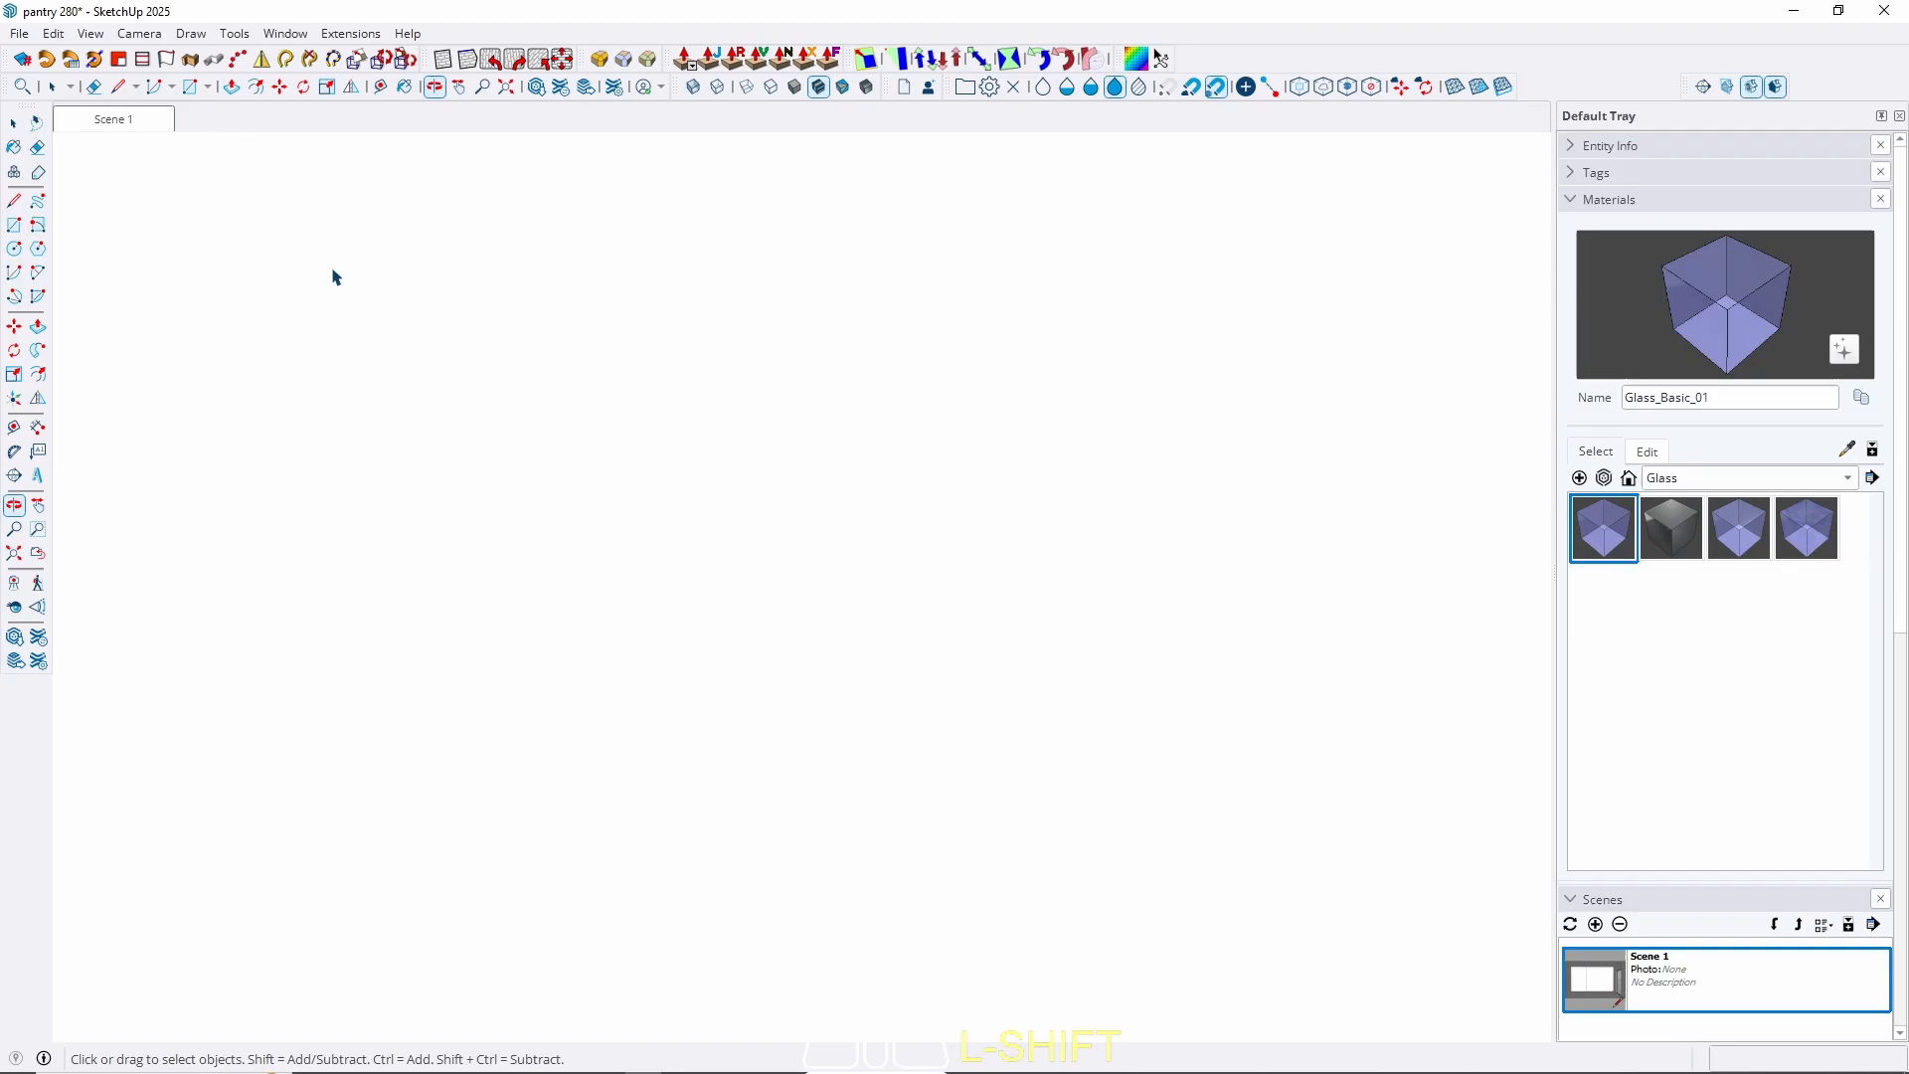
click(117, 132)
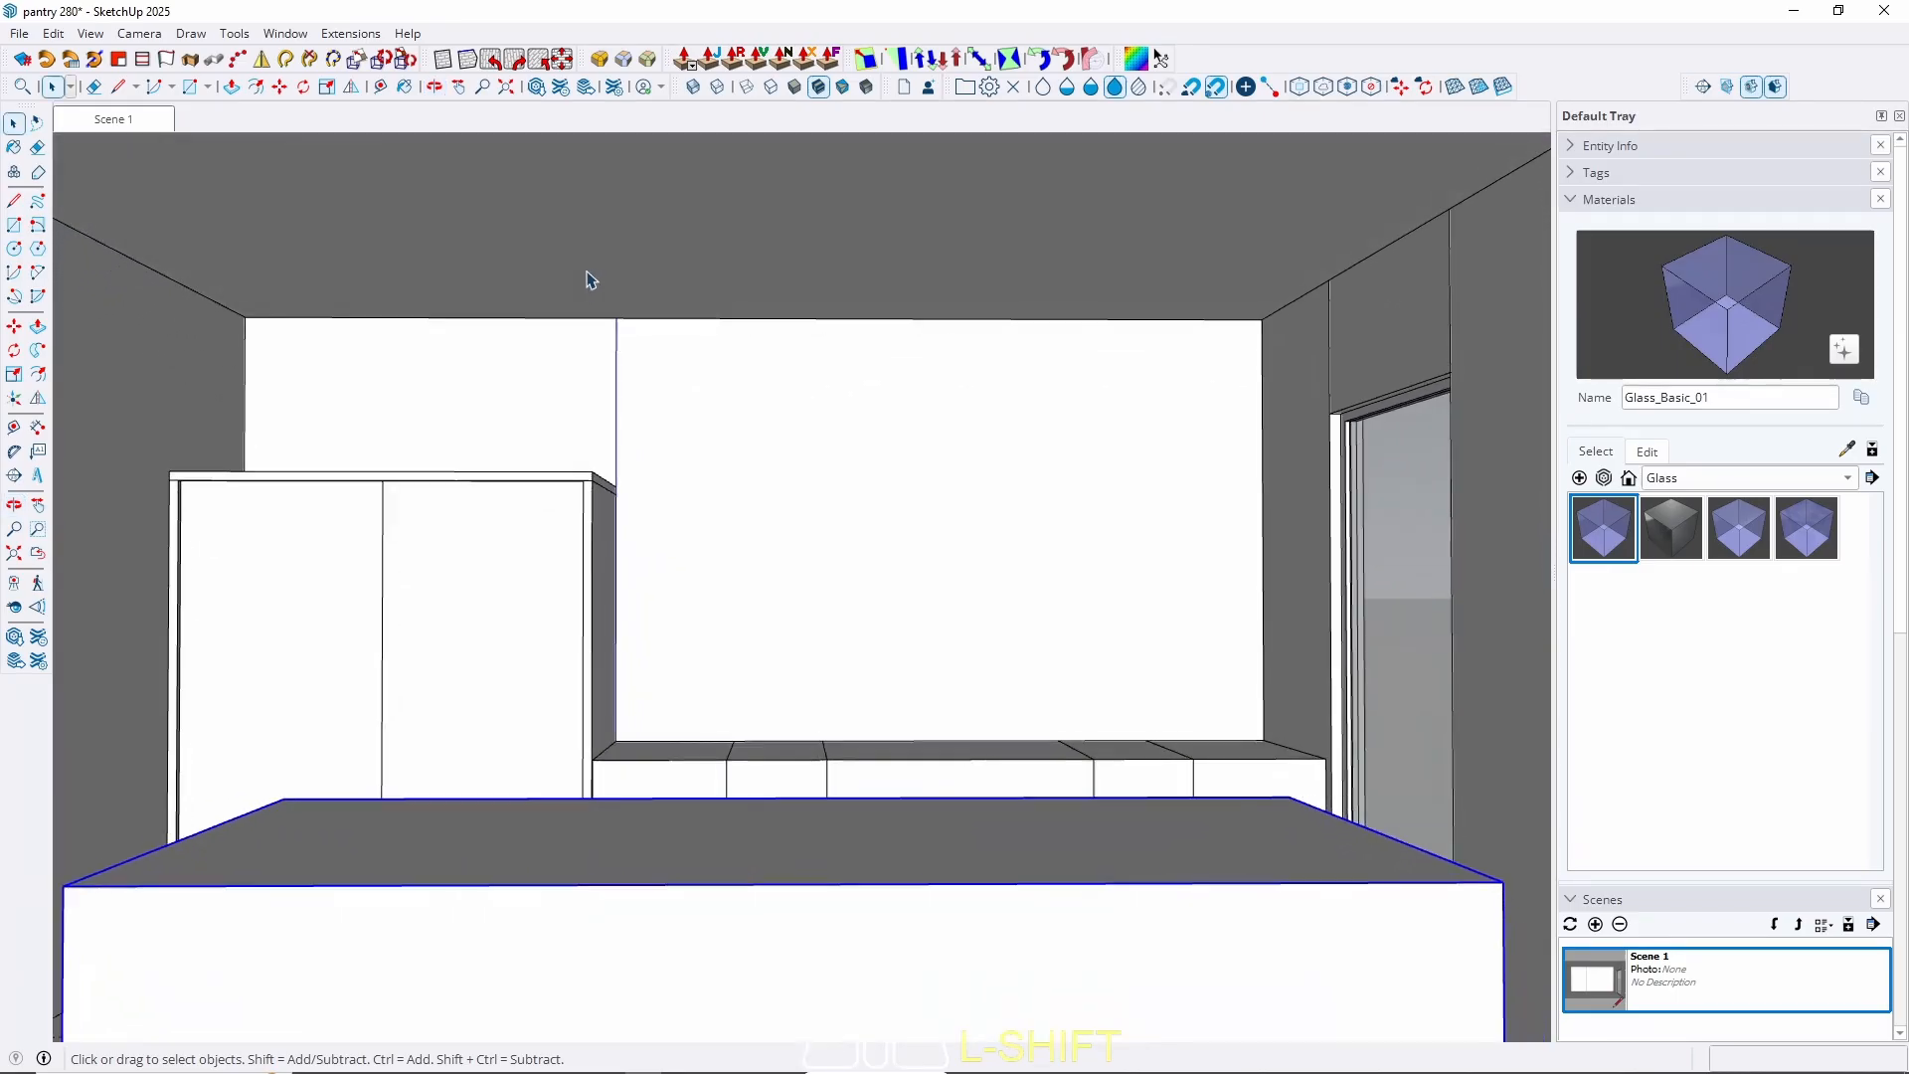
scroll(704, 620, down, 1)
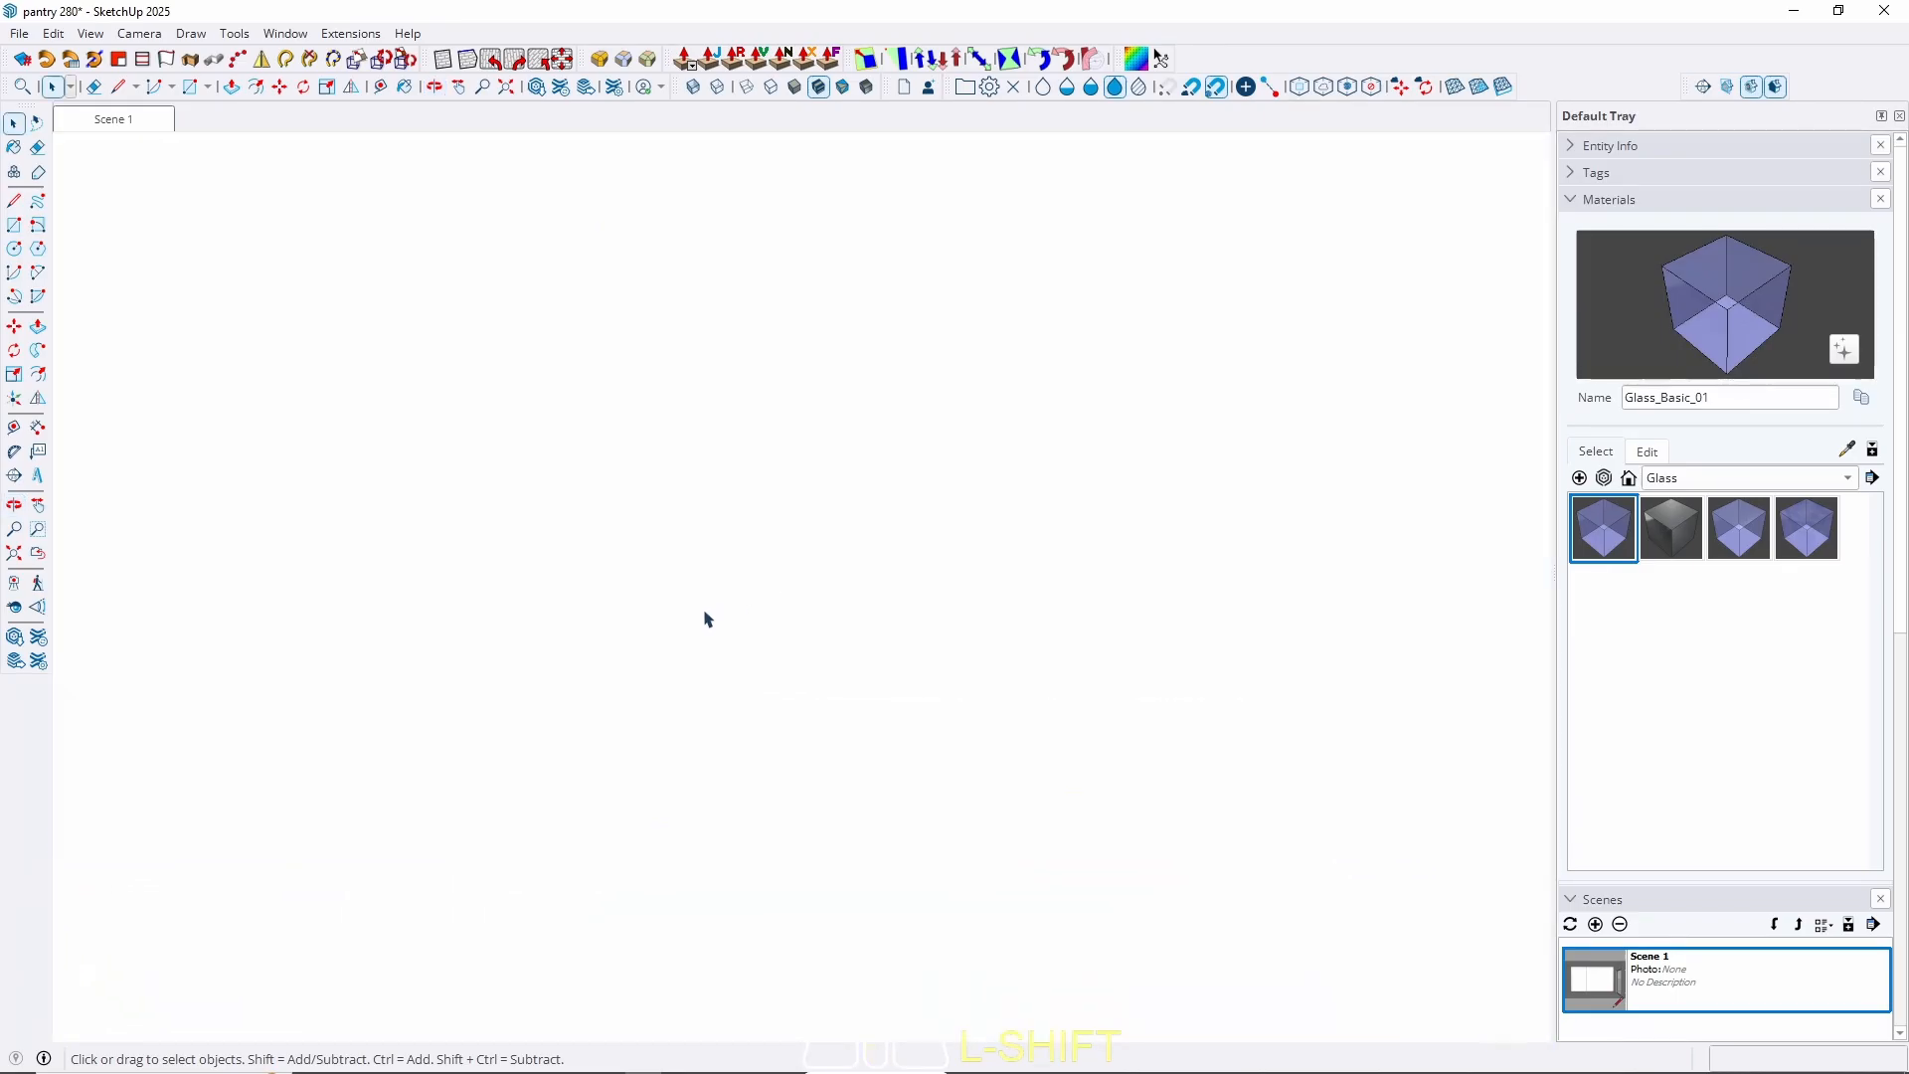
scroll(94, 549, up, 1)
mouse_move(766, 579)
middle_down()
mouse_move(816, 574)
mouse_move(725, 593)
mouse_move(785, 599)
middle_up()
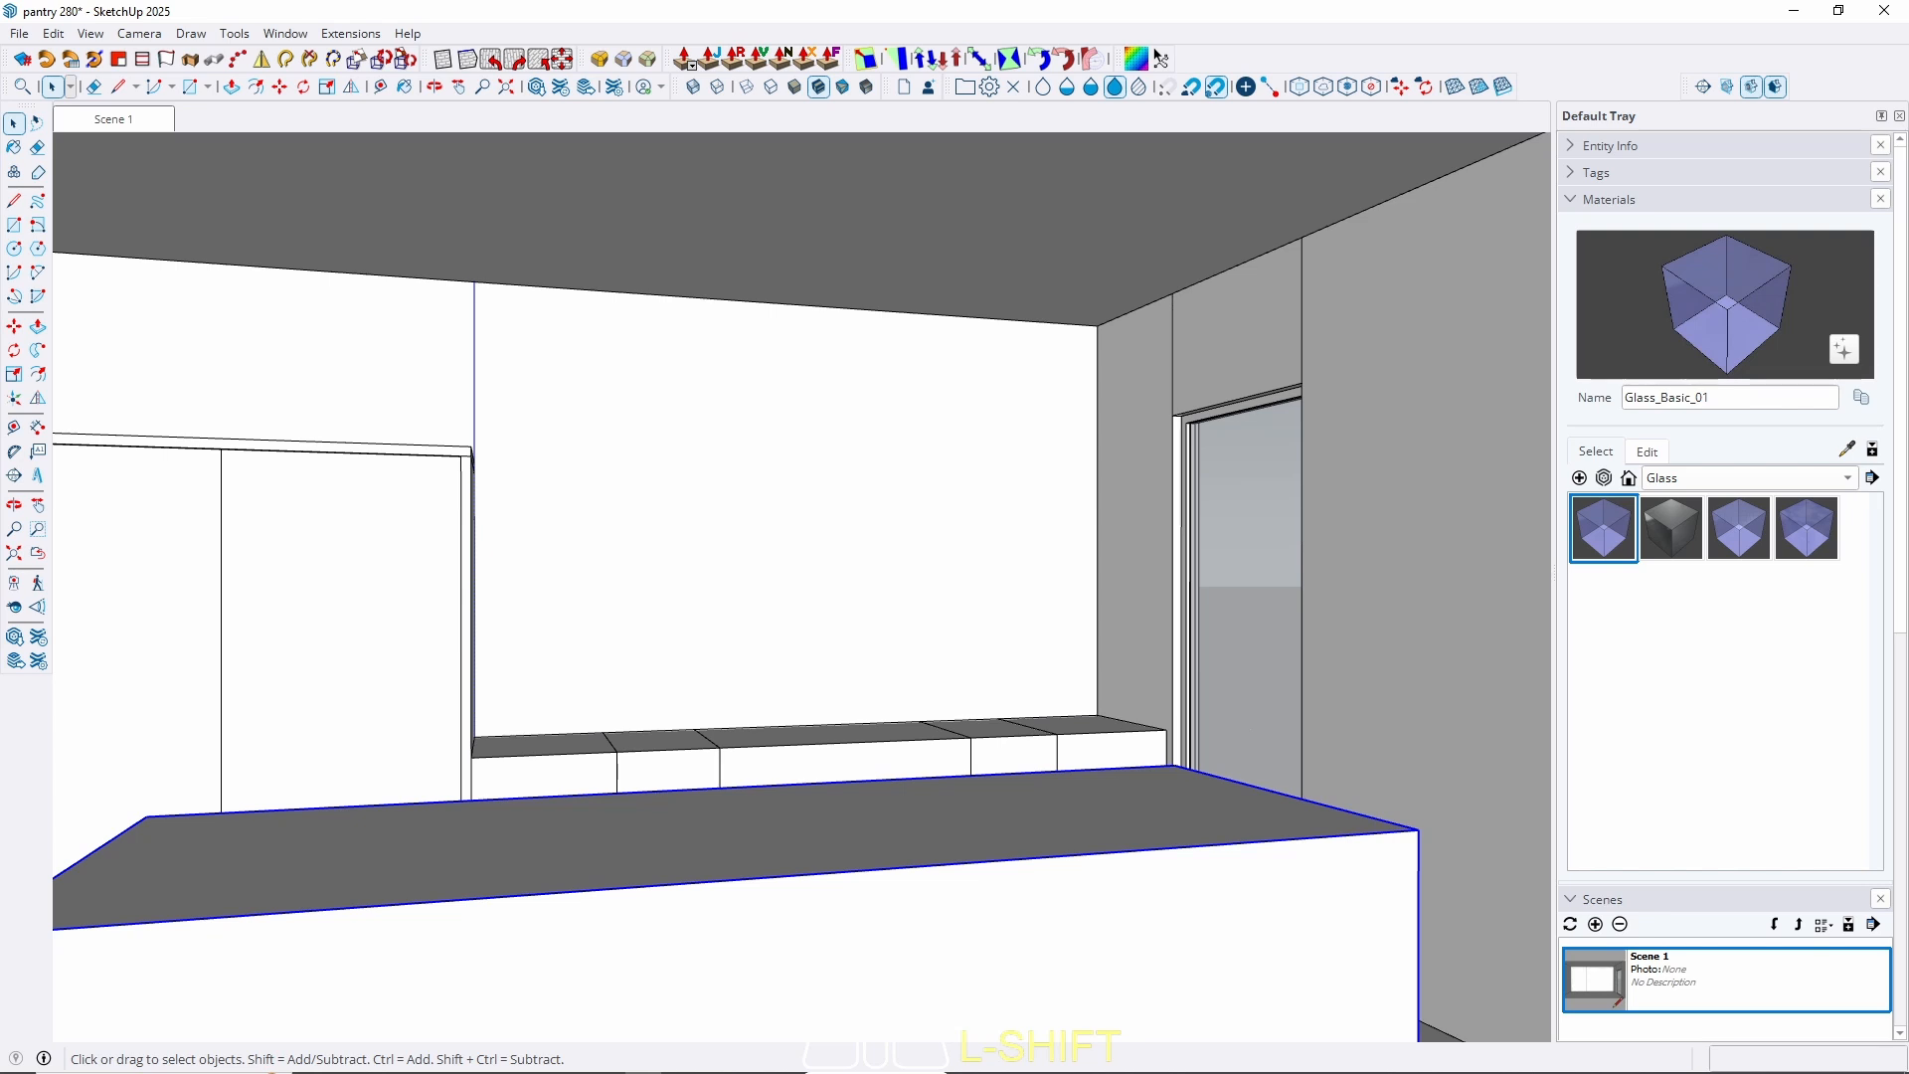
key(ctrl+s)
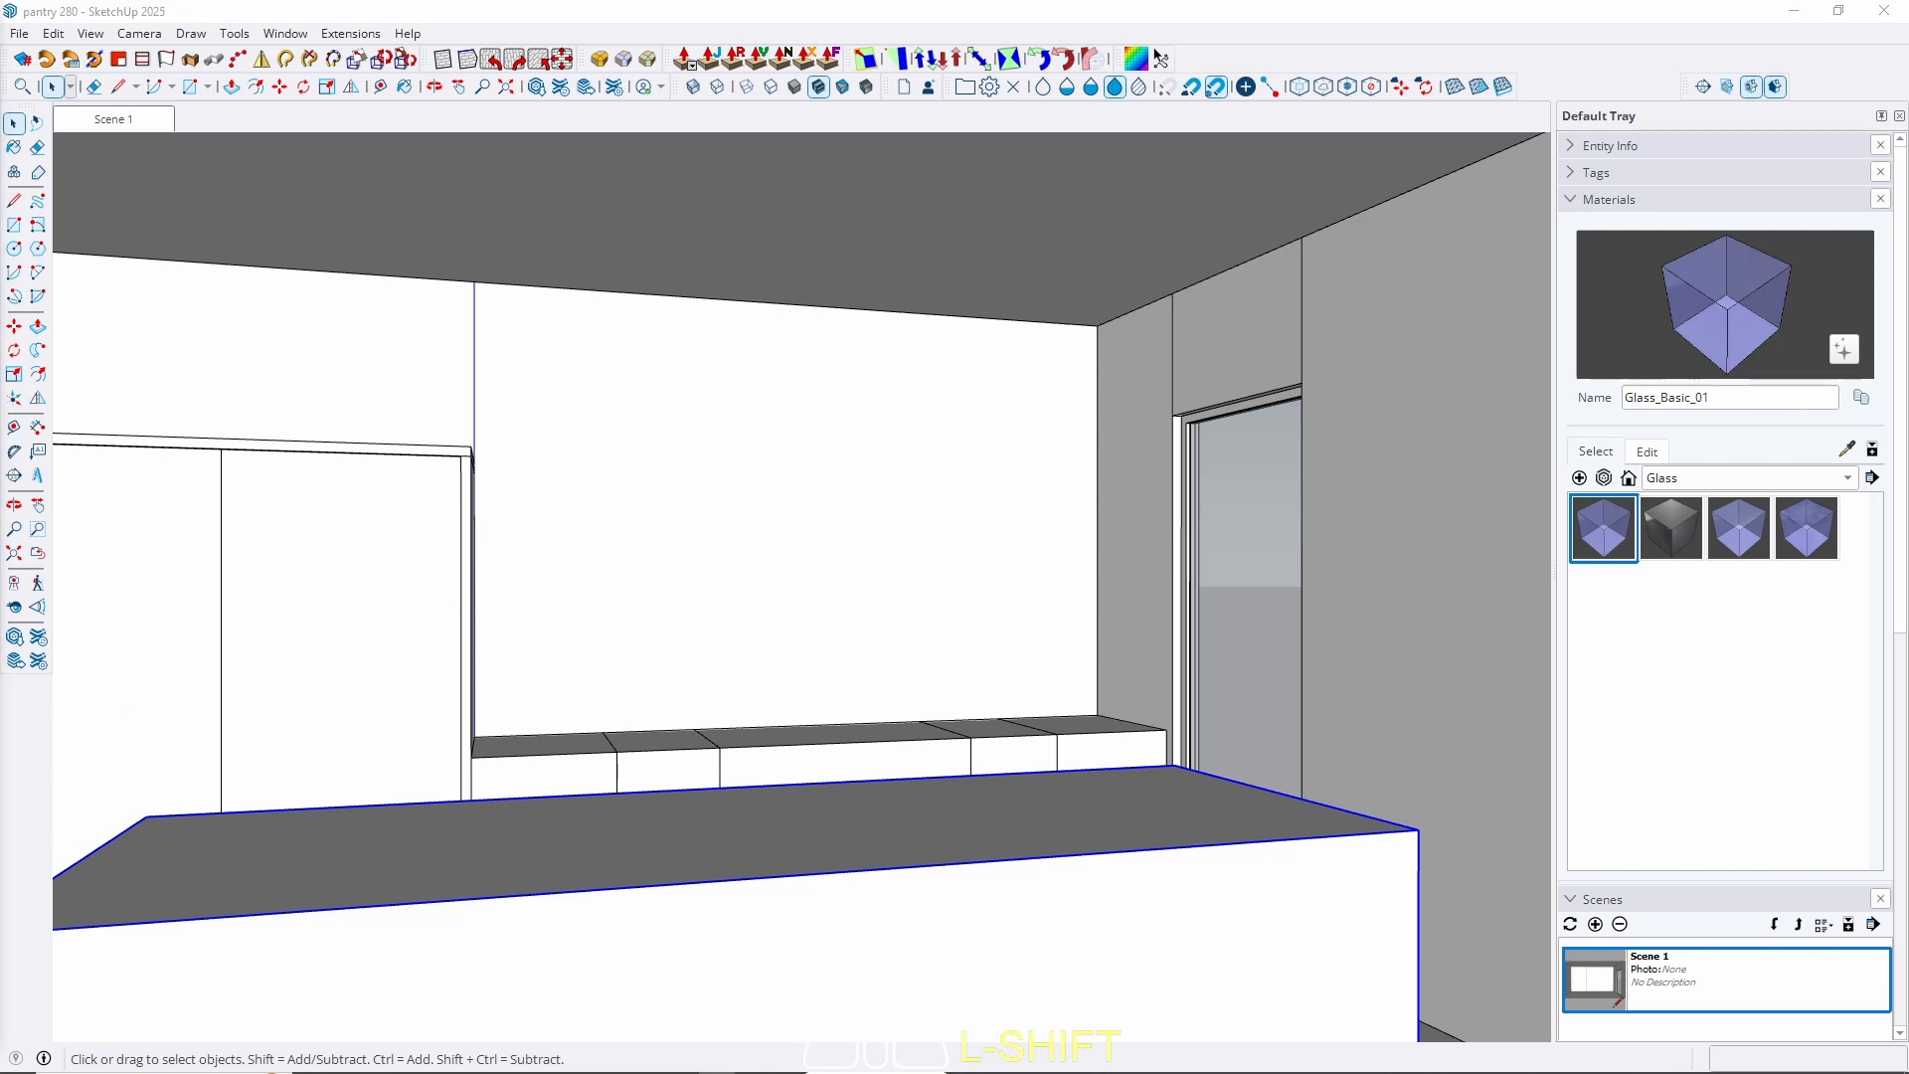
Open the end base cabinet beside the side-wall opening for editing, with the rest of the model hidden.
middle_drag(934, 460, 880, 481)
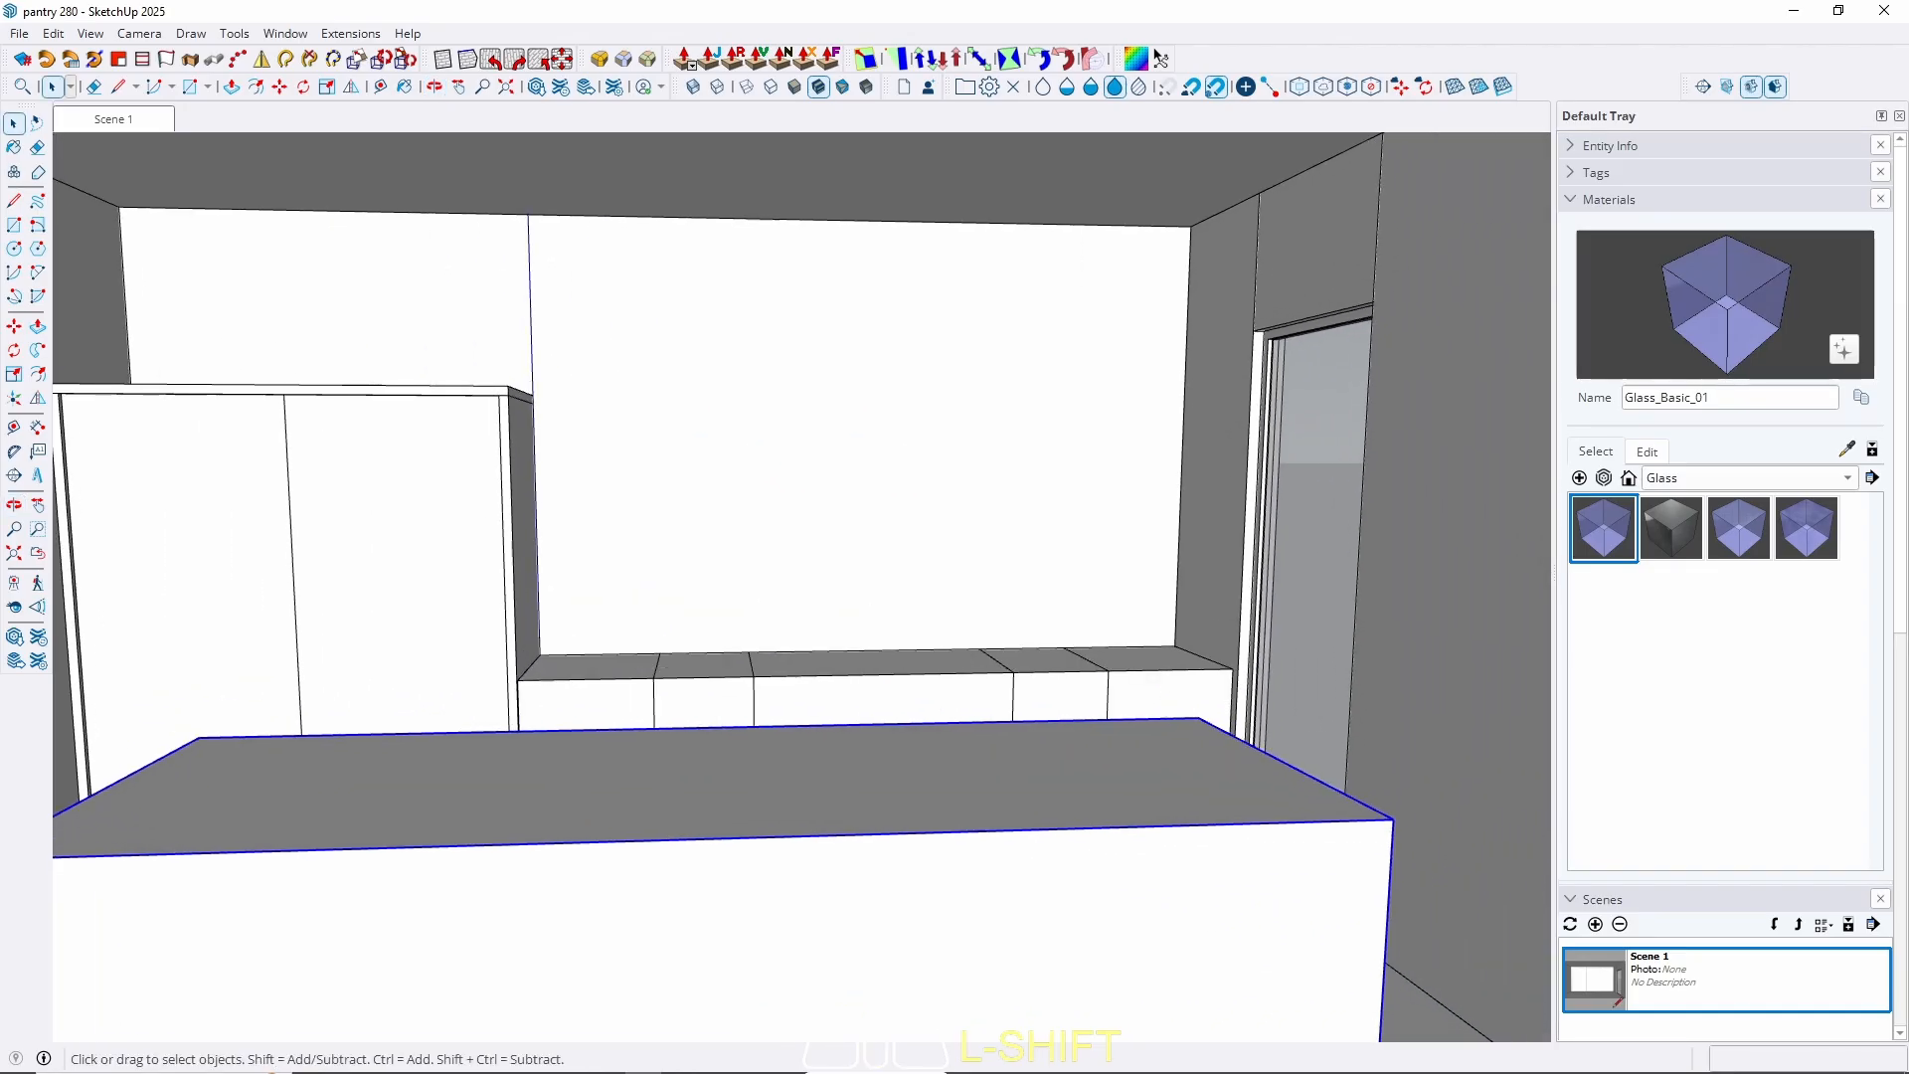
scroll(1165, 652, up, 6)
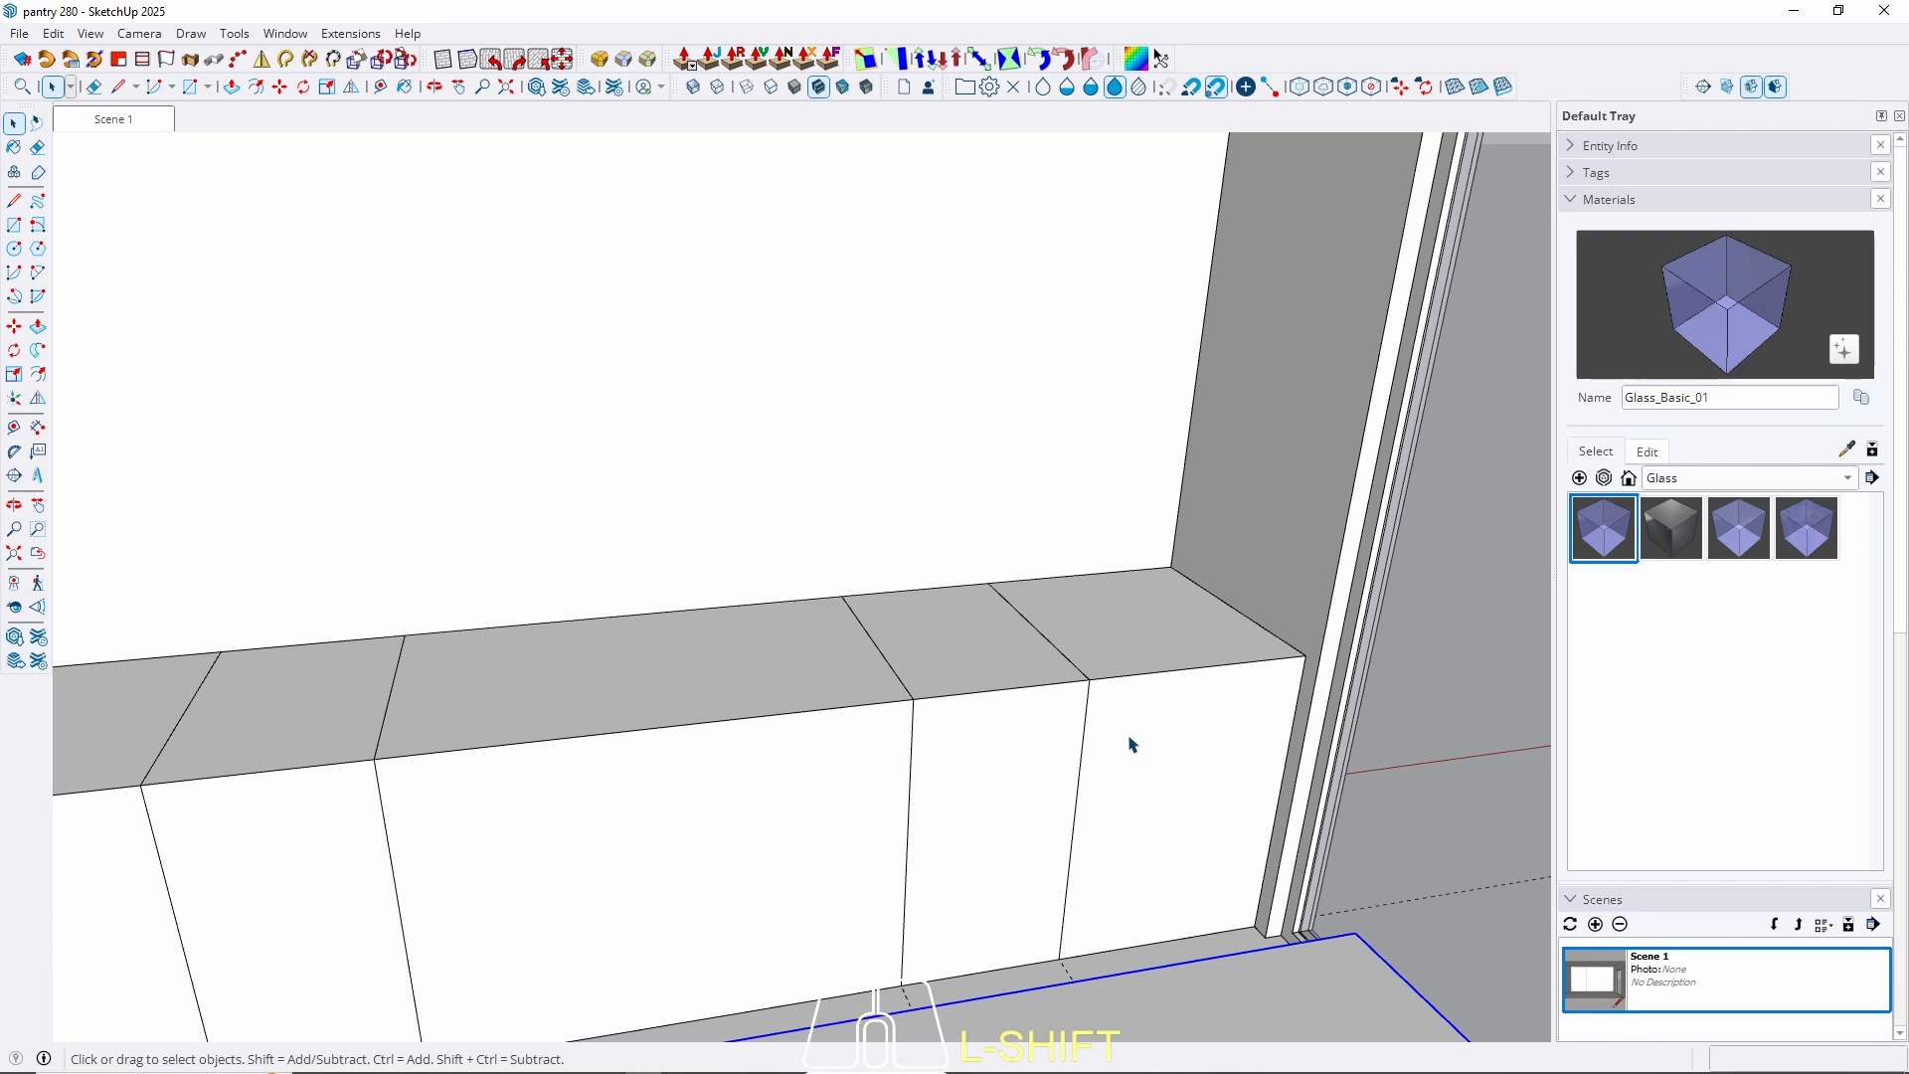
shift+scroll(1183, 873, up, 3)
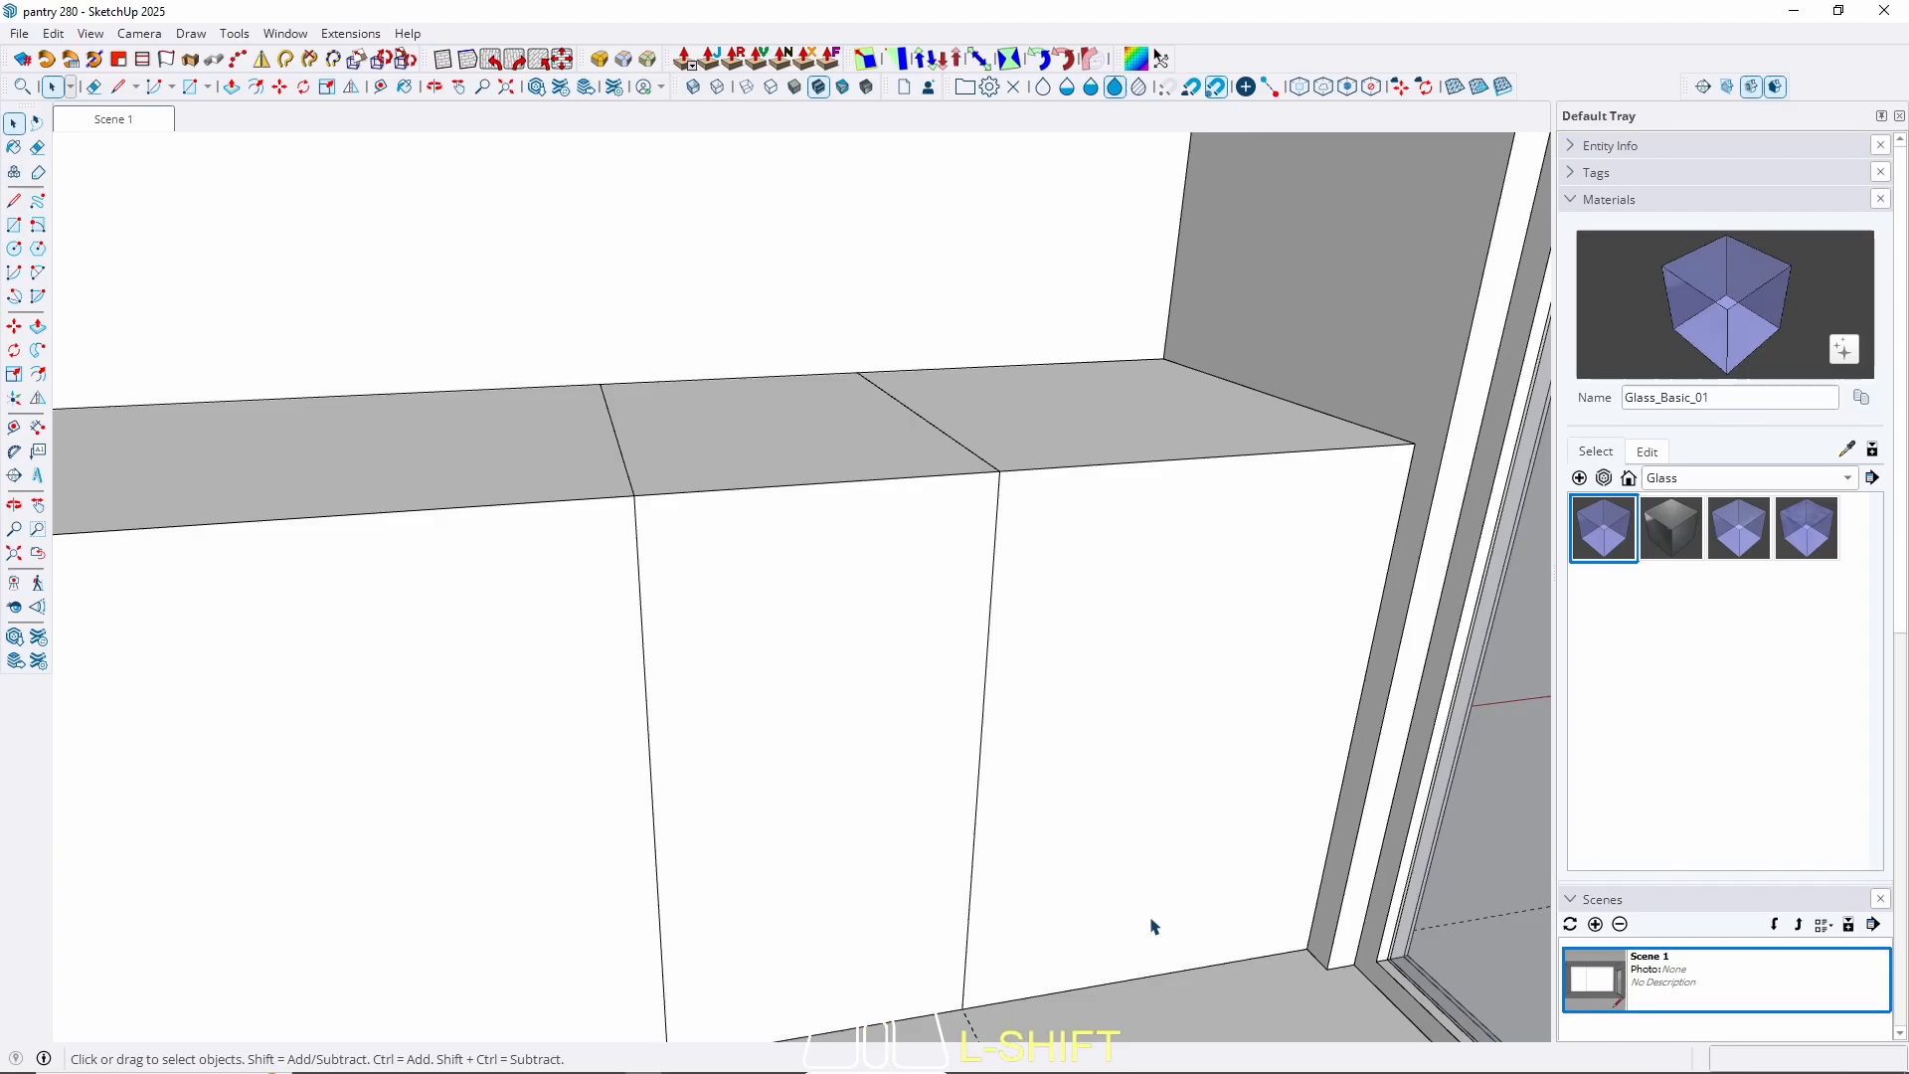
triple_click(1151, 926)
key(w)
middle_drag(1122, 932, 1240, 397)
shift+scroll(1103, 736, up, 2)
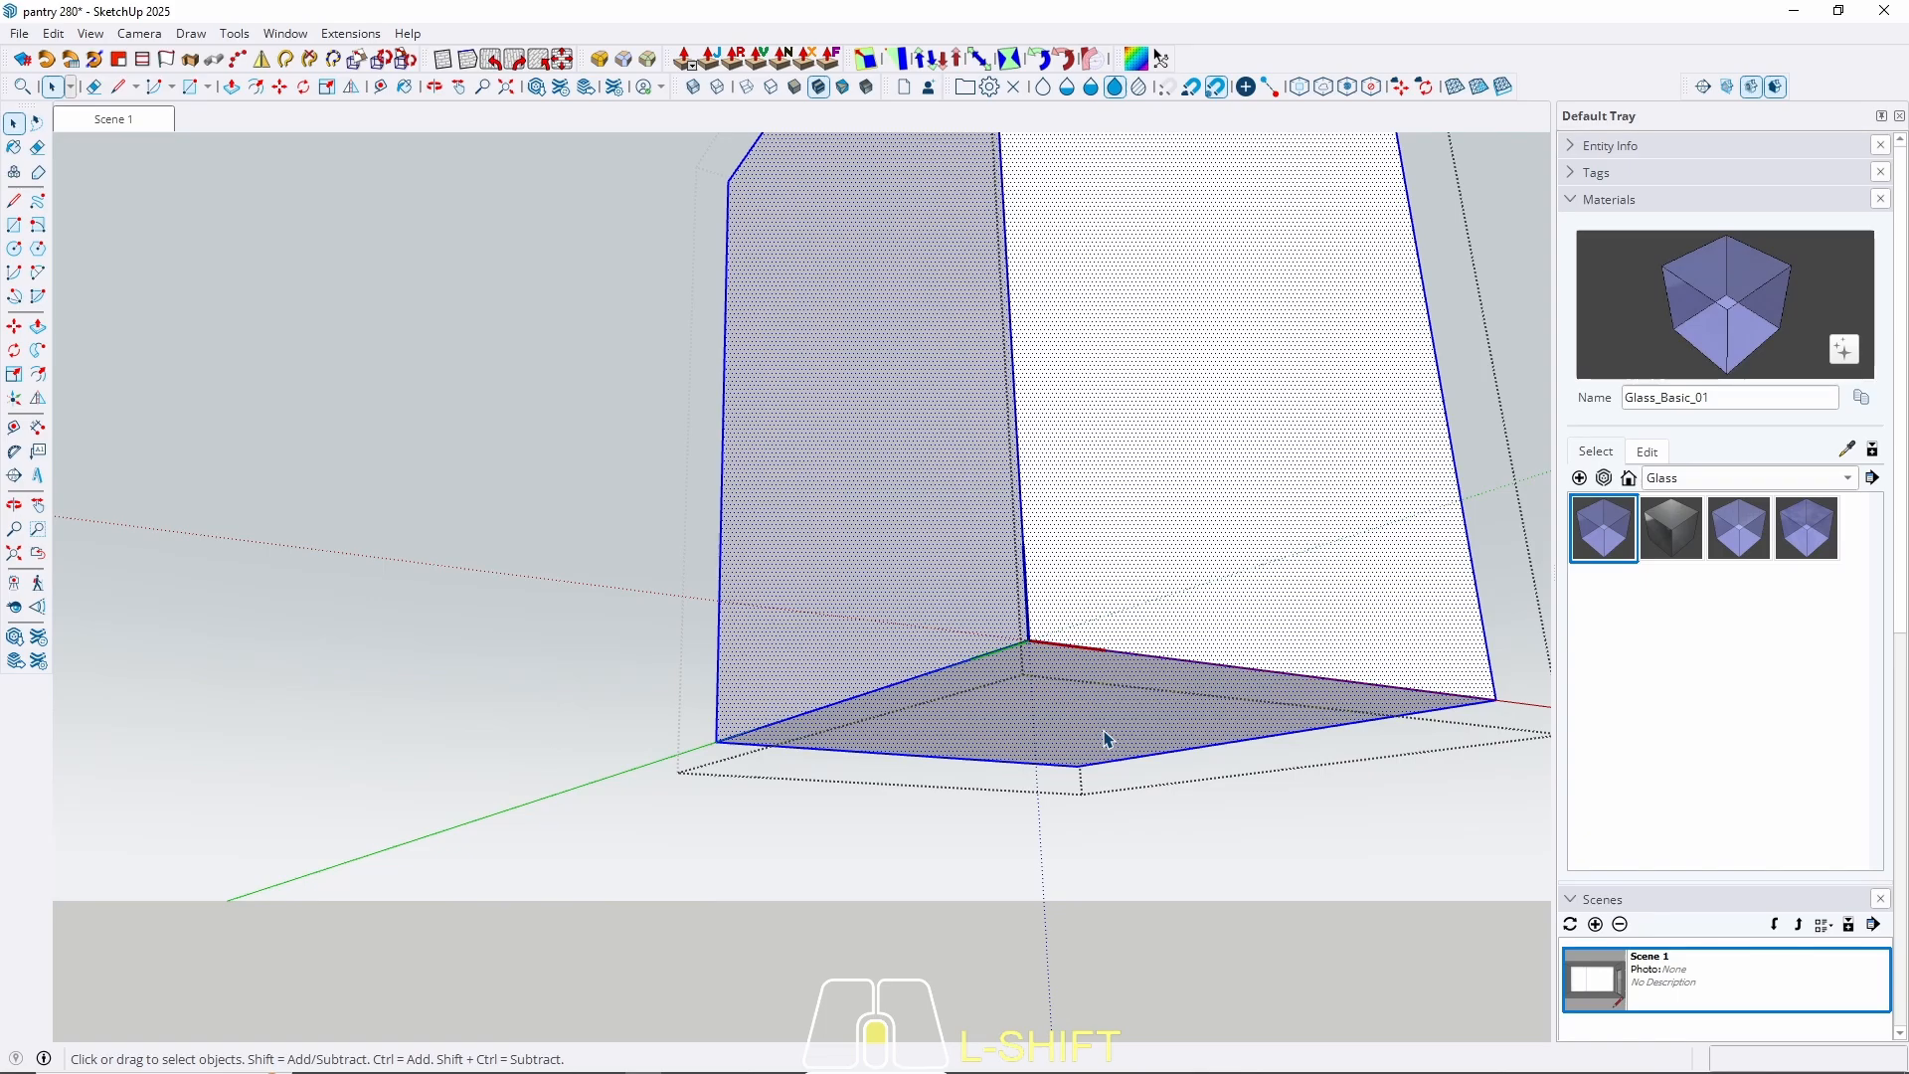
Push the base cabinet's bottom face up 2 cm and leave the cabinet's editing mode.
key(p)
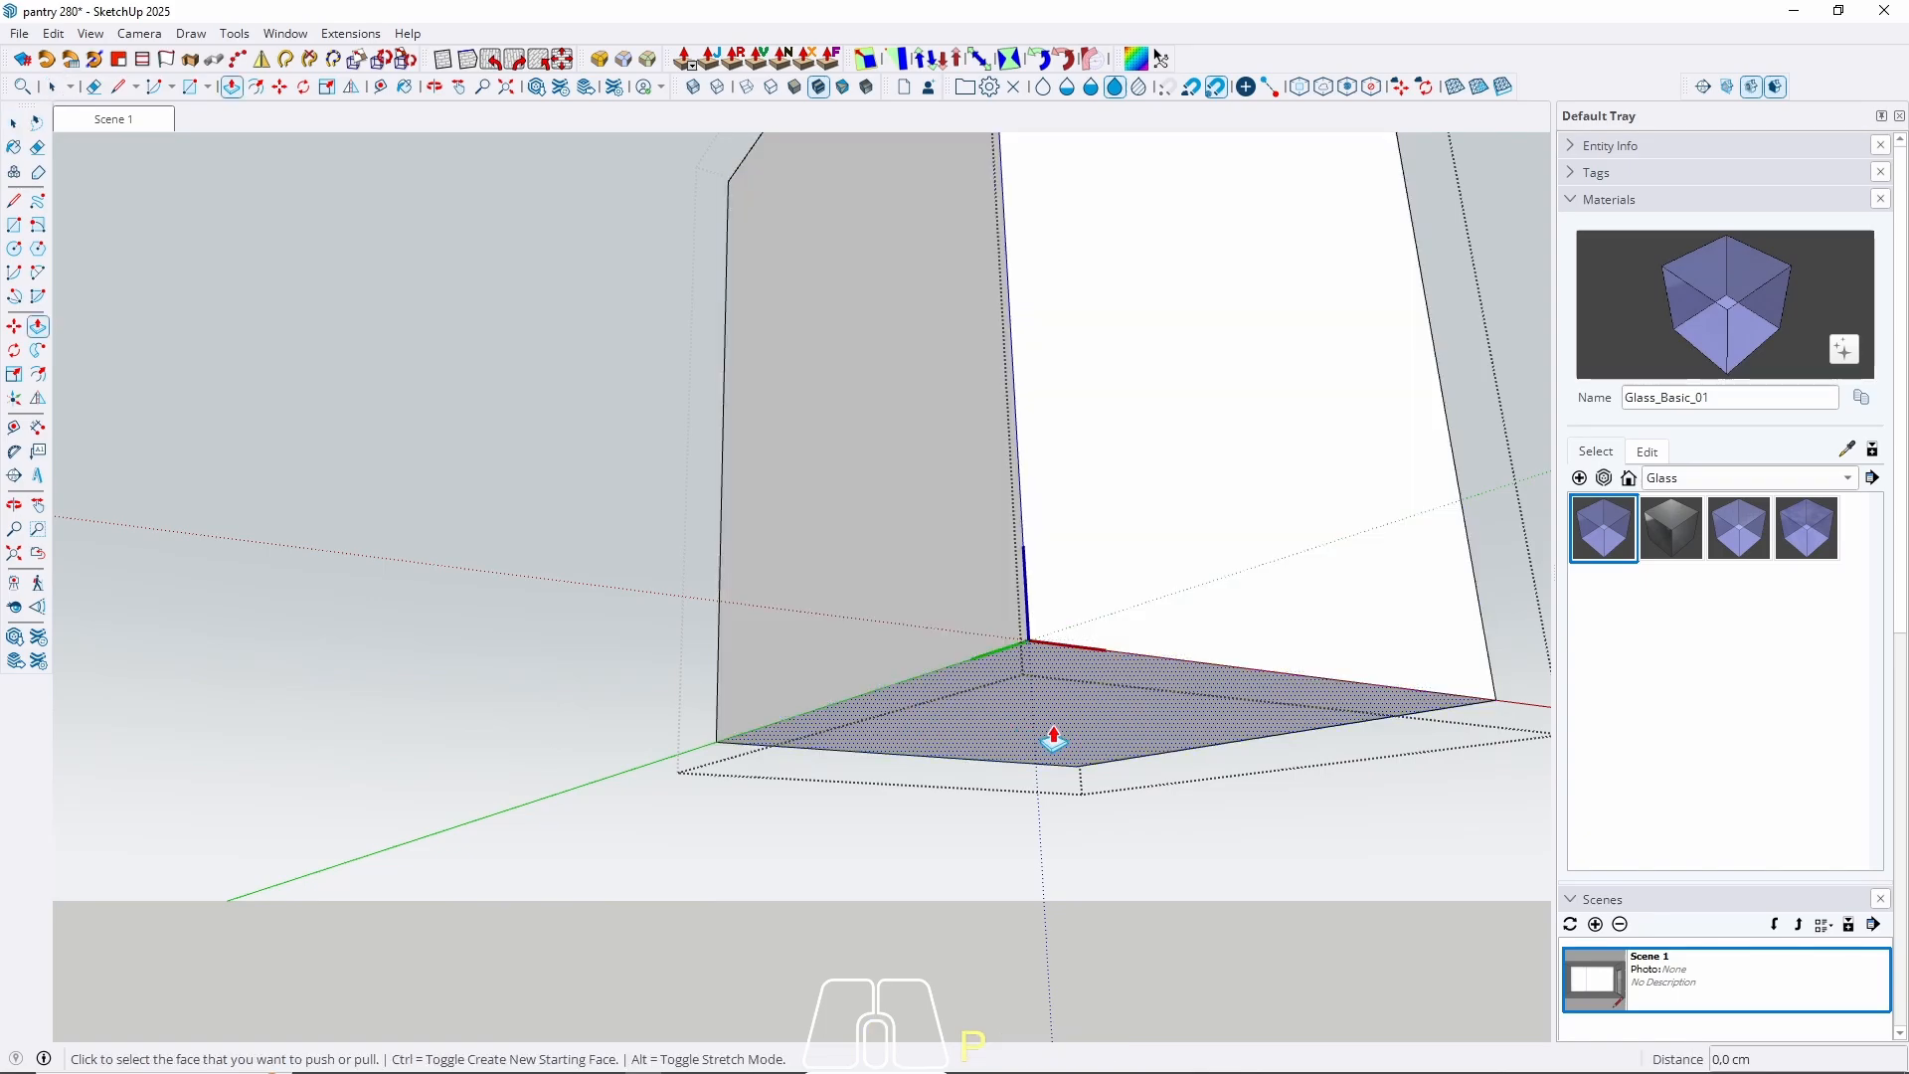
click(1054, 741)
text(2)
key(Return)
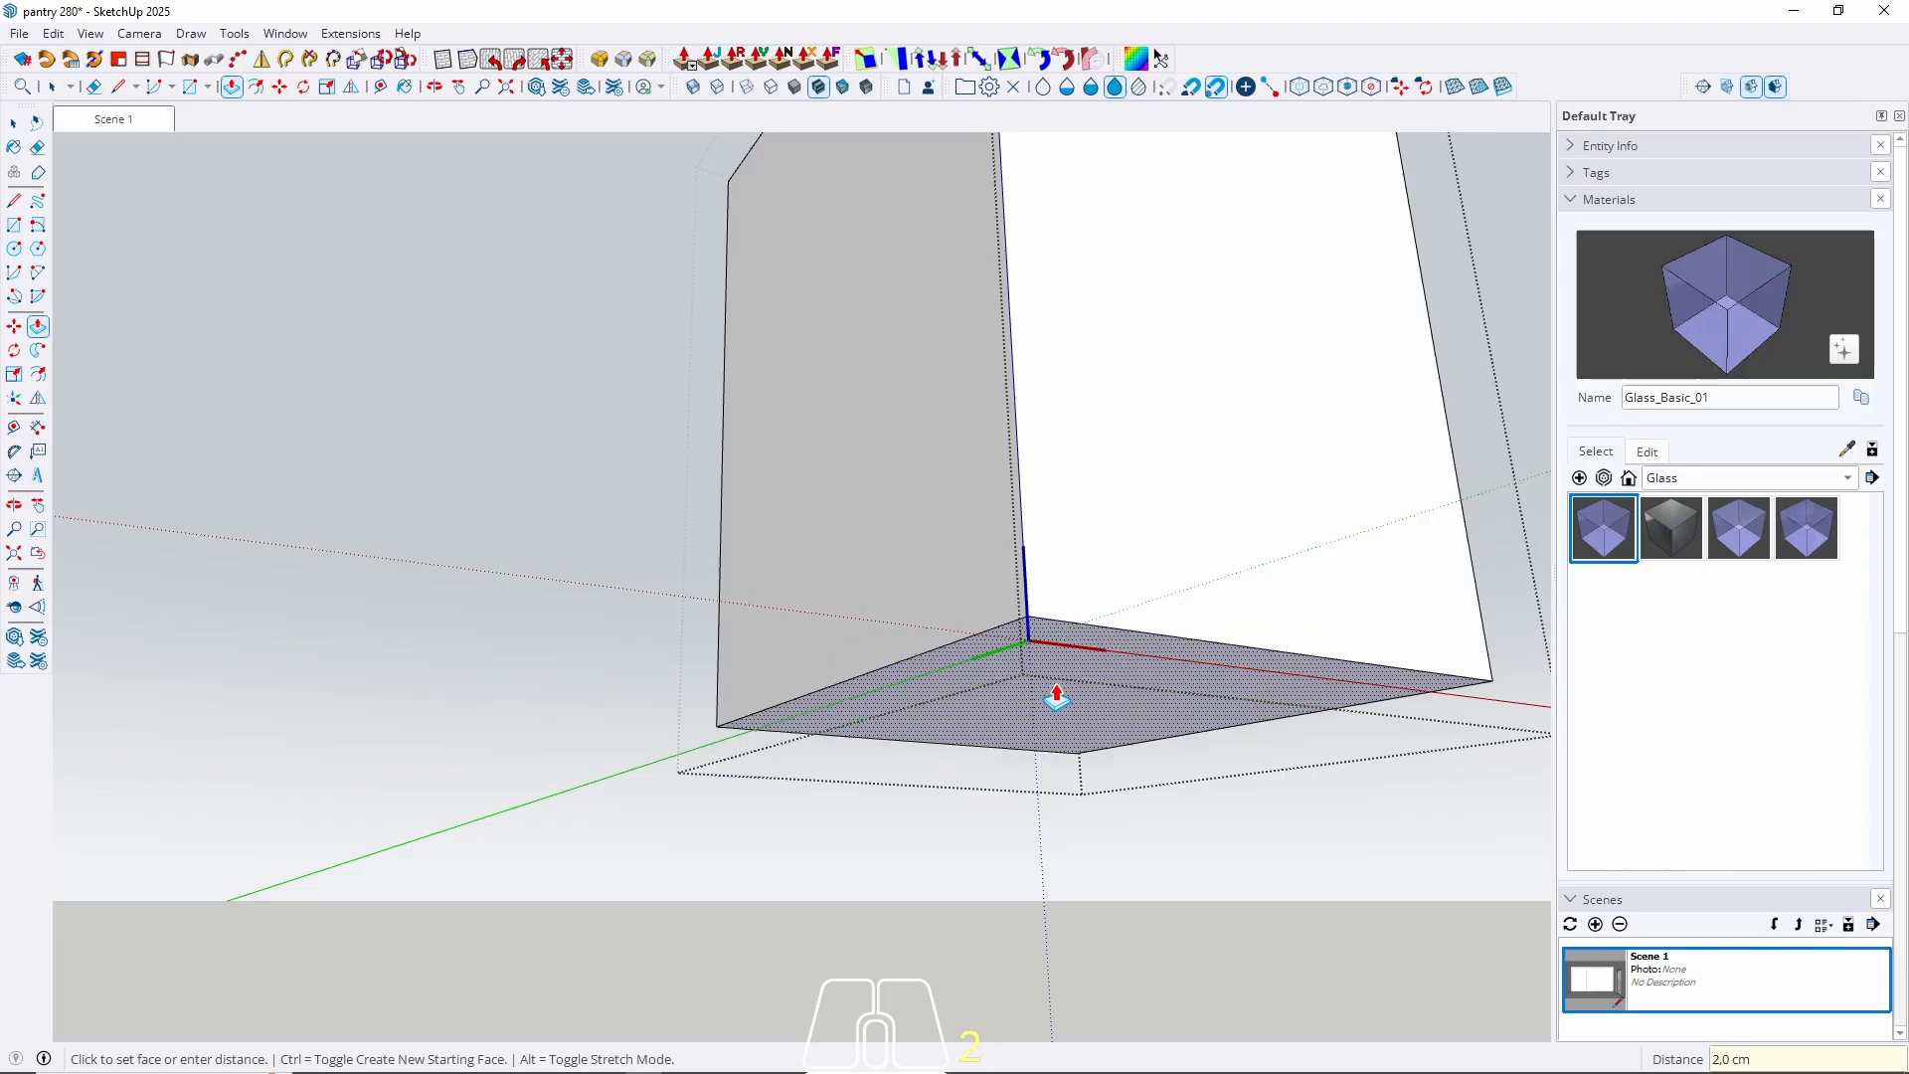
key(space)
key(Escape)
middle_drag(1061, 590, 688, 775)
scroll(750, 710, down, 5)
shift+middle_drag(1200, 368, 920, 802)
scroll(920, 801, down, 5)
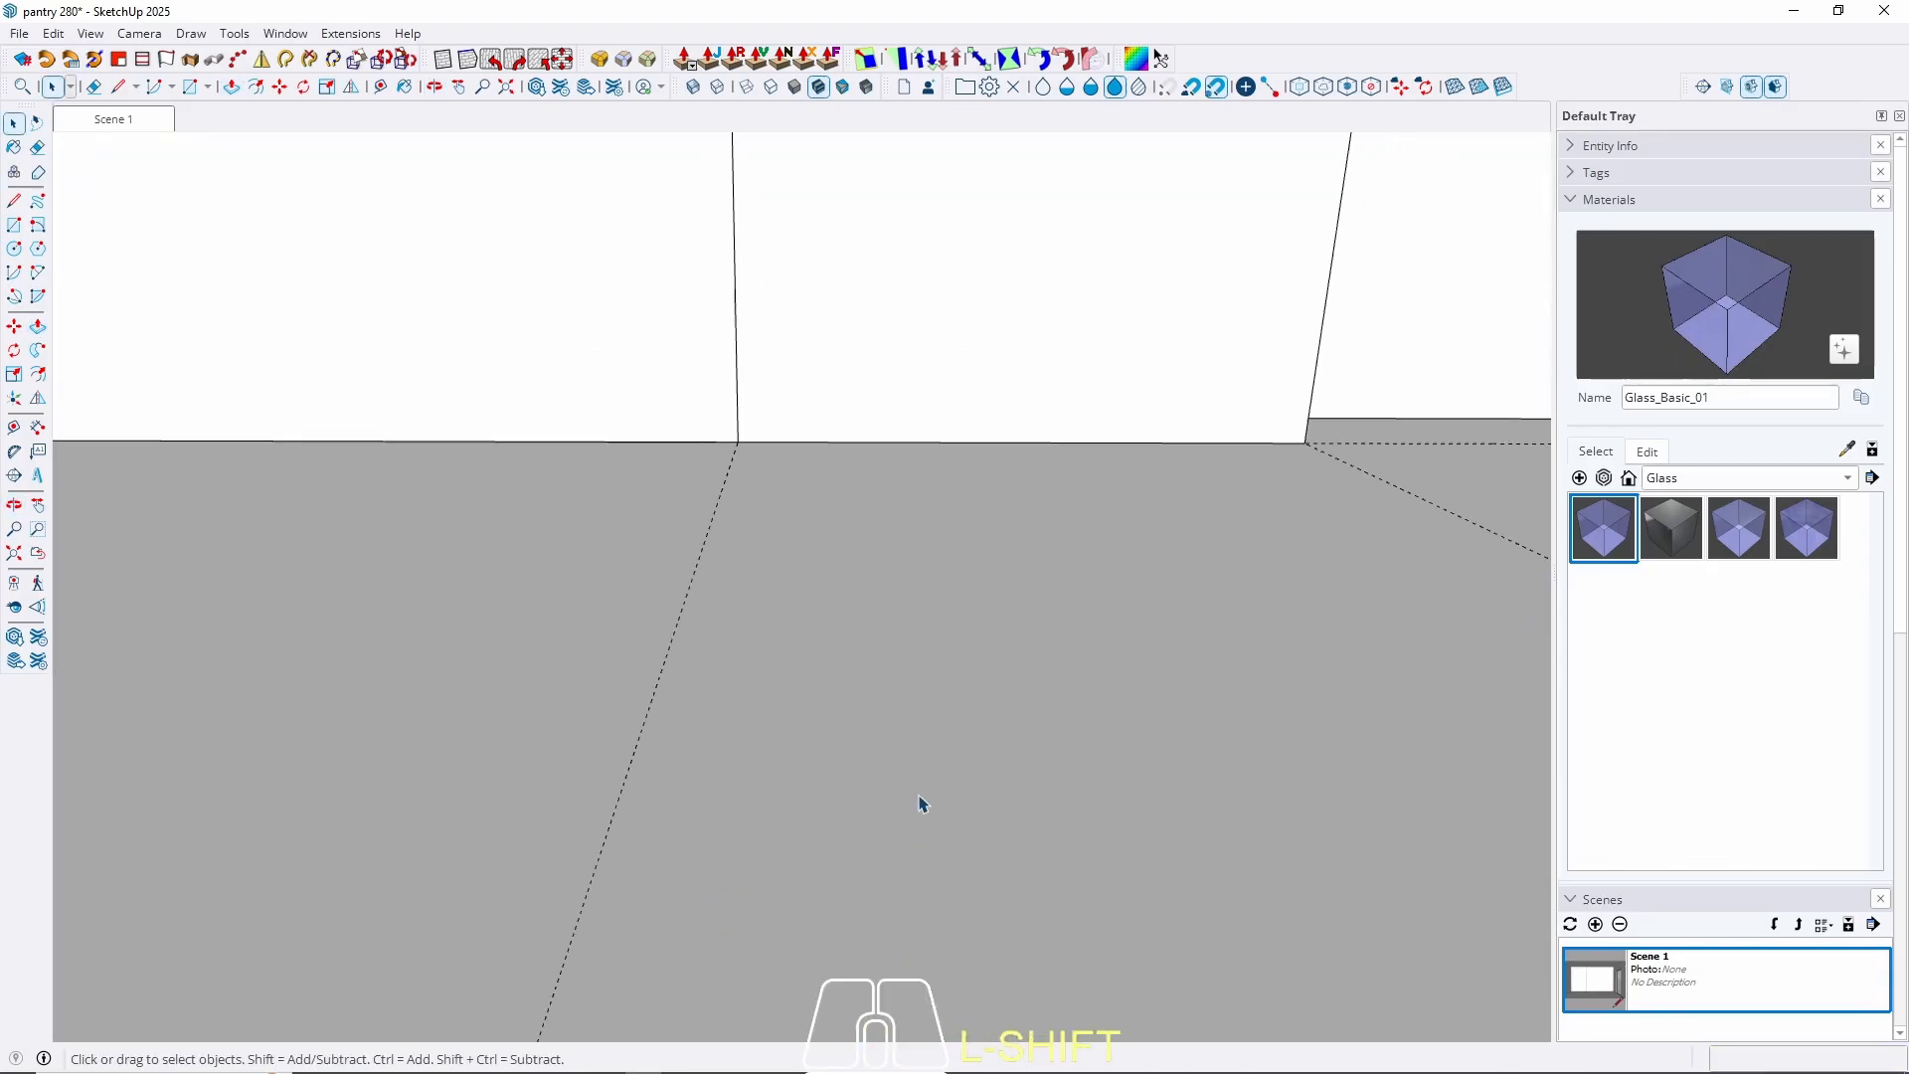
scroll(773, 633, down, 5)
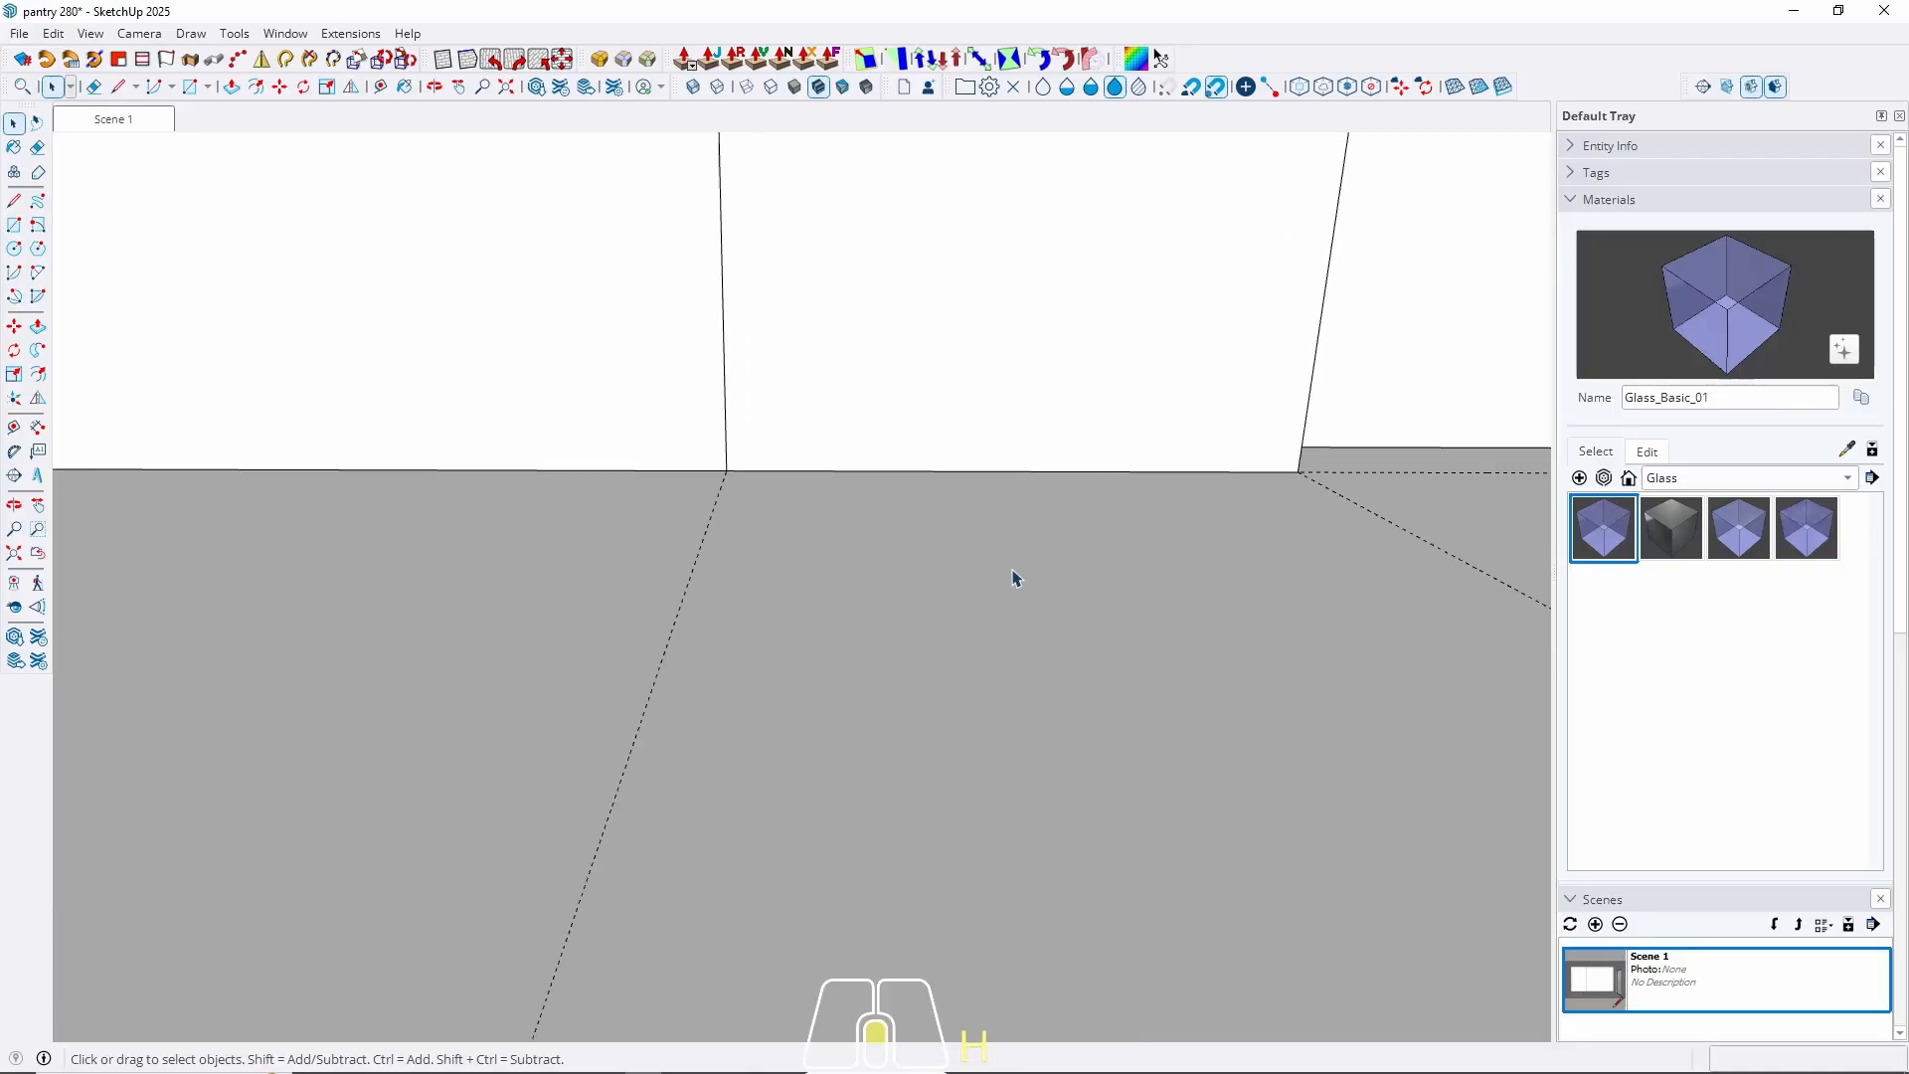
Open the adjacent narrow base cabinet, push its bottom face up by the same 2 cm, and leave its editing mode.
middle_drag(1014, 575, 515, 704)
triple_click(1065, 617)
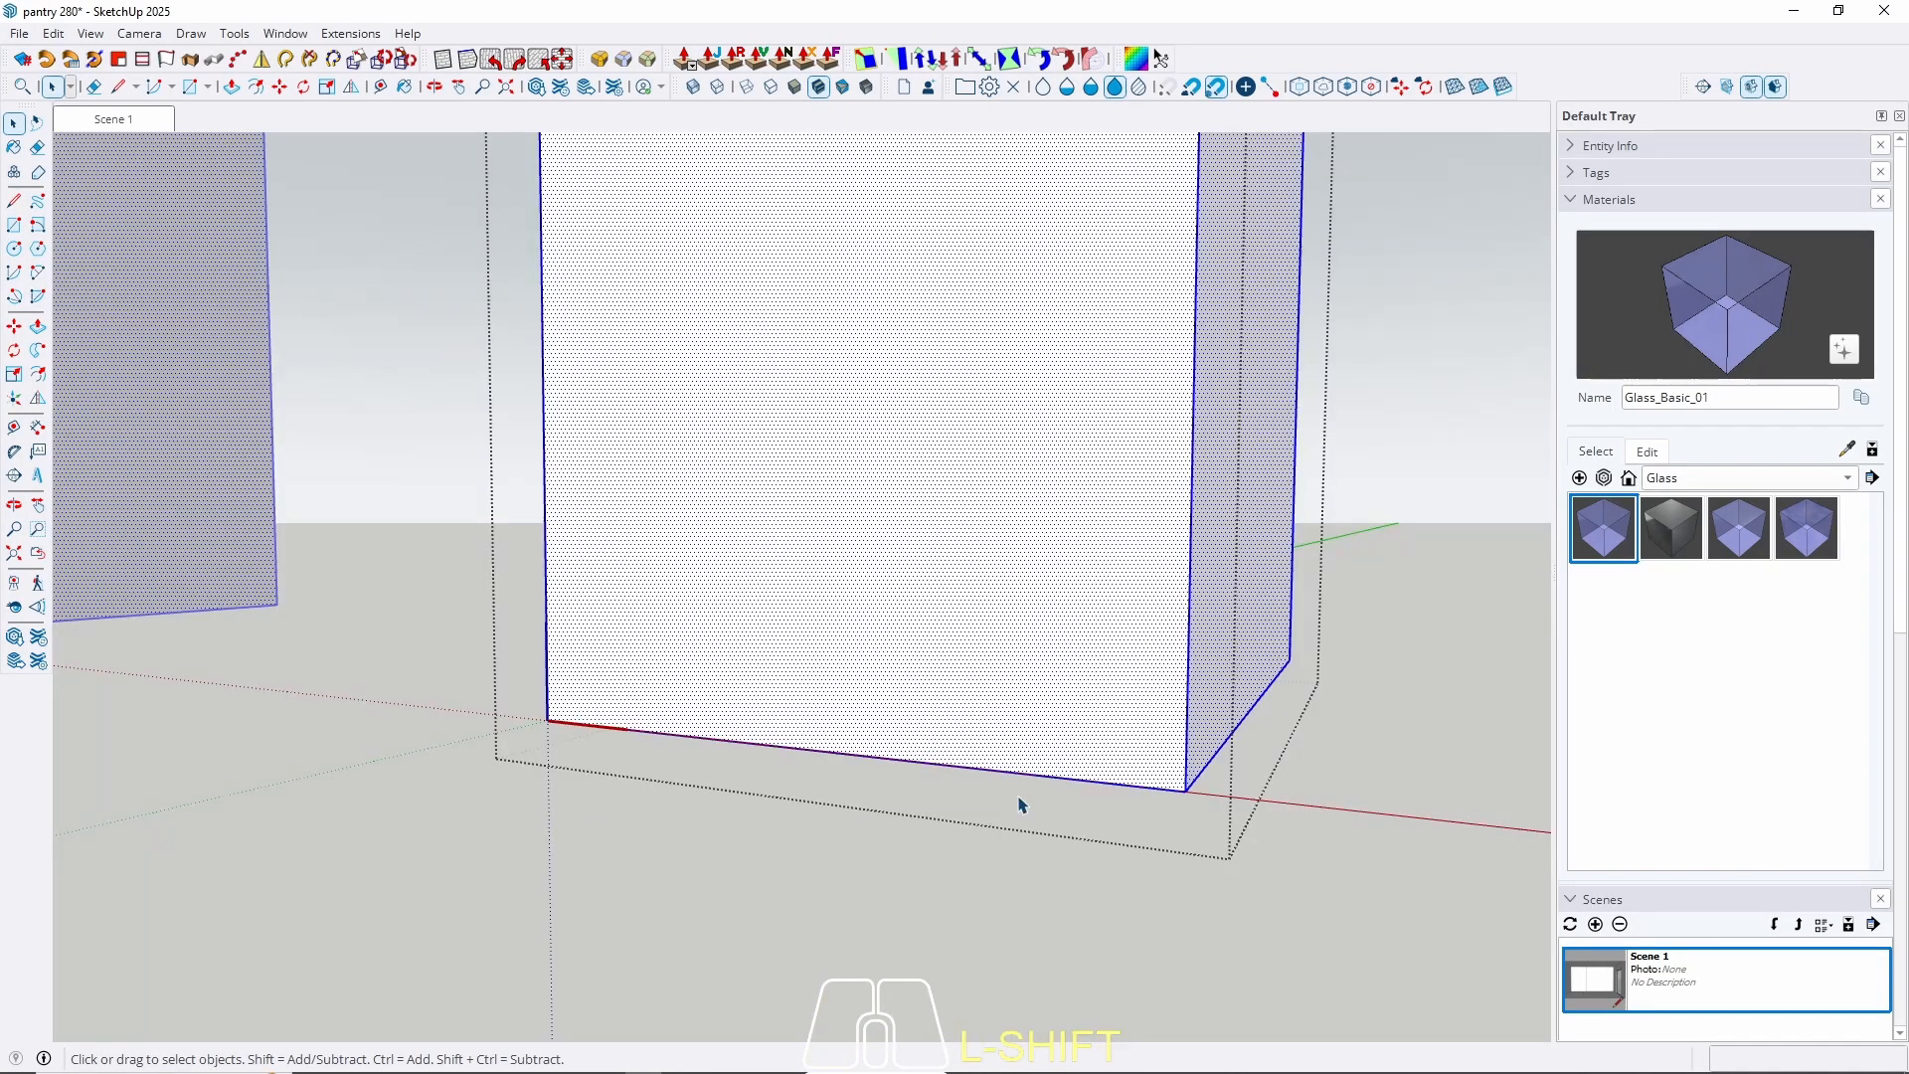
middle_drag(1018, 798, 1037, 554)
key(p)
double_click(983, 793)
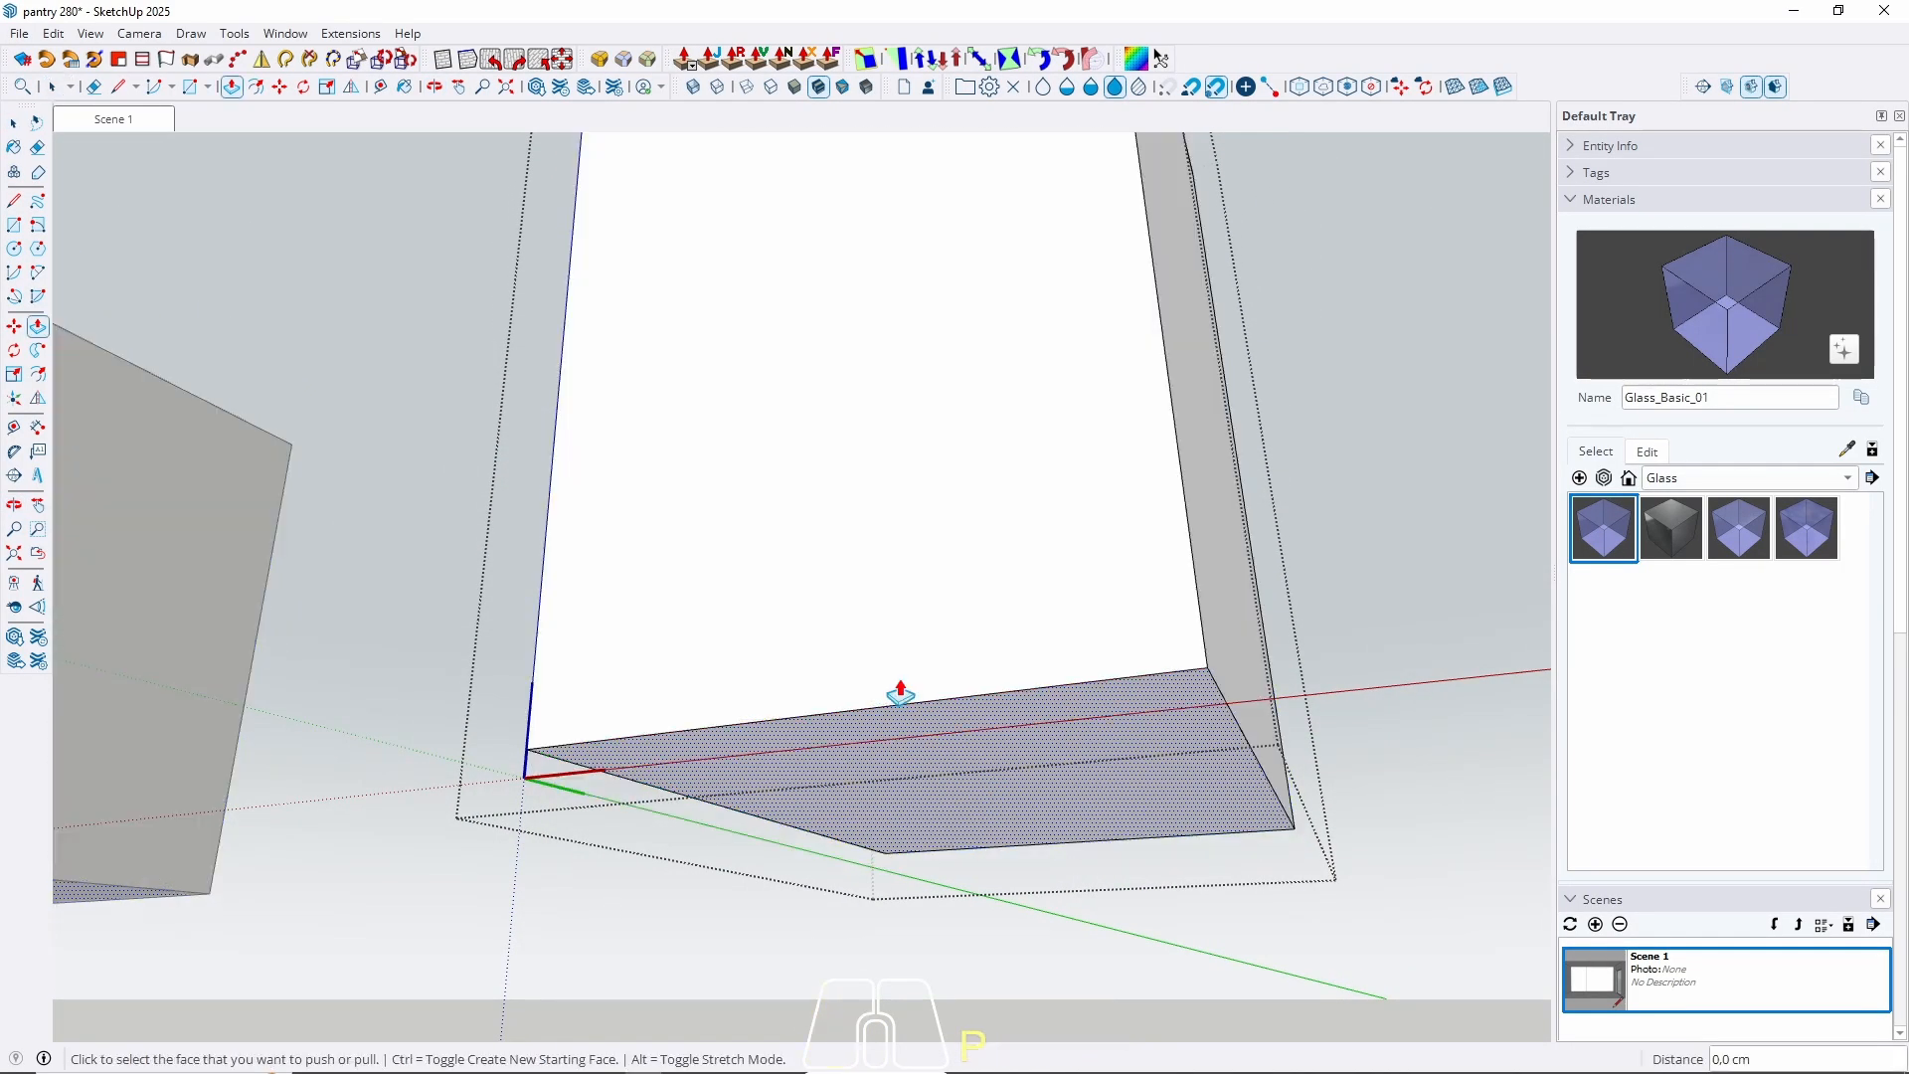
middle_drag(899, 691, 931, 795)
key(space)
key(Escape)
Open the wide middle base cabinet, push its bottom face up by the same 2 cm, and leave its editing mode.
scroll(1095, 784, down, 2)
scroll(1096, 783, down, 1)
triple_click(596, 656)
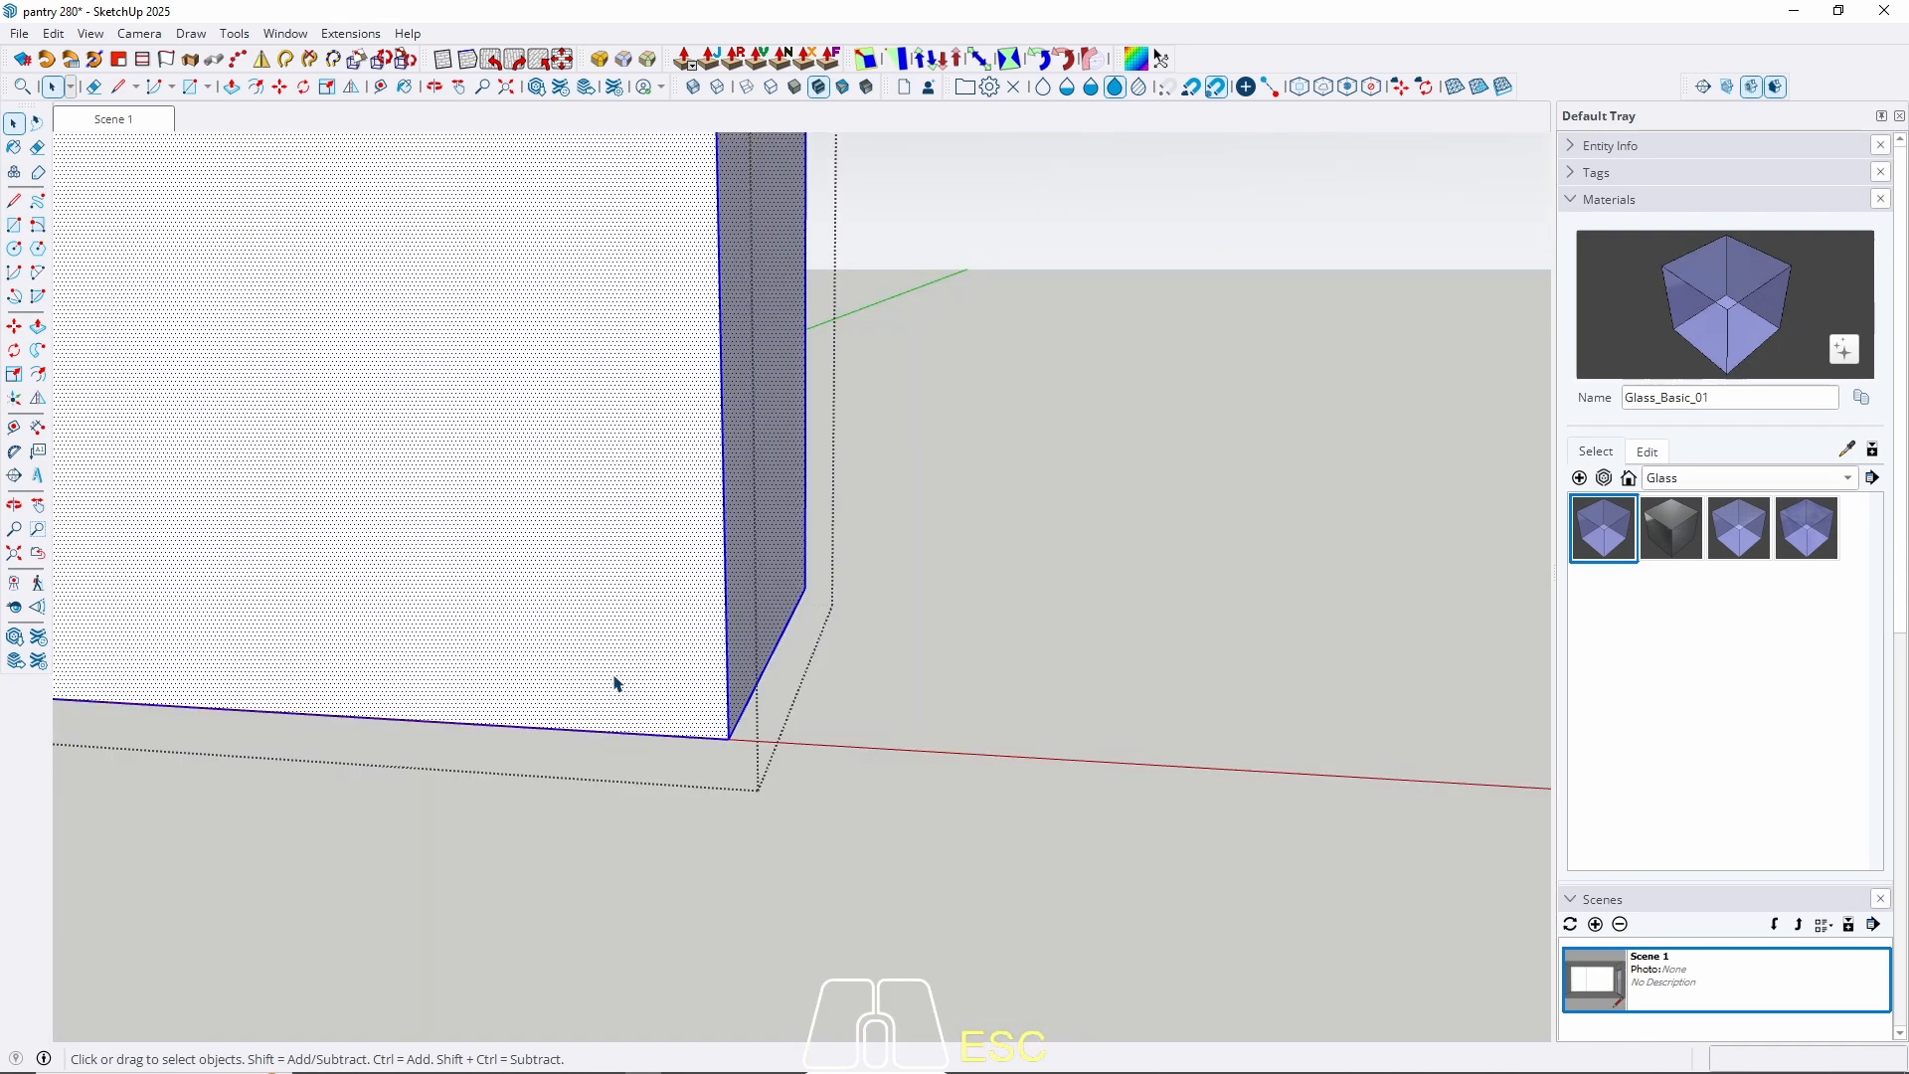
middle_drag(612, 676, 841, 586)
click(651, 488)
key(p)
key(space)
key(Escape)
scroll(844, 585, down, 2)
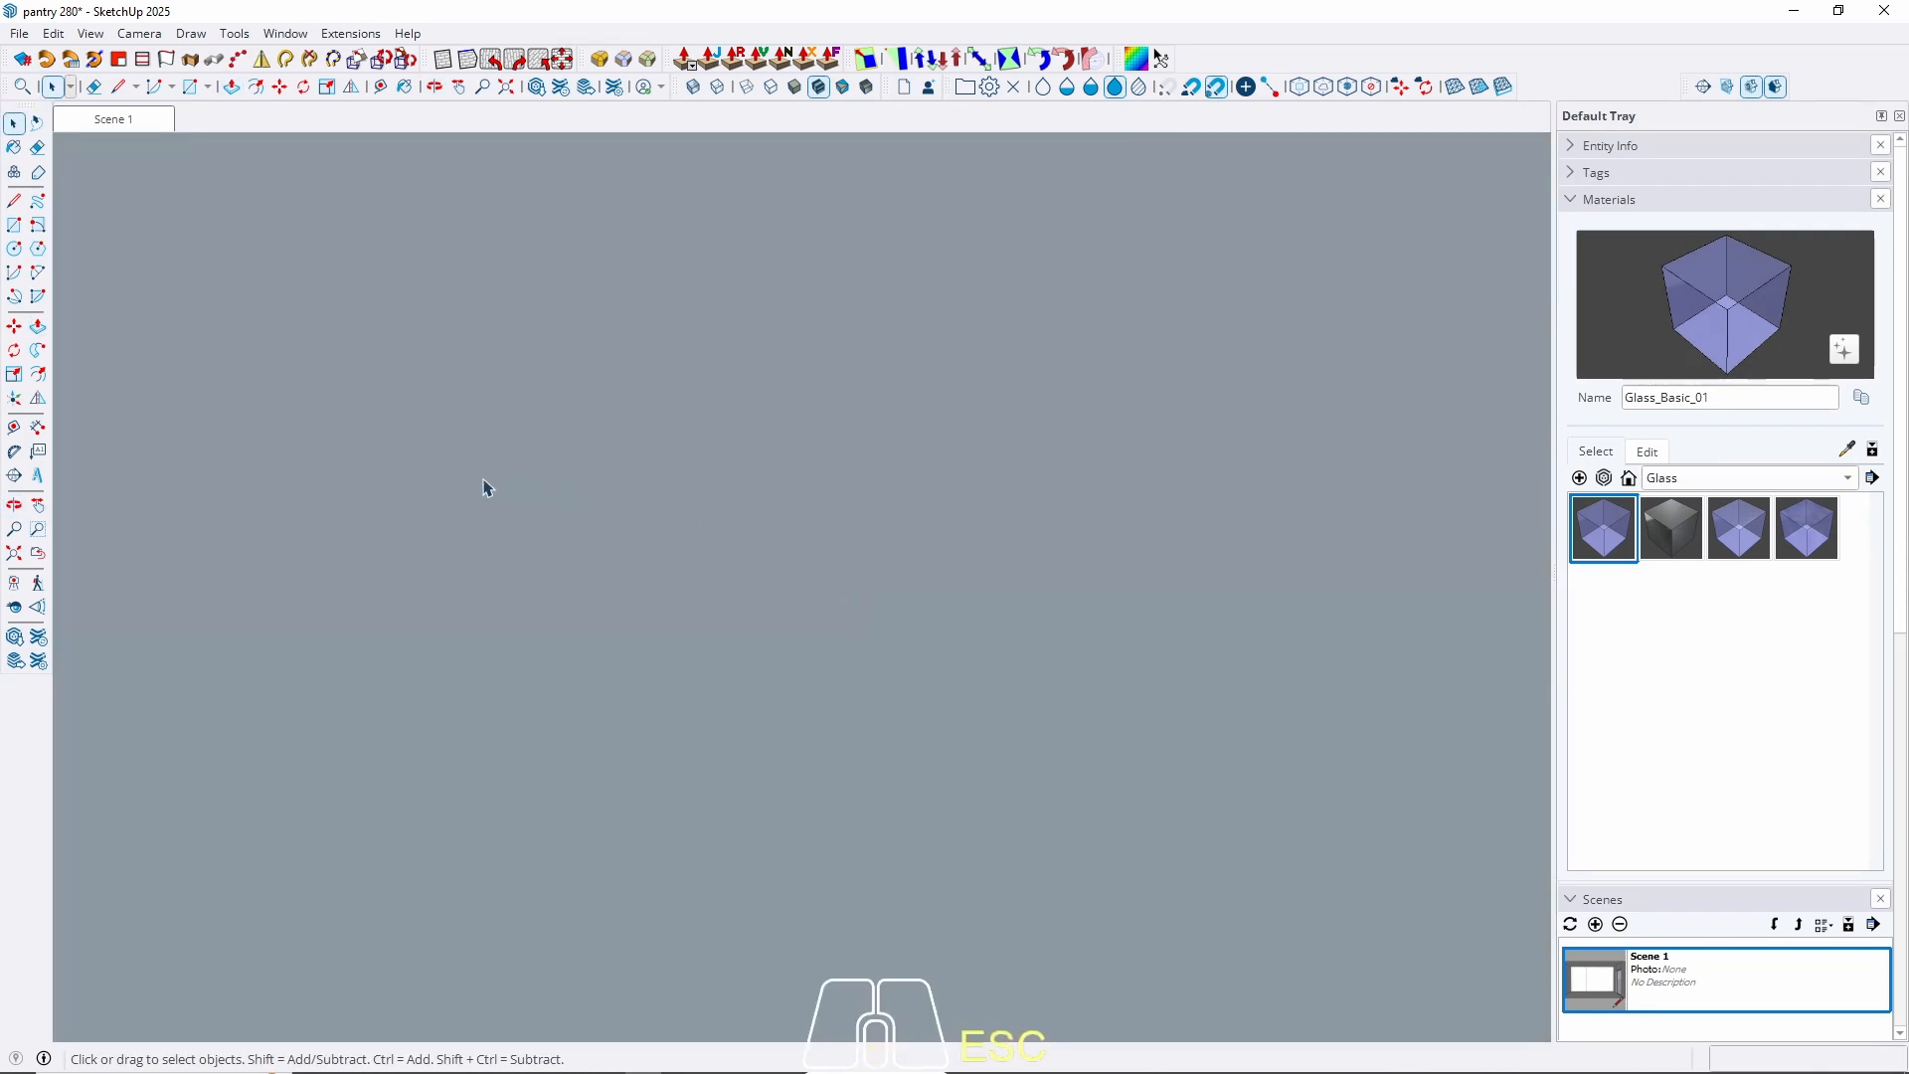
Return to the Scene 1 view and push the top face of the end base cabinet beside the opening down slightly.
click(132, 123)
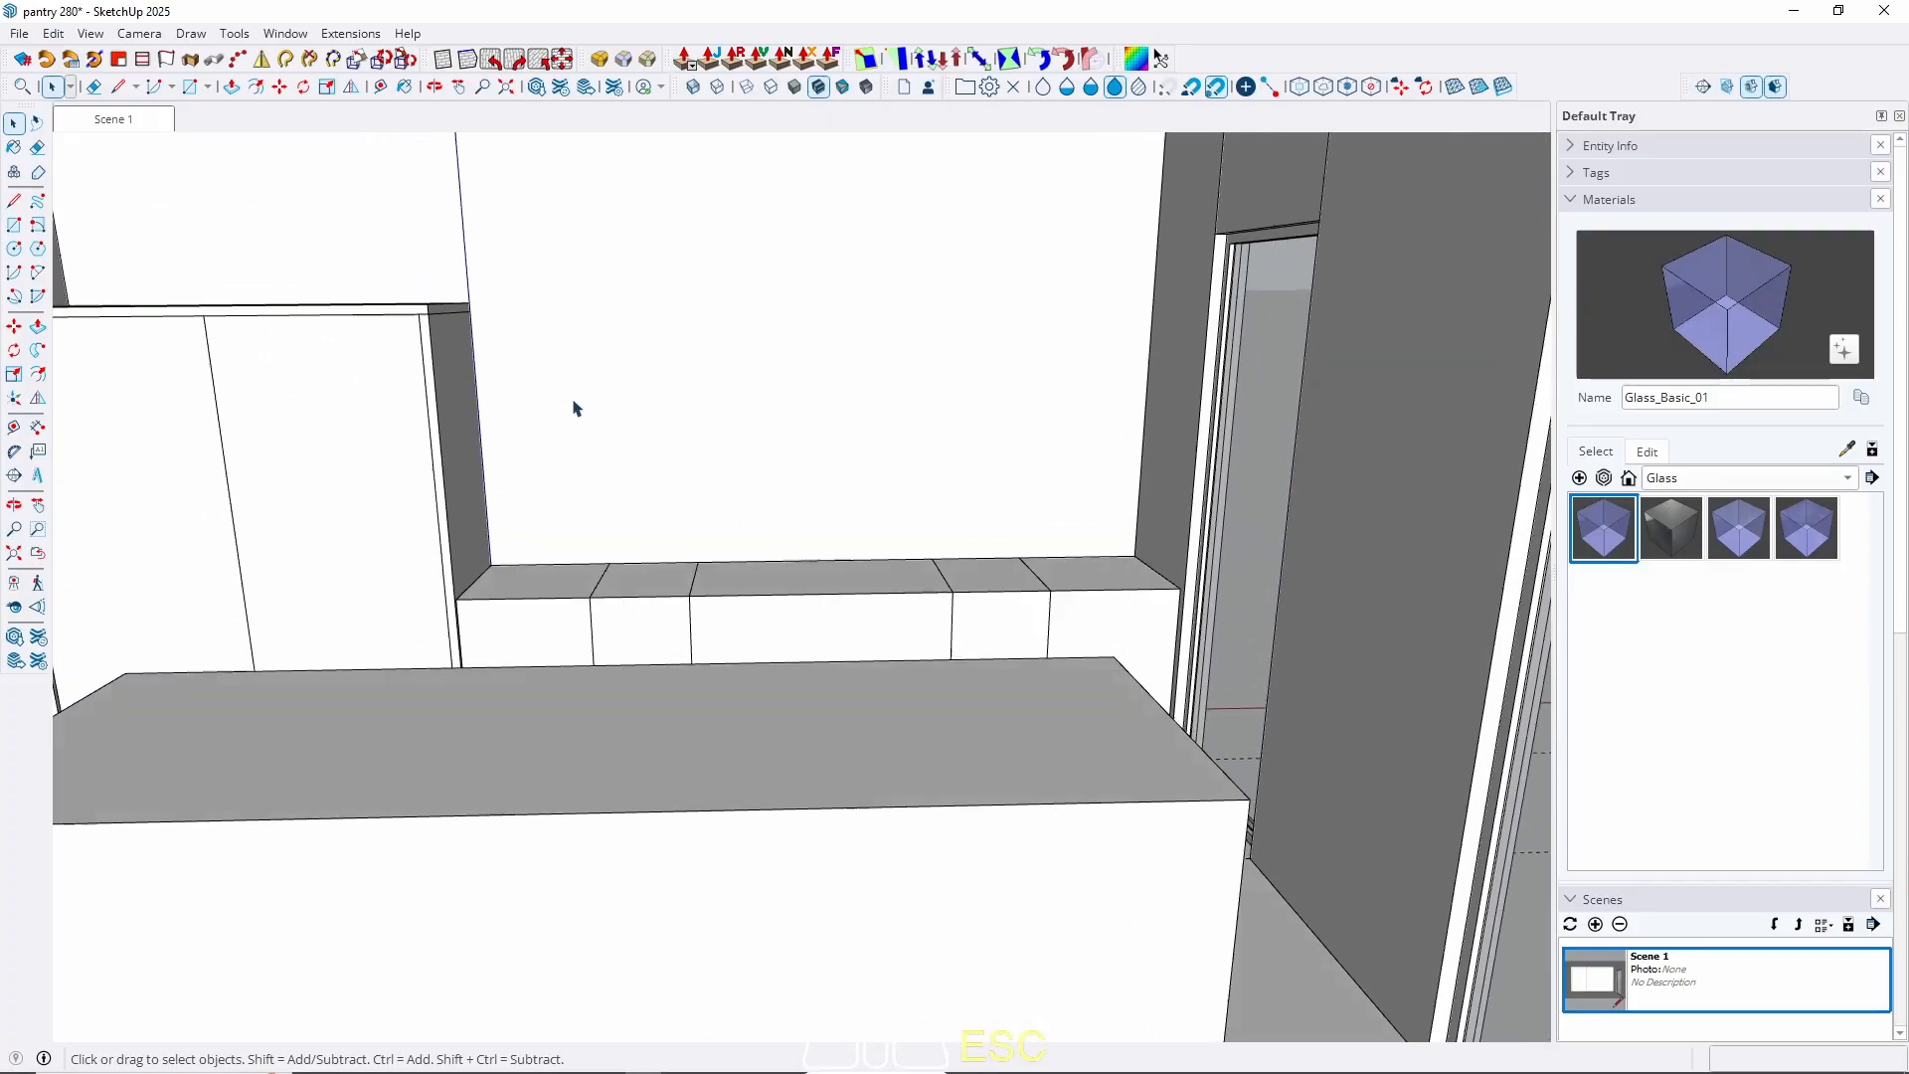
scroll(831, 660, up, 5)
middle_drag(835, 665, 1174, 785)
shift+middle_drag(1173, 785, 966, 763)
scroll(872, 695, up, 3)
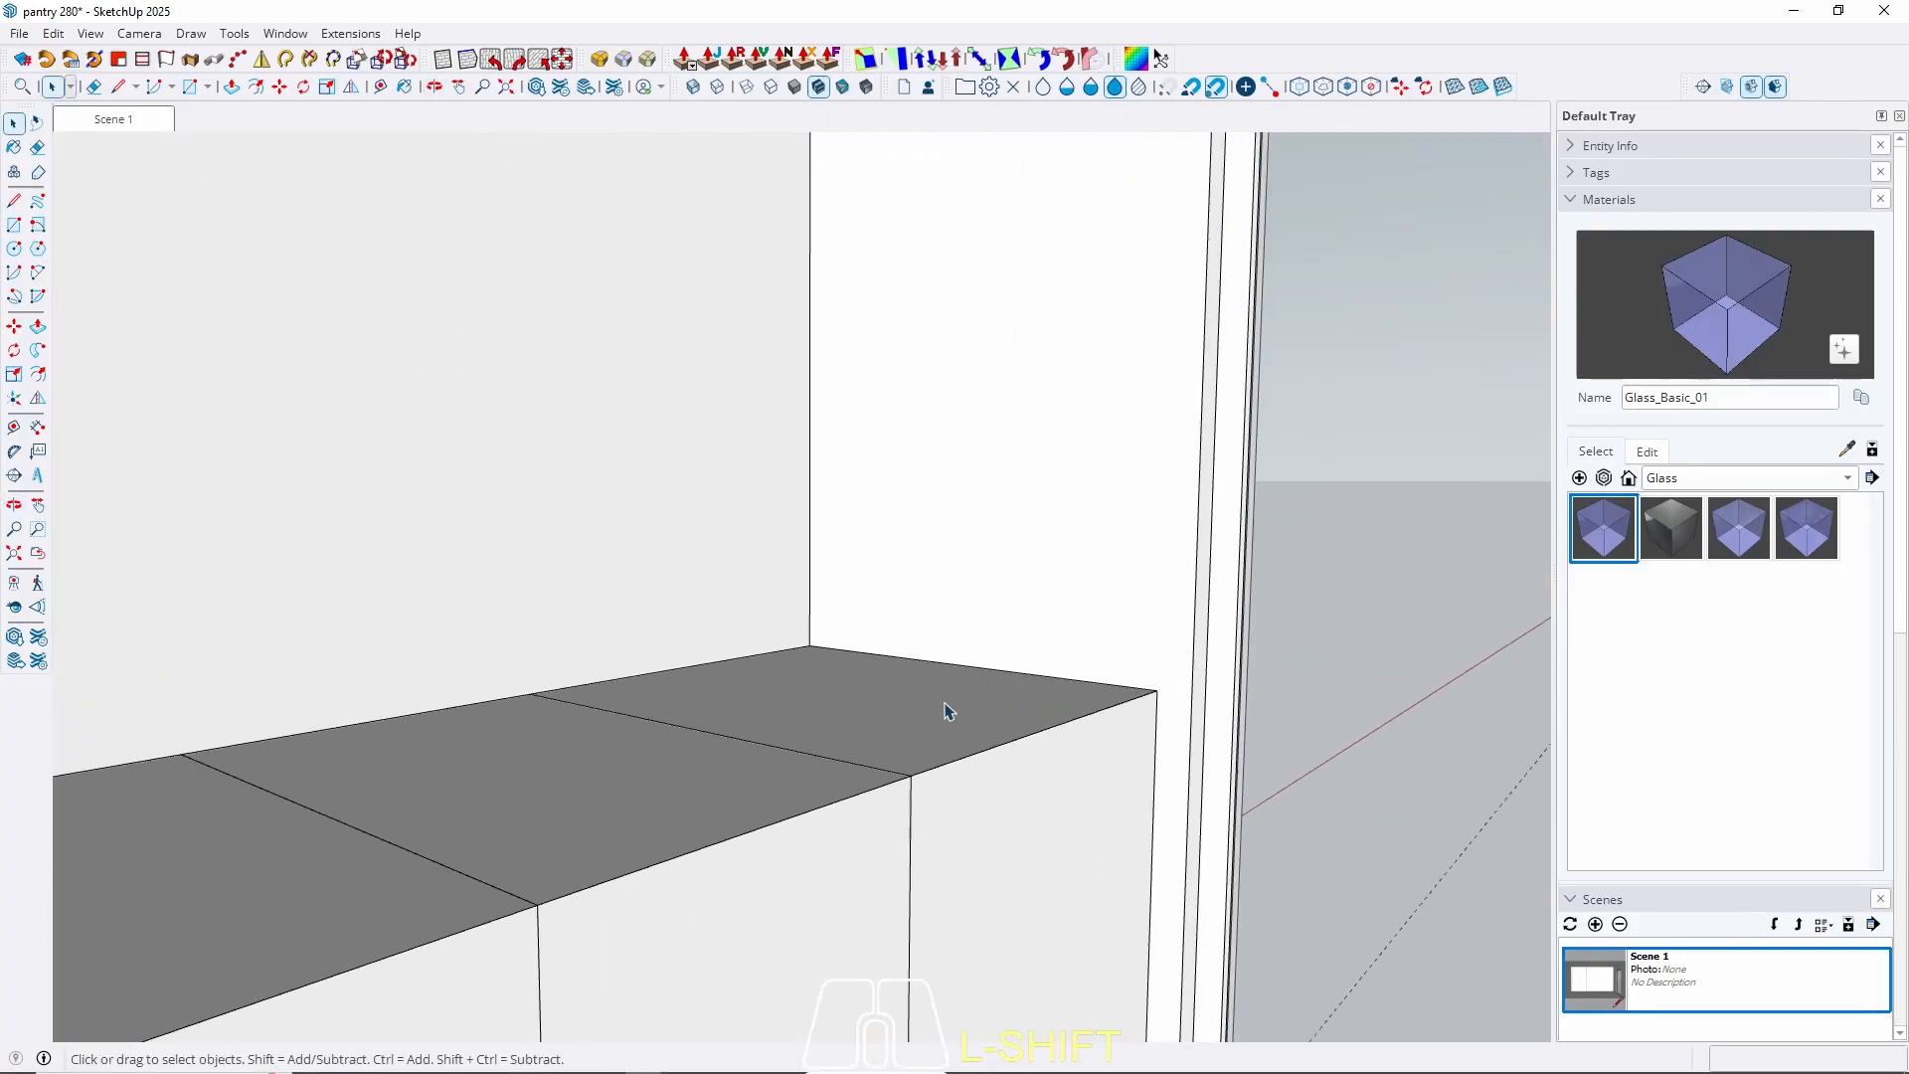
double_click(948, 710)
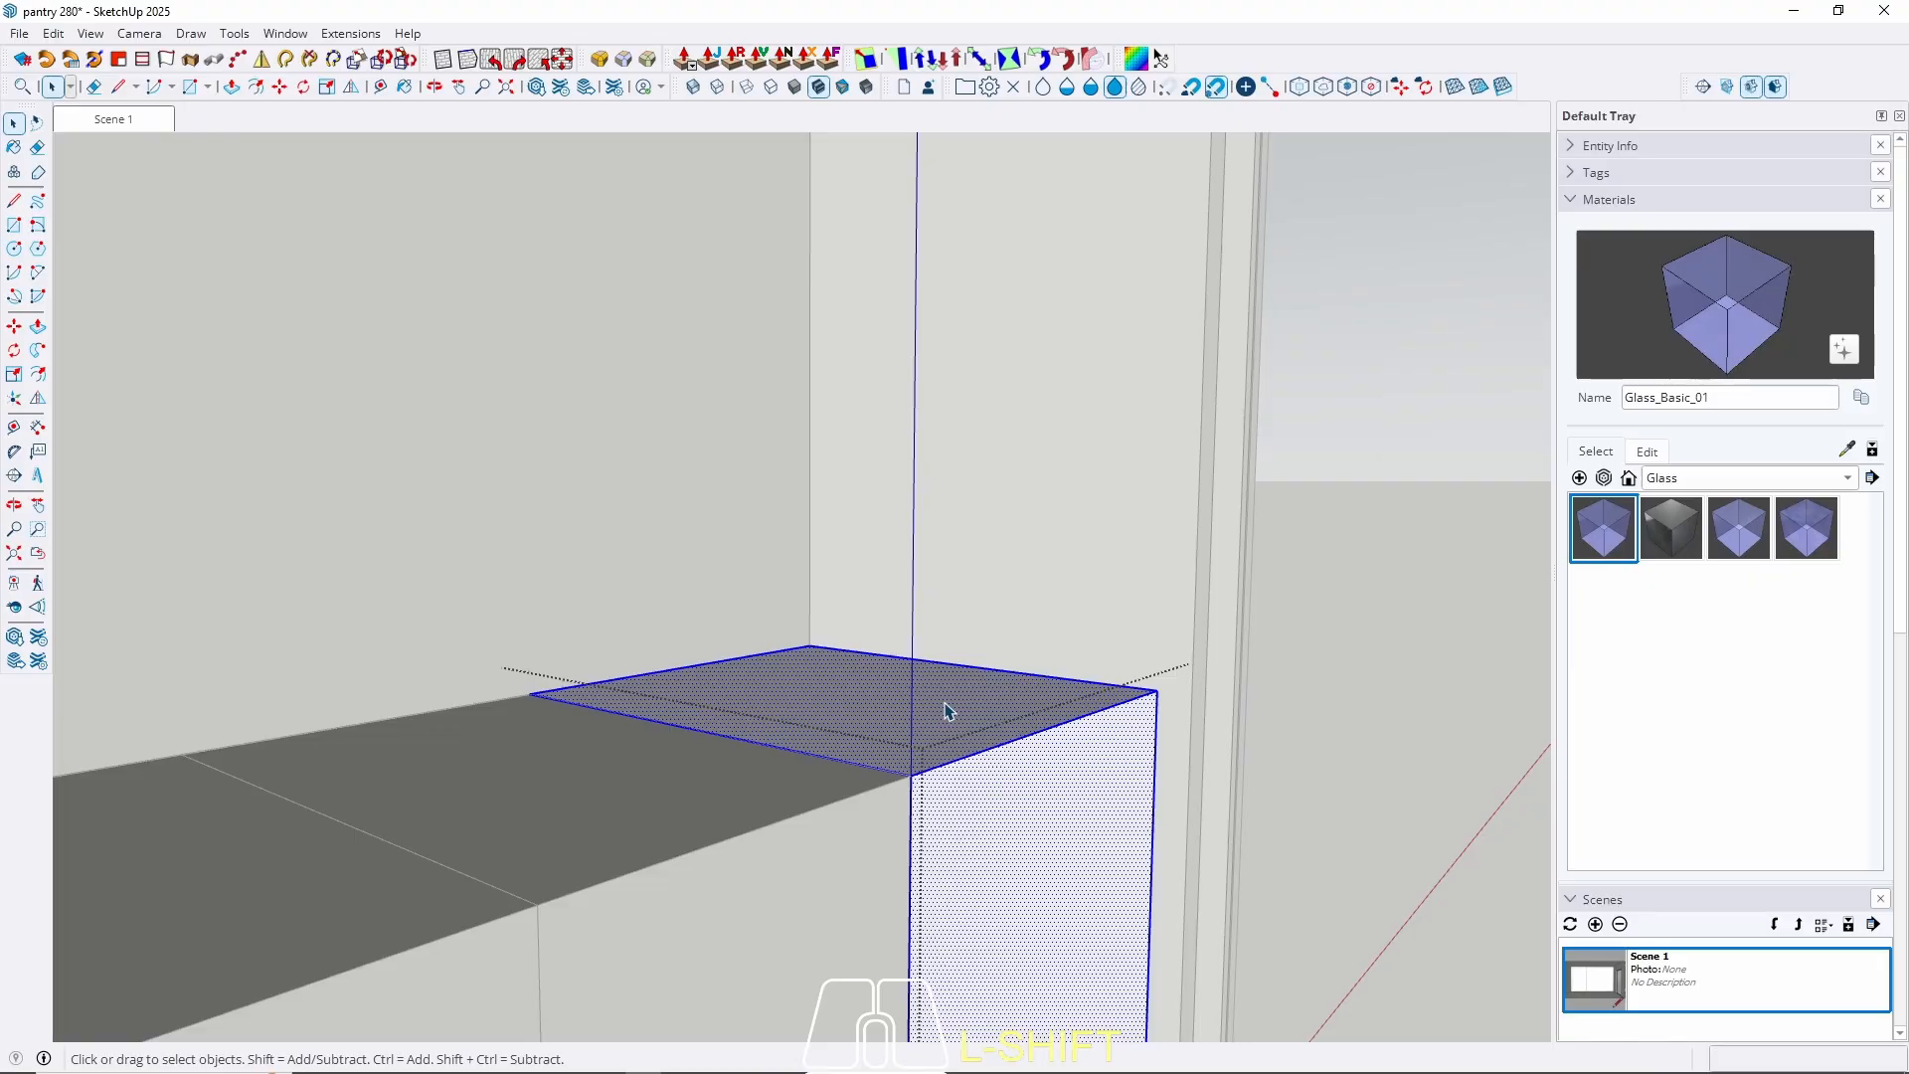
key(p)
click(934, 751)
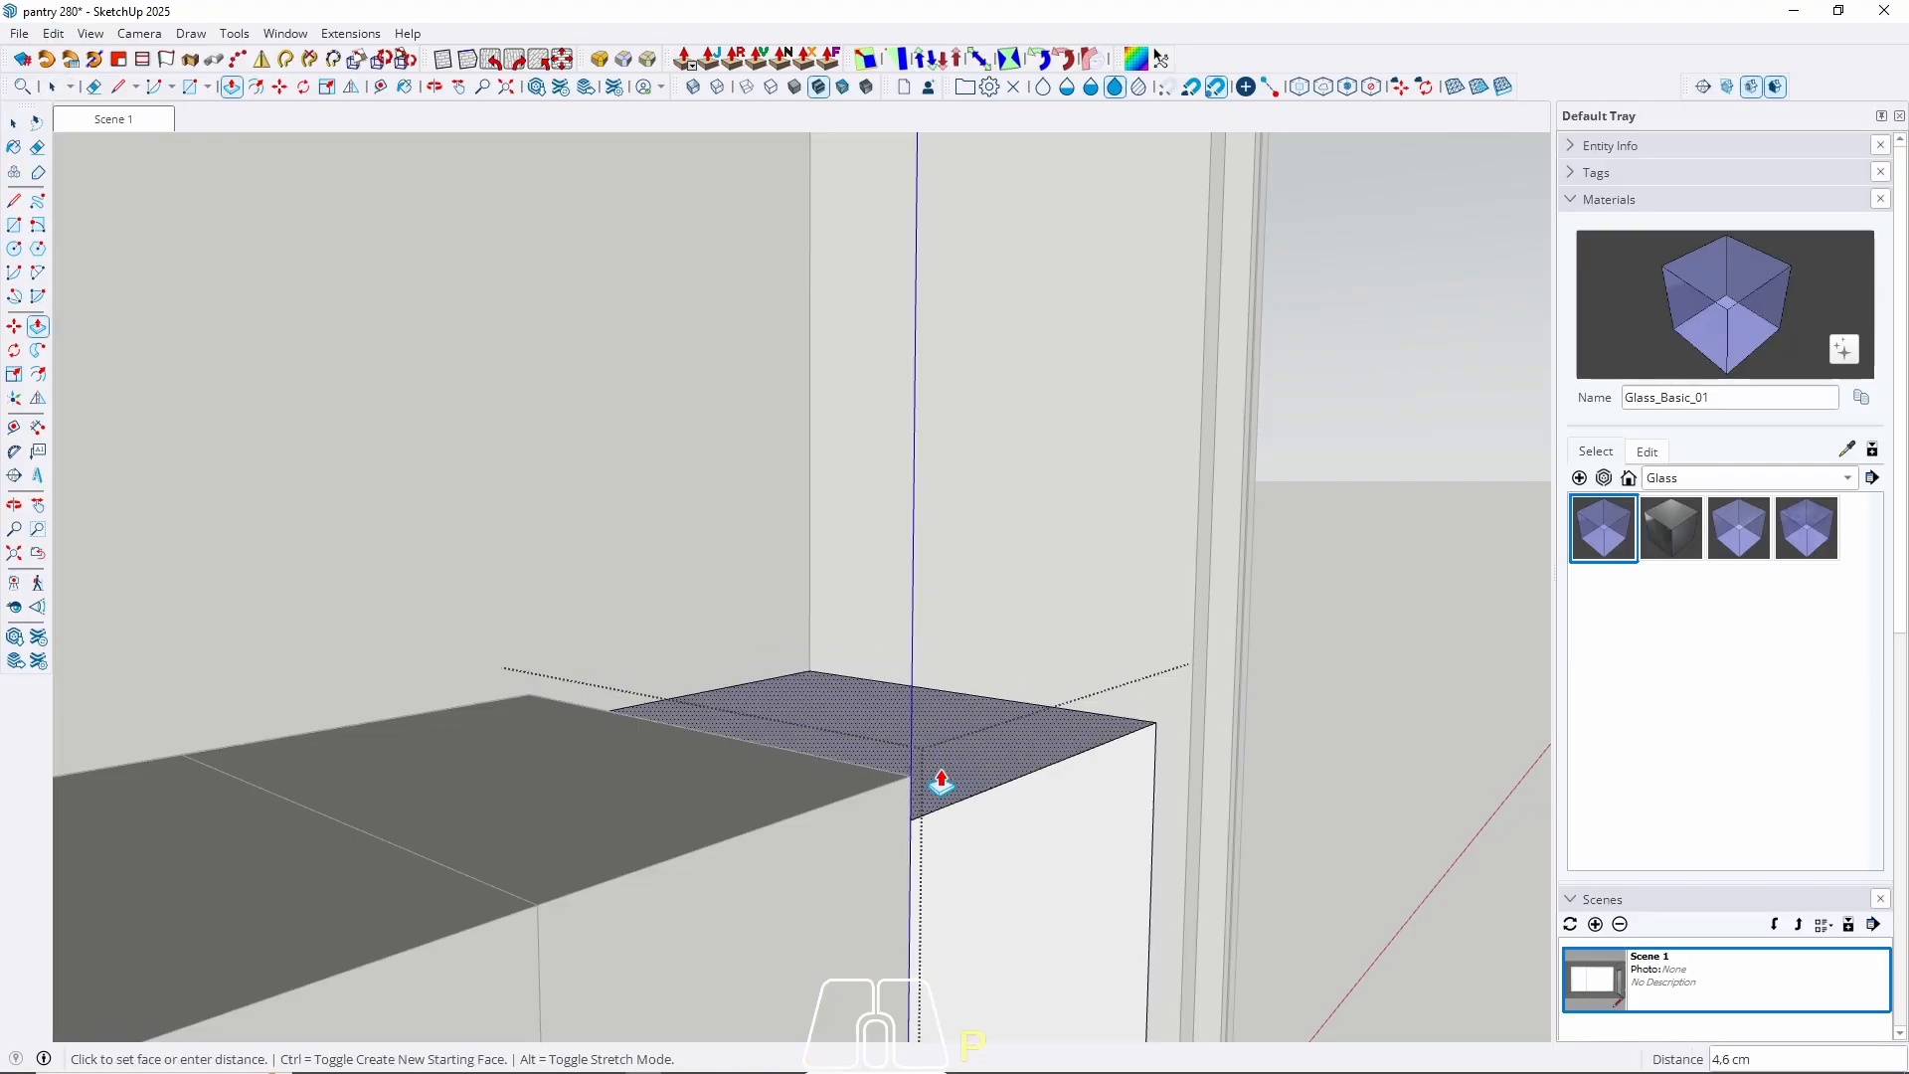
key(Return)
key(space)
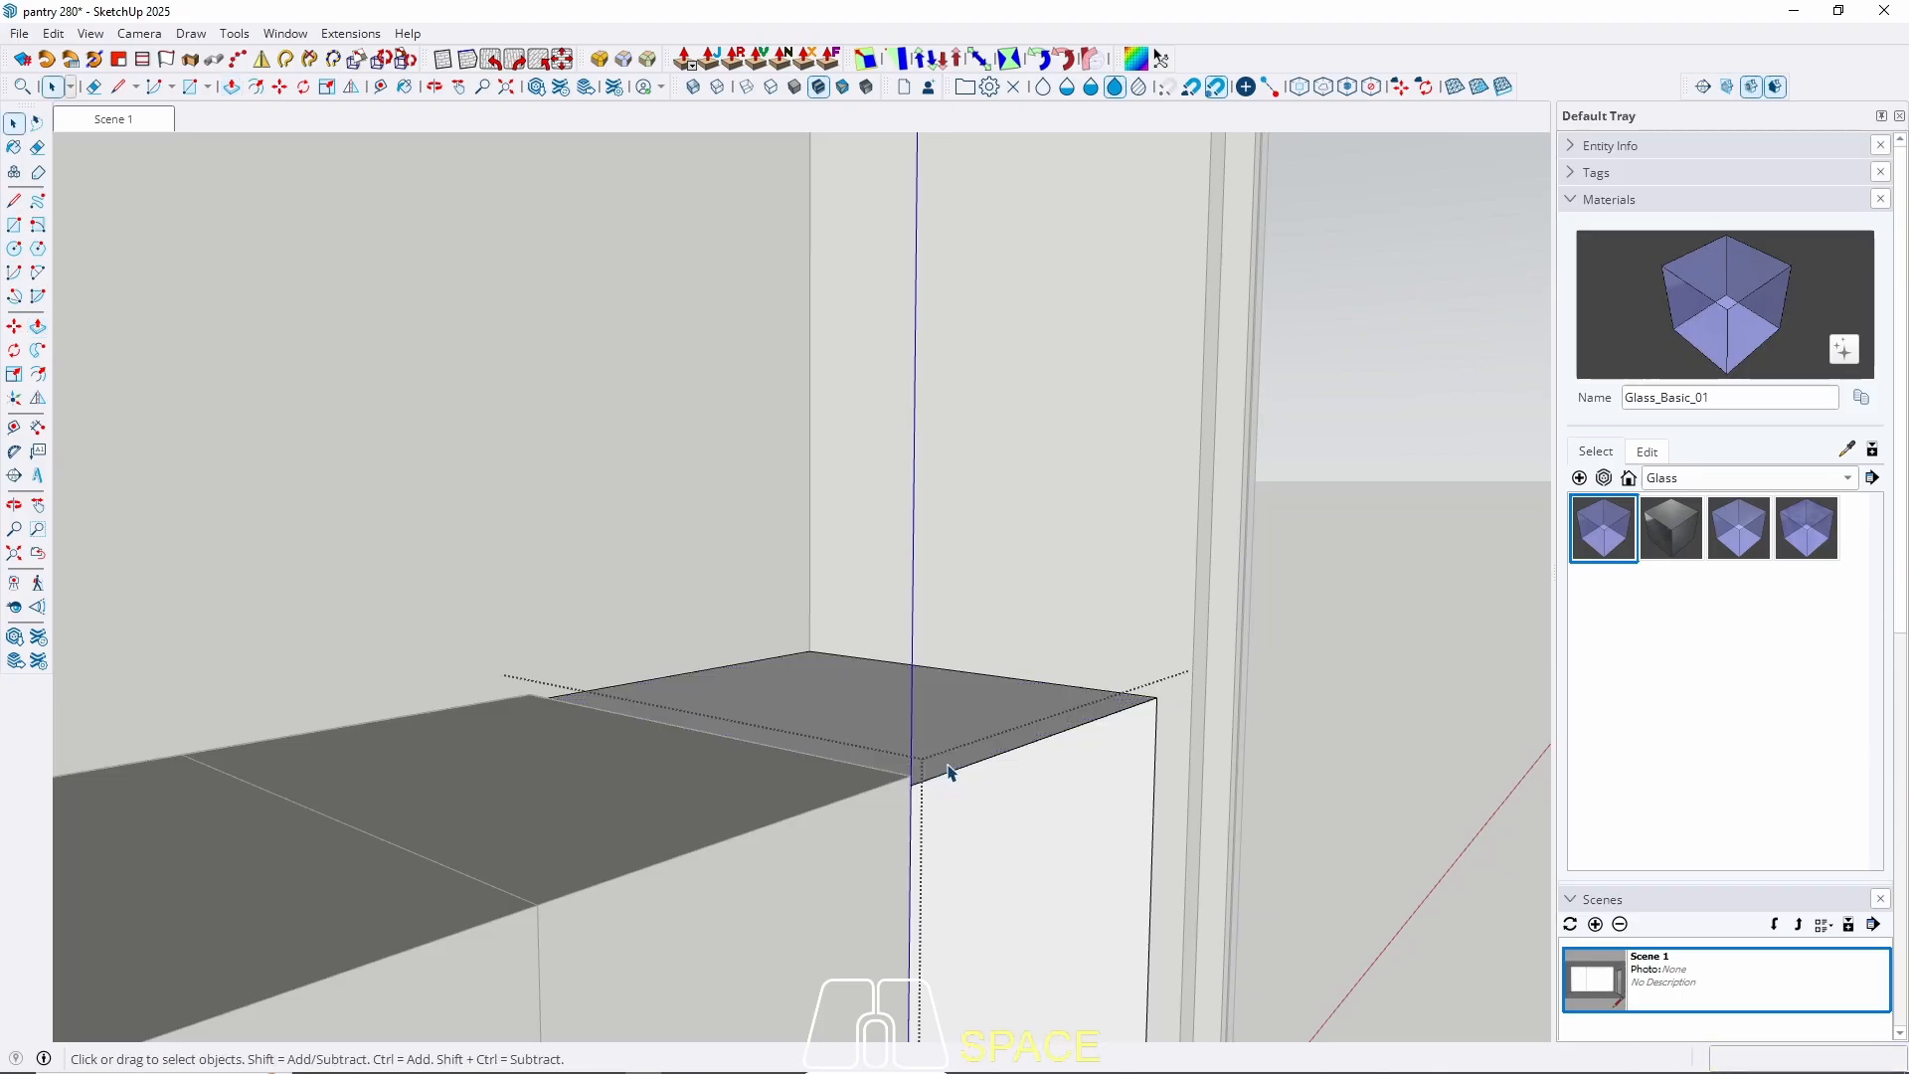
key(Escape)
Push the top faces of the adjacent narrow cabinet and the wide middle cabinet down by the same distance.
double_click(649, 812)
key(p)
double_click(563, 831)
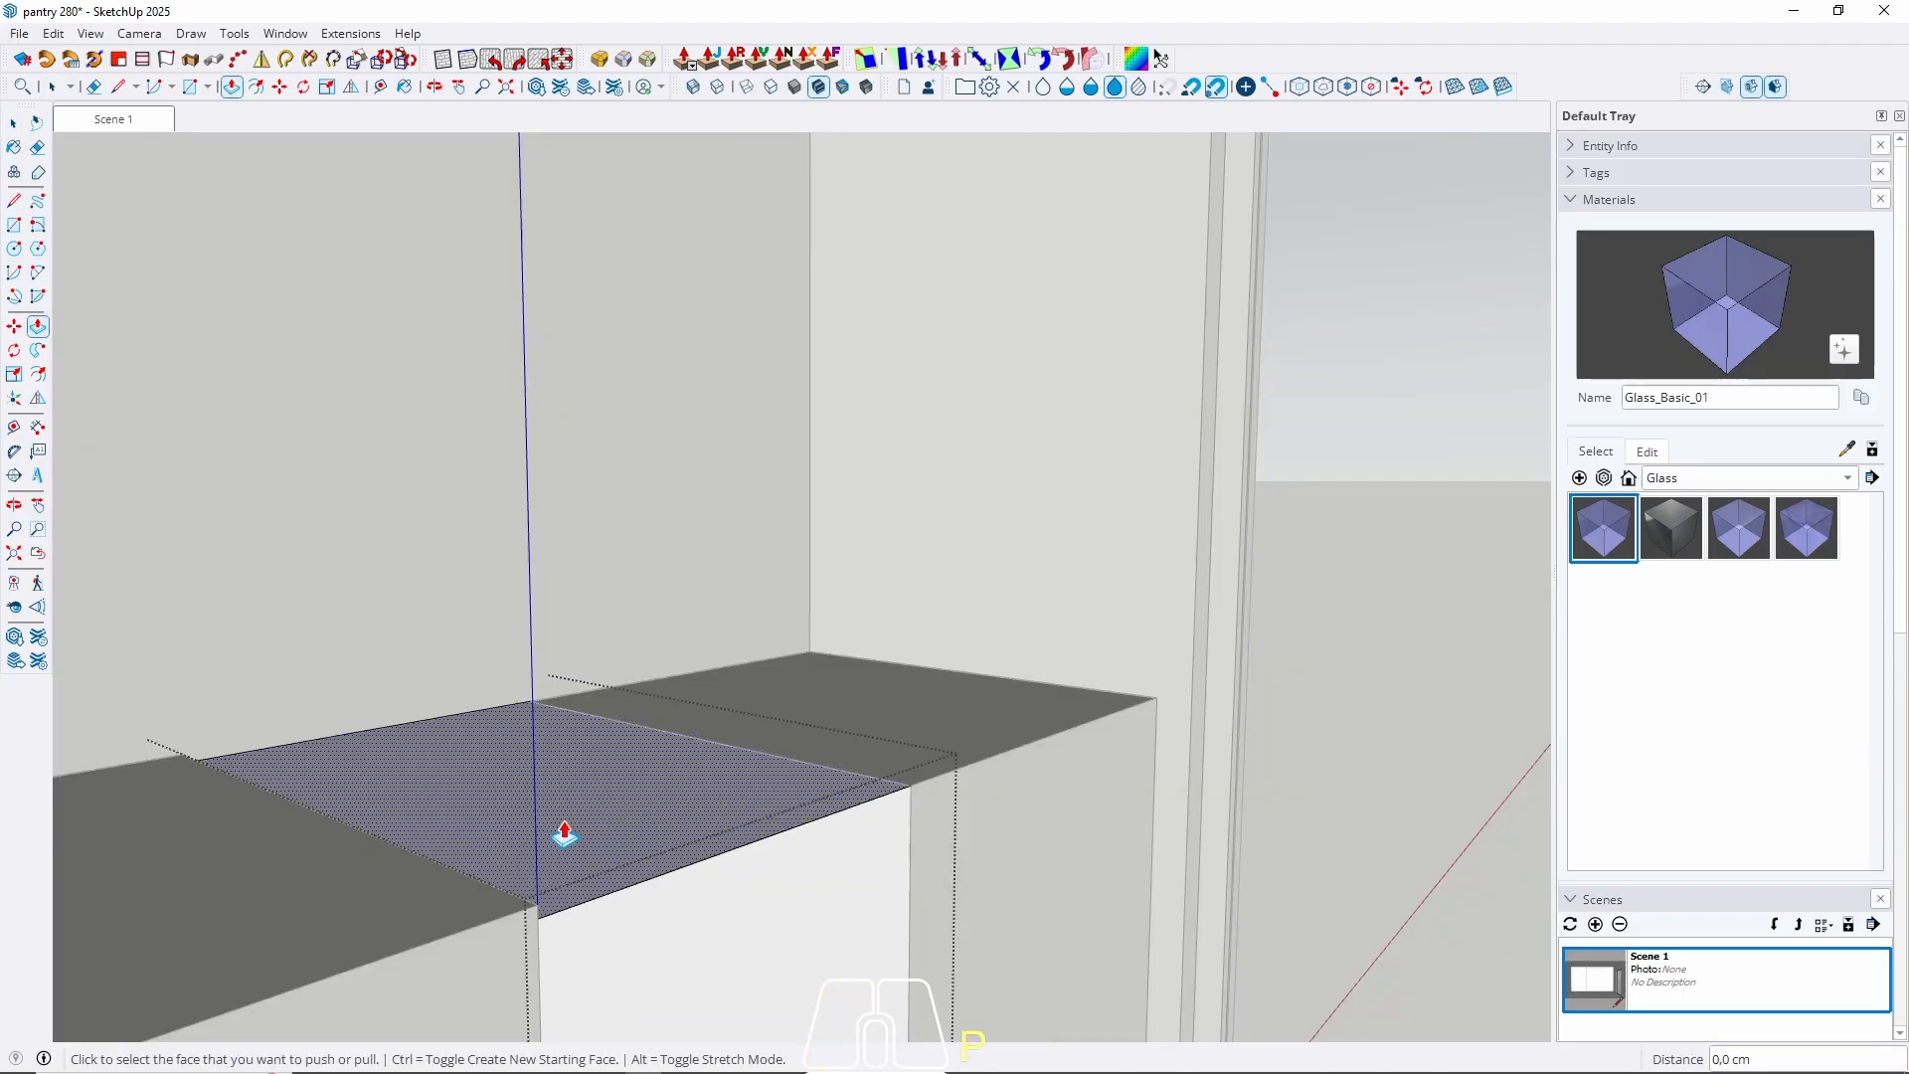
key(space)
double_click(347, 917)
key(p)
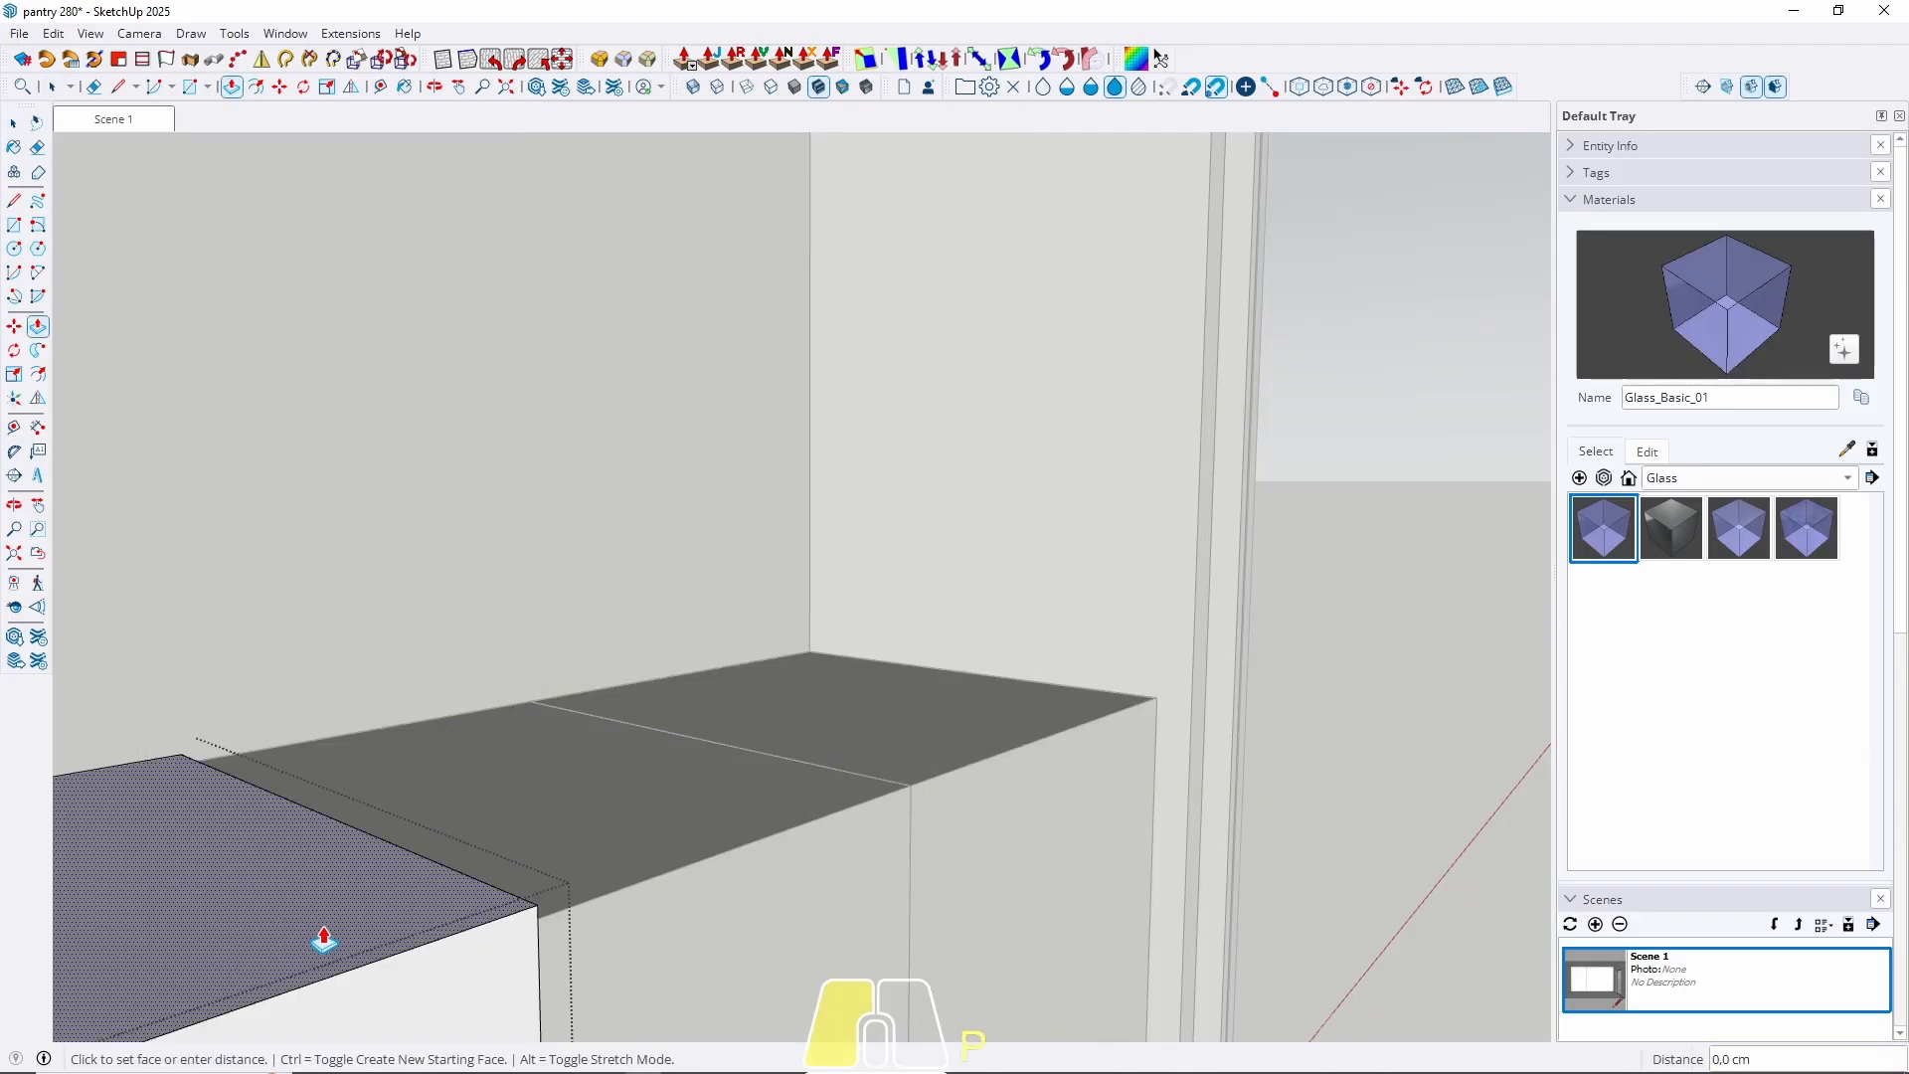
middle_drag(781, 704, 1130, 839)
scroll(1129, 839, down, 4)
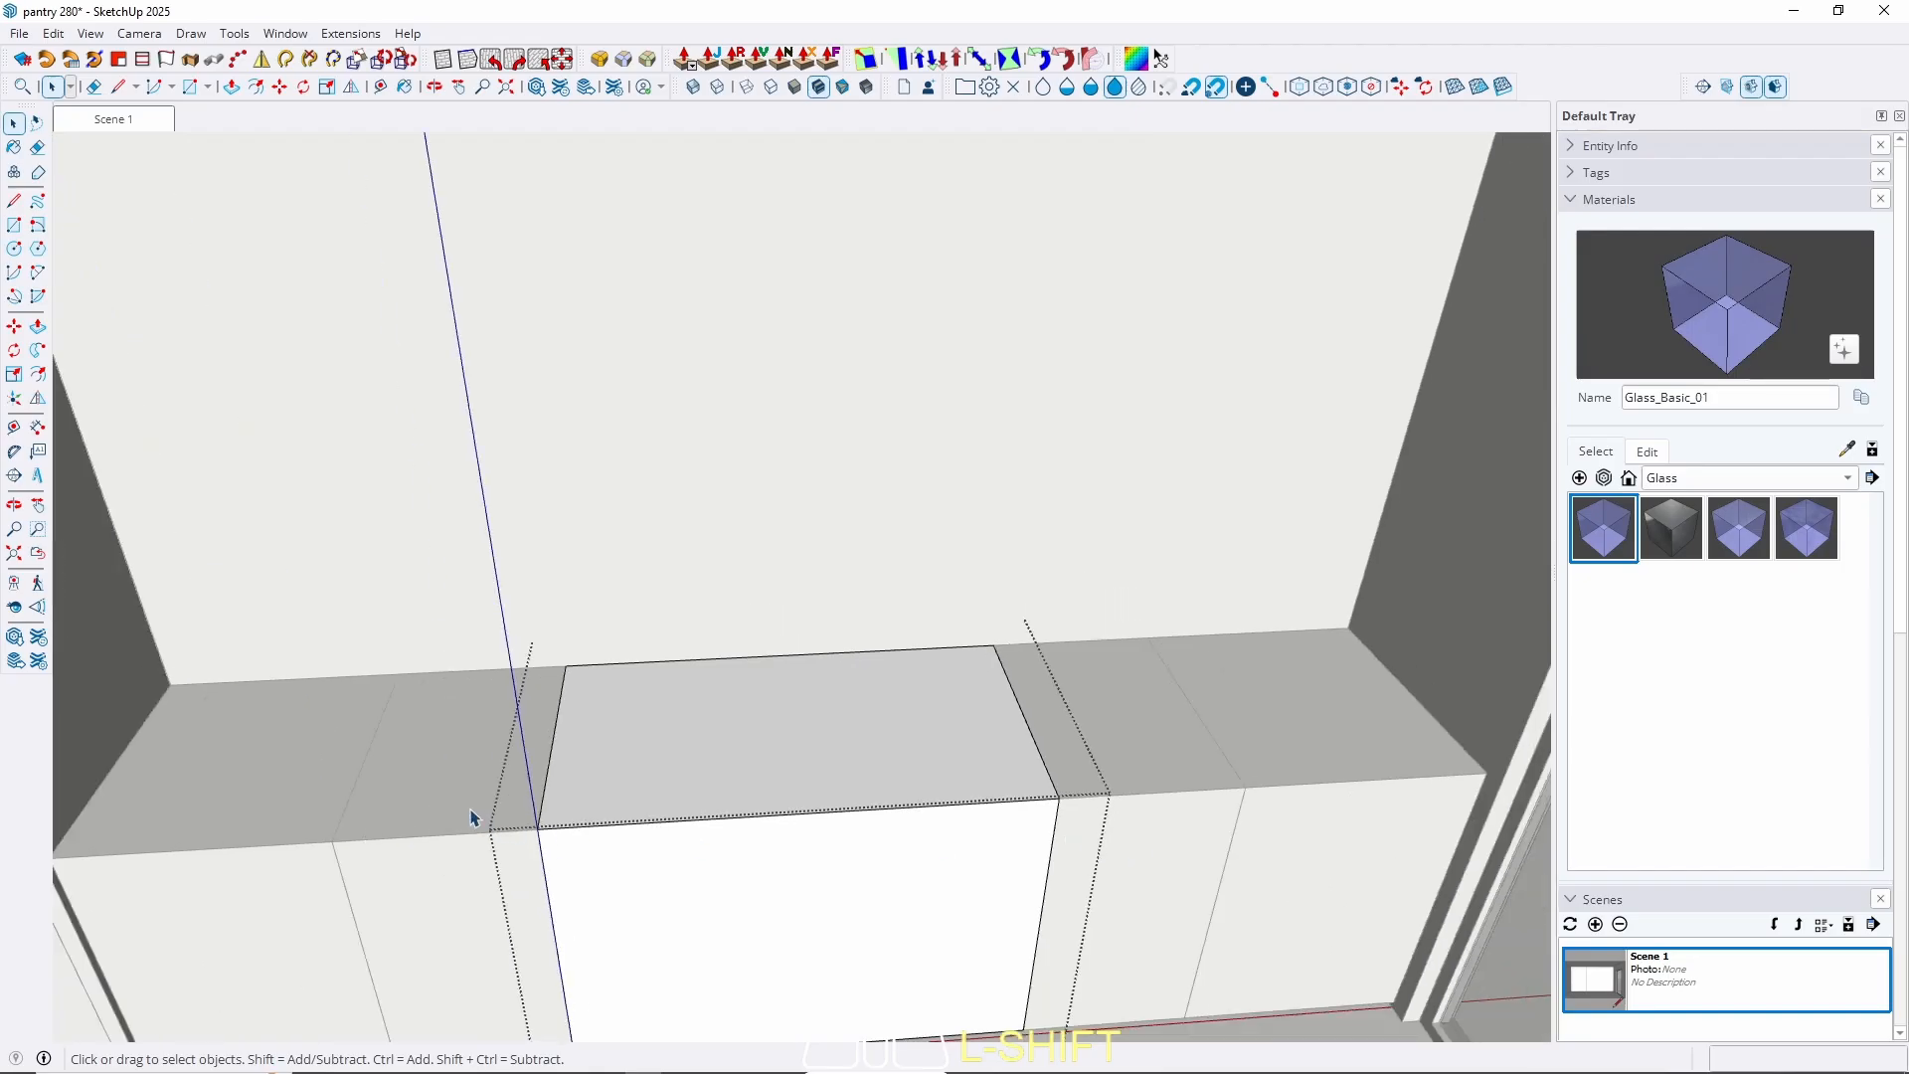
key(Escape)
Draw a countertop rectangle corner to corner over the whole base cabinet run and pull it up 1 cm.
key(r)
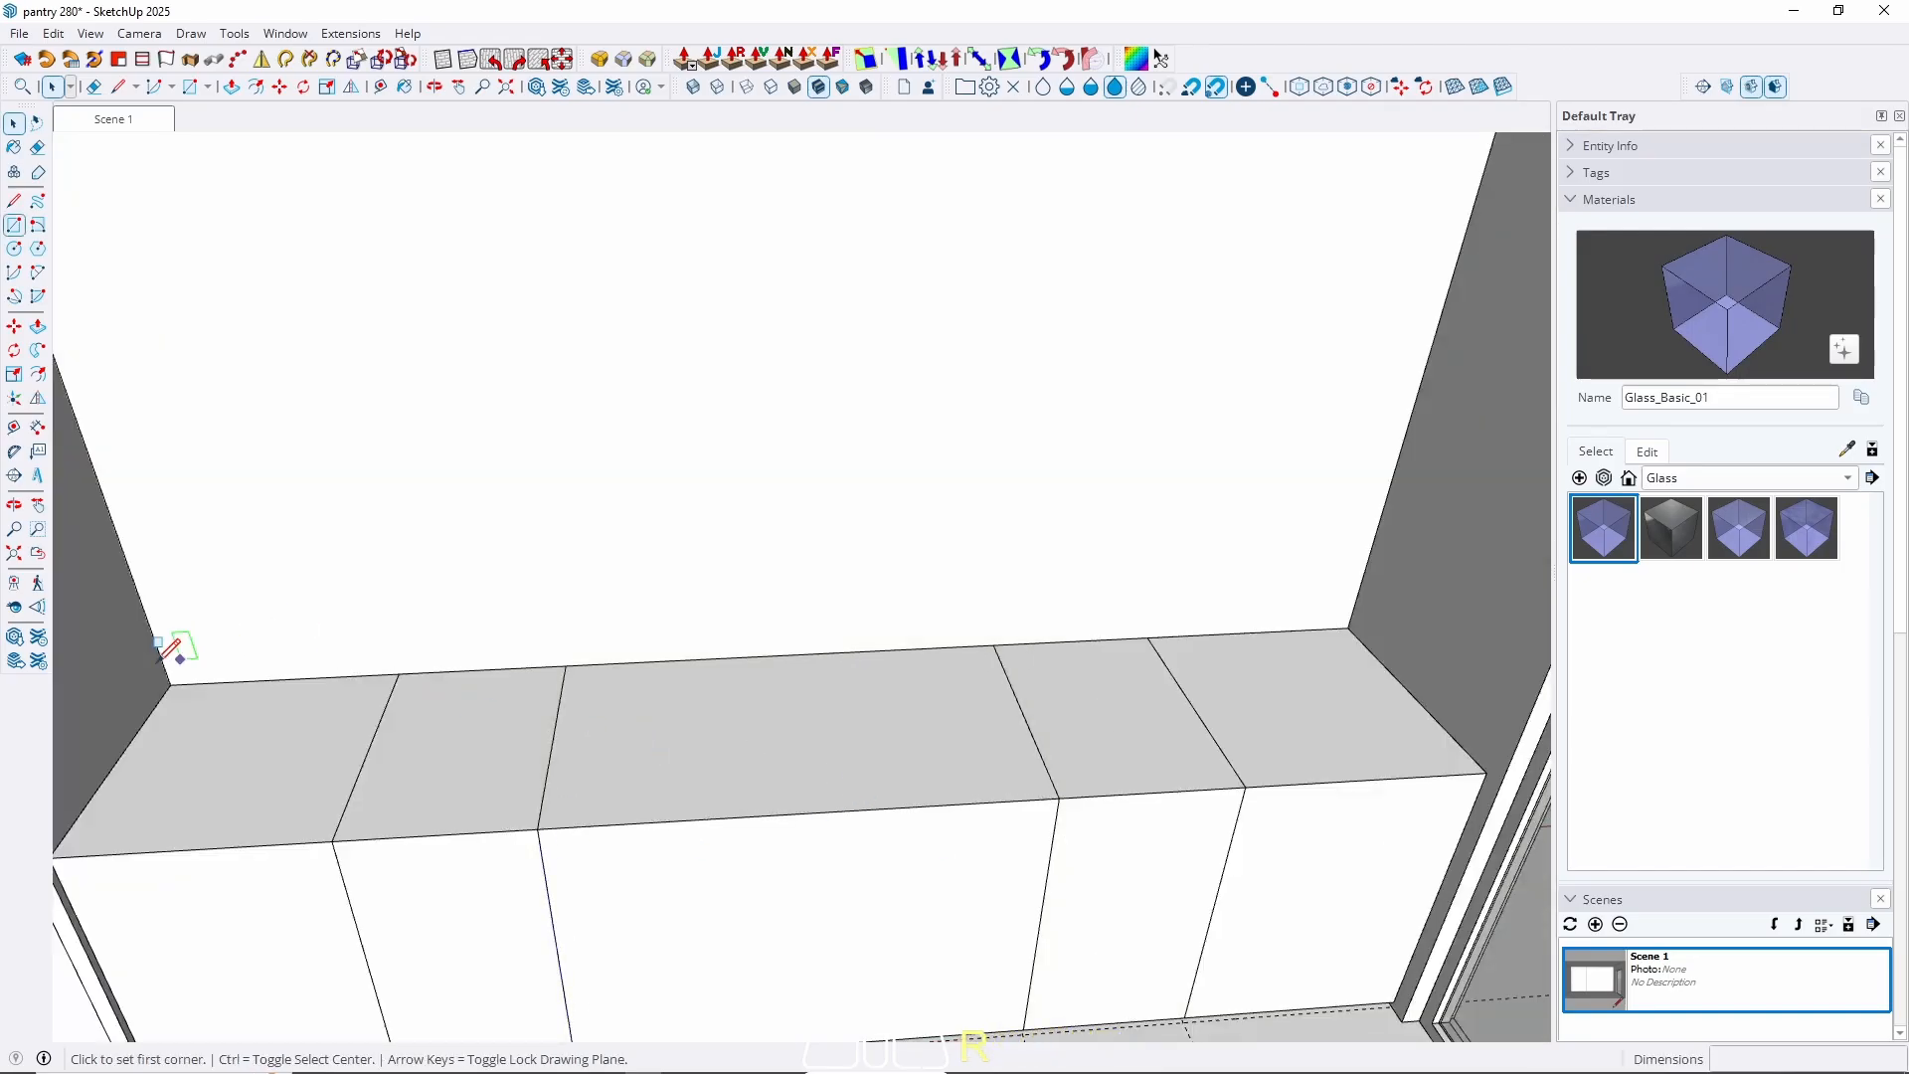
click(170, 685)
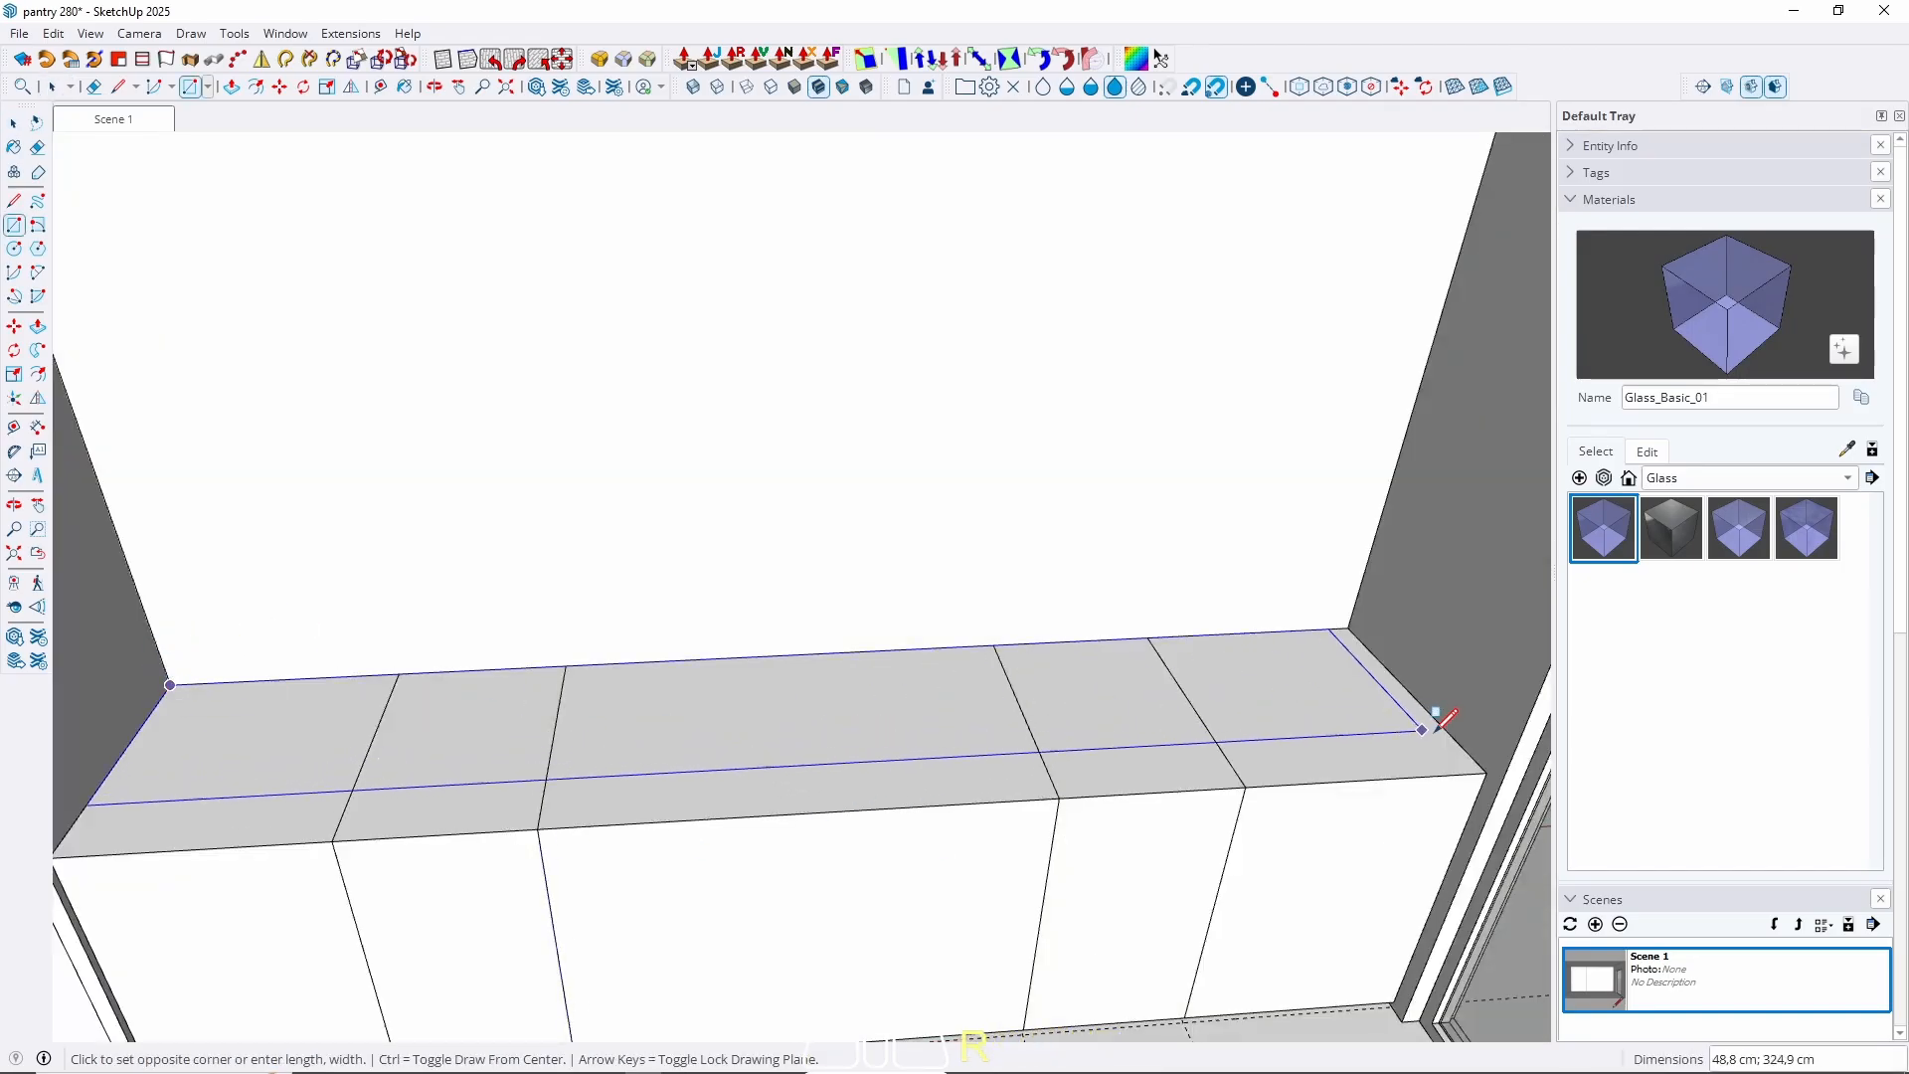
click(1481, 772)
key(space)
key(p)
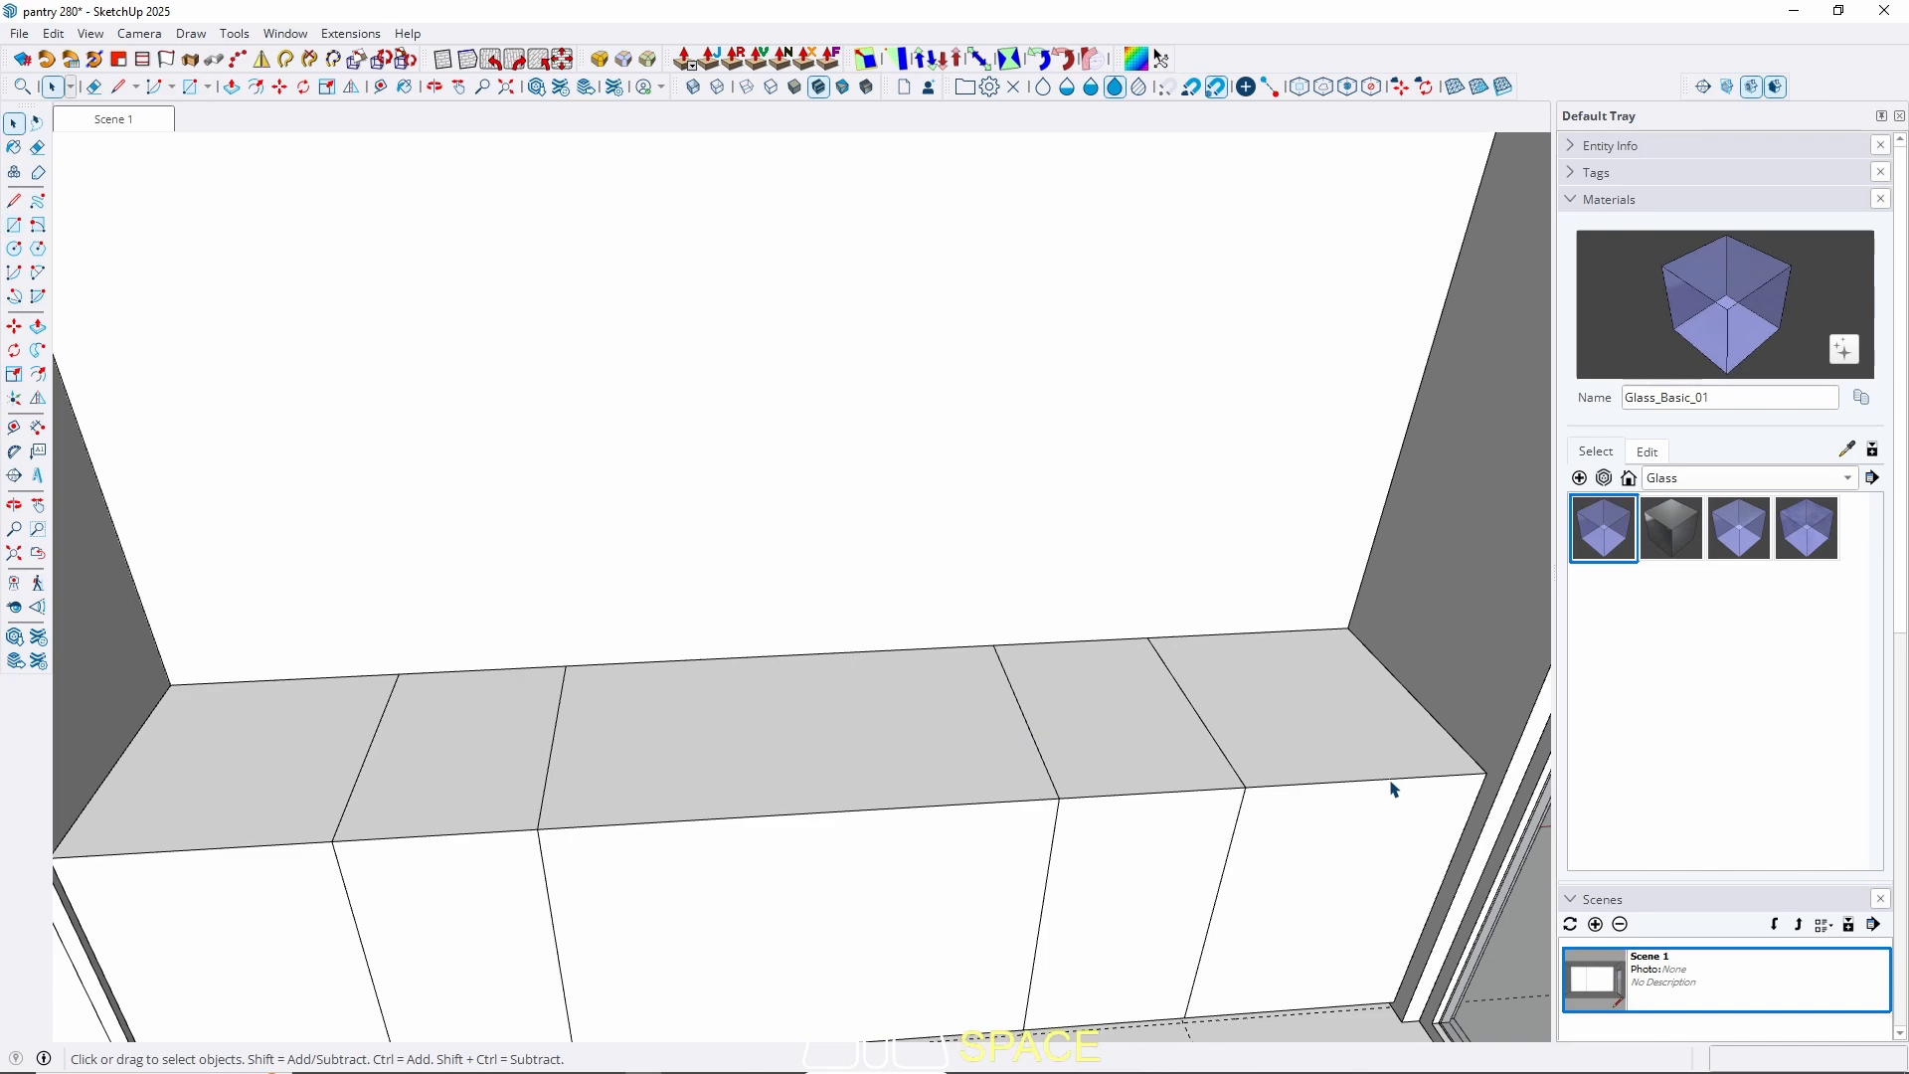
click(1330, 767)
click(1322, 718)
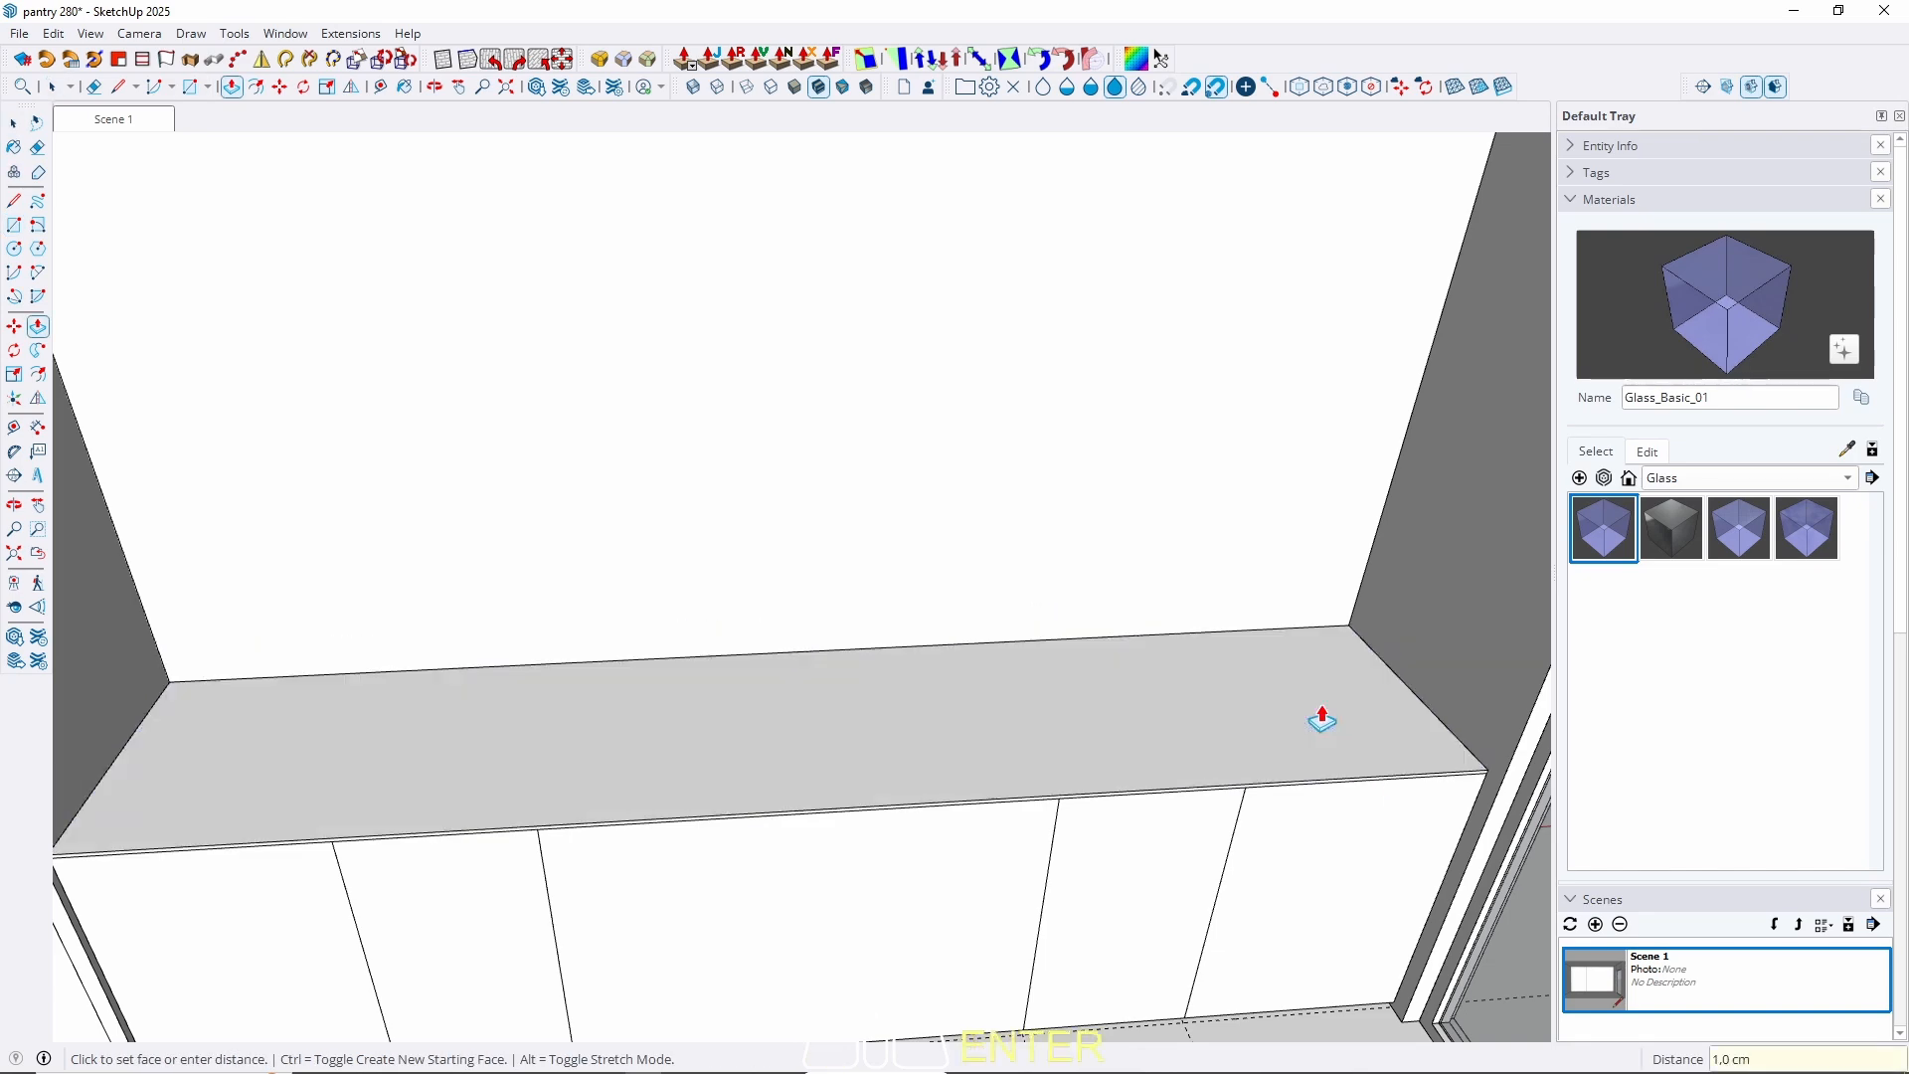
key(space)
Select the countertop slab's geometry and make it a group.
double_click(1184, 754)
key(Escape)
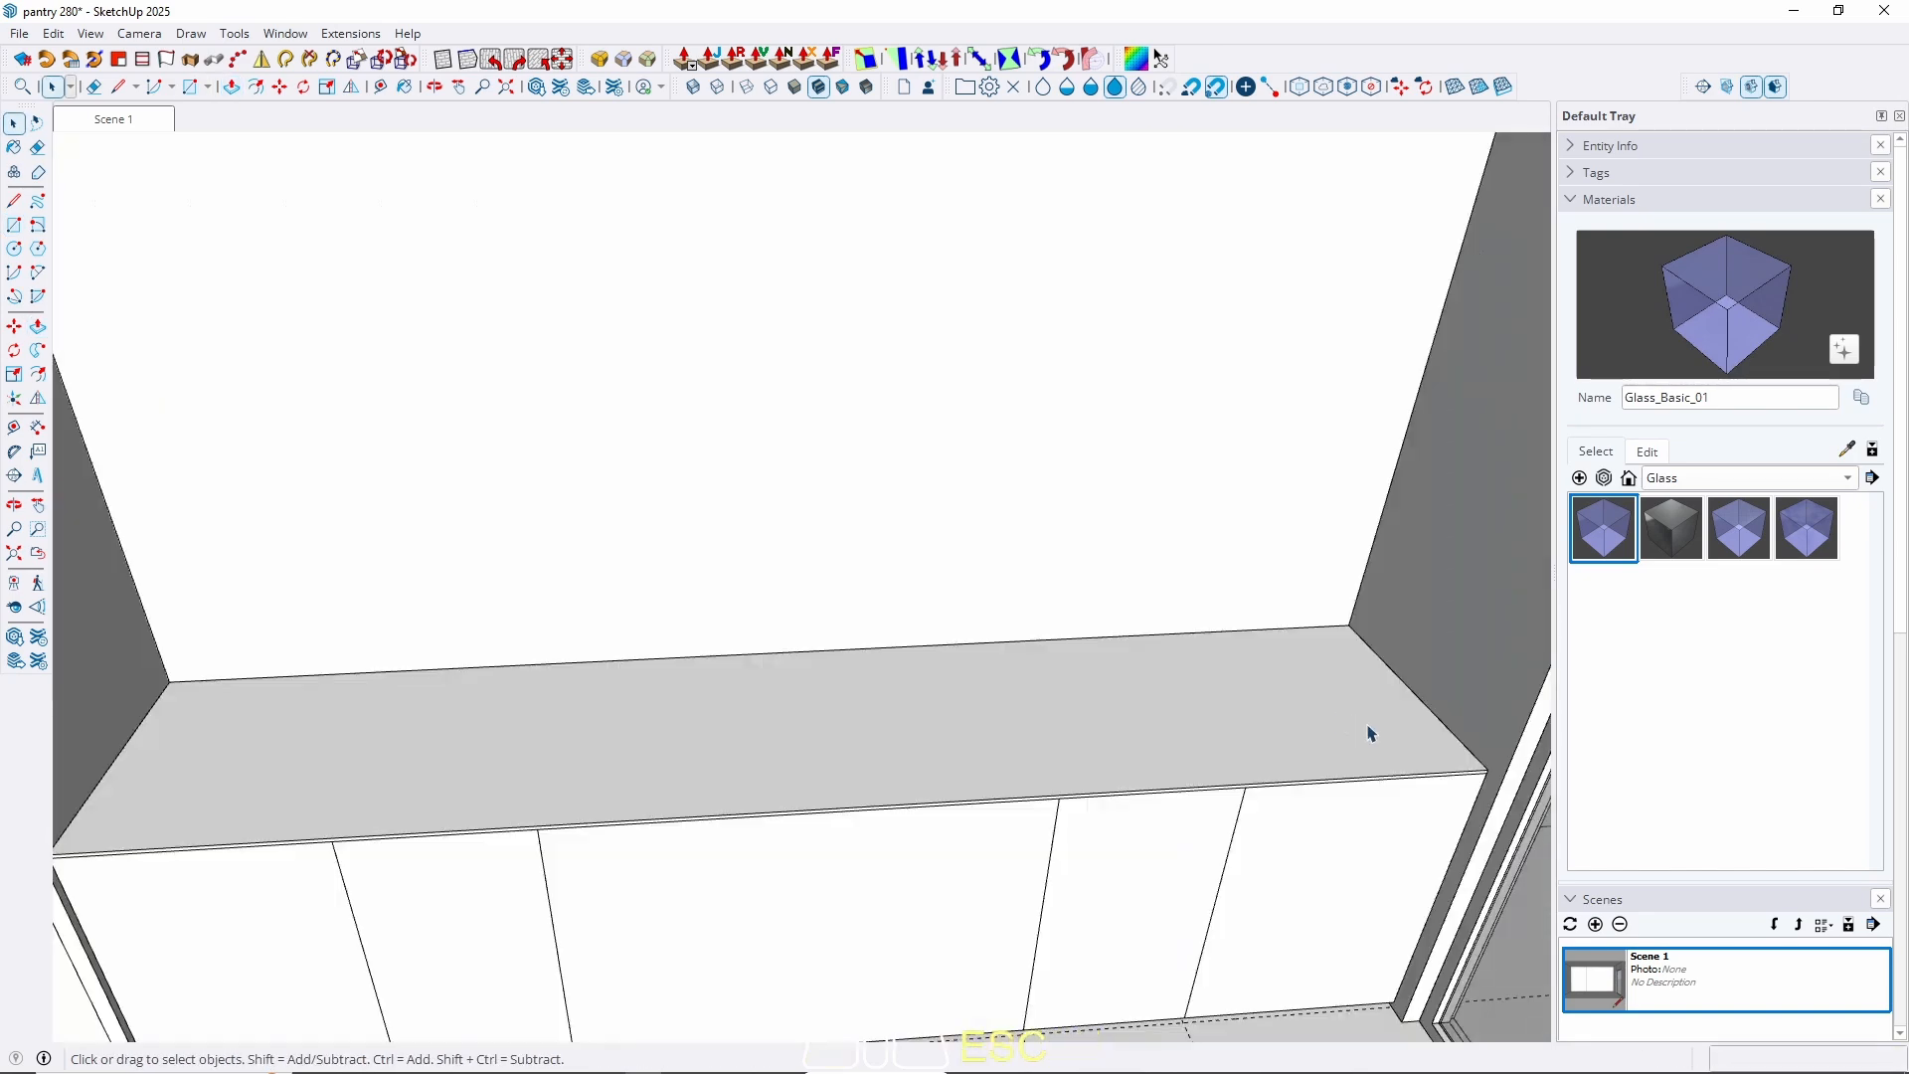
scroll(1374, 757, up, 2)
click(1372, 756)
double_click(1334, 734)
right_click(1337, 740)
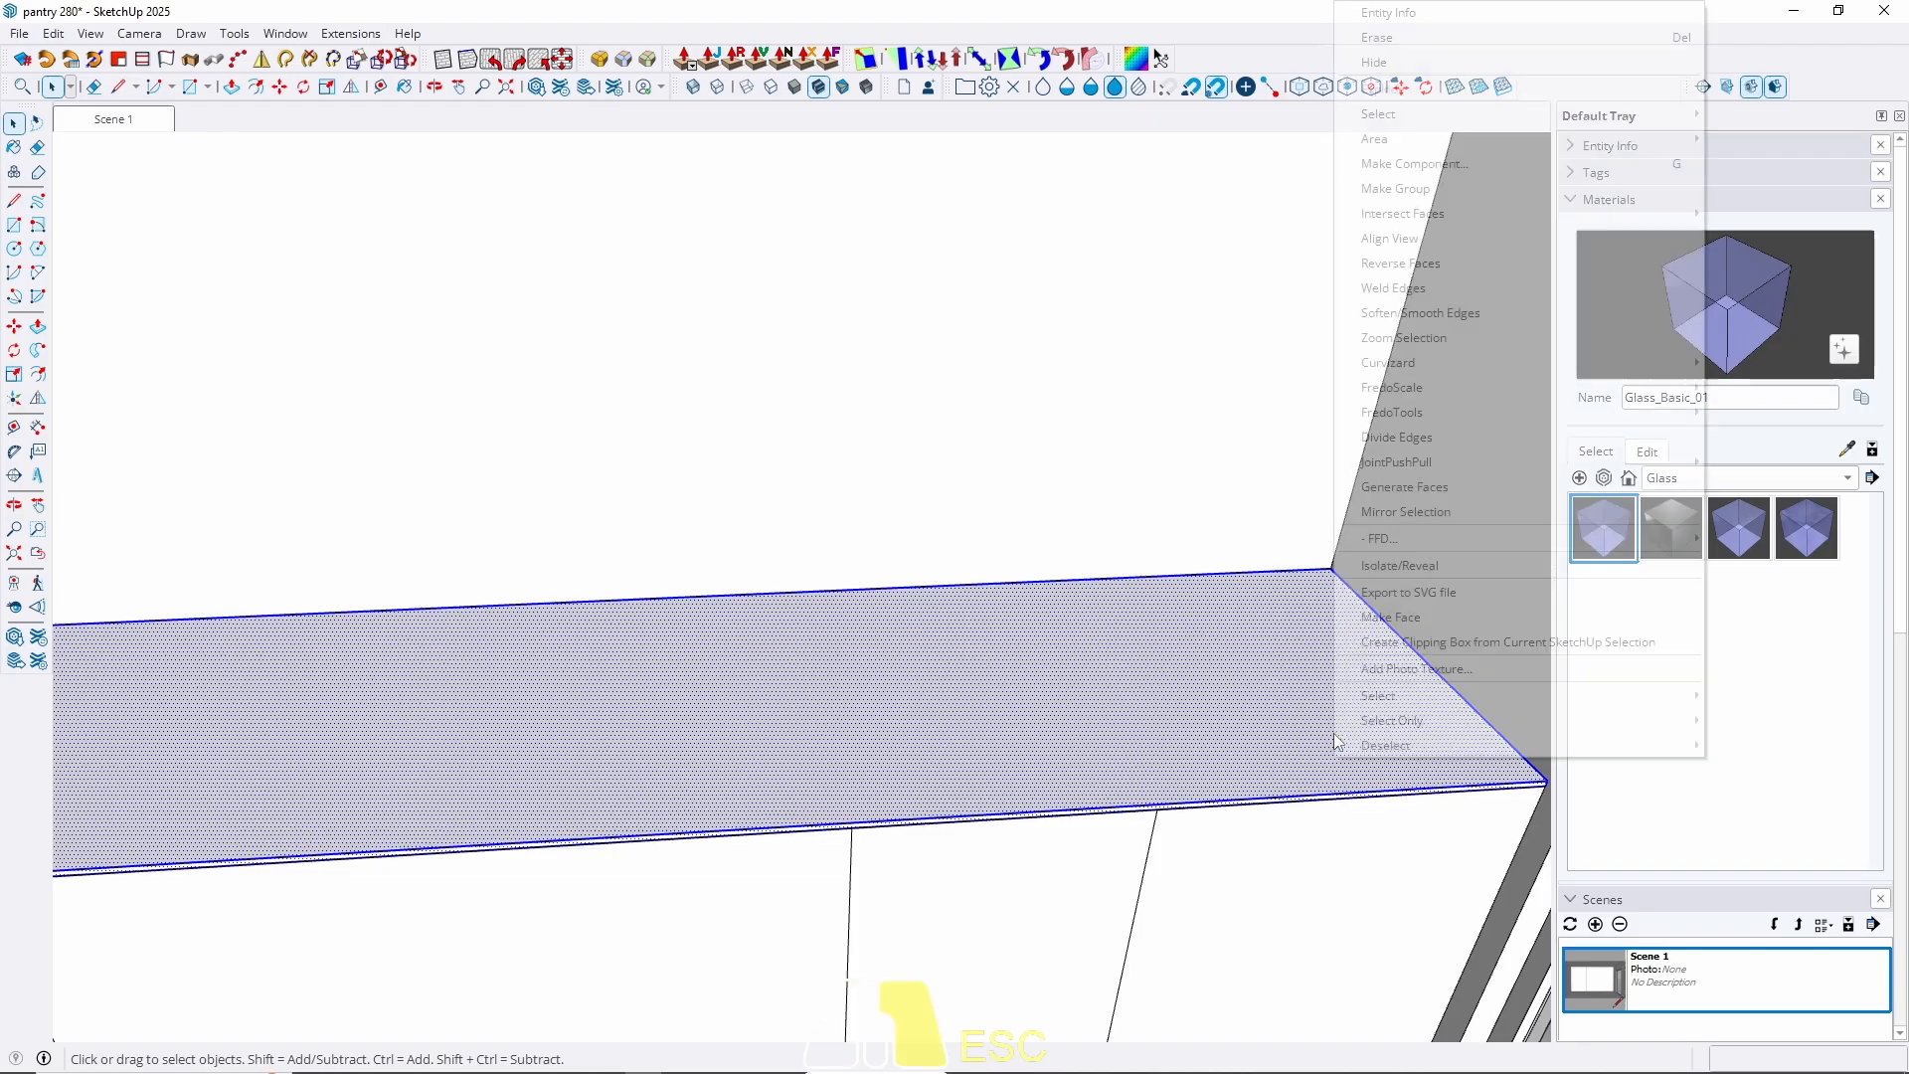
click(1388, 207)
Hide the floor to expose the underside of the base cabinets.
middle_drag(1388, 207, 369, 457)
click(387, 385)
key(h)
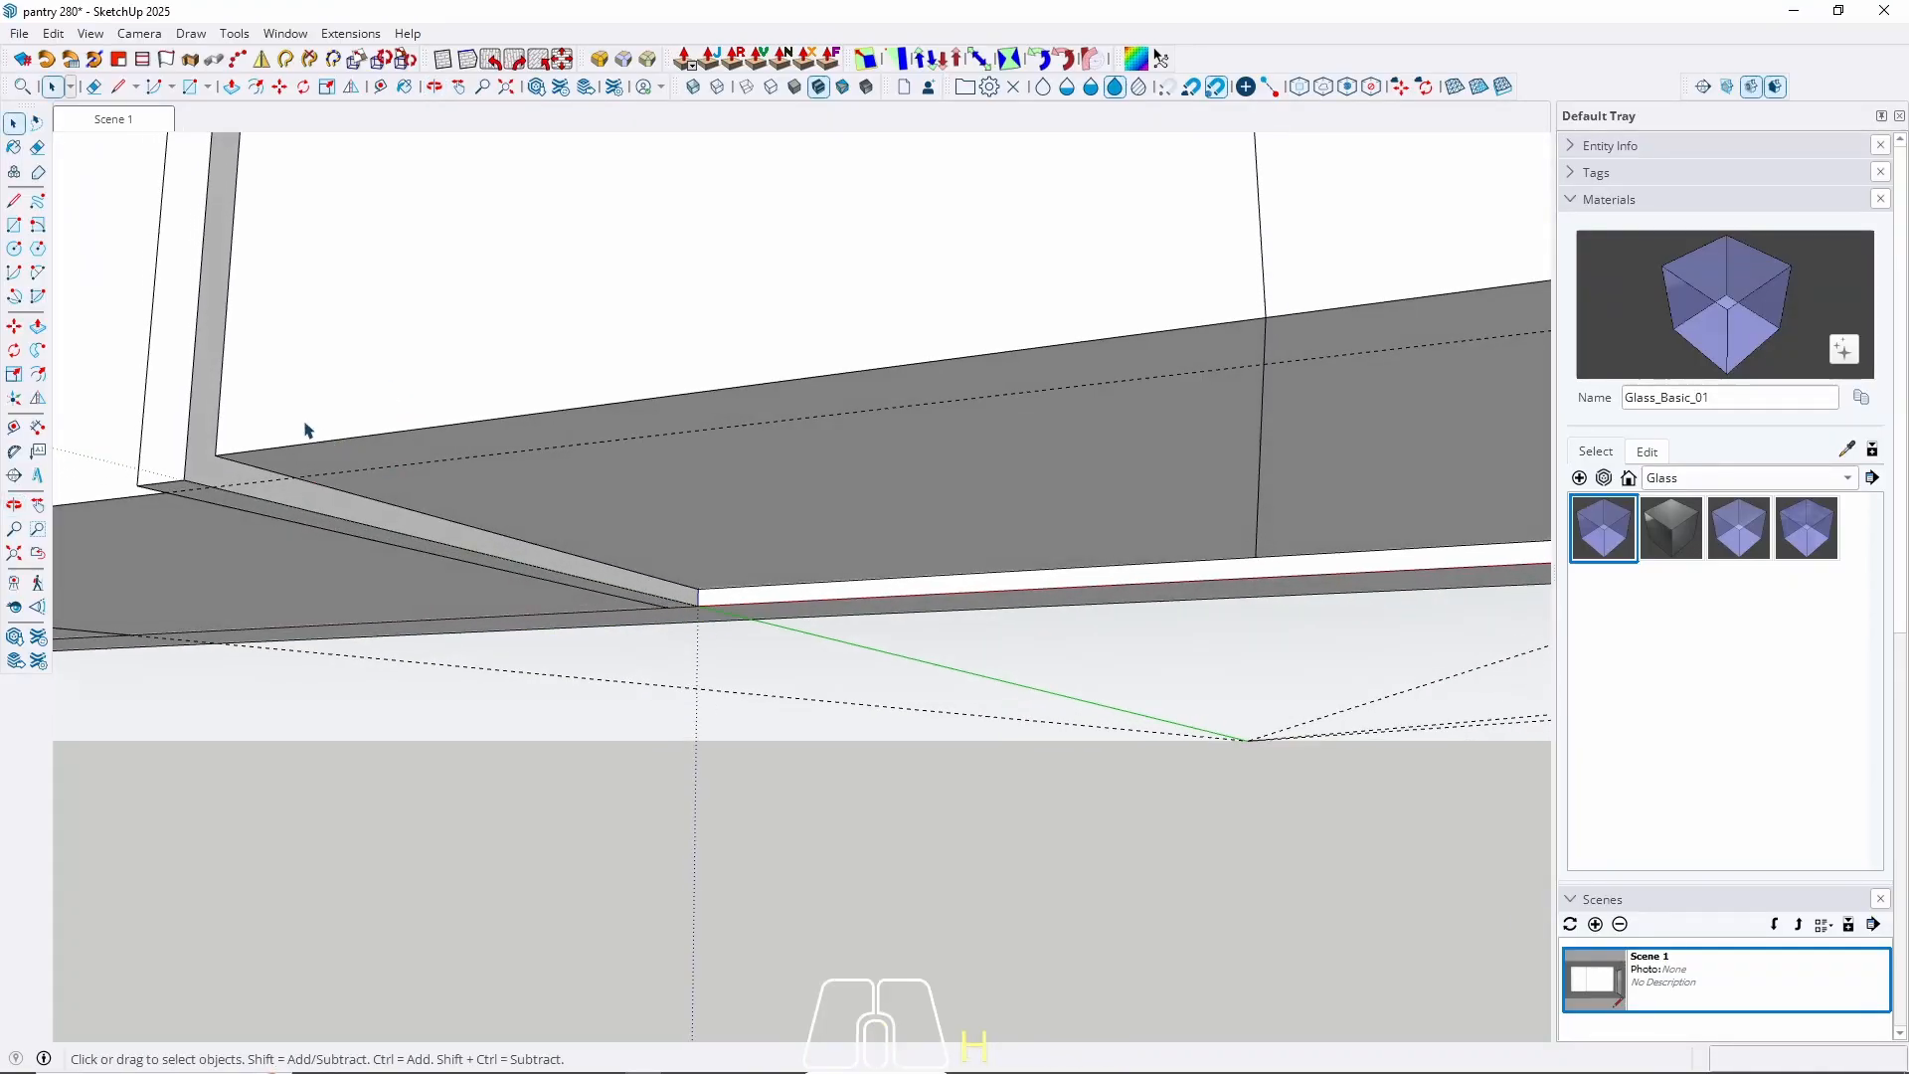
Draw a plinth rectangle corner to corner across the underside of the base cabinets and pull it down 2 cm.
key(r)
click(216, 454)
middle_drag(216, 455, 771, 341)
scroll(1145, 563, up, 4)
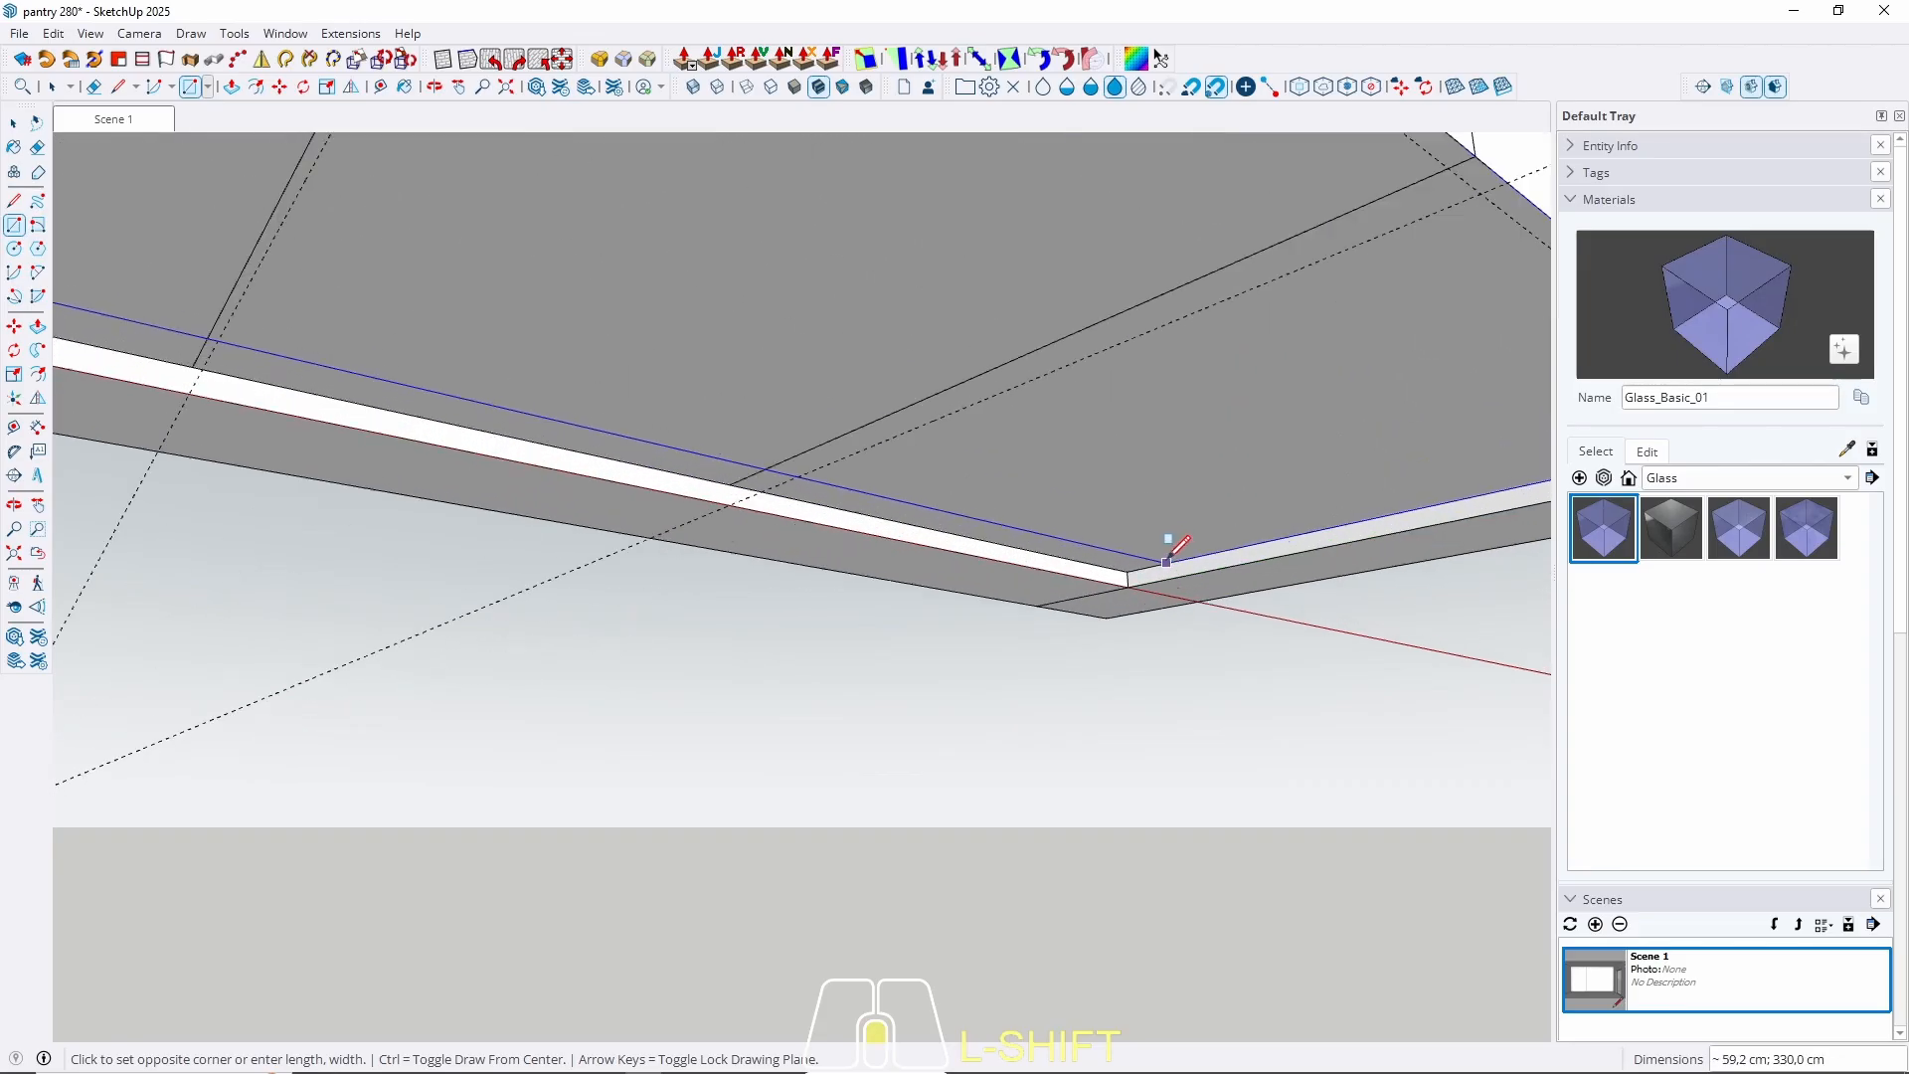
click(1126, 550)
key(space)
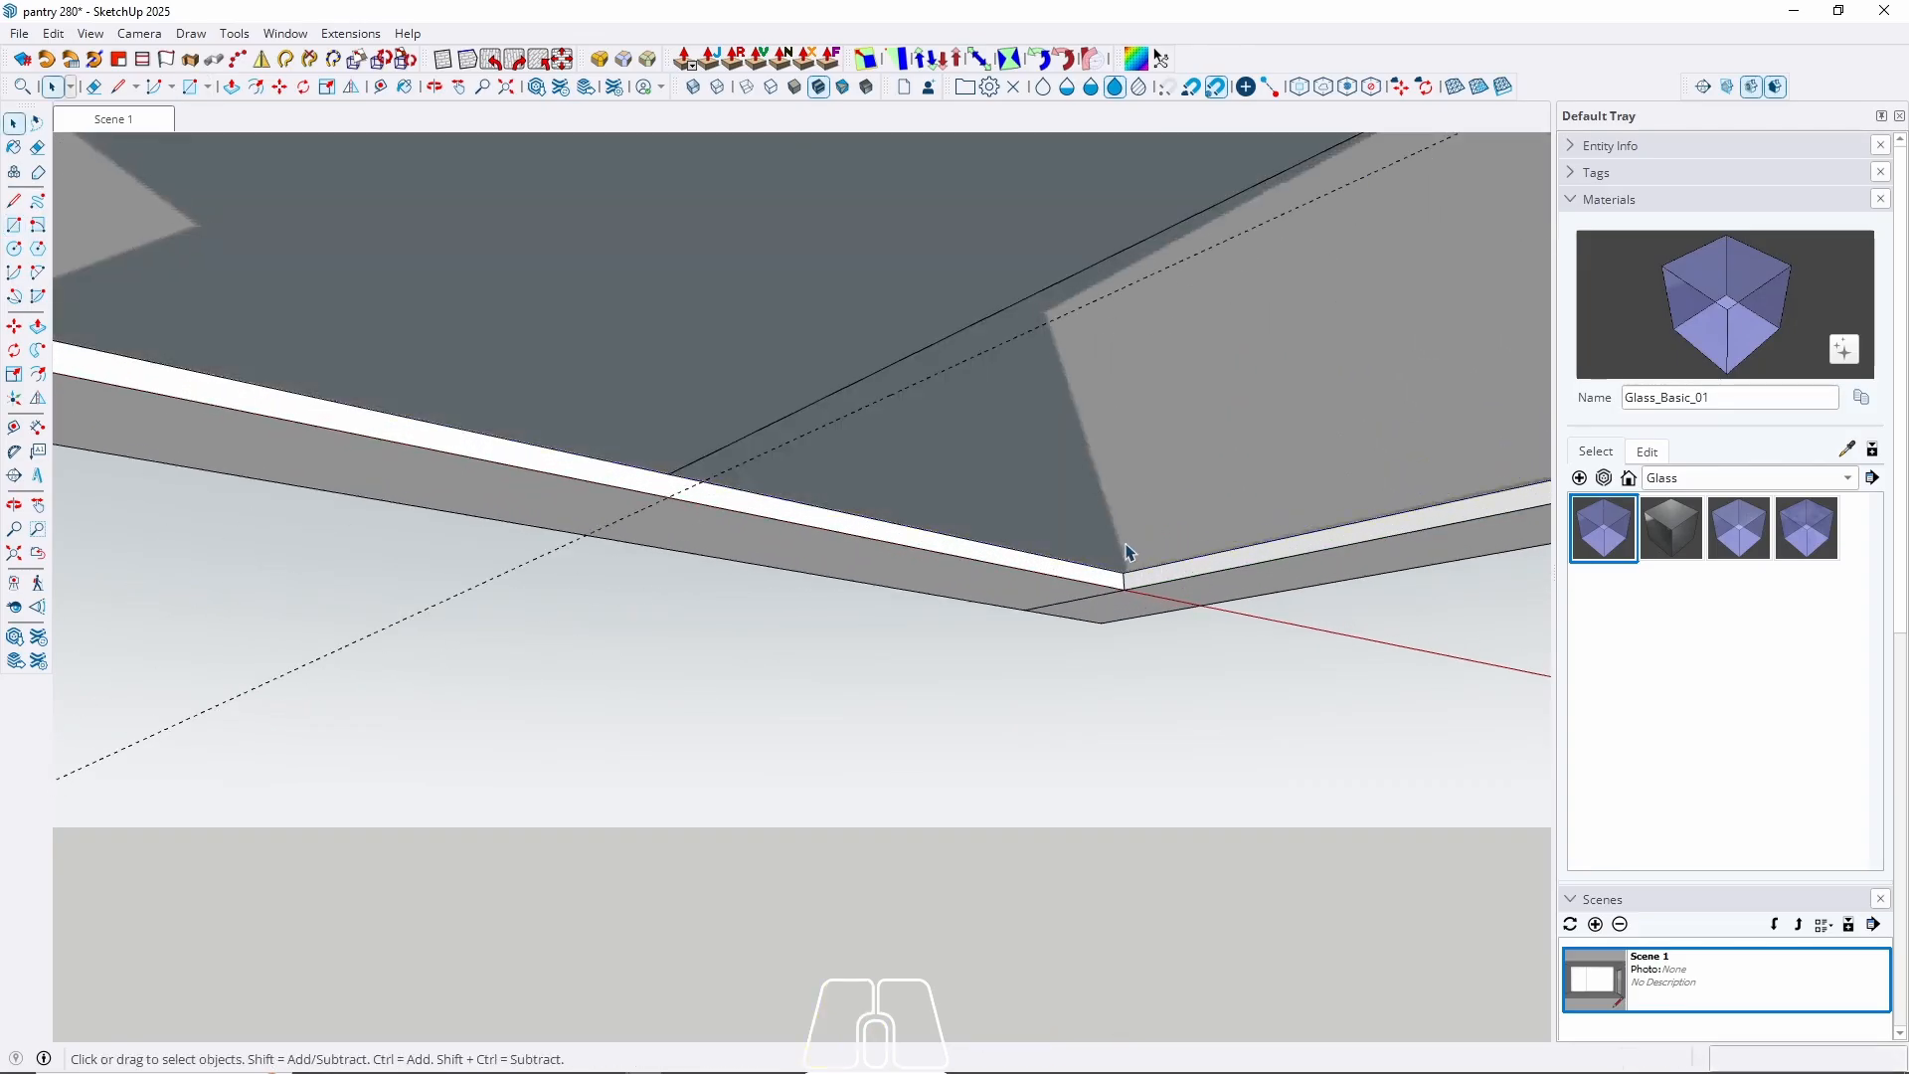
key(p)
click(1090, 535)
text(2)
key(Return)
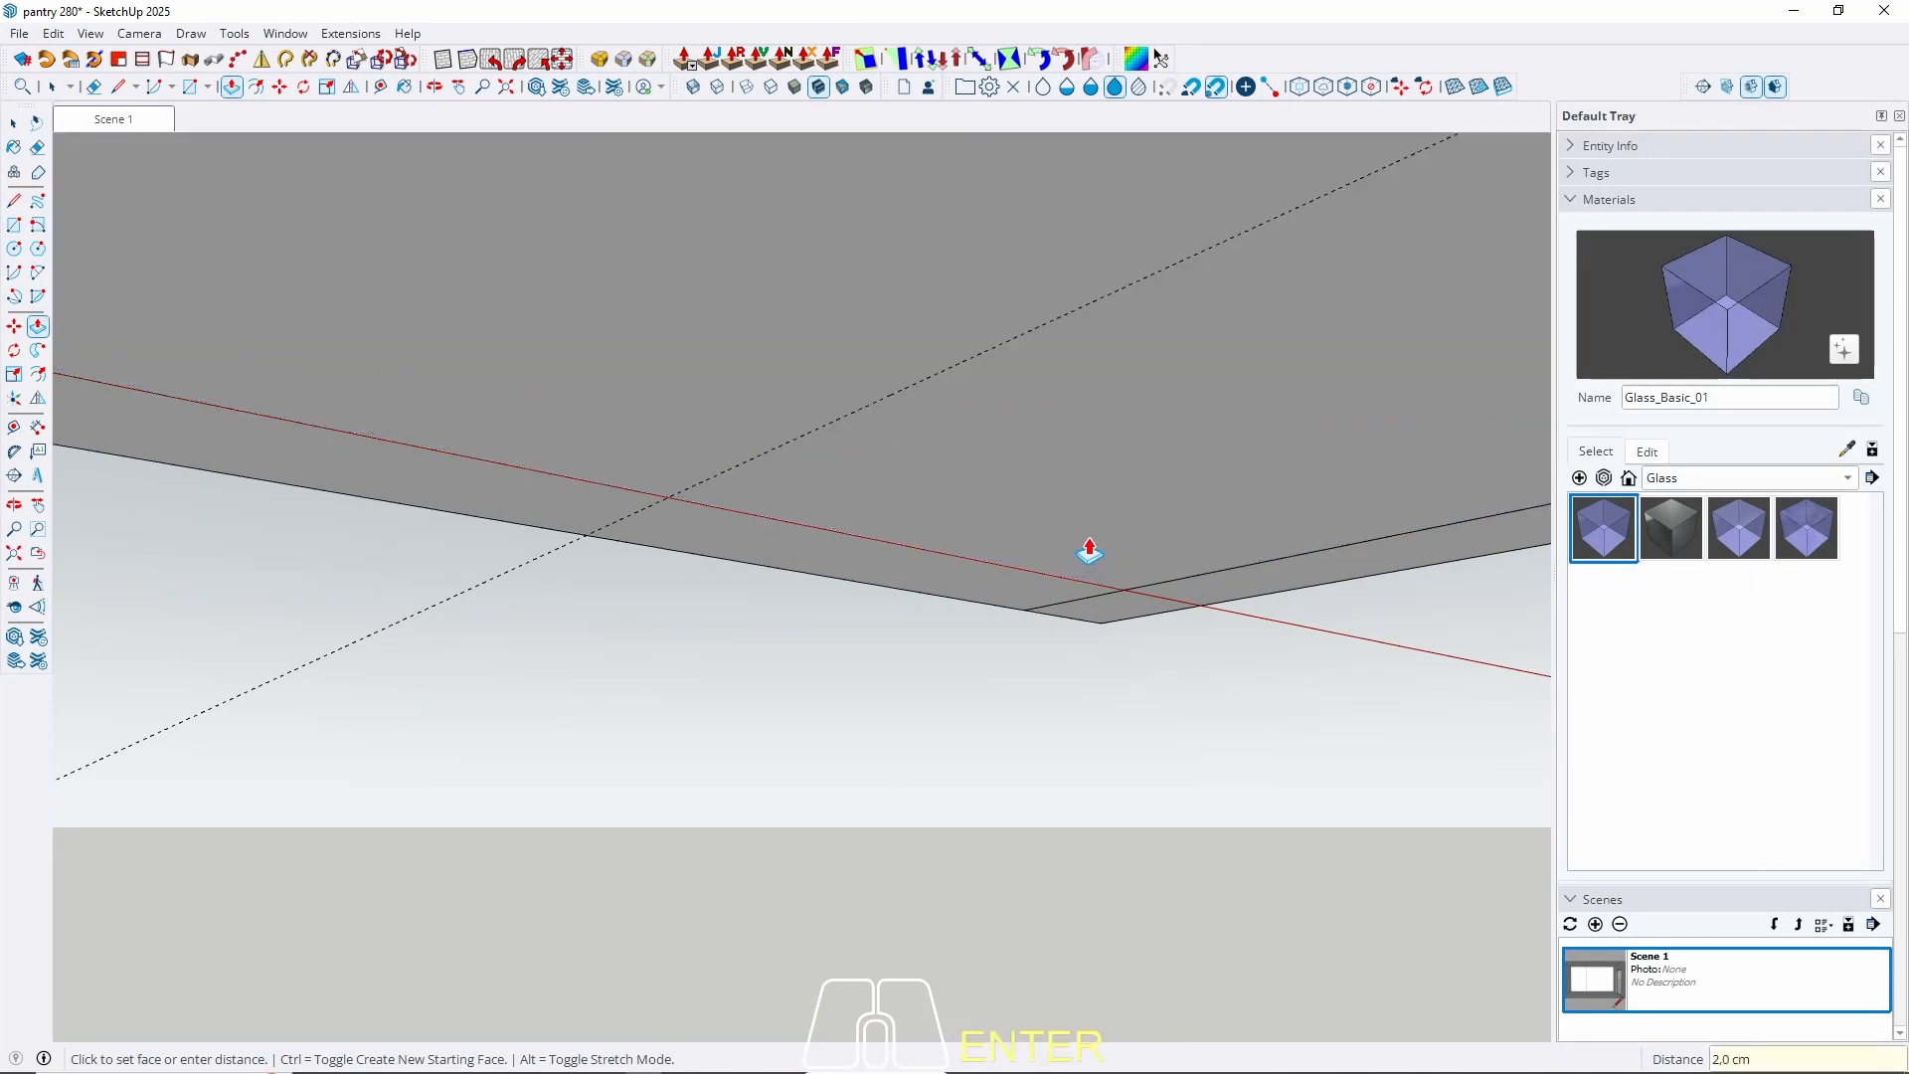
key(space)
Select the plinth's geometry below the base cabinets and make it a group.
middle_drag(1089, 550, 916, 572)
scroll(918, 571, down, 4)
middle_drag(967, 473, 894, 579)
scroll(891, 579, up, 5)
middle_drag(1005, 712, 1308, 754)
shift+click(1283, 831)
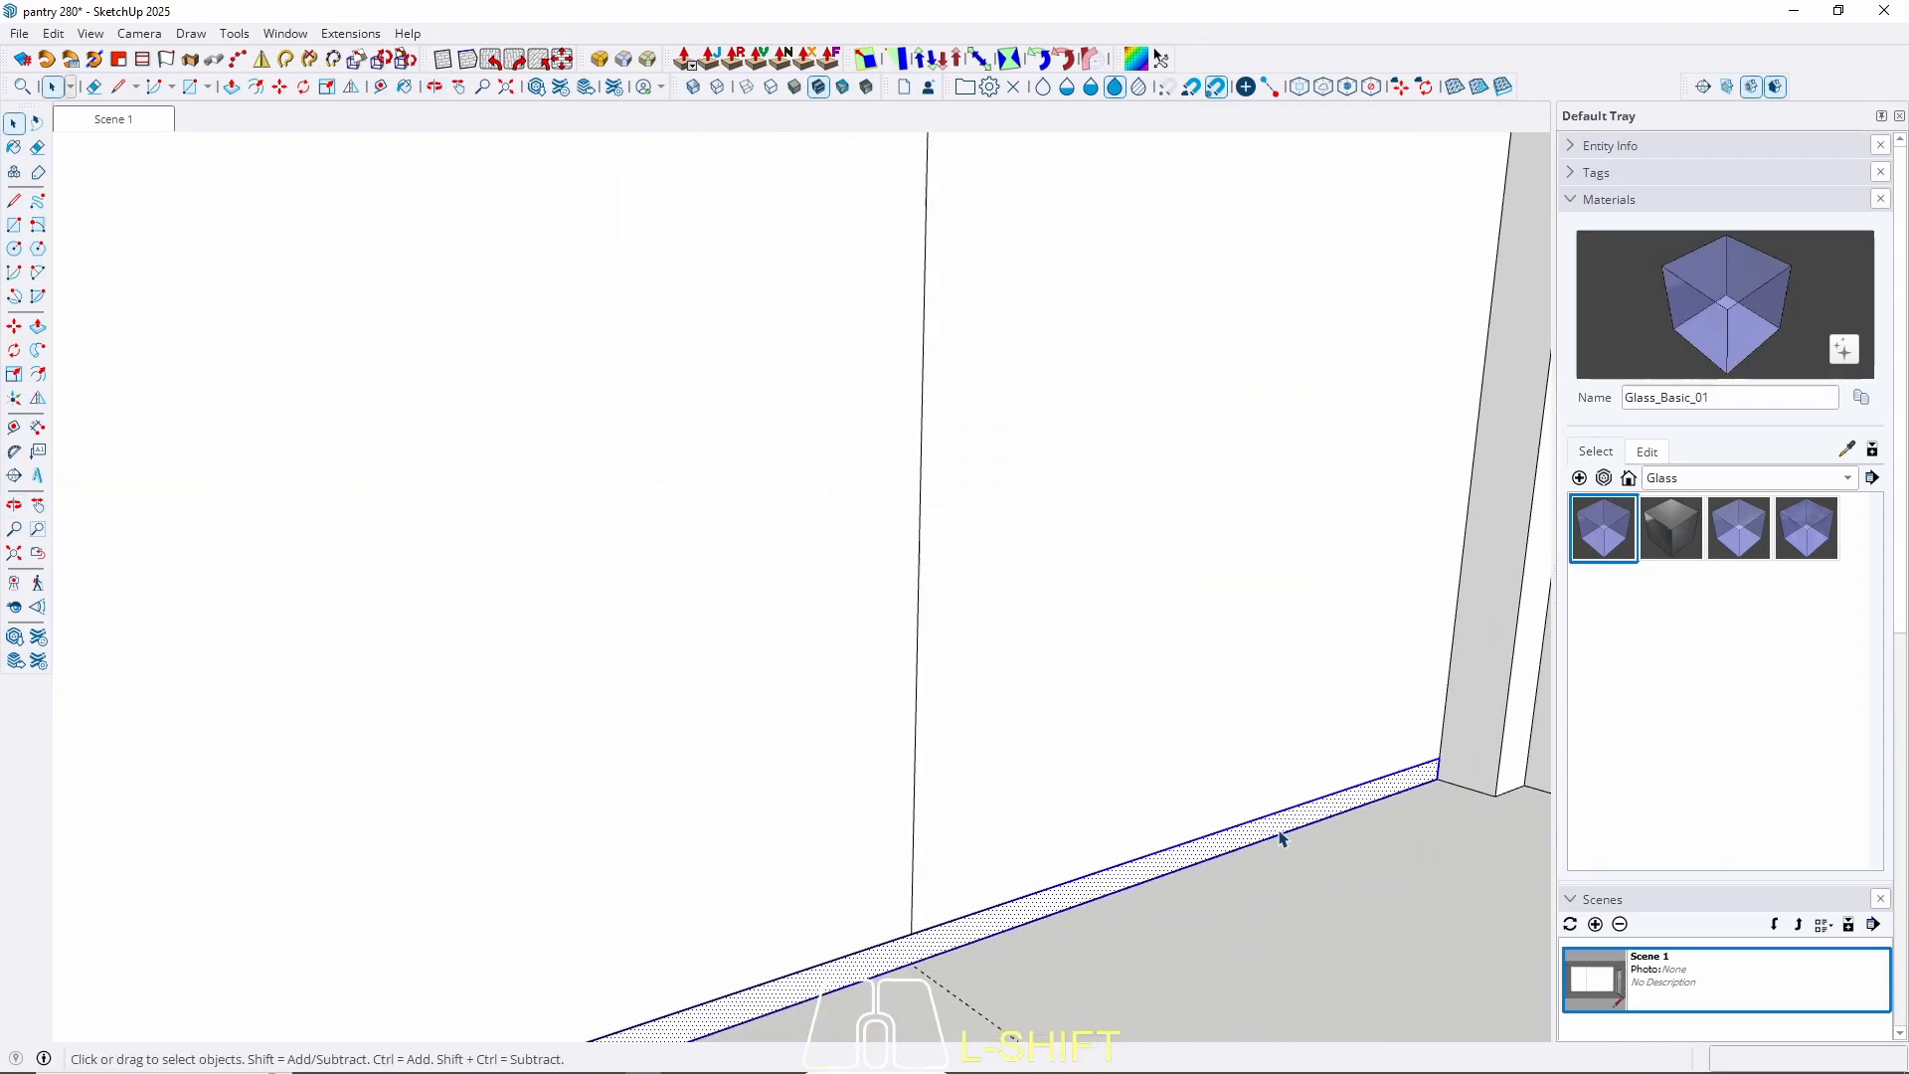
right_click(1283, 838)
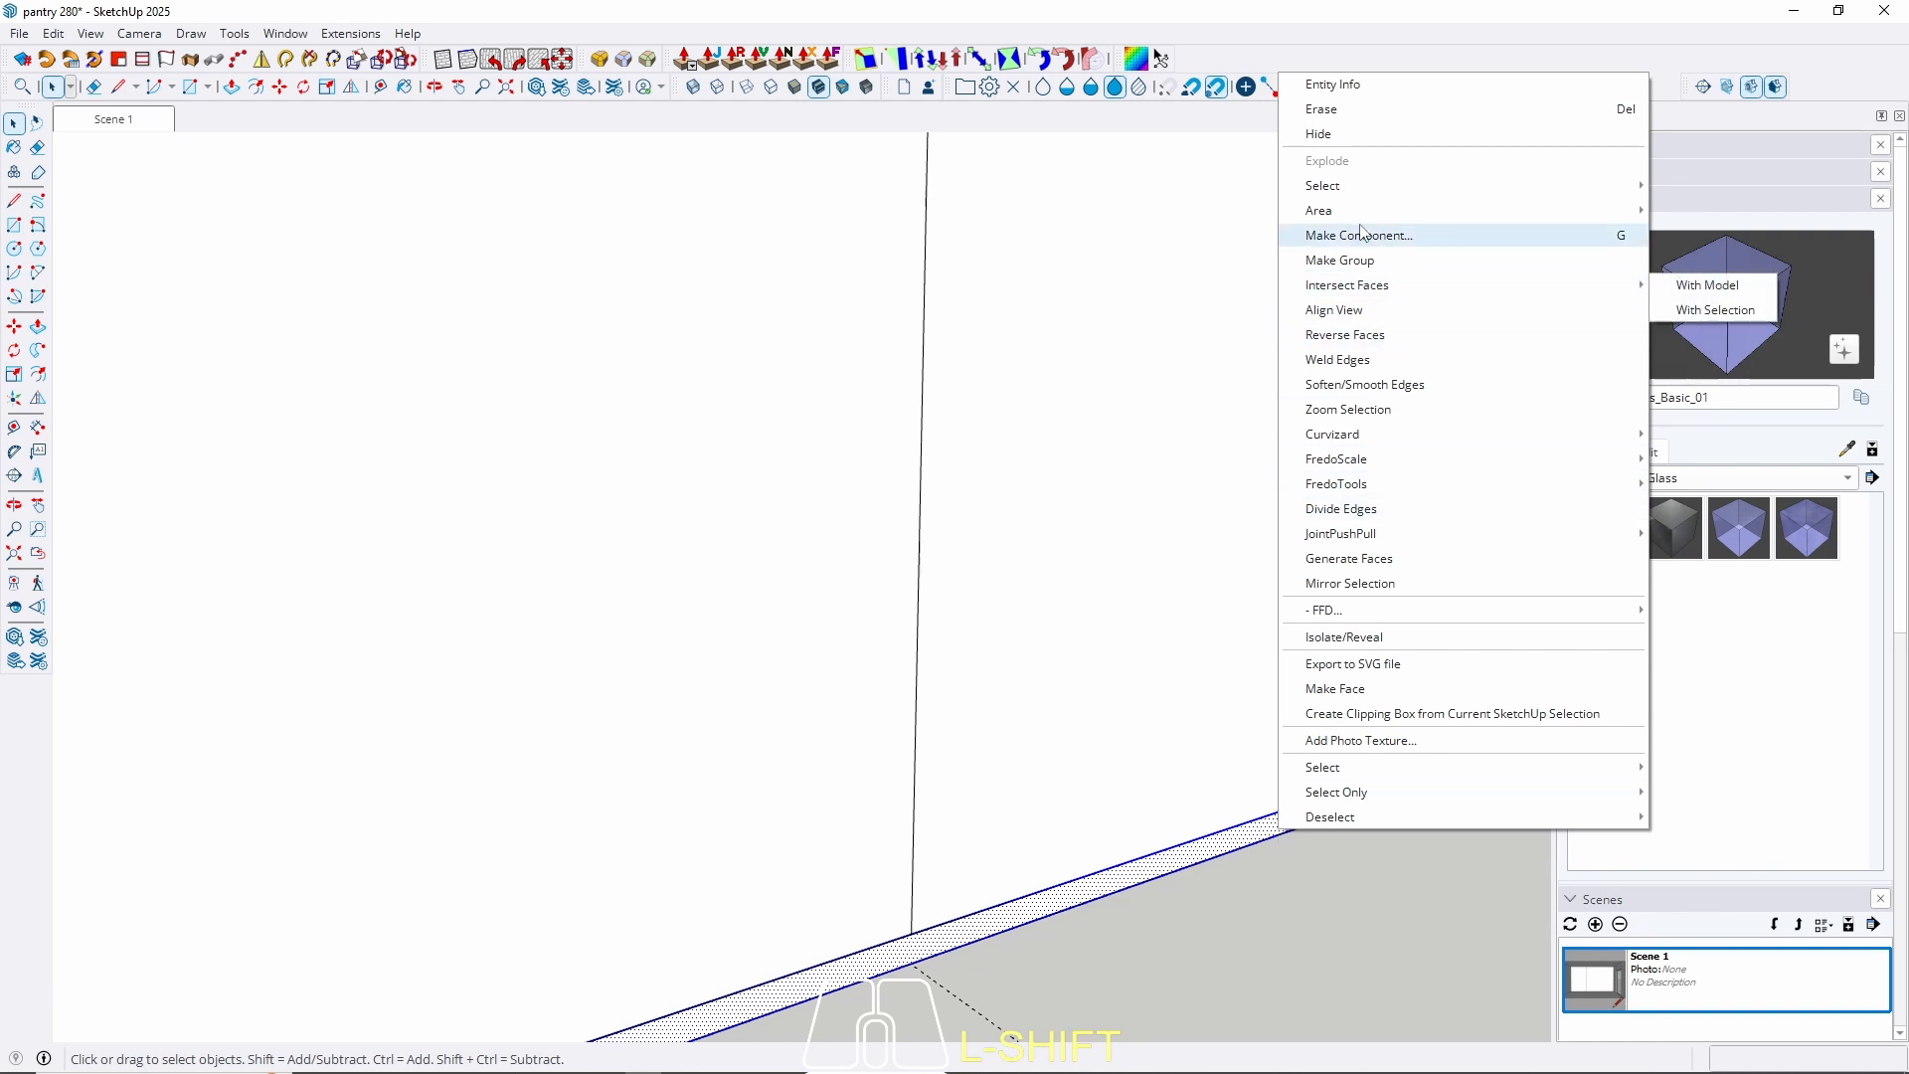
click(1320, 262)
Open the plinth group, push its front face back 2 cm, and leave the group.
double_click(1248, 840)
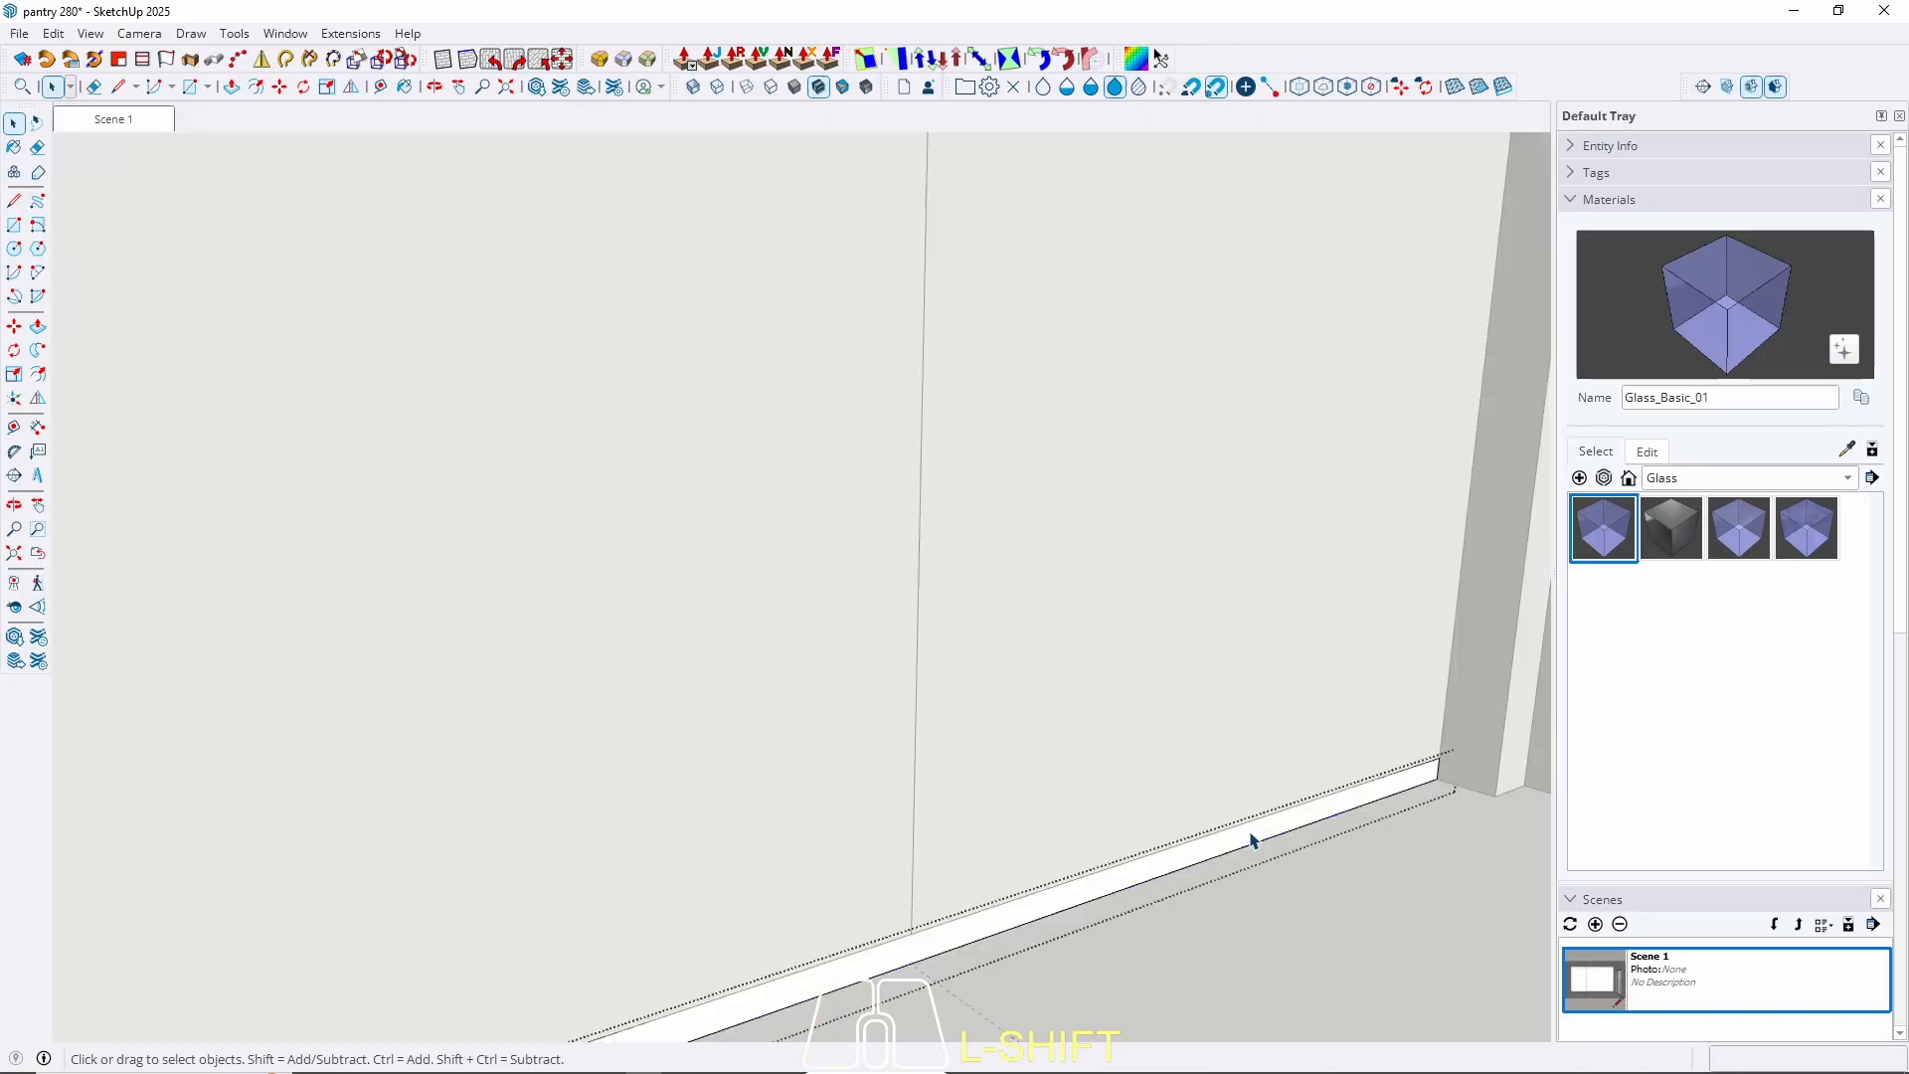
key(p)
click(1265, 840)
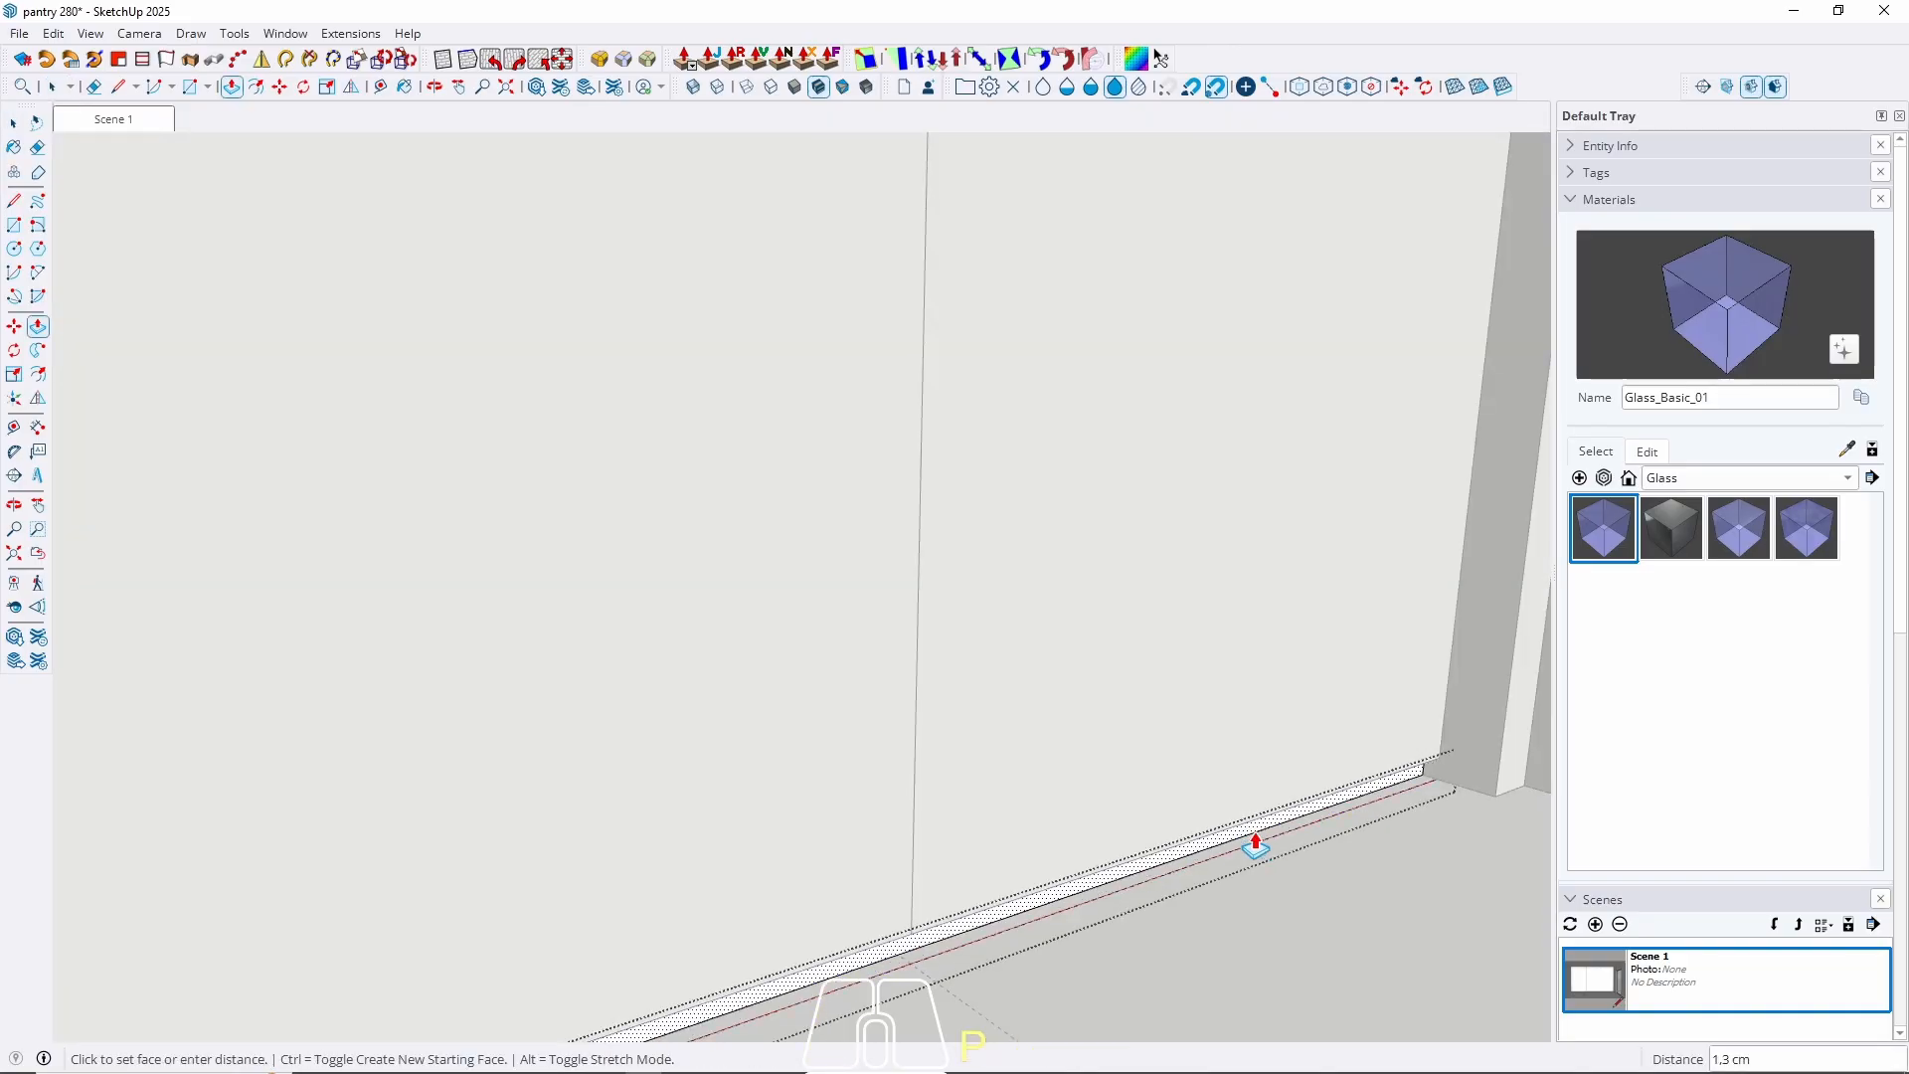
text(2)
key(Return)
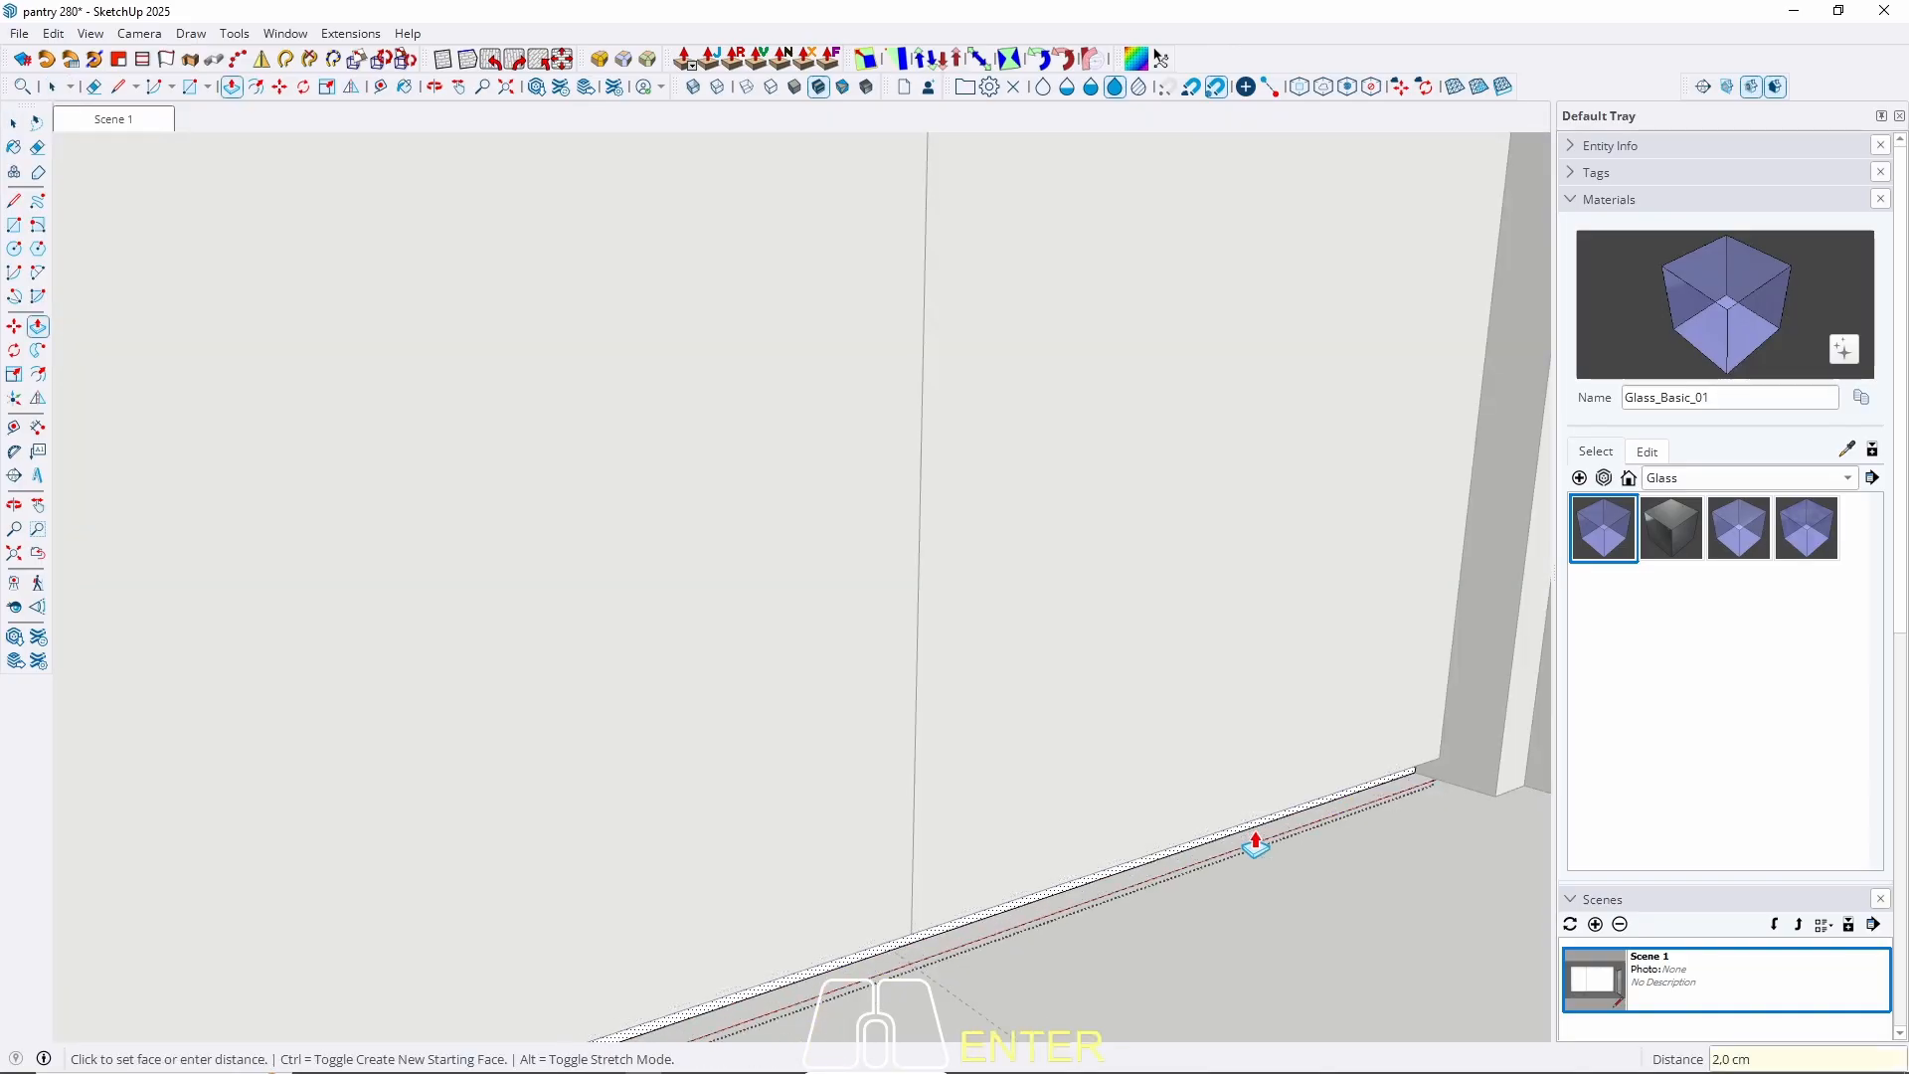
key(Escape)
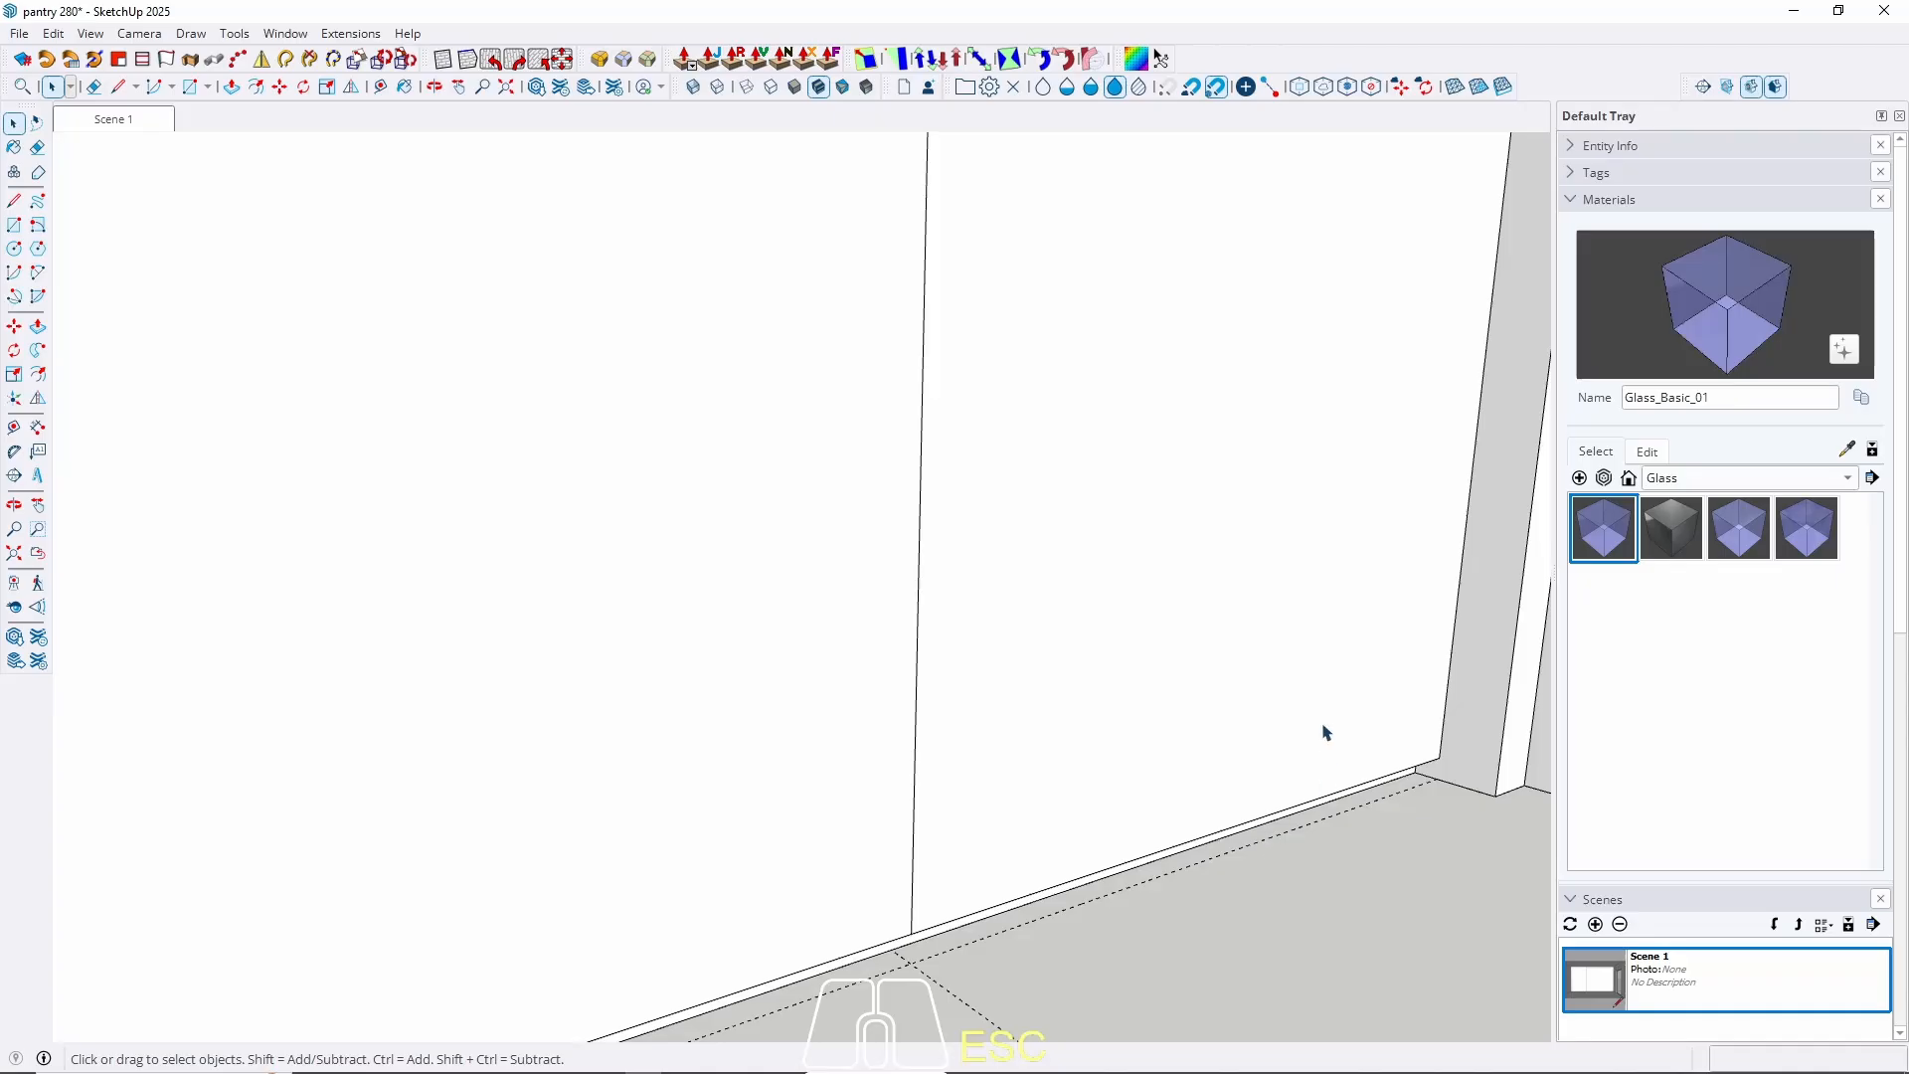
Examine the countertop's front edge and the recessed plinth along the base cabinets.
middle_drag(1322, 732, 1193, 835)
scroll(1268, 630, down, 3)
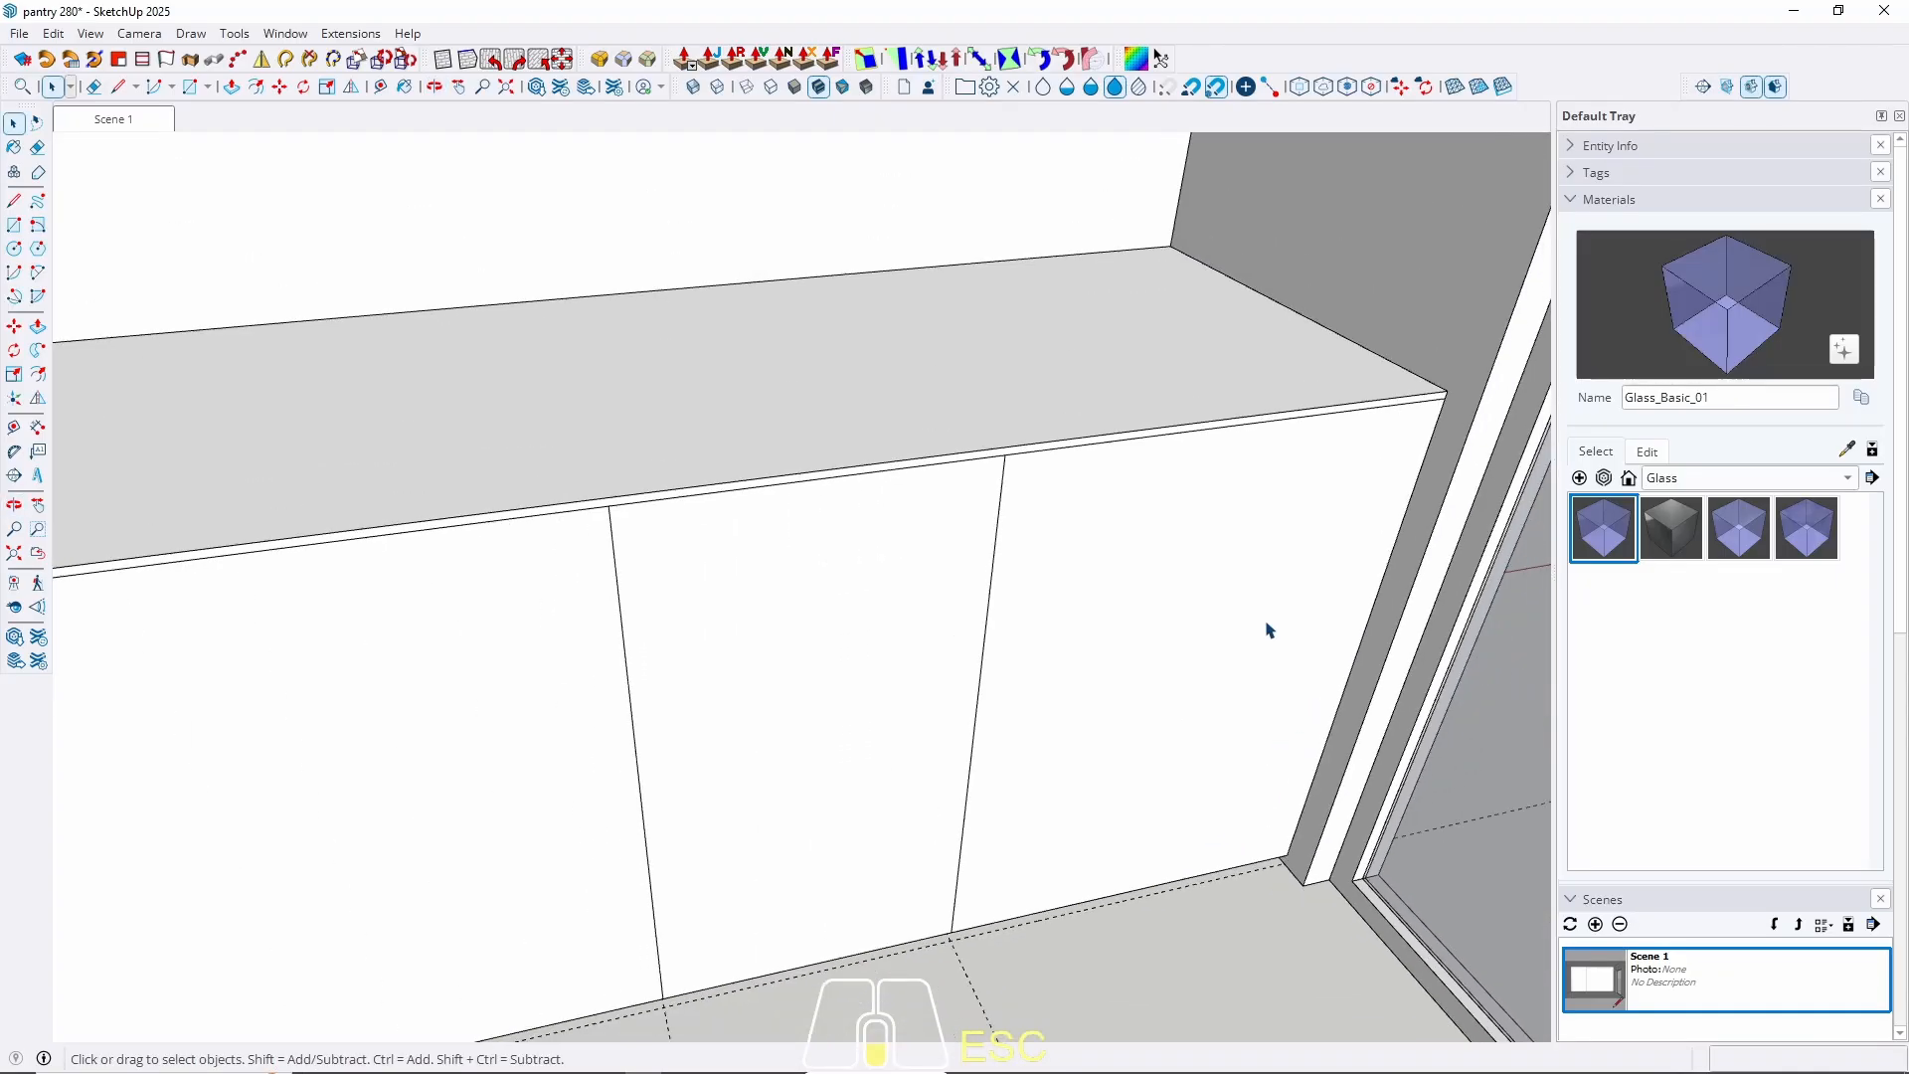
middle_drag(1265, 627, 1023, 859)
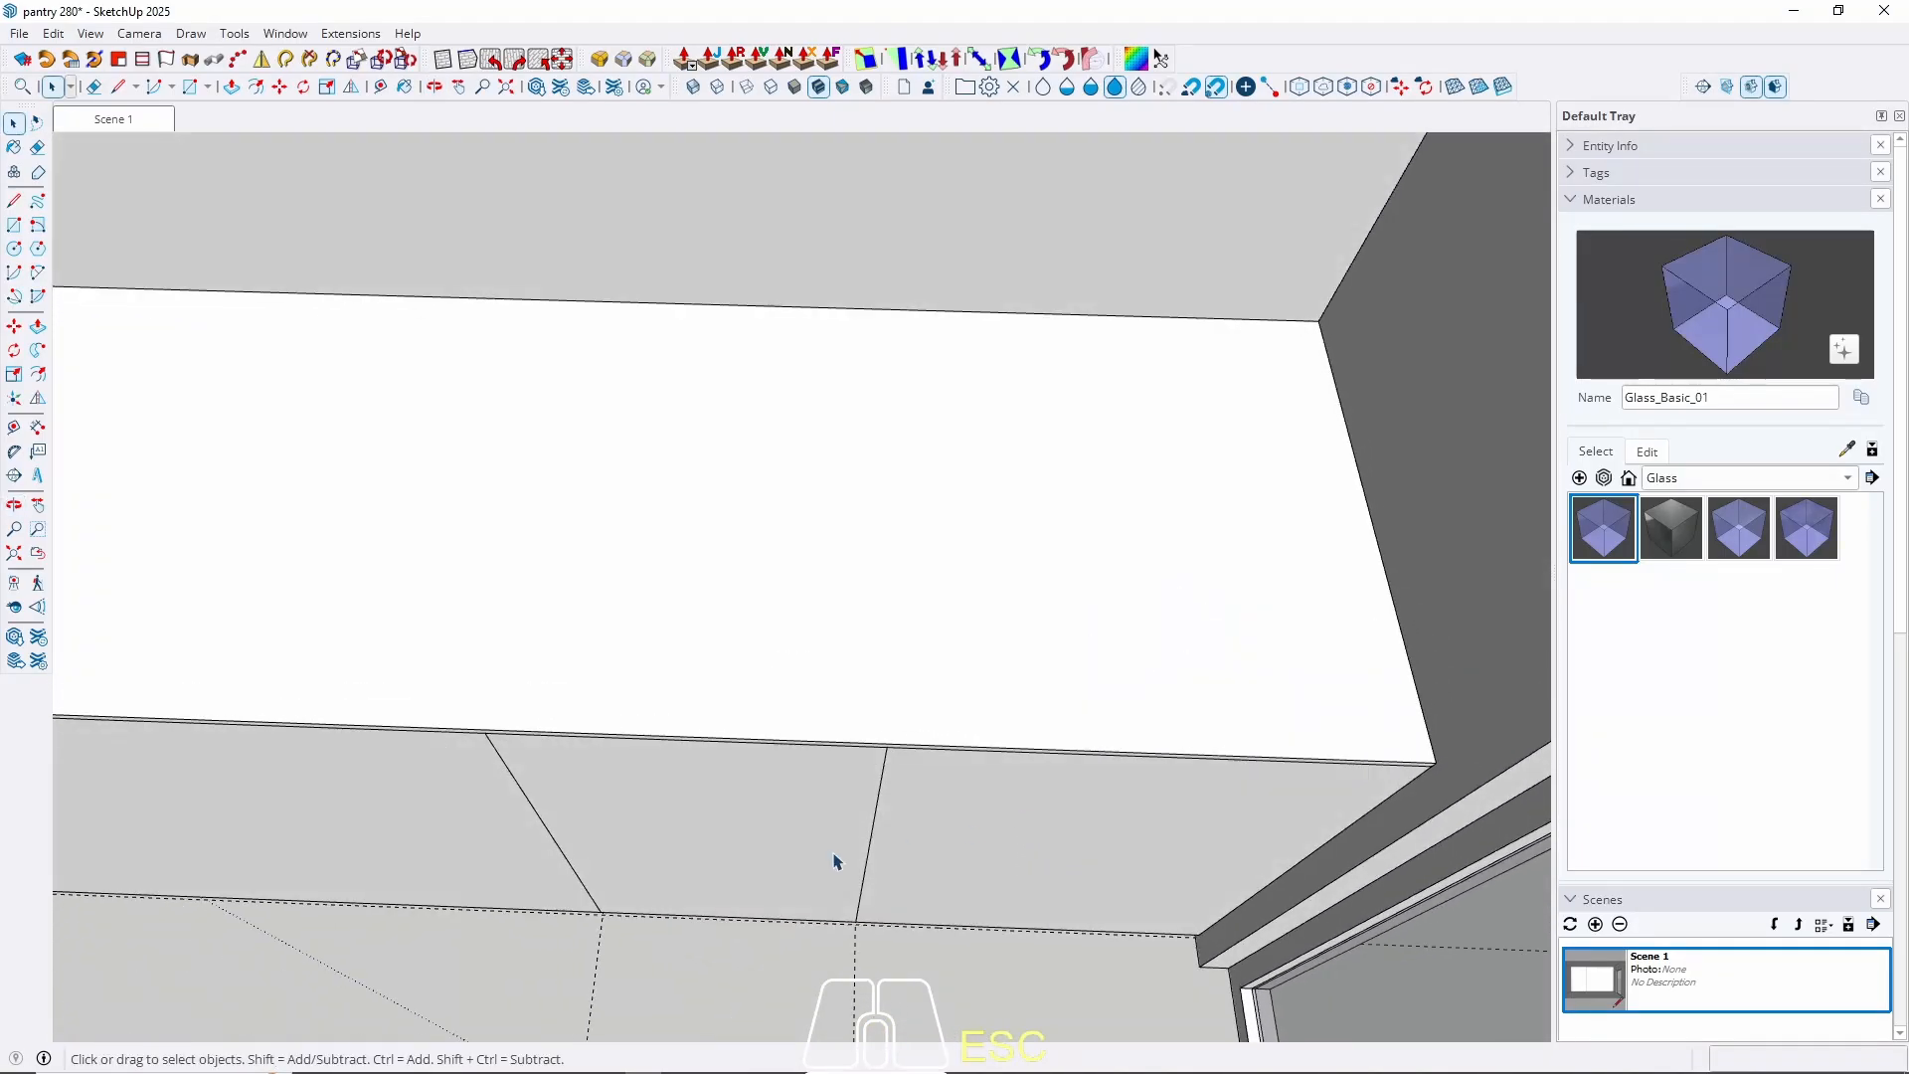
shift+middle_drag(783, 863, 895, 646)
scroll(520, 623, up, 4)
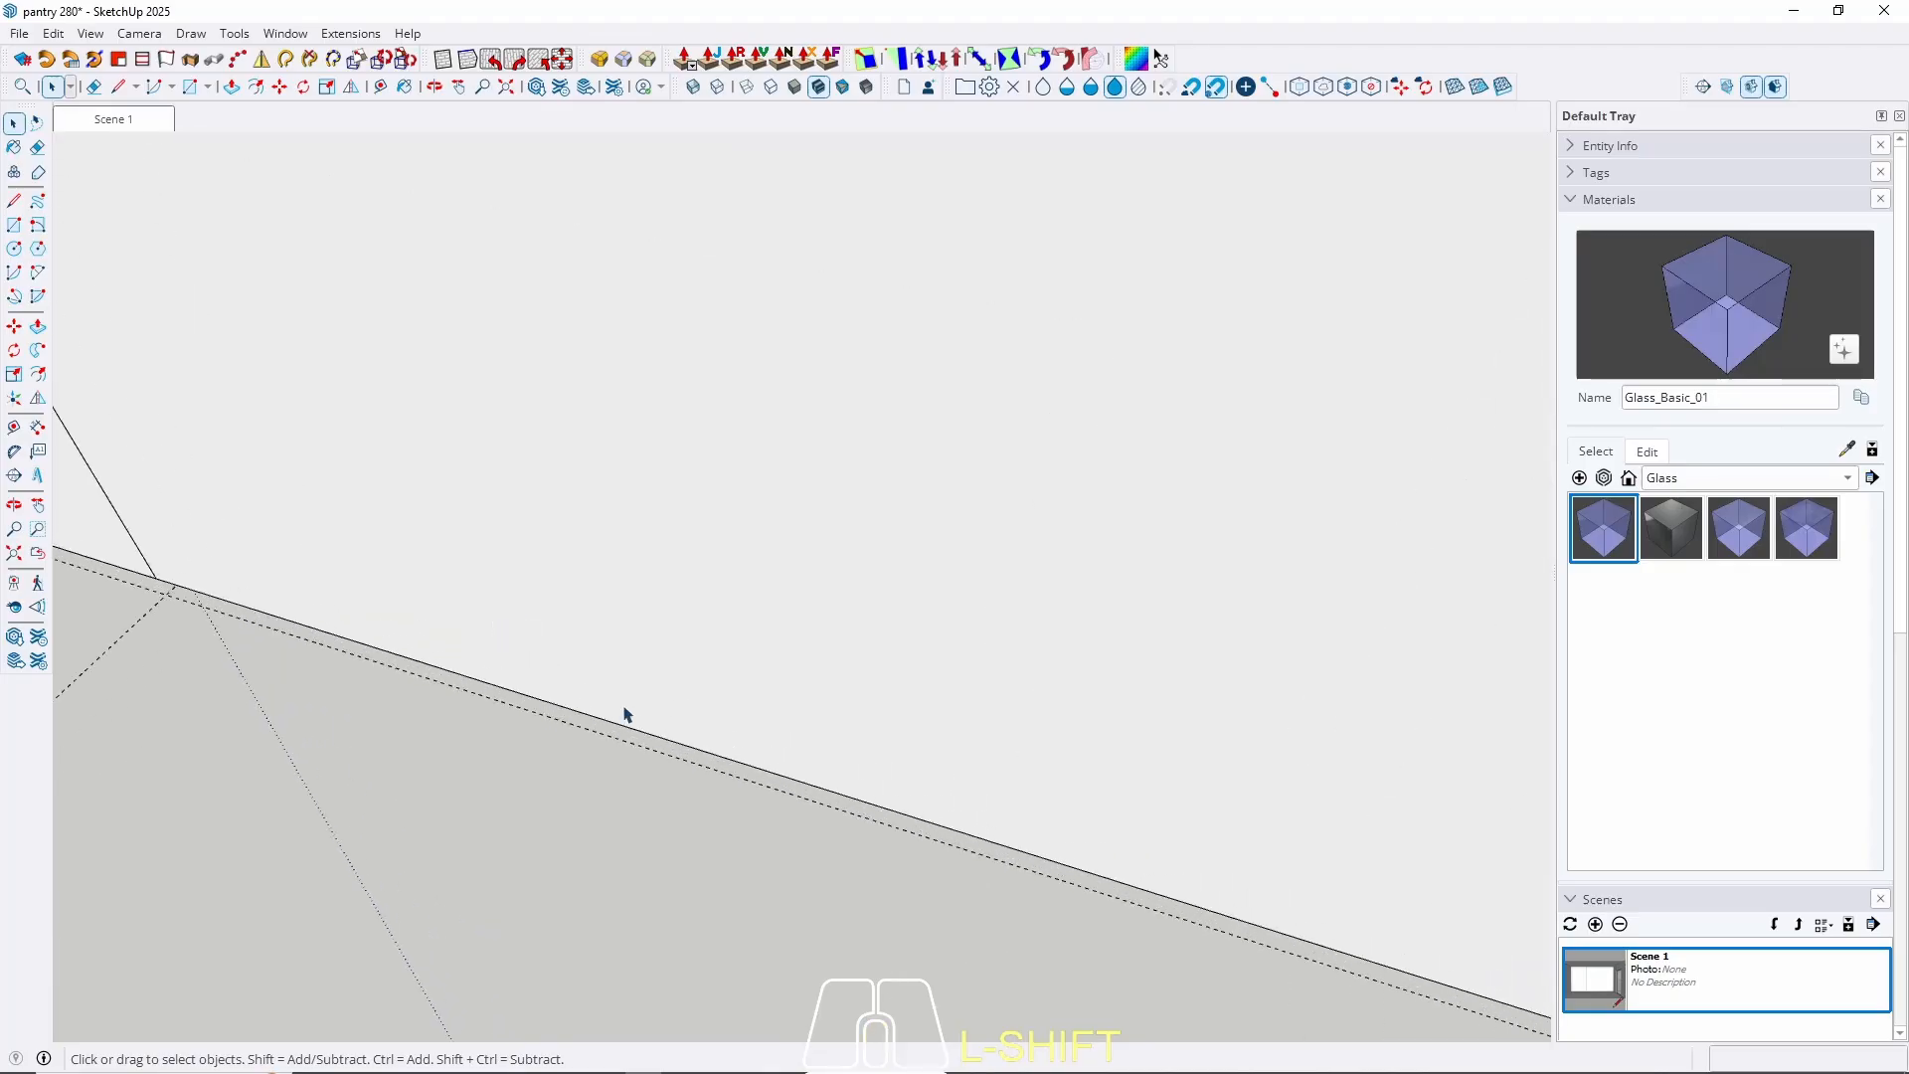
middle_drag(624, 713, 754, 298)
scroll(606, 663, up, 3)
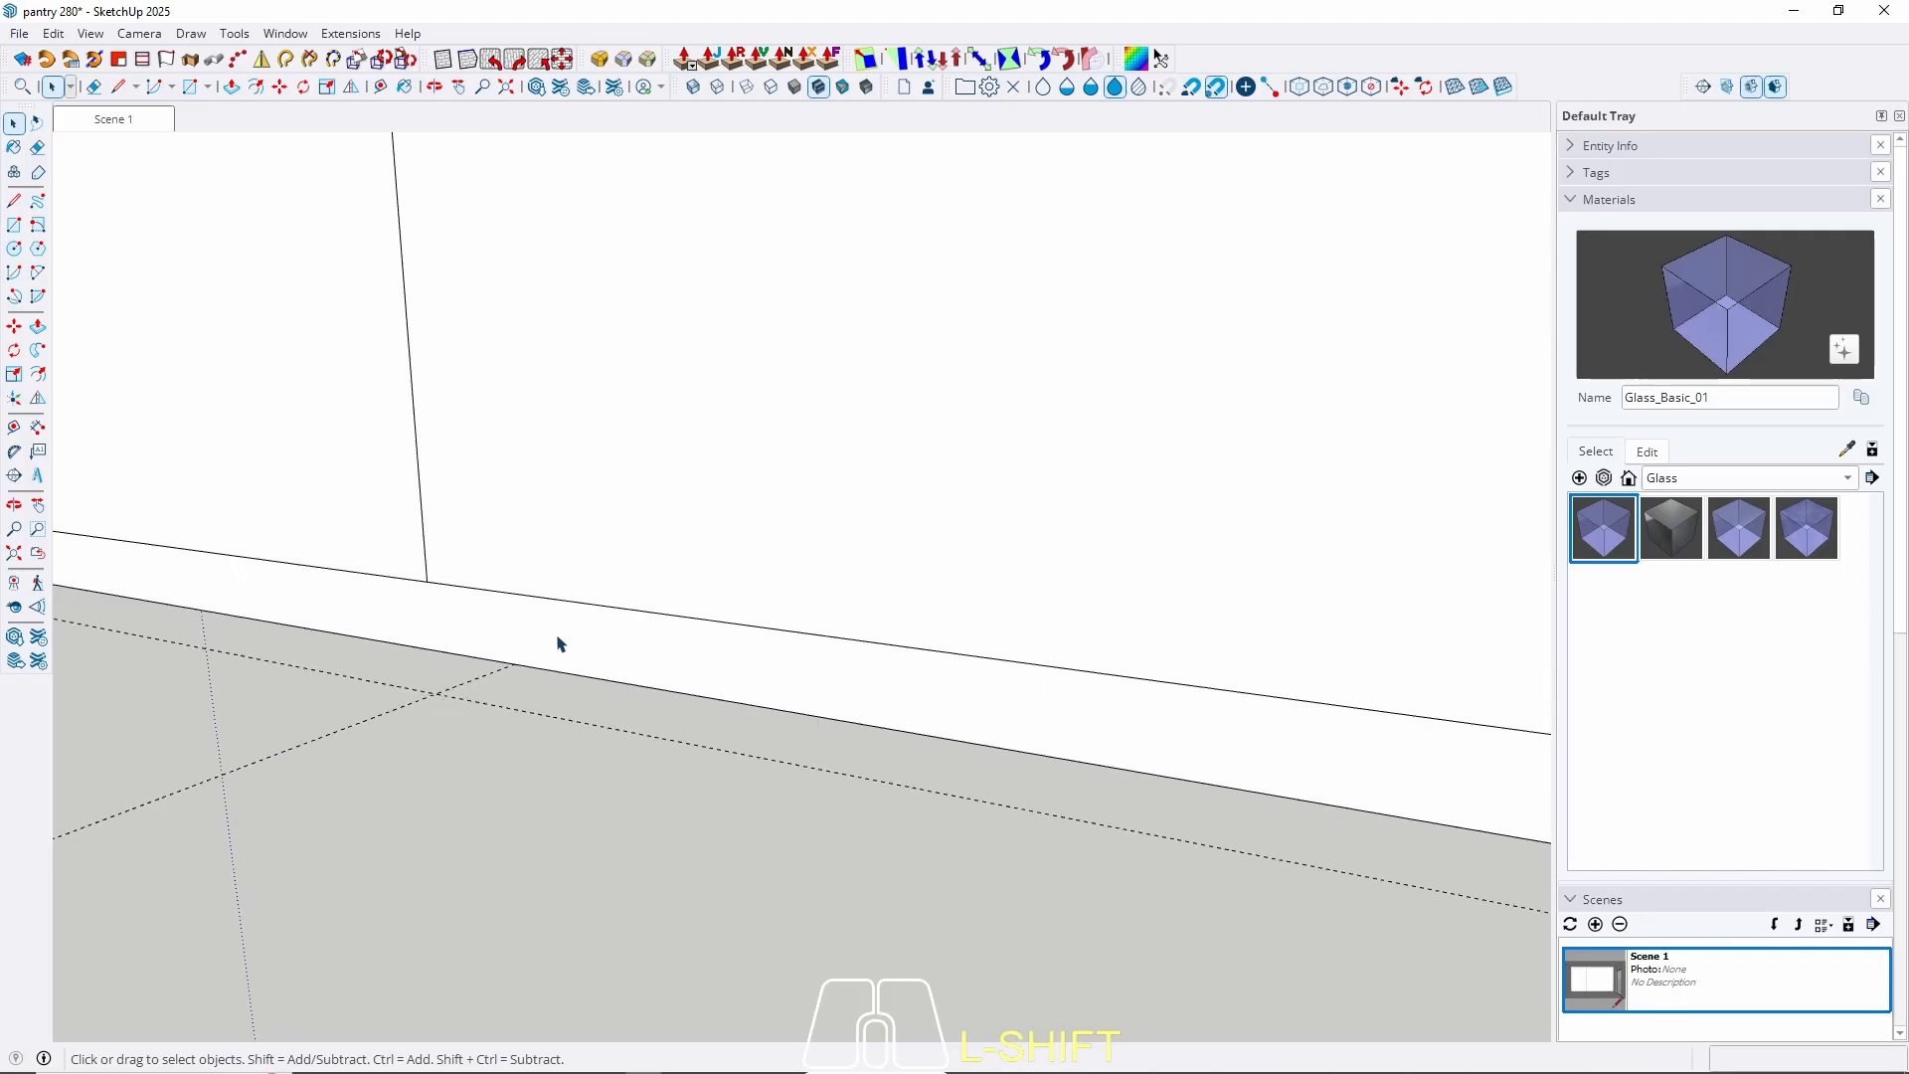
middle_drag(614, 857, 702, 841)
scroll(702, 833, down, 2)
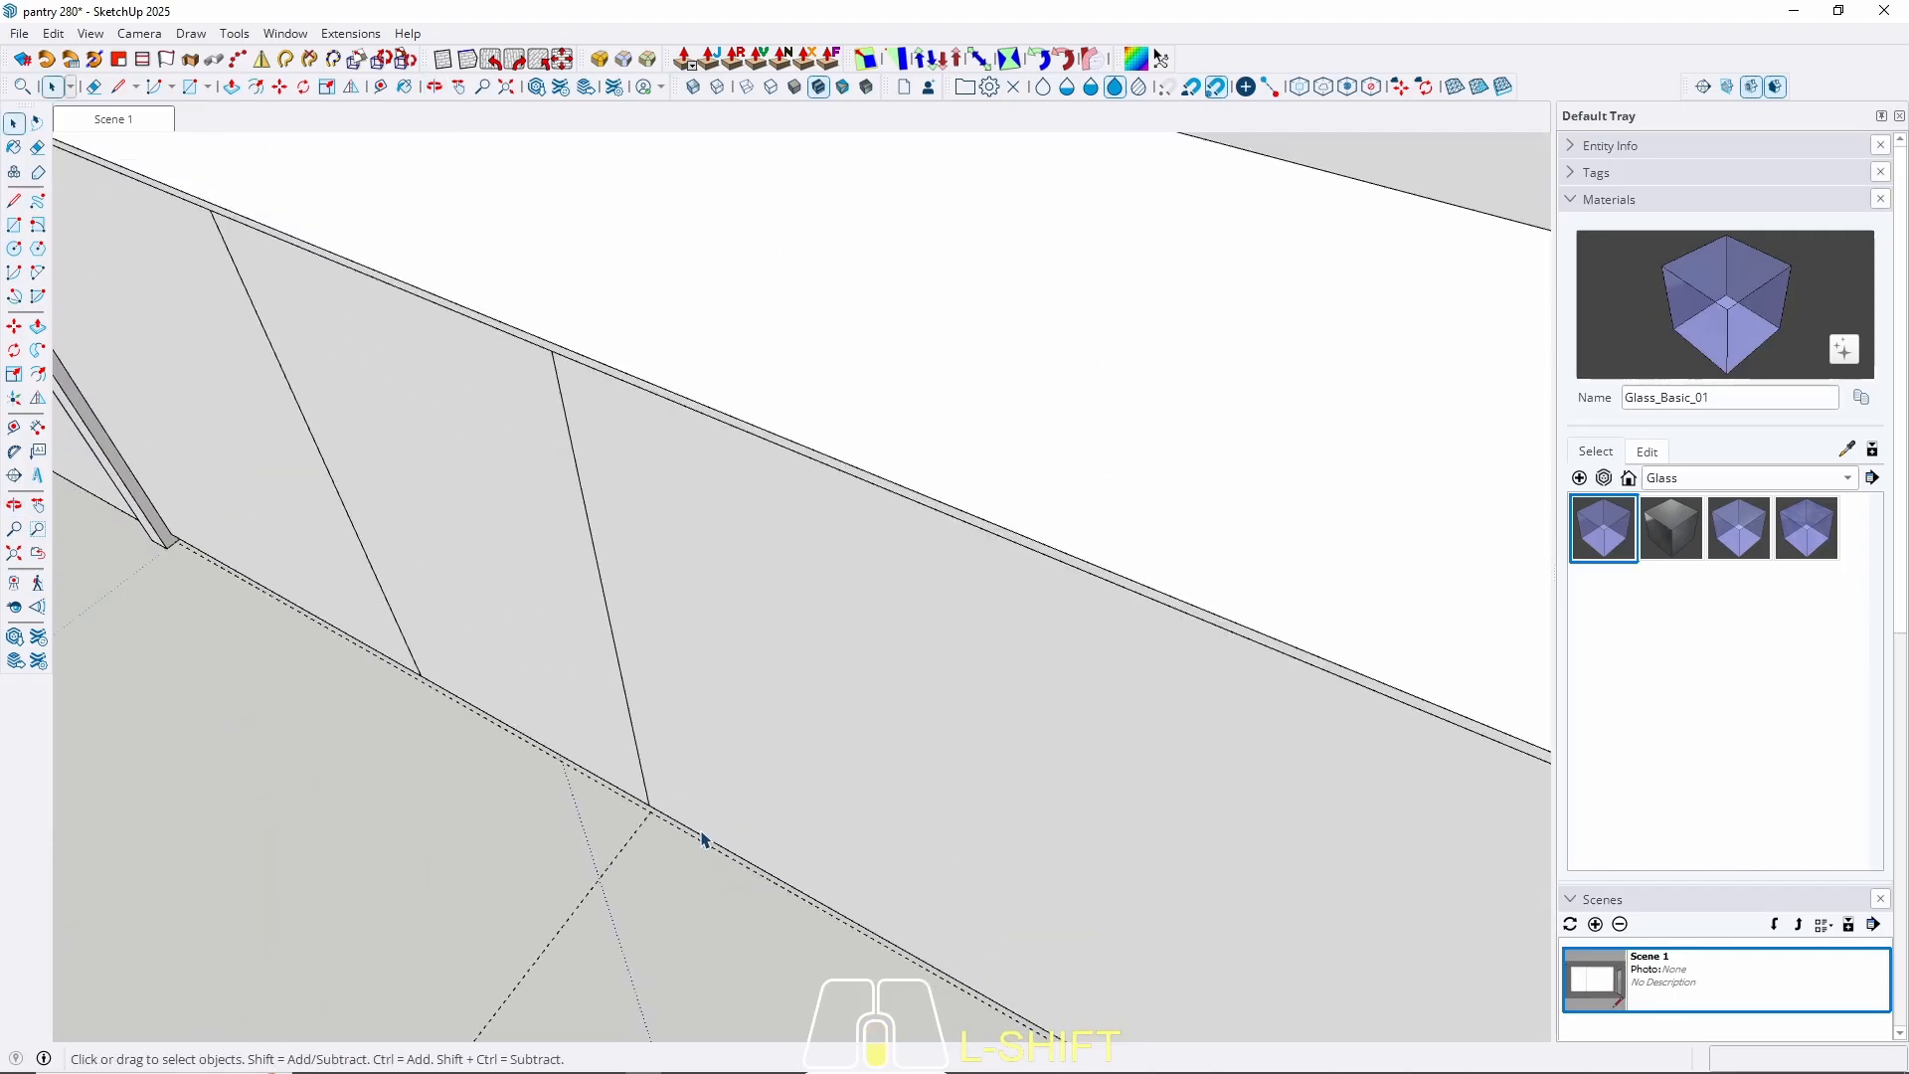
middle_drag(371, 708, 553, 877)
scroll(823, 653, down, 3)
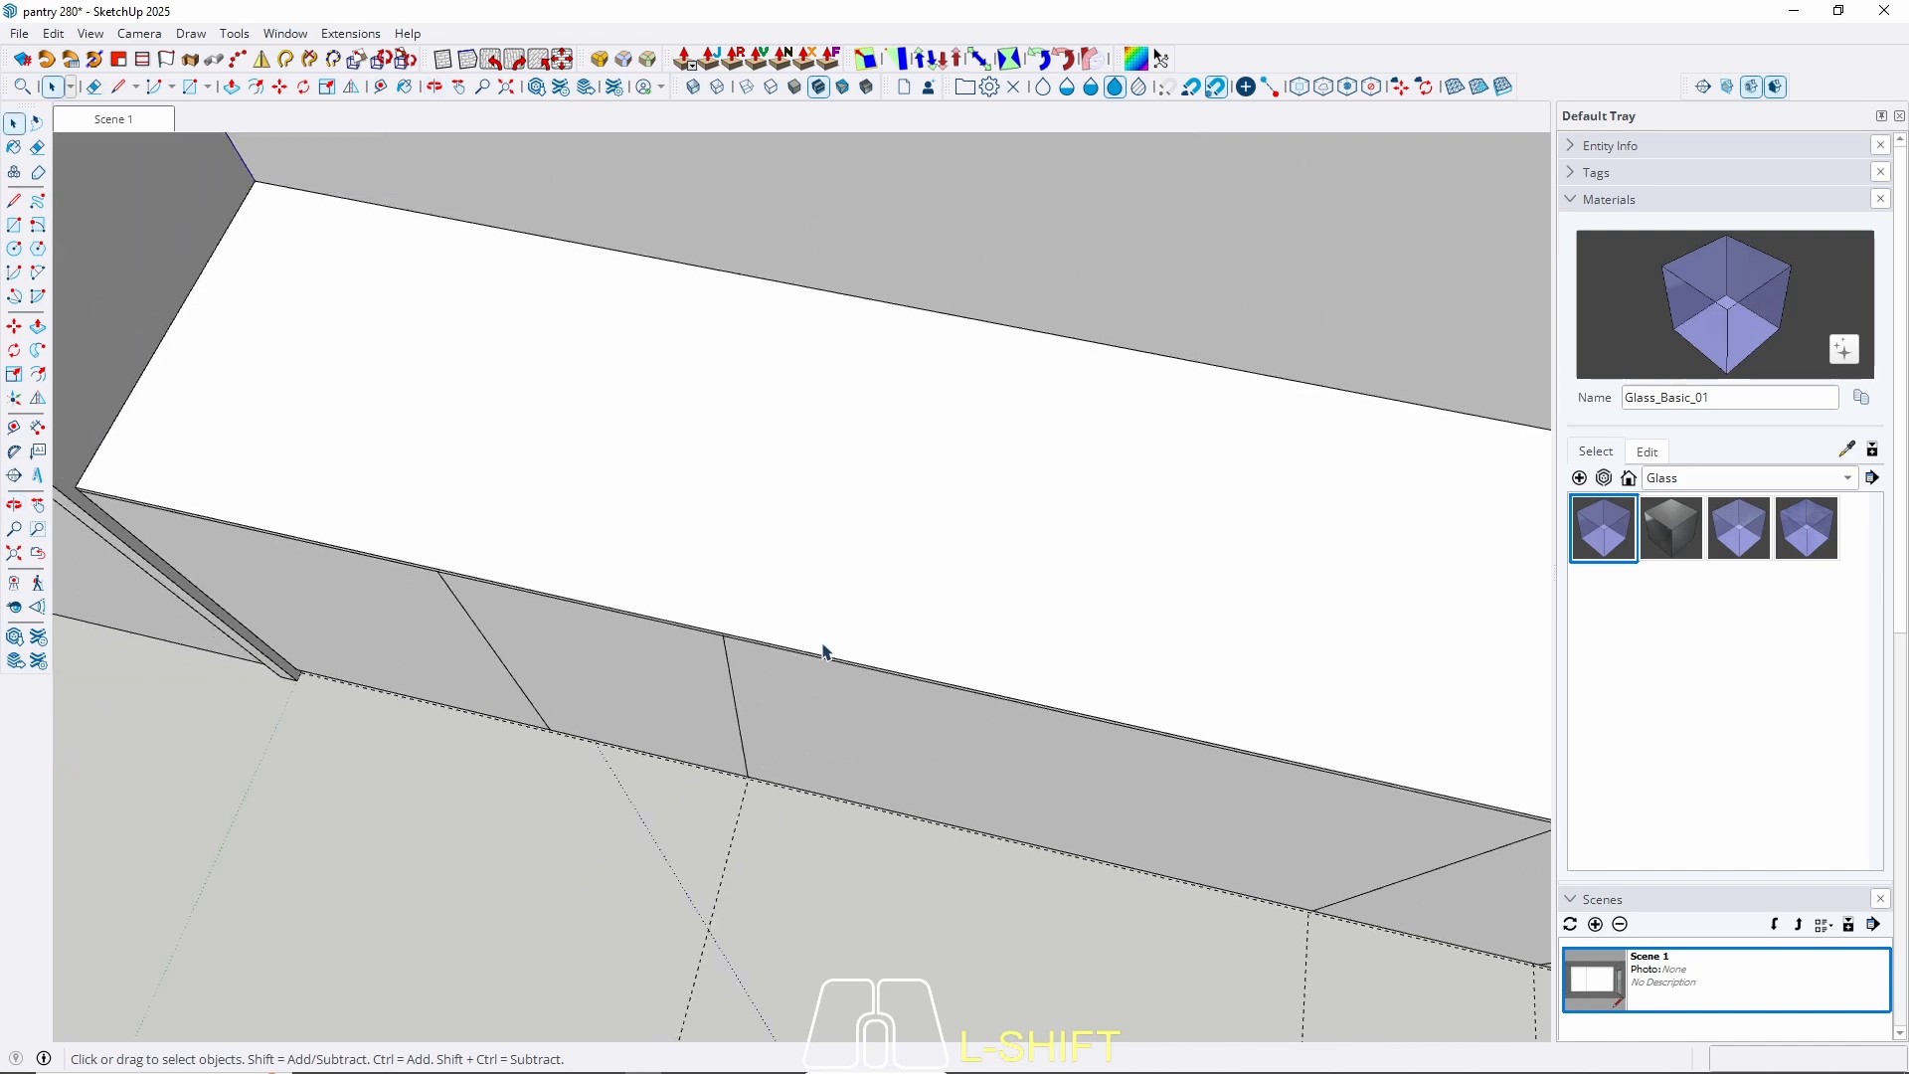
scroll(823, 652, down, 3)
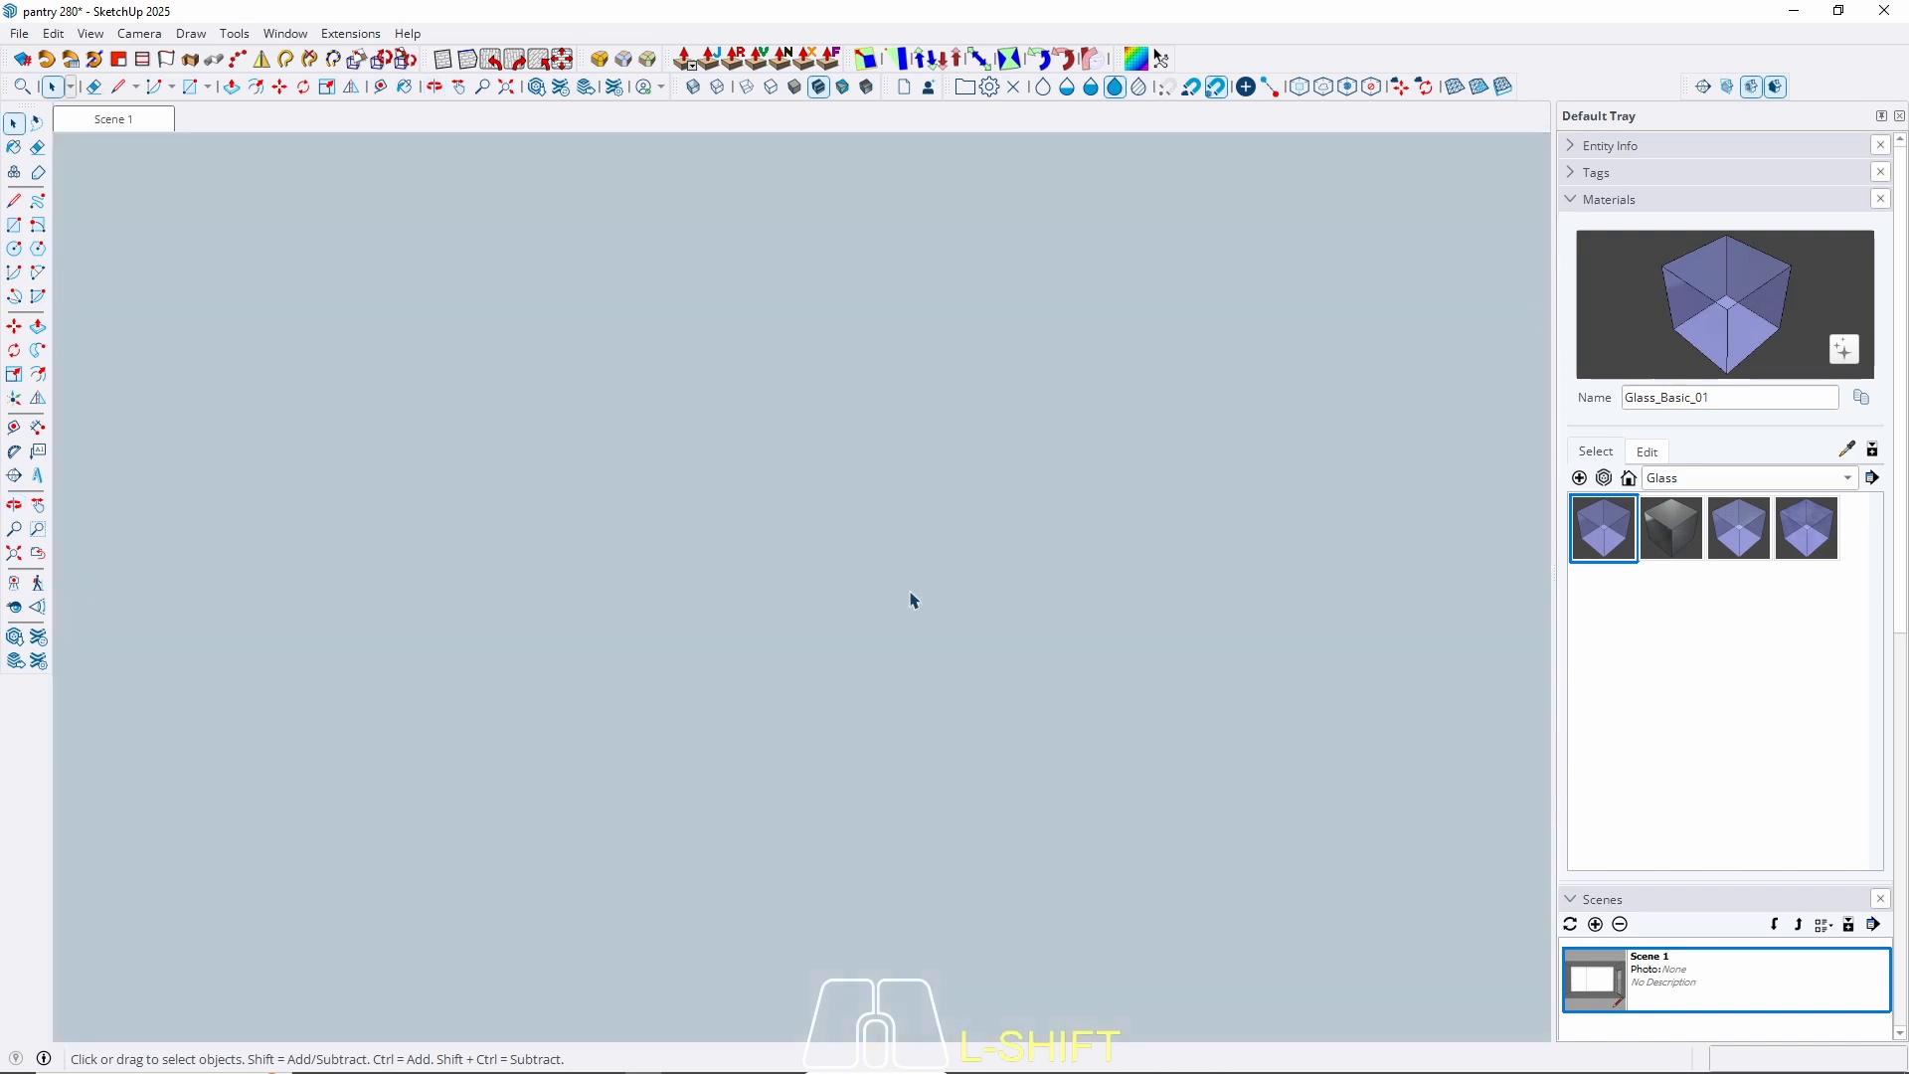
Turn off scene transitions in the model's animation settings and return to the Scene 1 view.
click(125, 129)
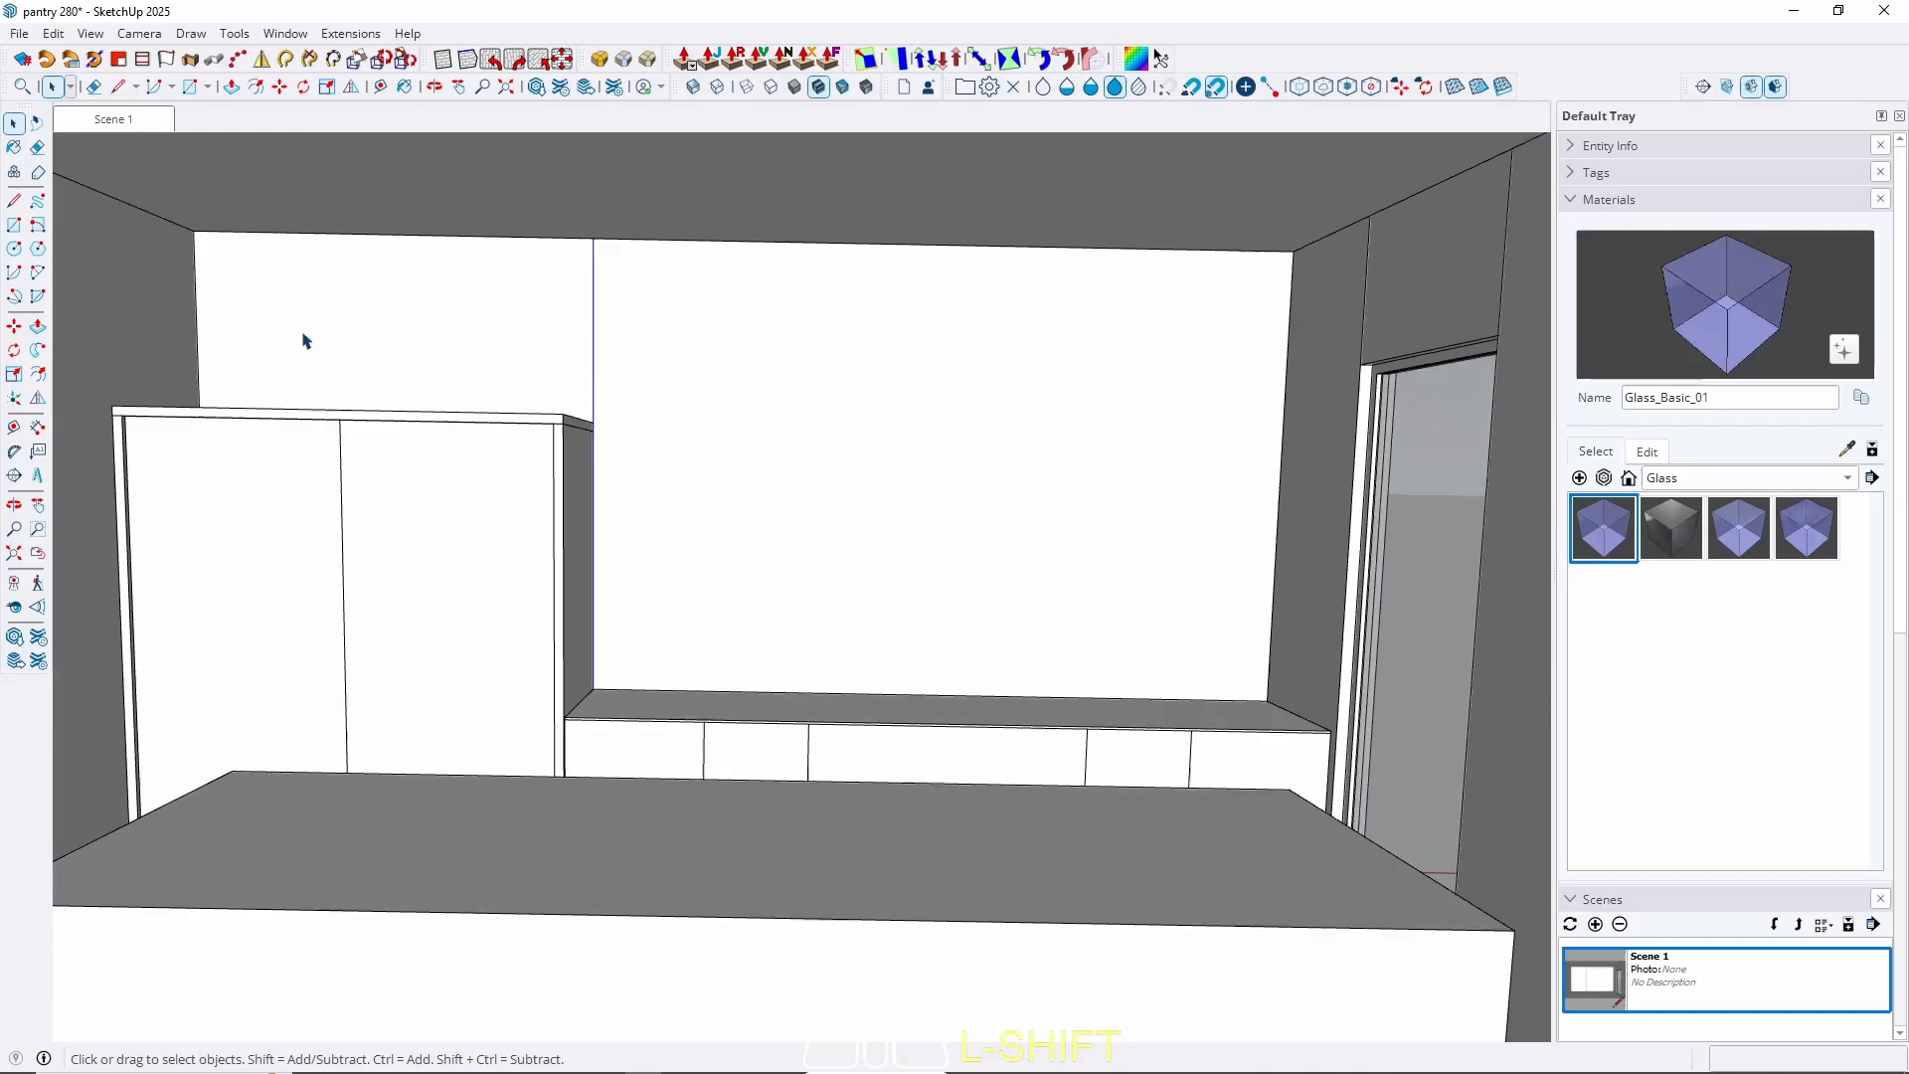
middle_drag(647, 588, 777, 717)
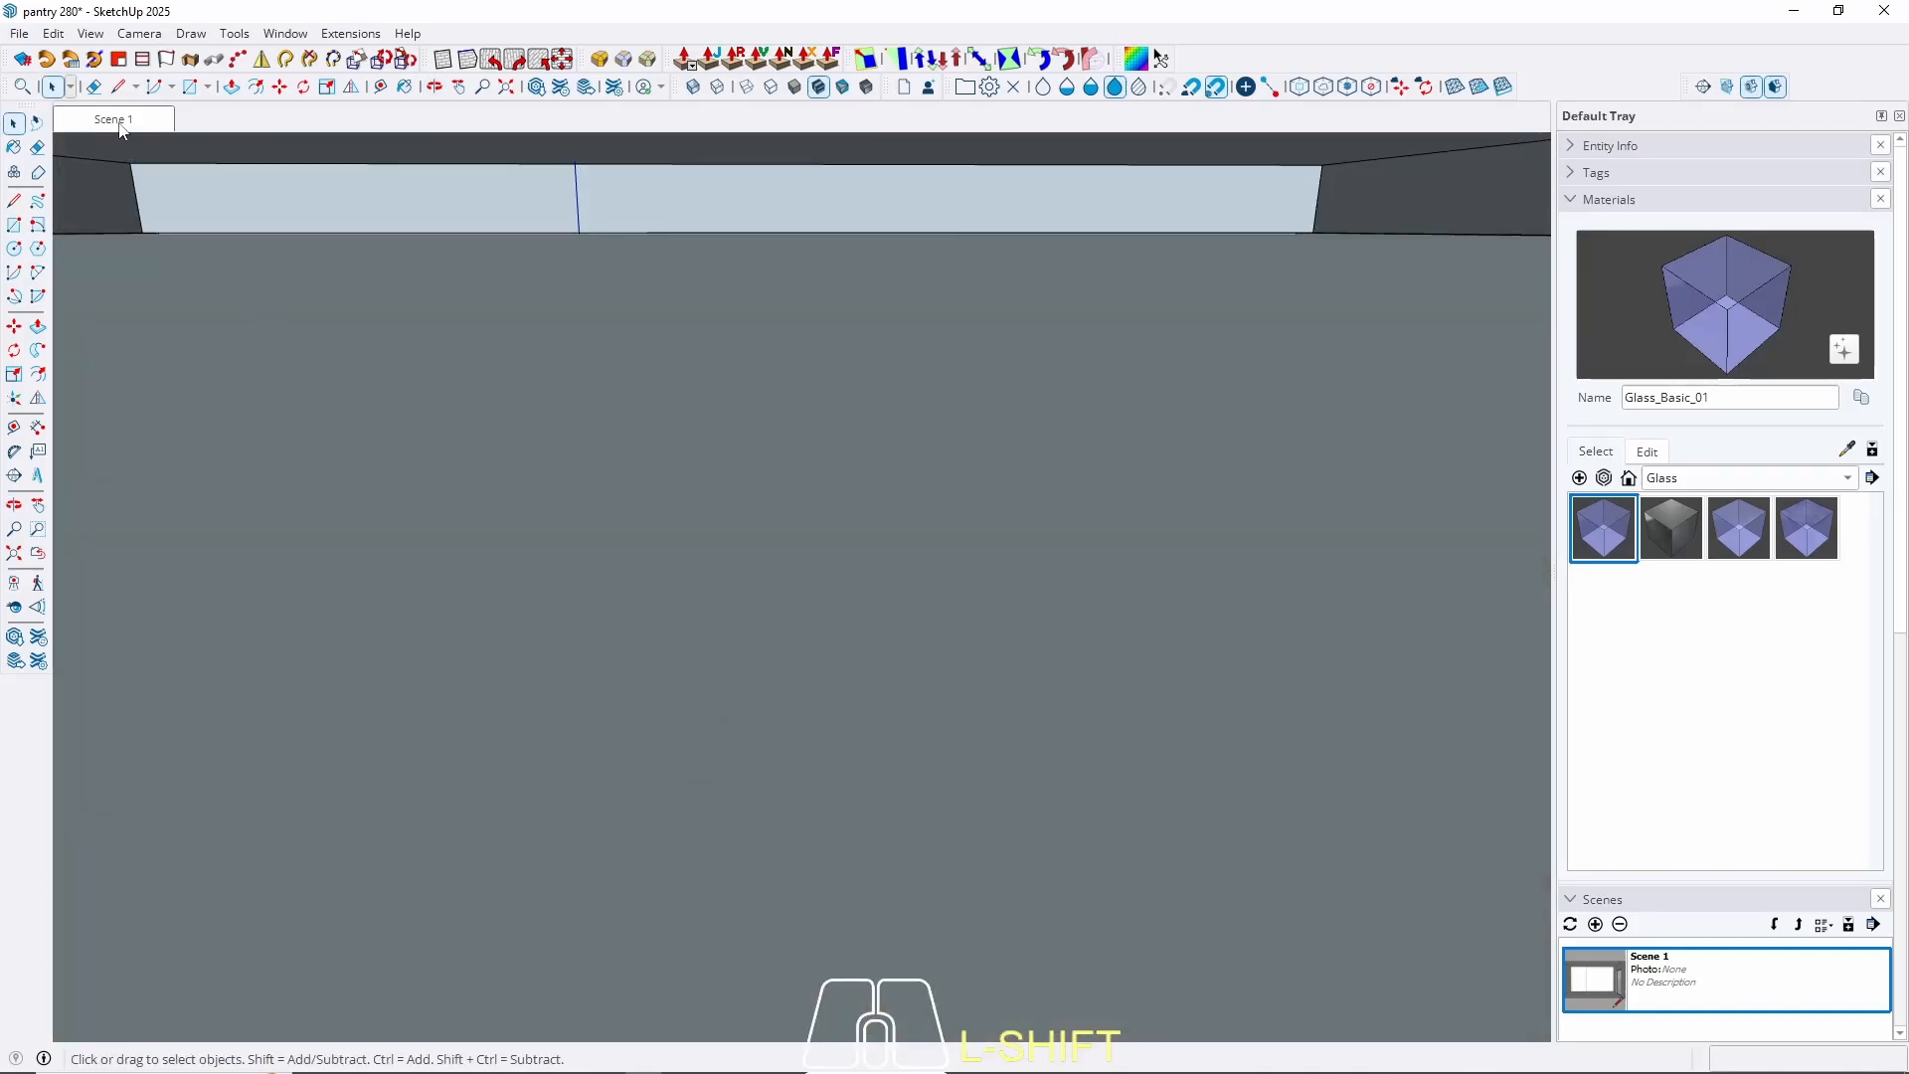
click(285, 34)
click(348, 141)
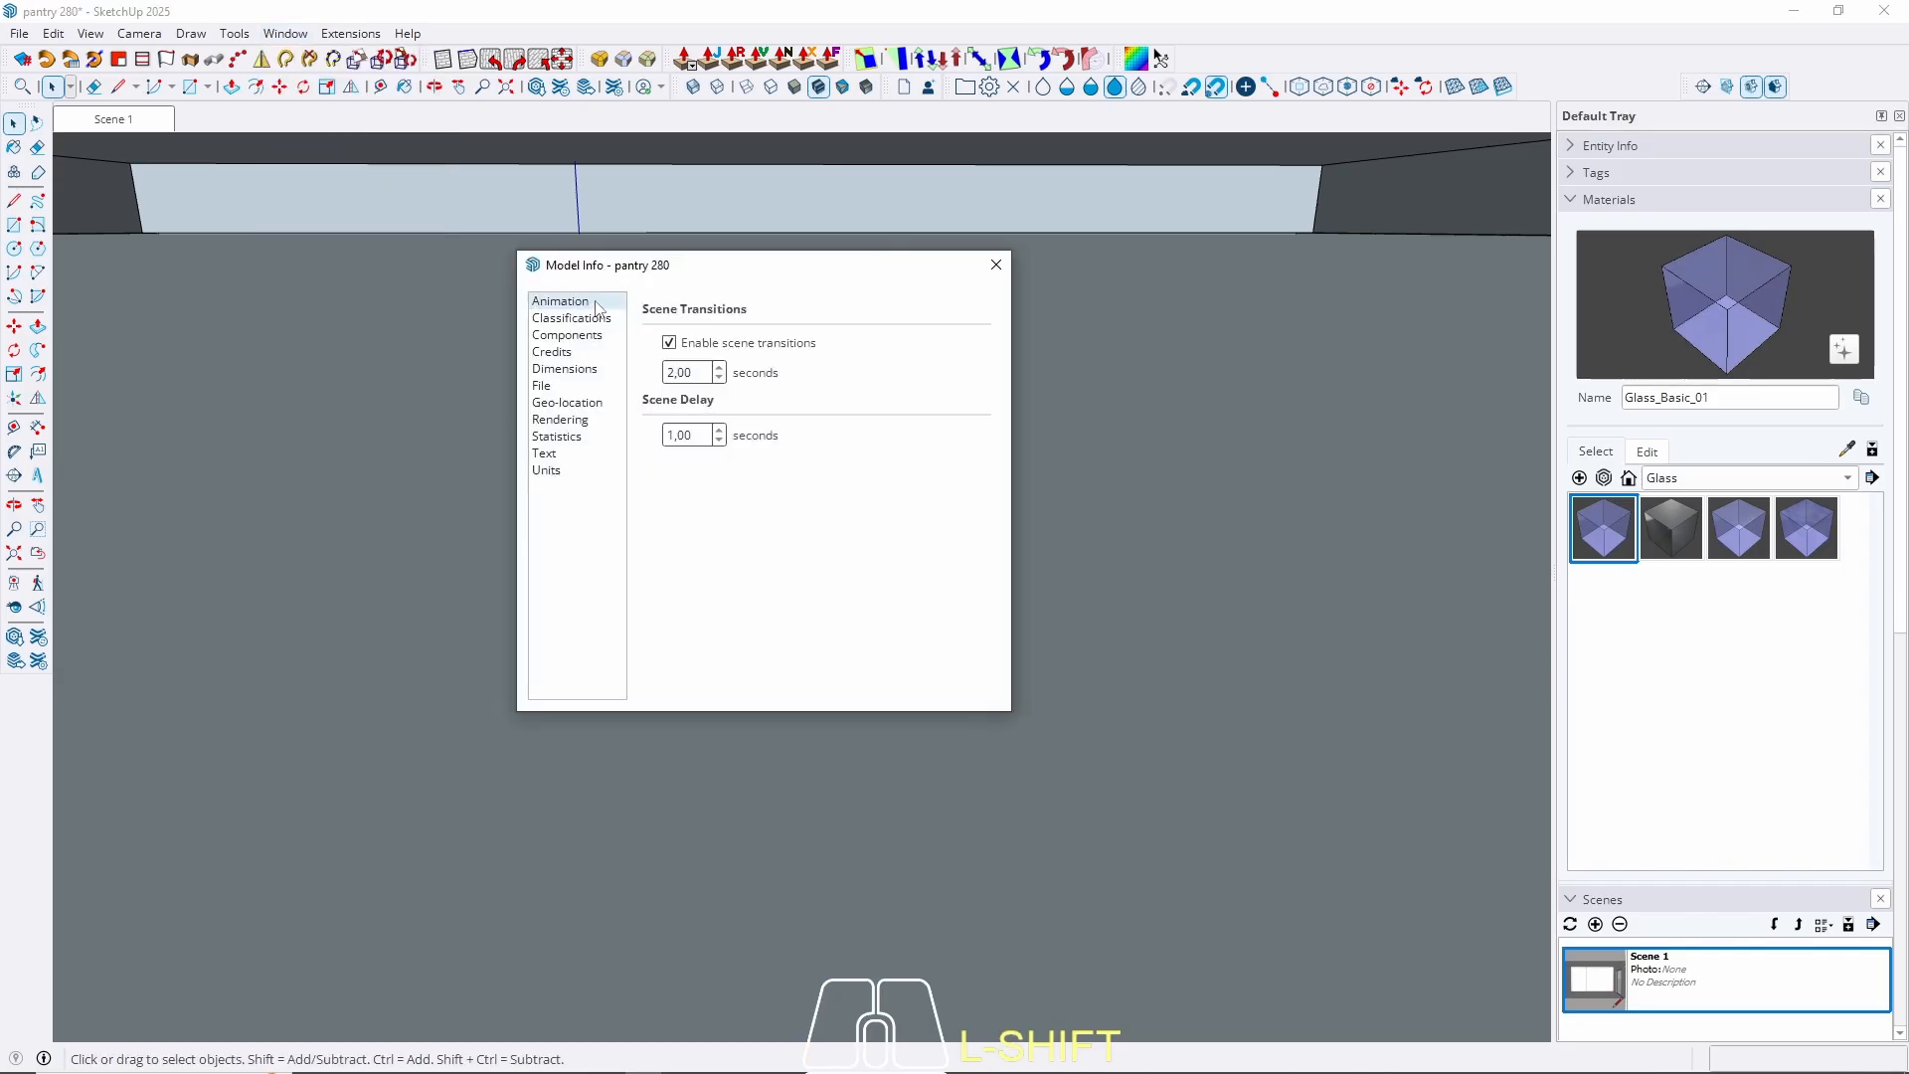
click(670, 346)
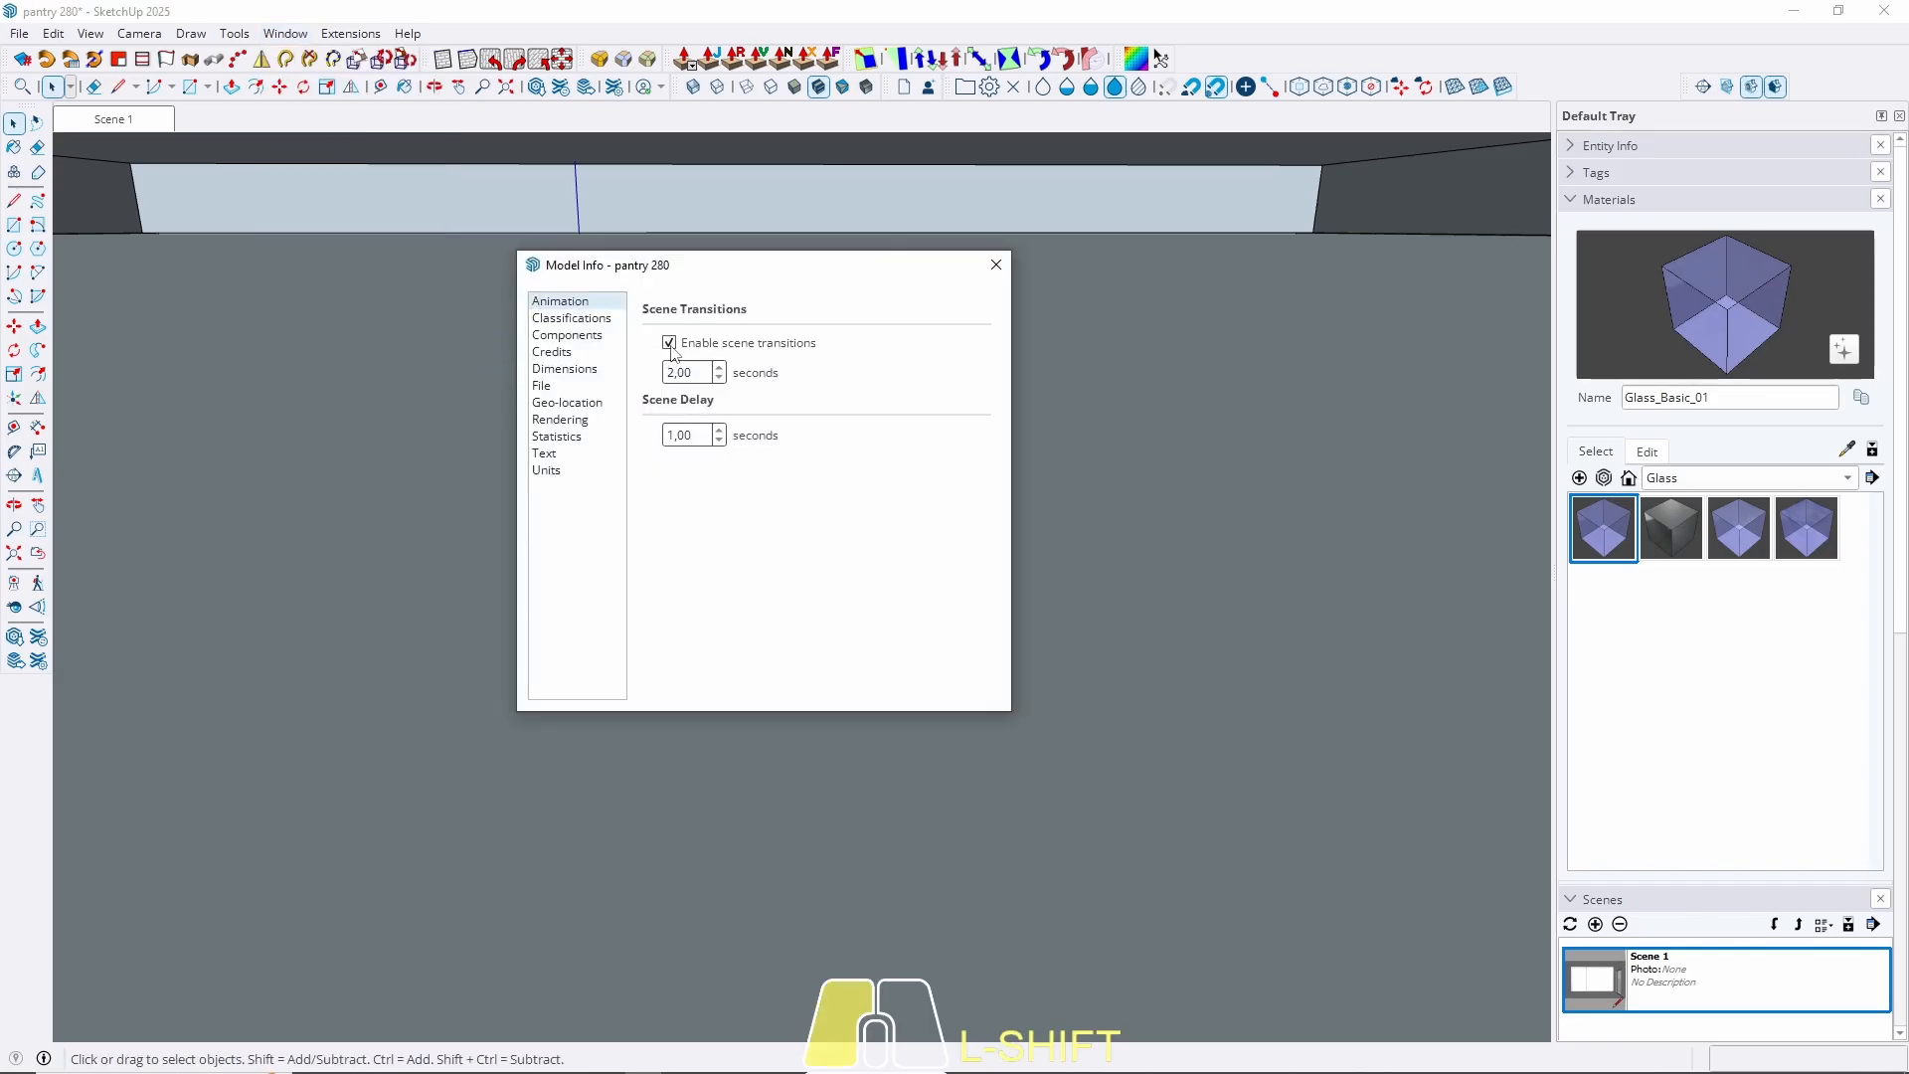
click(996, 266)
click(137, 120)
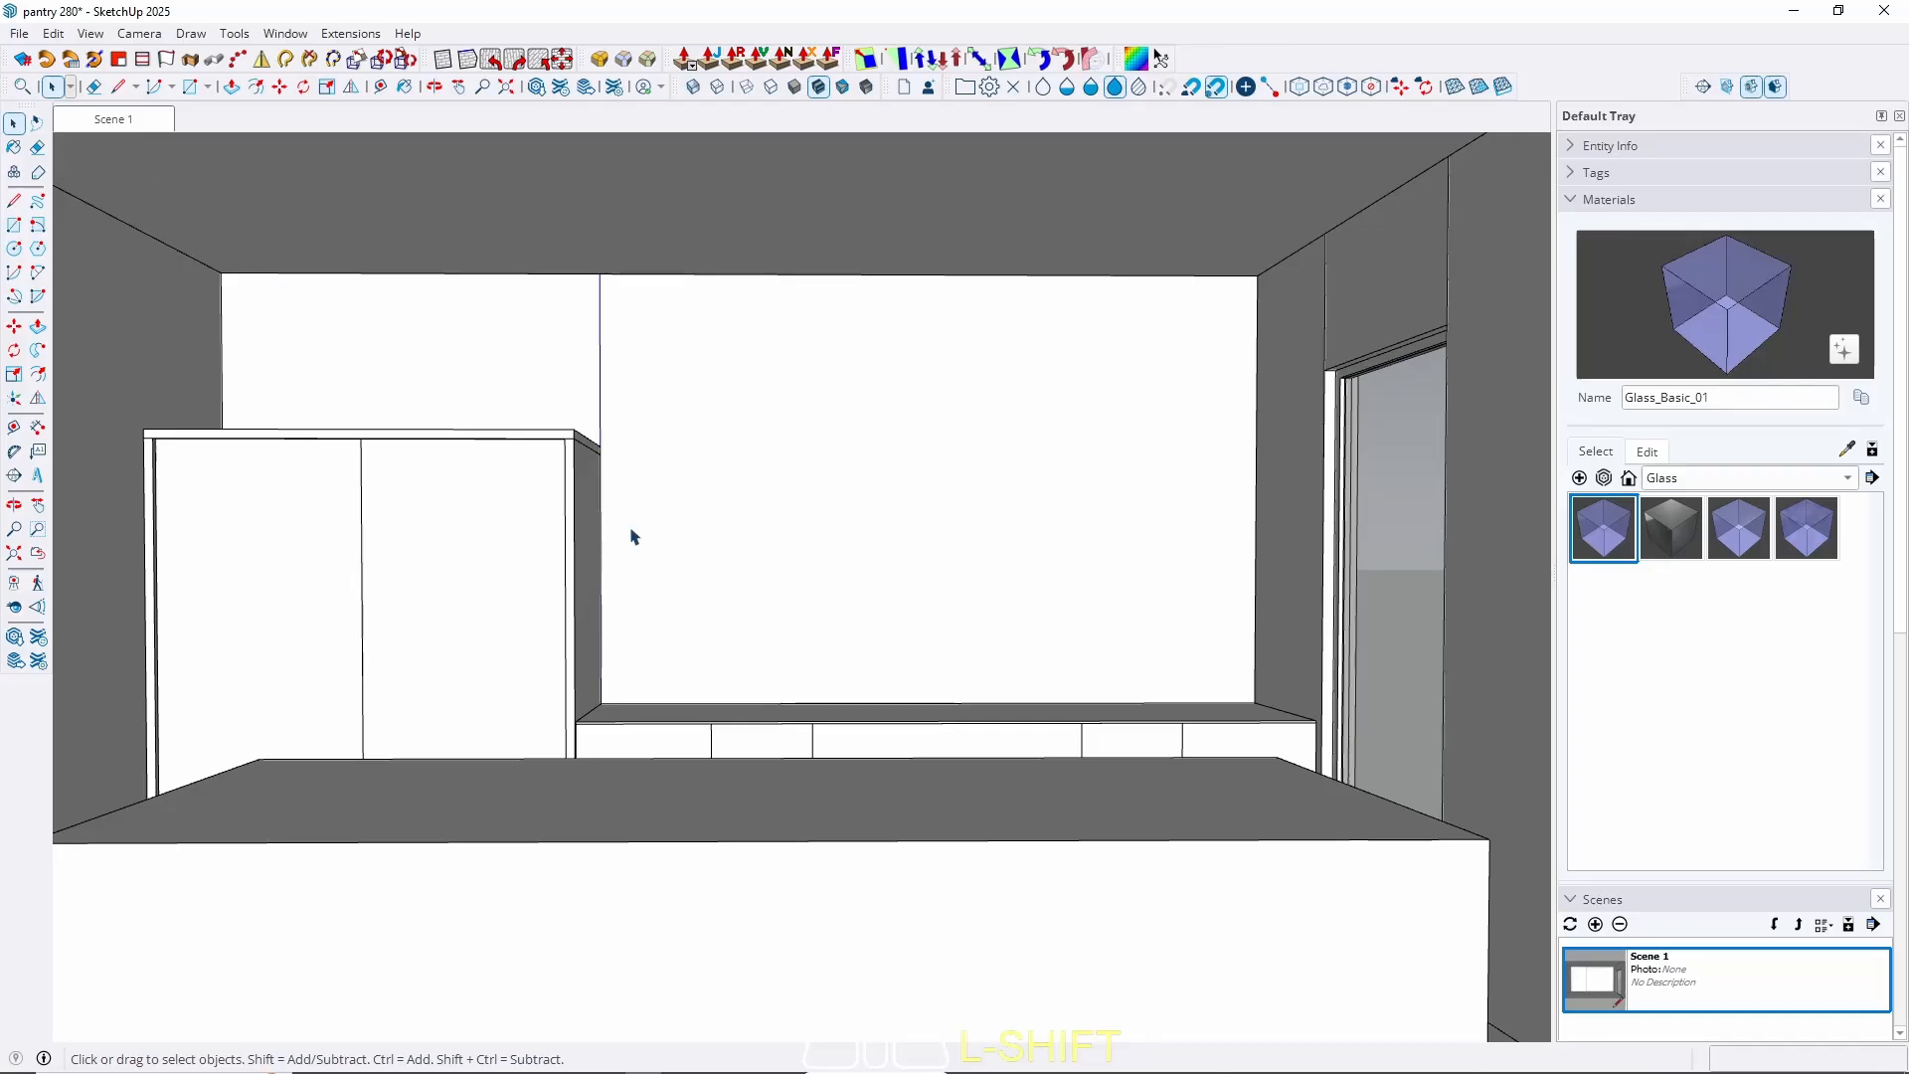
Open the tall cabinet component for editing and hide the rest of the model.
scroll(764, 520, up, 3)
middle_drag(645, 604, 816, 765)
scroll(720, 881, up, 4)
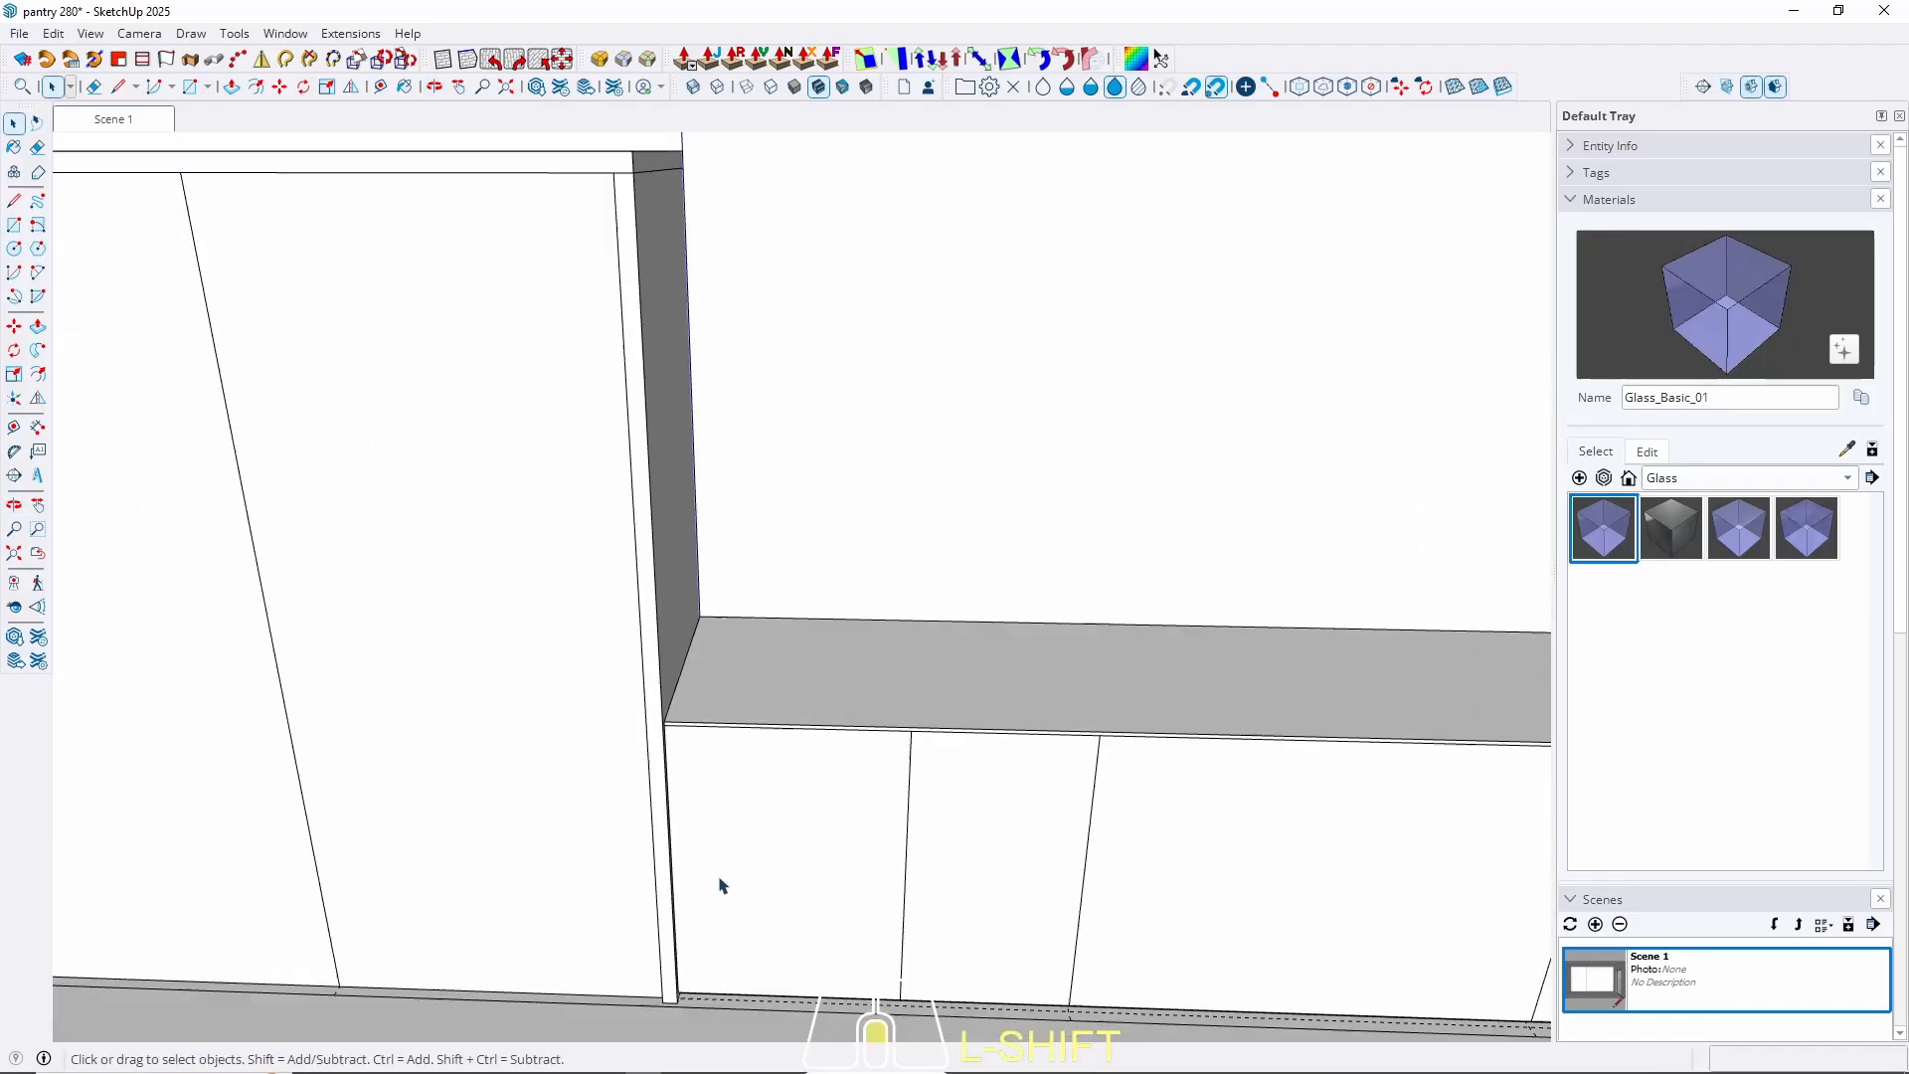
middle_drag(712, 903, 932, 848)
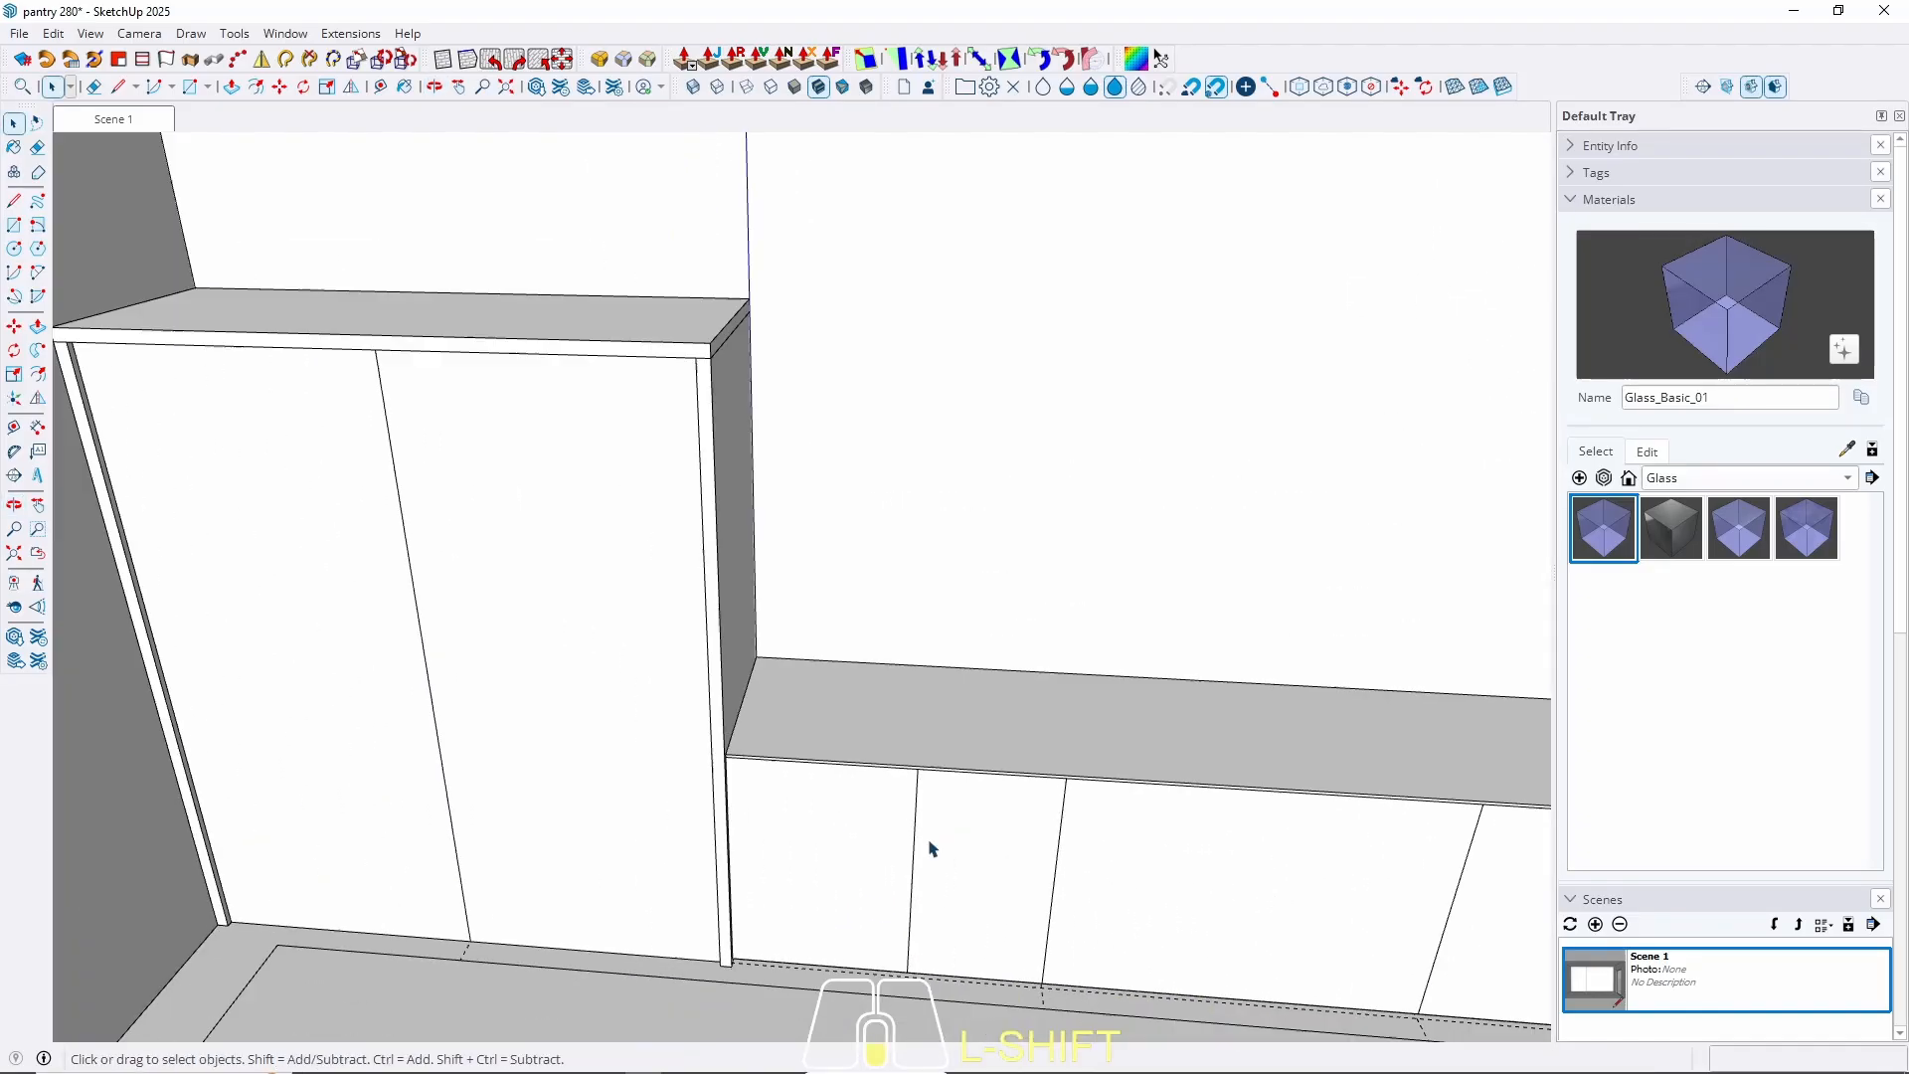
middle_drag(693, 716, 585, 525)
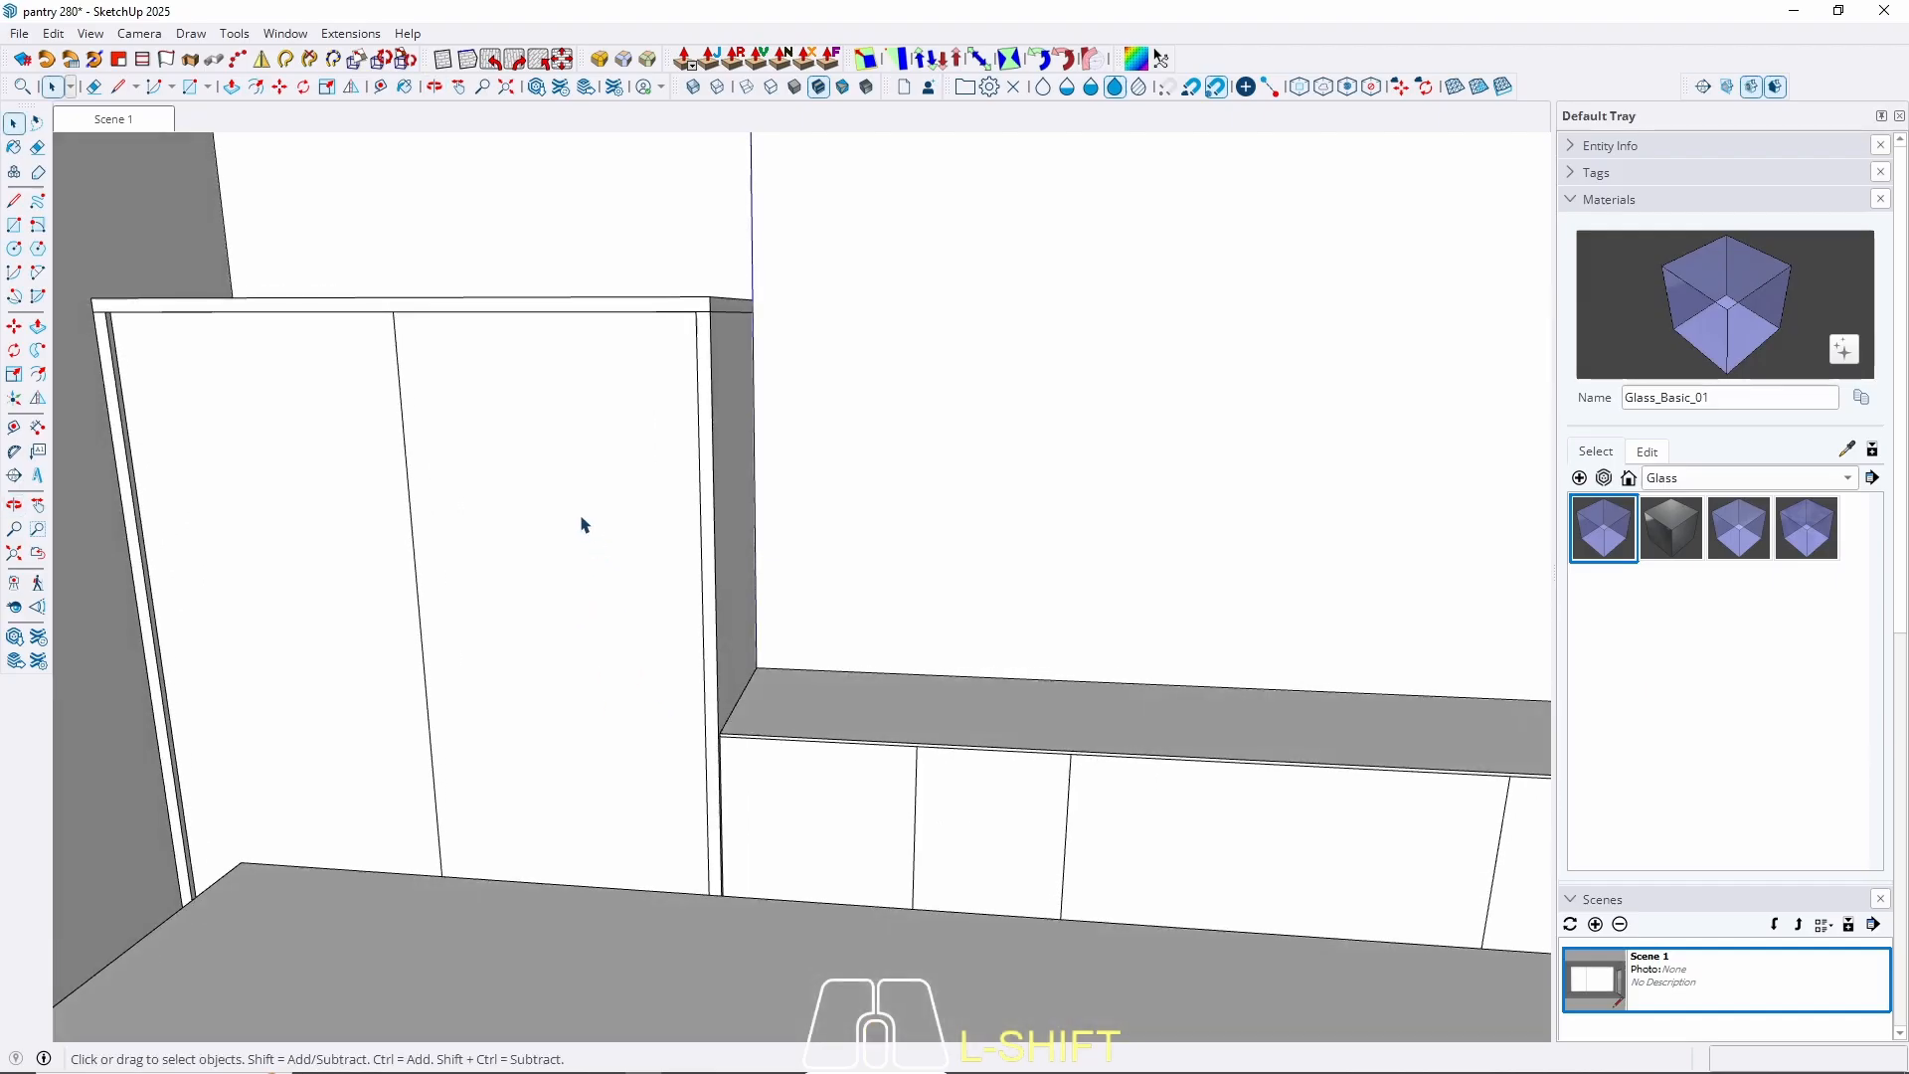
double_click(583, 523)
click(584, 524)
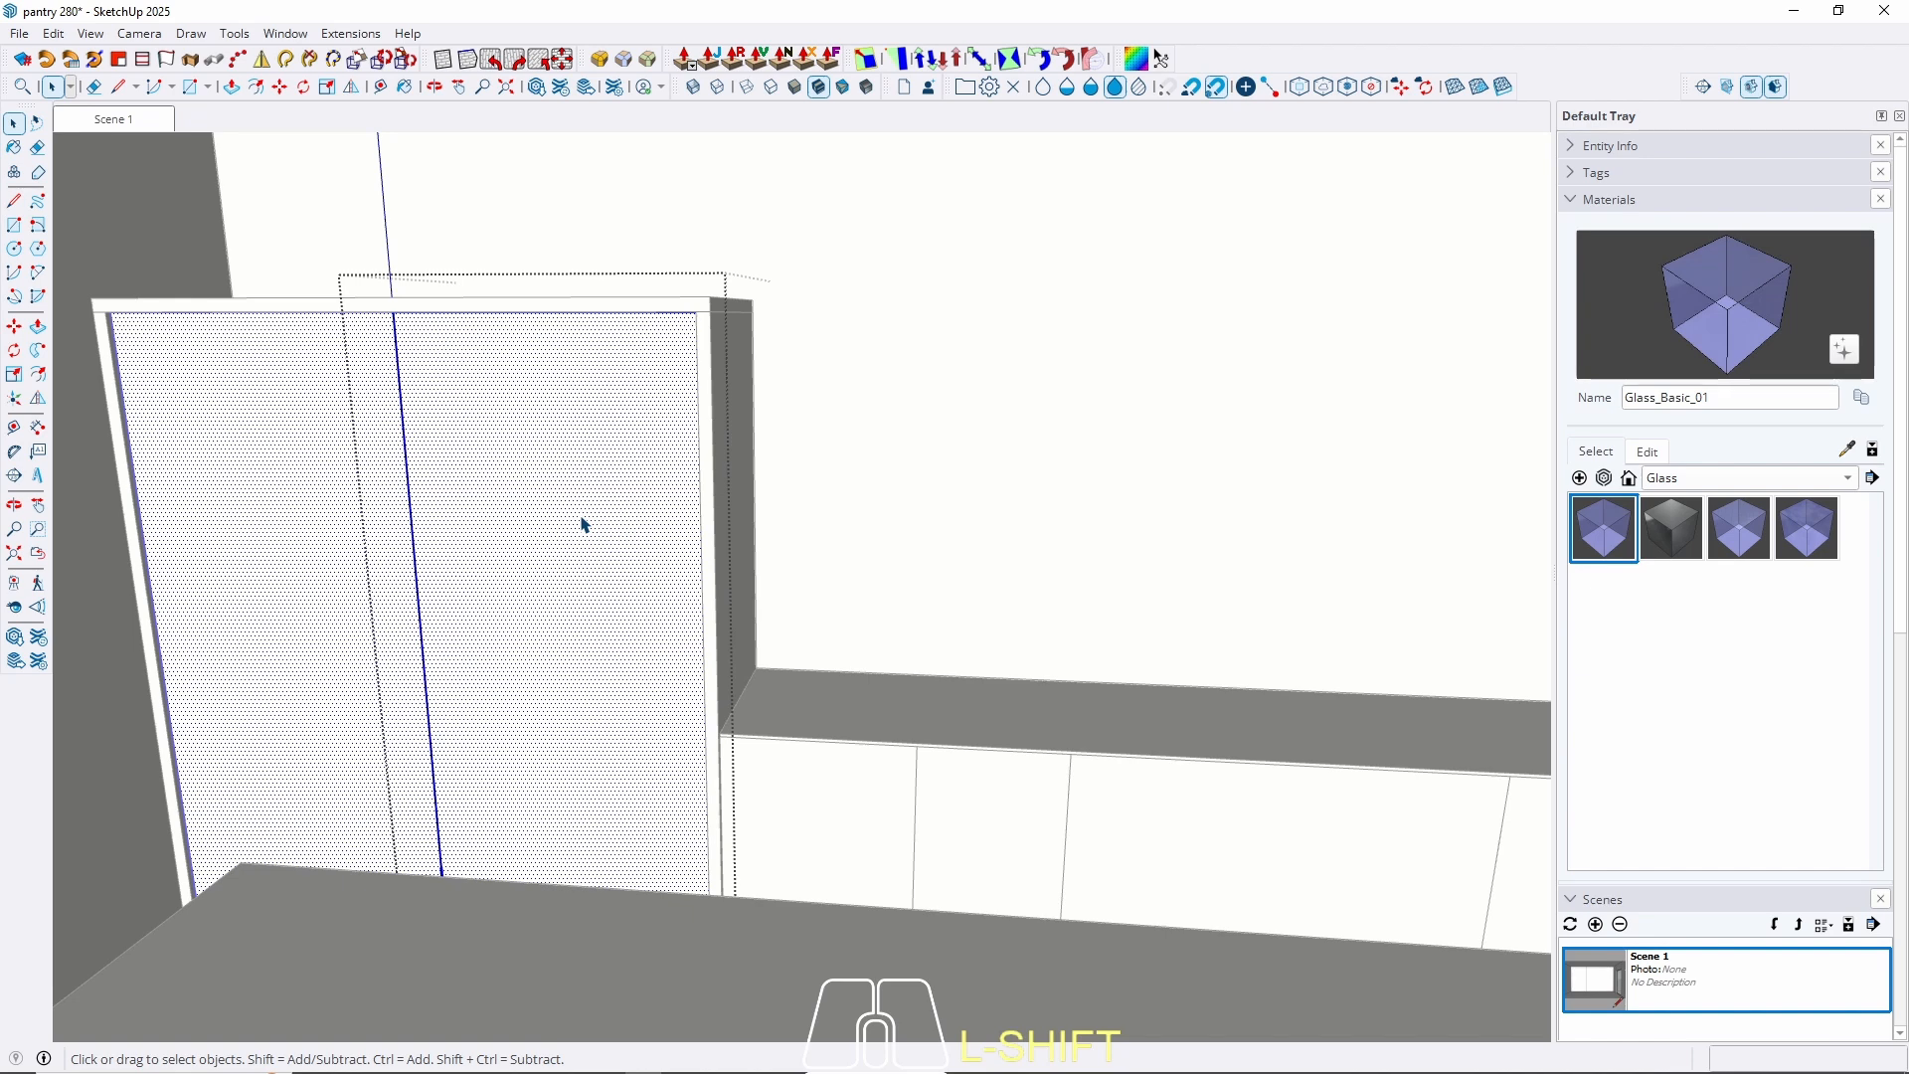
key(Escape)
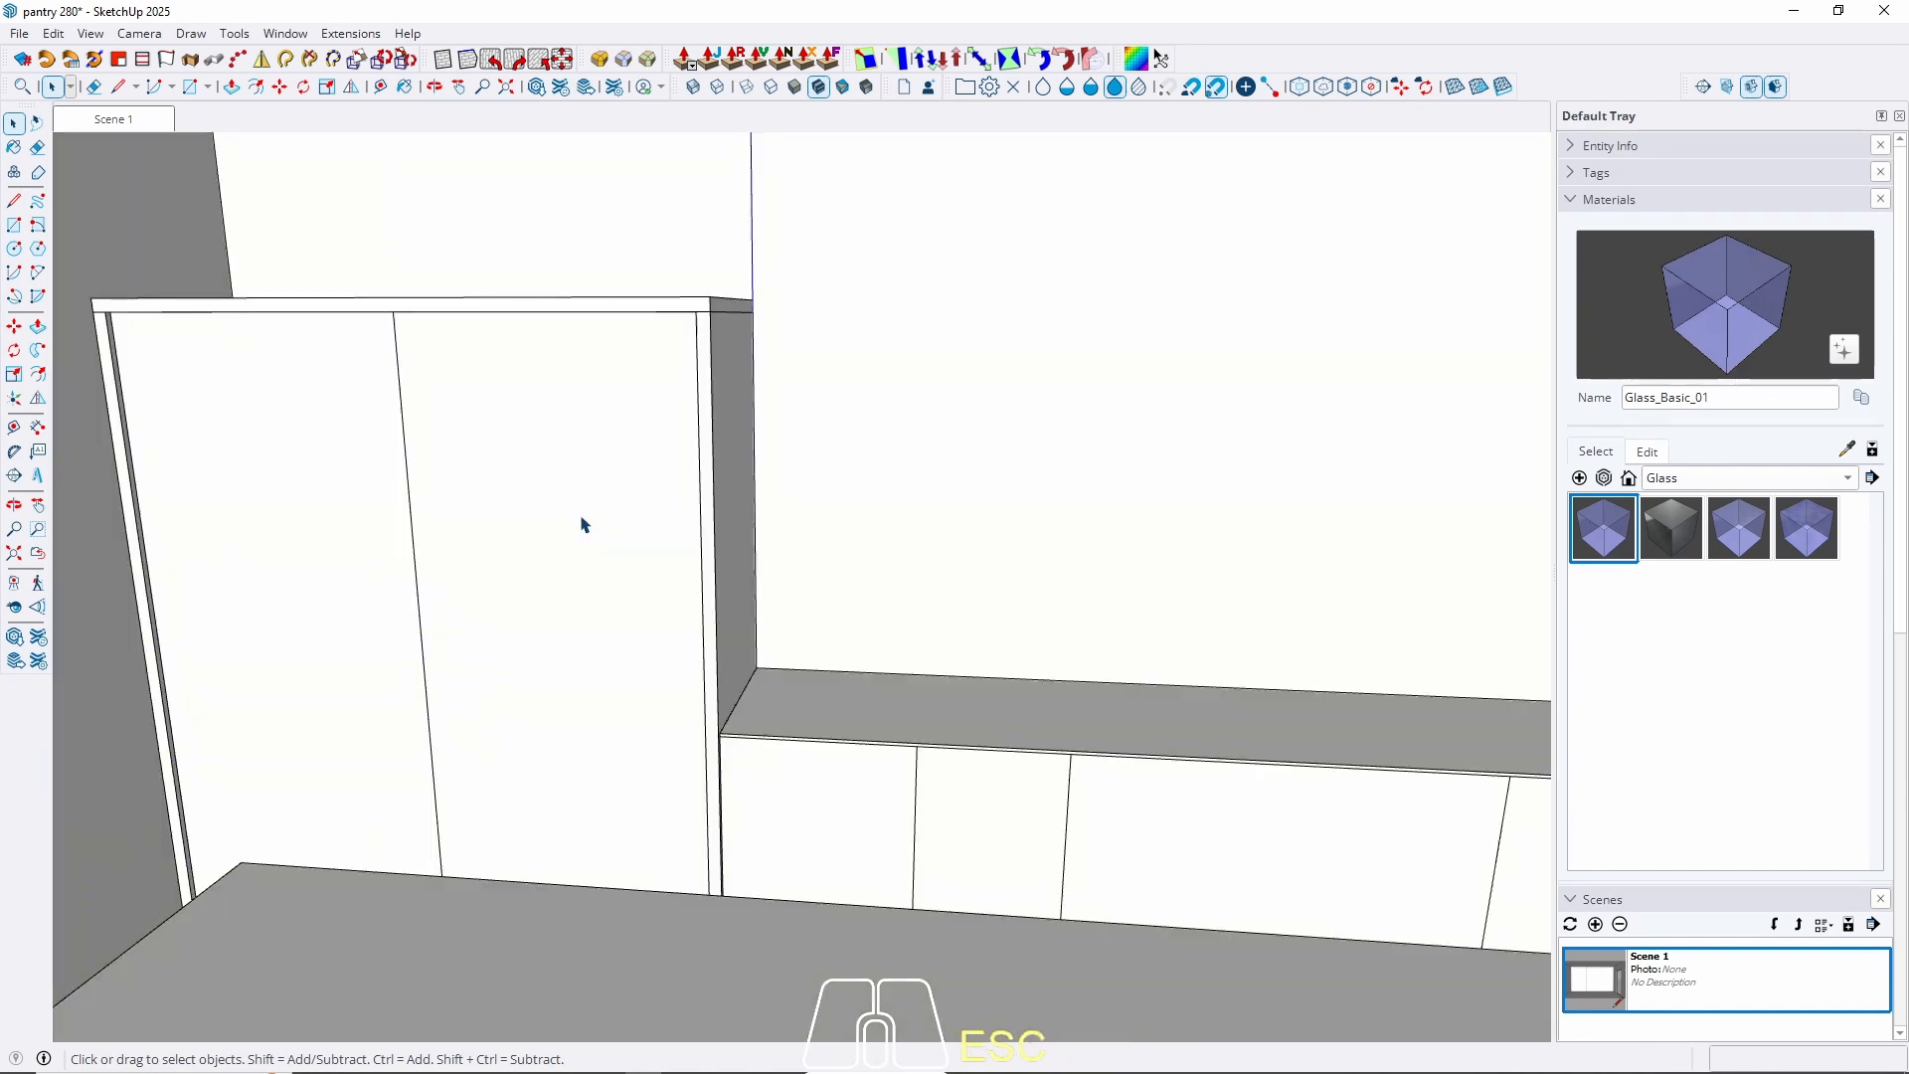
triple_click(539, 496)
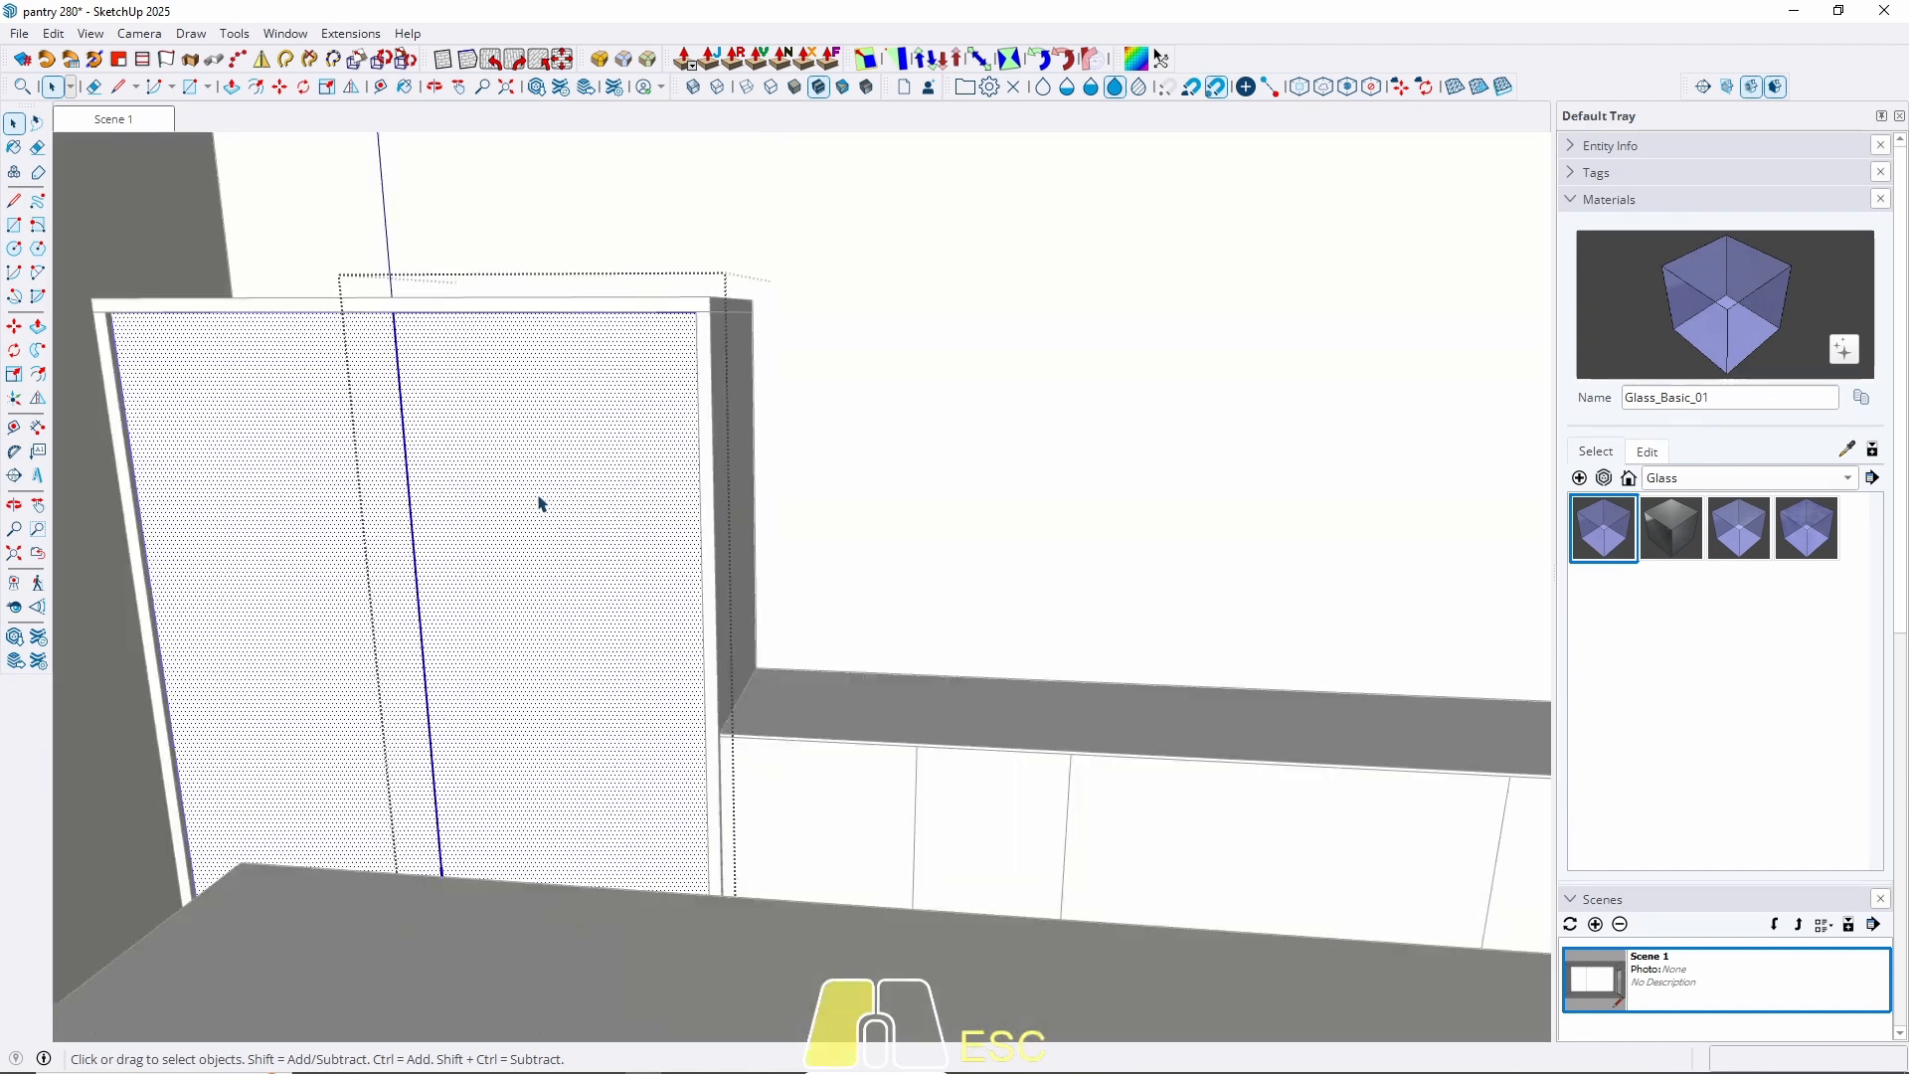
key(w)
middle_drag(539, 481, 509, 741)
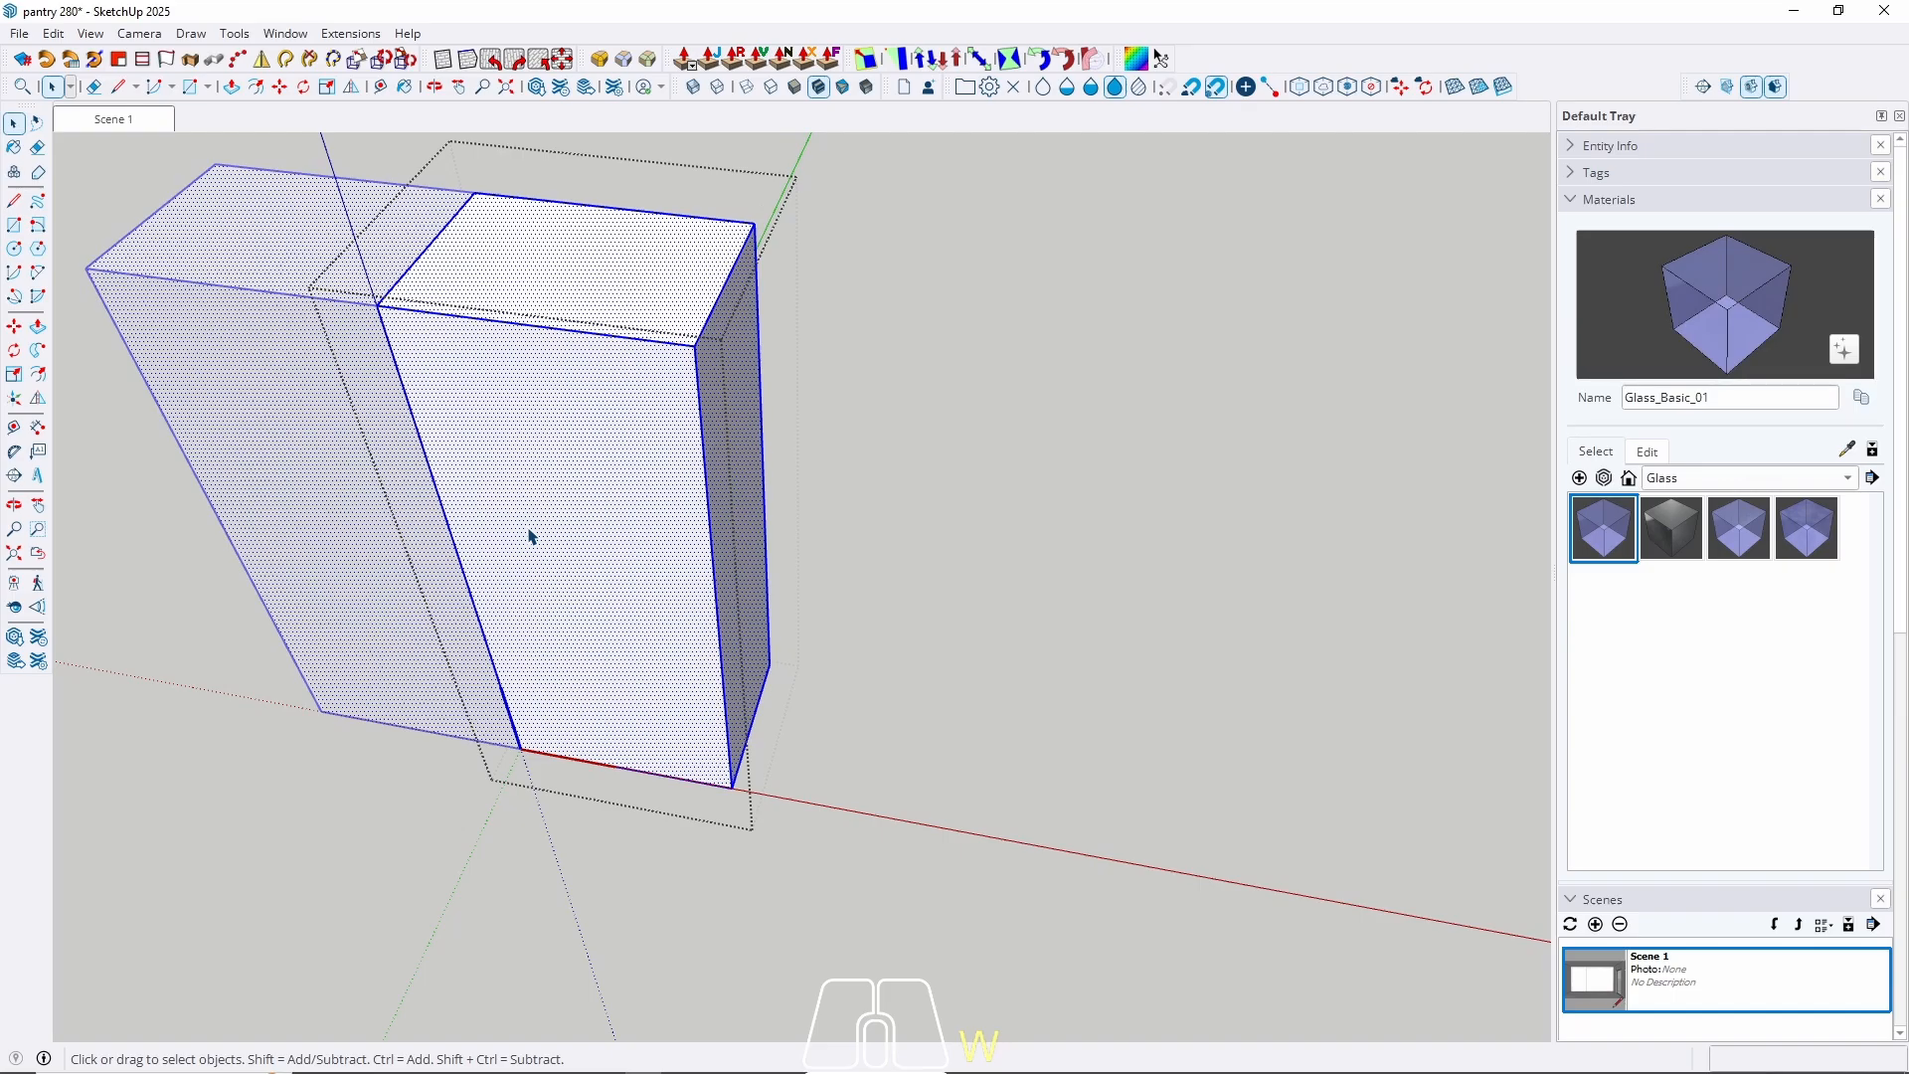
Copy the tall cabinet's bottom front edge slightly upward to divide off a plinth strip on the front face.
middle_drag(600, 630, 641, 908)
scroll(708, 801, up, 2)
click(693, 800)
scroll(693, 815, up, 1)
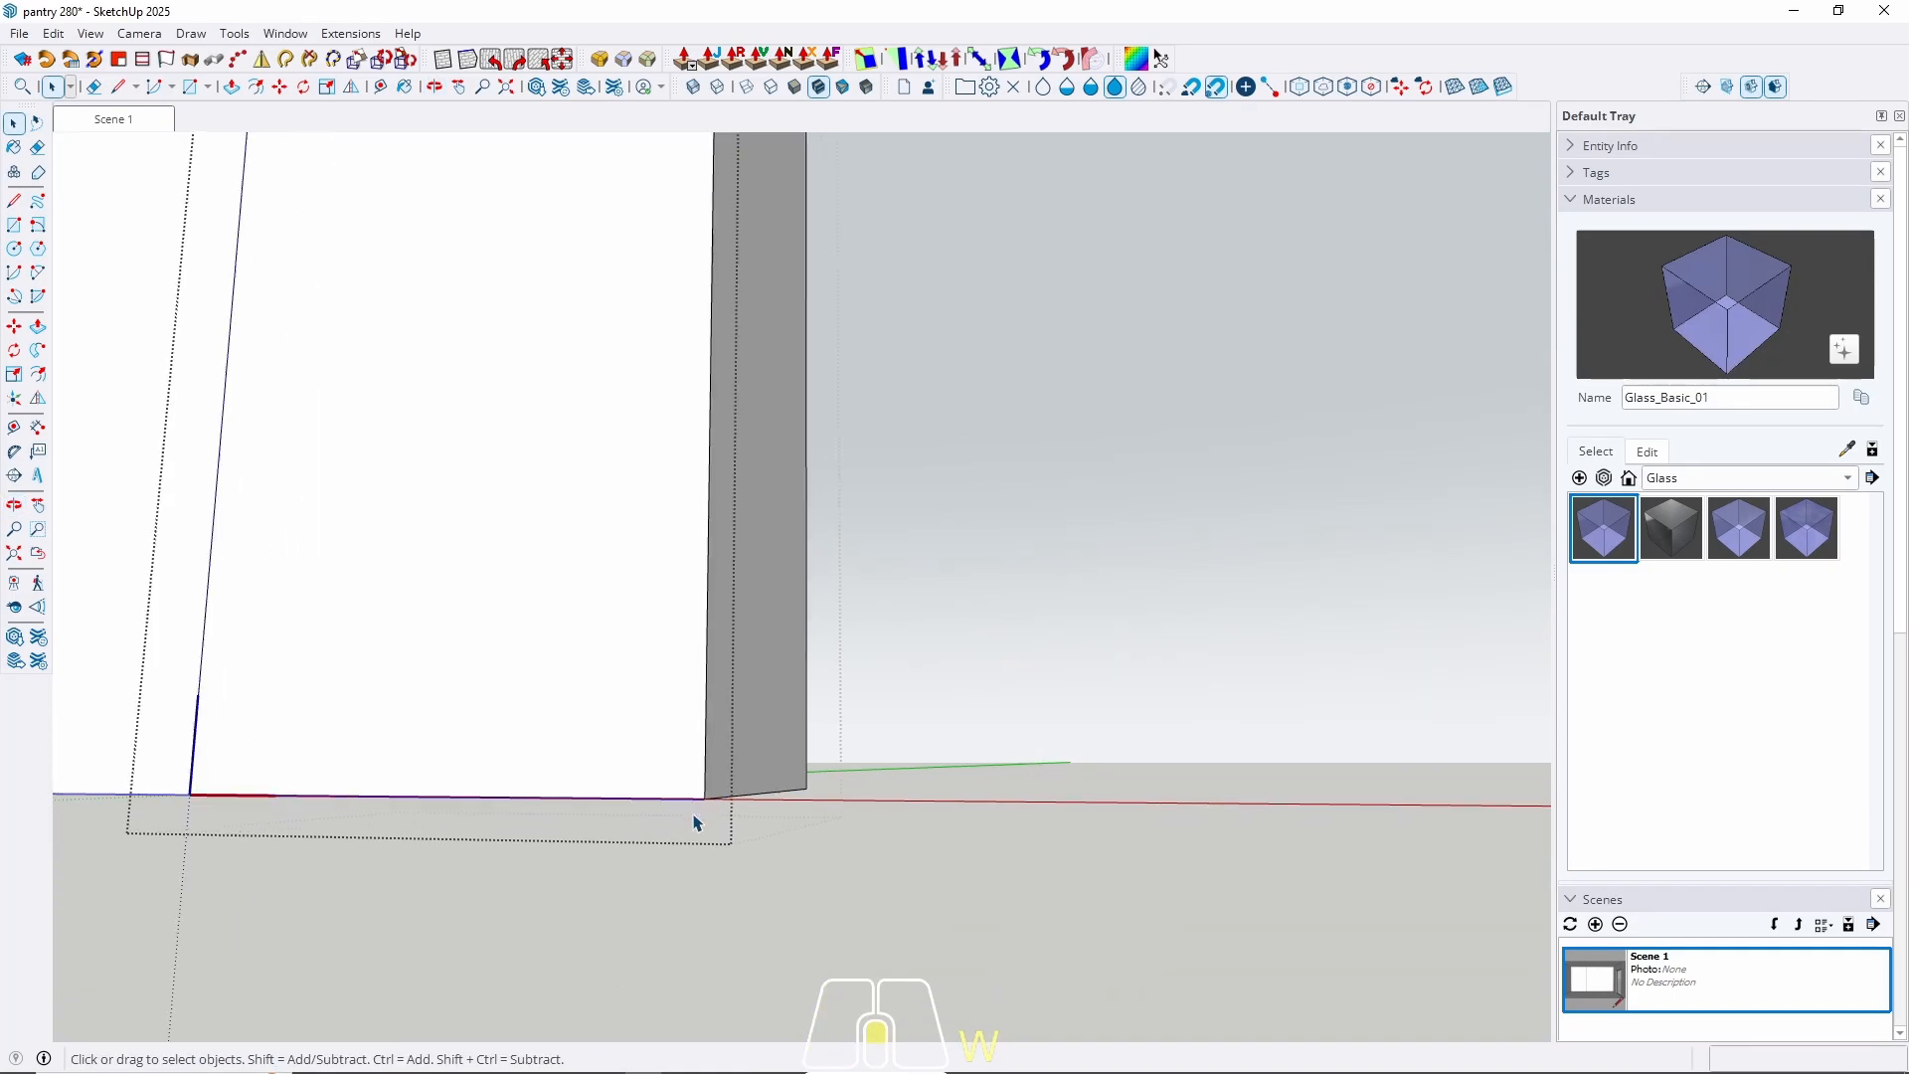
scroll(694, 817, up, 1)
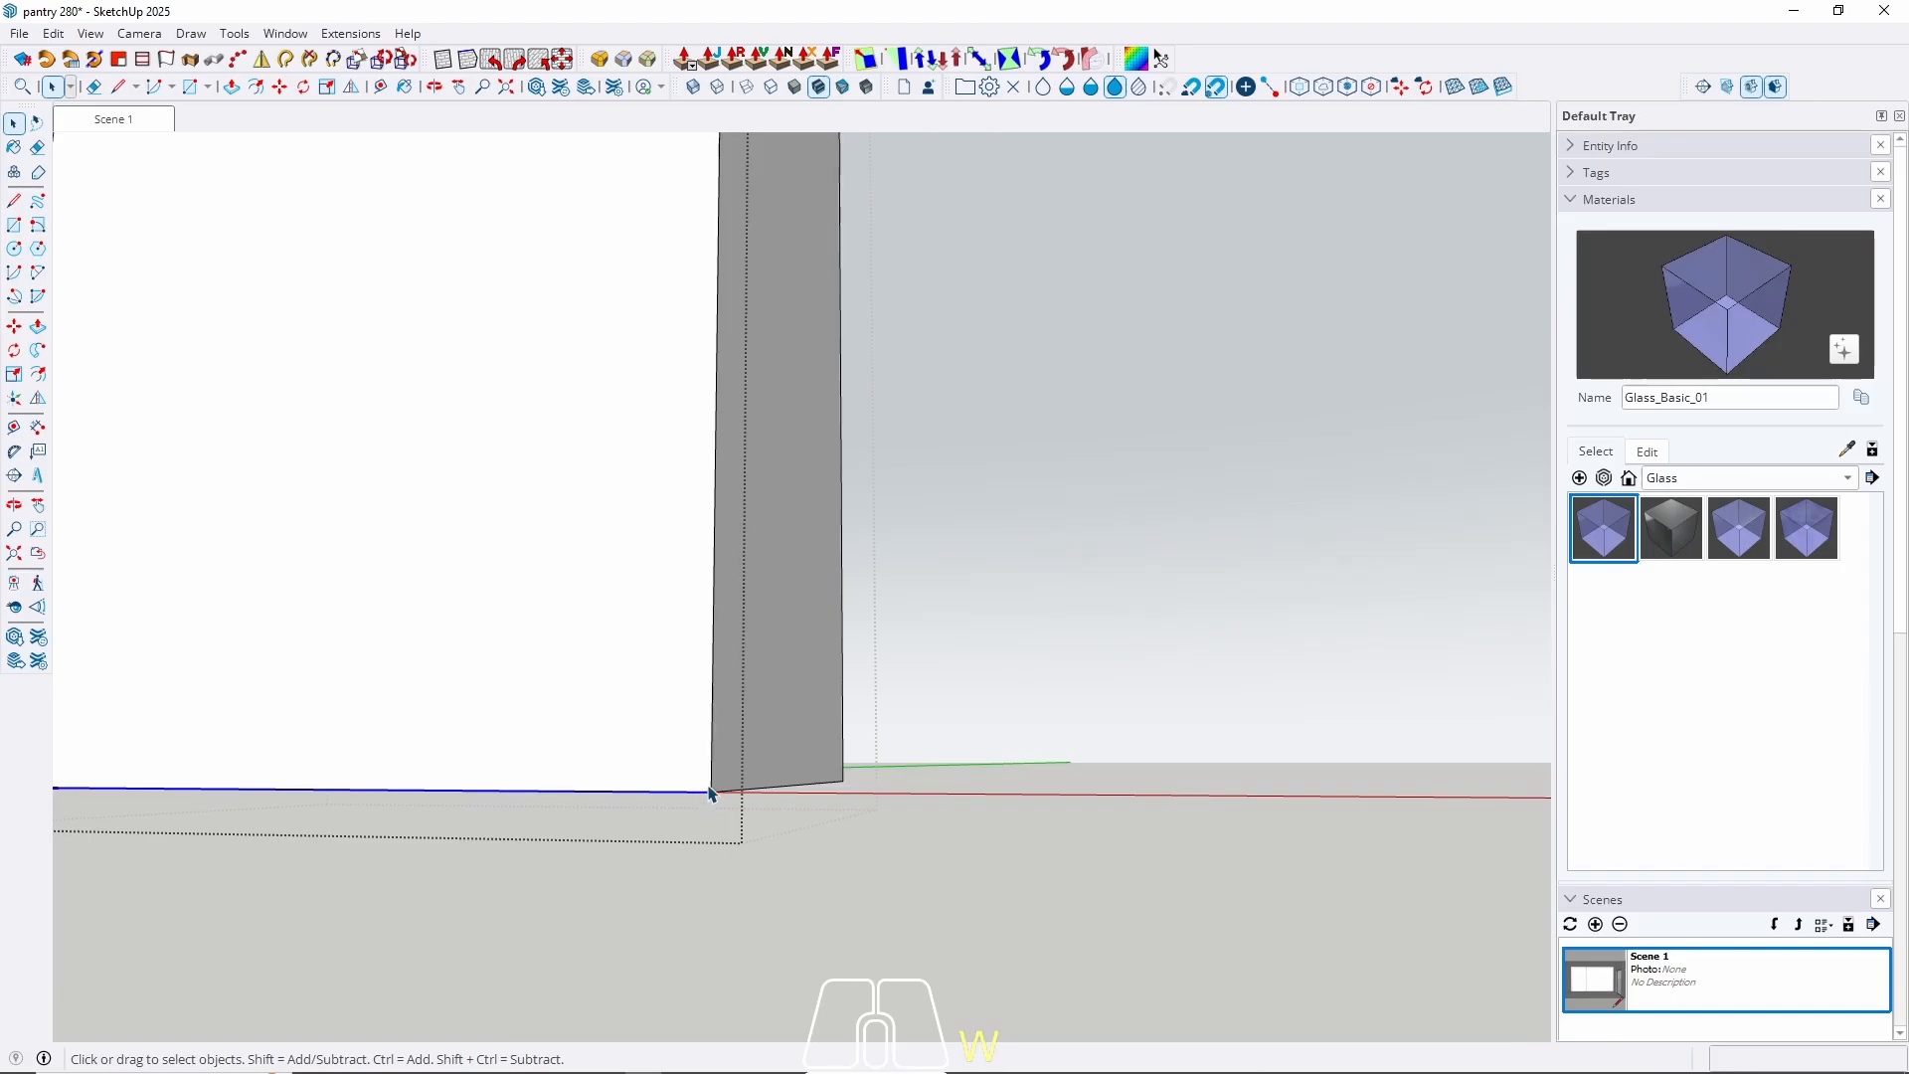
key(m)
key(ctrl)
click(714, 792)
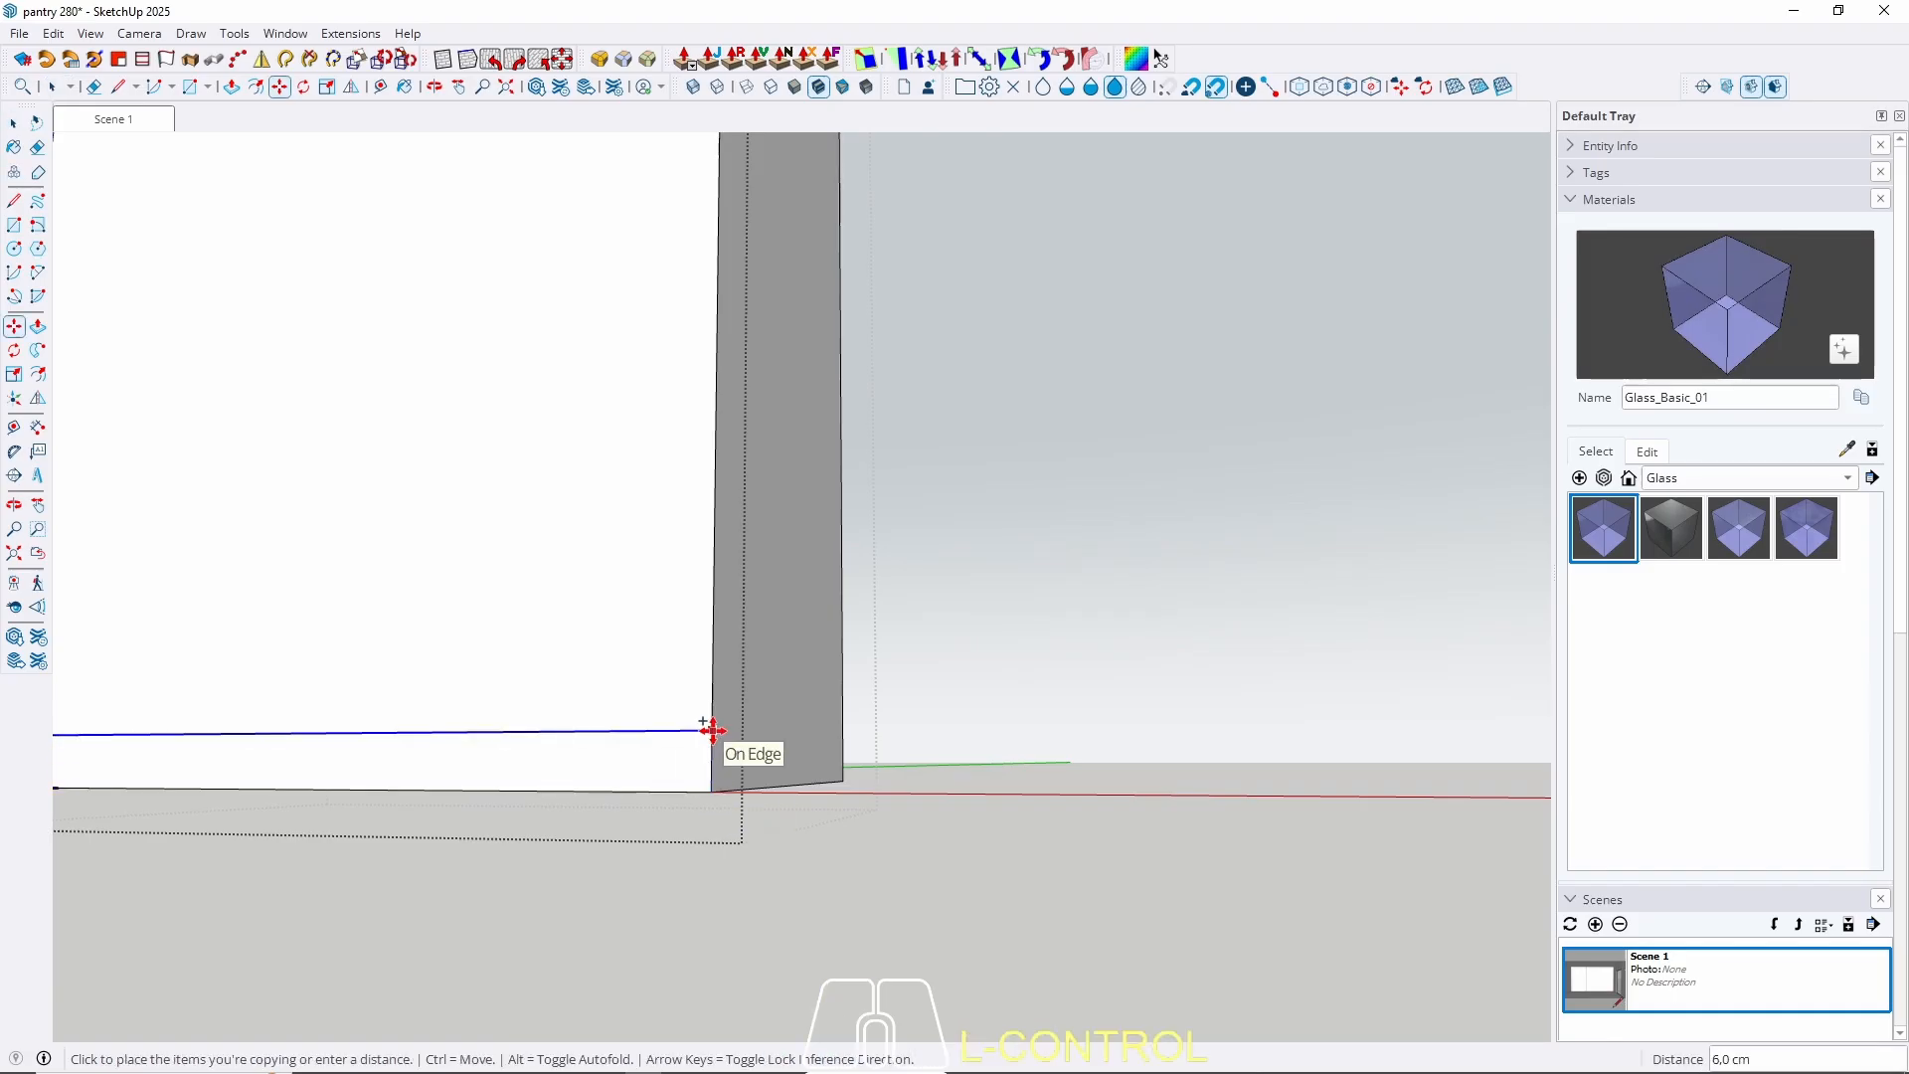
key(space)
middle_drag(767, 725, 698, 872)
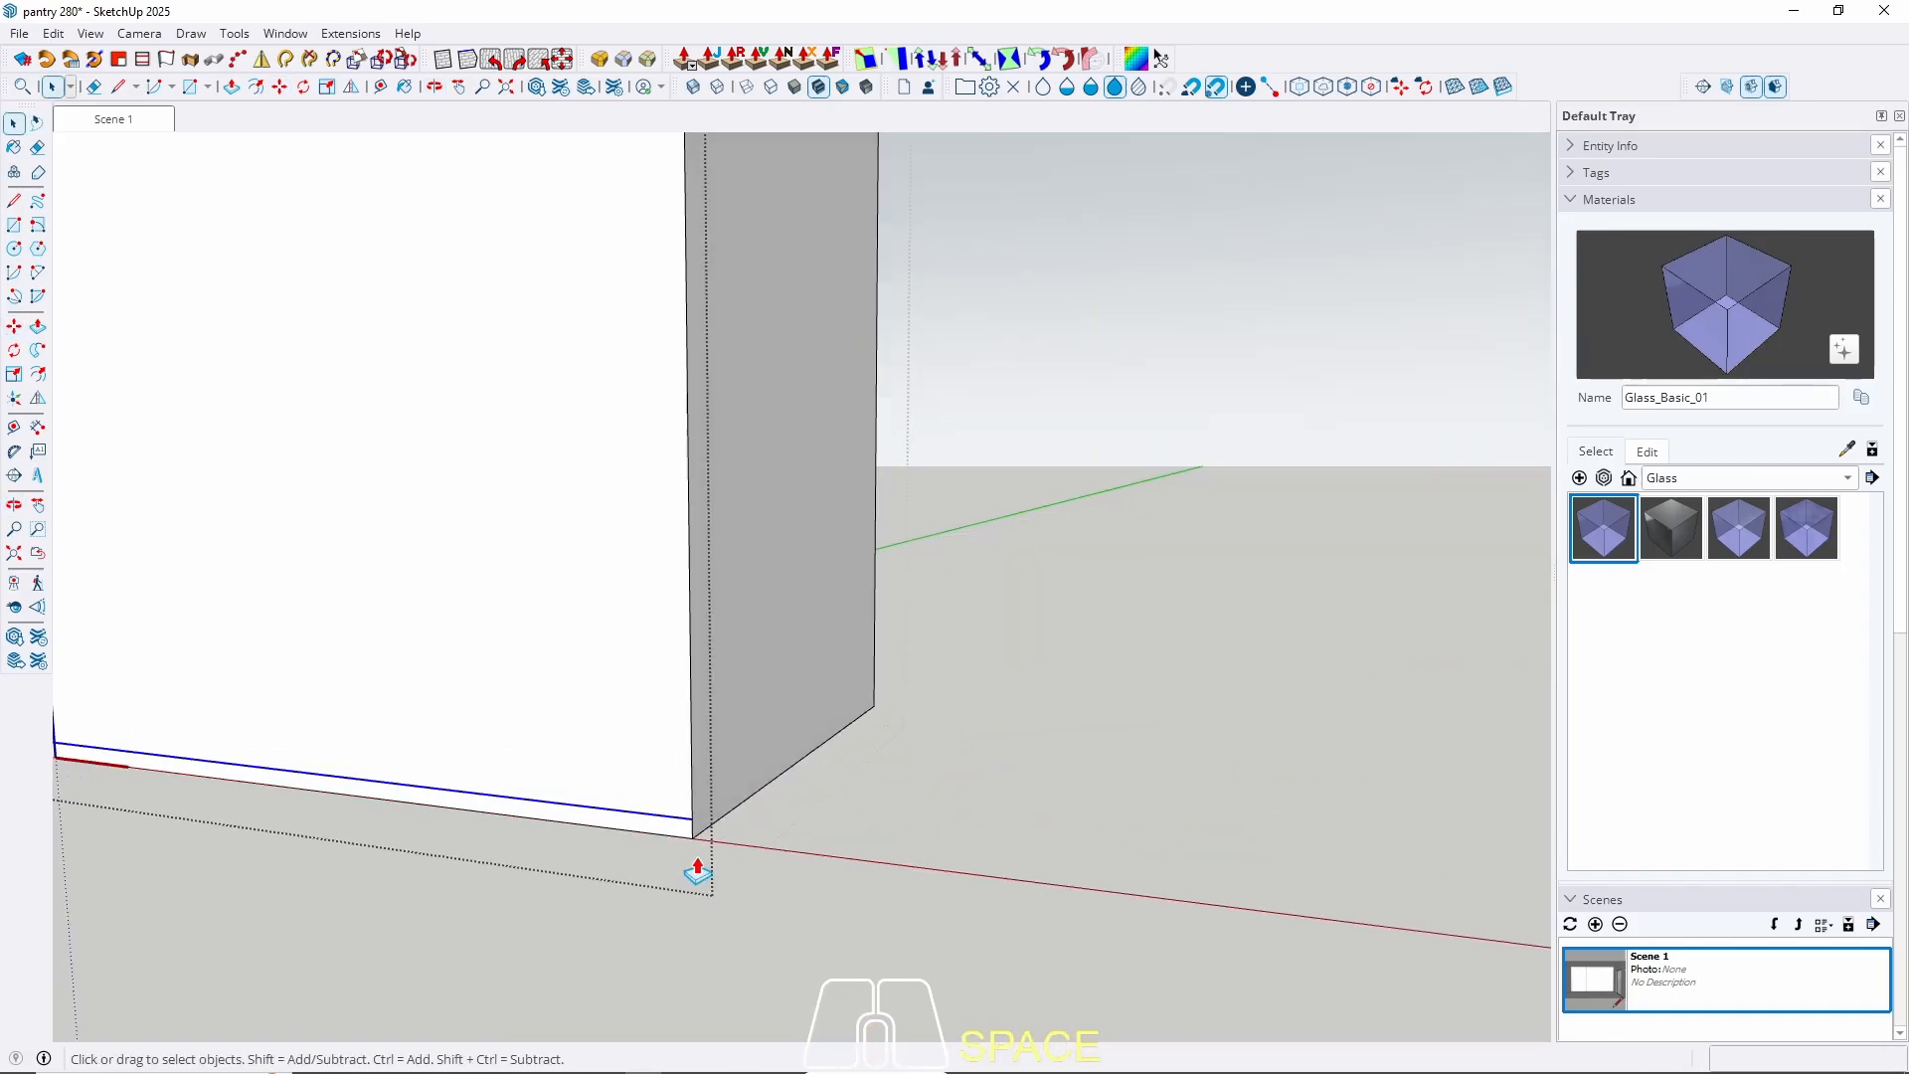
Push the plinth strip at the base of the tall cabinet back 2 cm.
key(p)
click(692, 845)
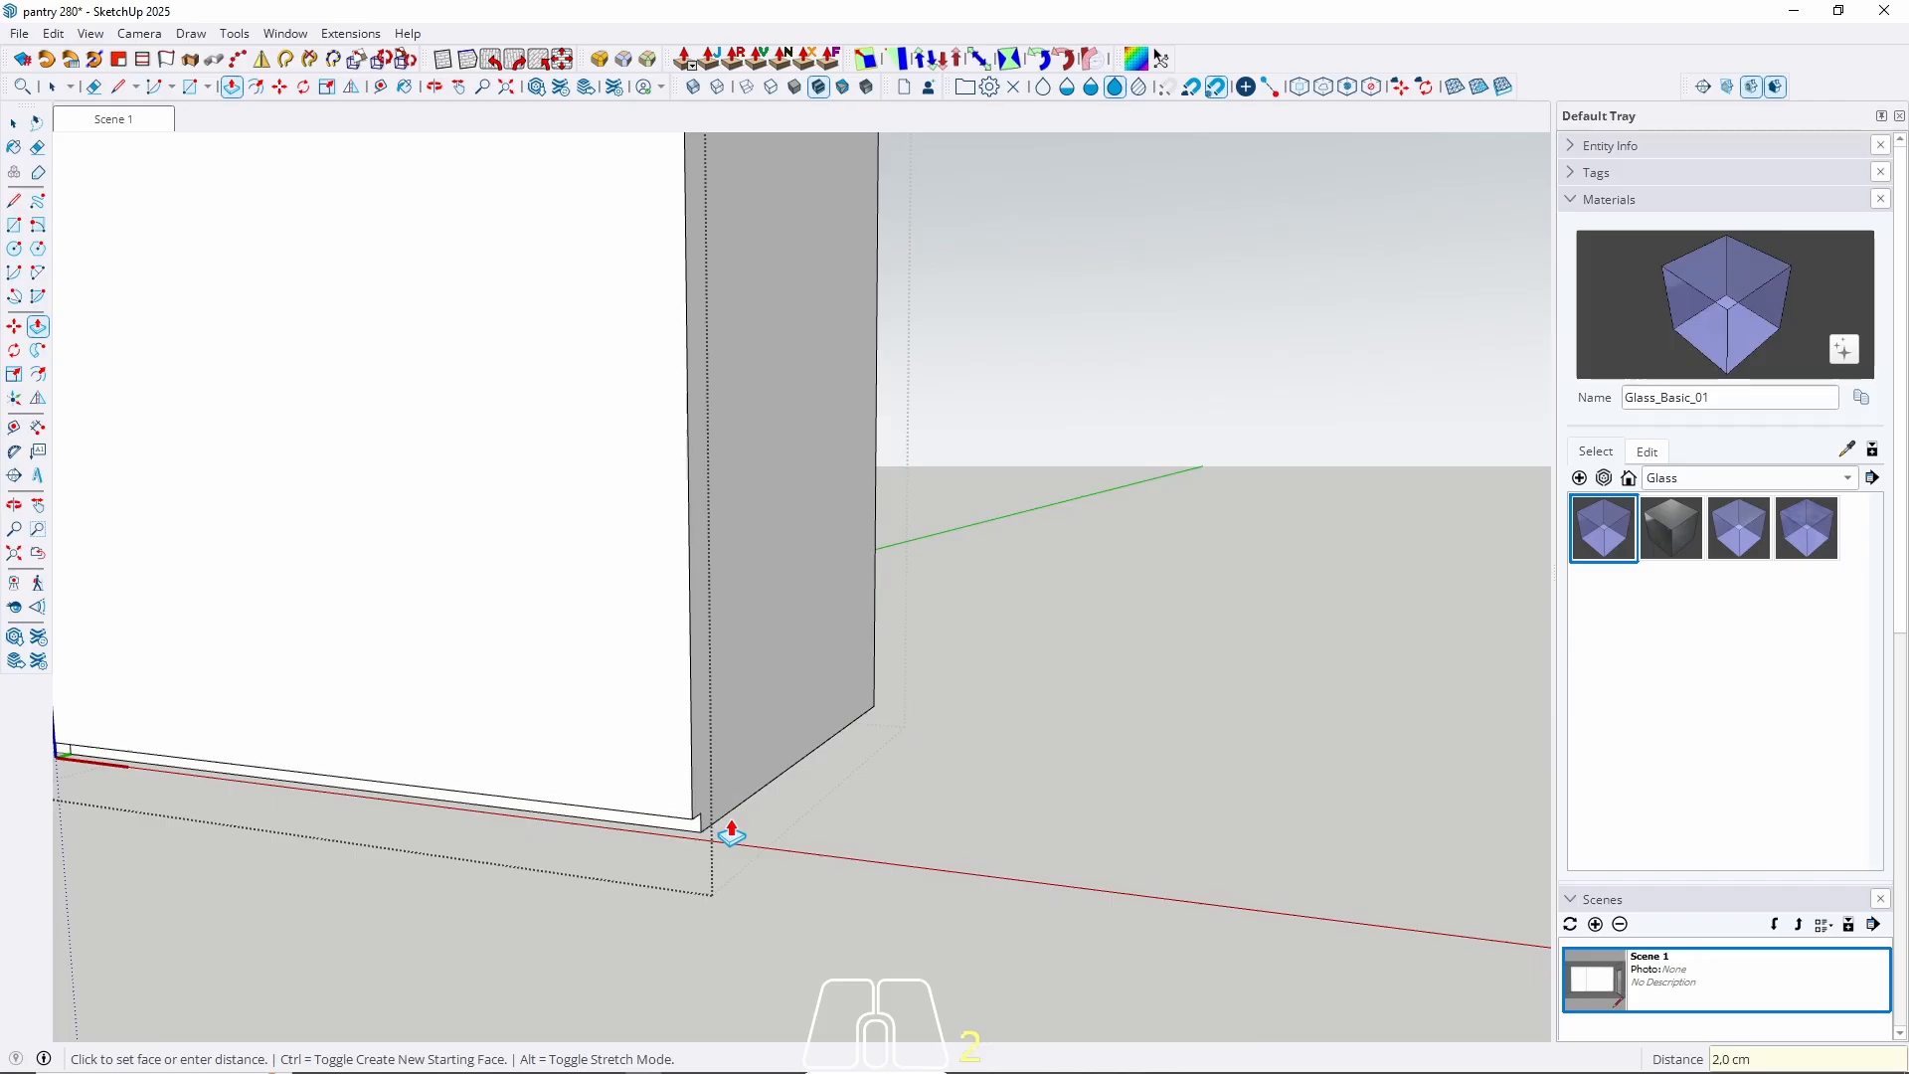
key(Return)
key(space)
Select all the geometry of the tall cabinet body and make it a group.
middle_drag(584, 682, 630, 776)
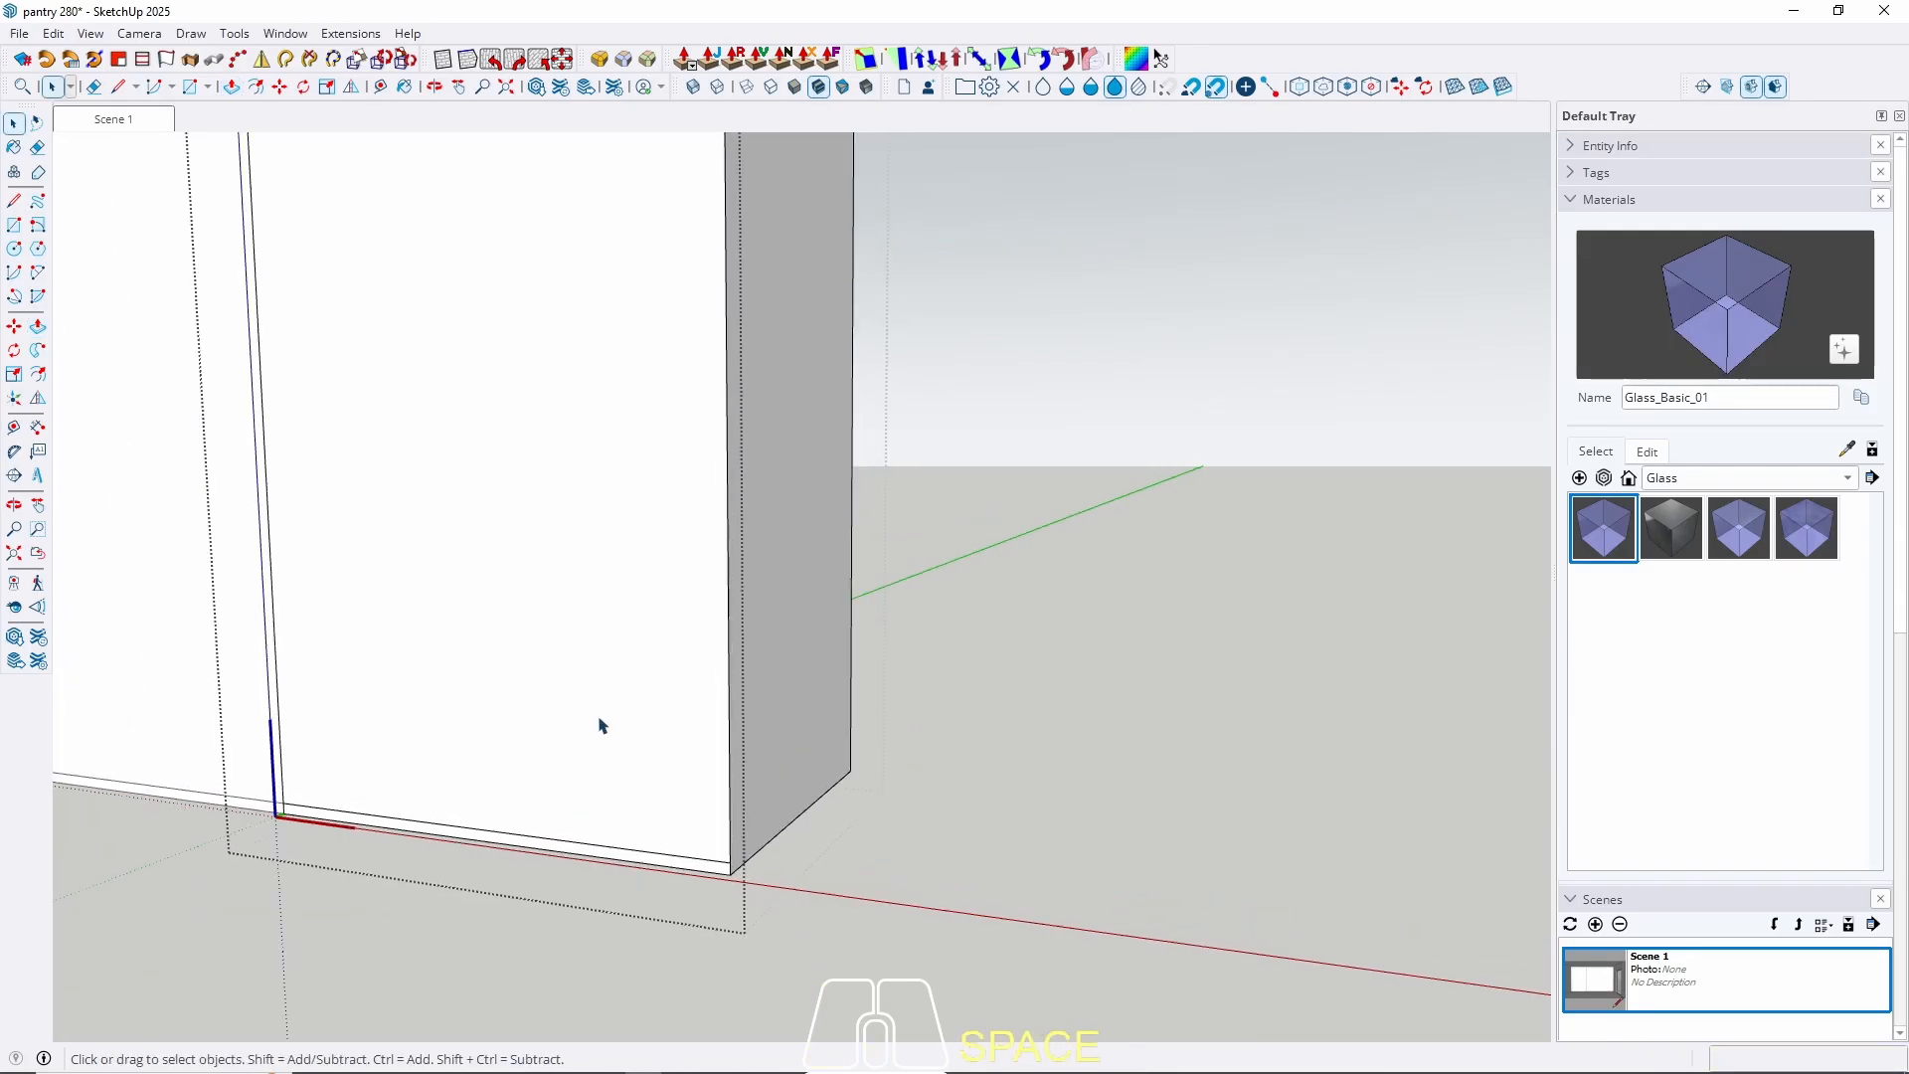
triple_click(602, 722)
right_click(604, 723)
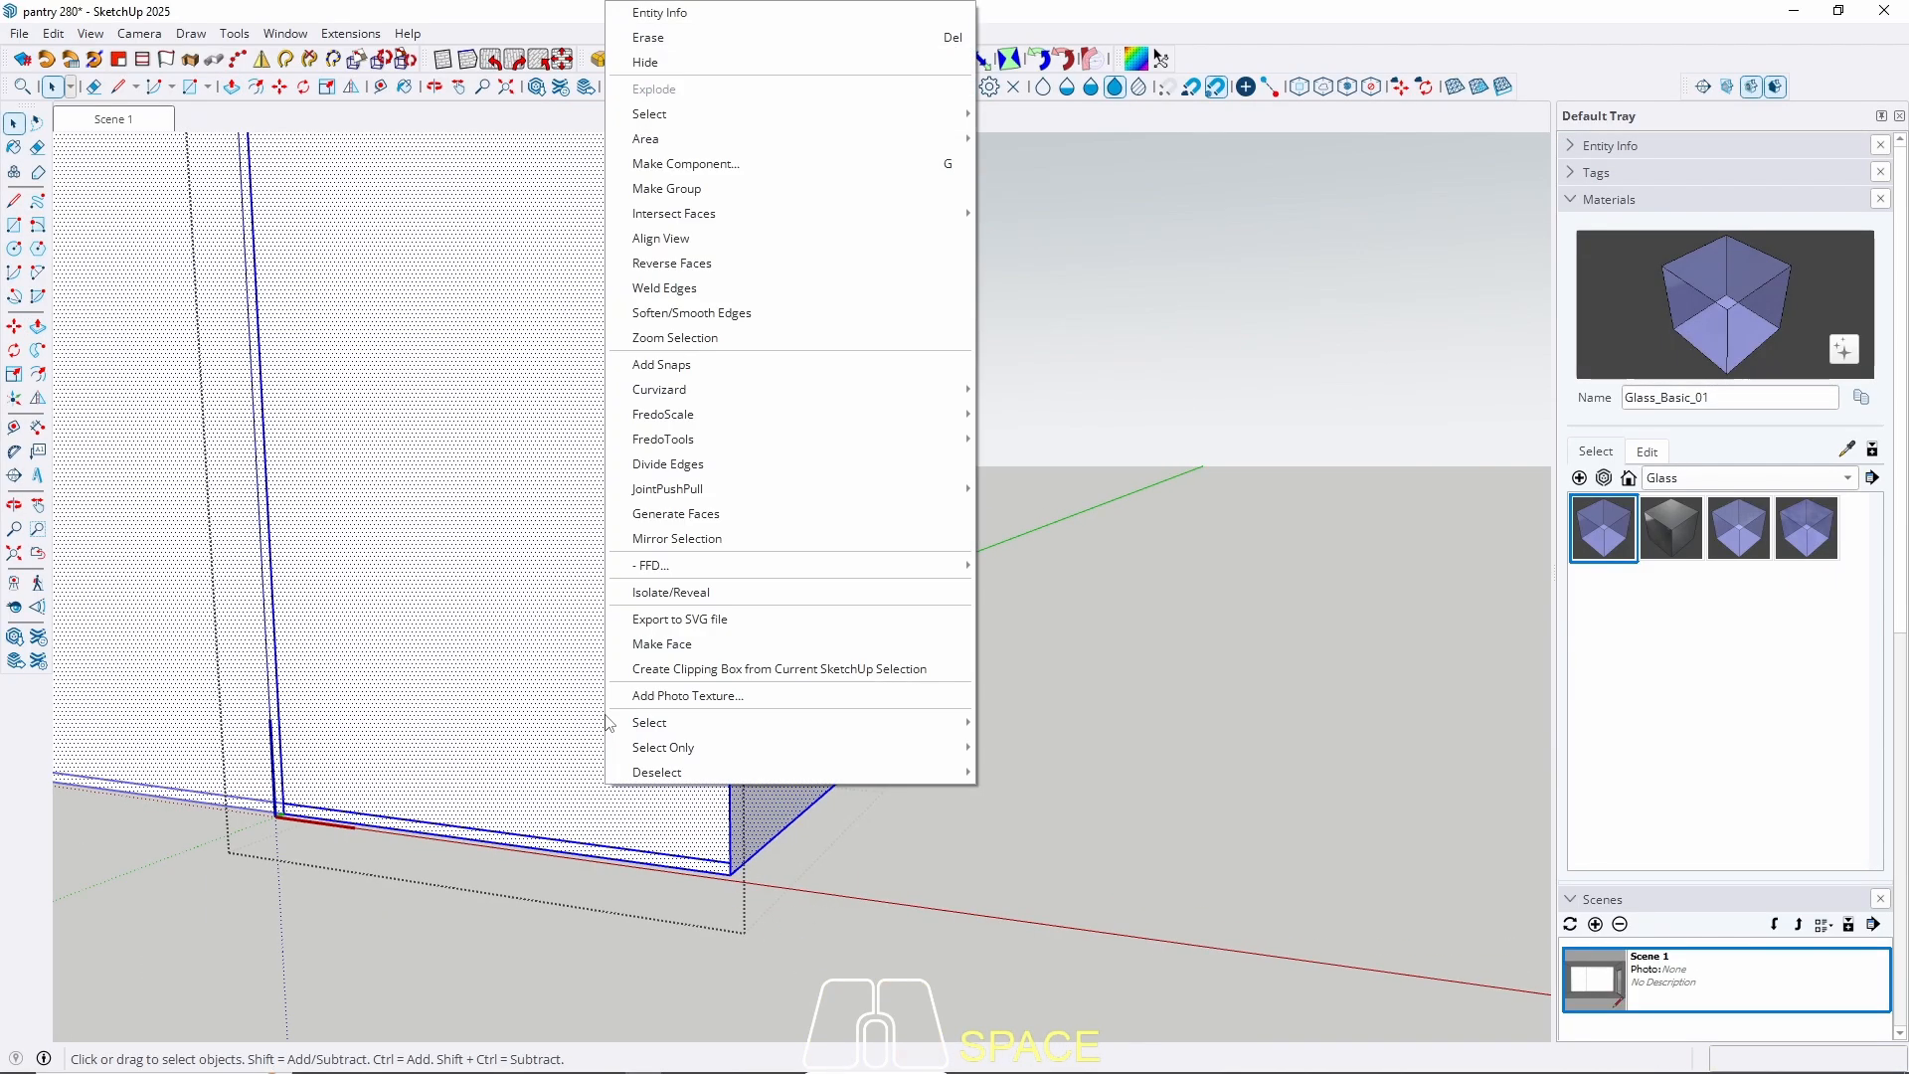
click(671, 189)
Copy the front face from inside the cabinet body group and paste it in place outside that group.
double_click(464, 658)
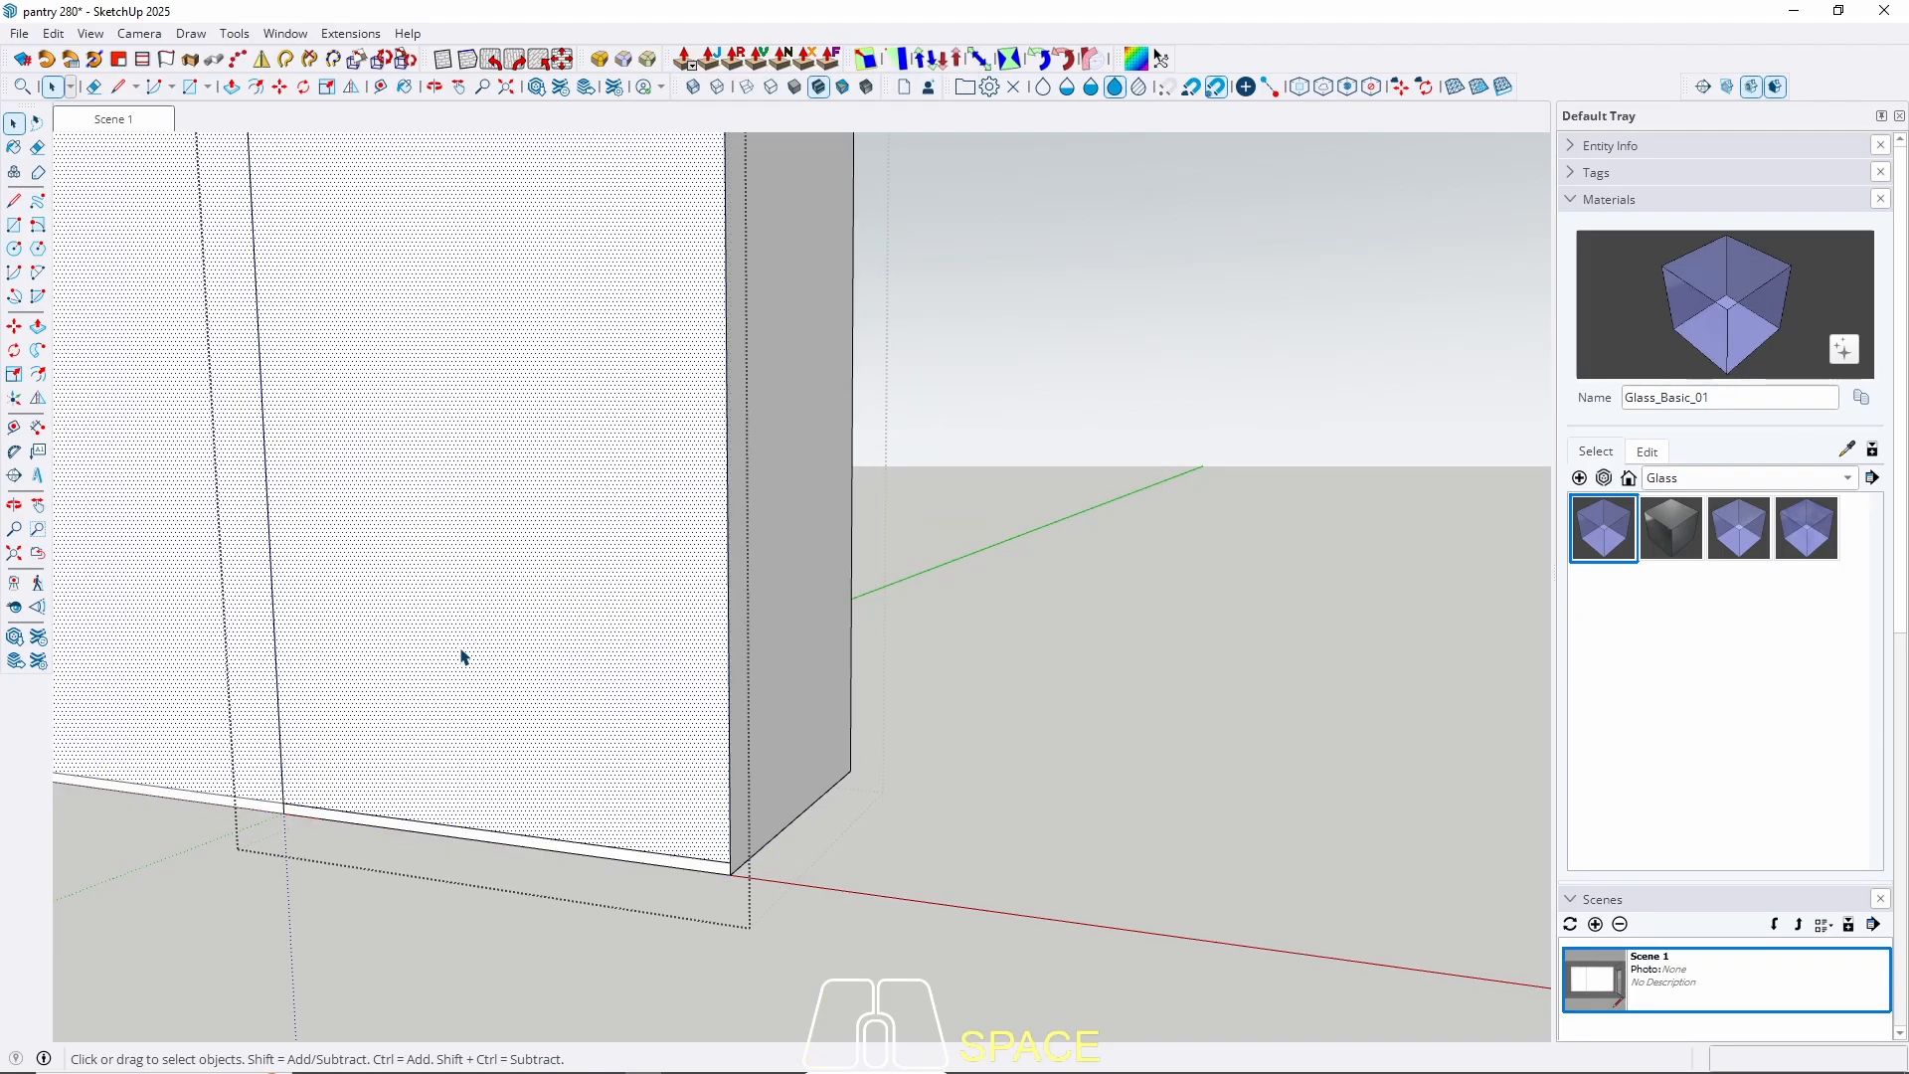
key(ctrl)
key(Escape)
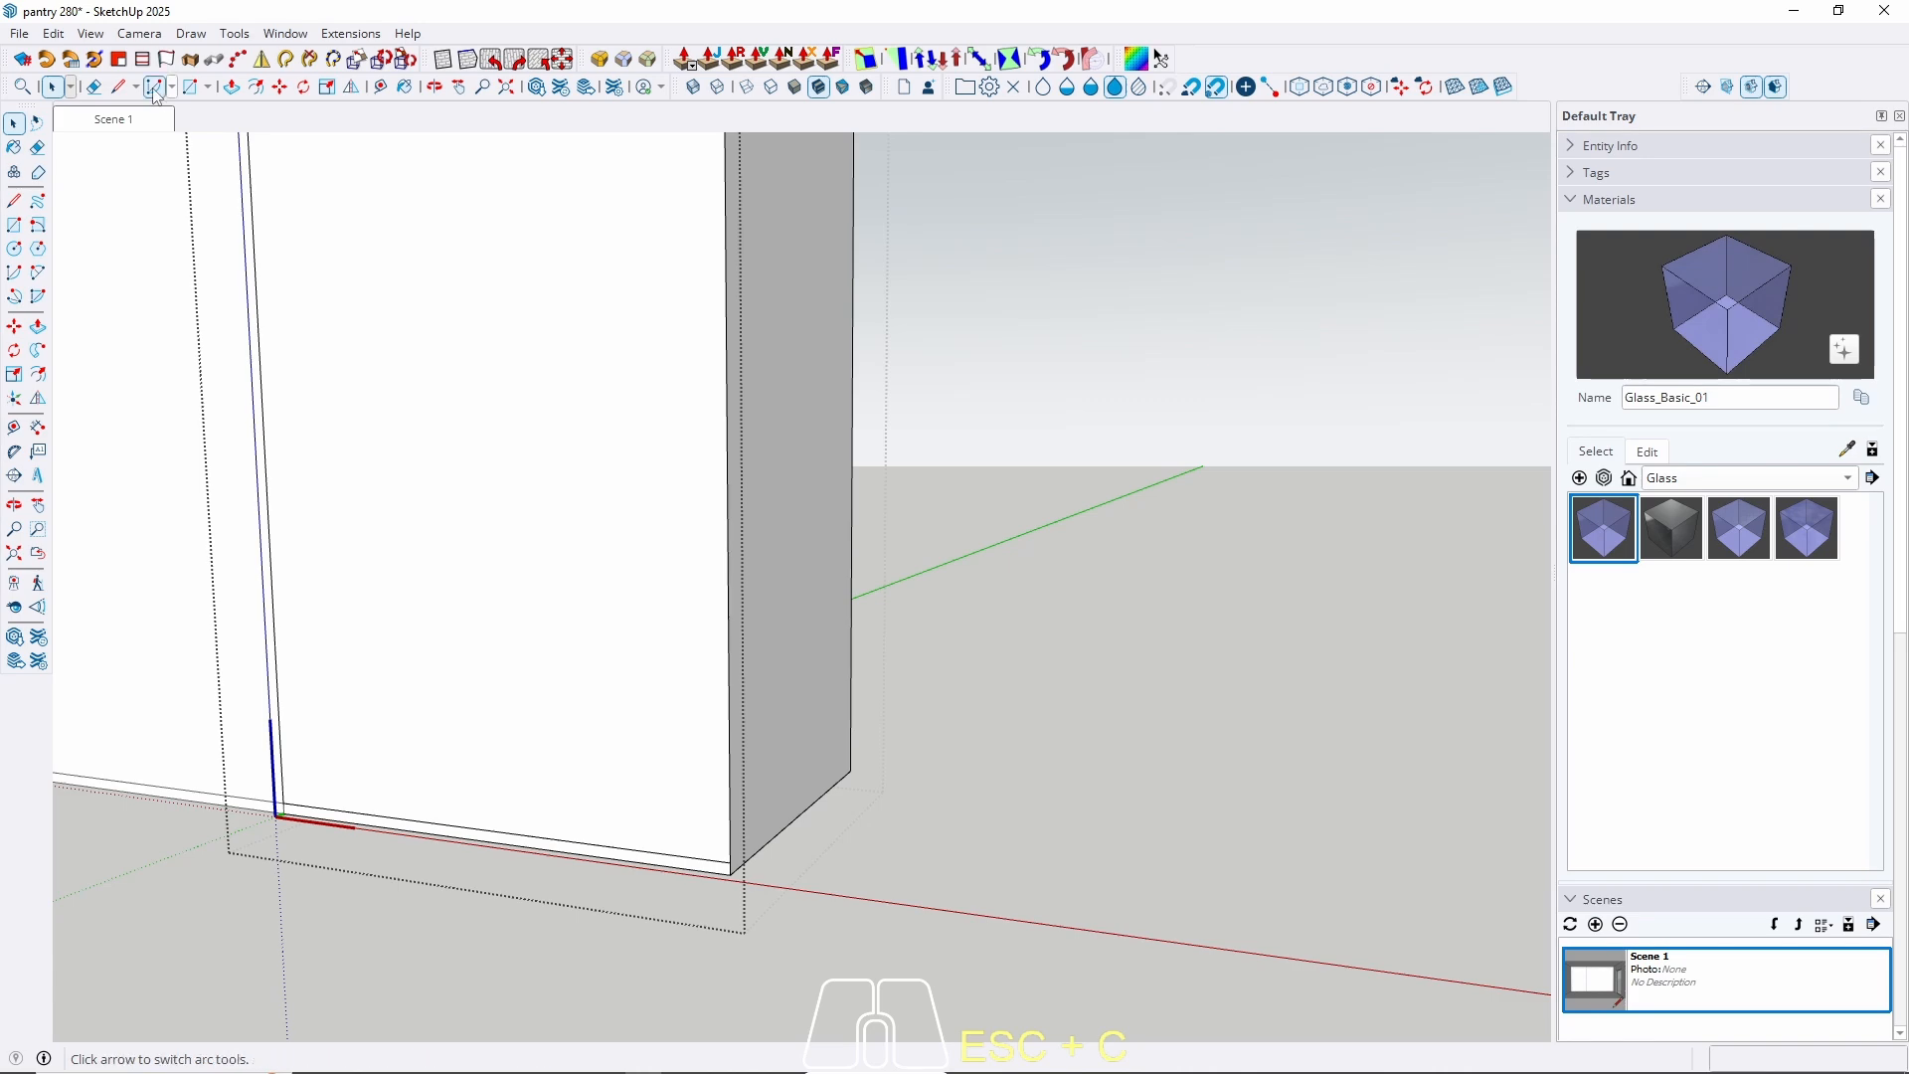
click(54, 33)
click(104, 184)
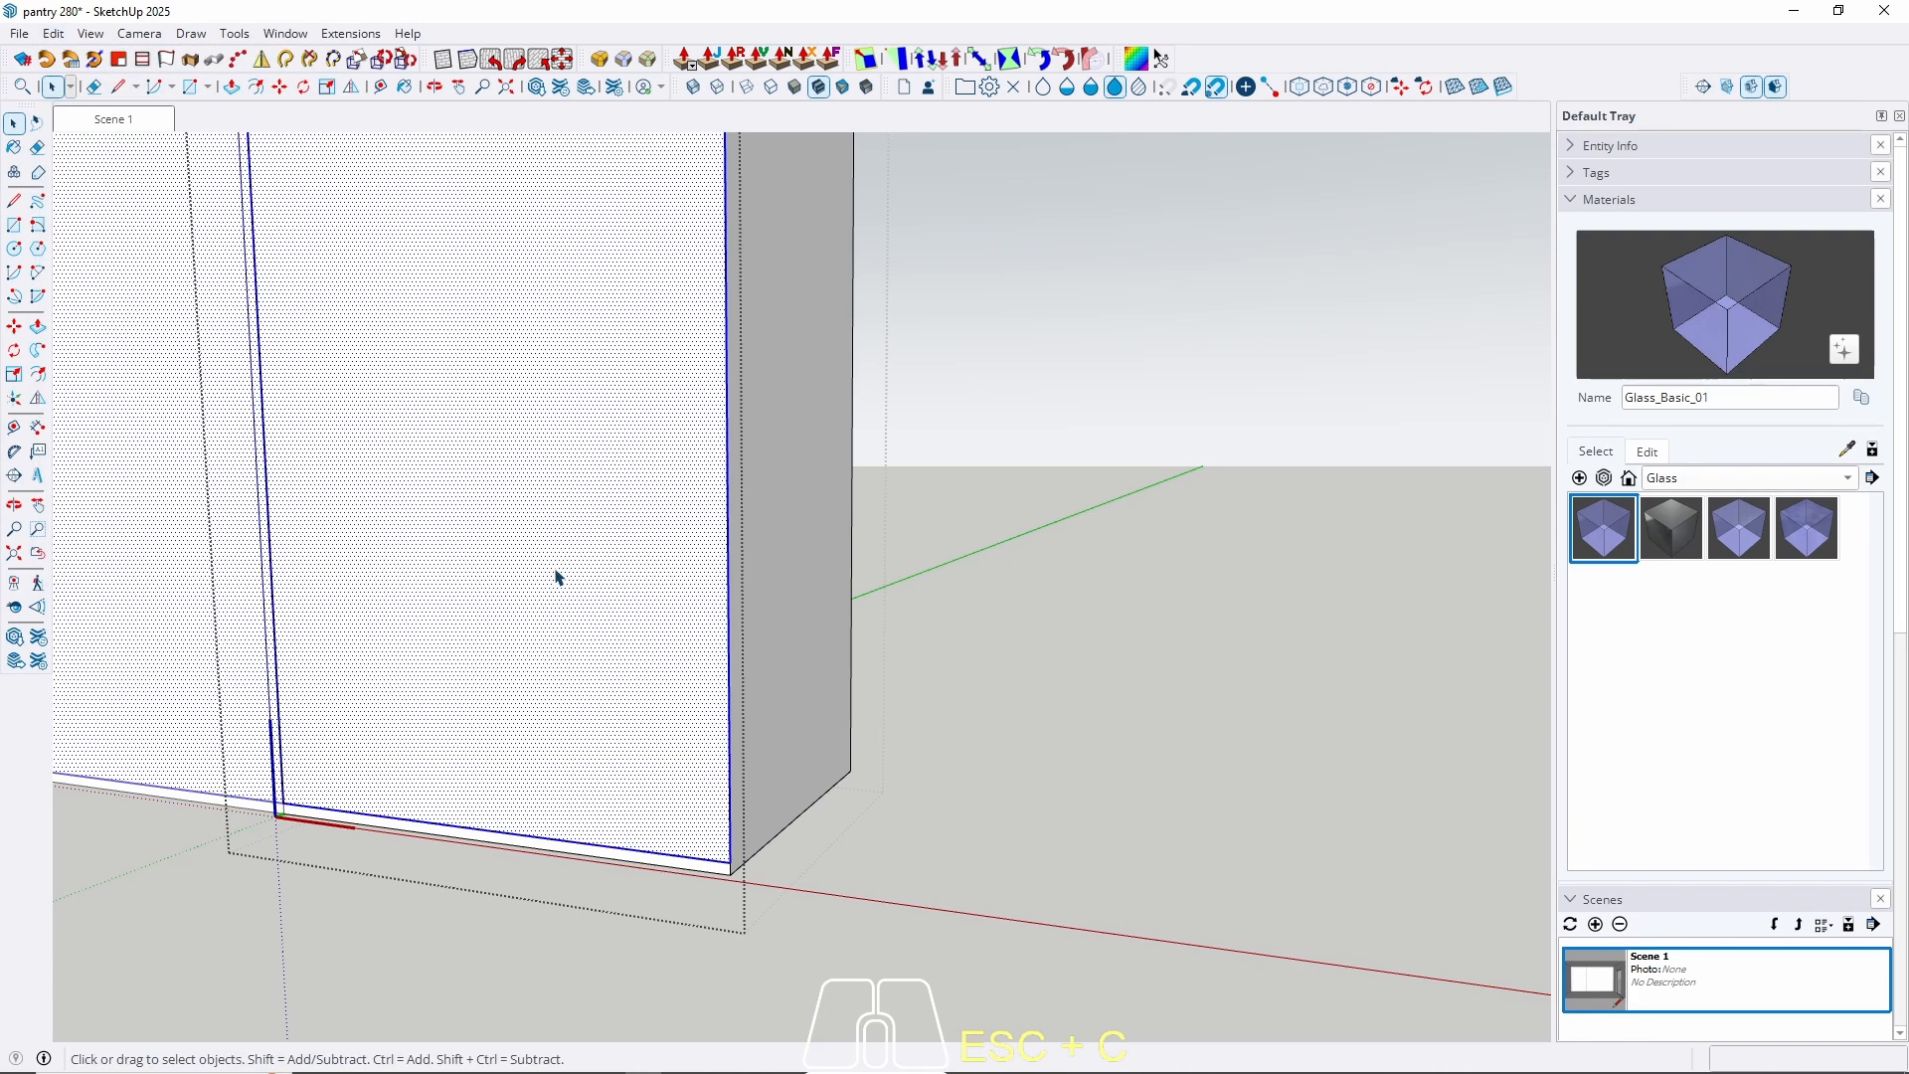
Pull the pasted front face out 2 cm as a door and make the door a group.
key(p)
click(541, 644)
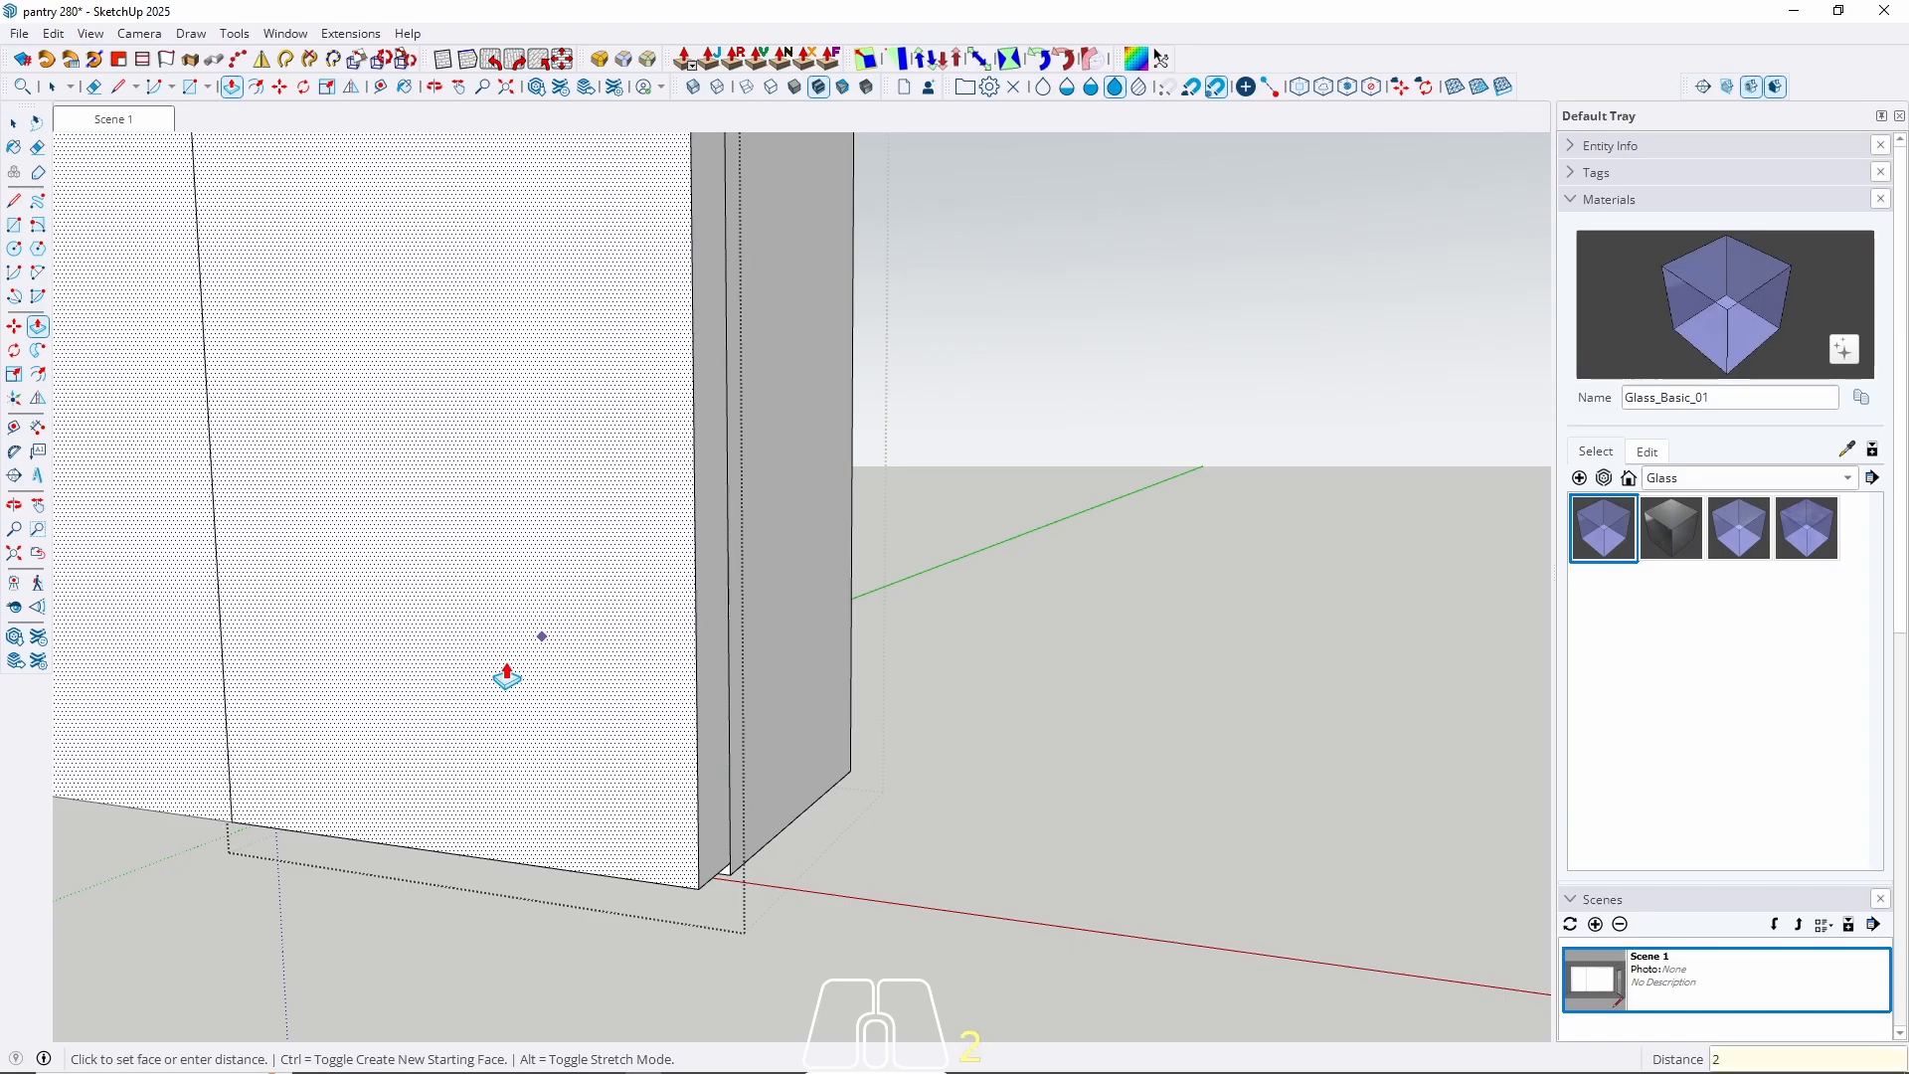
text(2)
key(Return)
key(space)
click(528, 630)
right_click(528, 630)
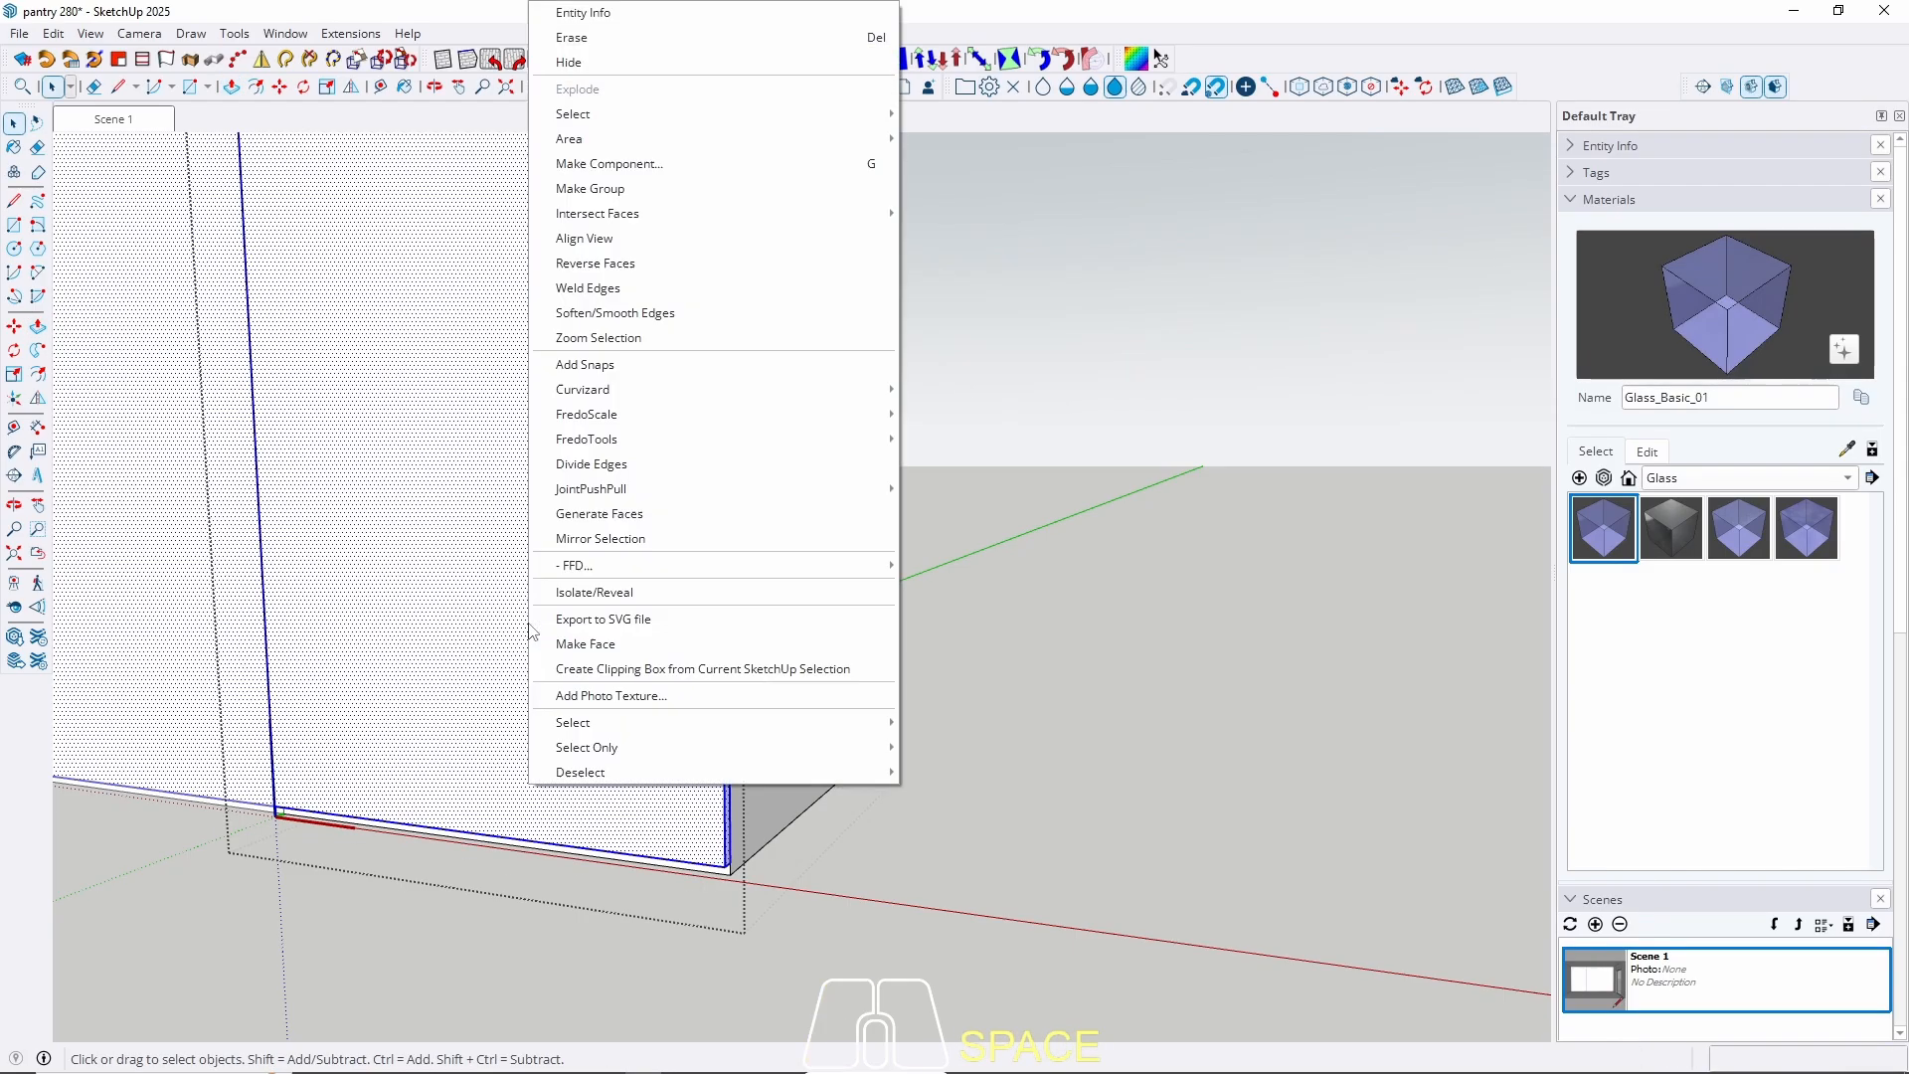
click(591, 188)
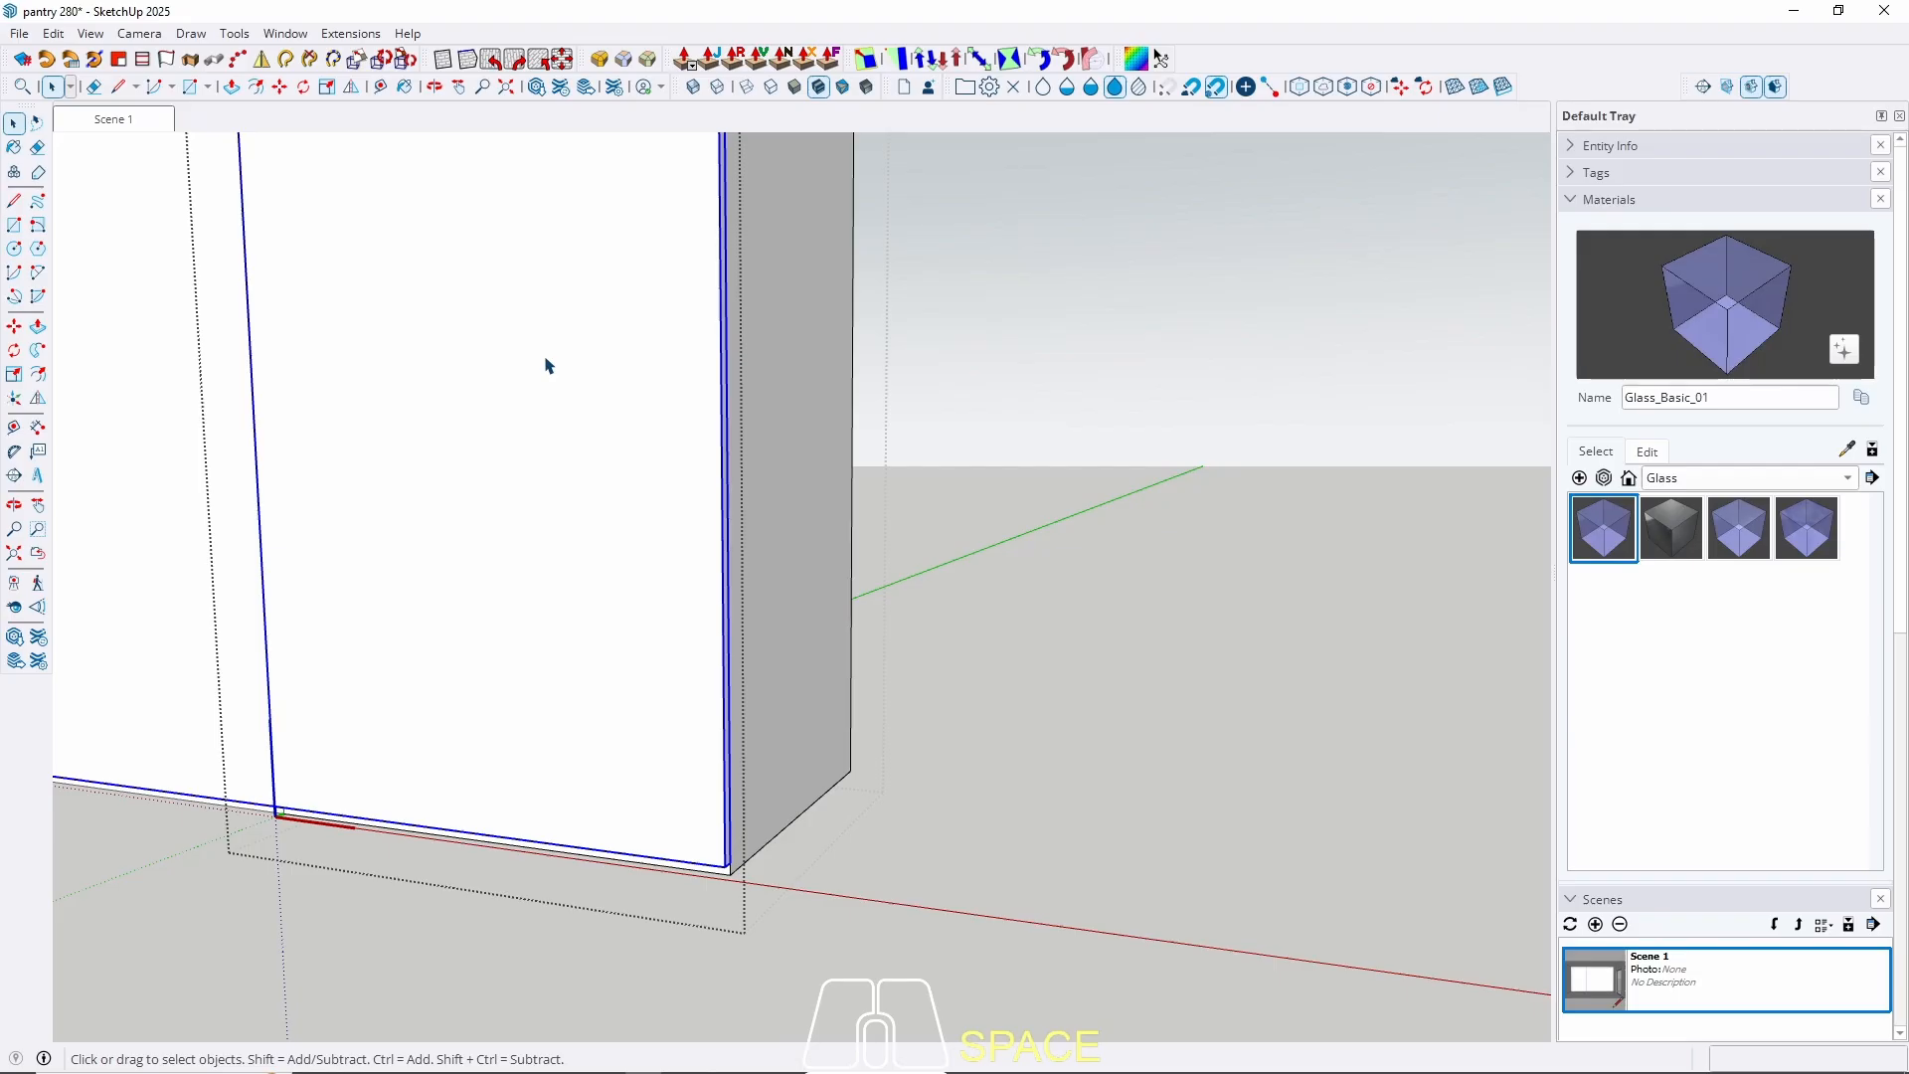
Open the tall cabinet's door group and offset its front face outline inward 3 cm.
double_click(427, 653)
click(395, 595)
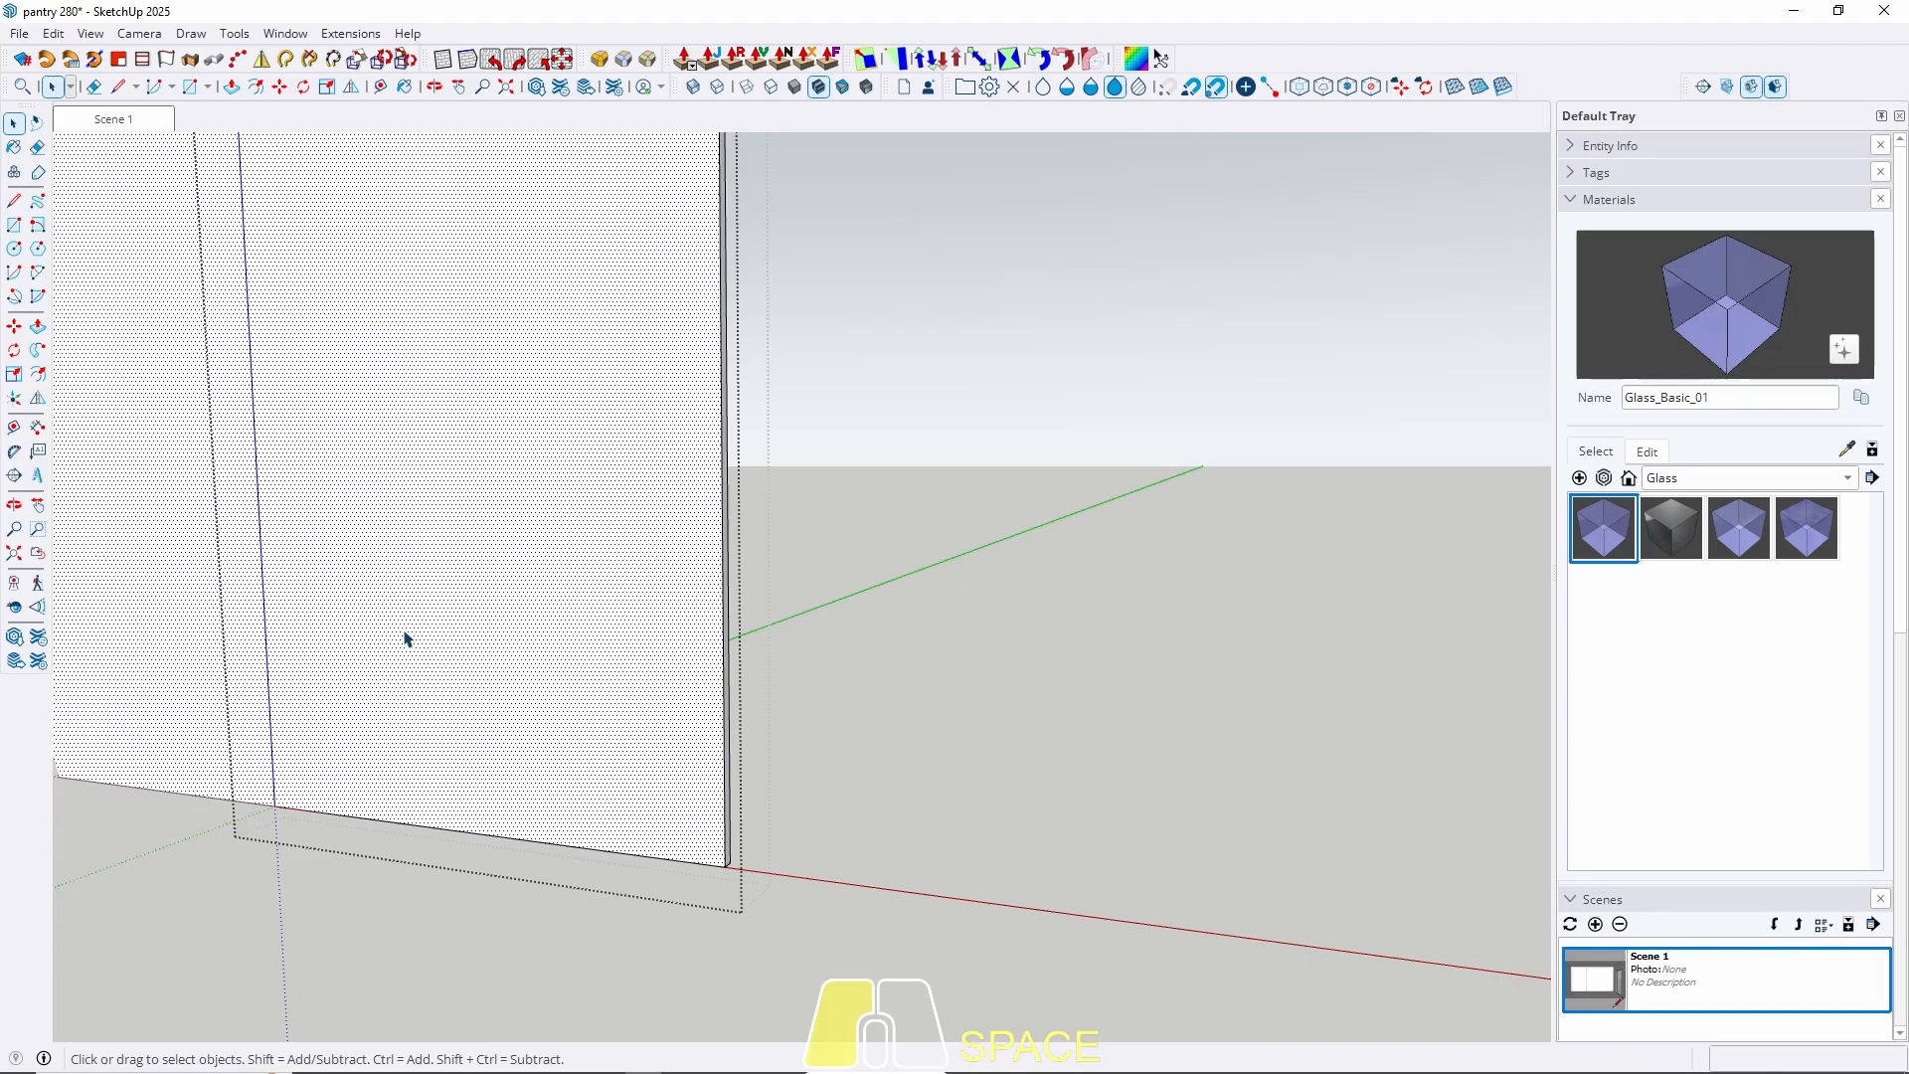
key(f)
click(297, 605)
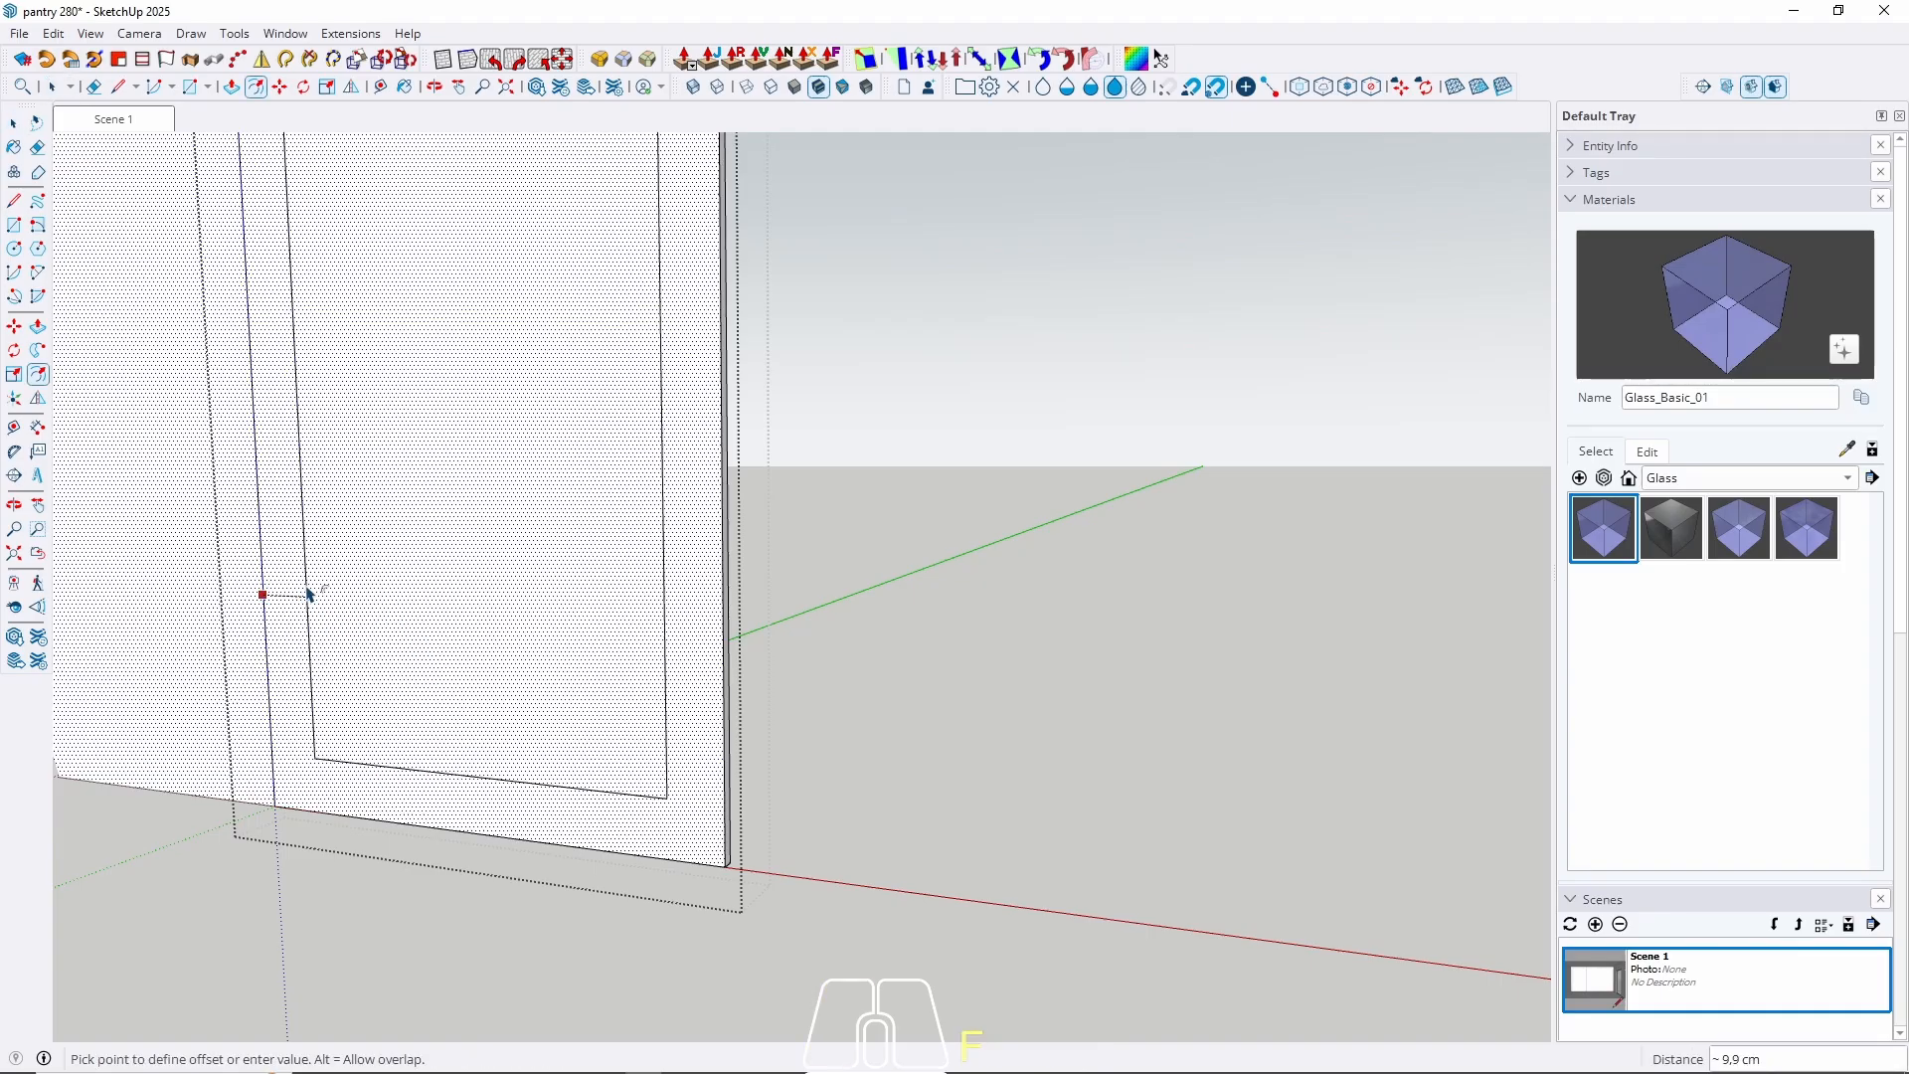
scroll(294, 605, up, 3)
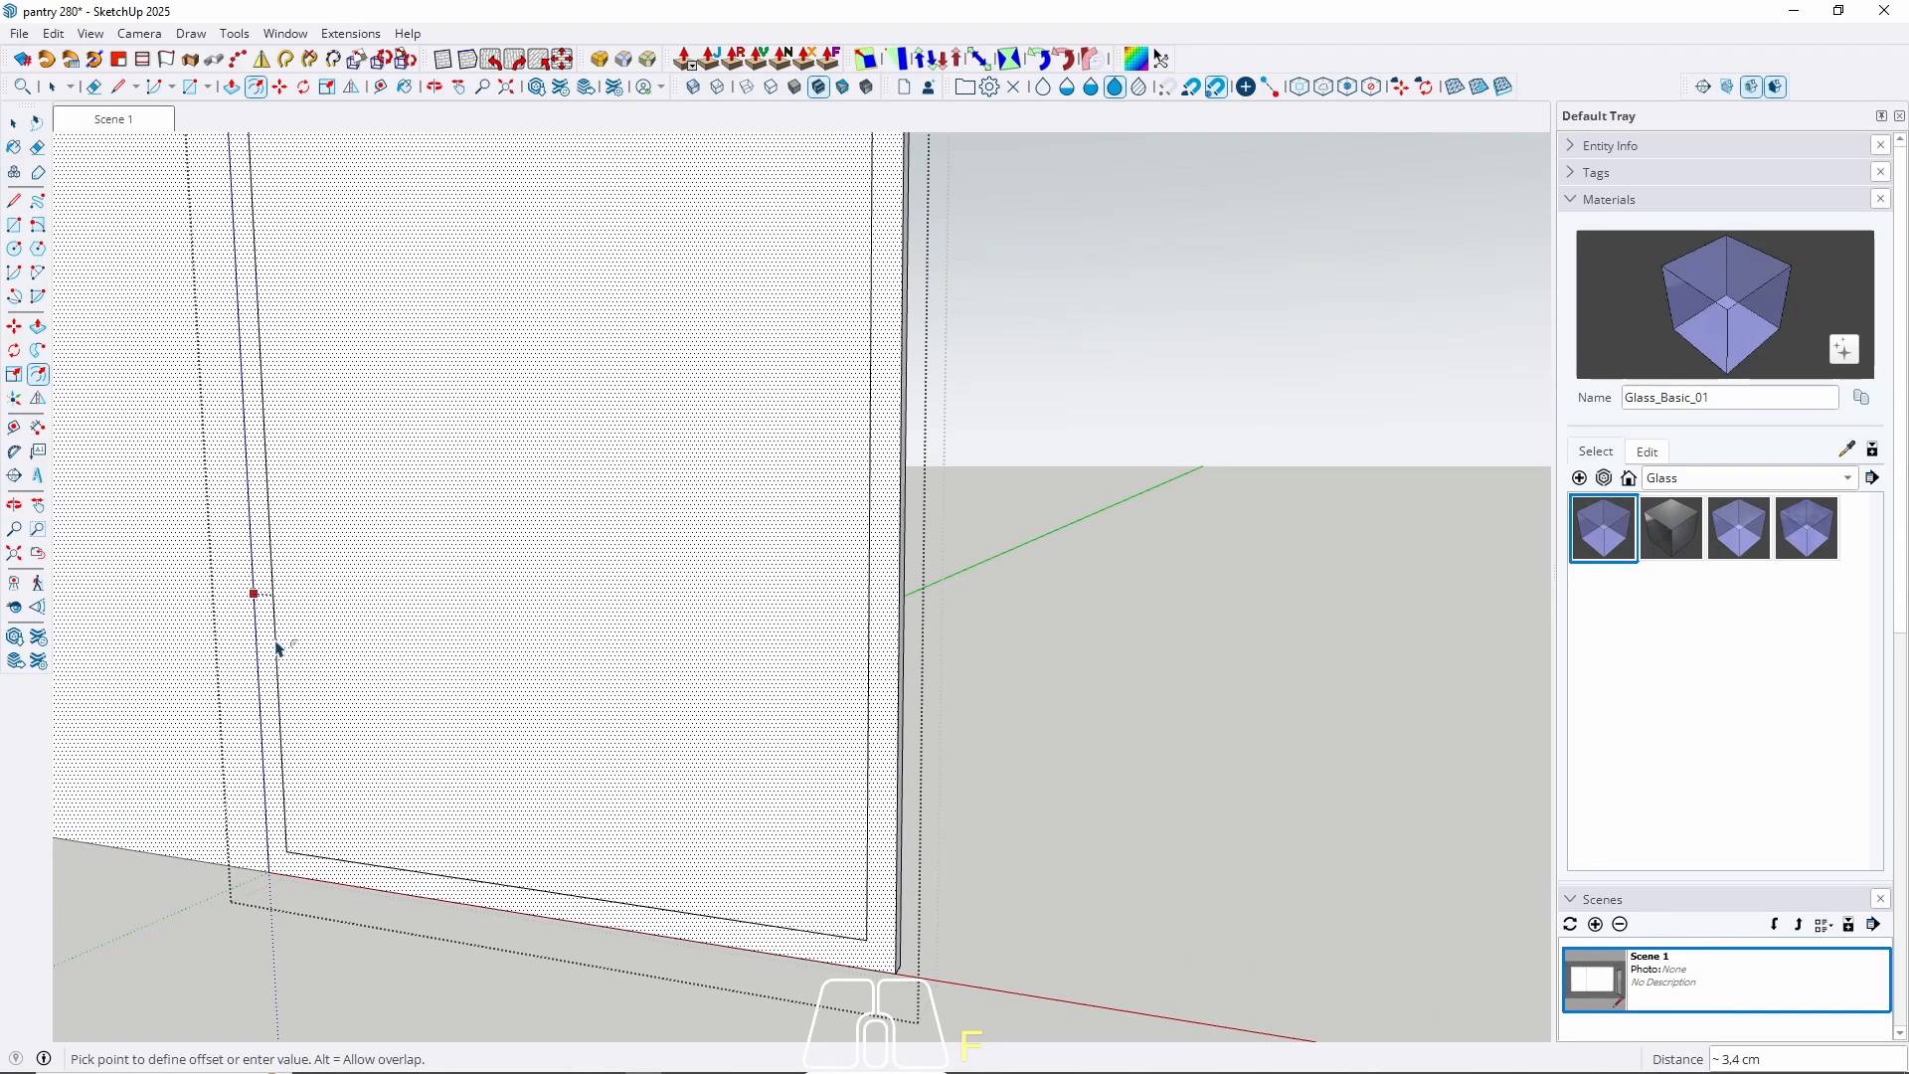
key(Return)
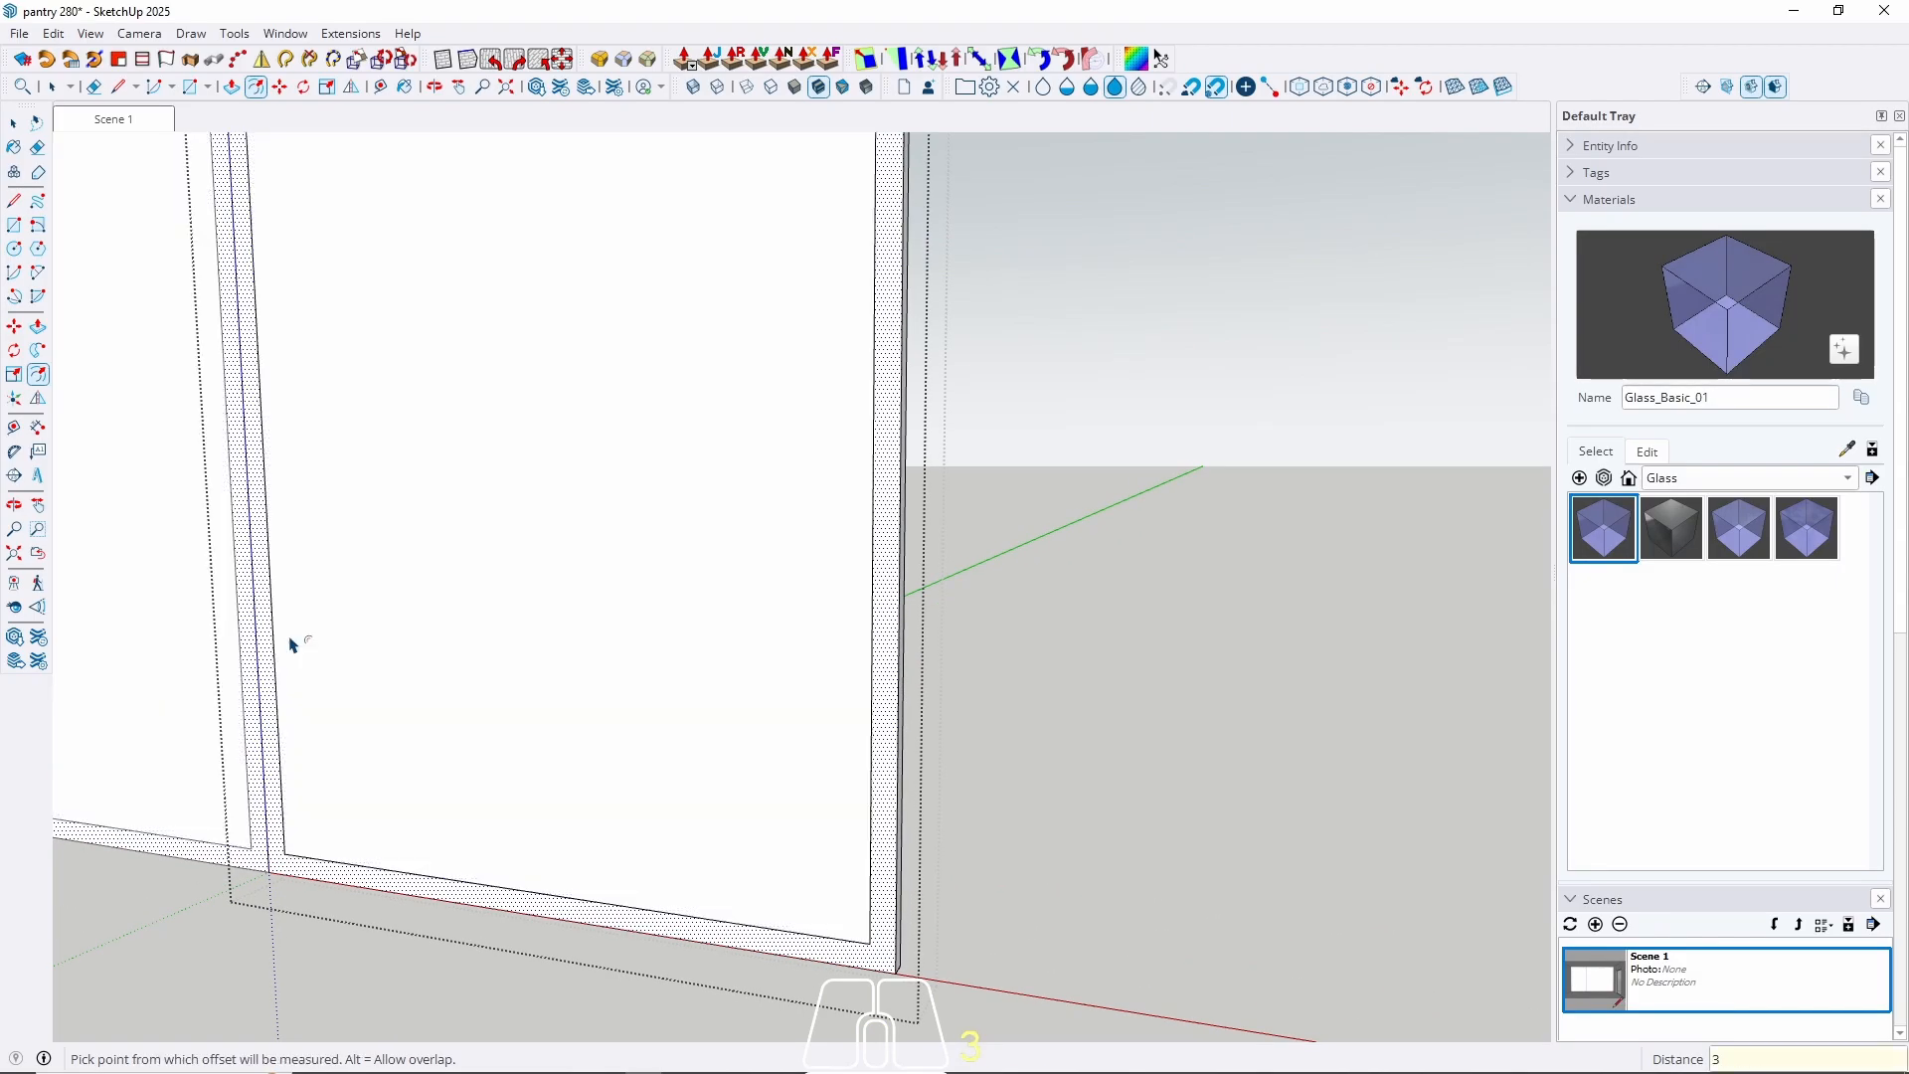
key(space)
Show the rest of the model again and push the door's inner panel in 1.5 cm.
scroll(616, 775, down, 2)
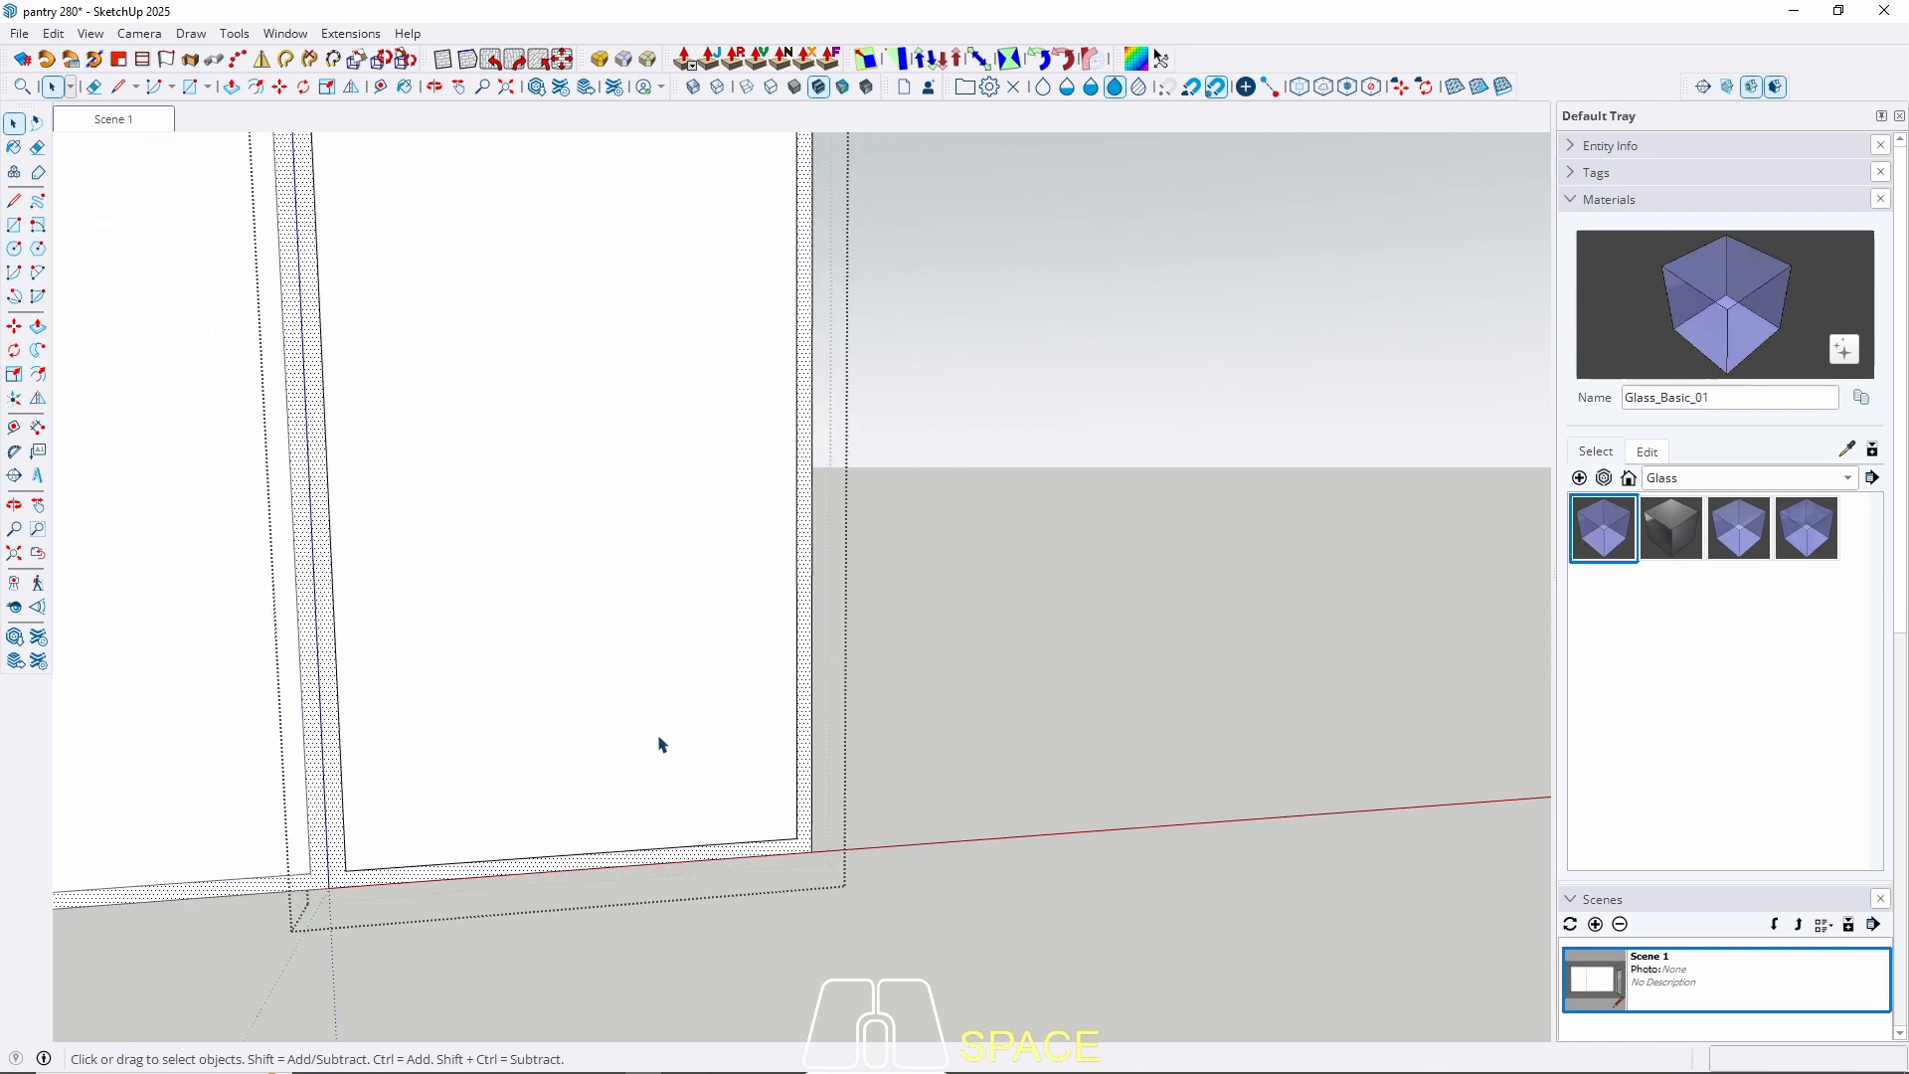
middle_drag(661, 746, 625, 726)
shift+drag(624, 727, 622, 733)
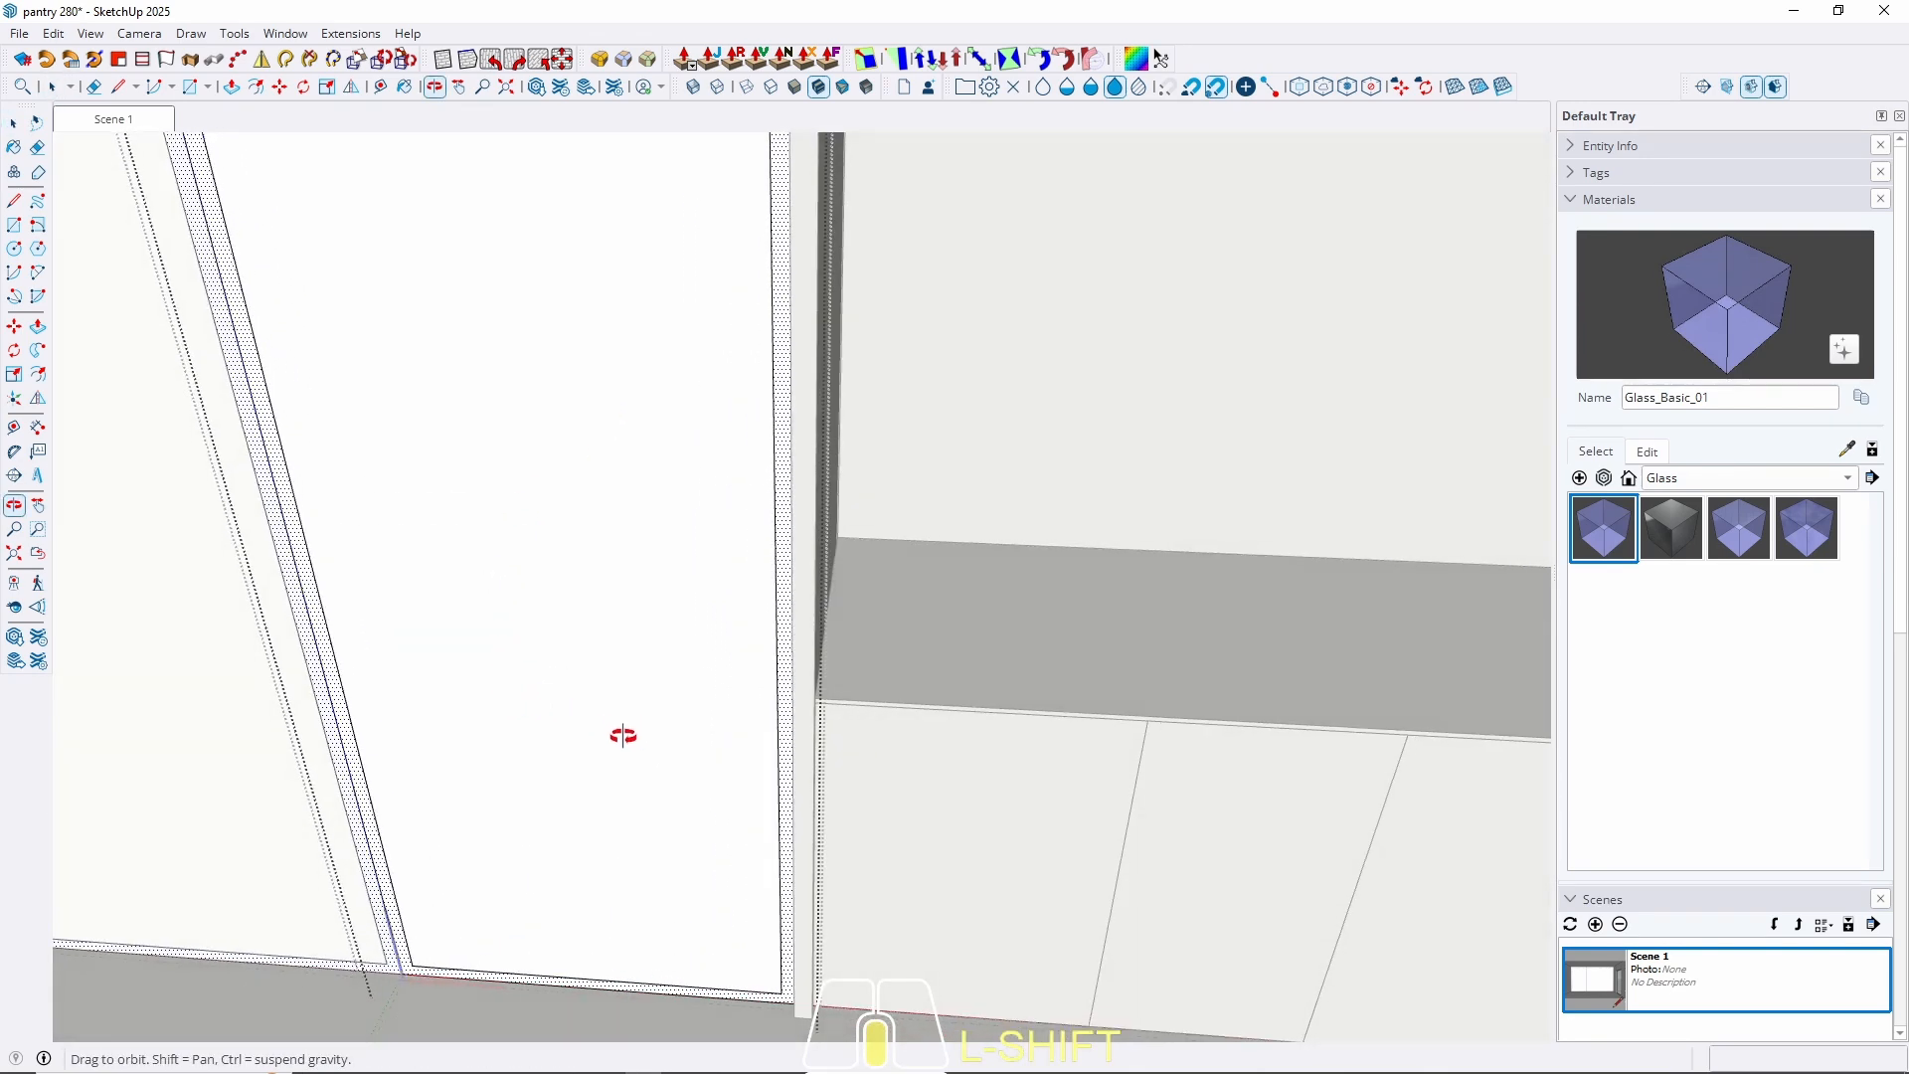
scroll(499, 873, up, 2)
click(500, 872)
key(p)
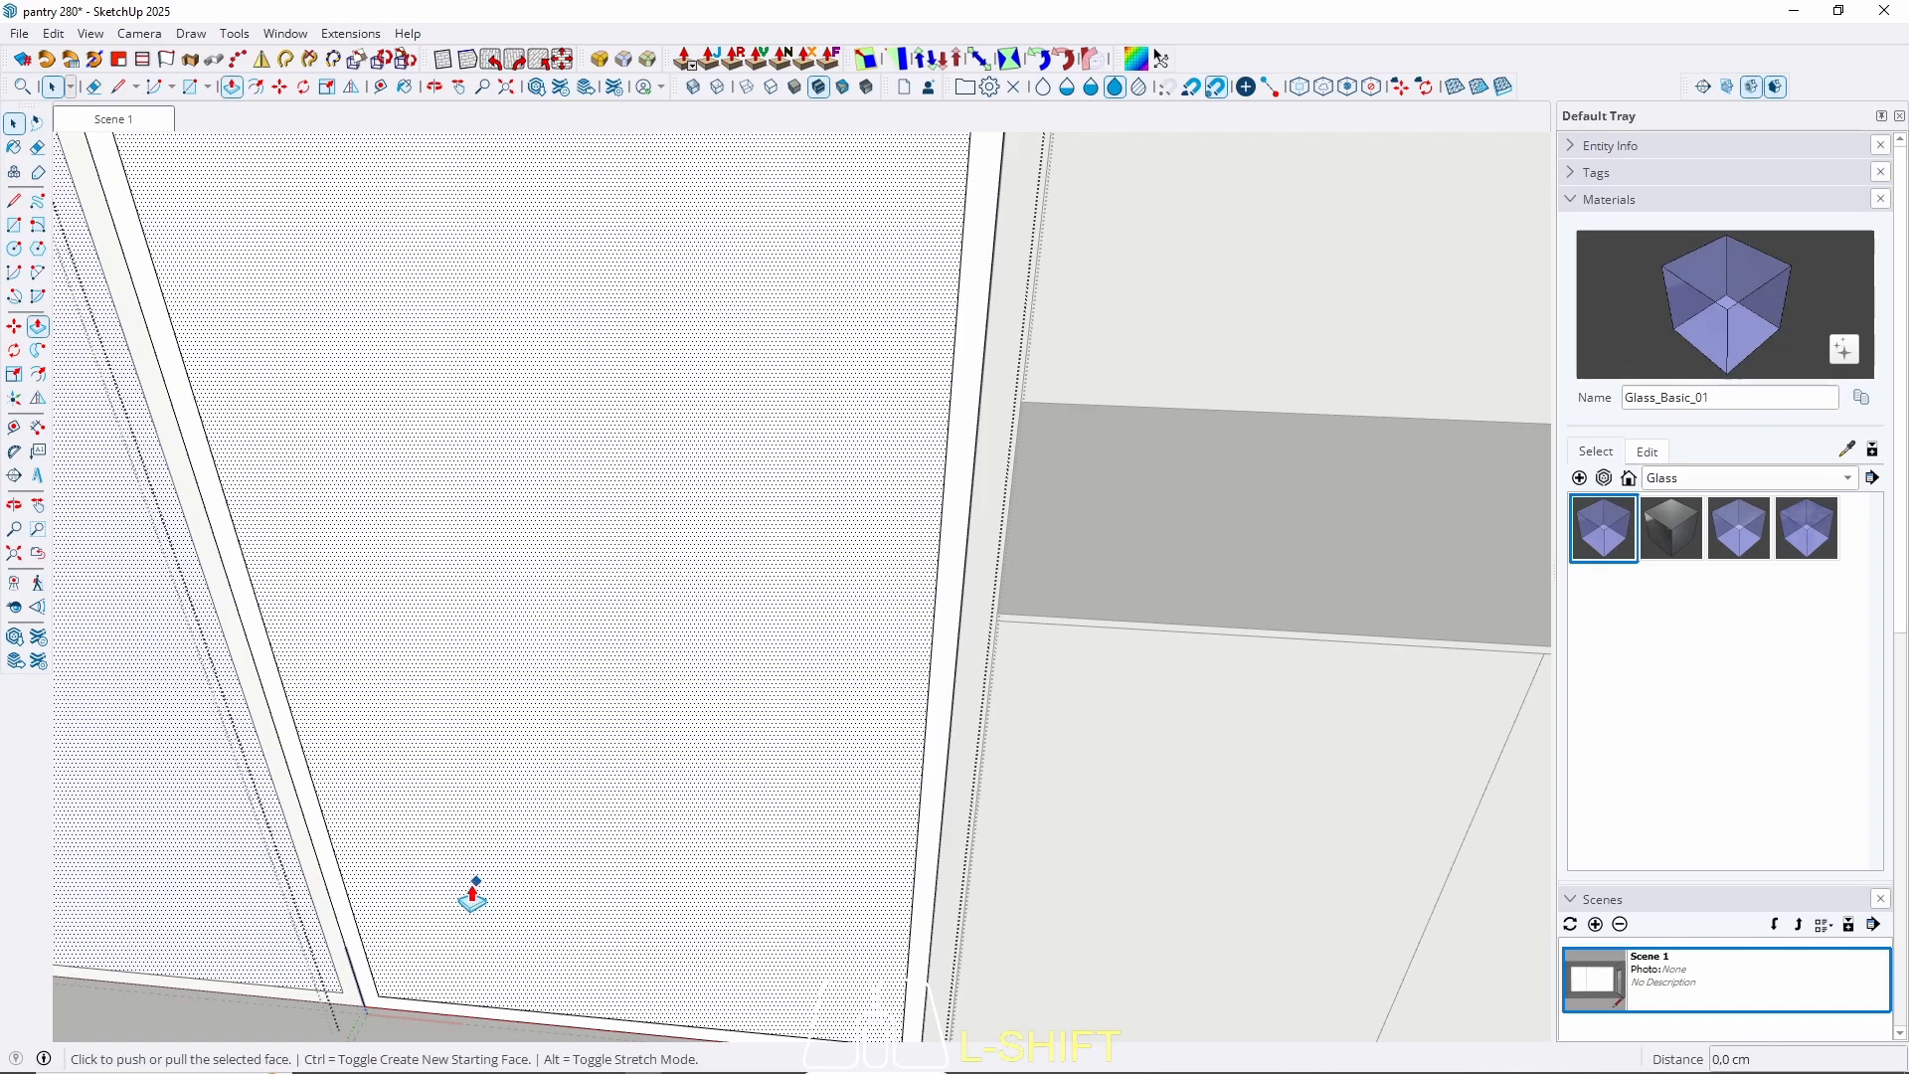
click(468, 890)
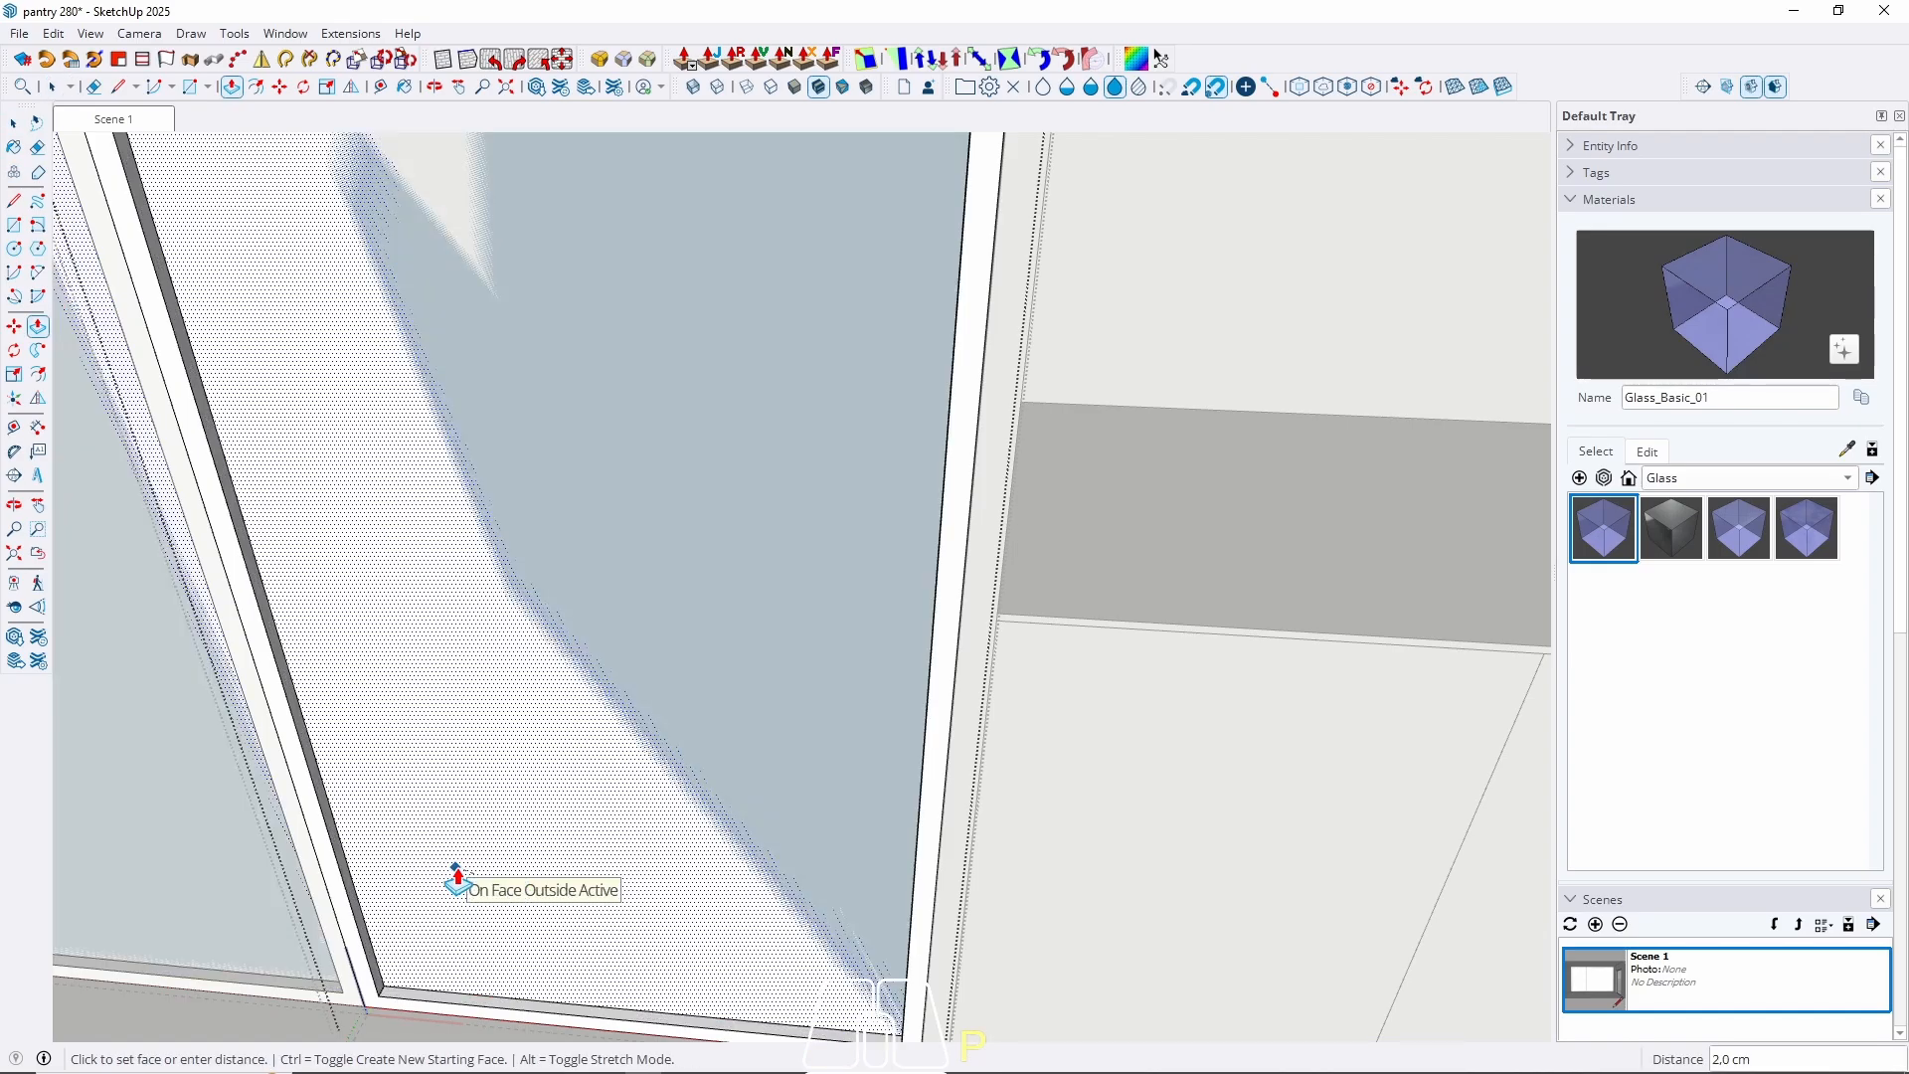
text(1)
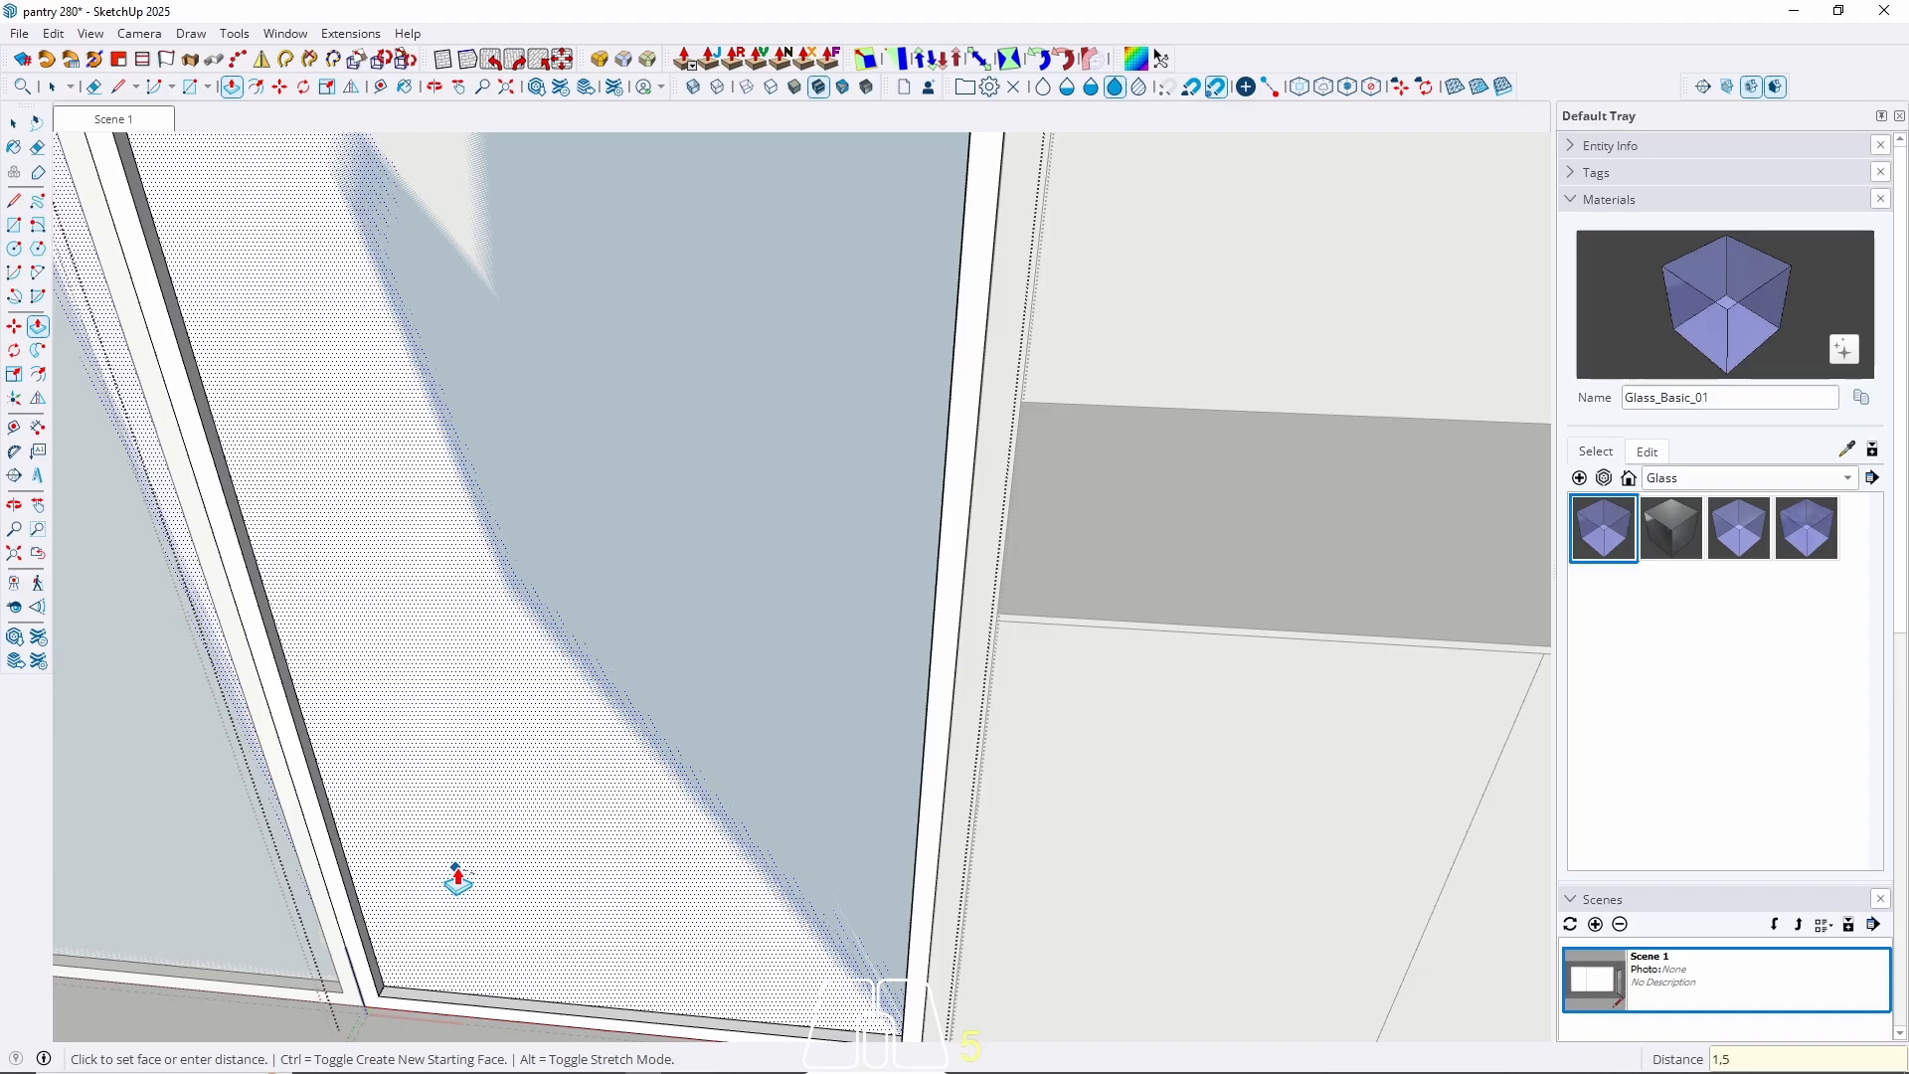
text(,5)
key(Return)
key(space)
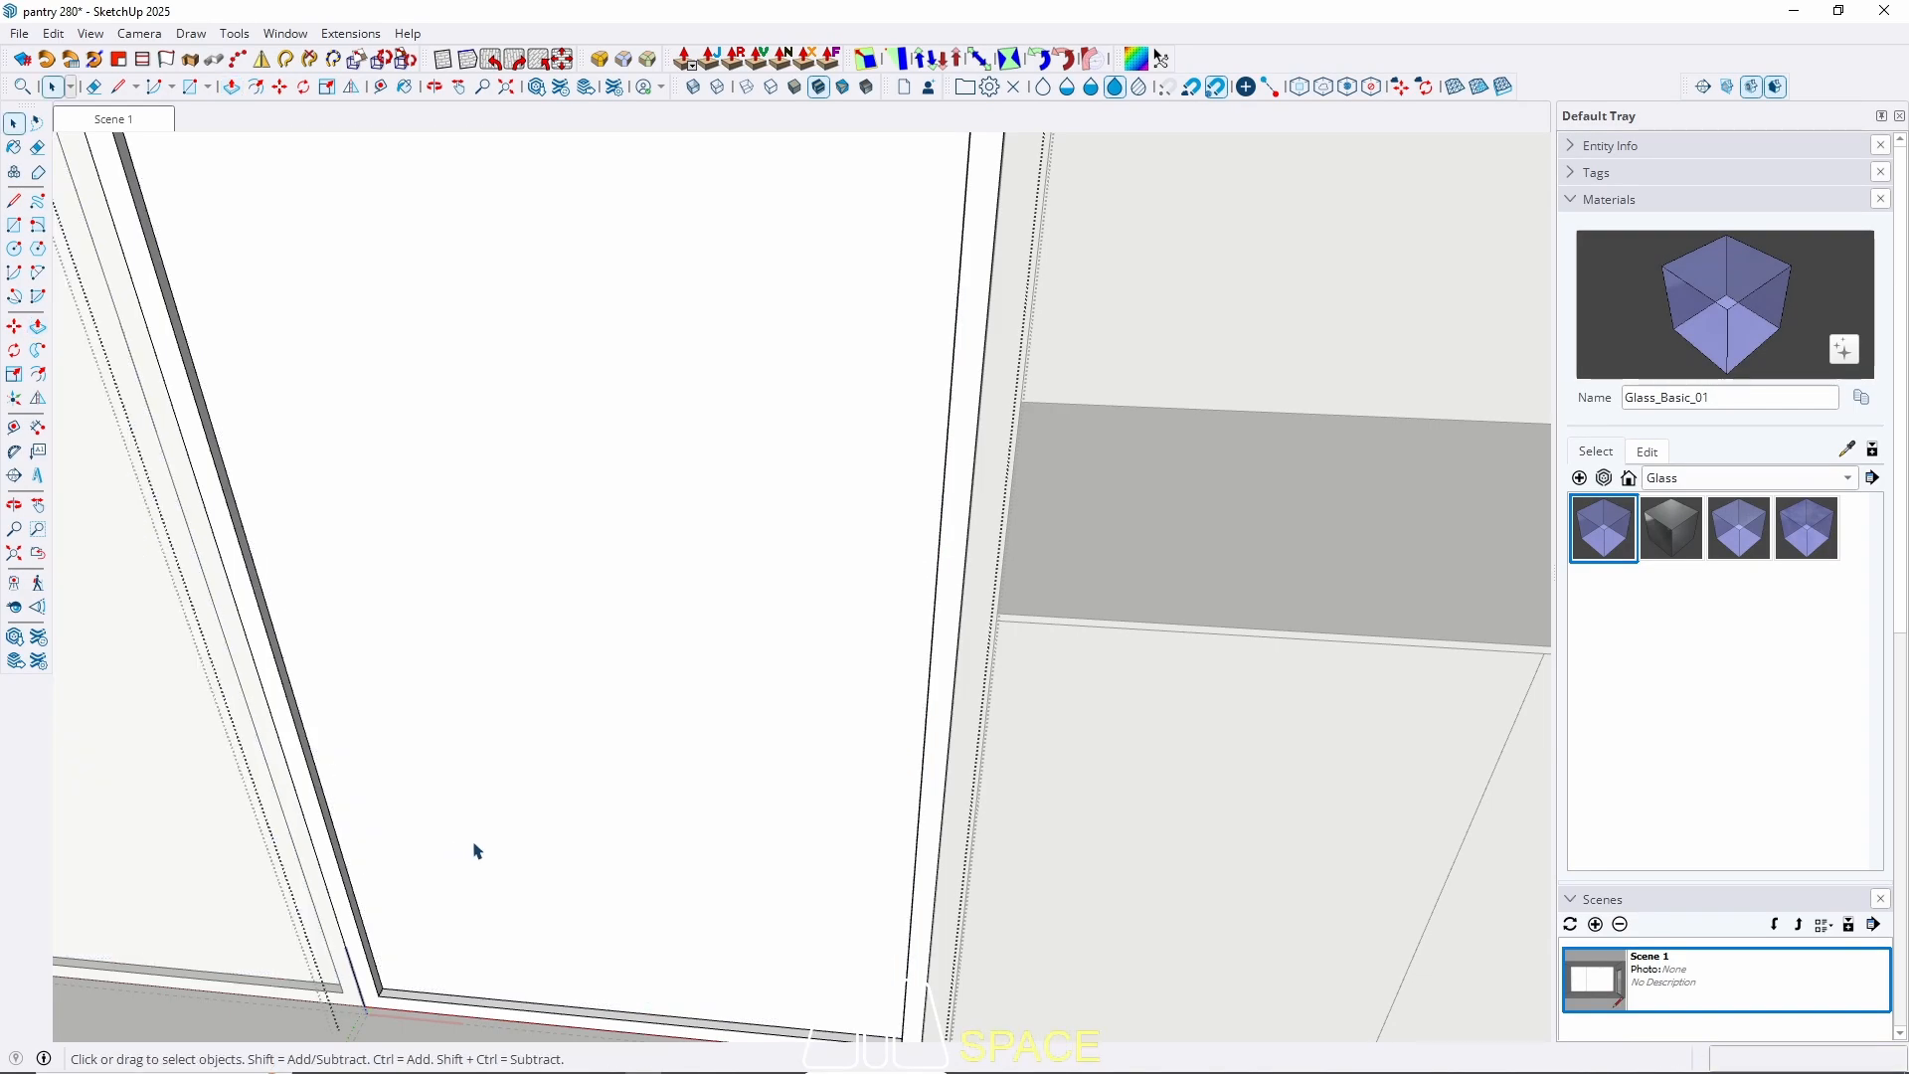
Select all connected geometry of the tall cabinet's framed door and make it a group.
click(476, 851)
middle_drag(474, 781, 506, 704)
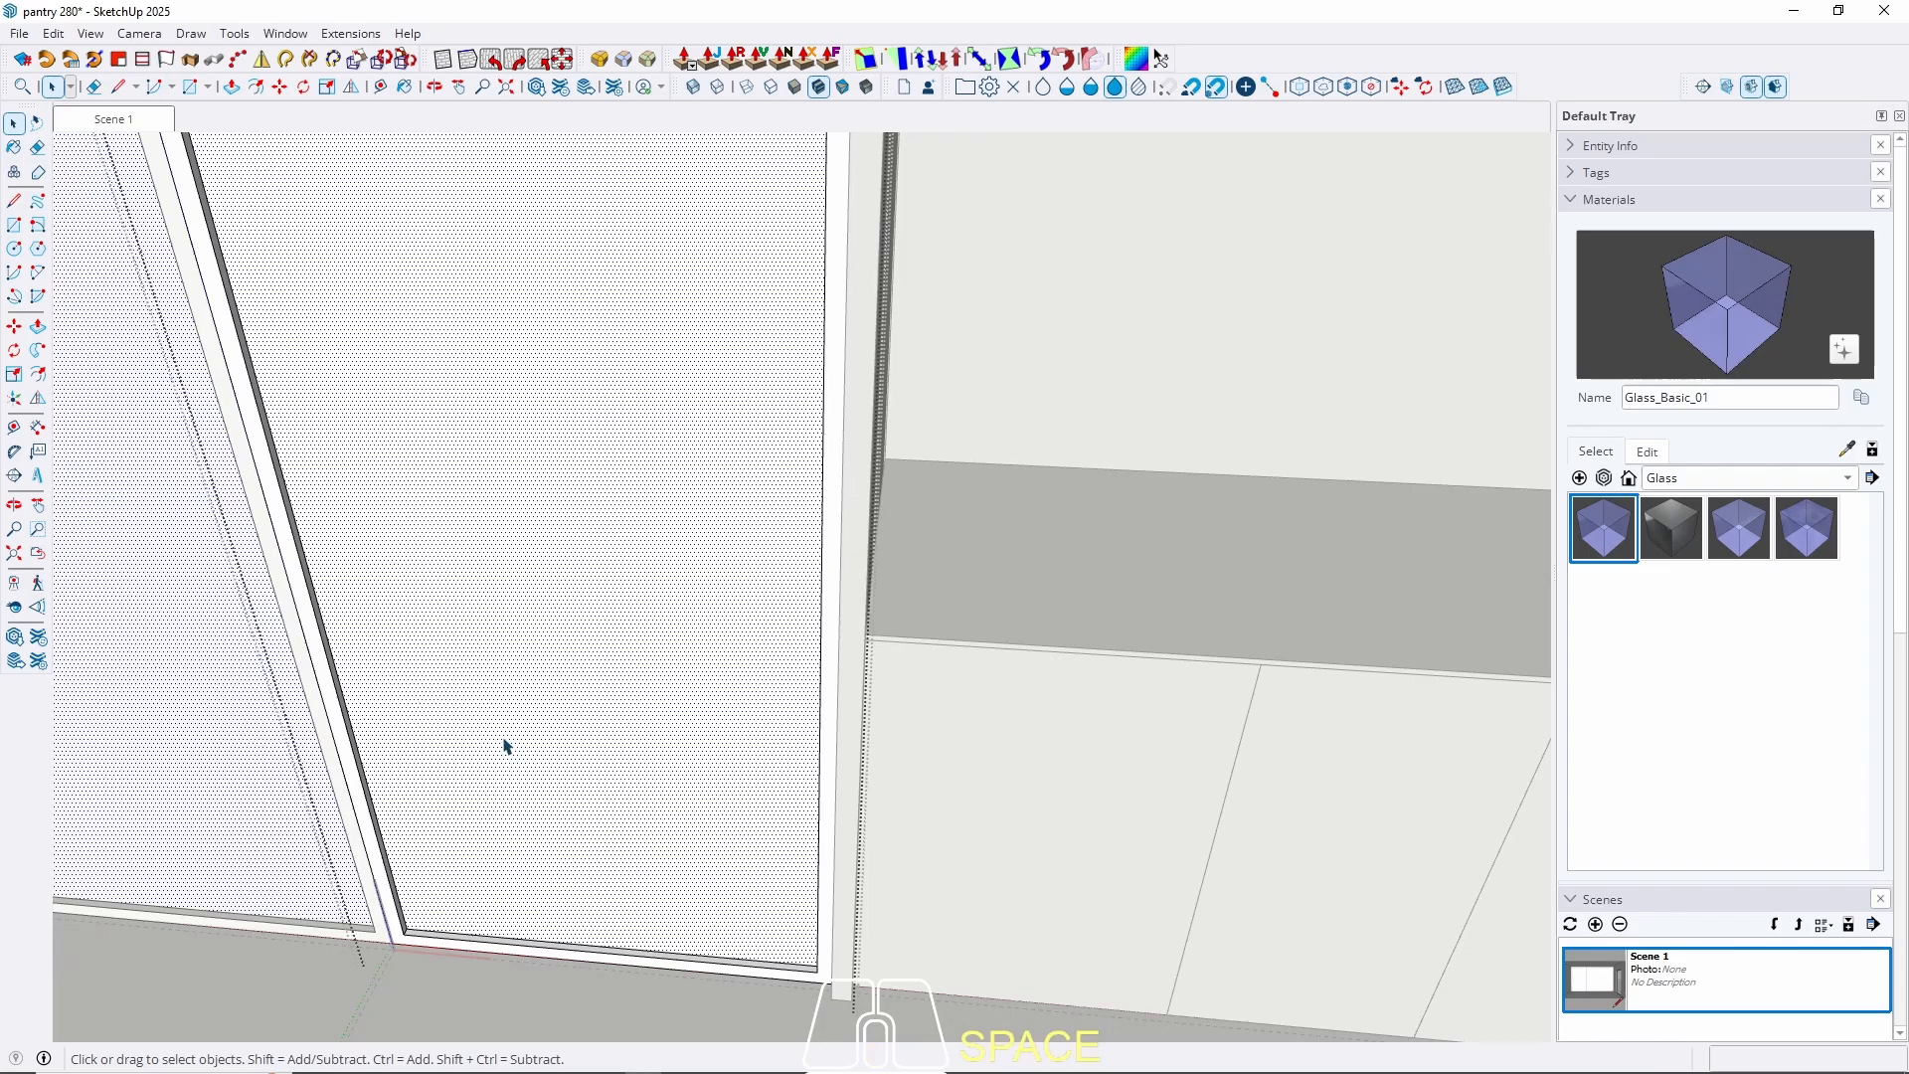
double_click(509, 831)
right_click(507, 831)
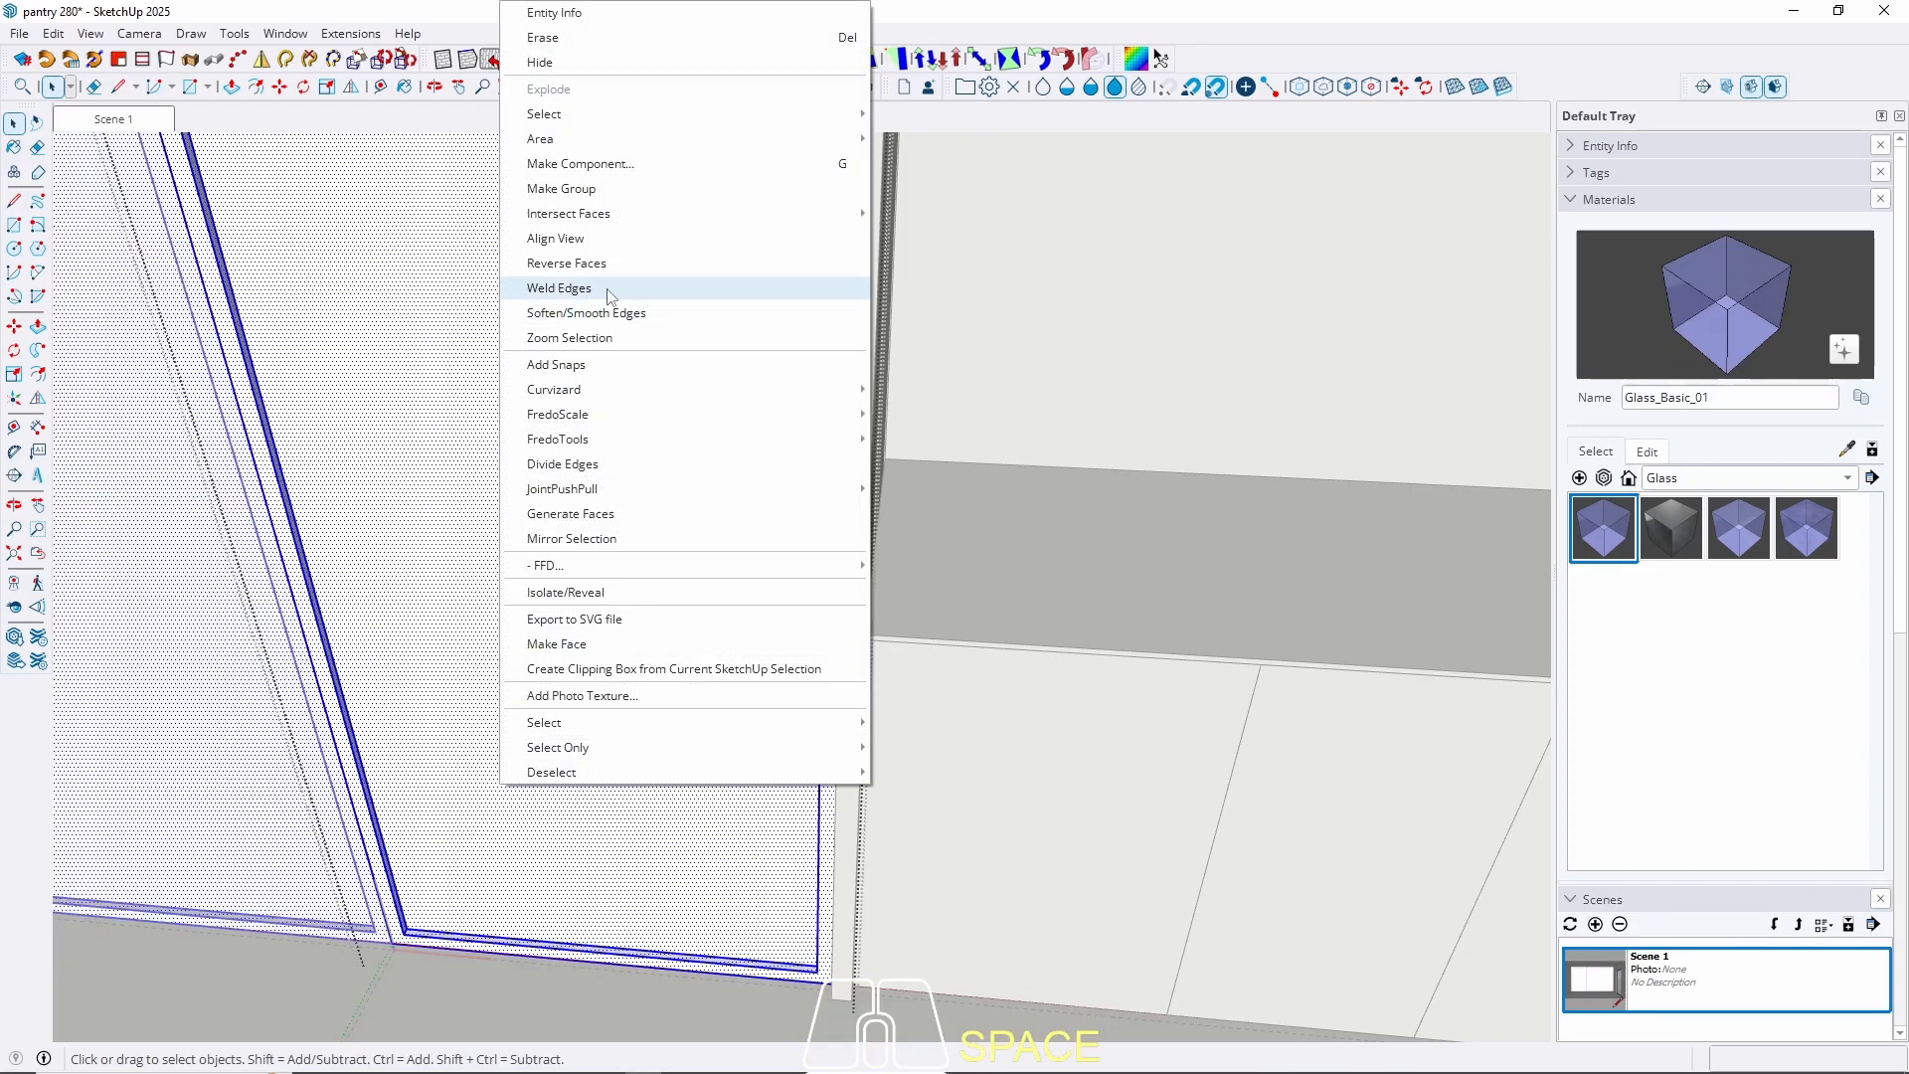
click(584, 191)
middle_drag(509, 853, 444, 899)
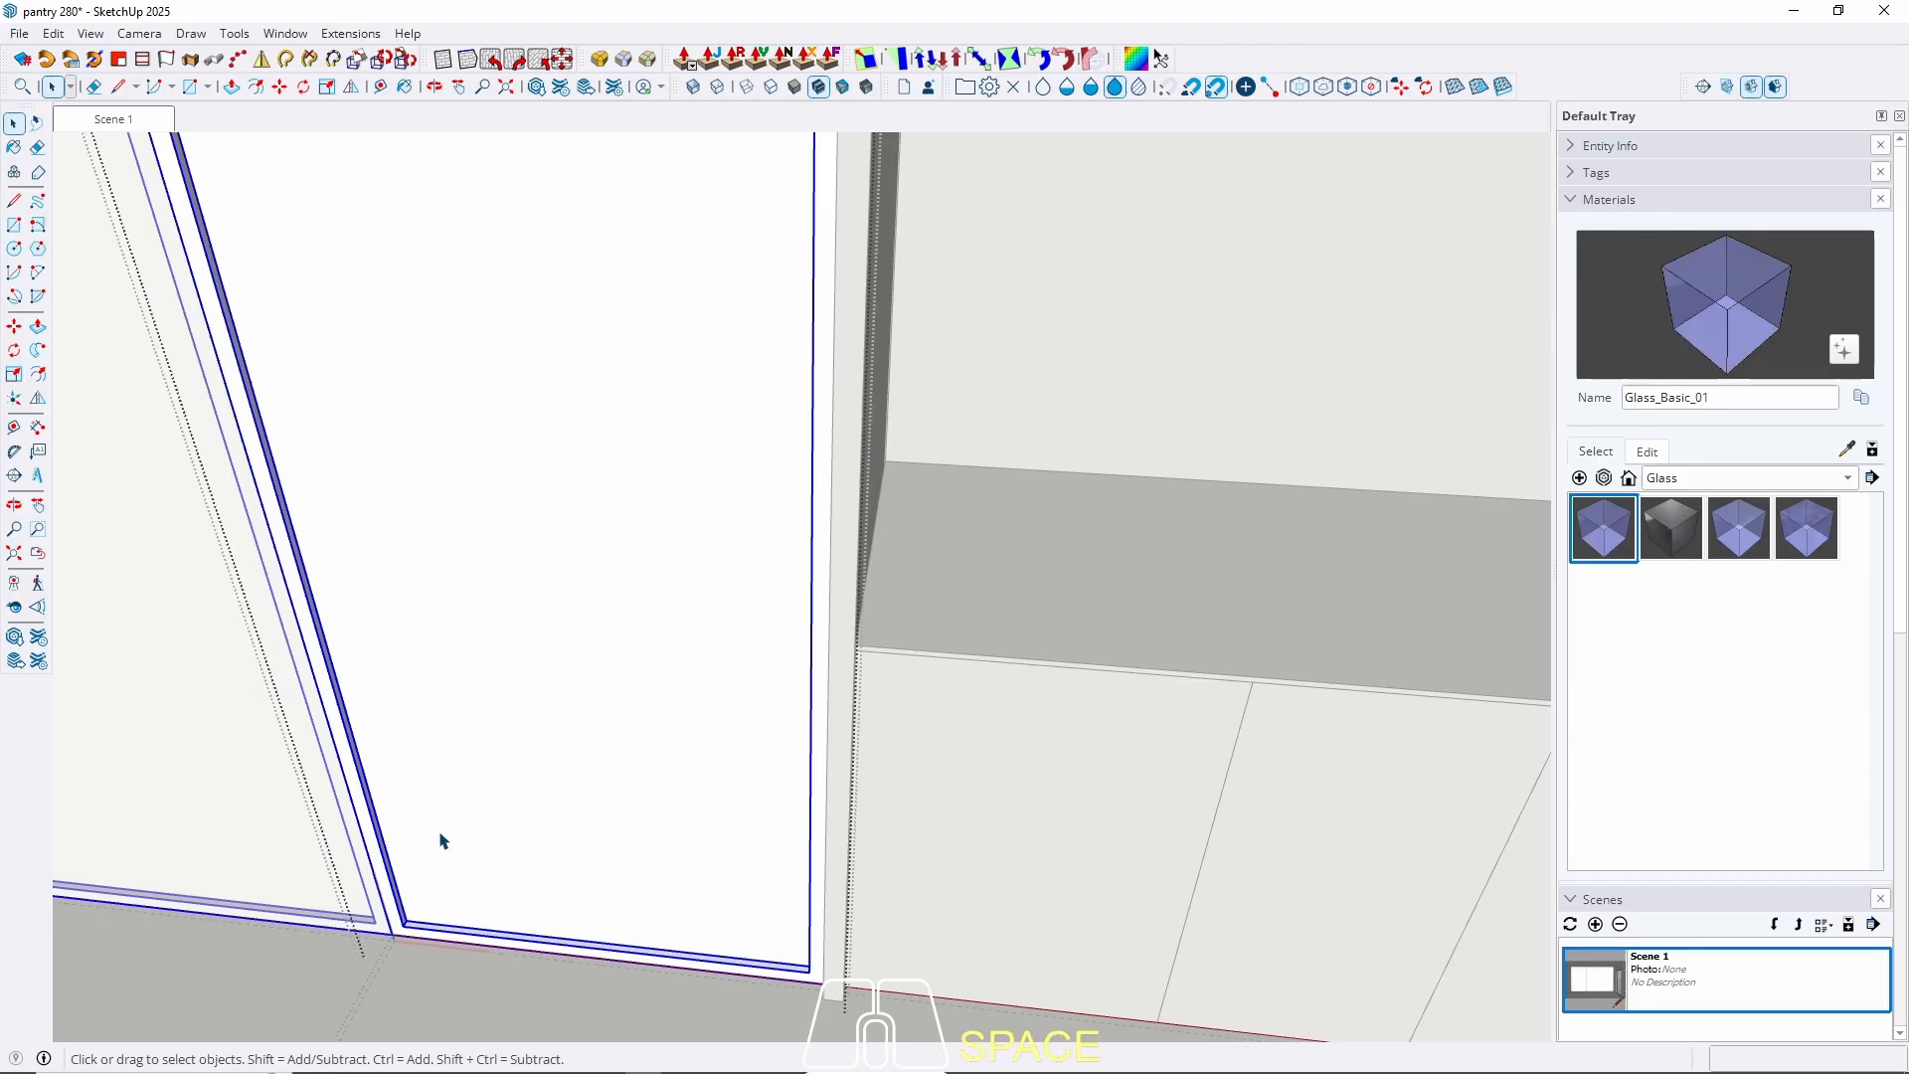
Place a guide line 2 cm above the lower inner edge of the door's recessed panel.
scroll(450, 921, up, 5)
key(t)
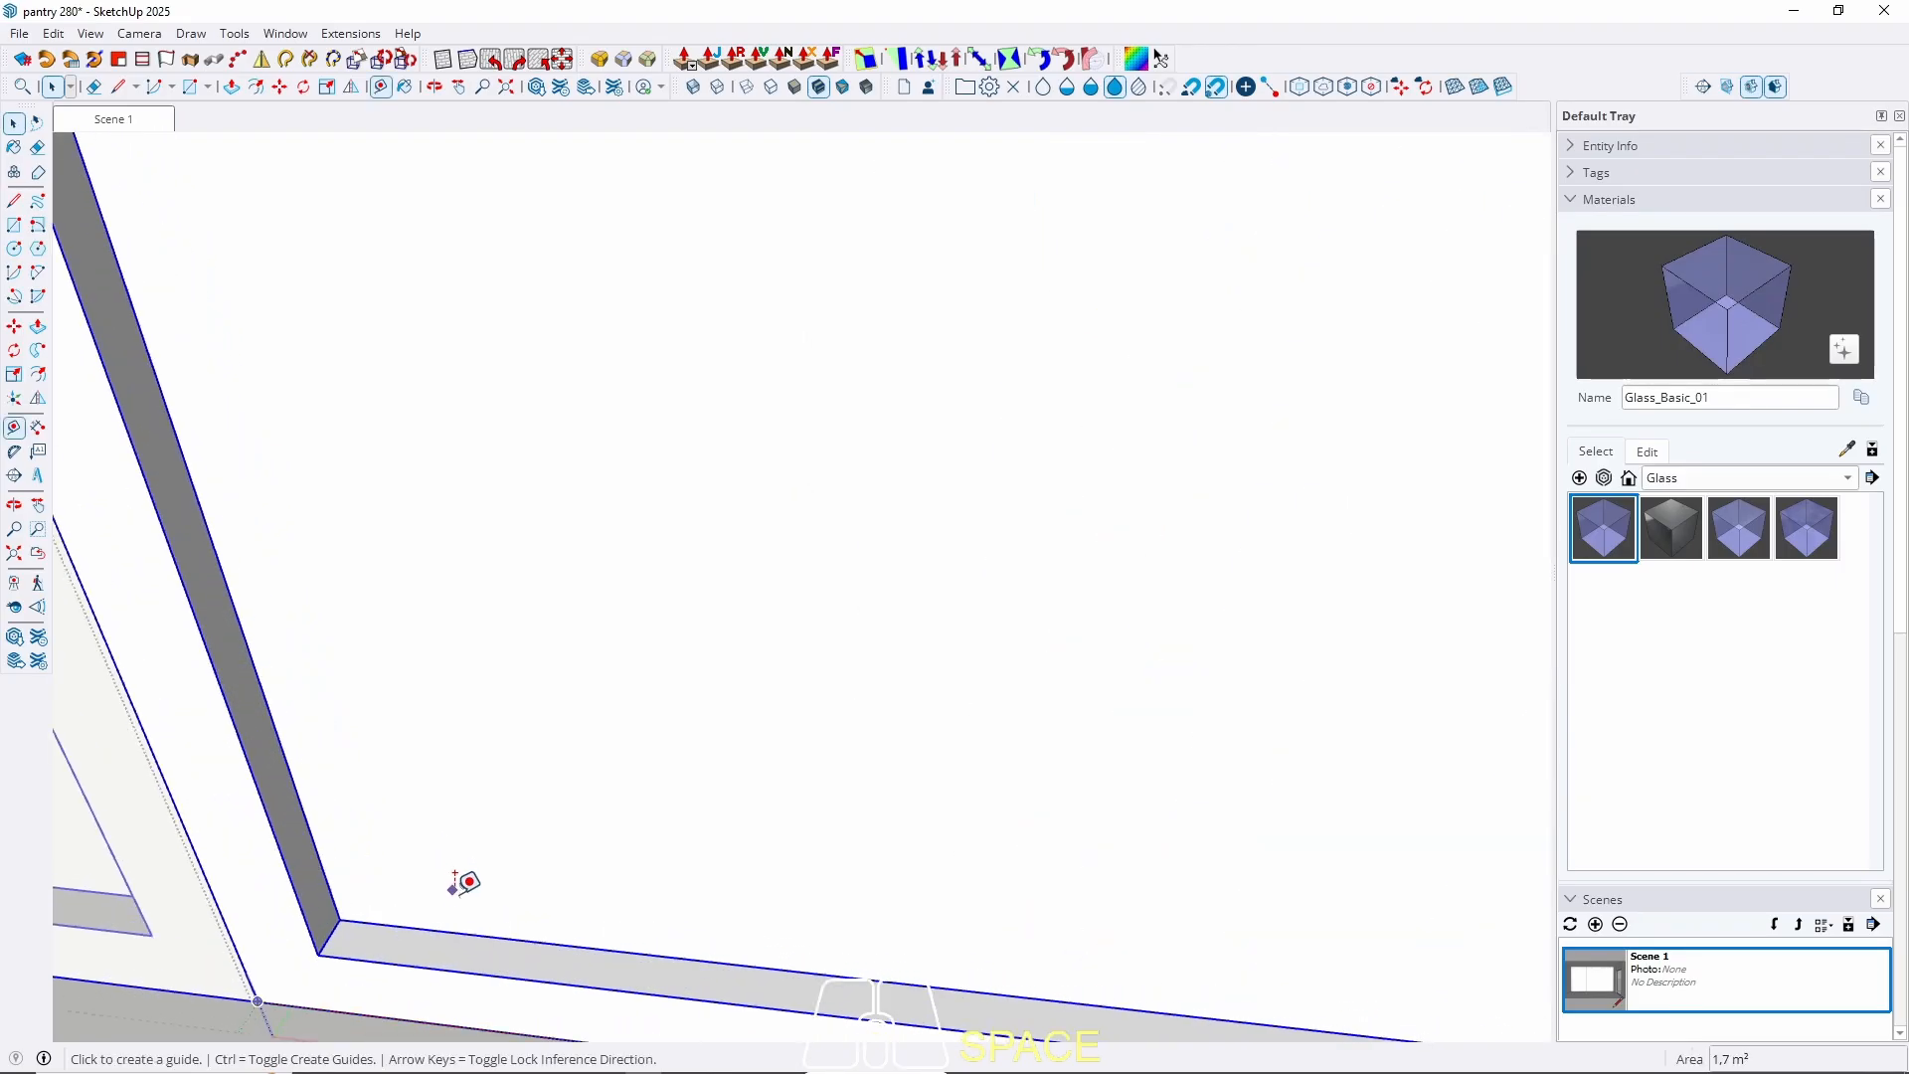
click(453, 932)
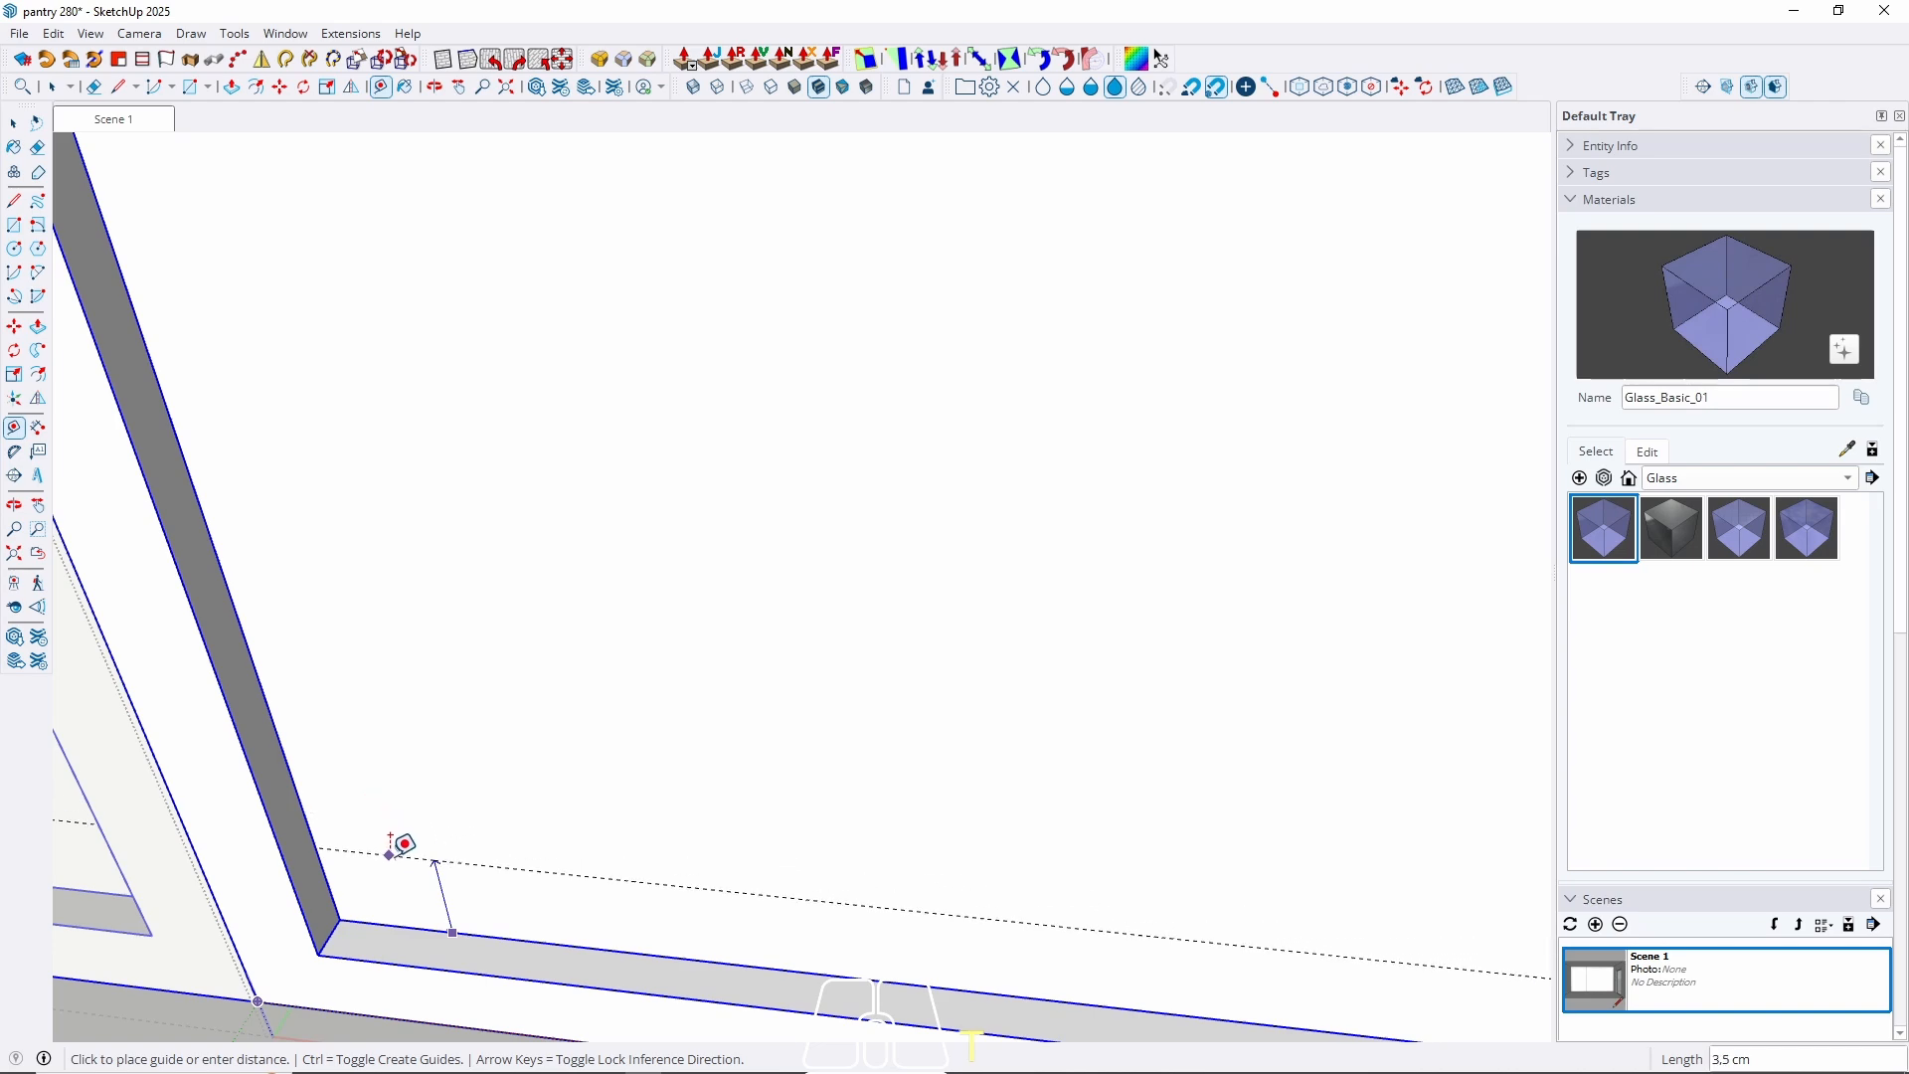
middle_drag(397, 844, 392, 755)
text(2)
key(Return)
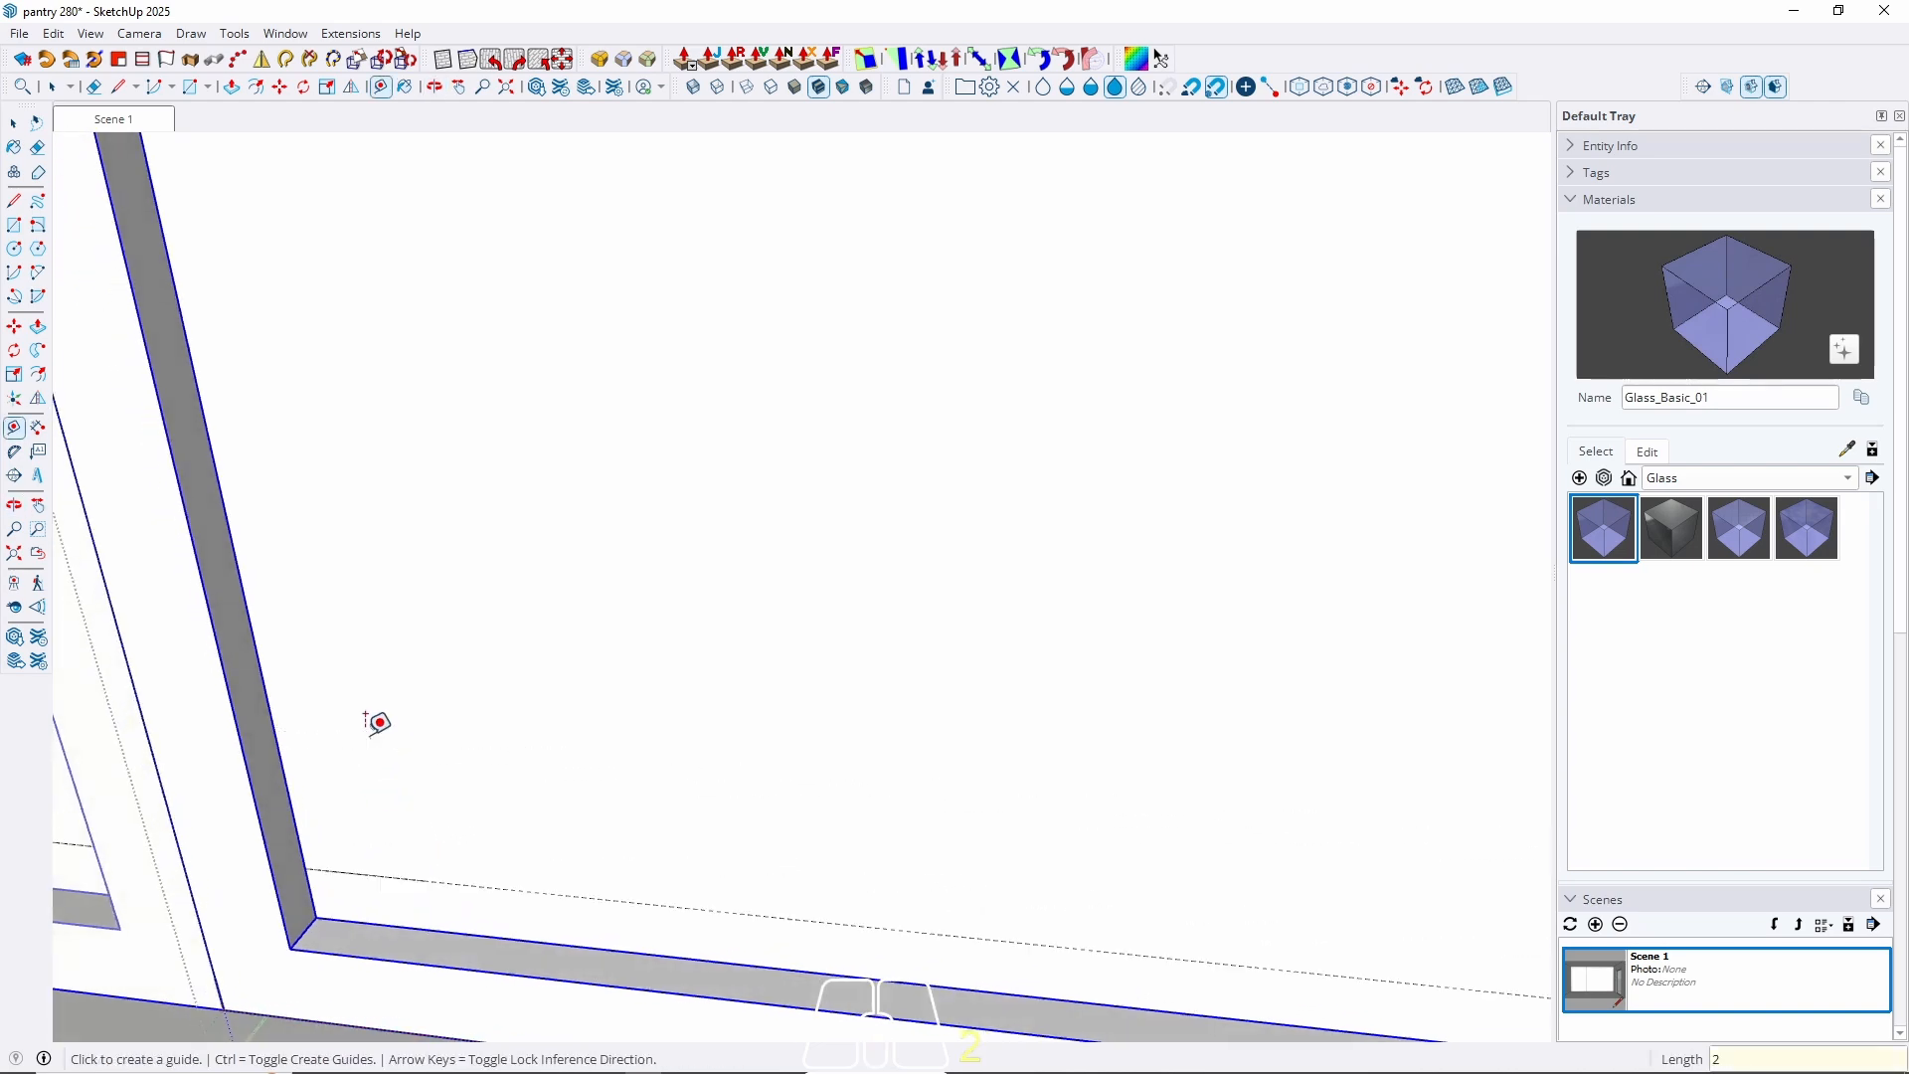
Draw a rectangle across the panel between the guide and its lower edge and extrude it 1 cm as a crossbar.
middle_drag(311, 855, 15, 935)
scroll(900, 642, up, 5)
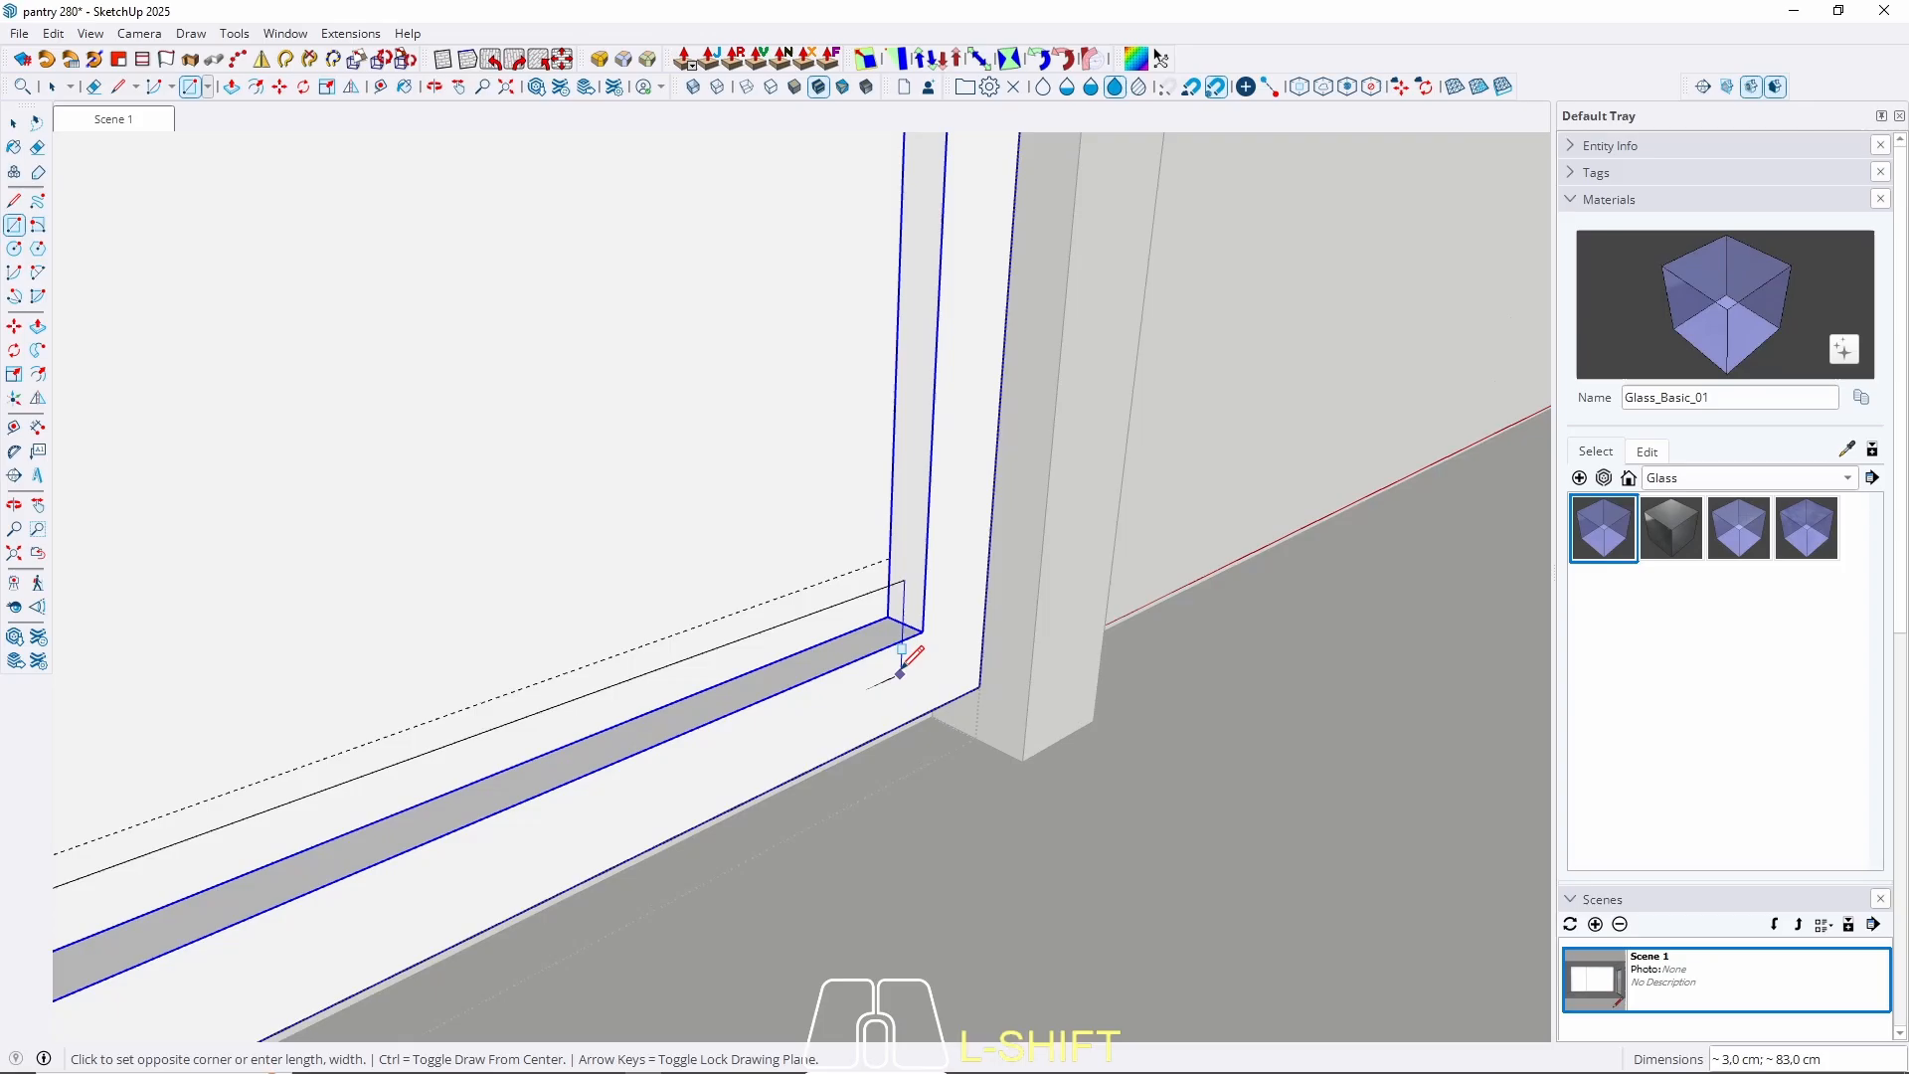
click(887, 609)
key(space)
key(p)
click(884, 618)
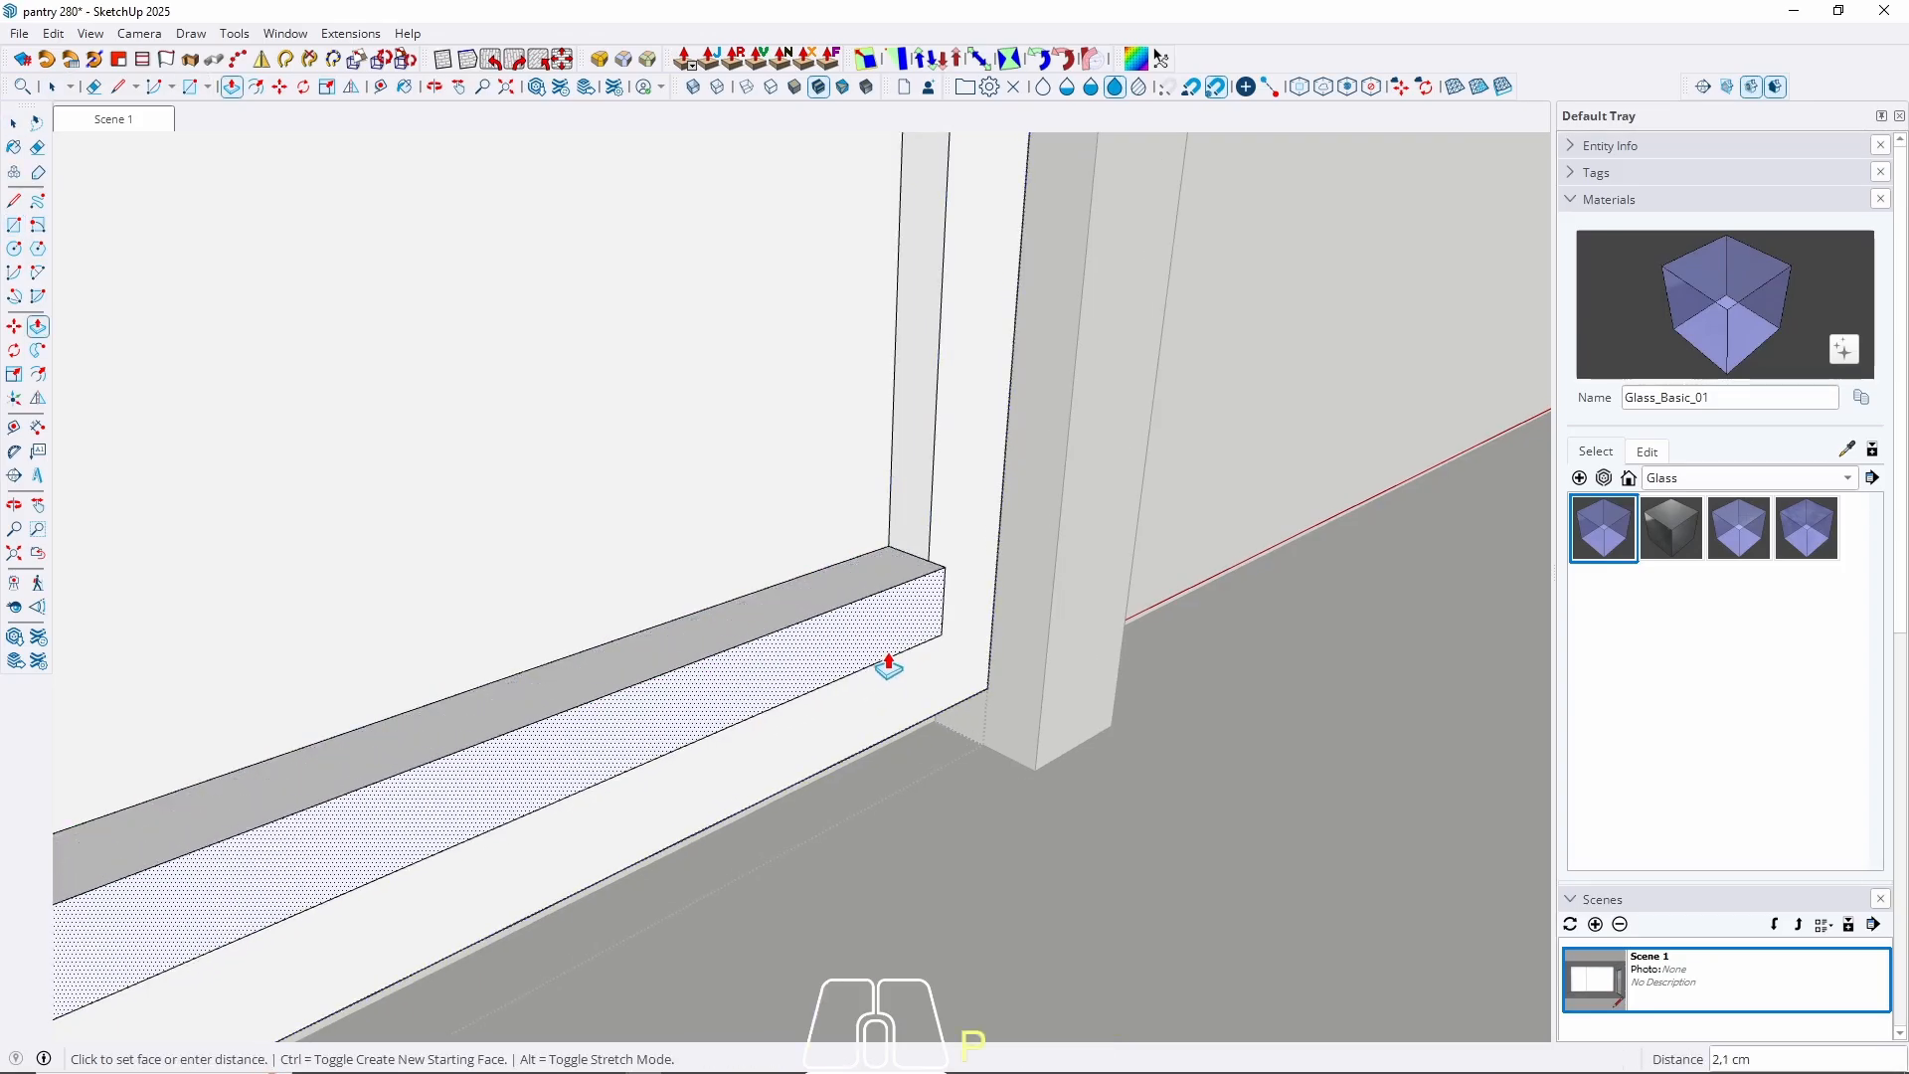
text(1)
key(Return)
Select the whole crossbar and make it a component.
key(space)
triple_click(814, 616)
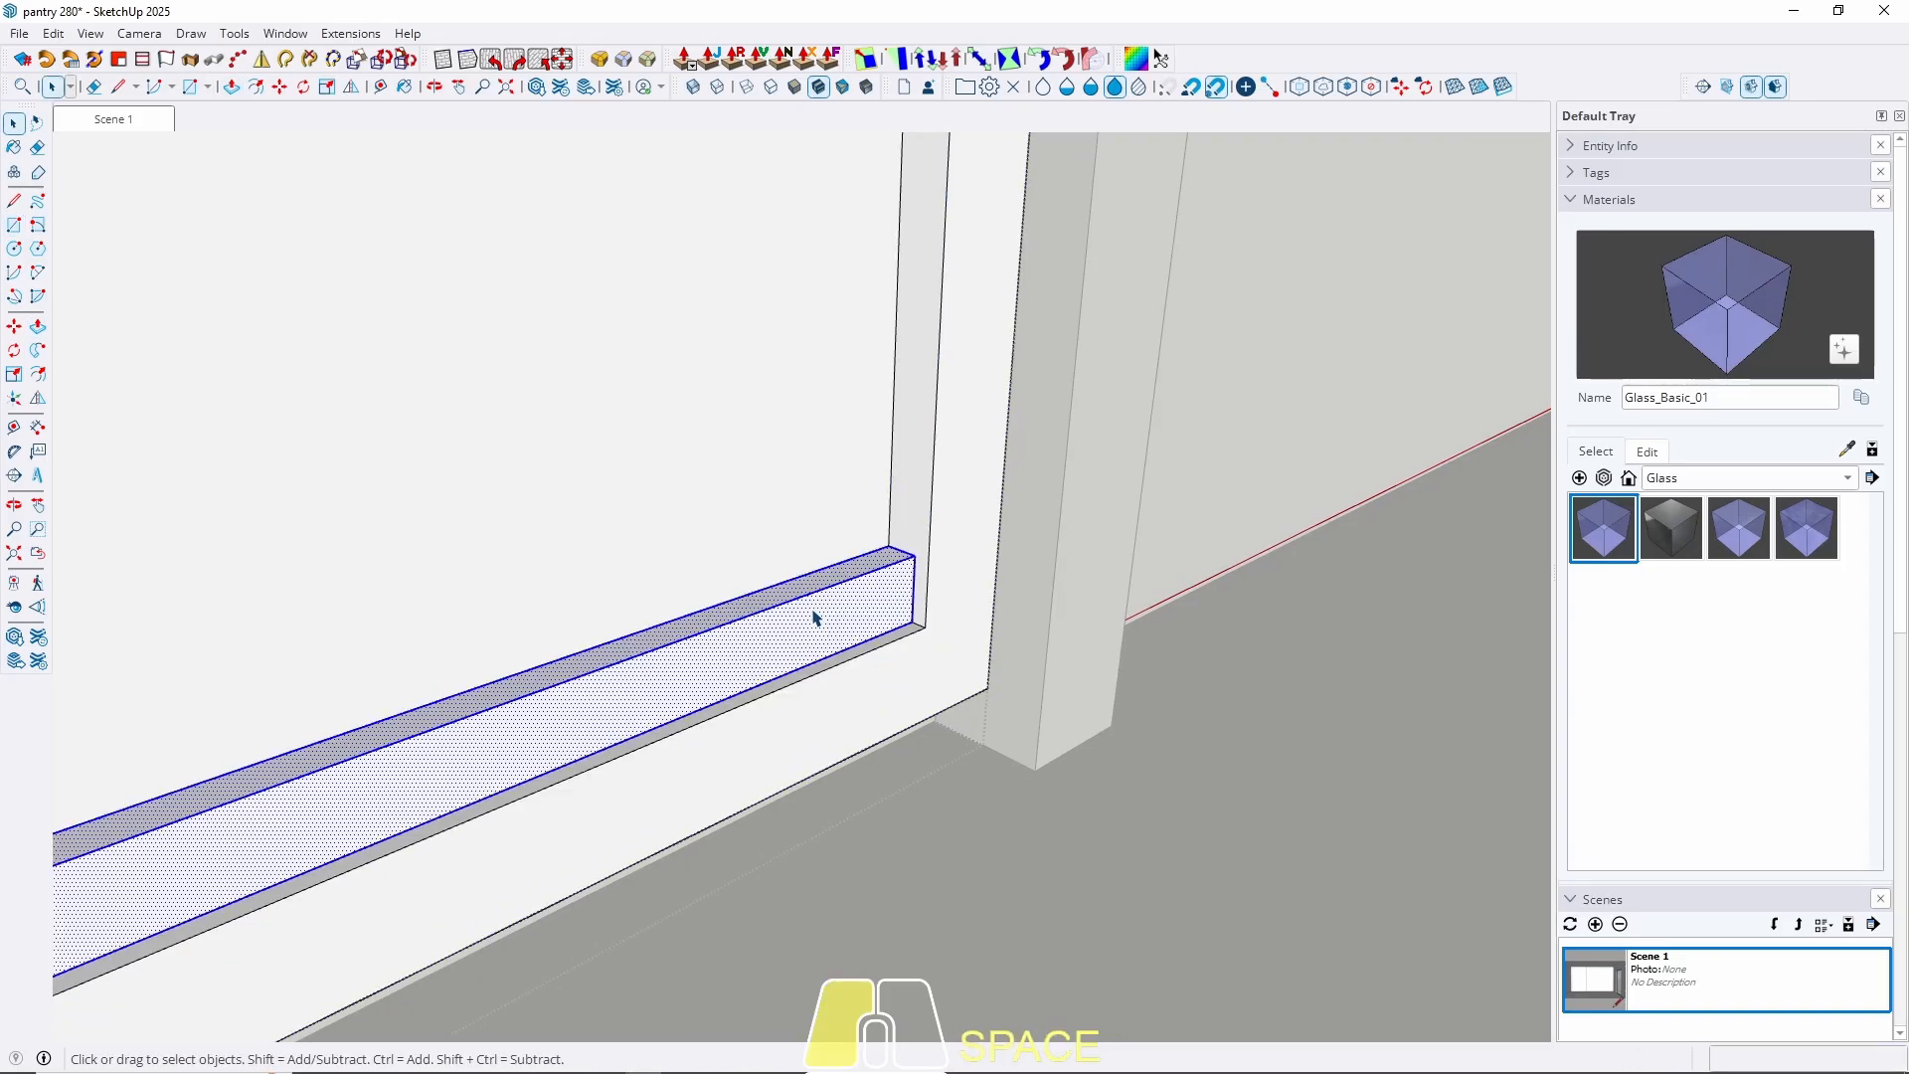
right_click(812, 616)
click(955, 164)
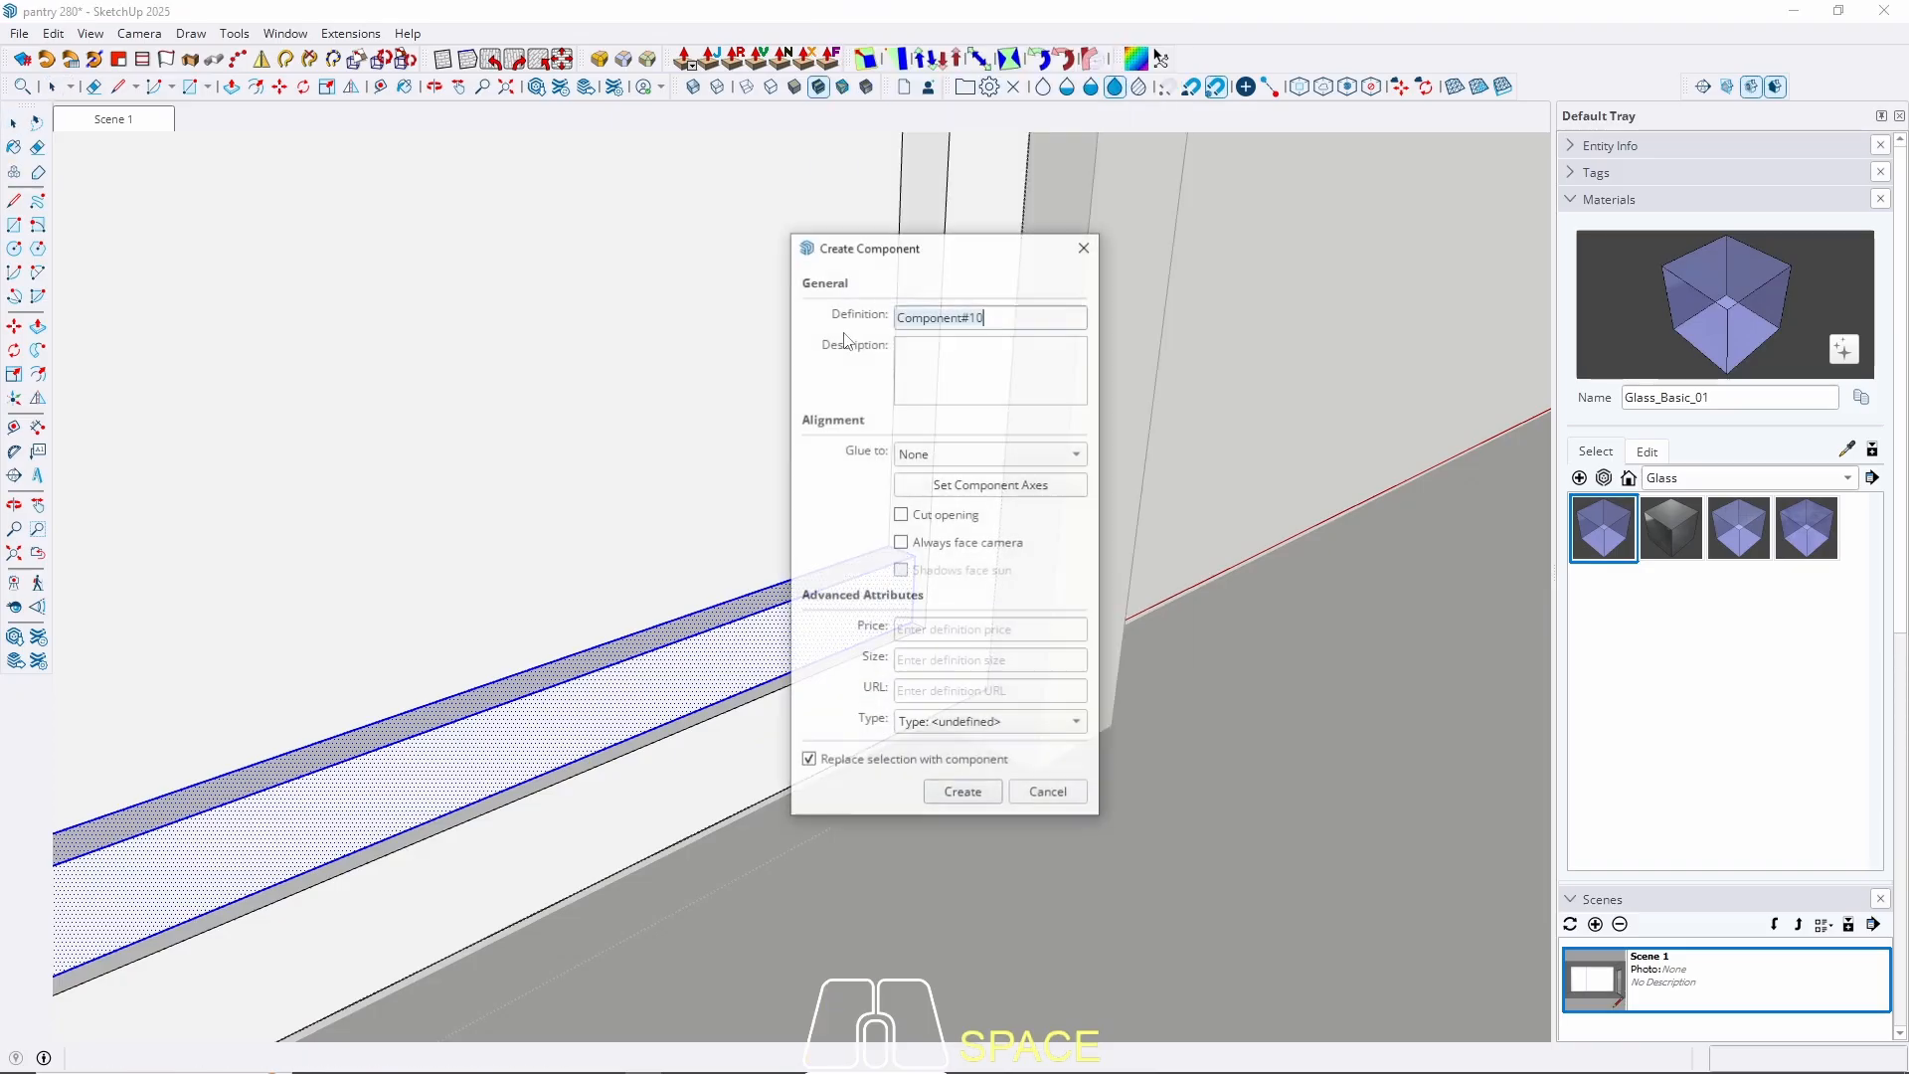
click(962, 791)
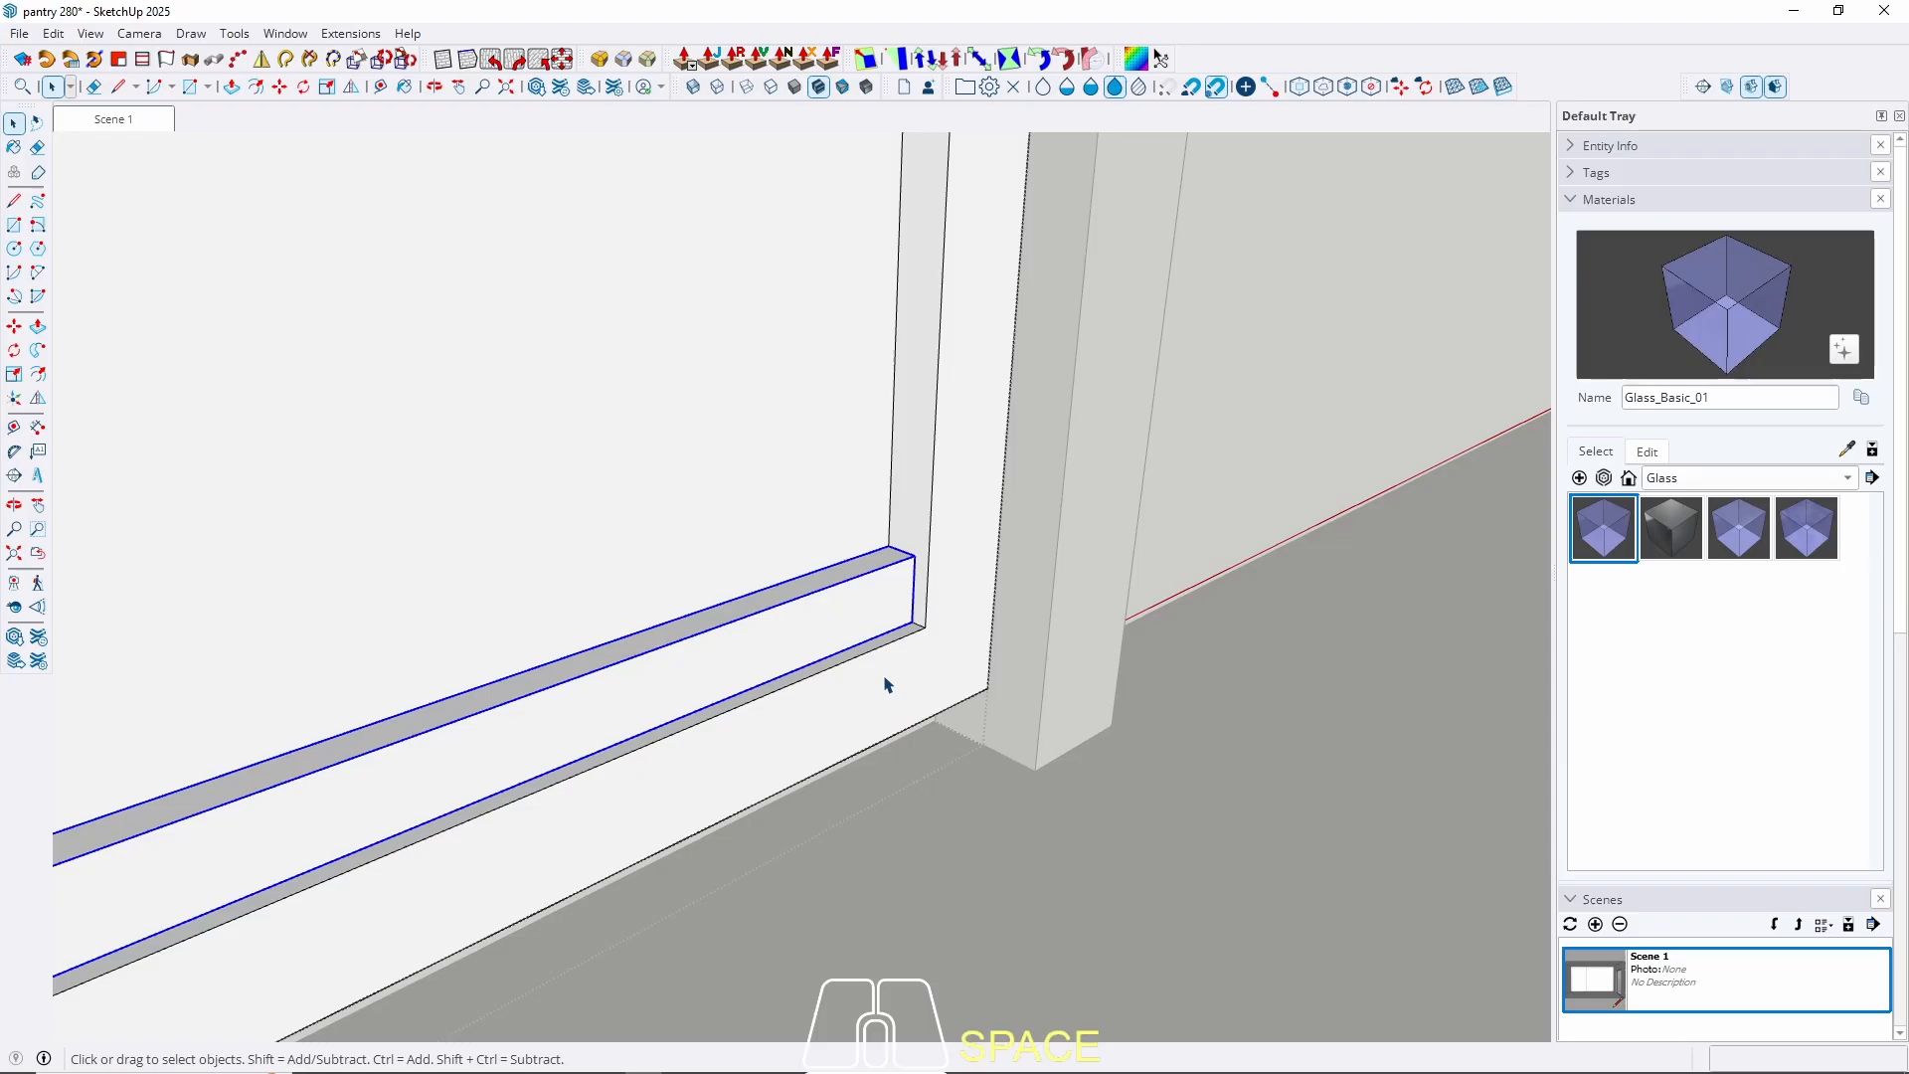
Copy the crossbar vertically to the upper inner edge of the door frame and divide the distance into 8 equal spaces.
key(m)
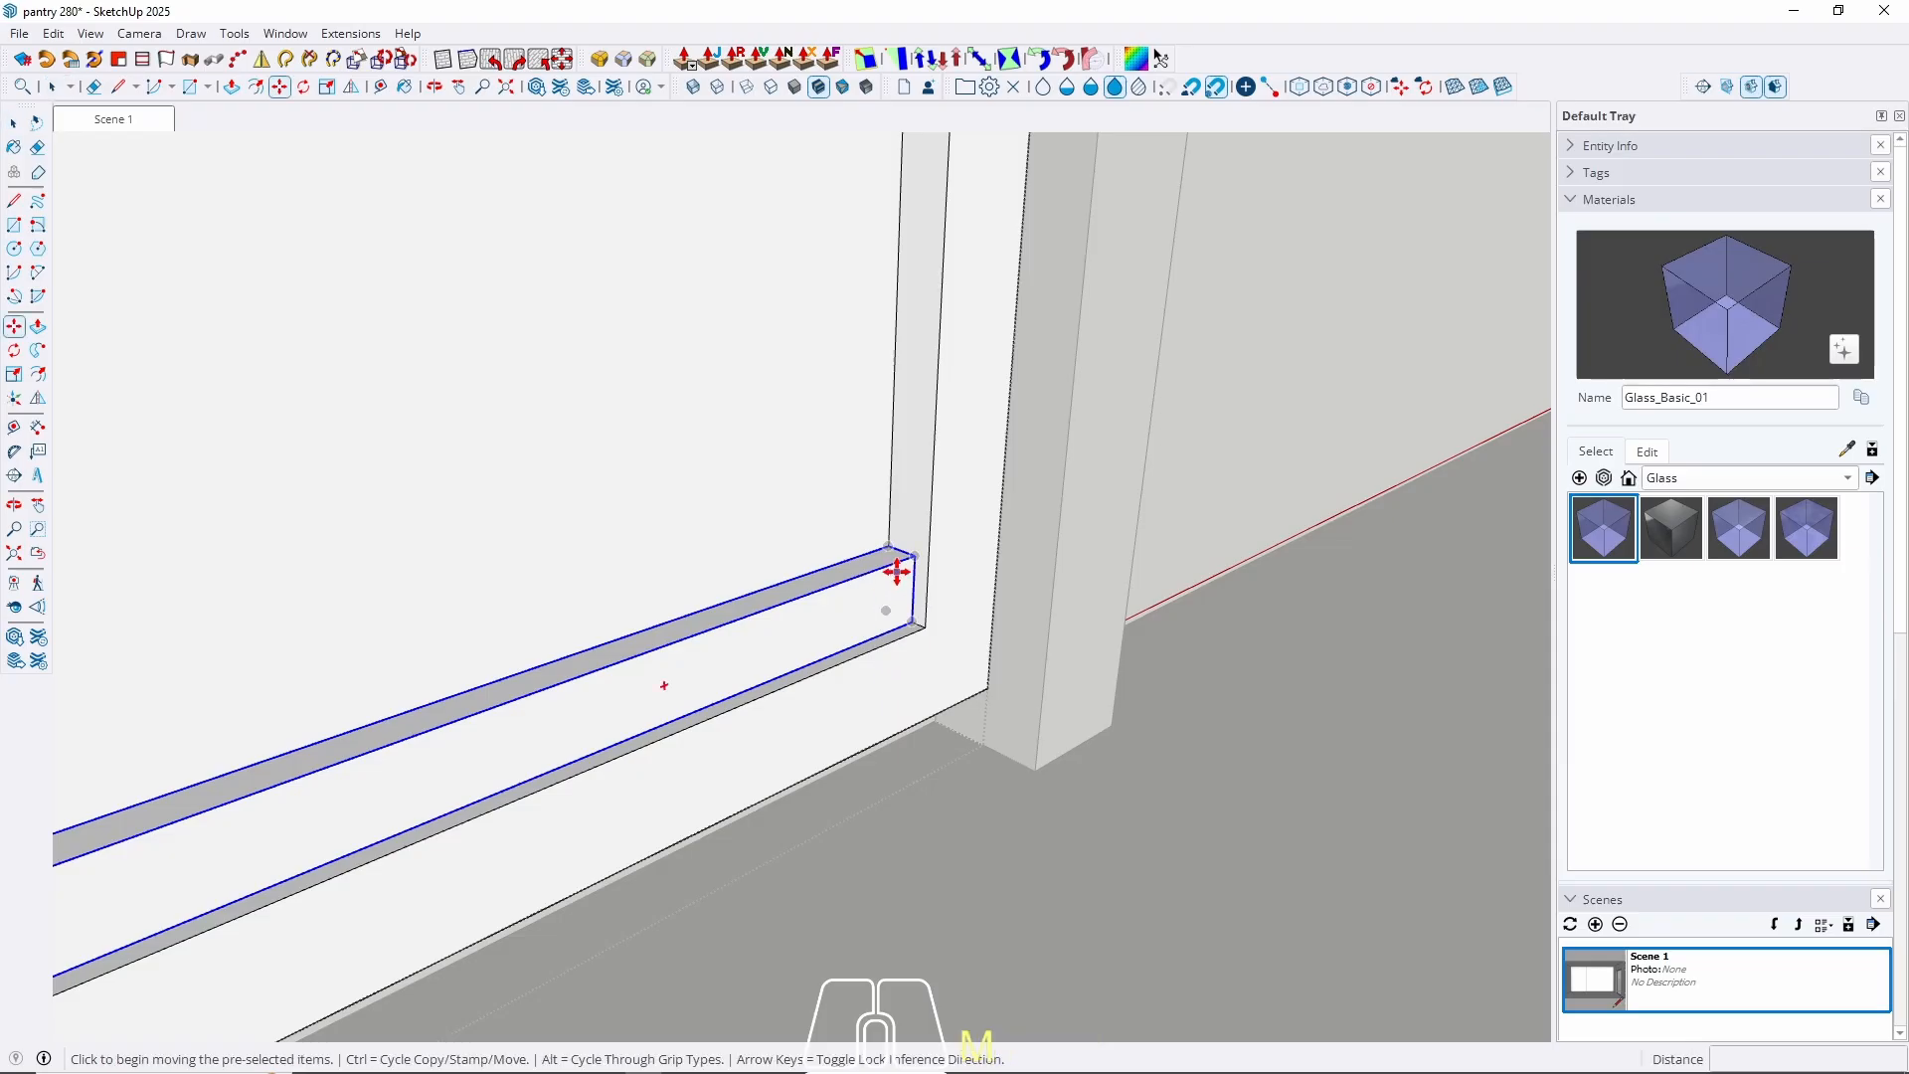
key(ctrl)
click(908, 549)
key(Up)
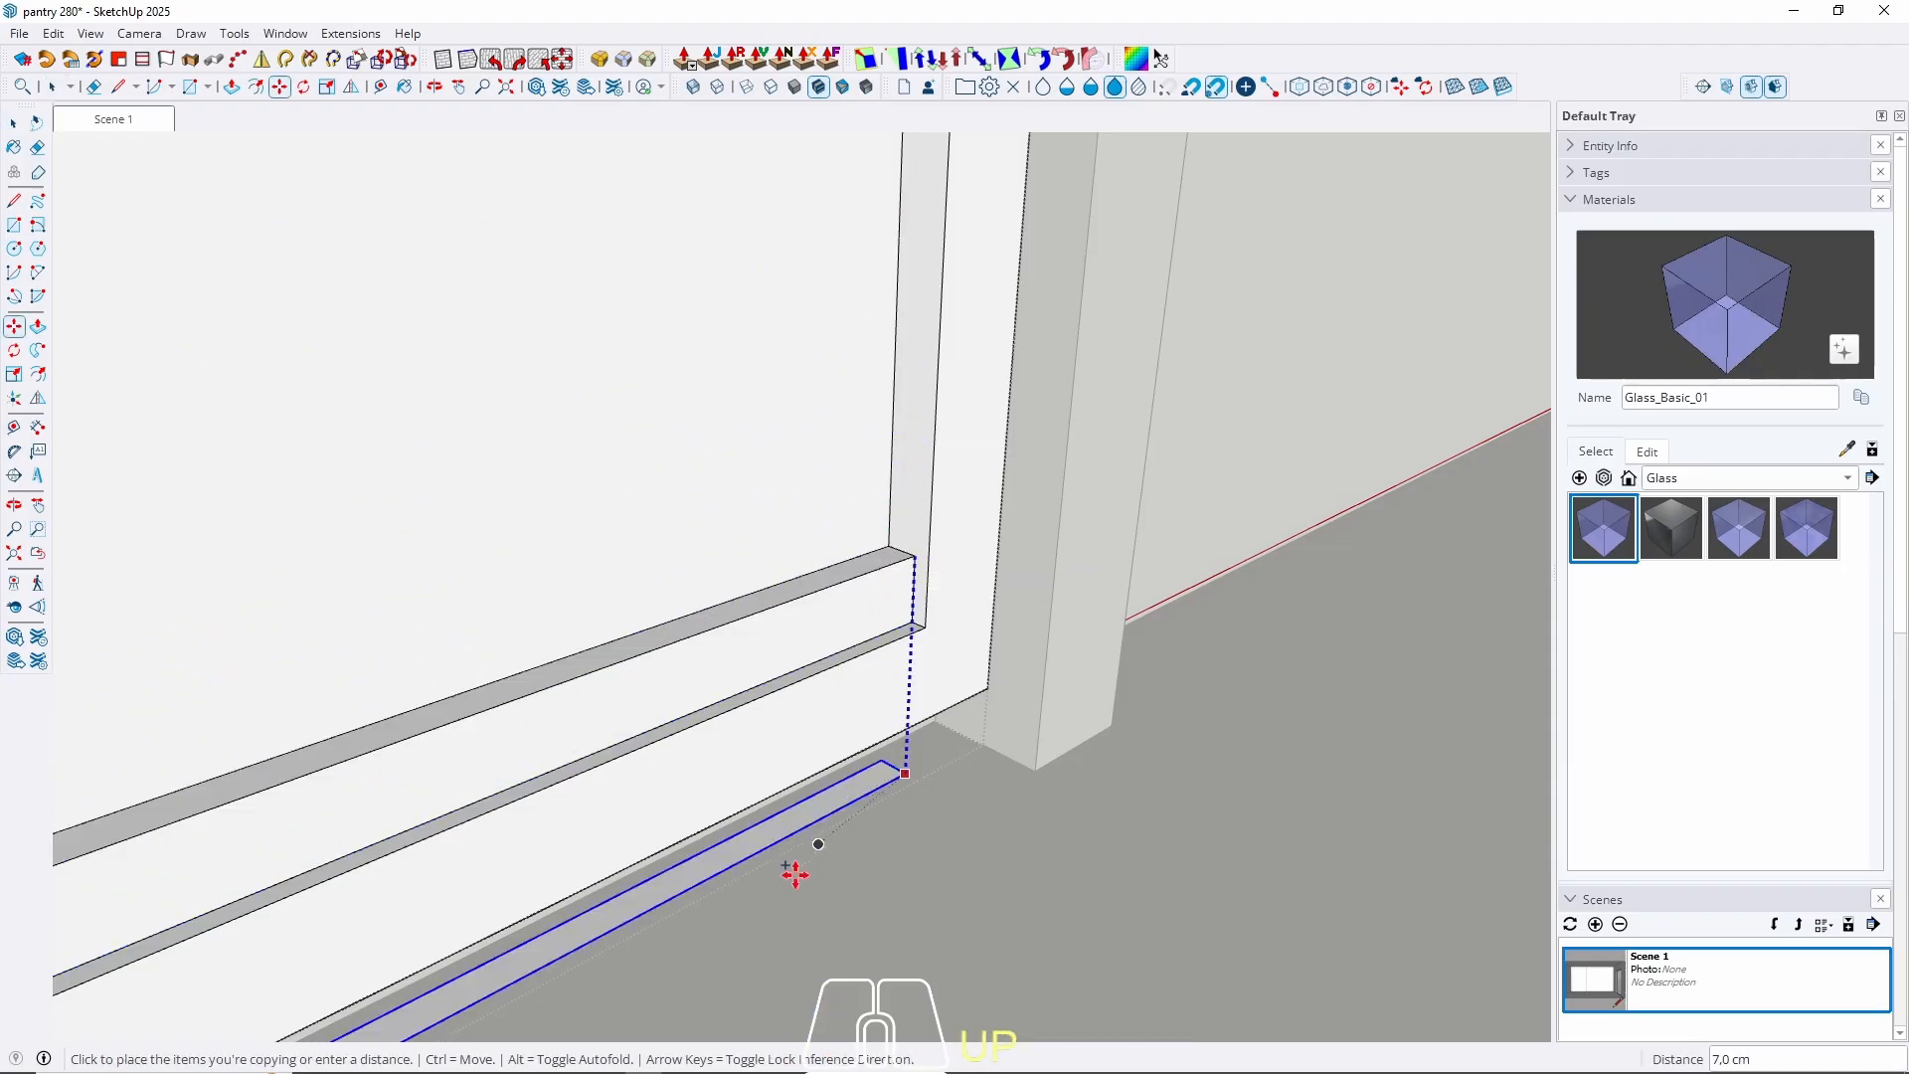
scroll(792, 873, down, 5)
middle_drag(856, 404, 822, 285)
scroll(699, 720, down, 3)
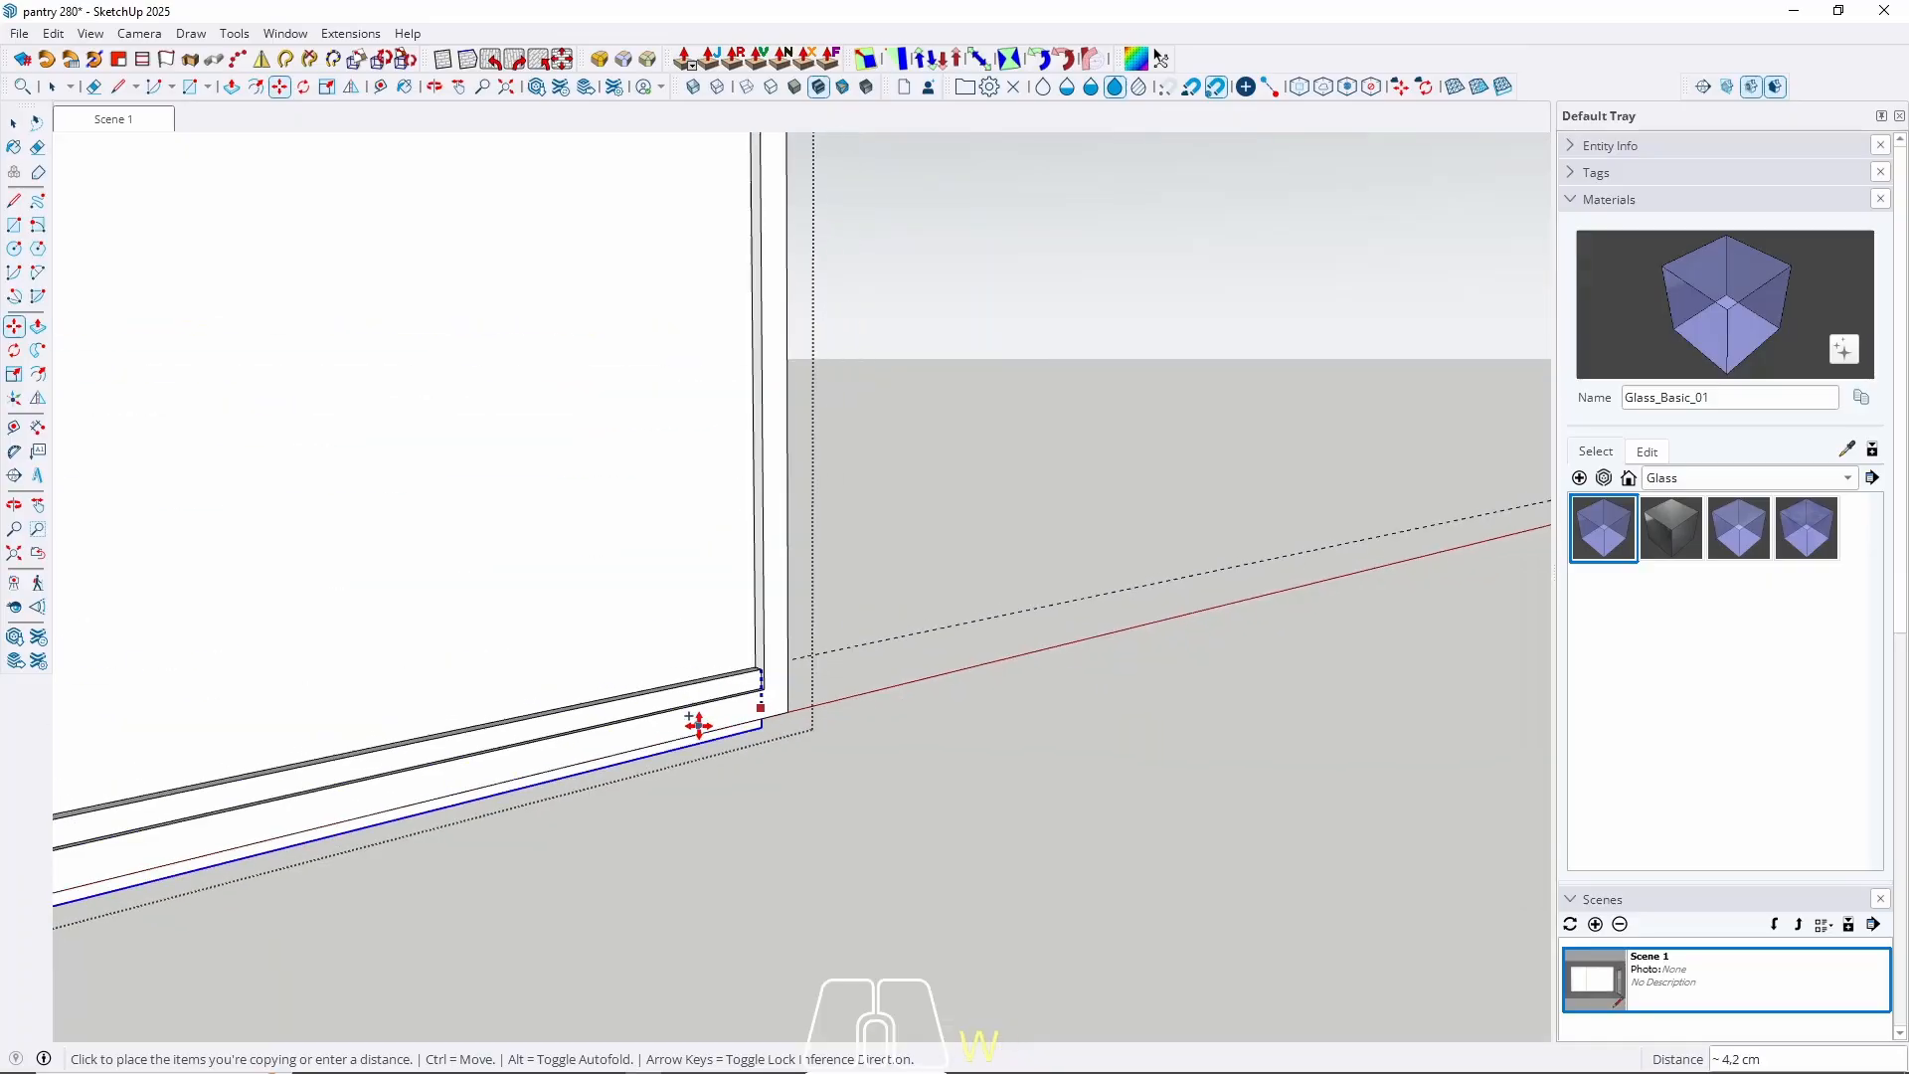
middle_drag(699, 720, 595, 861)
scroll(630, 505, up, 3)
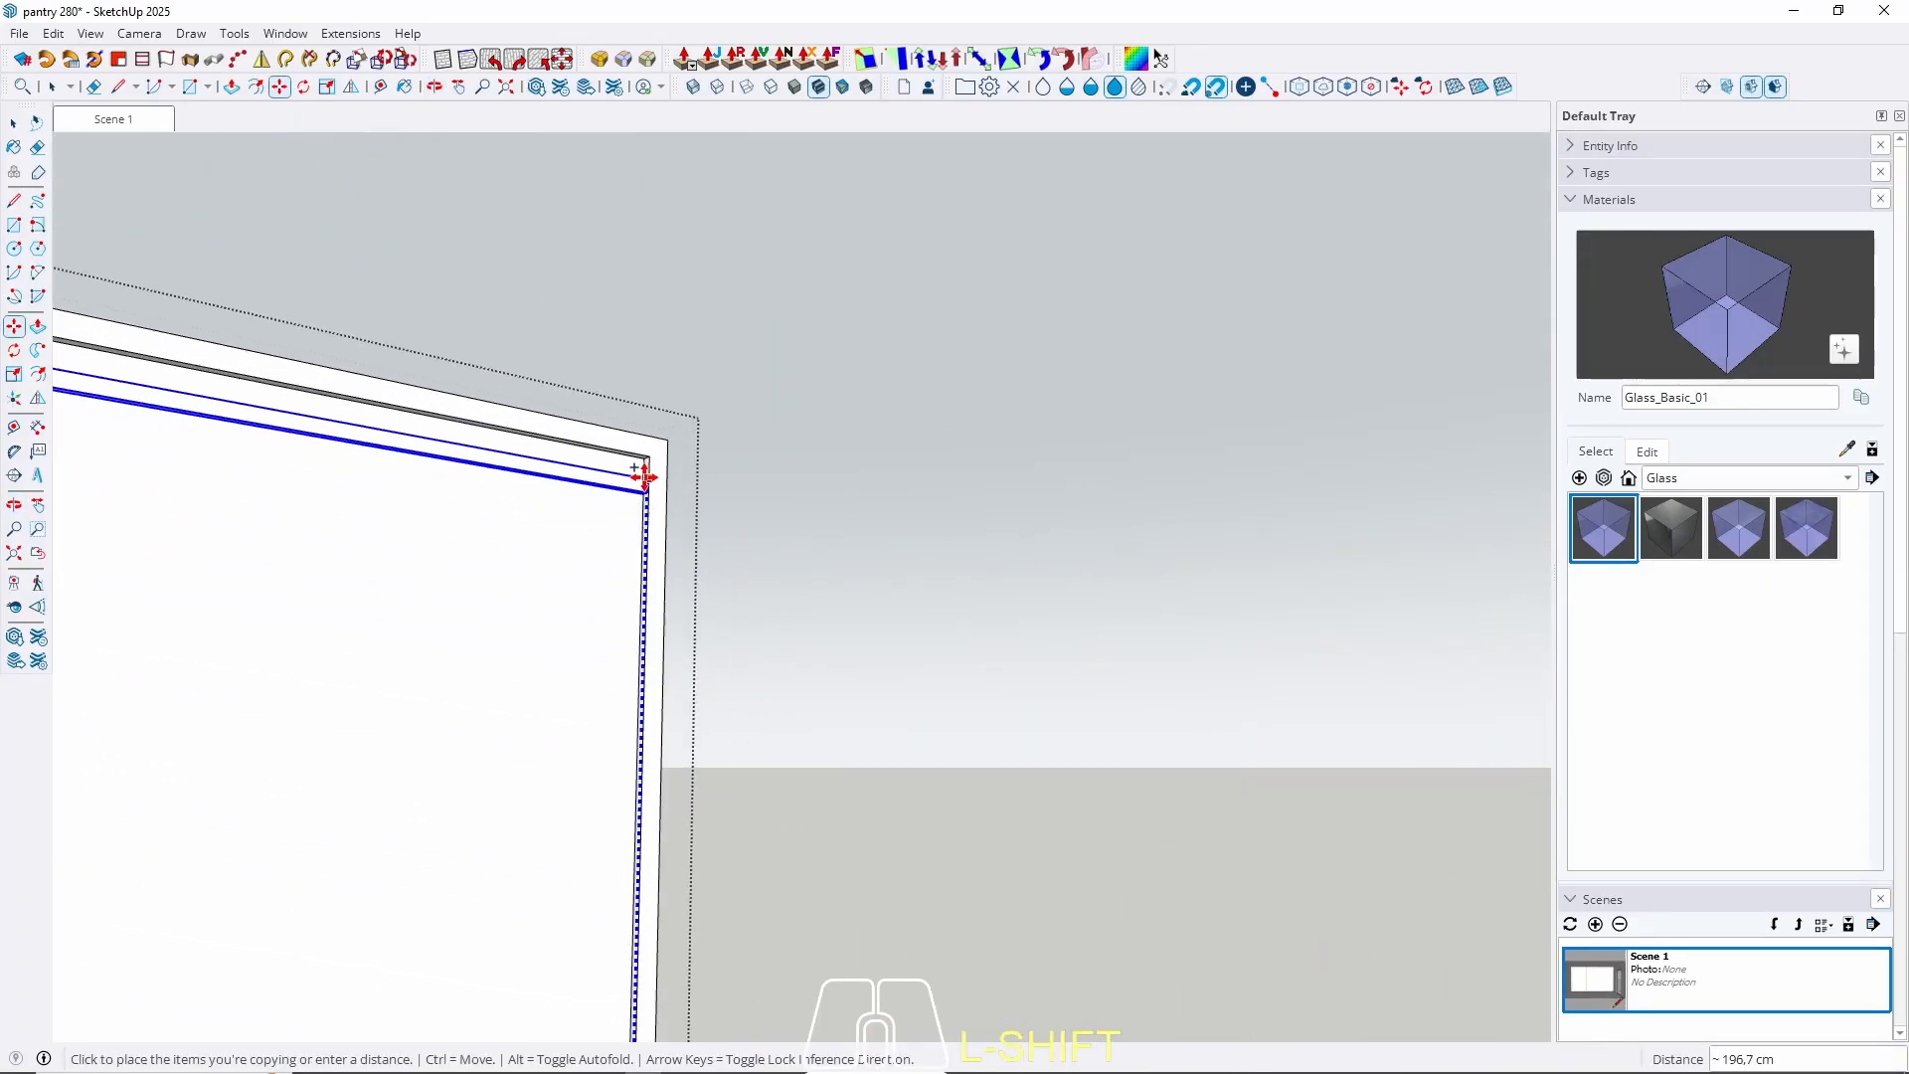
click(646, 464)
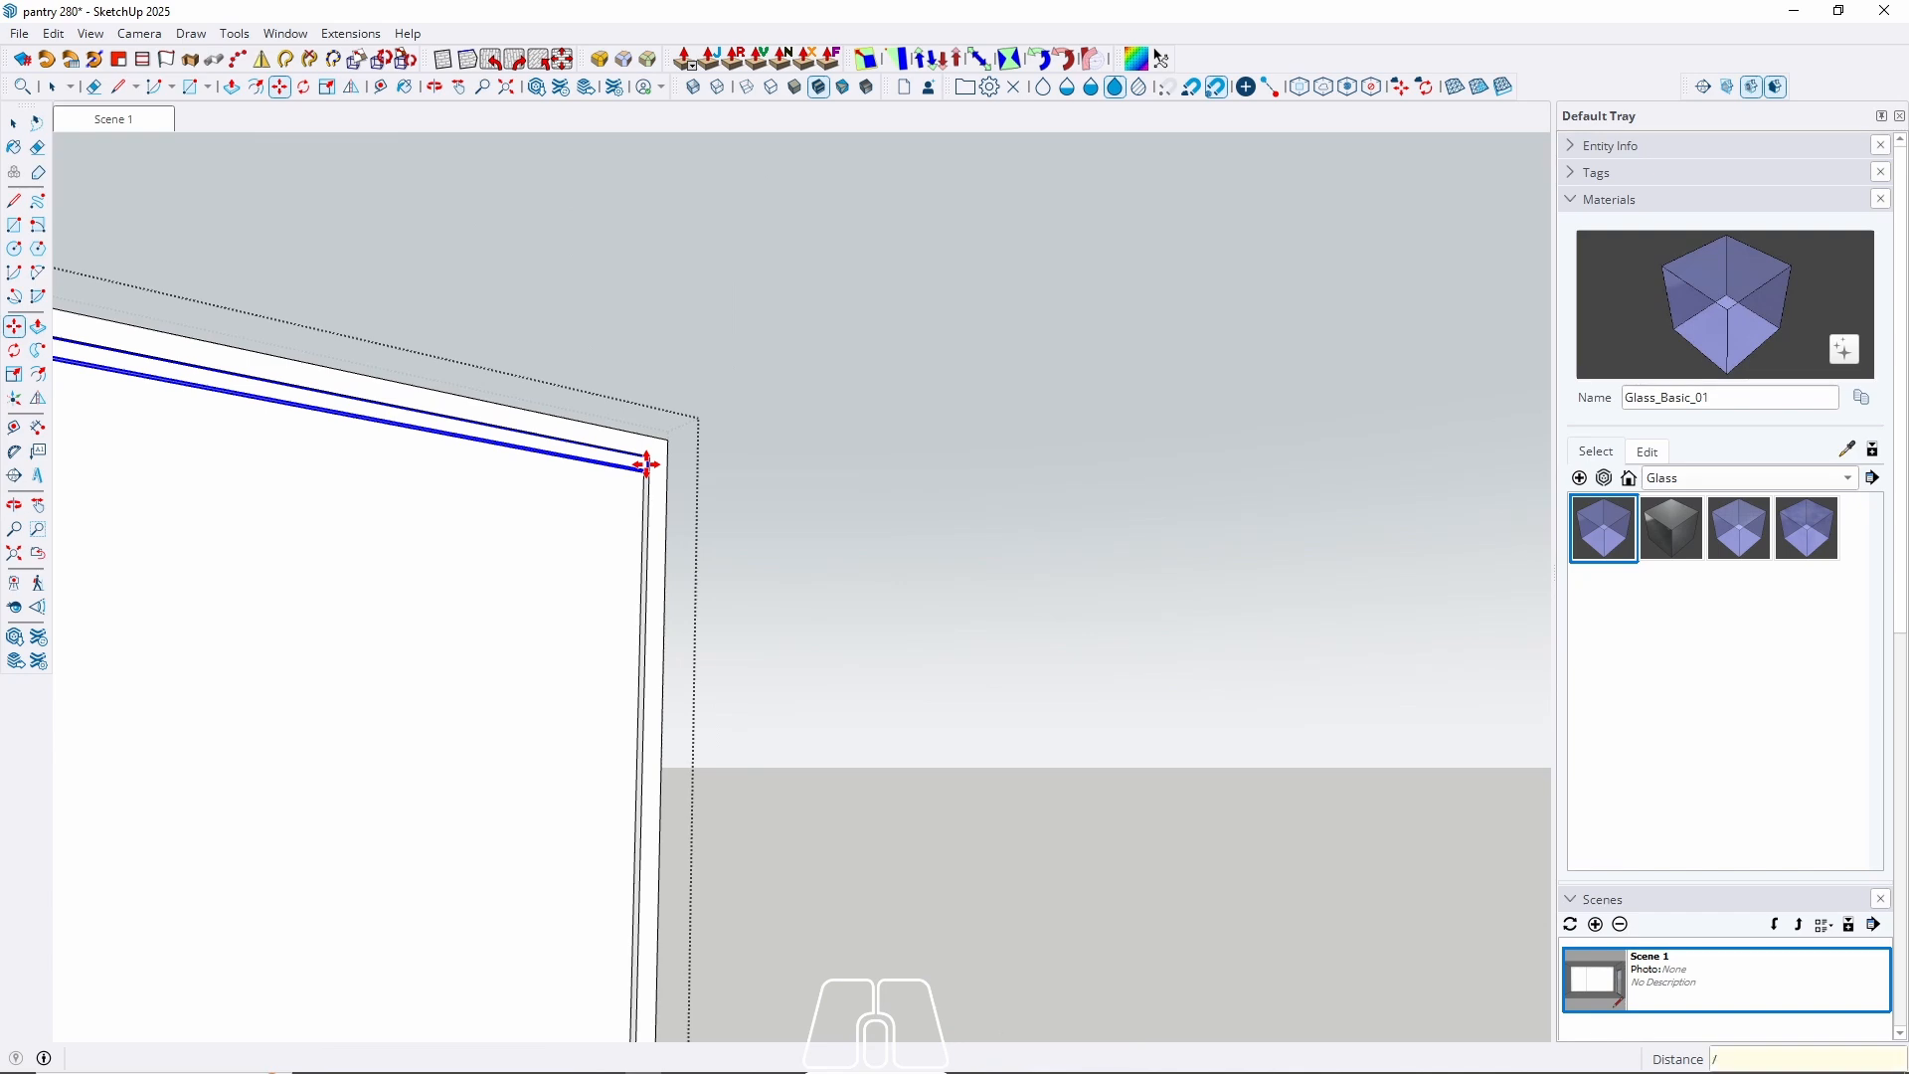
key(Return)
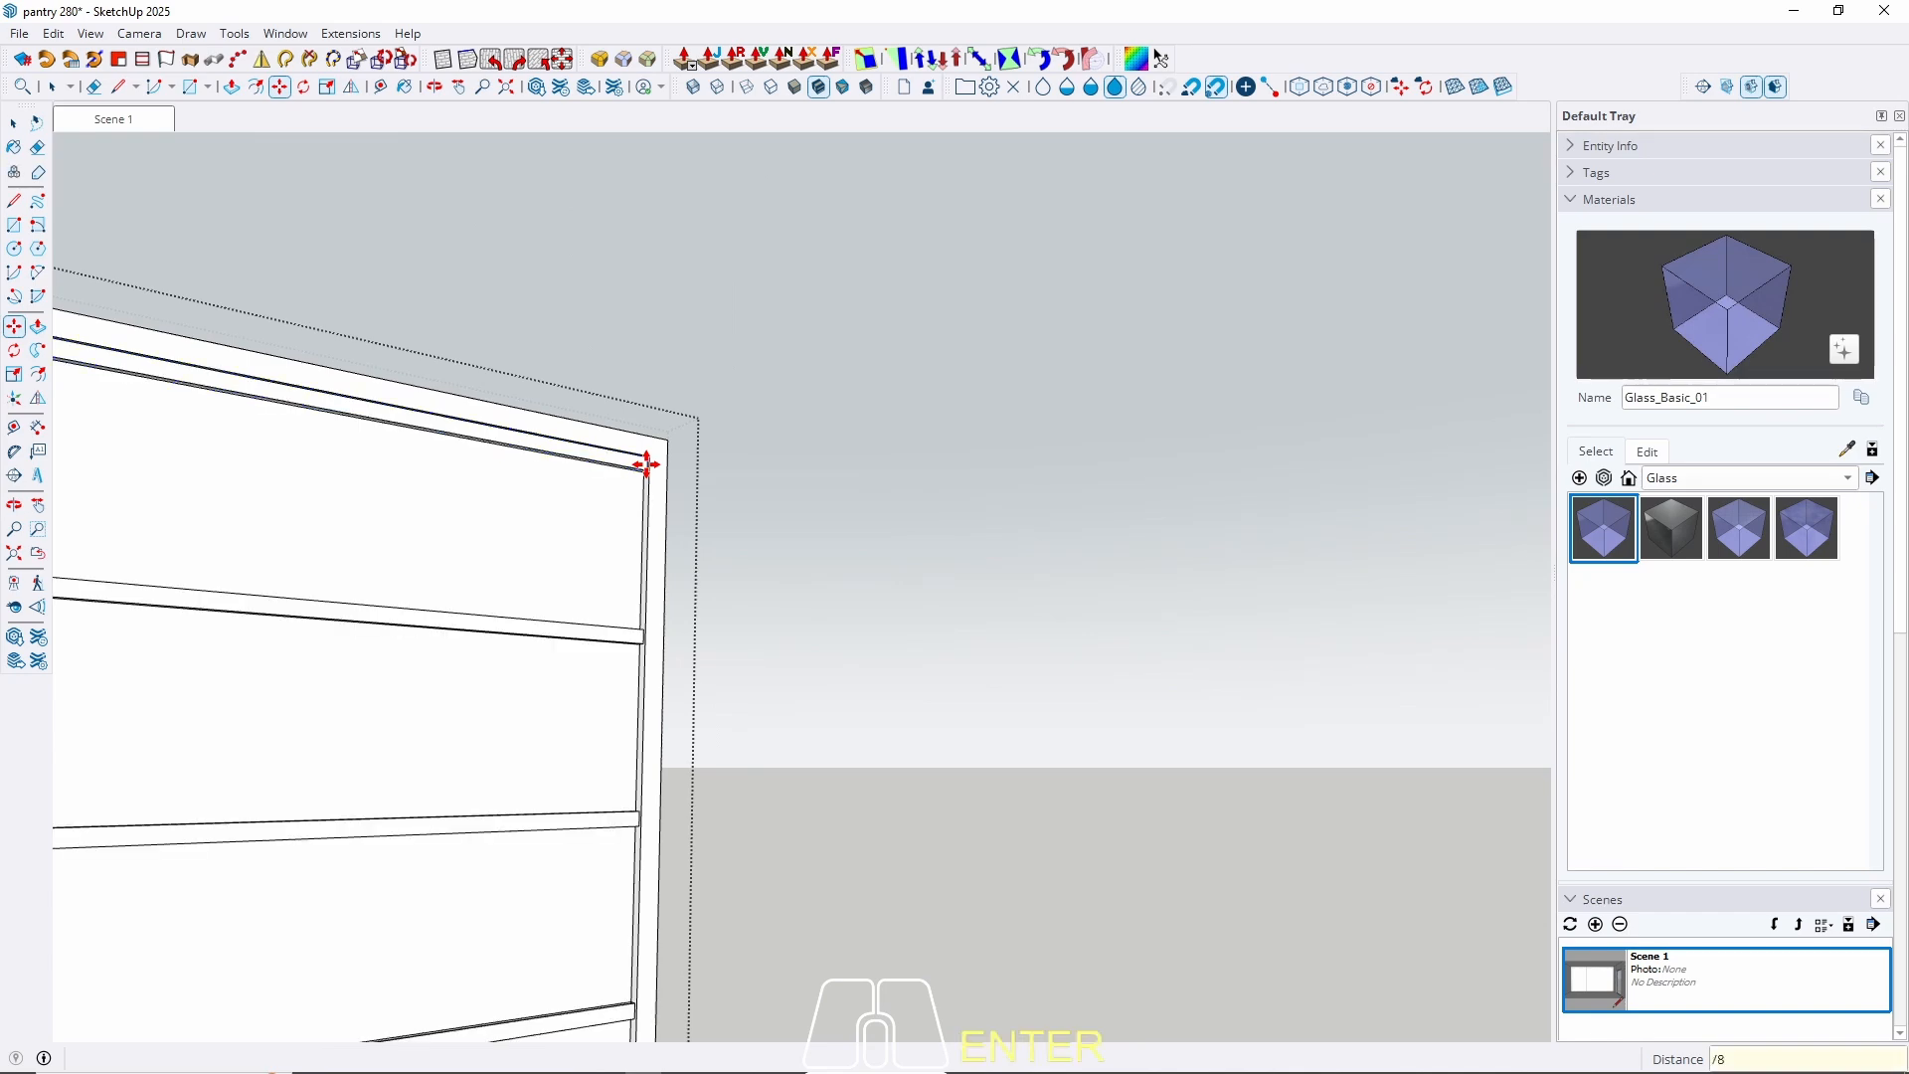
key(space)
scroll(614, 444, down, 5)
middle_drag(707, 580, 502, 696)
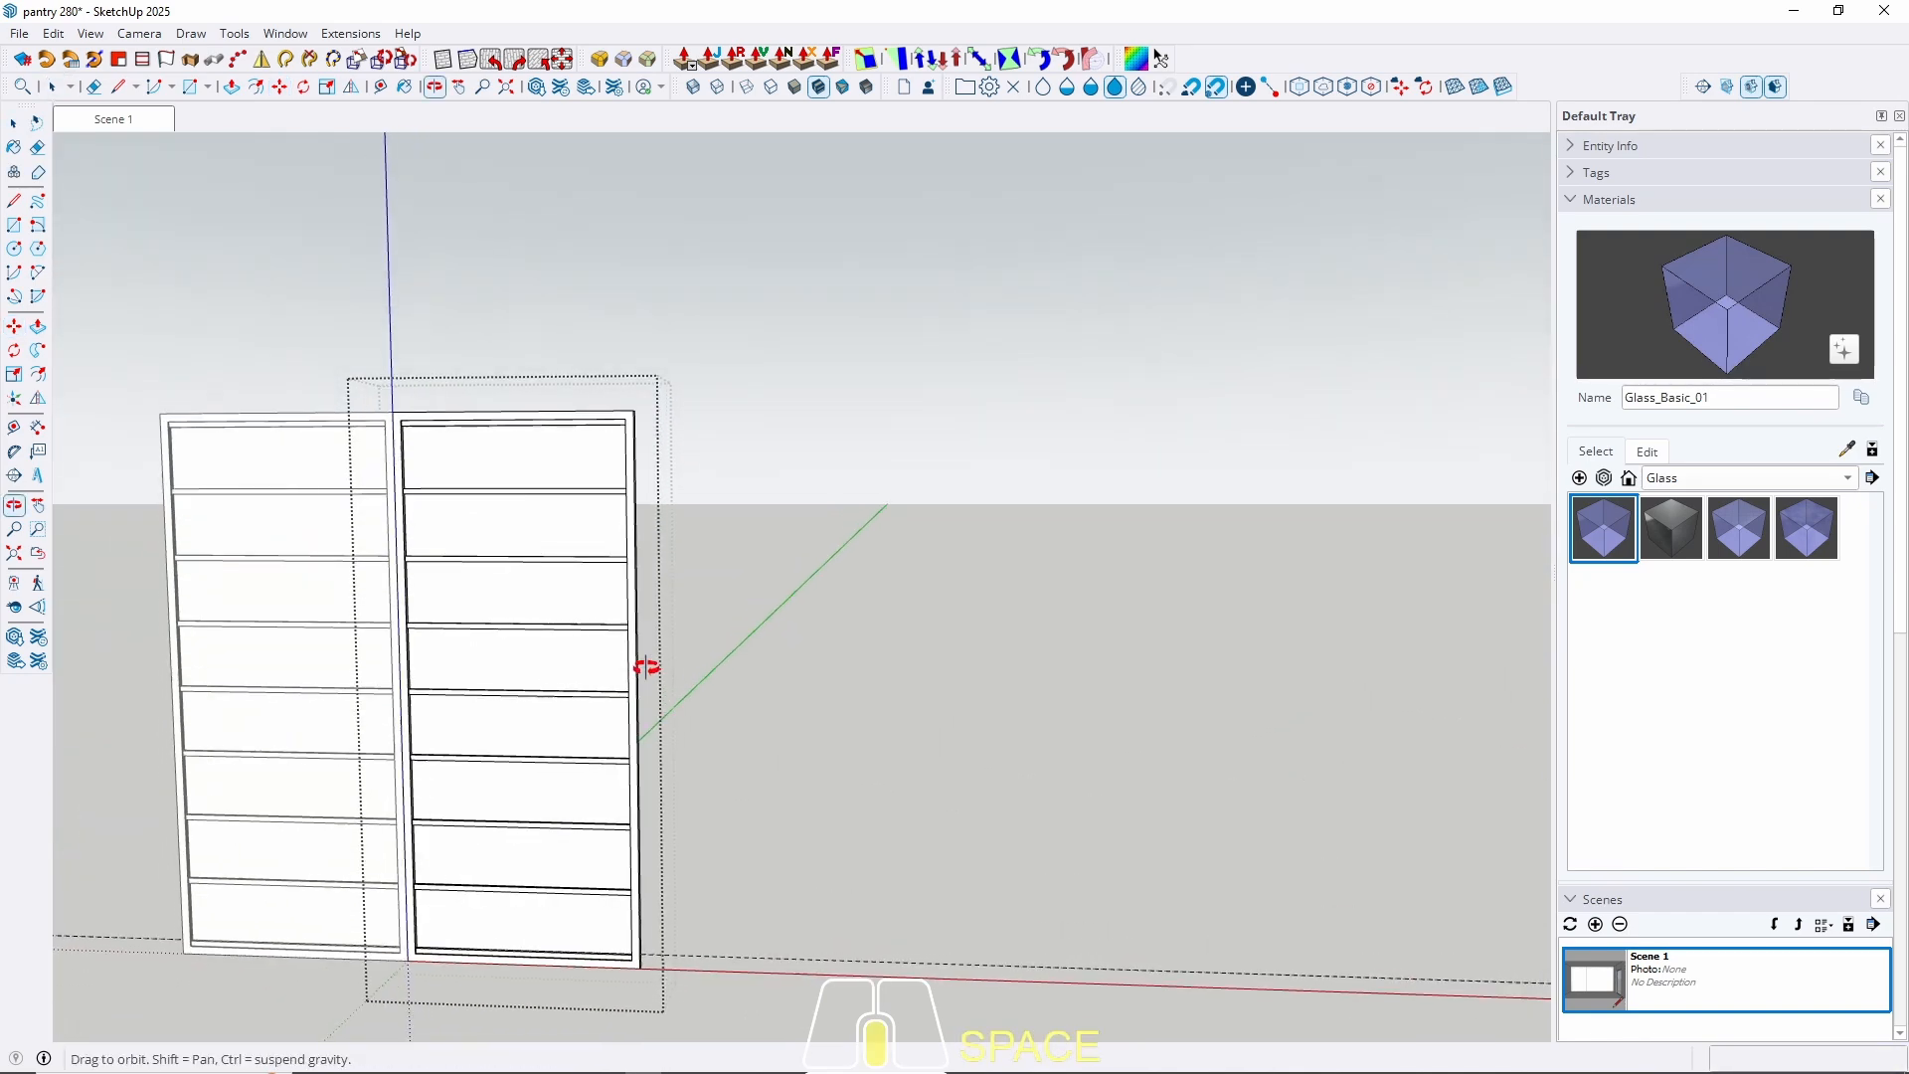
key(Escape)
Open the tall cabinet's door and the frame group nested inside it for editing.
middle_drag(444, 533, 509, 611)
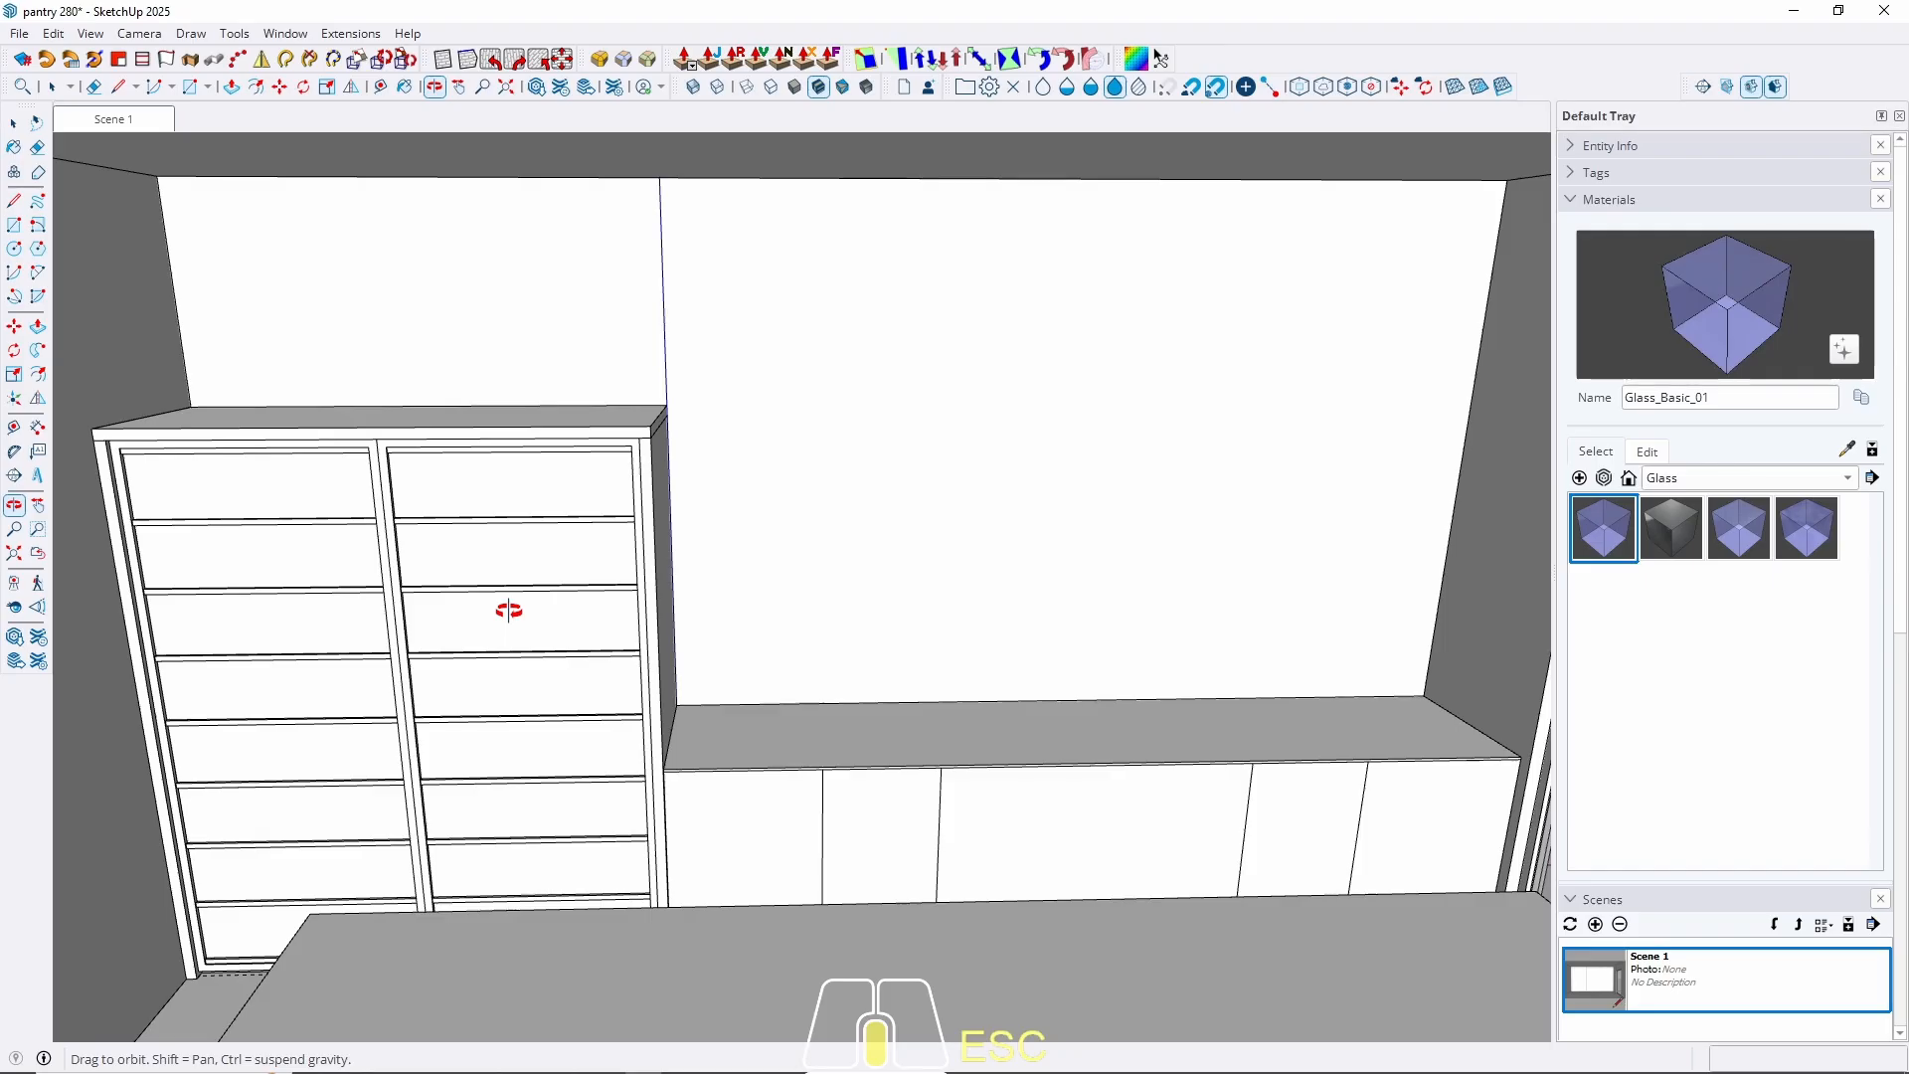
middle_drag(509, 611, 498, 592)
scroll(424, 510, up, 3)
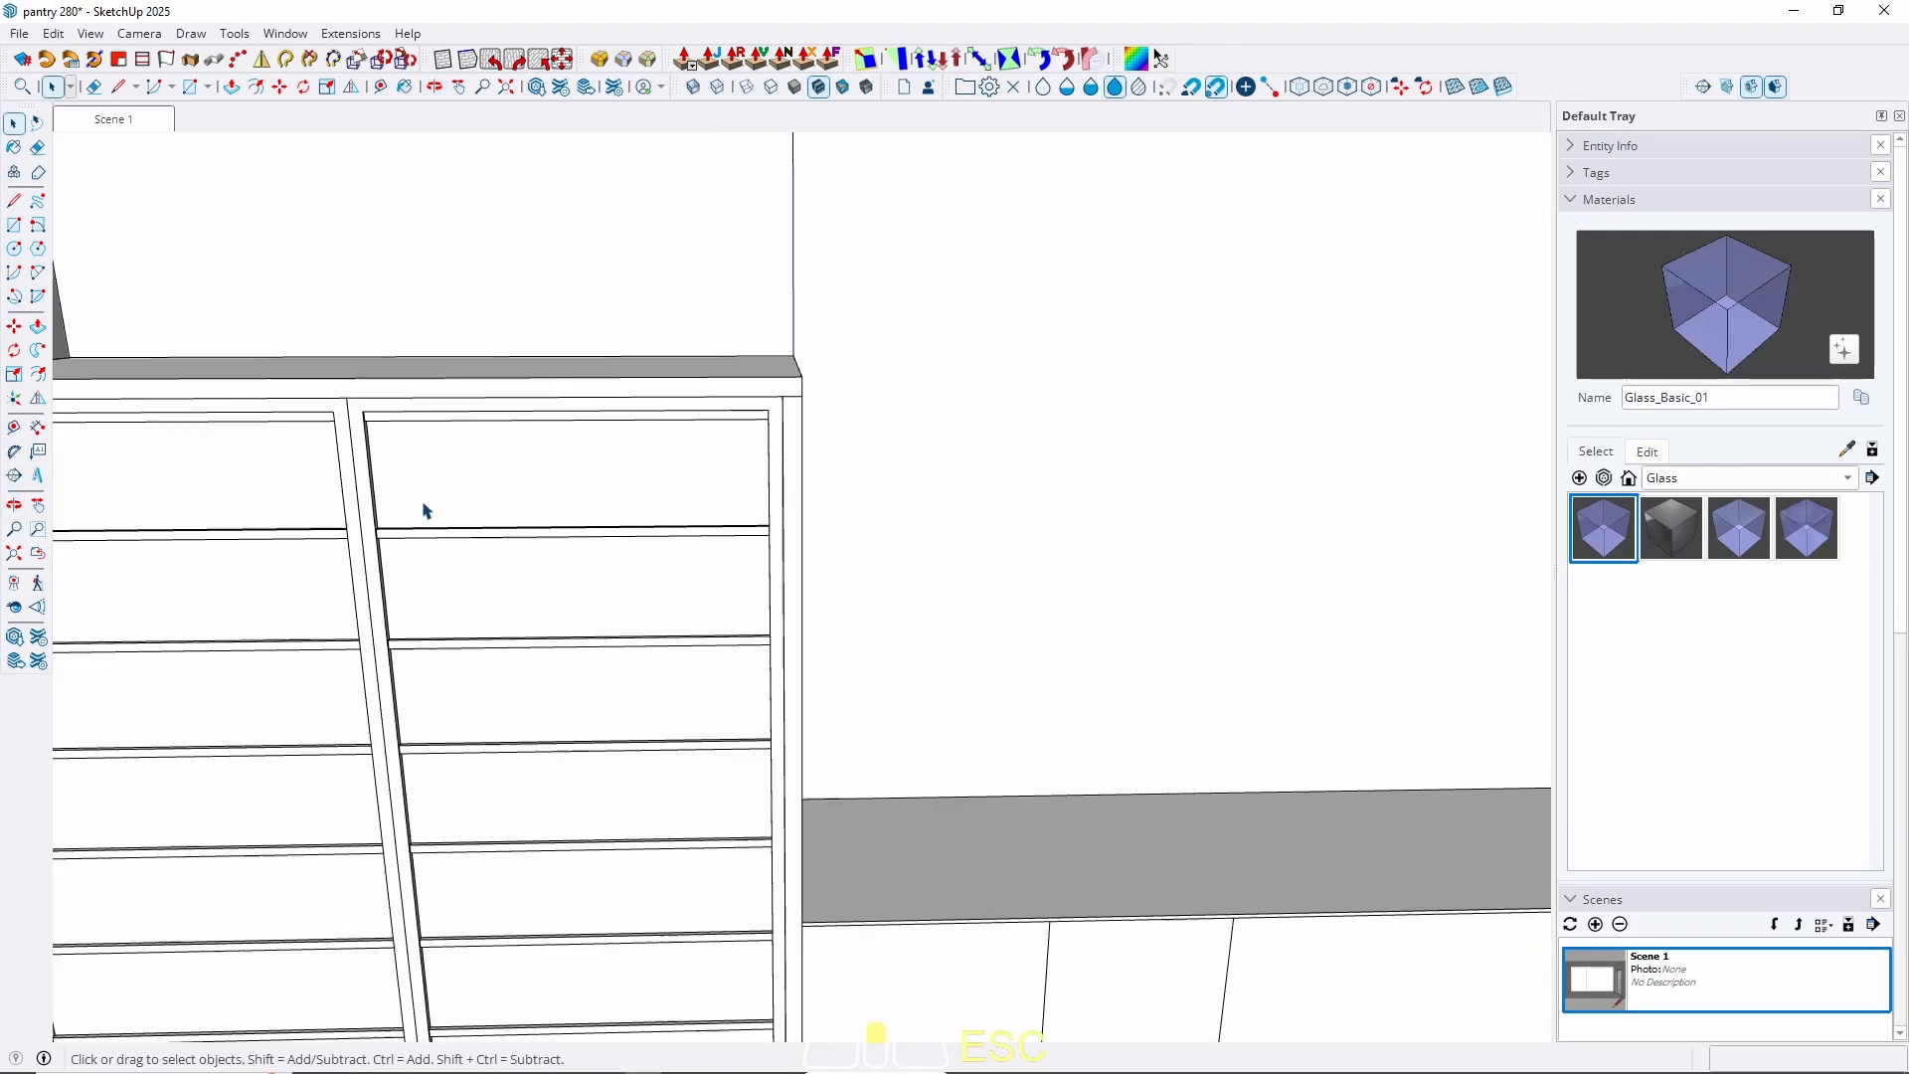
scroll(406, 454, up, 2)
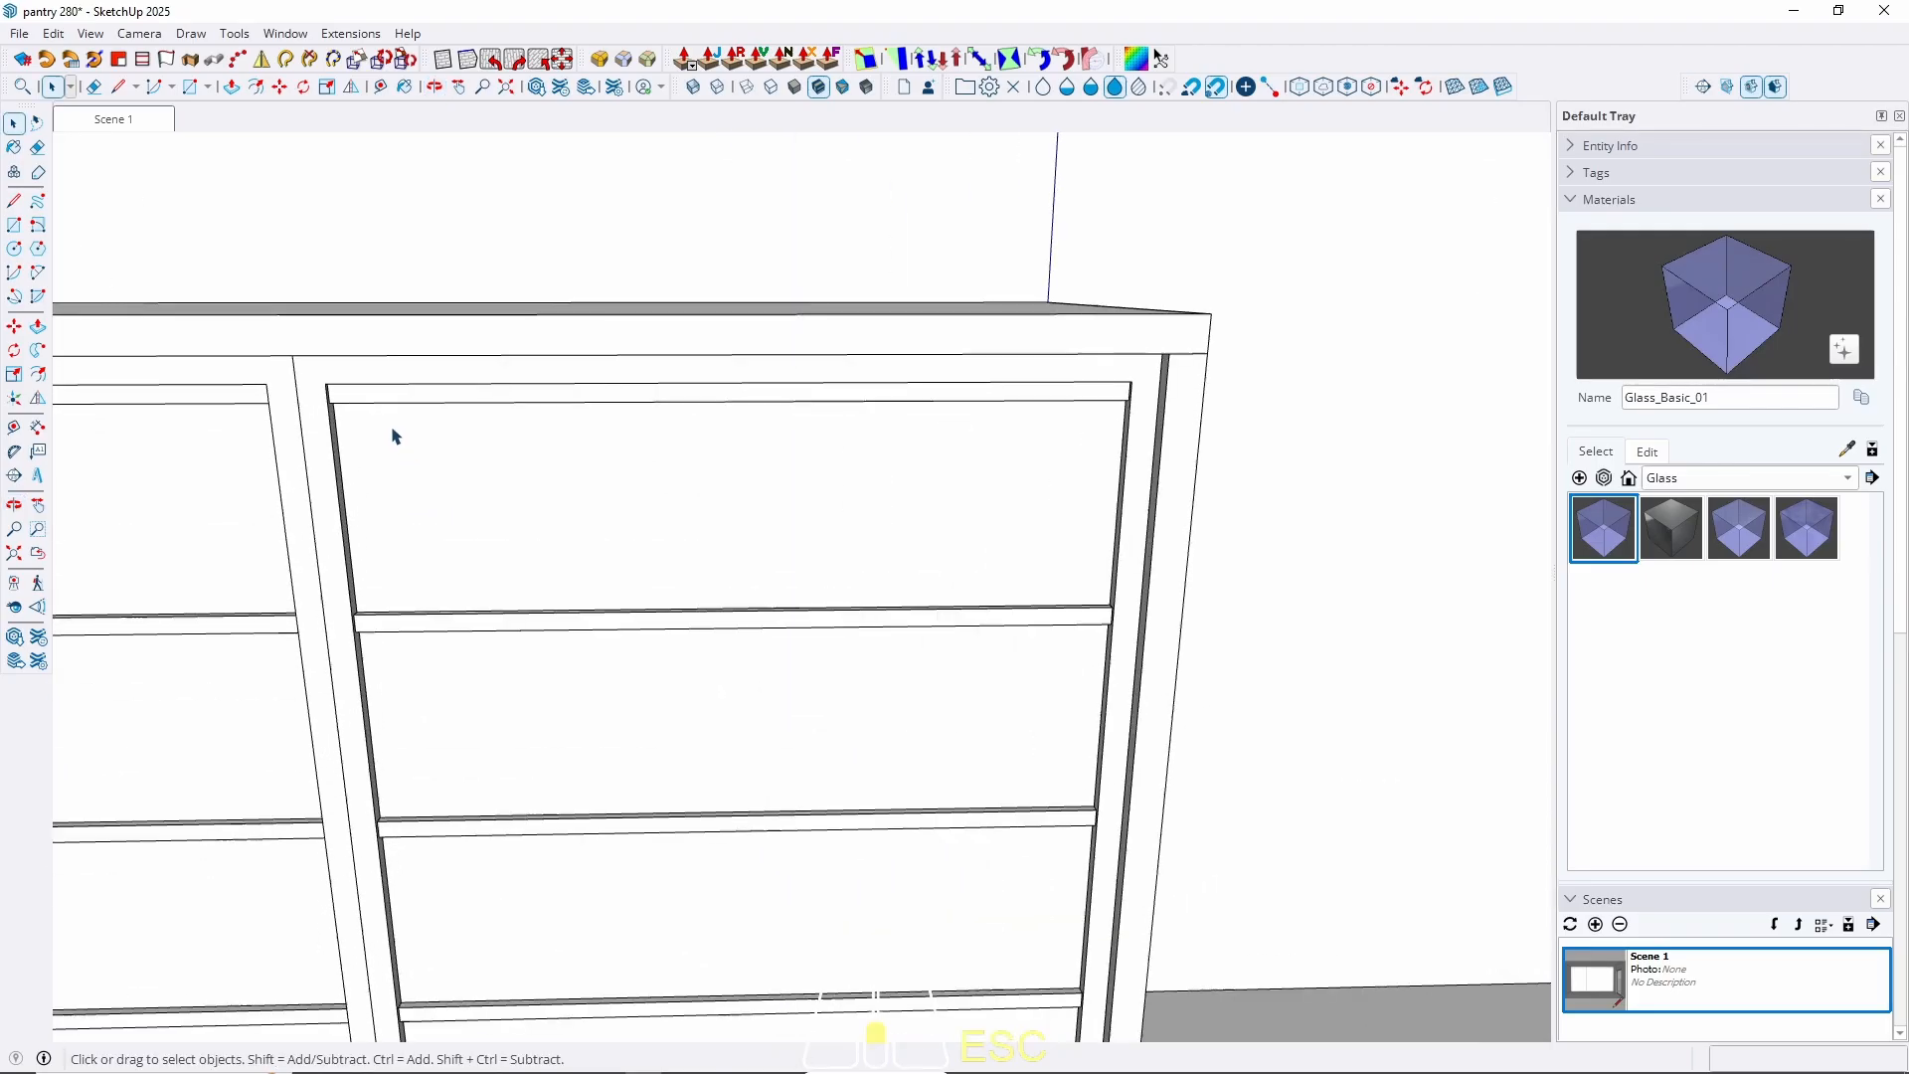
triple_click(313, 423)
scroll(570, 360, down, 5)
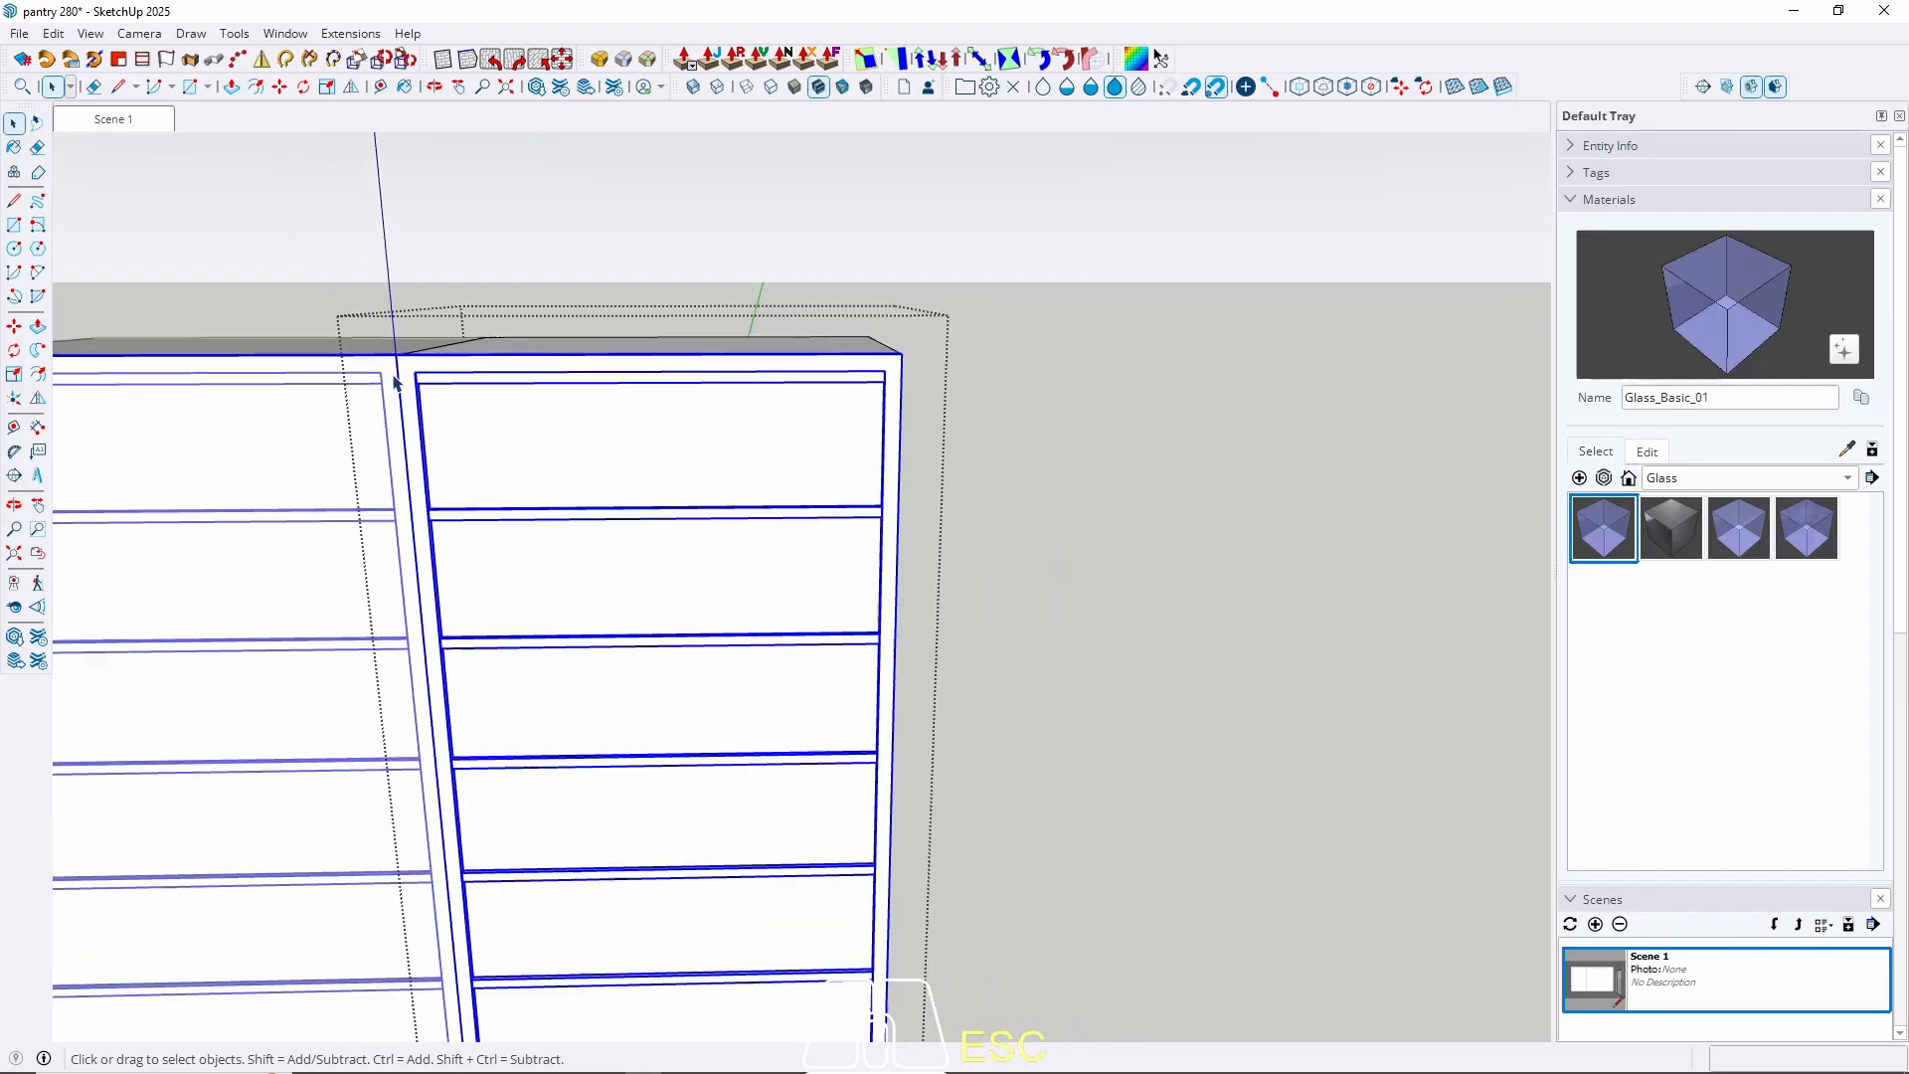
scroll(421, 382, up, 1)
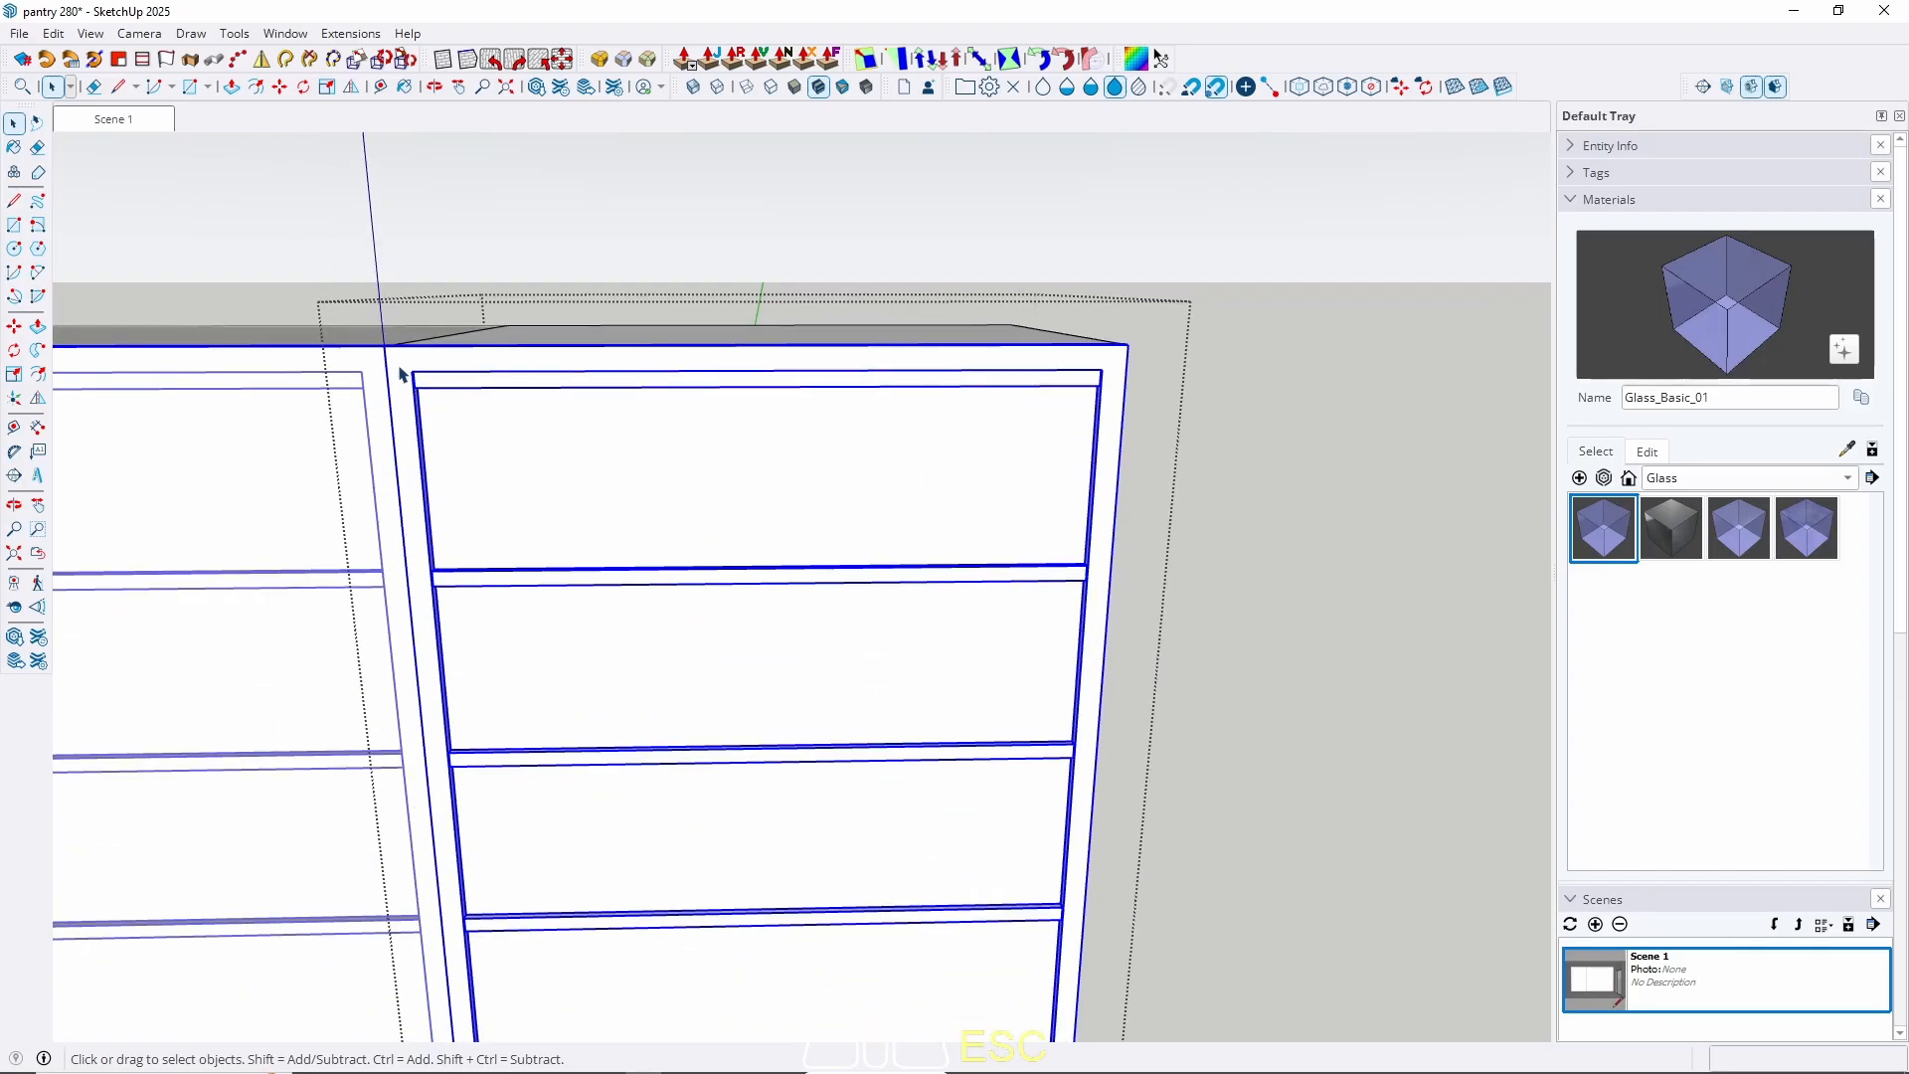
triple_click(400, 367)
triple_click(410, 360)
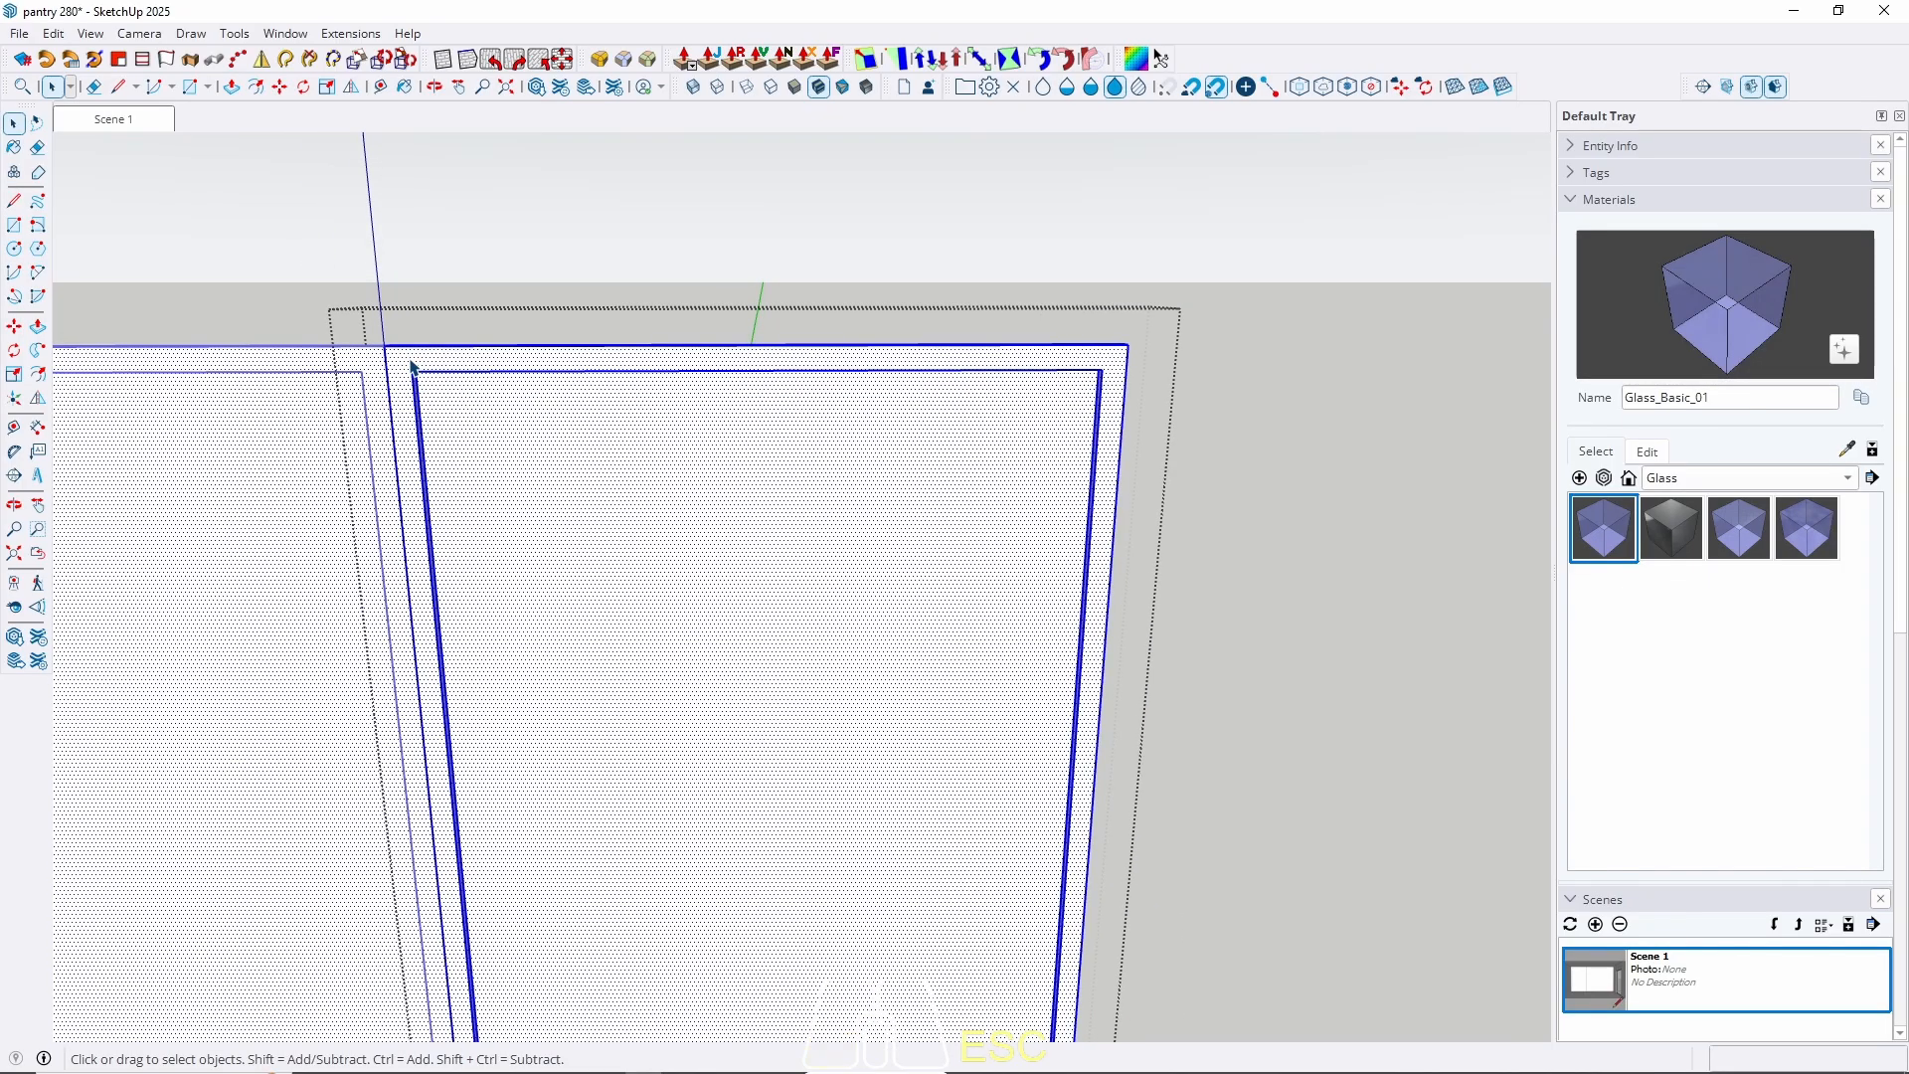
Select the left side of the door frame and move it 45 cm inward to narrow the door.
scroll(411, 367, down, 3)
drag(355, 261, 580, 1042)
scroll(554, 696, down, 2)
key(m)
click(566, 680)
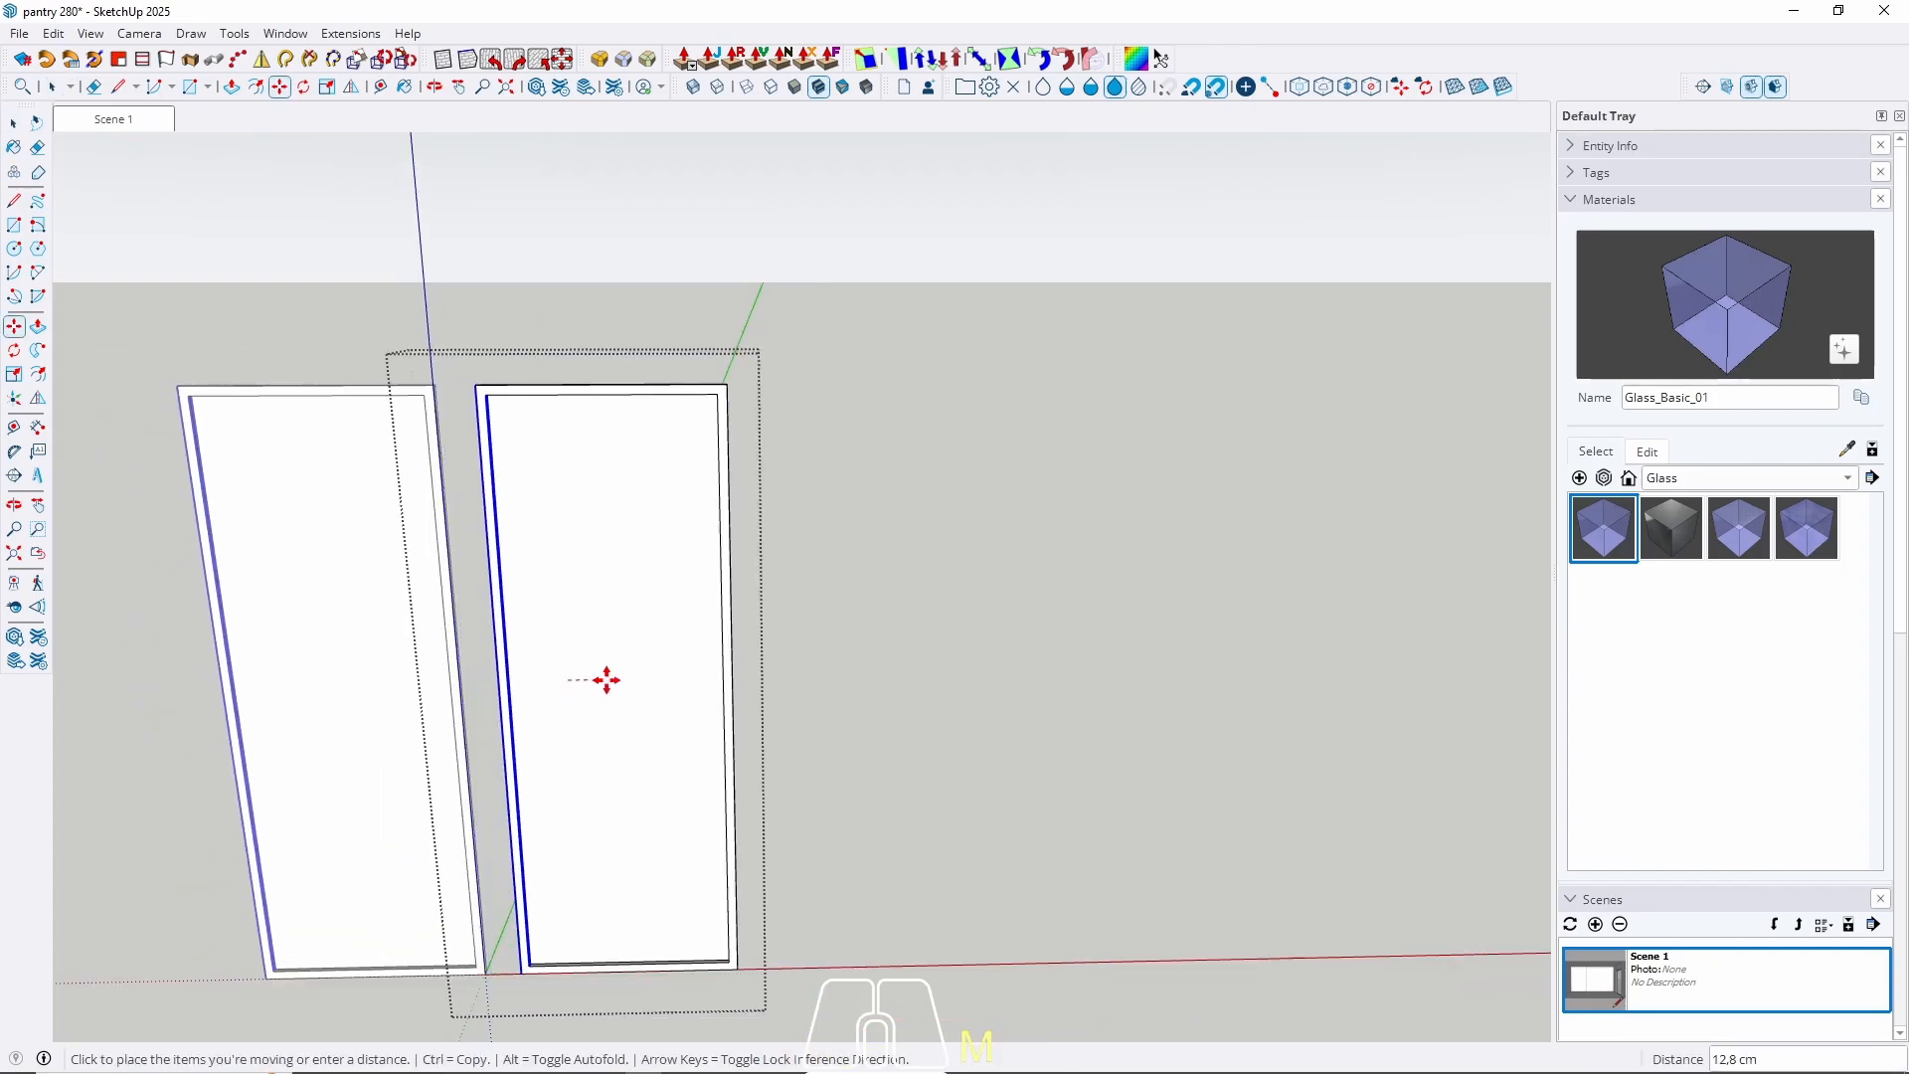
text(45)
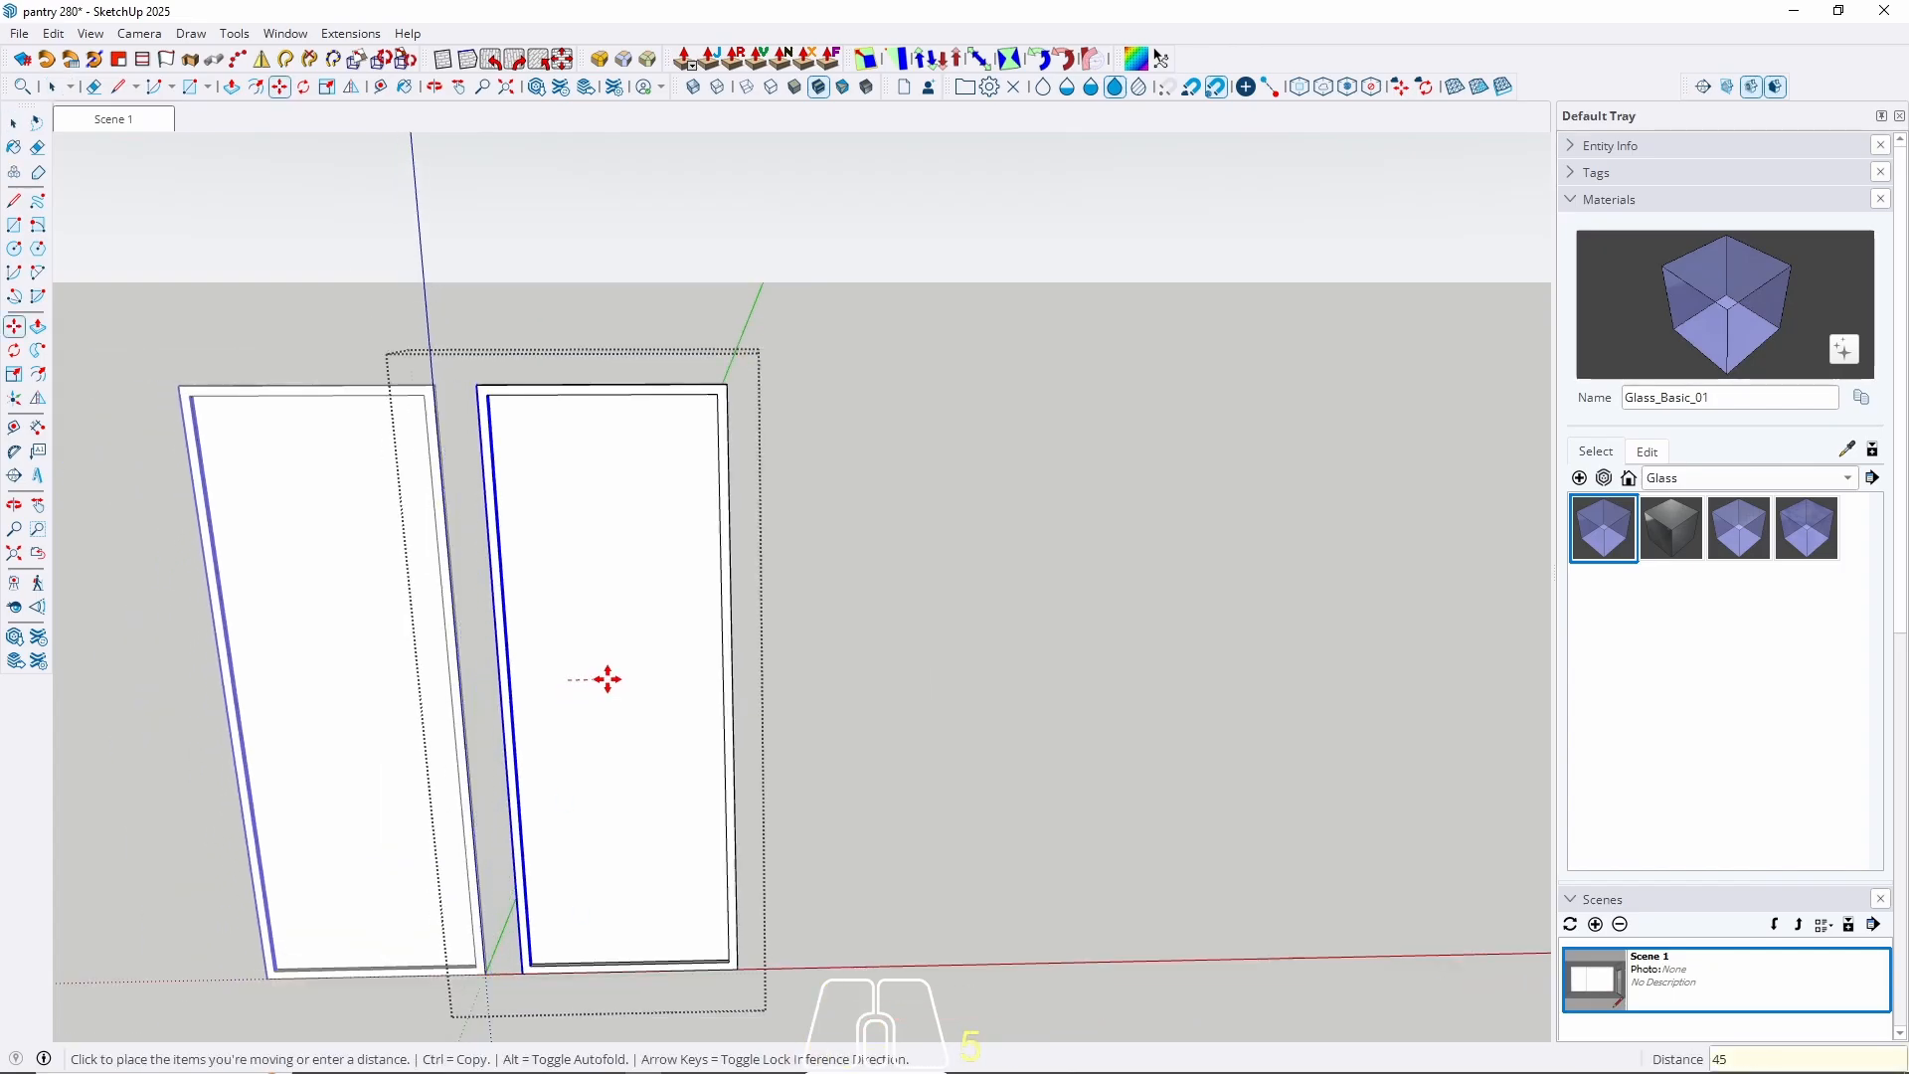
key(Return)
key(space)
key(Escape)
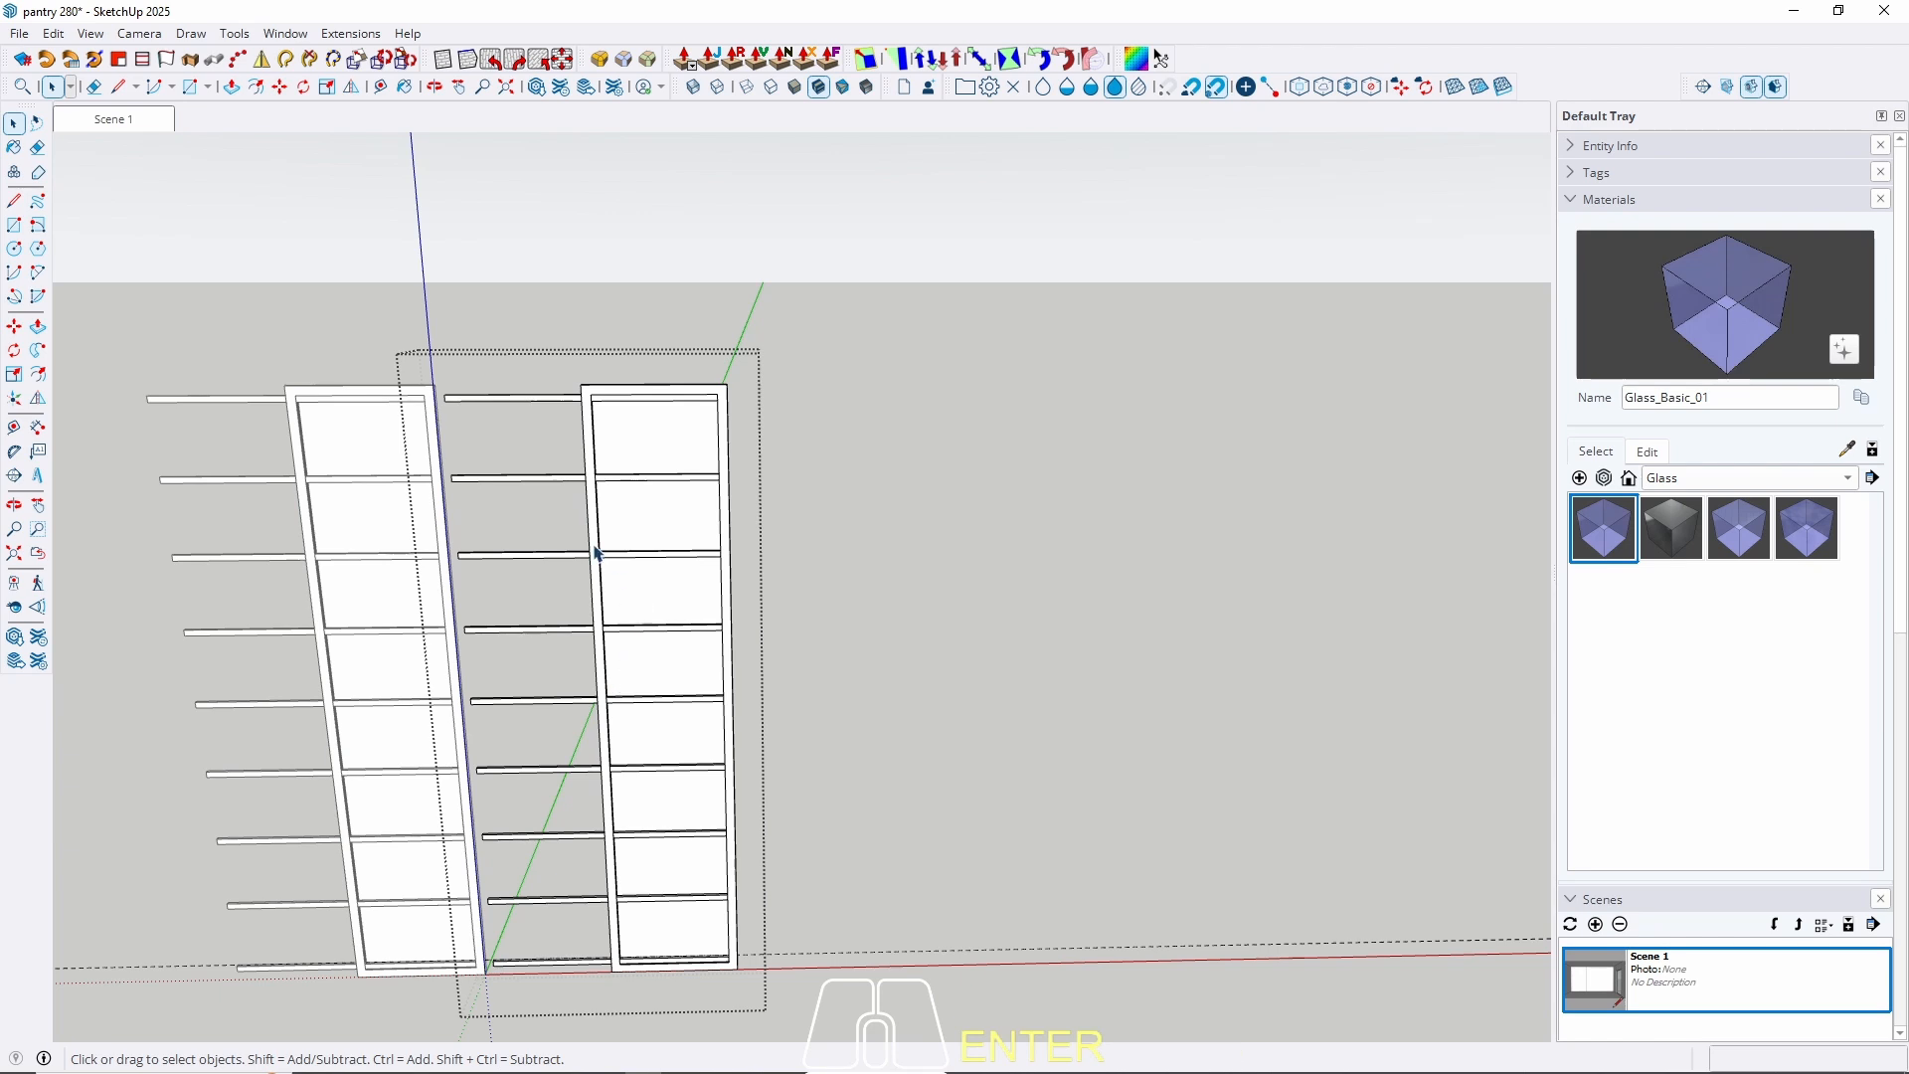
Edit the crossbar component and move its left end inward to shorten all bars to the narrowed frame.
double_click(457, 399)
click(457, 399)
click(447, 398)
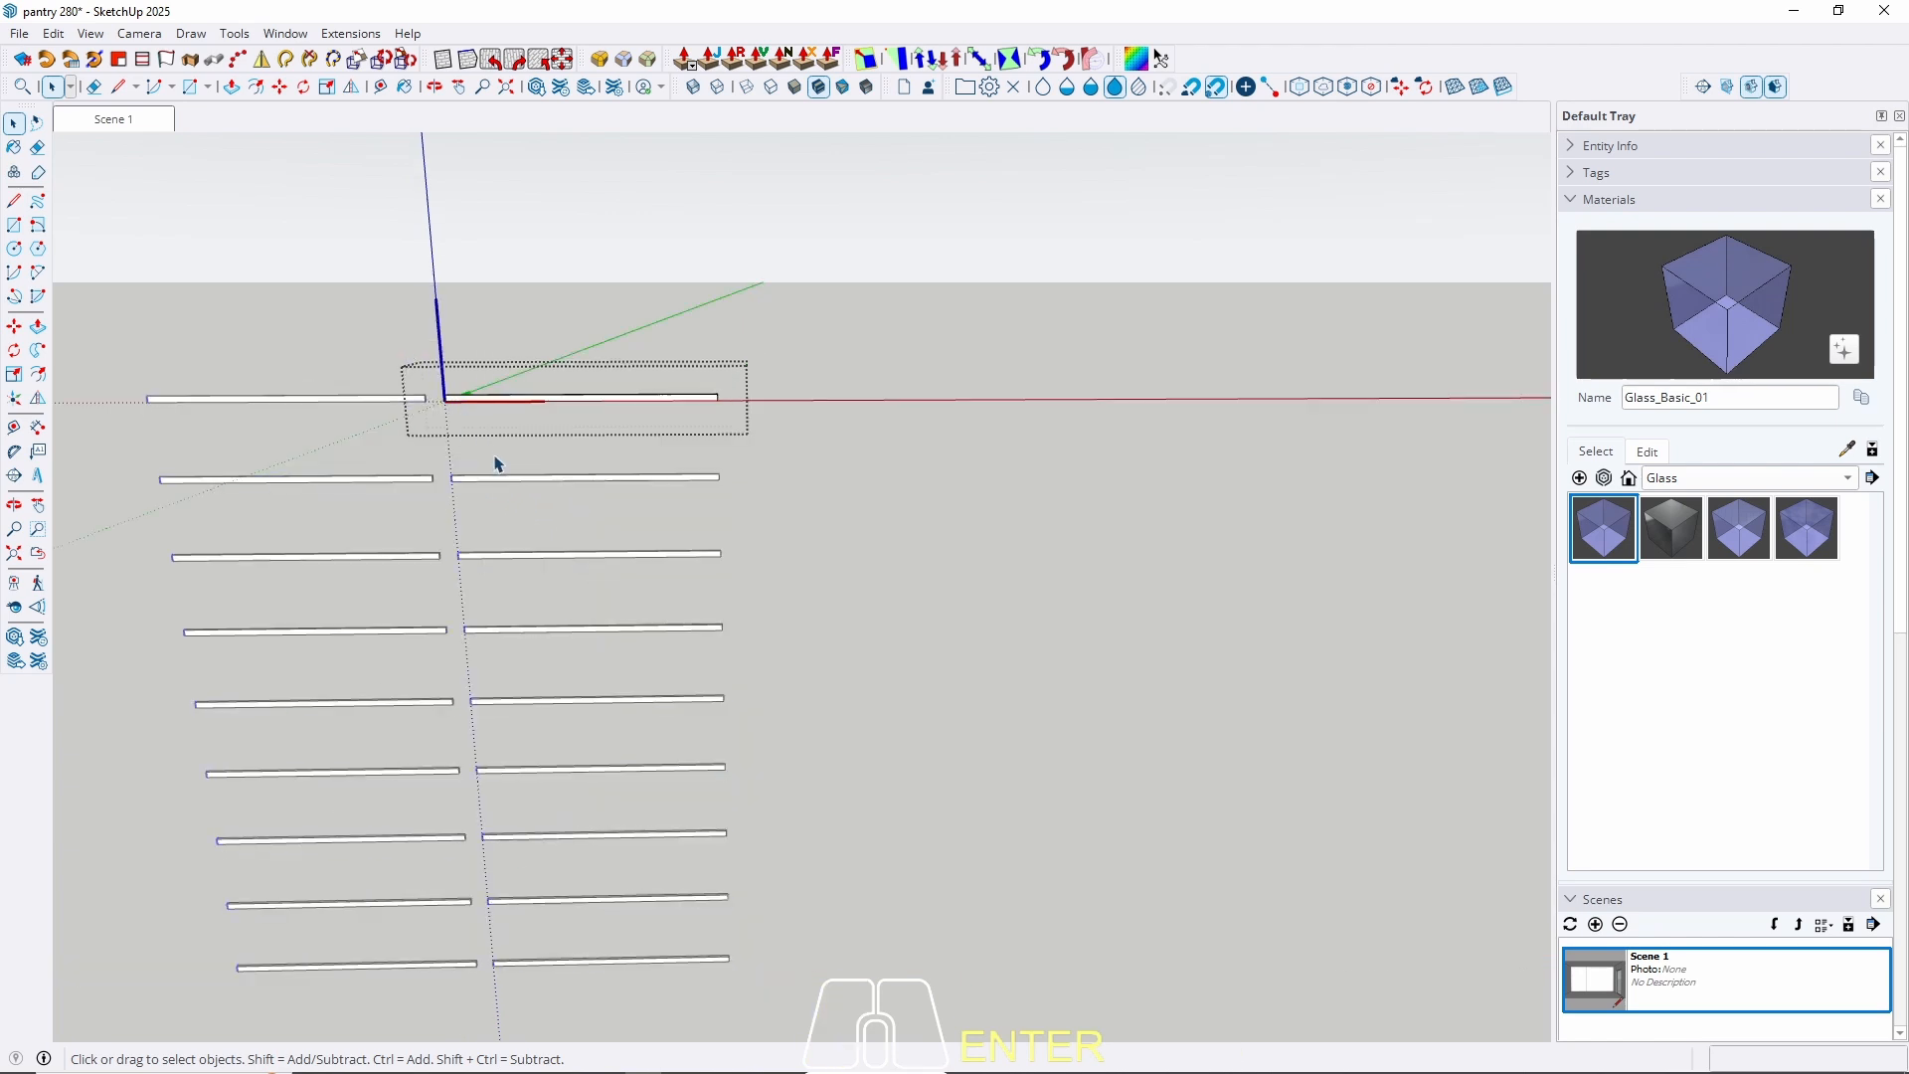
key(m)
click(499, 447)
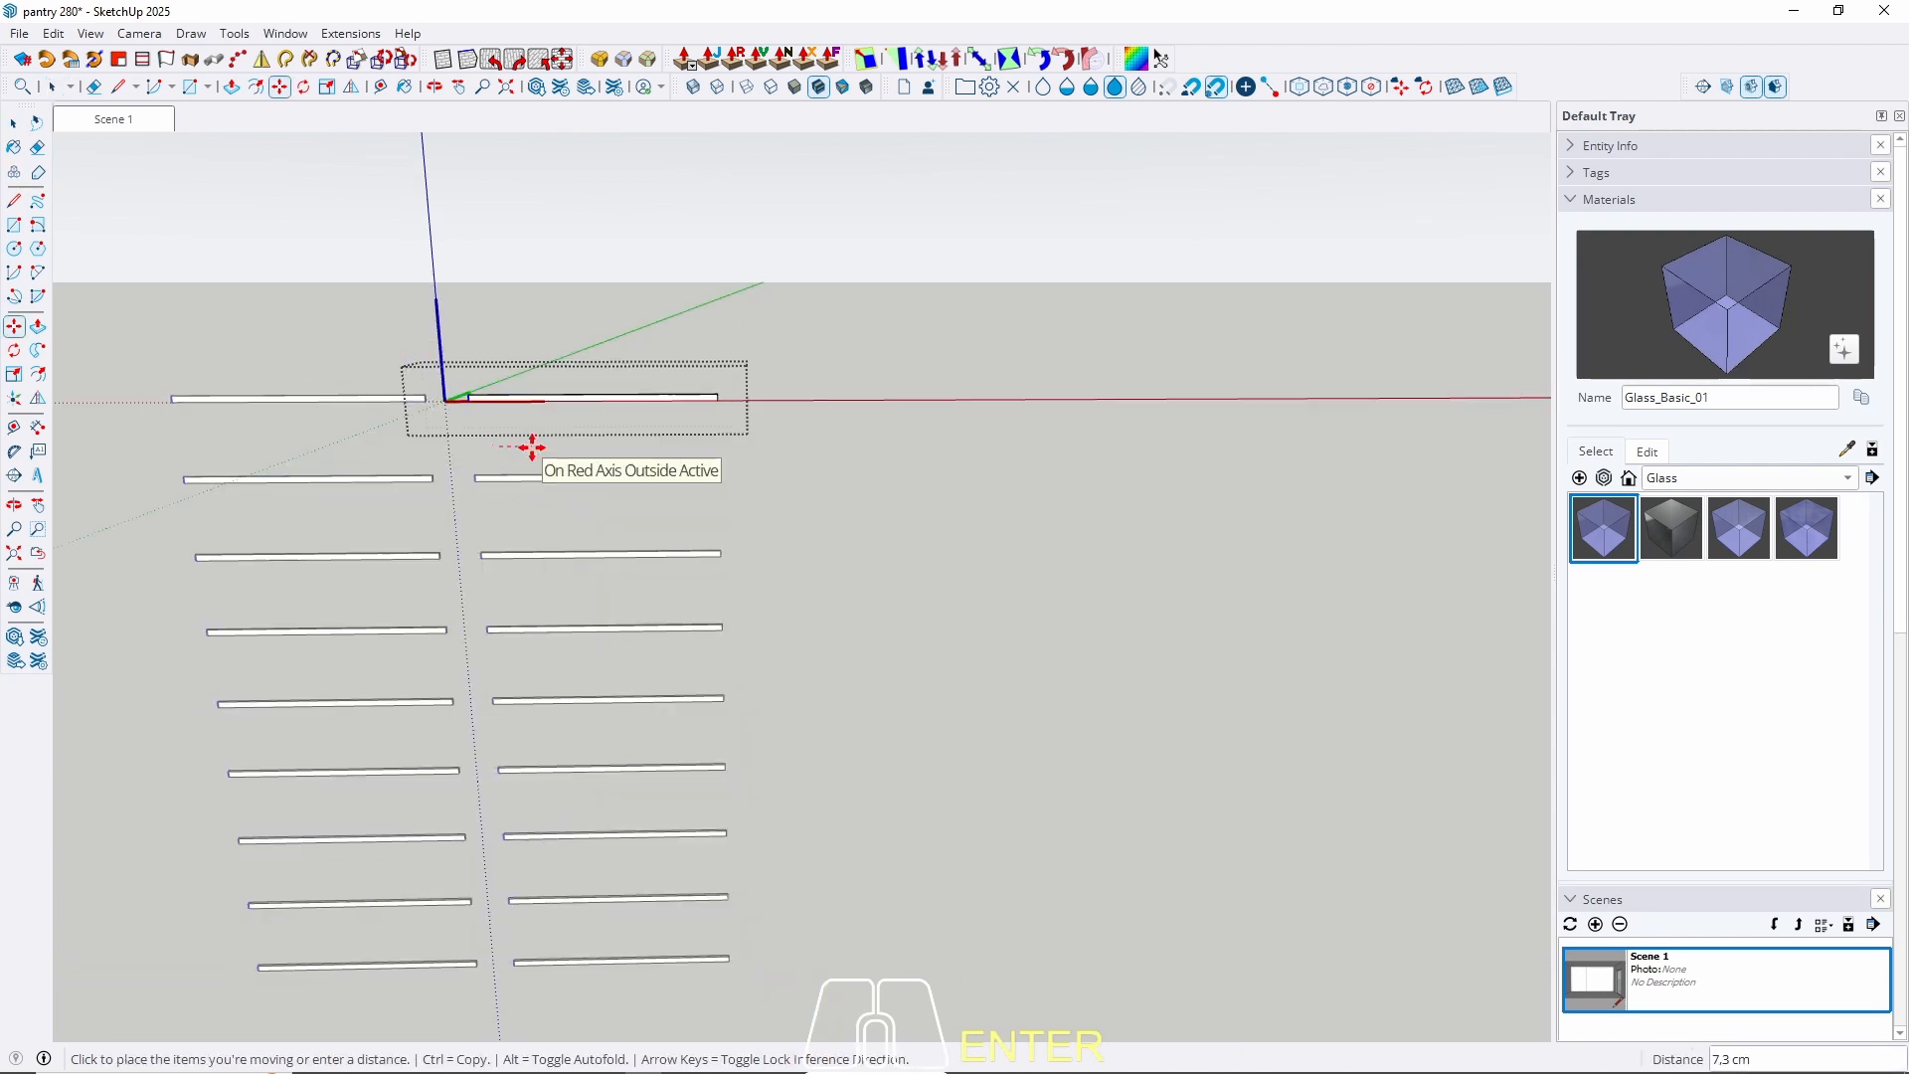
key(space)
key(Escape)
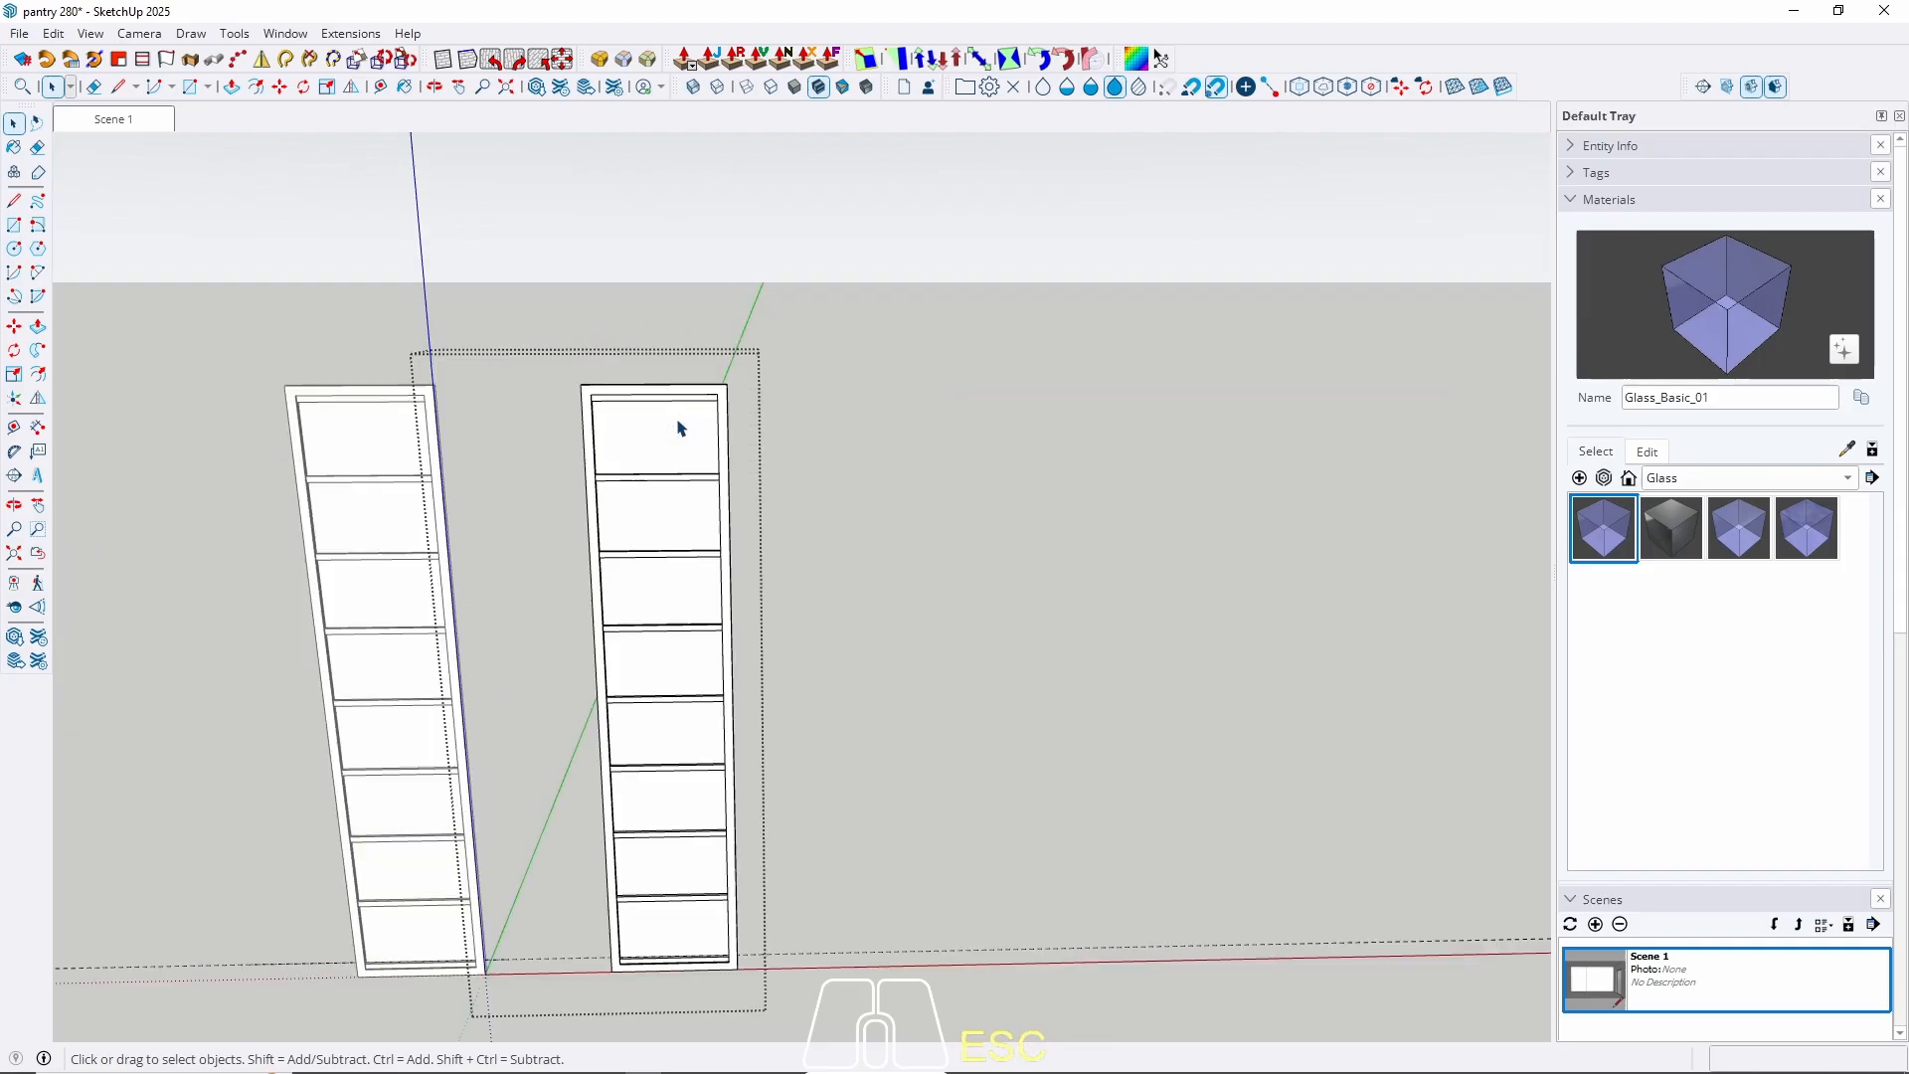
Delete the uppermost and lowermost crossbars of the door.
scroll(645, 420, up, 4)
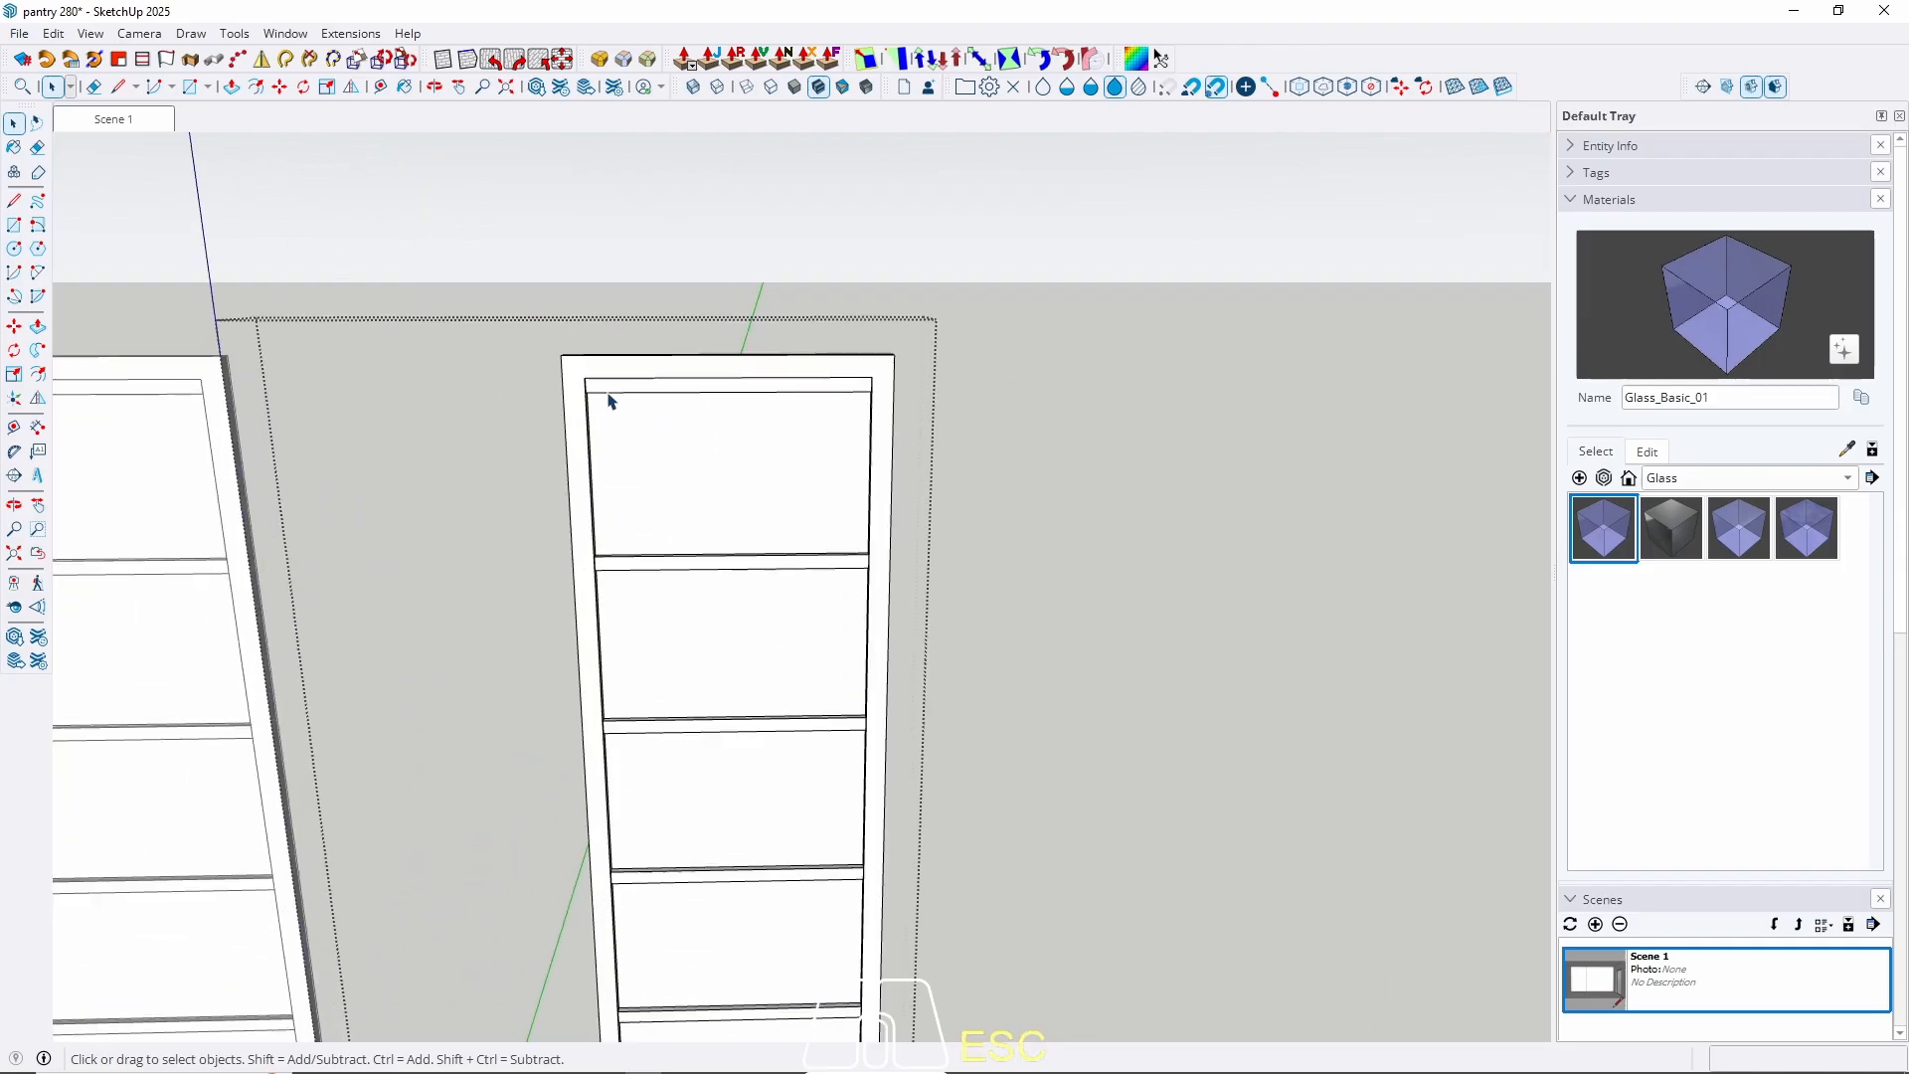
click(610, 394)
scroll(609, 397, down, 3)
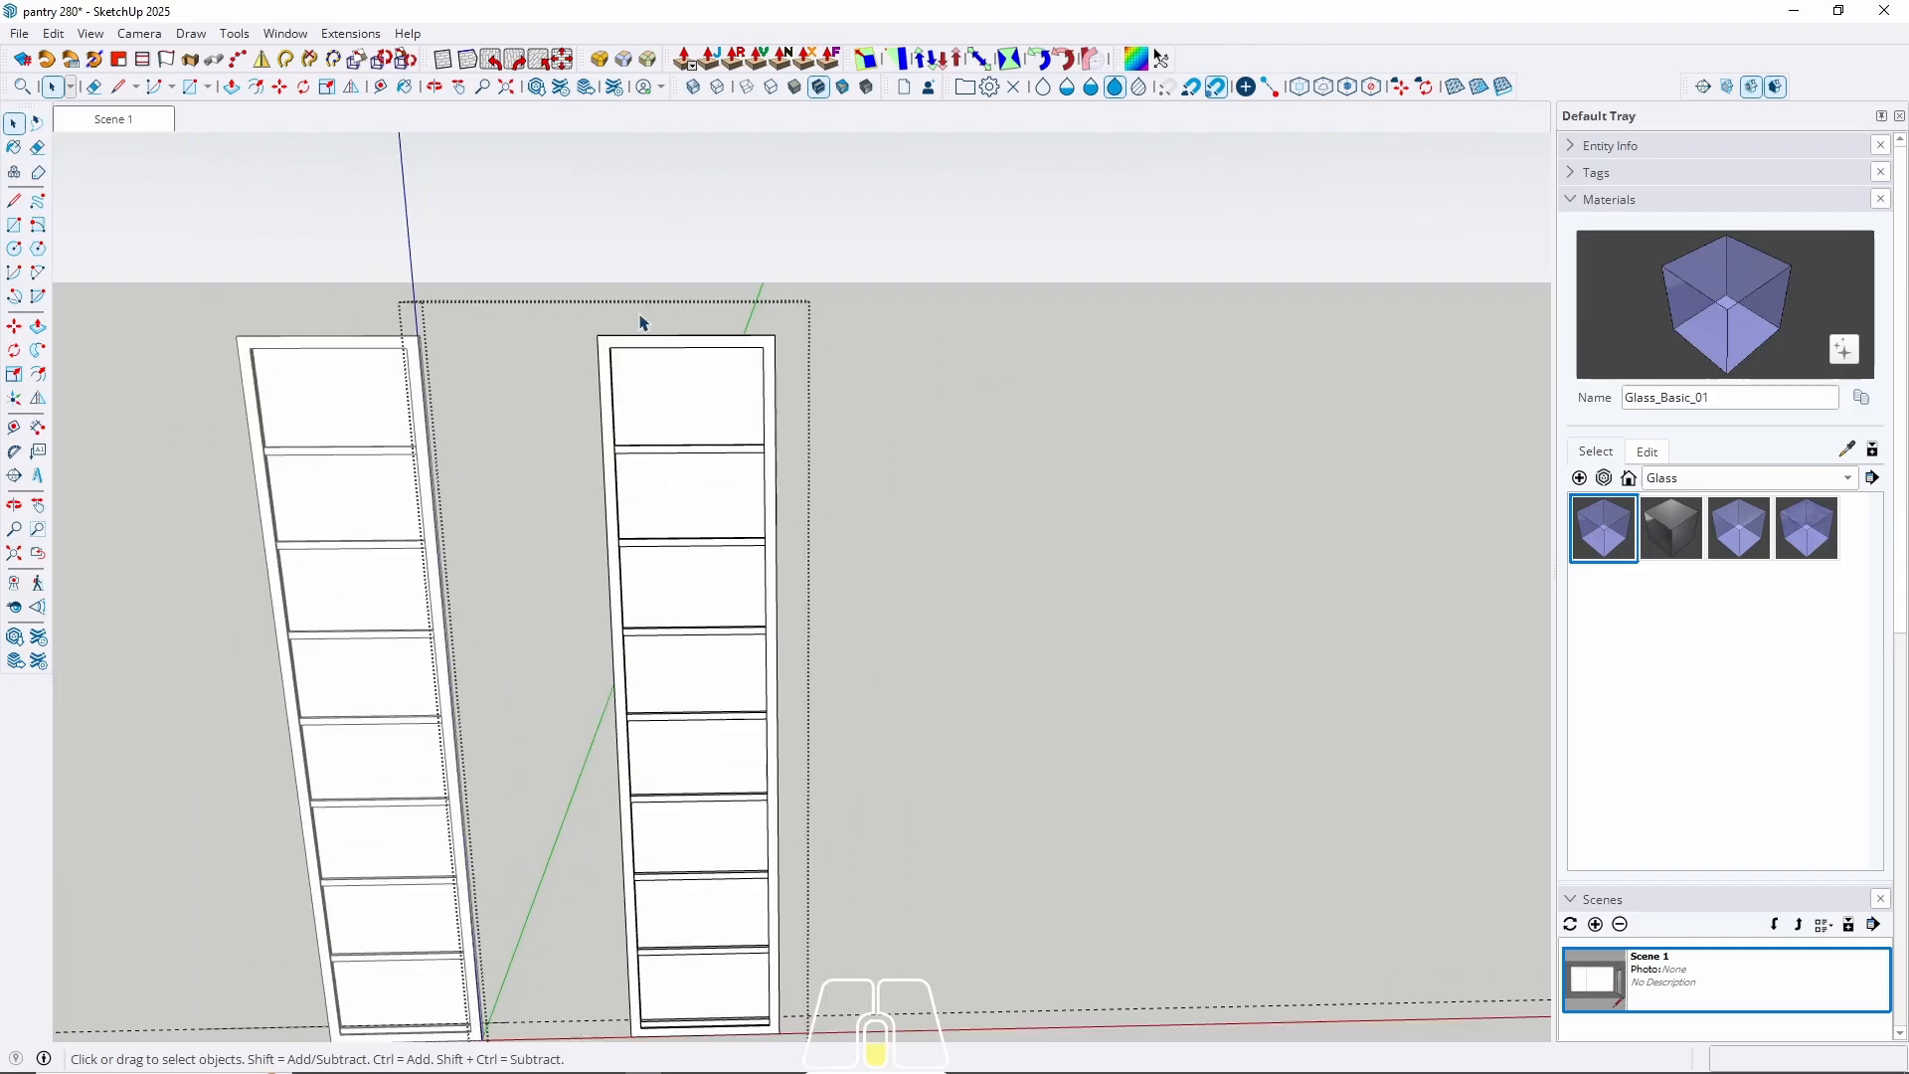
scroll(669, 786, up, 5)
click(666, 845)
scroll(666, 850, down, 5)
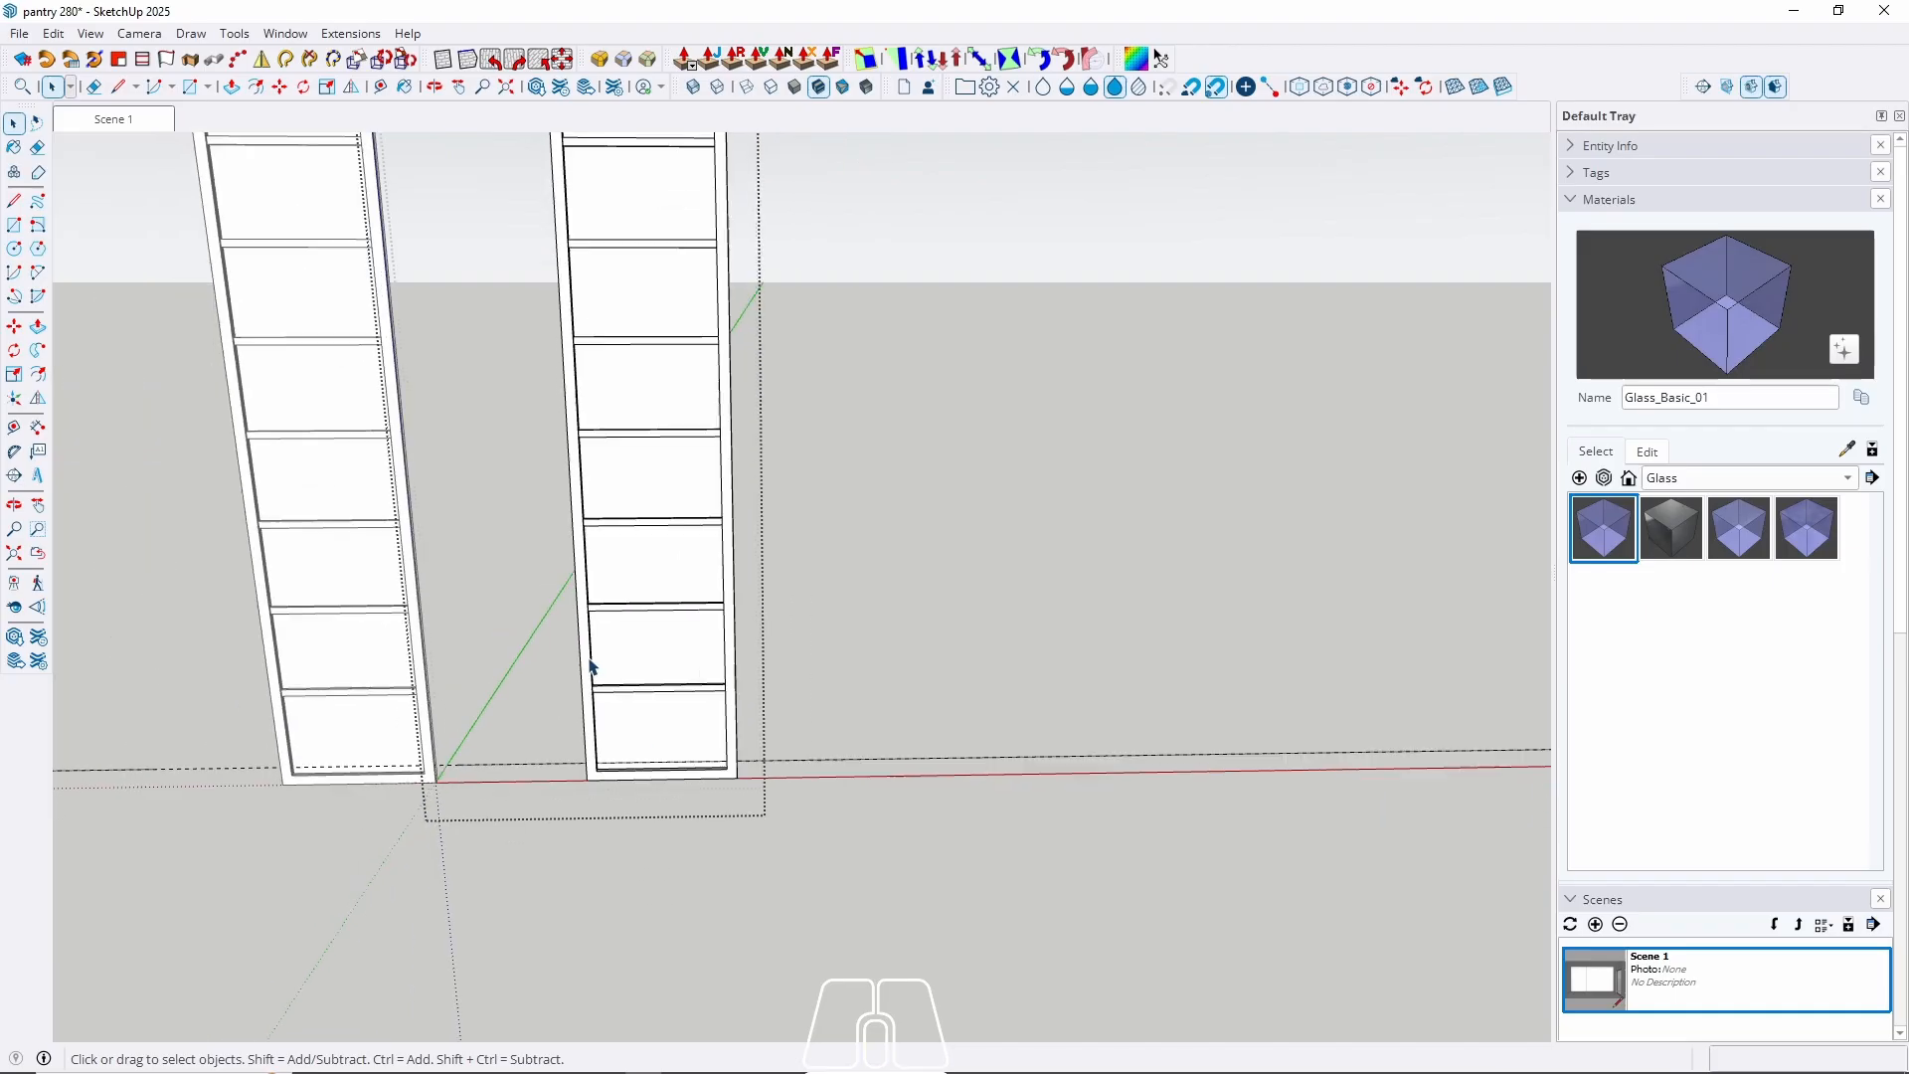
Leave the nested crossbar and frame editing and select the whole door inside the tall cabinet.
key(Escape)
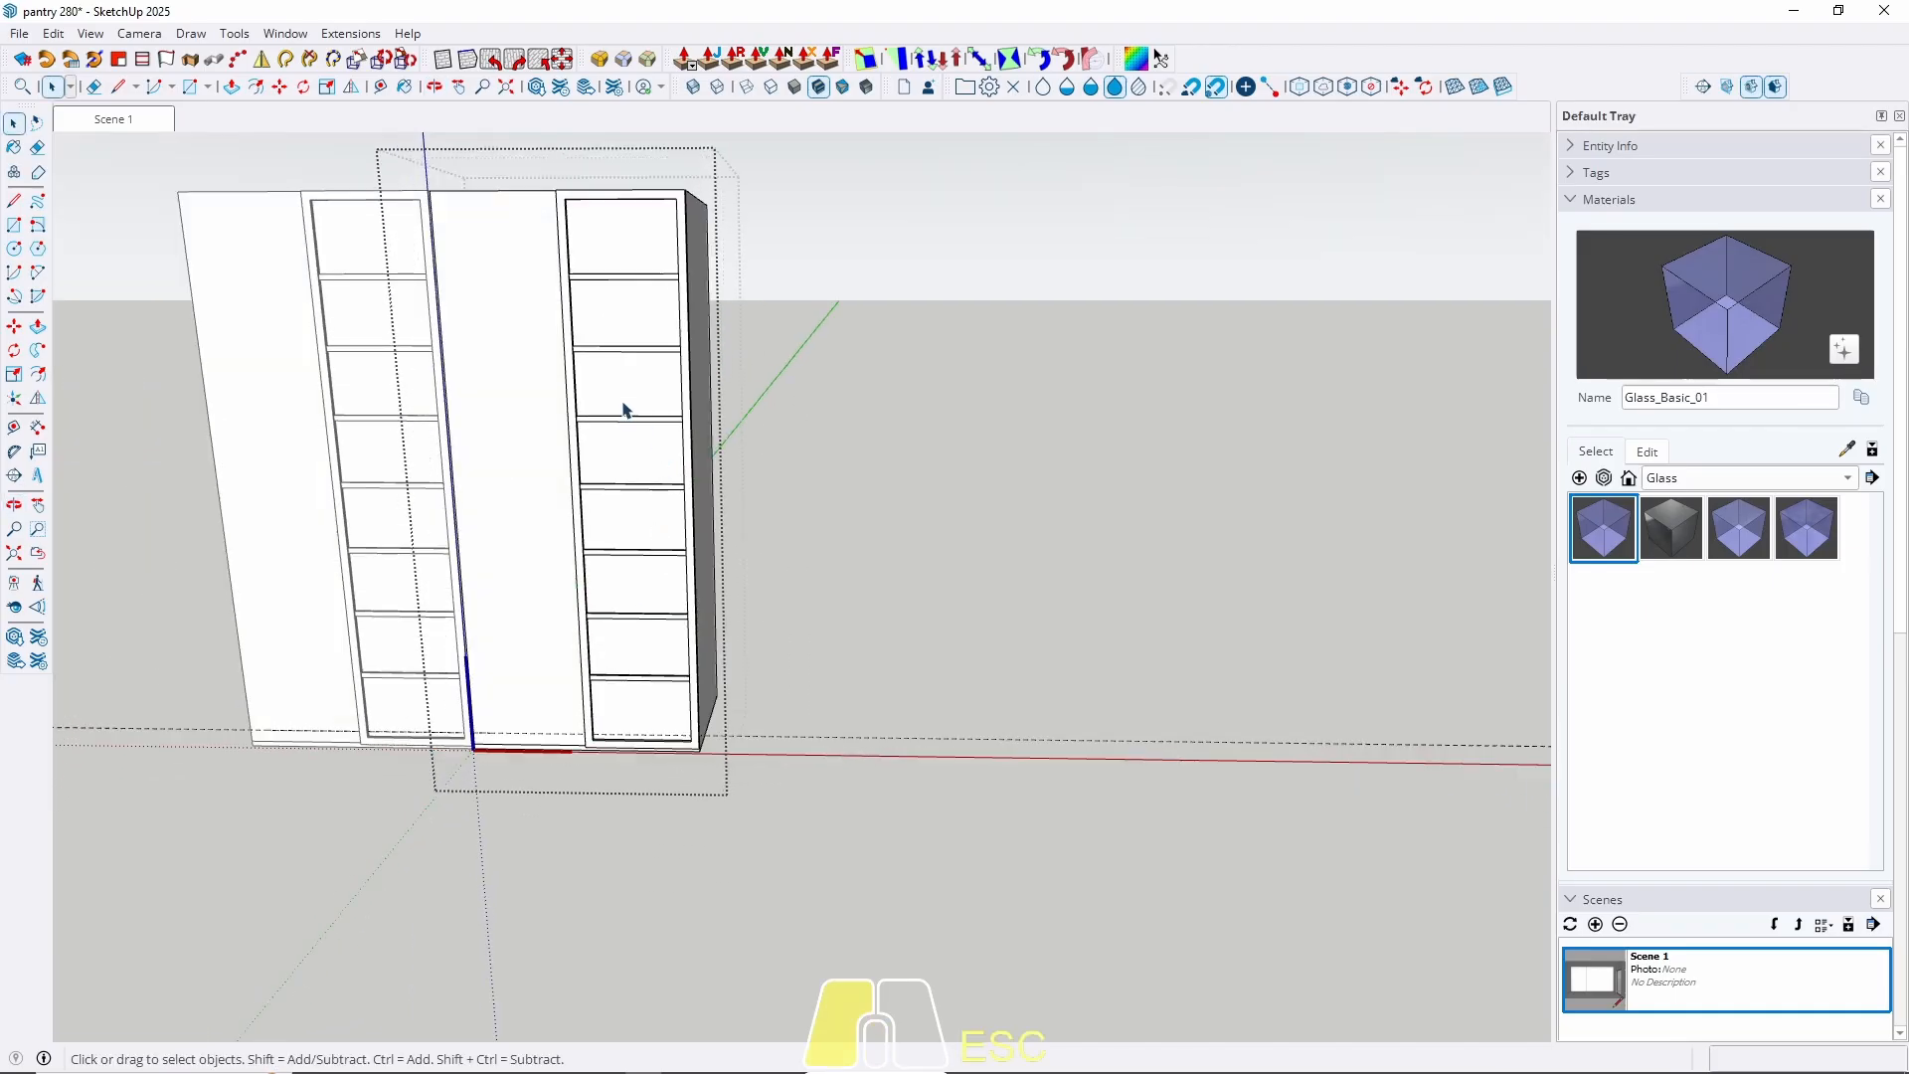
right_click(623, 400)
double_click(597, 279)
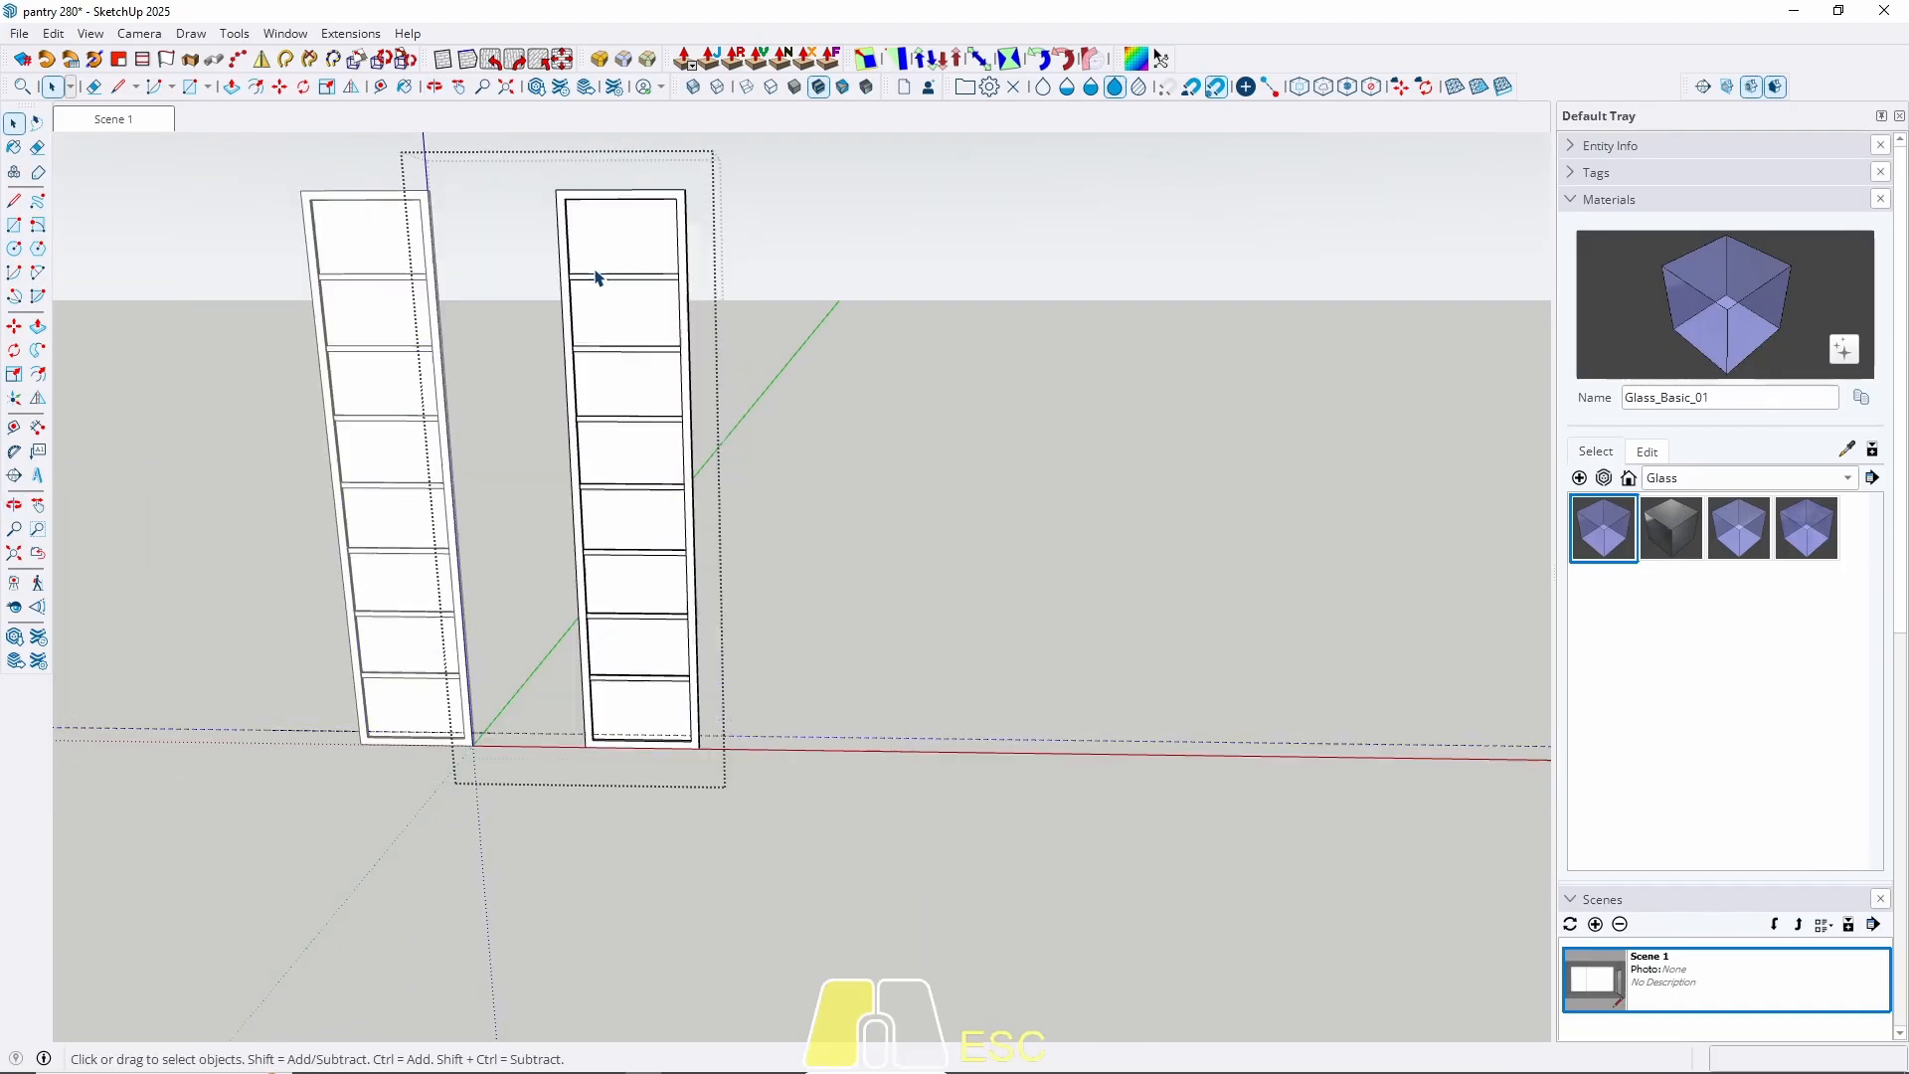
key(w)
key(w)
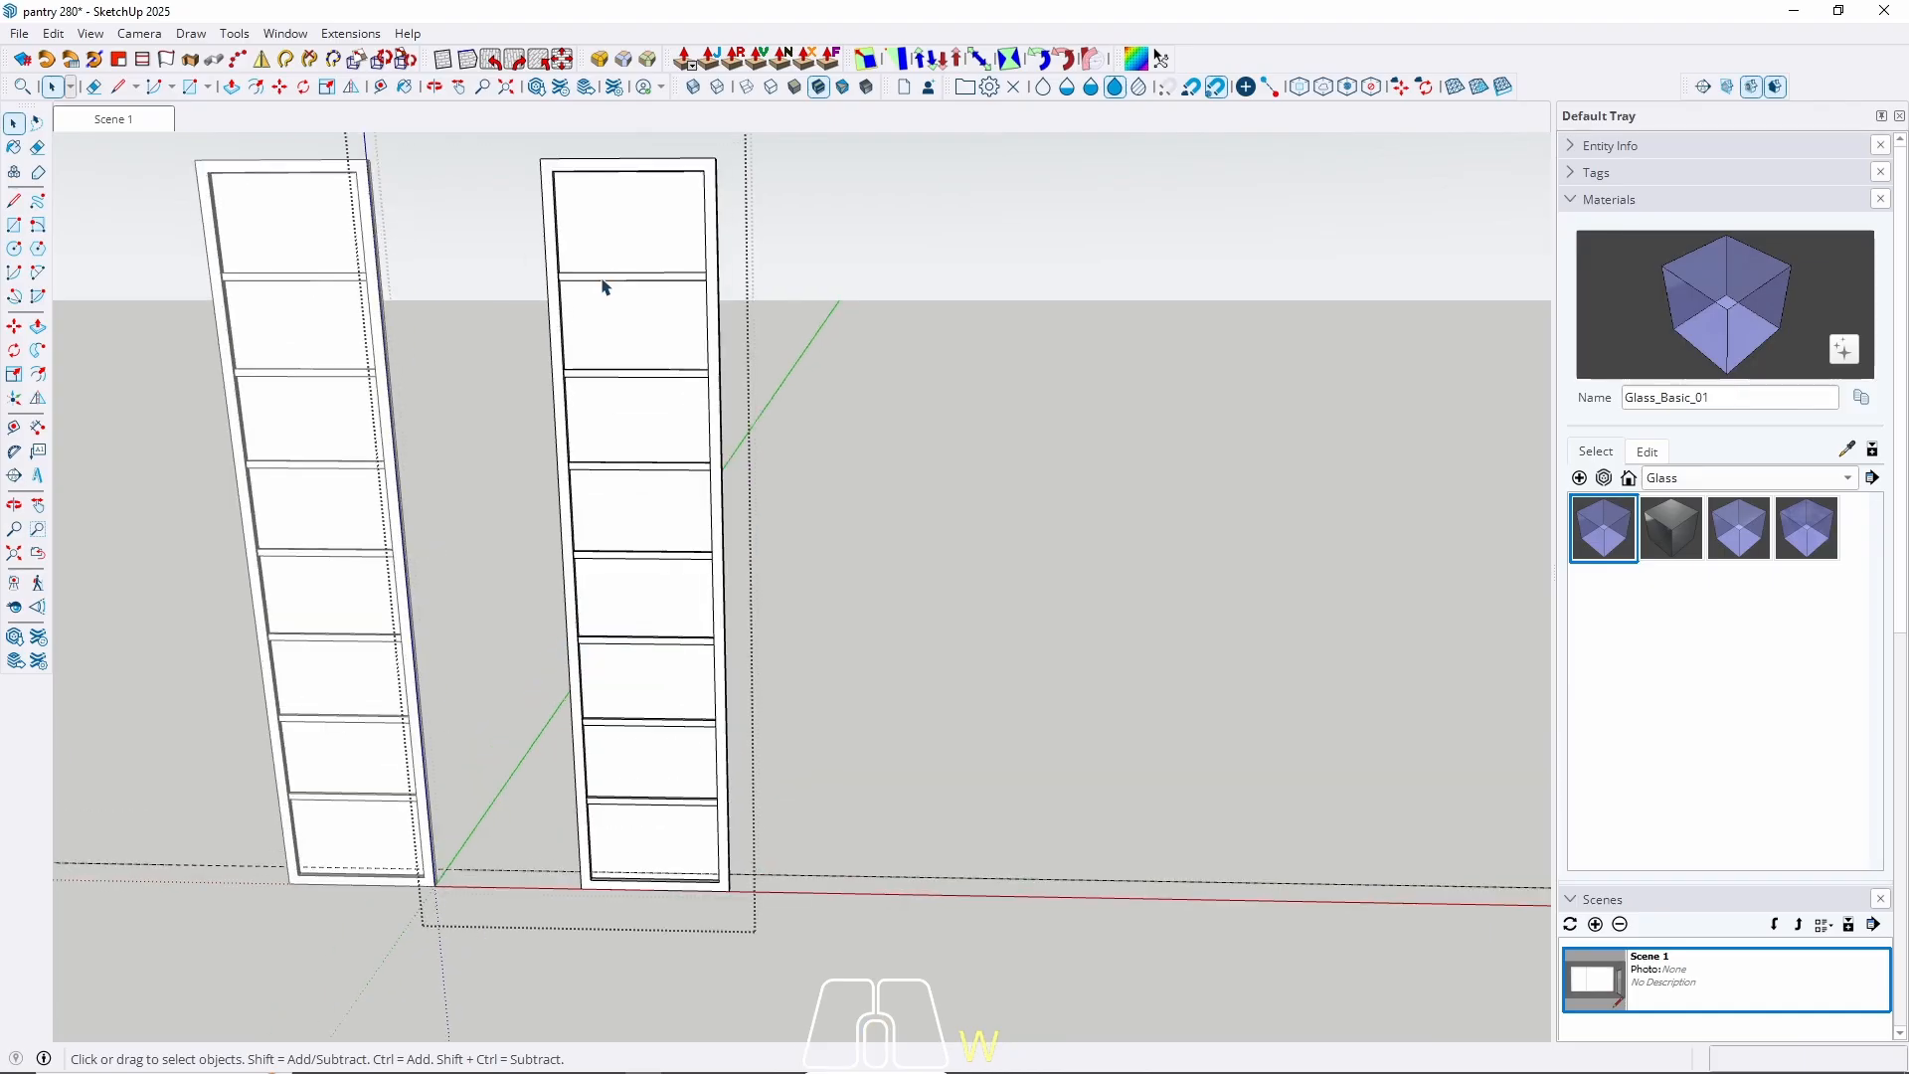
scroll(599, 281, up, 2)
key(Escape)
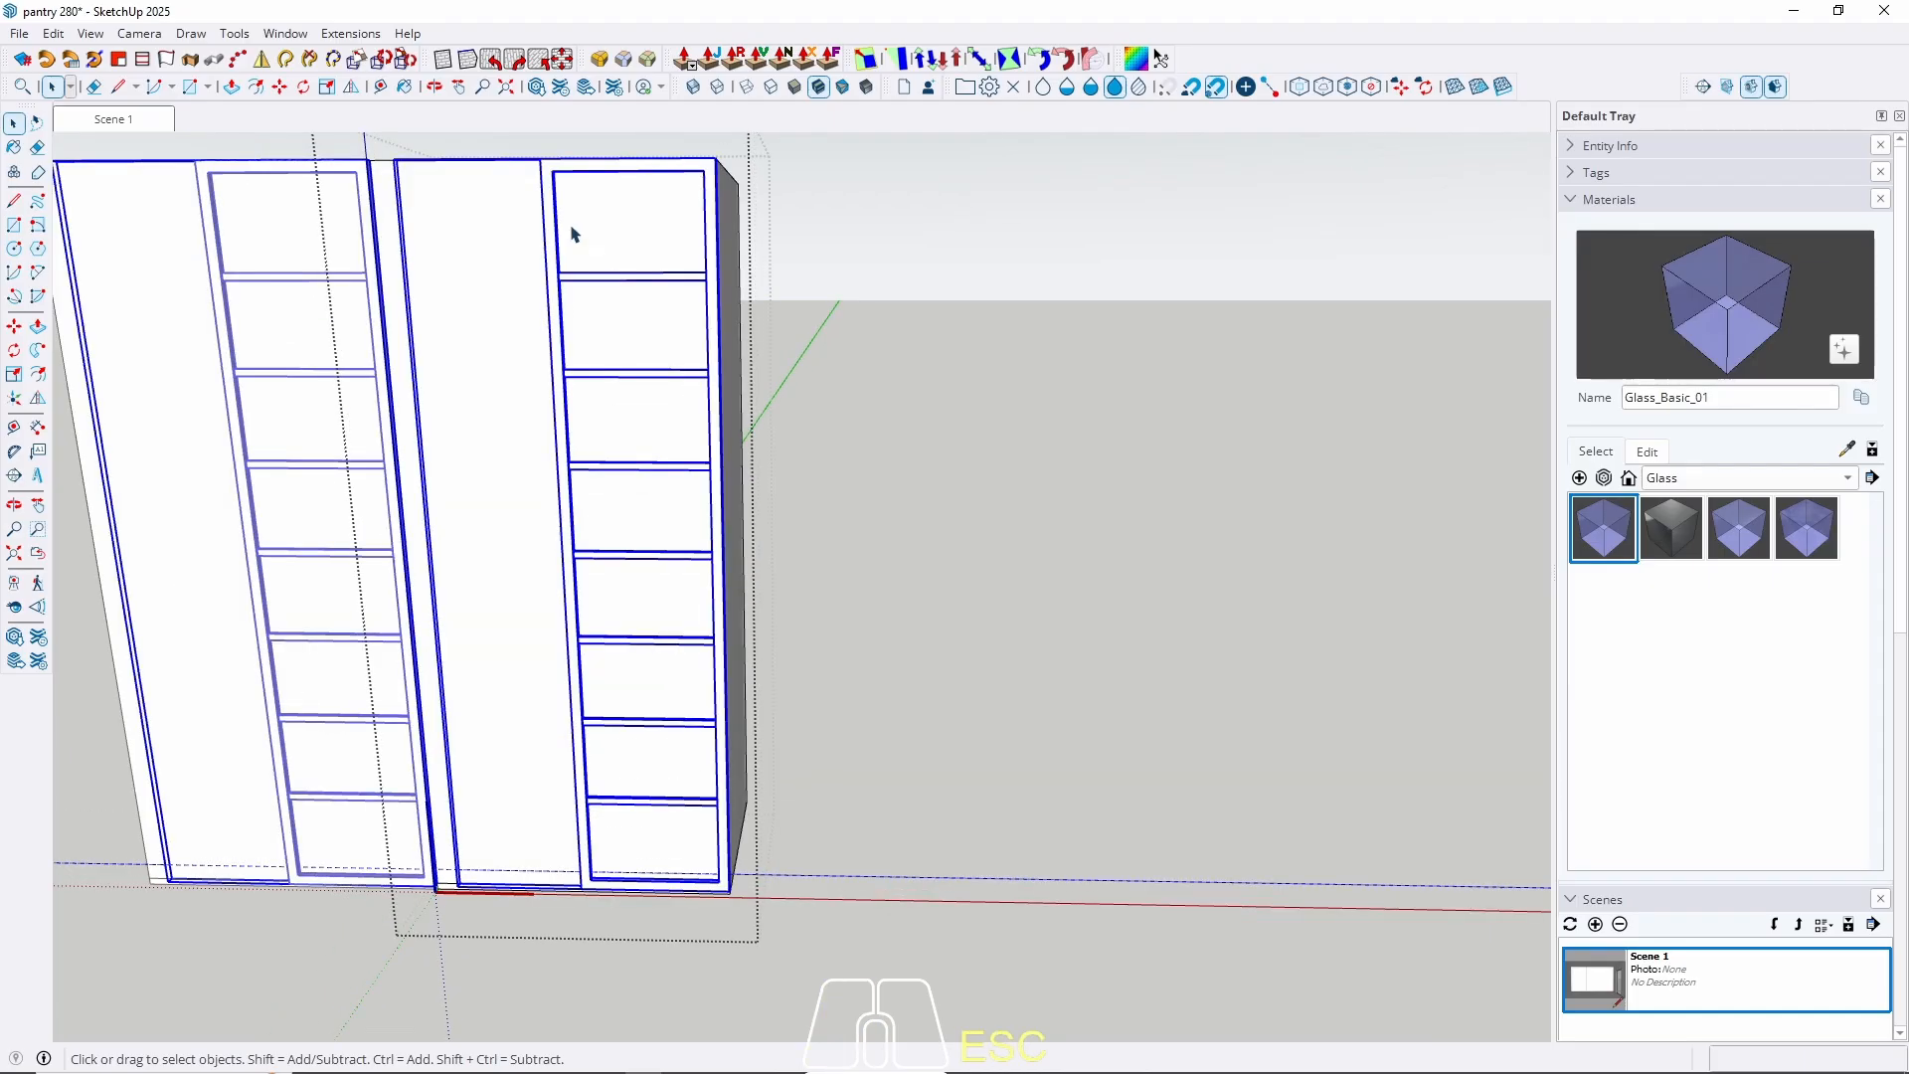
Explode the tall cabinet's door group and make its frame and crossbars into a new component.
middle_drag(573, 234, 601, 257)
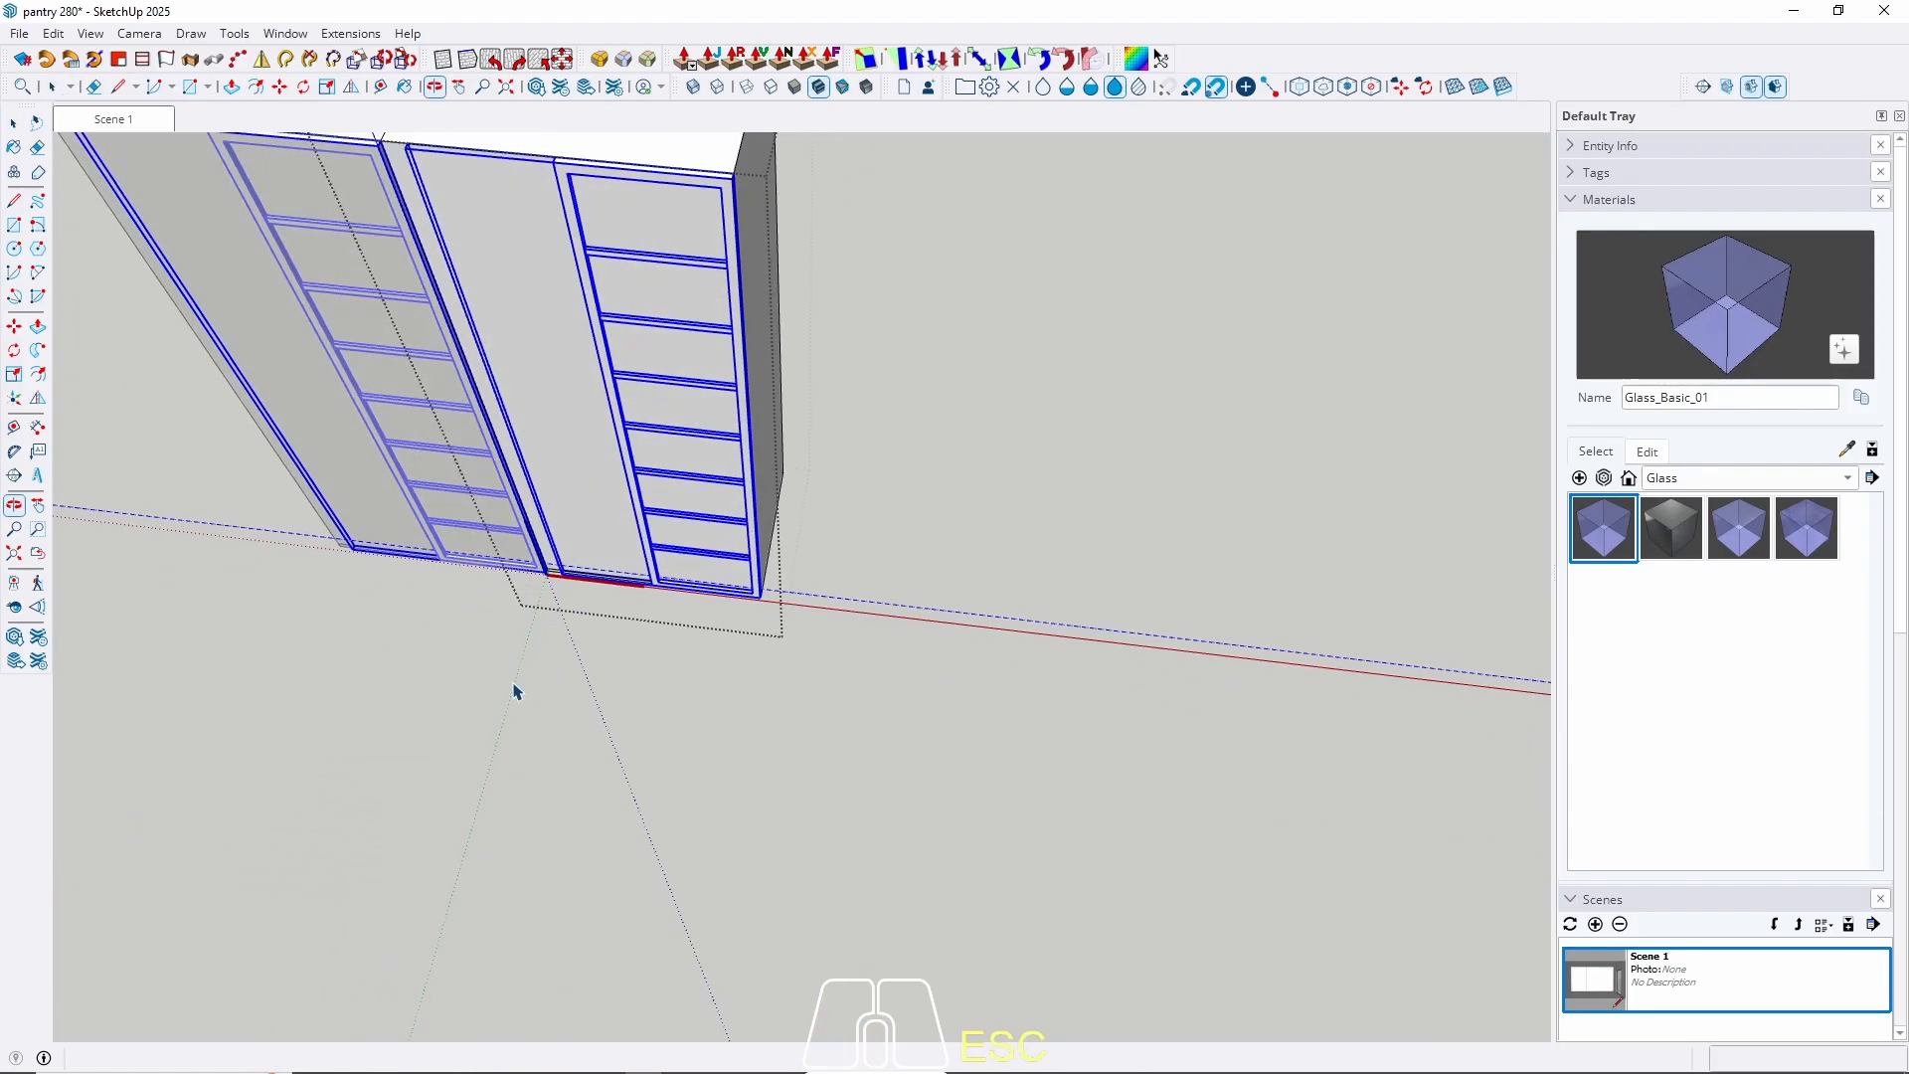
right_click(609, 258)
click(674, 390)
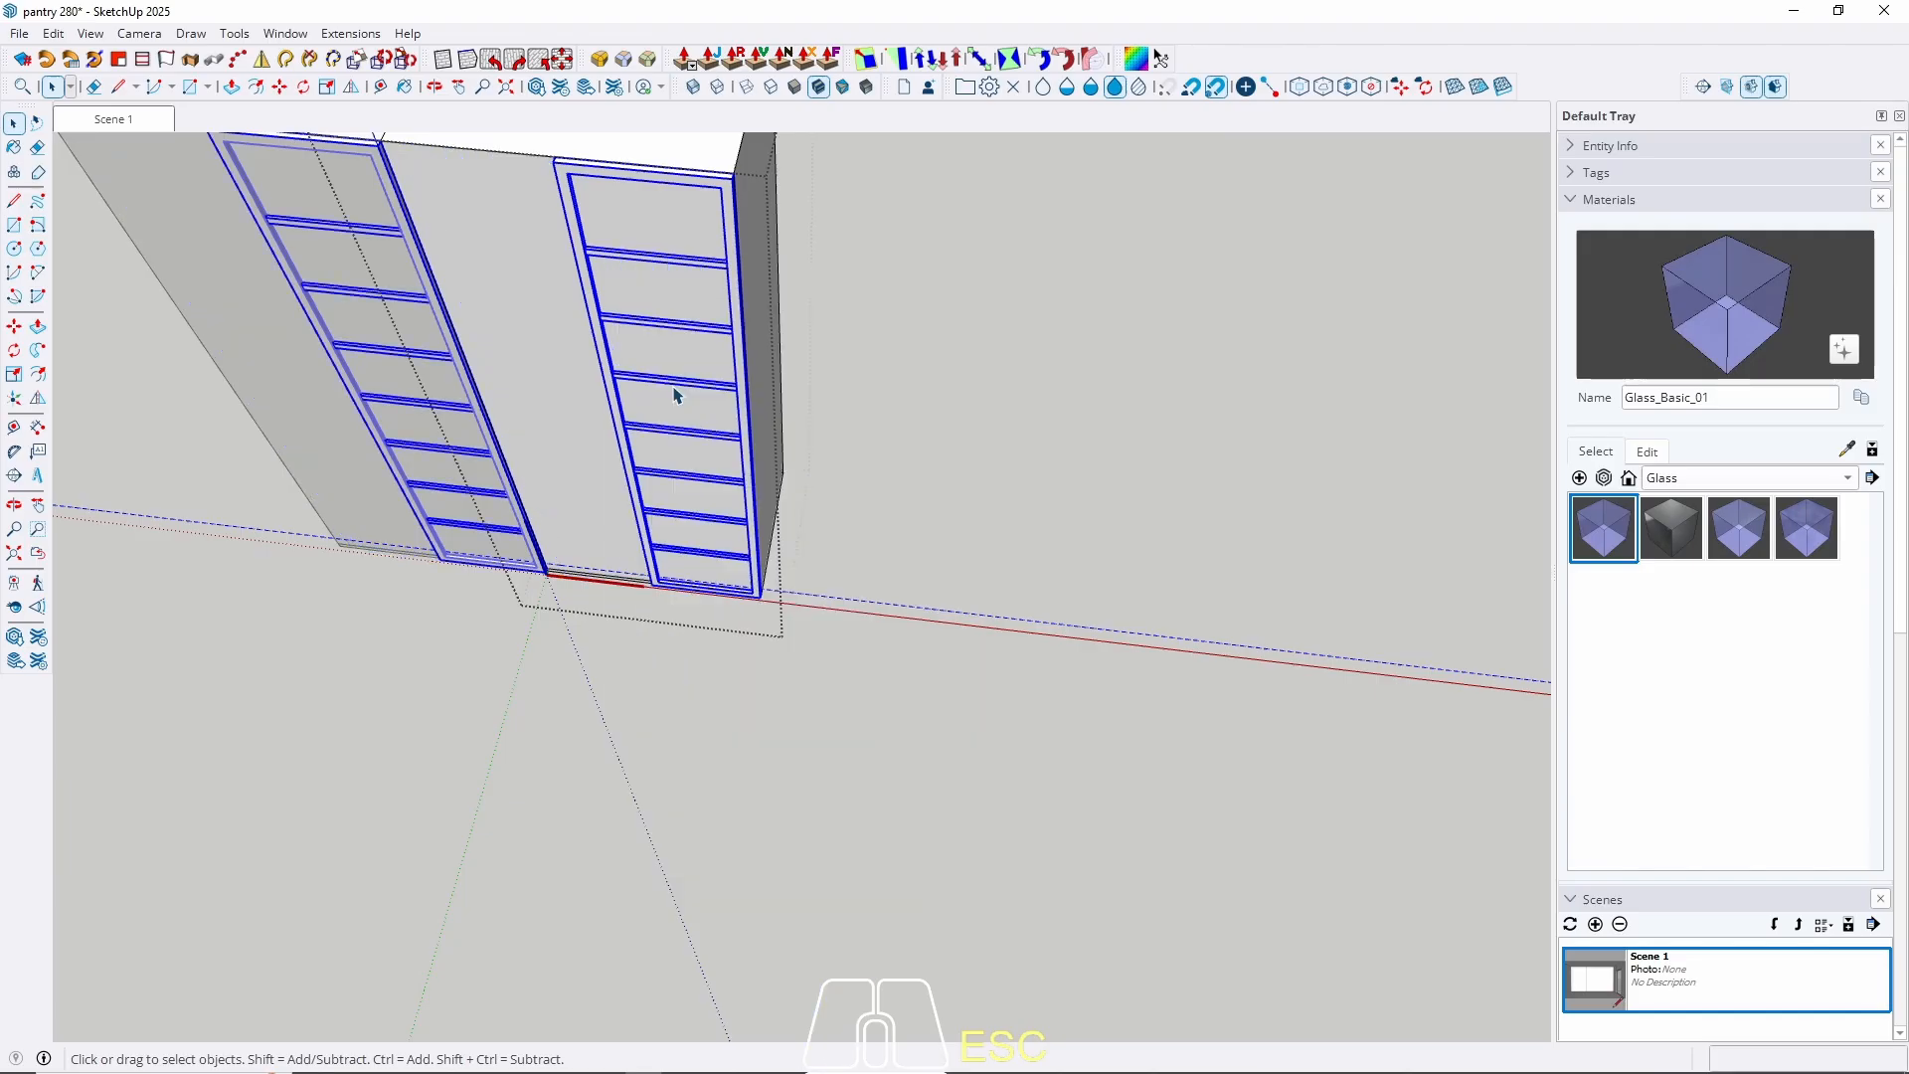
right_click(615, 383)
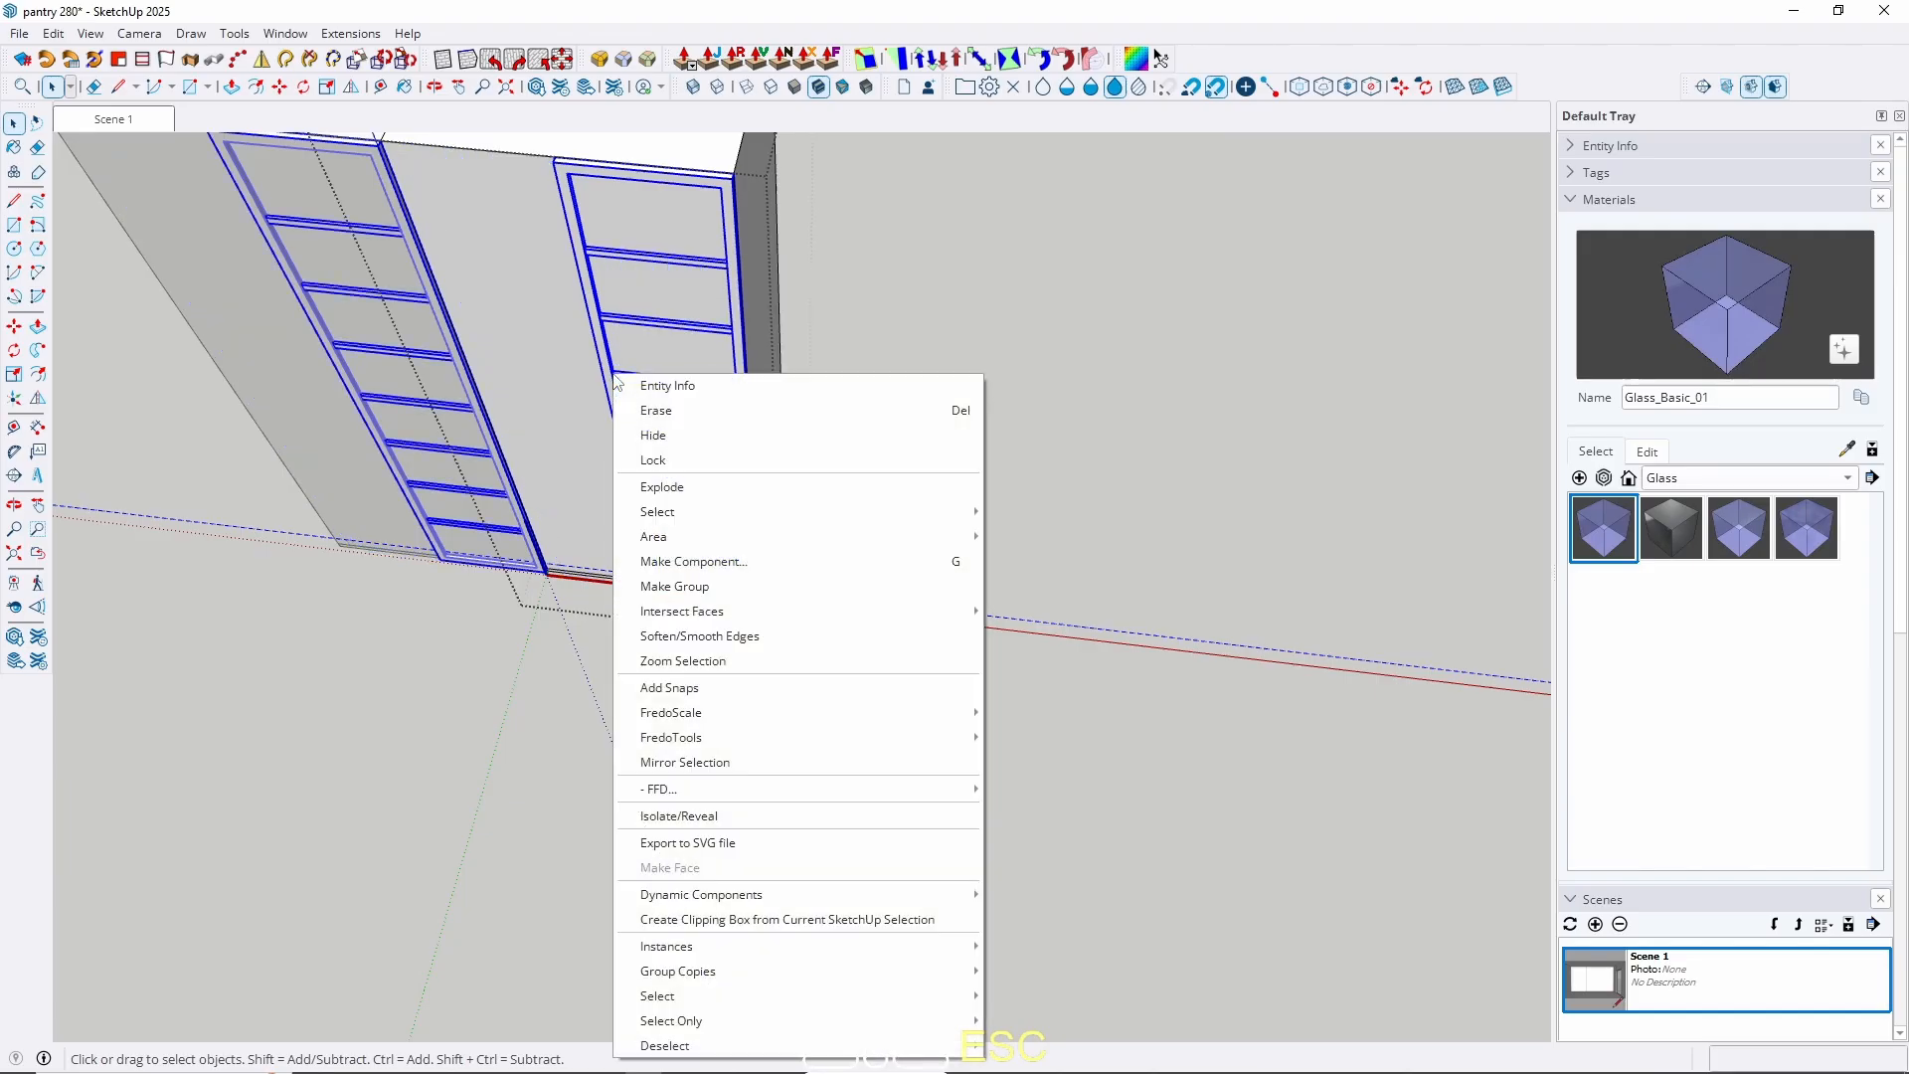
click(701, 559)
click(949, 792)
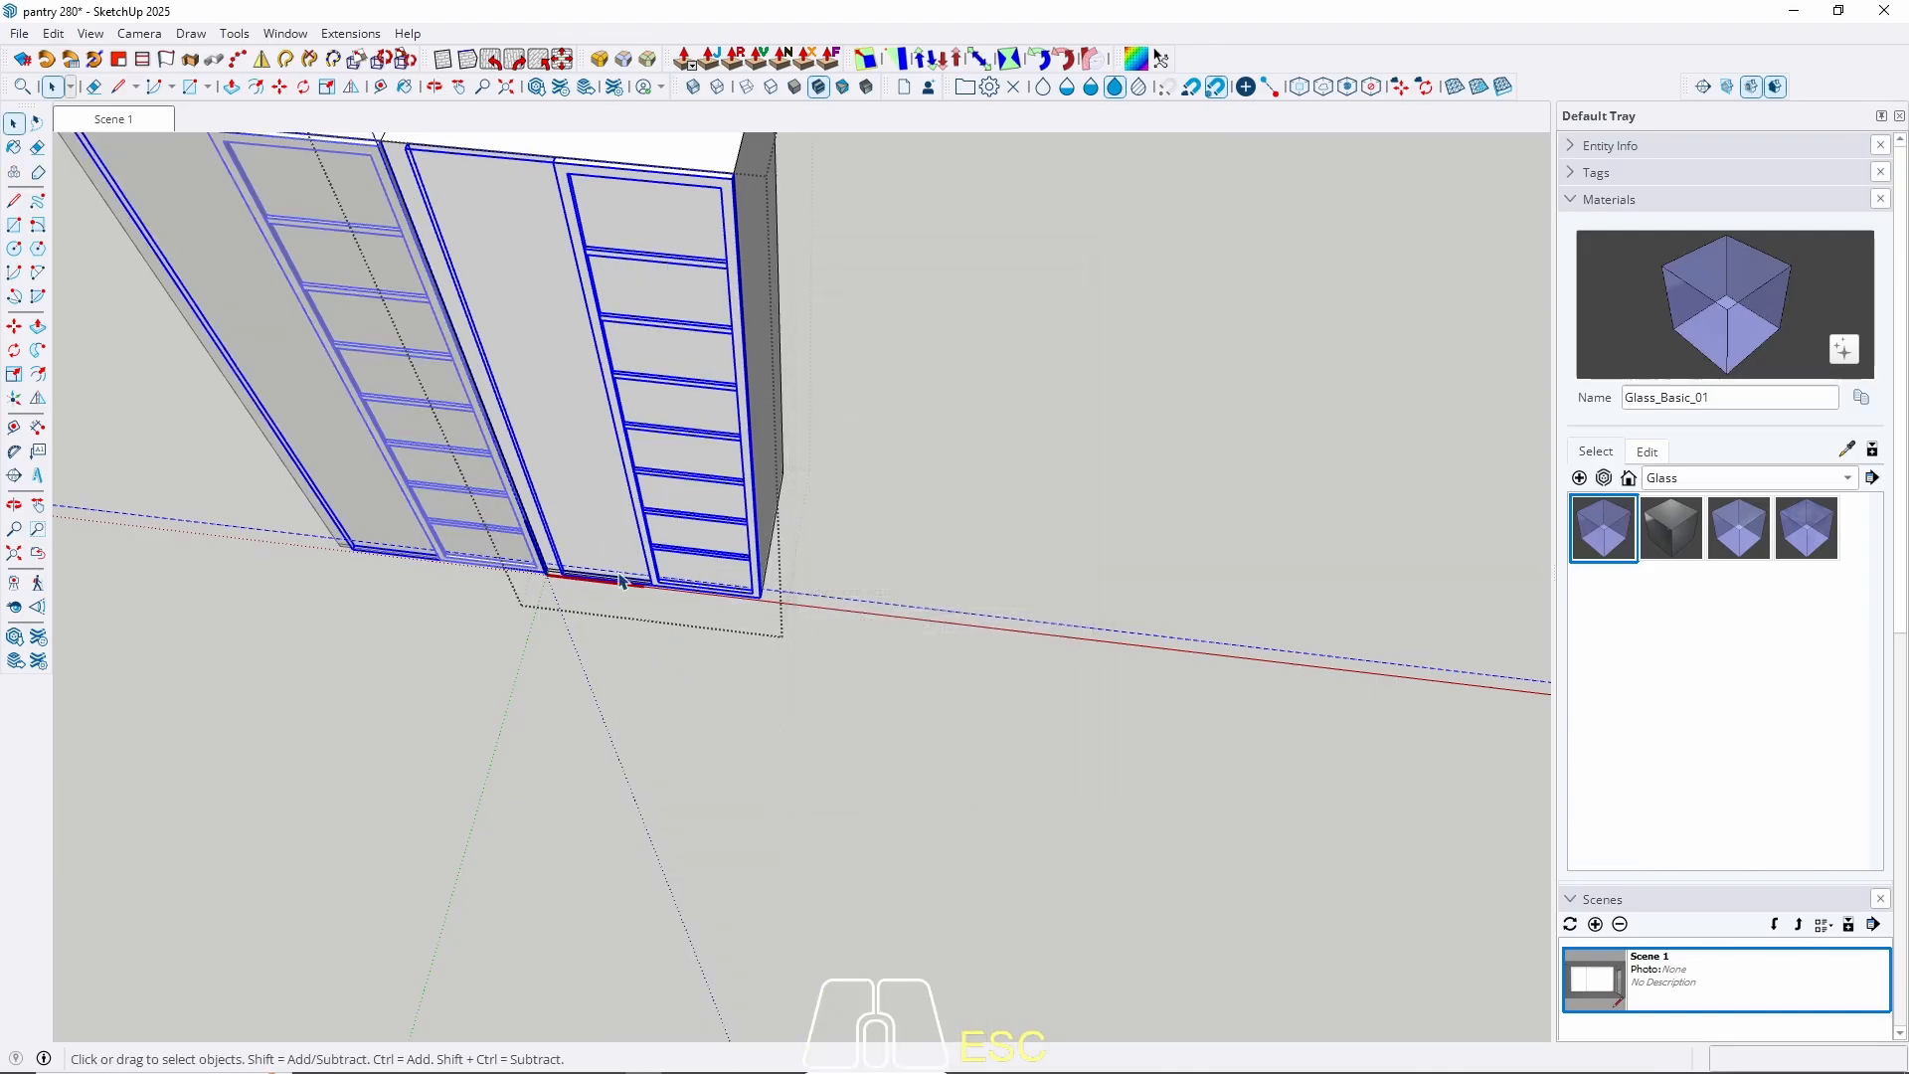
Open the door component and reset its axes, with the origin at the frame's lower left corner and red along its bottom edge.
scroll(618, 581, up, 6)
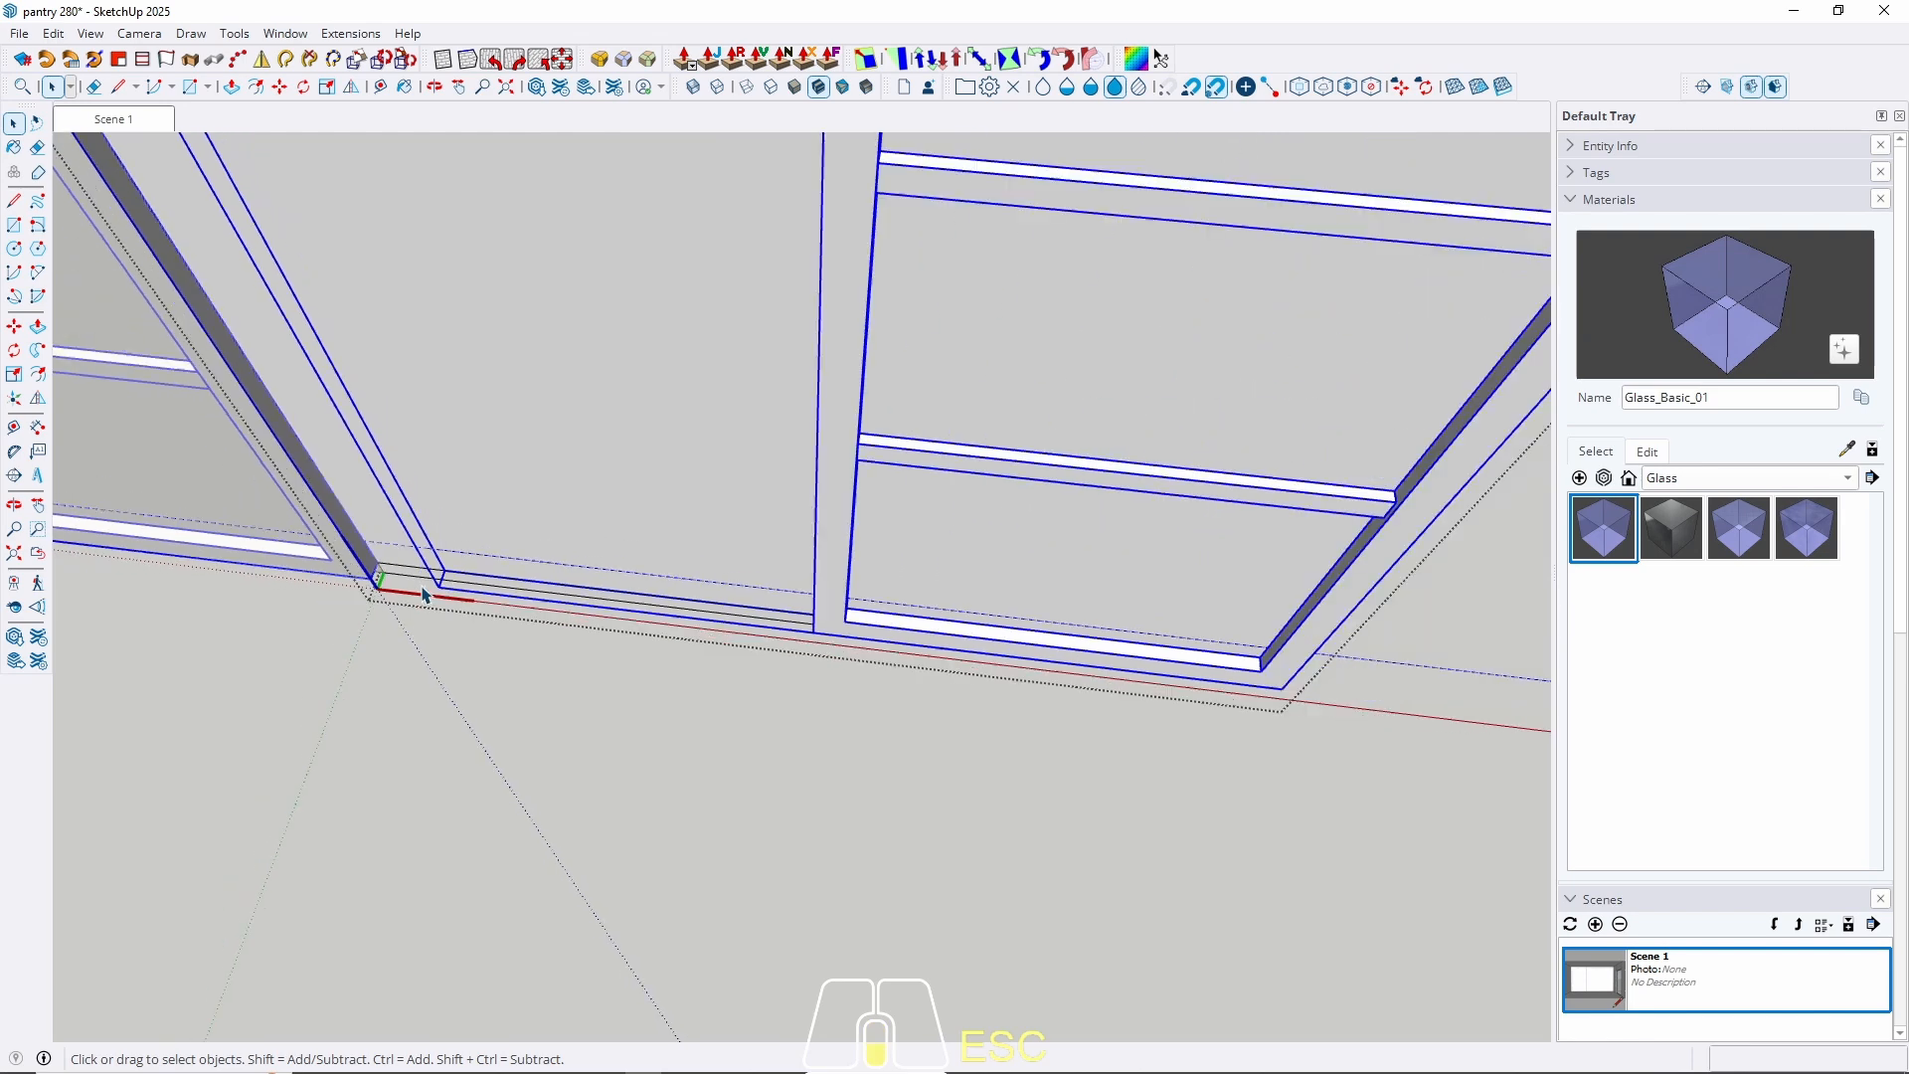
scroll(422, 594, down, 3)
scroll(475, 586, up, 3)
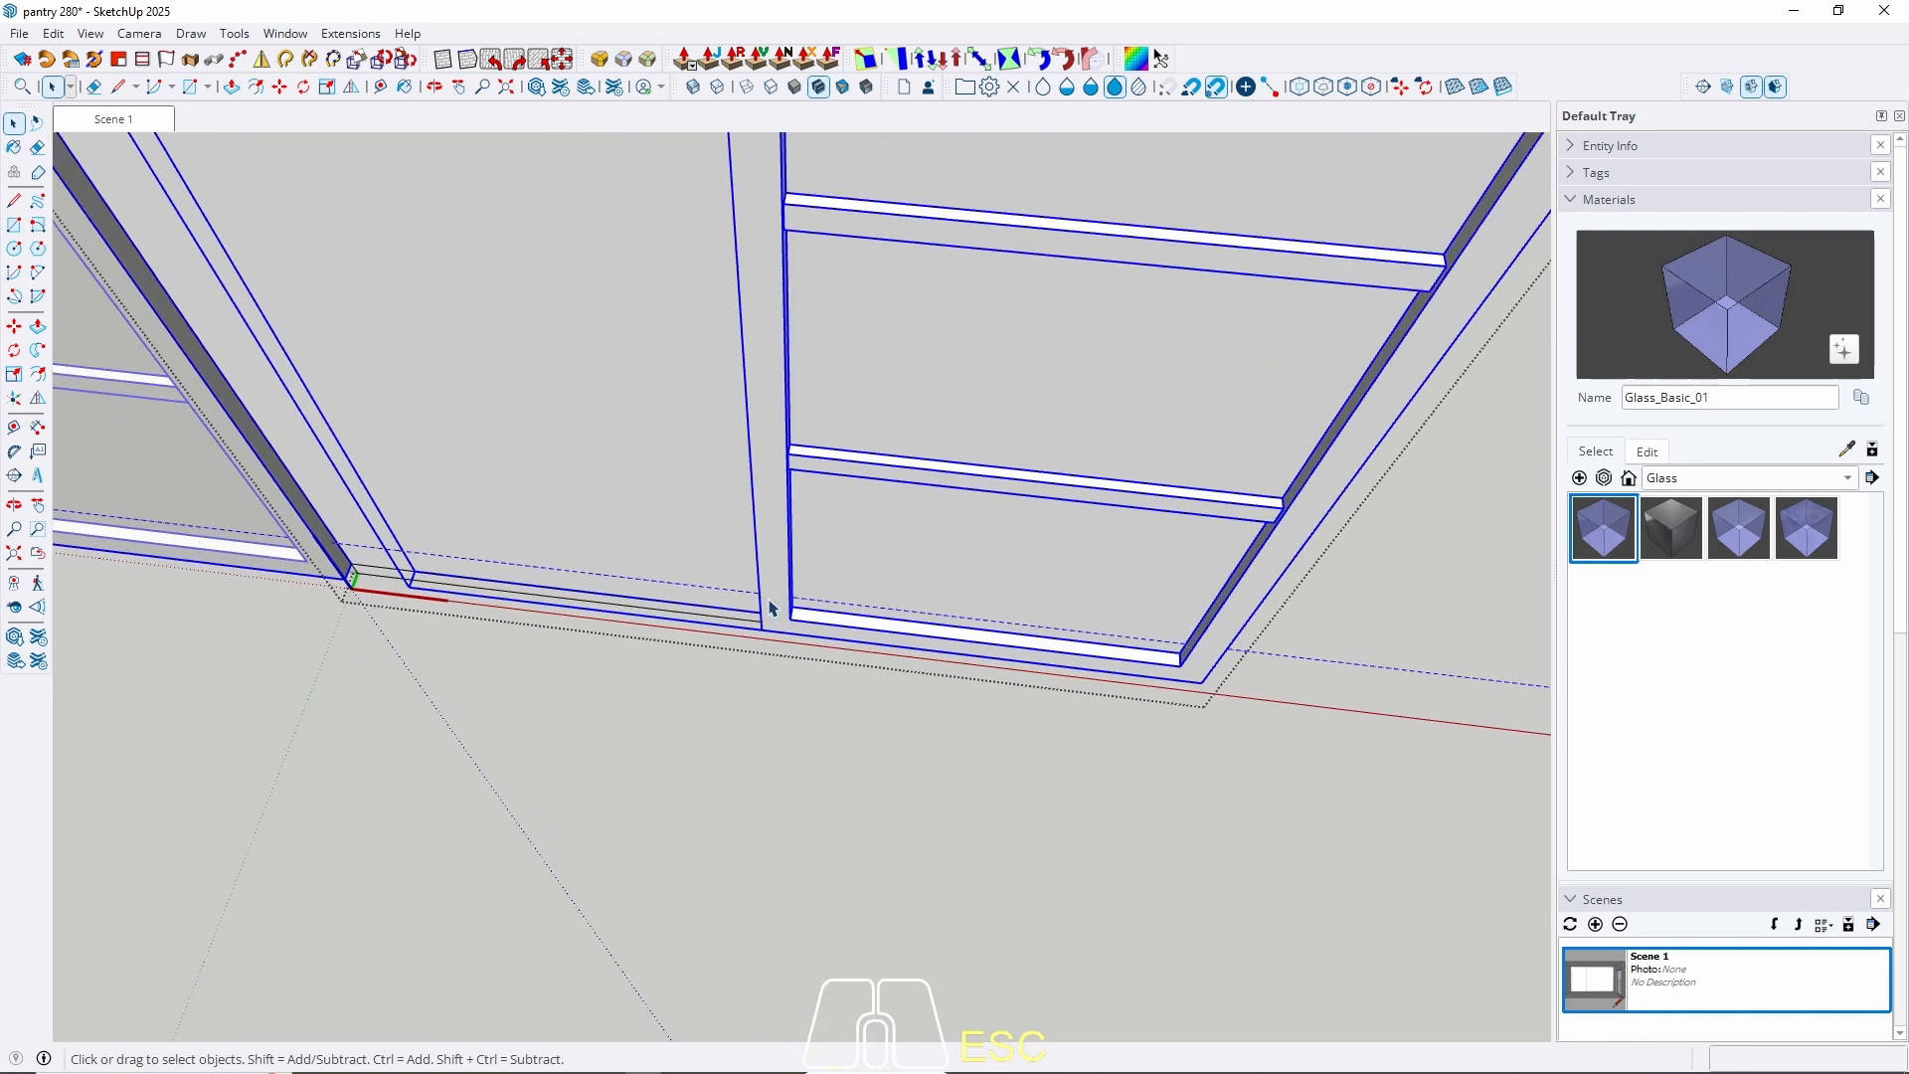
key(Escape)
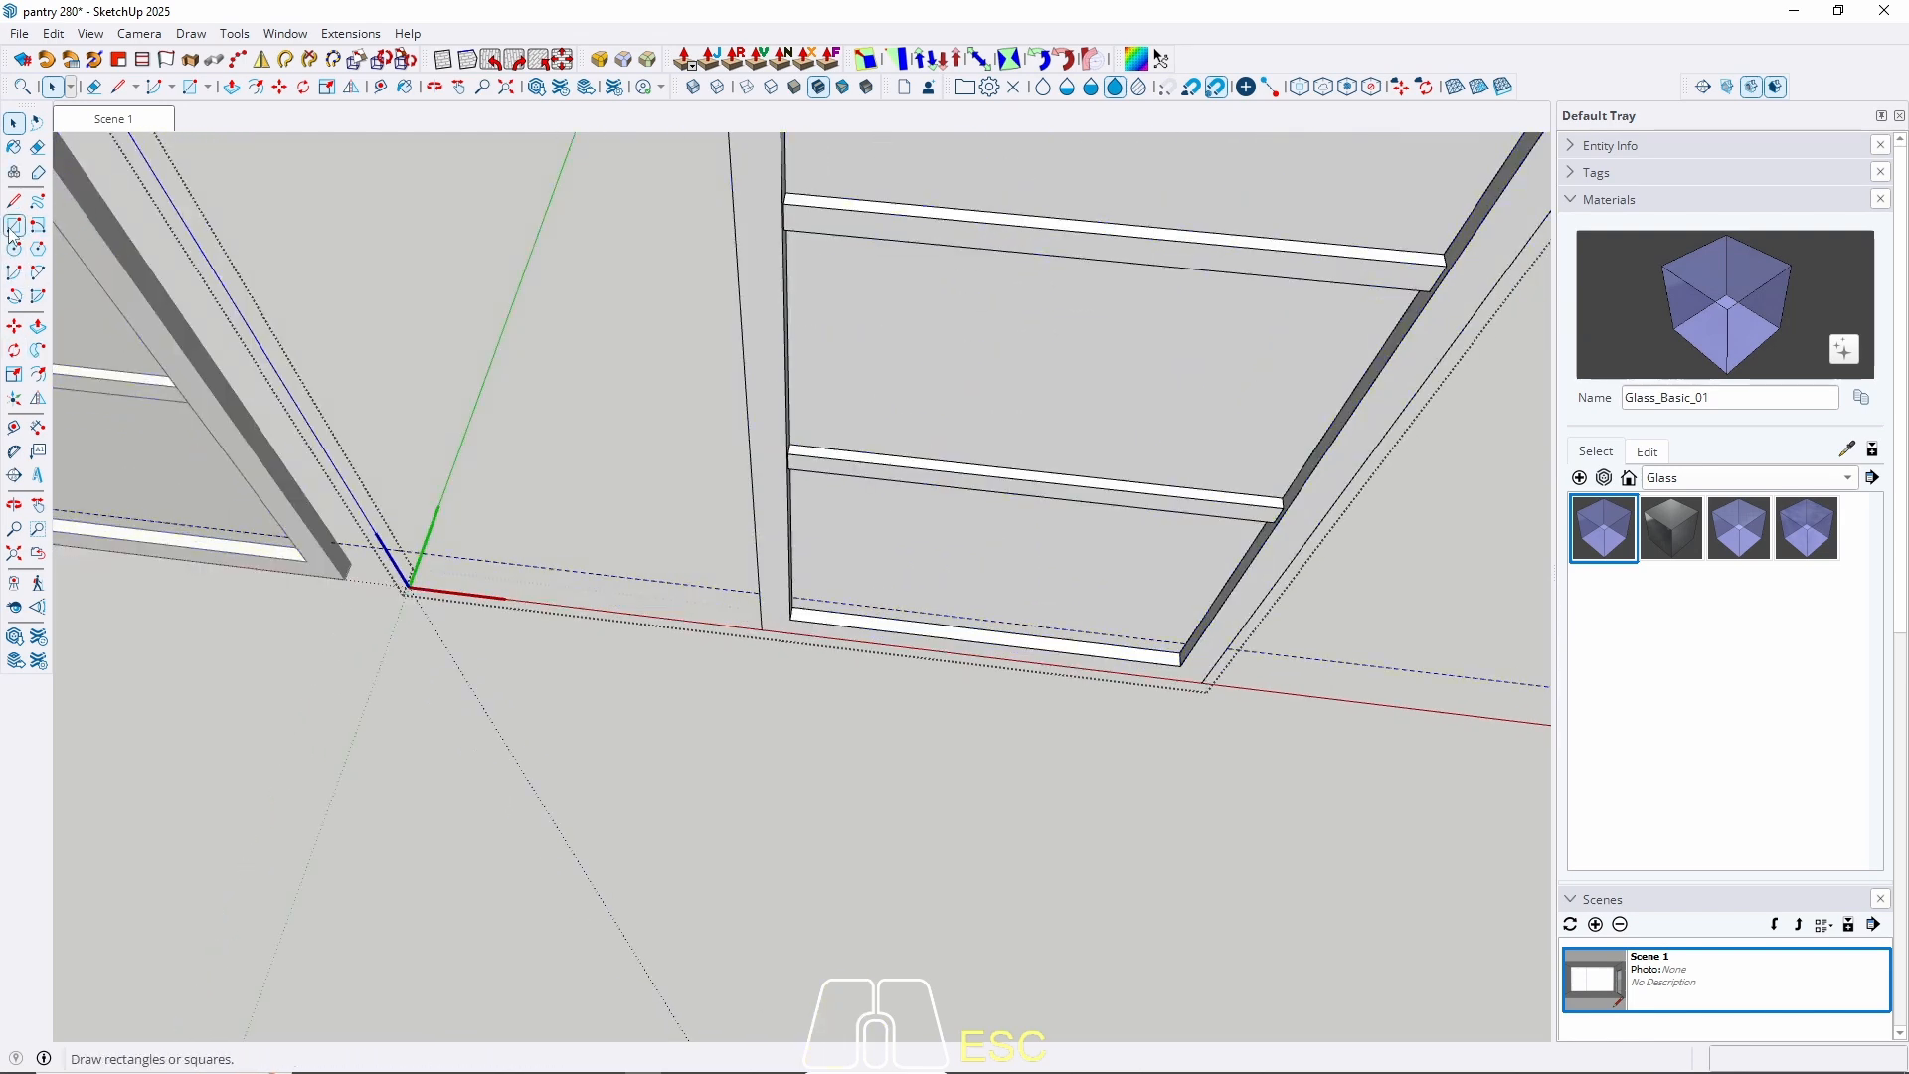
click(14, 398)
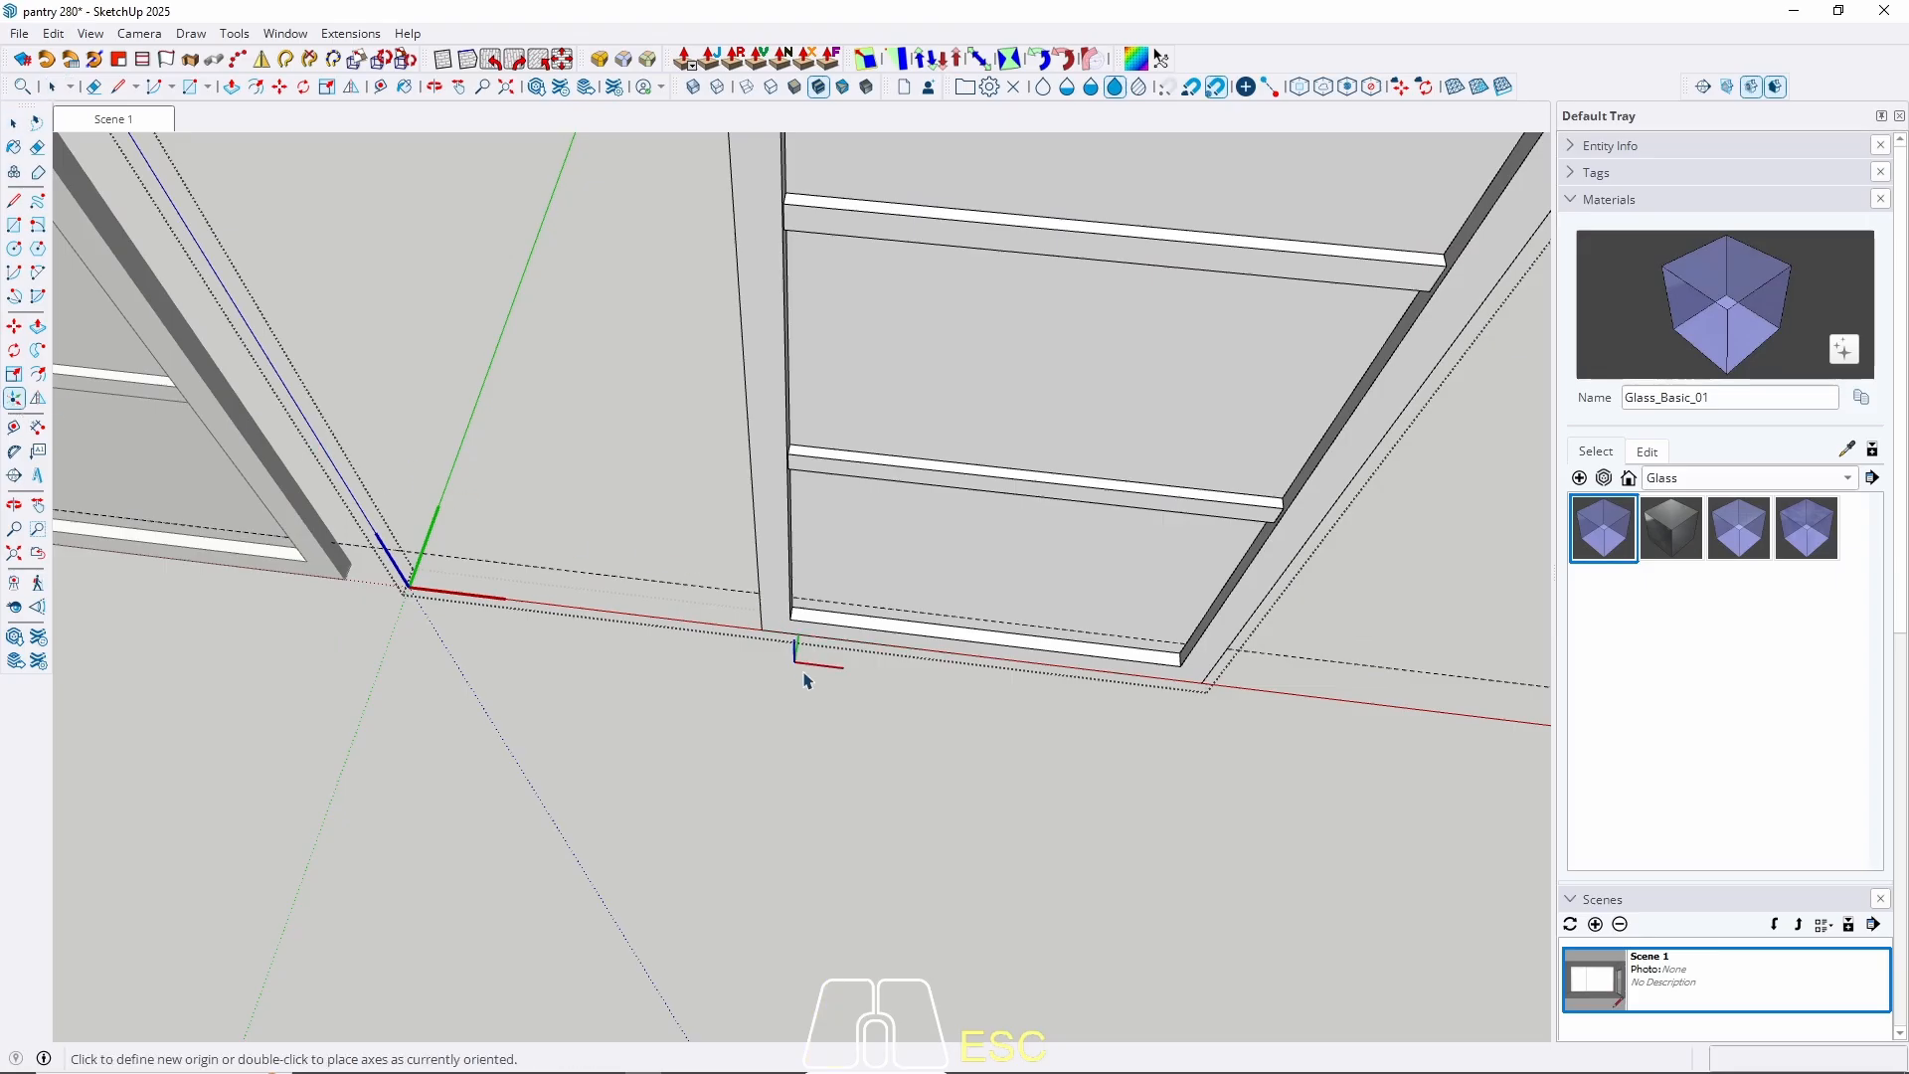
scroll(785, 637, up, 5)
click(753, 594)
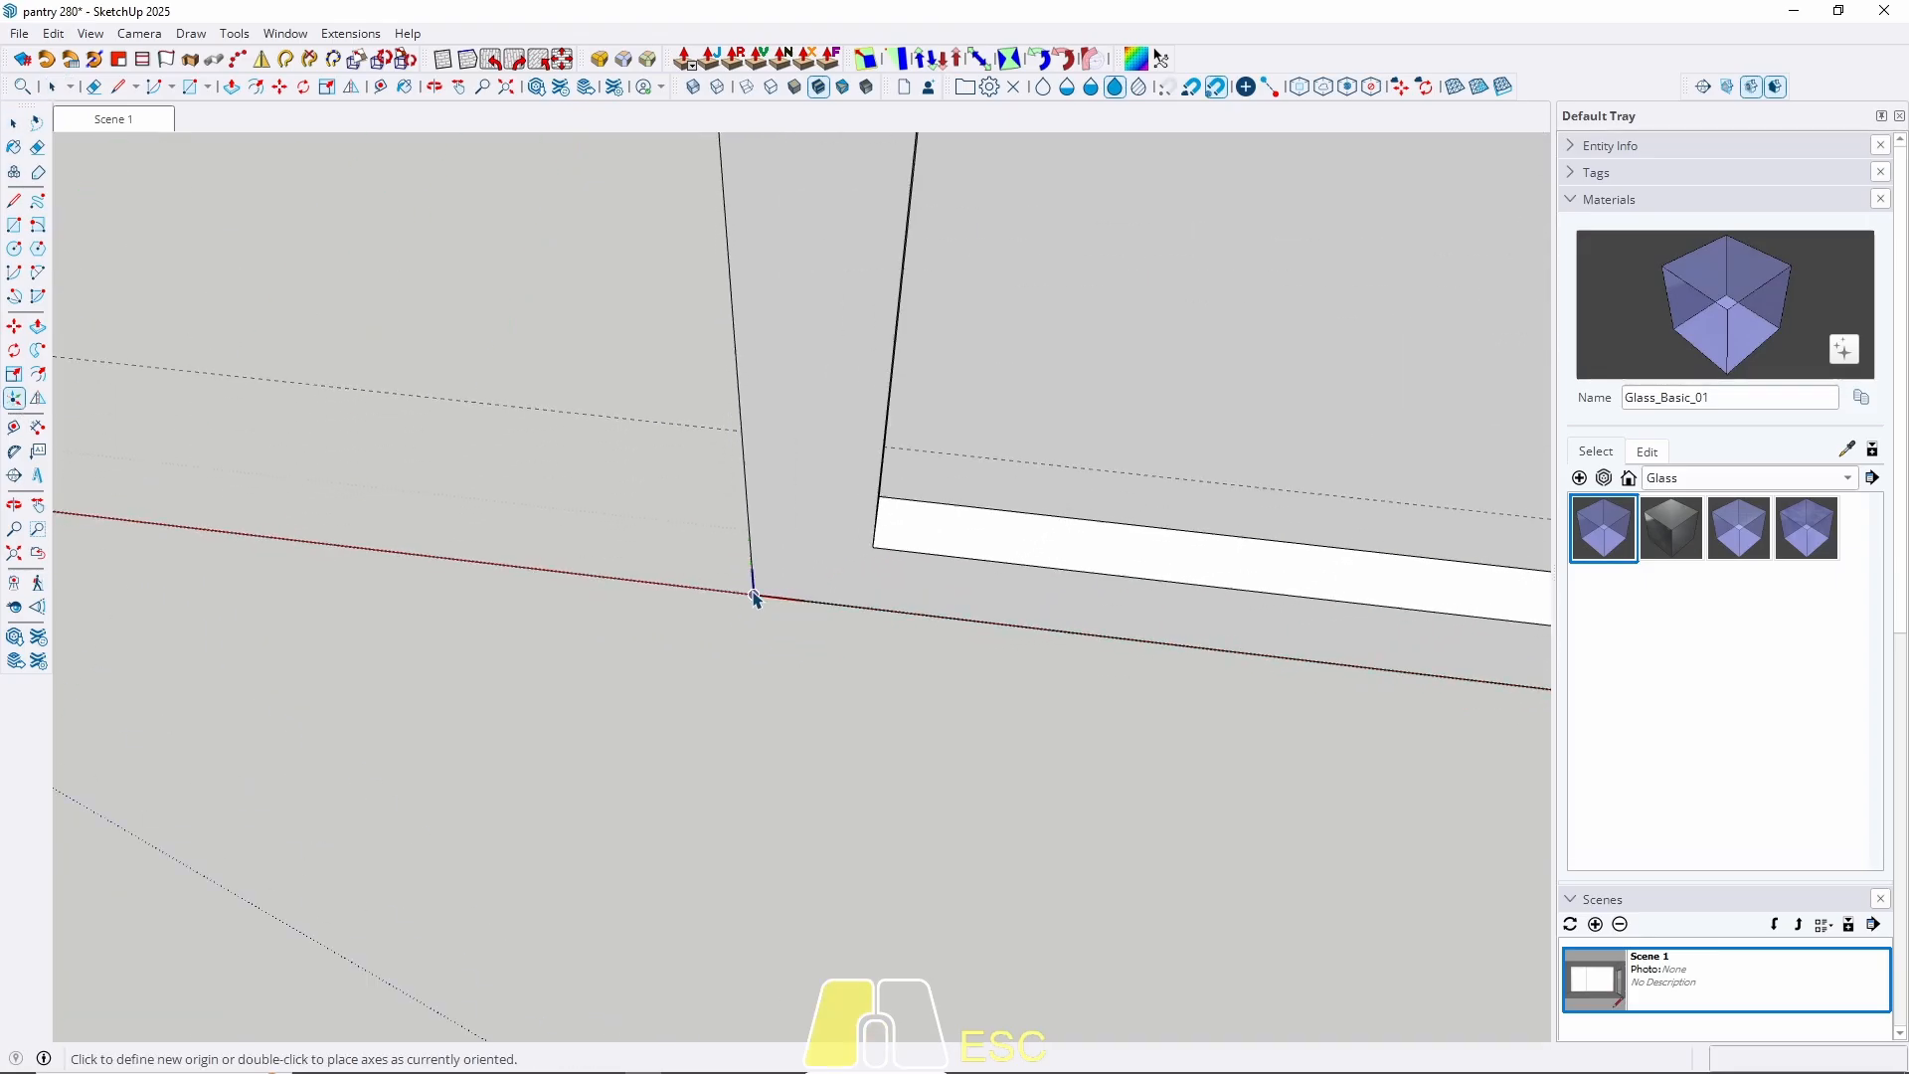
click(838, 605)
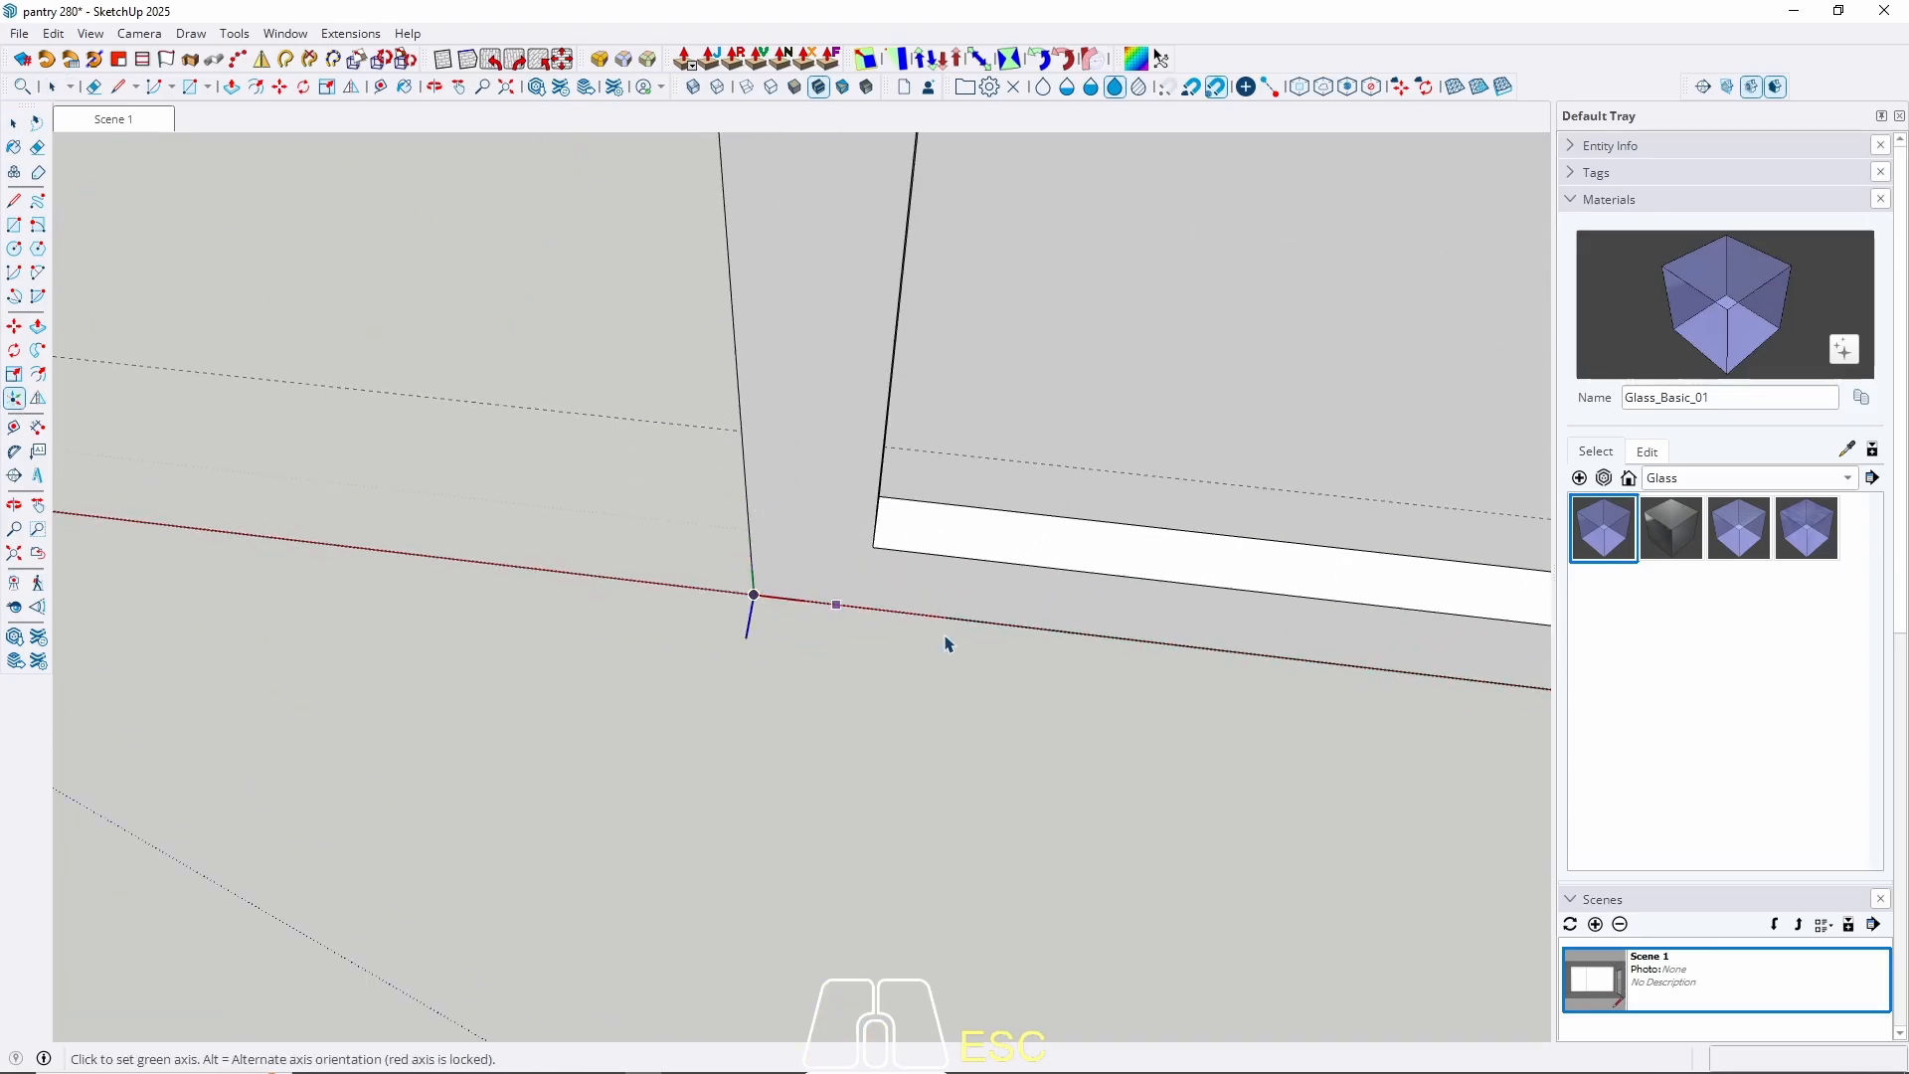
middle_drag(857, 630, 1083, 174)
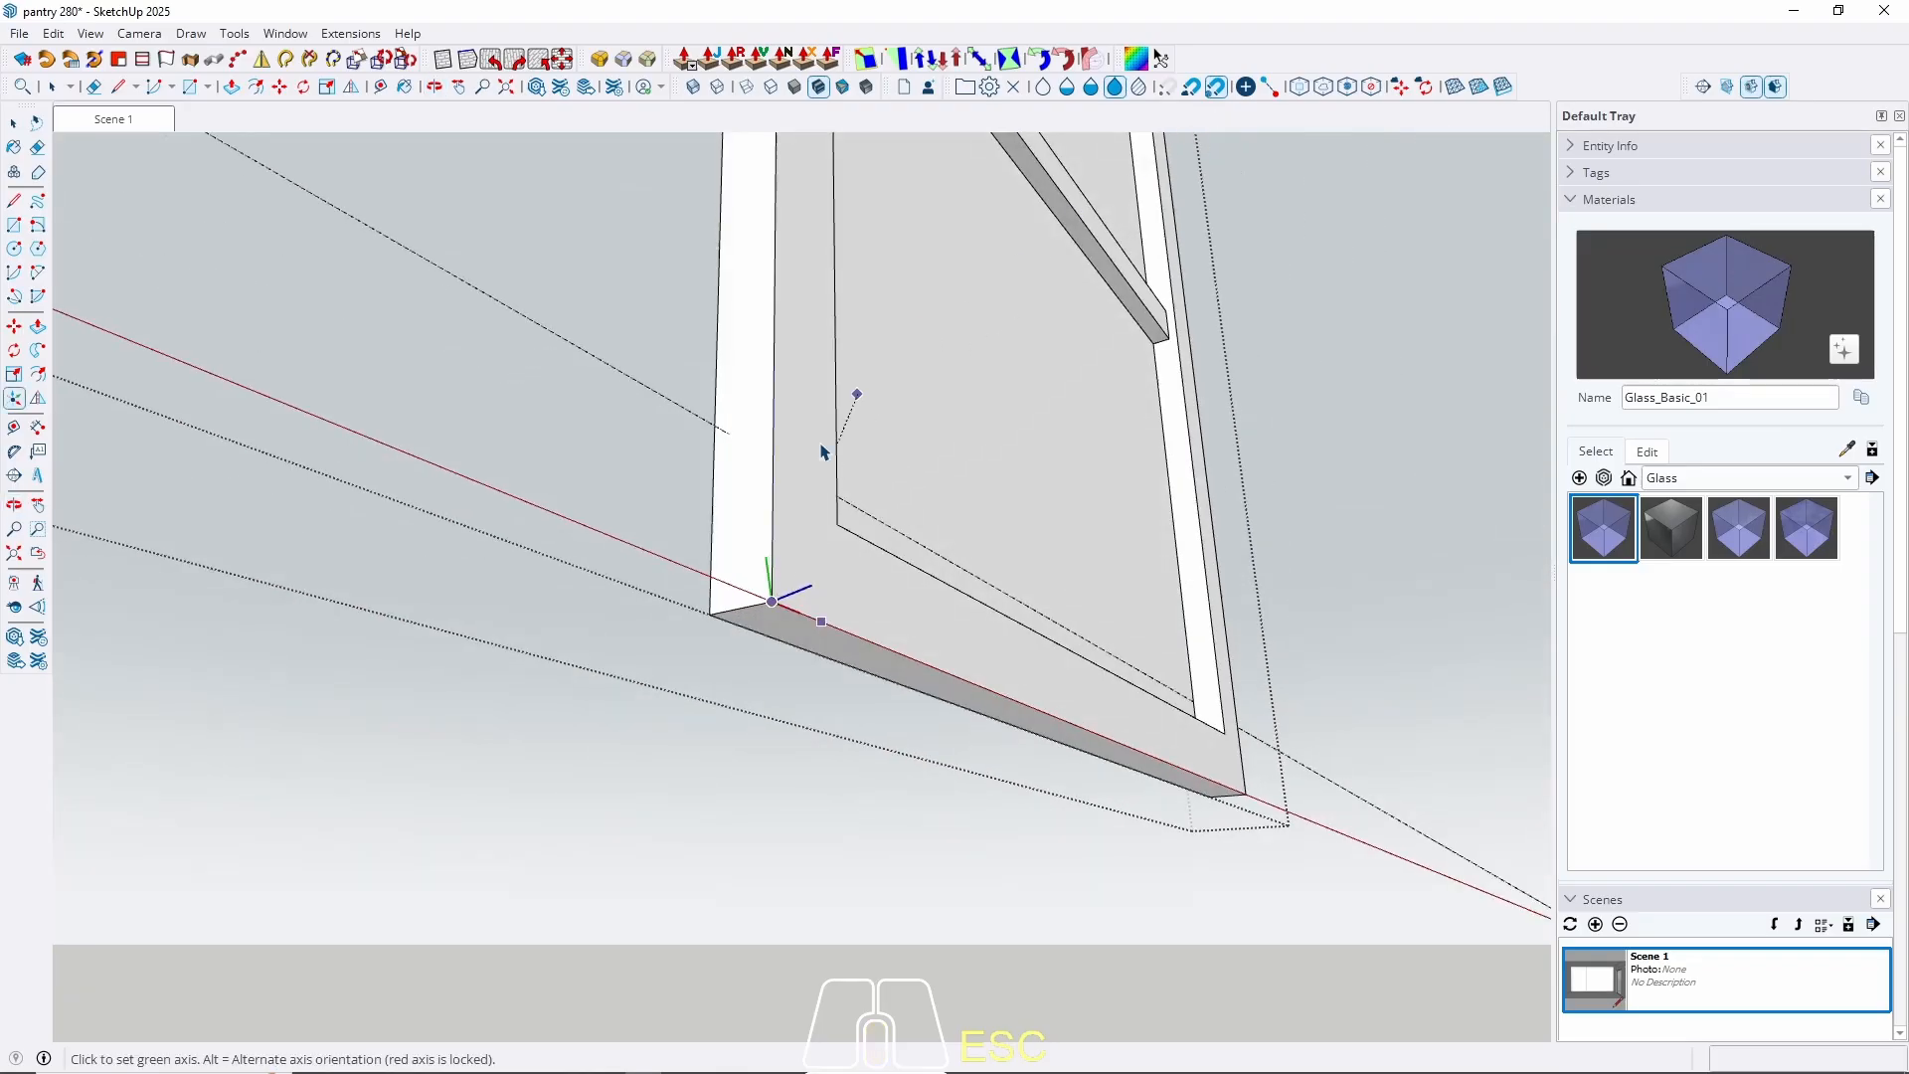
click(690, 627)
middle_drag(1068, 348, 460, 782)
scroll(460, 782, down, 2)
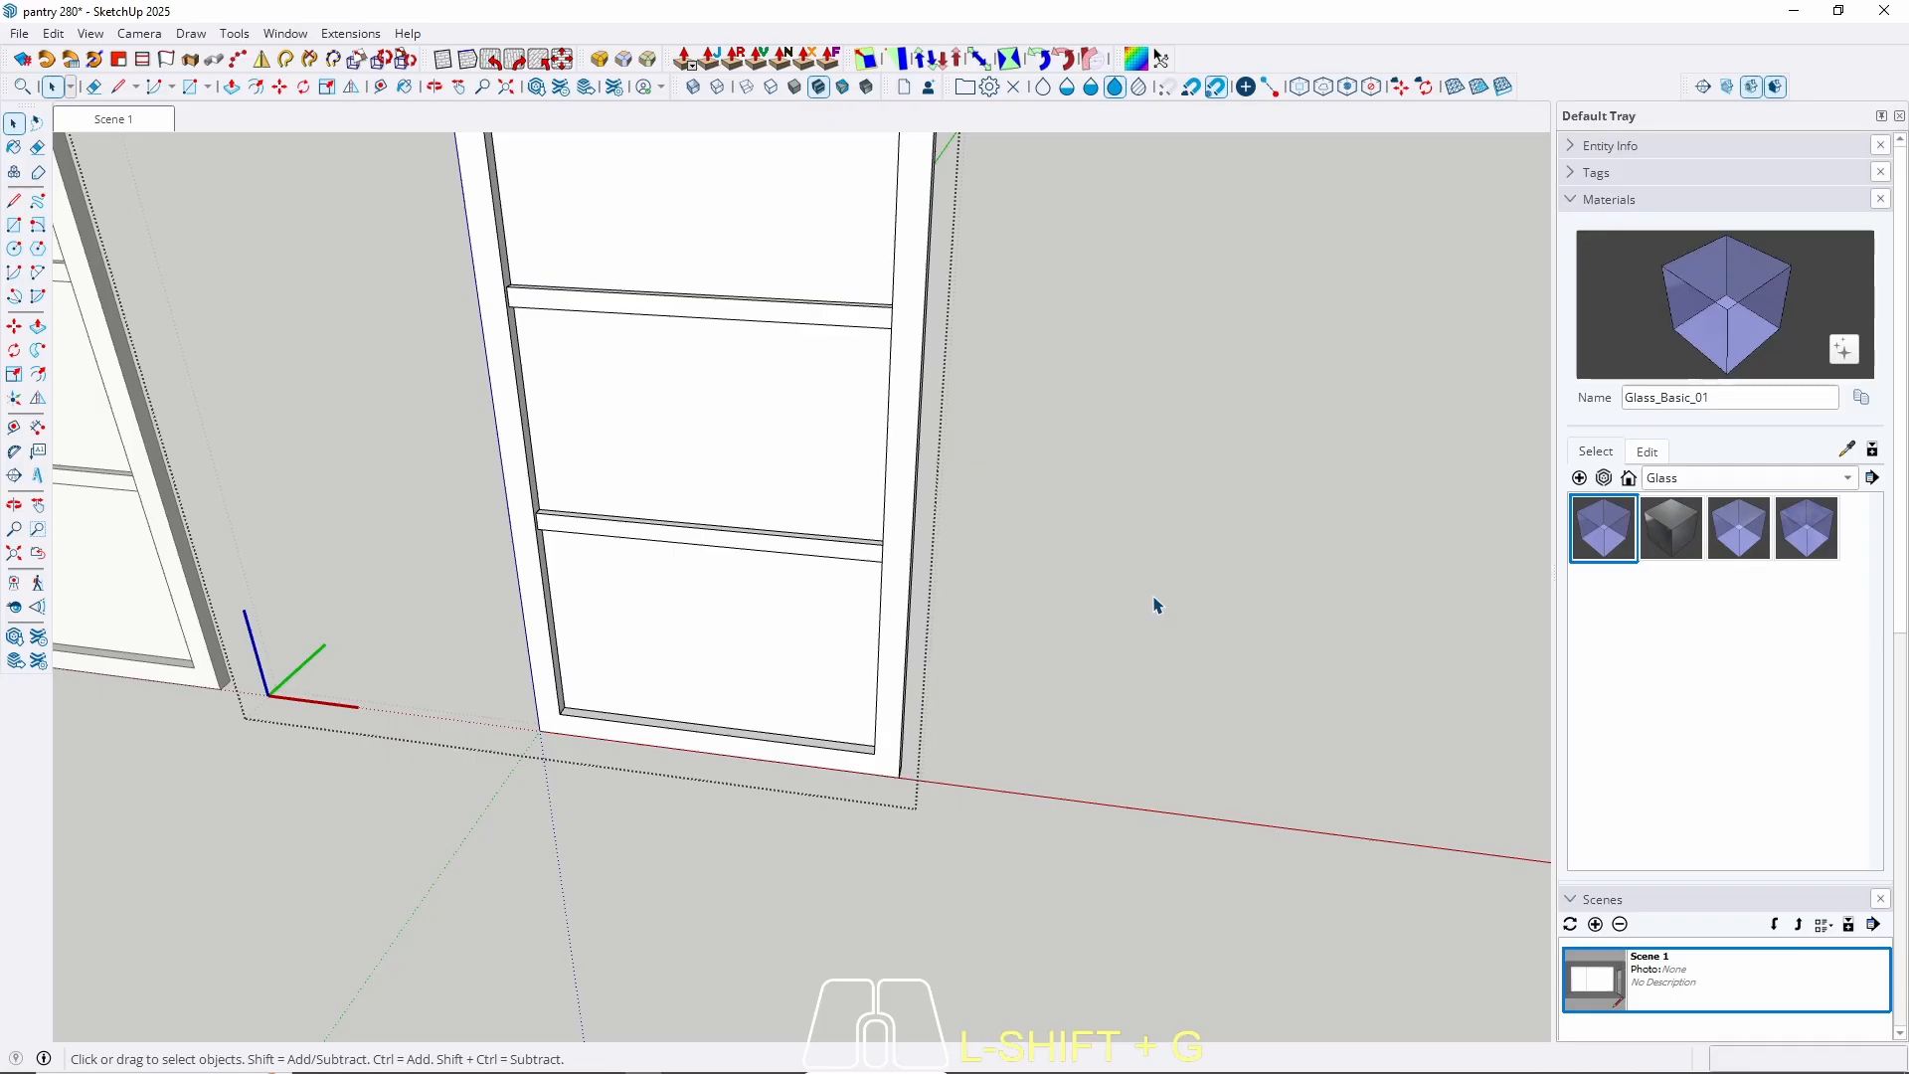
Leave the door component and reopen it to inspect the axes at the frame's lower left corner.
key(Escape)
click(1059, 589)
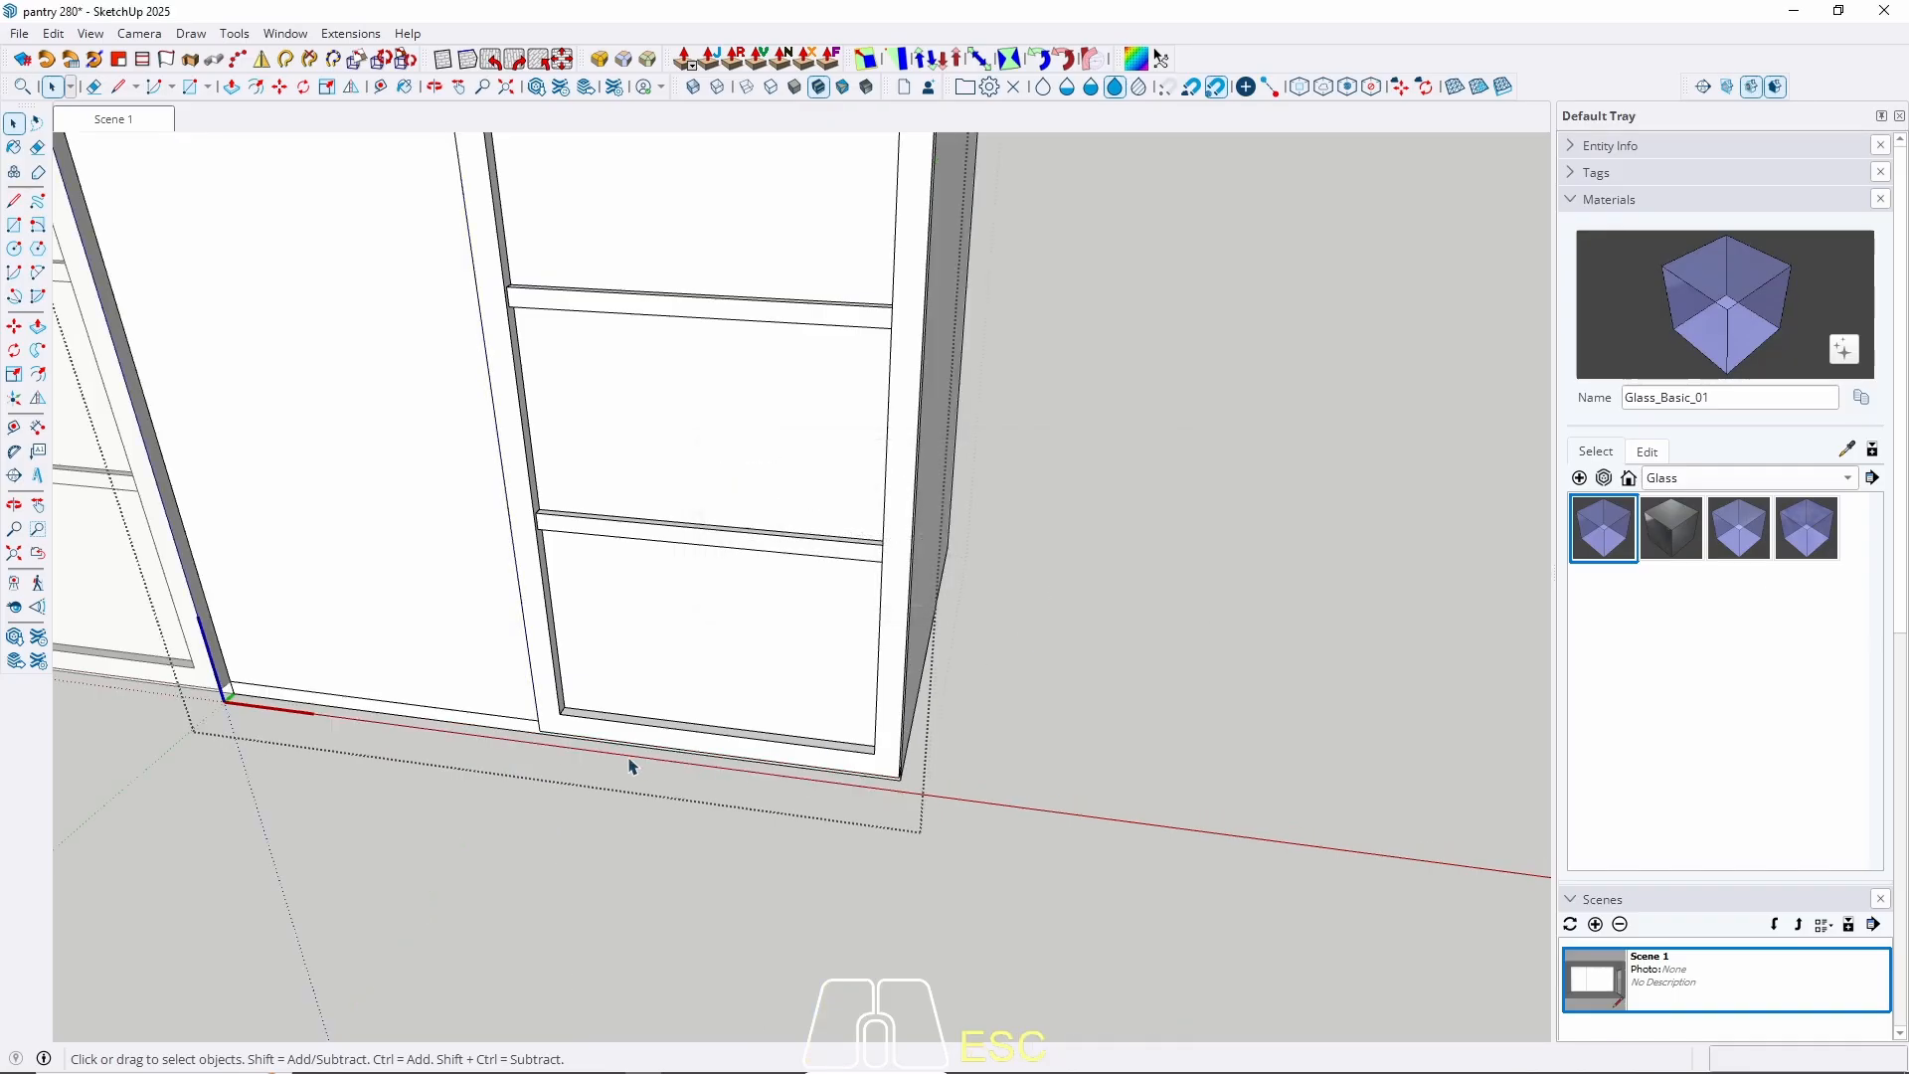
click(606, 734)
double_click(598, 731)
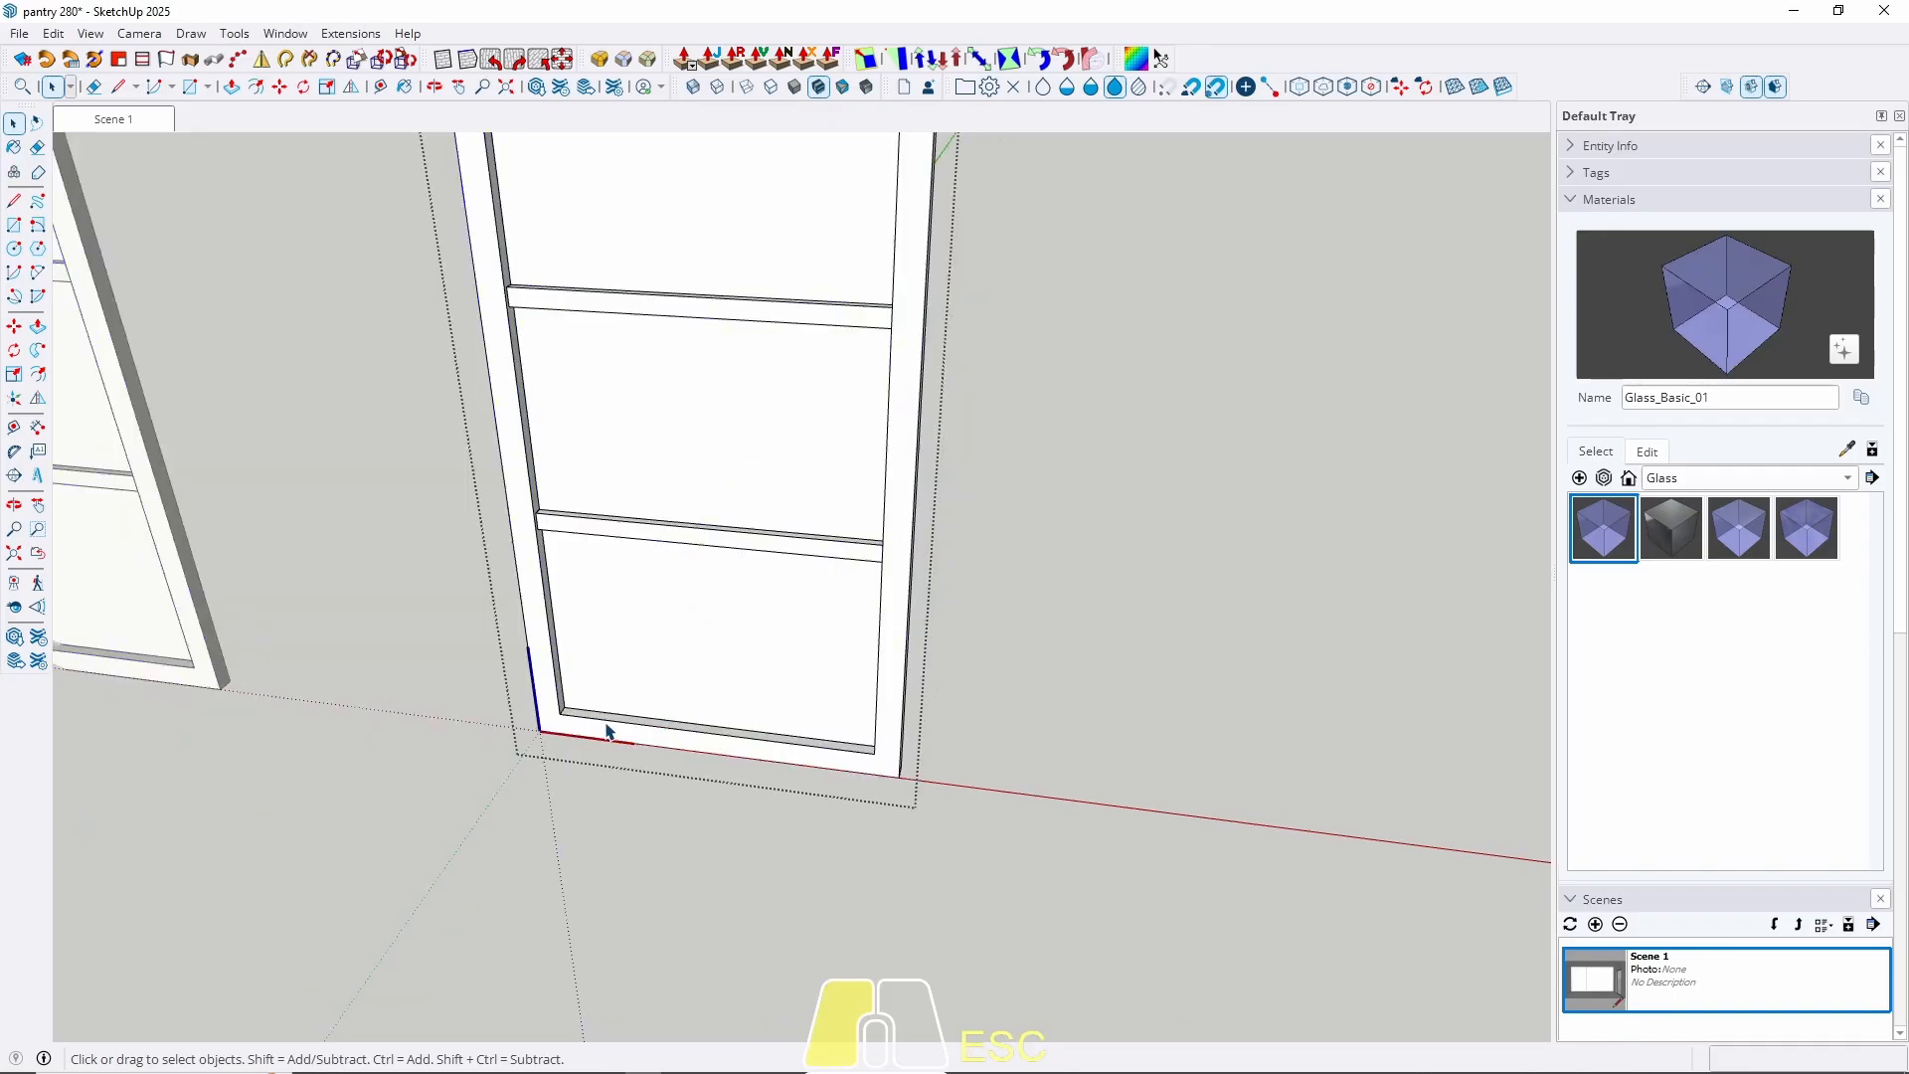
Copy the narrowed door sideways from its lower right corner to the original door's lower left corner, filling the cabinet's open half.
click(609, 732)
scroll(659, 734, up, 3)
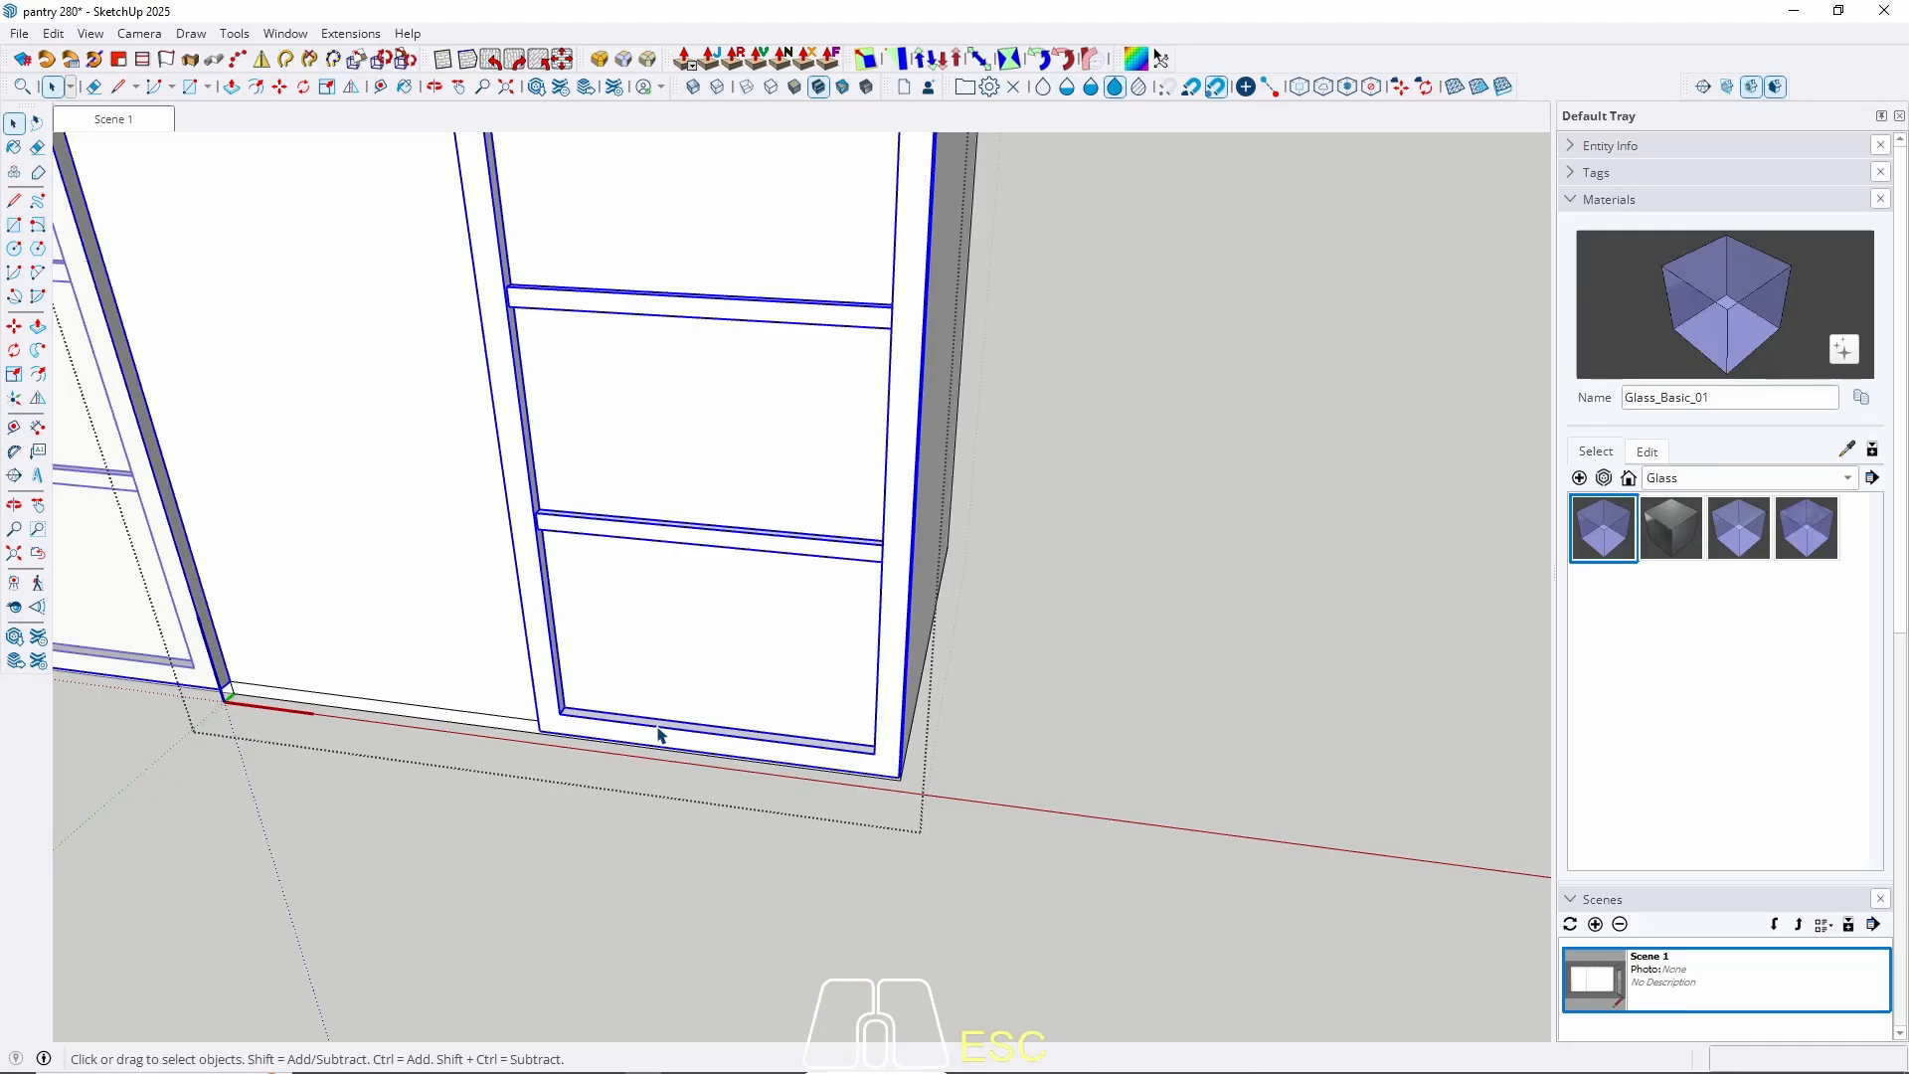
right_click(659, 732)
mouse_move(679, 215)
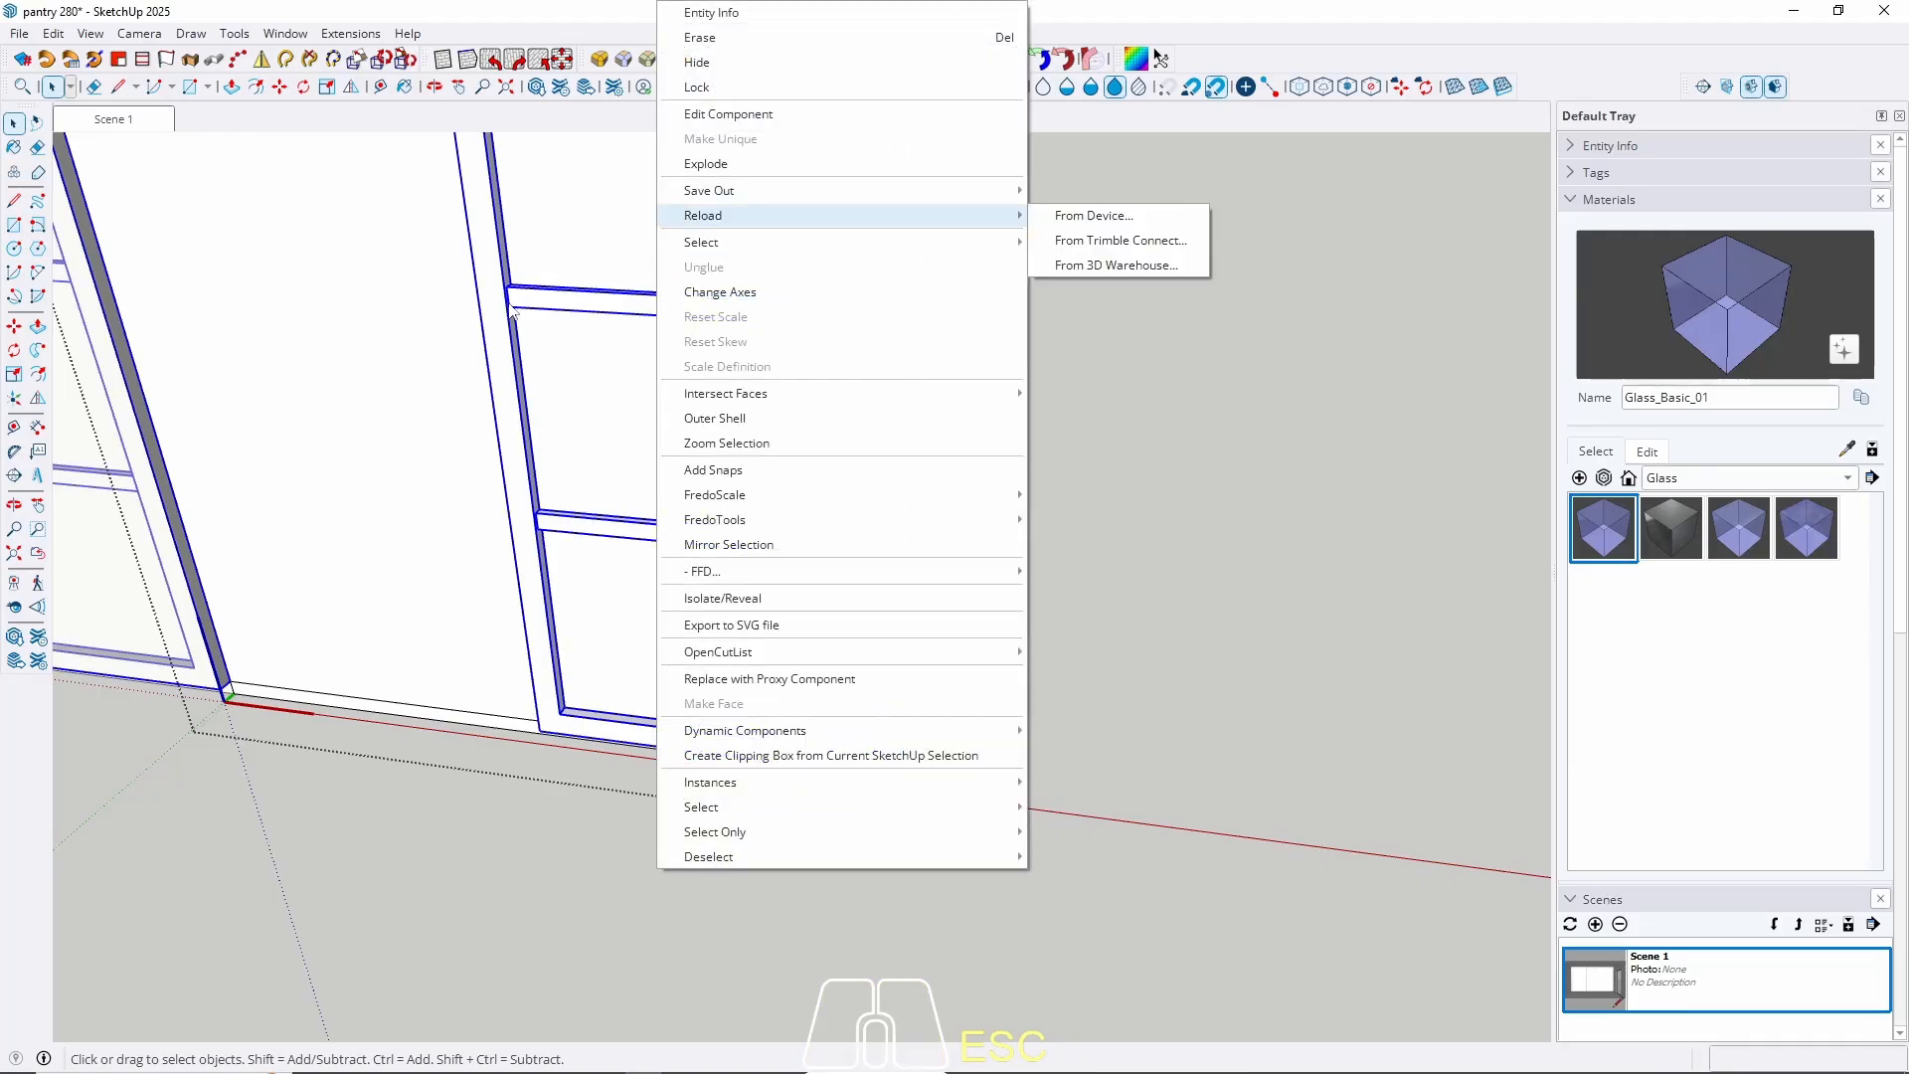
key(Escape)
scroll(885, 766, up, 5)
key(m)
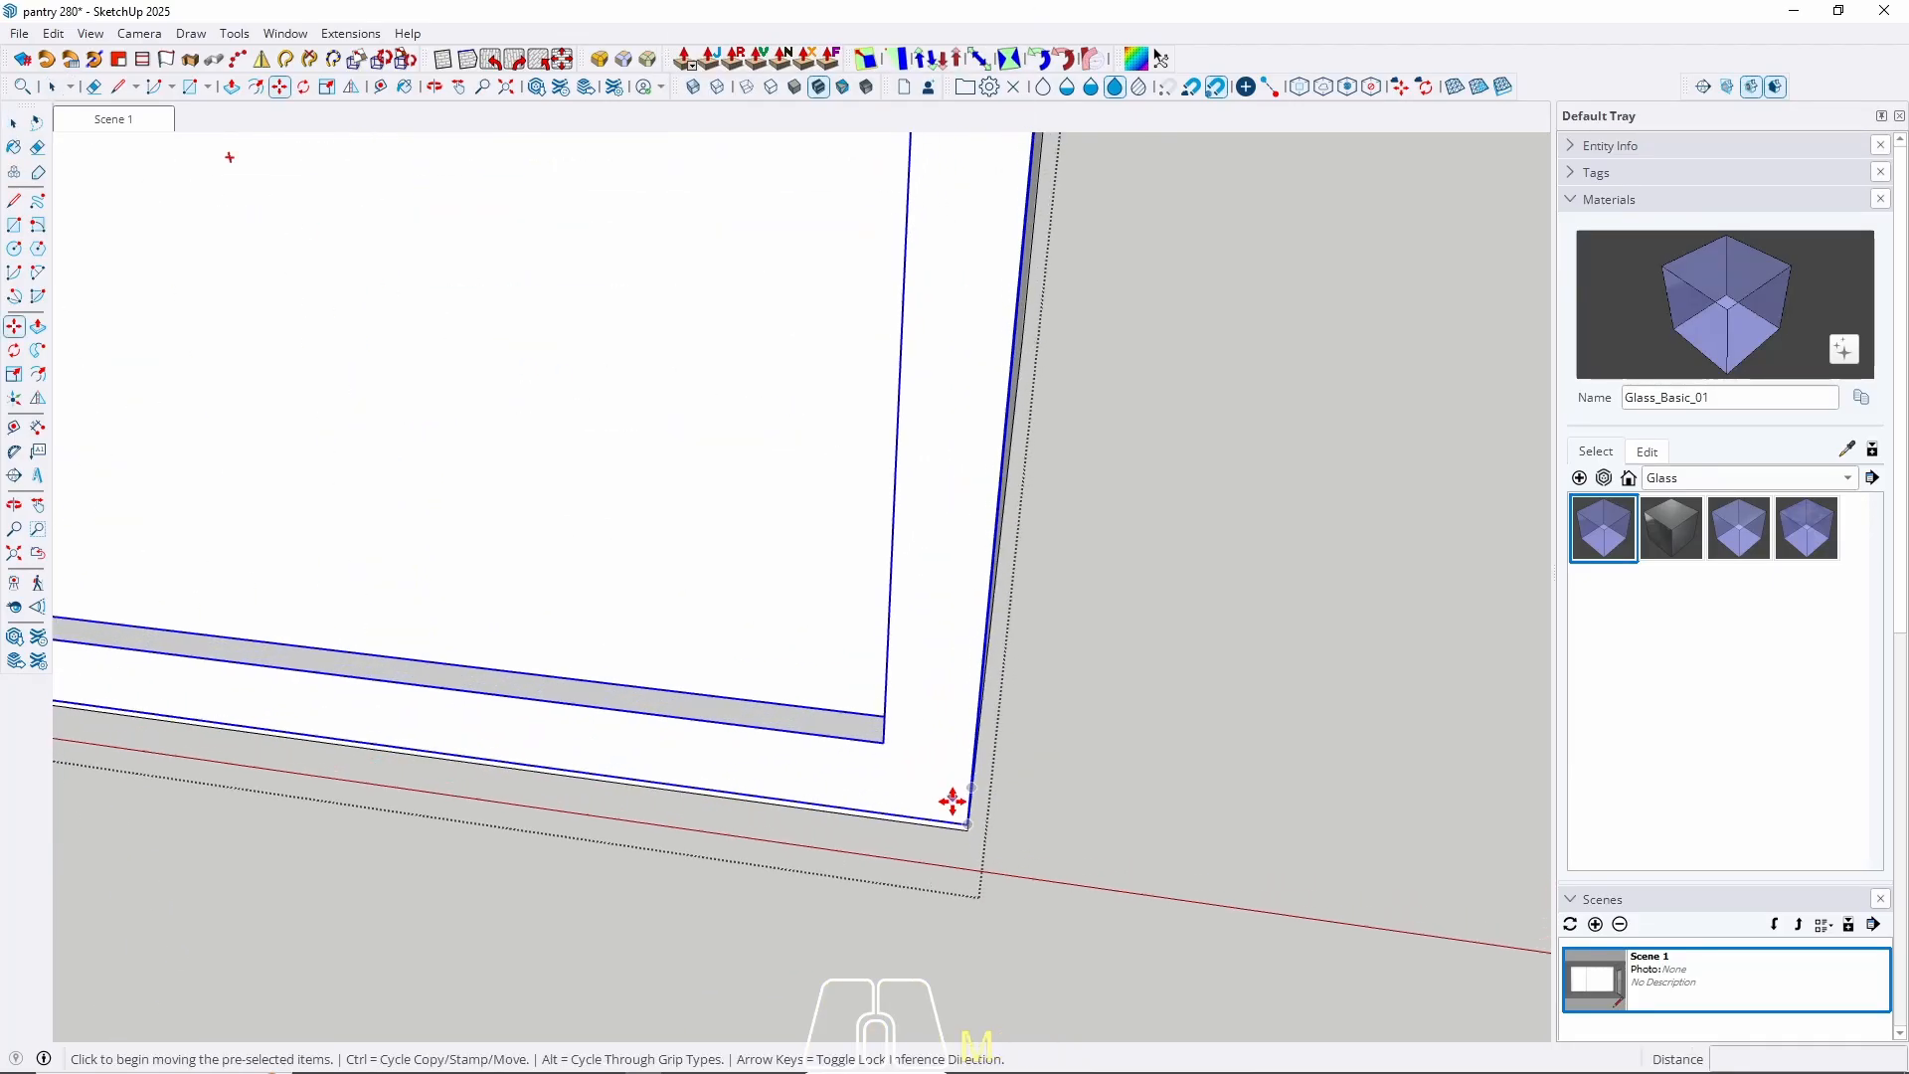
click(966, 826)
key(ctrl)
shift+middle_drag(497, 688, 1367, 631)
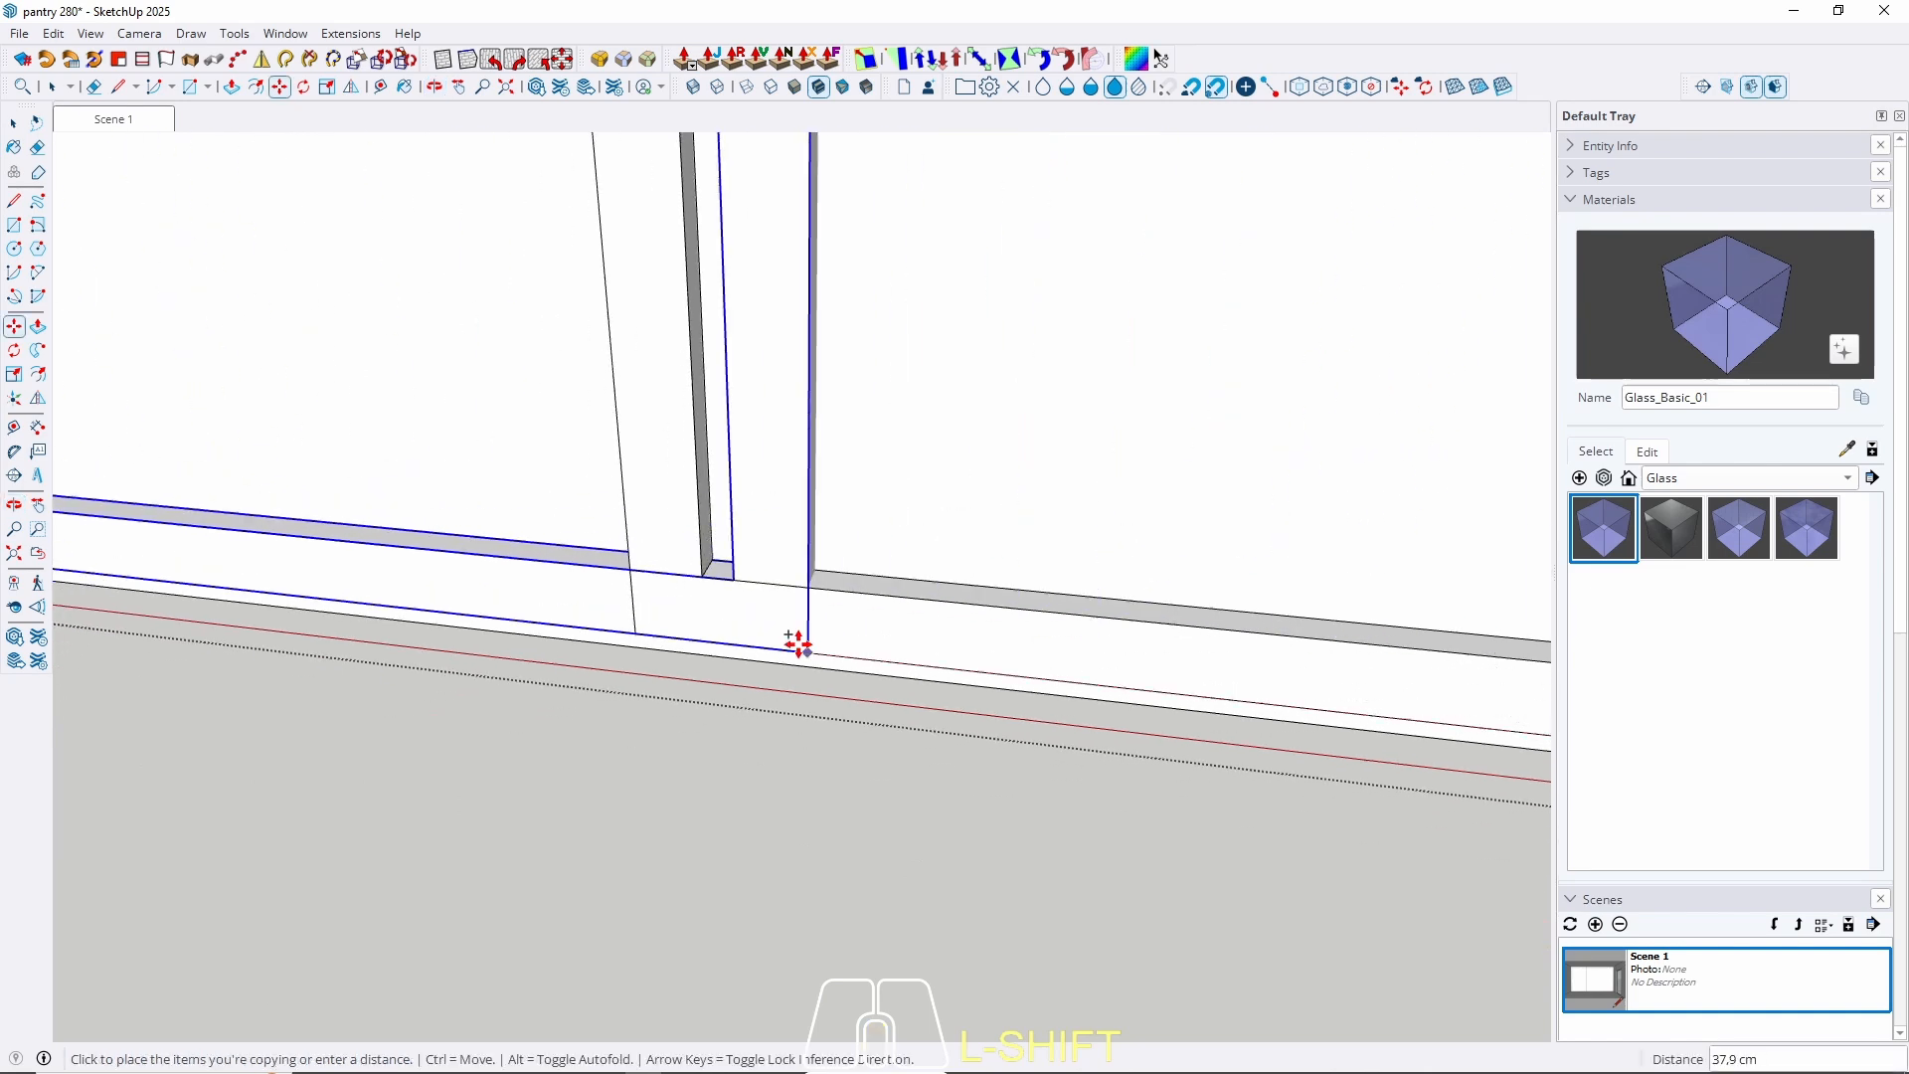
key(space)
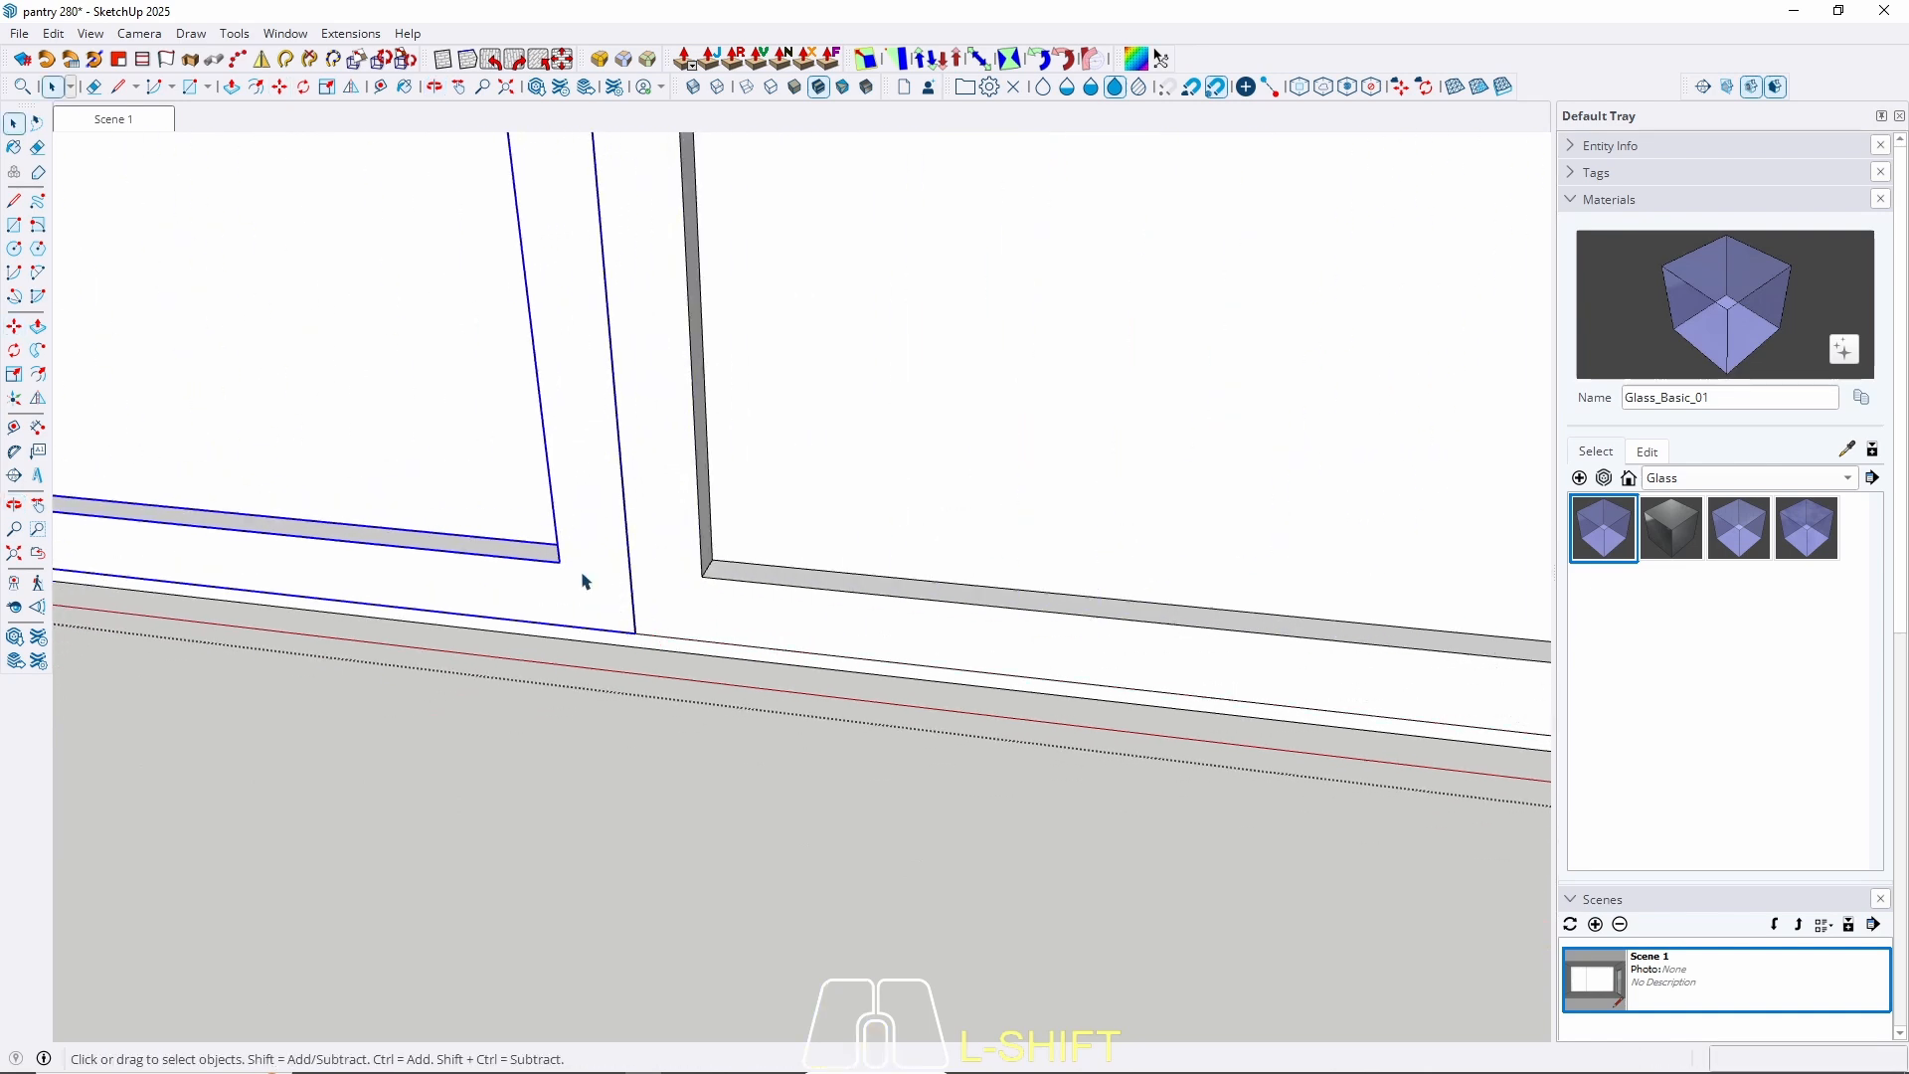
Return to the Scene 1 view and examine the tall cabinet's framed doors and the adjoining countertop from several angles.
click(141, 123)
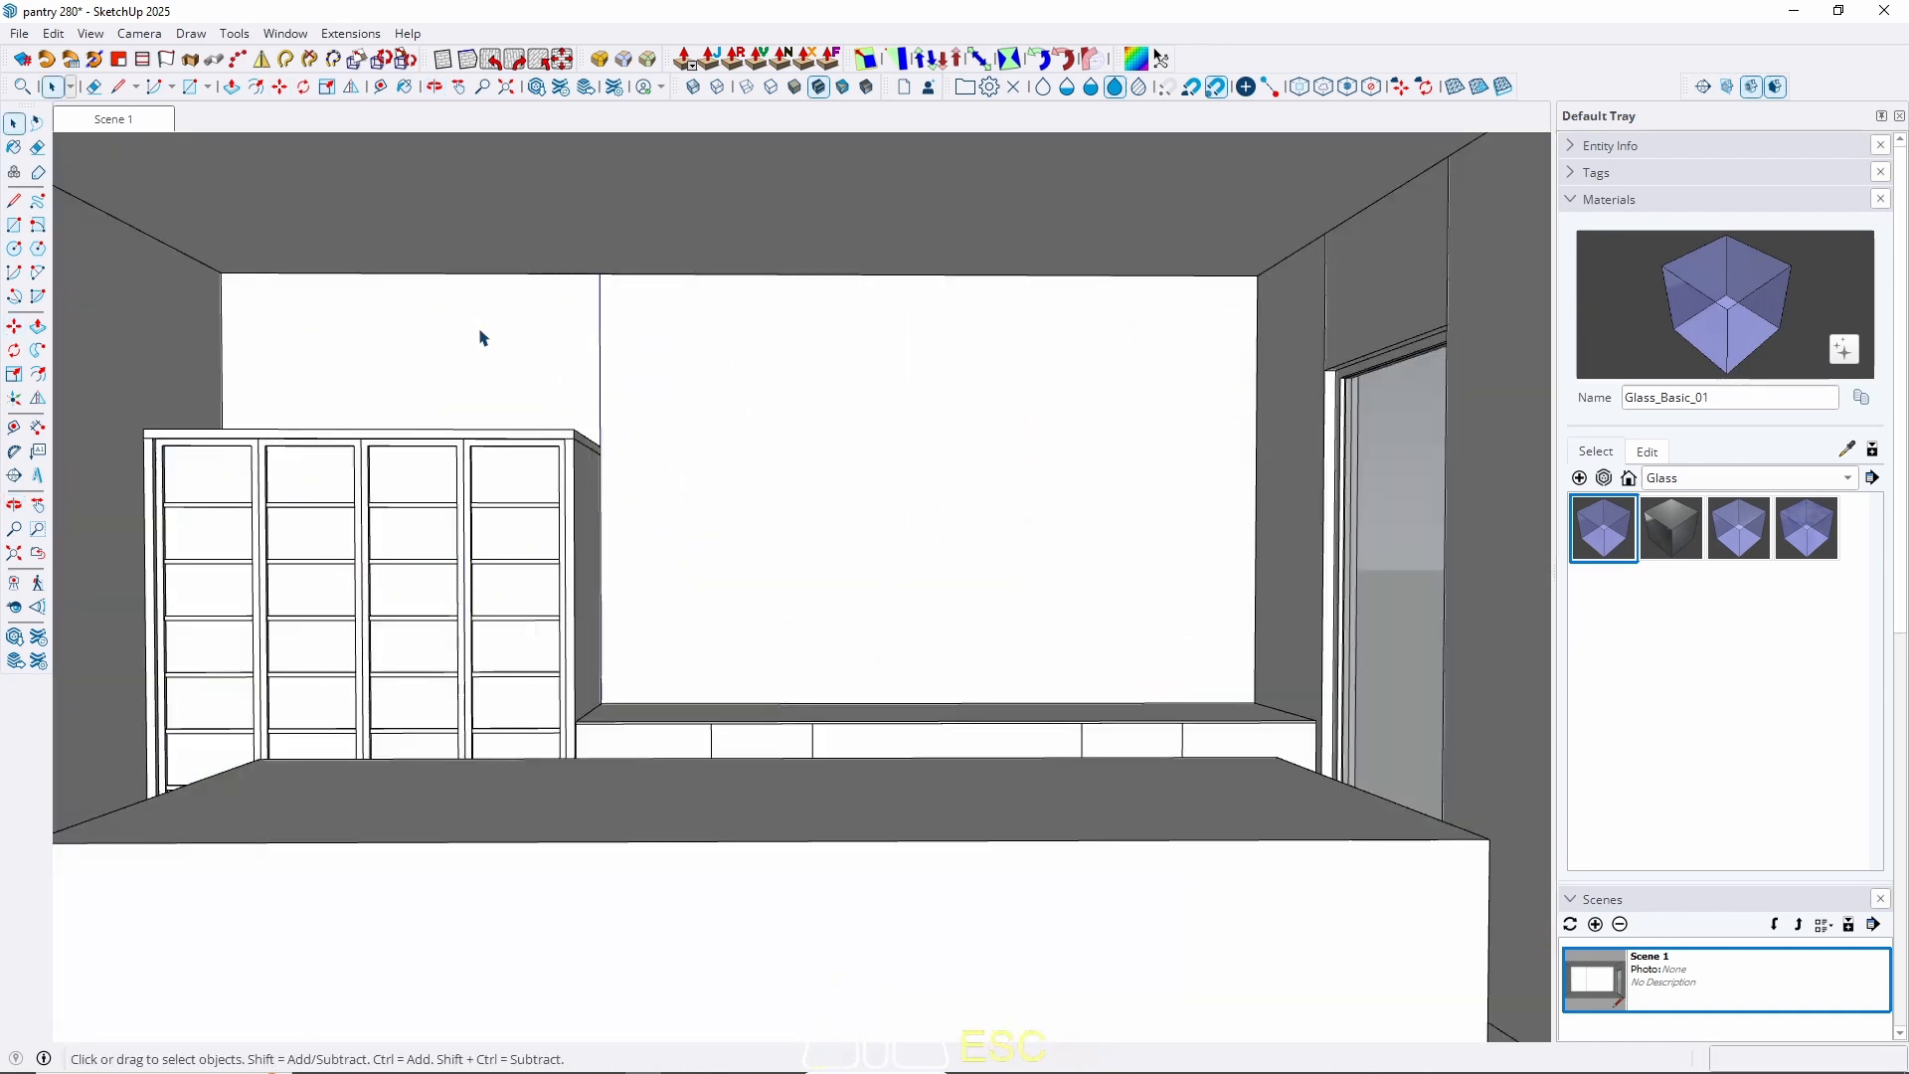
key(Escape)
middle_drag(622, 418, 789, 573)
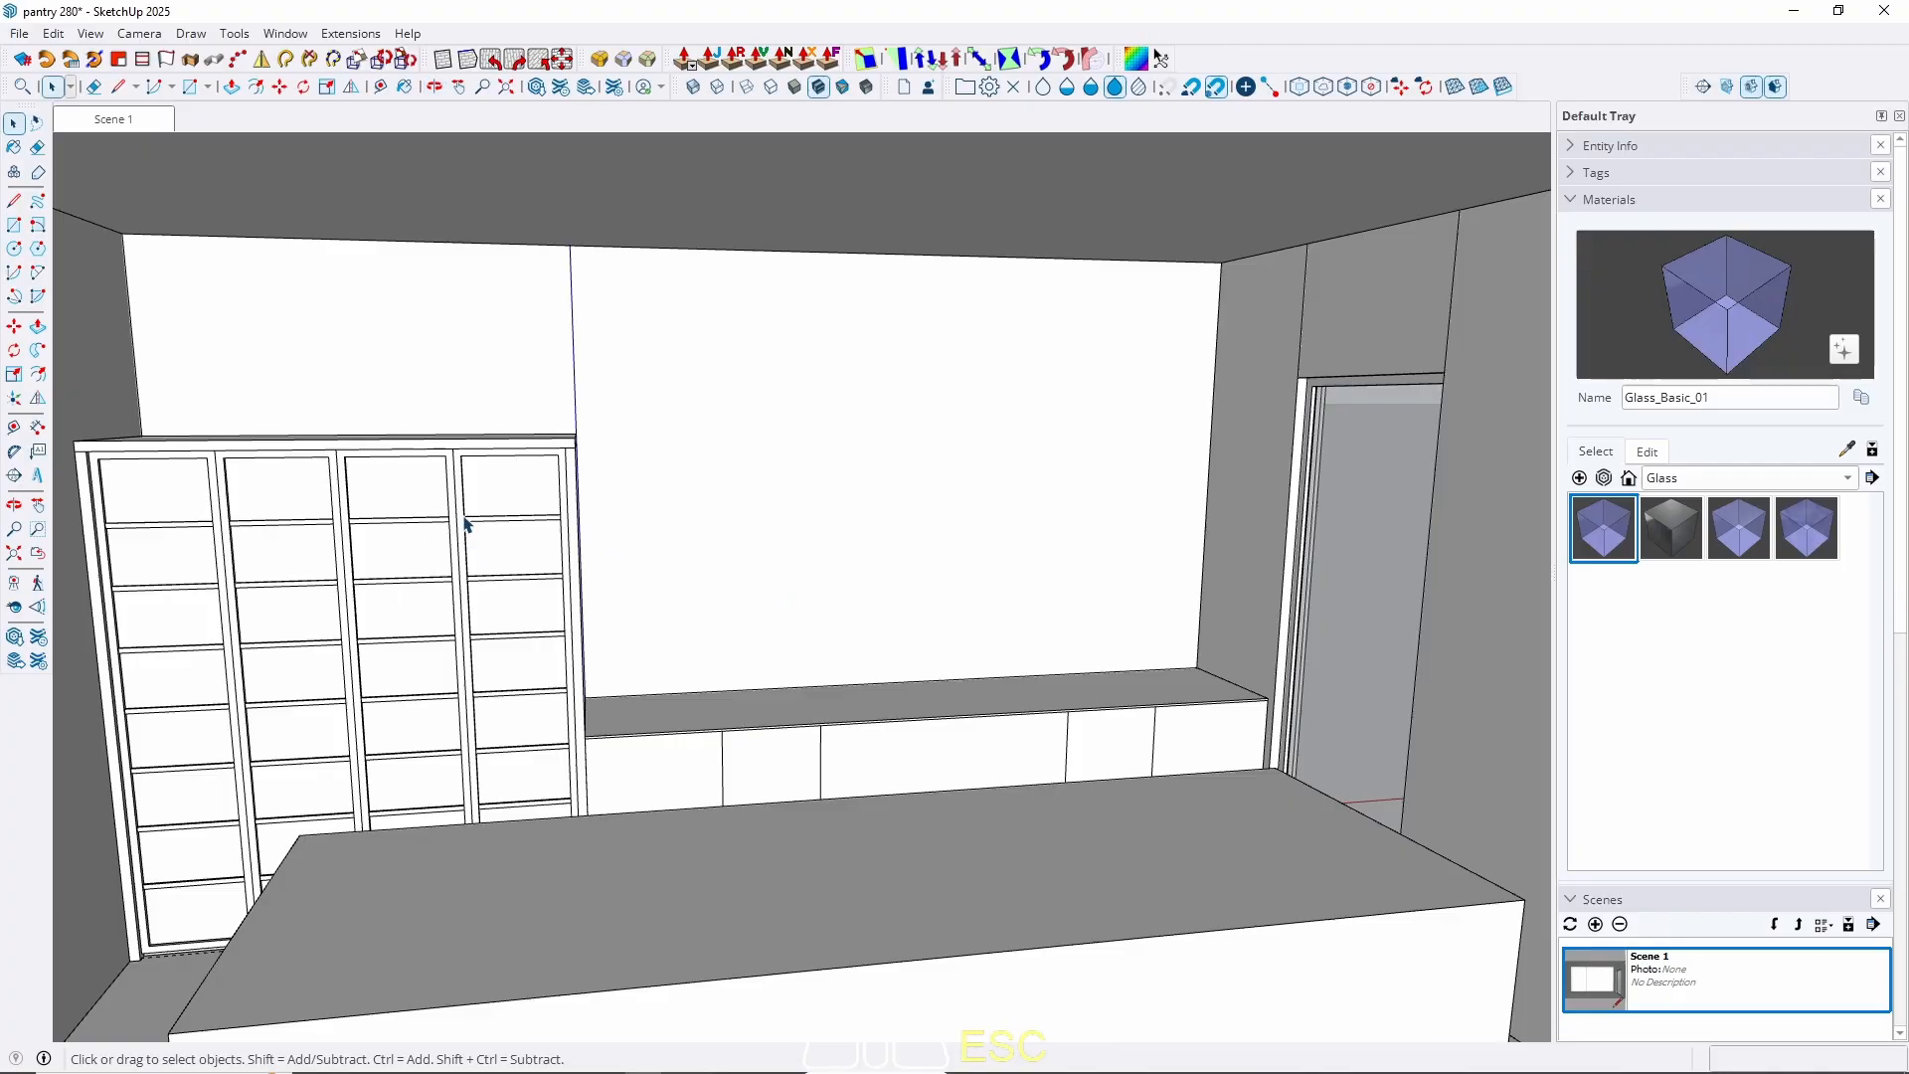
middle_drag(362, 456, 452, 463)
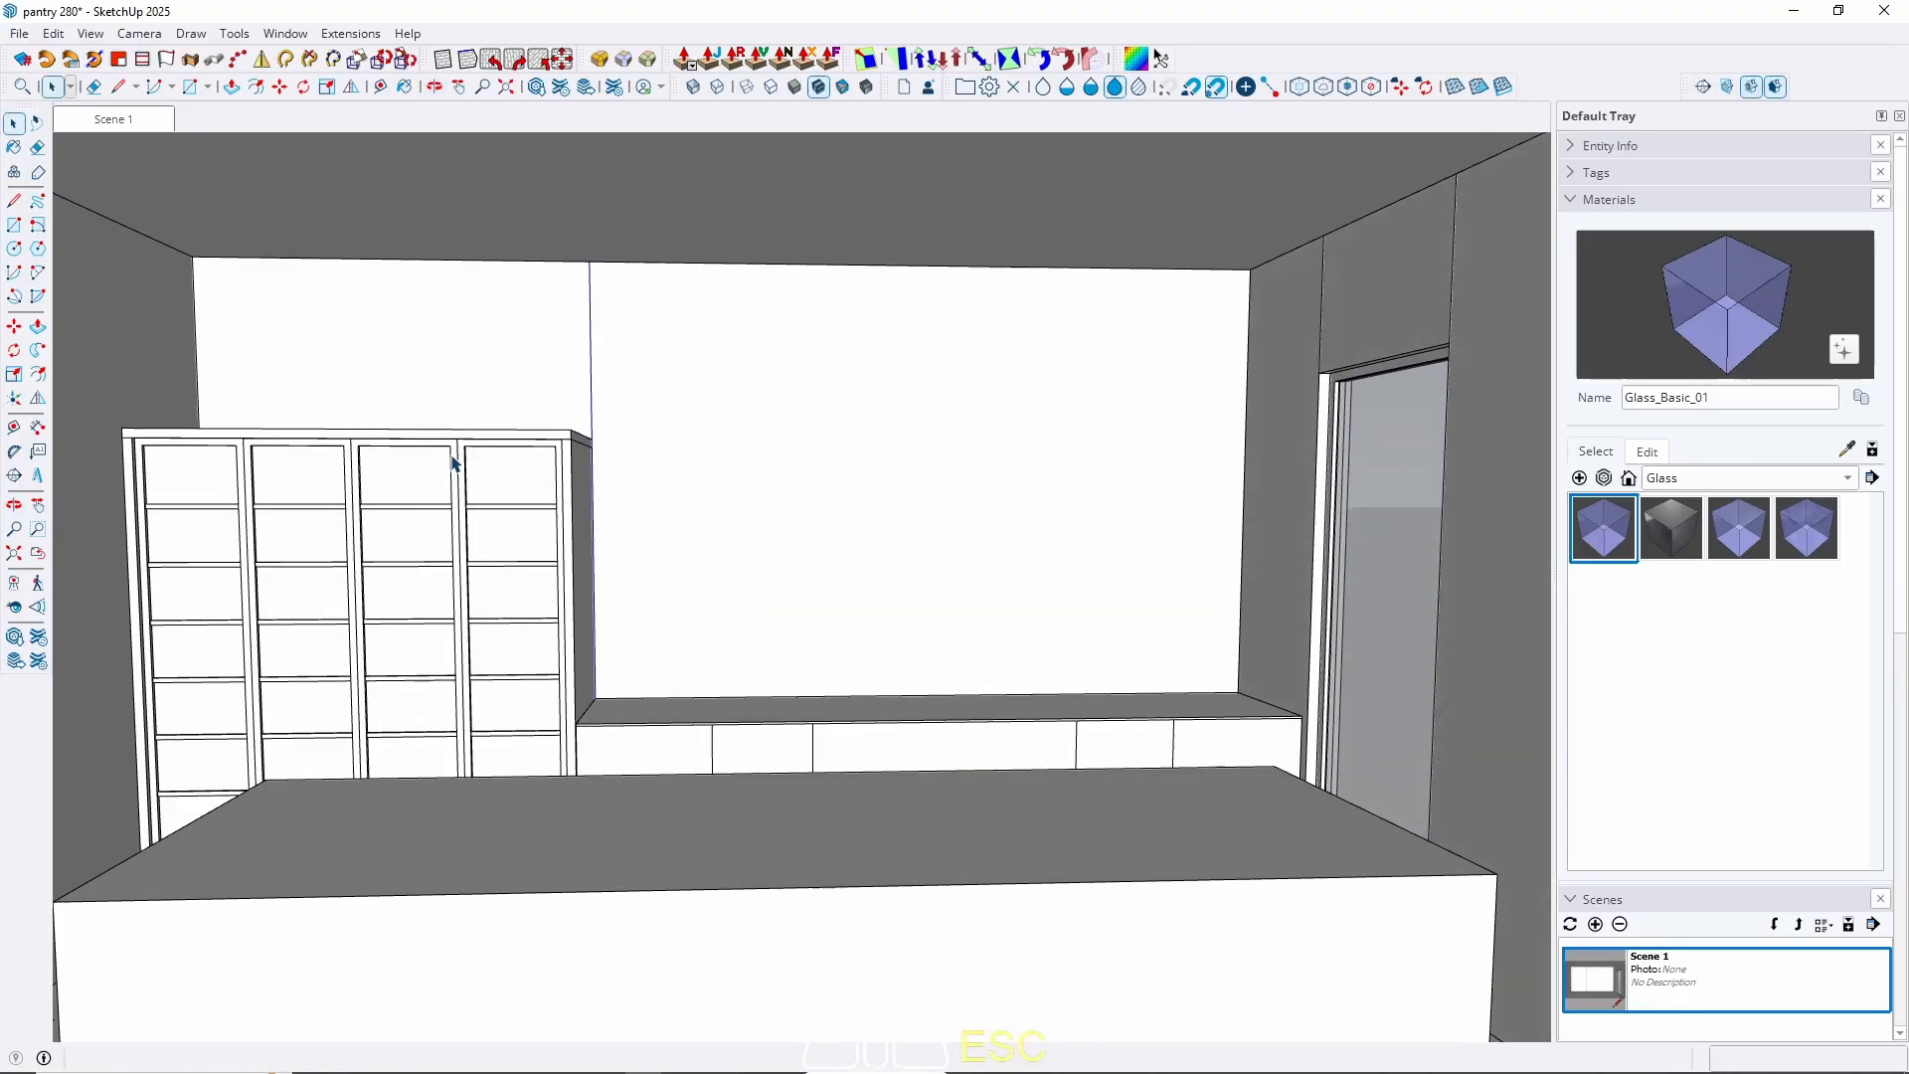
middle_drag(498, 546, 350, 714)
click(119, 122)
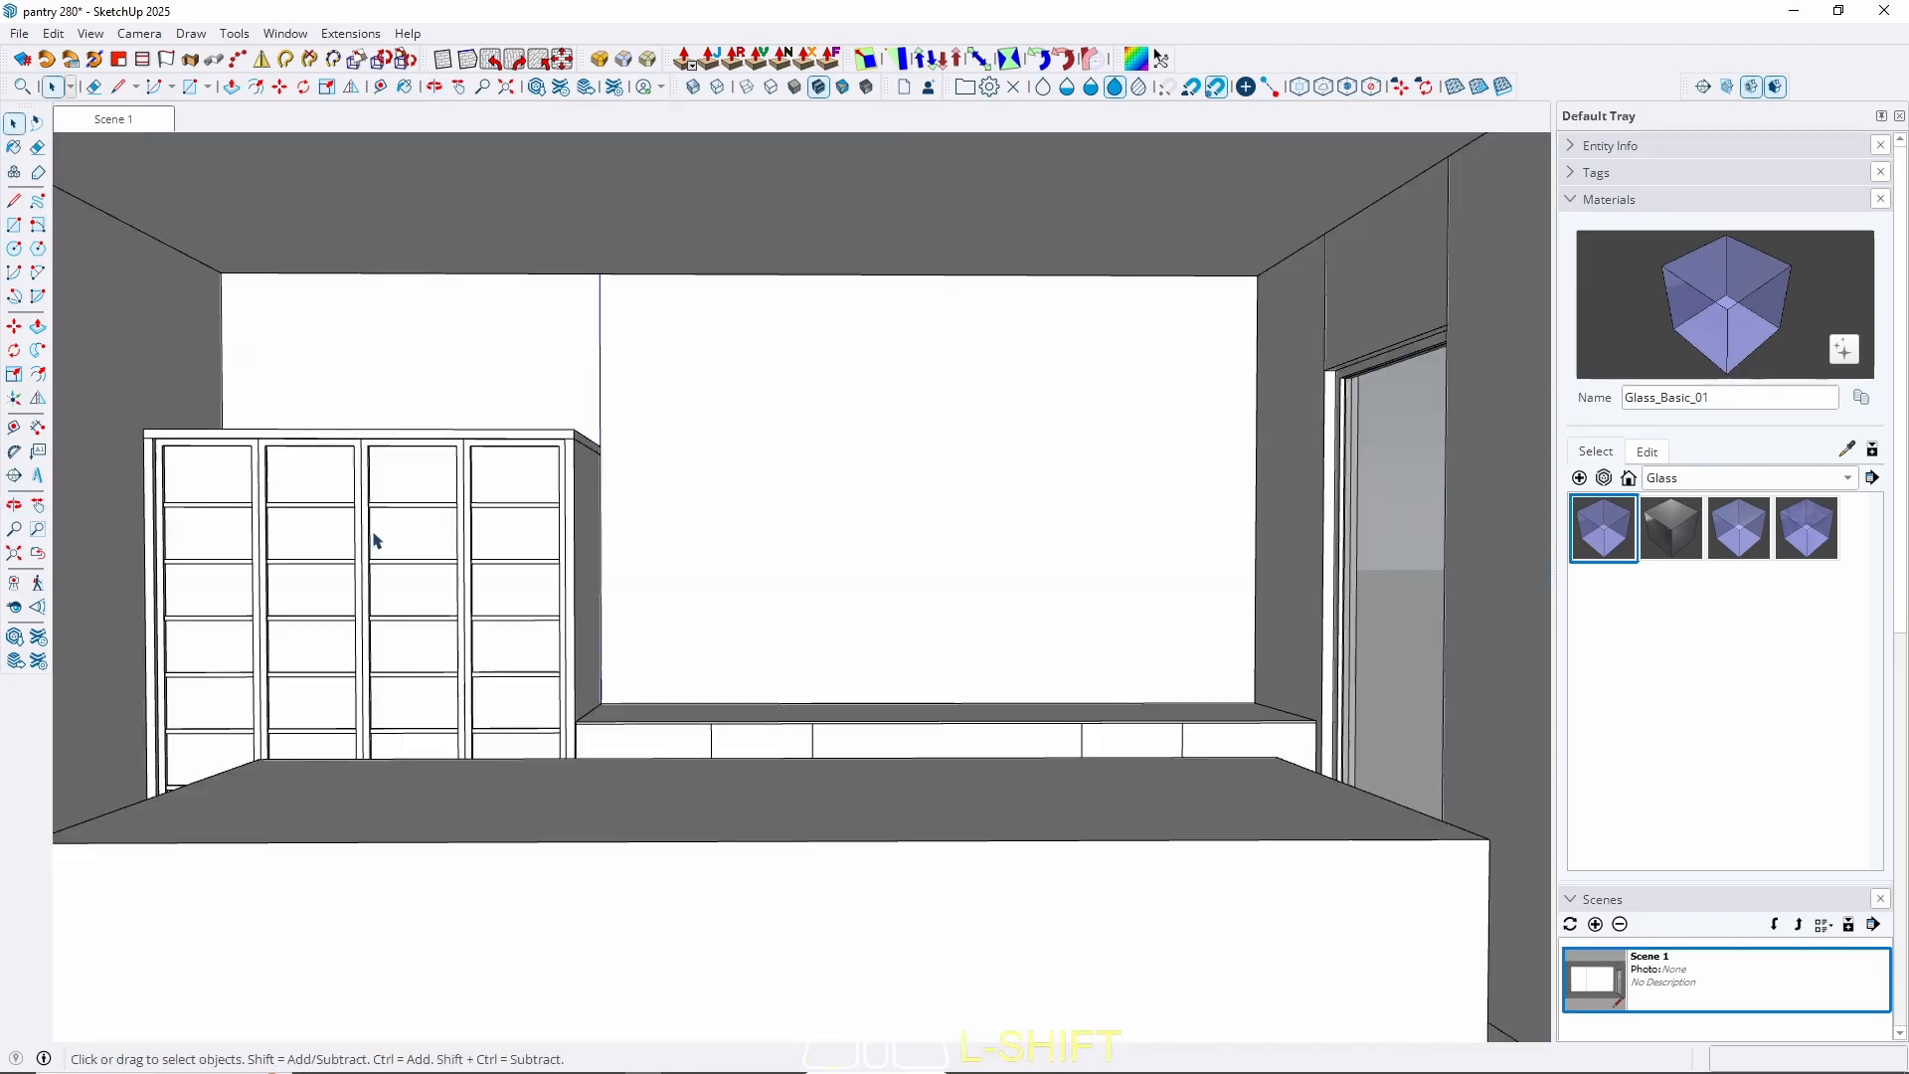
scroll(375, 540, up, 5)
middle_drag(553, 404, 422, 447)
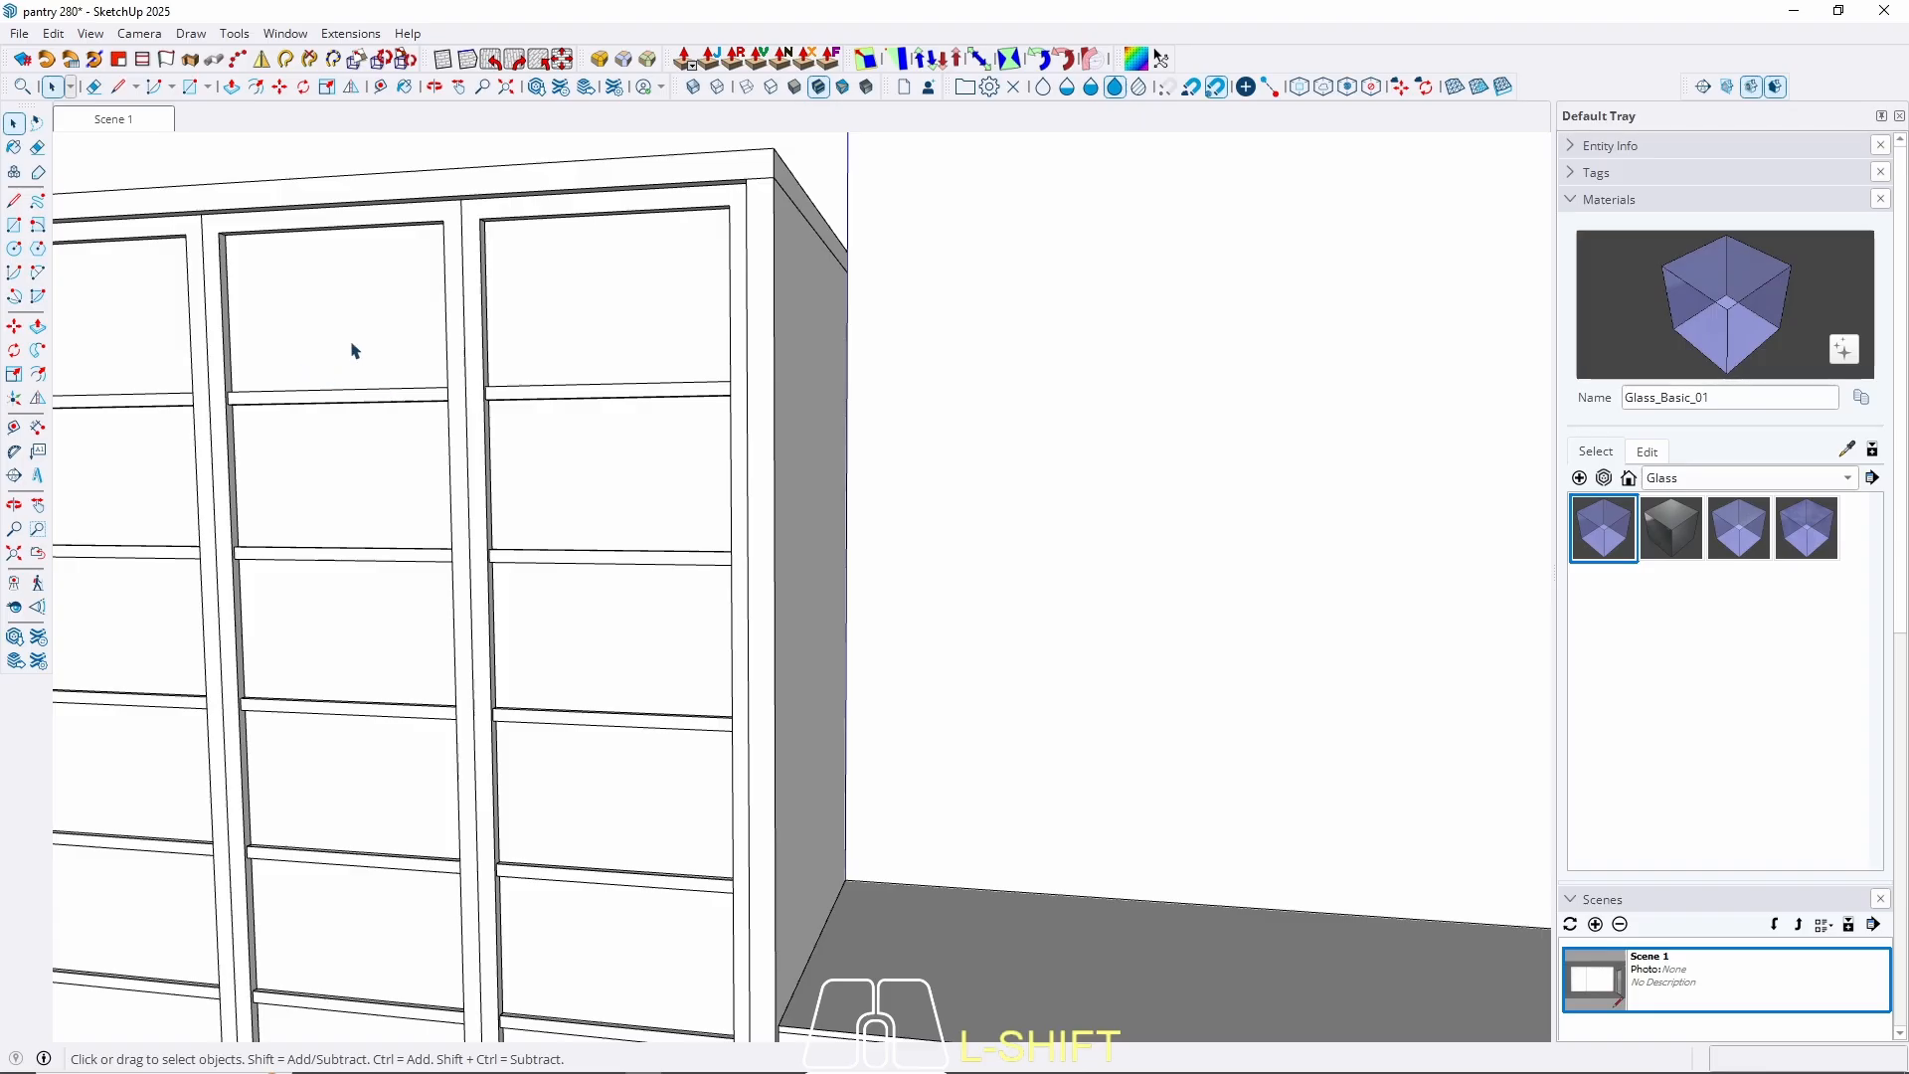
middle_drag(654, 398, 758, 516)
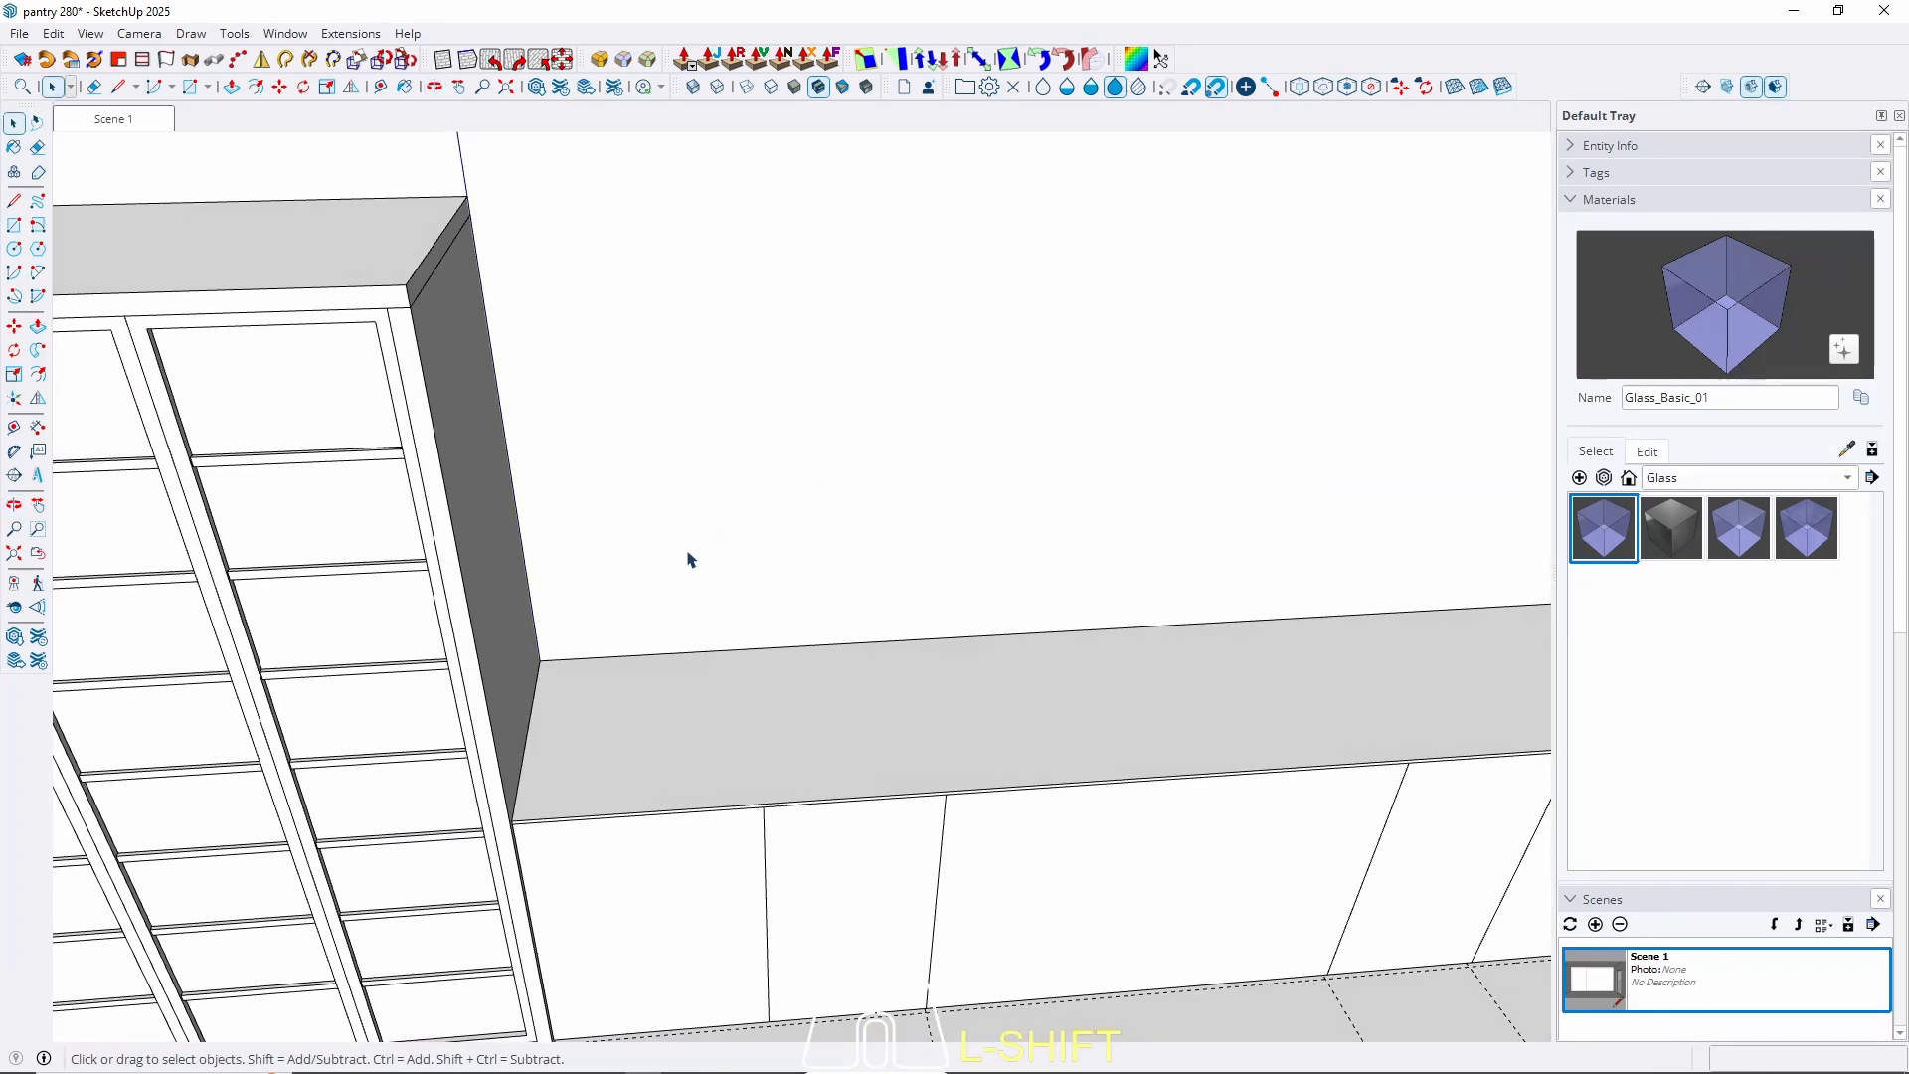
Draw a rectangle about 32.5 by 330 cm on the countertop, starting at its back corner beside the tall cabinet.
key(r)
click(539, 658)
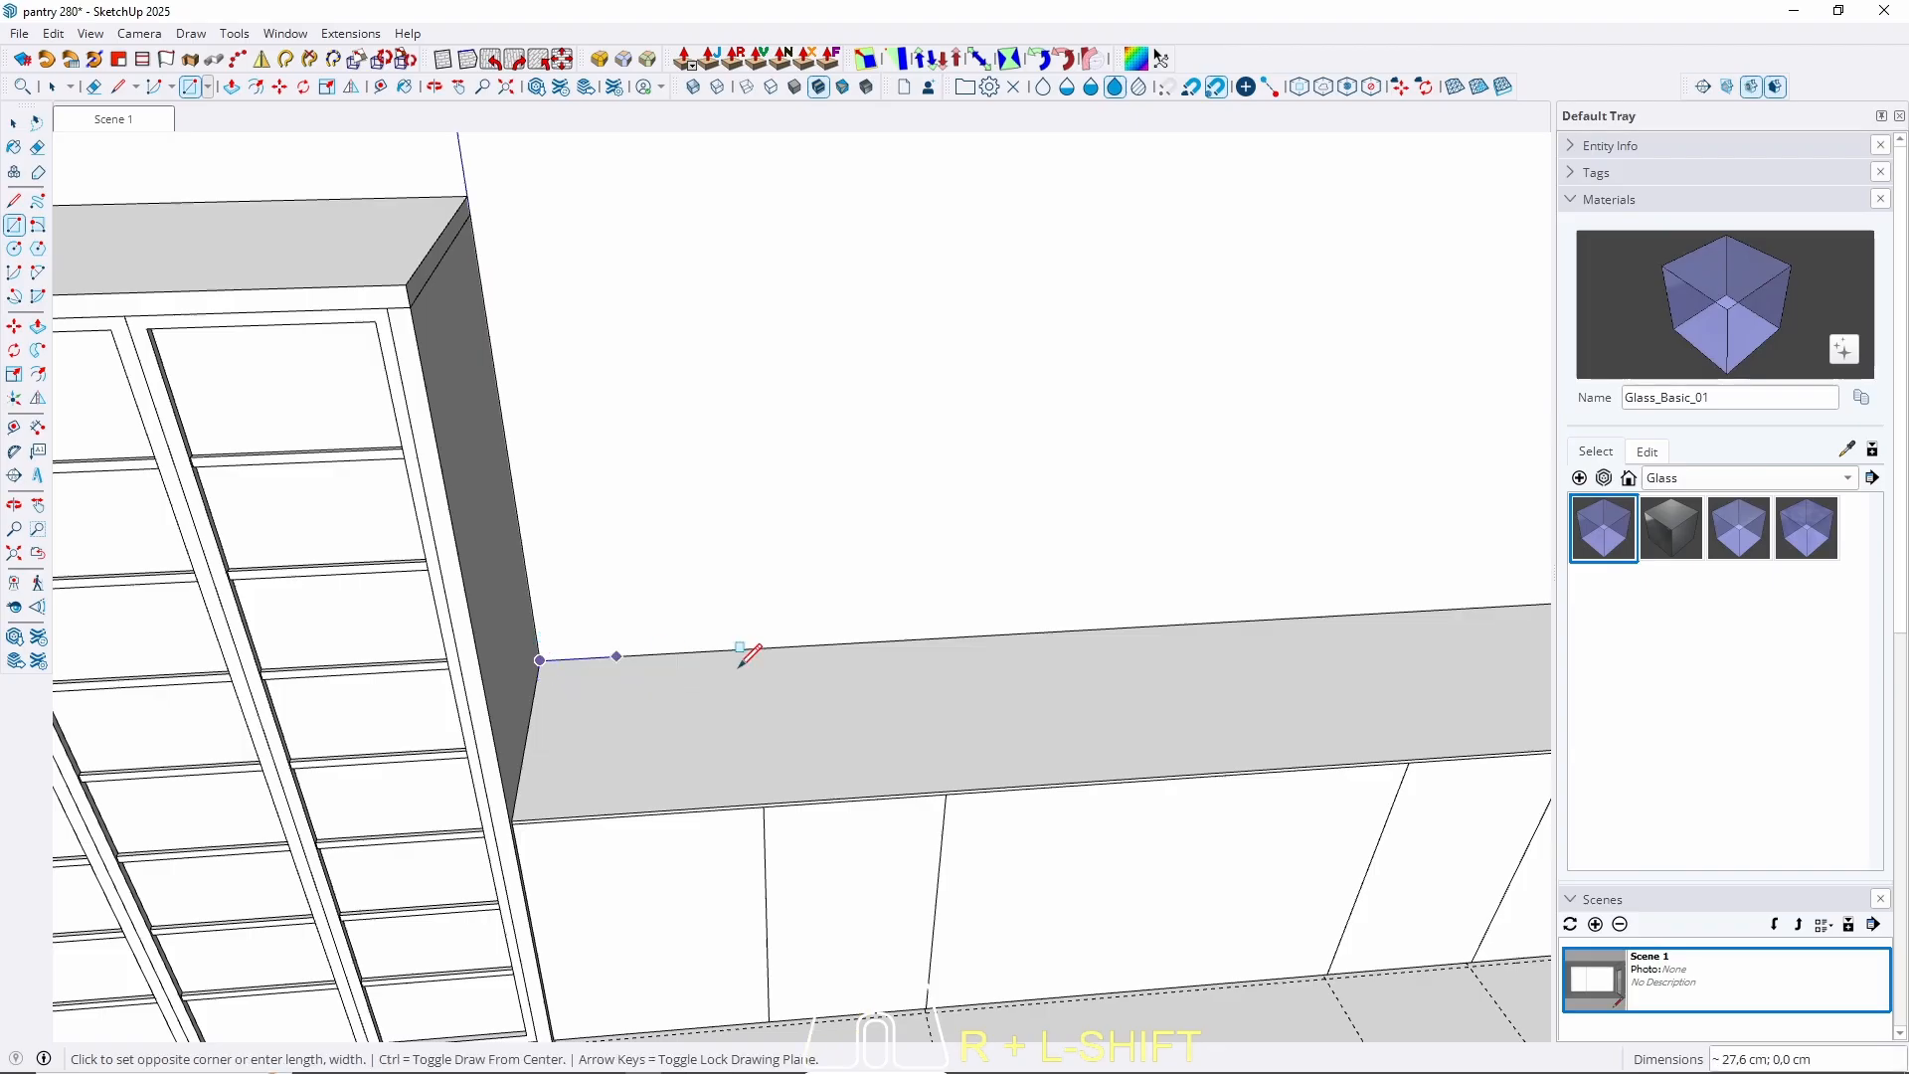
middle_drag(745, 652, 715, 686)
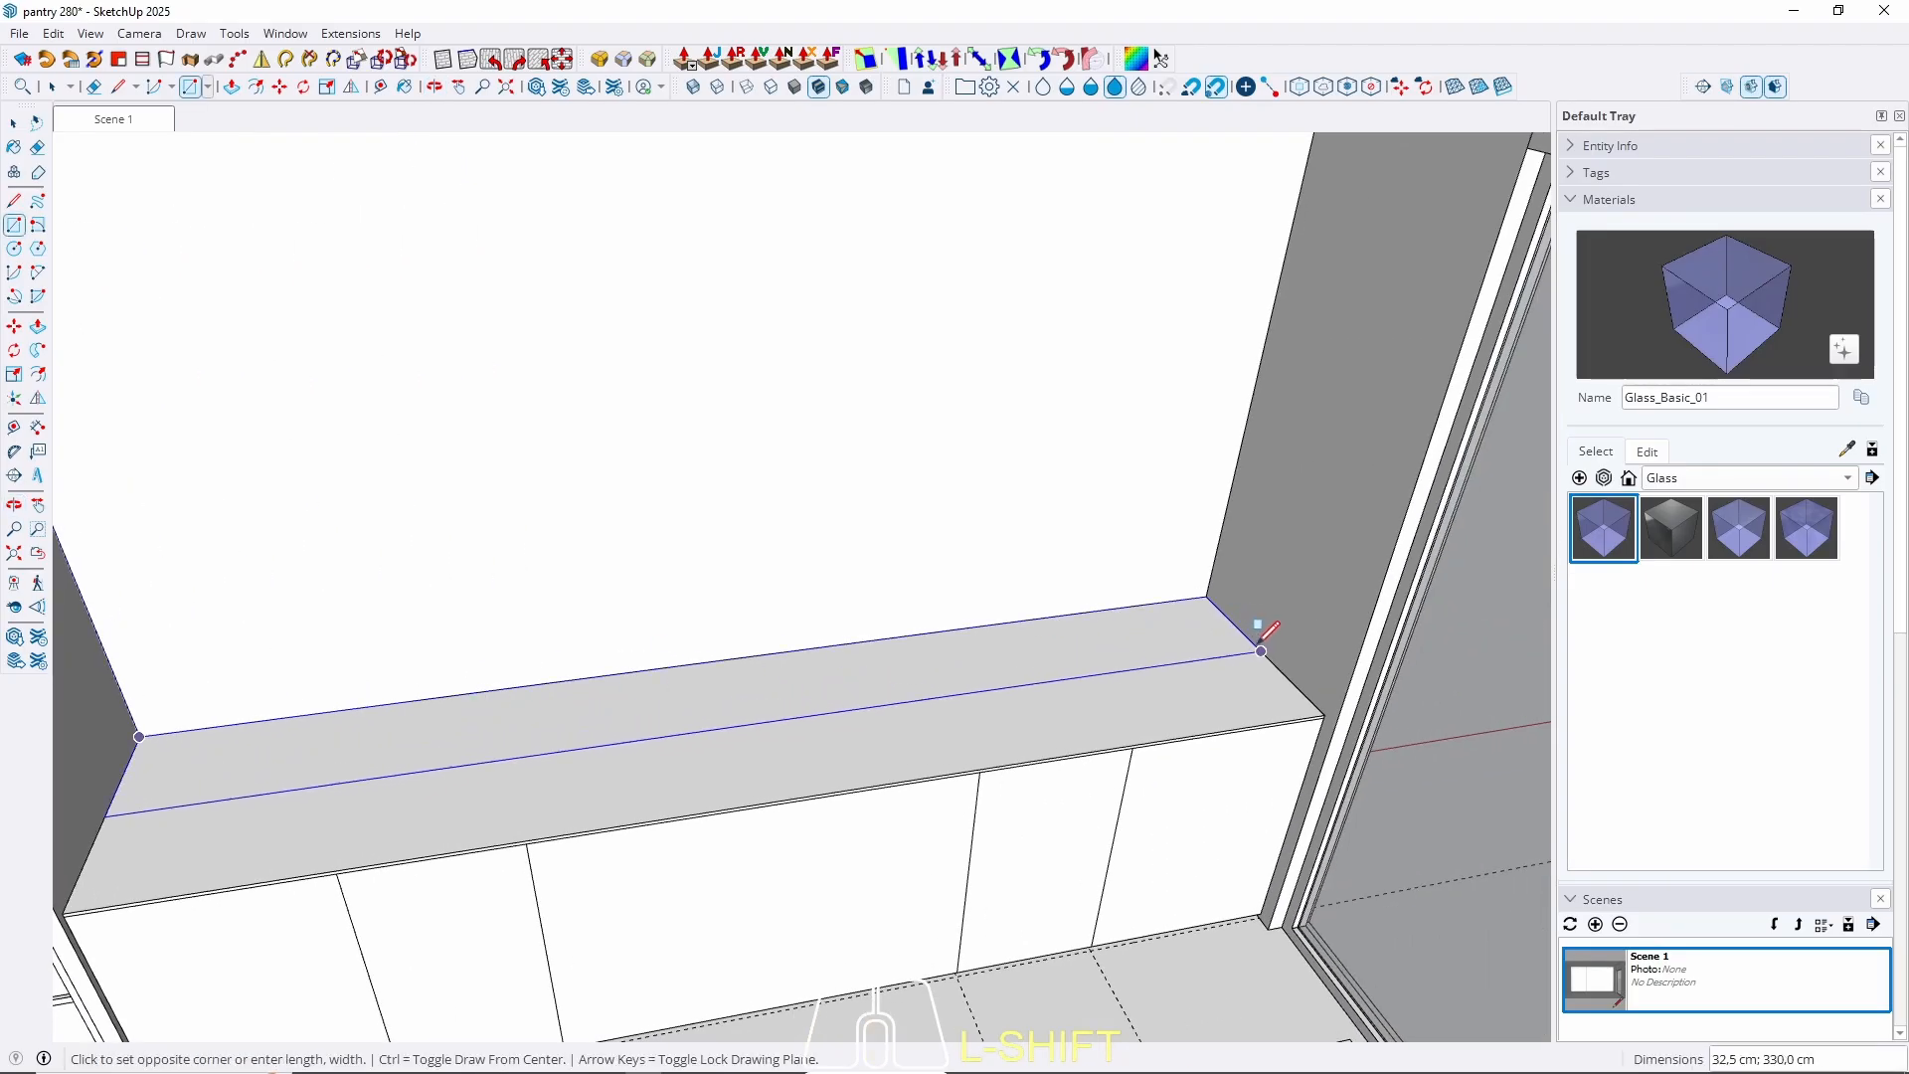
key(space)
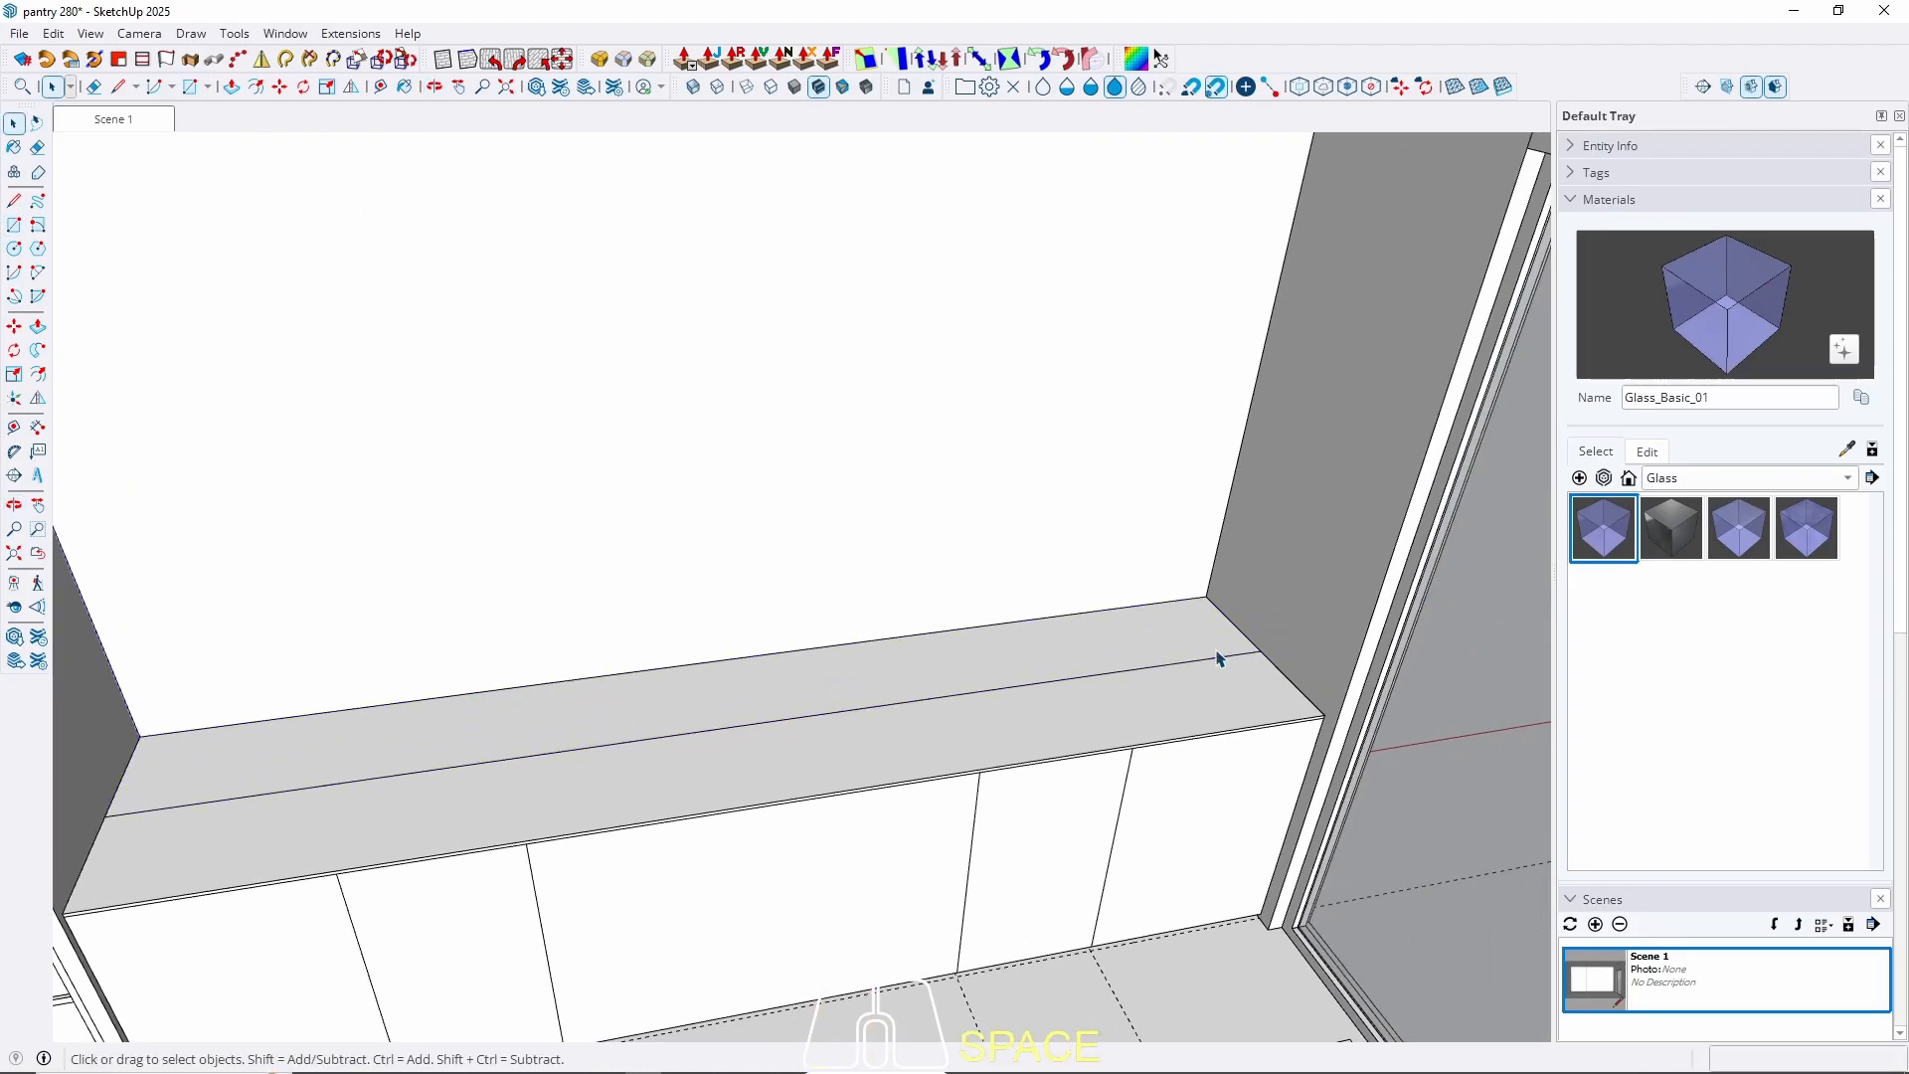
Push/Pull the countertop rectangle upward into a thin slab along the back wall.
key(p)
click(1142, 647)
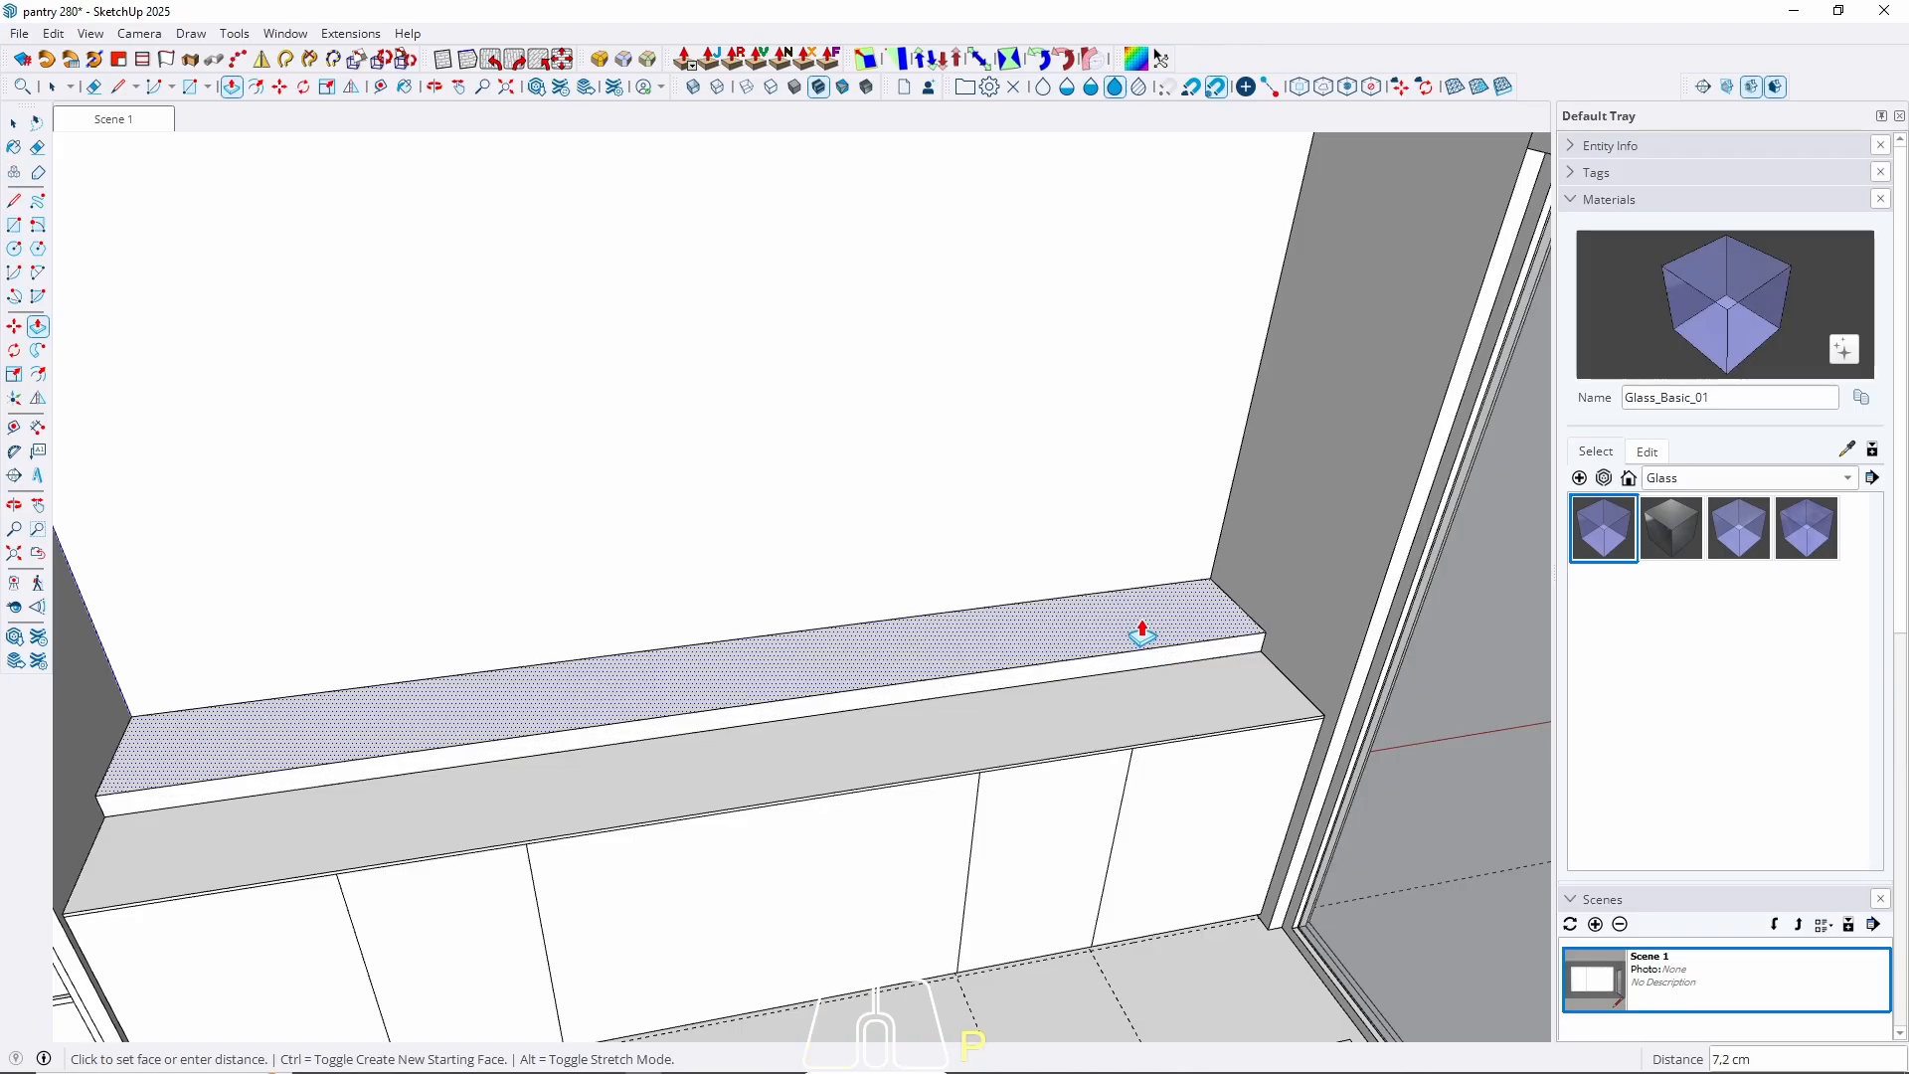
key(Return)
key(space)
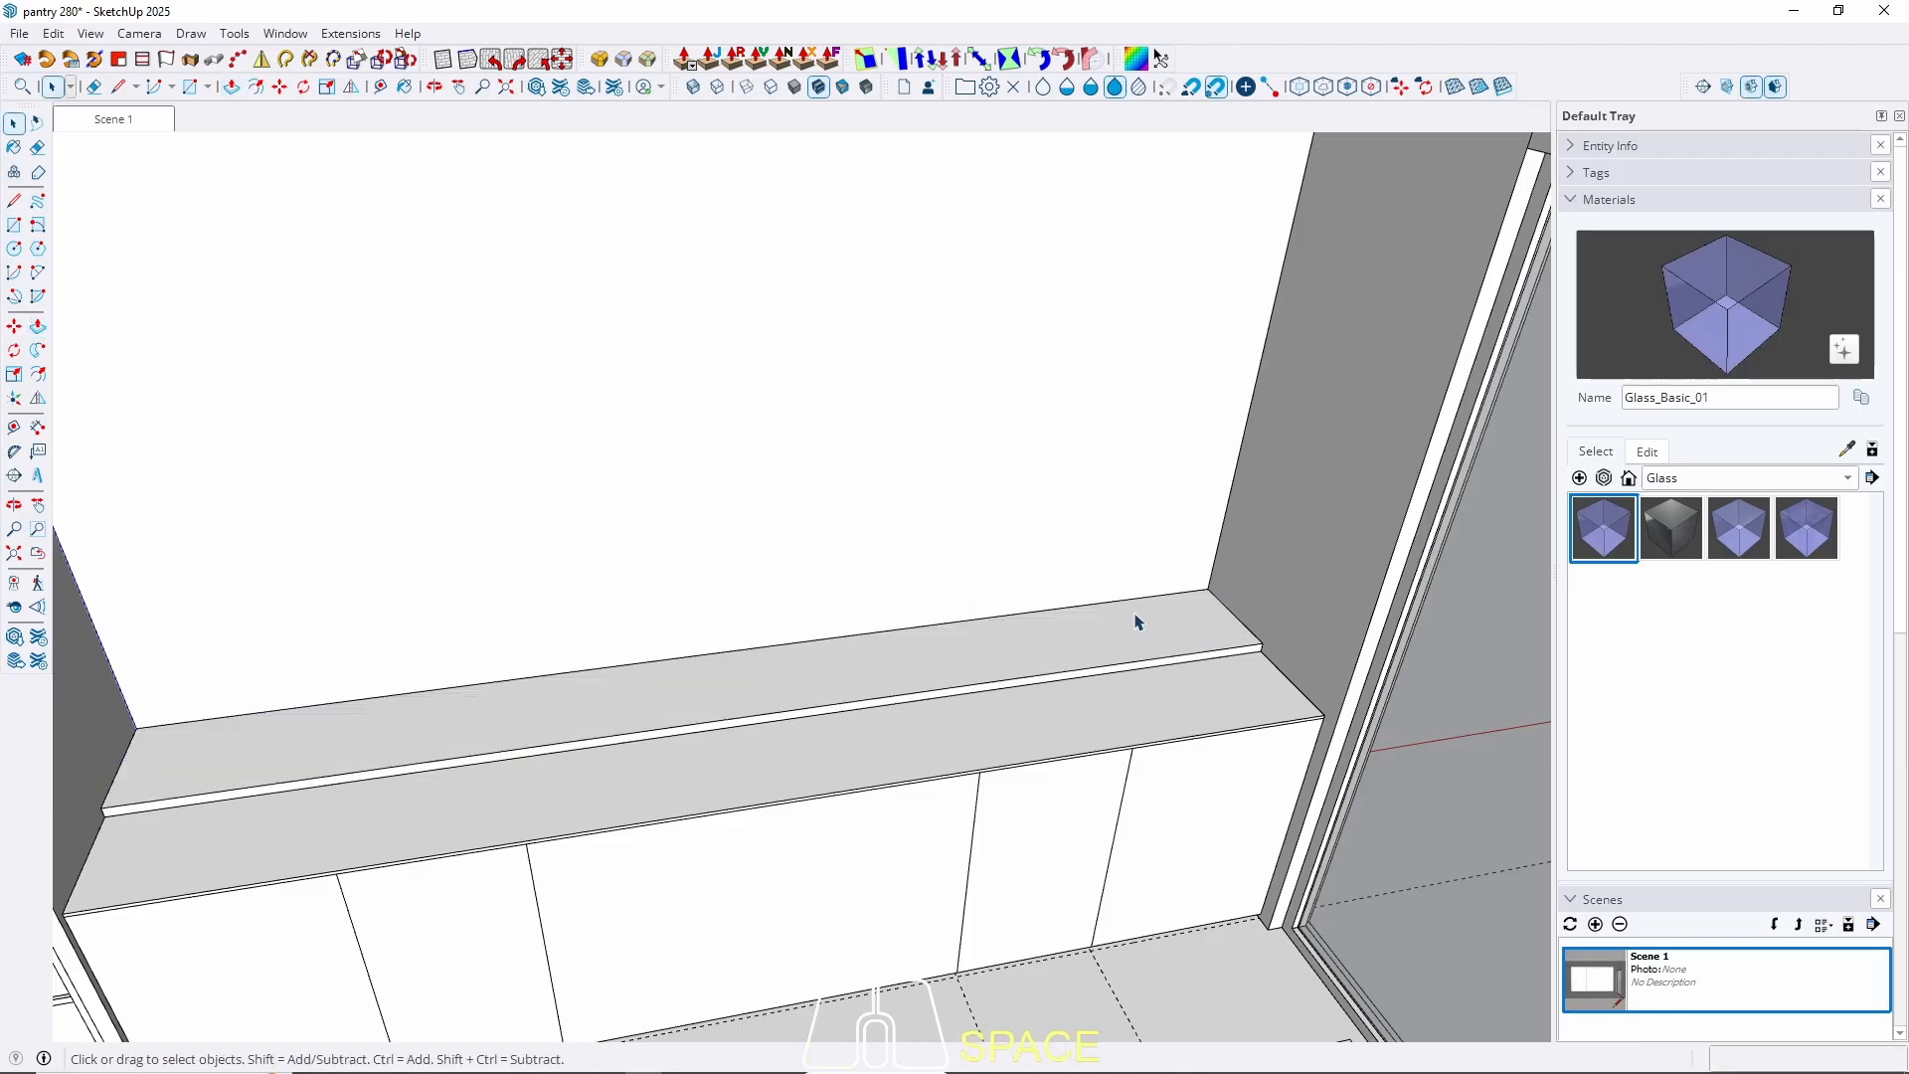
Make the thin slab on the countertop a group.
click(985, 652)
right_click(985, 652)
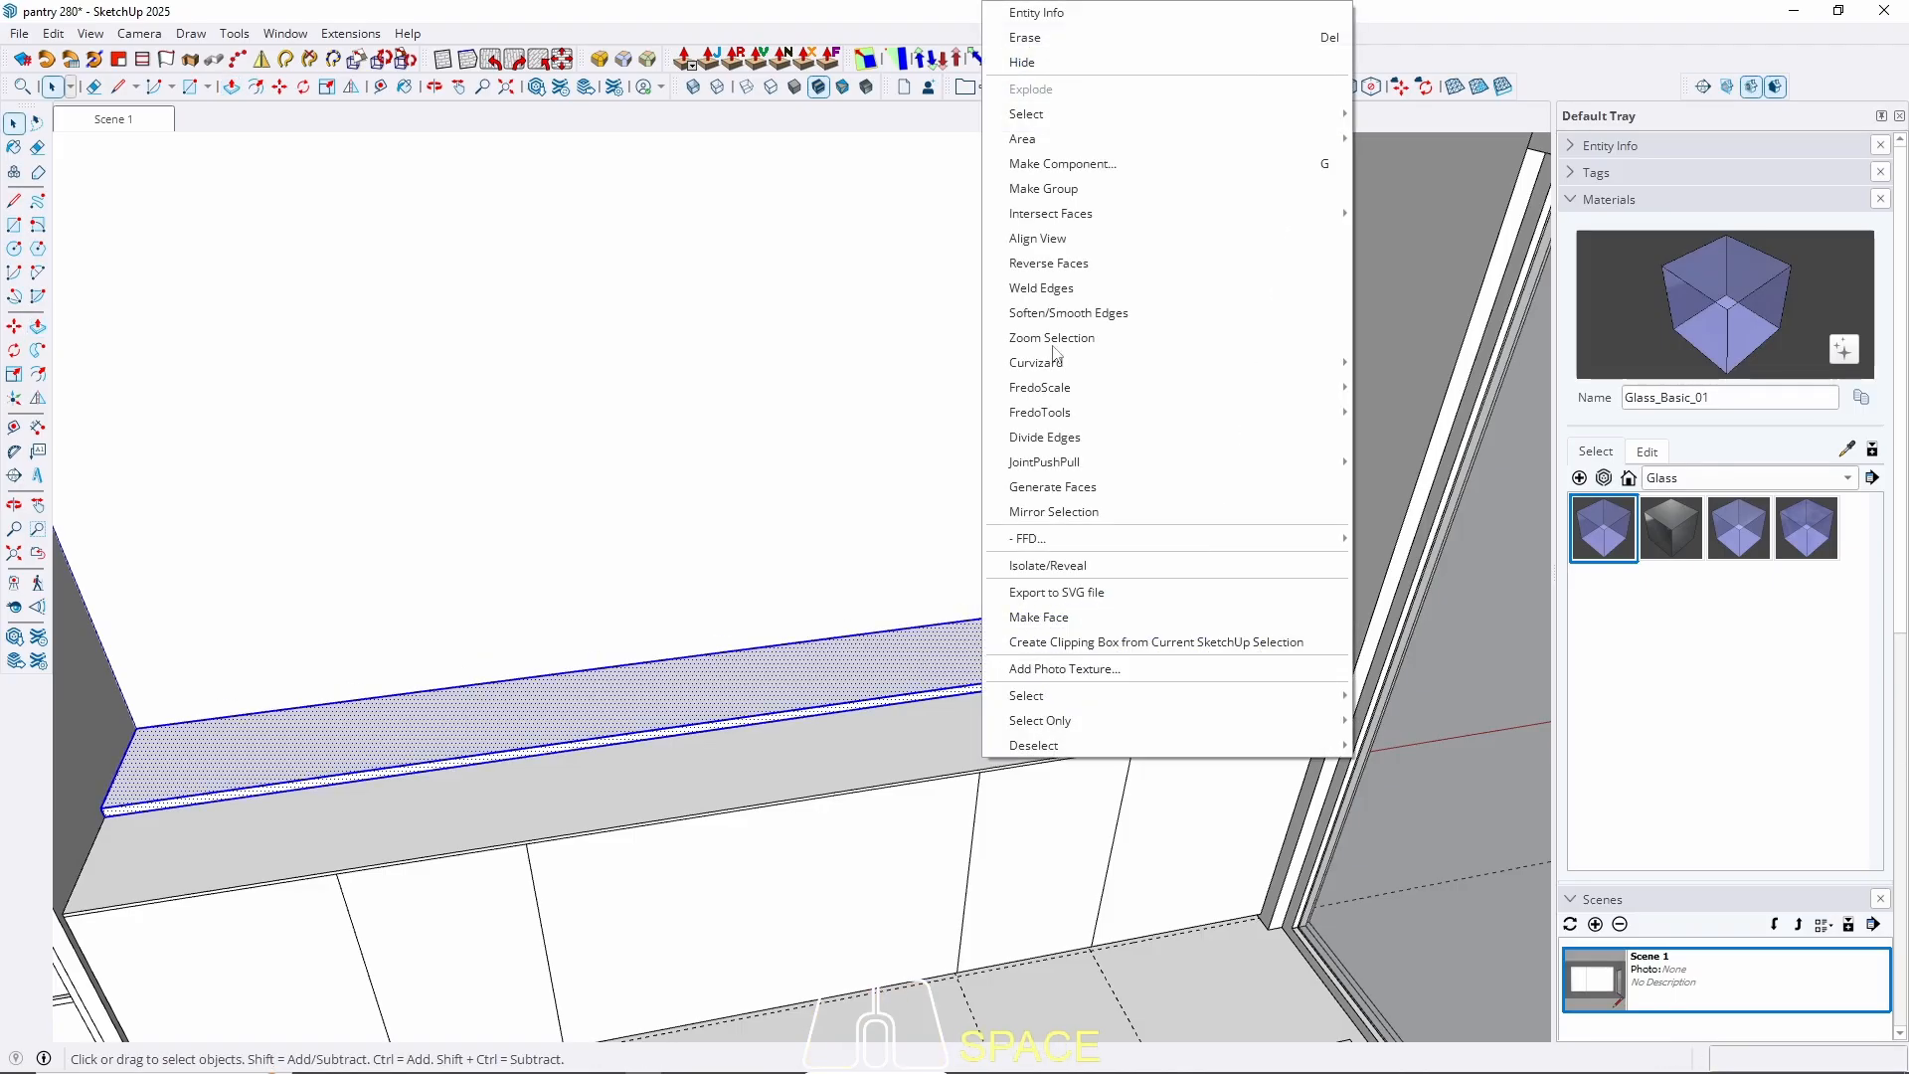
click(1057, 189)
Move the grouped slab 60 cm straight up from the countertop as a wall shelf, and return to the Scene 1 view.
shift+middle_drag(423, 767, 660, 784)
scroll(556, 744, up, 3)
key(m)
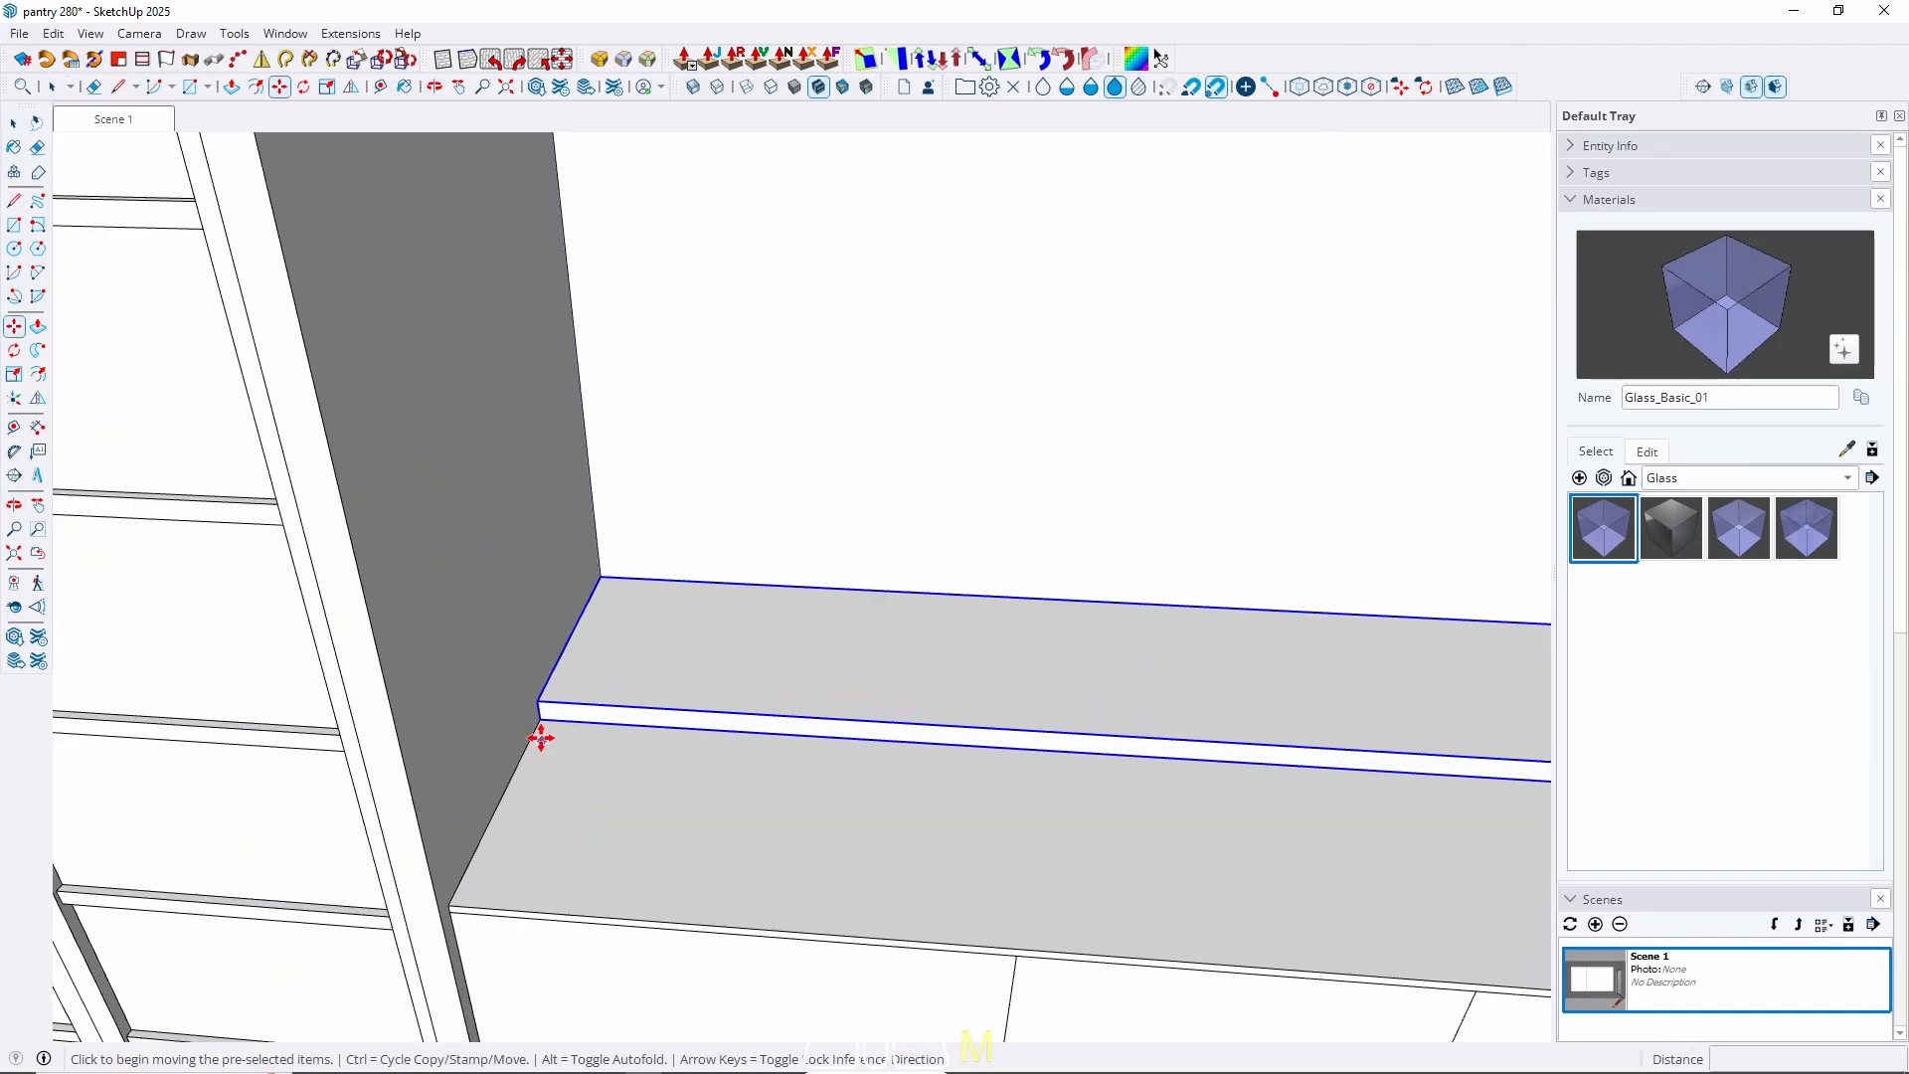
click(540, 718)
key(Up)
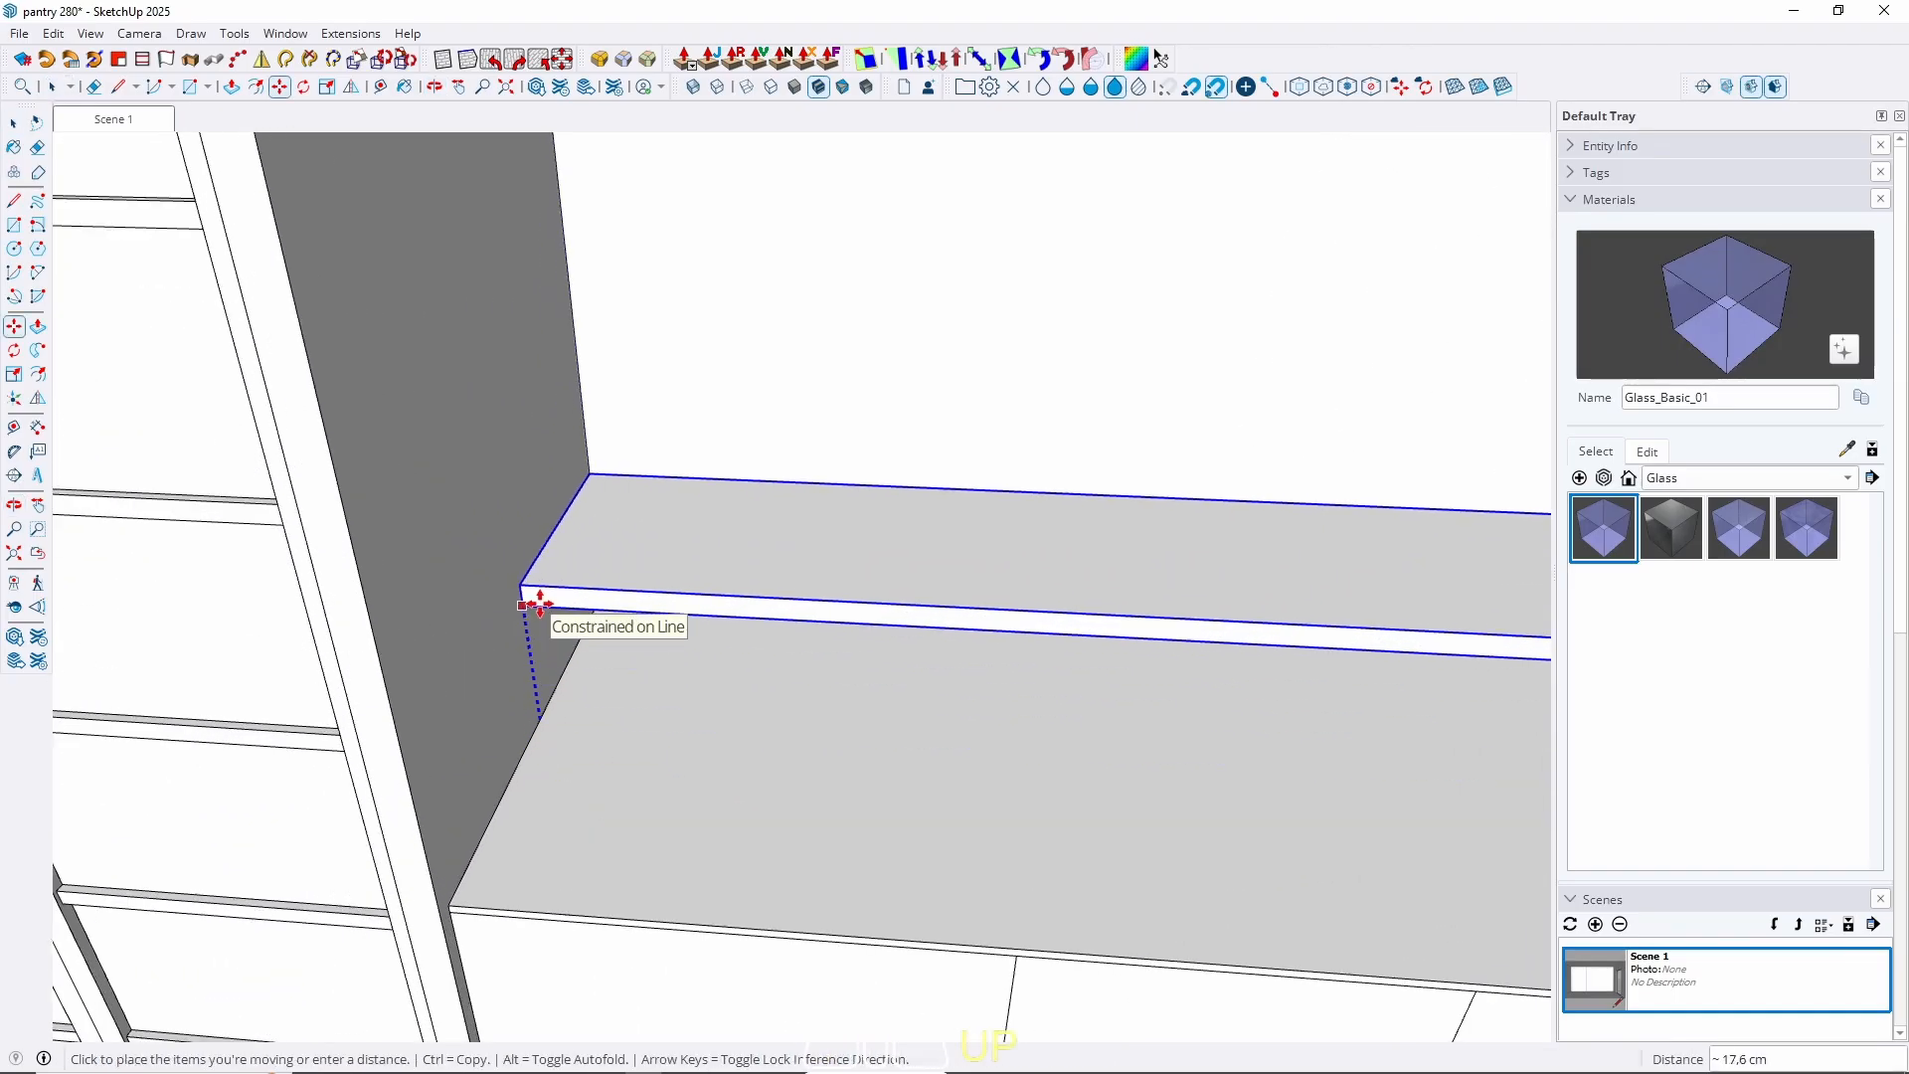
text(60)
key(Return)
key(space)
scroll(450, 717, down, 3)
scroll(639, 673, down, 3)
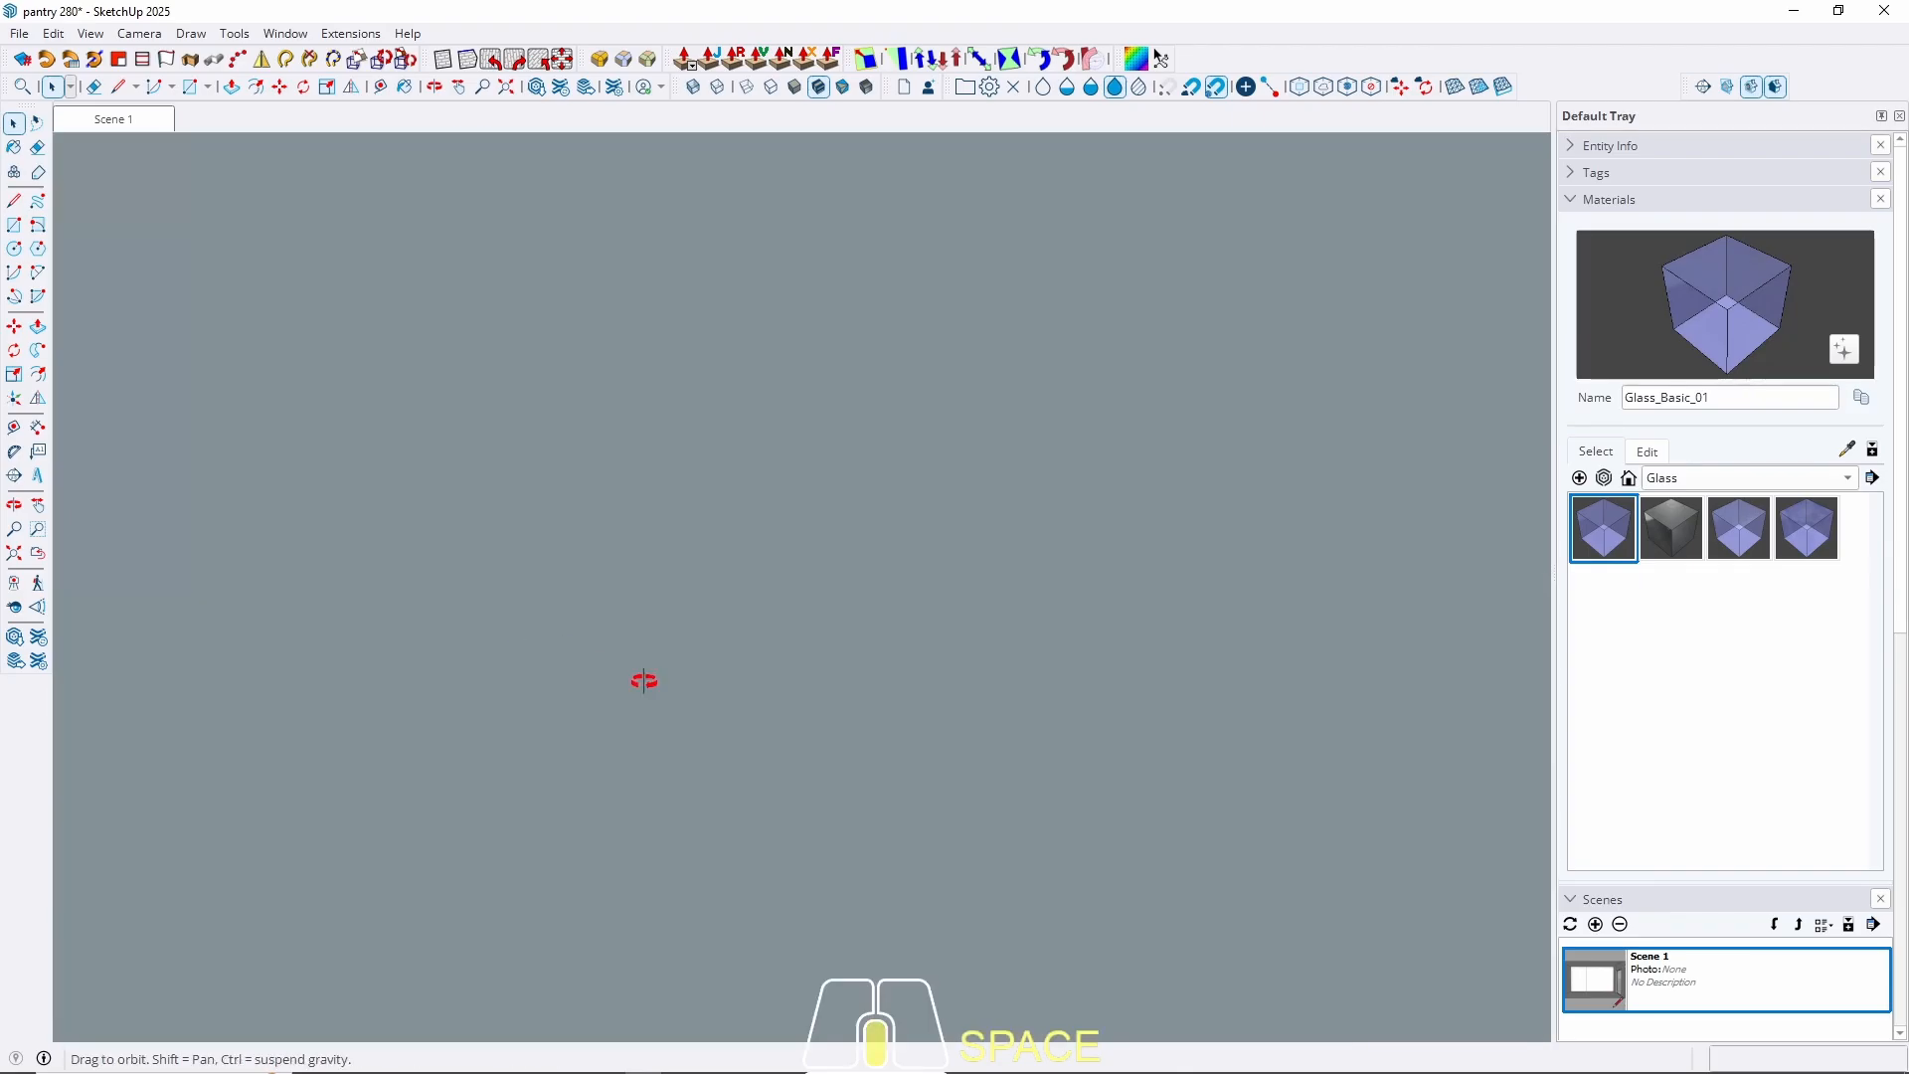
click(140, 117)
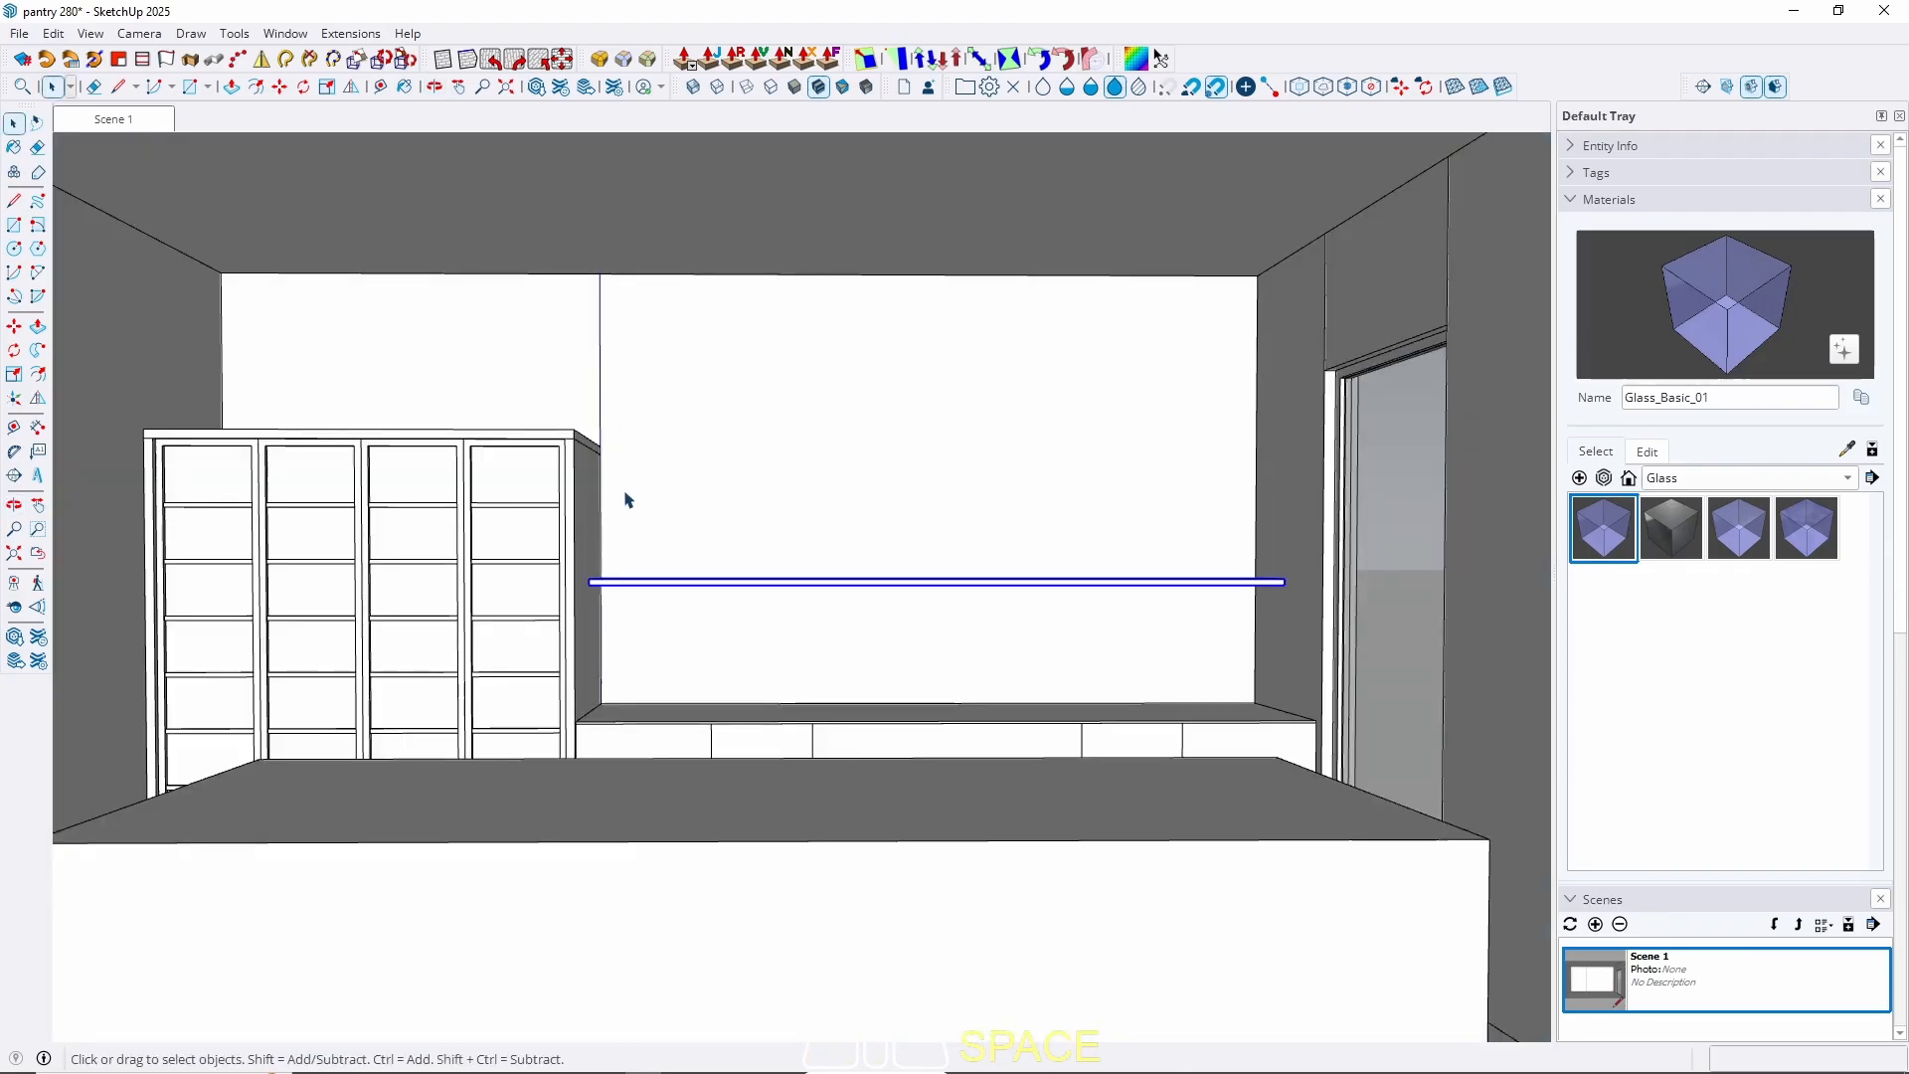
Draw a rectangle on top of the wall shelf from its back corner beside the tall cabinet to its front edge.
scroll(626, 499, up, 4)
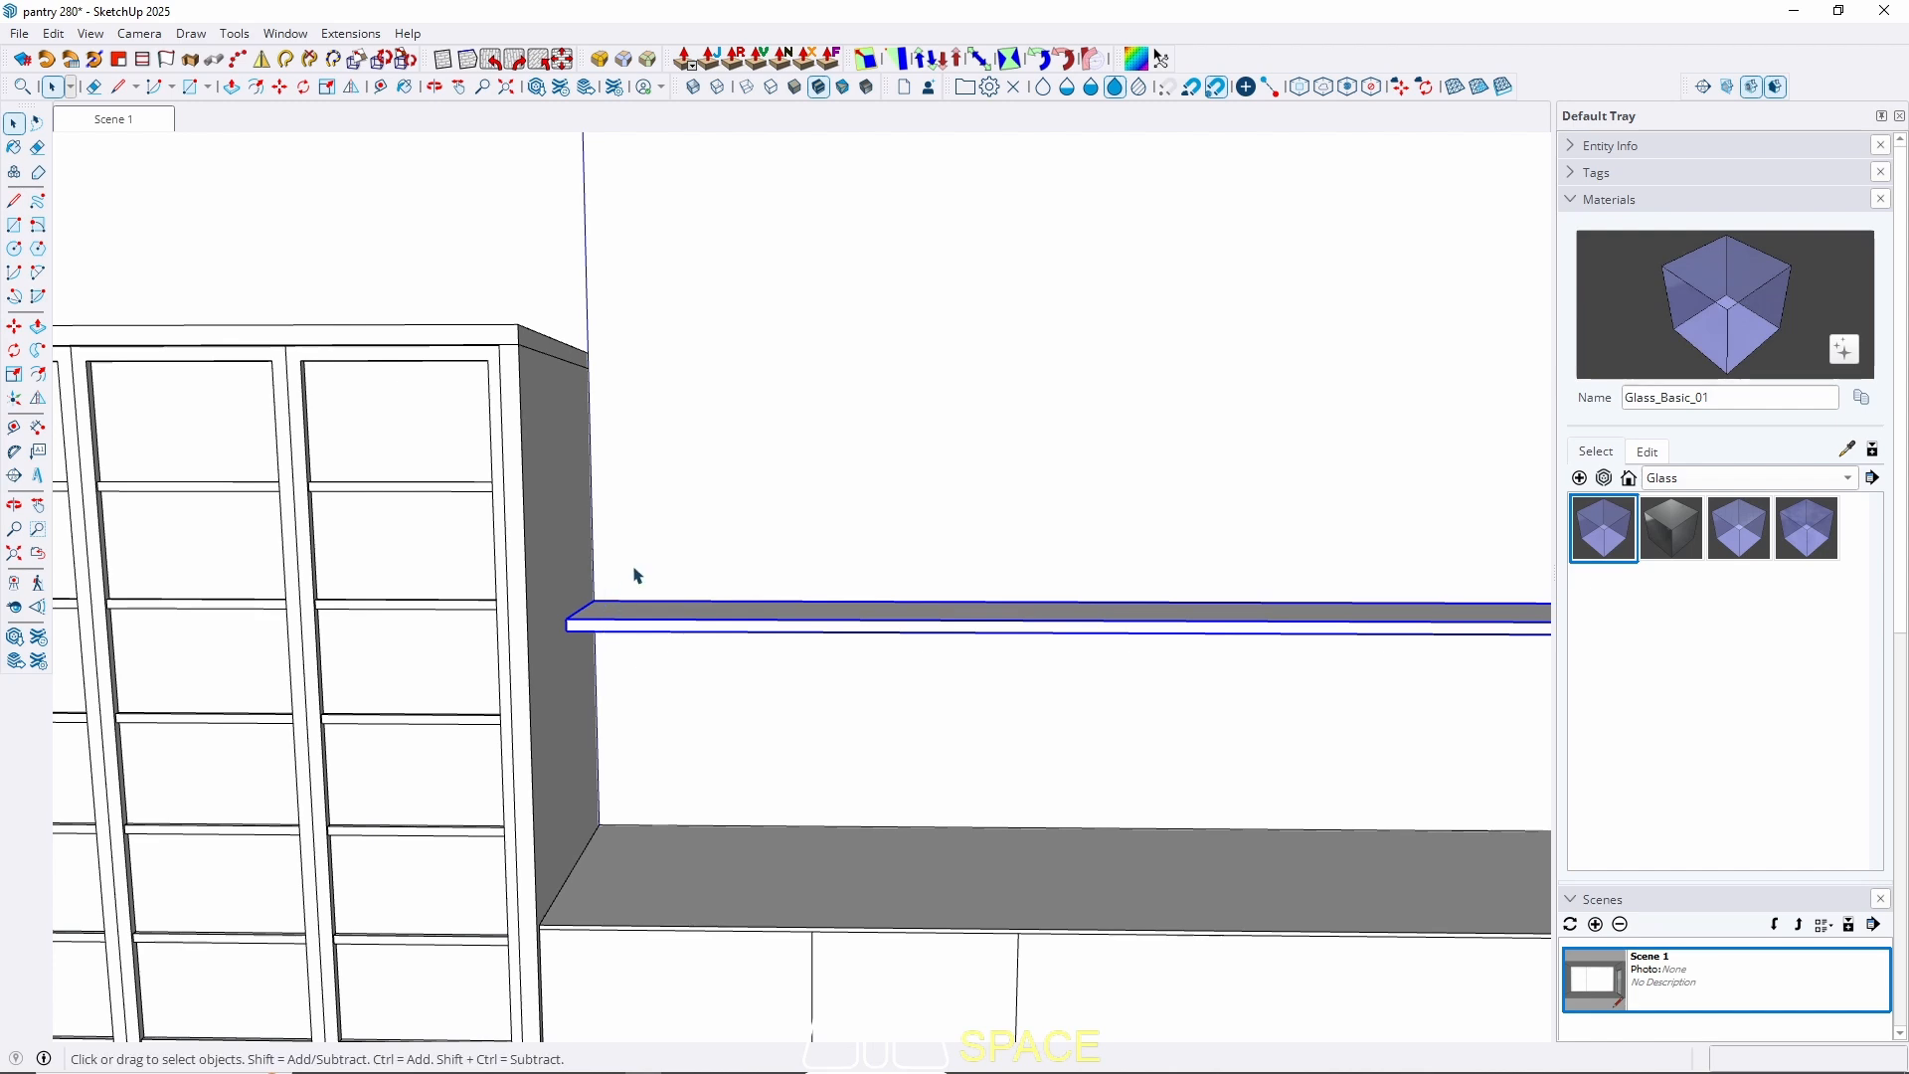
middle_drag(637, 576, 609, 669)
mouse_move(624, 563)
middle_down()
mouse_move(610, 600)
mouse_move(610, 545)
middle_up()
key(r)
click(605, 570)
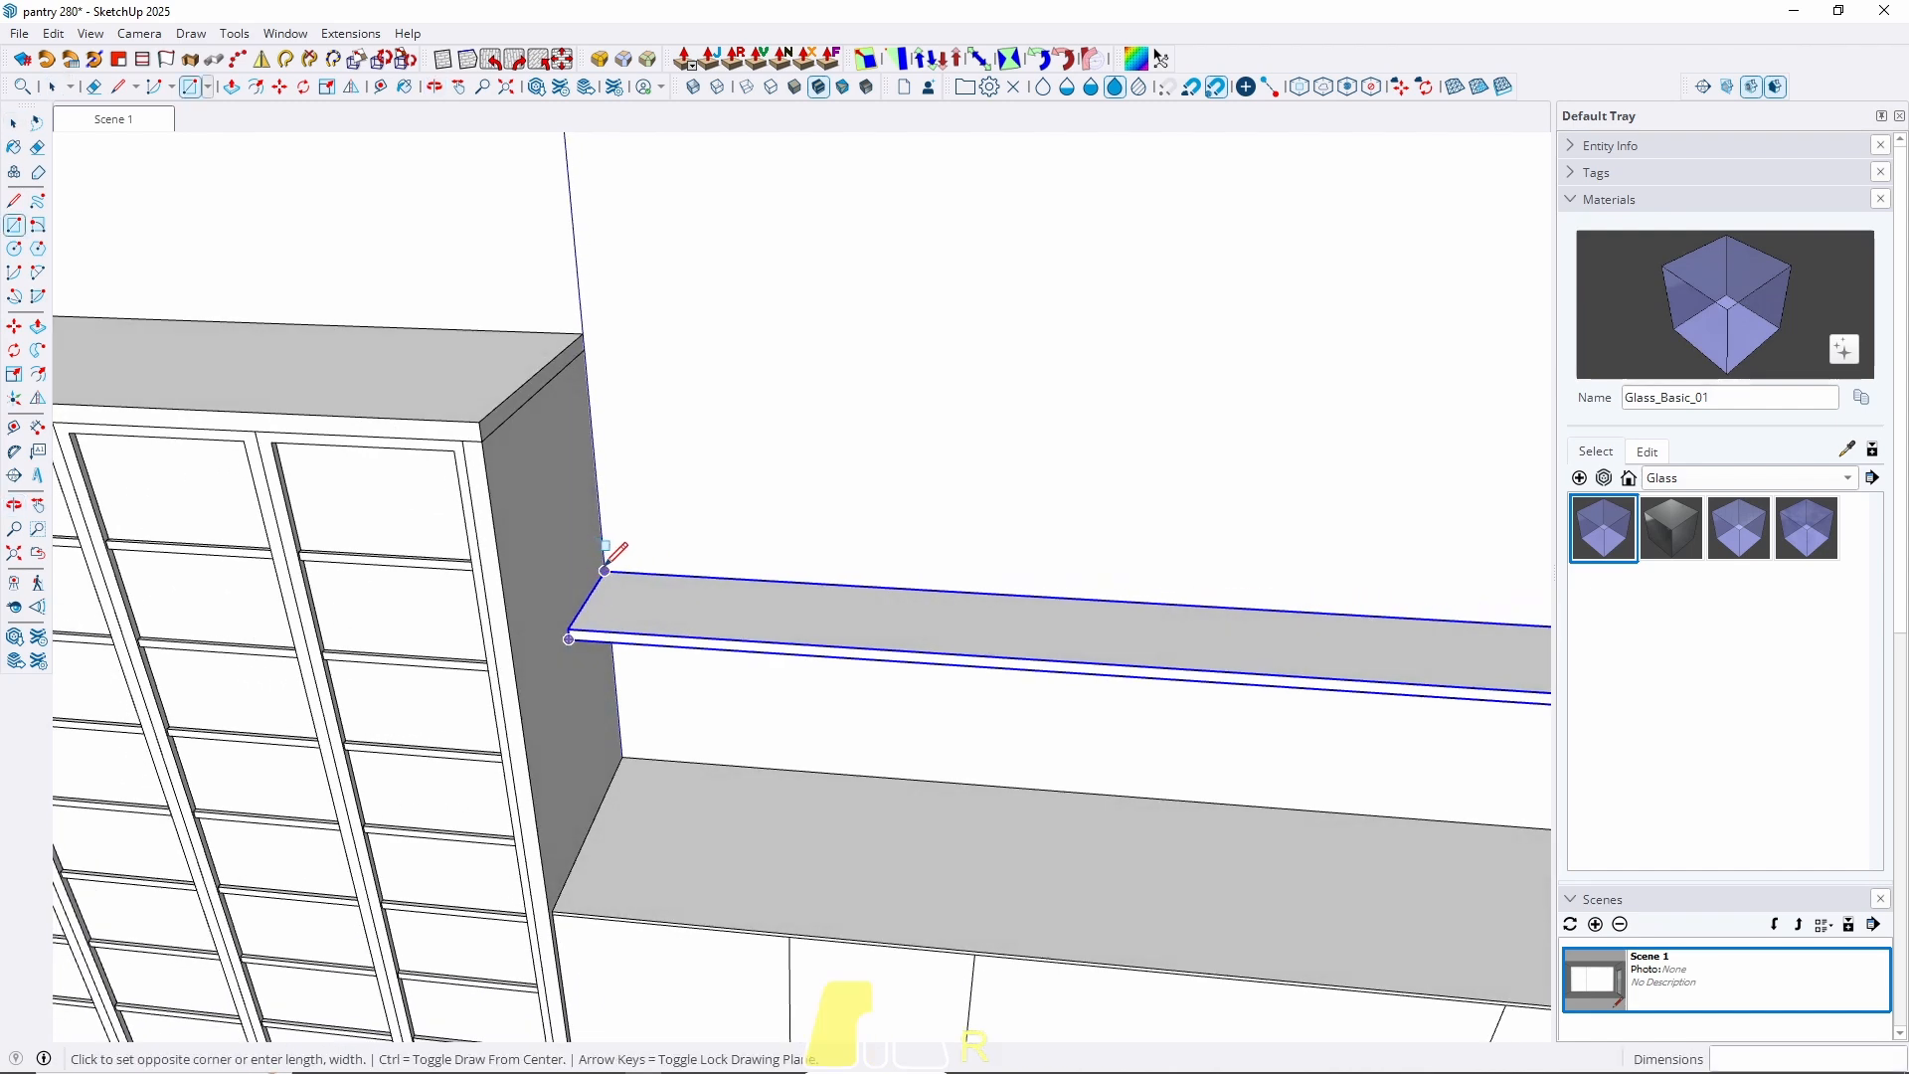
click(786, 643)
key(space)
Push/Pull the rectangle up 3 cm into a short slab.
key(p)
click(750, 624)
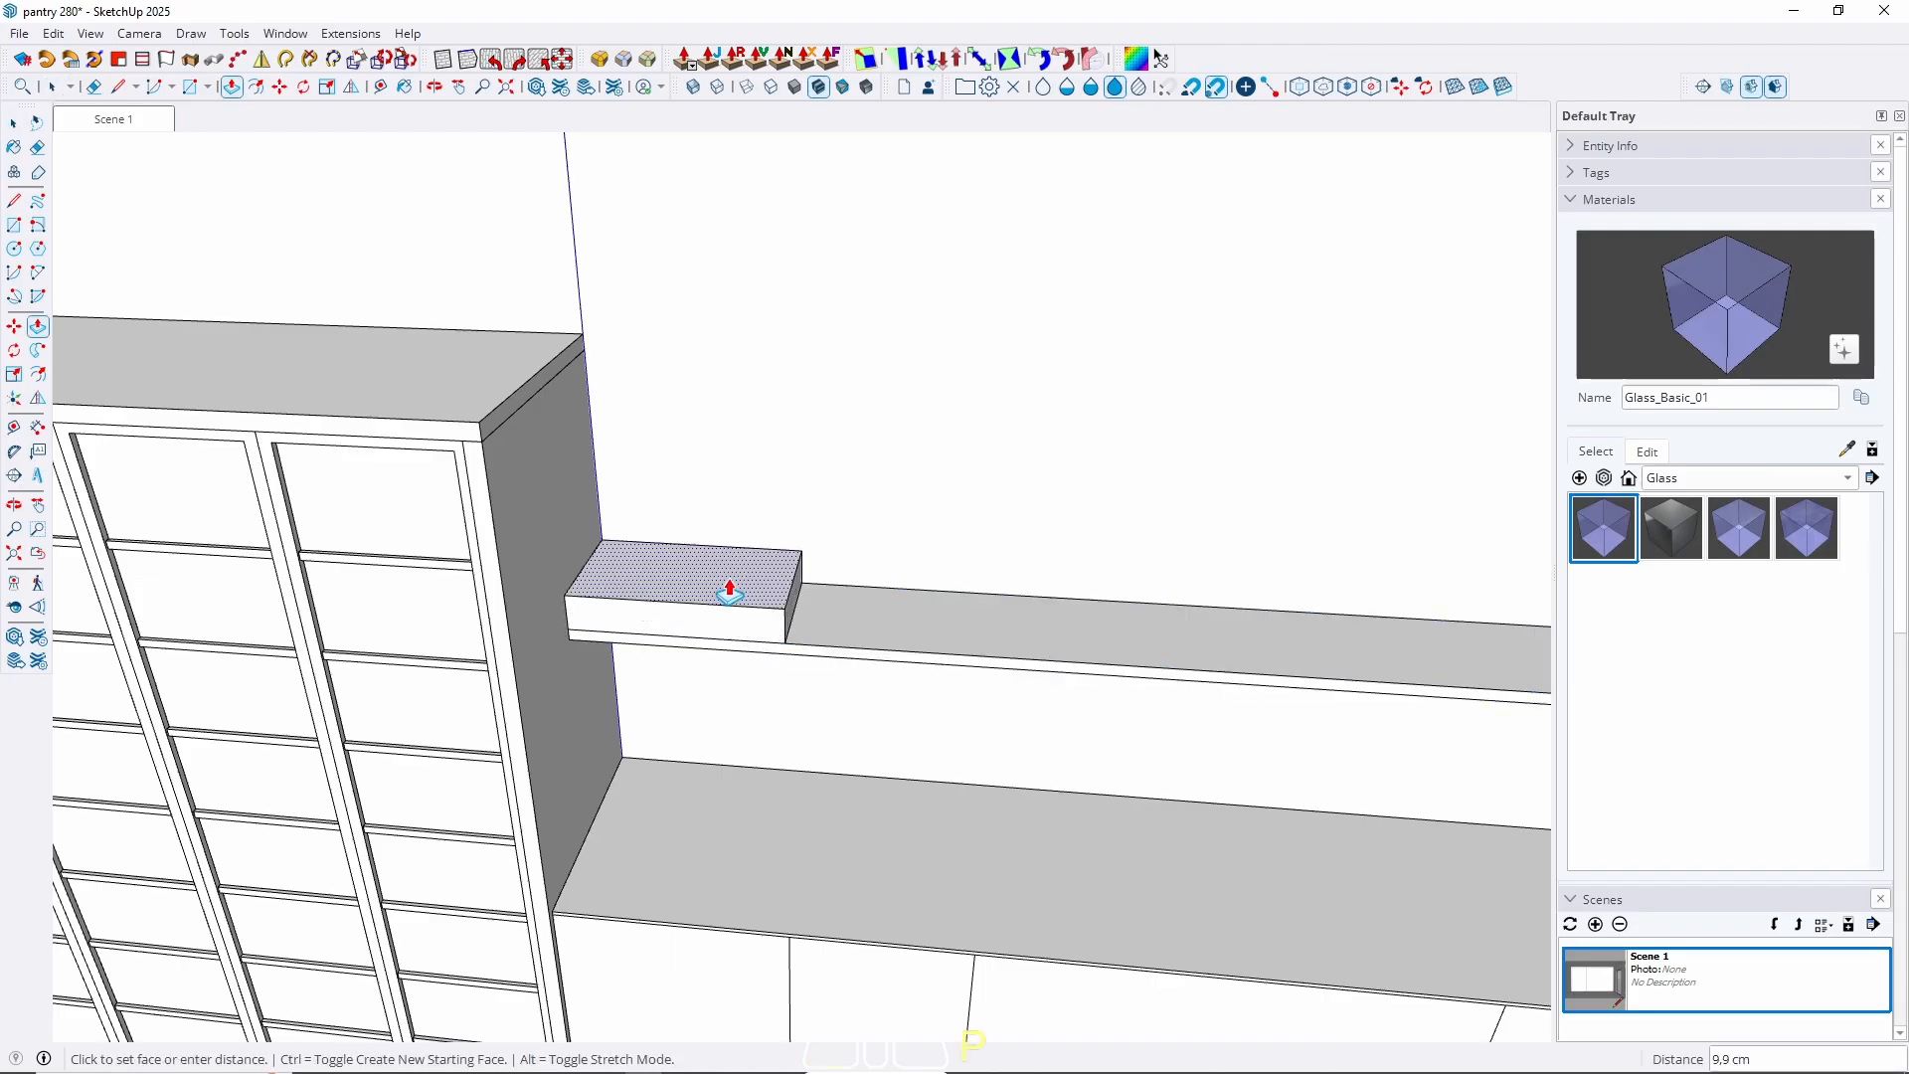
key(Return)
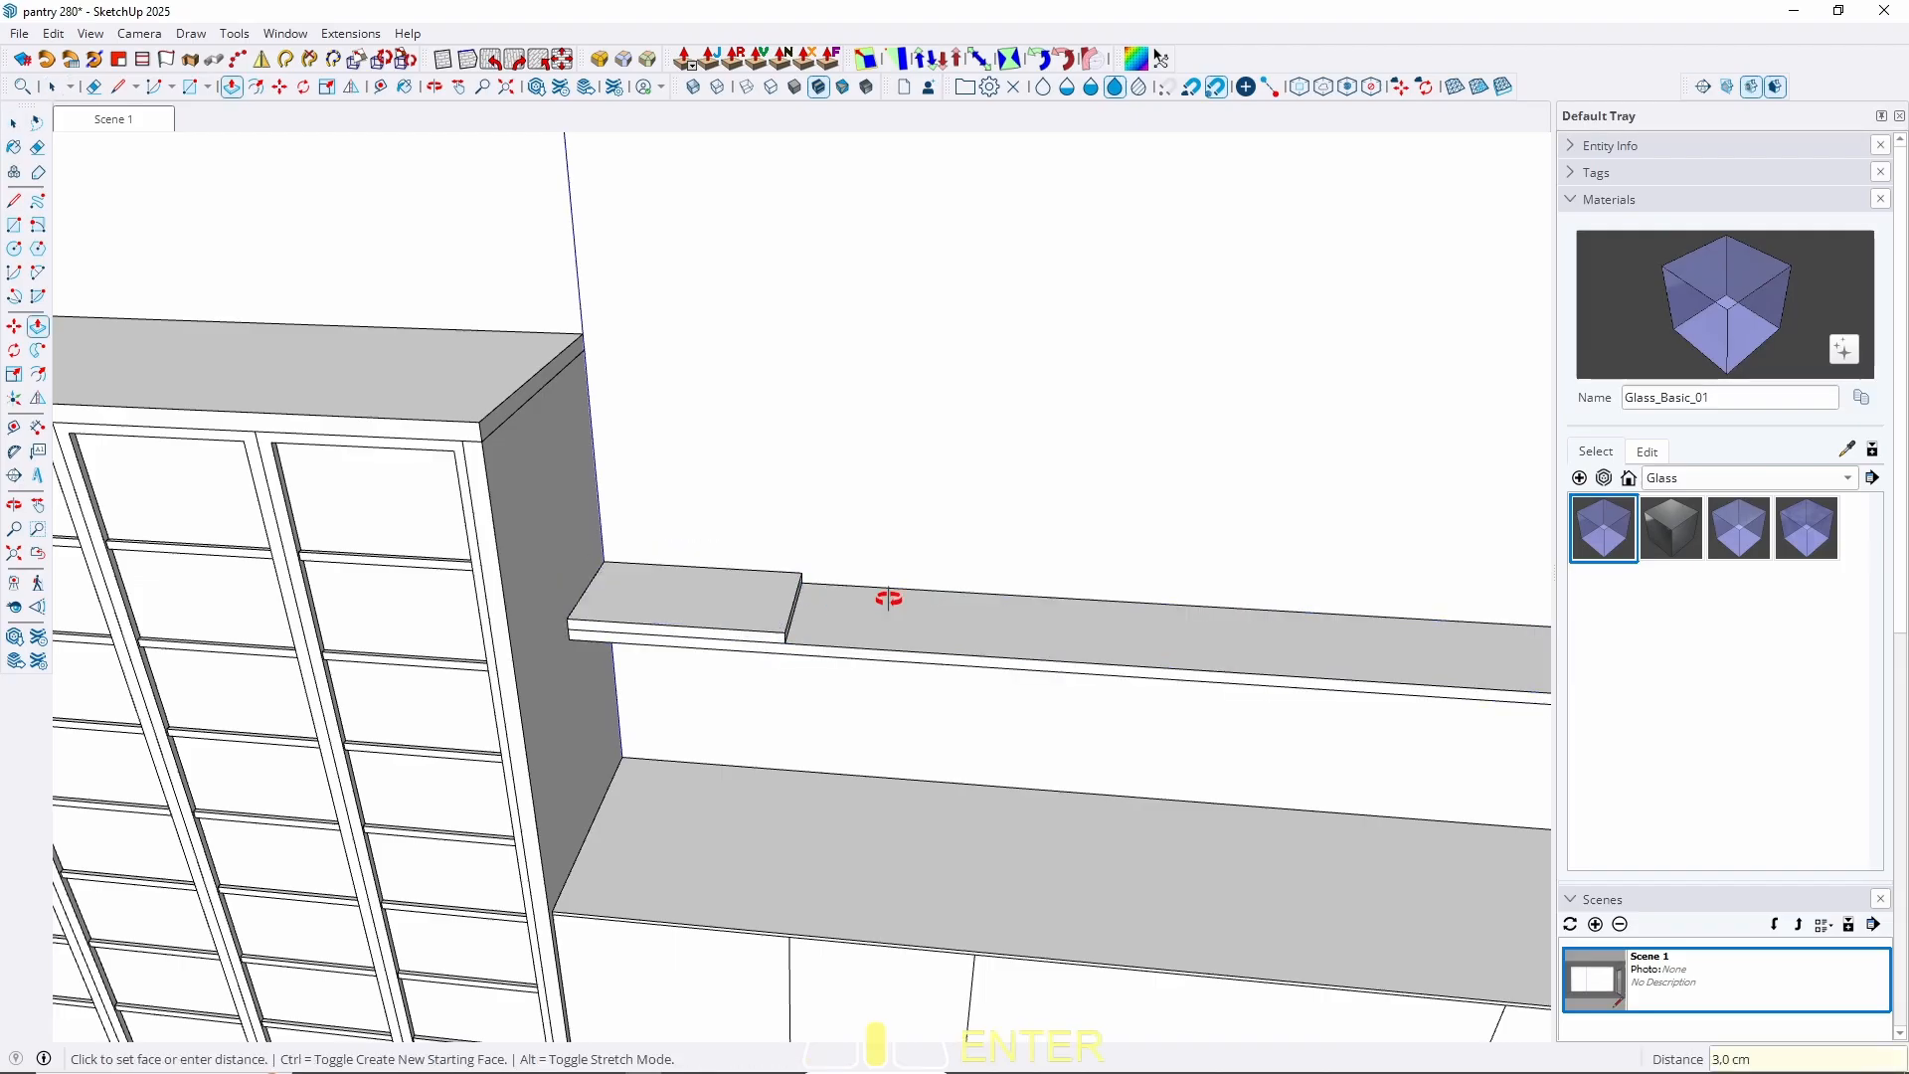
Extend the short slab's free end by about 50.2 cm, aligning it with the second base cabinet door joint below.
middle_drag(886, 596, 742, 643)
middle_drag(796, 546, 885, 888)
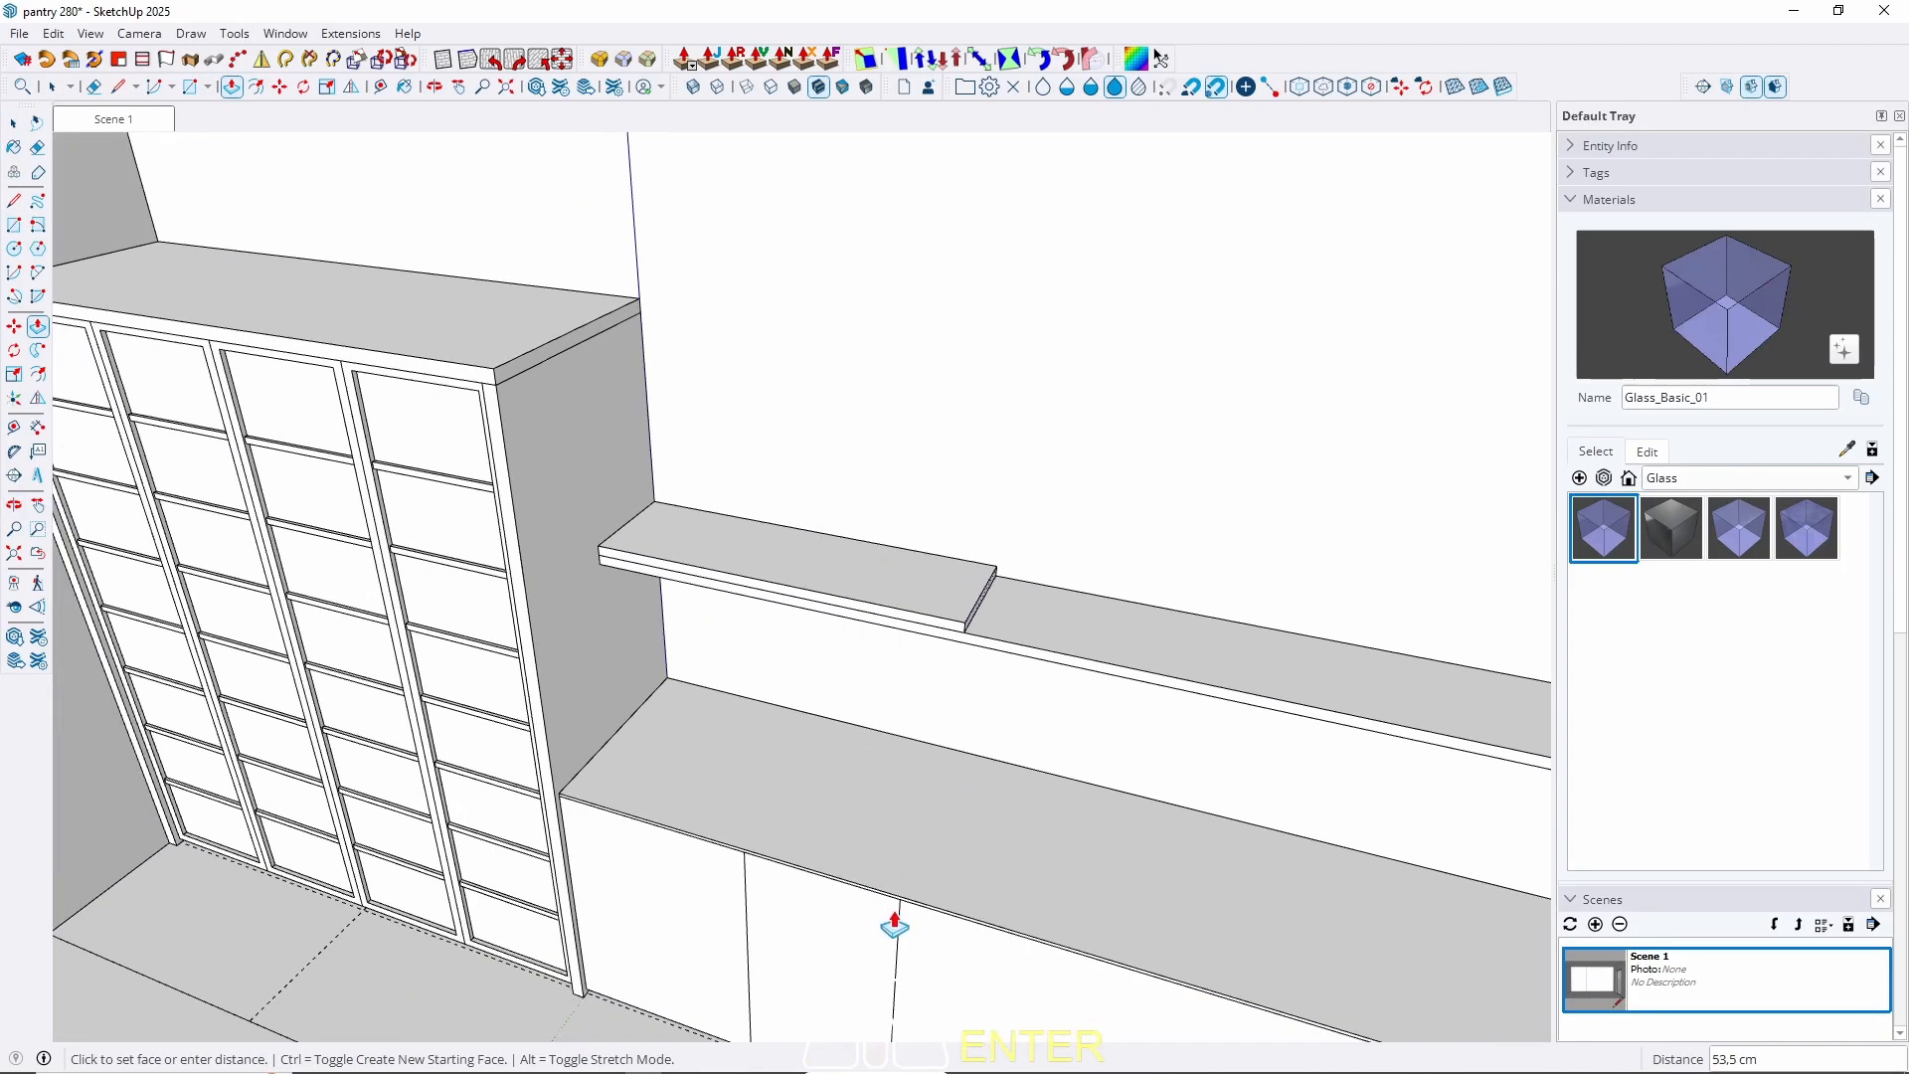
click(898, 924)
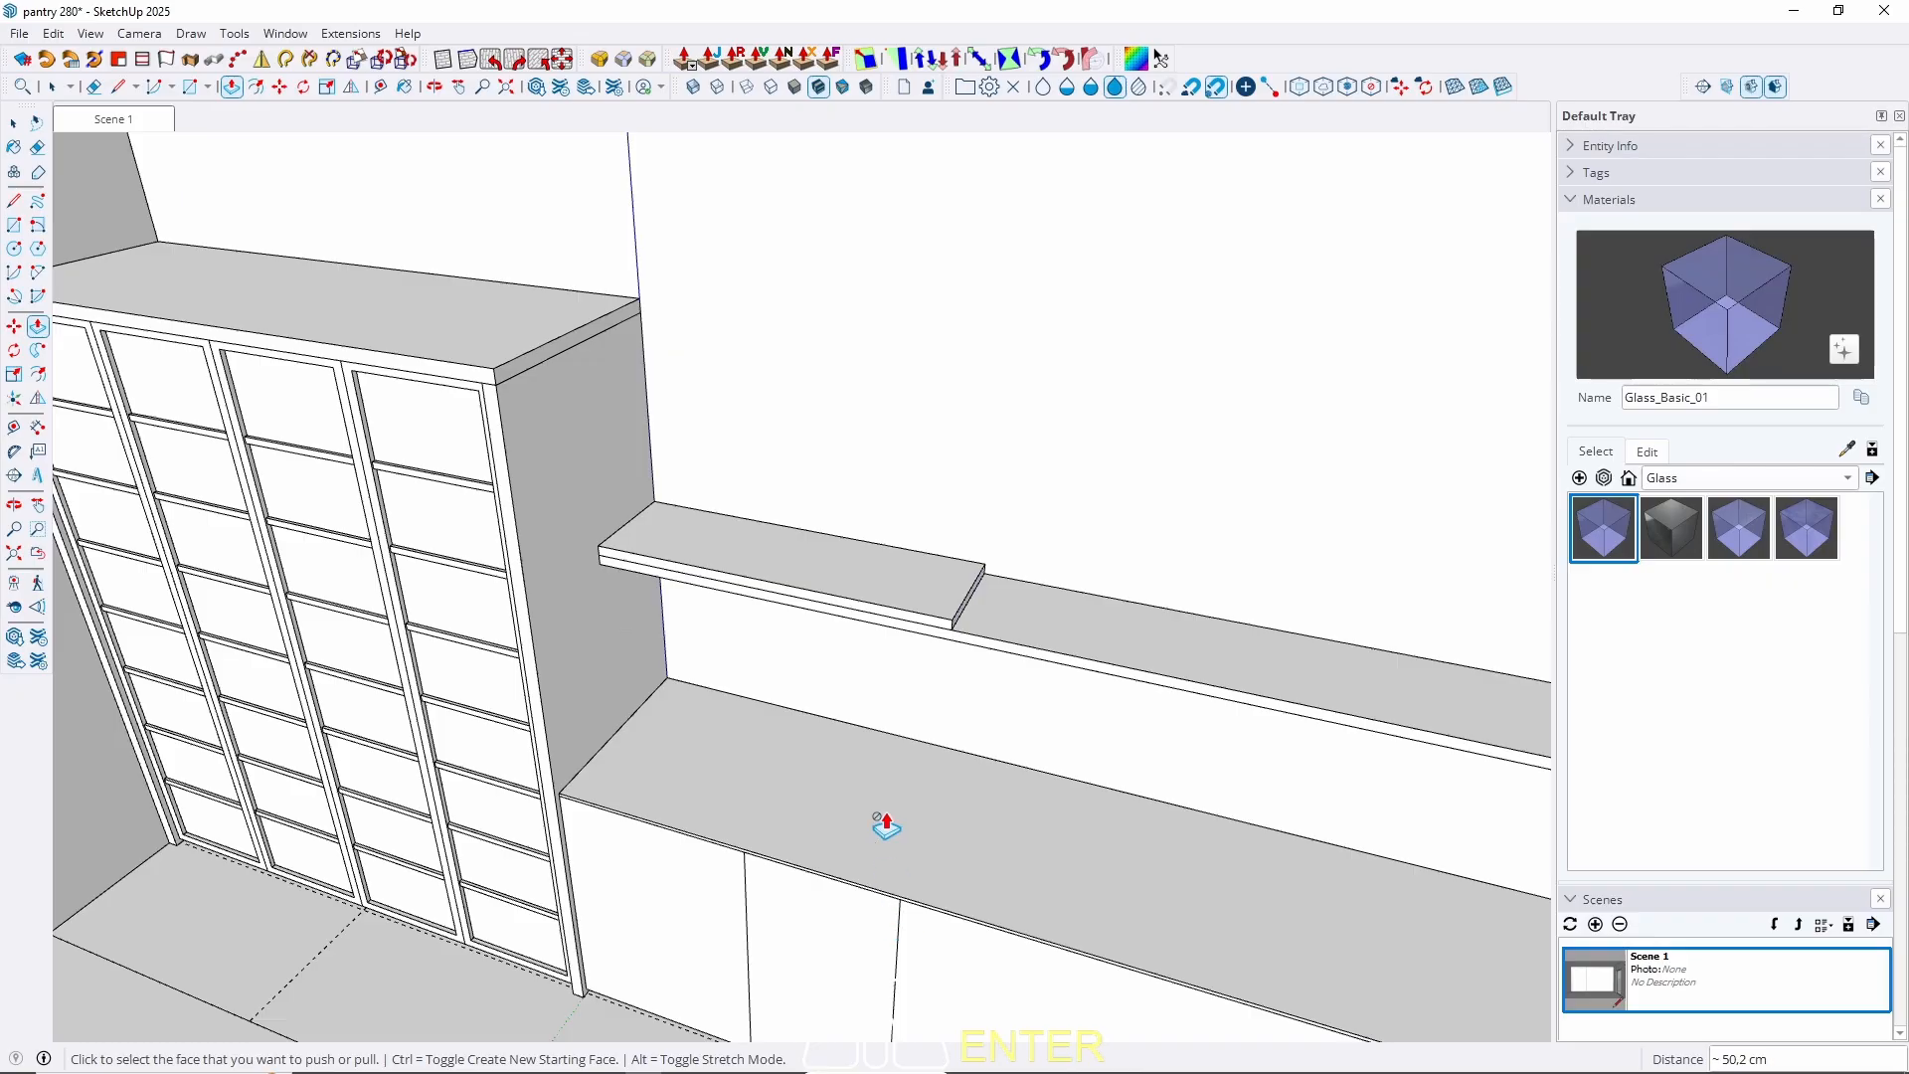
key(space)
Make the short slab on the wall shelf a group.
middle_drag(825, 656, 656, 708)
click(656, 708)
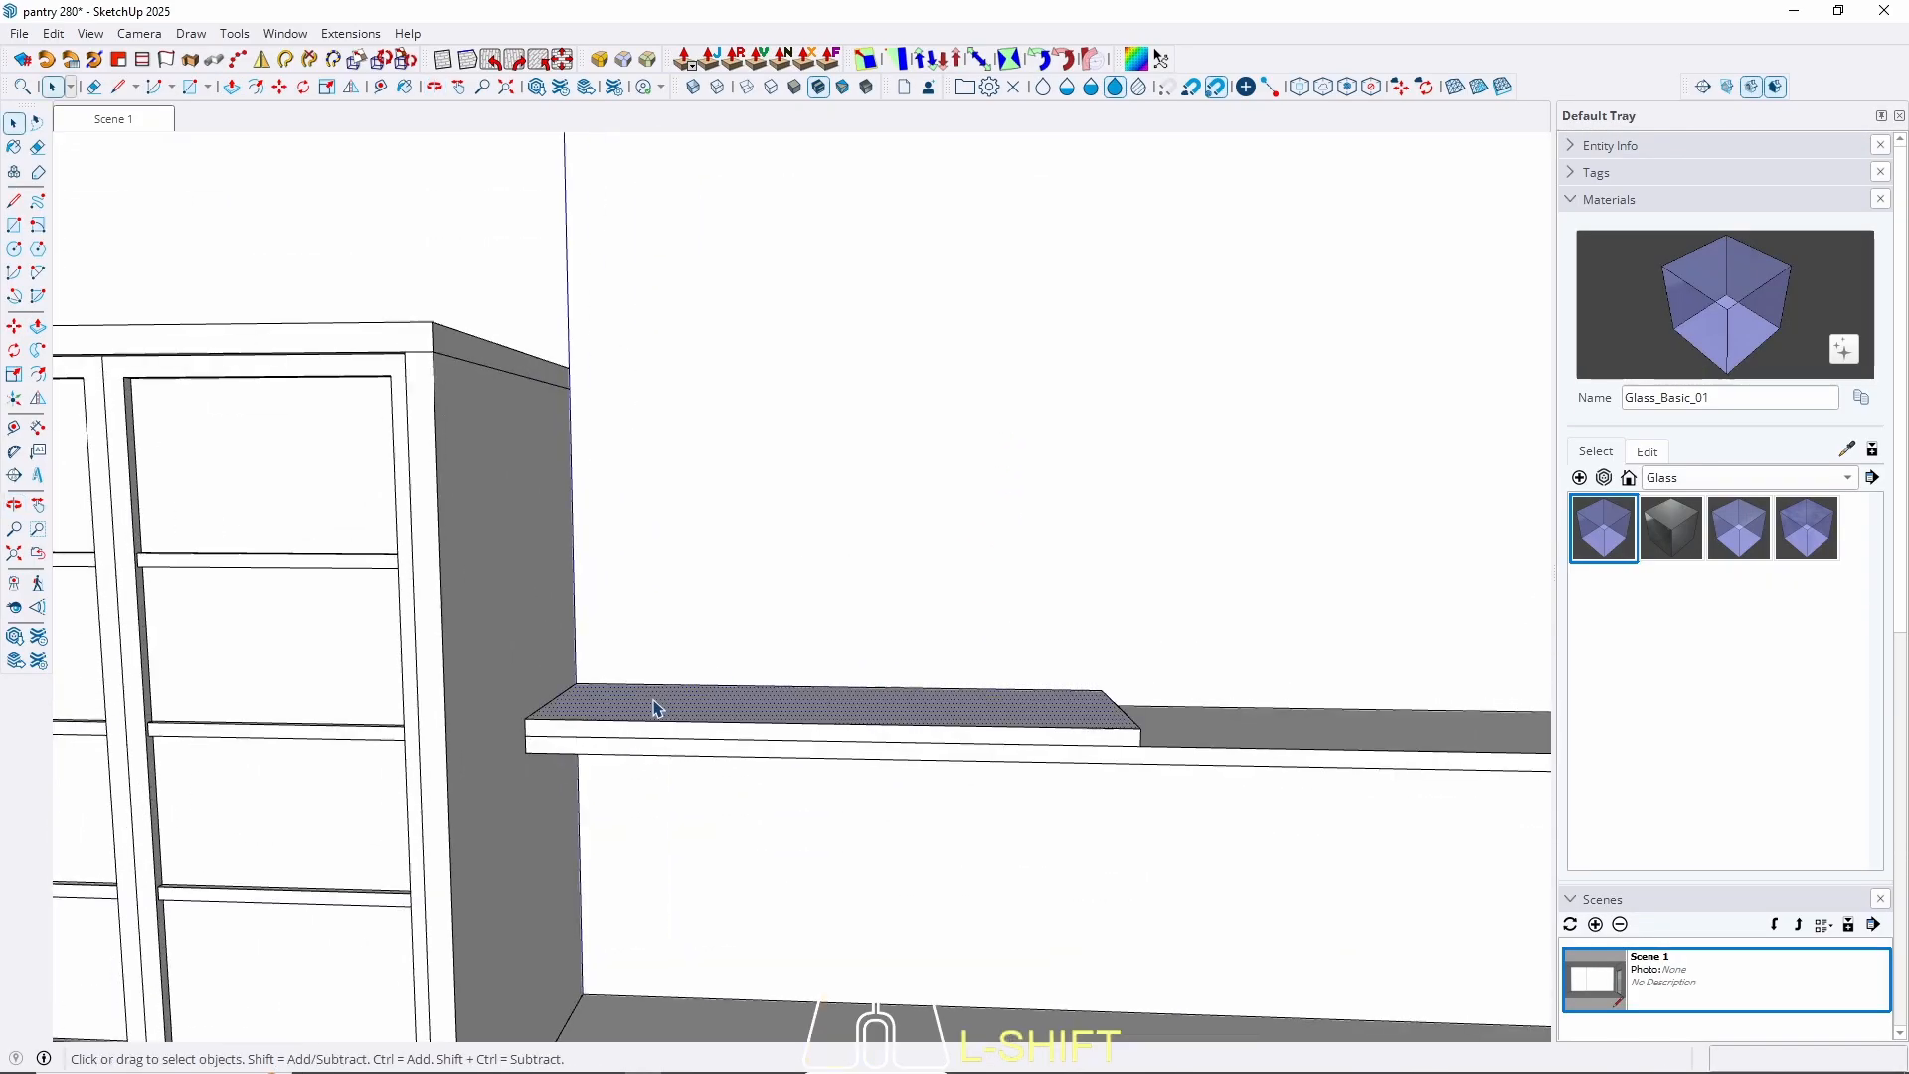
right_click(656, 708)
click(696, 187)
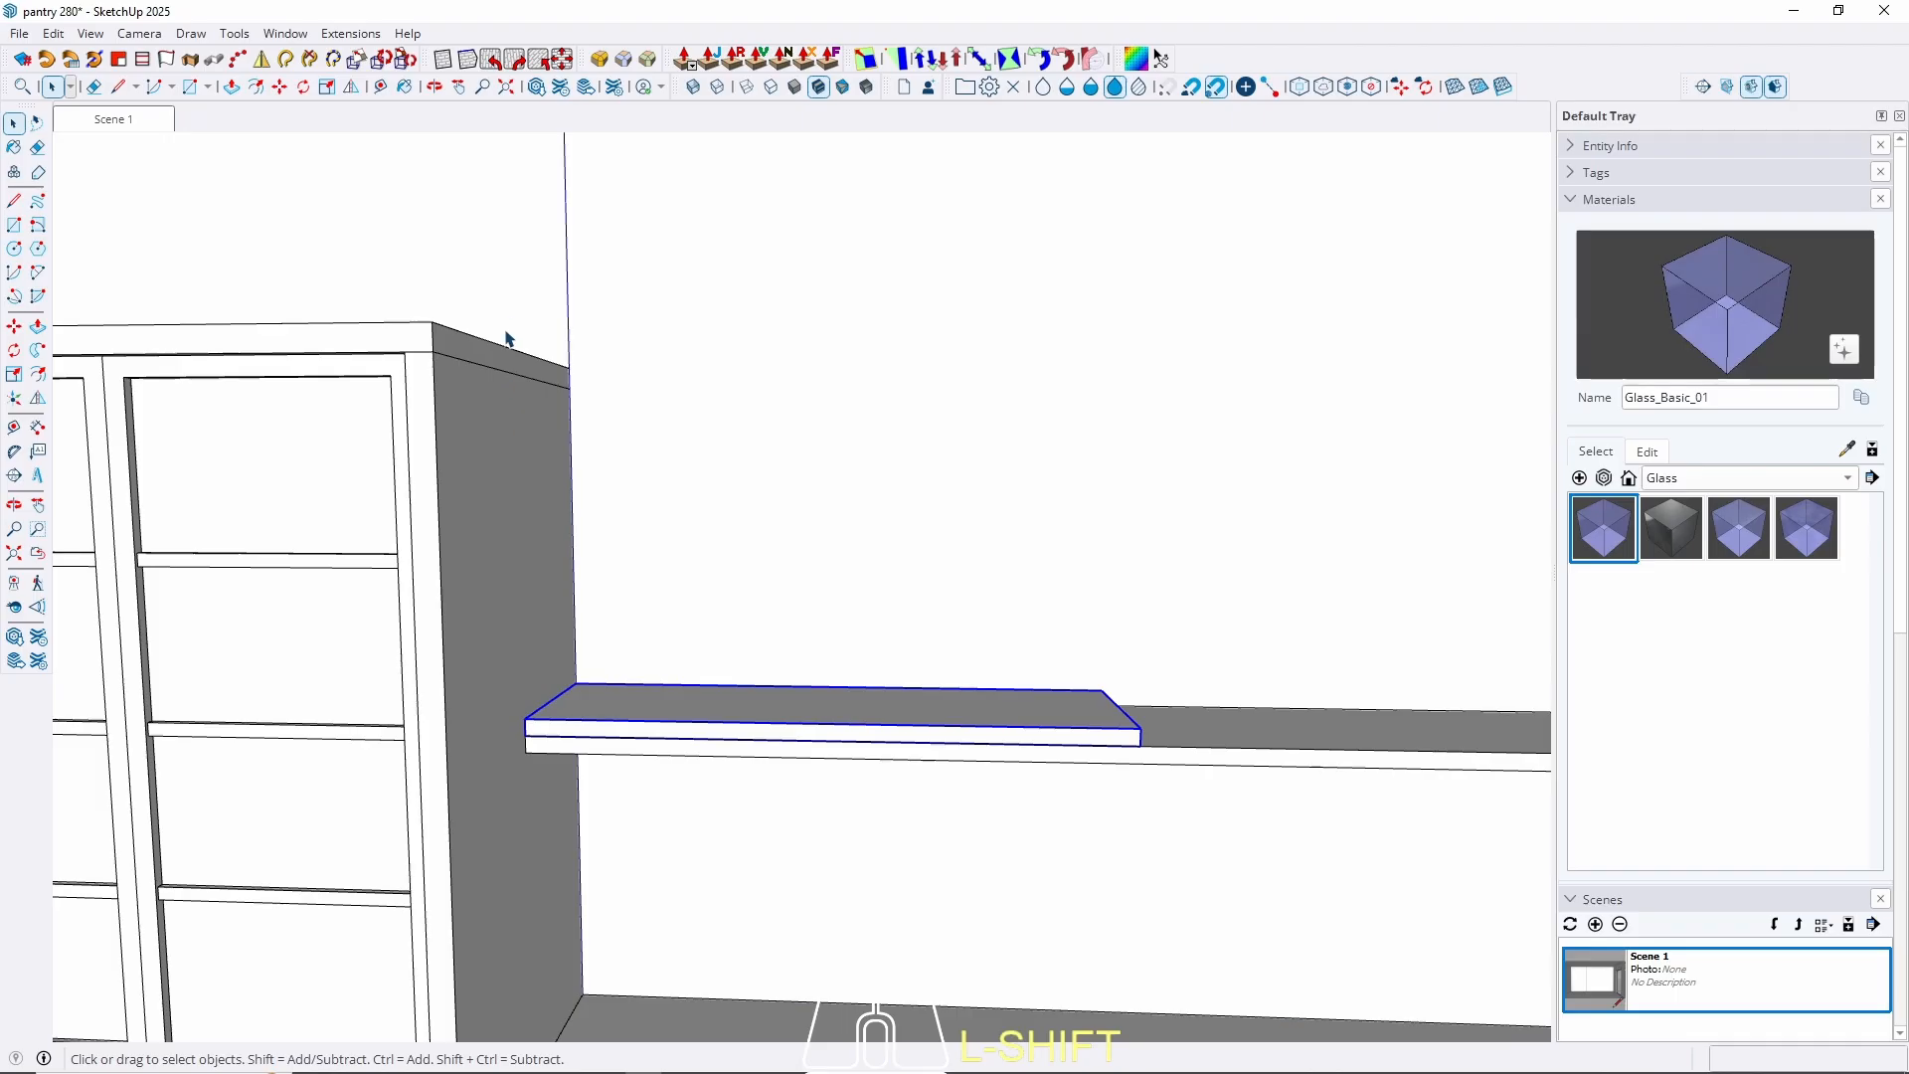
Draw a vertical helper line from the long shelf's back edge beside the short slab up to the tall cabinet's top height.
middle_drag(674, 578, 596, 631)
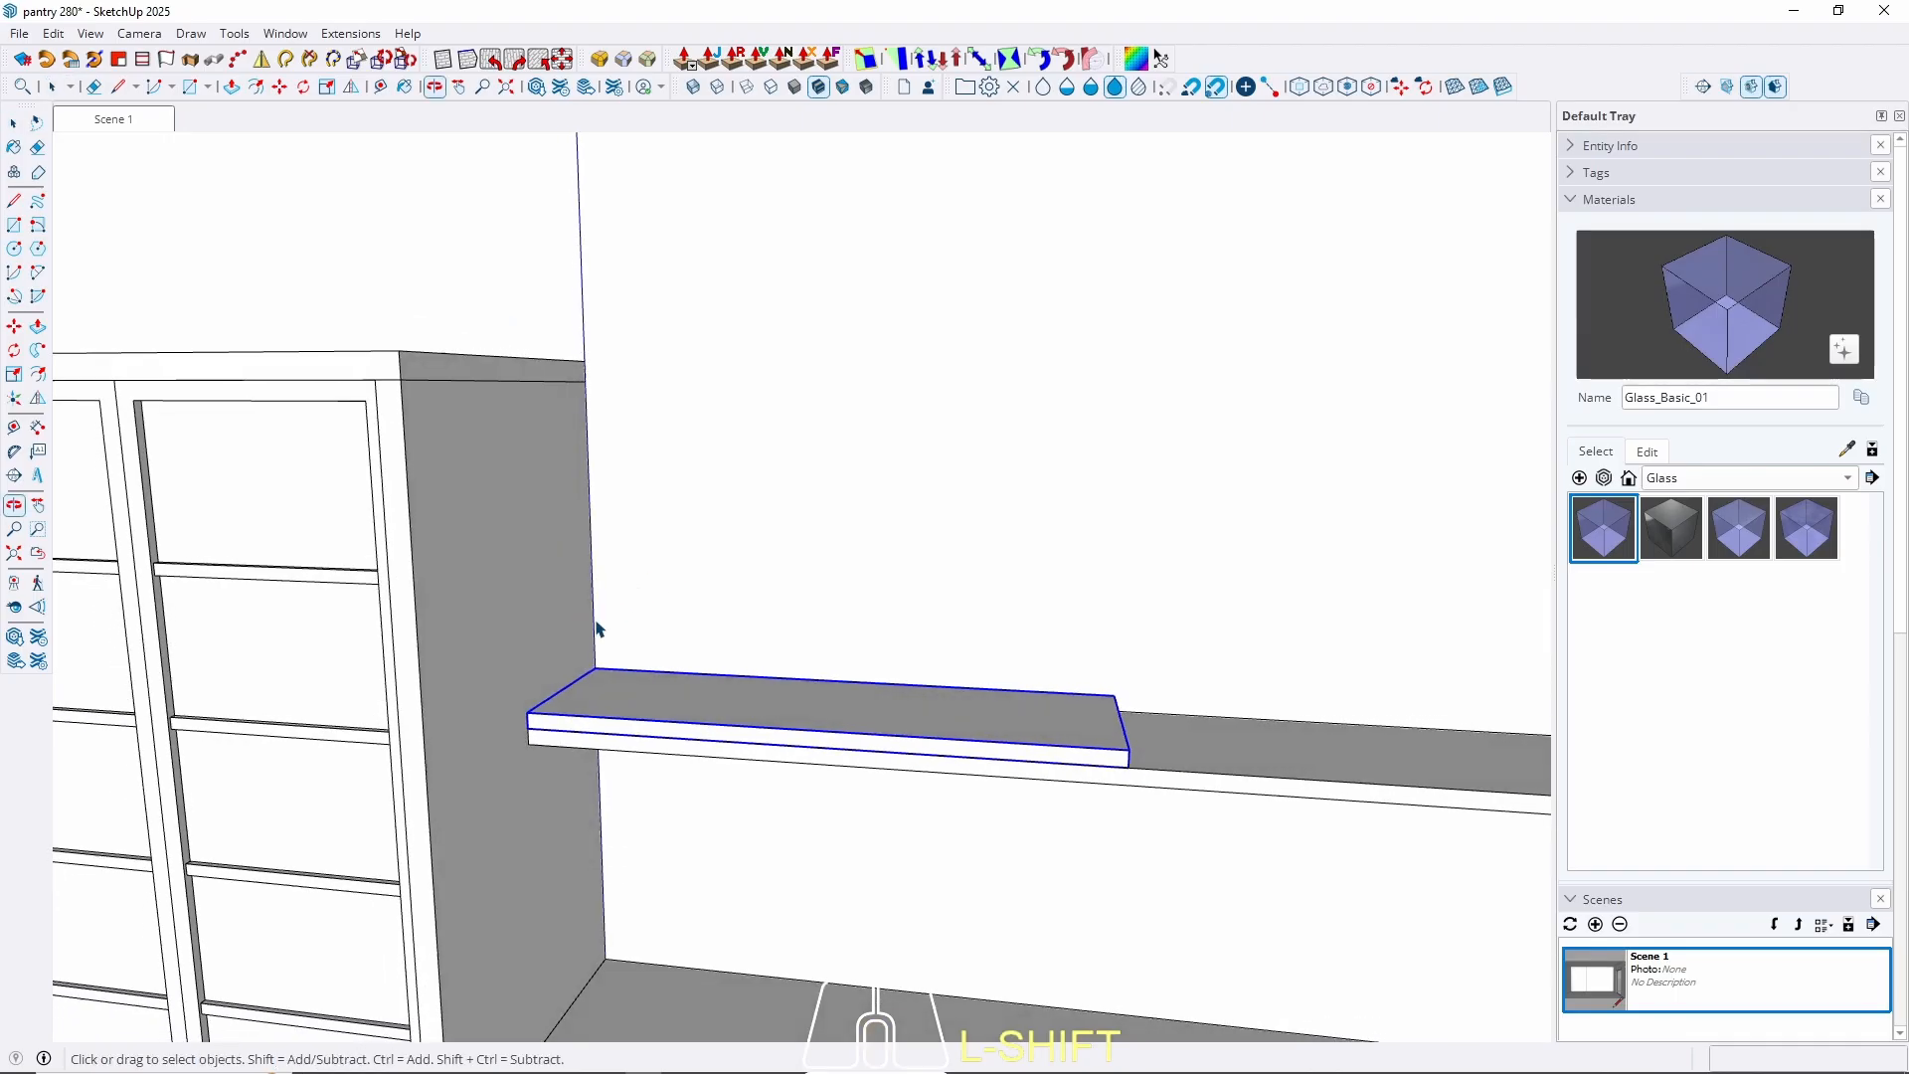
key(l)
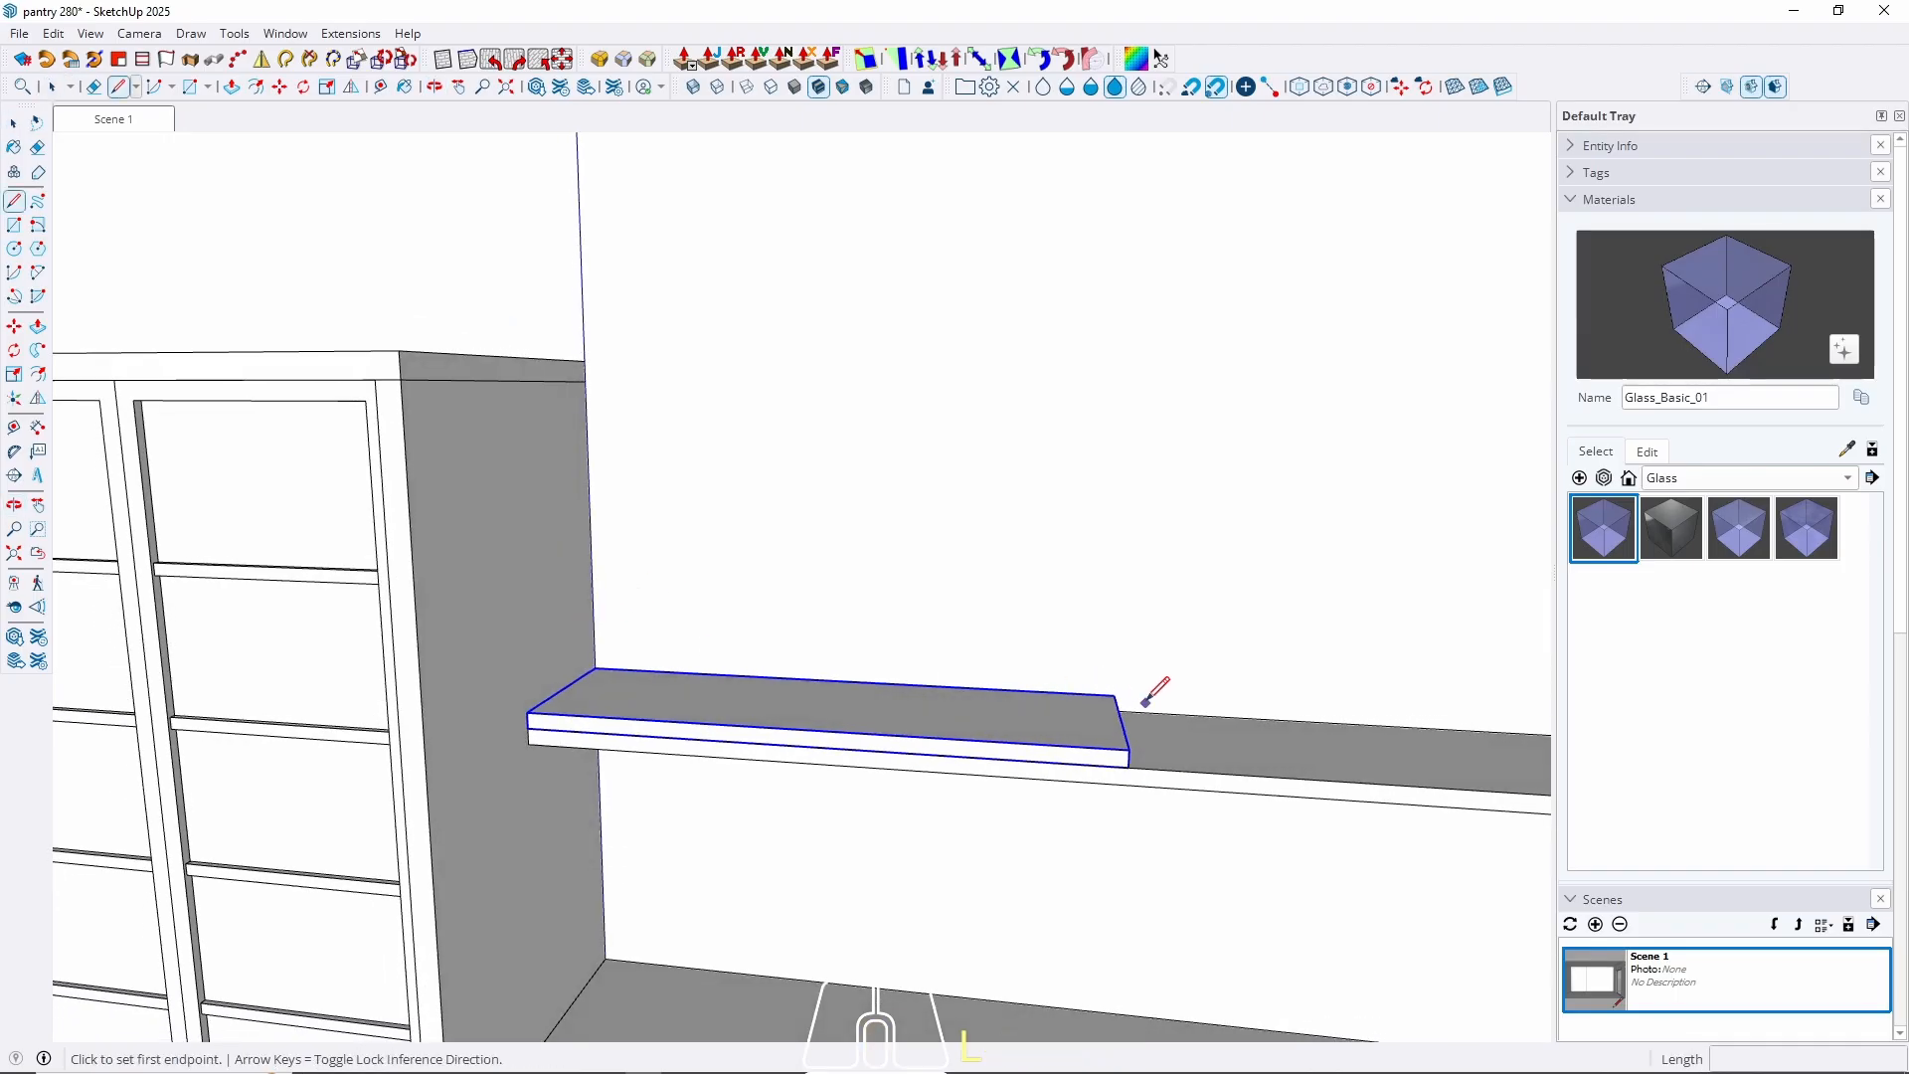
click(1150, 712)
key(Up)
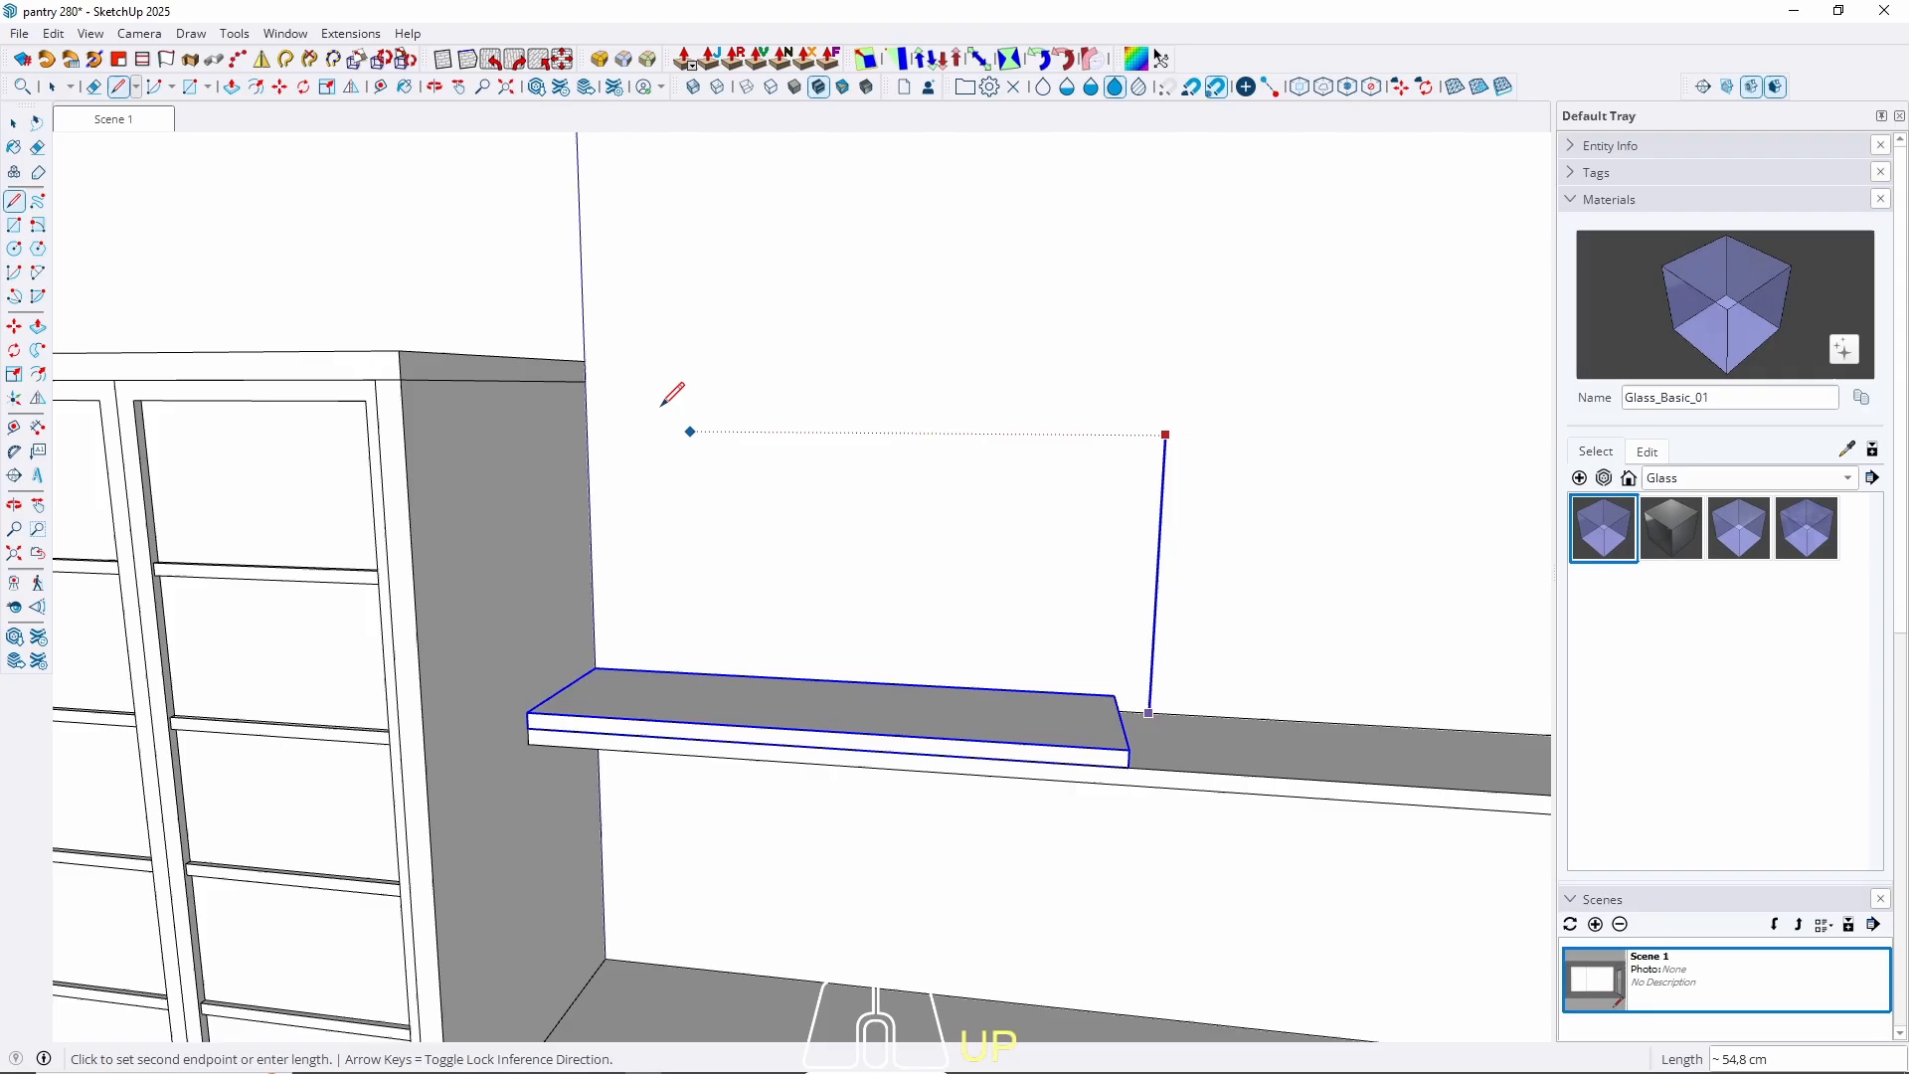
click(579, 360)
key(space)
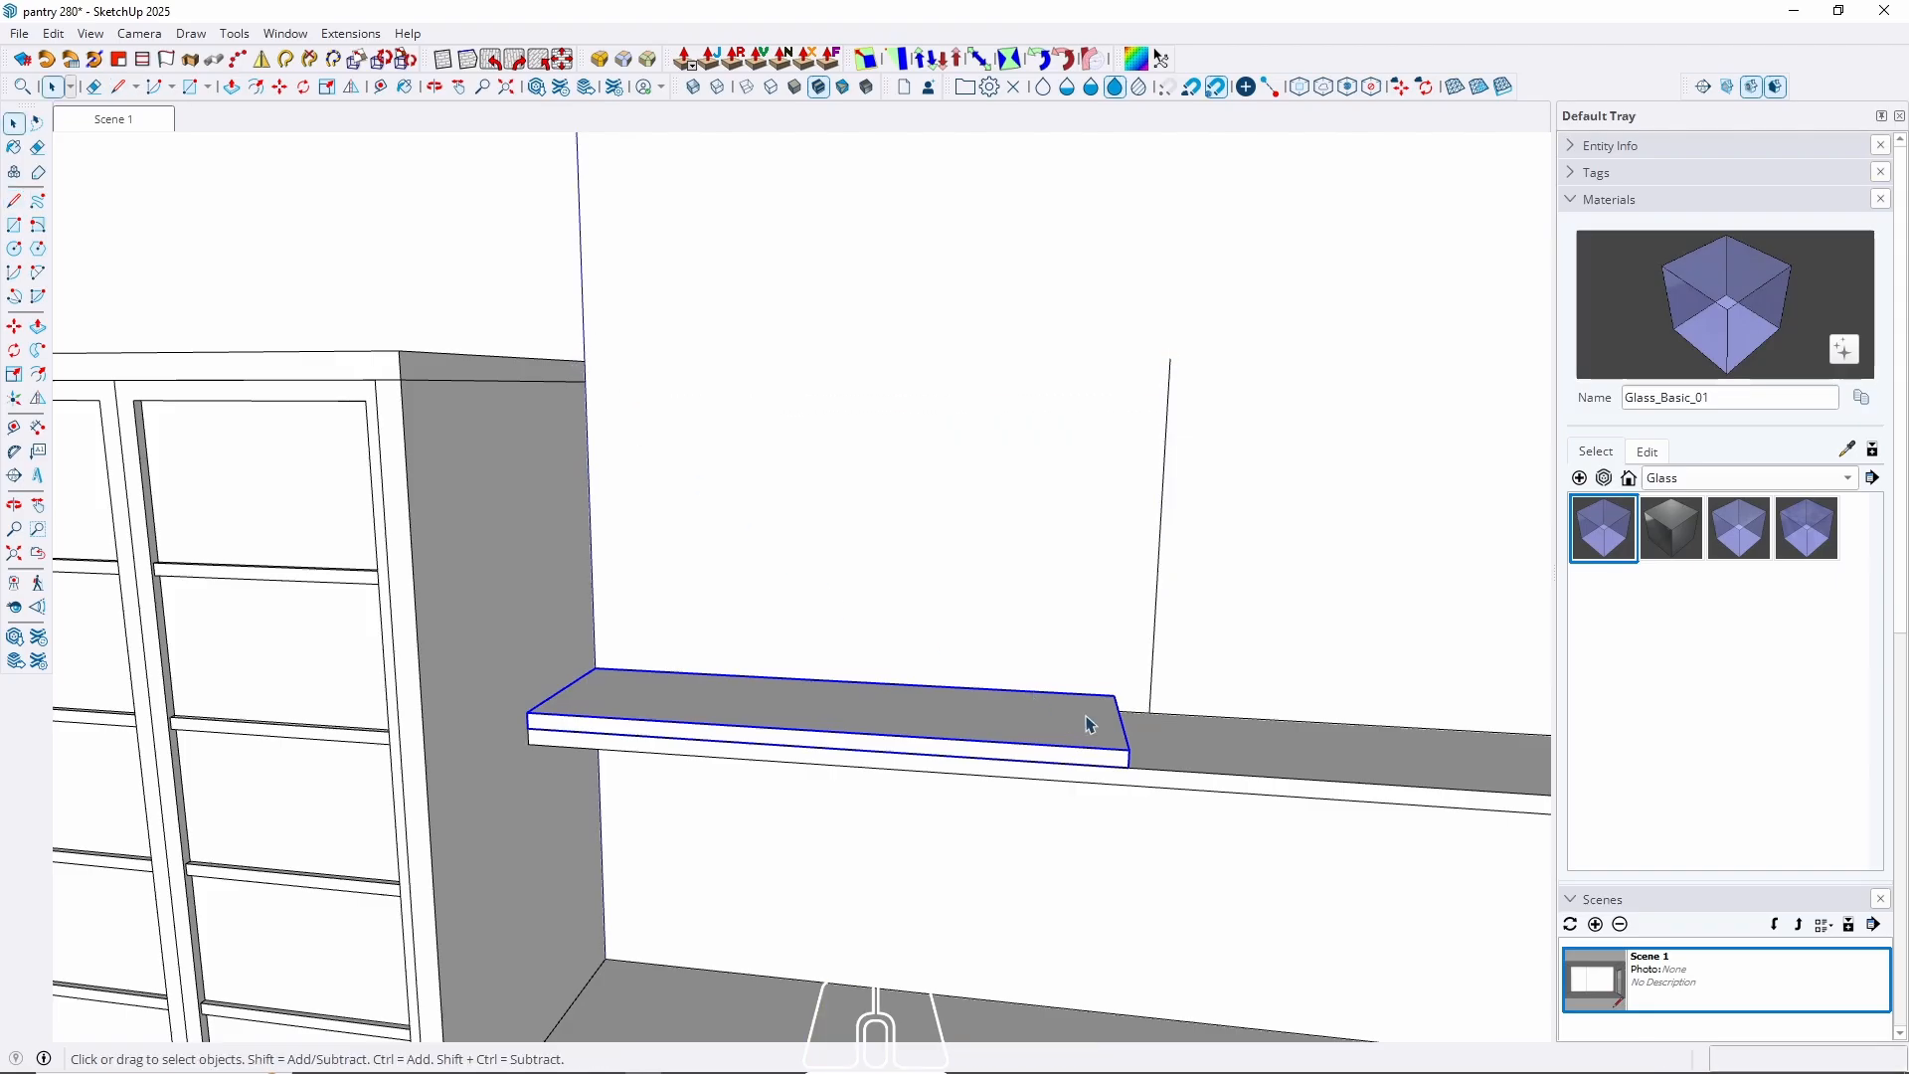
Move the short shelf straight up to the helper line's midpoint and delete the line.
key(m)
key(ctrl)
click(1116, 695)
key(Up)
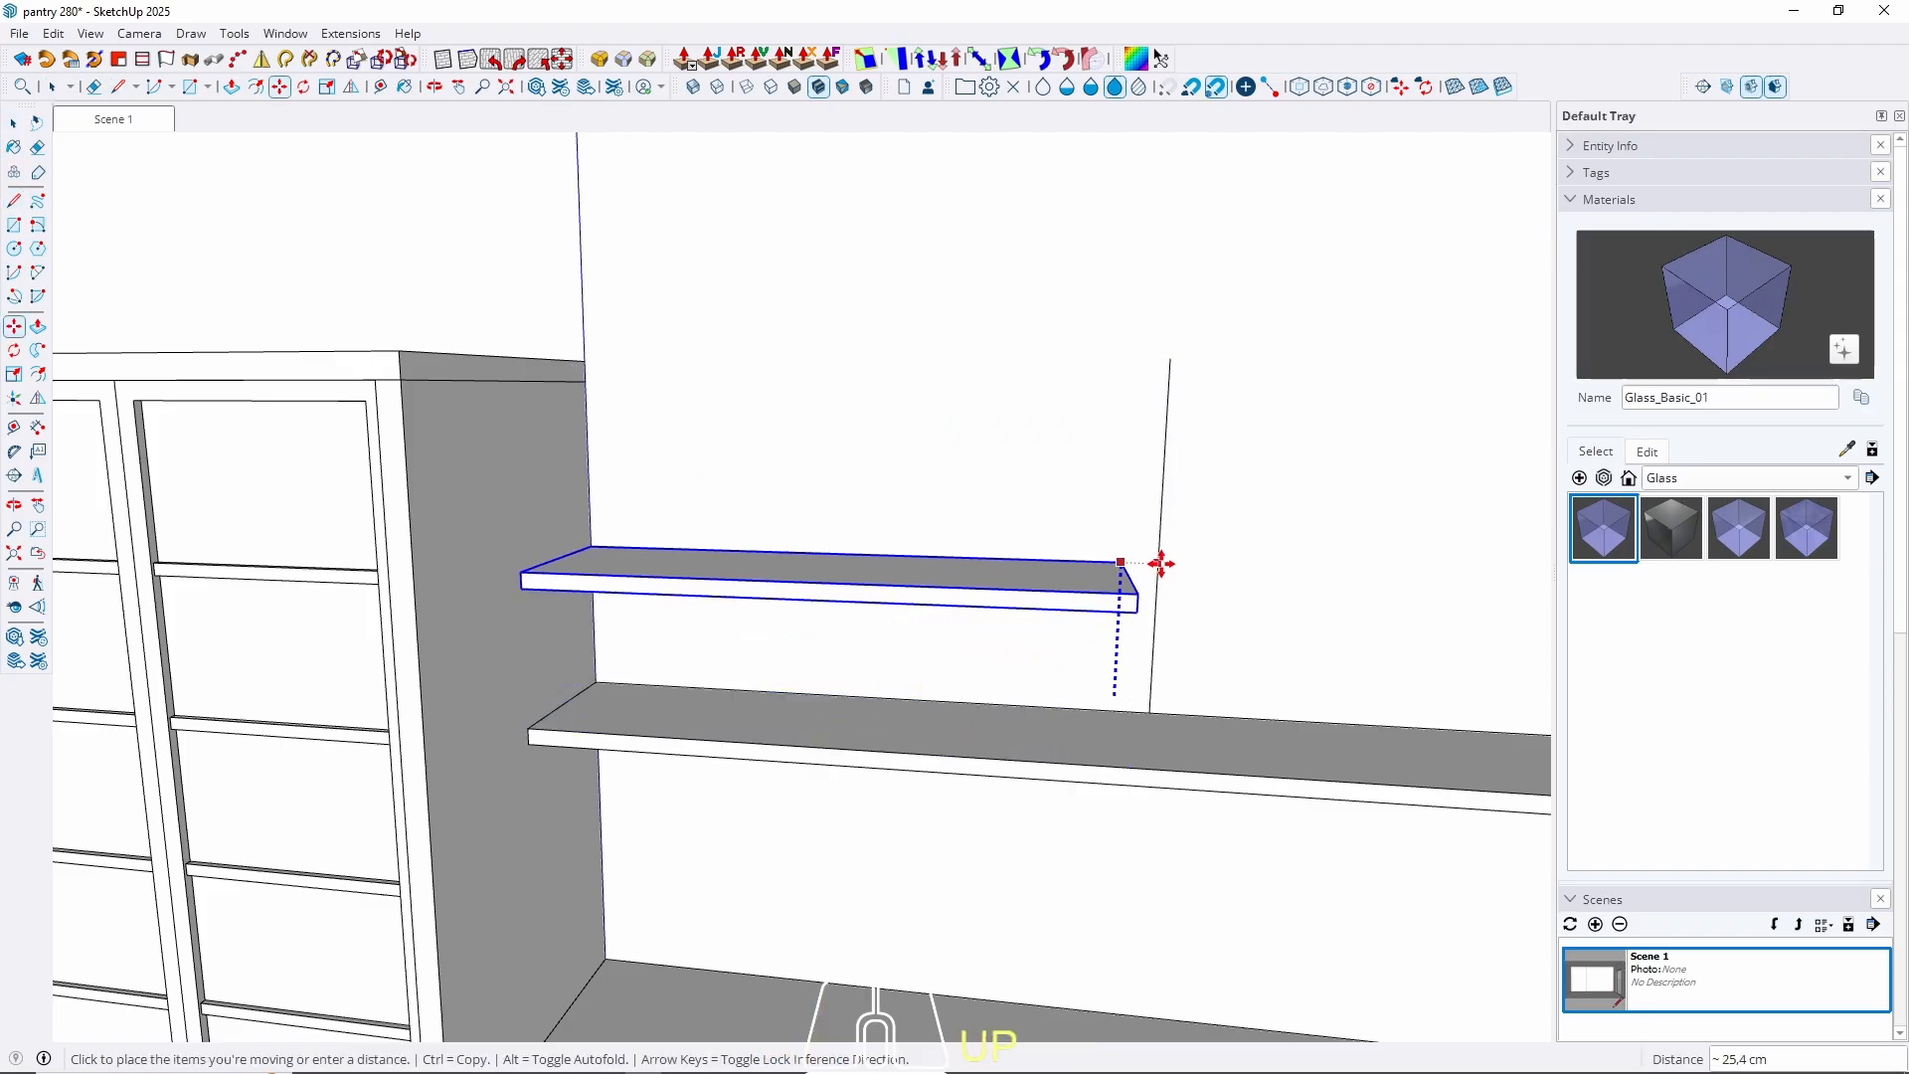
click(1161, 537)
key(space)
middle_drag(1153, 507, 1159, 452)
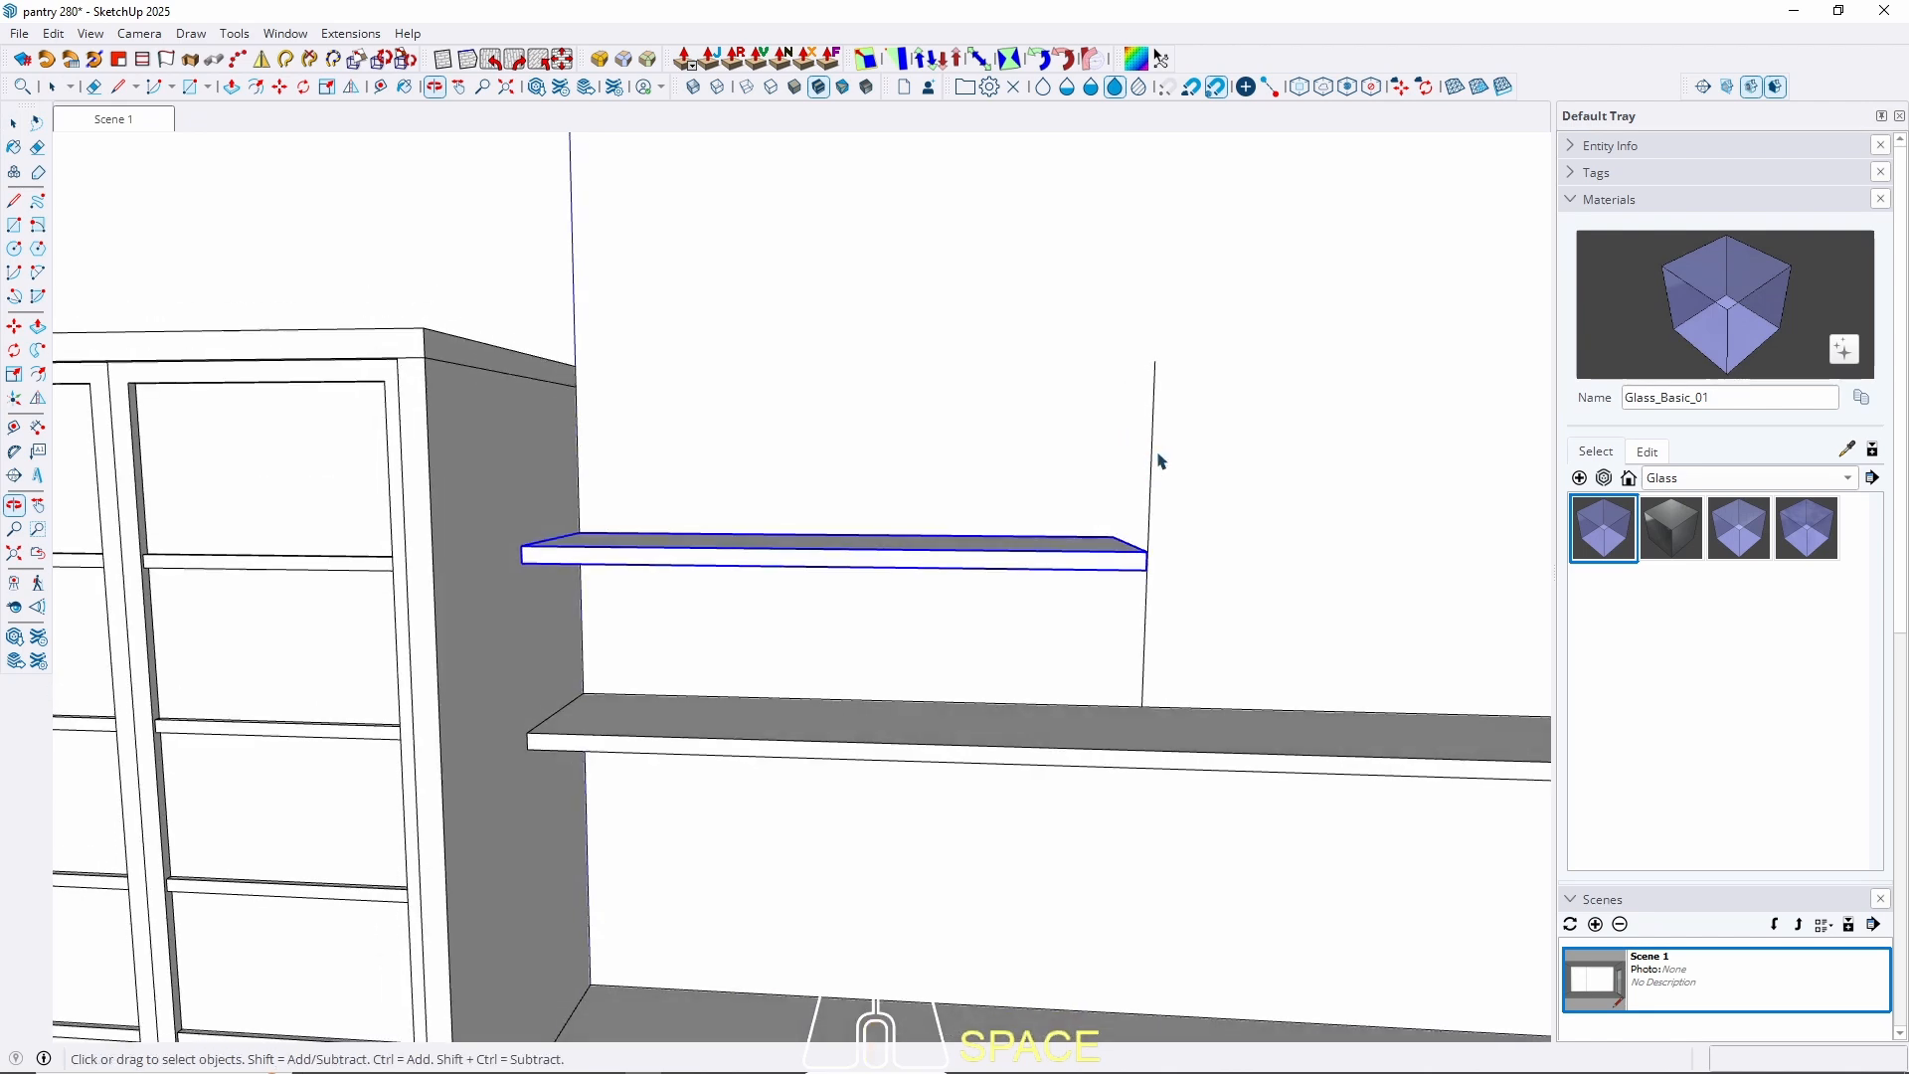
click(1153, 423)
key(Delete)
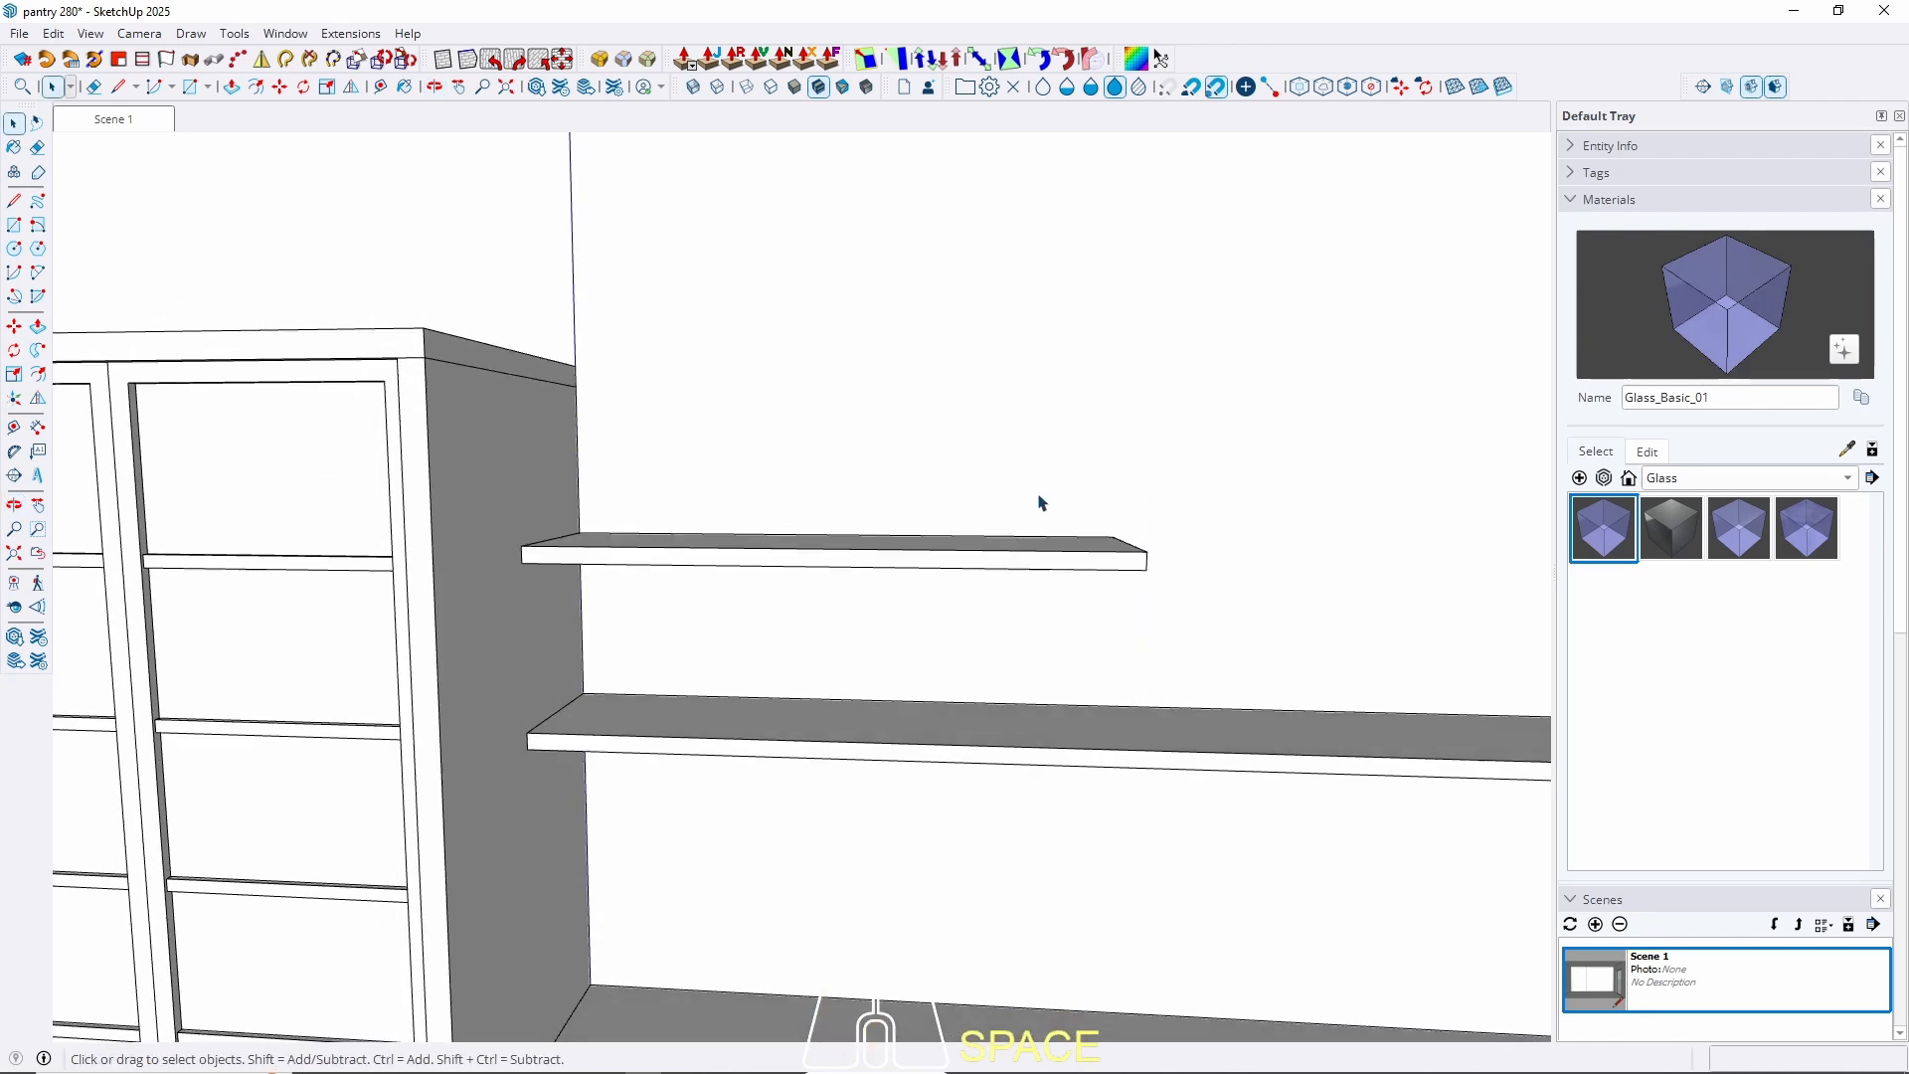
Draw a 30 by 30 cm rectangle on the long shelf, starting at its back edge just beyond the short shelf's end.
scroll(571, 498, down, 3)
middle_drag(571, 498, 569, 426)
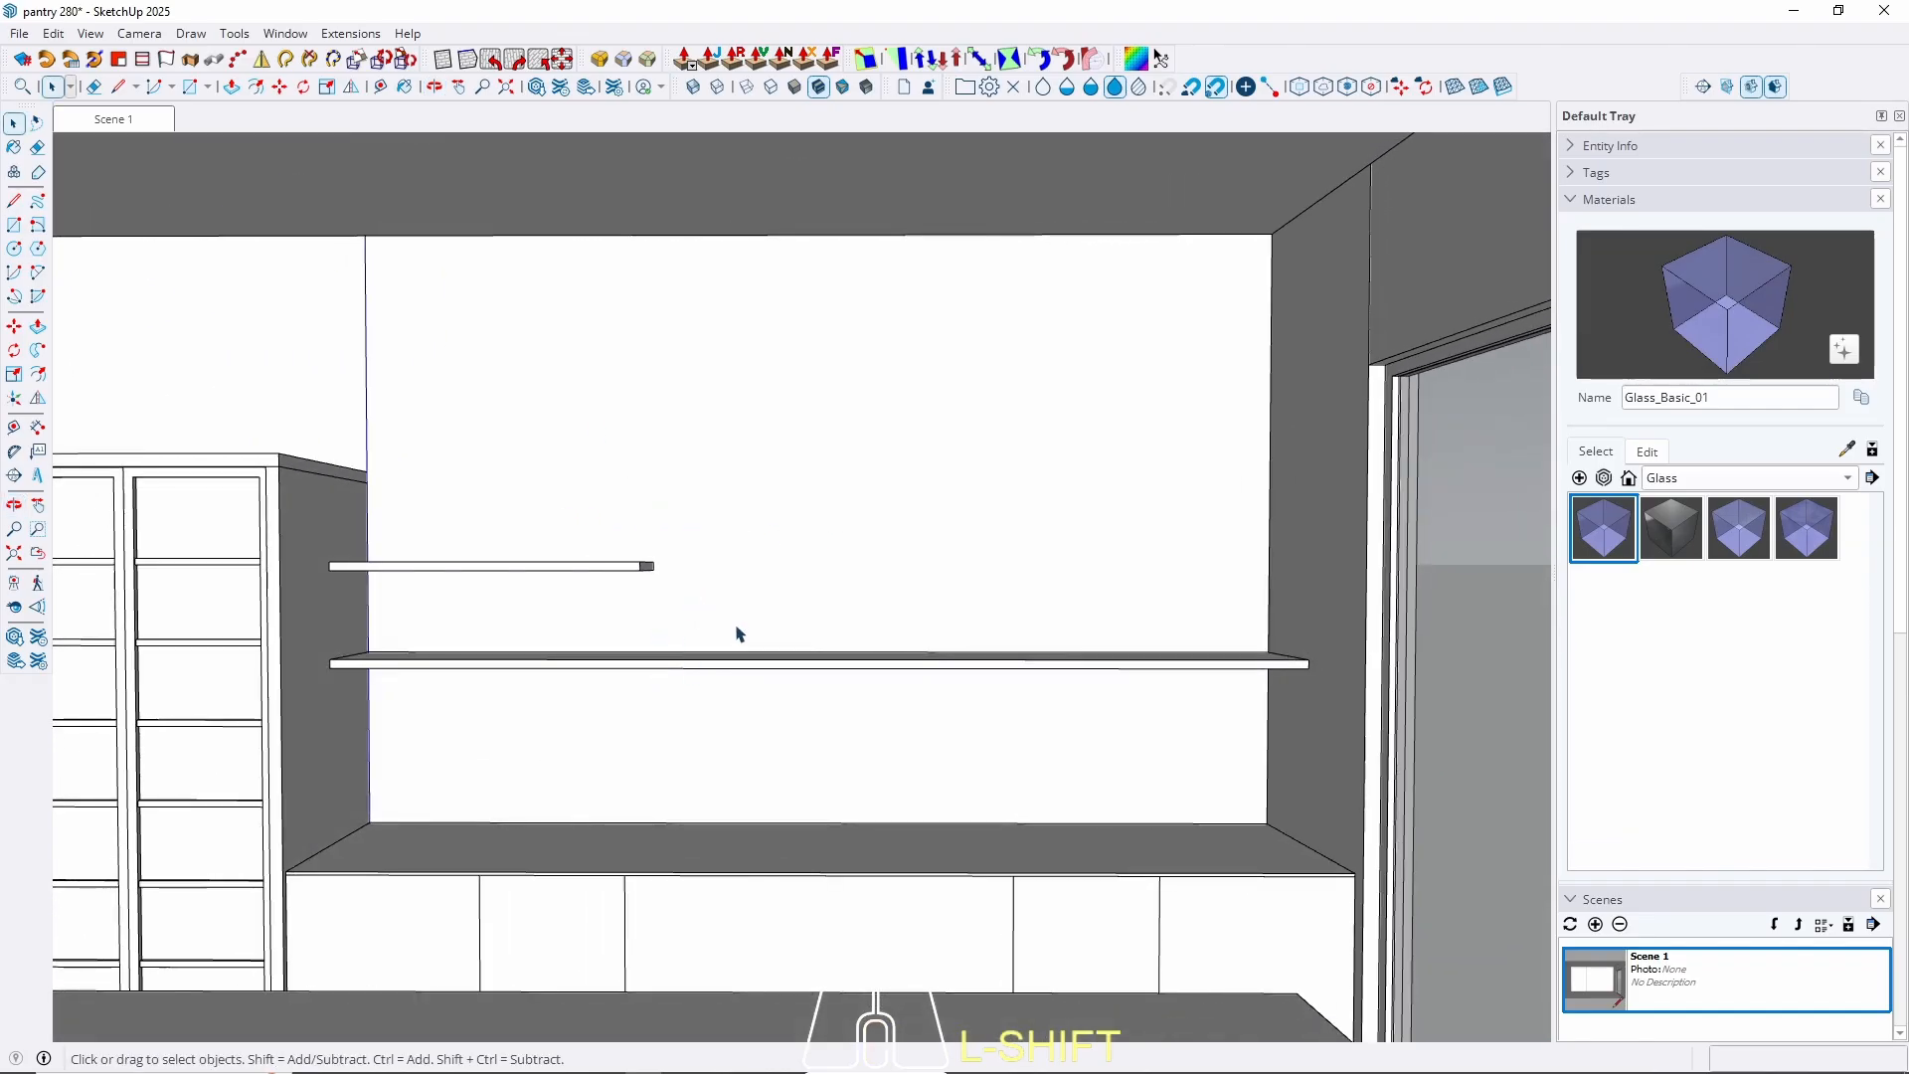
middle_drag(750, 597, 726, 737)
scroll(714, 644, up, 4)
middle_drag(692, 583, 671, 619)
key(r)
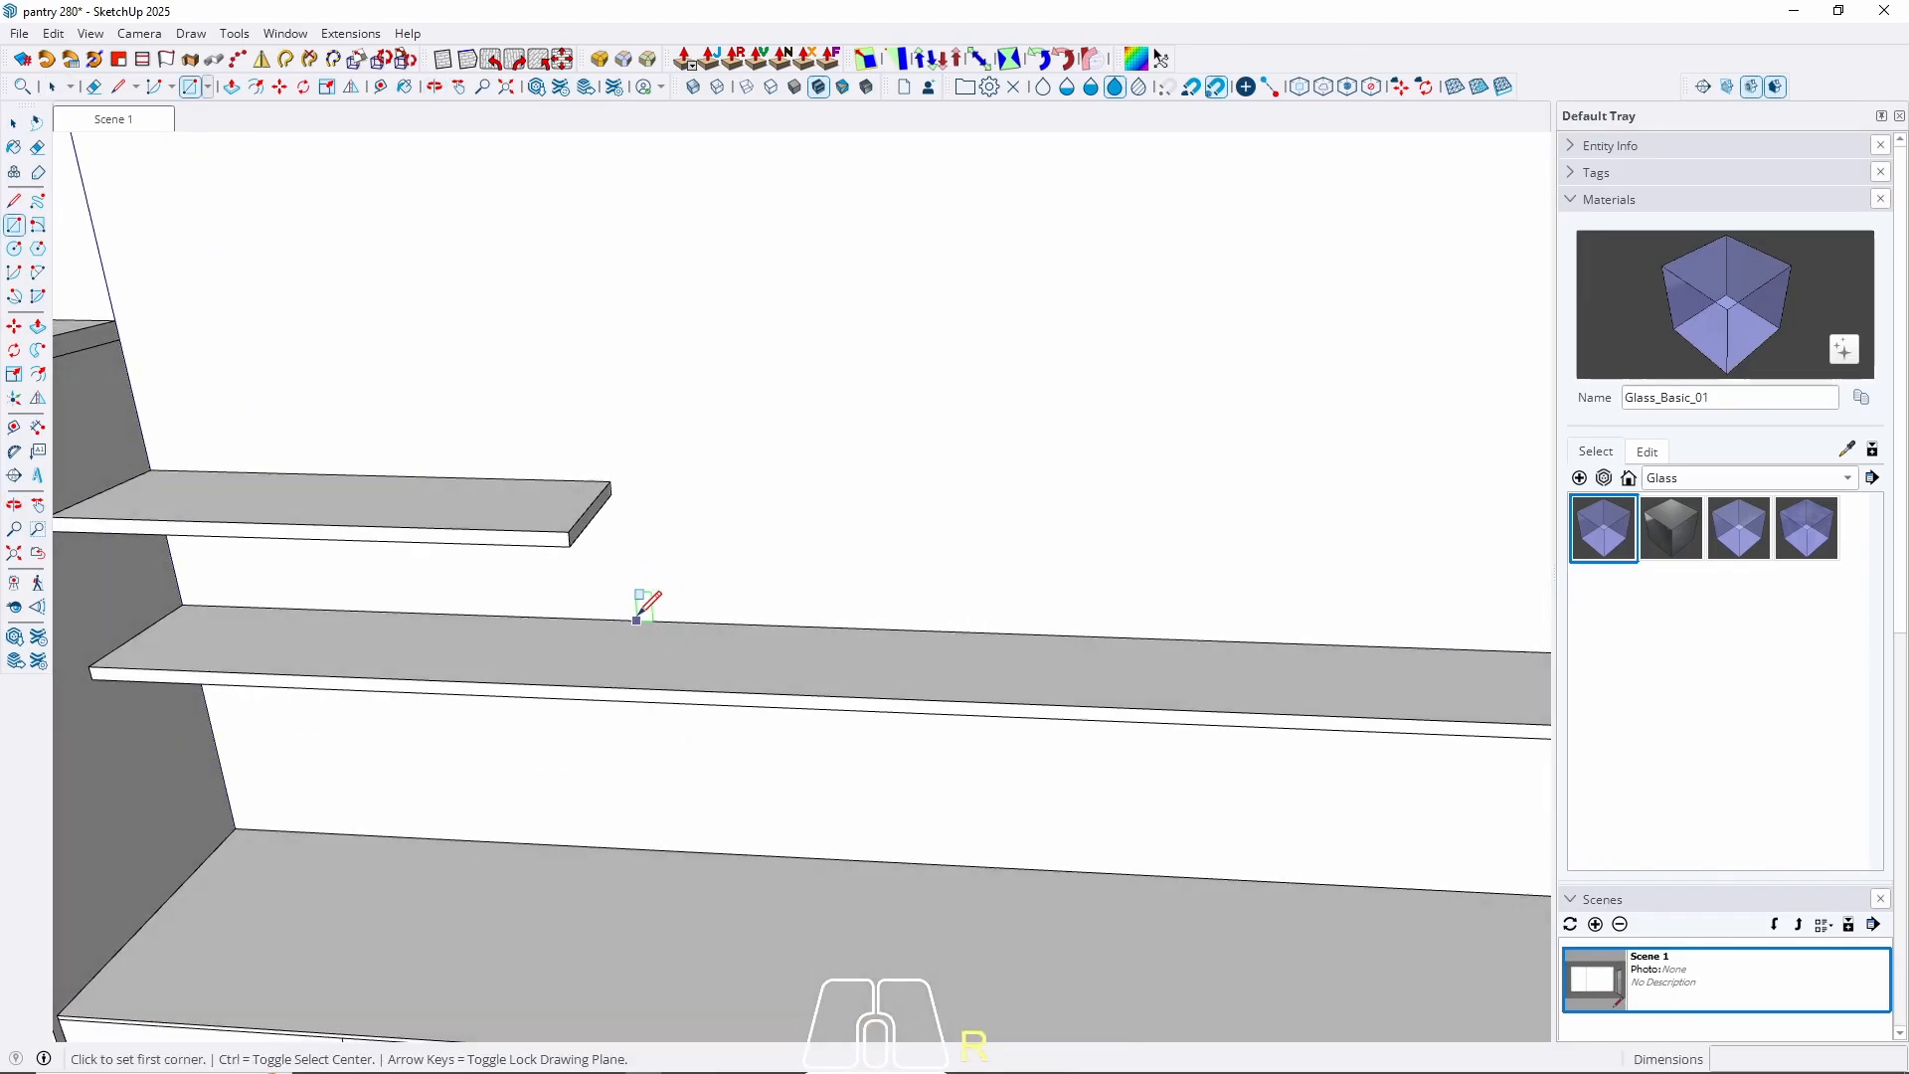
click(636, 621)
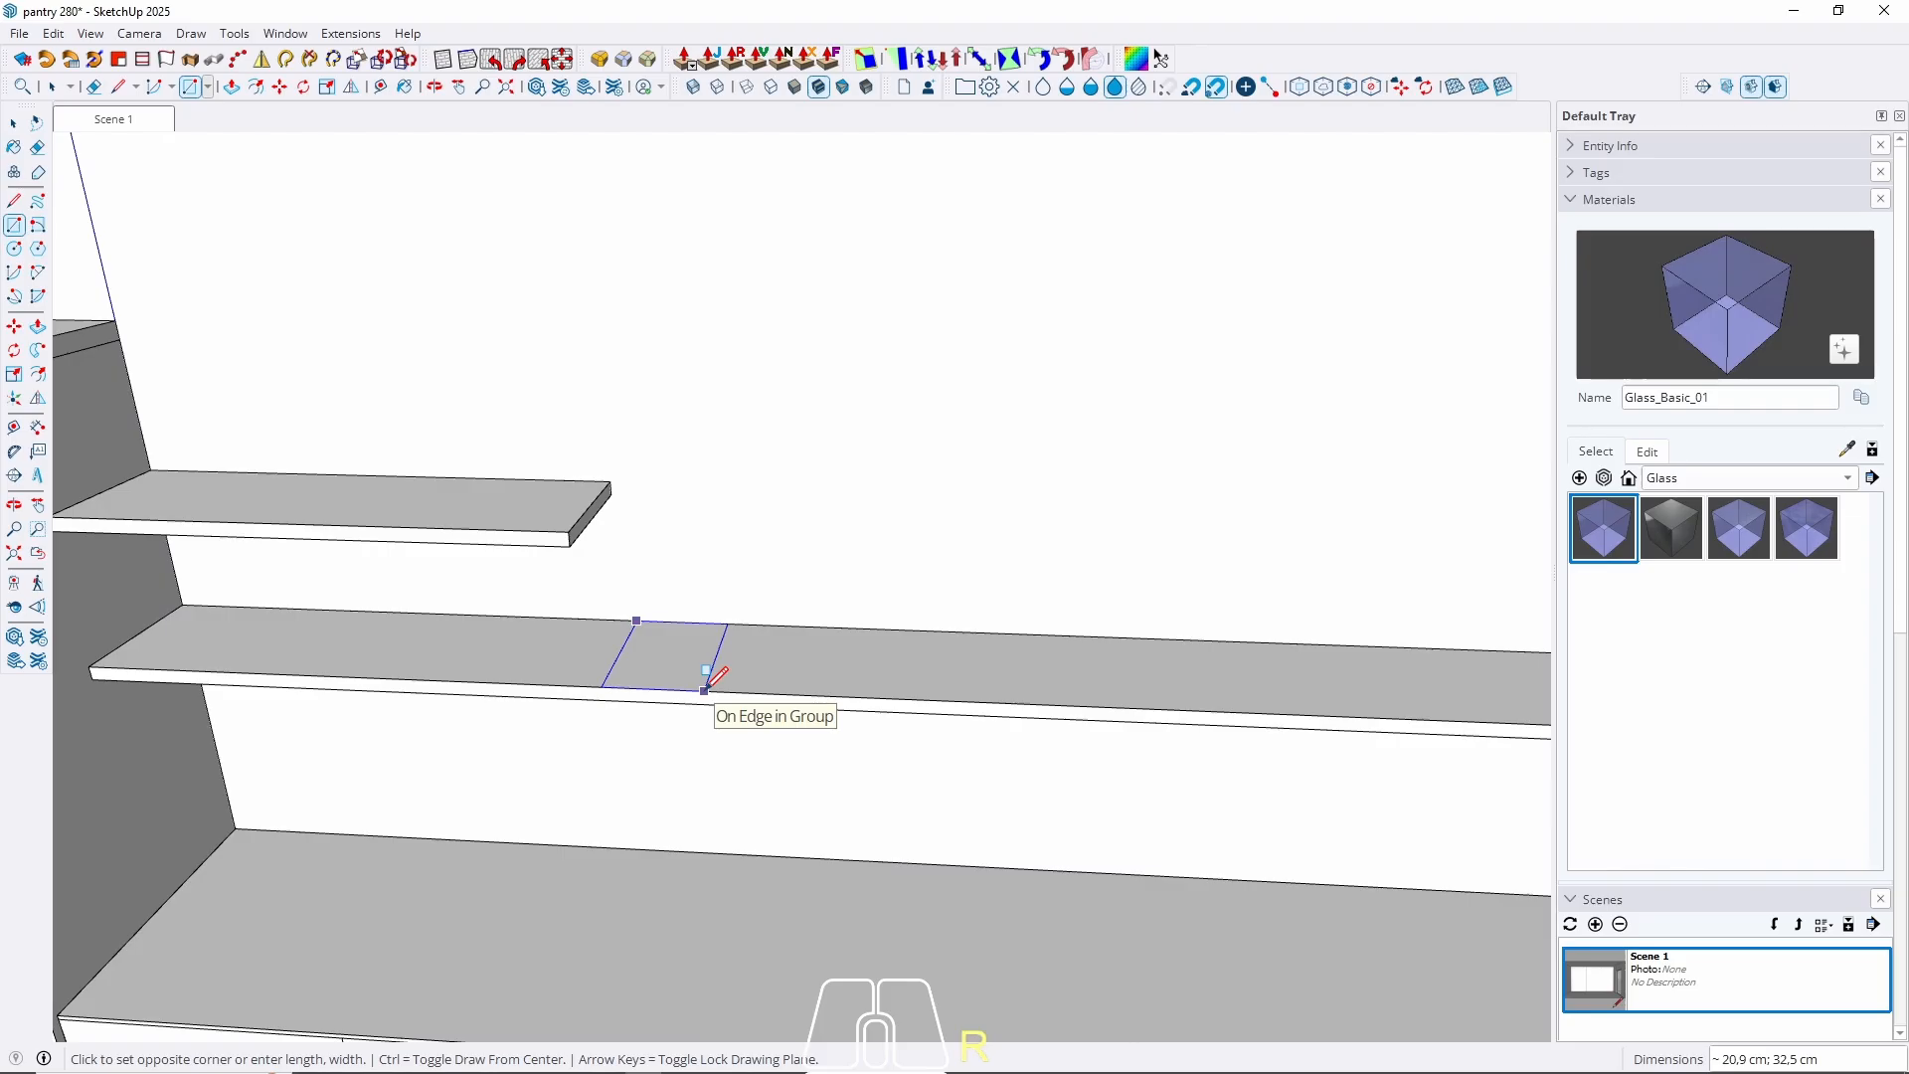
text(3)
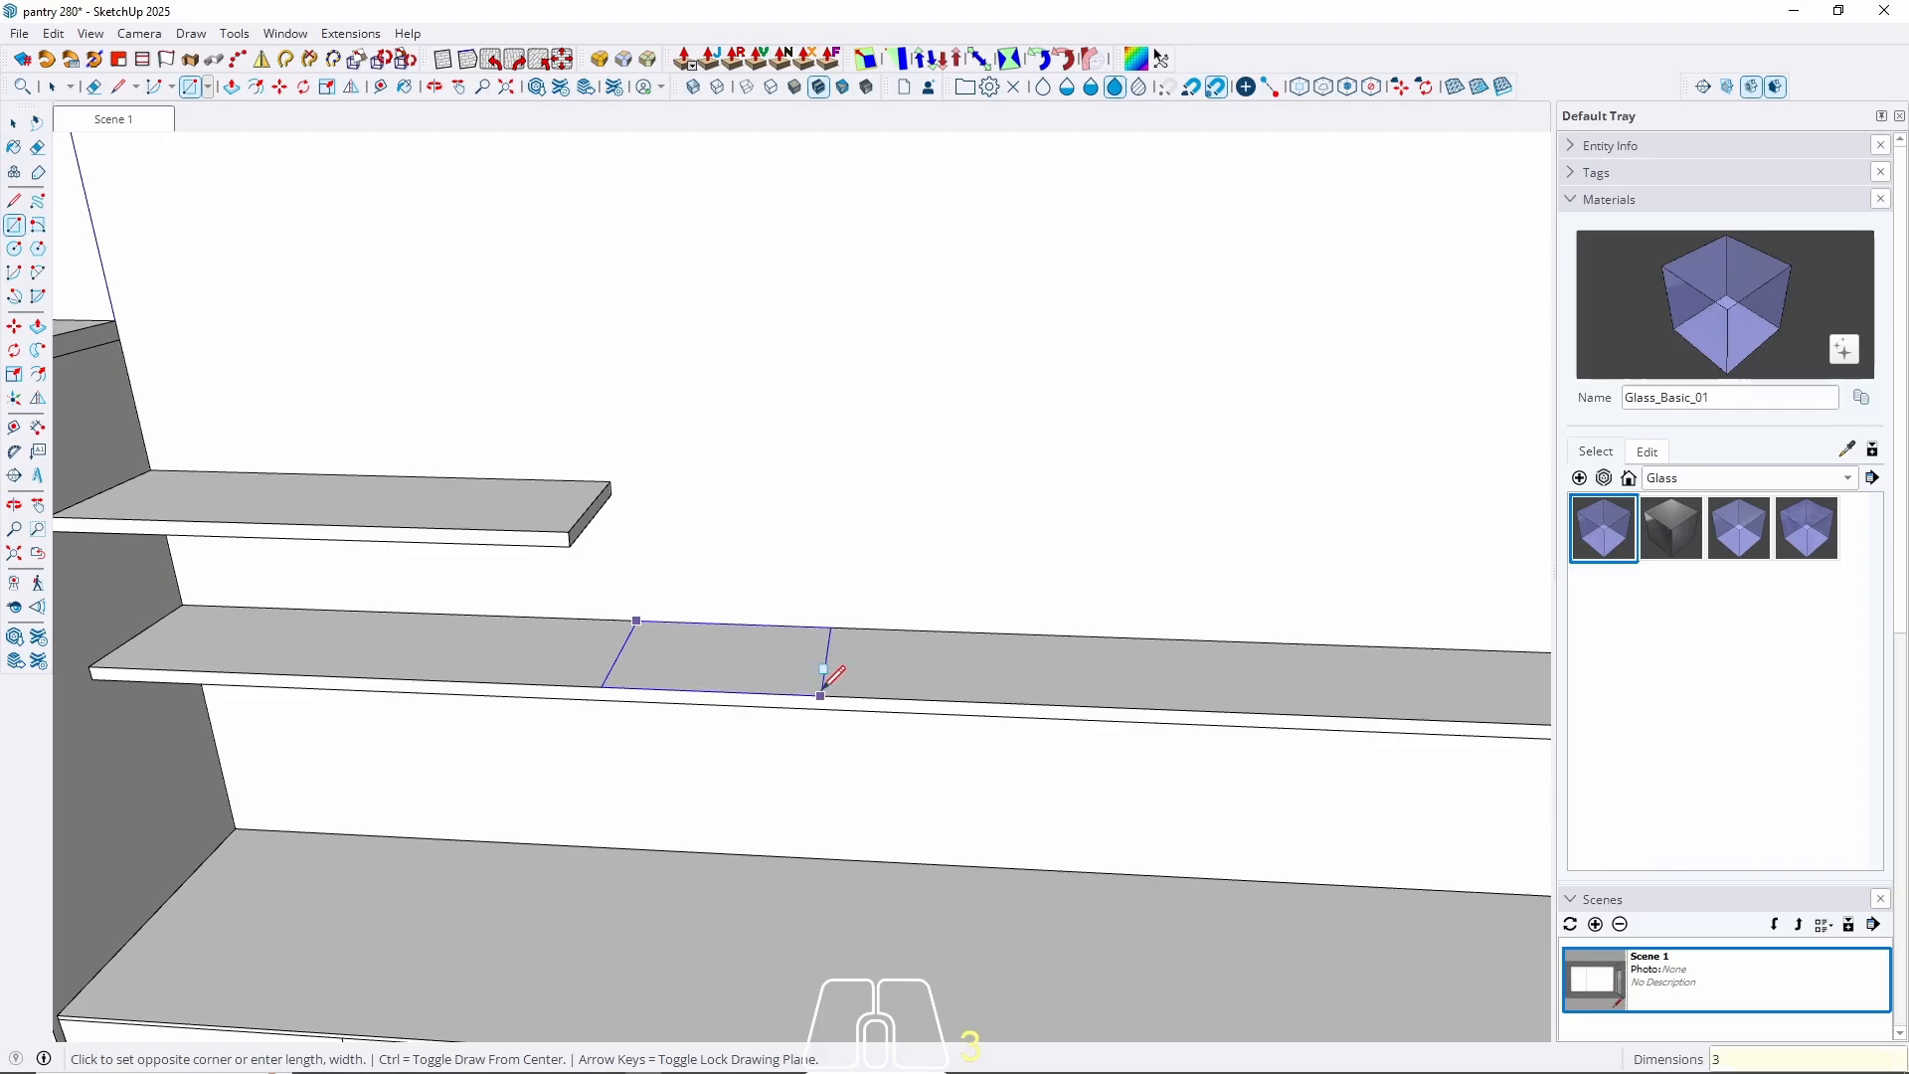
text(0;30)
key(Return)
Push/Pull the square on the long shelf up to the ceiling.
key(p)
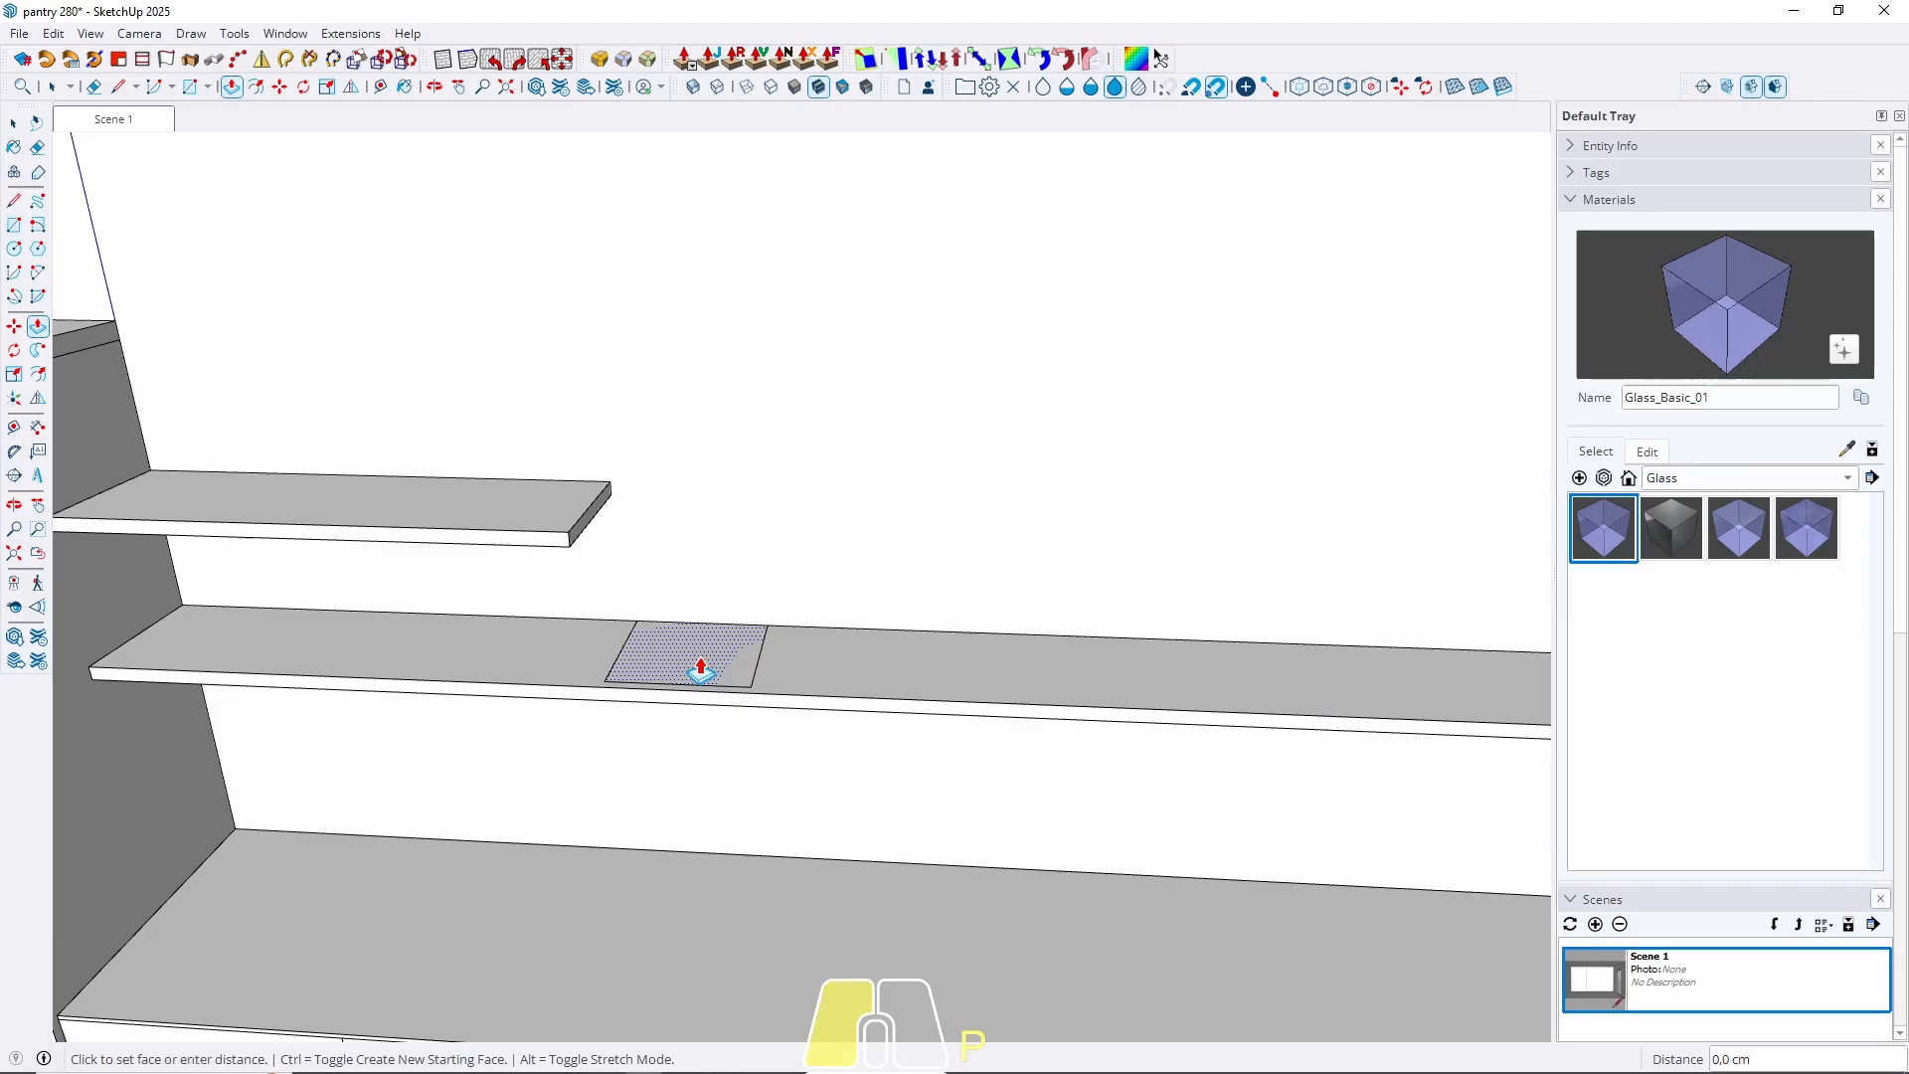
middle_drag(701, 502, 799, 239)
shift+middle_drag(799, 239, 757, 738)
scroll(758, 737, down, 2)
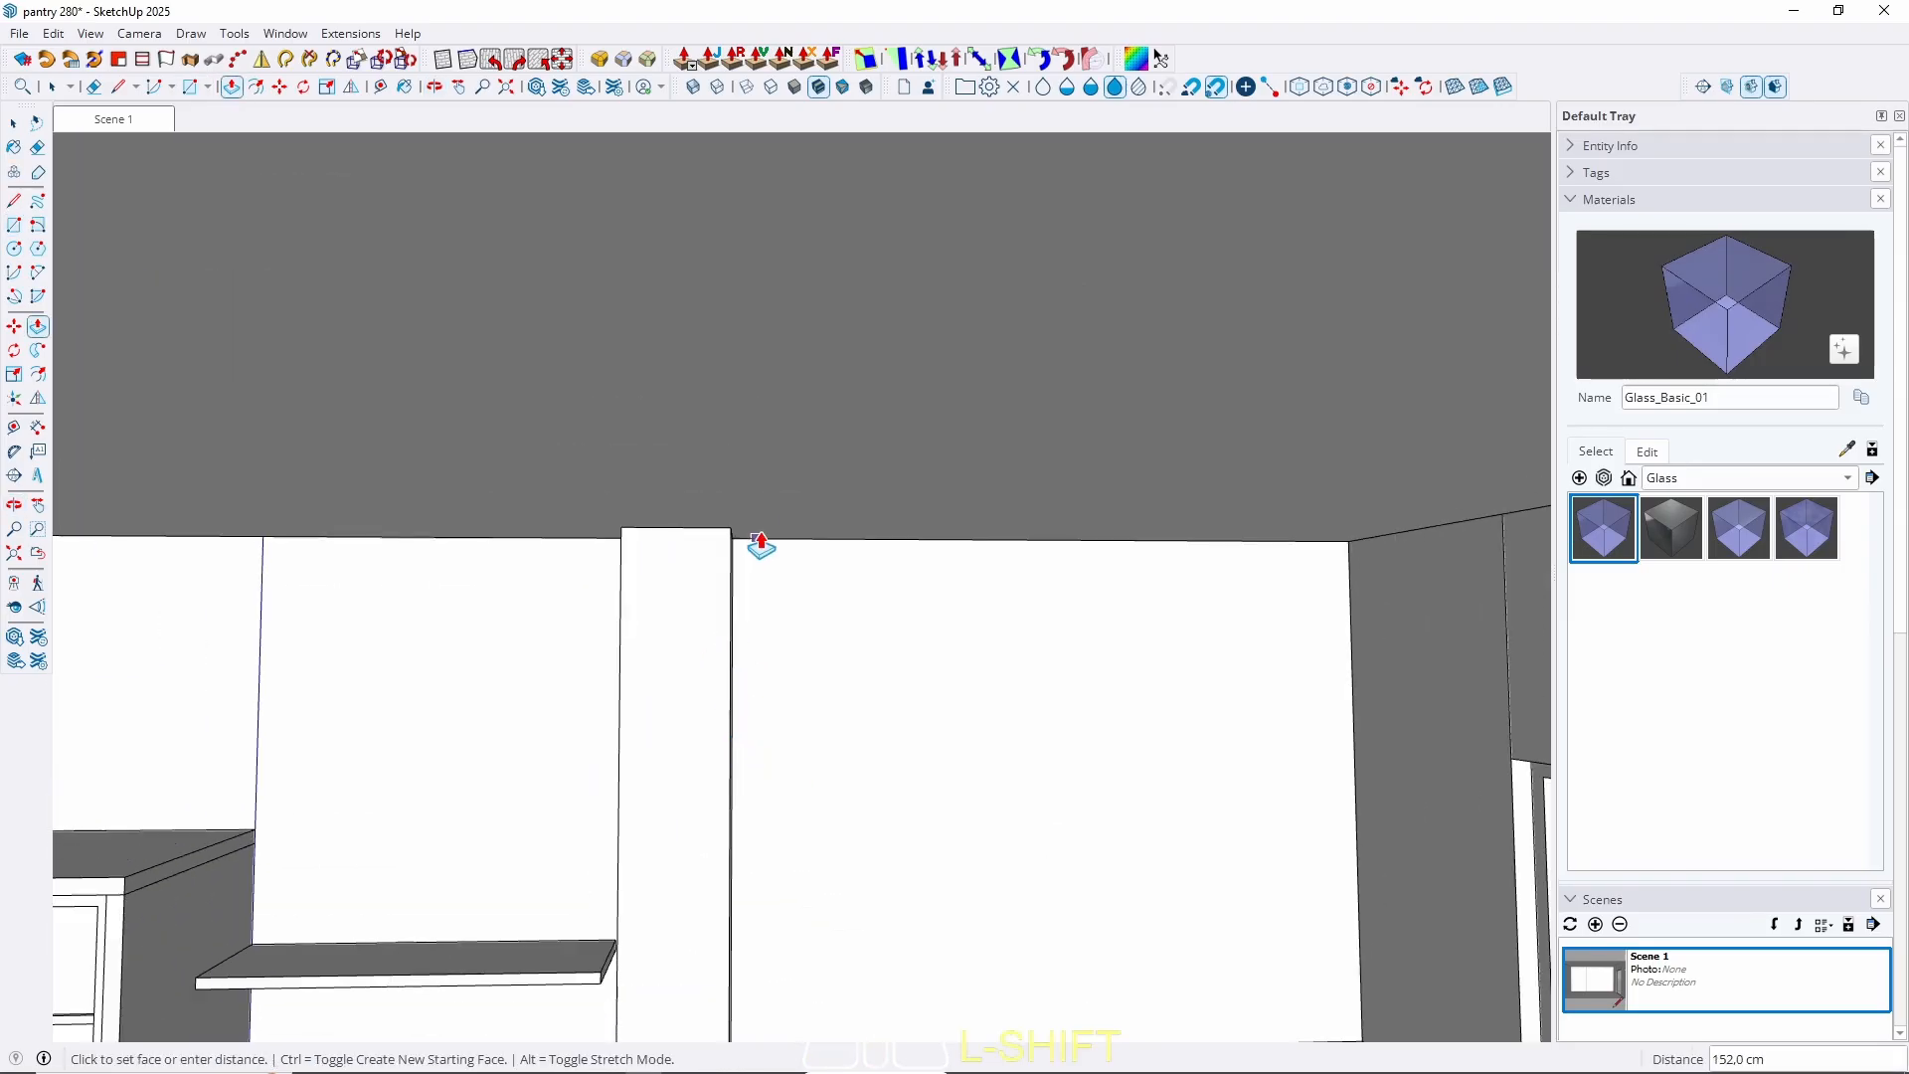
click(775, 537)
Push/Pull the column's side facing the short shelf by about 4 cm, aligning it with the base cabinet door joint below.
middle_drag(558, 920, 844, 703)
scroll(844, 703, up, 3)
click(879, 670)
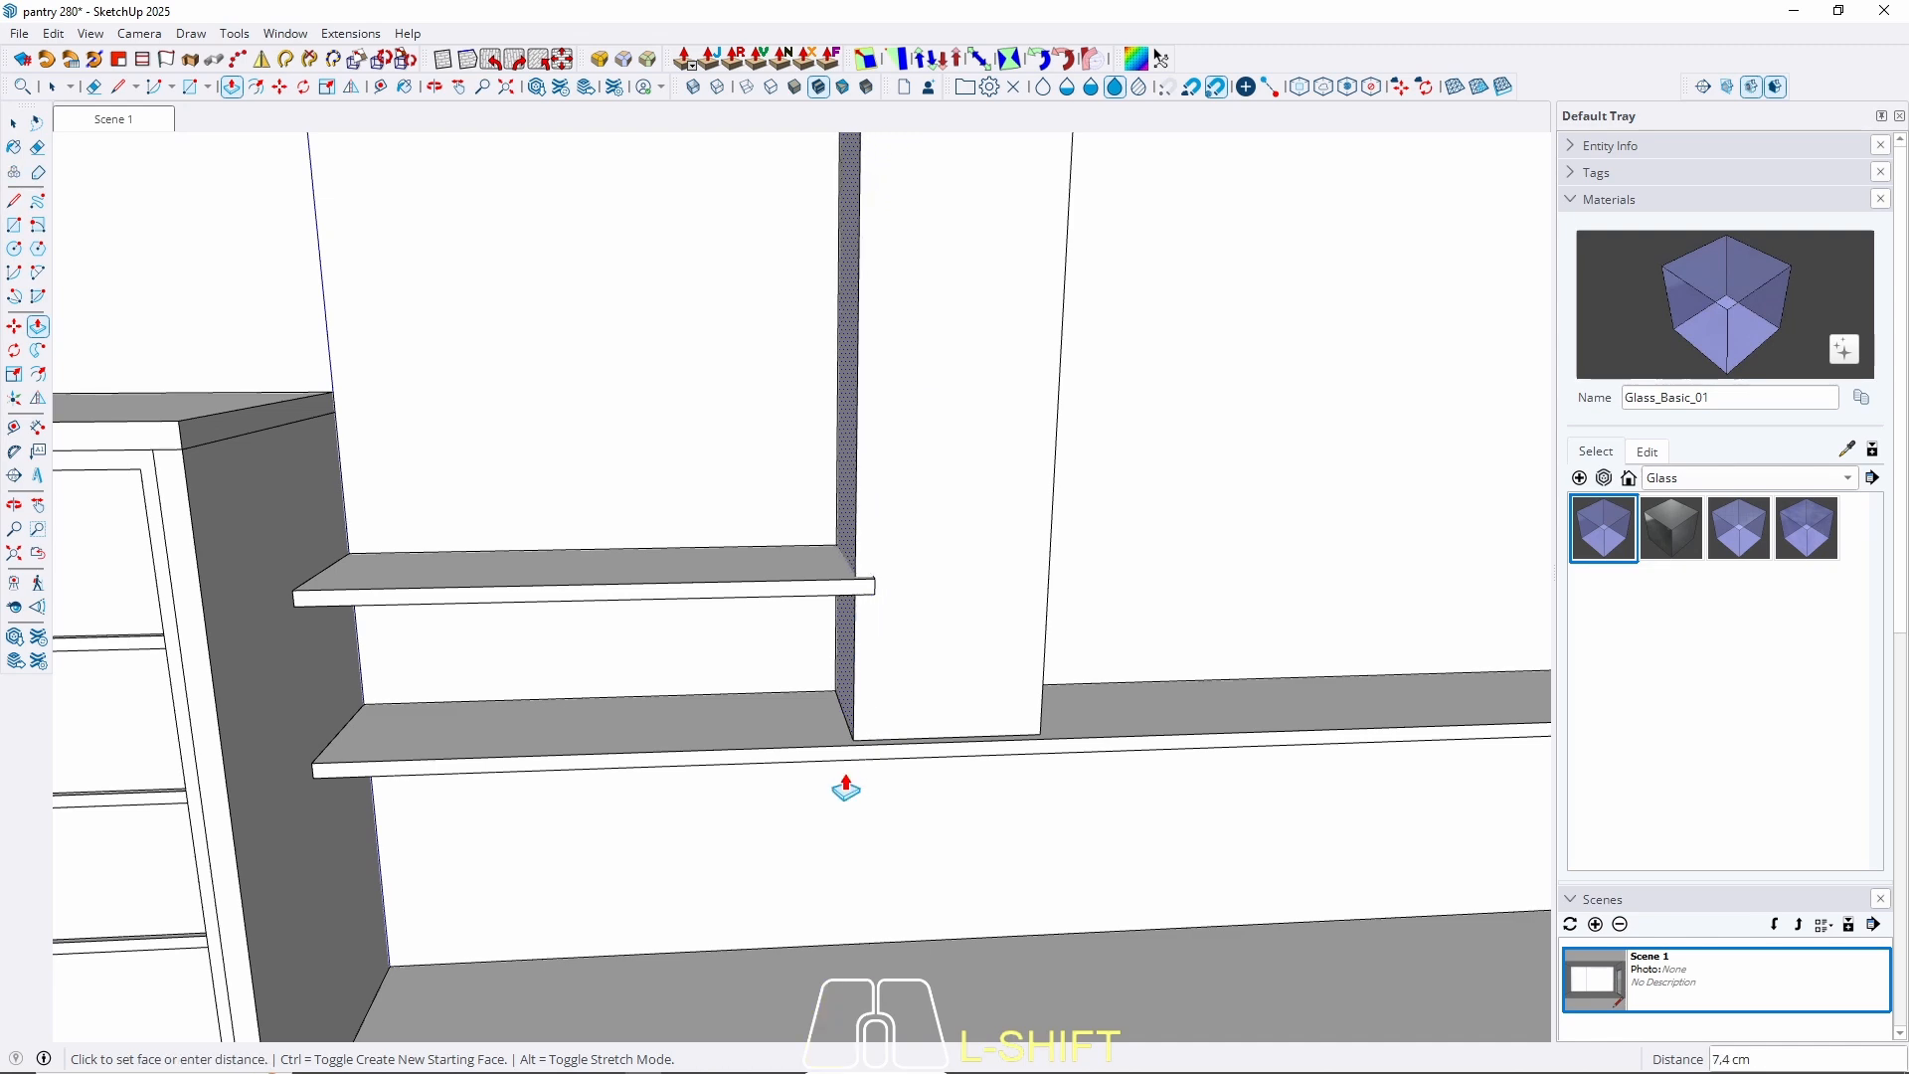
middle_drag(846, 788, 835, 750)
click(843, 819)
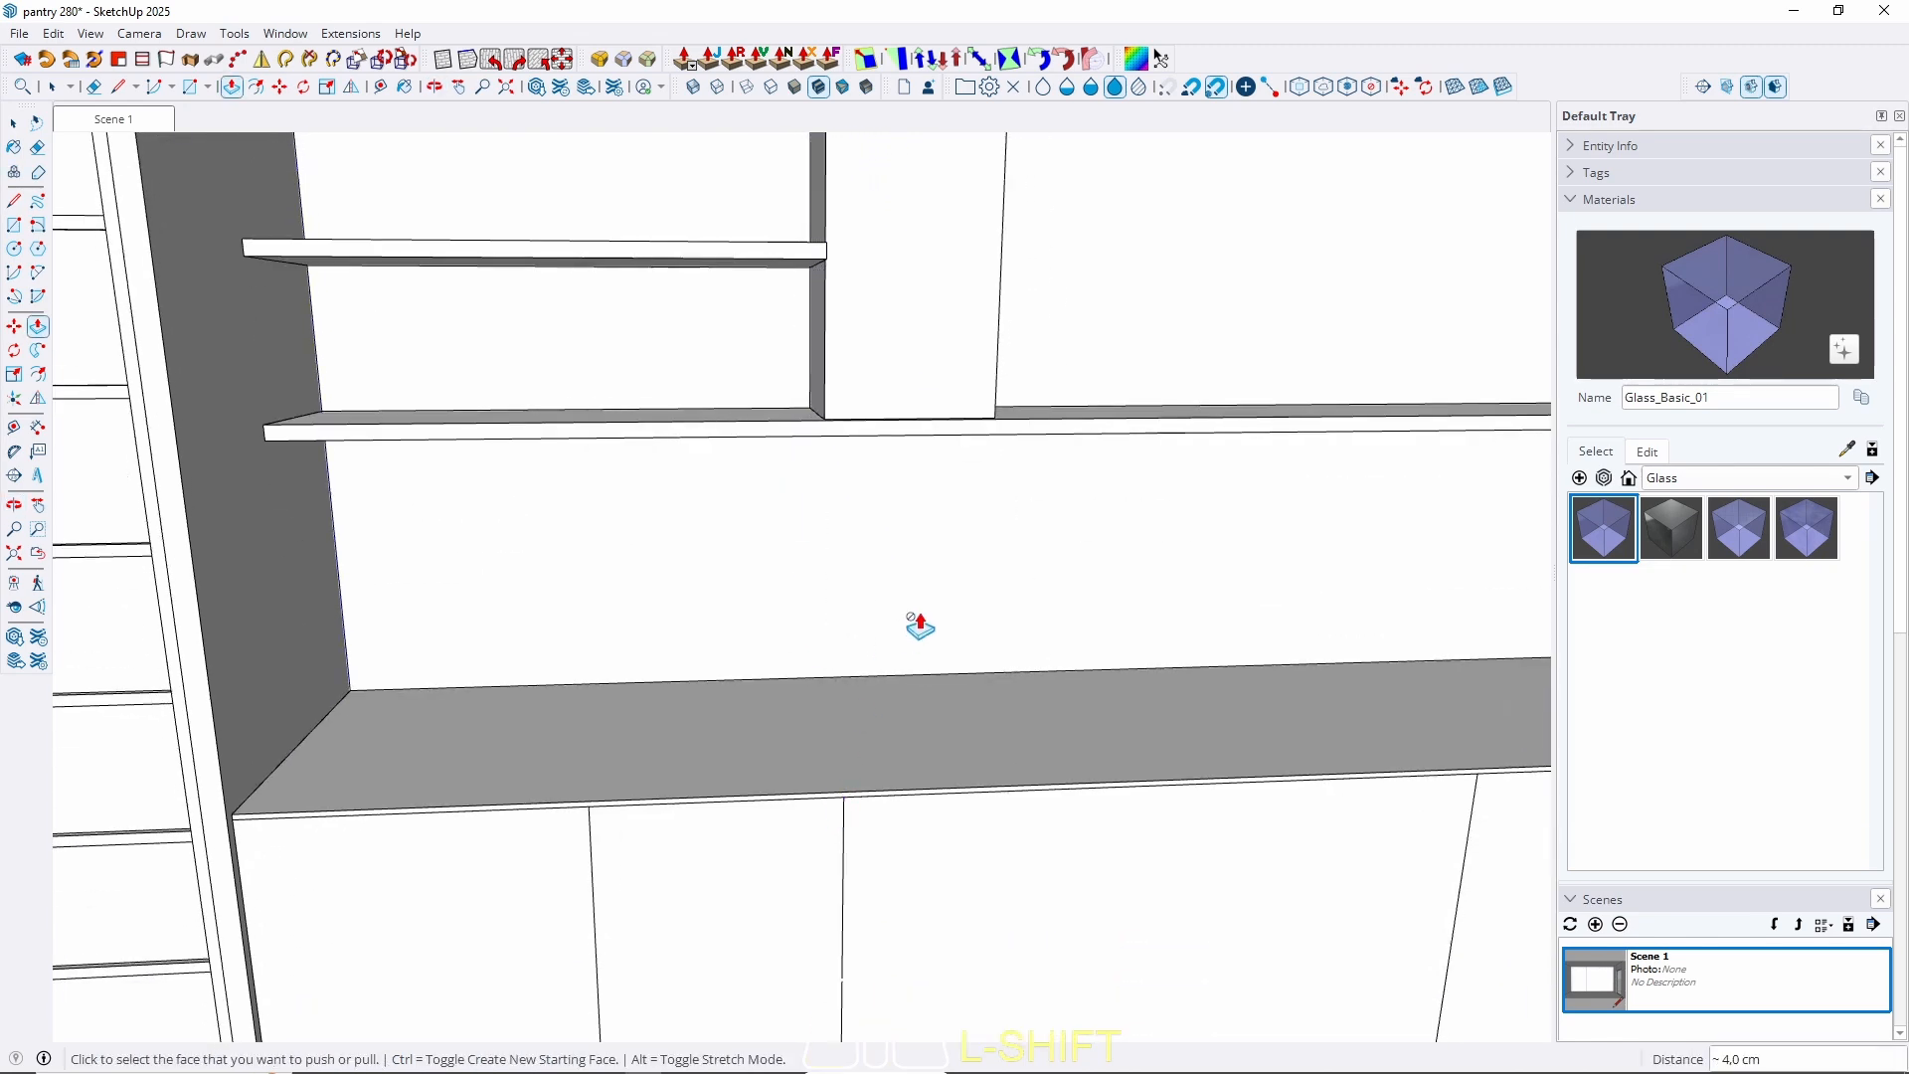
Extend the column's opposite side by about 86 cm to align with the next base cabinet door joint below.
middle_drag(918, 626, 557, 652)
click(575, 438)
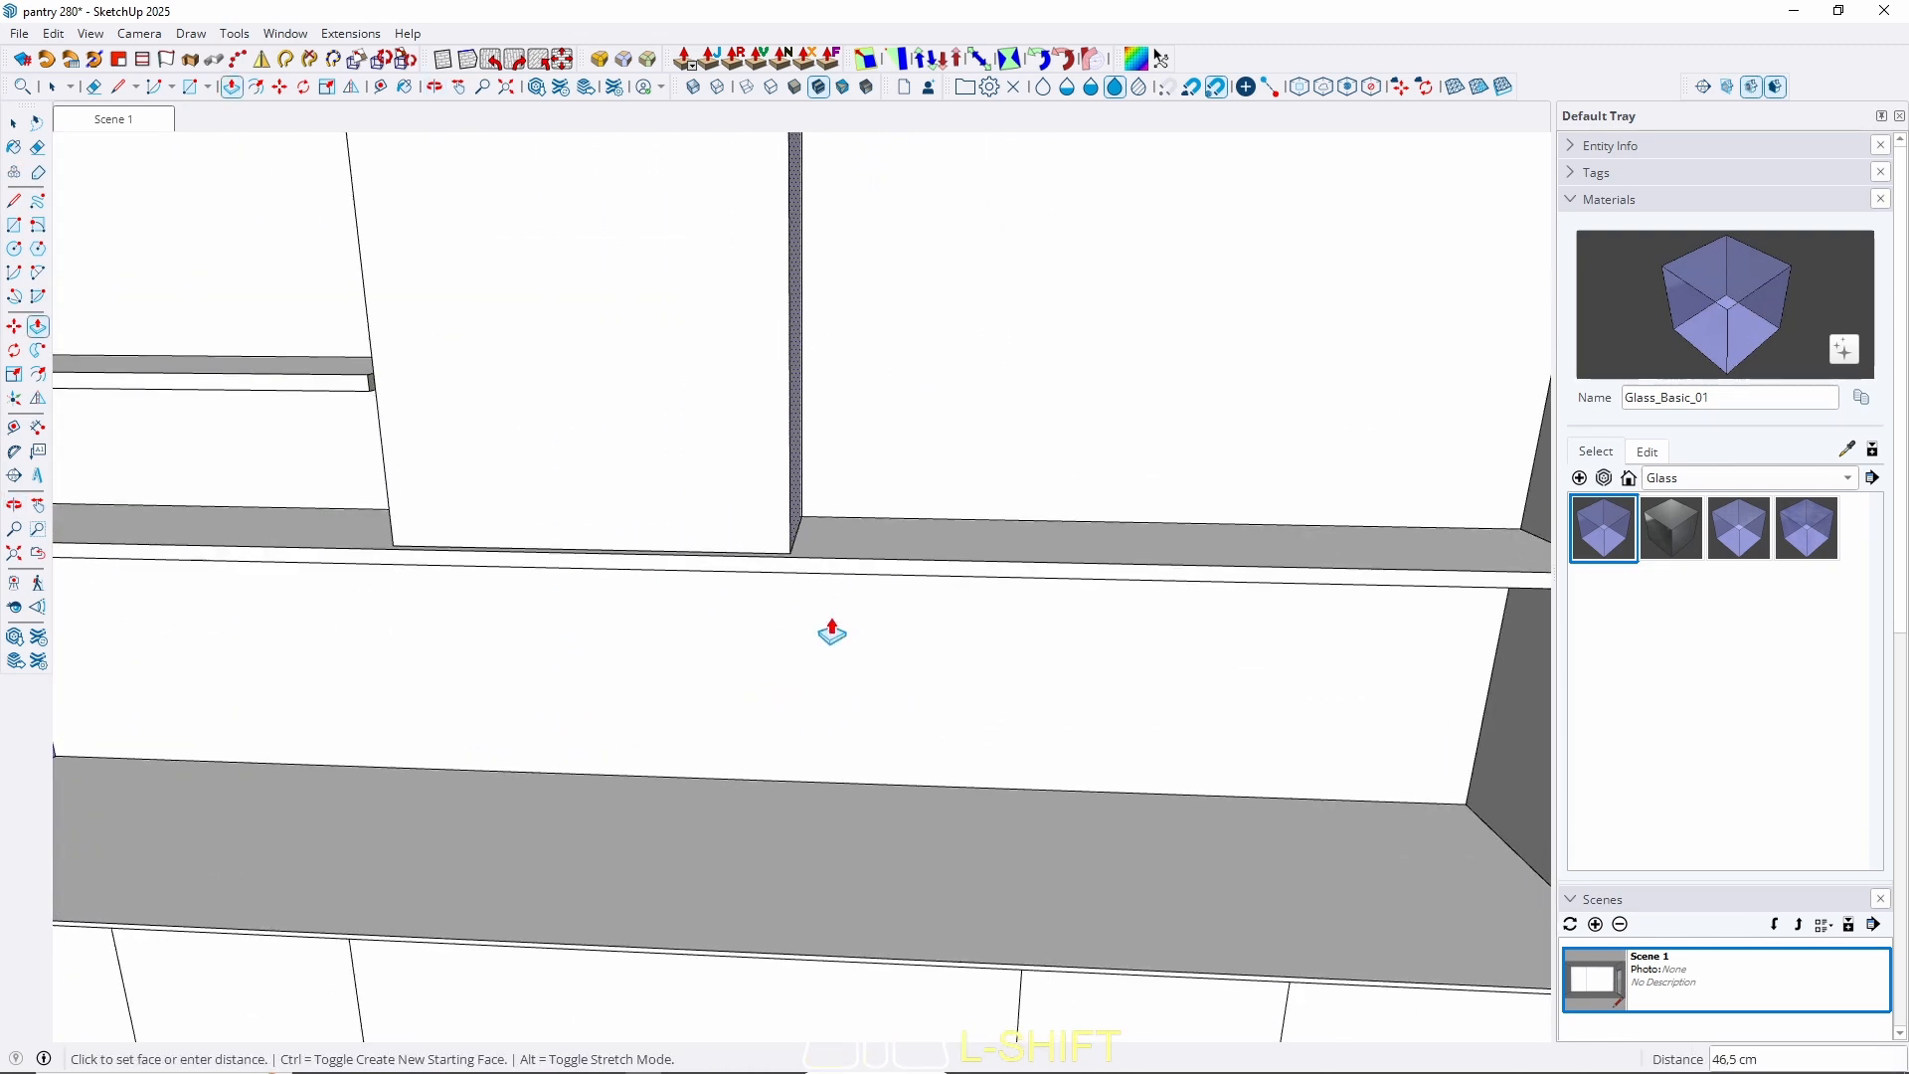
click(1020, 990)
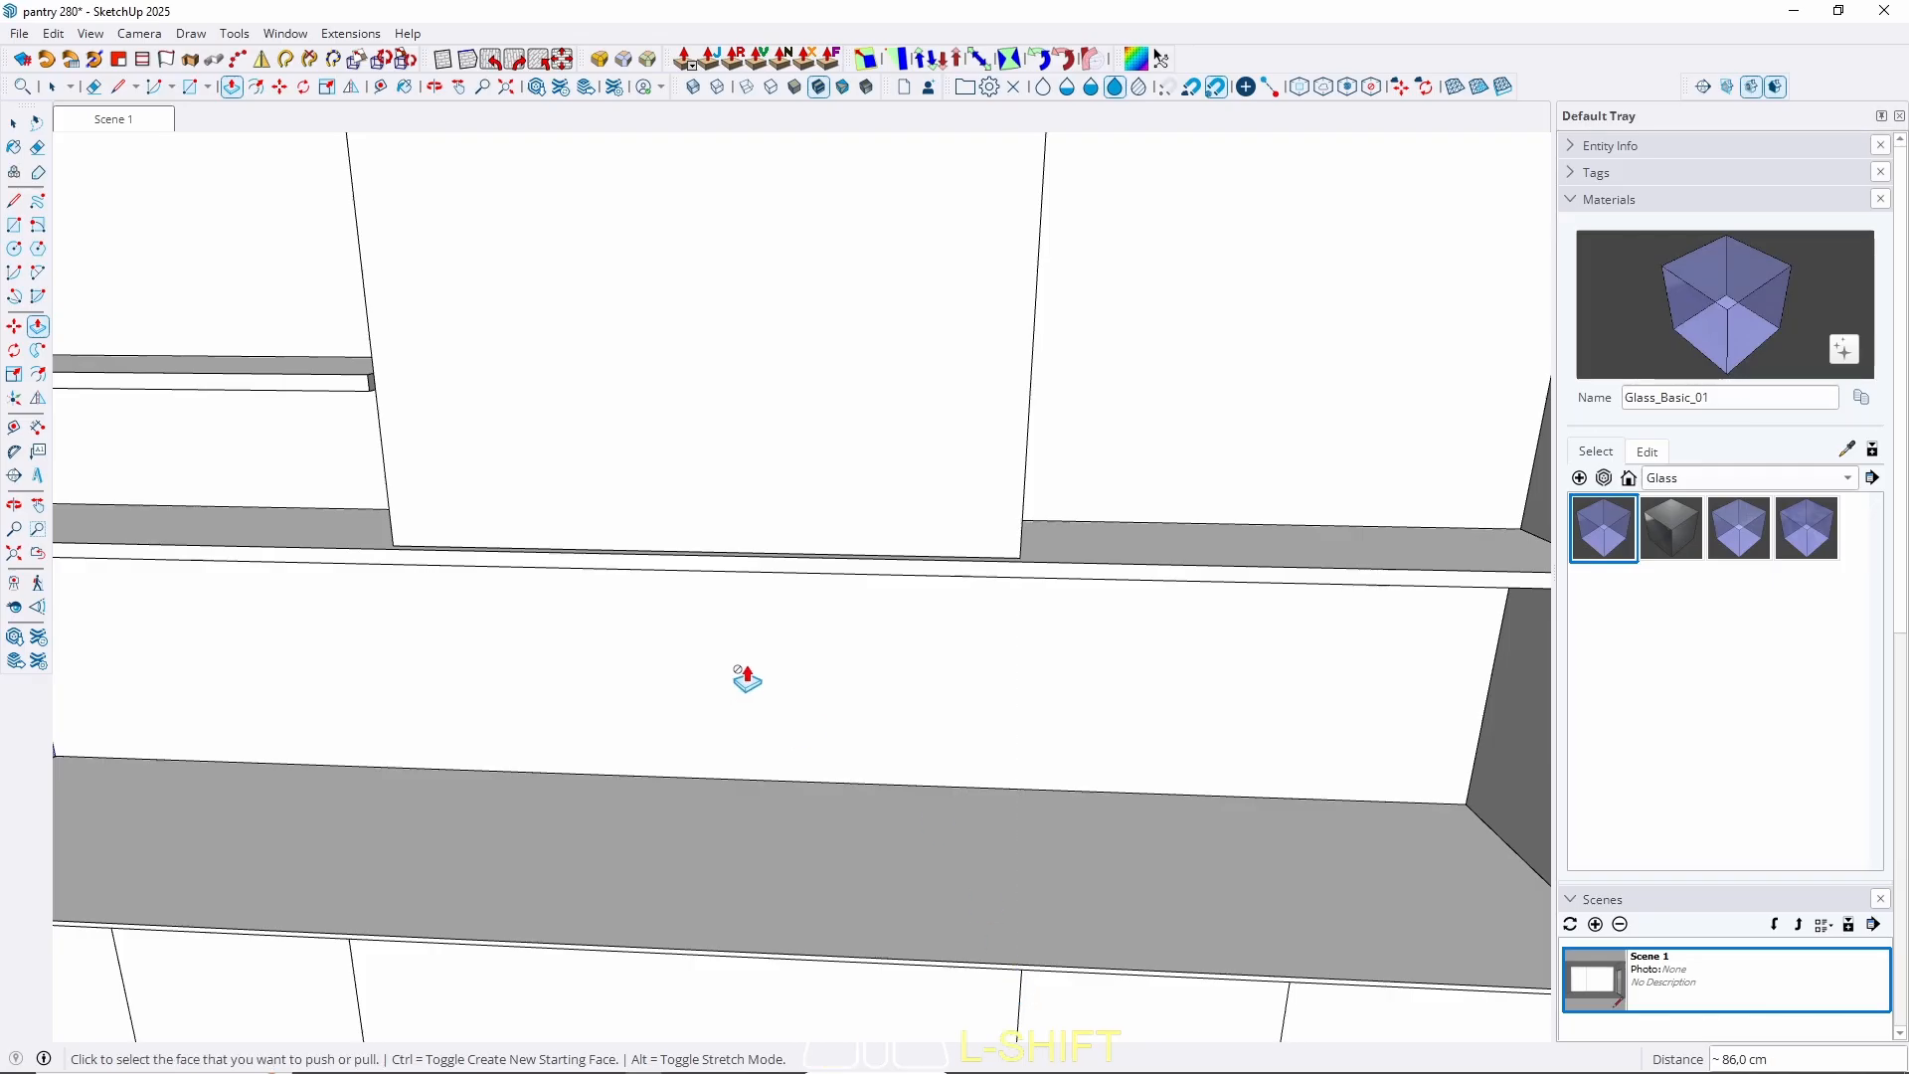
Make the widened upper cabinet block a group.
key(space)
scroll(735, 536, down, 5)
middle_drag(734, 542, 793, 464)
scroll(500, 476, up, 5)
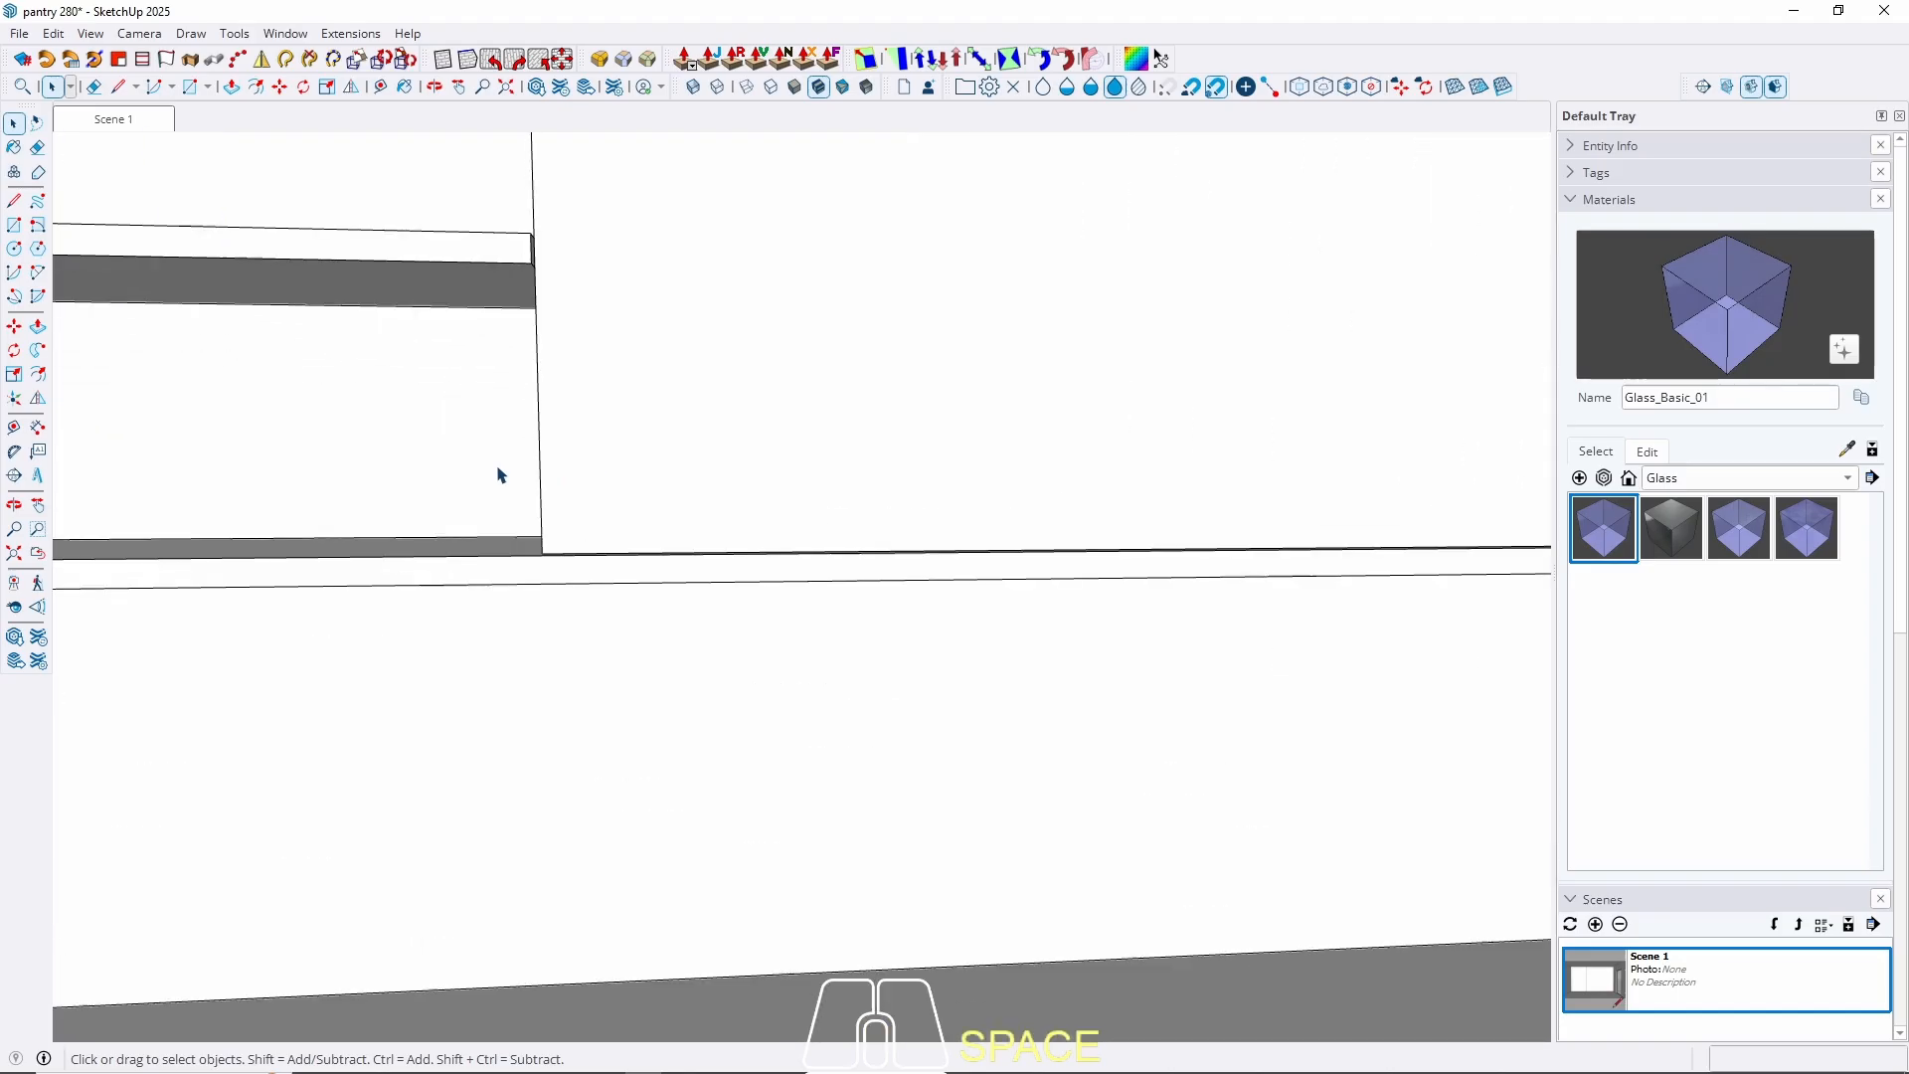
scroll(500, 476, up, 2)
click(874, 537)
middle_drag(874, 536, 874, 479)
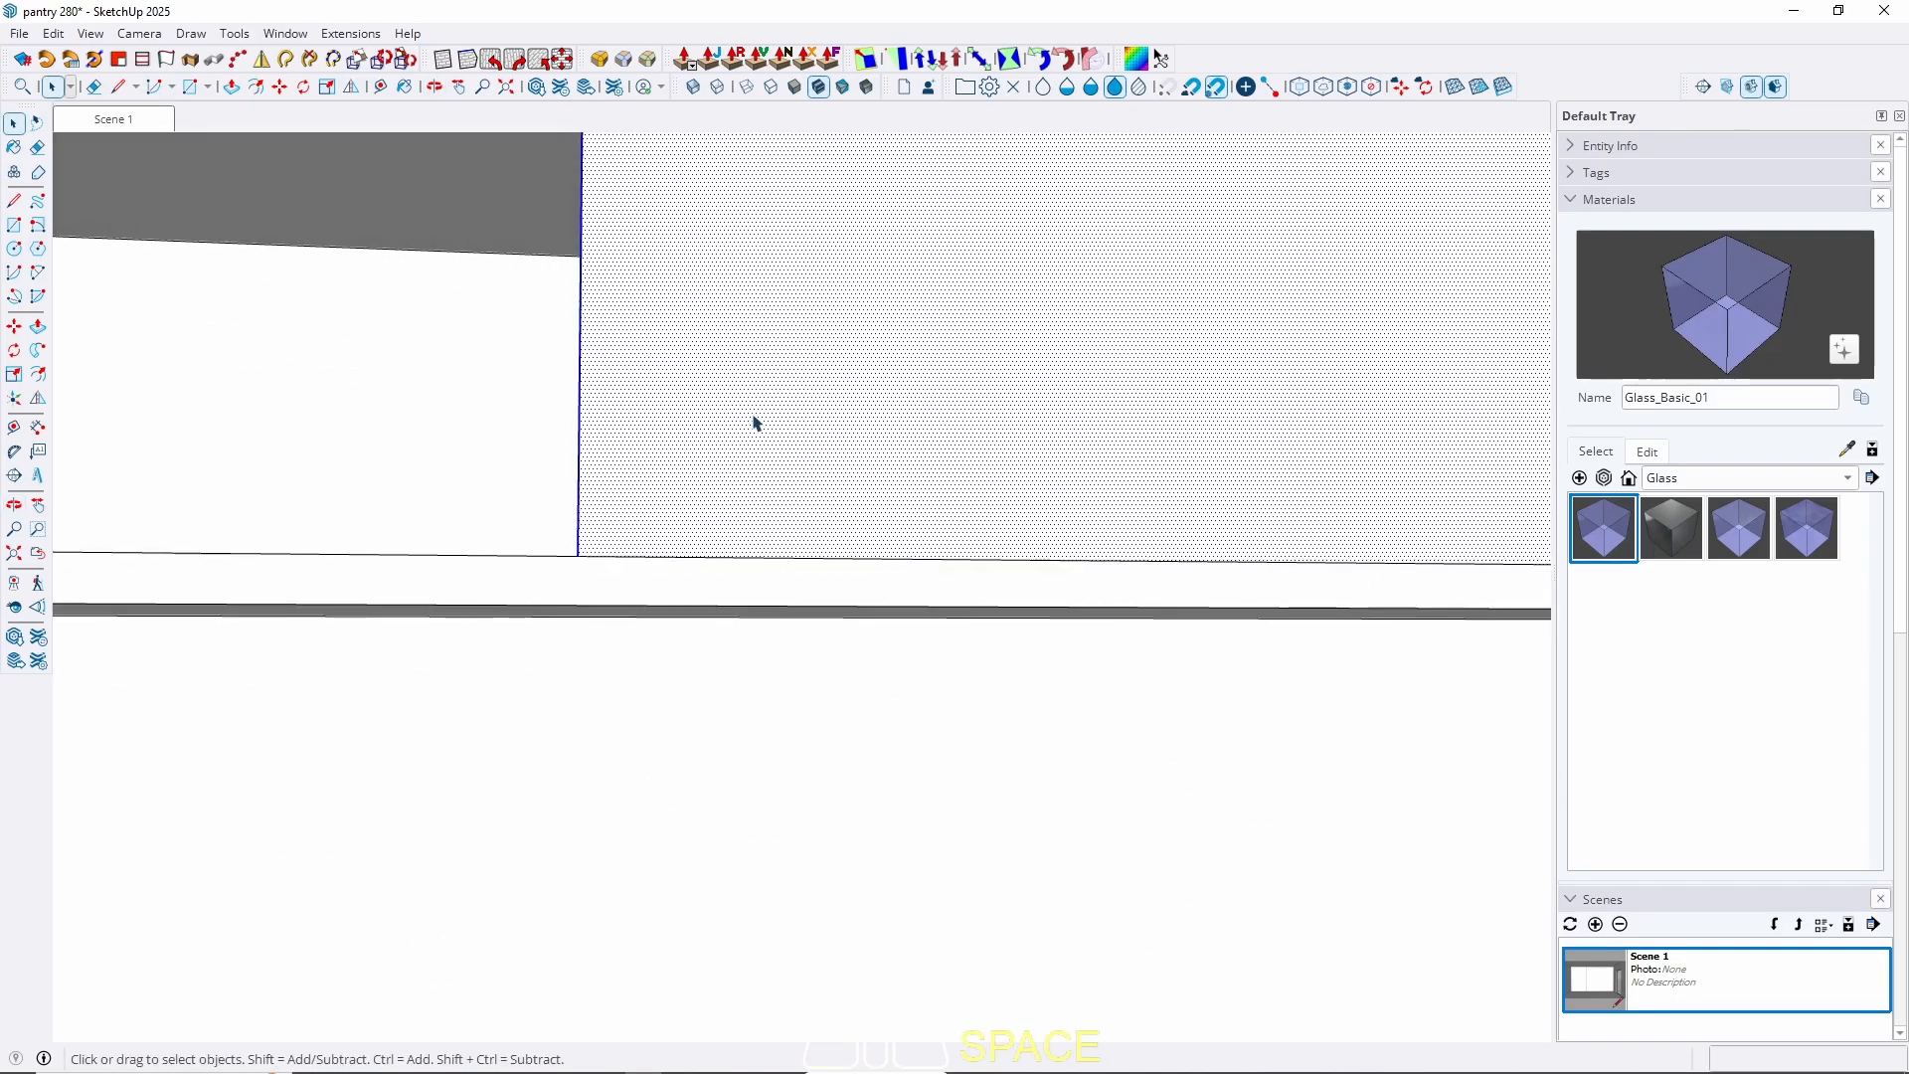
right_click(742, 418)
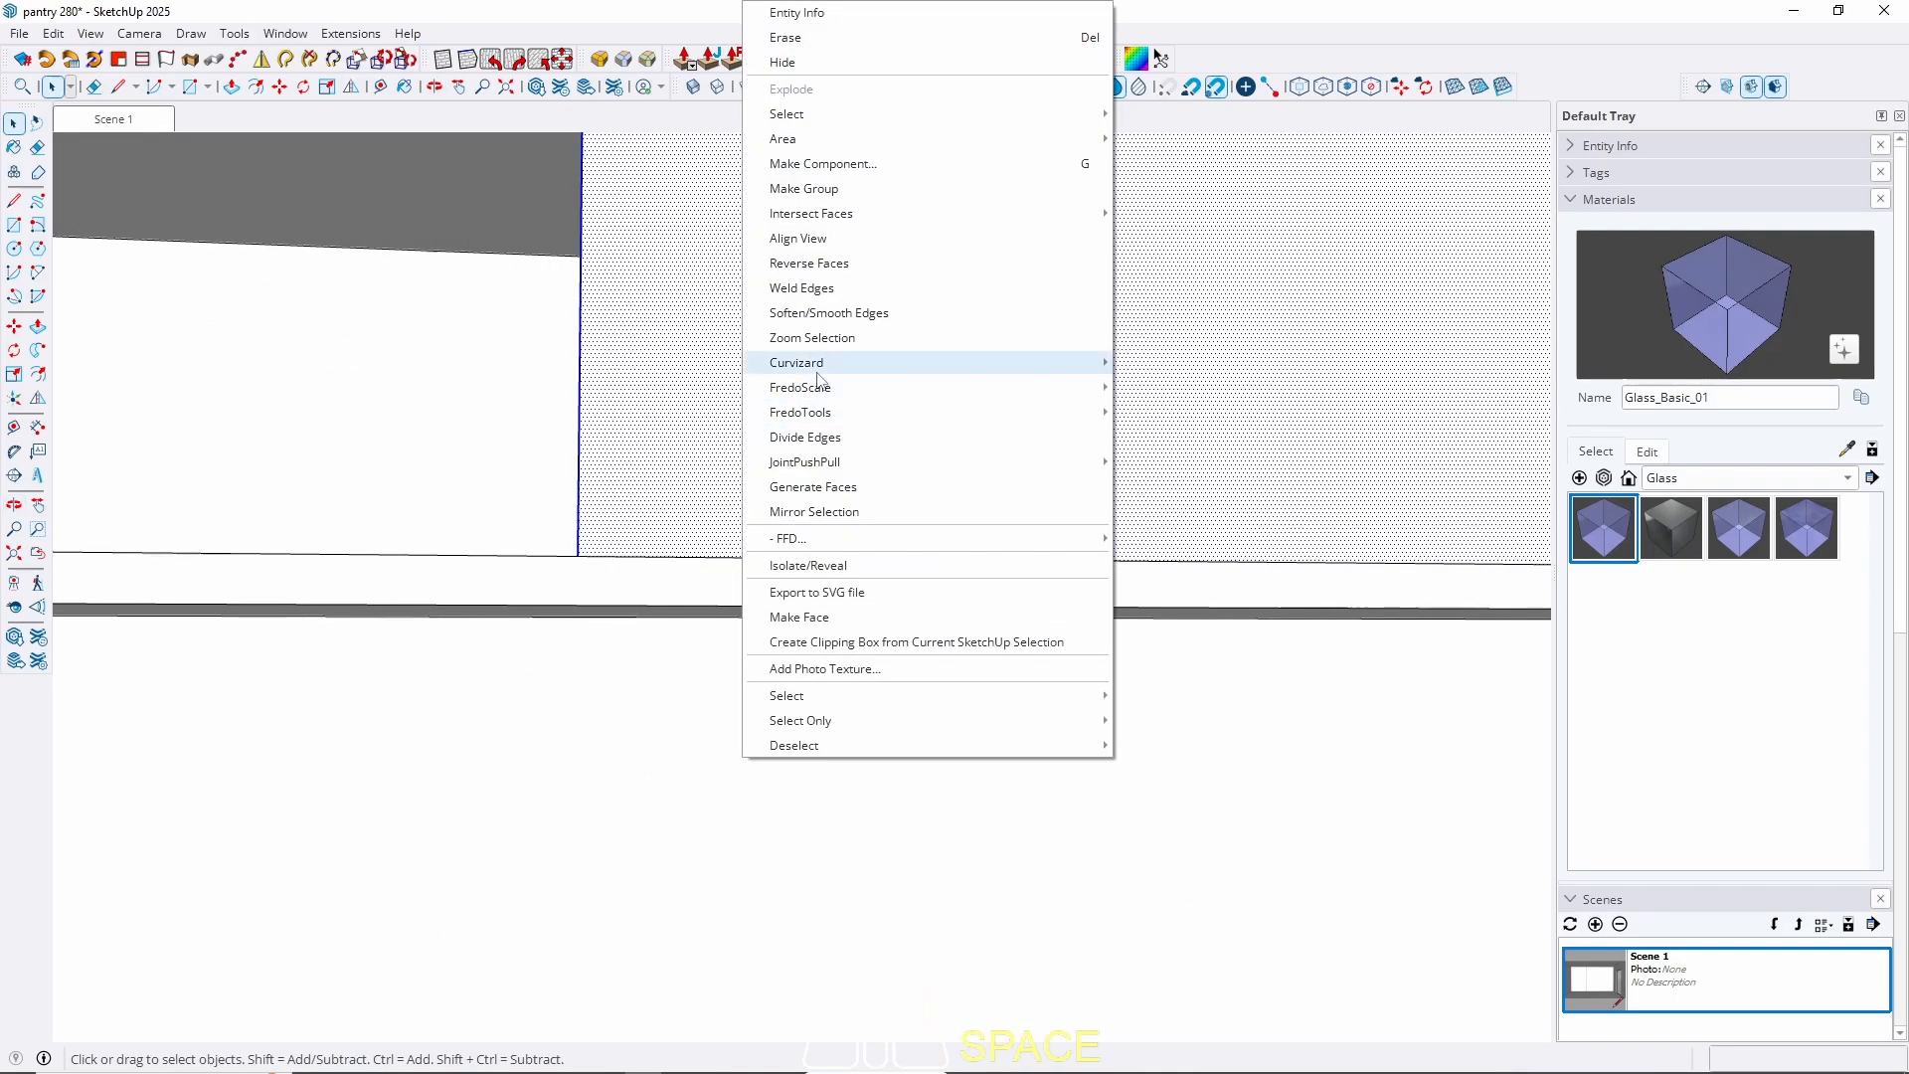
click(827, 198)
Push/Pull the upper cabinet block's underside downward inside its group until it projects below the long shelf.
double_click(766, 436)
key(w)
middle_drag(833, 594, 844, 561)
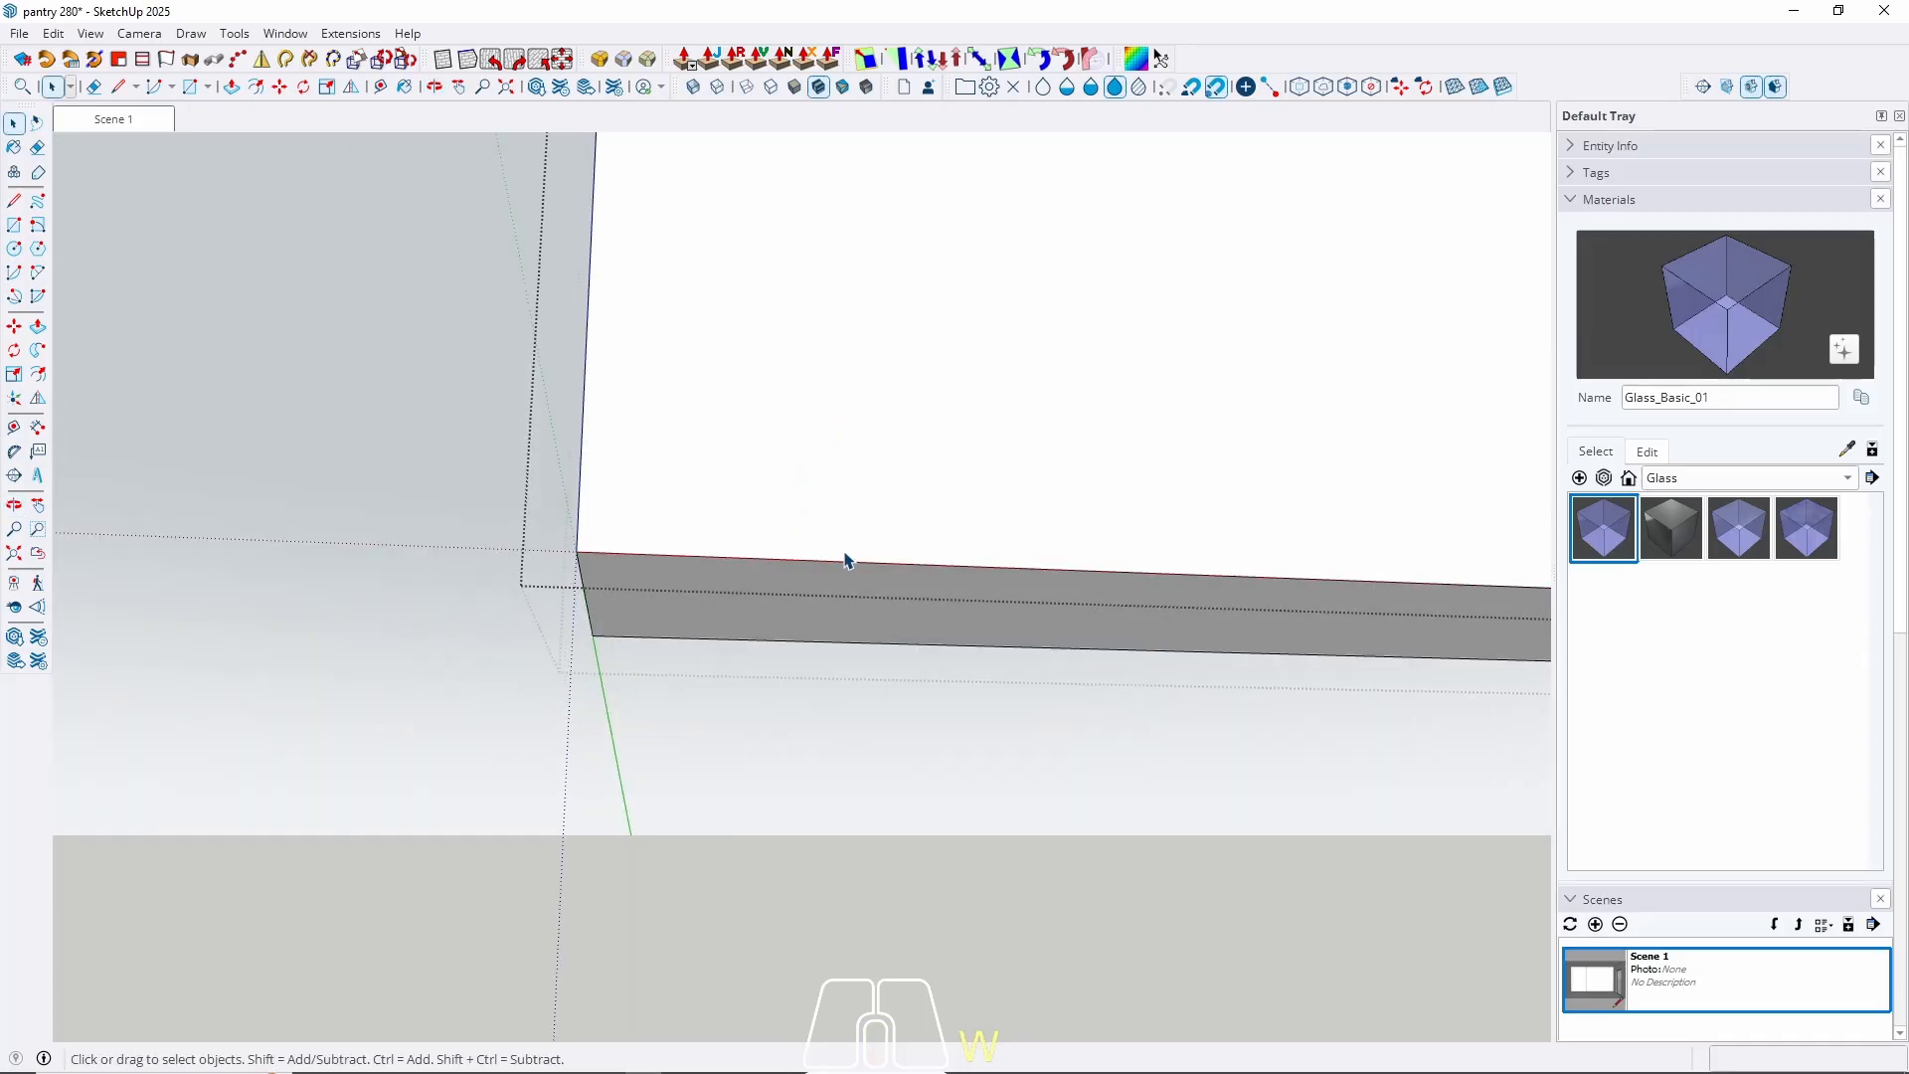
key(p)
key(w)
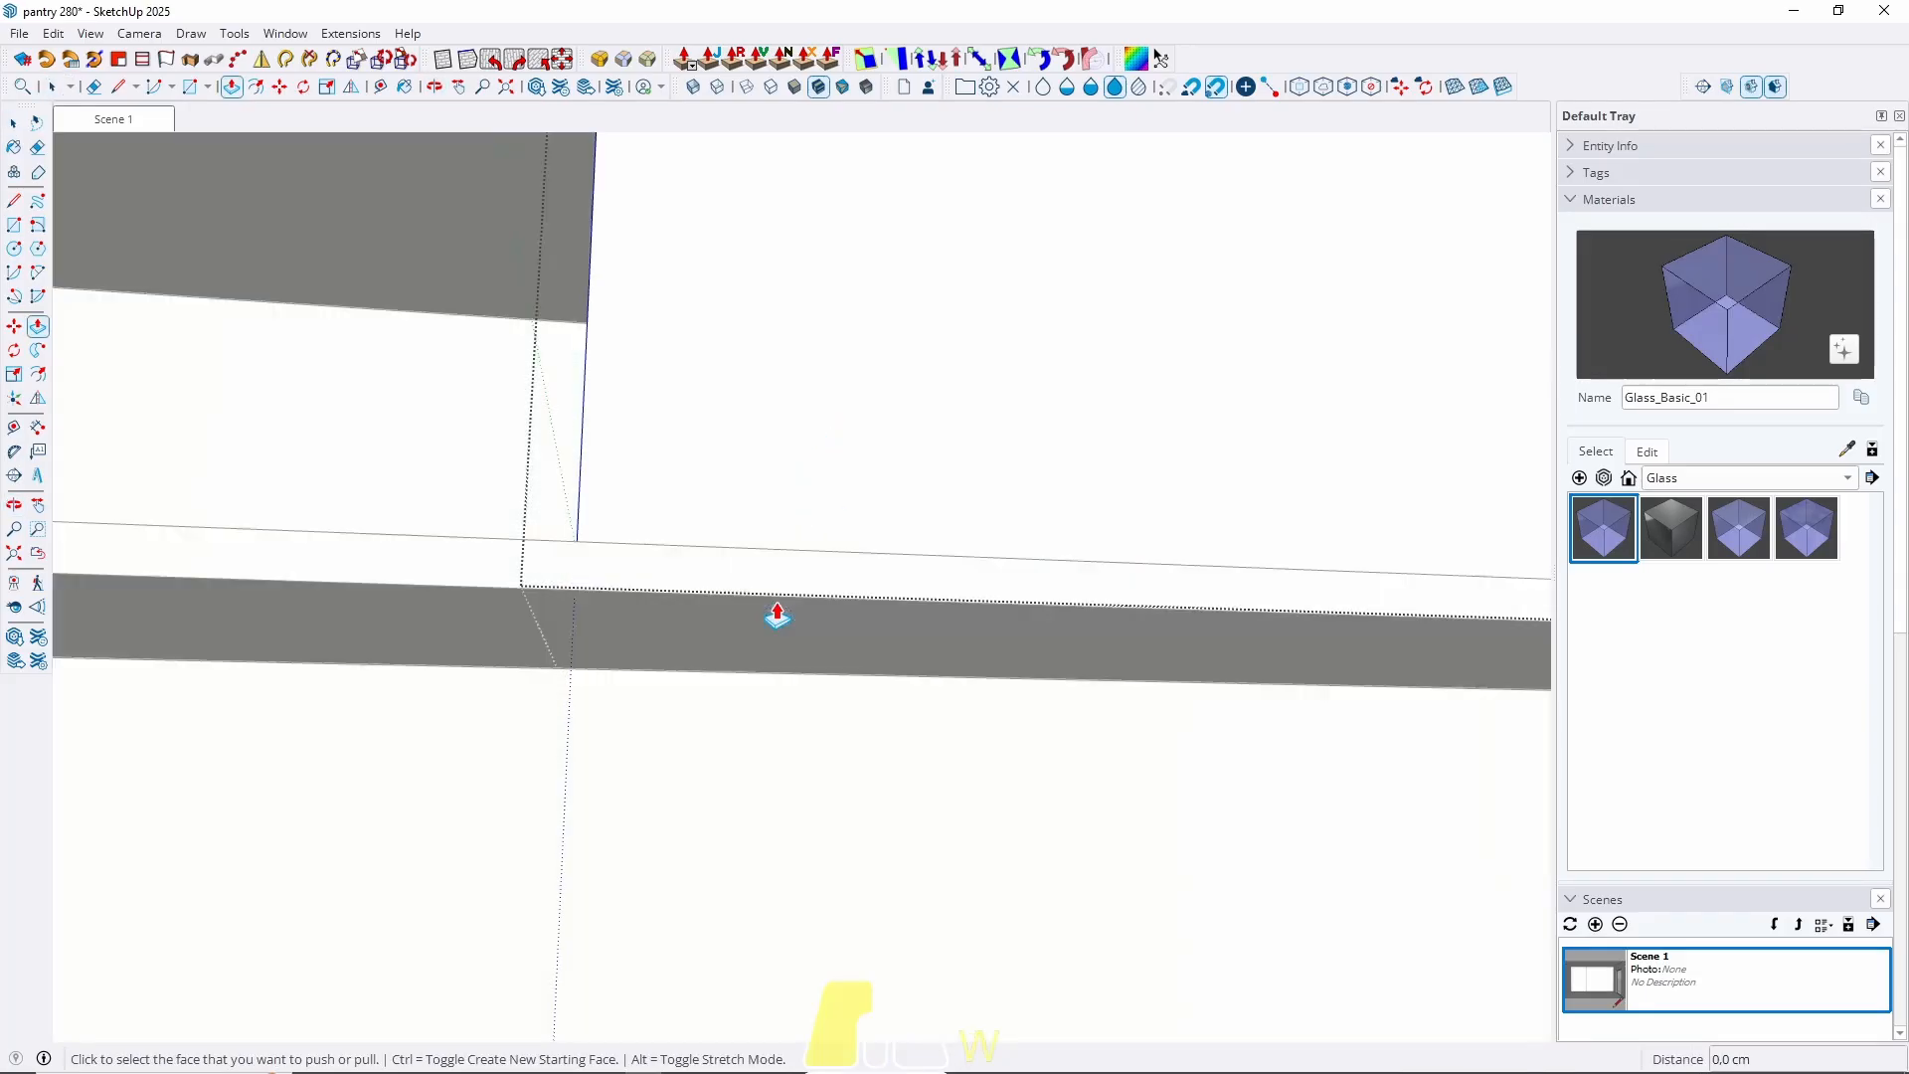
drag(776, 613, 673, 660)
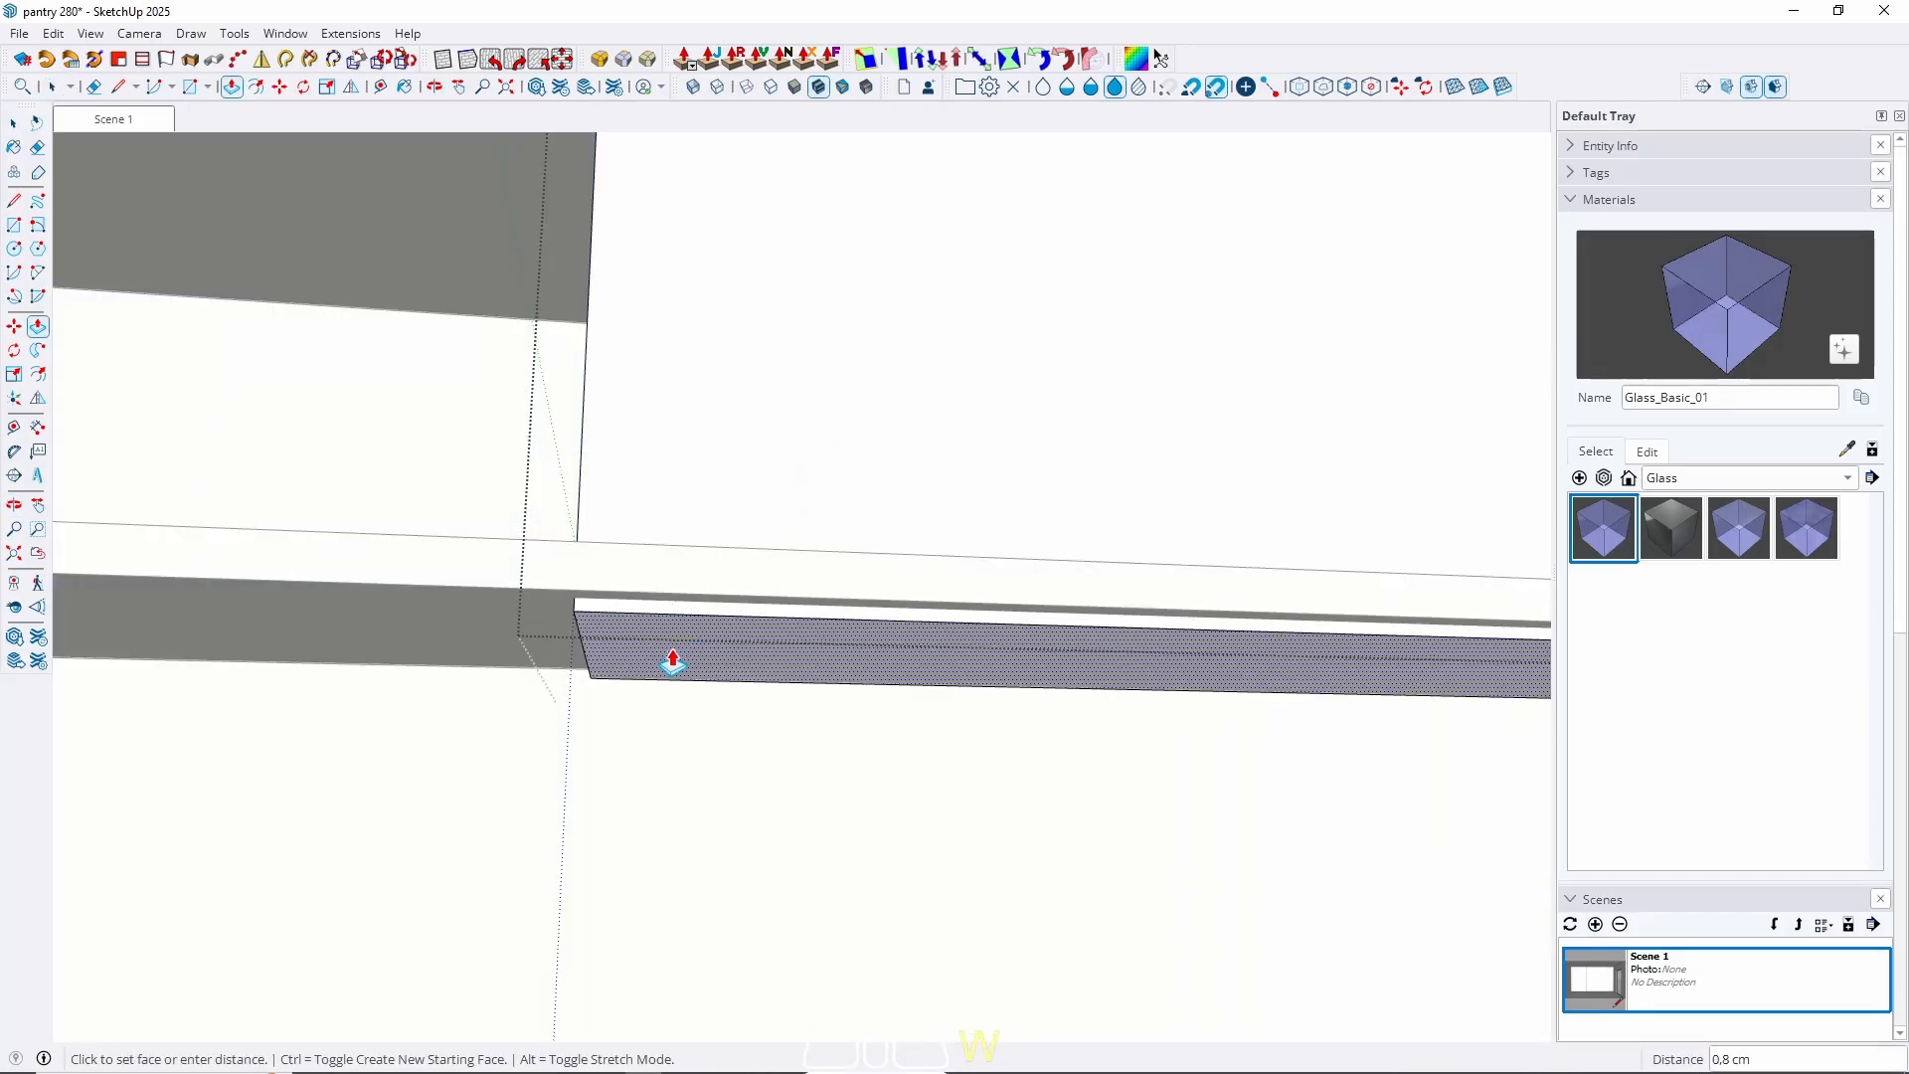
key(Return)
scroll(716, 656, down, 8)
key(space)
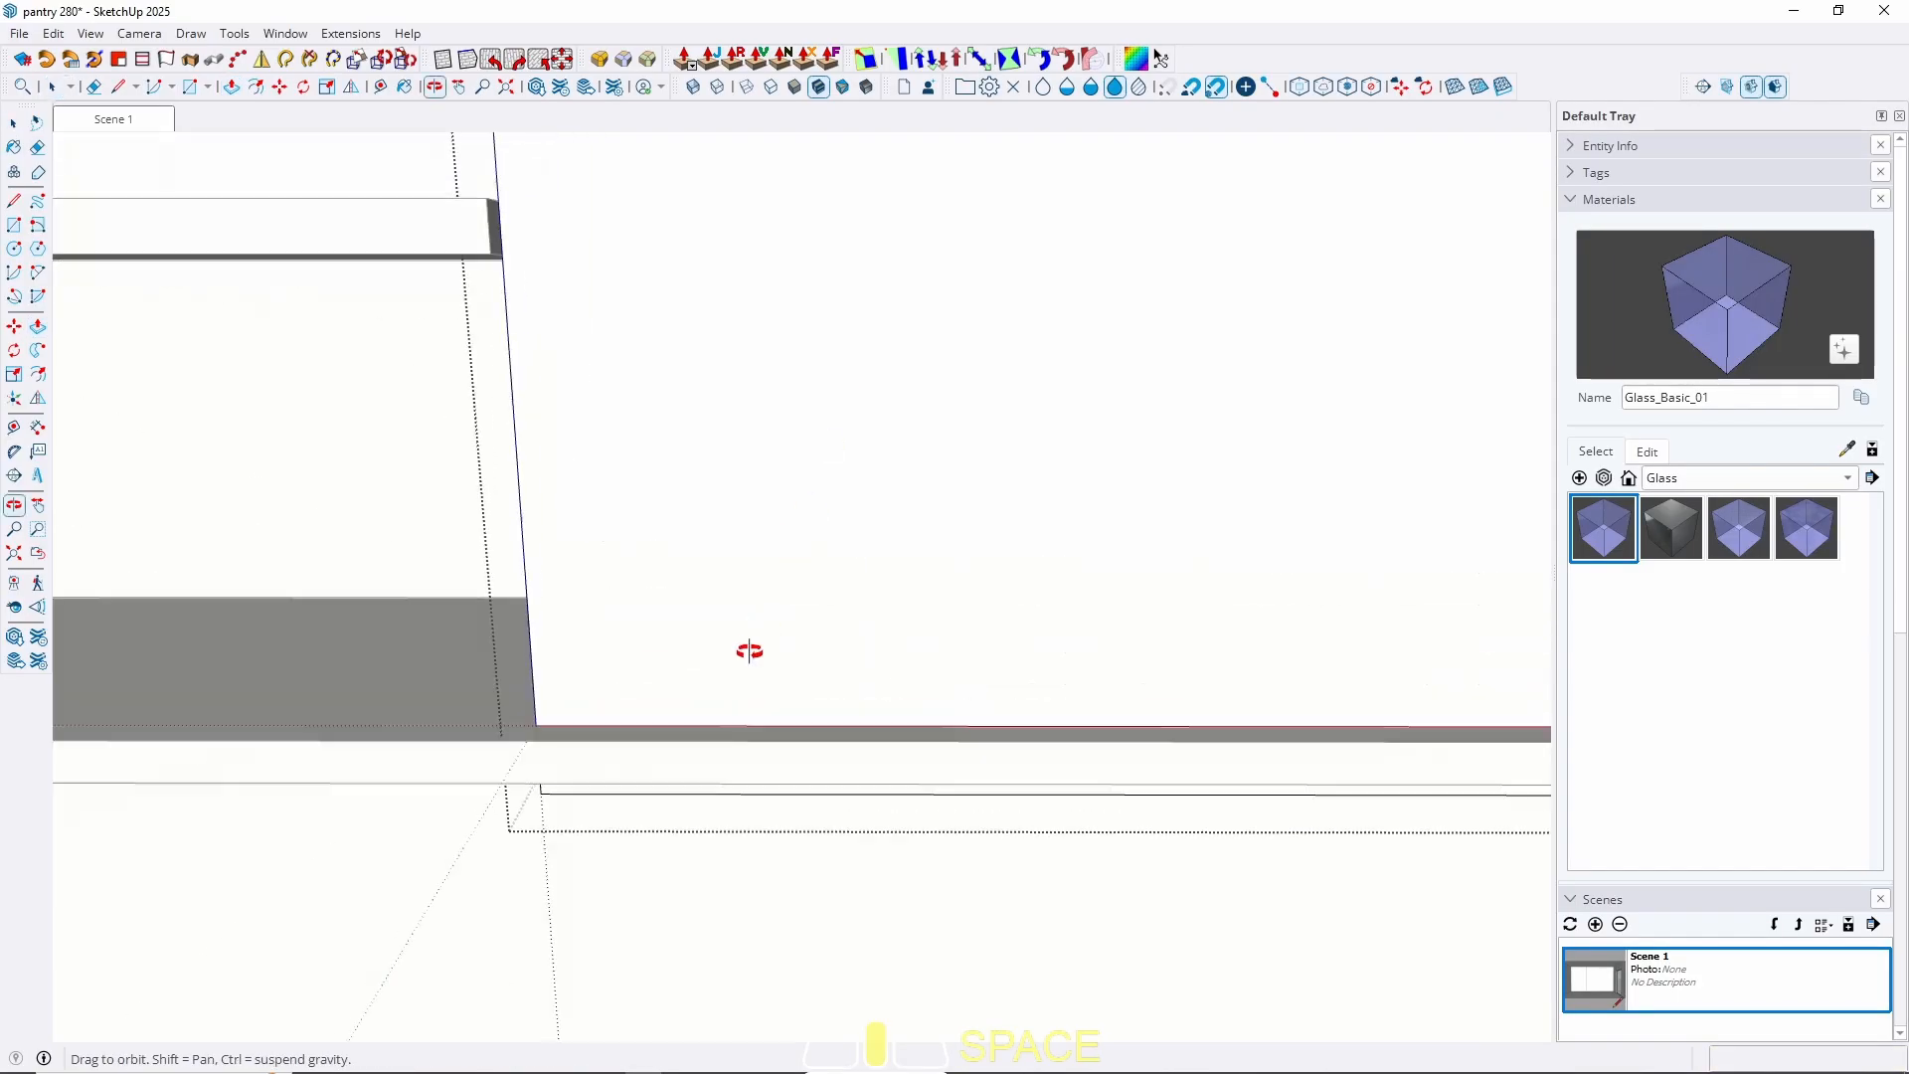
key(Escape)
middle_drag(647, 456, 904, 344)
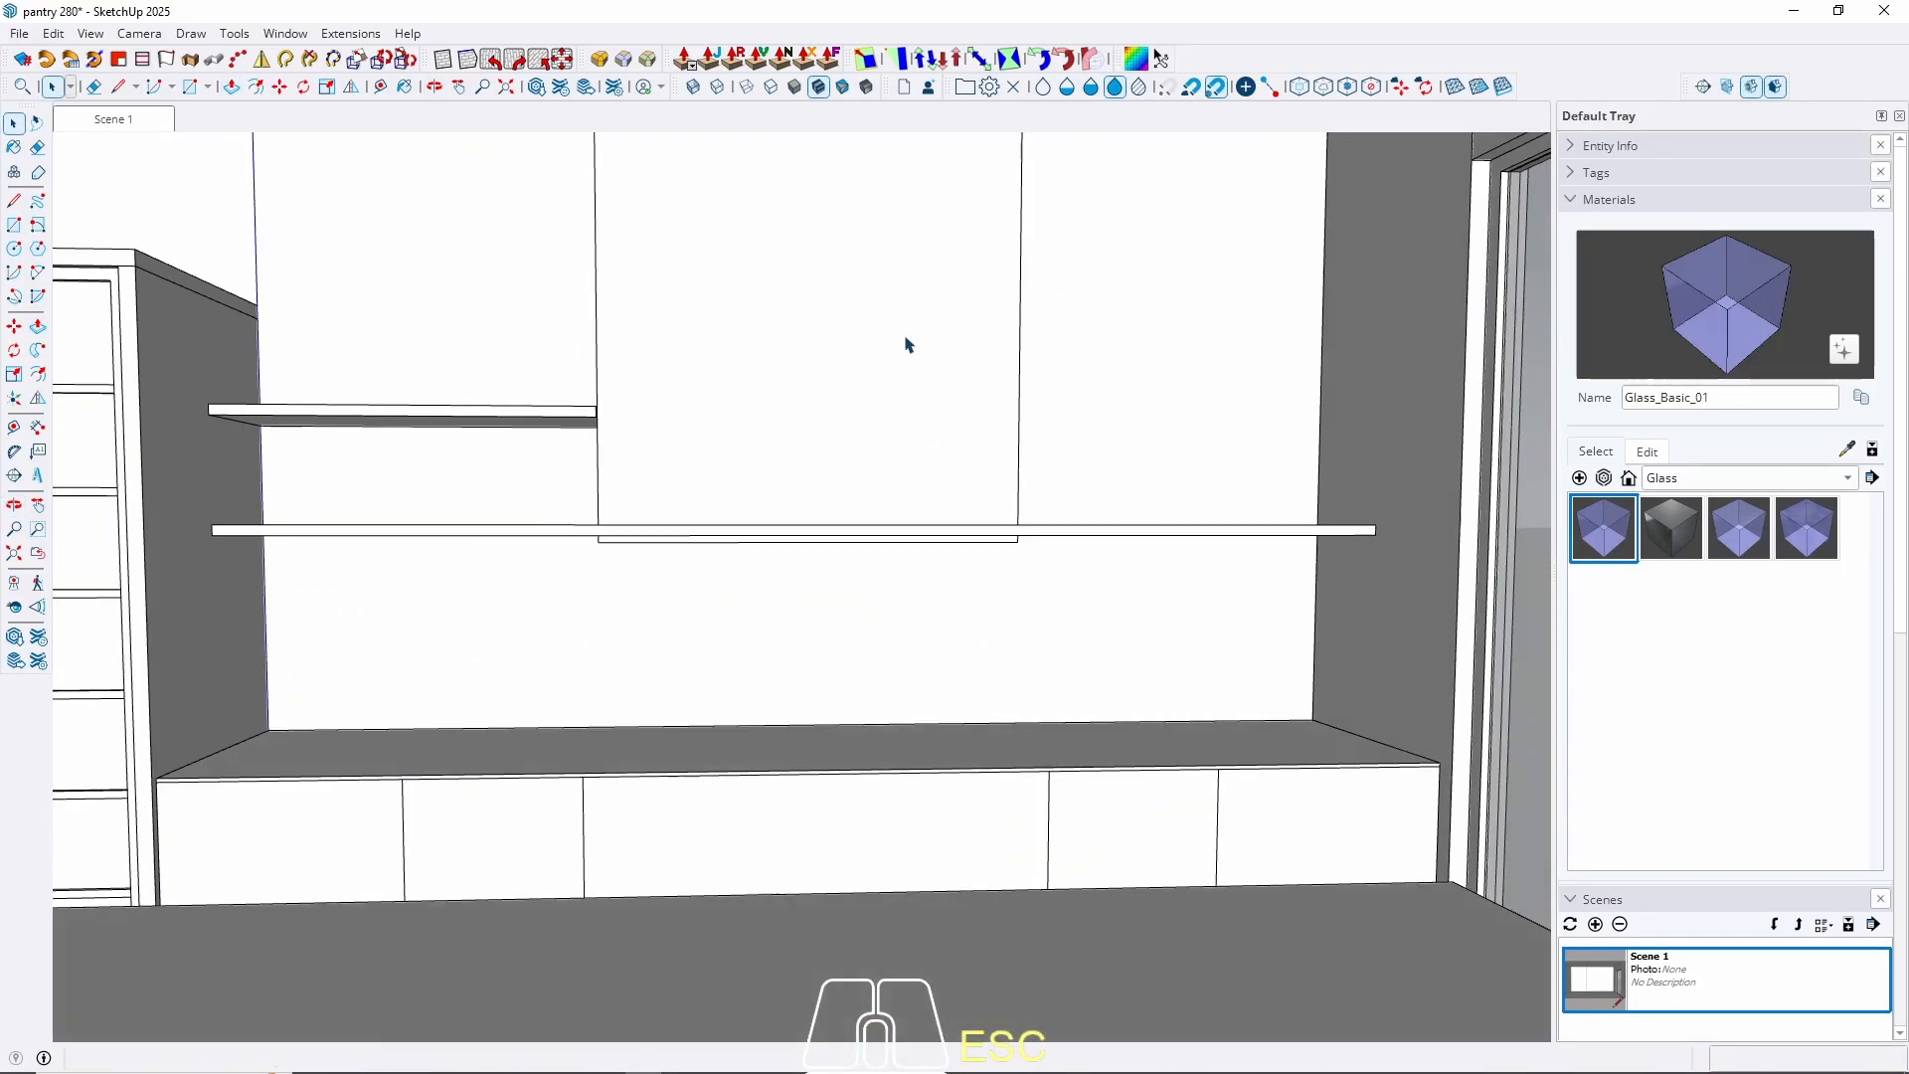
Push the upper cabinet's underside back up, flush with the long shelf's underside.
scroll(575, 558, up, 4)
middle_drag(576, 558, 700, 515)
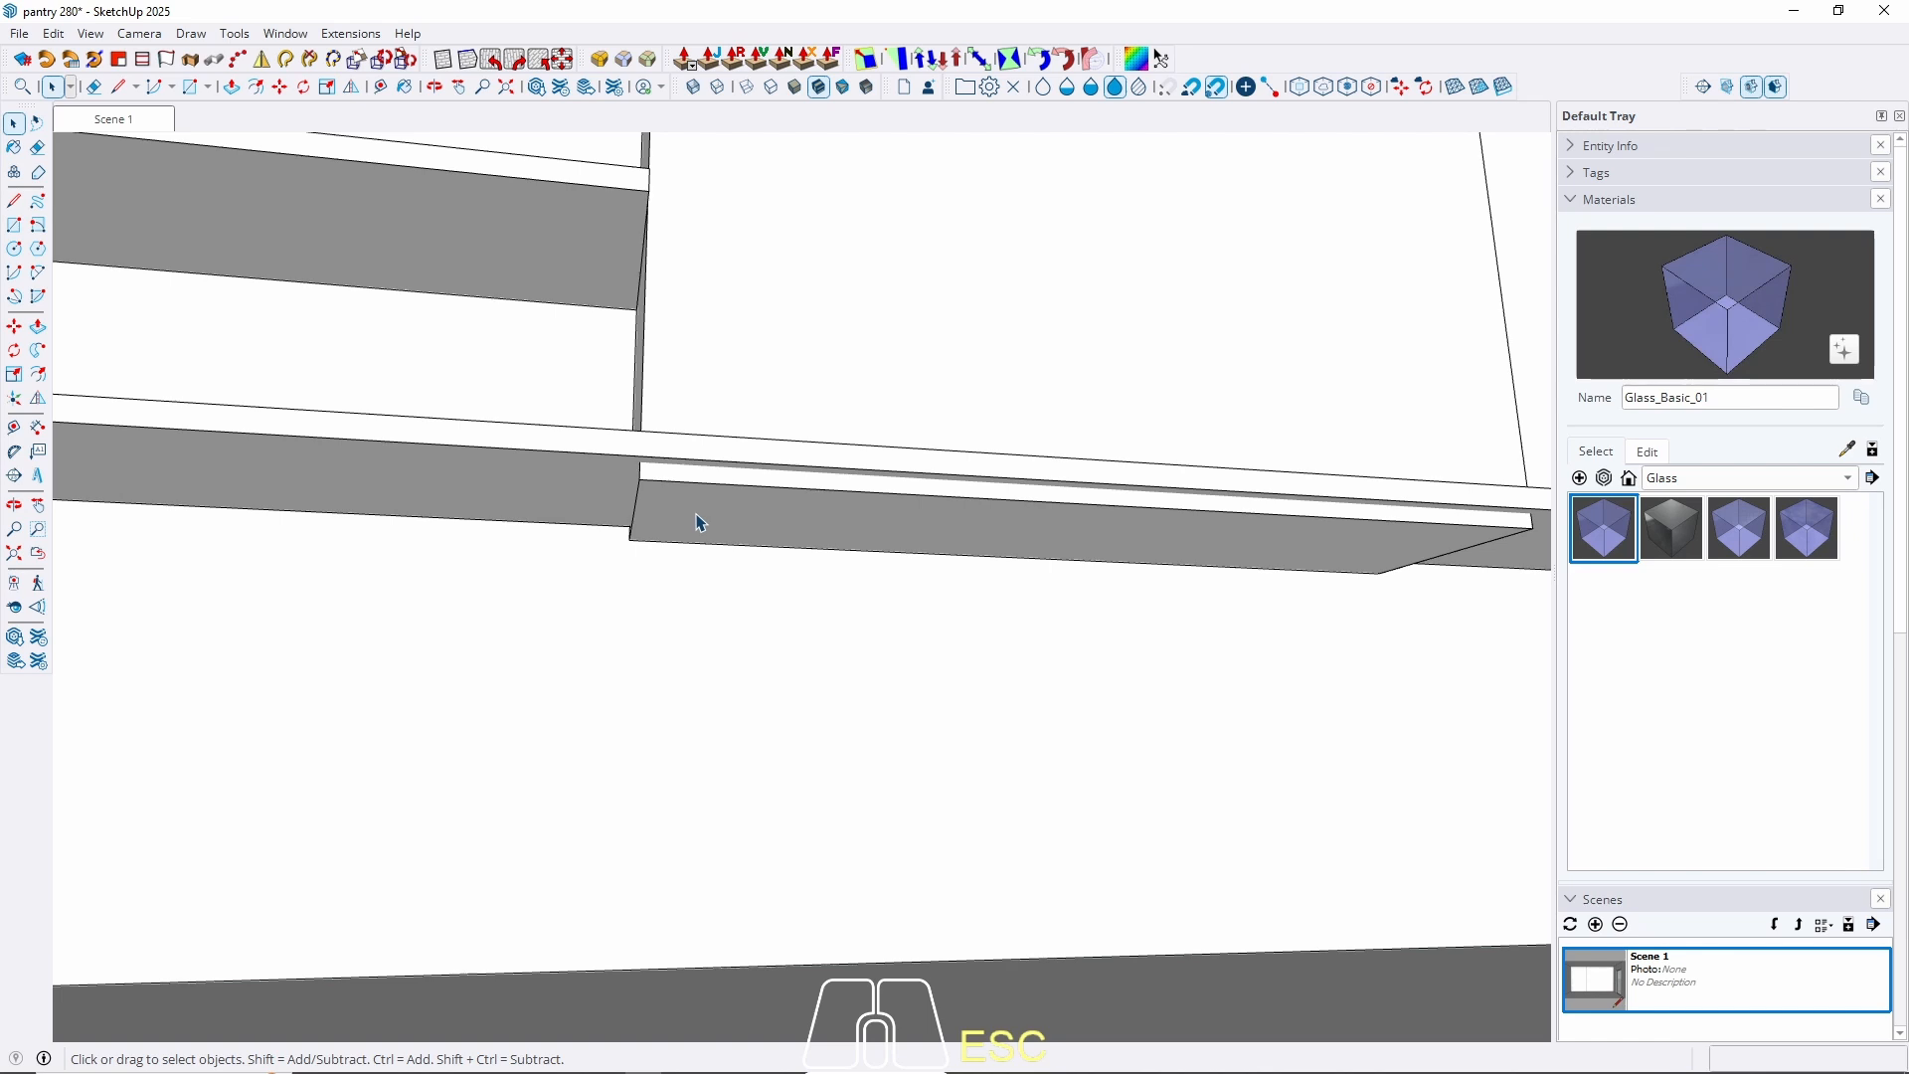
double_click(700, 523)
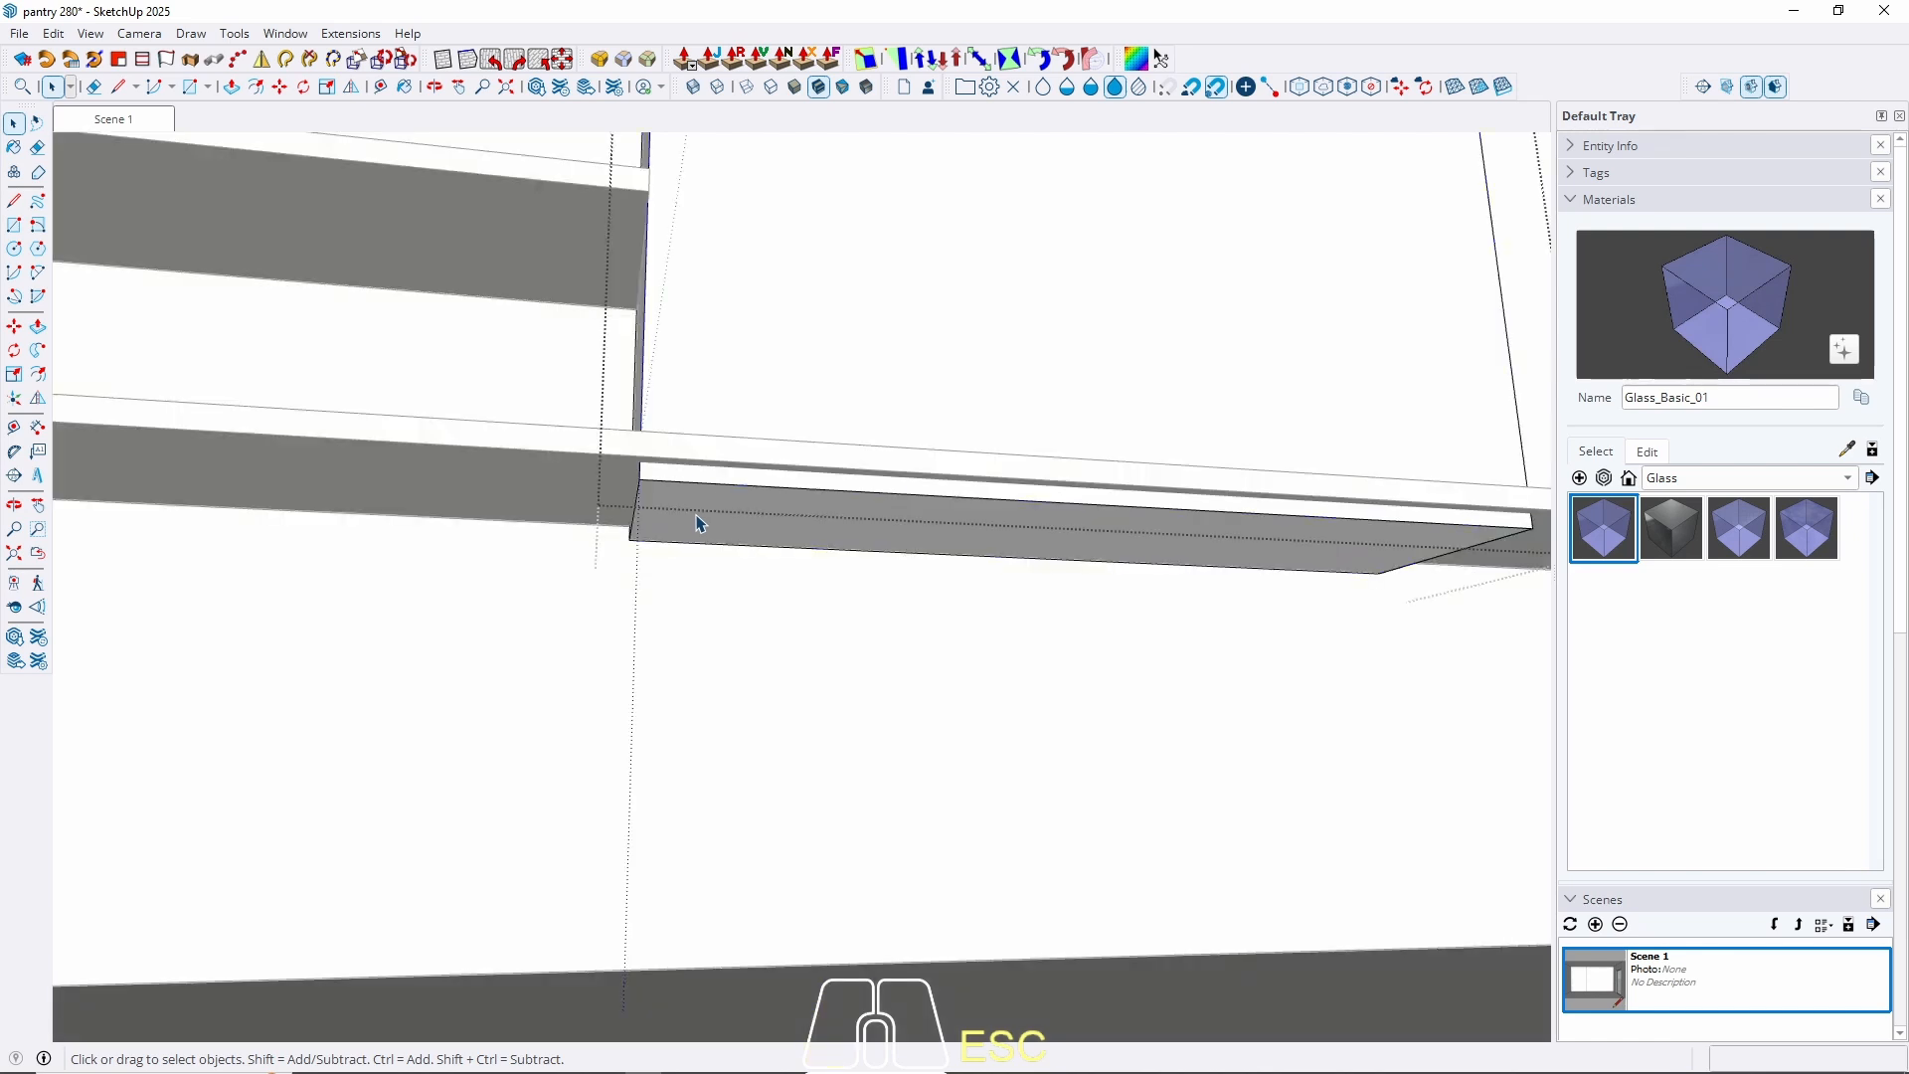
key(p)
click(669, 523)
click(569, 498)
key(space)
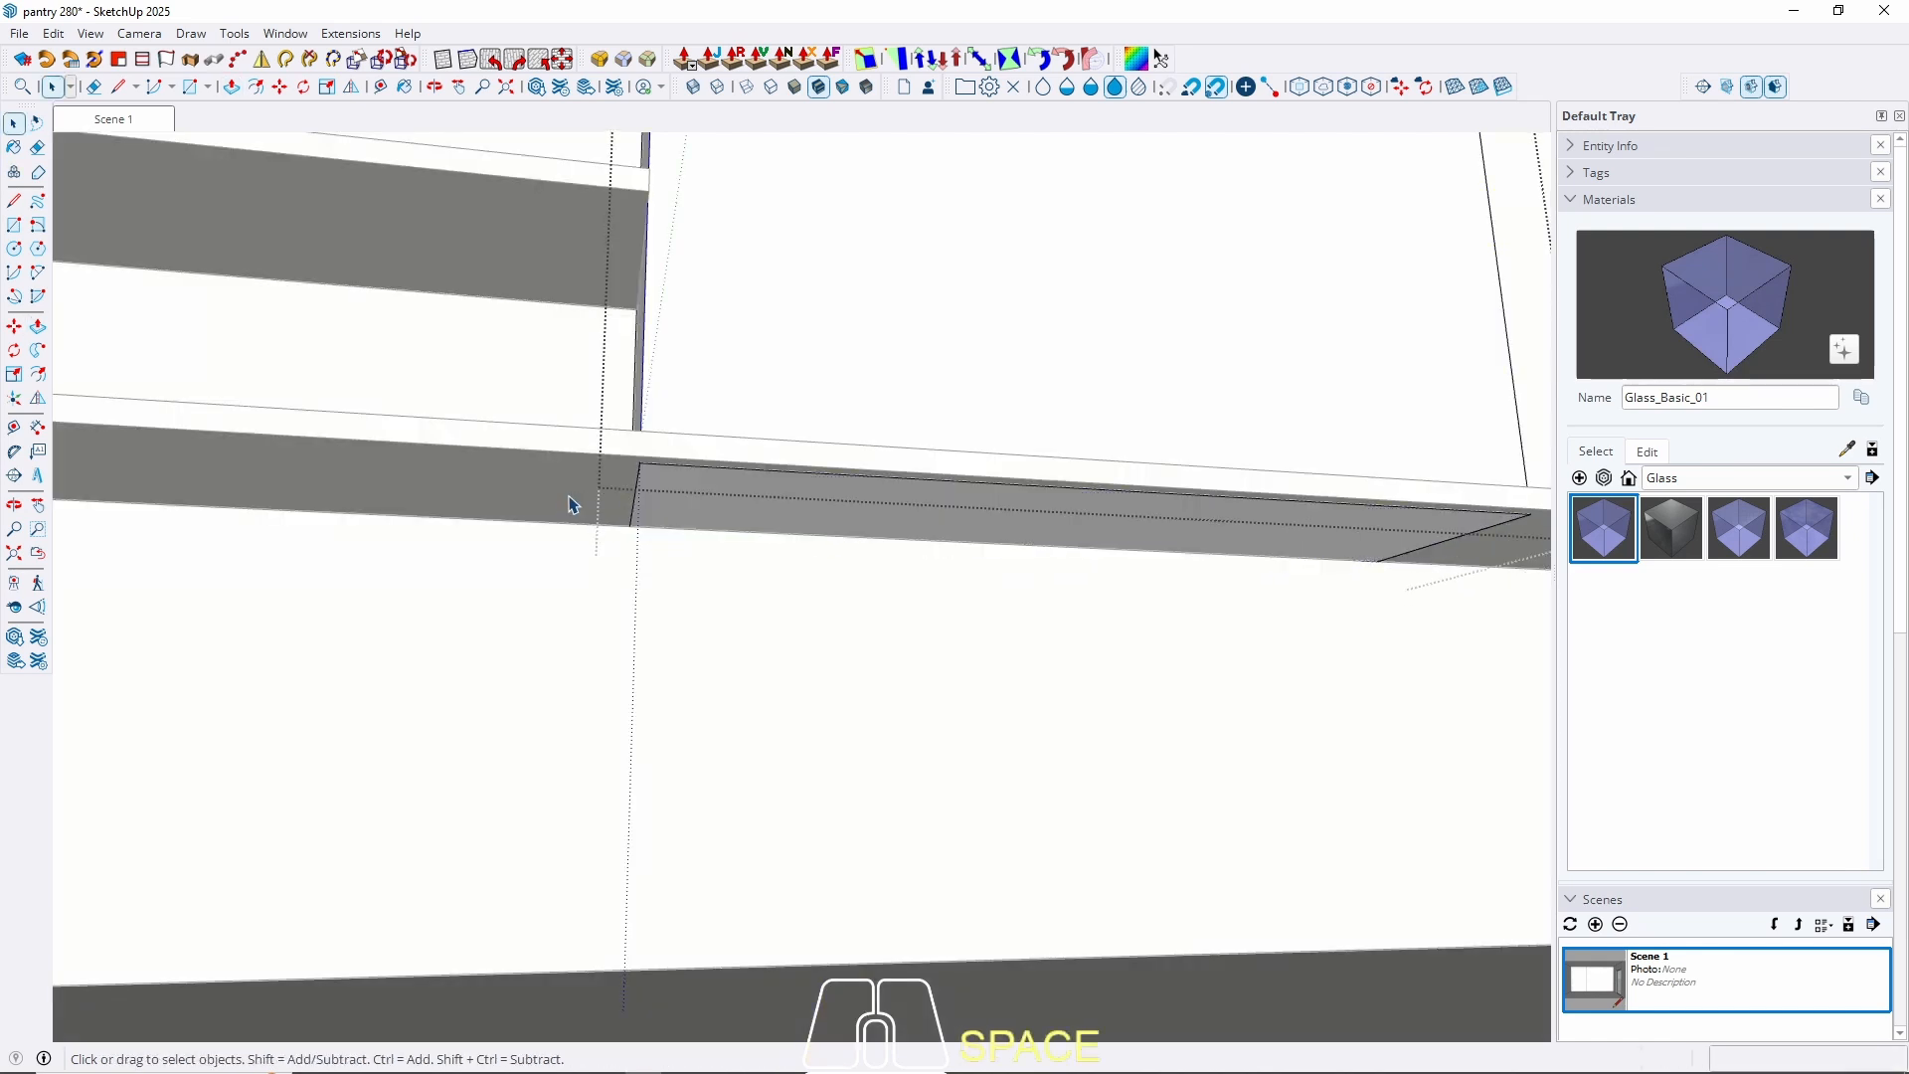
key(Escape)
Move the long and short wall shelves together up by 2 cm along the vertical axis.
scroll(609, 760, down, 5)
middle_drag(609, 760, 512, 632)
click(514, 618)
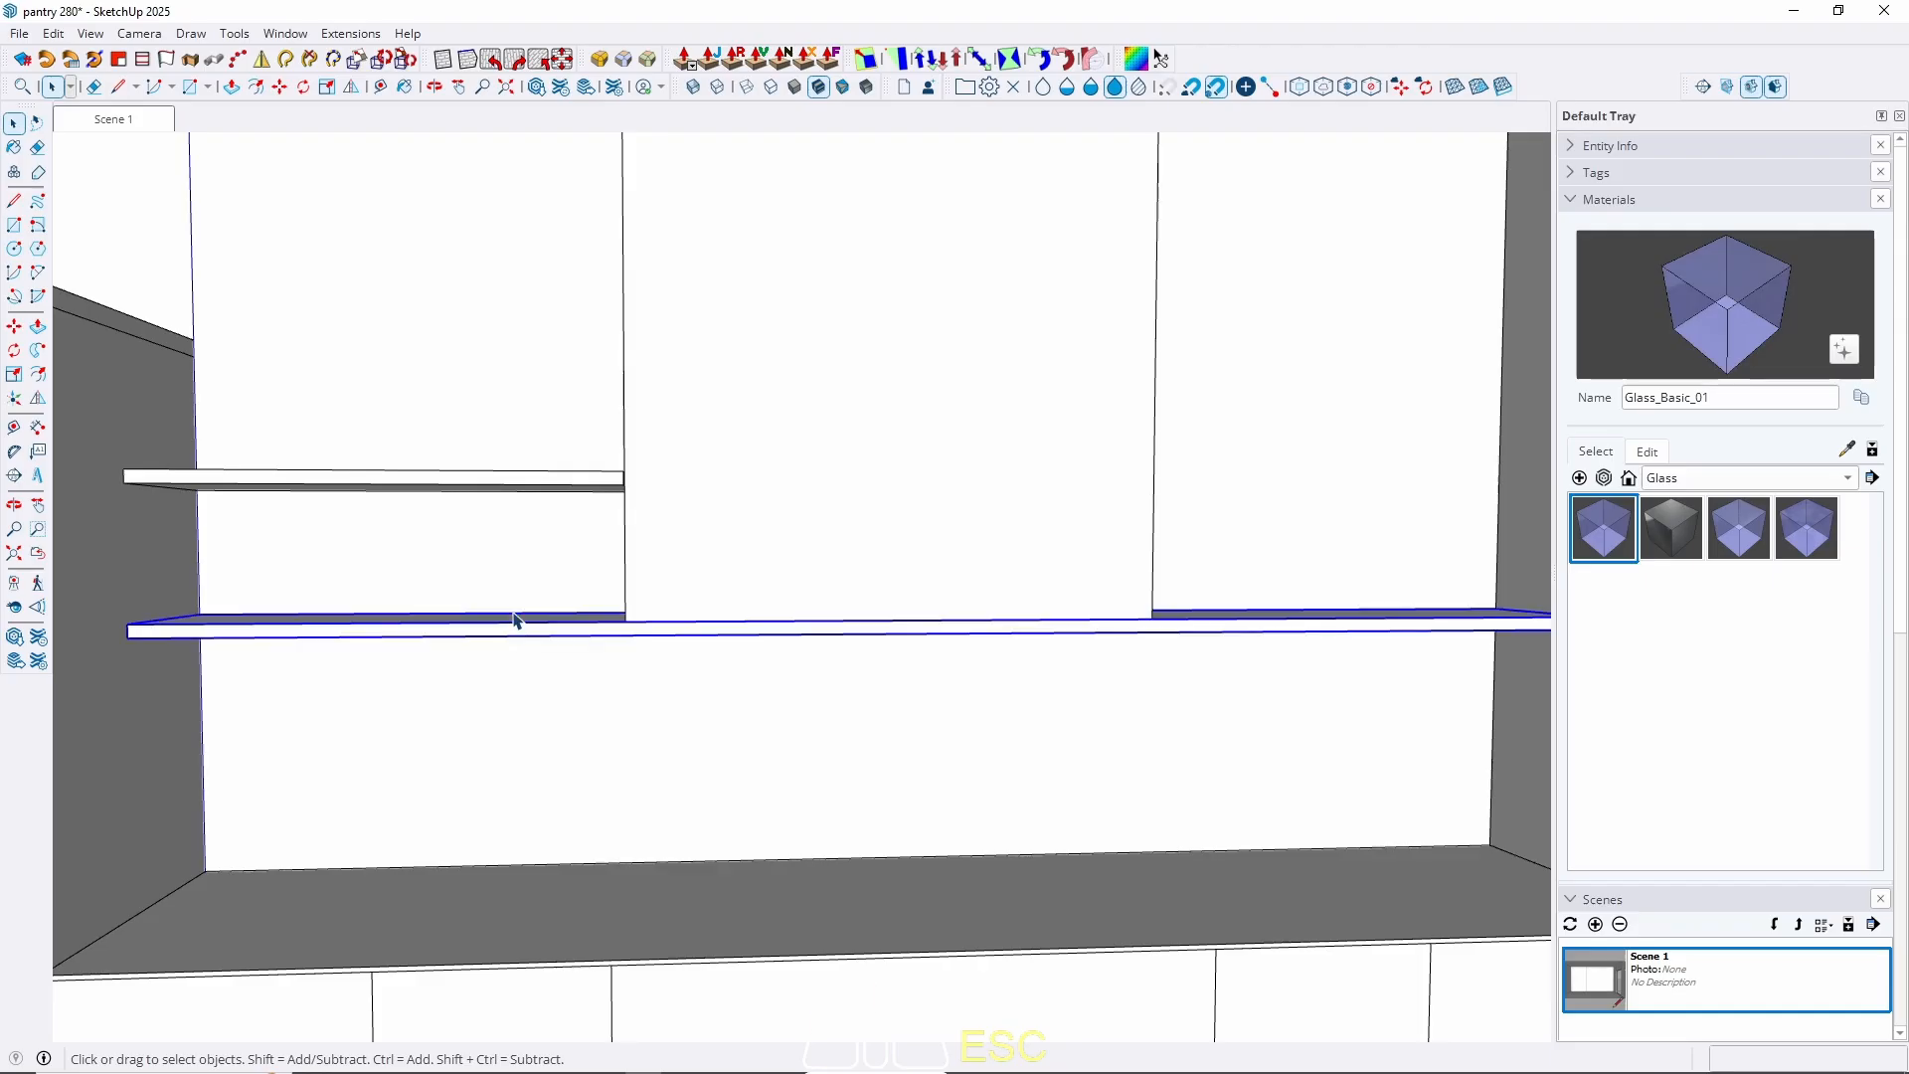
shift+click(496, 480)
key(m)
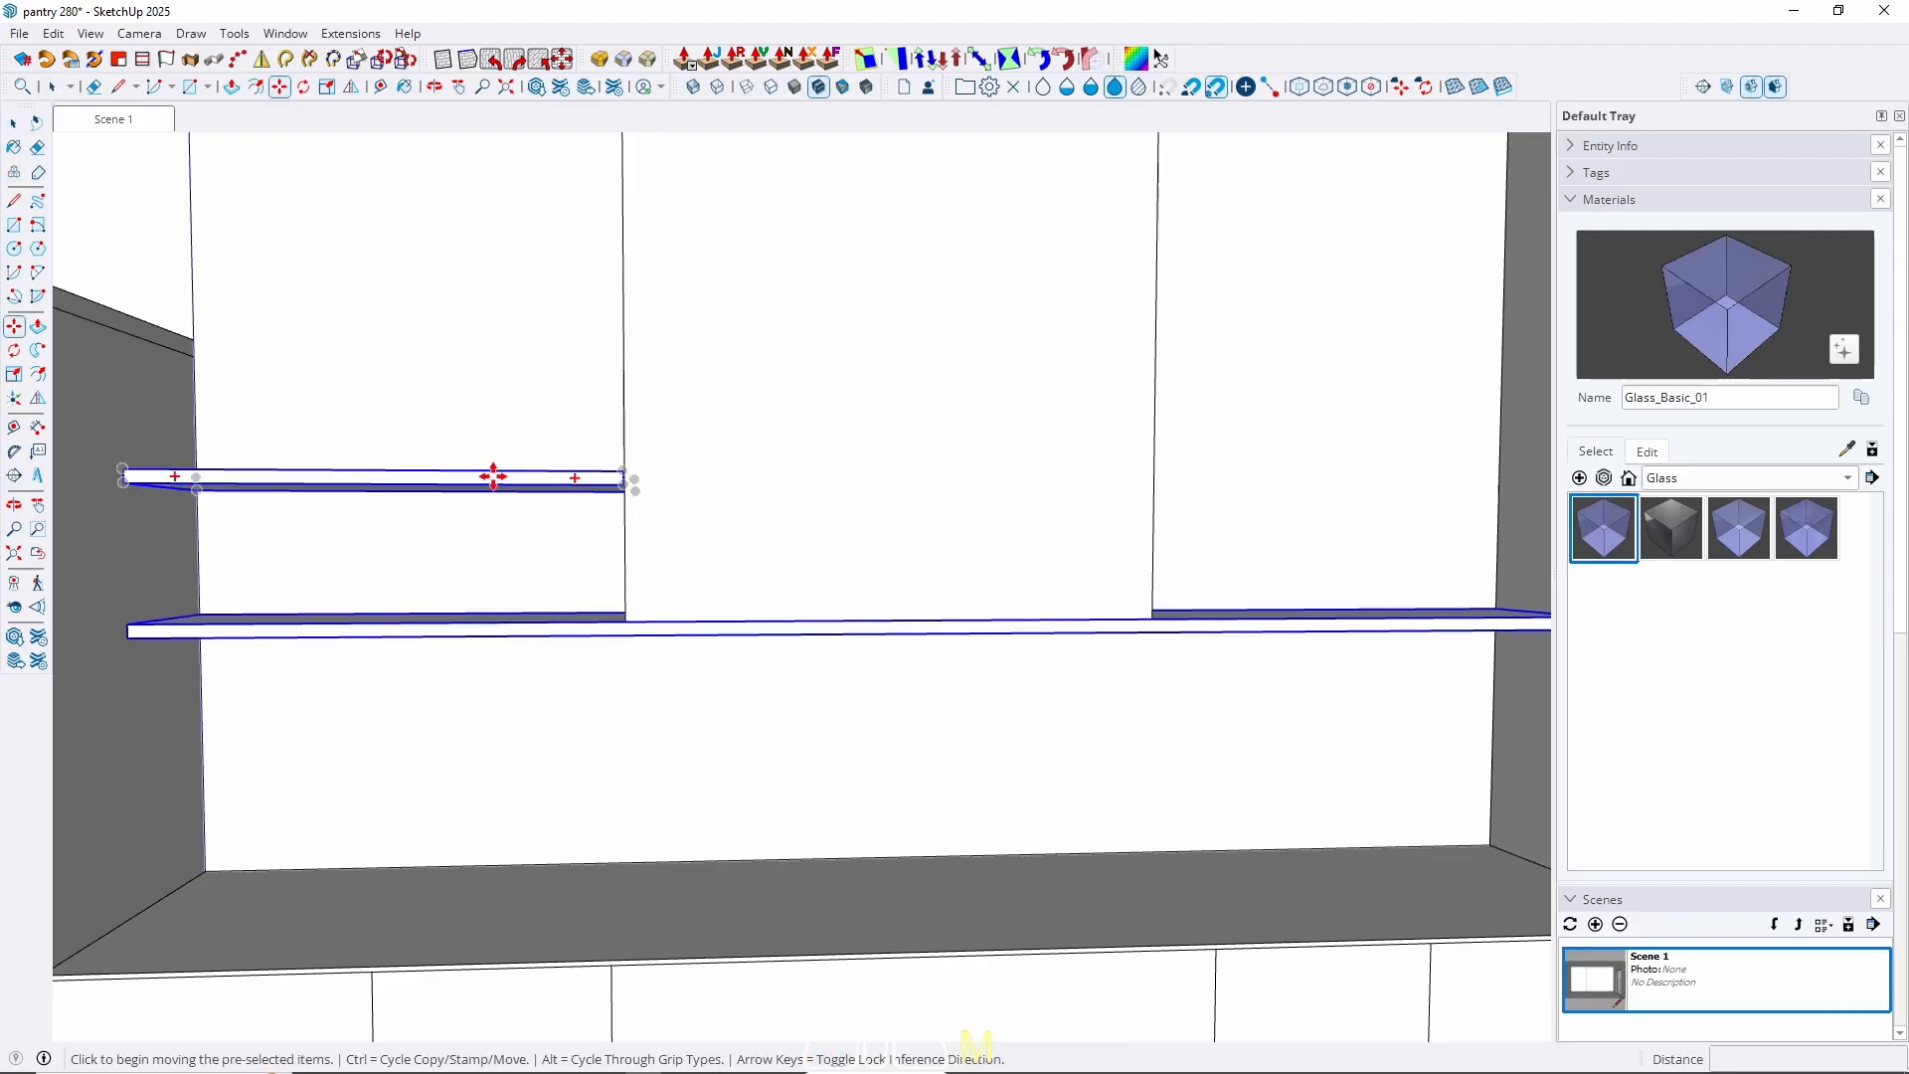
click(493, 477)
key(Up)
text(2)
key(Return)
key(space)
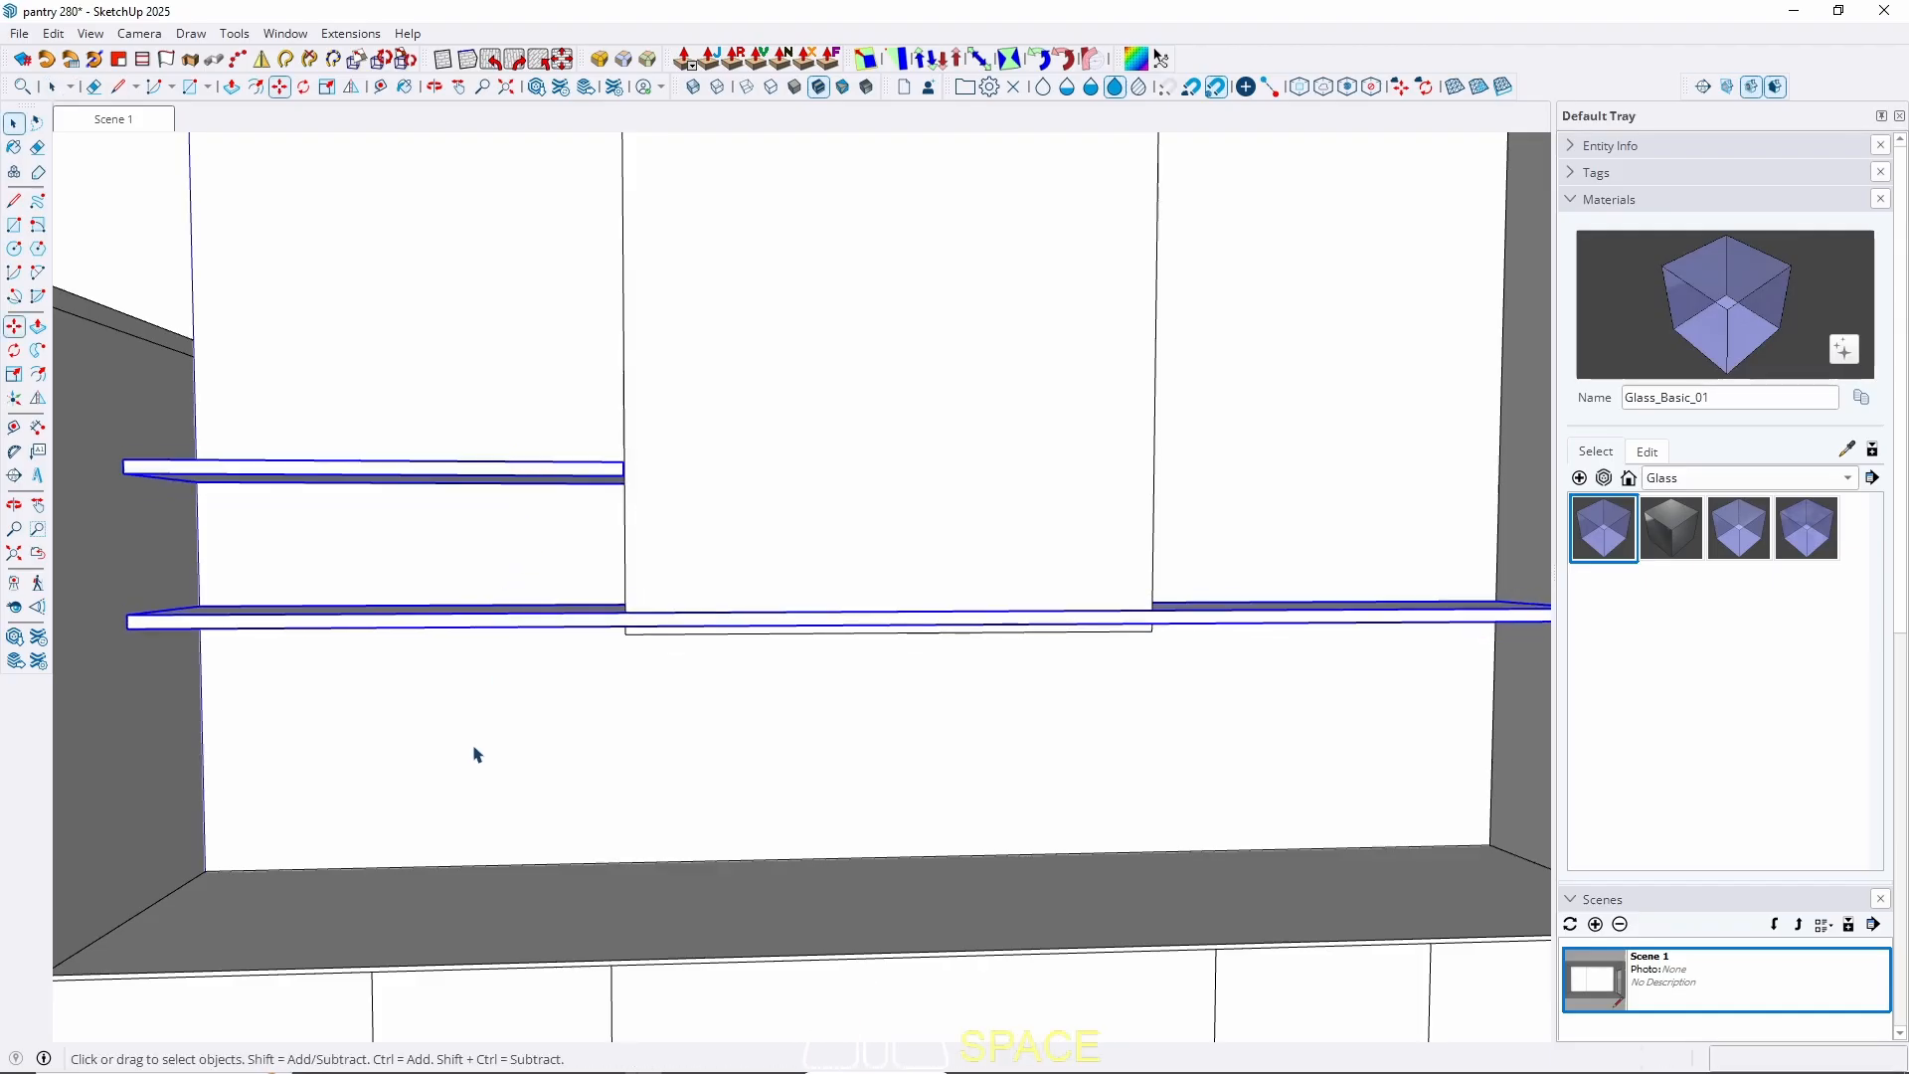
key(Escape)
Push the upper cabinet's side facing the short shelf inward by 3 cm.
middle_drag(431, 762, 490, 765)
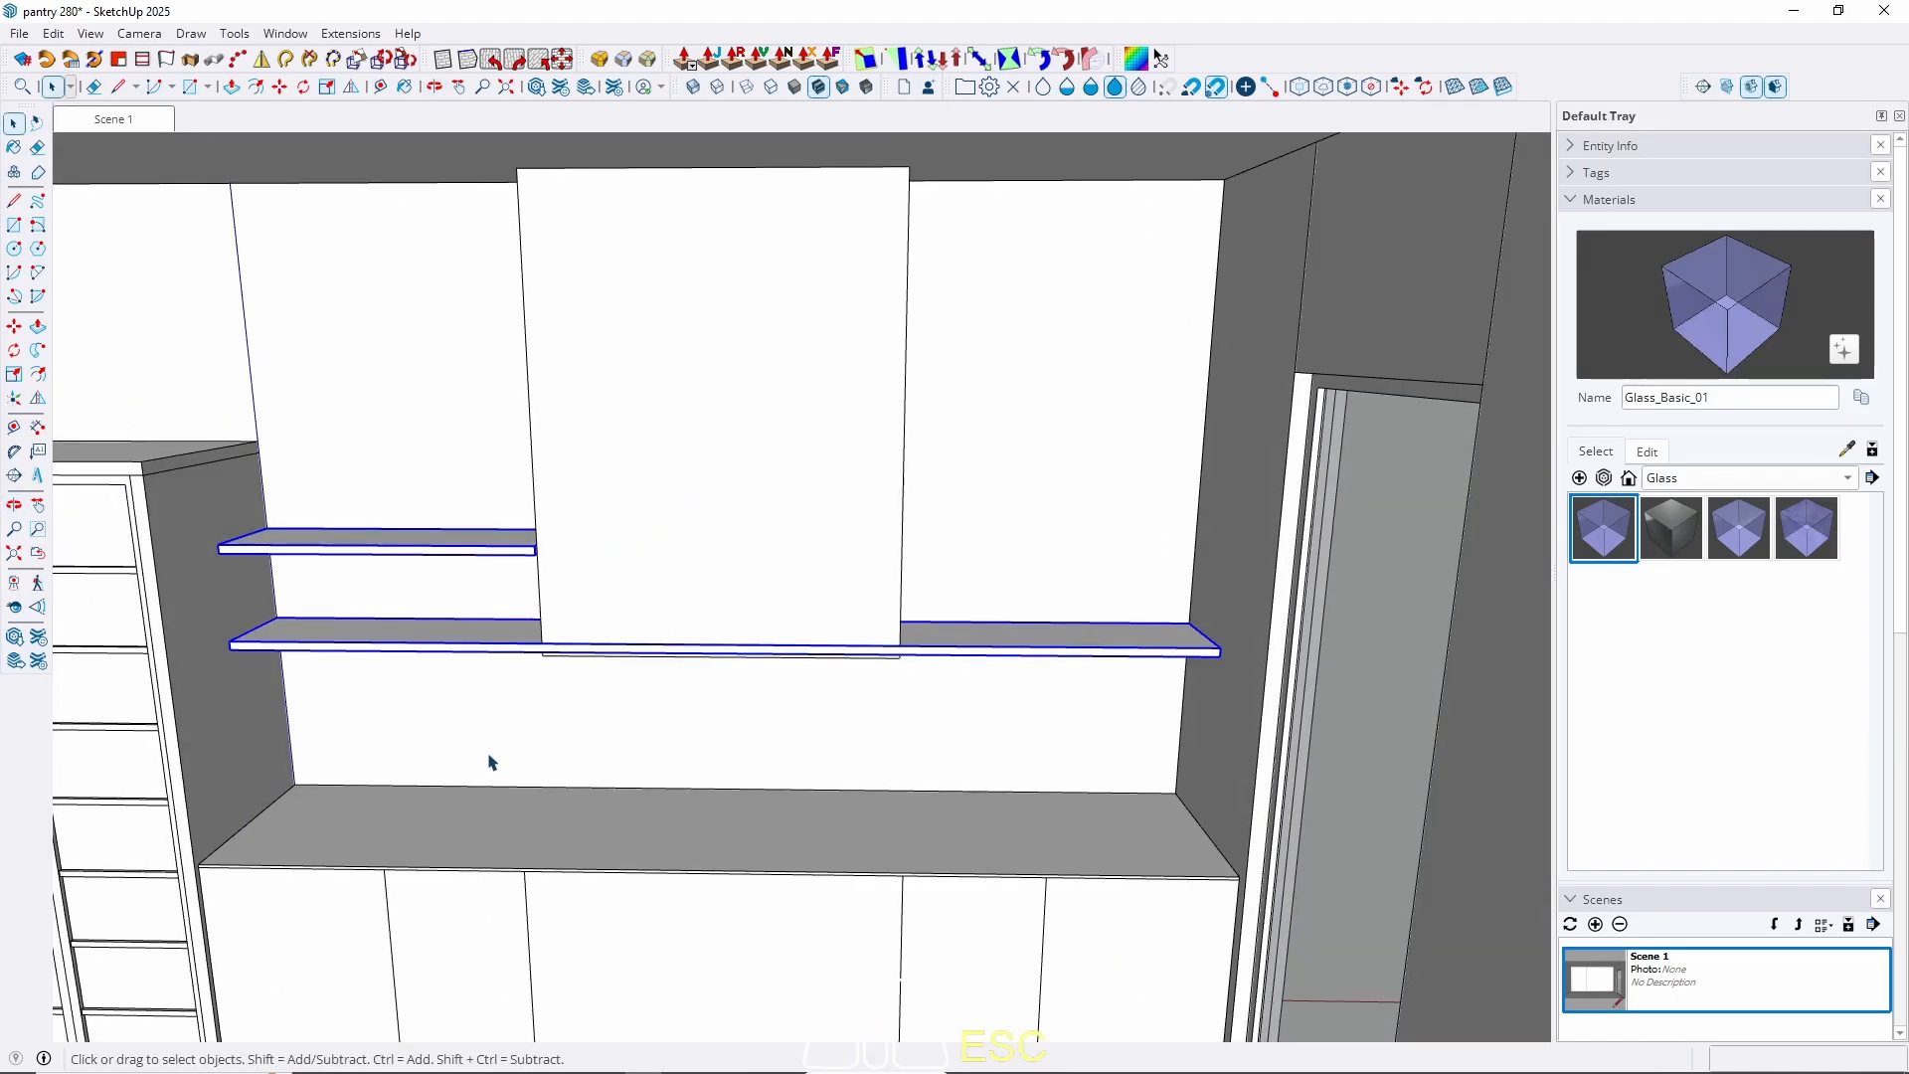
middle_drag(488, 762, 844, 646)
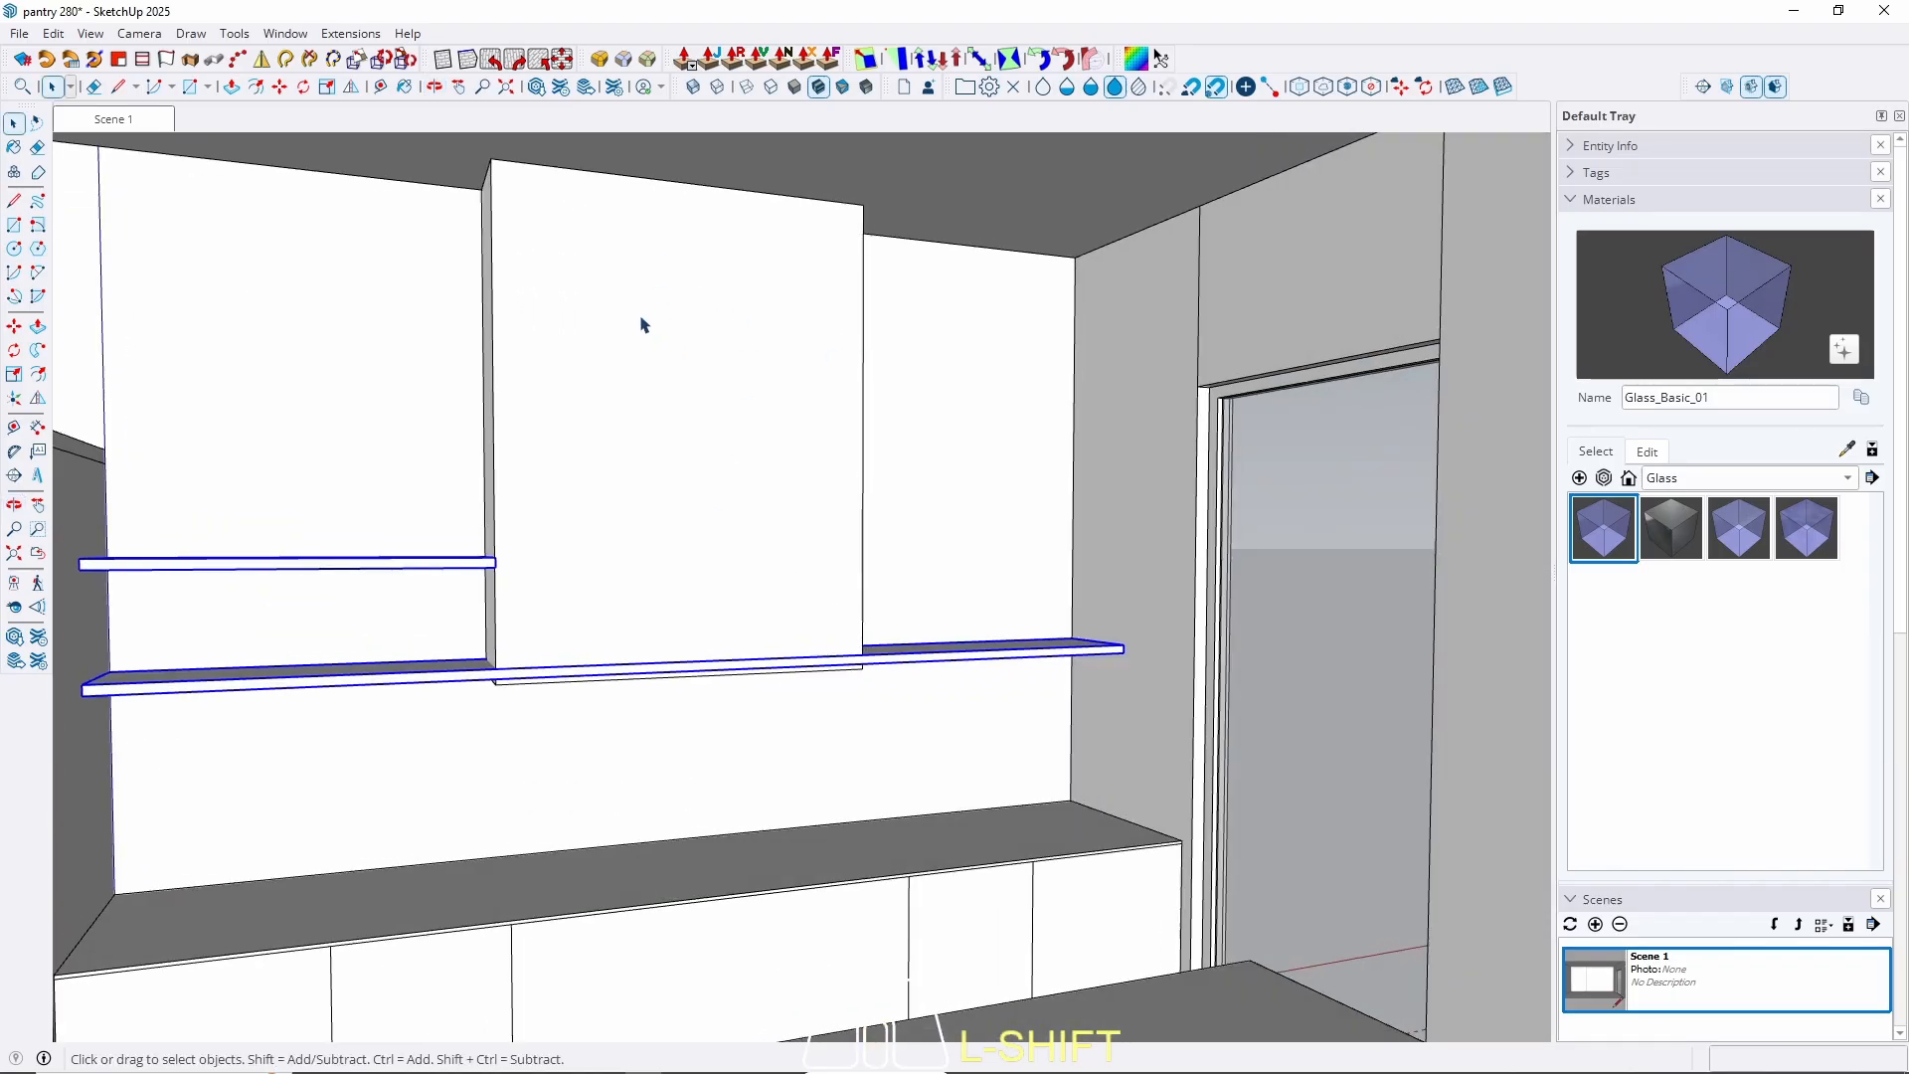
click(107, 121)
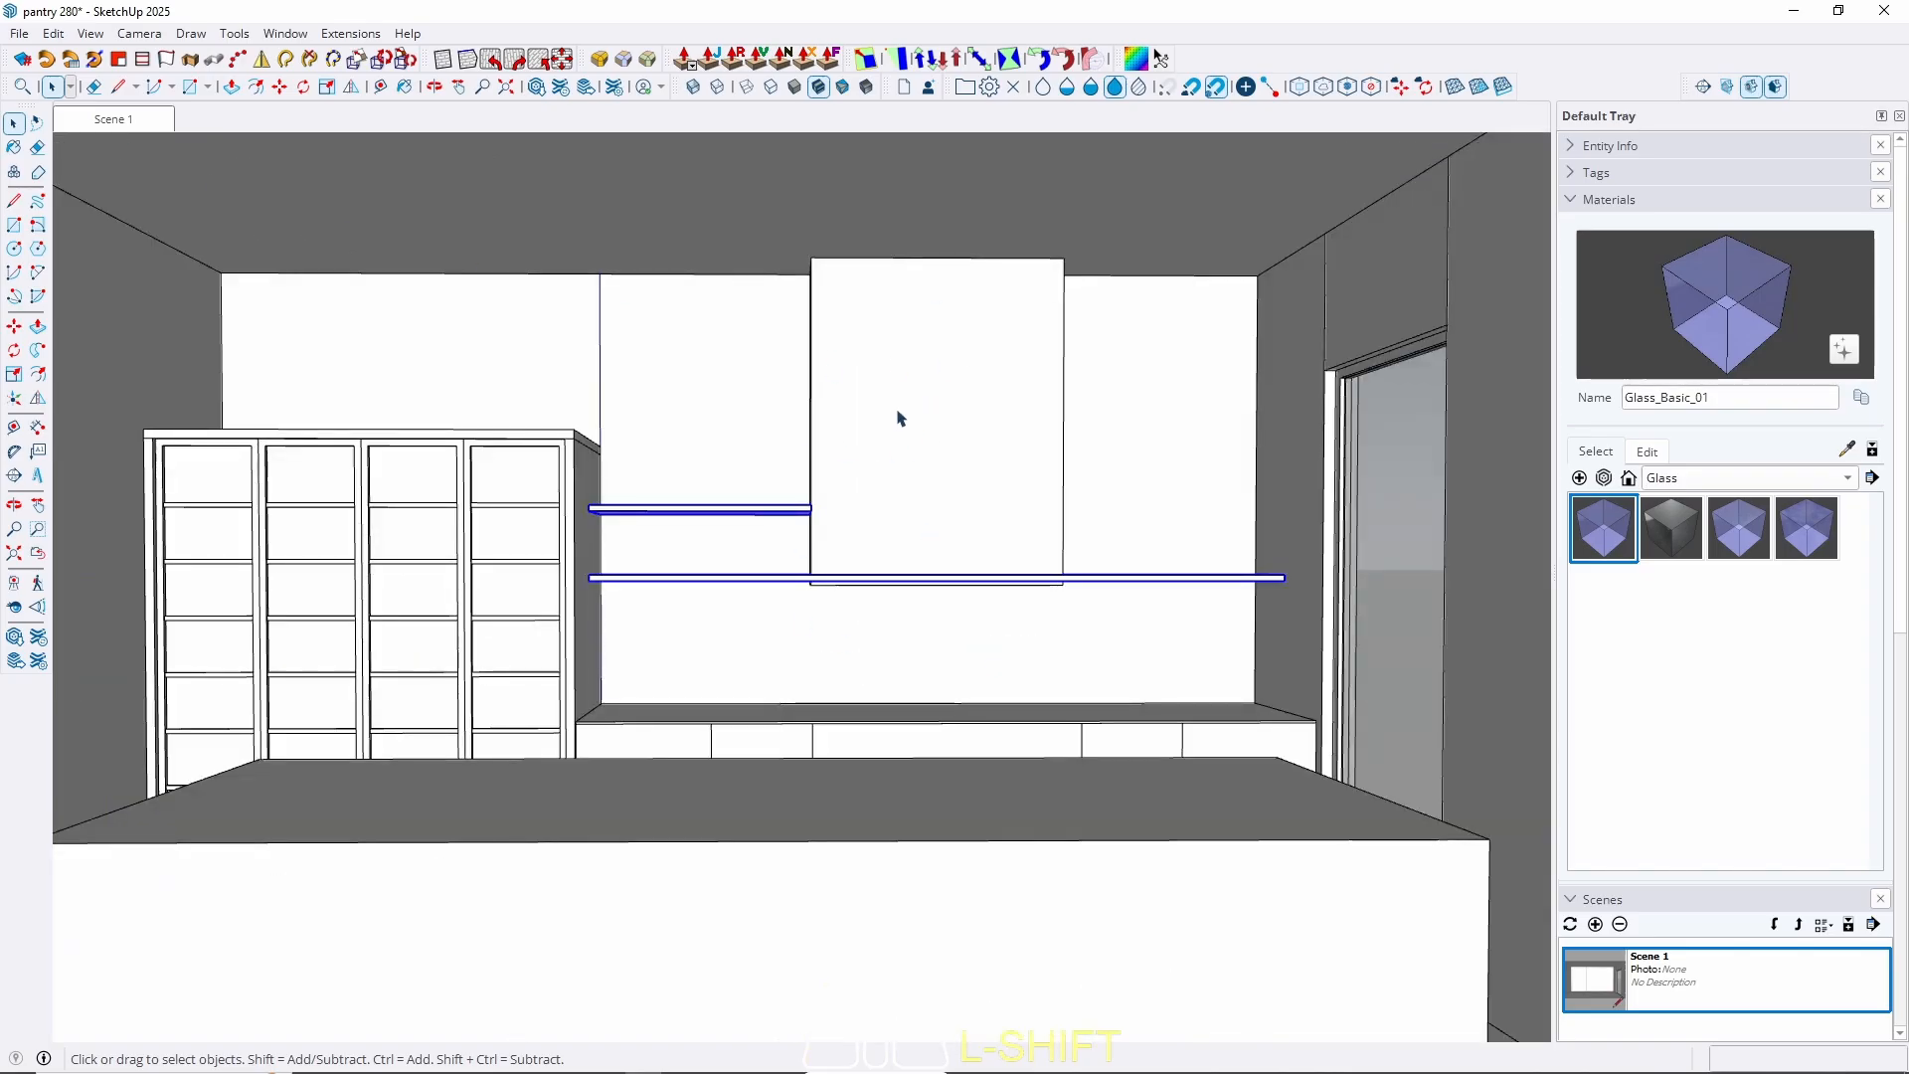
middle_drag(900, 416, 959, 433)
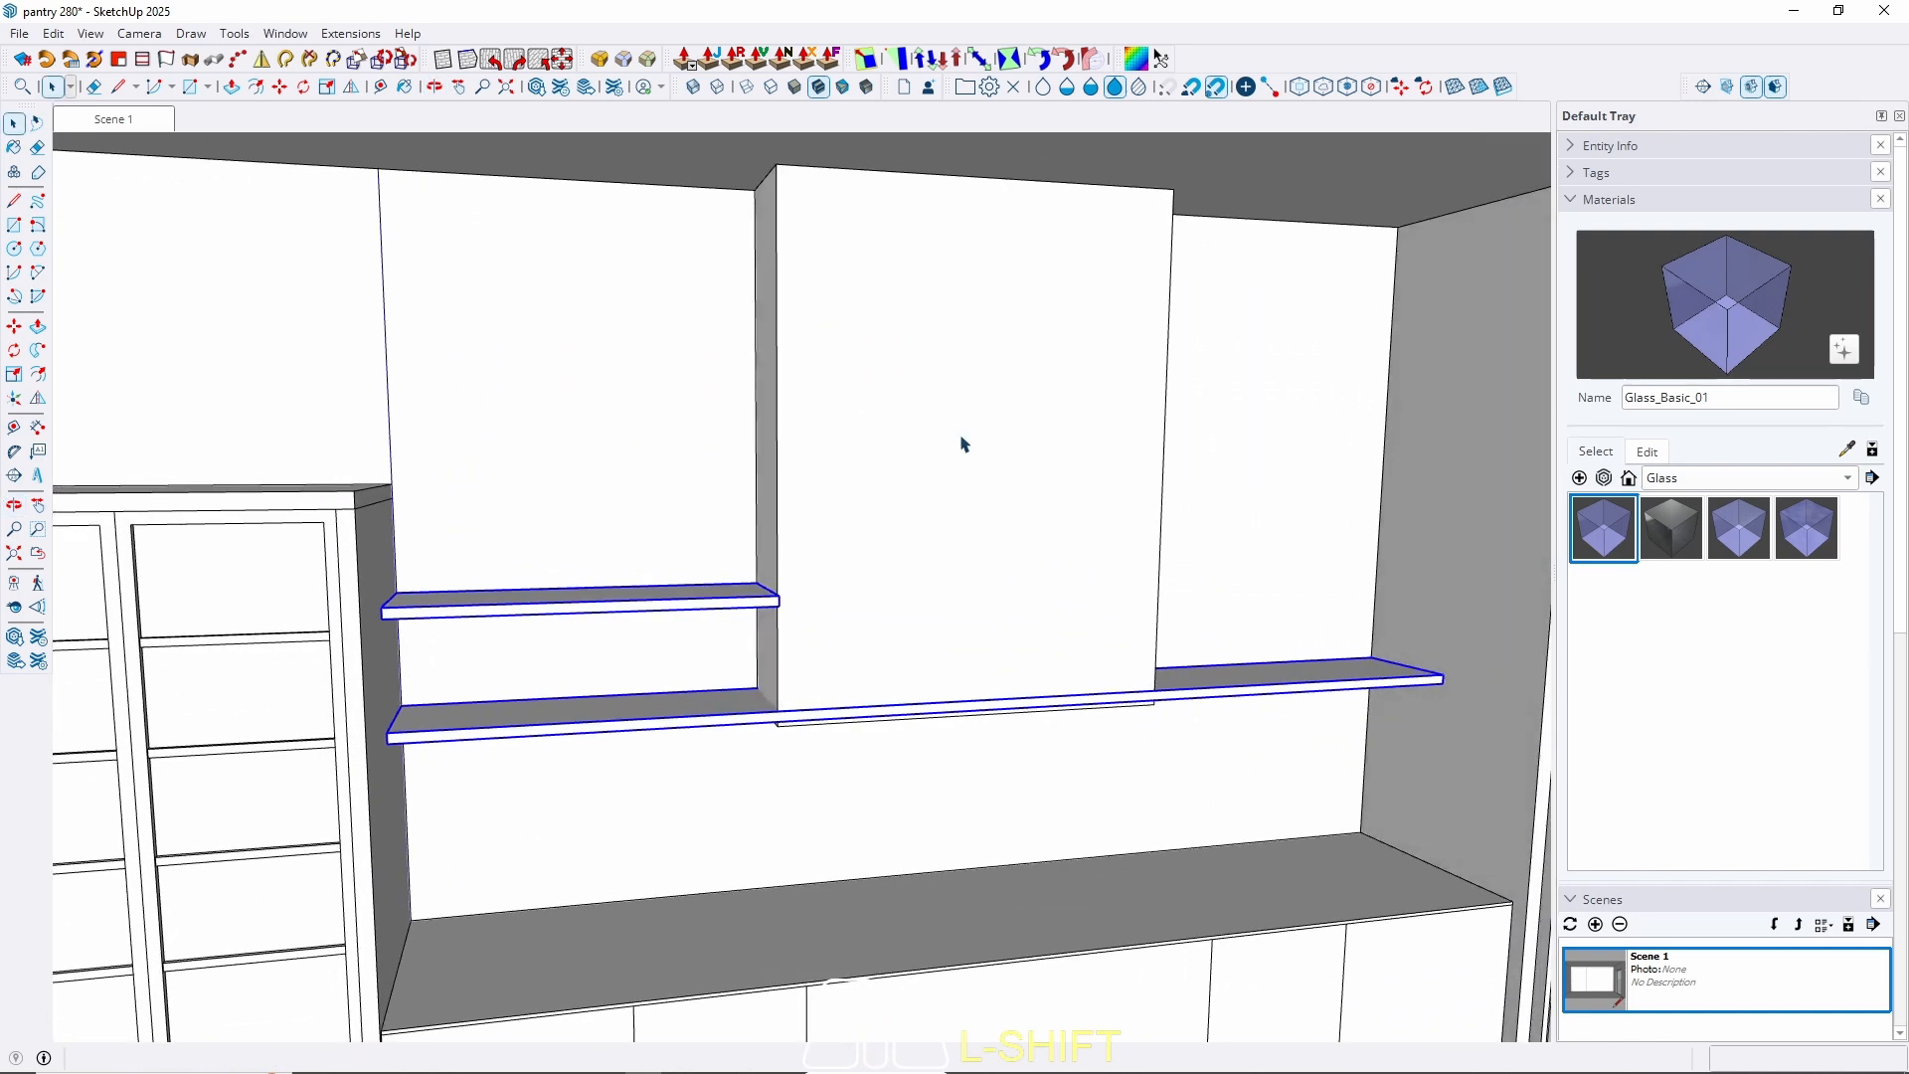
scroll(831, 588, up, 6)
click(709, 737)
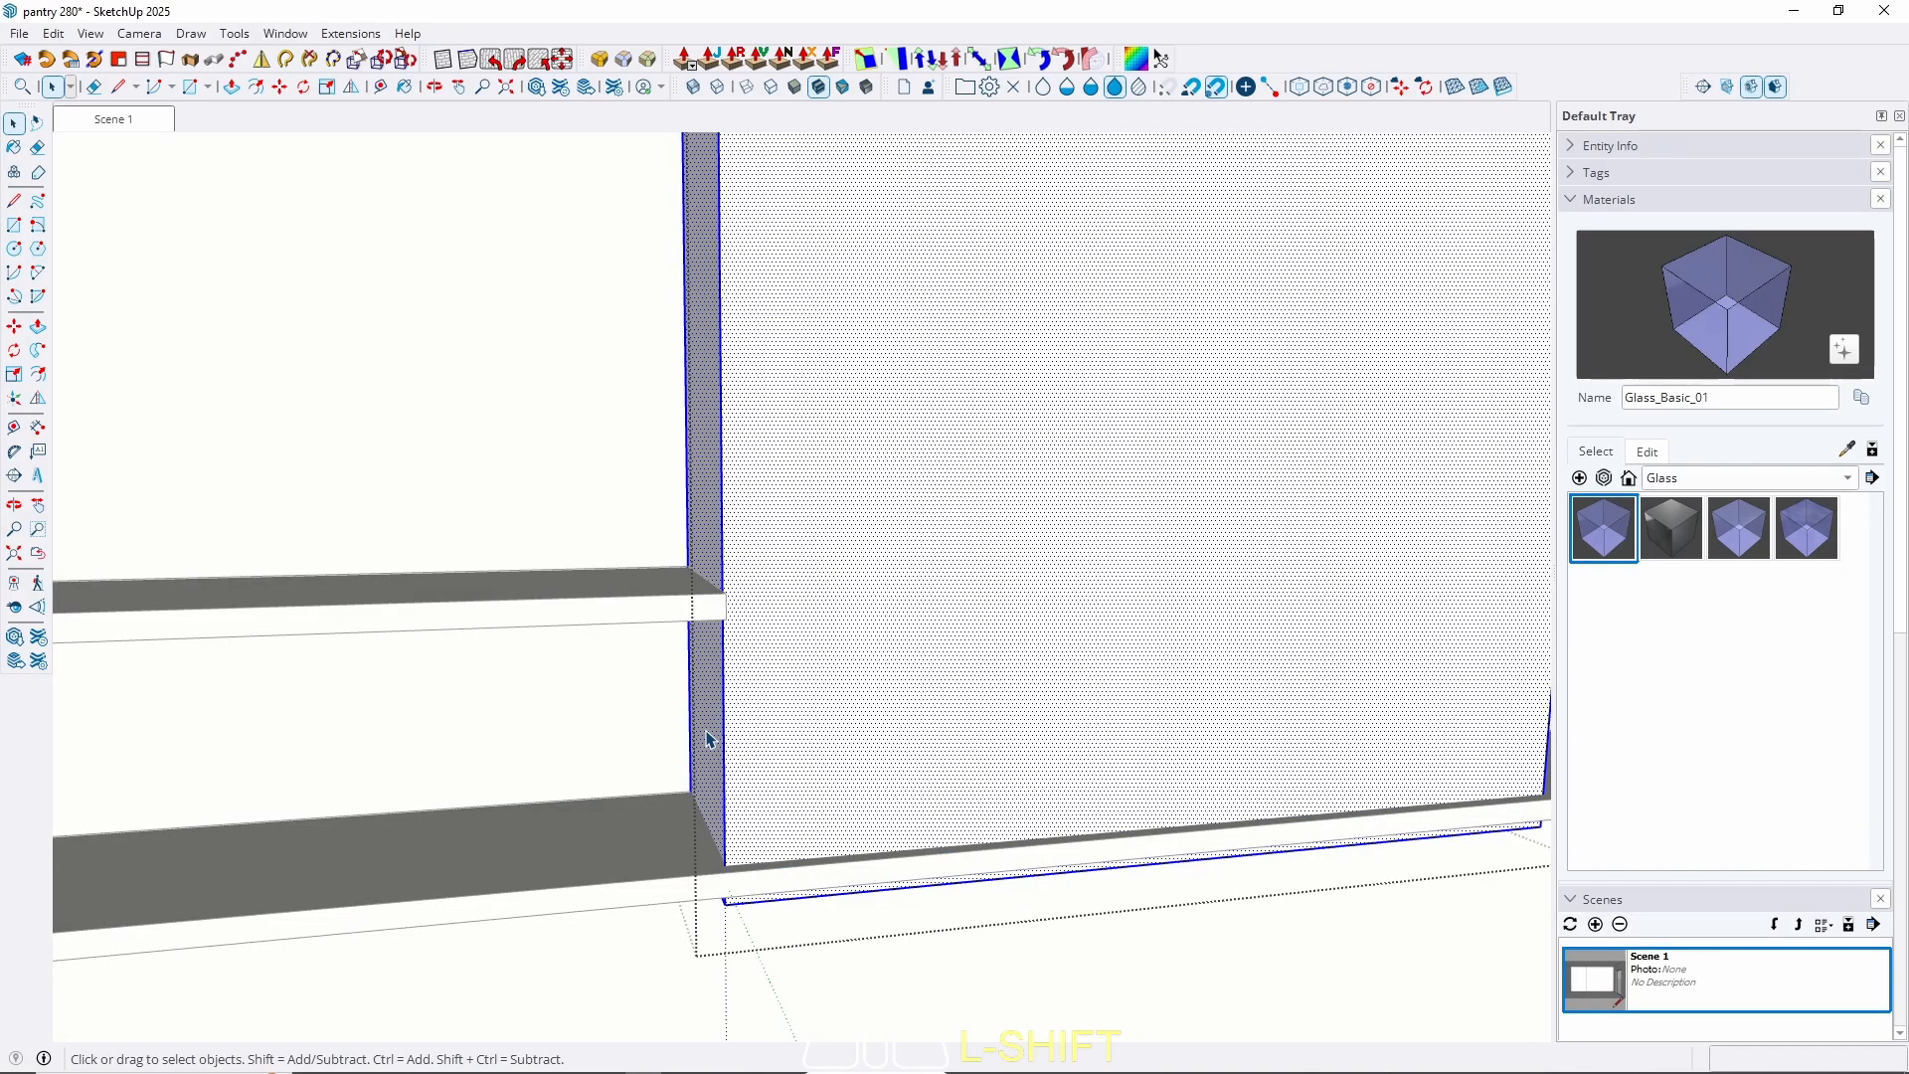
key(p)
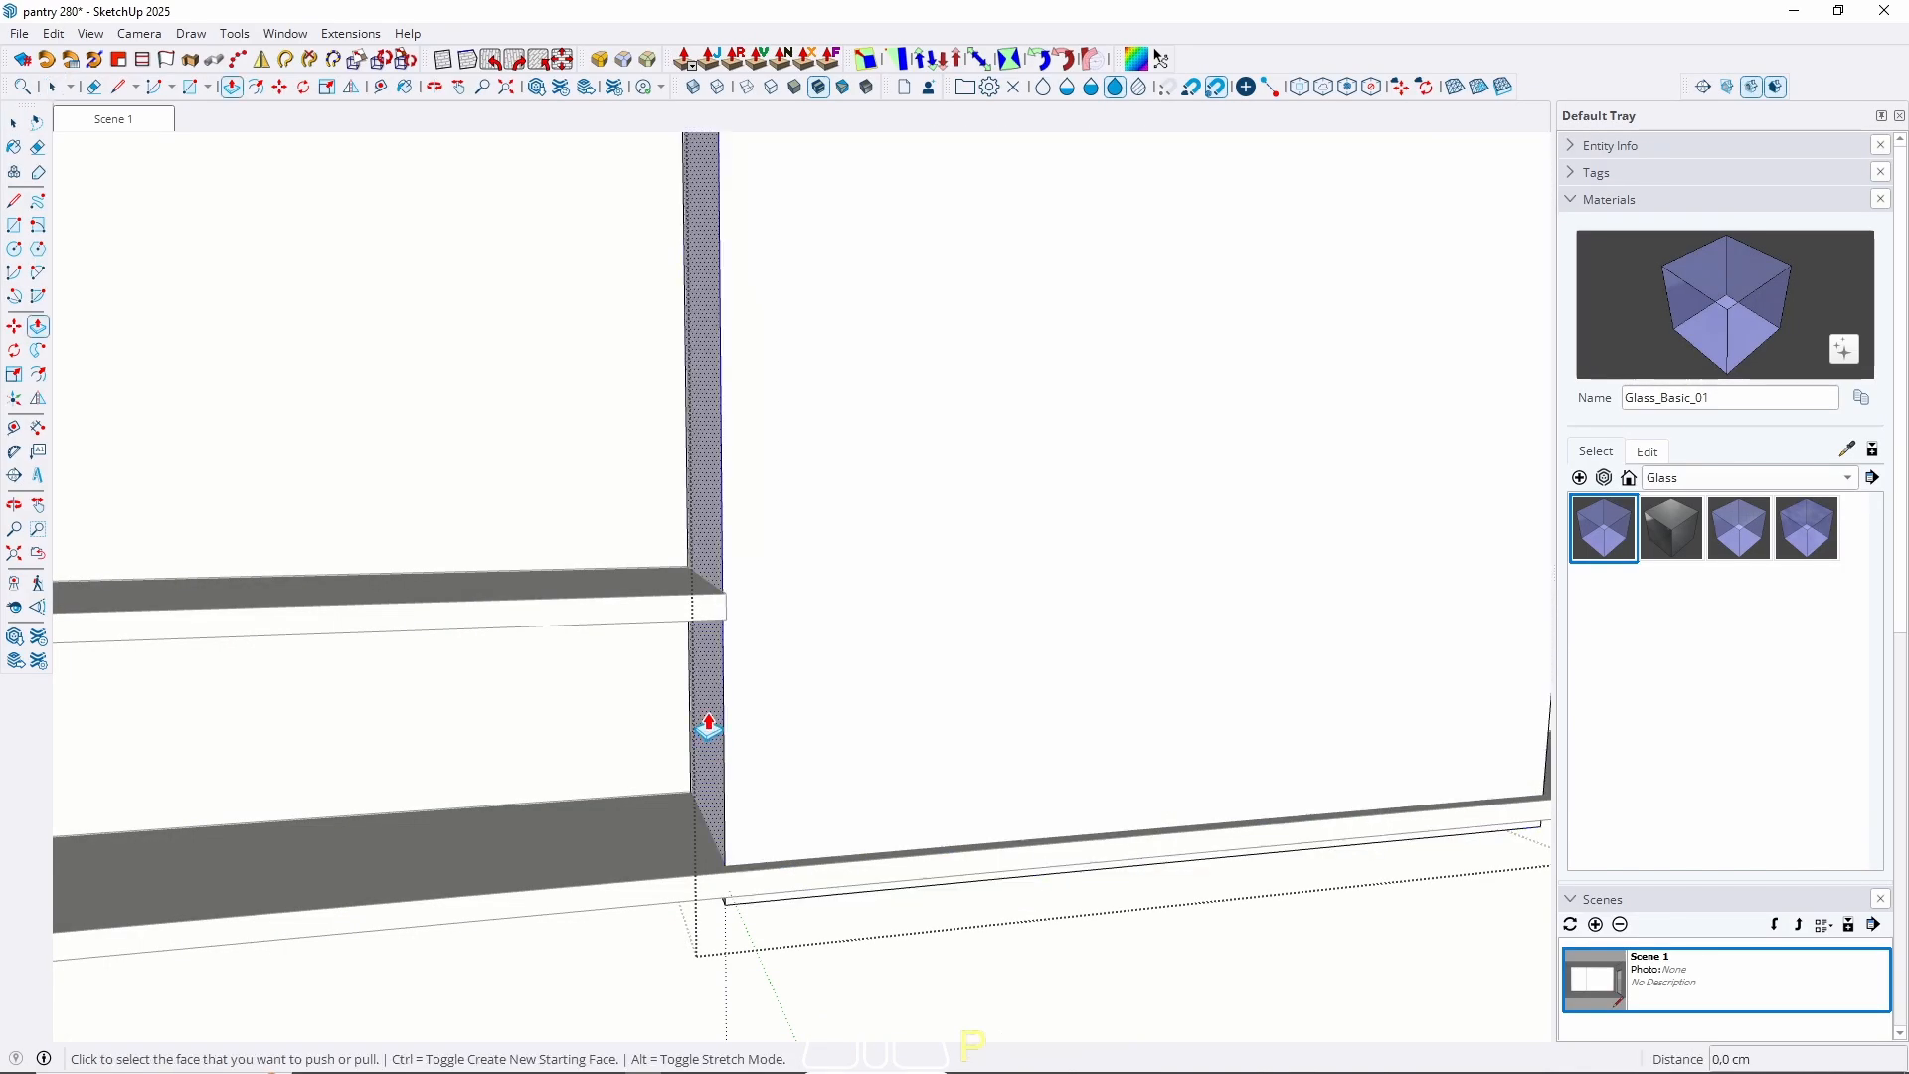
click(708, 725)
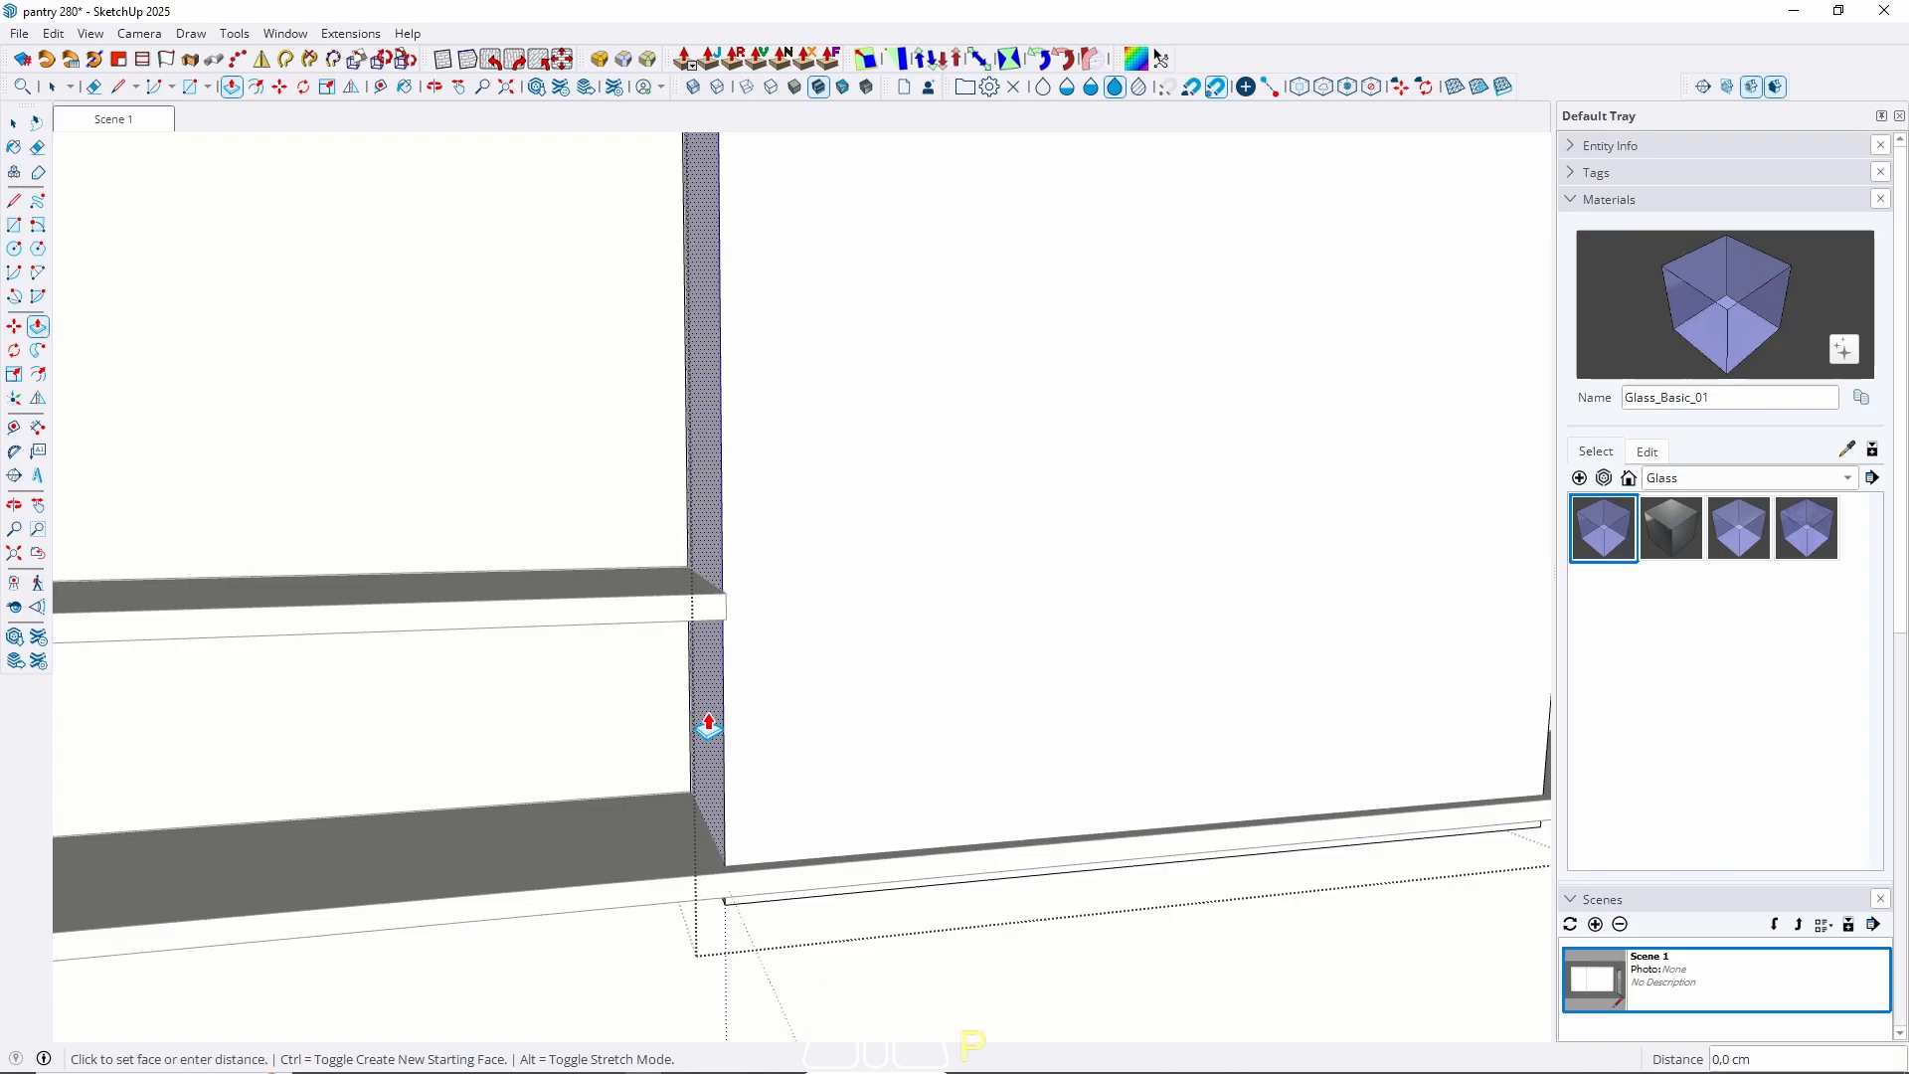
key(Return)
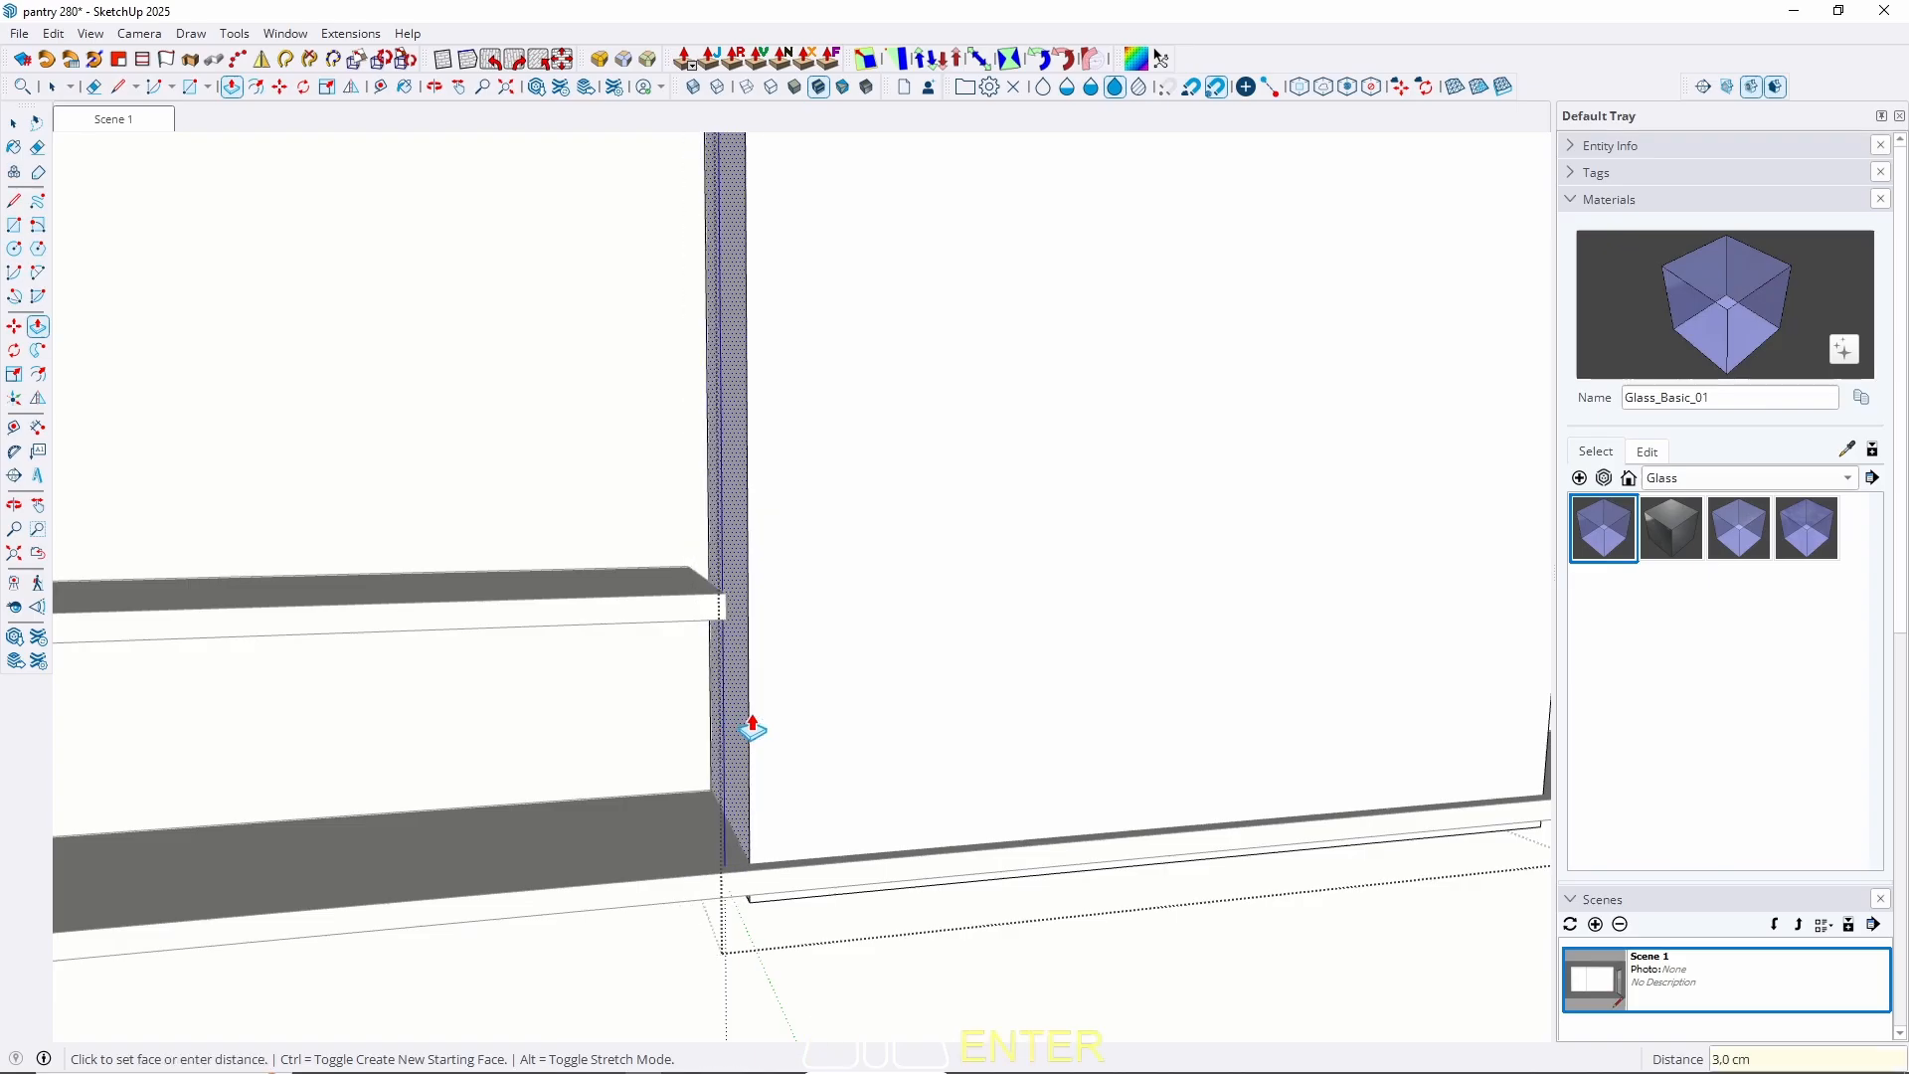
middle_drag(751, 726, 975, 788)
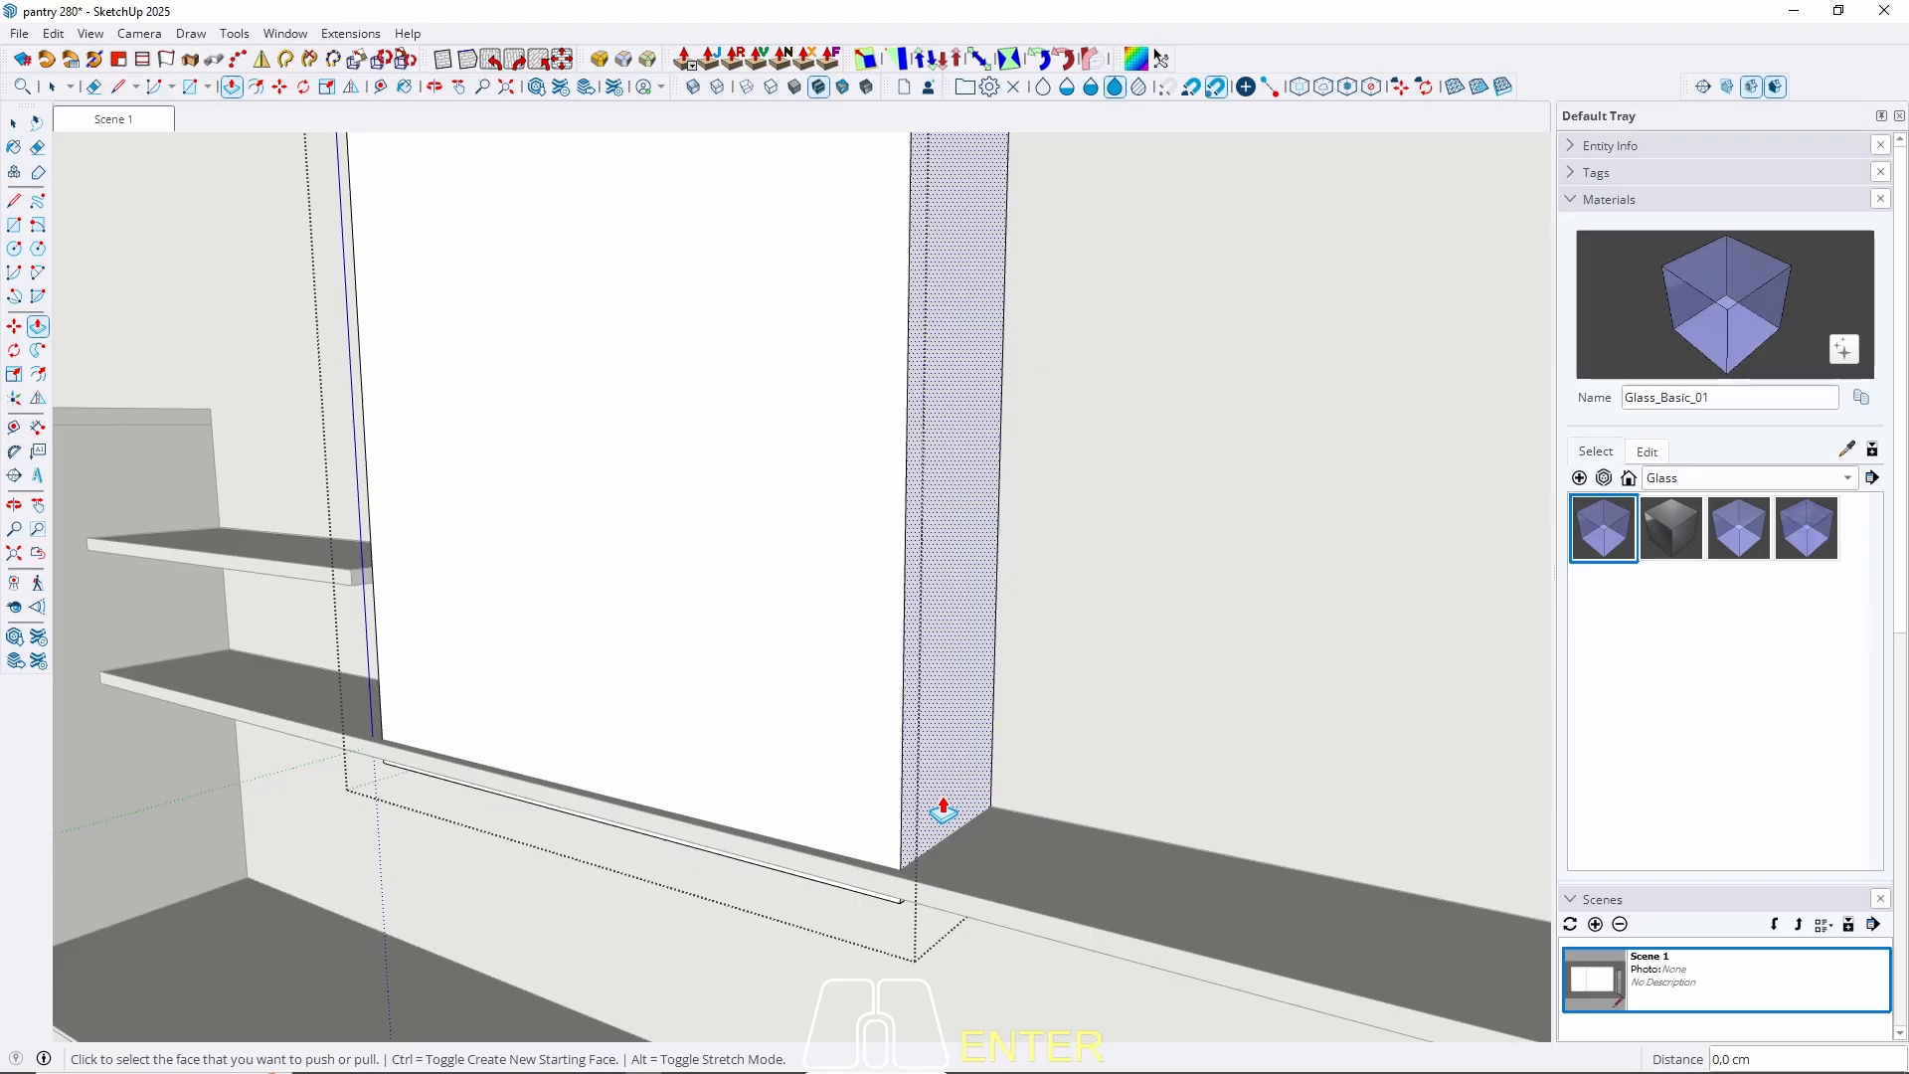
middle_drag(923, 750, 1226, 658)
middle_drag(1258, 652, 1279, 750)
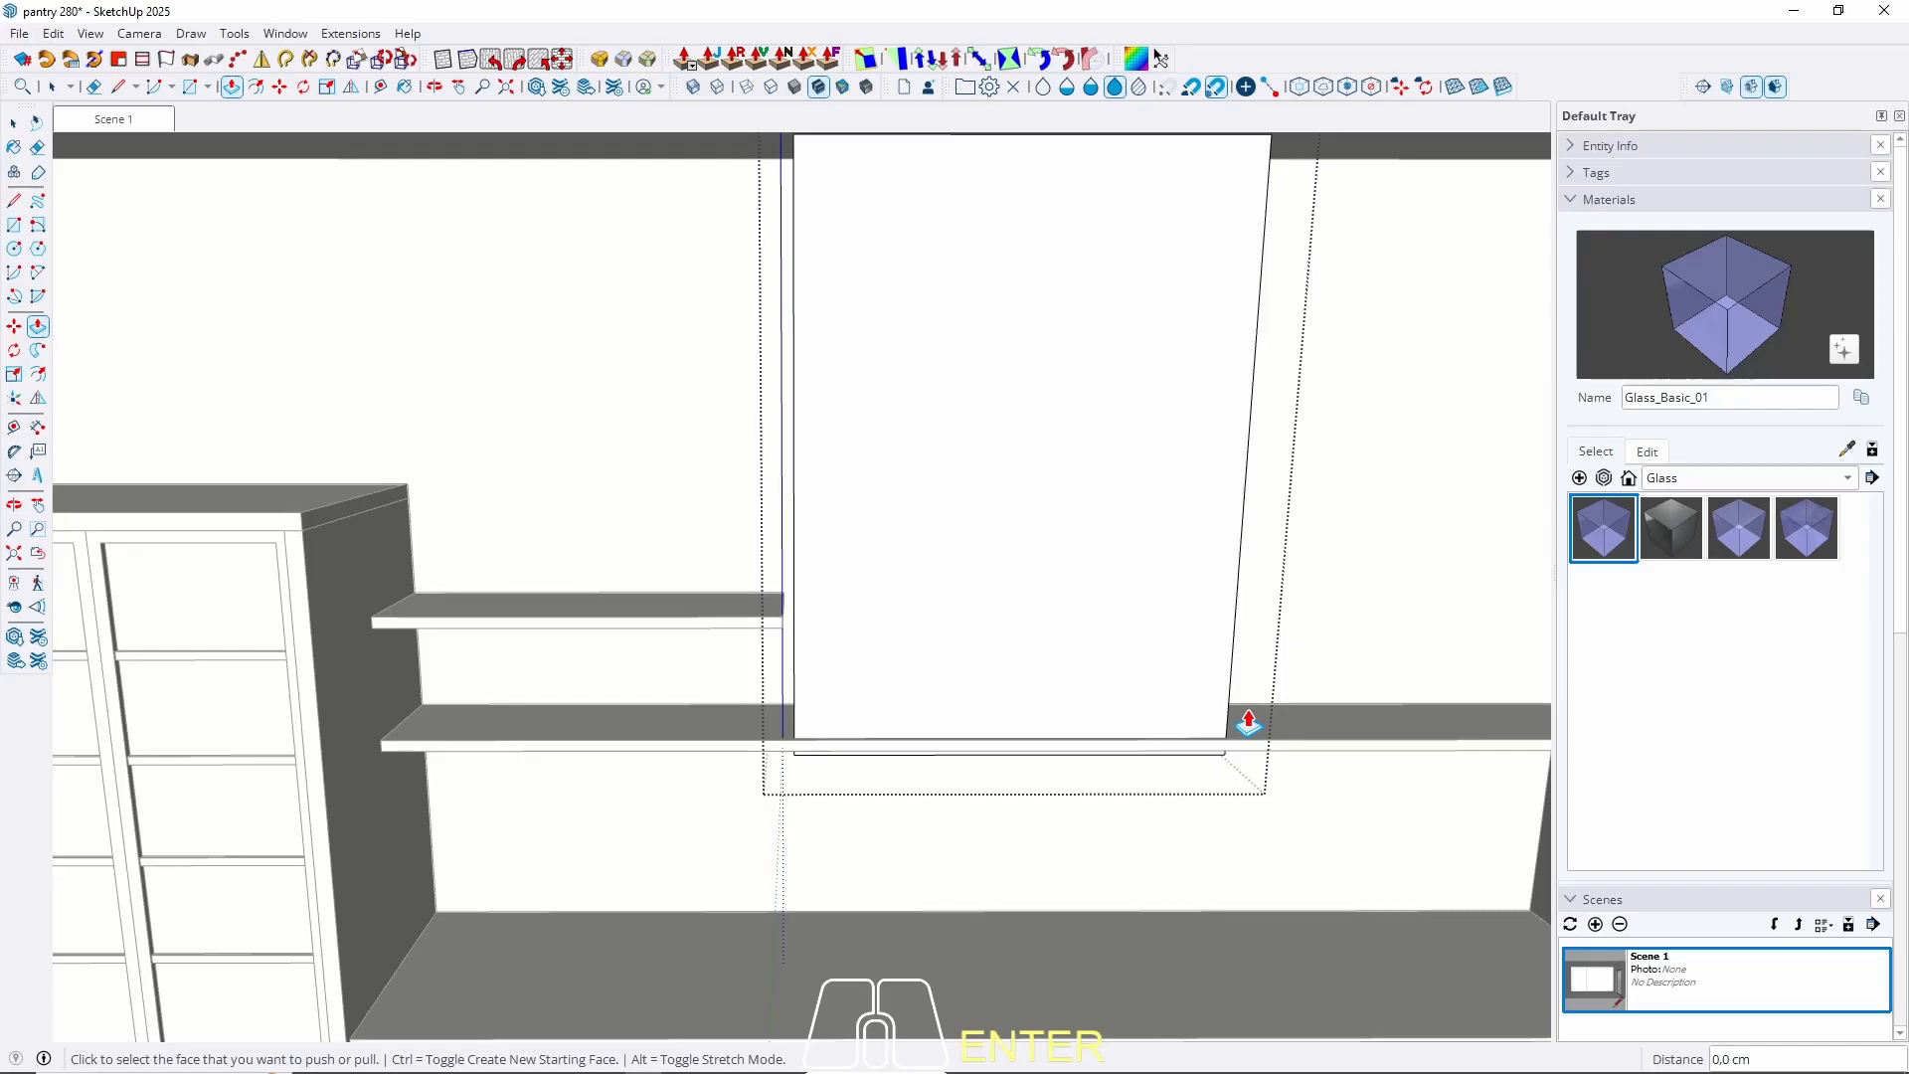
key(space)
scroll(837, 681, up, 3)
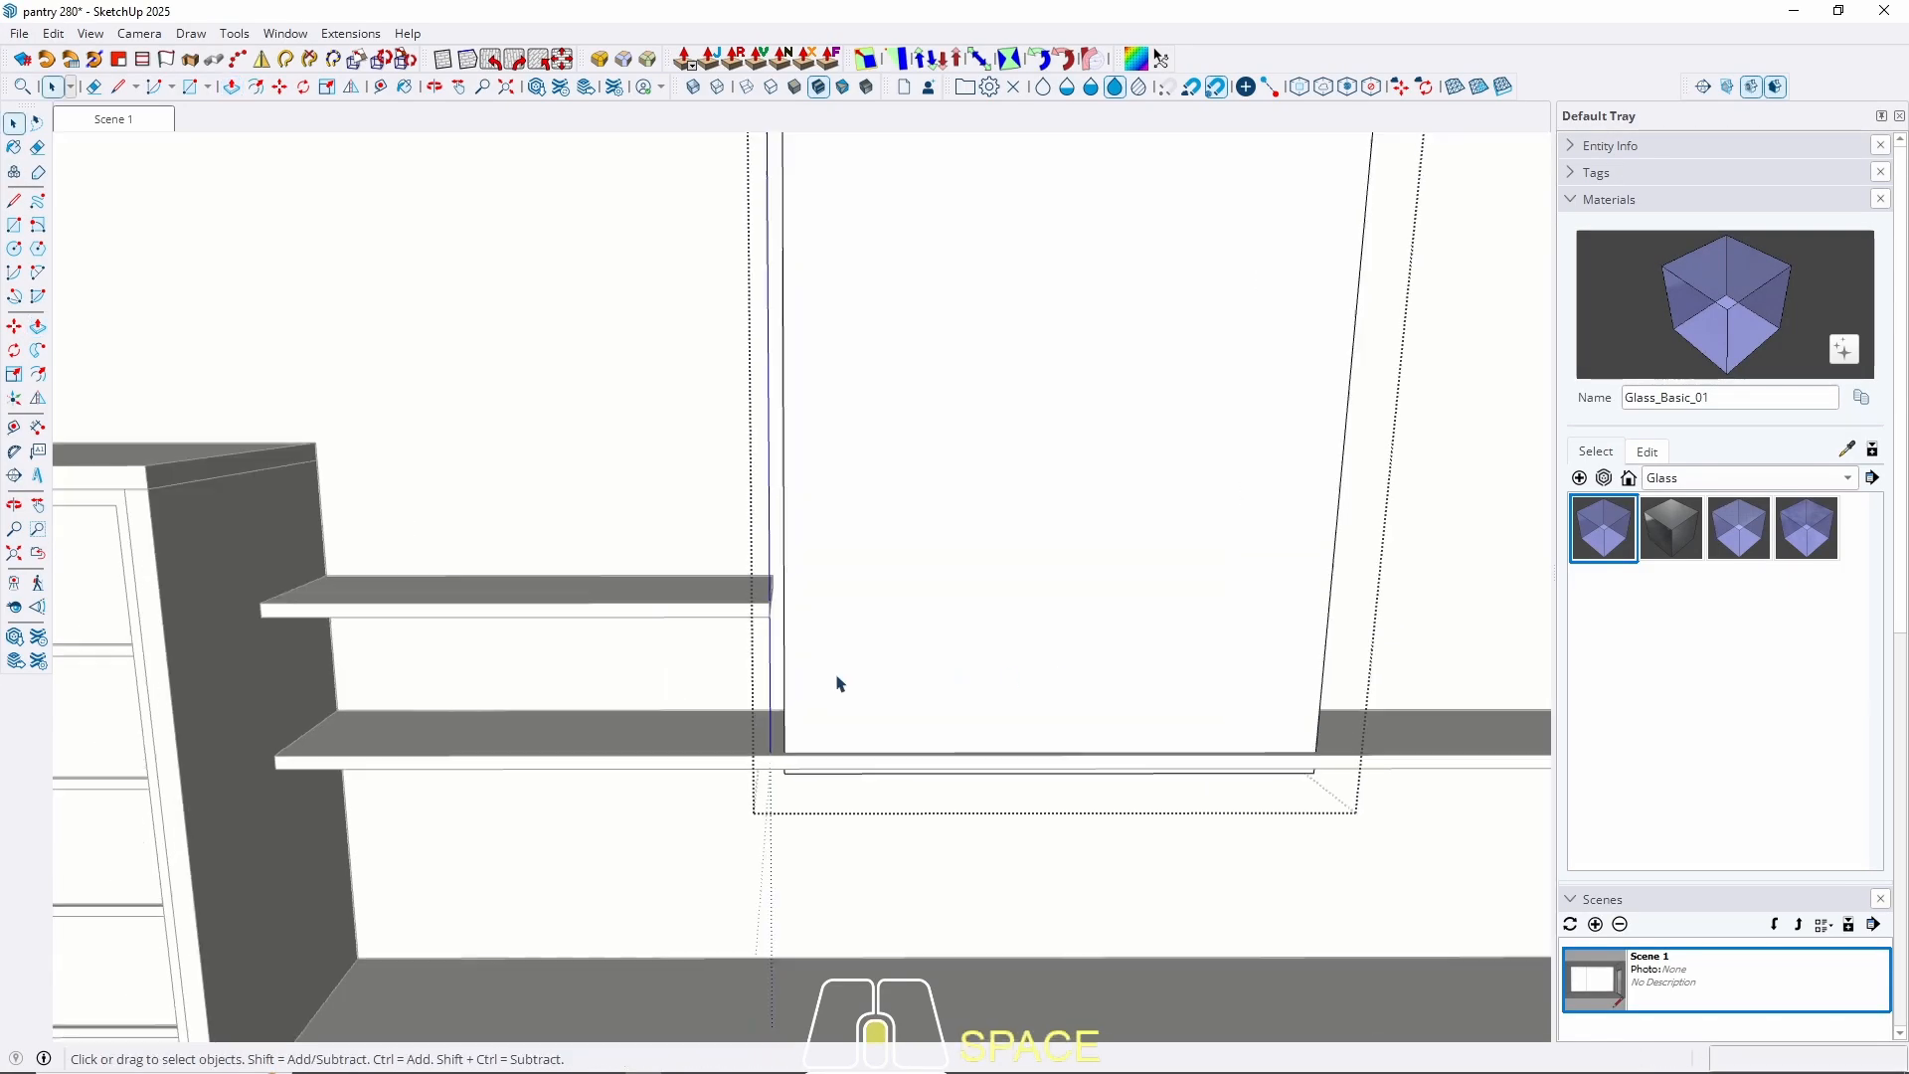
middle_drag(810, 691, 1057, 653)
key(Escape)
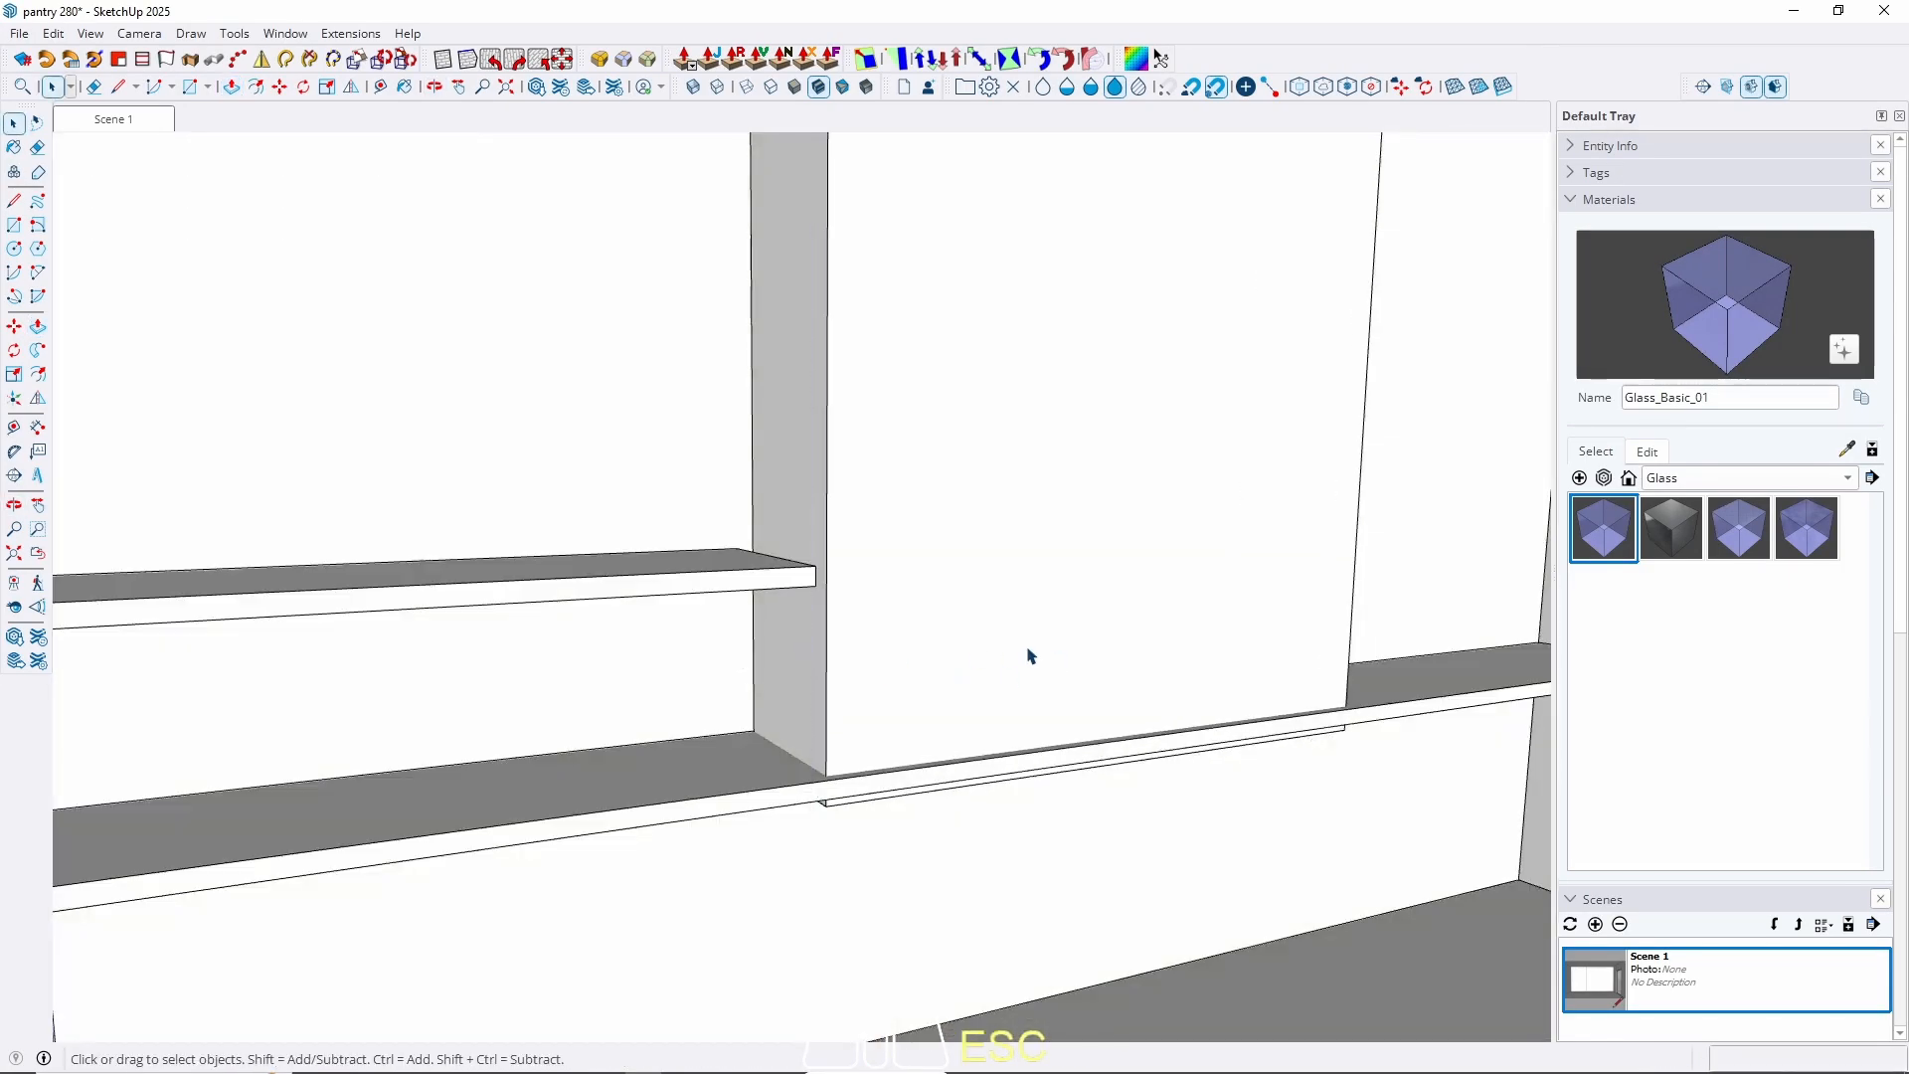
Place a guide line 3 cm above the long shelf's back edge, beside the upper cabinet.
scroll(764, 732, up, 4)
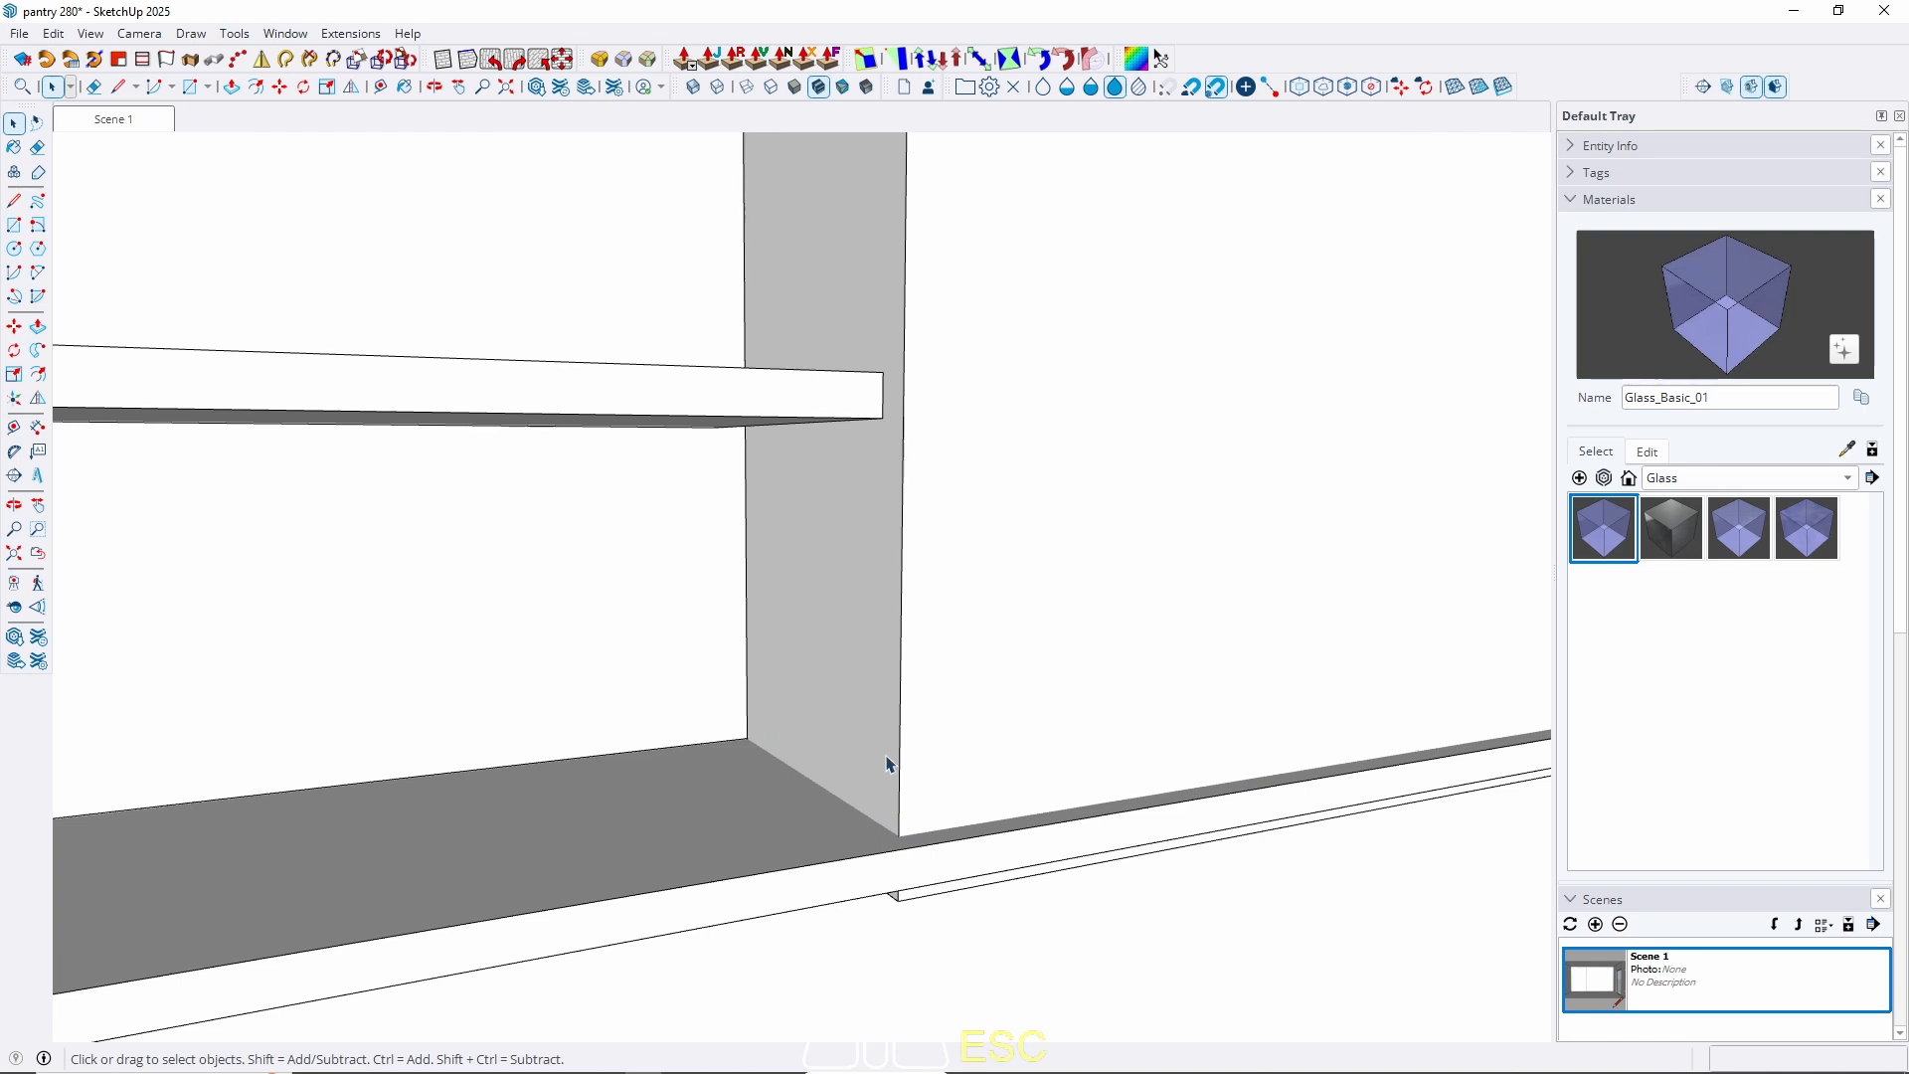
key(t)
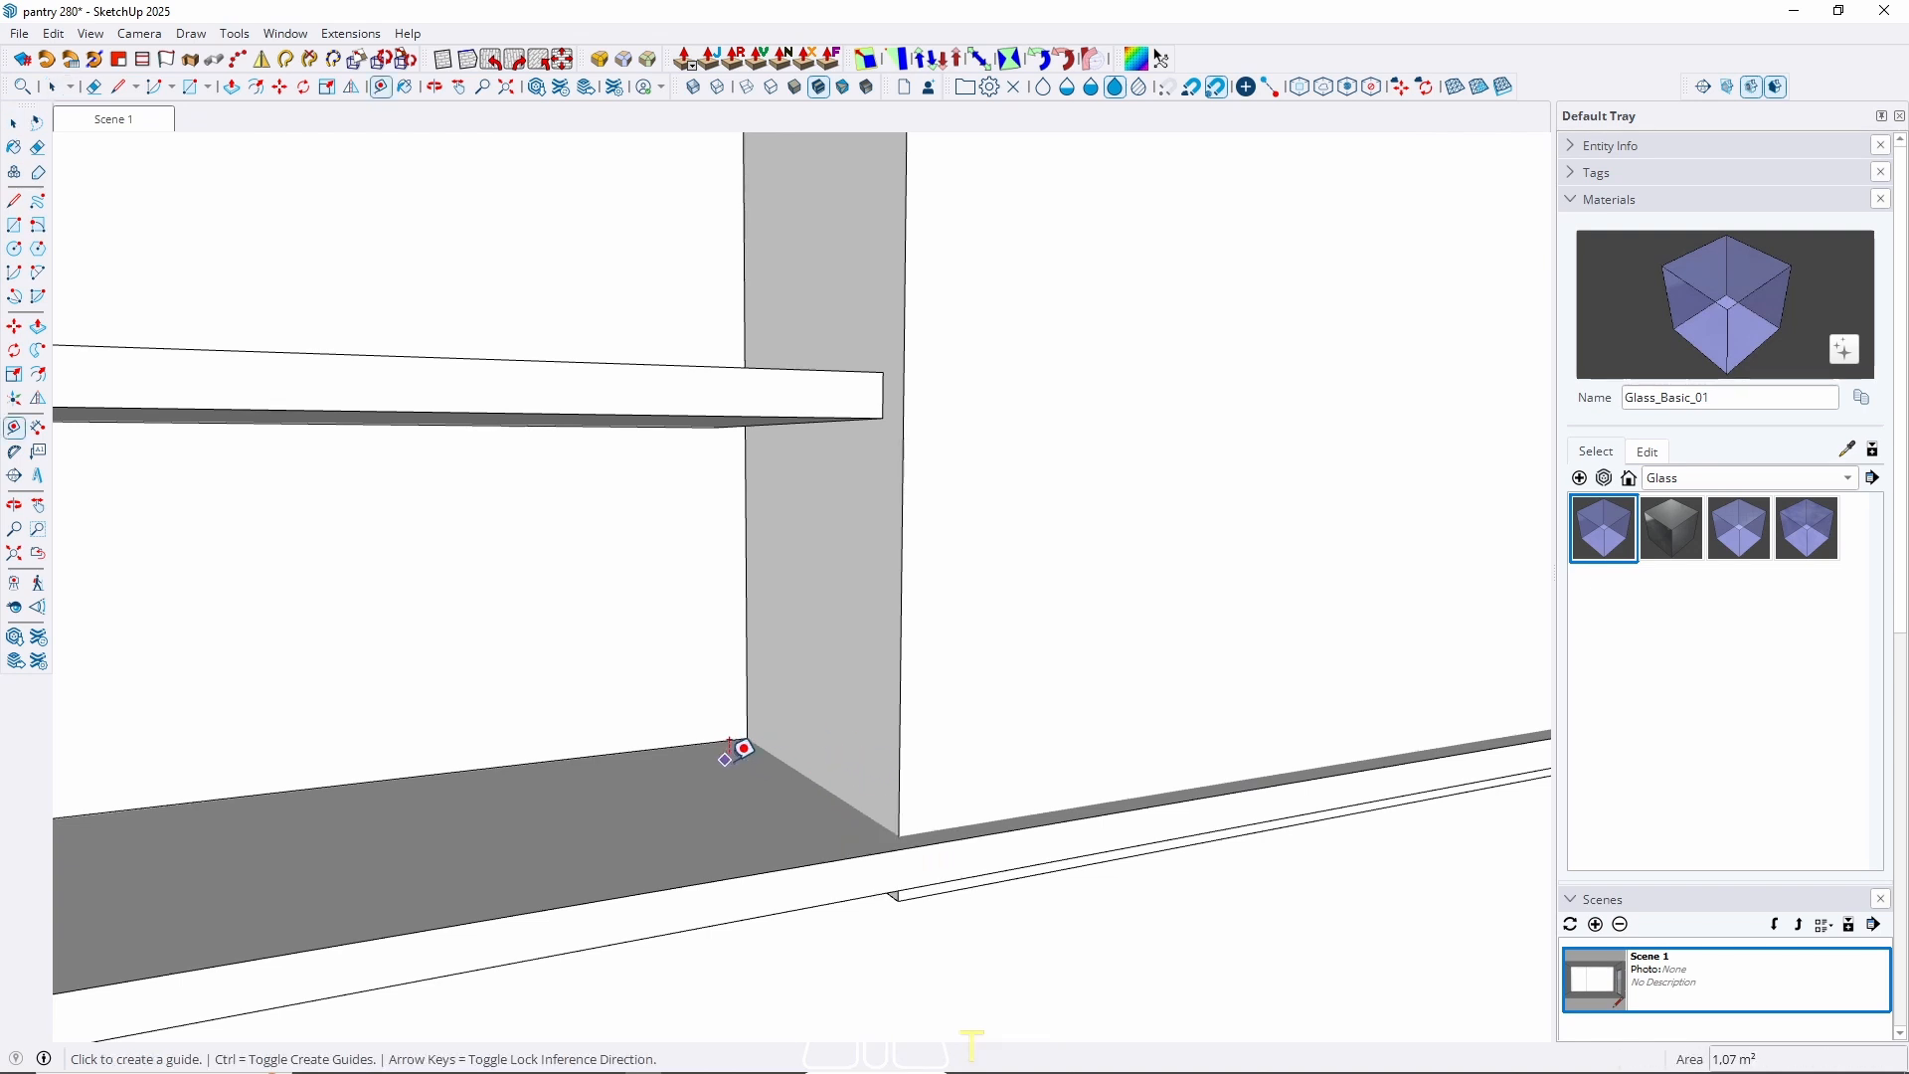
click(658, 735)
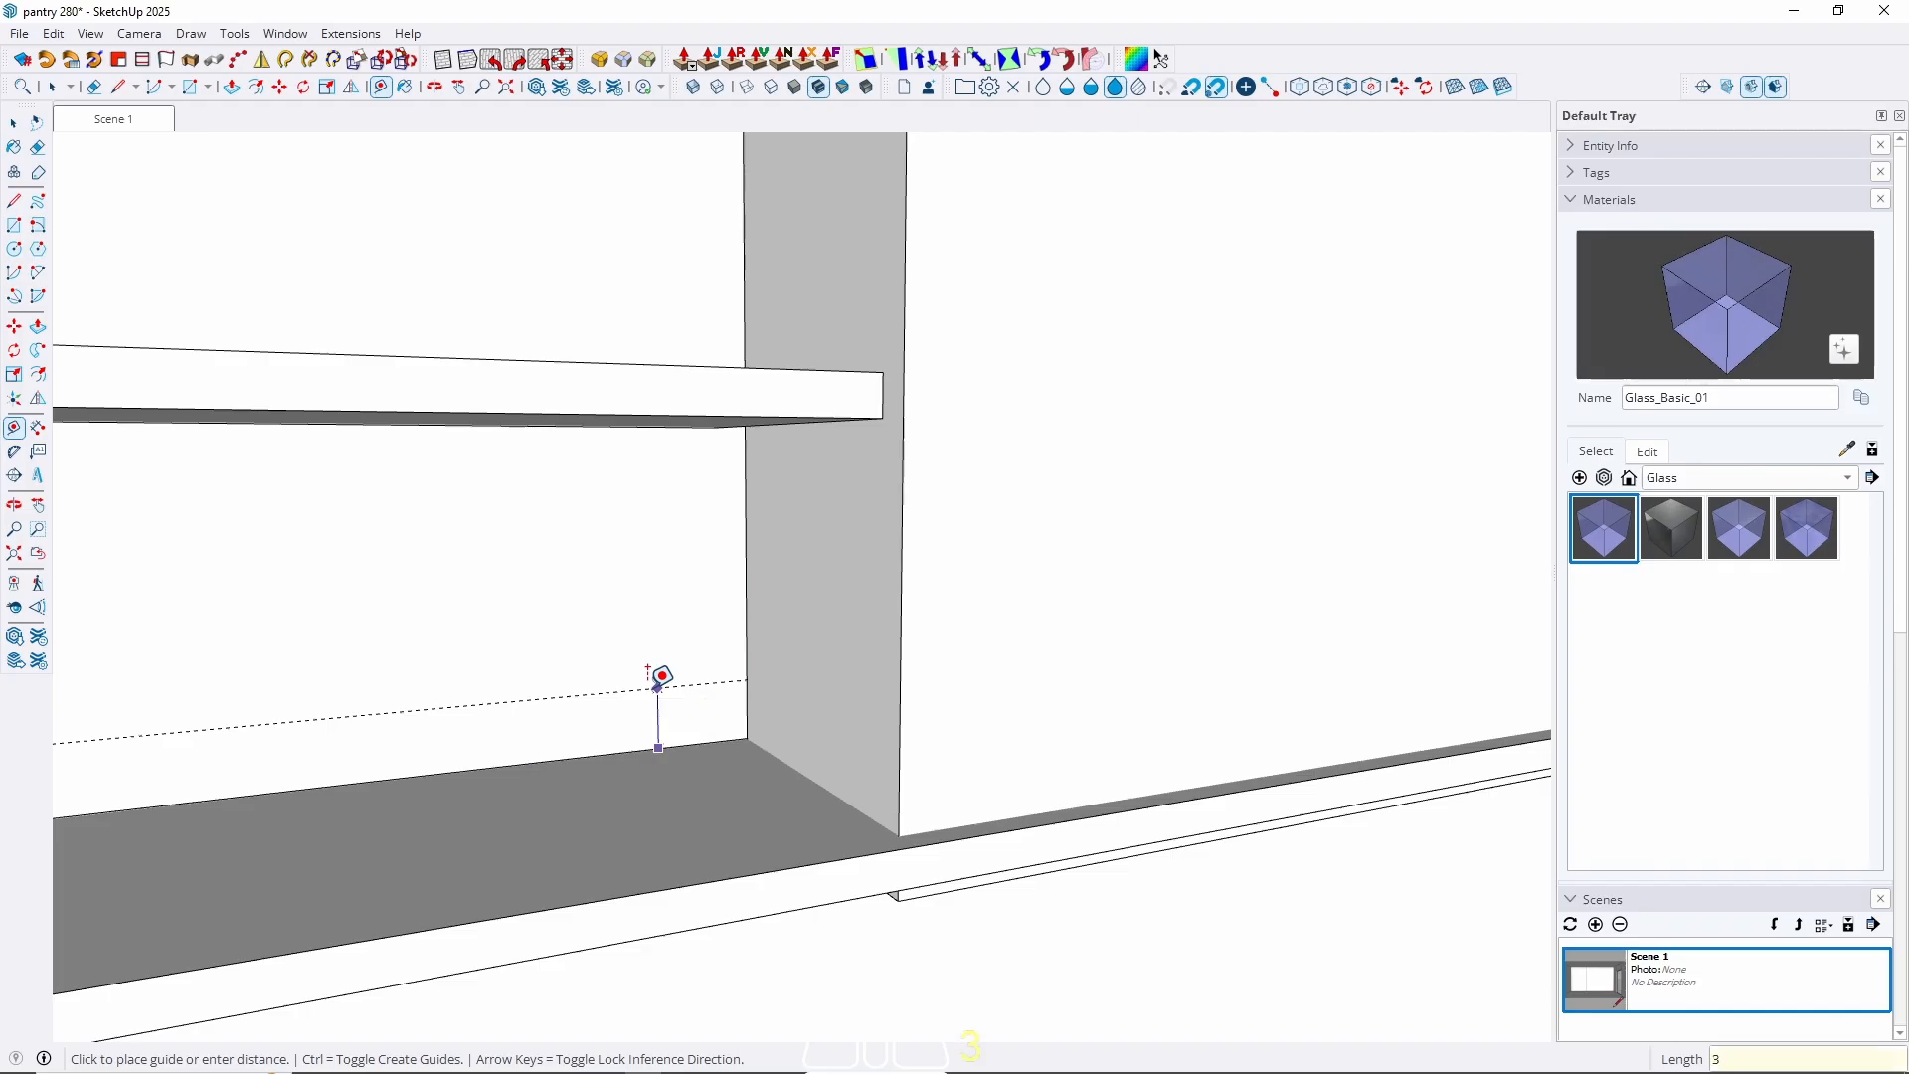
key(Return)
key(space)
Draw a rectangle along the base of the cabinet's side facing the short shelf, from the guide to the lower front corner.
key(r)
click(746, 708)
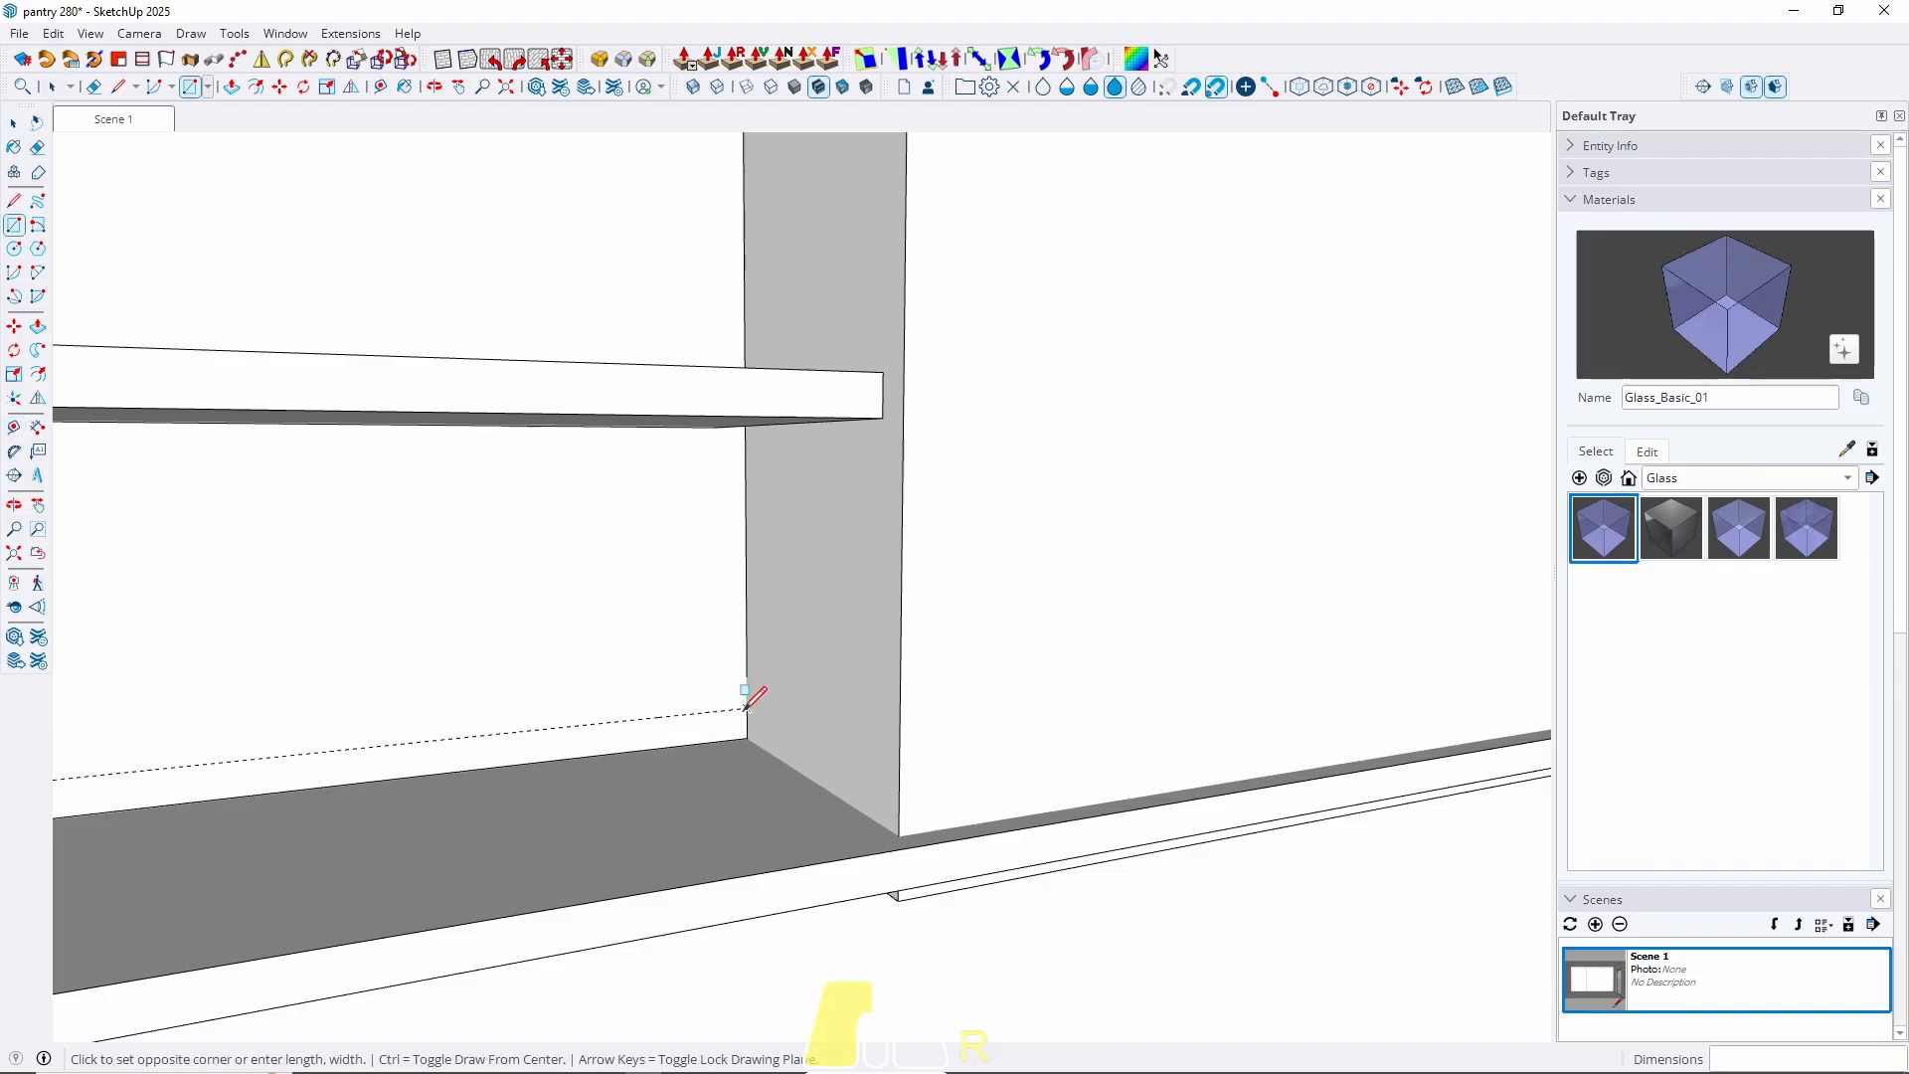
click(897, 833)
key(space)
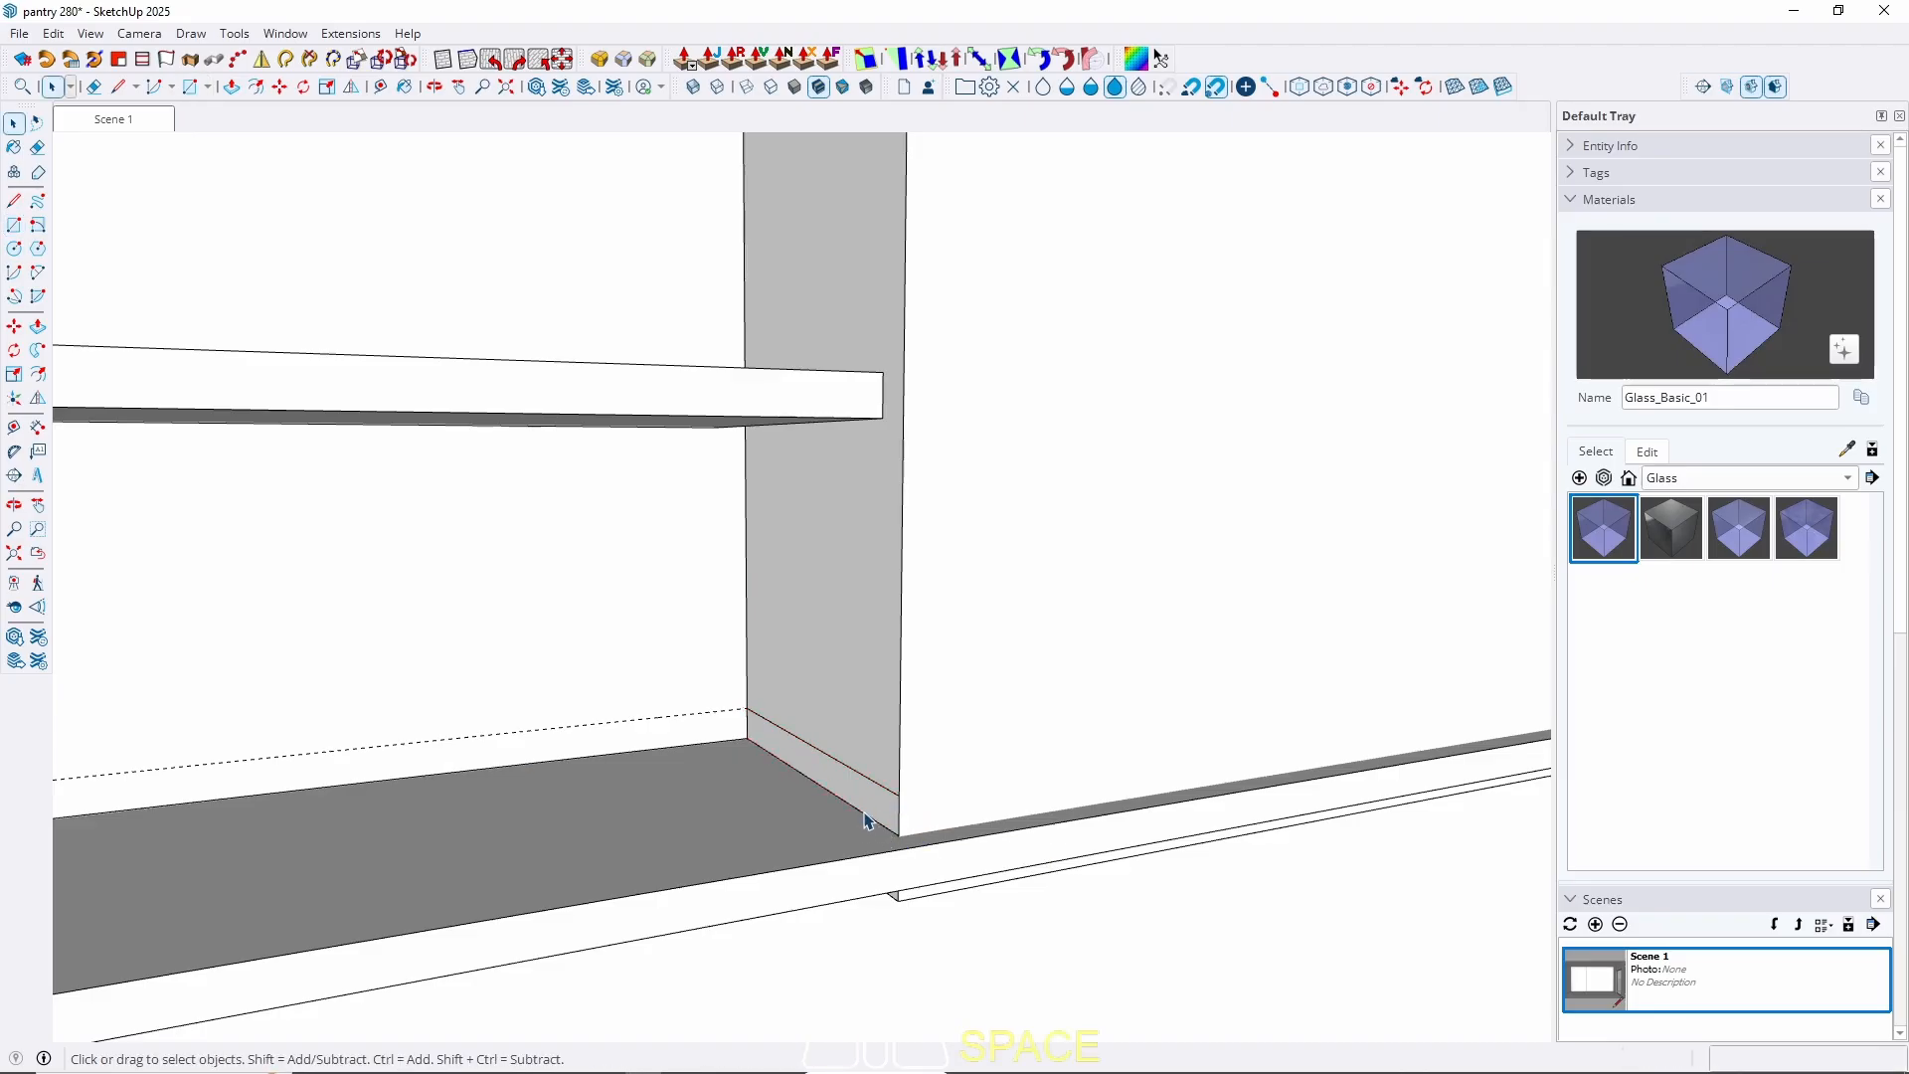
Push/Pull the base rectangle 2 cm outward from the cabinet's side.
key(p)
click(852, 798)
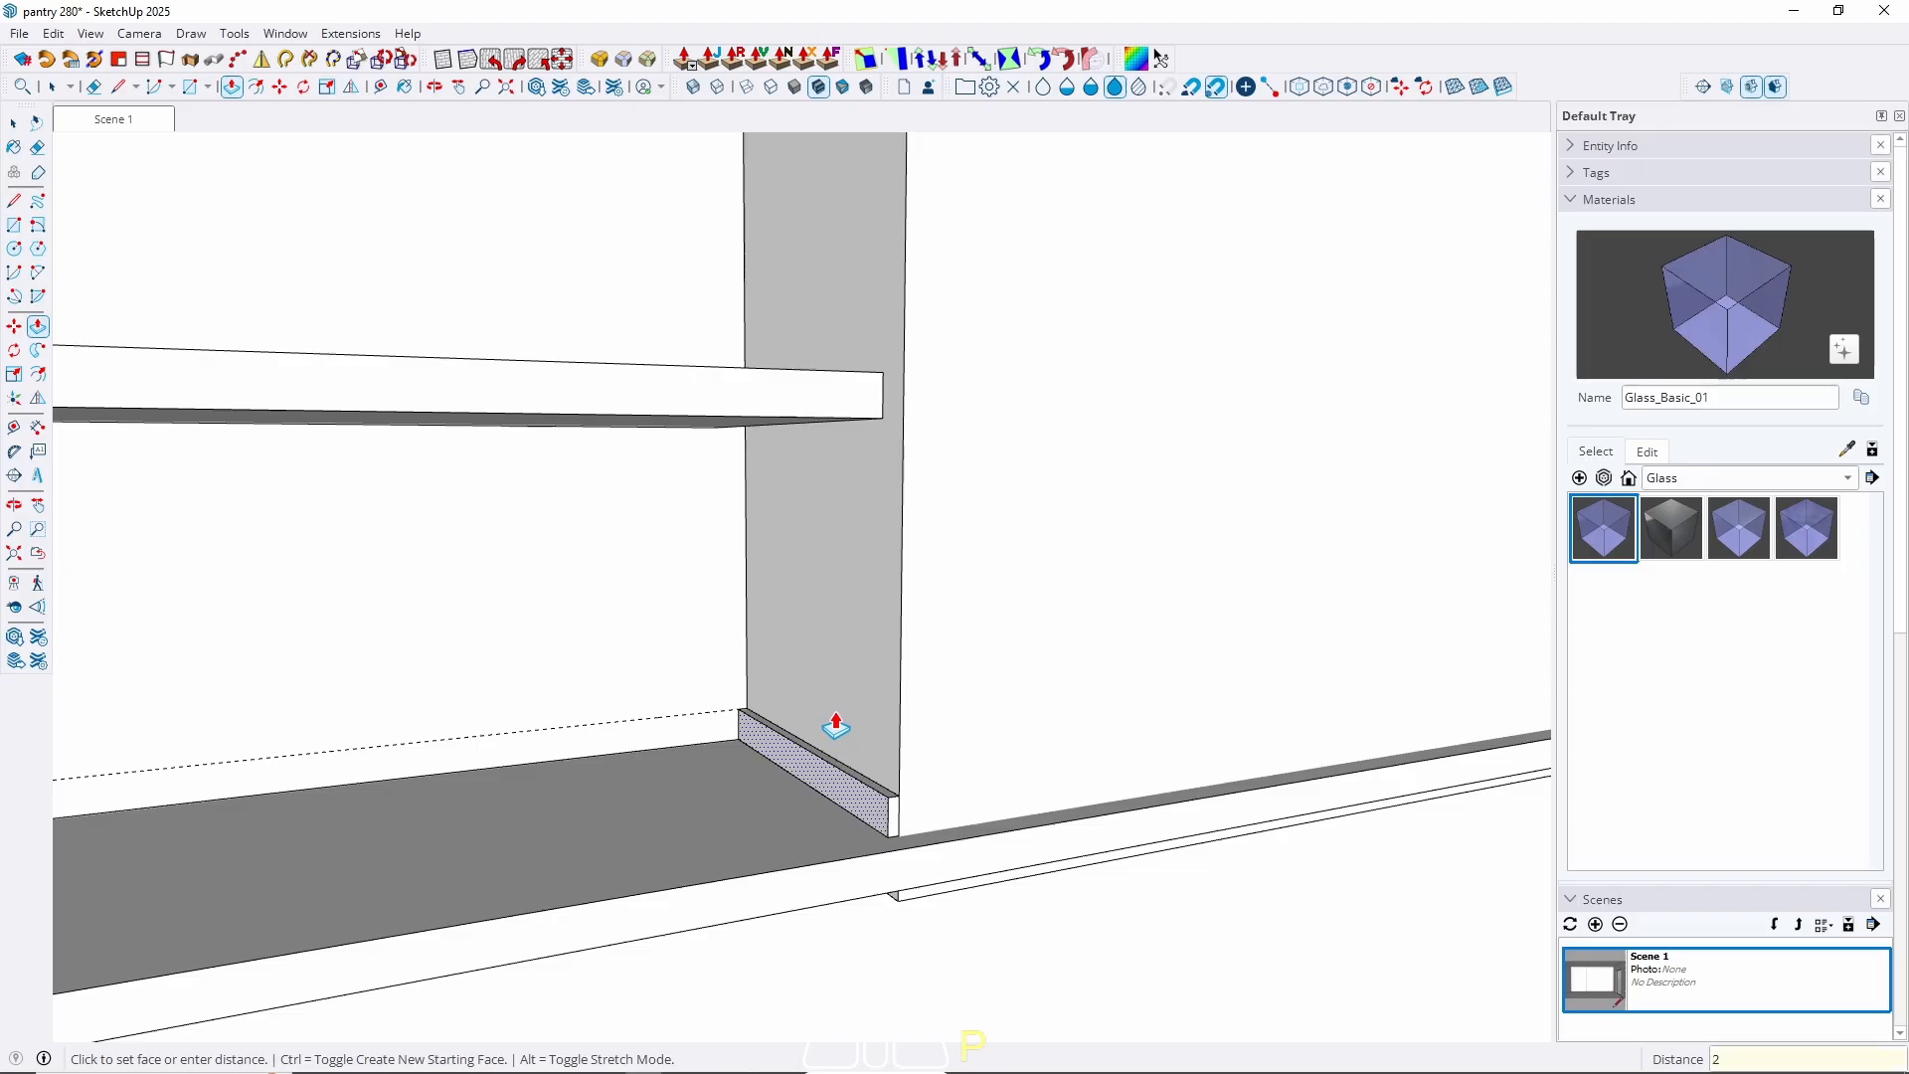
text(2)
key(Return)
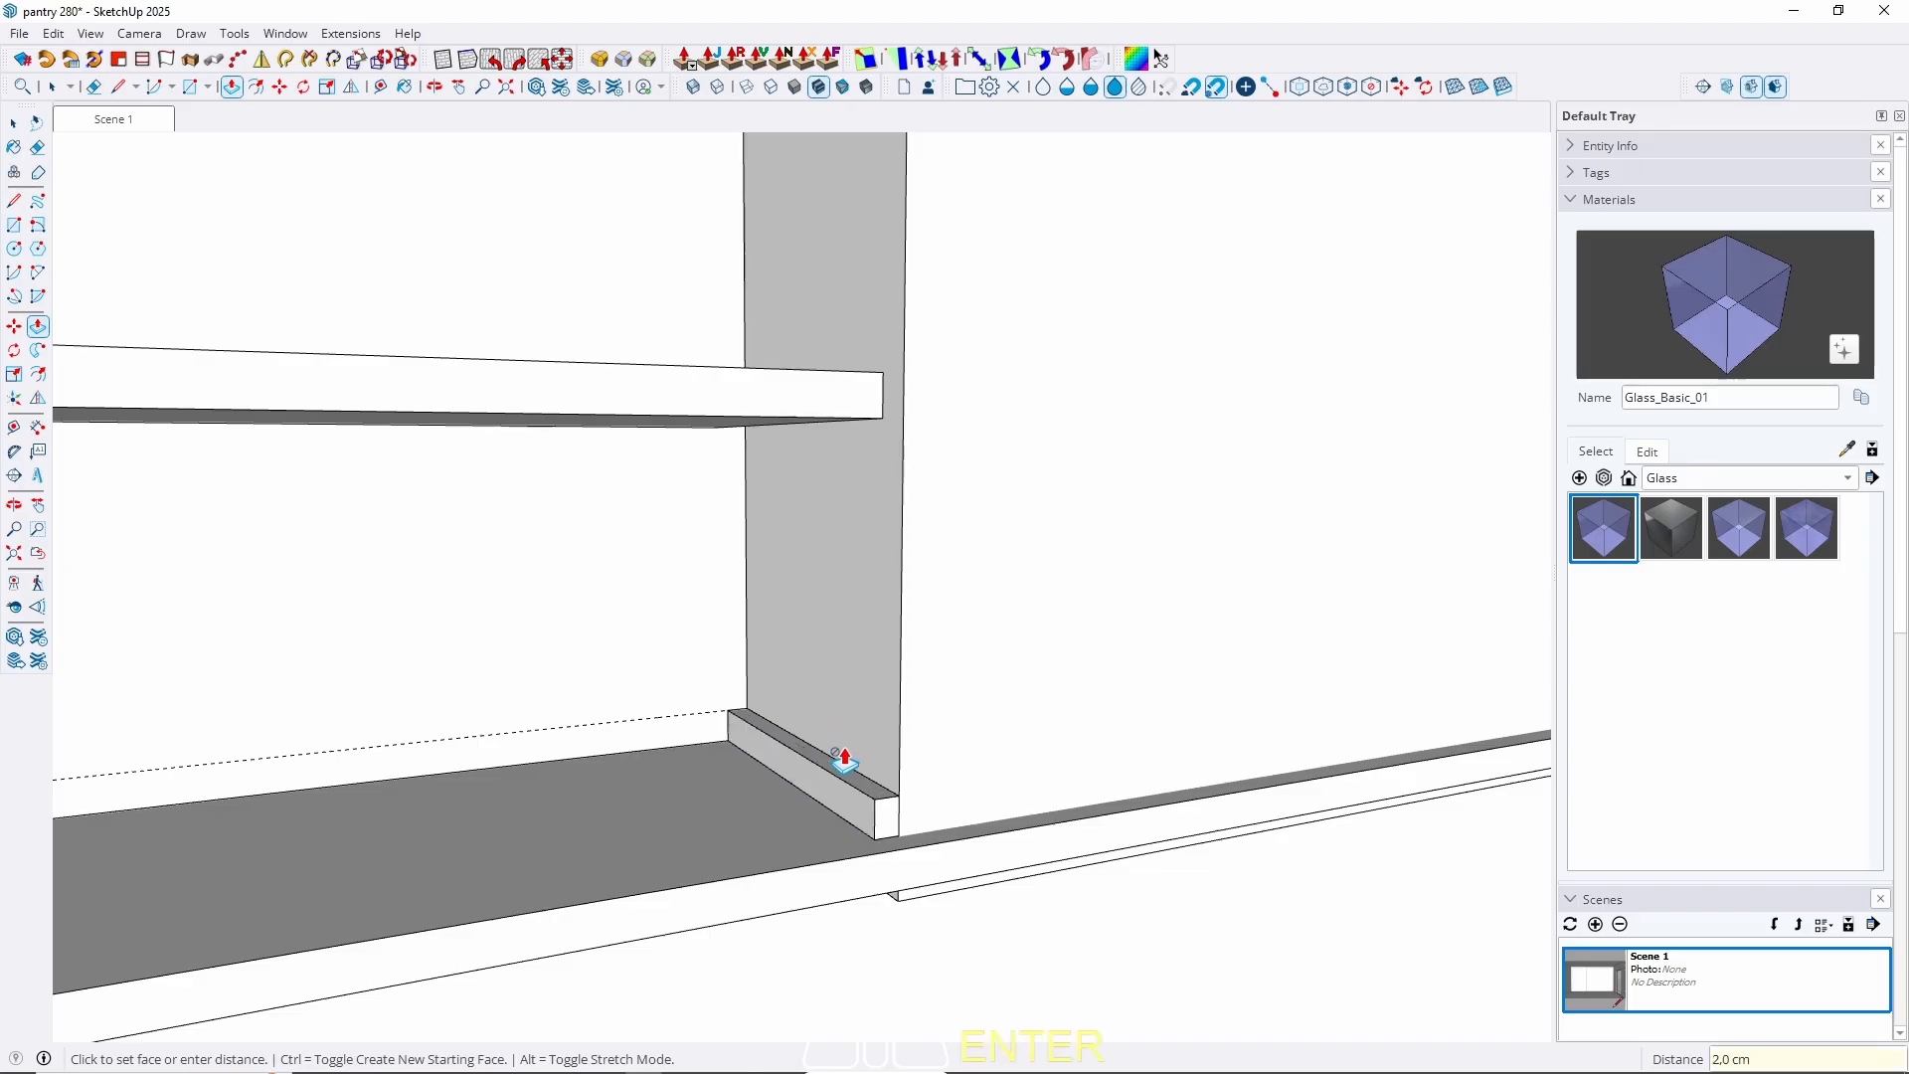
Extend the front end of the small strip forward past the upper cabinet's front face.
middle_drag(886, 810, 625, 1046)
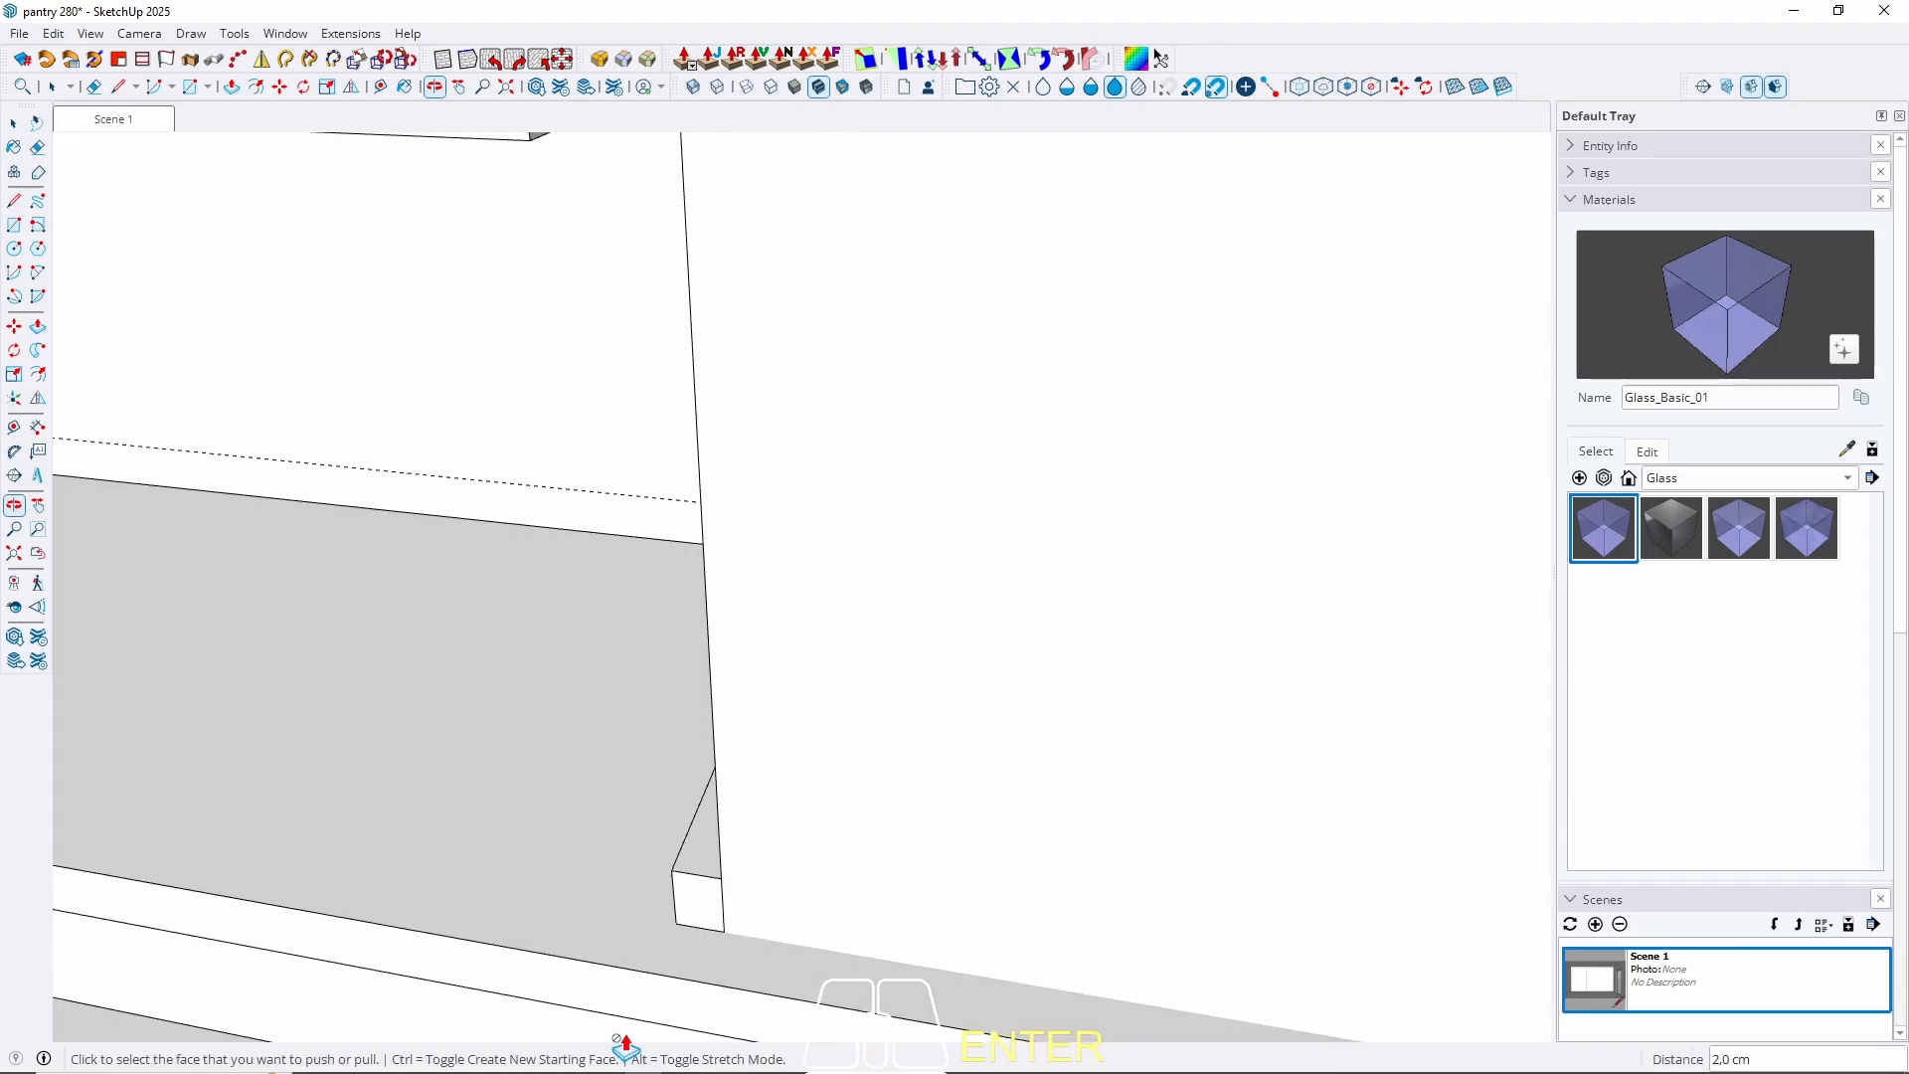
click(696, 934)
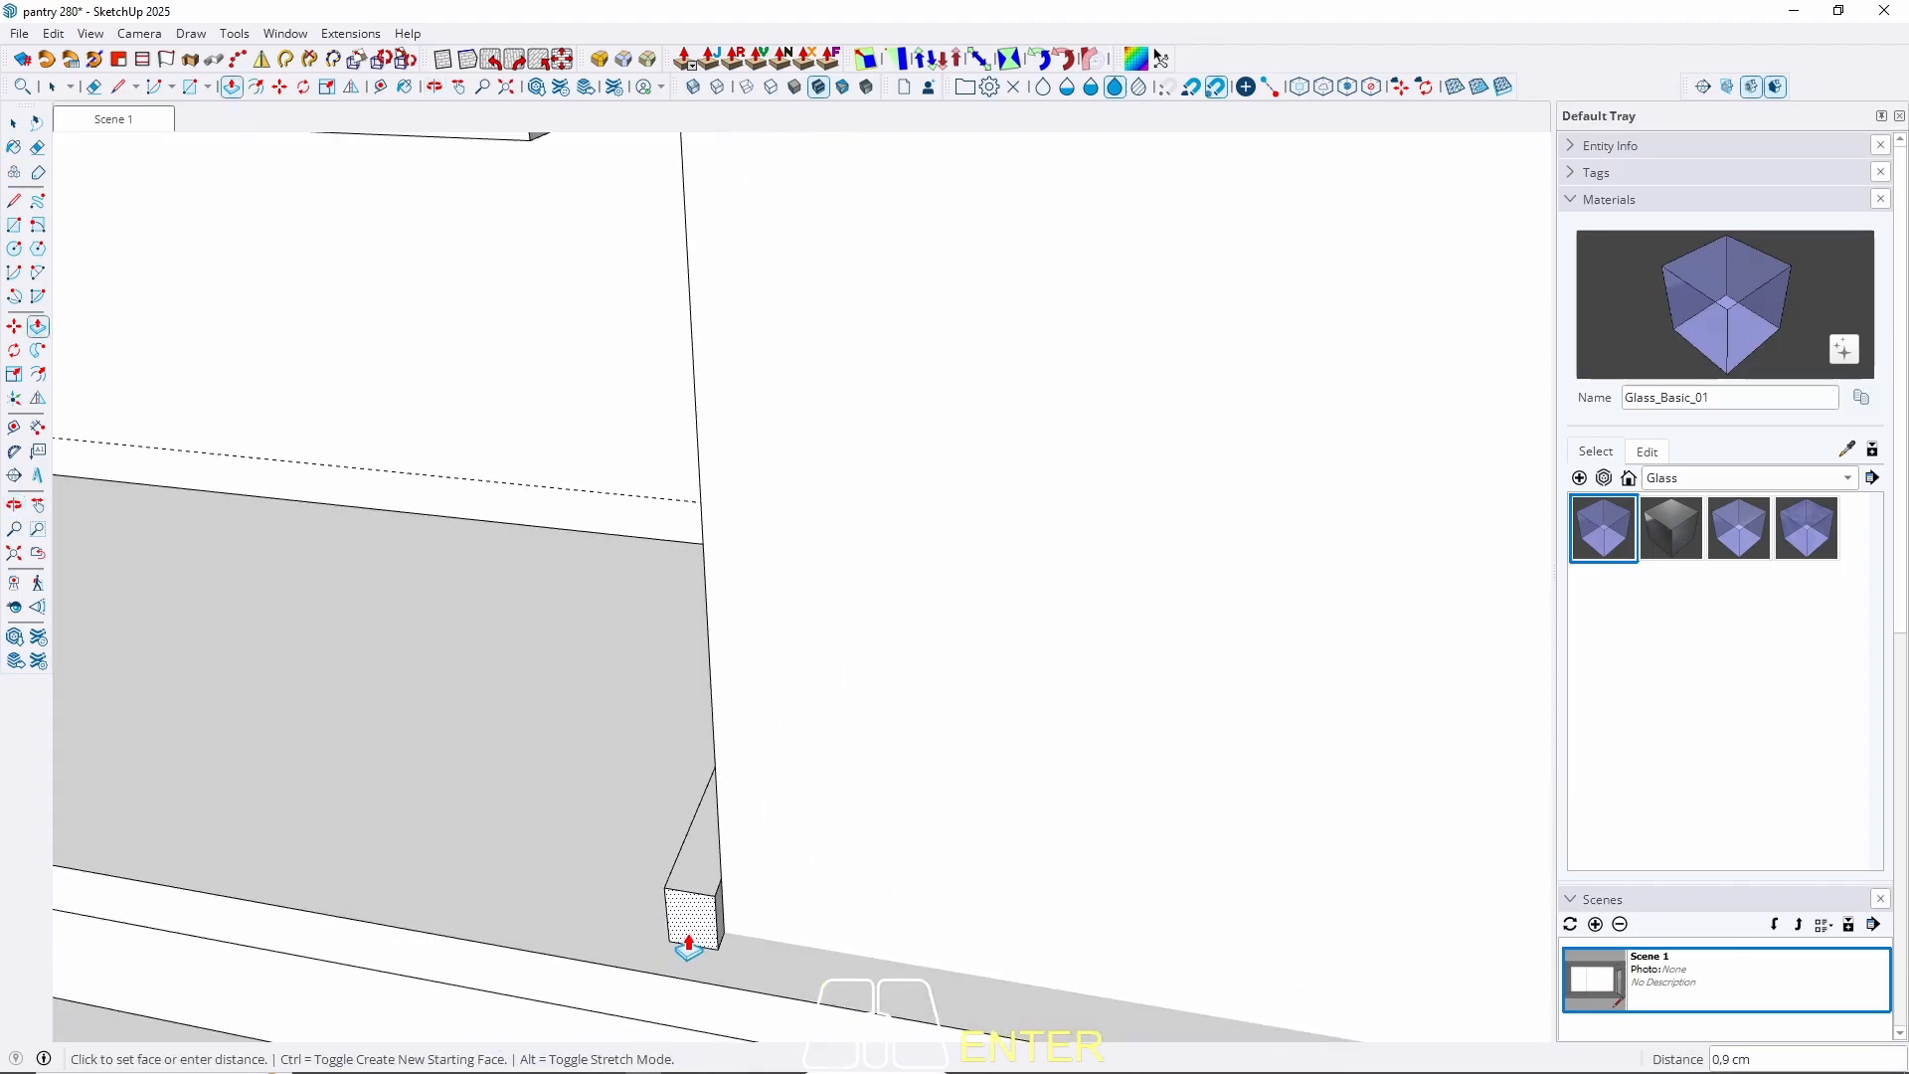
Try to extrude the side strip's end face 3 cm past the column's corner and divide its flank by copying the vertical edge.
key(Return)
key(space)
middle_drag(728, 946, 554, 900)
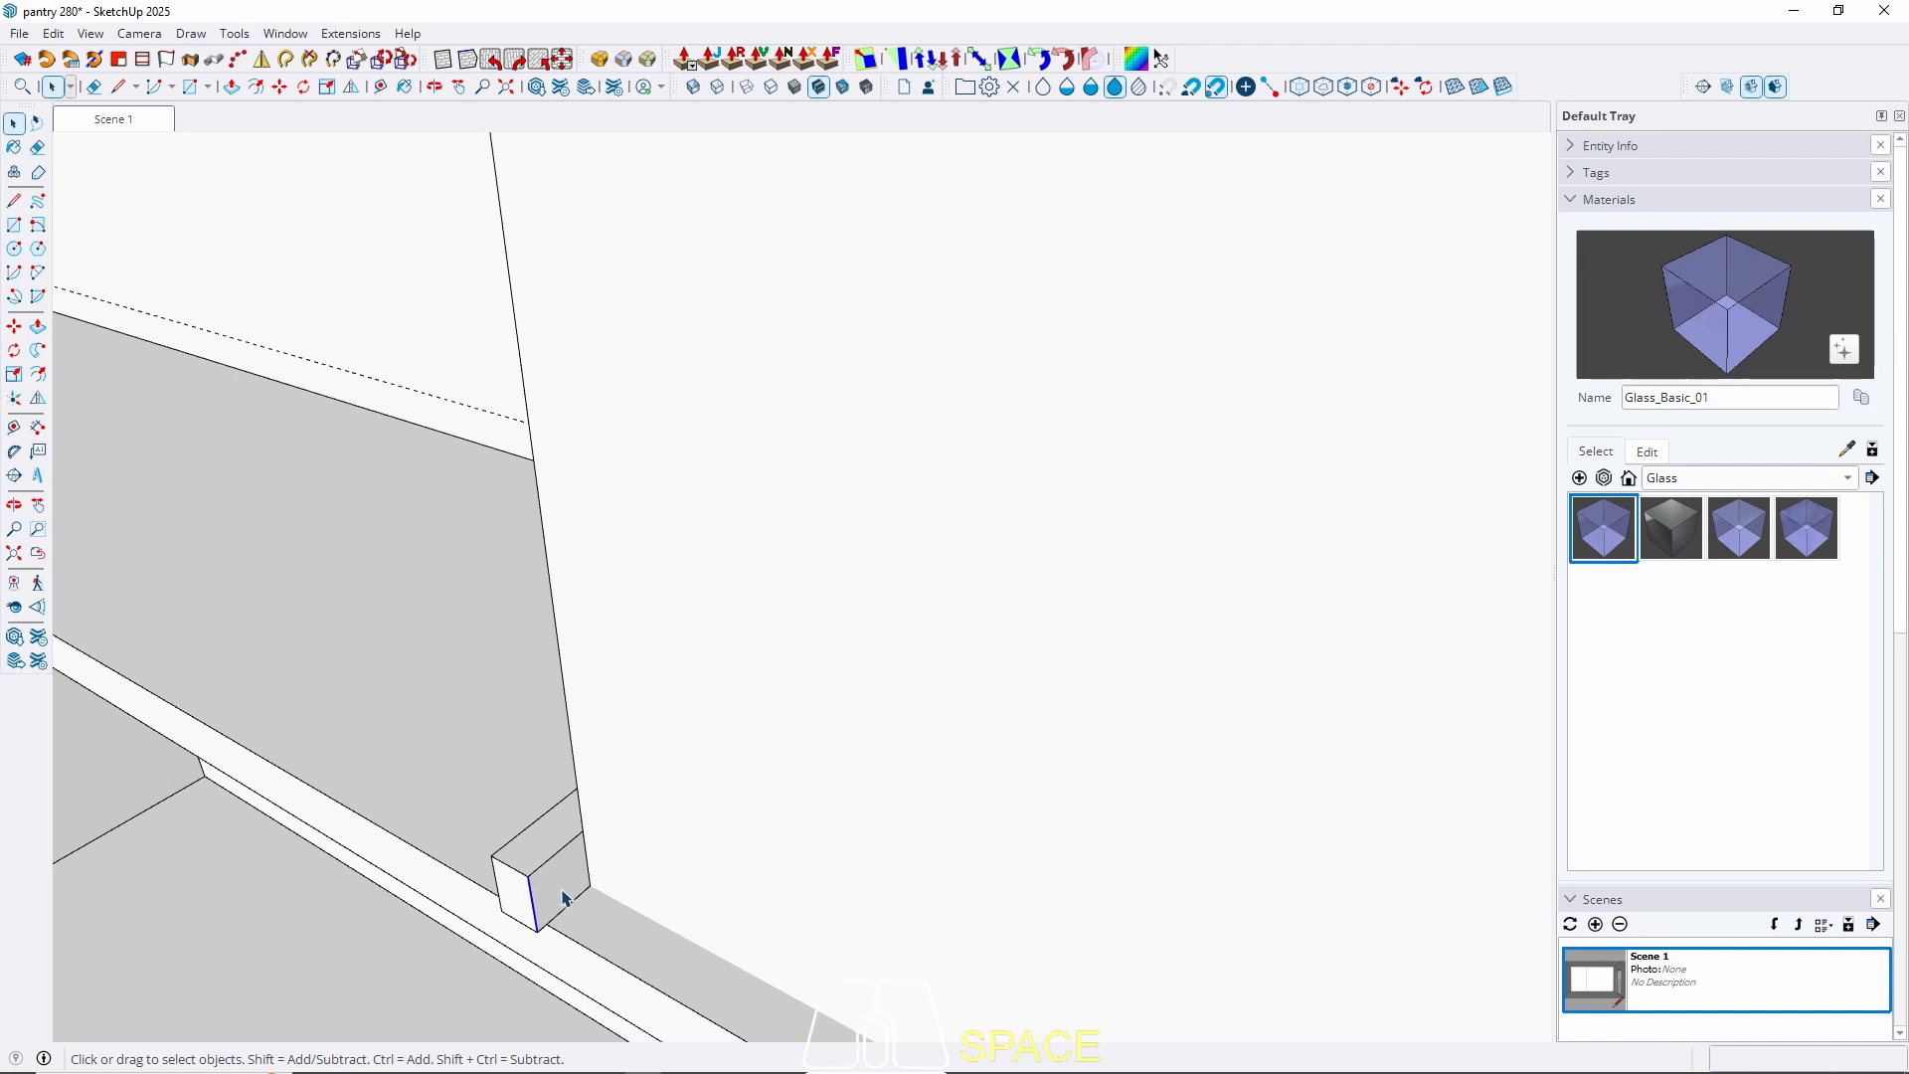
key(m)
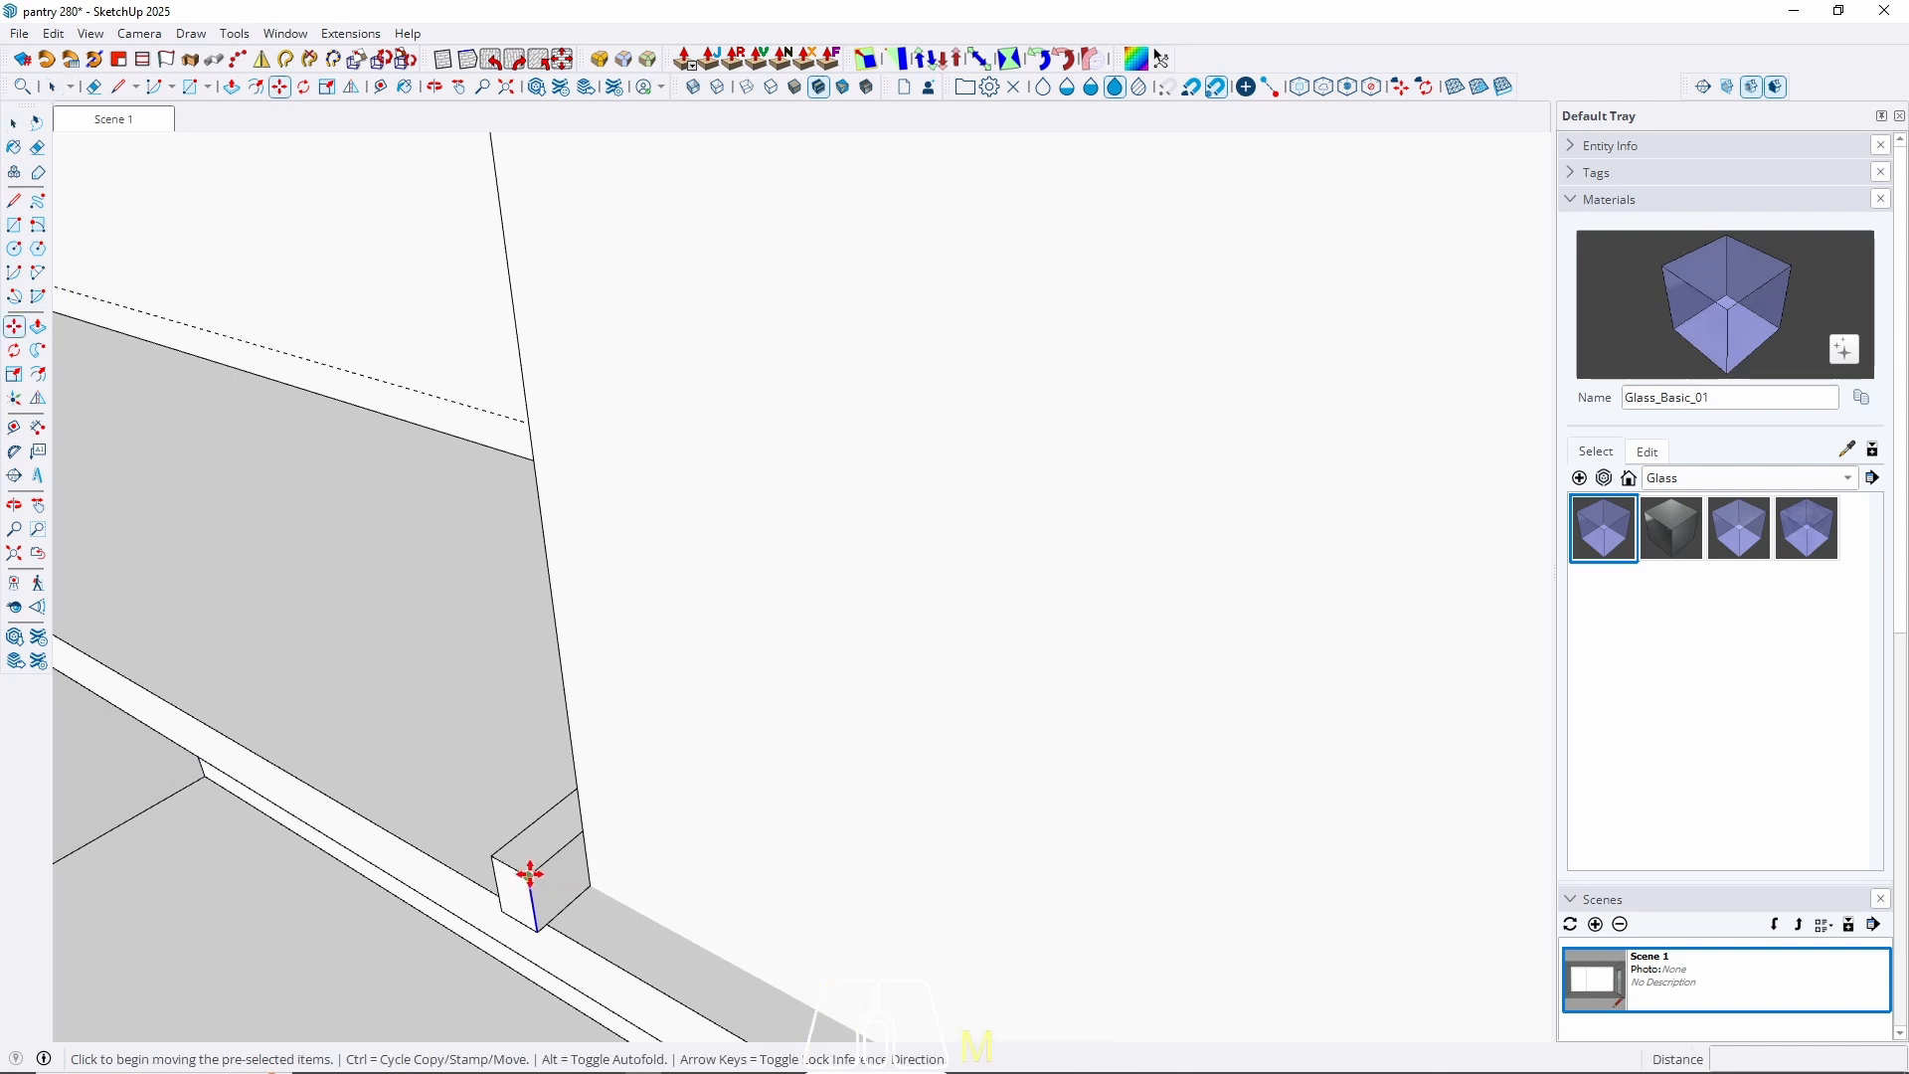
click(530, 874)
key(ctrl)
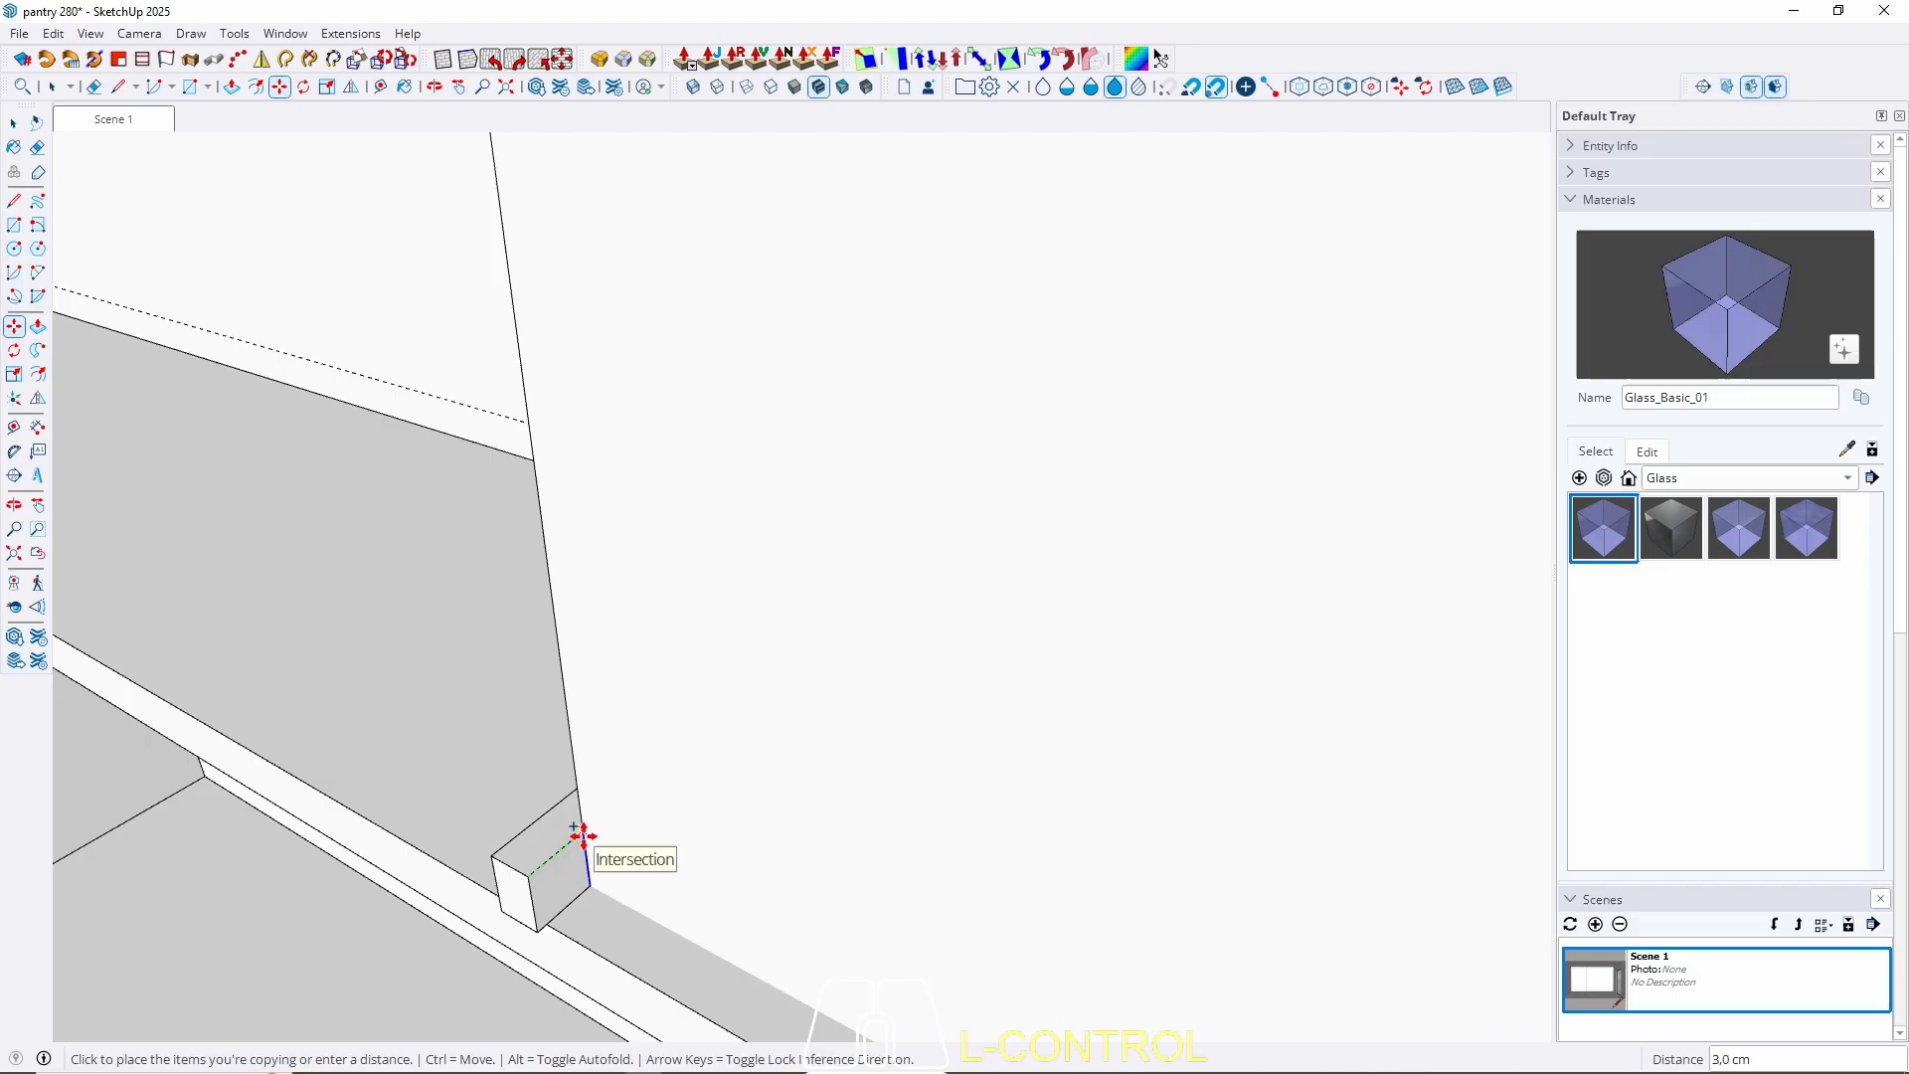
click(584, 835)
key(space)
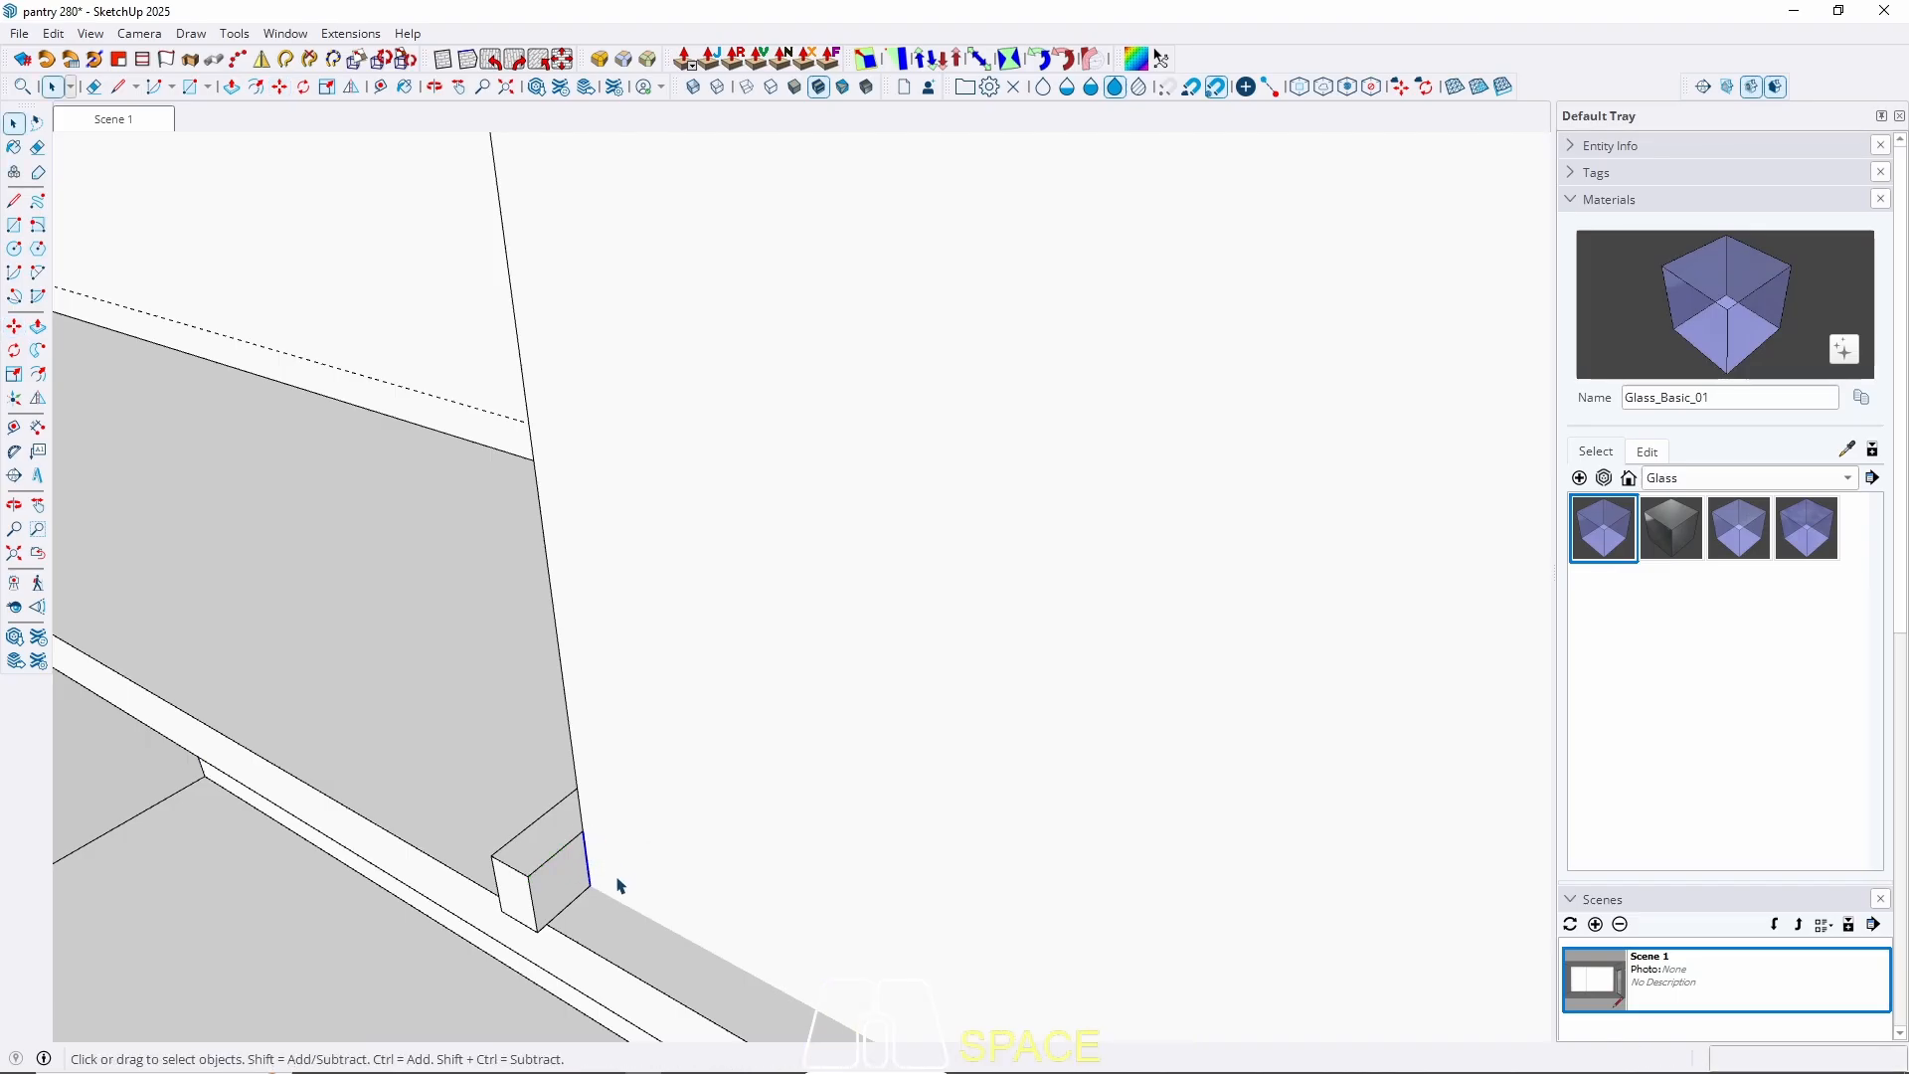
middle_drag(566, 885, 780, 883)
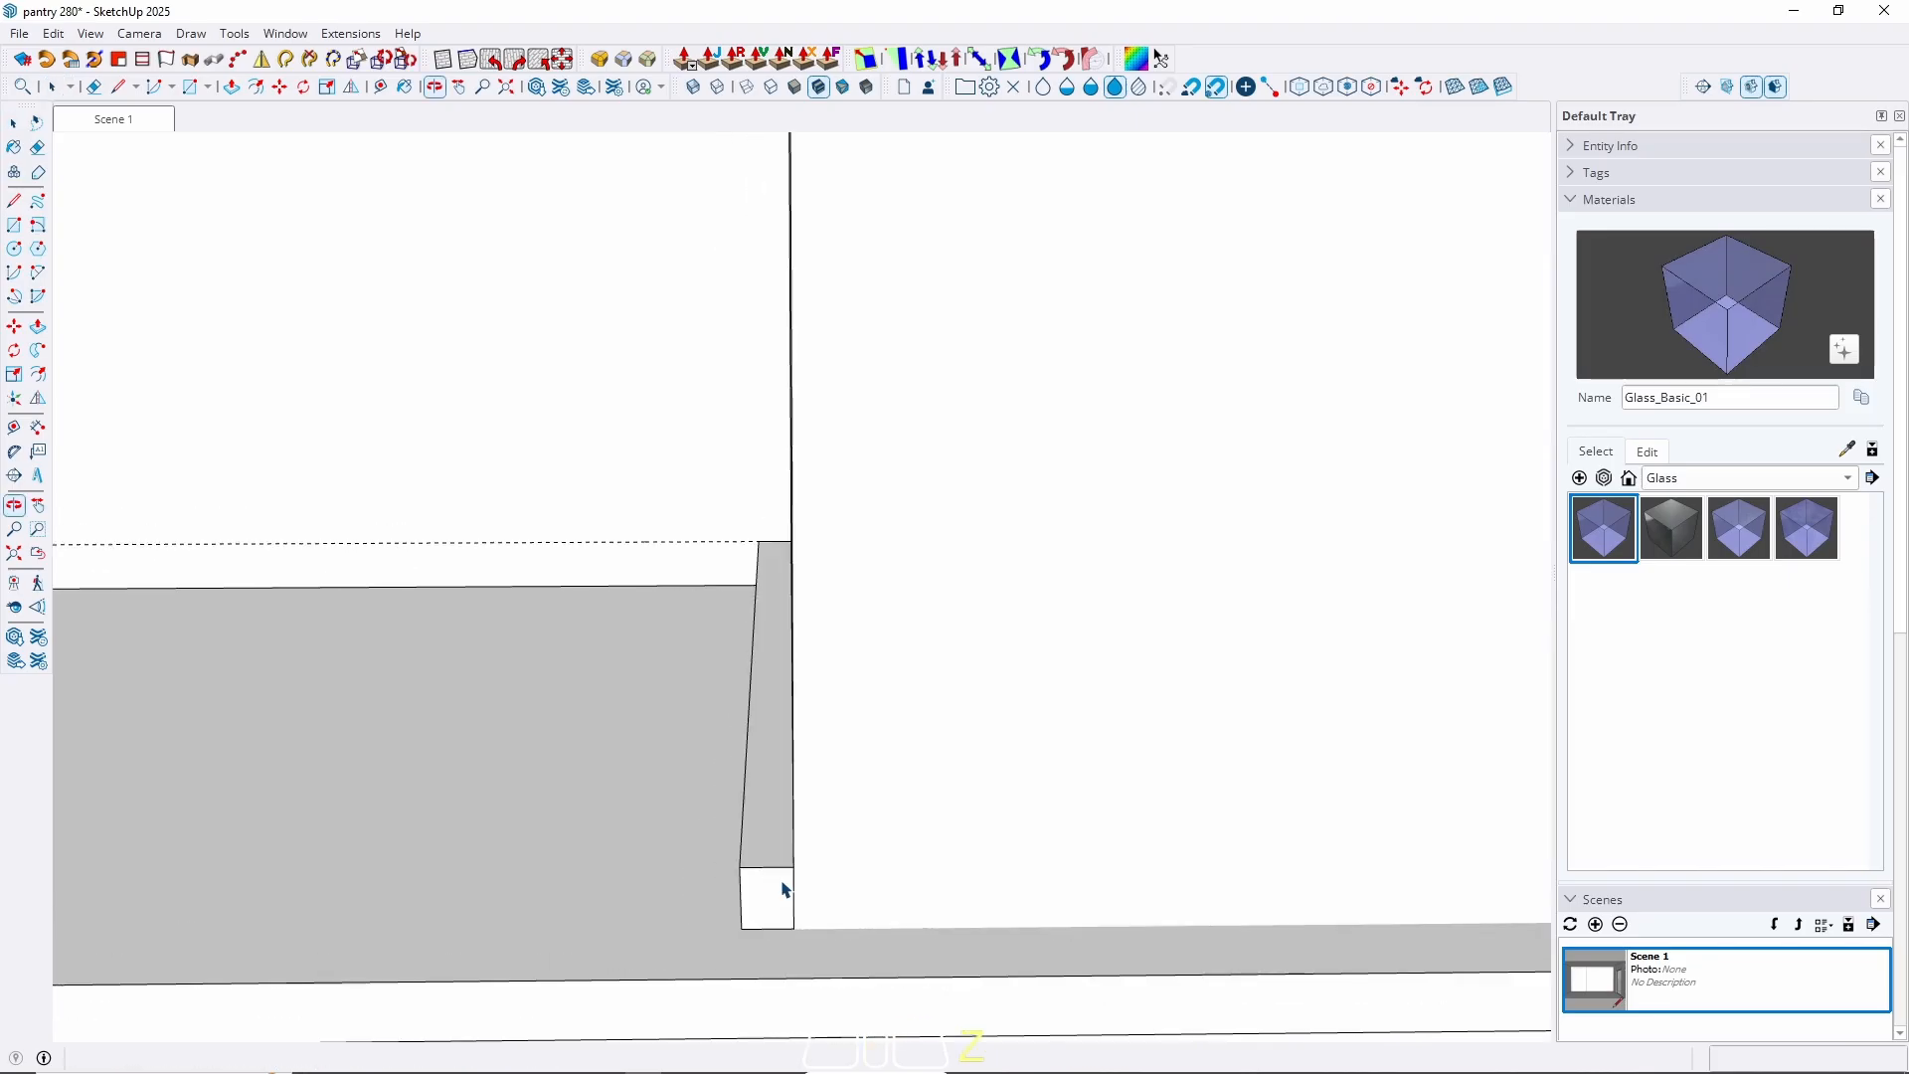
Draw a line across the upper edge of the strip's end face and extrude that face 2 cm past the column's corner.
key(l)
click(738, 867)
click(793, 867)
key(space)
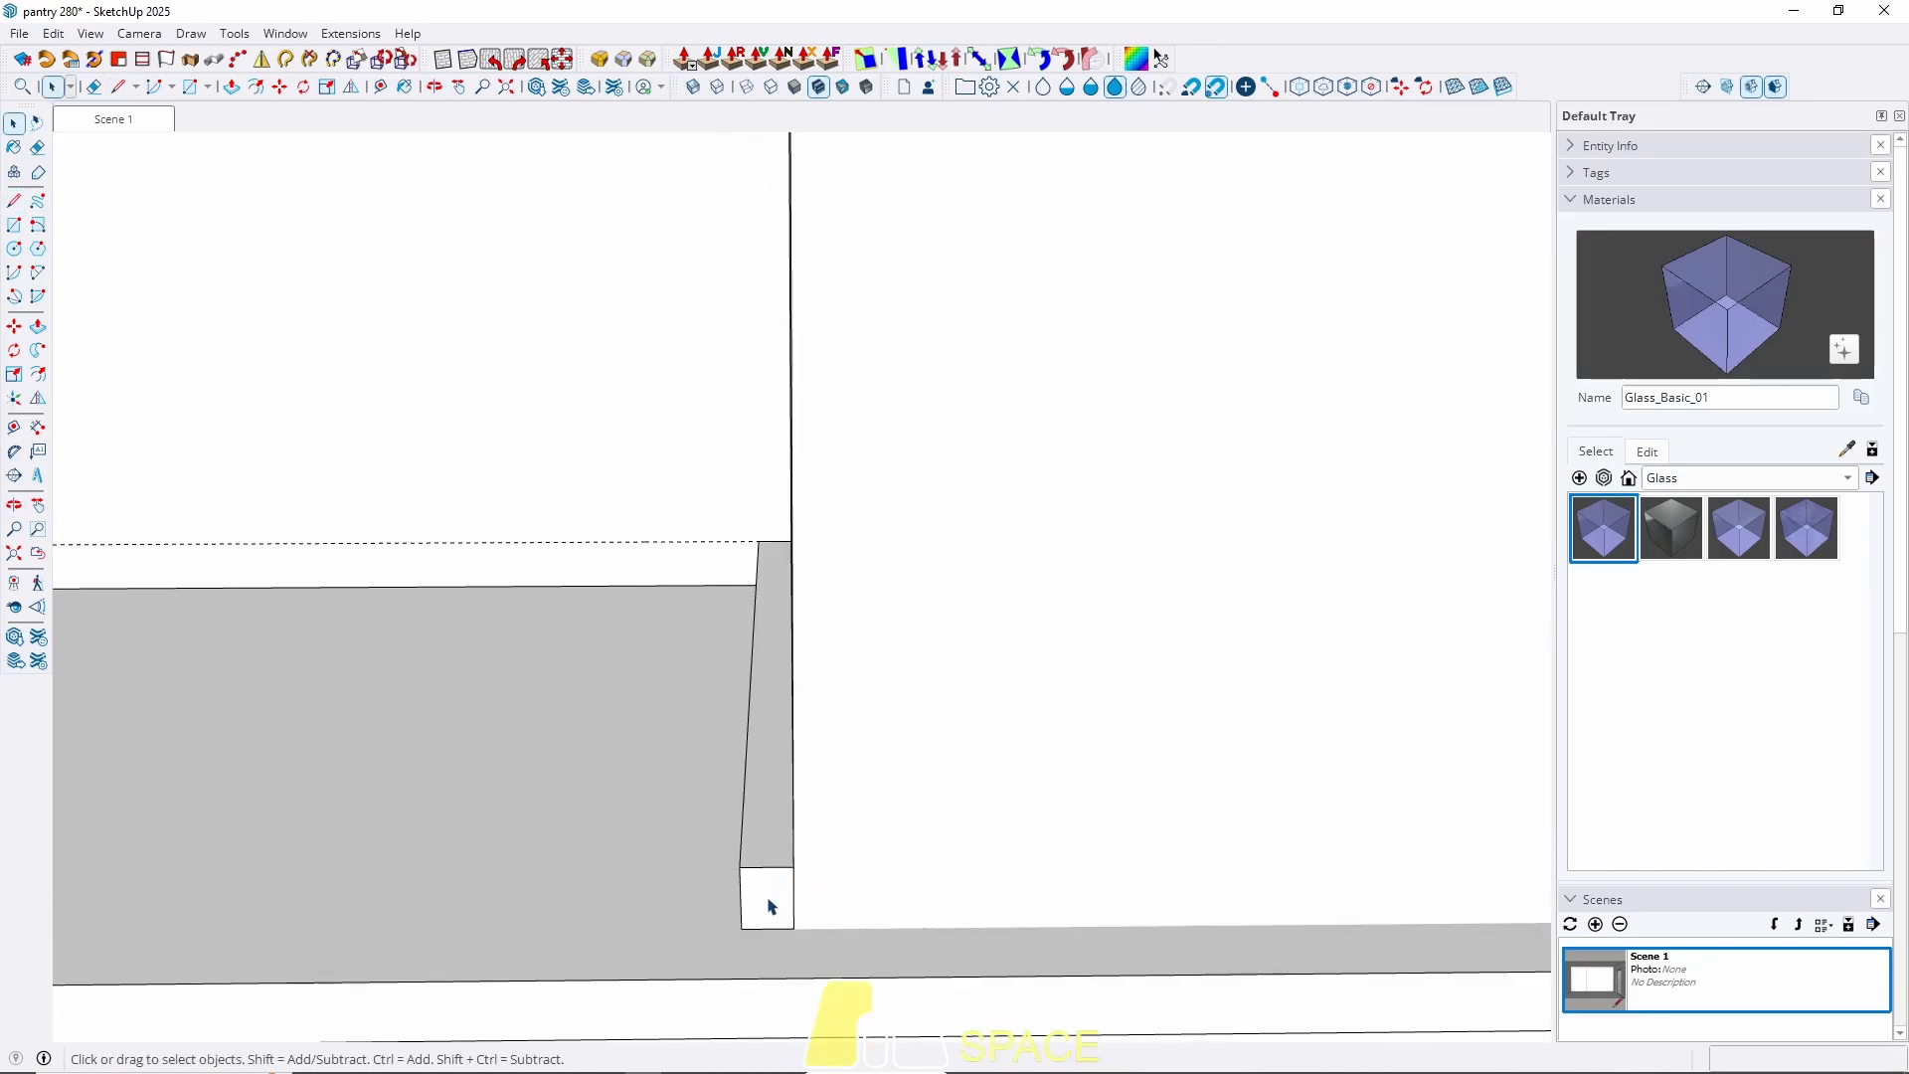
click(766, 901)
key(o)
key(p)
click(761, 906)
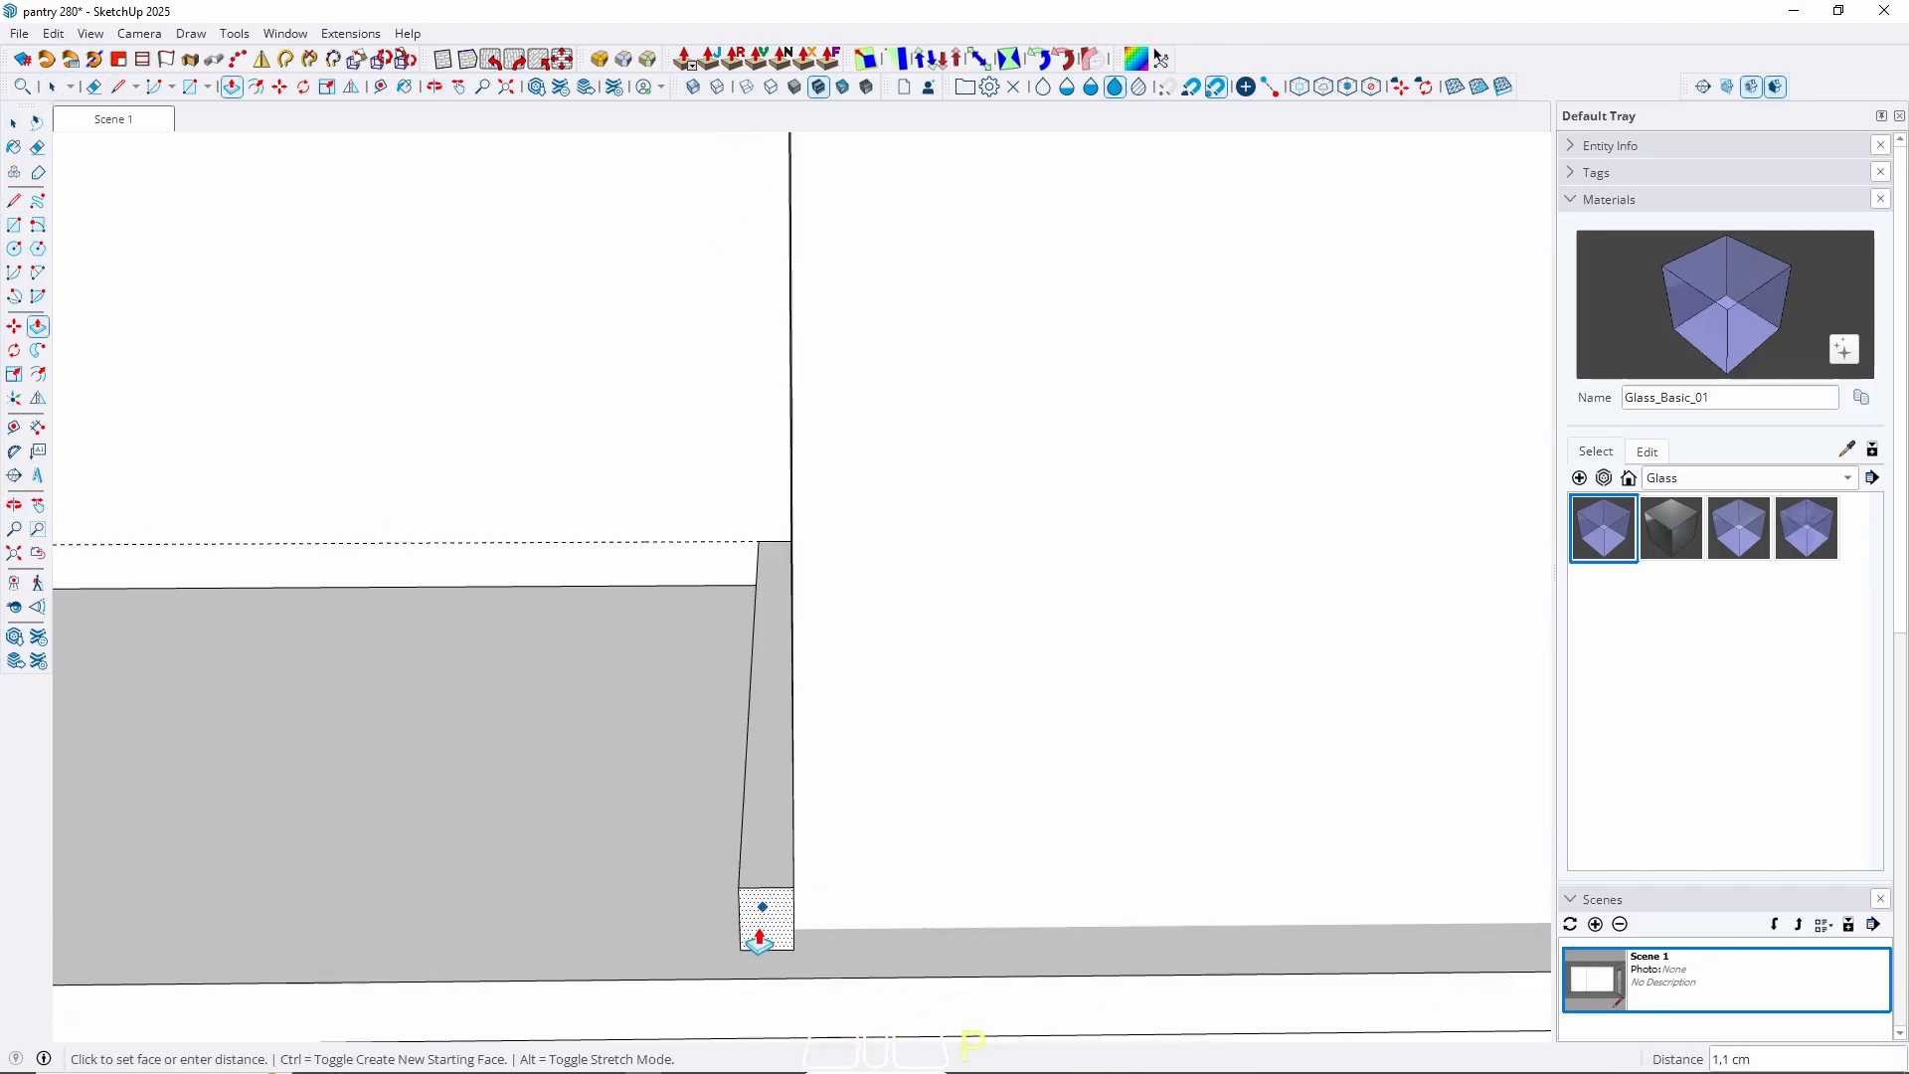
key(Return)
key(space)
Copy the extrusion's outer vertical edge 2 cm back to the column's corner to divide the strip's flank.
middle_drag(829, 903, 502, 869)
scroll(479, 868, up, 3)
click(474, 862)
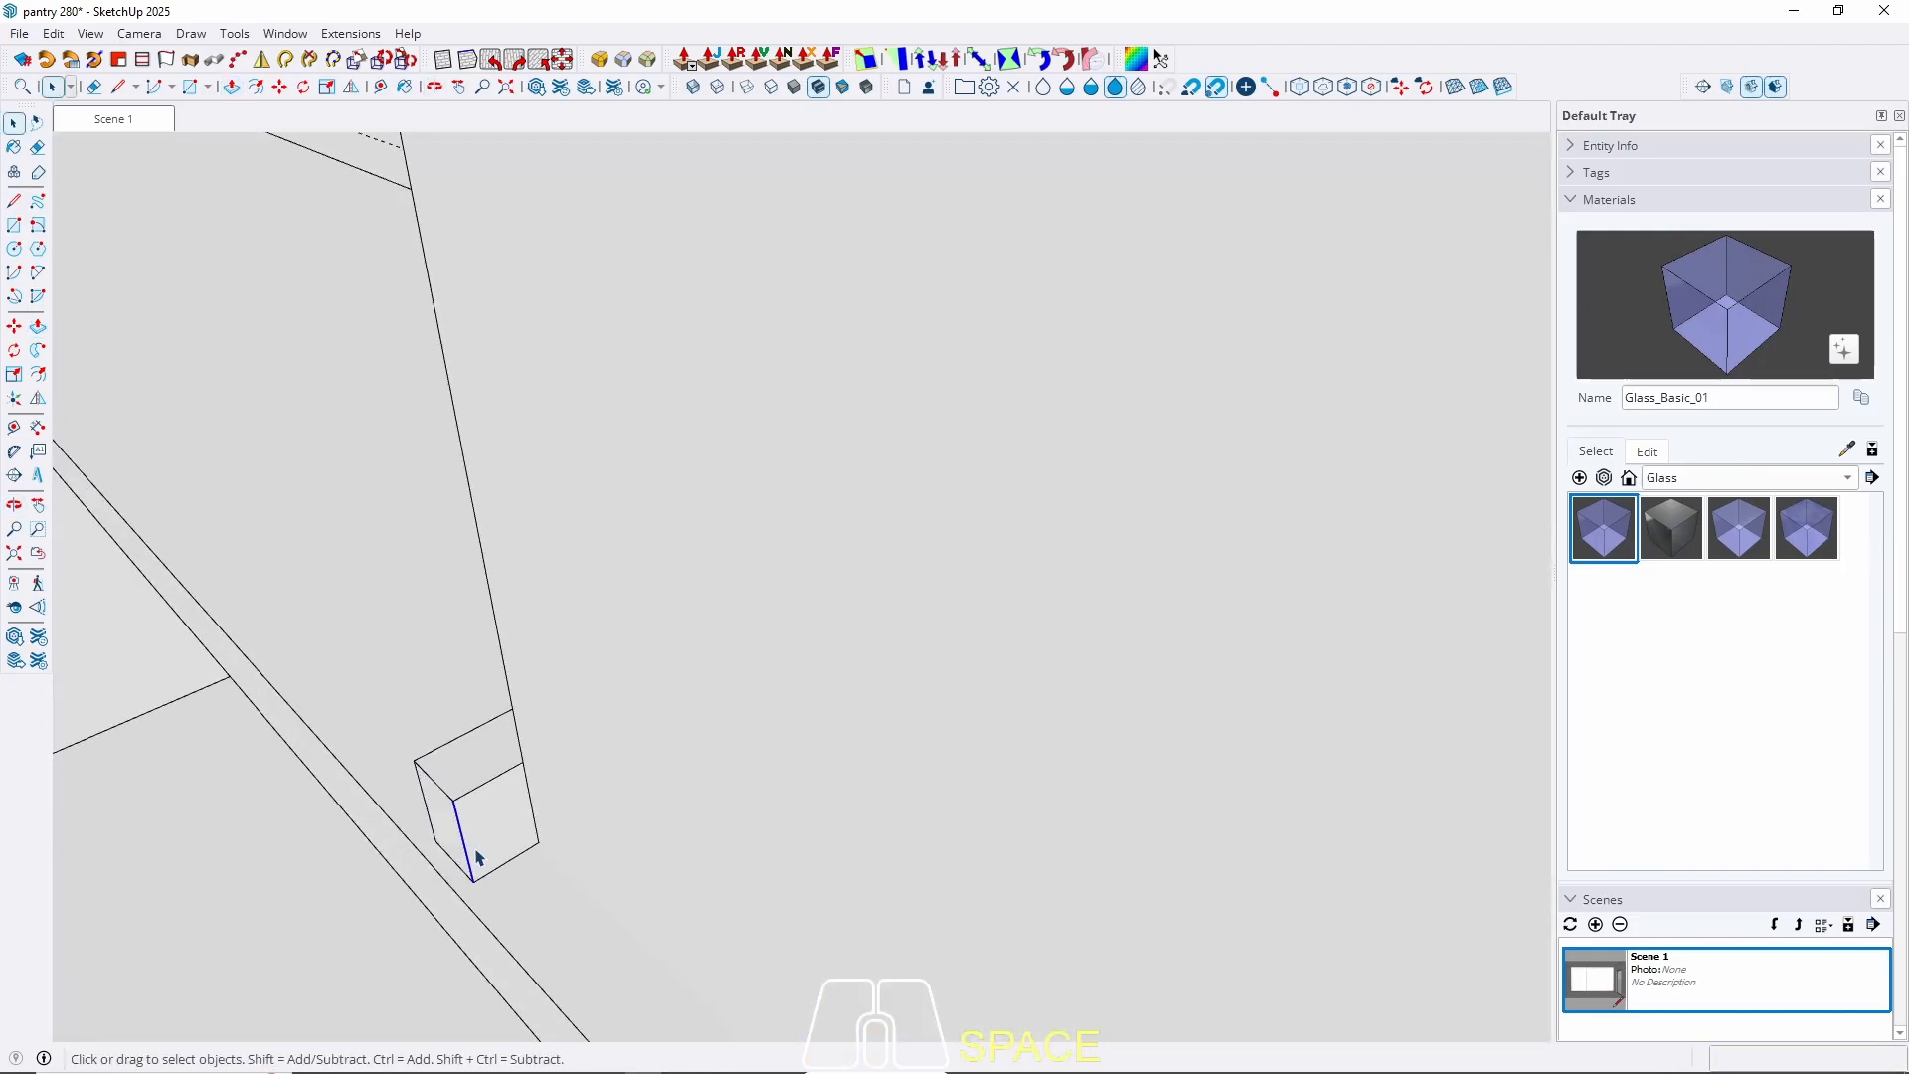
key(m)
click(460, 798)
key(ctrl)
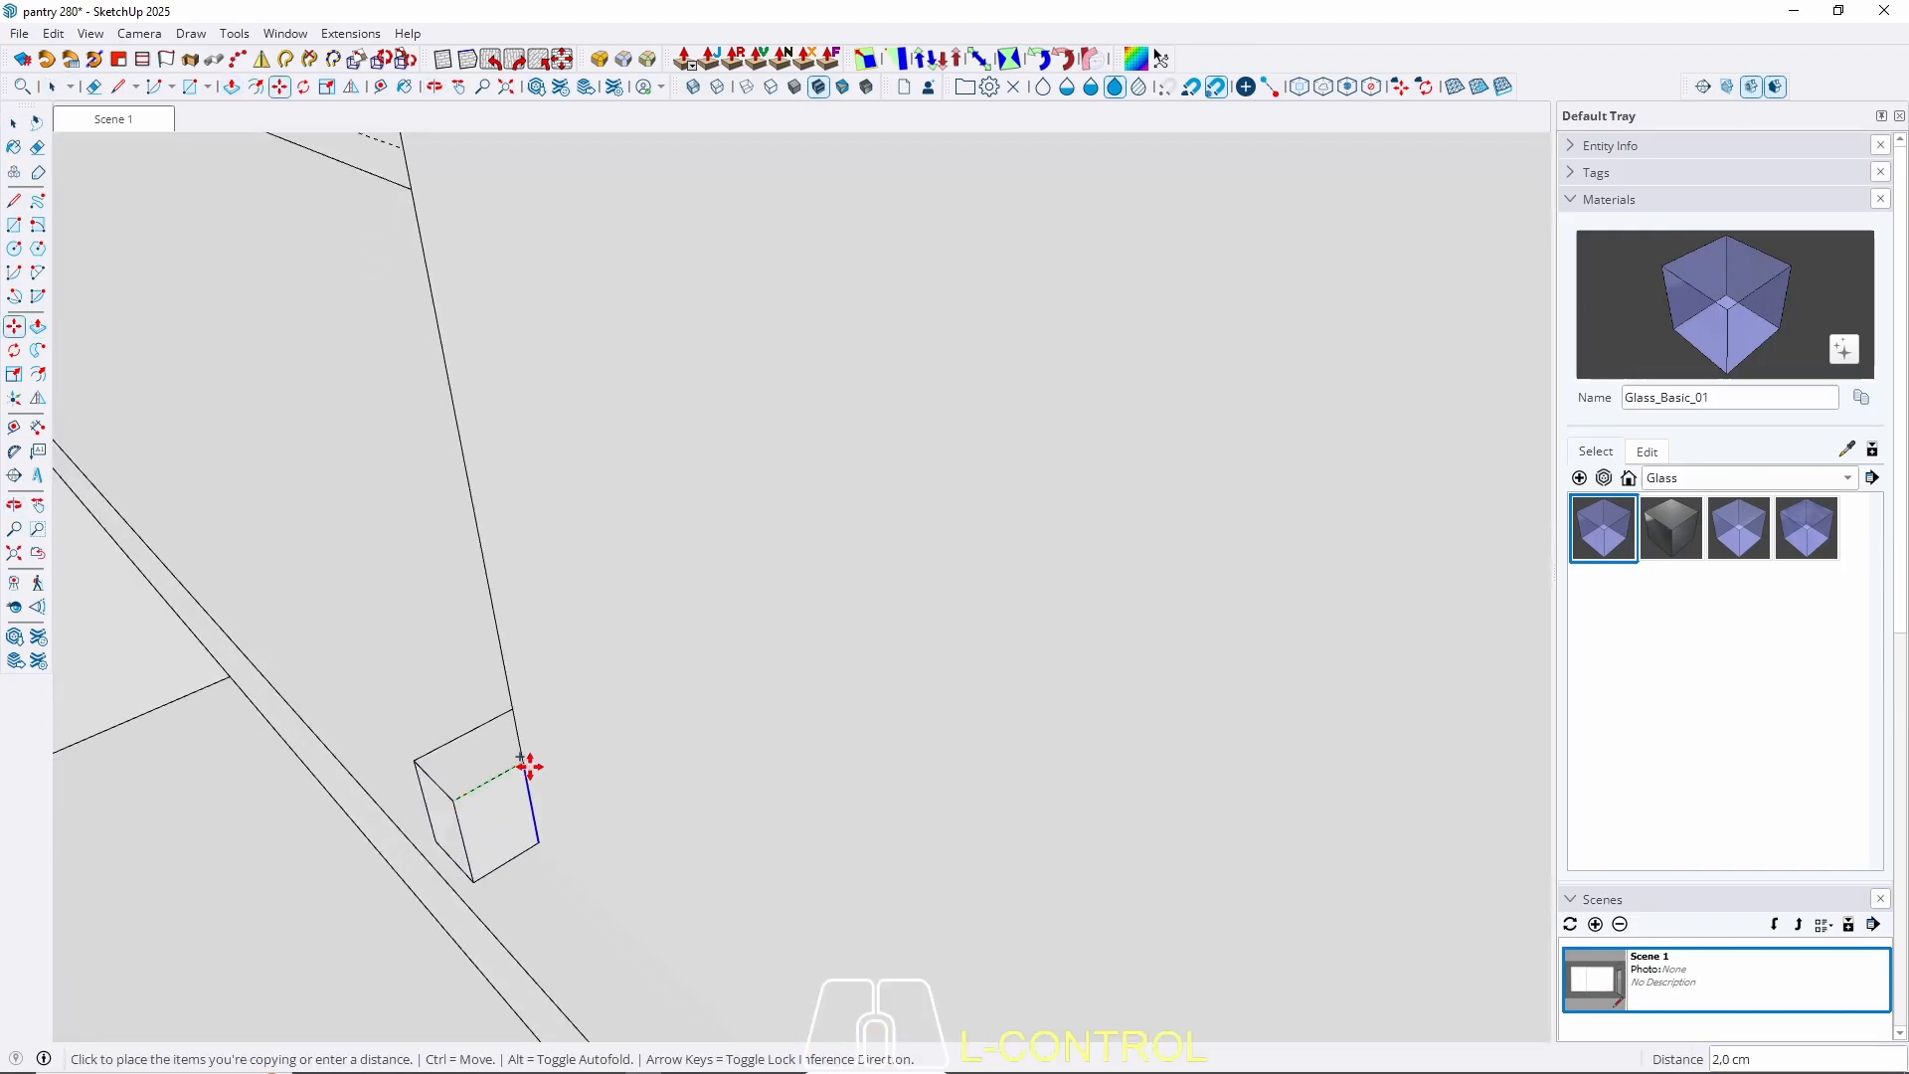
click(527, 765)
key(space)
Extrude the divided flank face along the column's front to its far corner and a further 2 cm past it.
key(p)
scroll(392, 669, down, 2)
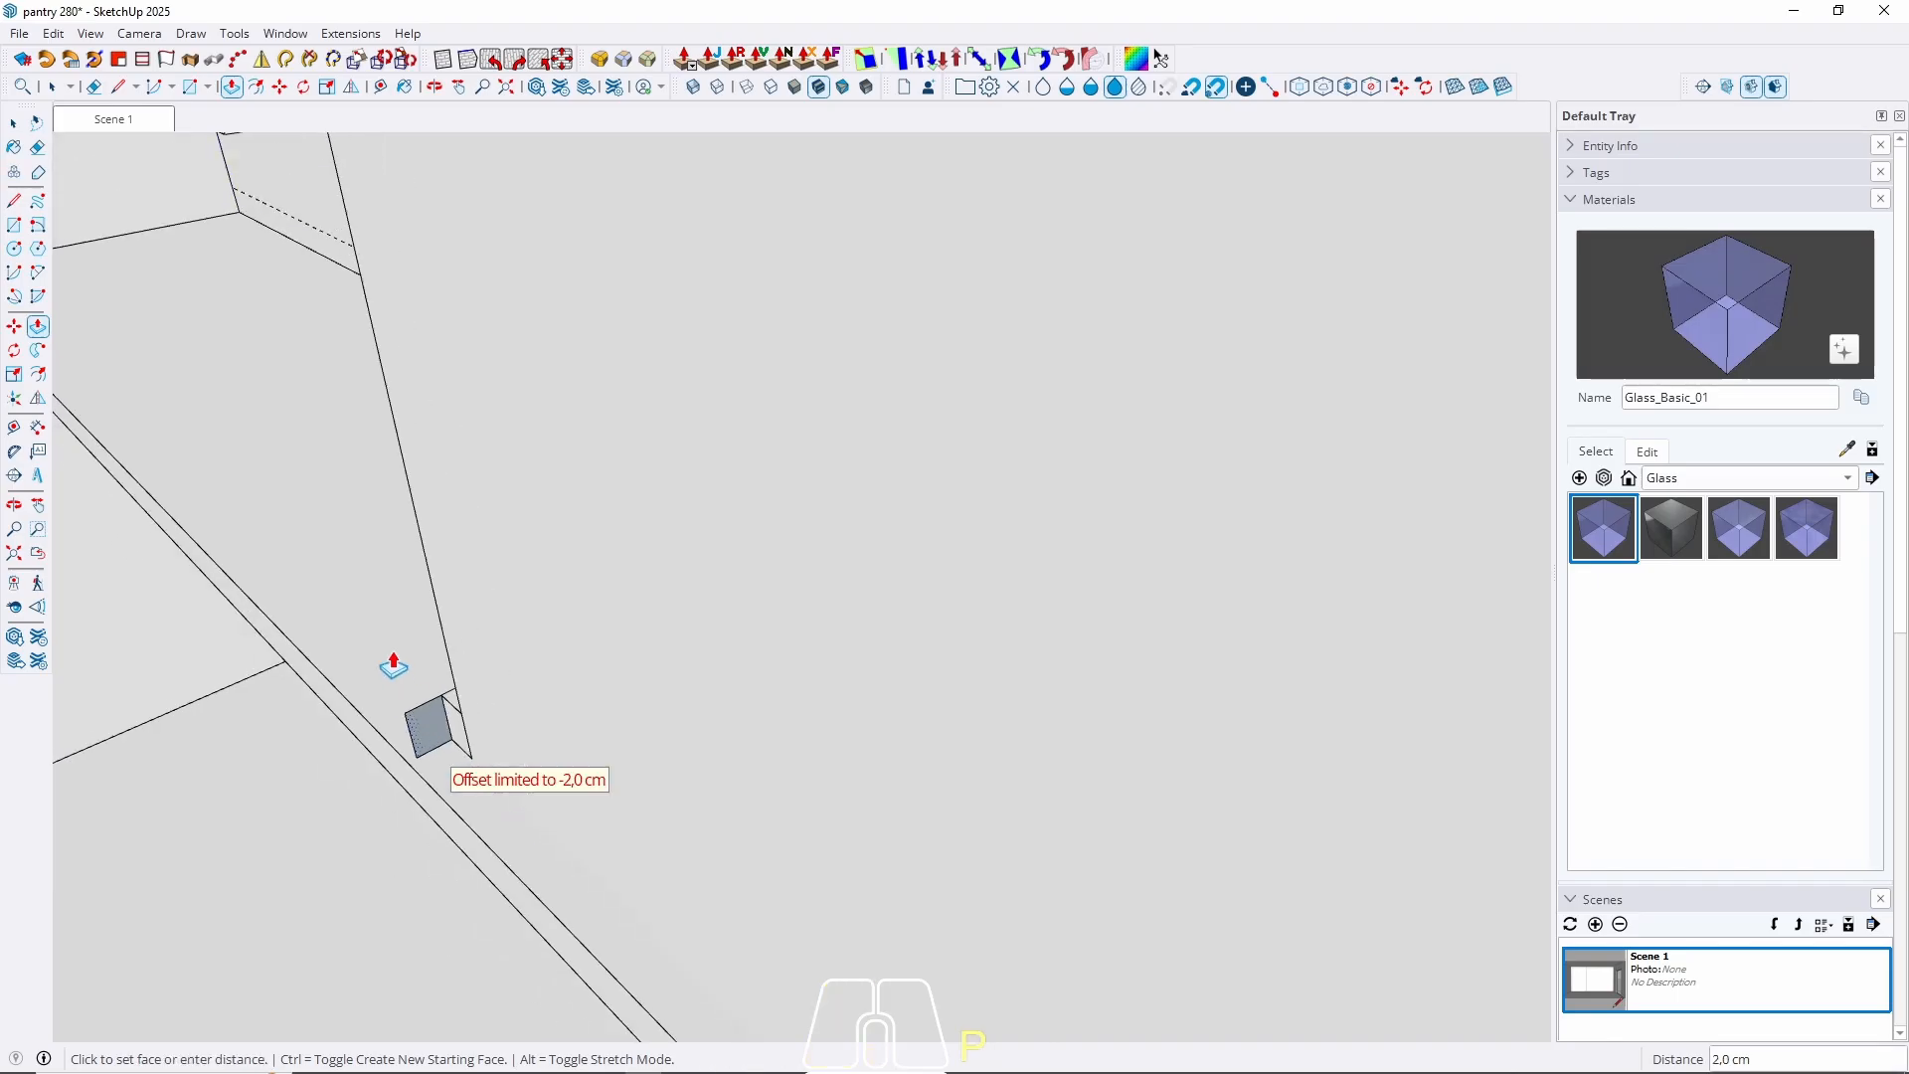
middle_drag(391, 669, 371, 566)
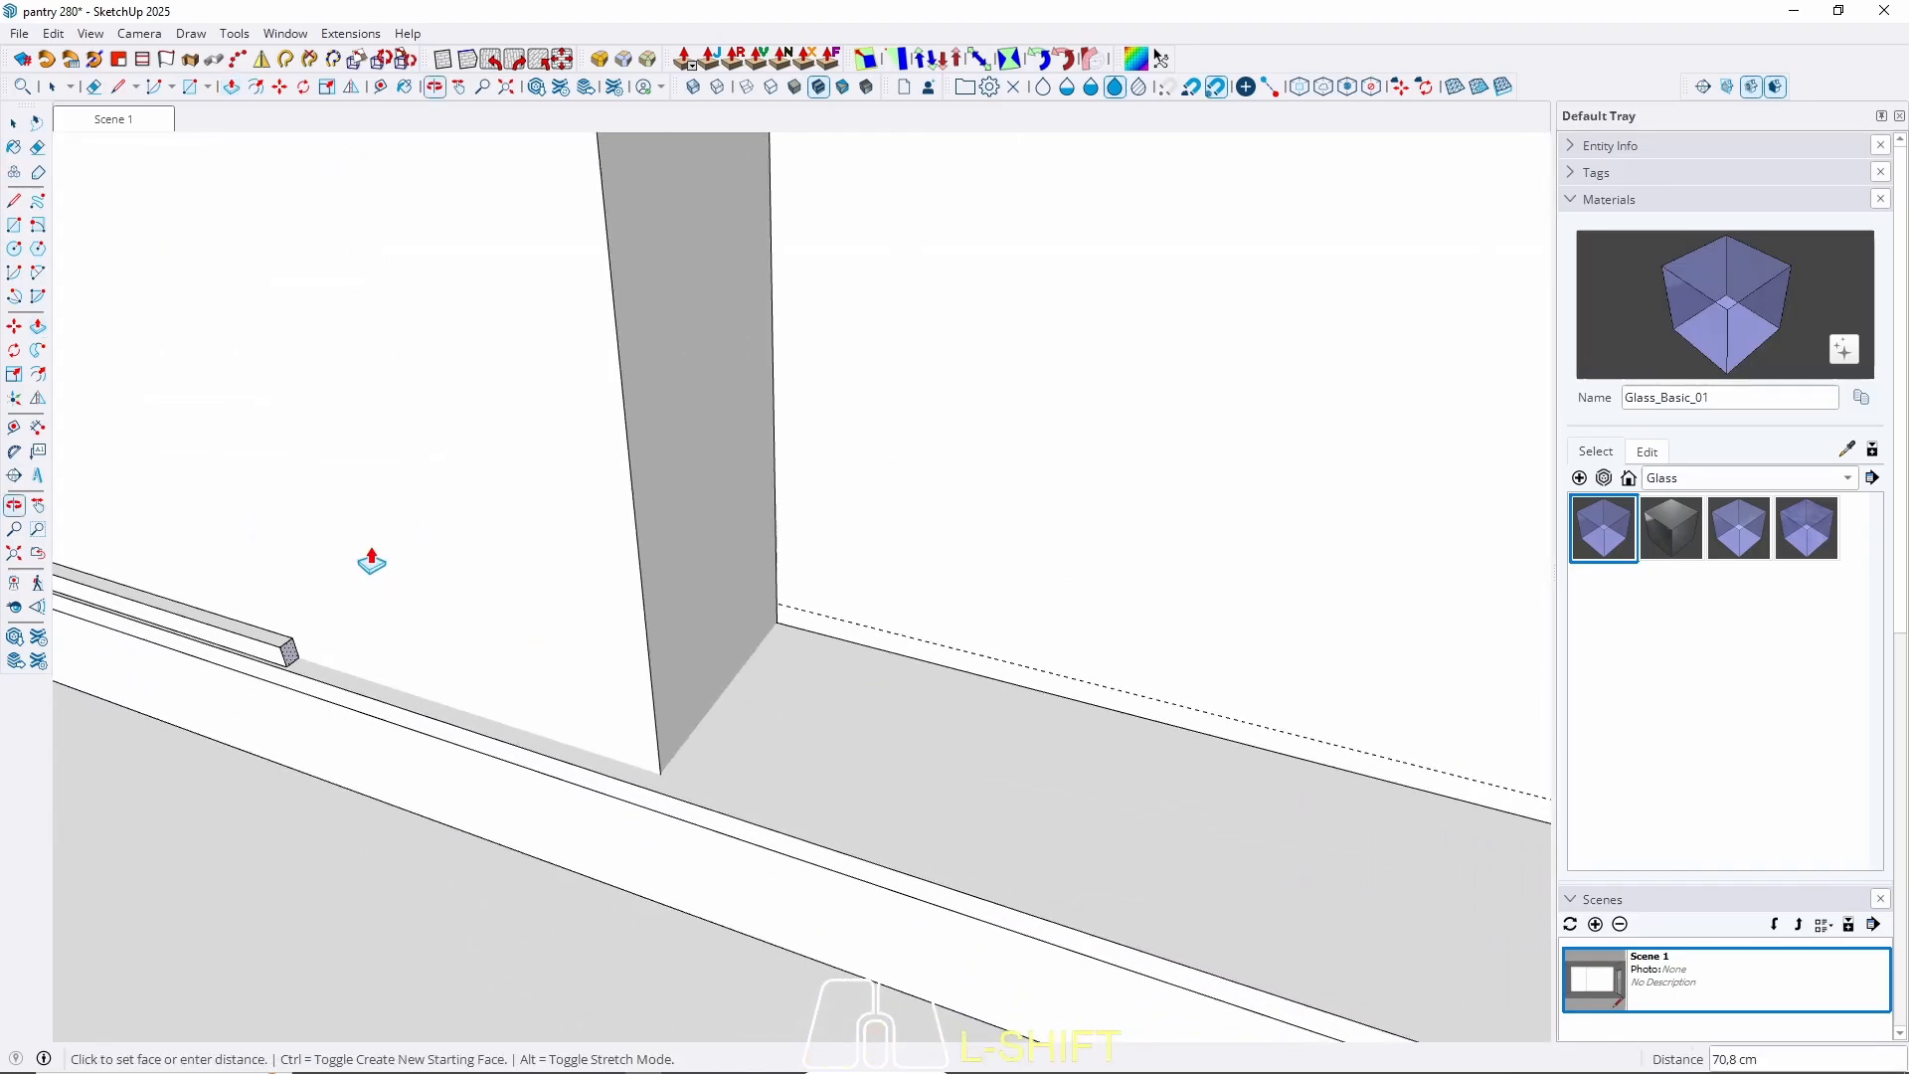
click(703, 592)
scroll(645, 779, up, 2)
click(658, 783)
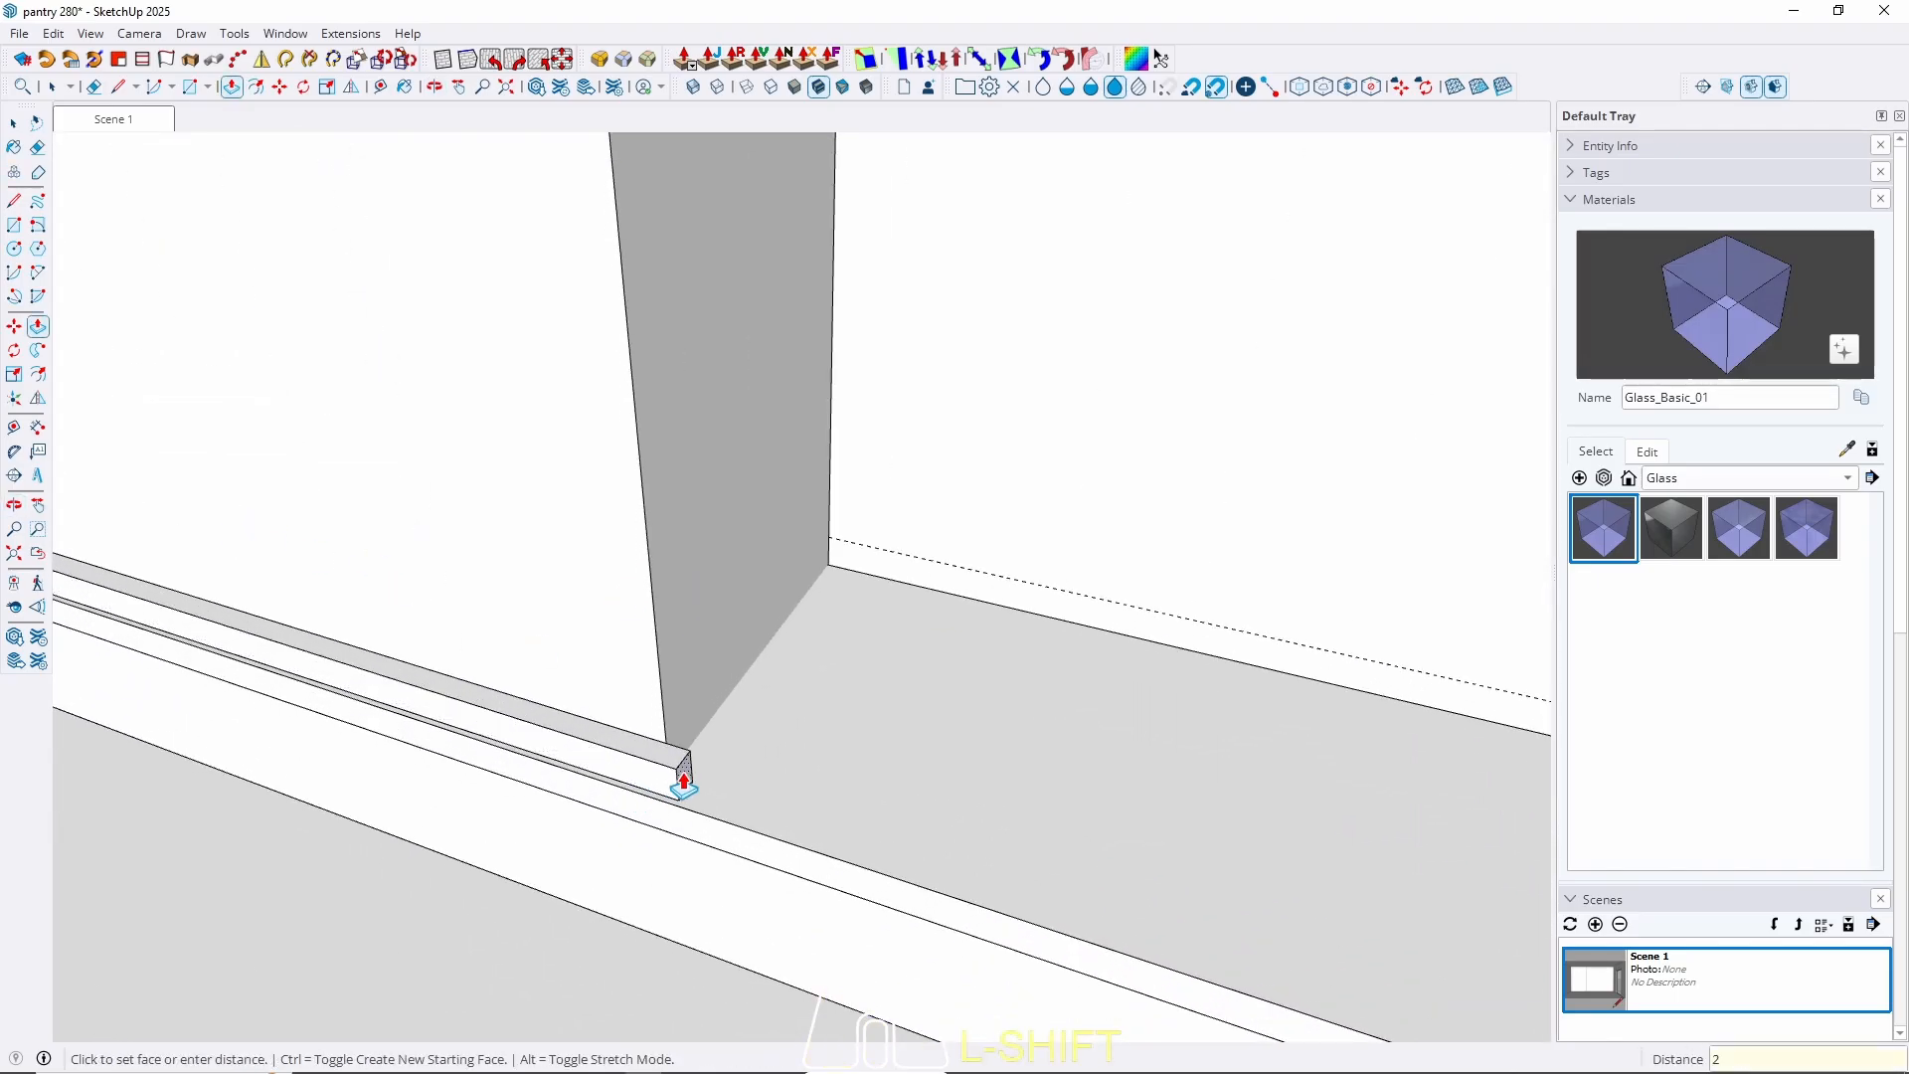
key(Return)
key(space)
Copy the front strip's outer vertical end edge back to the column's far corner to divide the face there.
middle_drag(736, 703, 55, 771)
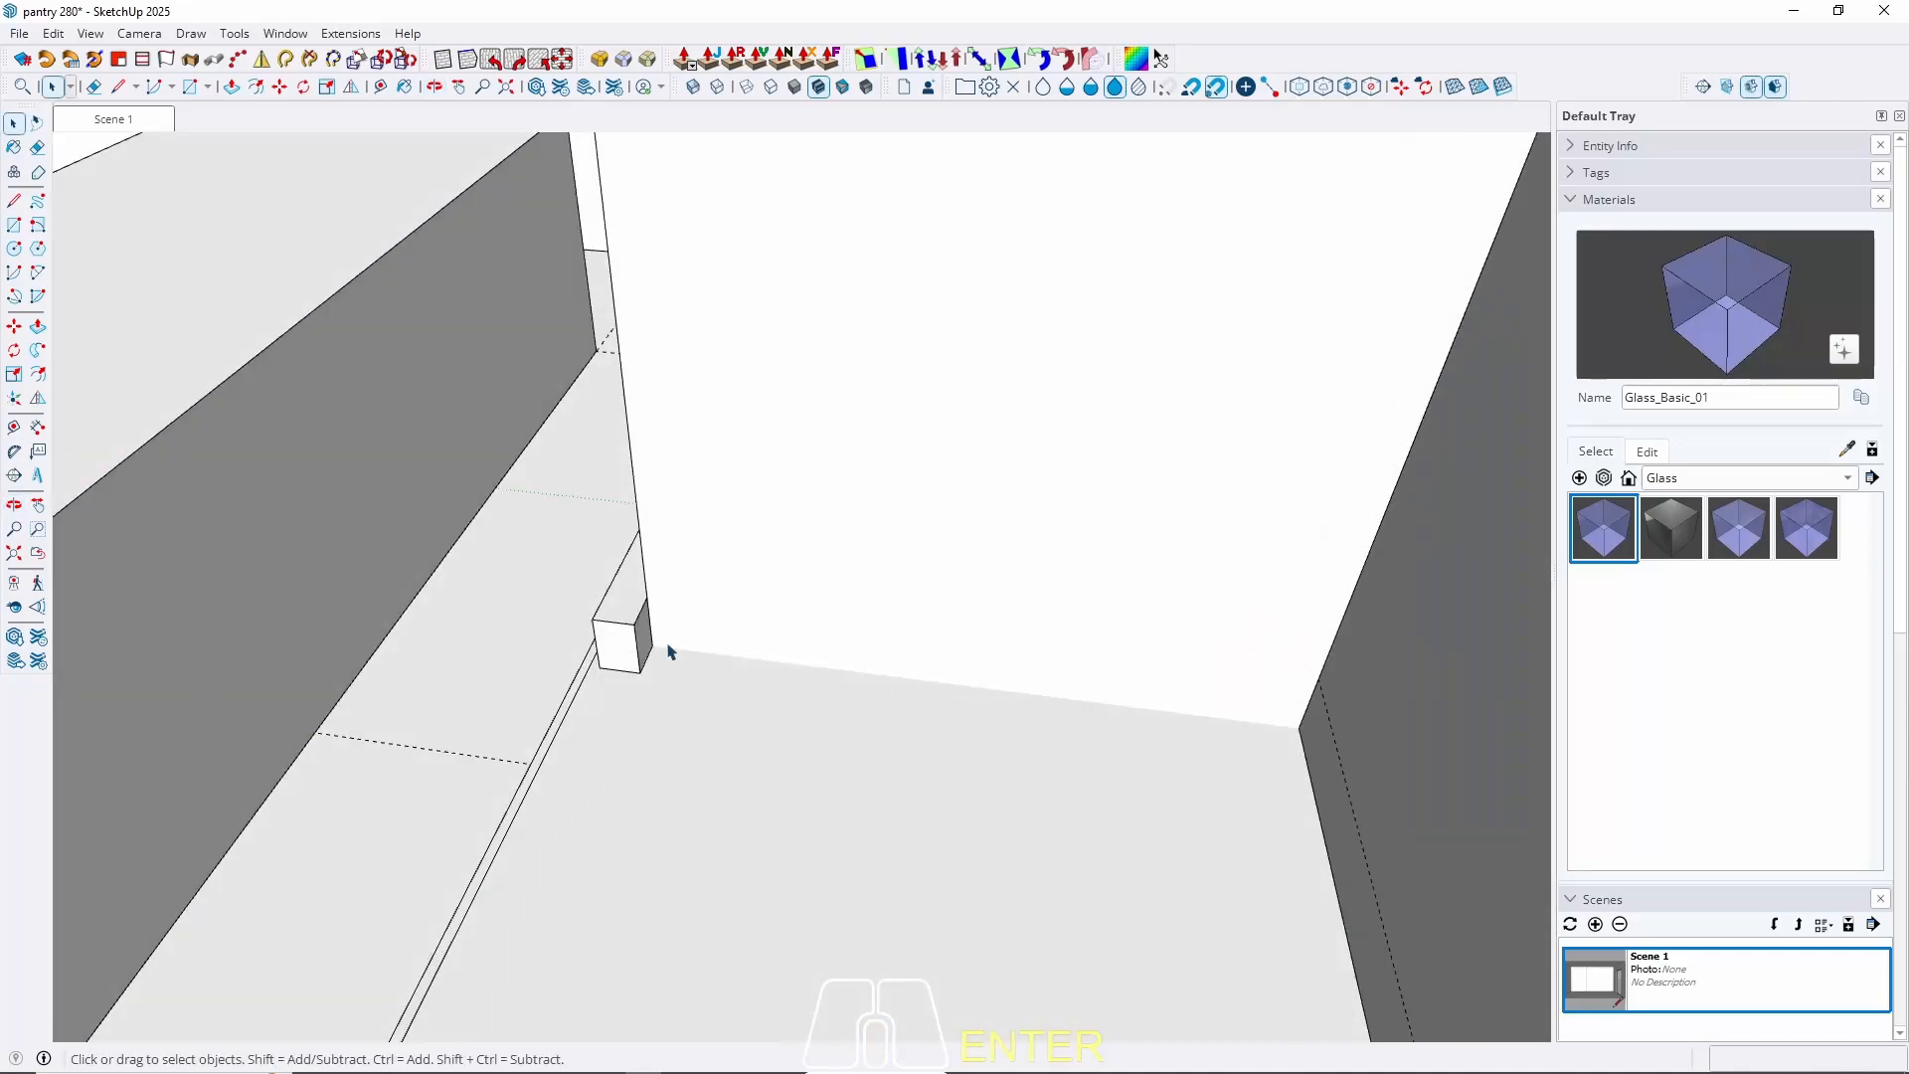
scroll(656, 644, up, 3)
scroll(537, 654, up, 2)
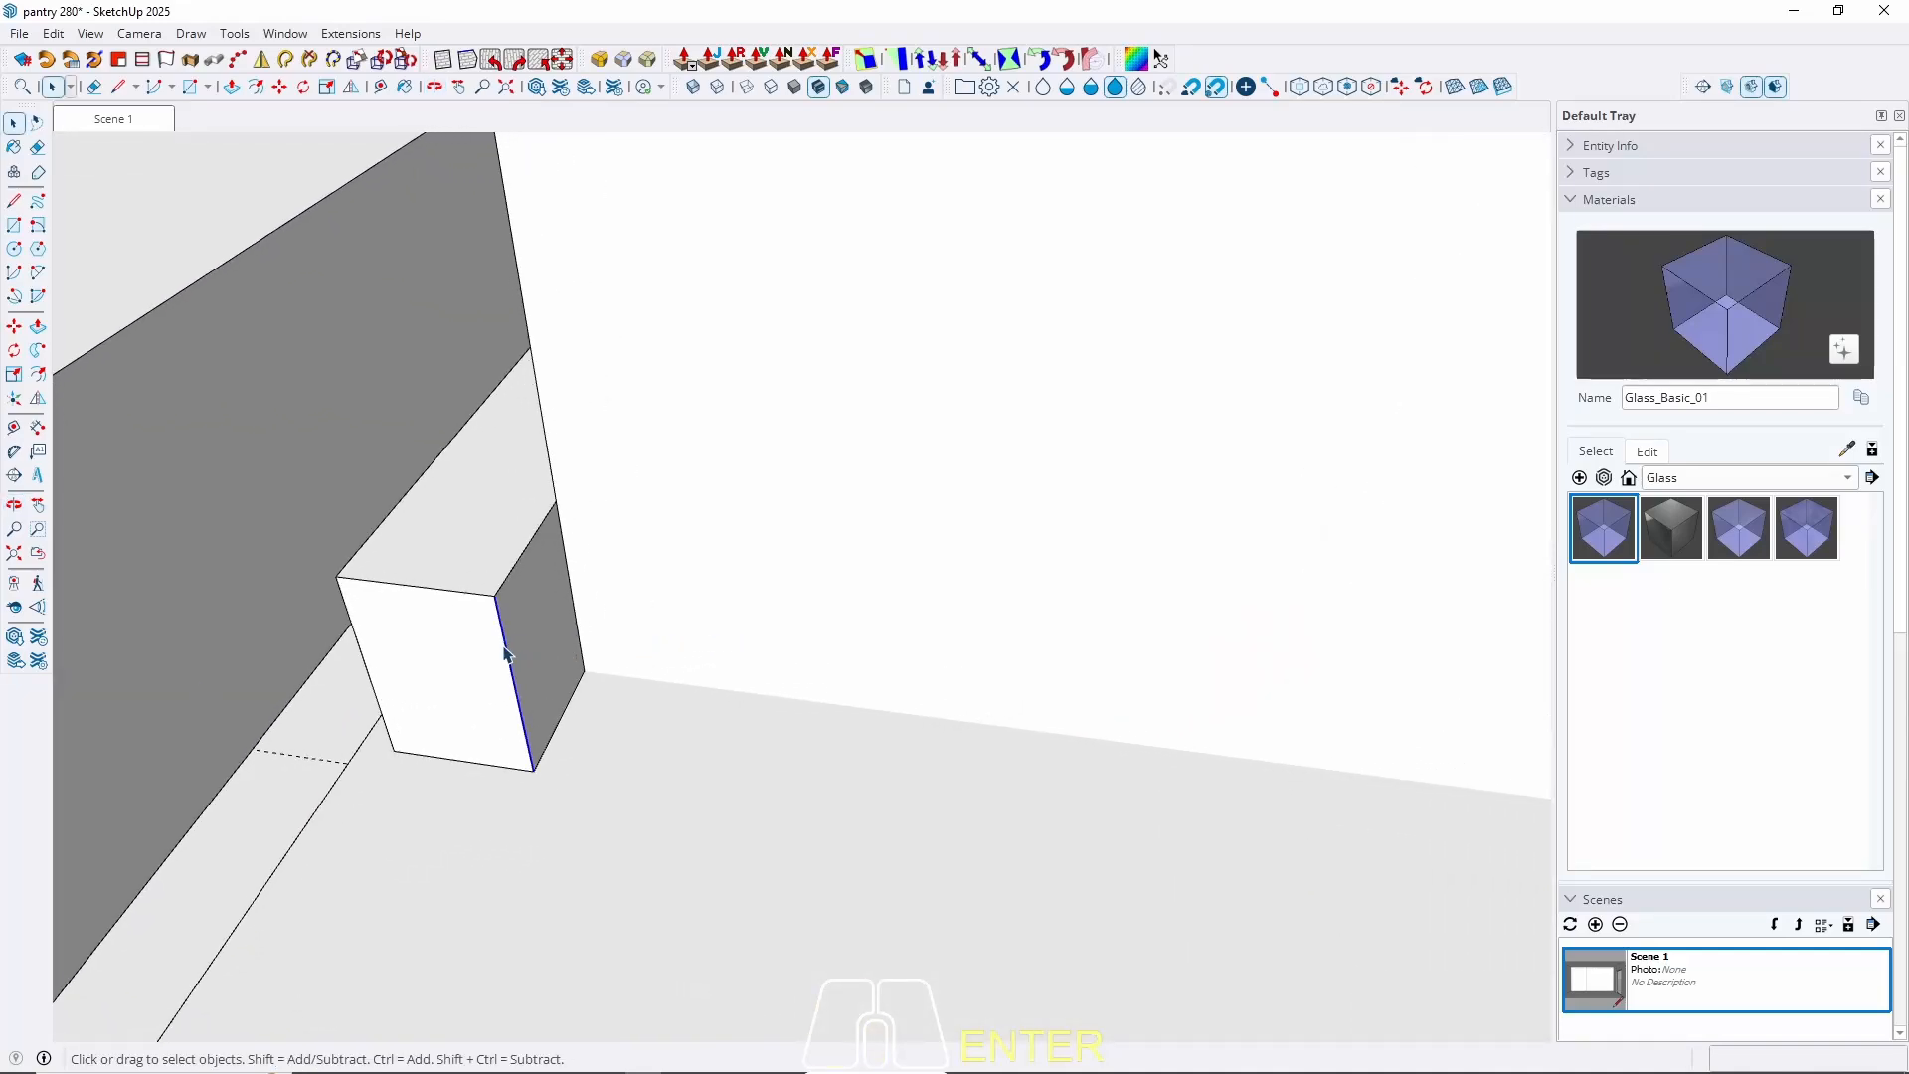
key(m)
click(494, 595)
key(ctrl)
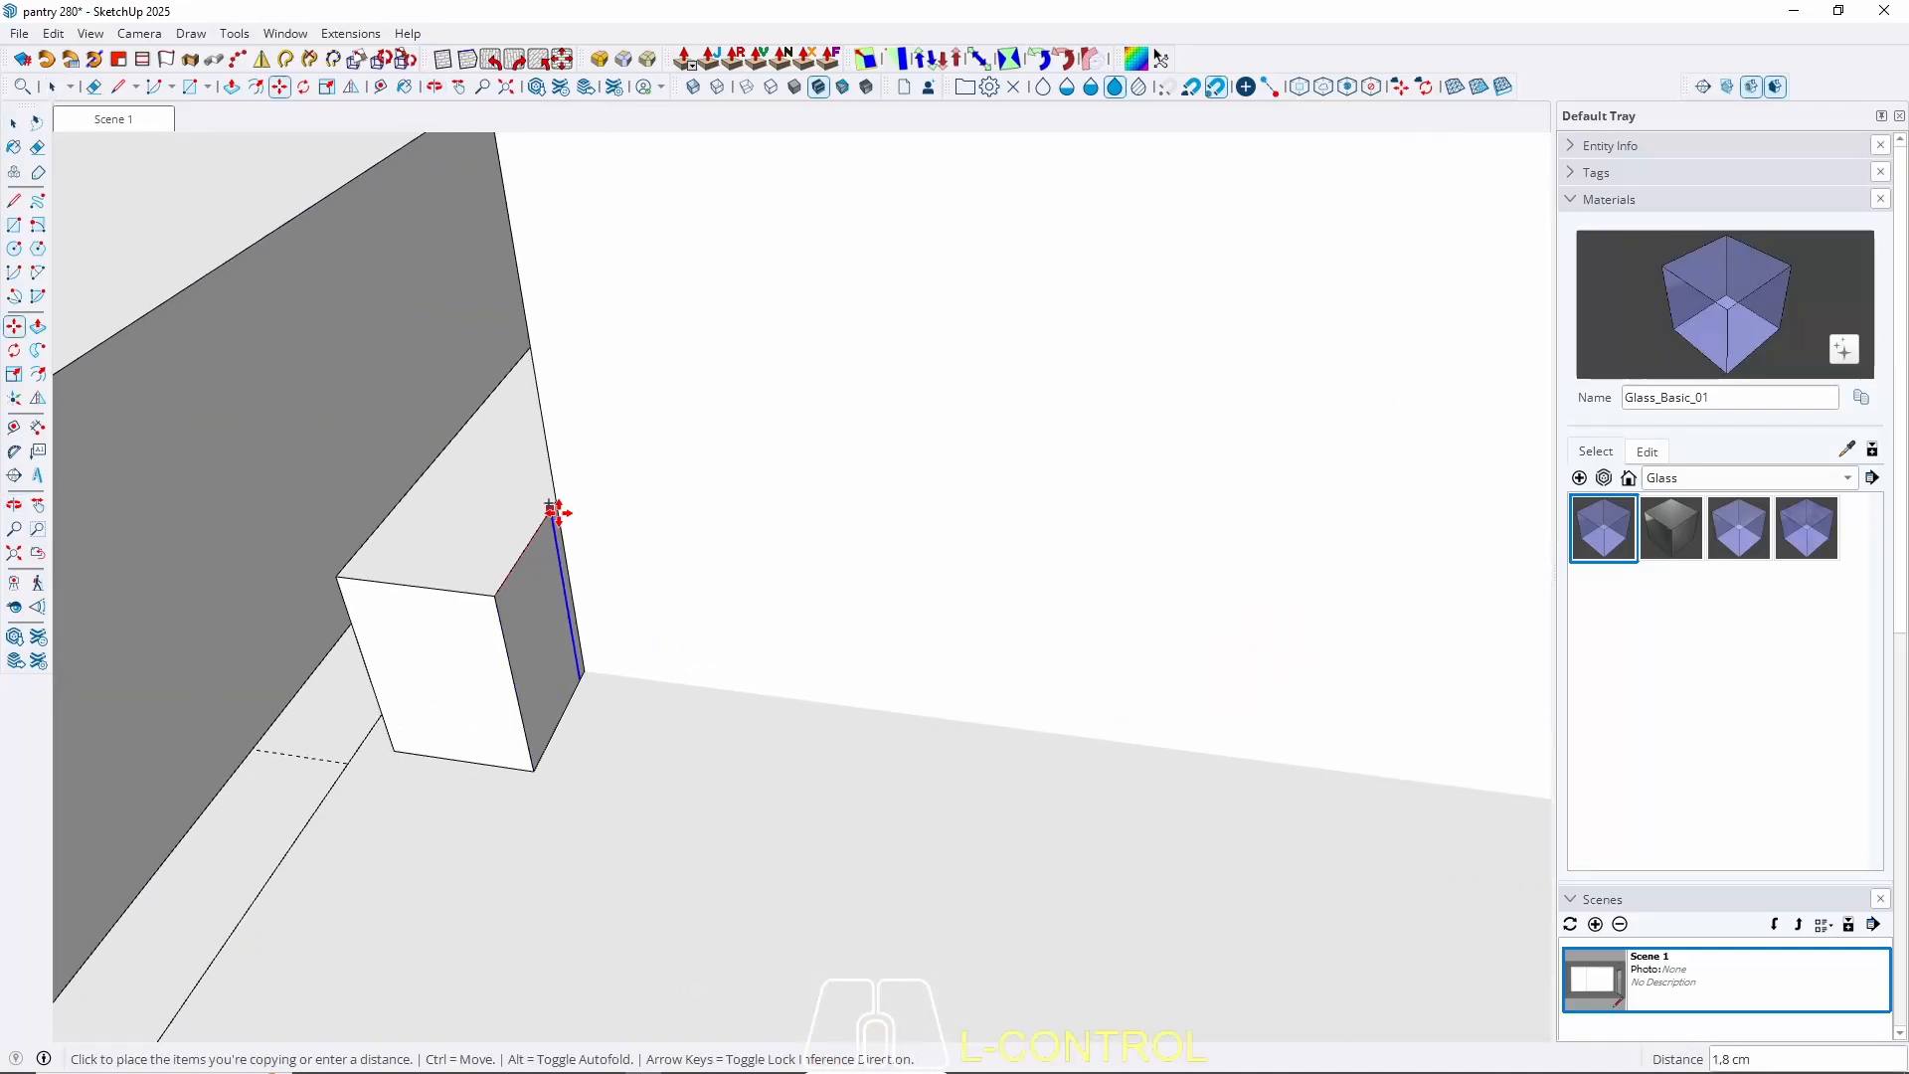
click(563, 505)
key(space)
Extrude the divided face along the column's other side until it meets the back wall.
key(p)
click(545, 610)
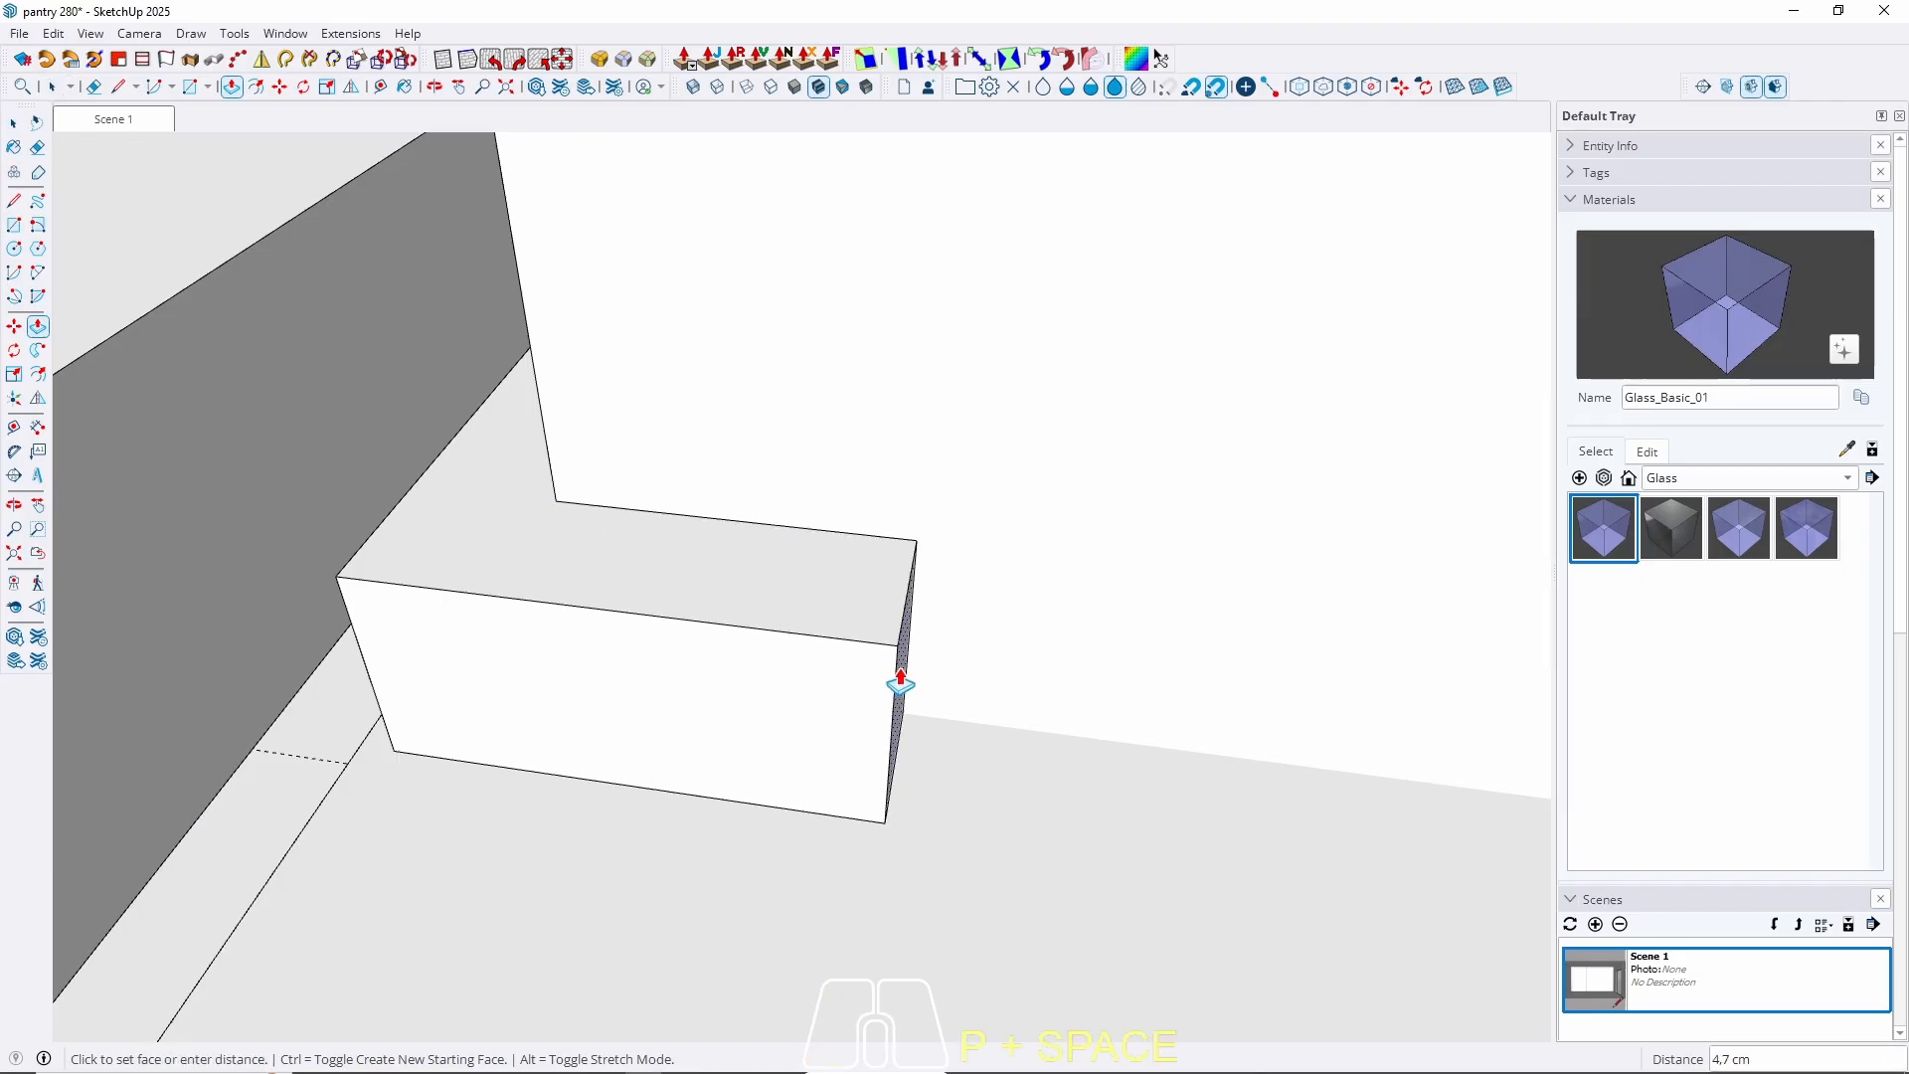
middle_drag(899, 683, 1054, 676)
click(1482, 413)
key(space)
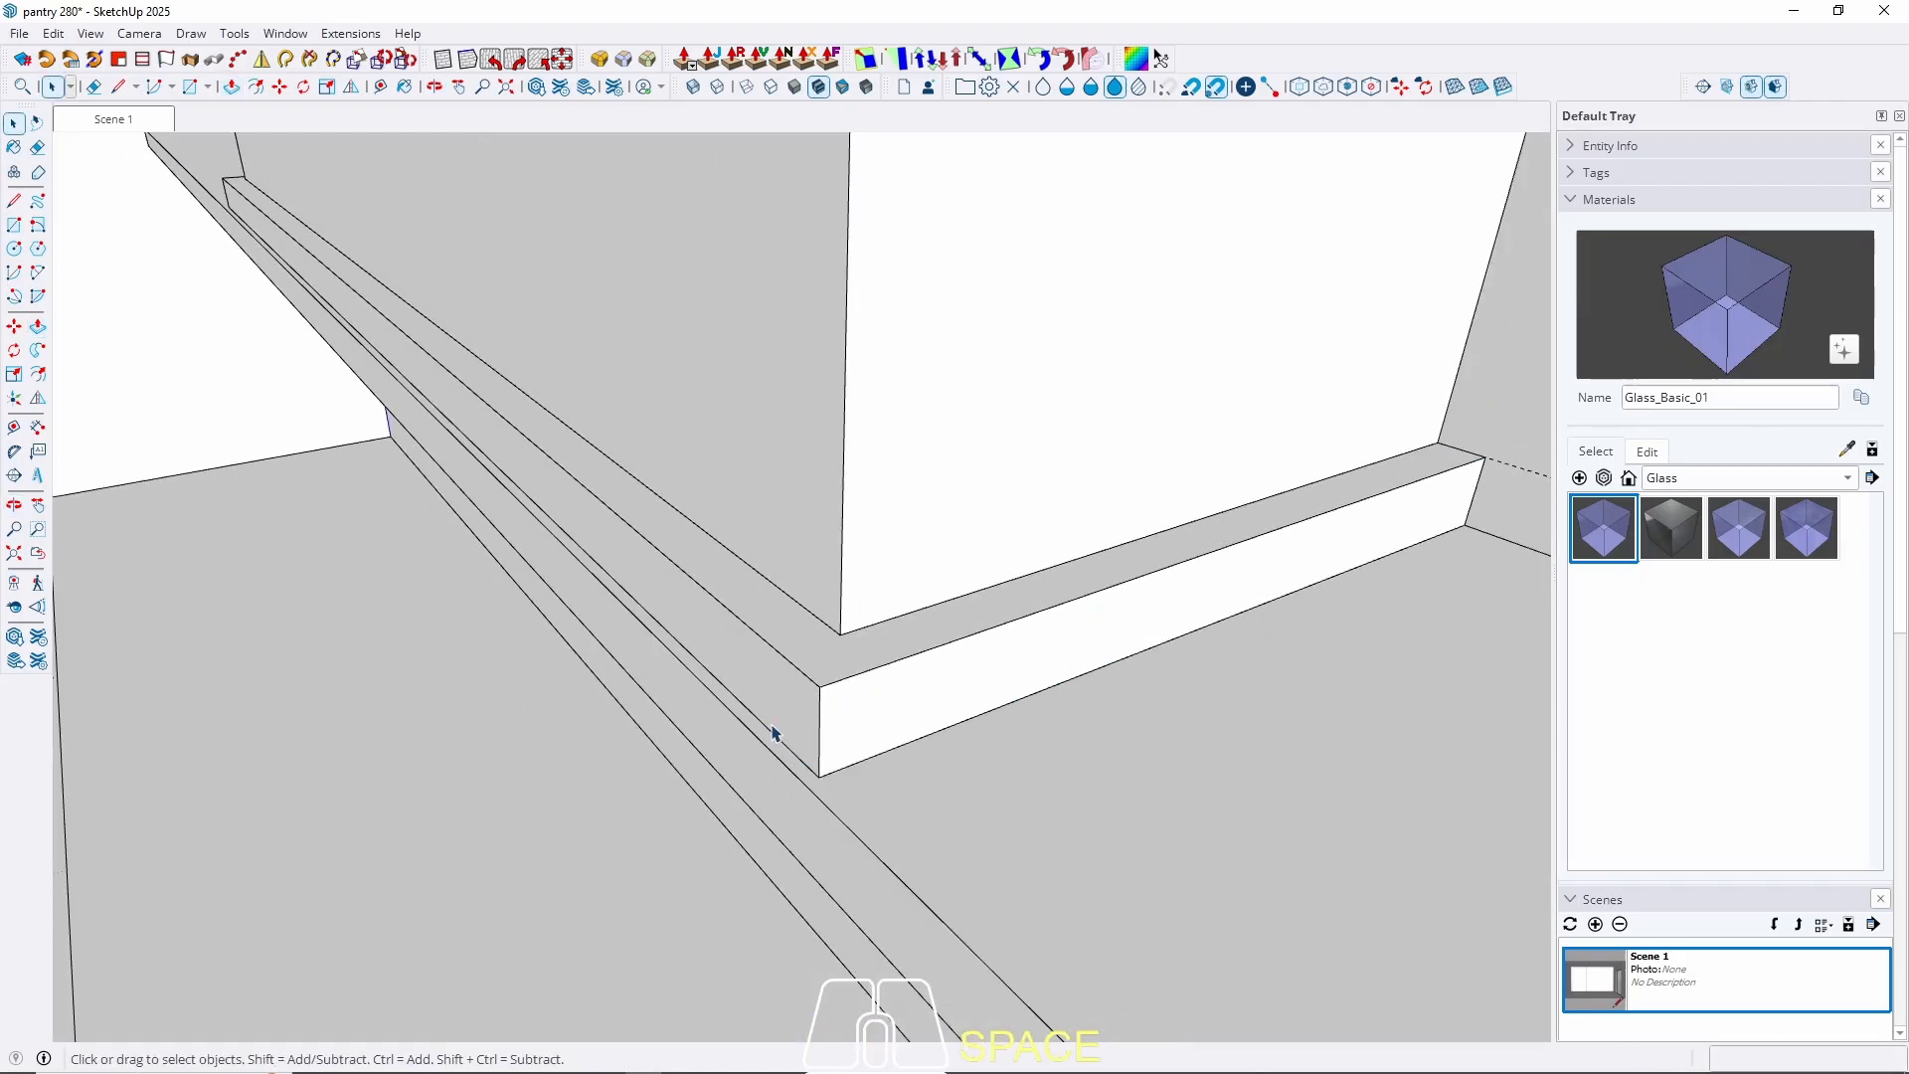
Select the whole wraparound strip and make it a component with the default settings.
double_click(848, 684)
click(848, 684)
right_click(848, 684)
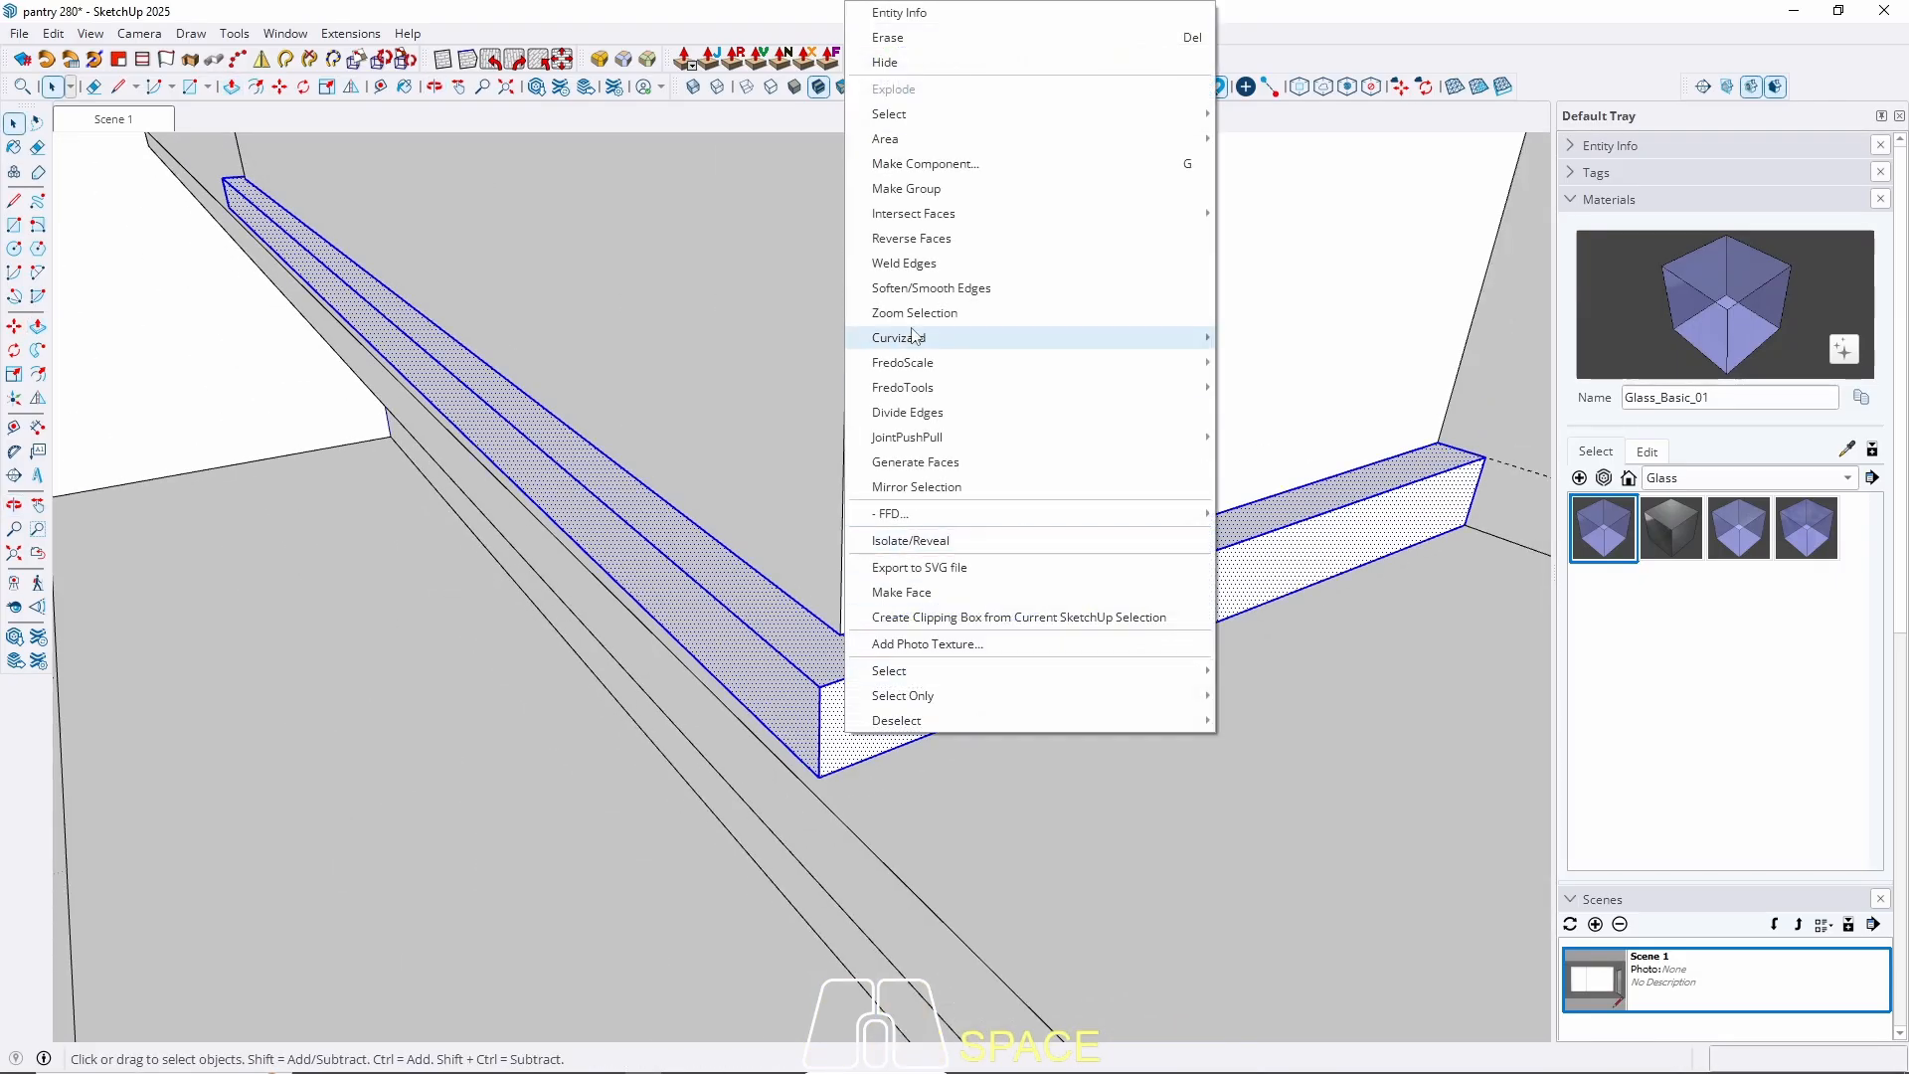
click(925, 163)
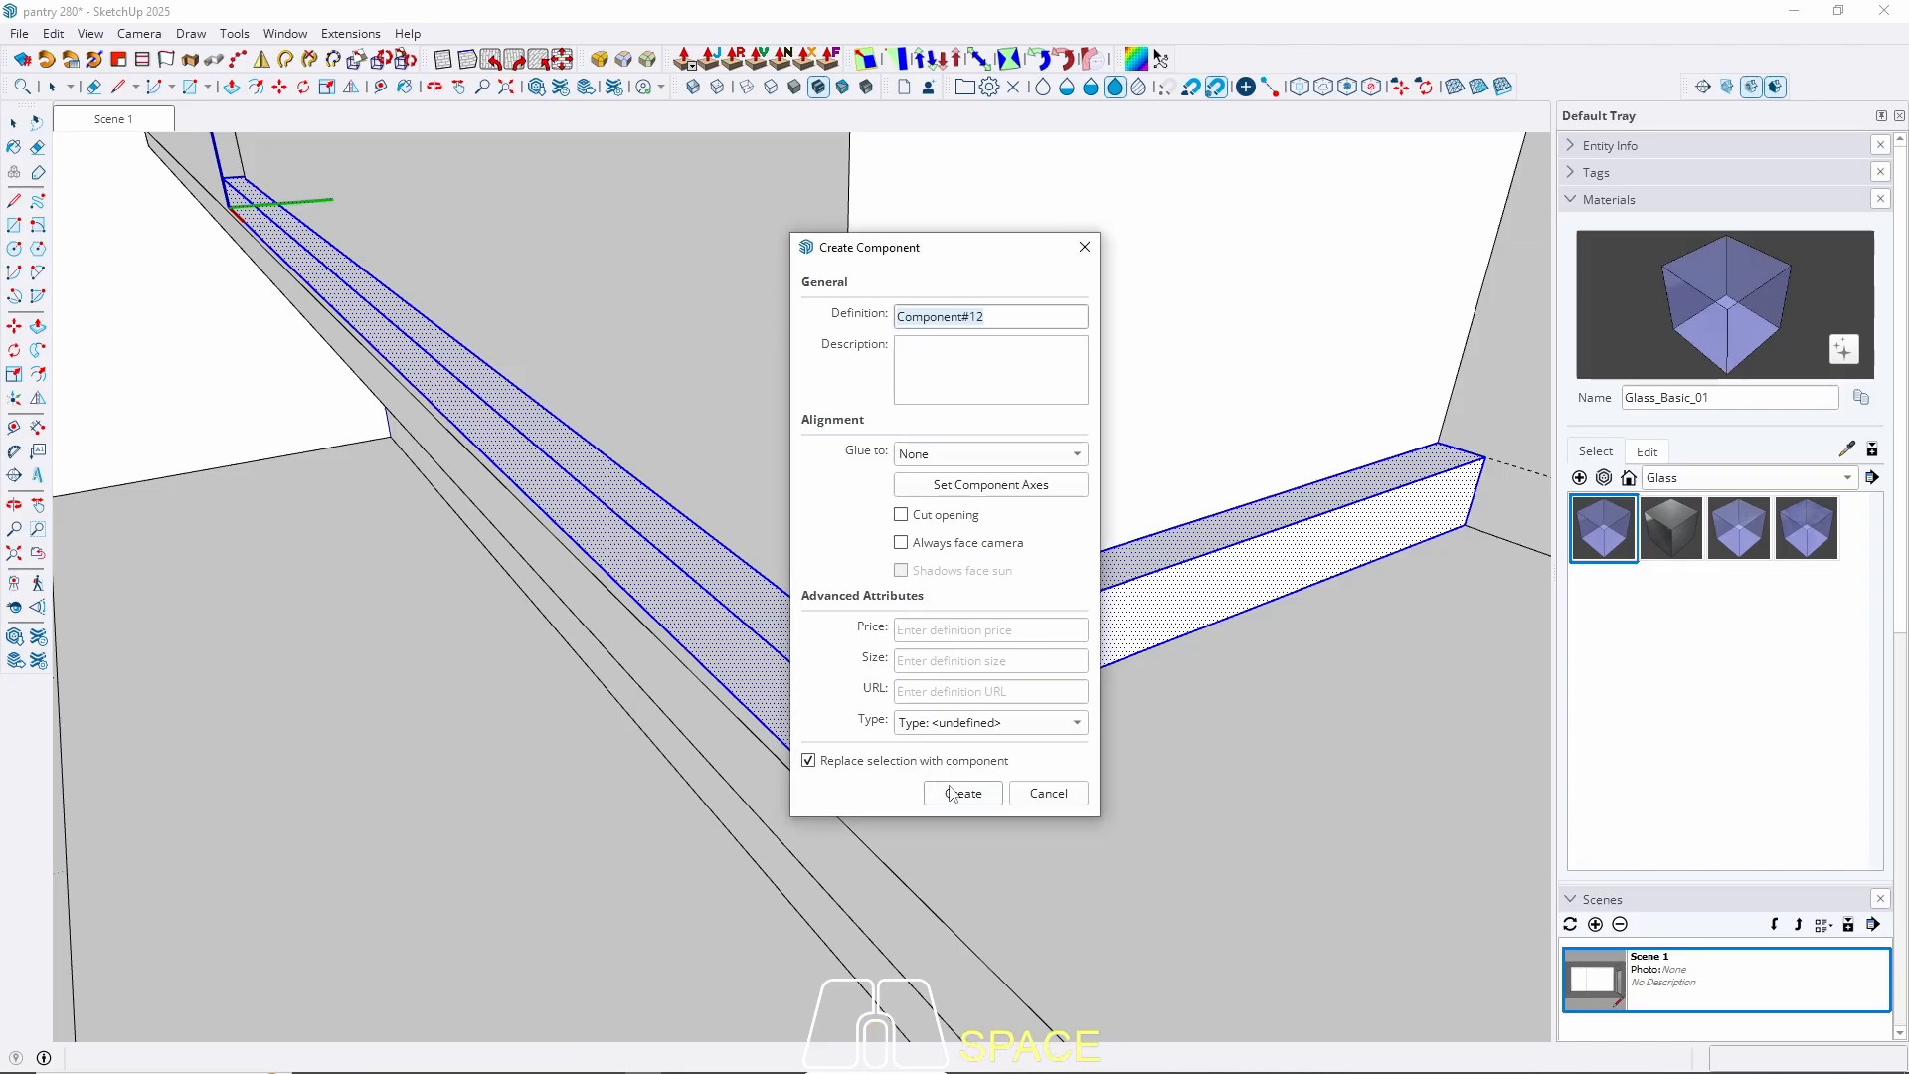
key(Return)
Move the wraparound strip component 30 cm straight up the column, level with the upper side shelf.
middle_drag(780, 613, 935, 699)
scroll(679, 678, up, 5)
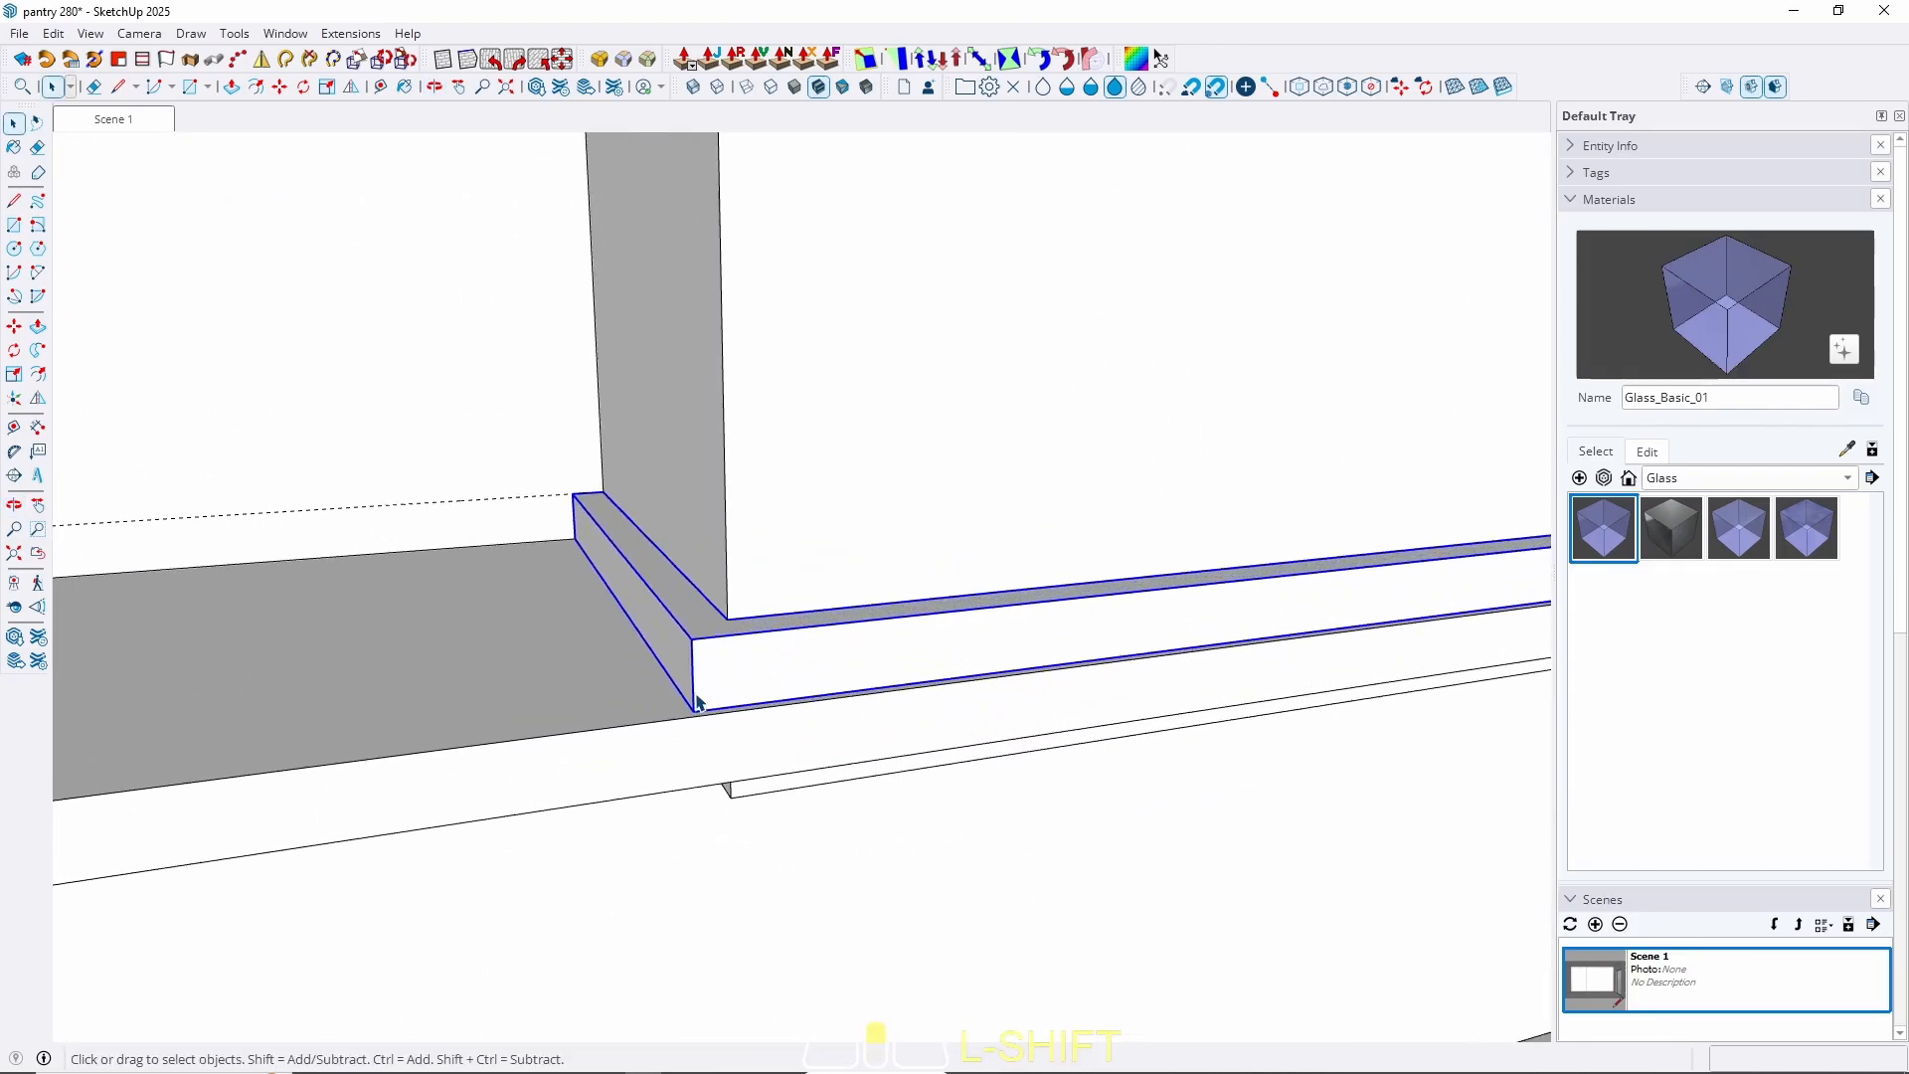
key(m)
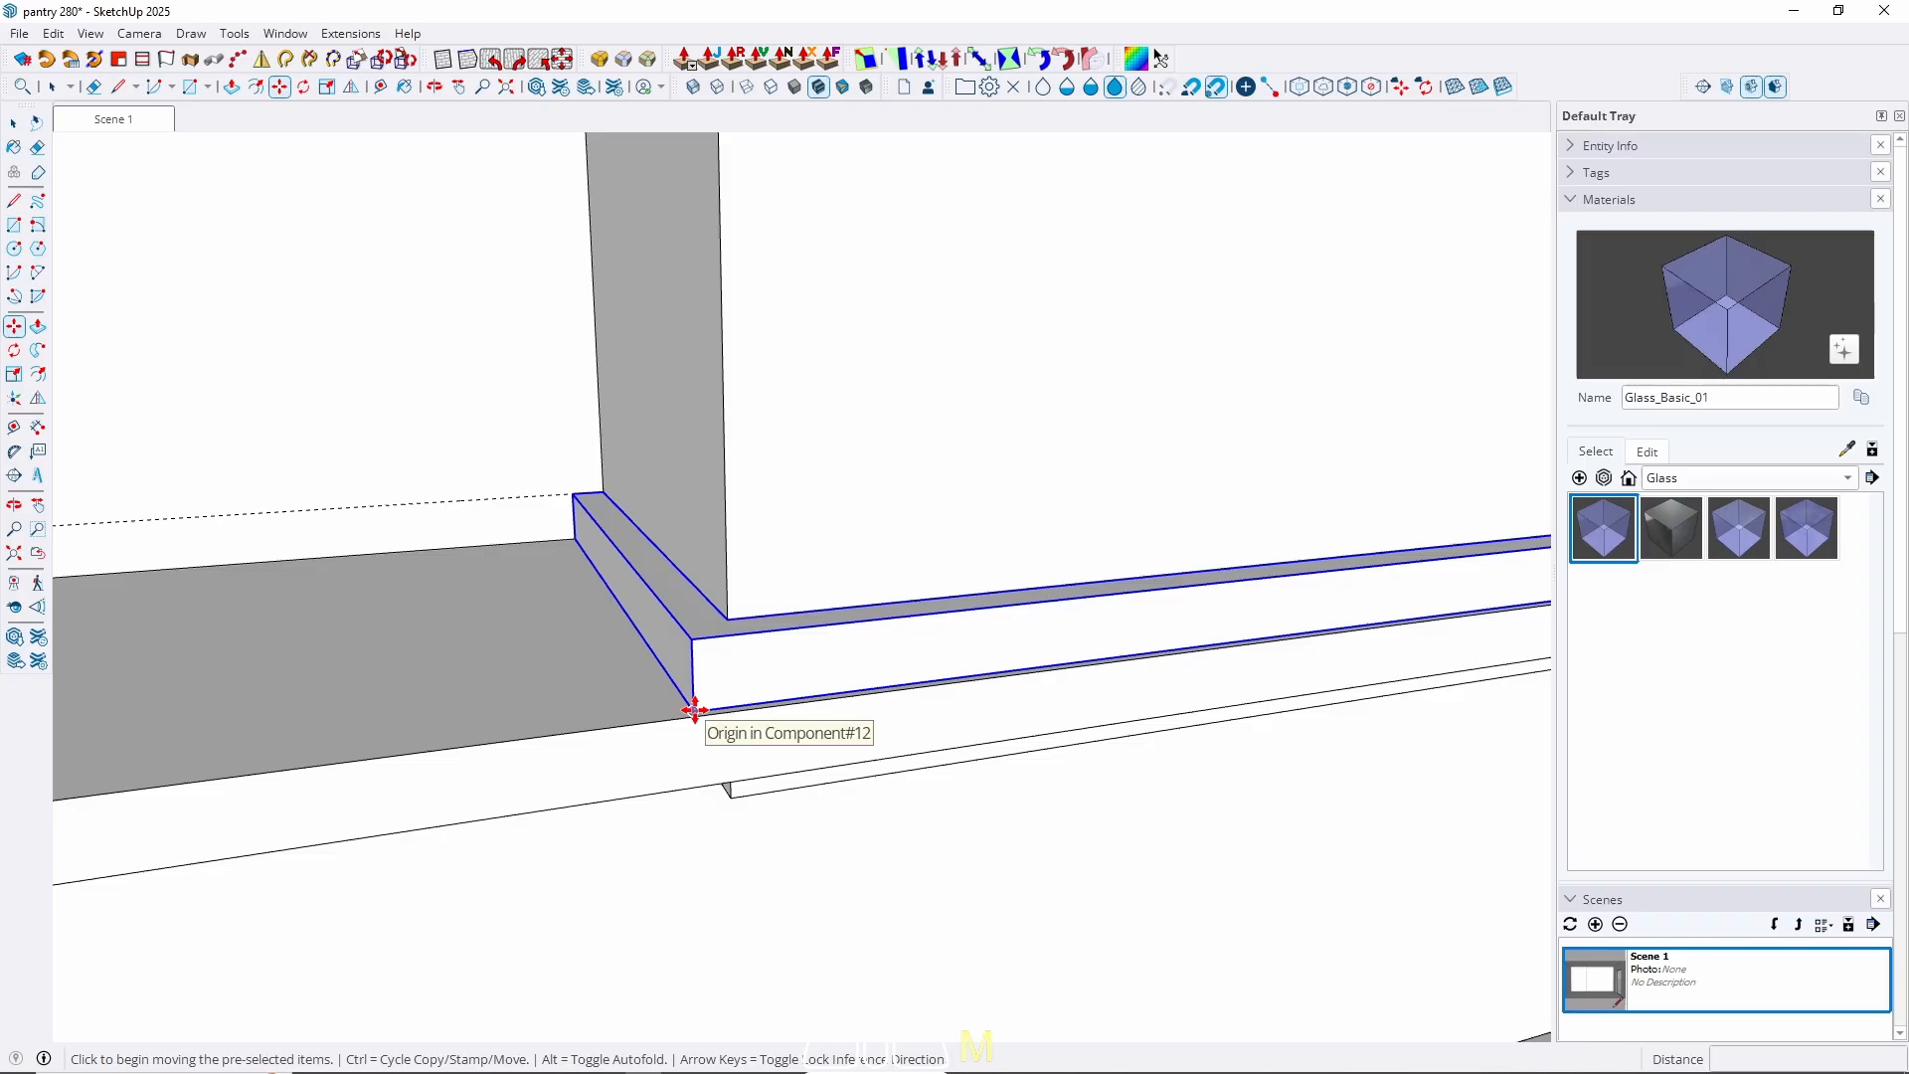
click(690, 707)
scroll(694, 710, down, 1)
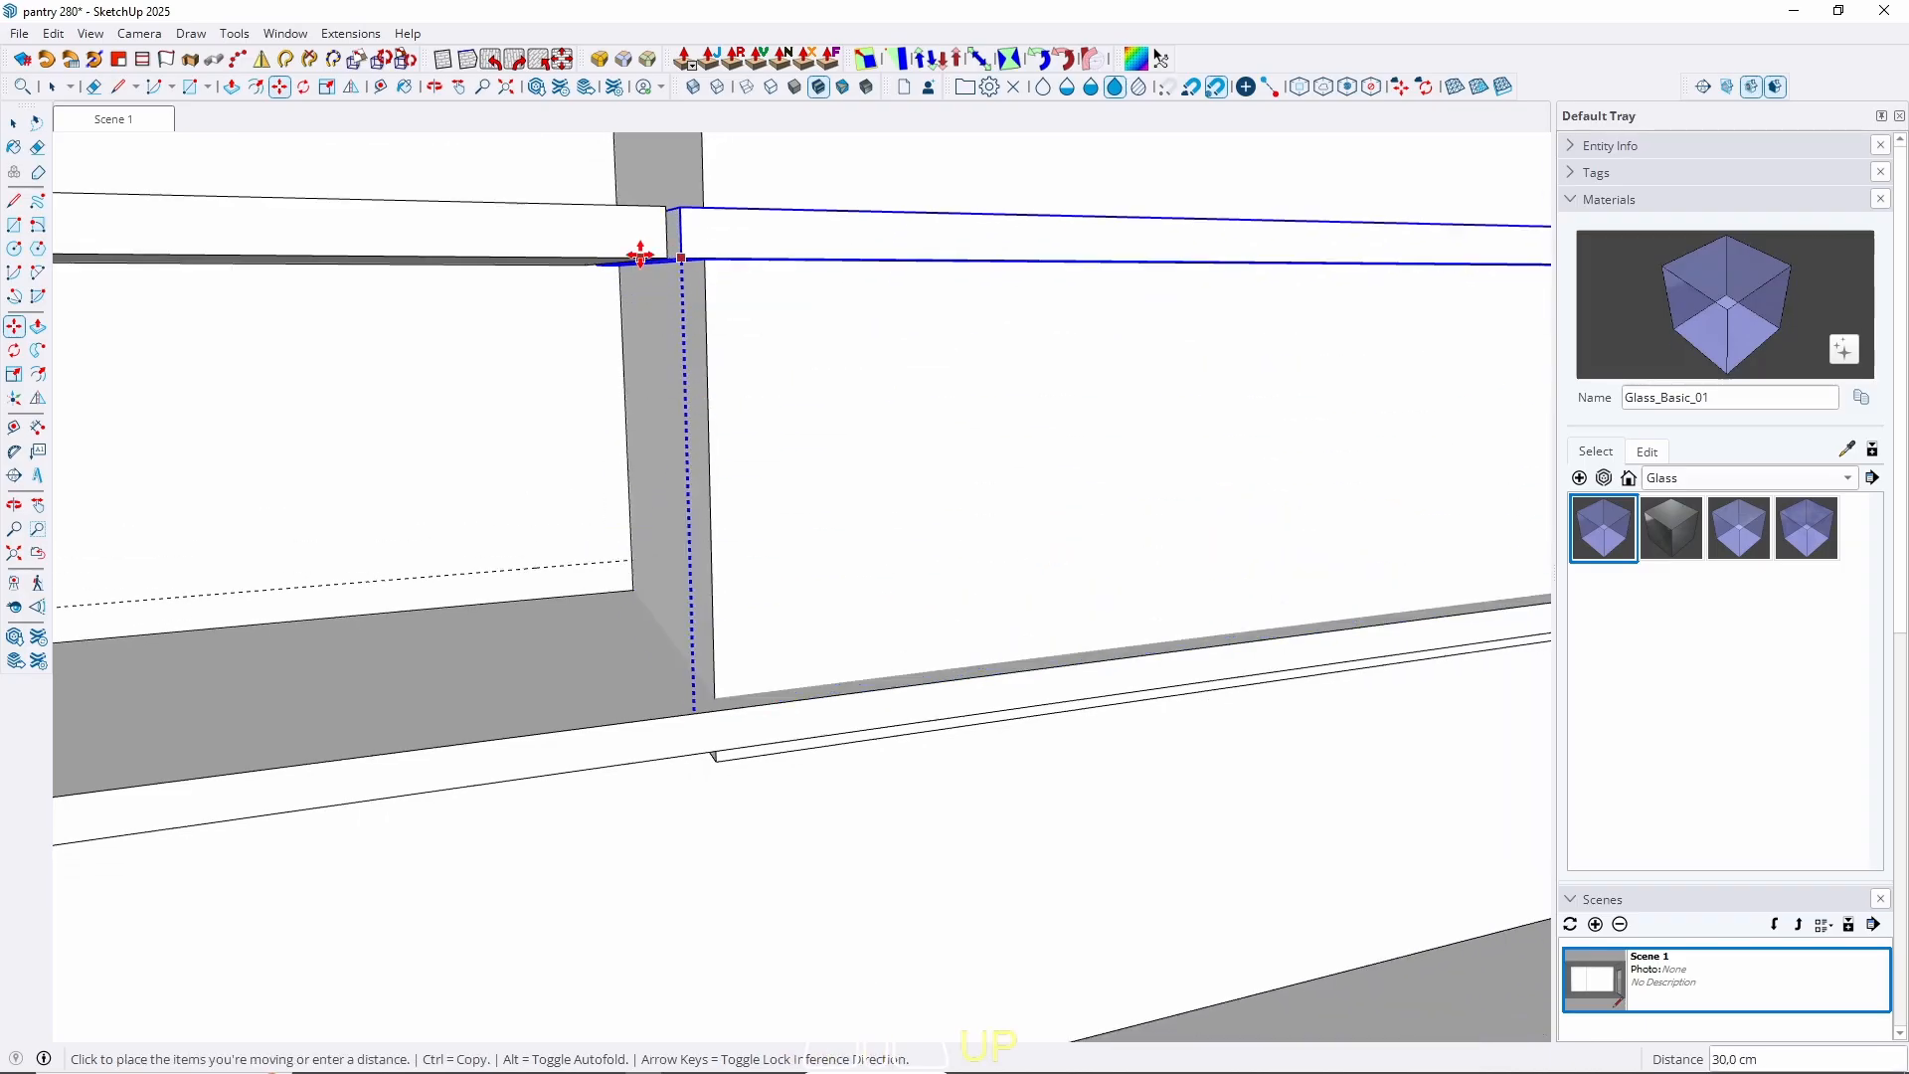
click(639, 255)
key(space)
Copy the strip vertically to the column's upper end, divide the distance into four equal spaces, and check the spacing in Scene 1.
middle_drag(567, 490, 637, 702)
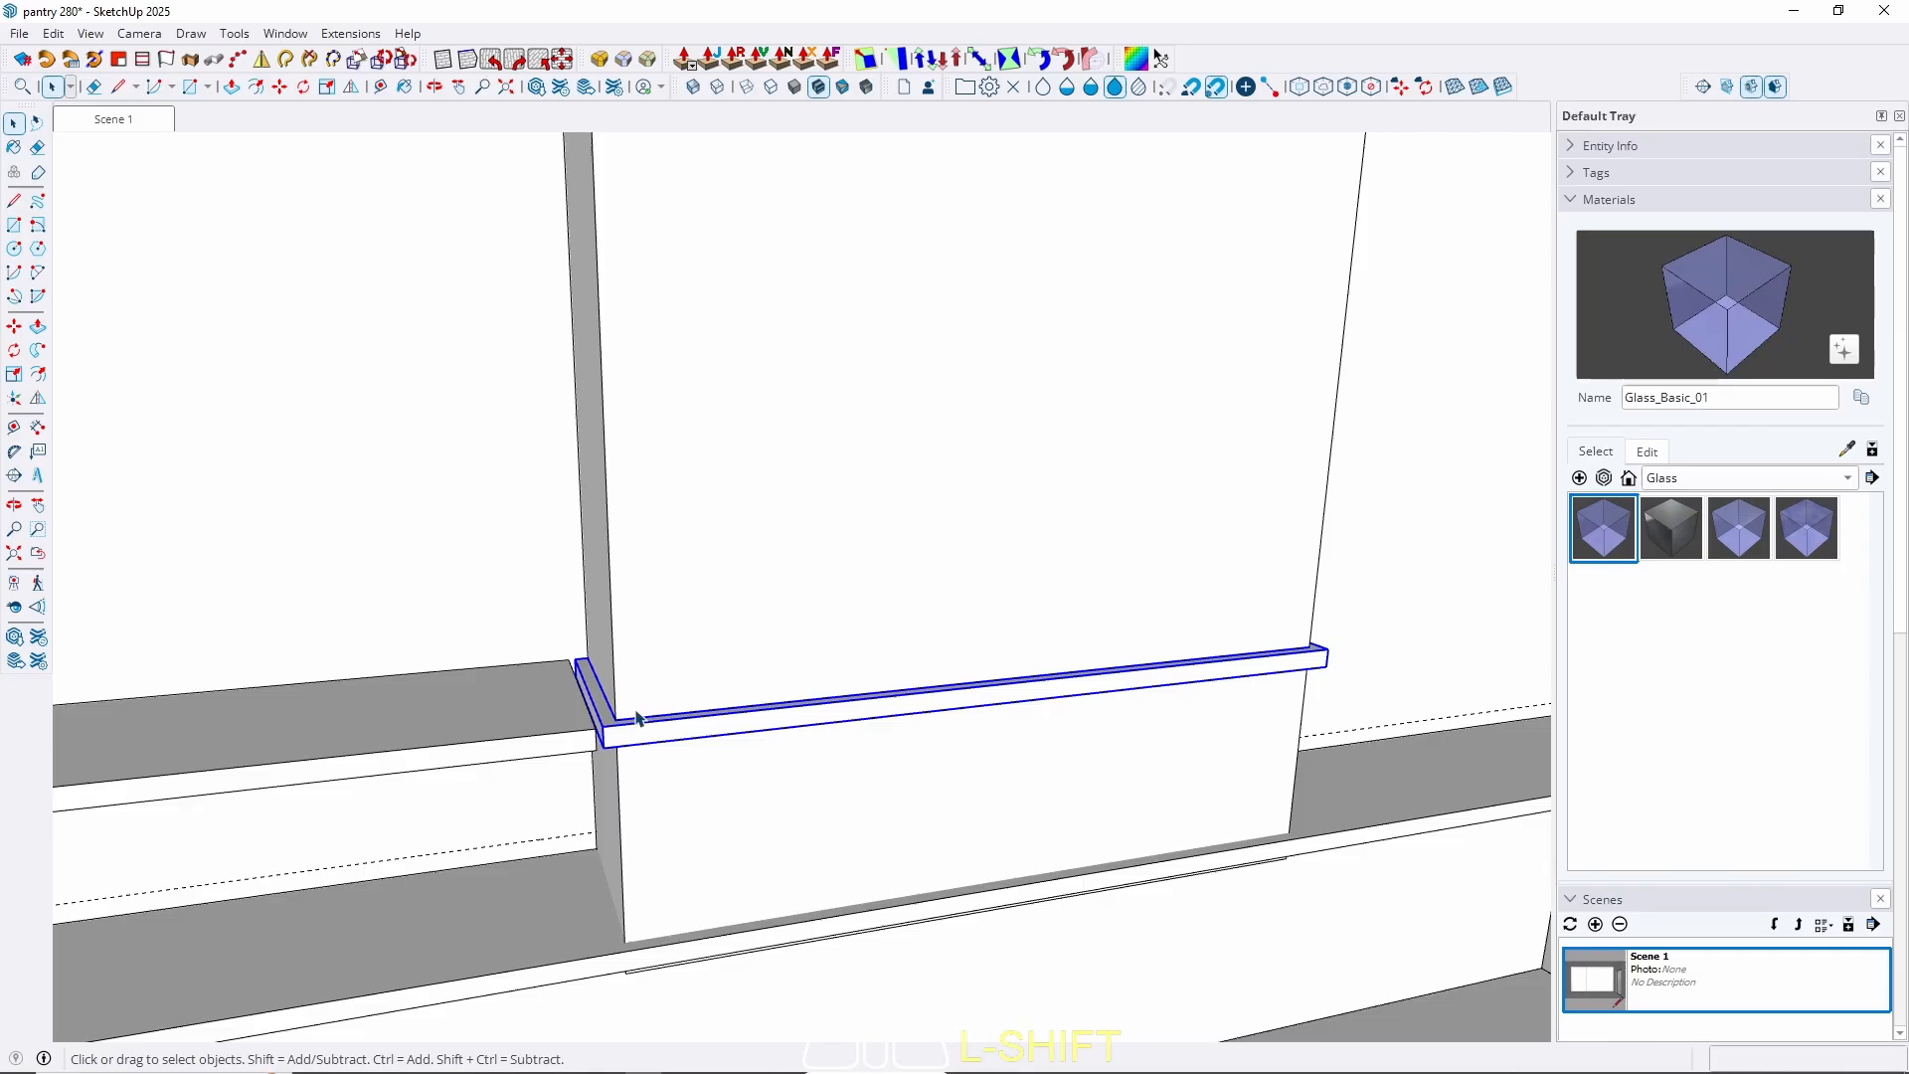
scroll(635, 713, up, 2)
key(m)
click(580, 738)
key(ctrl)
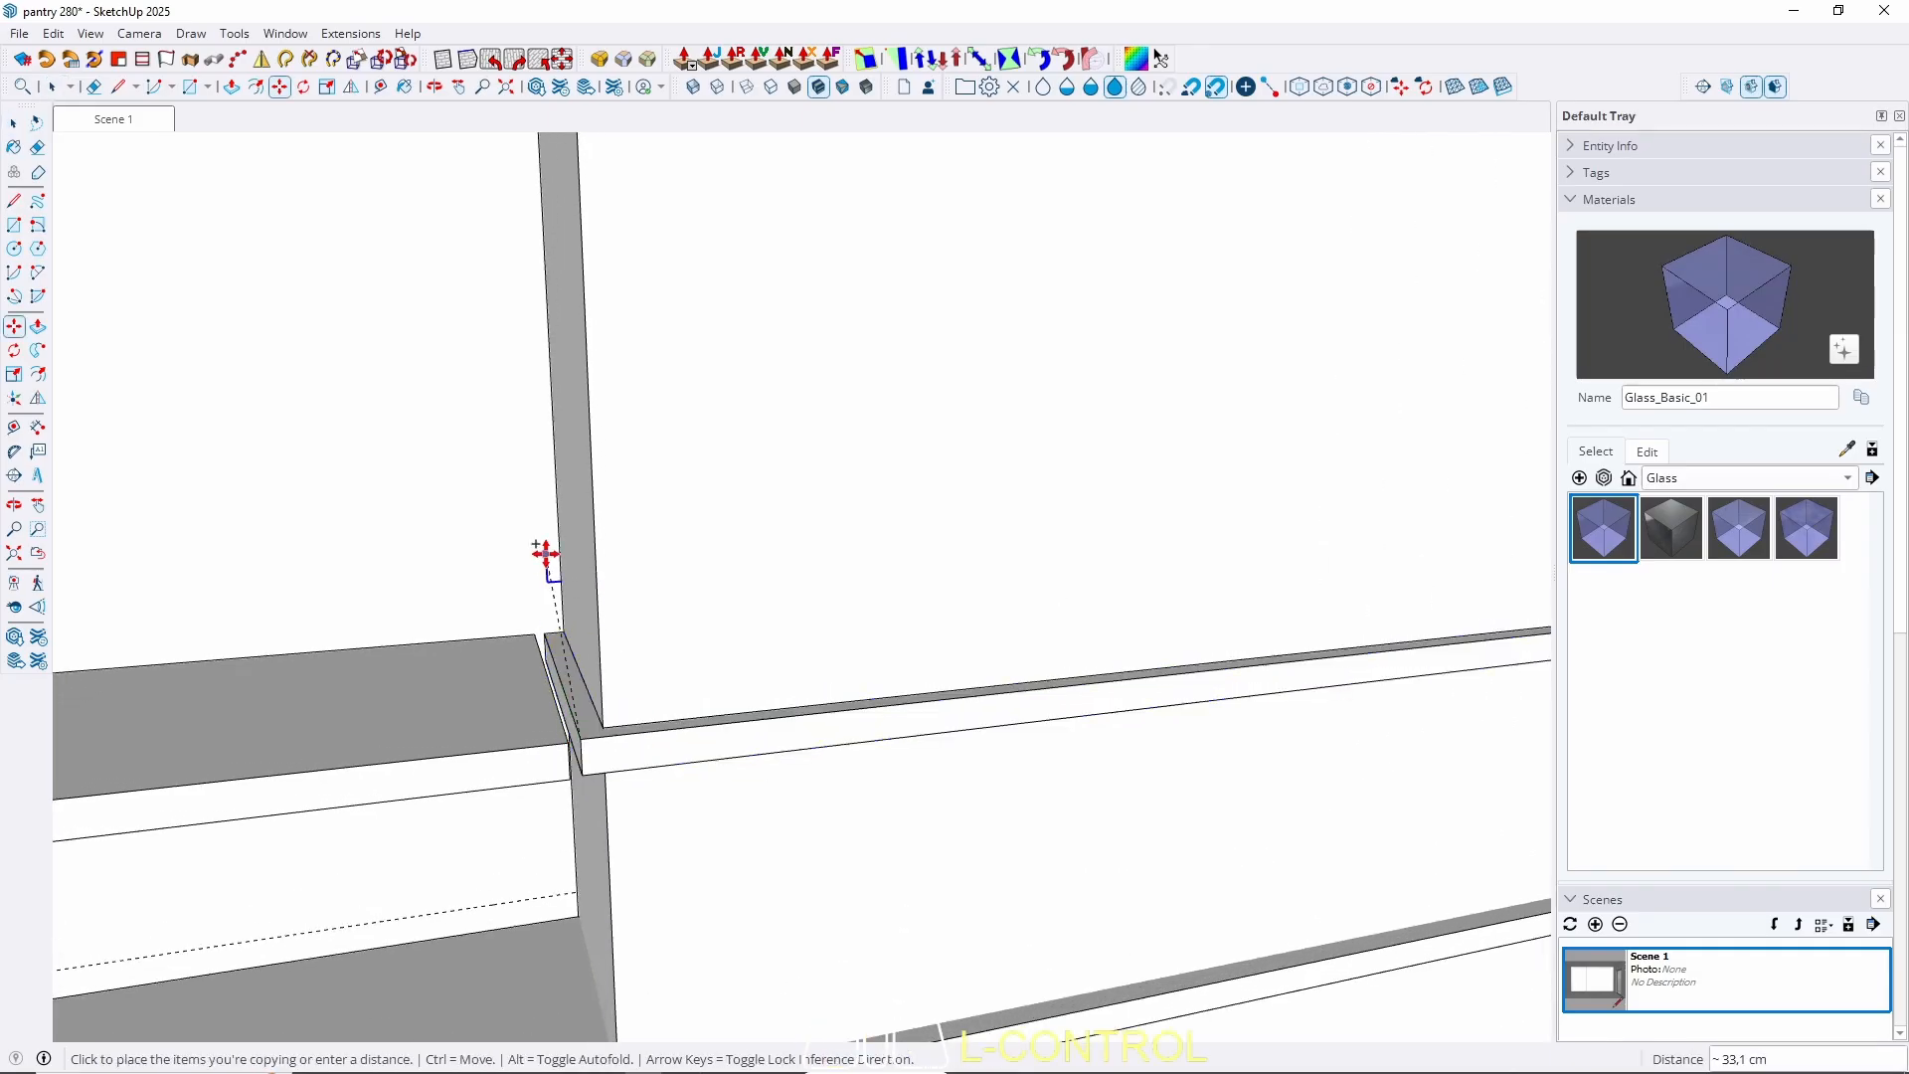
key(Up)
scroll(642, 533, down, 2)
middle_drag(676, 558, 618, 689)
scroll(618, 689, down, 1)
scroll(616, 689, down, 1)
click(741, 288)
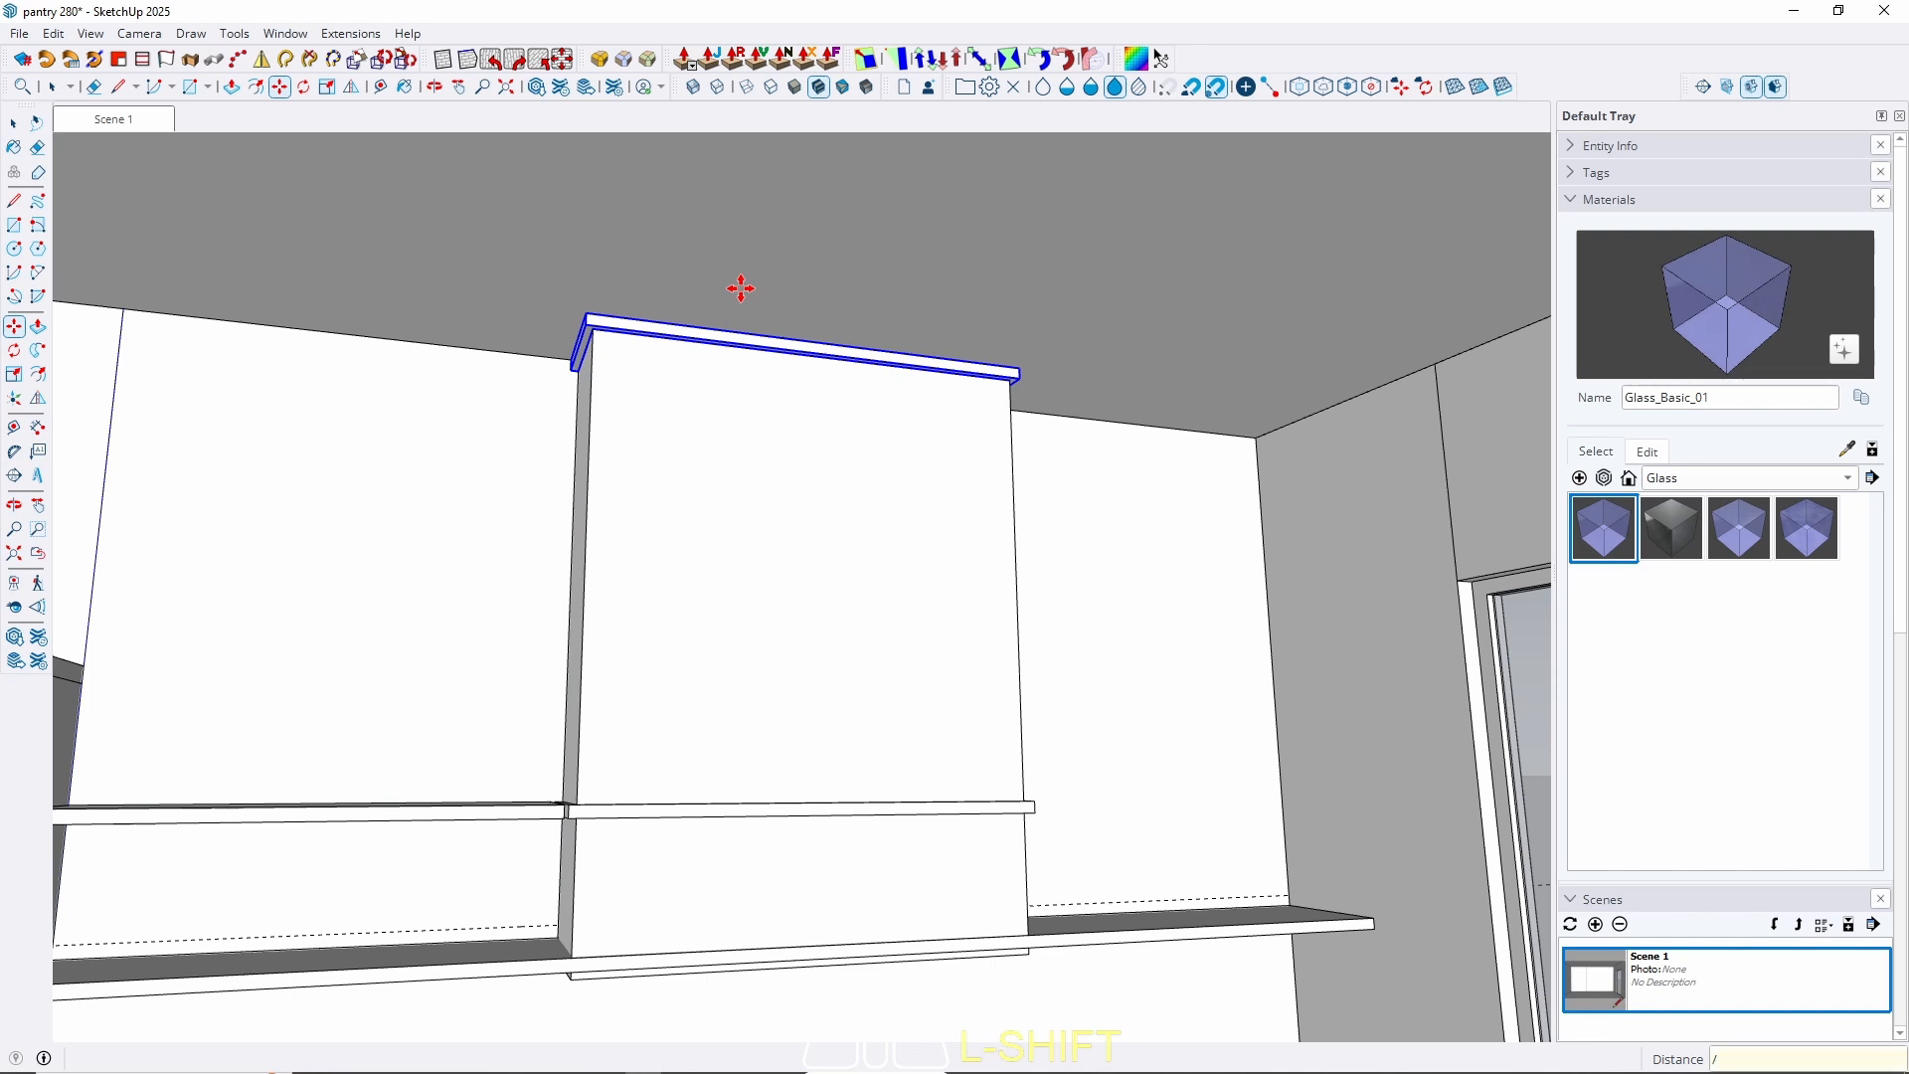
key(Return)
key(space)
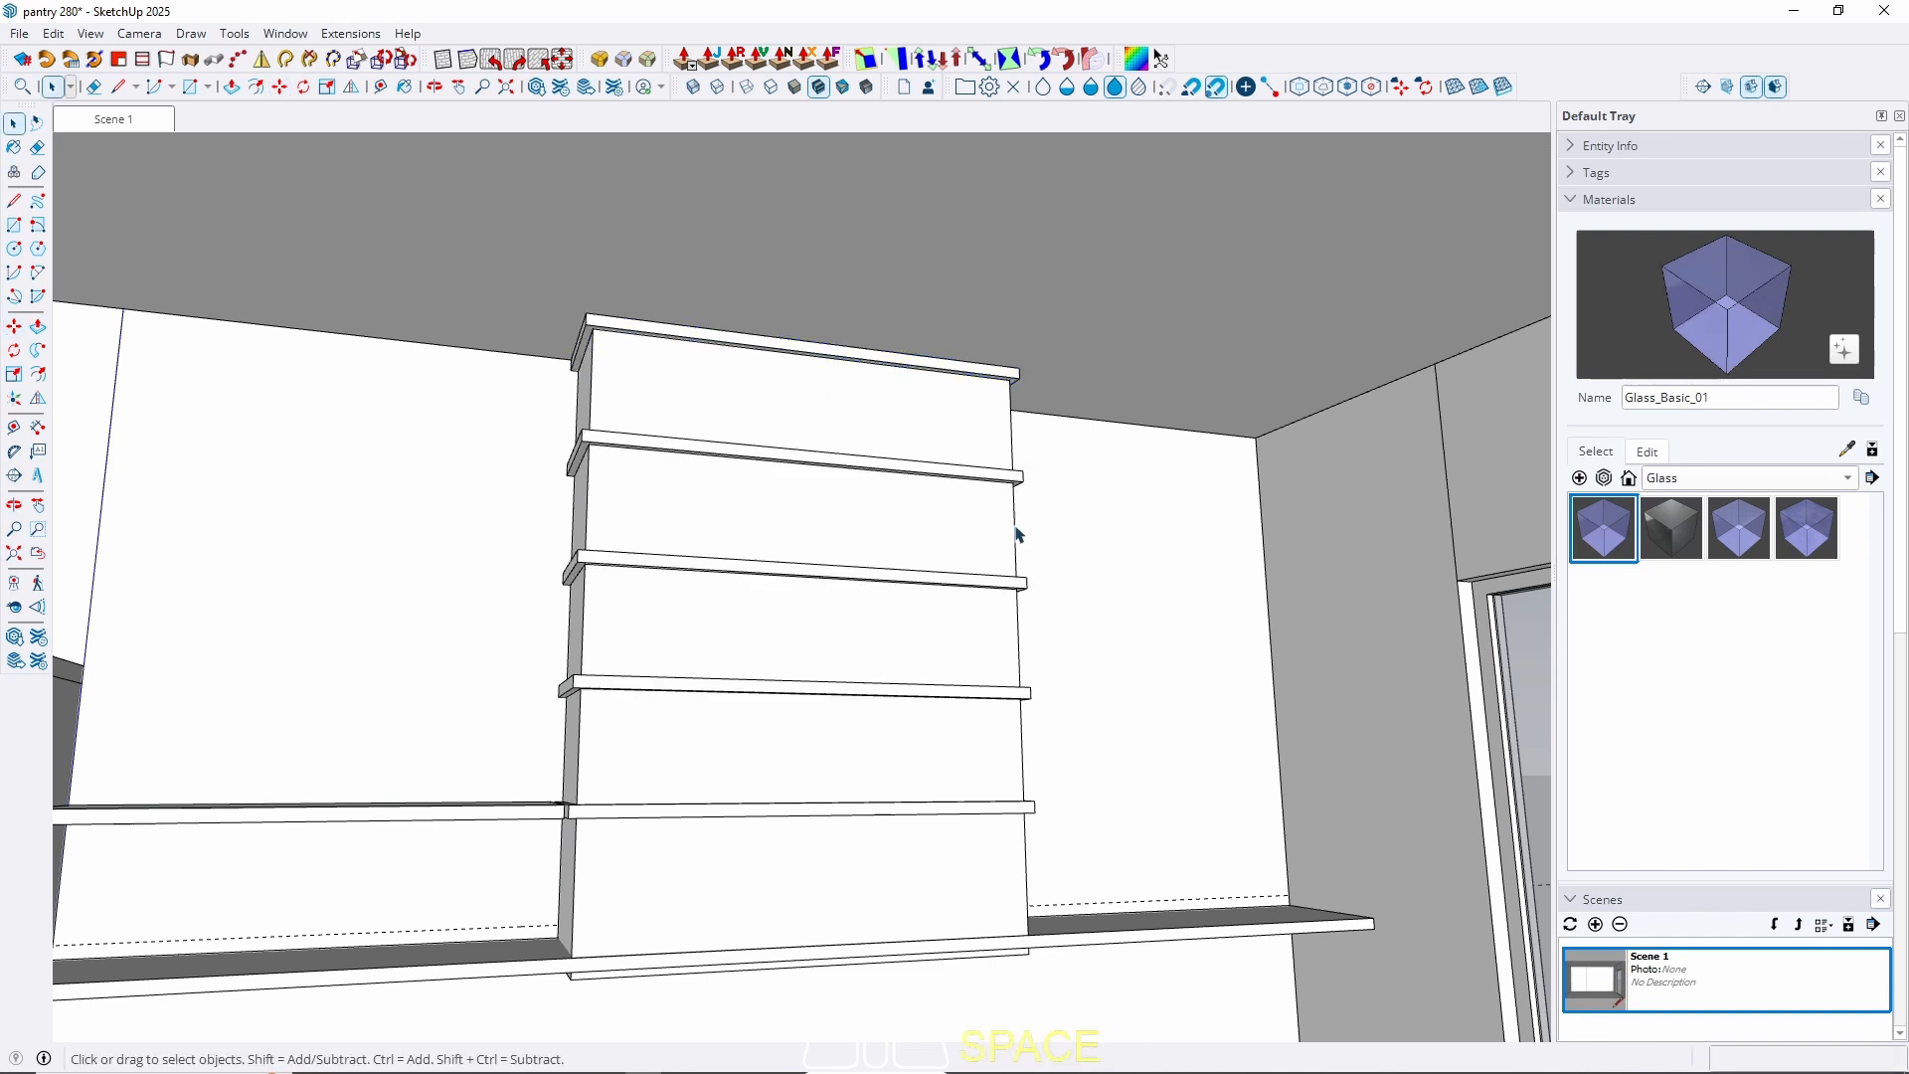
click(109, 120)
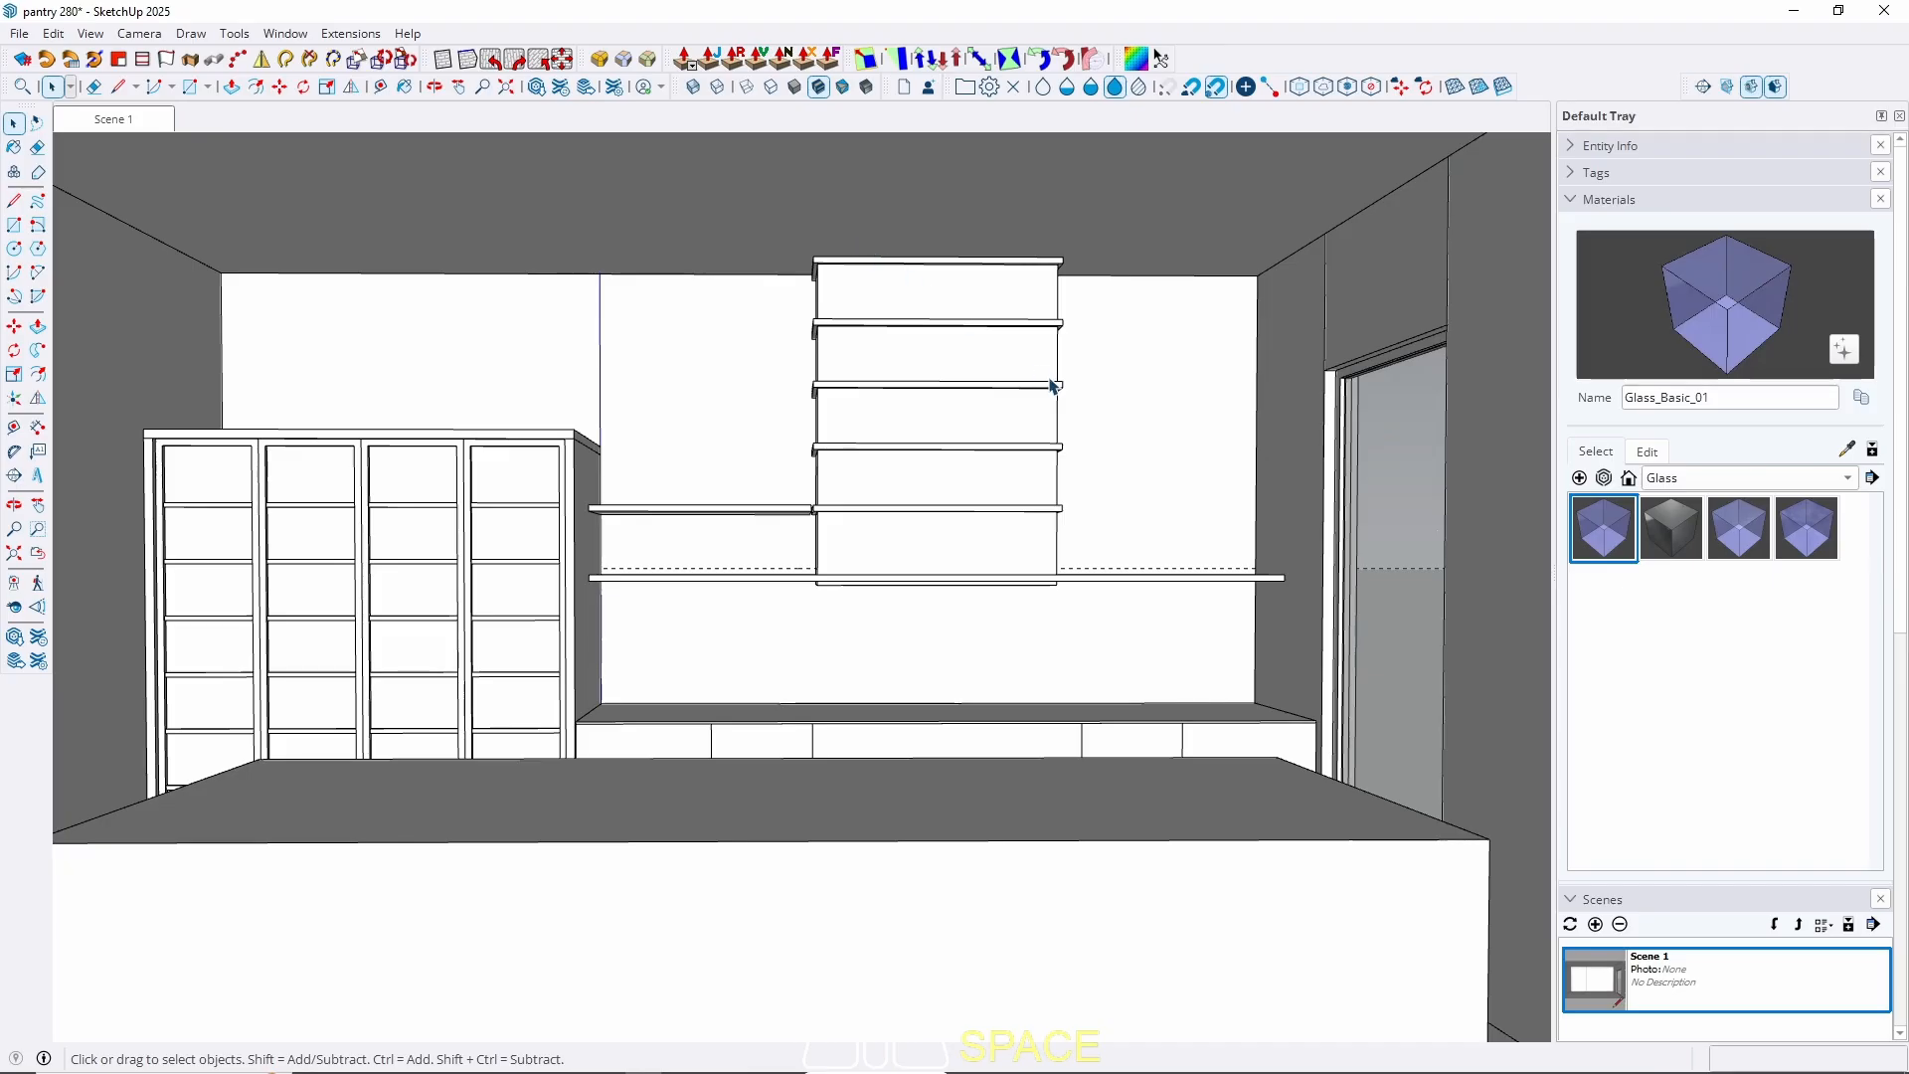
scroll(1052, 386, up, 2)
middle_drag(844, 415, 1021, 464)
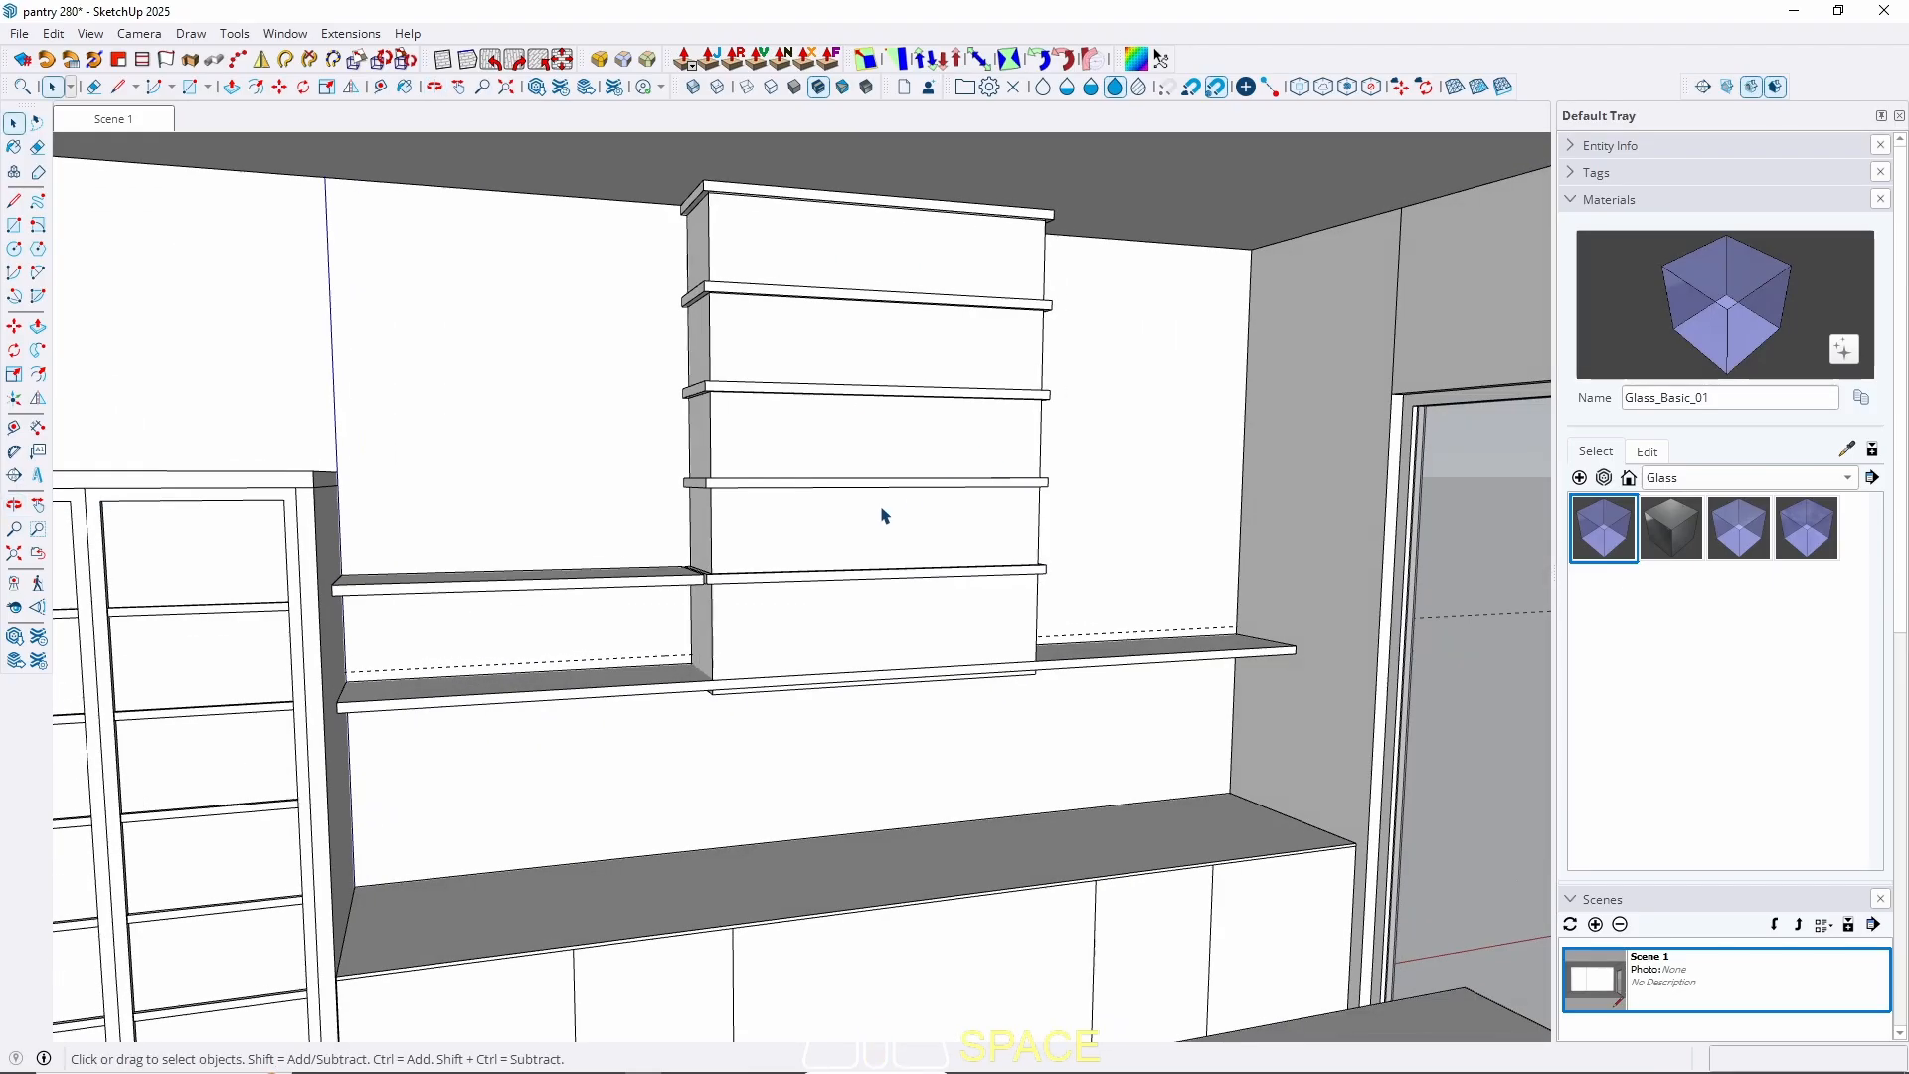
scroll(746, 546, up, 4)
Copy the lowest strip 117 cm vertically to the column's upper end and divide the distance into three equal spaces with /3.
ctrl+click(724, 596)
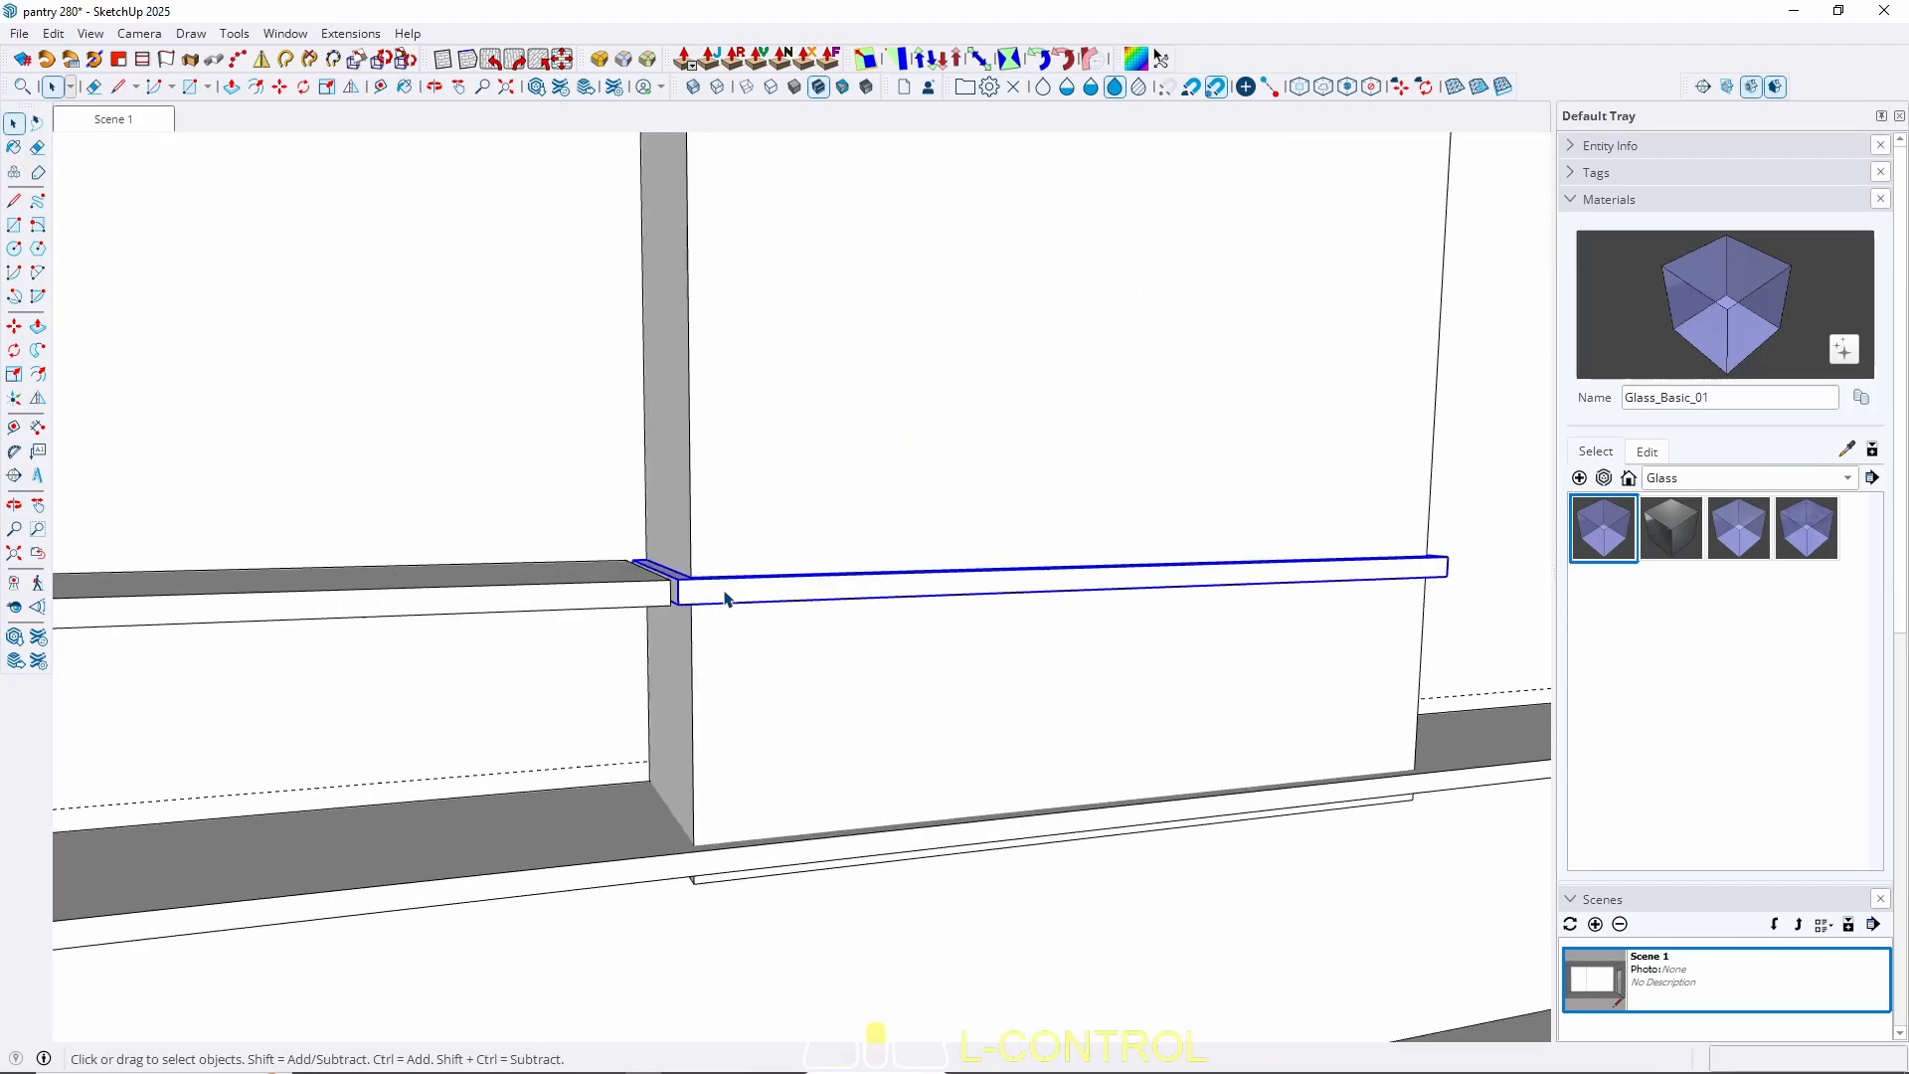
scroll(720, 599, up, 2)
key(m)
click(618, 566)
key(ctrl)
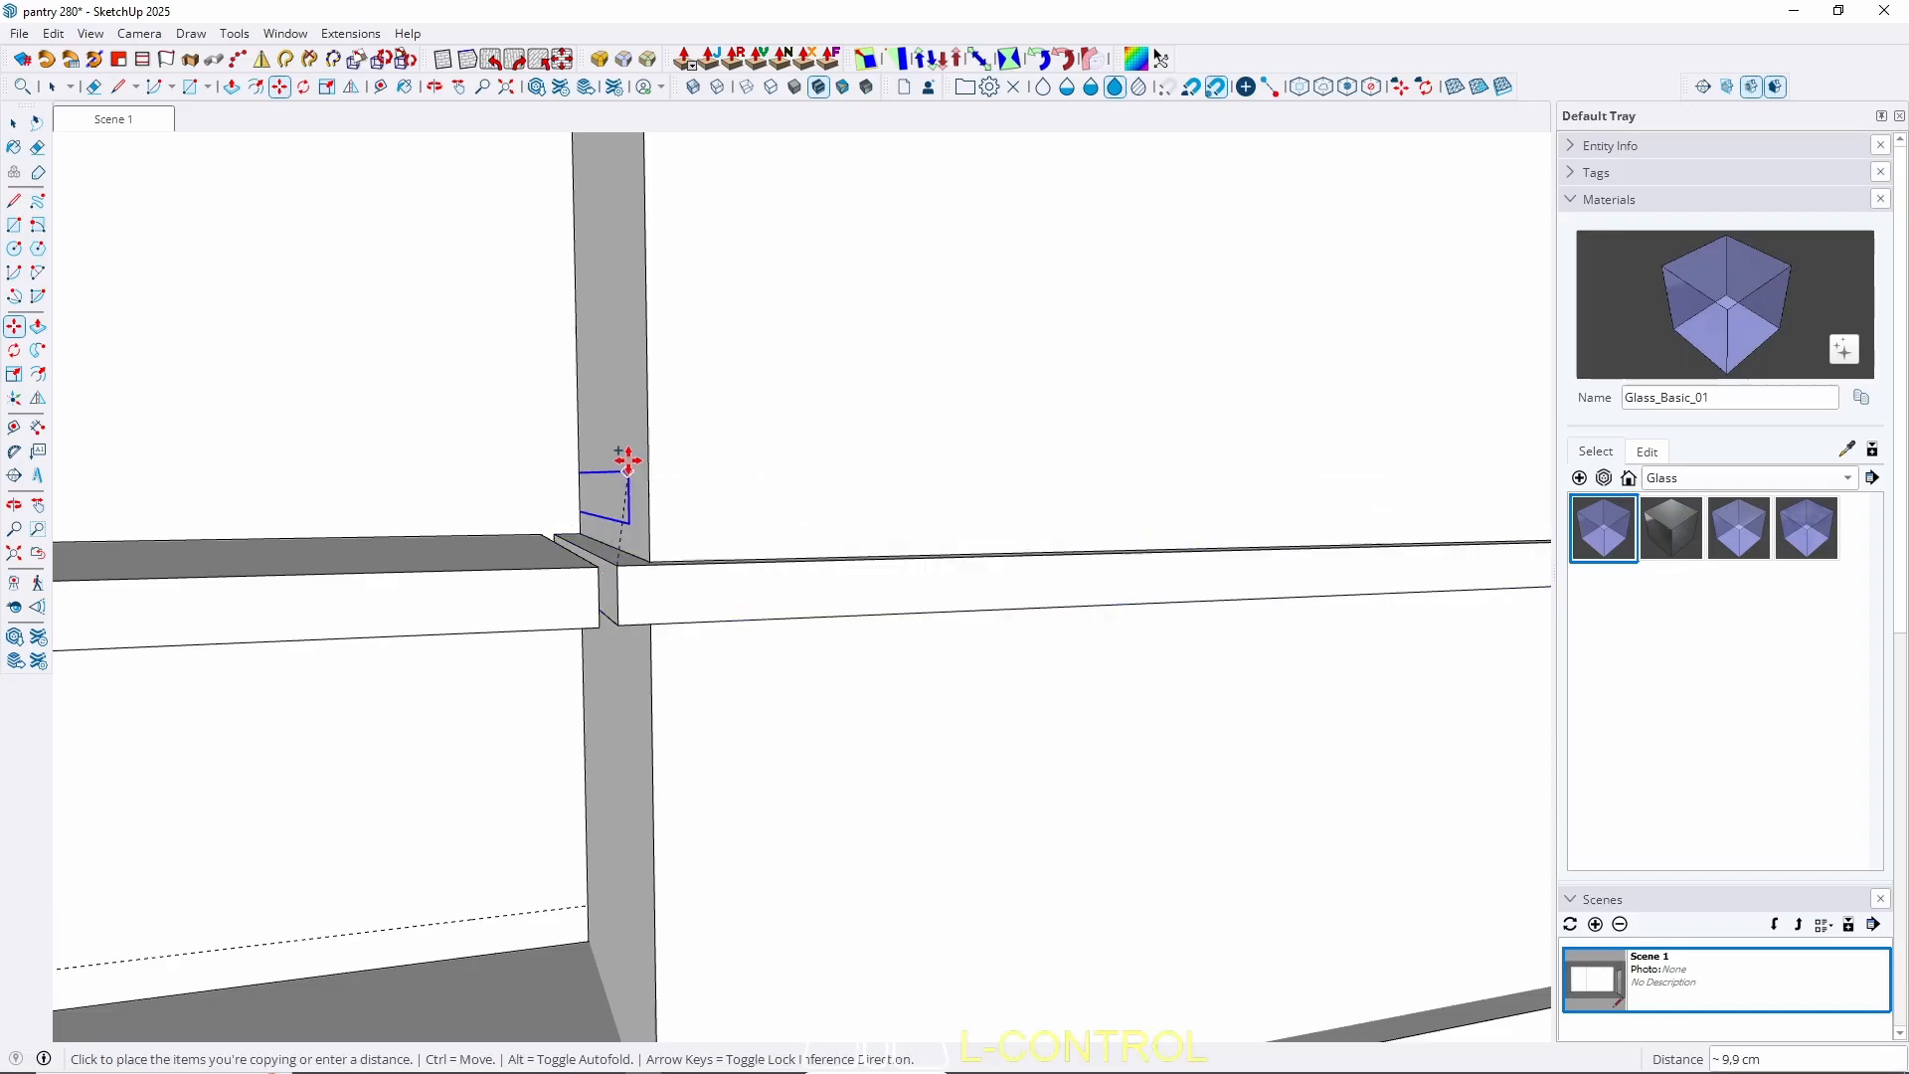
key(Up)
scroll(557, 712, down, 3)
scroll(555, 712, down, 3)
shift+middle_drag(636, 379, 632, 571)
click(552, 289)
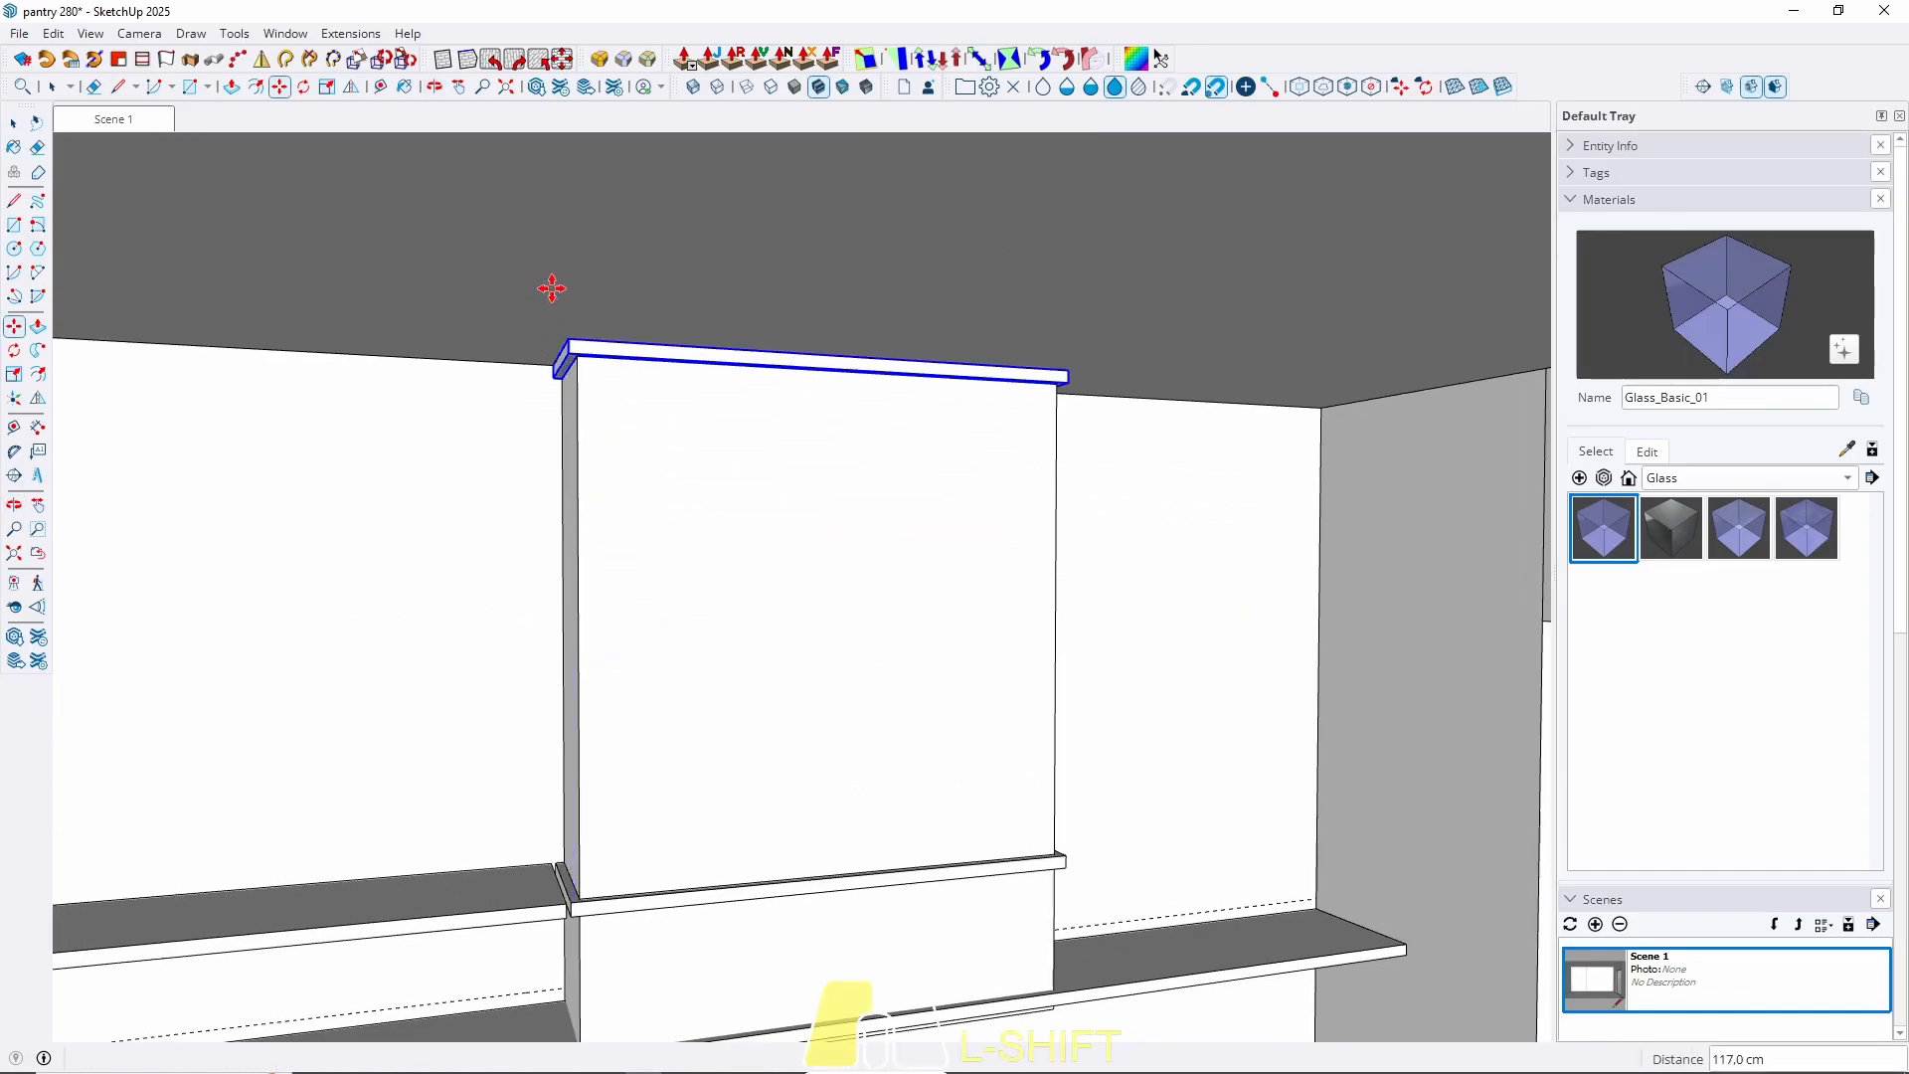
text(/3)
key(Return)
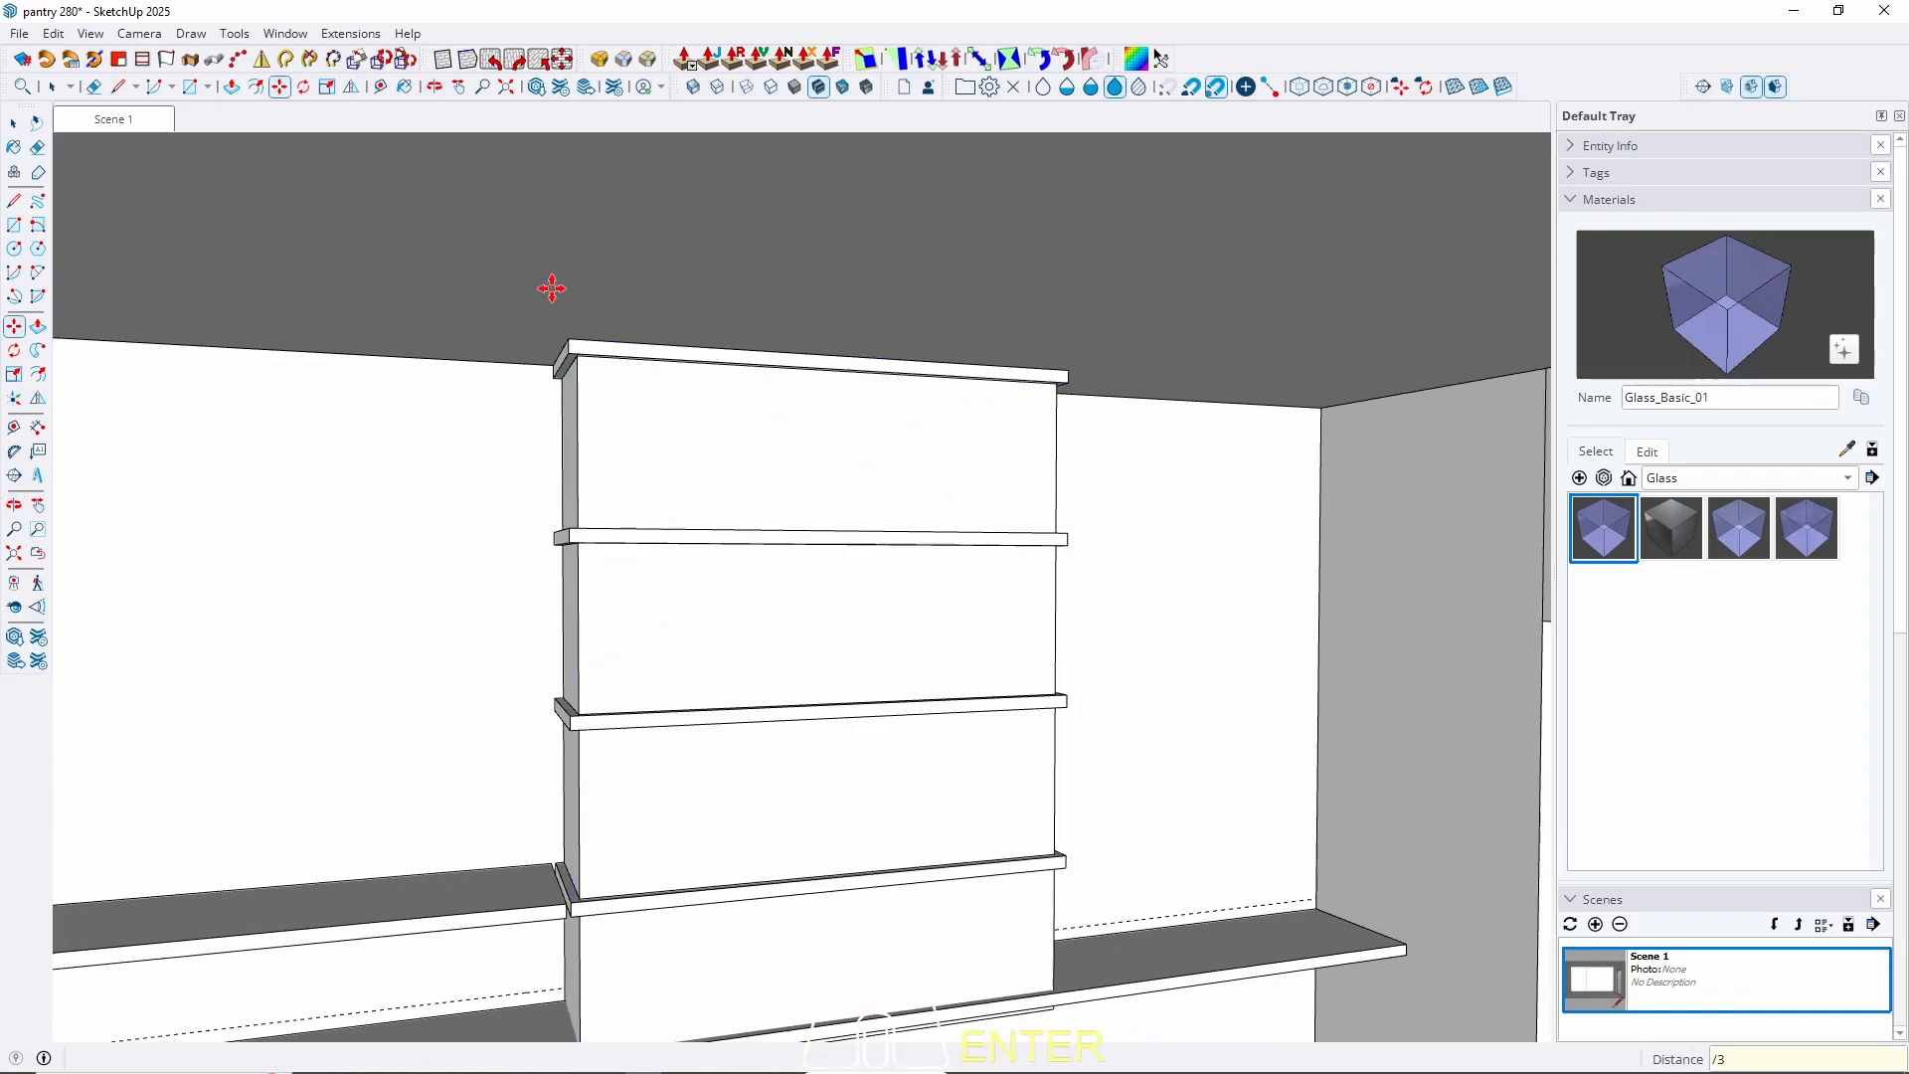
key(space)
Check the strip spacing in the Scene 1 view and examine the joint between the upper side shelf and the column's strip.
scroll(473, 341, down, 2)
click(149, 124)
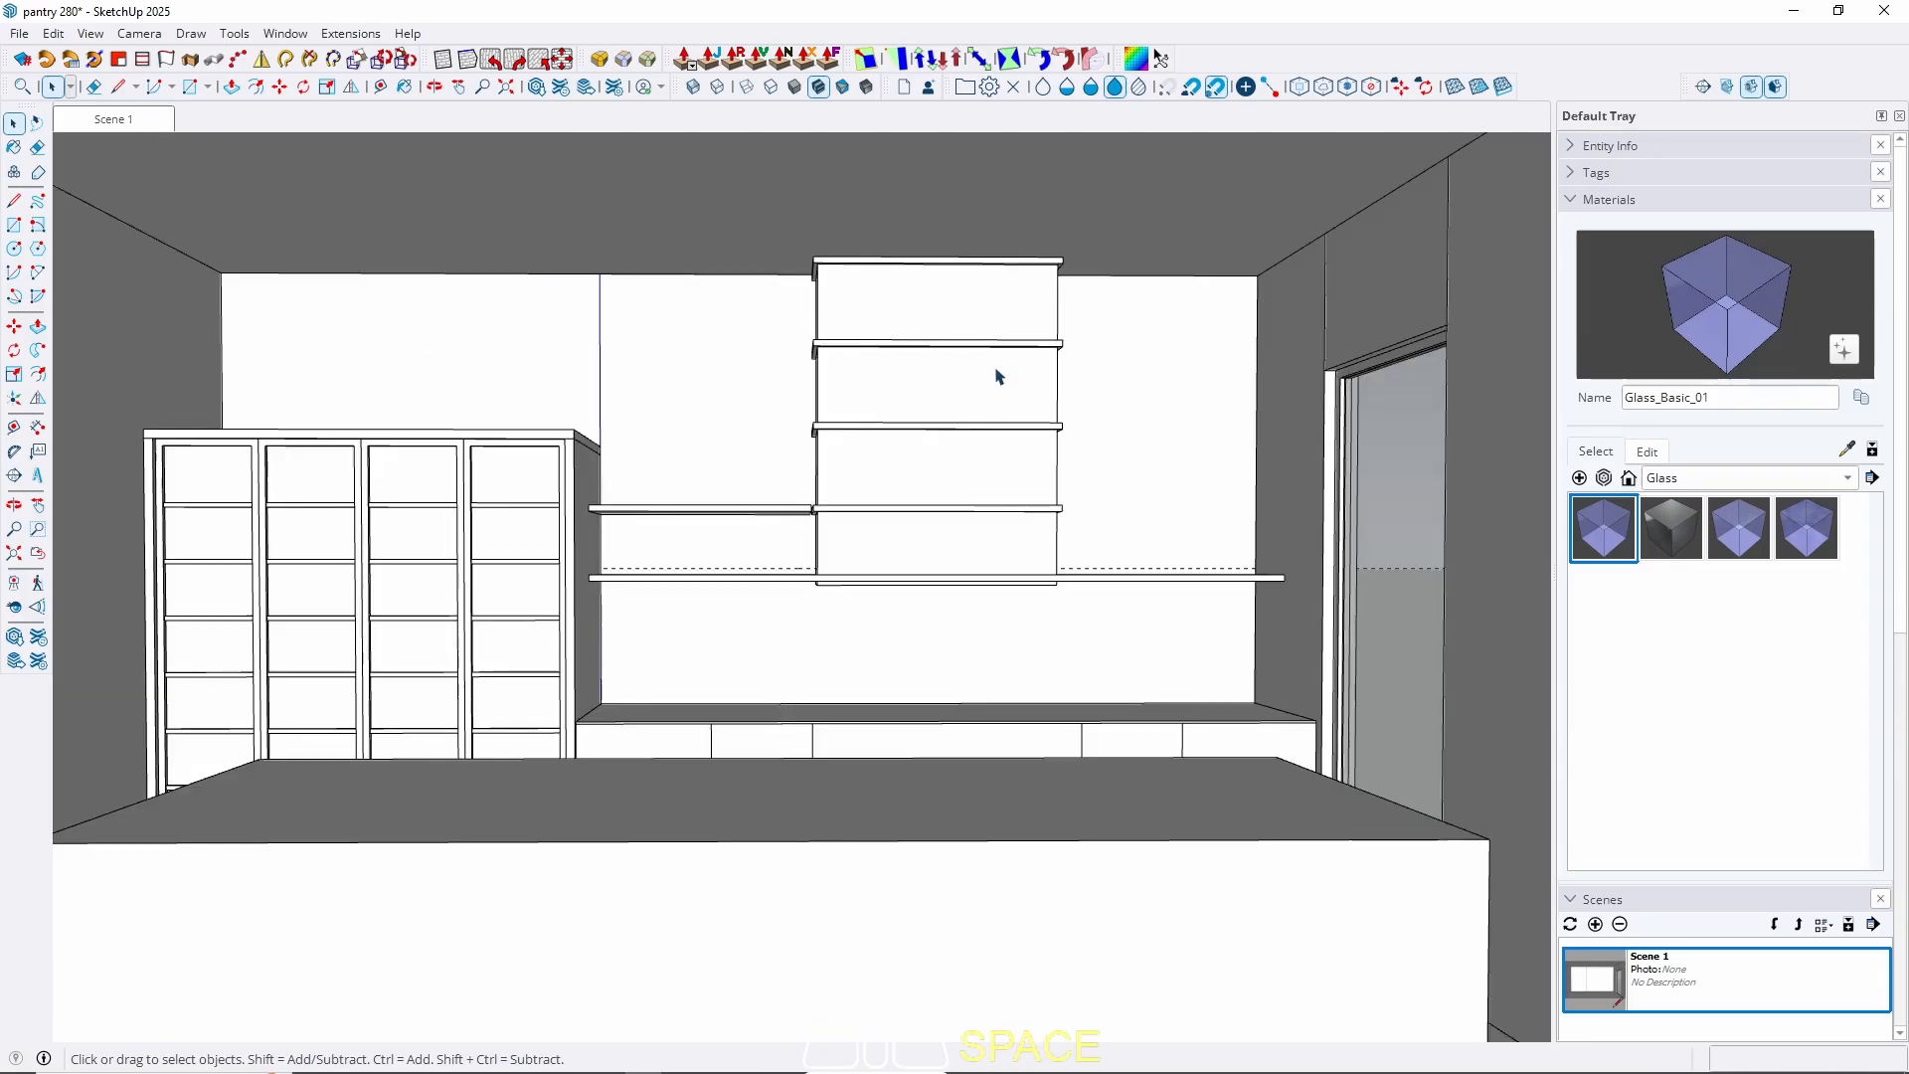
middle_drag(998, 377, 1159, 541)
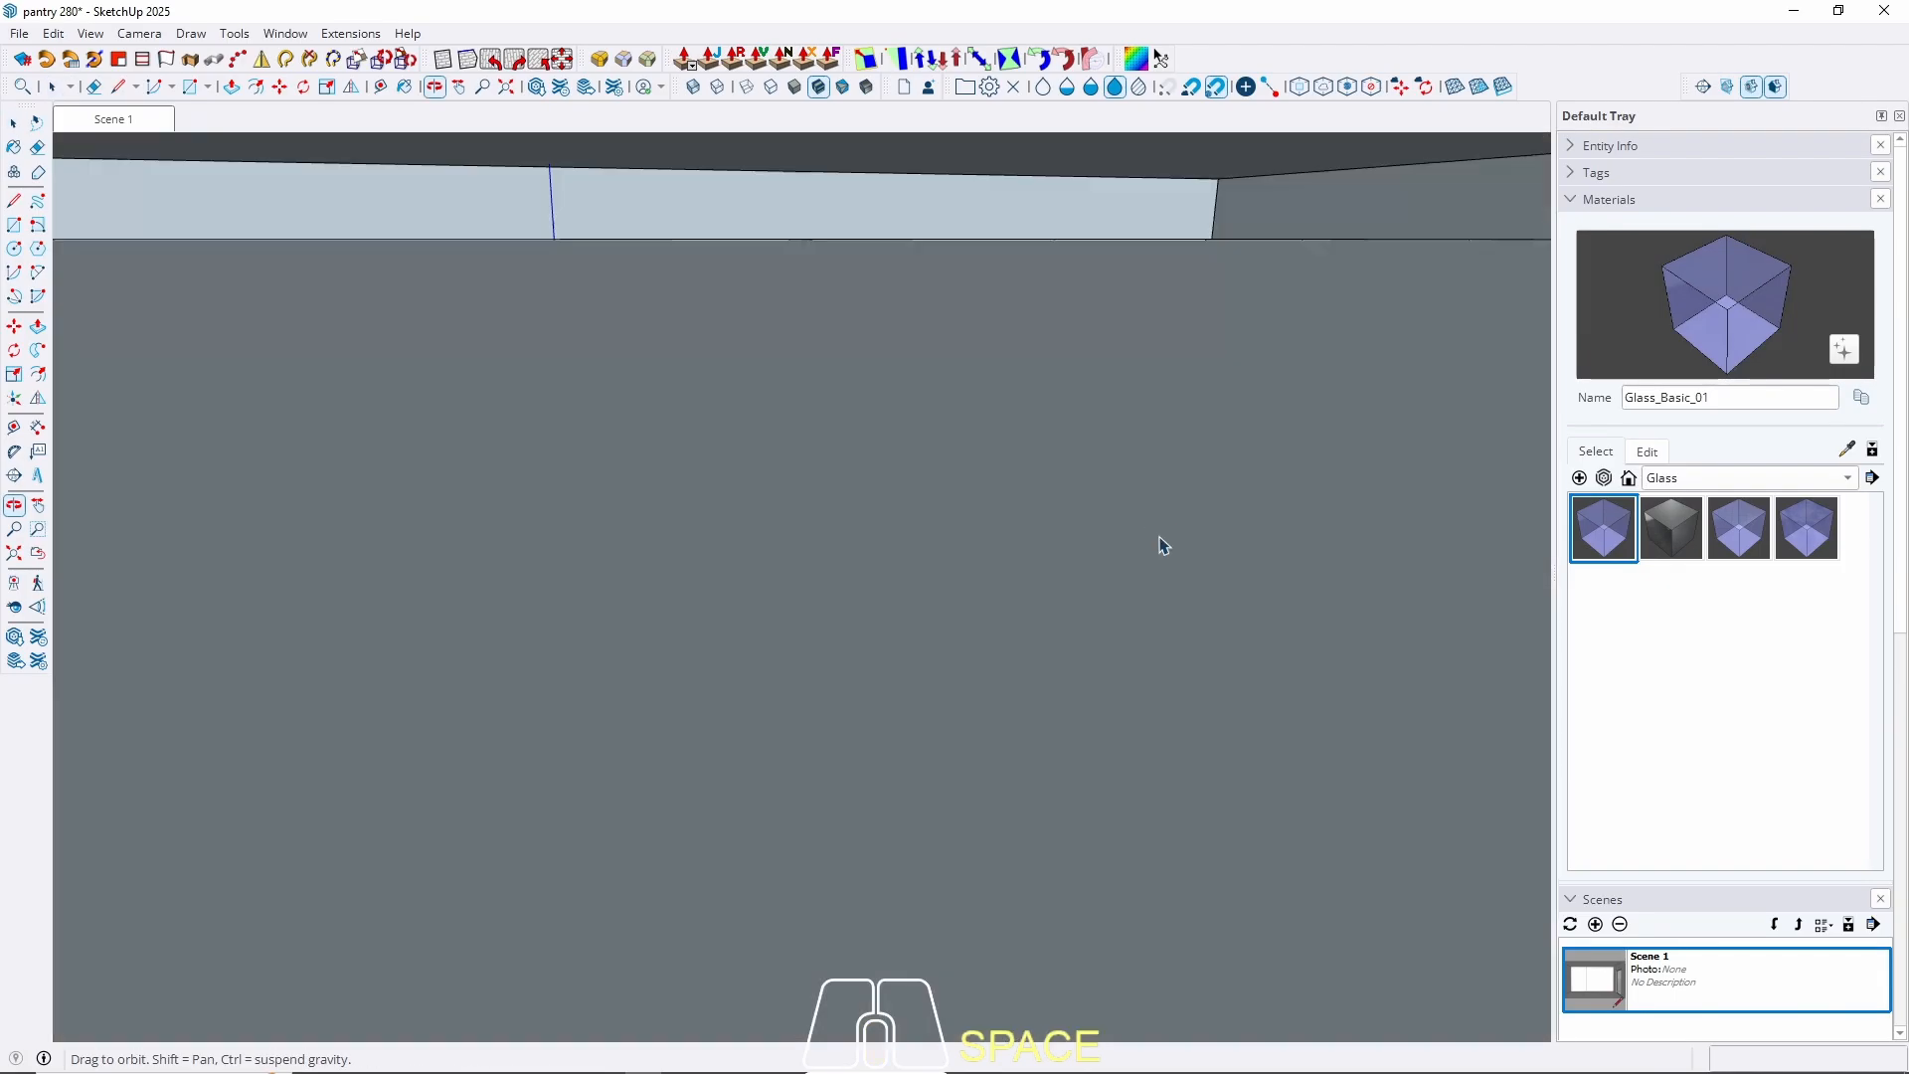
click(154, 125)
scroll(786, 477, up, 10)
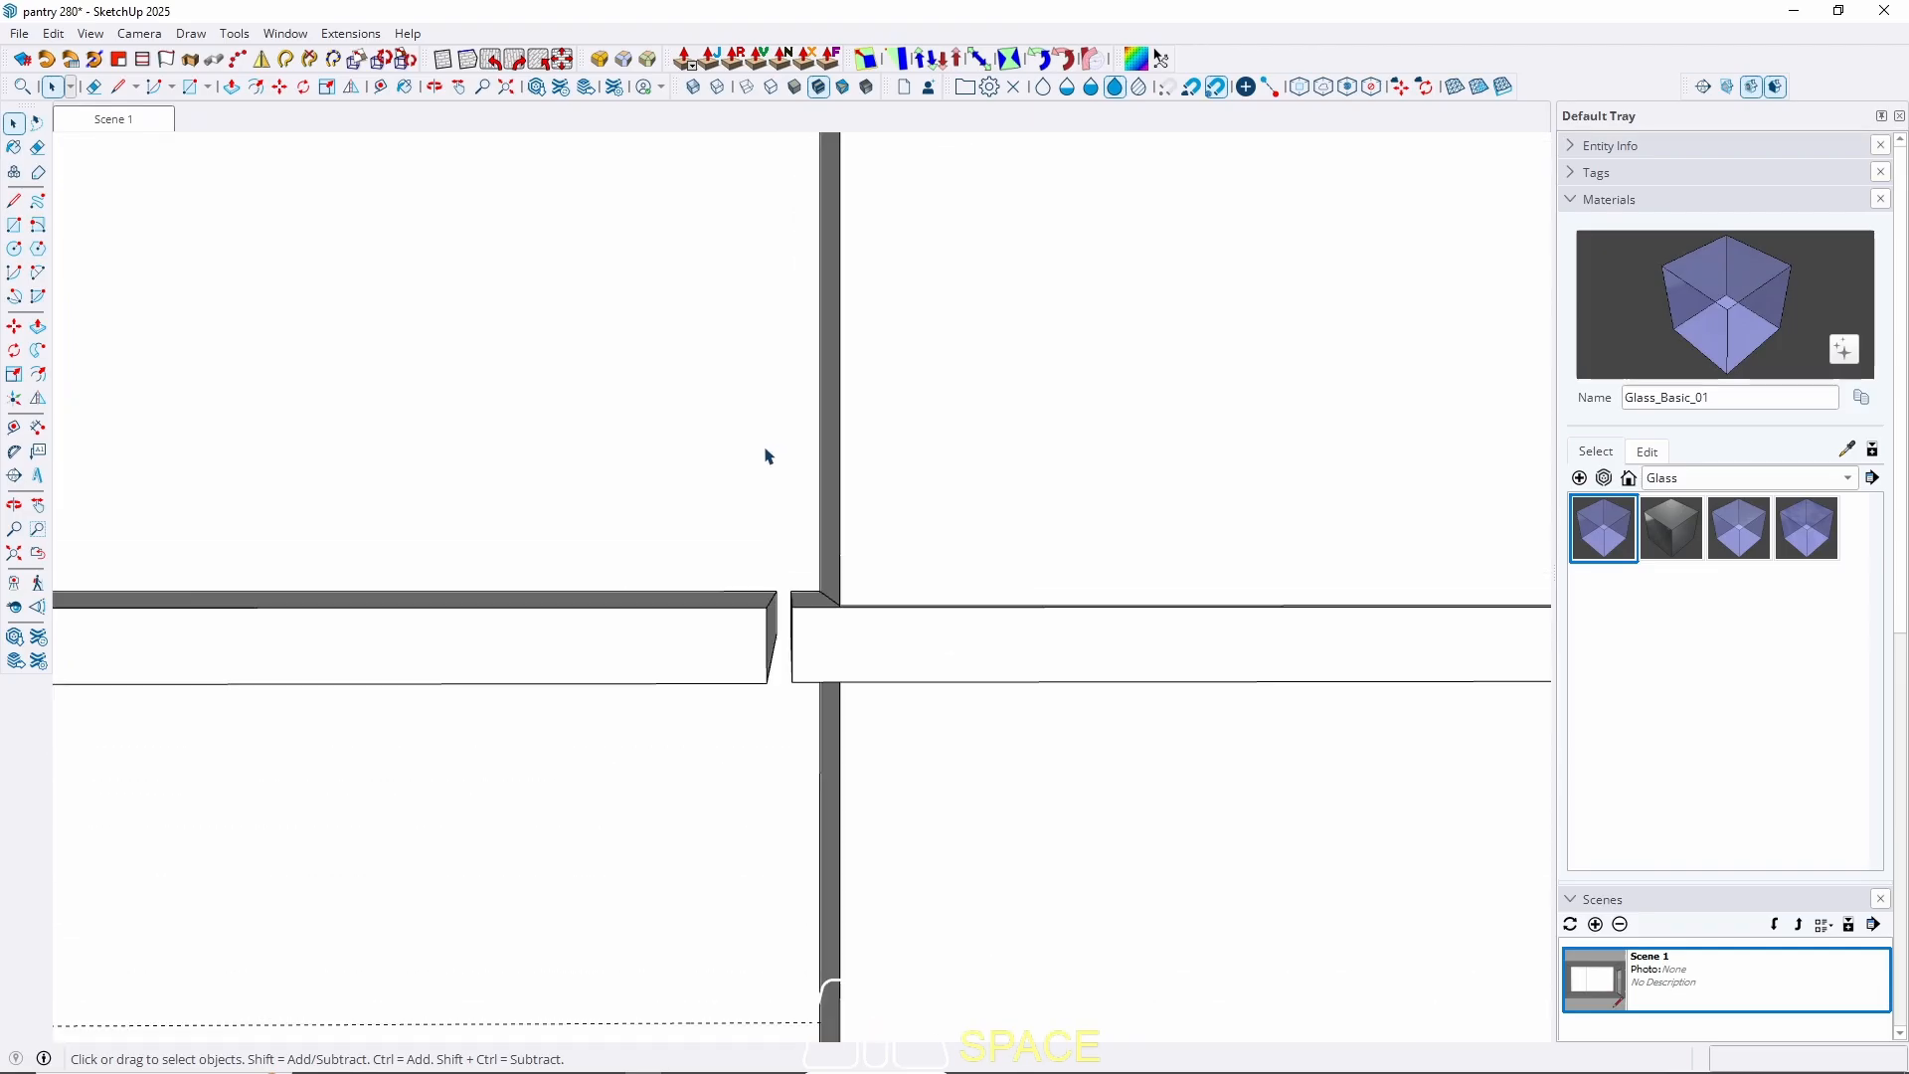
Draw a 2 by 2 cm rectangle on the front face of the lowest column strip, starting at its upper corner beside the side shelf.
middle_drag(767, 457, 719, 639)
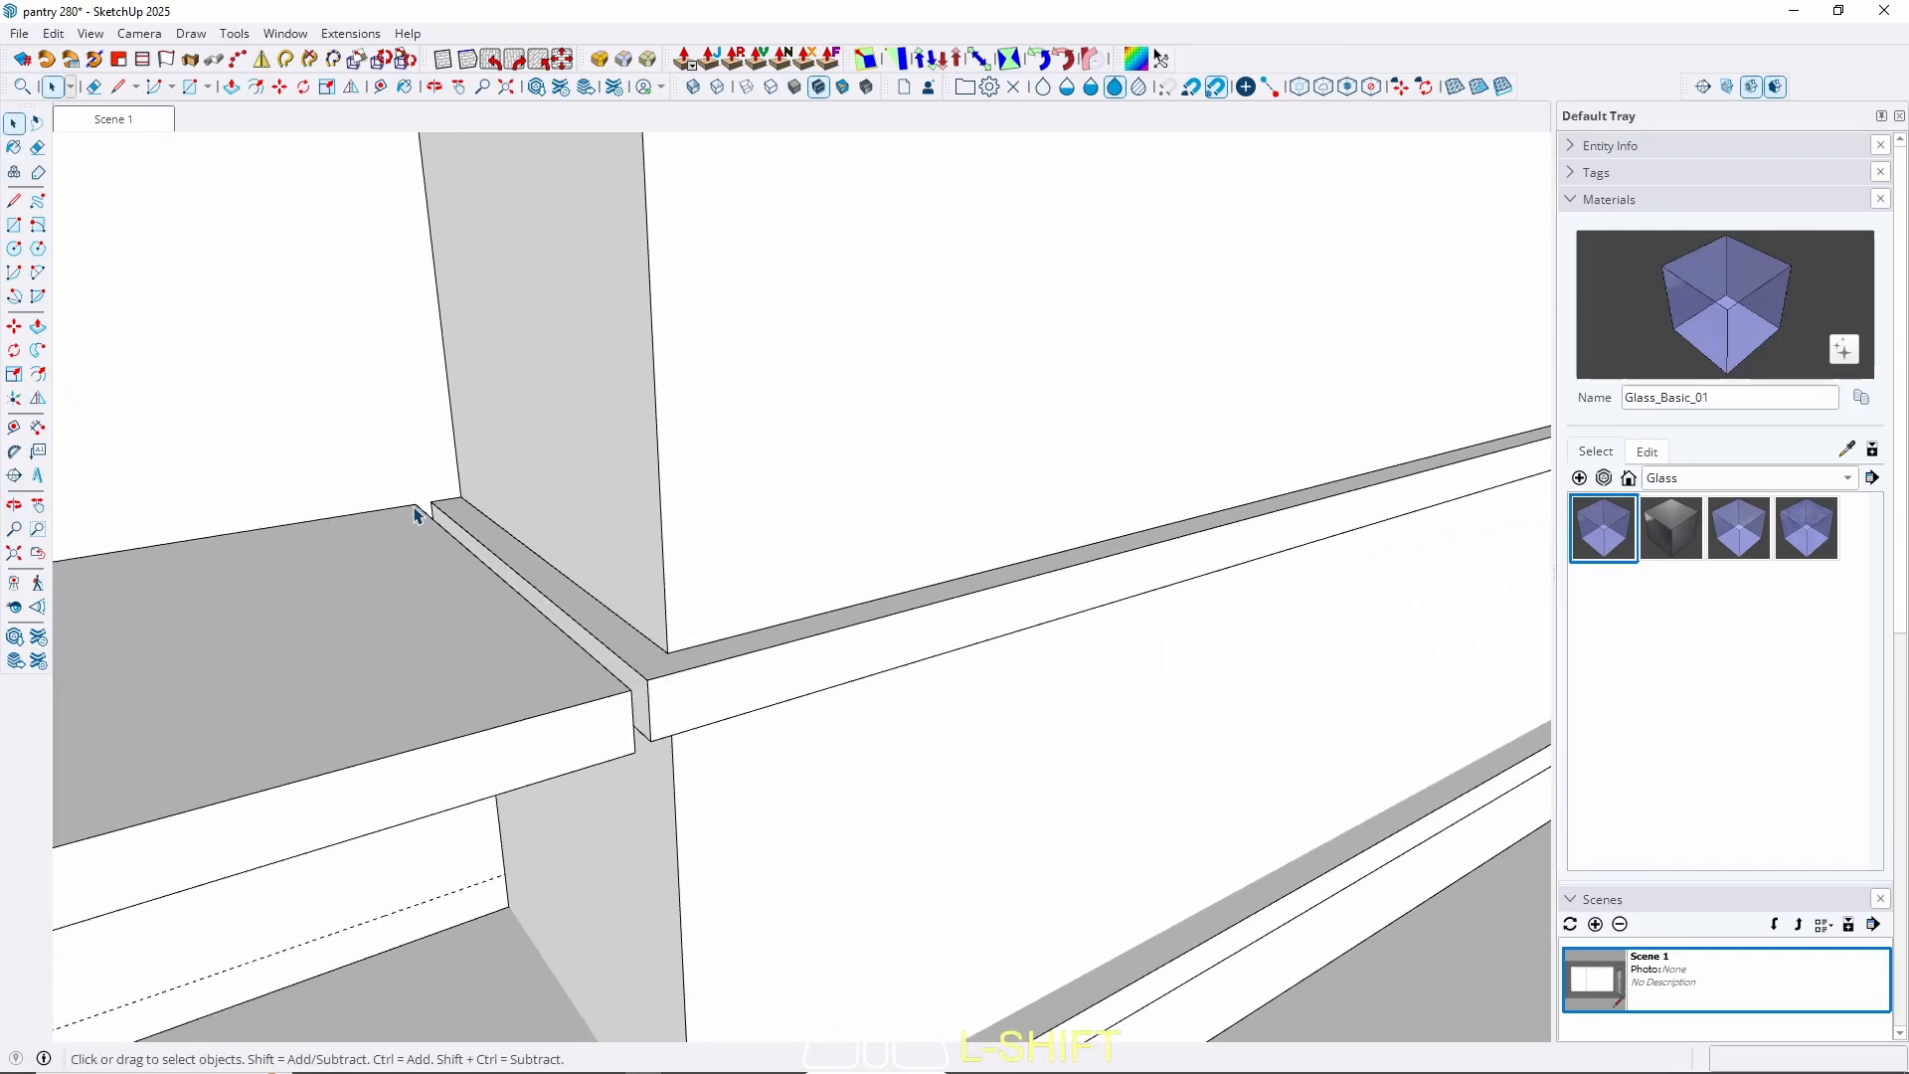
key(r)
scroll(427, 487, up, 5)
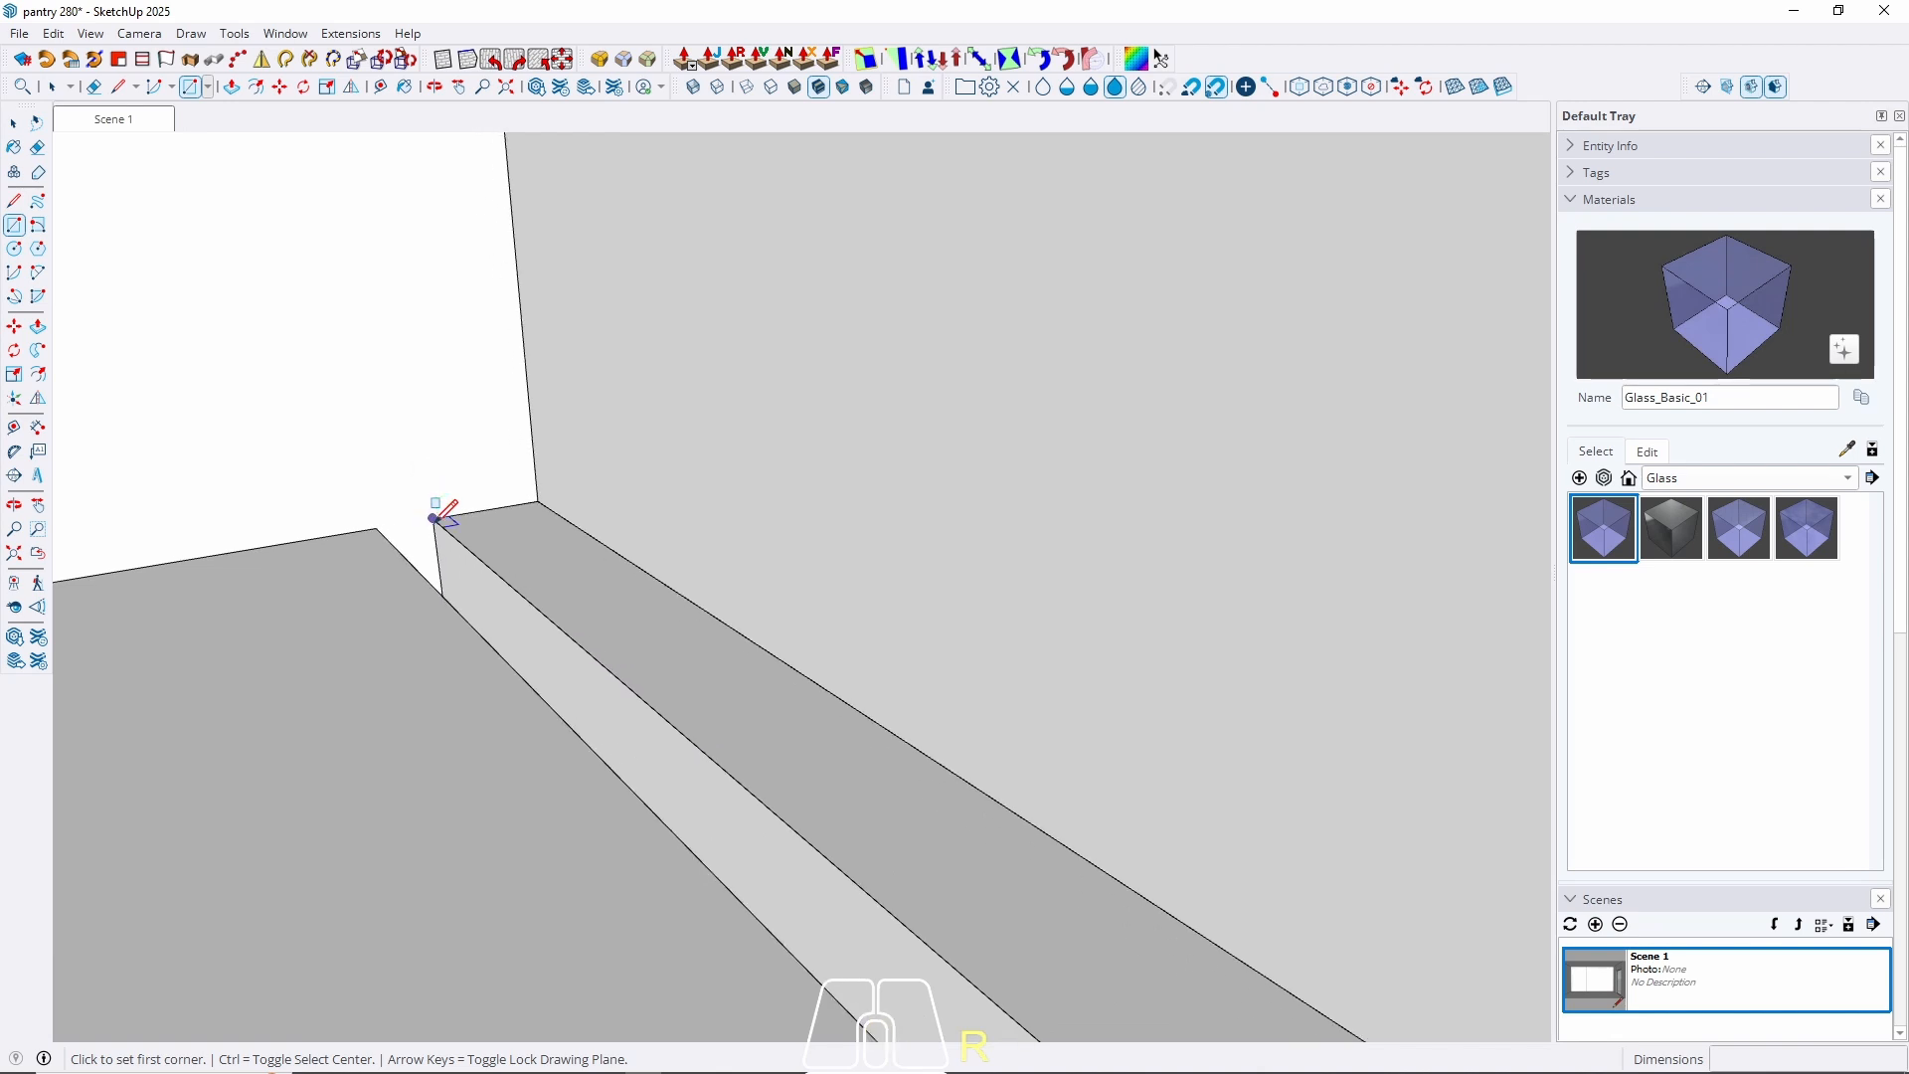
scroll(330, 431, down, 6)
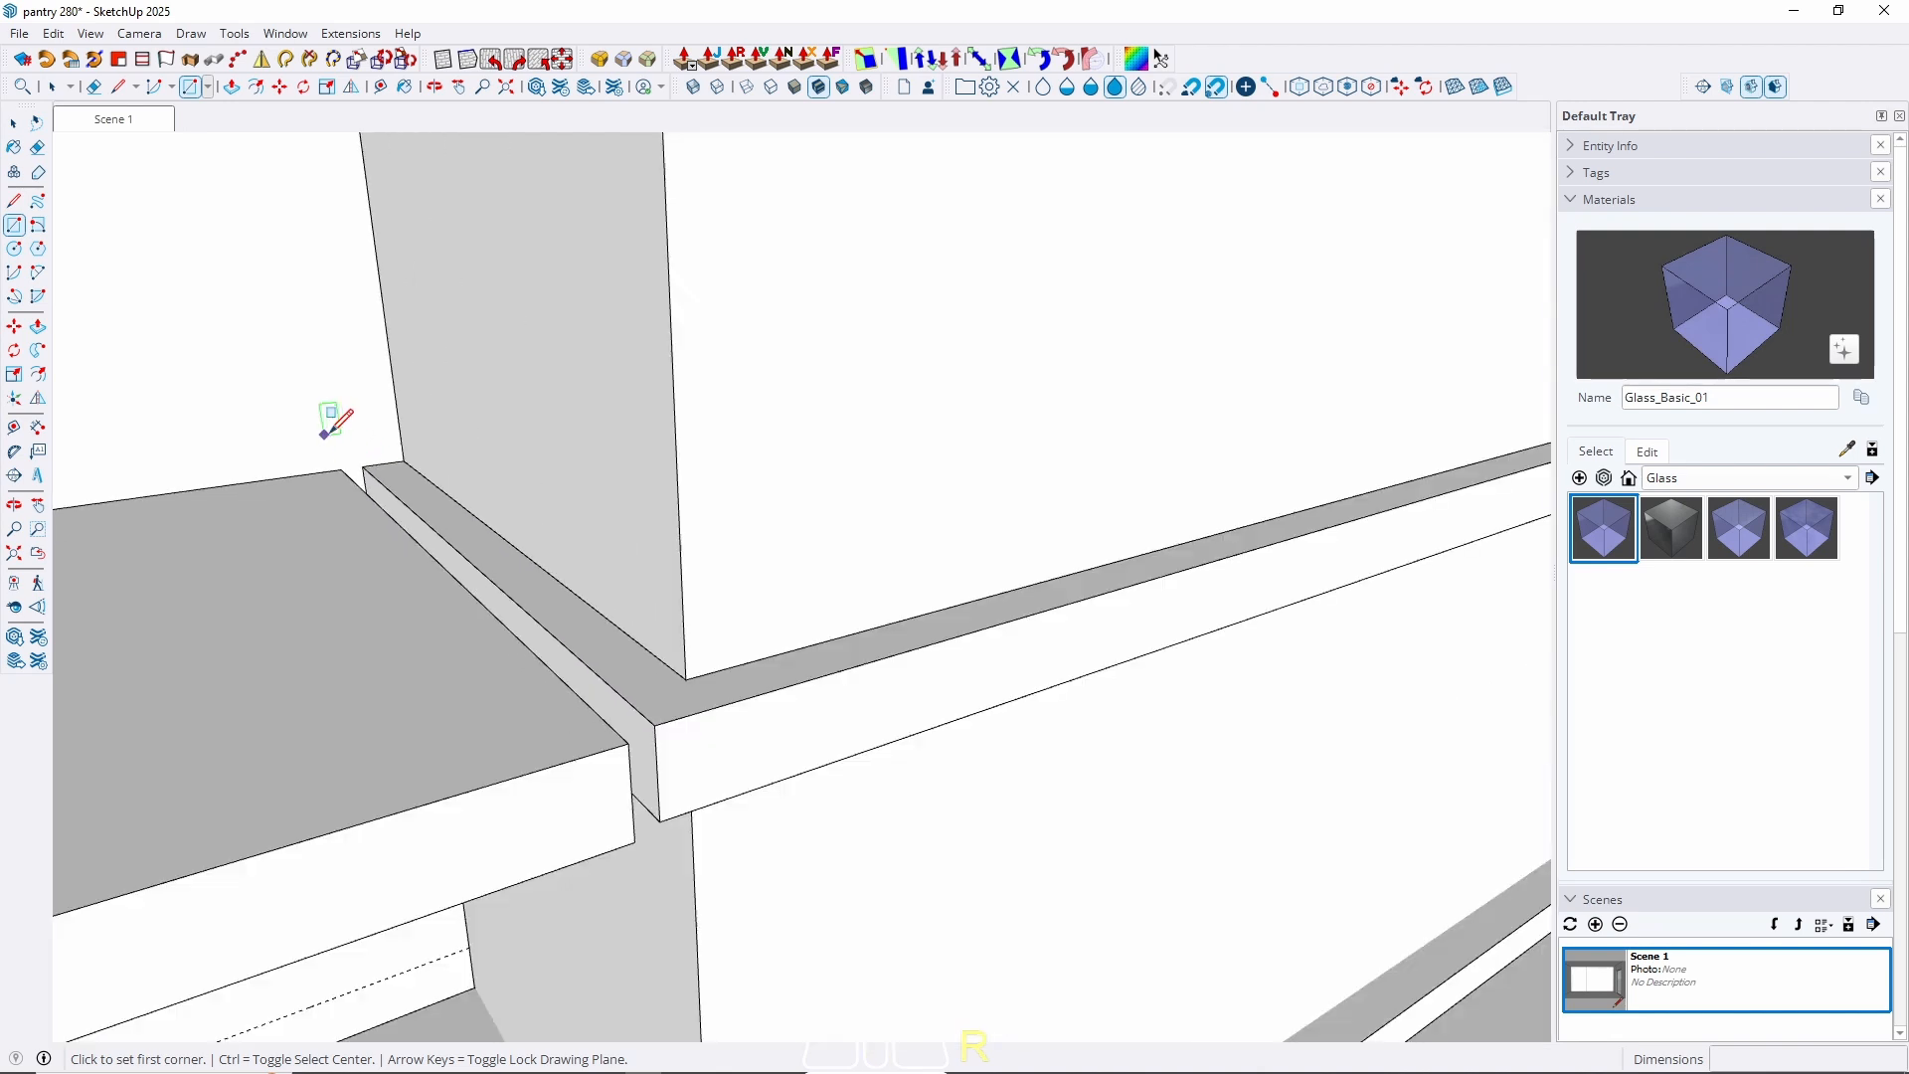
scroll(475, 616, up, 1)
scroll(483, 577, up, 3)
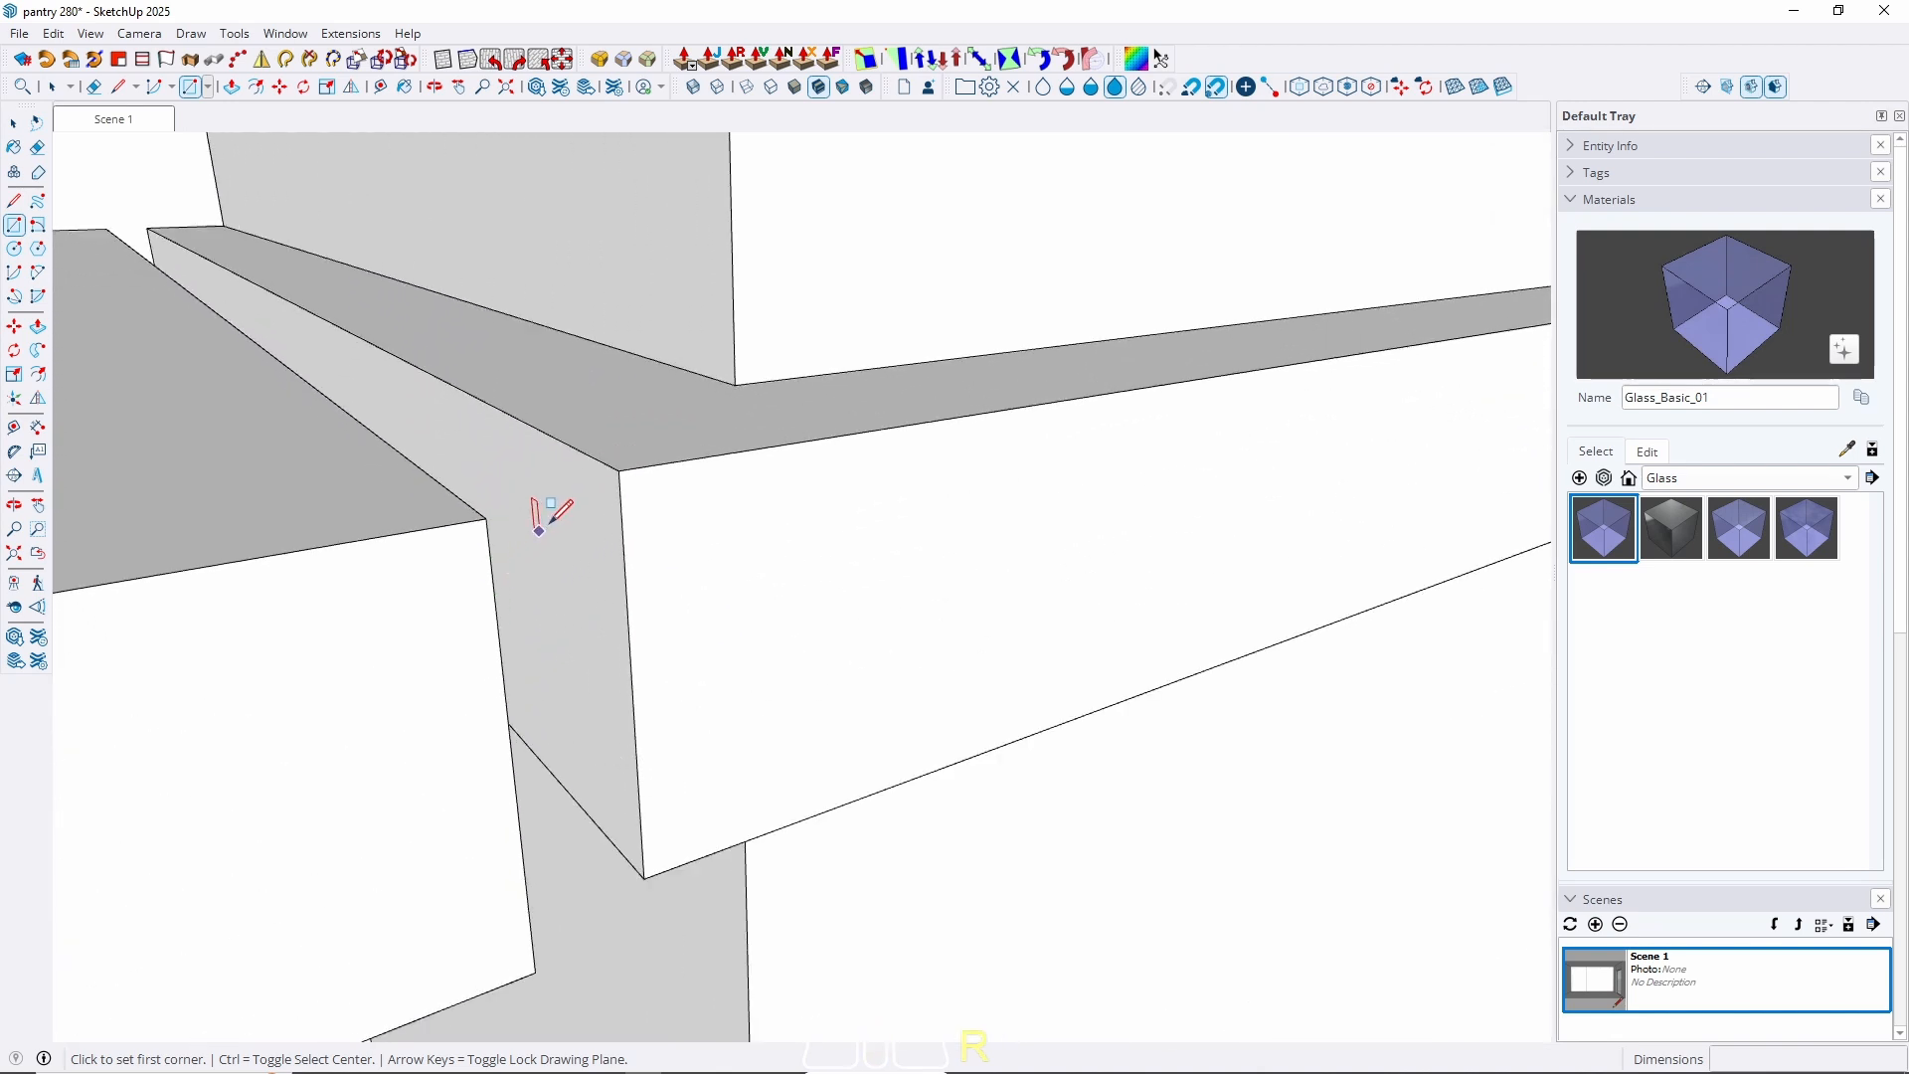
click(620, 468)
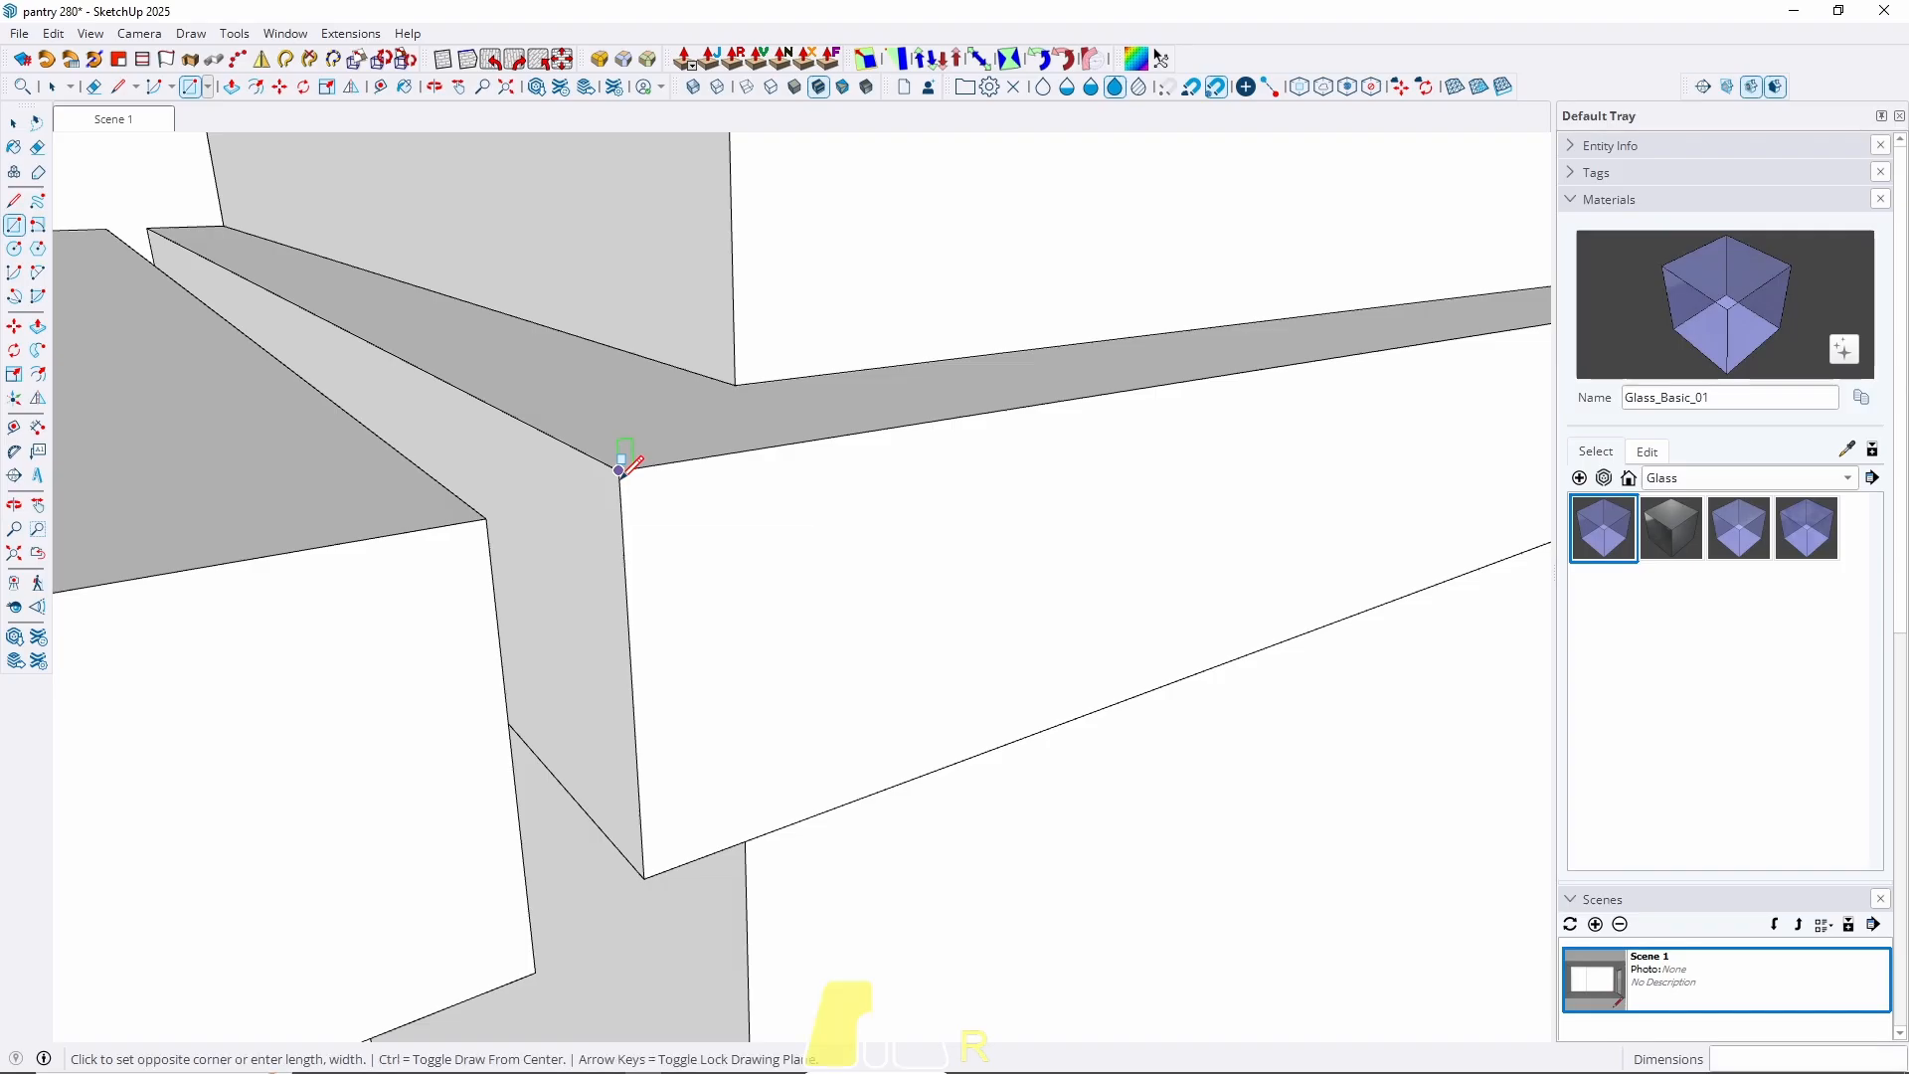
scroll(614, 601, down, 2)
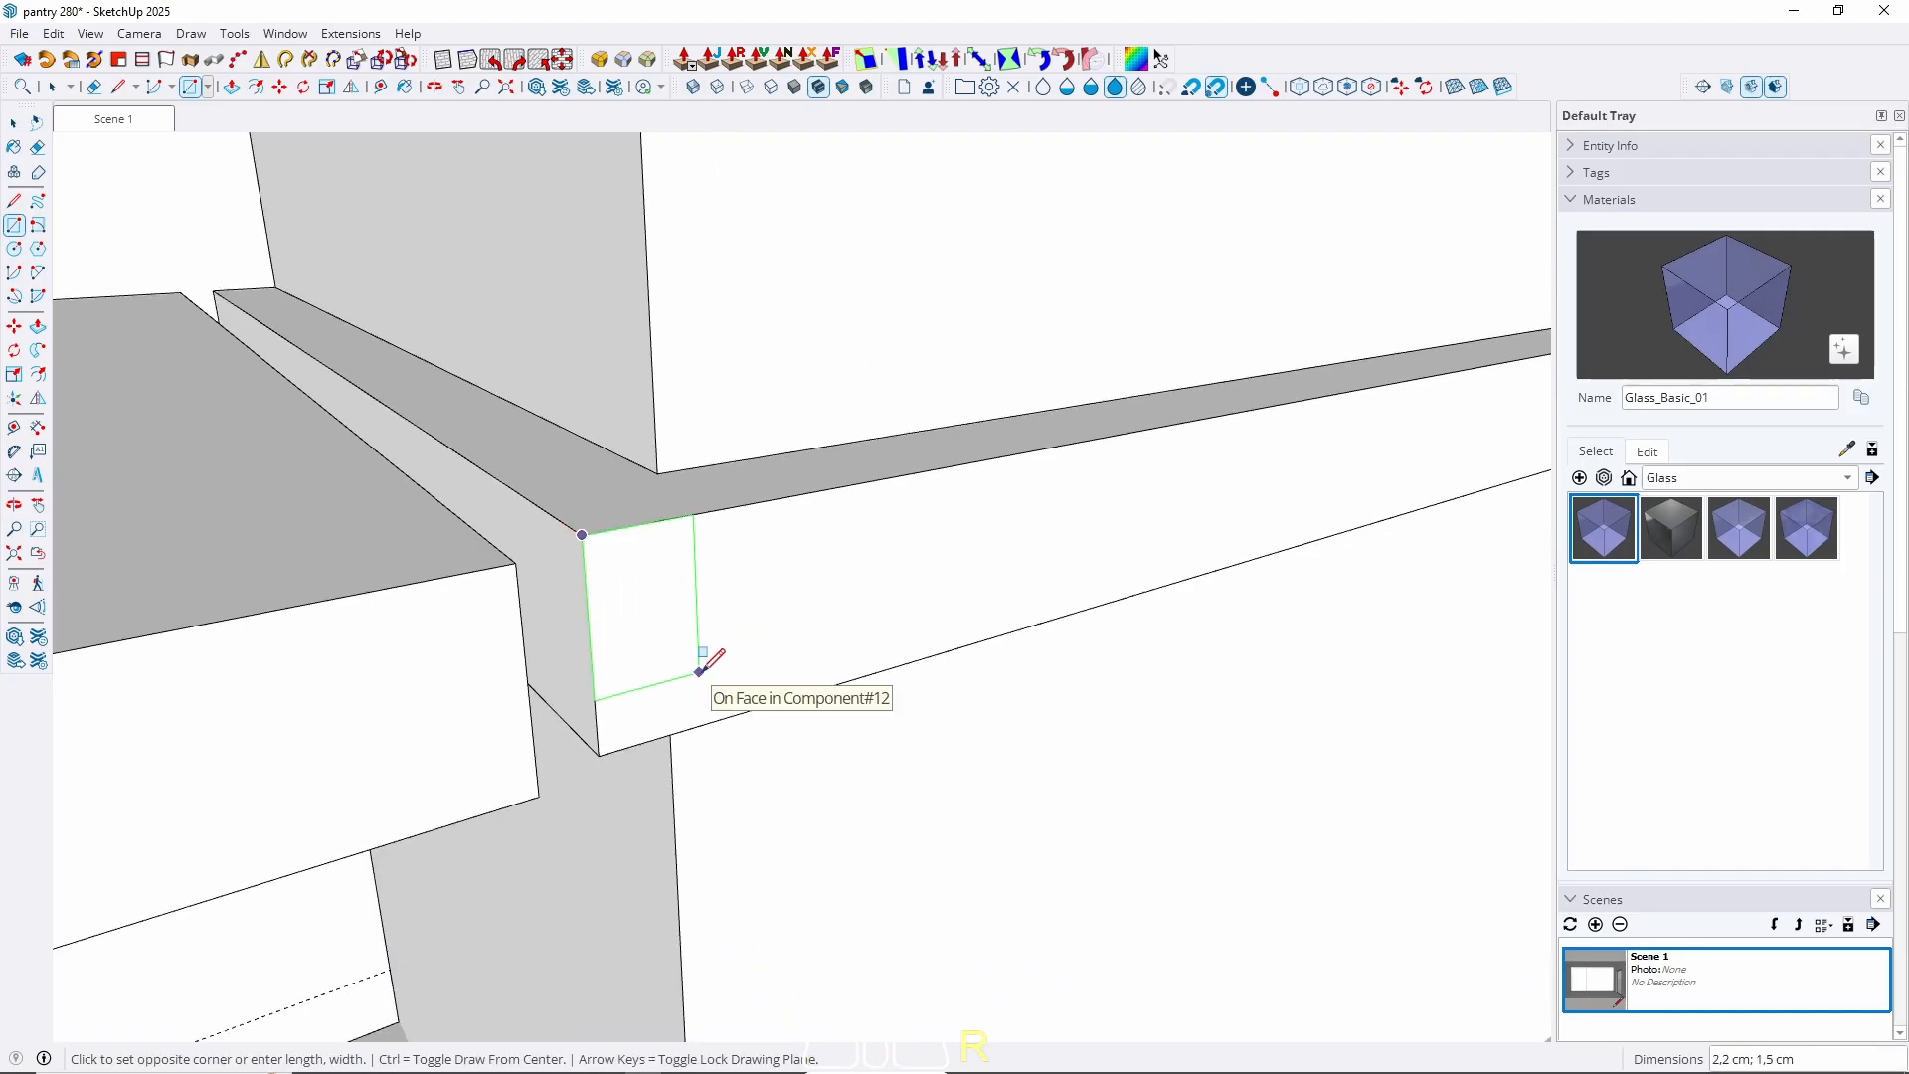
text(2)
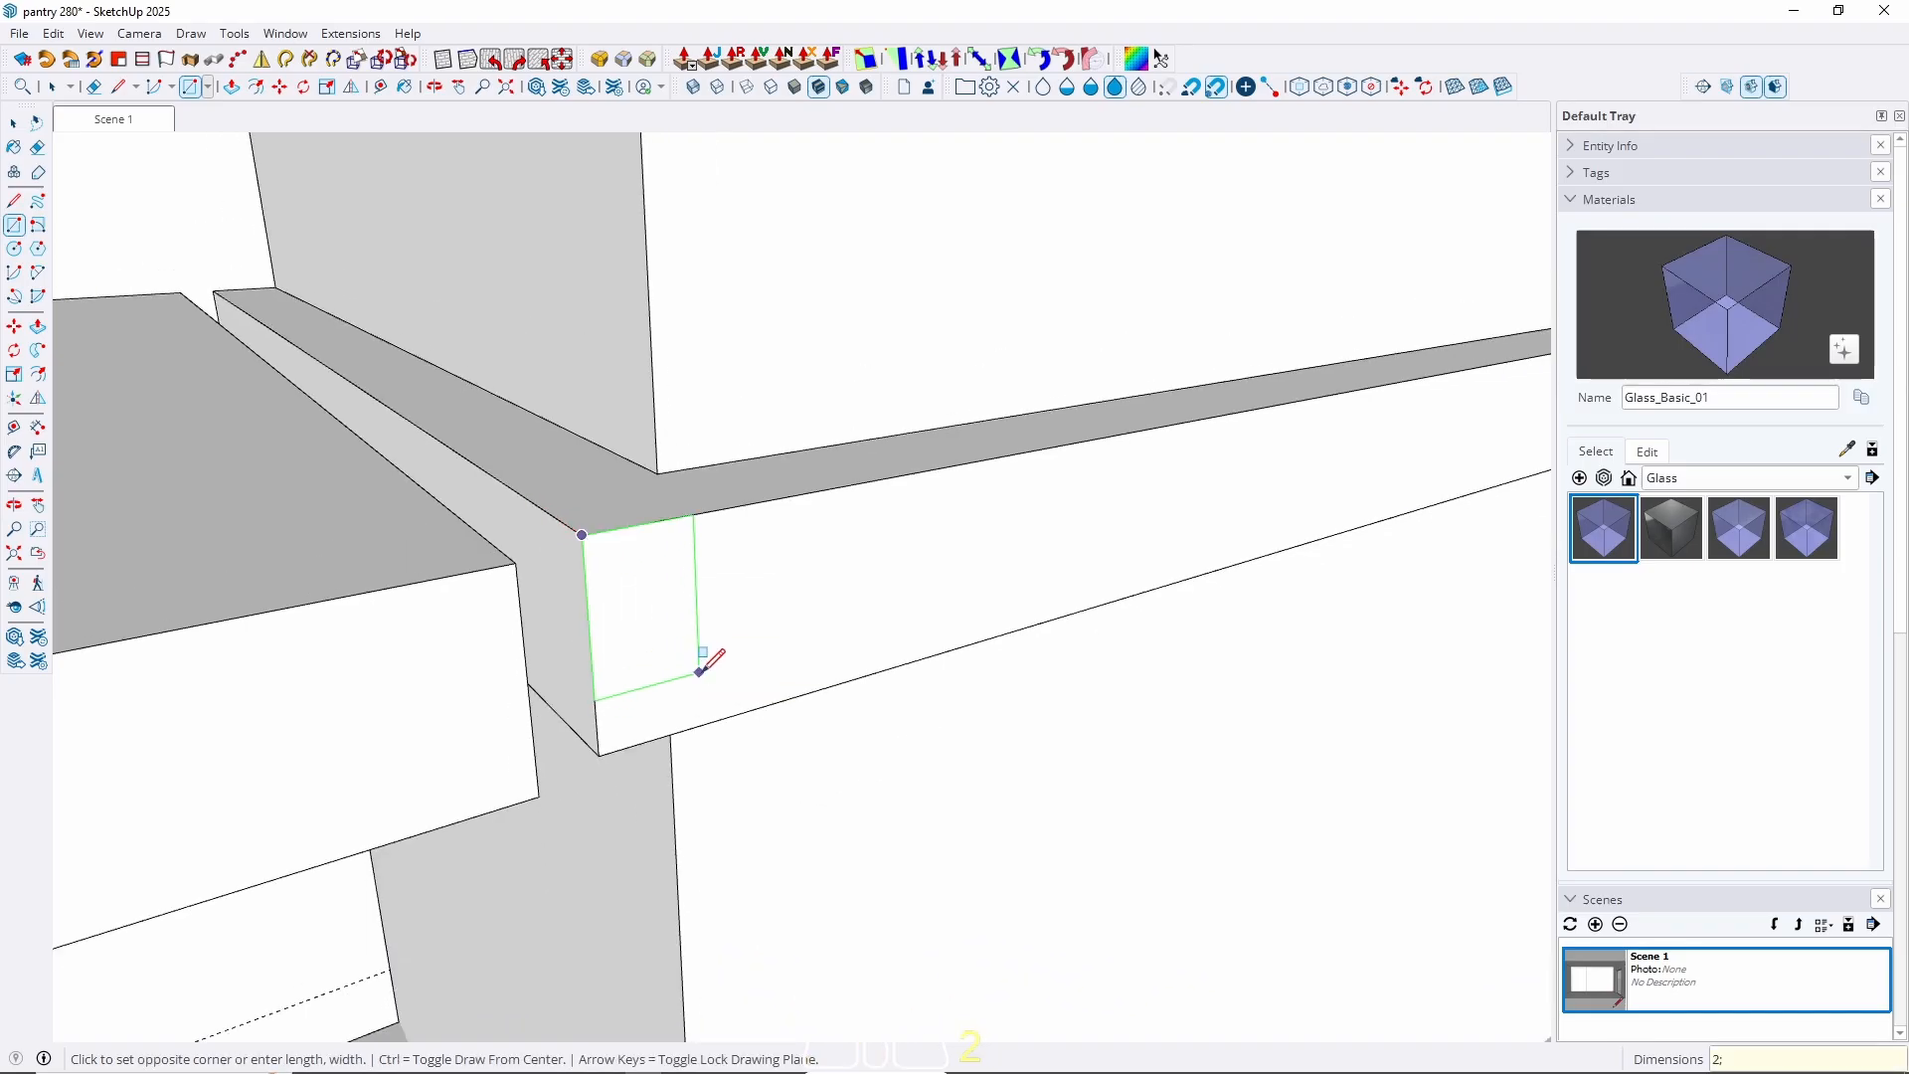
text(;2)
key(Return)
key(space)
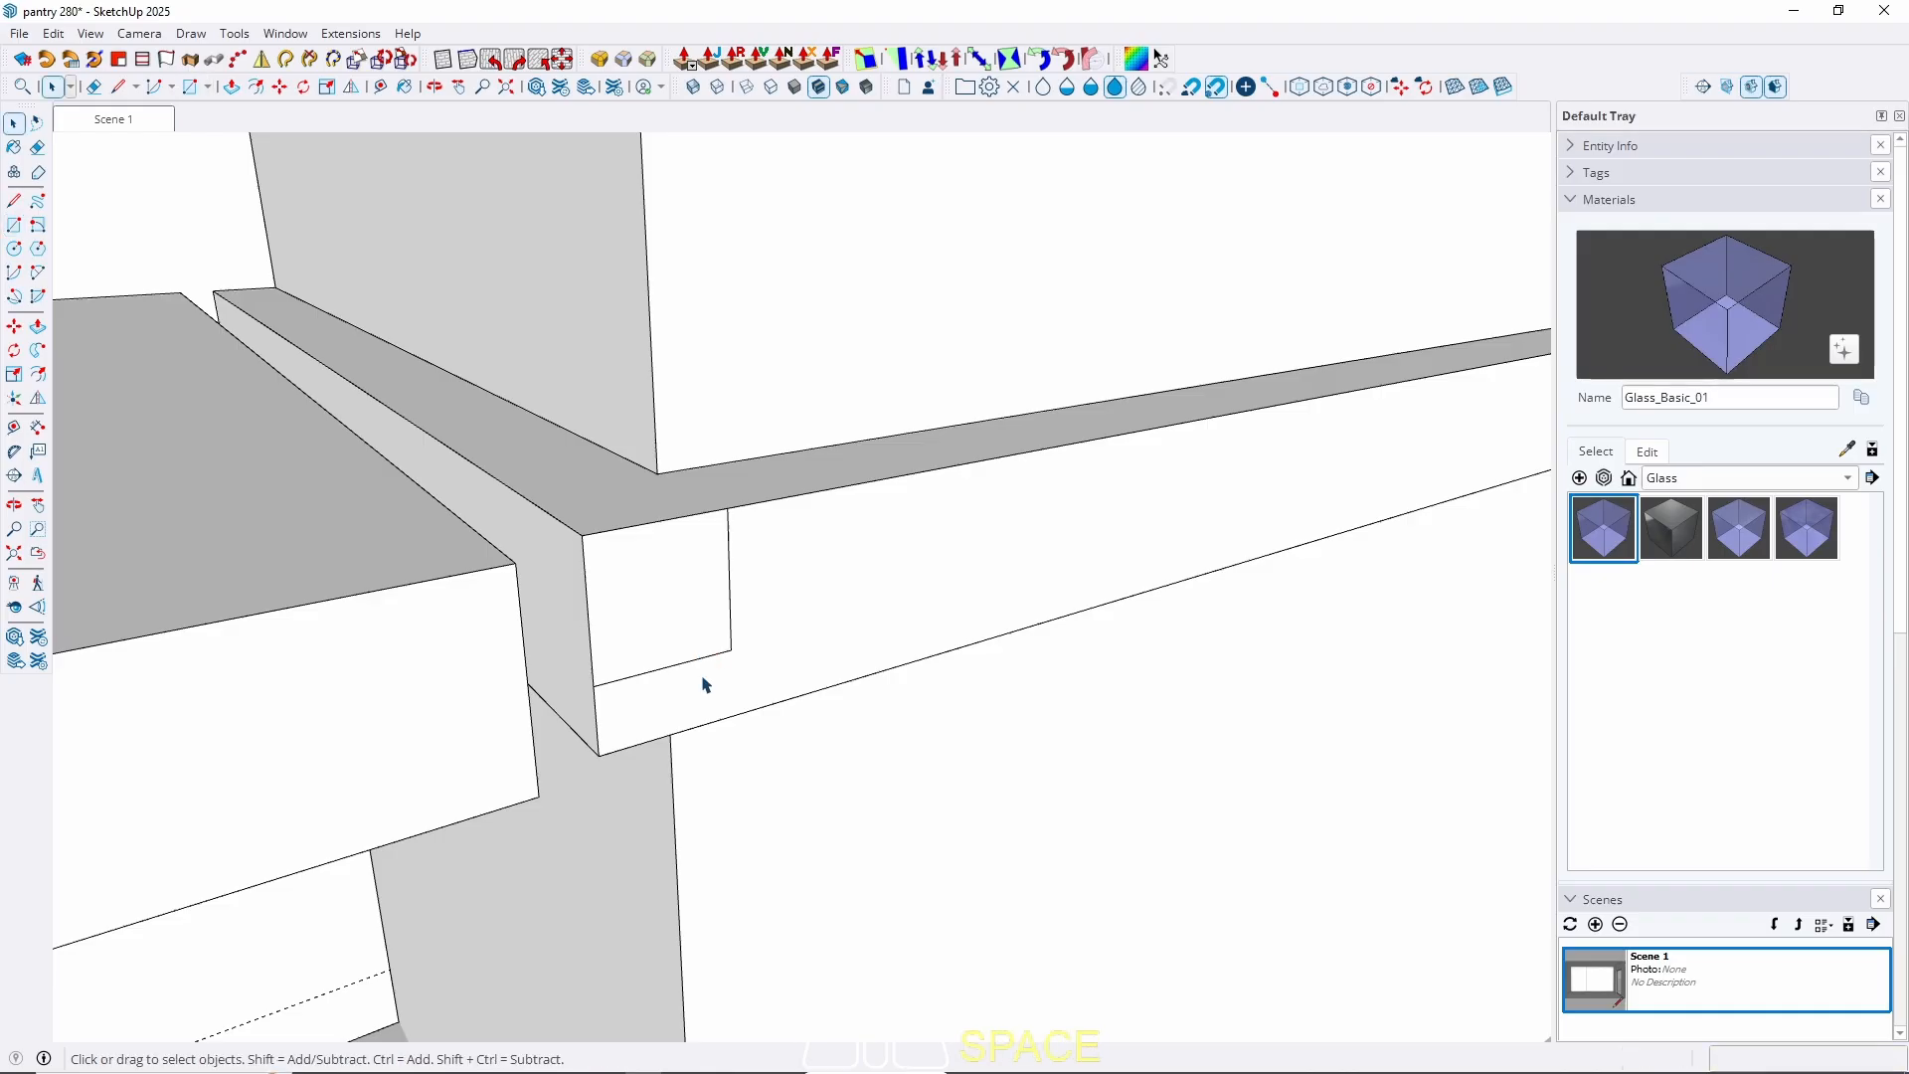
Extrude the small square on the strip's front face outward by 1 cm.
key(p)
click(669, 660)
key(Return)
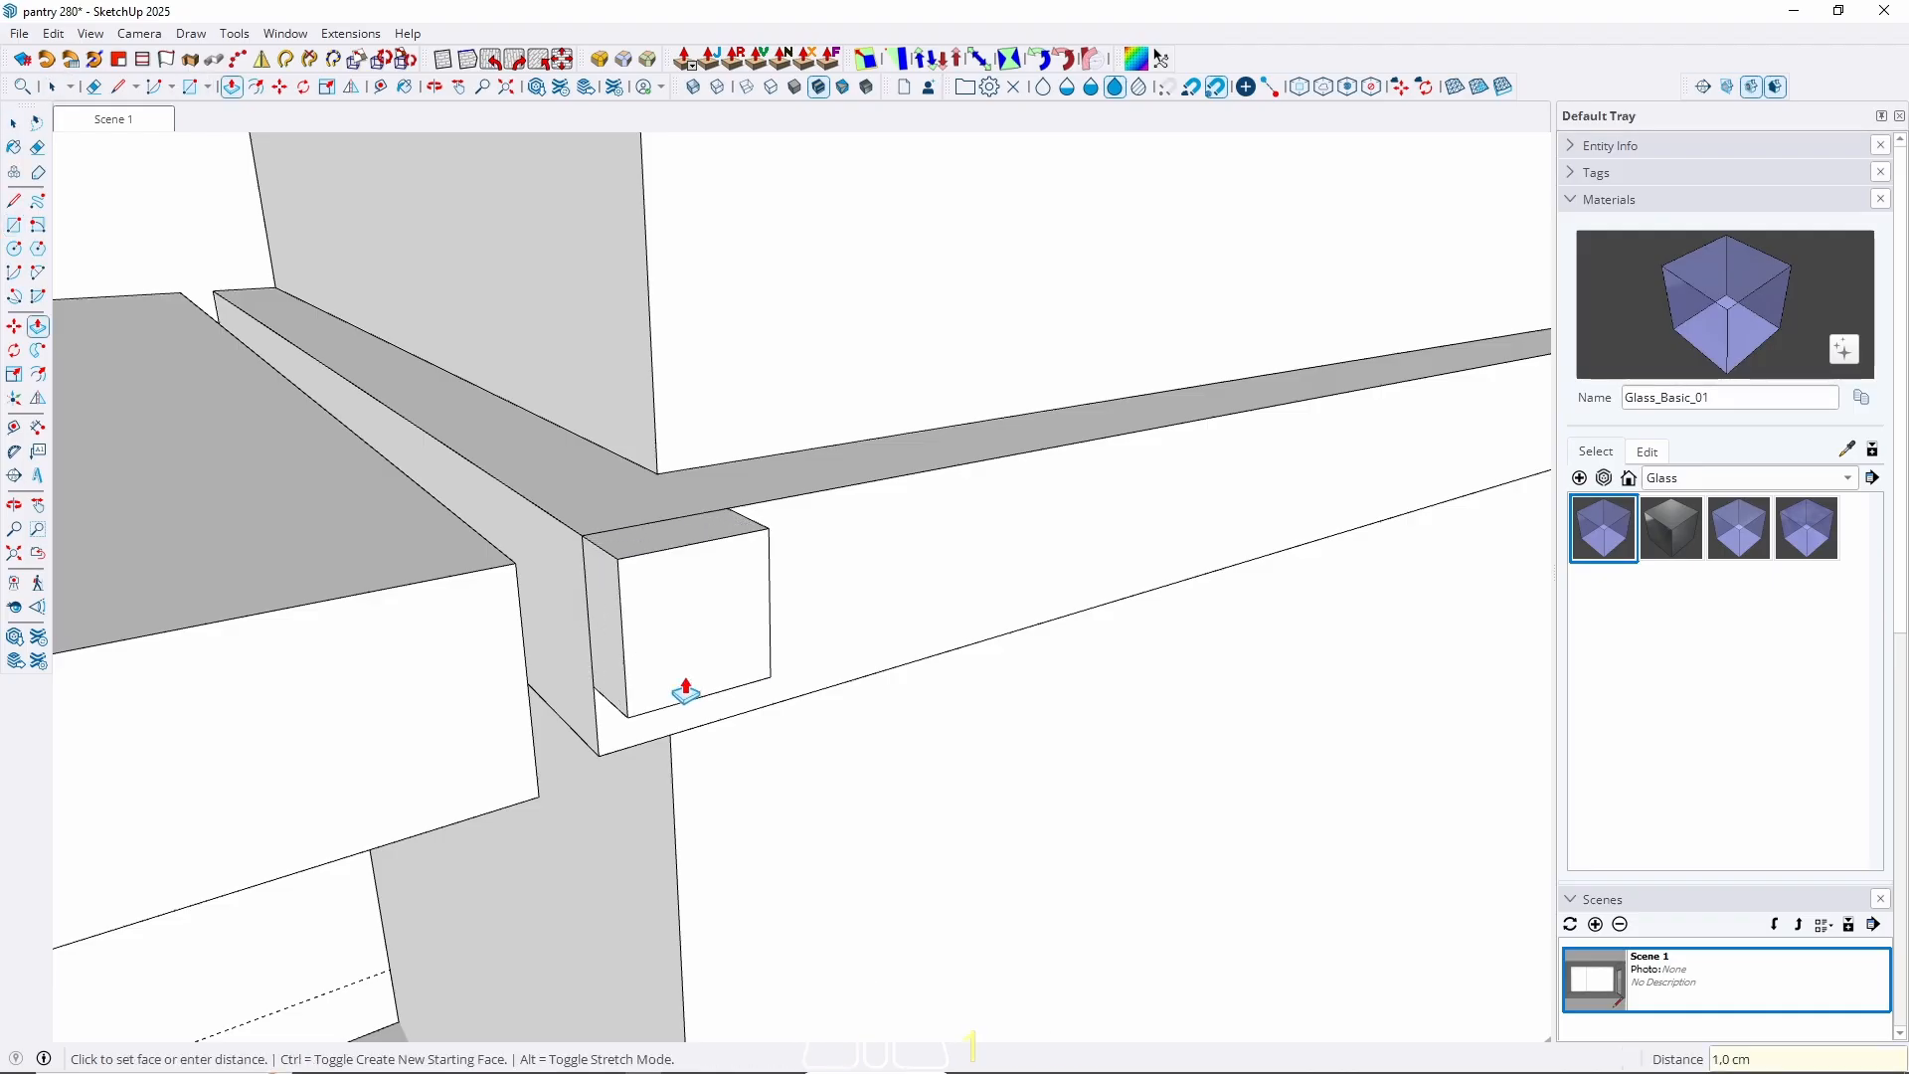
key(space)
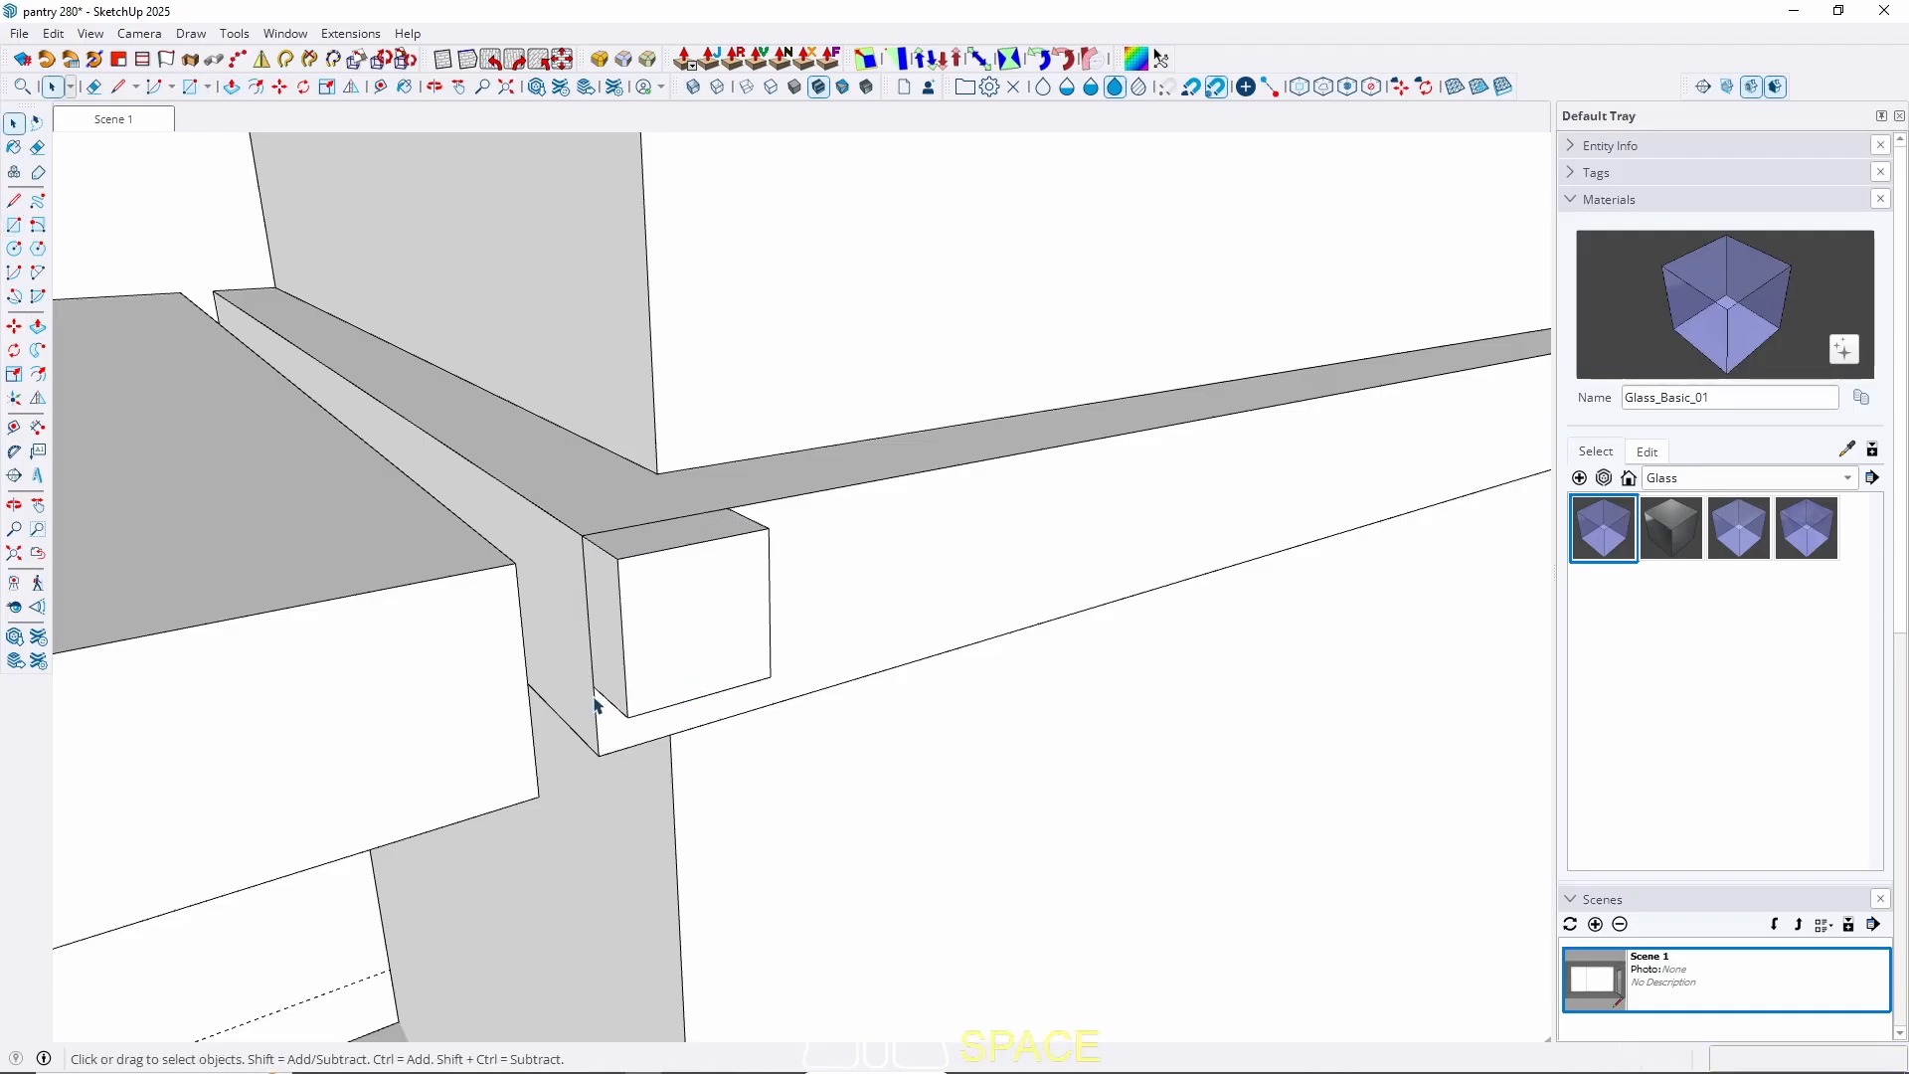
Select the four wraparound strips on the column and make them one group.
scroll(595, 704, down, 5)
click(639, 566)
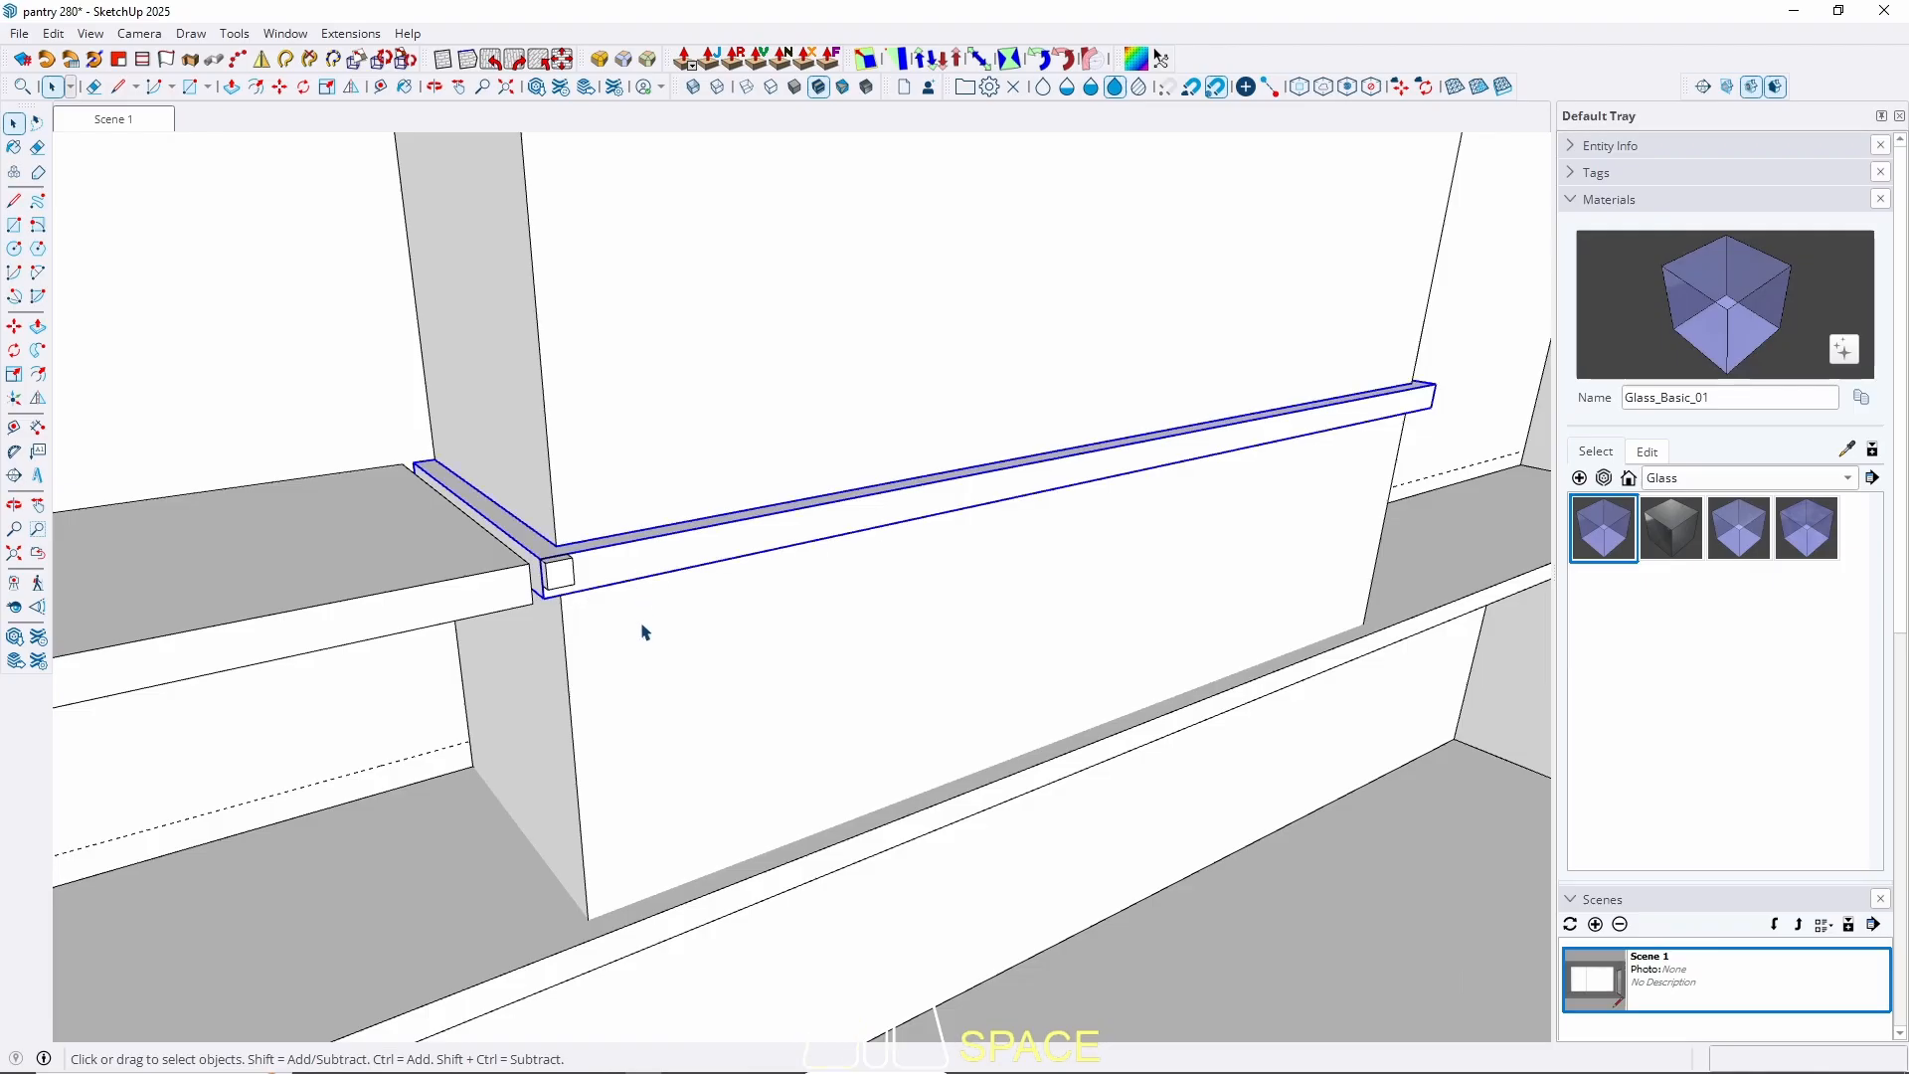
scroll(610, 862, down, 4)
shift+click(609, 532)
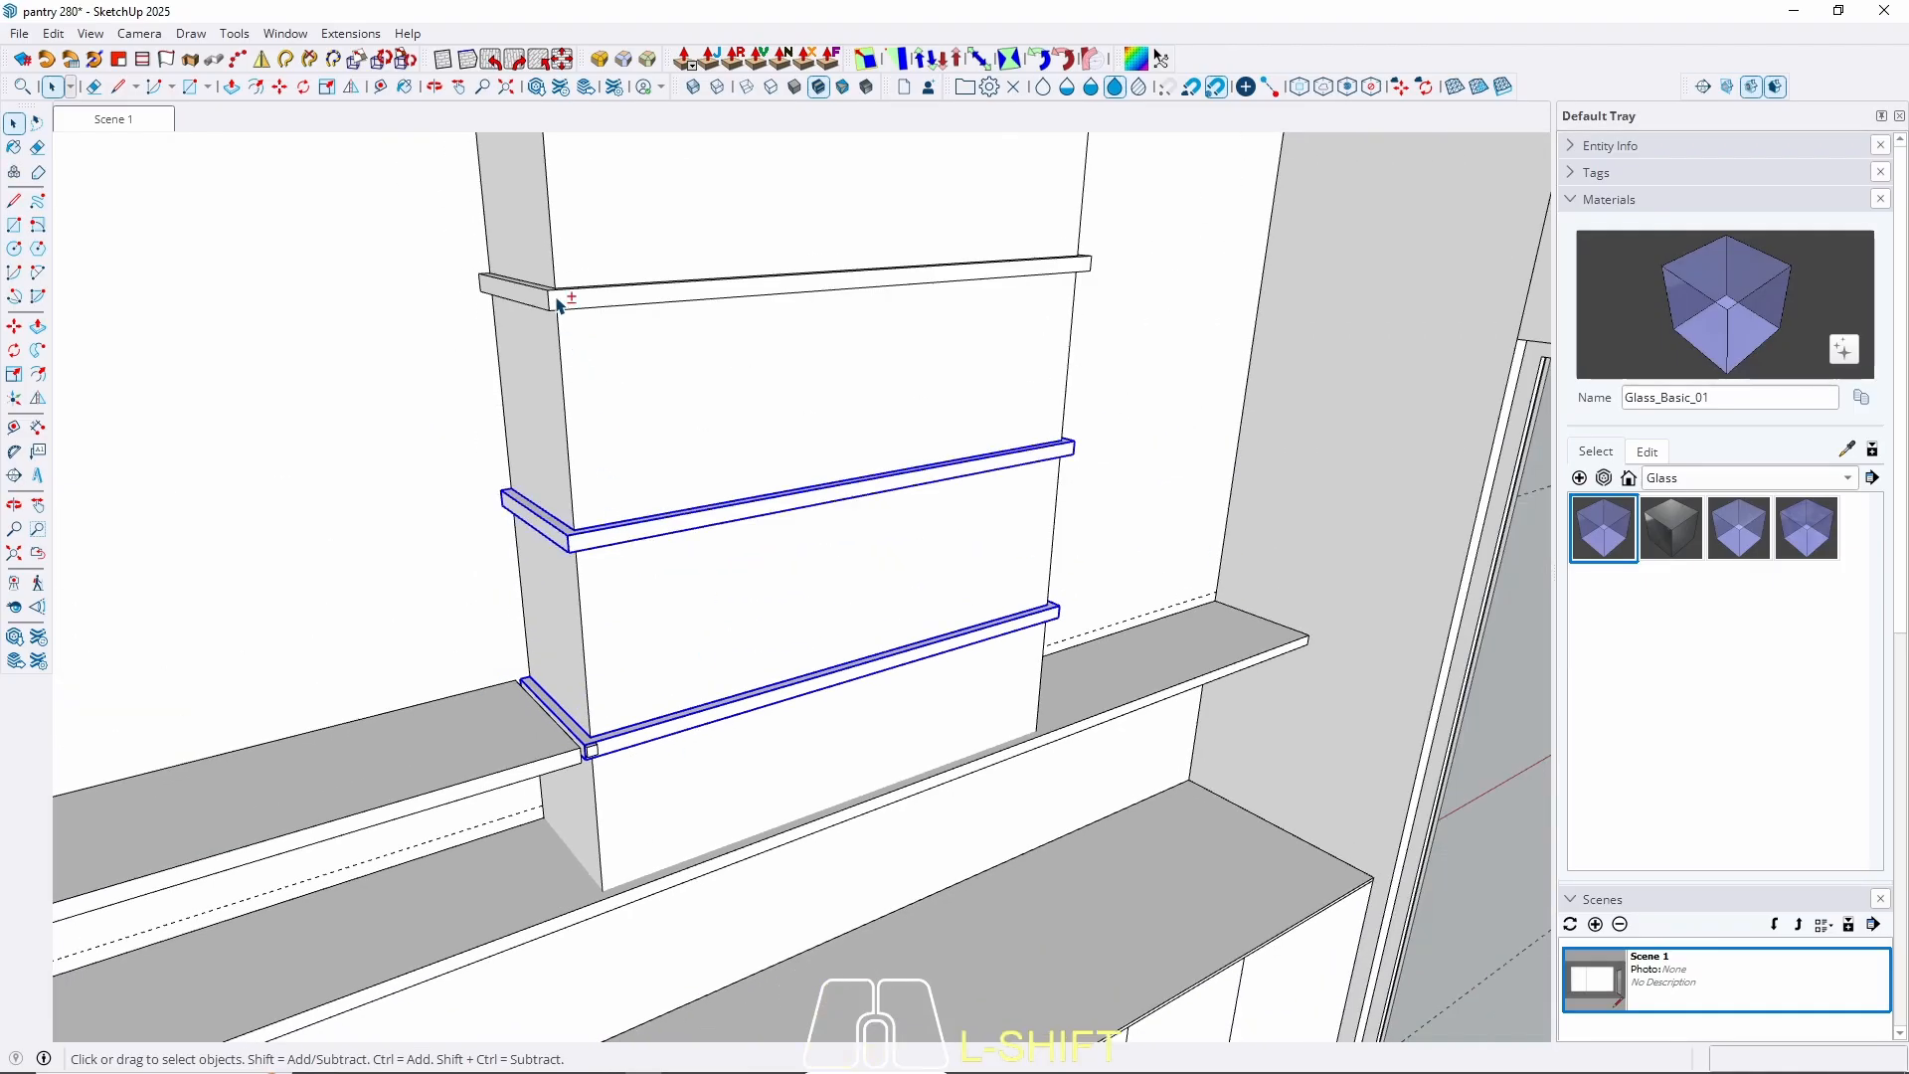
shift+click(556, 298)
middle_drag(643, 383, 594, 452)
shift+middle_drag(584, 567, 590, 279)
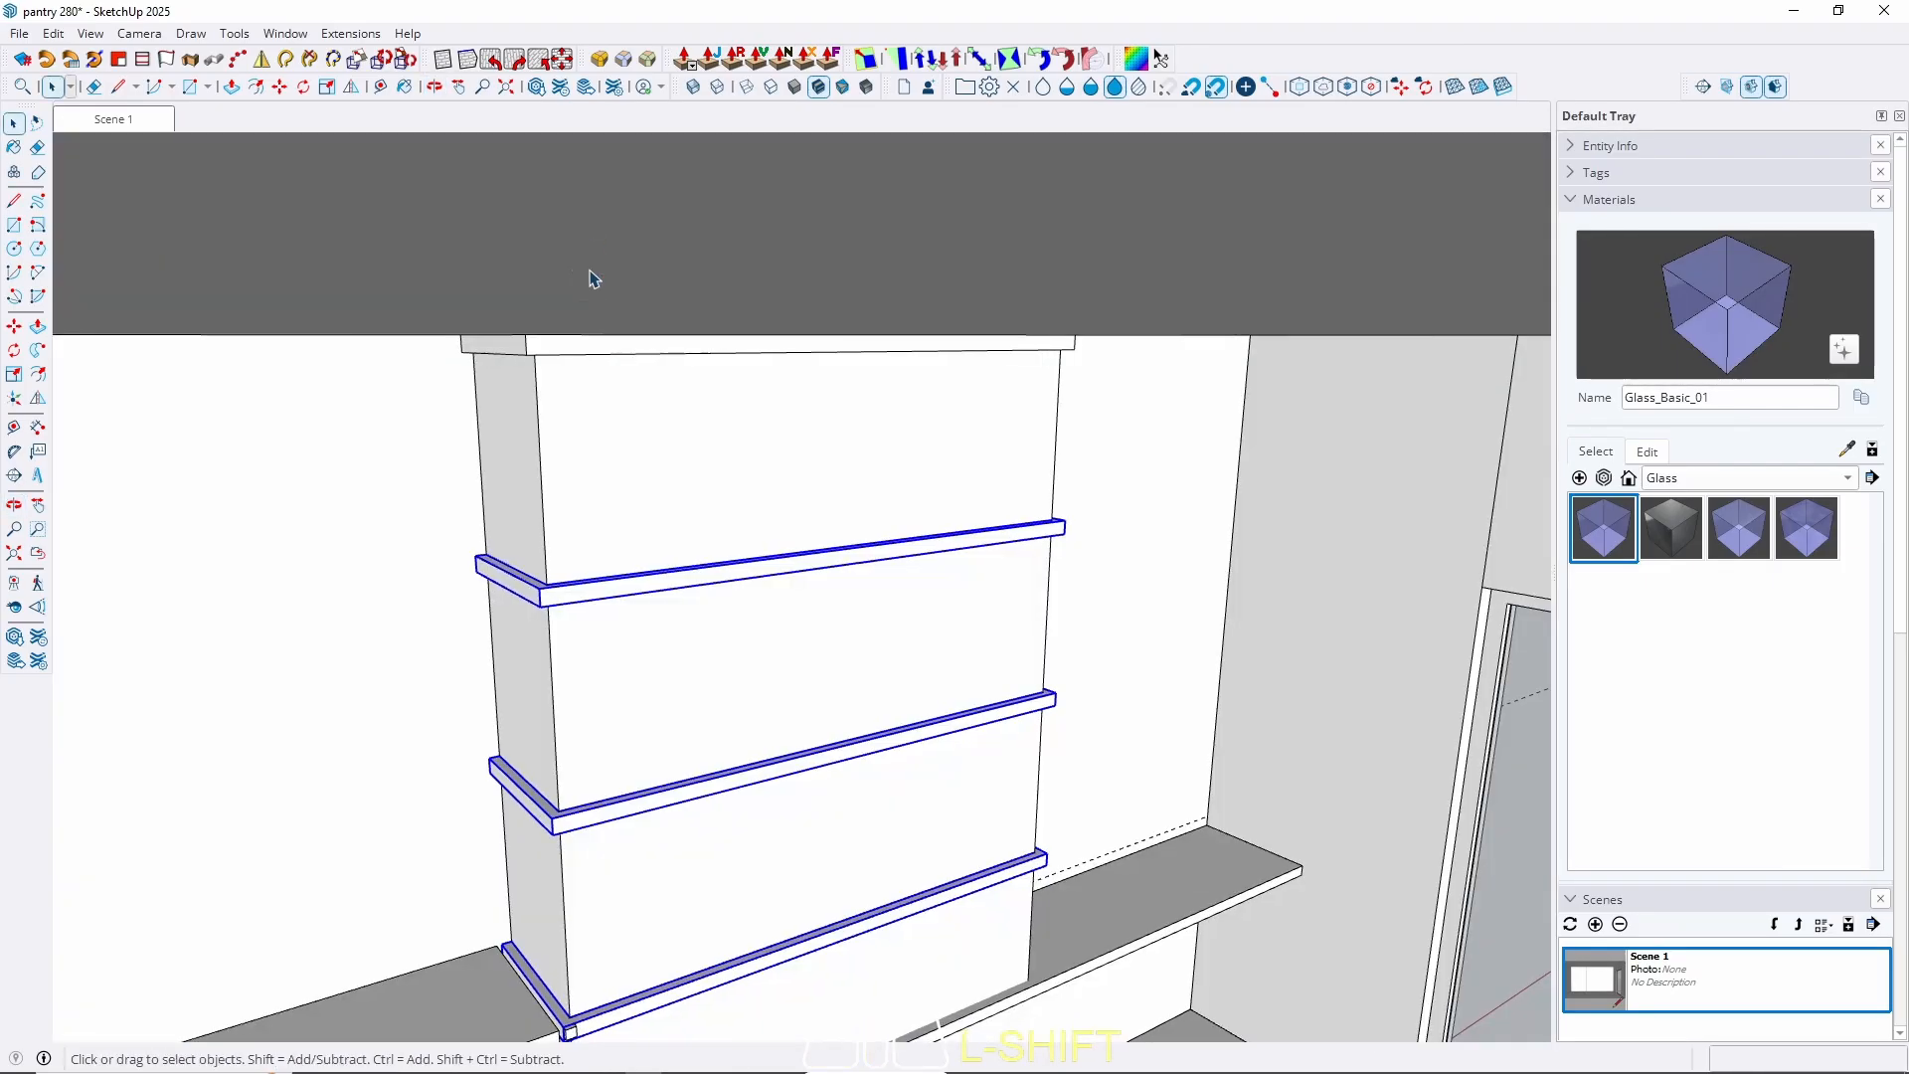
shift+click(566, 344)
right_click(563, 349)
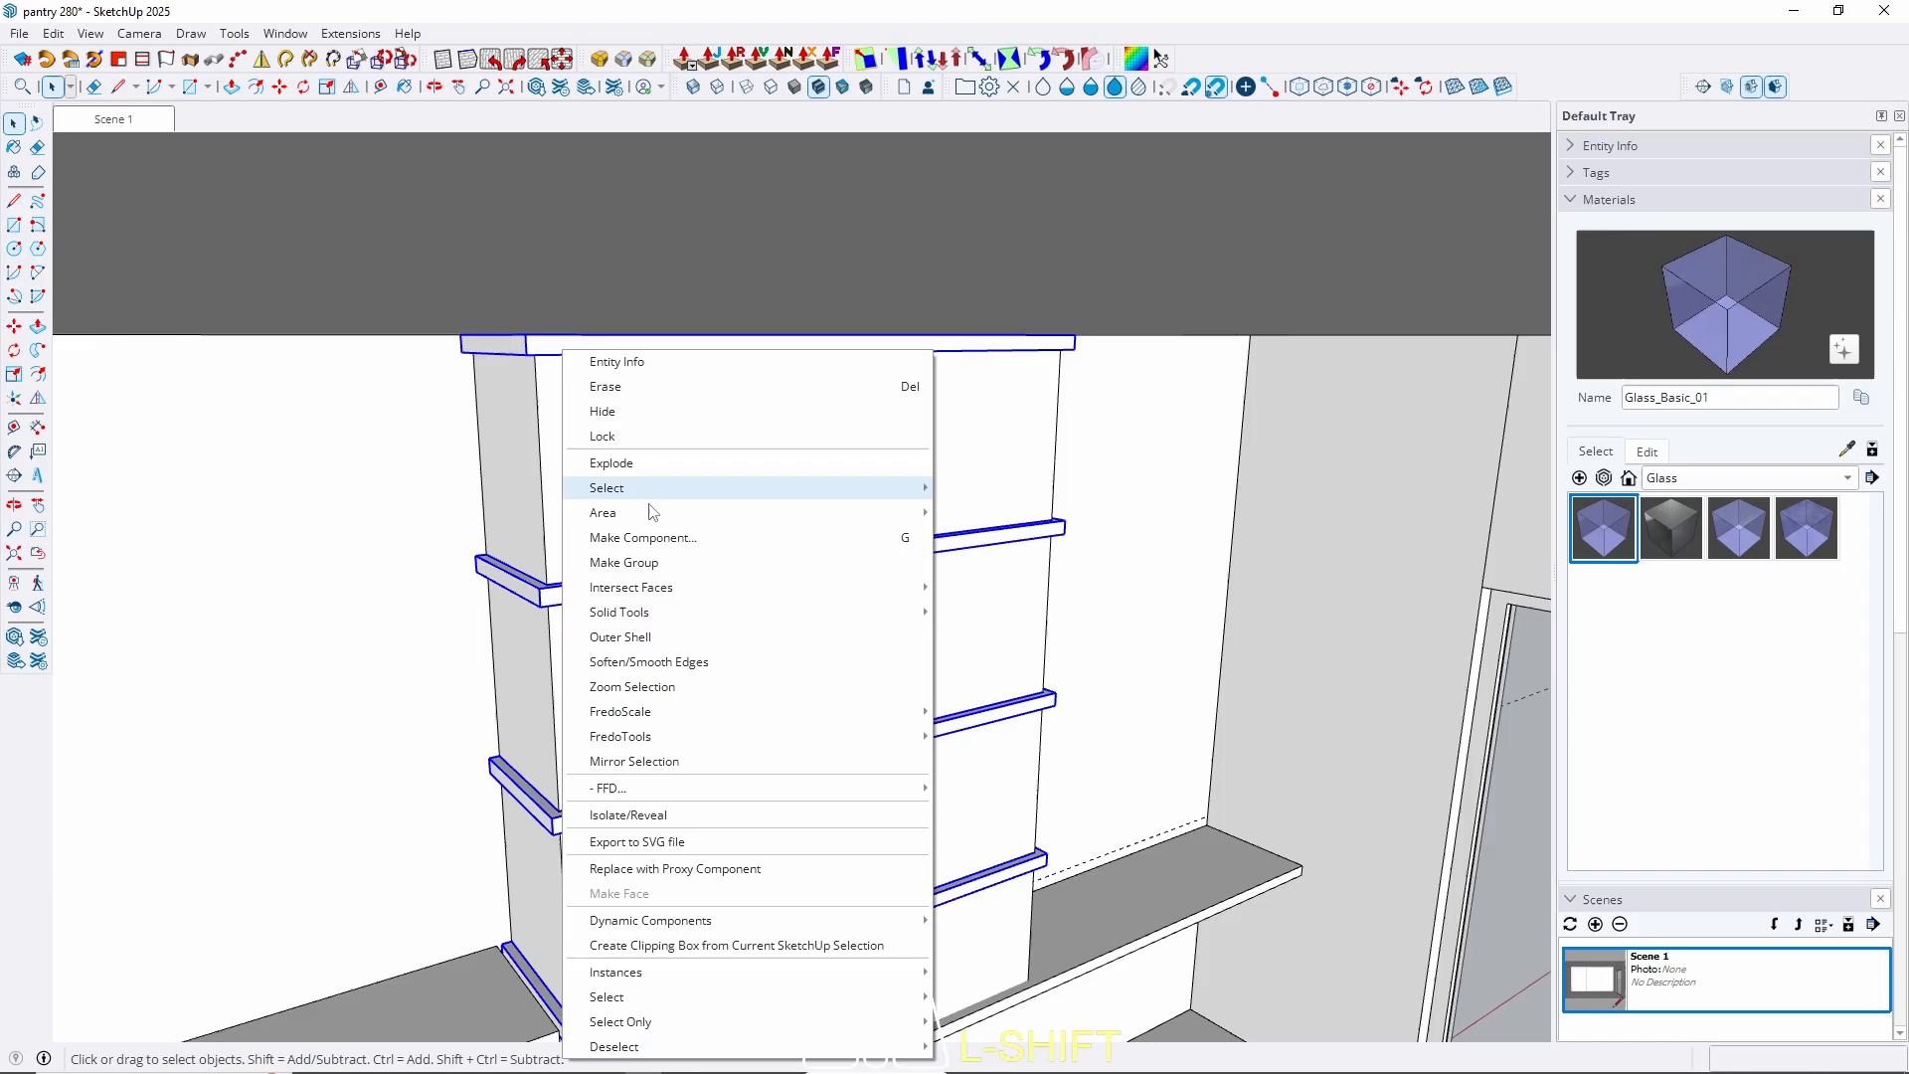
click(663, 569)
Pull the small block's upper face up 117 cm to the upper edge of the highest column strip.
scroll(634, 793, up, 6)
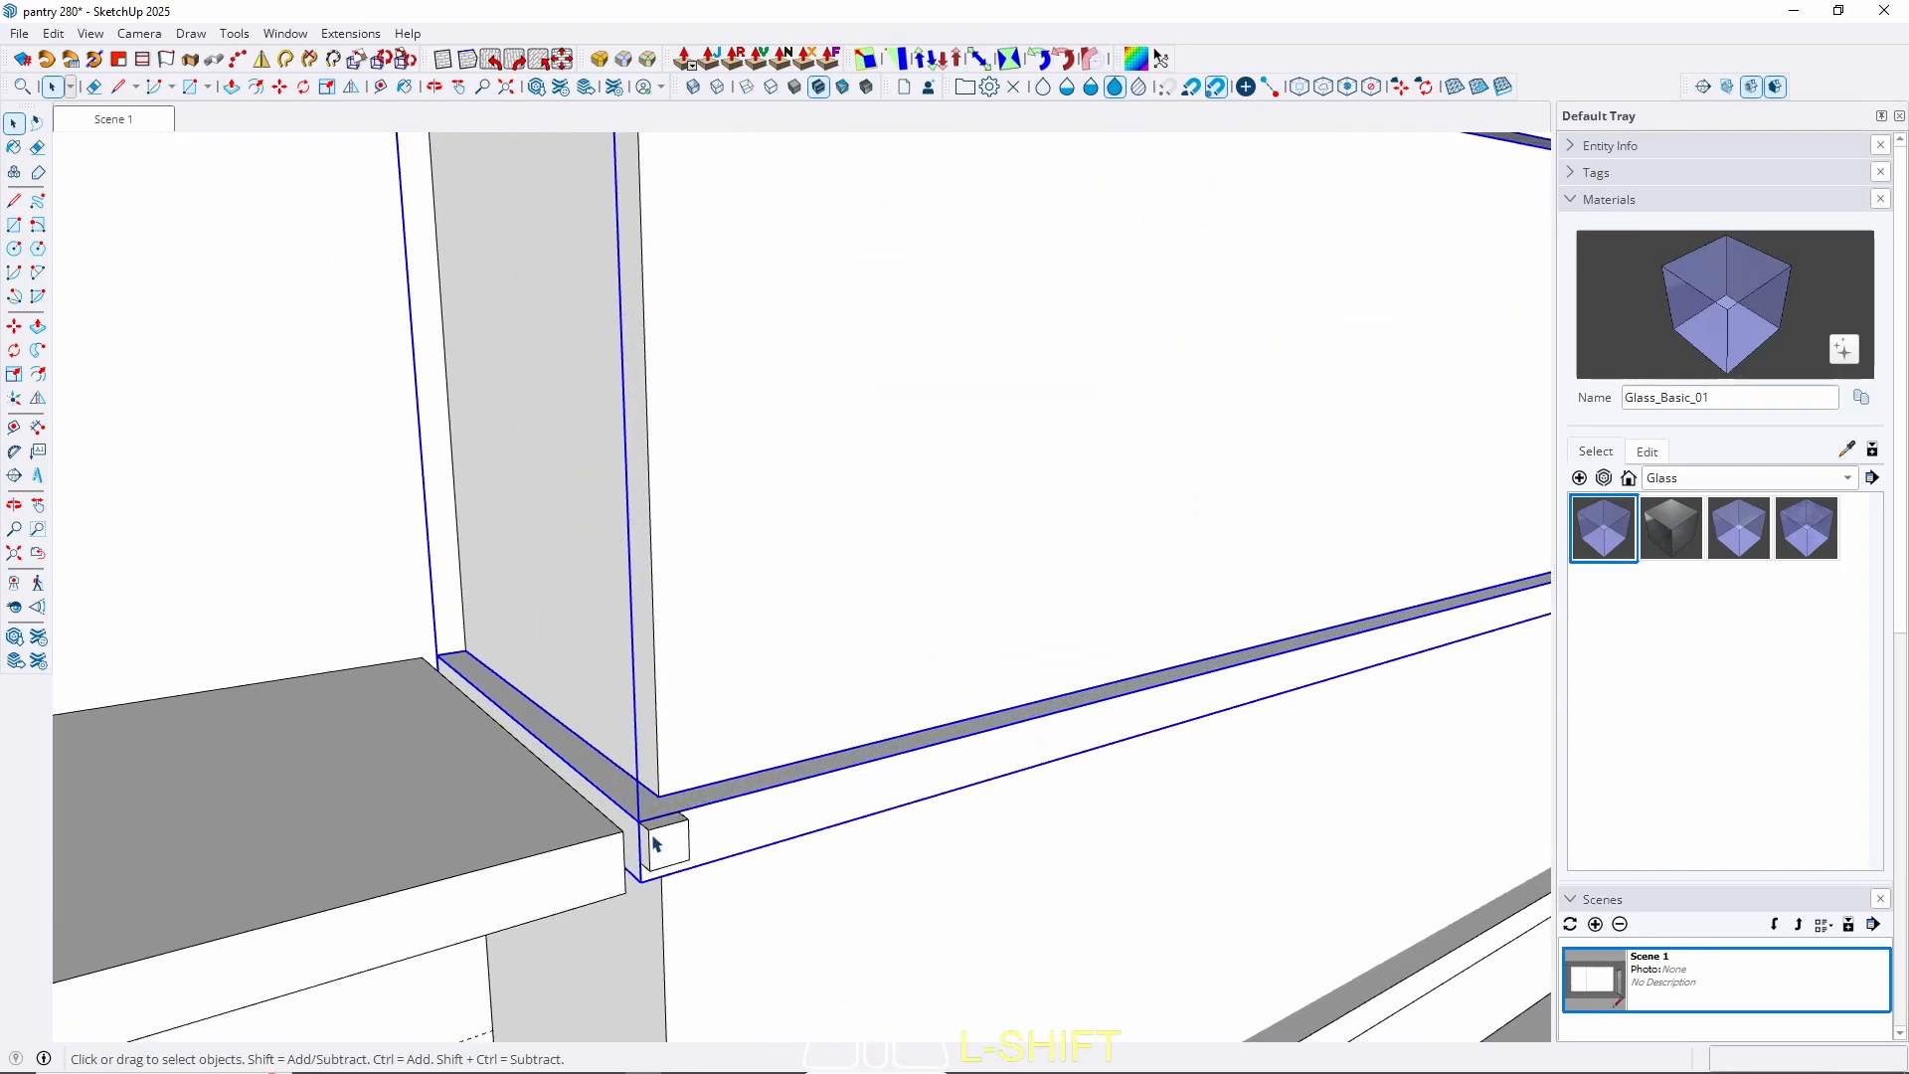
scroll(655, 843, up, 5)
key(p)
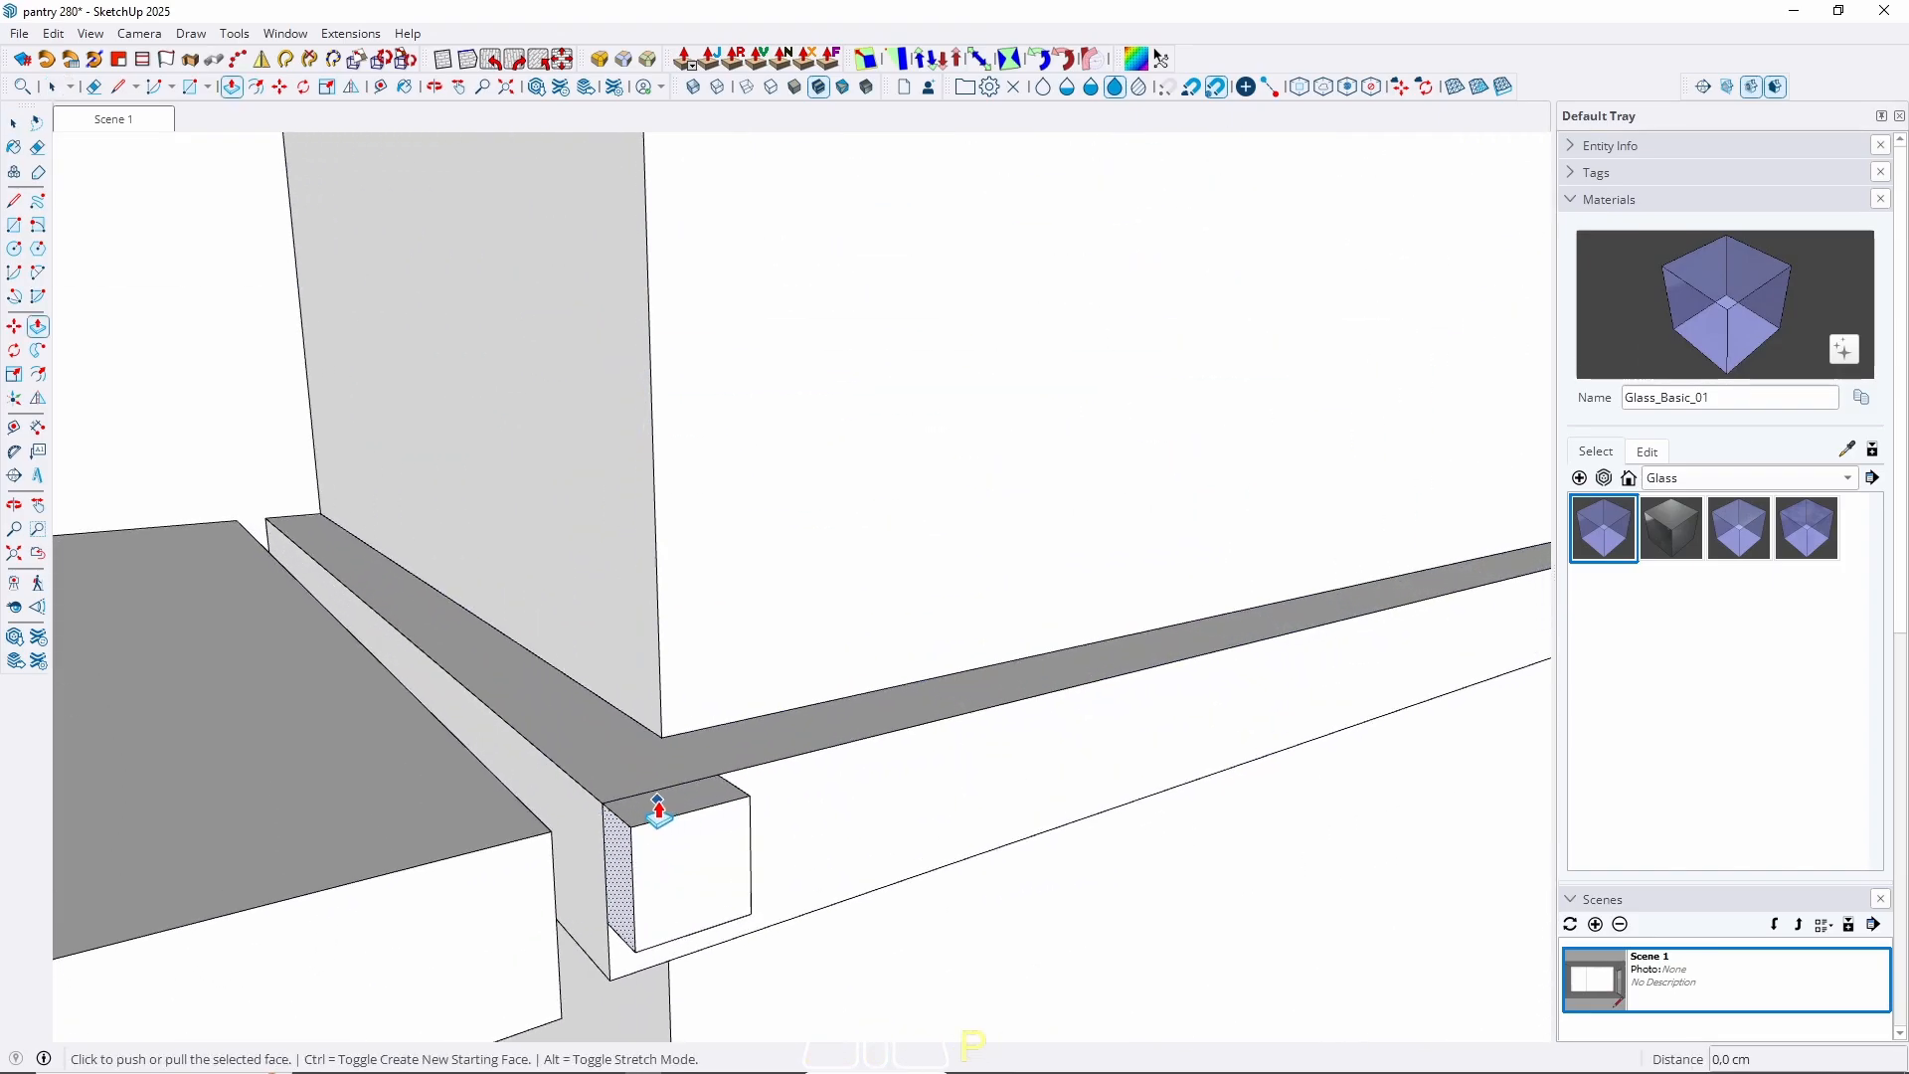
key(space)
click(657, 810)
key(p)
click(664, 805)
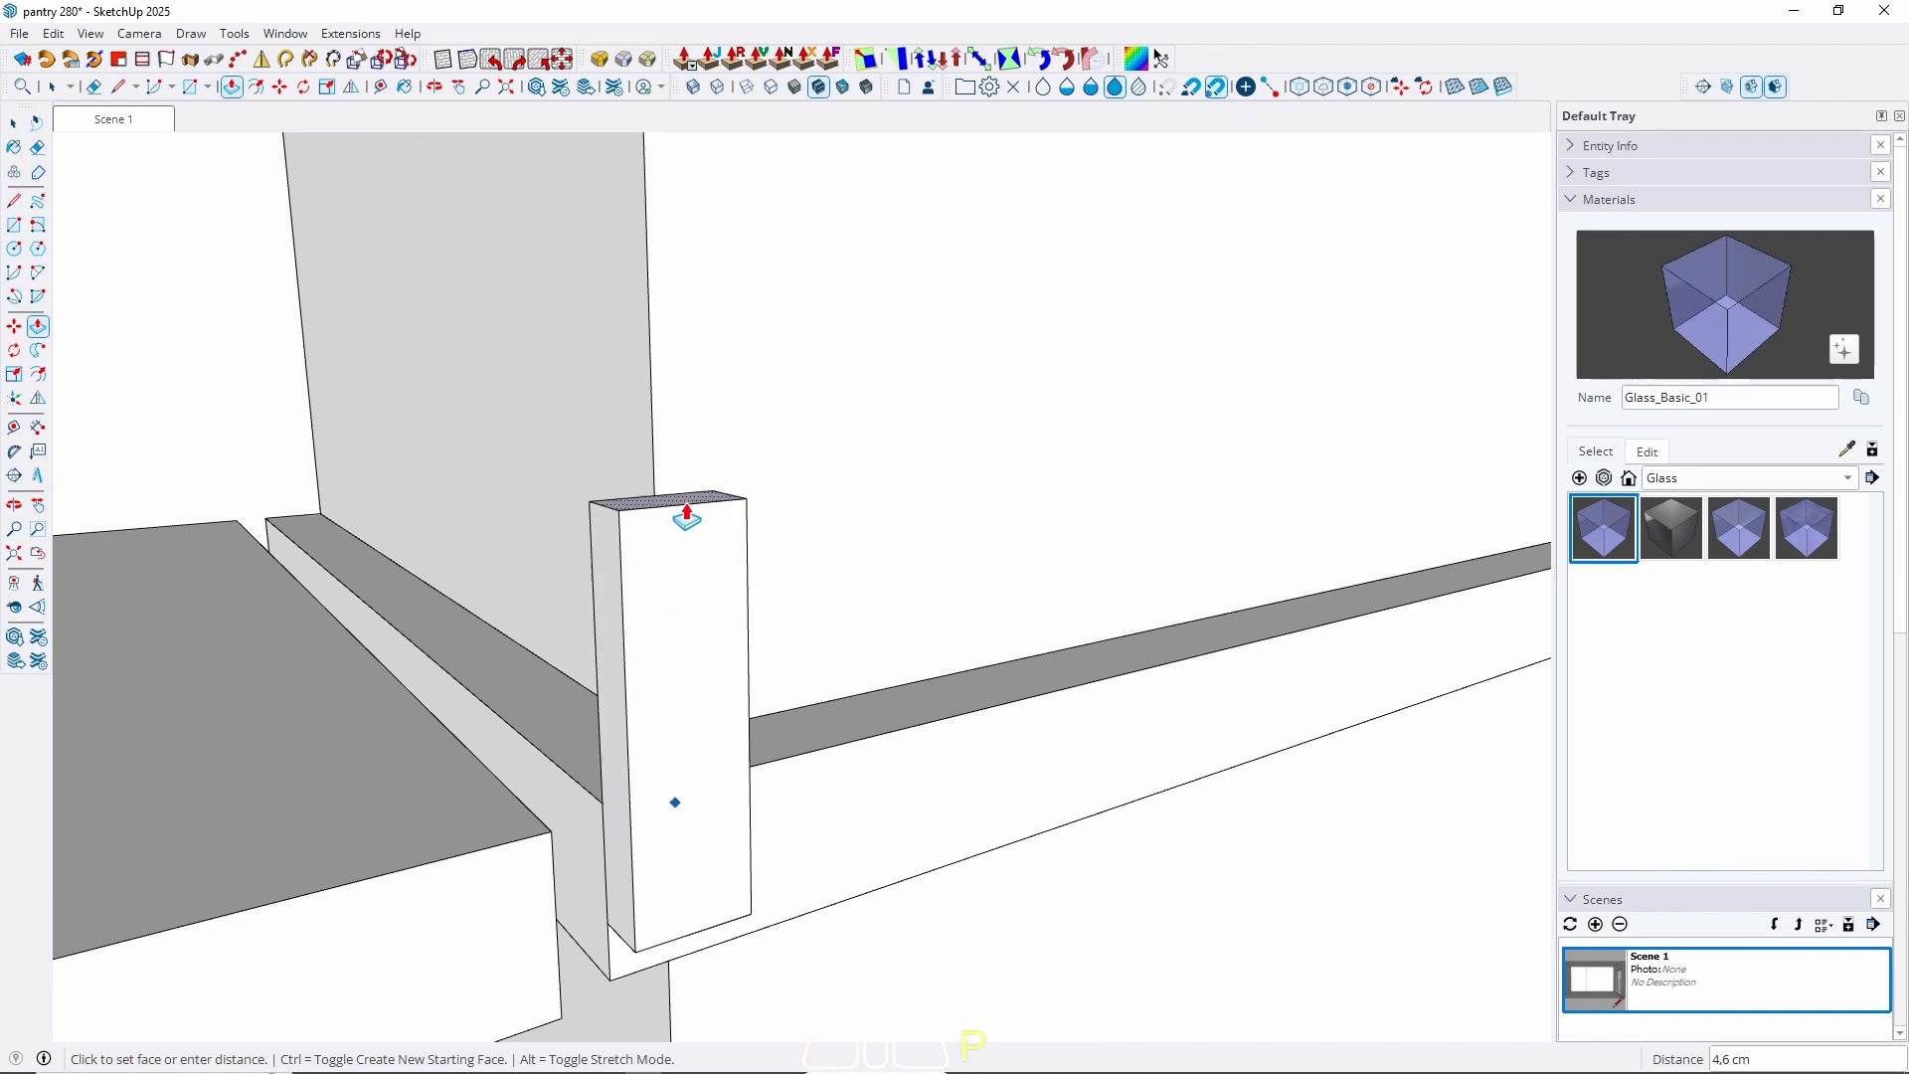
scroll(669, 845, down, 5)
middle_drag(676, 711, 597, 566)
shift+middle_drag(597, 566, 528, 915)
scroll(528, 916, down, 3)
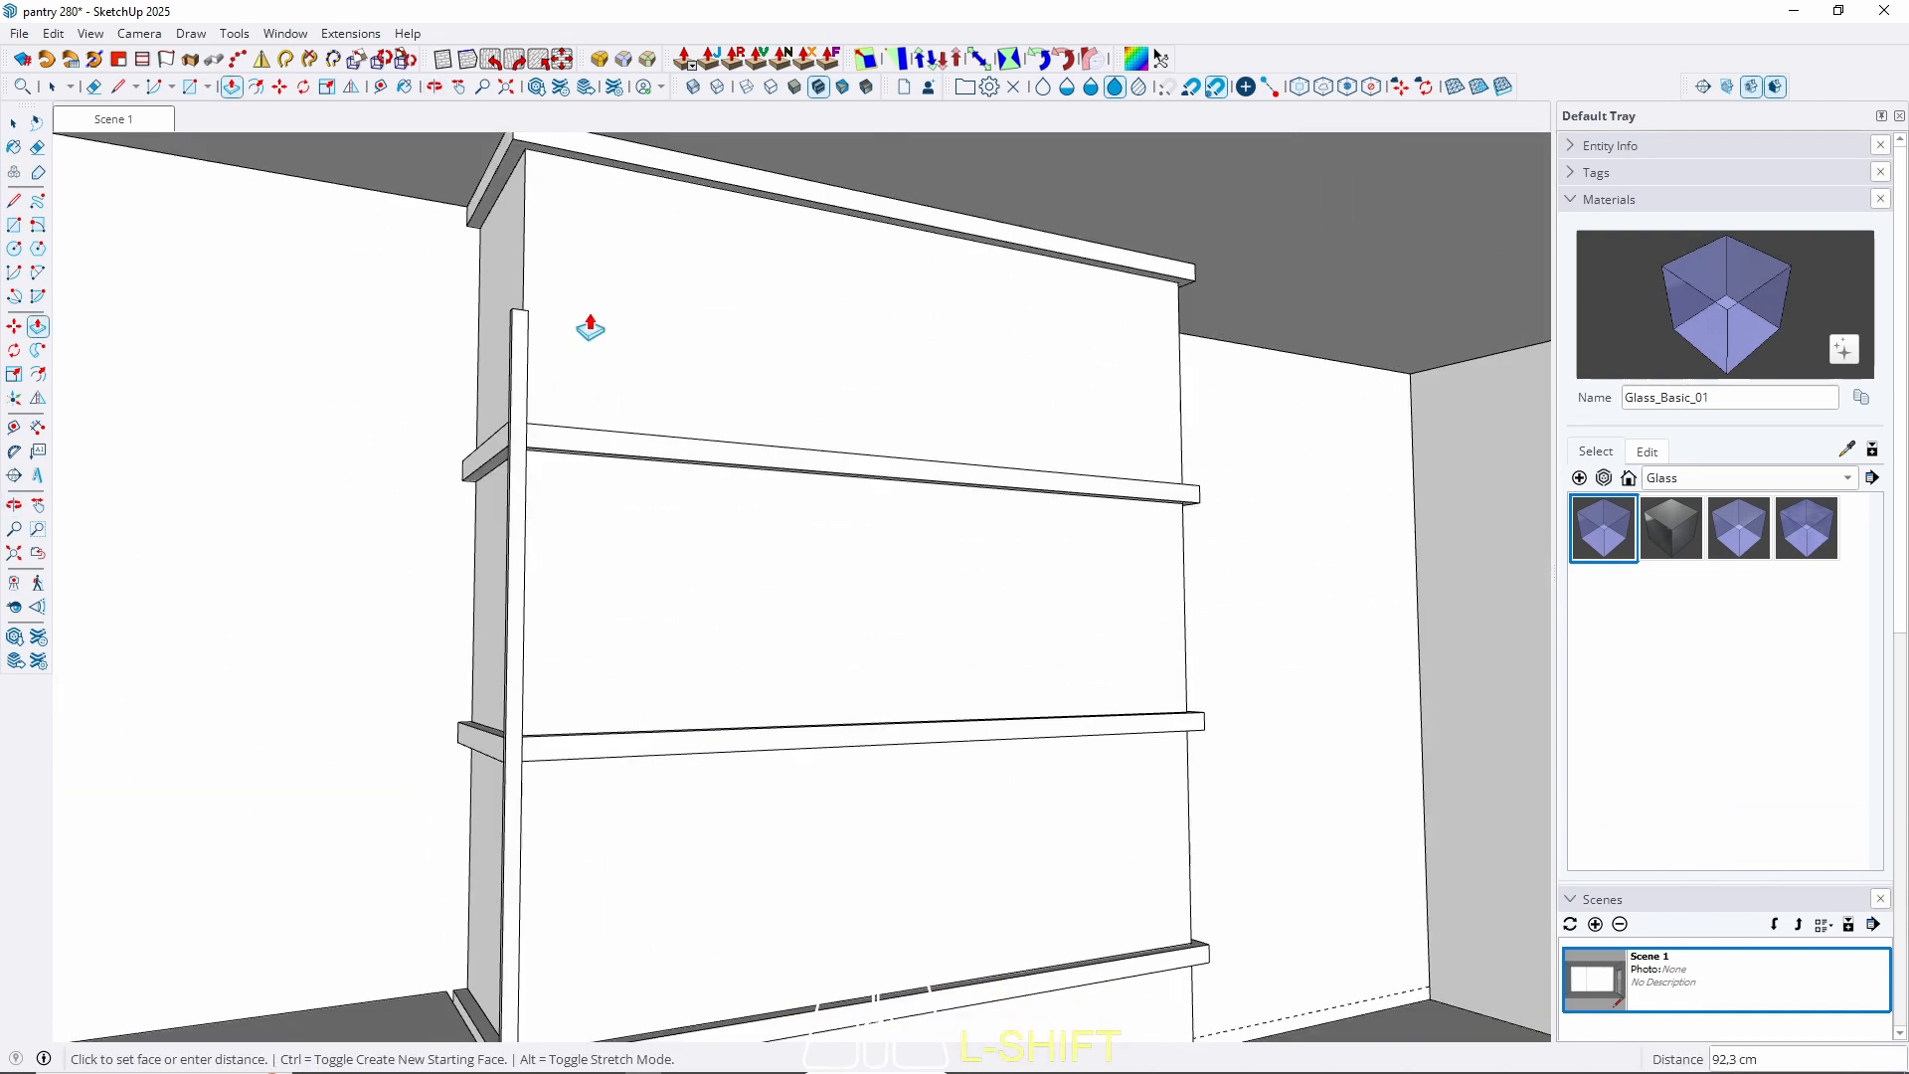
shift+middle_drag(590, 328, 573, 537)
click(609, 360)
Extend the vertical slat's underside down to the lower edge of the lowest column strip.
middle_drag(686, 646, 696, 448)
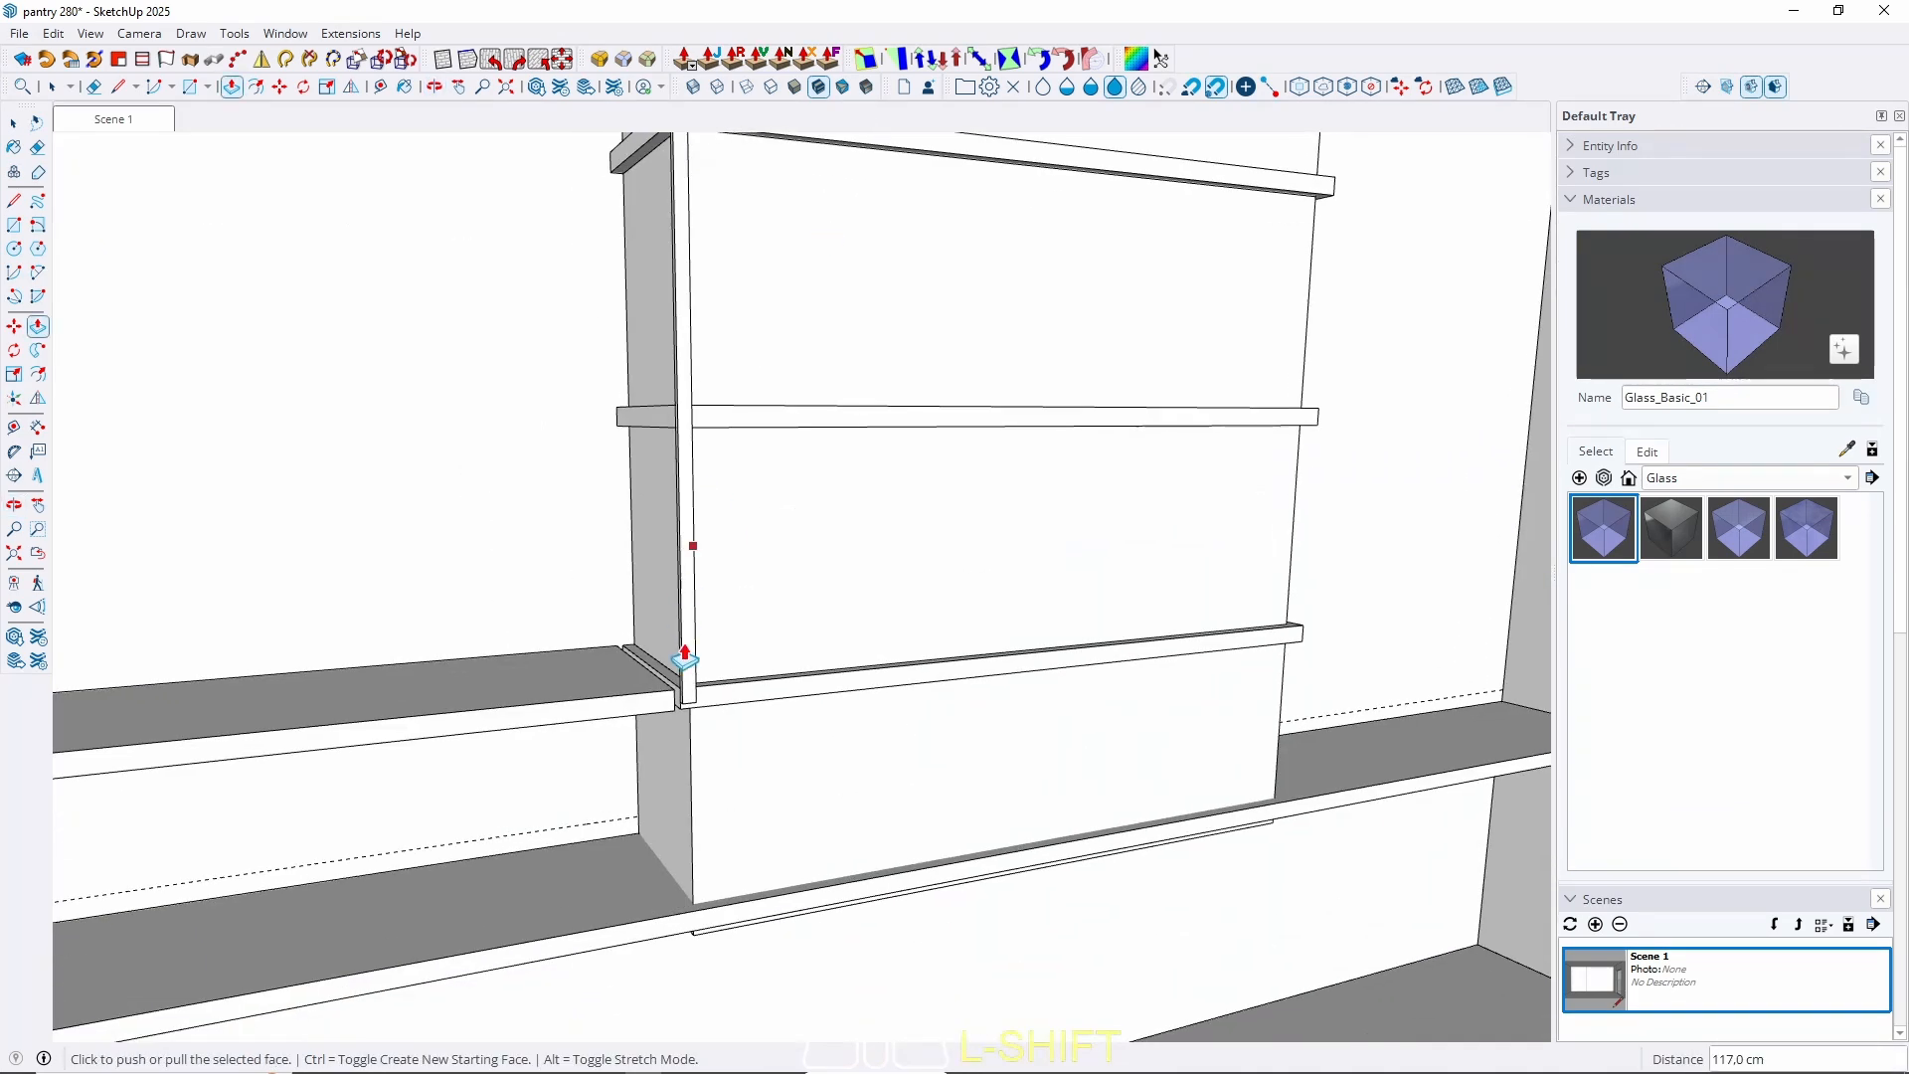
scroll(666, 716, up, 10)
key(space)
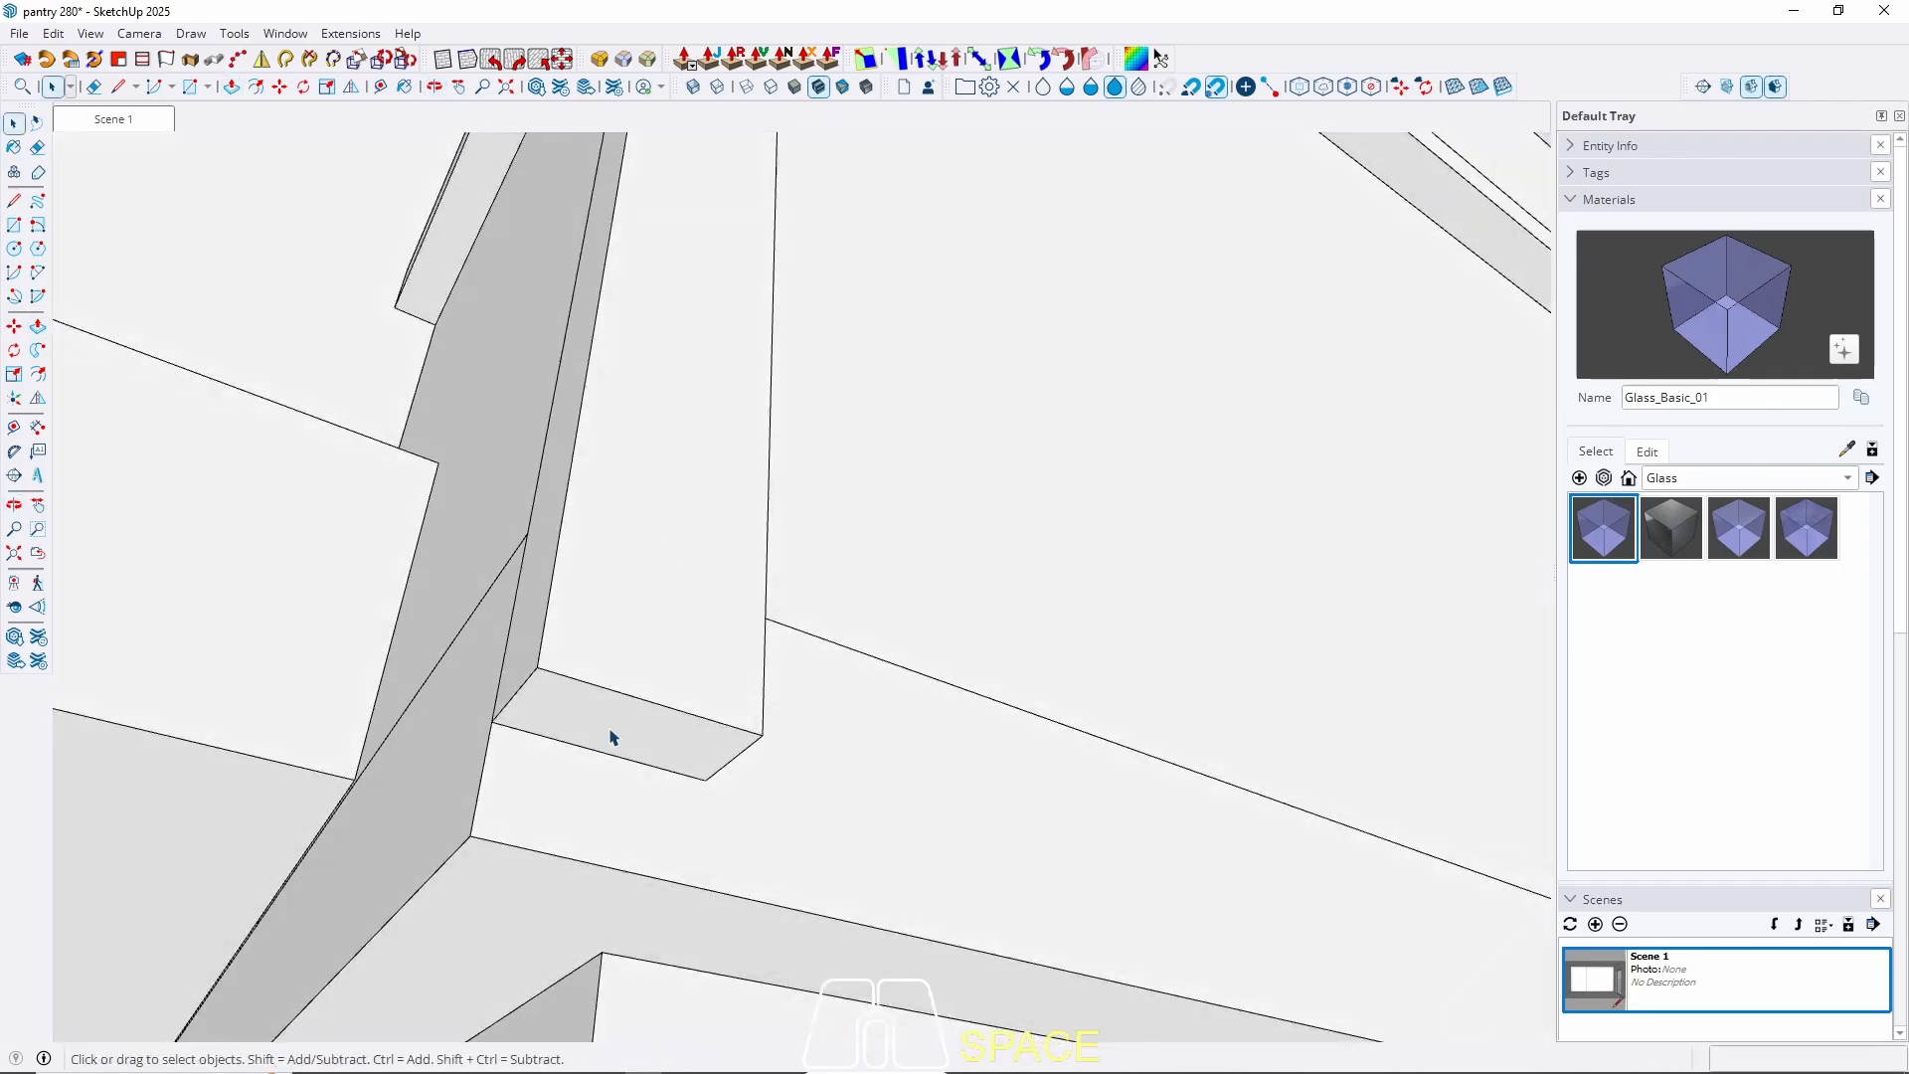
click(613, 737)
key(p)
click(572, 719)
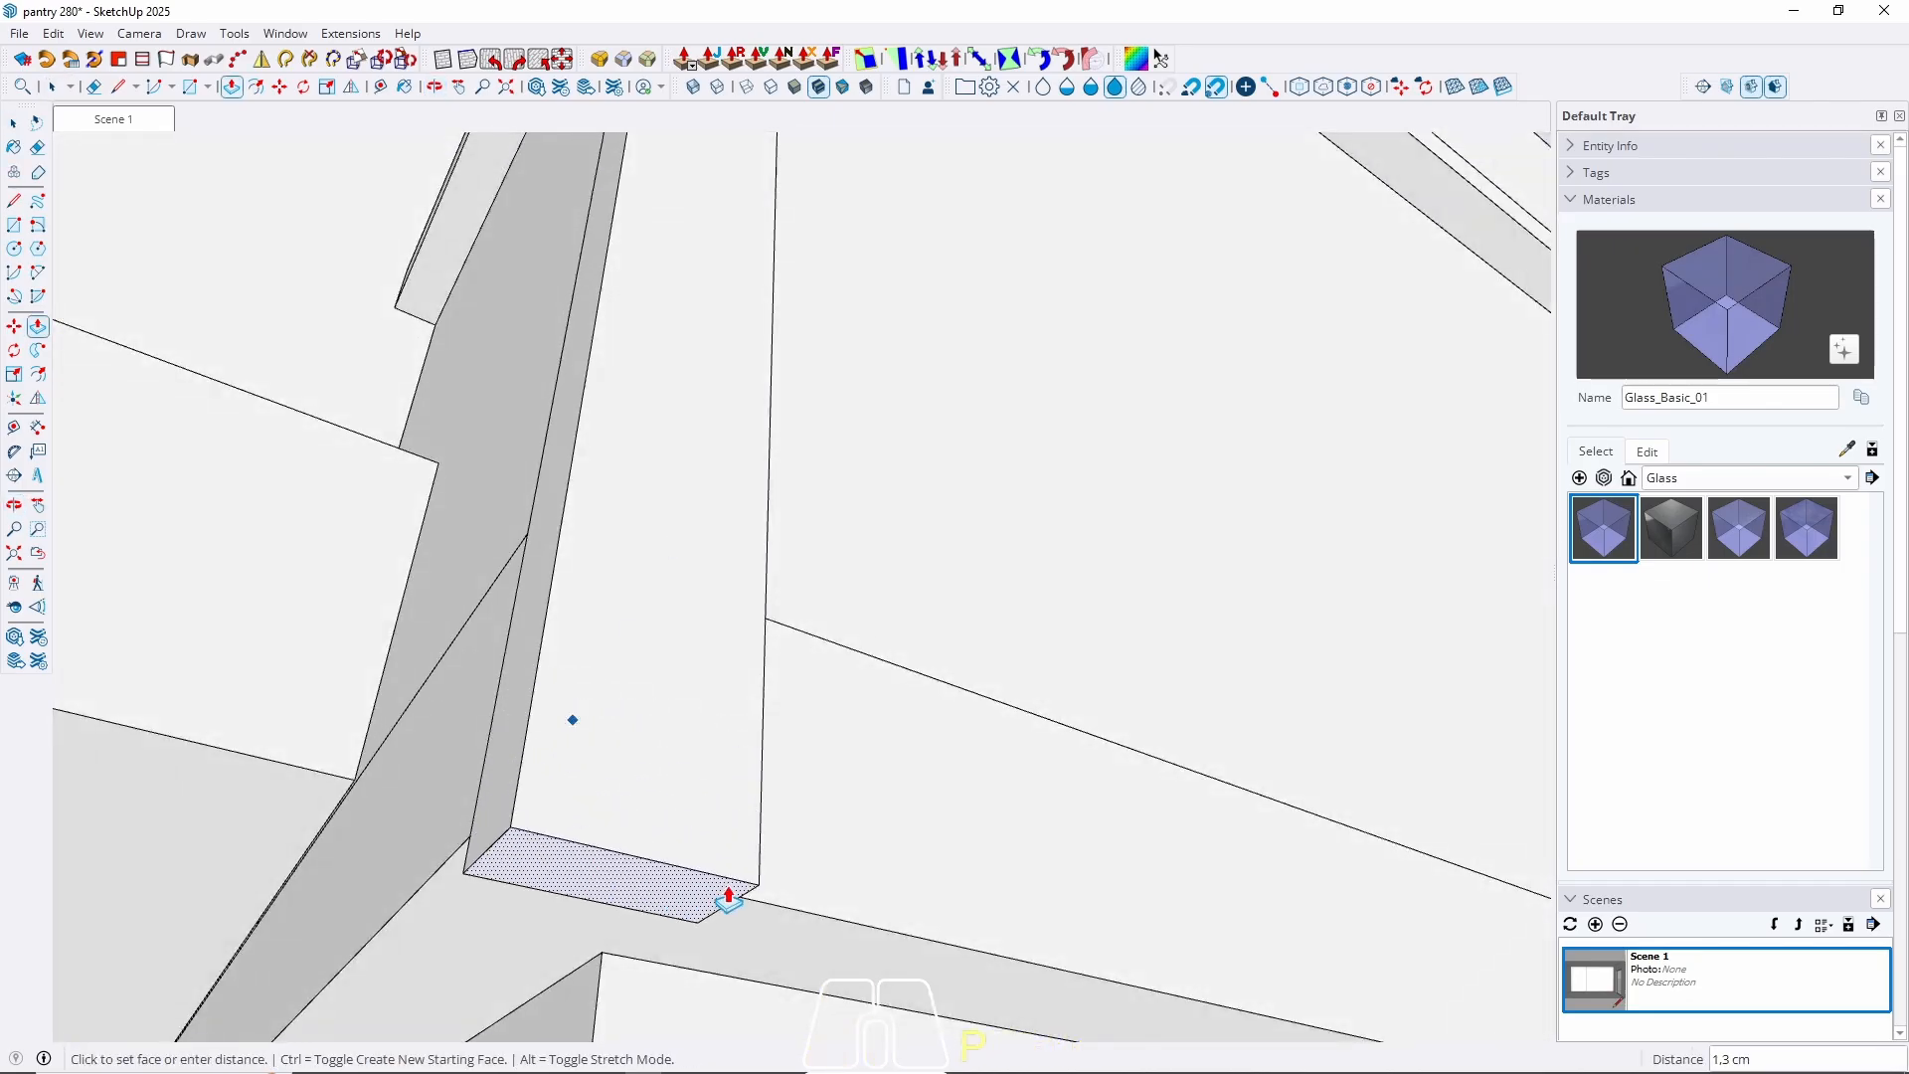
click(801, 916)
Turn the whole vertical slat into a component.
middle_drag(802, 916, 594, 744)
key(space)
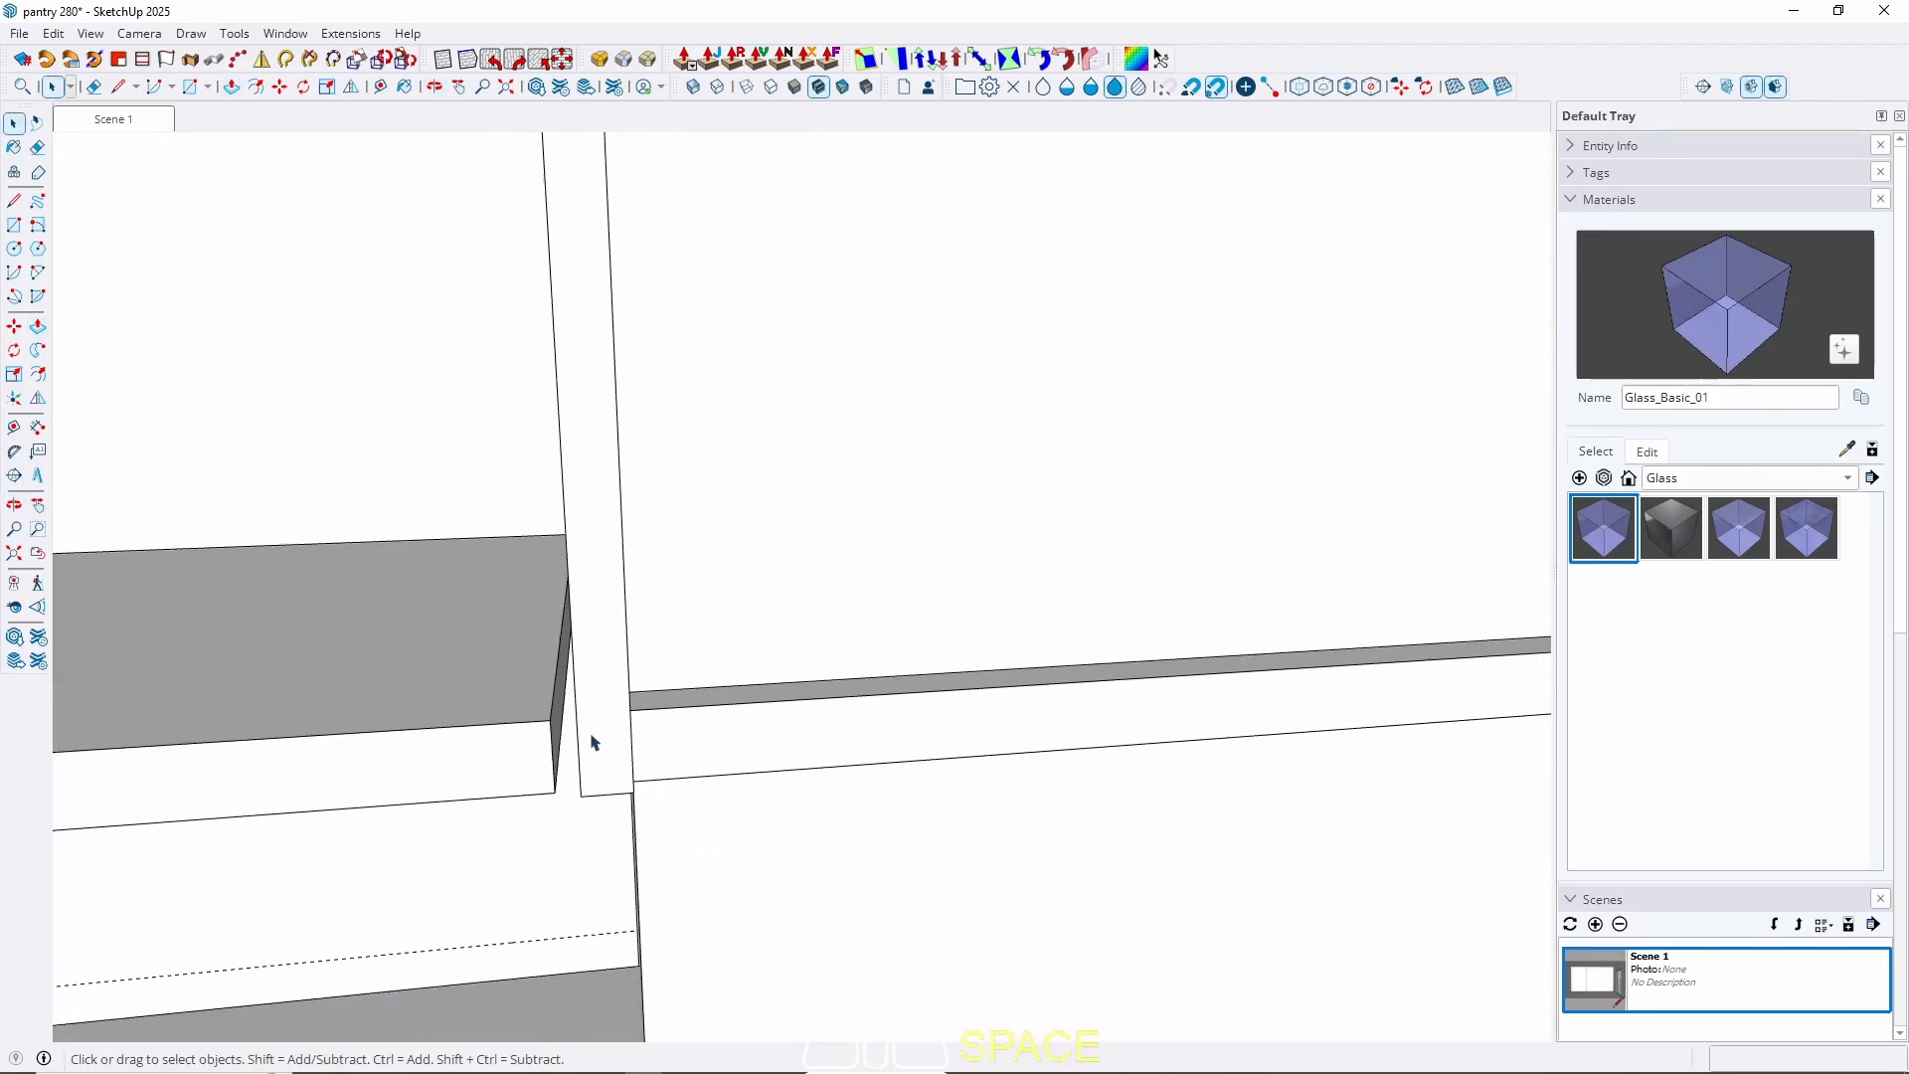
click(594, 743)
right_click(587, 733)
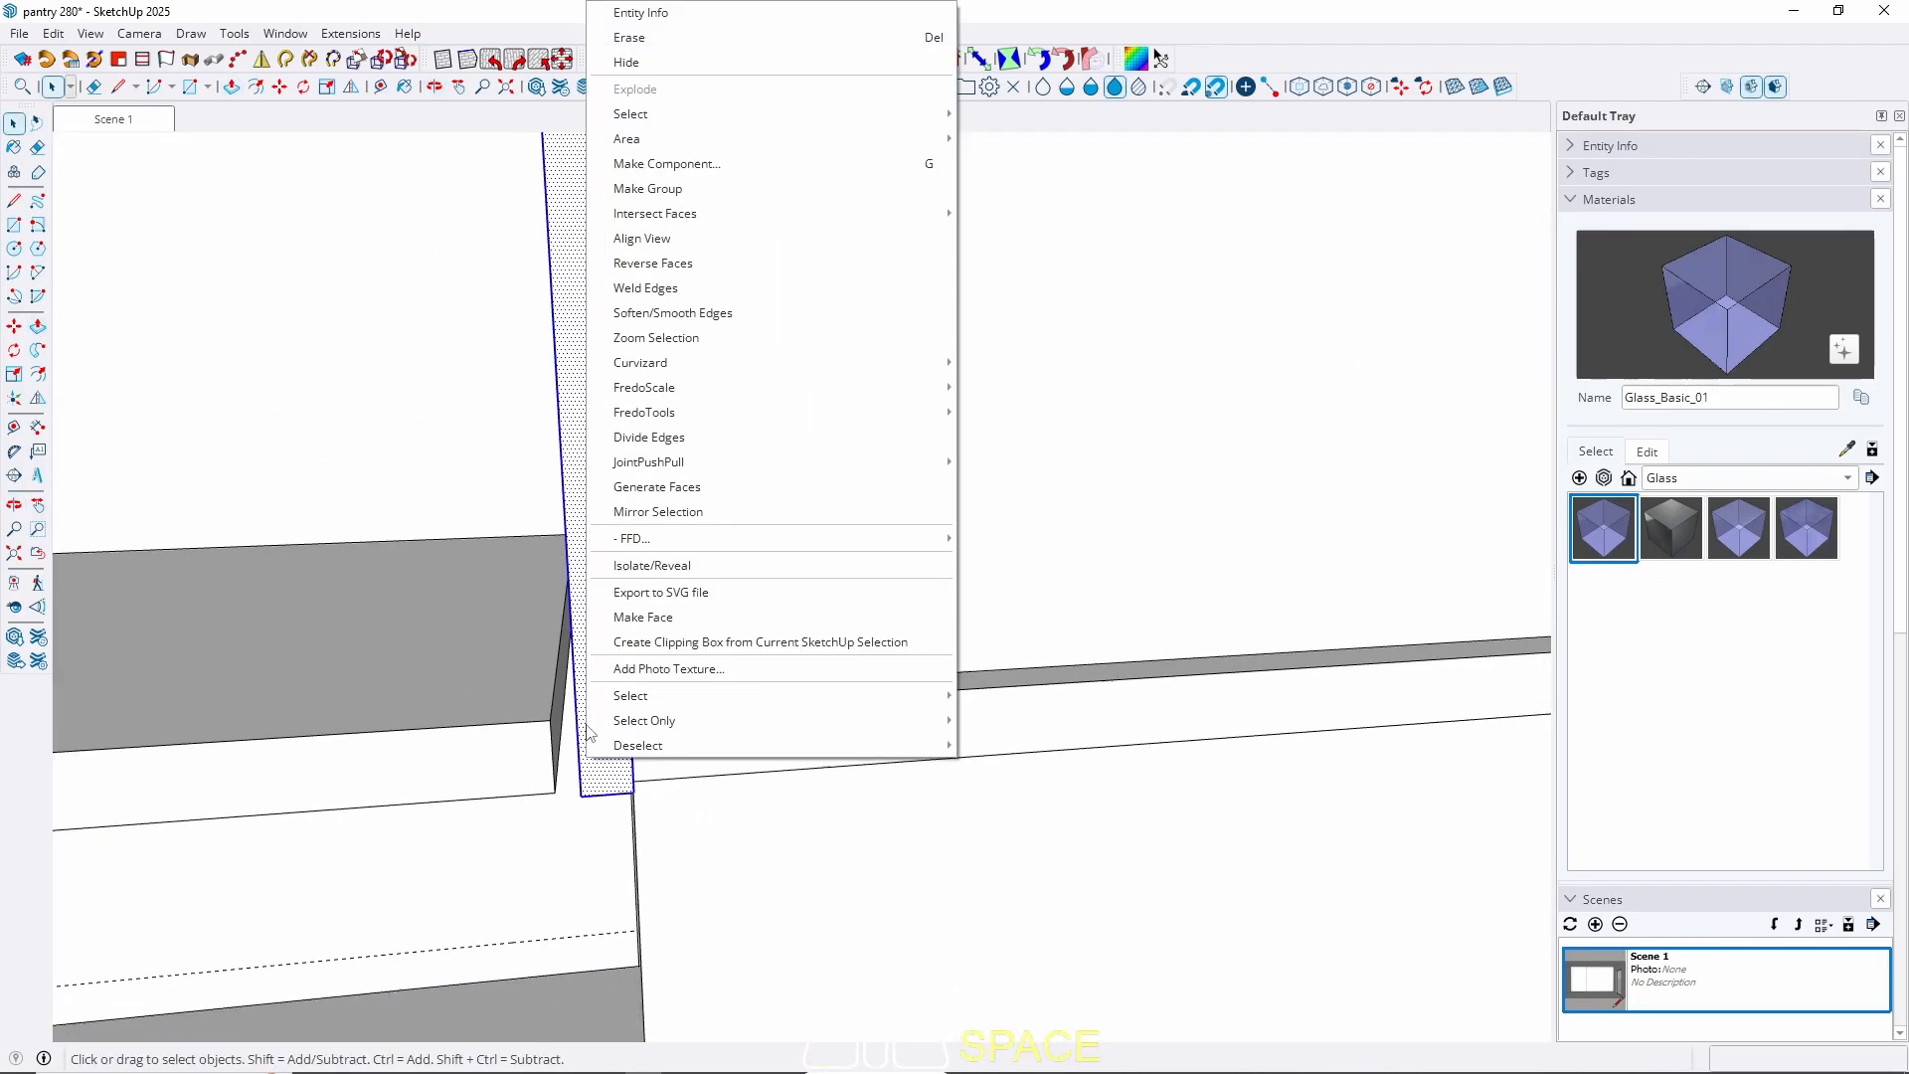
click(663, 165)
click(956, 792)
scroll(599, 810, up, 5)
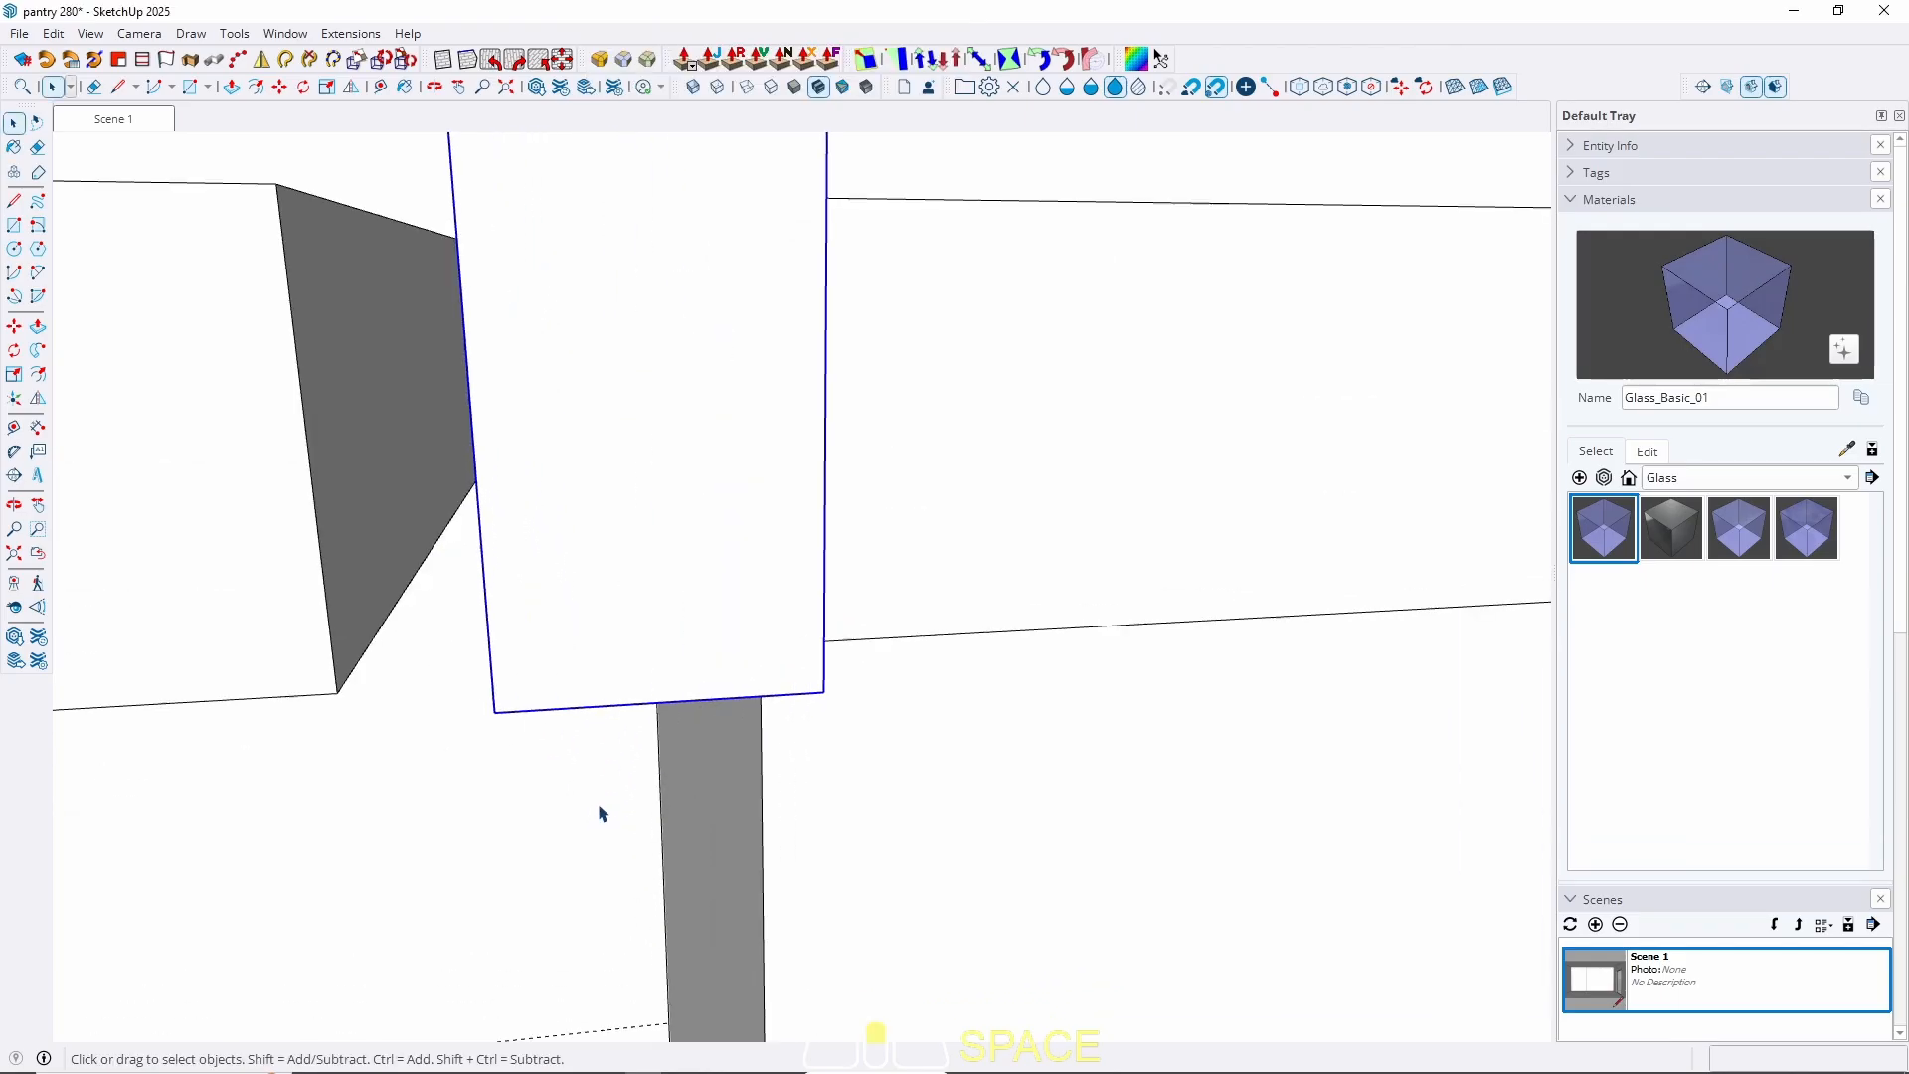
Copy the slat directly beside itself along the strip and group the two slats together.
scroll(587, 776, up, 3)
key(m)
click(324, 574)
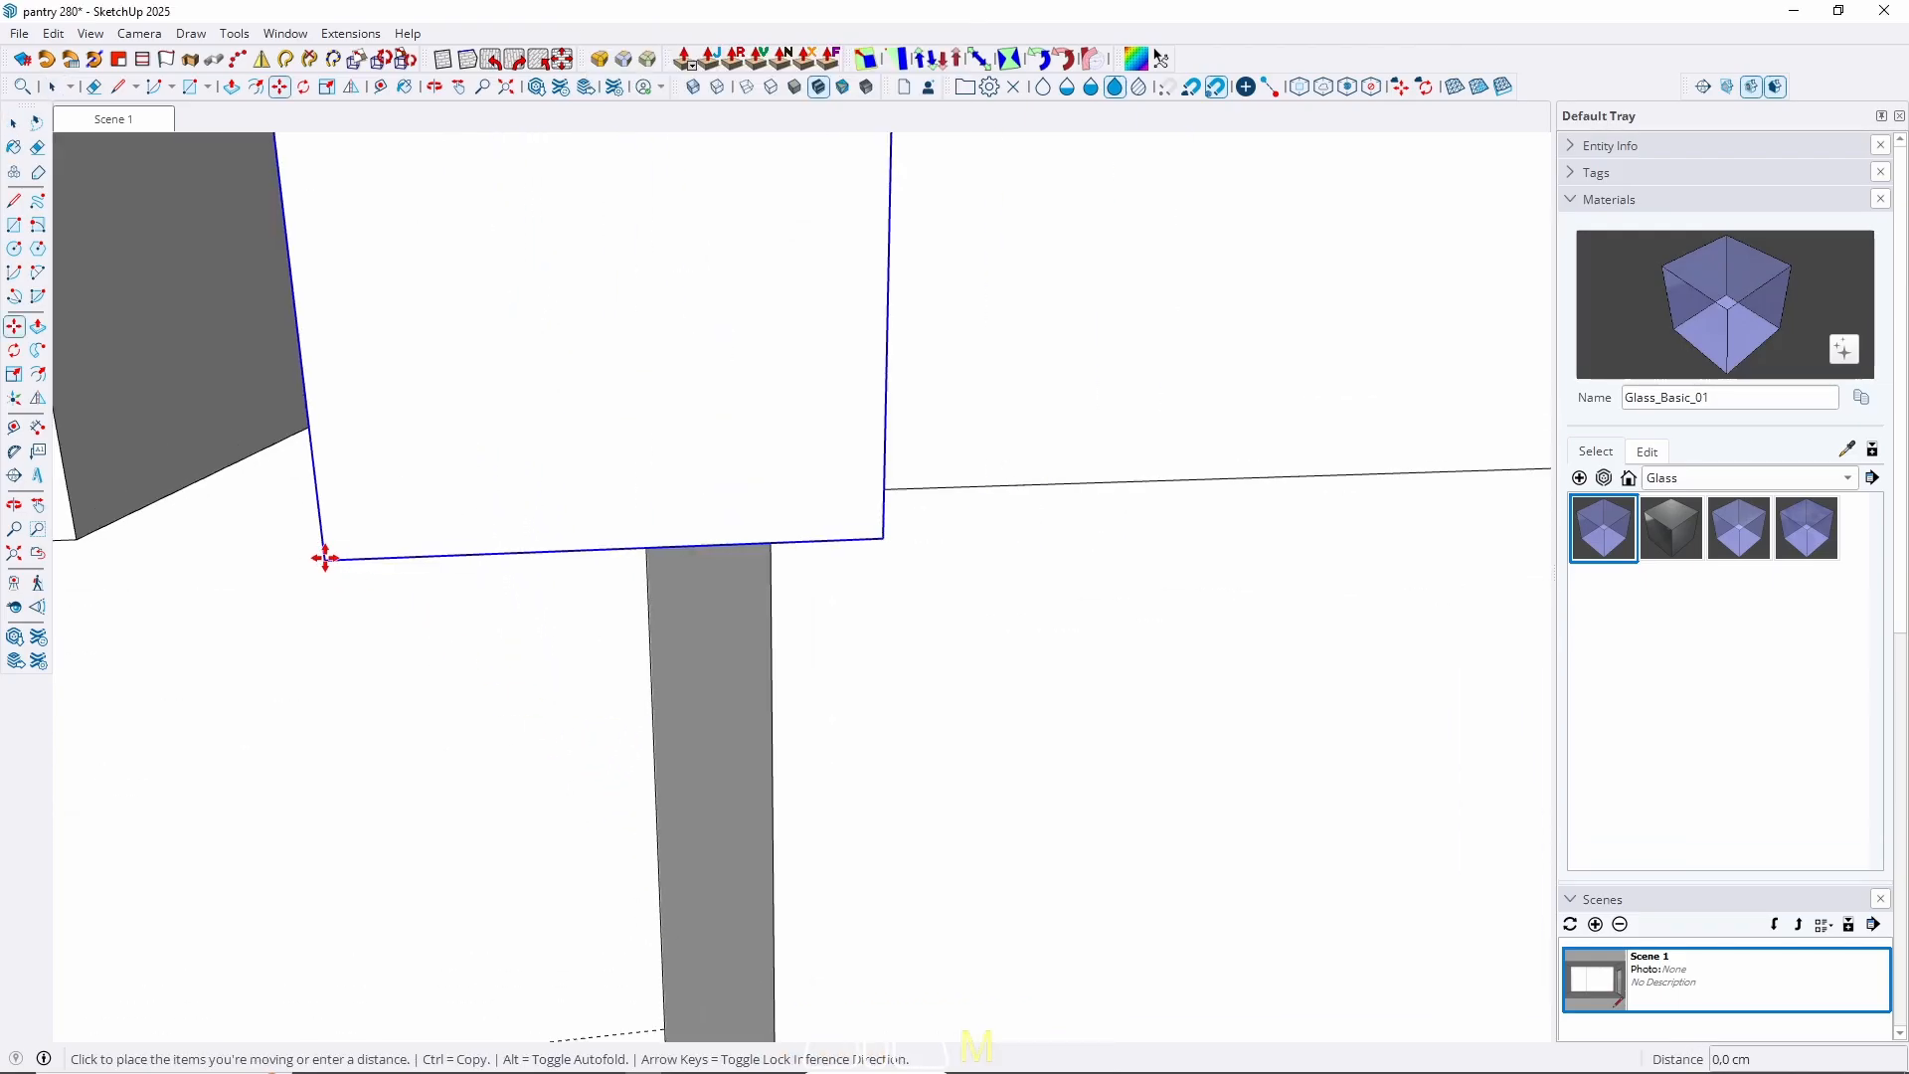
key(ctrl)
key(space)
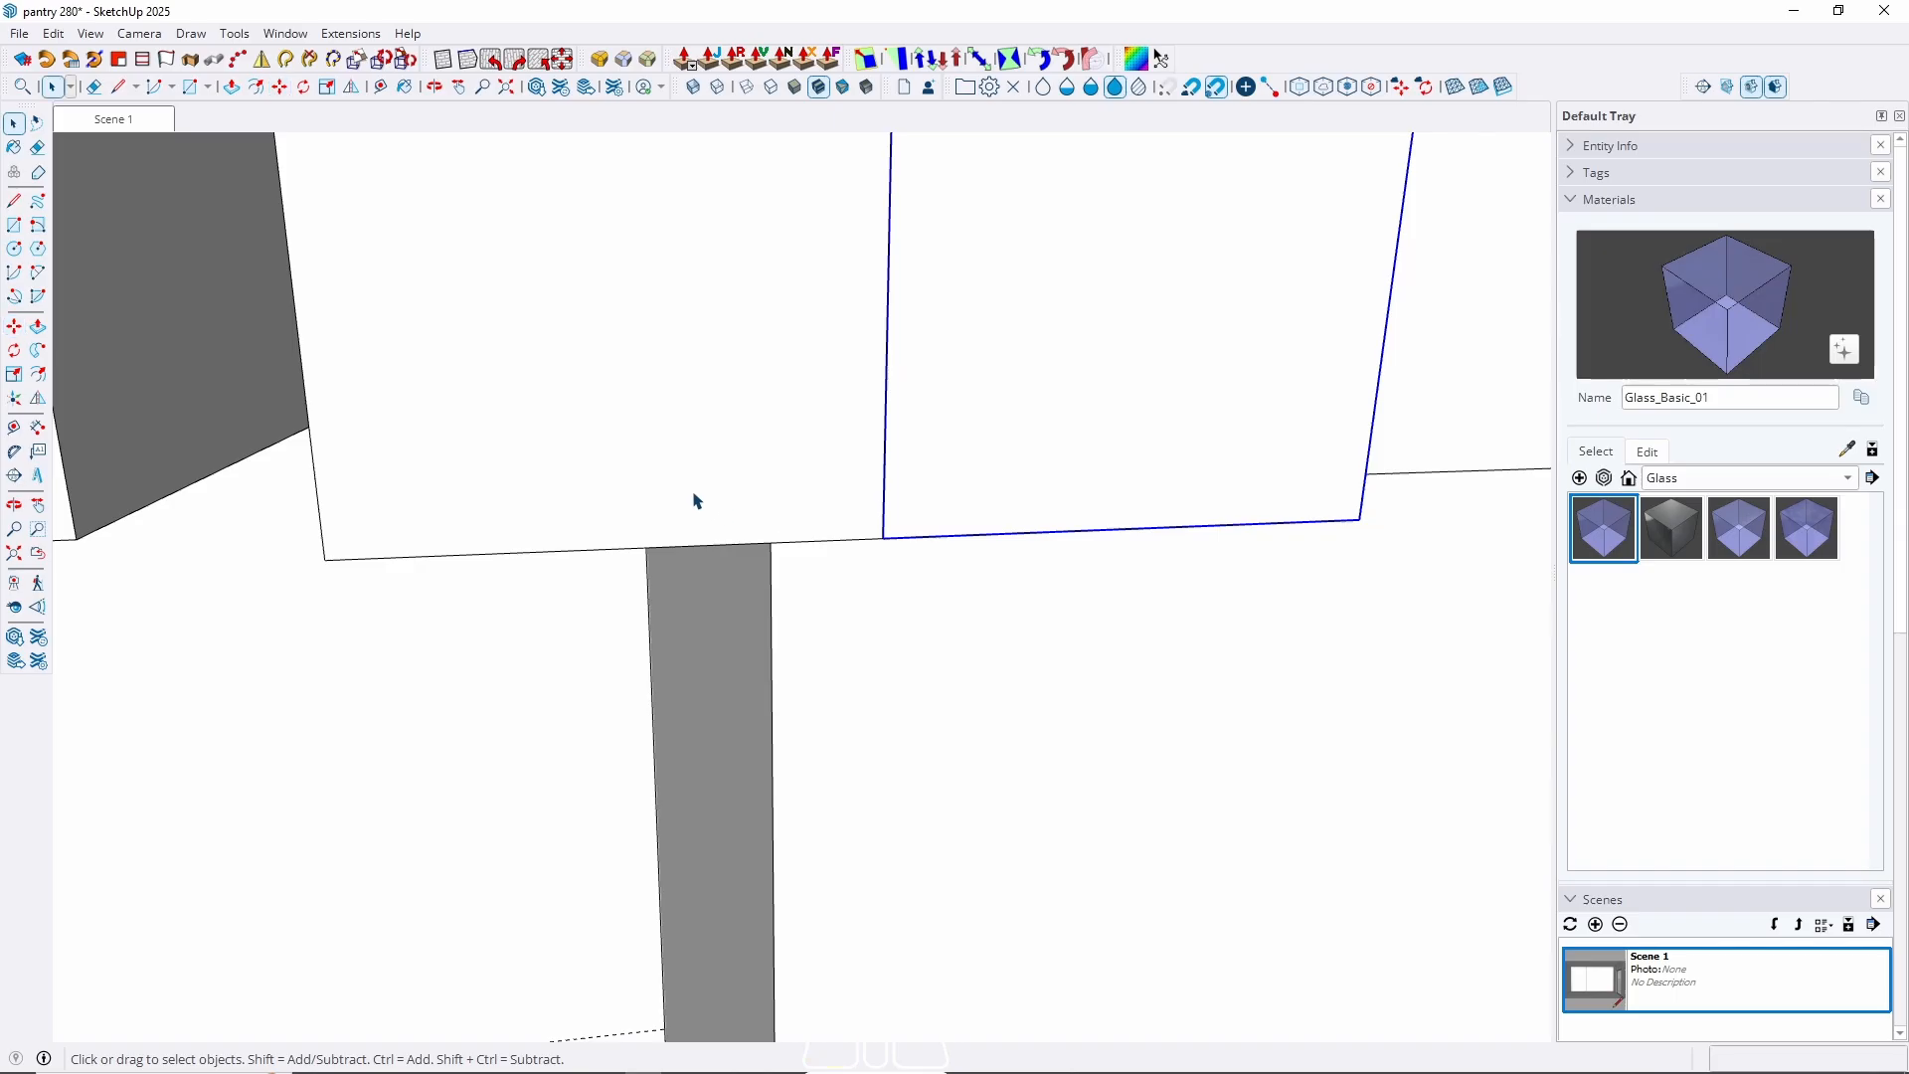
shift+click(694, 500)
right_click(946, 500)
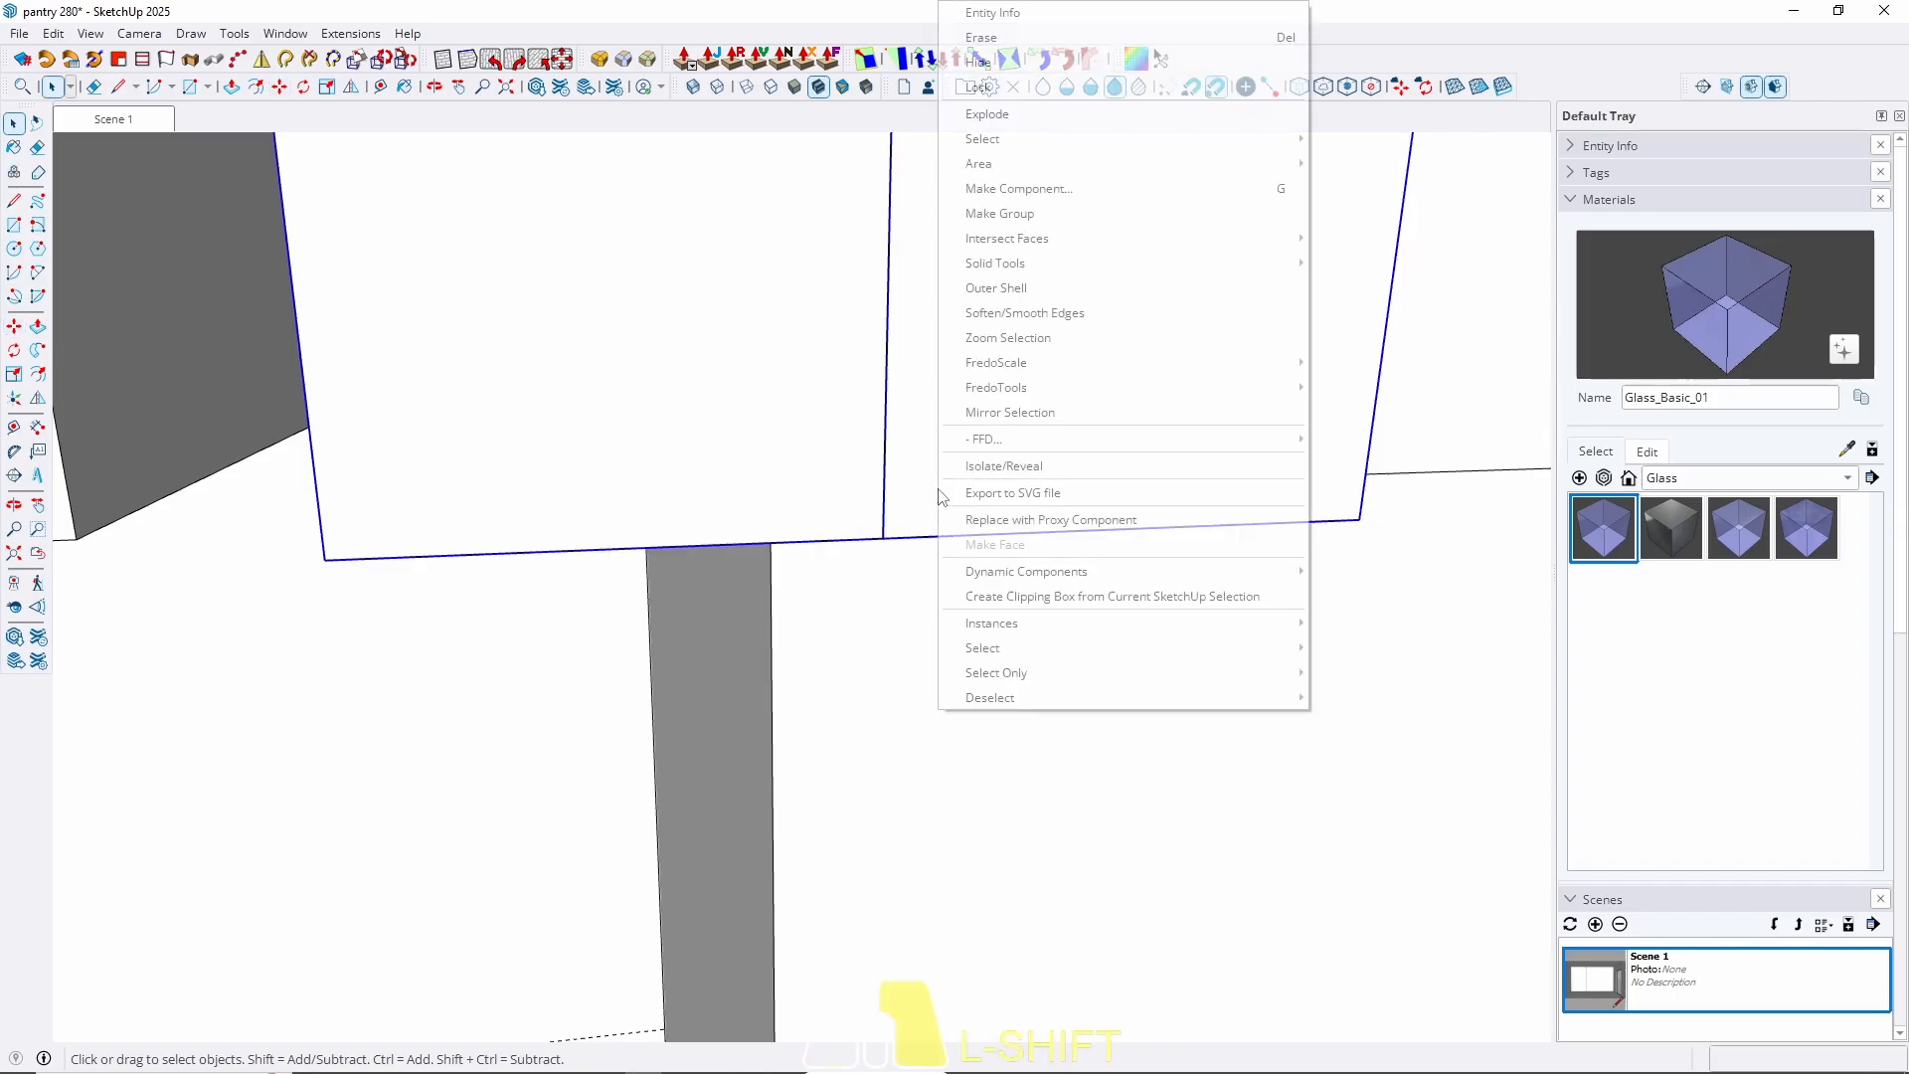
click(1029, 214)
Open the slat group for editing and delete the second slat, keeping the one at the column's corner.
scroll(439, 831, up, 6)
double_click(491, 786)
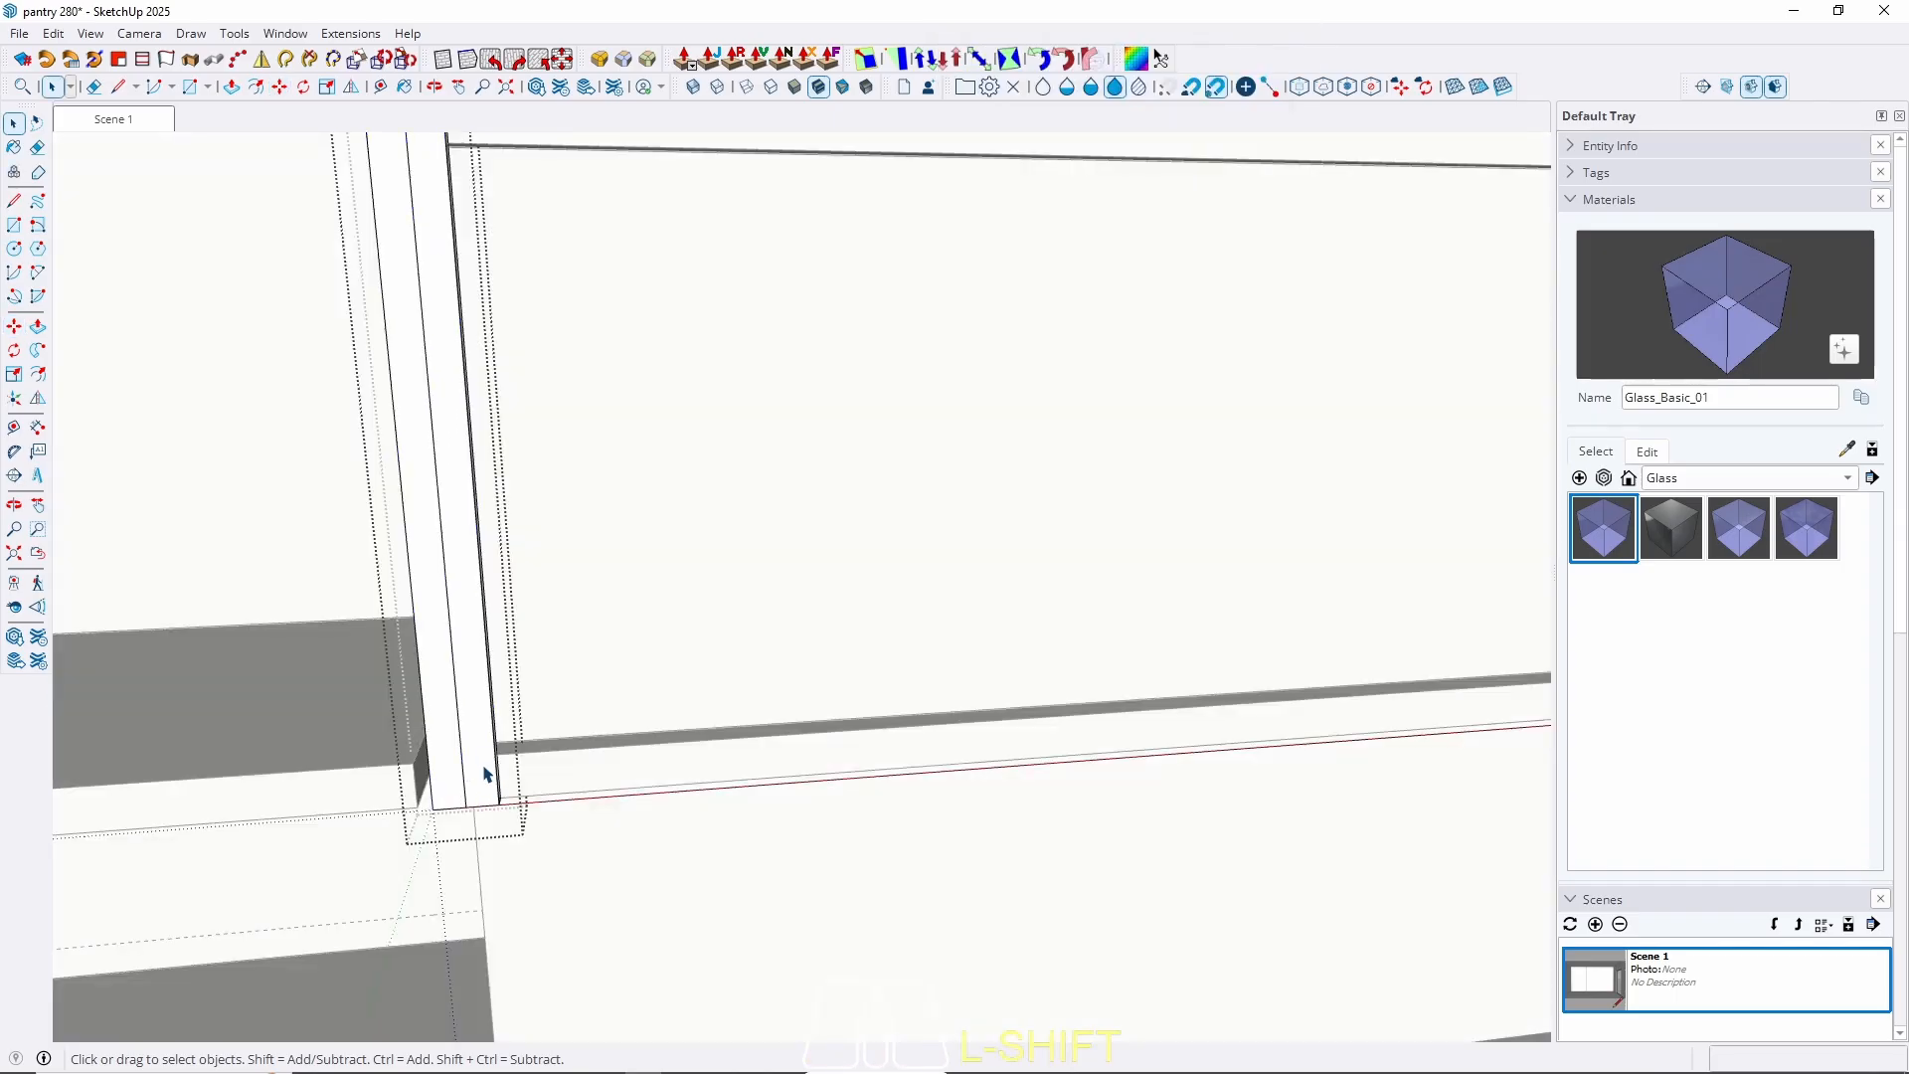
right_click(453, 765)
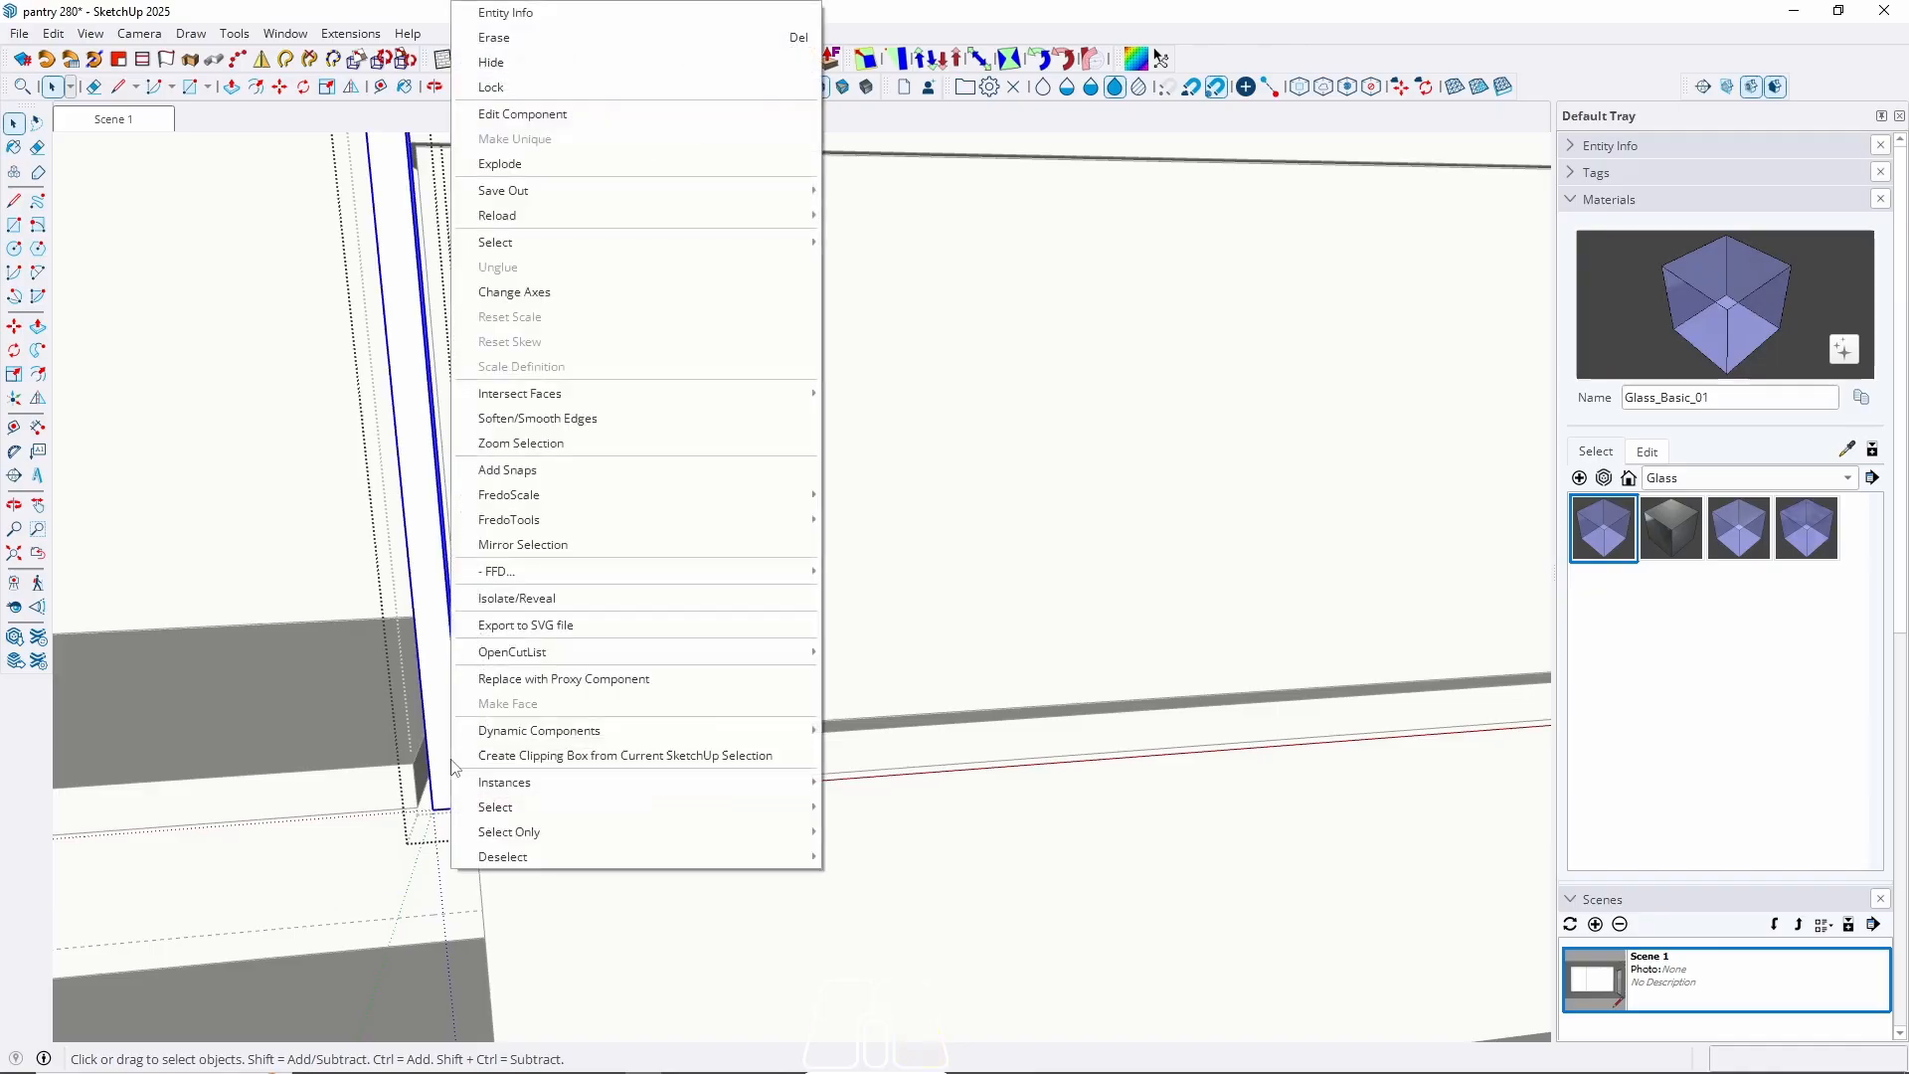
click(430, 717)
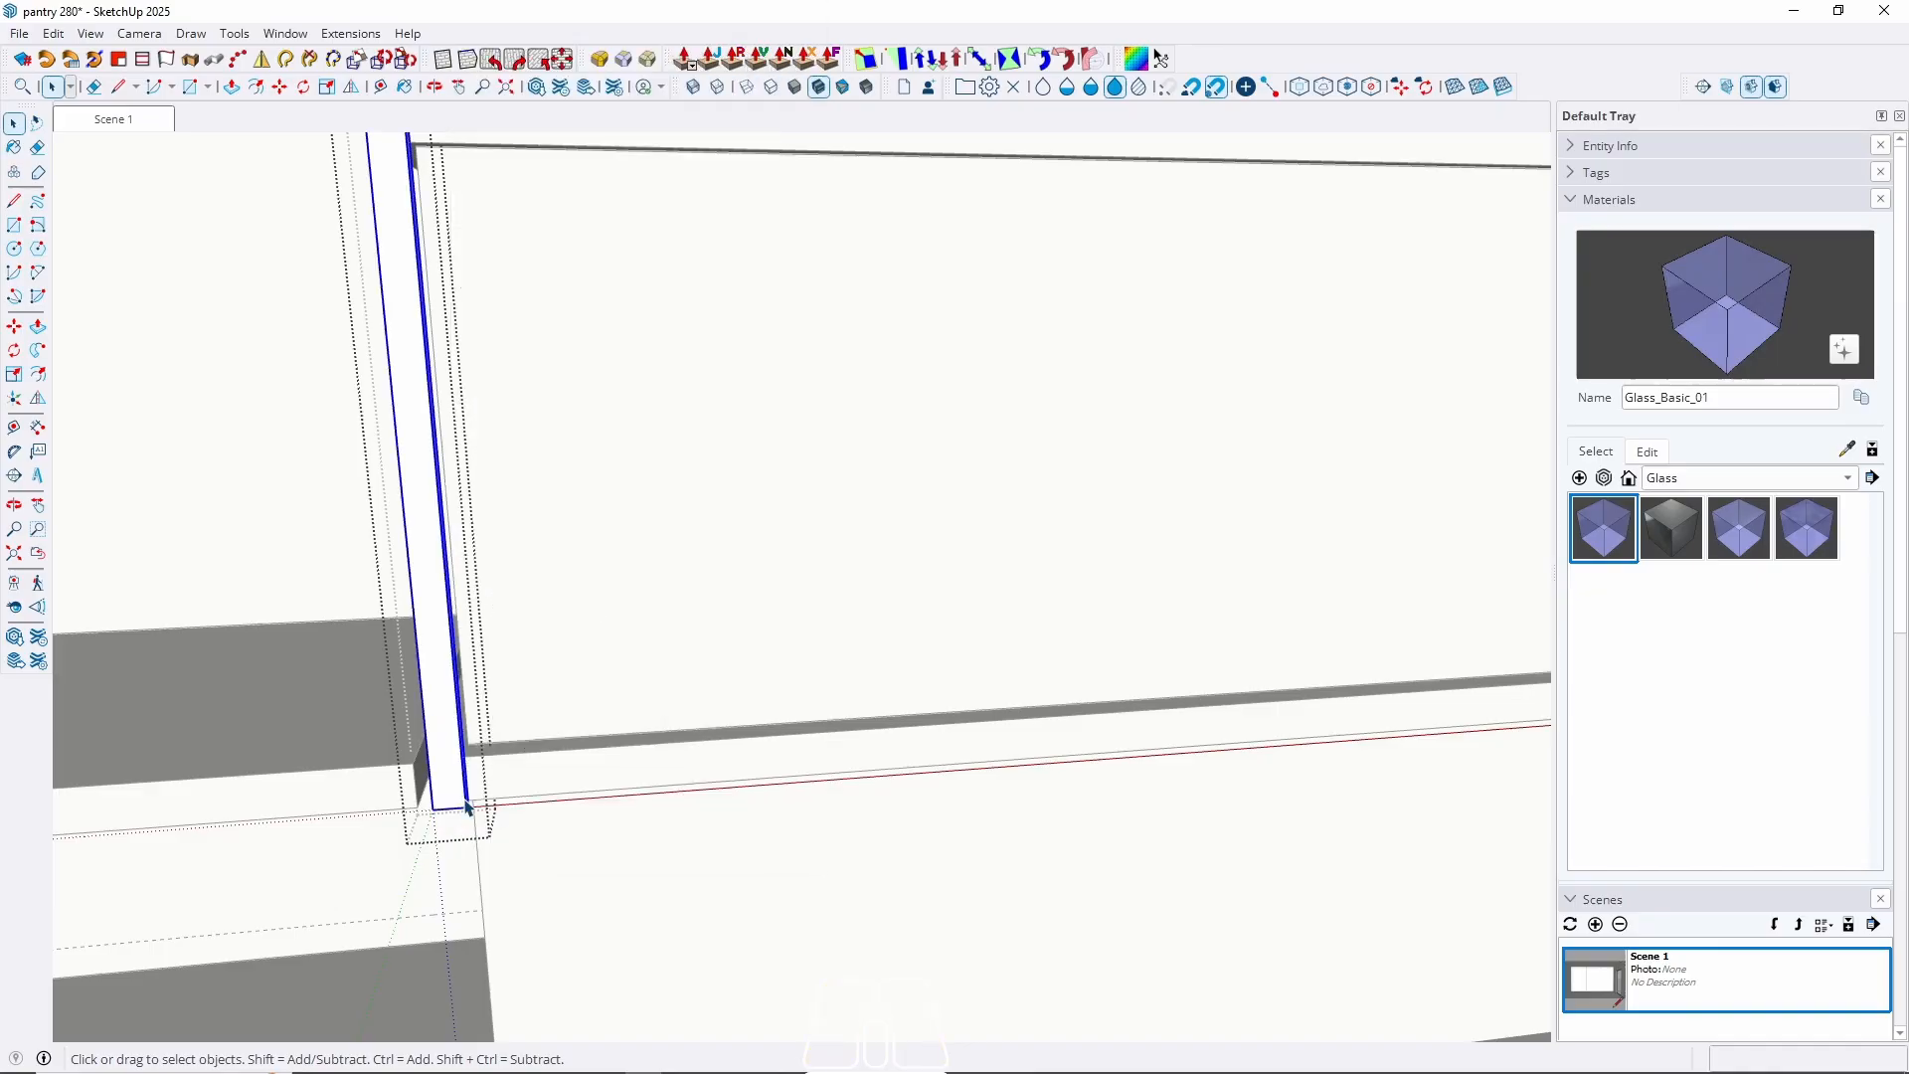
Copy the slat 116 cm along the red axis to the column's far edge and divide the distance into 30 equal spaces.
scroll(479, 785, up, 2)
key(m)
key(ctrl)
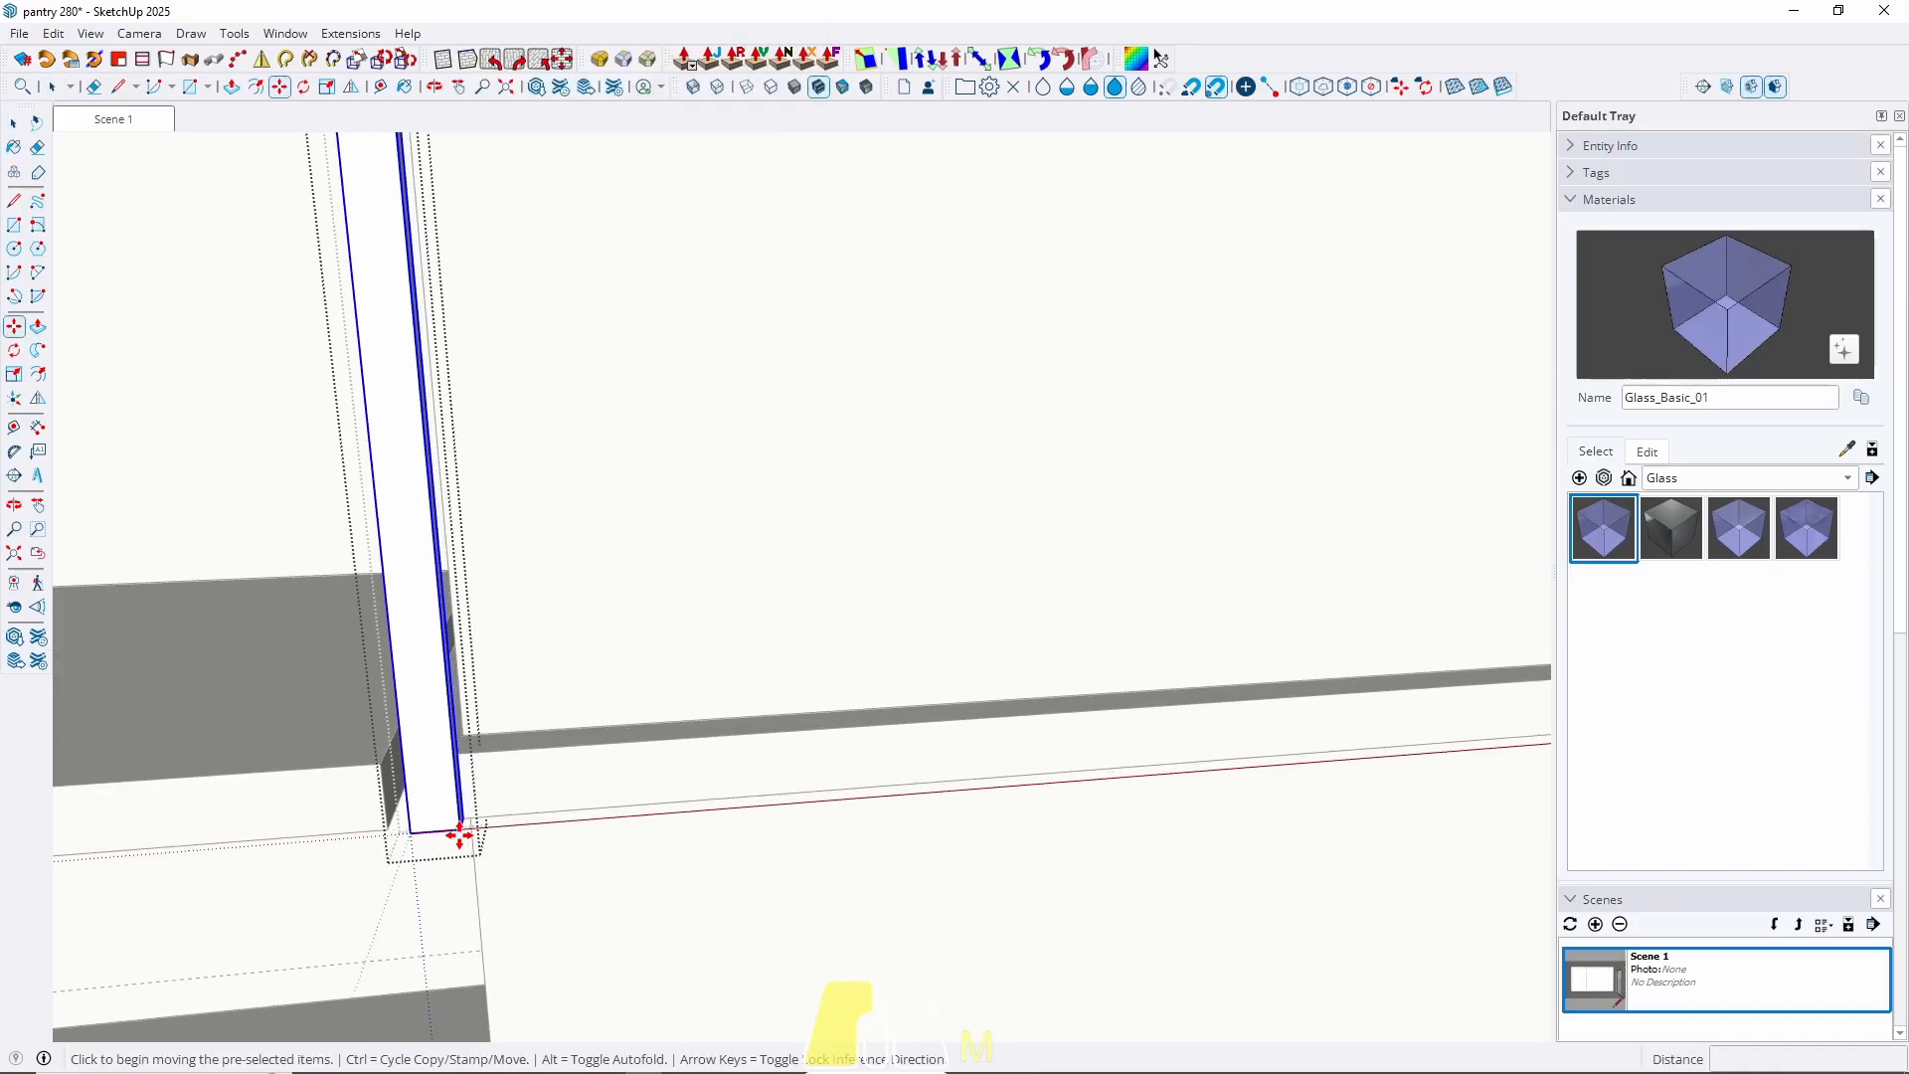
click(458, 831)
key(Right)
scroll(218, 840, down, 1)
scroll(116, 799, down, 5)
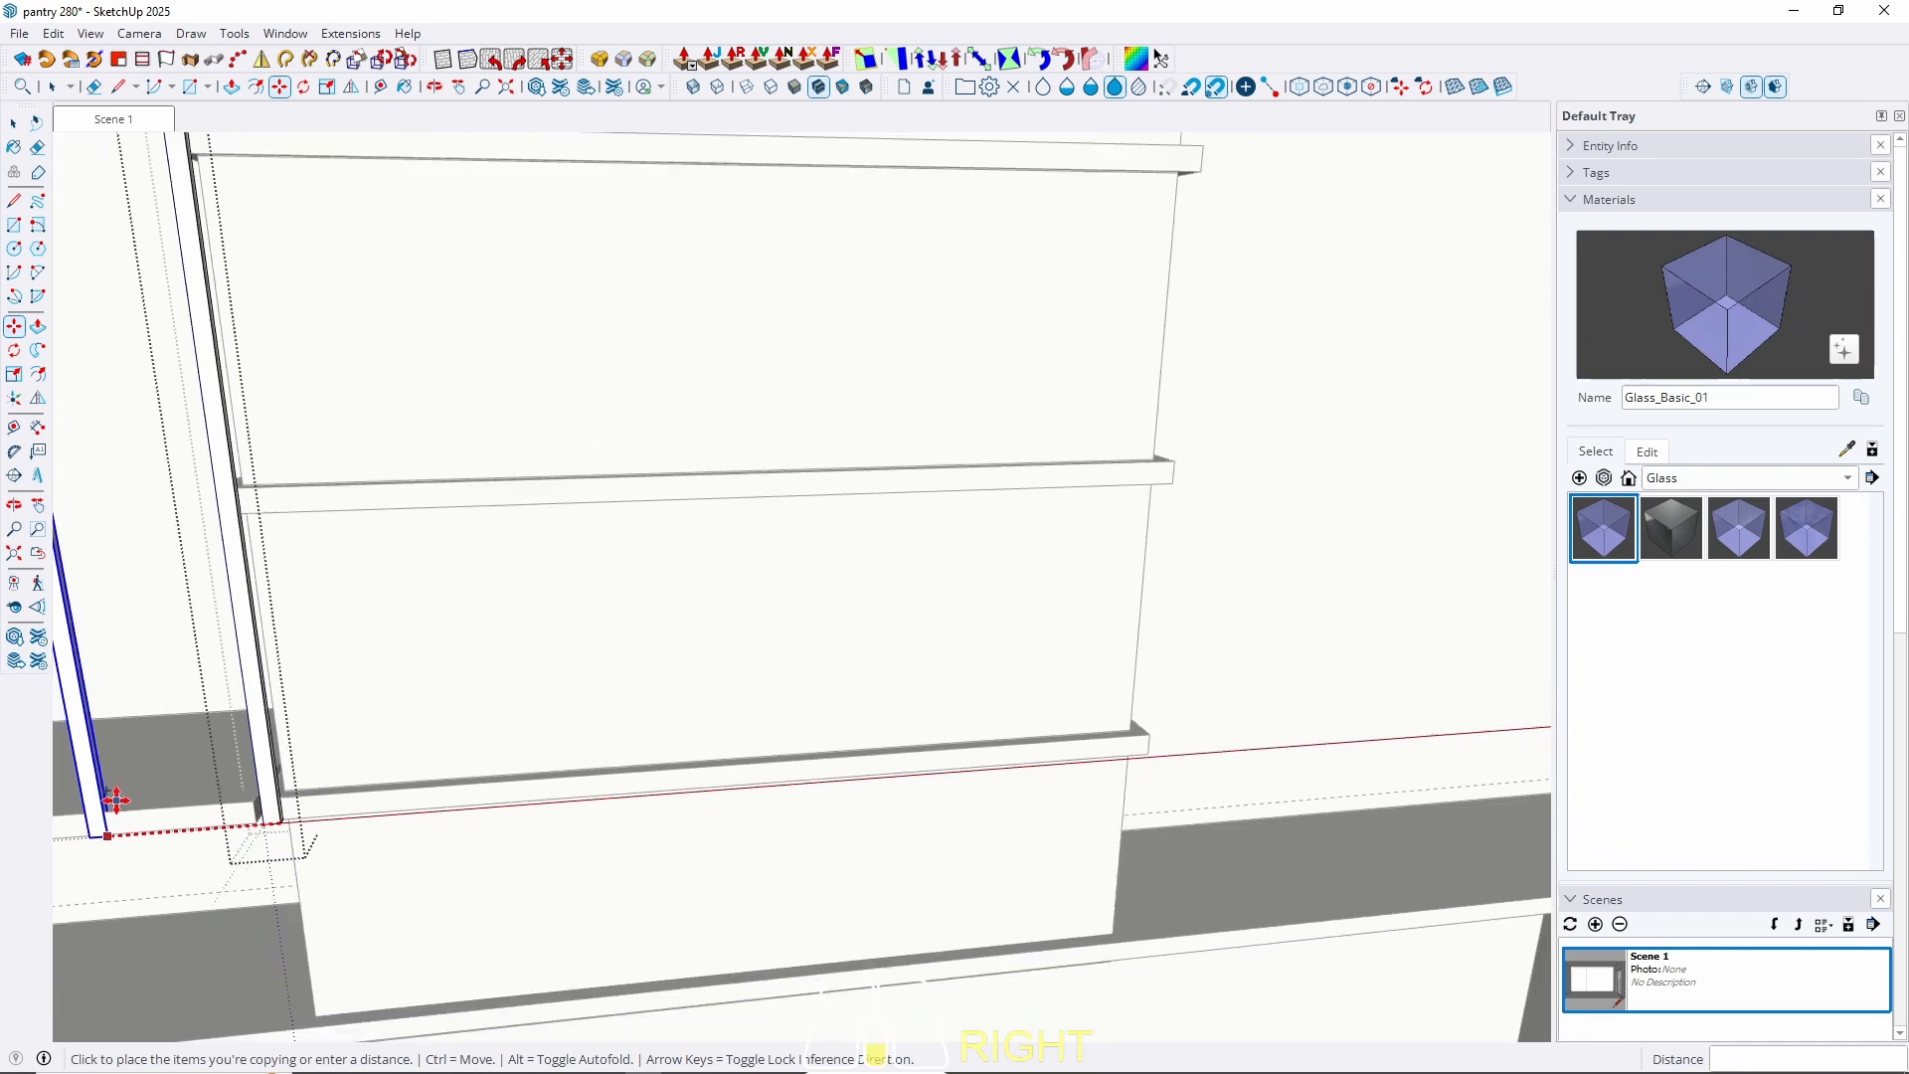
scroll(803, 767, up, 5)
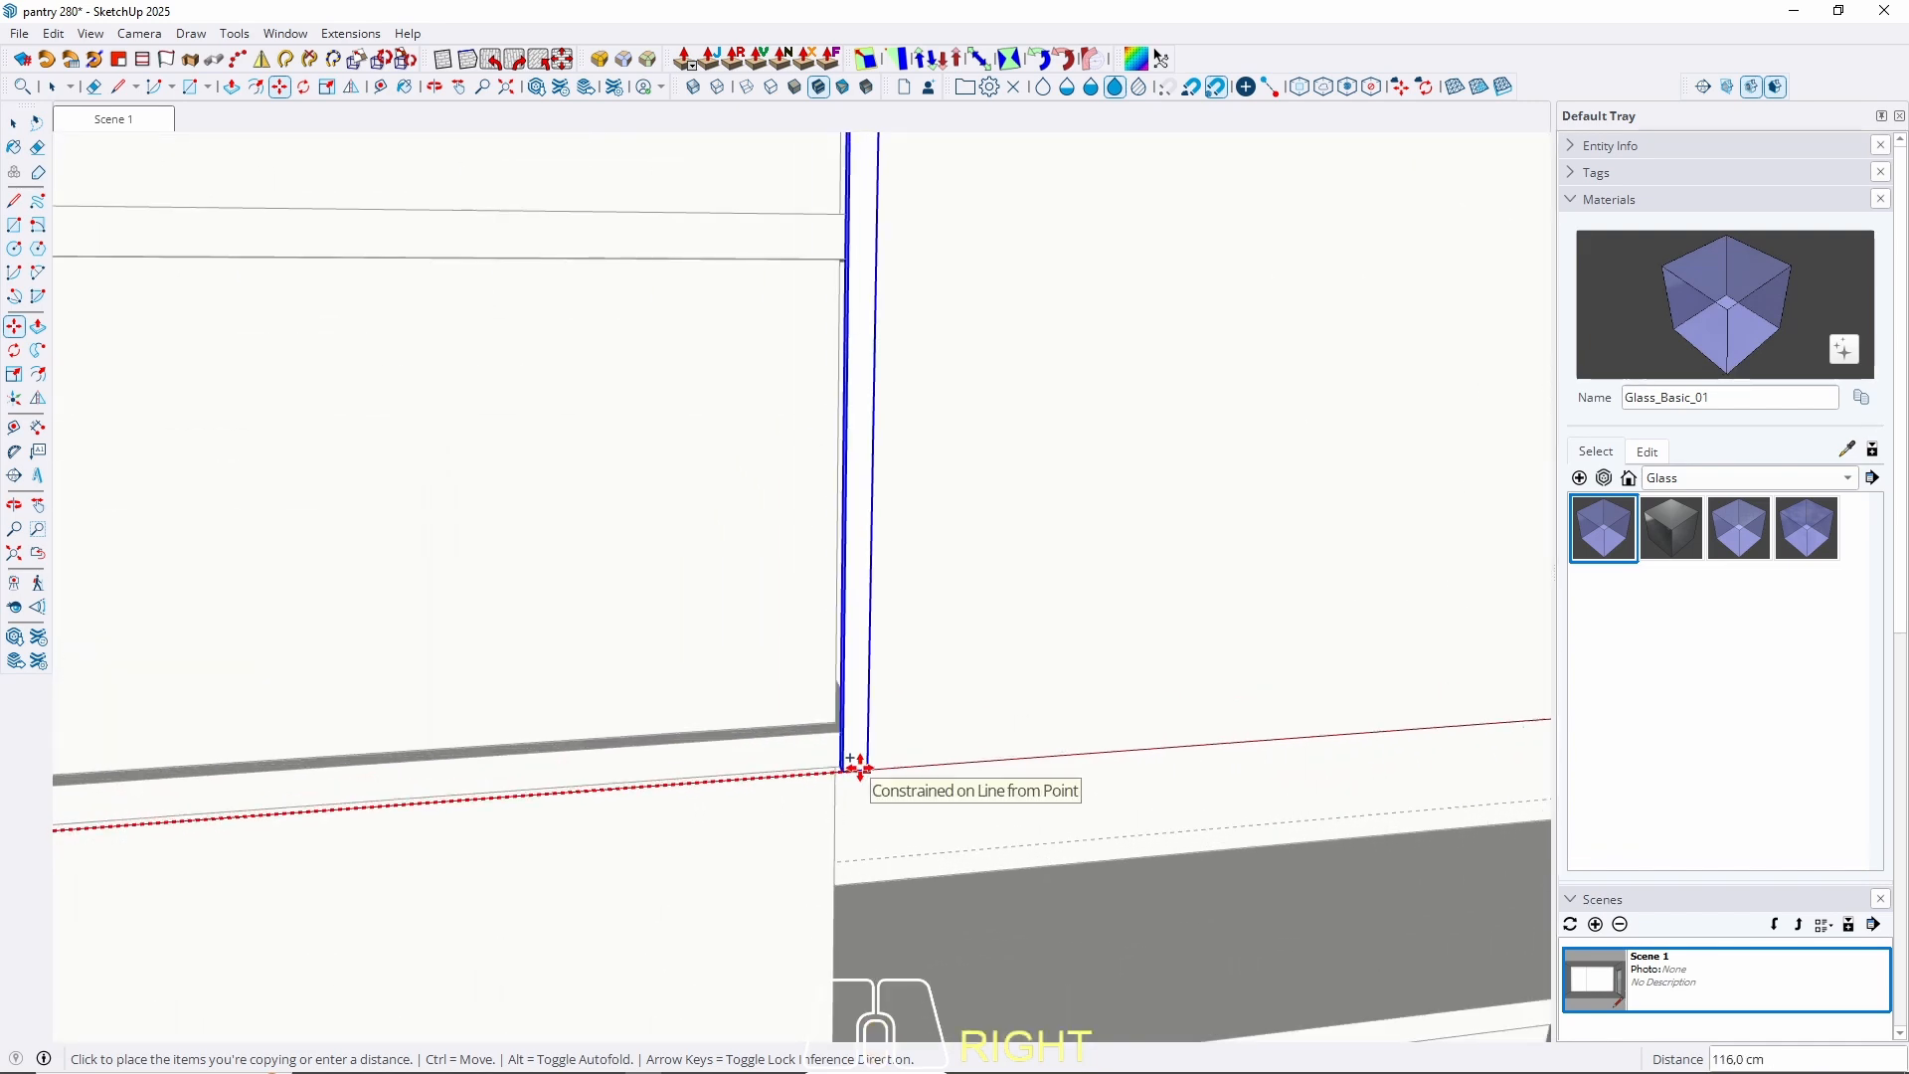
click(860, 770)
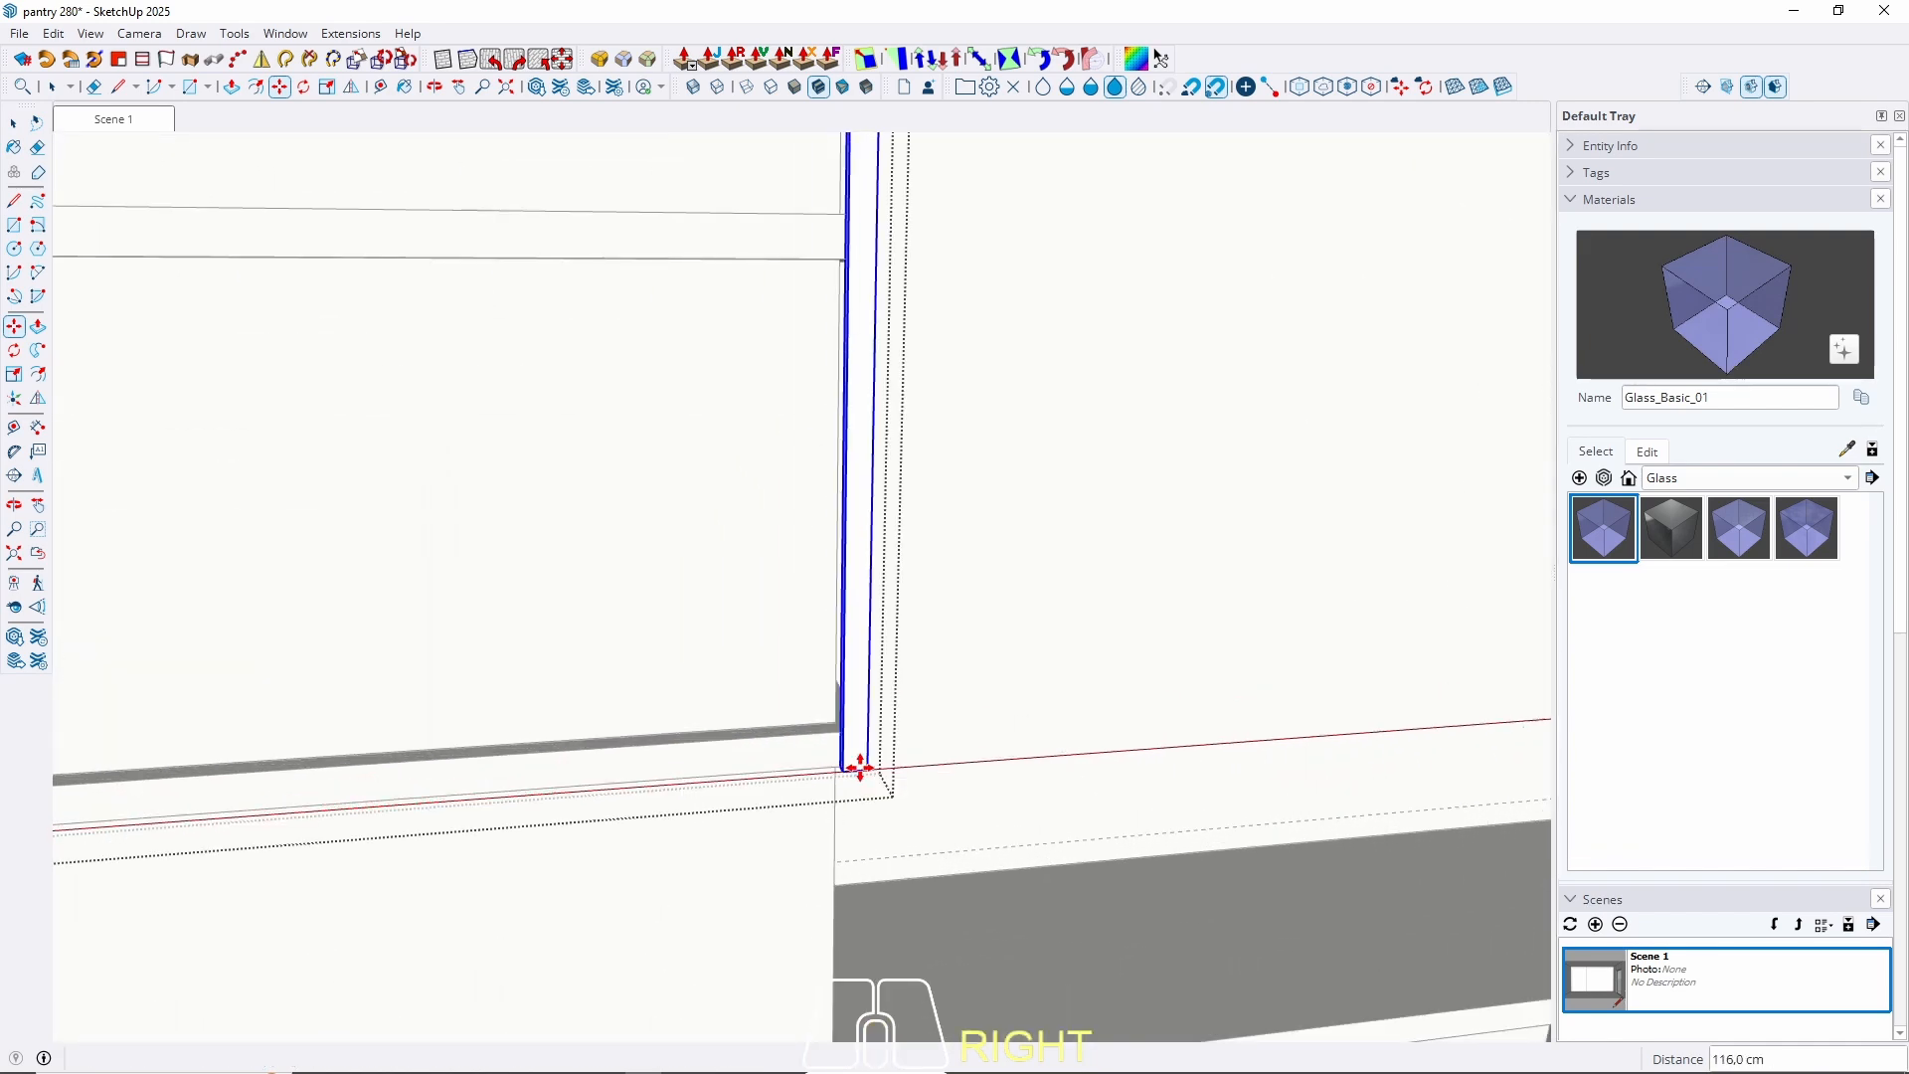
key(Return)
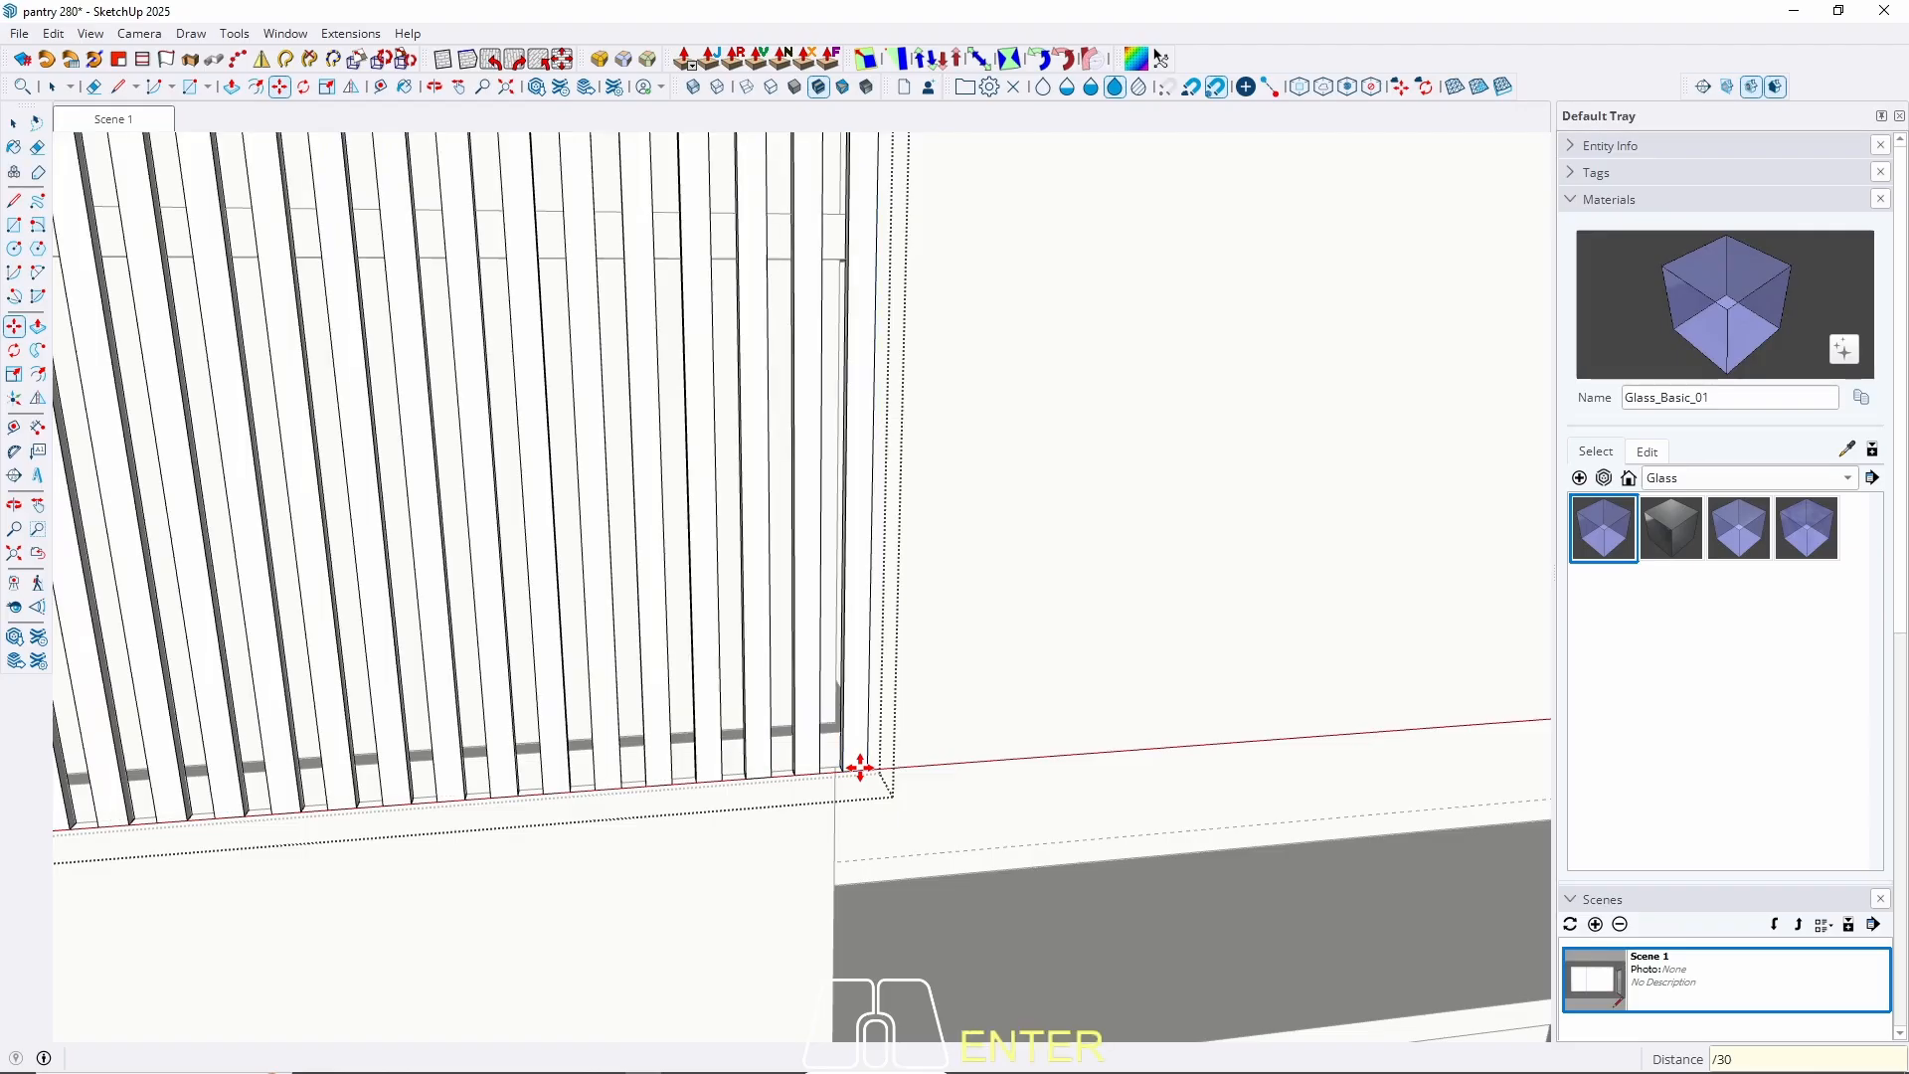
Return to the saved Scene 1 view and leave the slat group.
key(space)
scroll(886, 677, down, 8)
middle_drag(860, 669, 780, 286)
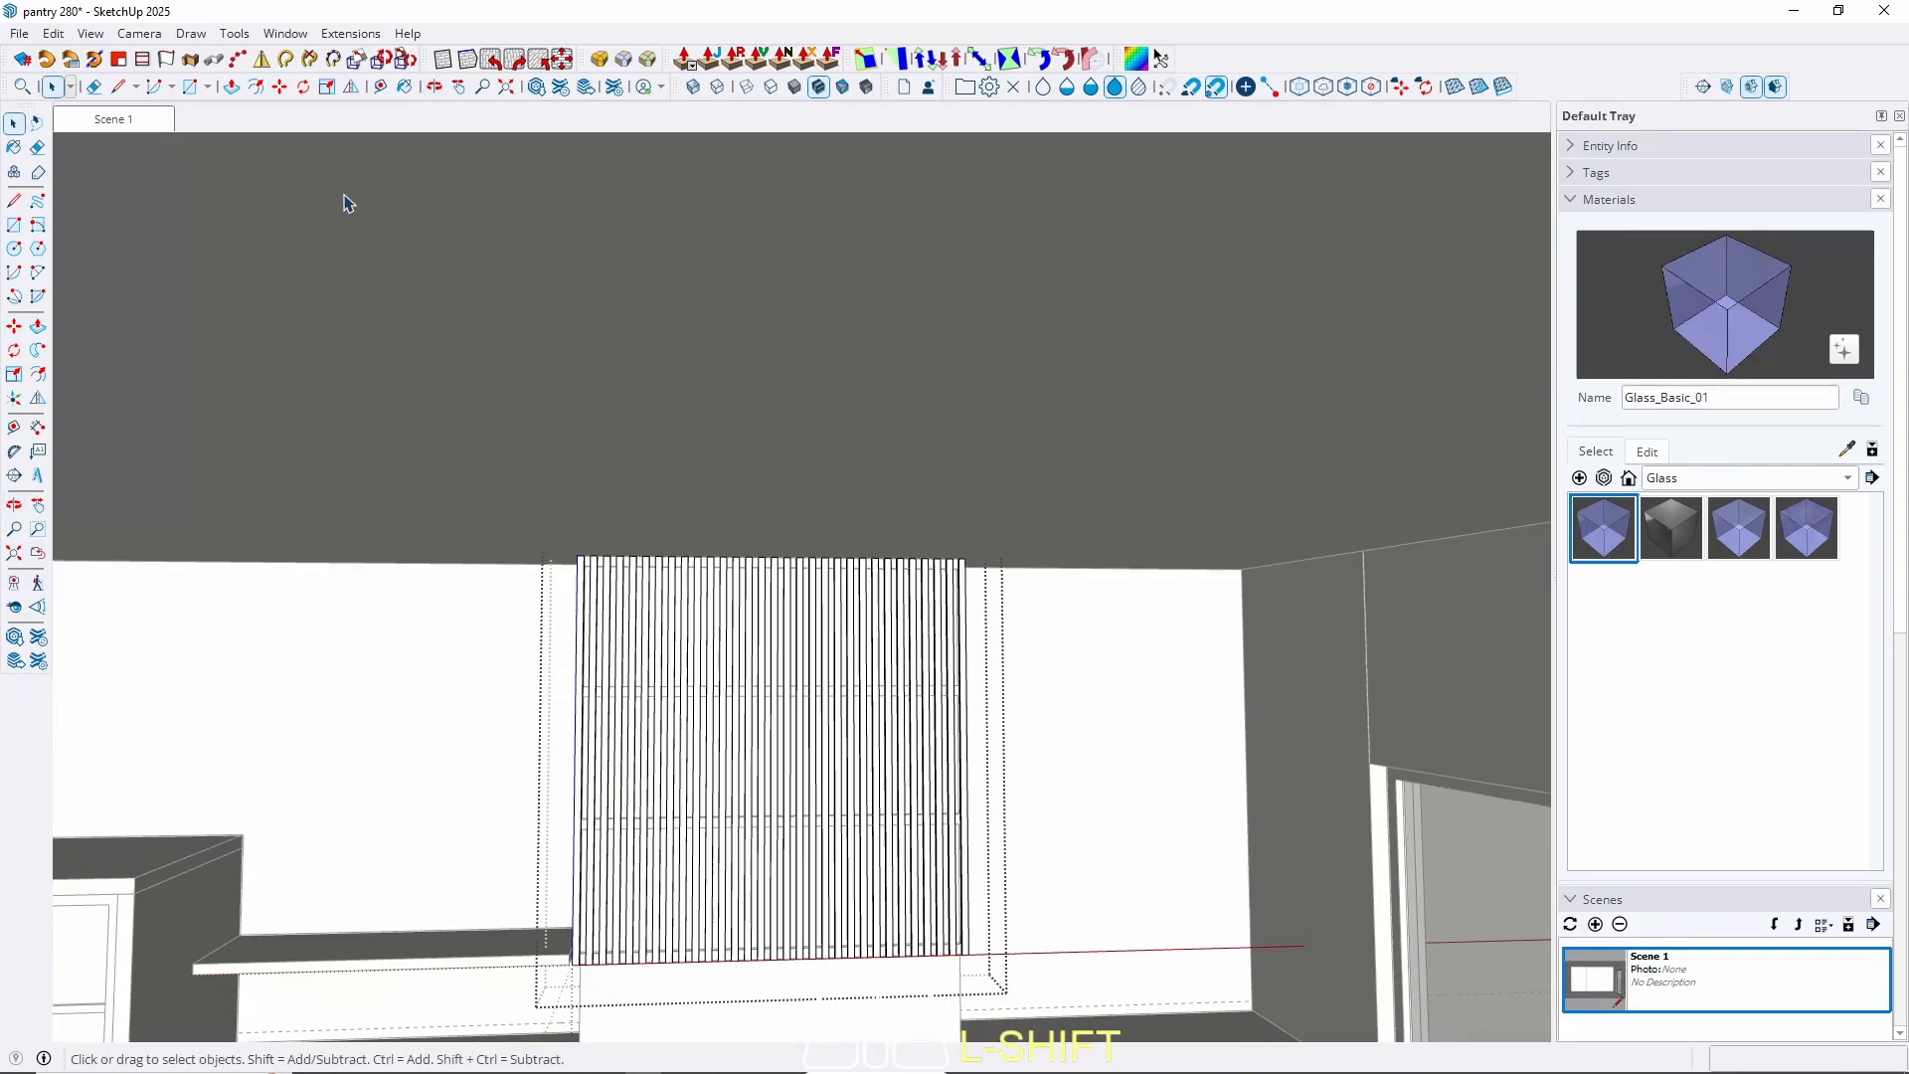
click(148, 122)
key(Escape)
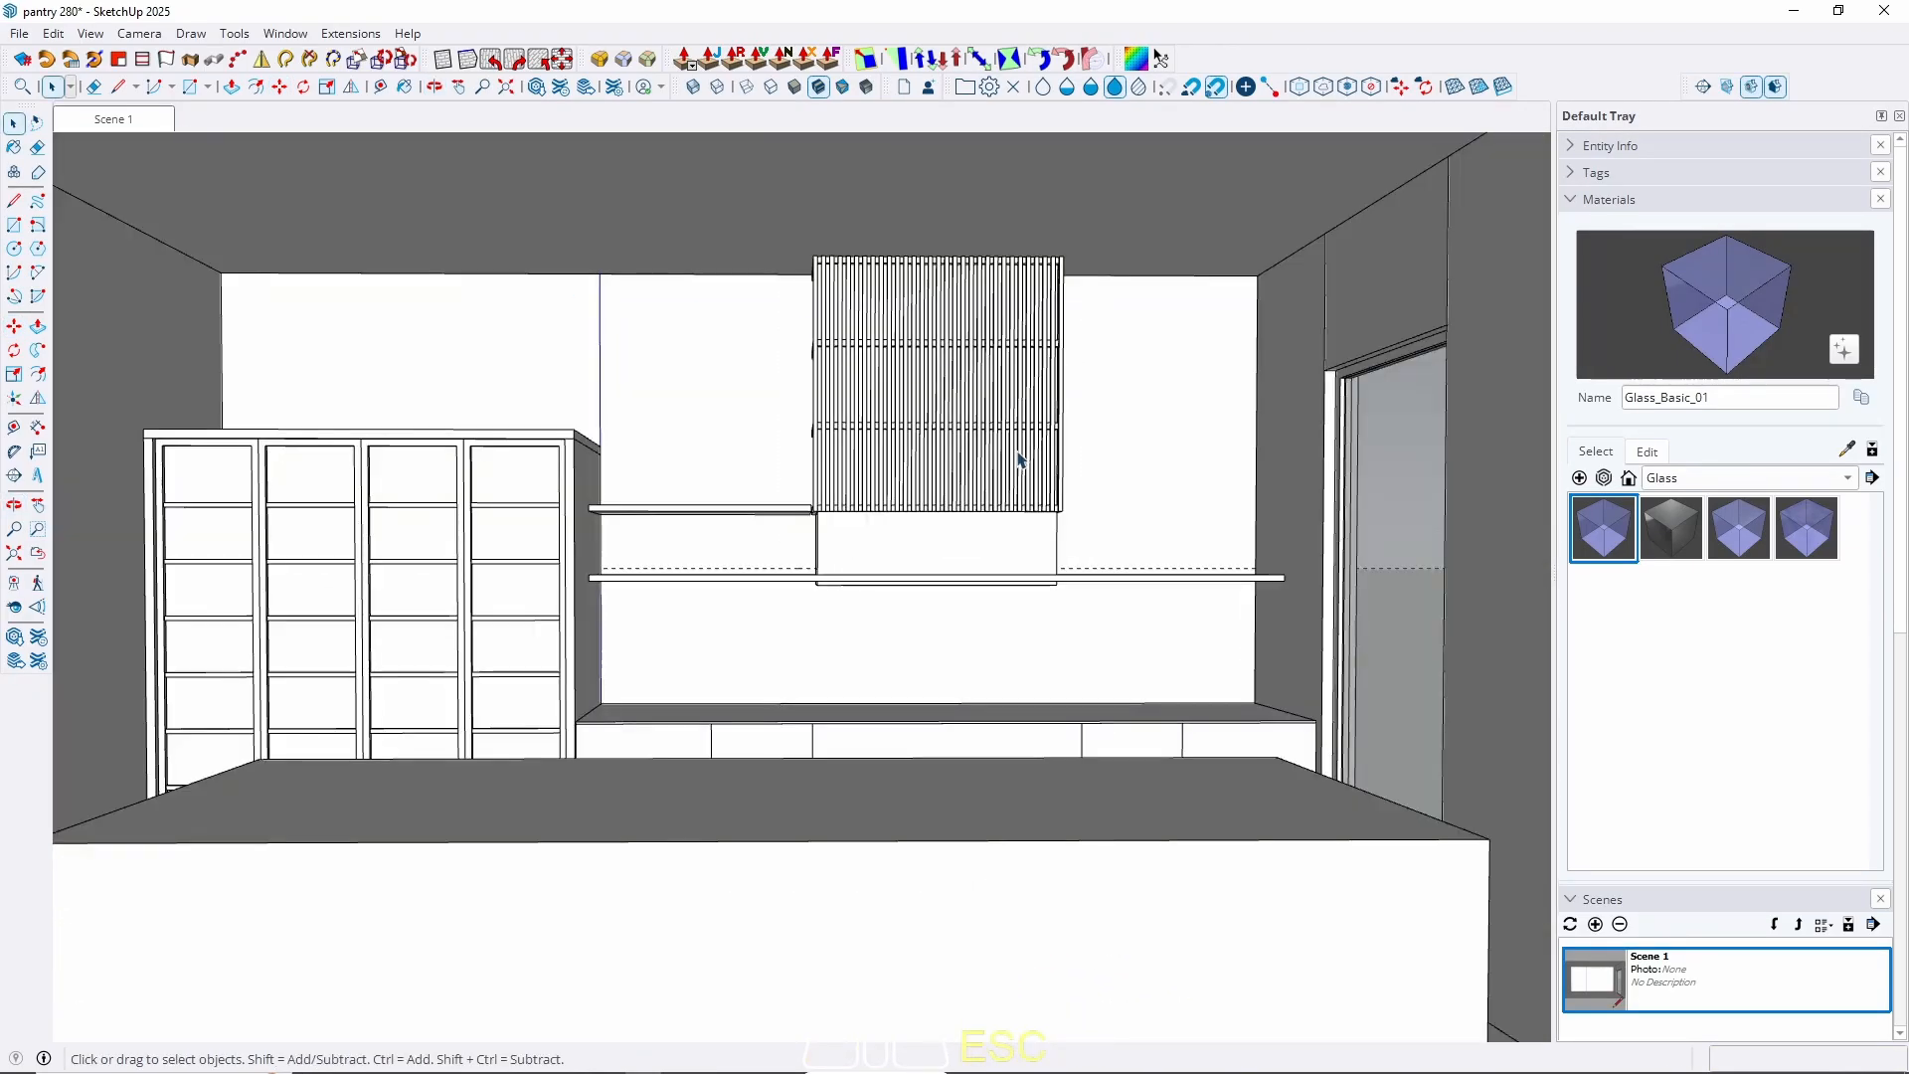
Open the slat group for editing and delete every slat except the one at the column's corner.
scroll(1021, 457, up, 3)
middle_drag(1157, 537, 1159, 557)
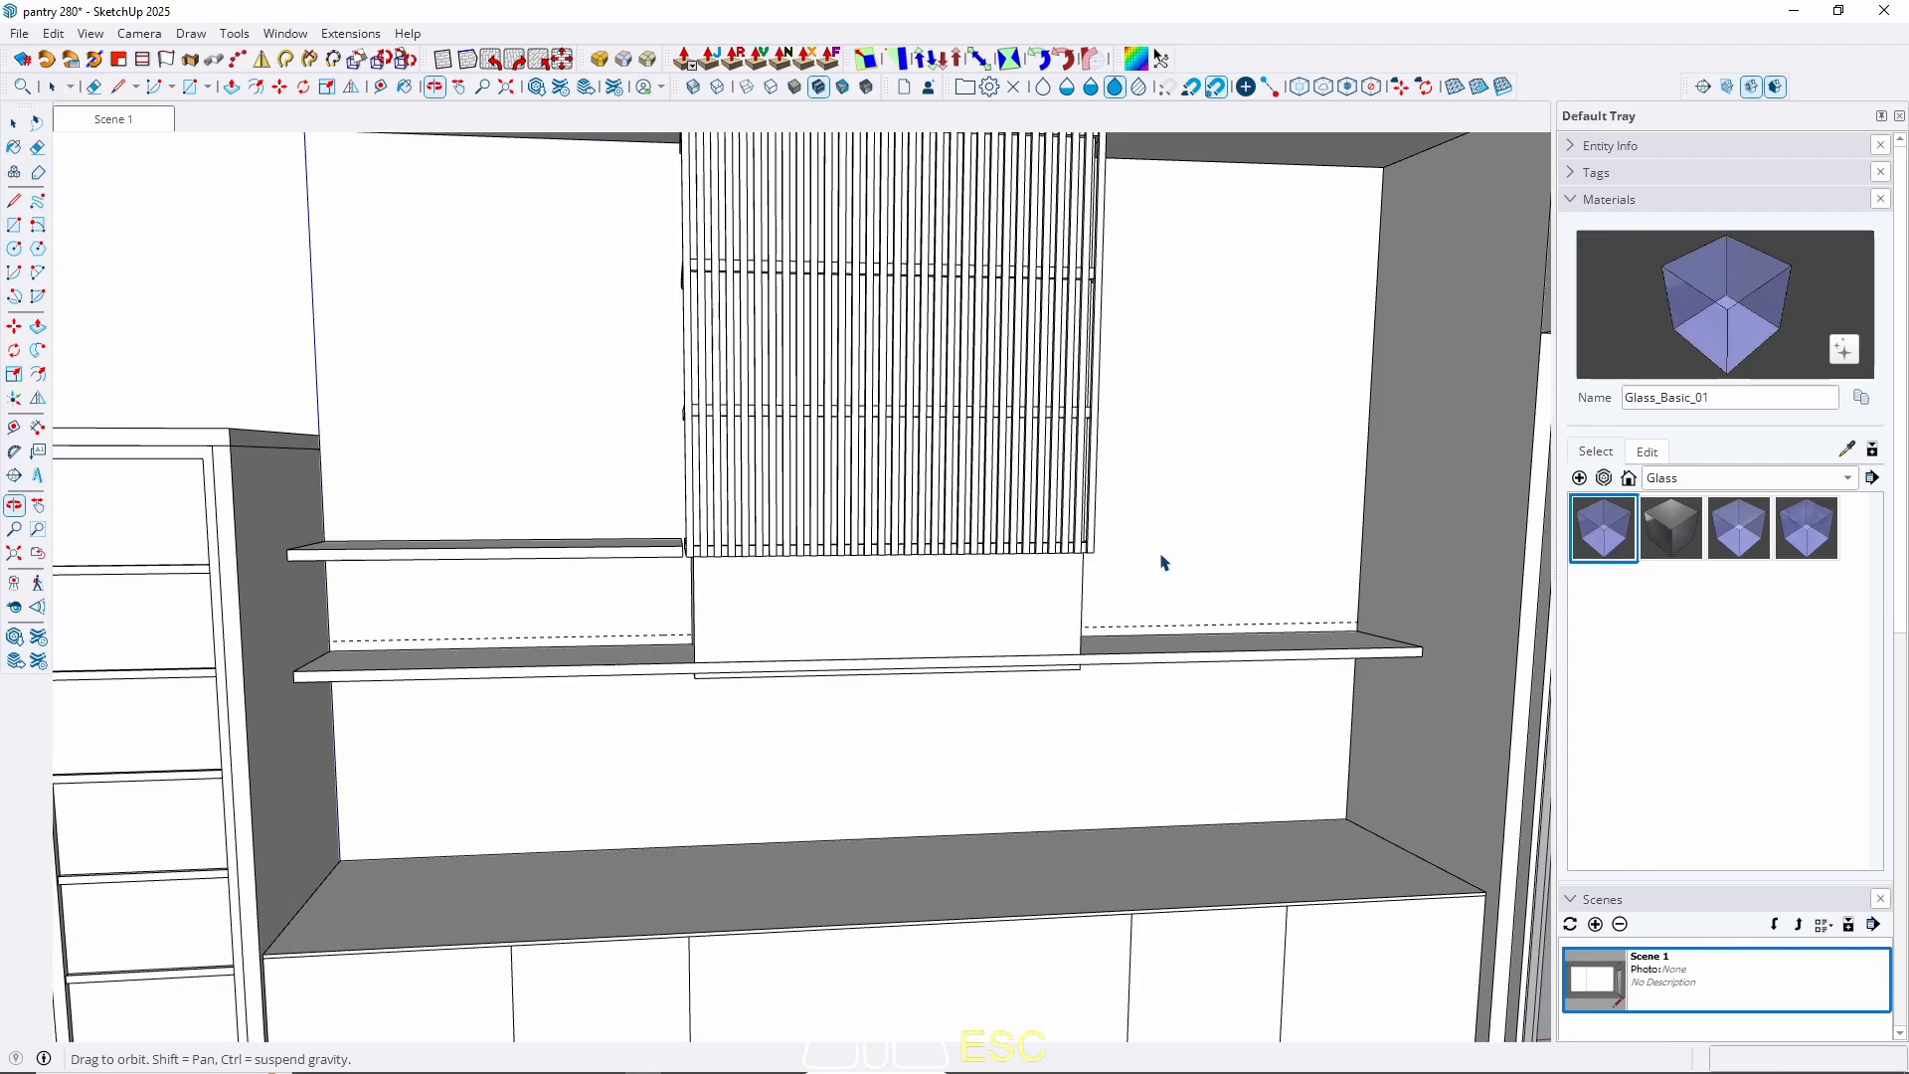
scroll(771, 516, up, 5)
double_click(654, 574)
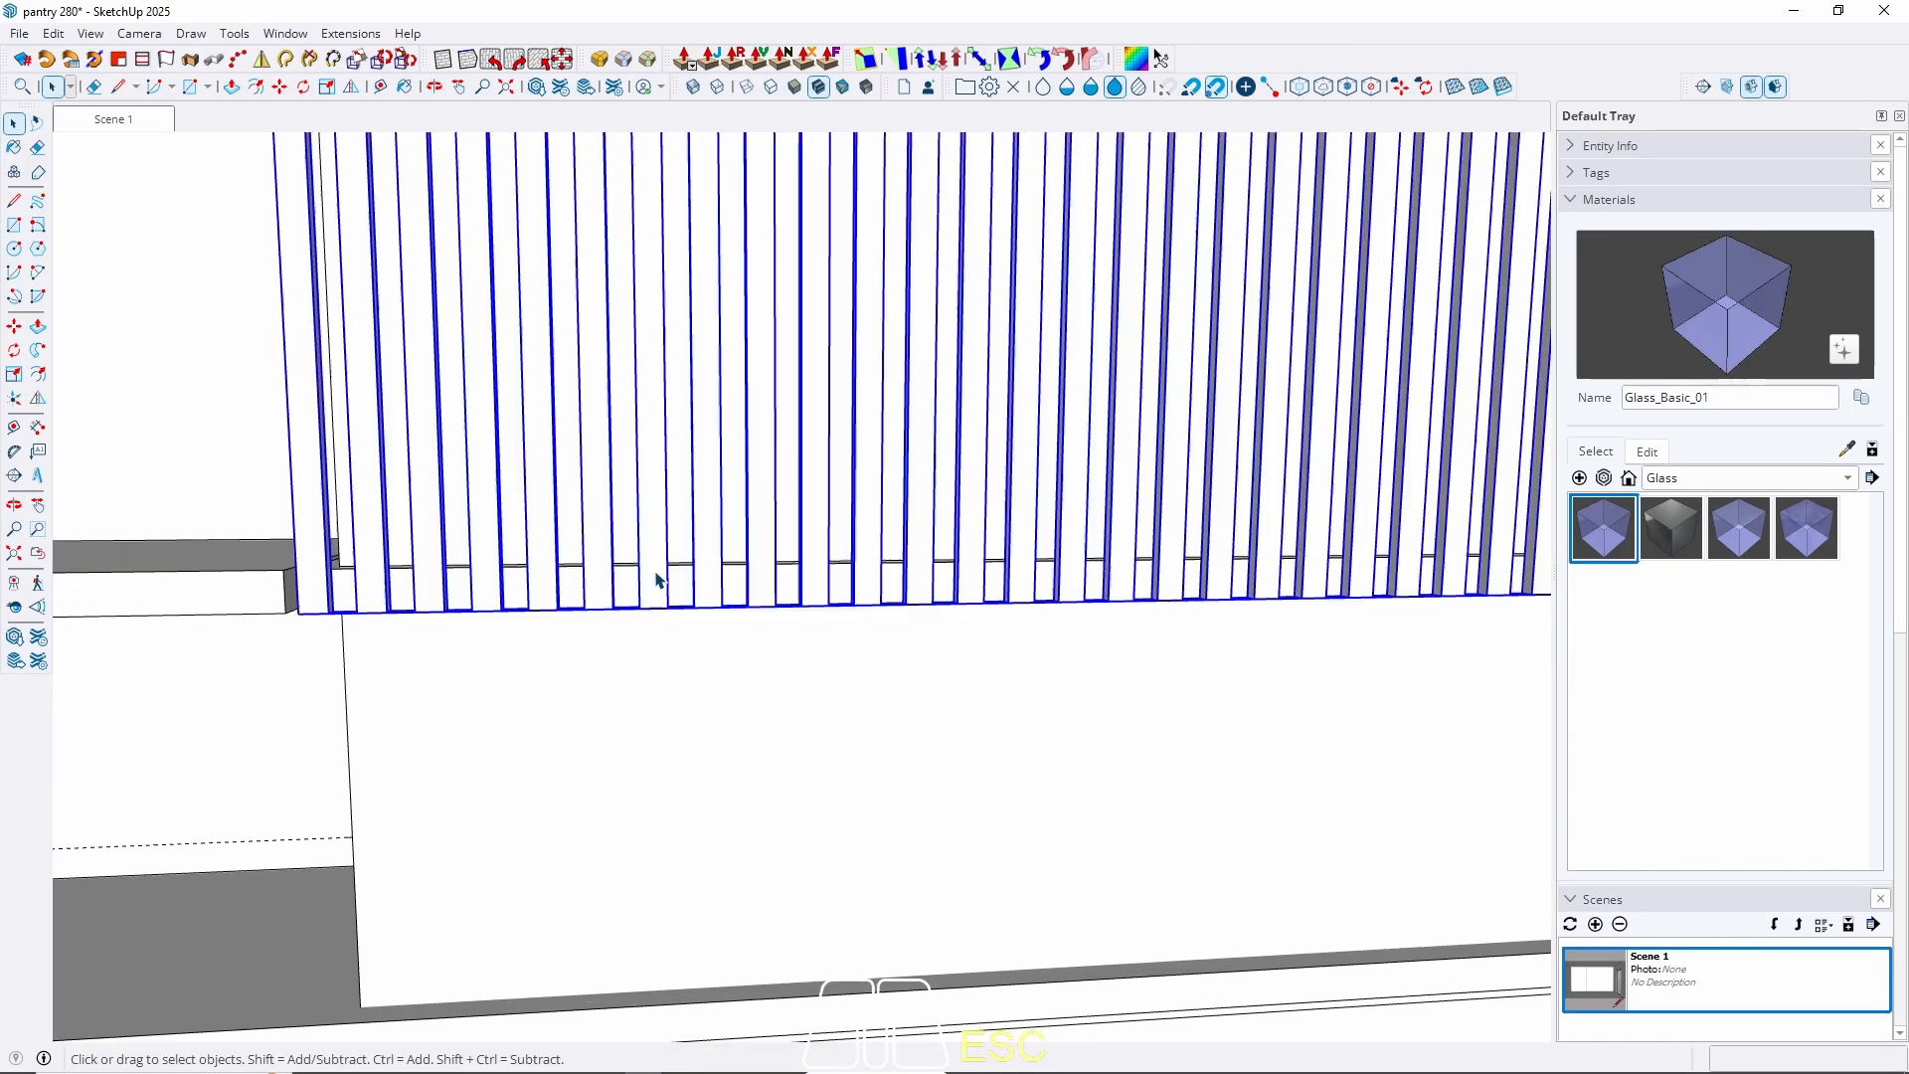
click(656, 578)
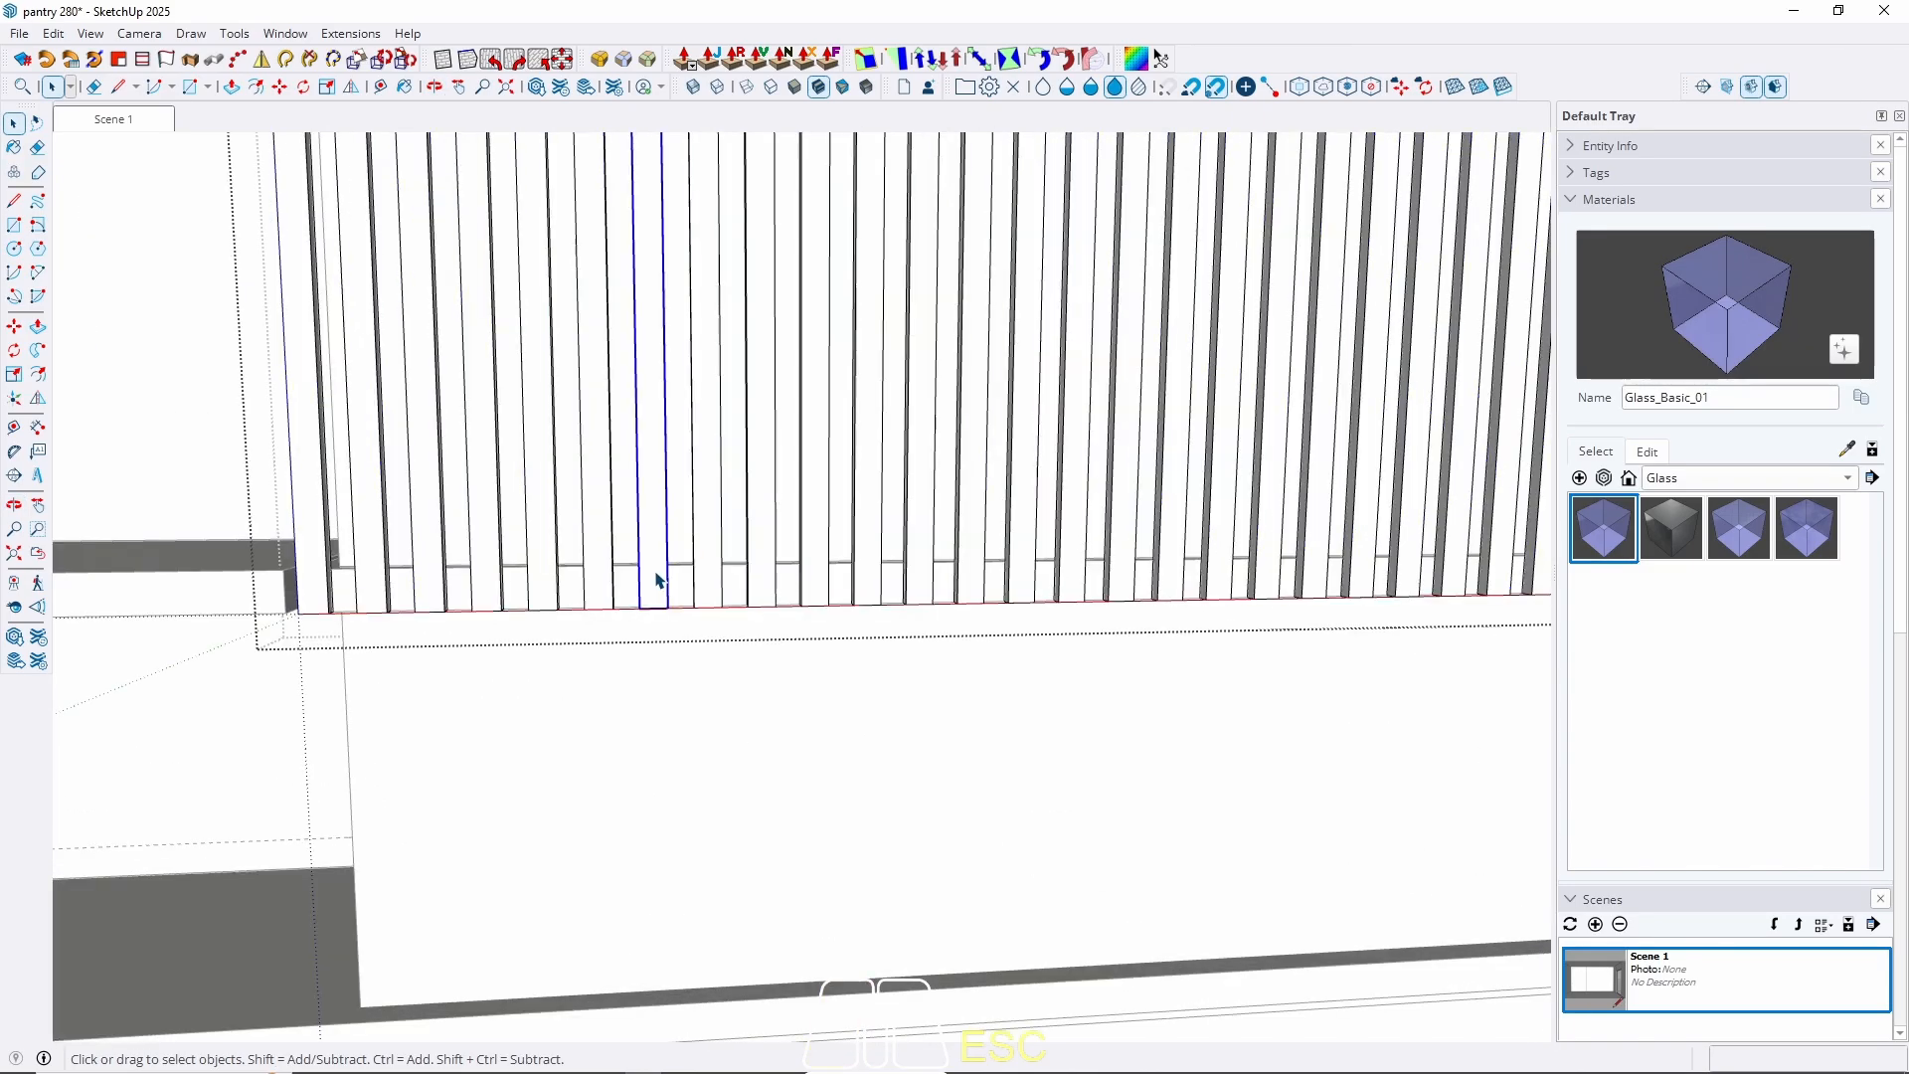
key(ctrl+a)
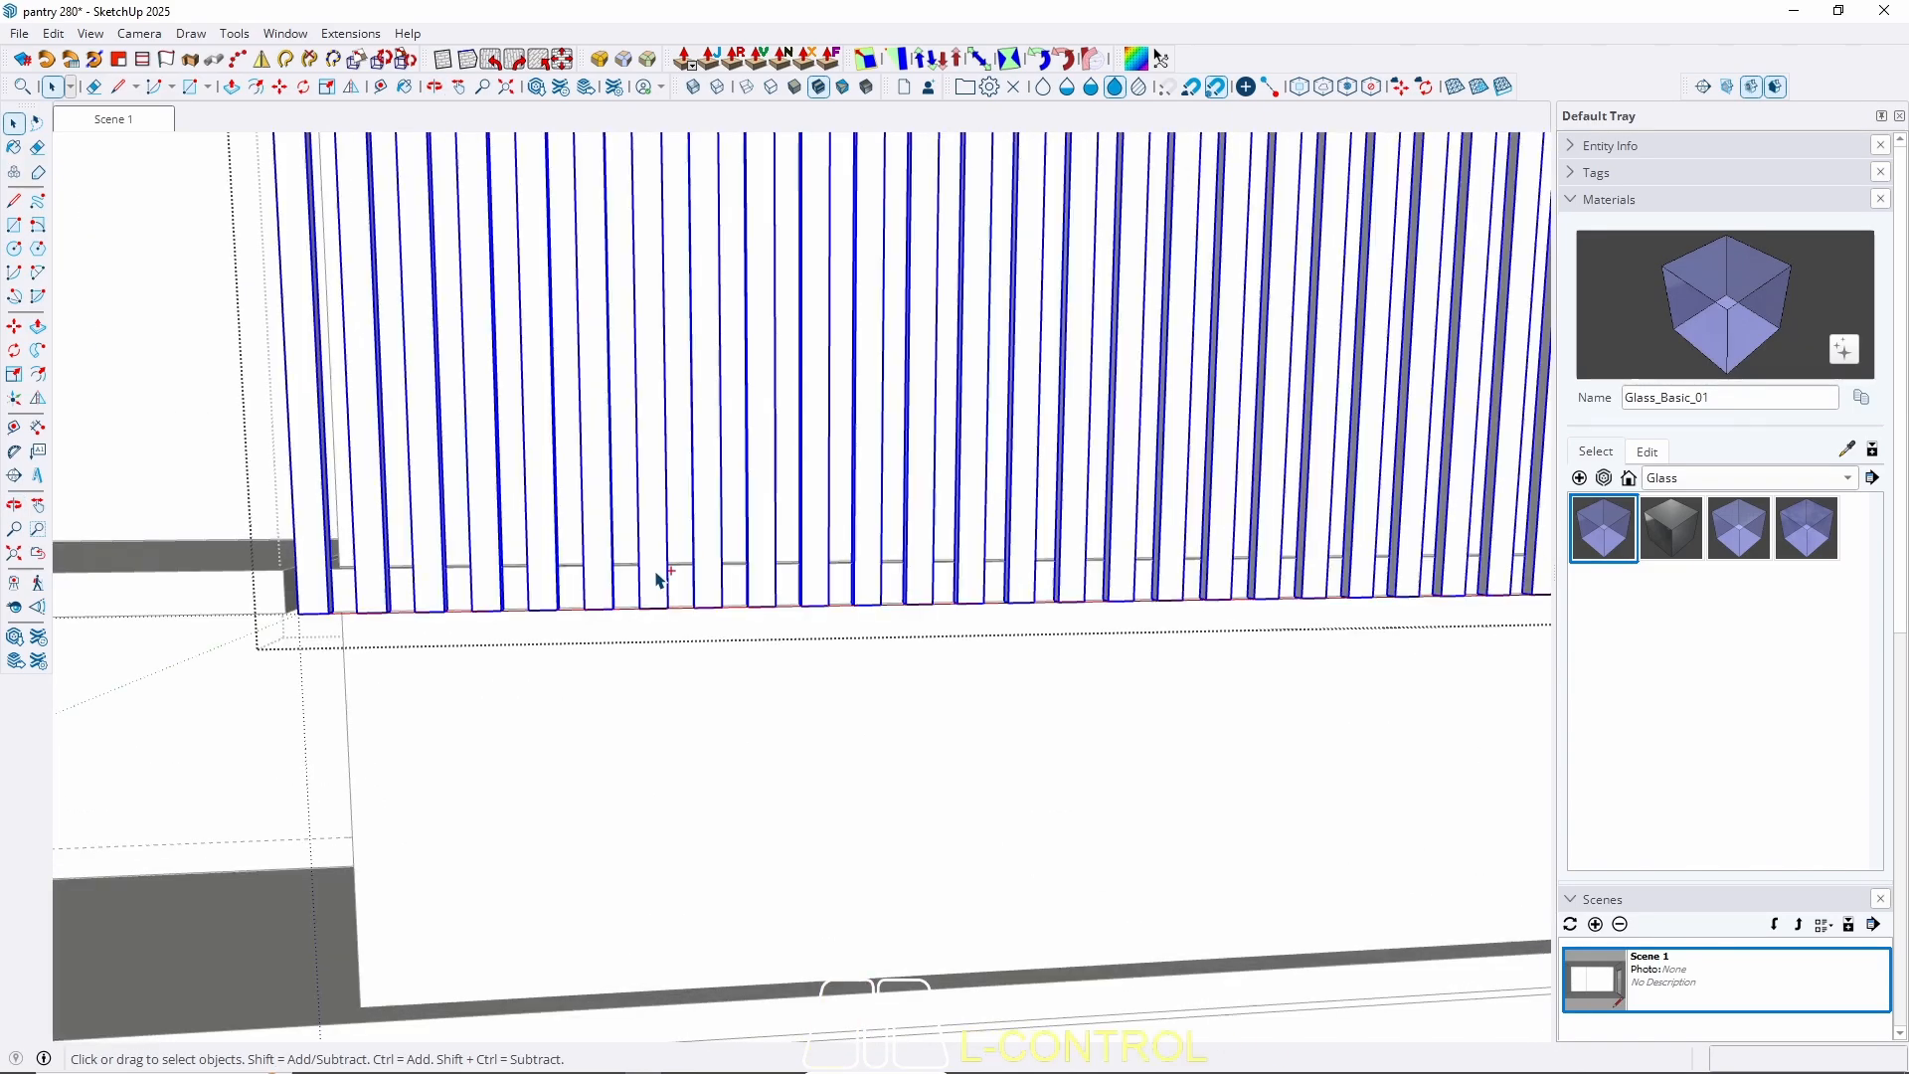
shift+click(316, 579)
key(Delete)
Copy the corner slat 116 cm along the red axis, divide the distance into wider equal spaces, and close the group.
click(296, 572)
scroll(338, 587, up, 3)
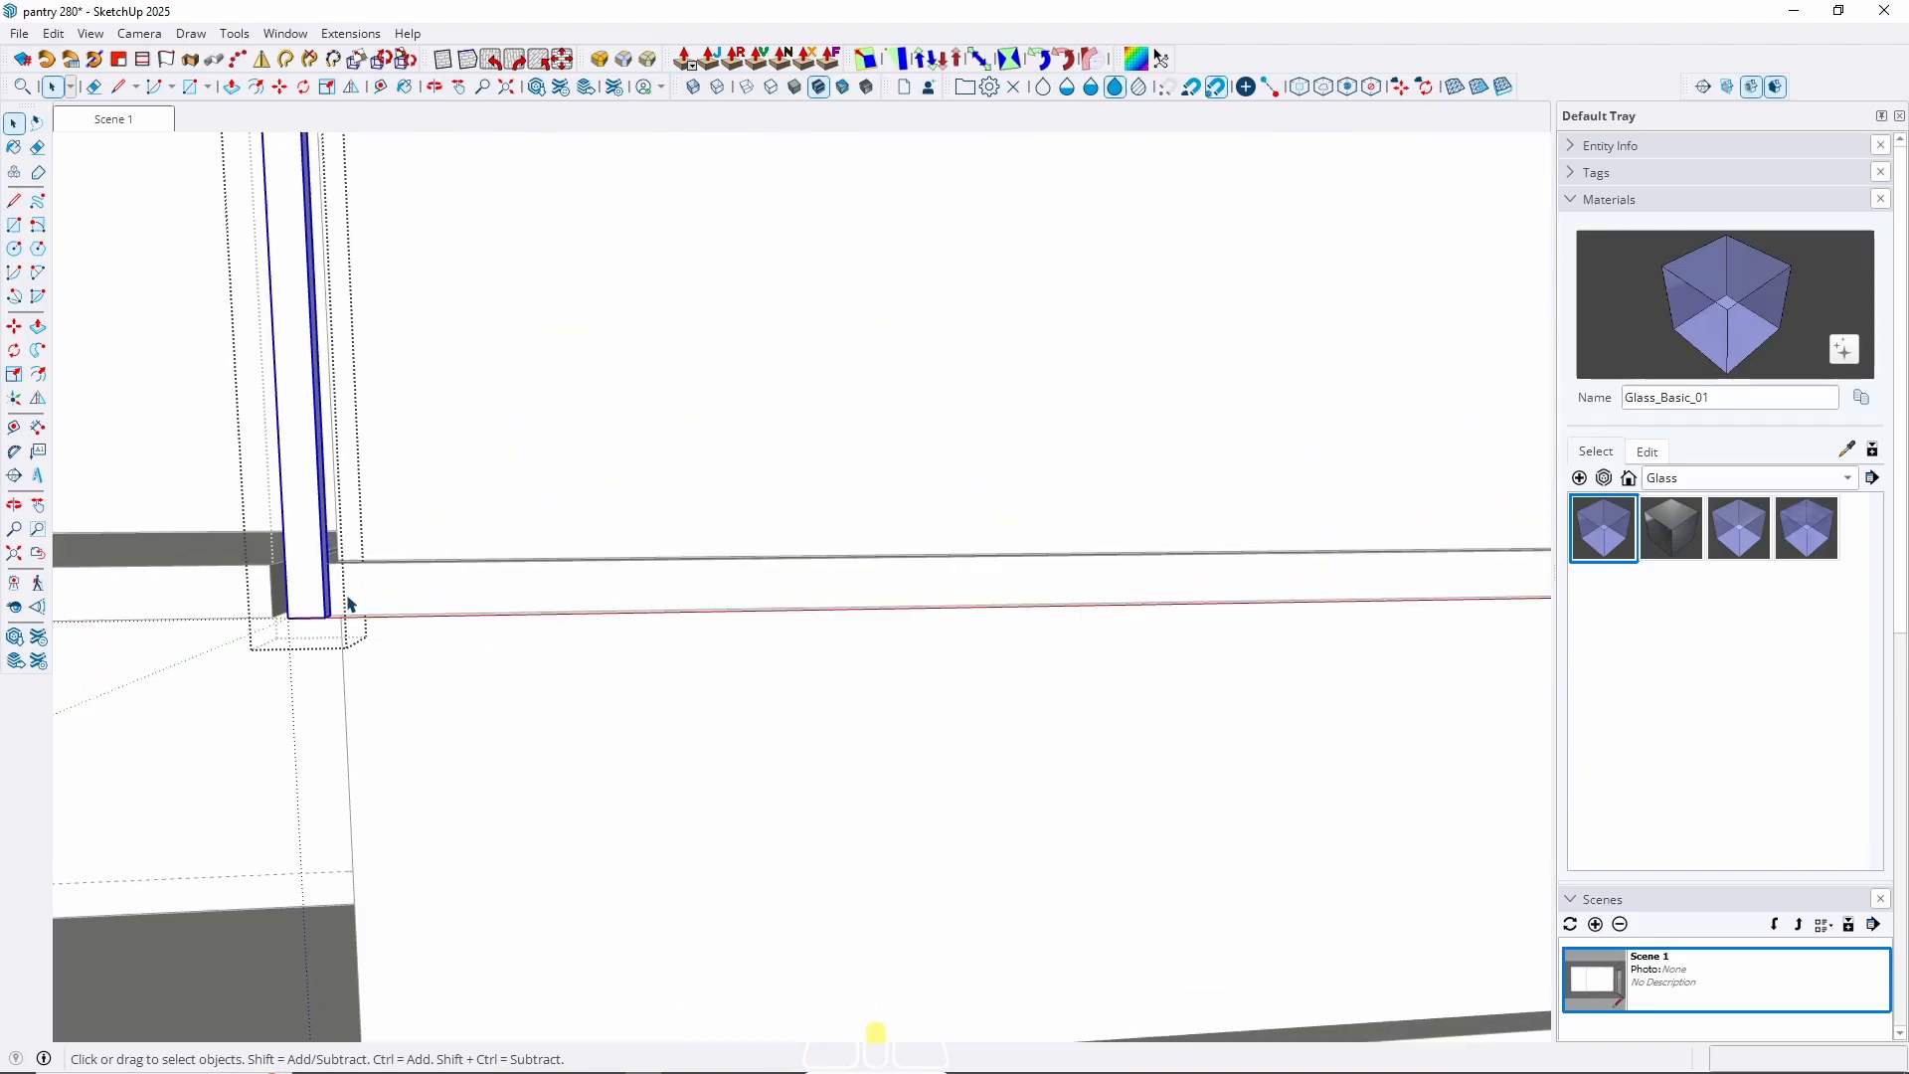
key(m)
click(309, 641)
key(ctrl)
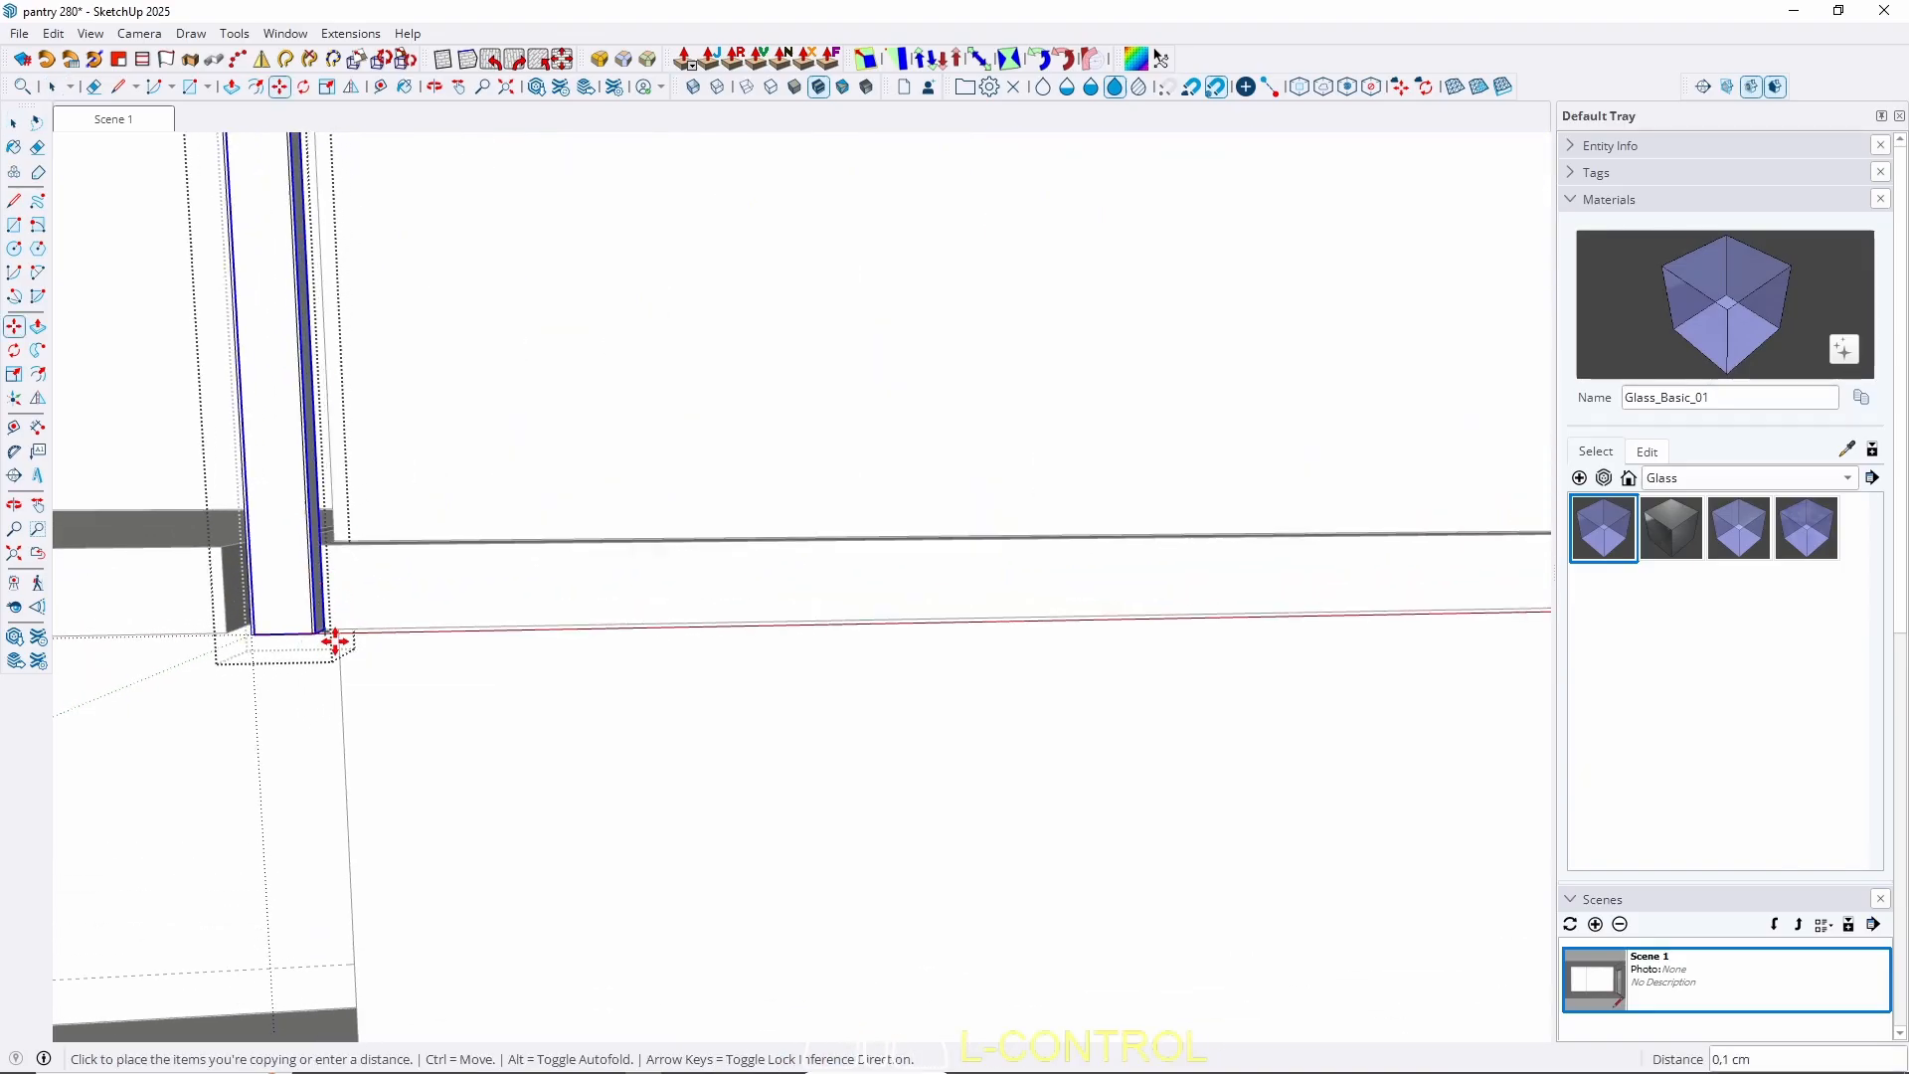
key(Left)
key(Right)
scroll(154, 610, down, 2)
scroll(154, 608, down, 2)
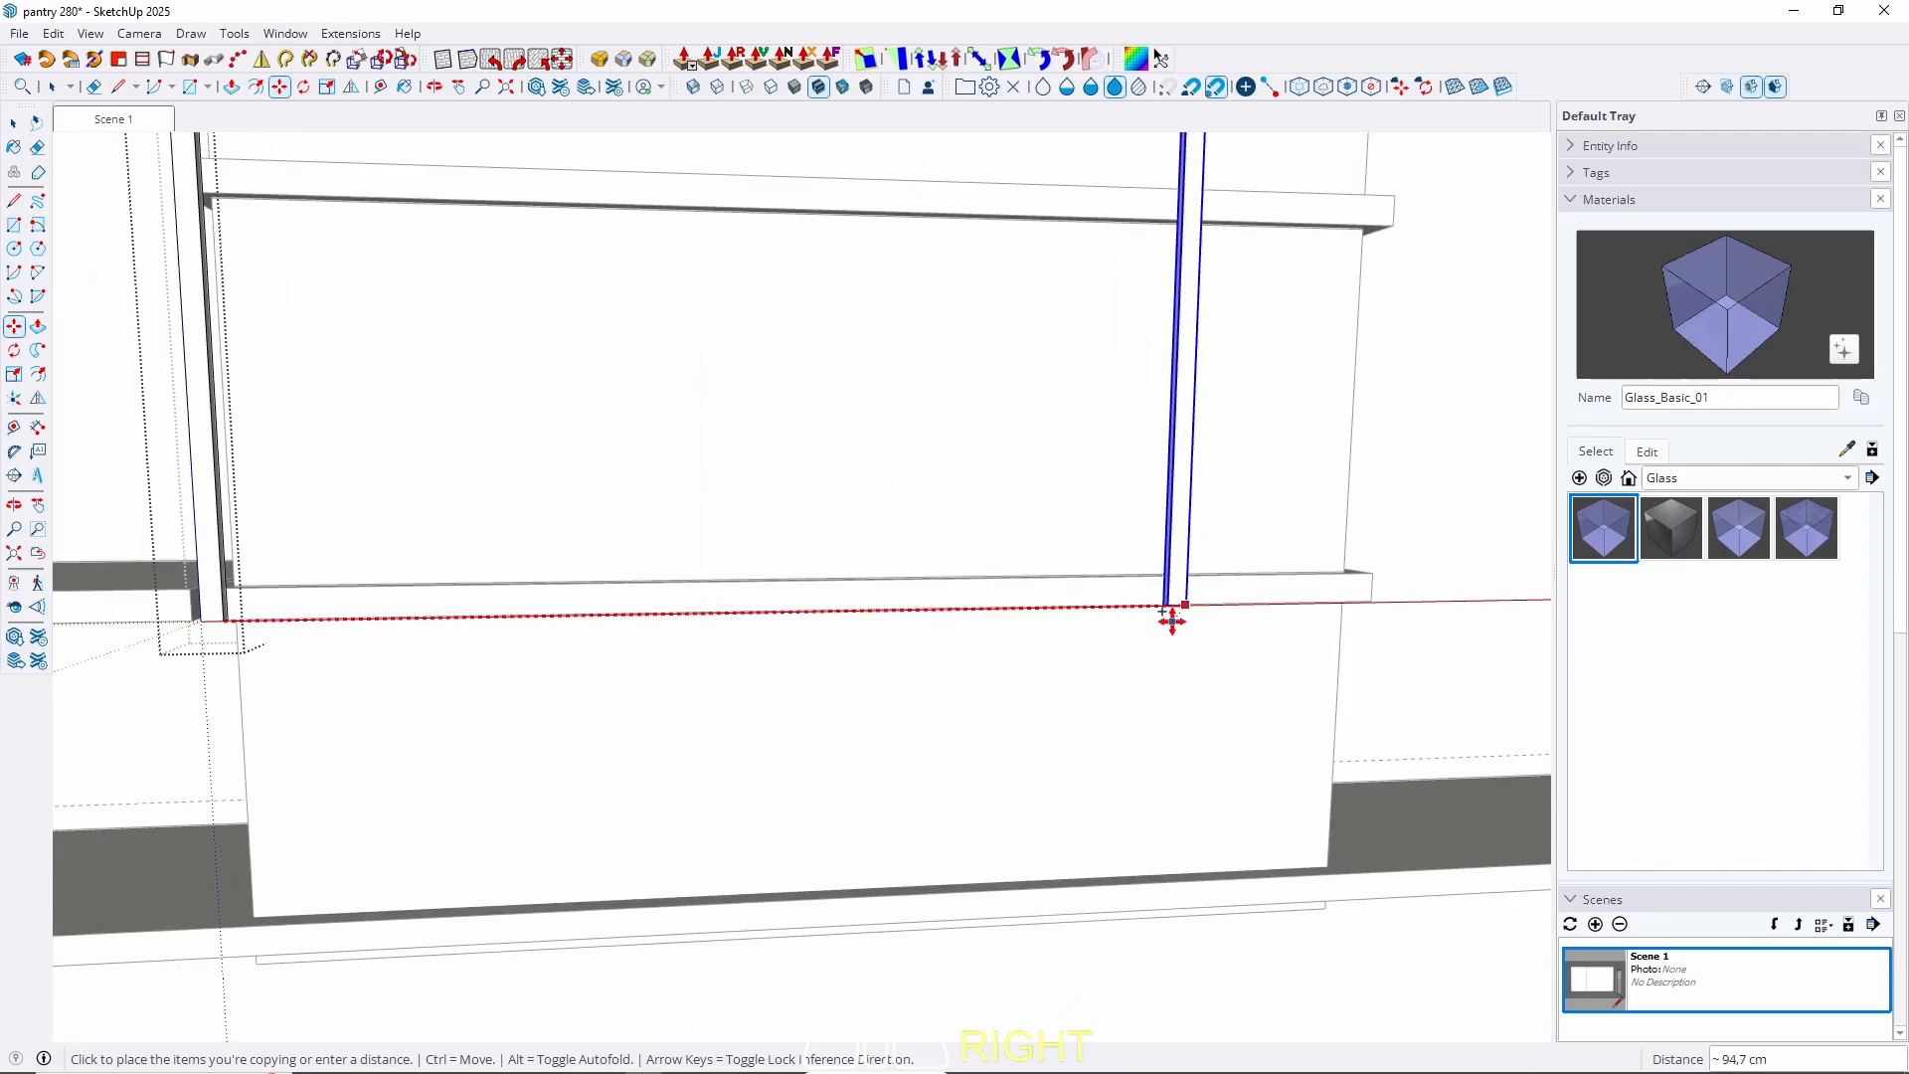
shift+middle_drag(1153, 620, 402, 630)
scroll(596, 612, up, 2)
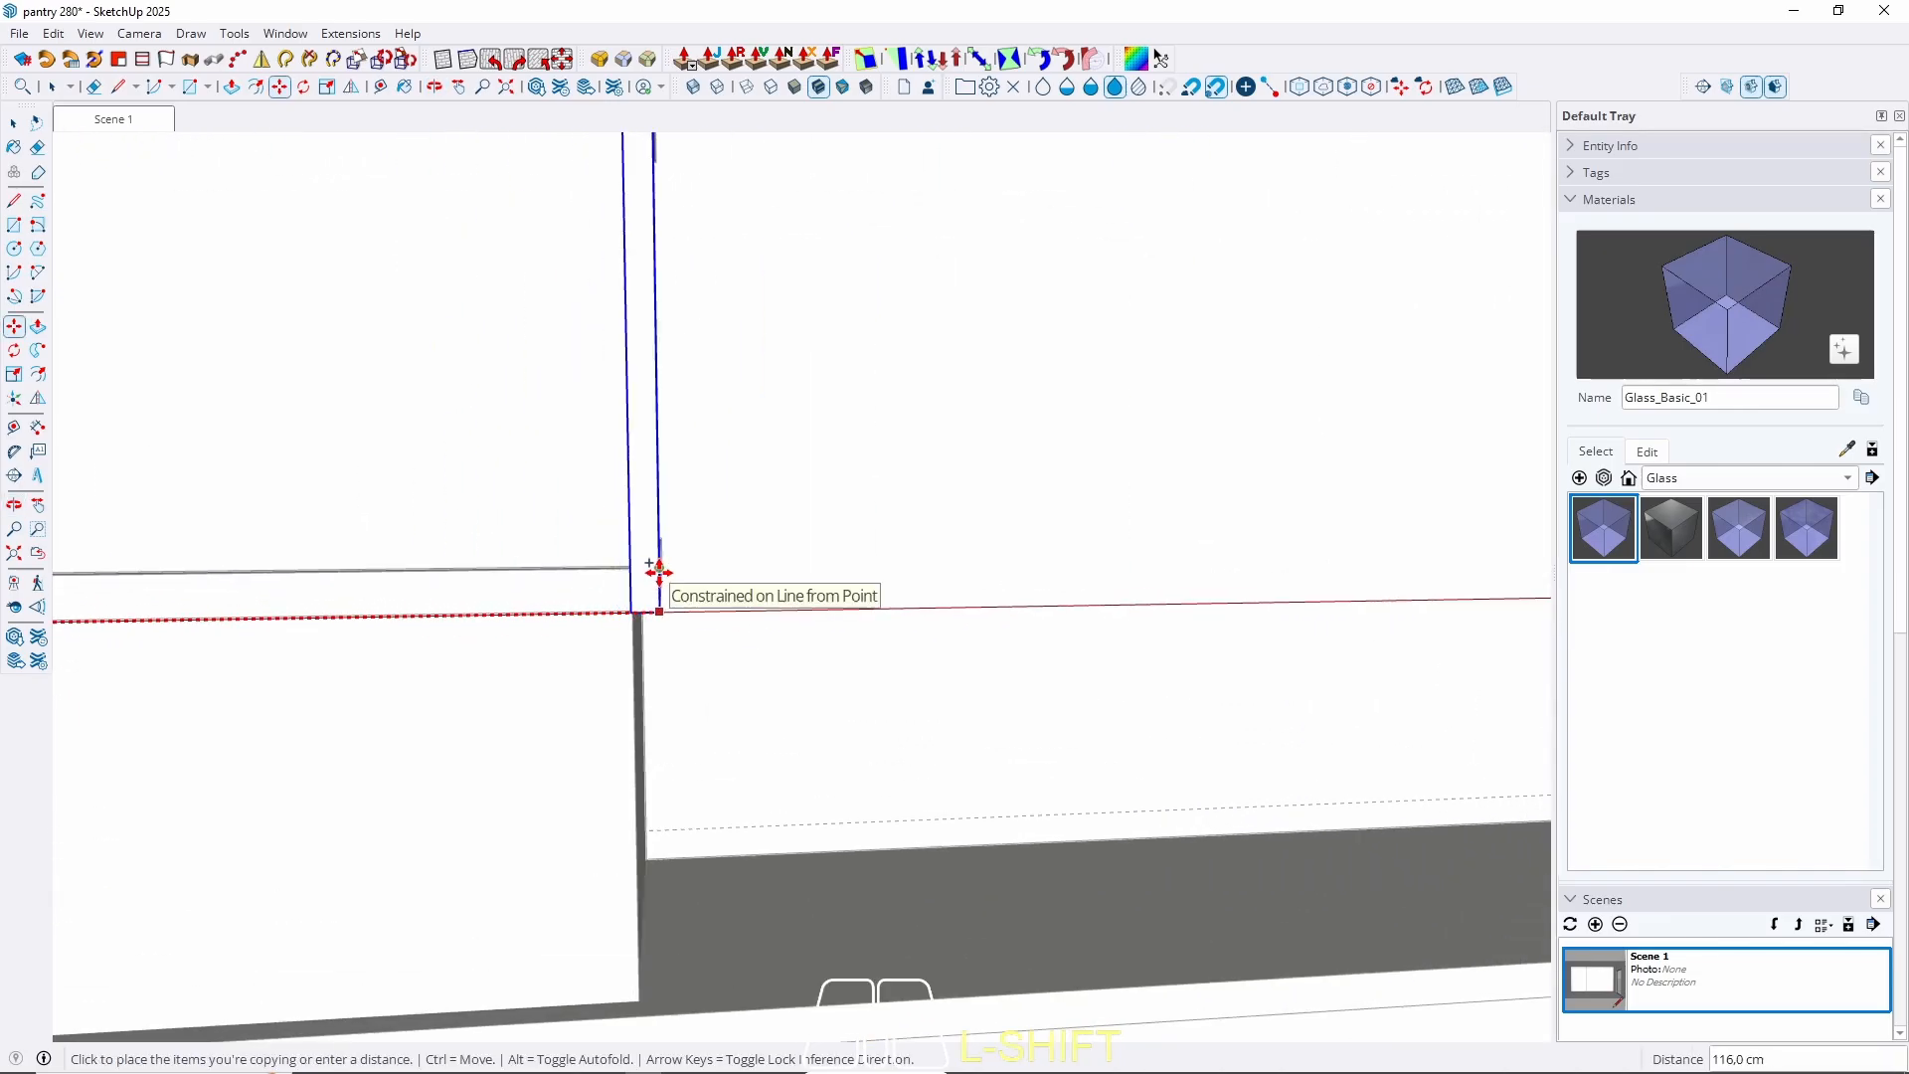
click(659, 573)
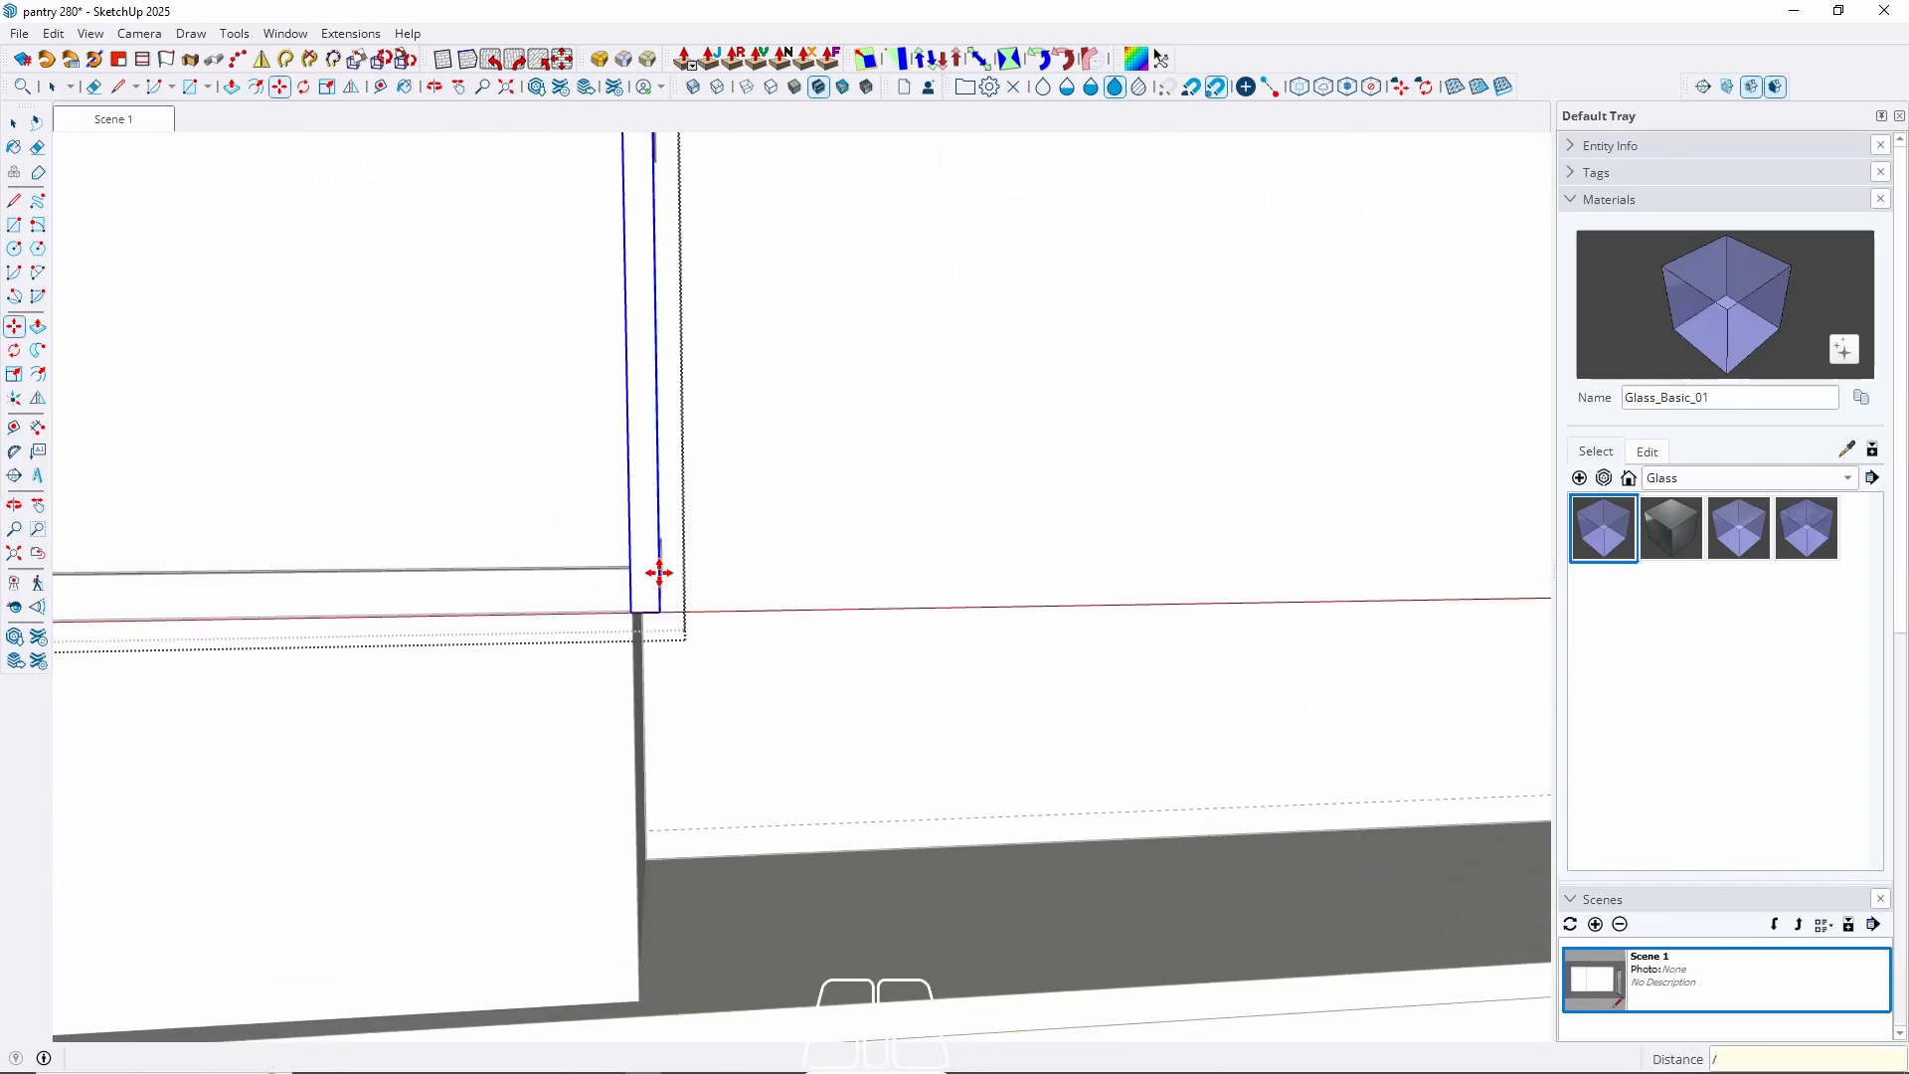
key(Return)
key(space)
scroll(1014, 661, down, 5)
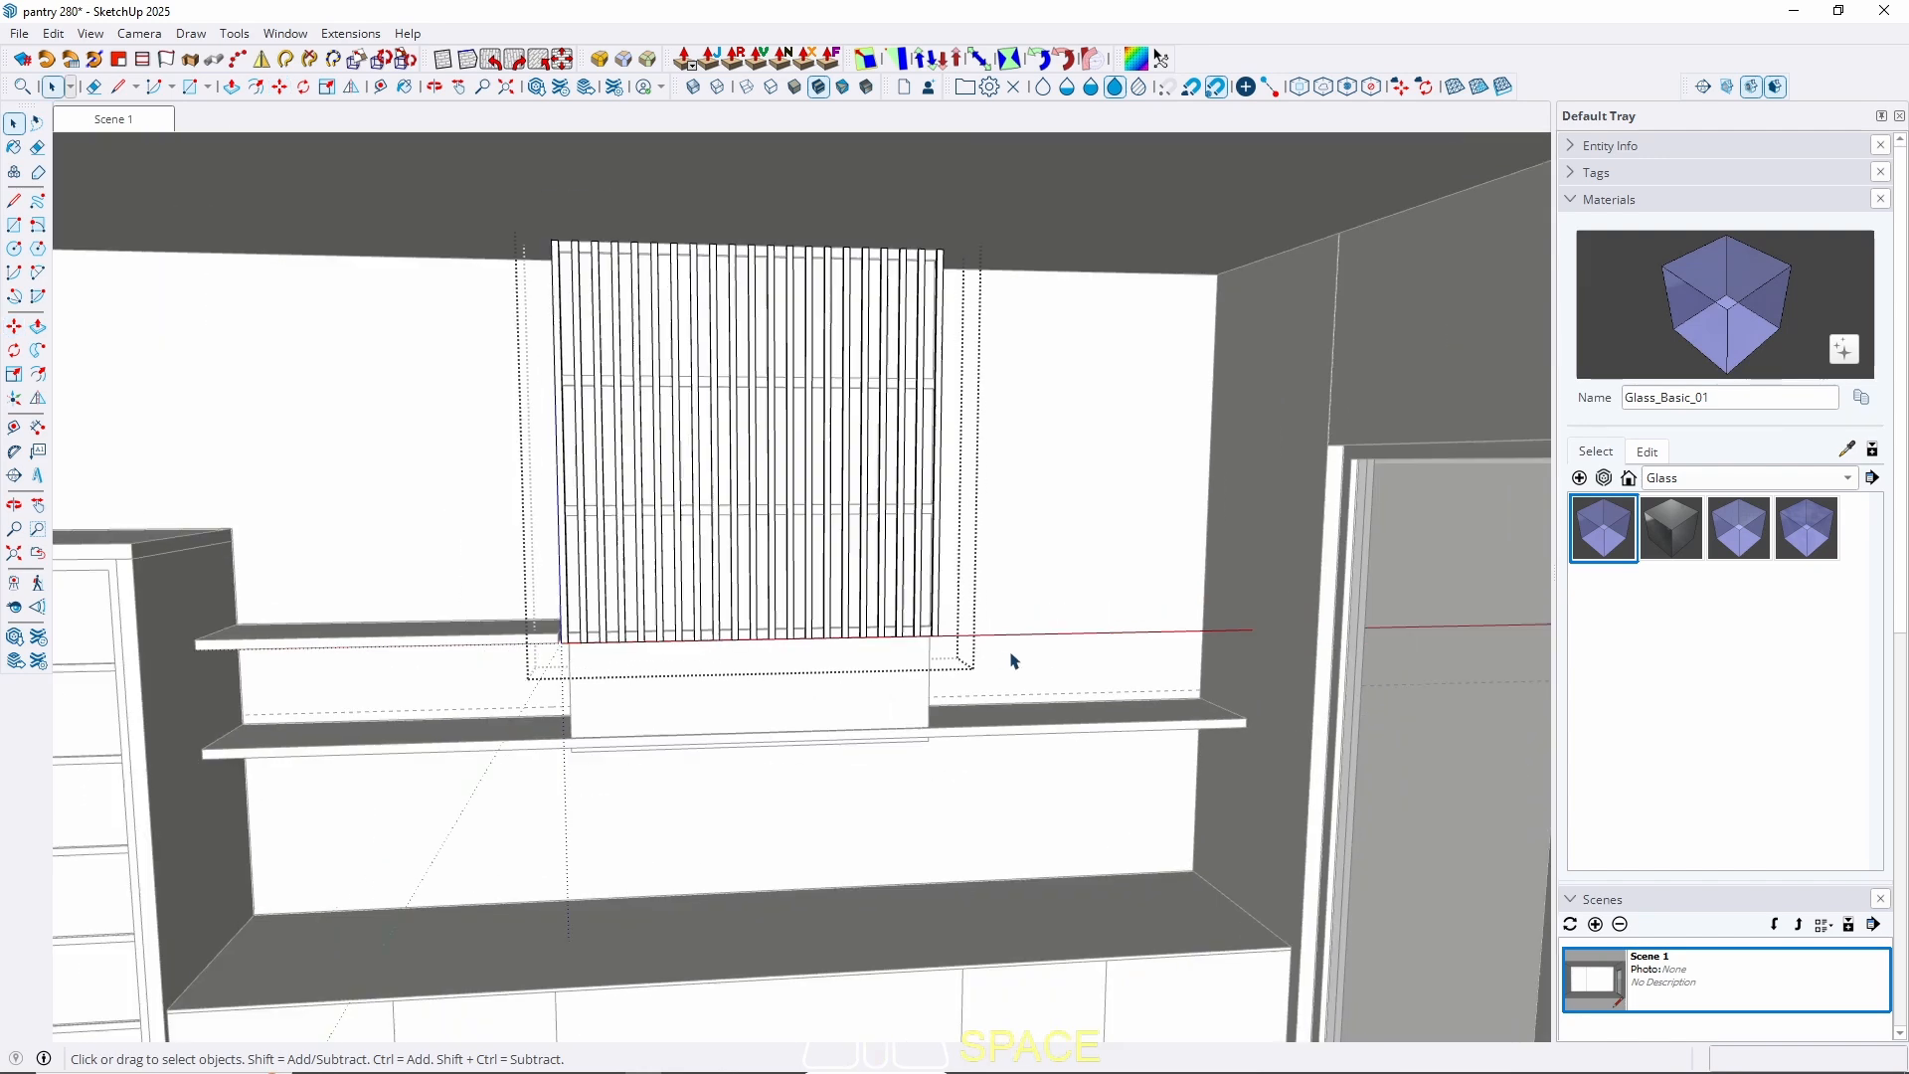
middle_drag(957, 636, 933, 568)
key(Escape)
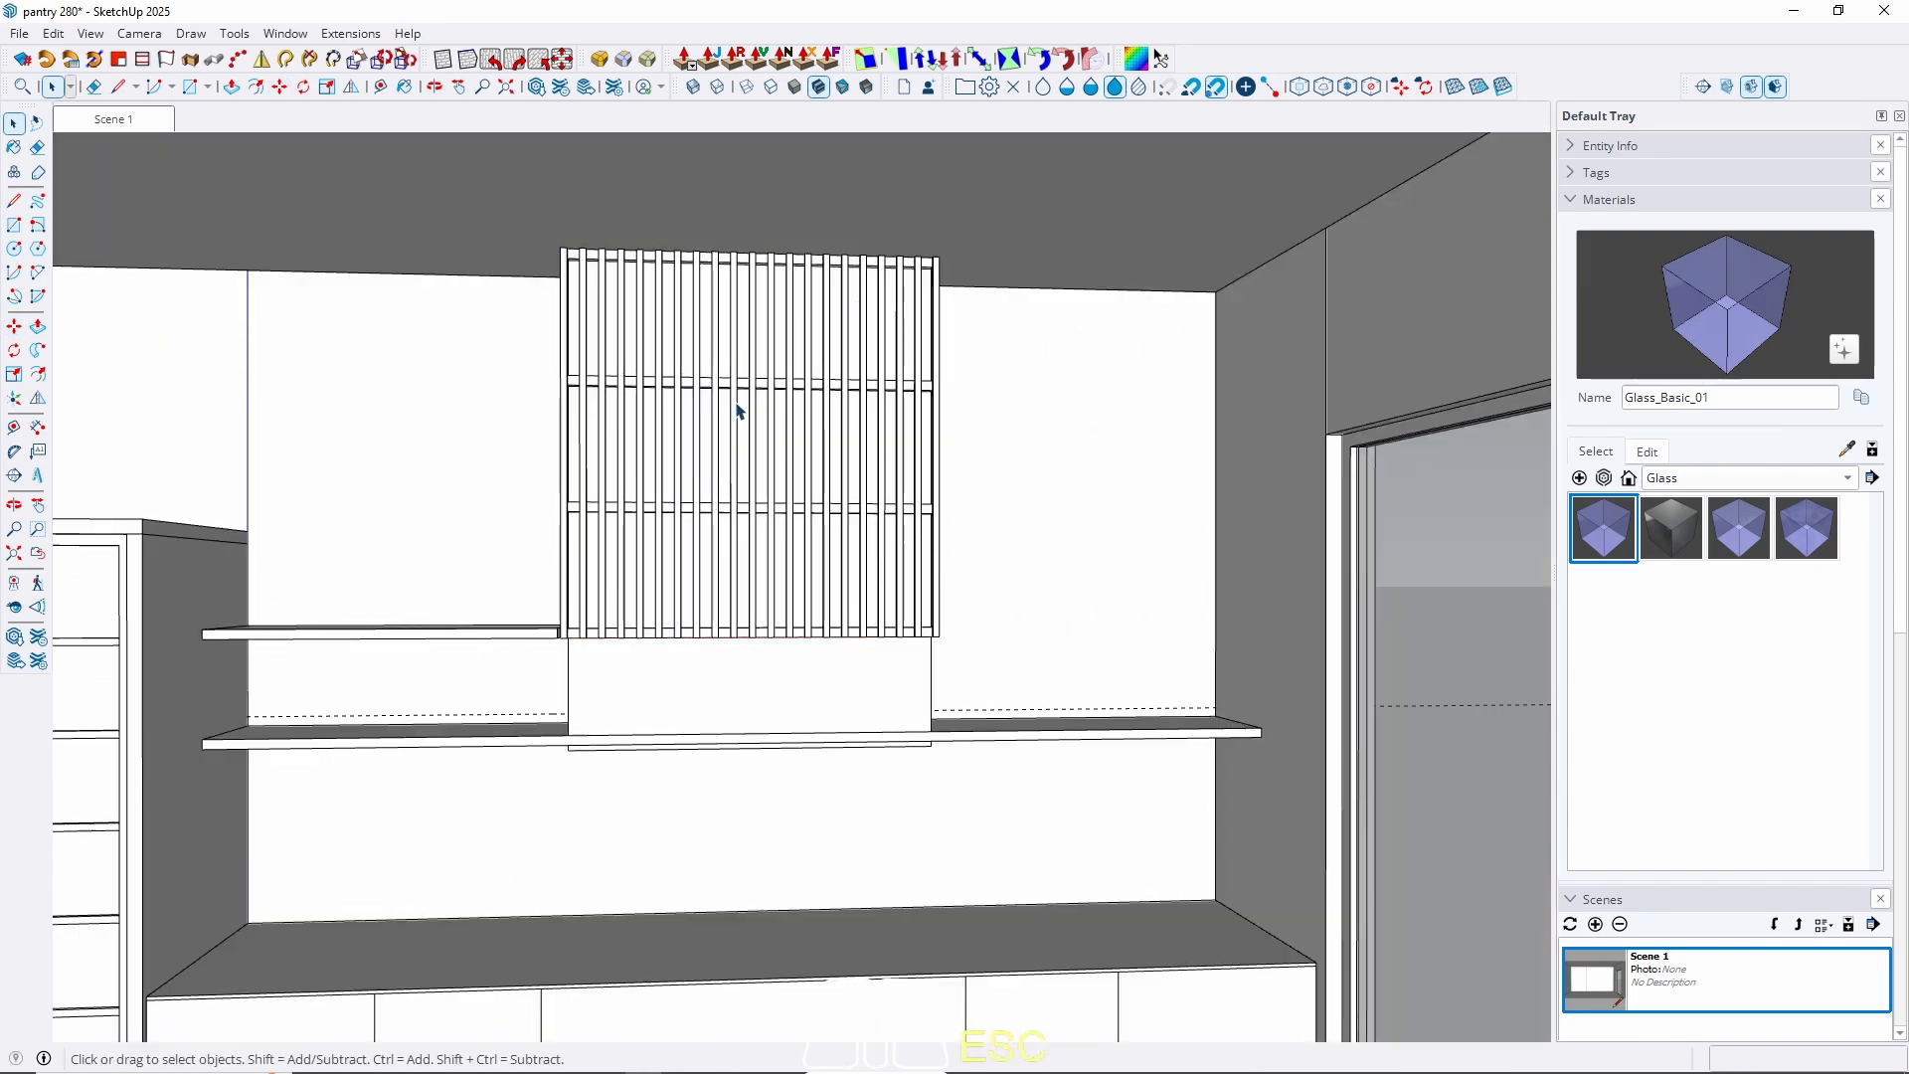
Measure the gap between the first two slats along their lower ends.
scroll(696, 563, up, 10)
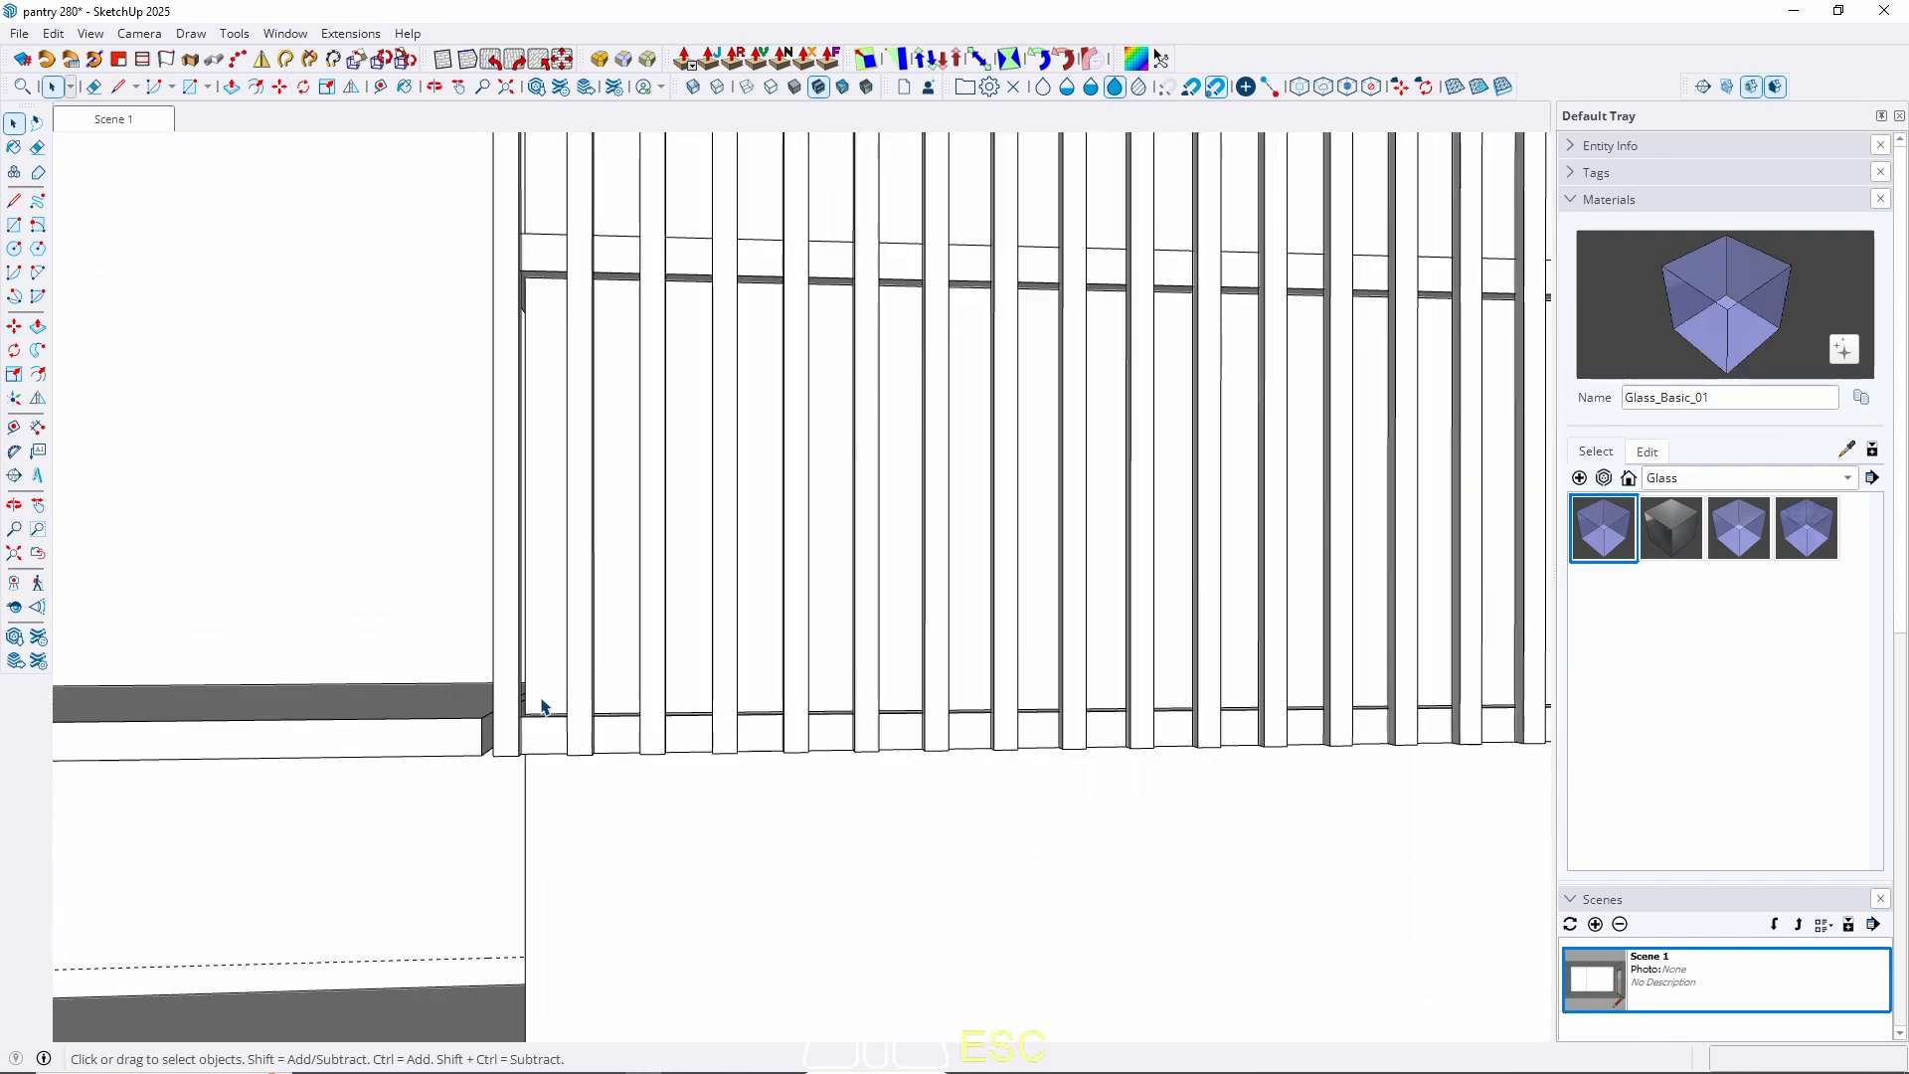
key(l)
click(491, 834)
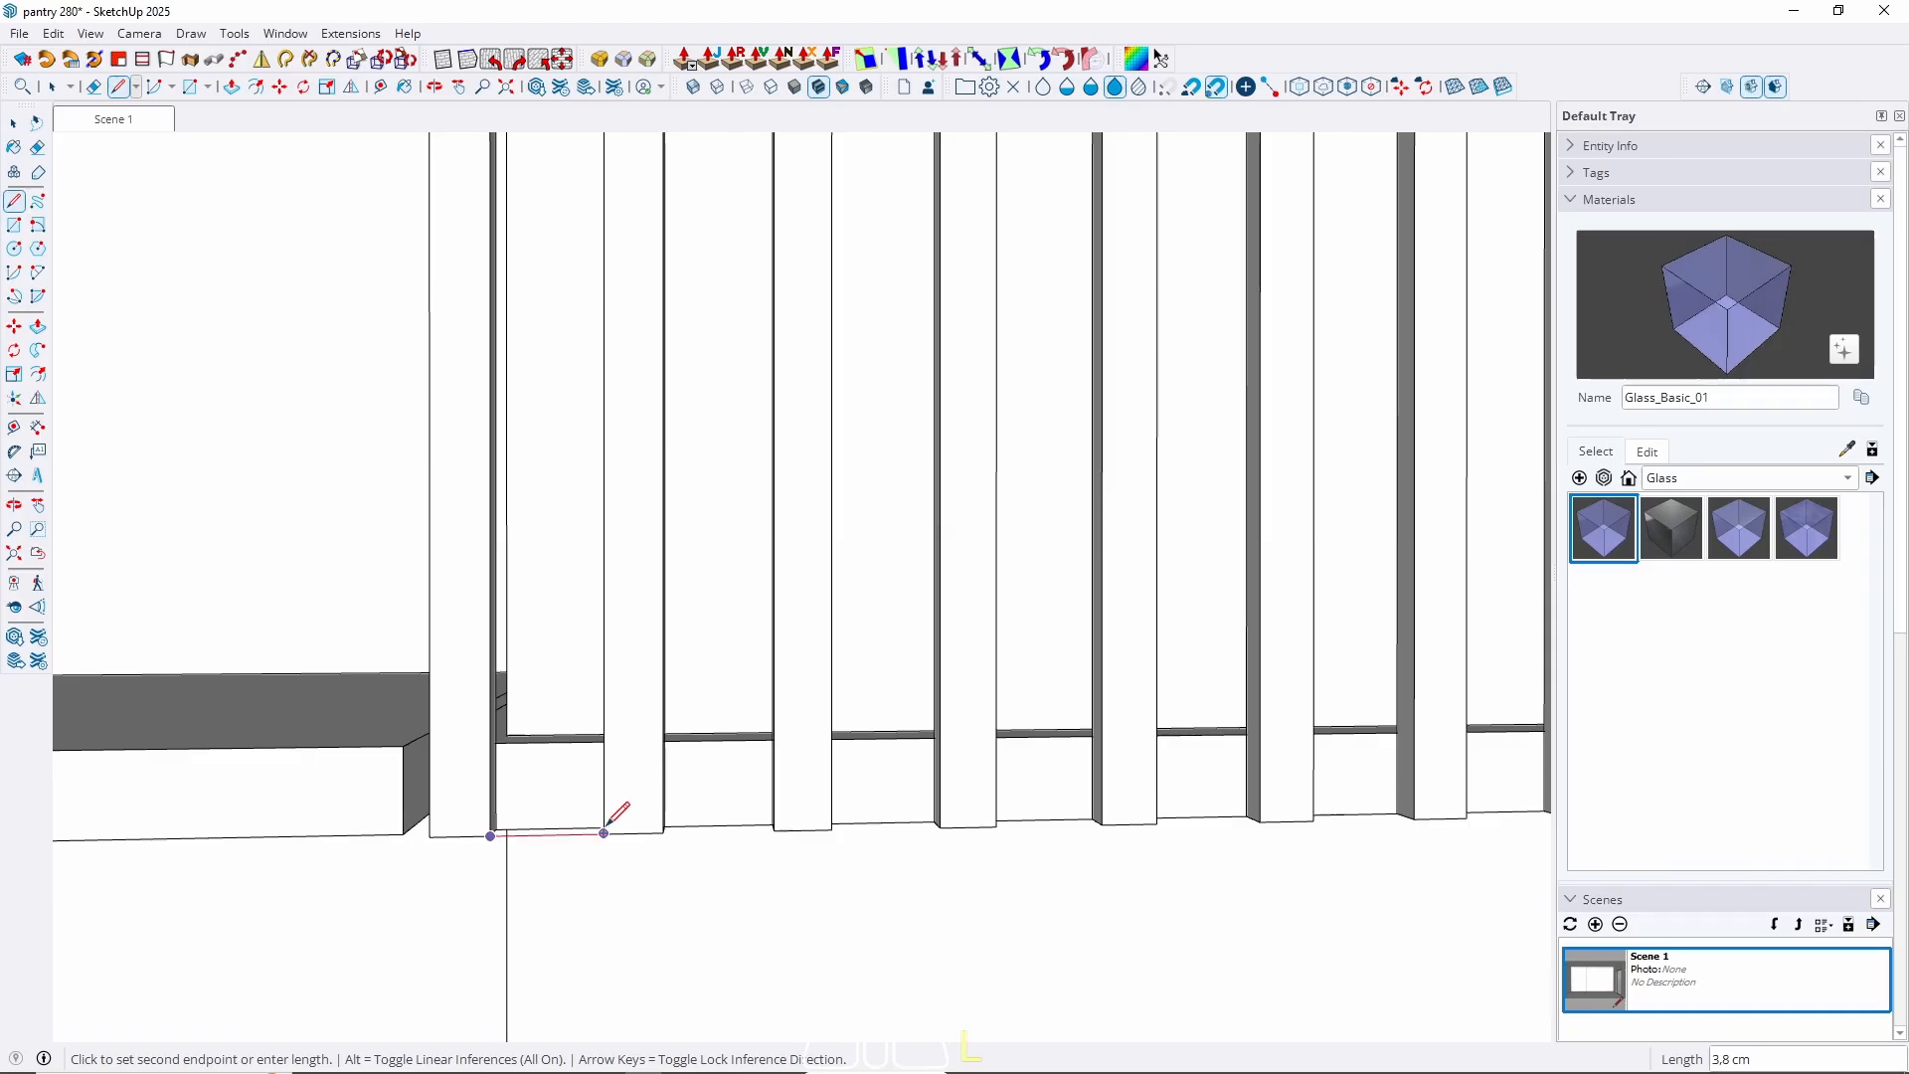
key(space)
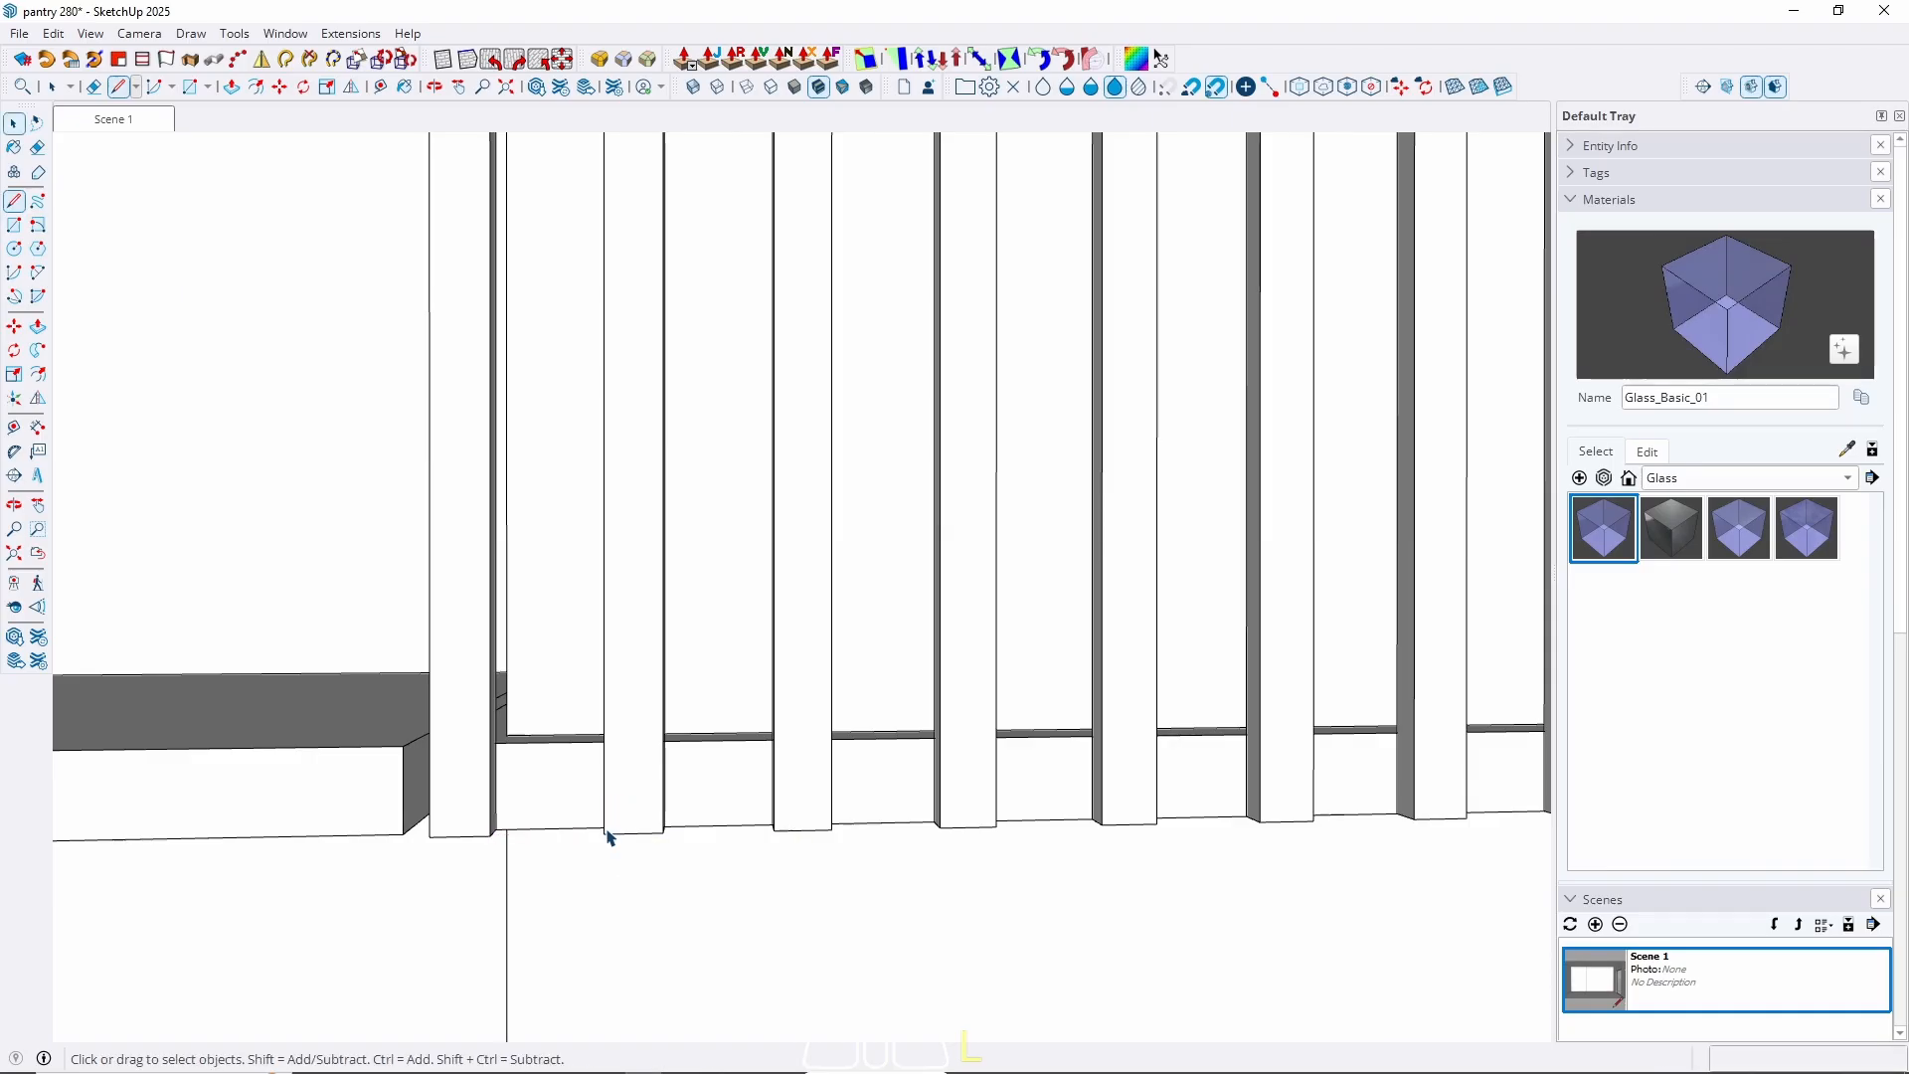
Open the slat group and copy the corner slat from one bottom corner to its diagonally opposite bottom corner, toward the column's side.
middle_drag(605, 831, 890, 837)
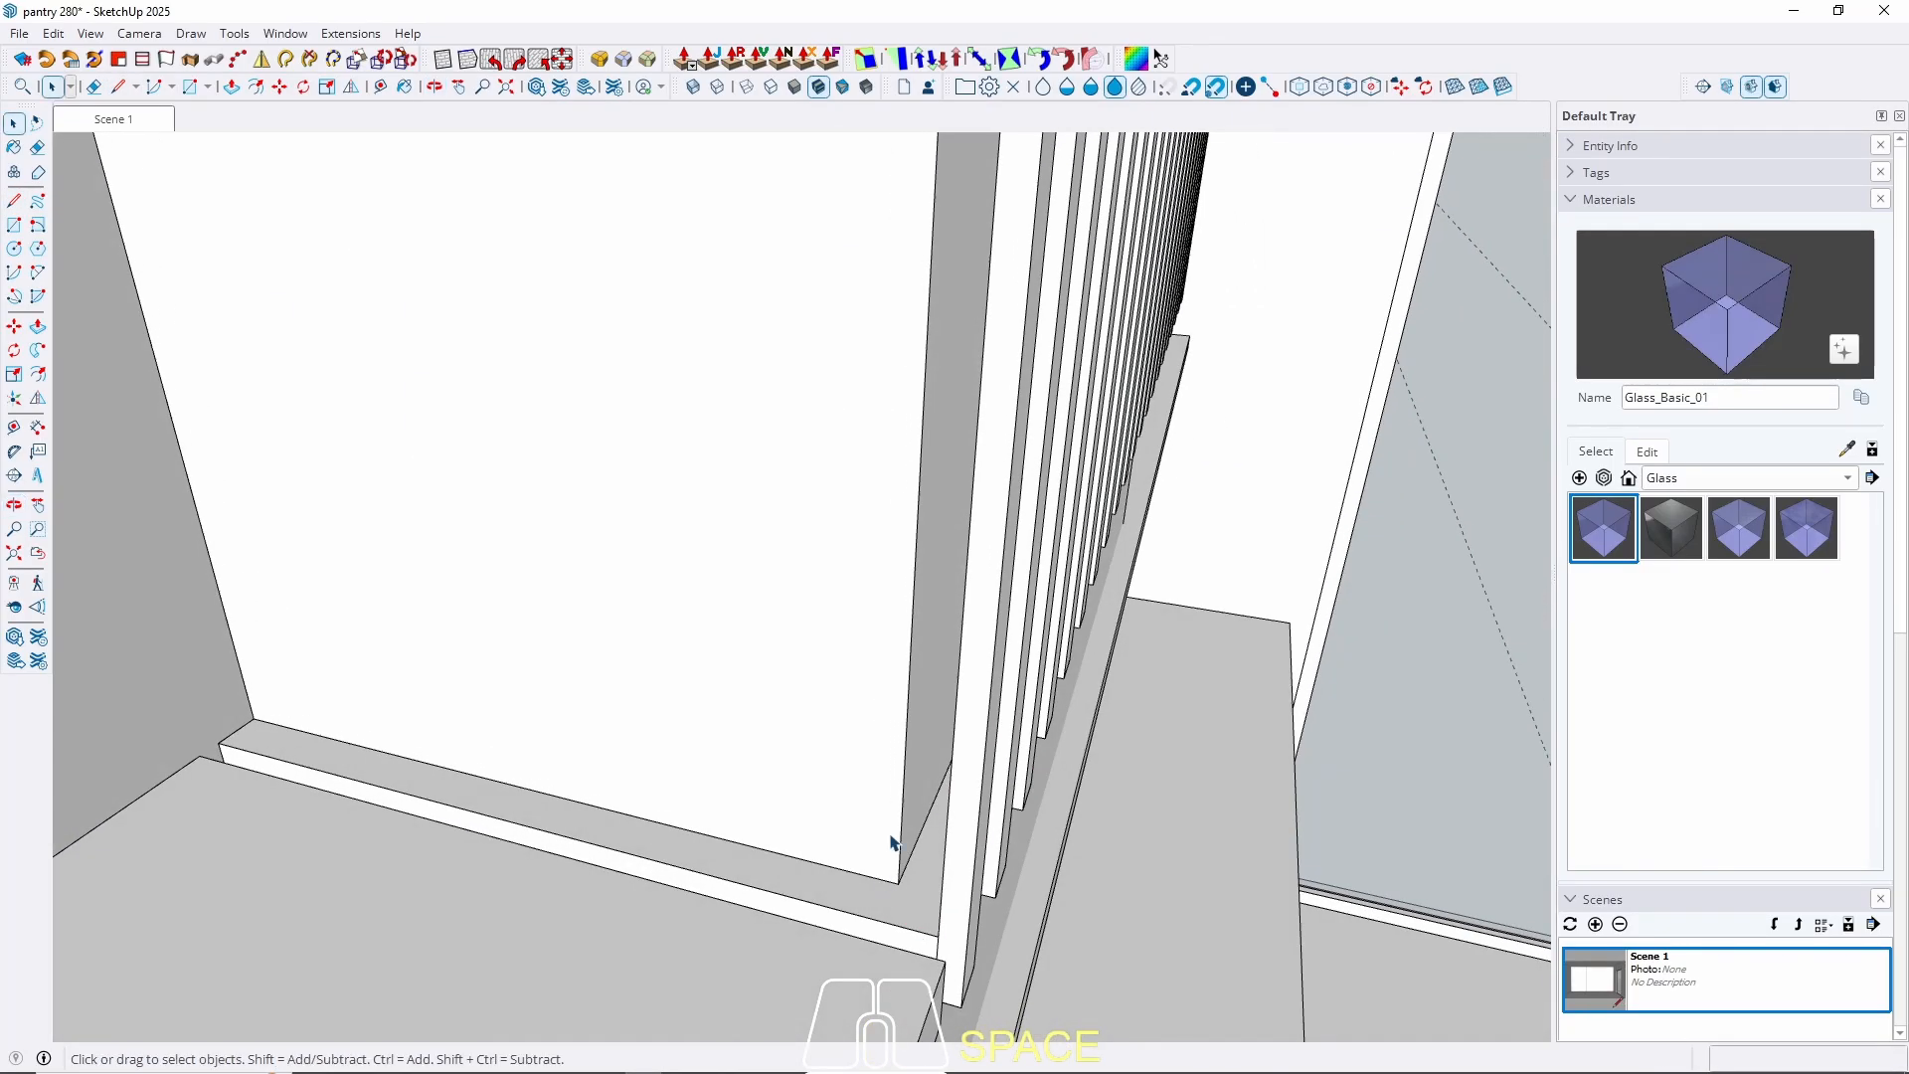
double_click(951, 853)
click(954, 883)
key(q)
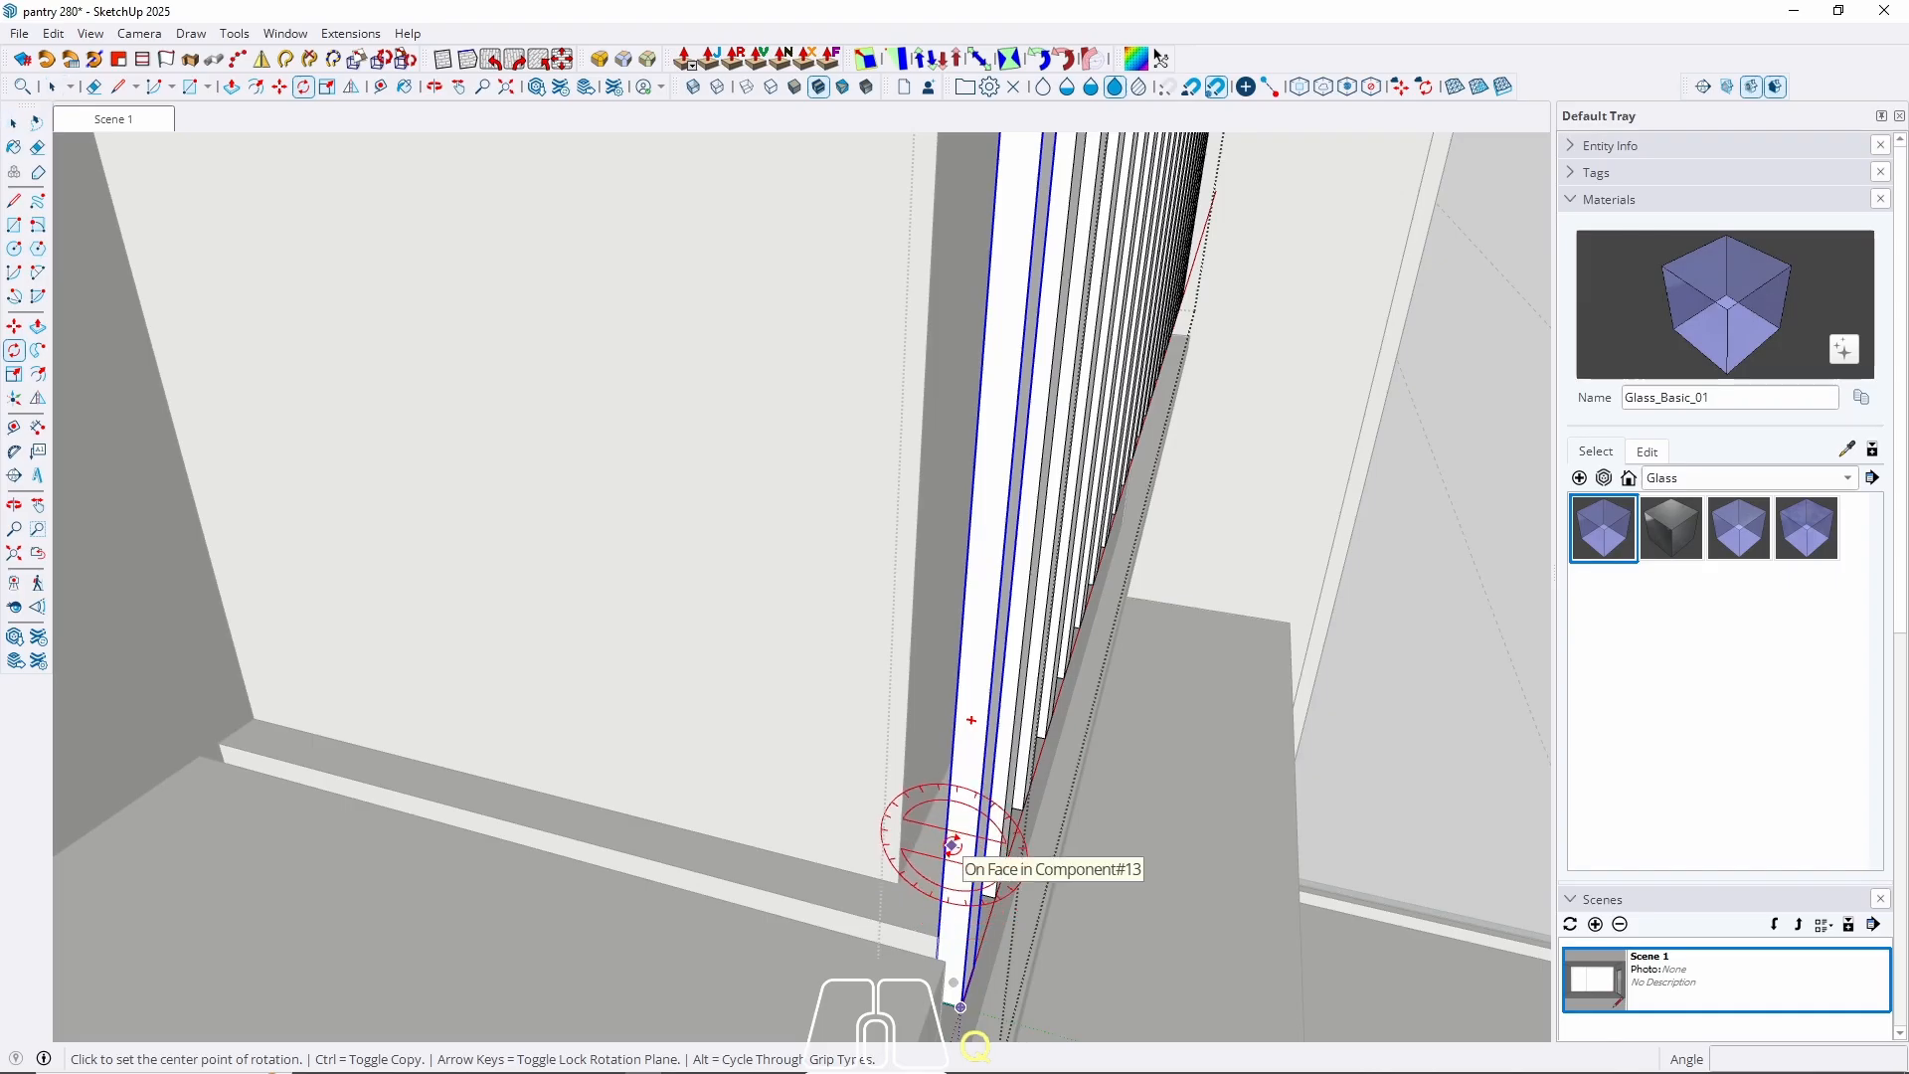
key(space)
middle_drag(955, 852, 772, 865)
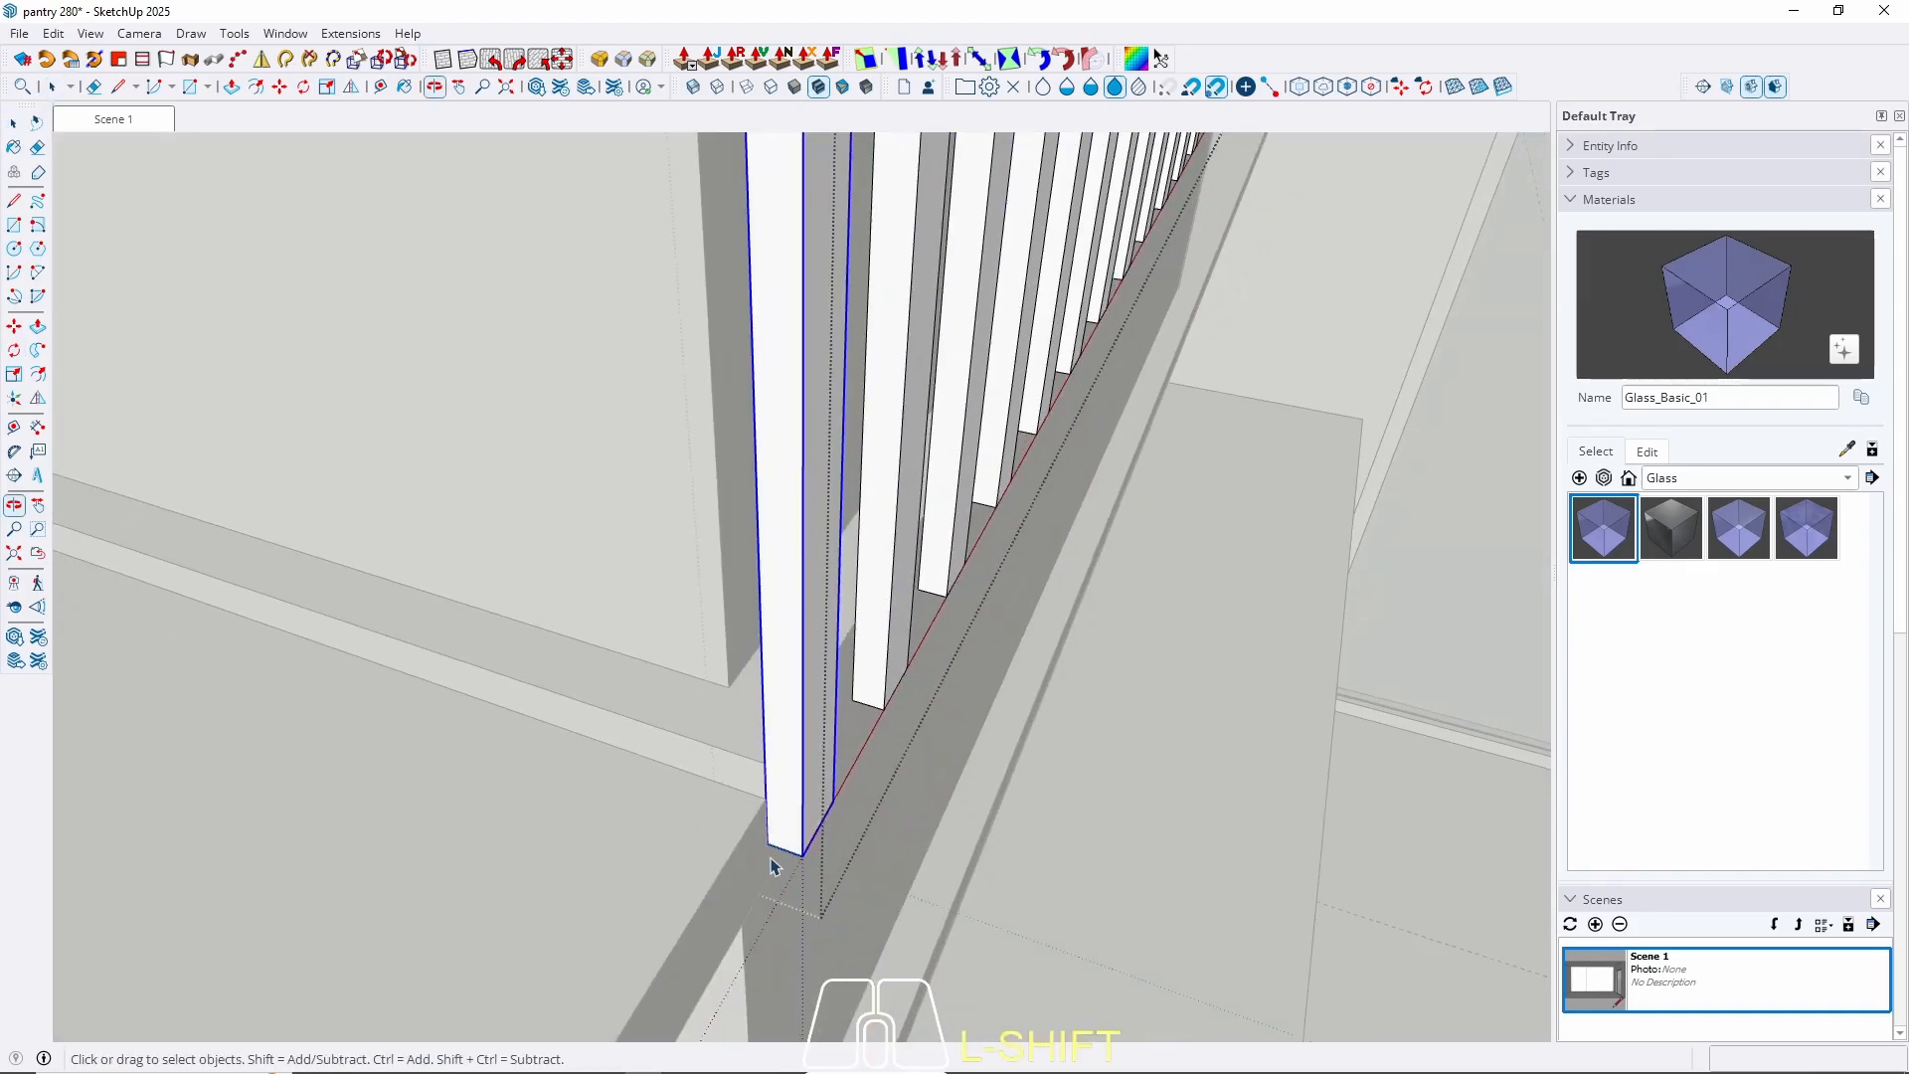
key(m)
click(834, 802)
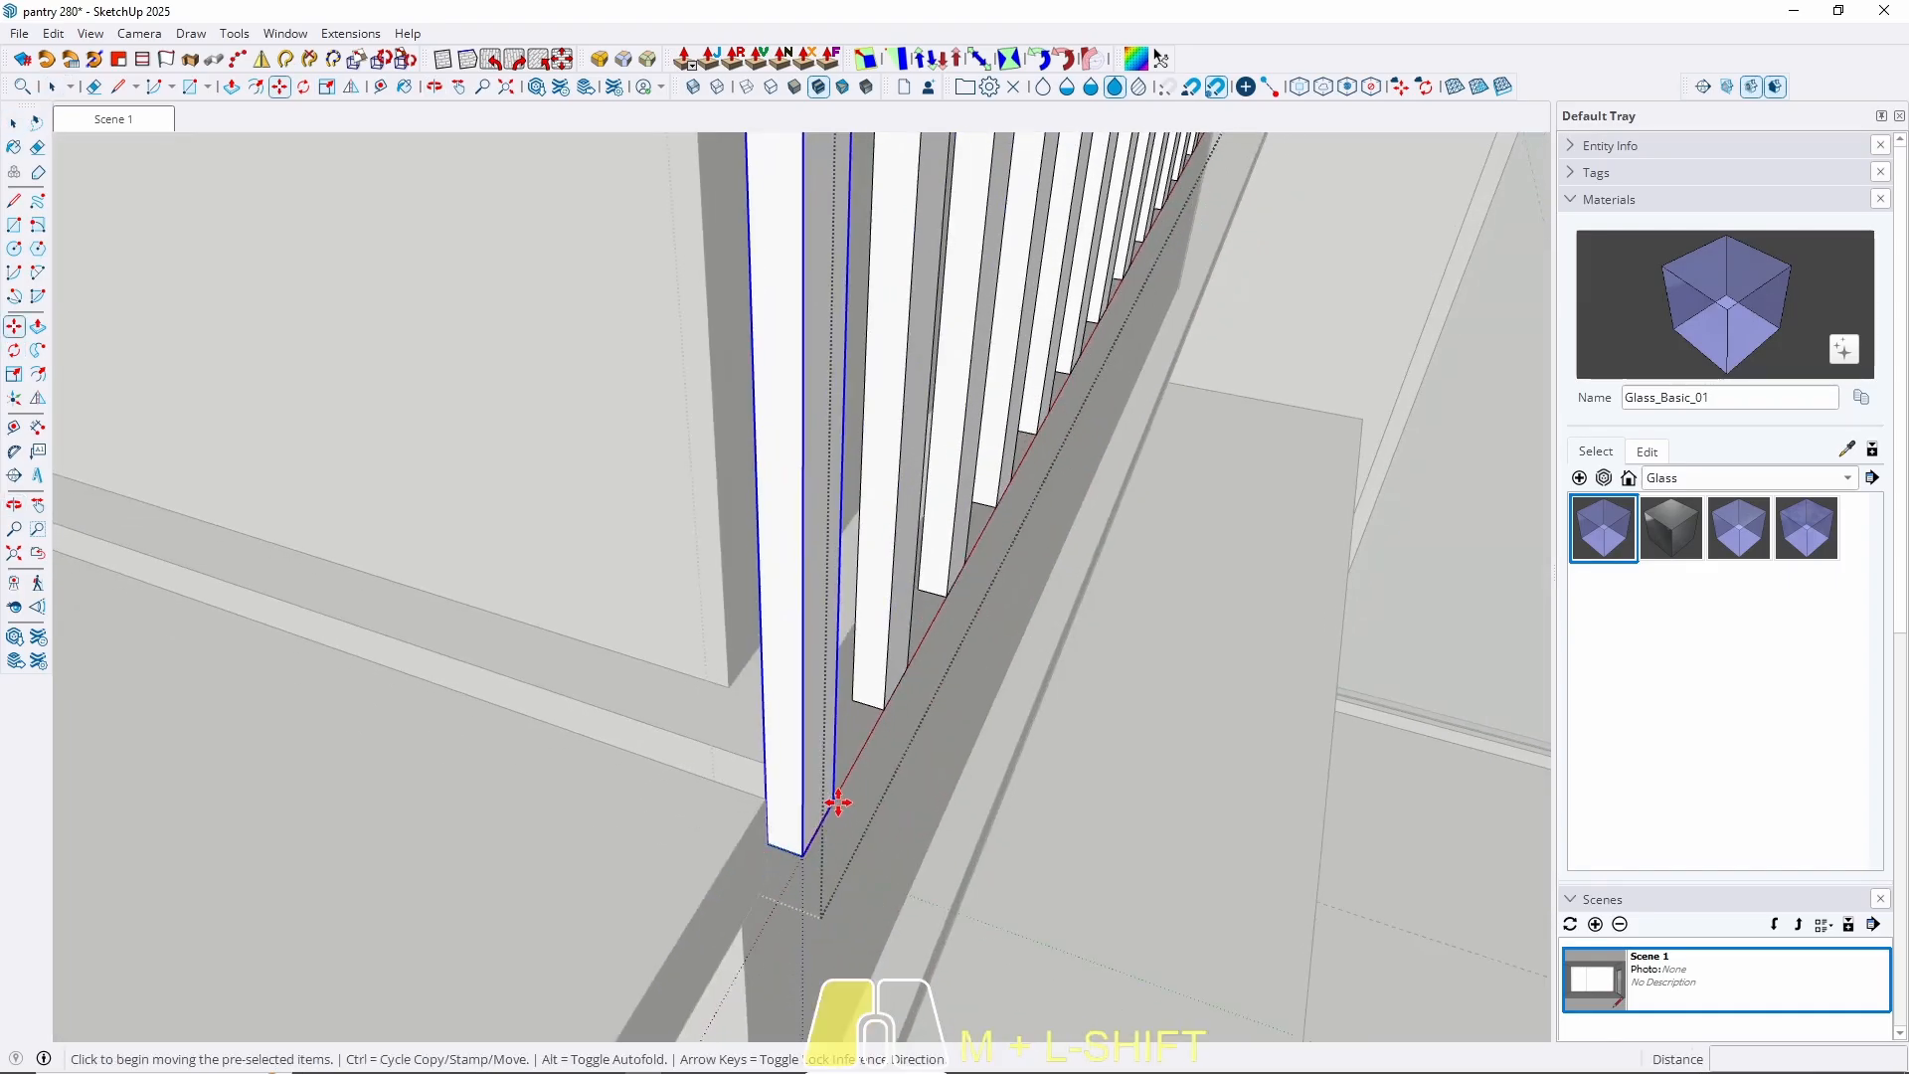
key(ctrl)
scroll(726, 822, up, 2)
middle_drag(727, 822, 596, 845)
shift+middle_drag(596, 845, 357, 729)
scroll(358, 728, up, 3)
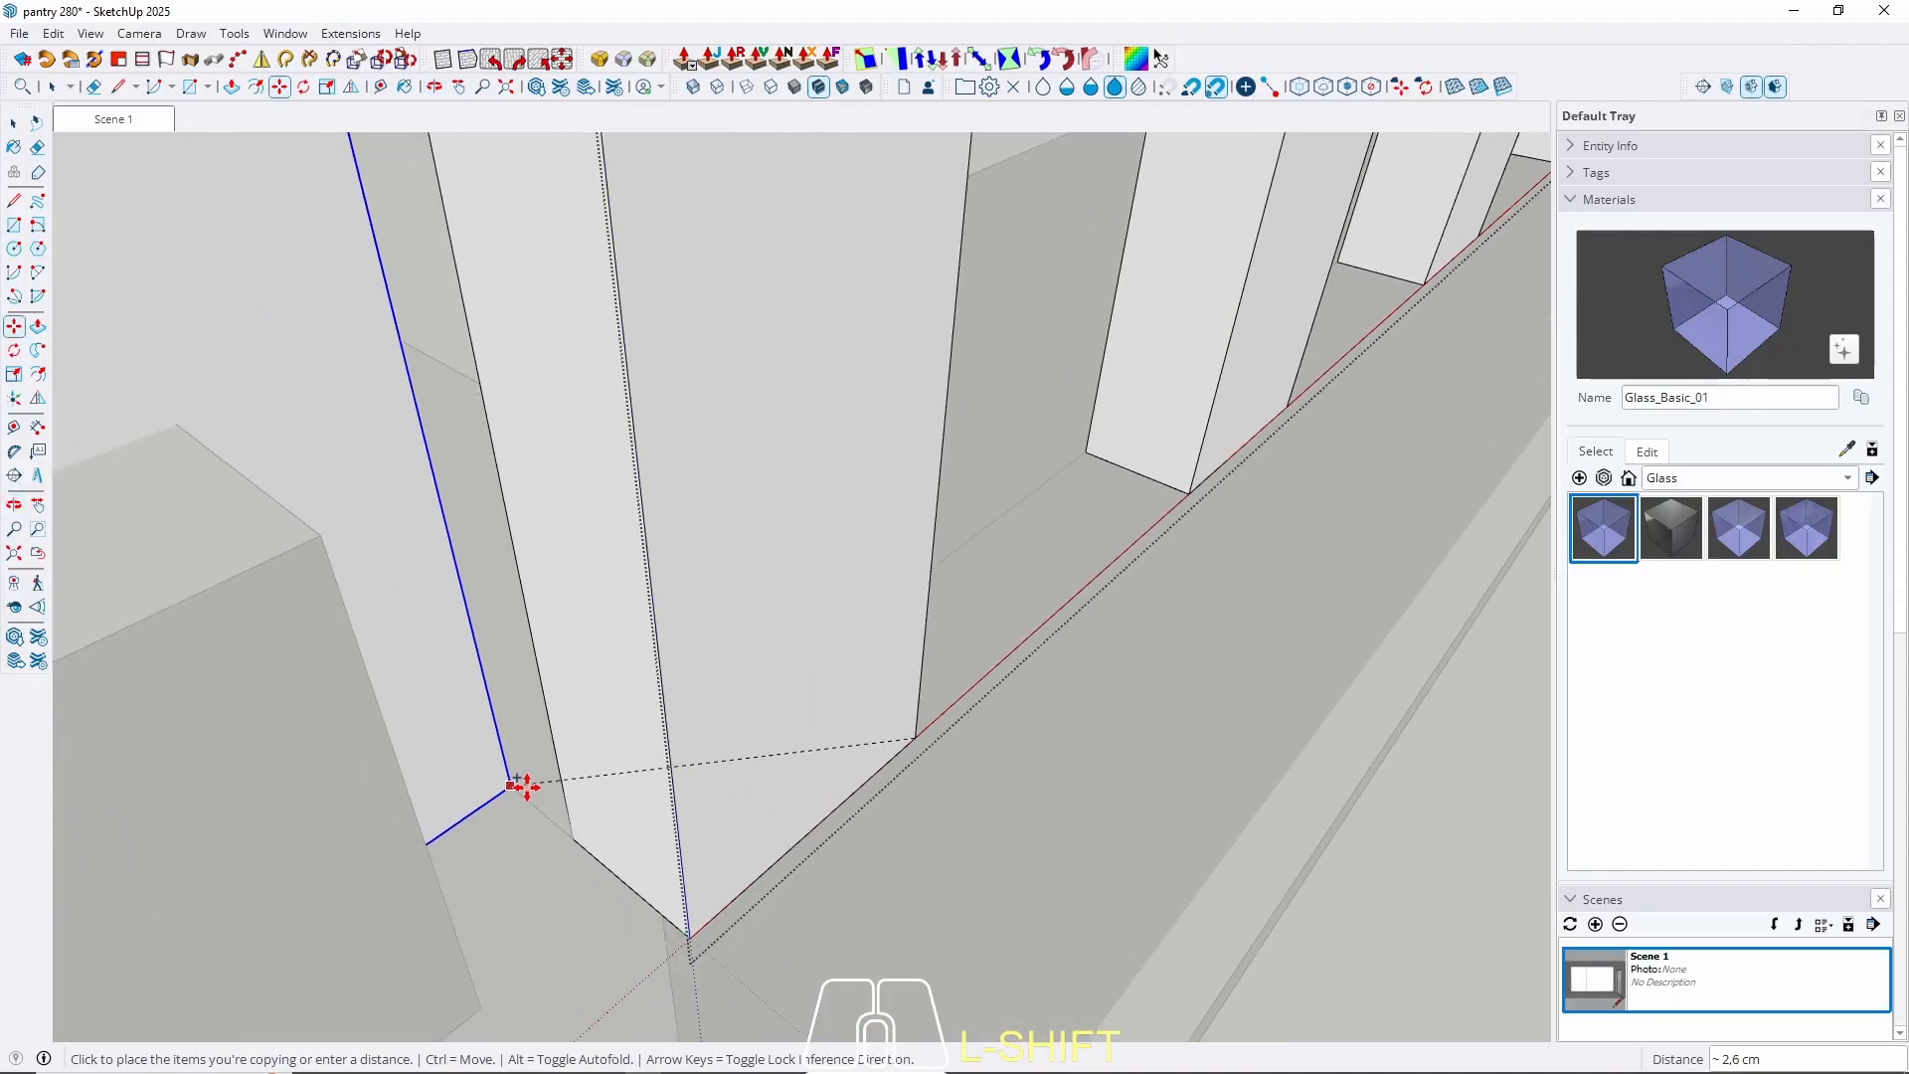
click(570, 840)
Rotate the copied slat 270° about the vertical axis at its bottom corner so it faces the column's side.
middle_drag(570, 840, 1099, 856)
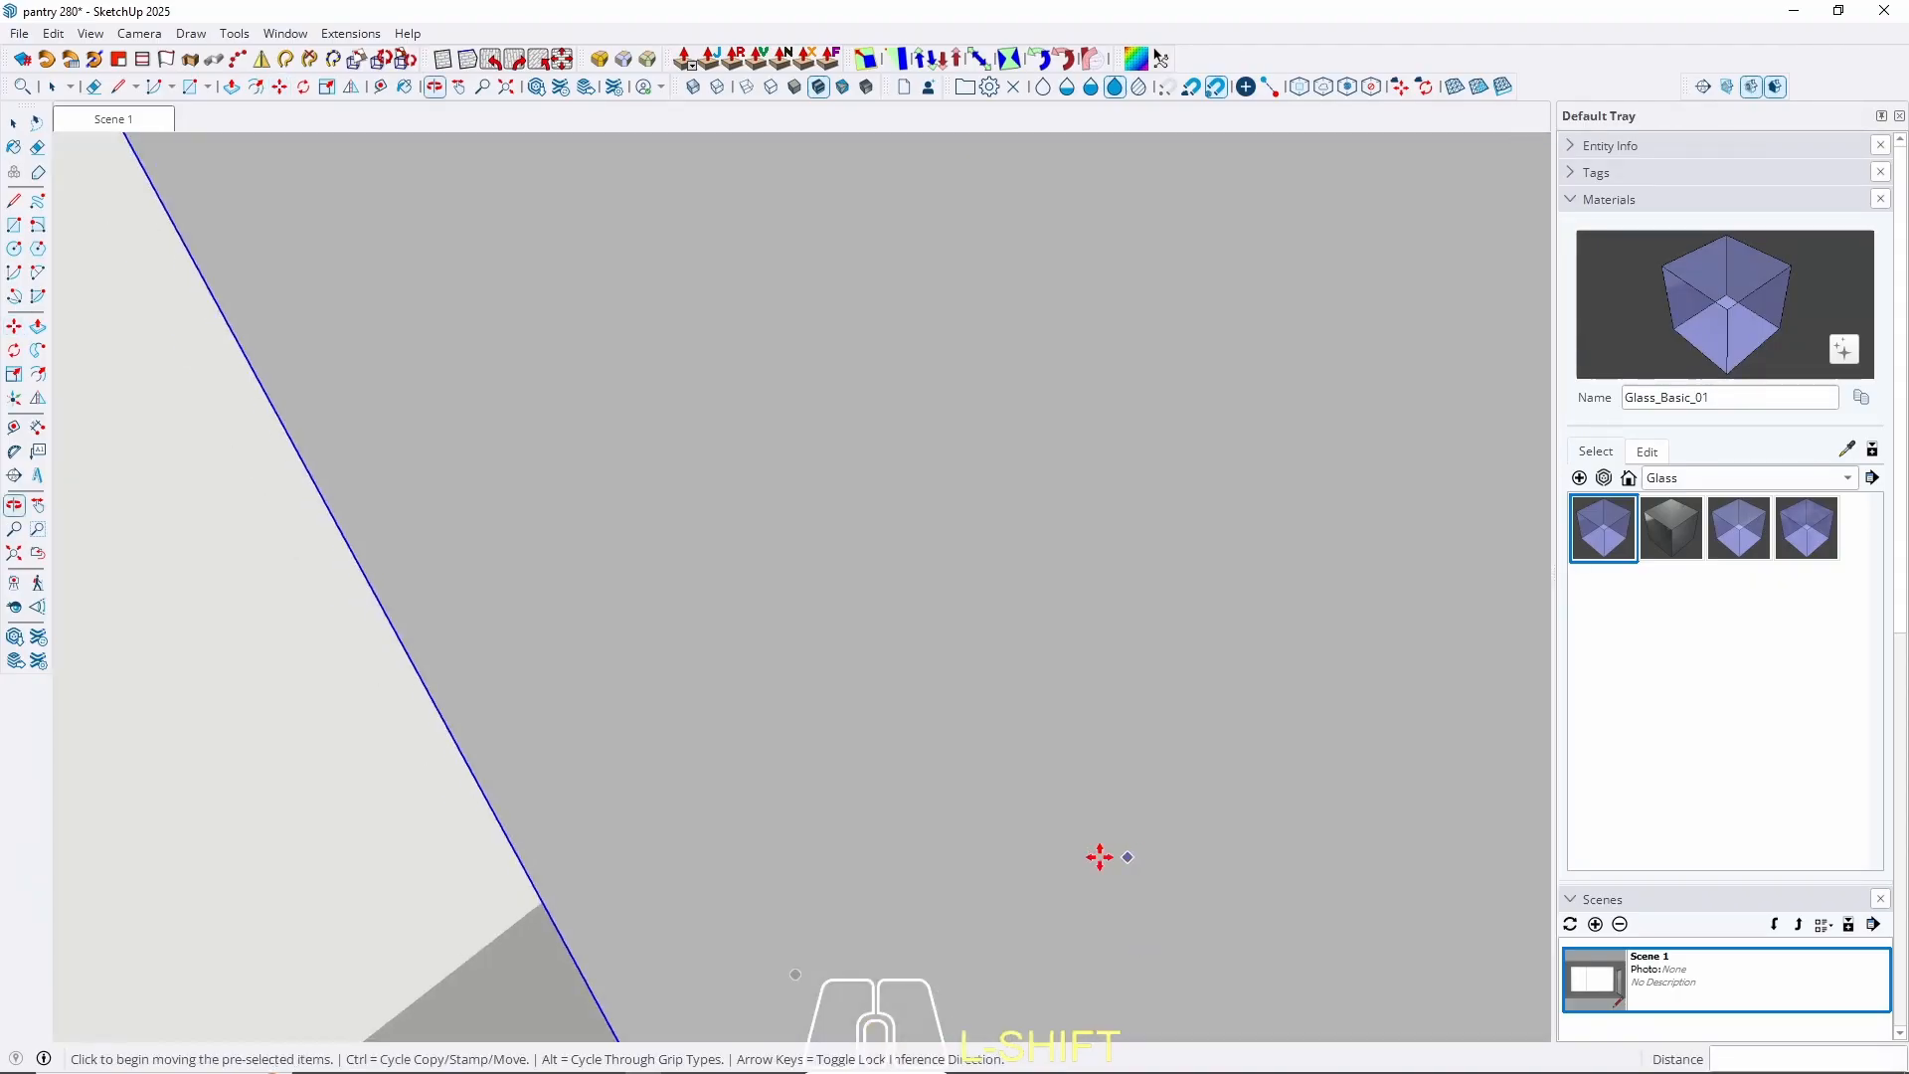
middle_drag(868, 856, 950, 583)
key(q)
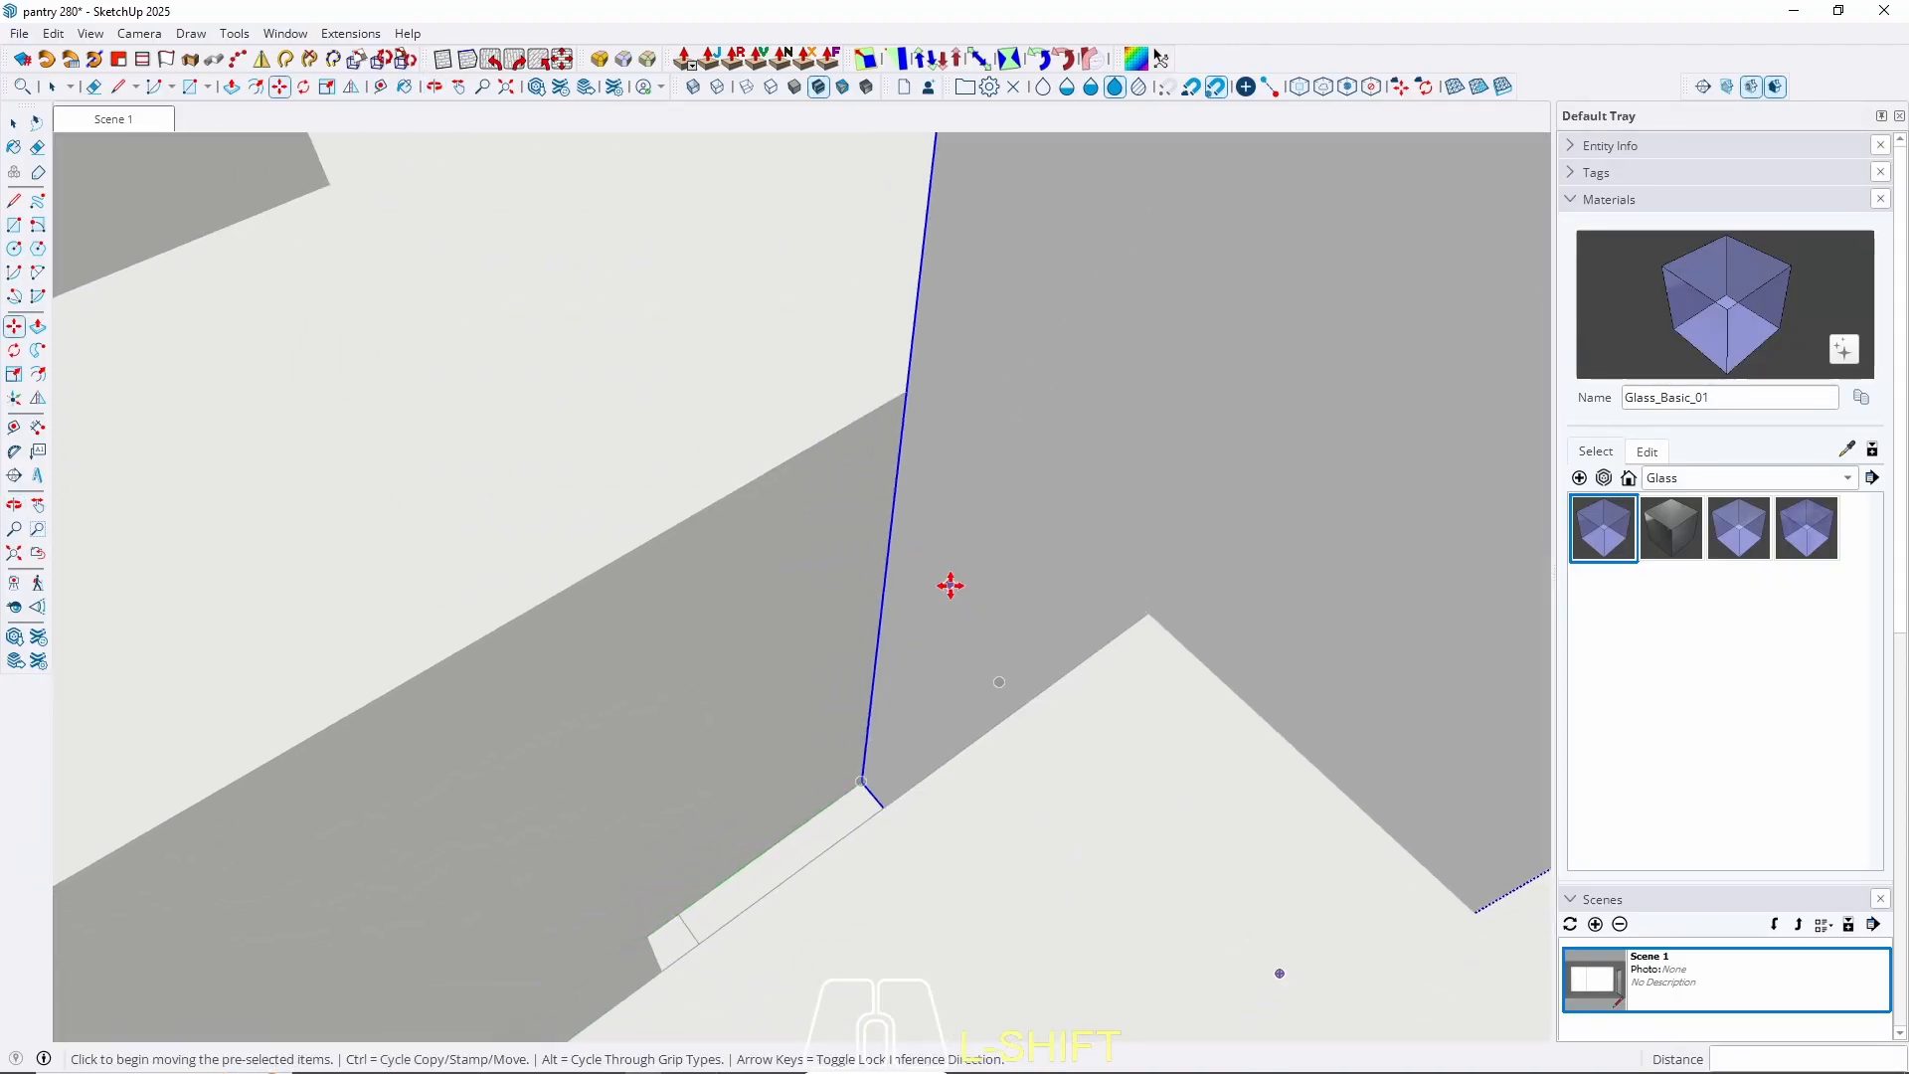
click(862, 782)
click(874, 791)
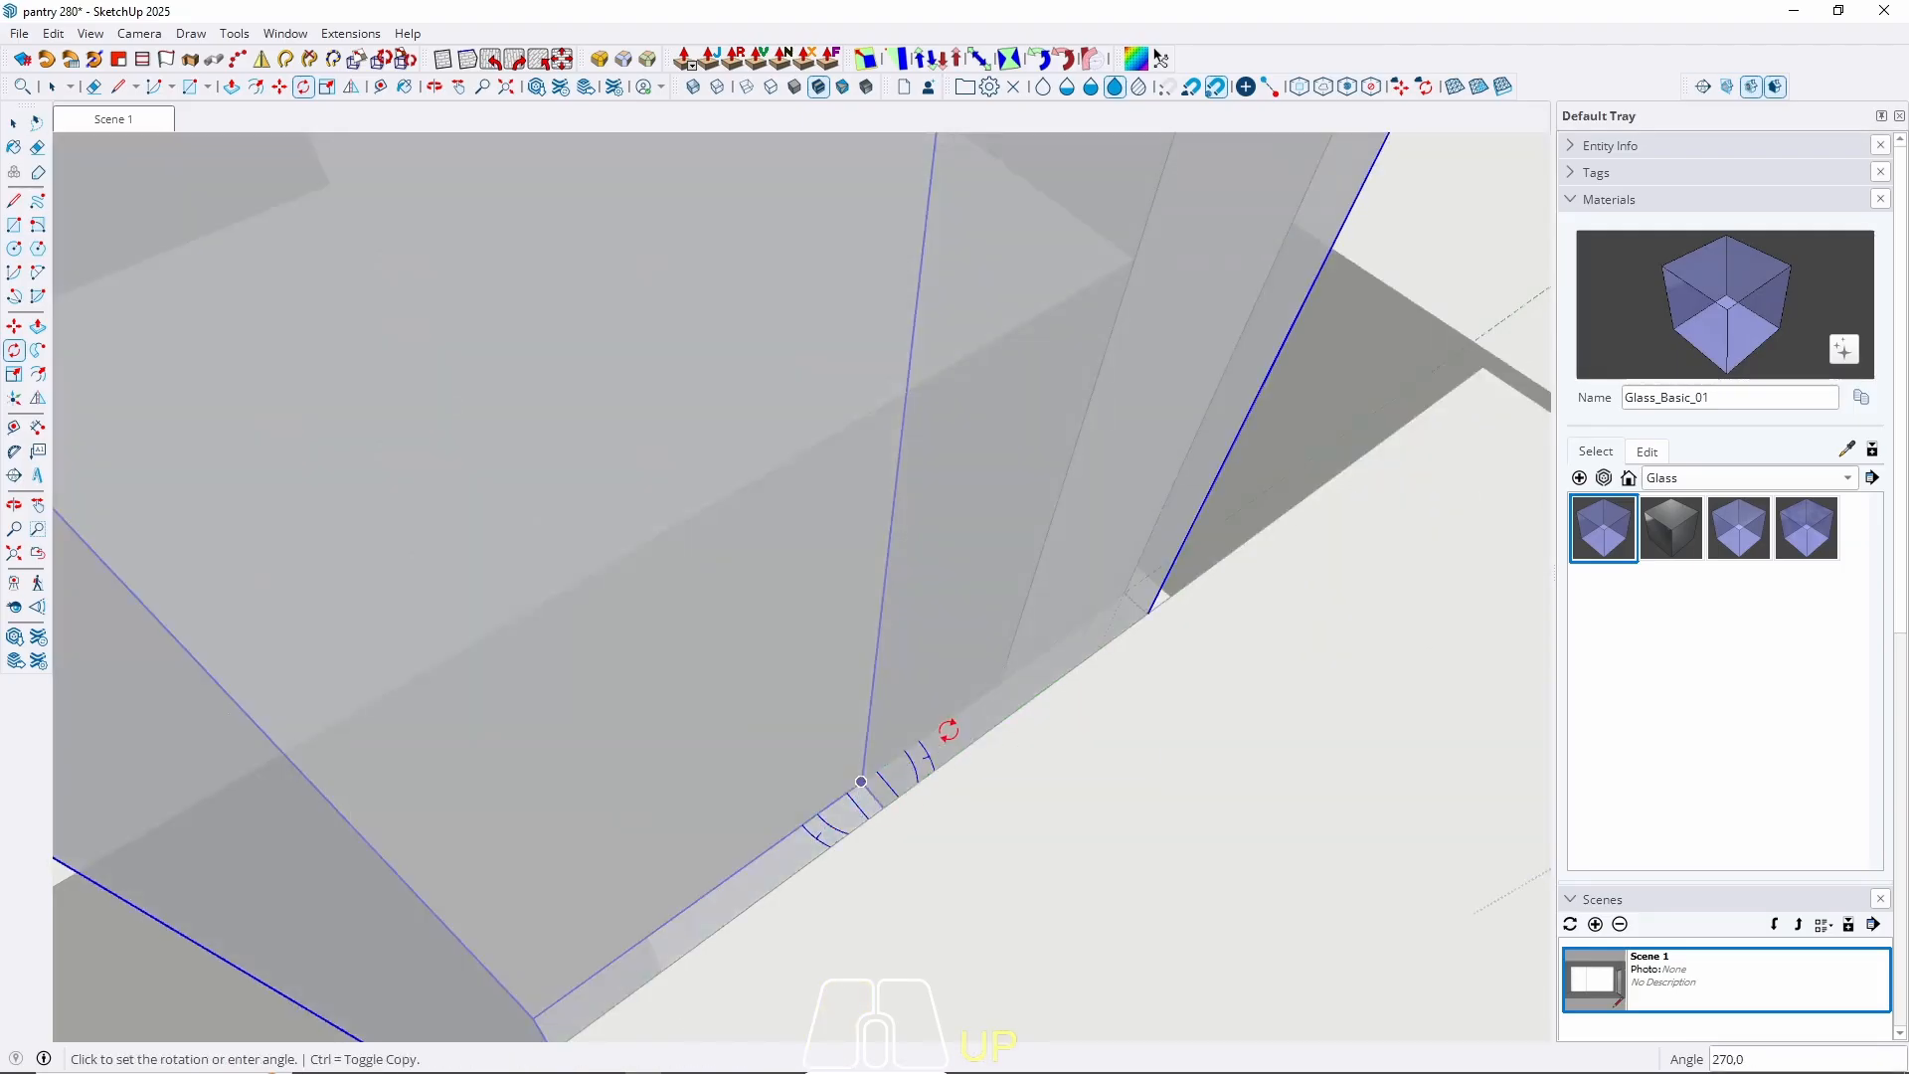
click(948, 731)
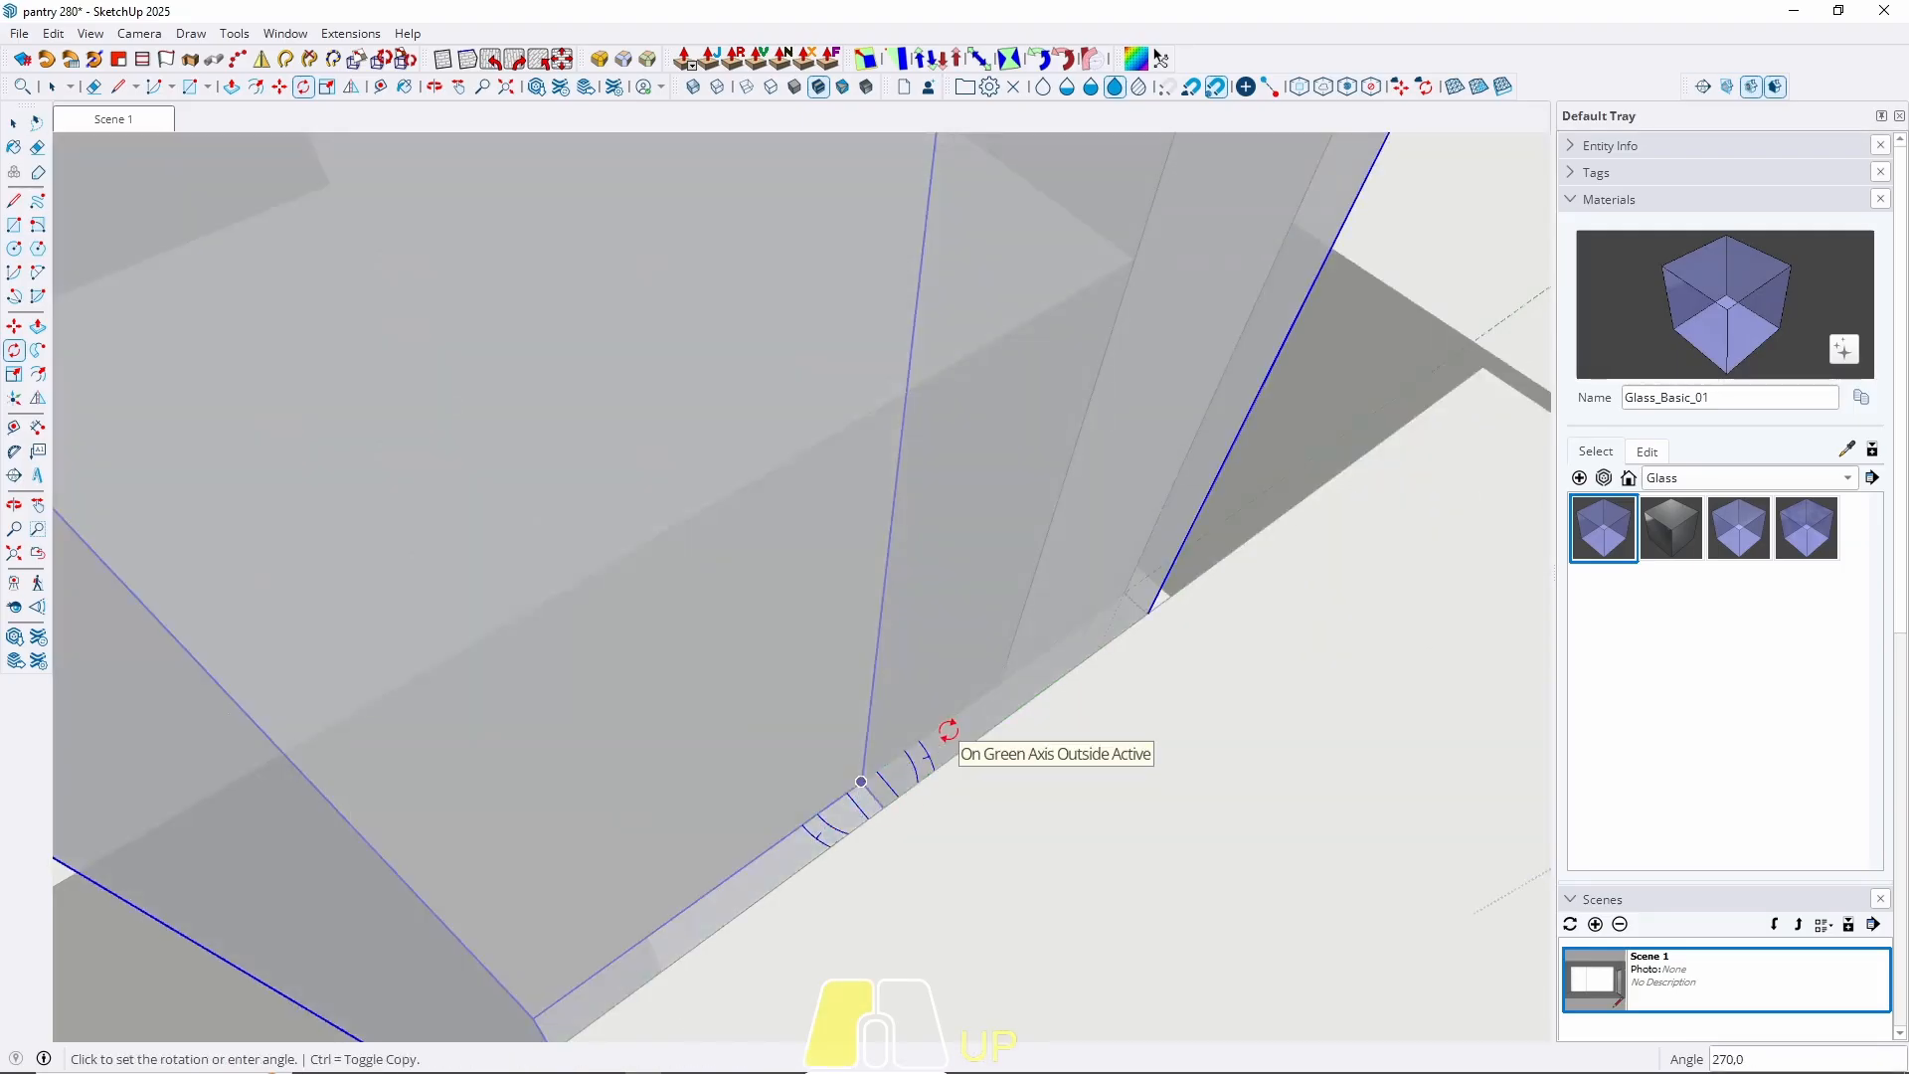
key(space)
Move the rotated slat 1 cm so its bottom corner meets the corner slat's.
middle_drag(914, 713, 699, 773)
key(m)
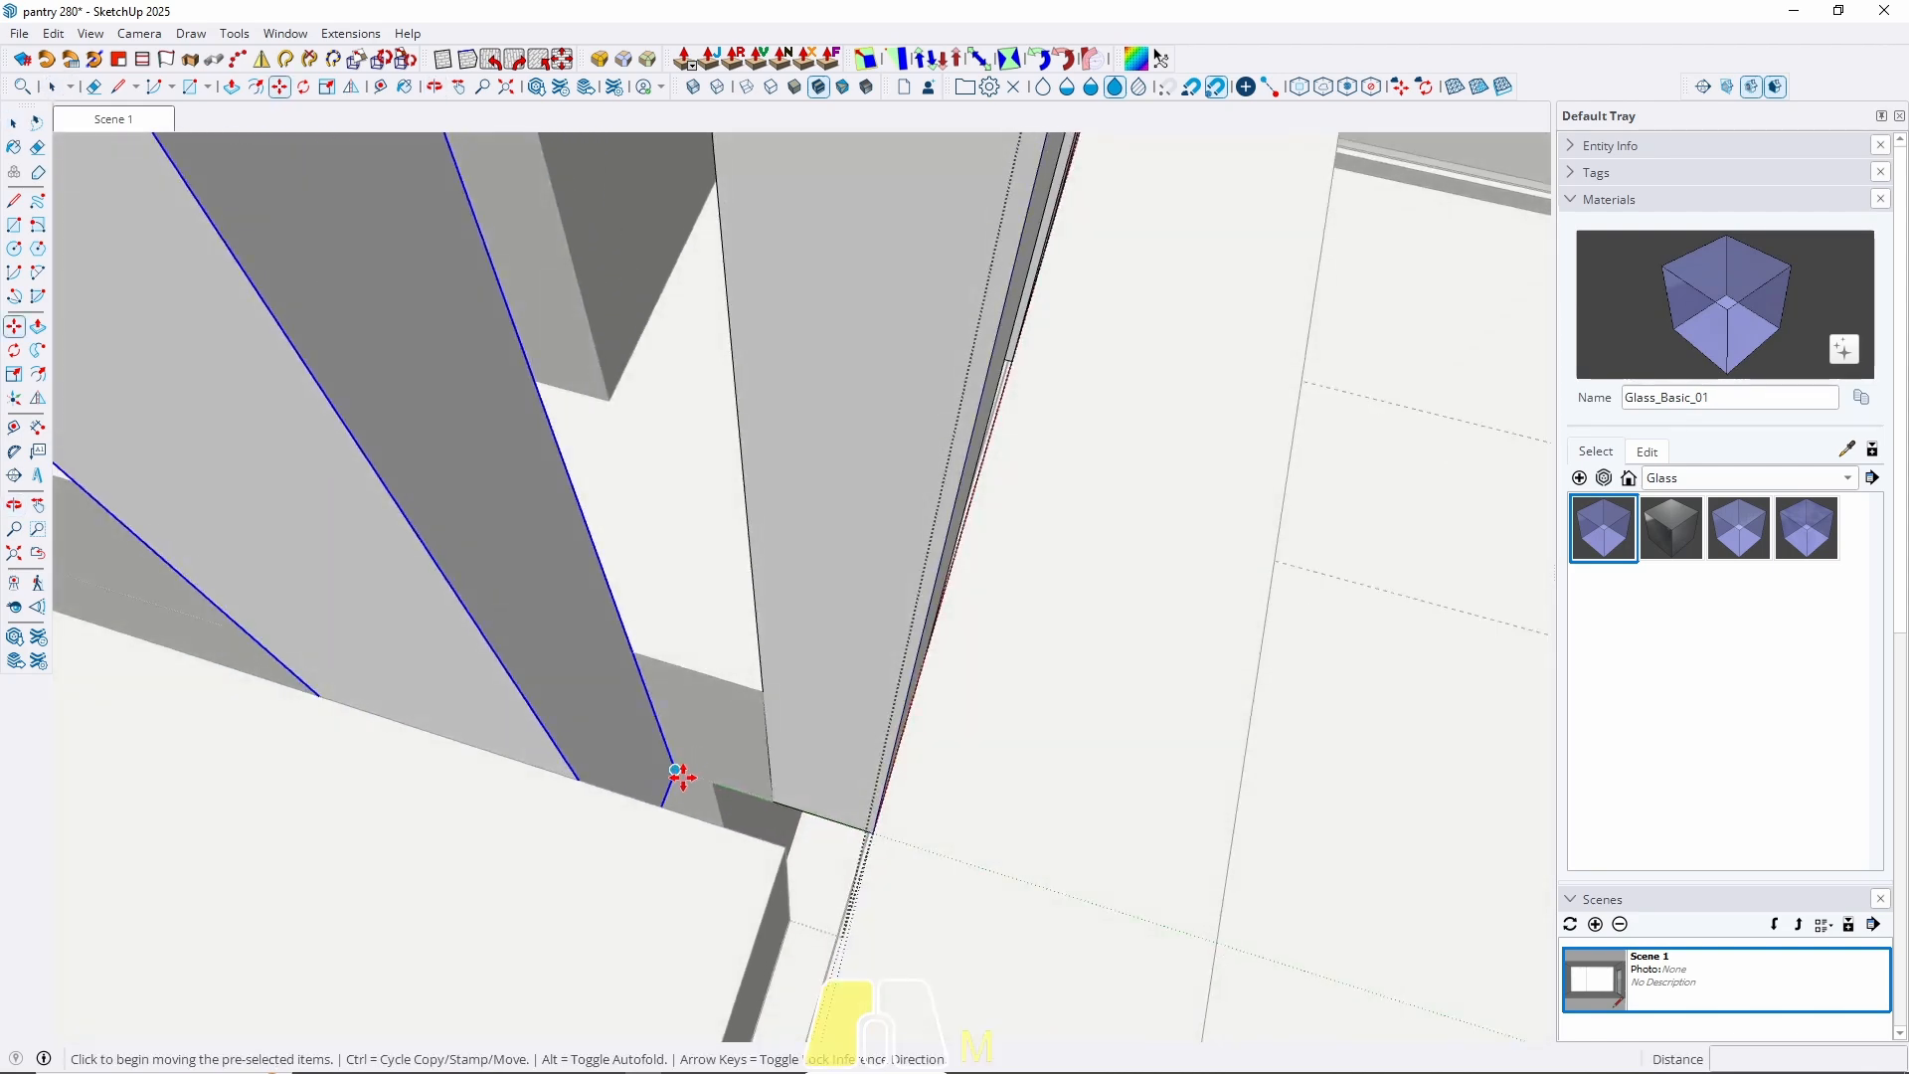
click(682, 779)
click(771, 798)
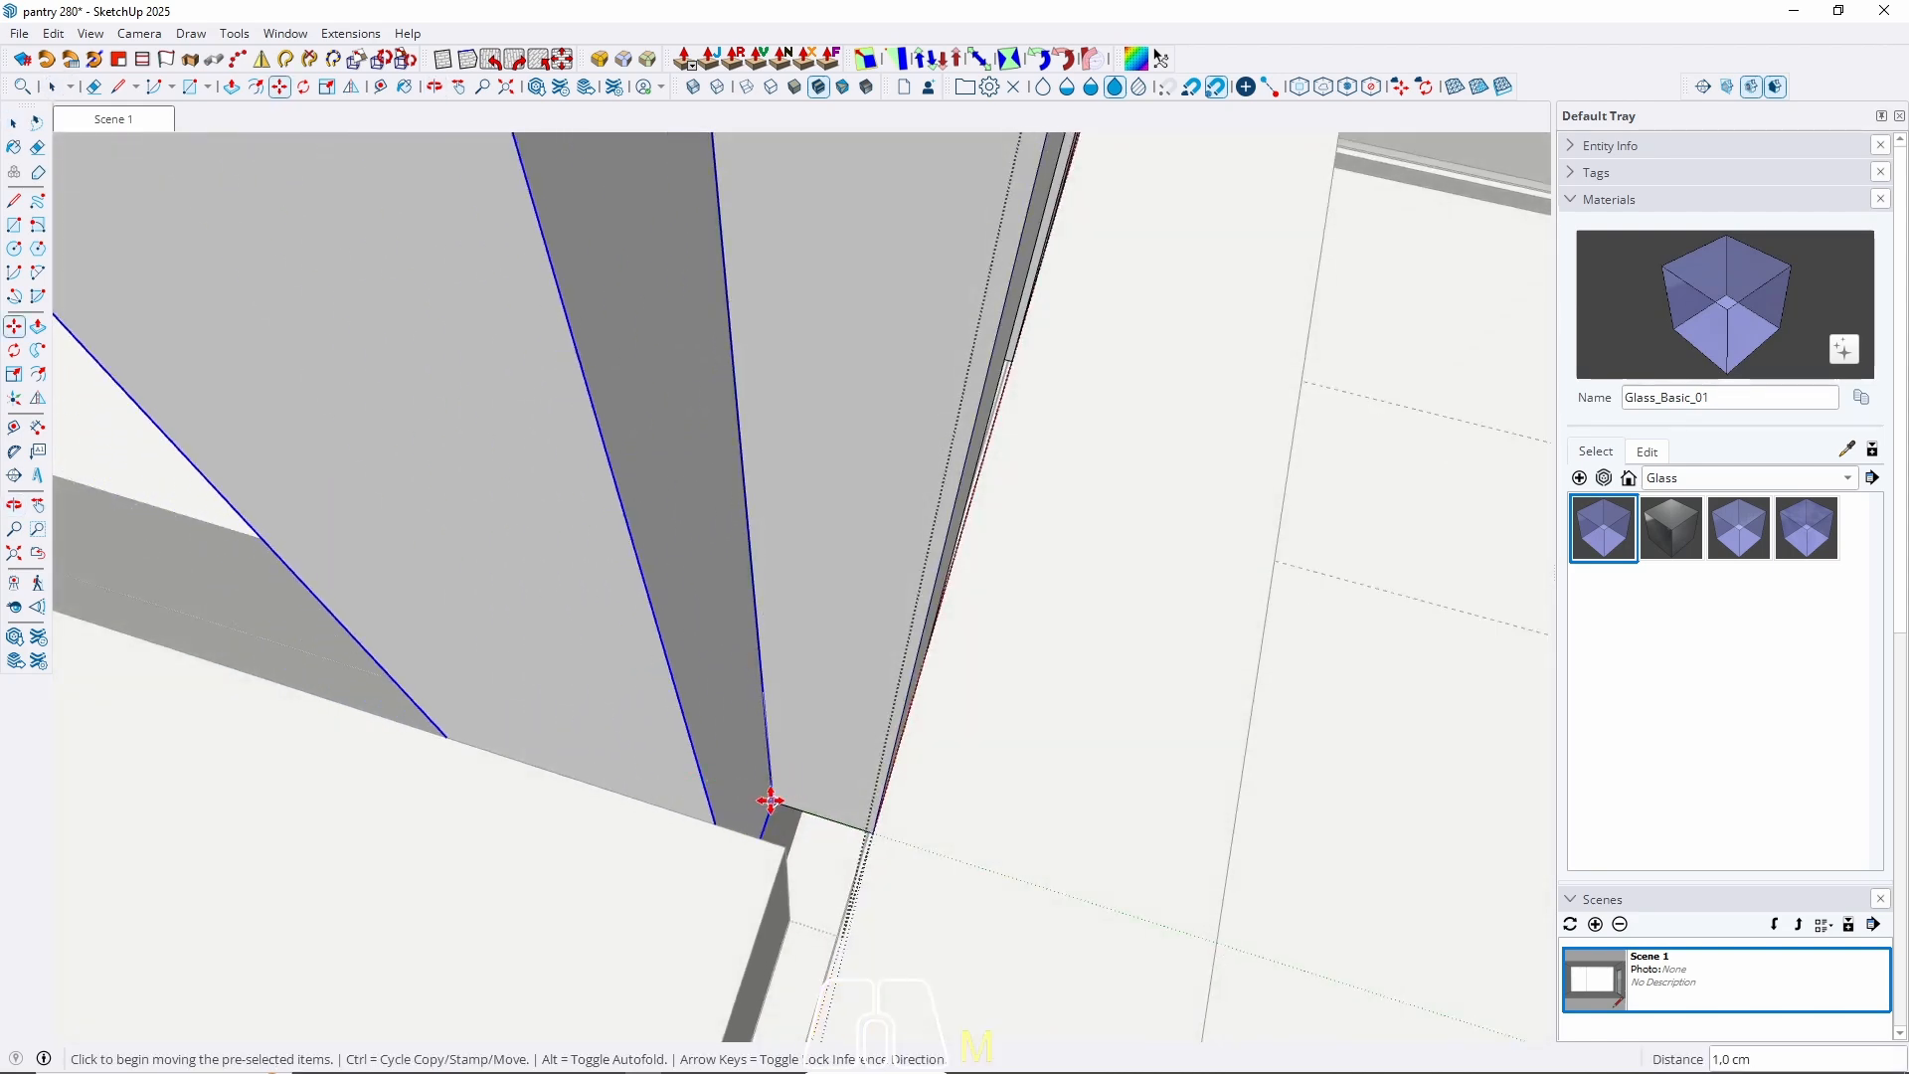
Copy the rotated slat 2 cm along the column's side, directly beside itself.
key(ctrl)
click(780, 806)
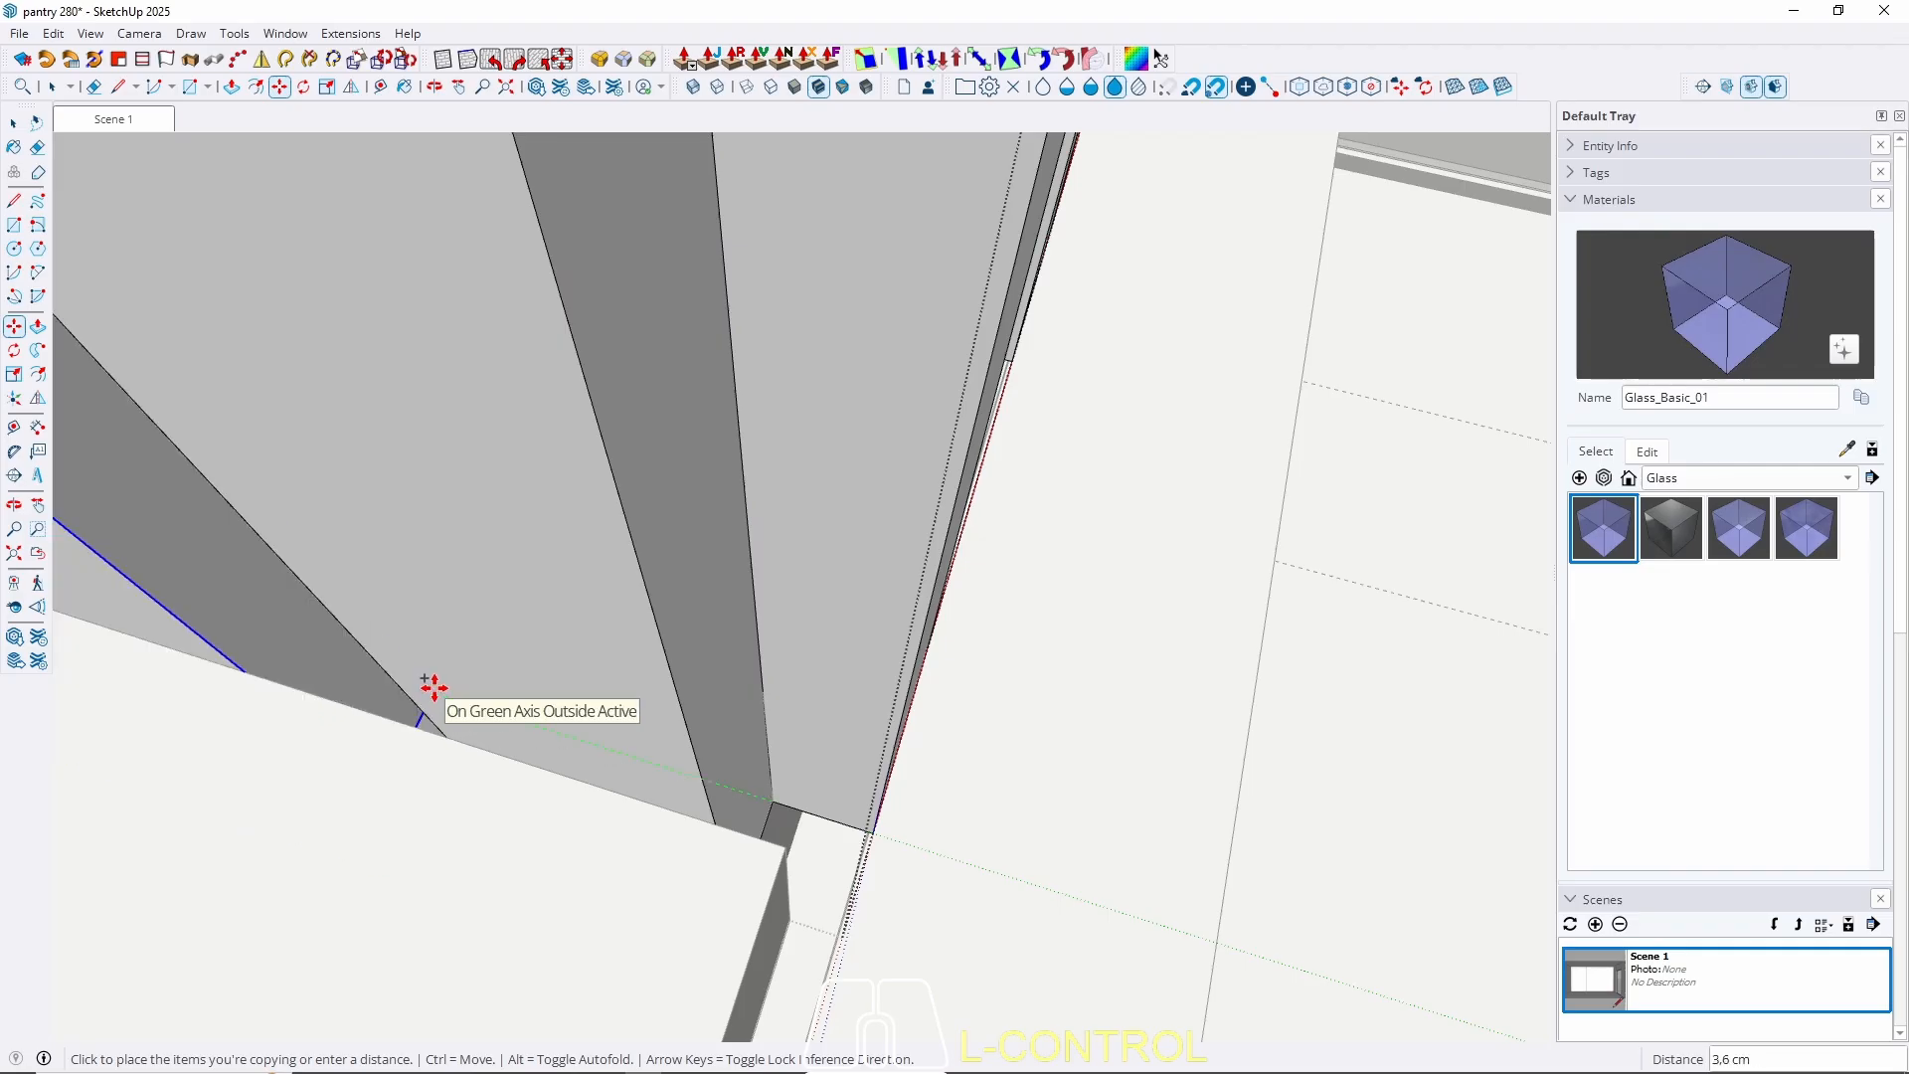
middle_drag(434, 686, 886, 576)
scroll(880, 596, up, 3)
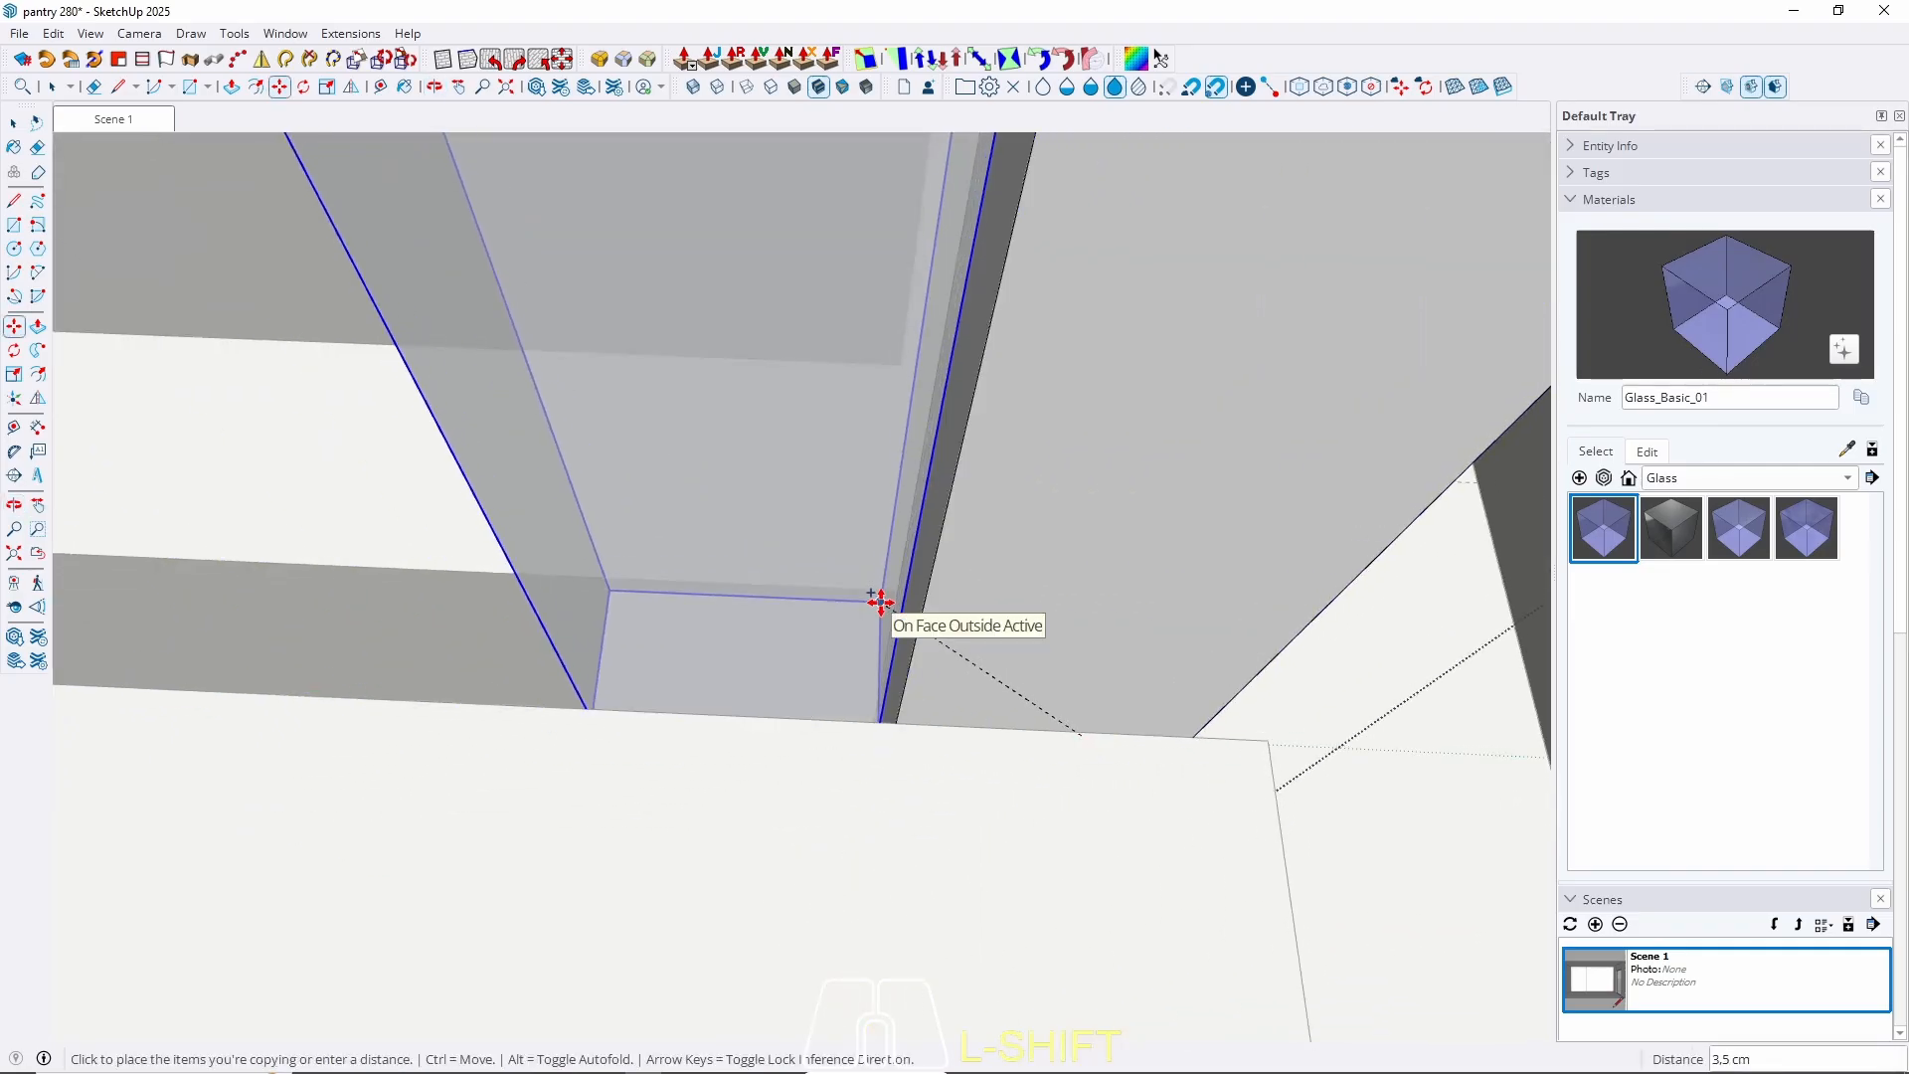
middle_drag(873, 601, 854, 774)
click(867, 726)
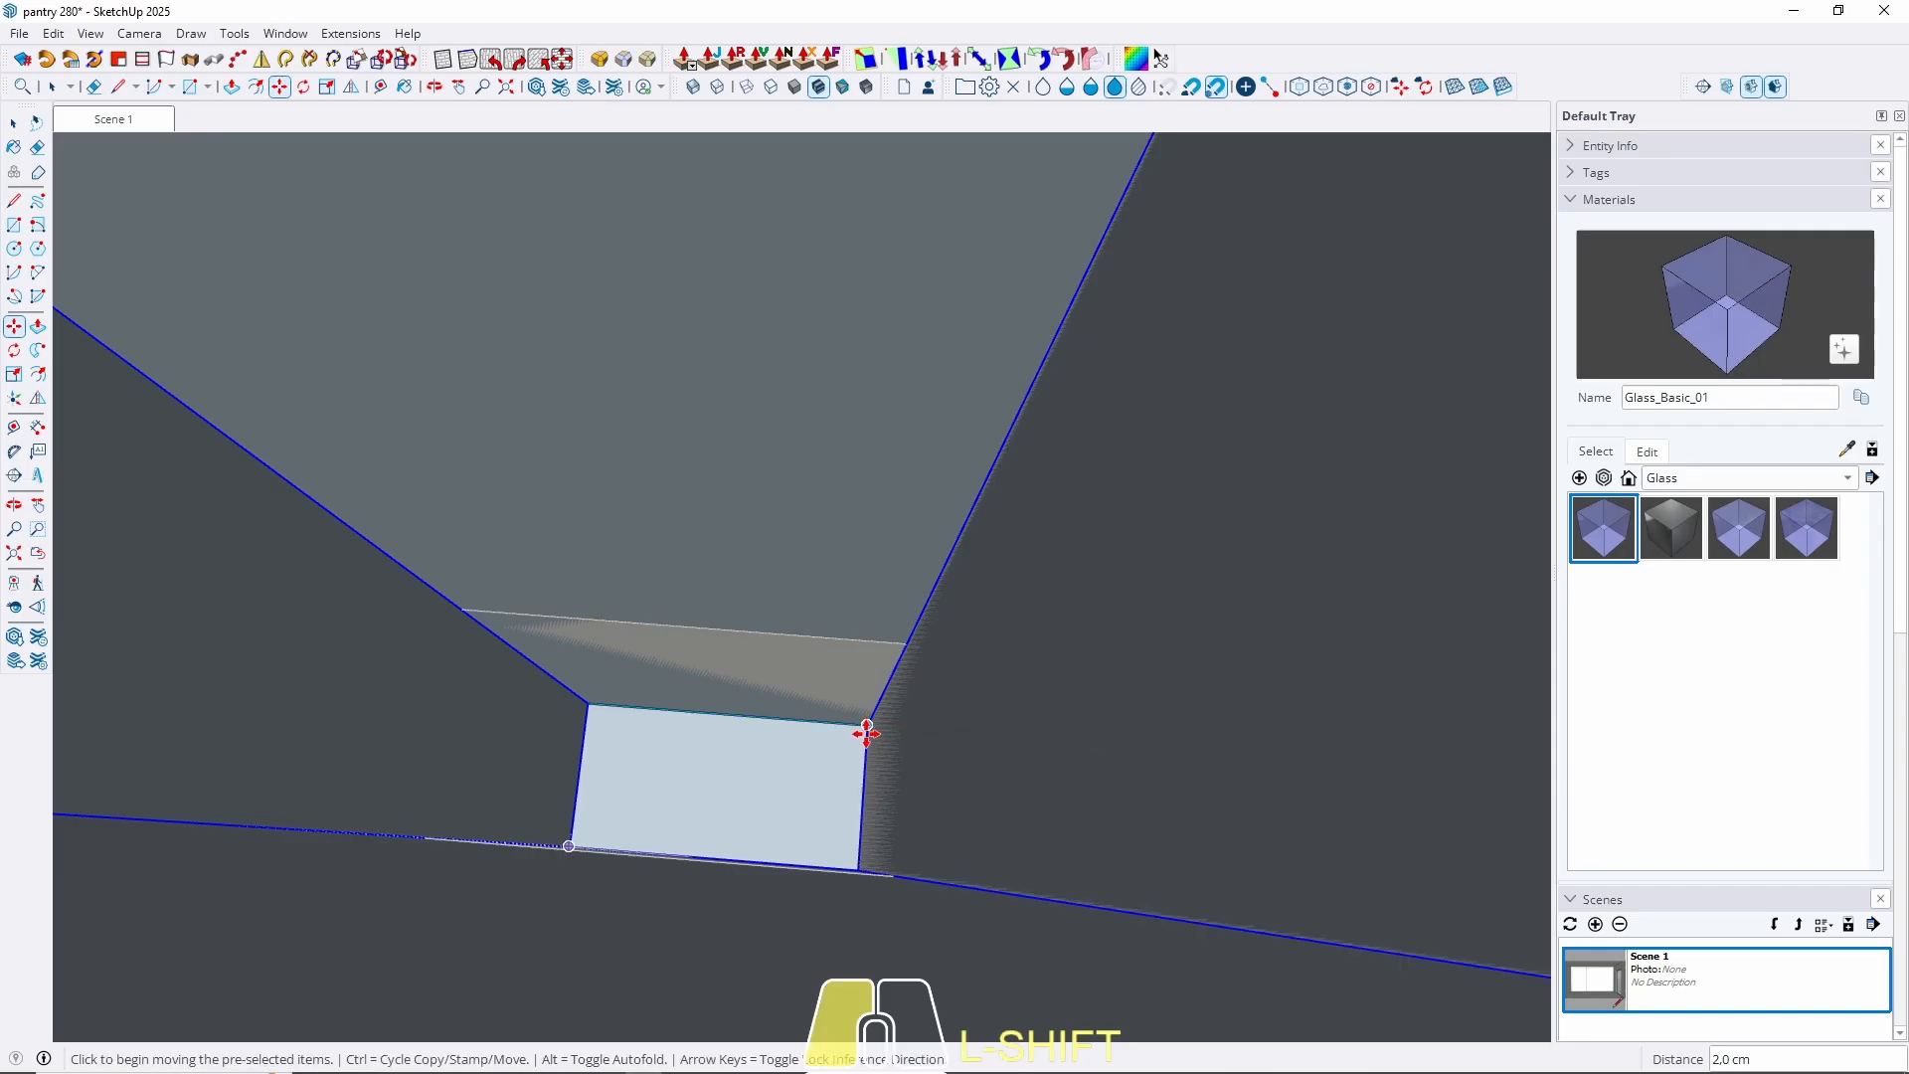
Move the copied side slat 4 cm along the green axis to leave a gap.
click(864, 728)
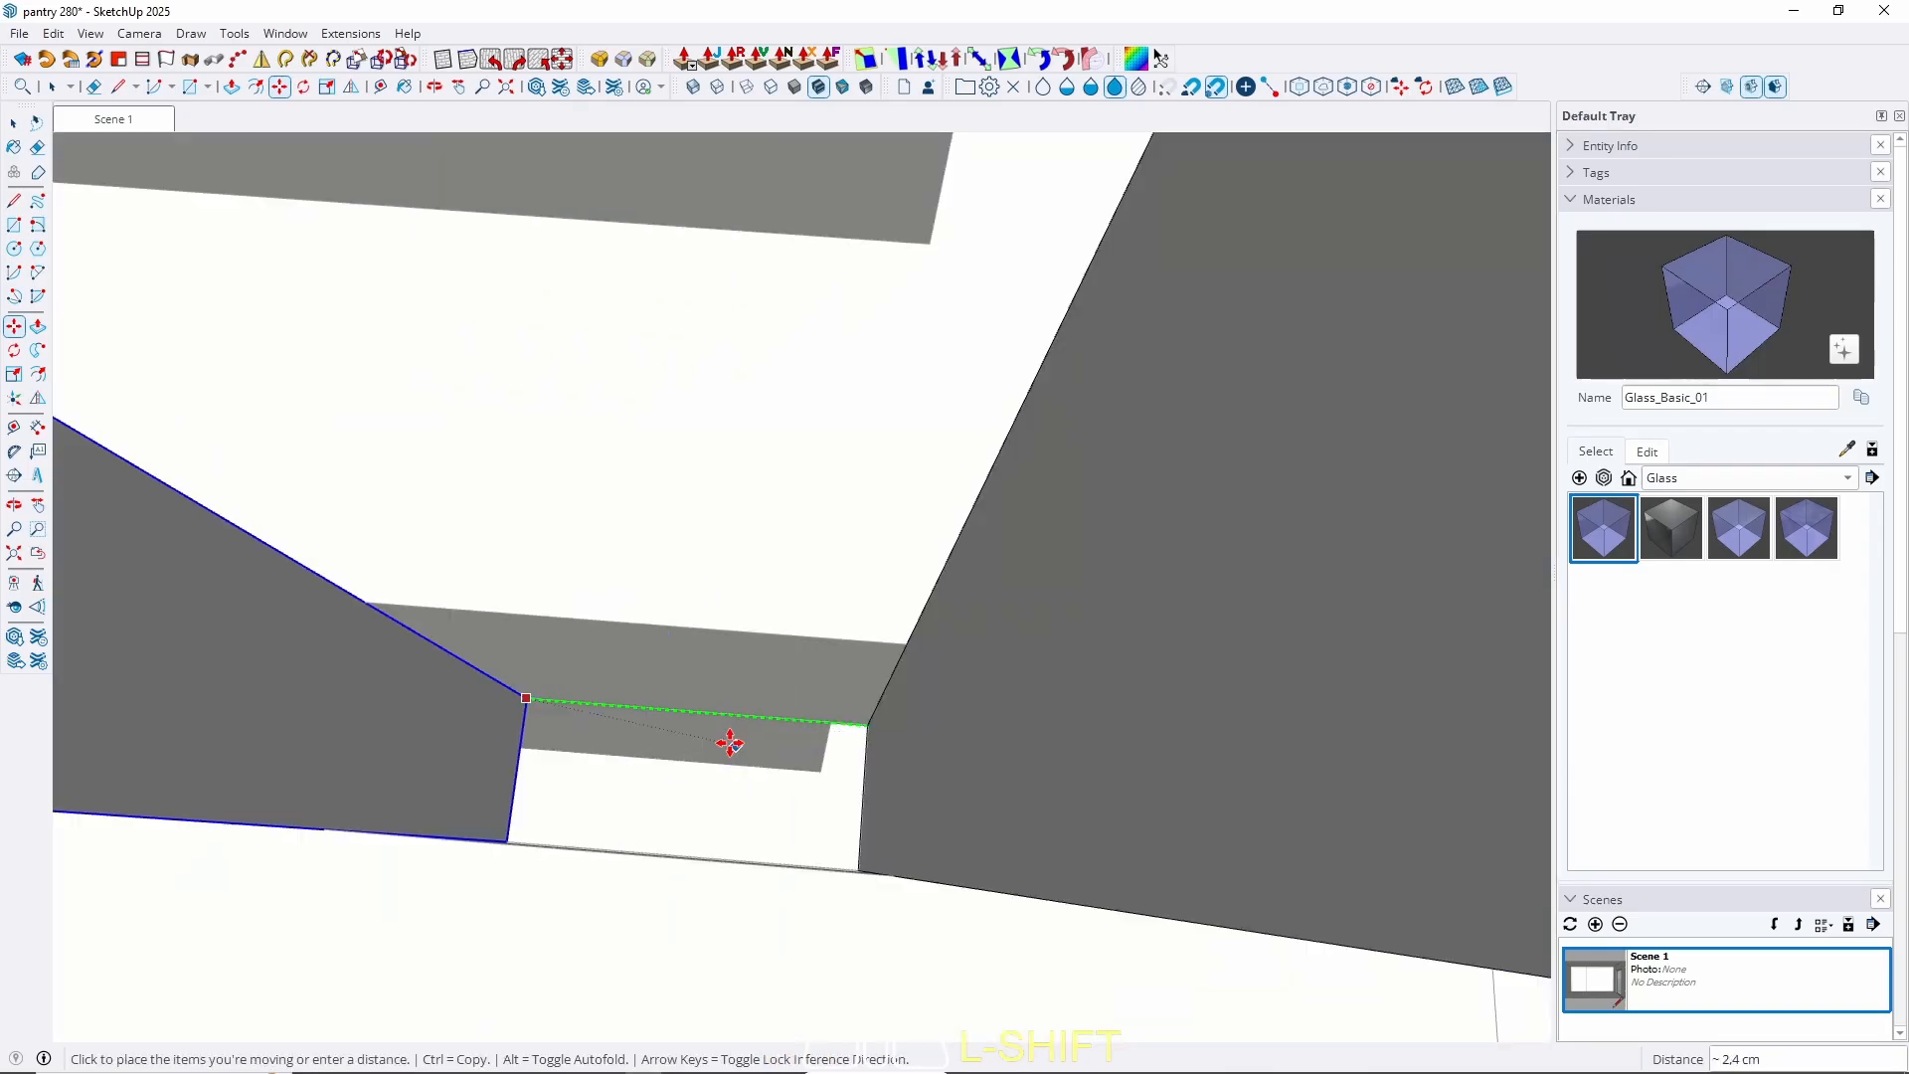
key(Left)
text(4)
key(Return)
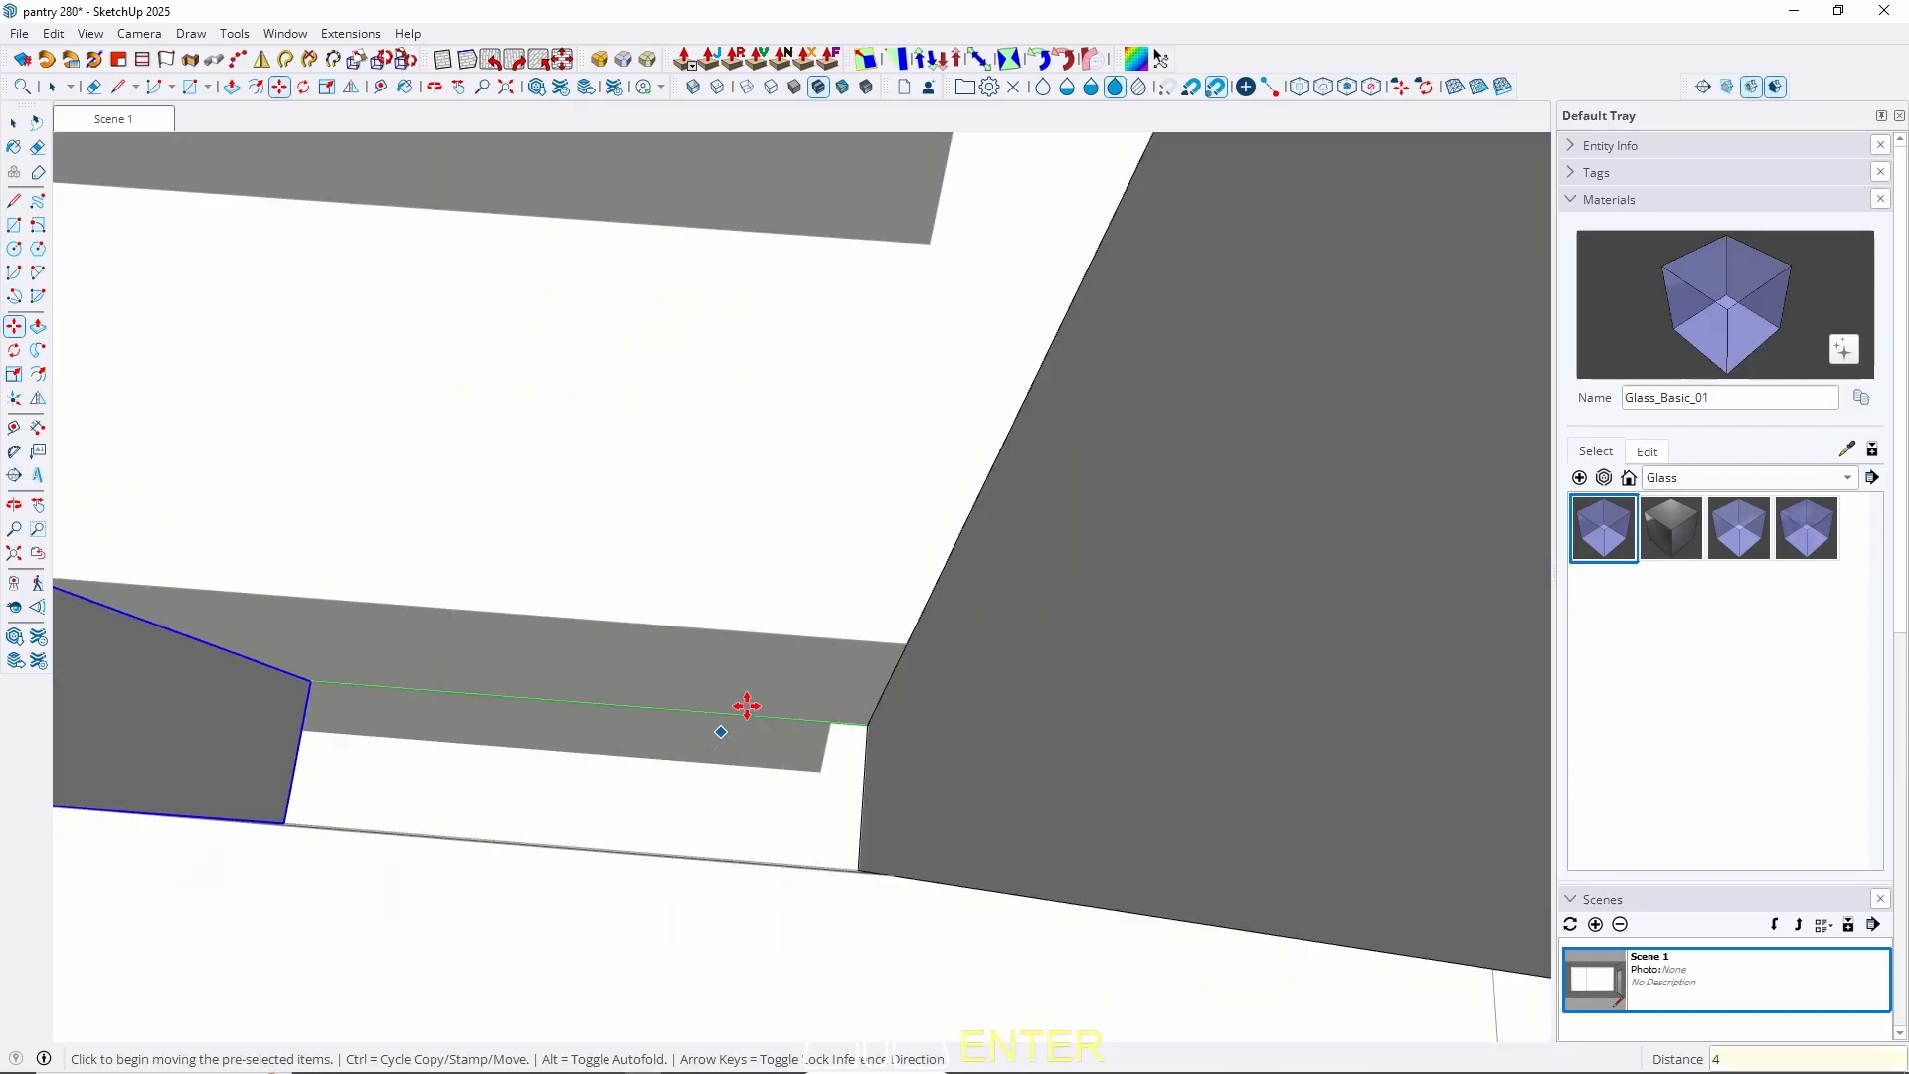
Copy the side slat one spacing farther along the green axis and repeat it as an x3 array.
key(alt)
scroll(988, 476, down, 4)
key(alt)
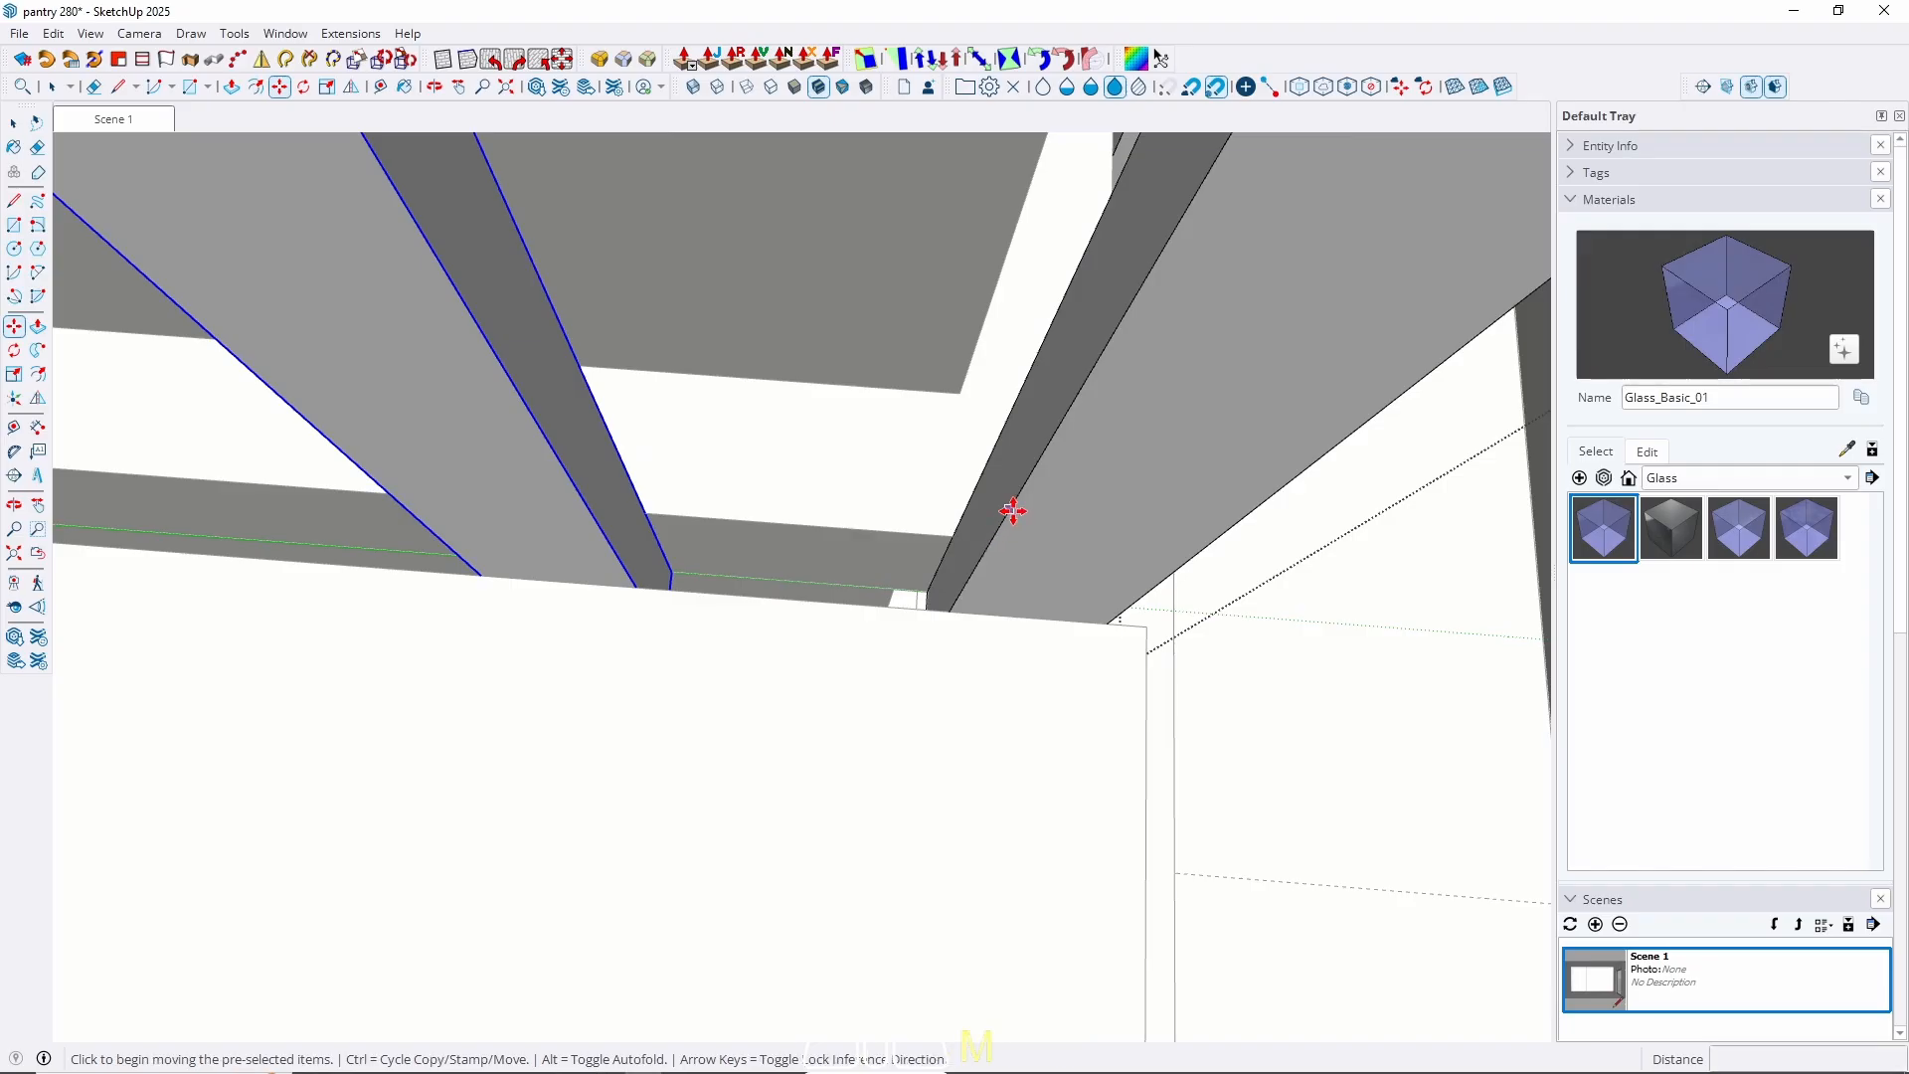
click(1014, 520)
key(ctrl)
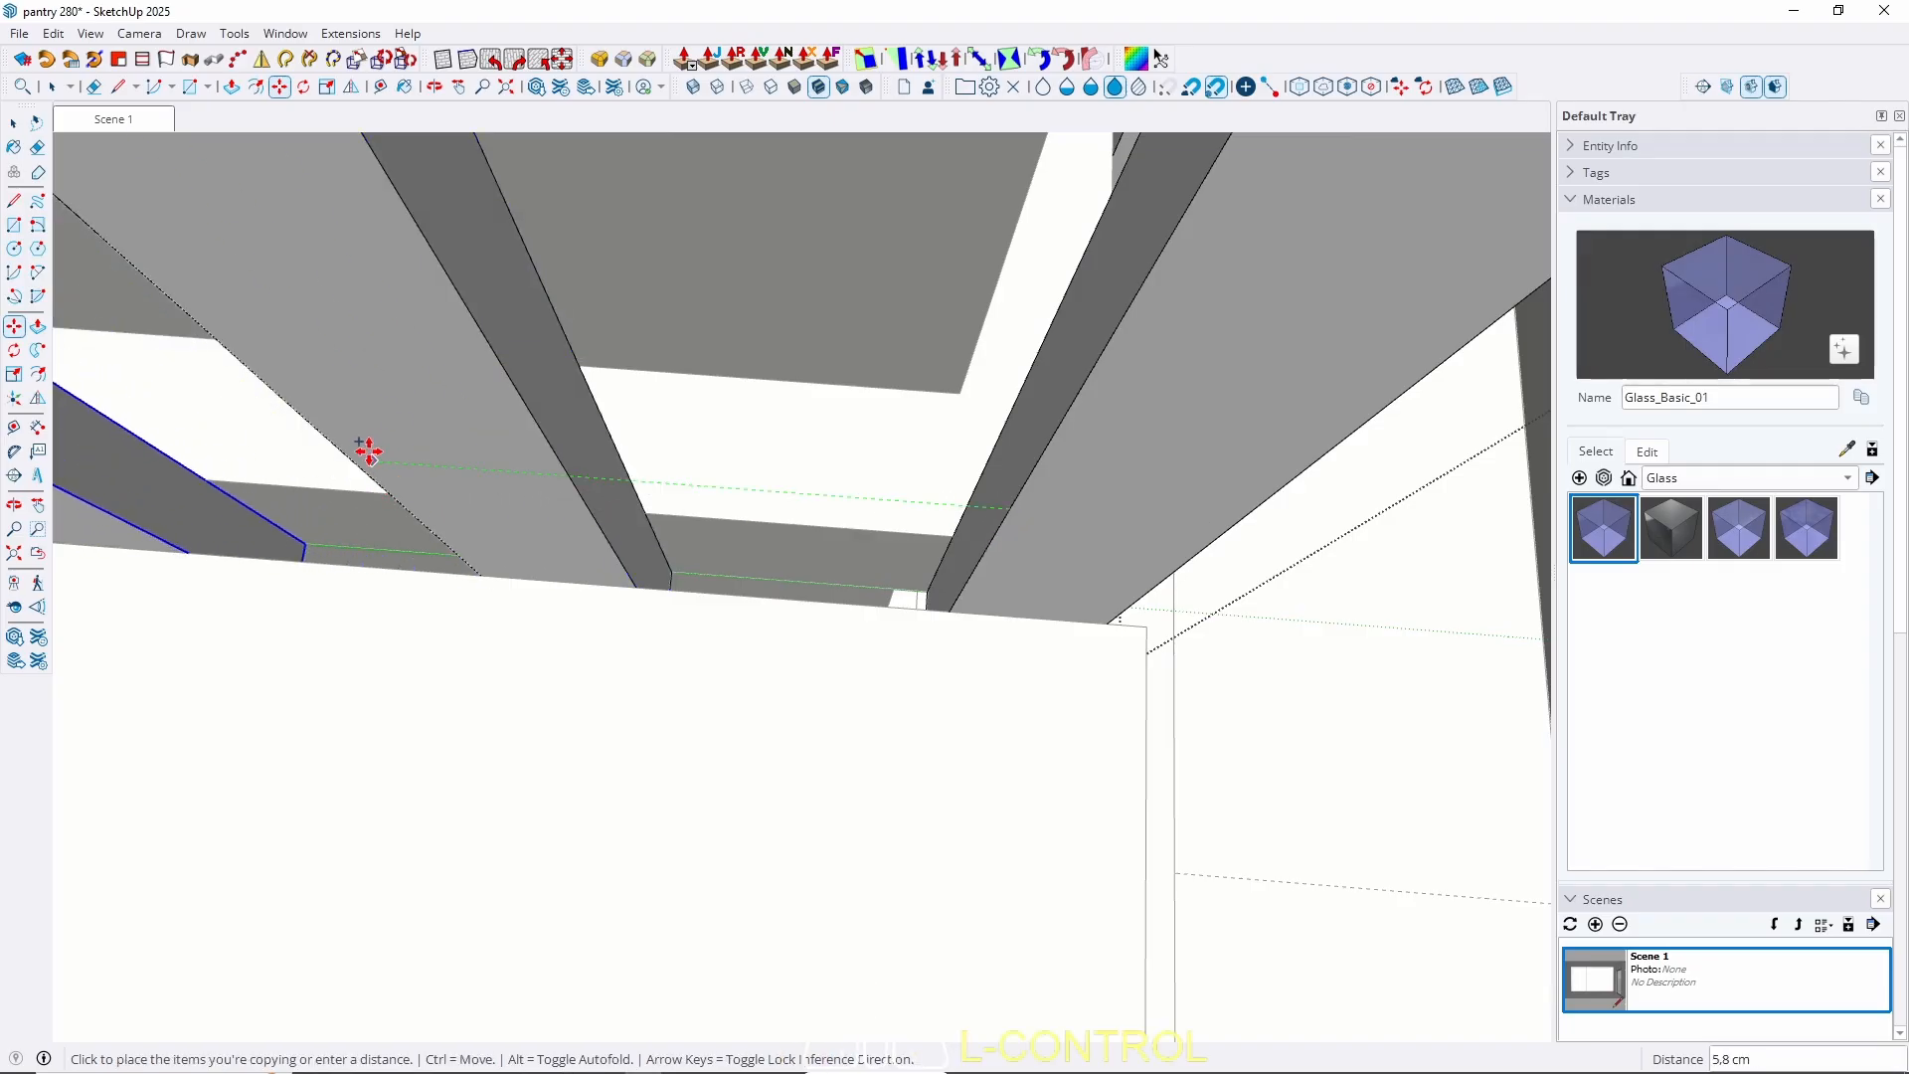
click(348, 461)
text(x3)
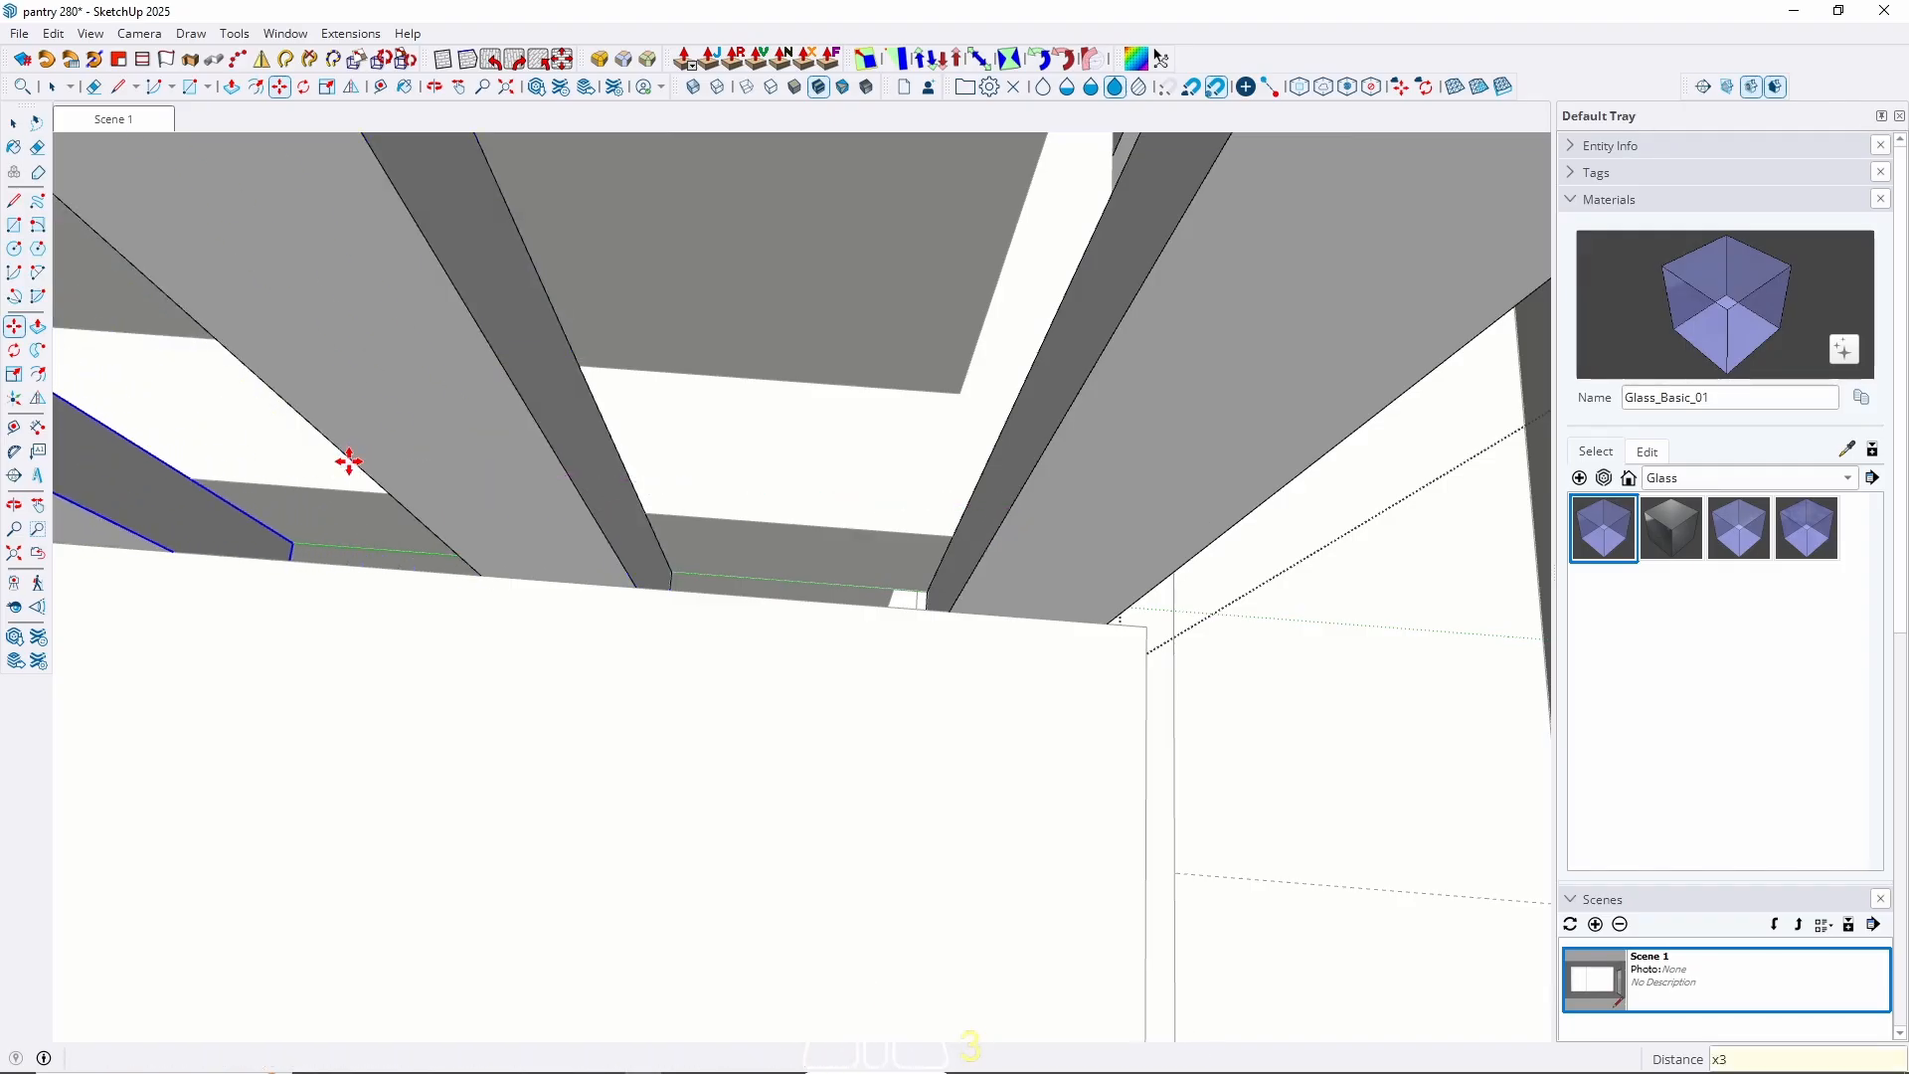
key(Return)
key(space)
scroll(1068, 463, down, 8)
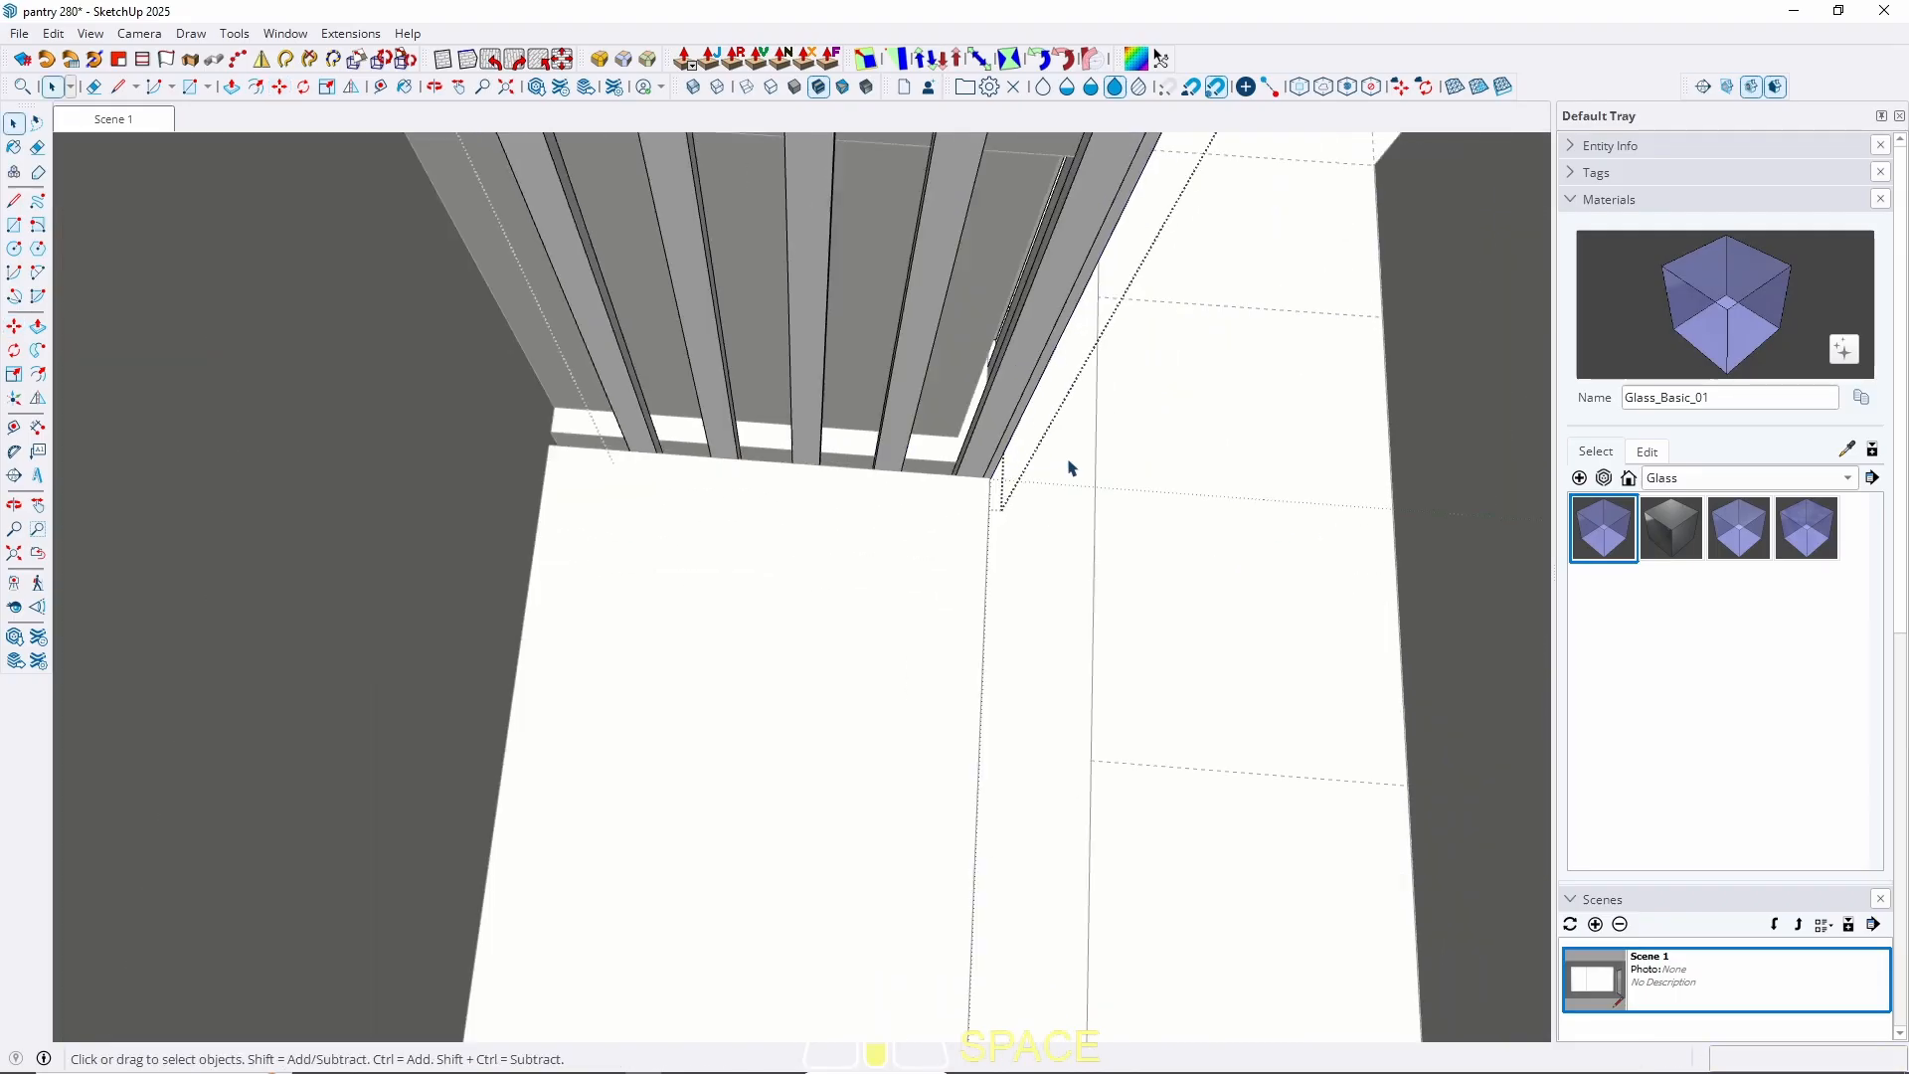
scroll(922, 473, down, 5)
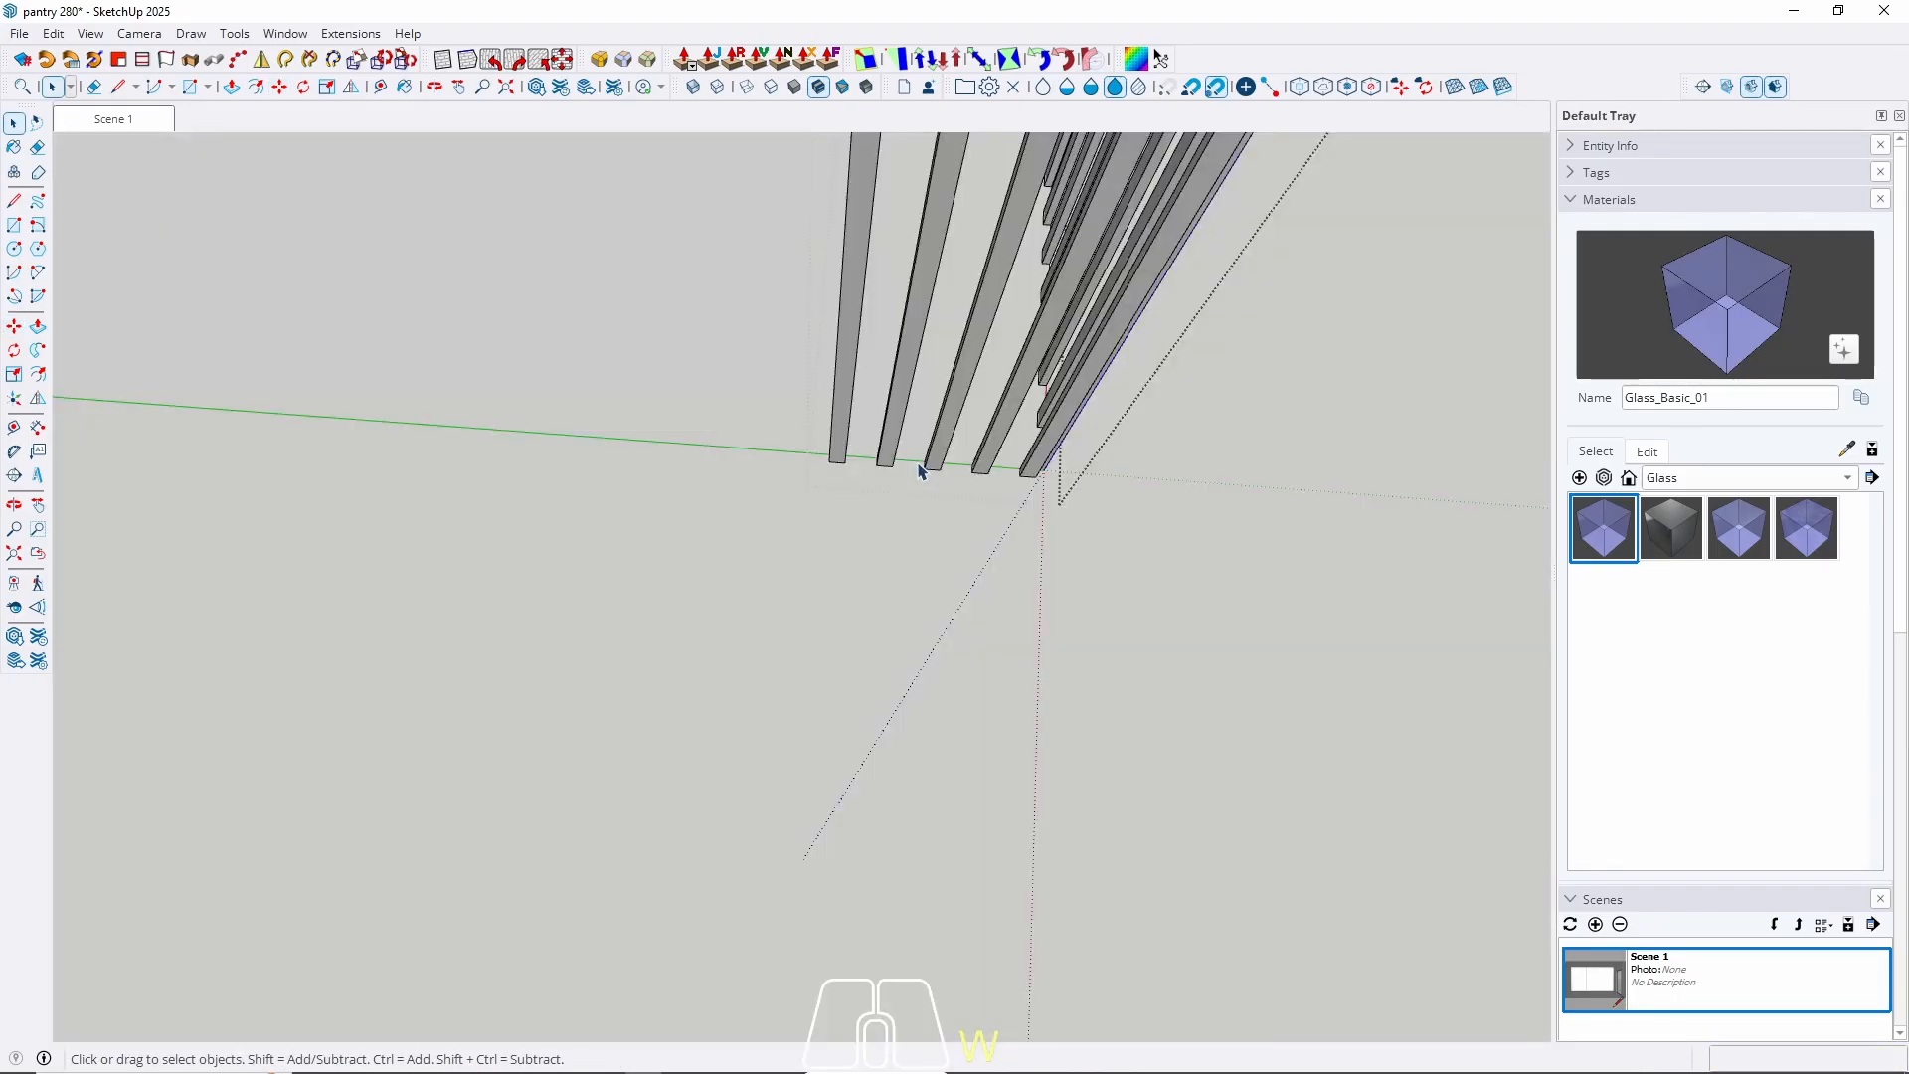
Copy the last side slat along the green axis to the inner end of the column's side.
scroll(920, 468, up, 5)
scroll(934, 473, down, 3)
scroll(882, 469, up, 3)
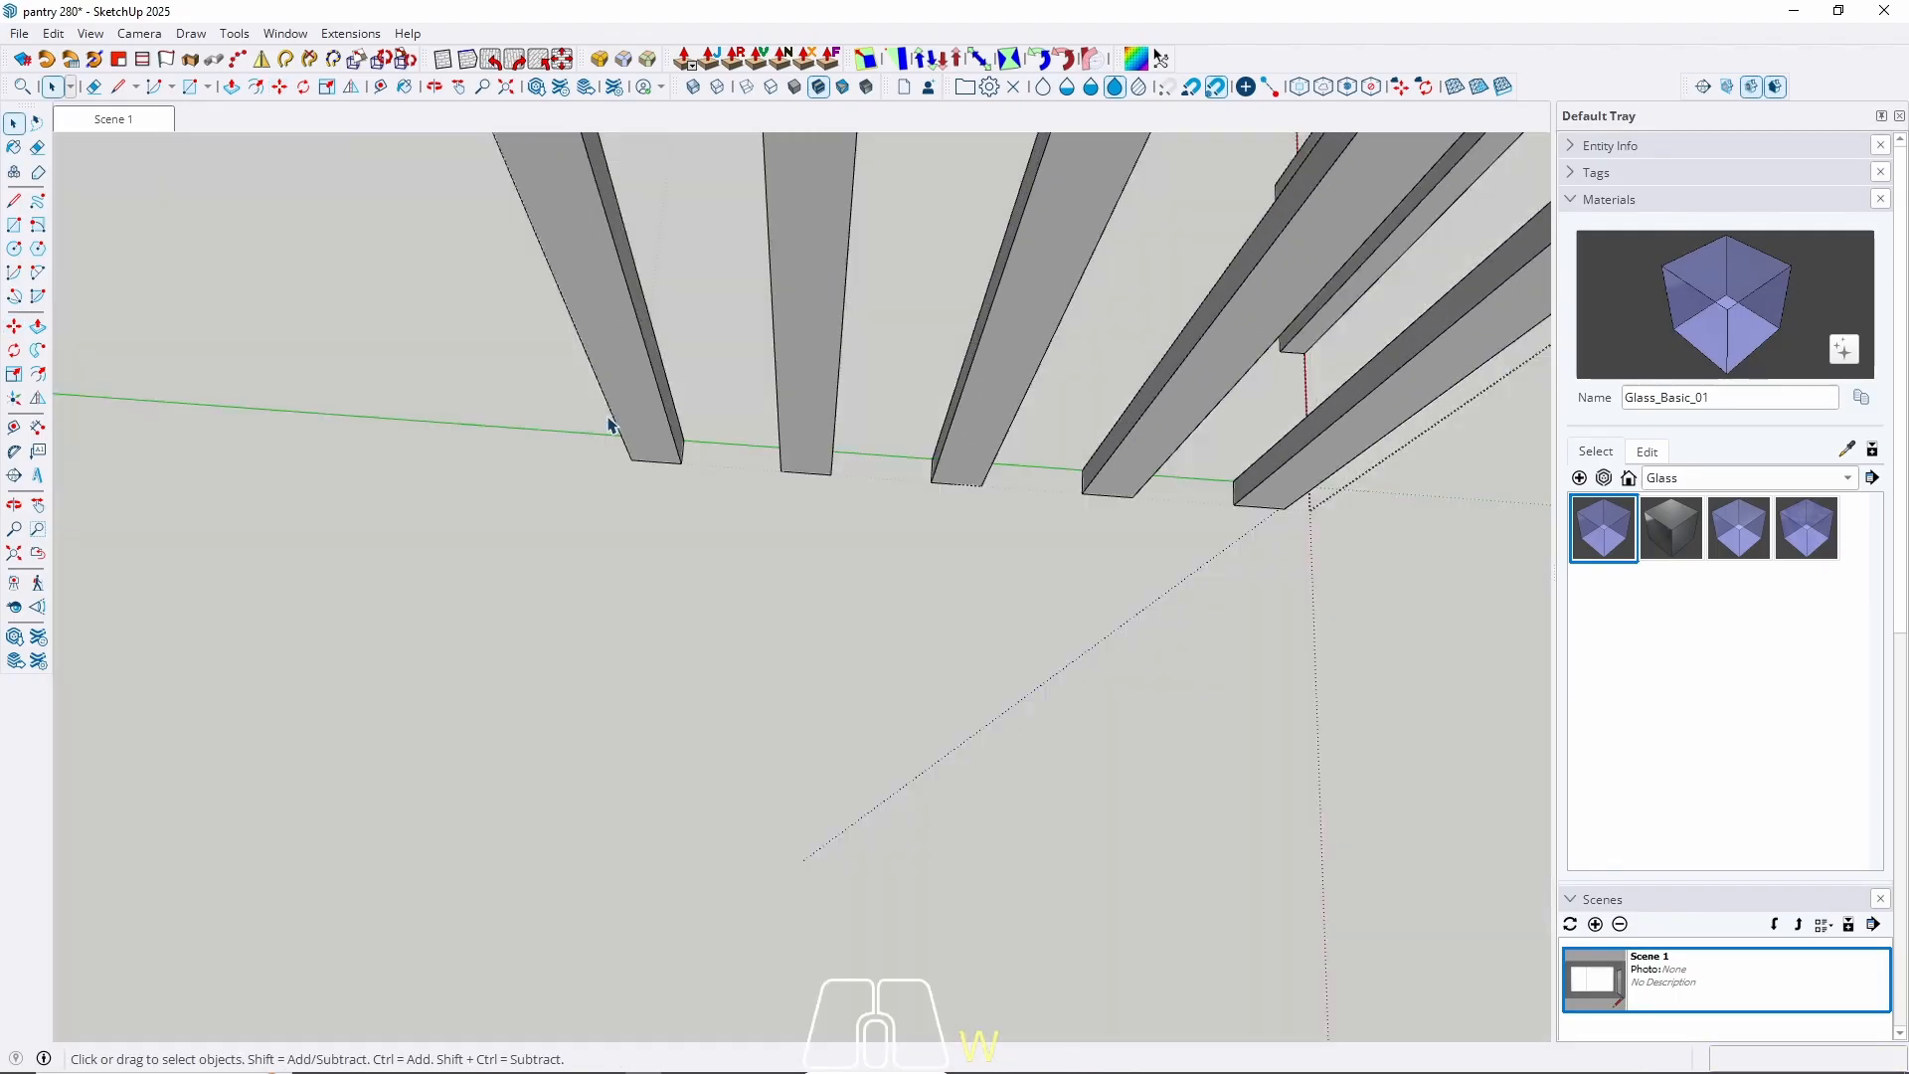
scroll(617, 418, down, 3)
scroll(624, 426, up, 3)
key(w)
middle_drag(627, 423, 726, 497)
shift+middle_drag(726, 497, 839, 541)
scroll(854, 504, up, 1)
click(820, 498)
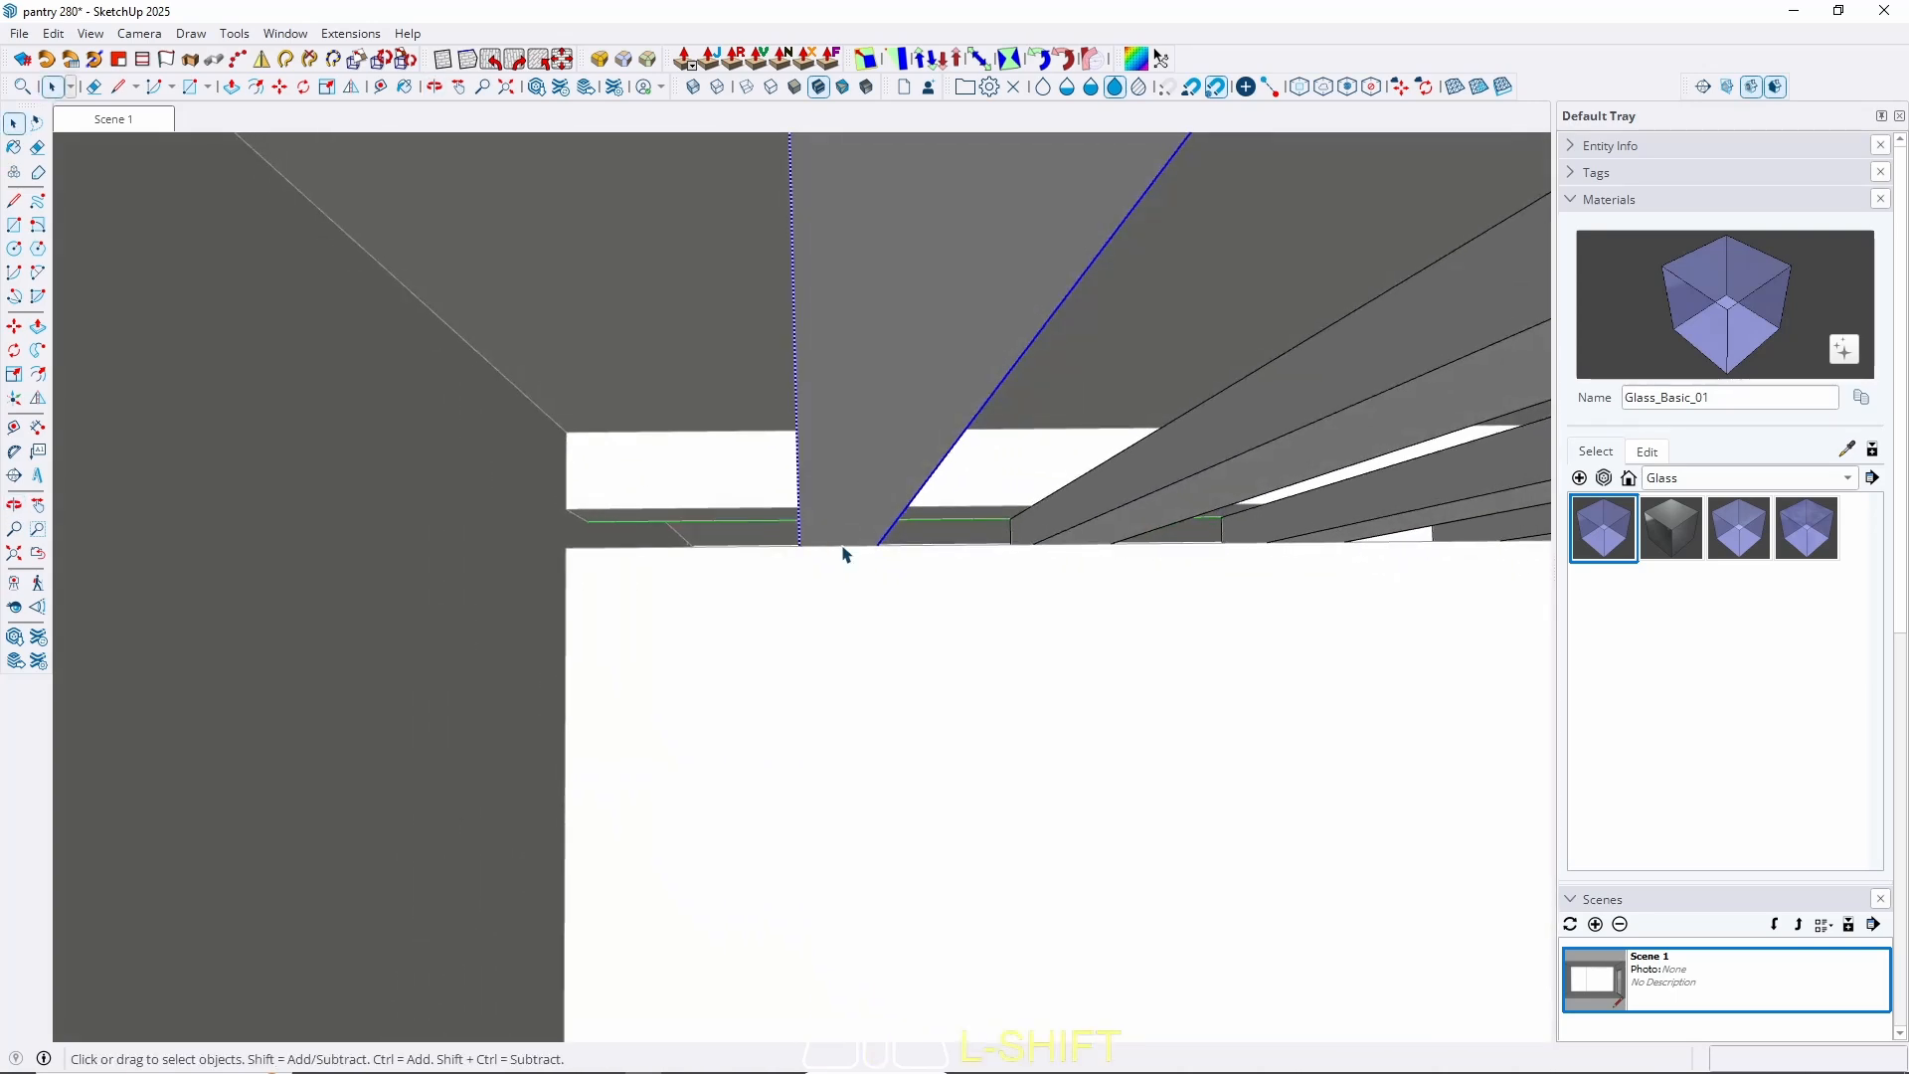
key(m)
click(793, 487)
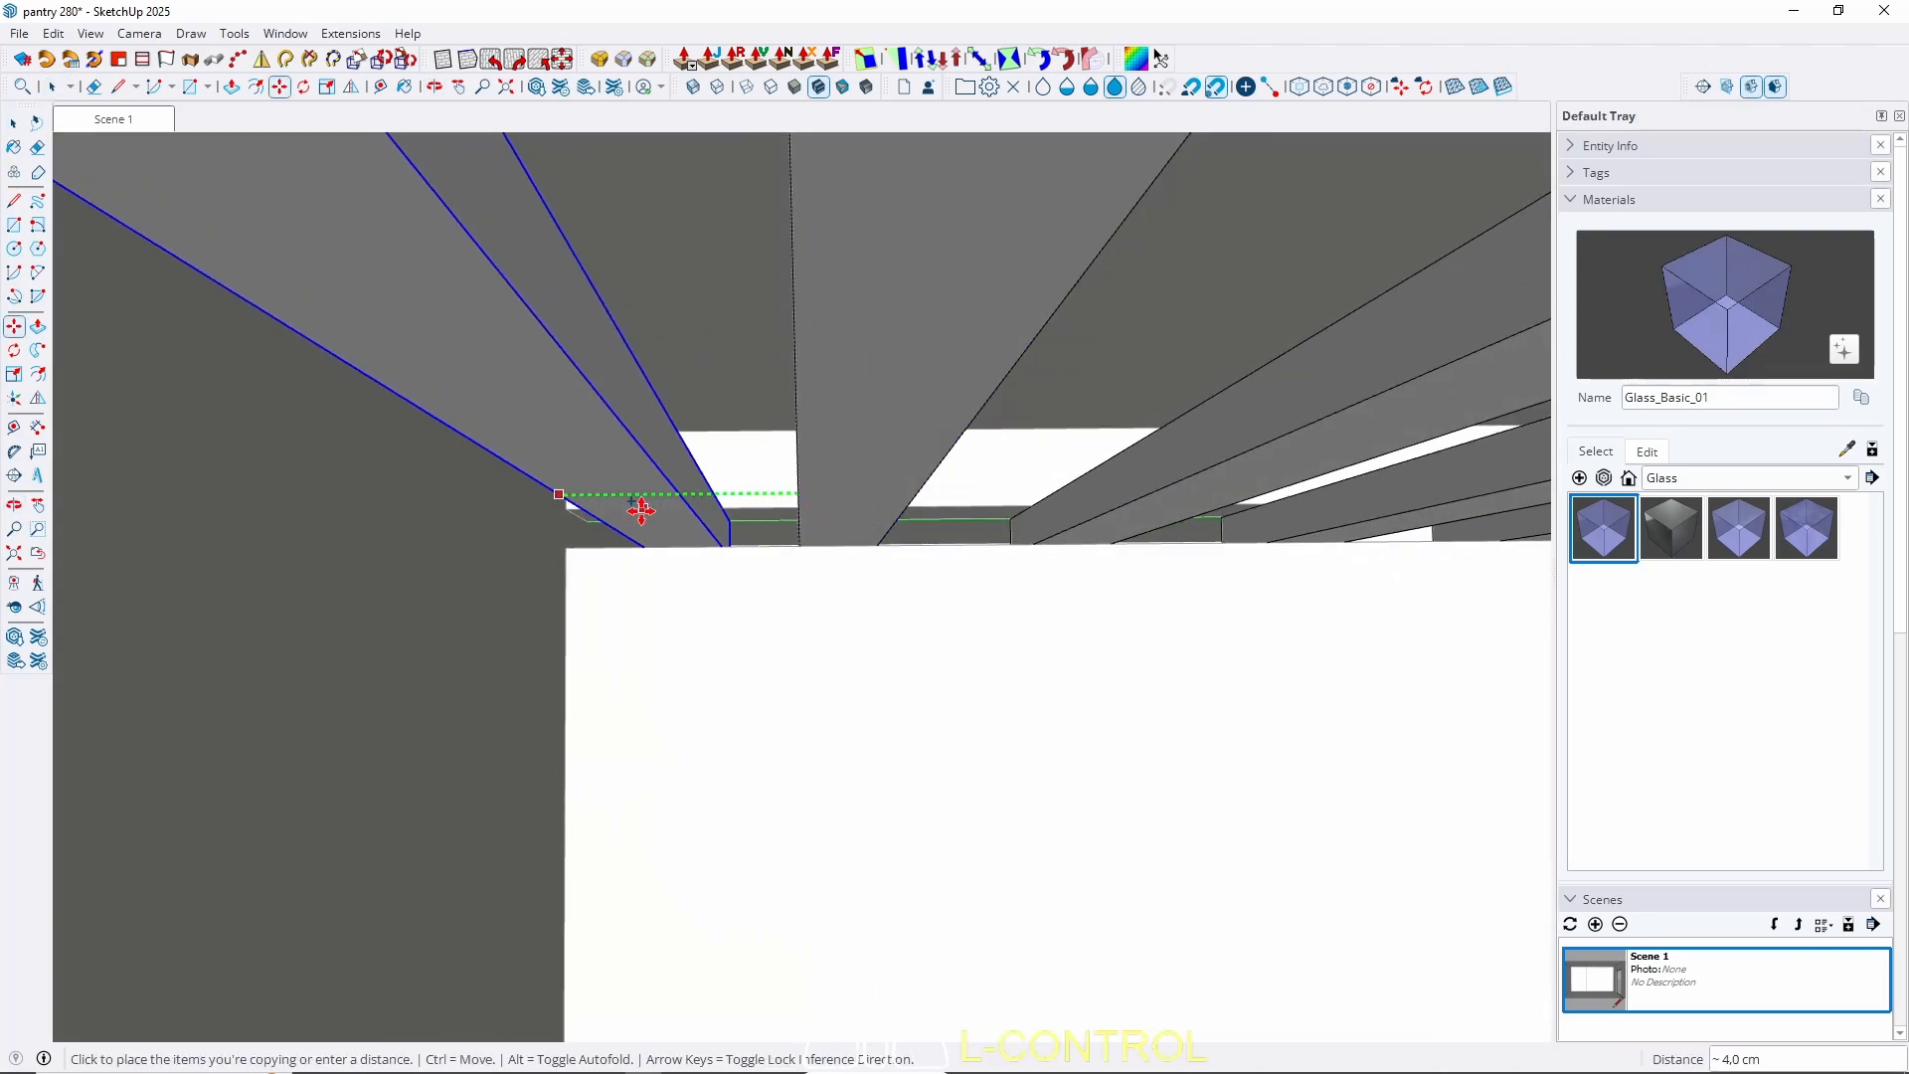
click(511, 566)
key(space)
Copy all six side slats 119 cm along the red axis onto the column's opposite side.
middle_drag(817, 634, 499, 372)
scroll(592, 383, down, 3)
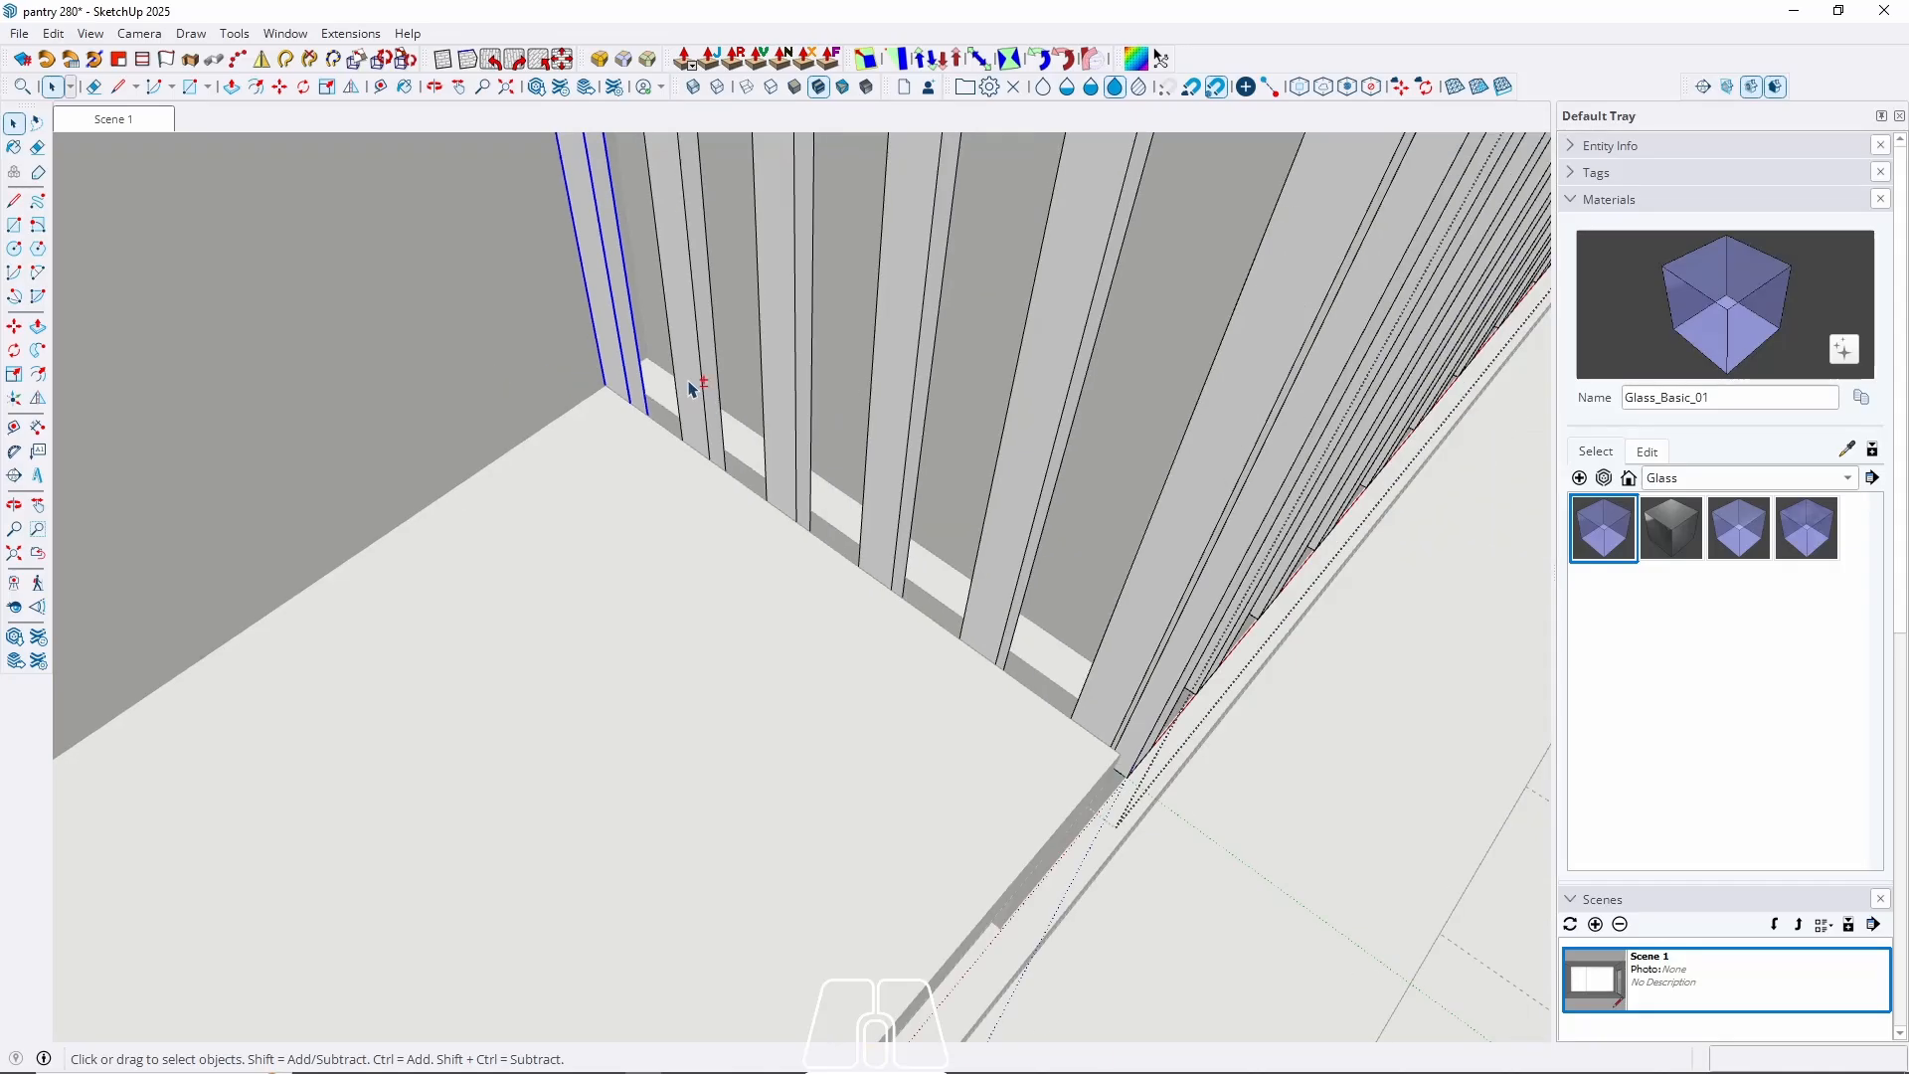
shift+click(690, 383)
shift+click(787, 433)
shift+click(888, 527)
shift+click(1024, 582)
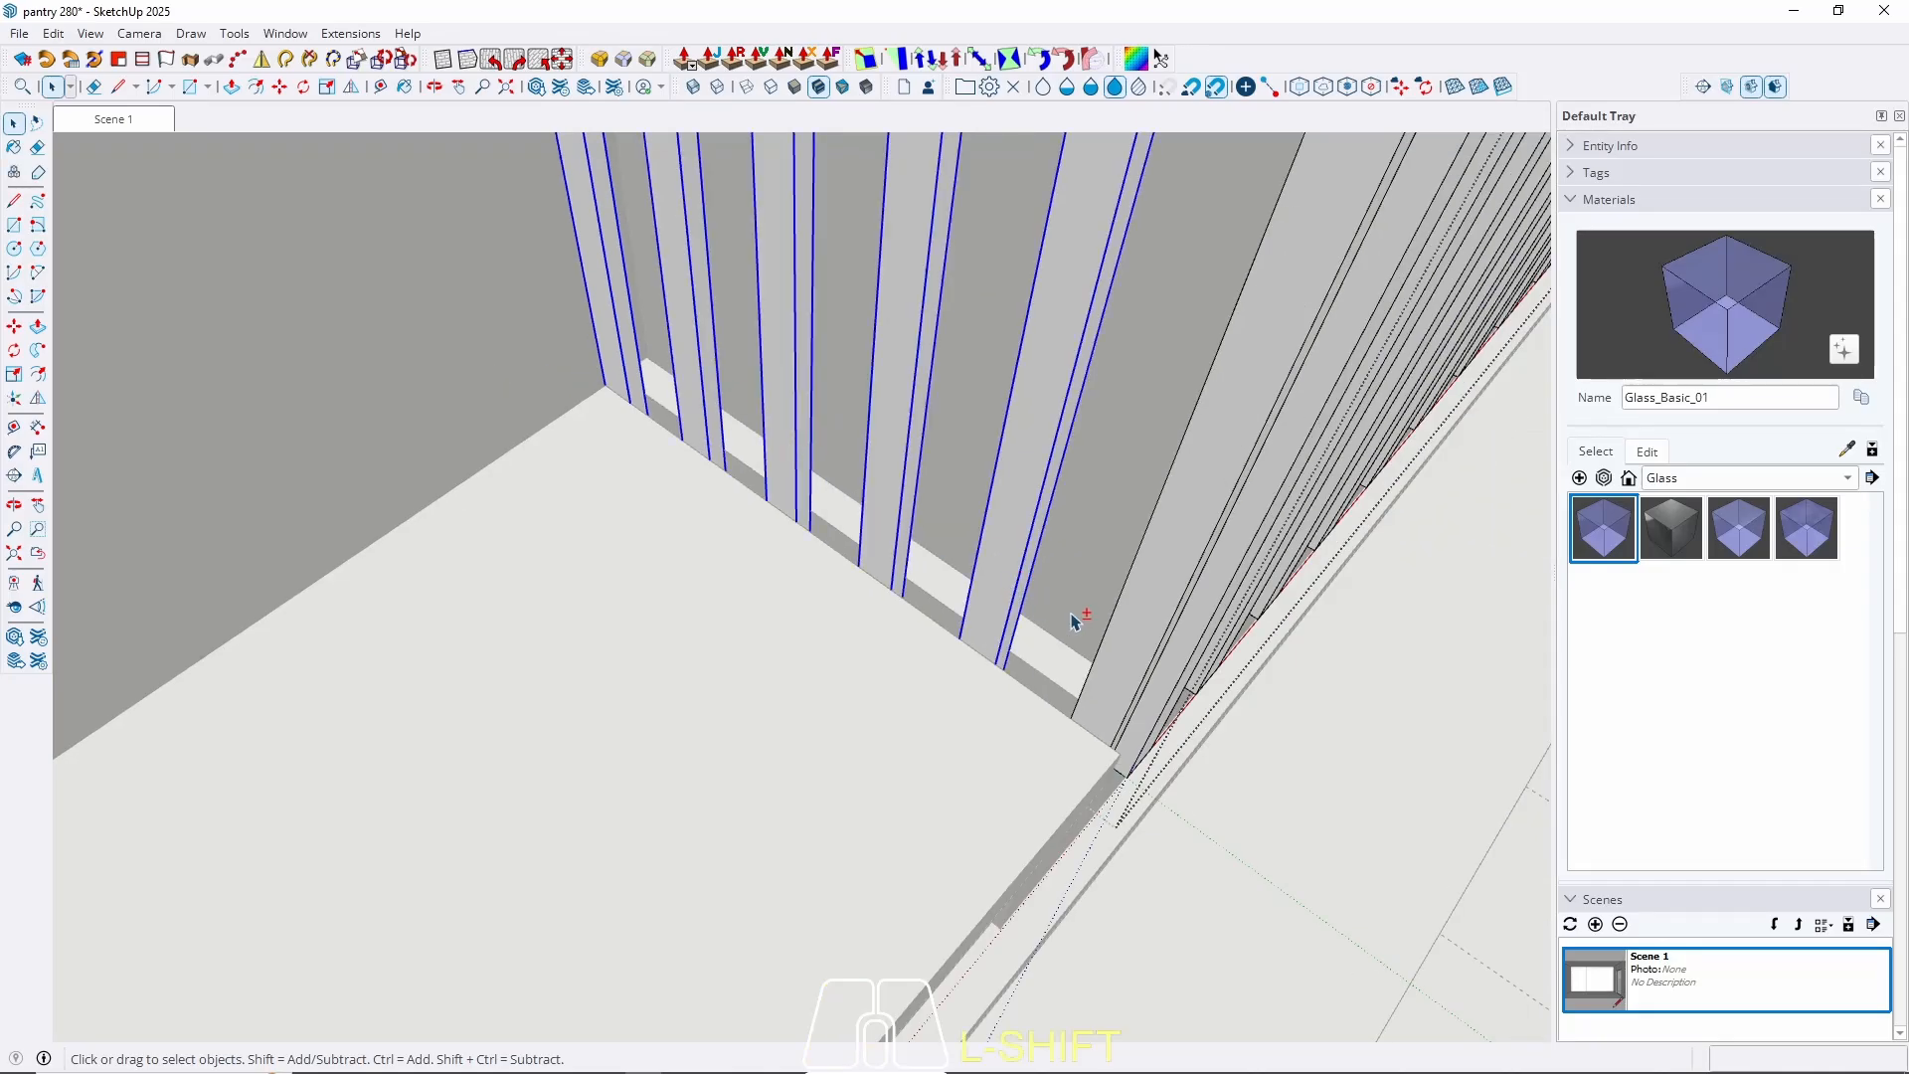
shift+click(1138, 674)
middle_drag(1139, 674, 613, 666)
scroll(587, 676, up, 3)
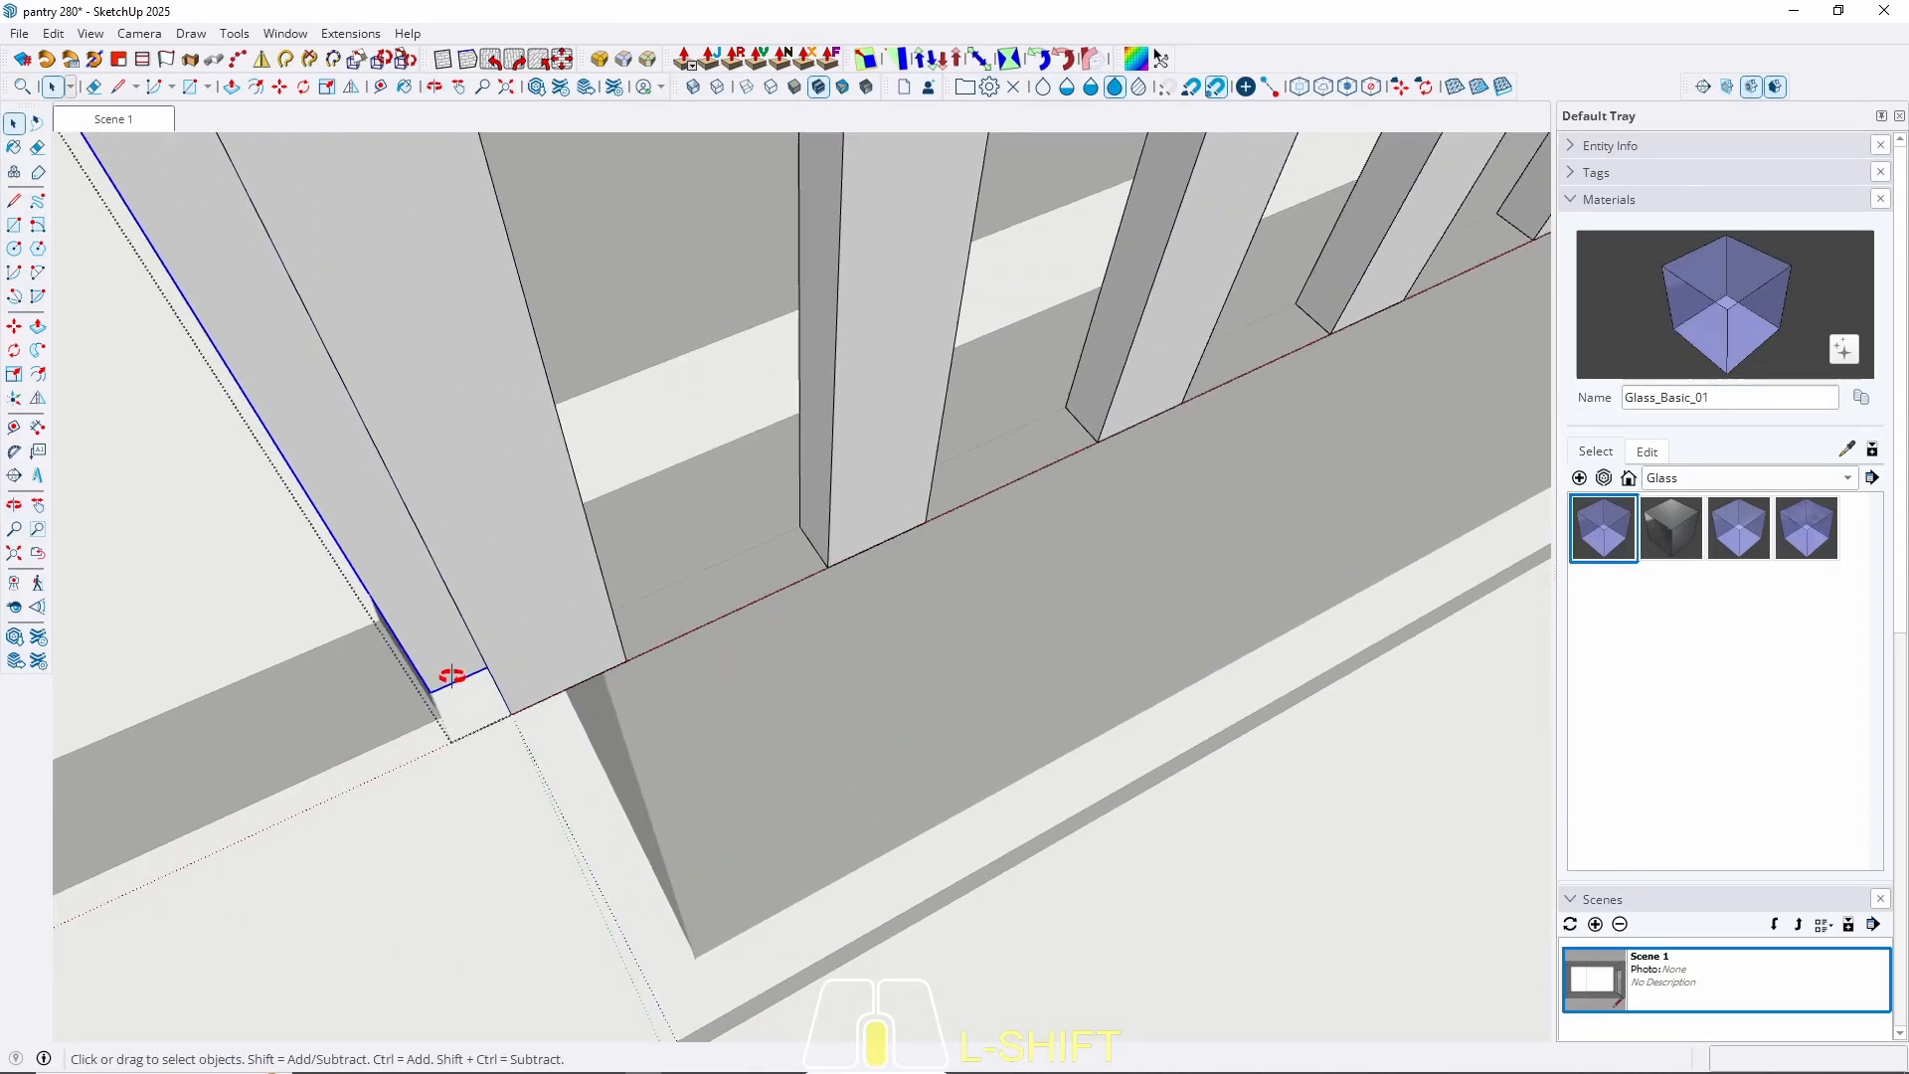
middle_drag(452, 673, 557, 550)
key(m)
middle_drag(430, 737, 374, 397)
key(ctrl)
click(354, 421)
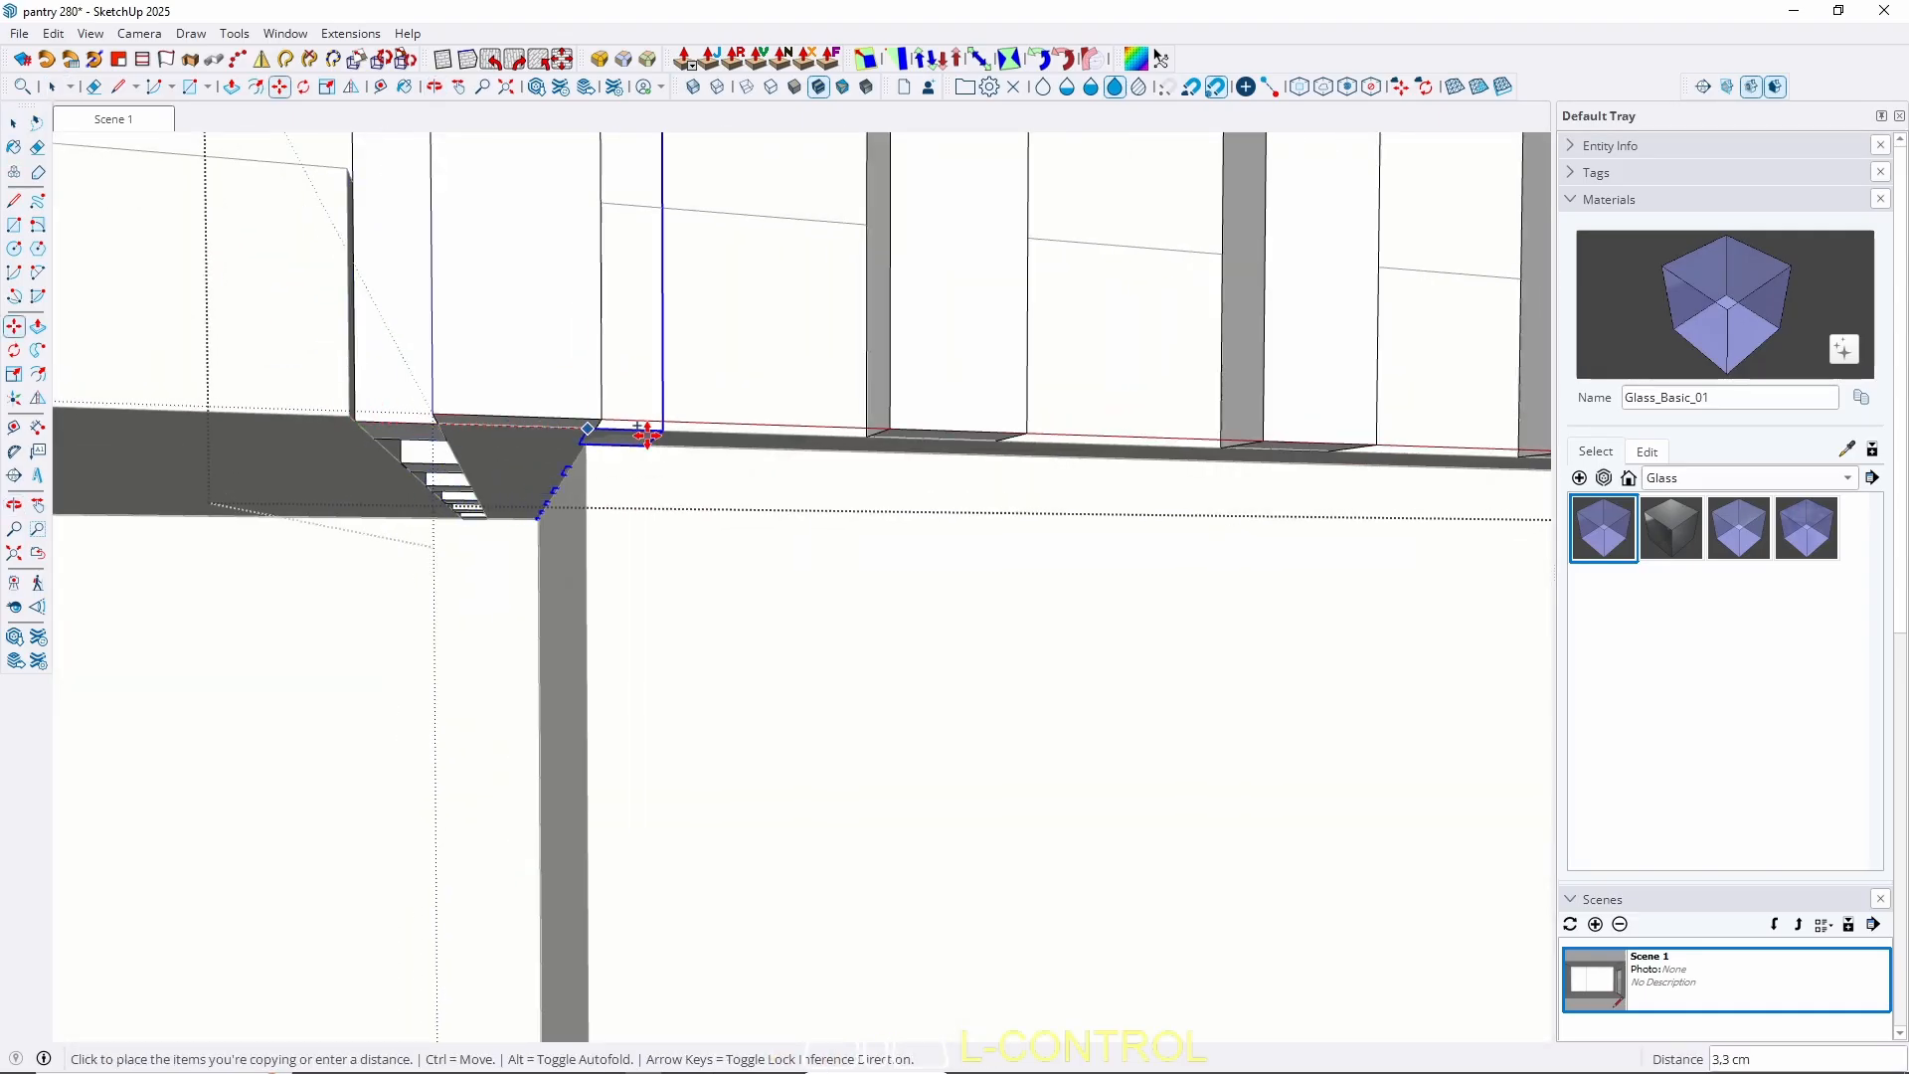
key(Left)
middle_drag(770, 452, 54, 592)
key(Right)
scroll(55, 592, down, 2)
middle_drag(1255, 596, 378, 666)
scroll(596, 631, up, 6)
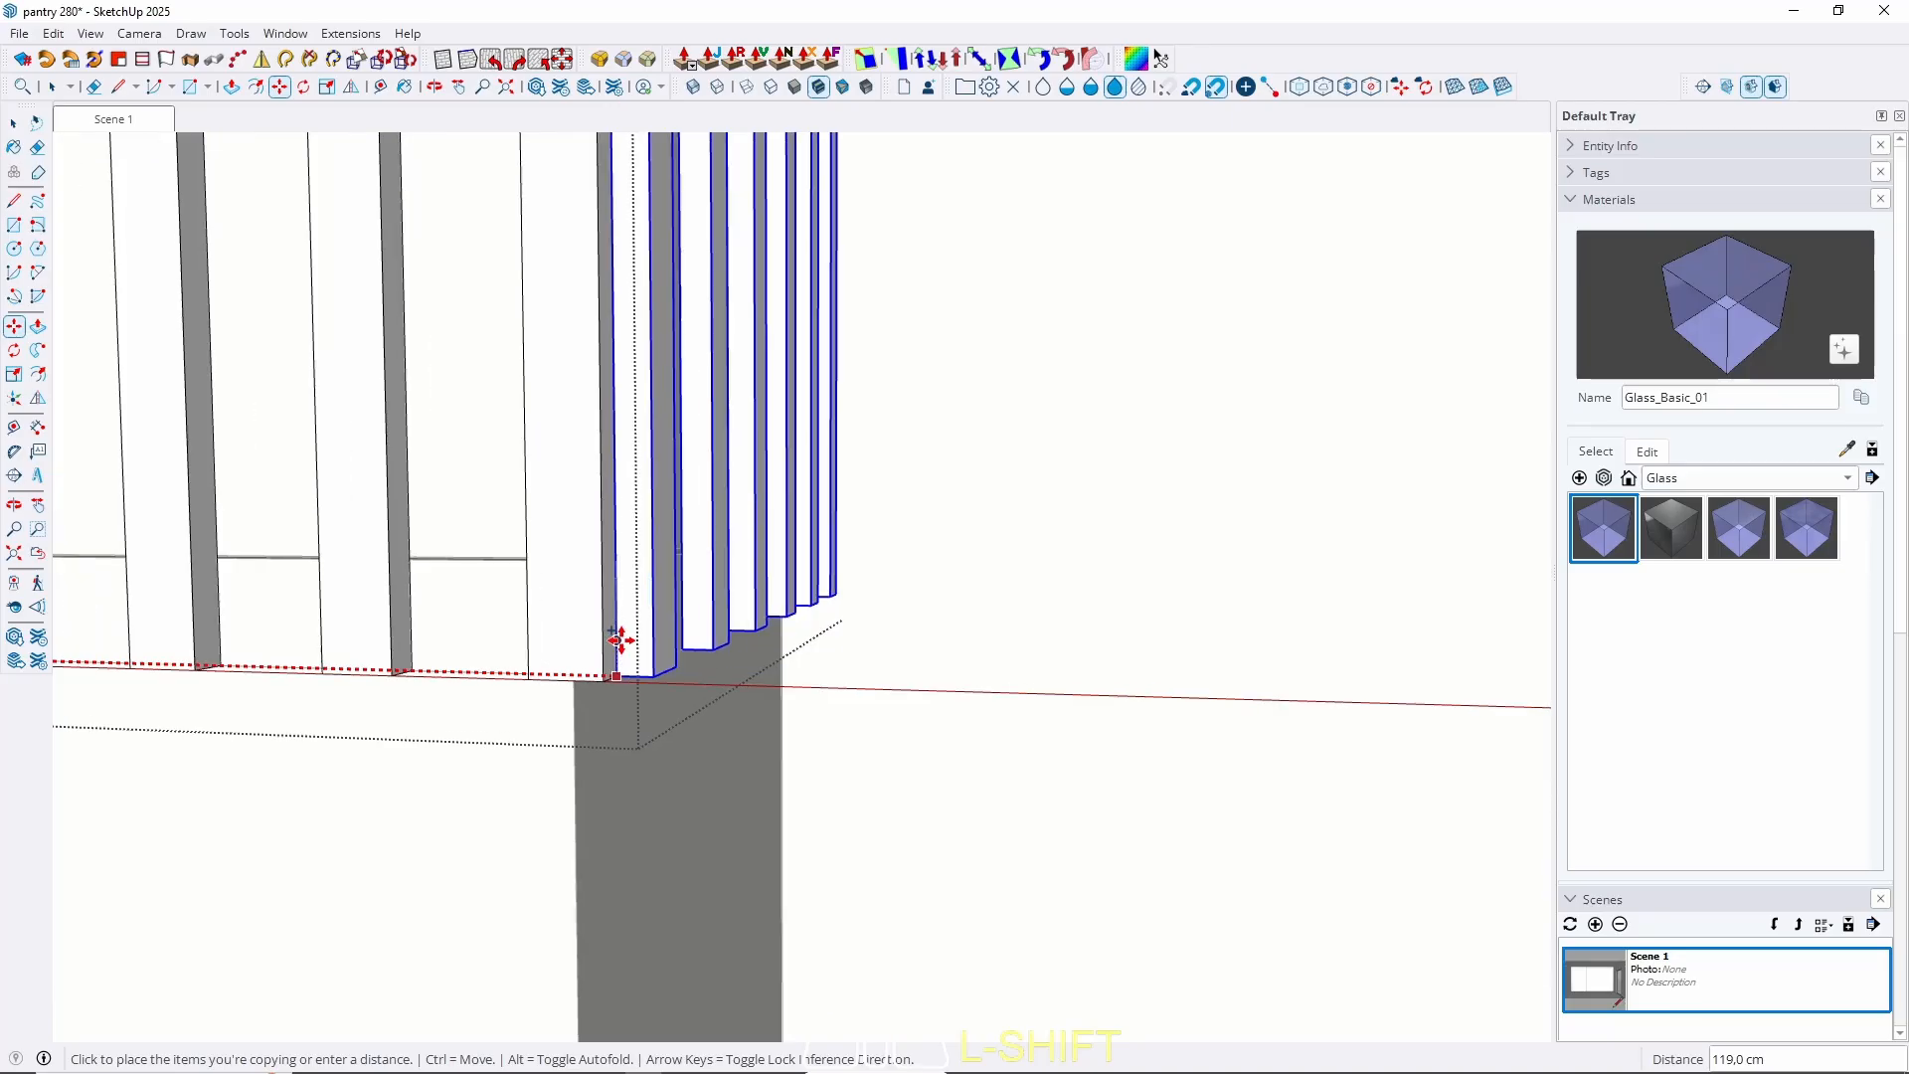
click(617, 640)
key(space)
Return to the Scene 1 view, clear the selection, and examine the slatted column, shelves, base cabinets and island.
click(111, 120)
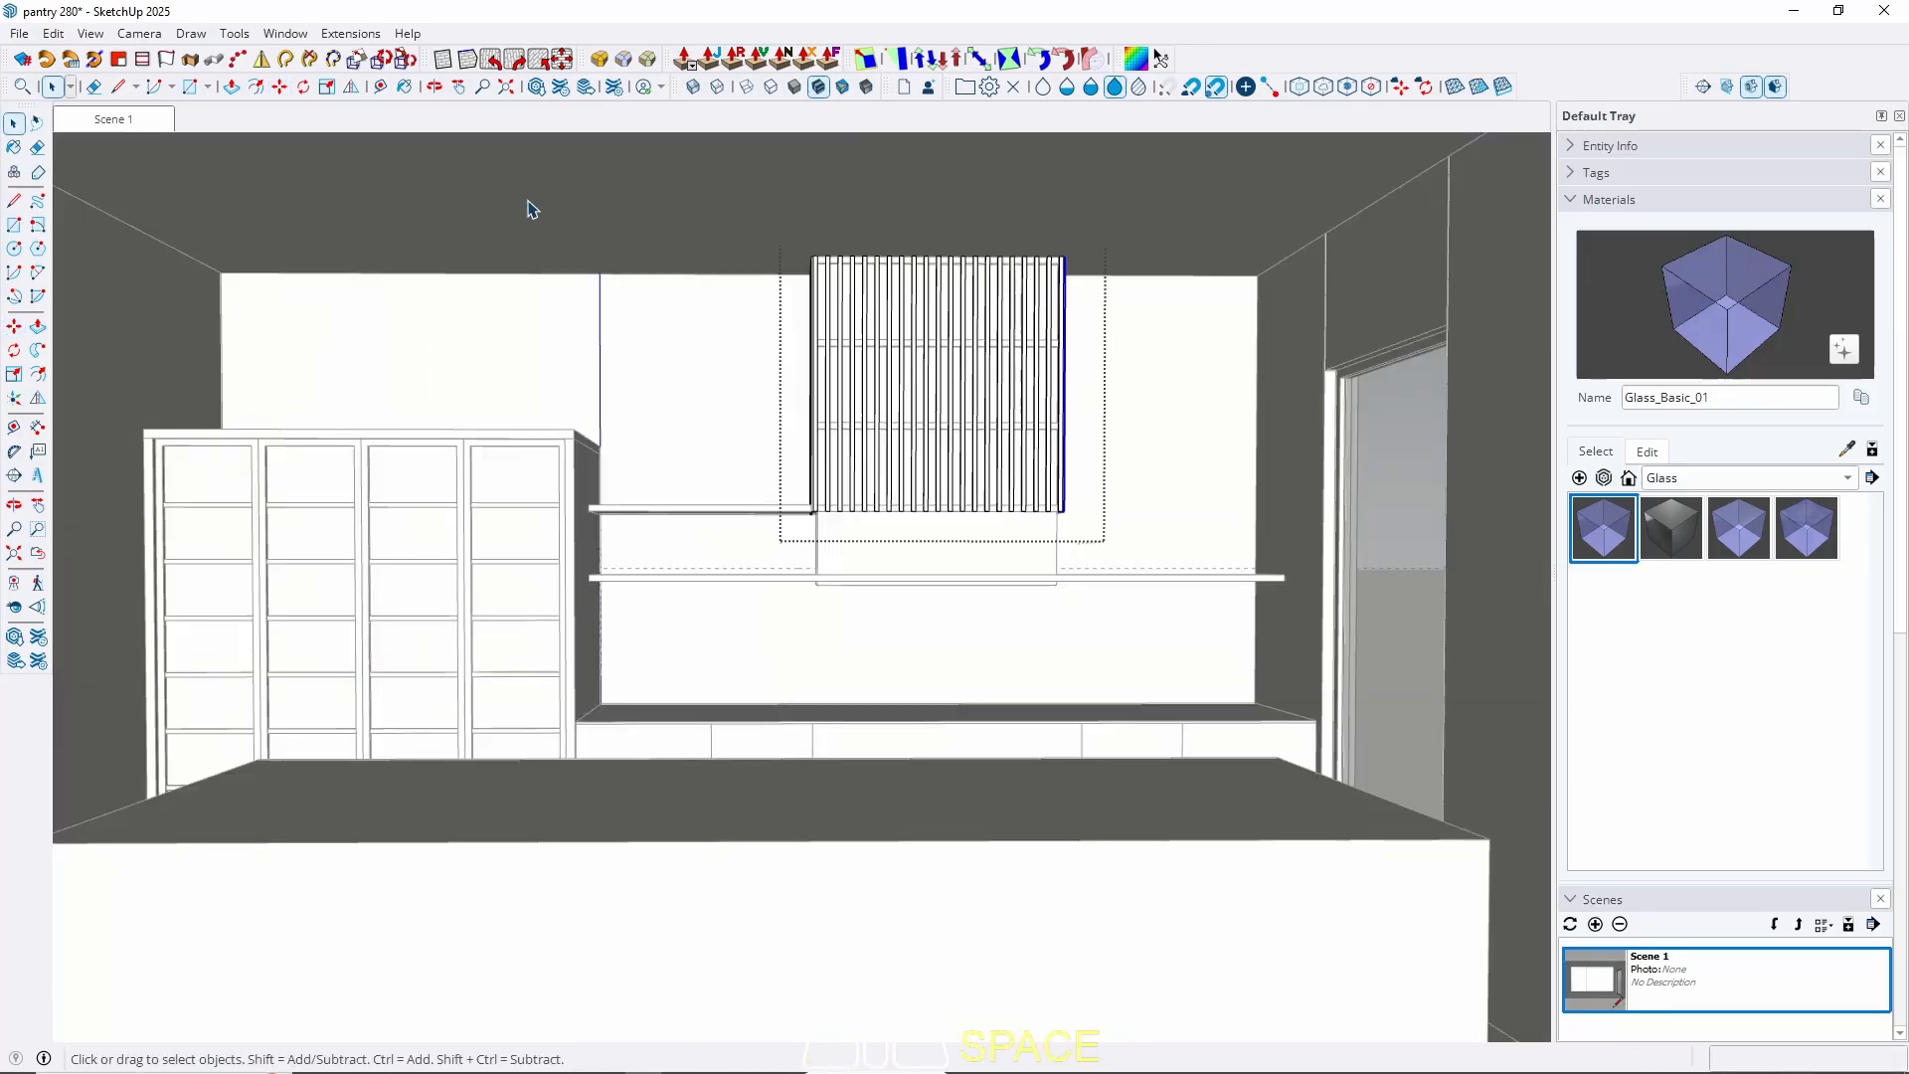
key(Escape)
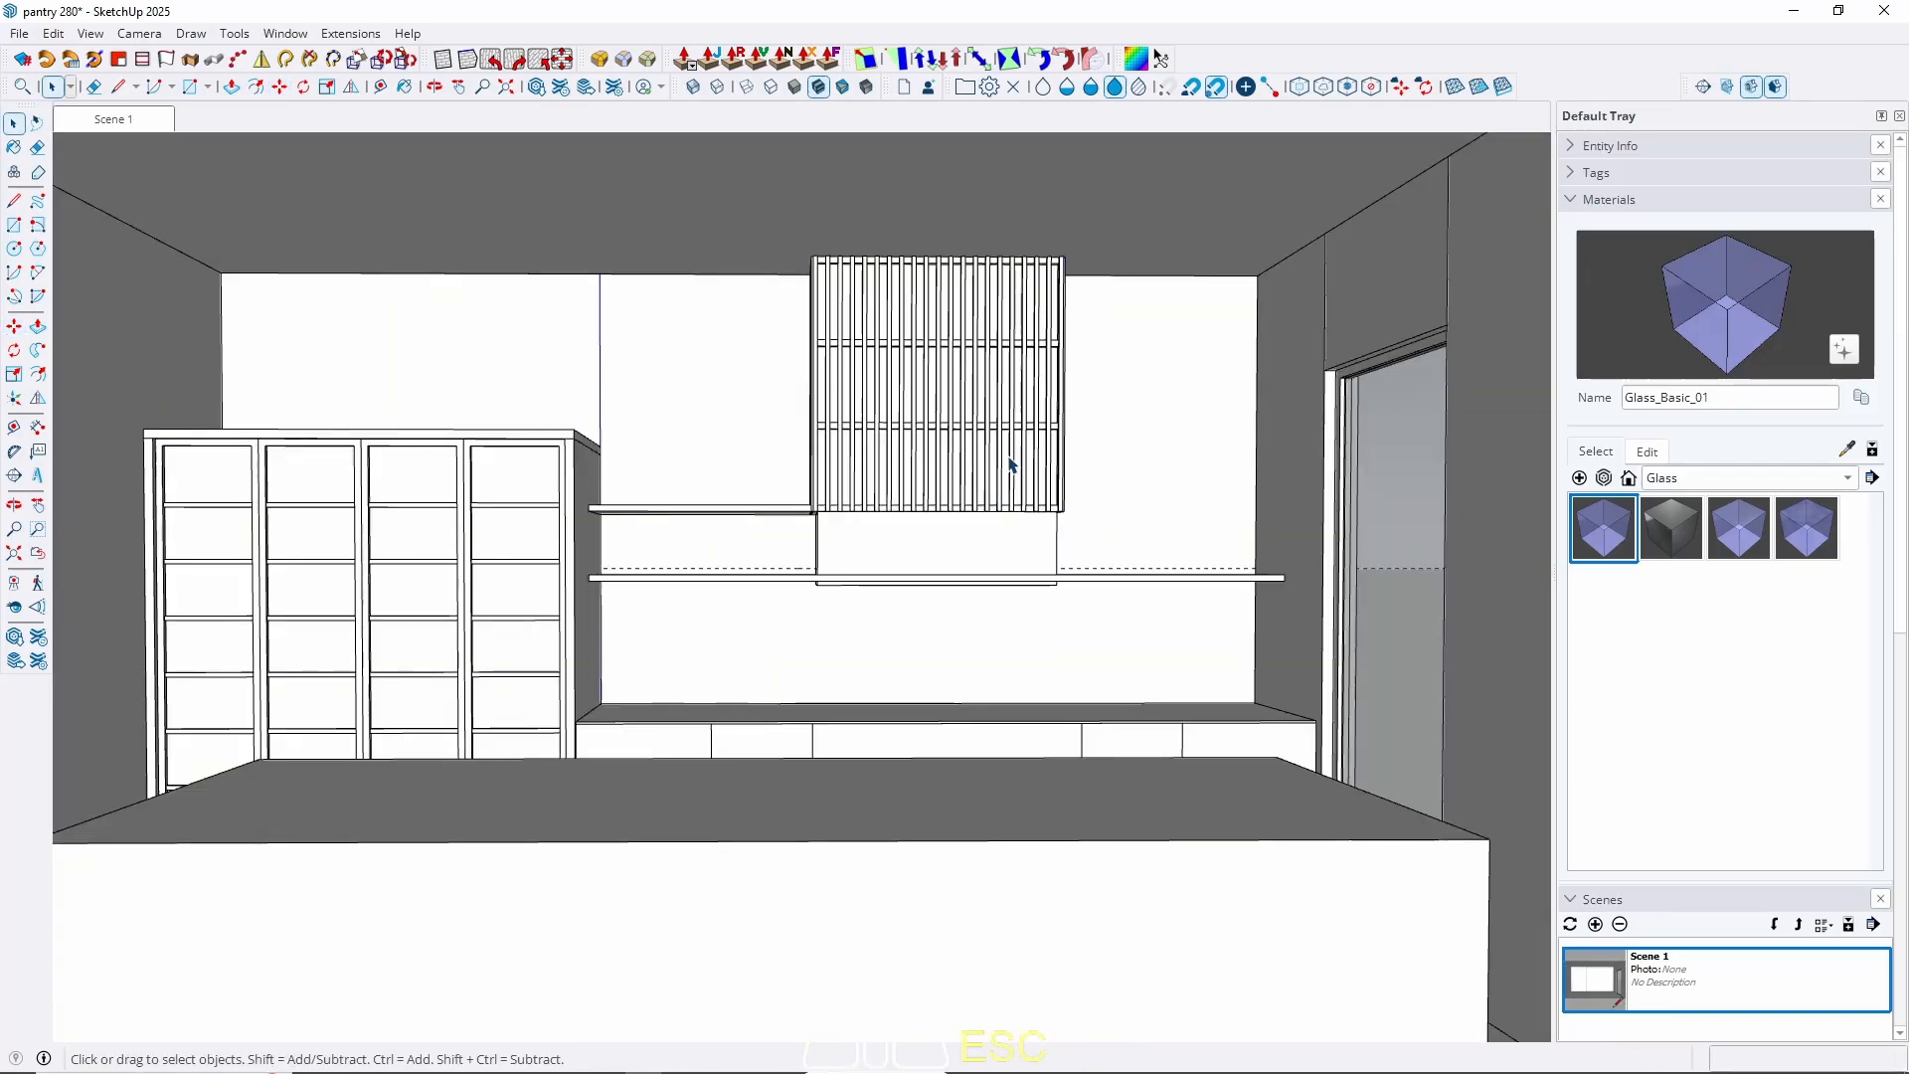
scroll(925, 477, up, 3)
middle_drag(924, 477, 725, 588)
middle_drag(748, 838, 632, 740)
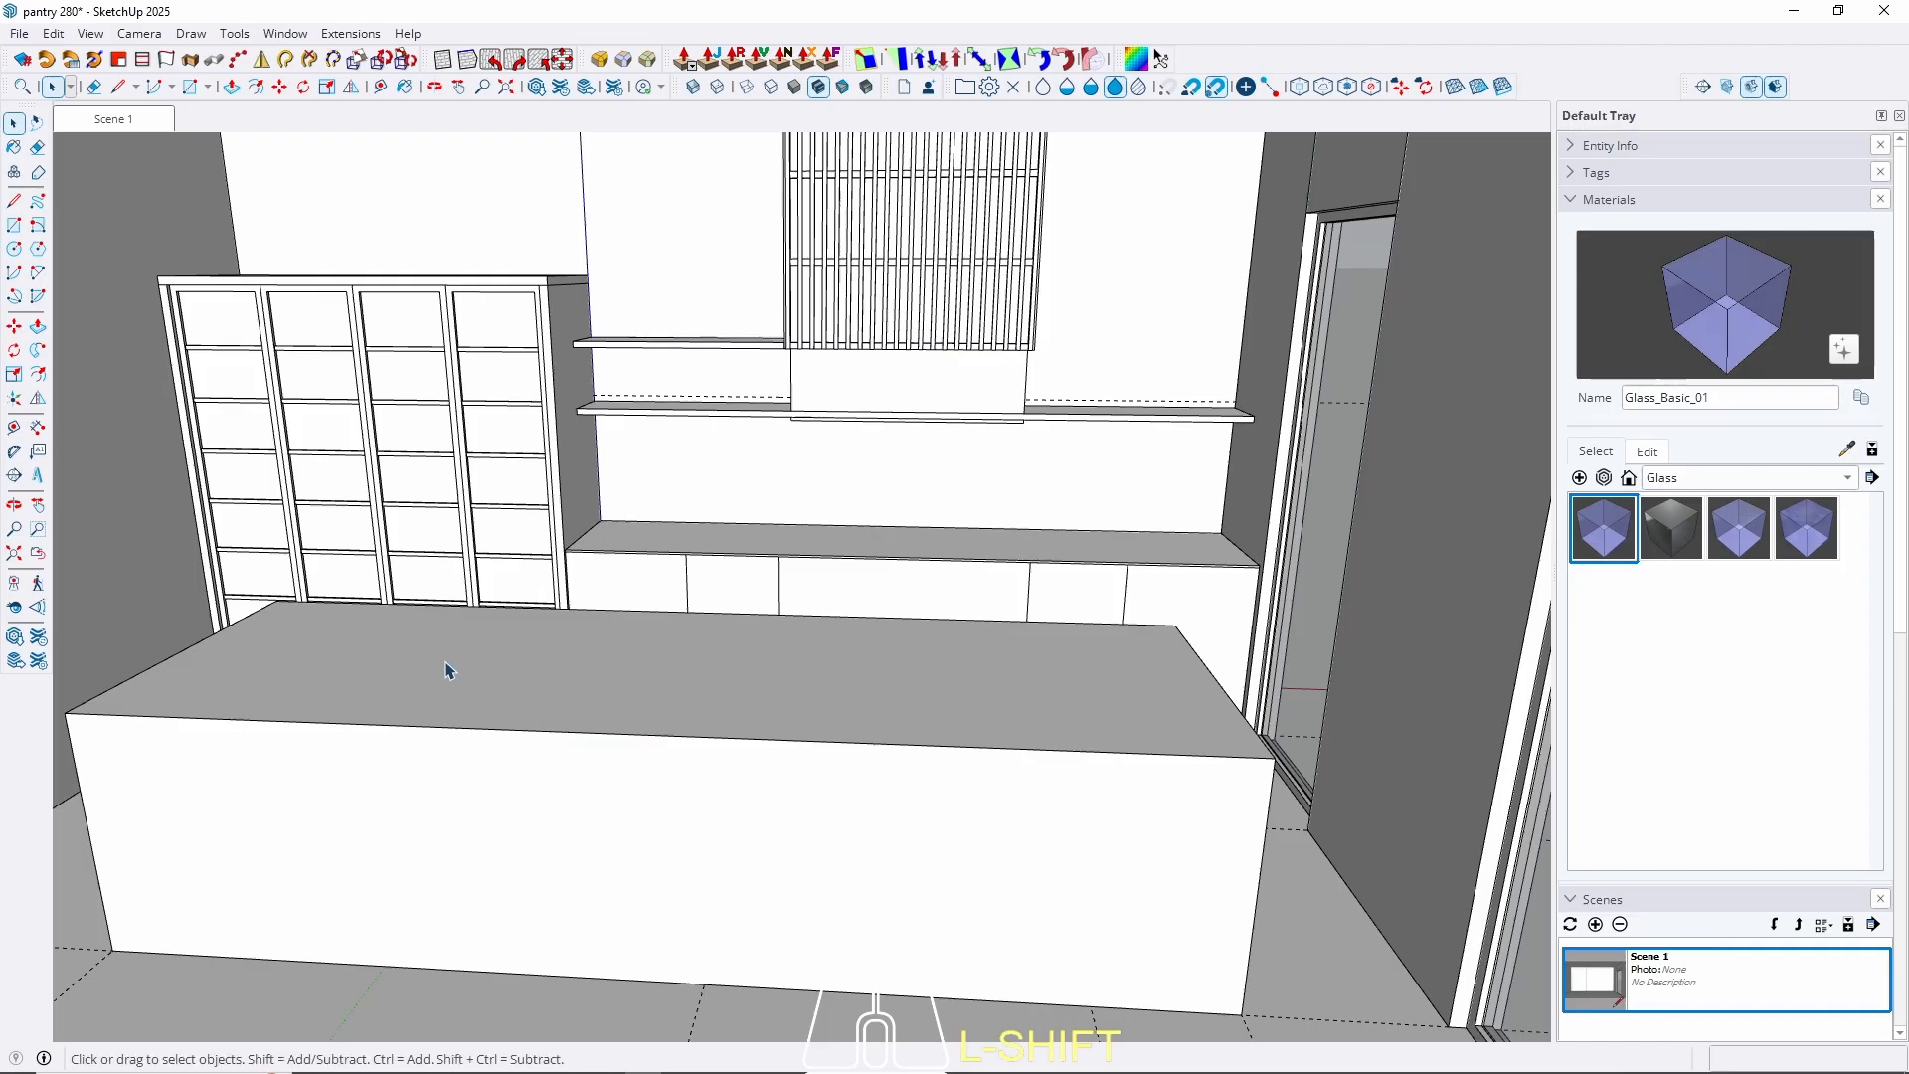
shift+middle_drag(669, 812, 784, 588)
click(129, 123)
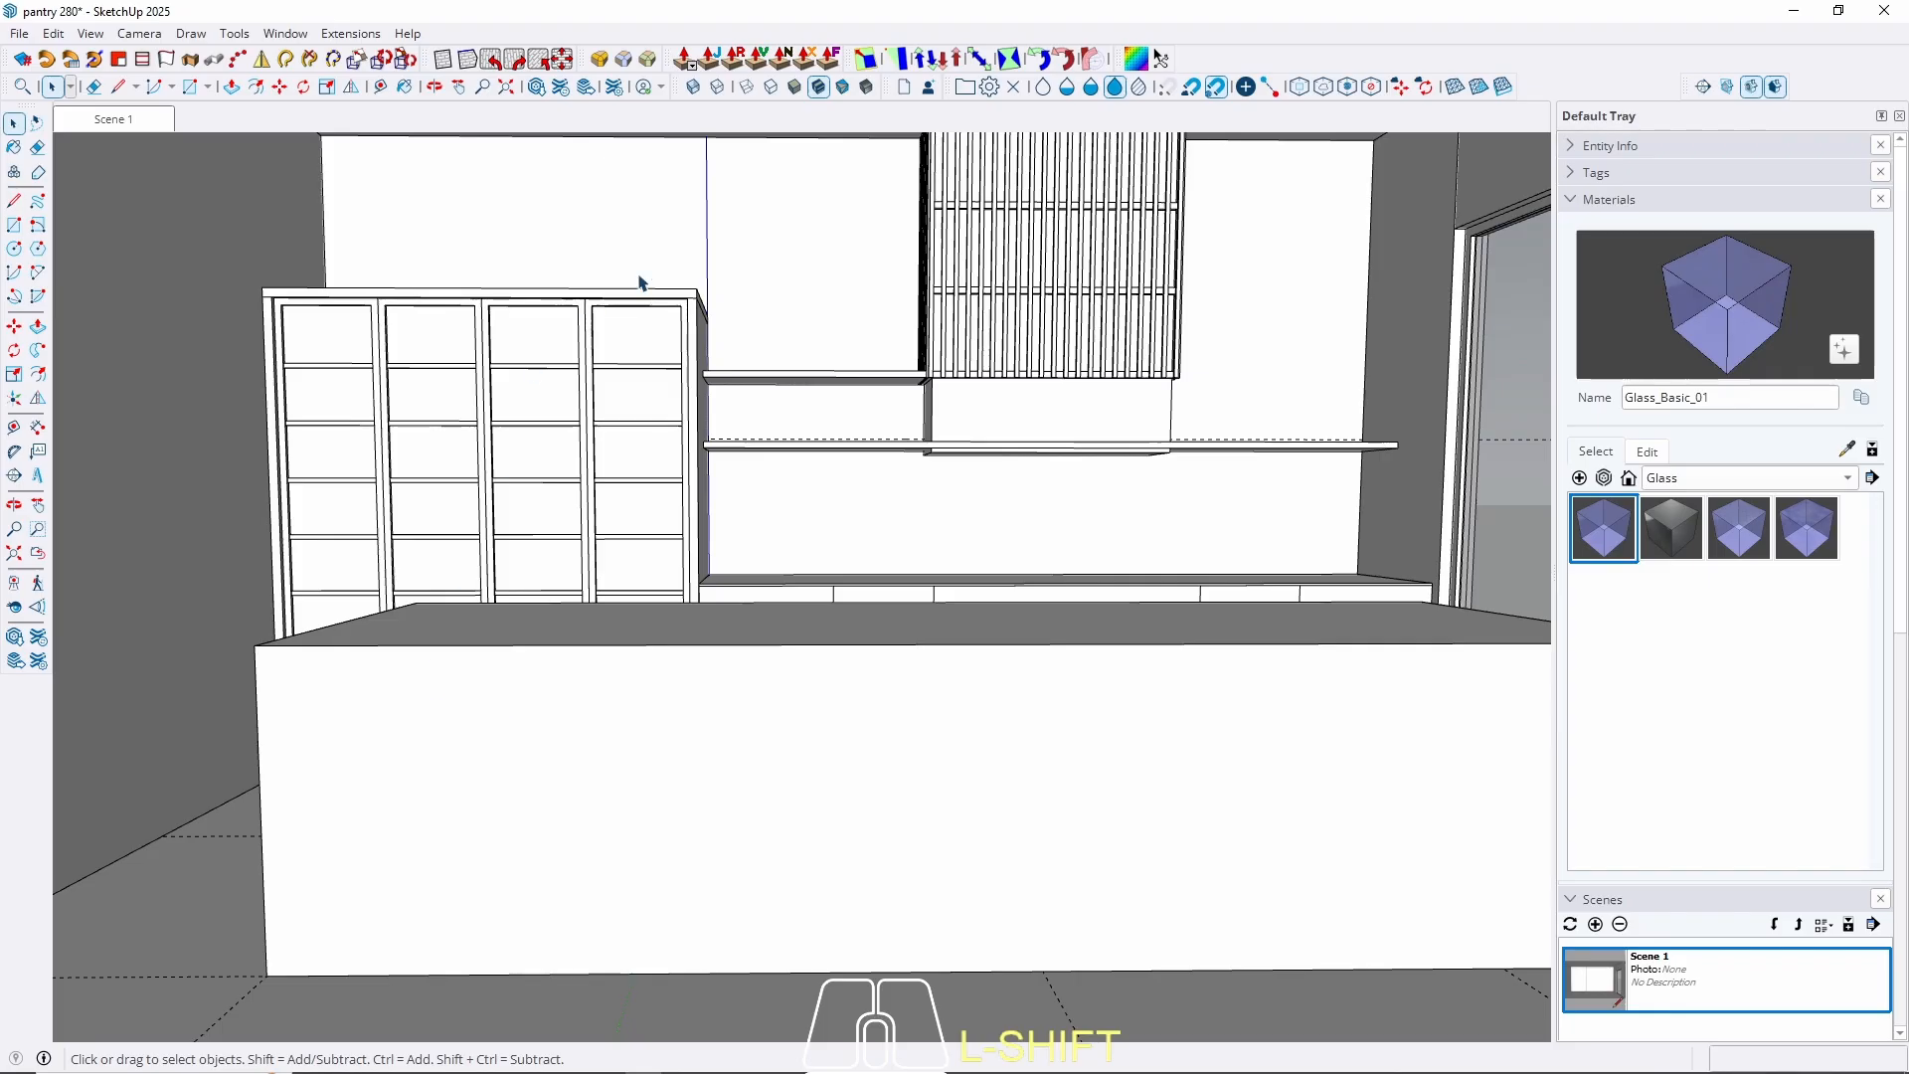
mouse_move(586, 504)
middle_down()
mouse_move(660, 515)
mouse_move(573, 511)
middle_up()
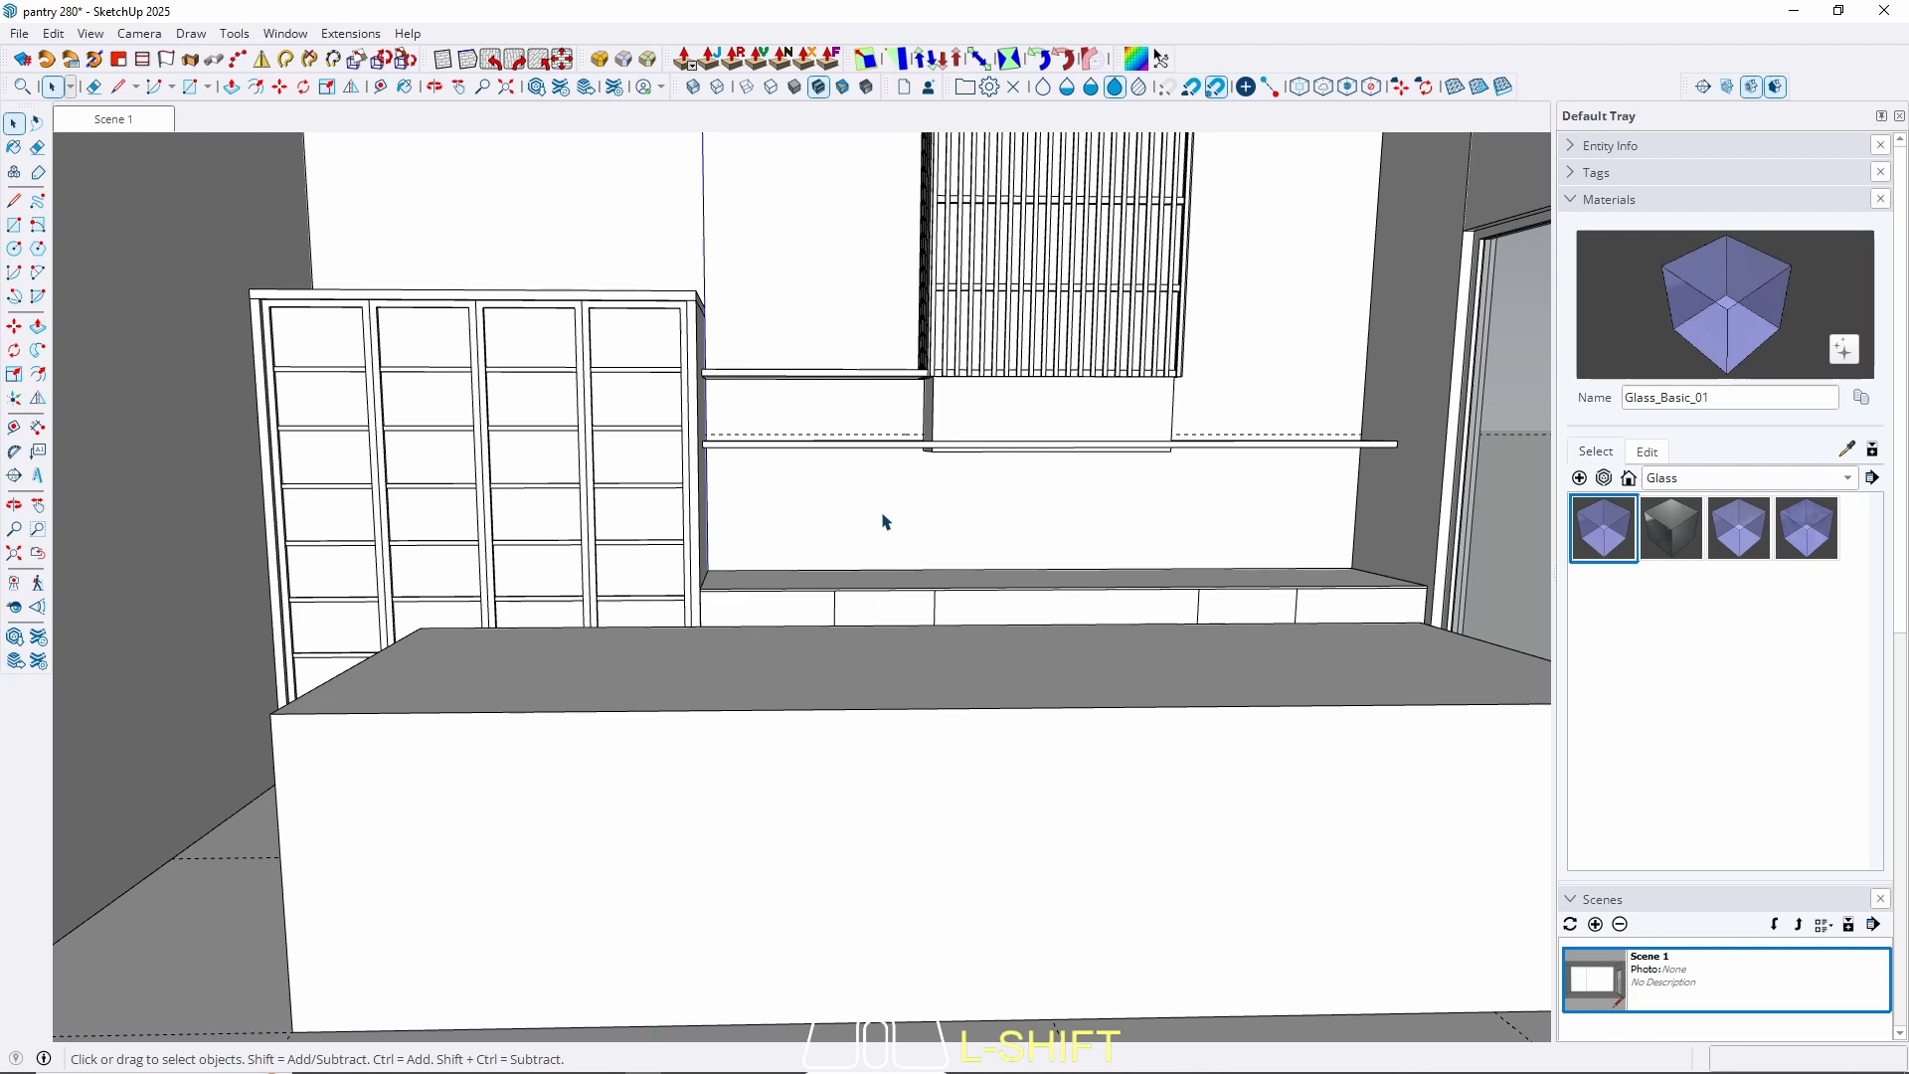
middle_drag(755, 637, 821, 706)
scroll(856, 618, up, 6)
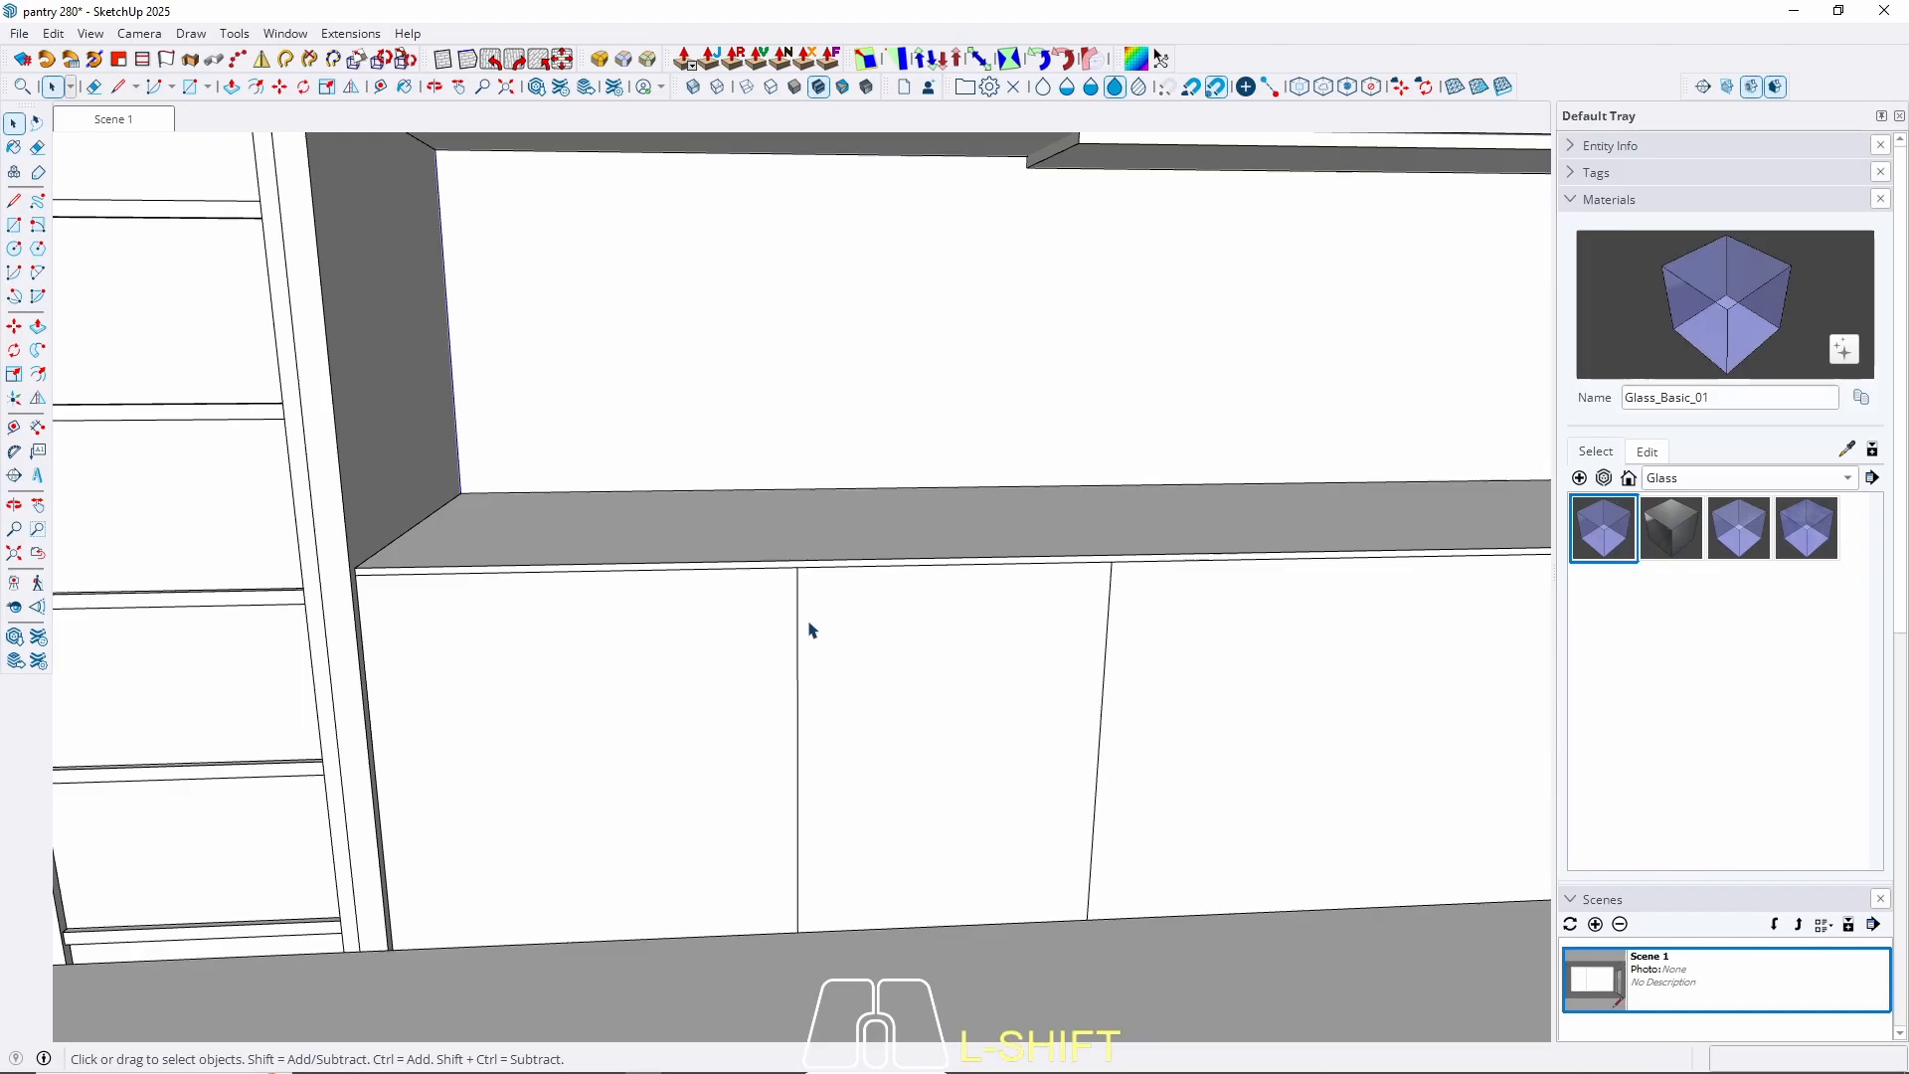
middle_drag(808, 624, 808, 728)
scroll(627, 511, down, 2)
shift+middle_drag(791, 859, 729, 459)
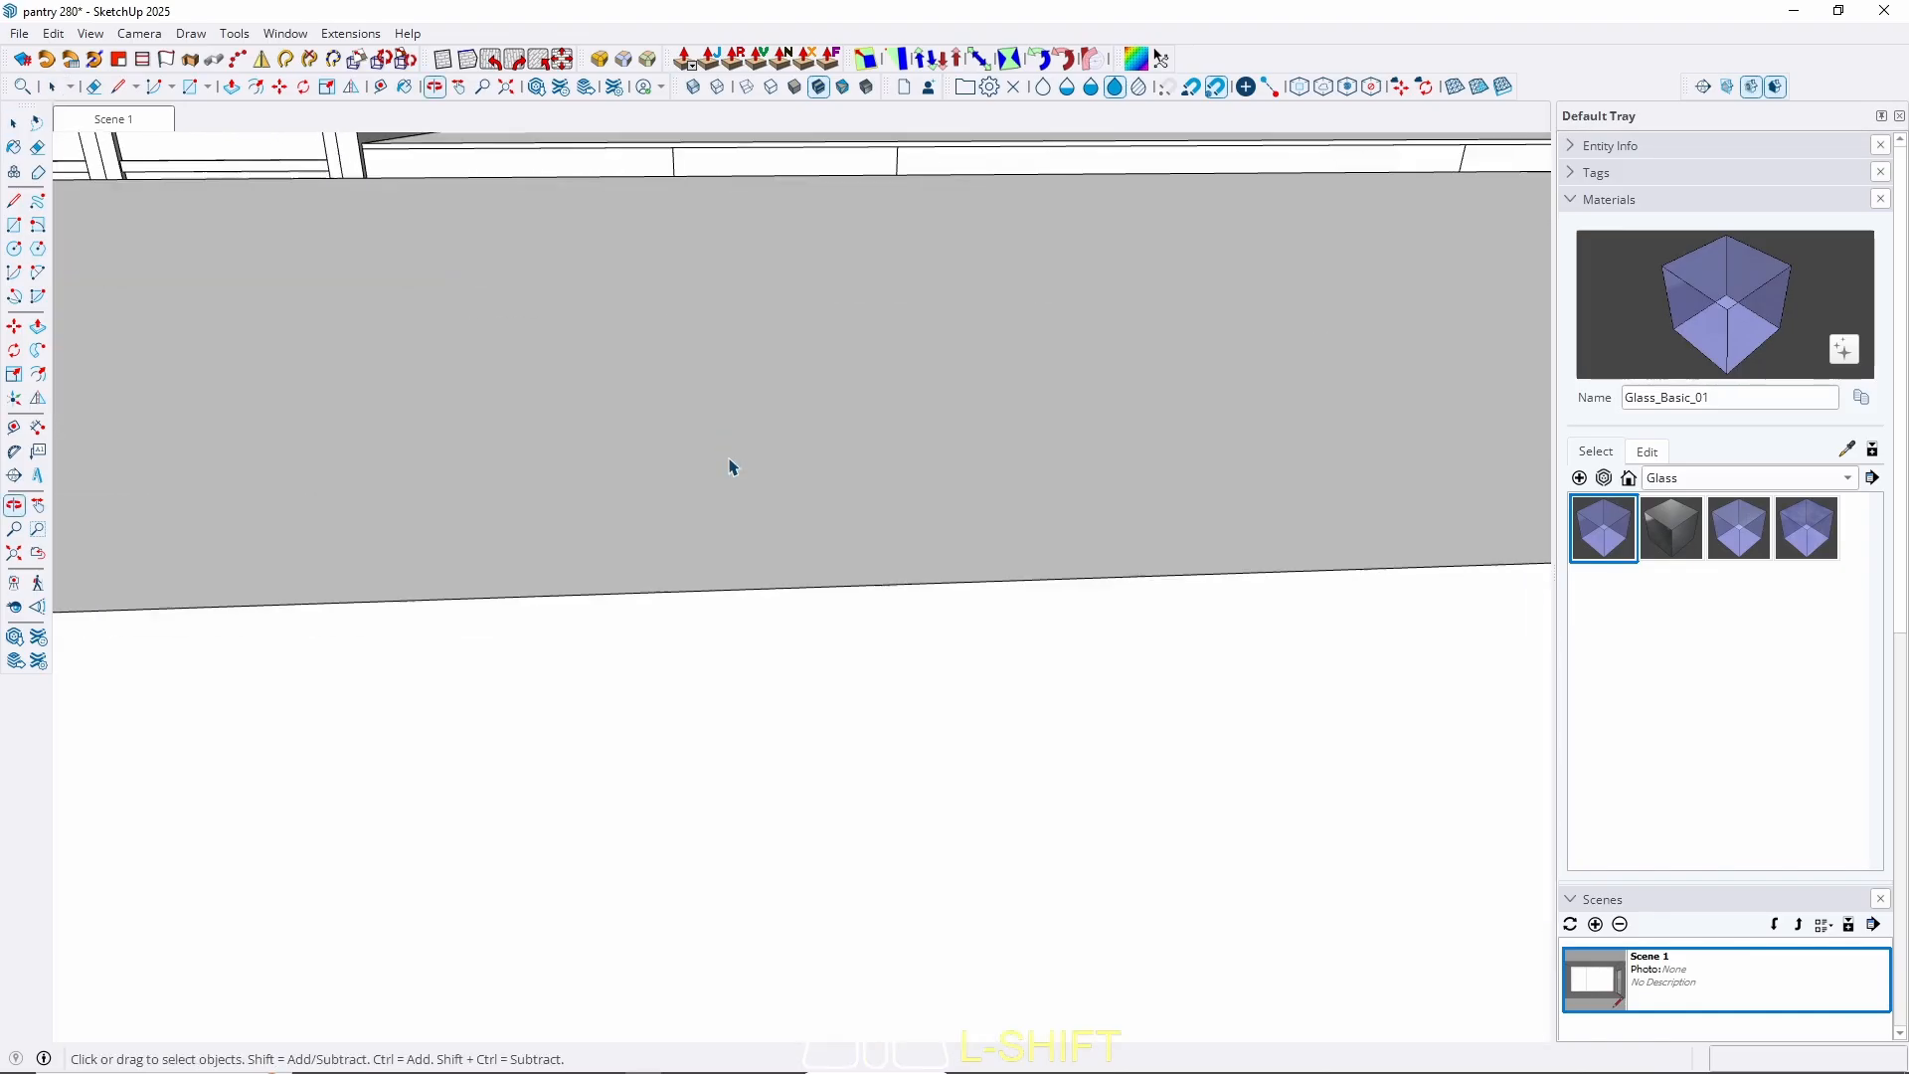
scroll(729, 467, down, 5)
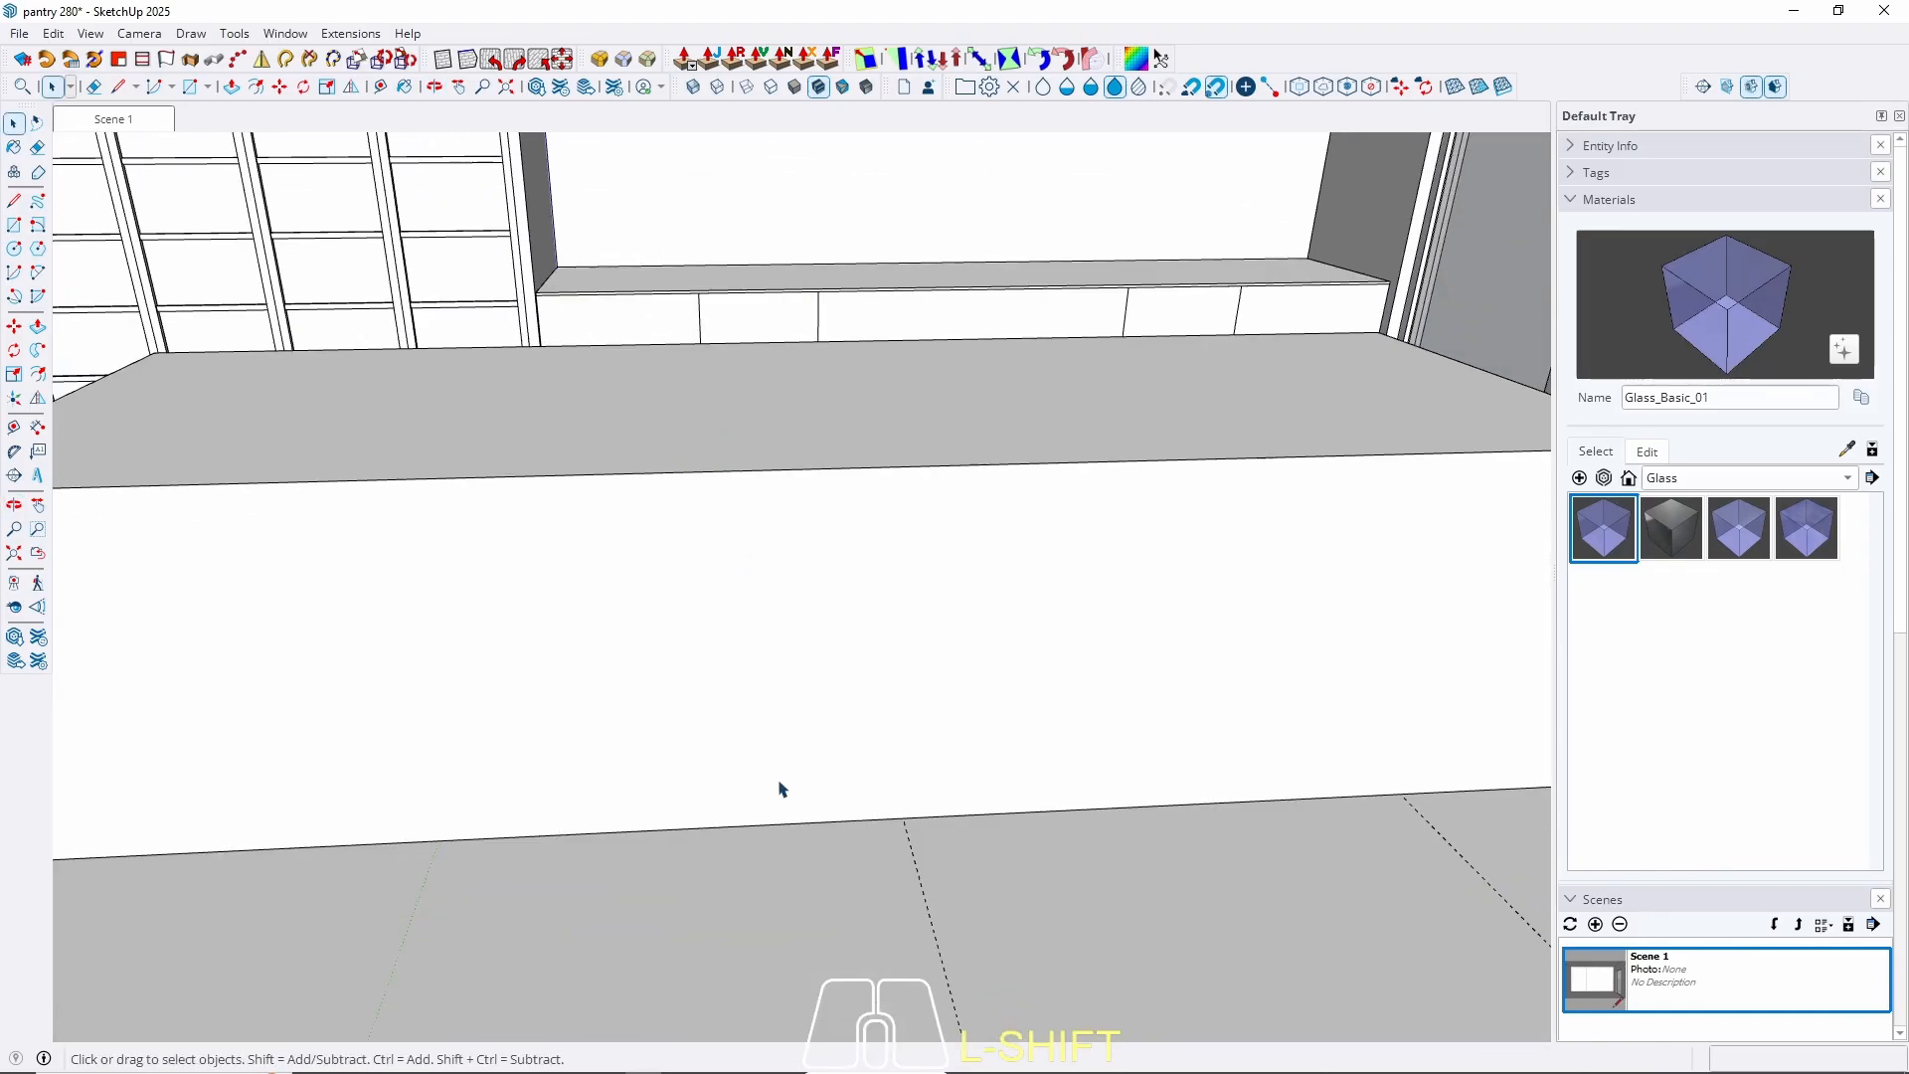
shift+middle_drag(780, 788, 741, 899)
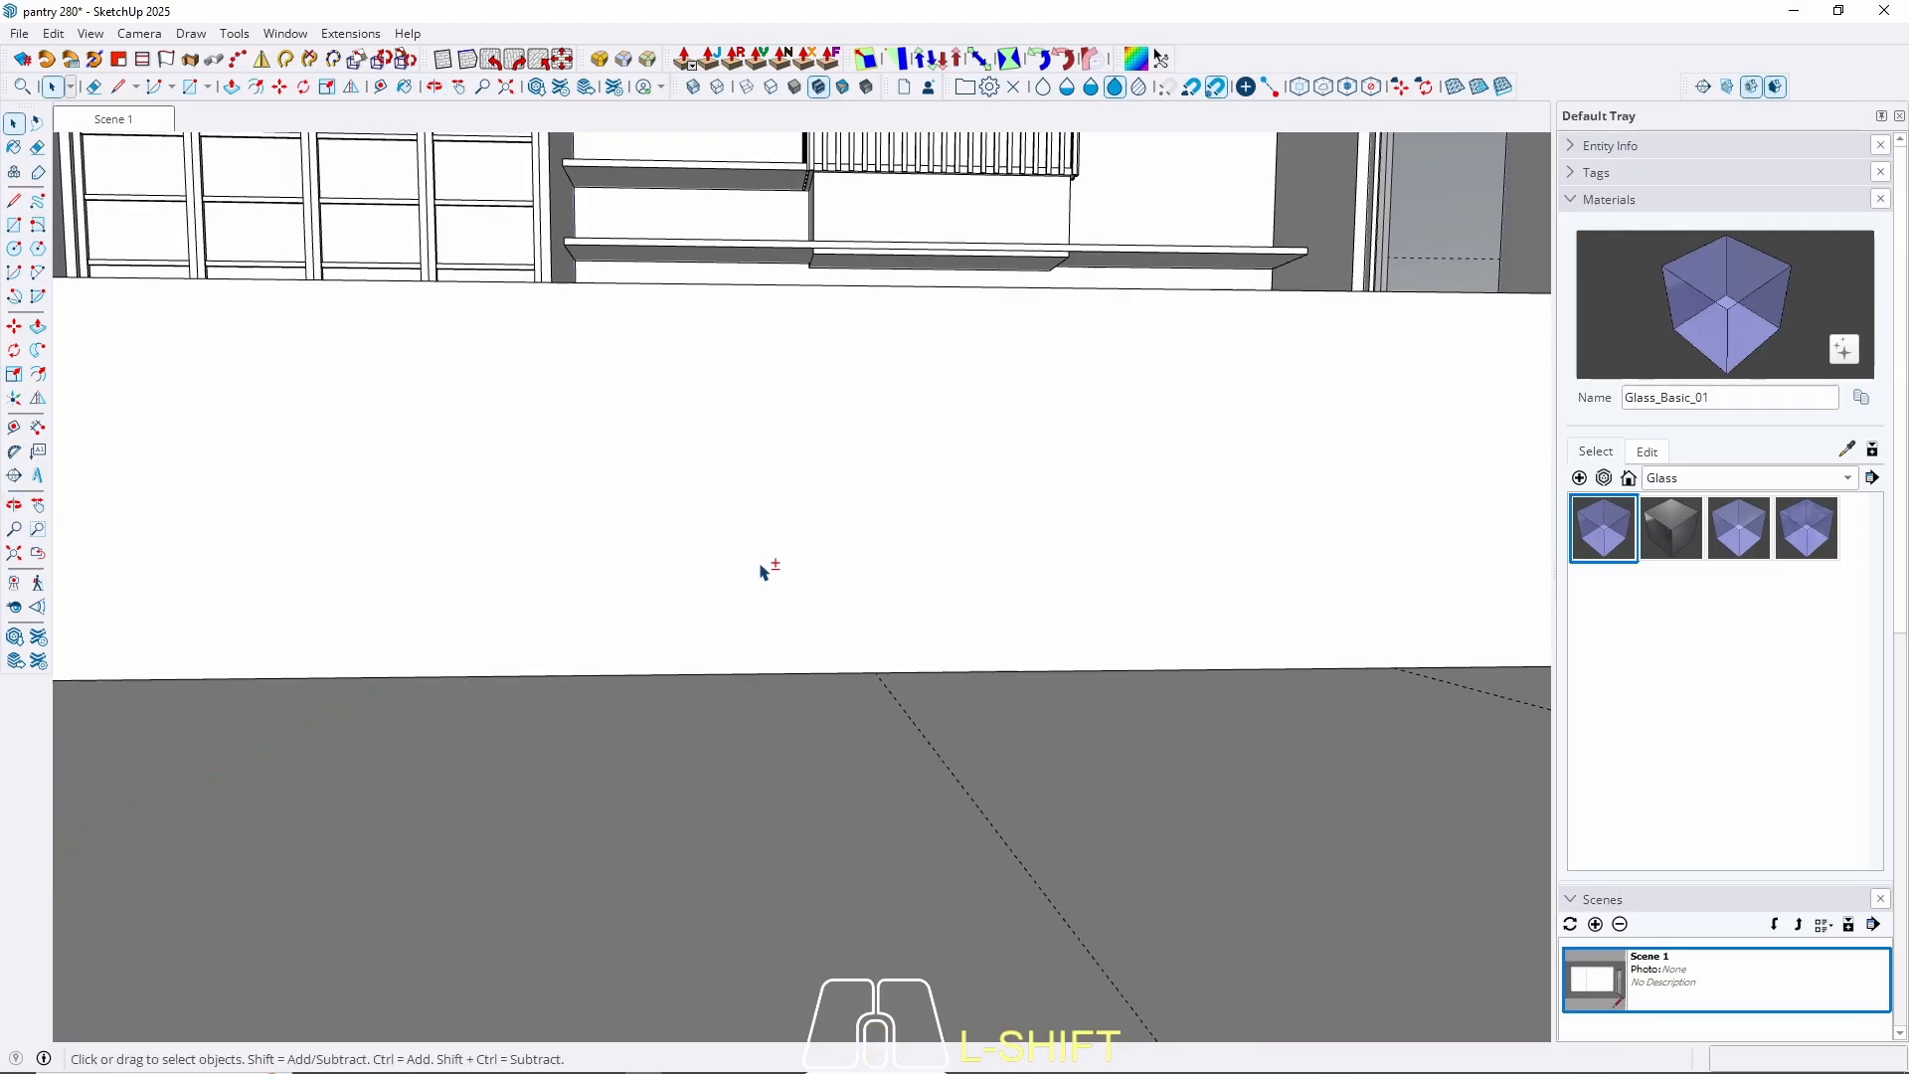
shift+middle_drag(763, 568, 724, 778)
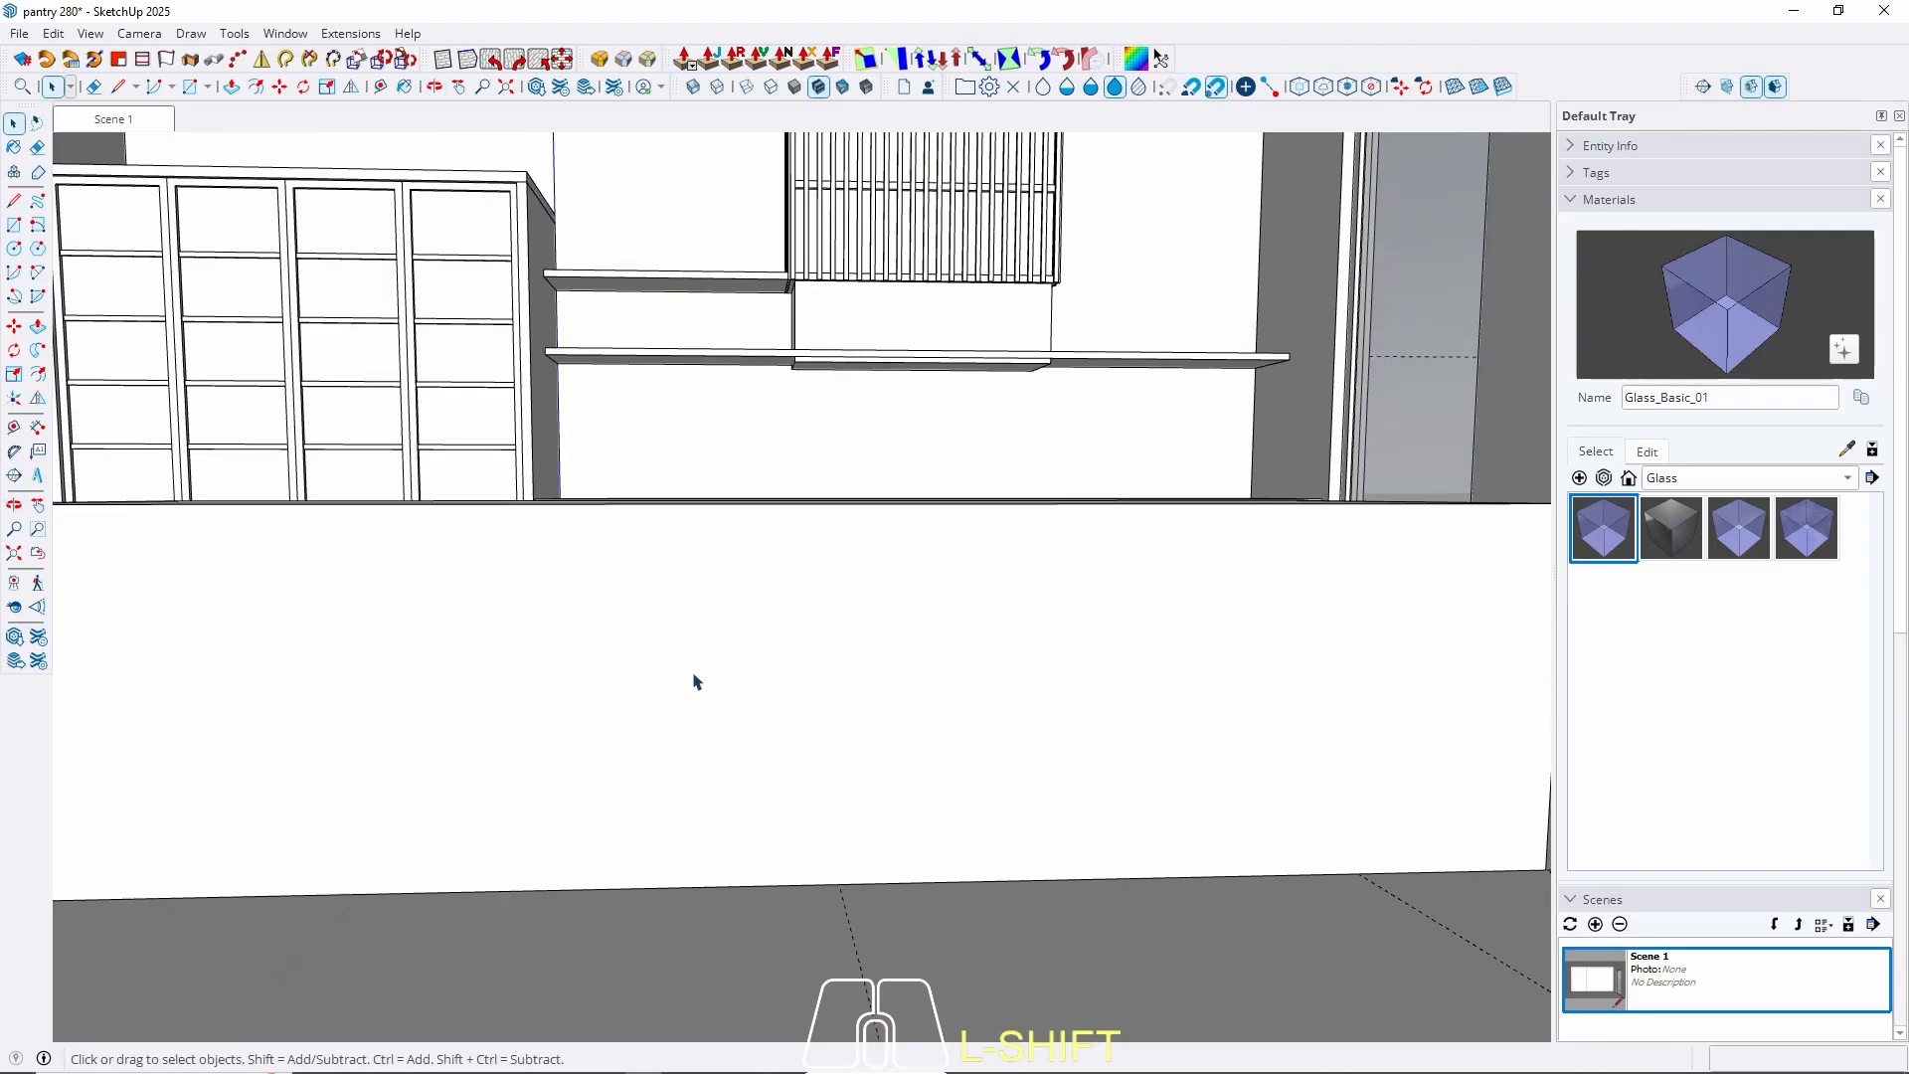
shift+middle_drag(920, 666, 895, 809)
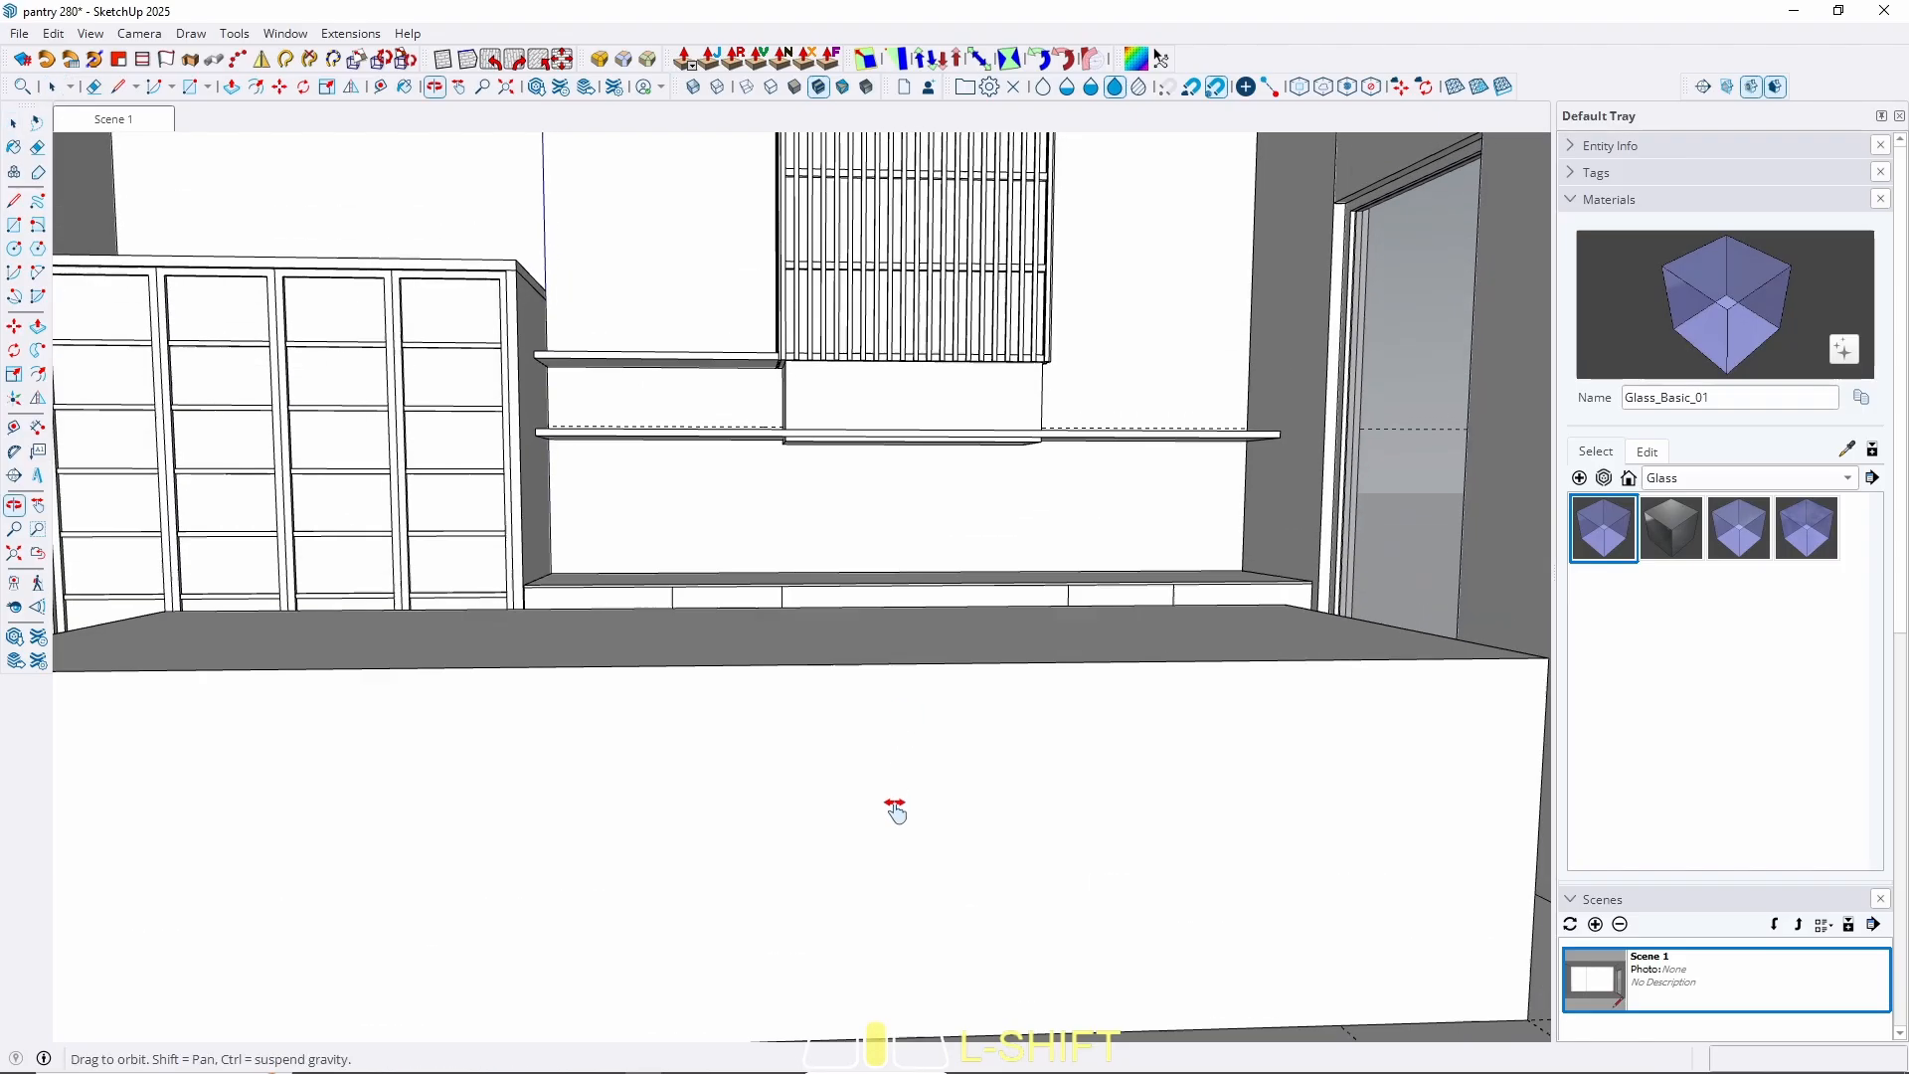
shift+middle_drag(844, 735, 908, 712)
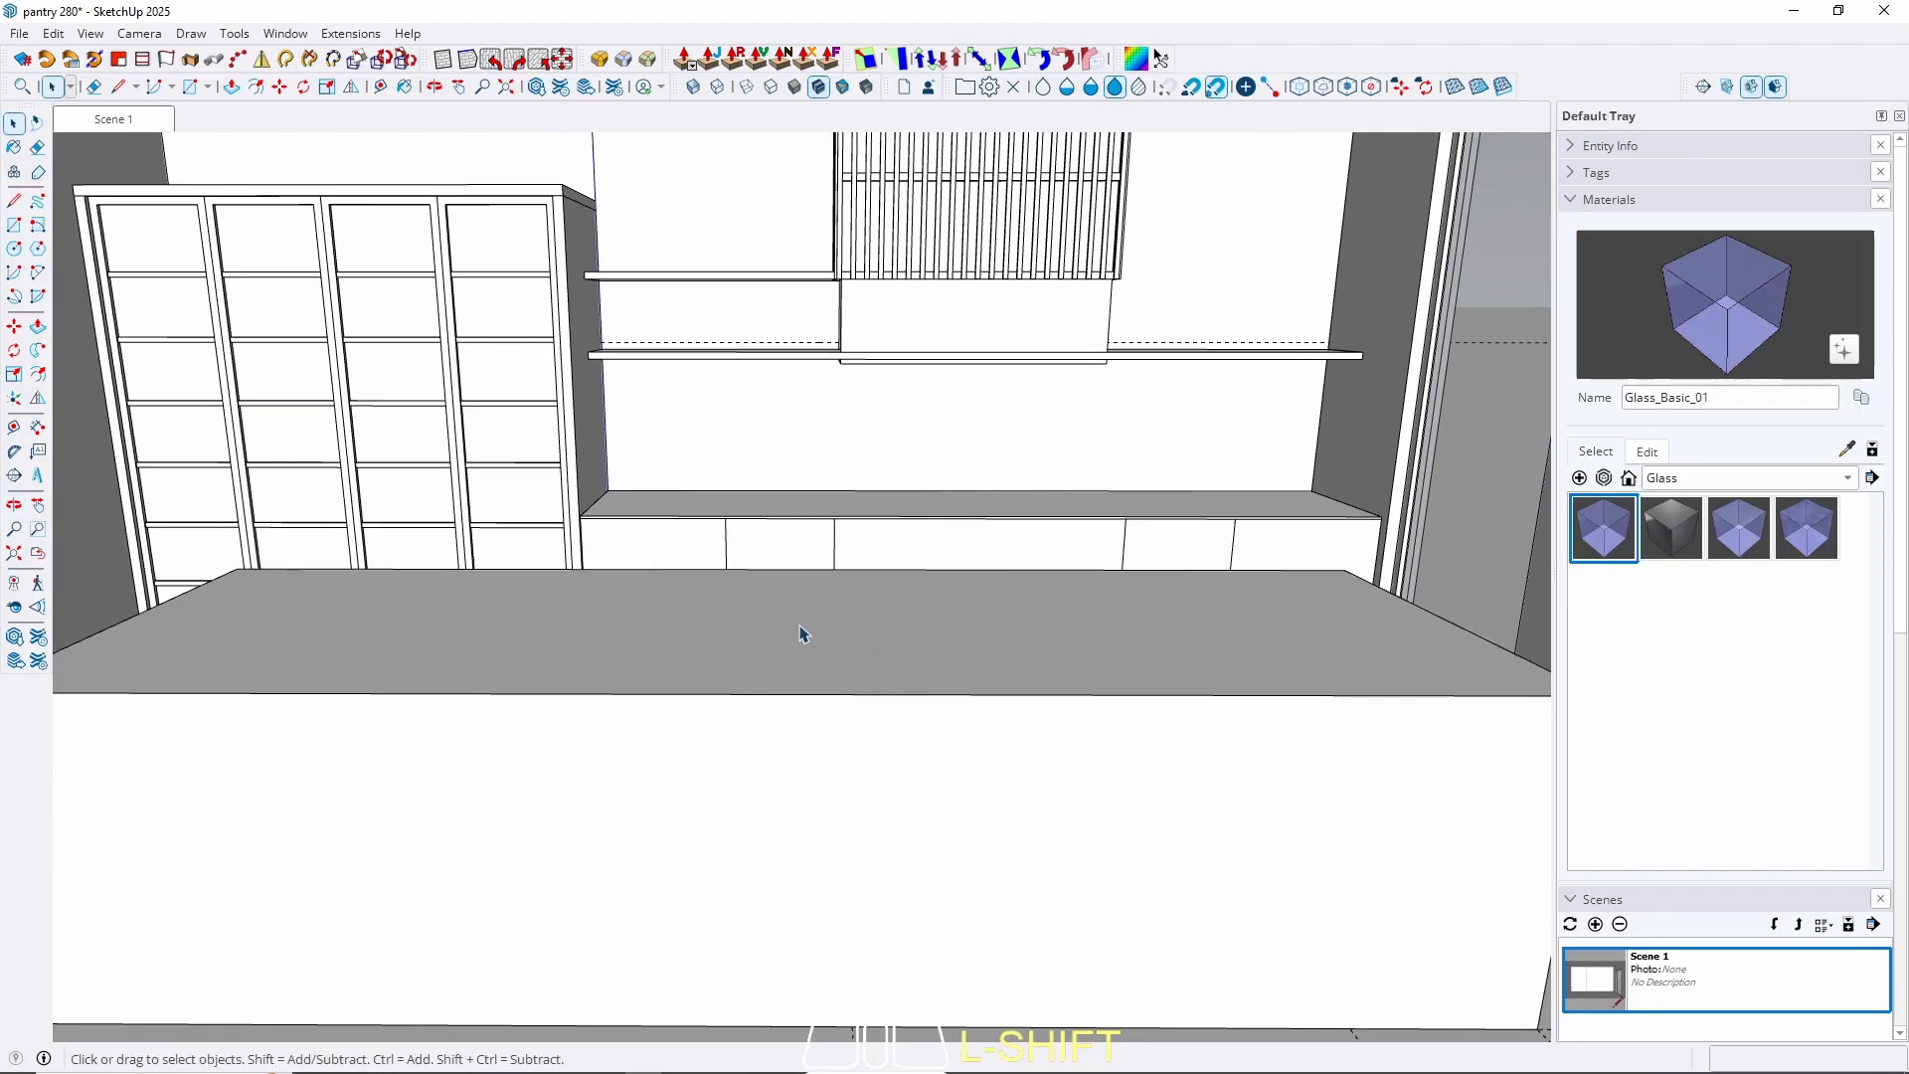
Open the island block for editing and place a horizontal guide 4 cm below its top front edge.
shift+click(820, 656)
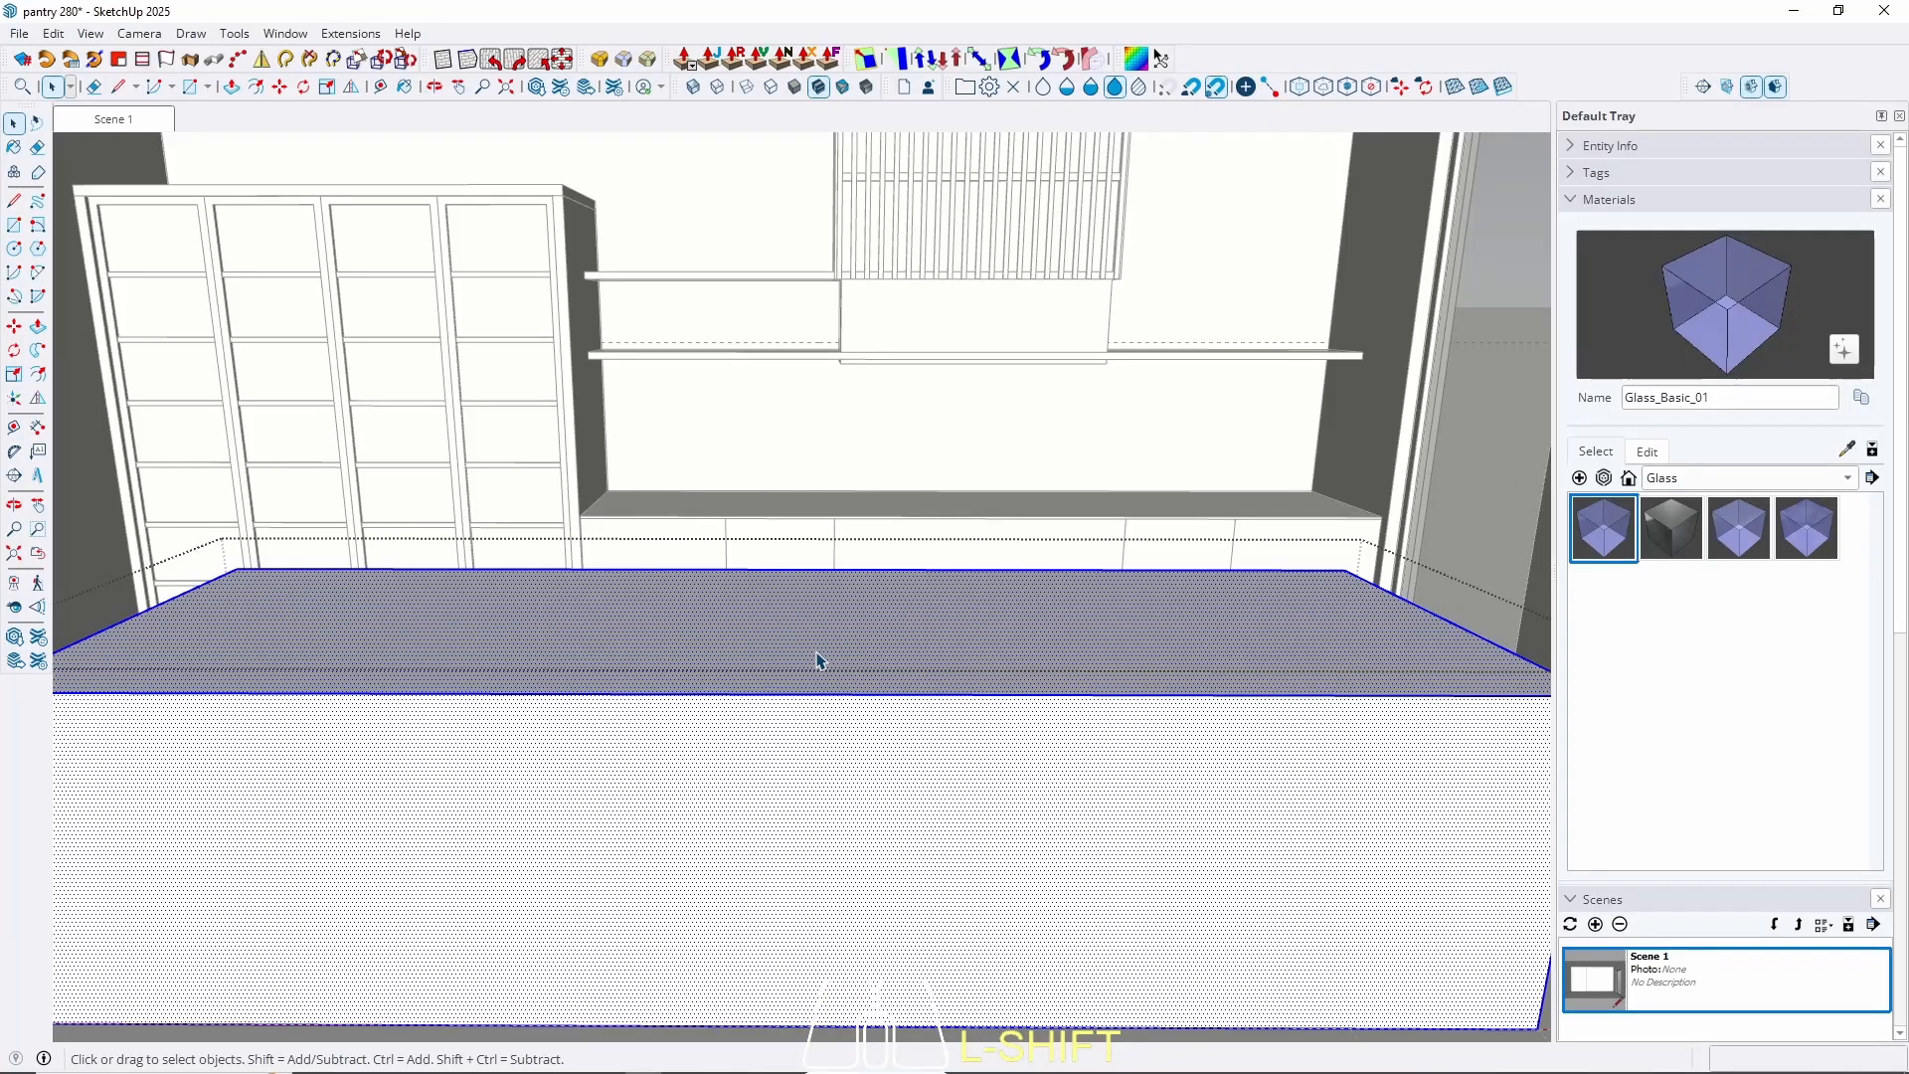
middle_drag(822, 652, 760, 519)
key(t)
scroll(747, 515, up, 3)
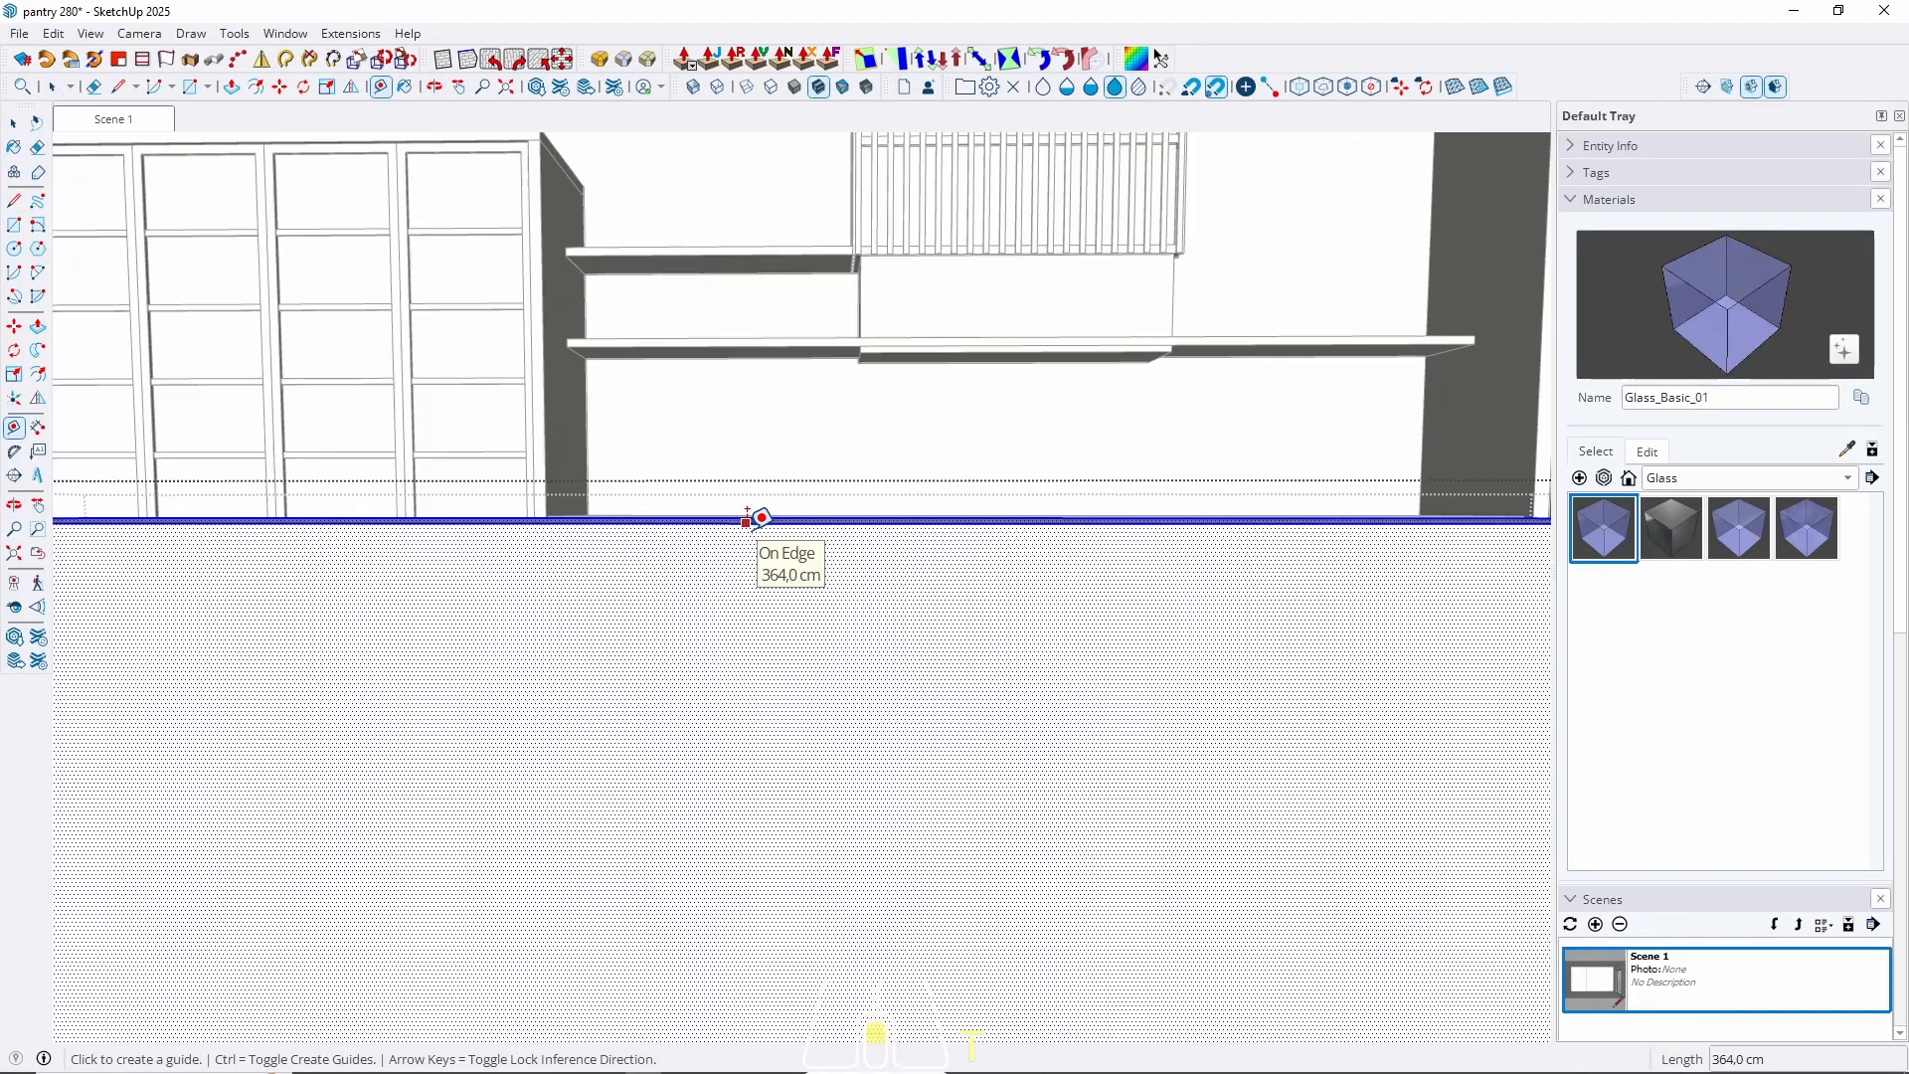
click(726, 490)
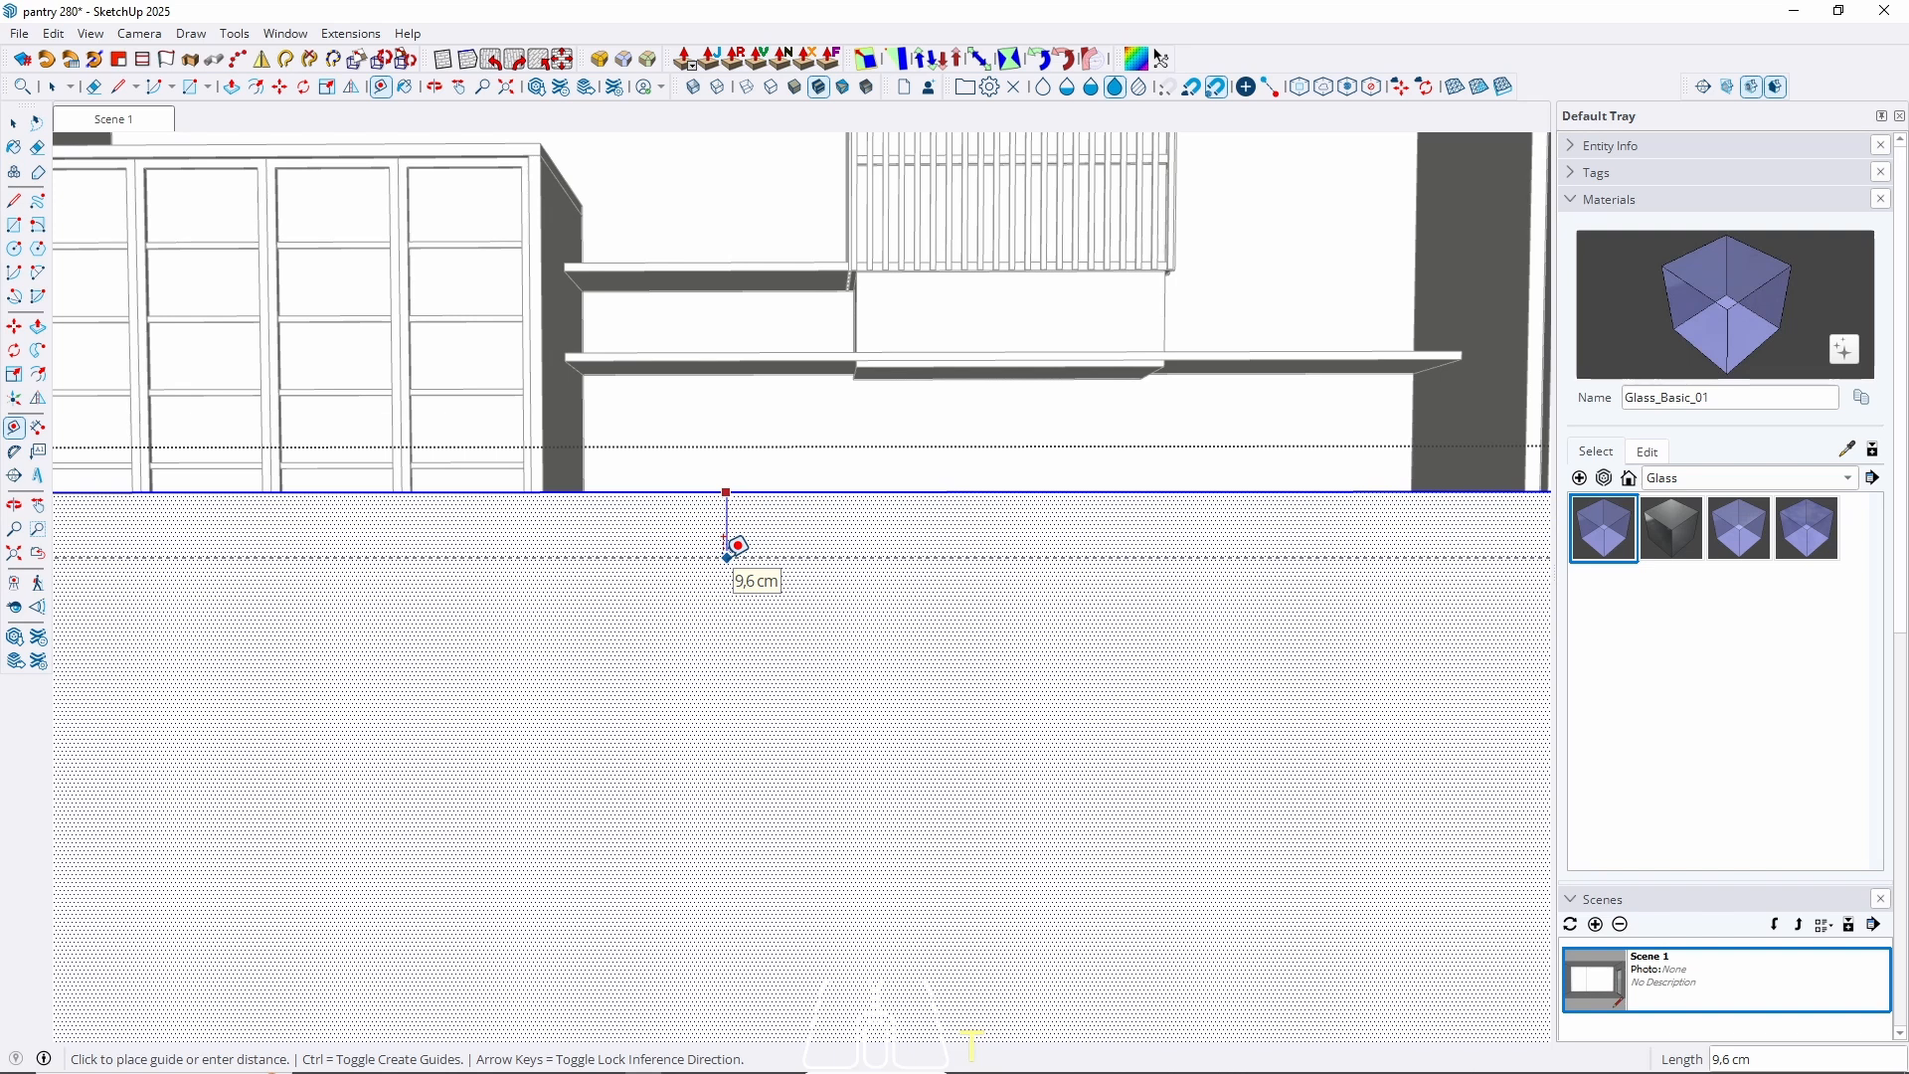
text(4)
key(Return)
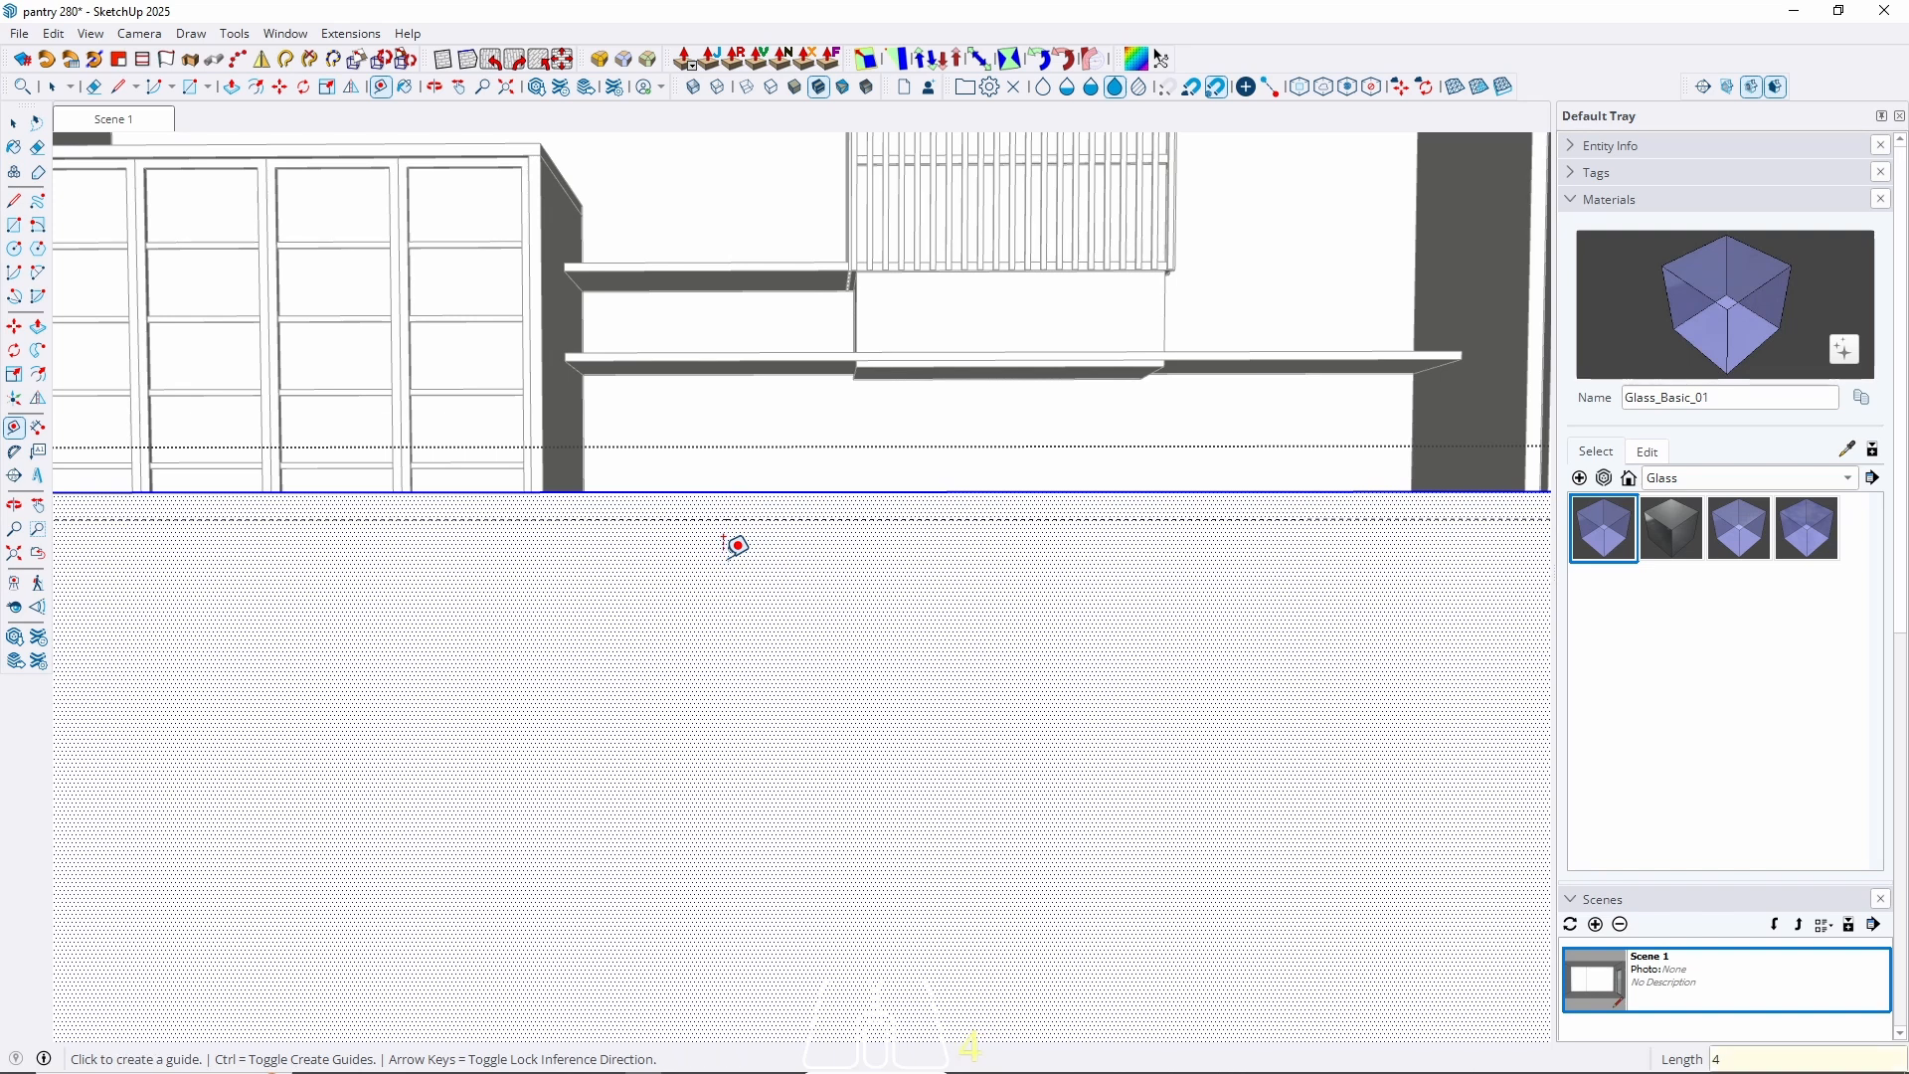
key(space)
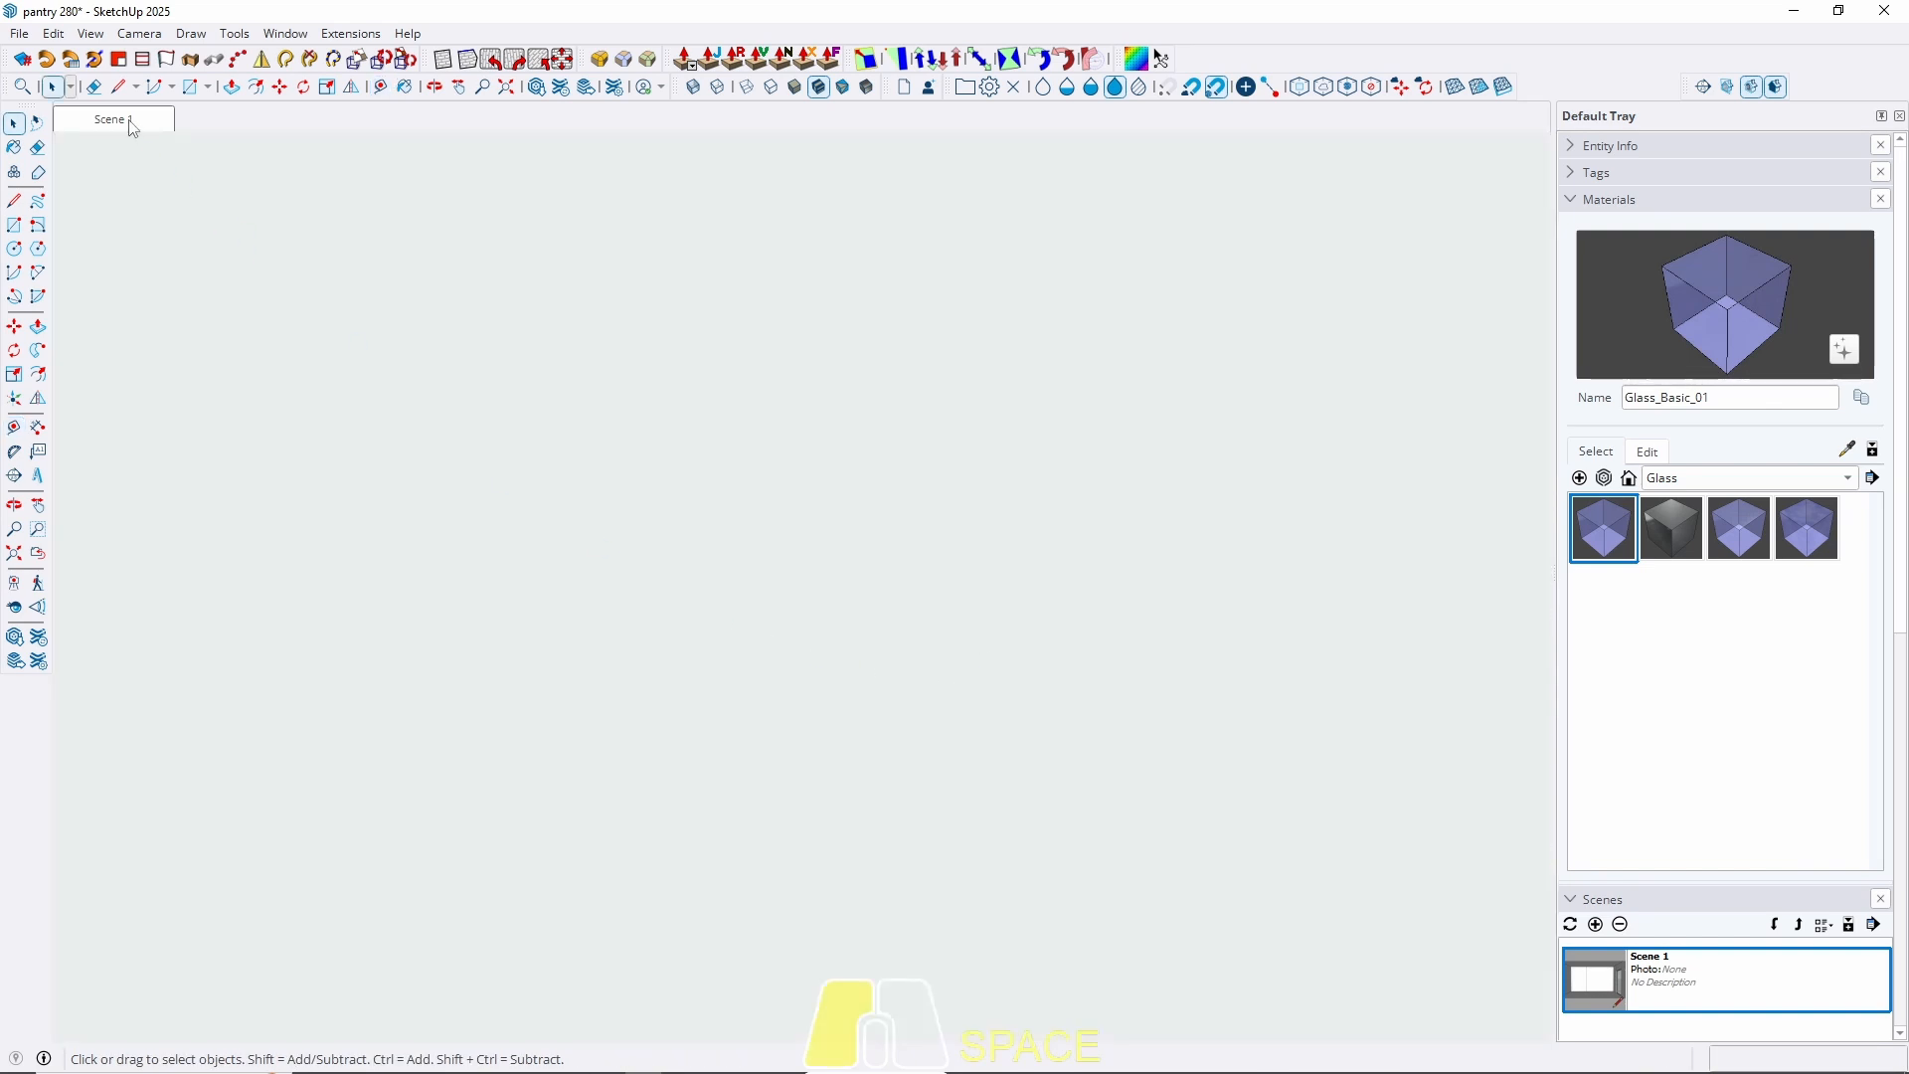
Try a horizontal guide 6 cm below the island's top front edge in place of the 4 cm one, and undo it.
click(113, 120)
shift+middle_drag(641, 813, 942, 610)
scroll(492, 671, up, 2)
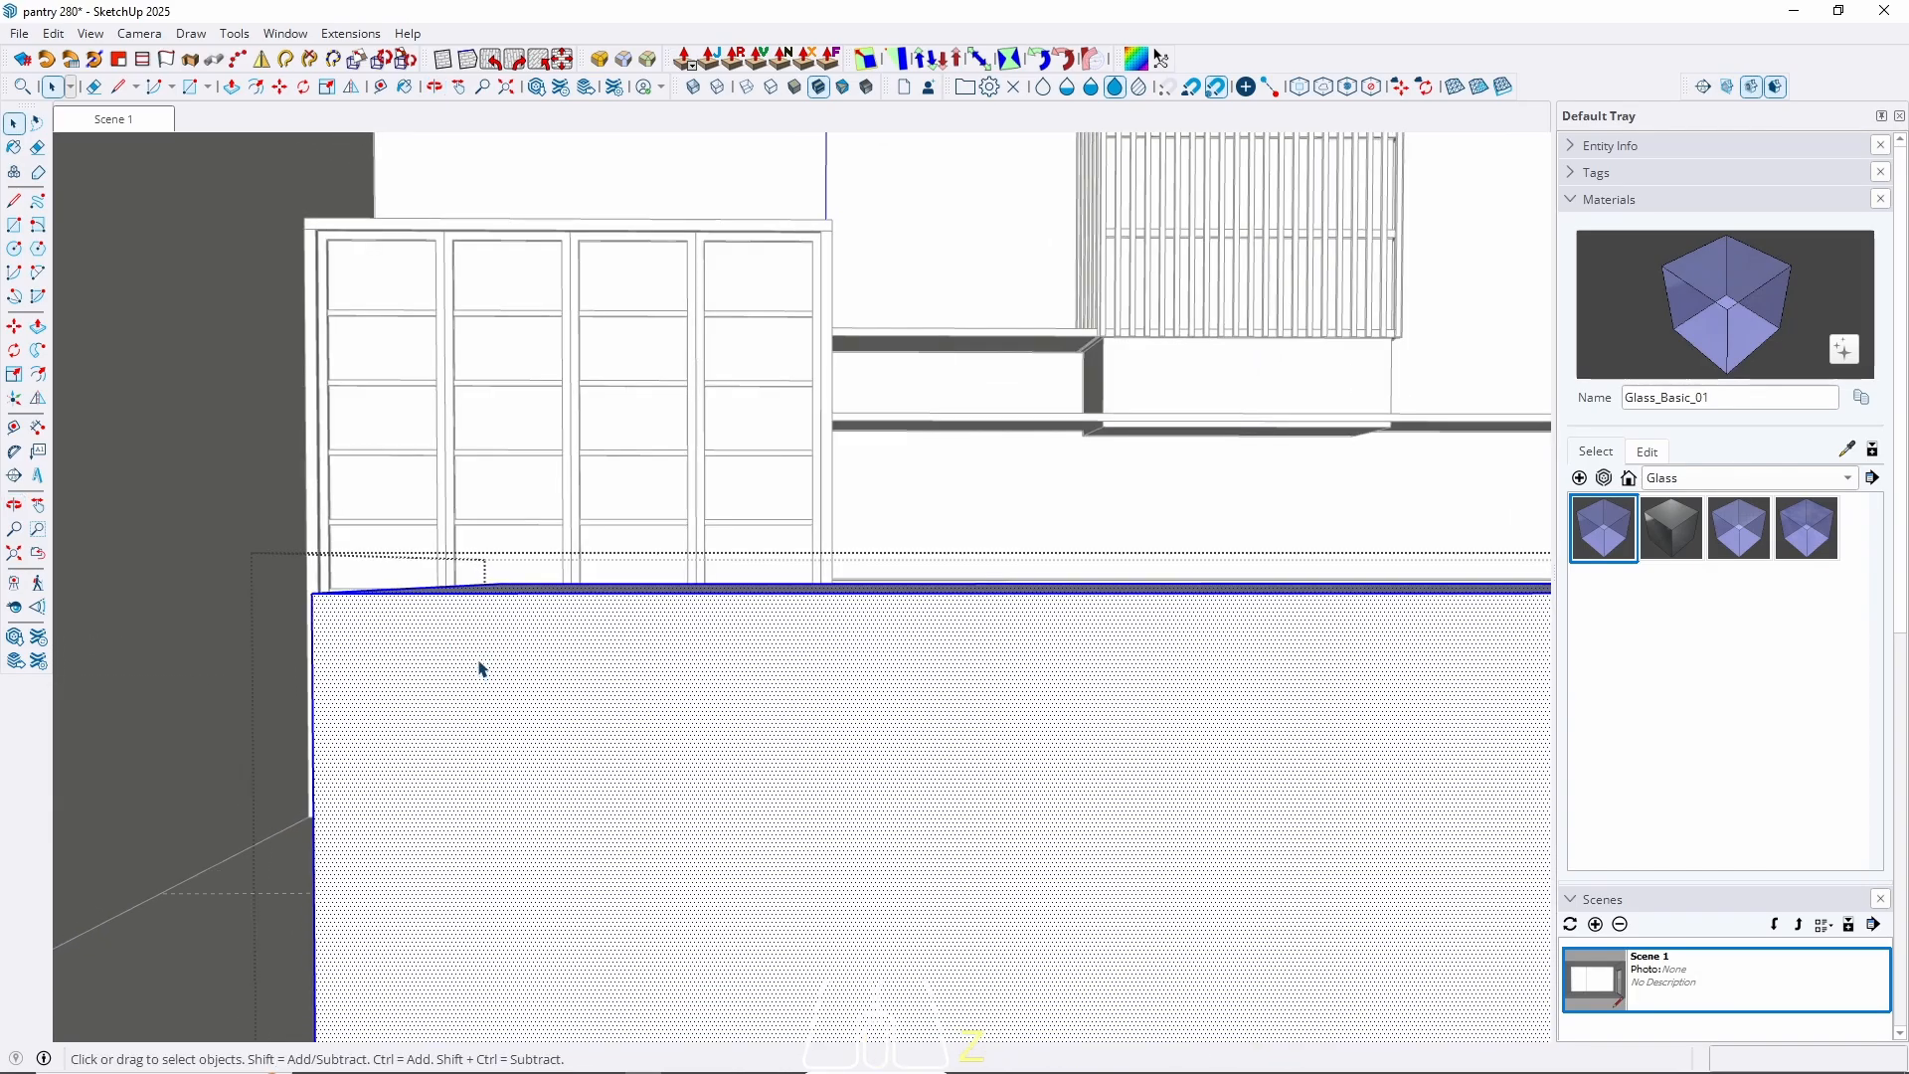
key(t)
click(503, 593)
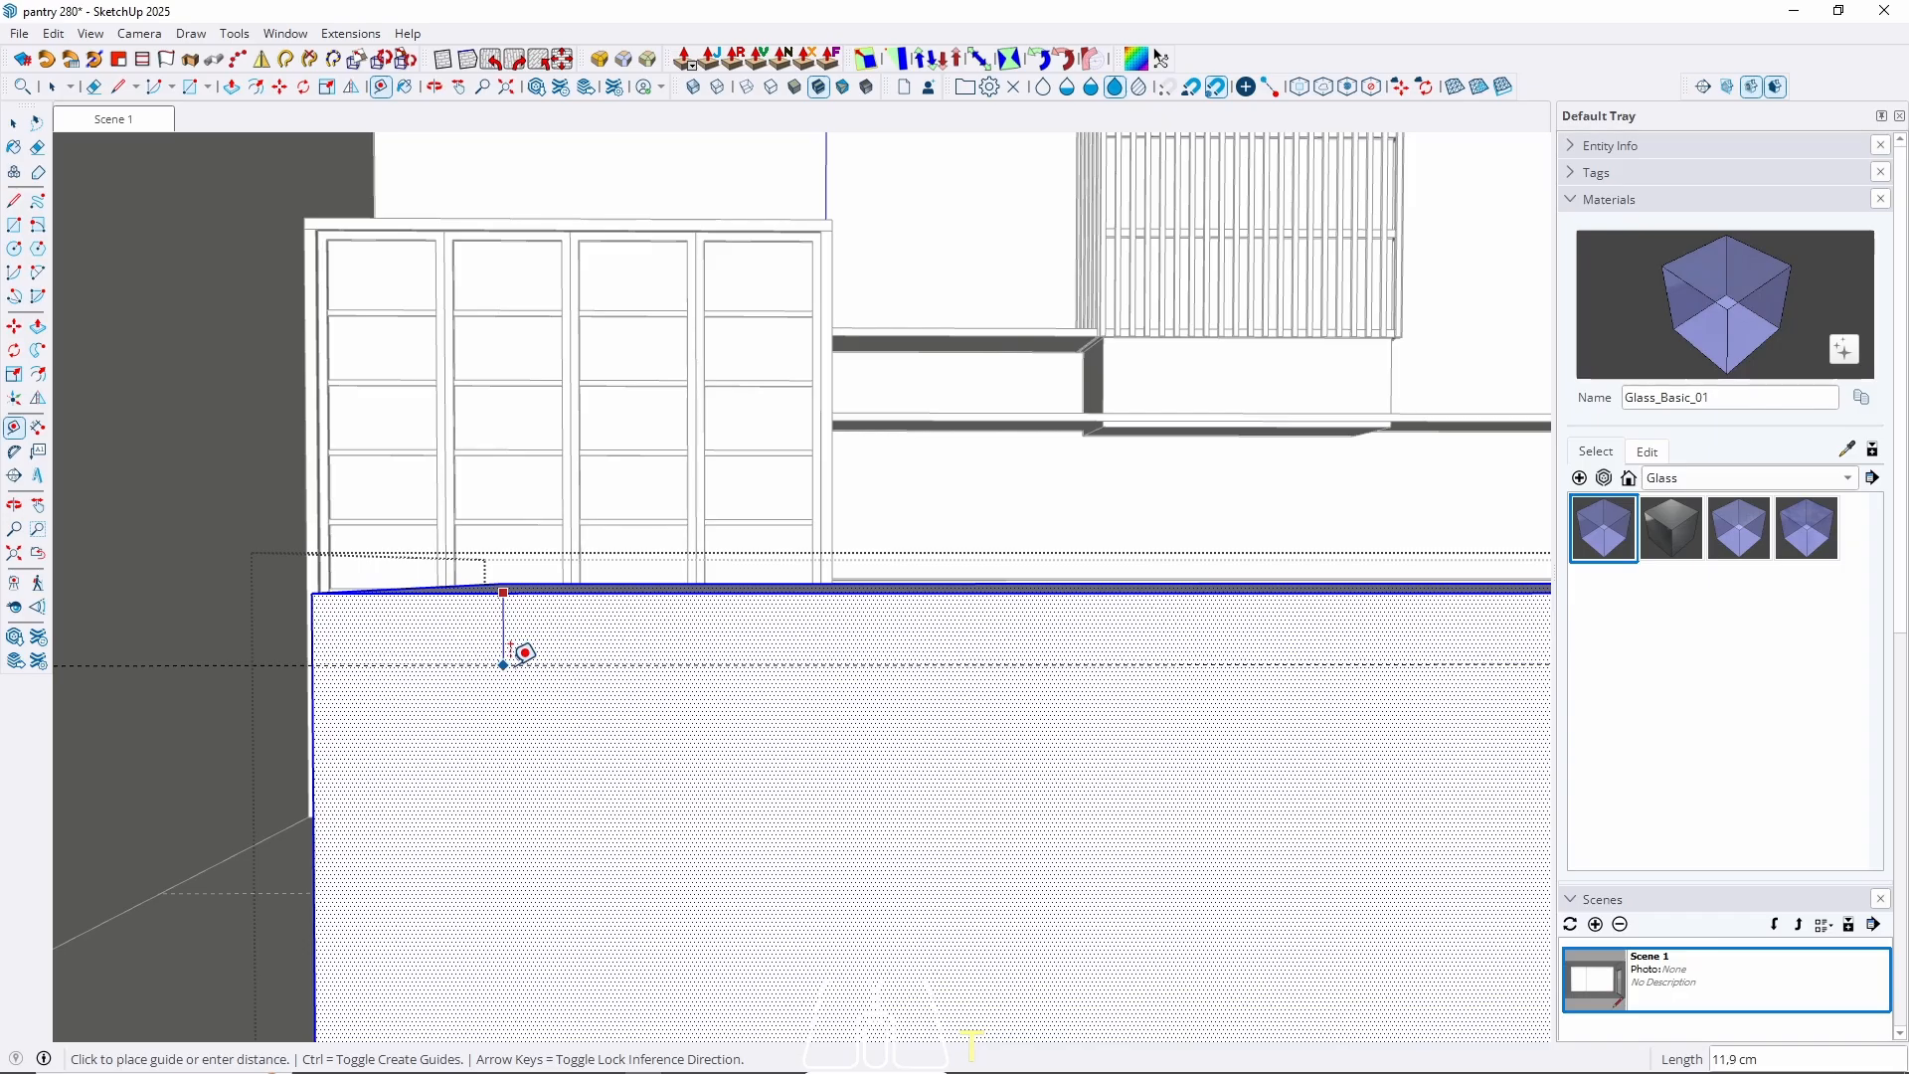
key(Return)
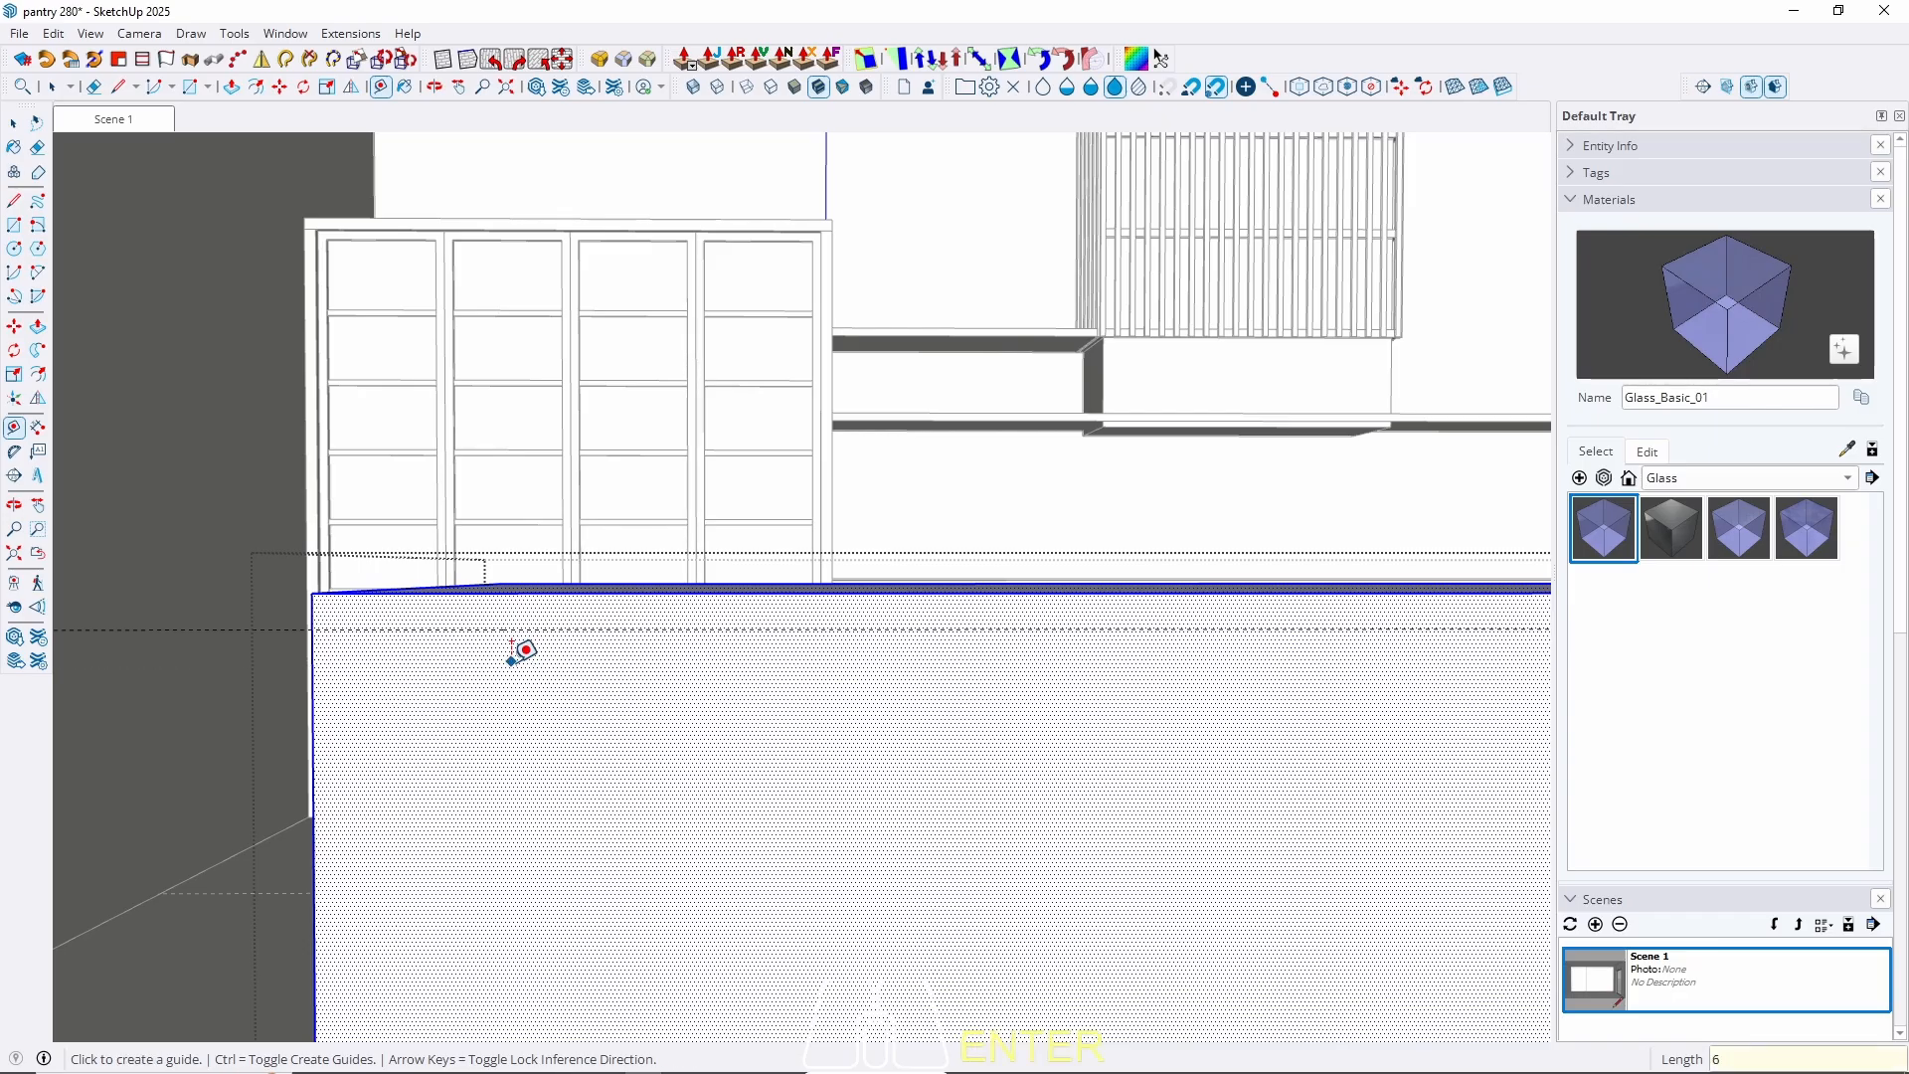
key(ctrl+z)
Place a horizontal guide just below the island's top front edge to mark the worktop thickness.
click(517, 591)
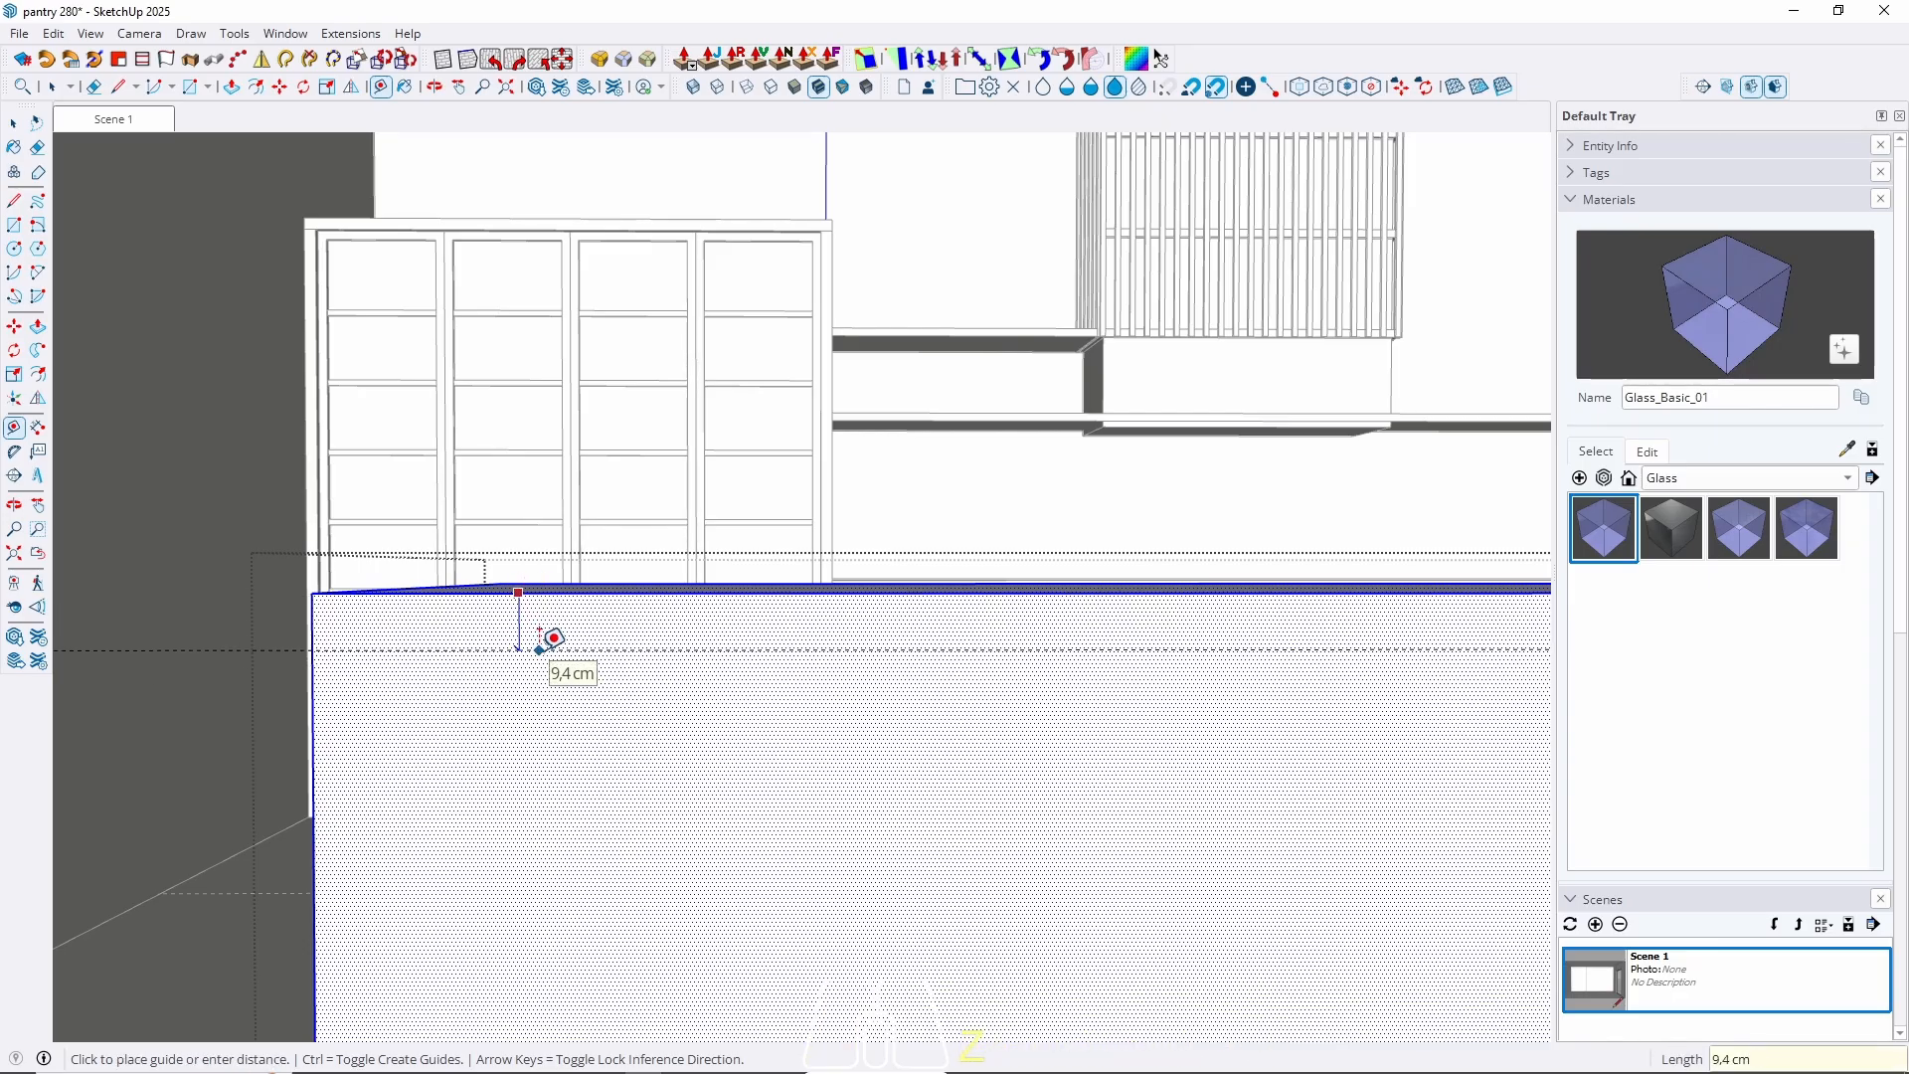
key(Escape)
key(space)
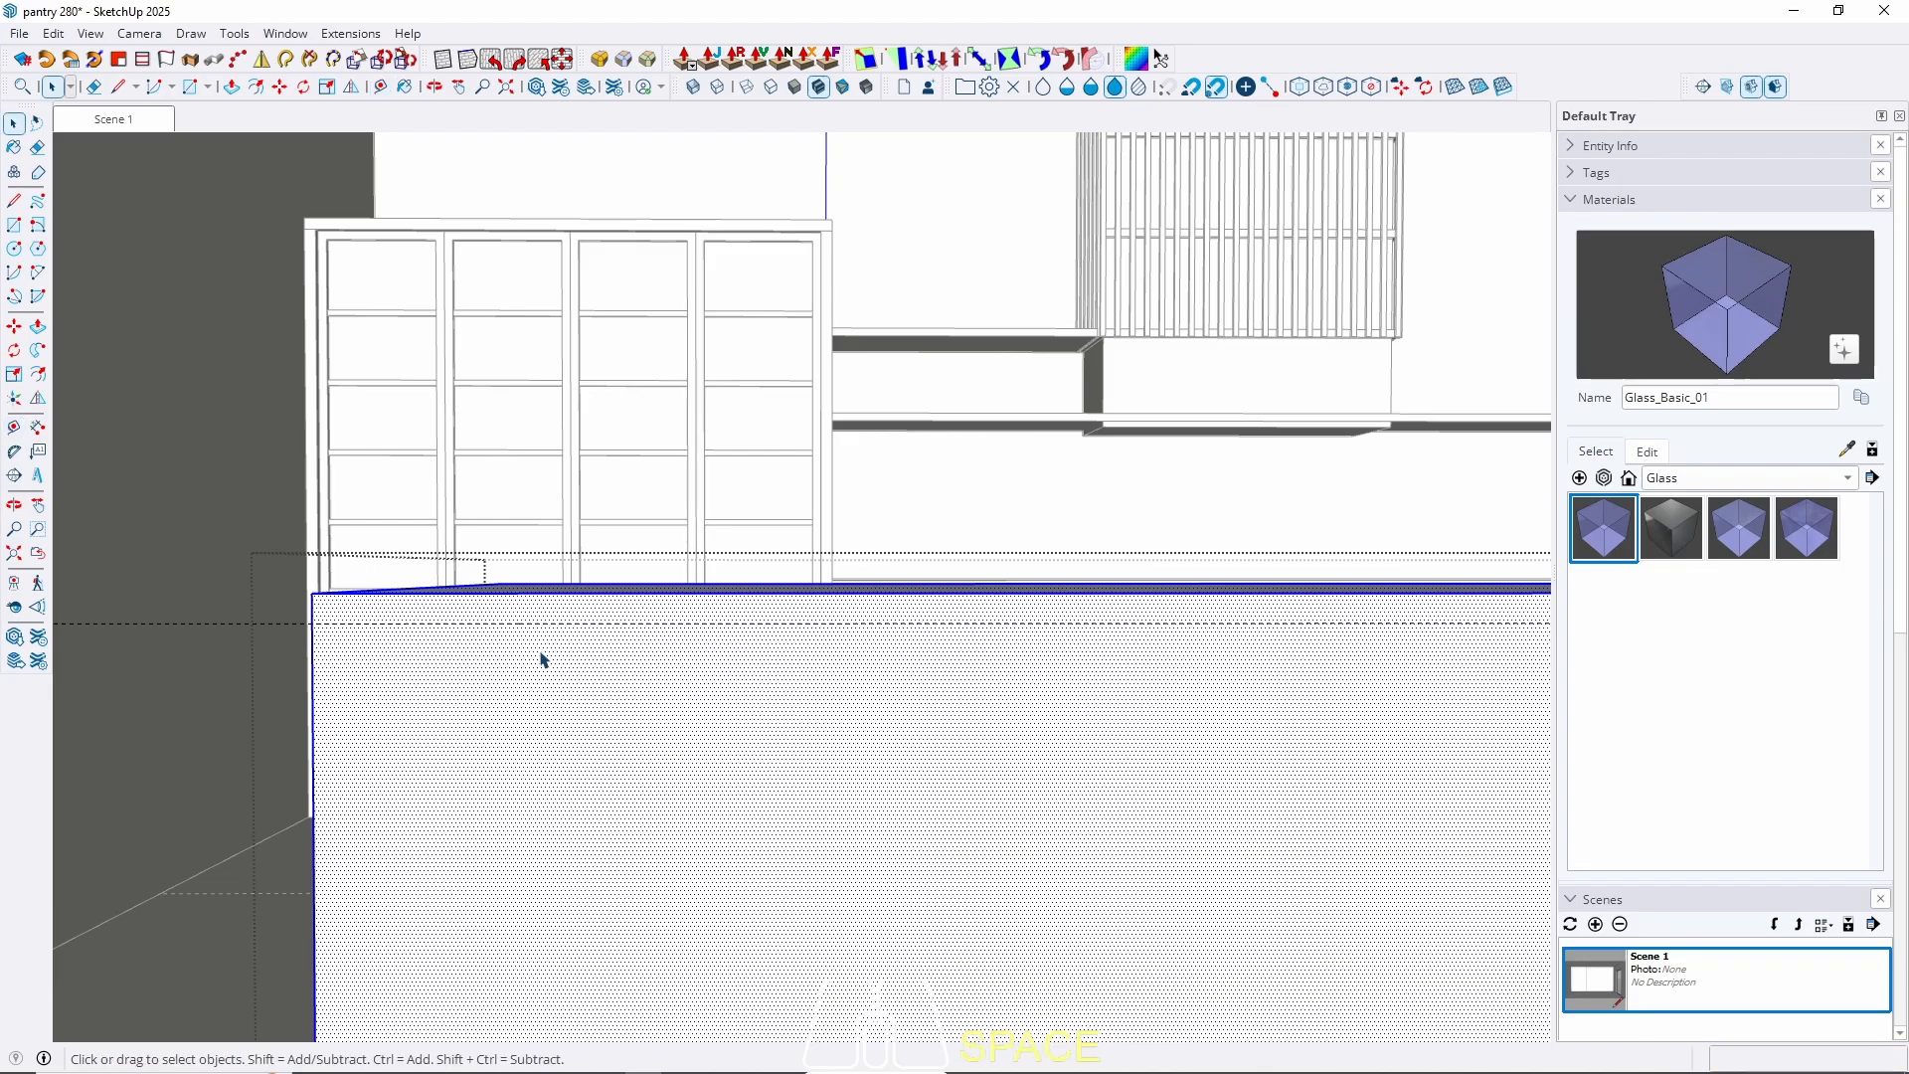
Push the underside of the island block up to the thickness guide so only the thin worktop slab remains.
middle_drag(541, 656, 605, 843)
key(p)
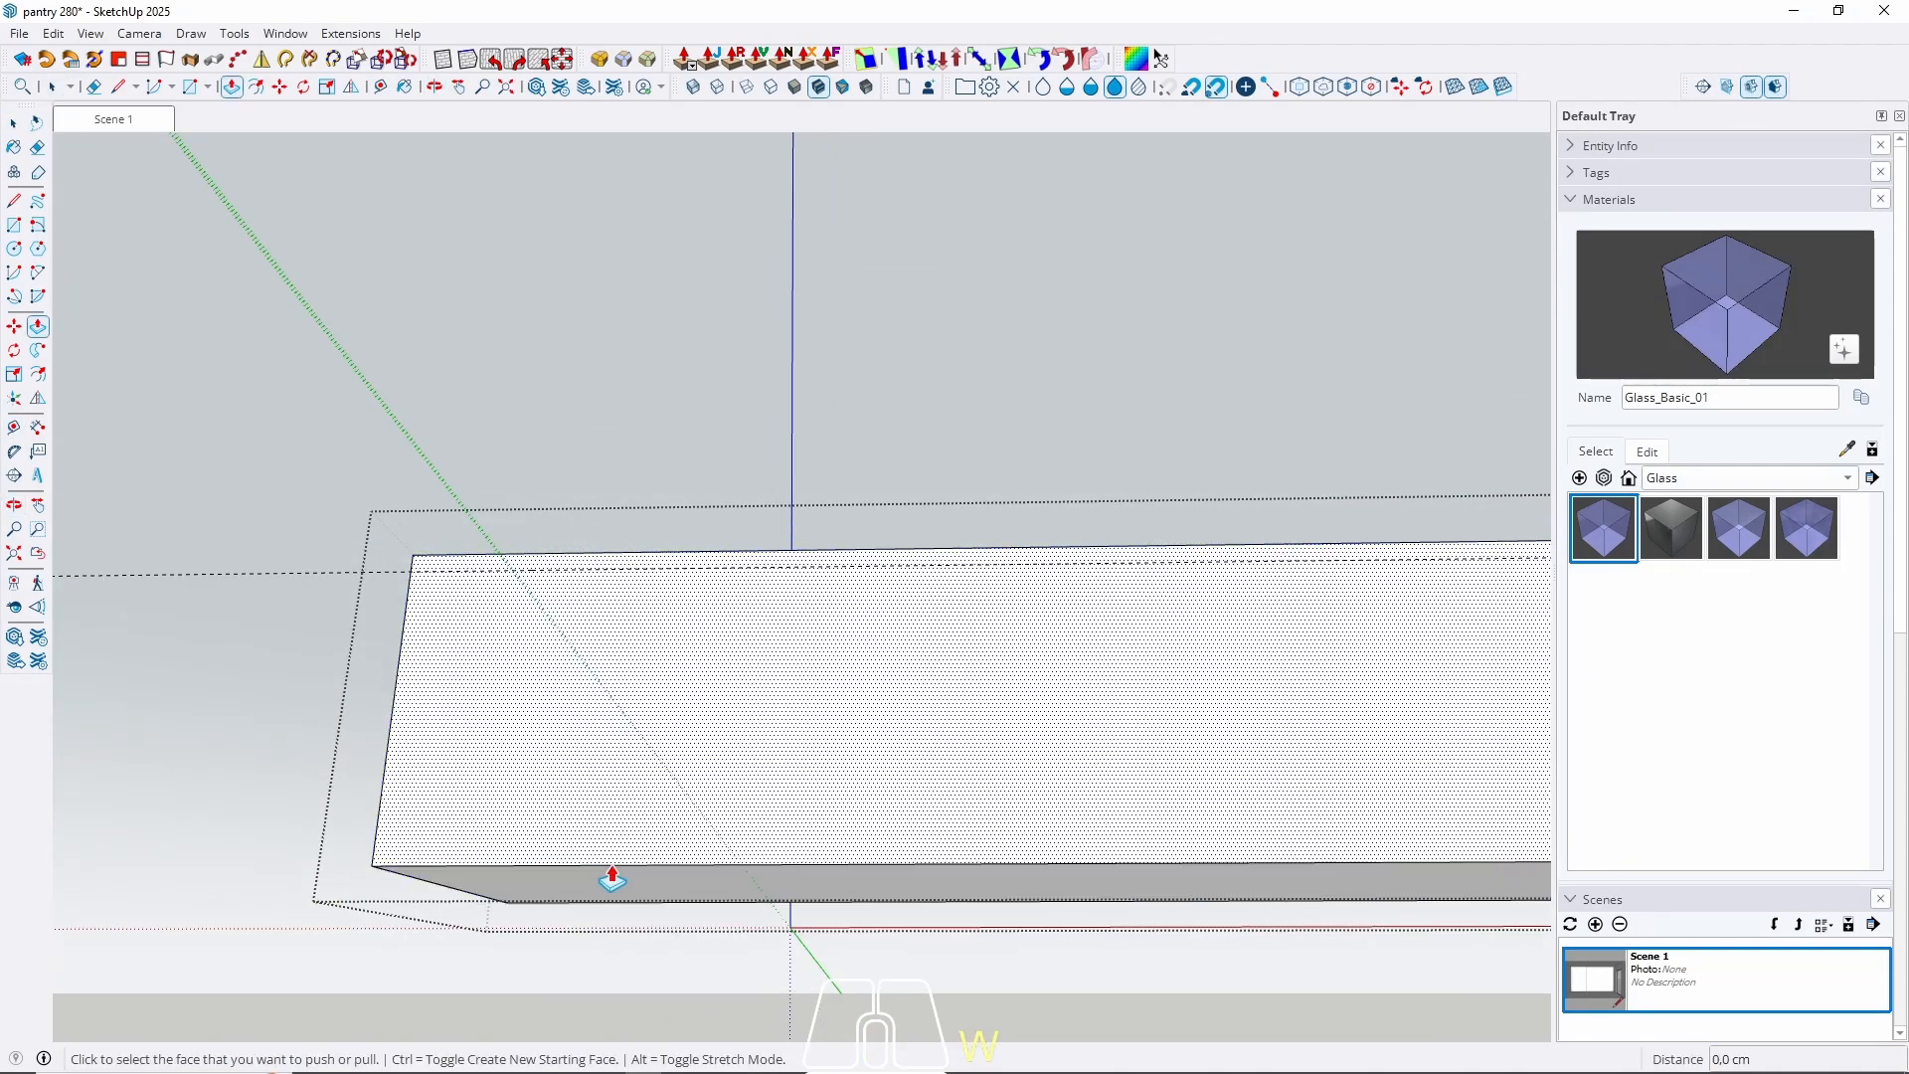
click(610, 873)
click(376, 584)
Select the whole worktop slab, make it a group, and clear the selection.
key(space)
middle_drag(619, 676, 636, 885)
click(526, 568)
triple_click(526, 567)
right_click(525, 565)
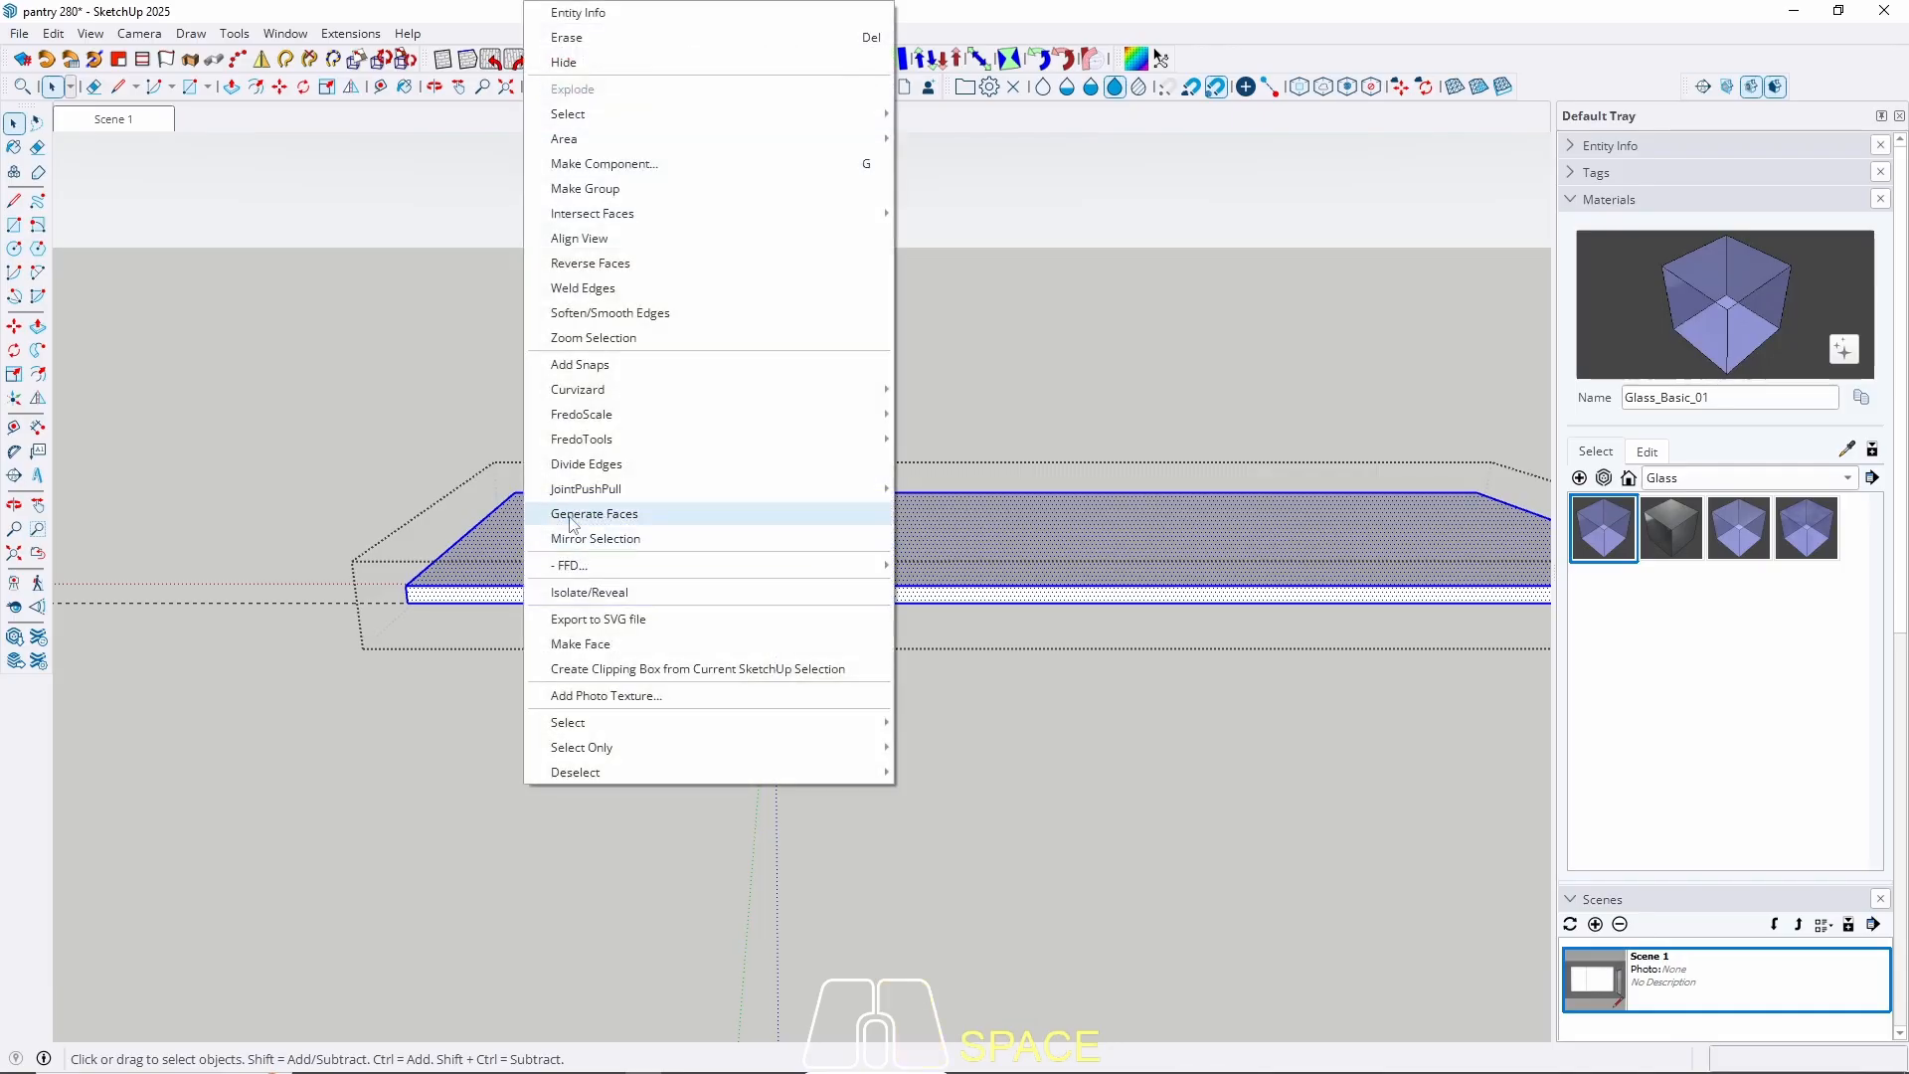
click(596, 200)
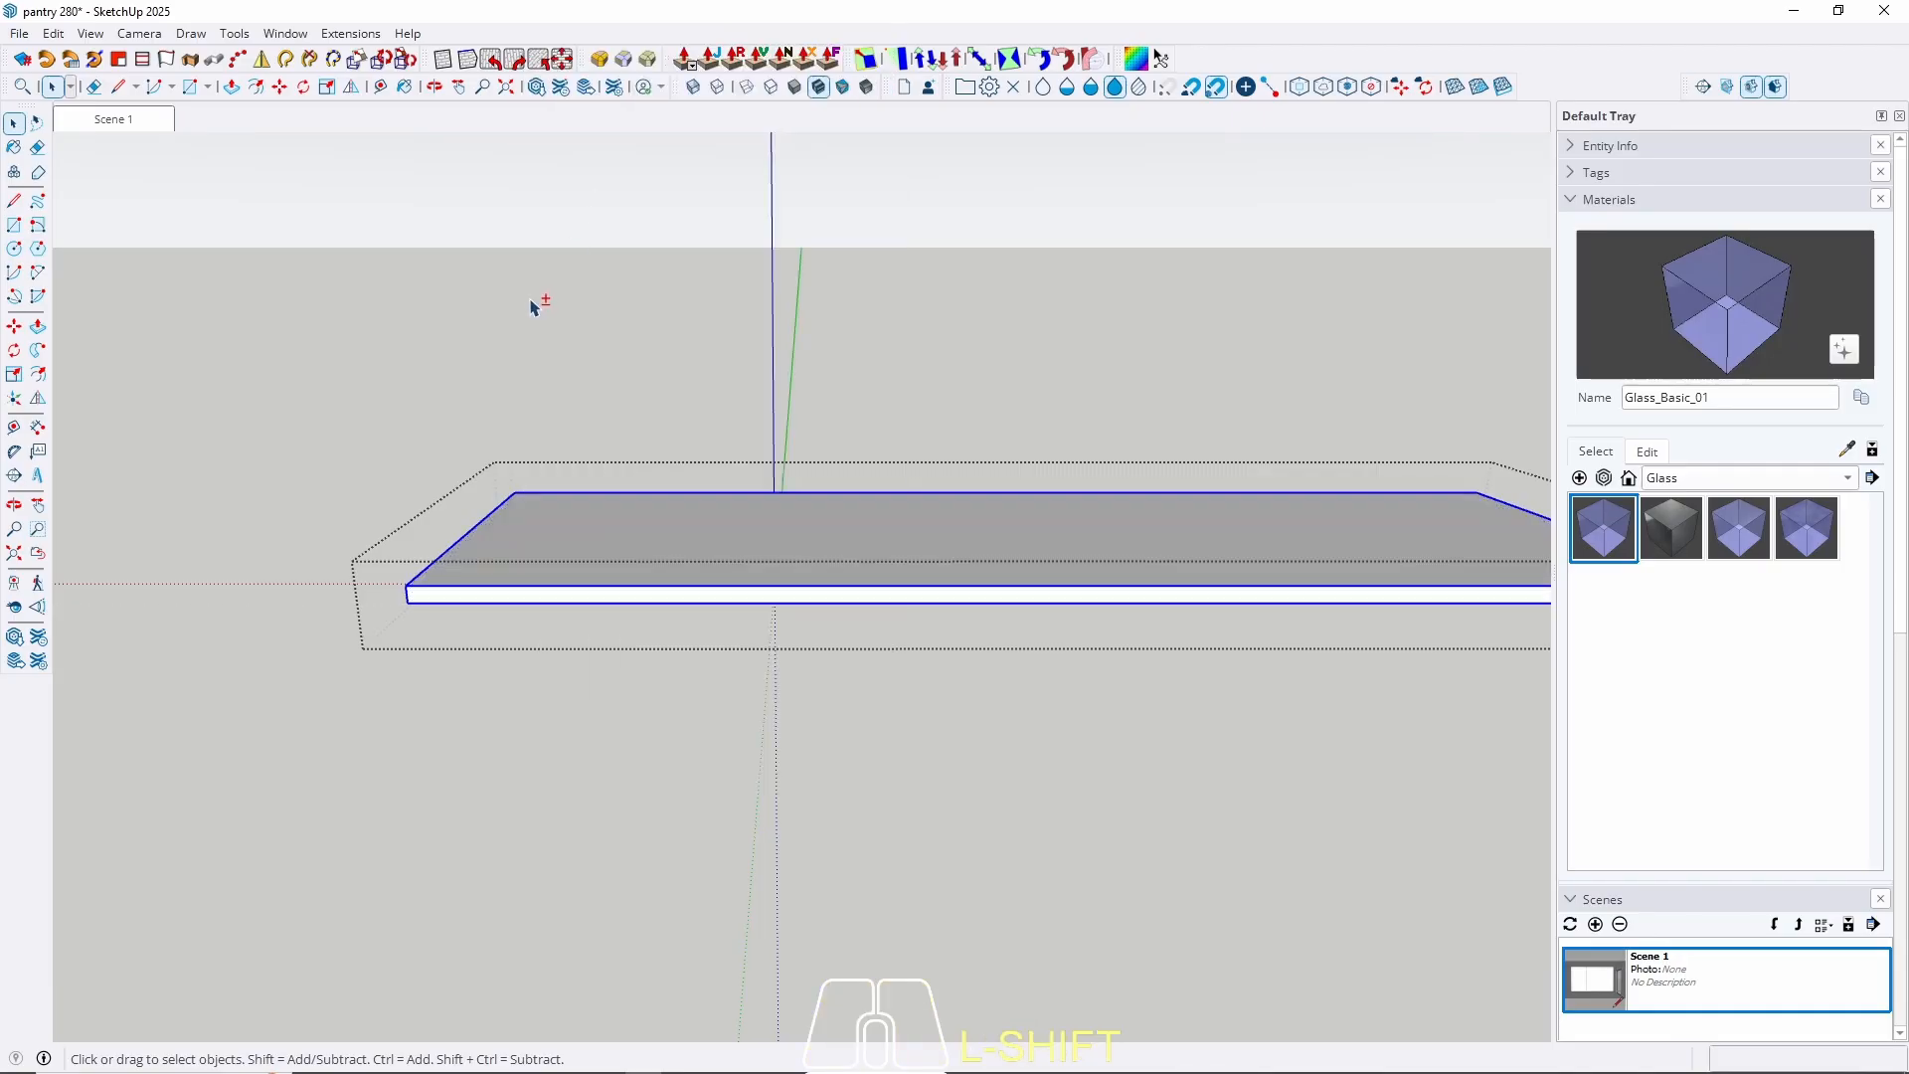
middle_drag(553, 587, 592, 521)
key(Escape)
Draw a rectangle corner to corner over the whole underside of the worktop slab, outside its group.
mouse_move(533, 584)
middle_down()
mouse_move(596, 525)
mouse_move(567, 597)
middle_up()
click(565, 596)
double_click(561, 599)
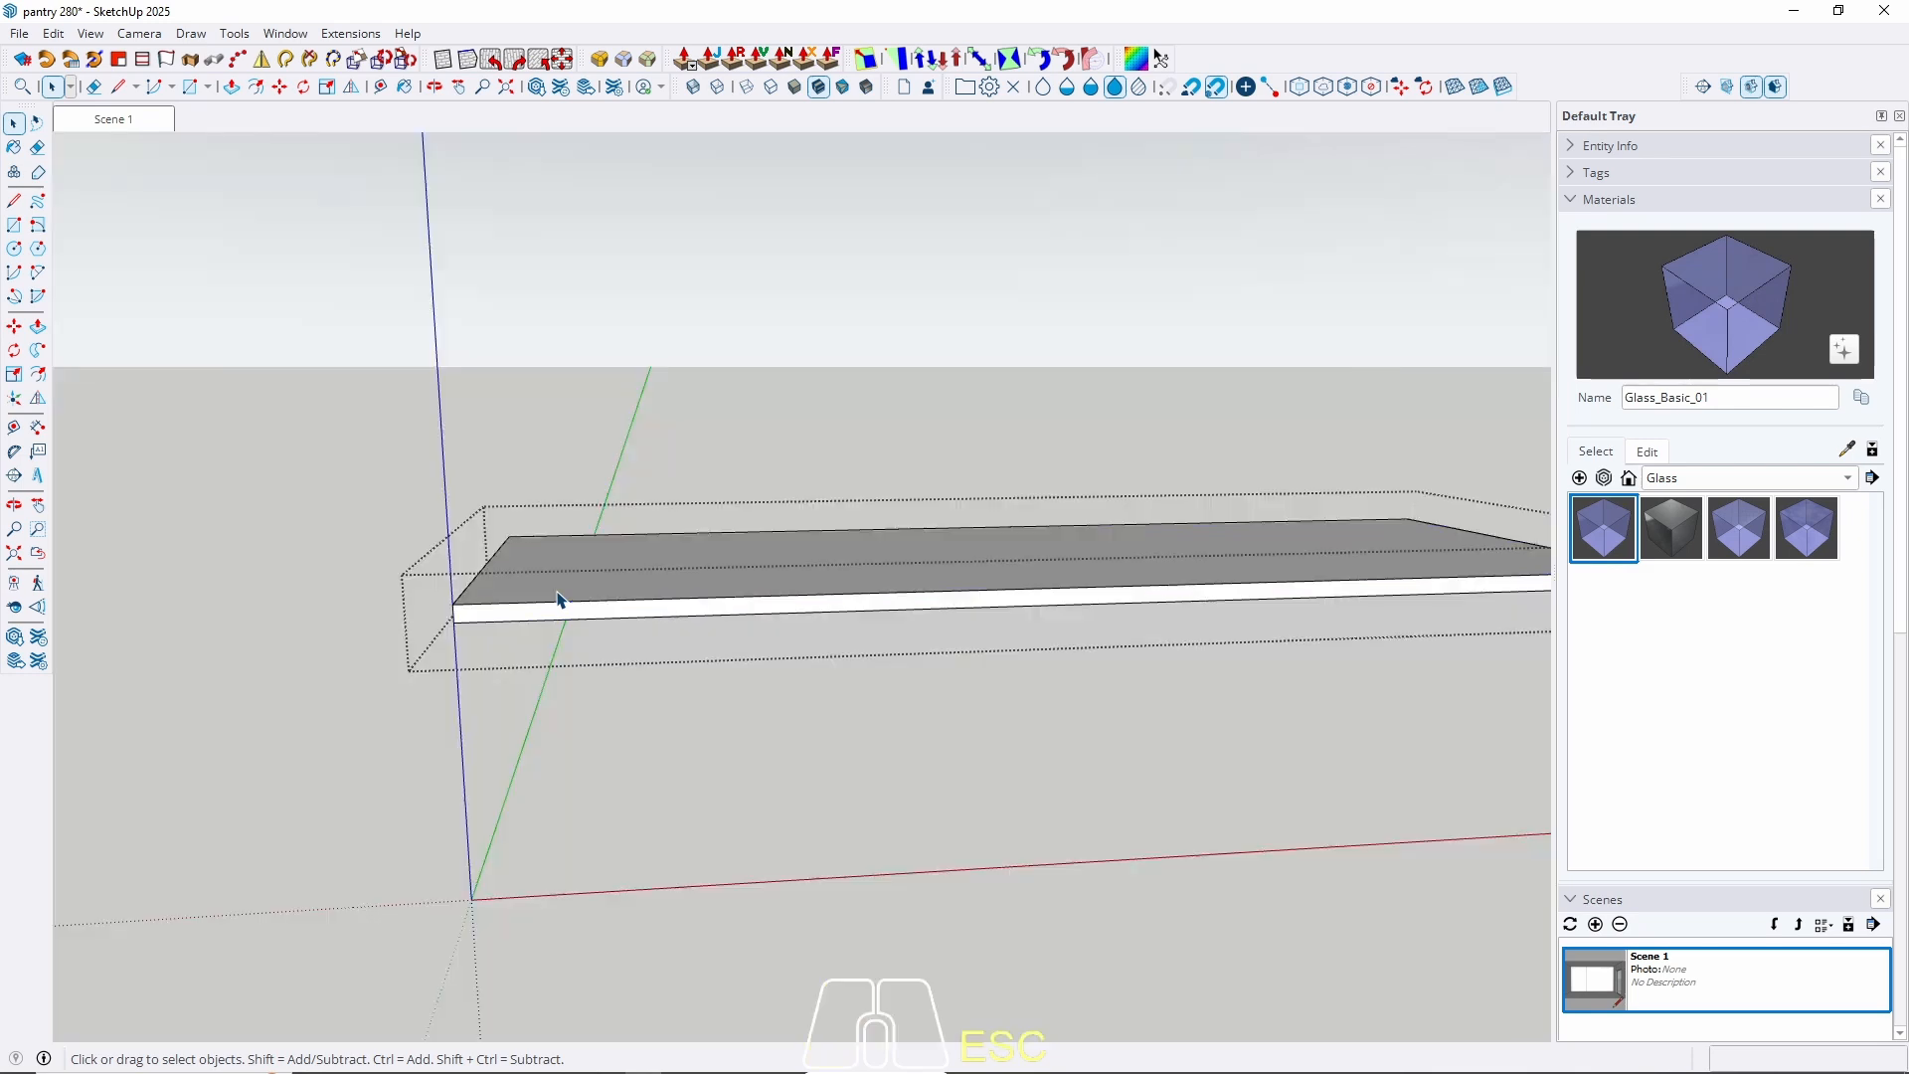
scroll(556, 597, up, 4)
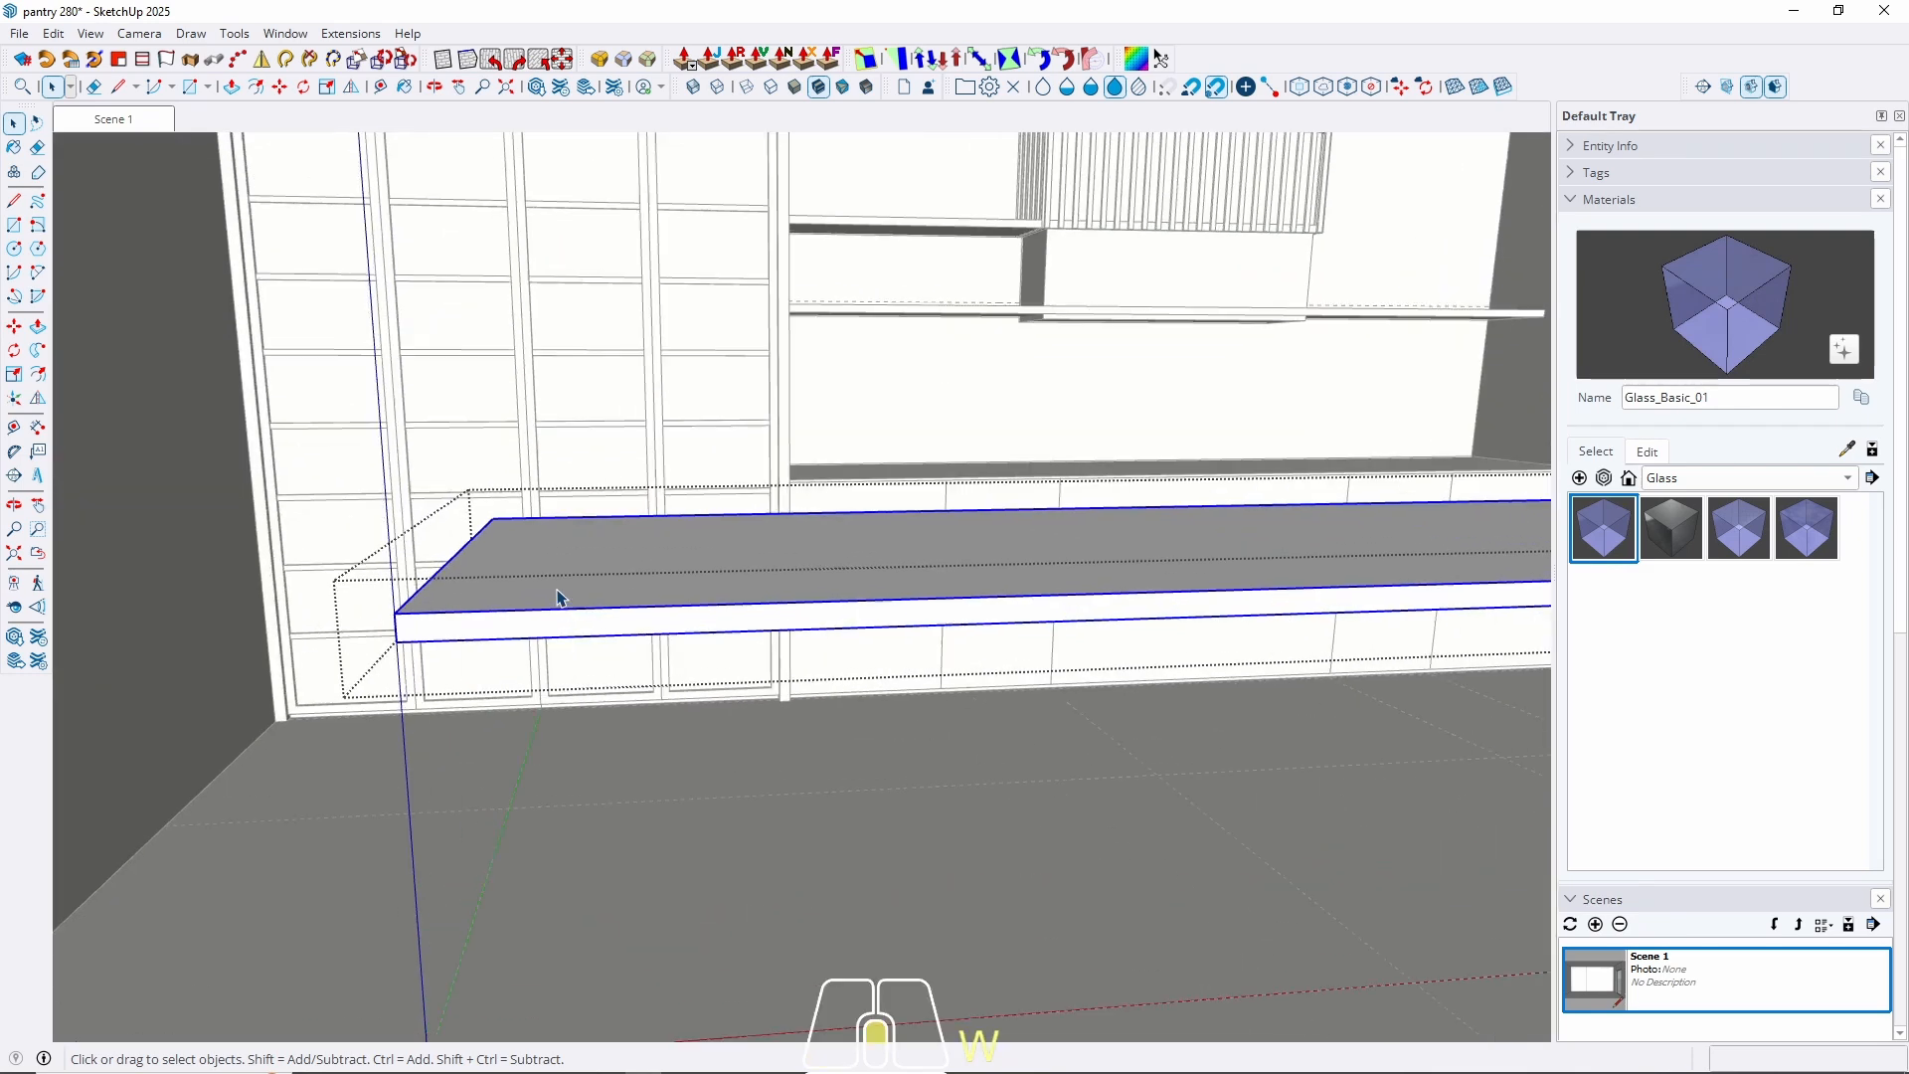
middle_drag(558, 622, 557, 350)
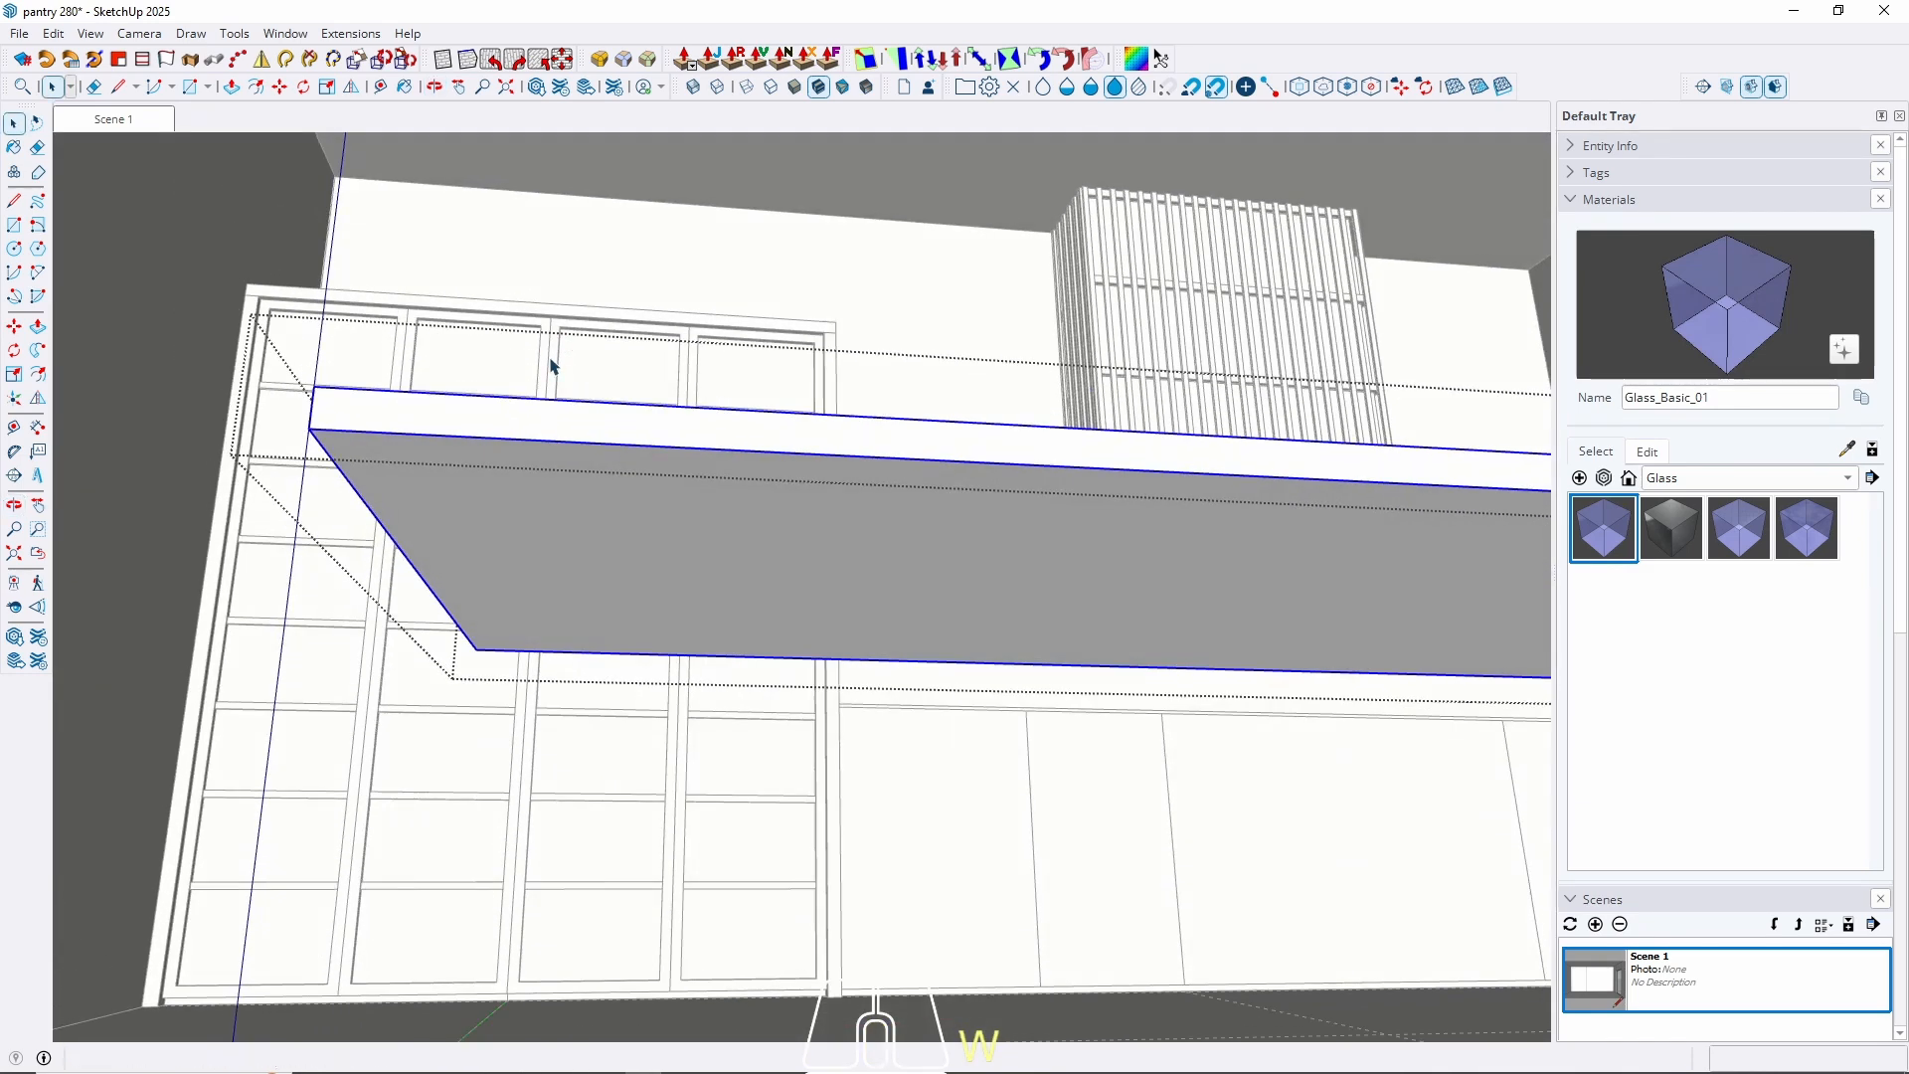
key(r)
click(308, 428)
middle_drag(875, 585, 205, 360)
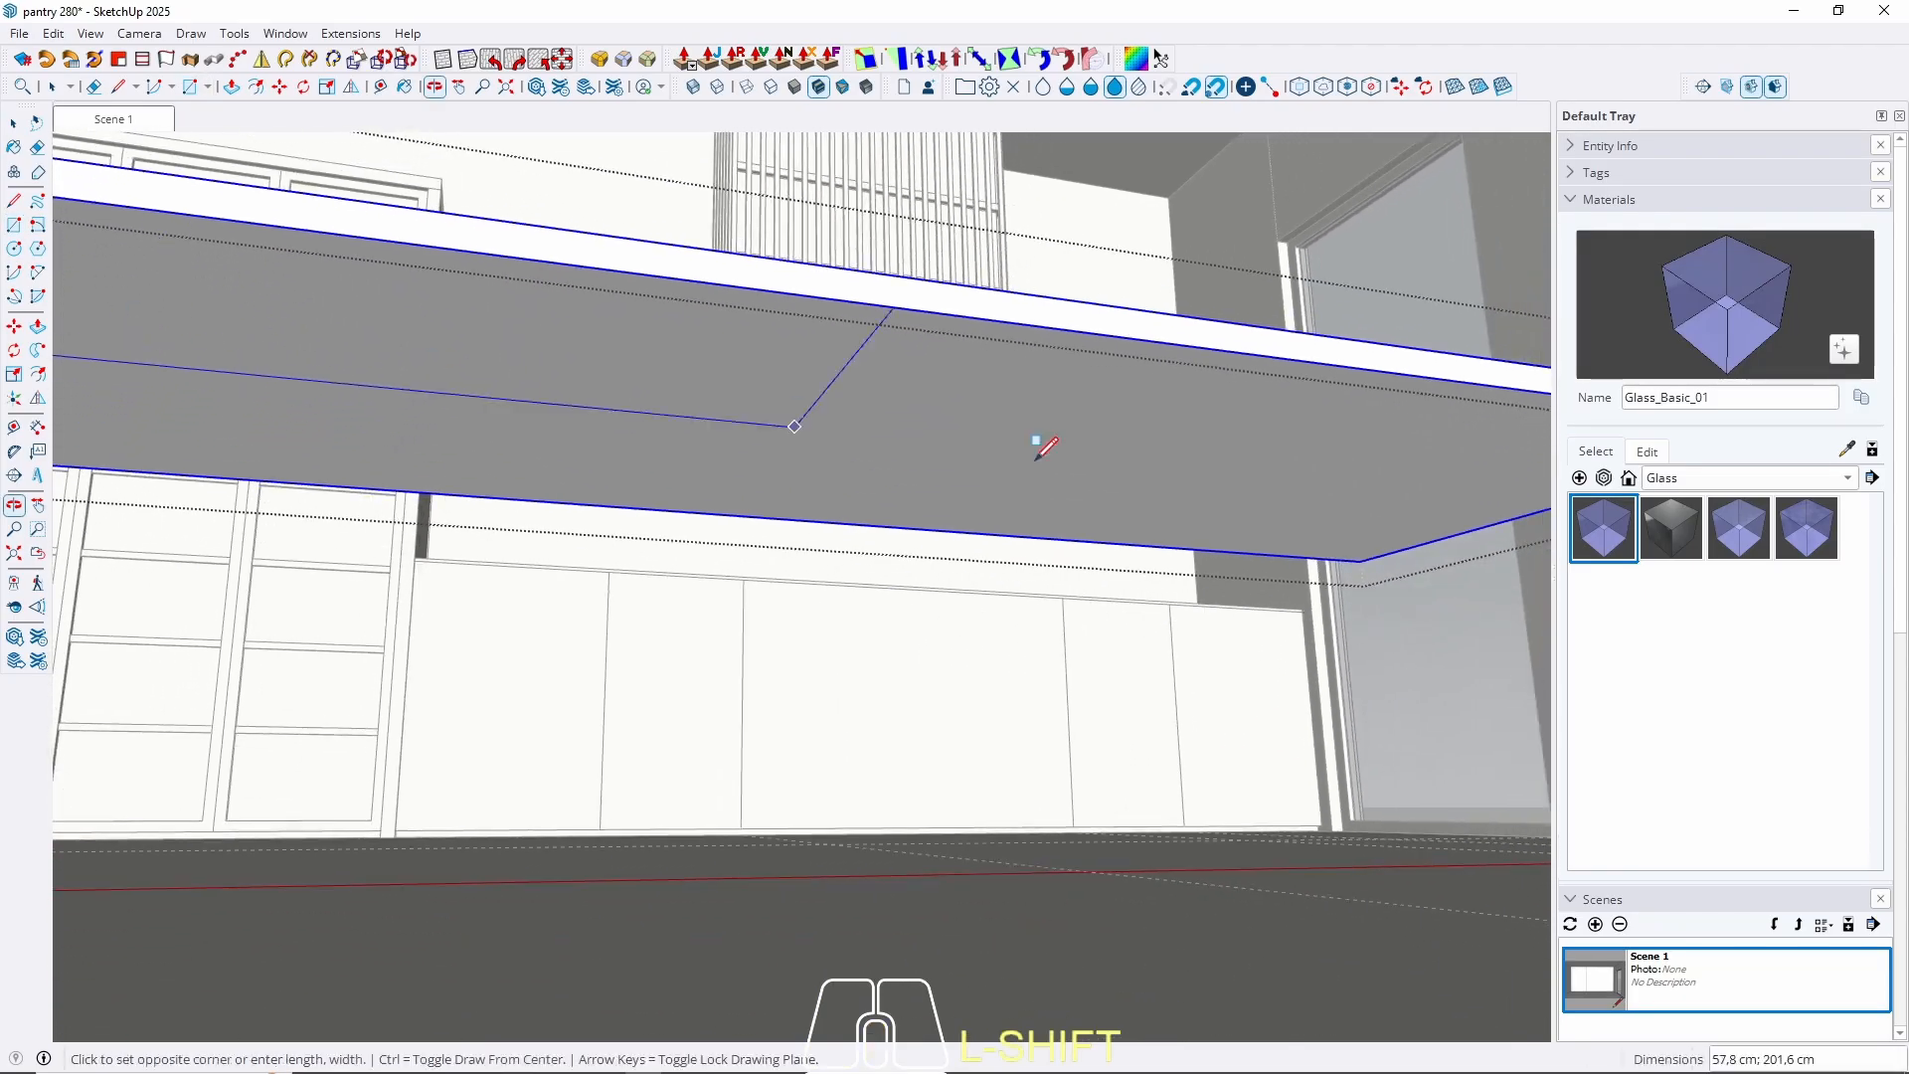
key(space)
click(1352, 547)
Extrude the underside rectangle 80 cm down to the floor and make the resulting island base a group.
key(p)
middle_drag(1265, 532, 912, 406)
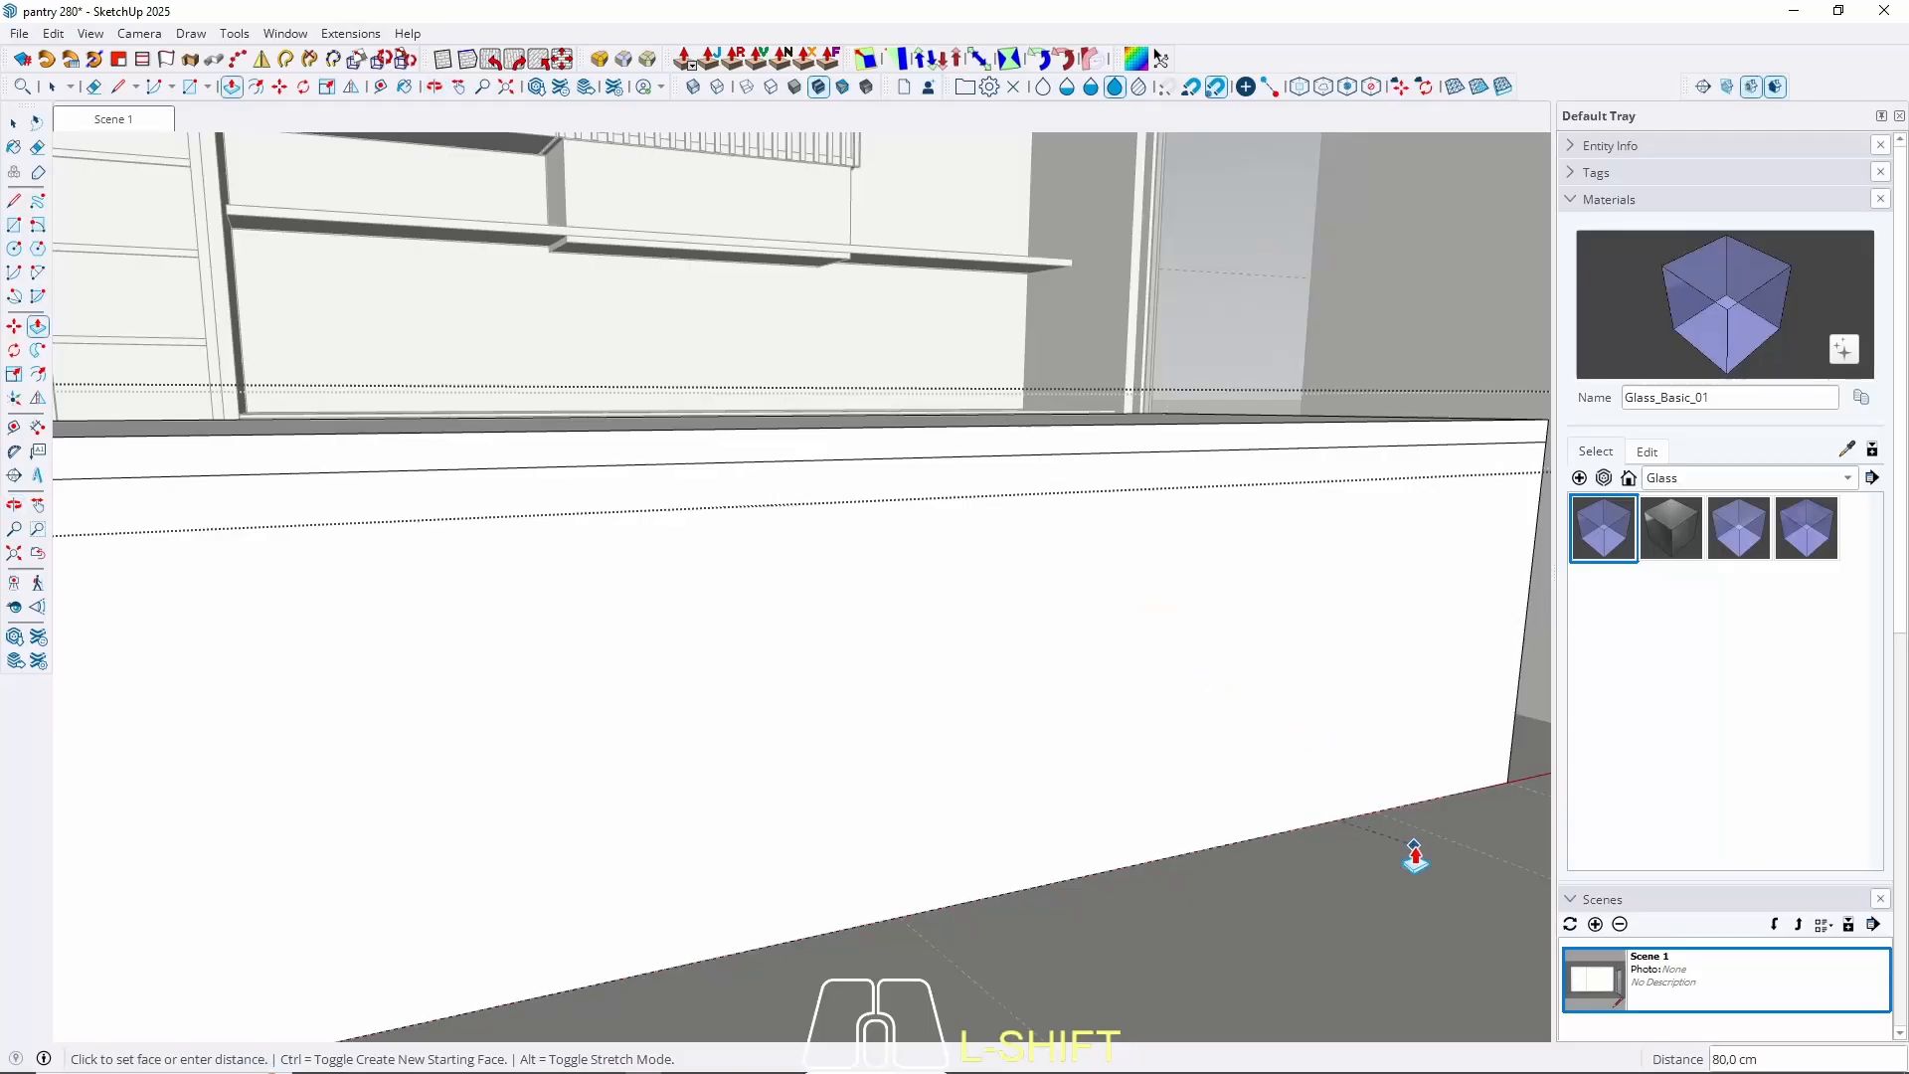
click(1414, 850)
key(space)
click(1240, 688)
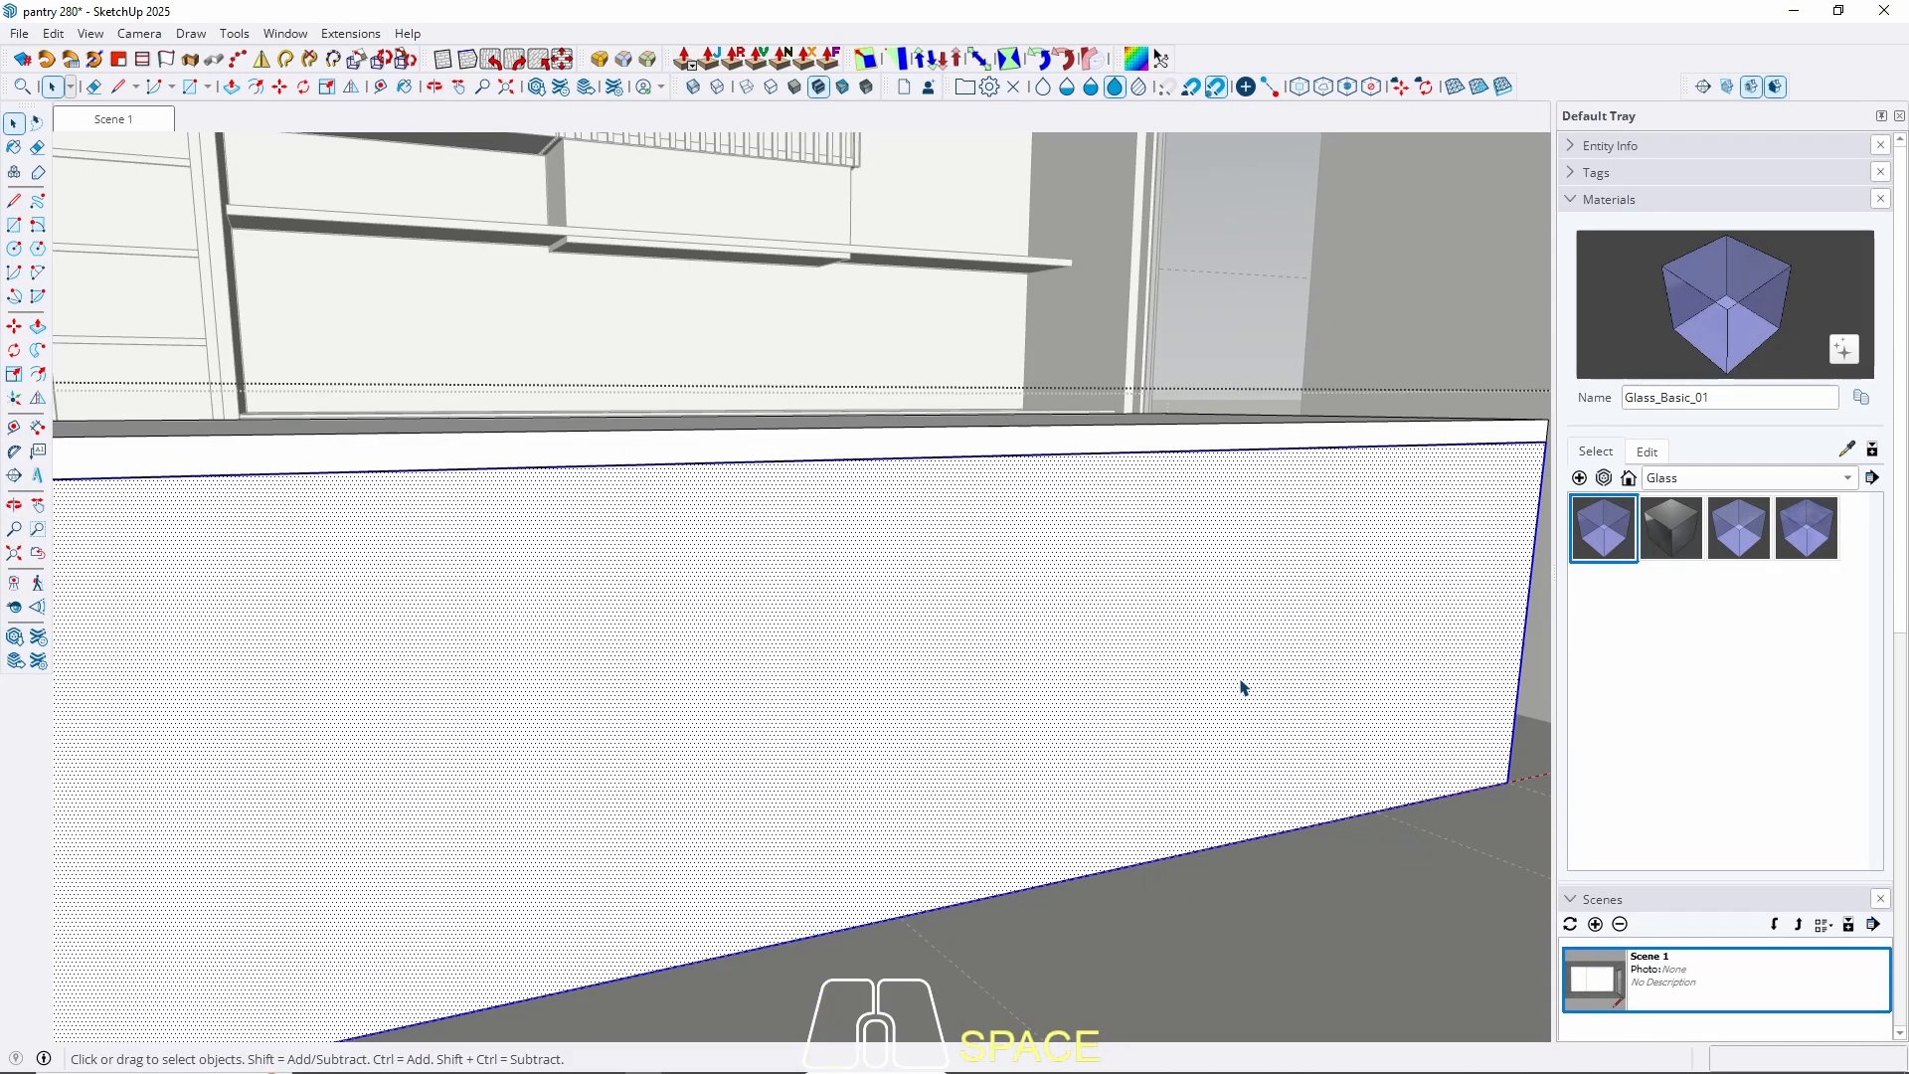
right_click(1241, 688)
click(1303, 189)
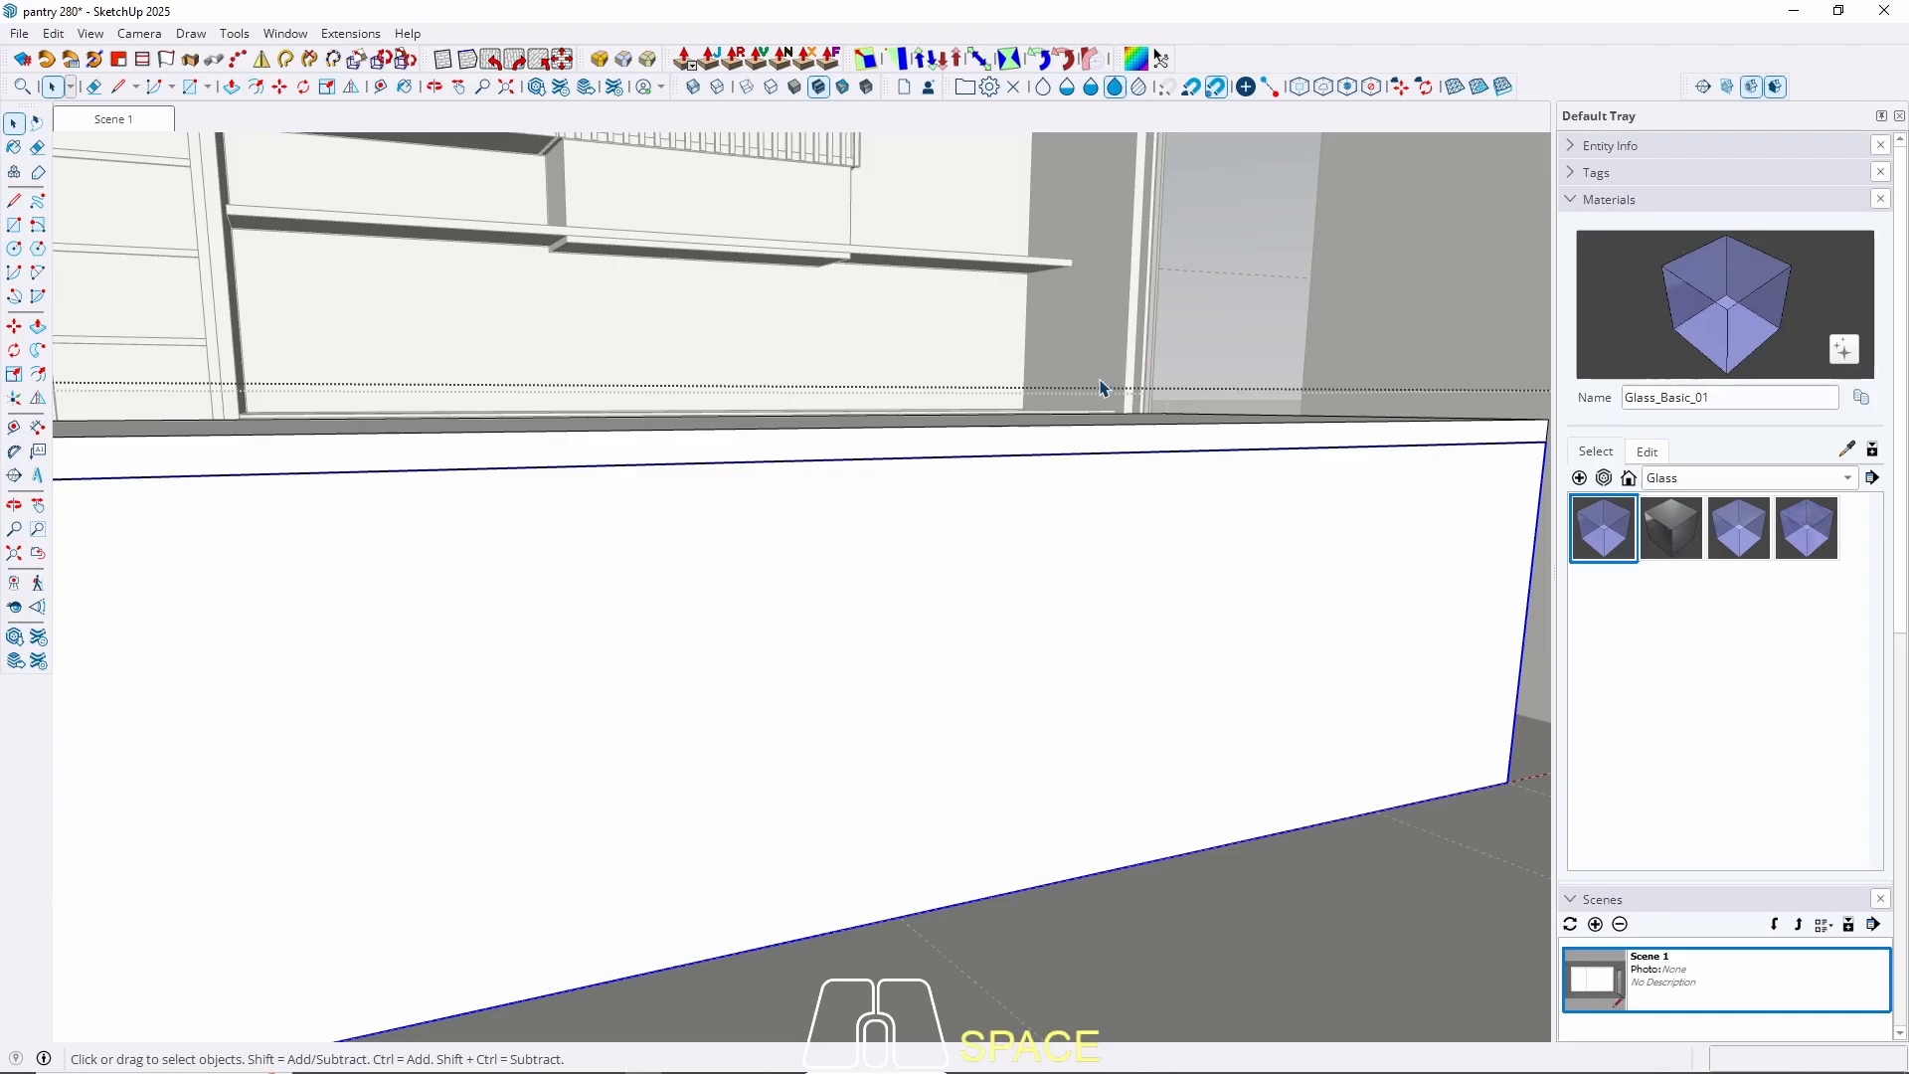
Select the worktop's top face inside its group and place a guide 20 cm in from the long edge facing the base cabinets.
middle_drag(1101, 388, 1223, 554)
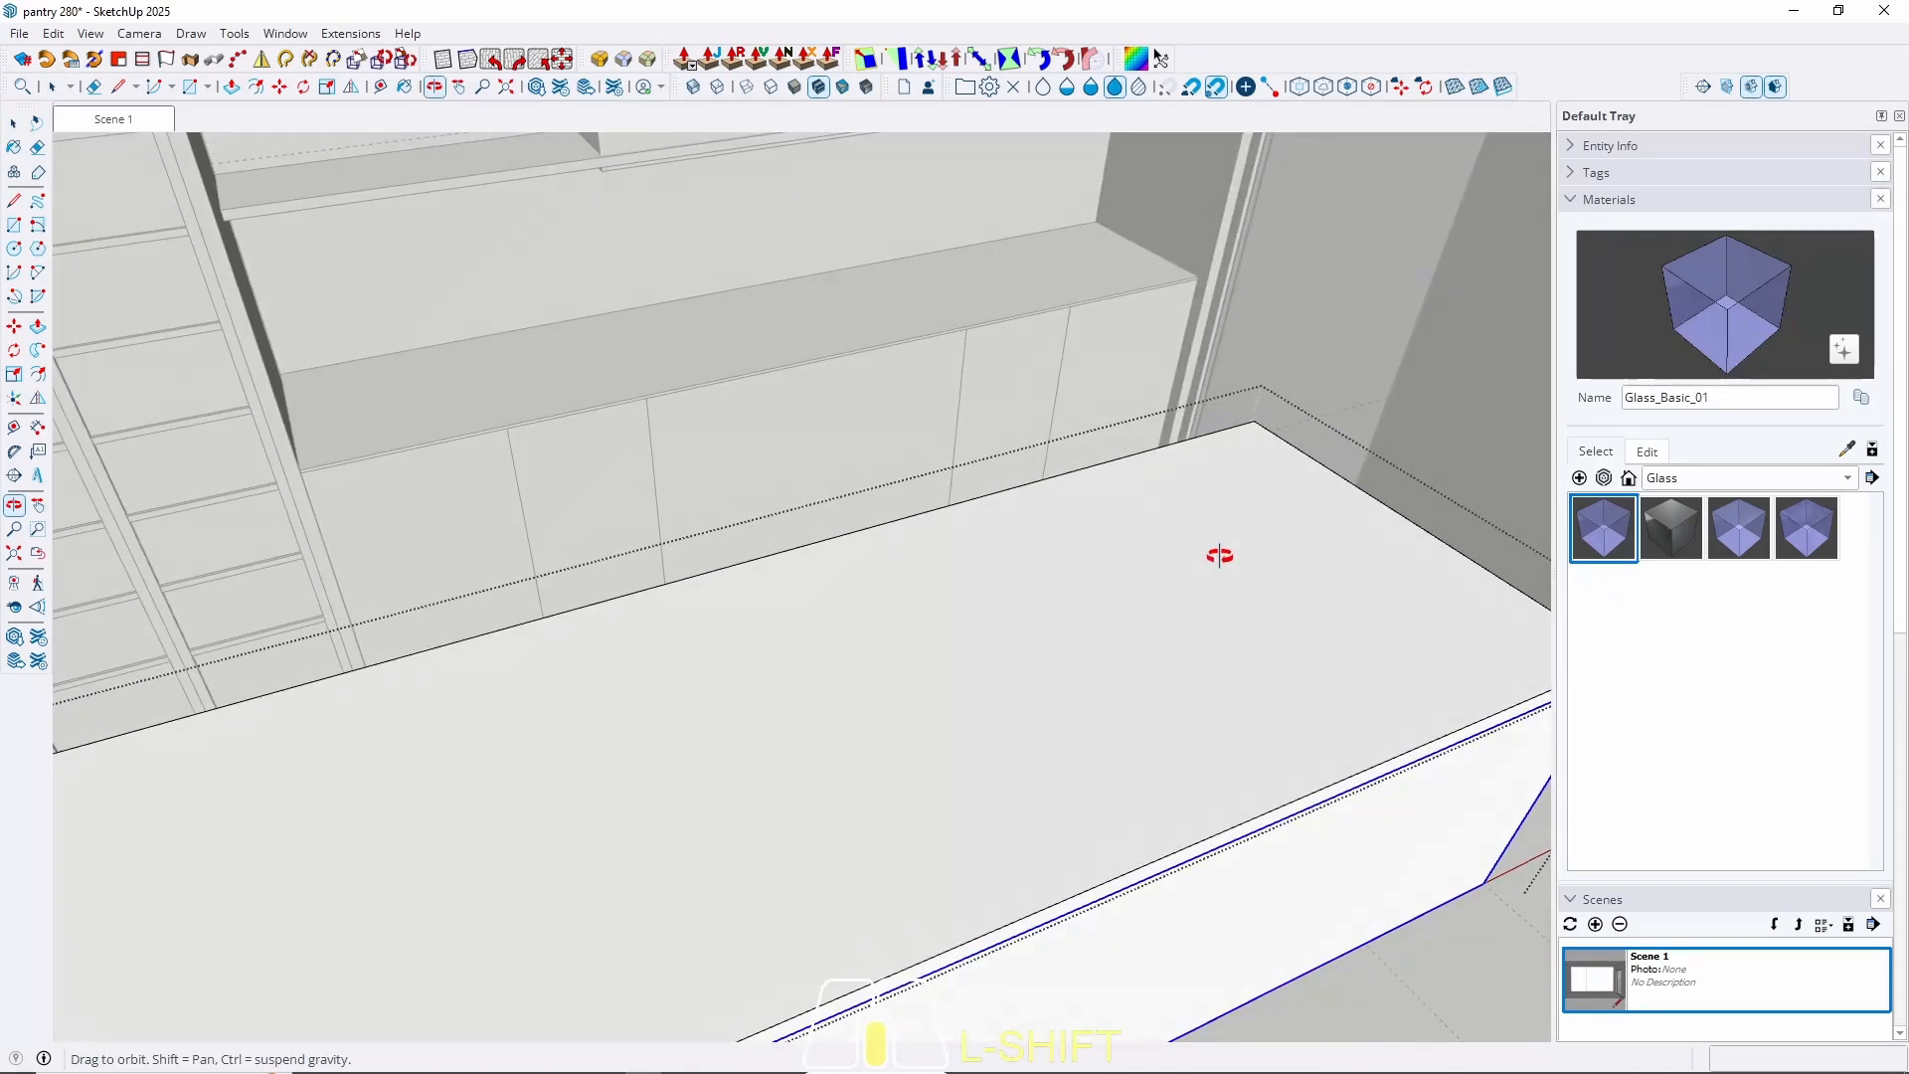
mouse_move(904, 558)
middle_down()
mouse_move(1207, 586)
mouse_move(921, 584)
mouse_move(933, 557)
middle_up()
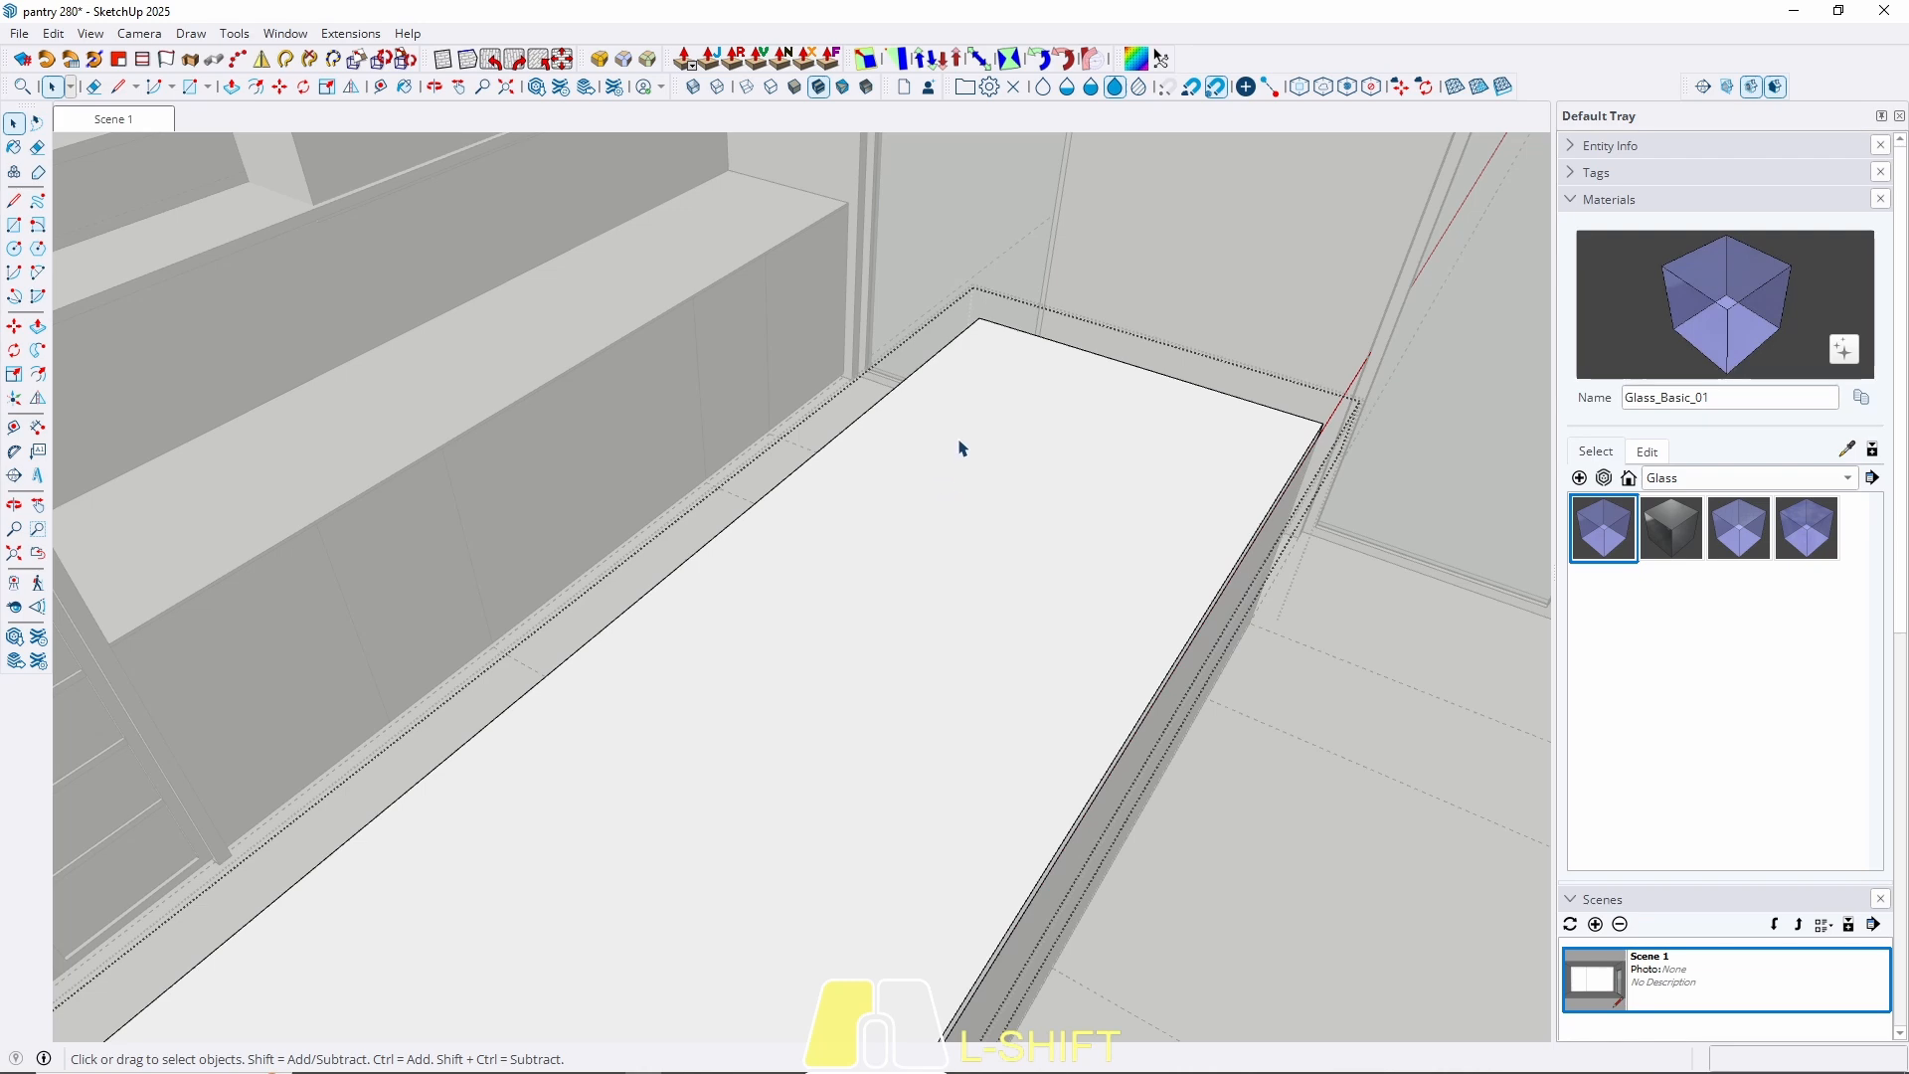
click(912, 481)
middle_drag(911, 482, 969, 633)
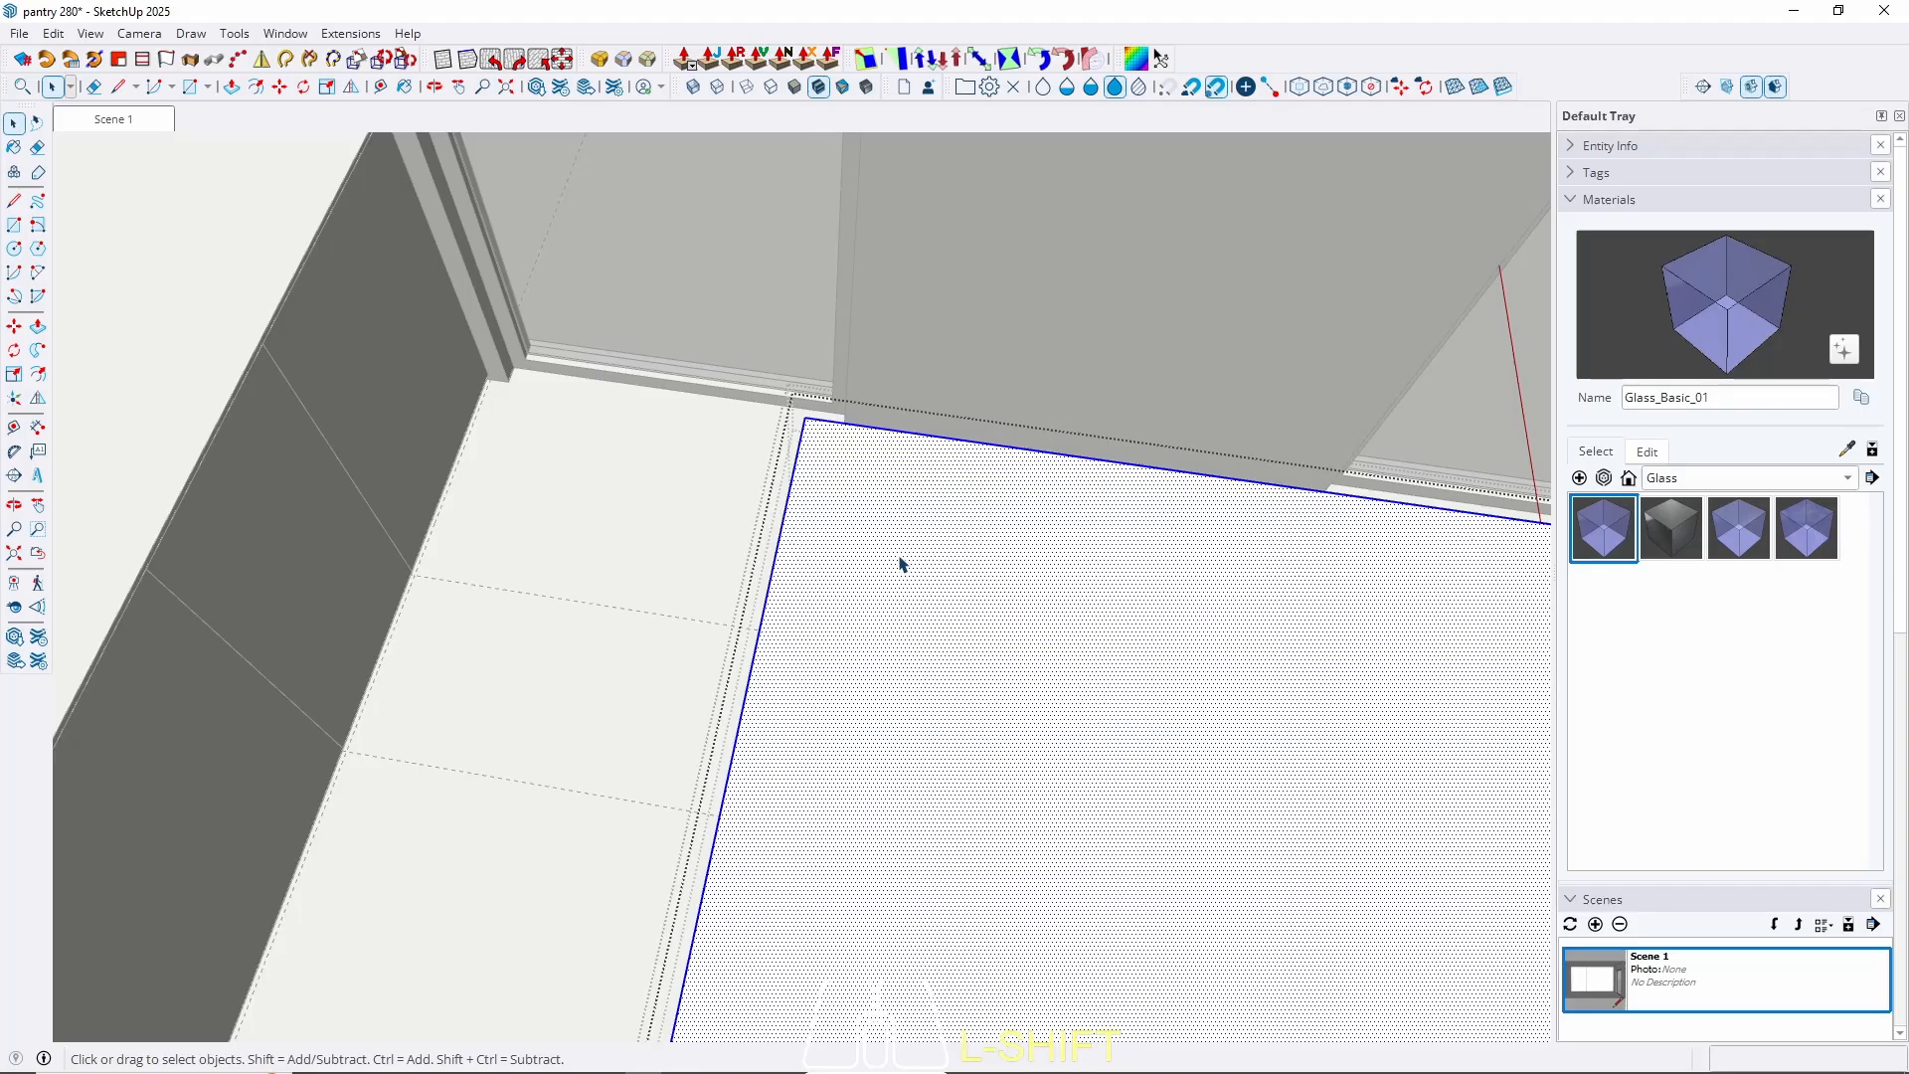
key(t)
click(774, 564)
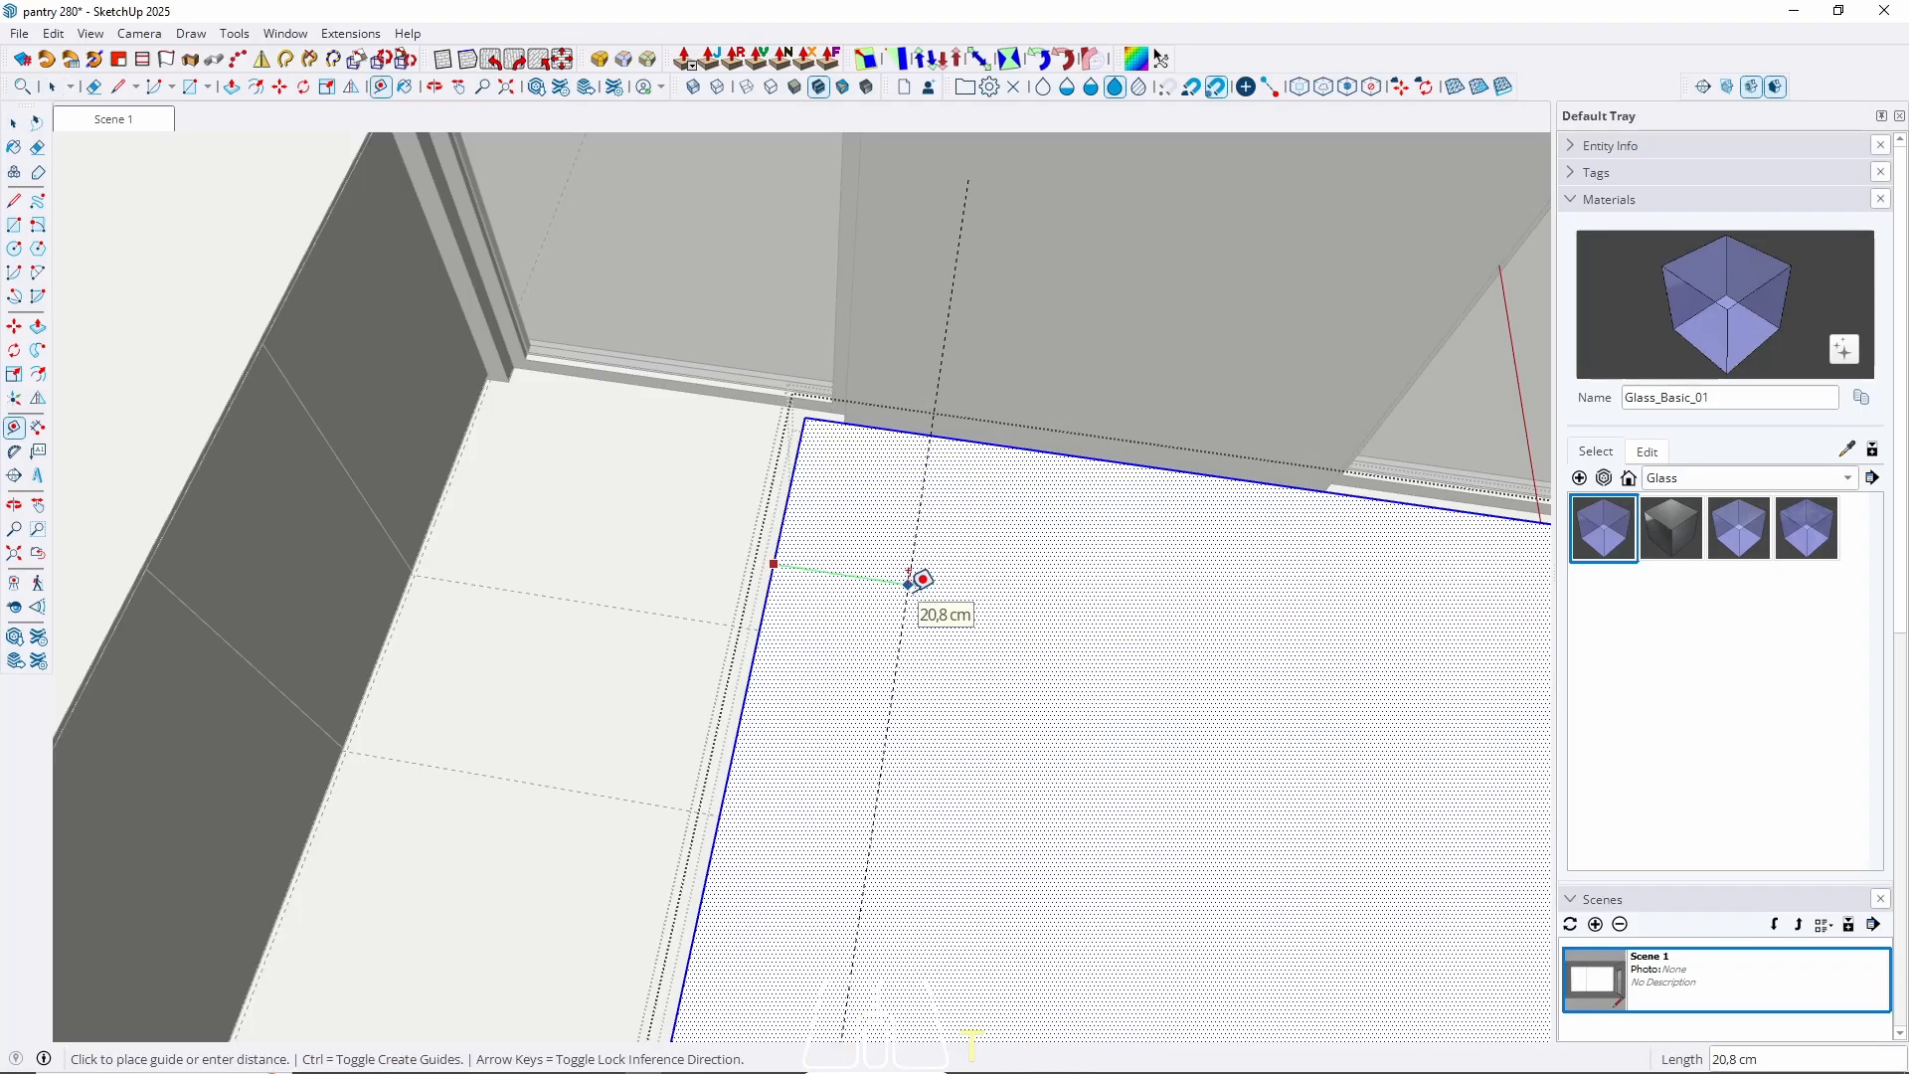
text(20)
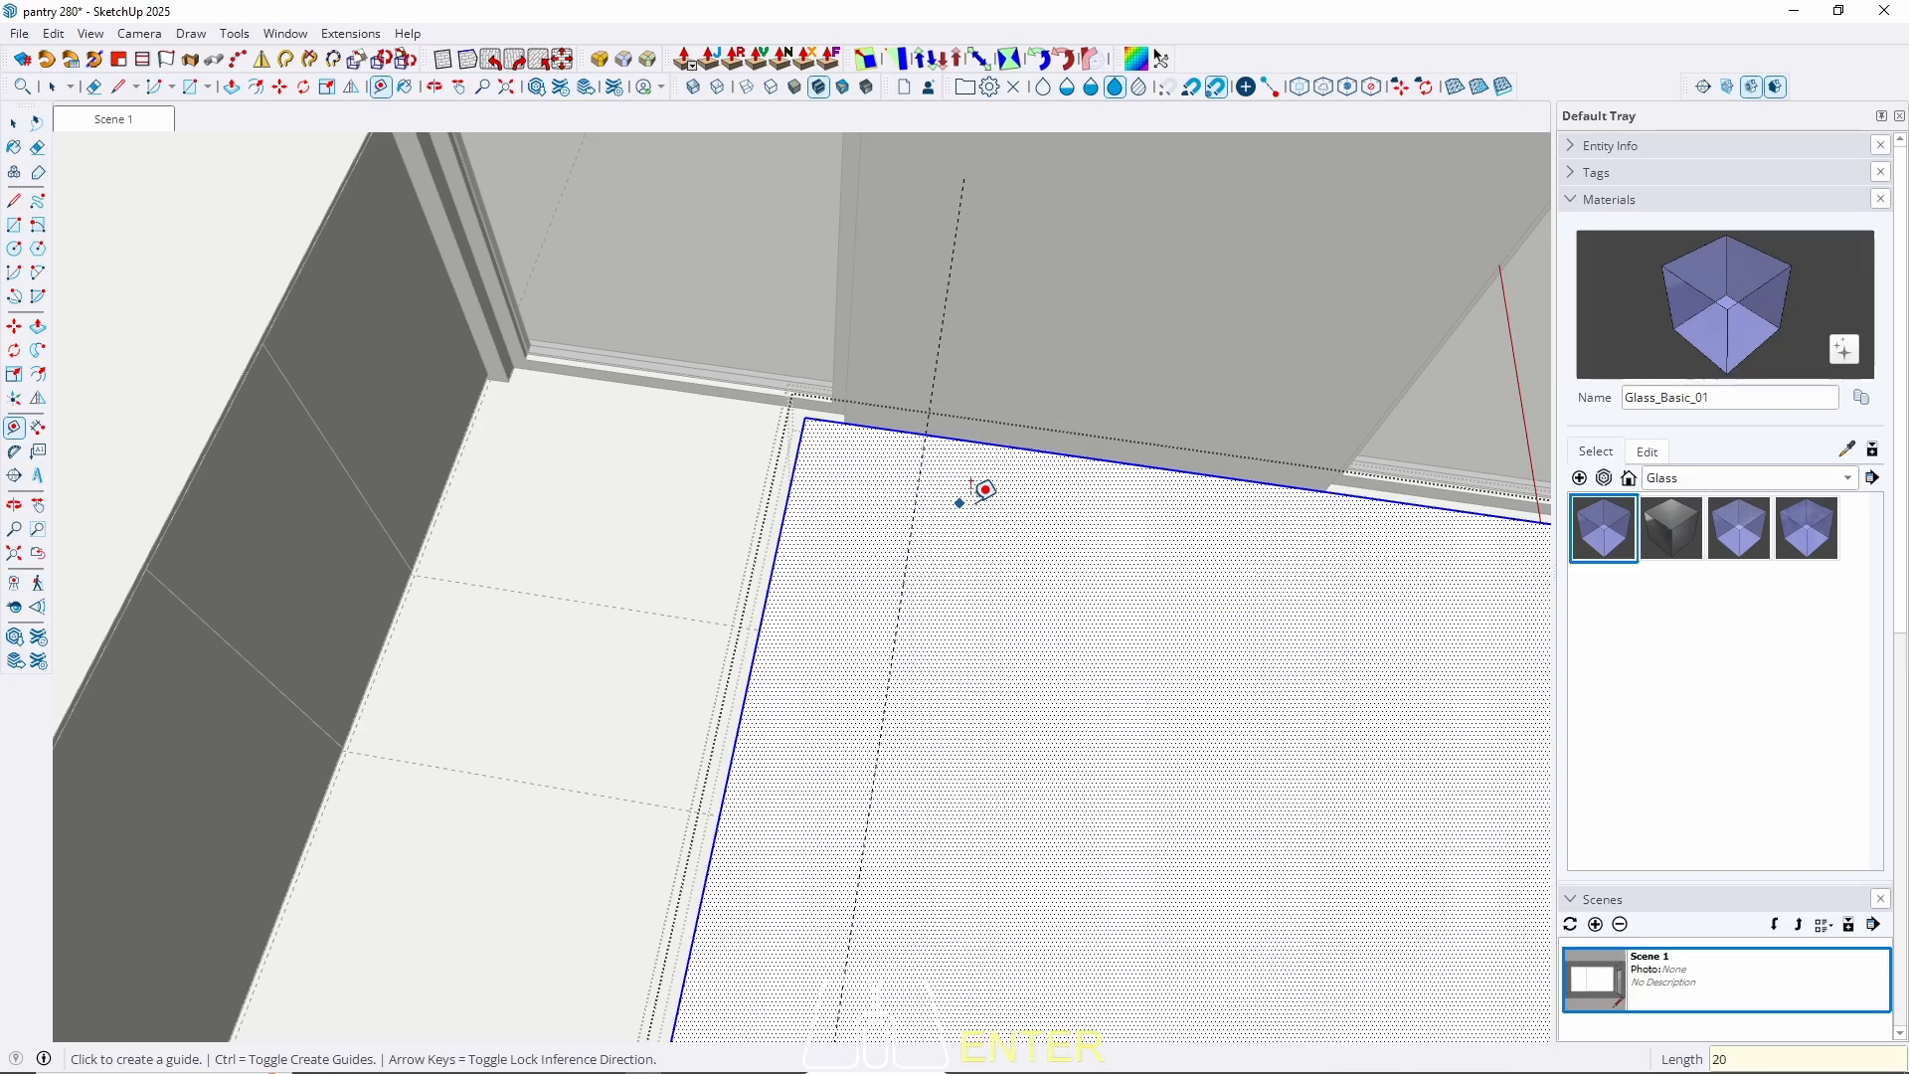
Place a guide 20 cm in from the worktop's right short edge.
middle_drag(985, 489, 587, 576)
click(884, 615)
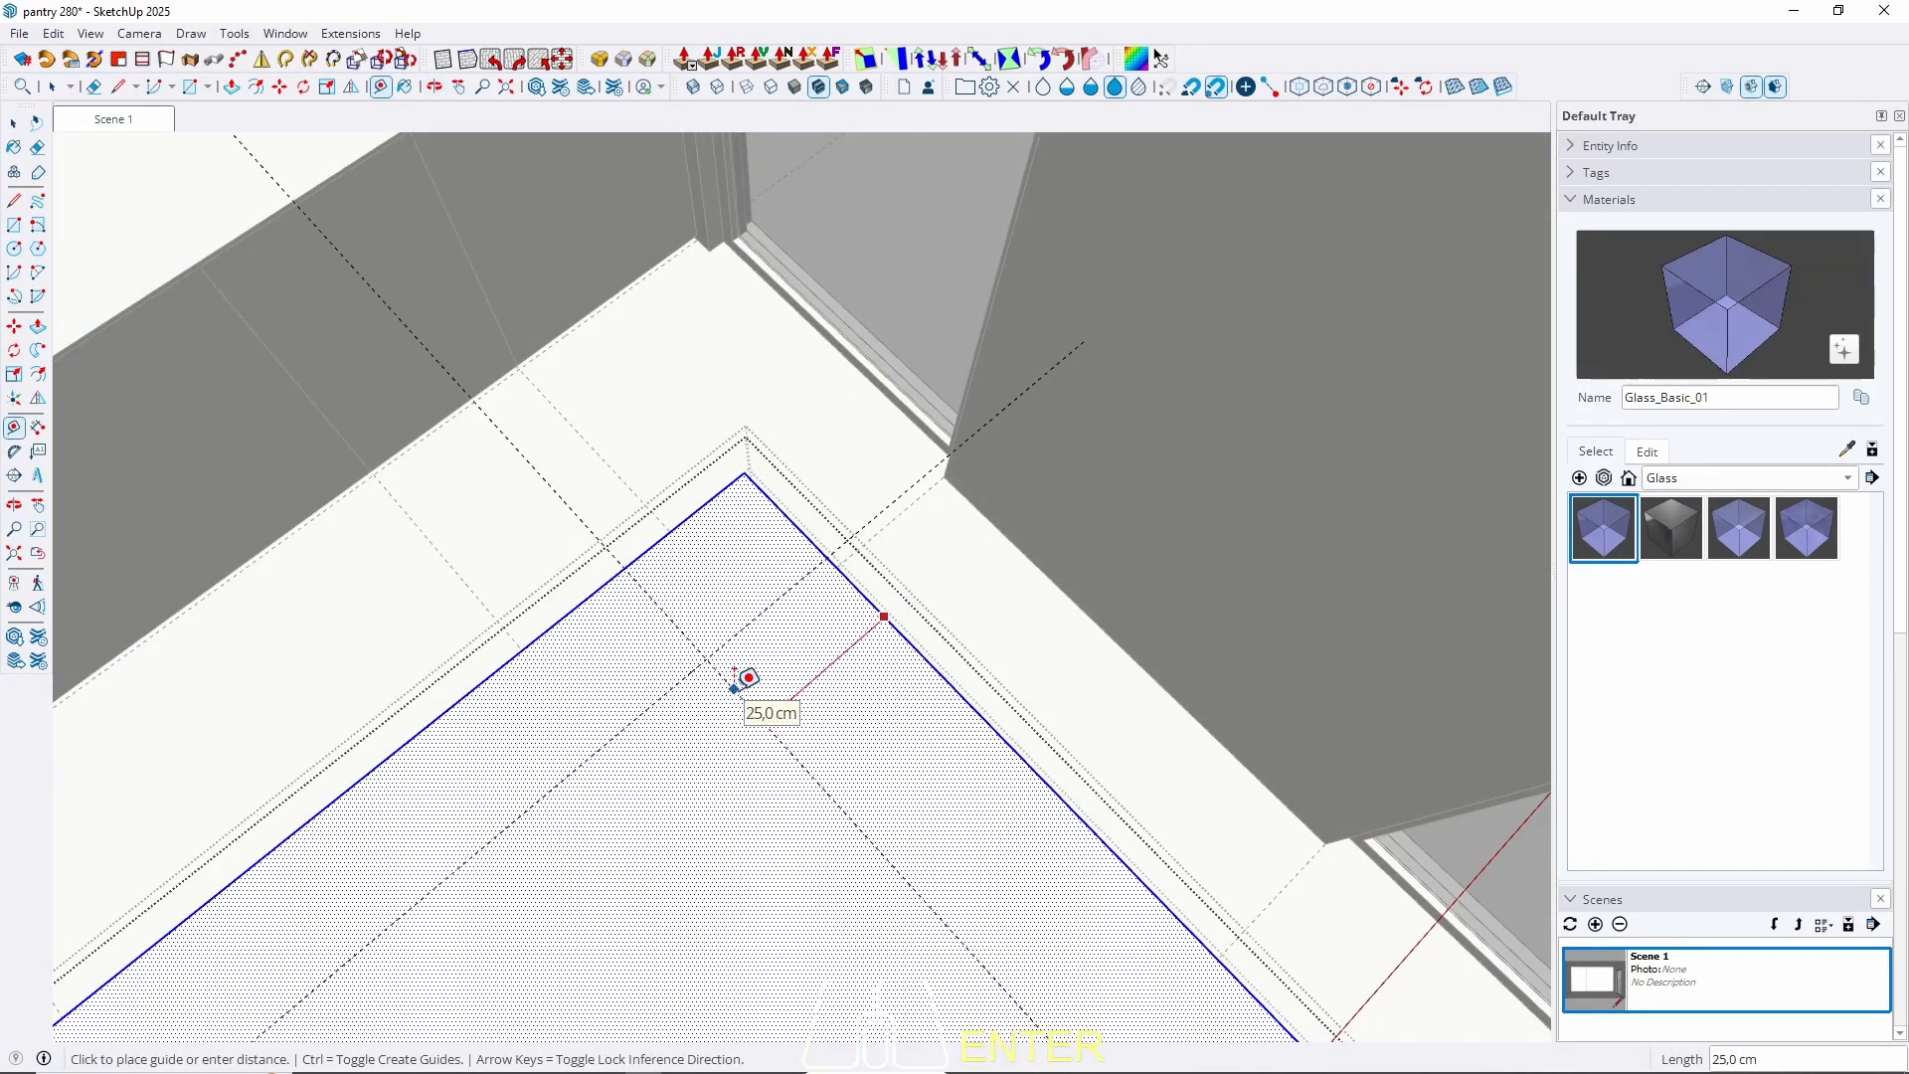
text(20)
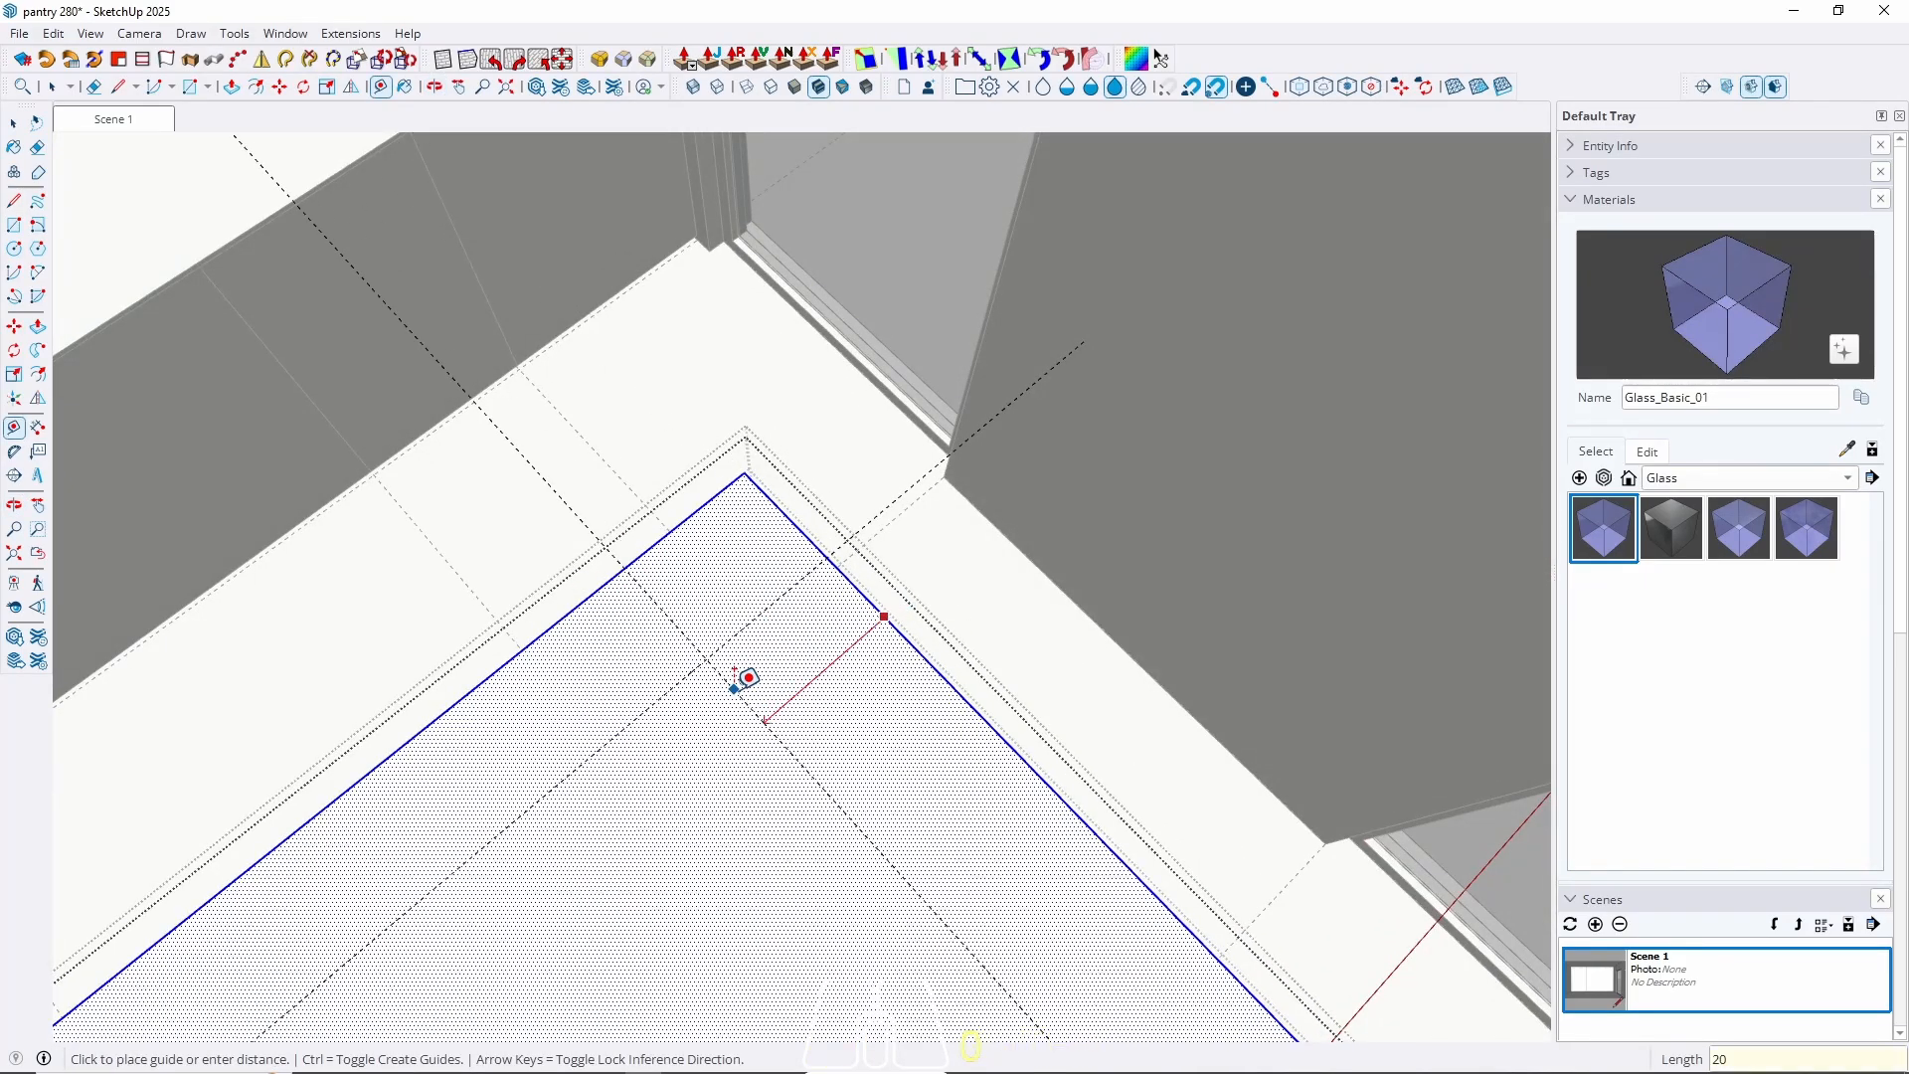
key(Return)
Place a guide 20 cm in from the worktop's long front edge.
key(space)
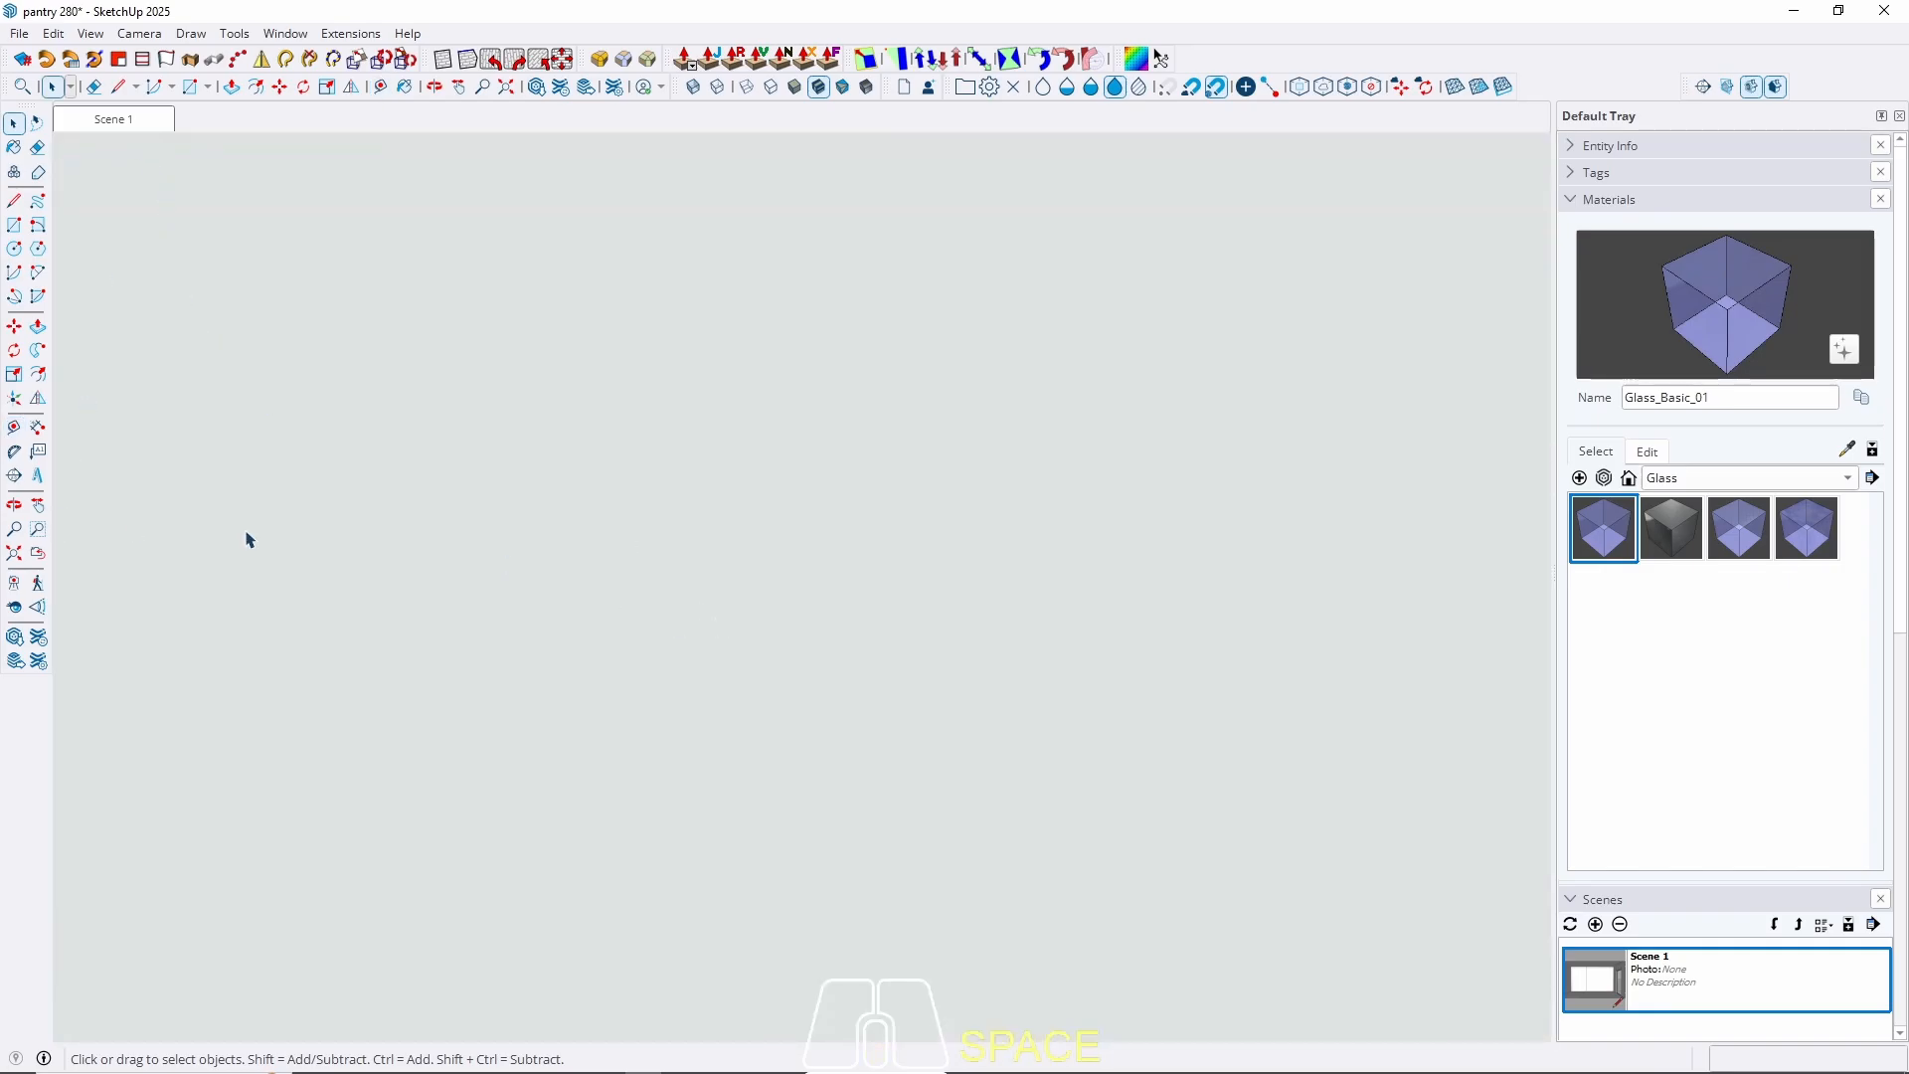
middle_drag(249, 540, 1094, 603)
key(t)
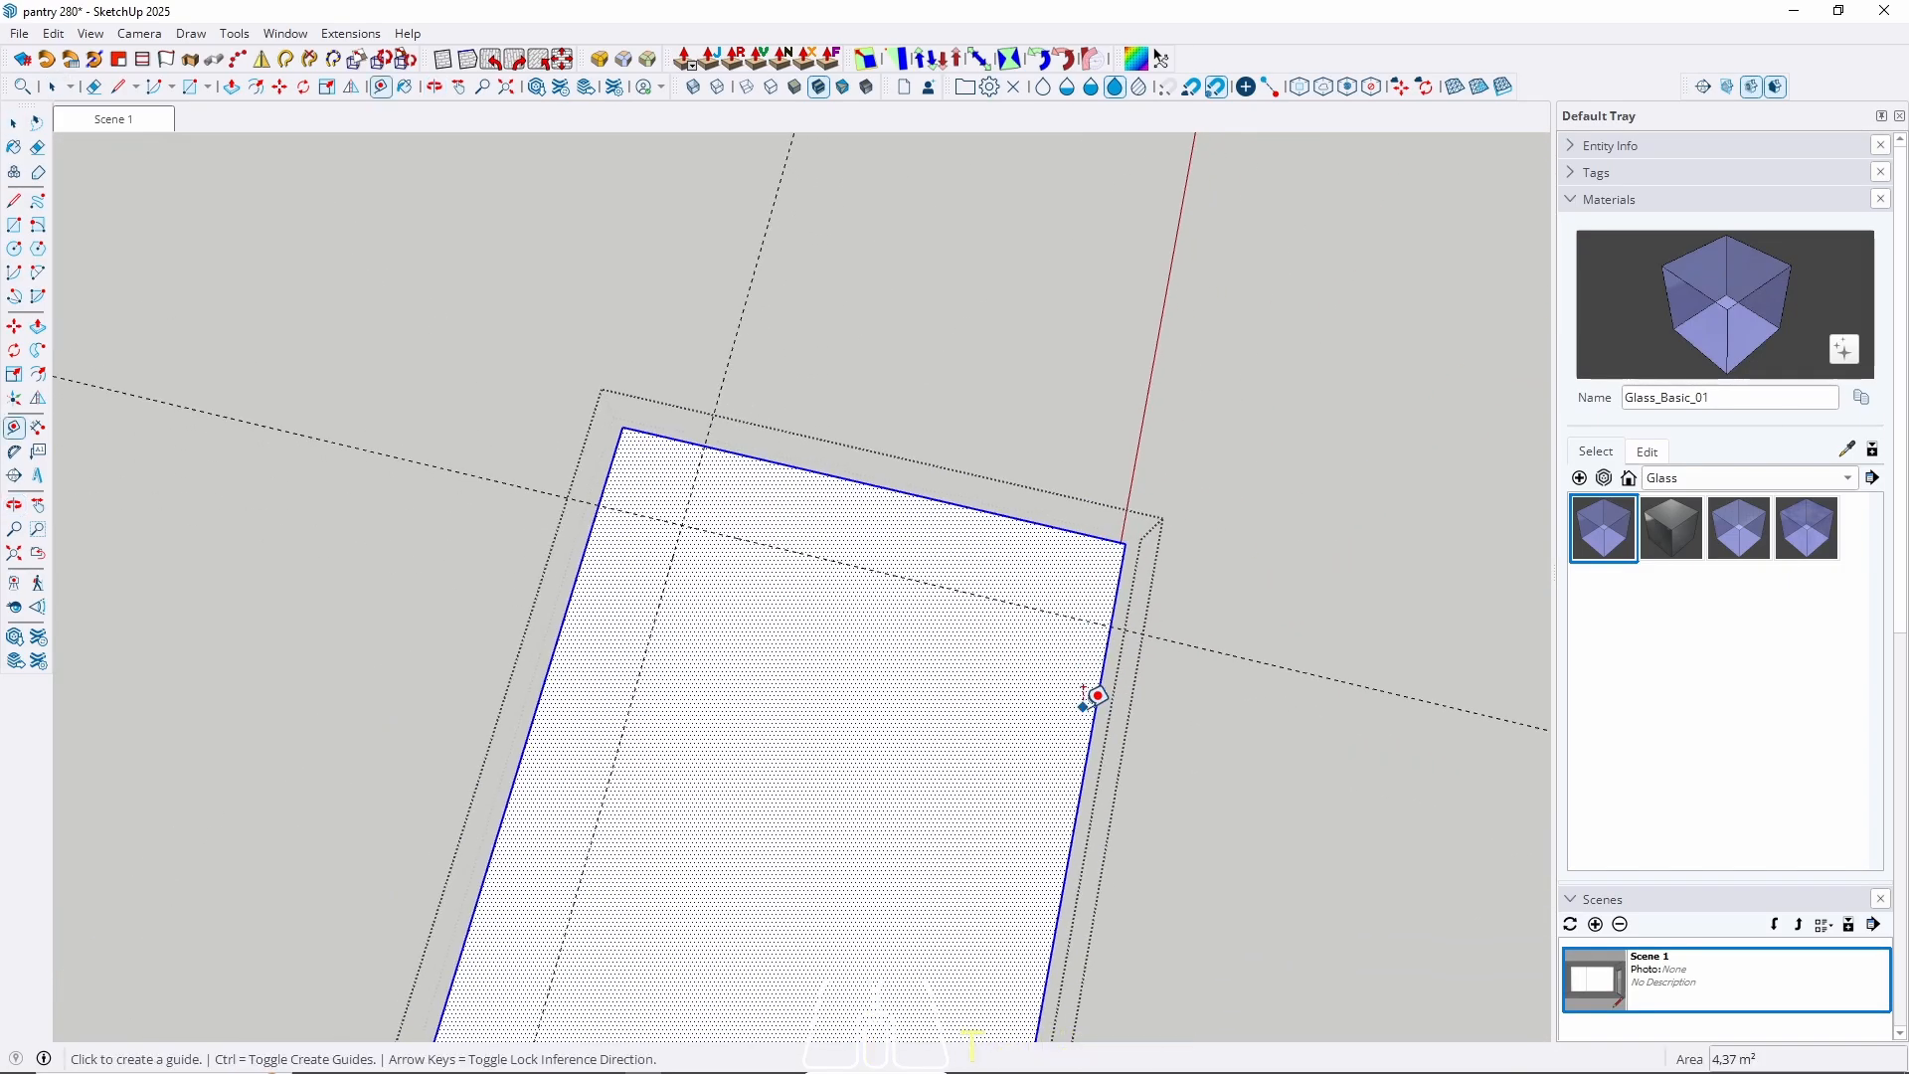
click(1095, 707)
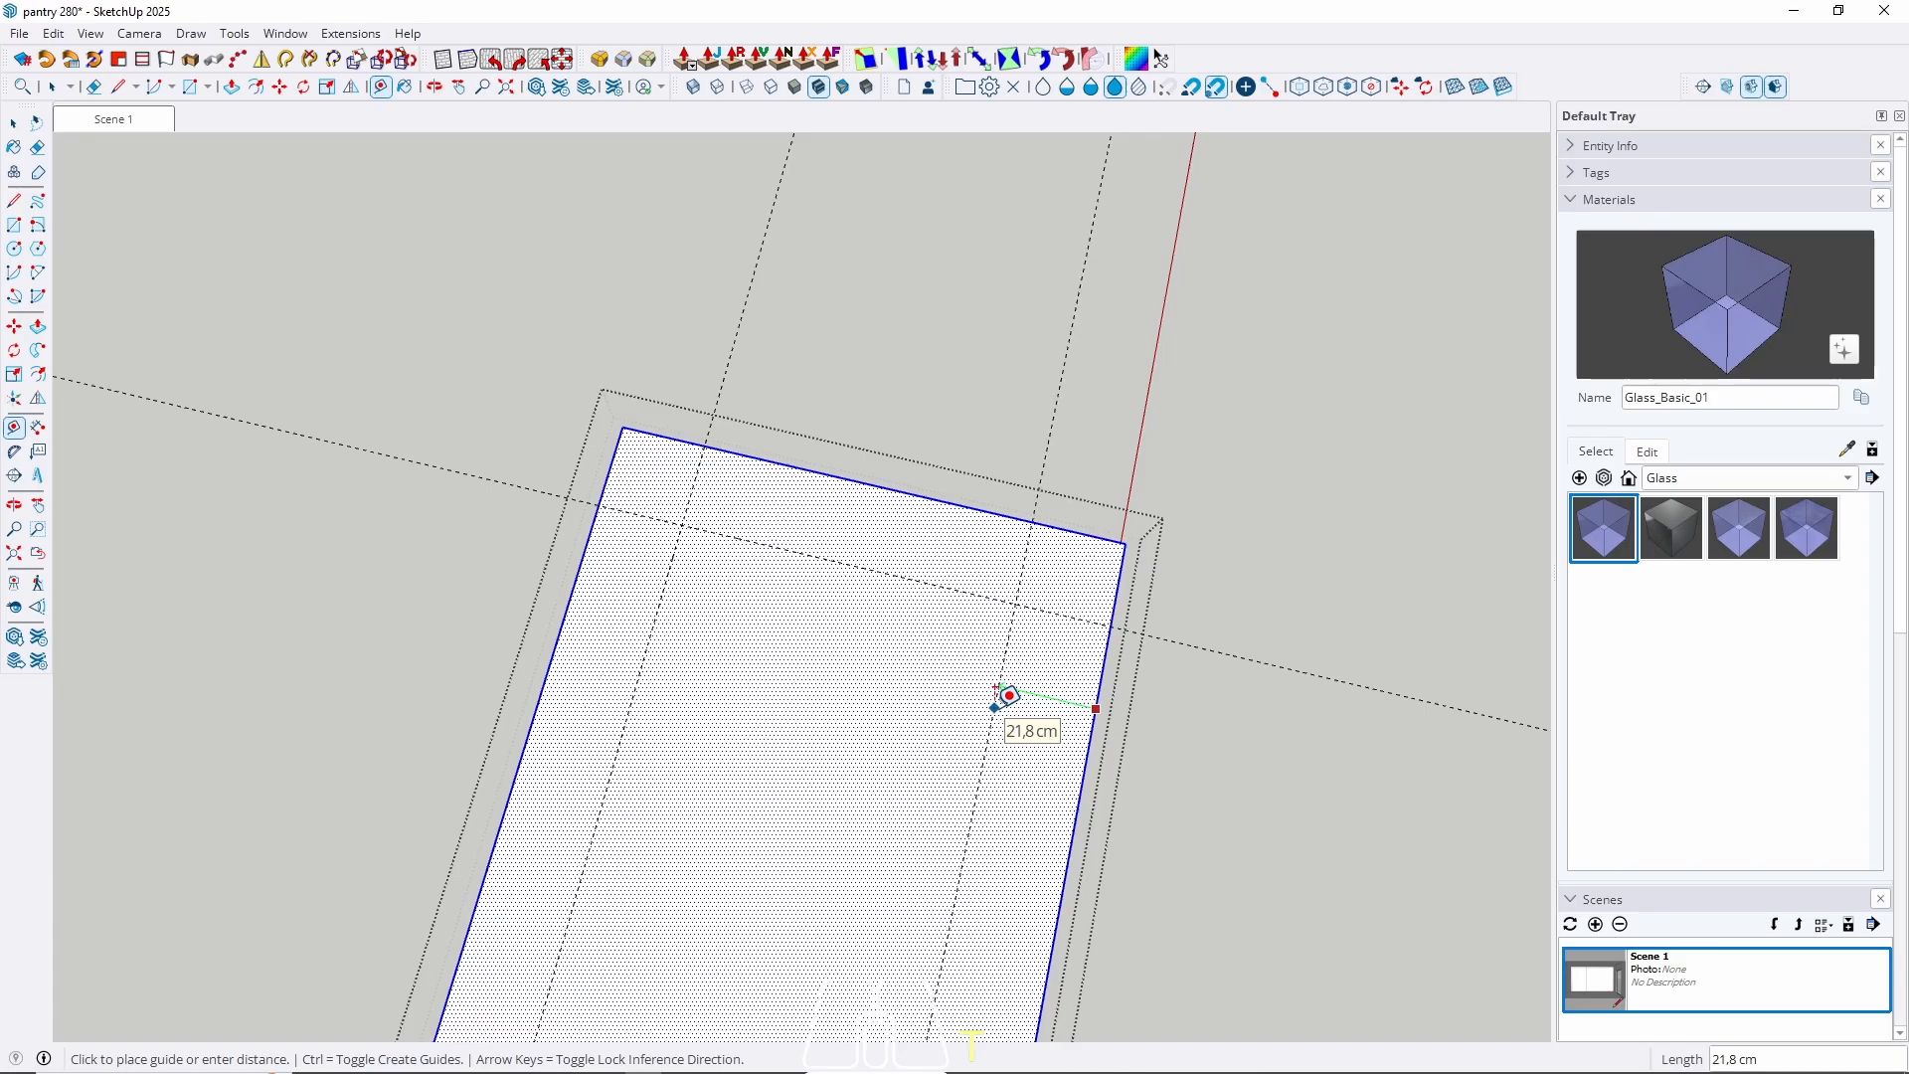
text(20)
key(Return)
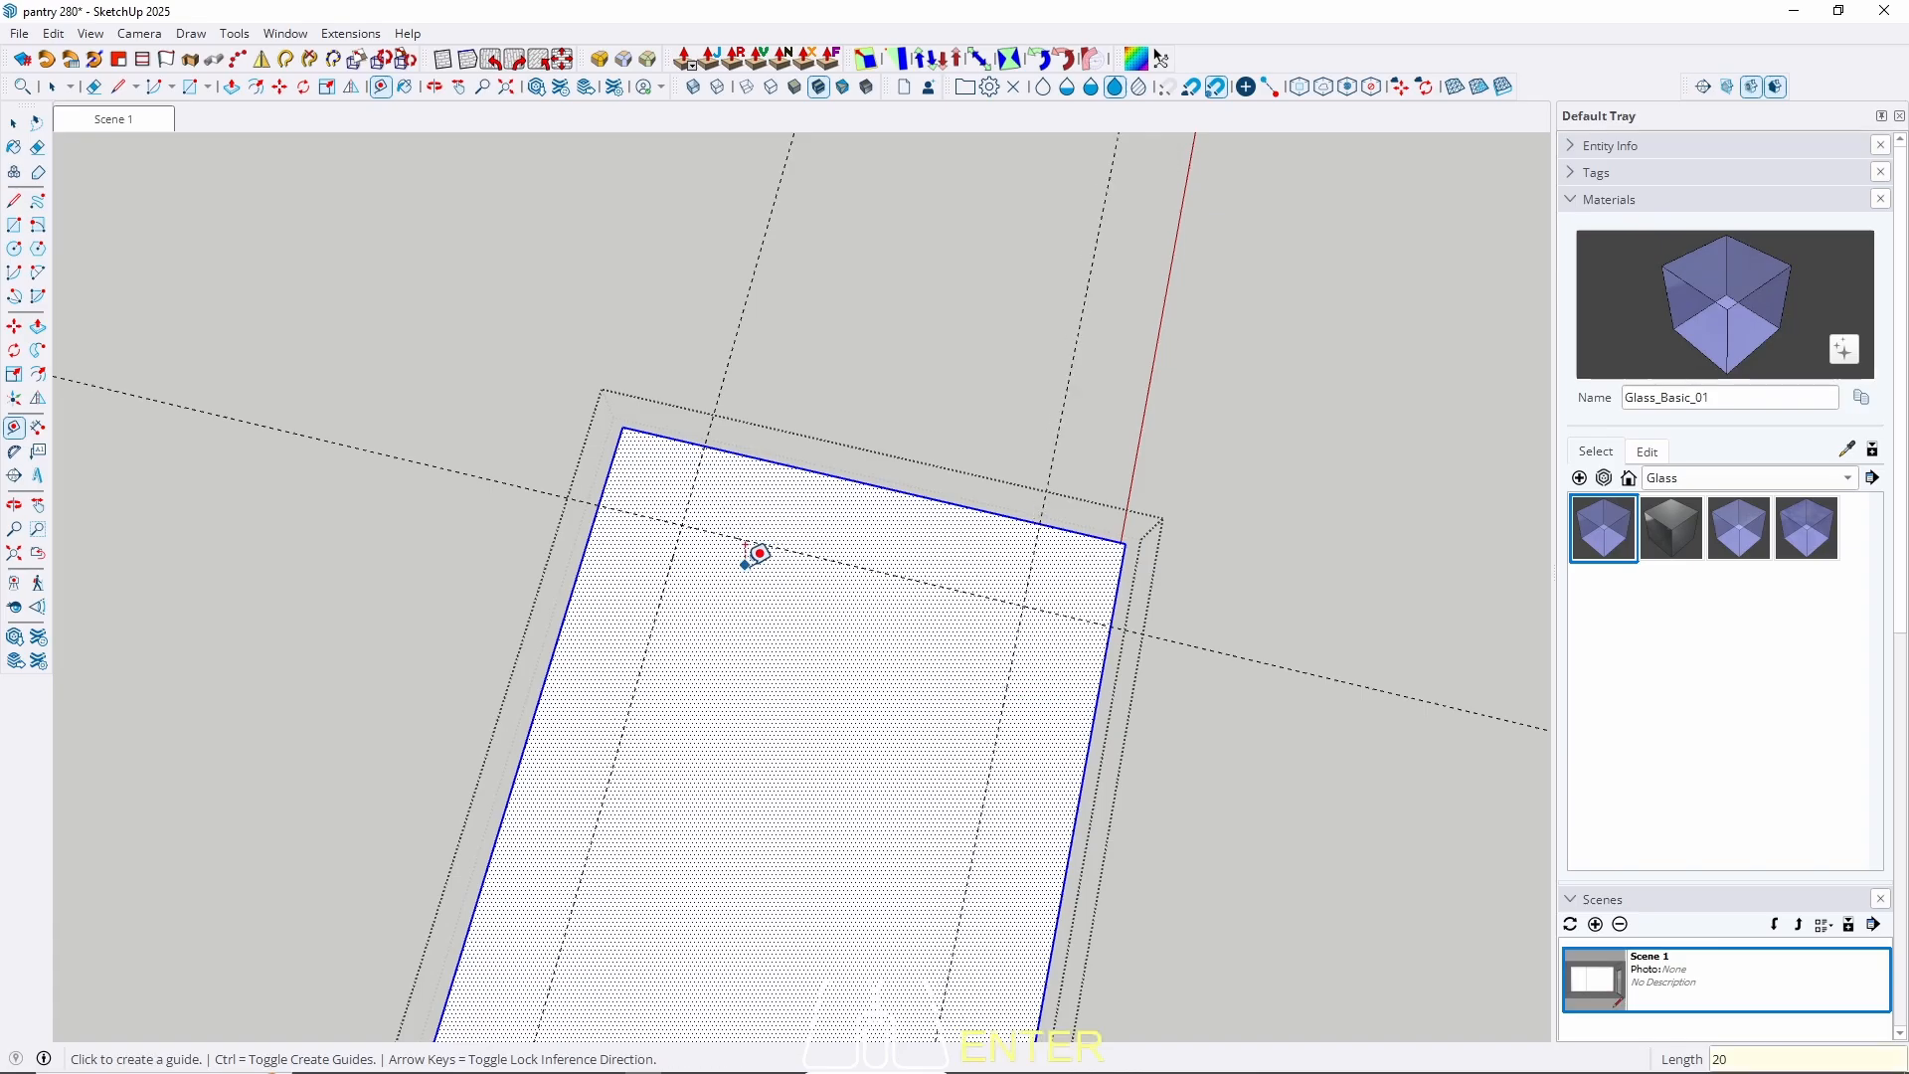
Place a guide 20 cm in from the worktop's left short edge.
scroll(761, 354, down, 2)
middle_drag(825, 741, 348, 765)
shift+middle_drag(348, 765, 1227, 501)
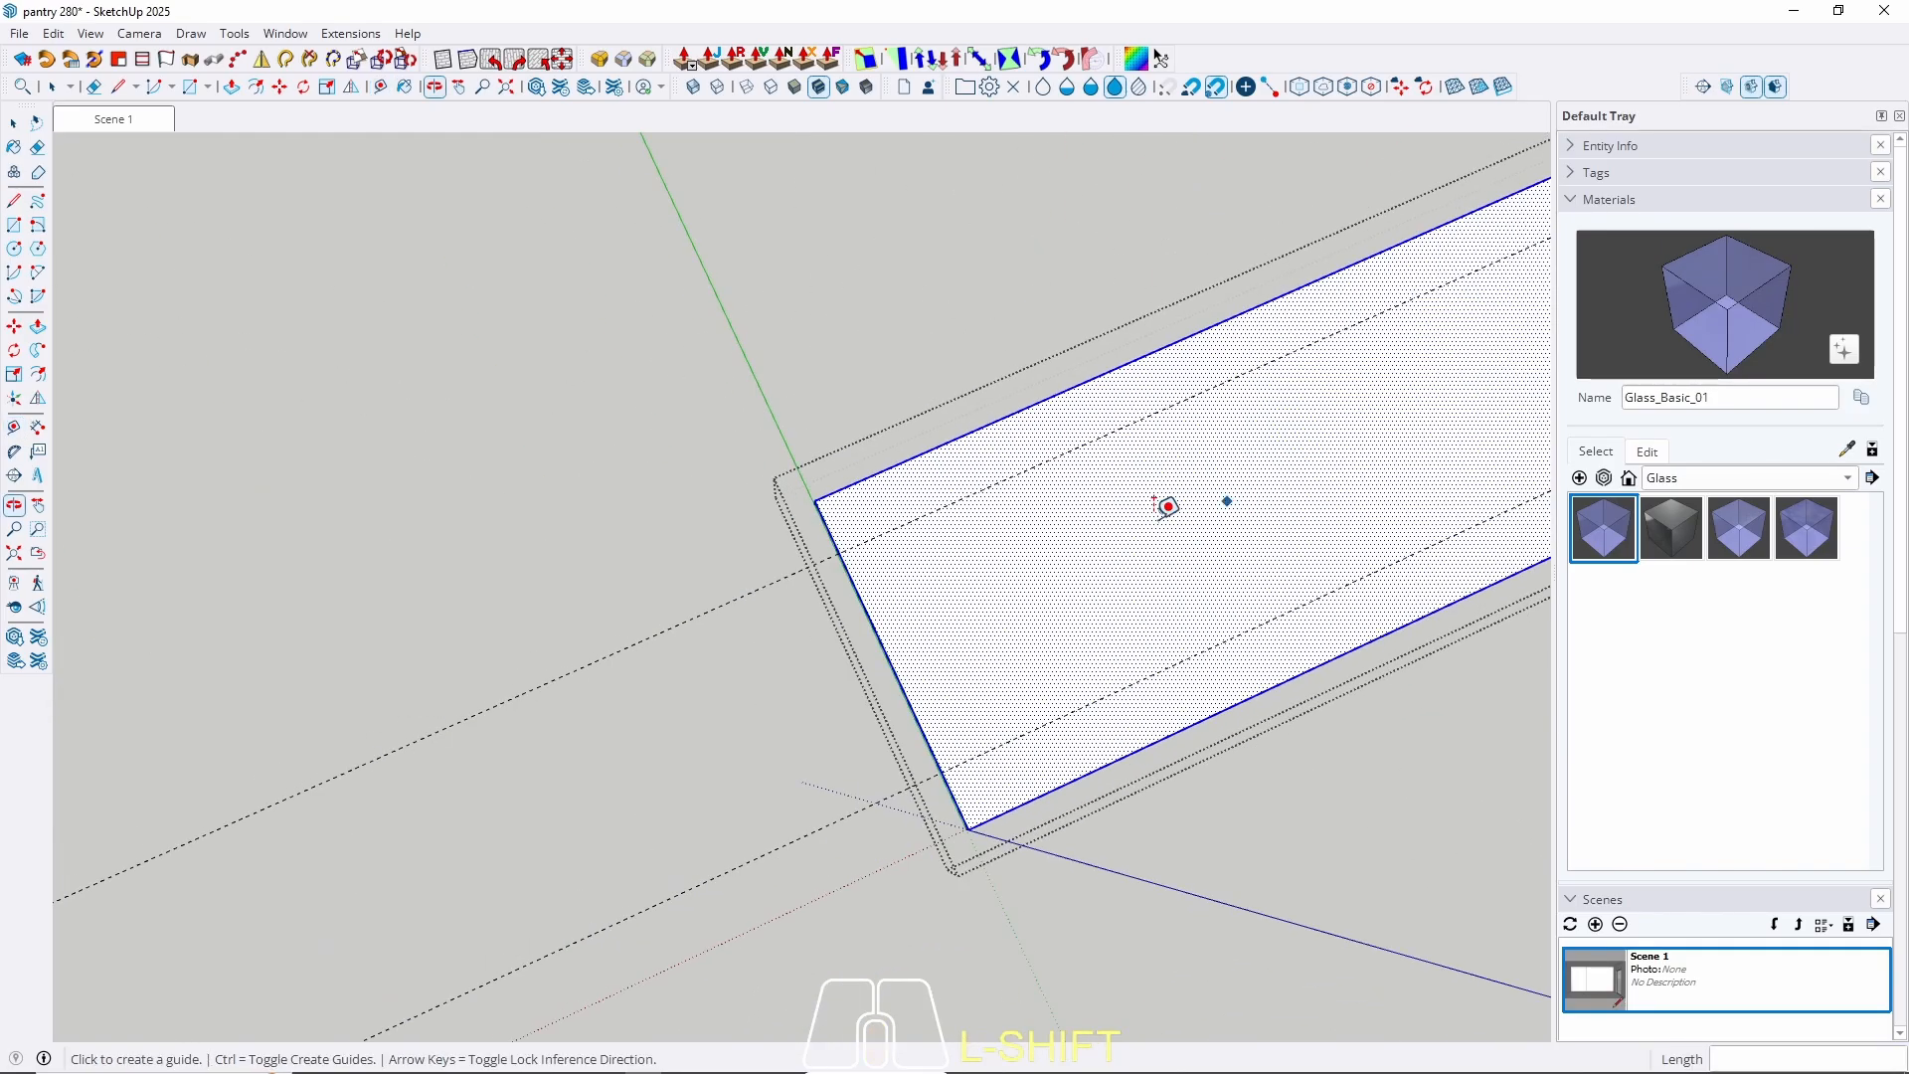
click(886, 656)
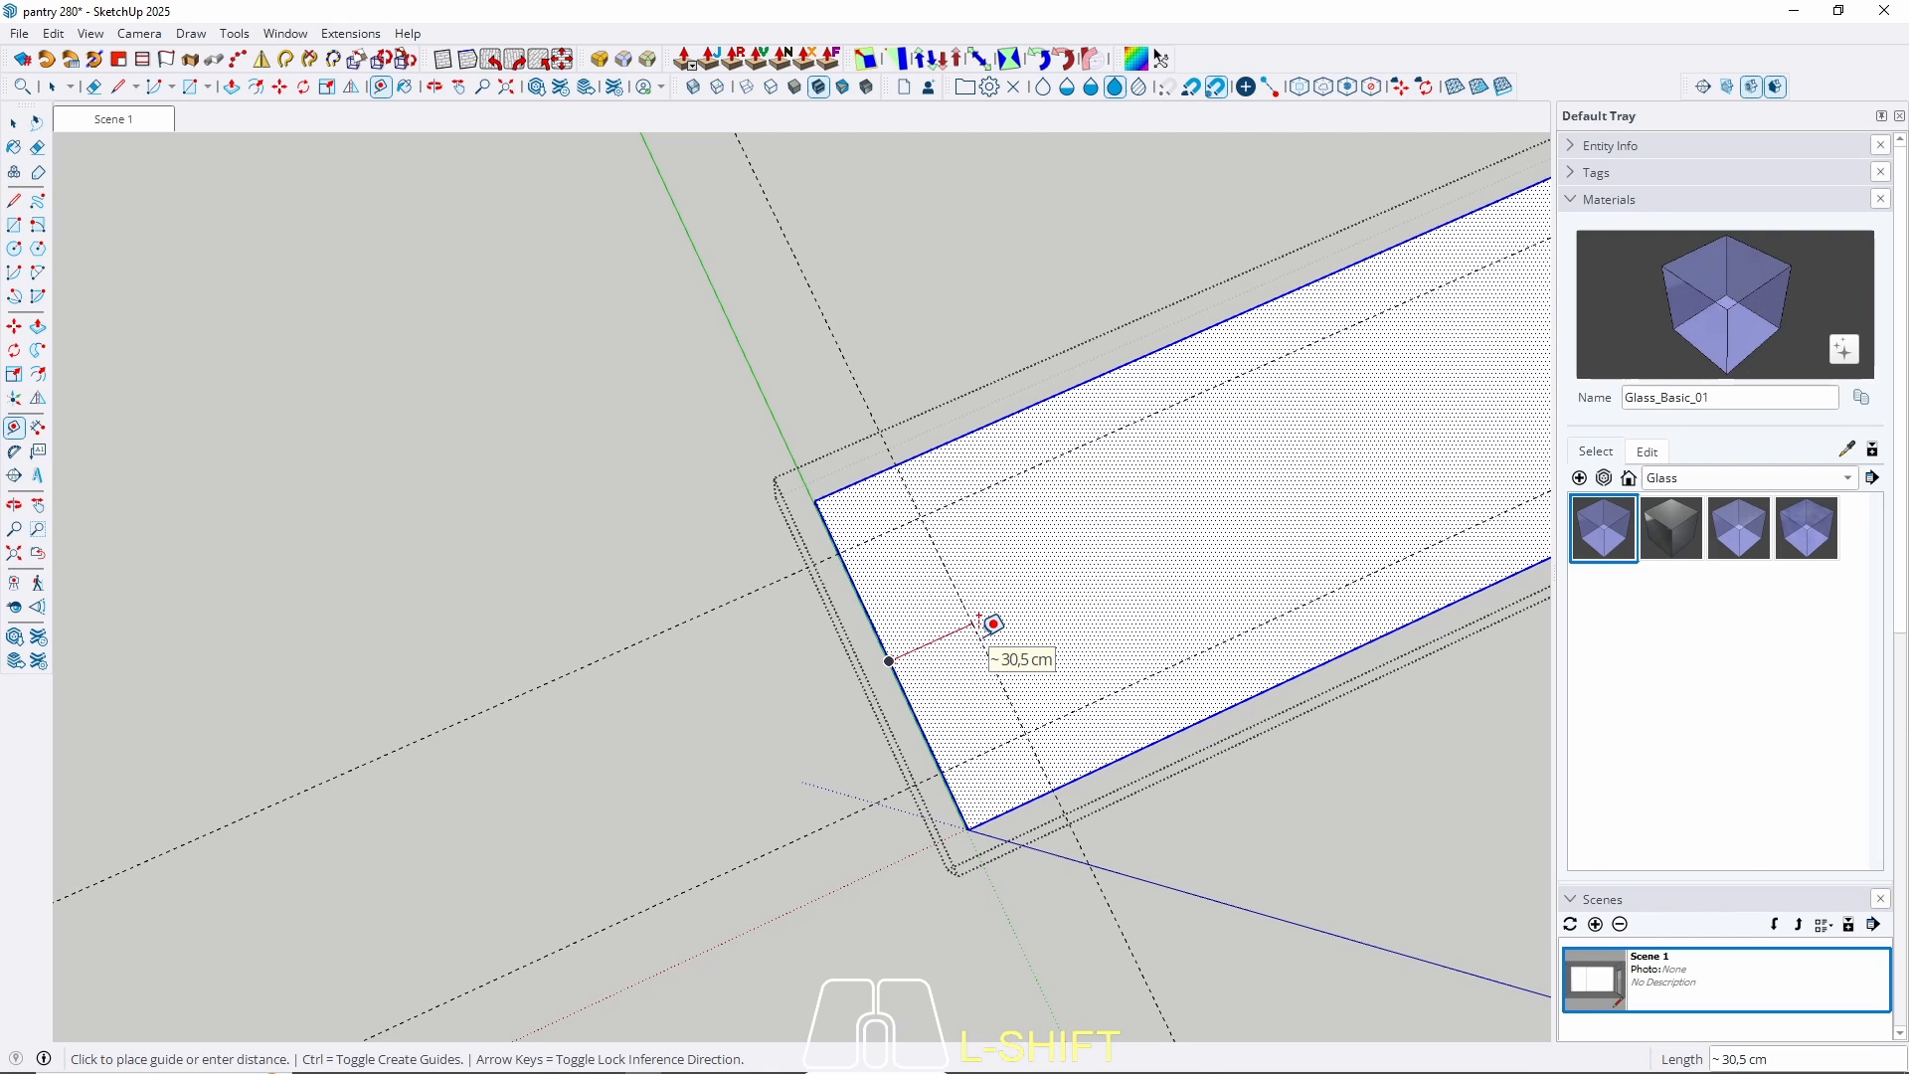
text(20)
key(Return)
Draw a tangent arc of 20 cm radius across the worktop's back-left corner between the guide intersections on its edges.
key(a)
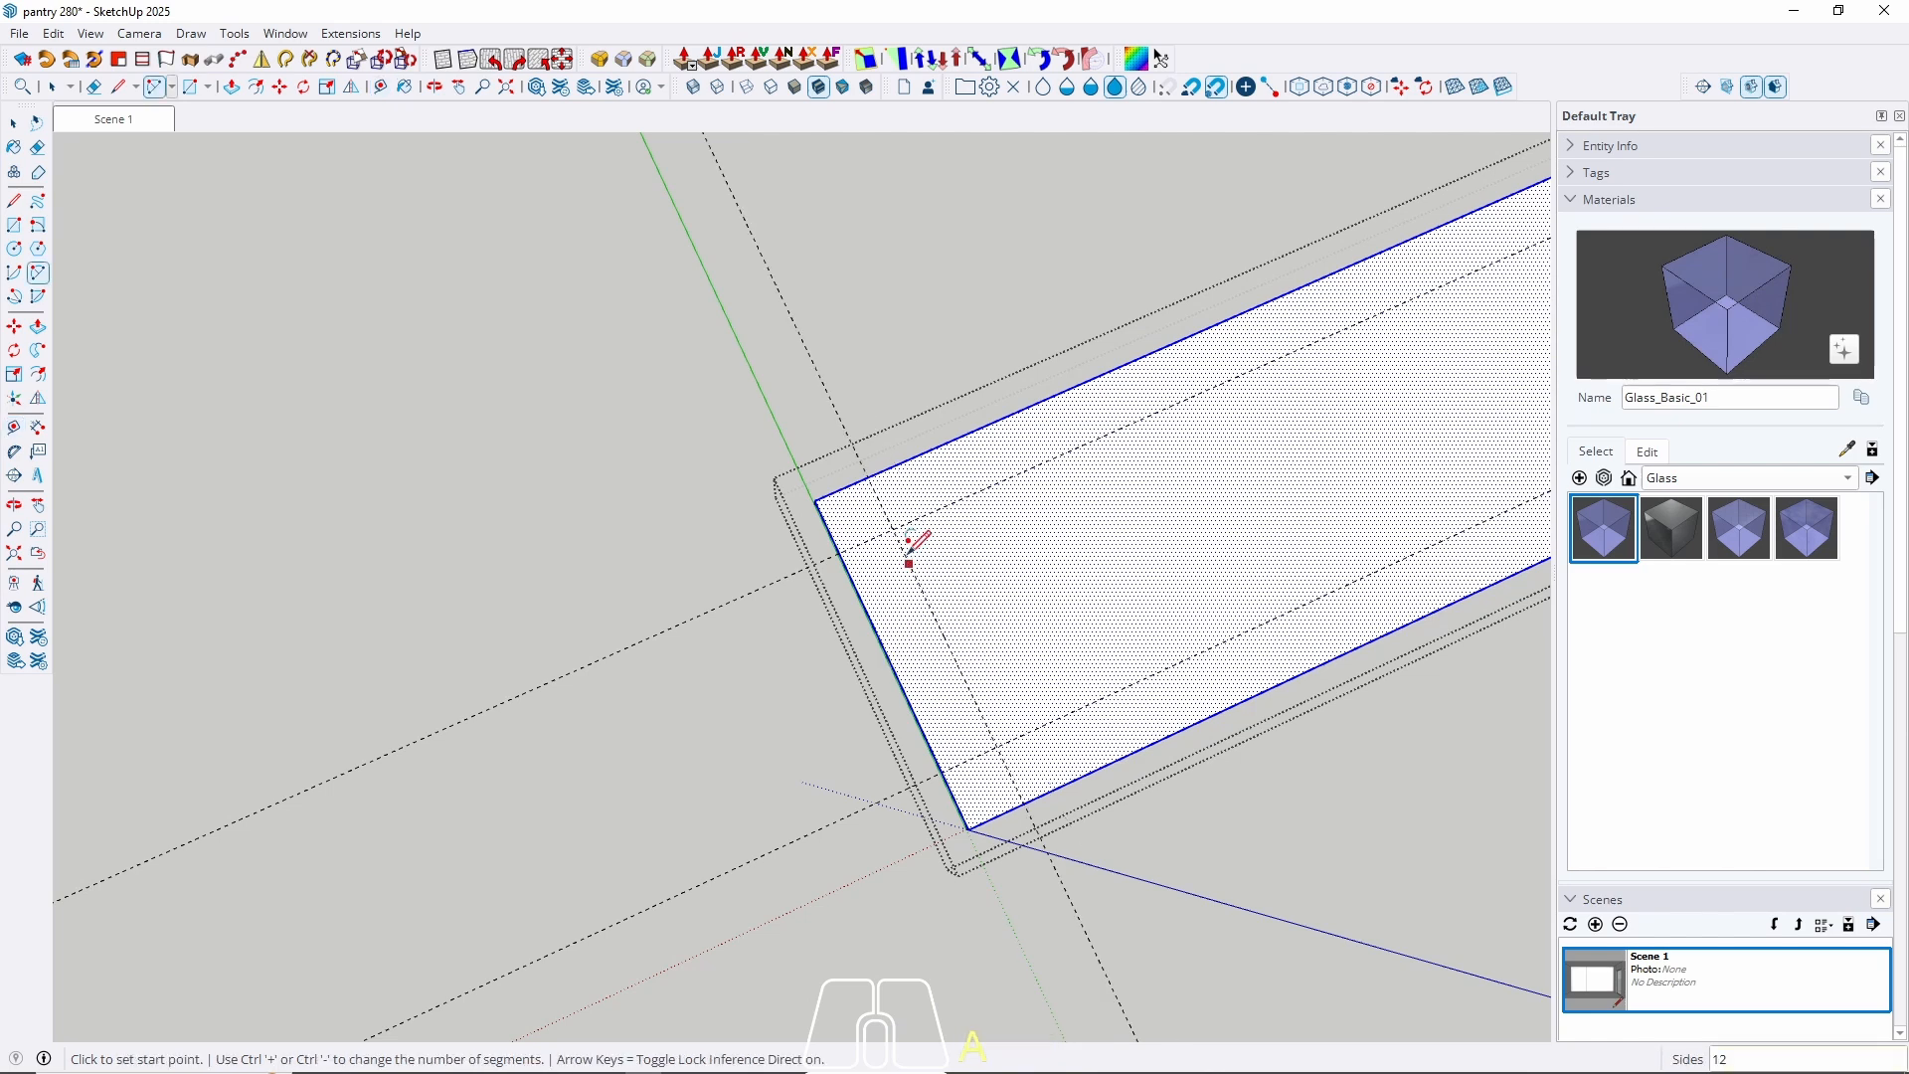
scroll(810, 545, up, 2)
click(767, 553)
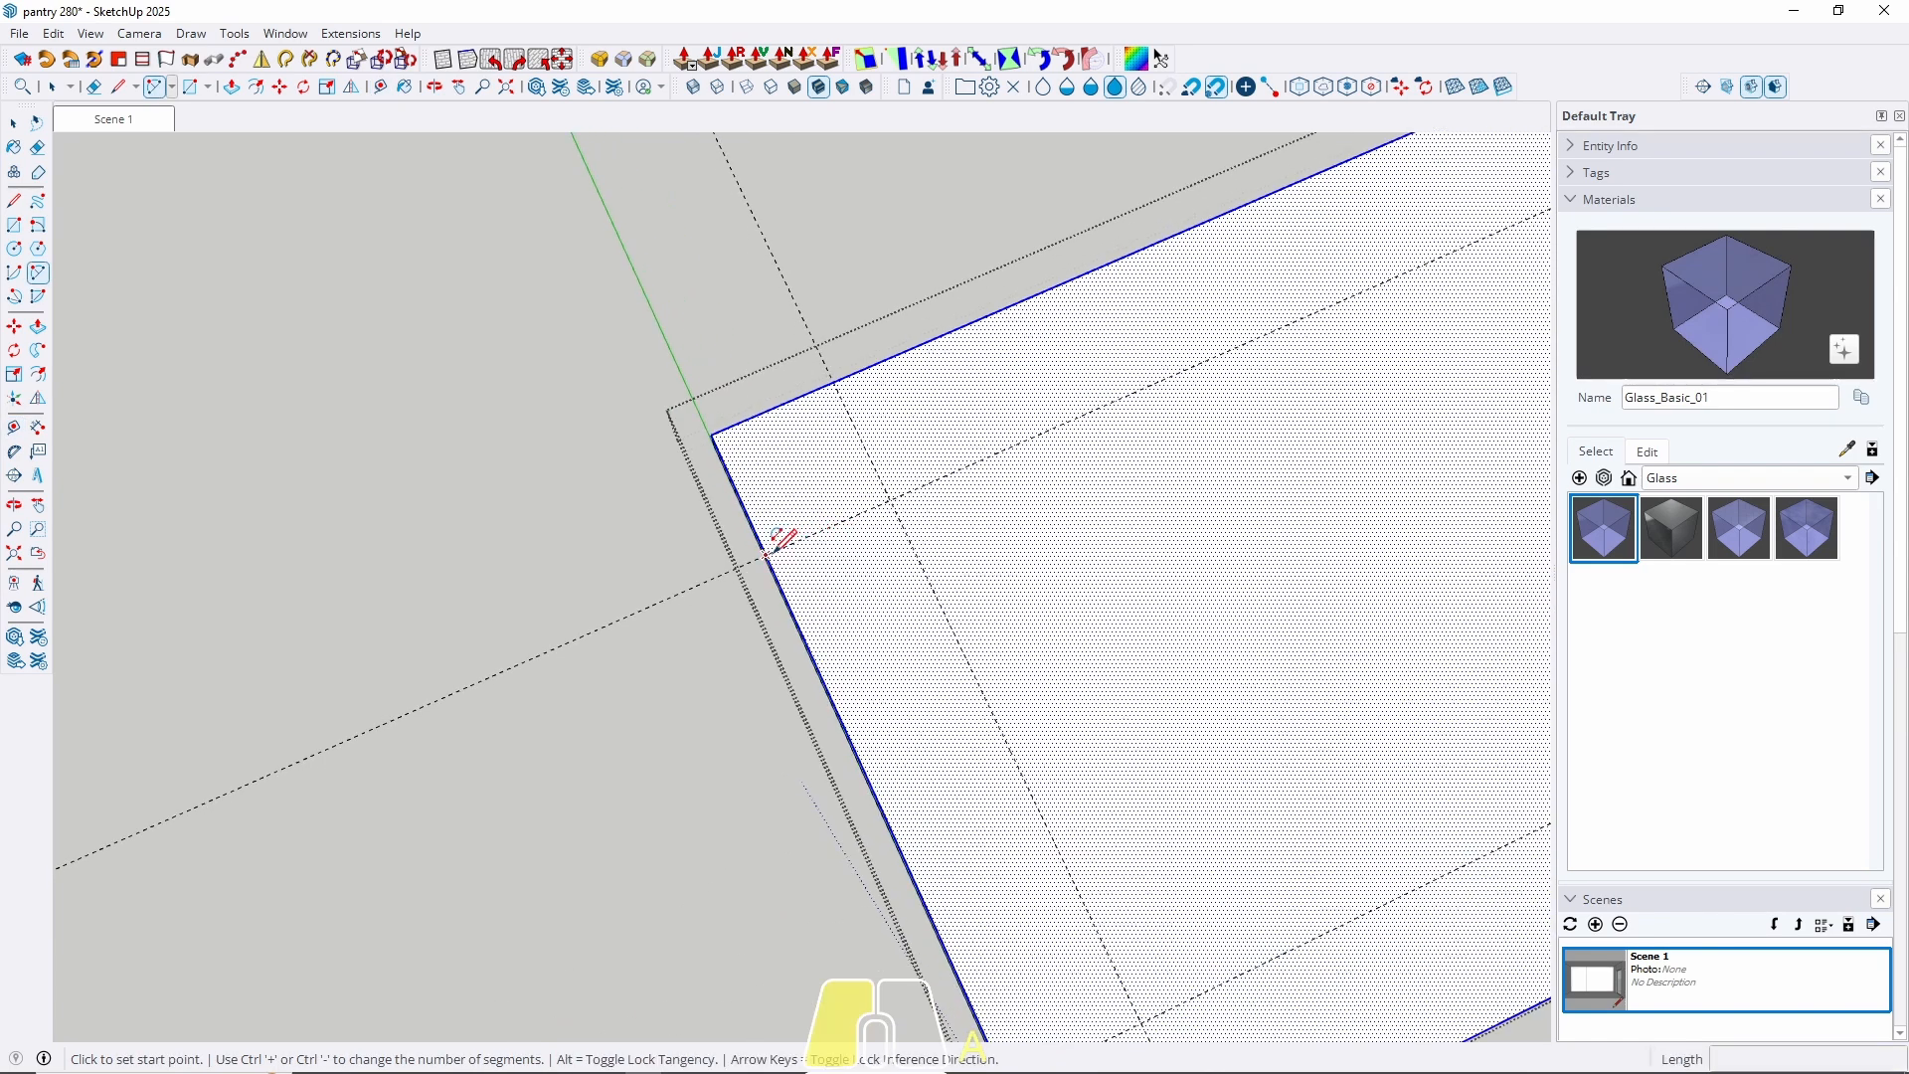
click(835, 378)
key(space)
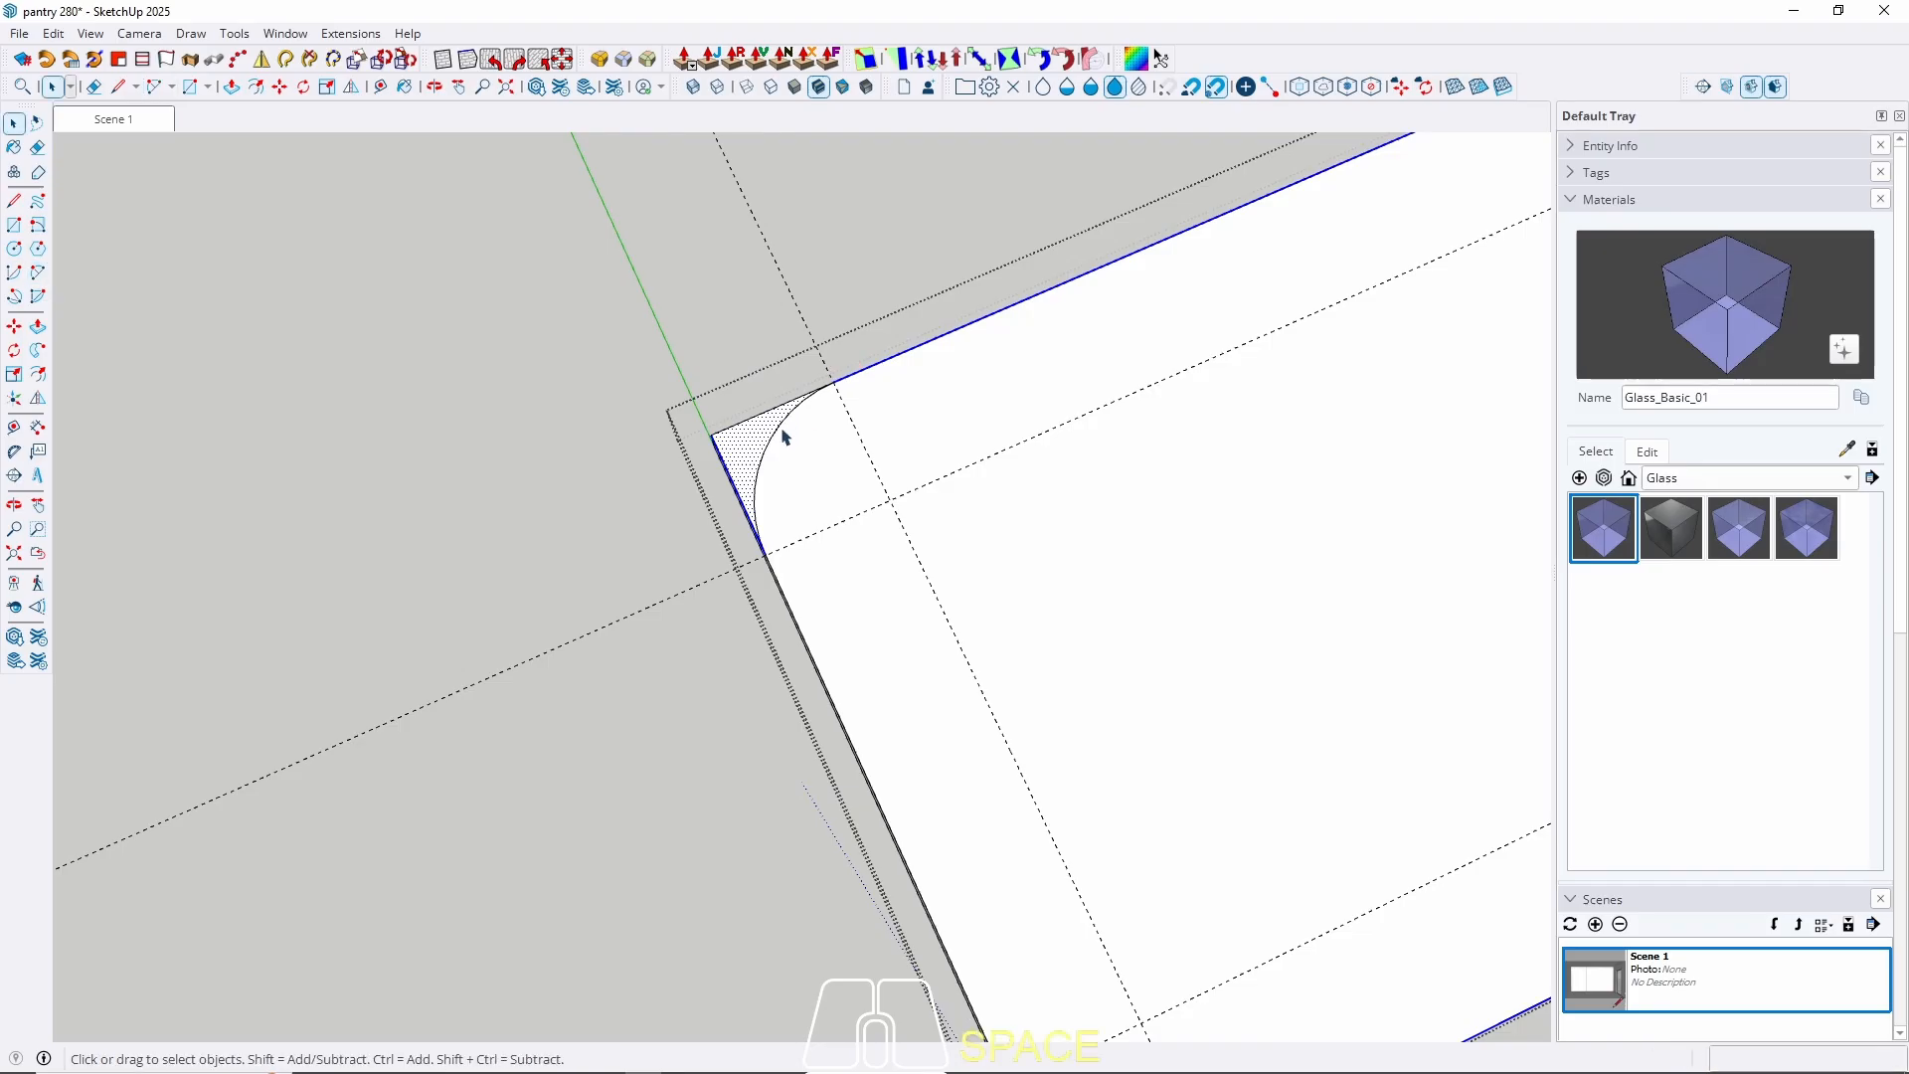
Show the entity information of the back-left corner arc and set its segments to 60.
click(779, 436)
right_click(777, 438)
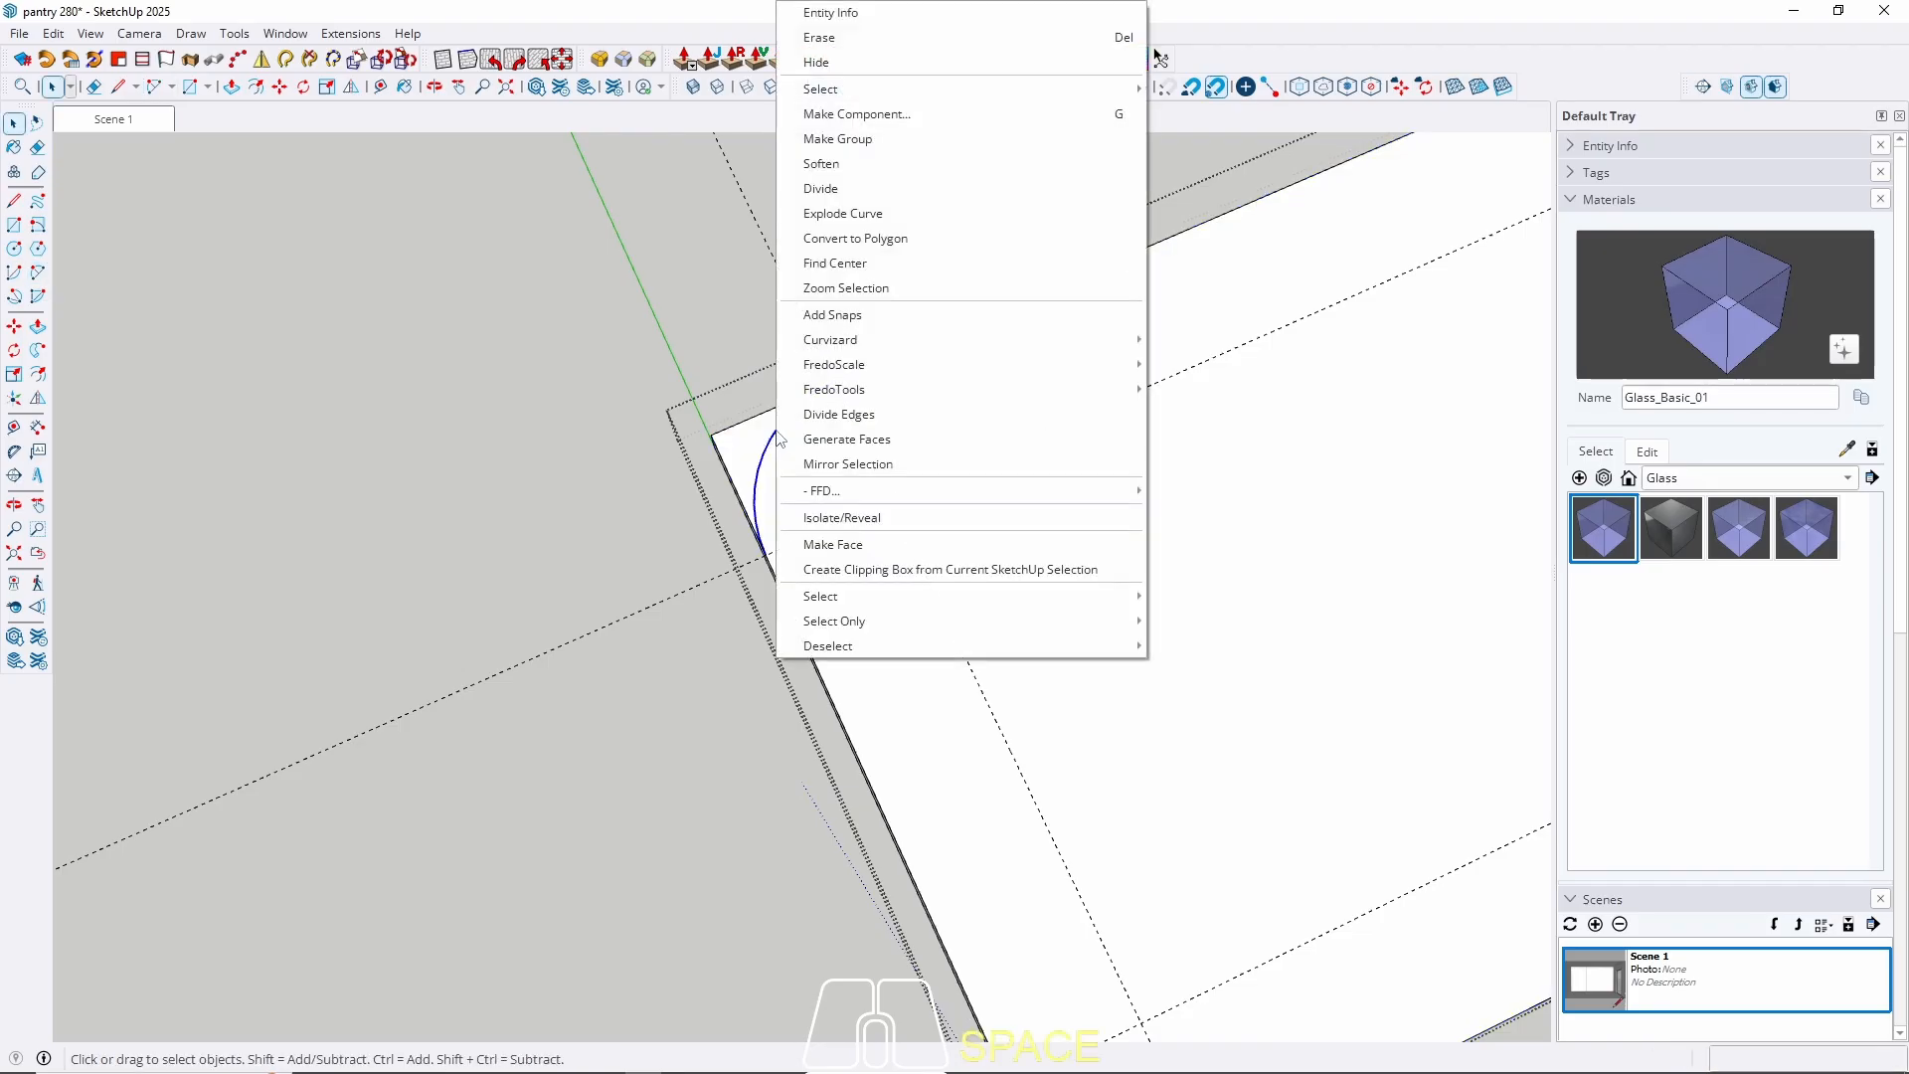
click(852, 13)
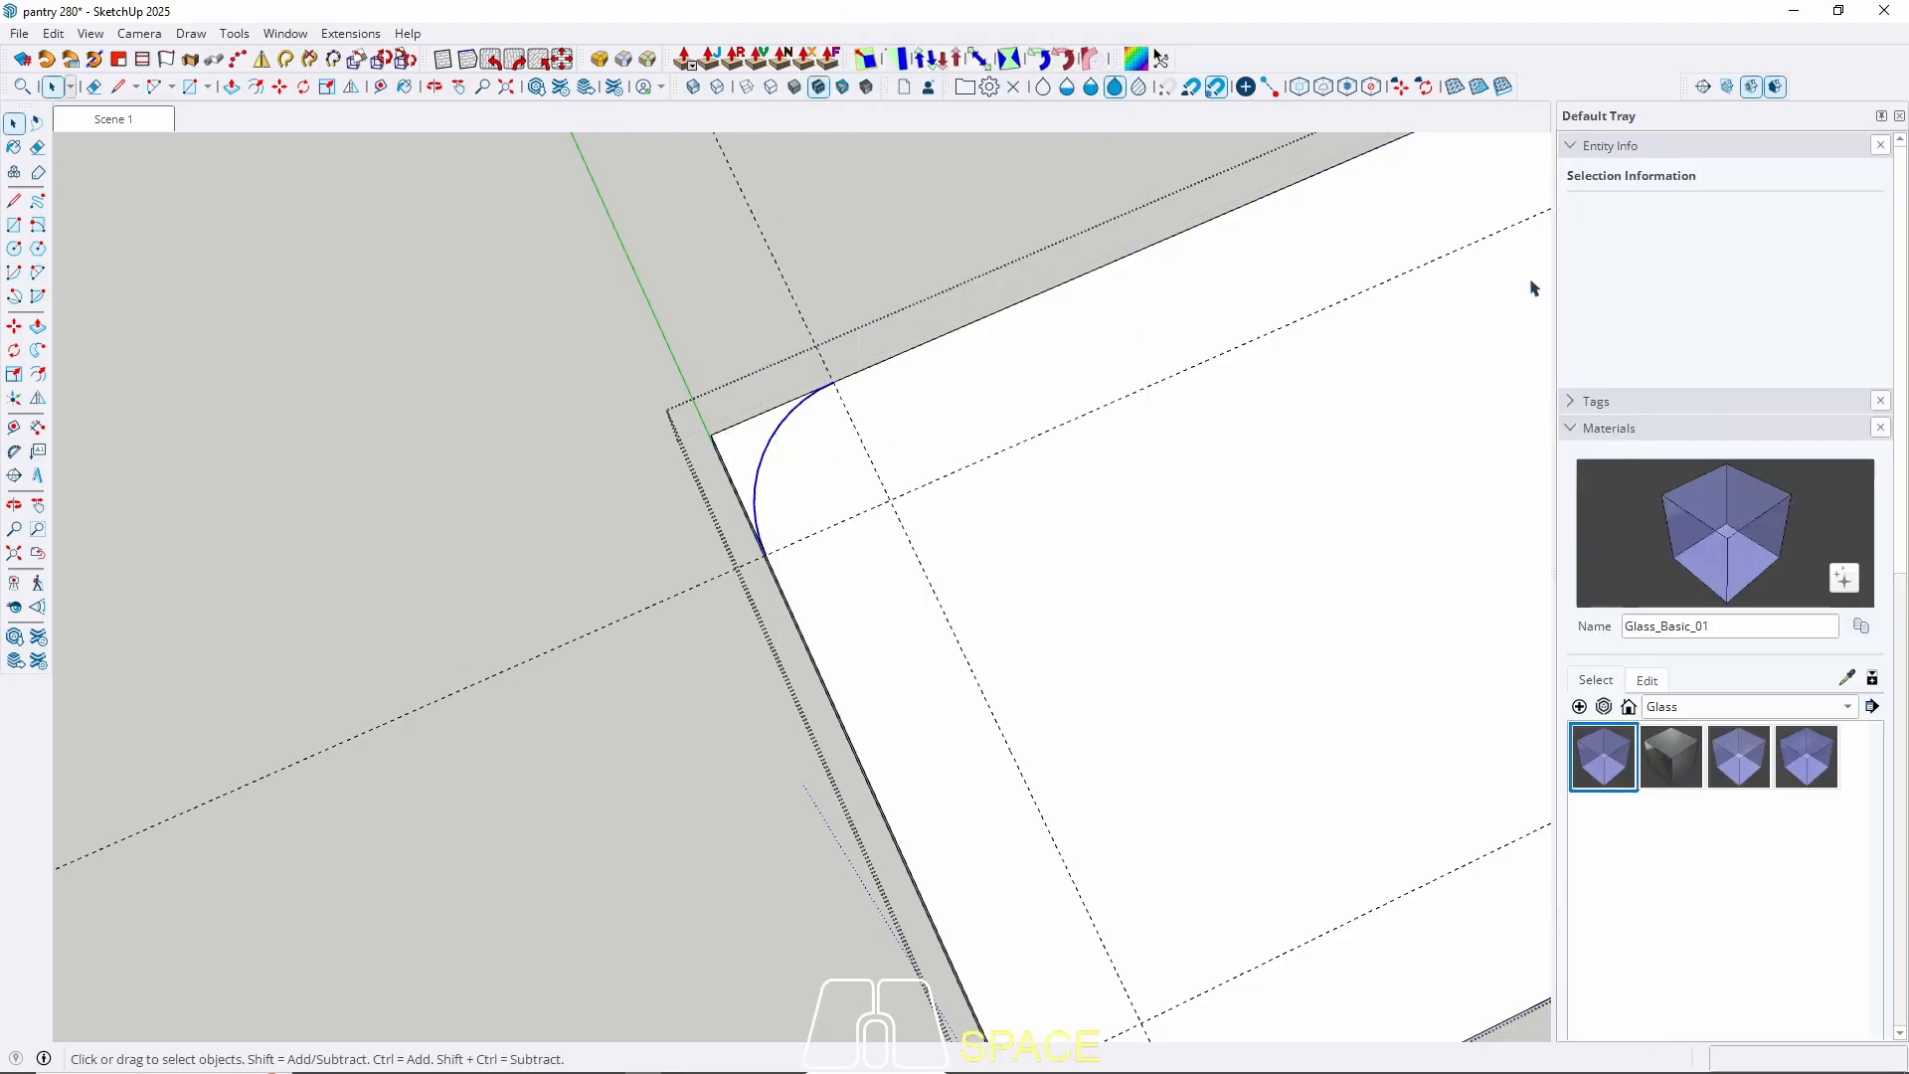
scroll(805, 541, up, 5)
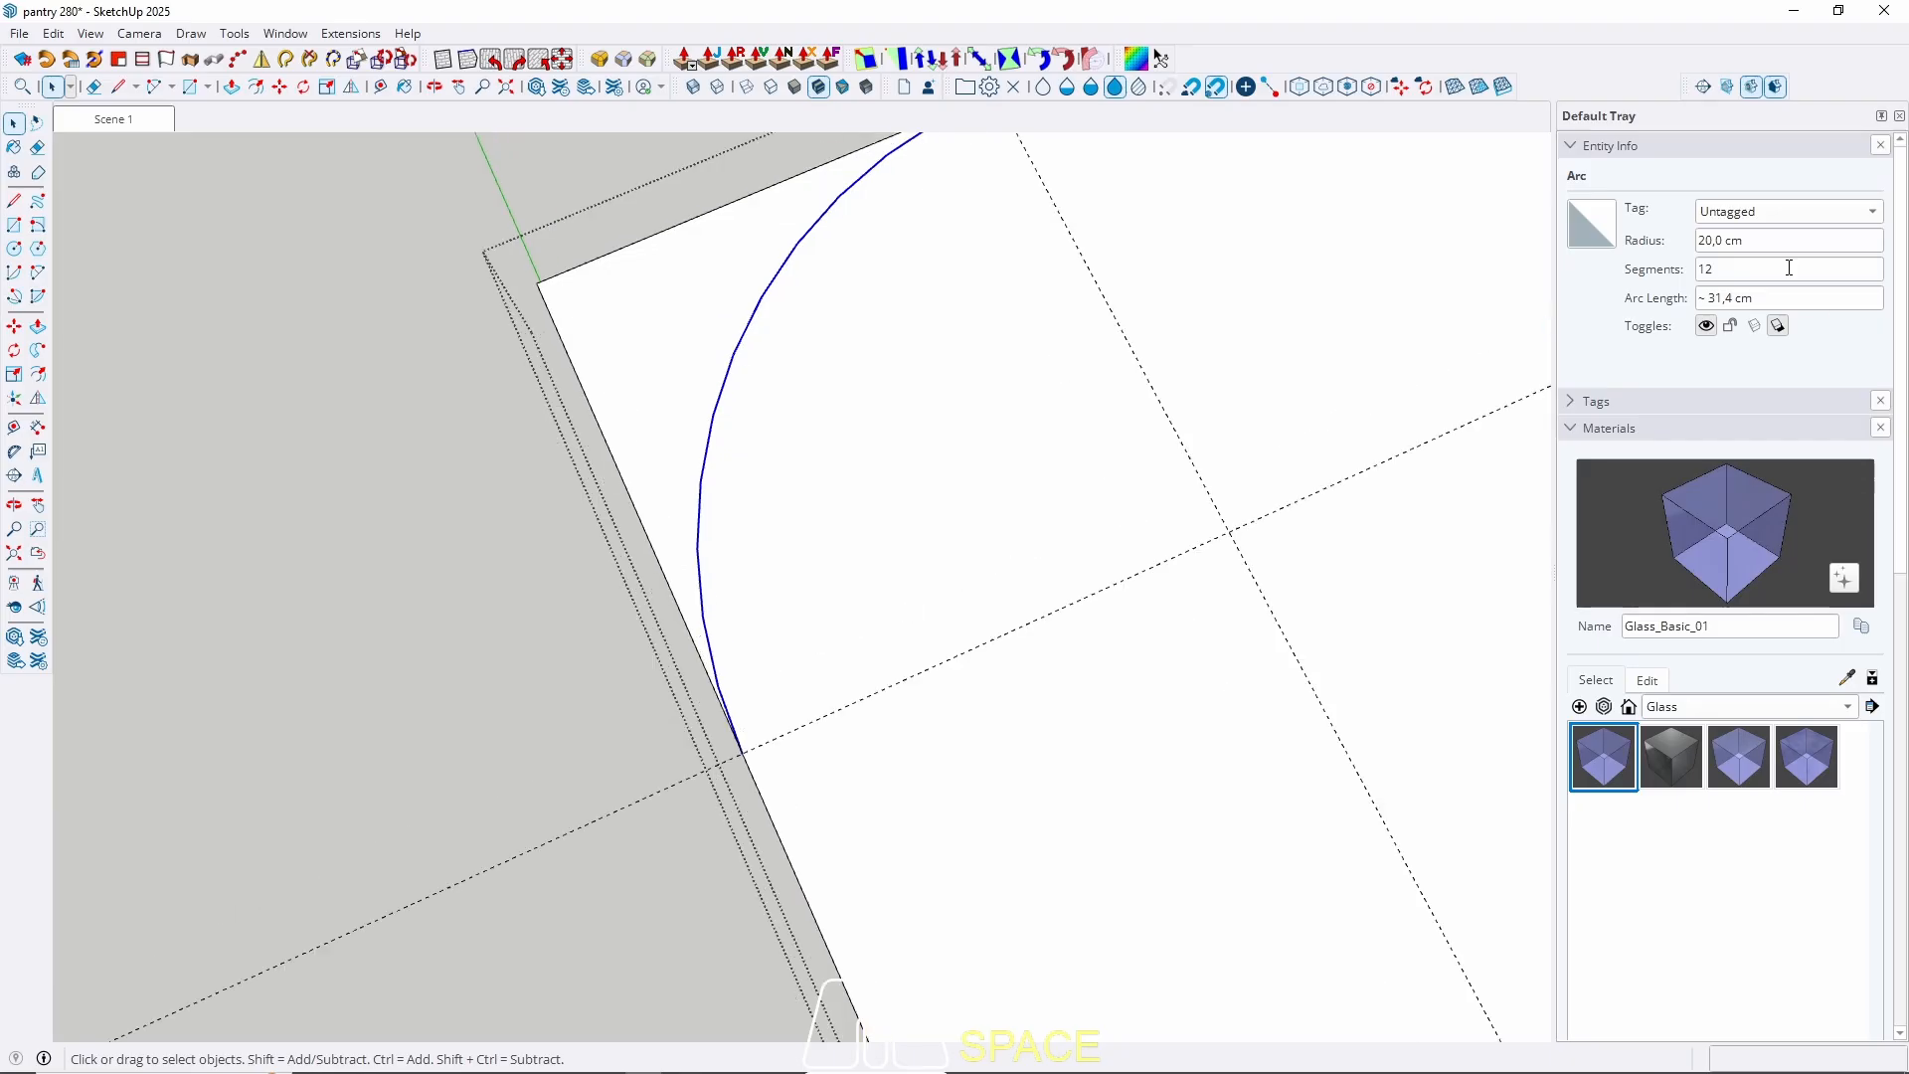
click(1731, 278)
text(60)
scroll(696, 428, down, 5)
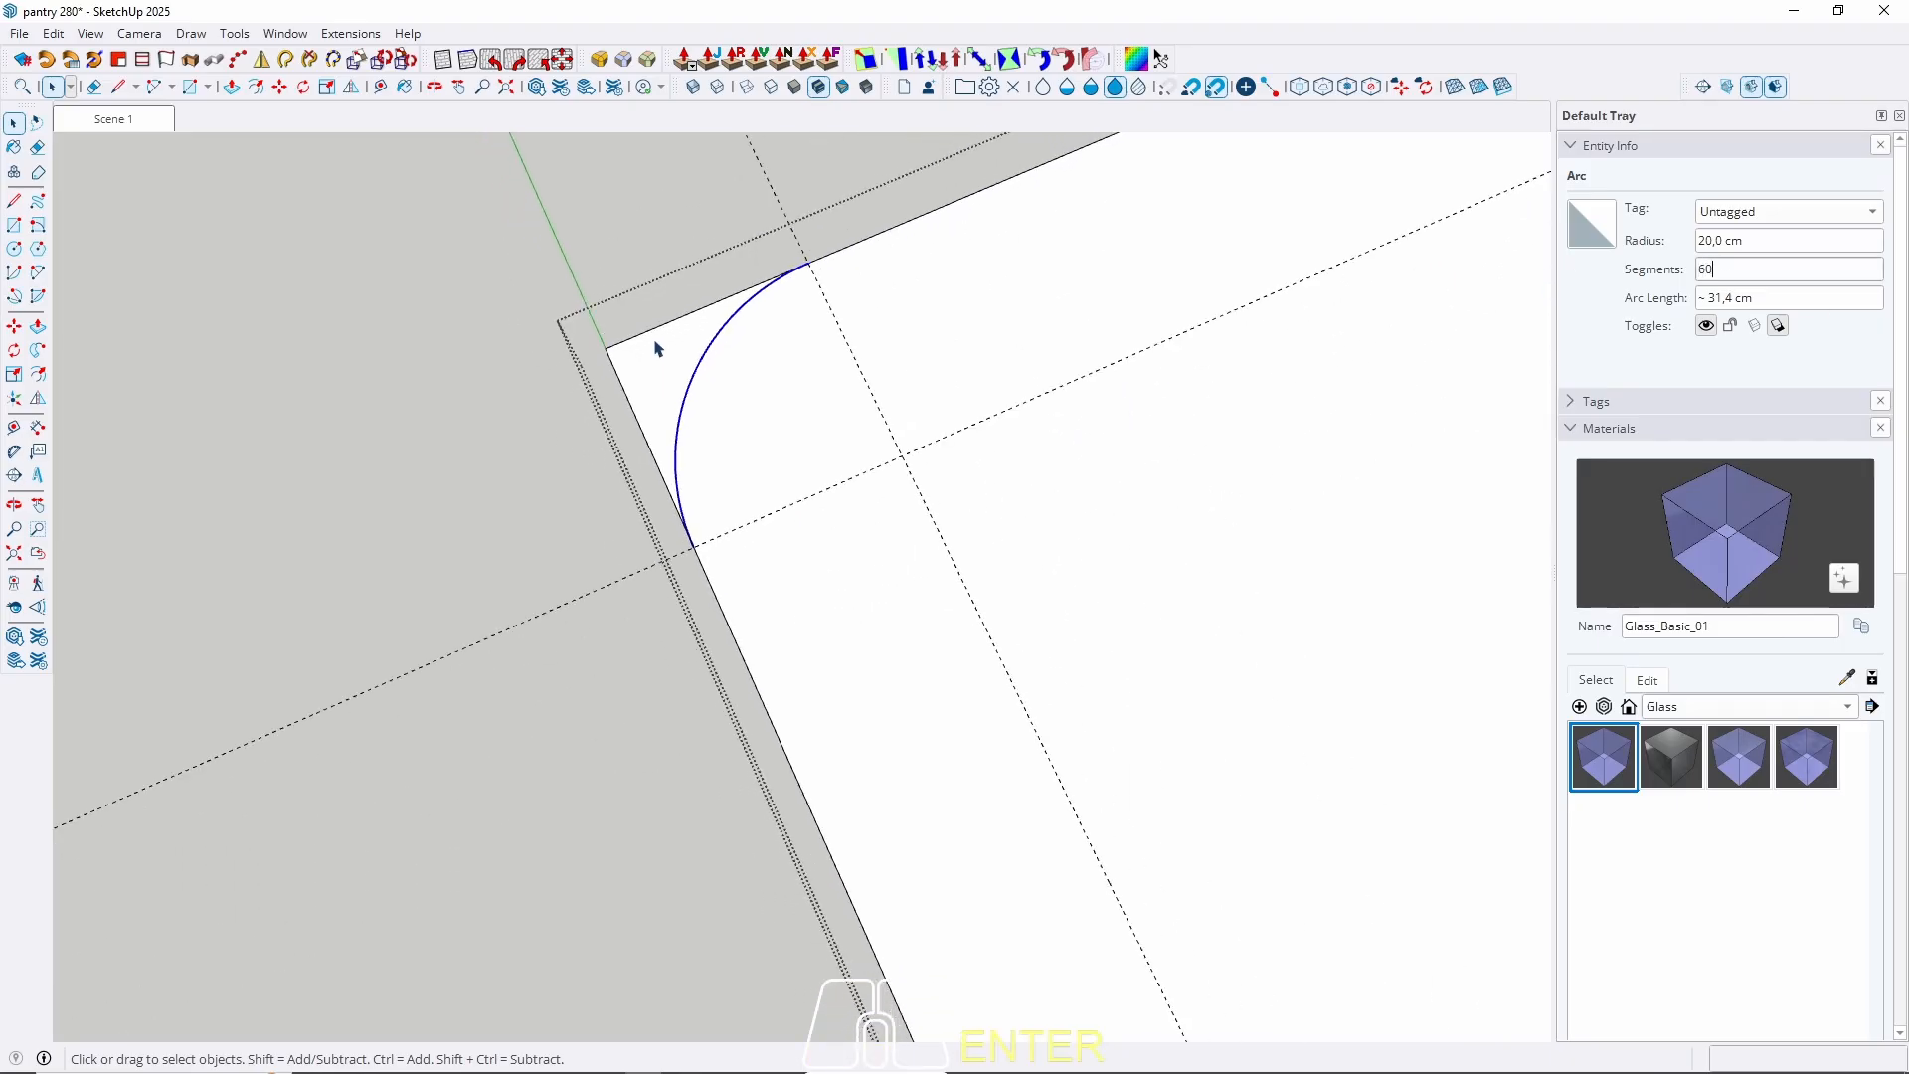
Draw a tangent 20 cm radius arc across the worktop's front-left corner between the guide intersections and select it.
scroll(867, 783, up, 2)
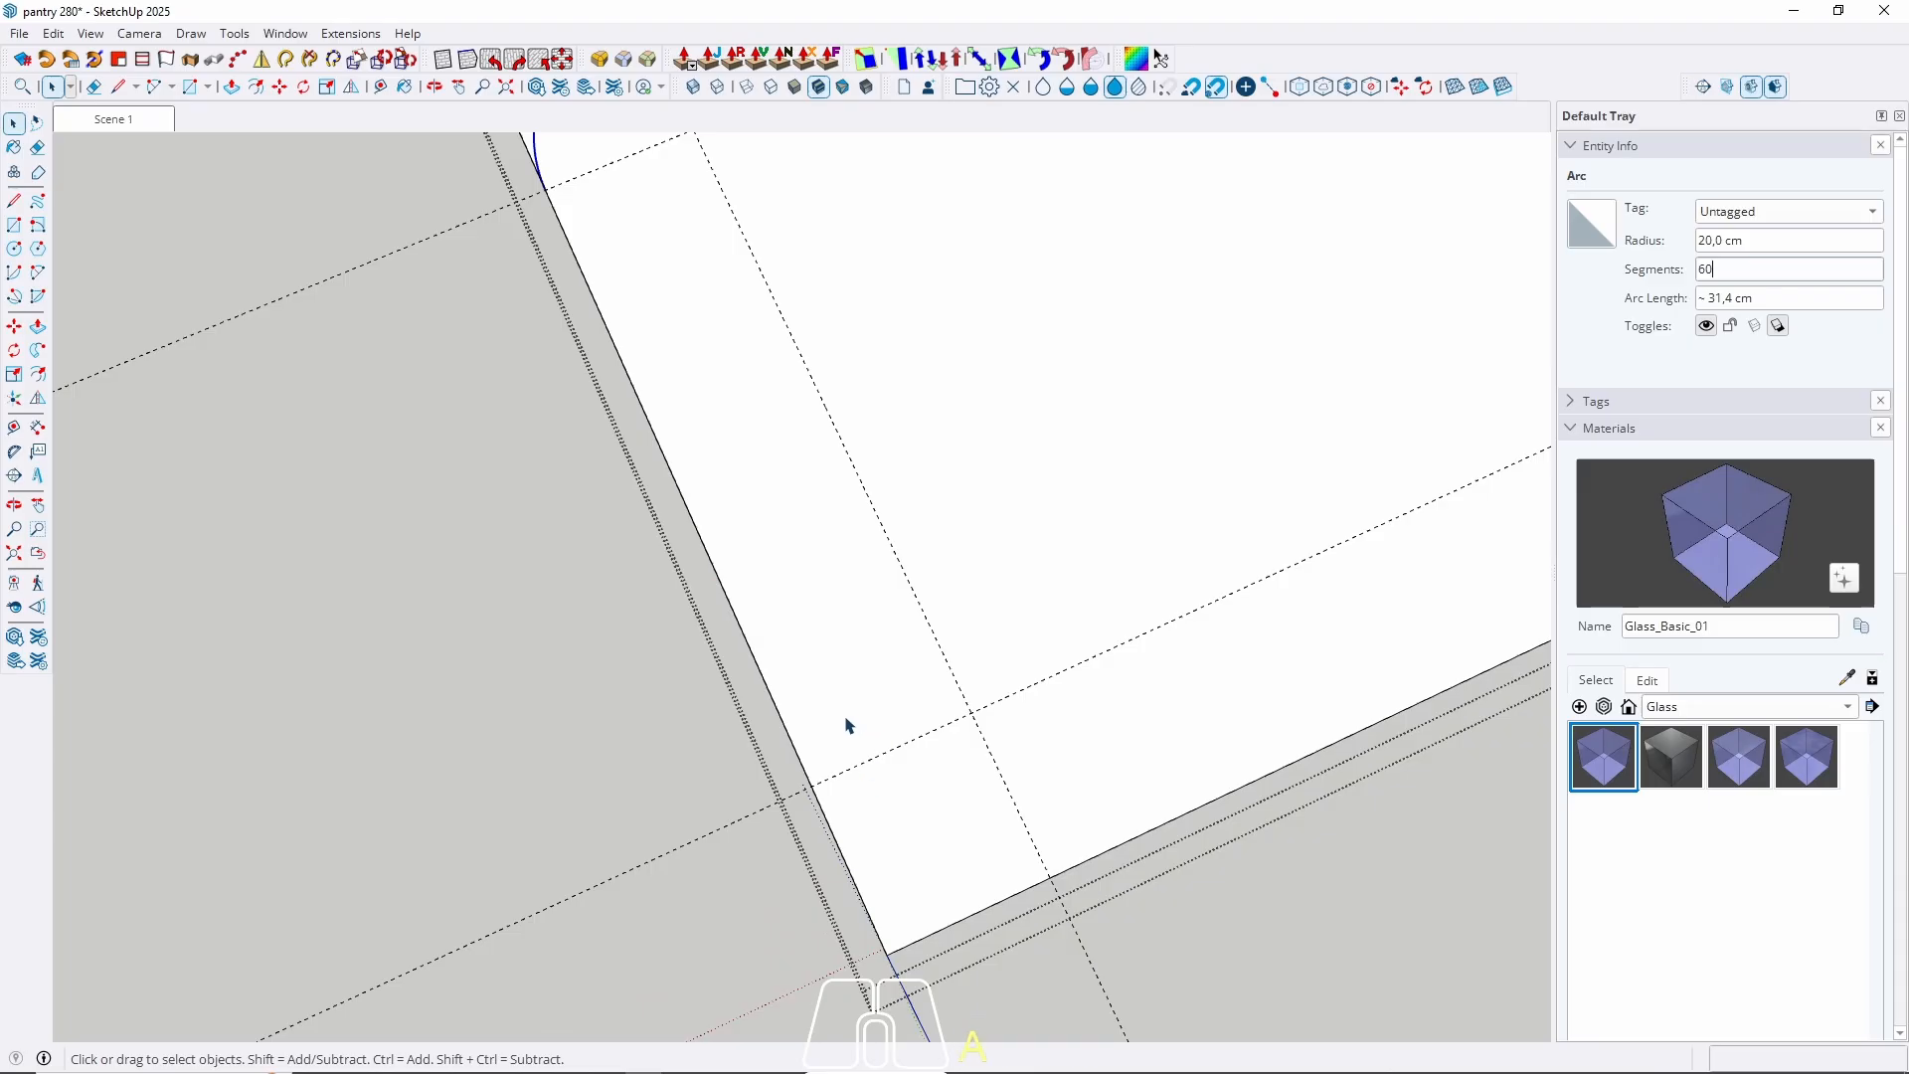
click(863, 807)
key(a)
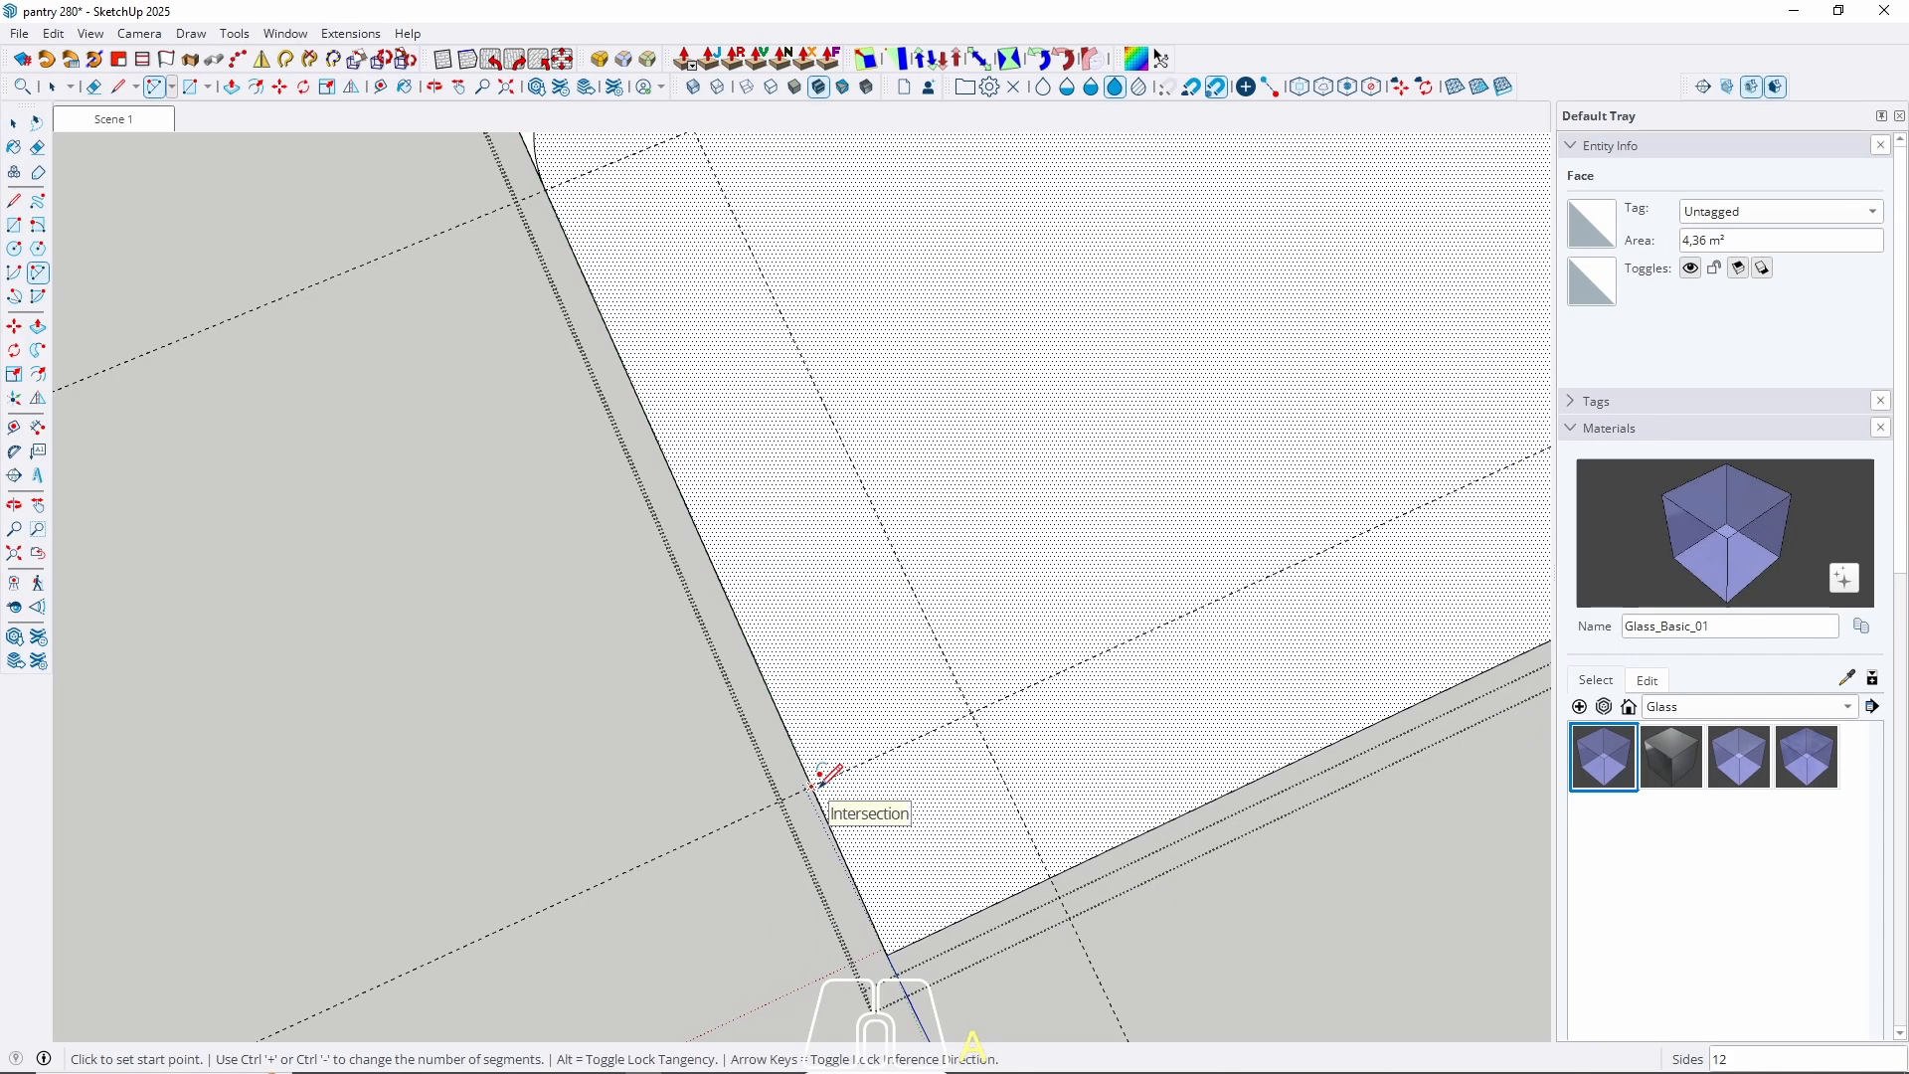
click(812, 785)
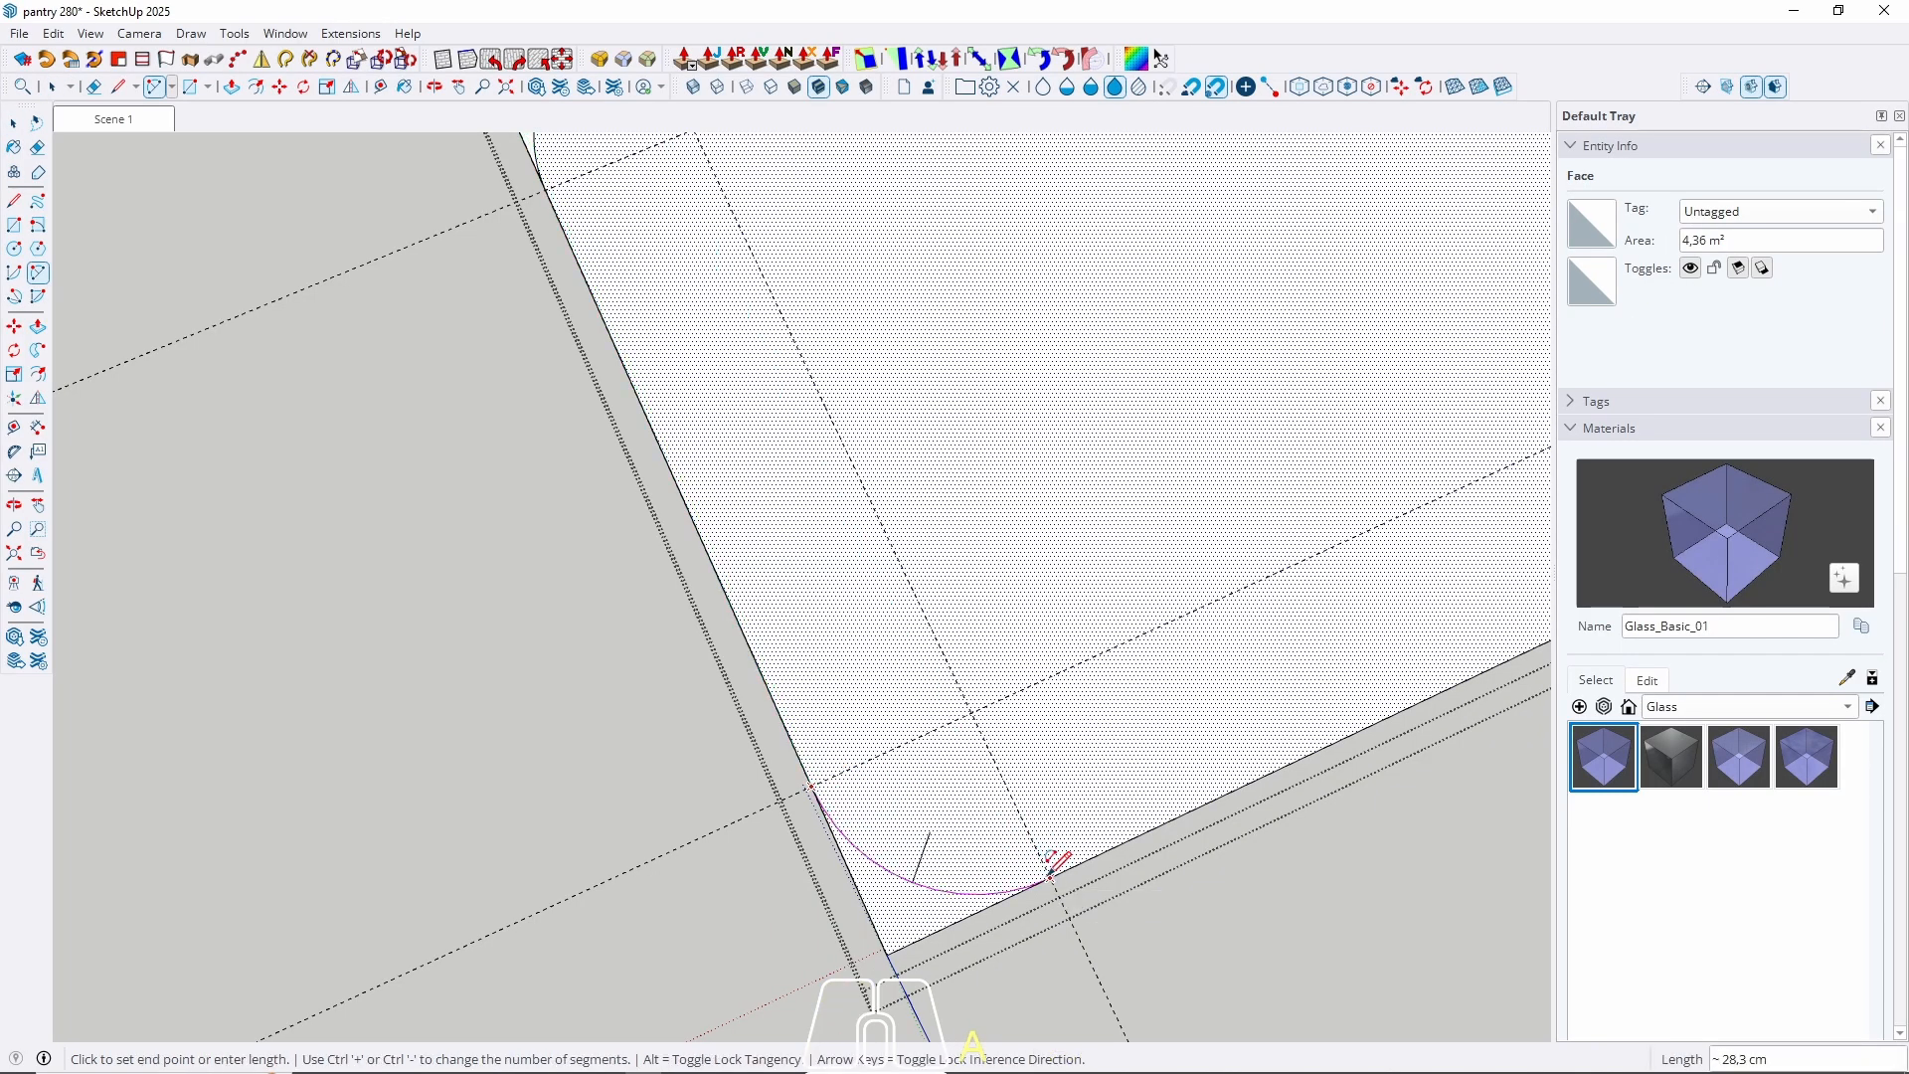
click(1053, 865)
key(space)
click(970, 899)
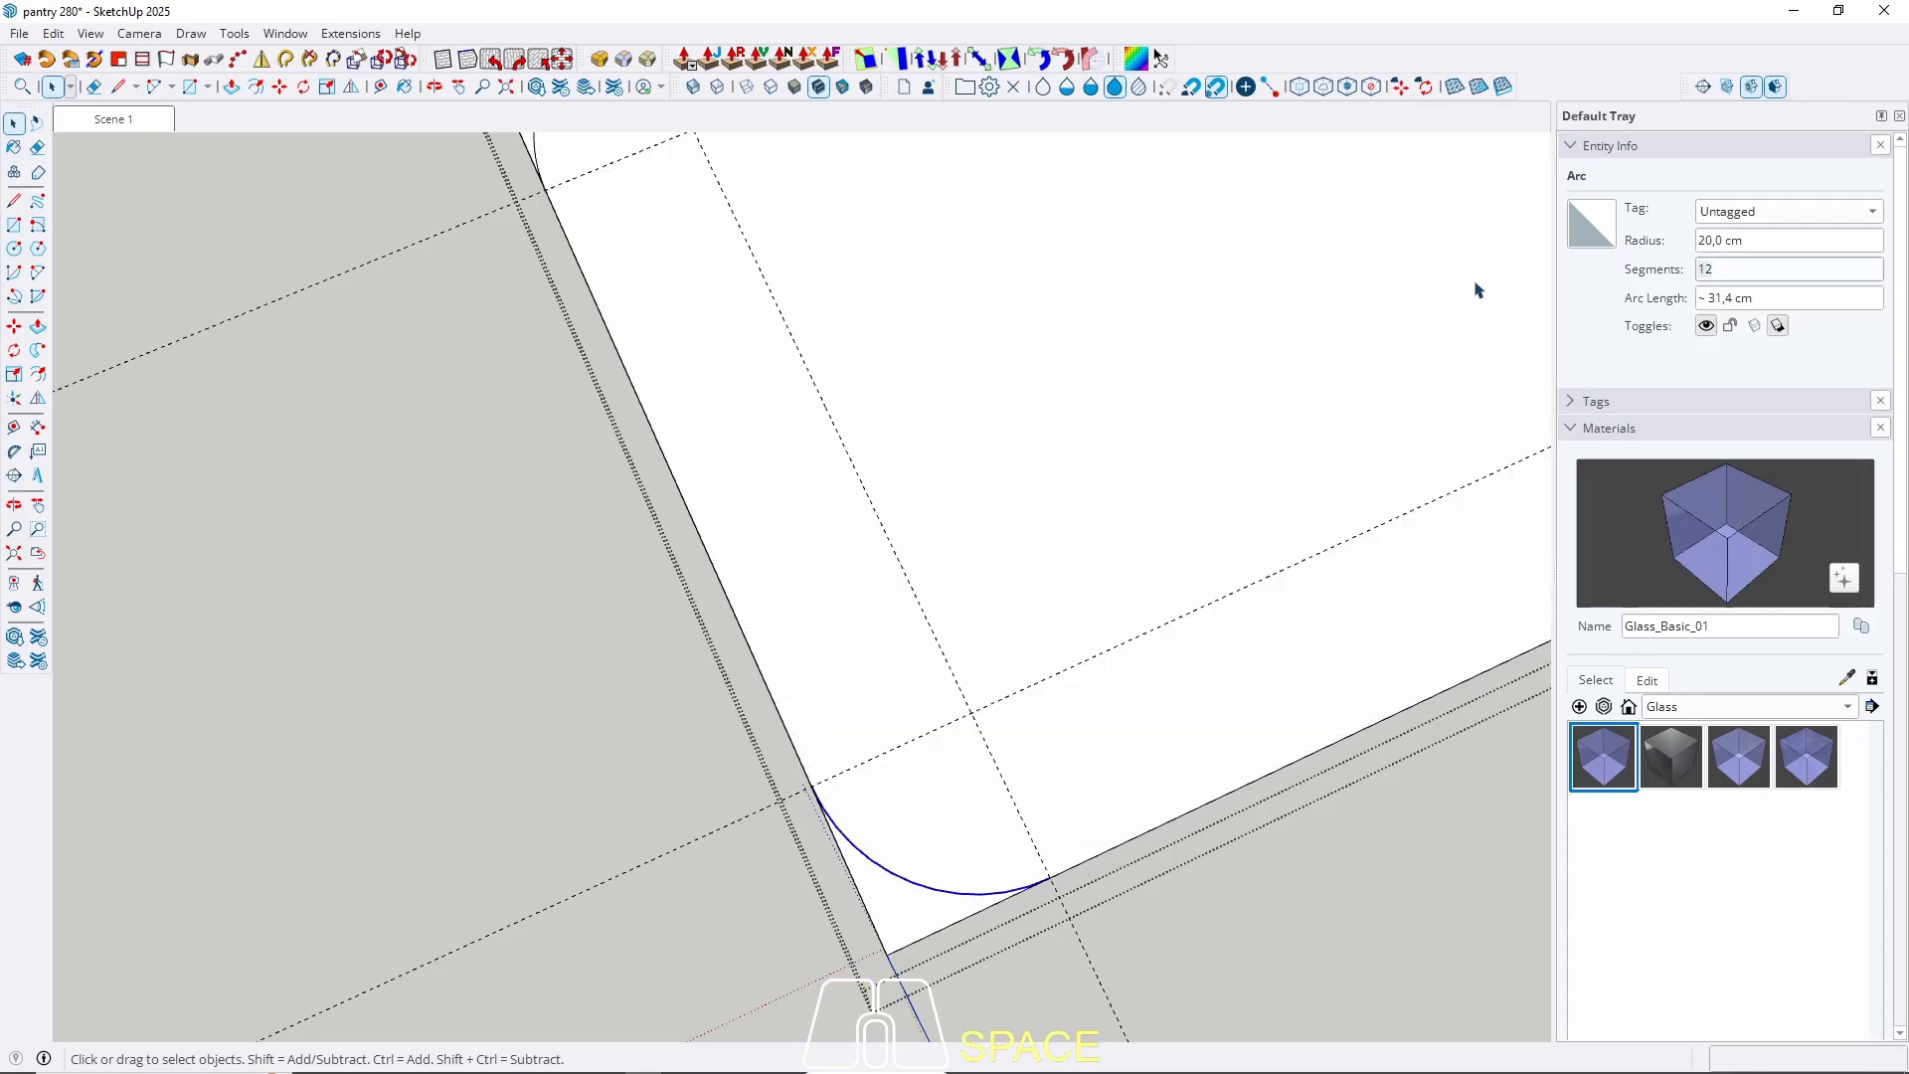
Draw a tangent 20 cm radius arc across the worktop's front-right corner between the guide intersections and set its segments to 60.
scroll(548, 785, down, 2)
mouse_move(974, 527)
middle_down()
mouse_move(1027, 494)
mouse_move(873, 669)
mouse_move(630, 1014)
middle_up()
scroll(736, 532, up, 2)
scroll(736, 532, up, 2)
key(a)
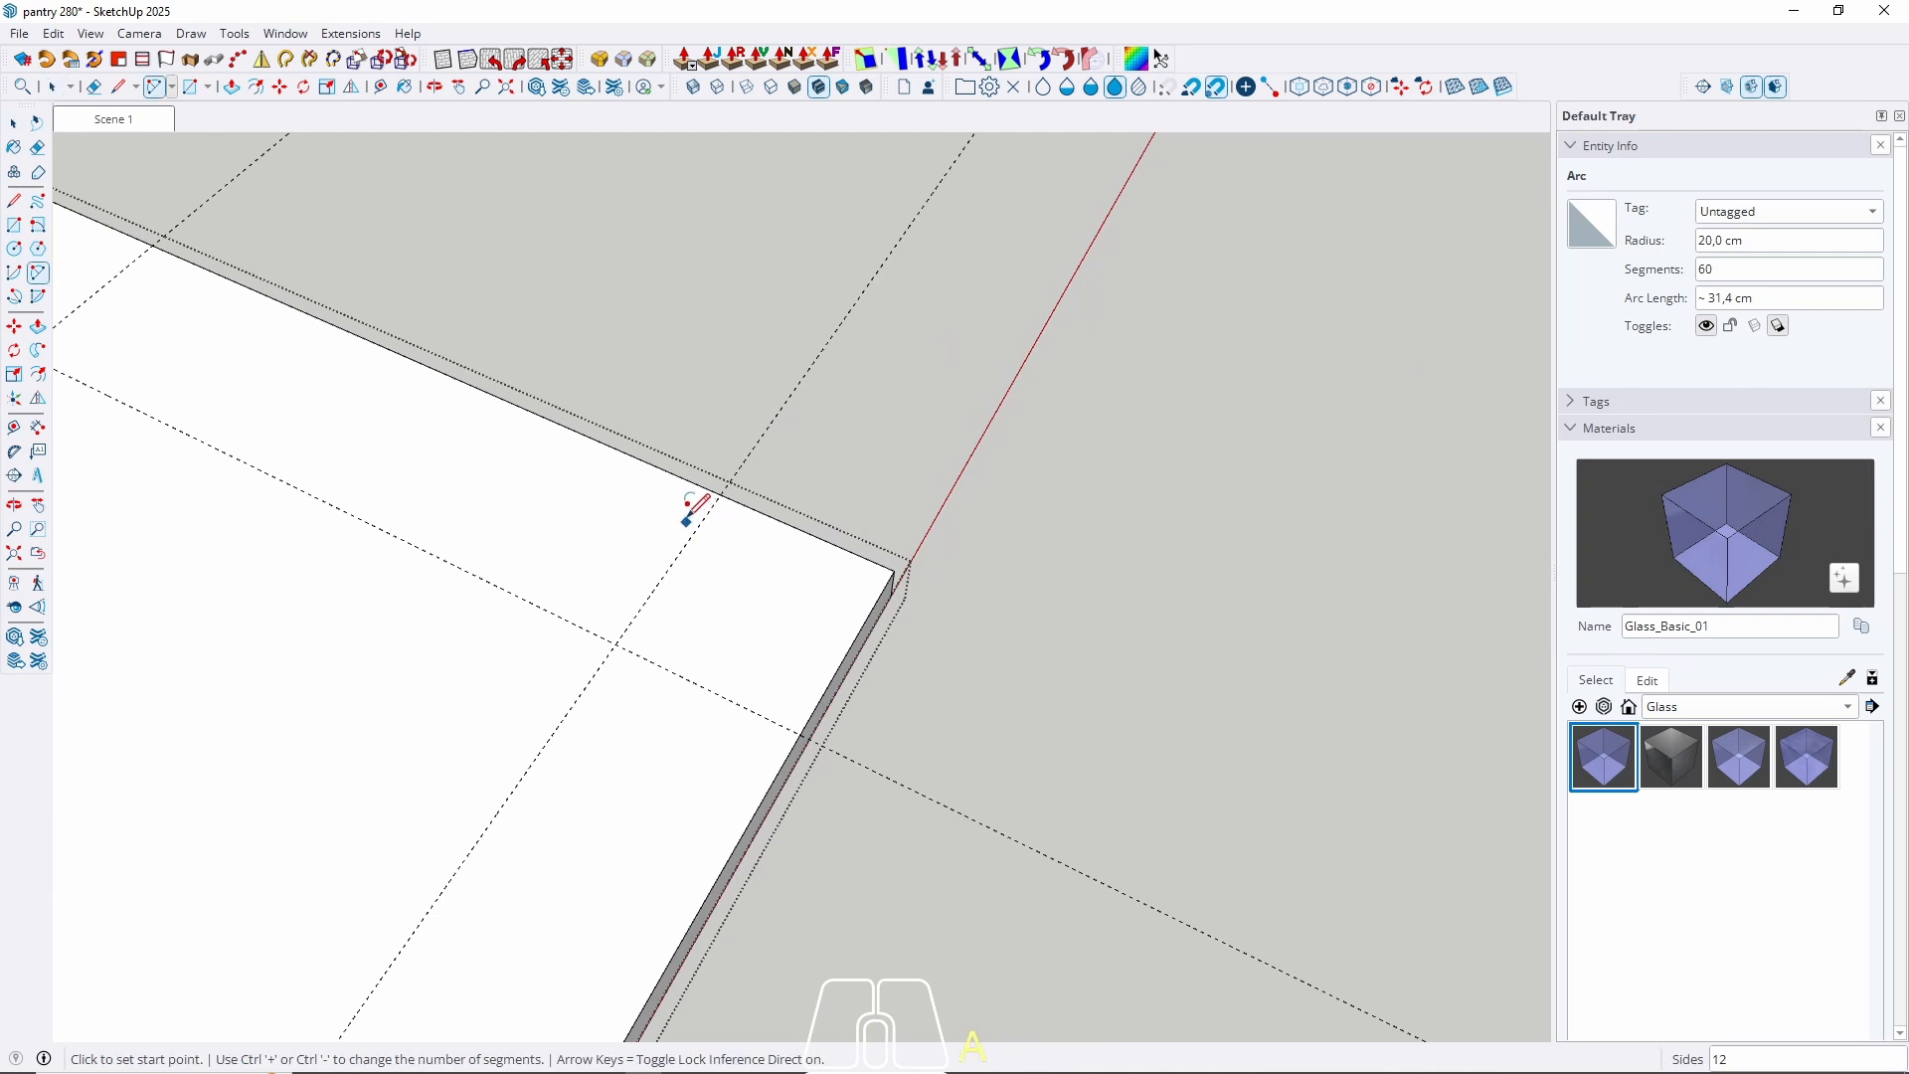
click(726, 487)
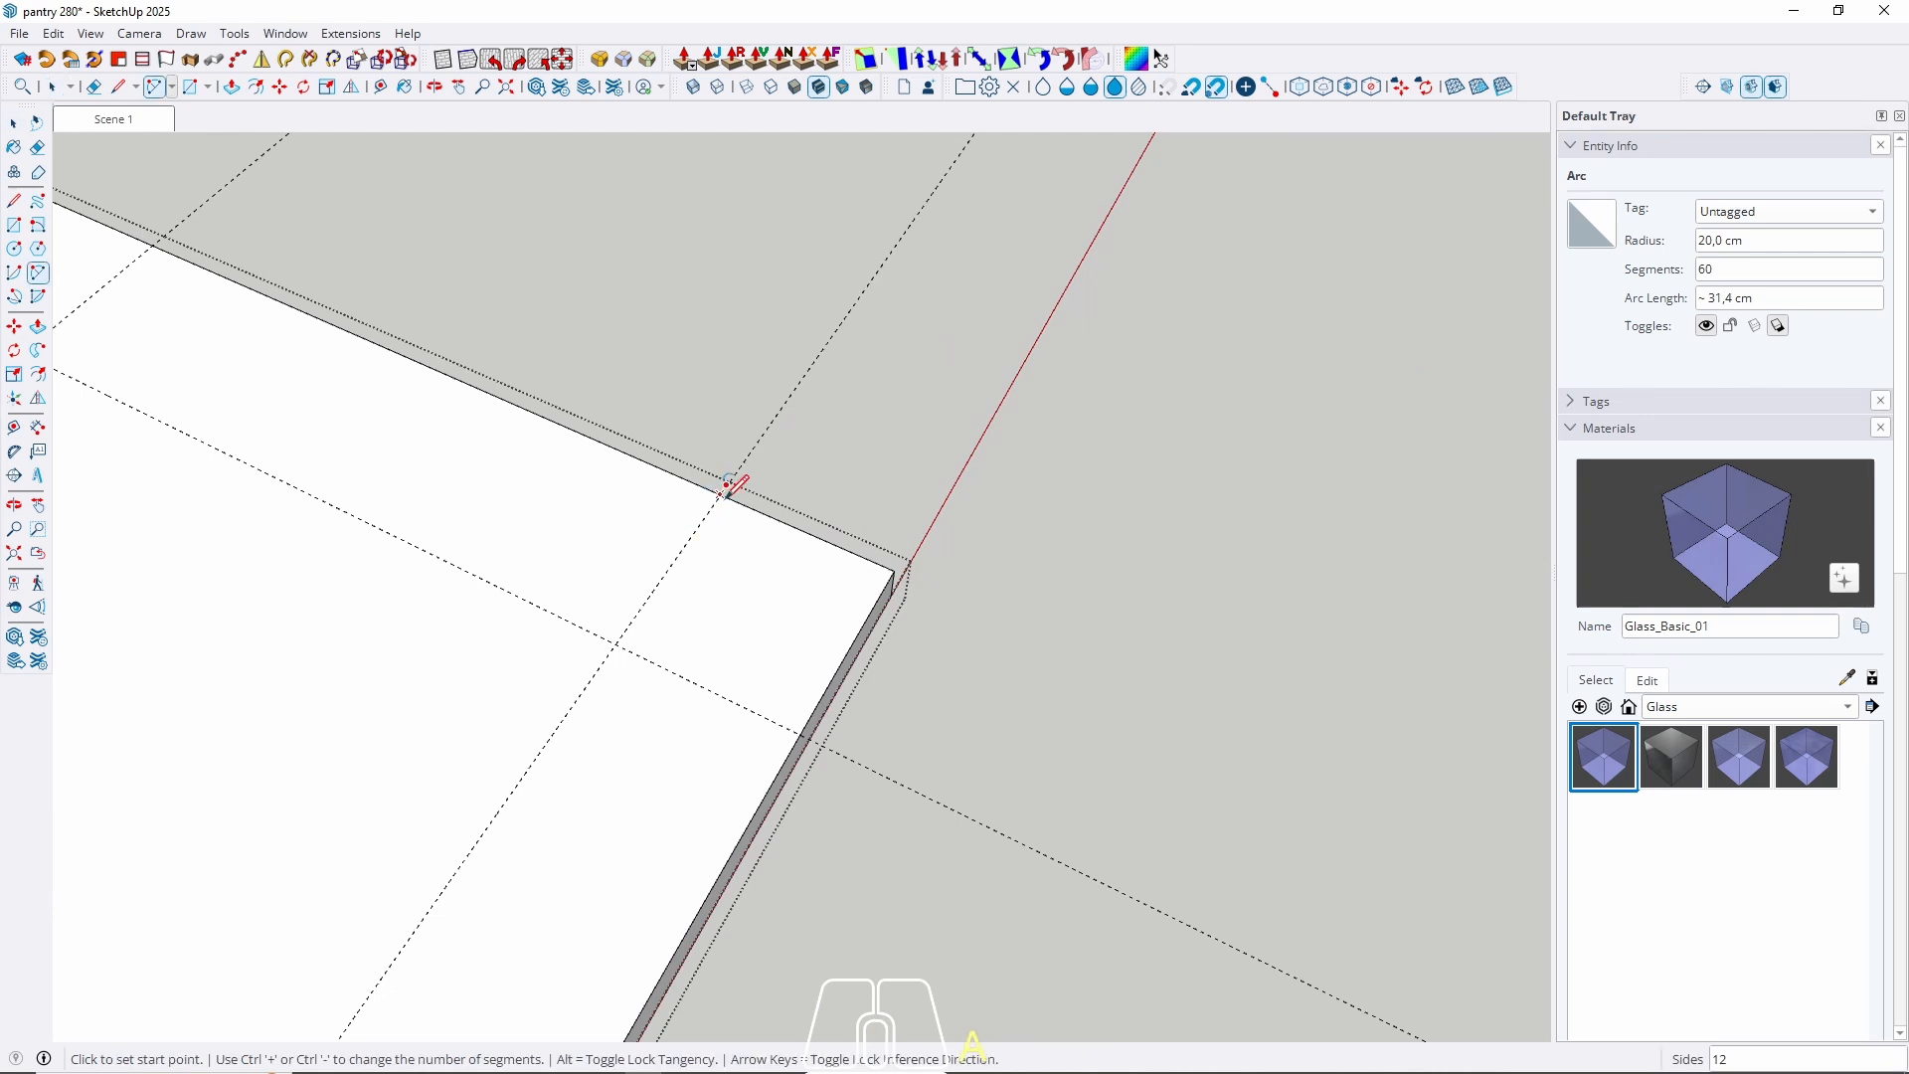
click(803, 741)
key(space)
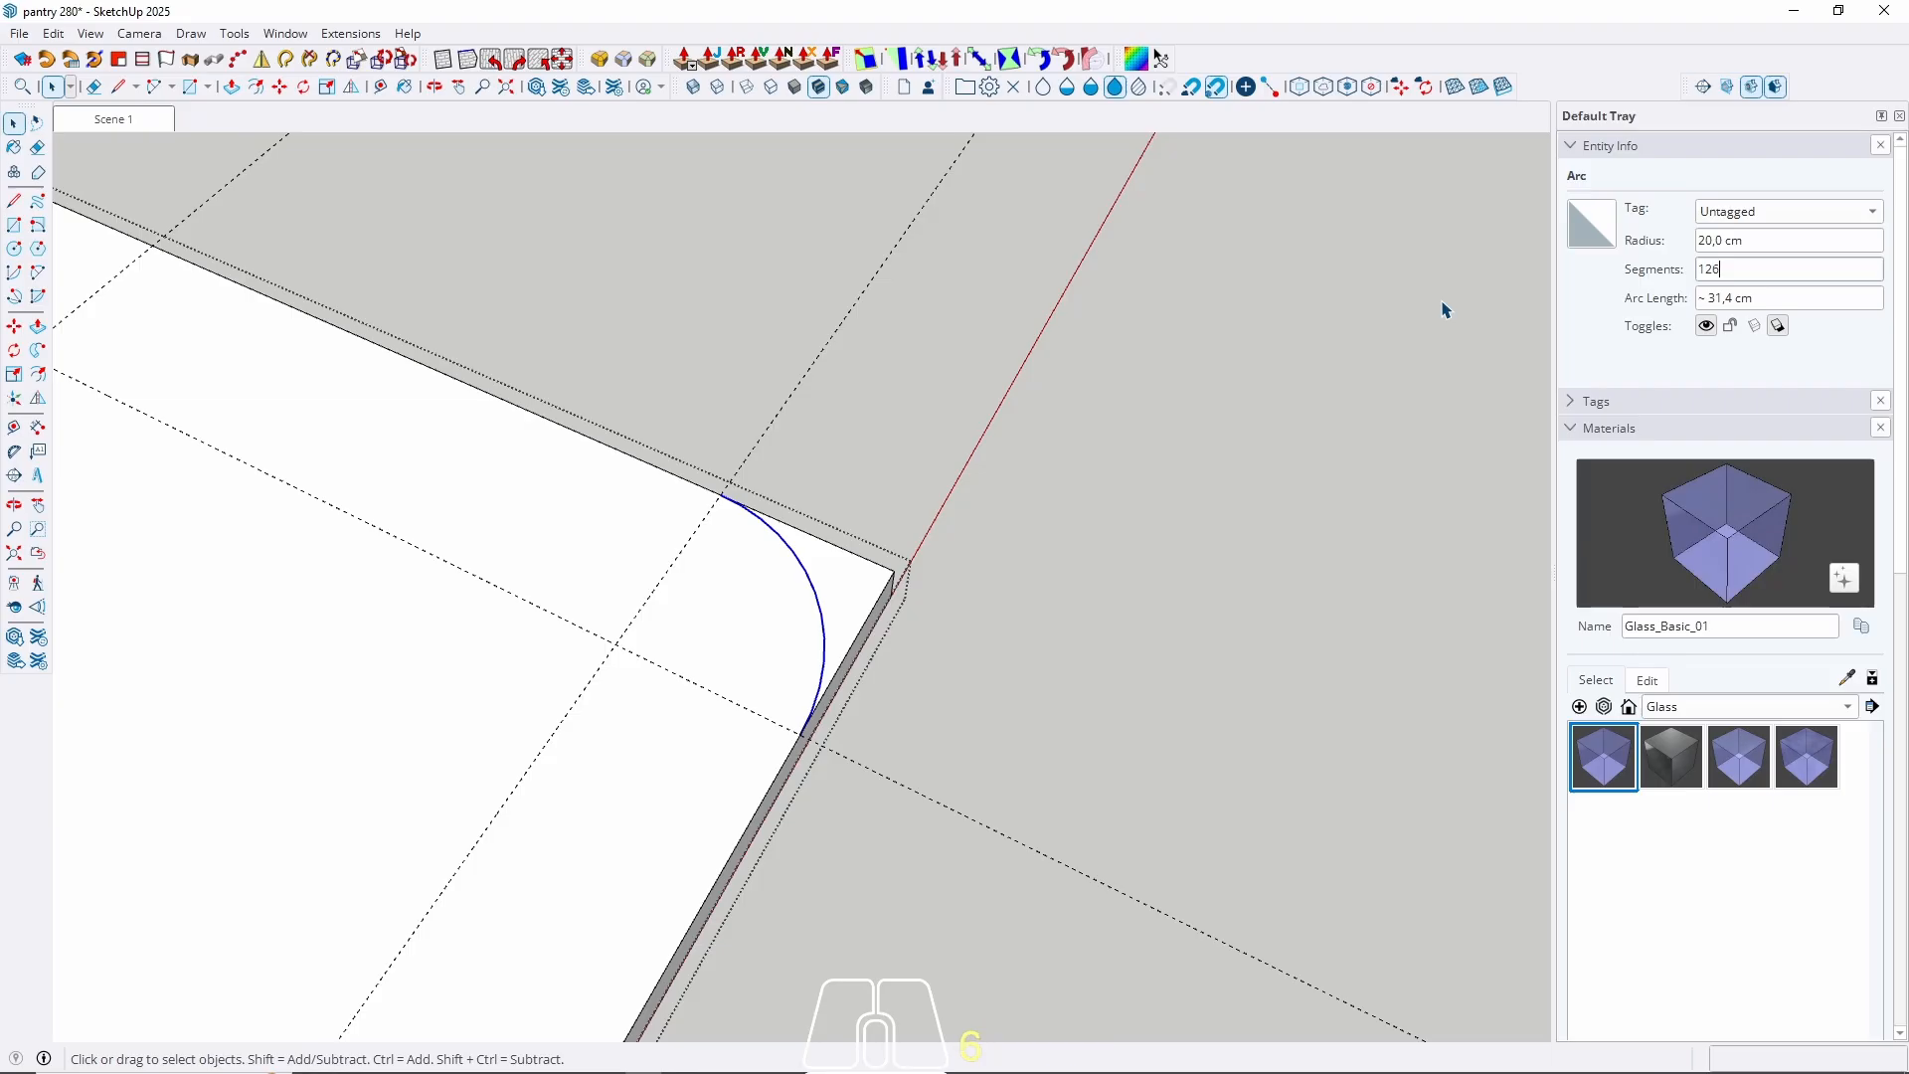
key(Return)
click(1084, 565)
Draw a tangent 20 cm radius arc across the worktop's back-right corner between the guide intersections on its edges.
scroll(1261, 520, down, 3)
shift+middle_drag(839, 341, 471, 570)
scroll(471, 570, up, 2)
scroll(473, 519, up, 3)
middle_drag(513, 508, 499, 530)
key(a)
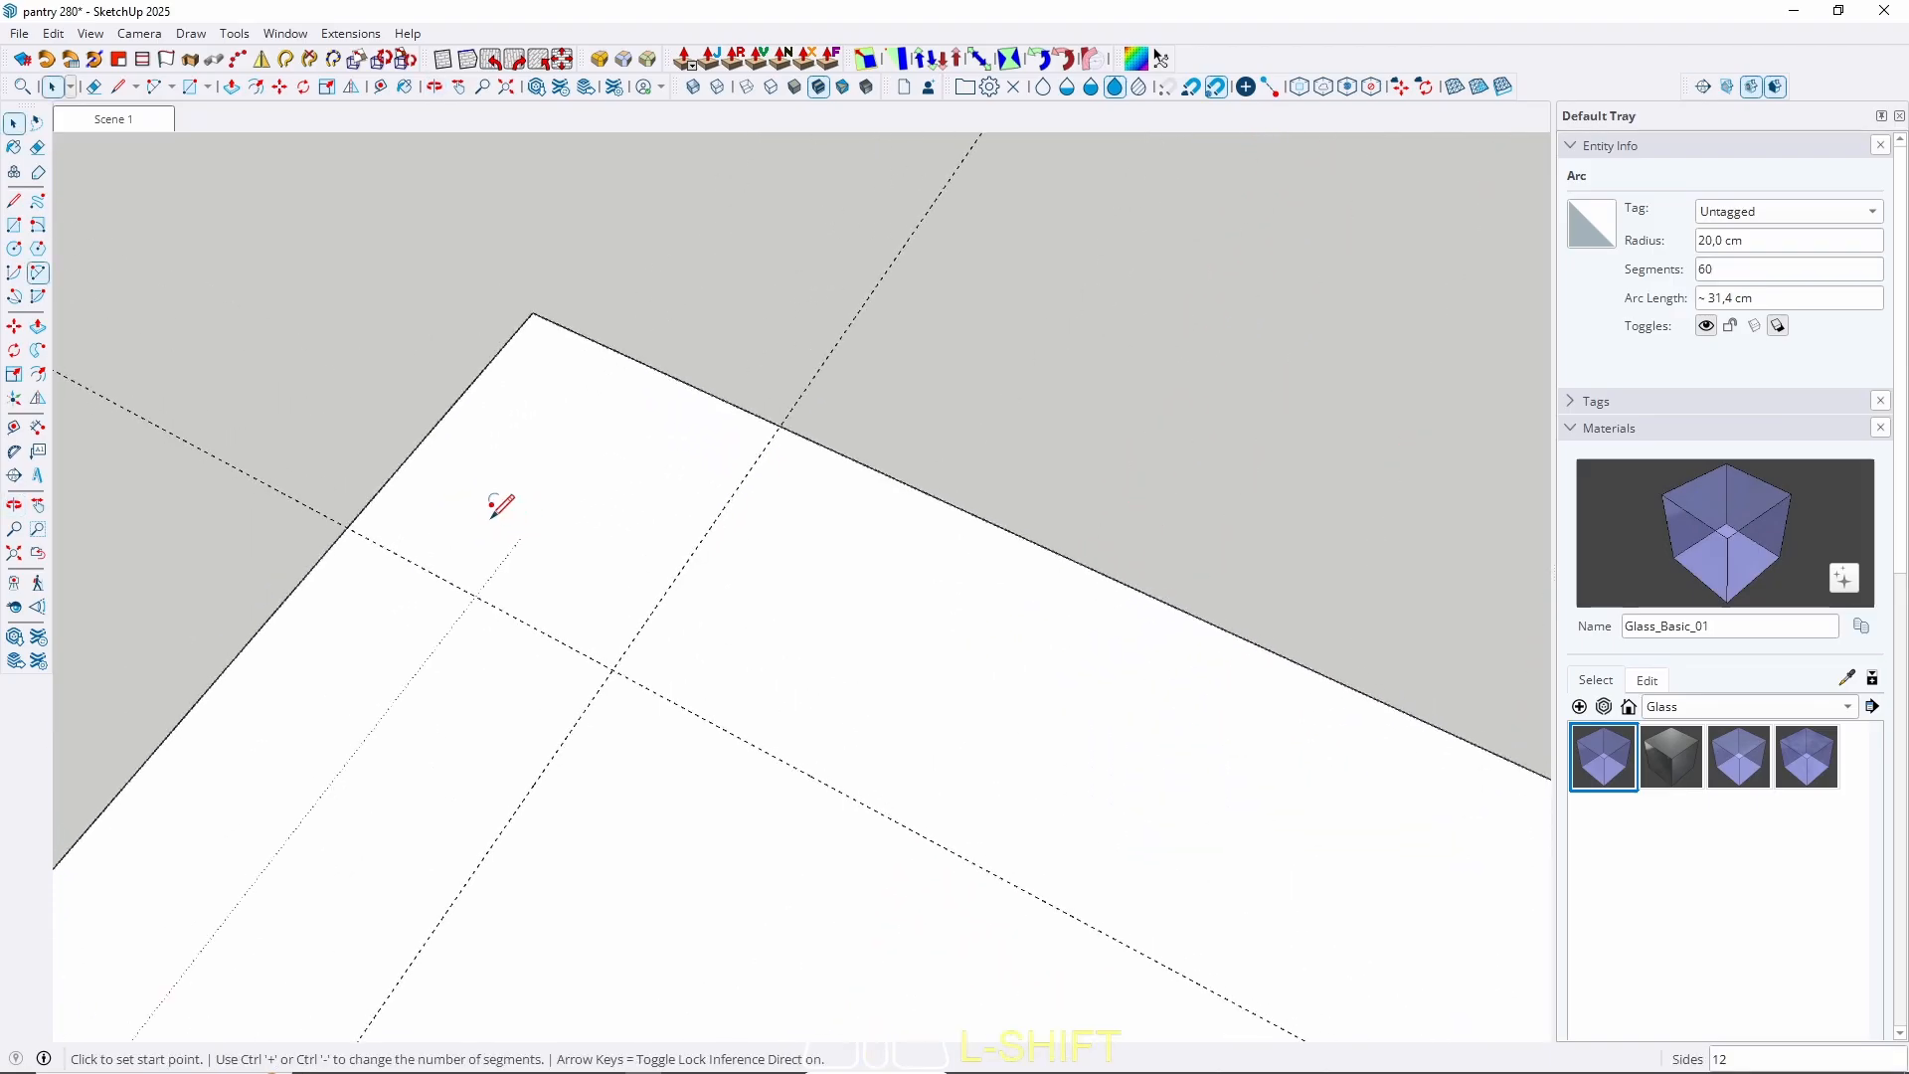
click(348, 525)
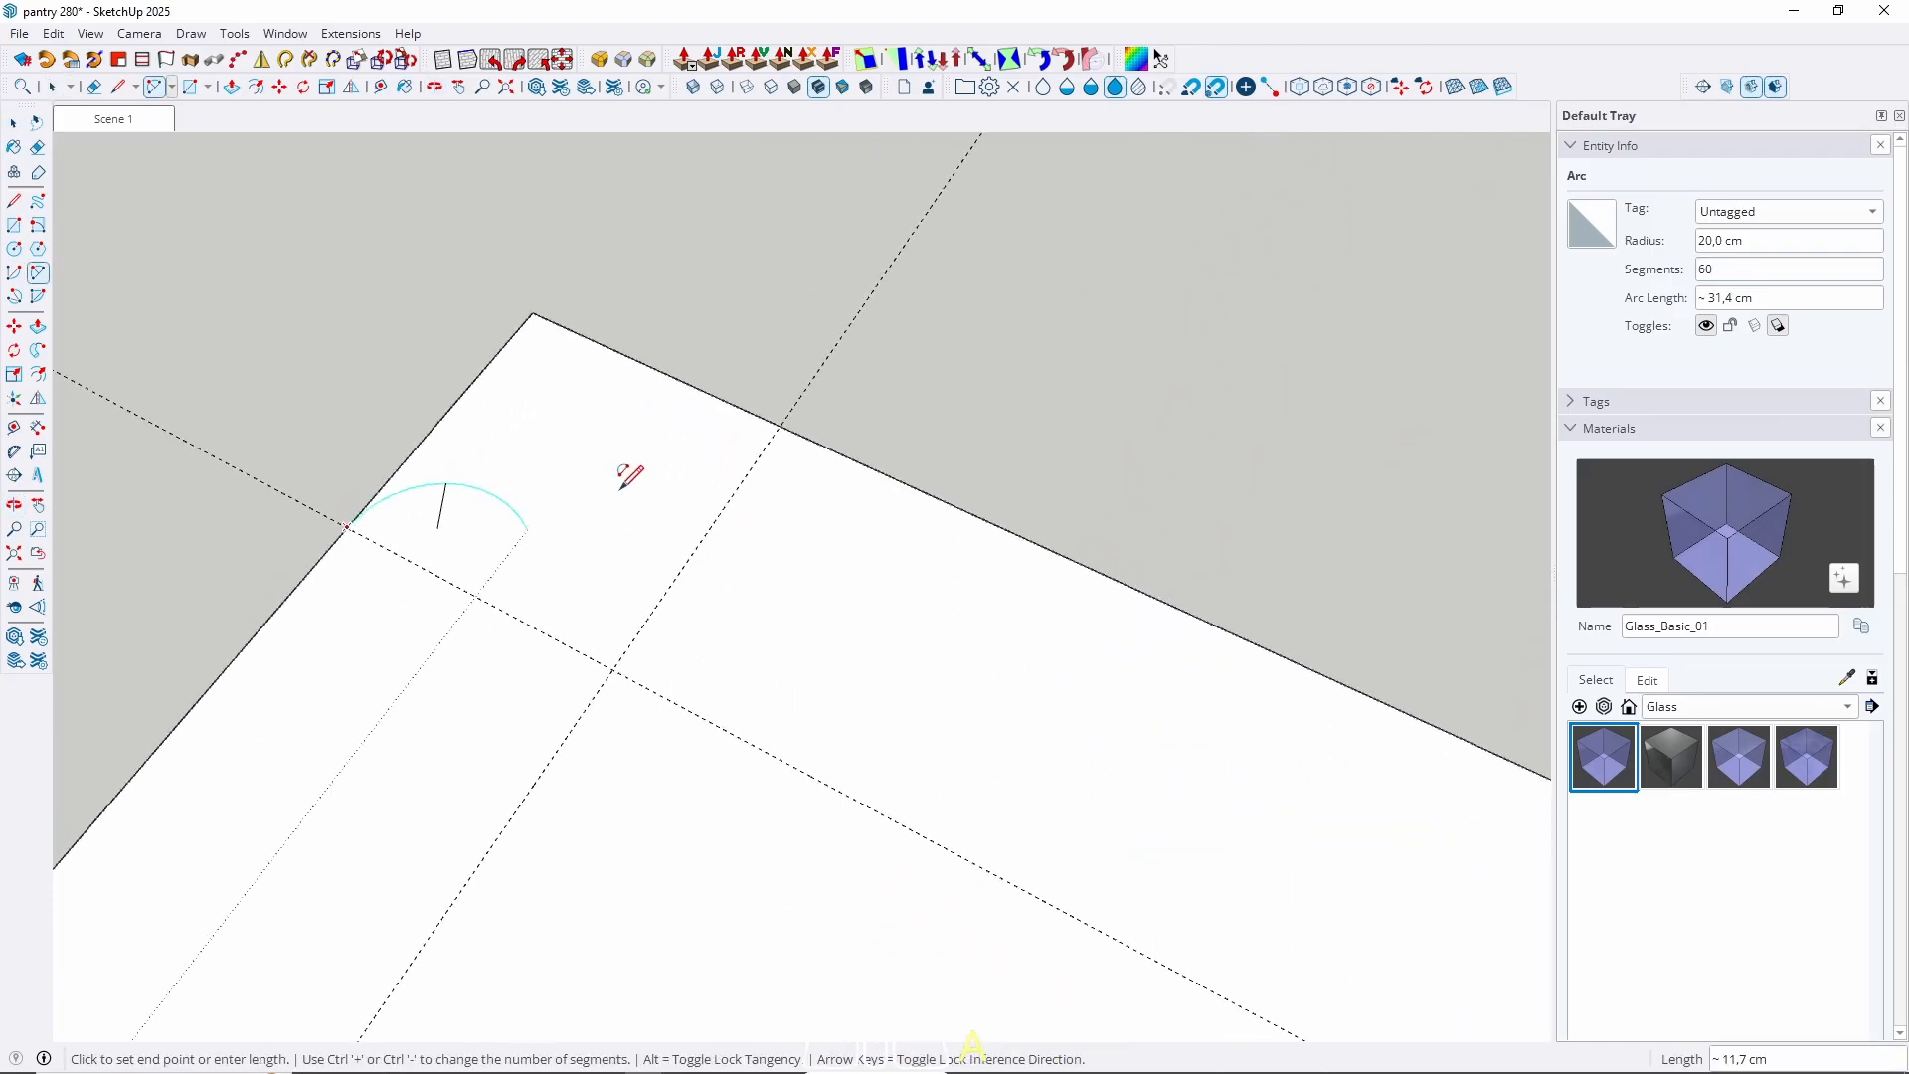
click(781, 424)
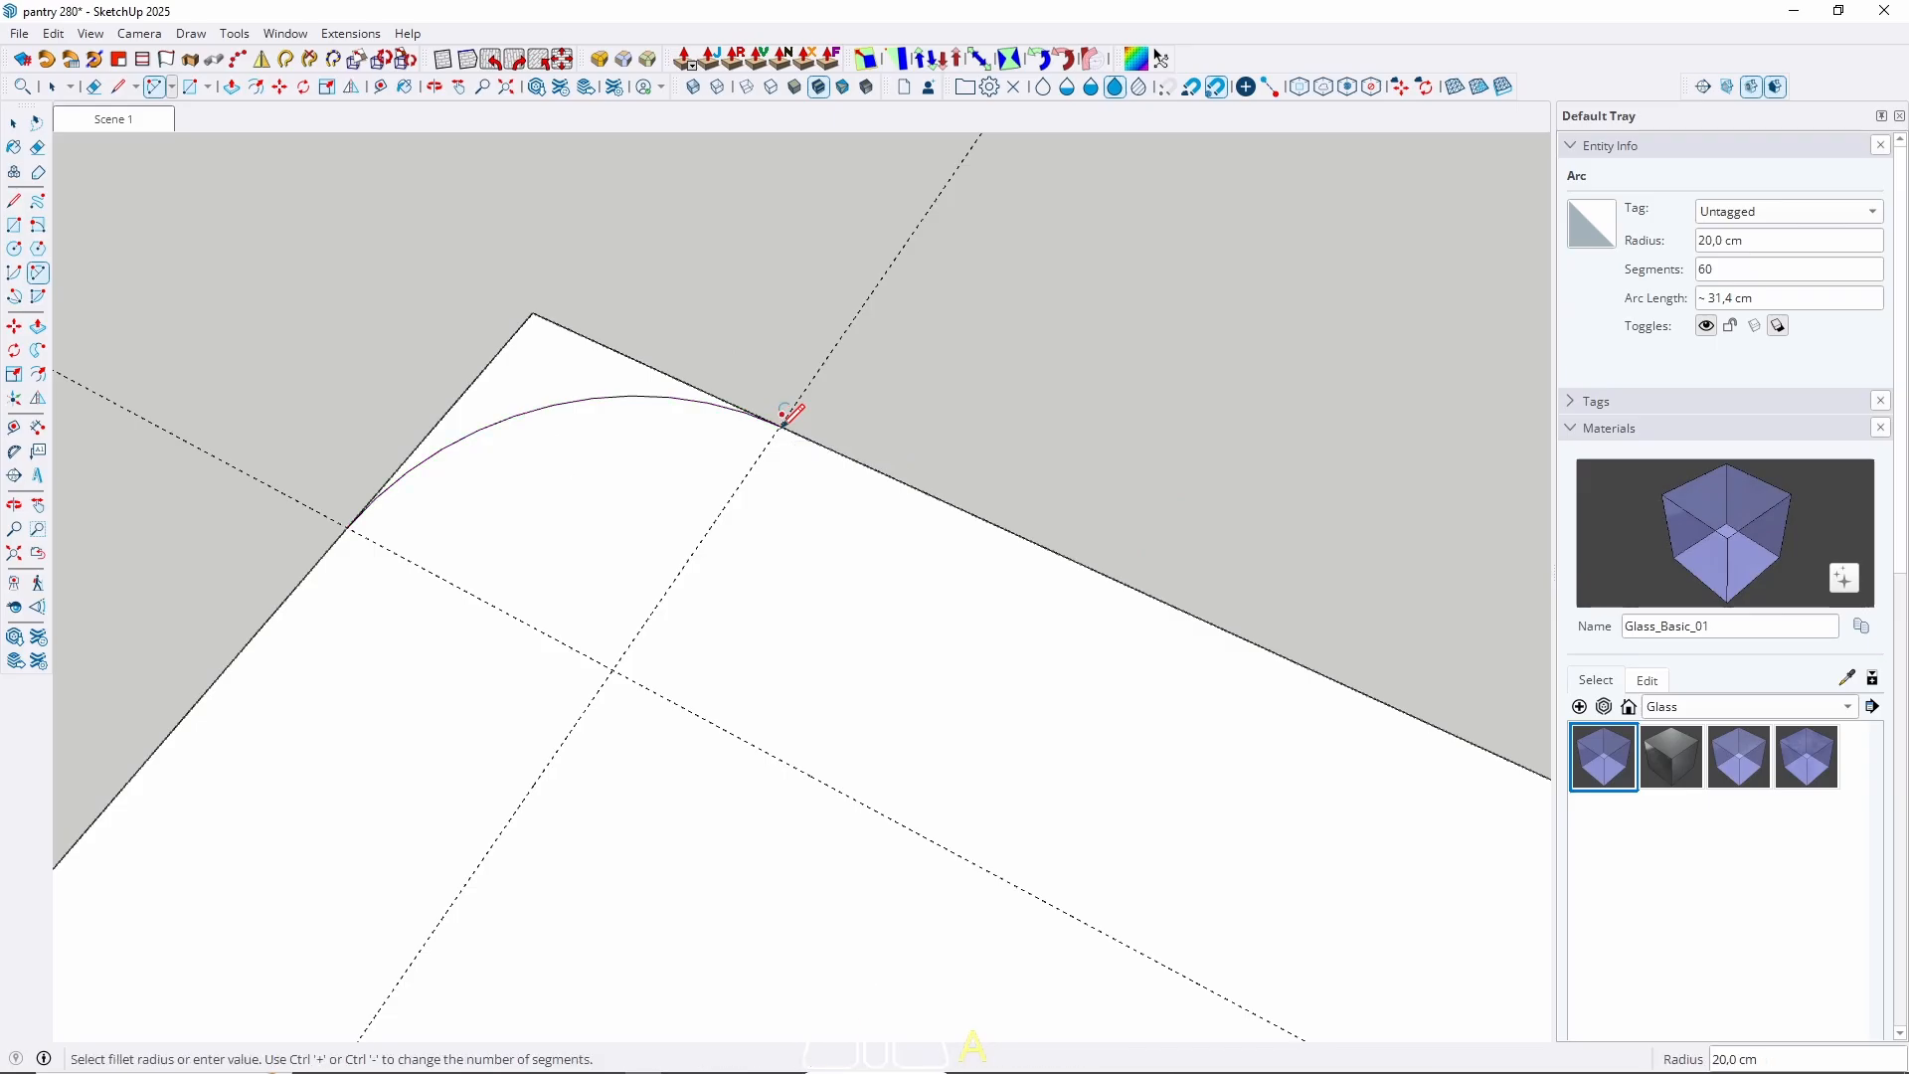
Show the entity information of the back-right corner arc and set its segments to 60.
key(space)
right_click(503, 429)
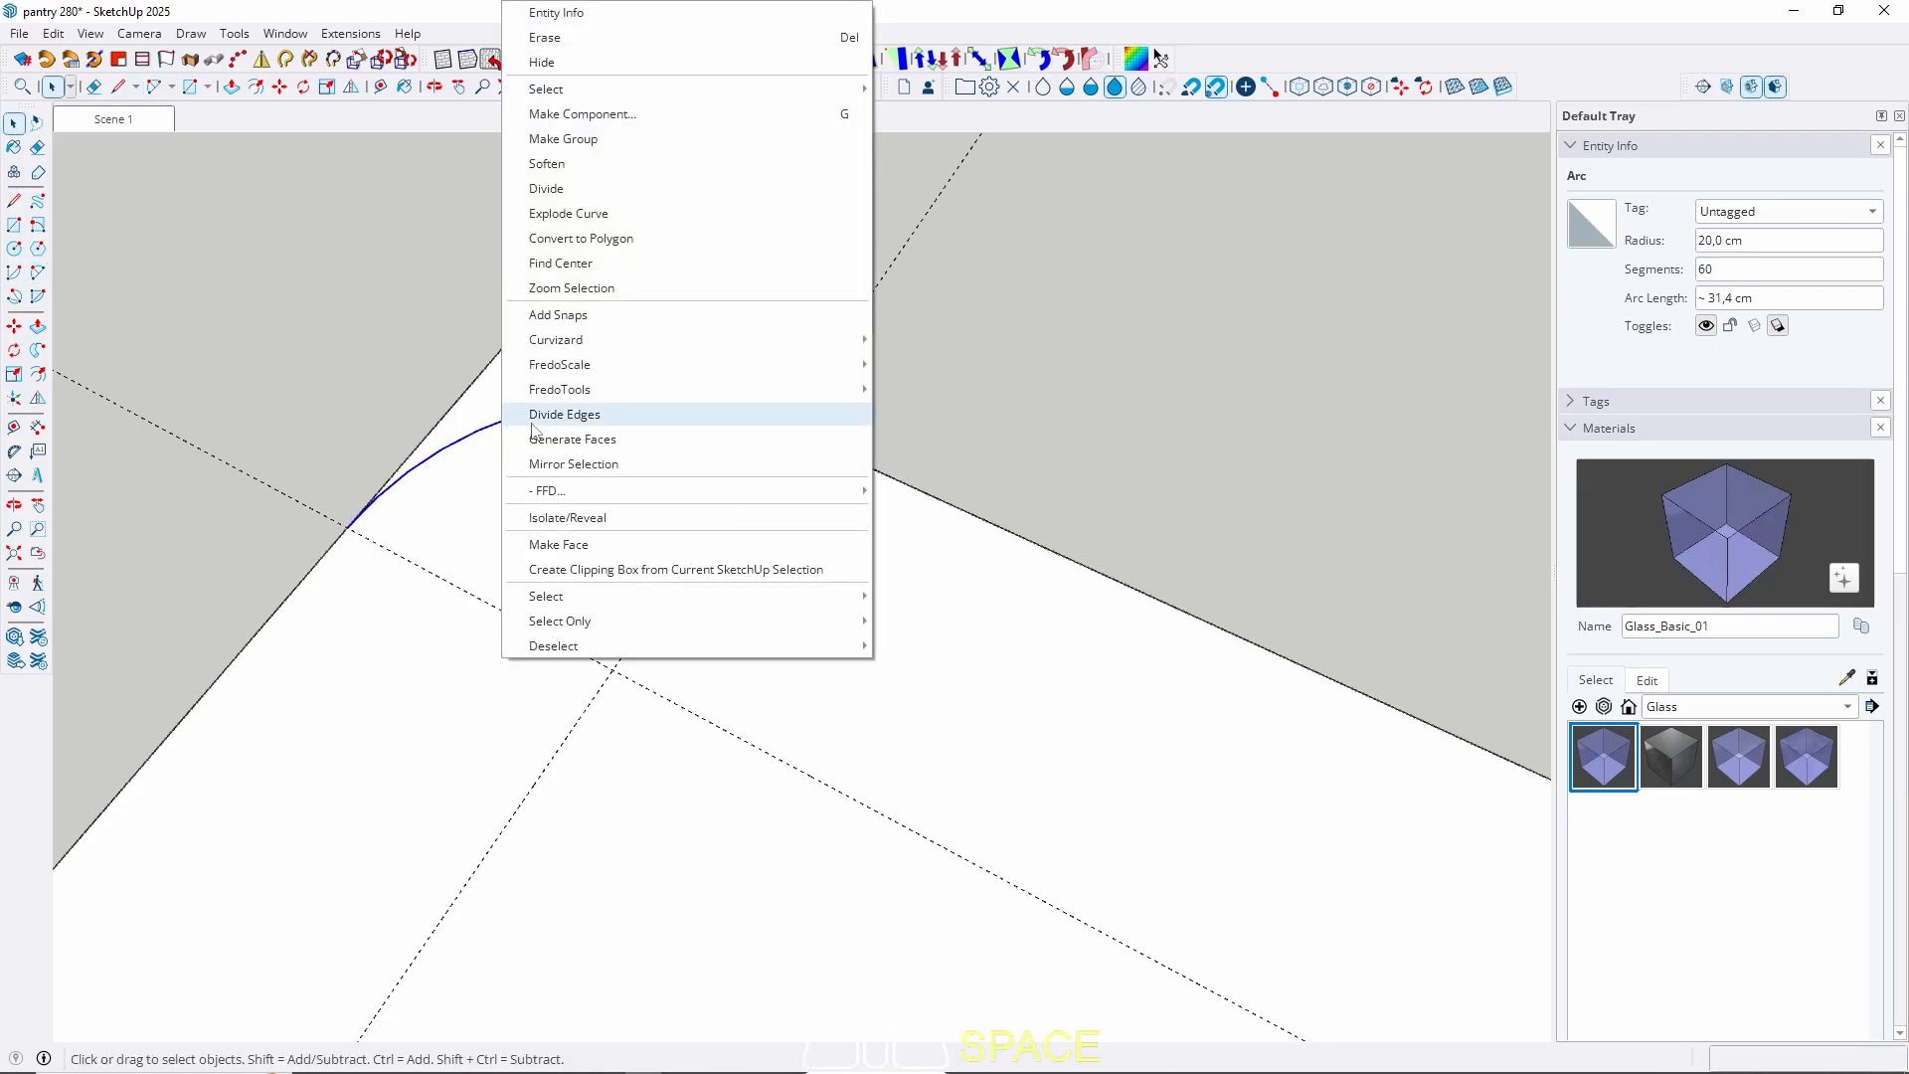
click(555, 16)
click(1732, 272)
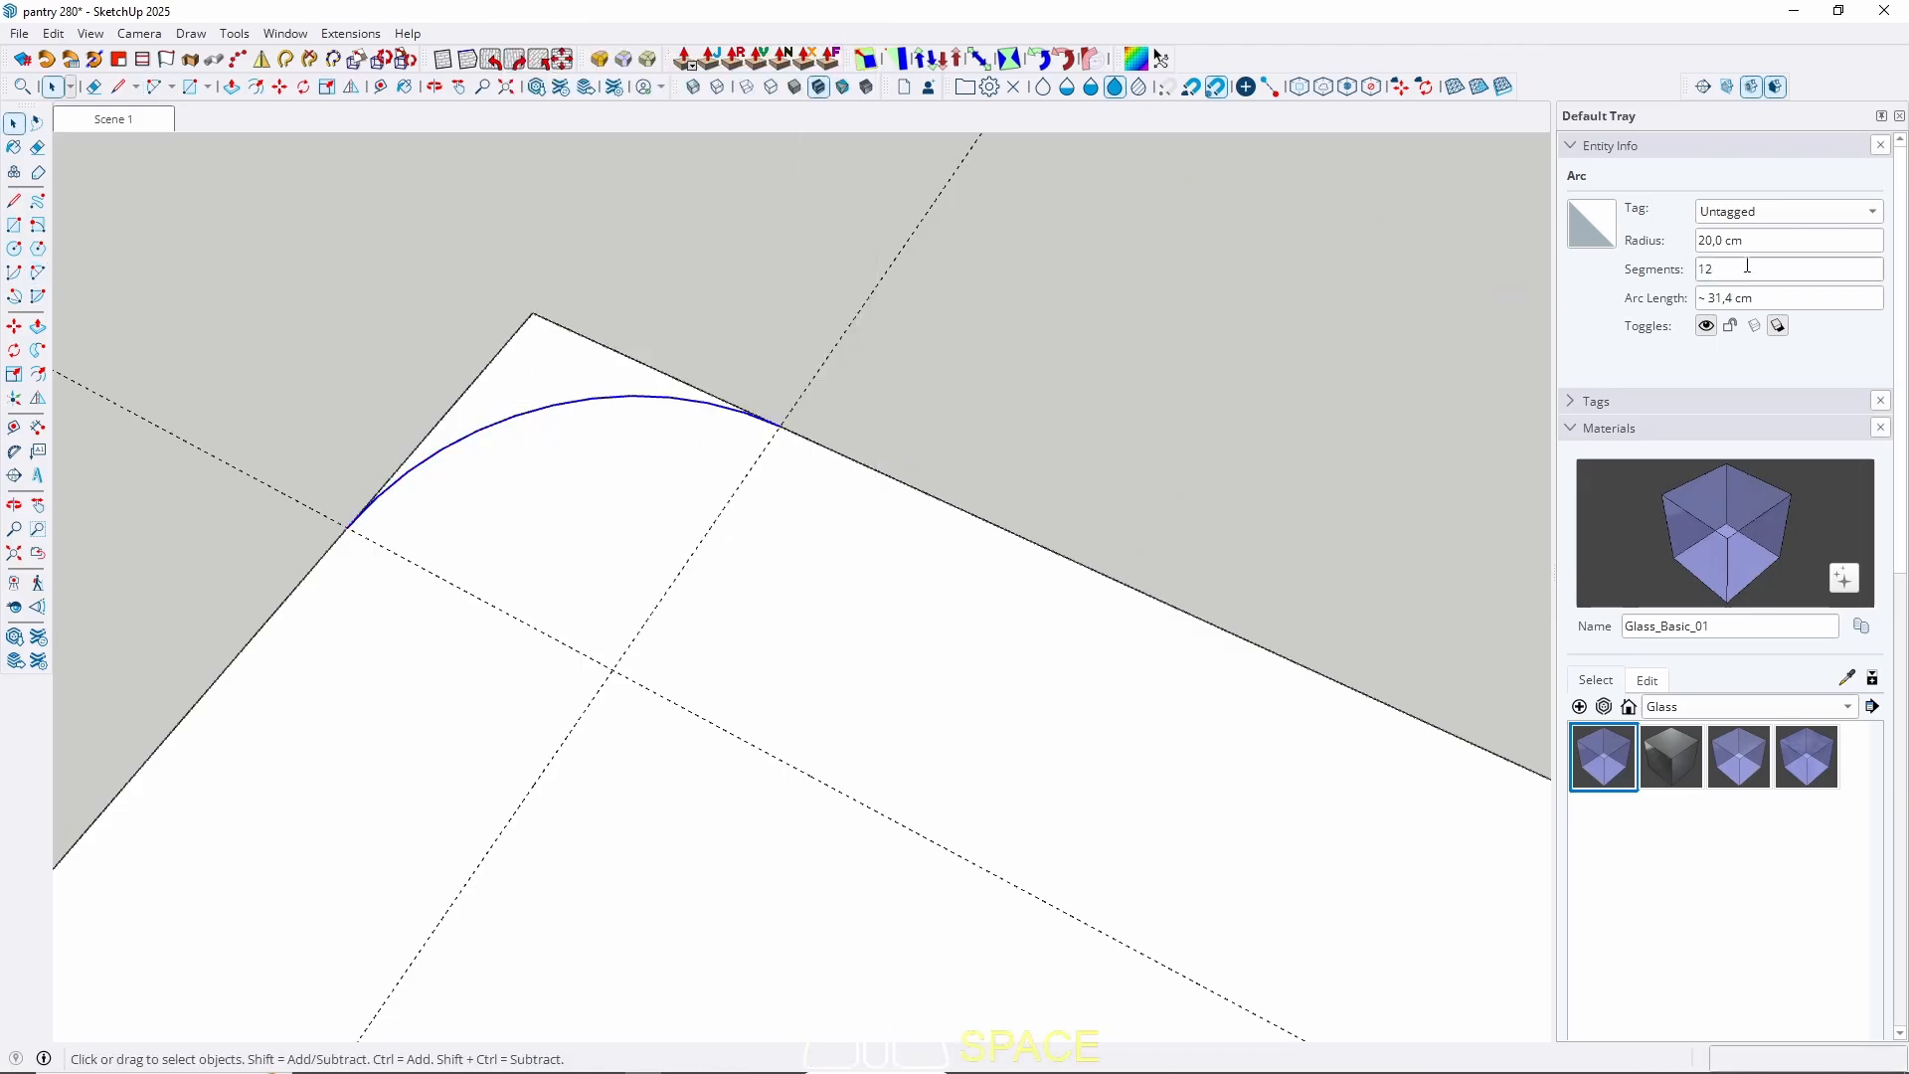
click(1699, 269)
text(60)
key(Return)
Push the waste face outside the back-right corner arc 5 cm down through the worktop and leave the group.
middle_drag(467, 497, 350, 725)
key(p)
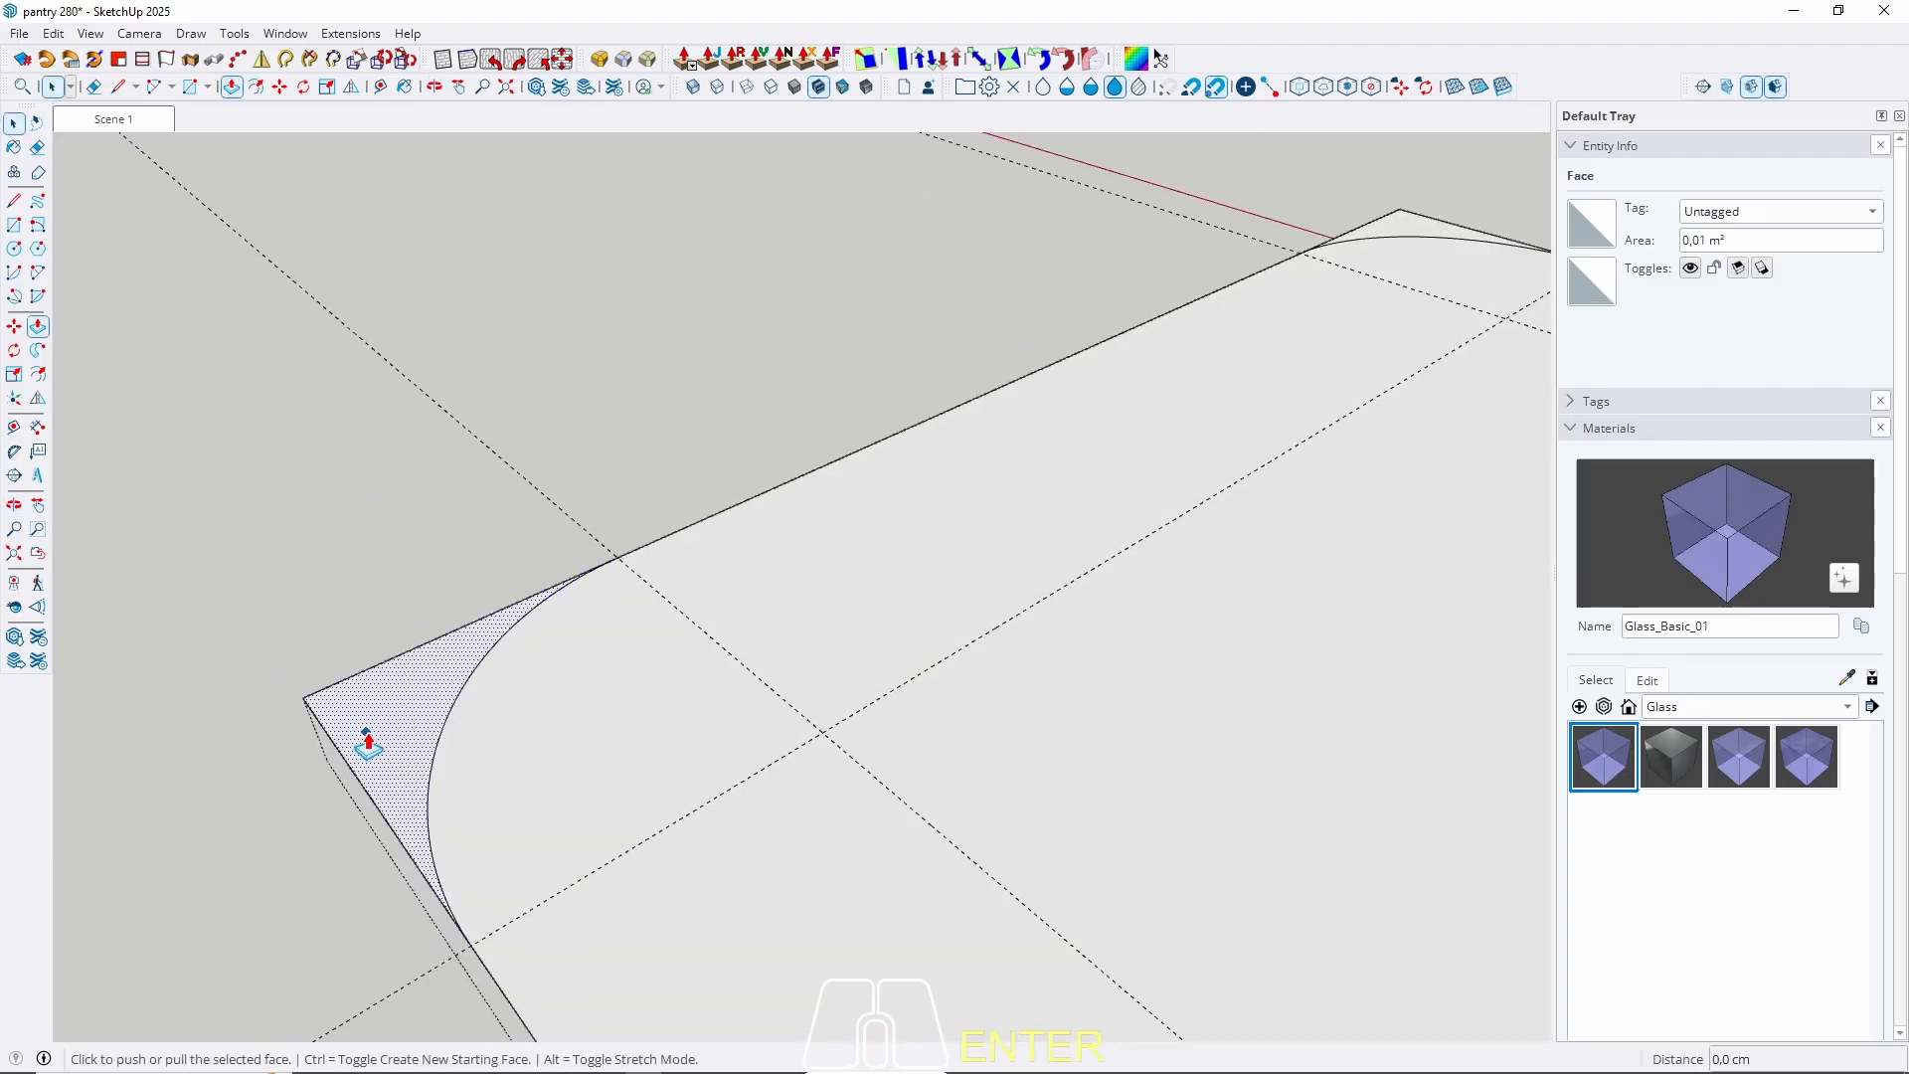
double_click(369, 737)
key(space)
click(117, 124)
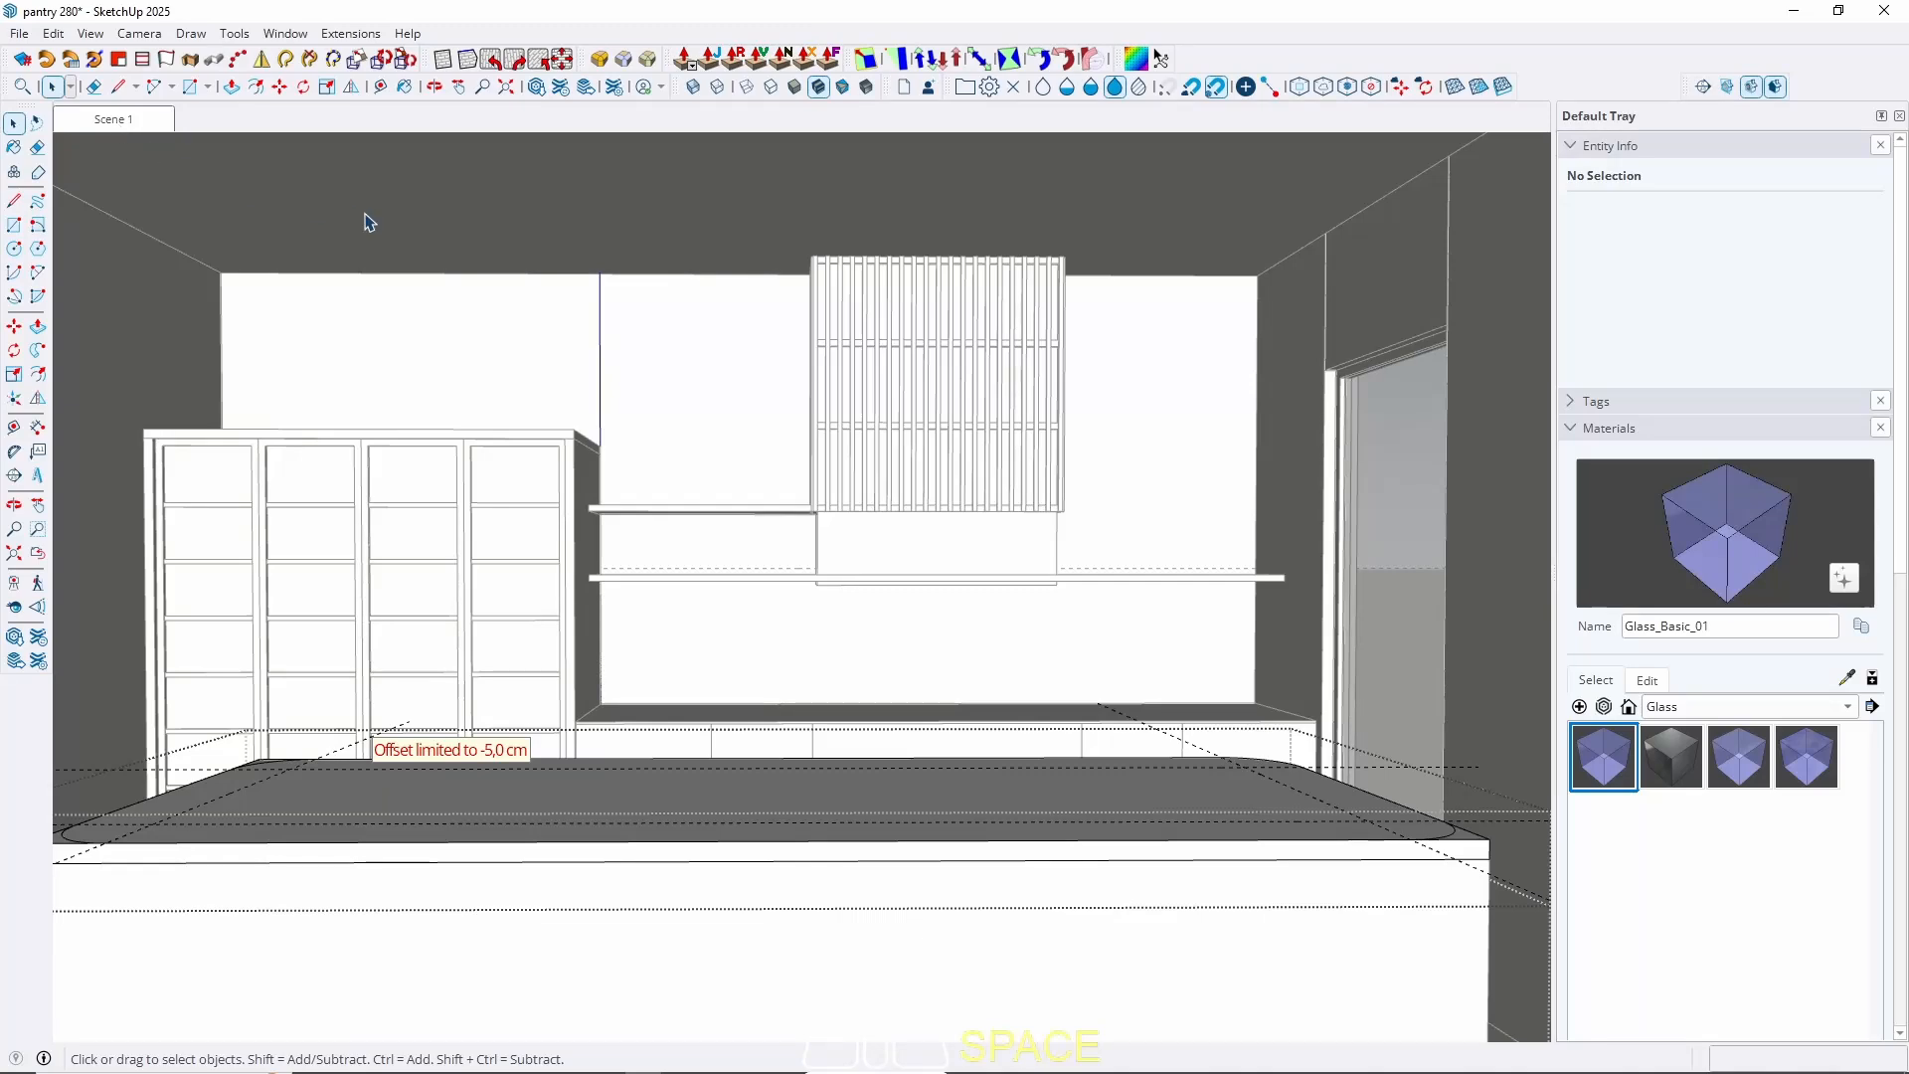
key(Escape)
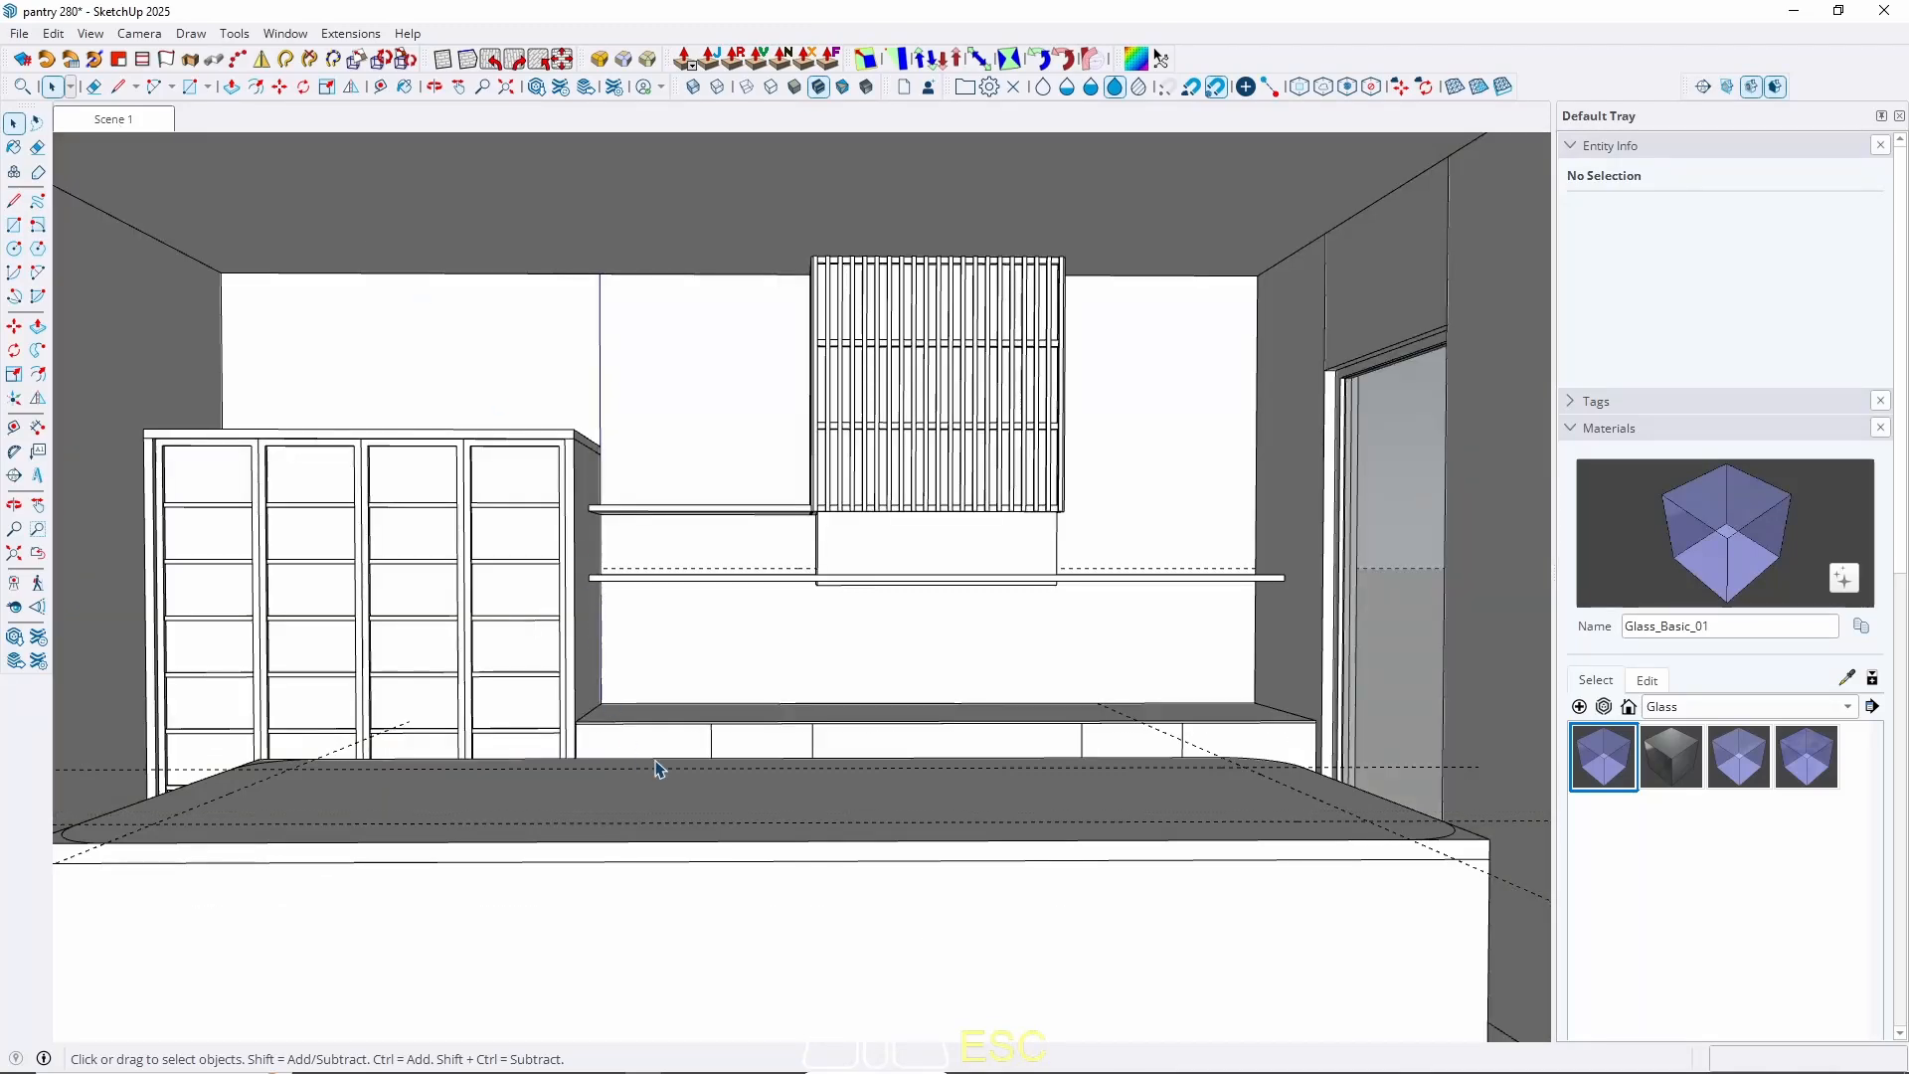
Reopen the worktop group and push the waste faces outside the front-left and back-left corner arcs 5 cm down through it.
double_click(852, 784)
click(852, 784)
middle_drag(431, 761, 596, 781)
shift+middle_drag(596, 781, 909, 618)
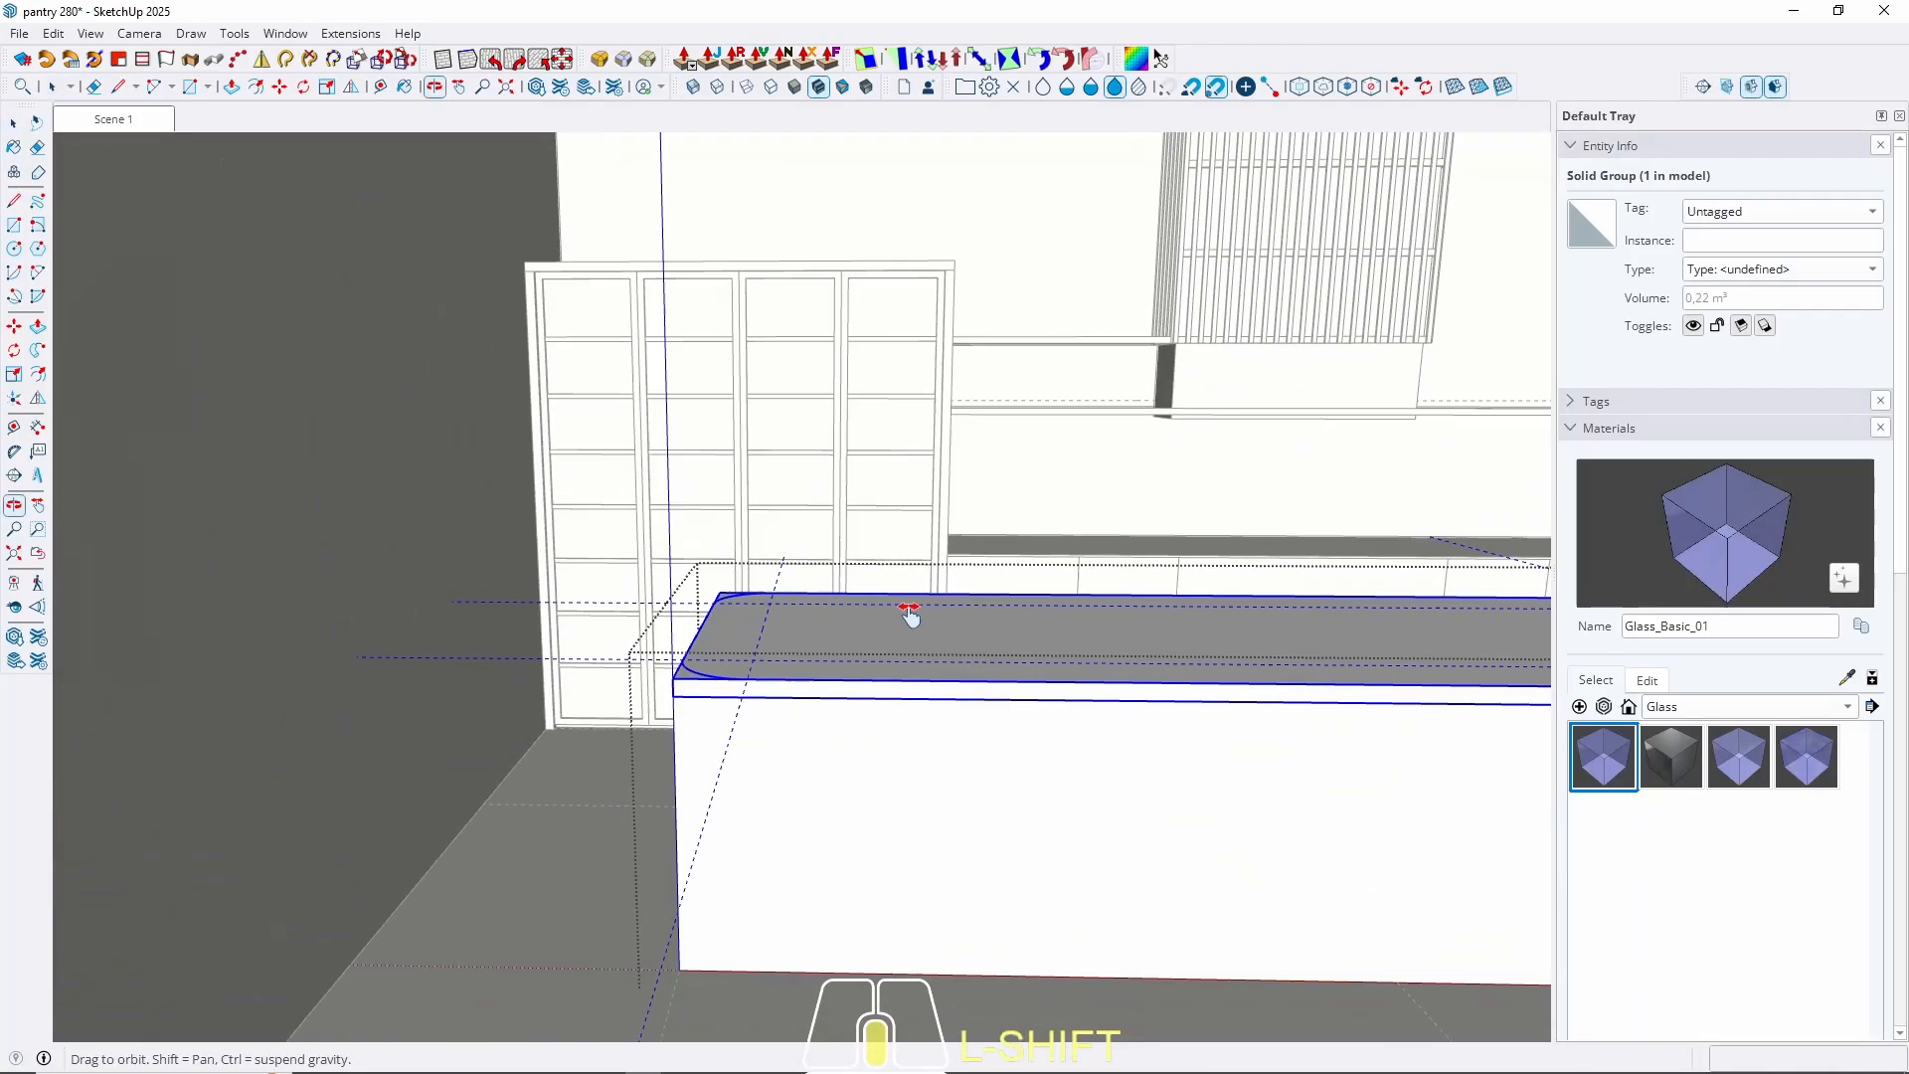
scroll(672, 690, up, 2)
scroll(672, 691, up, 1)
key(p)
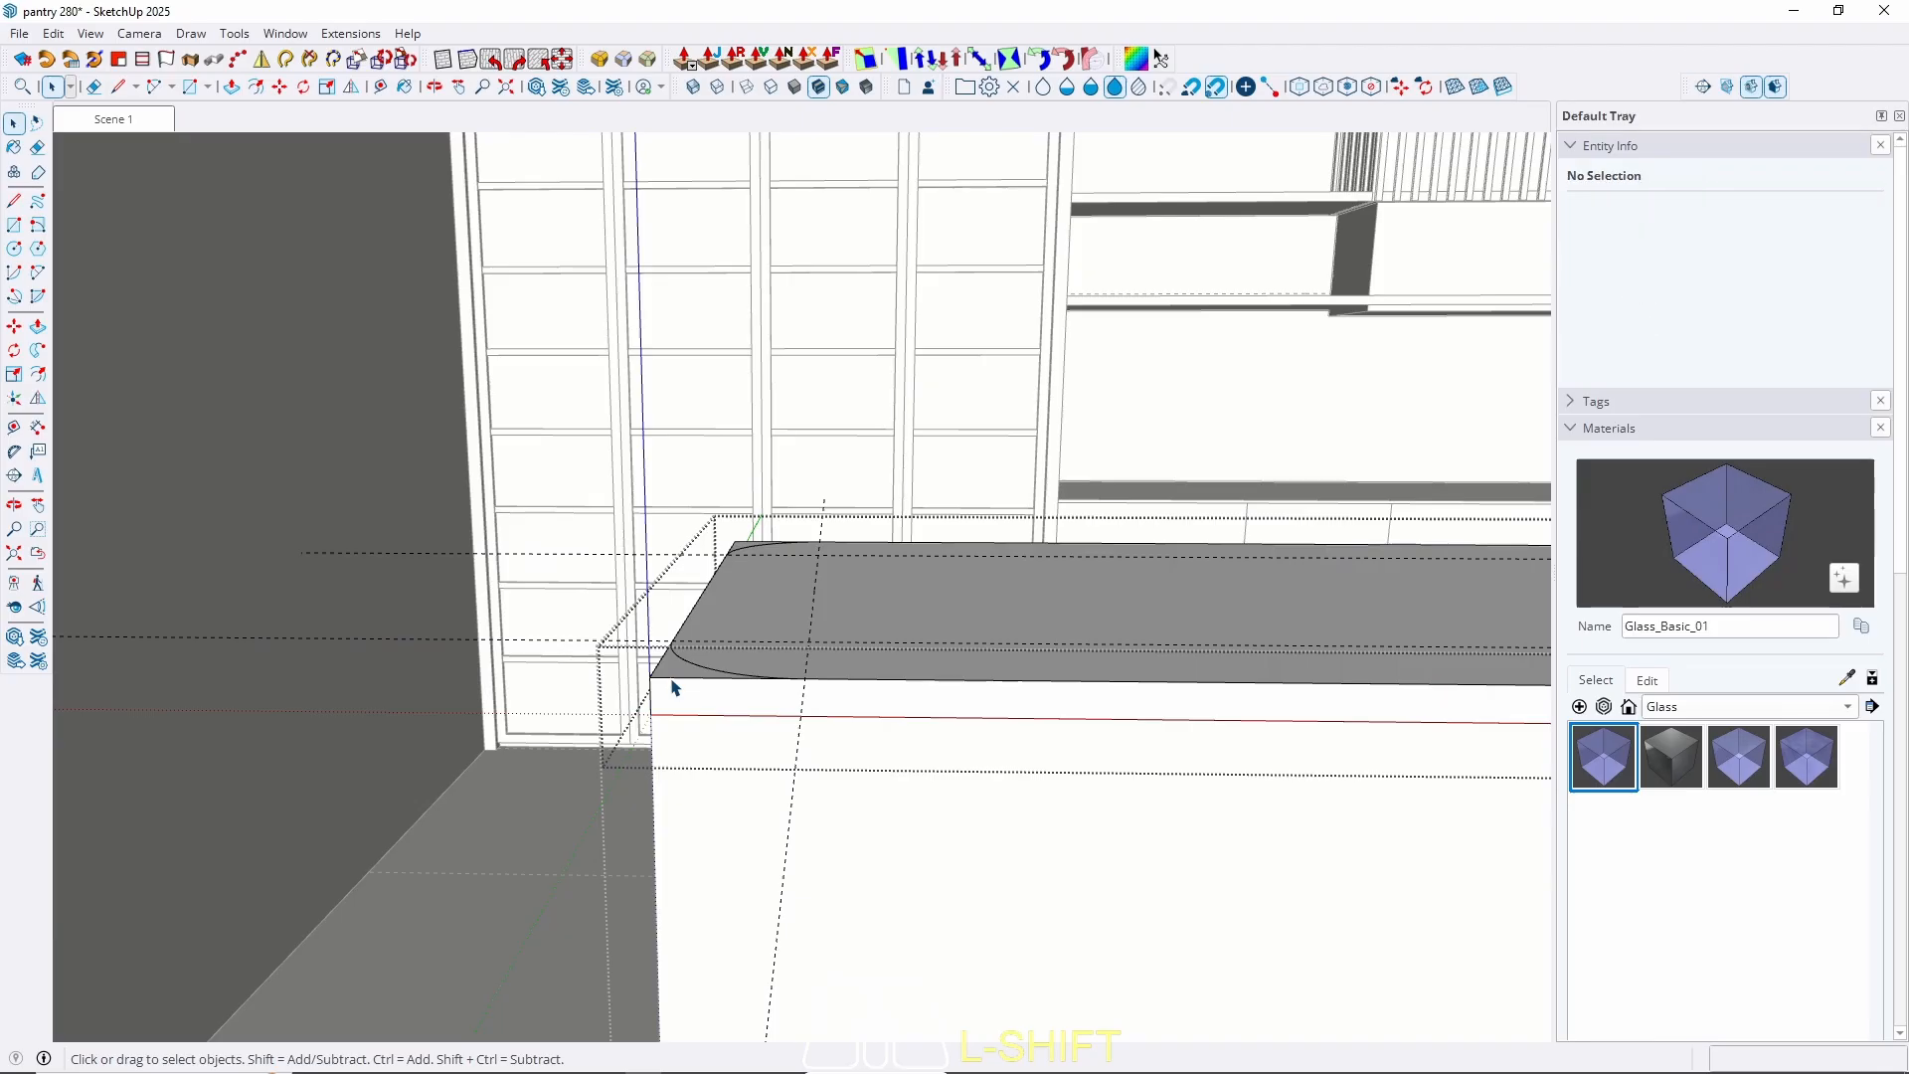
click(664, 680)
click(667, 677)
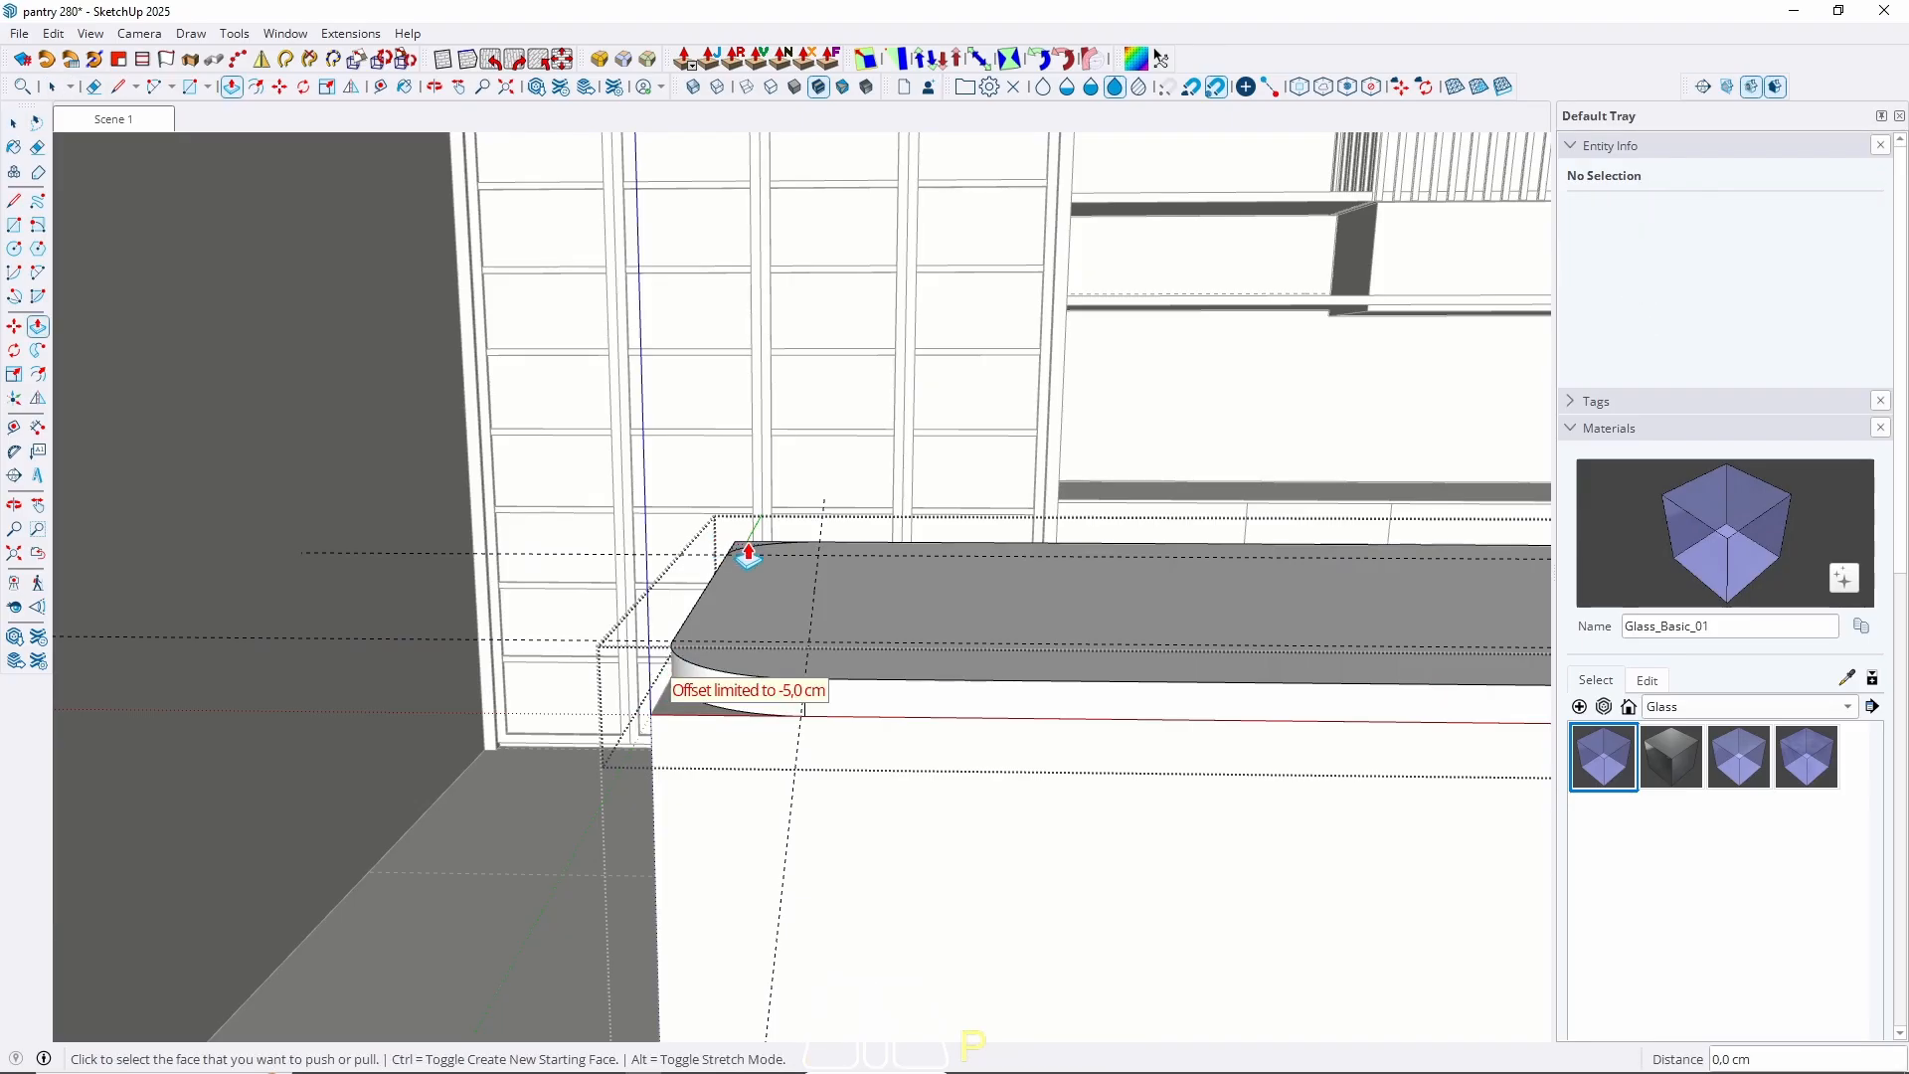
double_click(748, 554)
key(space)
key(Escape)
scroll(140, 570, down, 1)
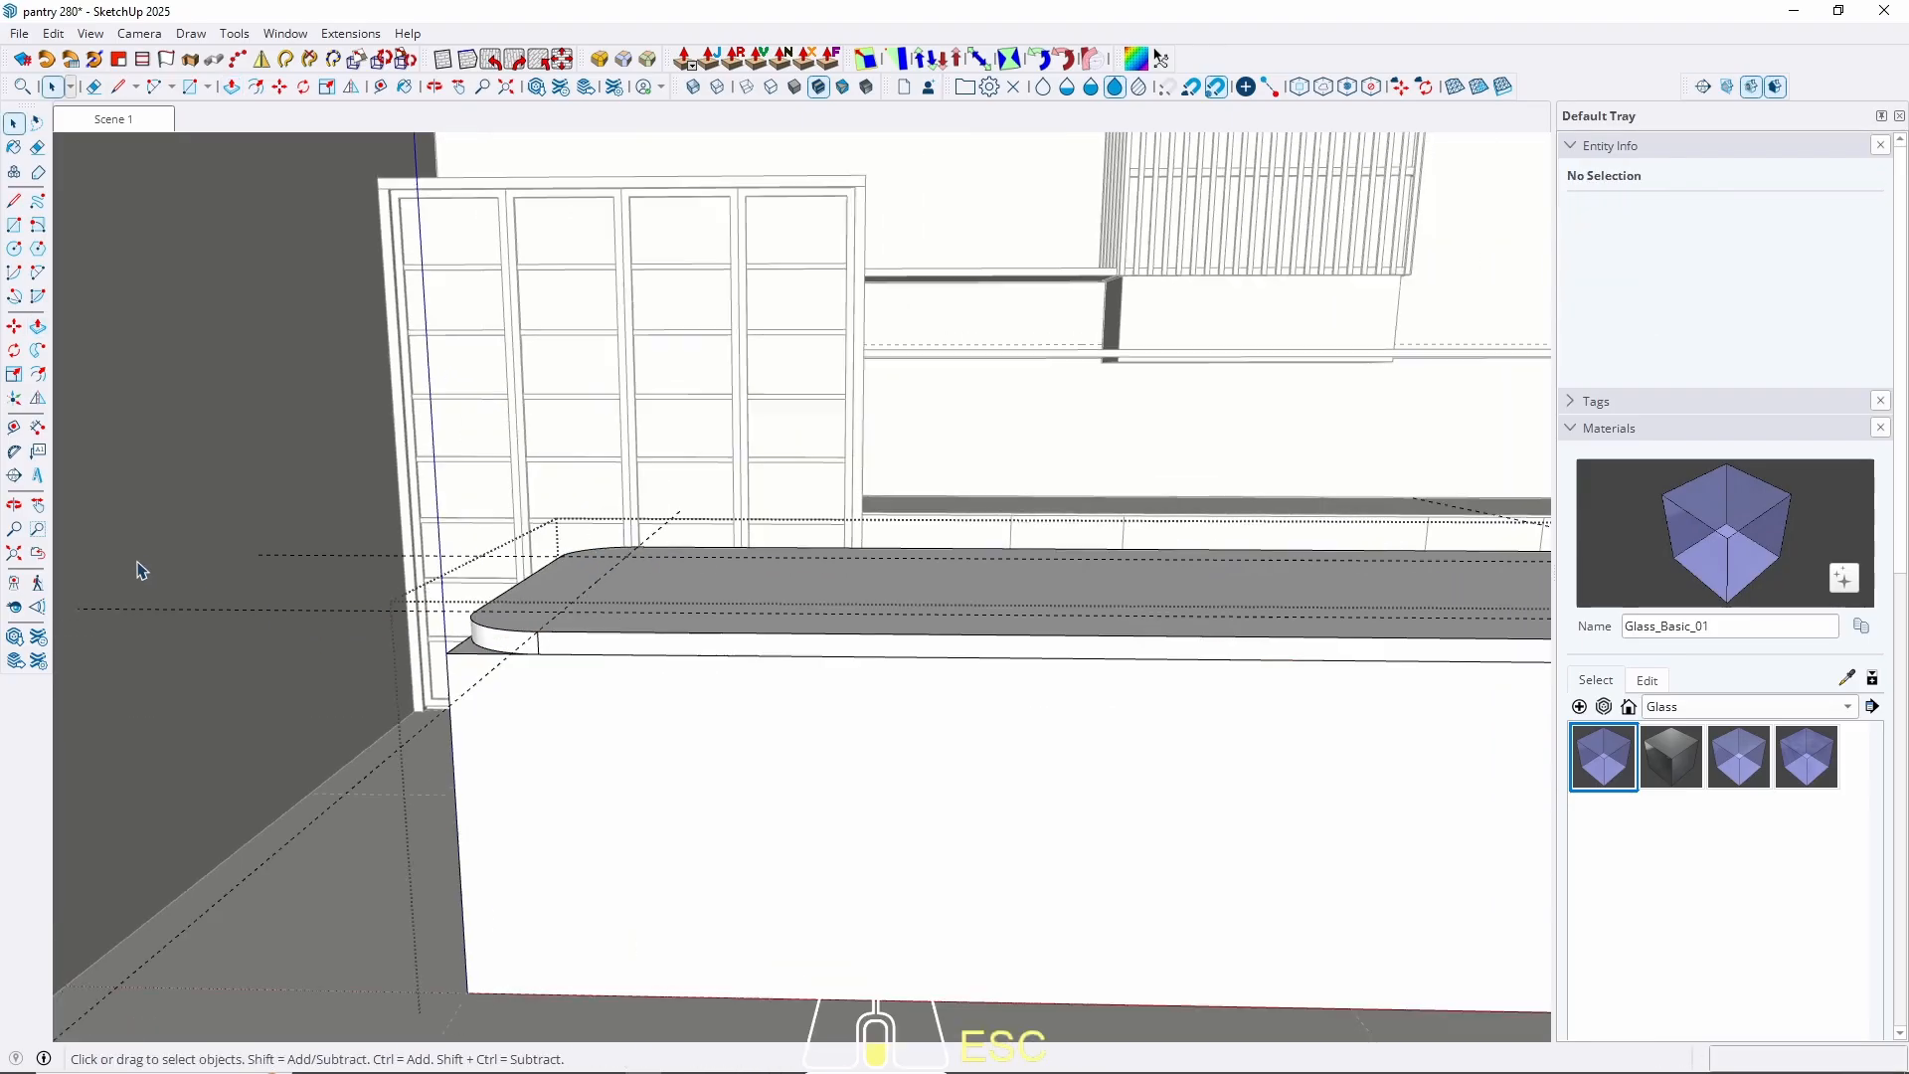
Delete the old island base and open the worktop group for editing from its underside.
click(691, 833)
middle_drag(686, 831, 559, 713)
scroll(637, 422, up, 2)
triple_click(636, 422)
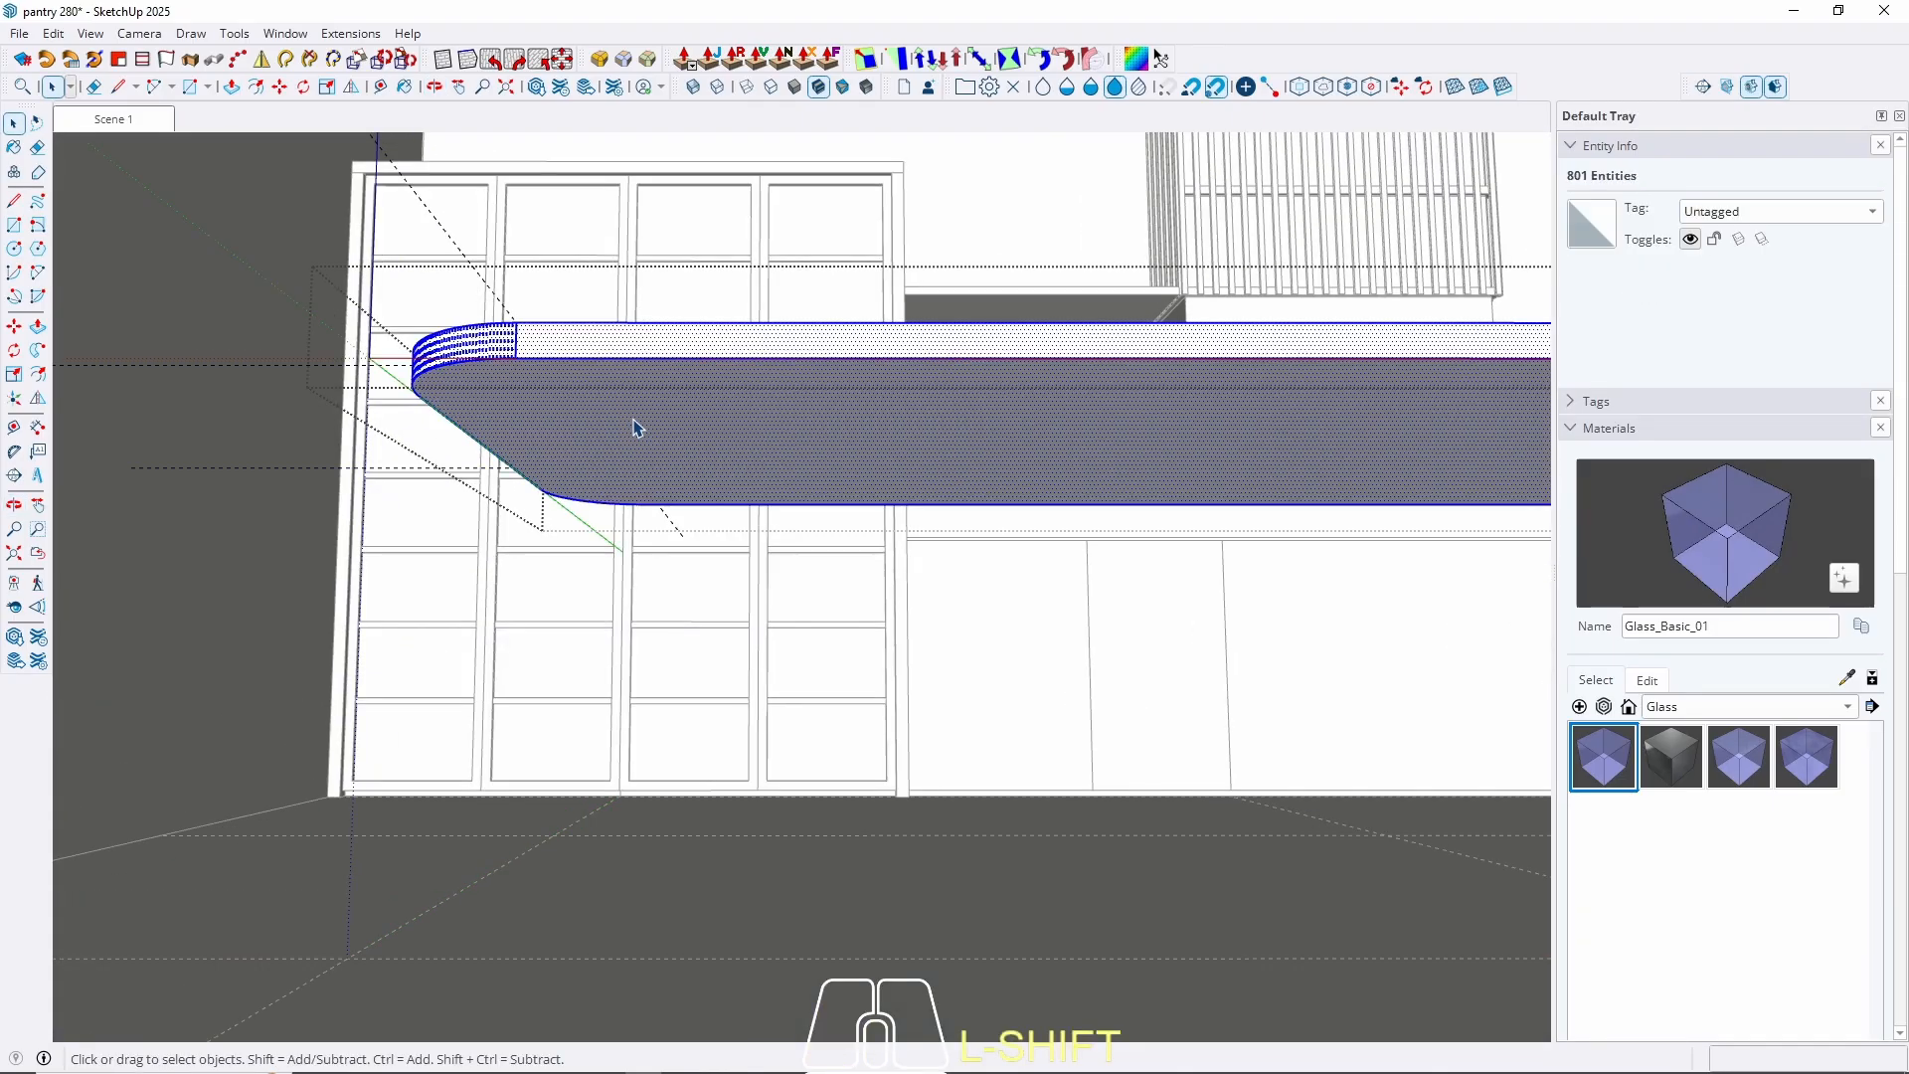
Offset the outline of the worktop's underside face inward to form a rectangular footprint for the new base.
key(f)
click(480, 445)
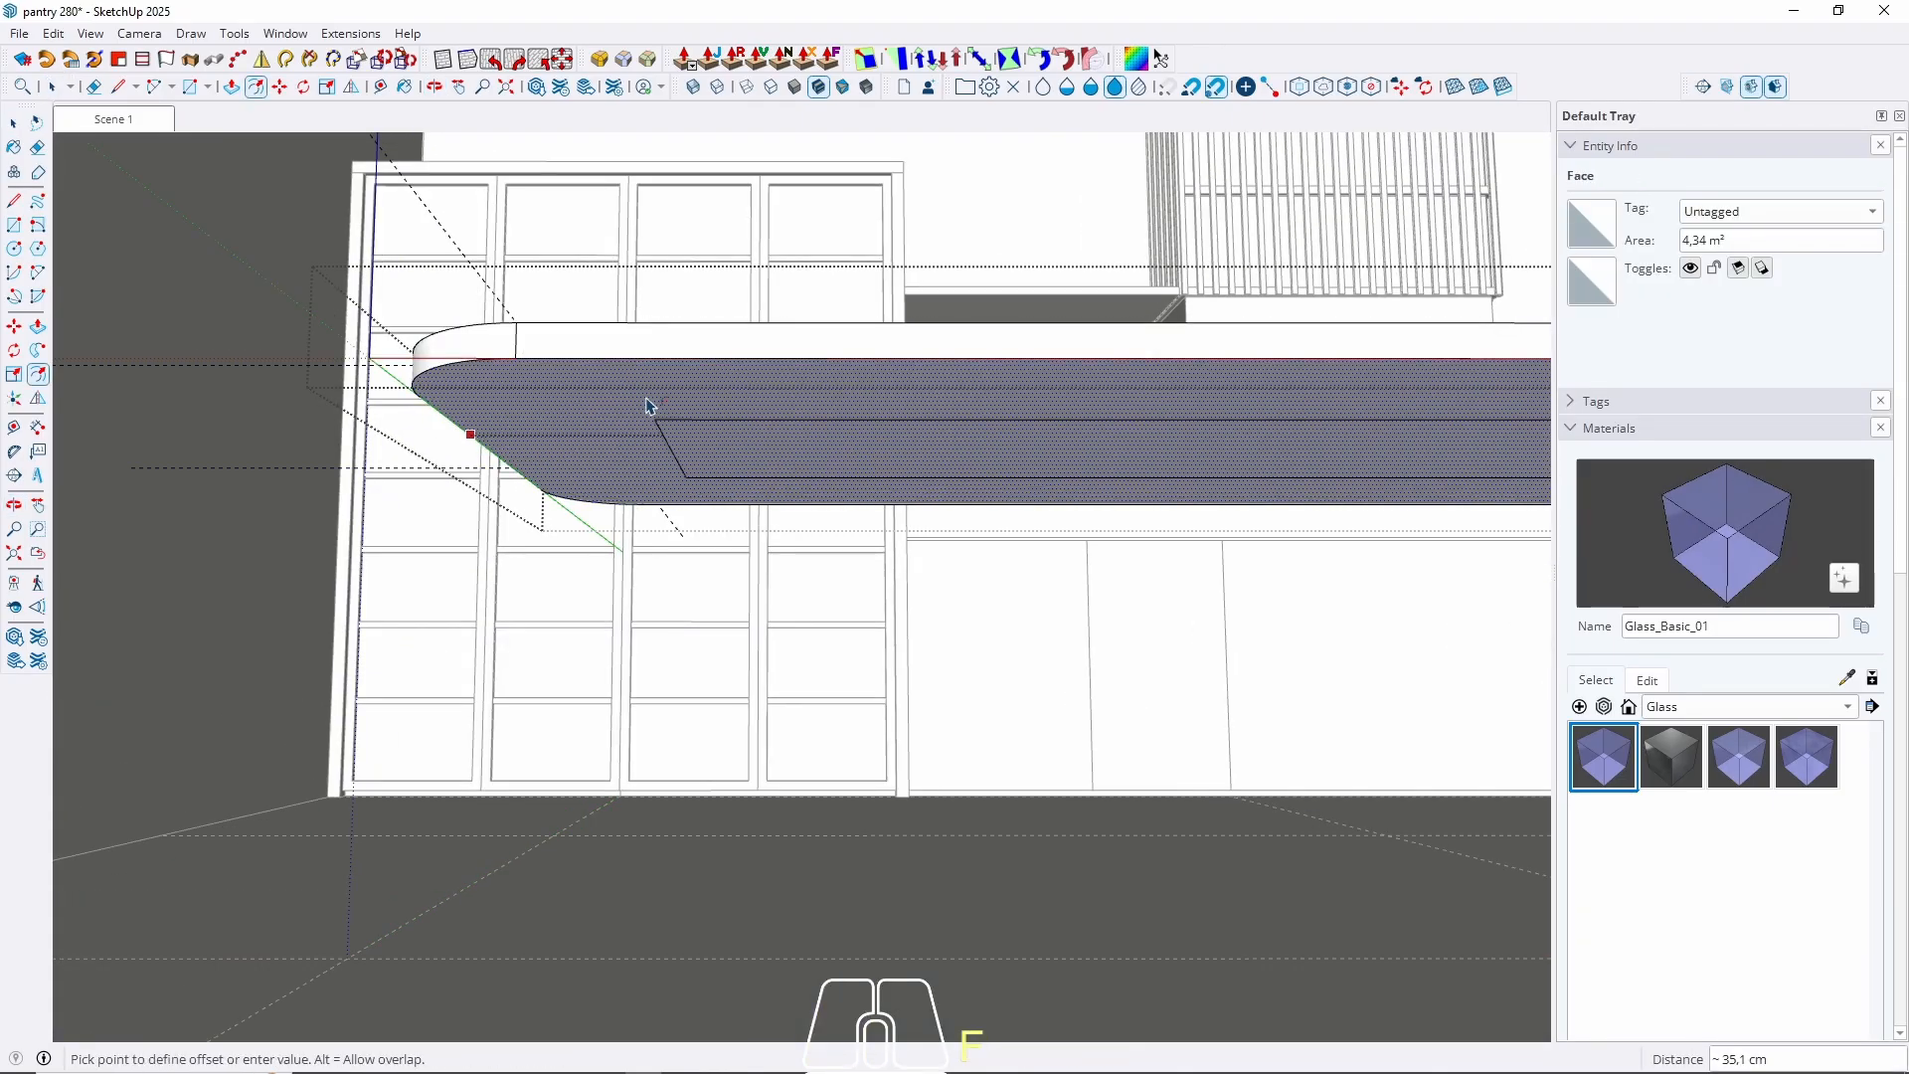
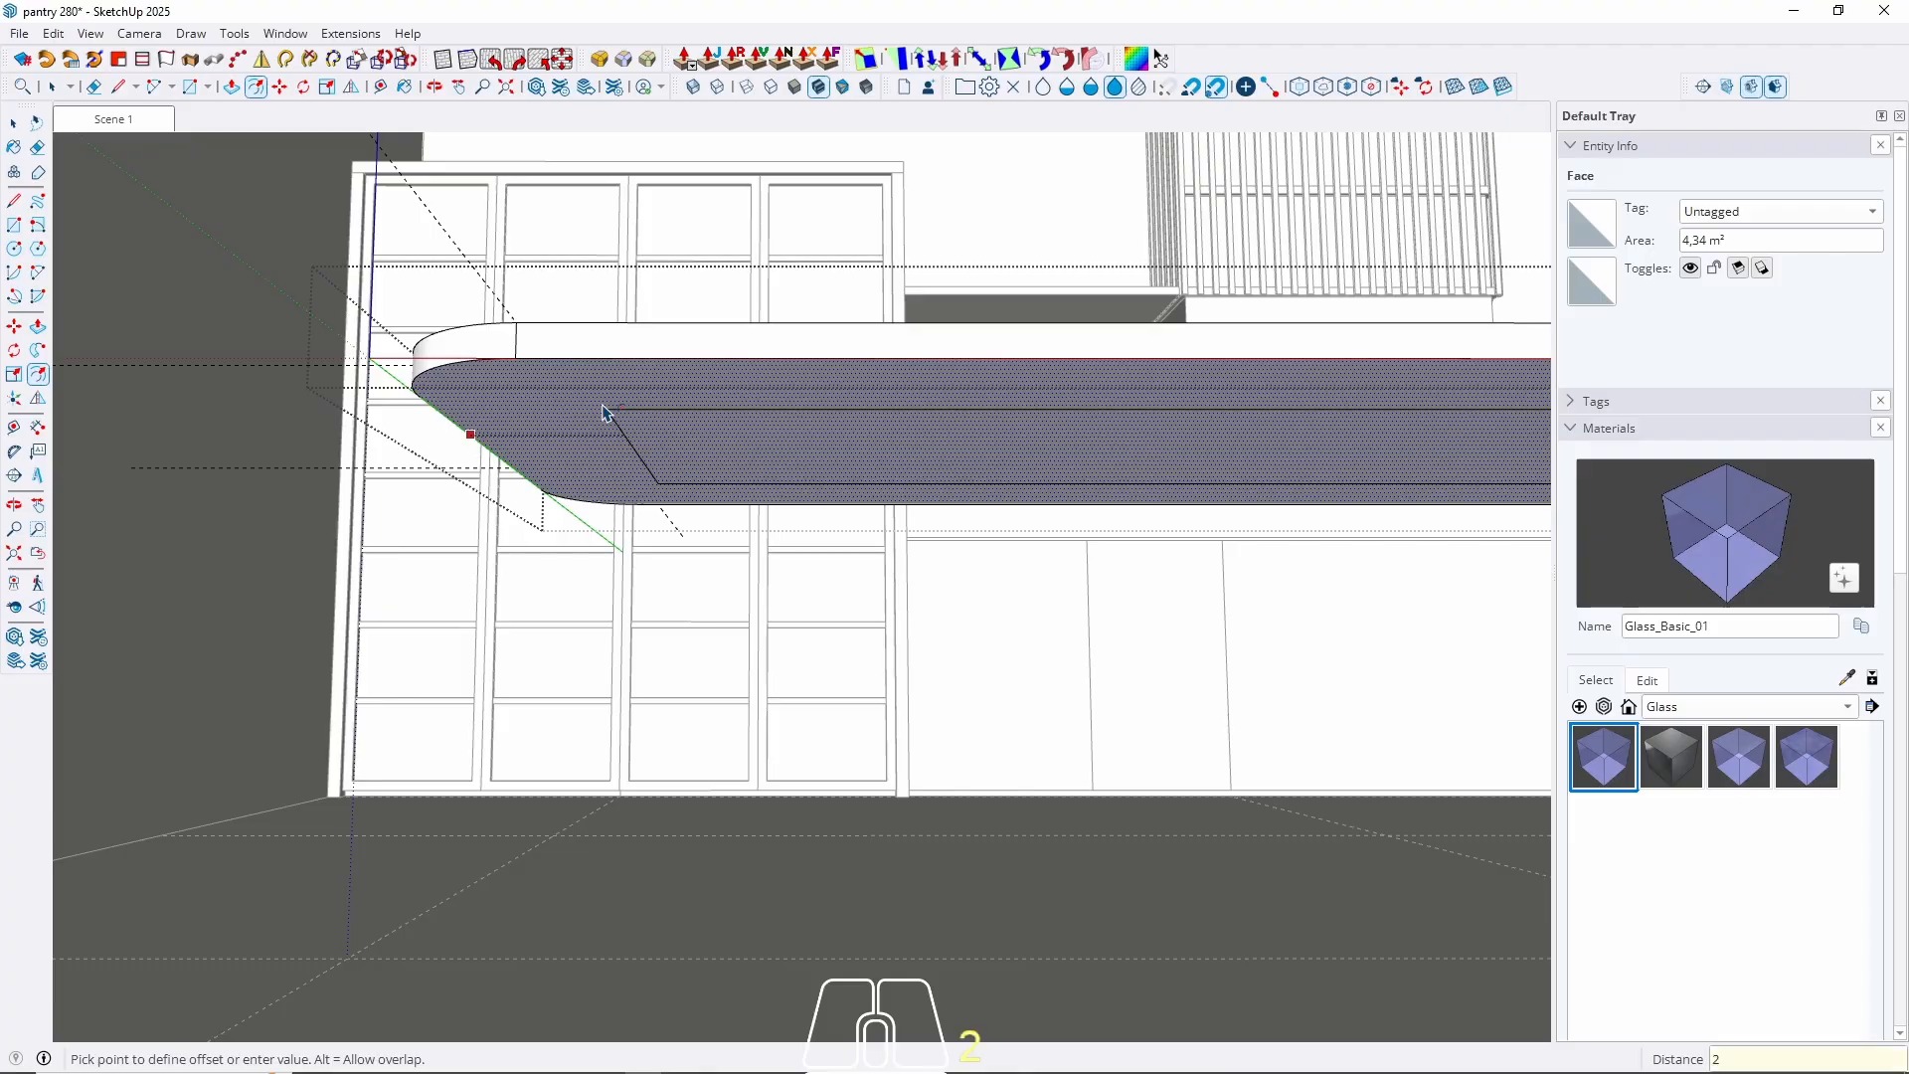
key(Return)
key(space)
Copy the inner rectangle of the worktop's underside with its edges and paste it in place outside the worktop group.
triple_click(675, 455)
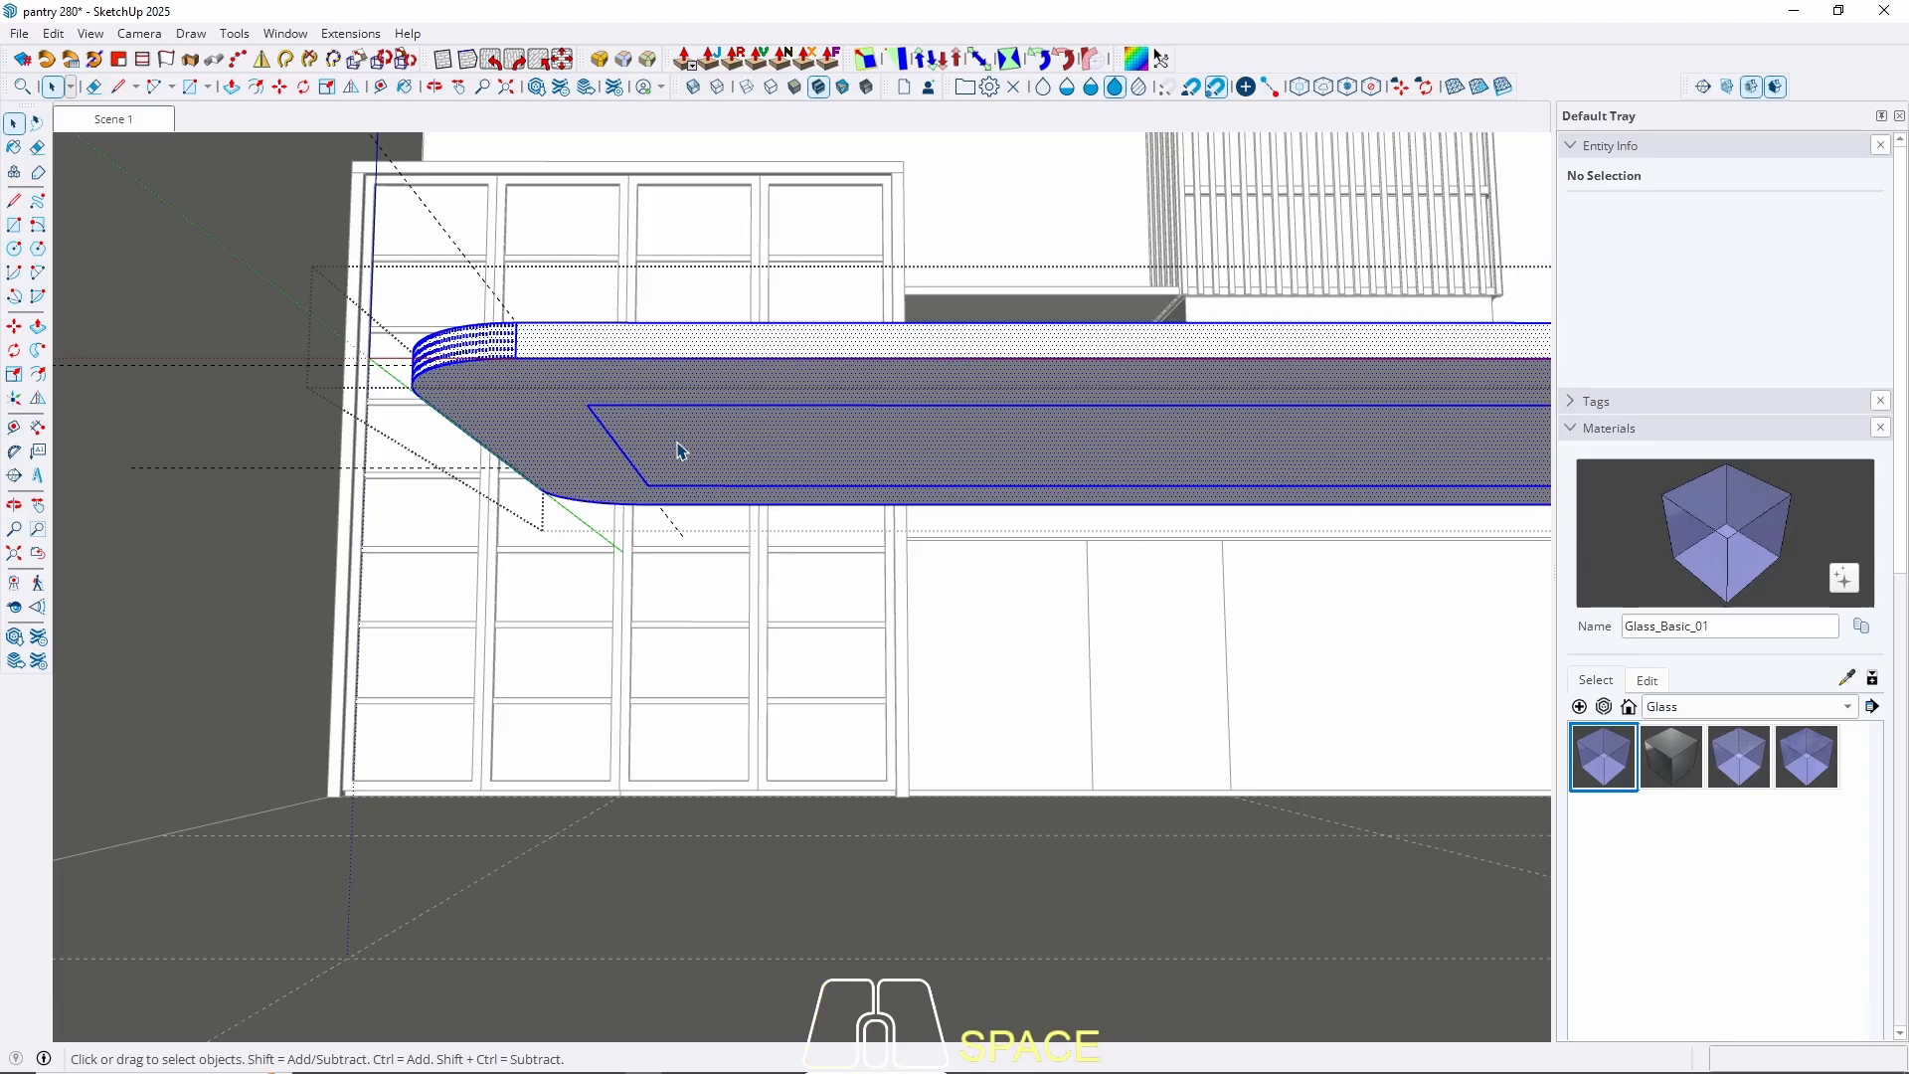
double_click(679, 459)
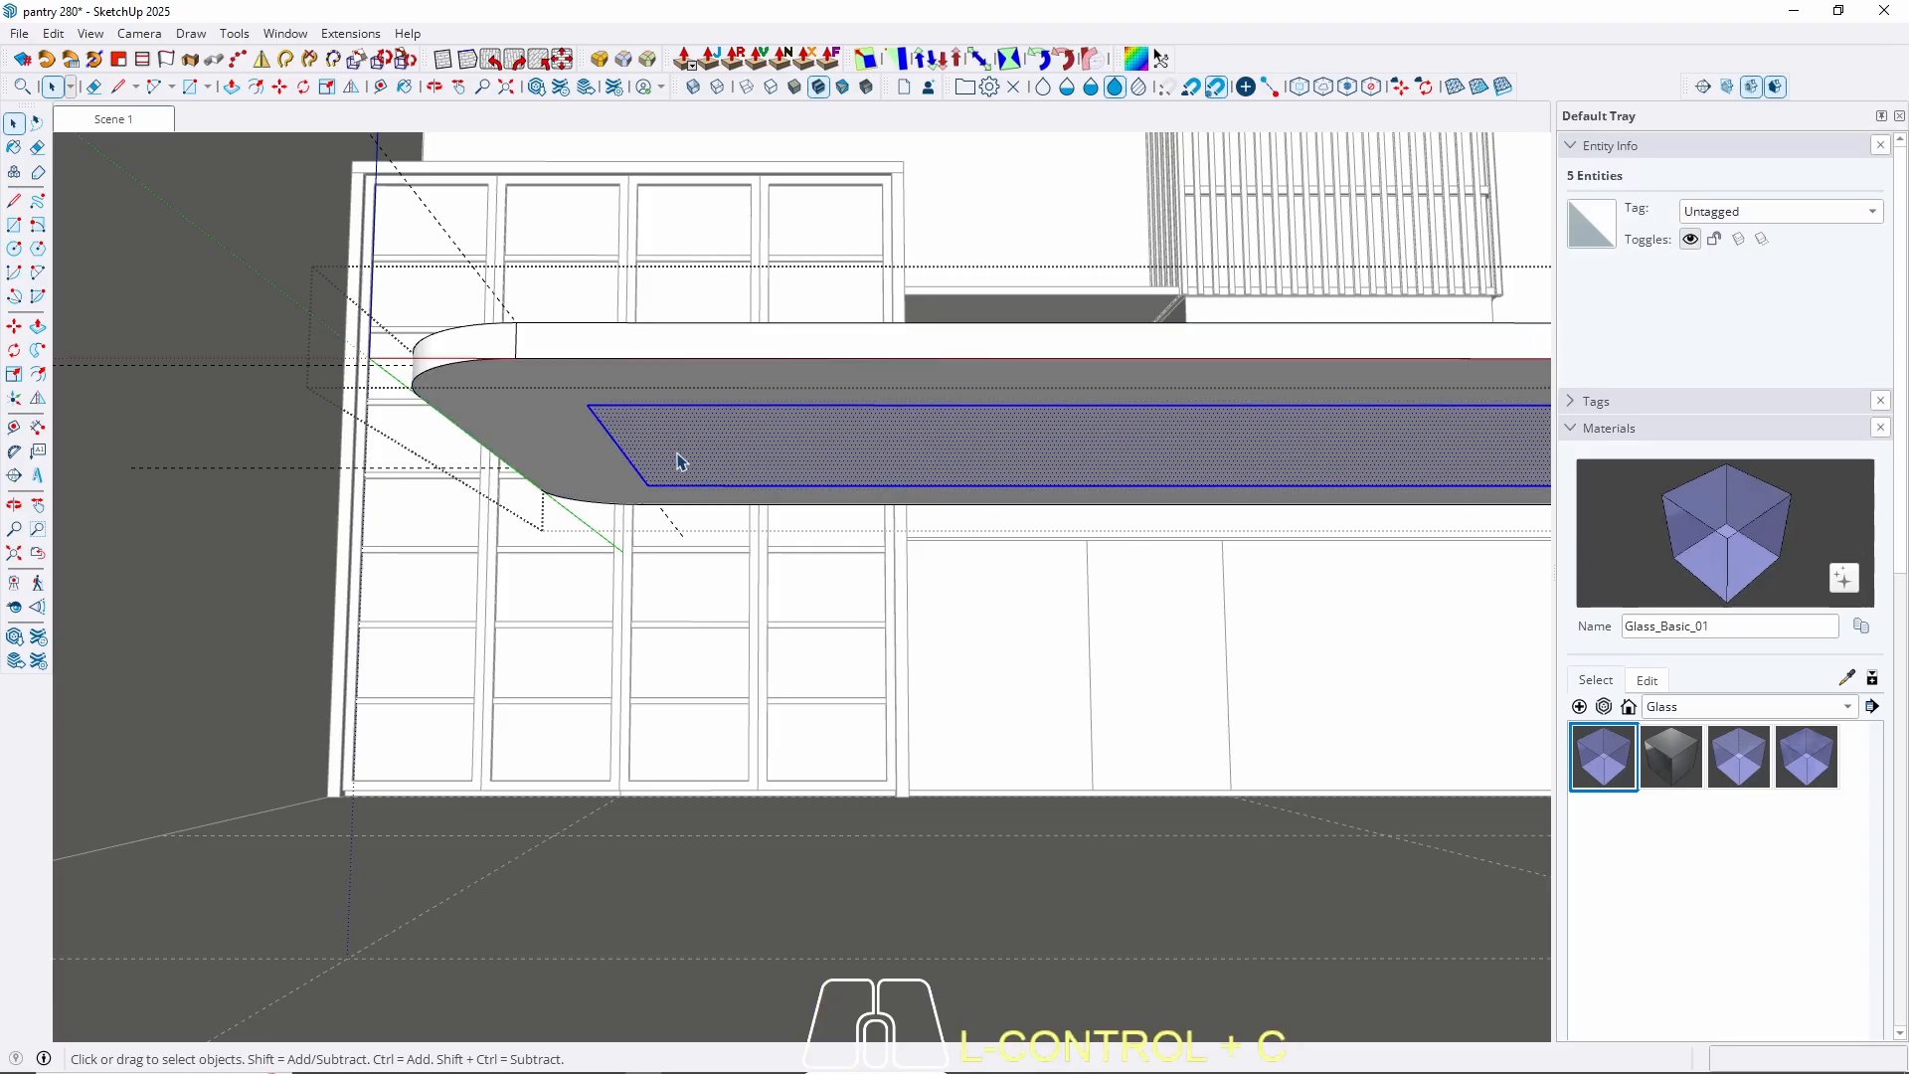
key(Escape)
click(51, 34)
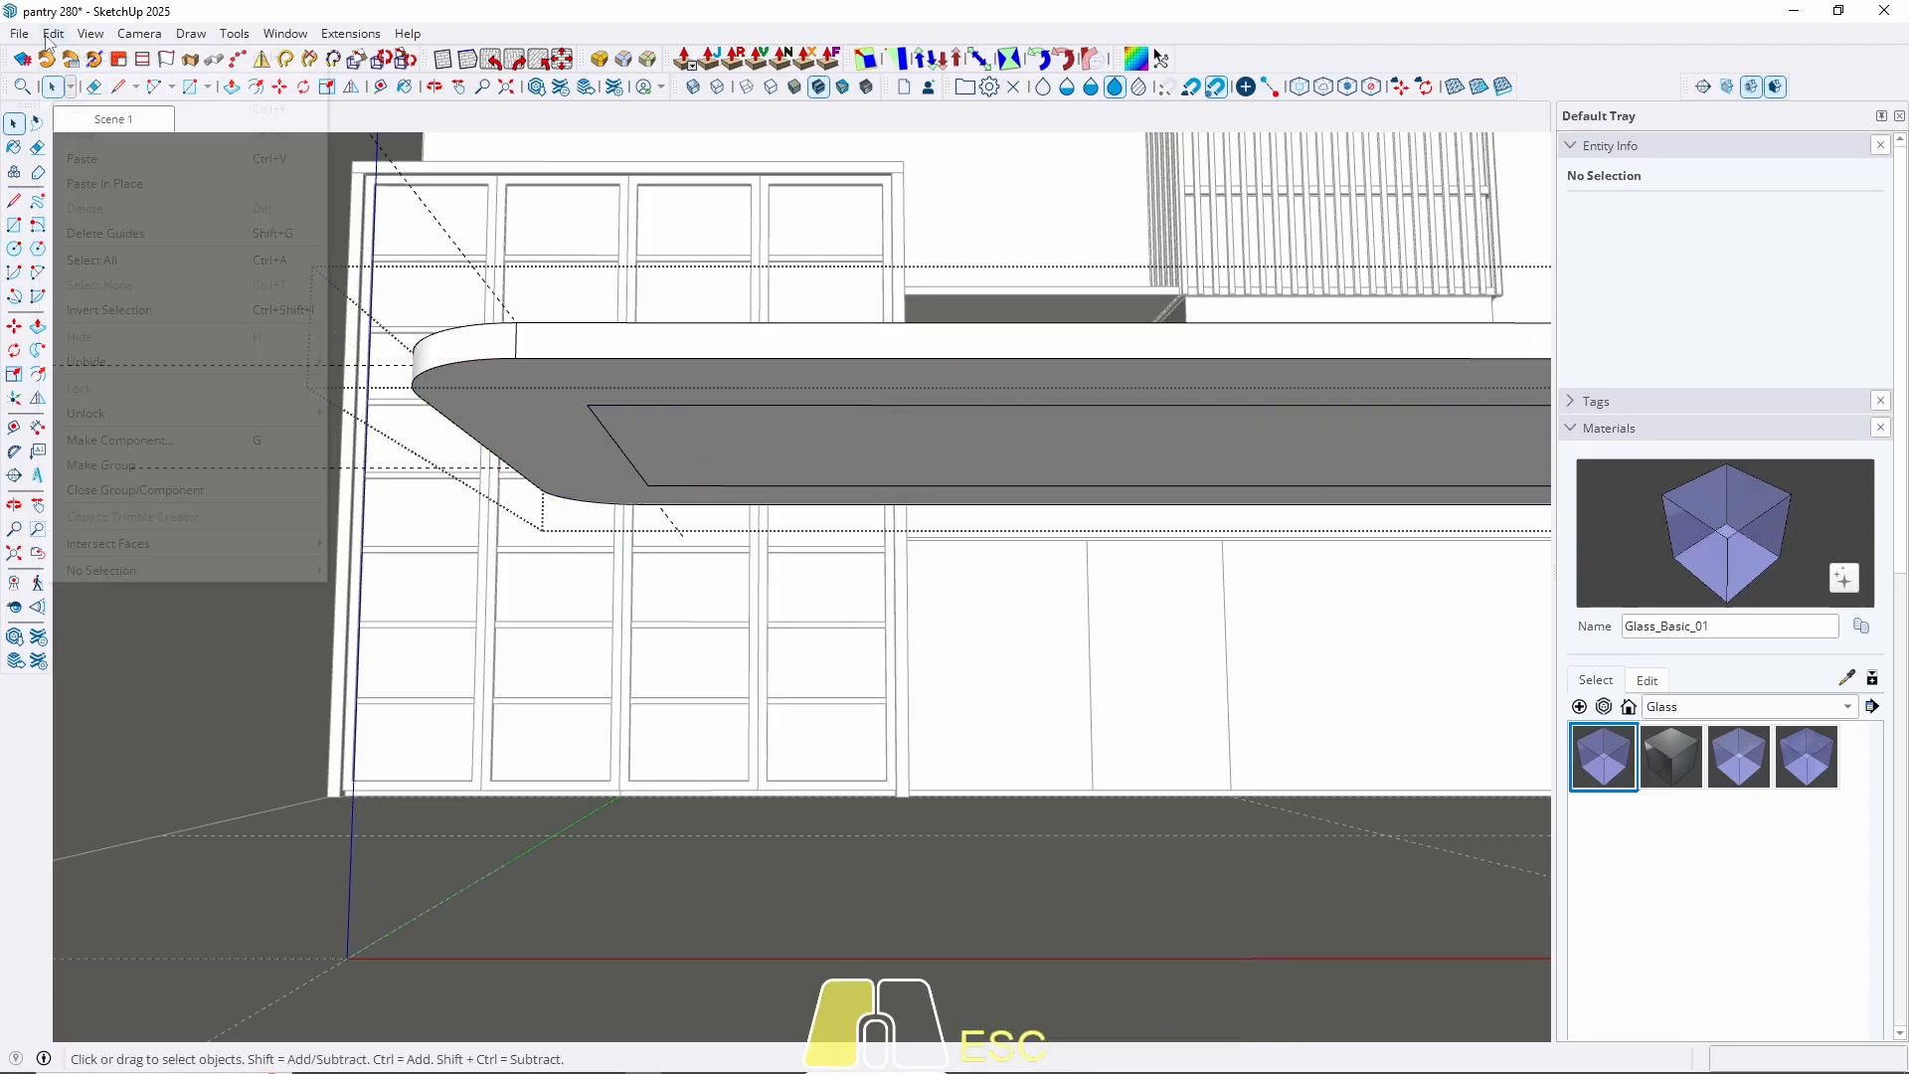
click(105, 183)
Extrude the pasted rectangle down to floor level and make the resulting box a group as the new island base.
key(p)
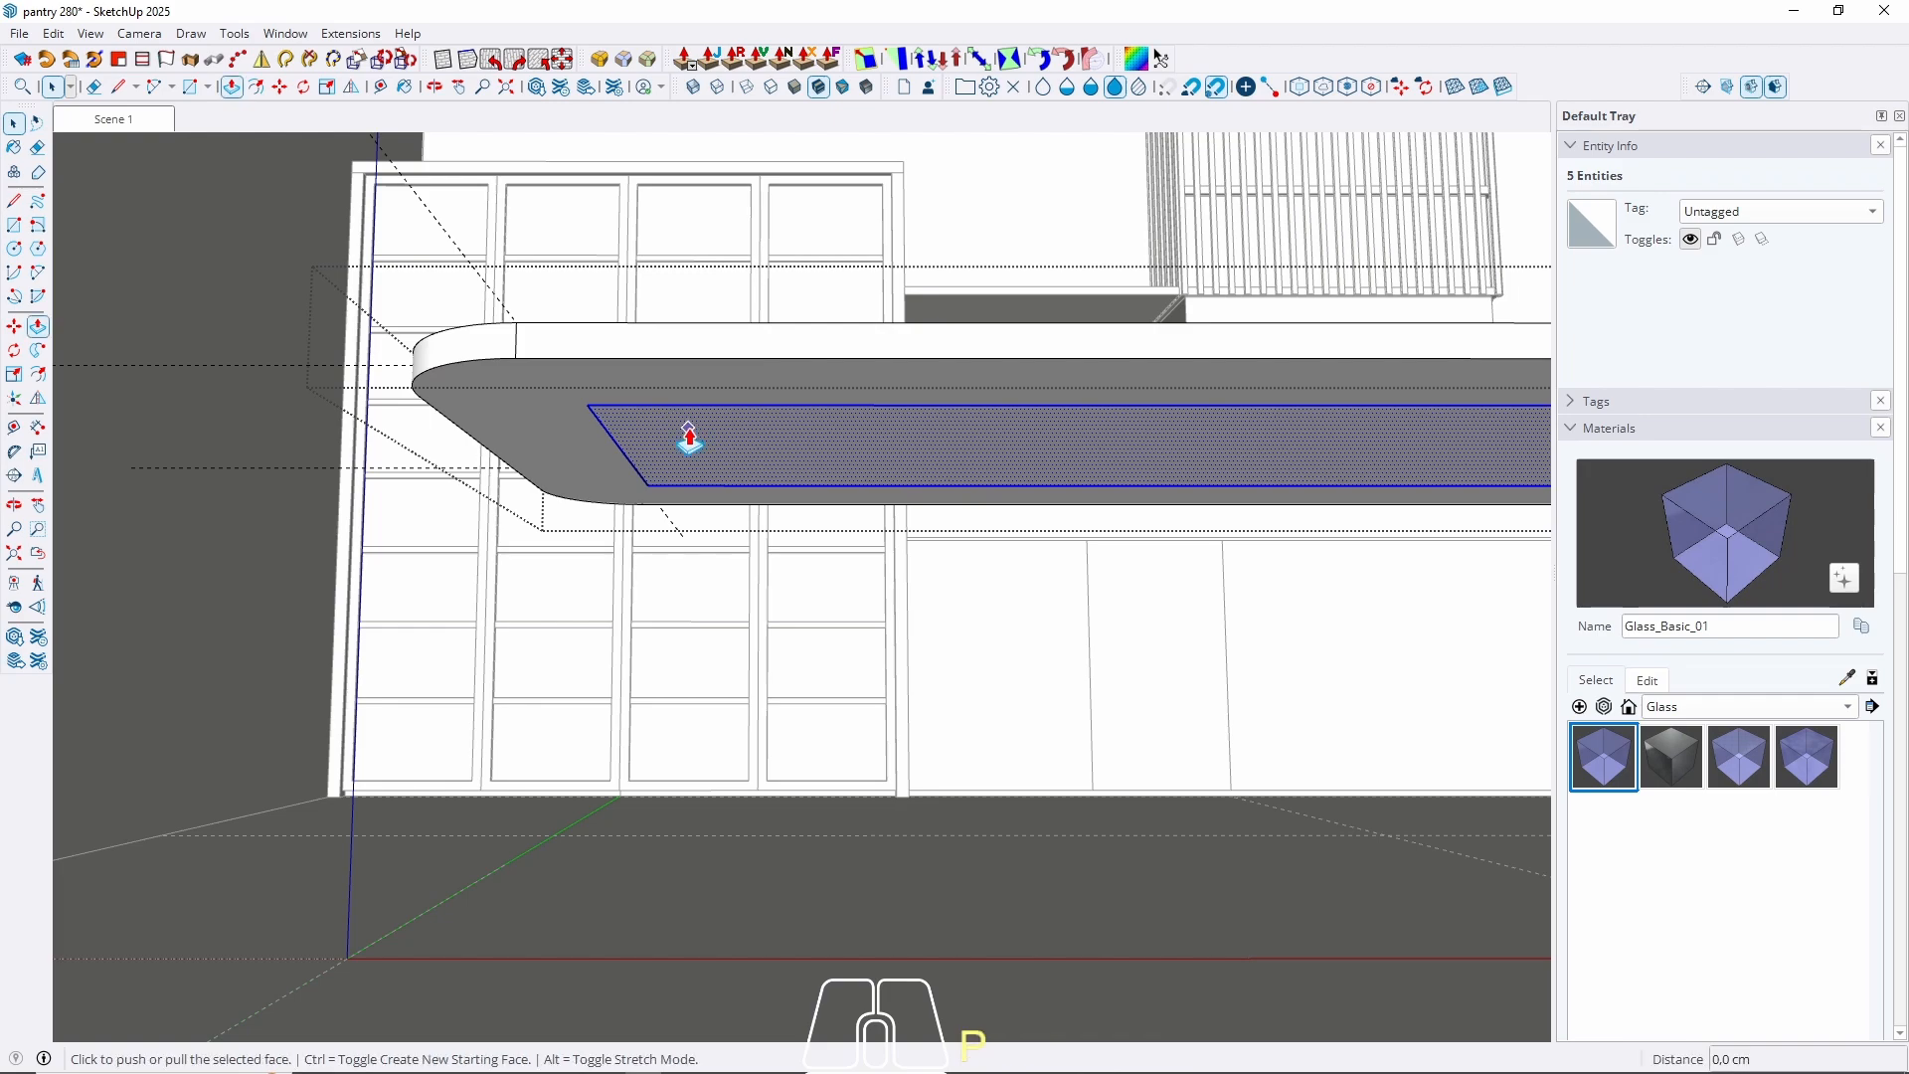
click(688, 427)
click(291, 841)
key(space)
click(1008, 691)
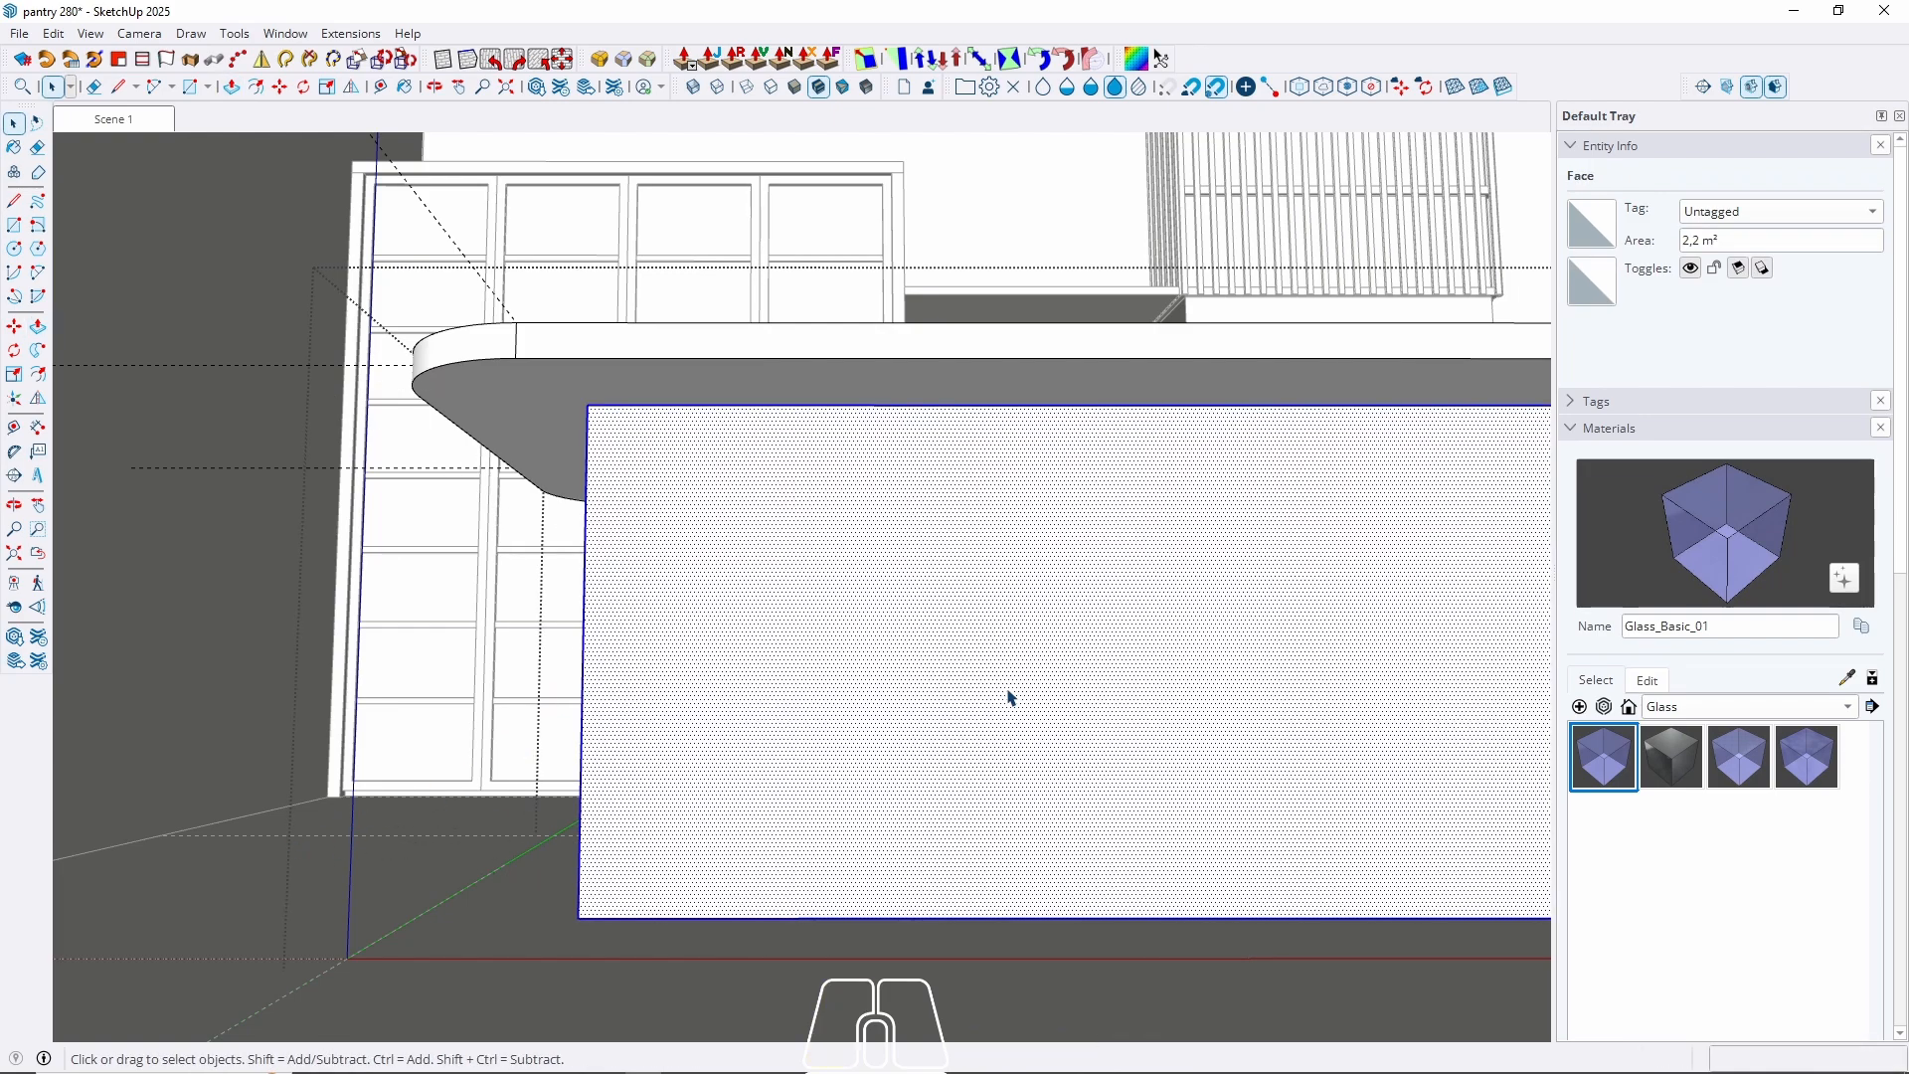
triple_click(1008, 694)
right_click(1008, 694)
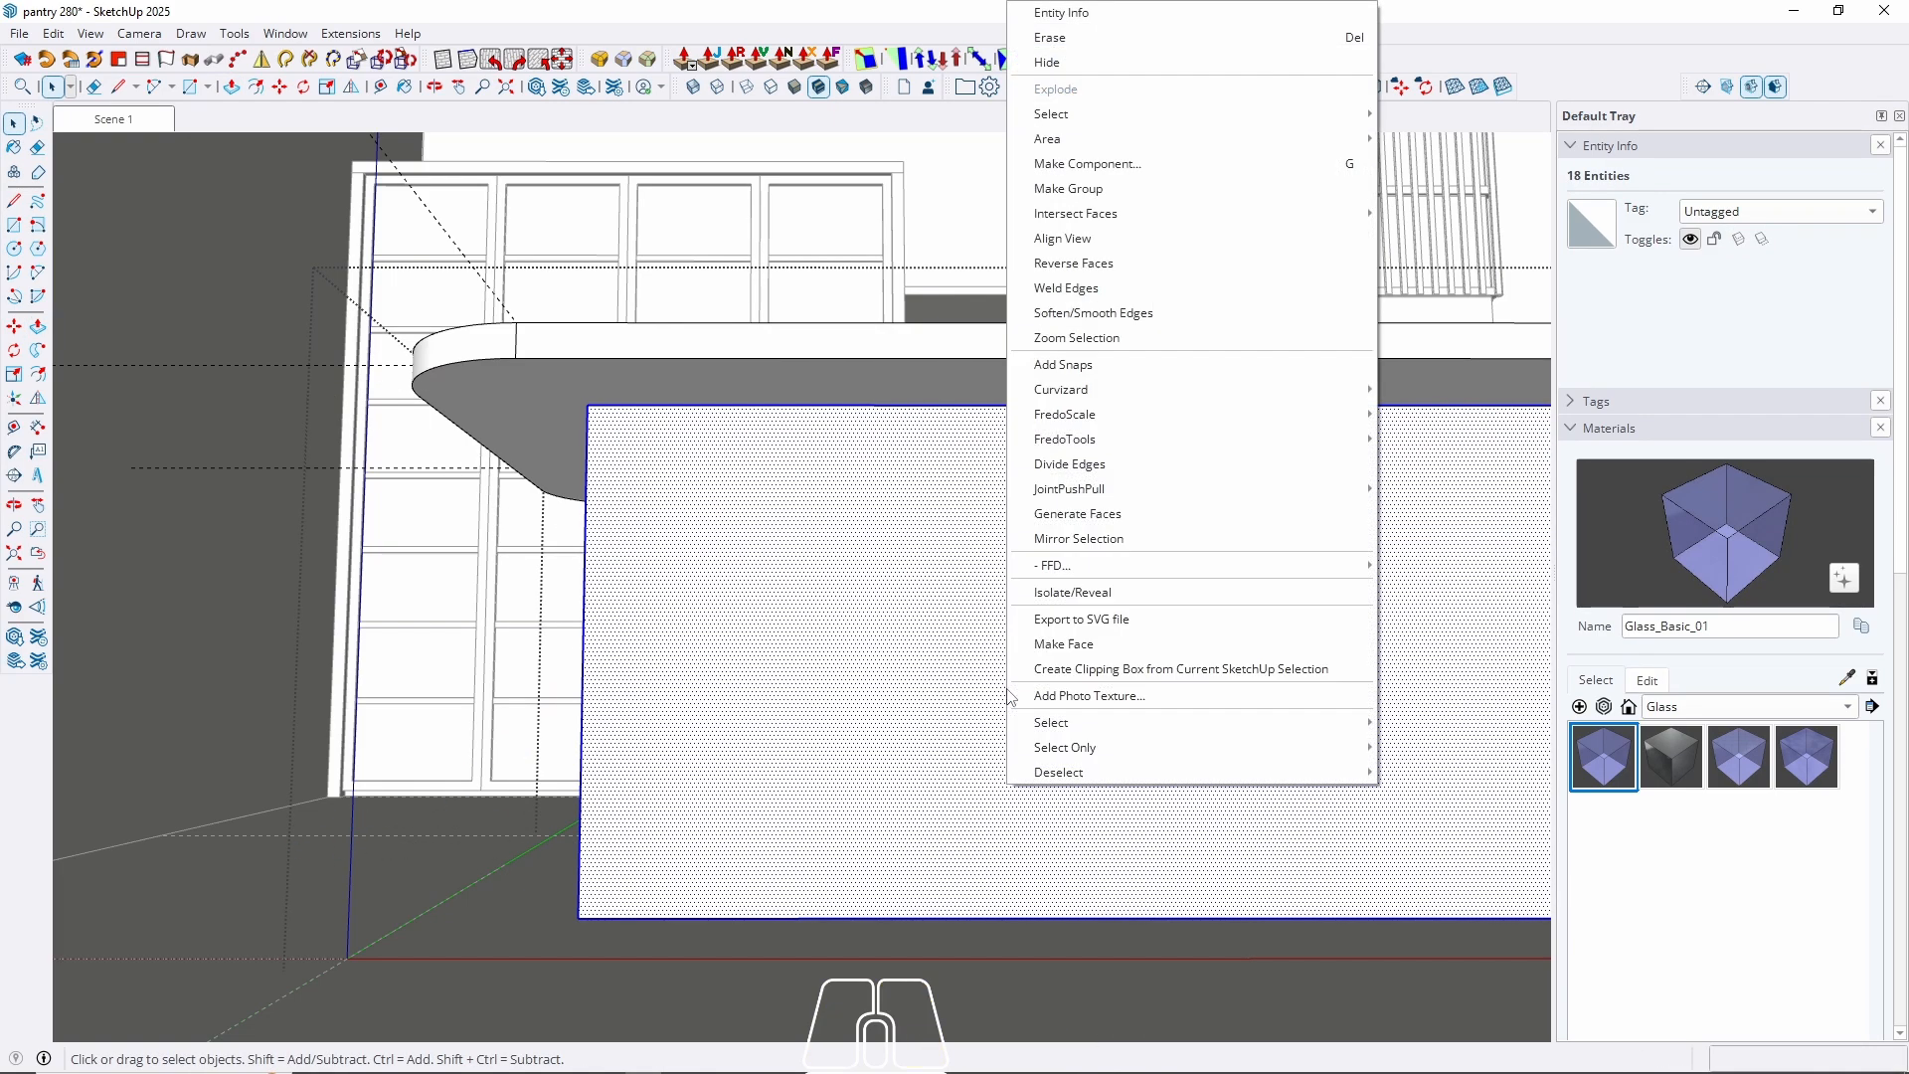
click(1076, 194)
middle_drag(754, 520, 414, 494)
scroll(447, 507, down, 3)
Open the worktop group for editing at its front-right corner and activate Push/Pull for the waste face there.
click(119, 126)
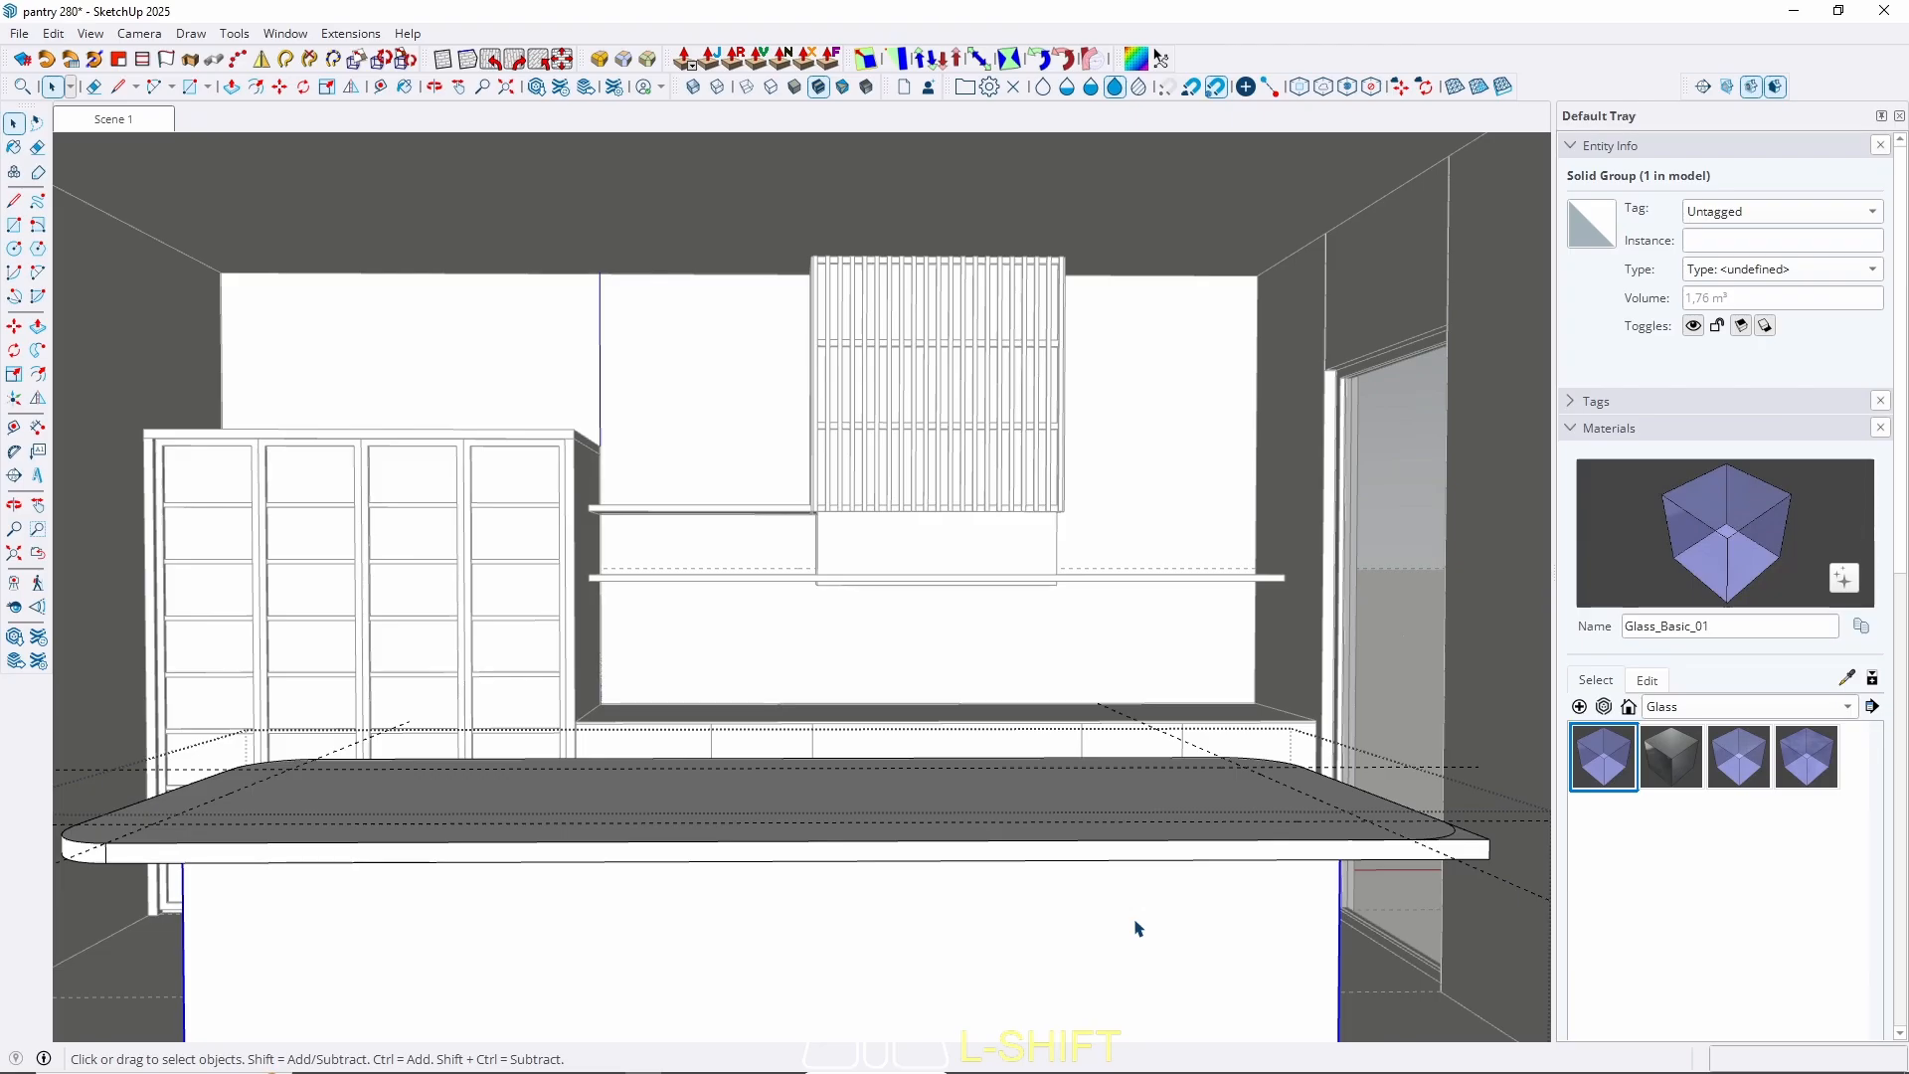
middle_drag(1104, 780, 848, 695)
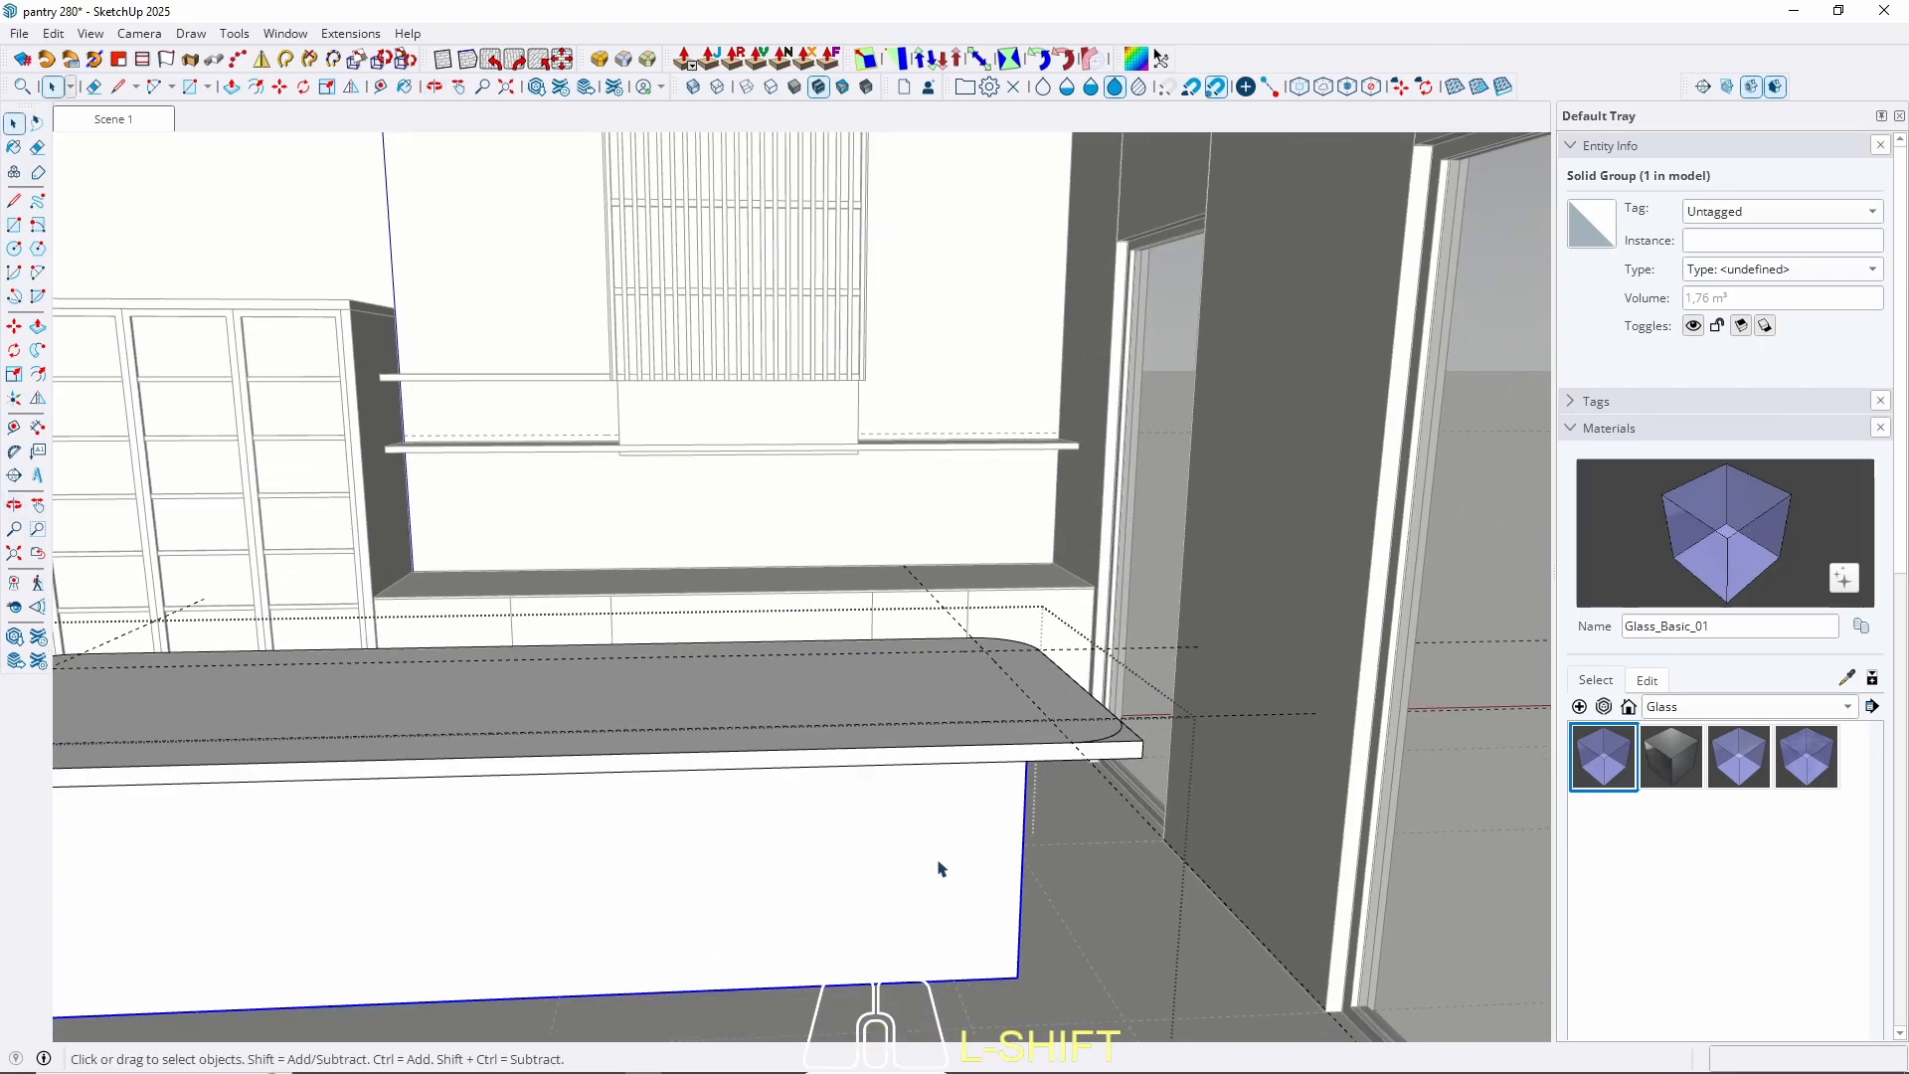
scroll(924, 856, up, 3)
middle_drag(925, 856, 874, 925)
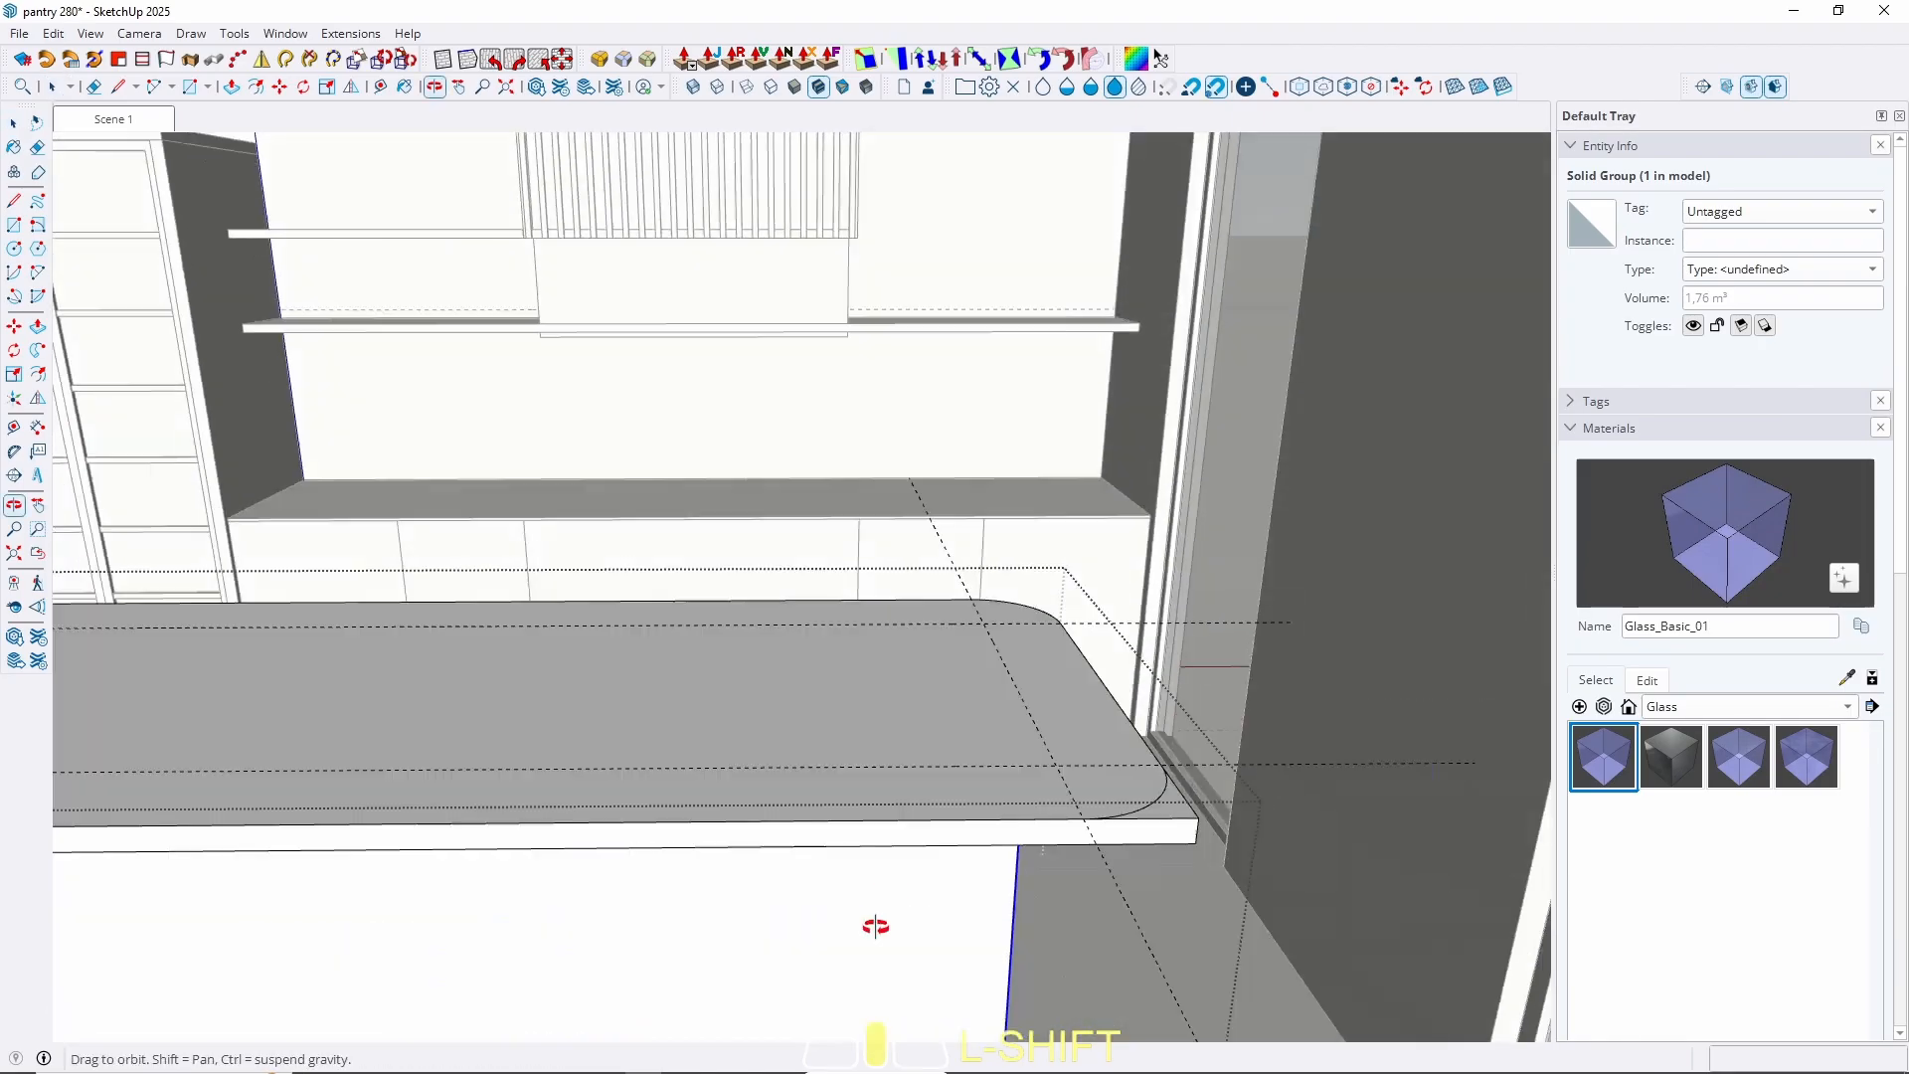
scroll(1162, 865, up, 2)
double_click(1156, 864)
triple_click(1156, 864)
key(p)
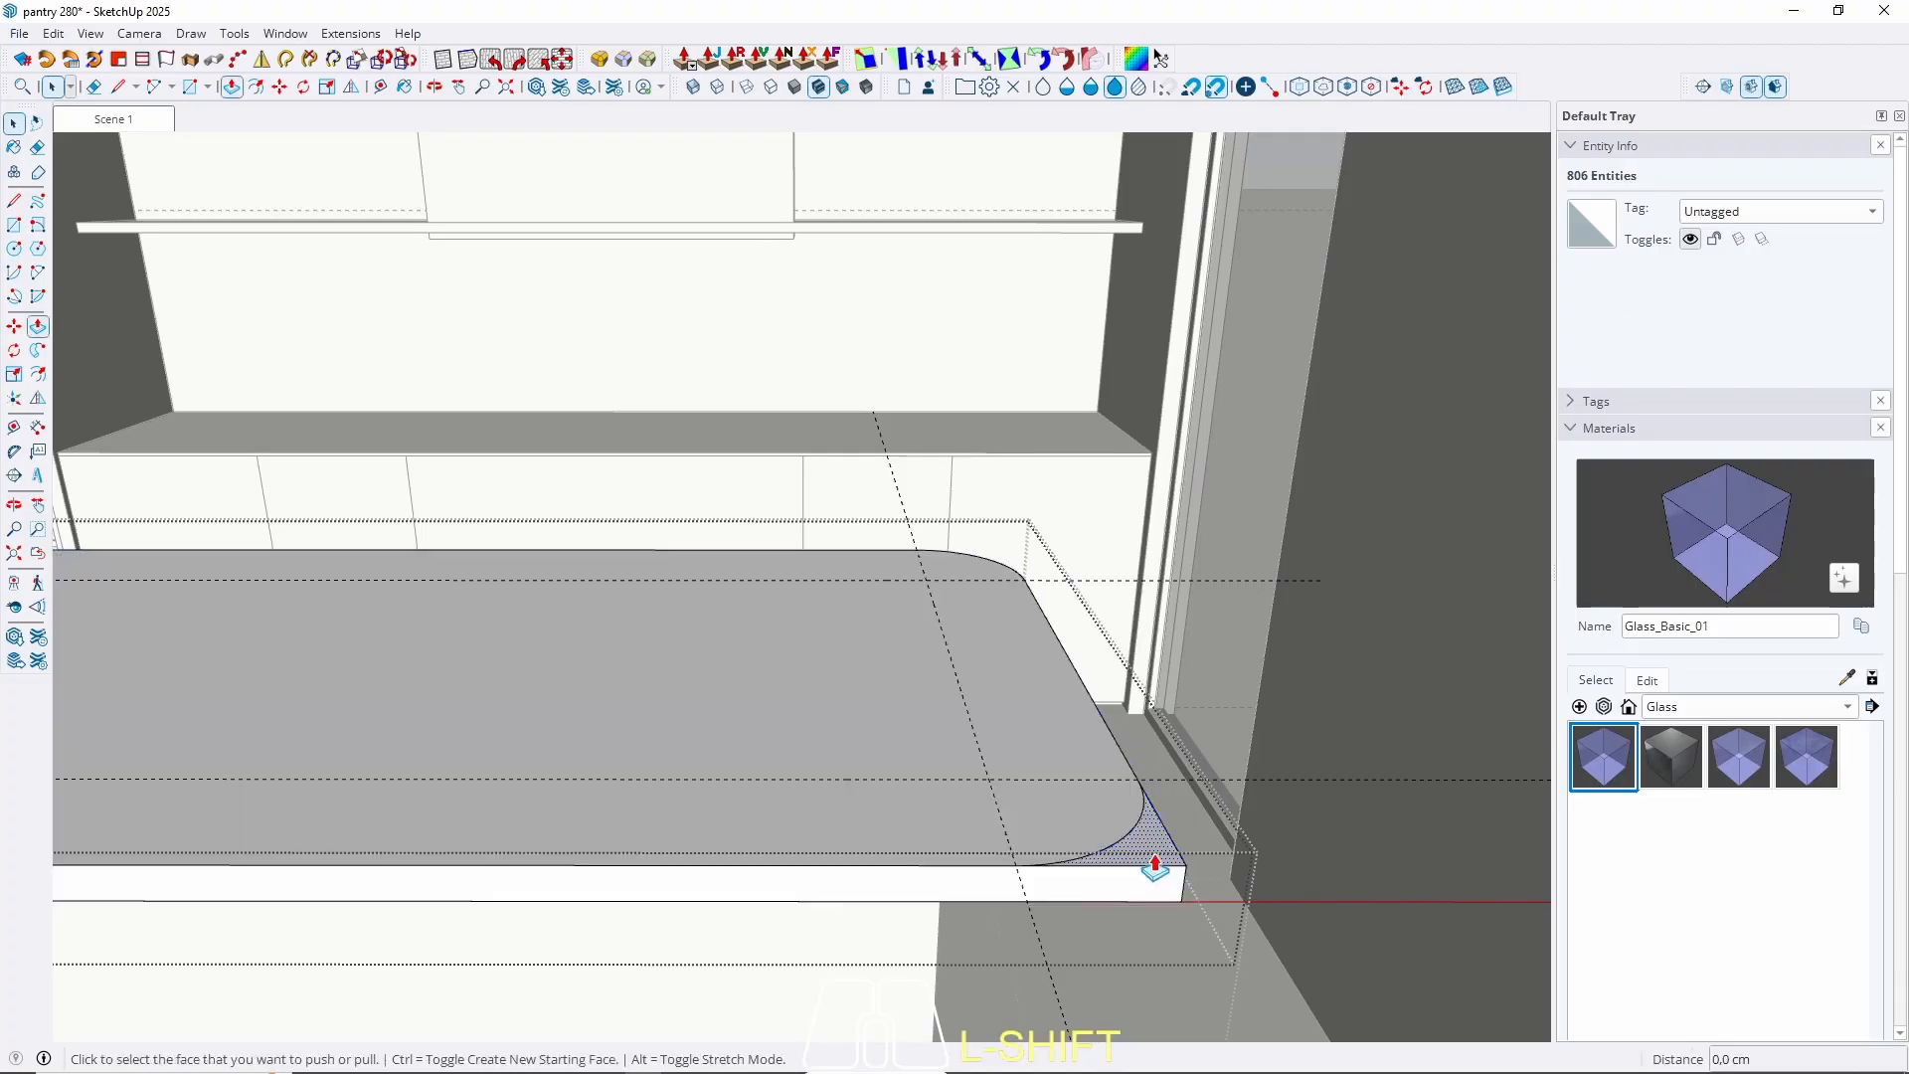
double_click(1154, 863)
middle_drag(1173, 888, 1016, 741)
key(ctrl+z)
Push the waste face outside the front-right corner arc down through the full worktop thickness.
click(1034, 744)
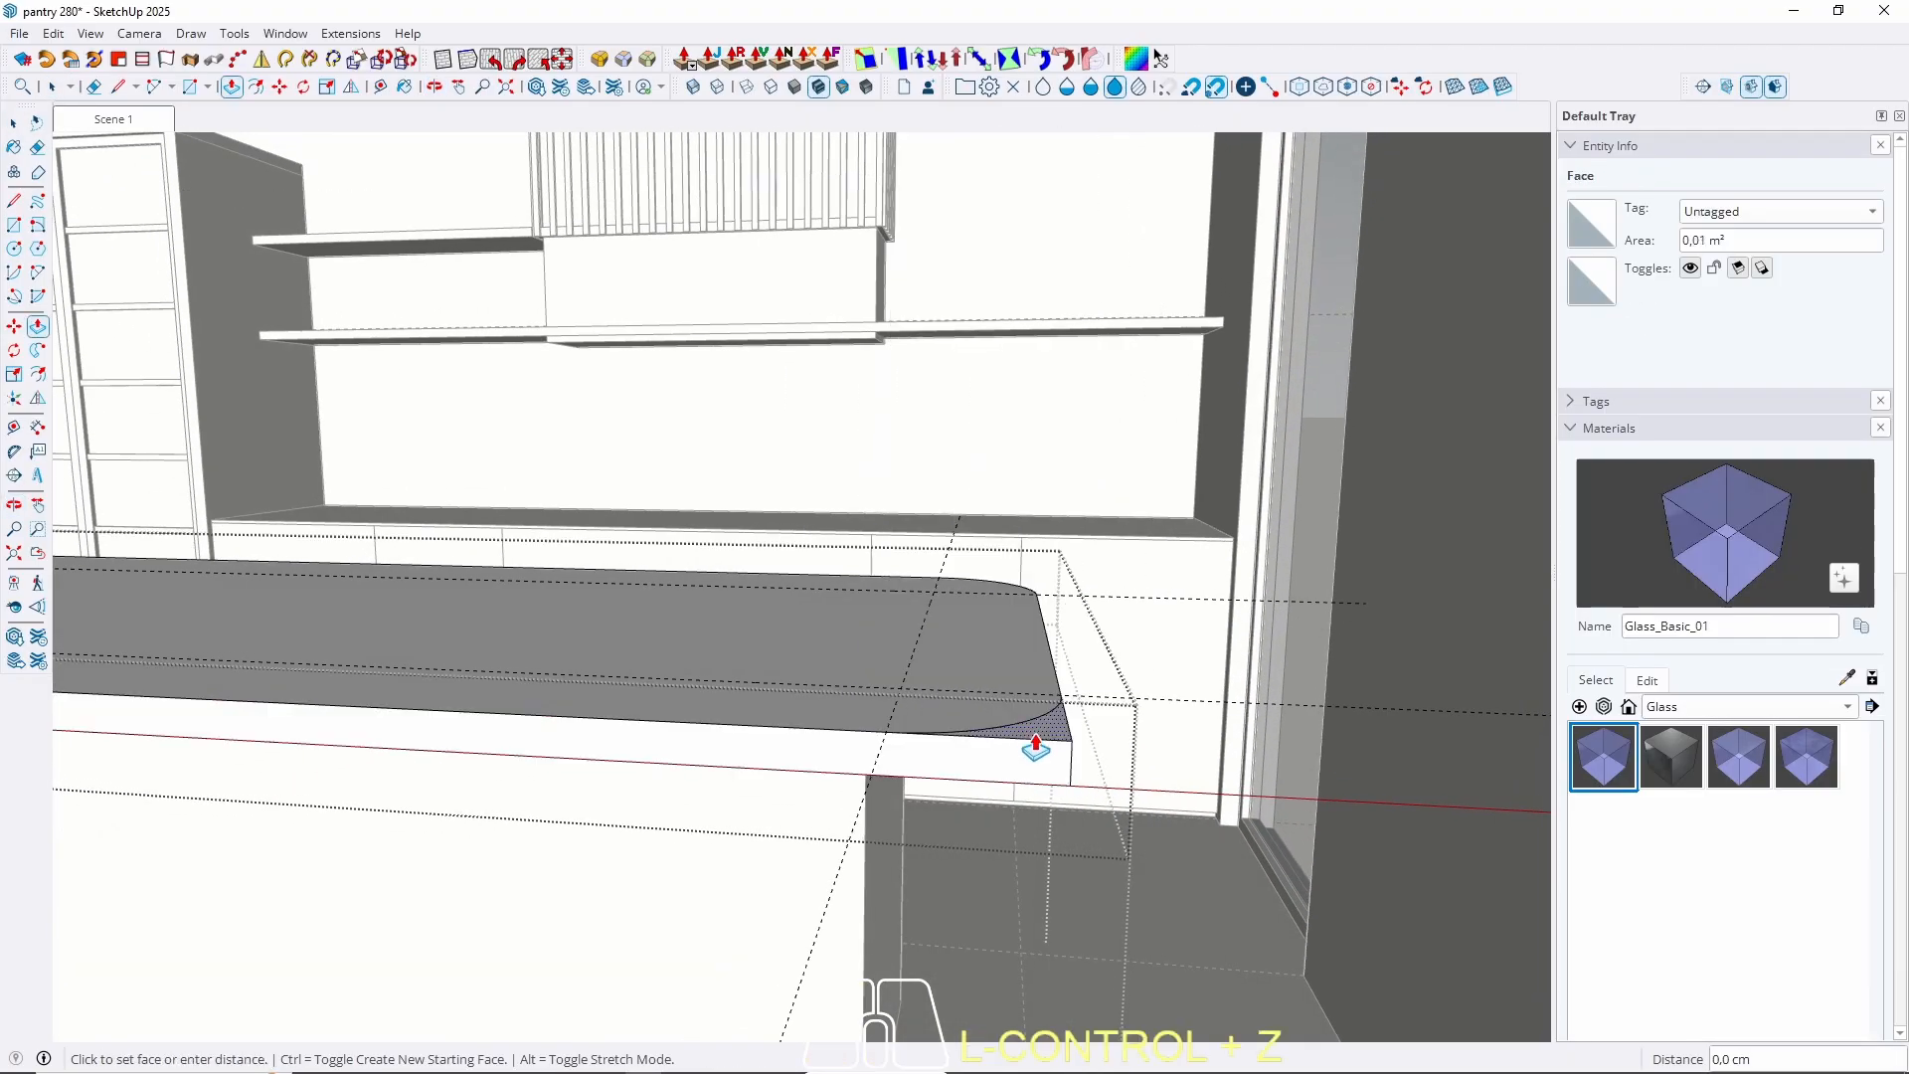
click(1001, 793)
key(space)
Delete all guides and return to the Scene 1 view with the worktop group closed.
key(shift+g)
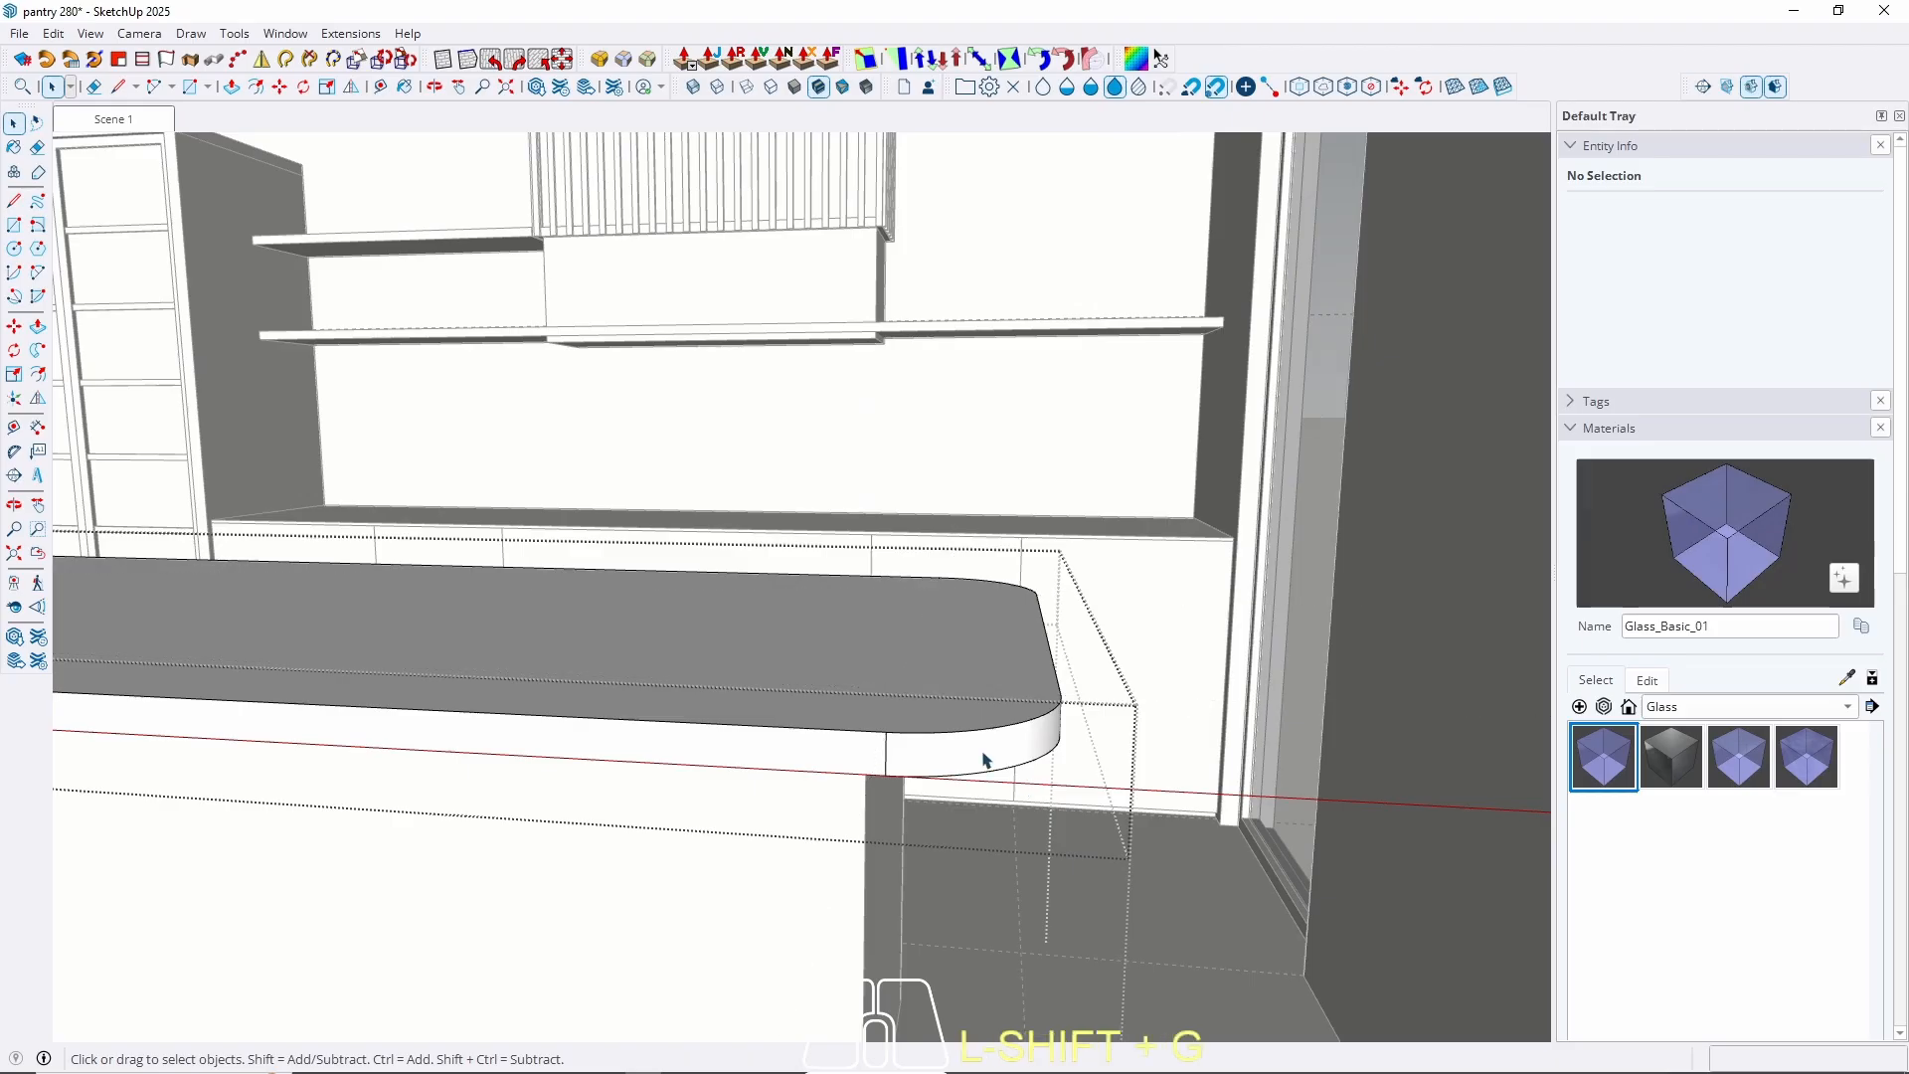
click(130, 126)
key(Escape)
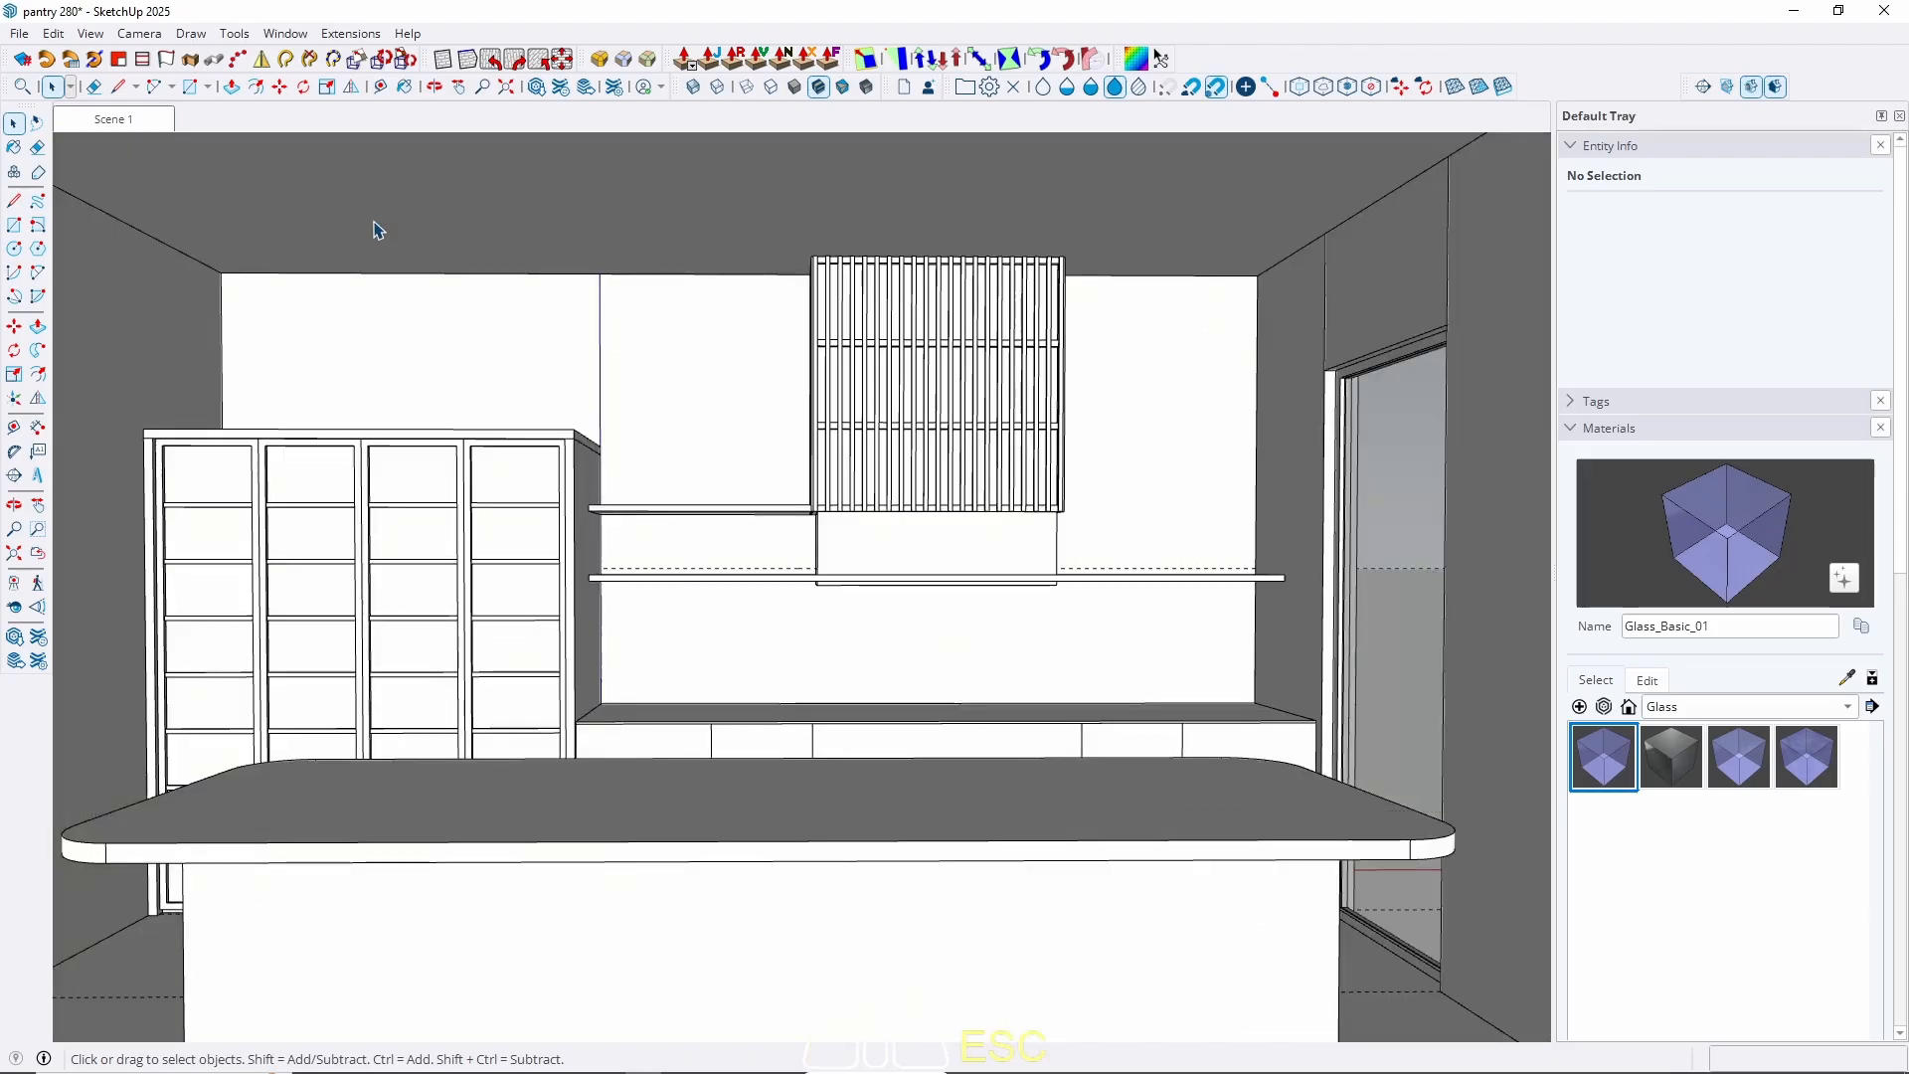
Select the worktop group and examine the rounded corners at its right end.
scroll(688, 719, down, 2)
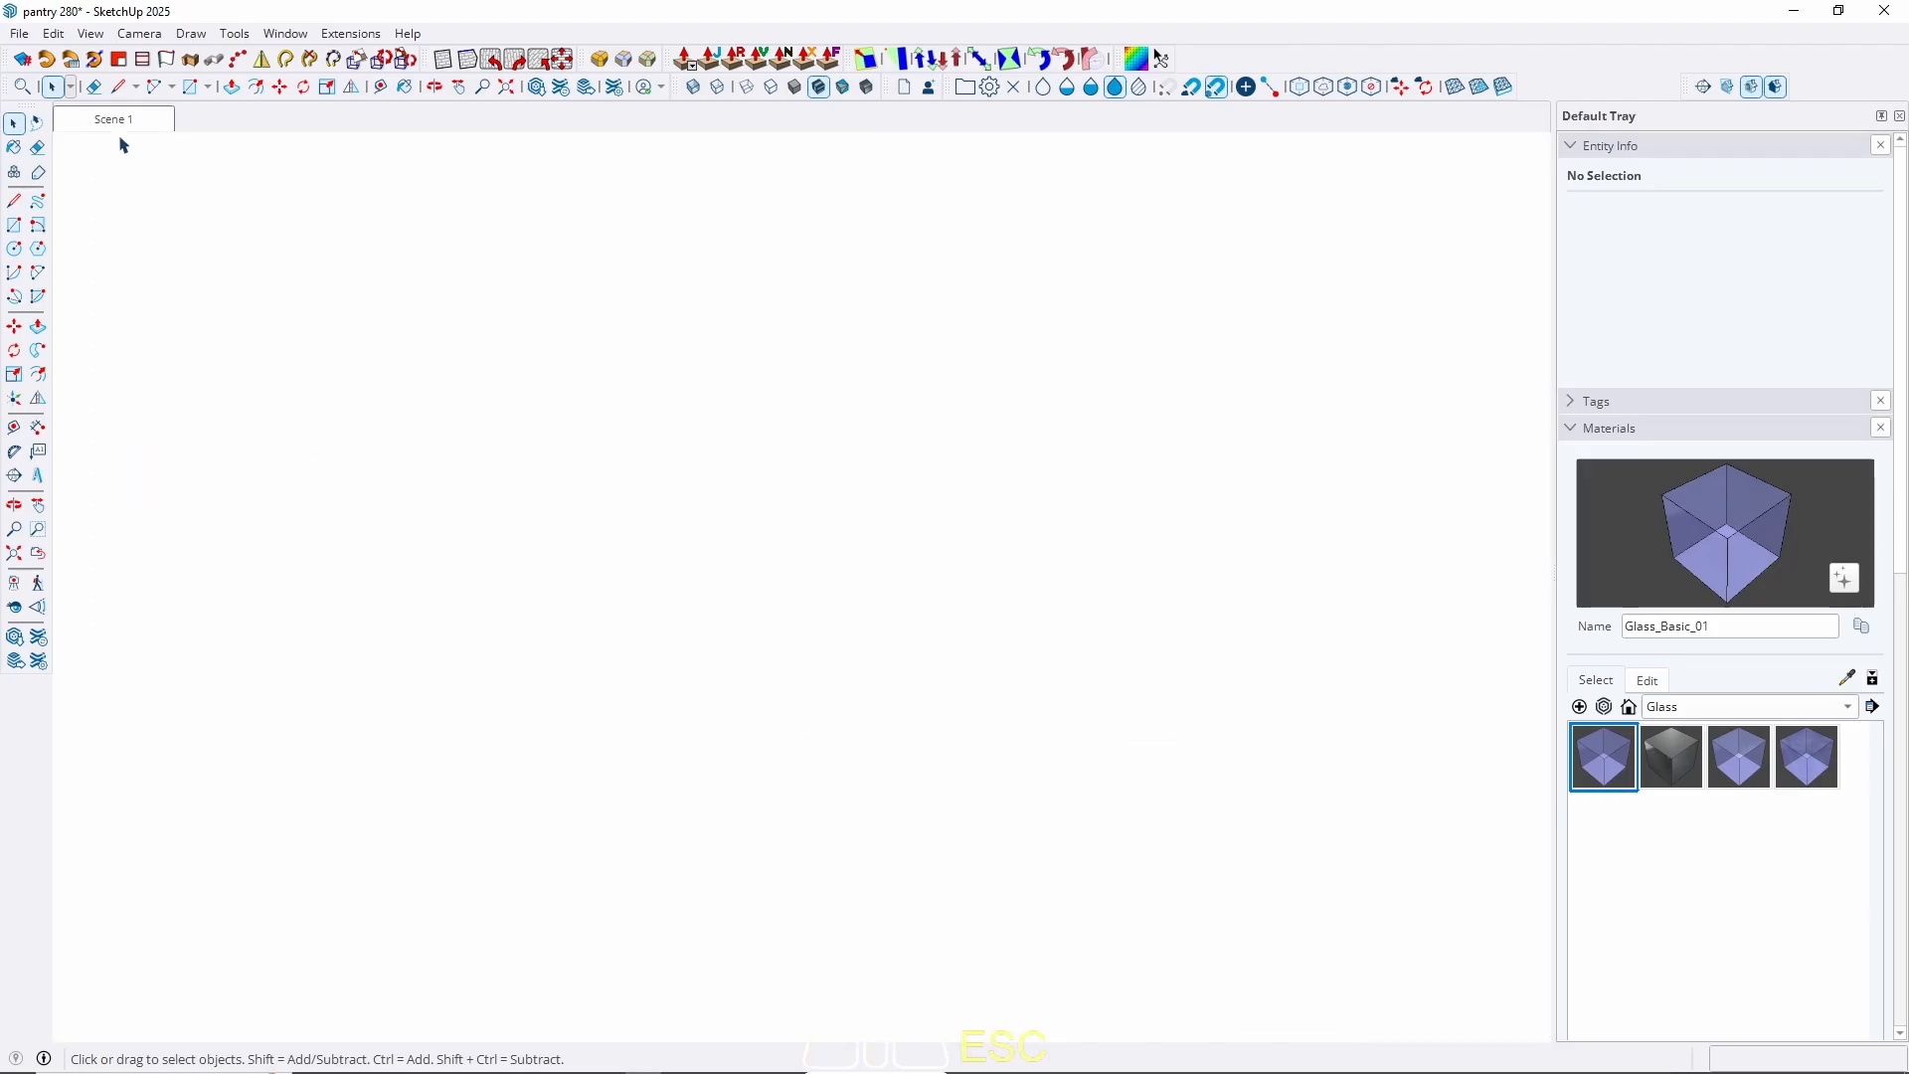
scroll(882, 669, up, 2)
middle_drag(883, 668, 1091, 647)
scroll(1001, 660, up, 2)
middle_drag(856, 682, 537, 634)
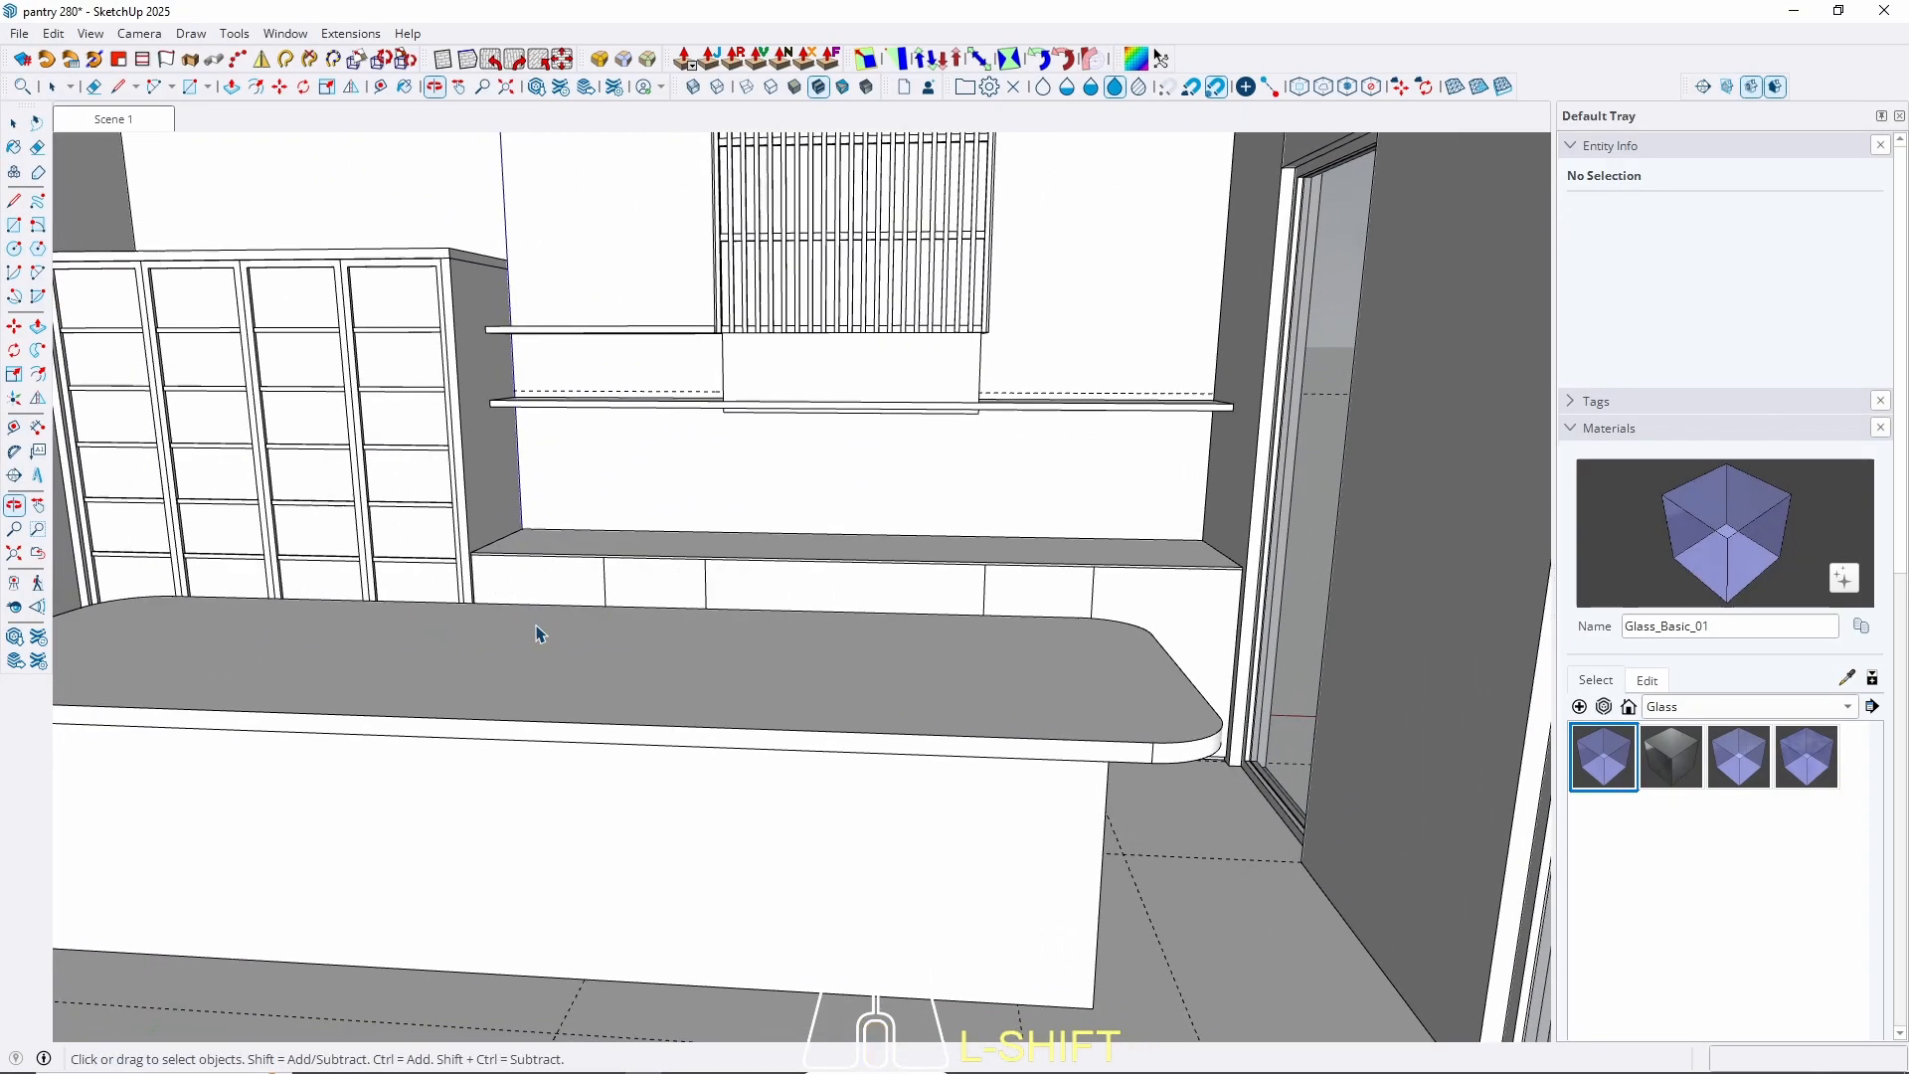
shift+click(1171, 690)
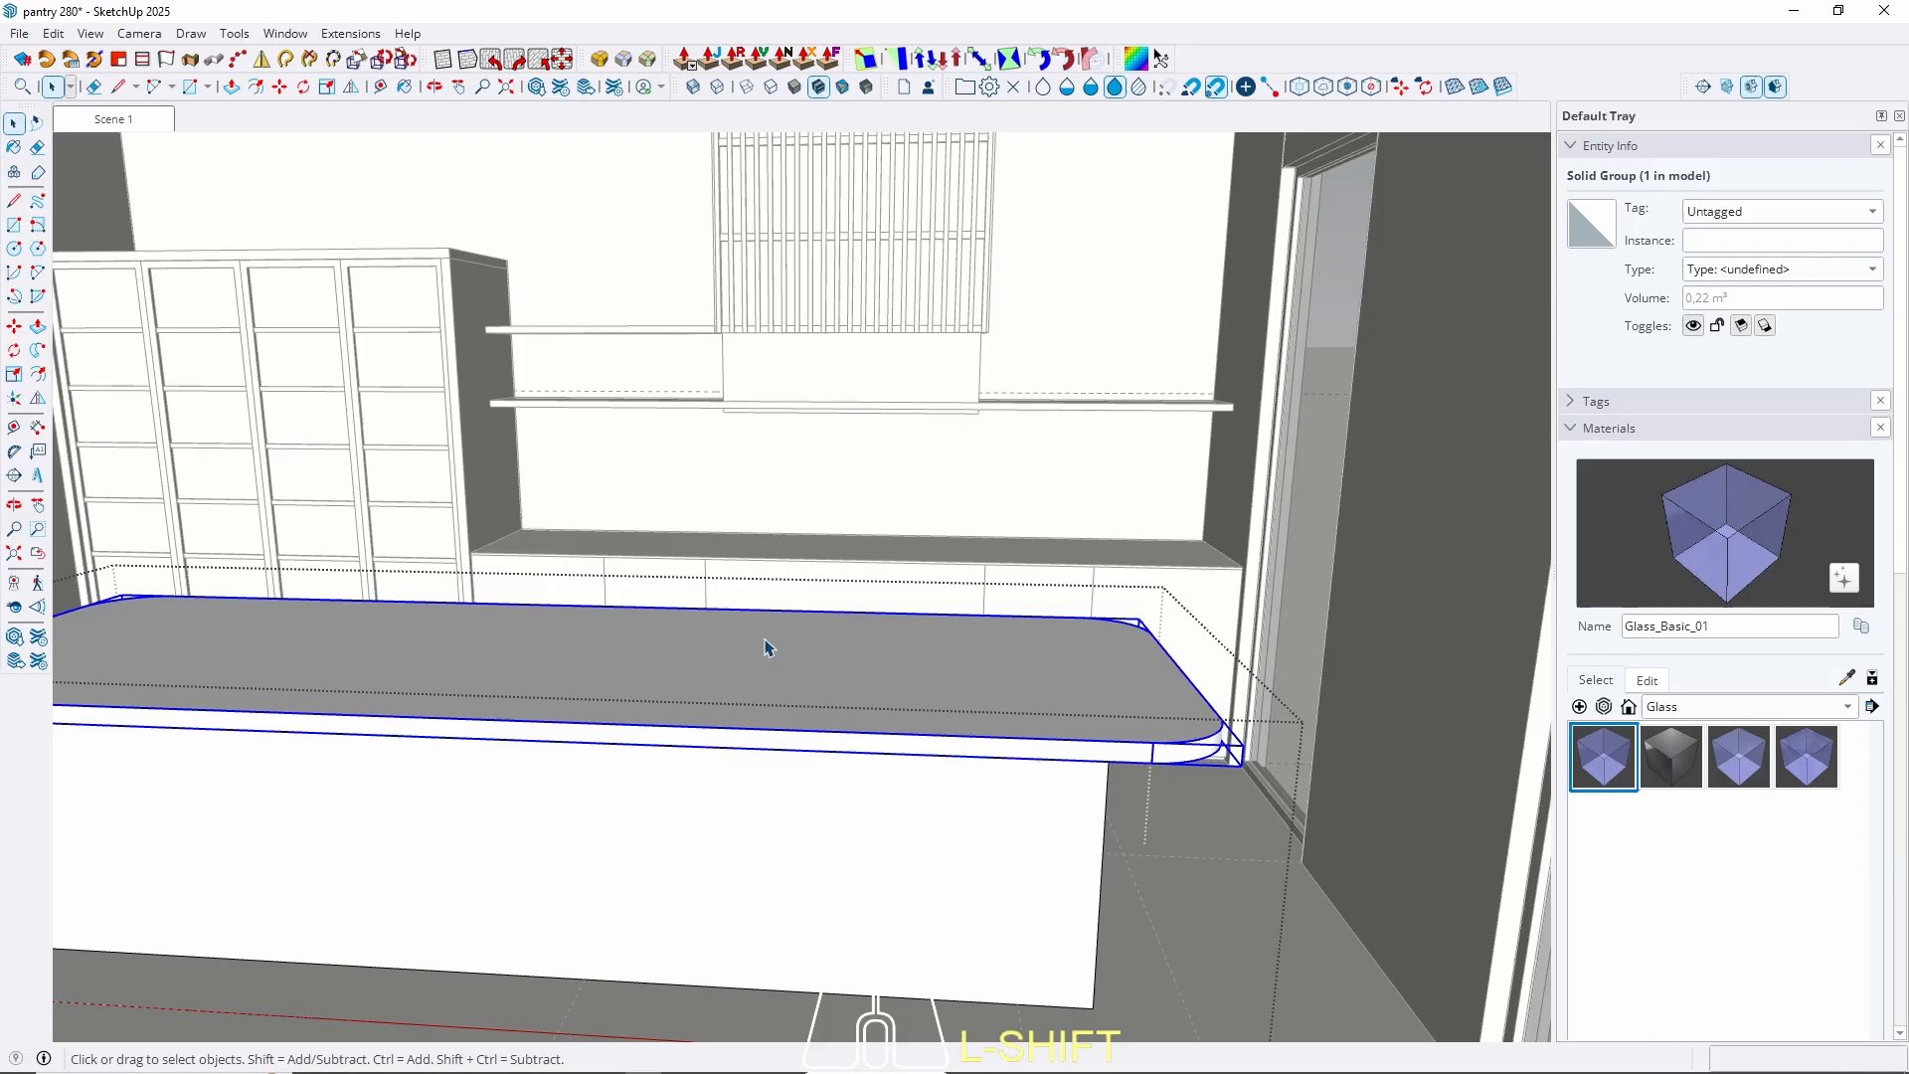
middle_drag(765, 647, 989, 619)
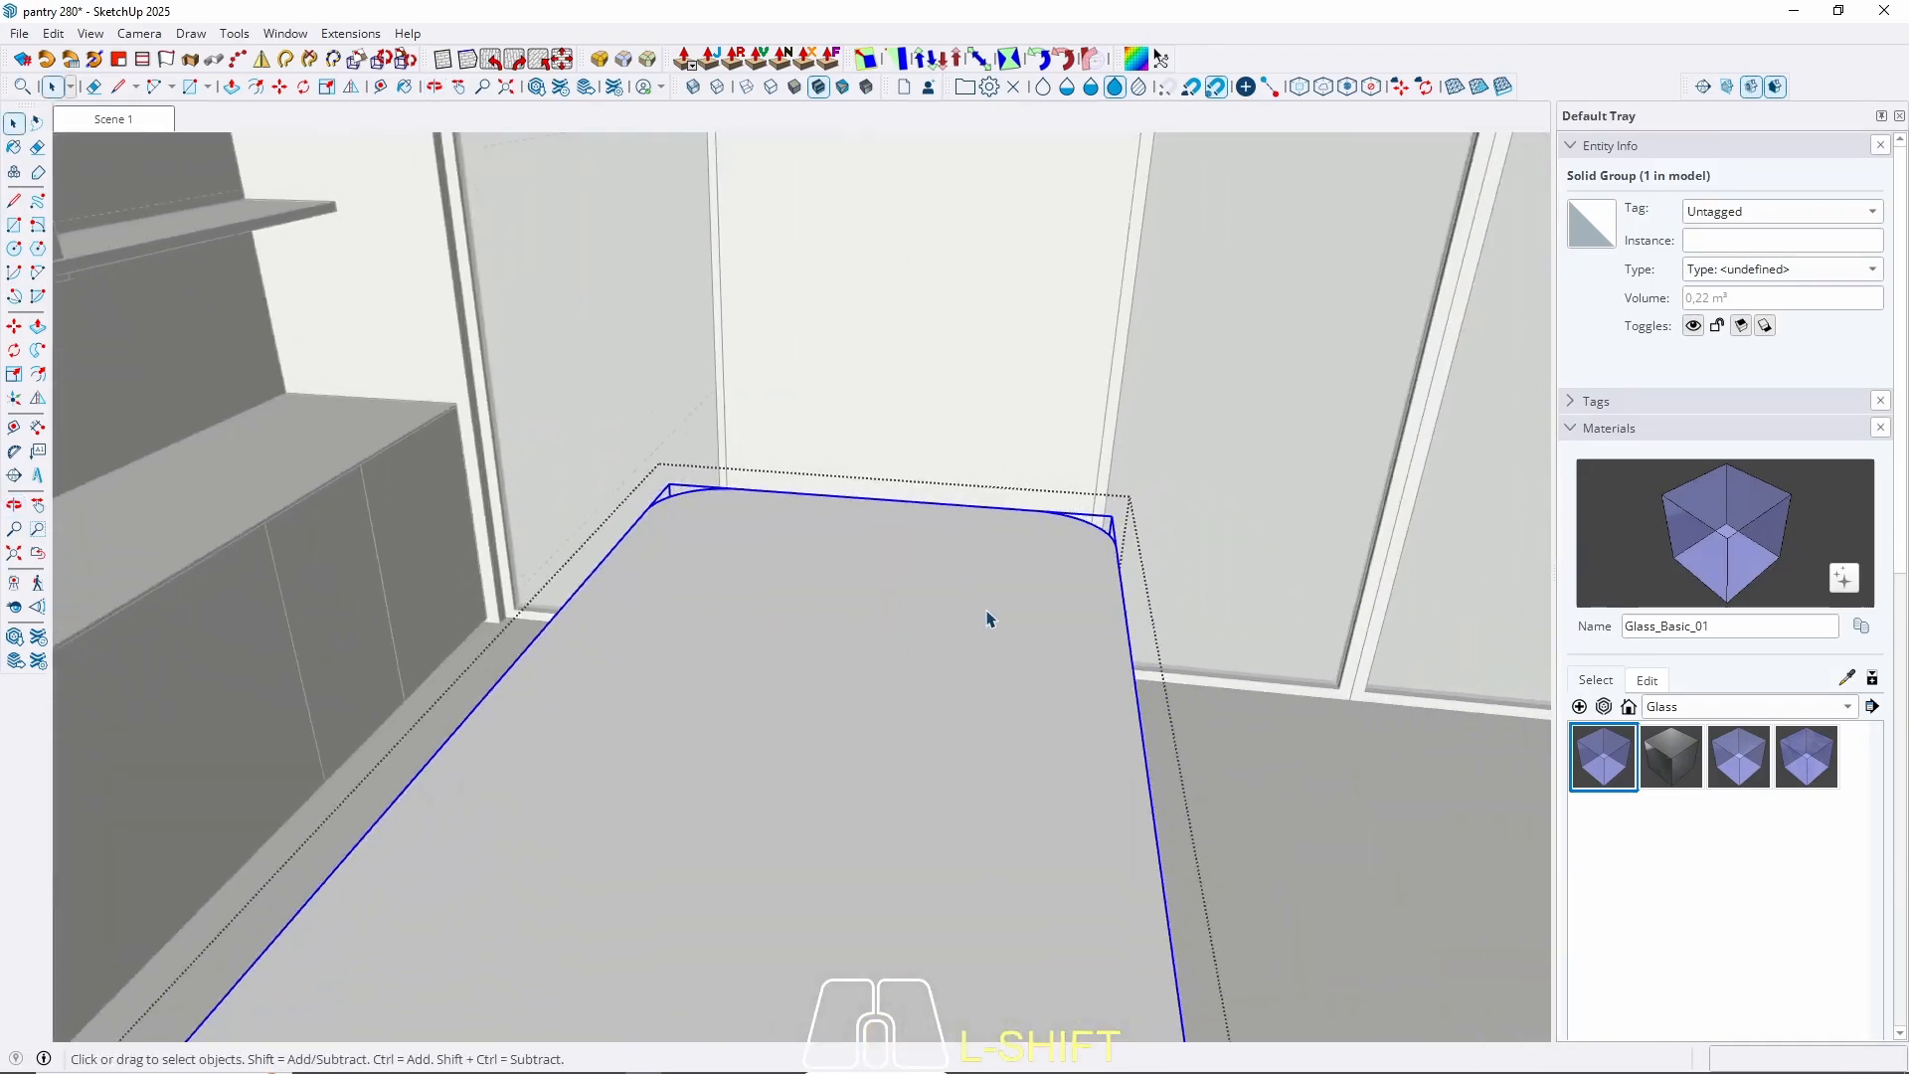
Isolate the island worktop's geometry, move its front long edge with both rounded corners 10 cm inward along the green axis, and close the group.
triple_click(989, 618)
key(w)
scroll(915, 431, down, 7)
middle_drag(933, 397, 971, 461)
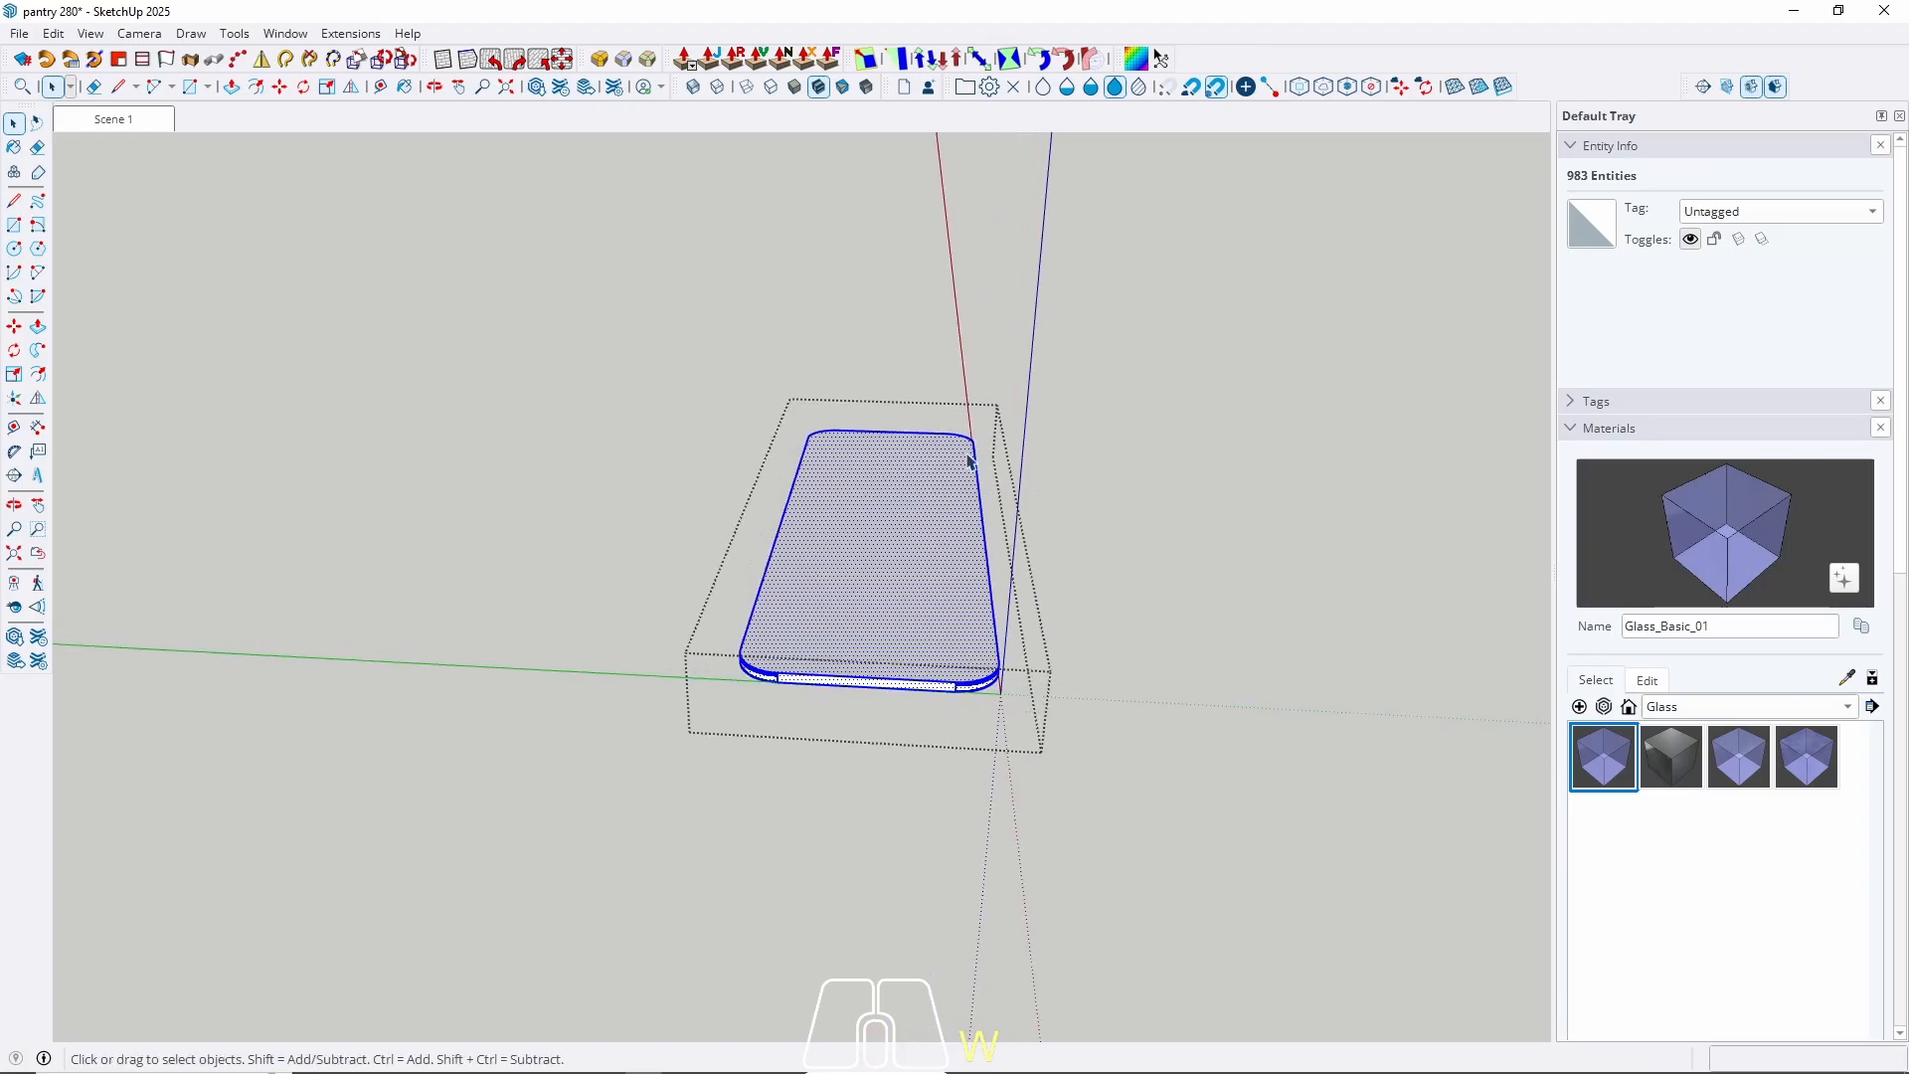
drag(912, 421, 1098, 873)
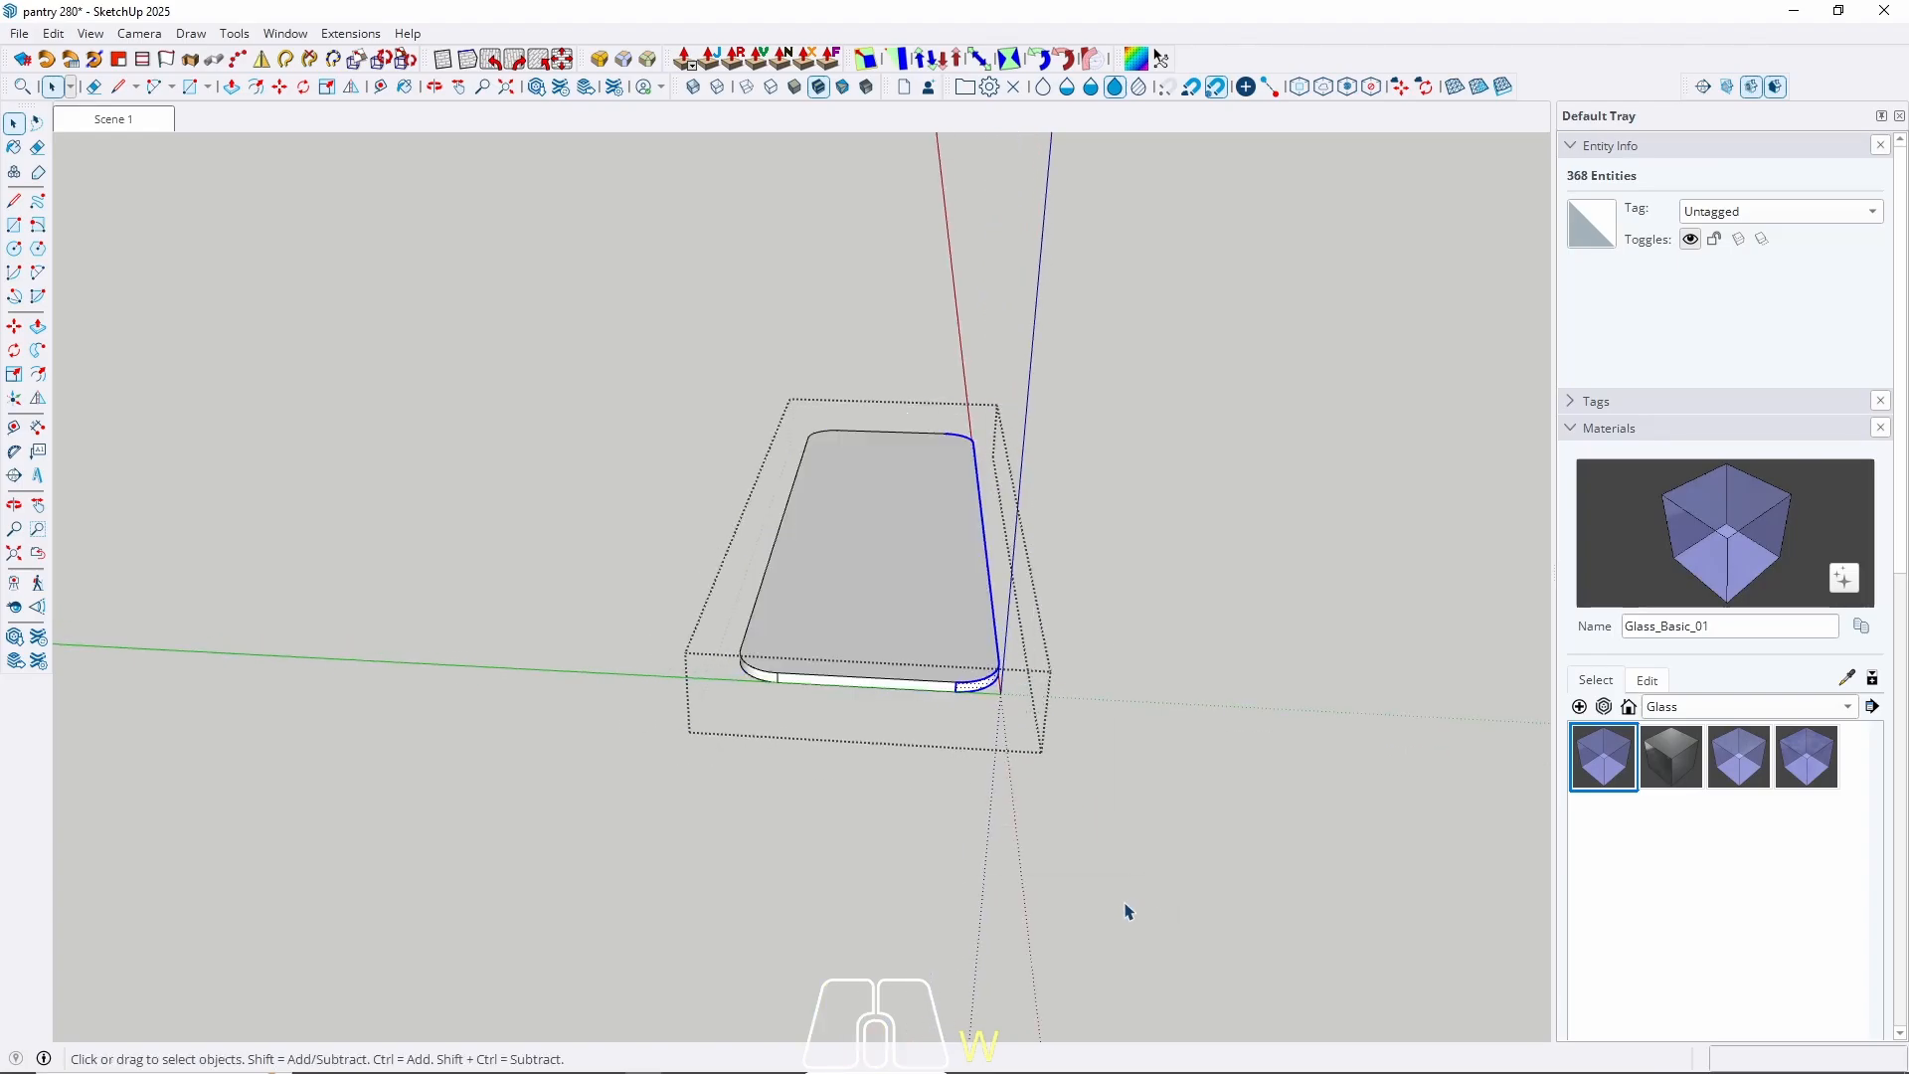
key(m)
click(1121, 895)
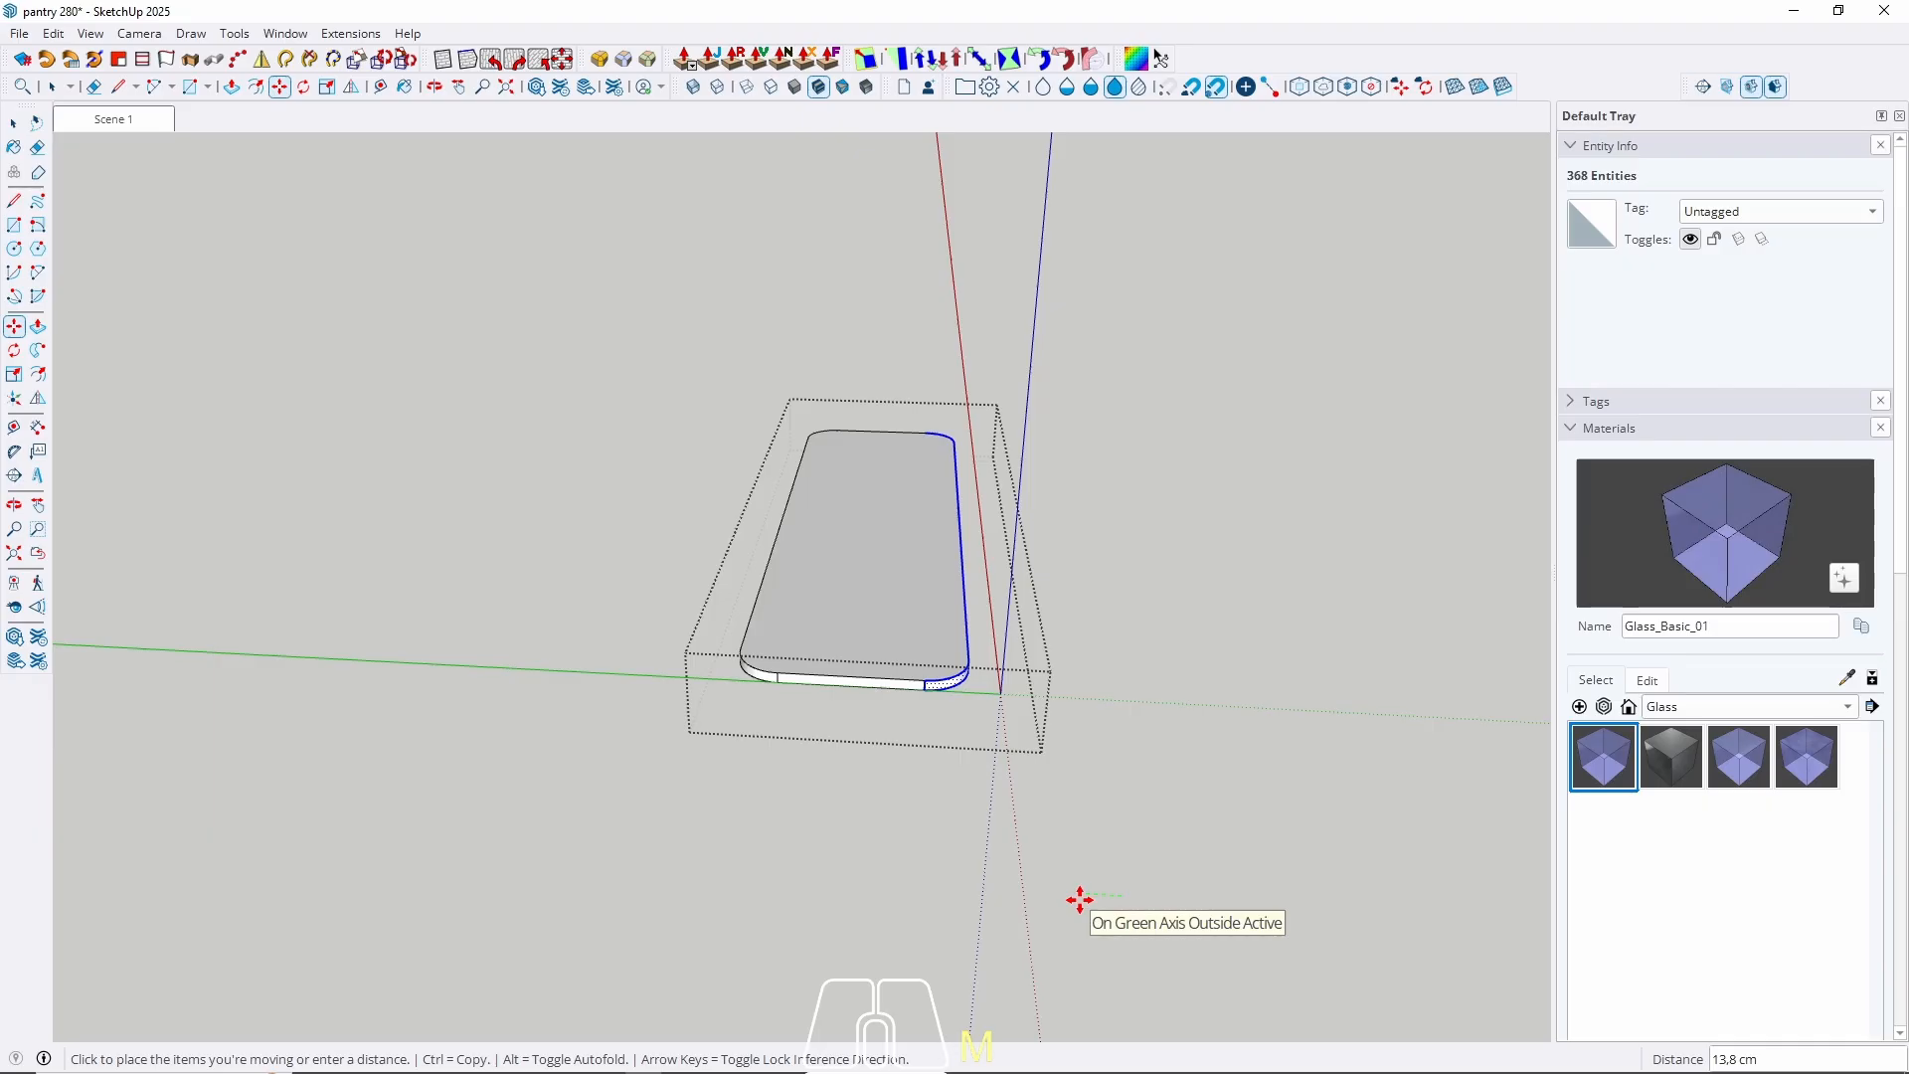
text(1)
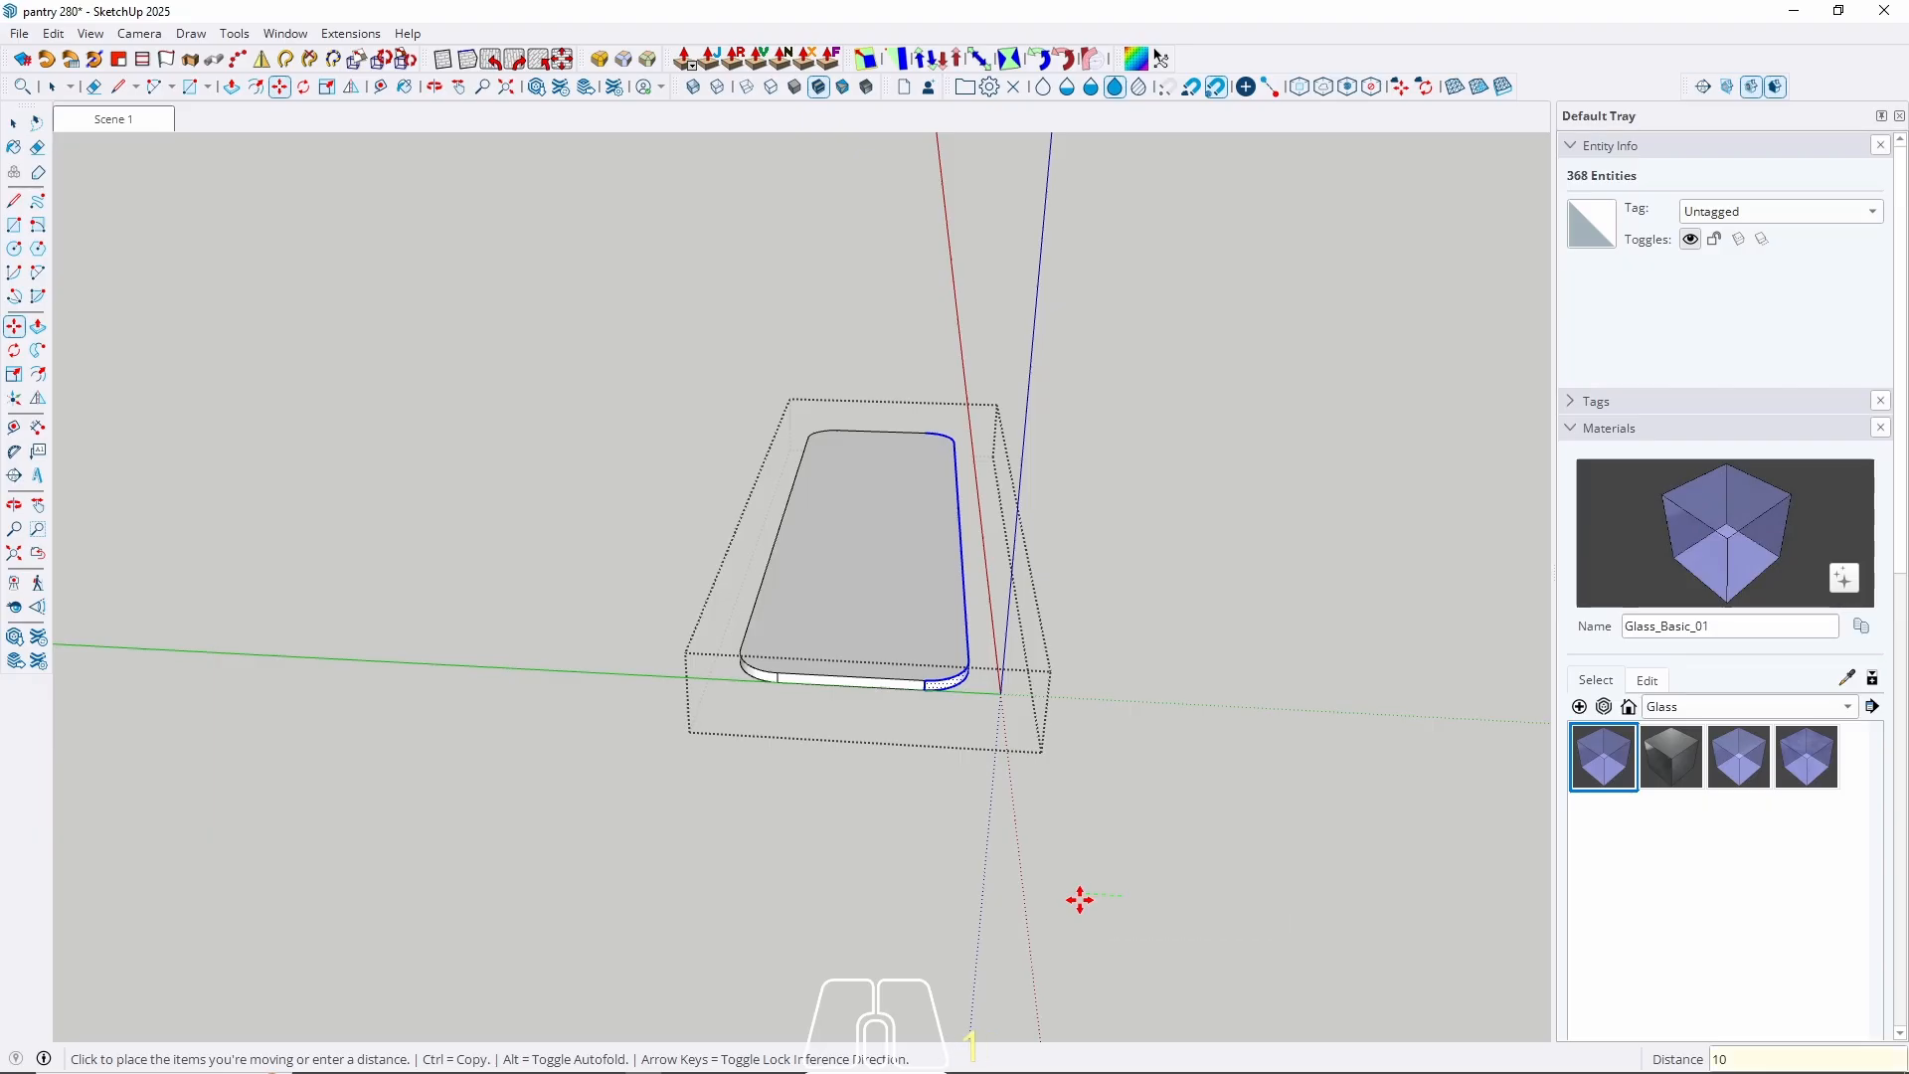
text(0)
key(Return)
key(Escape)
mouse_move(1087, 801)
middle_down()
mouse_move(780, 661)
mouse_move(656, 633)
mouse_move(865, 712)
mouse_move(354, 627)
mouse_move(196, 257)
middle_up()
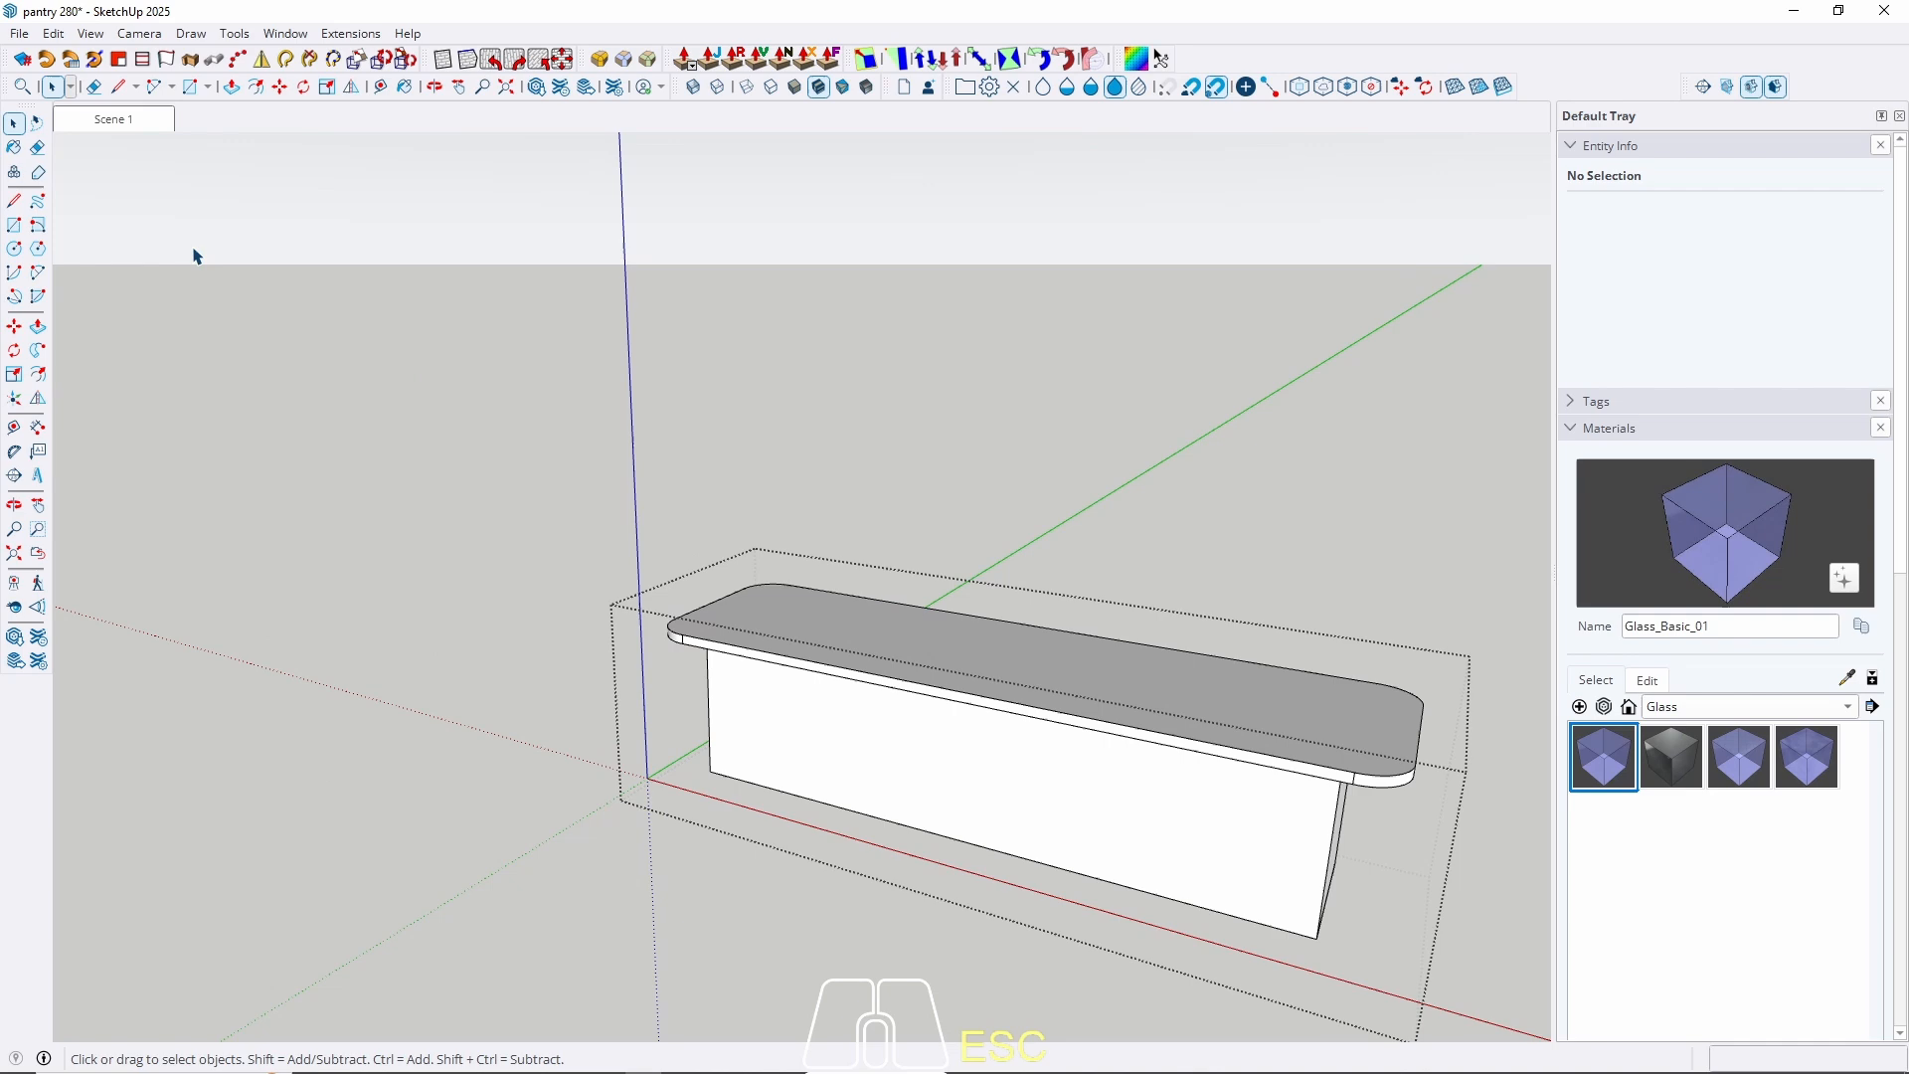
From the Scene 1 view, reopen and isolate the worktop, and move its left rounded end 15 cm inward along the red axis.
click(121, 124)
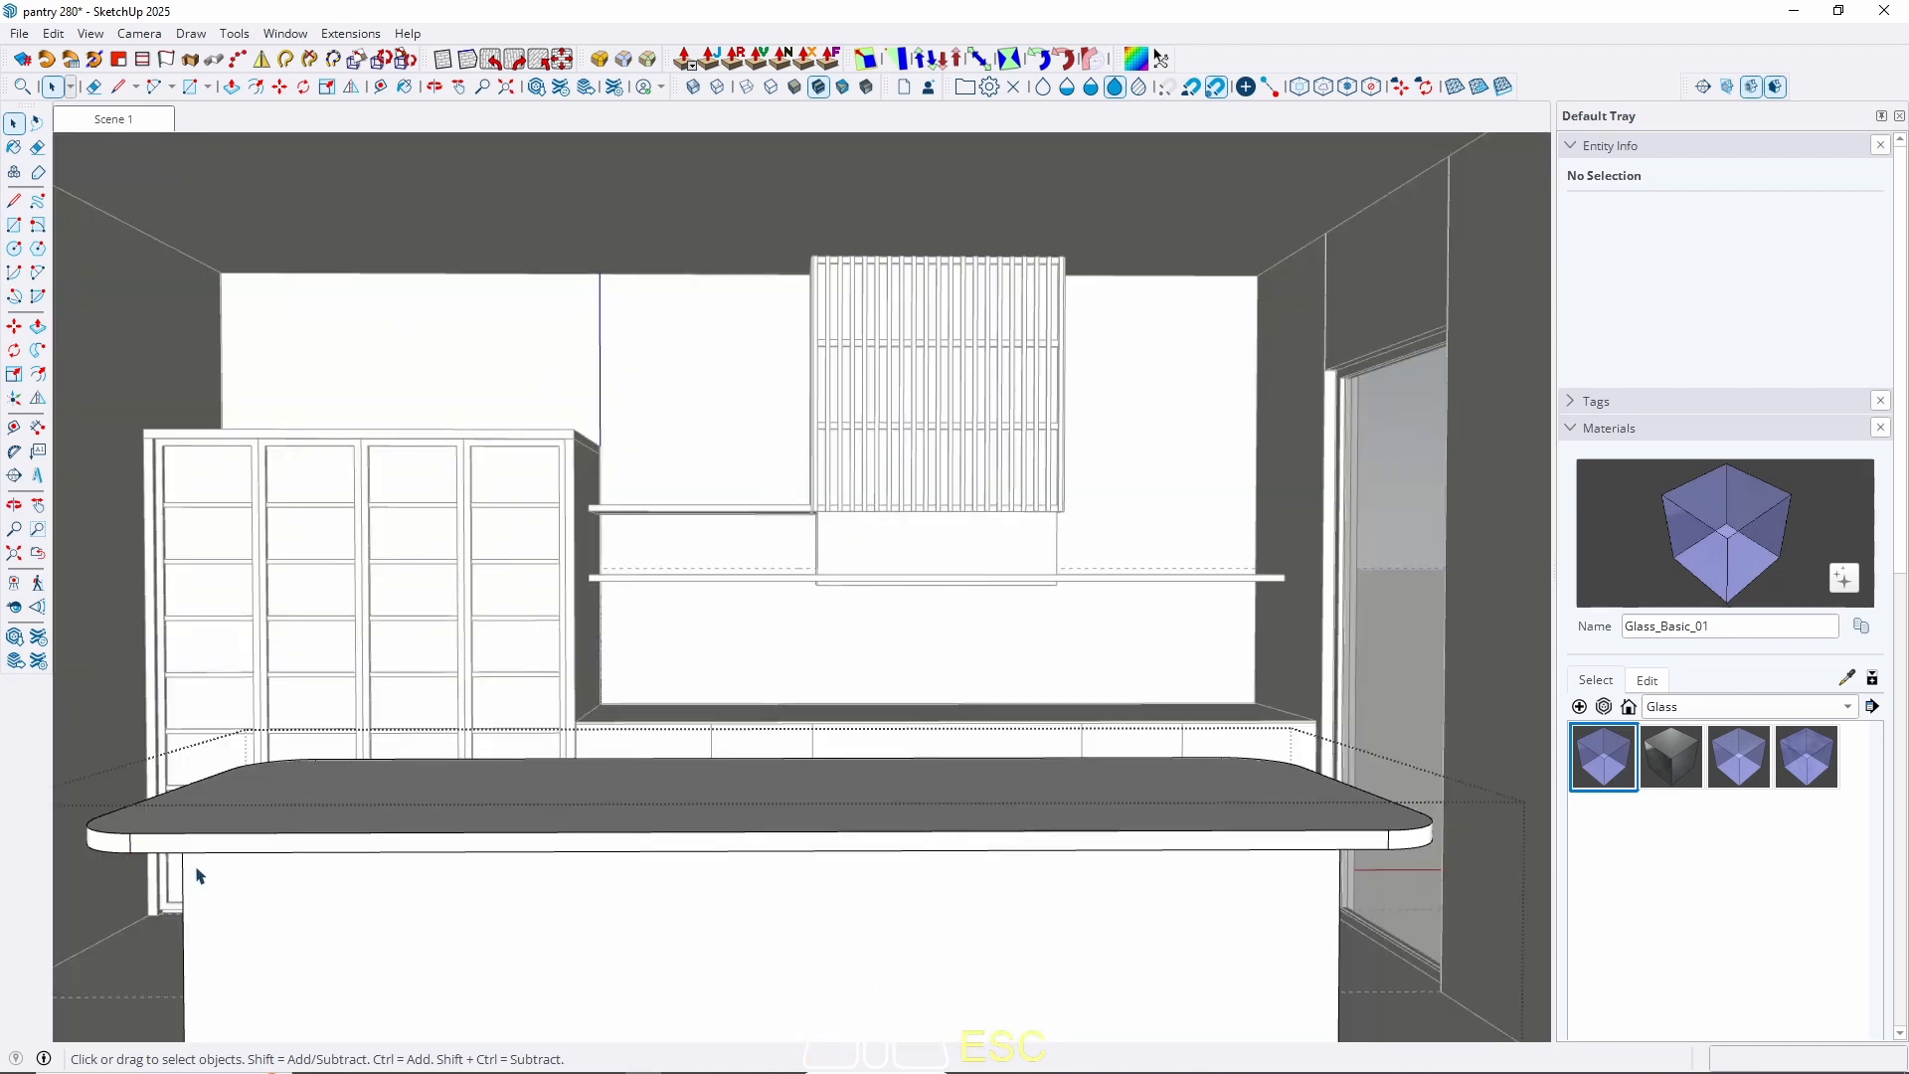
shift+middle_drag(197, 873, 520, 759)
double_click(494, 718)
triple_click(494, 719)
key(w)
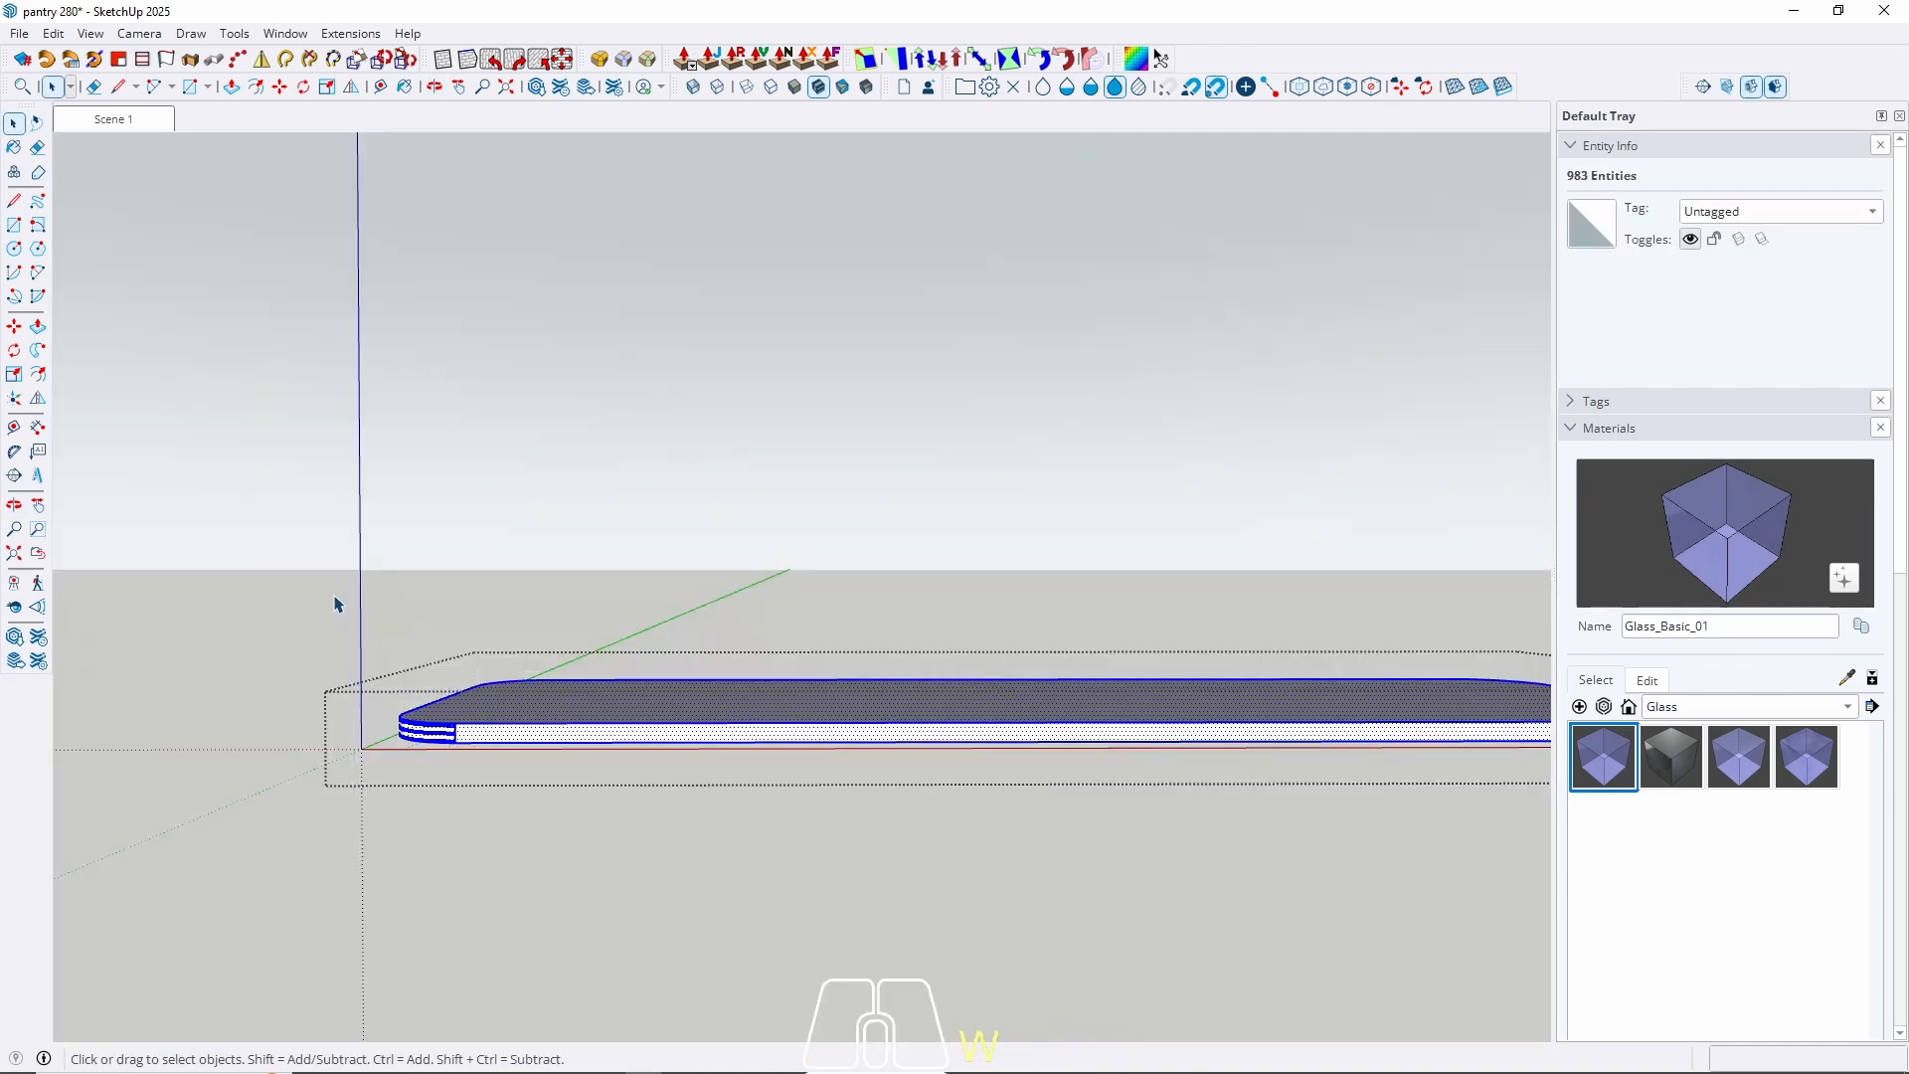
drag(288, 530, 746, 940)
key(m)
click(636, 945)
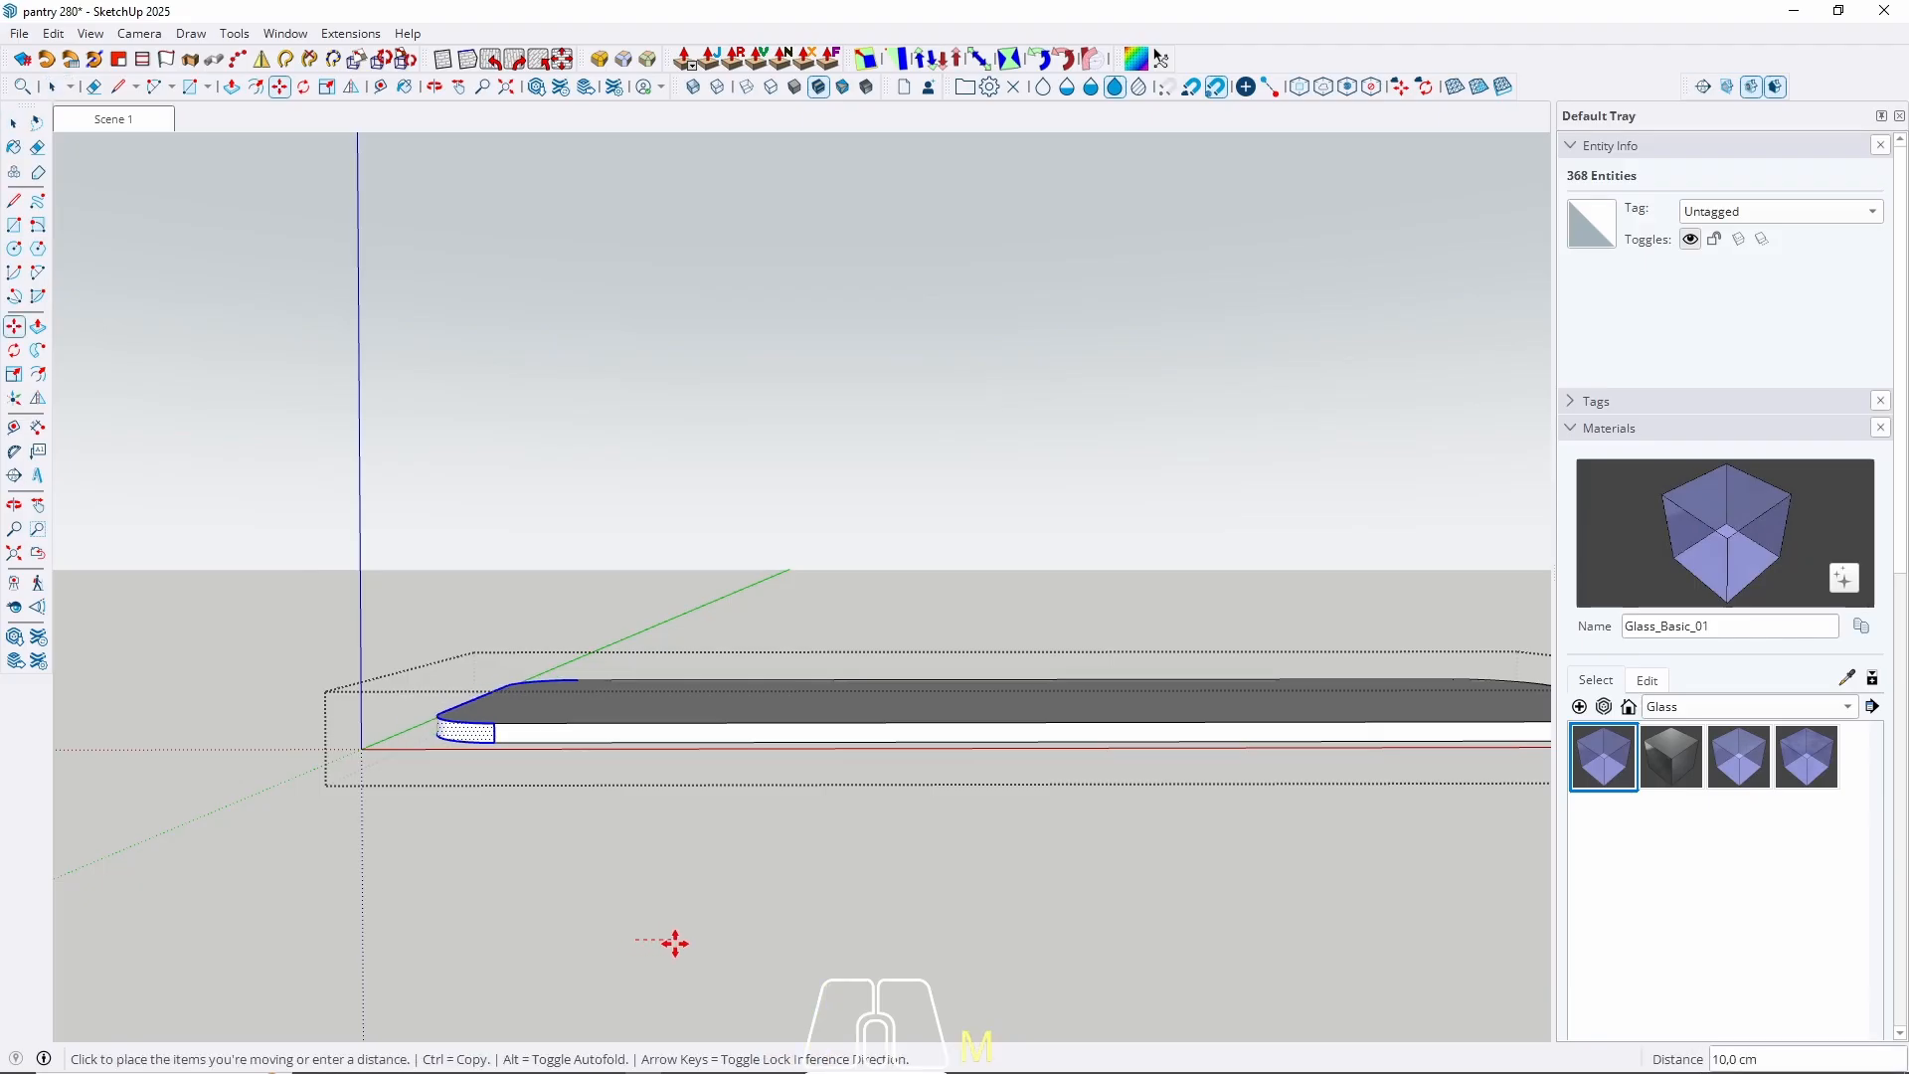
text(15)
key(Return)
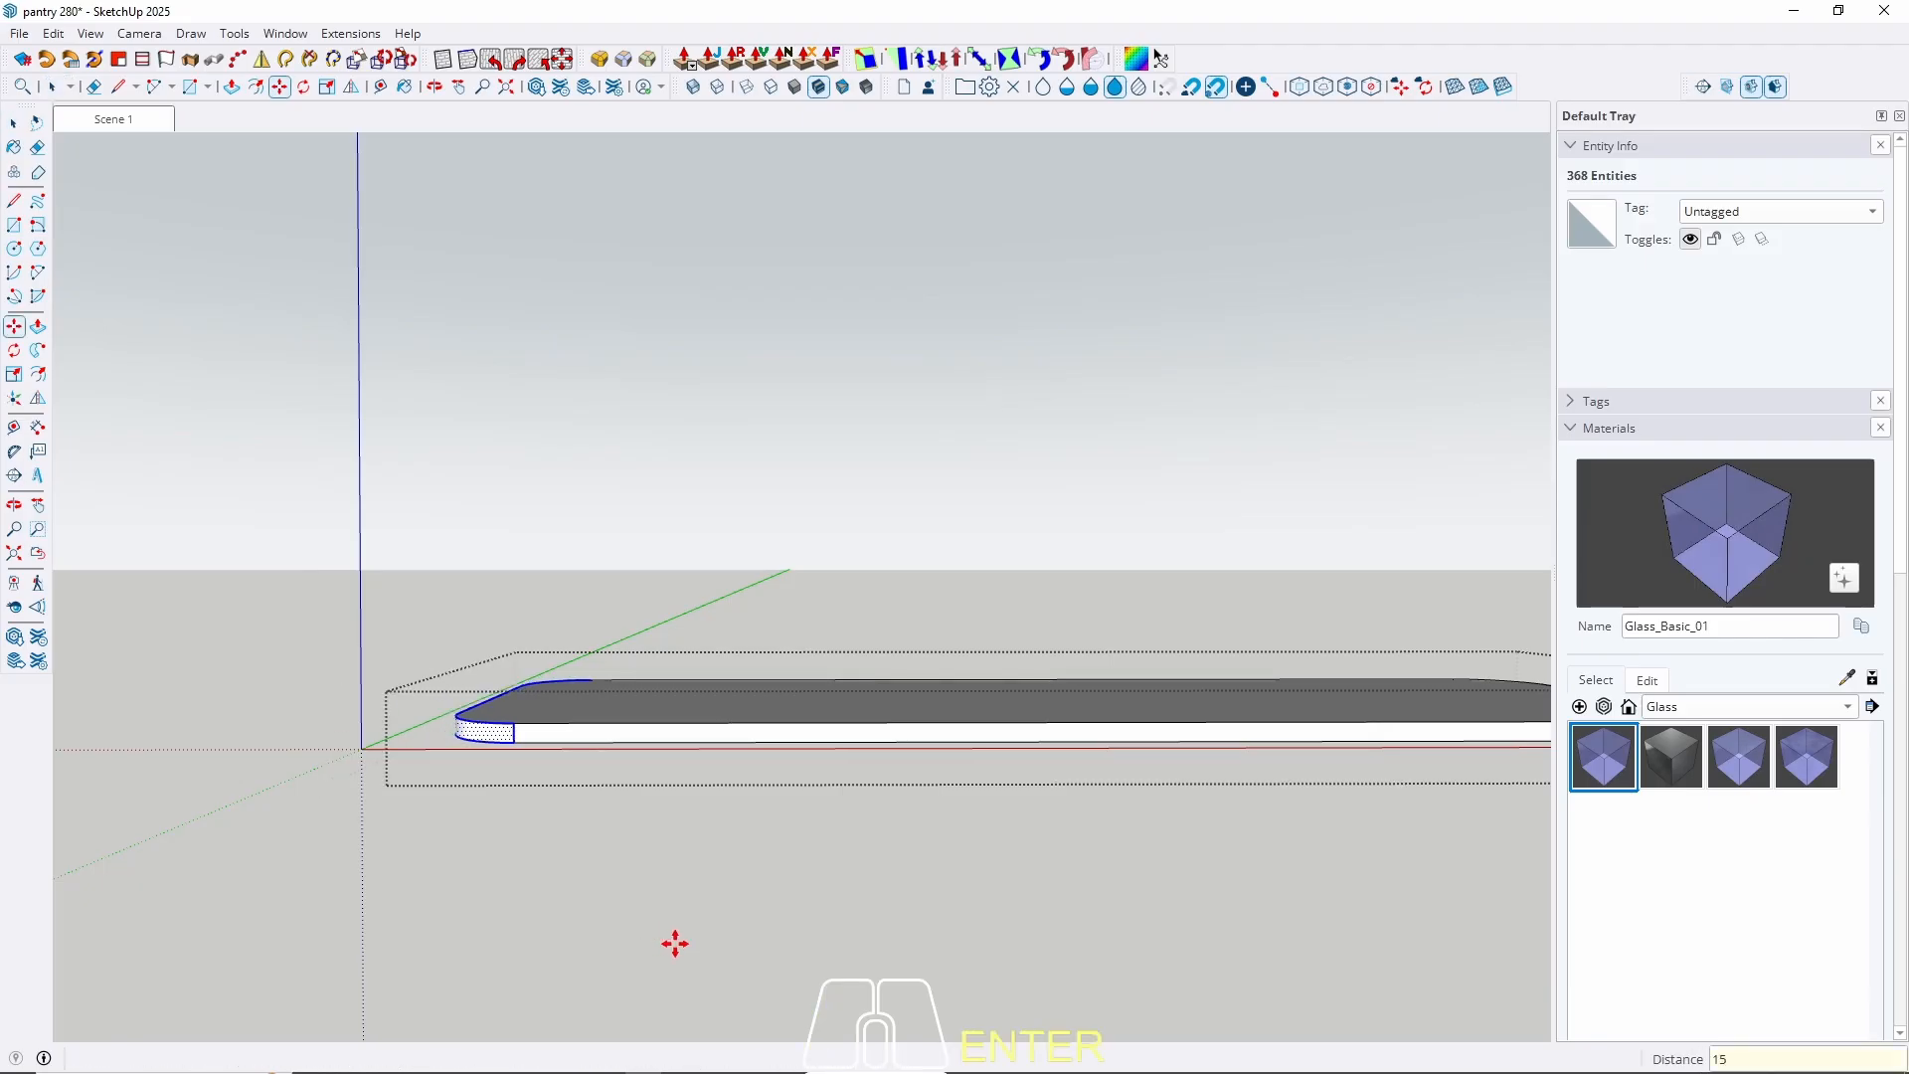
Move the worktop's right rounded end 15 cm inward along the red axis and close the worktop group.
key(space)
scroll(110, 725, down, 3)
drag(1006, 594, 1278, 925)
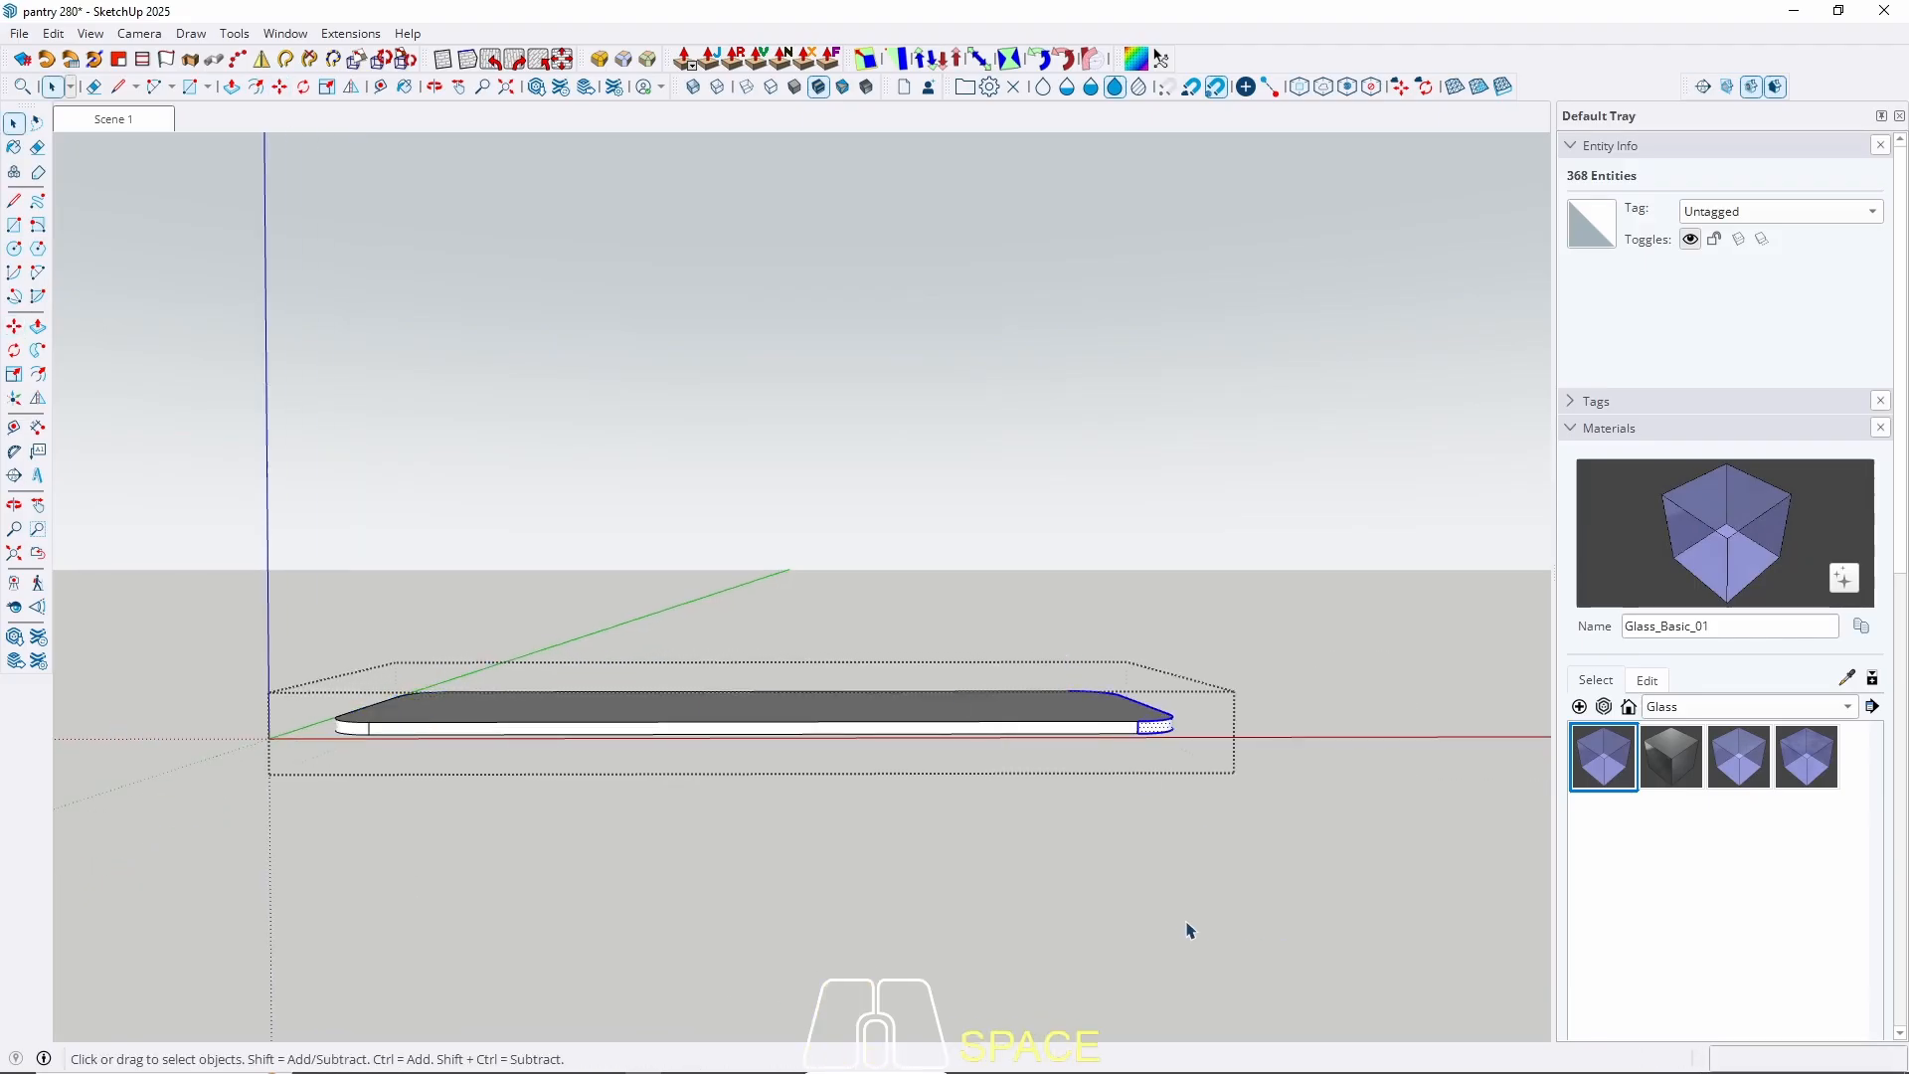
key(m)
click(1163, 919)
text(1)
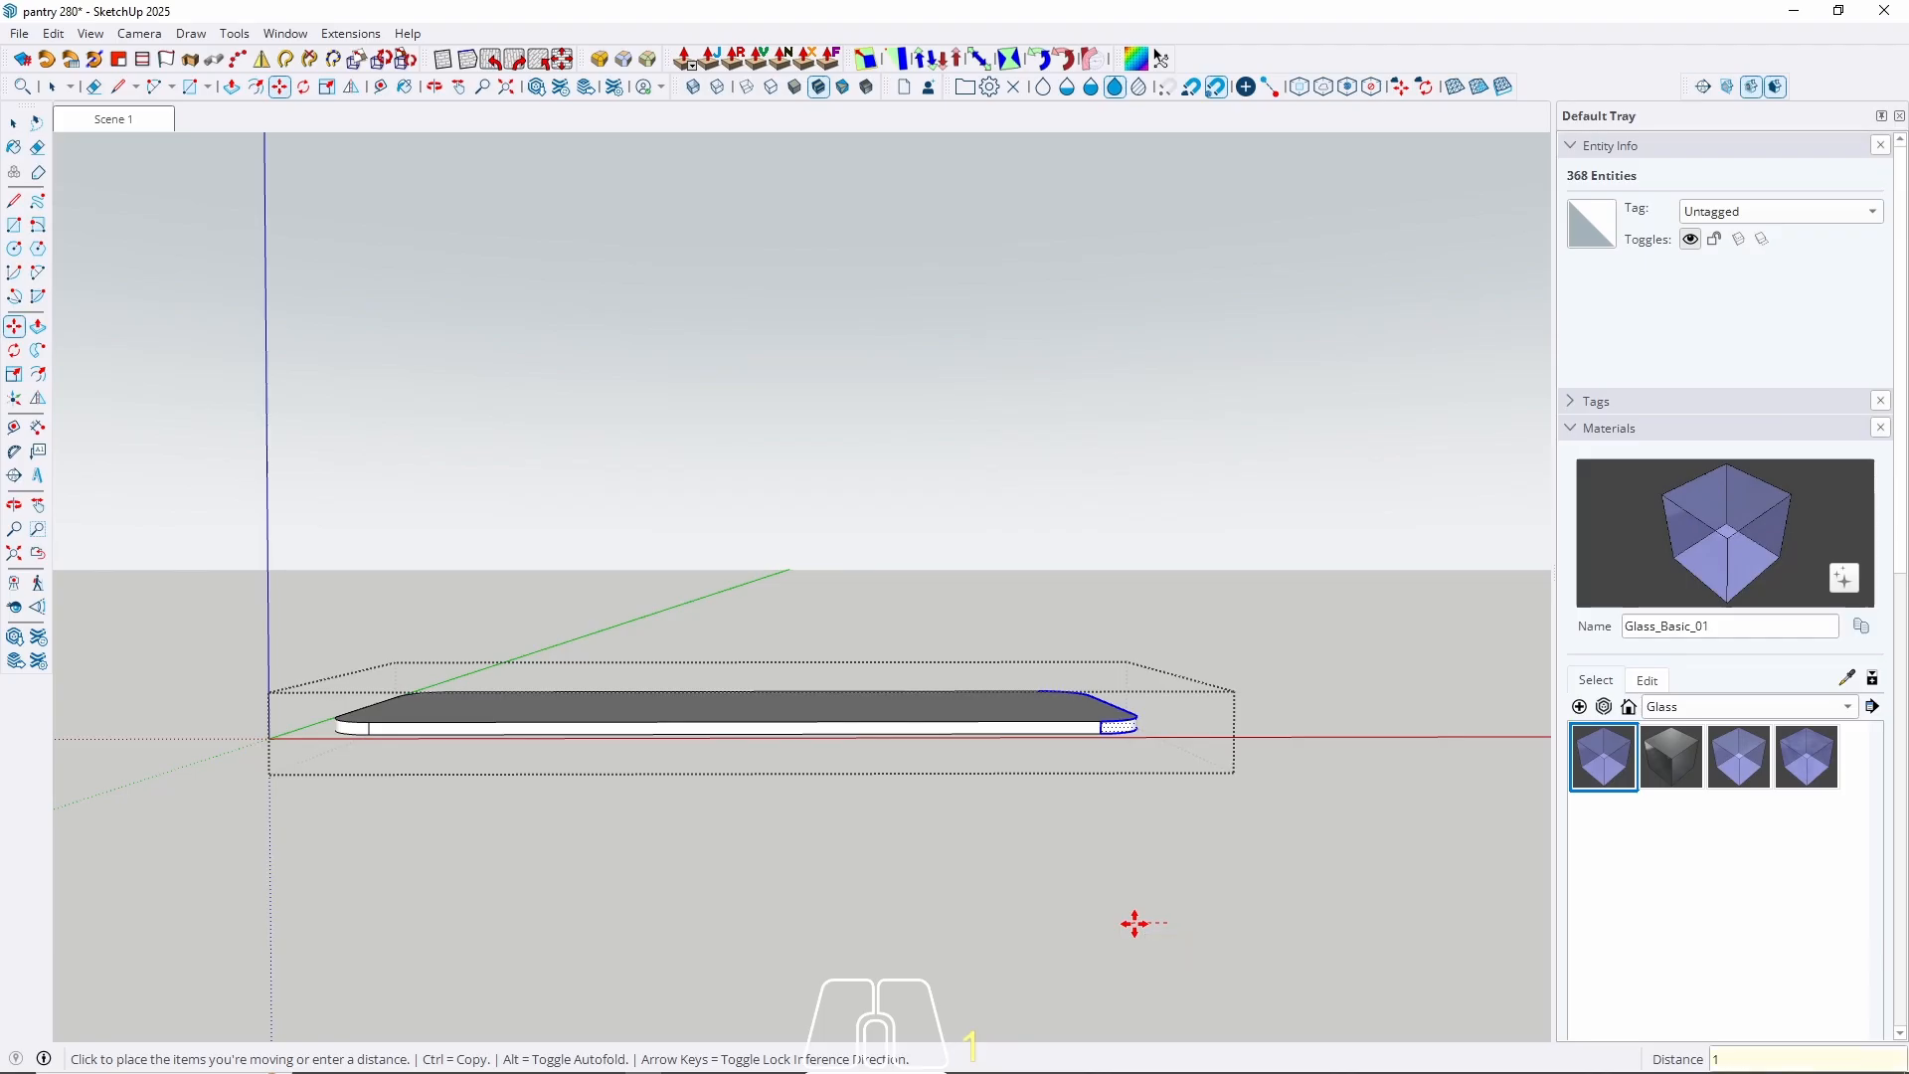
text(5)
key(Return)
key(space)
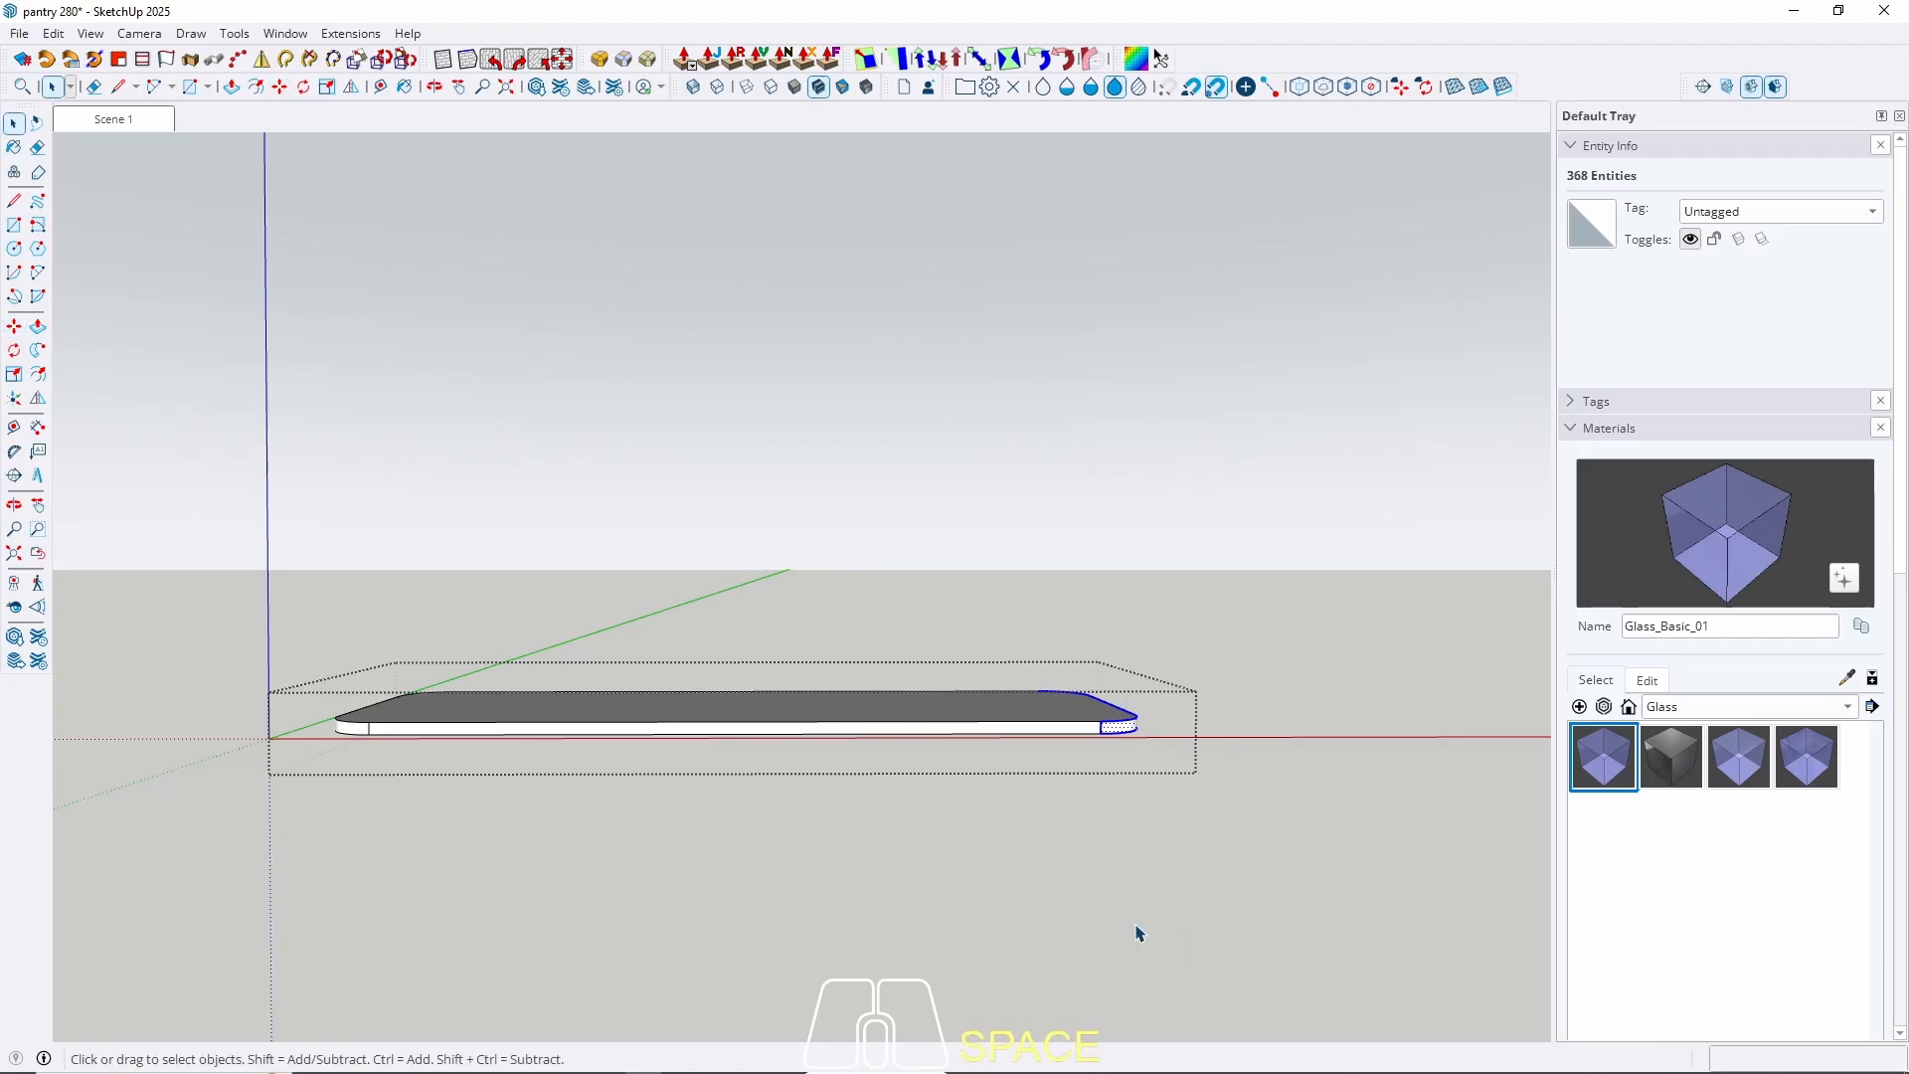
key(Escape)
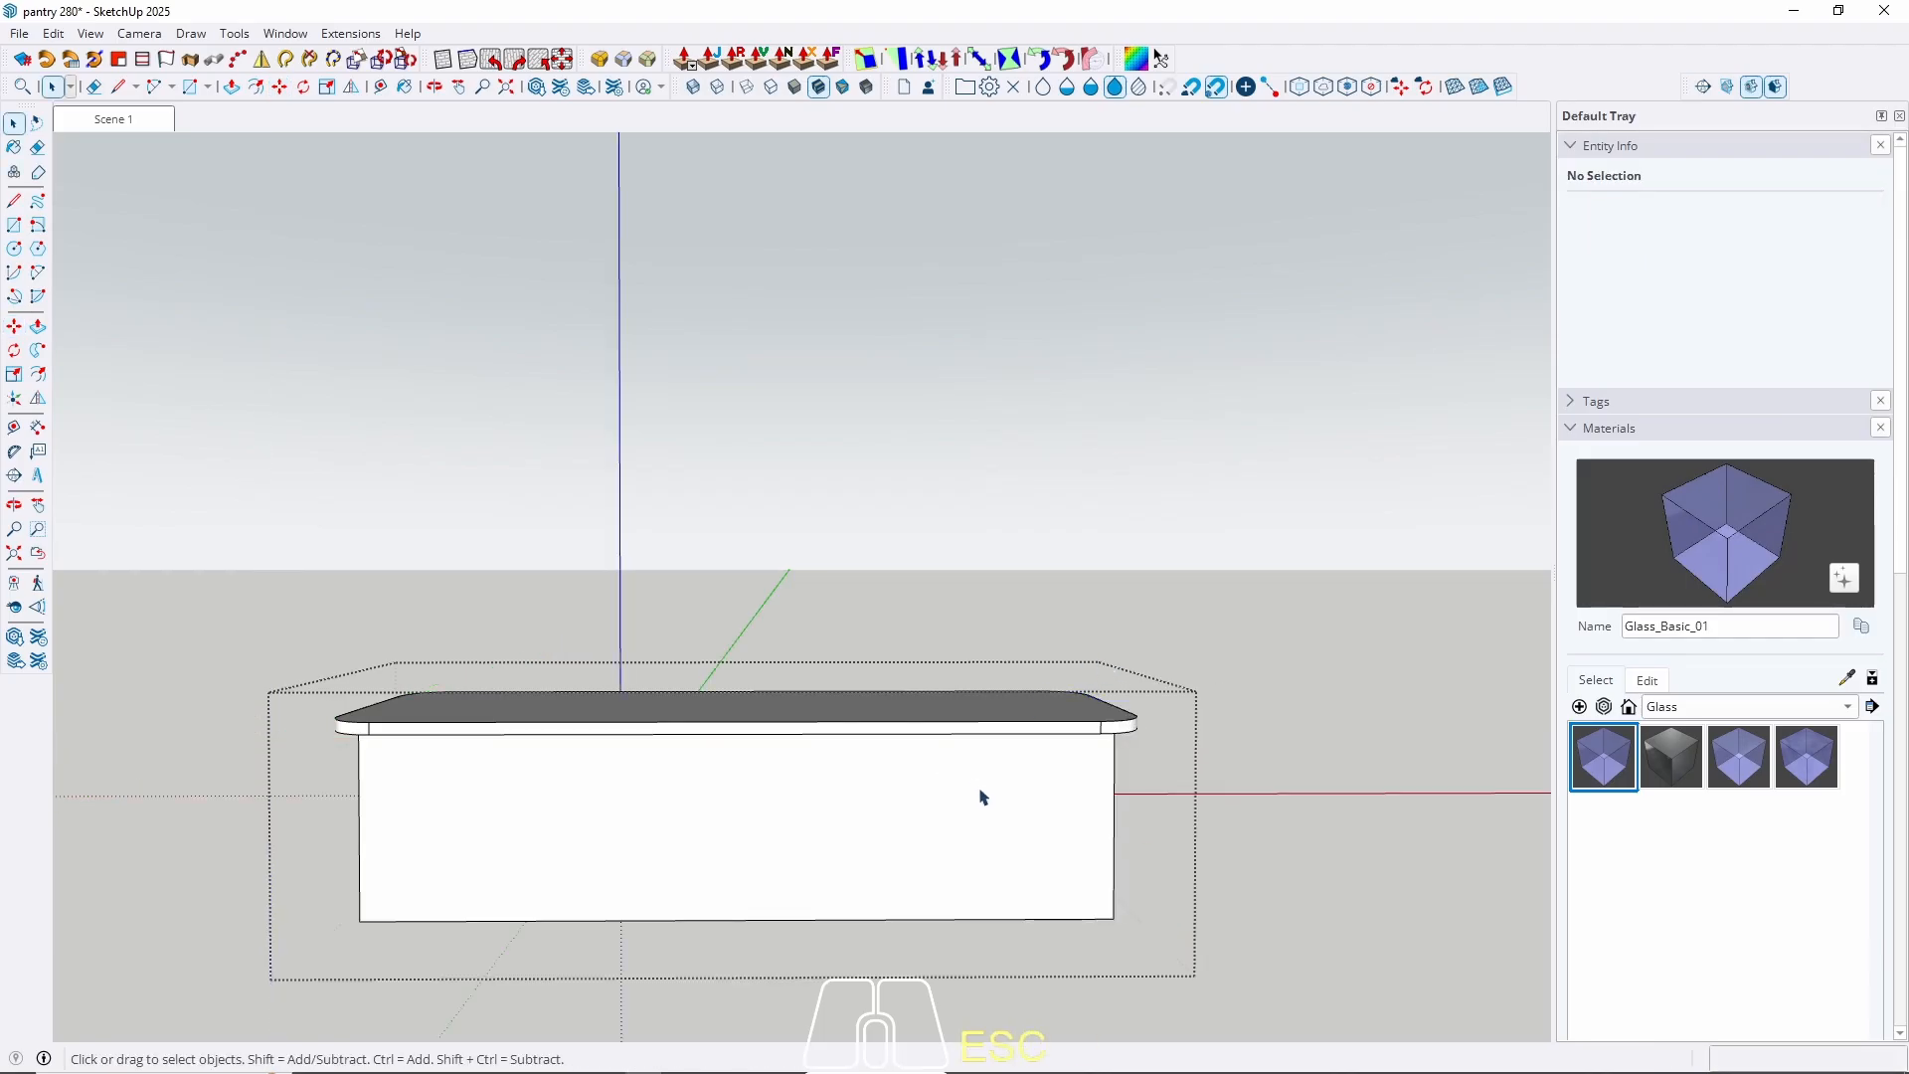
Open the island base group and push its left end face inward by 15 cm.
middle_drag(981, 797, 247, 771)
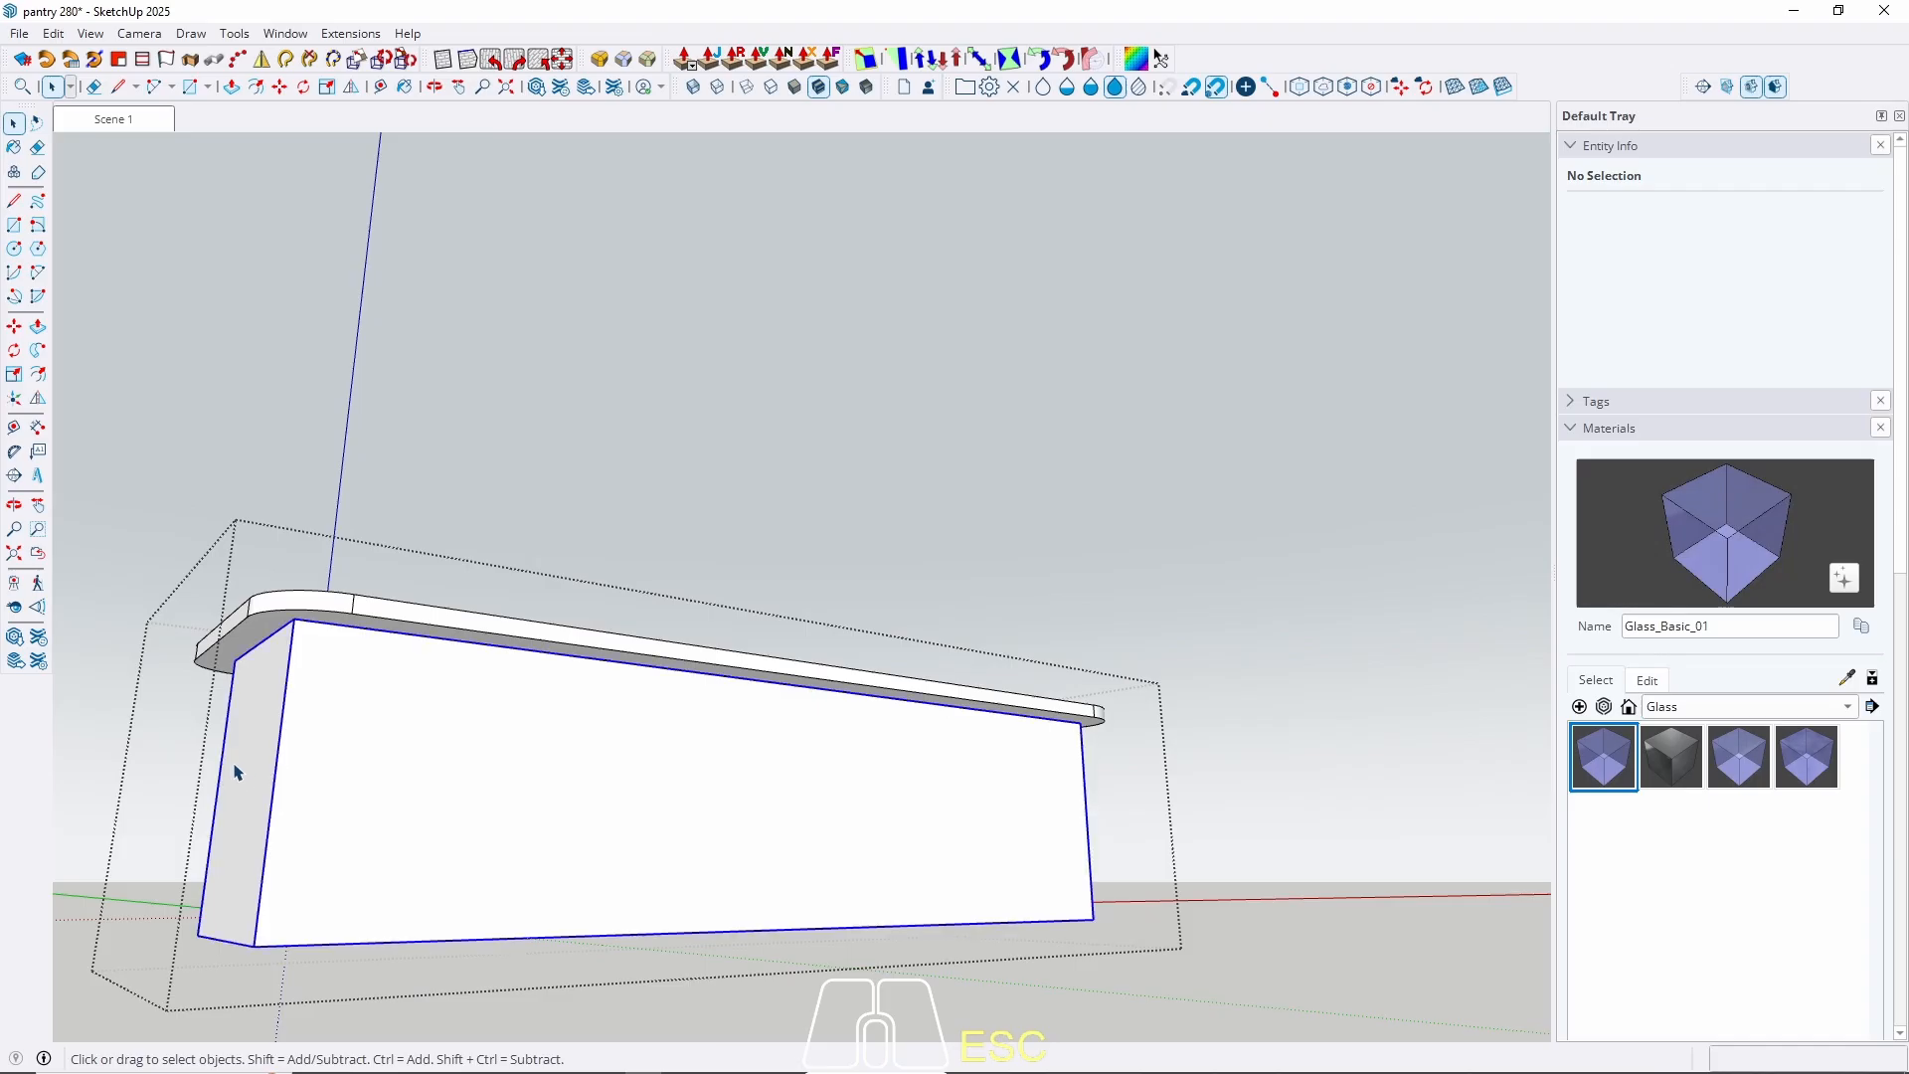
triple_click(237, 772)
key(p)
click(244, 773)
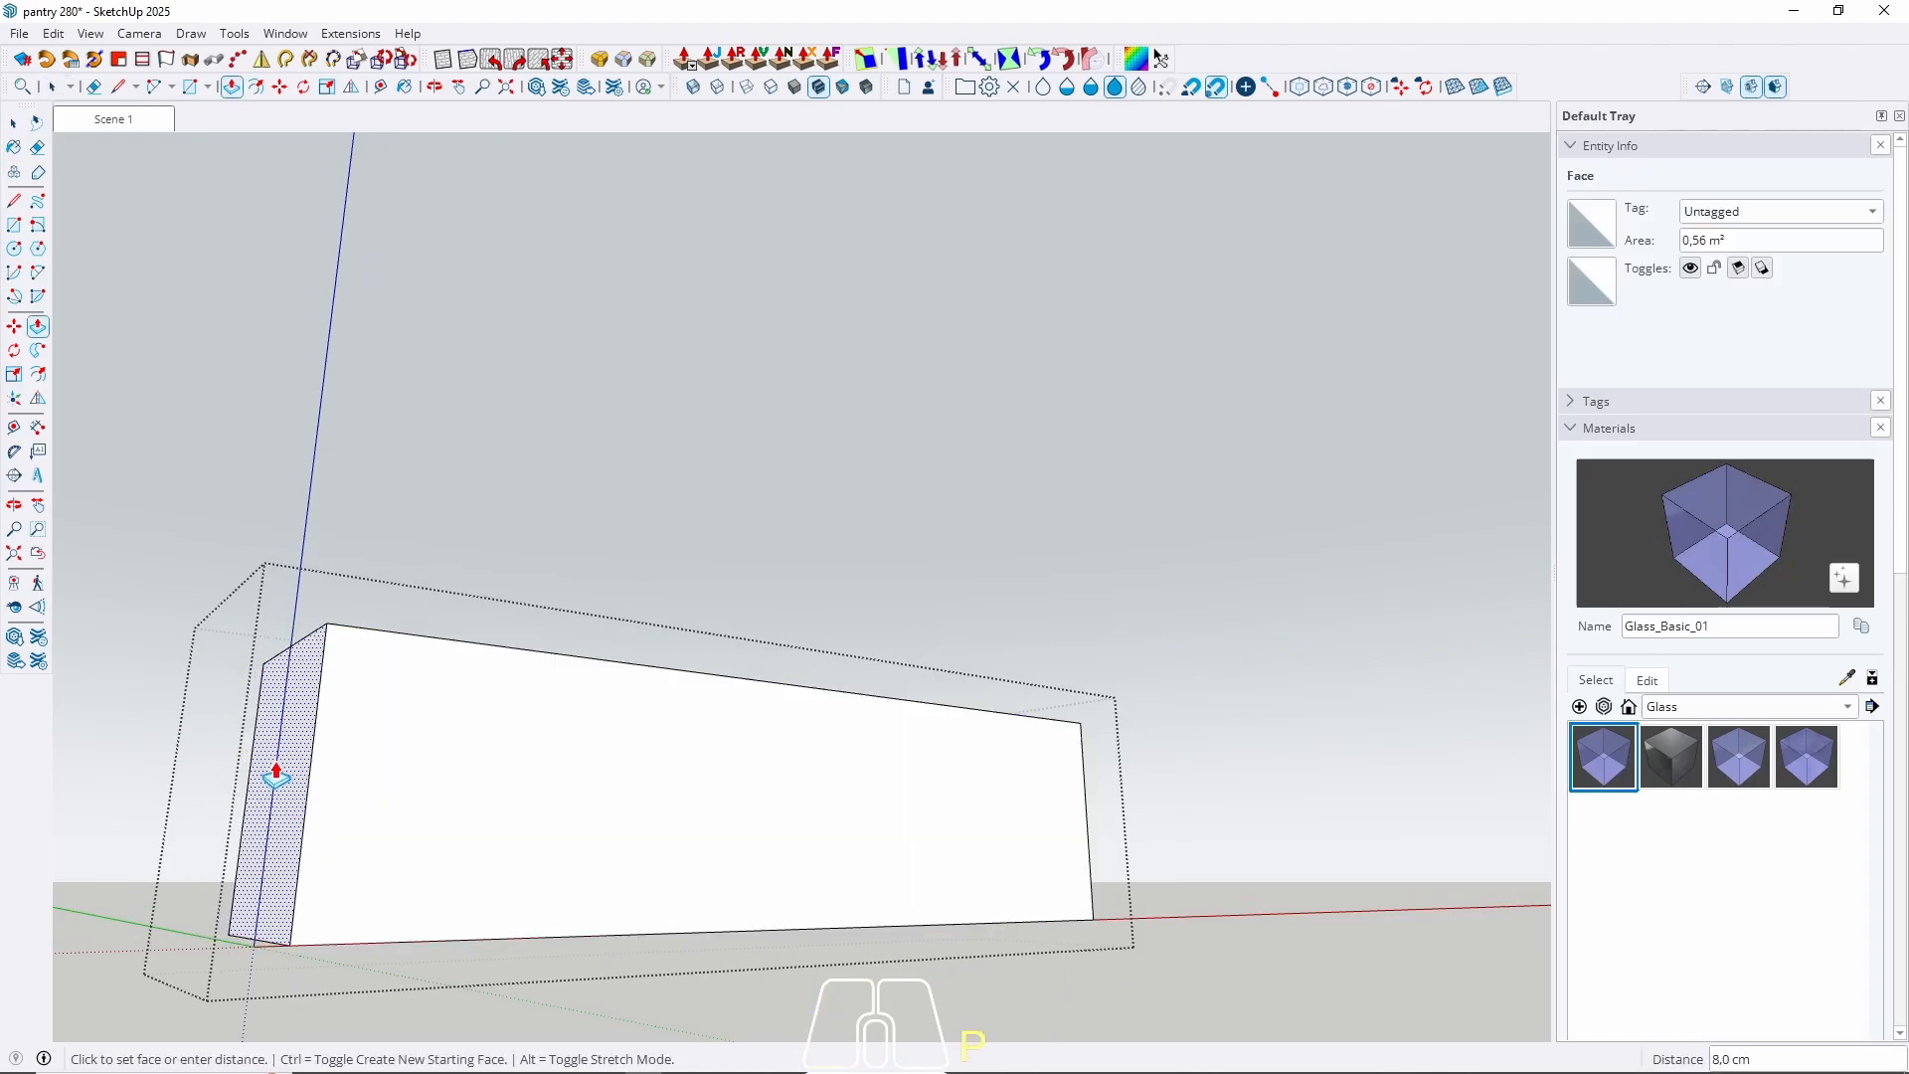
key(Return)
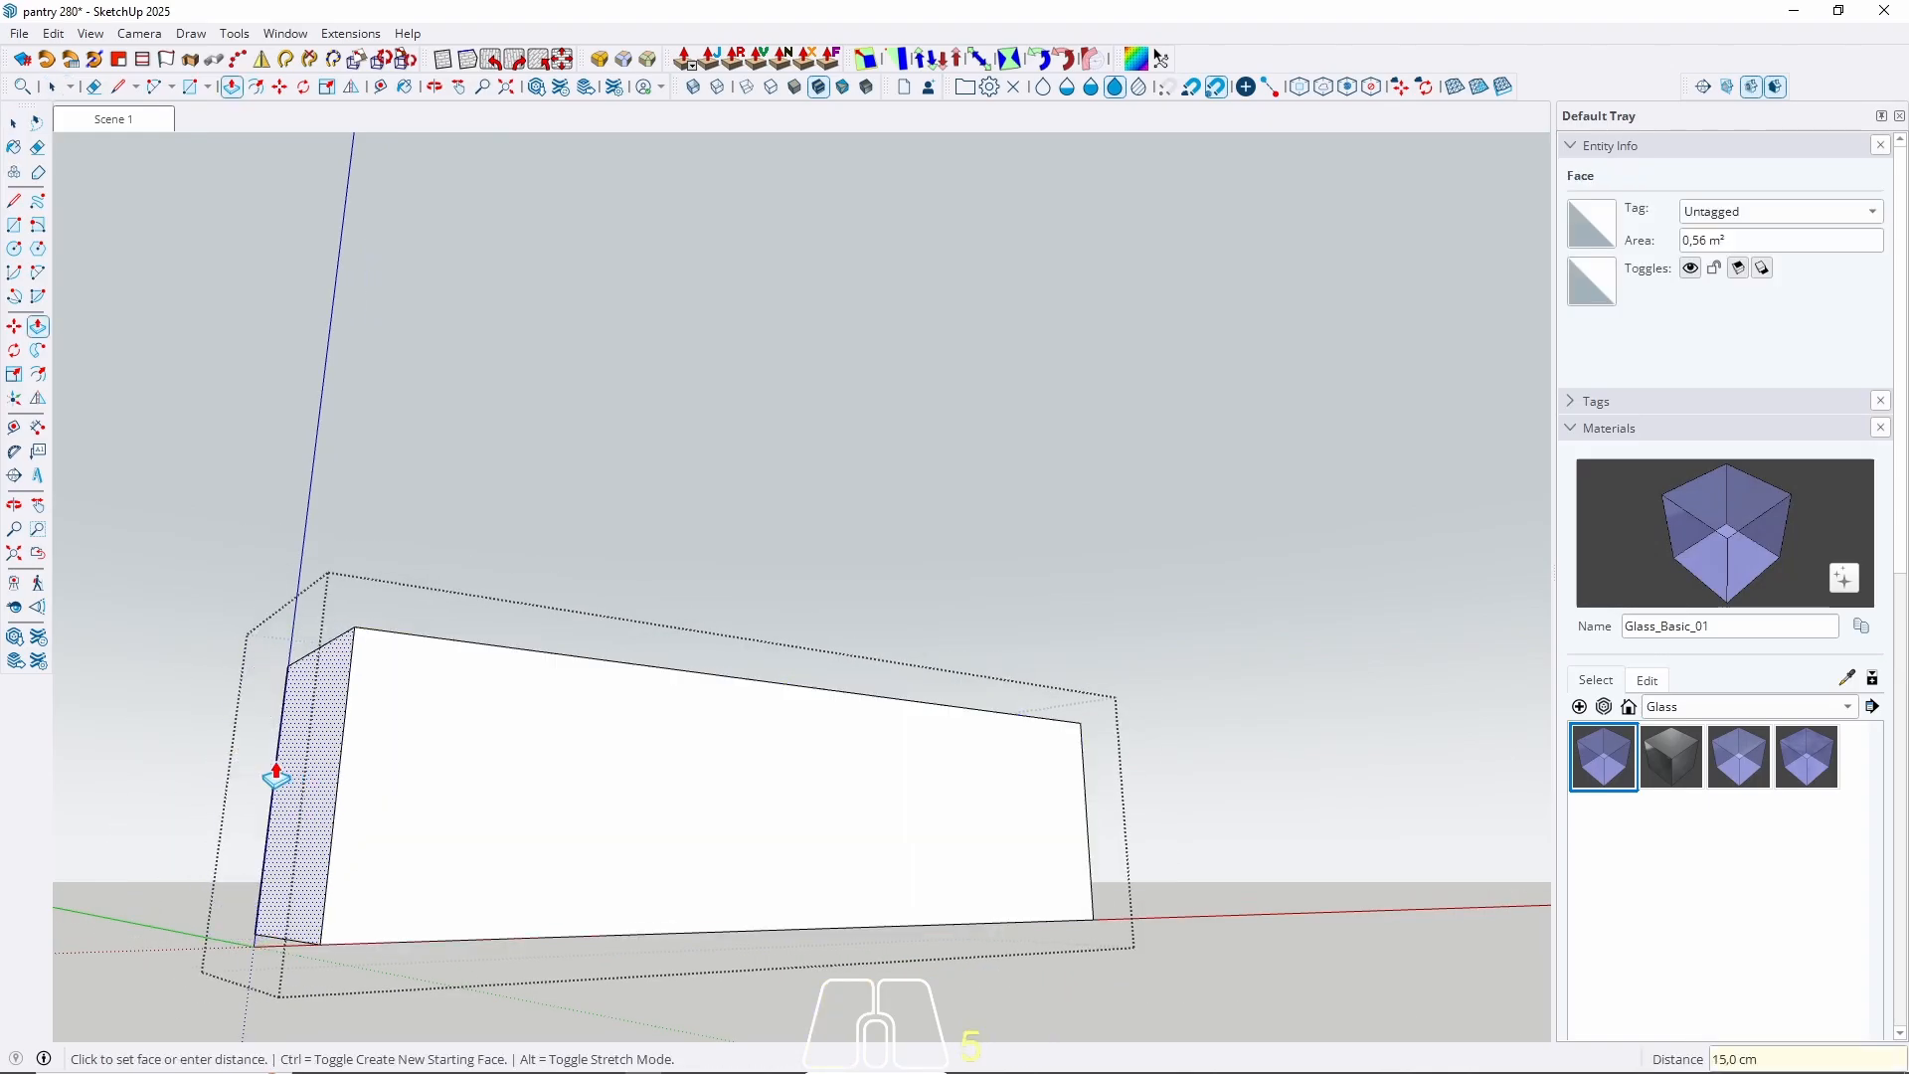
Push the base's right end face inward by the same 15 cm and close the base group.
middle_drag(1183, 796, 1141, 943)
double_click(1142, 942)
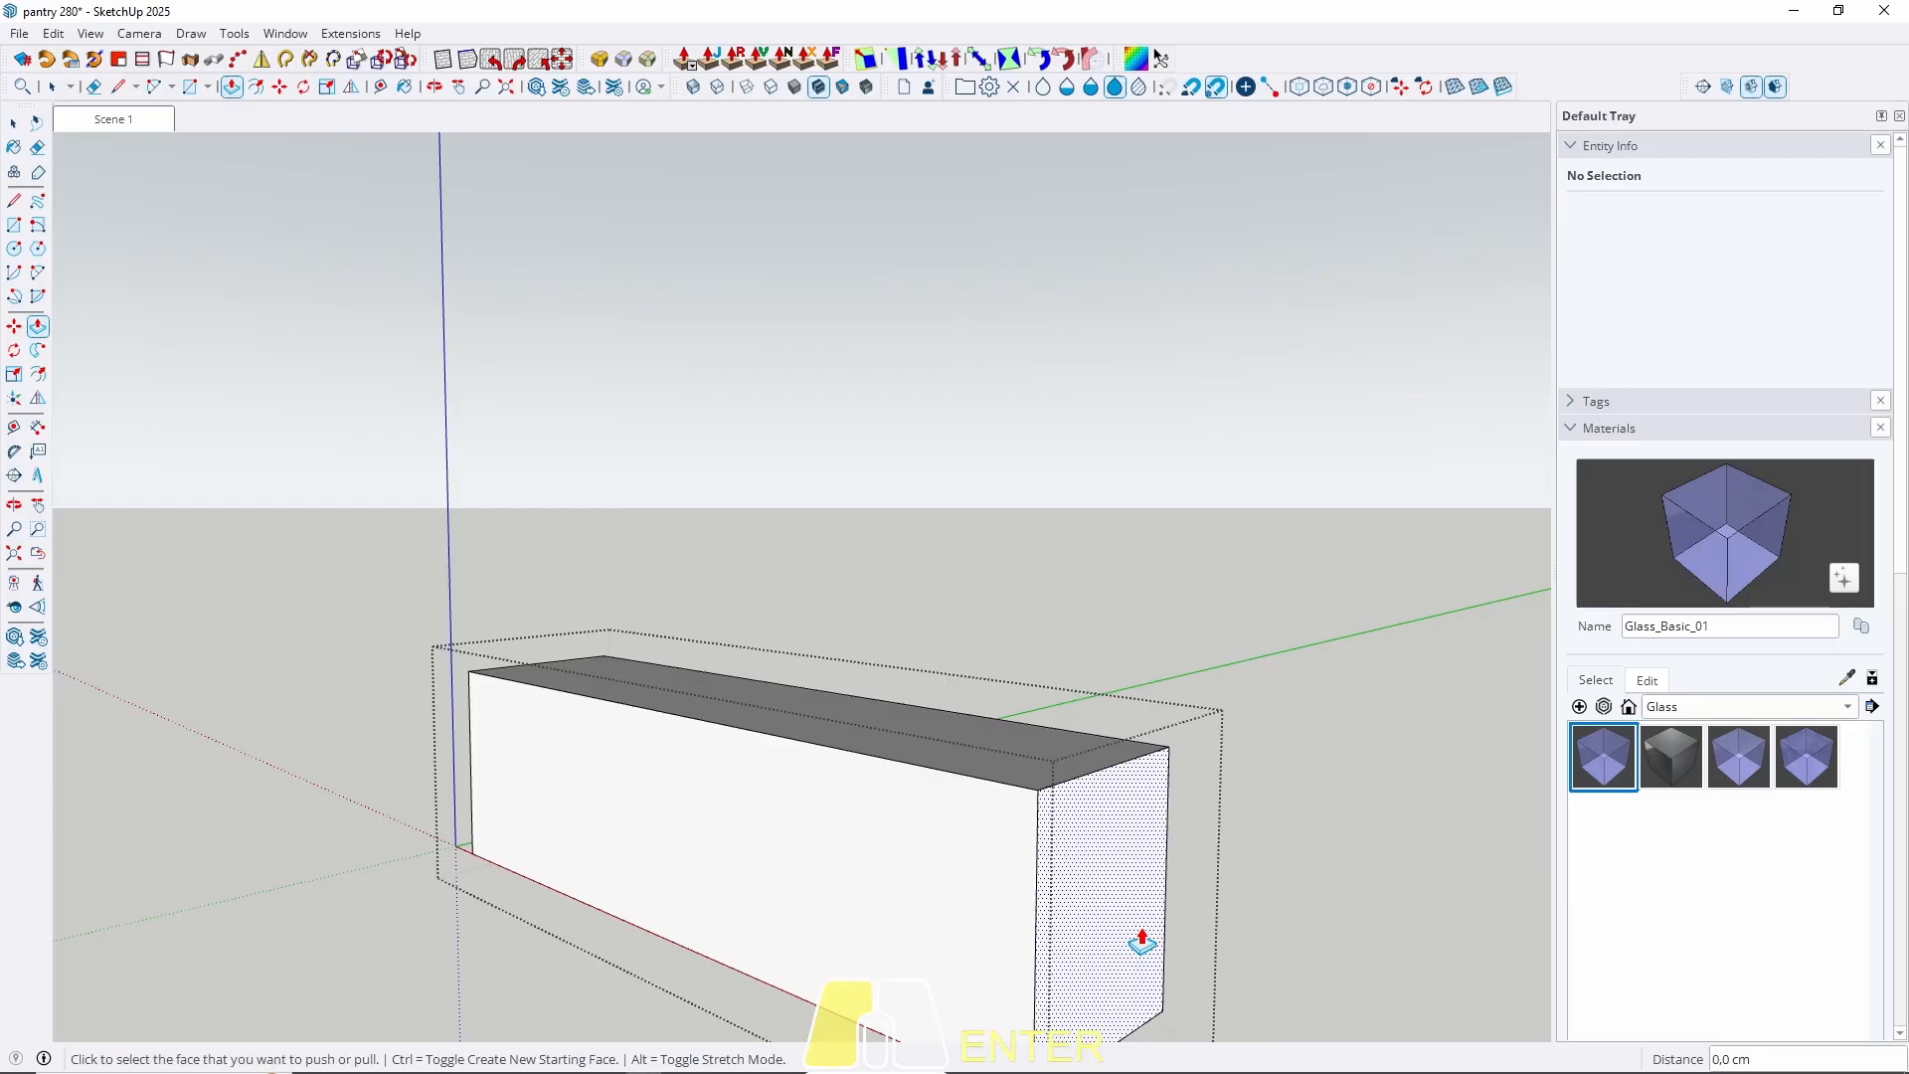
key(space)
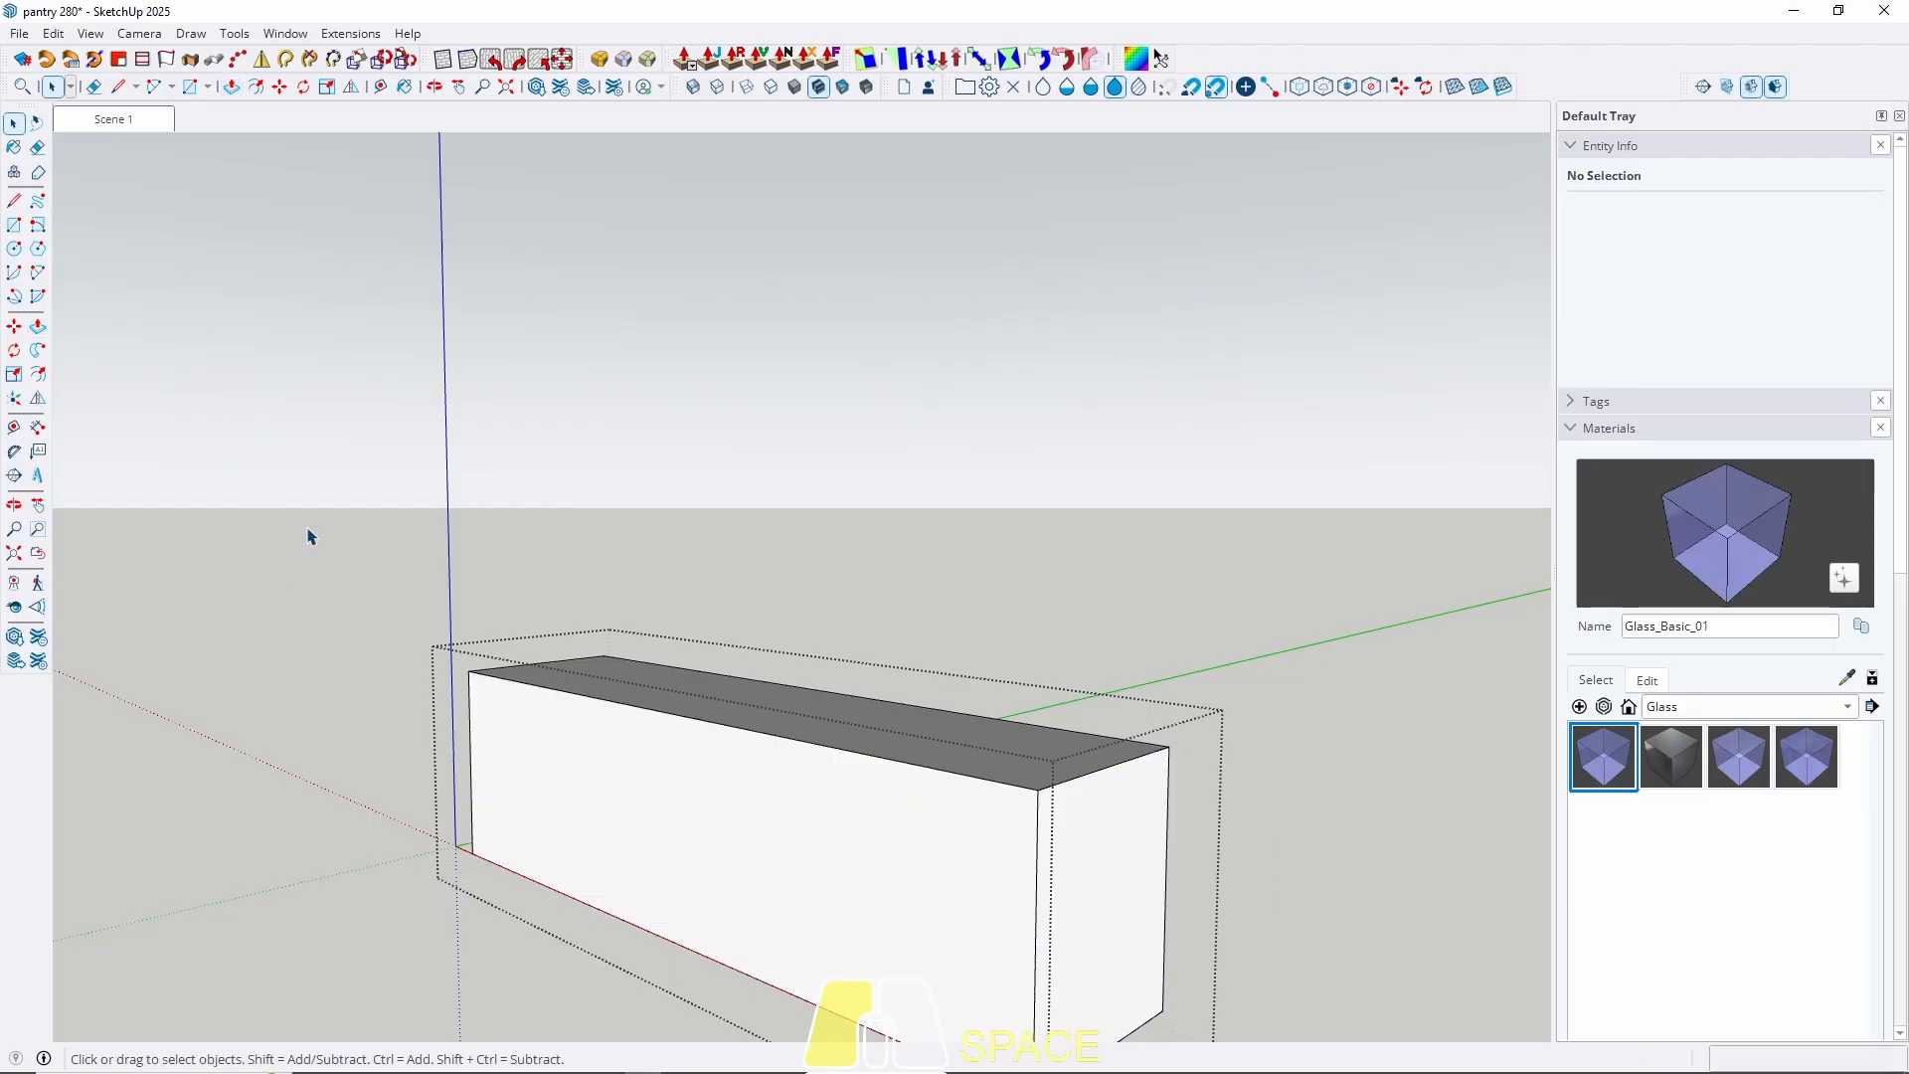
middle_drag(521, 813, 886, 792)
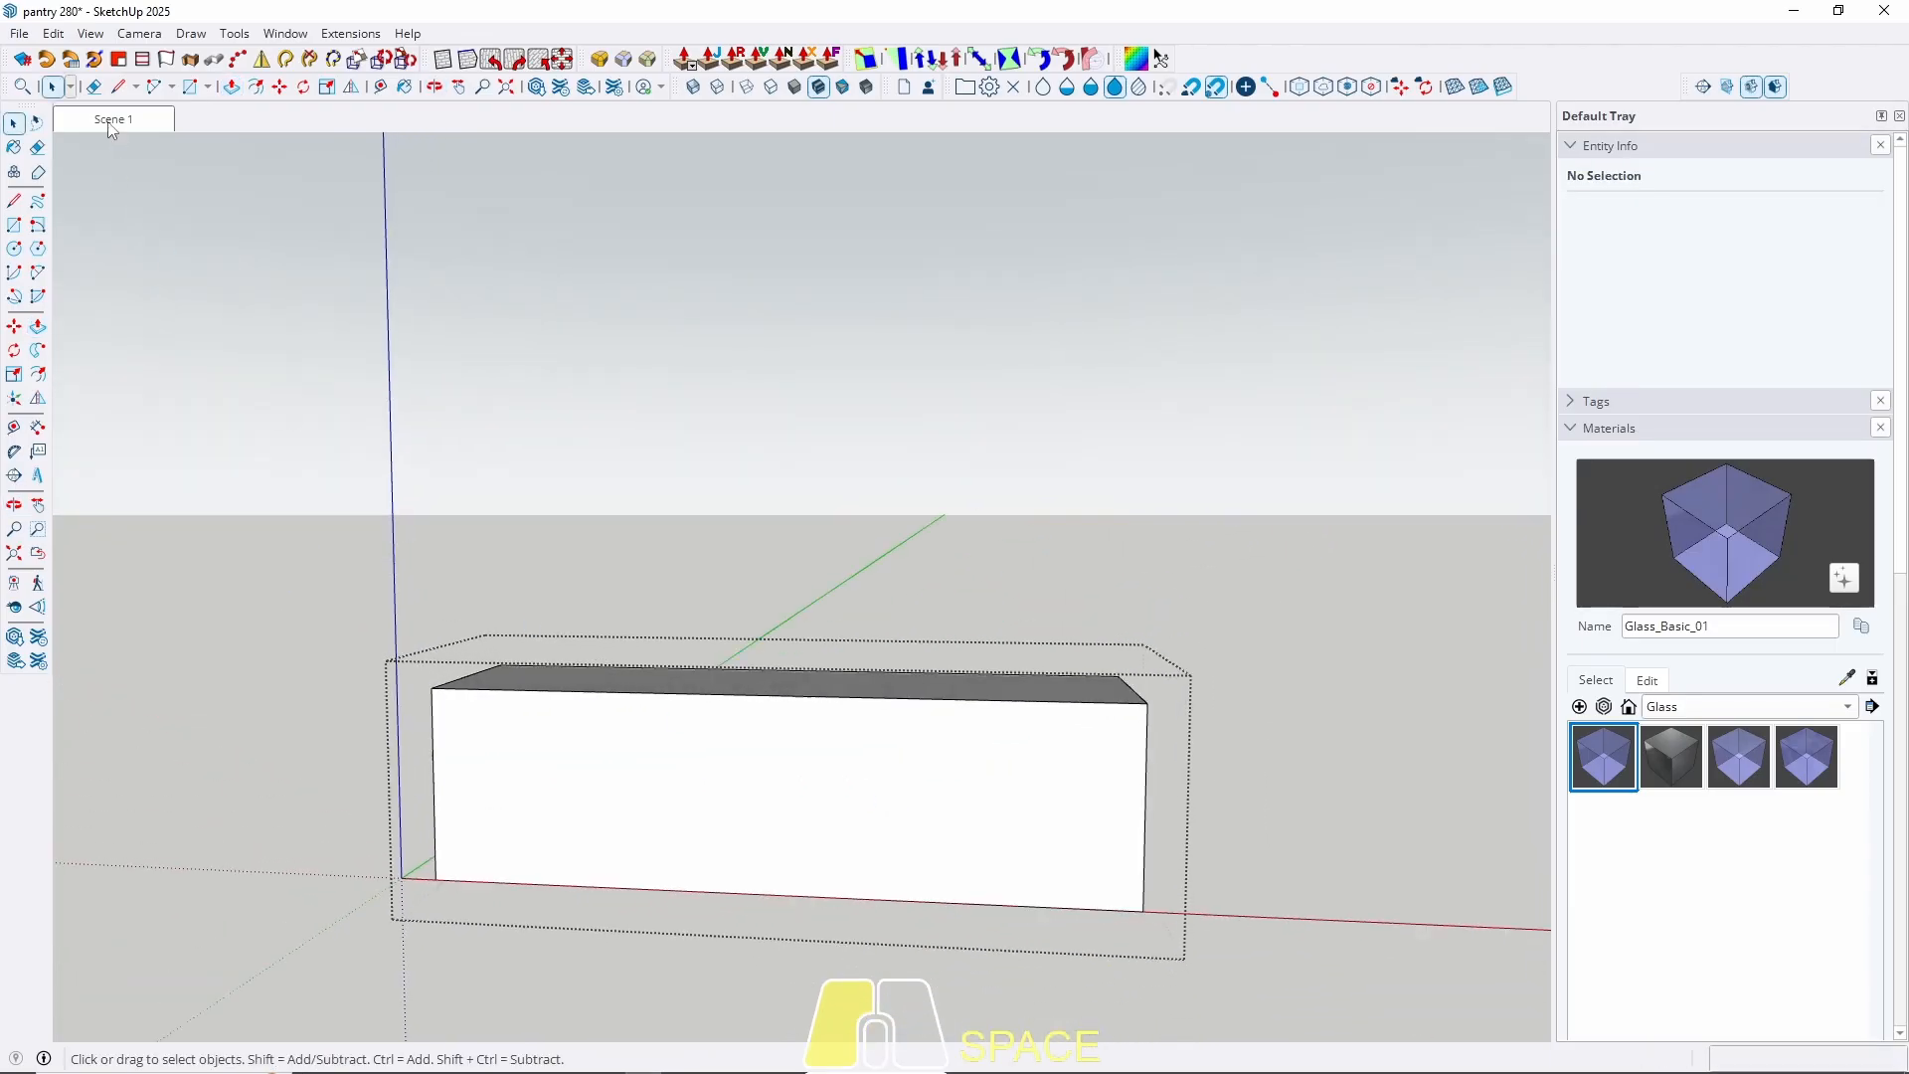
key(Escape)
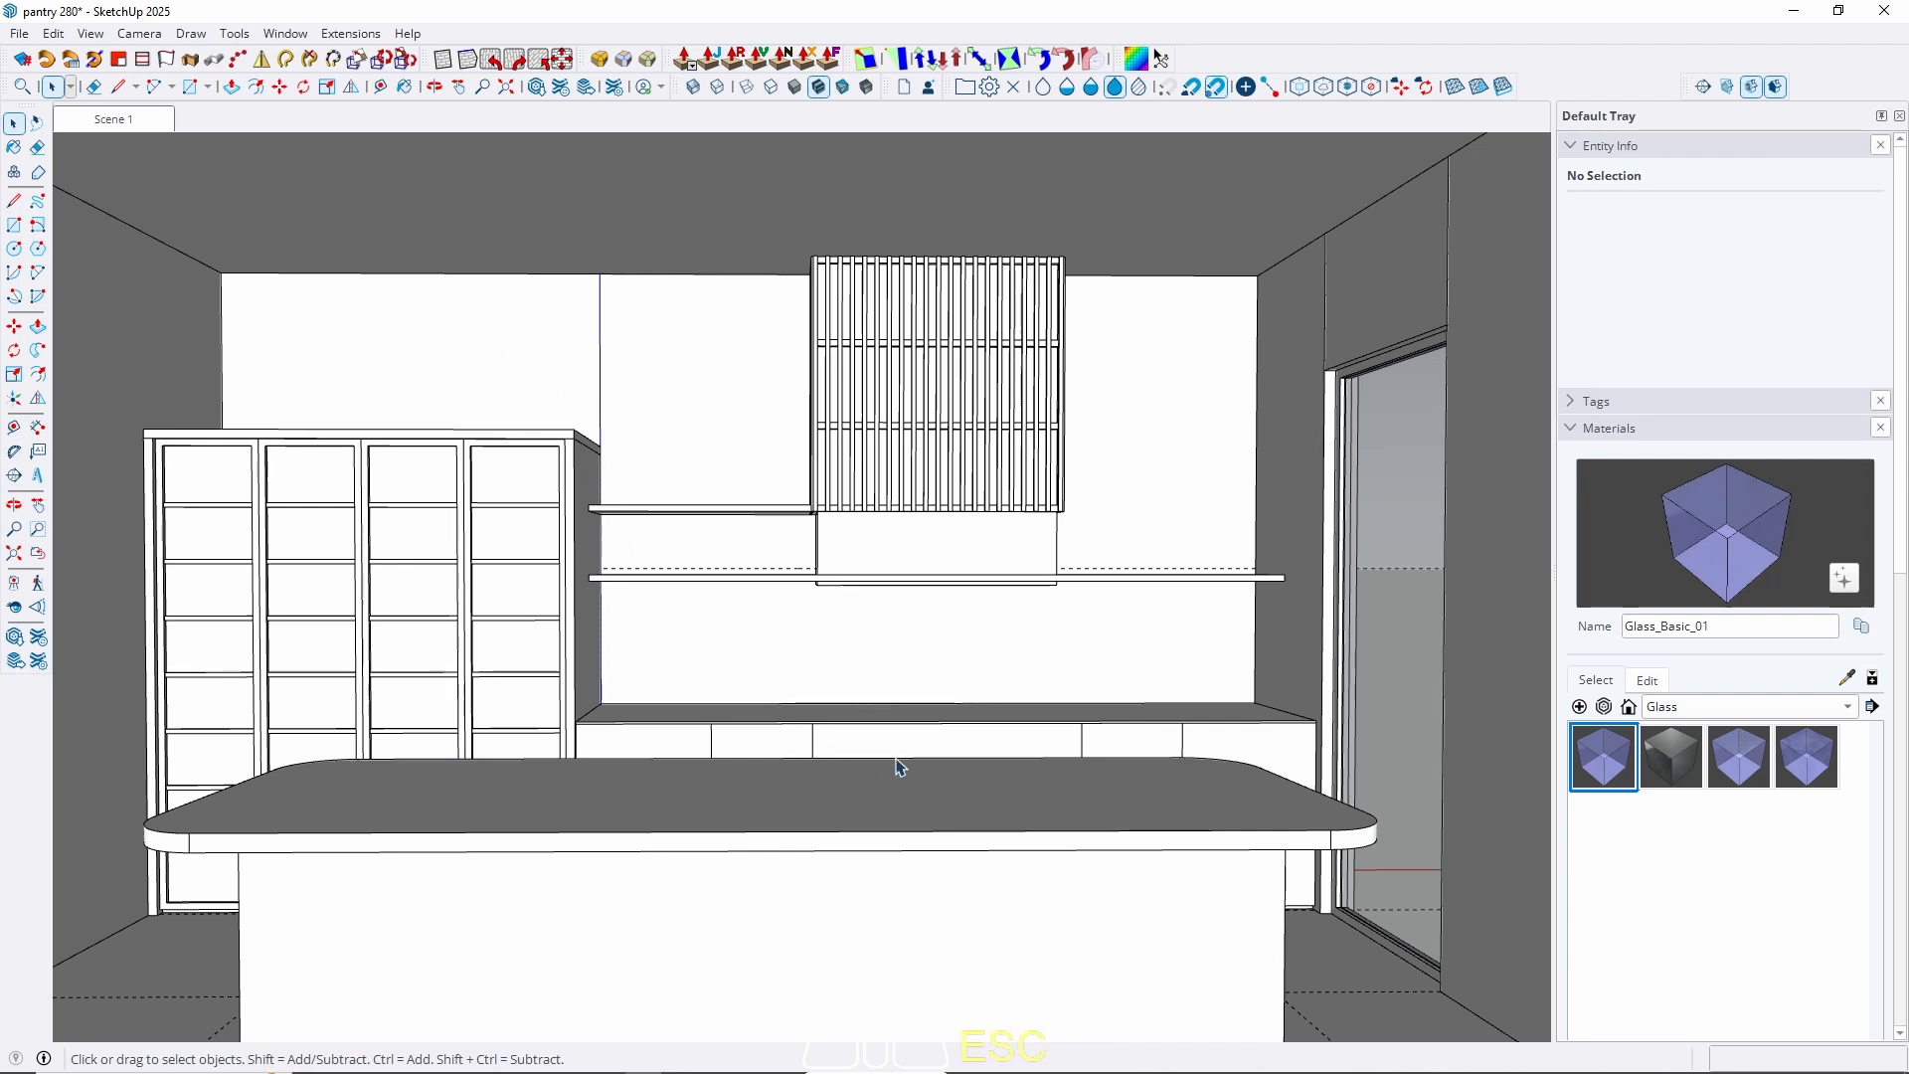
middle_drag(732, 699, 865, 908)
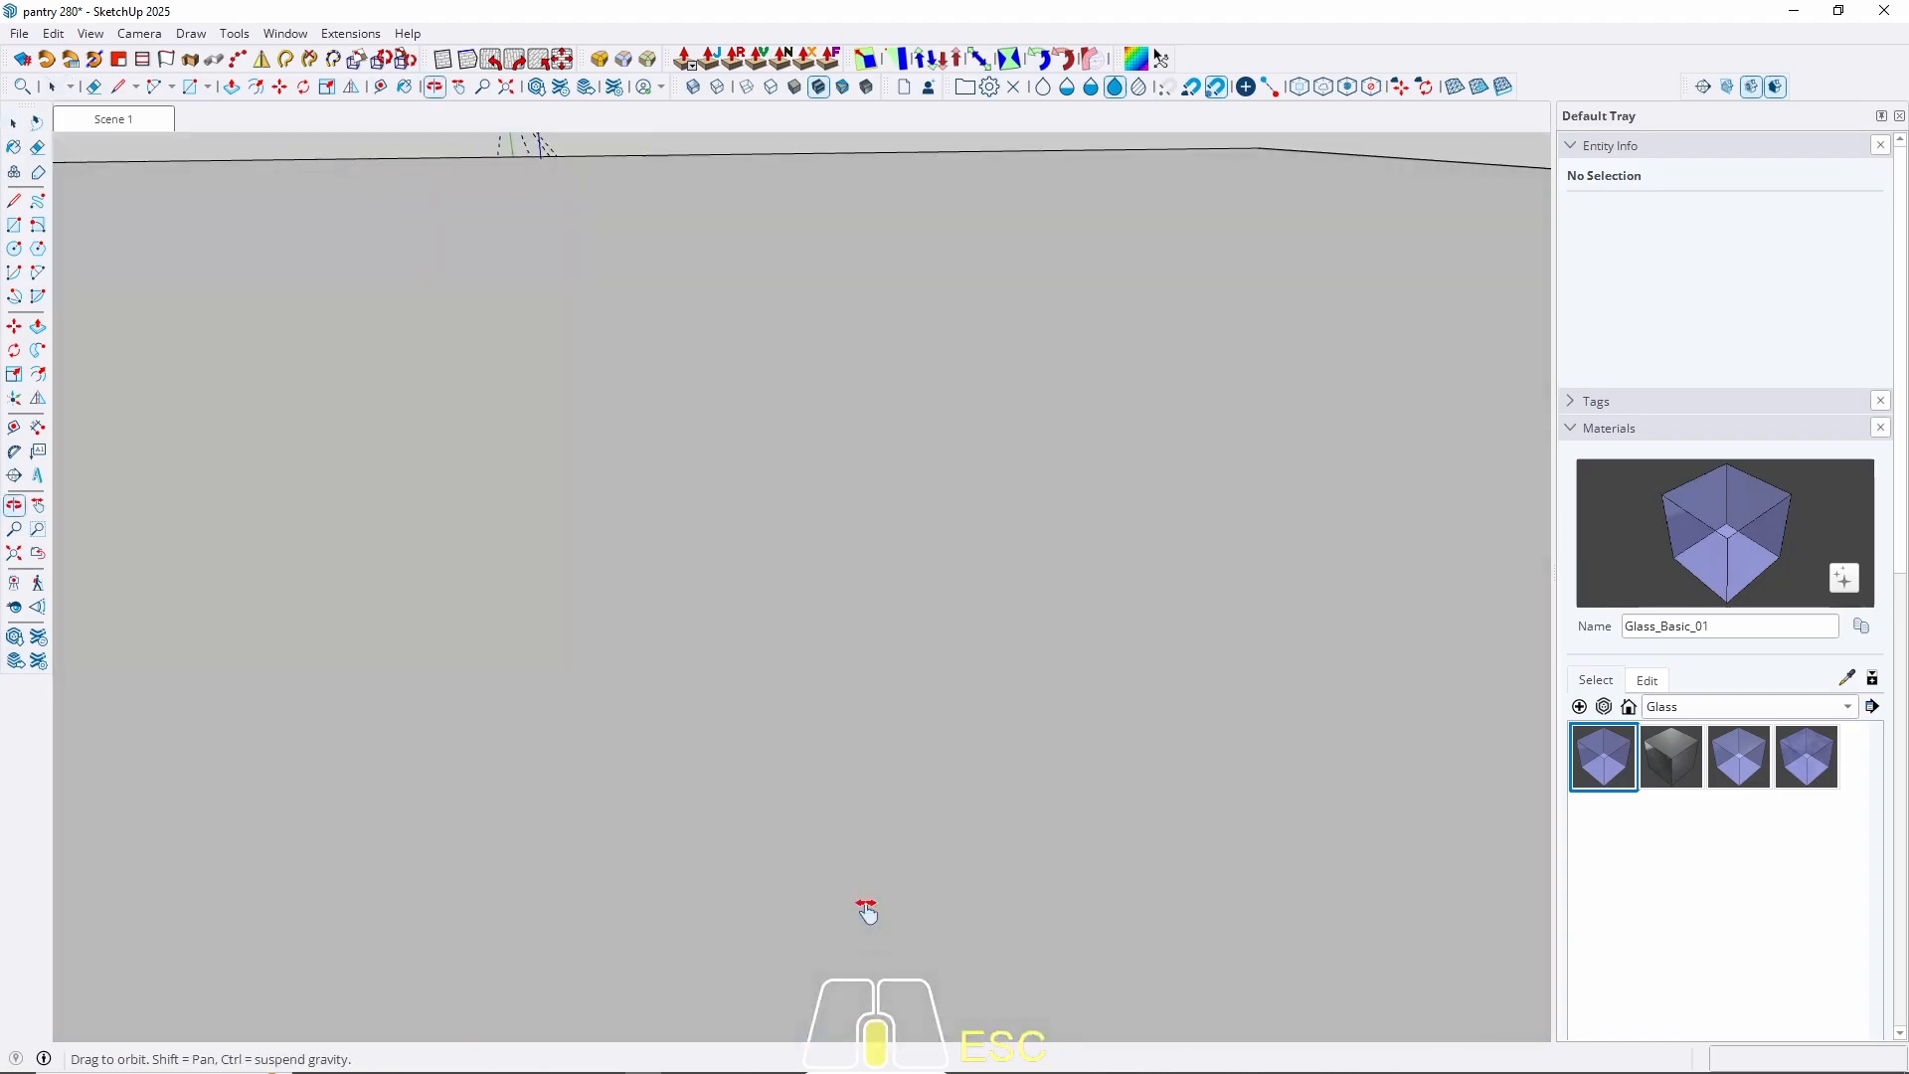
click(121, 128)
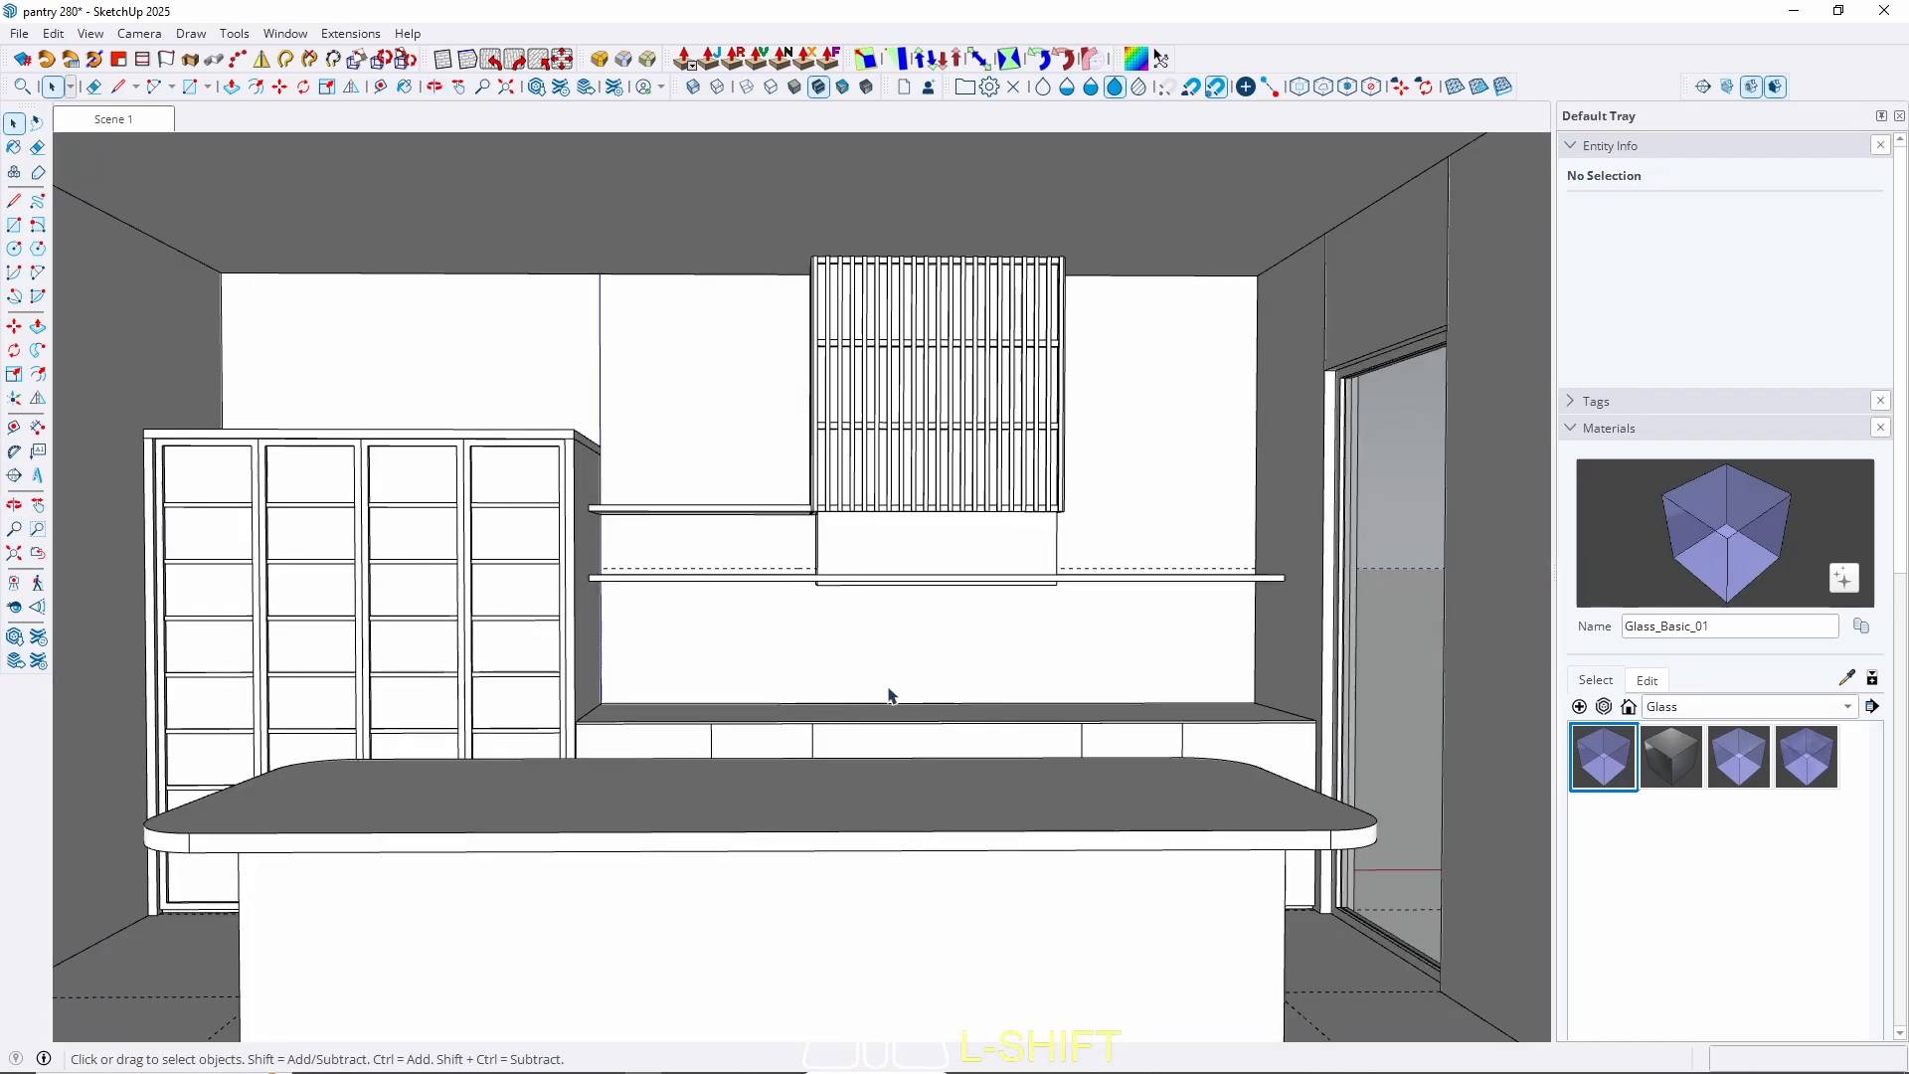
scroll(841, 696, down, 2)
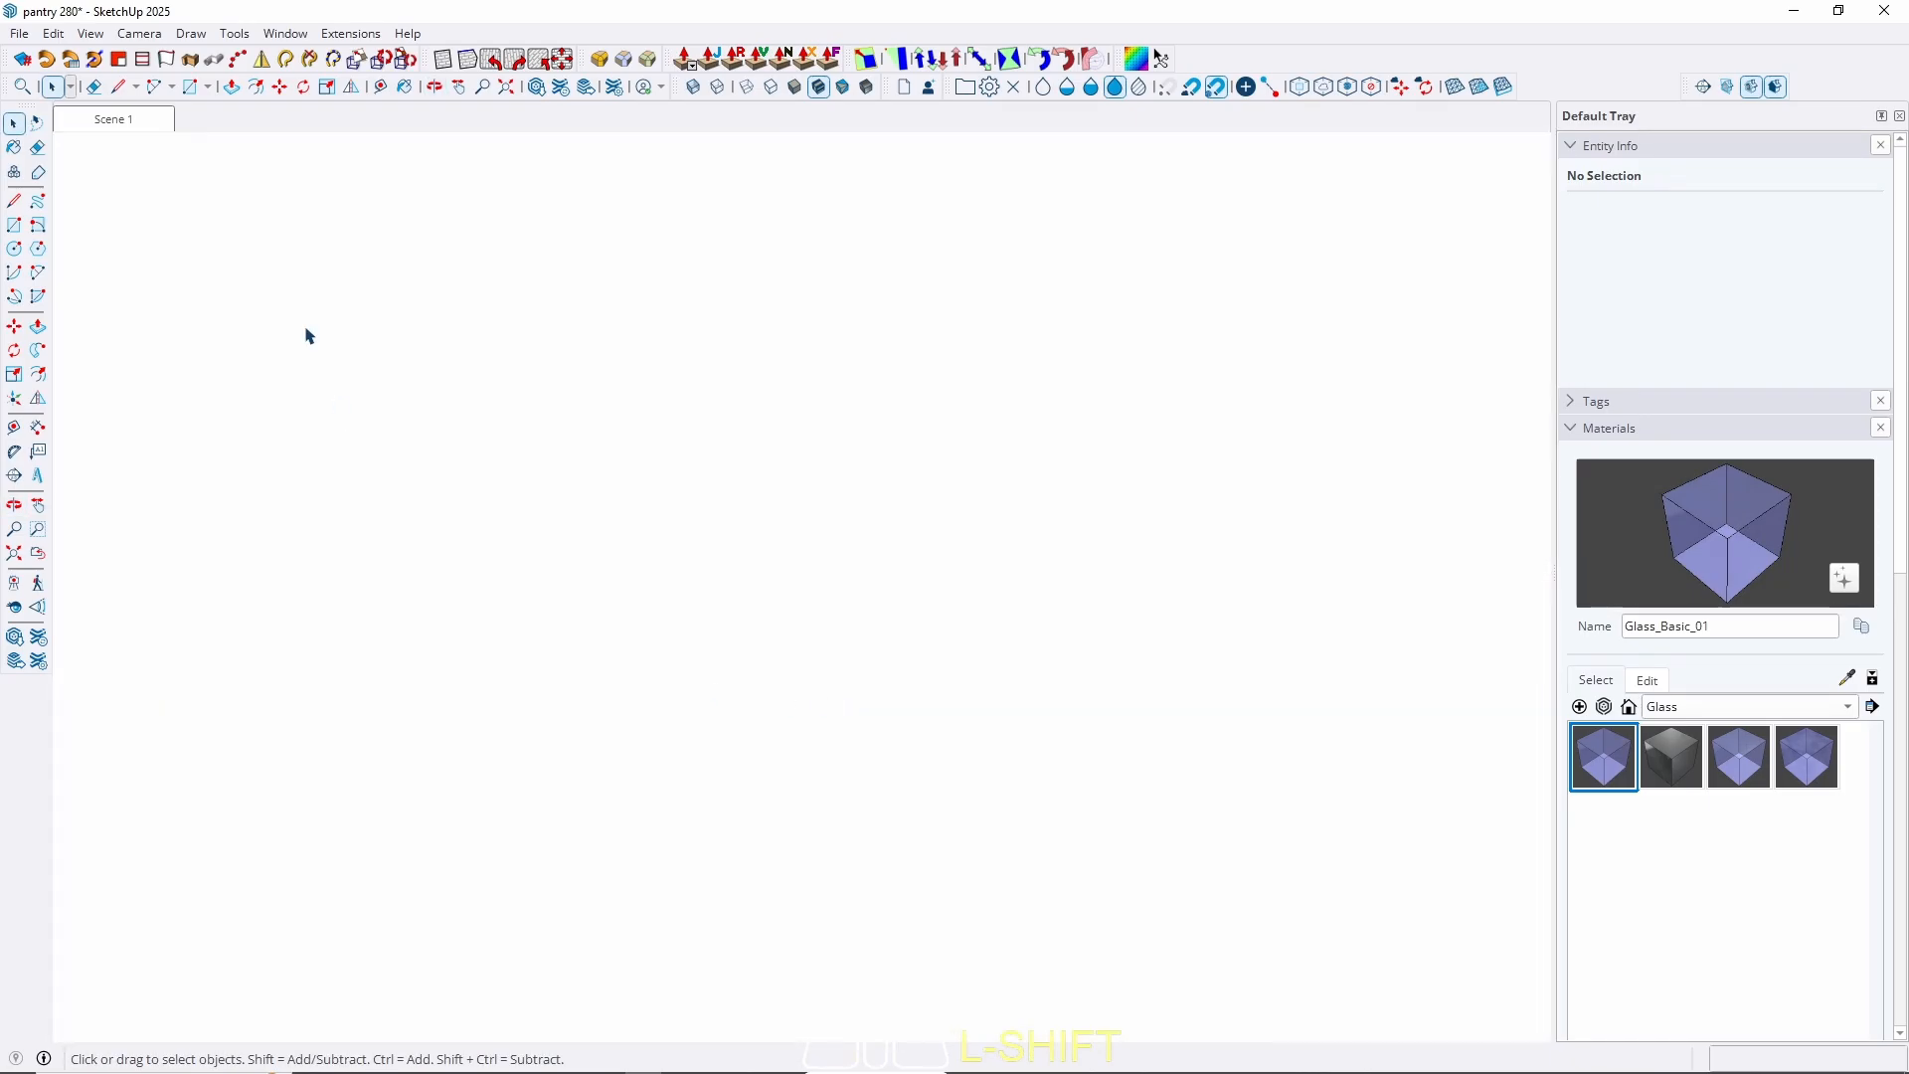
click(125, 122)
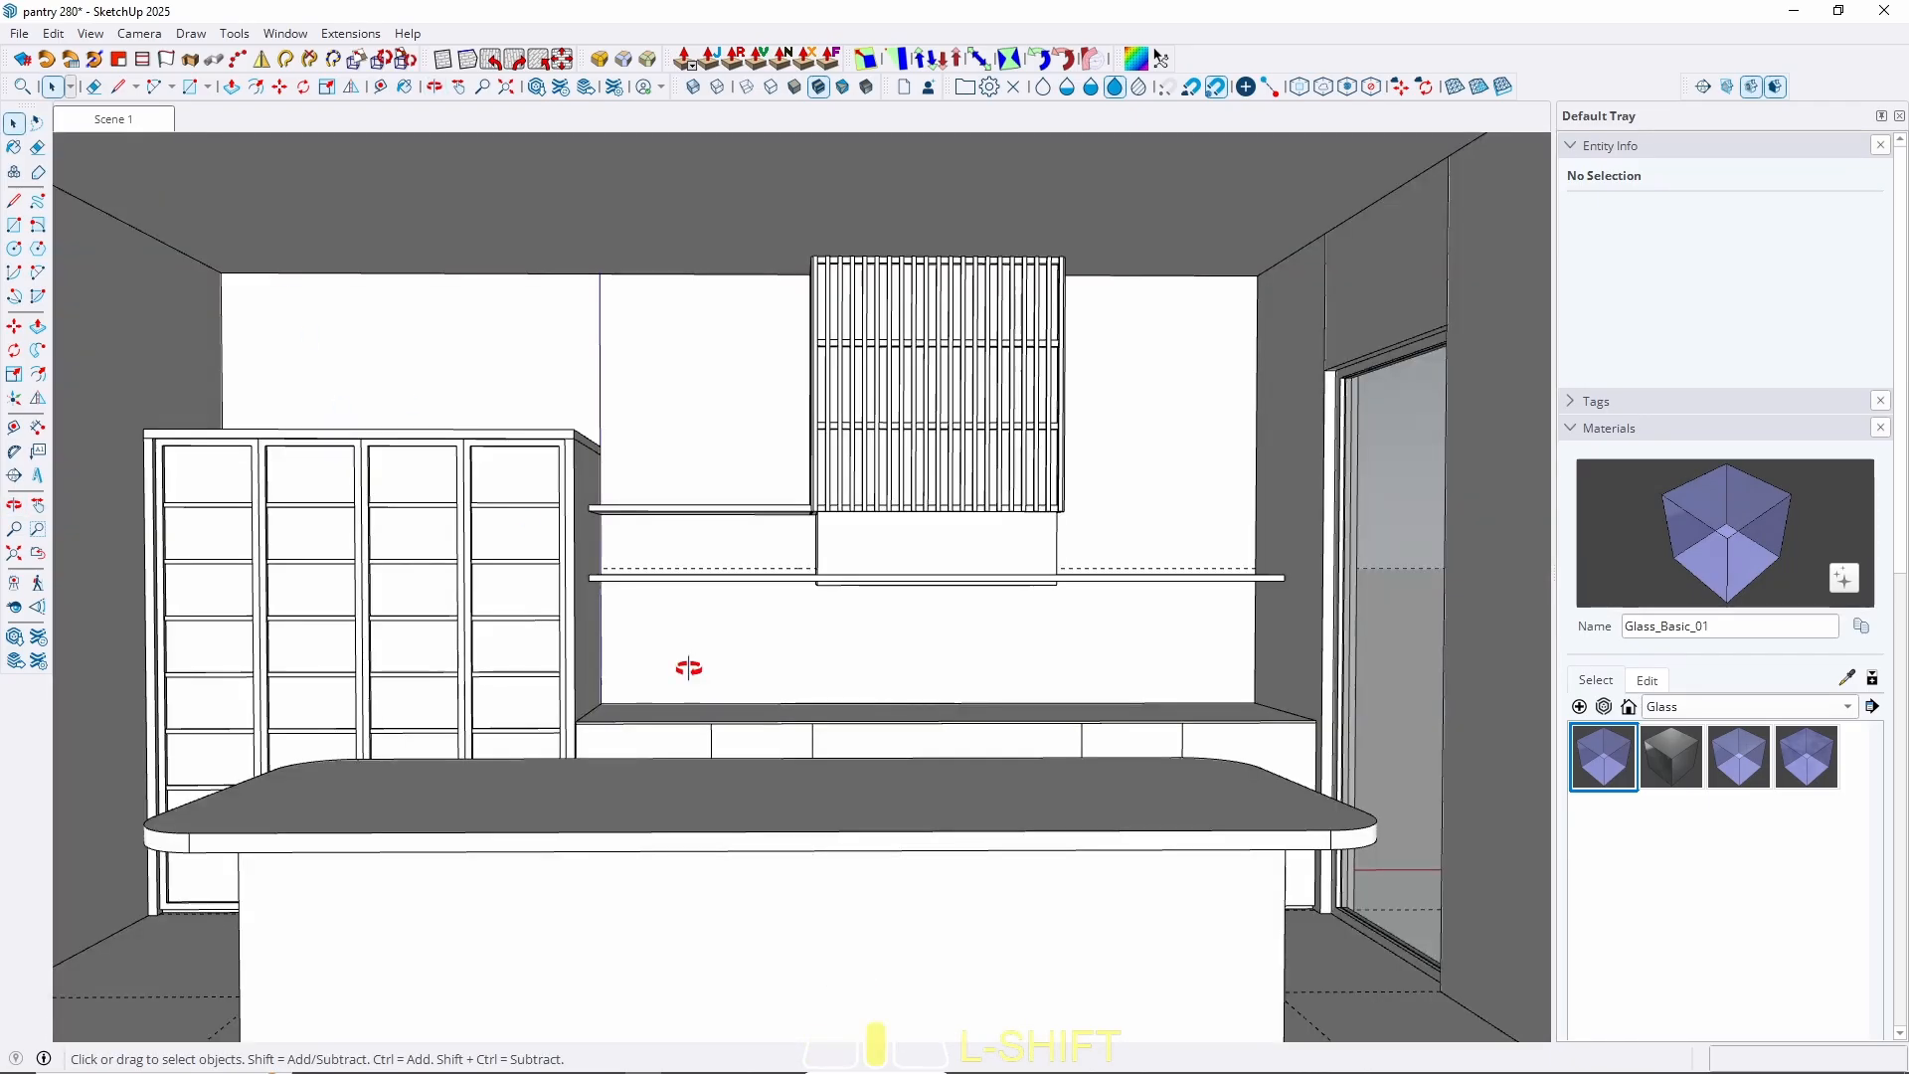
Show the pantry at an angle with the island in front and set the camera's field of view to 50 degrees.
middle_drag(689, 668, 931, 650)
scroll(875, 677, down, 1)
text(z)
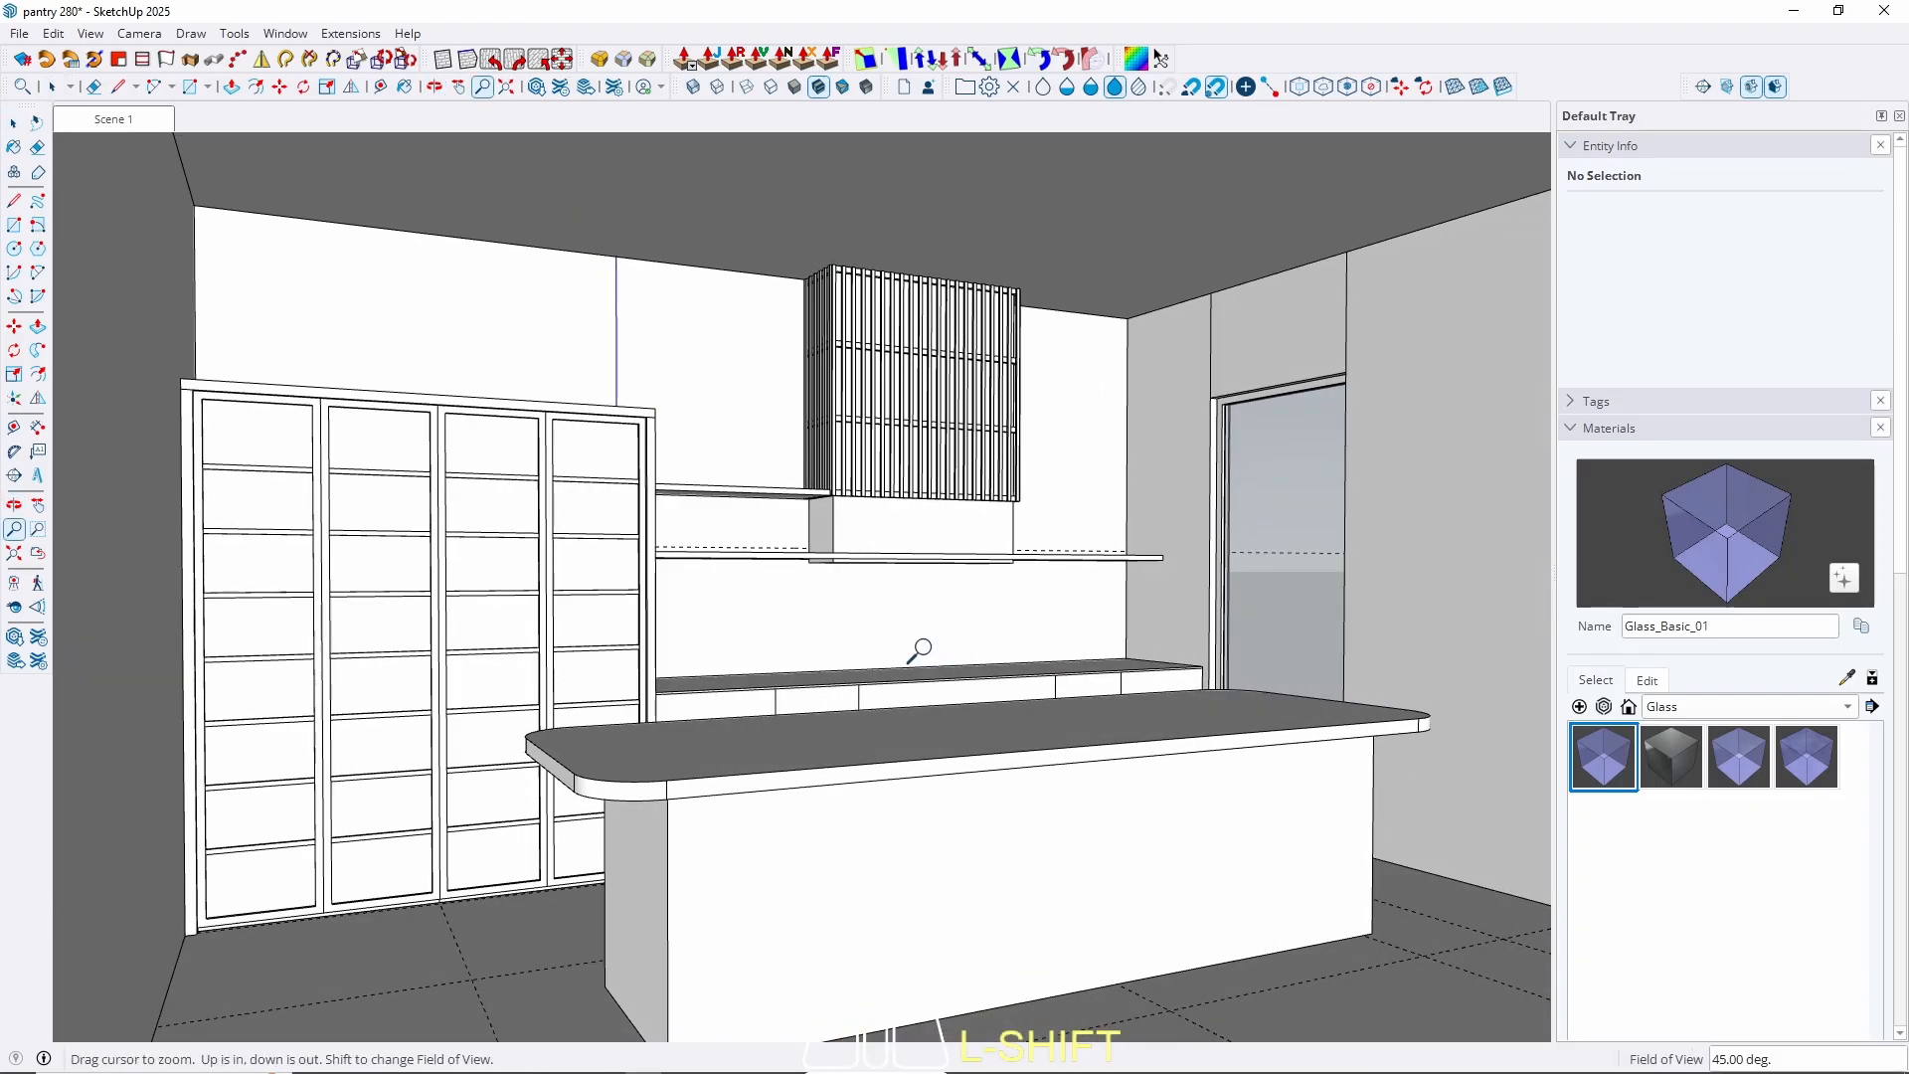
text(50)
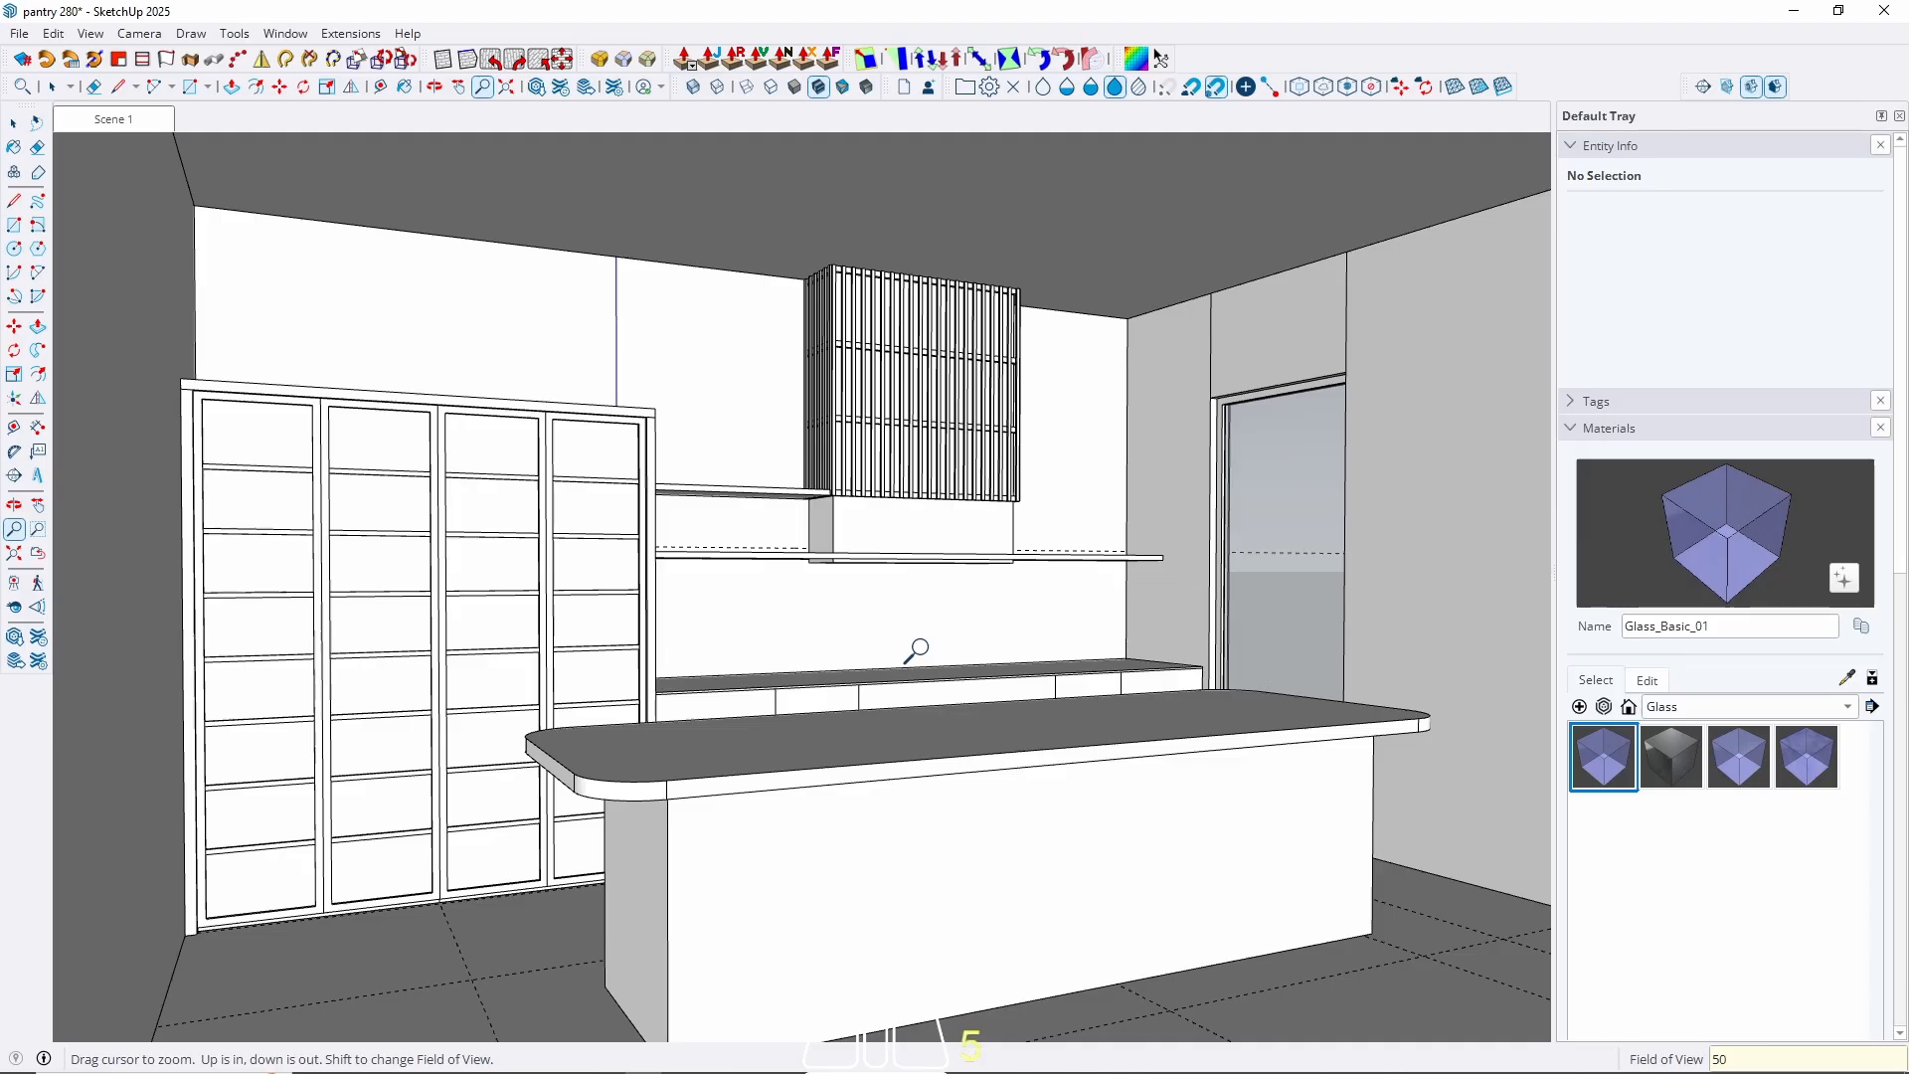
key(Return)
key(space)
middle_drag(1008, 629, 992, 616)
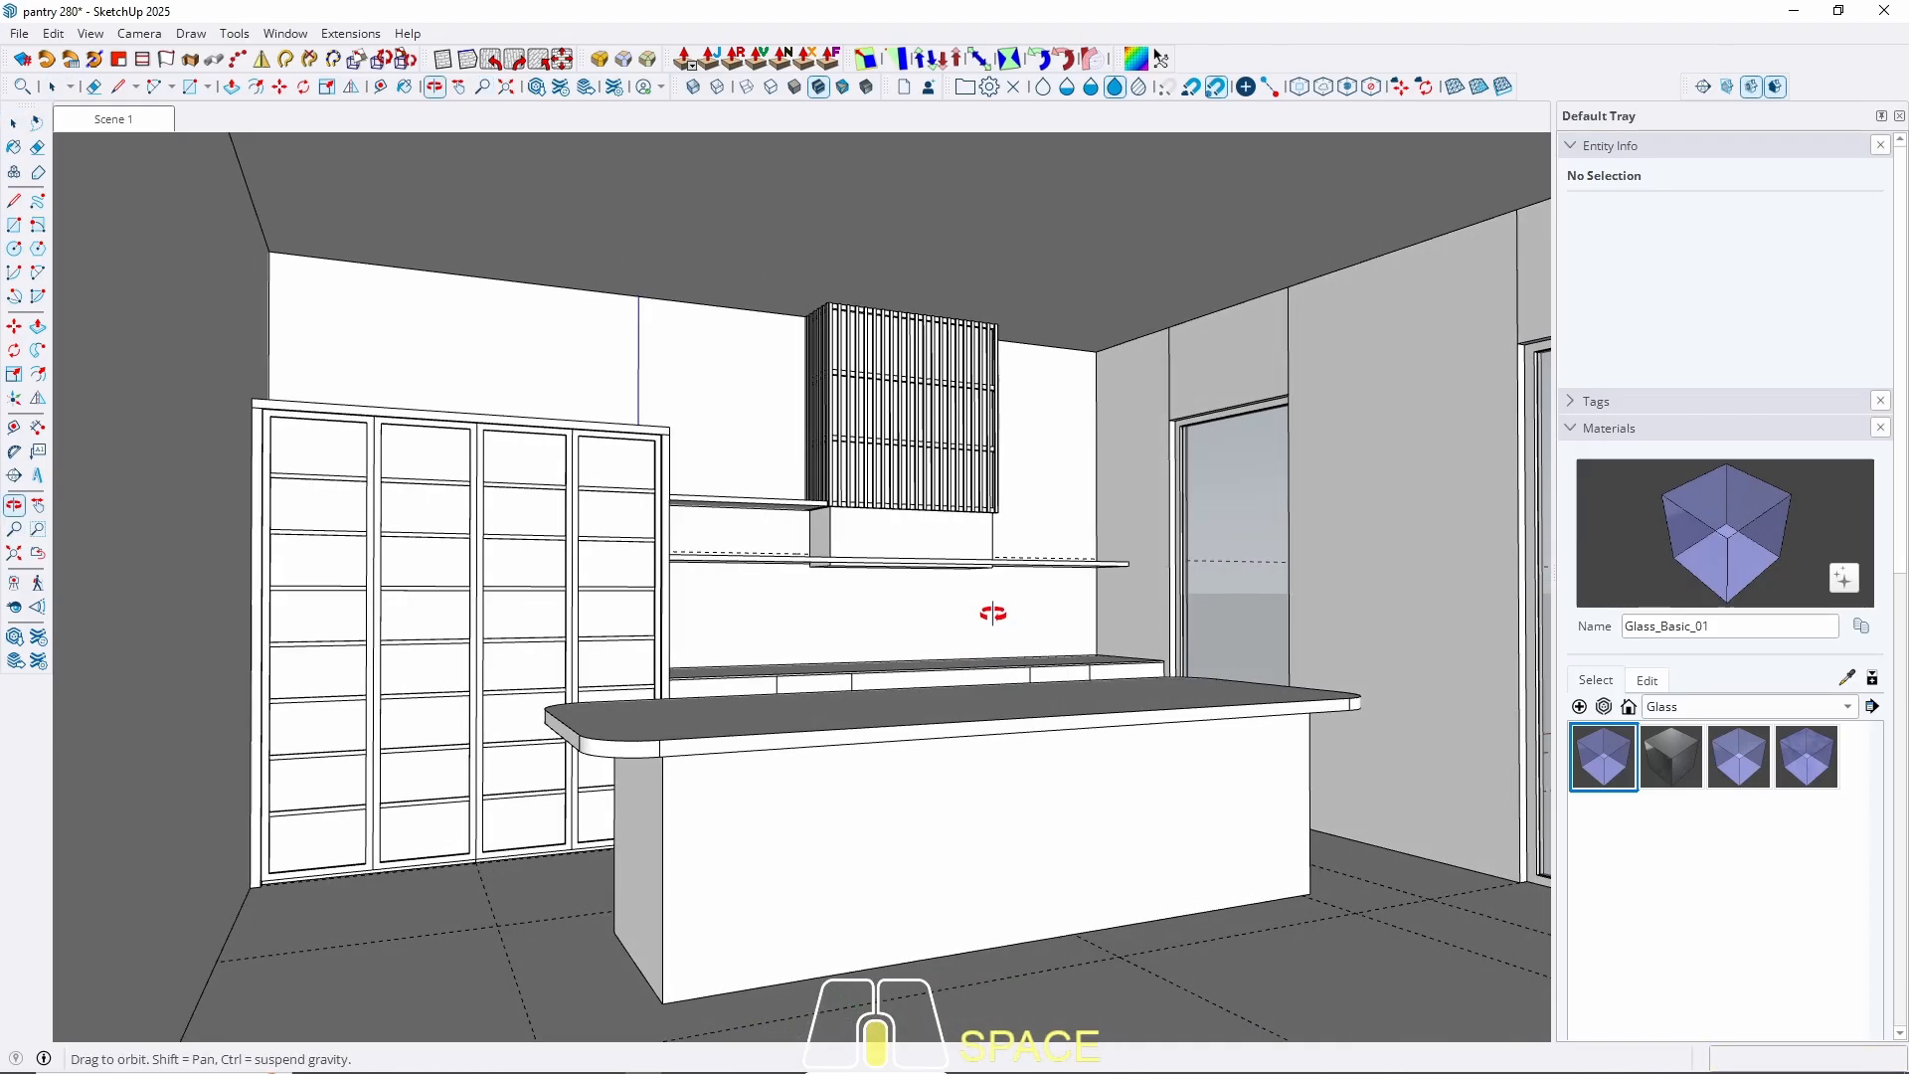
scroll(989, 623, down, 2)
scroll(574, 558, down, 5)
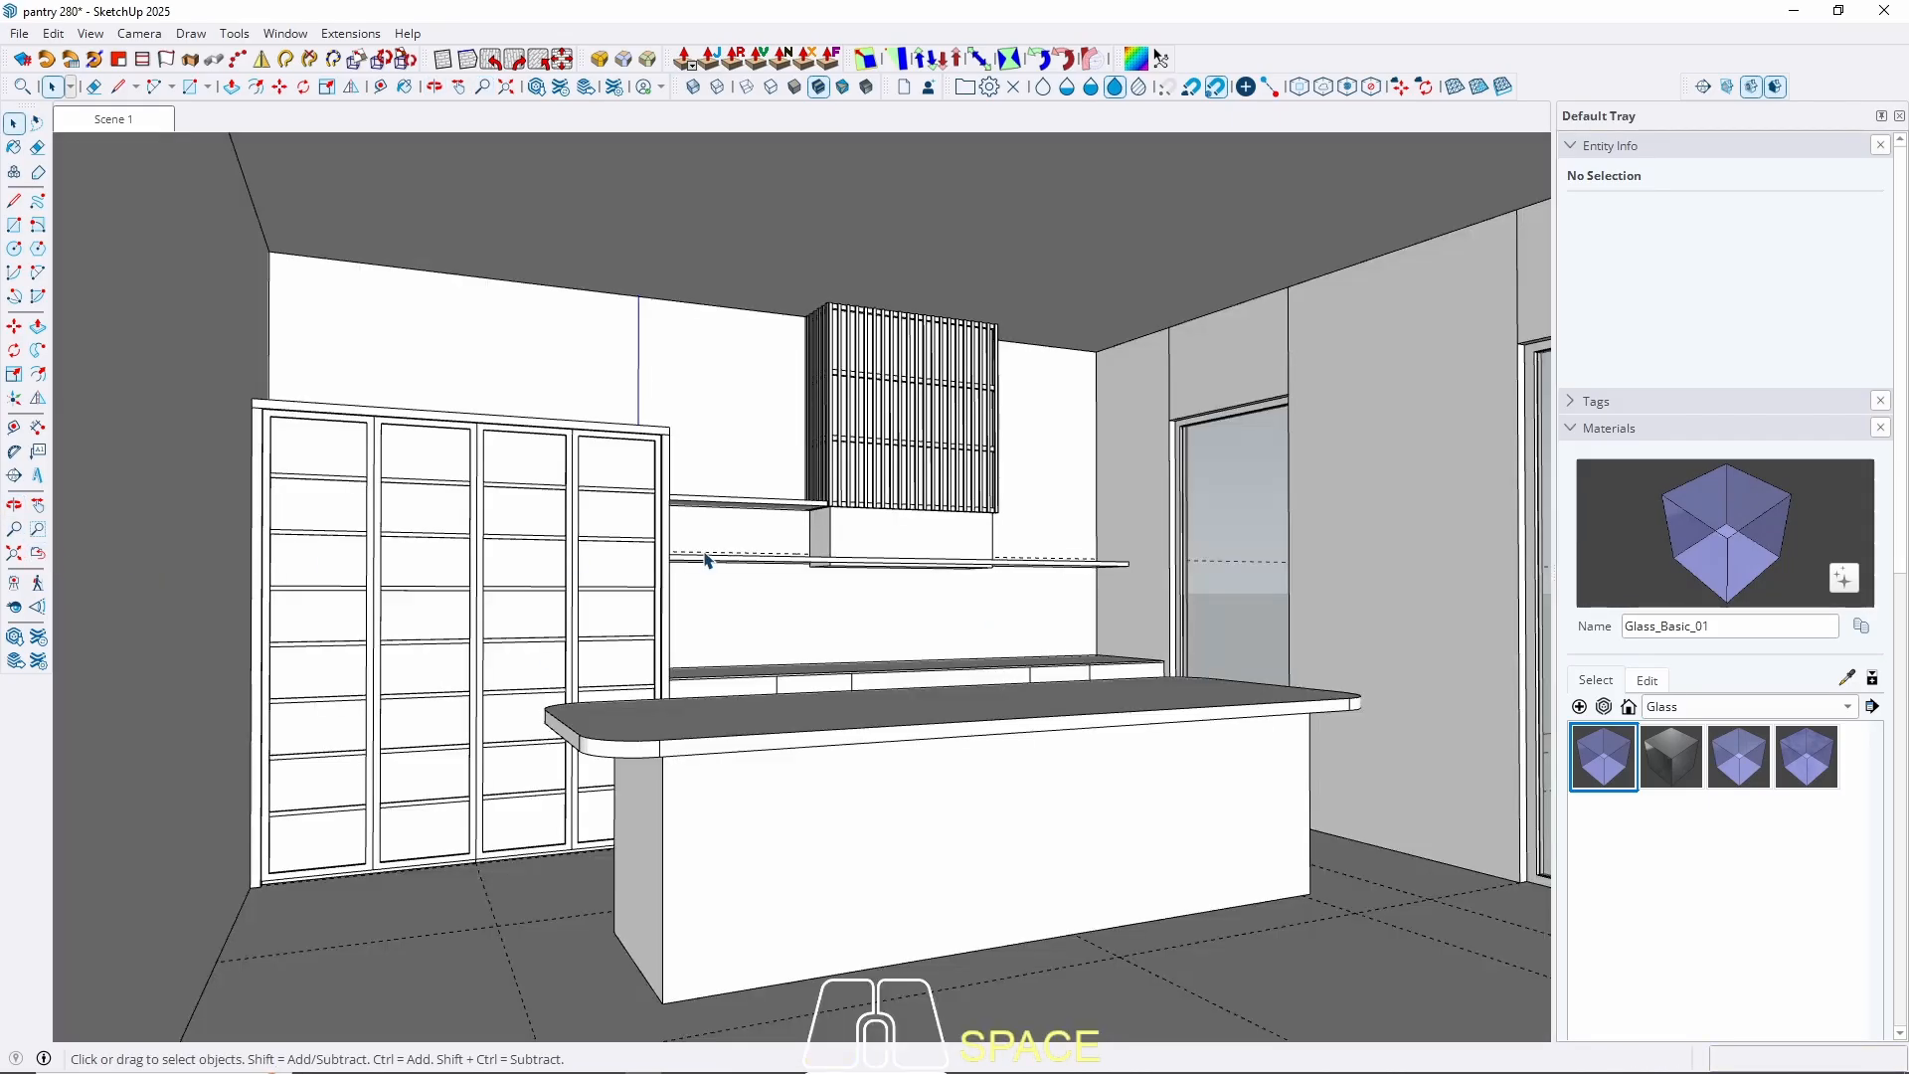
Try a 60-degree field of view, and set it back to 50 degrees.
text(z)
text(60)
key(Return)
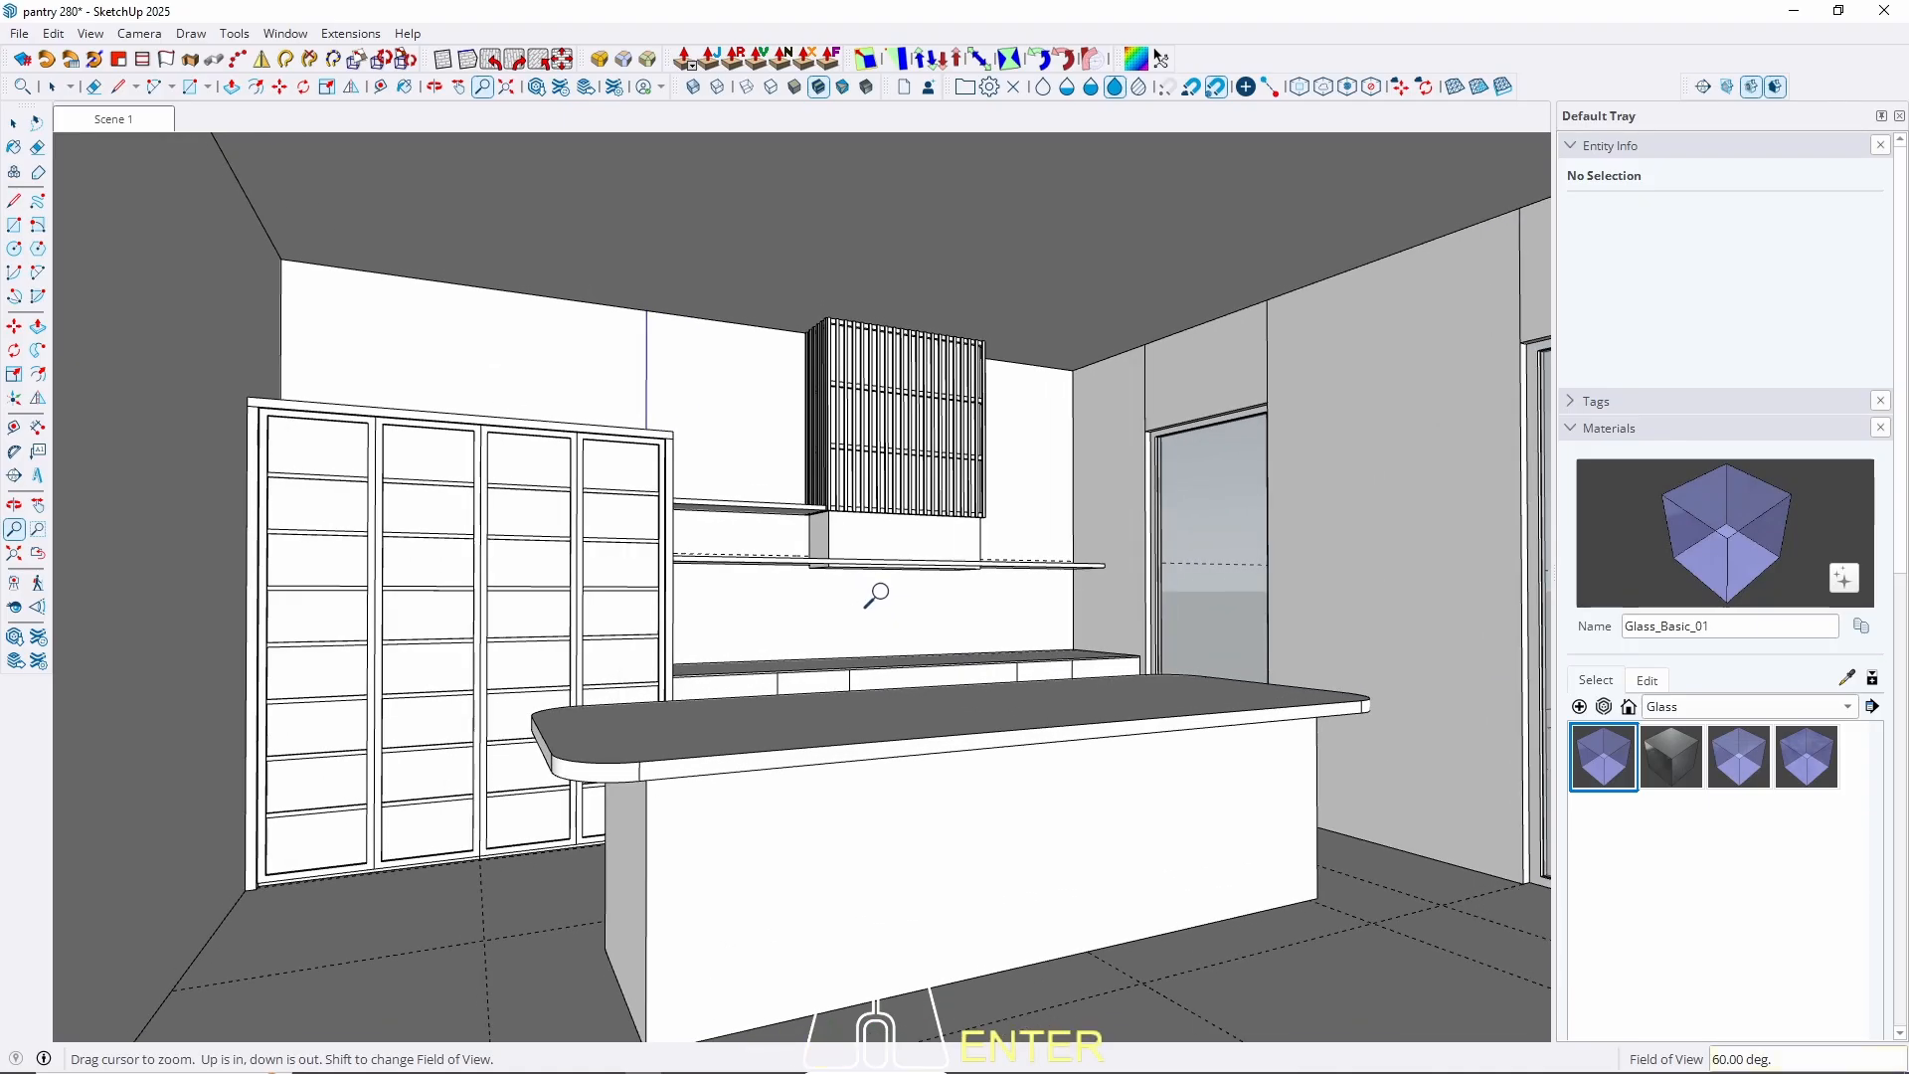
text(50)
key(Return)
key(space)
Frame the island and the back wall units and switch the camera to Two-Point Perspective.
scroll(888, 609, down, 1)
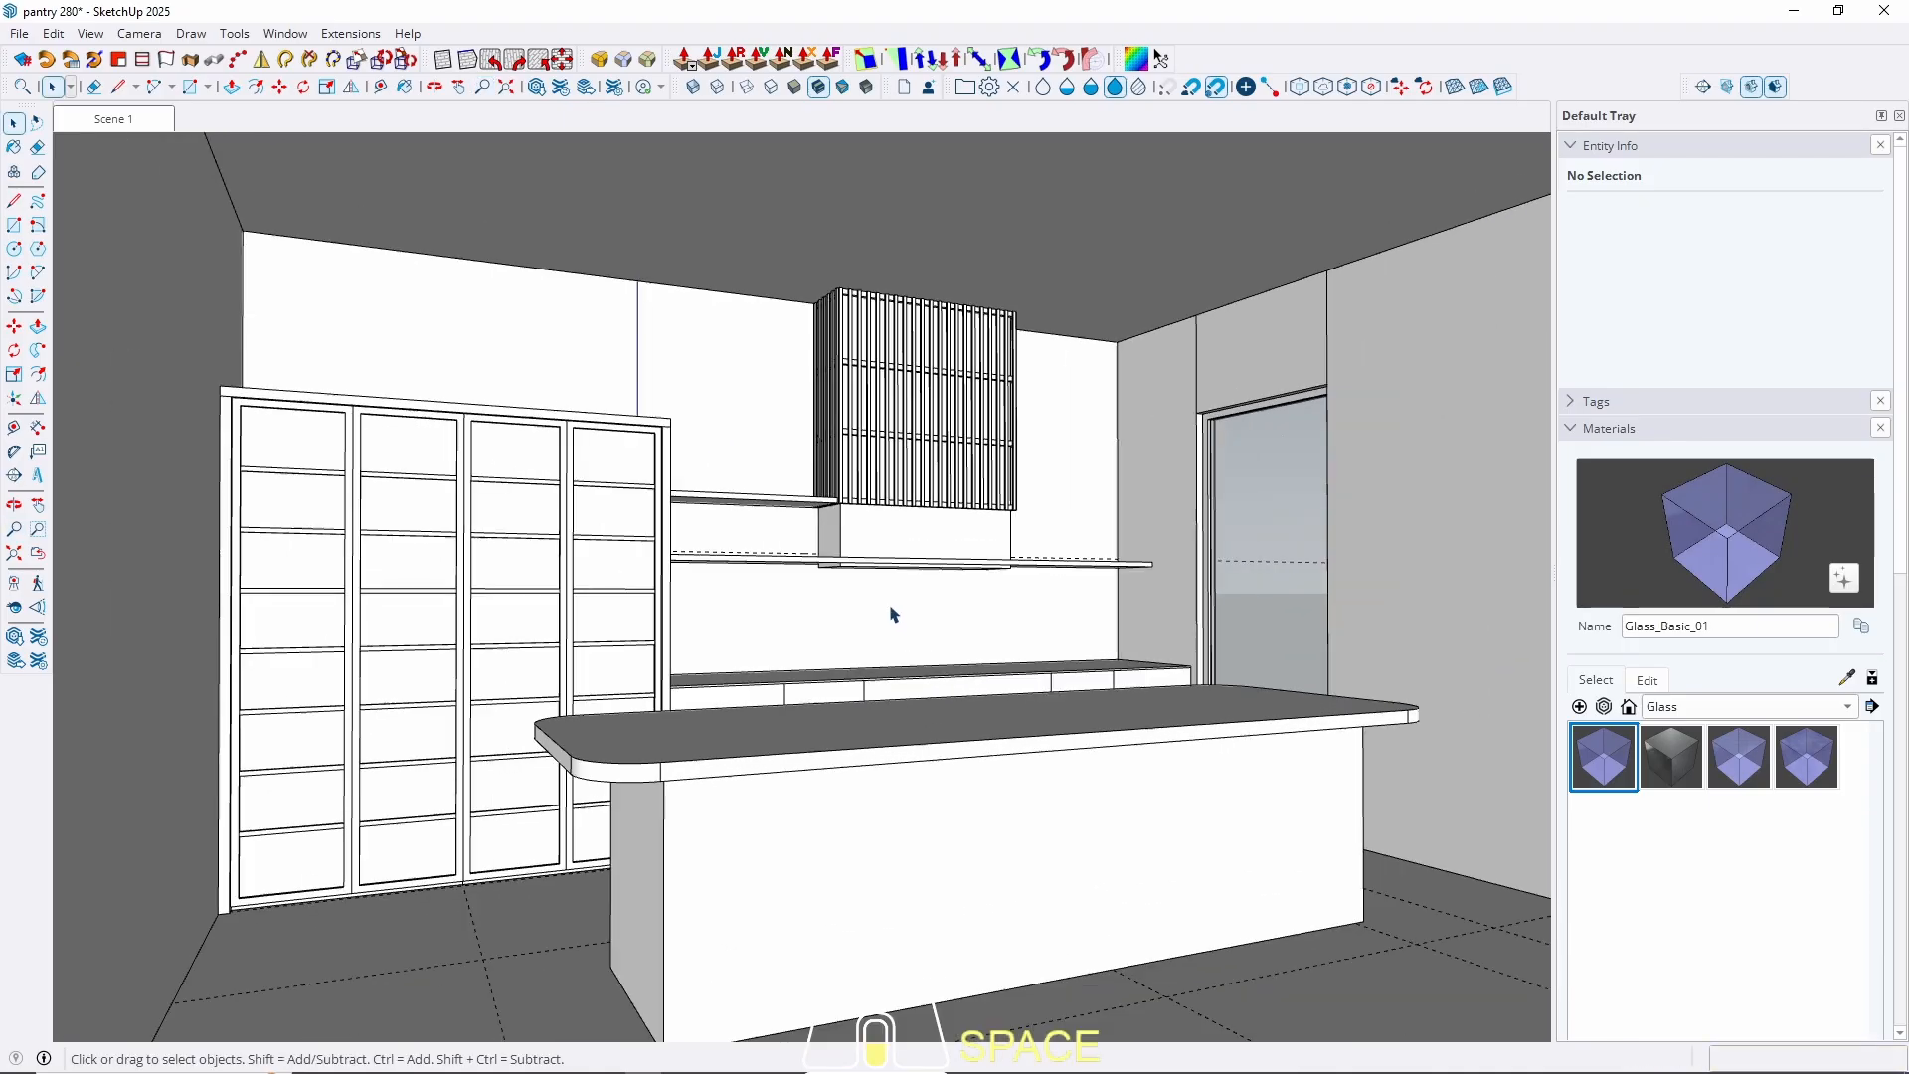
middle_drag(887, 608, 875, 638)
shift+middle_drag(875, 638, 852, 596)
click(149, 34)
click(213, 184)
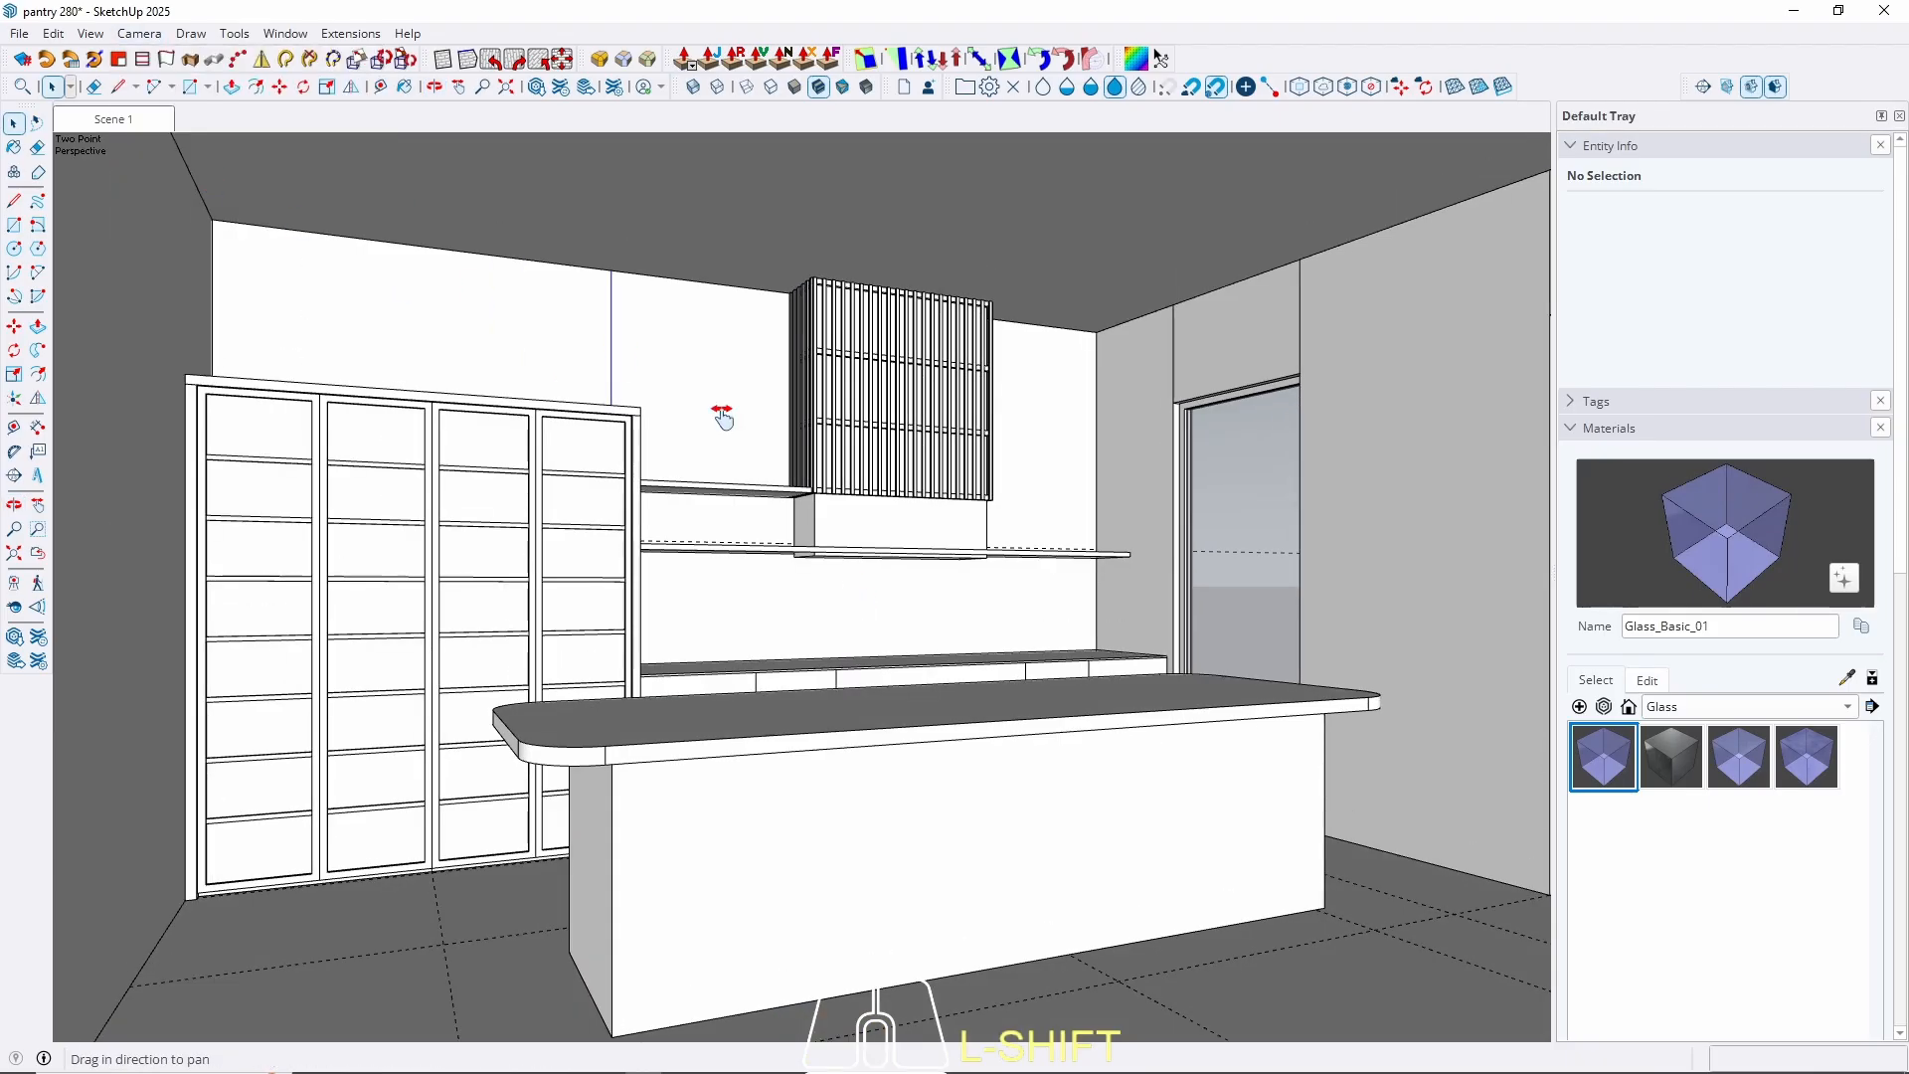
scroll(862, 527, down, 1)
shift+scroll(861, 527, up, 1)
mouse_move(861, 528)
shift+mouse_down()
mouse_move(865, 550)
mouse_move(865, 532)
shift+mouse_up()
mouse_move(864, 532)
shift+middle_down()
mouse_move(862, 559)
mouse_move(862, 530)
shift+middle_up()
key(shift)
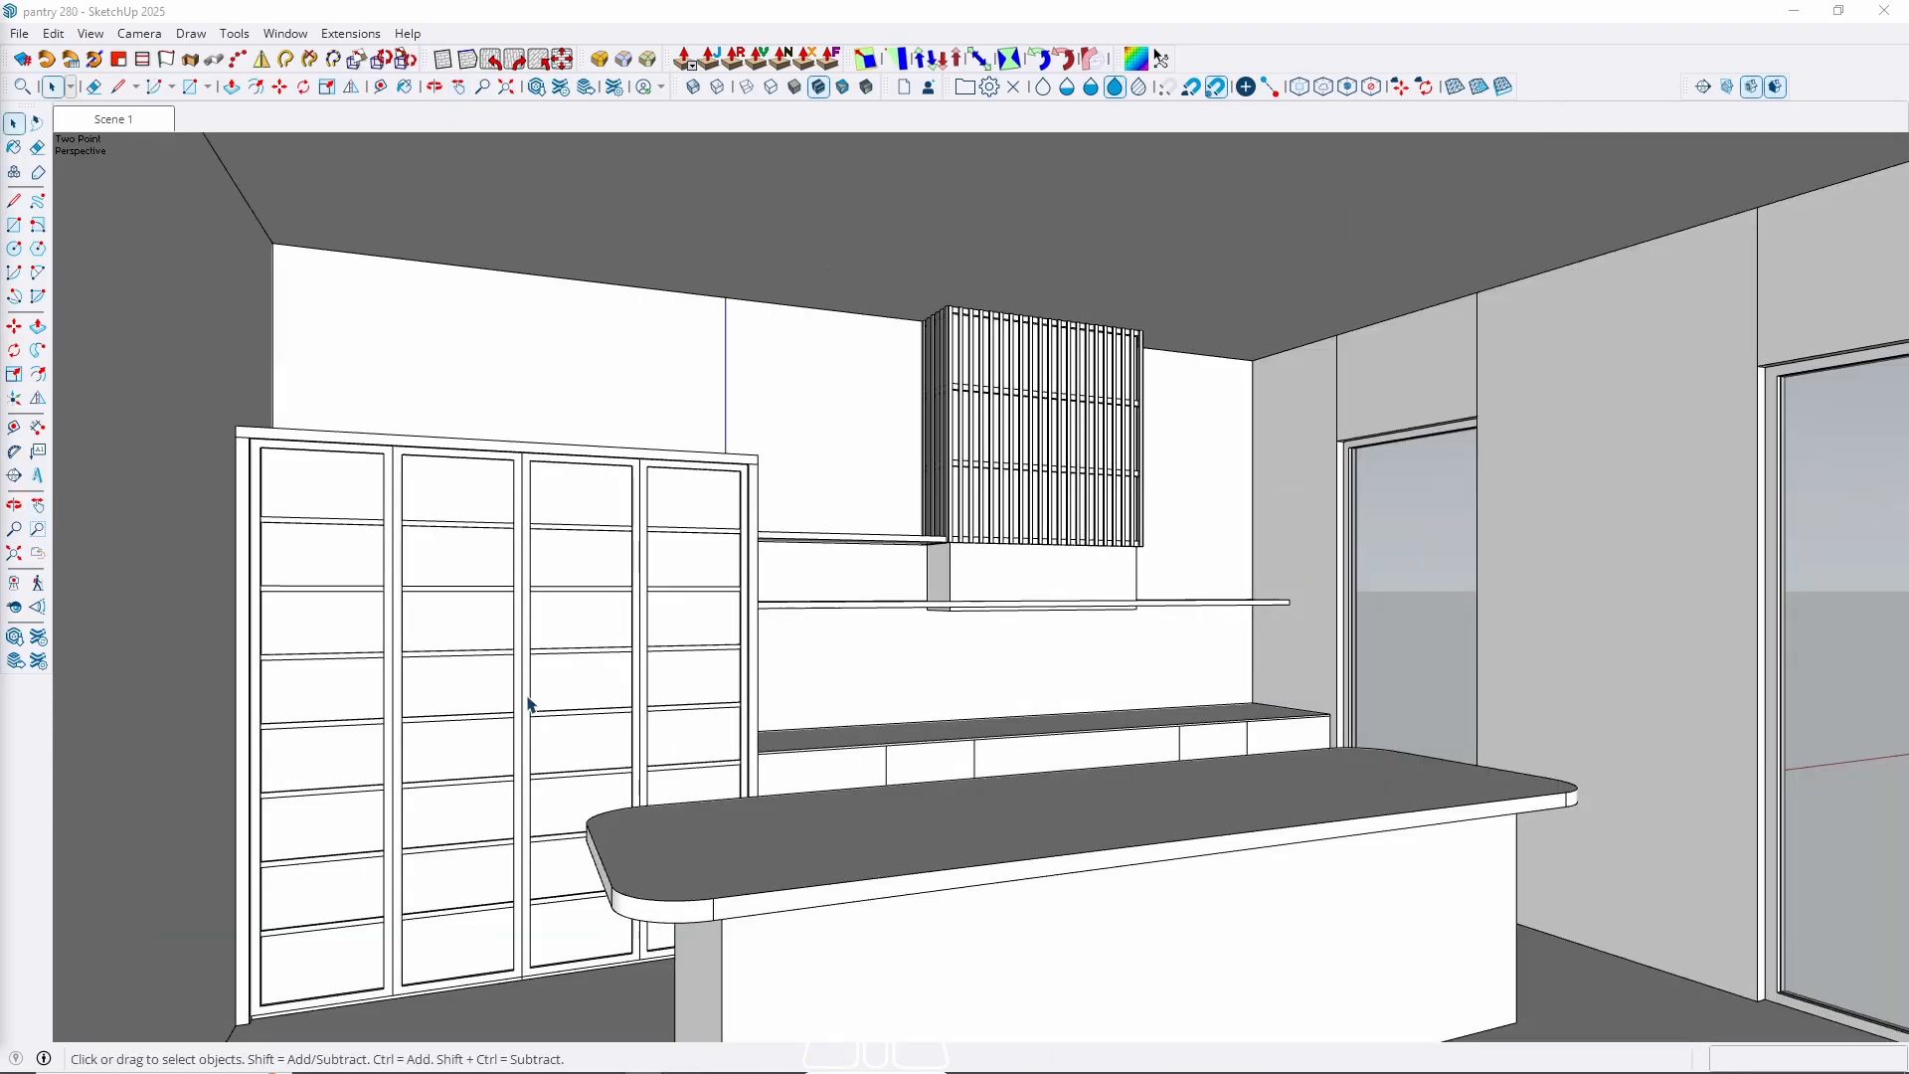
Examine the island base's right end and the underside of the worktop overhang from a low viewpoint.
middle_drag(904, 860, 766, 693)
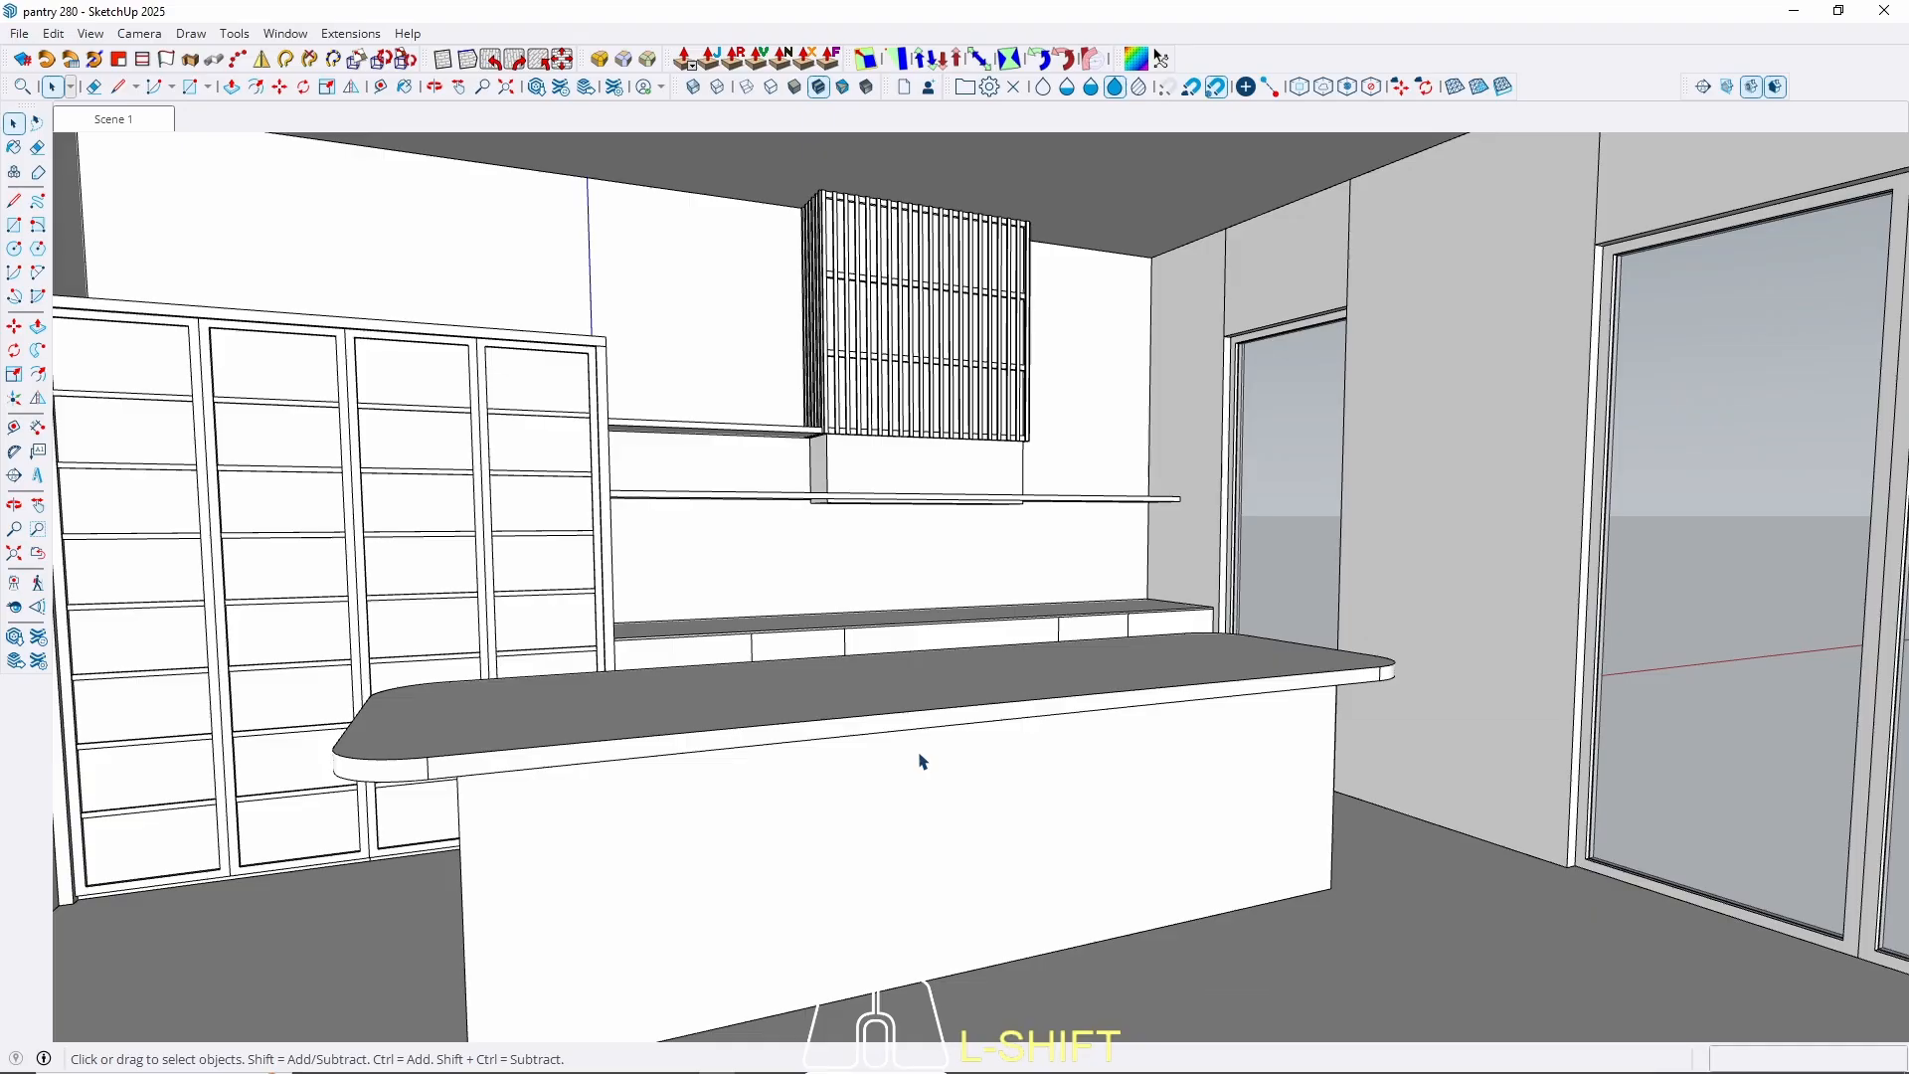
scroll(1227, 796, up, 2)
middle_drag(1227, 796, 763, 654)
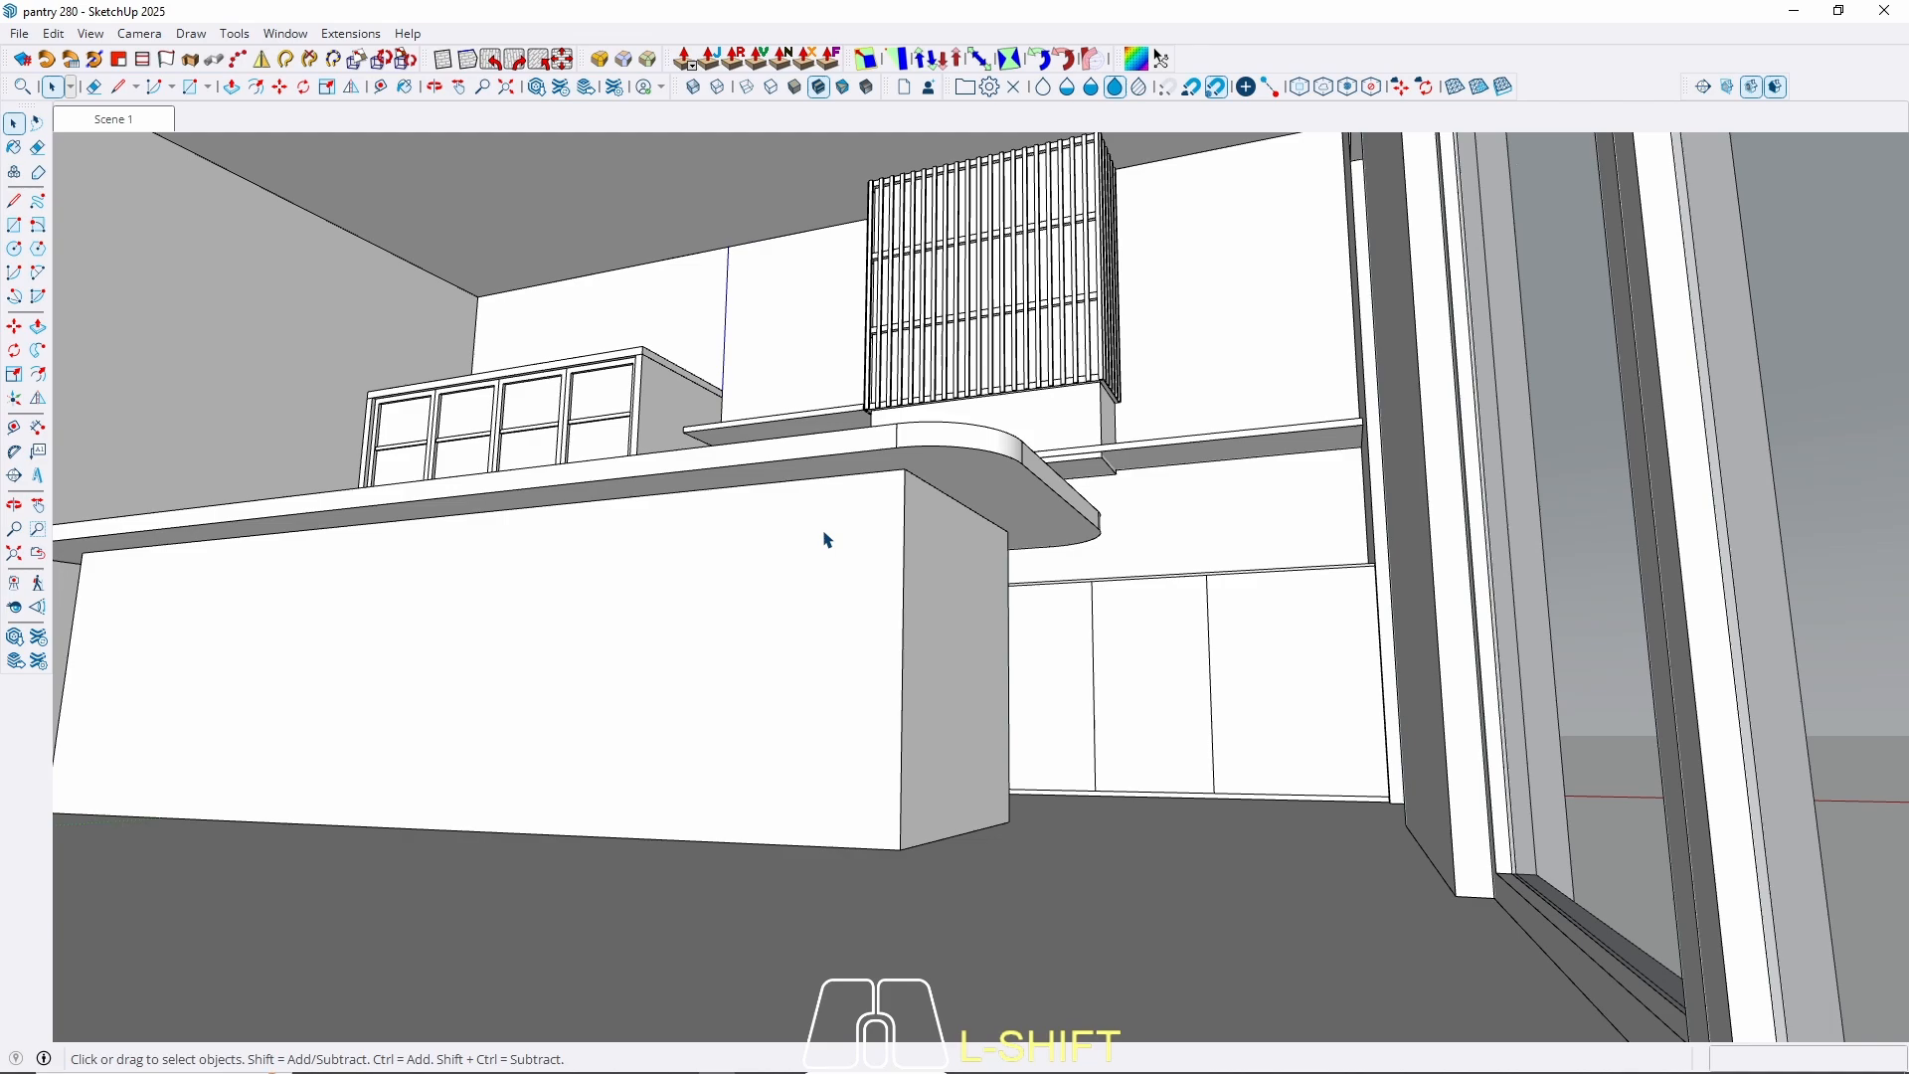
scroll(822, 526, up, 5)
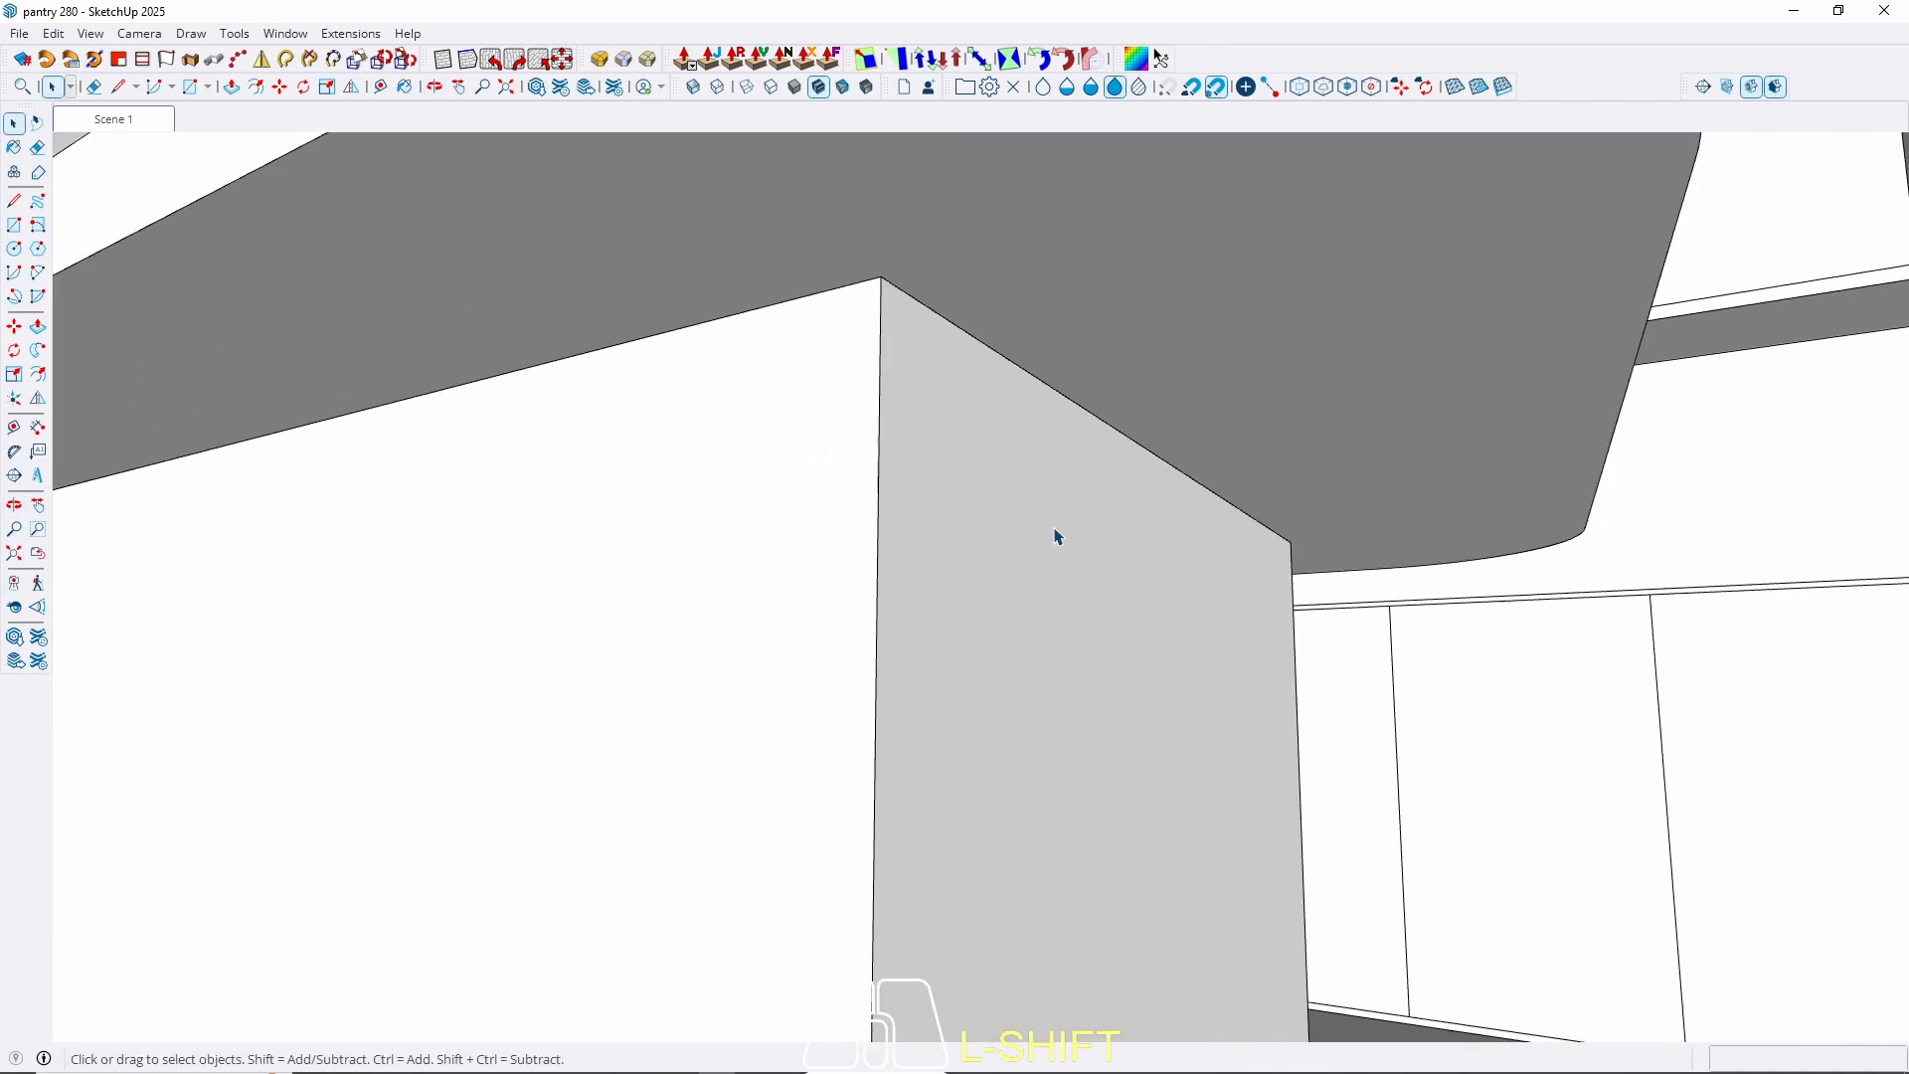
Pull the island base's long back face out flush with the worktop's back edge.
middle_drag(1057, 532, 736, 618)
scroll(1070, 767, up, 4)
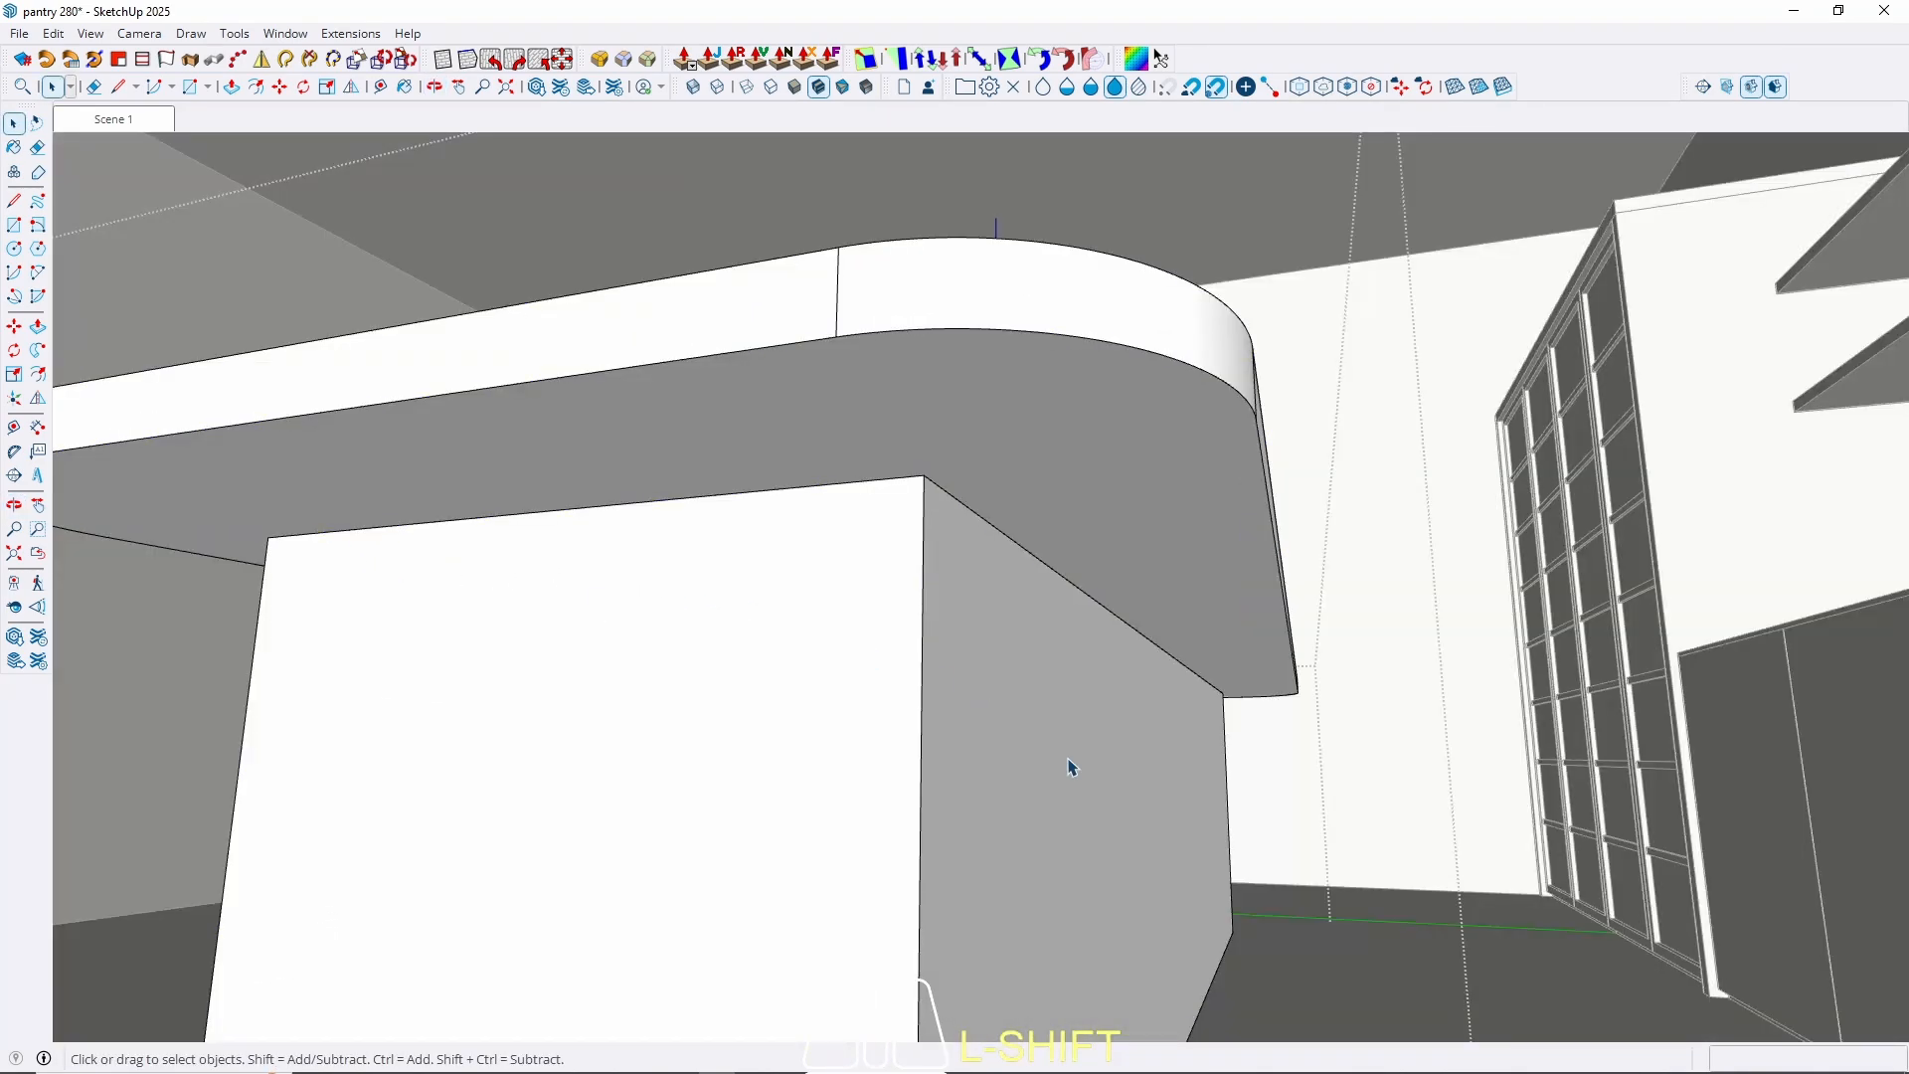
key(p)
key(space)
triple_click(979, 685)
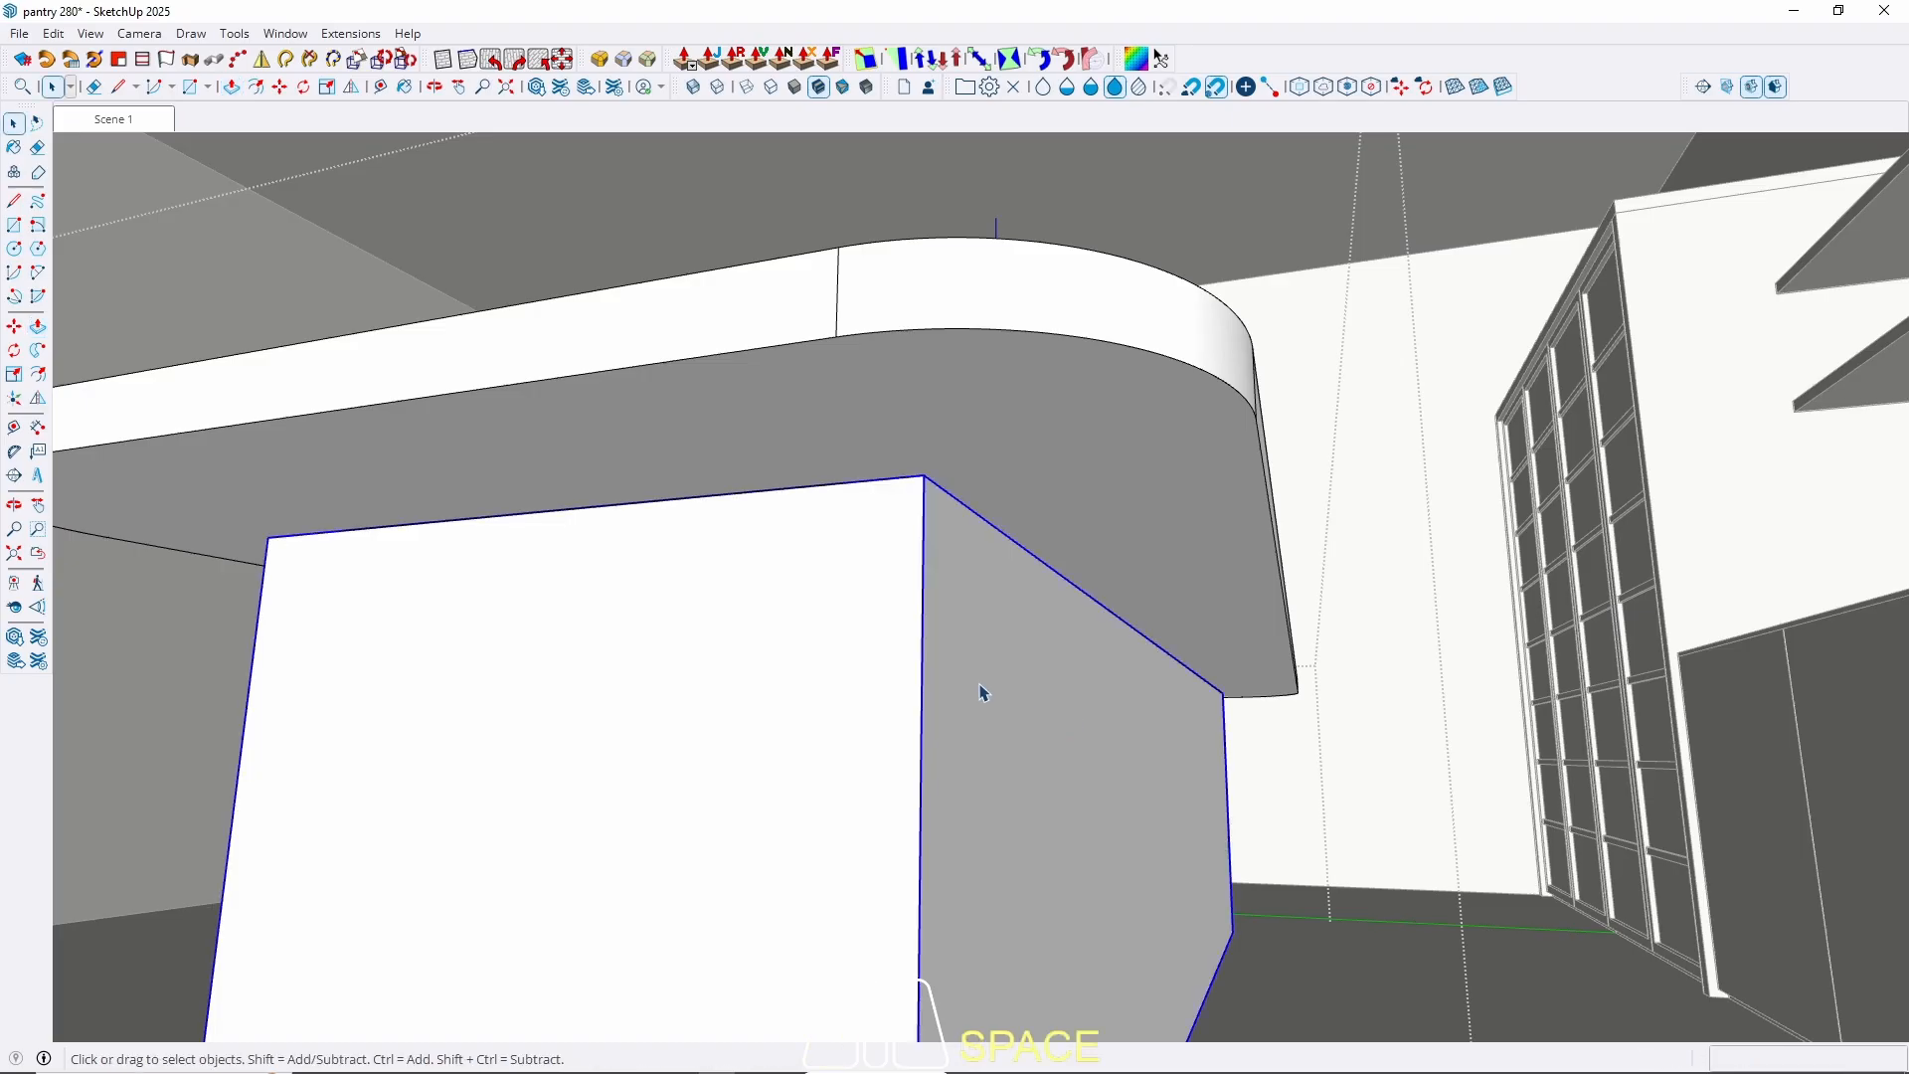
key(p)
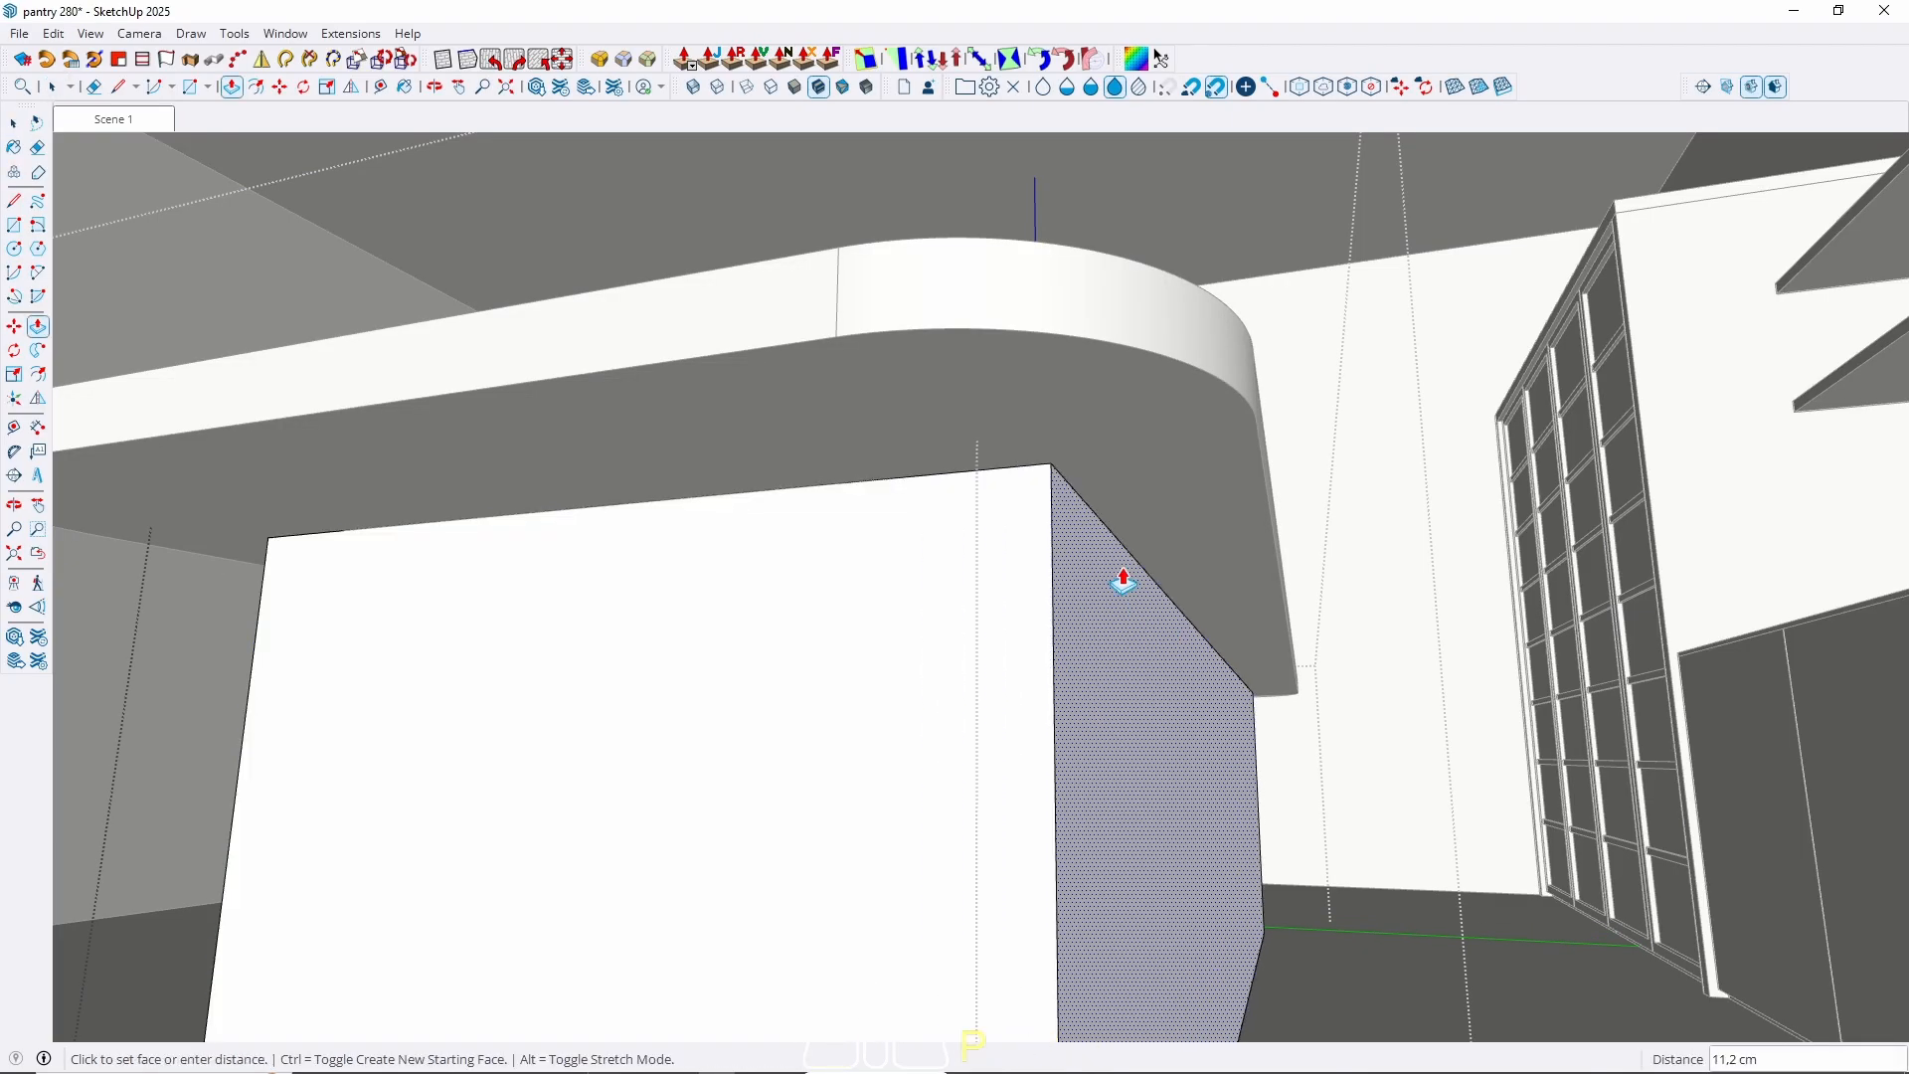
middle_drag(1127, 542, 707, 720)
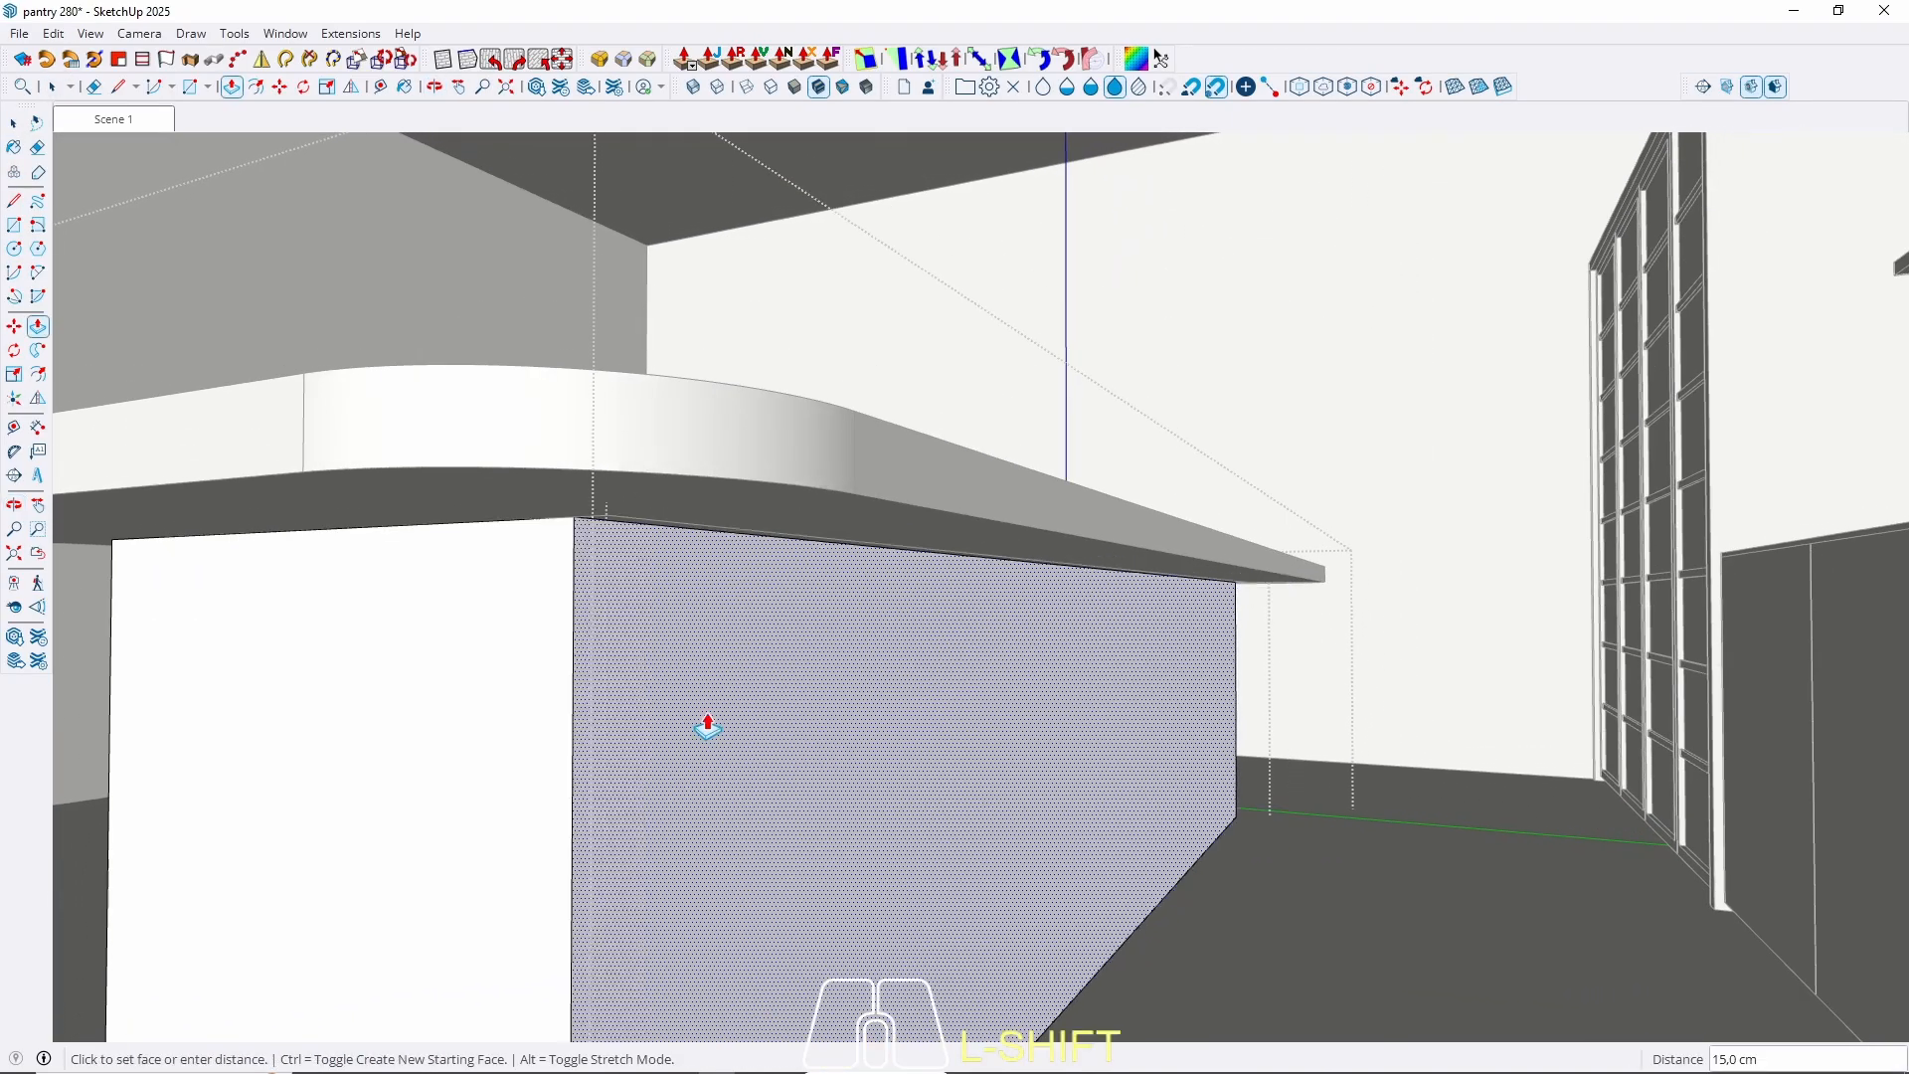
click(900, 454)
key(space)
Pull the island base's long front face out flush with the worktop's front edge, about 15 cm.
middle_drag(614, 622, 1262, 604)
scroll(1232, 600, down, 3)
key(w)
middle_drag(616, 437, 935, 502)
click(119, 119)
middle_drag(839, 690, 970, 557)
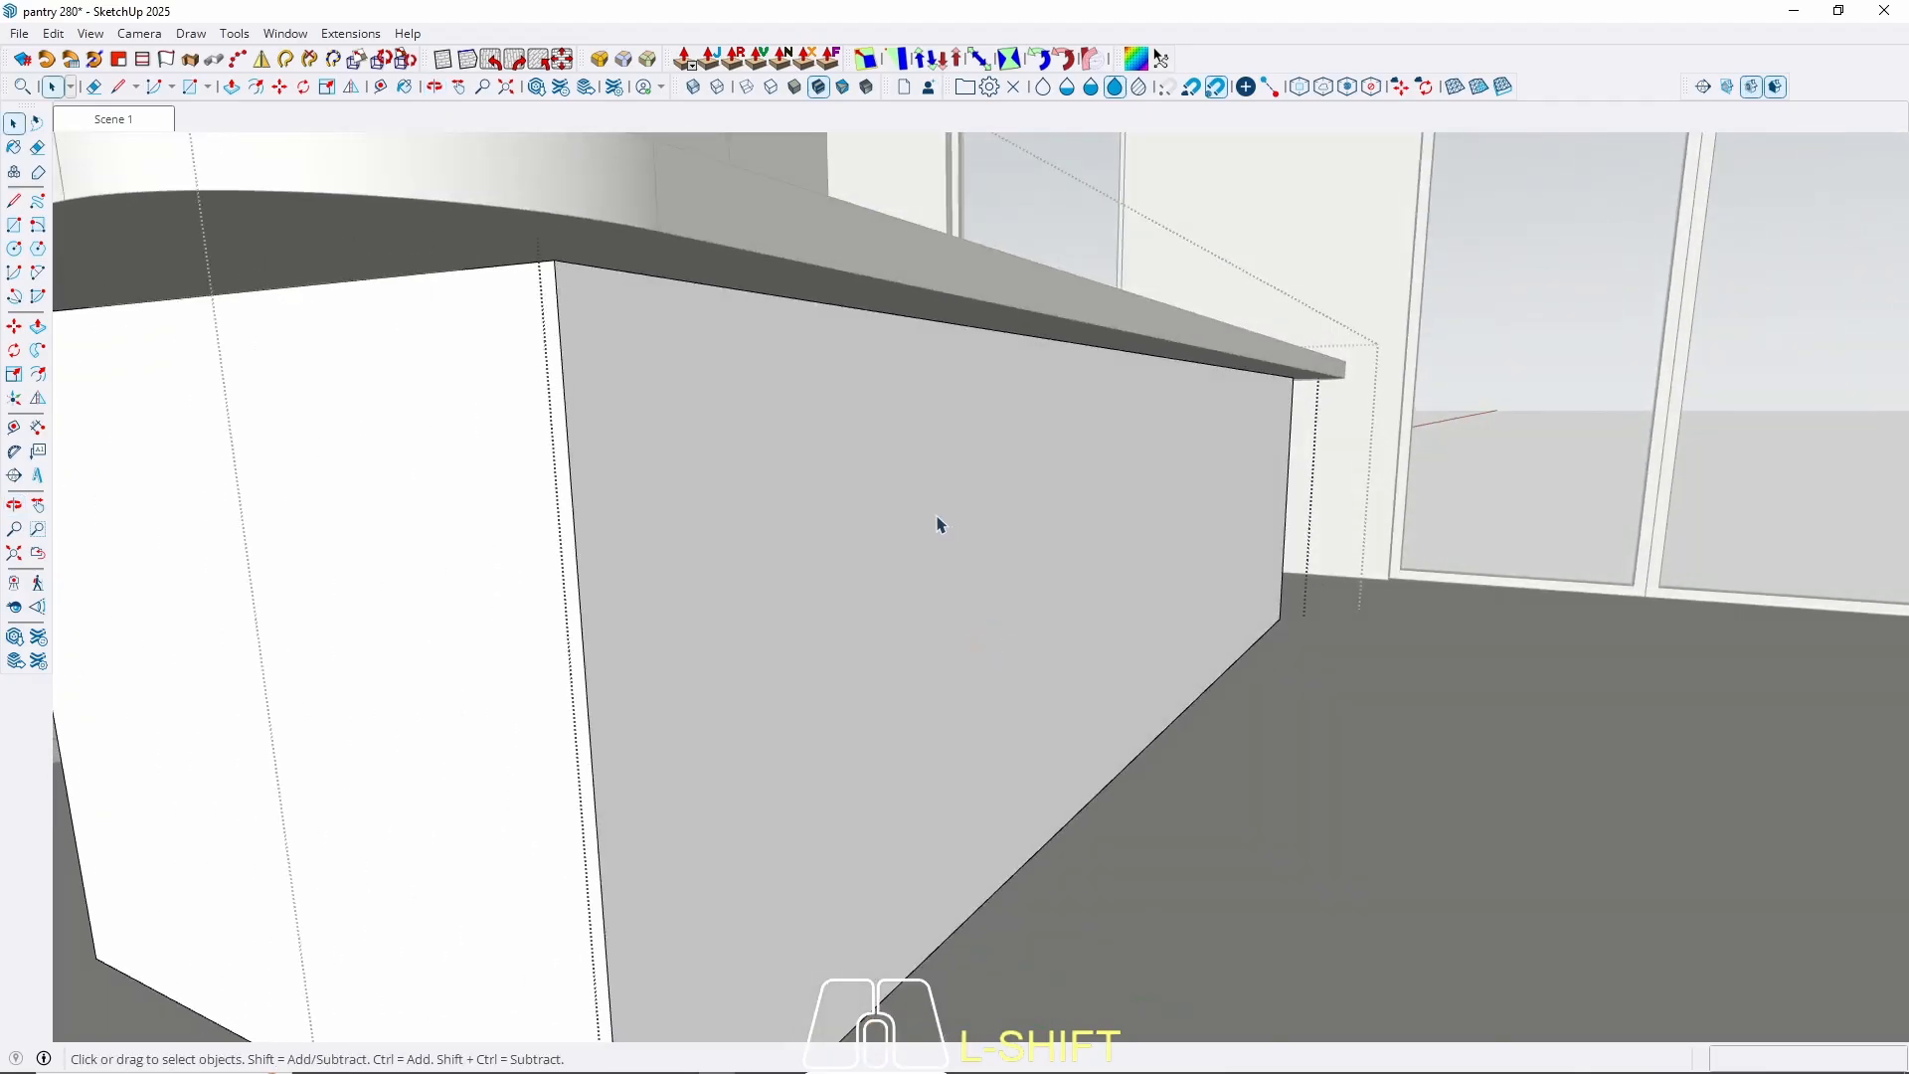
key(p)
click(802, 525)
click(616, 195)
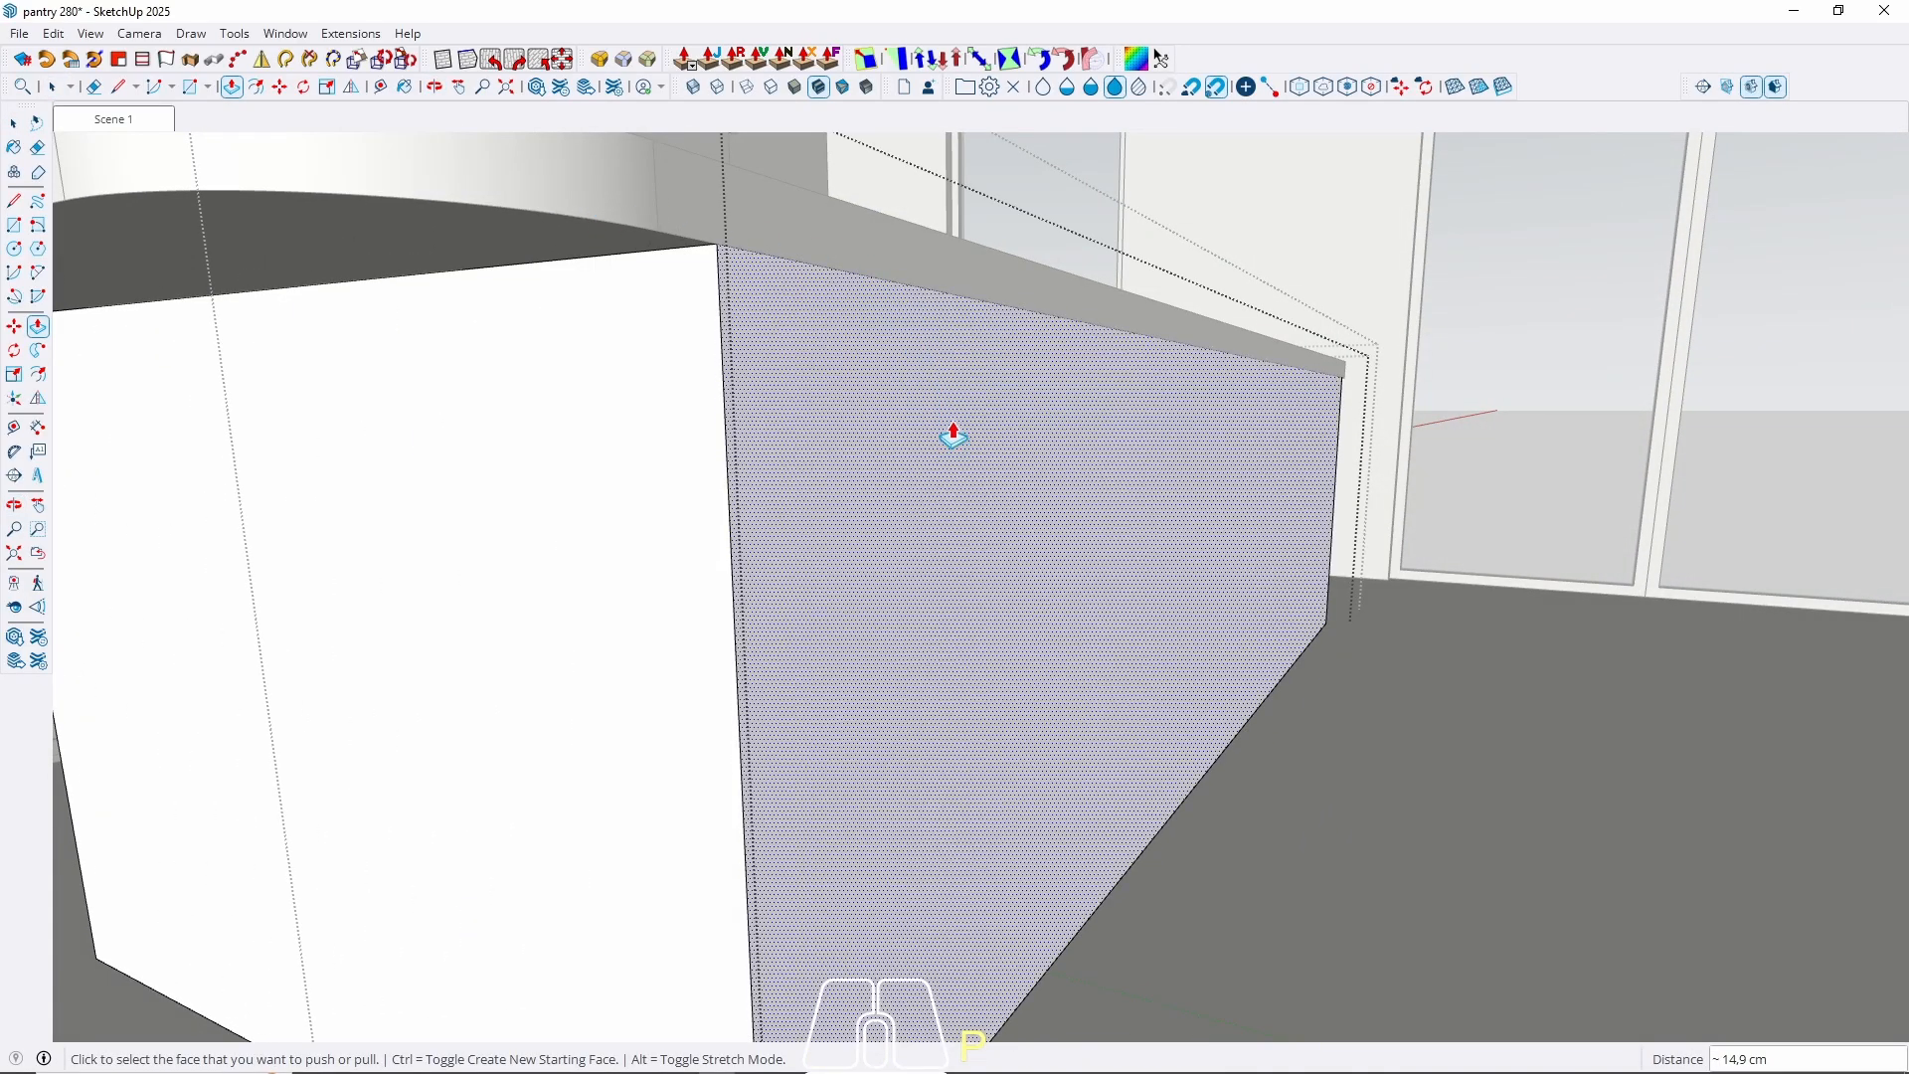
Push the island base's front face 35 cm inward from the worktop's front edge.
click(952, 438)
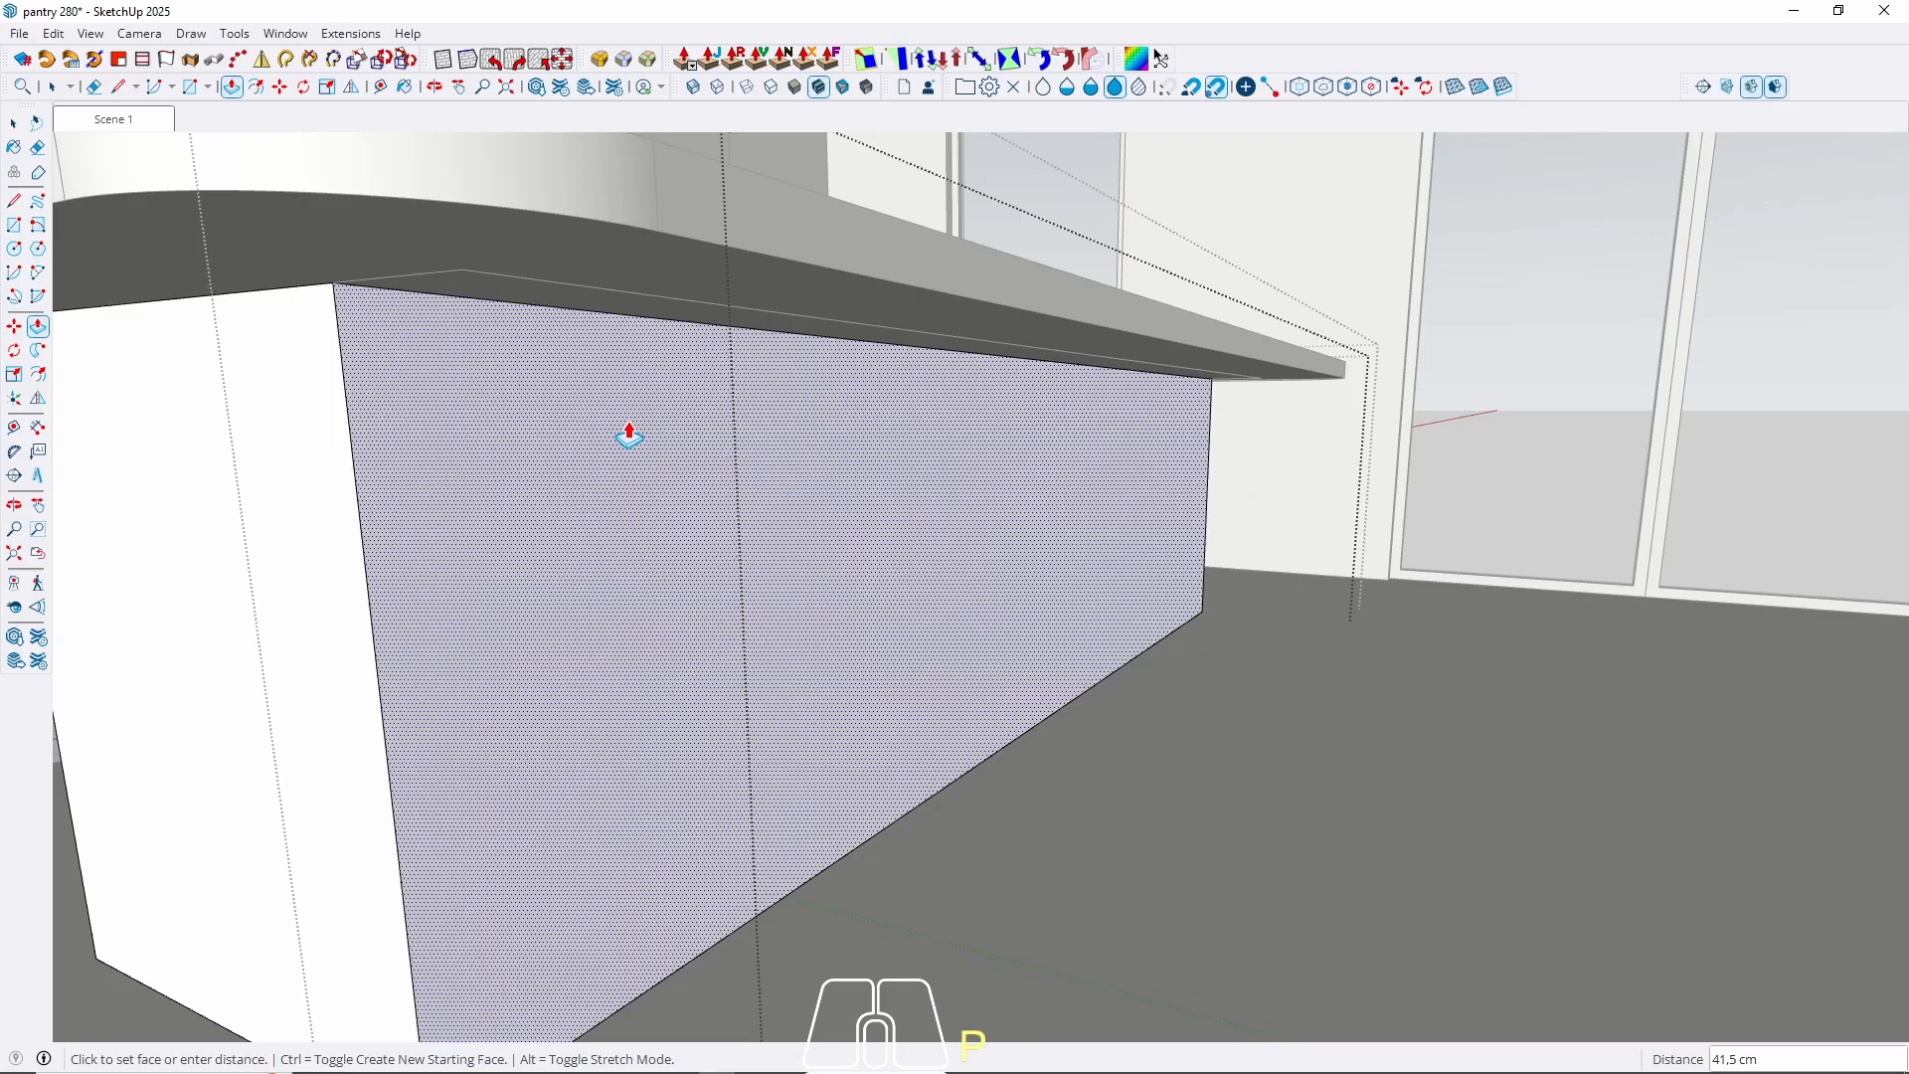
middle_drag(631, 427, 825, 324)
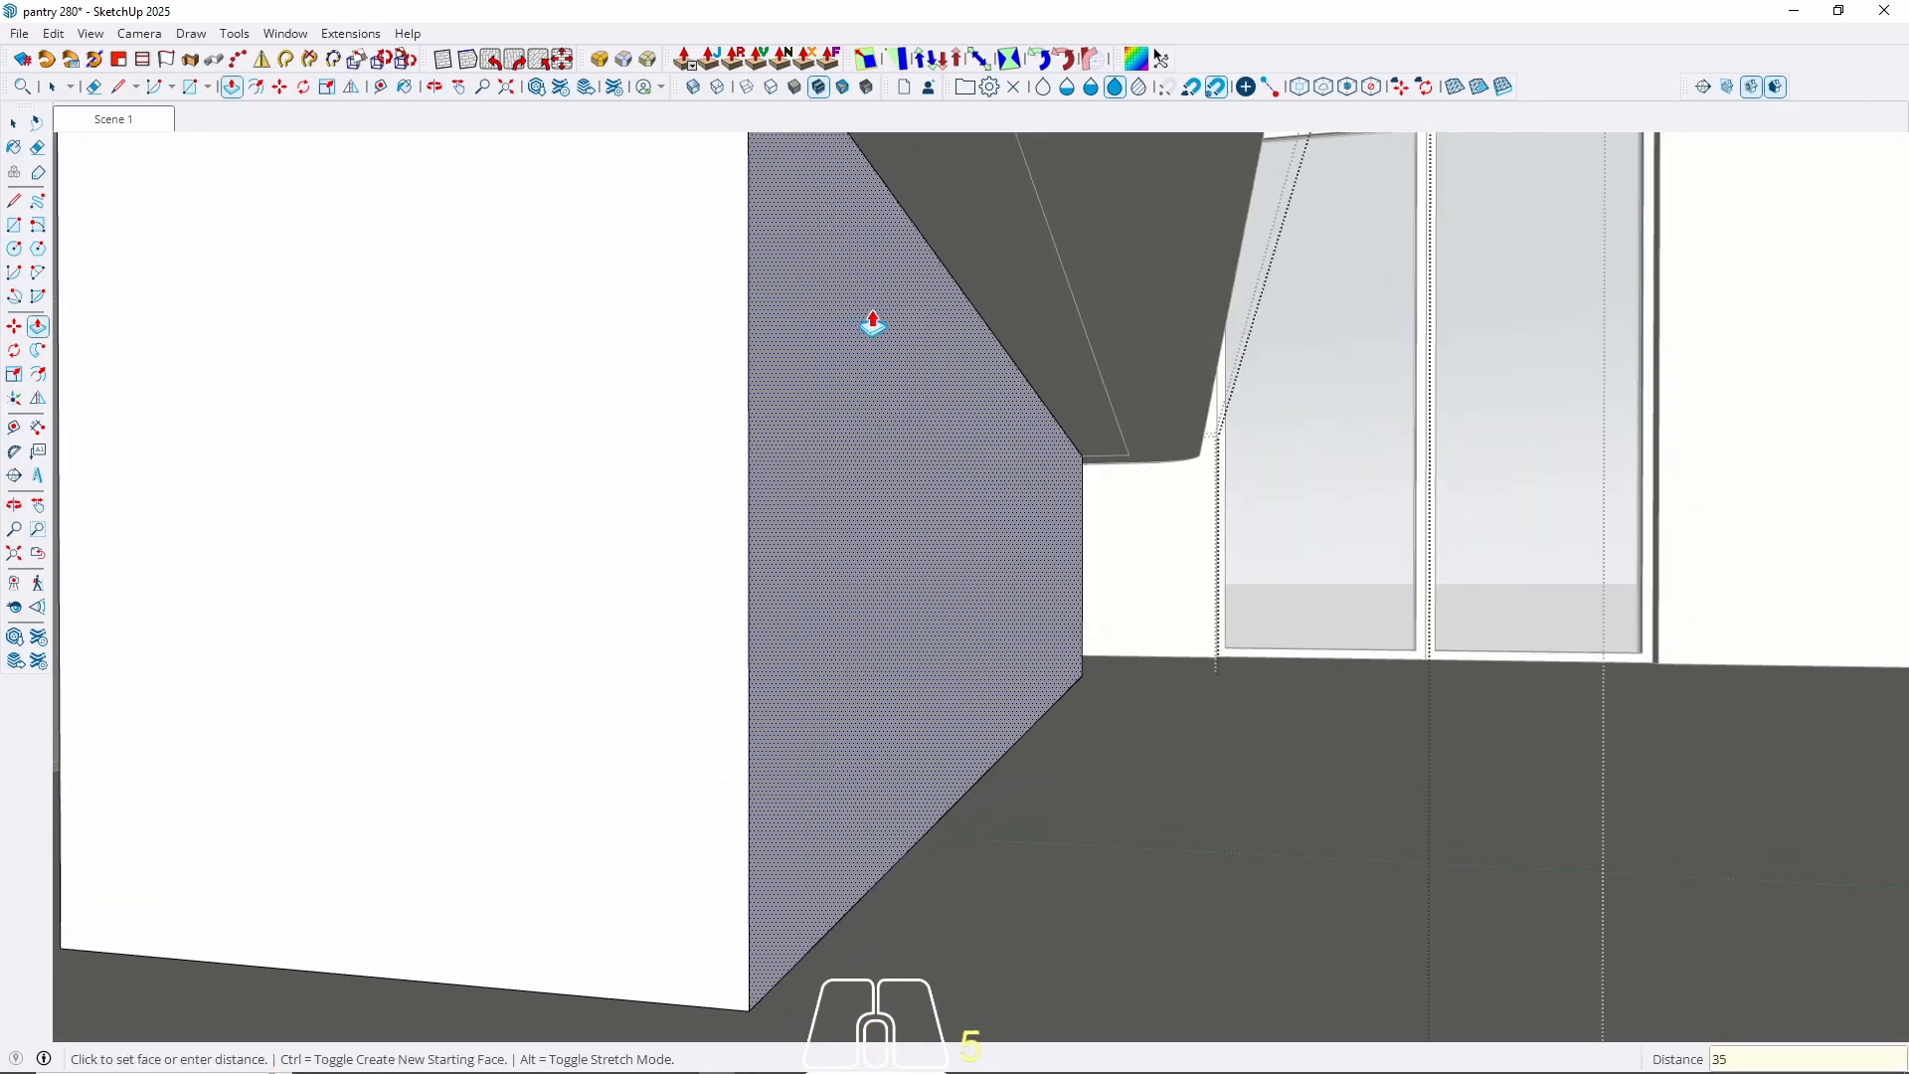
text(35)
key(Return)
key(space)
Check the overhang at the island base's left end against the worktop edge, and push that end face inward 10 cm.
middle_drag(873, 324, 801, 503)
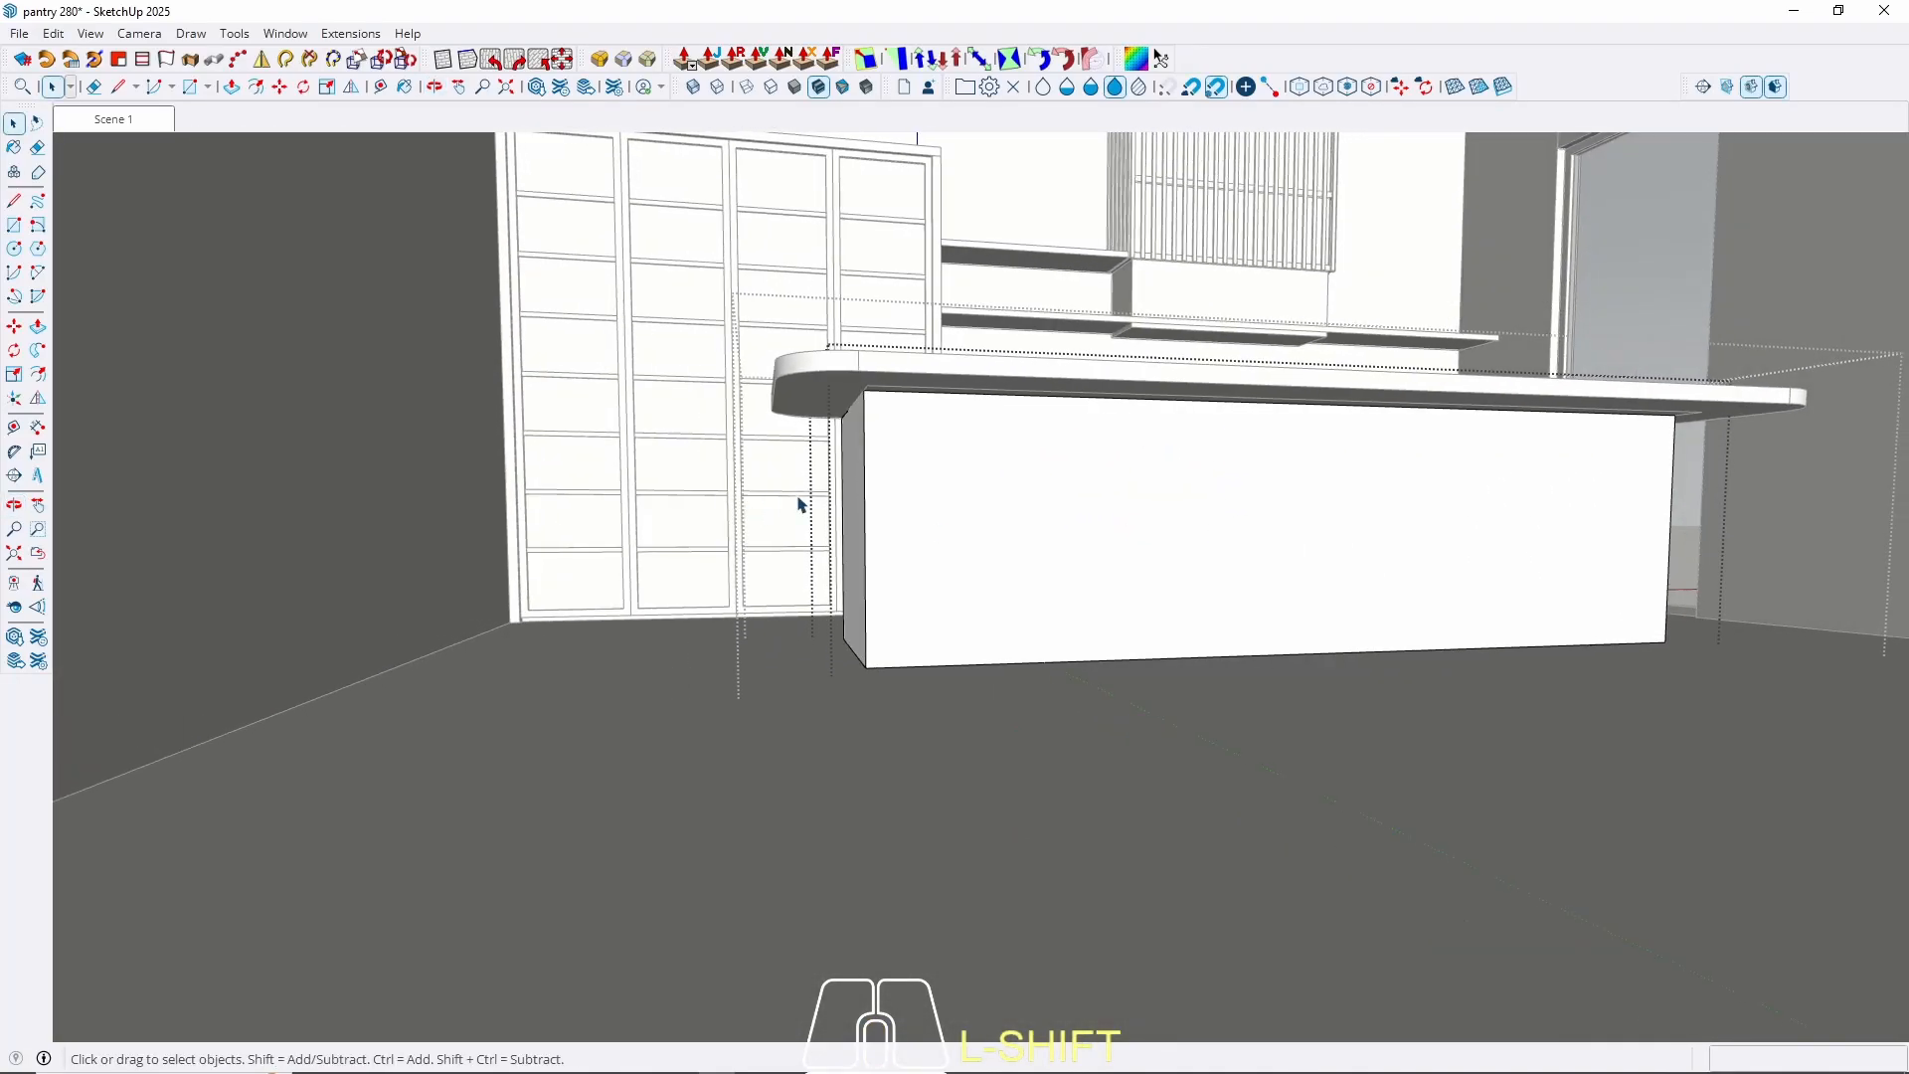
key(p)
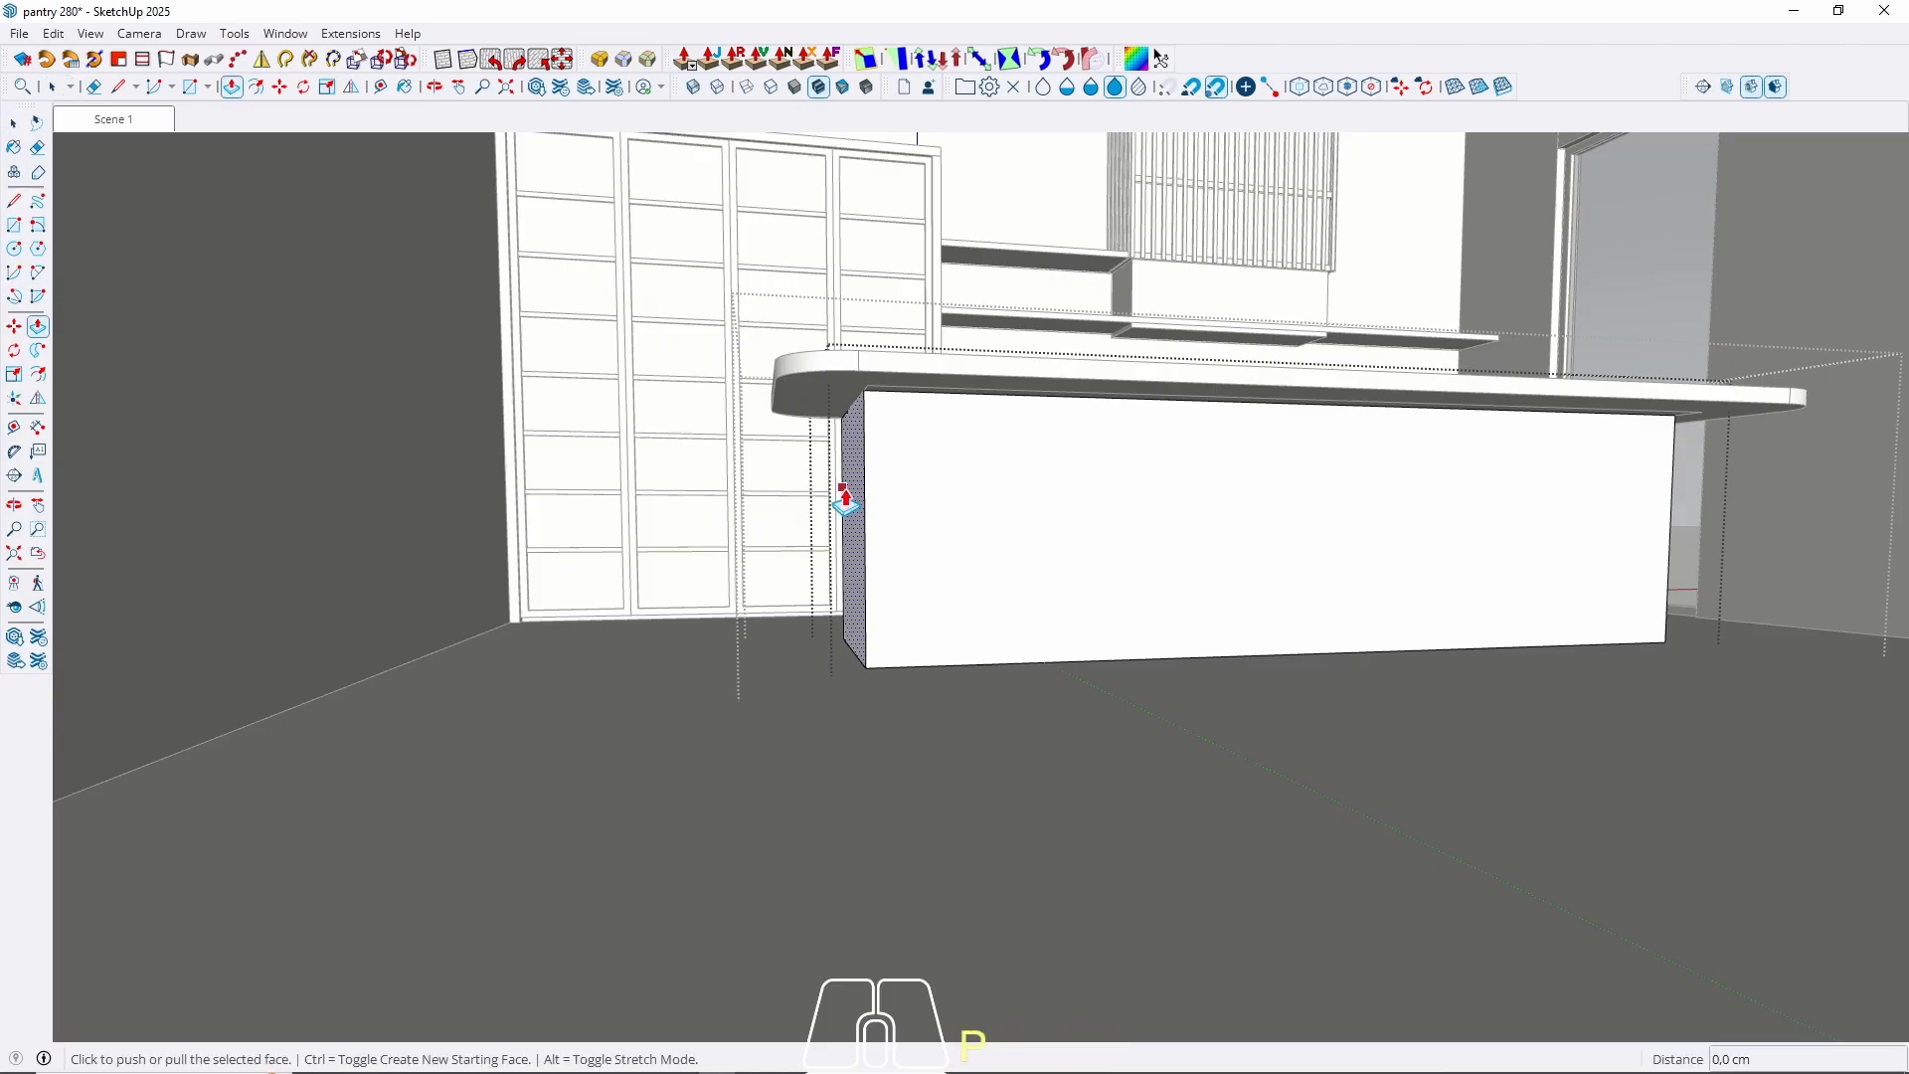
click(842, 487)
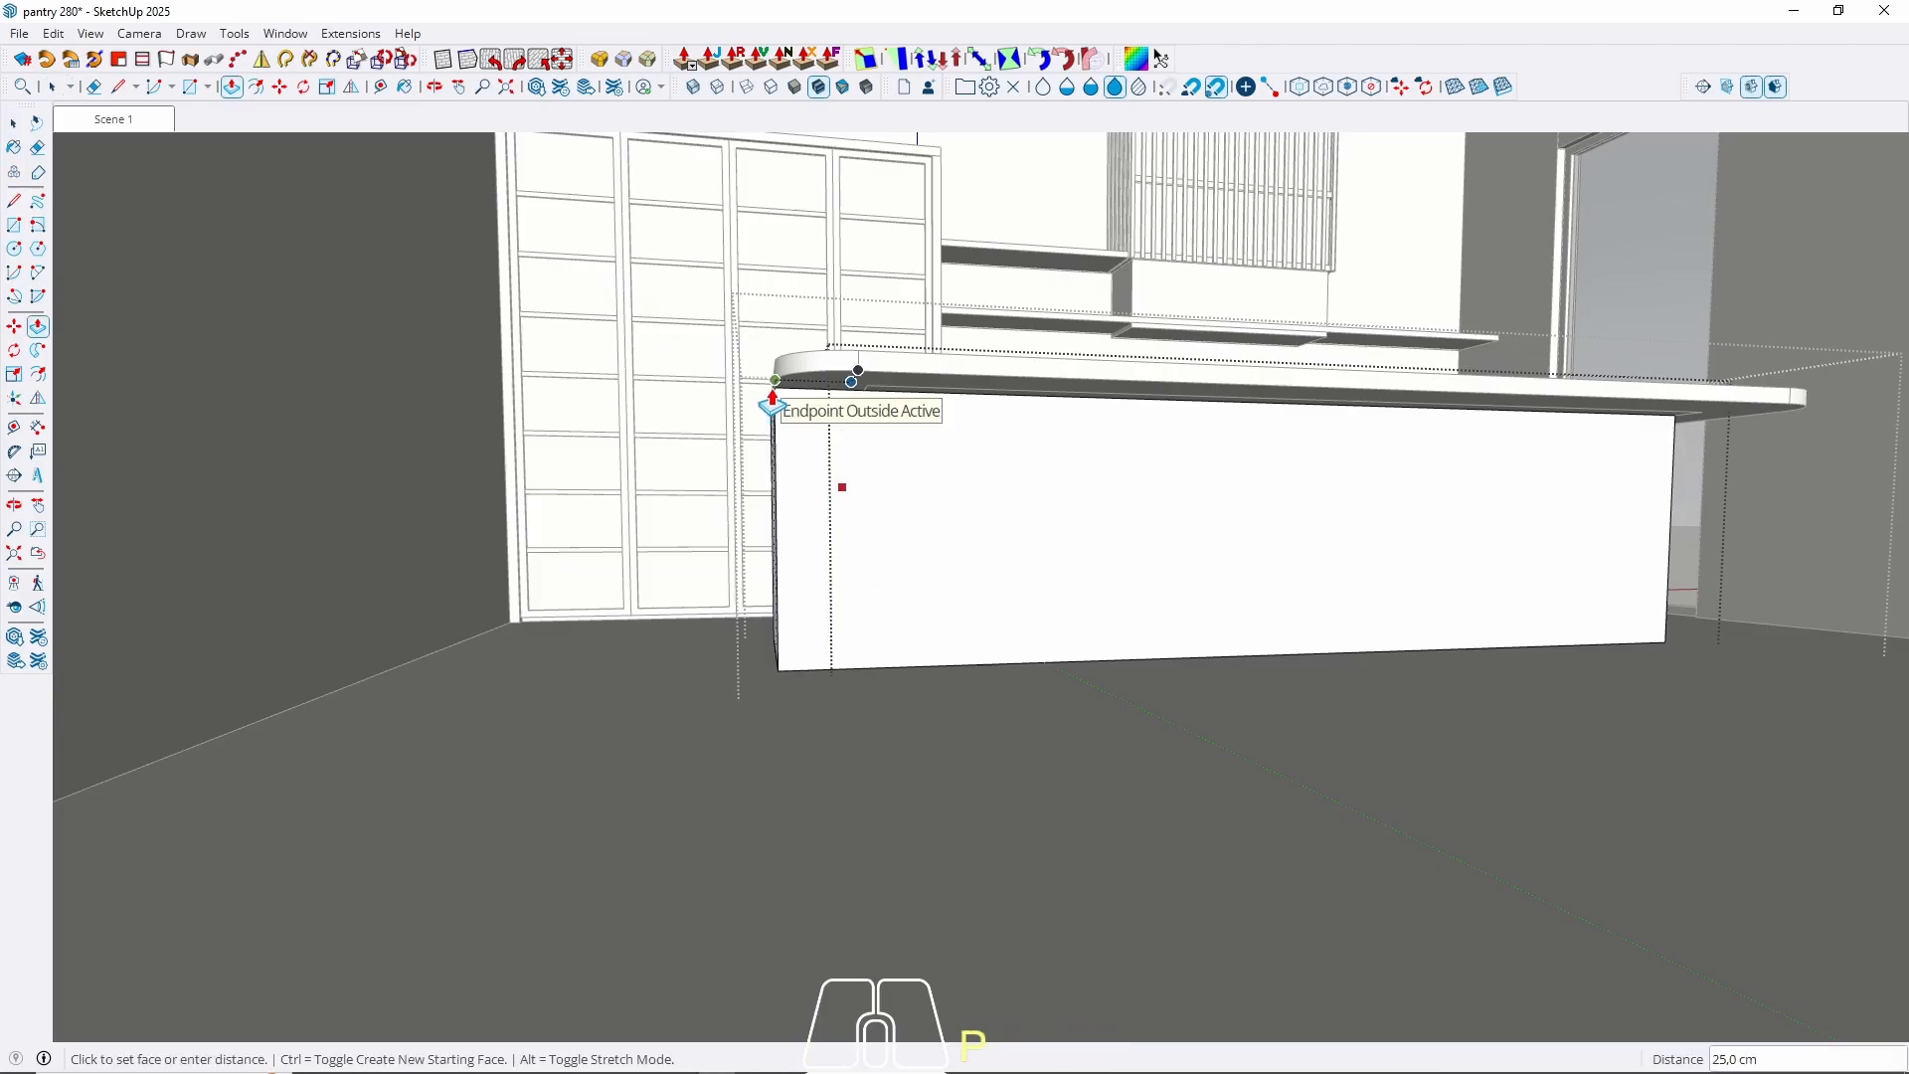
key(space)
key(p)
click(842, 543)
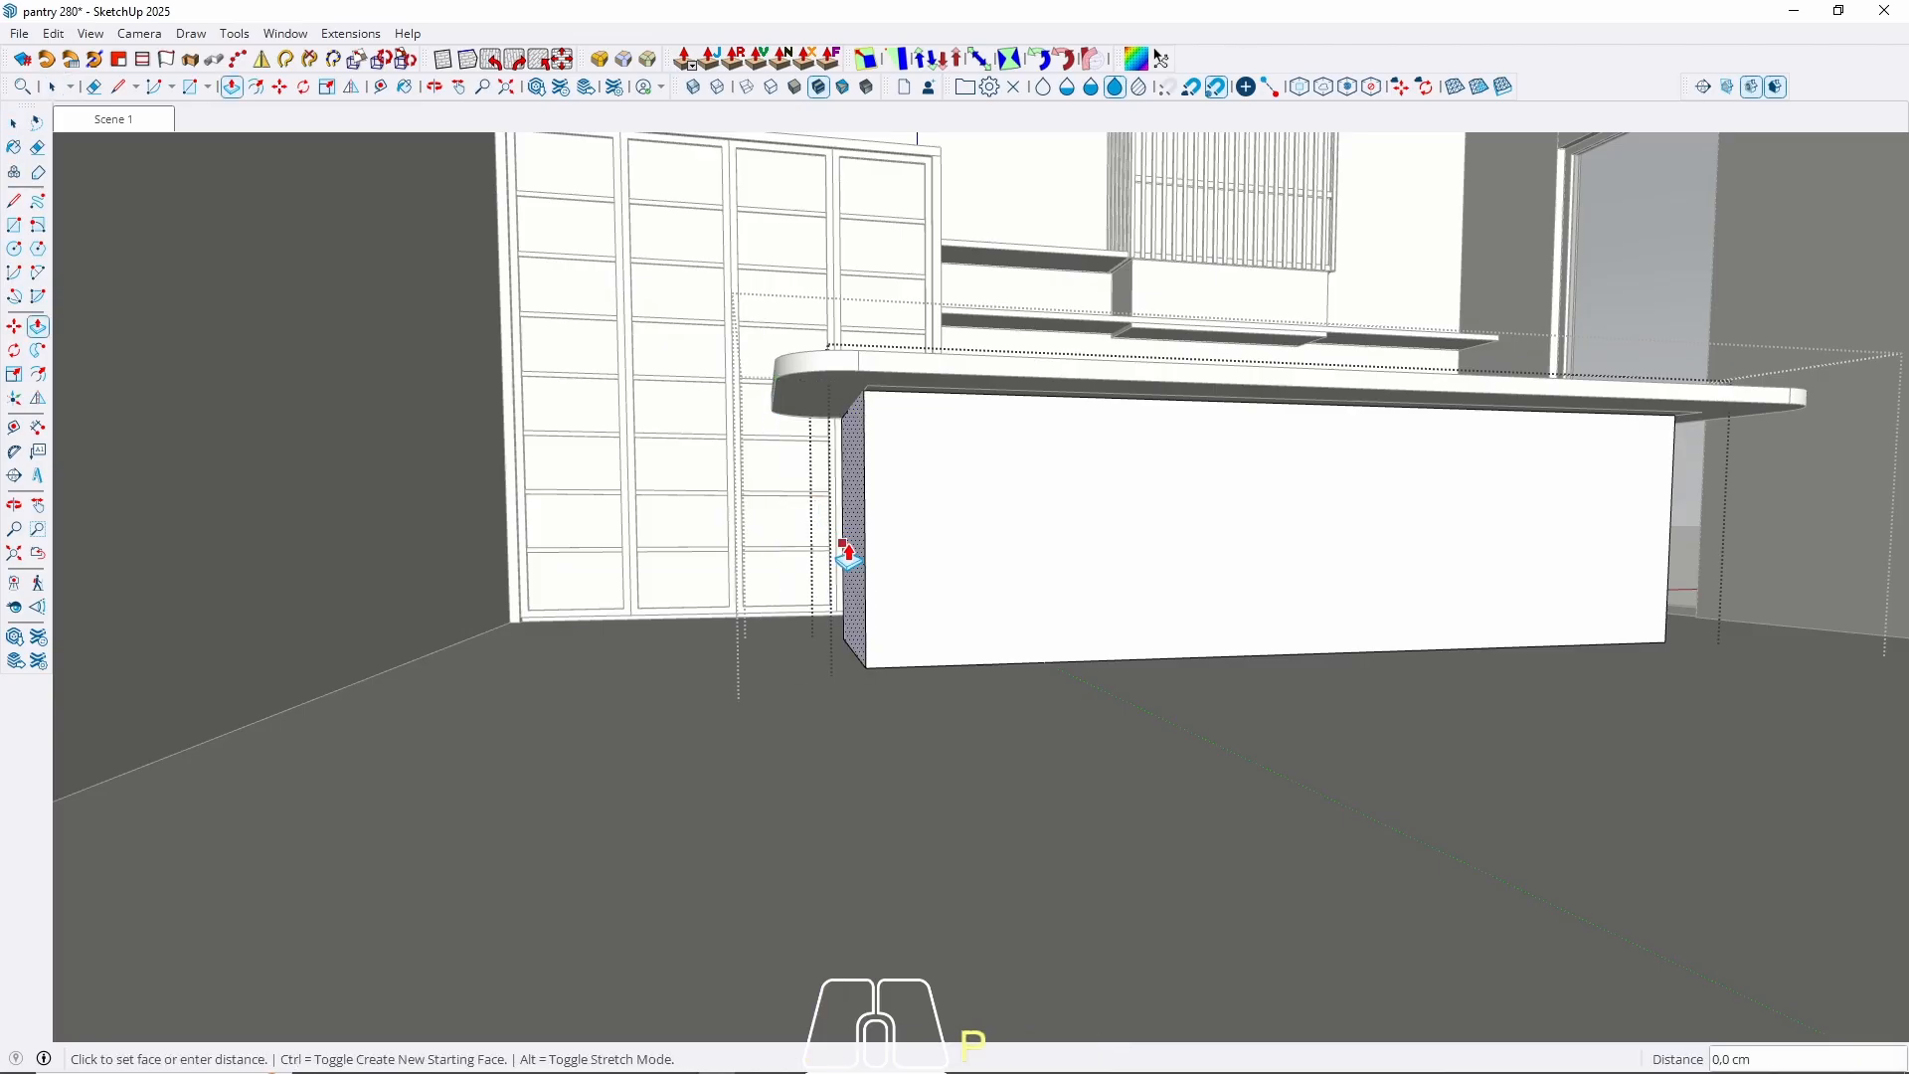
key(Return)
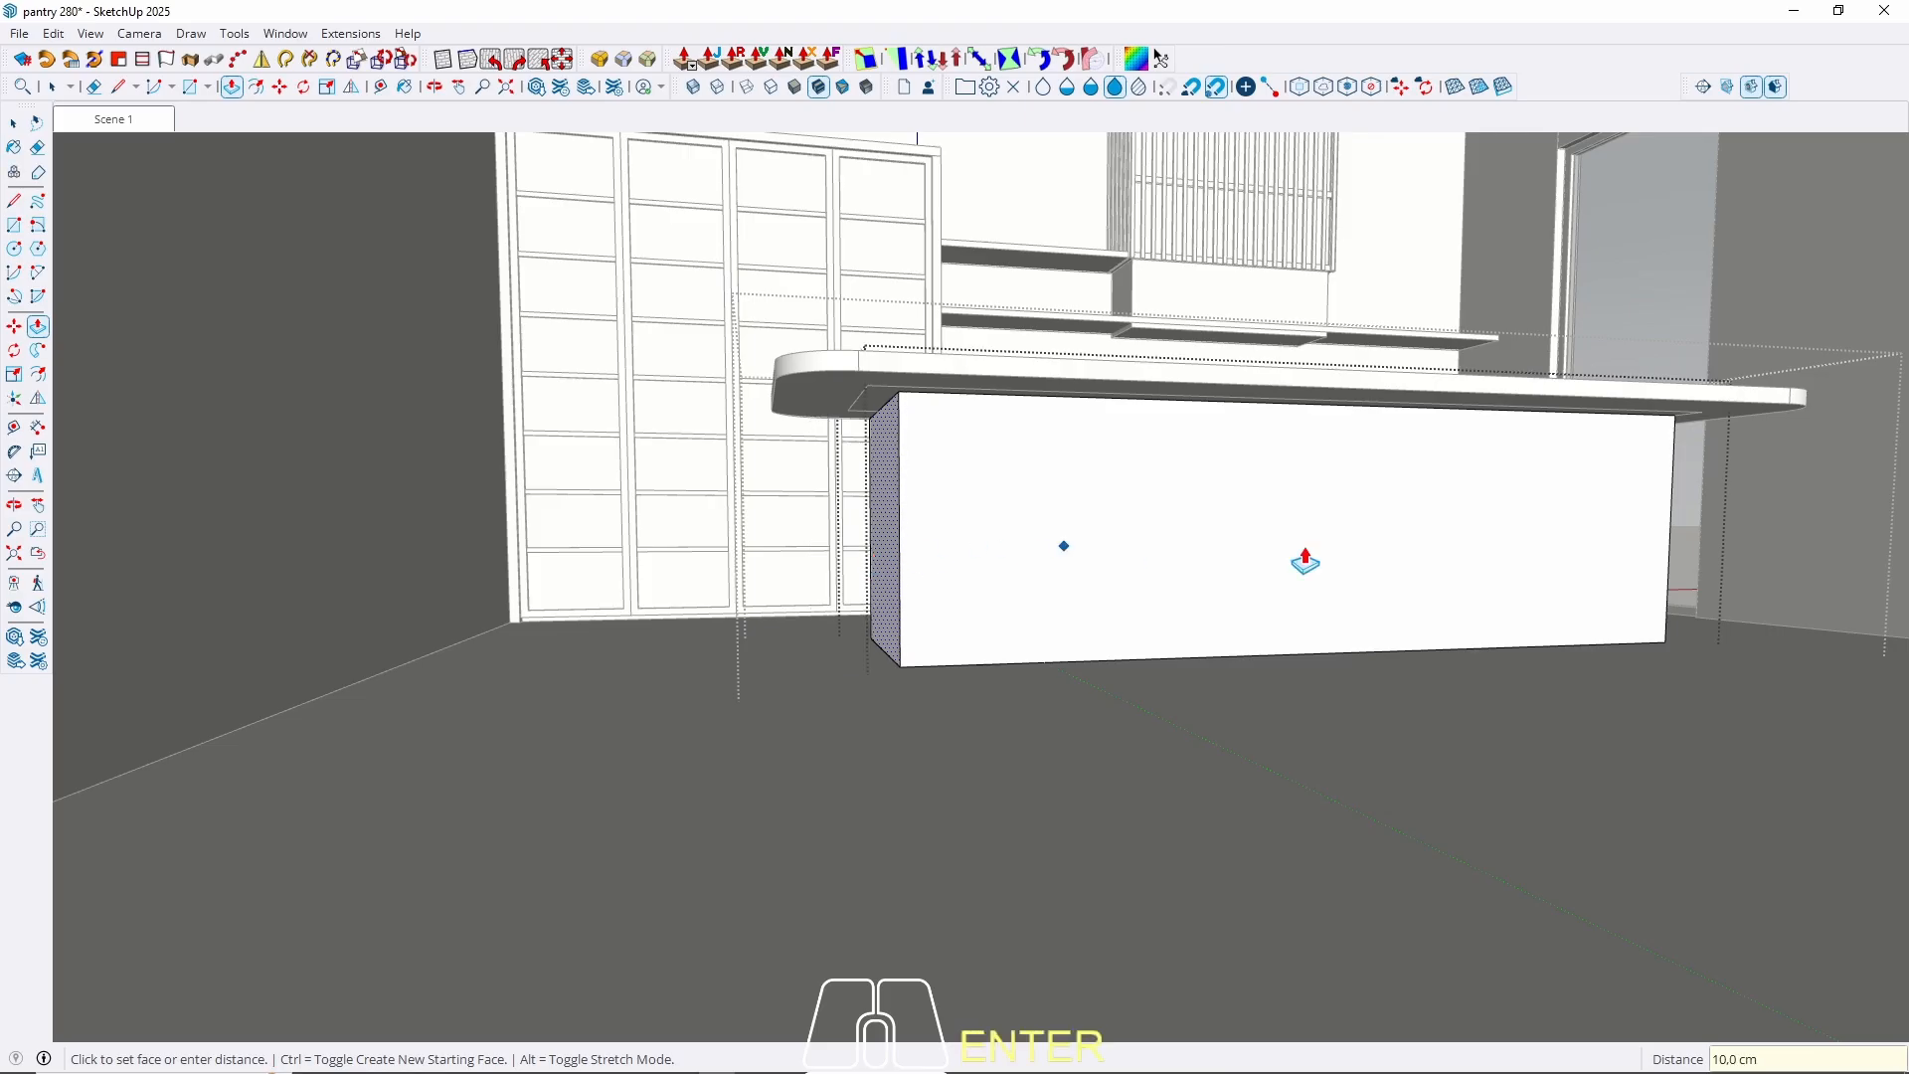
Push the island base's right end face inward to widen the worktop overhang, and leave the base's editing context.
middle_drag(1300, 558, 762, 540)
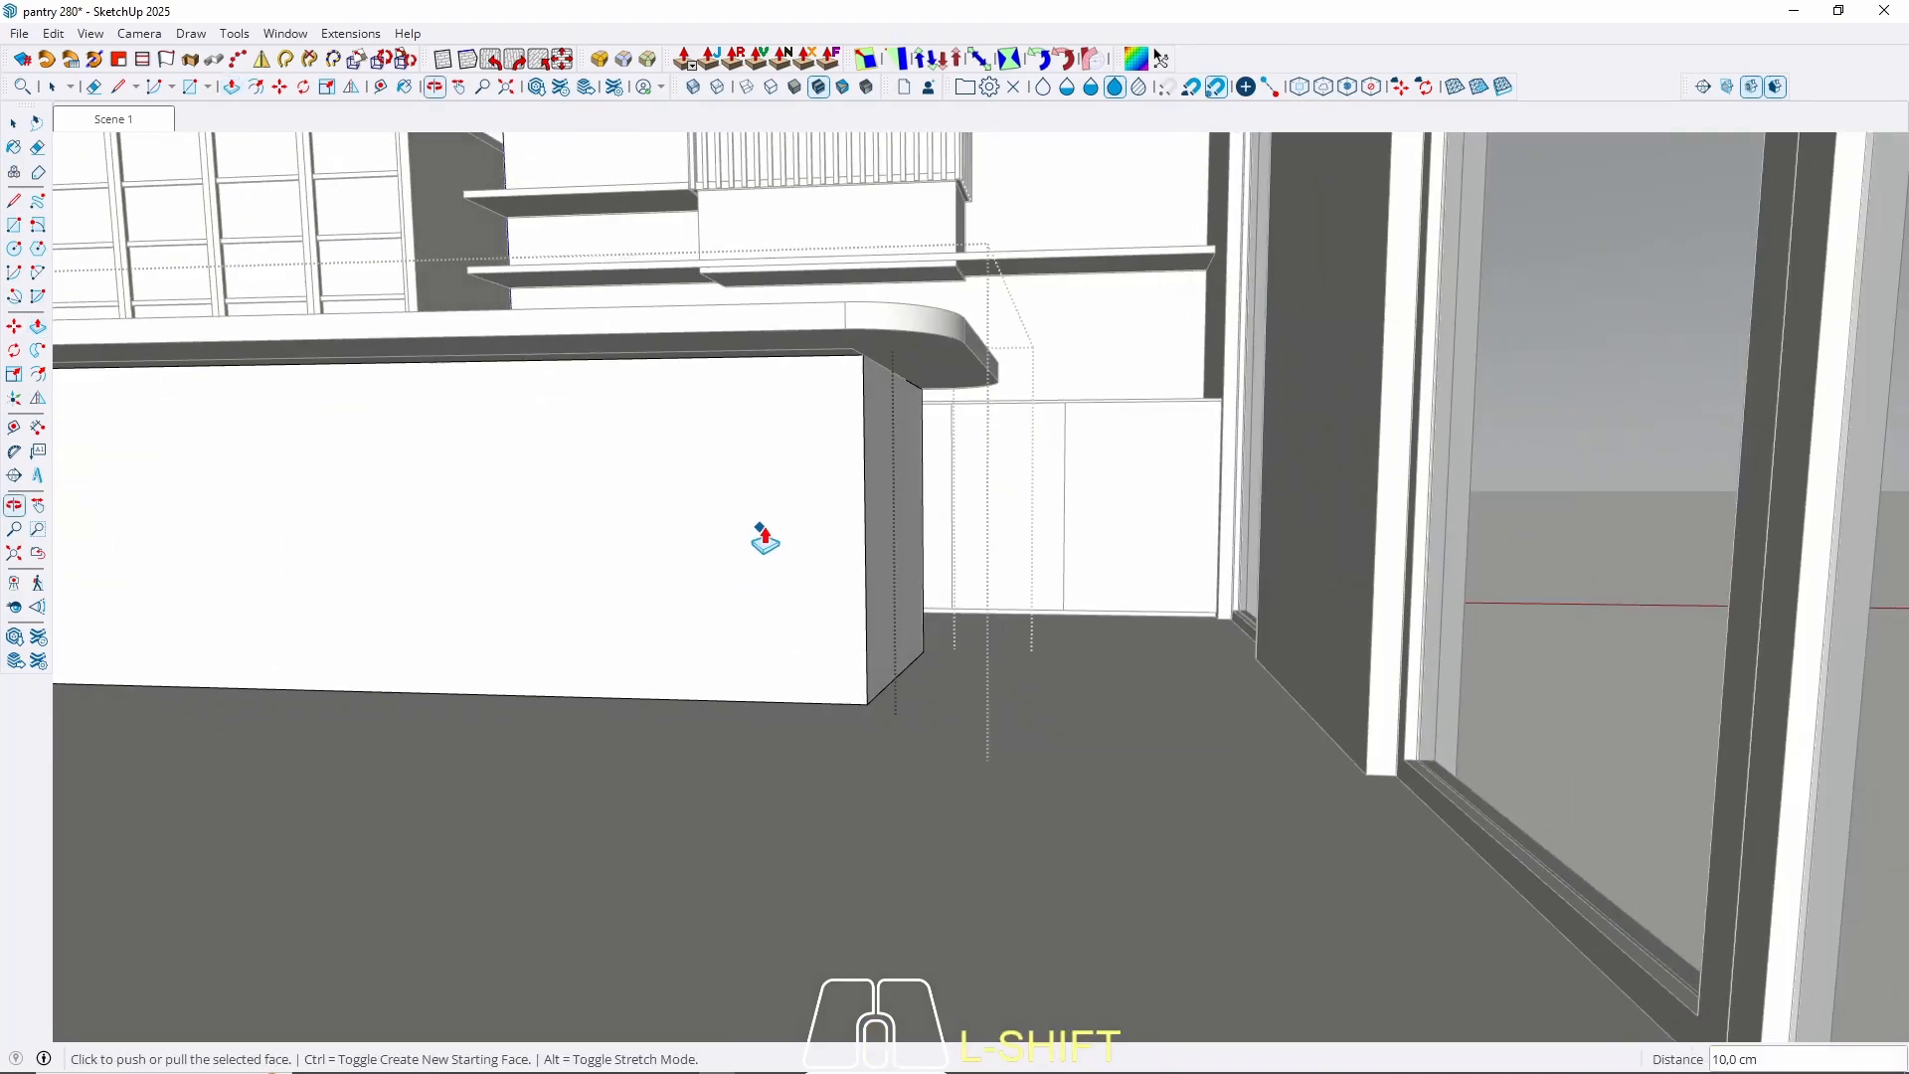
key(space)
triple_click(894, 528)
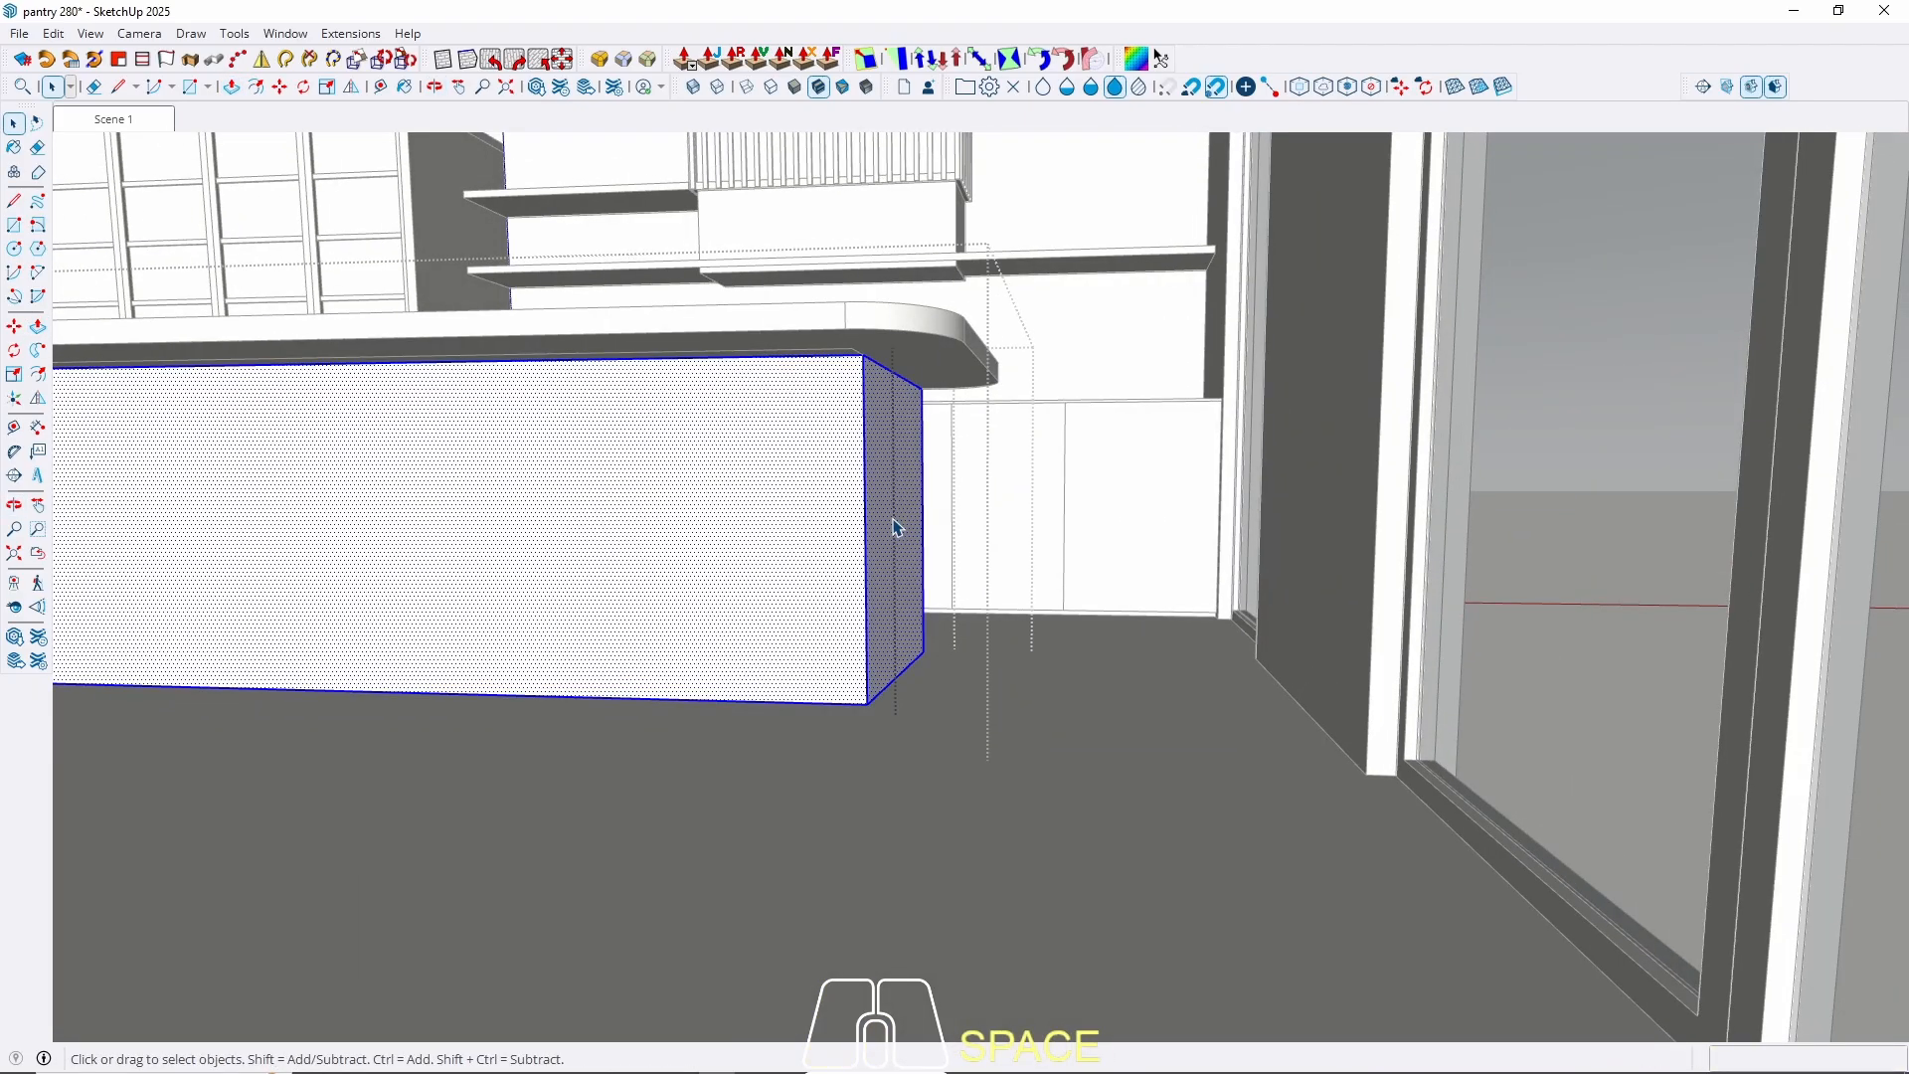
key(p)
click(883, 530)
click(846, 527)
key(space)
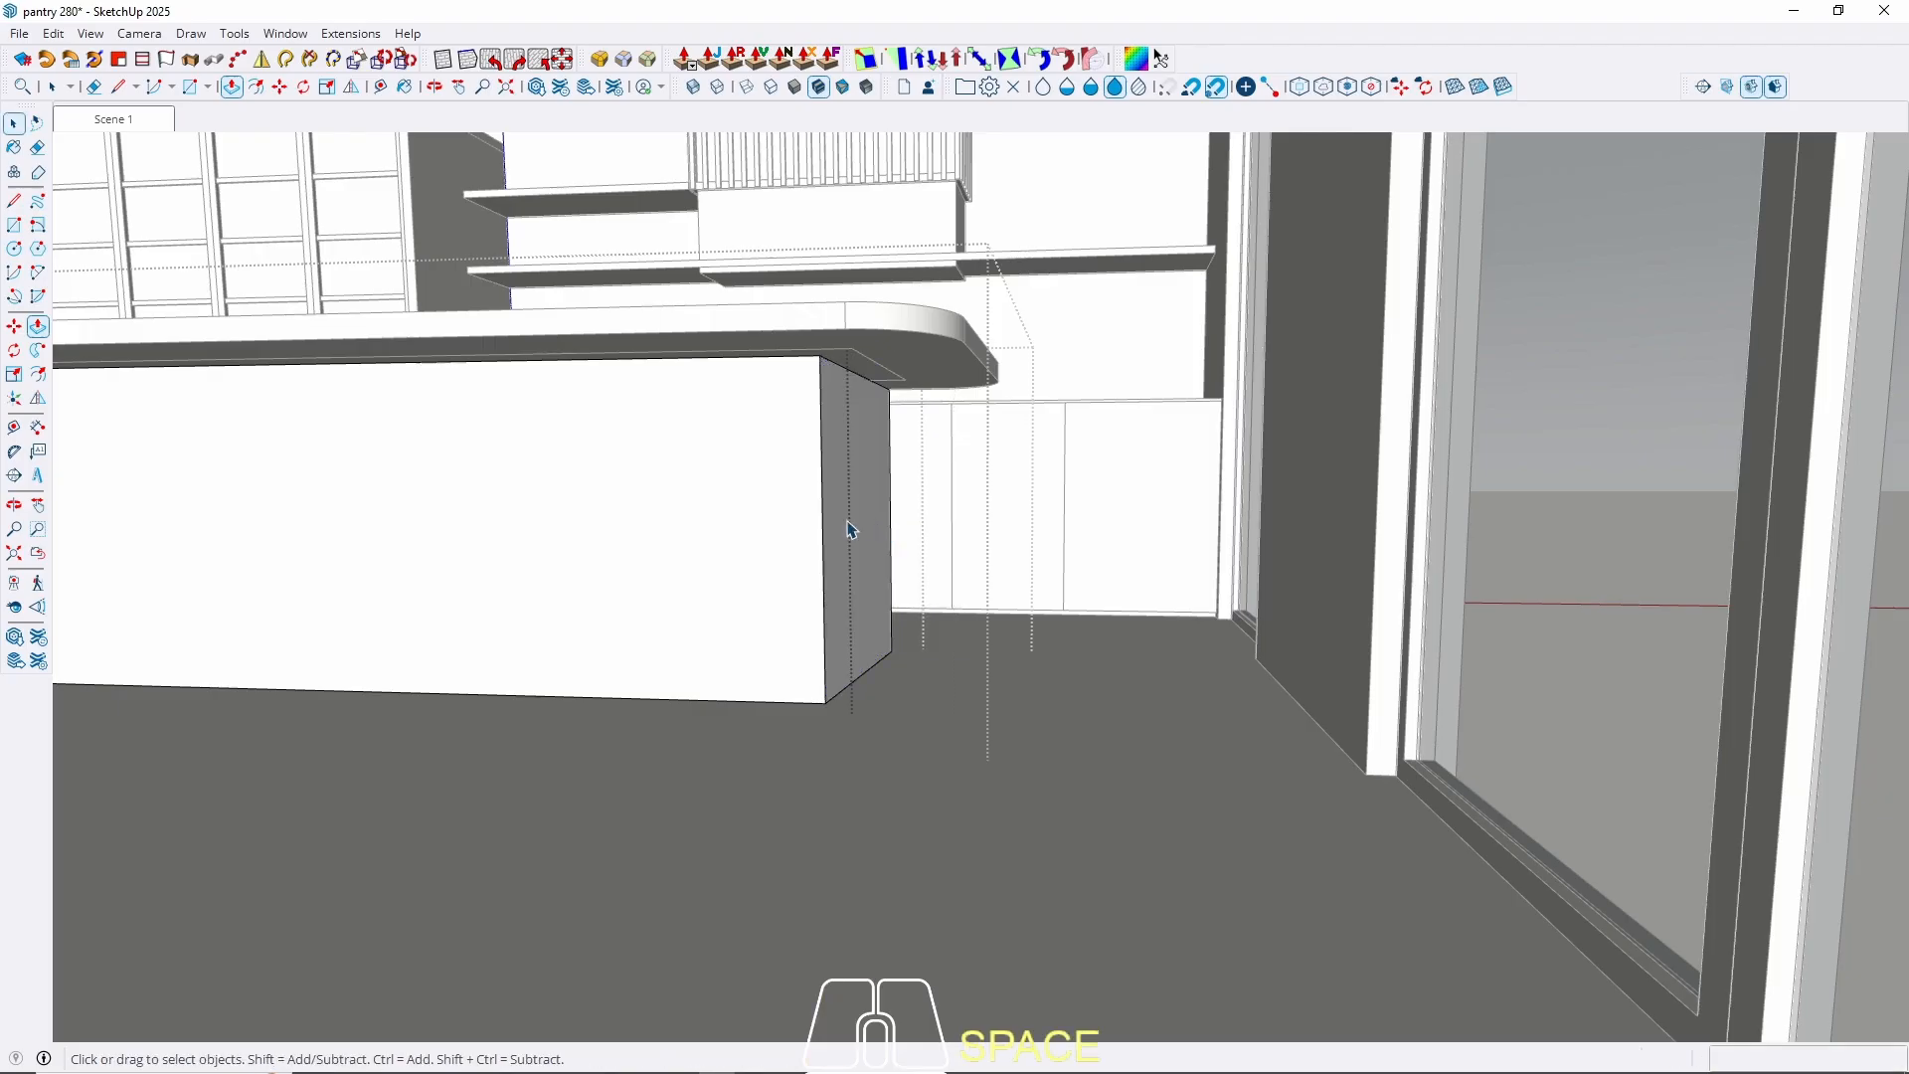
key(Escape)
key(Escape)
Isolate the worktop, delete the leftover rectangular outline on its underside, and finish editing it.
scroll(839, 352, up, 3)
double_click(920, 384)
click(924, 385)
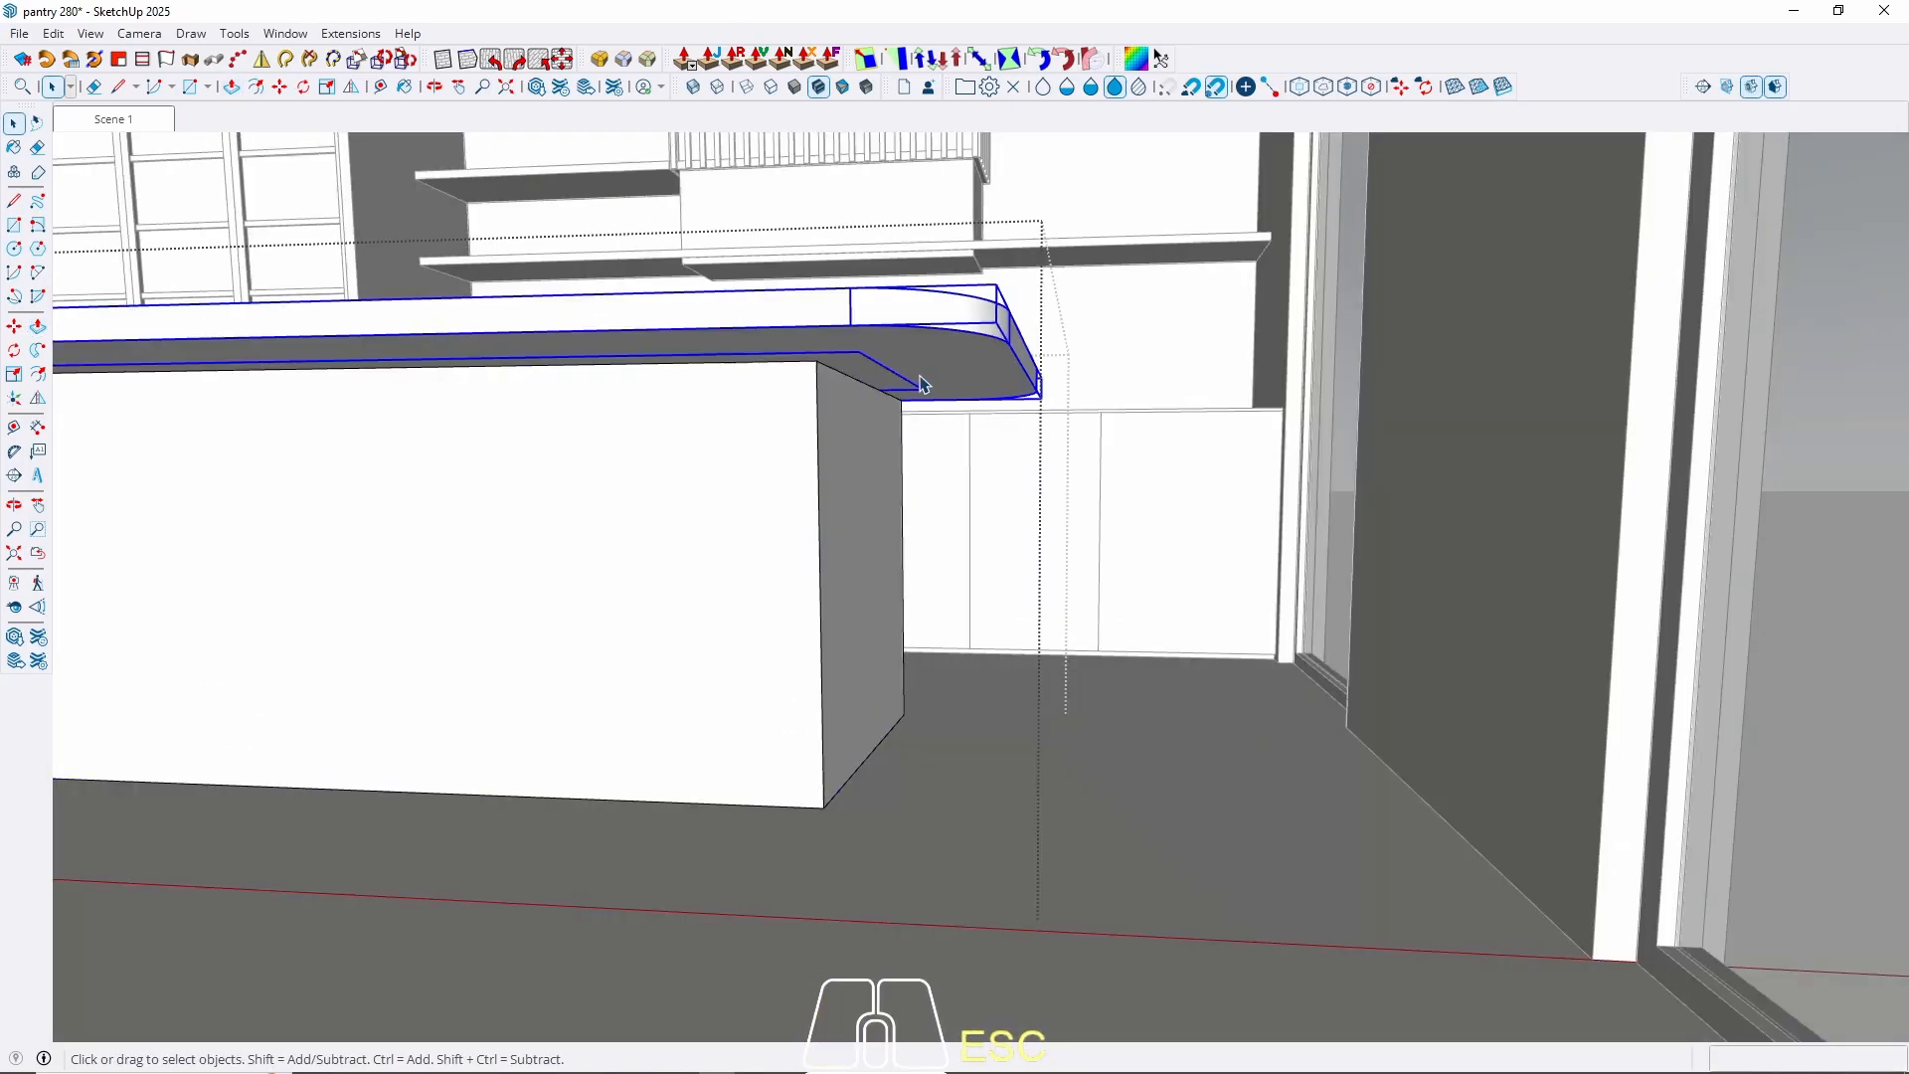
double_click(892, 385)
click(875, 383)
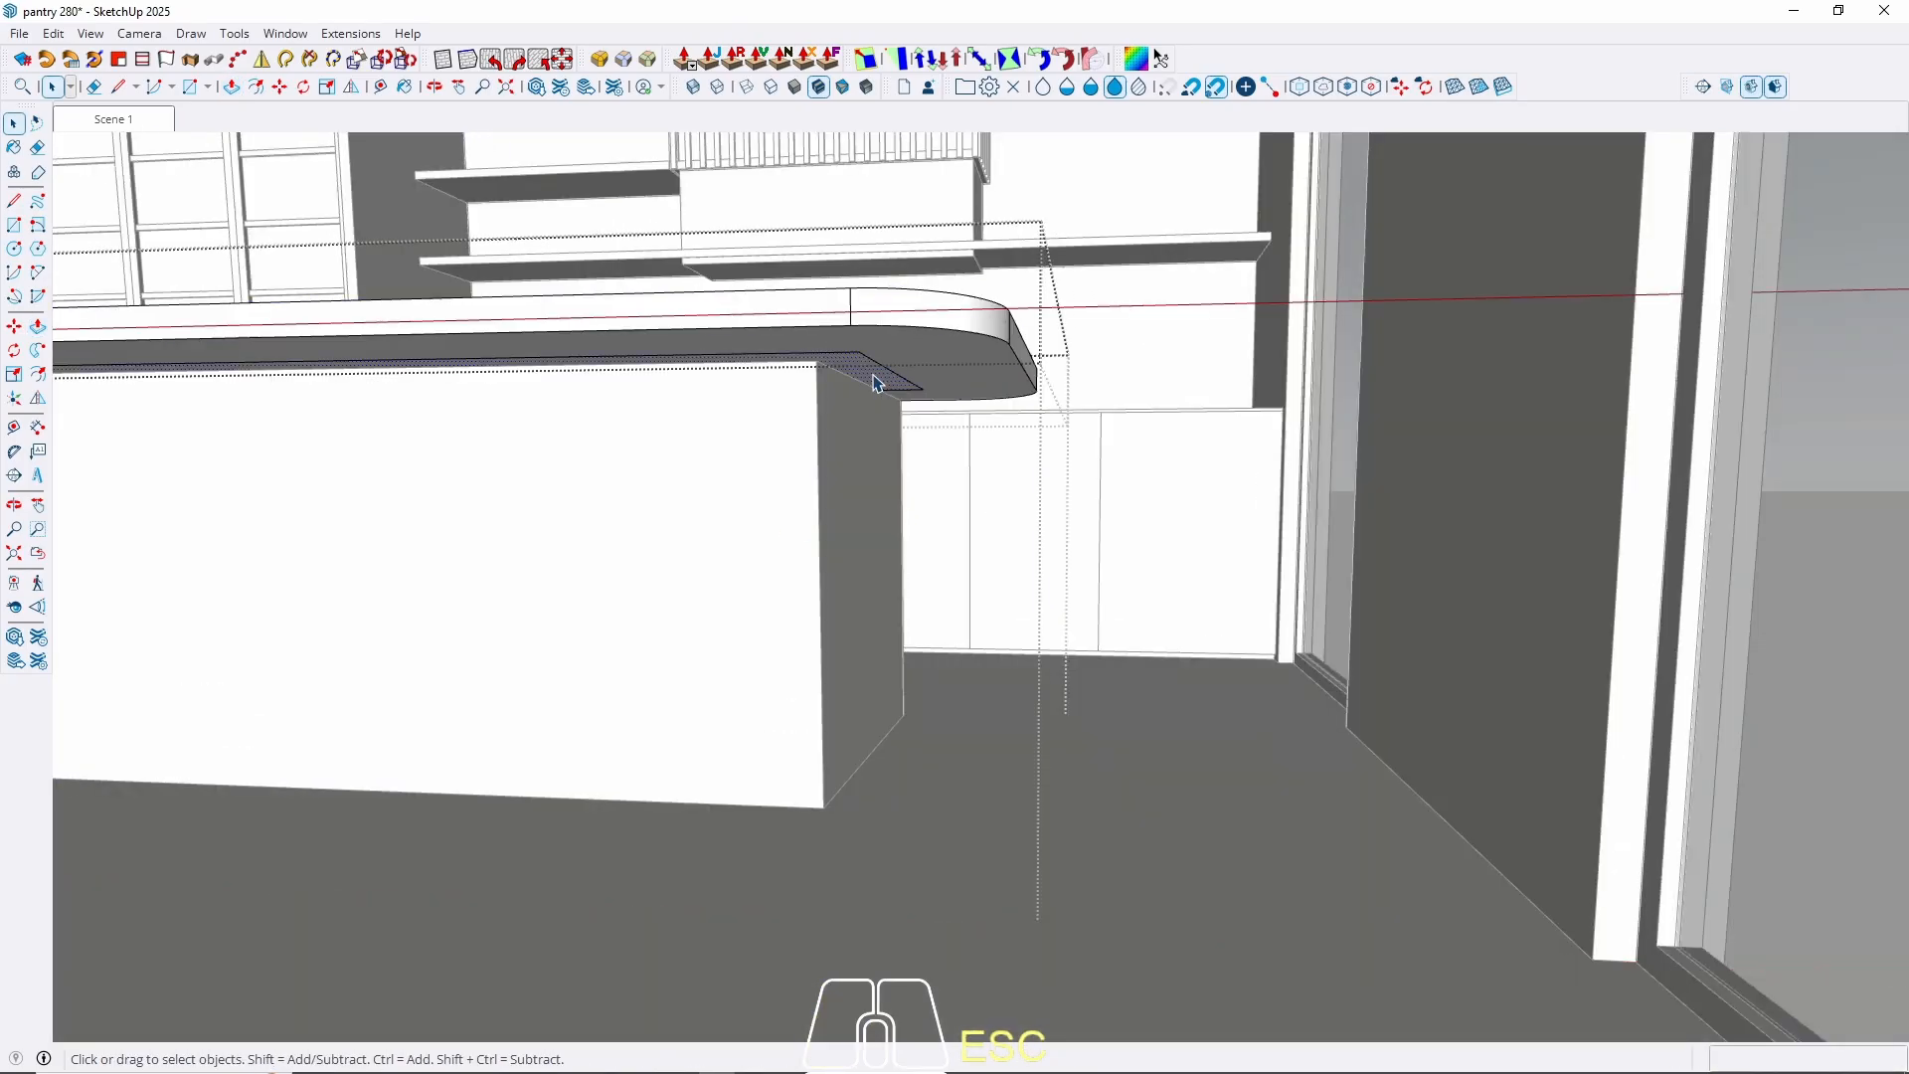
key(w)
double_click(858, 381)
shift+click(813, 382)
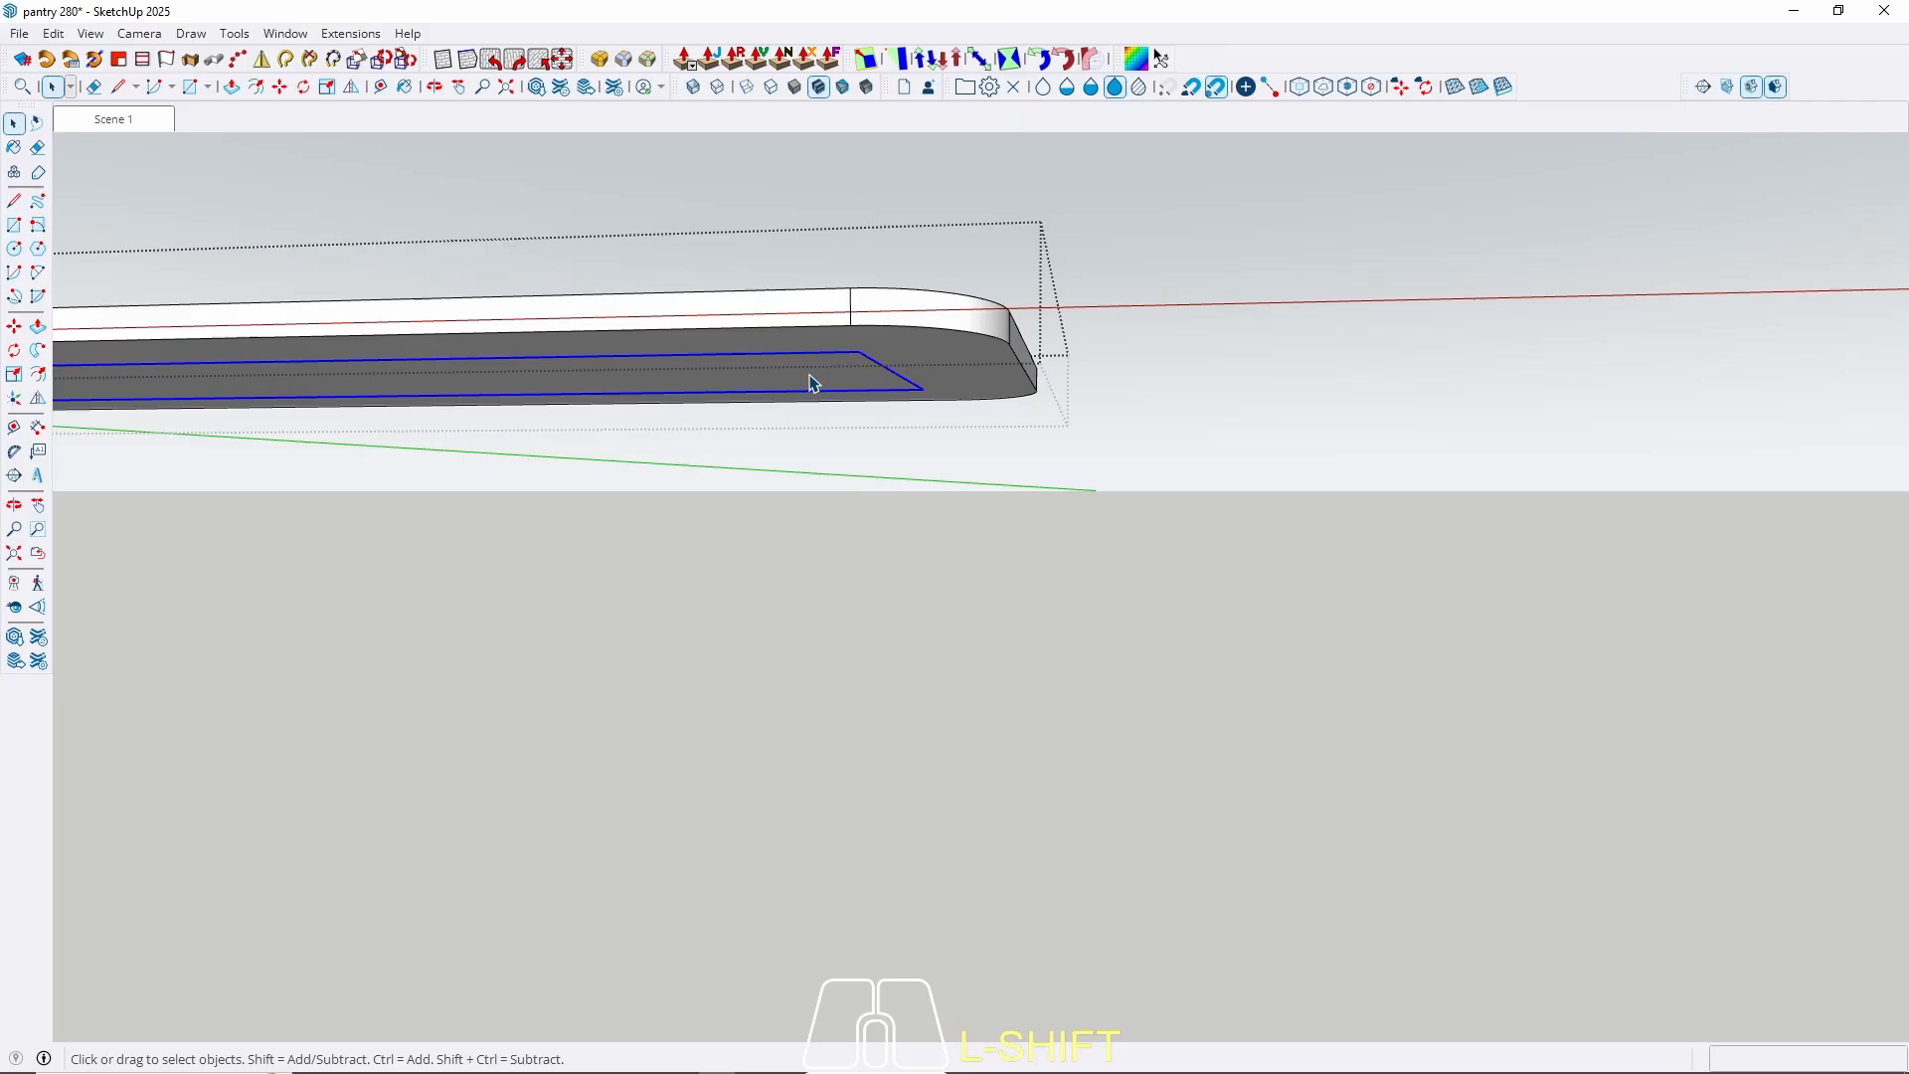
key(Delete)
key(Escape)
key(Escape)
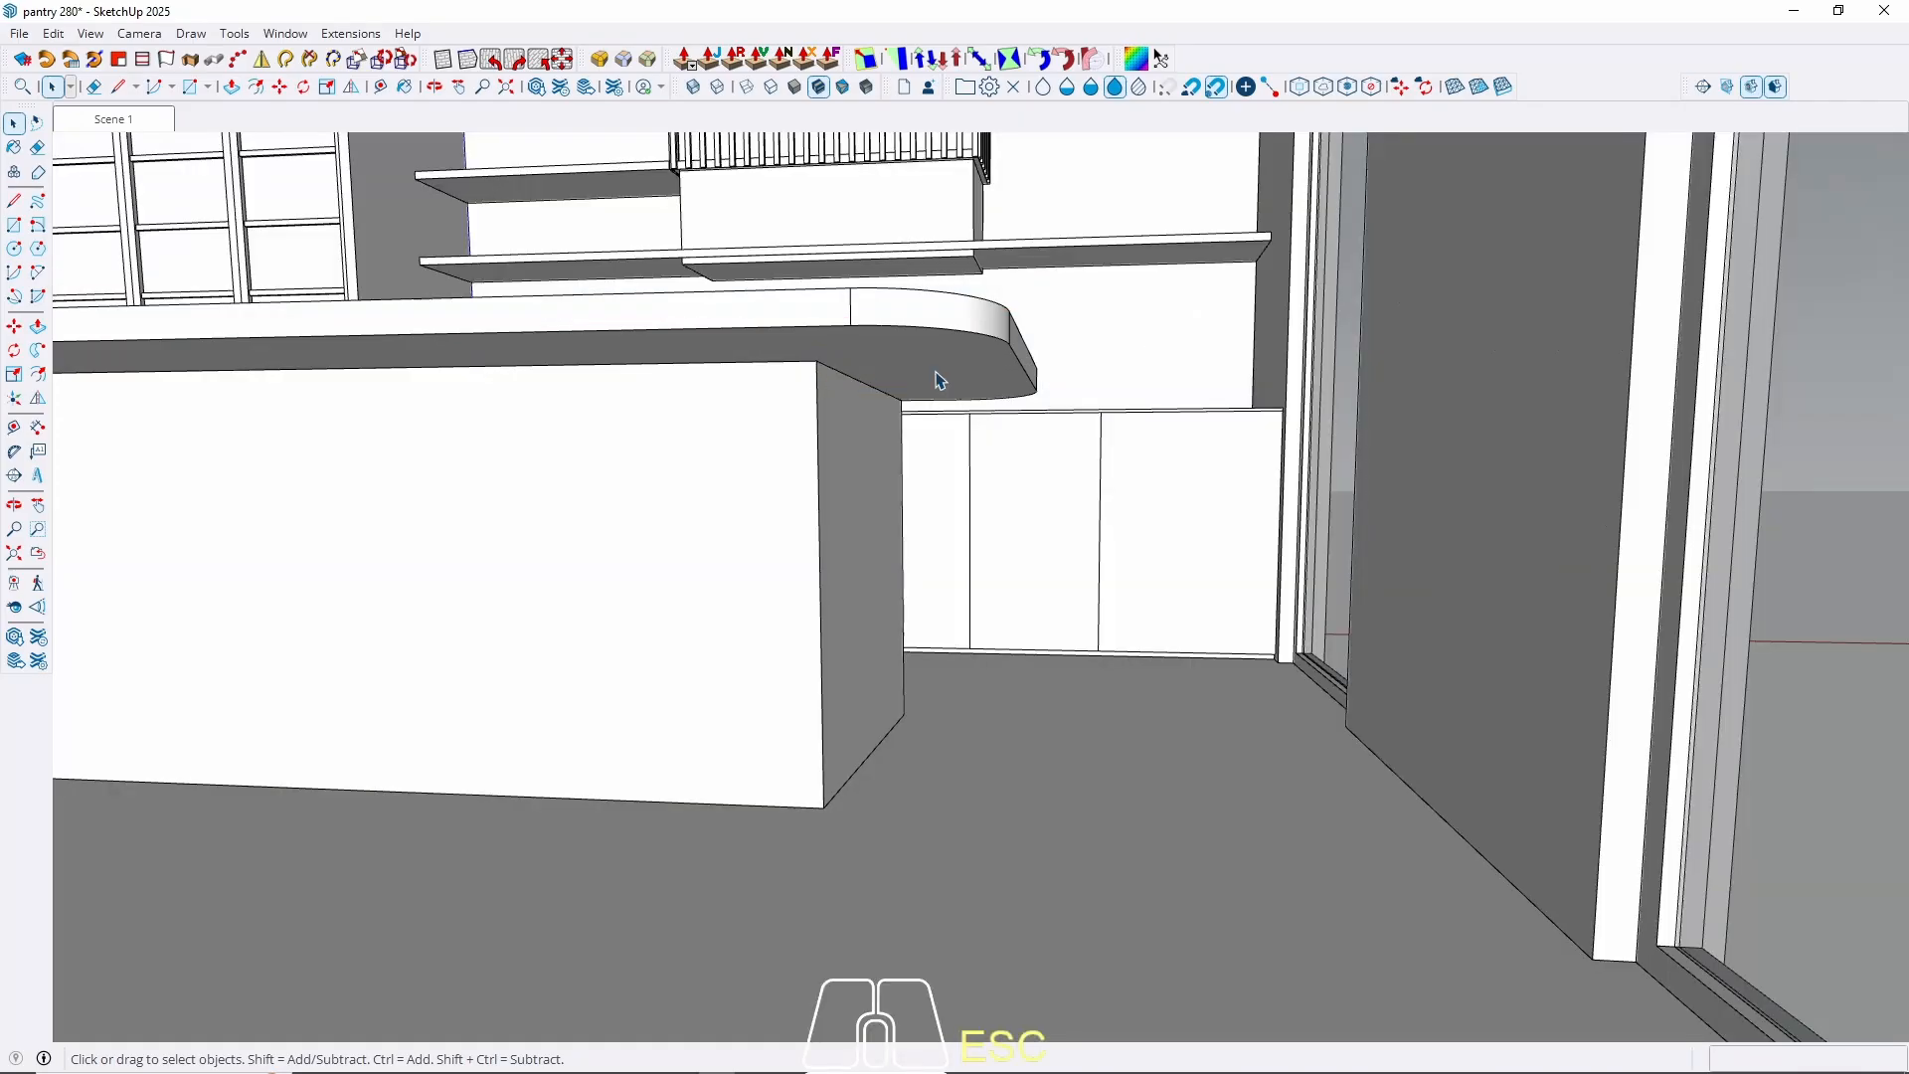
Open the island base for editing from the Scene 1 view, hide the rest of the model and show the base's top face.
scroll(1084, 382, down, 3)
click(139, 129)
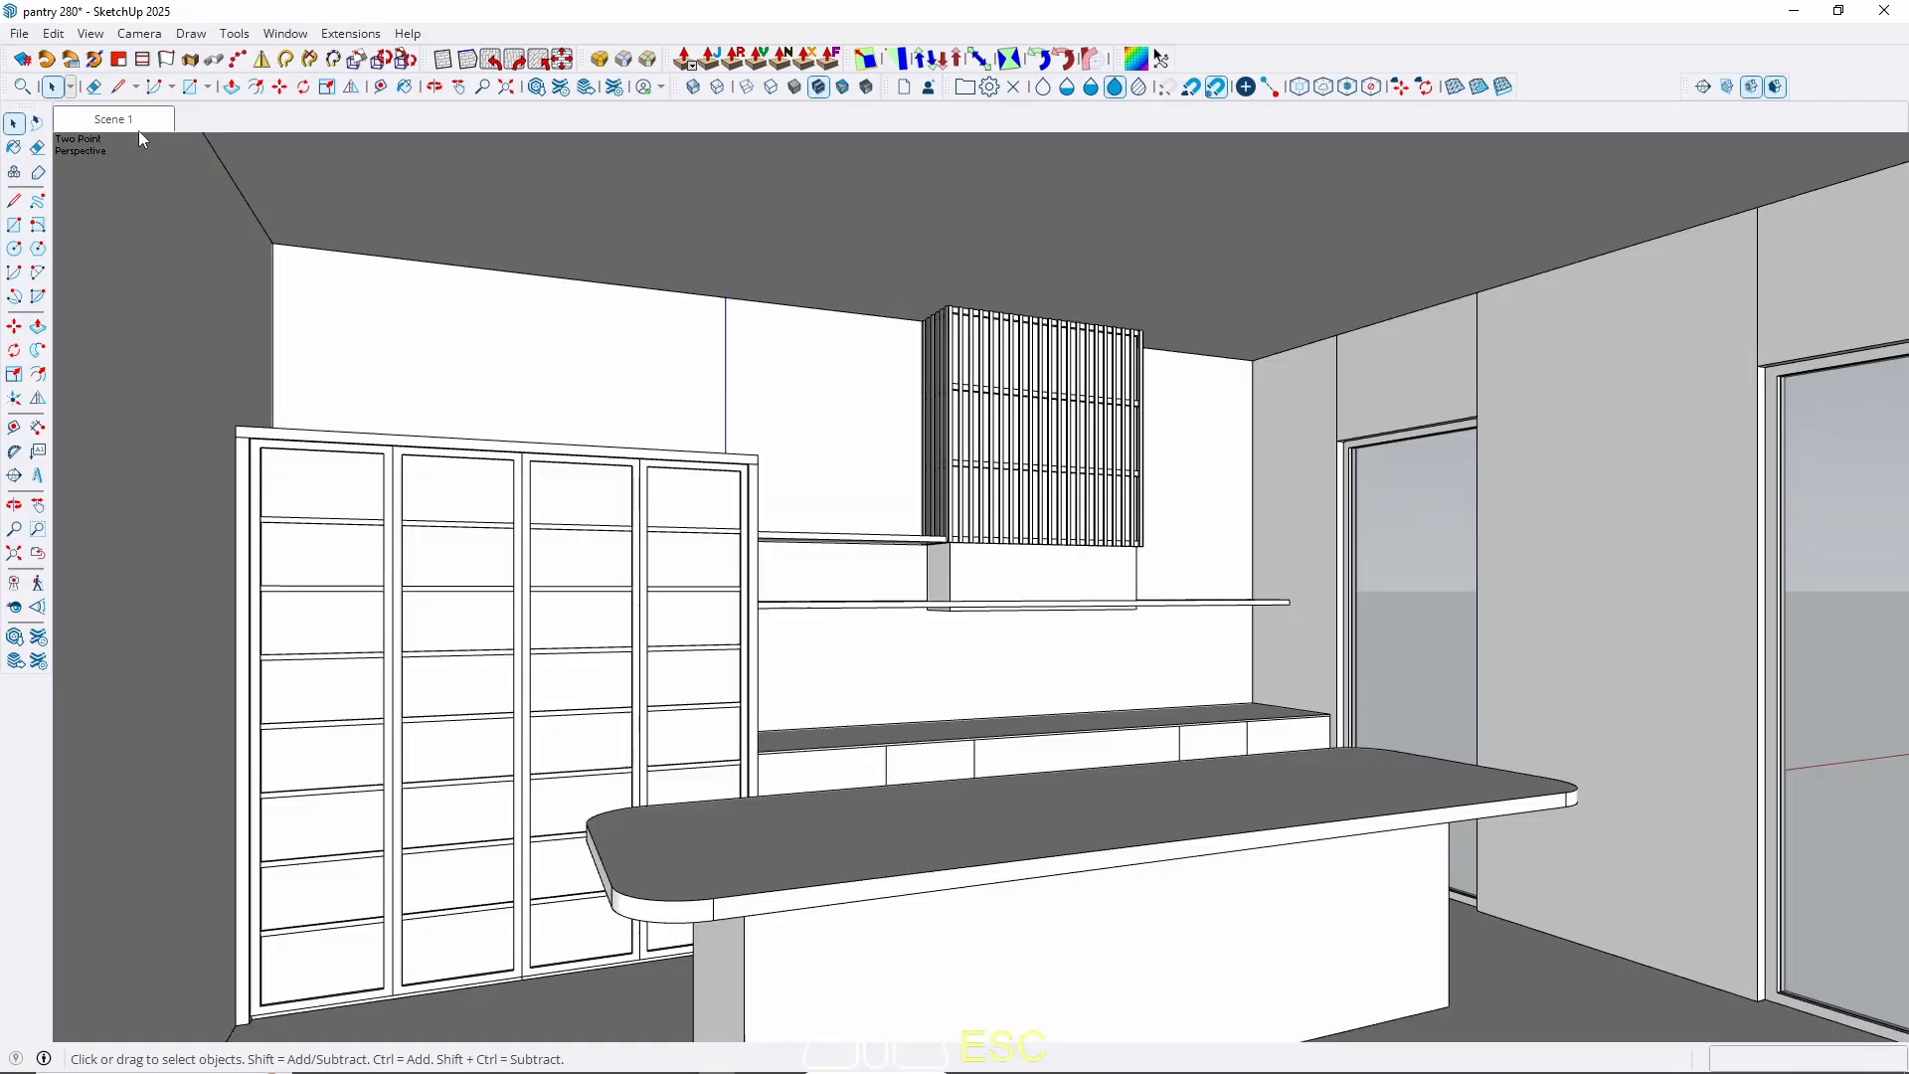
middle_drag(1294, 884, 1184, 682)
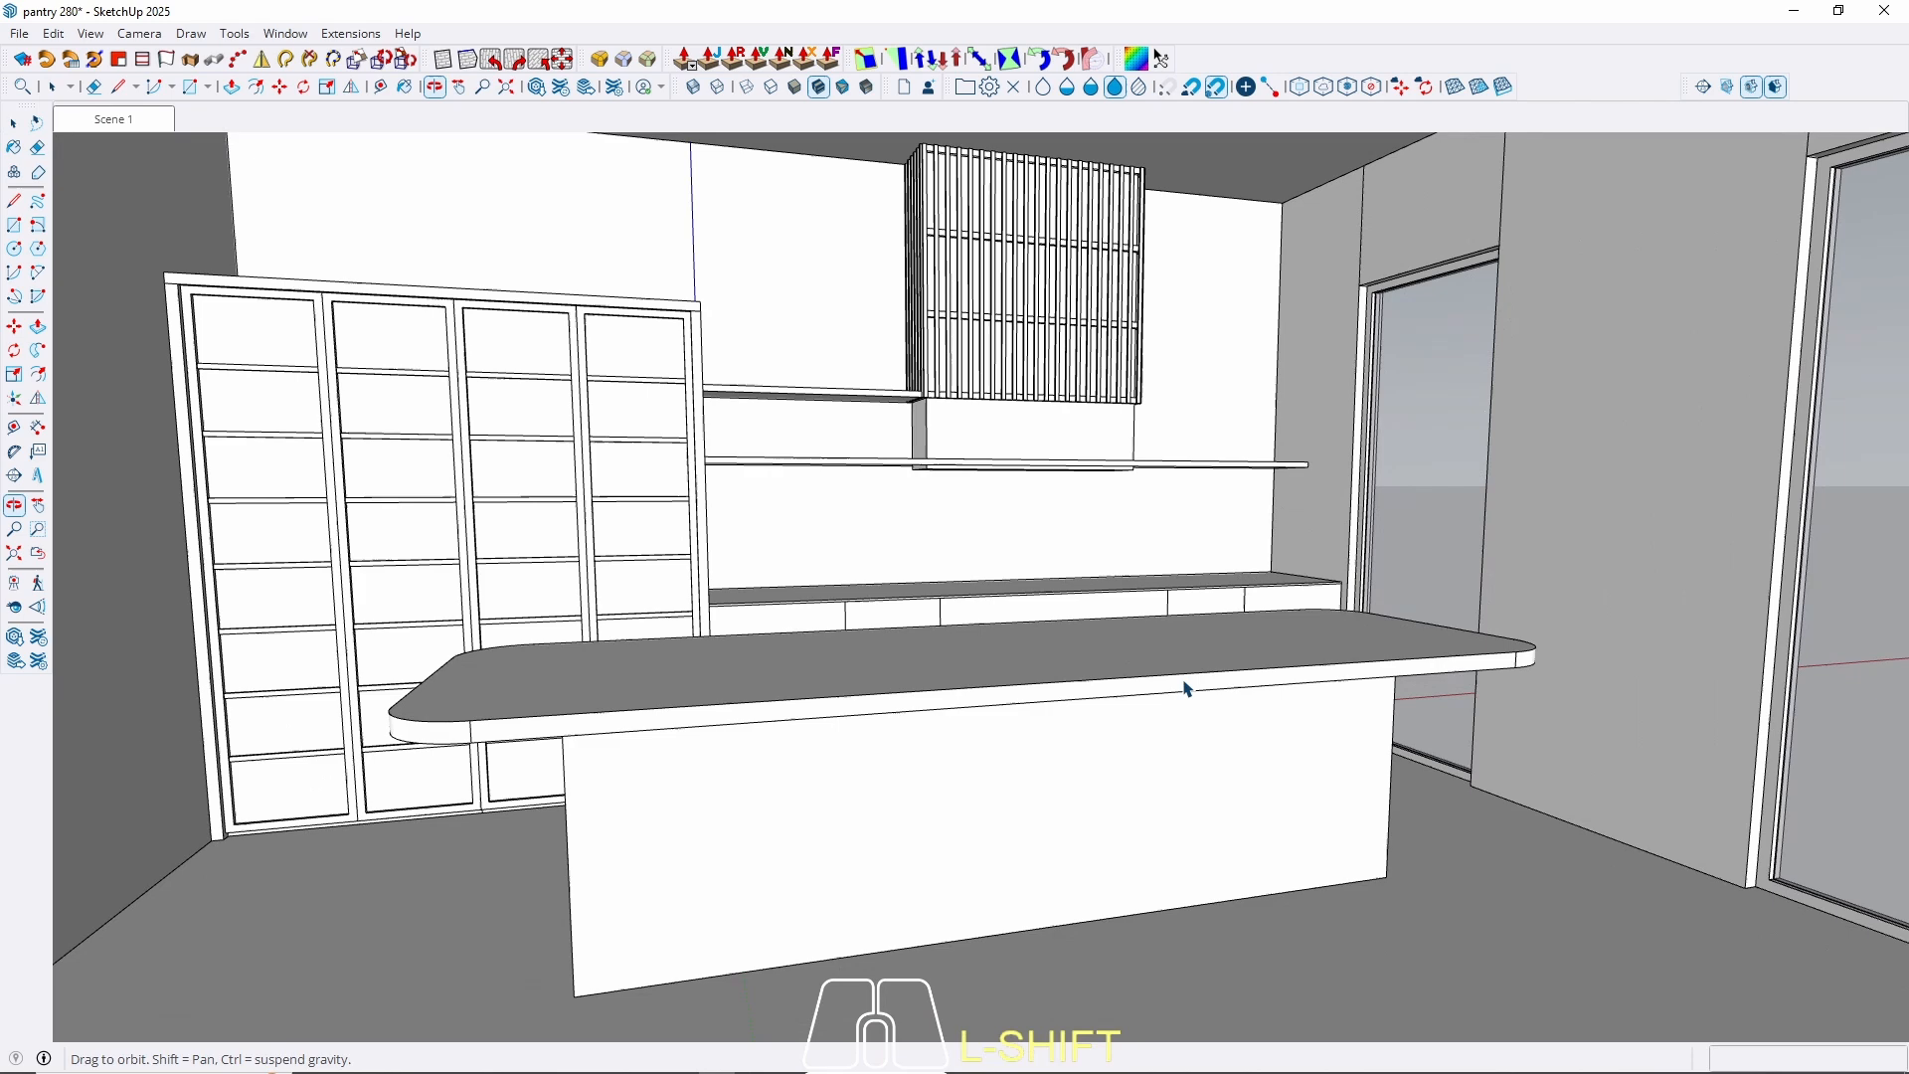
double_click(1010, 839)
click(1010, 839)
double_click(853, 844)
click(855, 846)
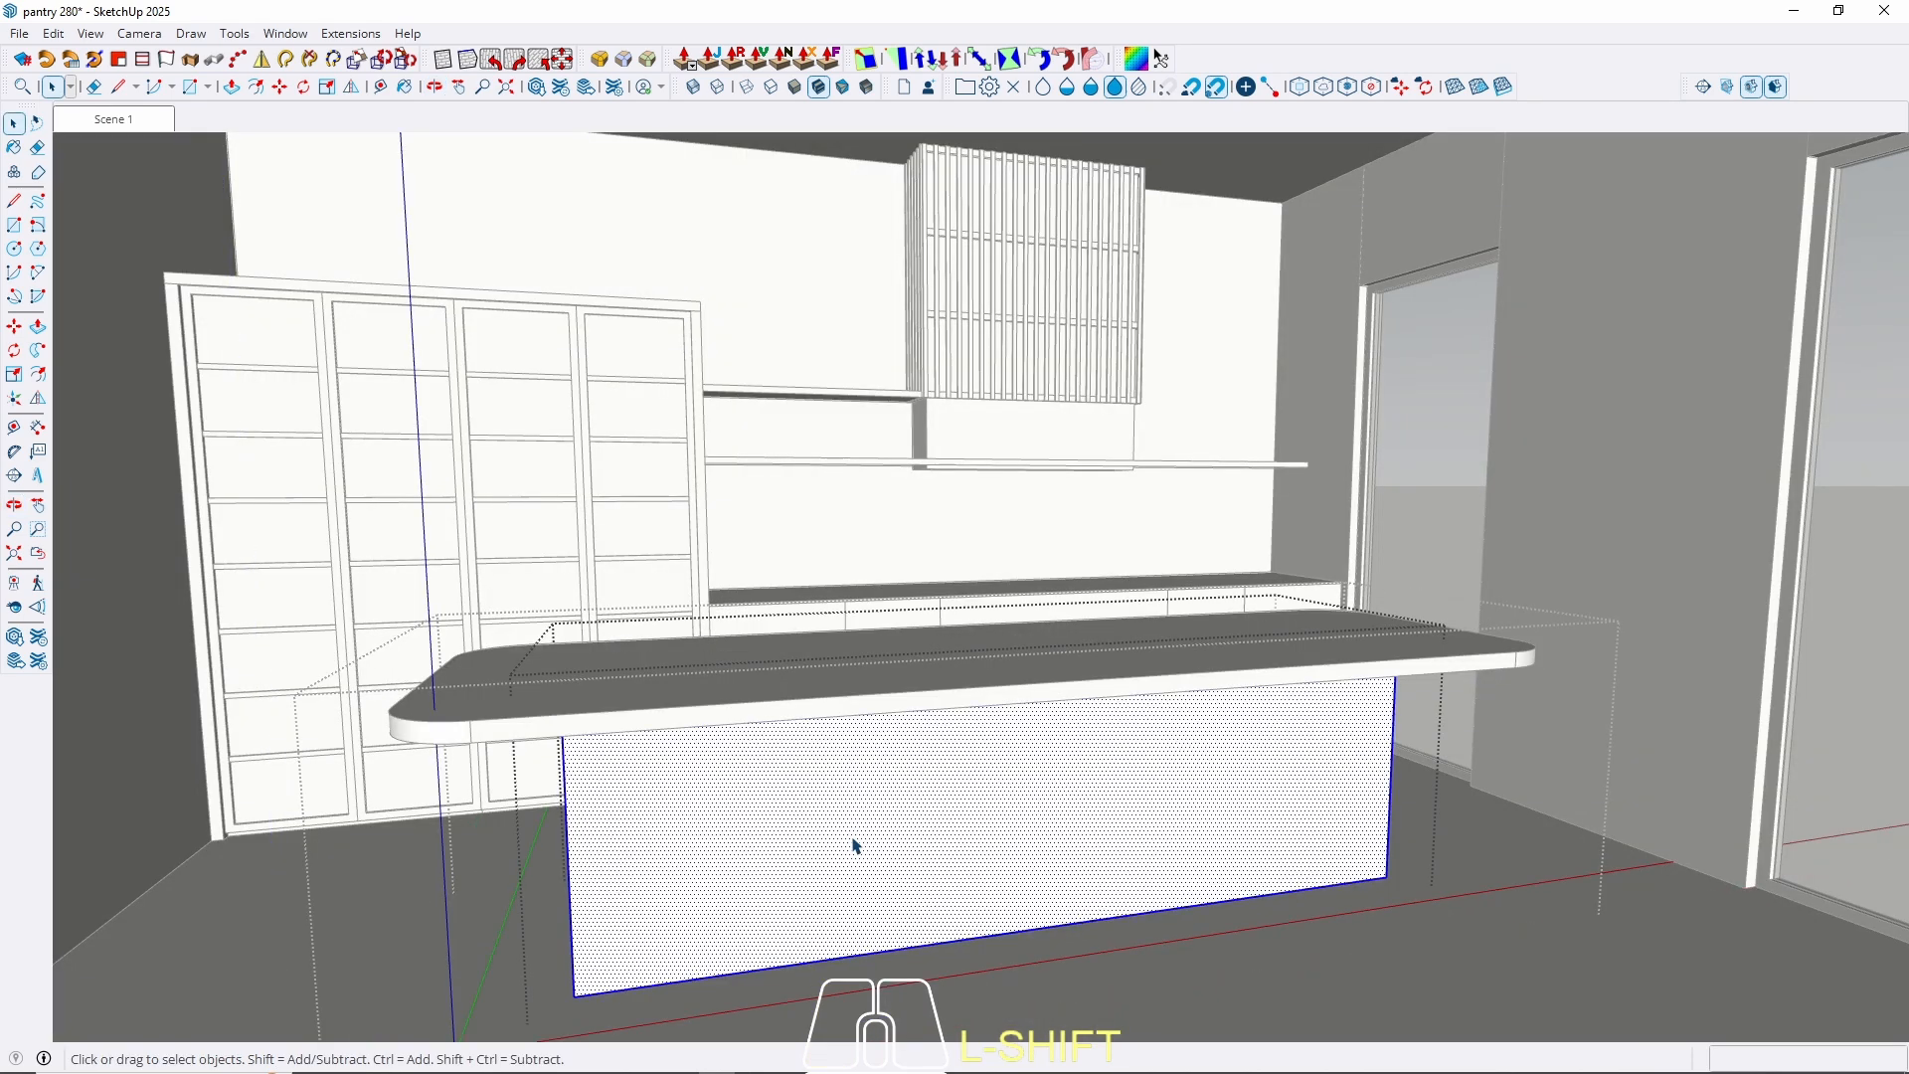
key(w)
middle_drag(946, 782, 1060, 867)
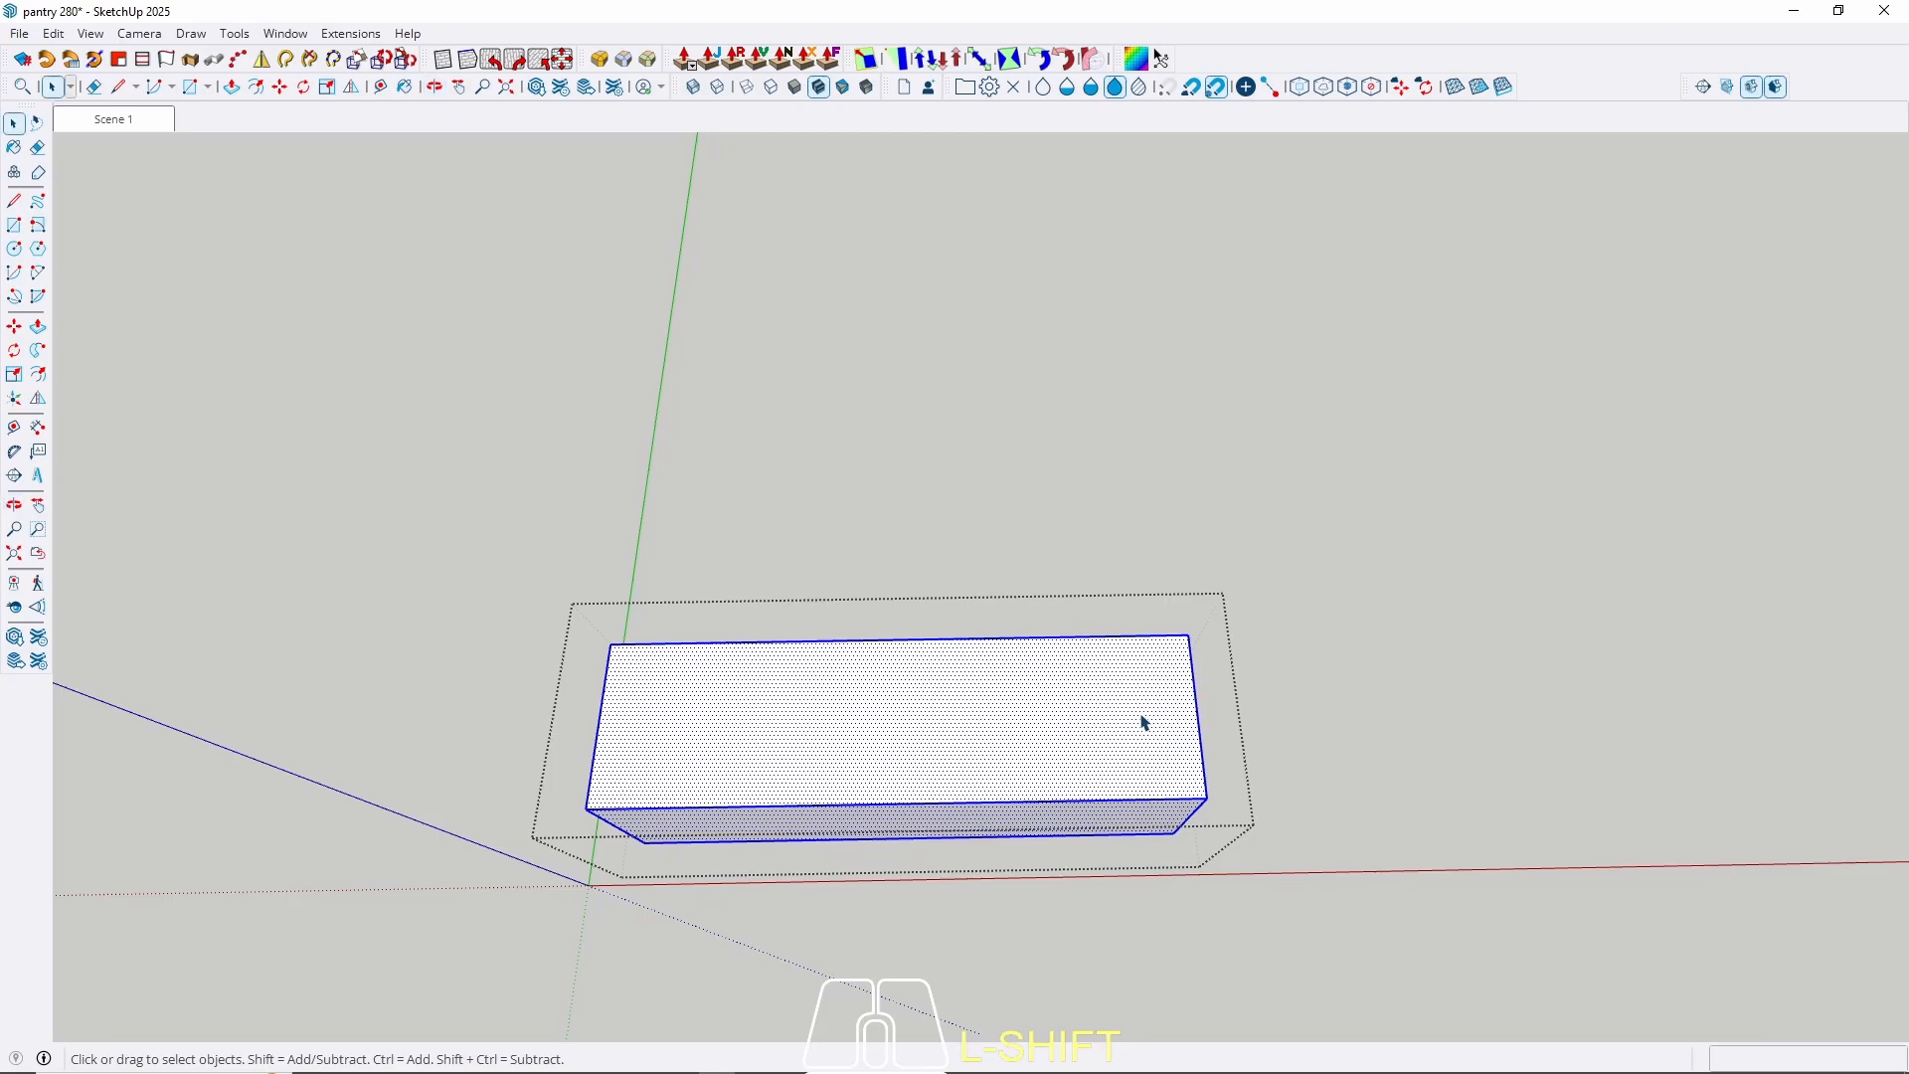
Place guides on the base's top face along its lengthwise midline and 37.5 cm in from the right end.
key(t)
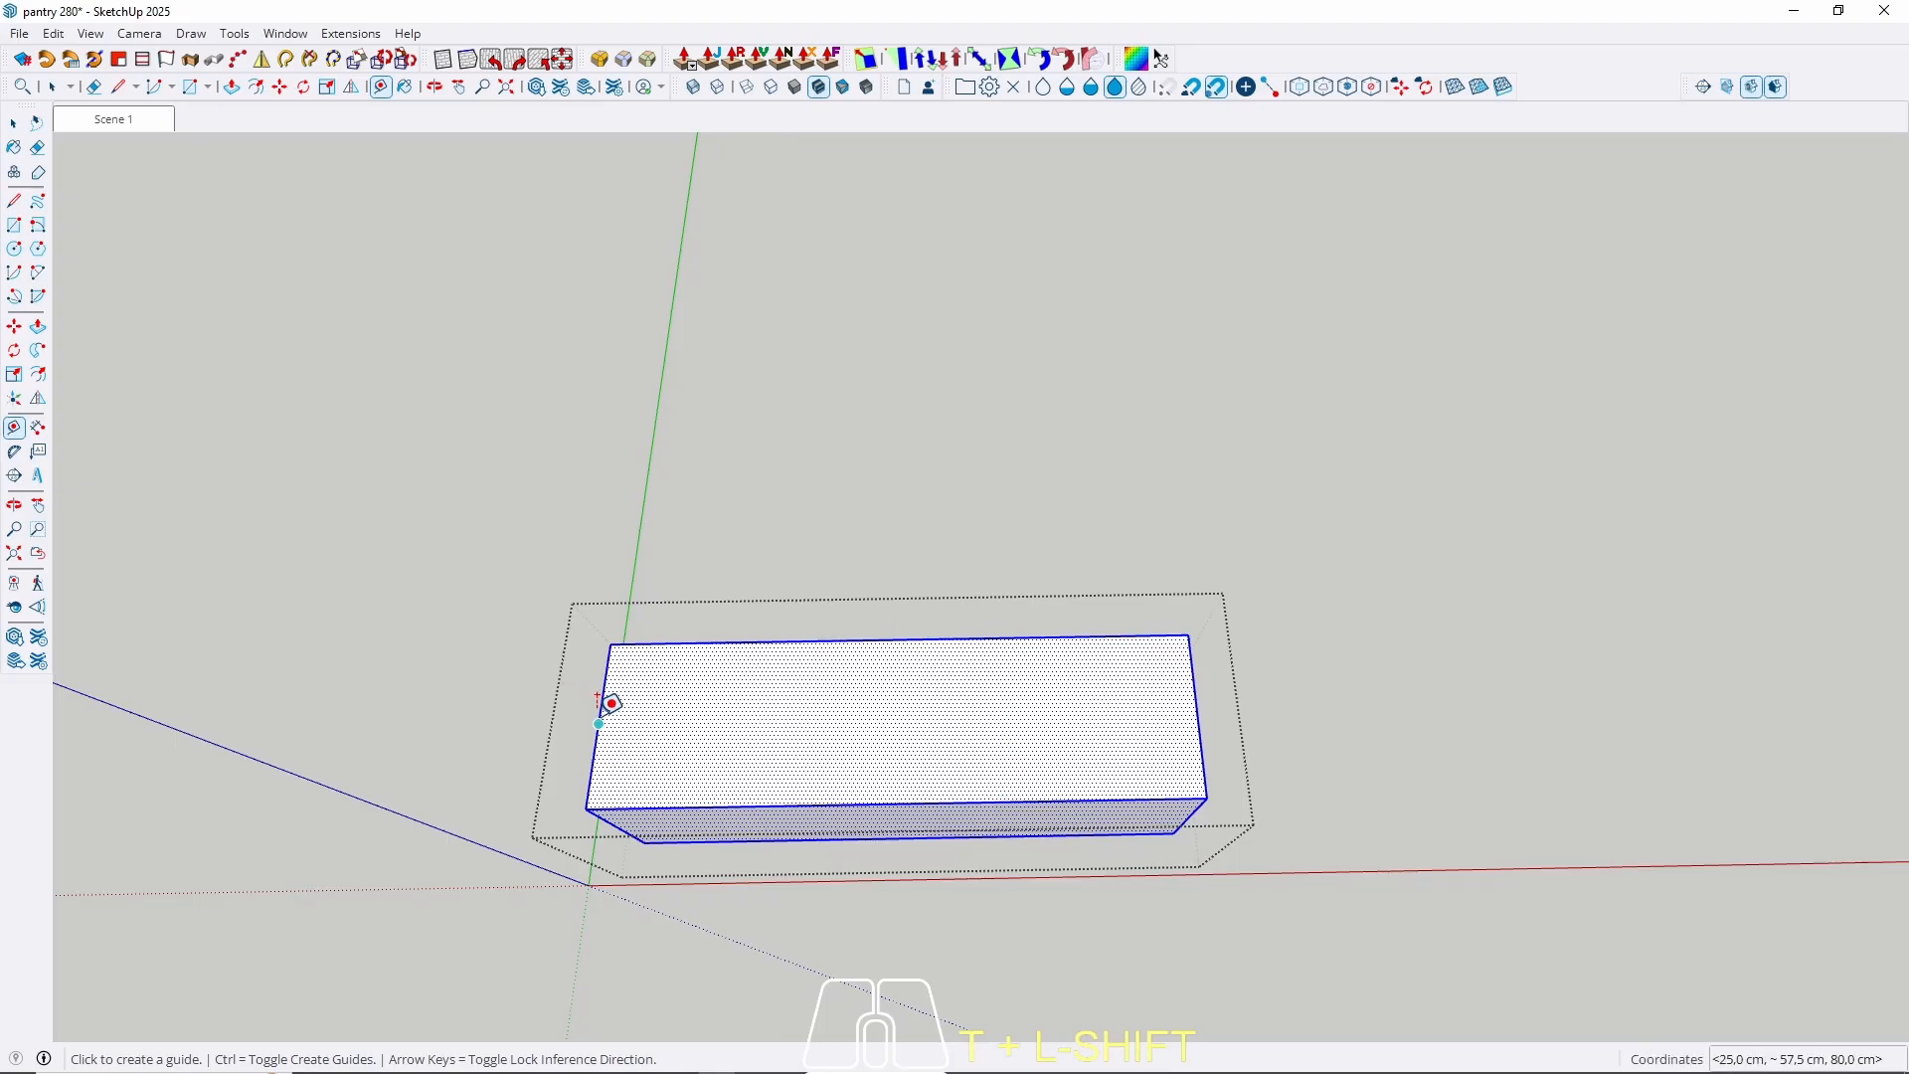
click(1078, 781)
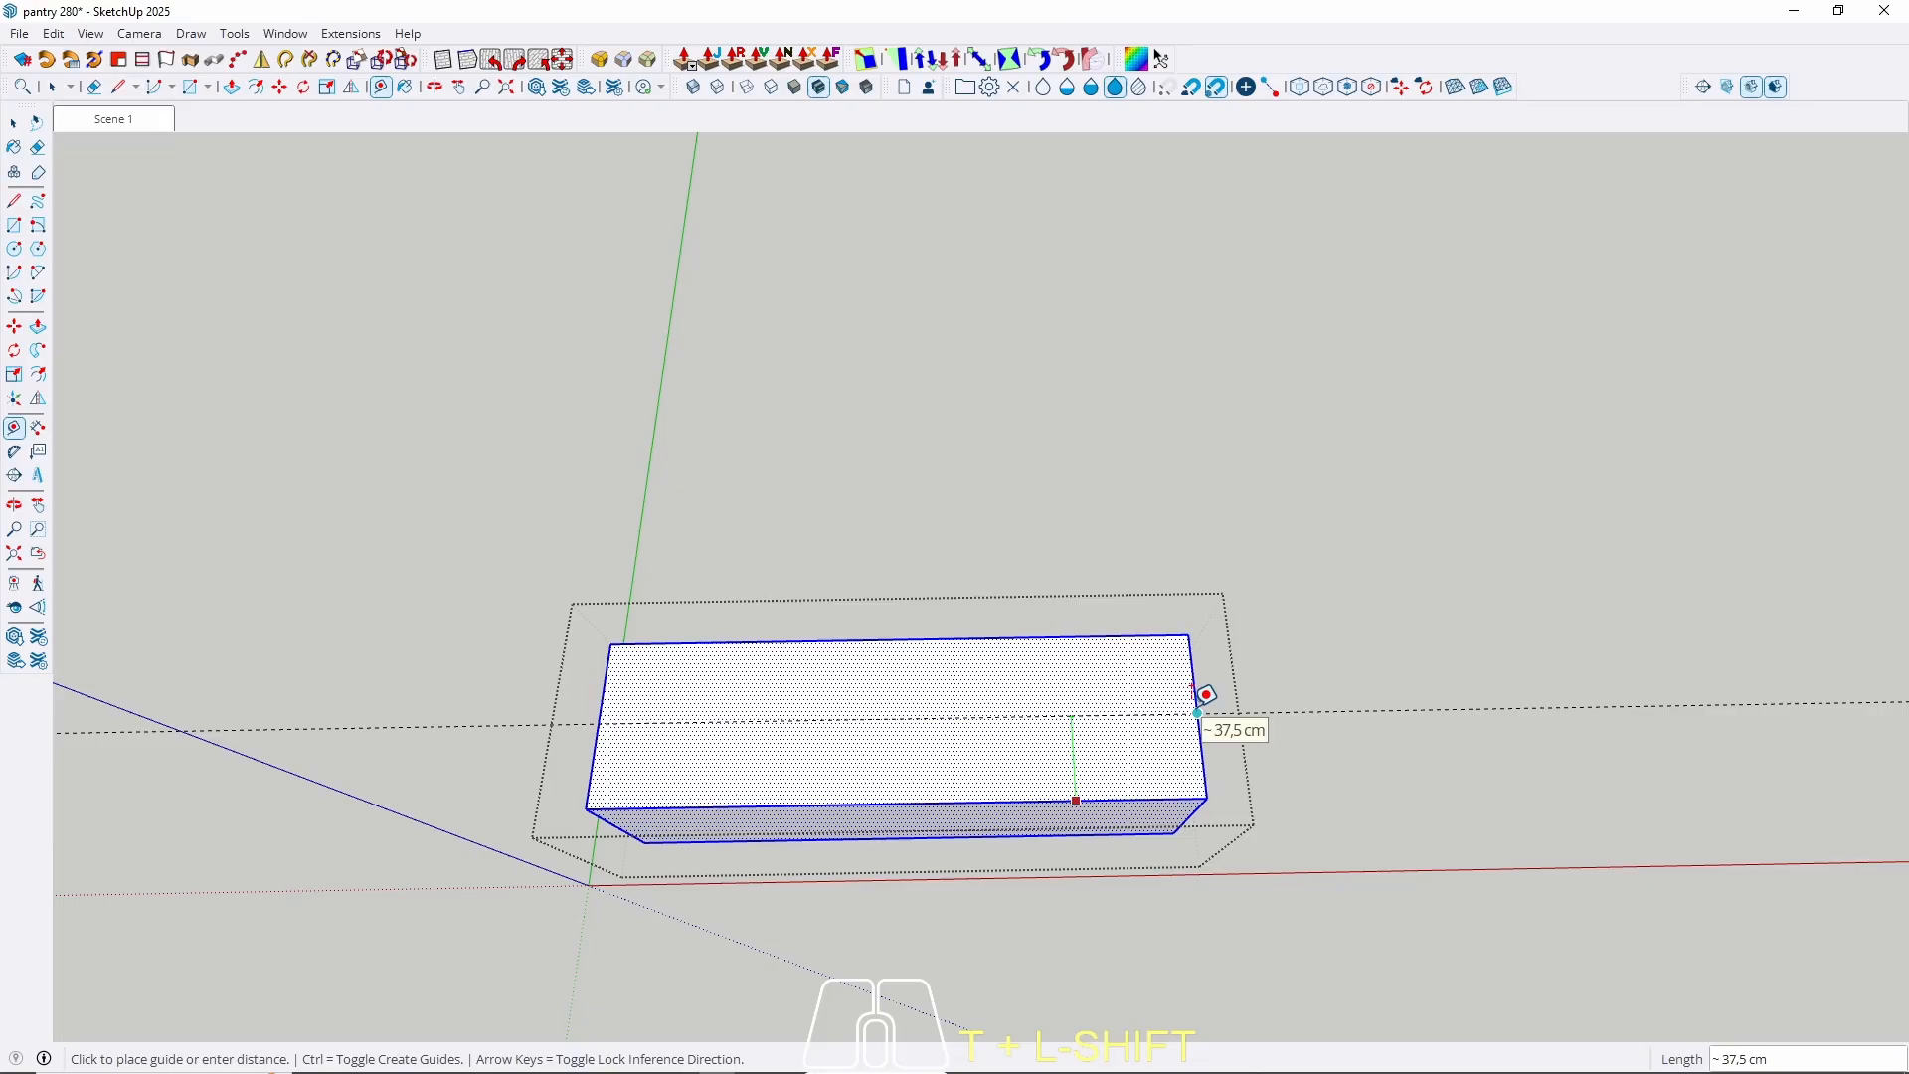
click(1198, 711)
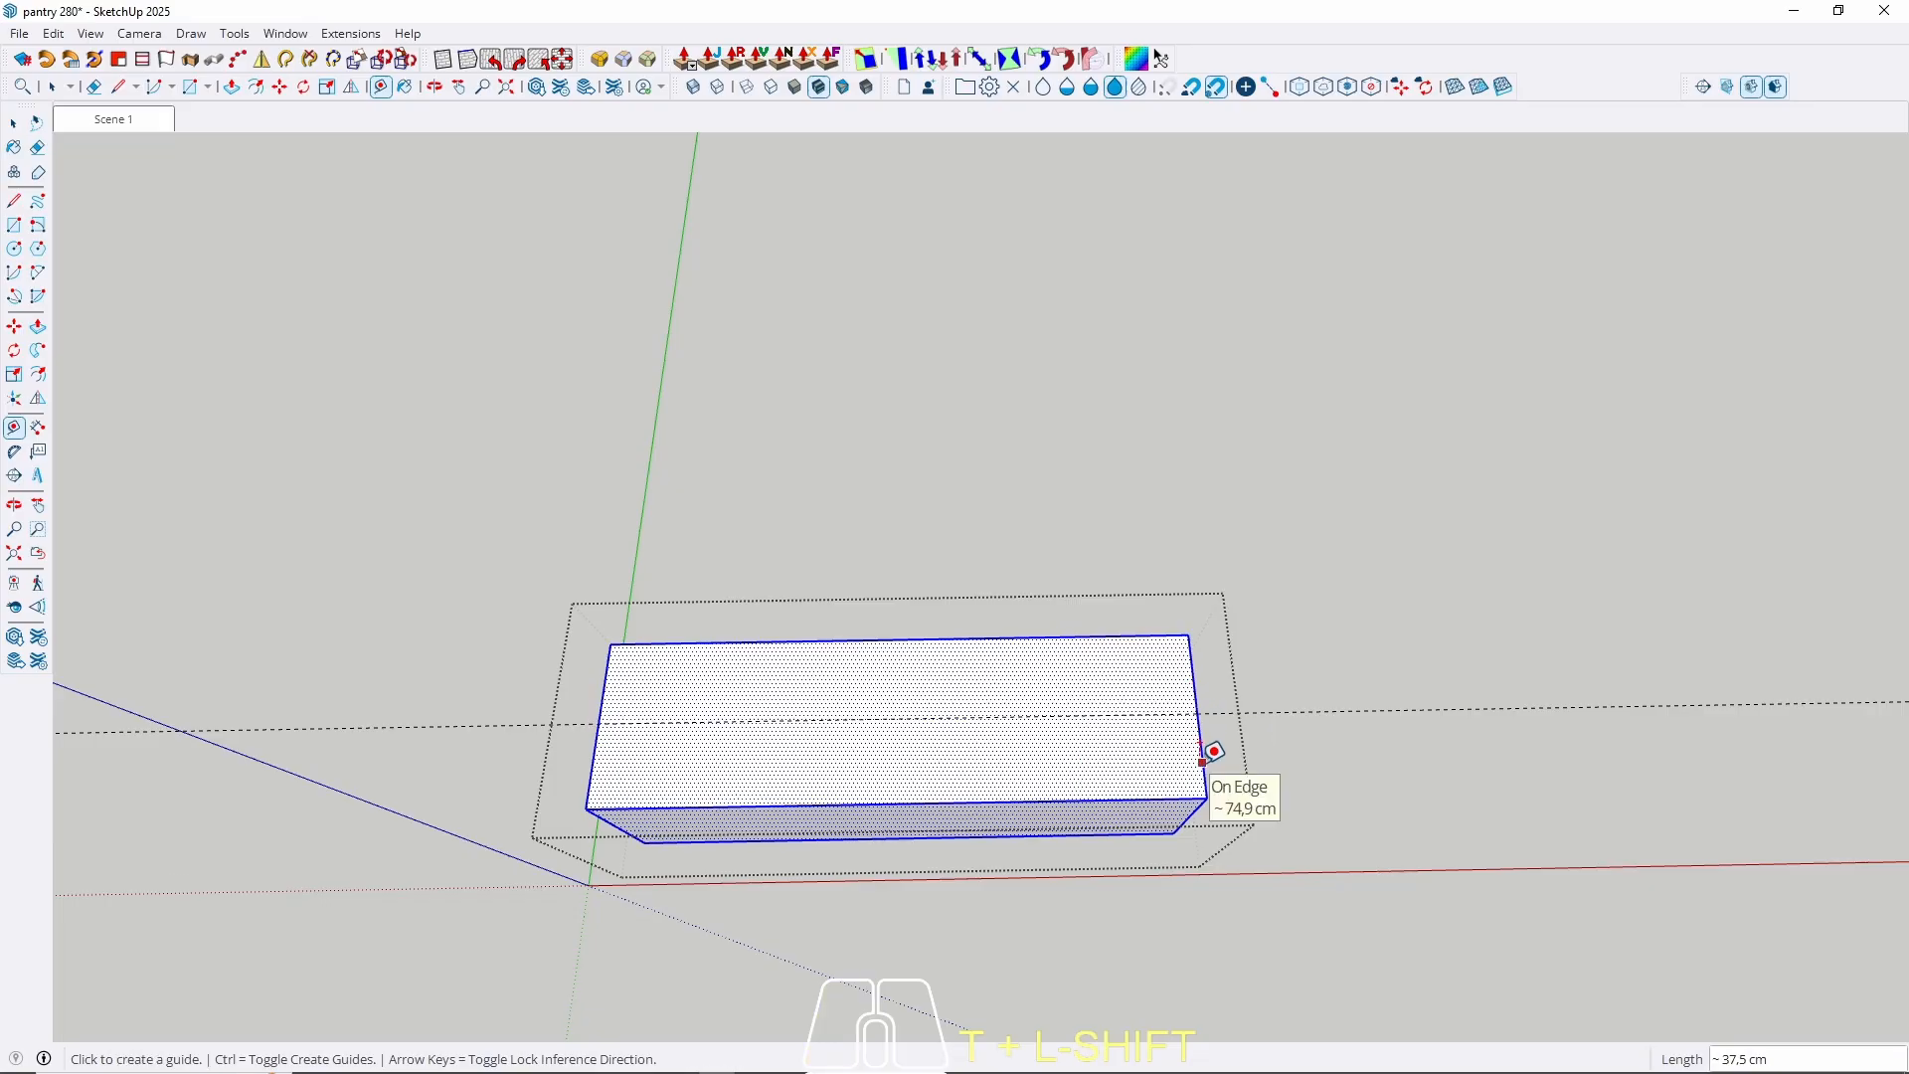
scroll(1214, 751, up, 3)
click(1203, 752)
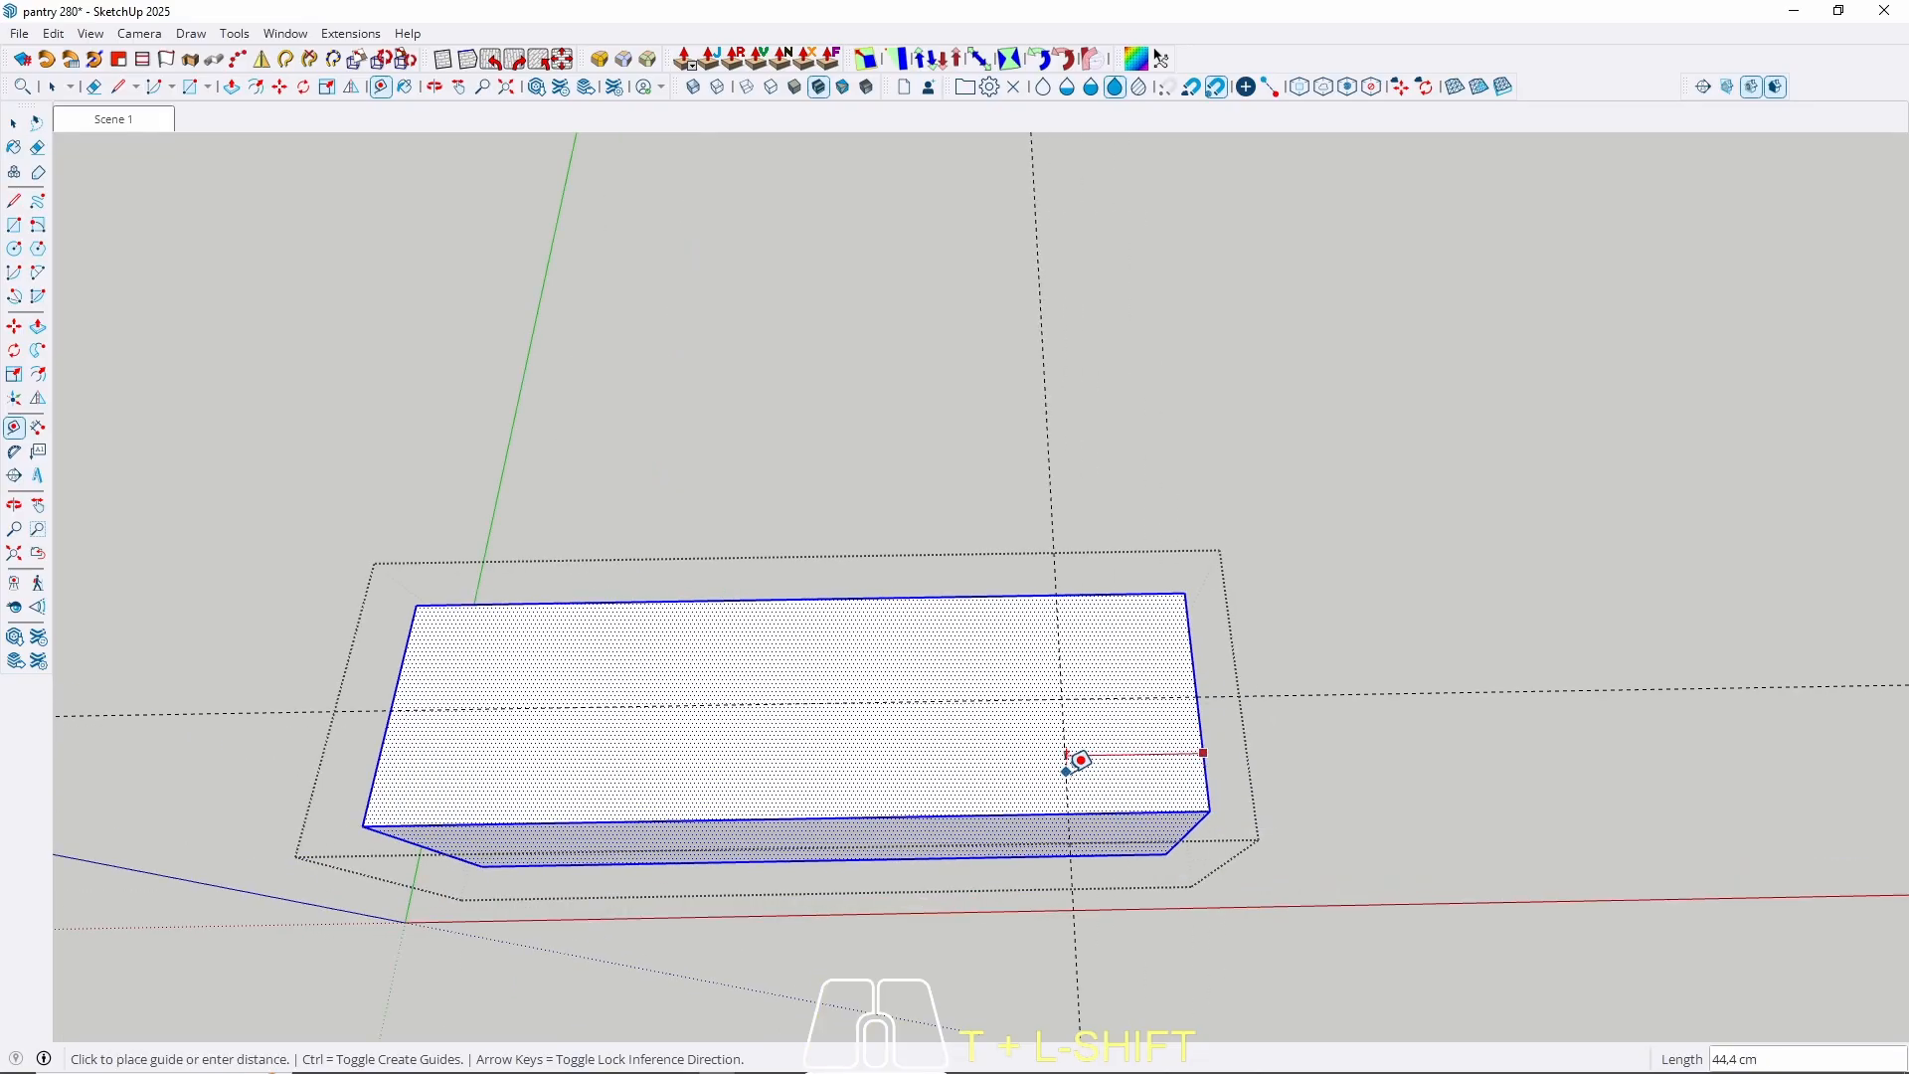
text(37,5)
key(Return)
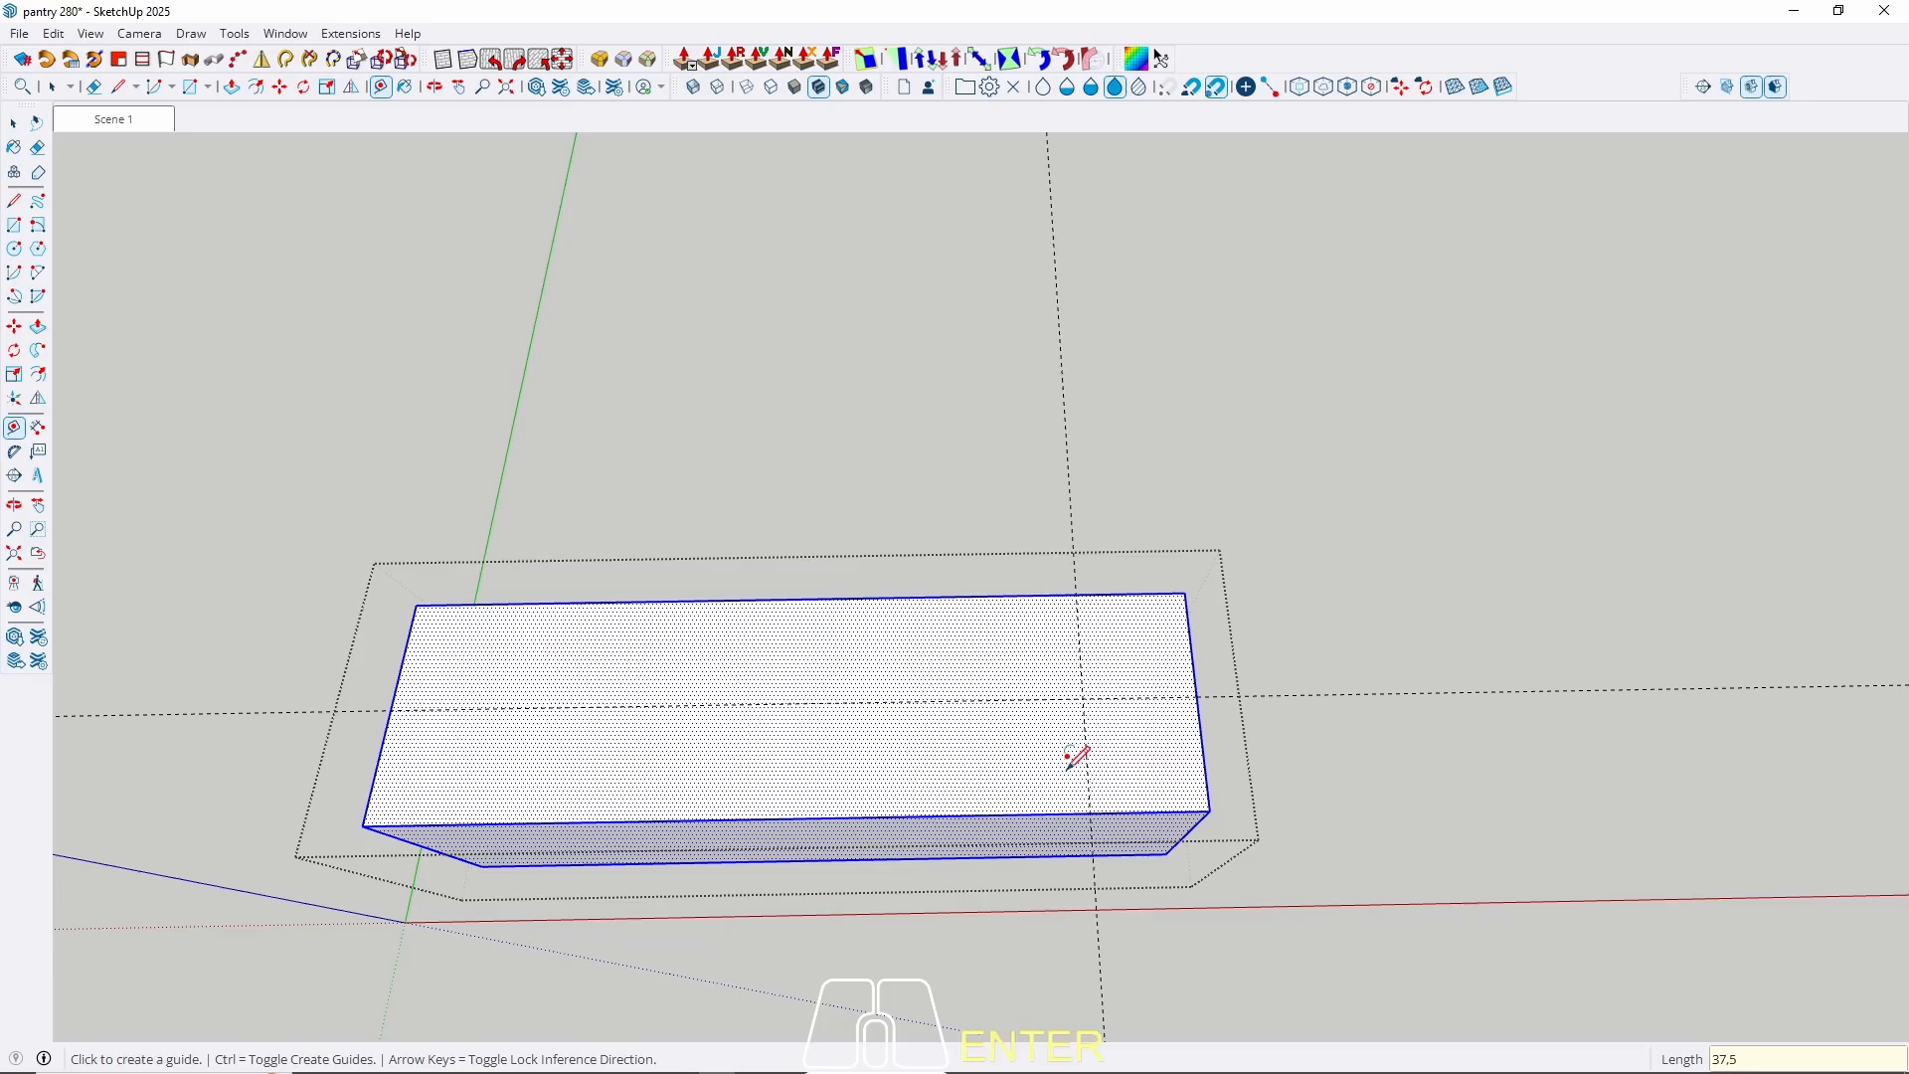
Draw a 37.5 cm radius arc between the guides across the front right corner of the base's top face.
key(a)
scroll(1421, 755, up, 2)
click(963, 828)
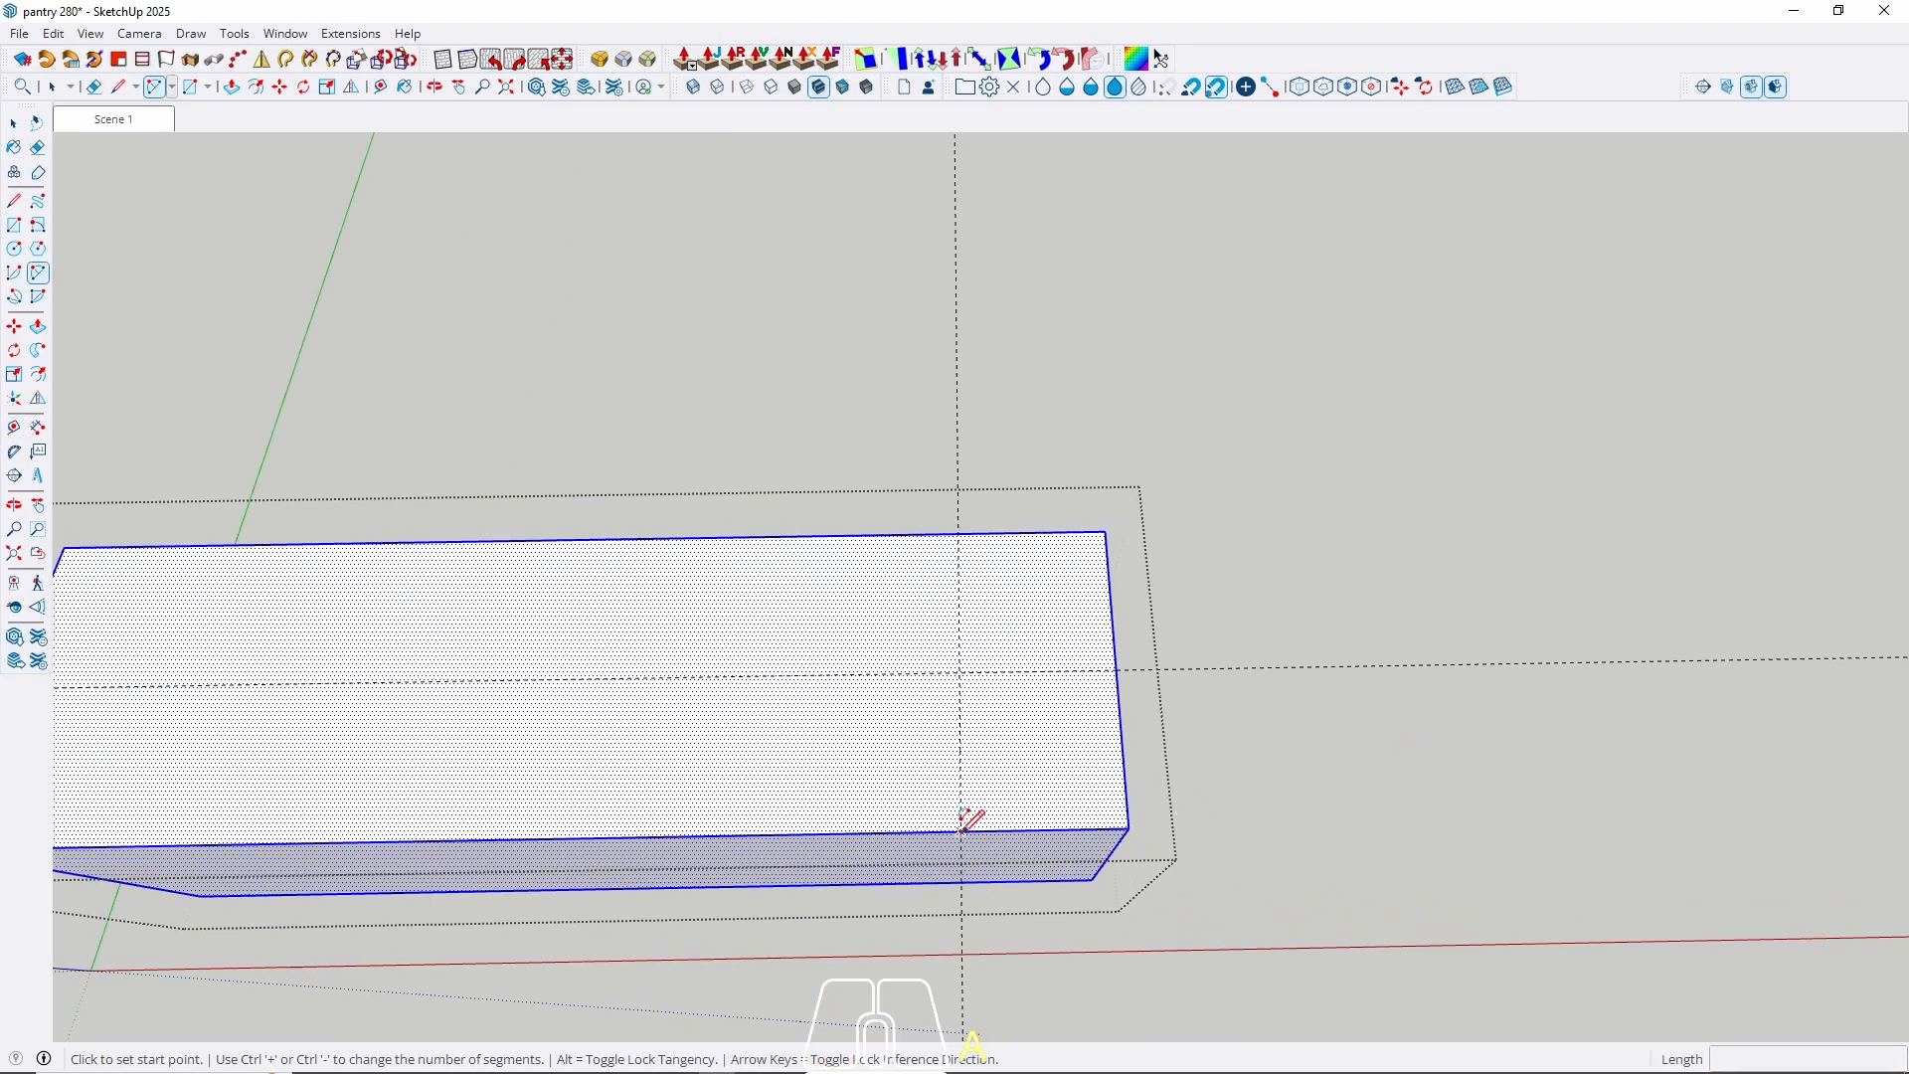
click(1118, 666)
key(space)
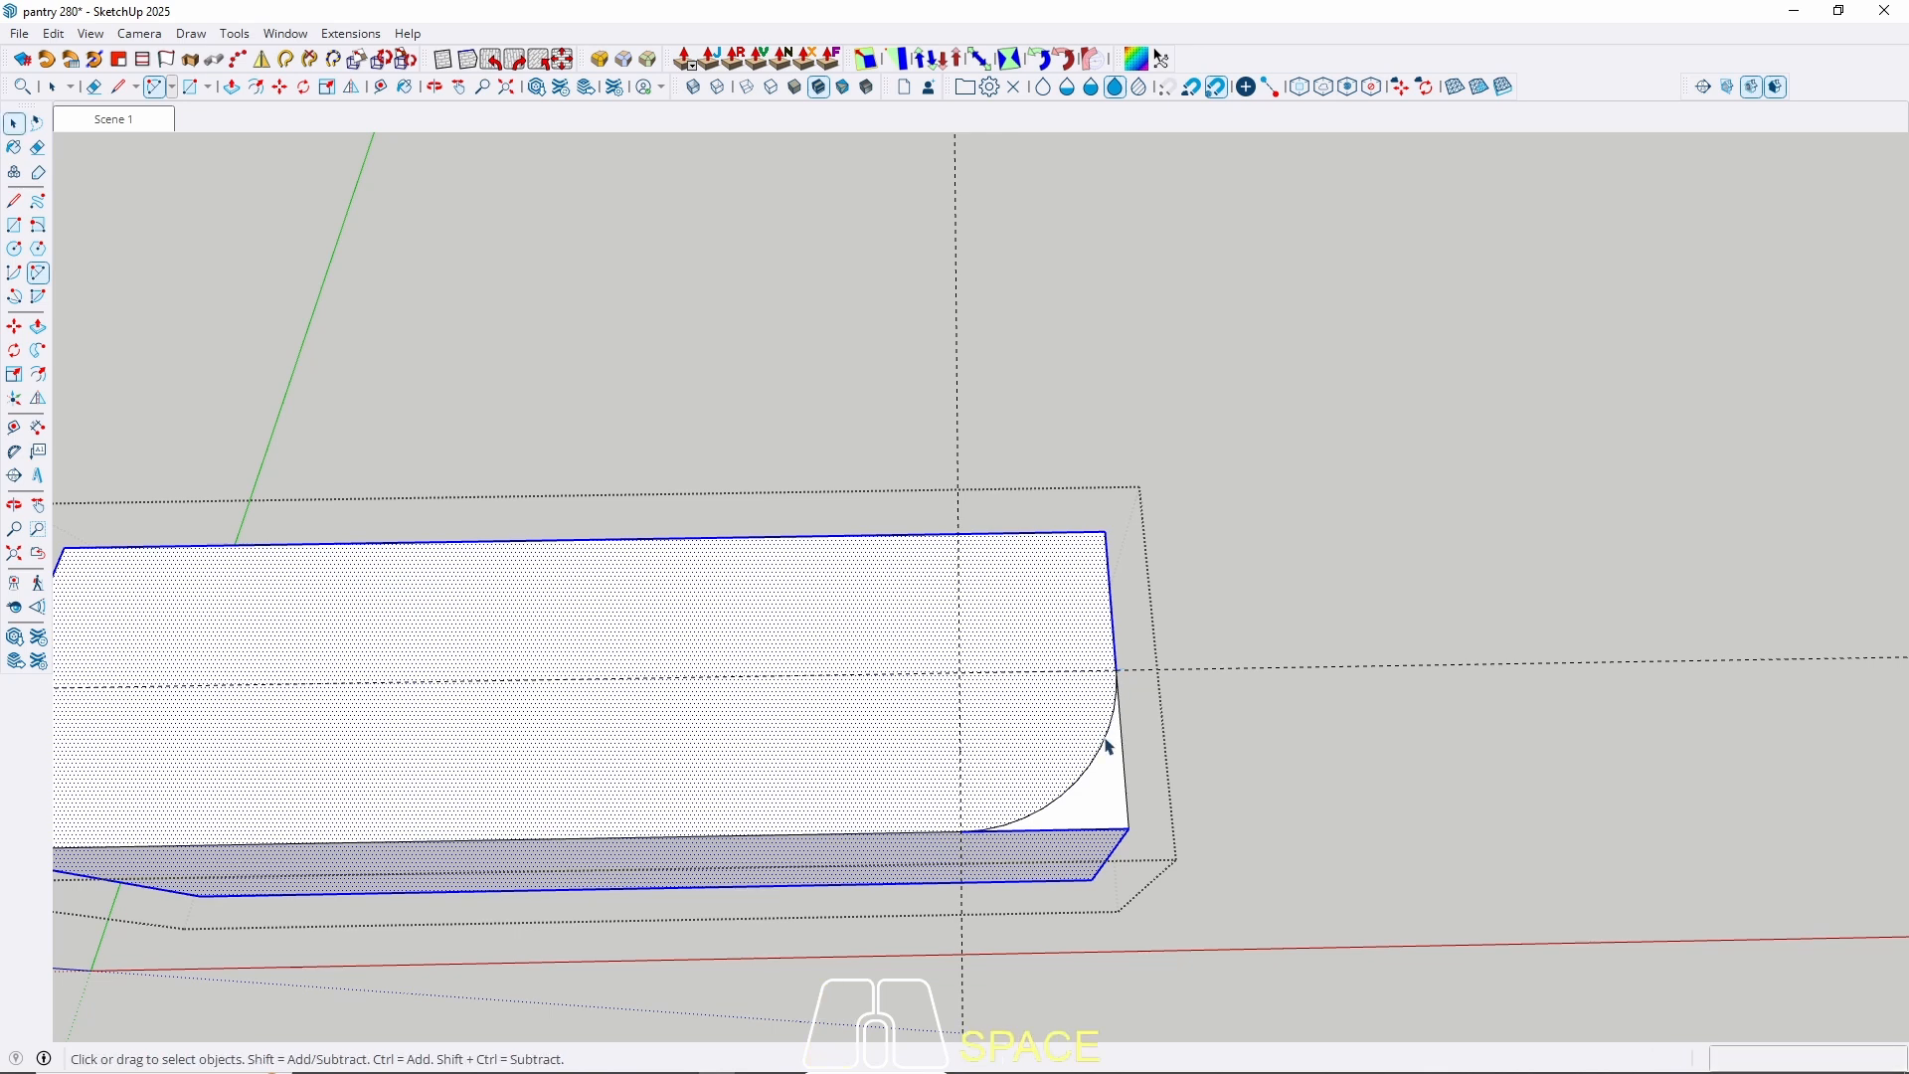
Select the corner arc, show its Entity Info and open its segment count for editing.
click(1103, 742)
right_click(1104, 742)
click(1220, 107)
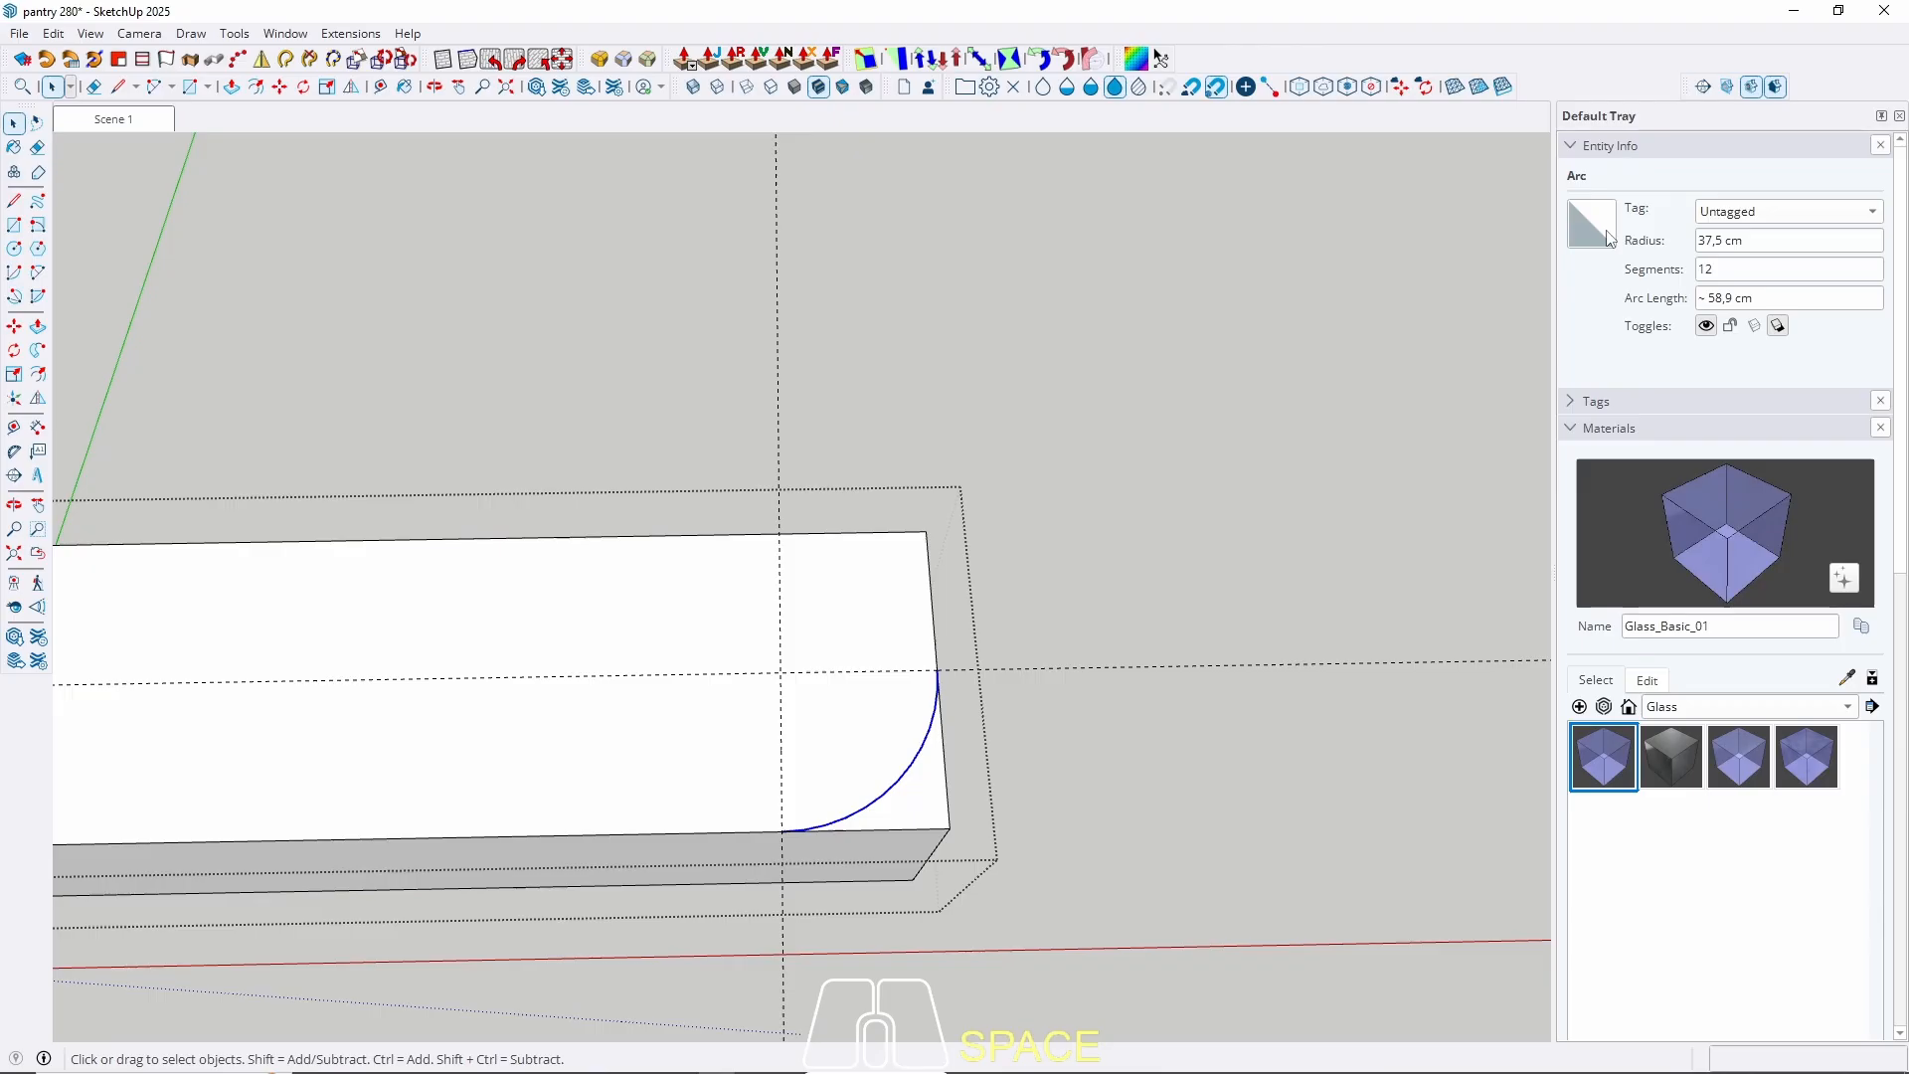
click(1749, 265)
Push the corner outside the arc down 80 cm to cut it off the base, and show the island from Scene 1.
key(p)
click(908, 801)
click(872, 892)
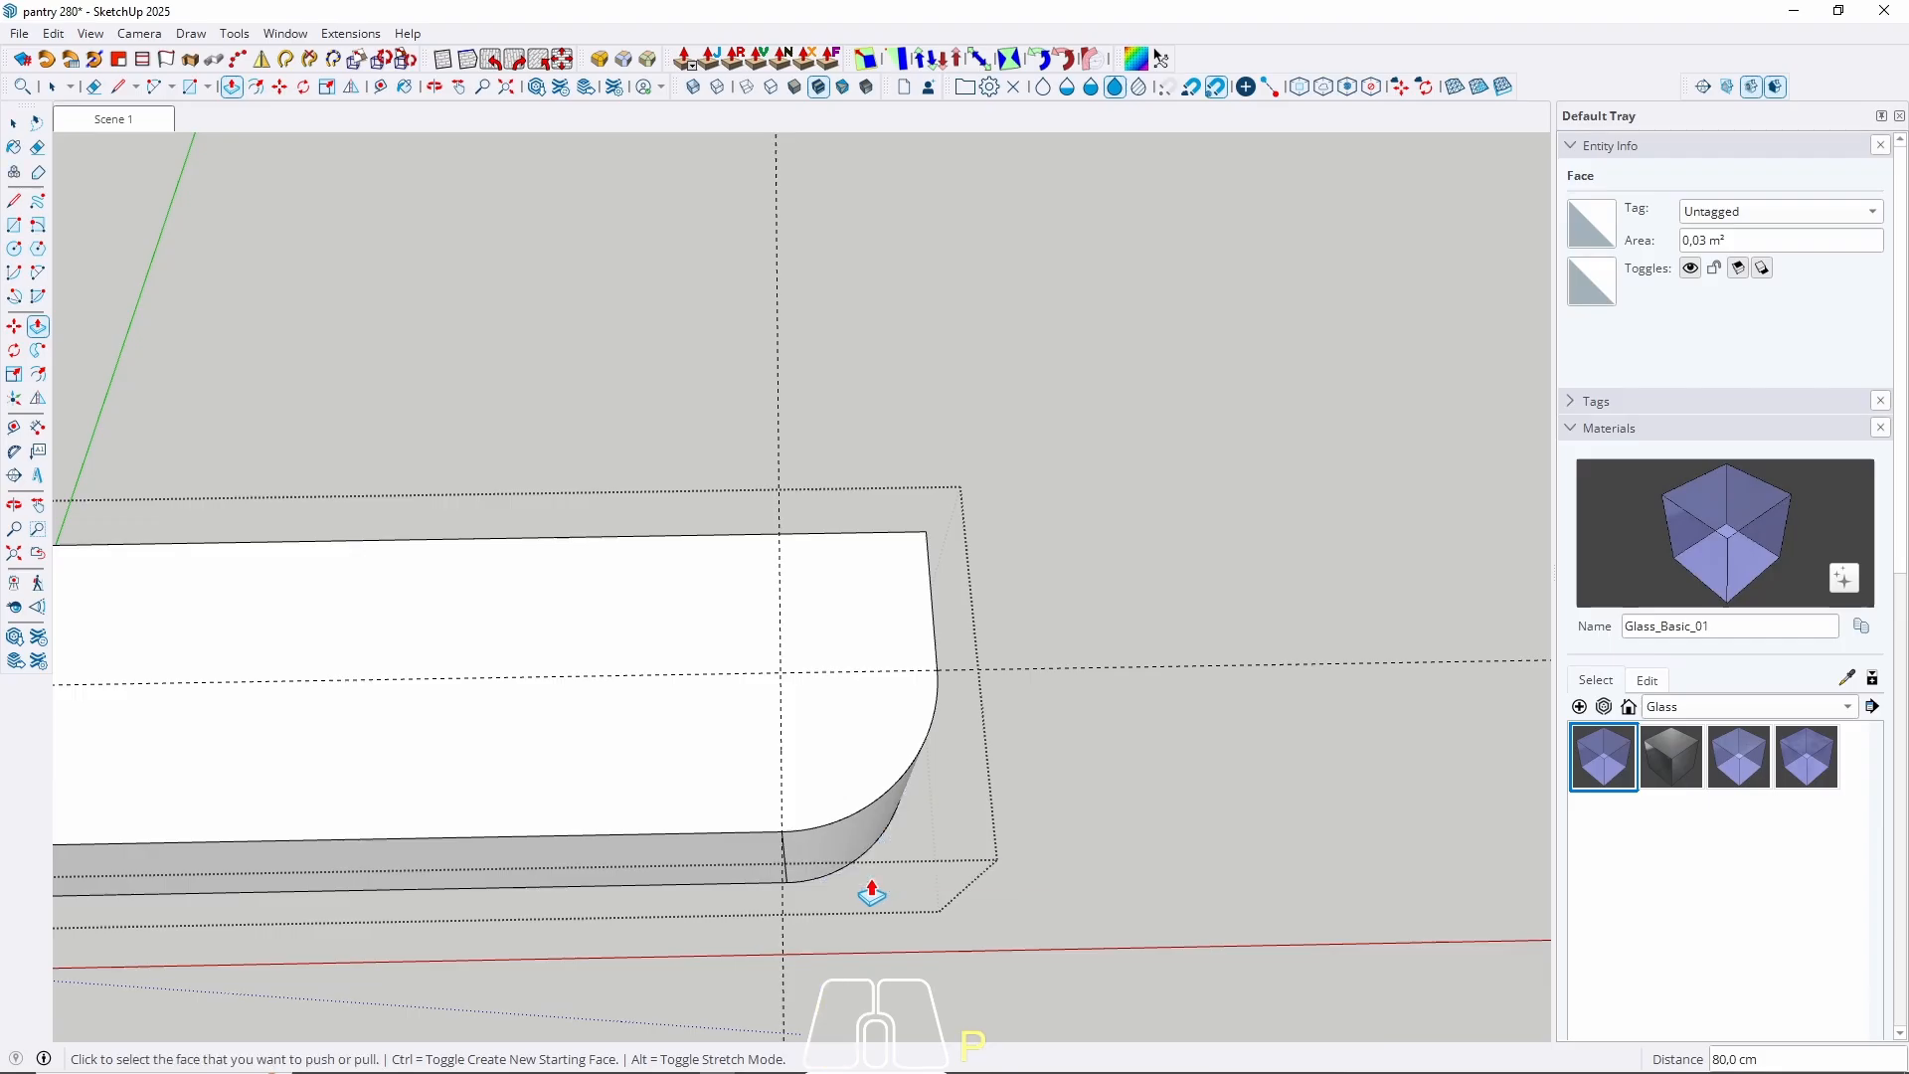
key(space)
click(144, 121)
key(Escape)
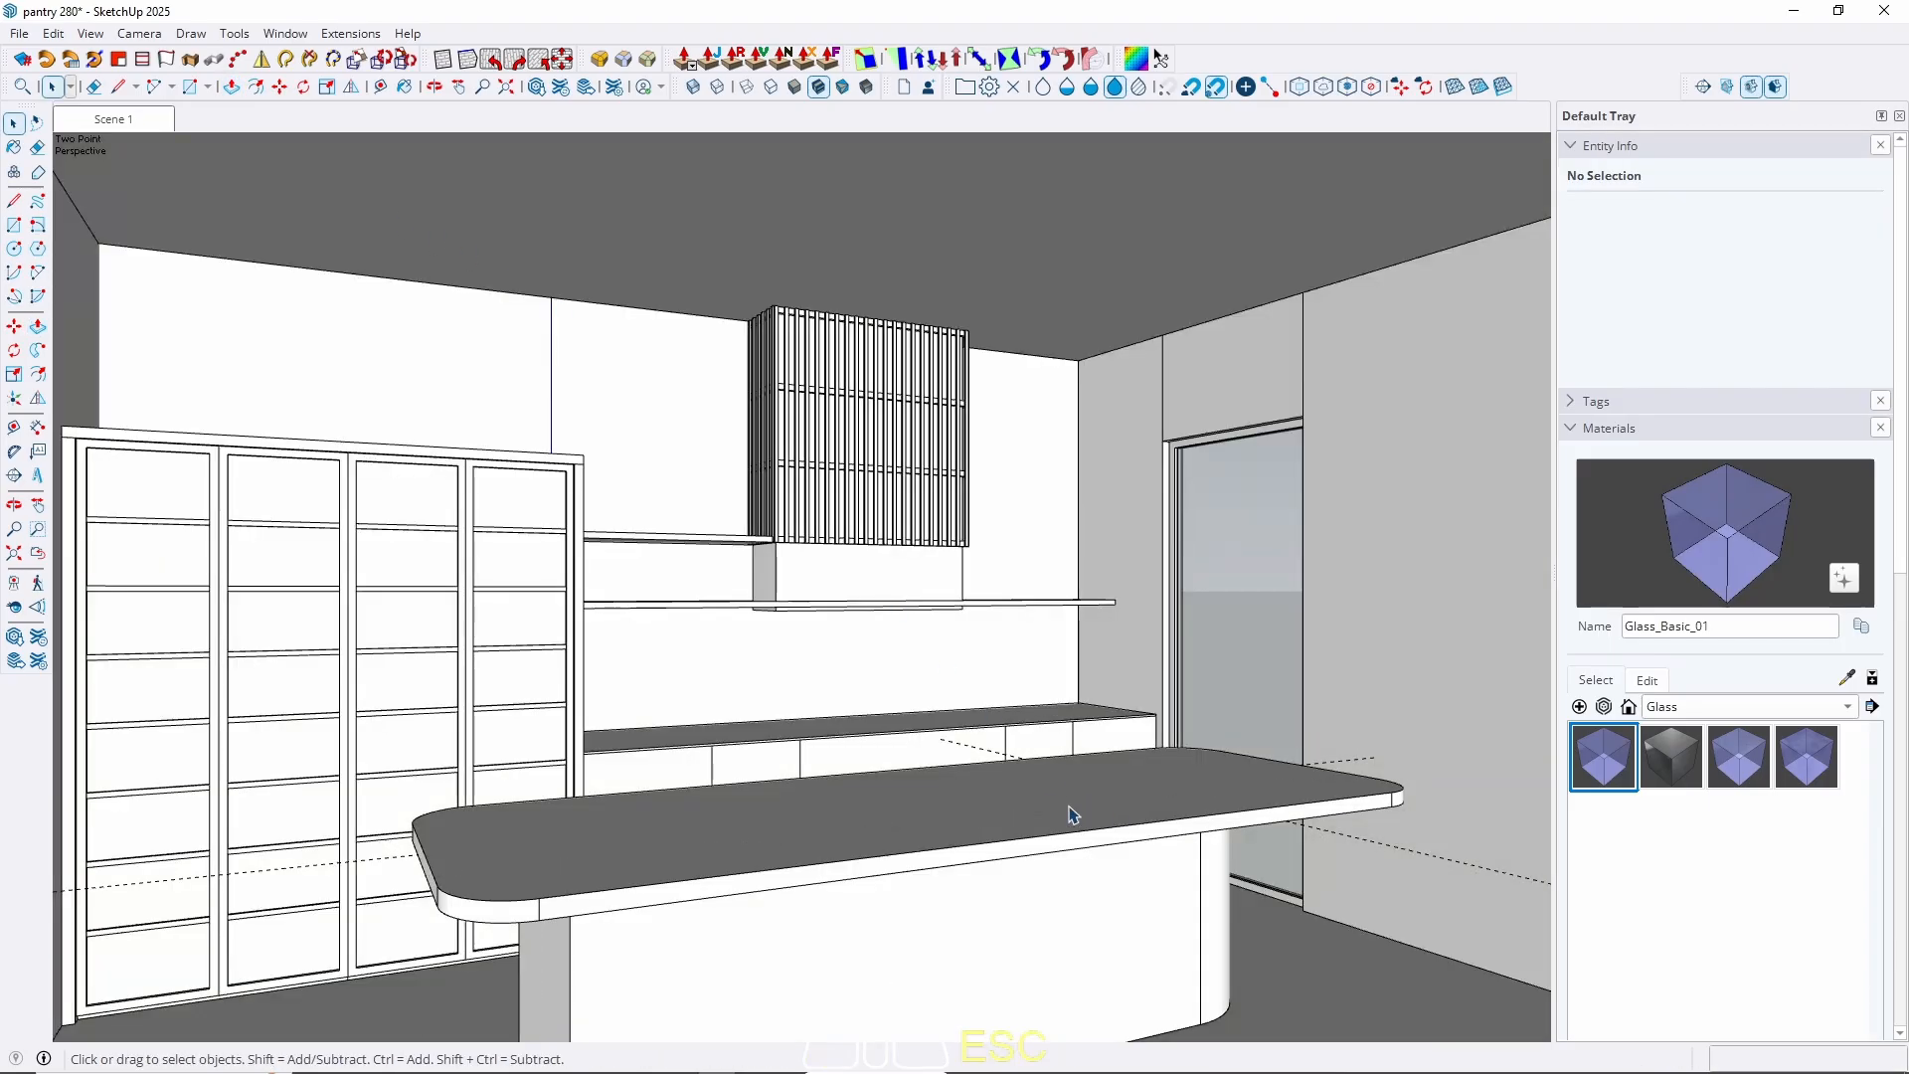
middle_drag(1029, 815, 903, 673)
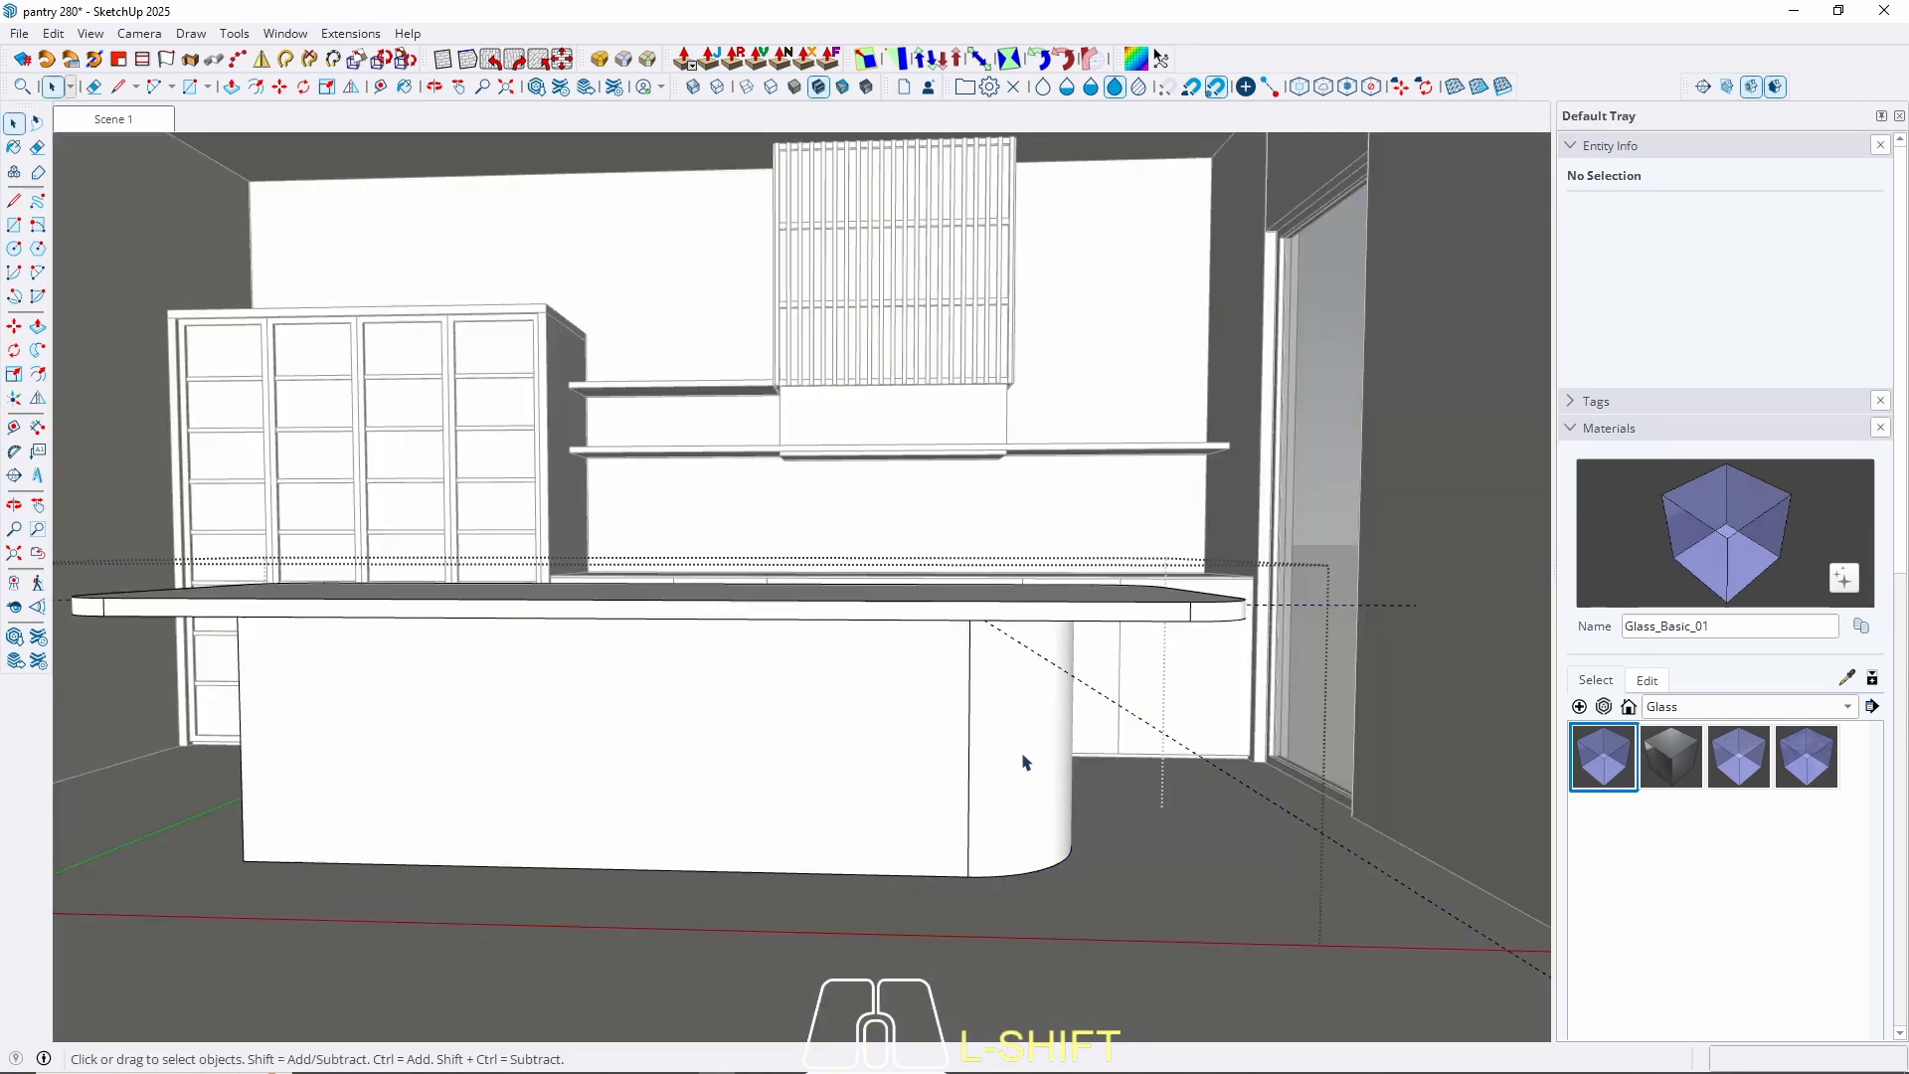
Isolate the island base group, open it and turn all of its geometry into a nested group.
shift+click(1023, 767)
key(w)
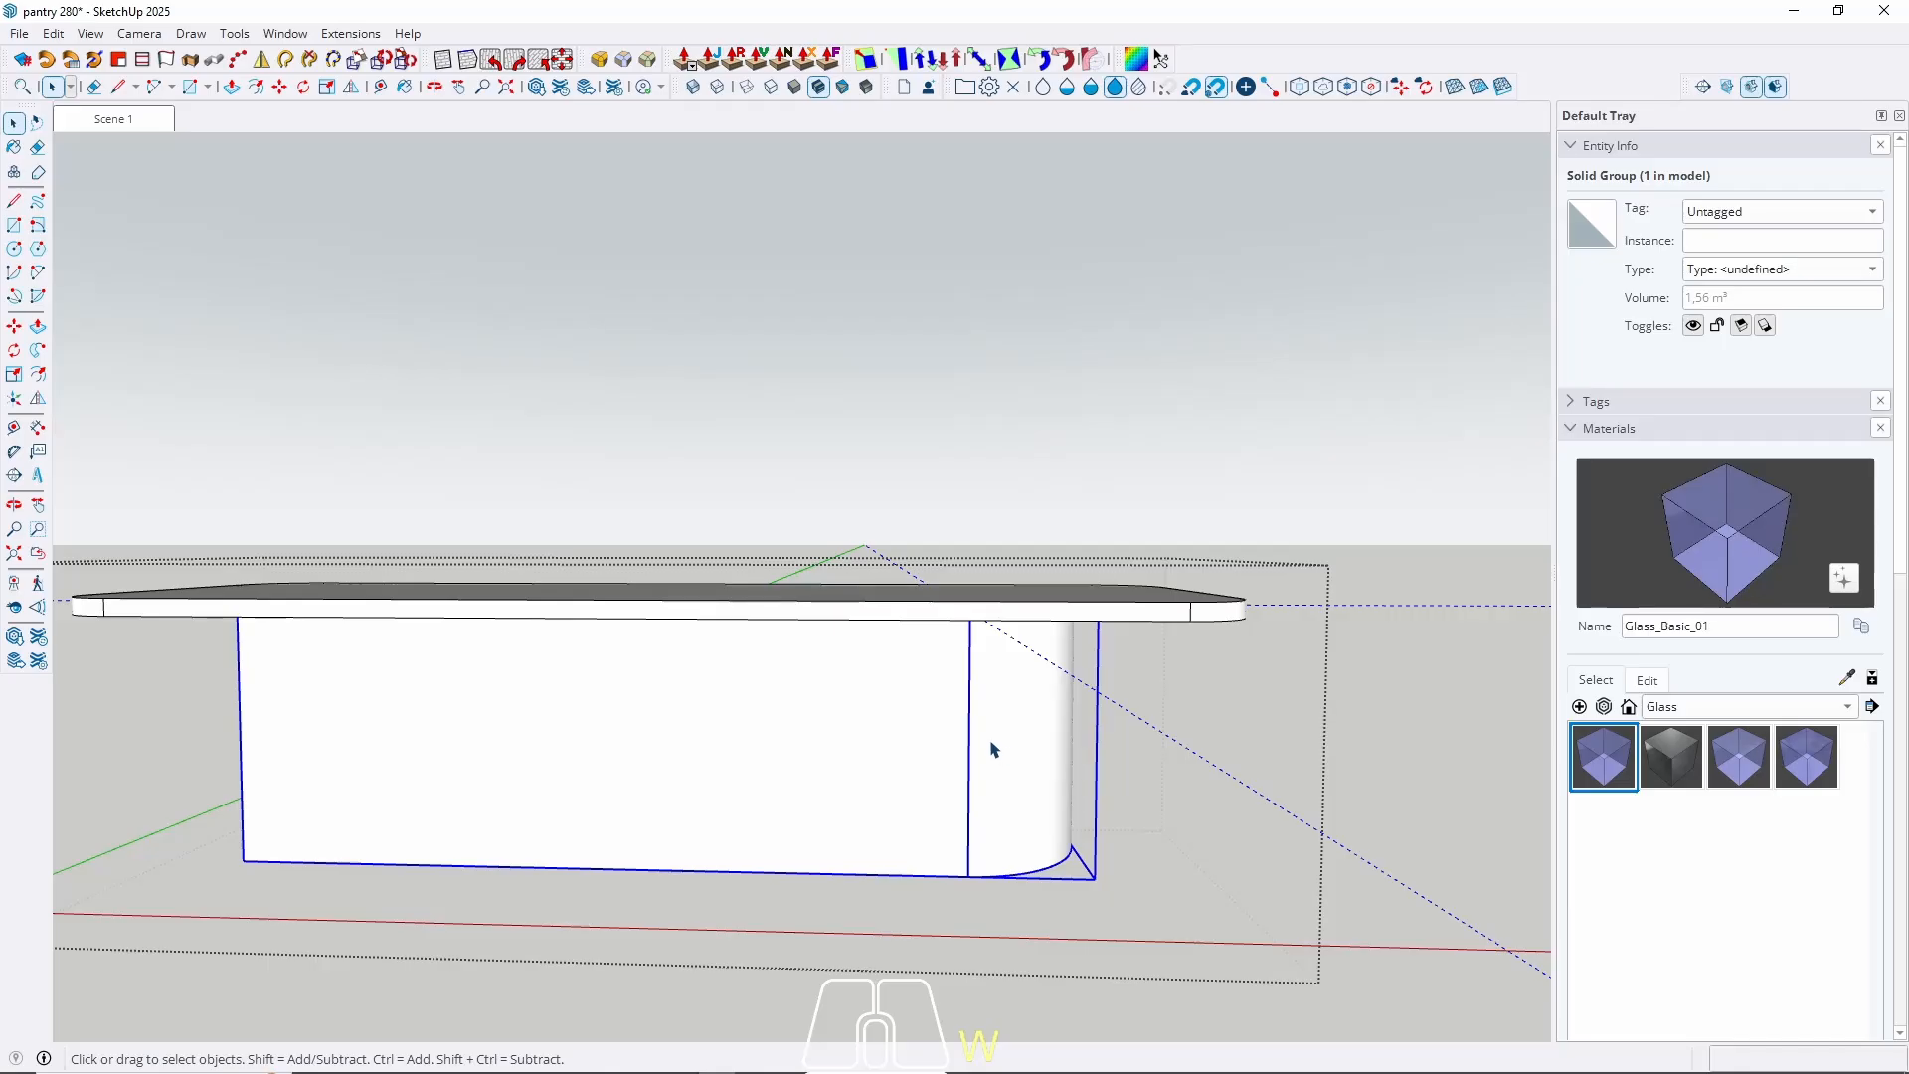
double_click(992, 749)
click(980, 724)
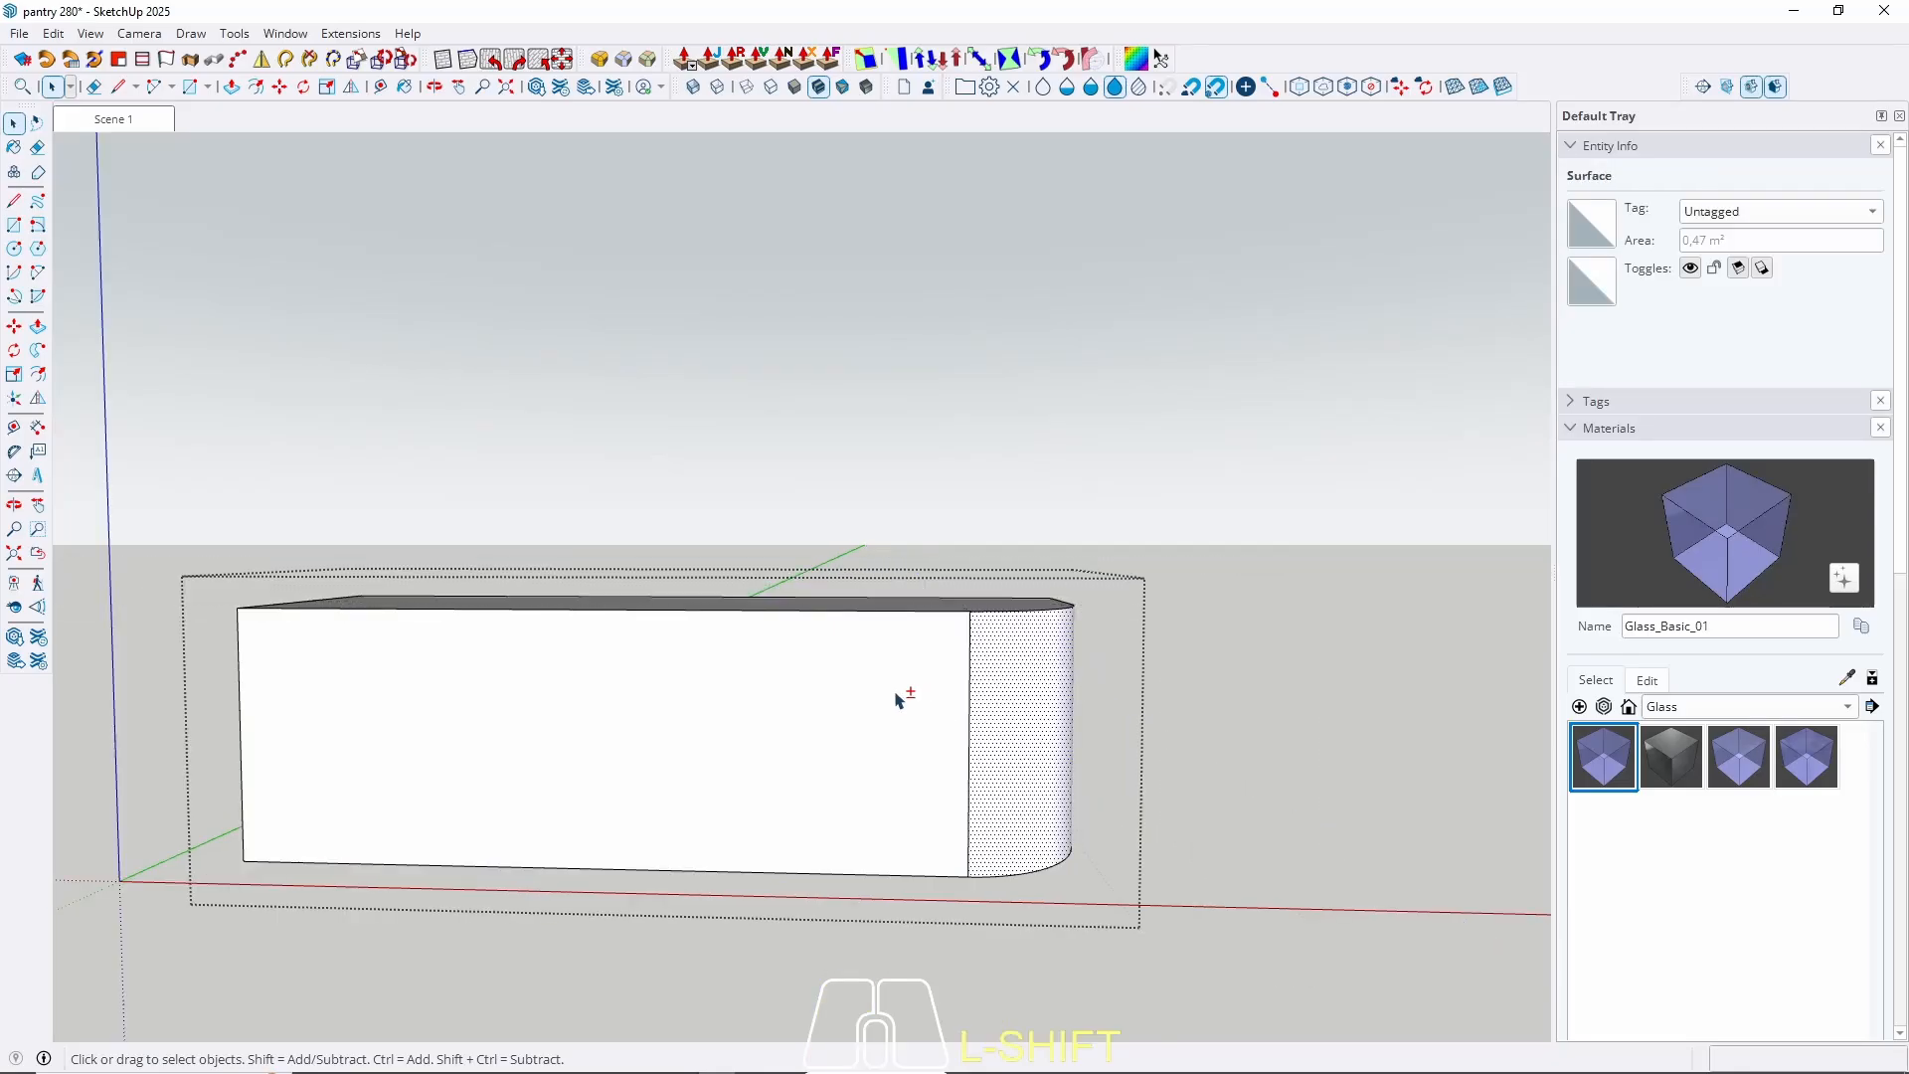
triple_click(809, 703)
right_click(809, 703)
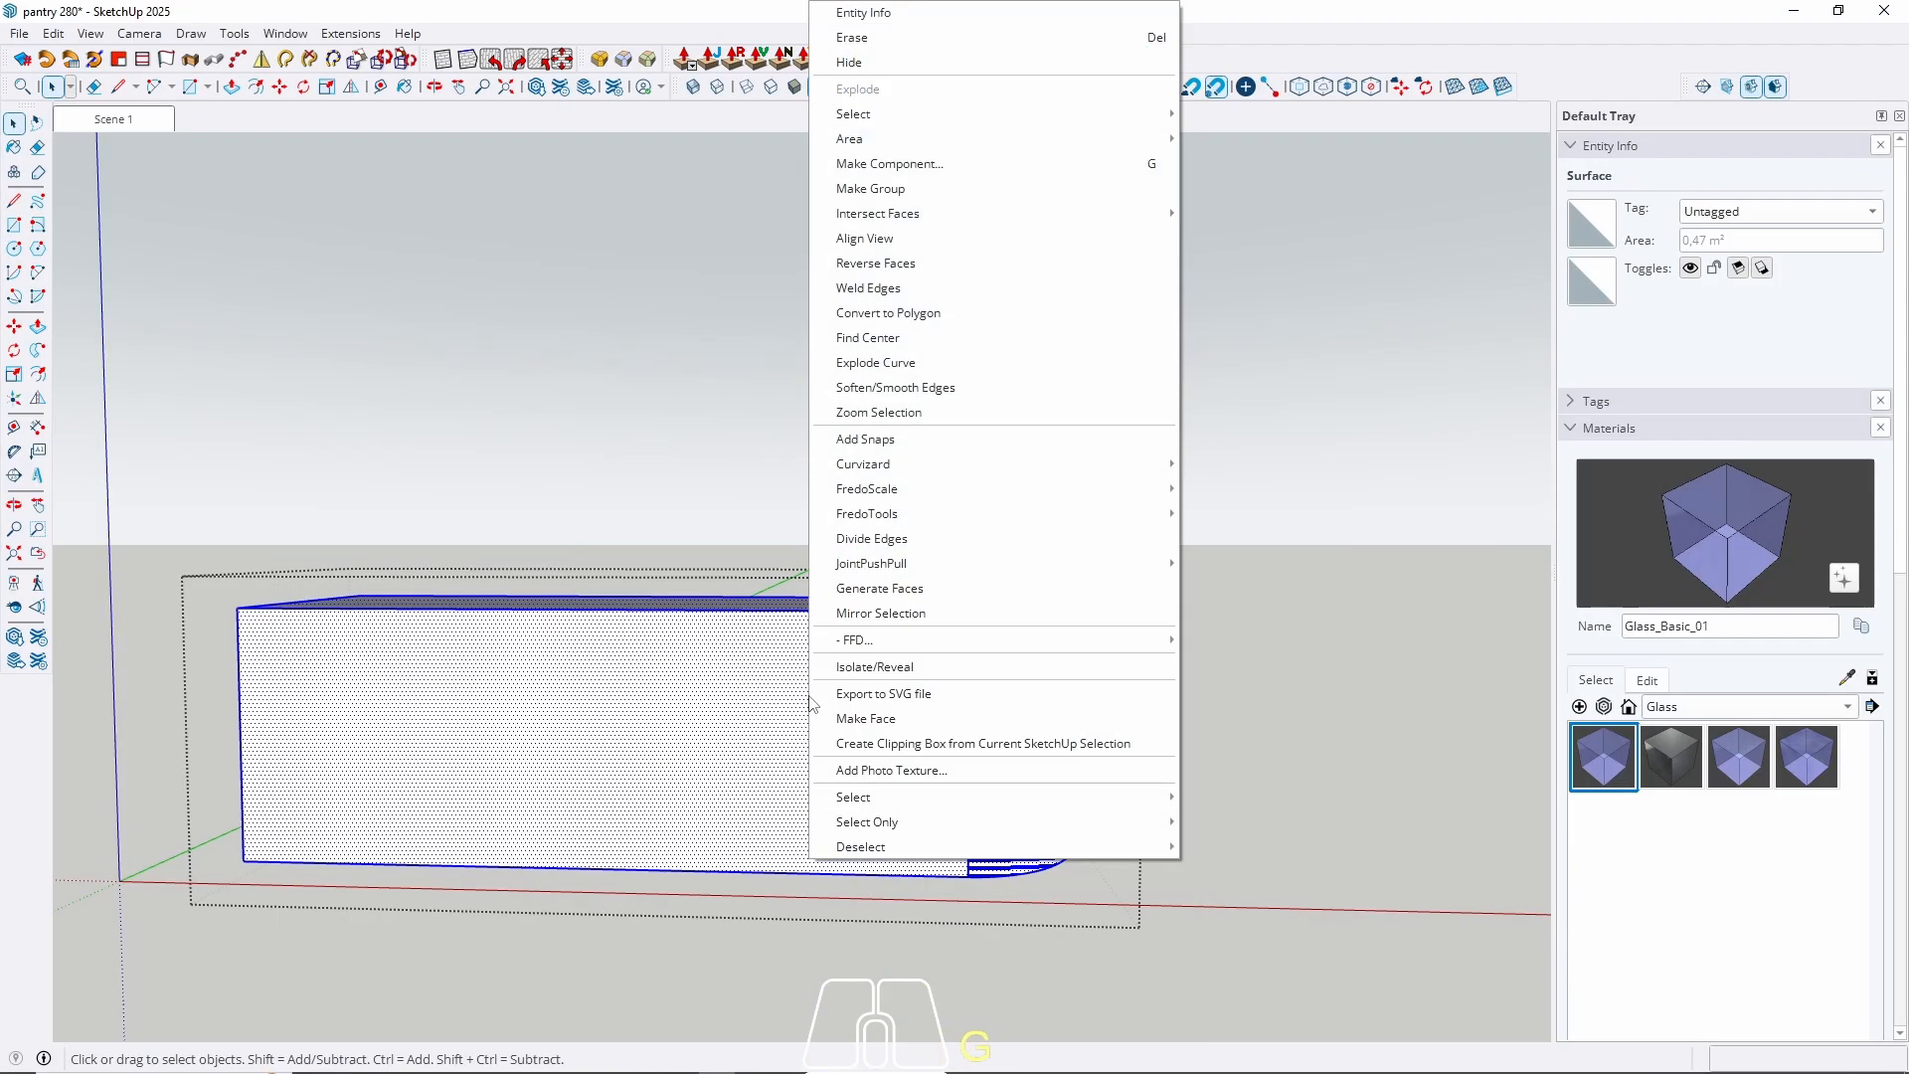
click(877, 199)
middle_drag(801, 520, 432, 316)
scroll(1156, 871, up, 3)
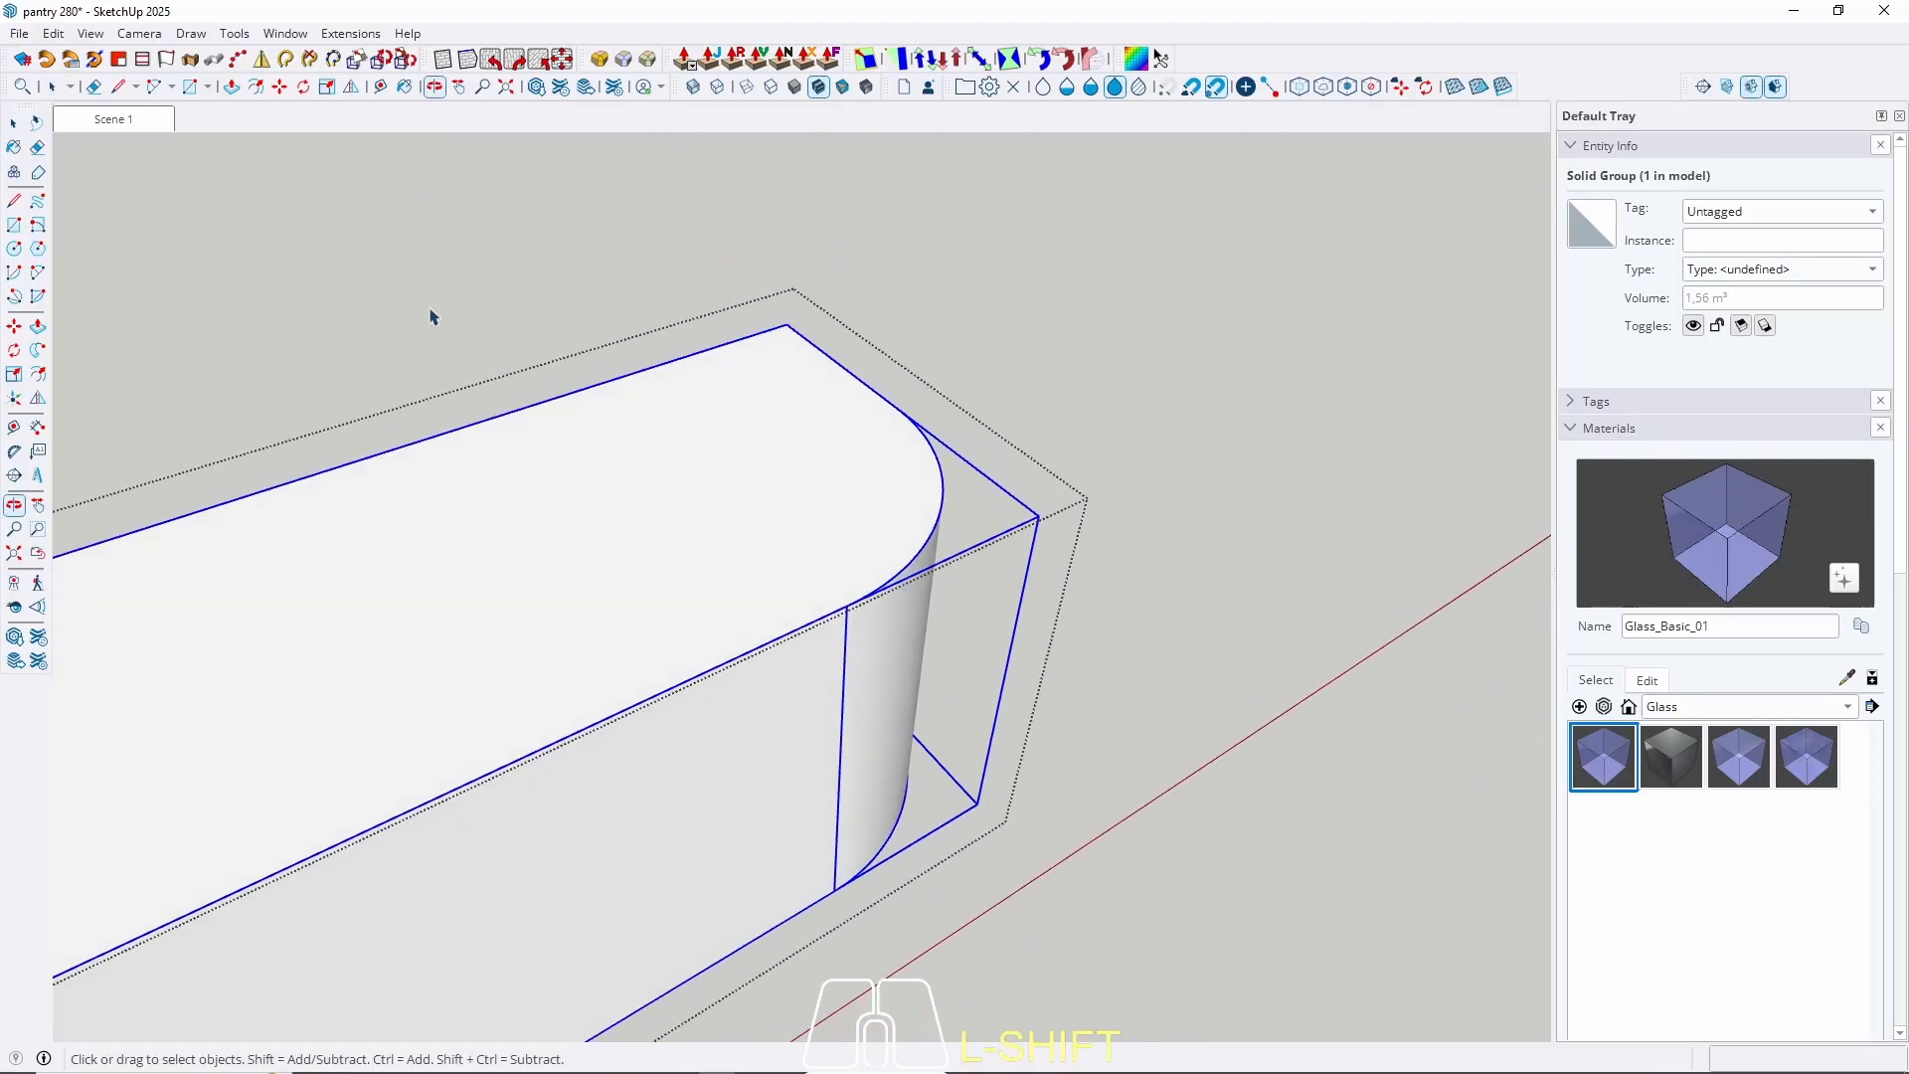
key(t)
click(786, 325)
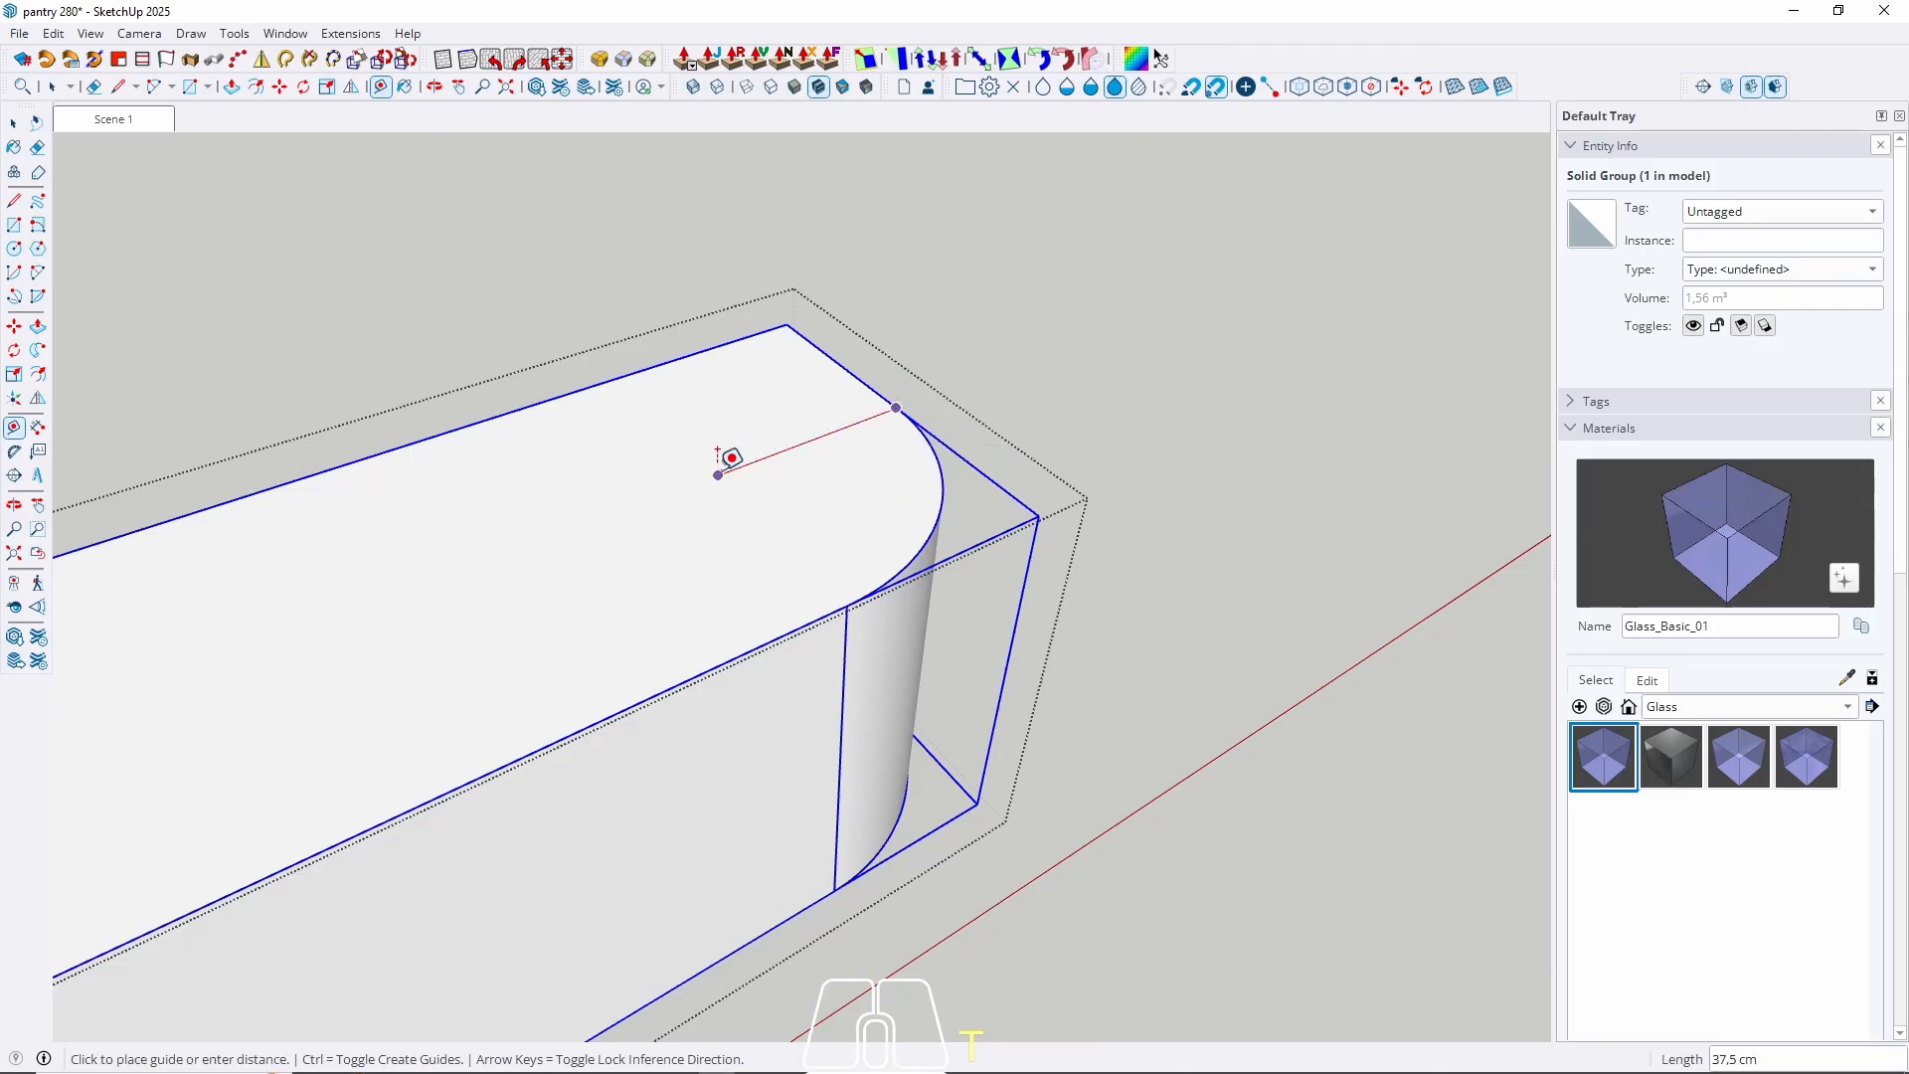
key(space)
Place guides on the base's top face through both ends of the corner arc, 37.5 cm in from the right end and front edge.
key(t)
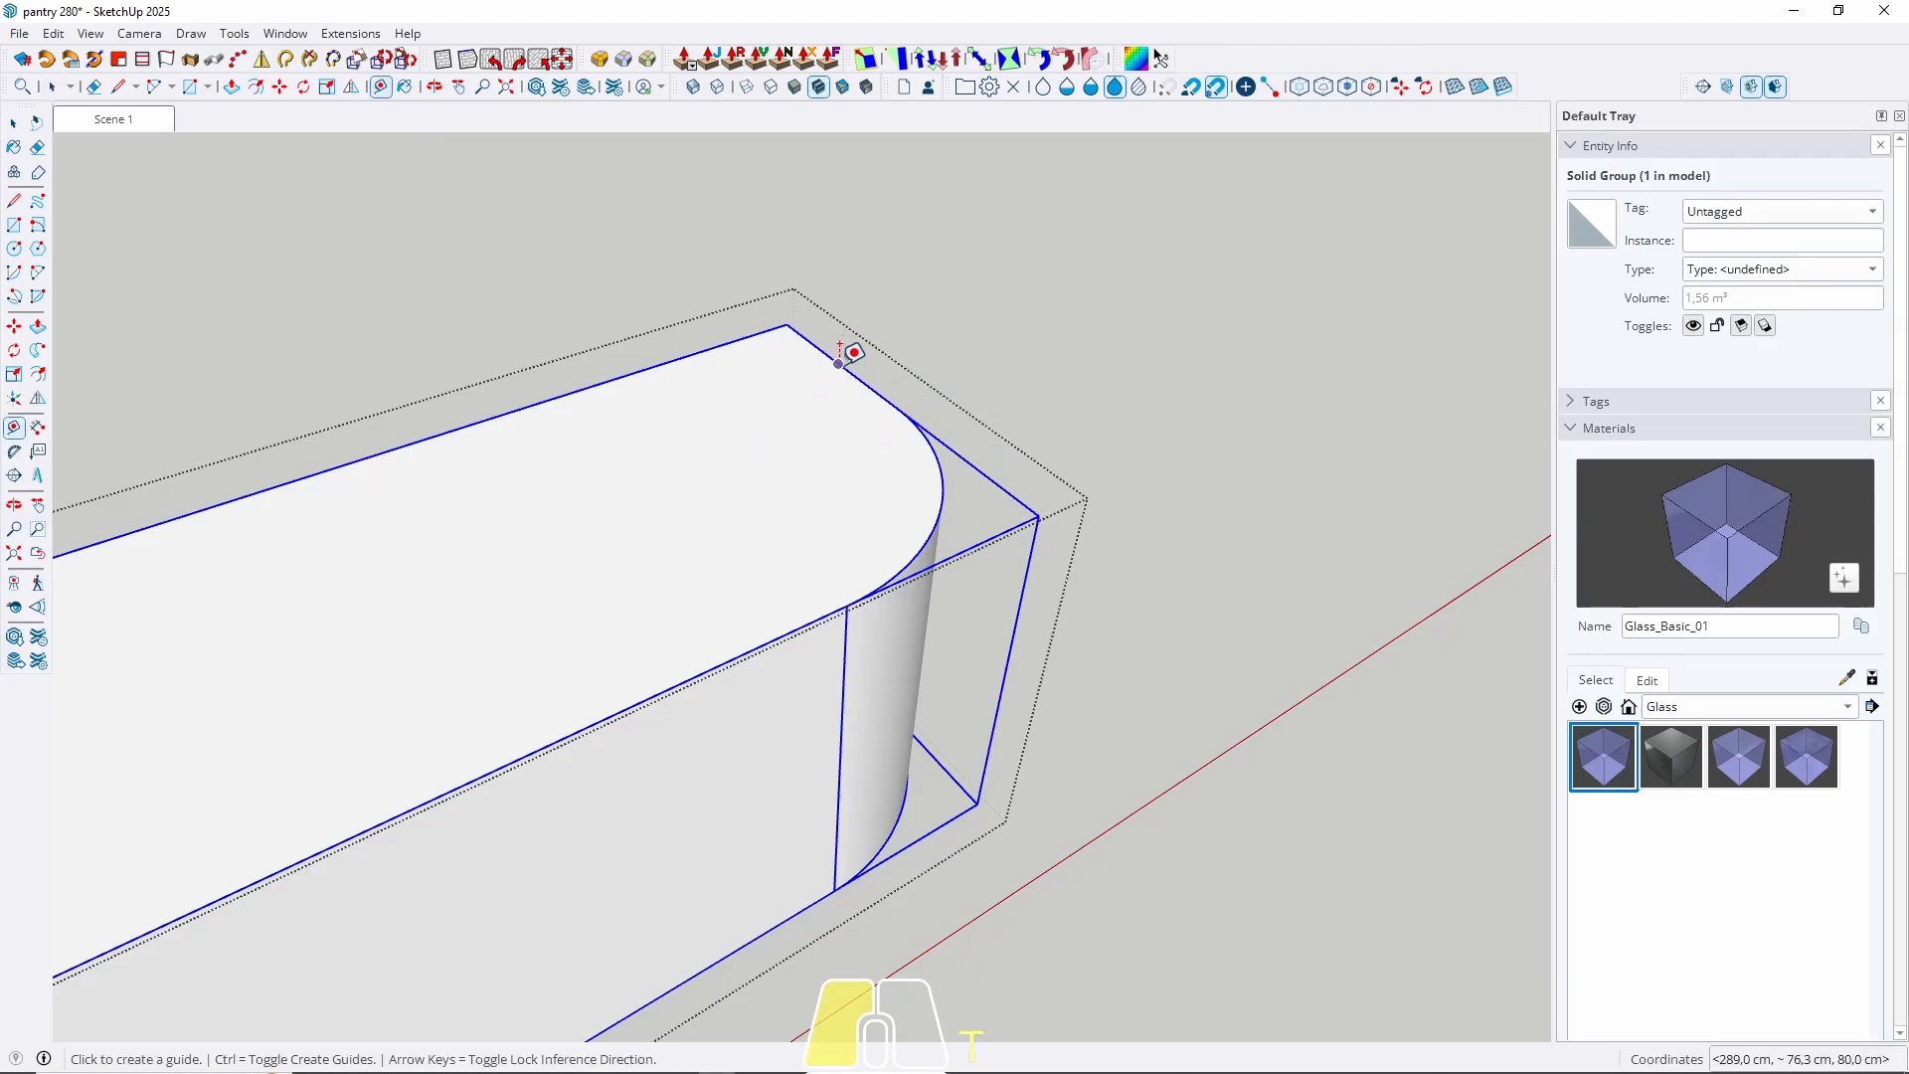
click(838, 364)
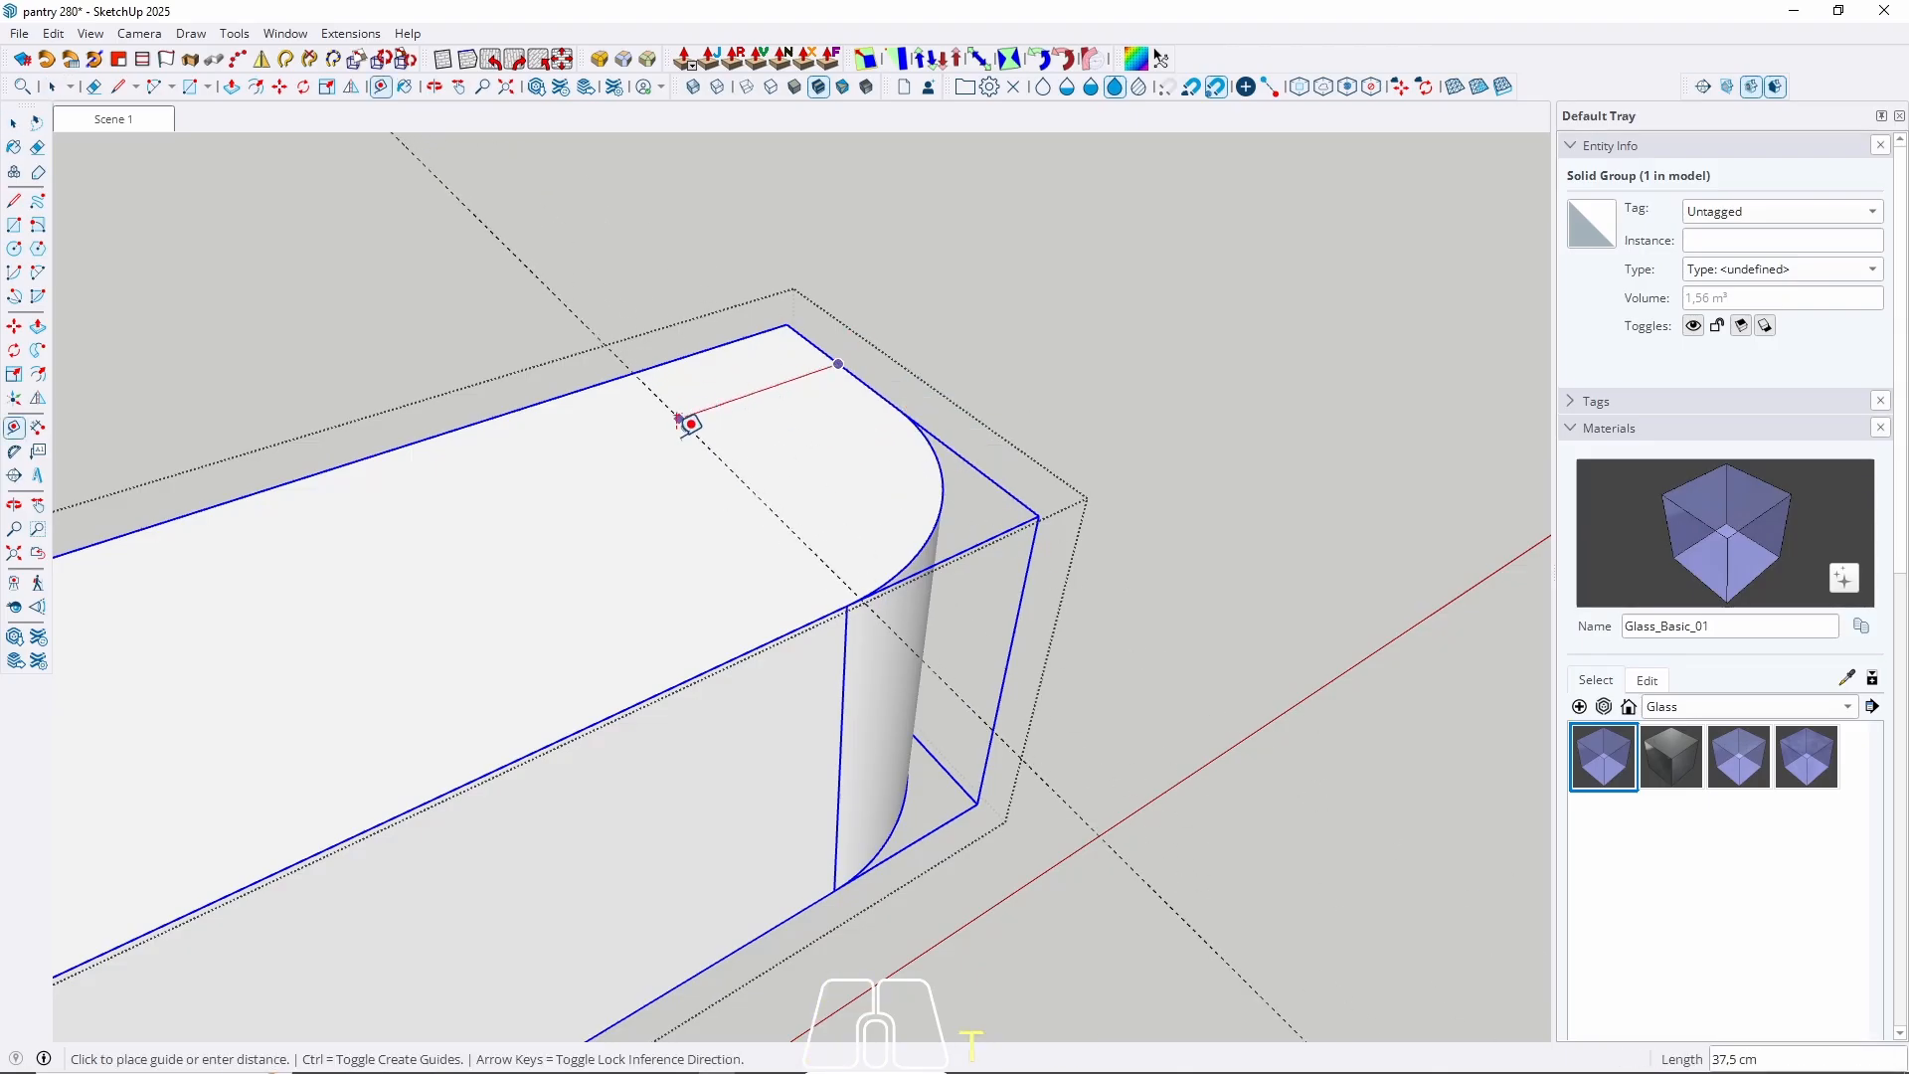
click(861, 594)
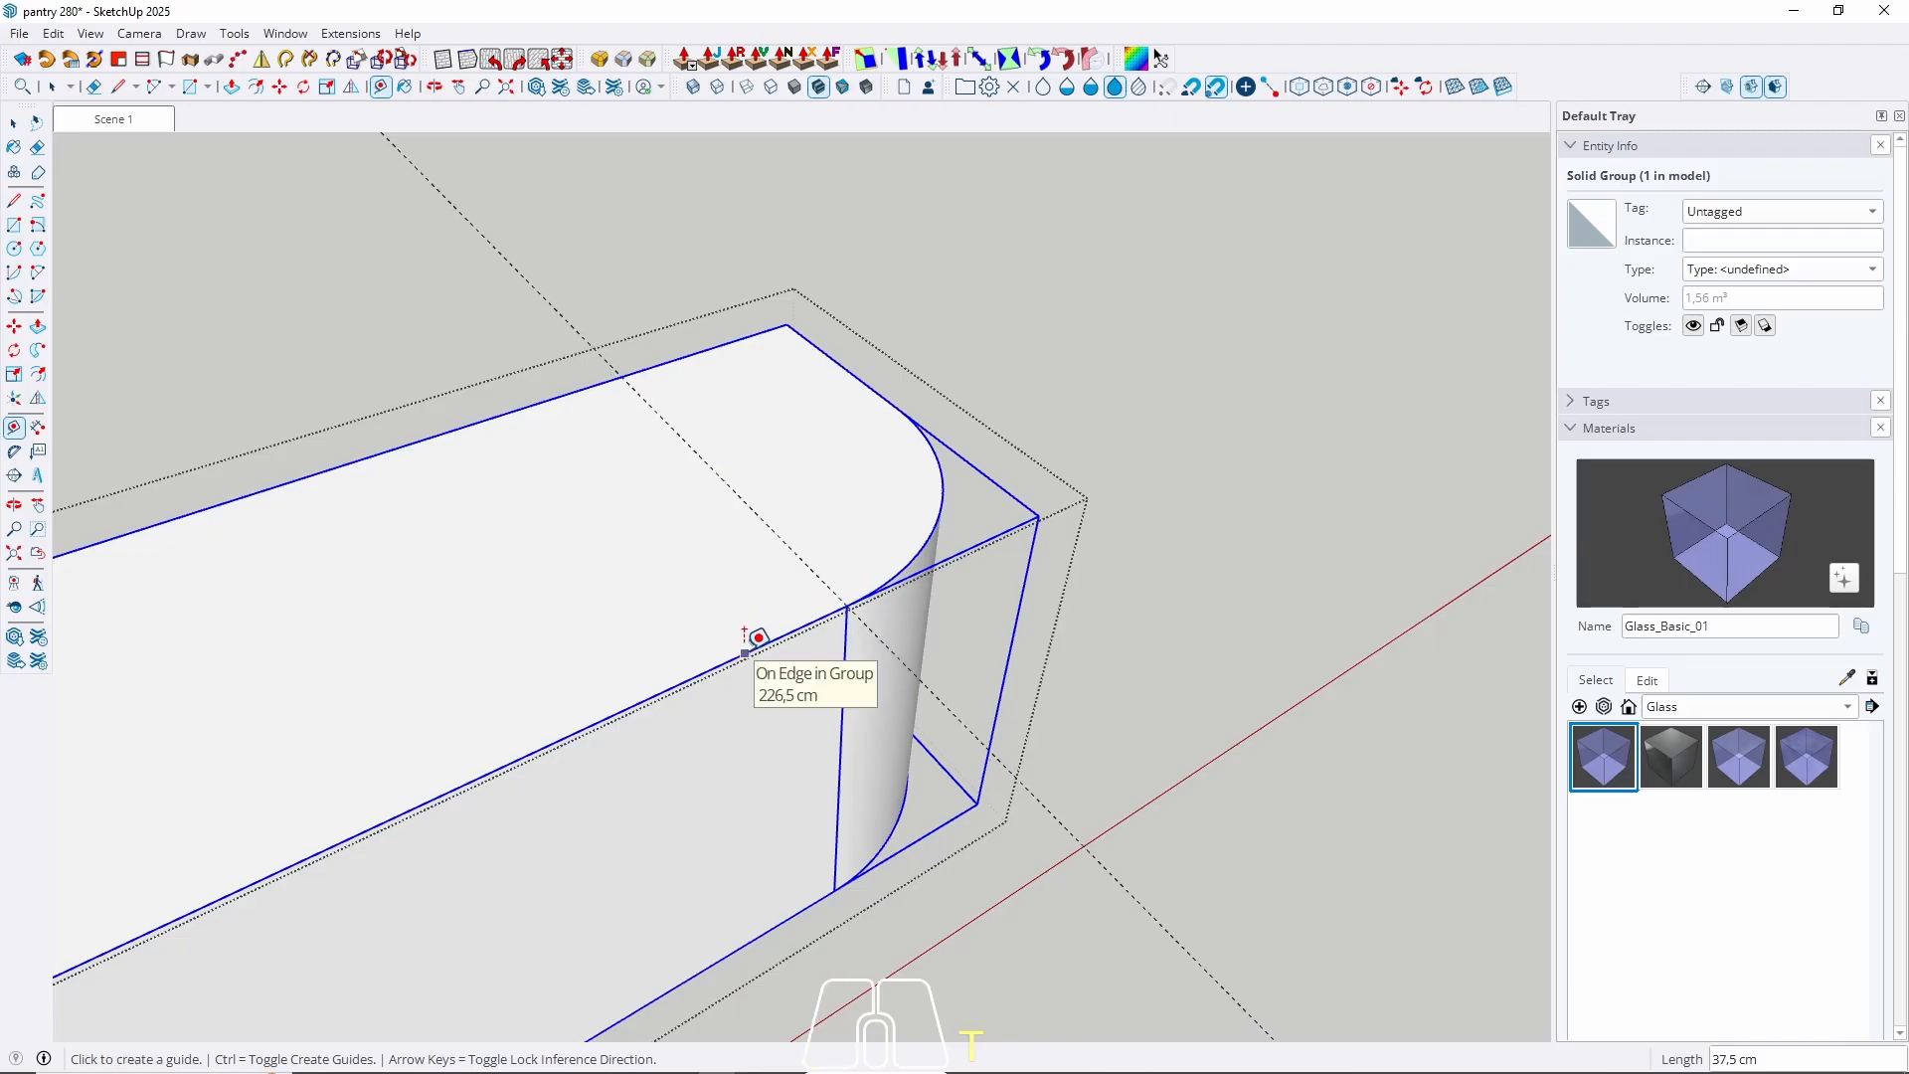
click(746, 651)
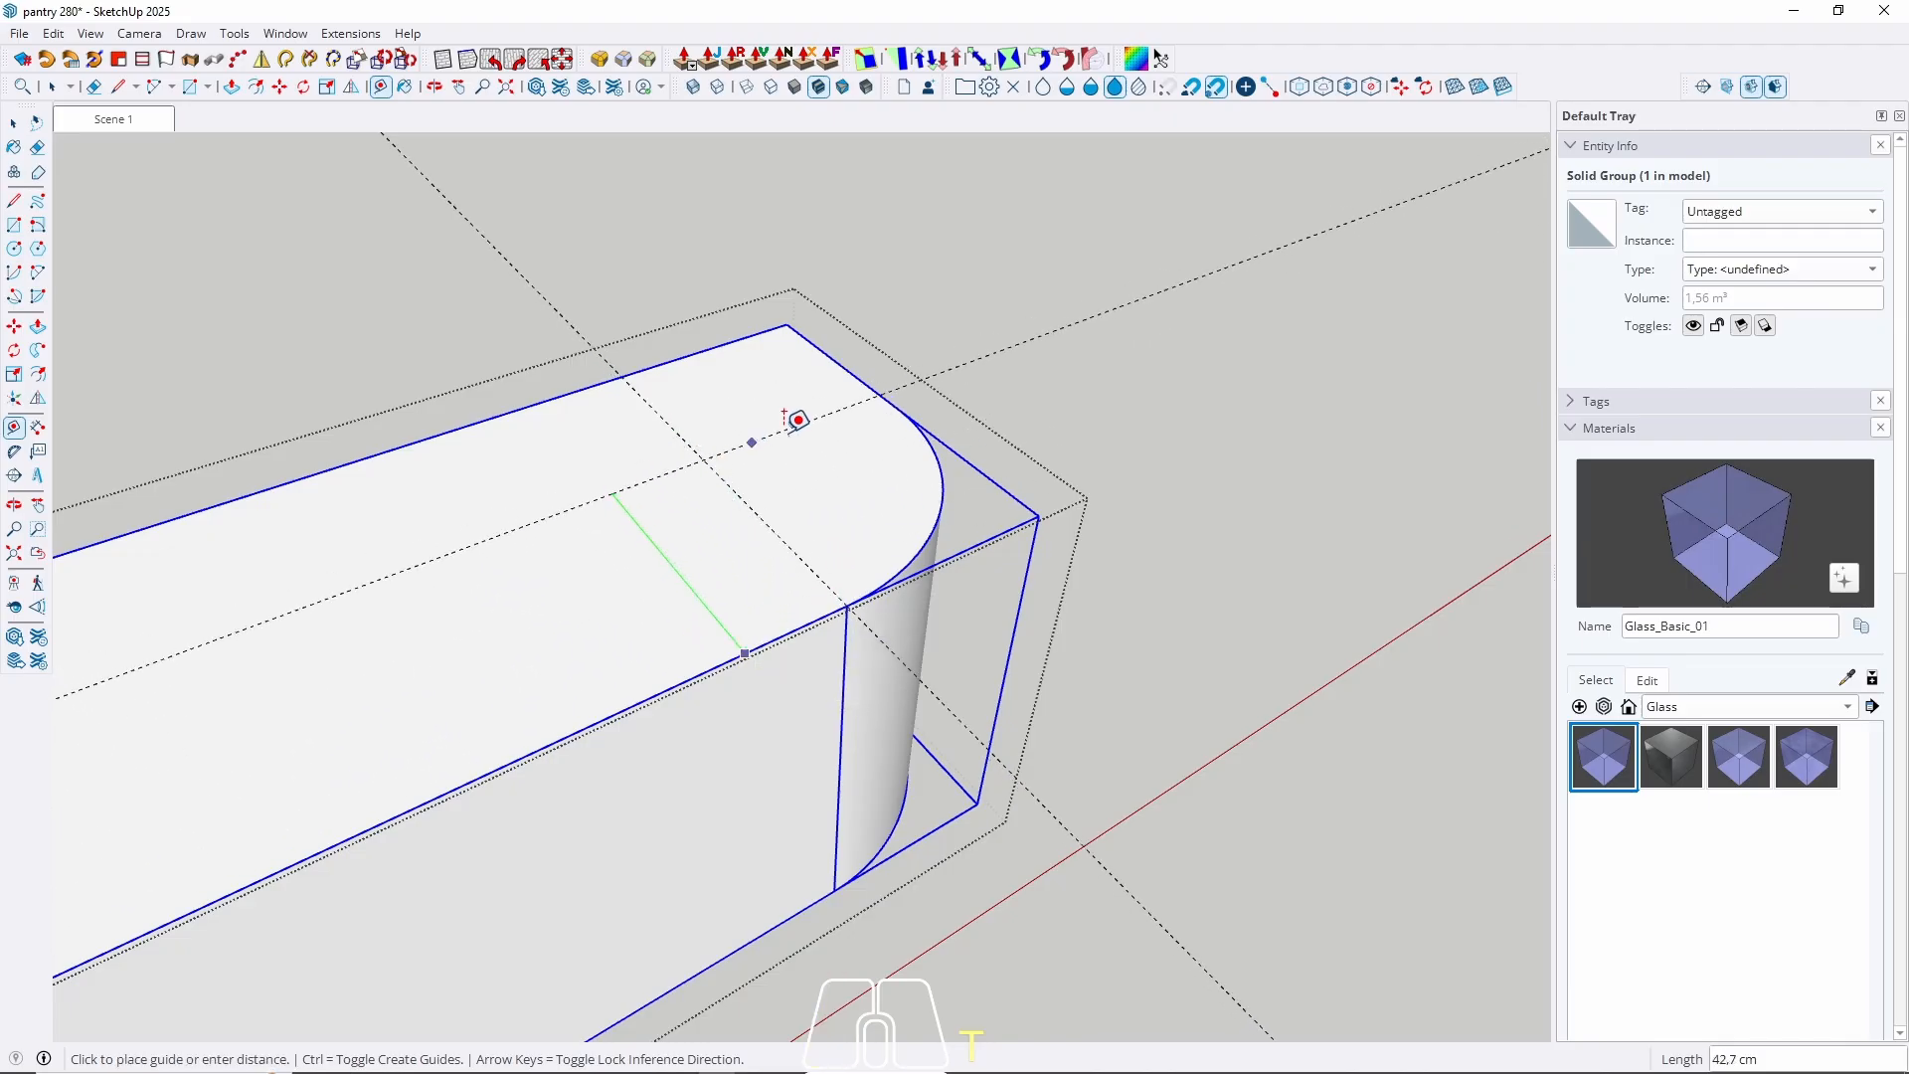
click(898, 397)
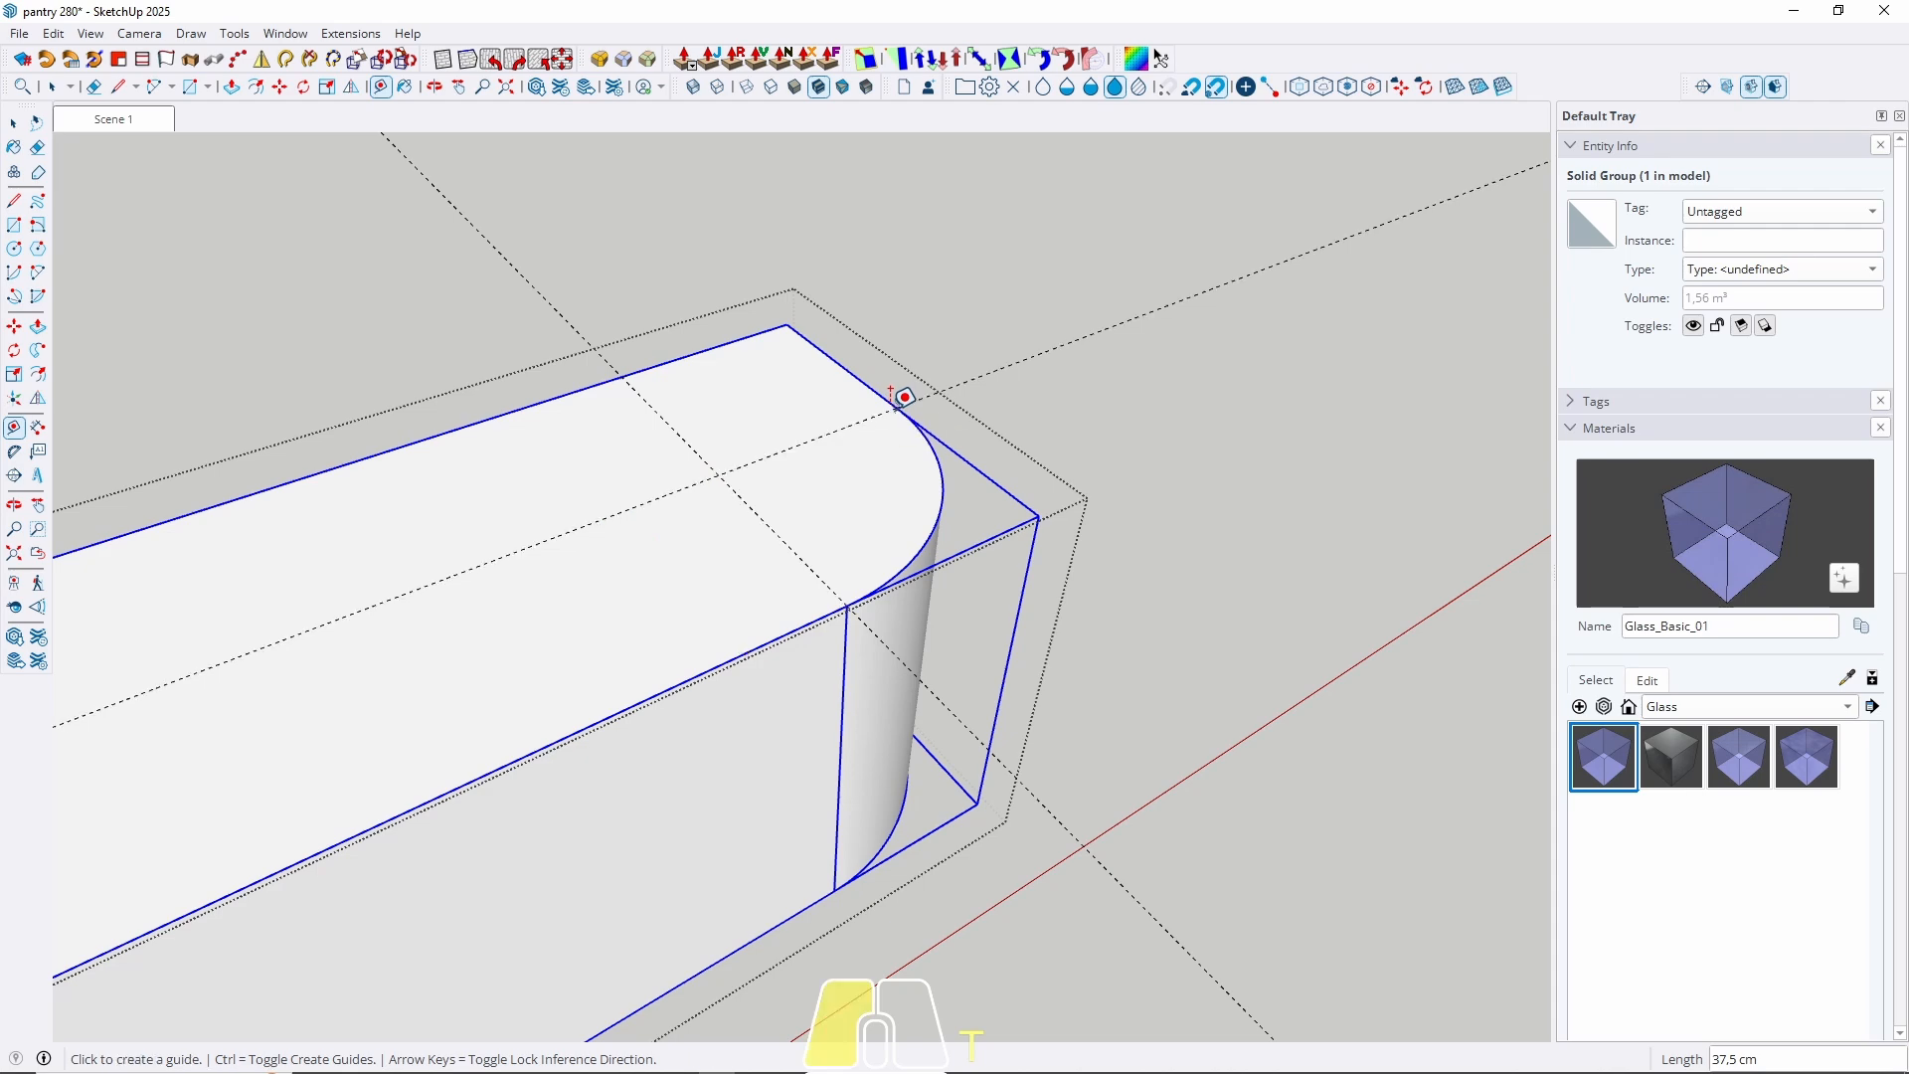
key(space)
Draw a 2 by 2 cm square at the base's bottom edge, outside the front end of the corner curve.
middle_drag(732, 495, 796, 660)
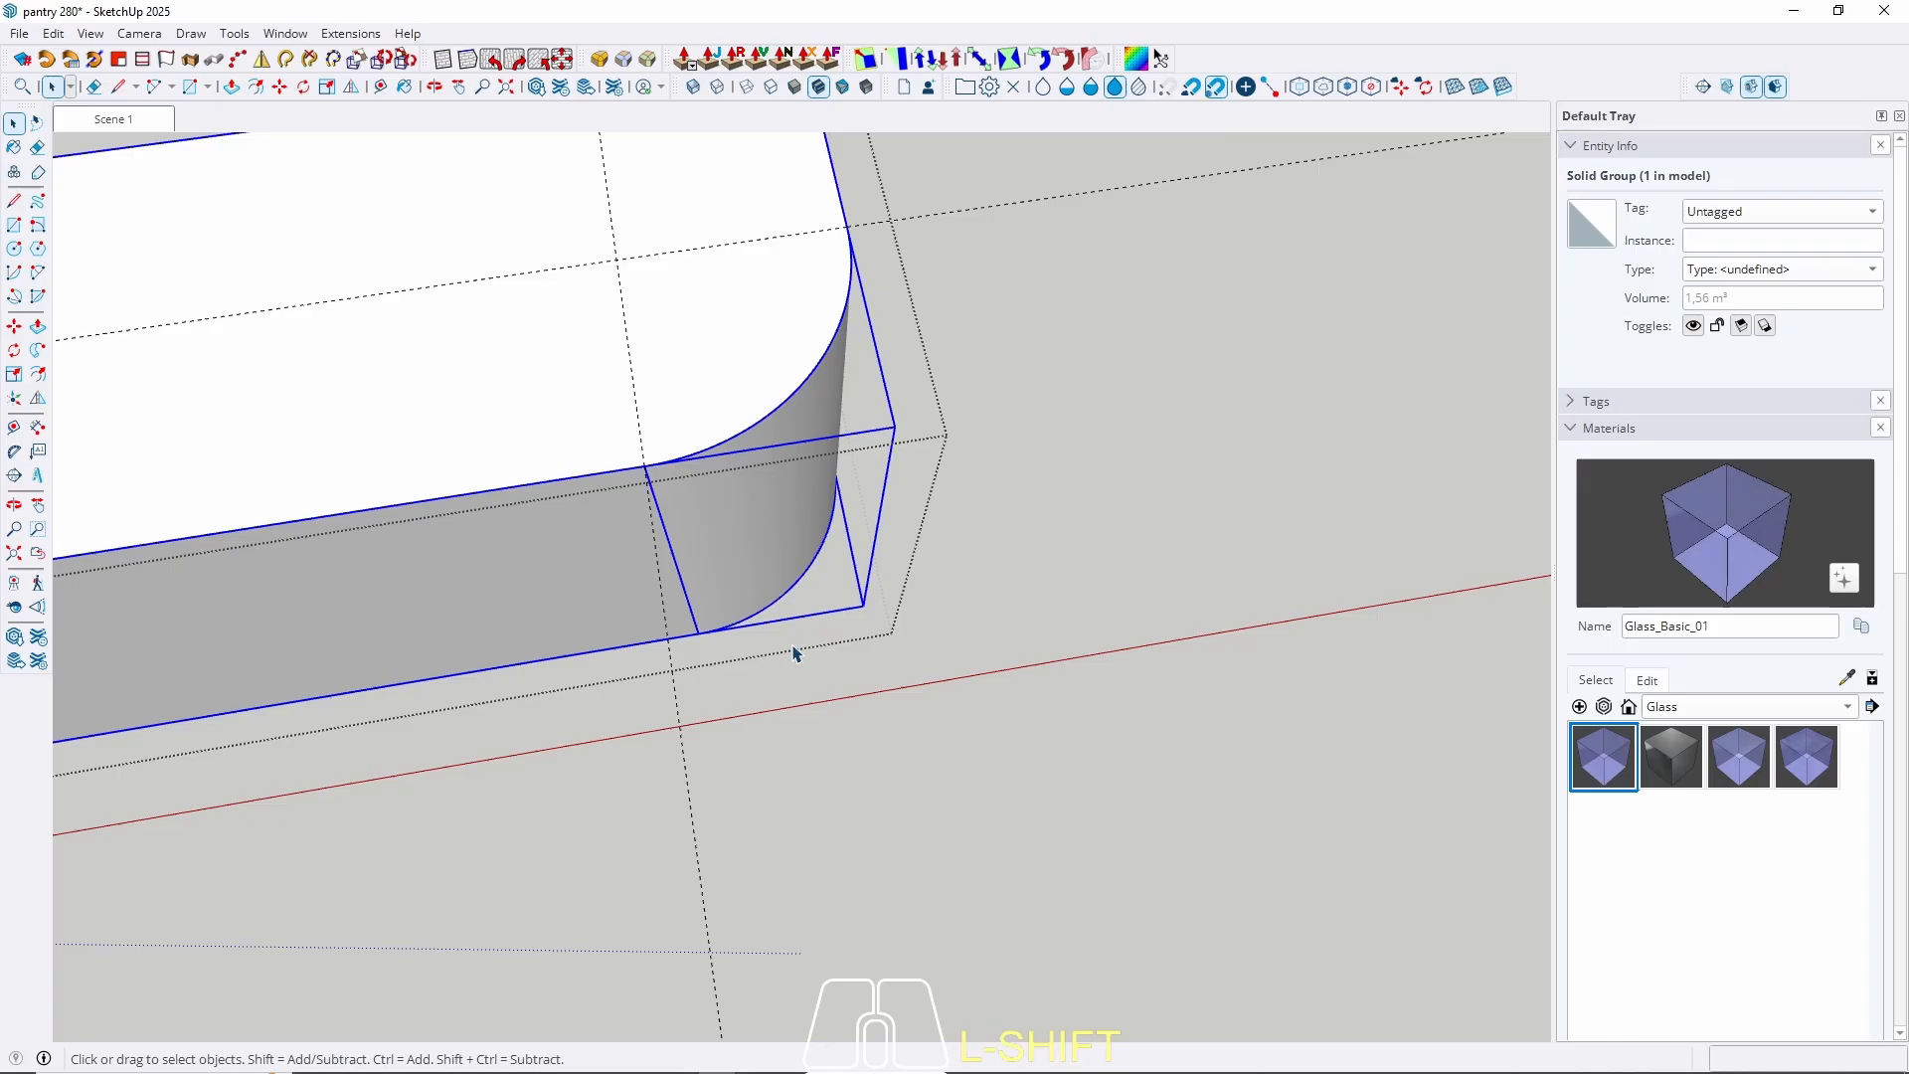
key(r)
scroll(703, 626, up, 3)
scroll(771, 652, down, 2)
scroll(740, 648, up, 3)
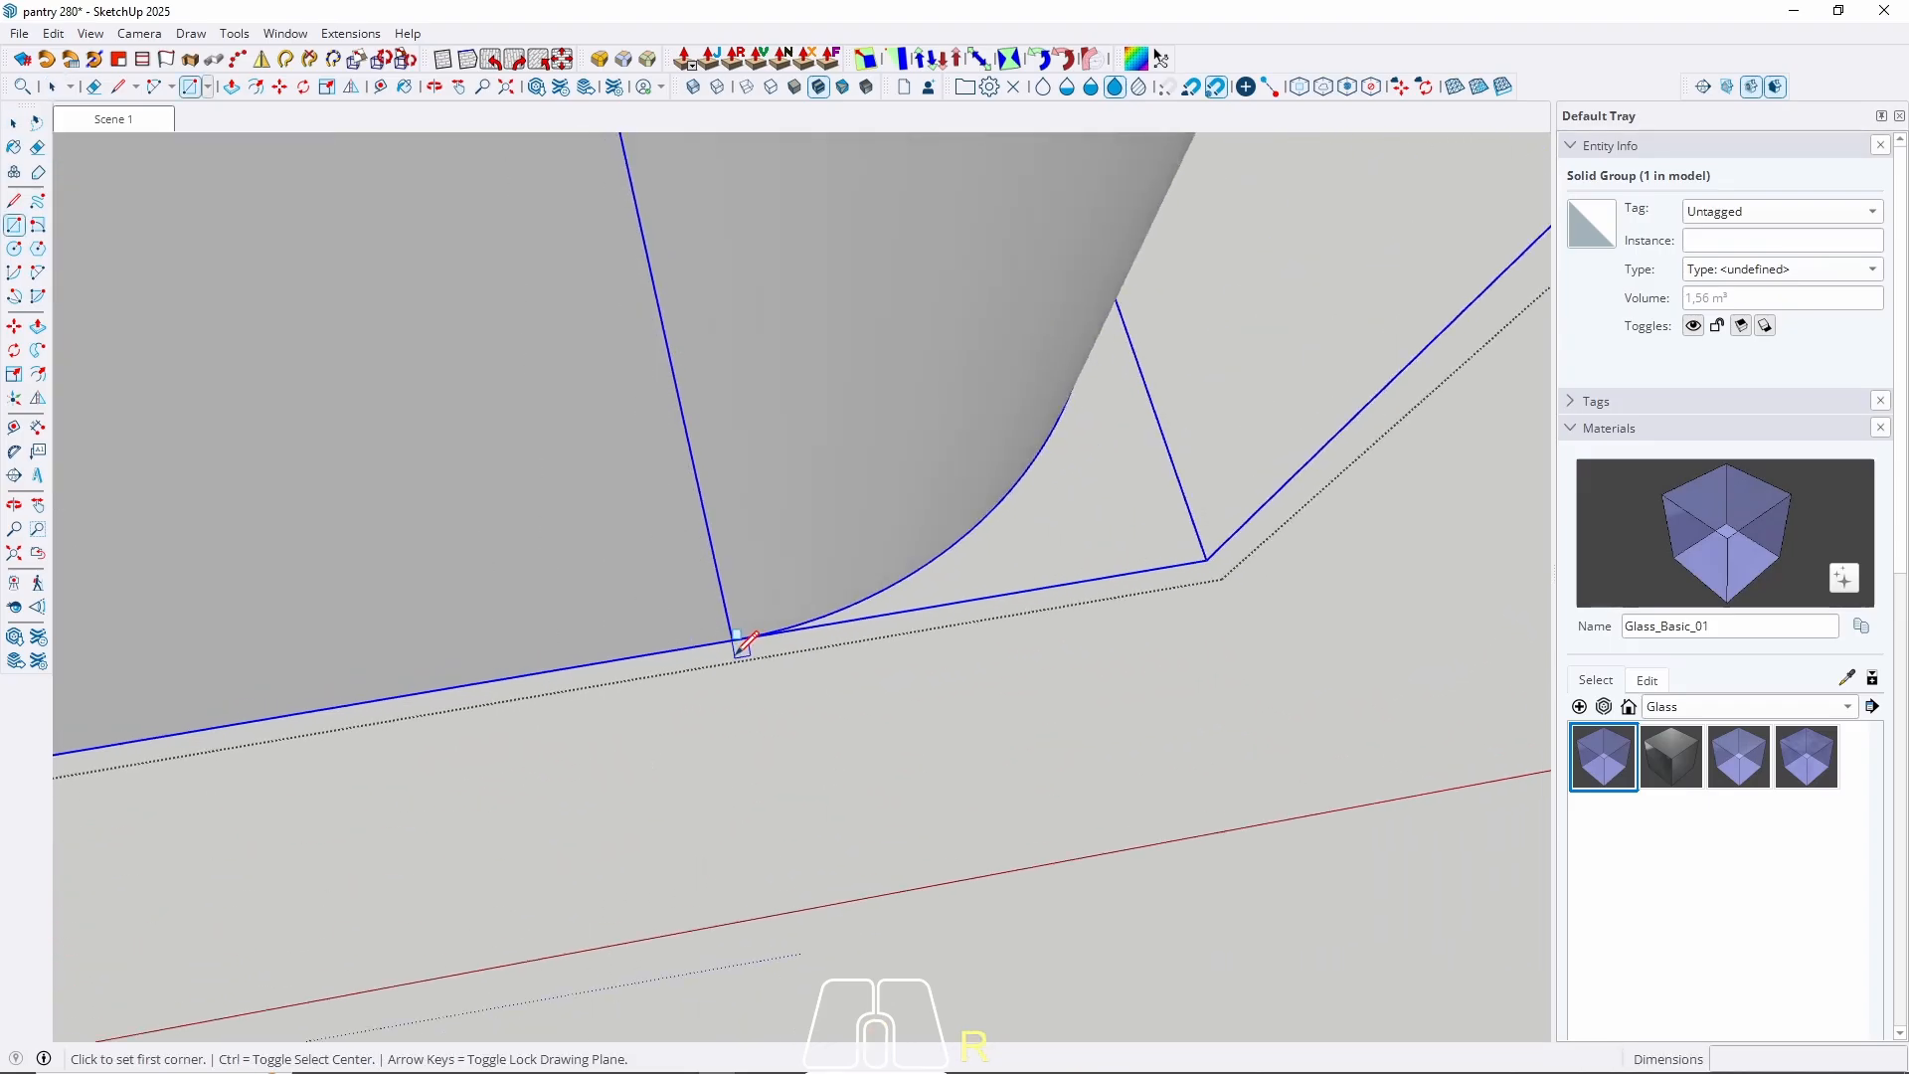
click(740, 637)
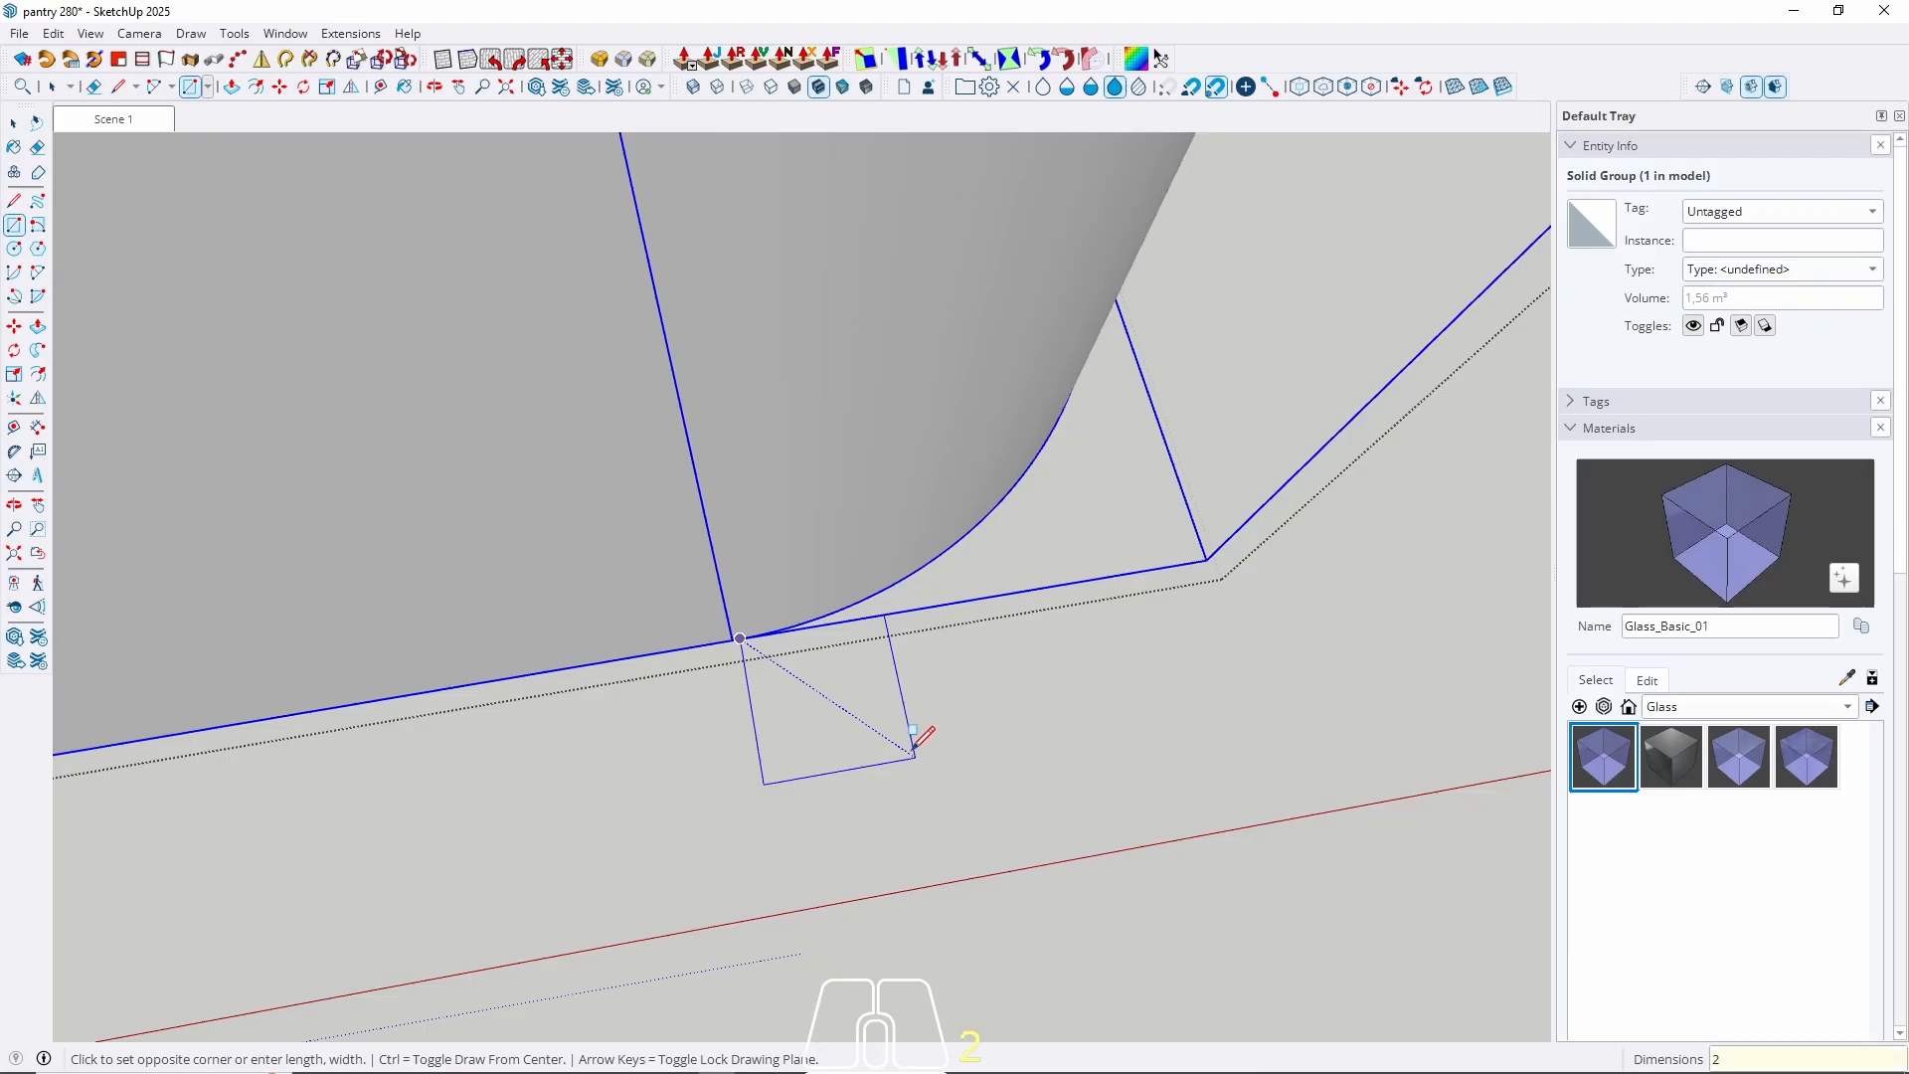
key(Escape)
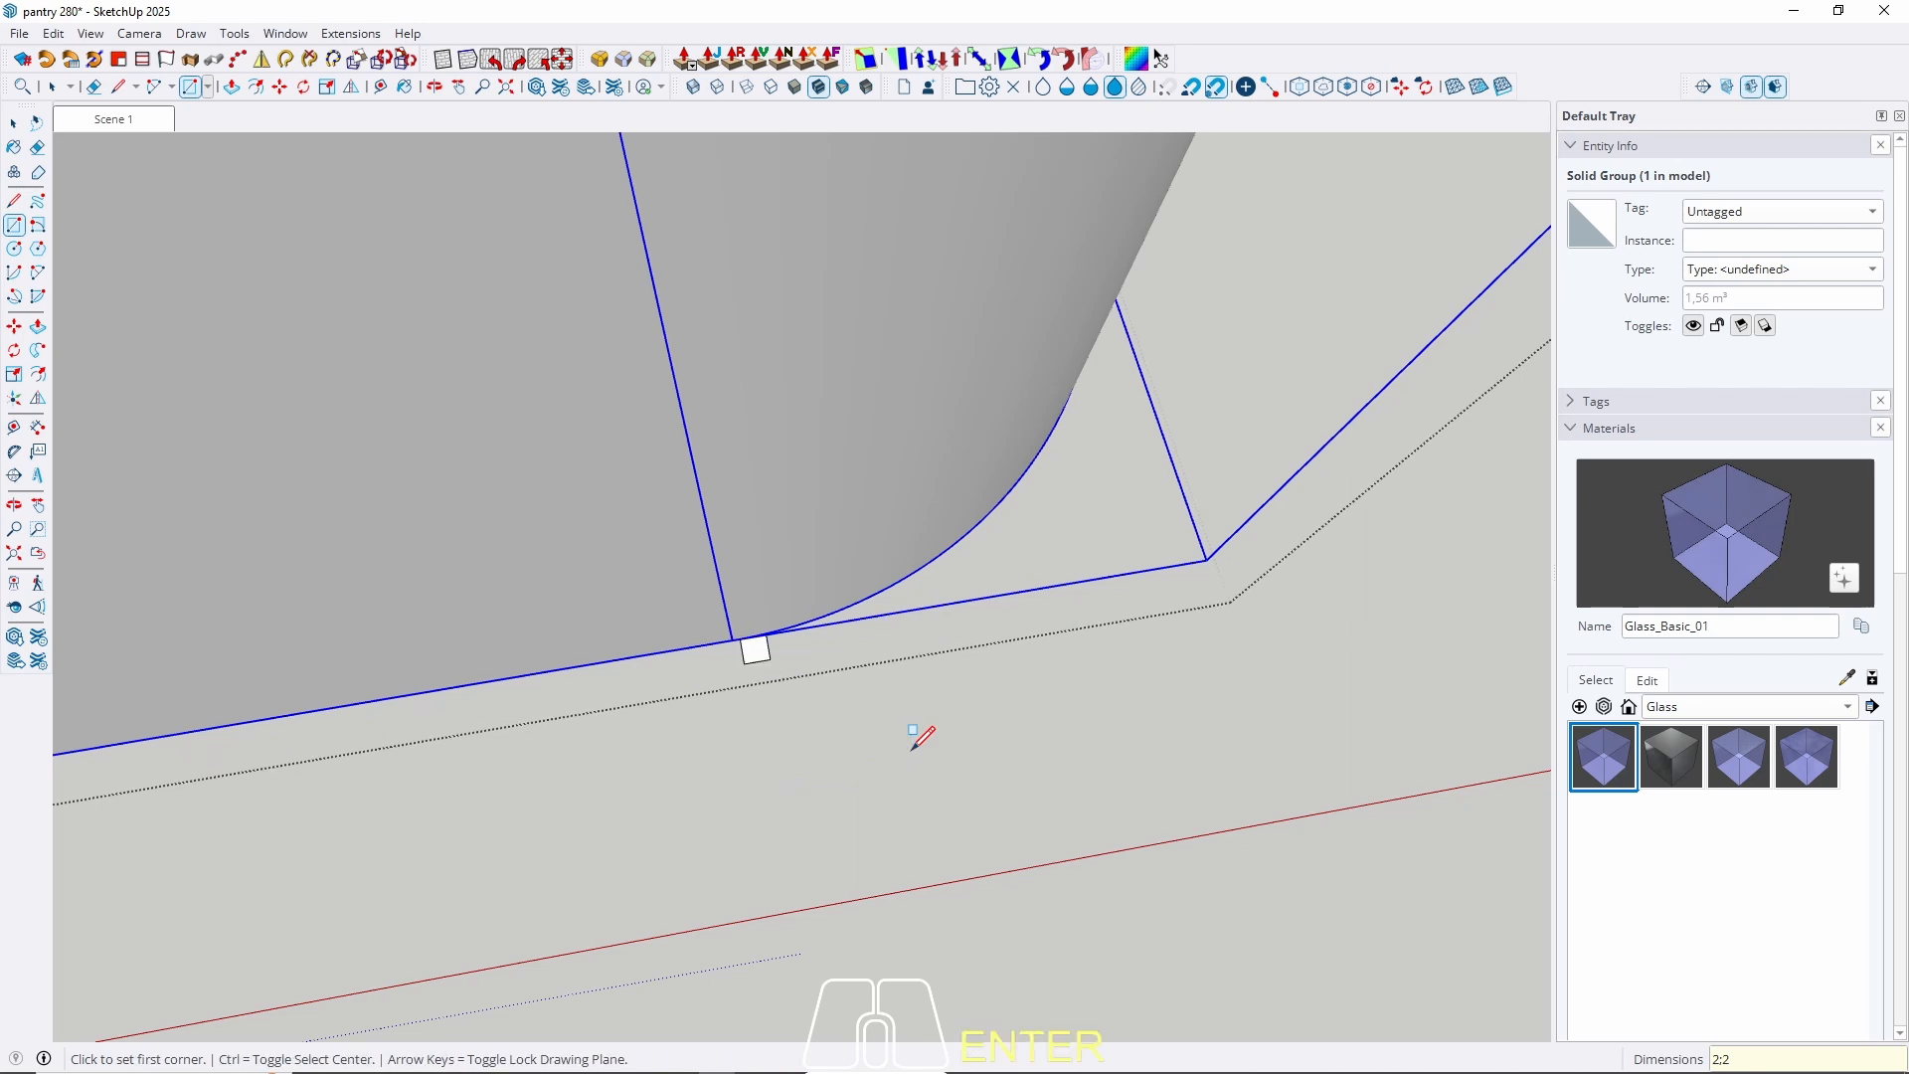
key(space)
Extrude the small square up to the level of the base's top face to form a vertical slat.
key(p)
click(756, 650)
scroll(790, 686, down, 2)
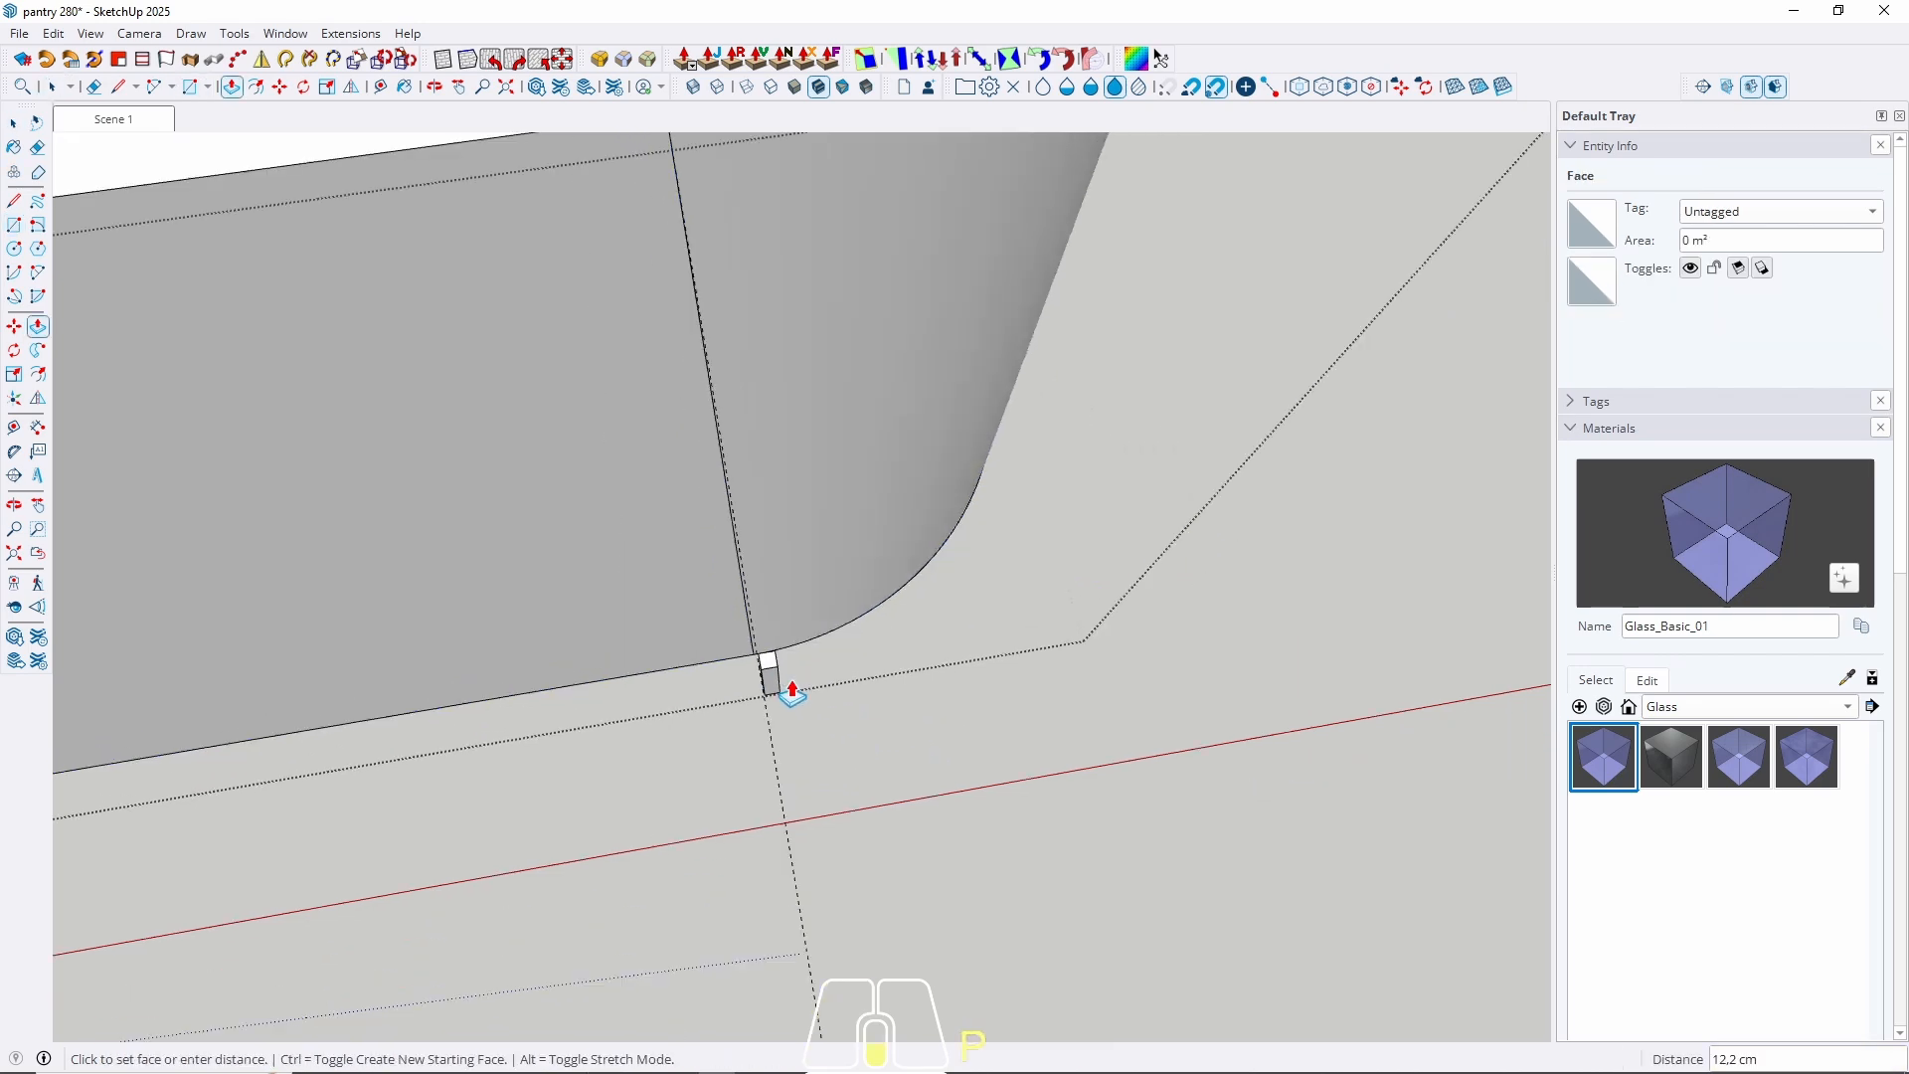
middle_drag(766, 307, 783, 448)
shift+middle_drag(783, 448, 818, 596)
click(793, 502)
key(space)
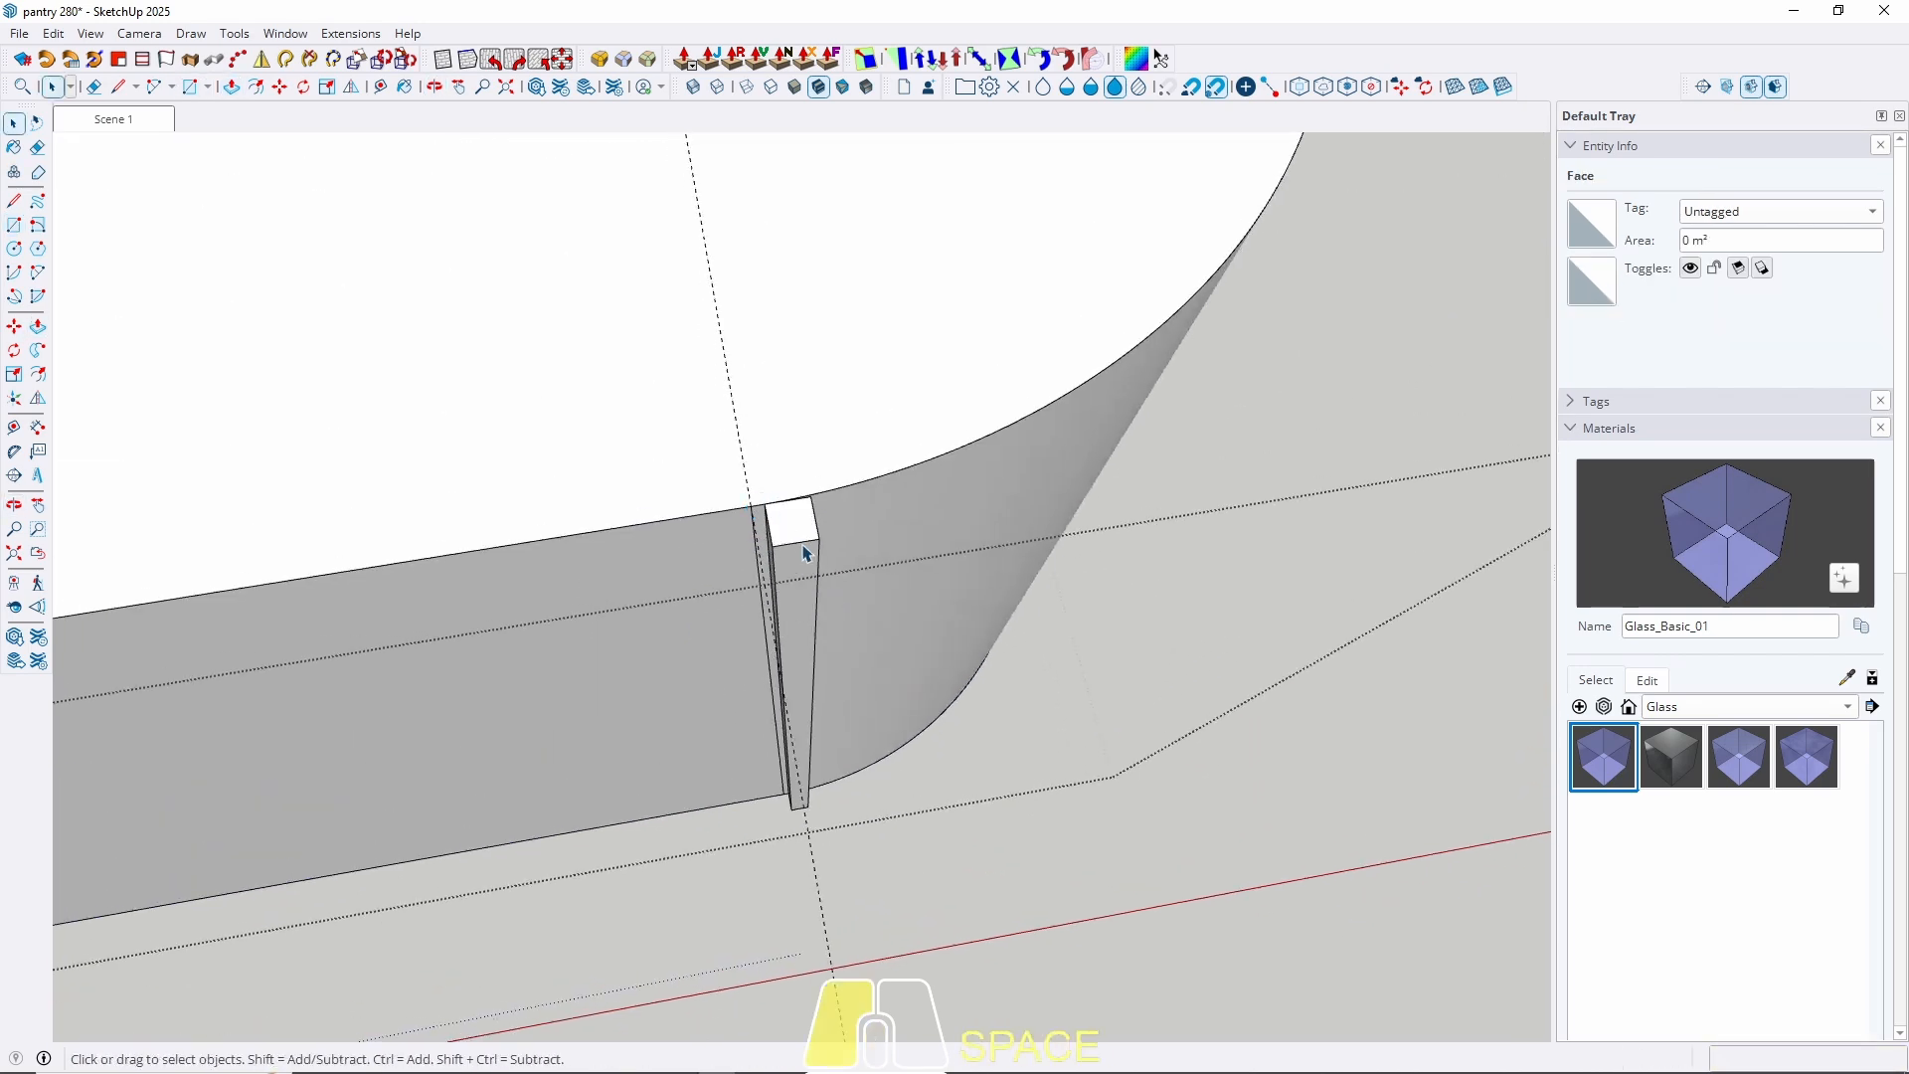
Select the whole slat and make it a component, replacing the selection.
triple_click(799, 542)
right_click(800, 541)
click(882, 163)
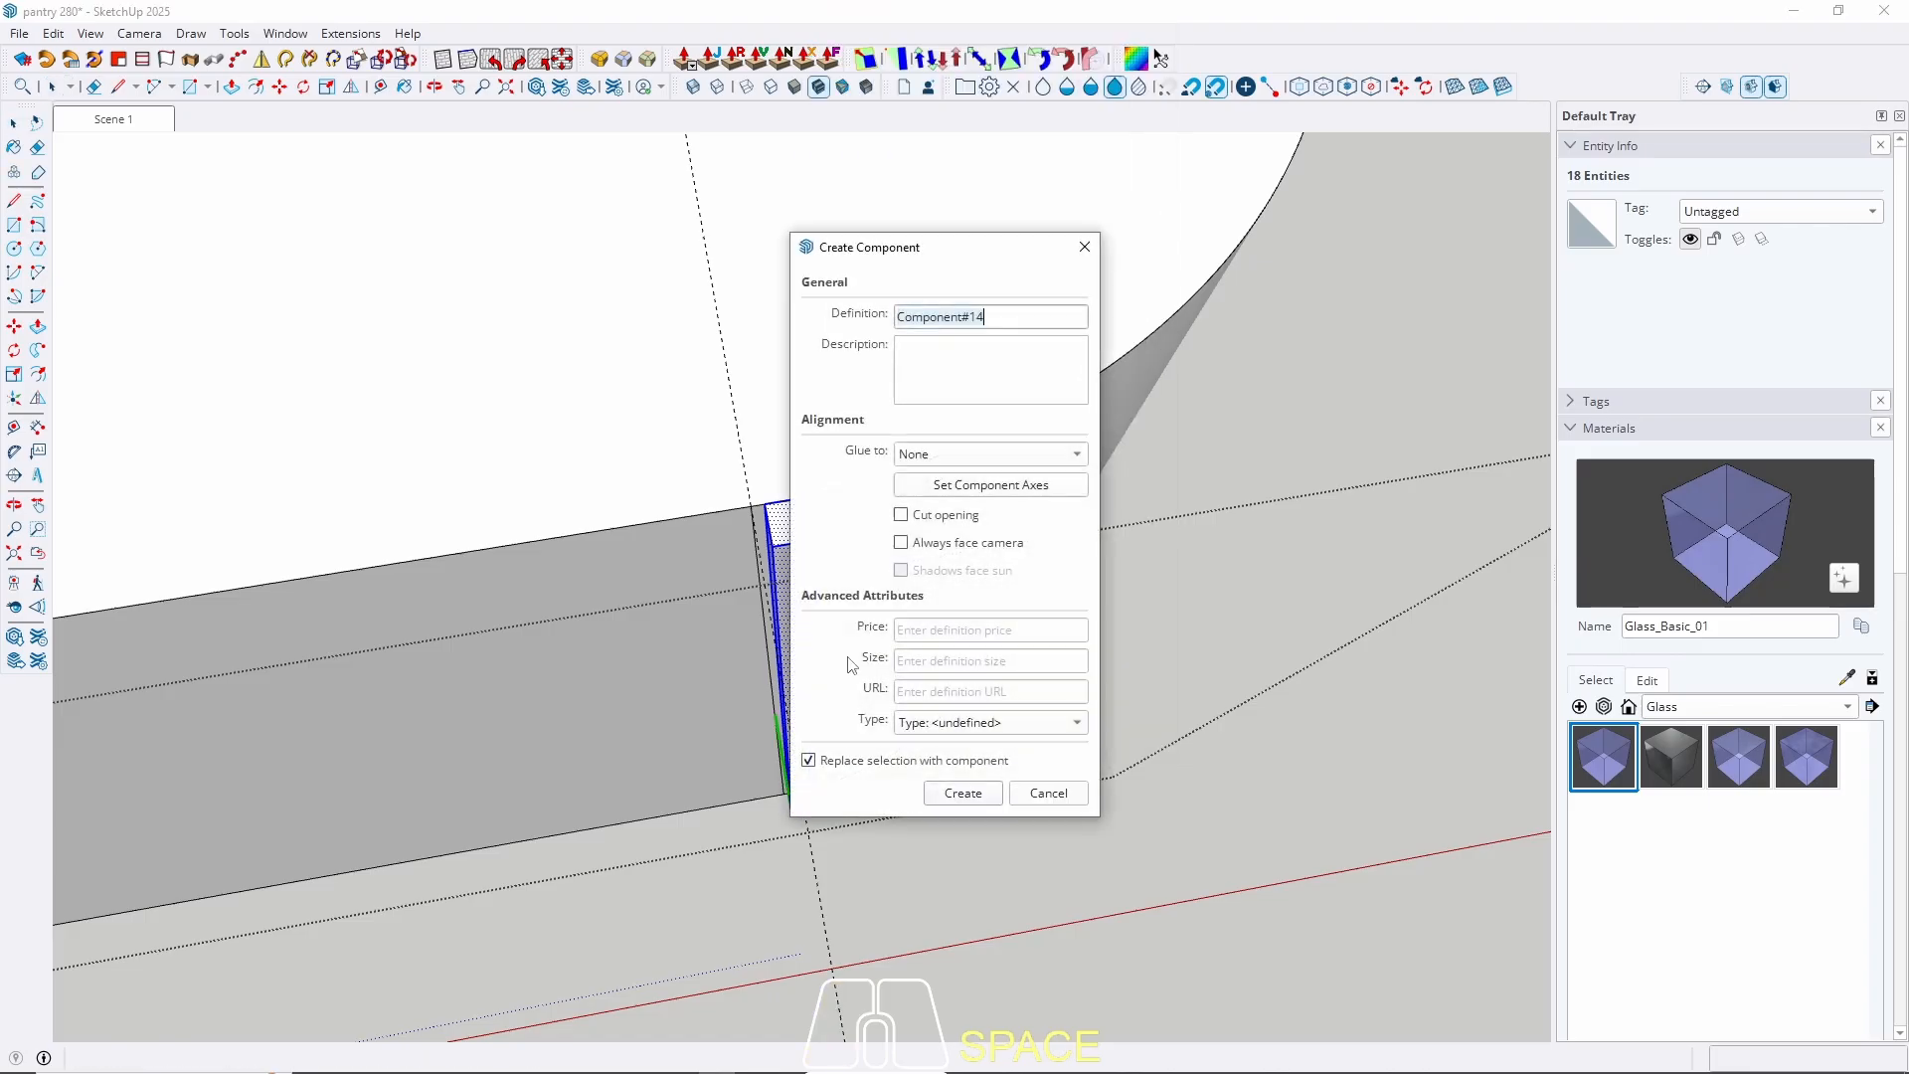
click(962, 792)
Move the slat about 0.6 cm so its back corner meets the base's vertical edge where the curve starts.
middle_drag(939, 791, 763, 827)
scroll(818, 797, up, 4)
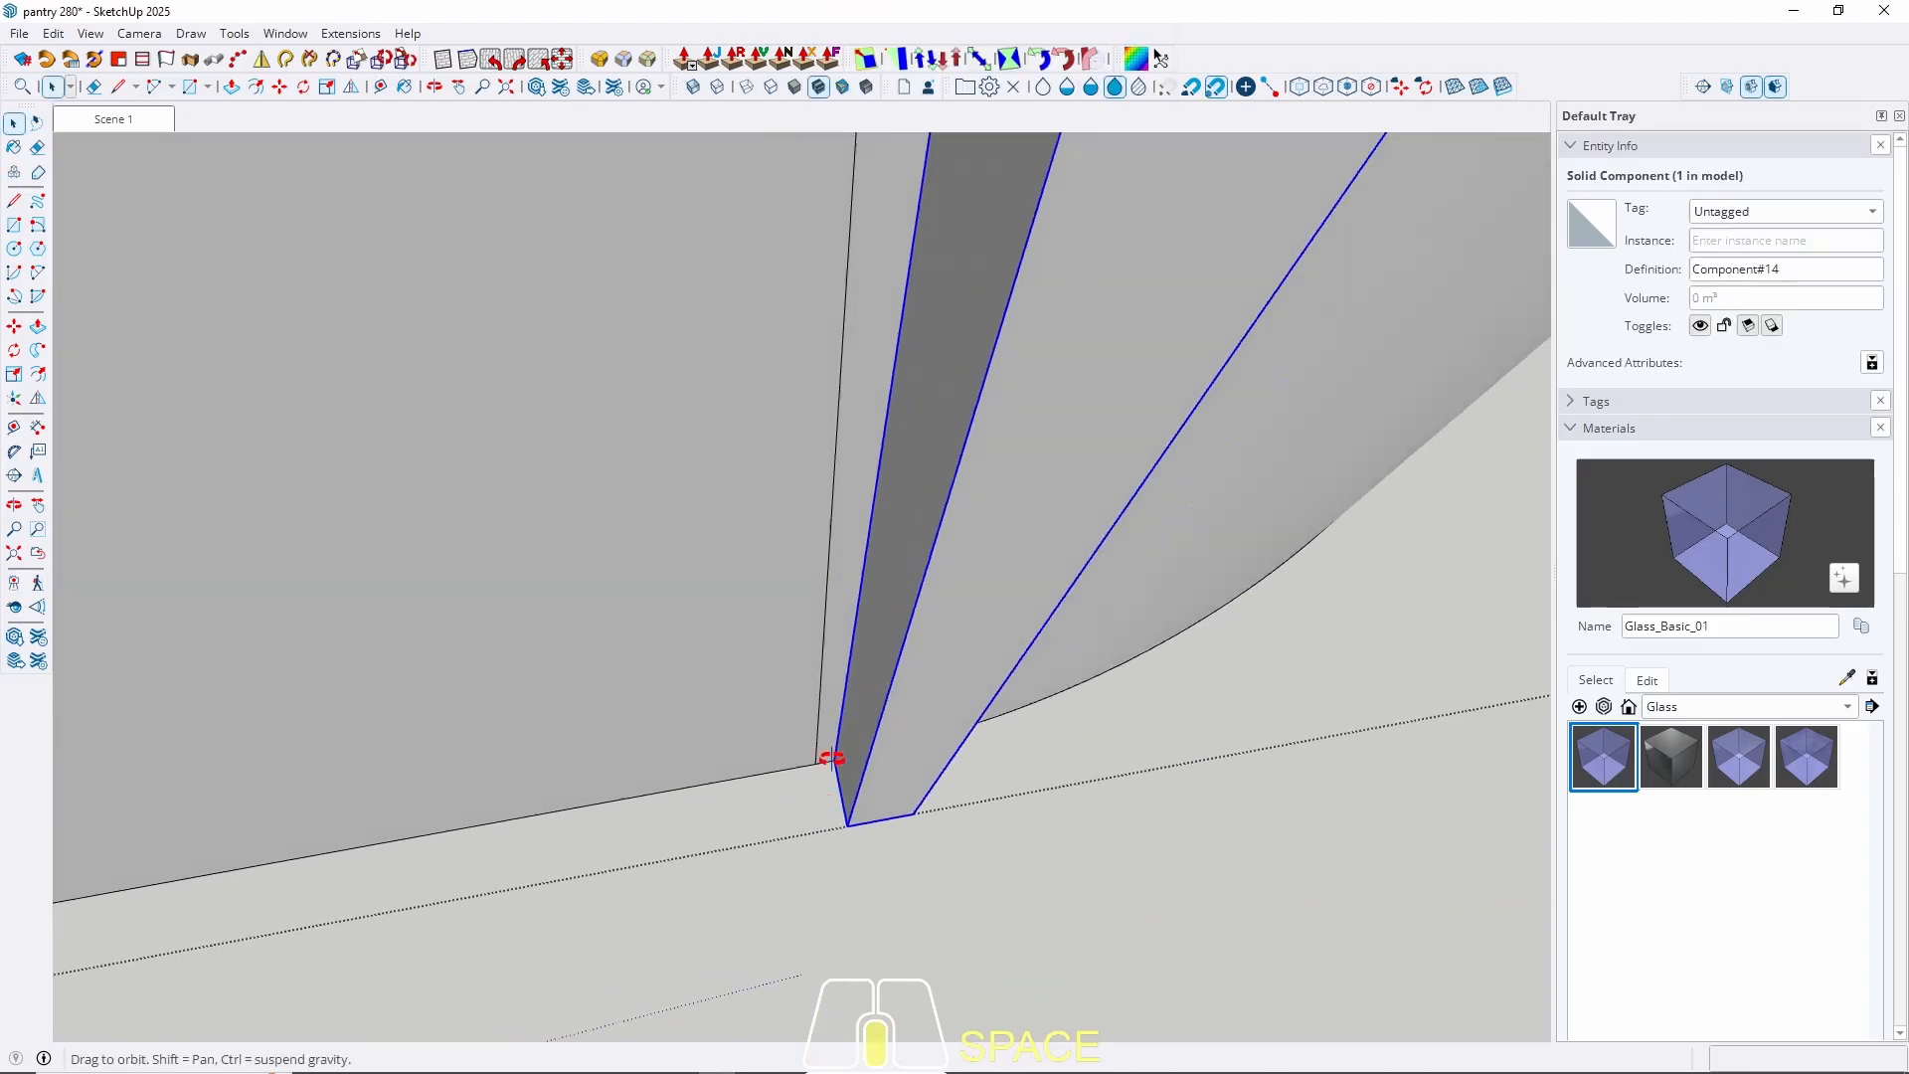
key(m)
click(825, 867)
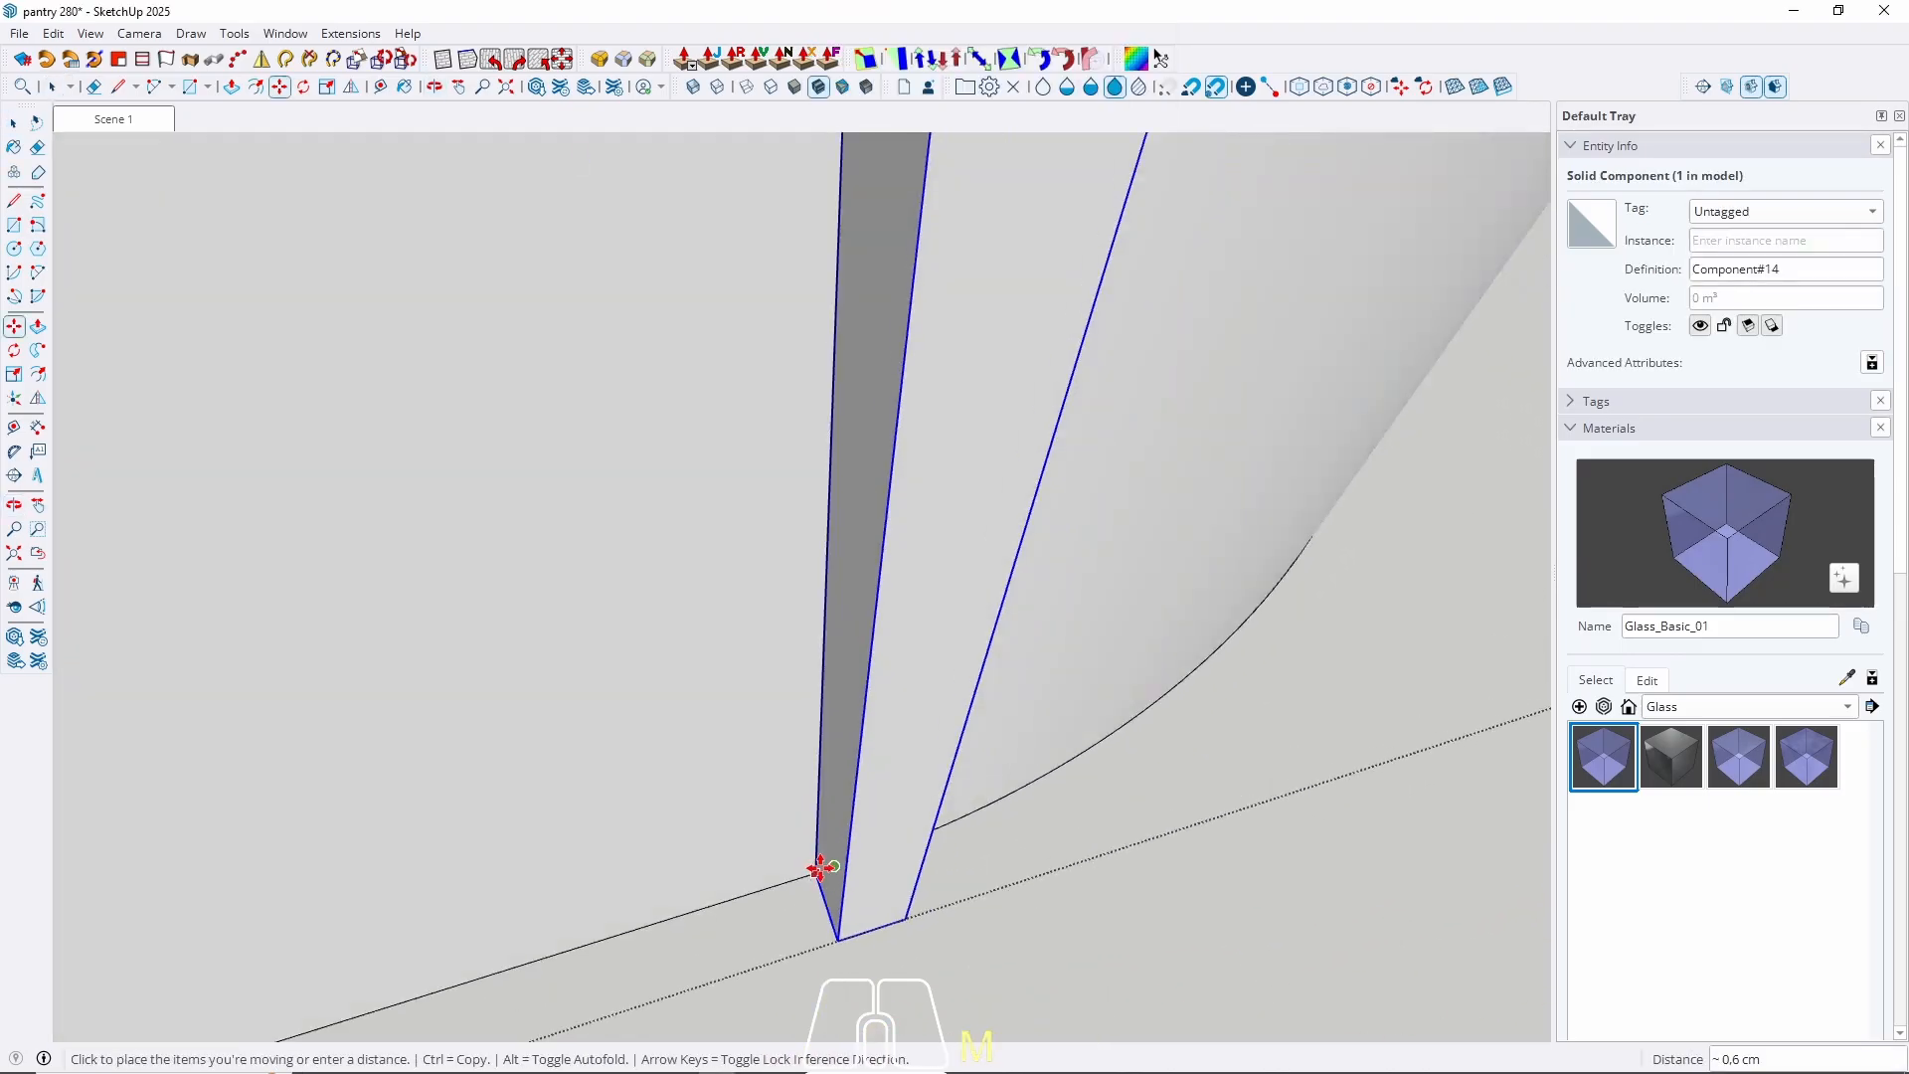
click(810, 881)
key(space)
Make a rotated copy of the slat along the corner curve, 4.4 degrees around the intersection of the two guides.
scroll(804, 874, down, 9)
middle_drag(545, 732, 1077, 895)
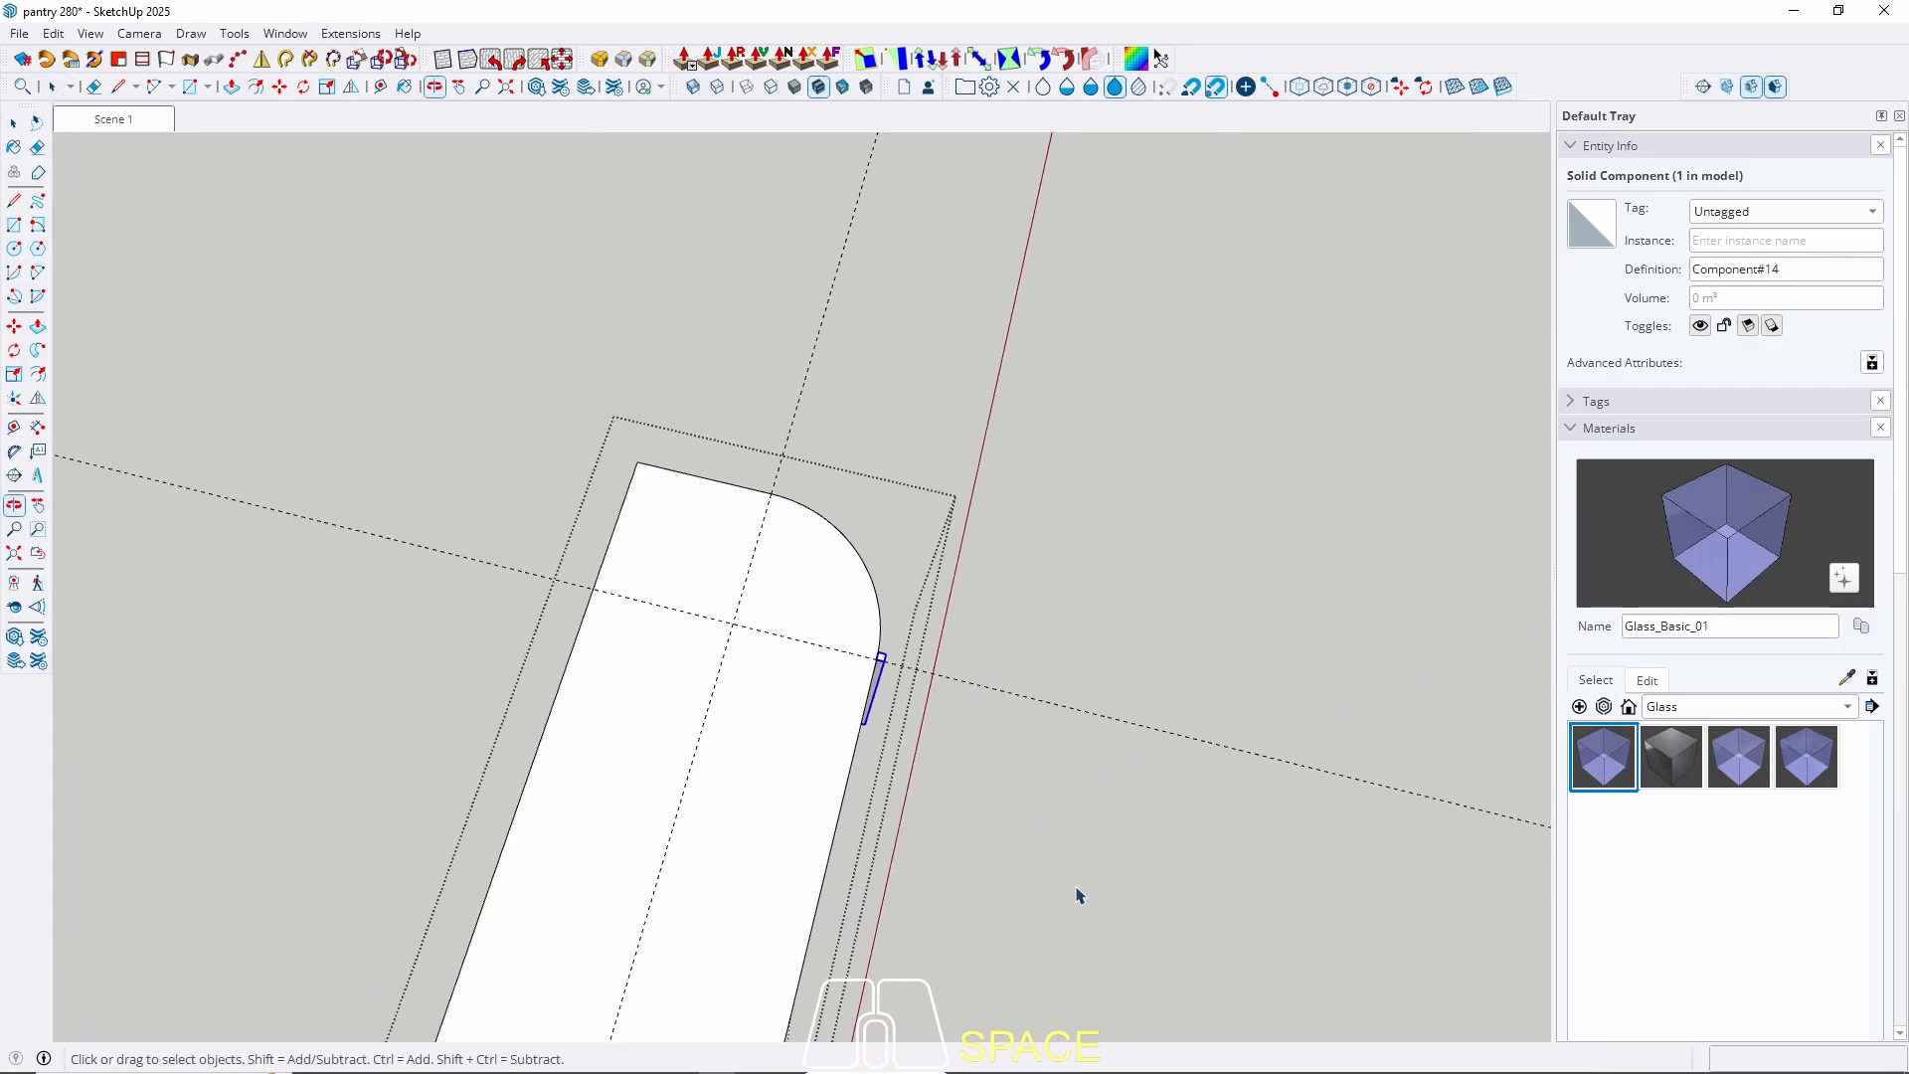
middle_drag(680, 719, 1027, 699)
scroll(840, 583, up, 2)
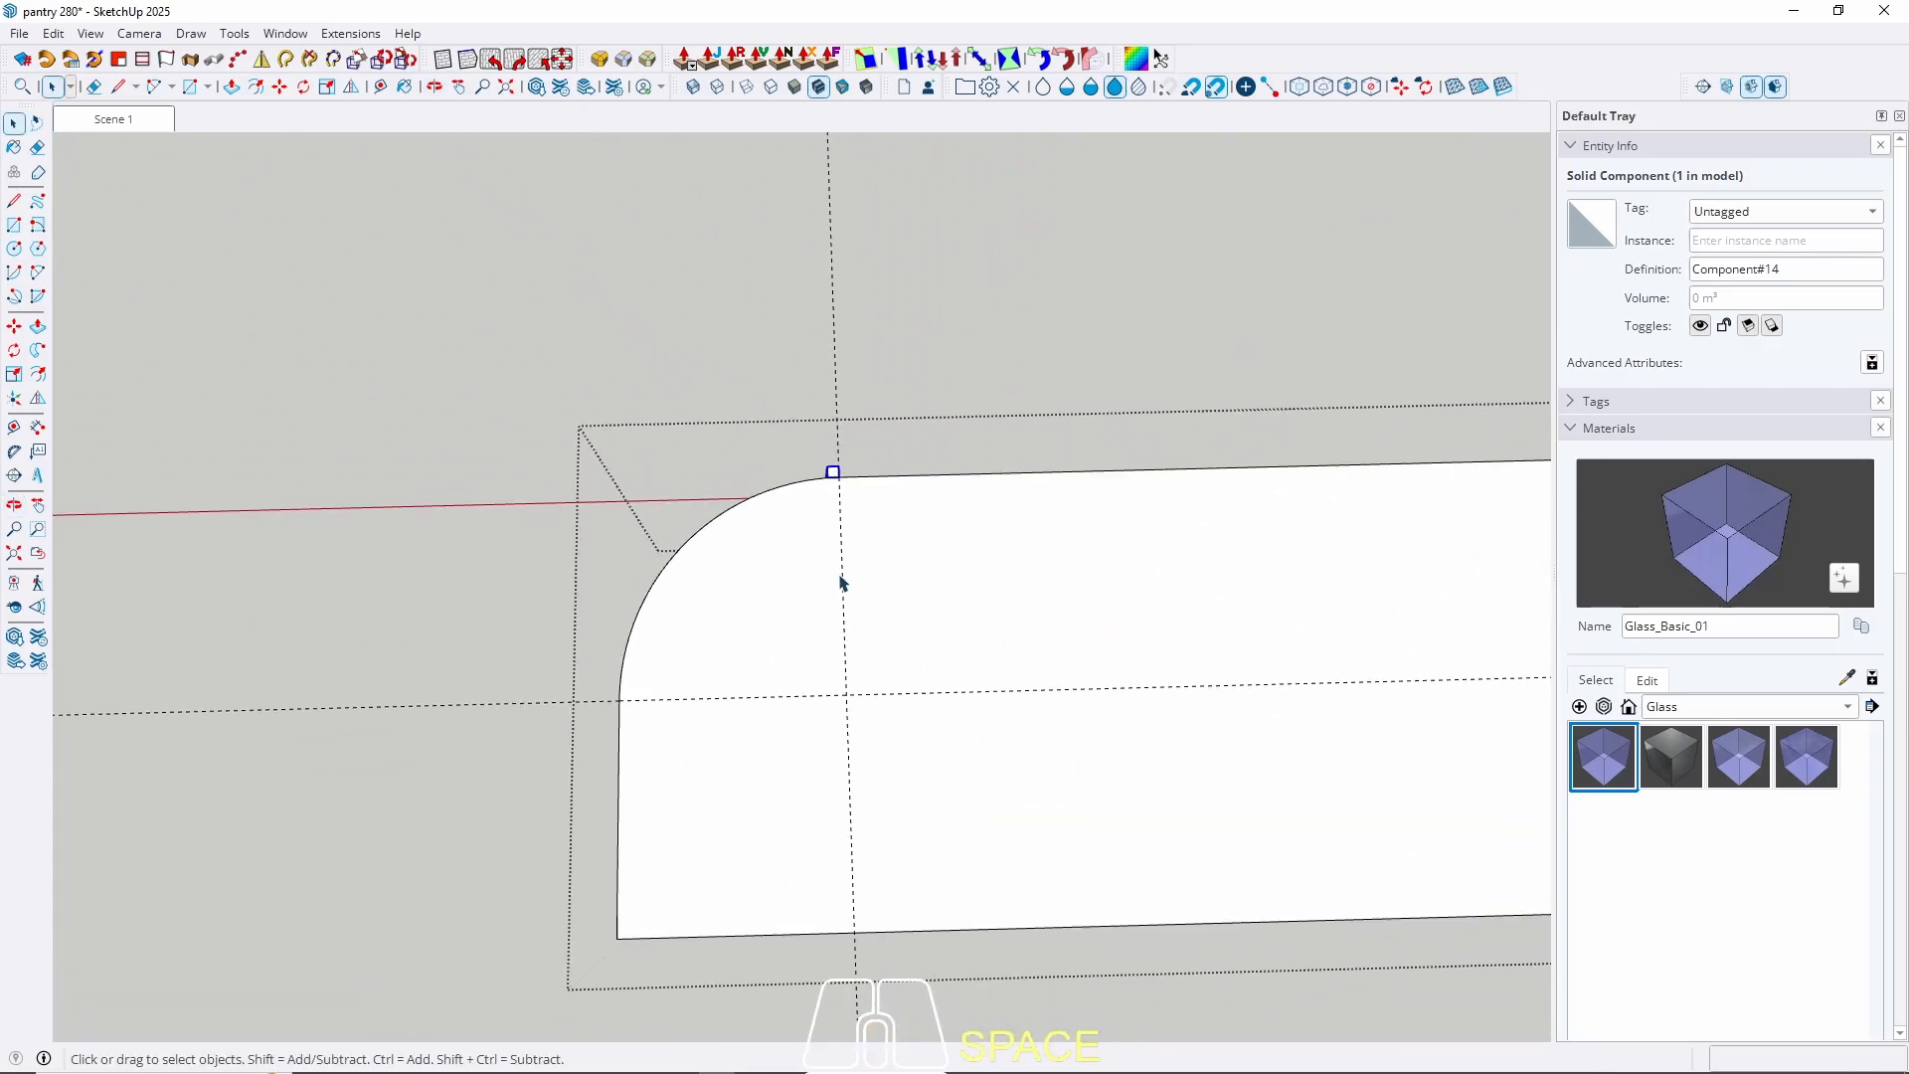
key(q)
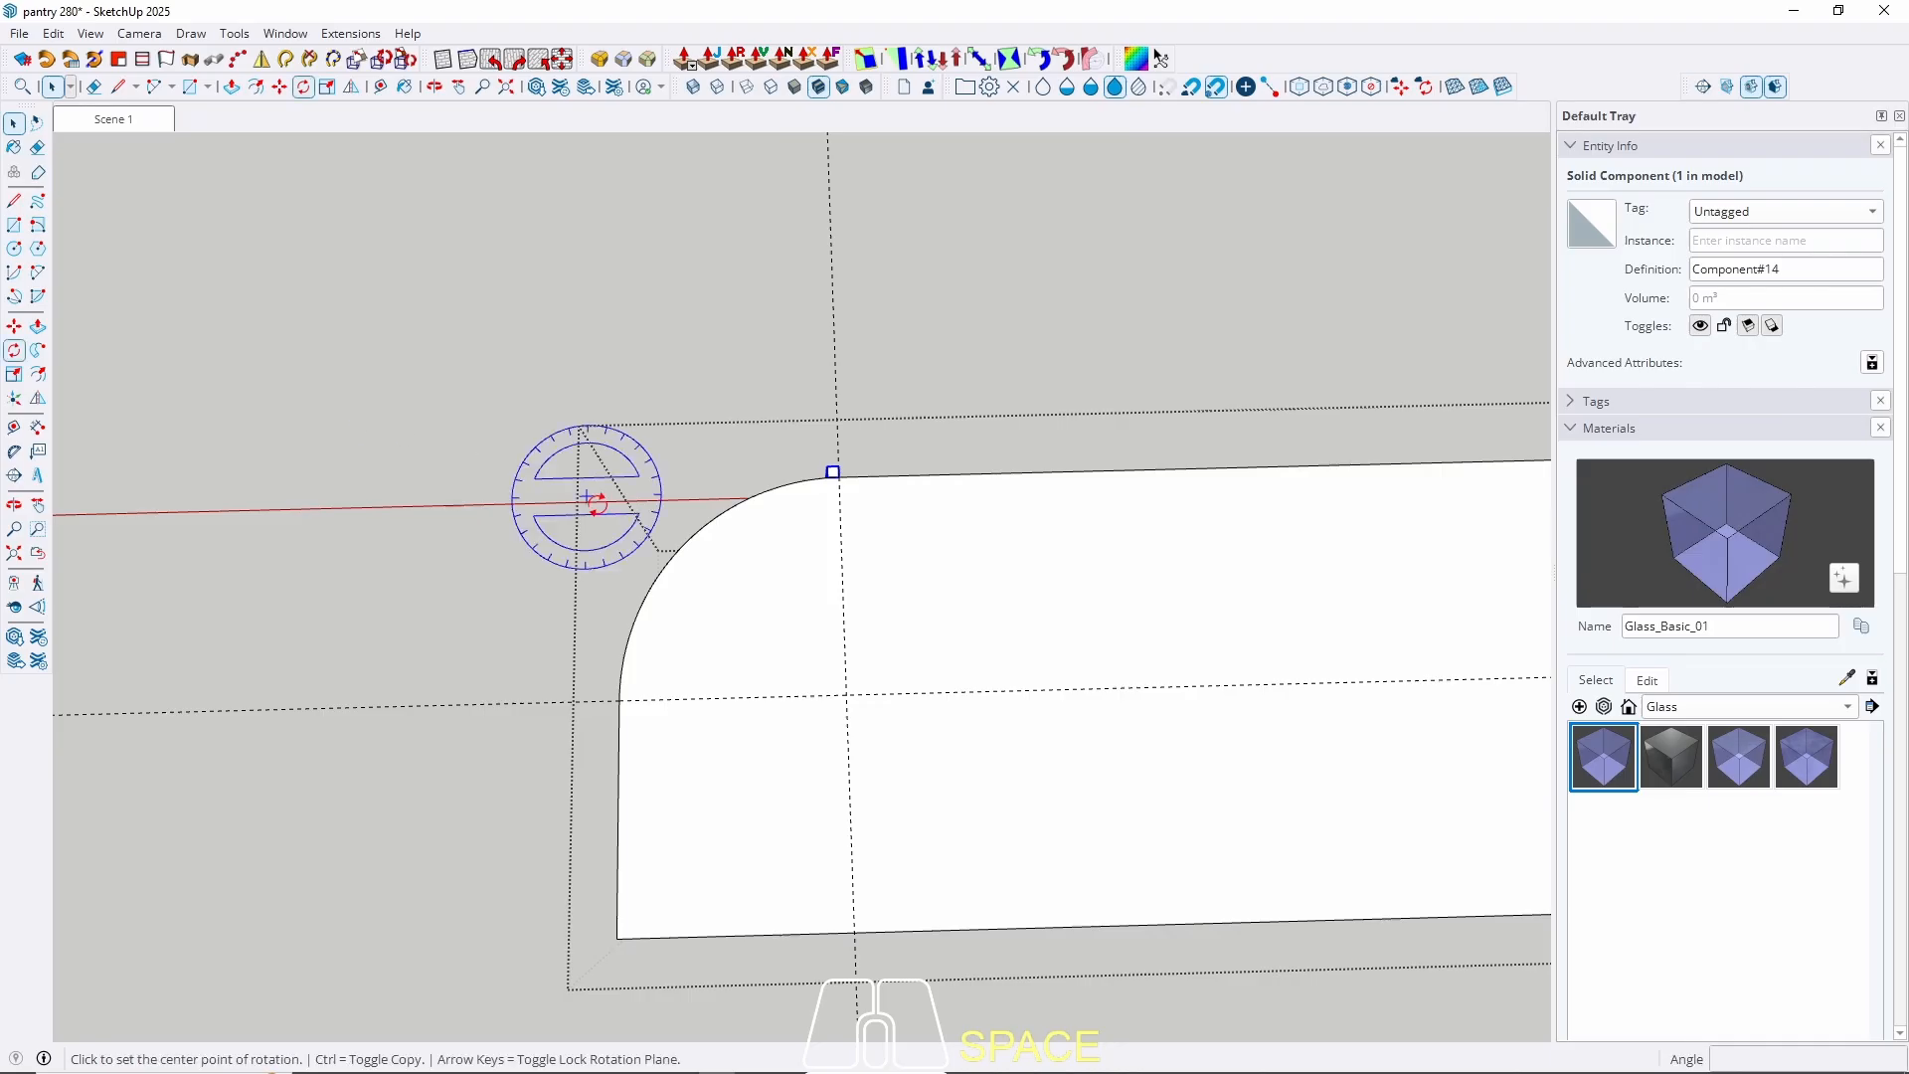
click(852, 695)
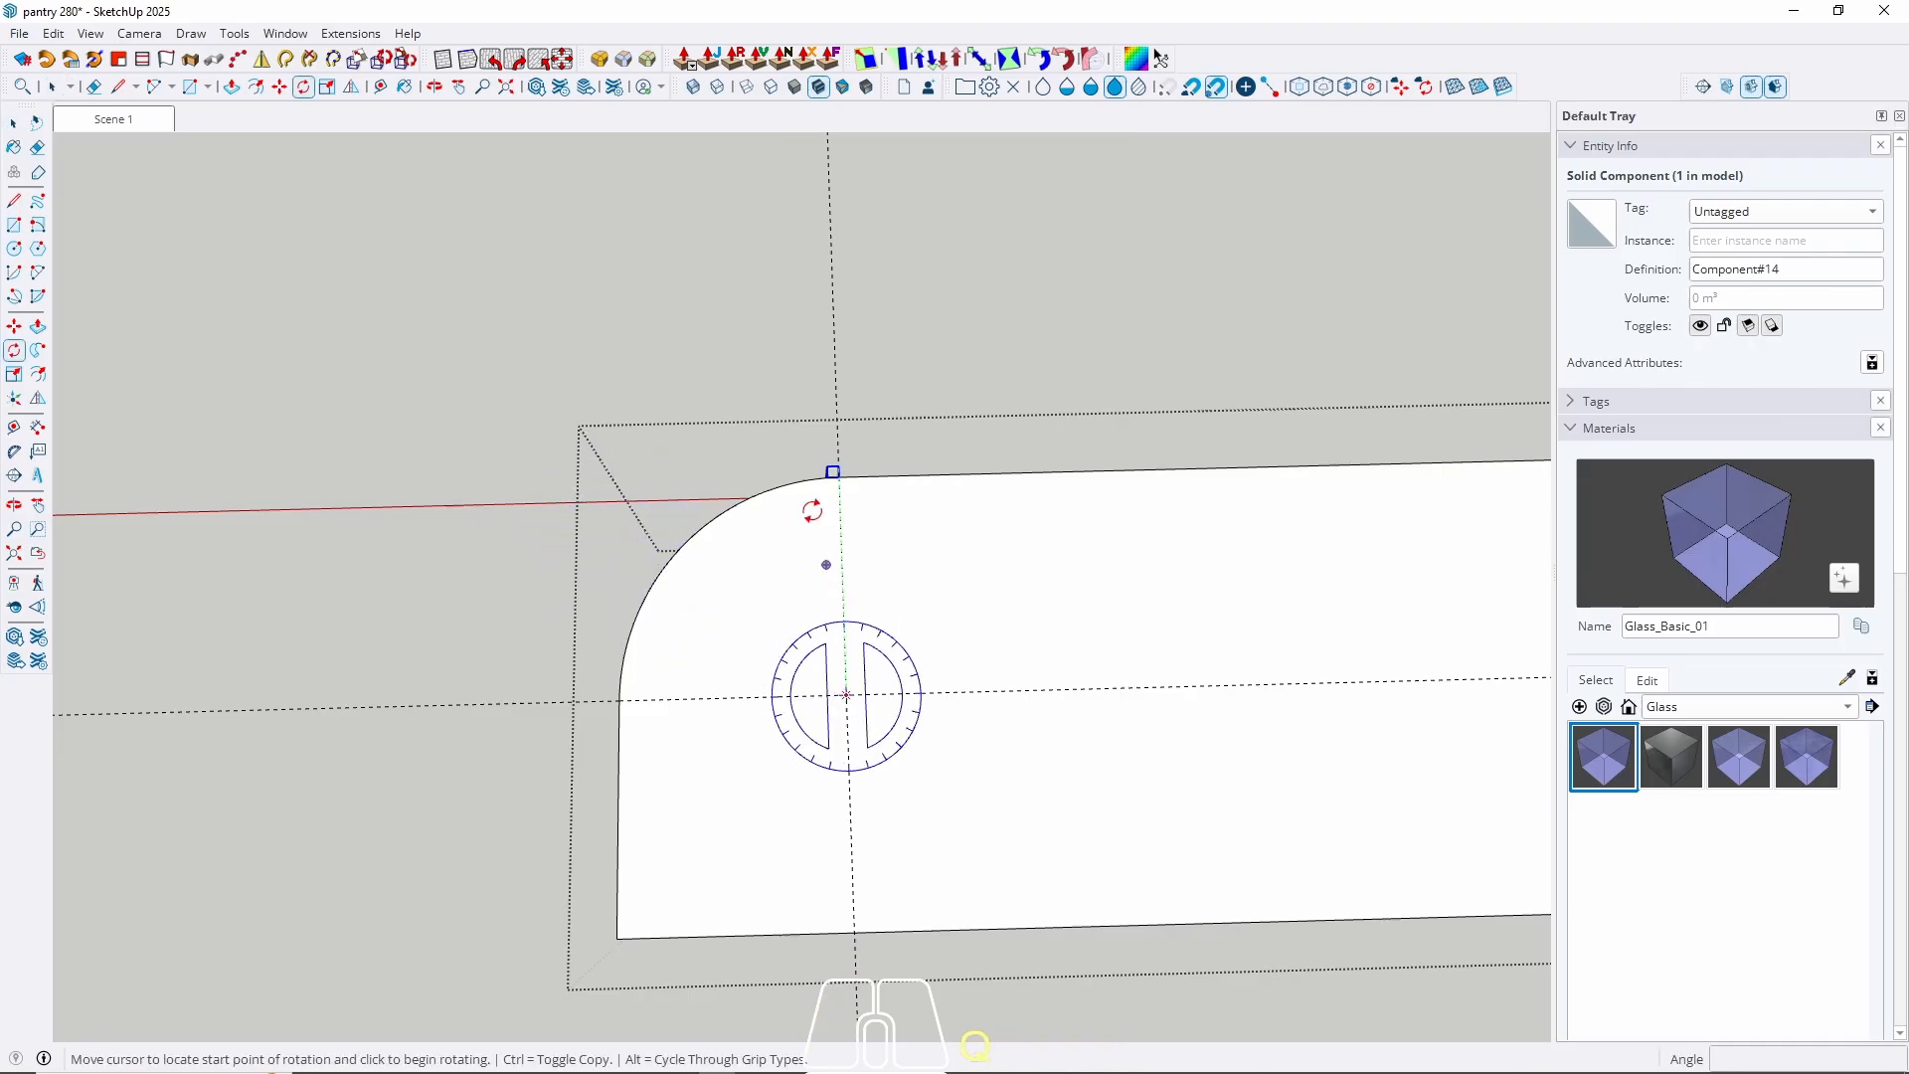
scroll(835, 497, up, 3)
scroll(841, 497, up, 3)
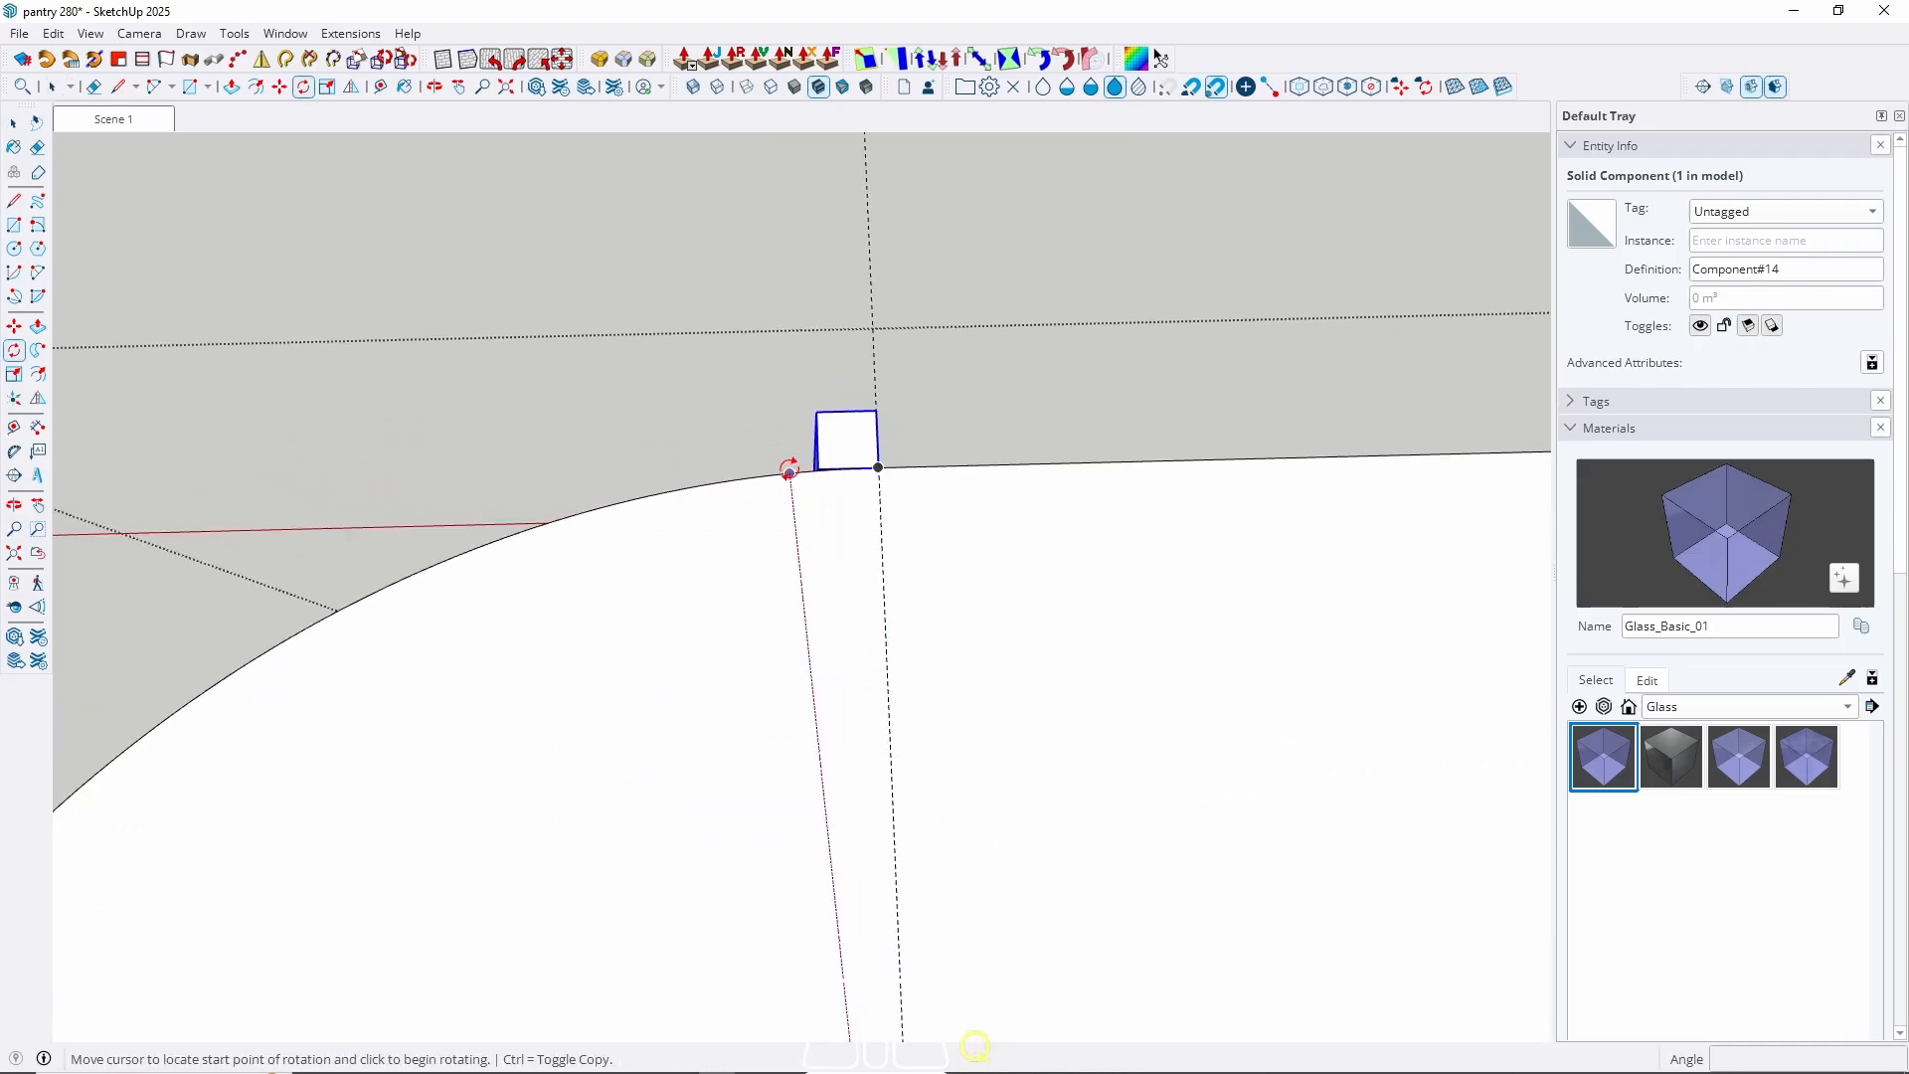
scroll(791, 469, up, 2)
scroll(796, 469, down, 3)
scroll(841, 469, up, 1)
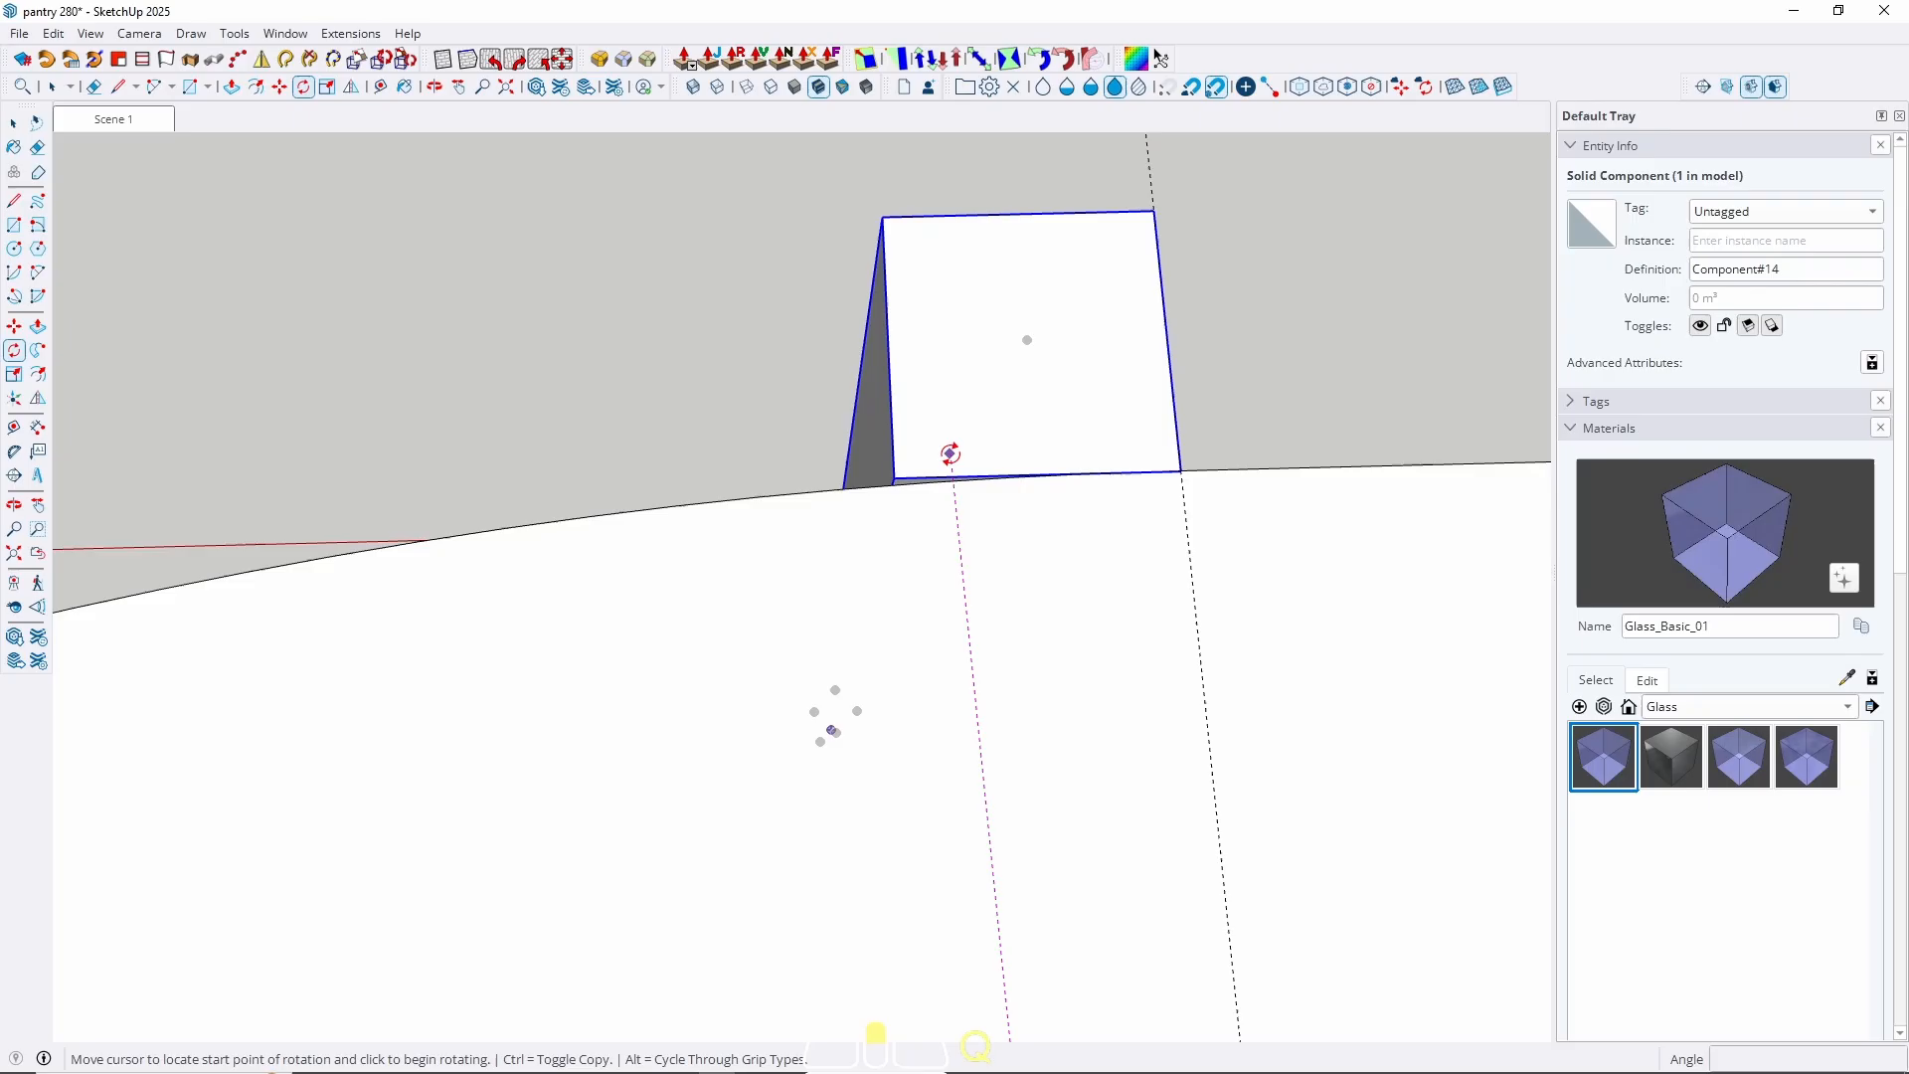
key(ctrl)
click(895, 478)
scroll(875, 468, down, 4)
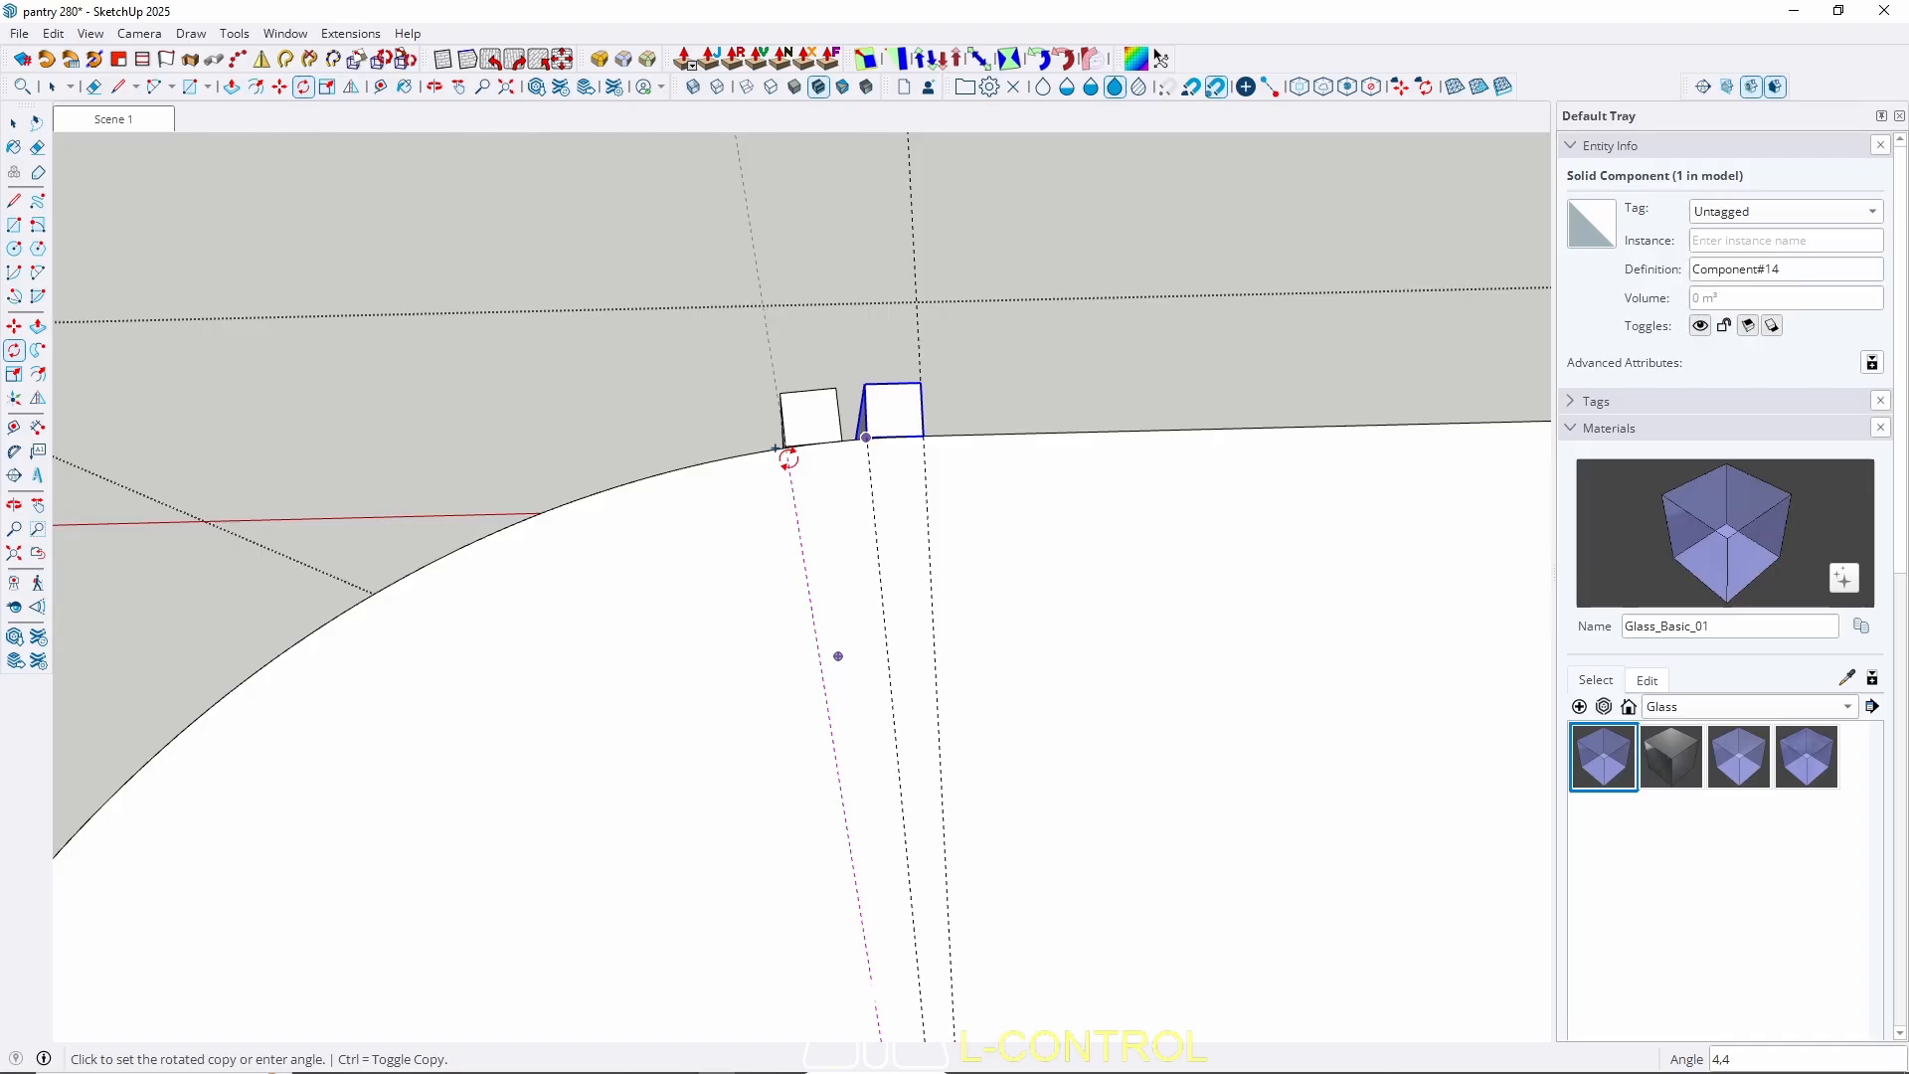
click(838, 656)
Repeat the rotated slat copy 50 times around the guide intersection.
text(x5)
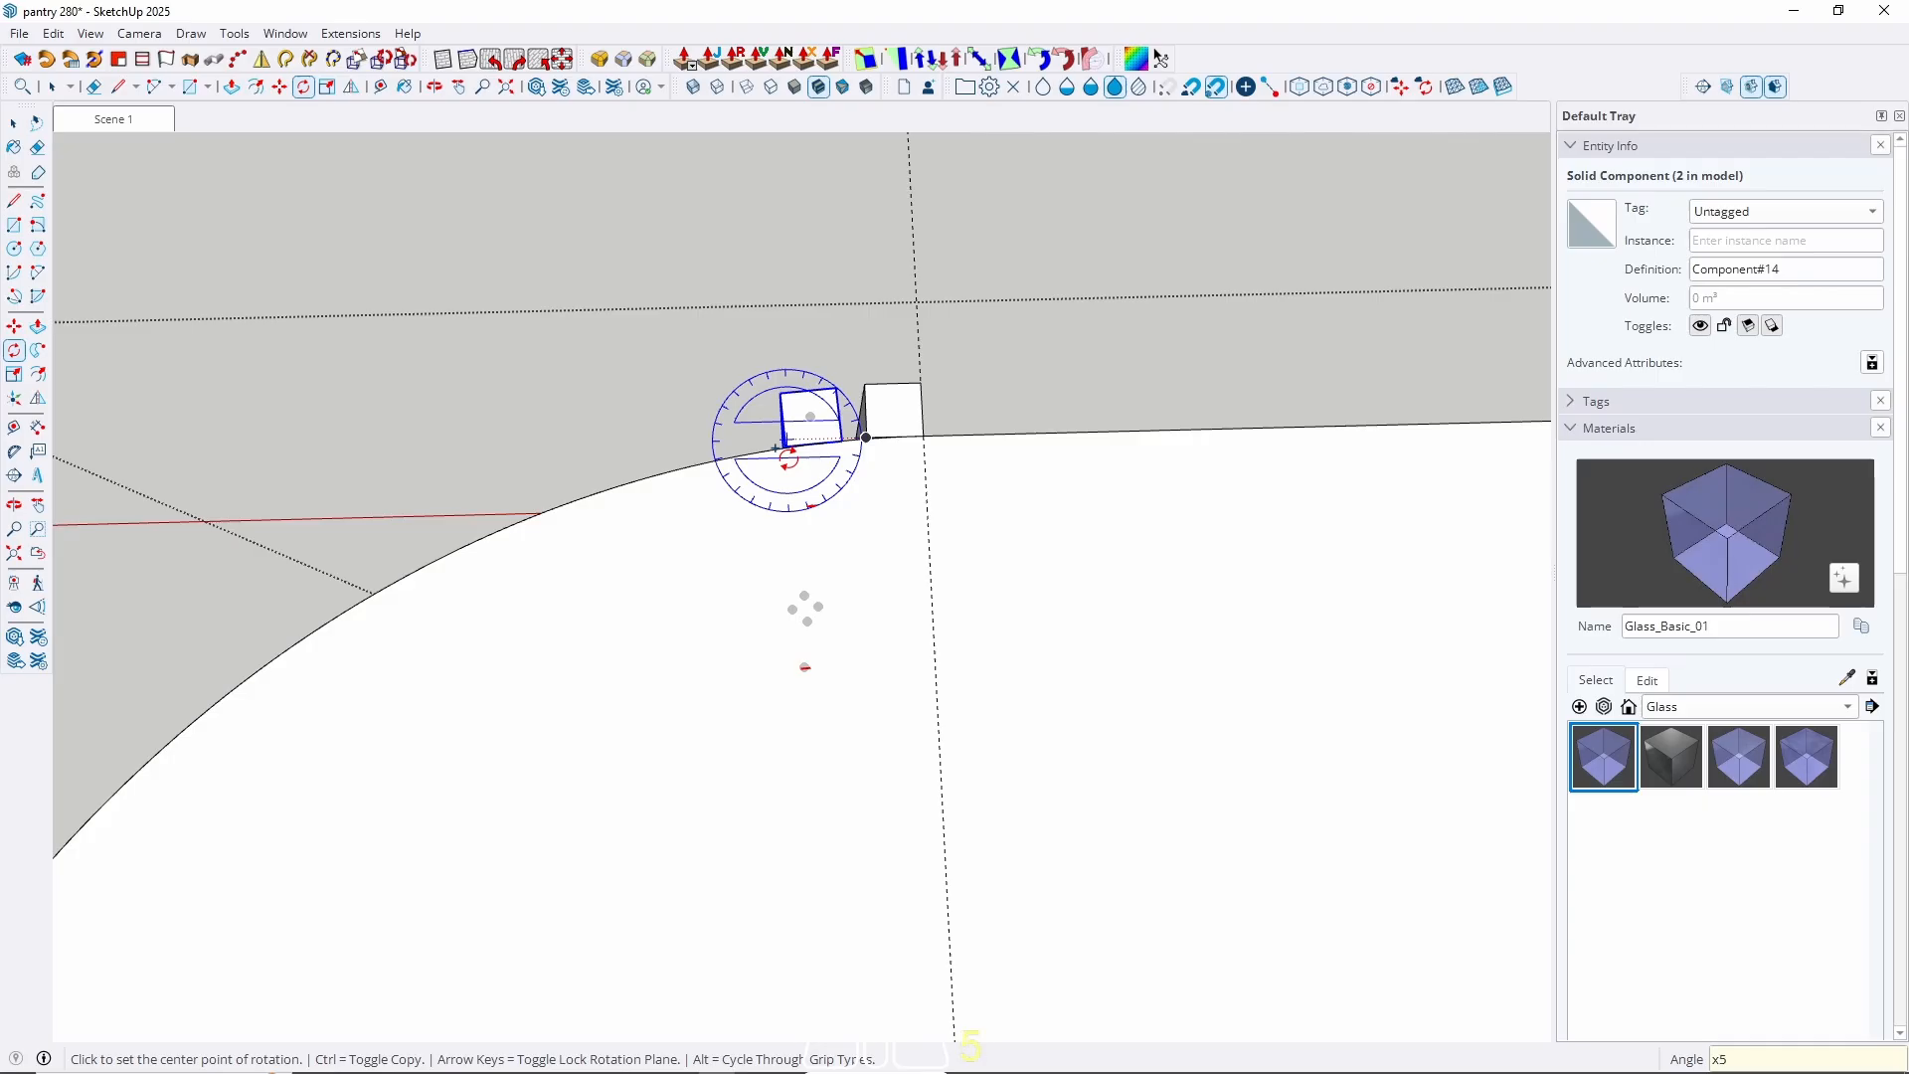
text(0)
key(Return)
key(alt+space)
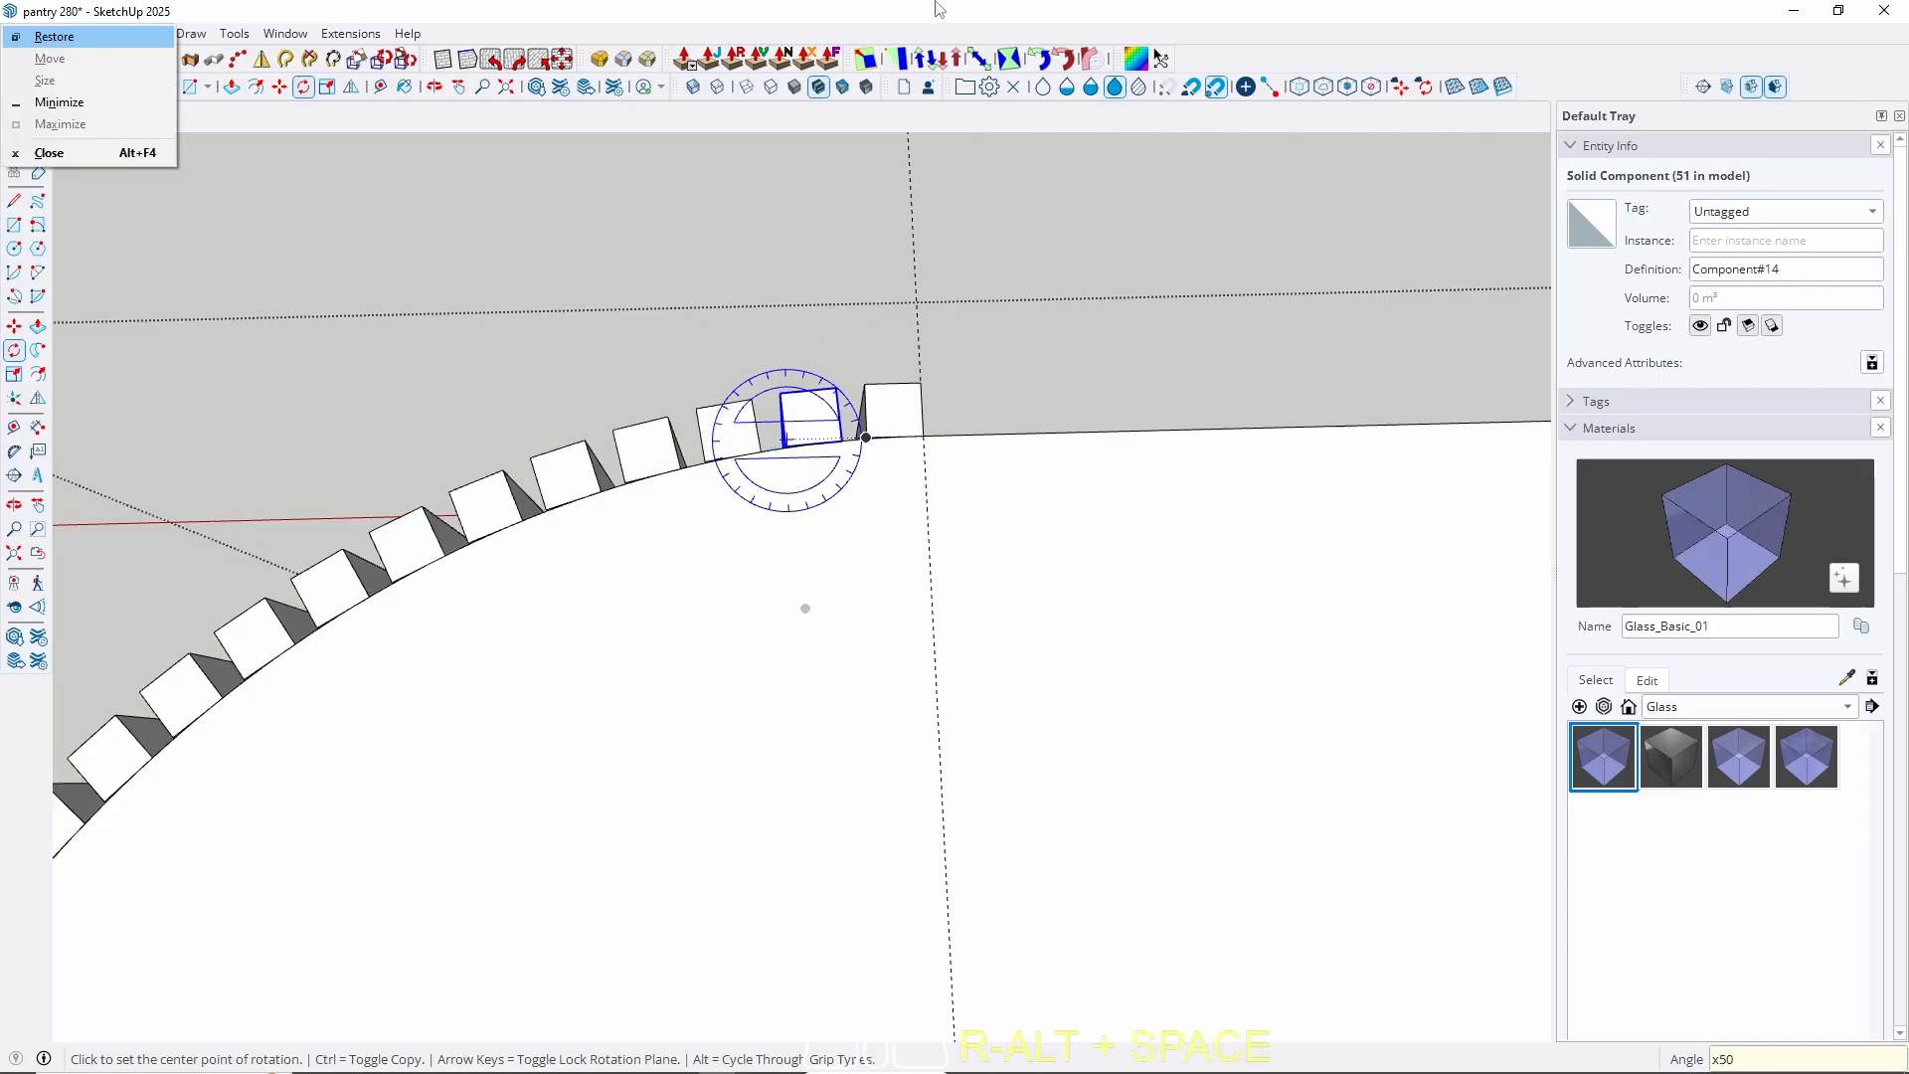
key(Escape)
key(space)
Delete the first surplus slats beyond the curve's far end that cut into the base's flat end face.
scroll(855, 281, down, 6)
scroll(678, 559, up, 4)
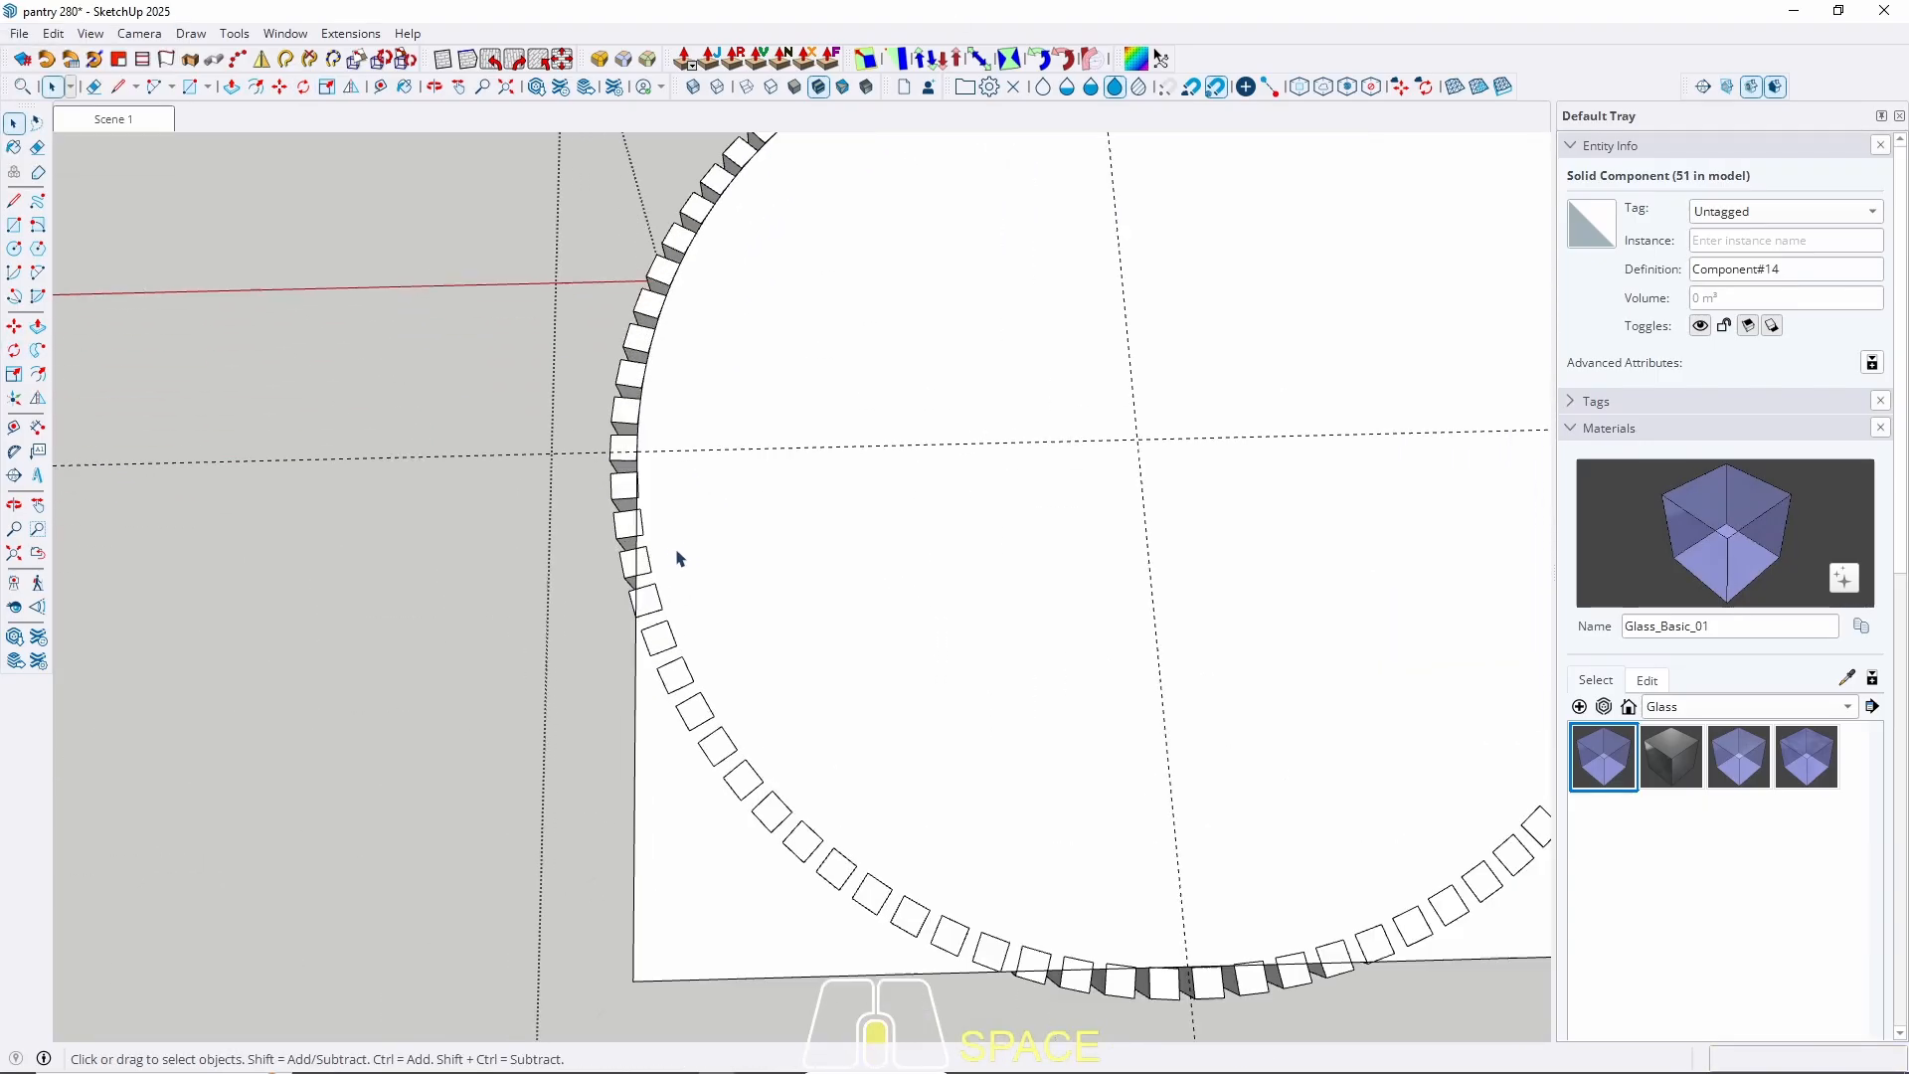
scroll(611, 466, up, 3)
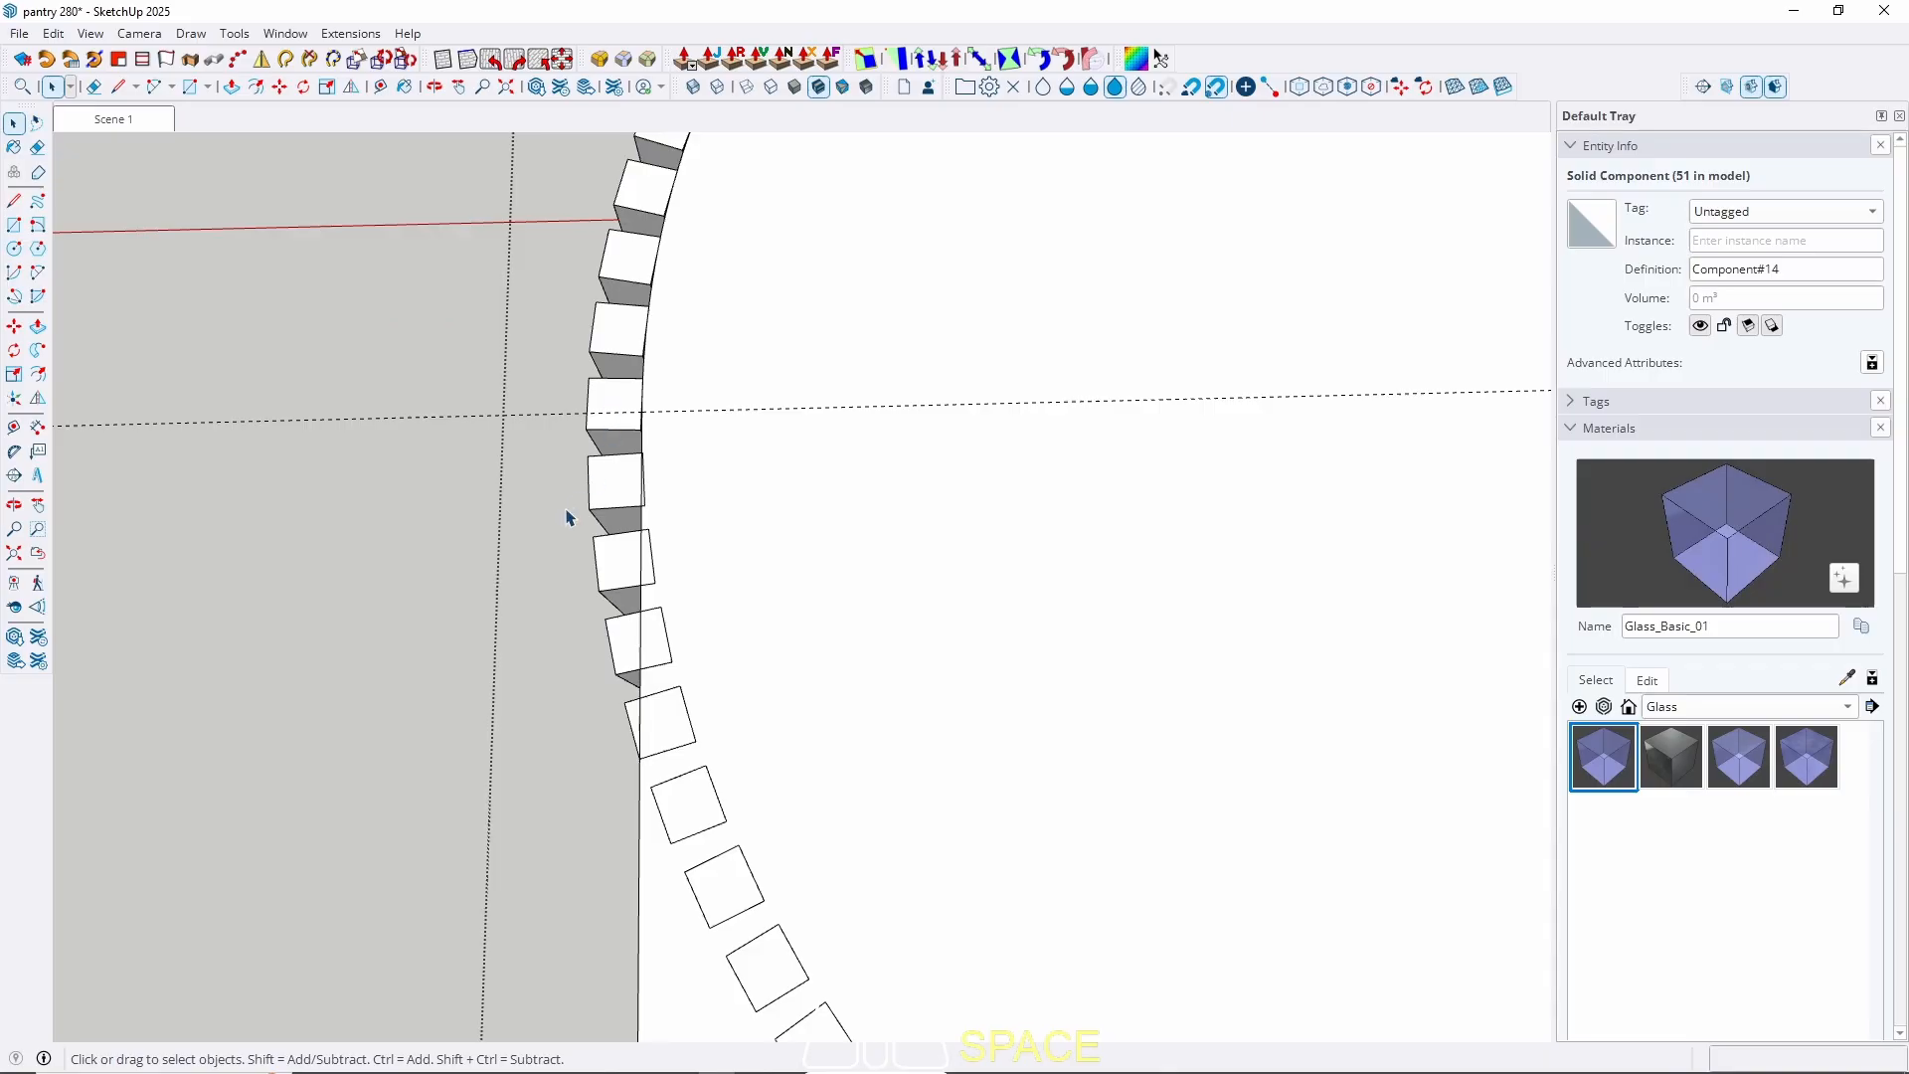
middle_drag(569, 517, 1064, 426)
click(603, 668)
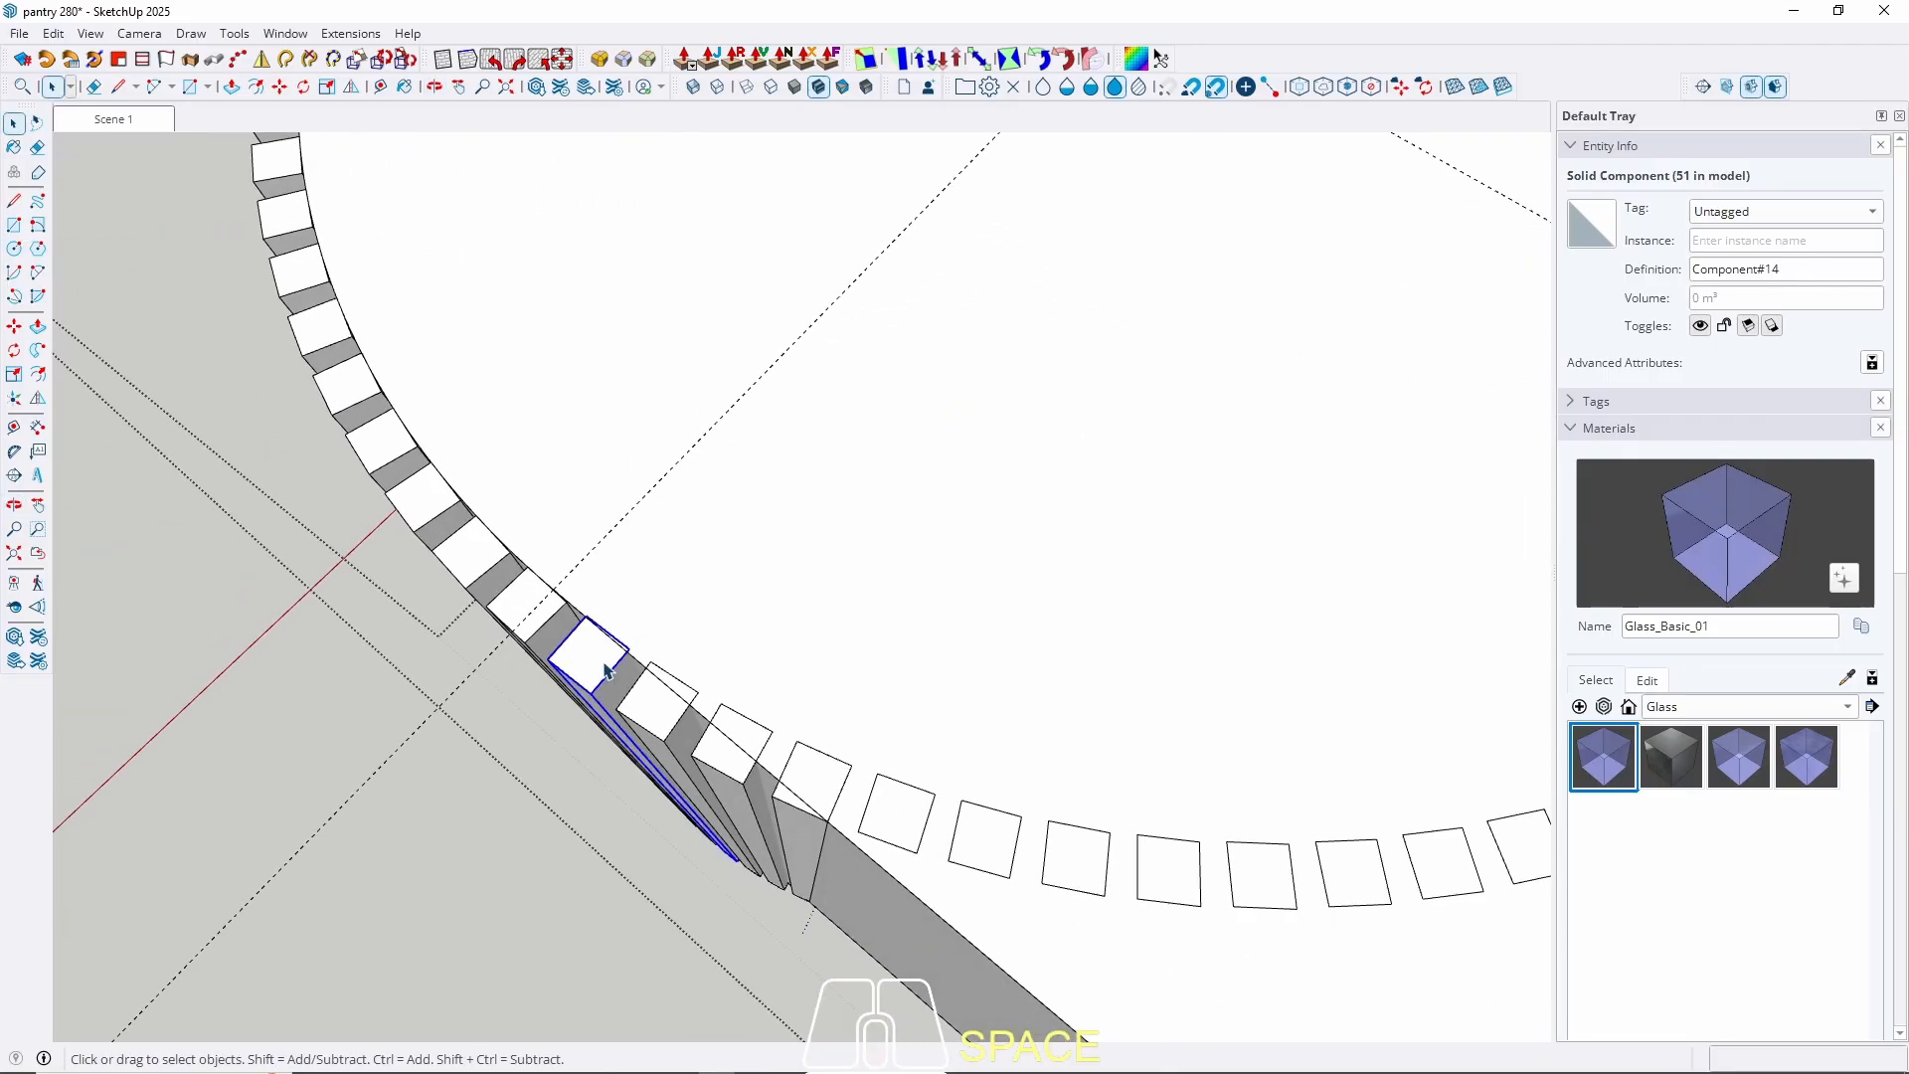
key(Delete)
scroll(576, 497, down, 4)
middle_drag(558, 462, 785, 624)
click(663, 721)
key(Delete)
scroll(665, 697, down, 1)
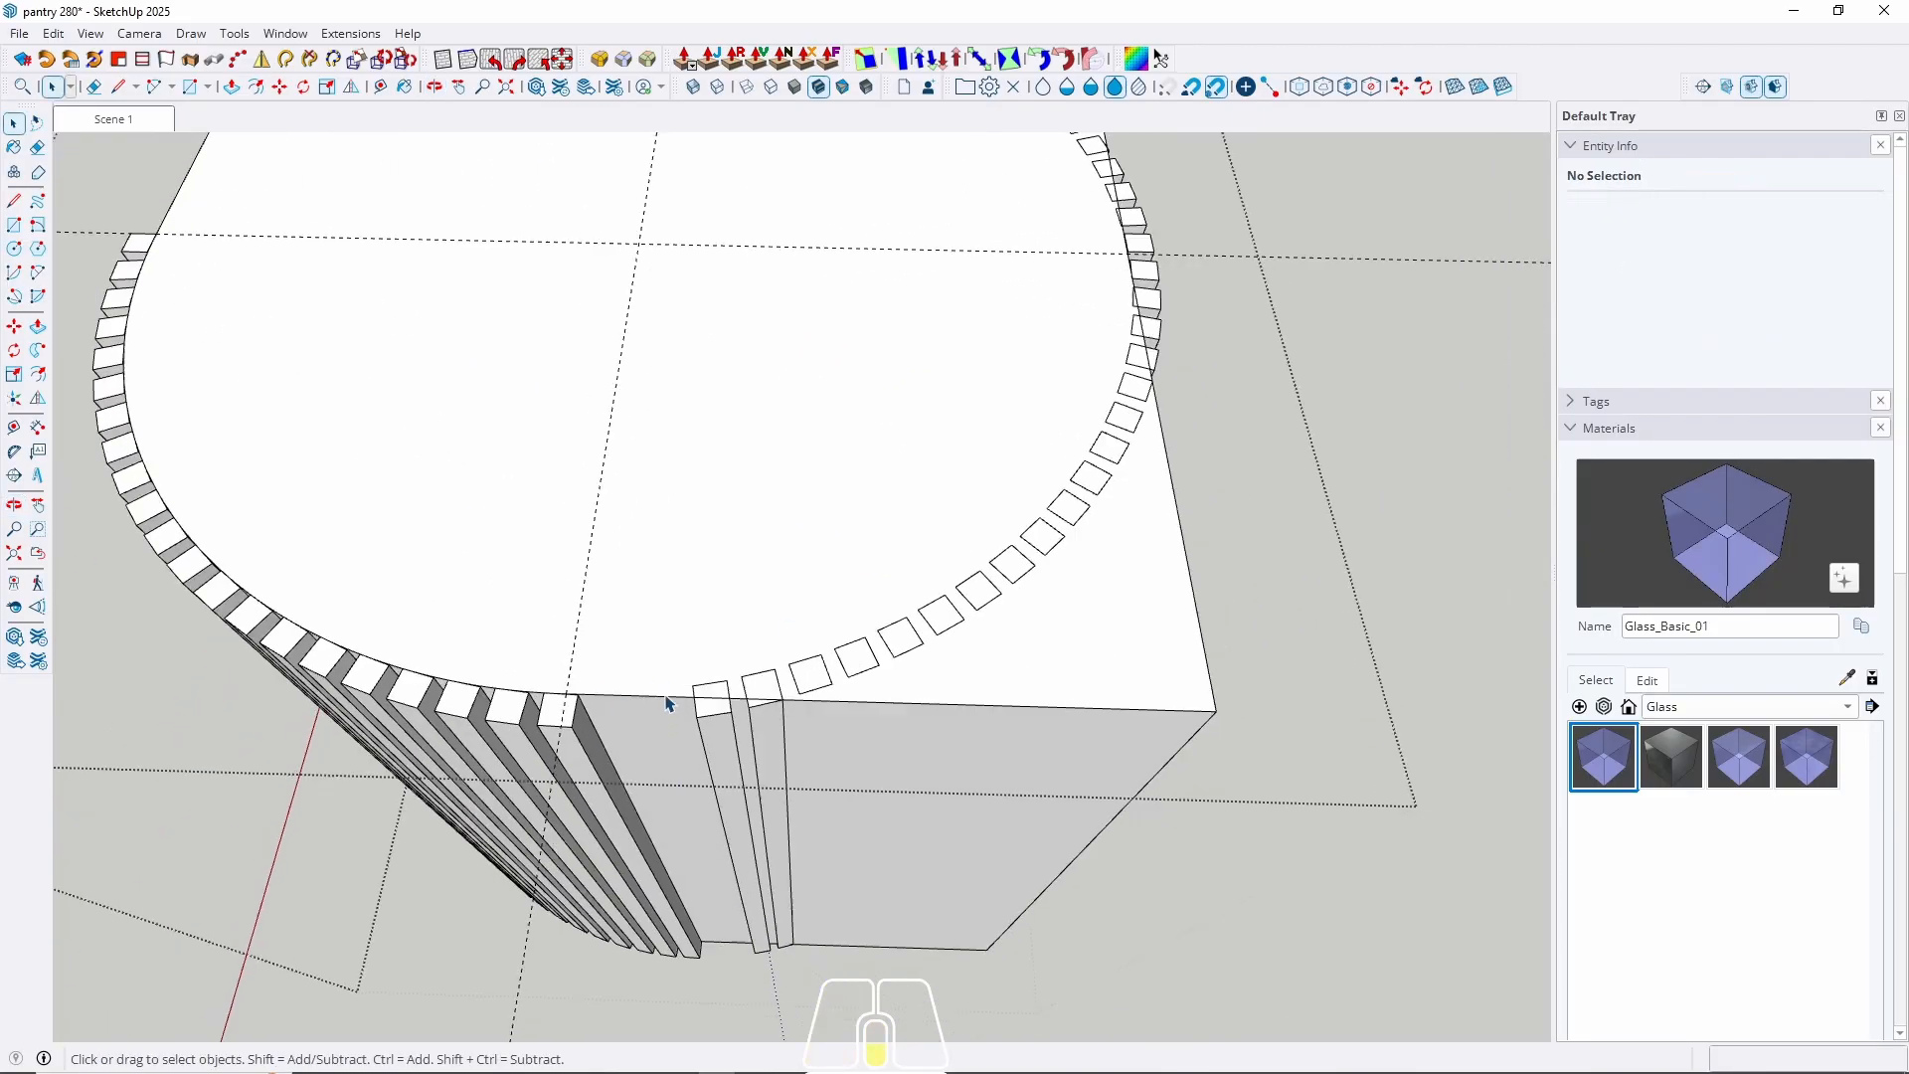
scroll(668, 704, down, 3)
click(694, 706)
key(Delete)
click(722, 705)
key(Delete)
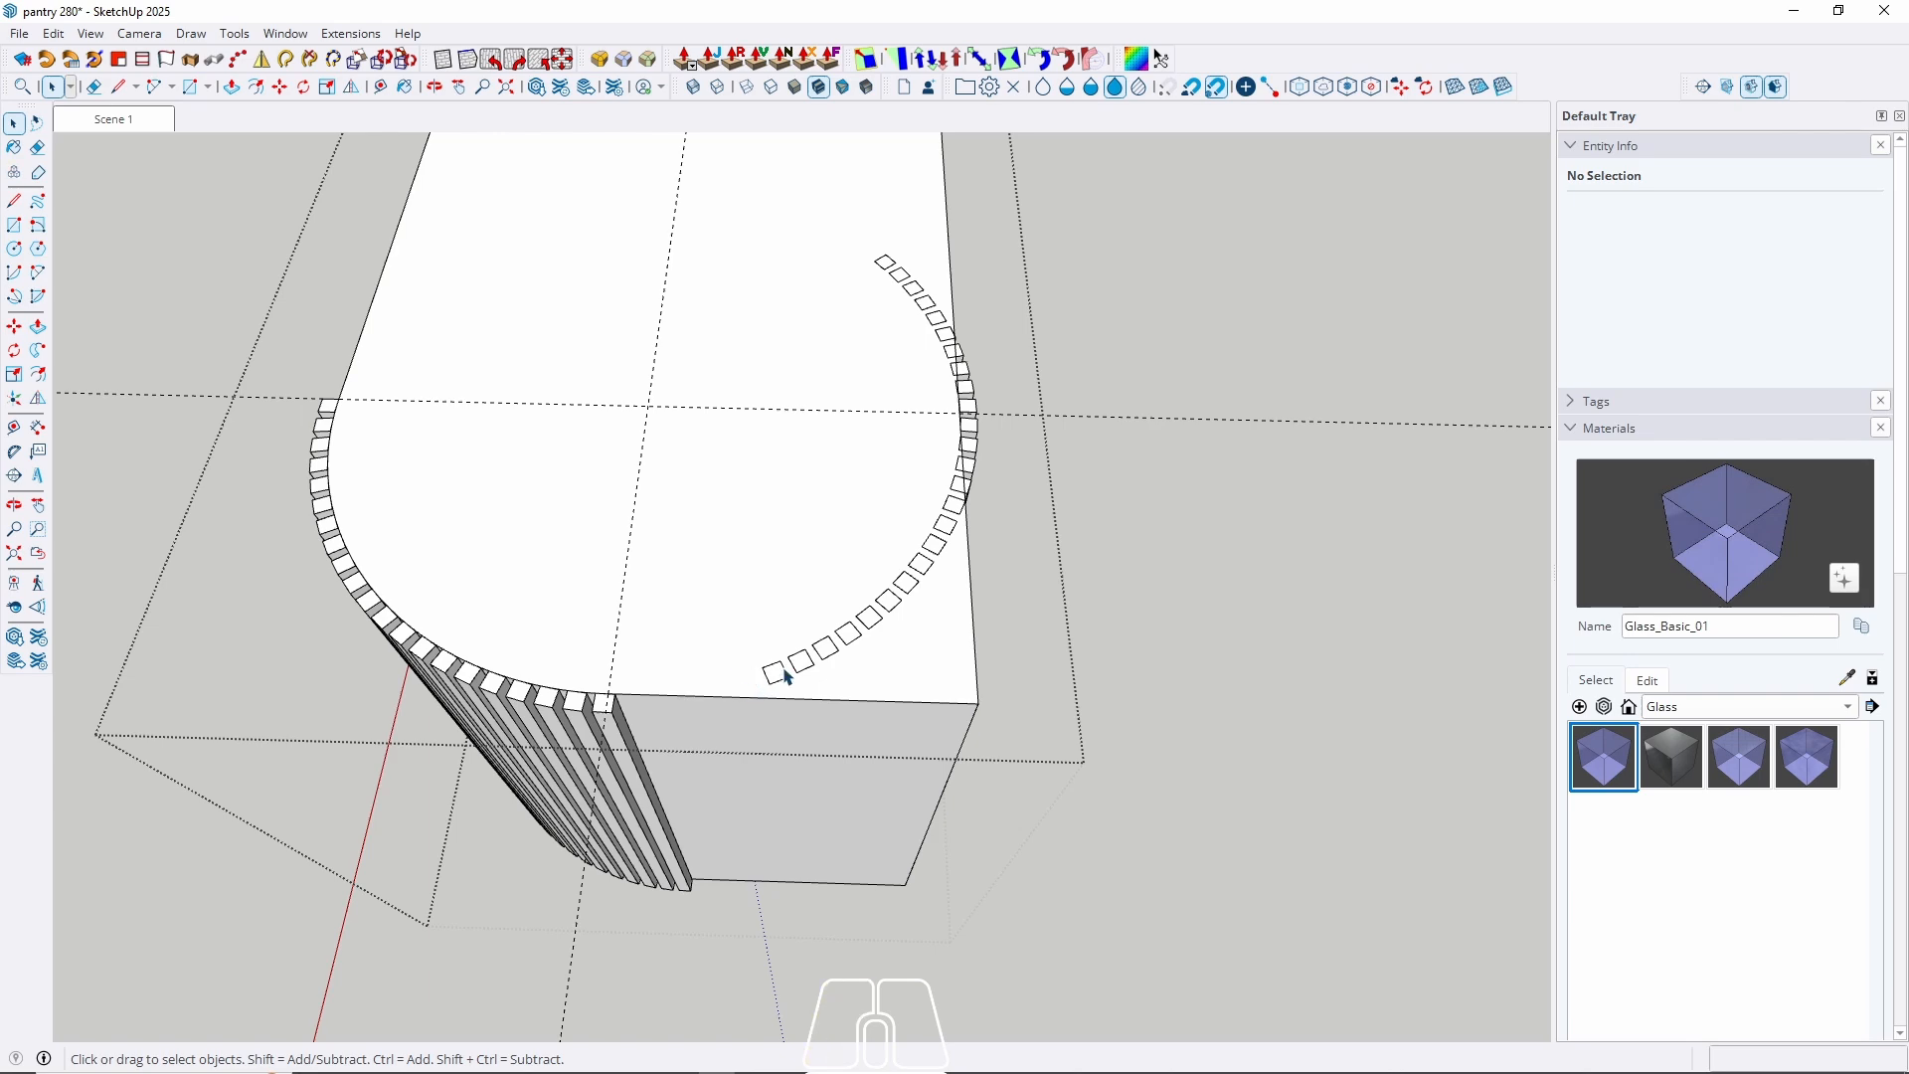
Delete the remaining surplus slats past the curve's far end, inside the island base.
scroll(786, 678, down, 2)
drag(714, 311, 1276, 700)
middle_drag(1064, 754, 874, 546)
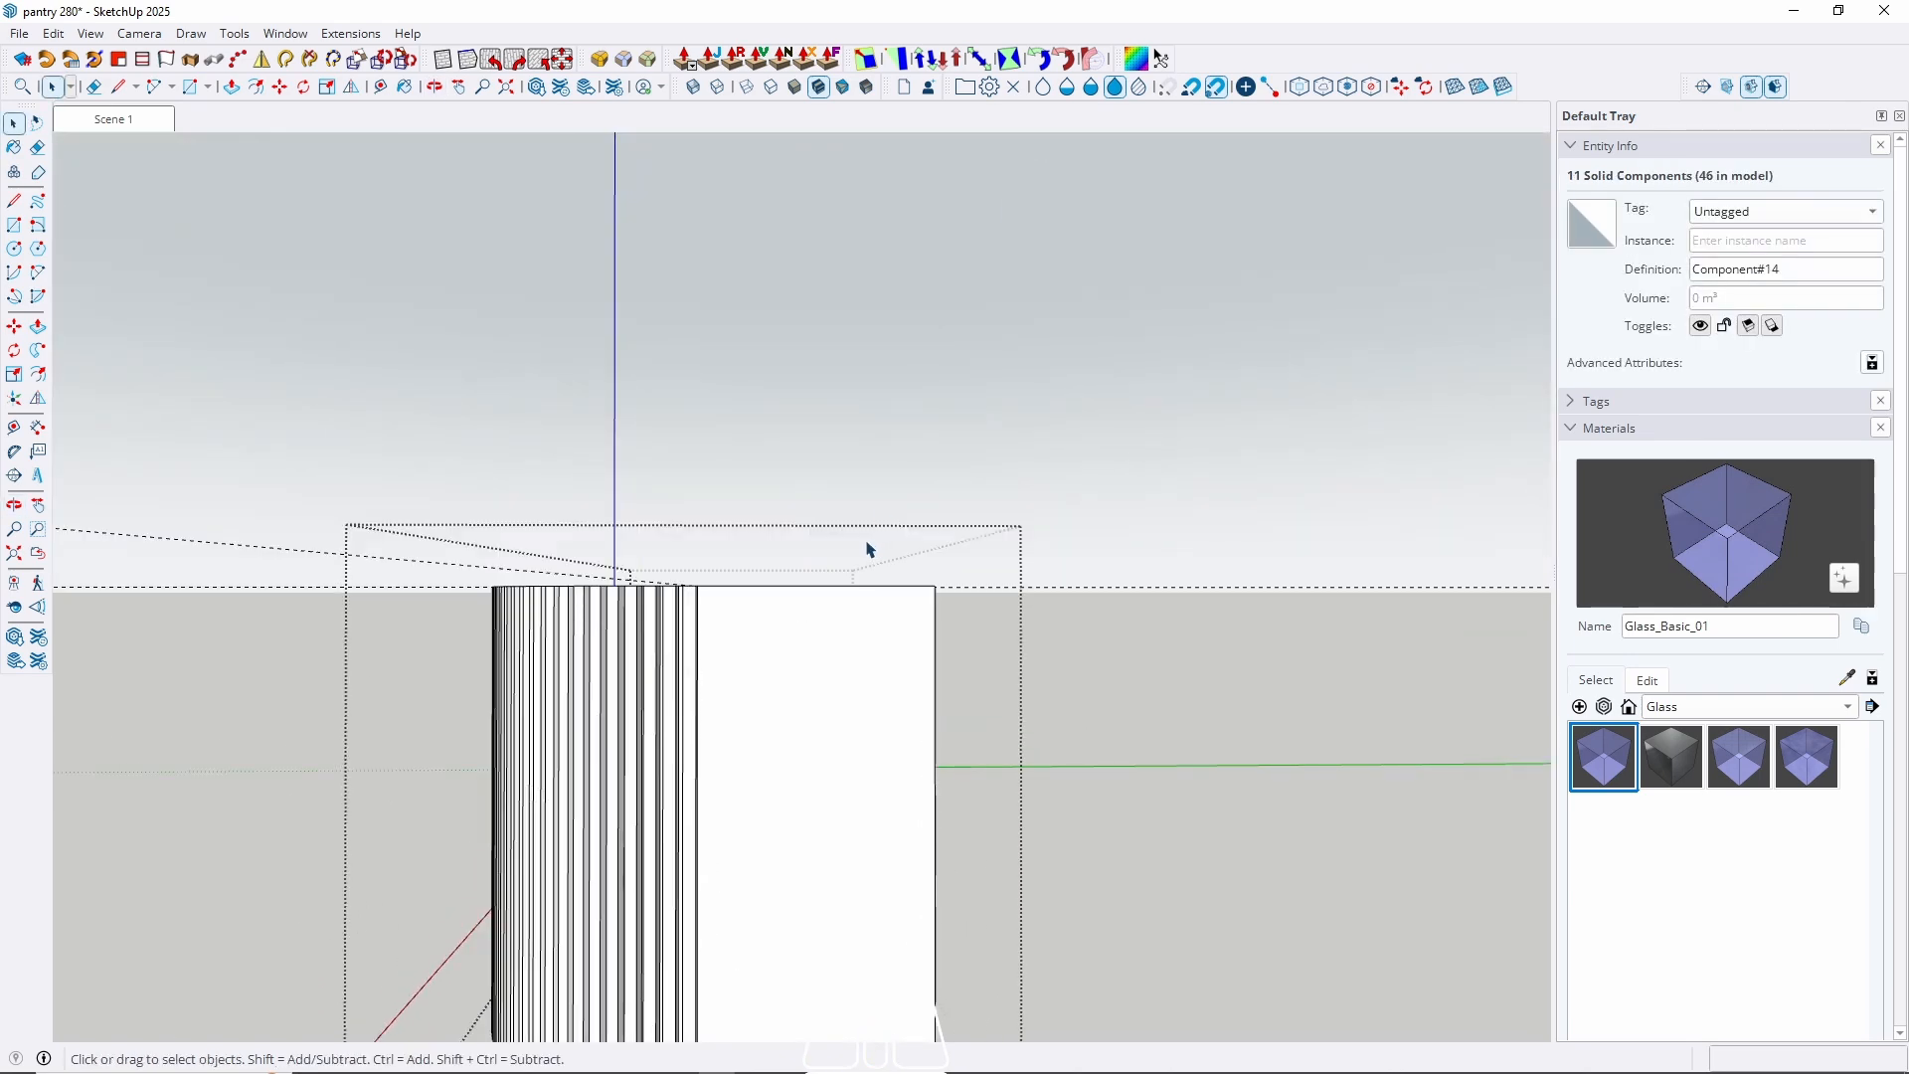
scroll(867, 549, down, 2)
drag(760, 460, 1117, 1004)
key(k)
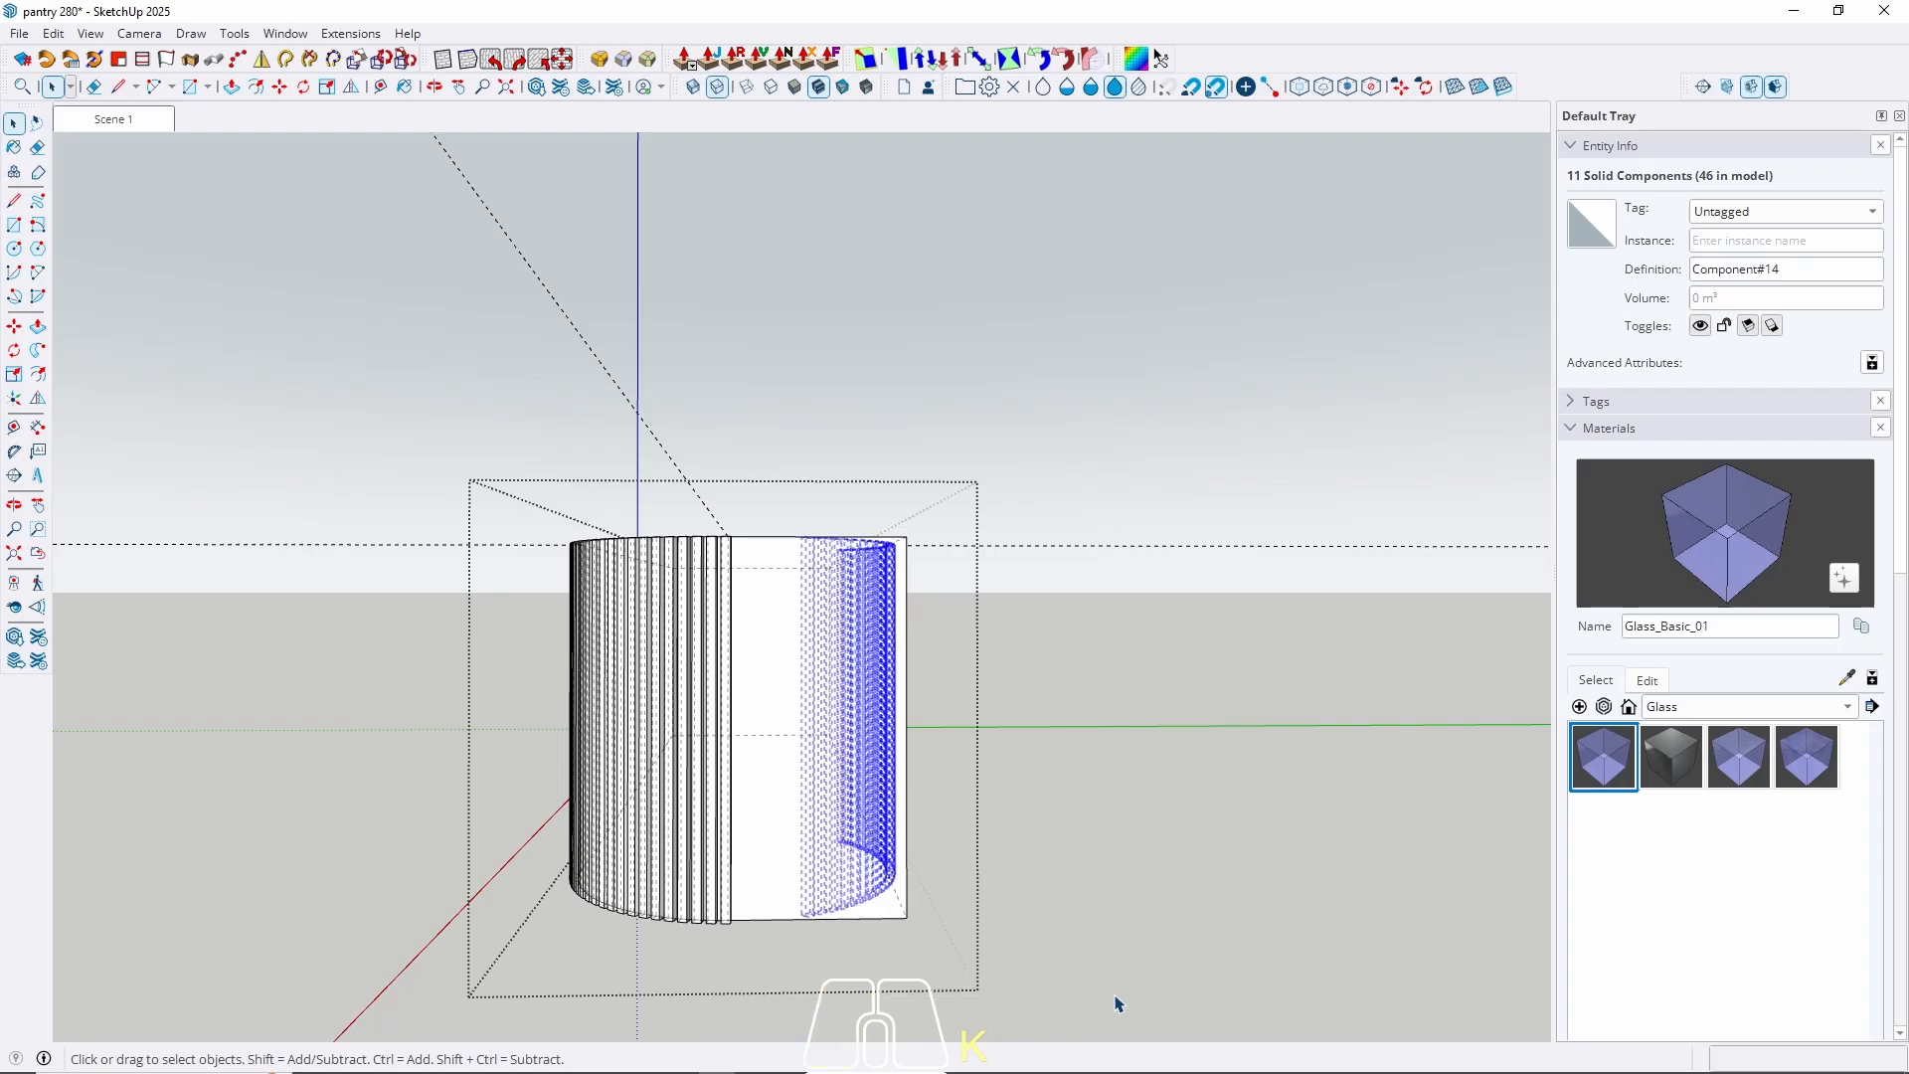
middle_drag(1116, 1005, 464, 903)
click(464, 902)
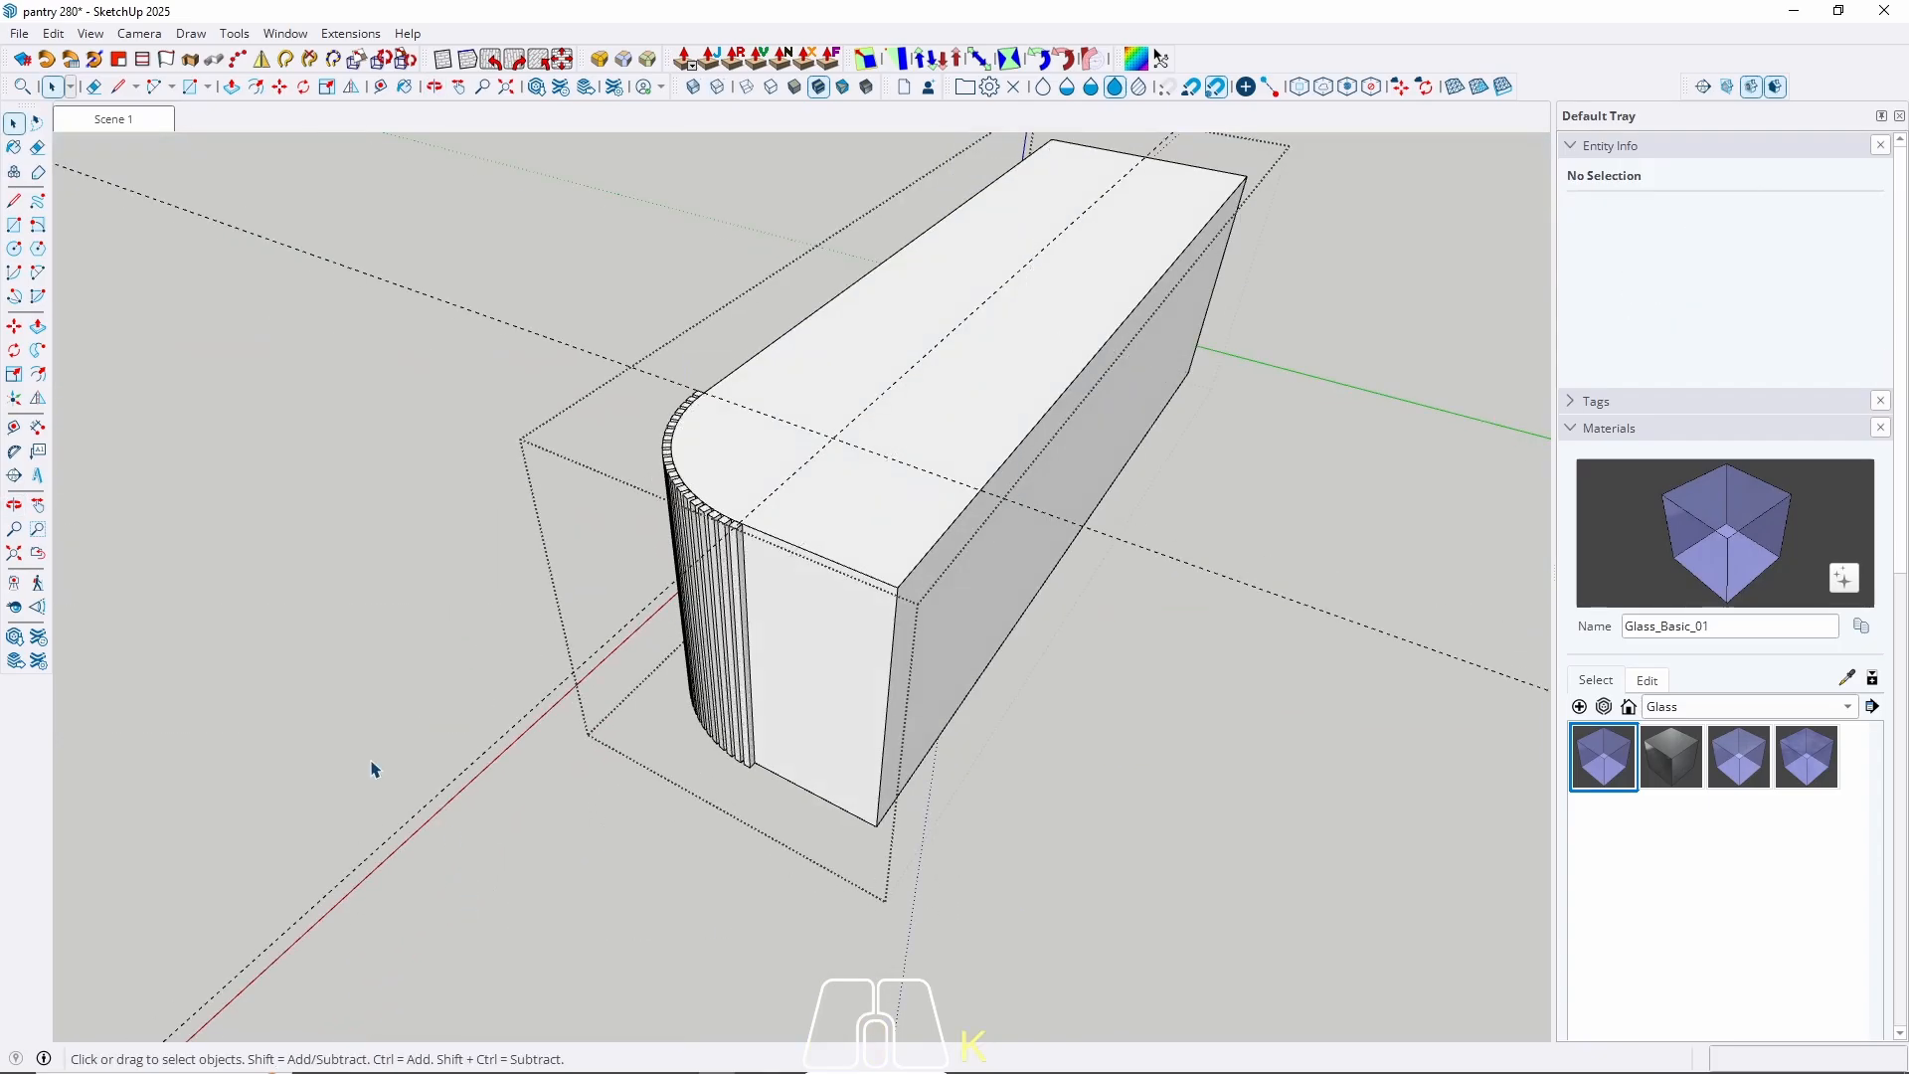
middle_drag(372, 769, 717, 965)
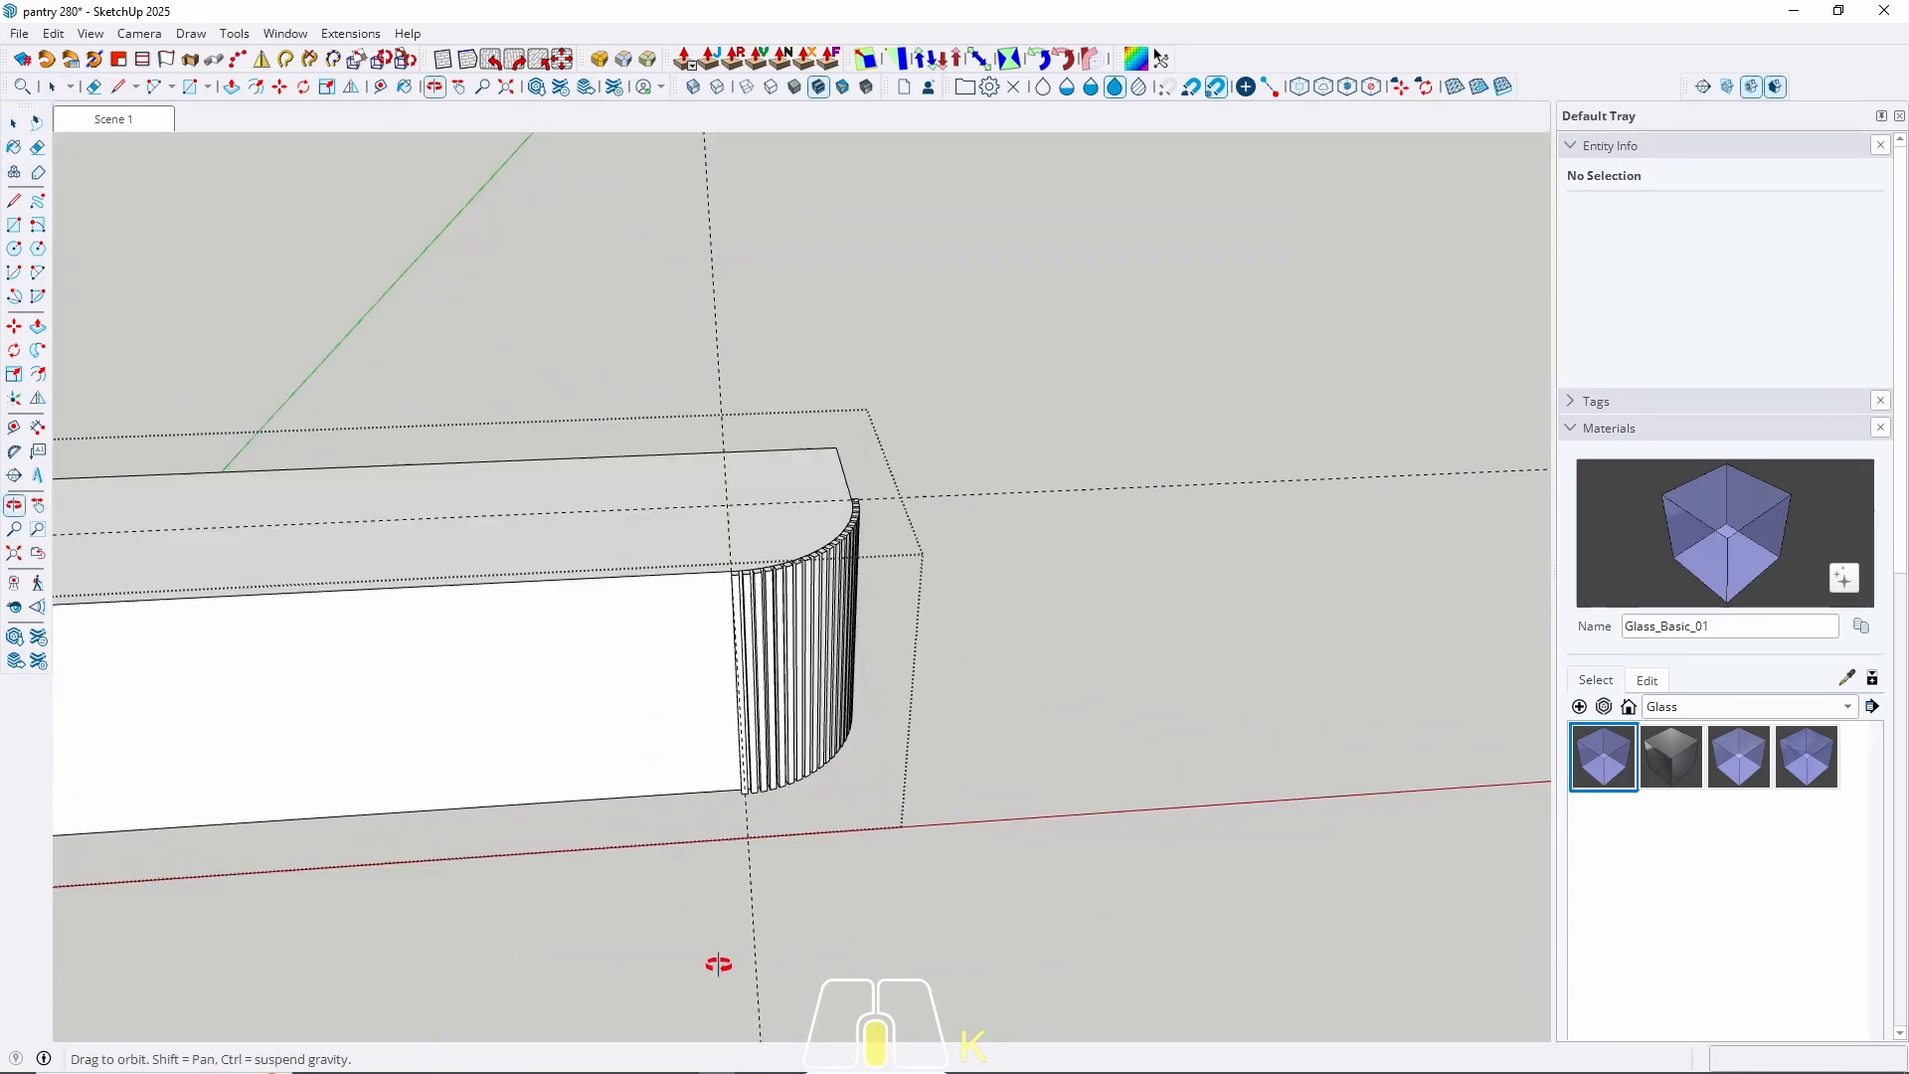
scroll(766, 647, up, 5)
key(l)
scroll(775, 726, up, 2)
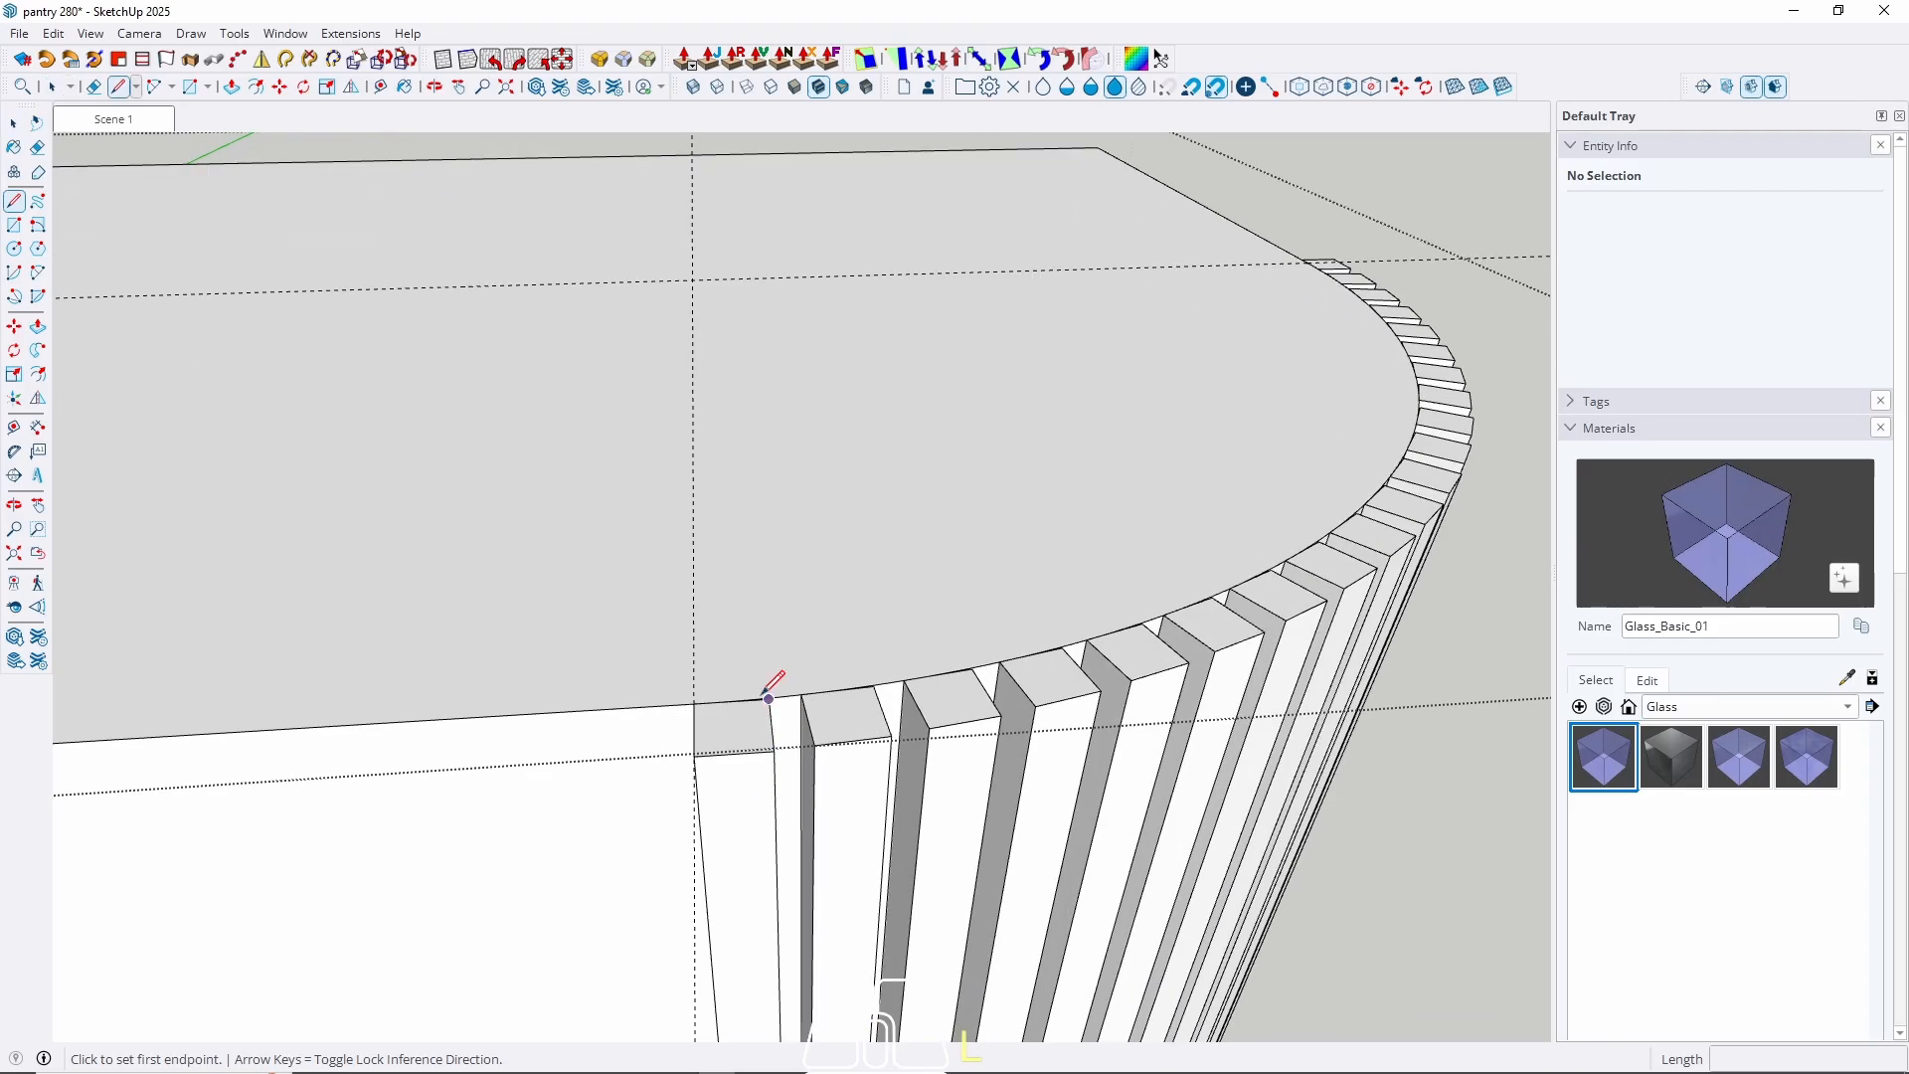
click(768, 698)
key(space)
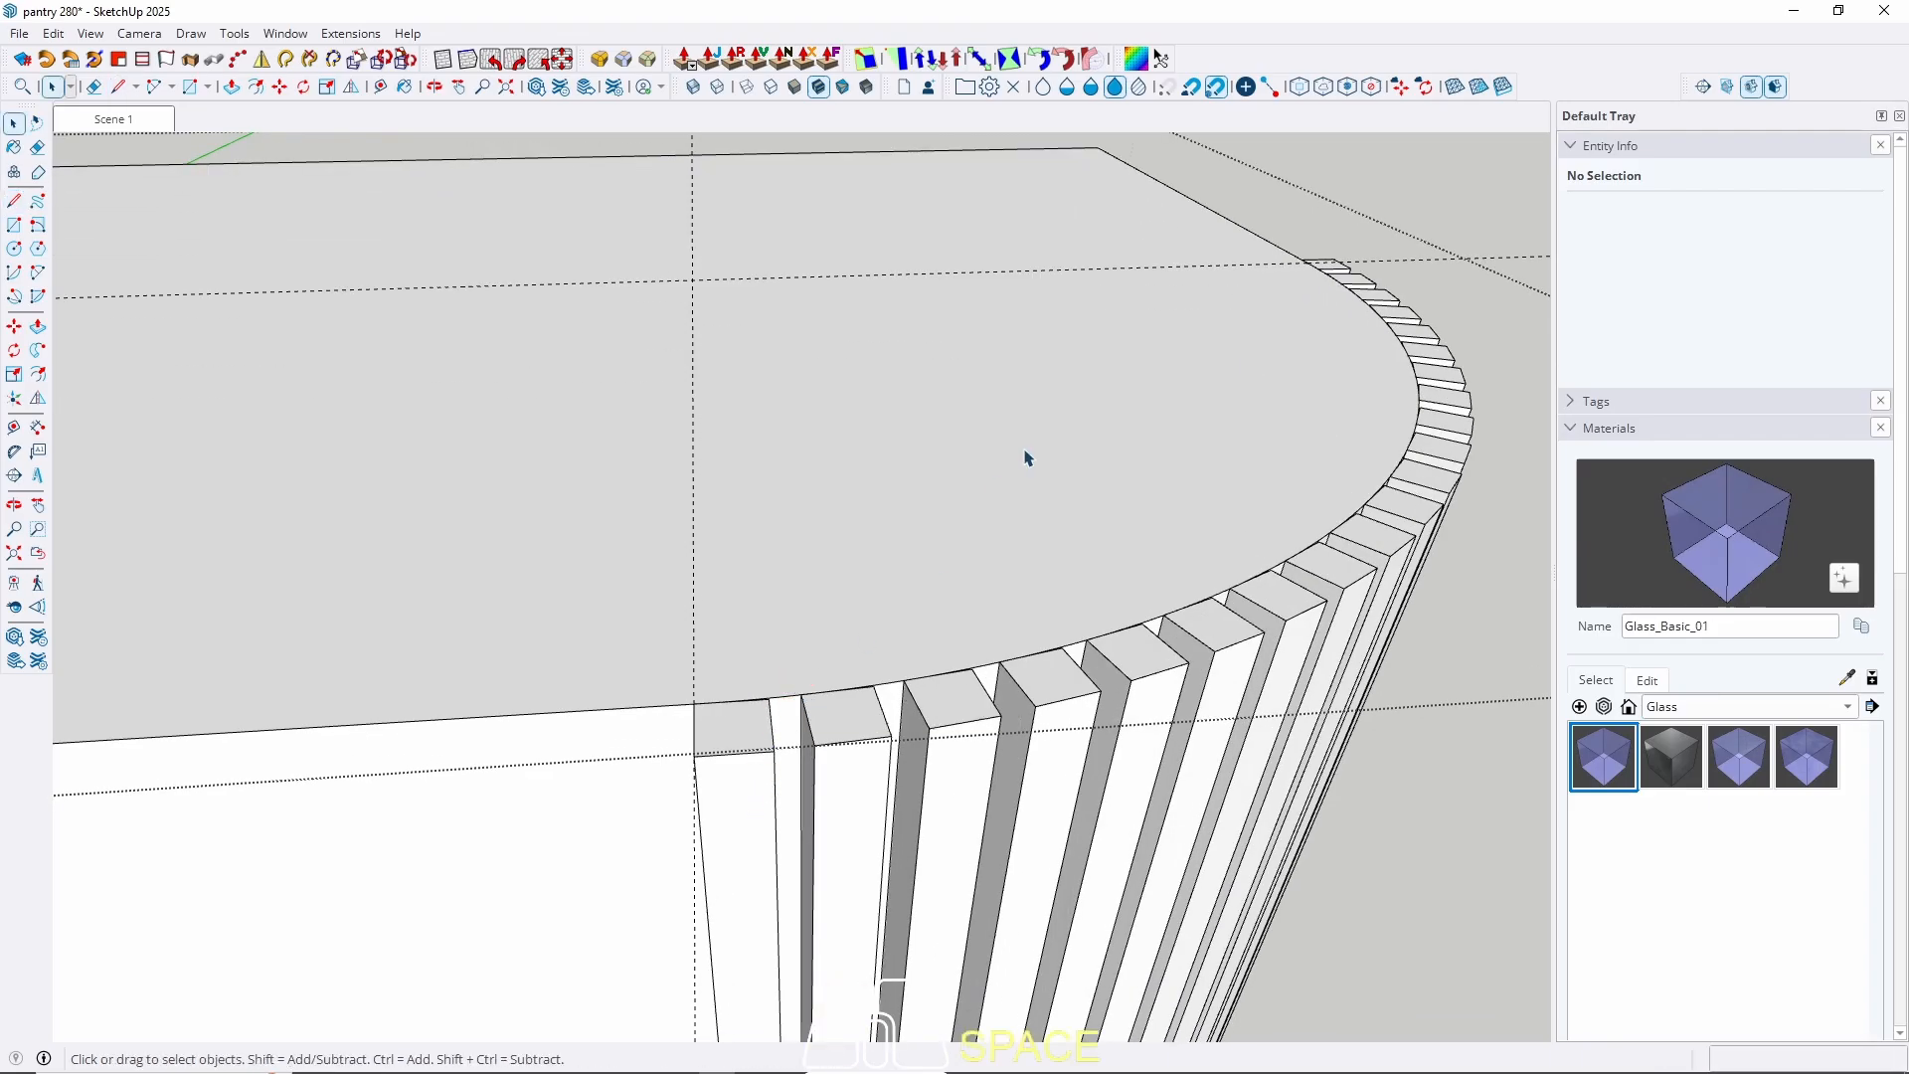
Measure the base's straight long side with the Line tool, from the first curve slat's back corner to the far end.
middle_drag(1023, 456, 1109, 383)
click(902, 597)
scroll(901, 596, up, 3)
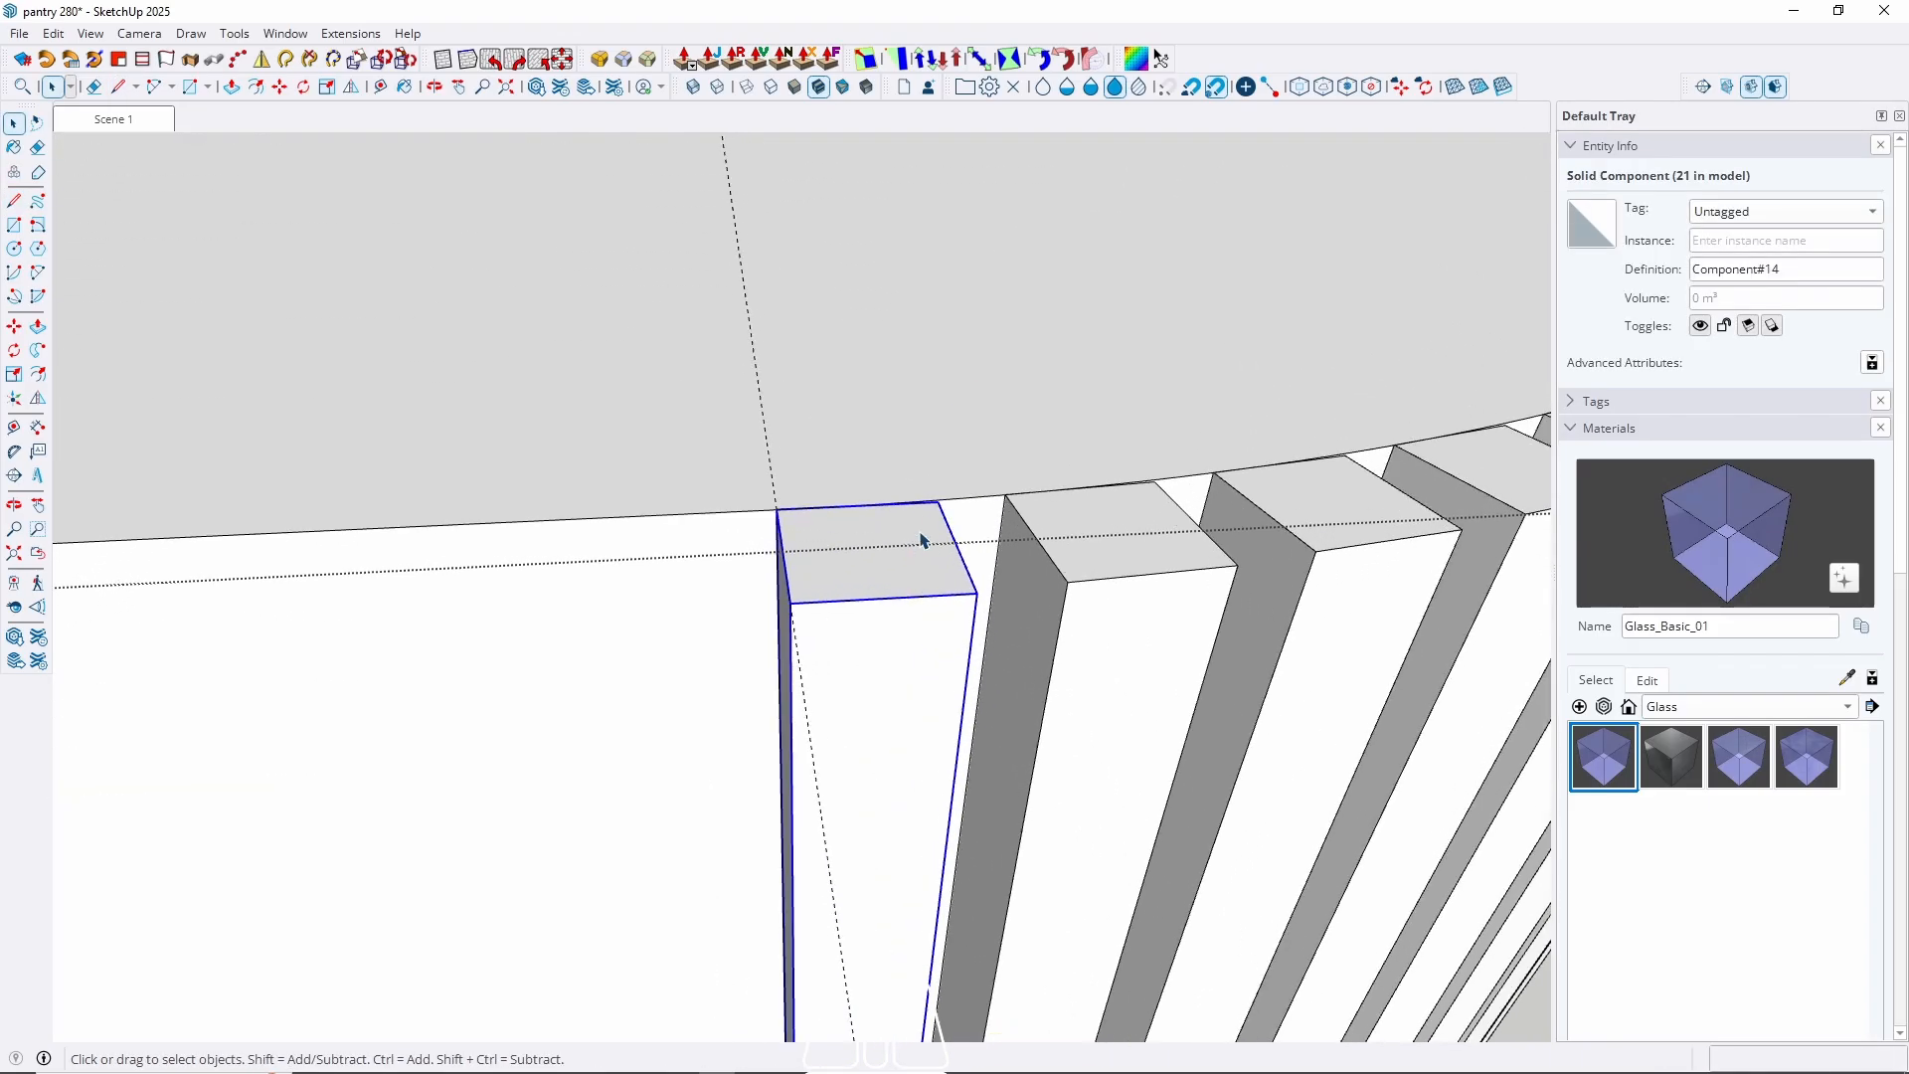
middle_drag(935, 509, 894, 505)
key(l)
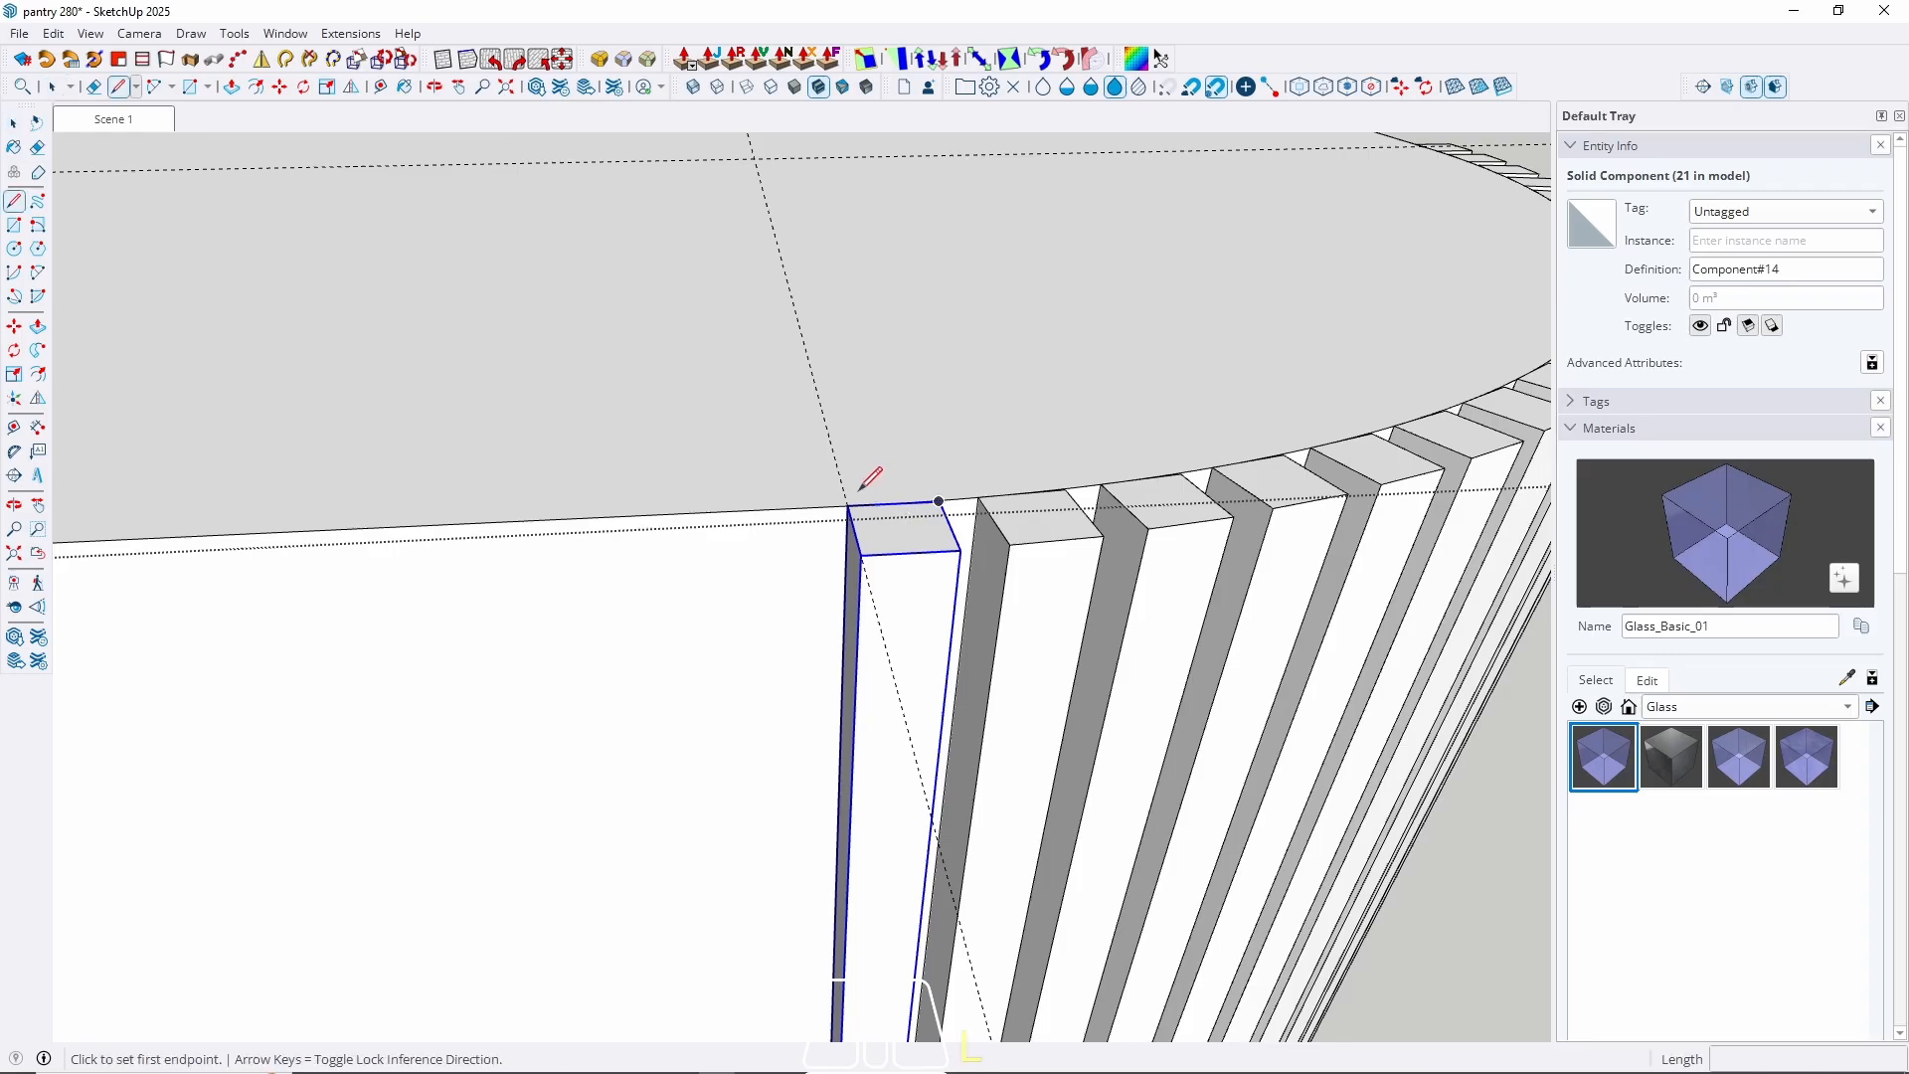
click(847, 505)
key(Left)
scroll(1109, 497, down, 8)
key(Right)
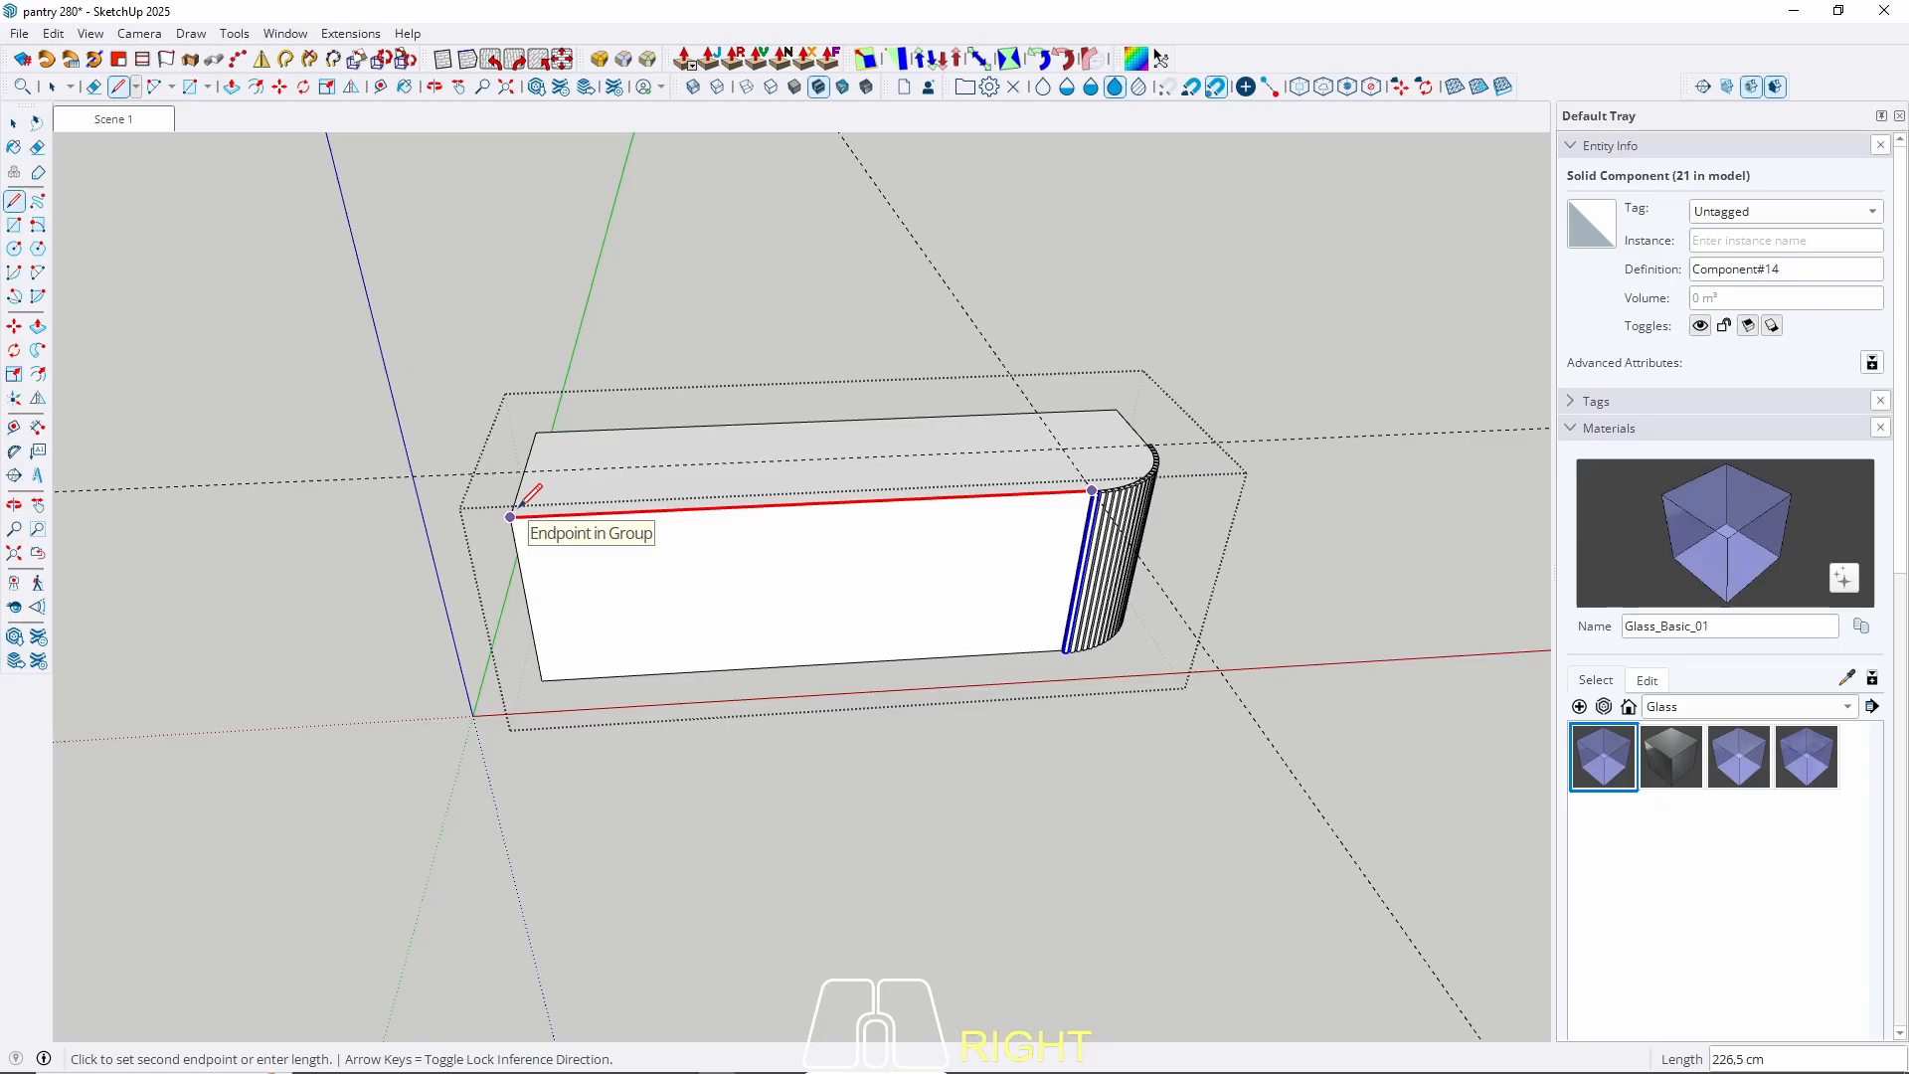
click(521, 506)
key(space)
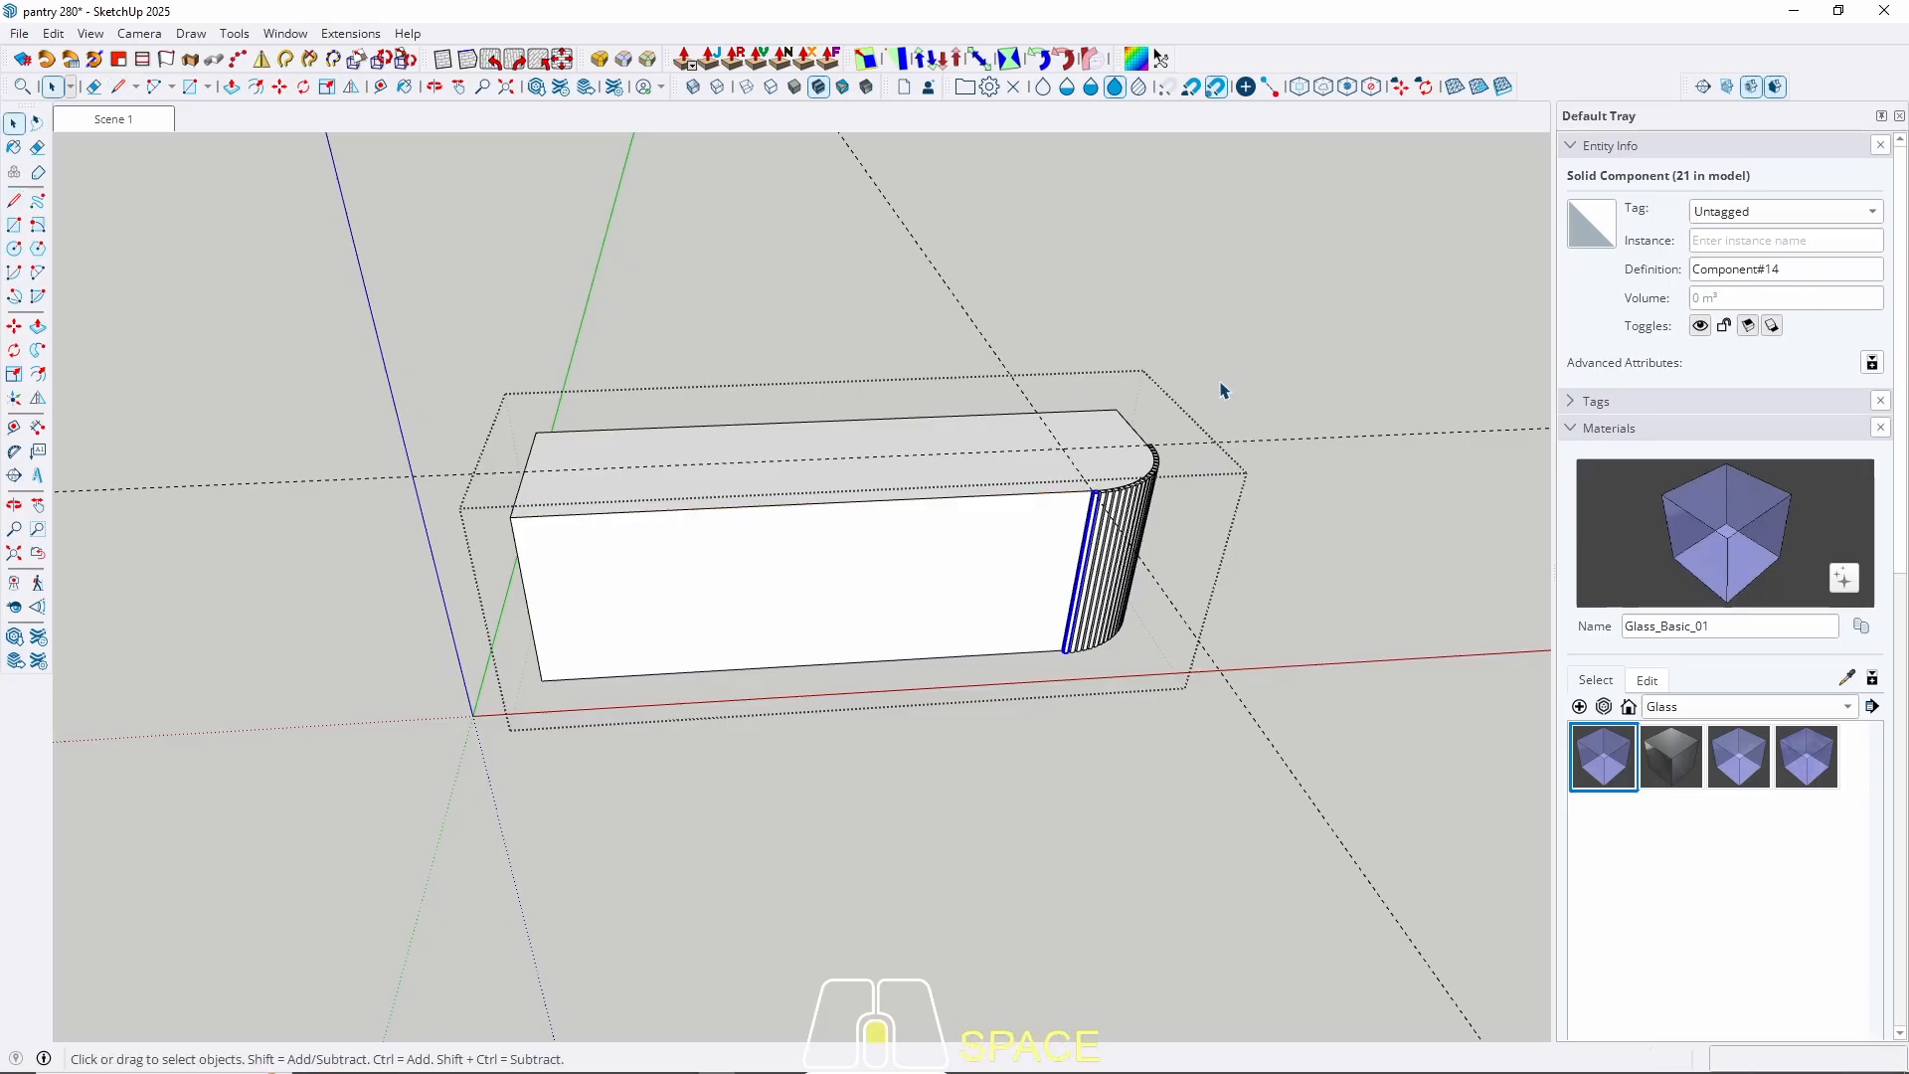
Copy the first curve slat 2 cm onto the straight side, then move the copy 1 cm further to leave a gap.
scroll(1027, 544, up, 10)
scroll(1027, 545, up, 2)
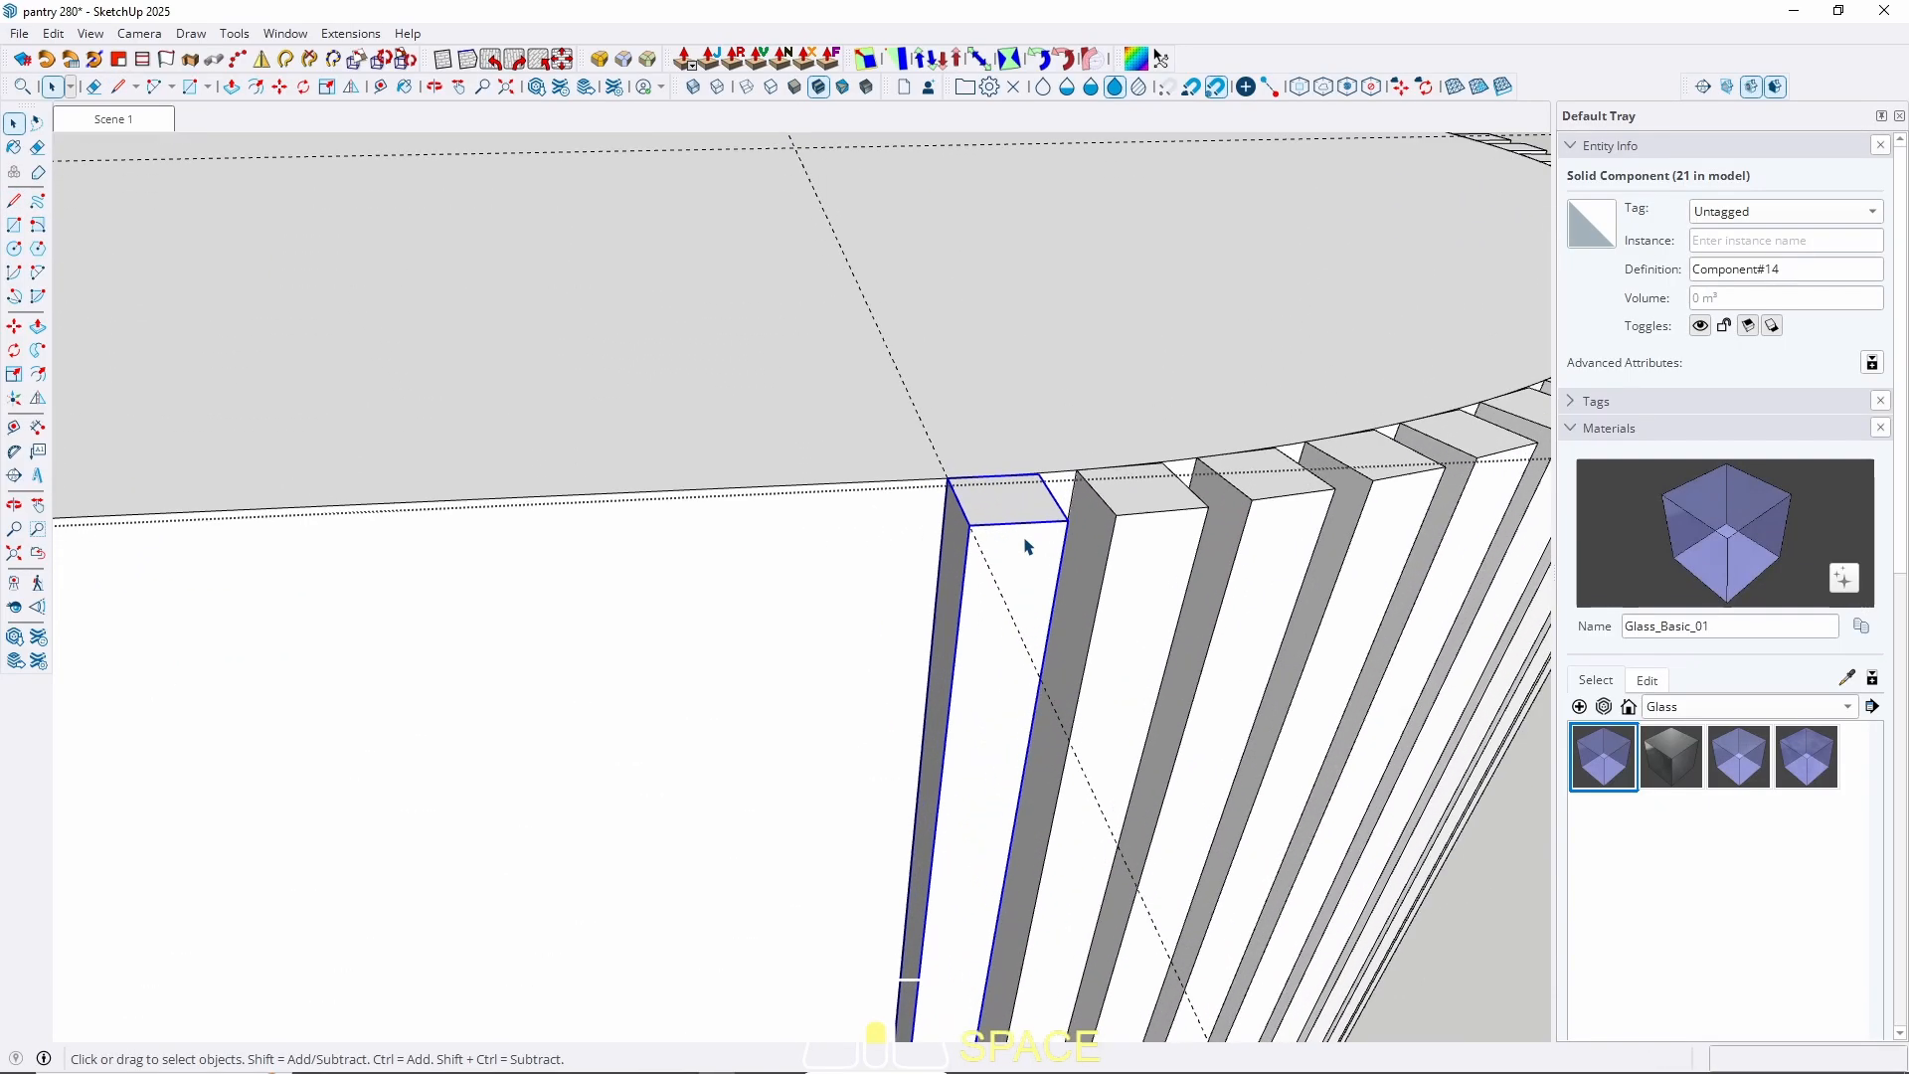
key(m)
click(1040, 474)
key(ctrl)
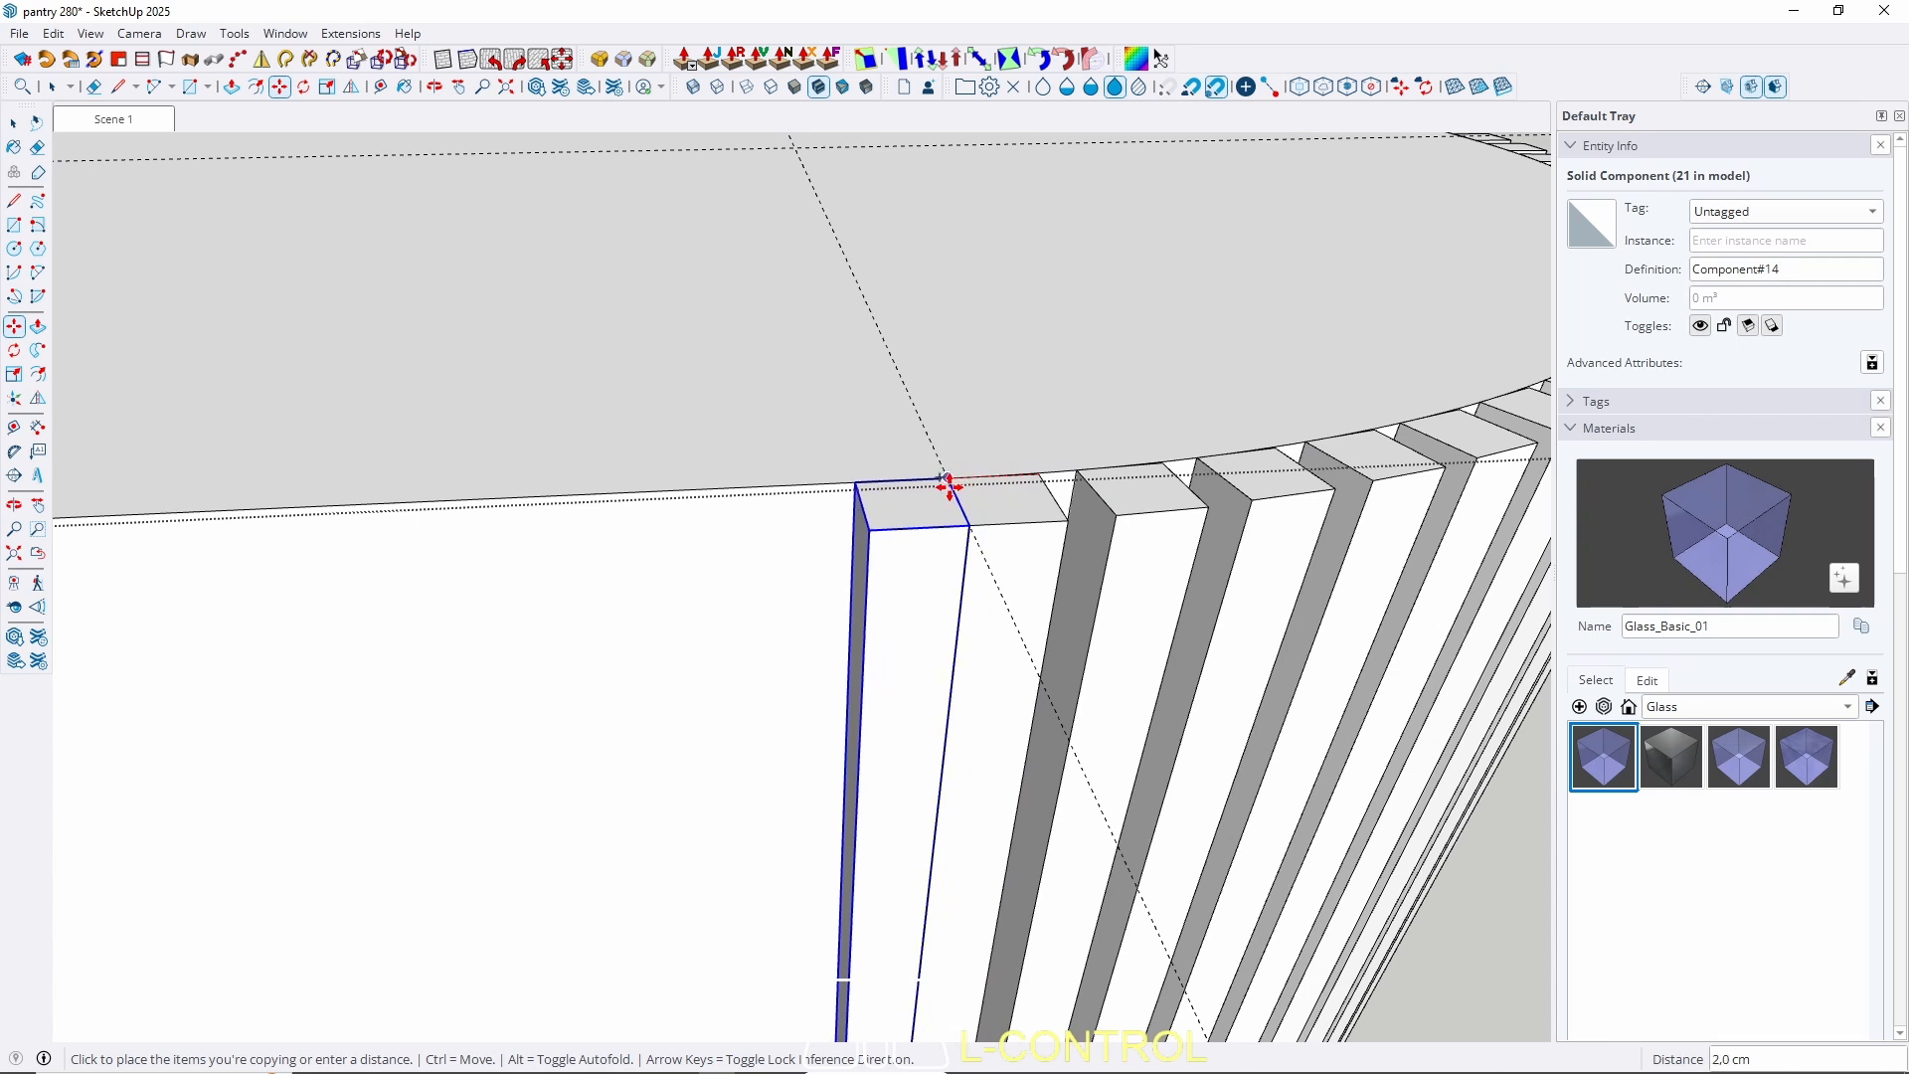
click(949, 480)
click(862, 468)
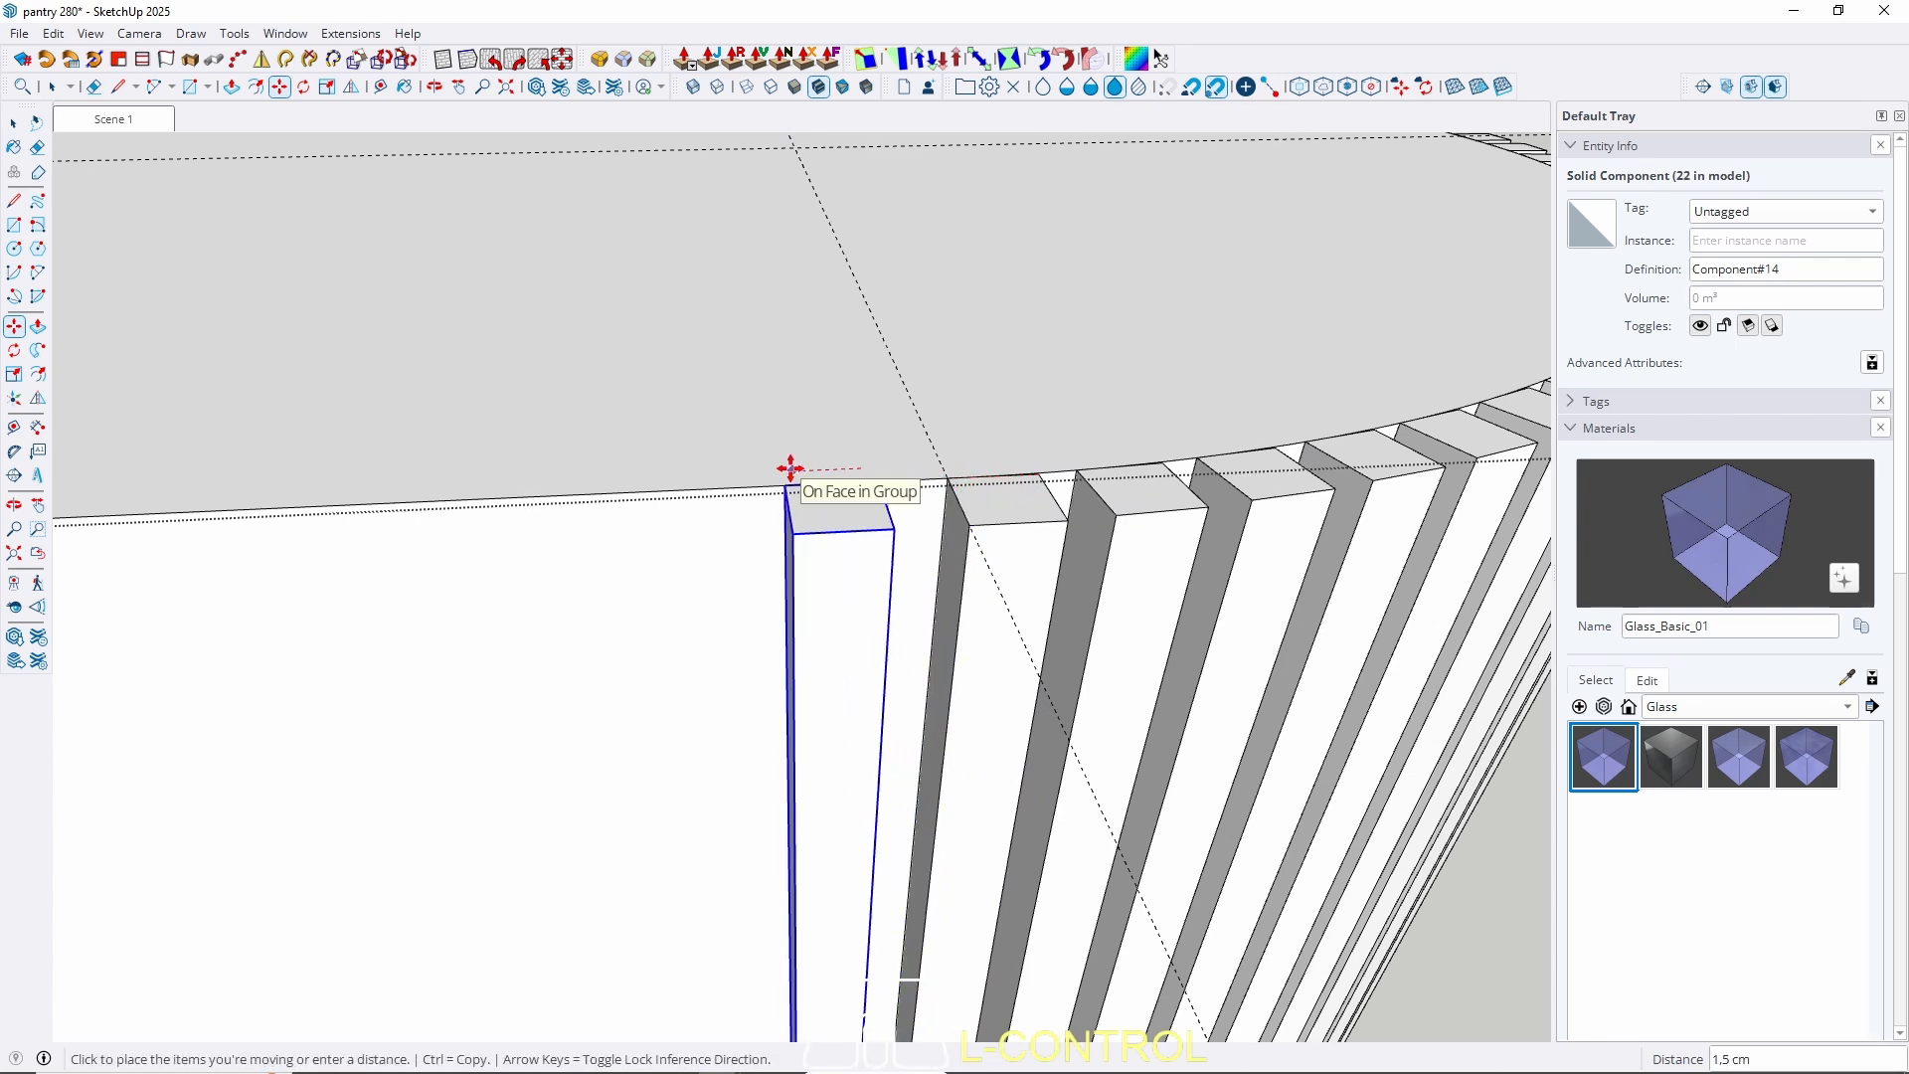
text(1)
key(Return)
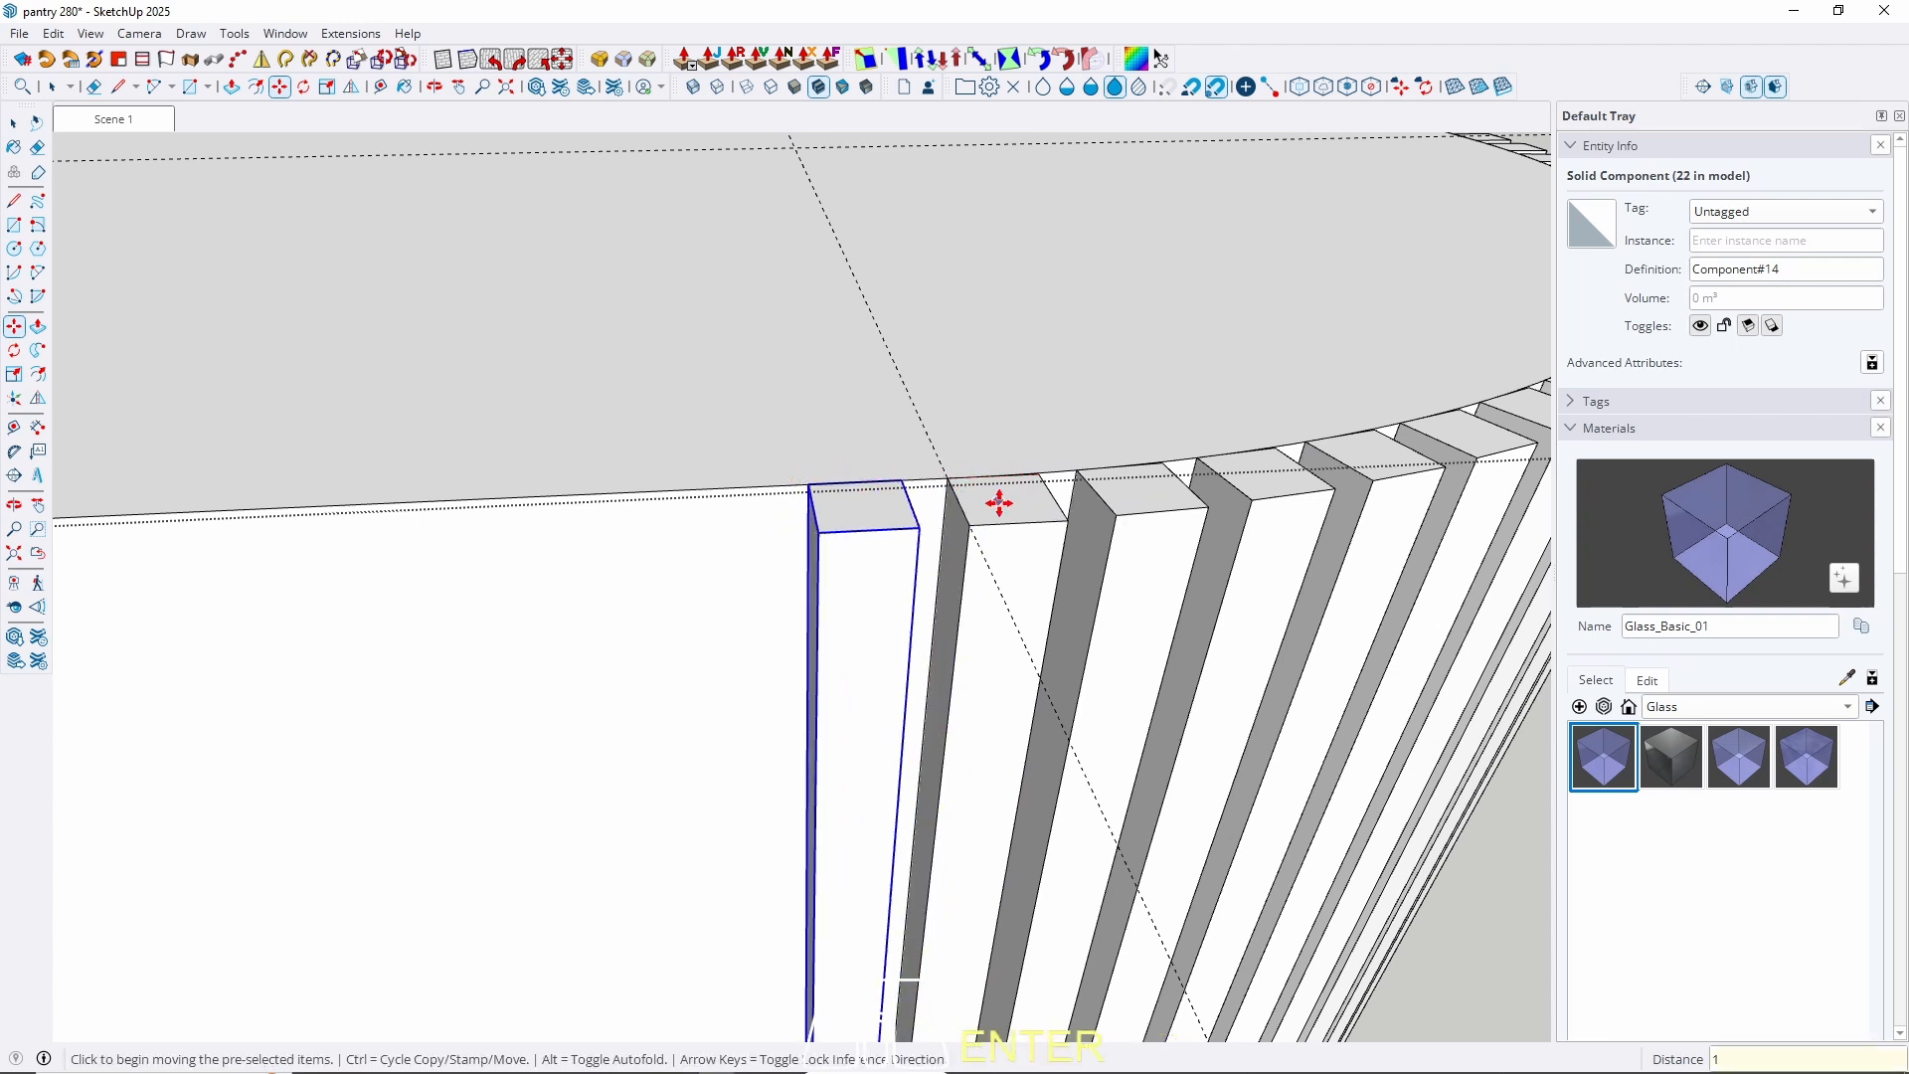
Copy the straight-side slat 3 cm along the base and repeat the copy 100 times.
click(969, 529)
key(ctrl)
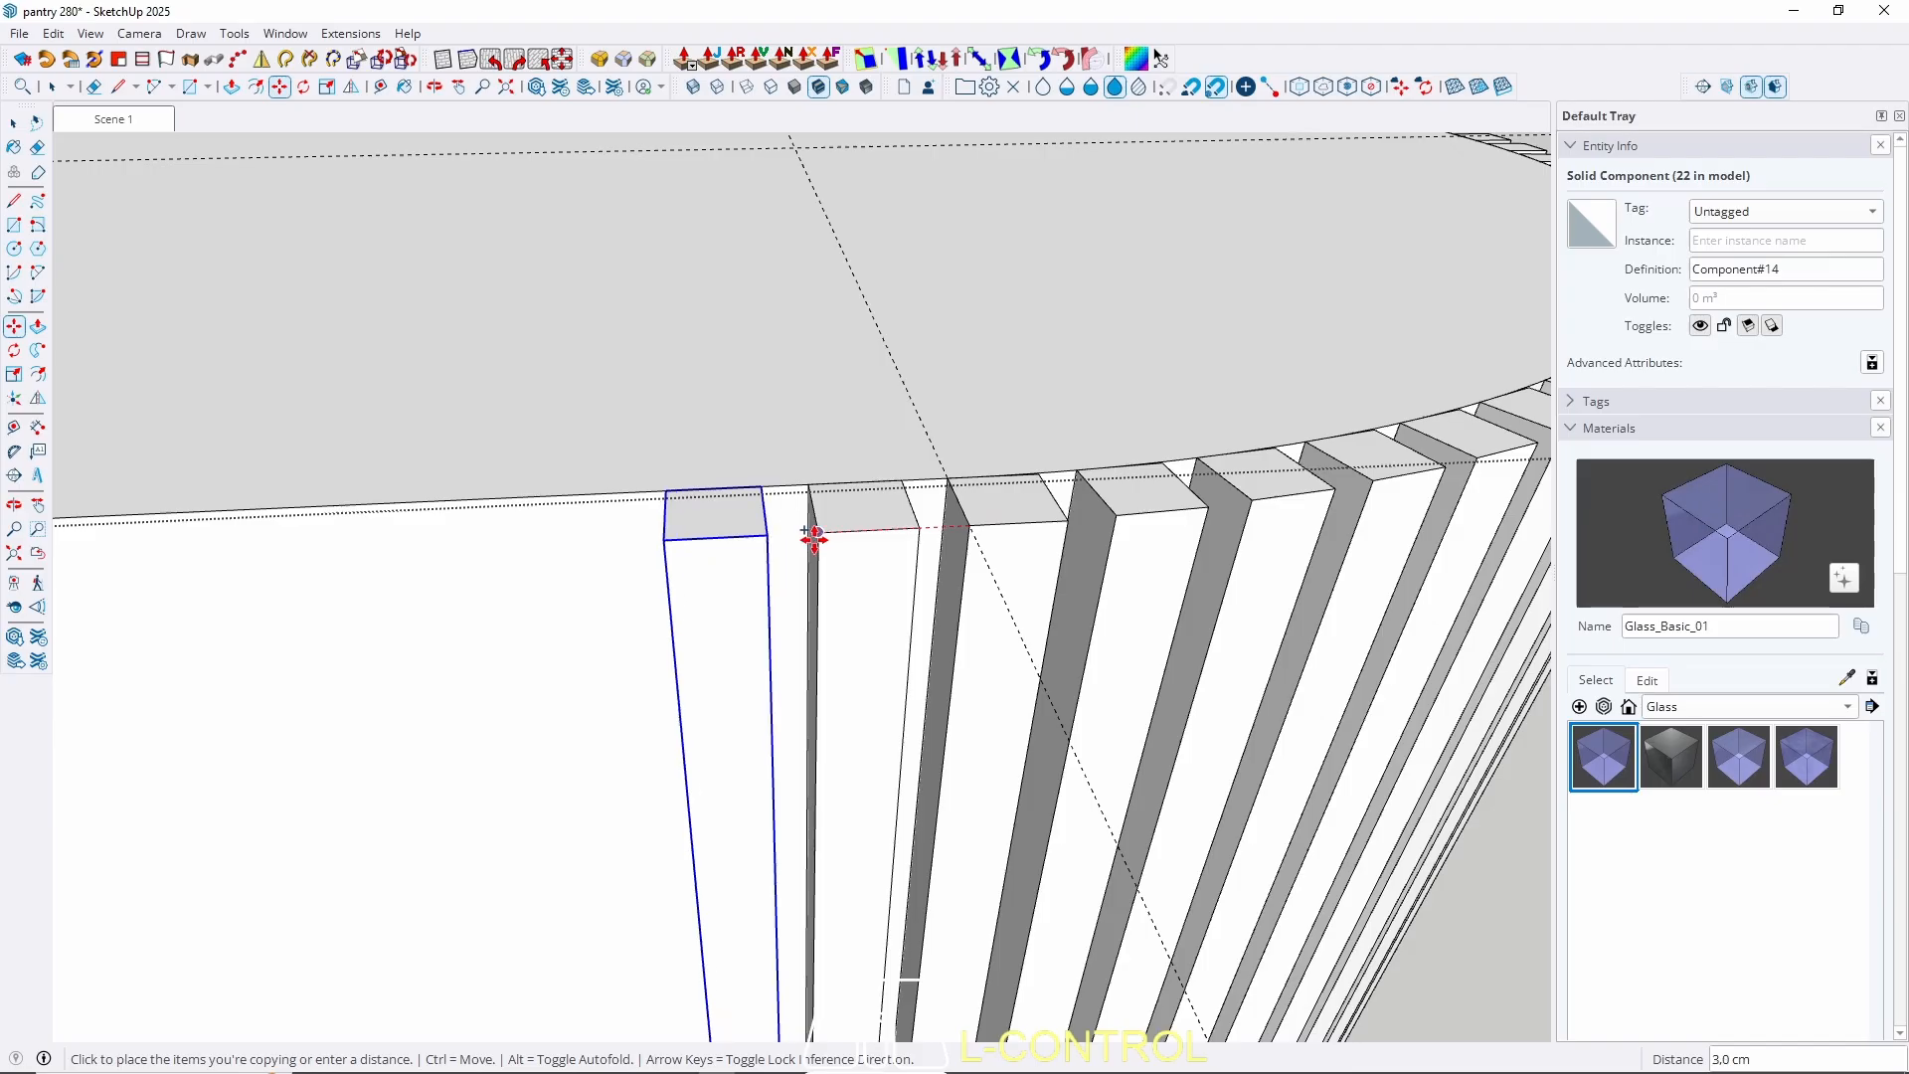
click(813, 537)
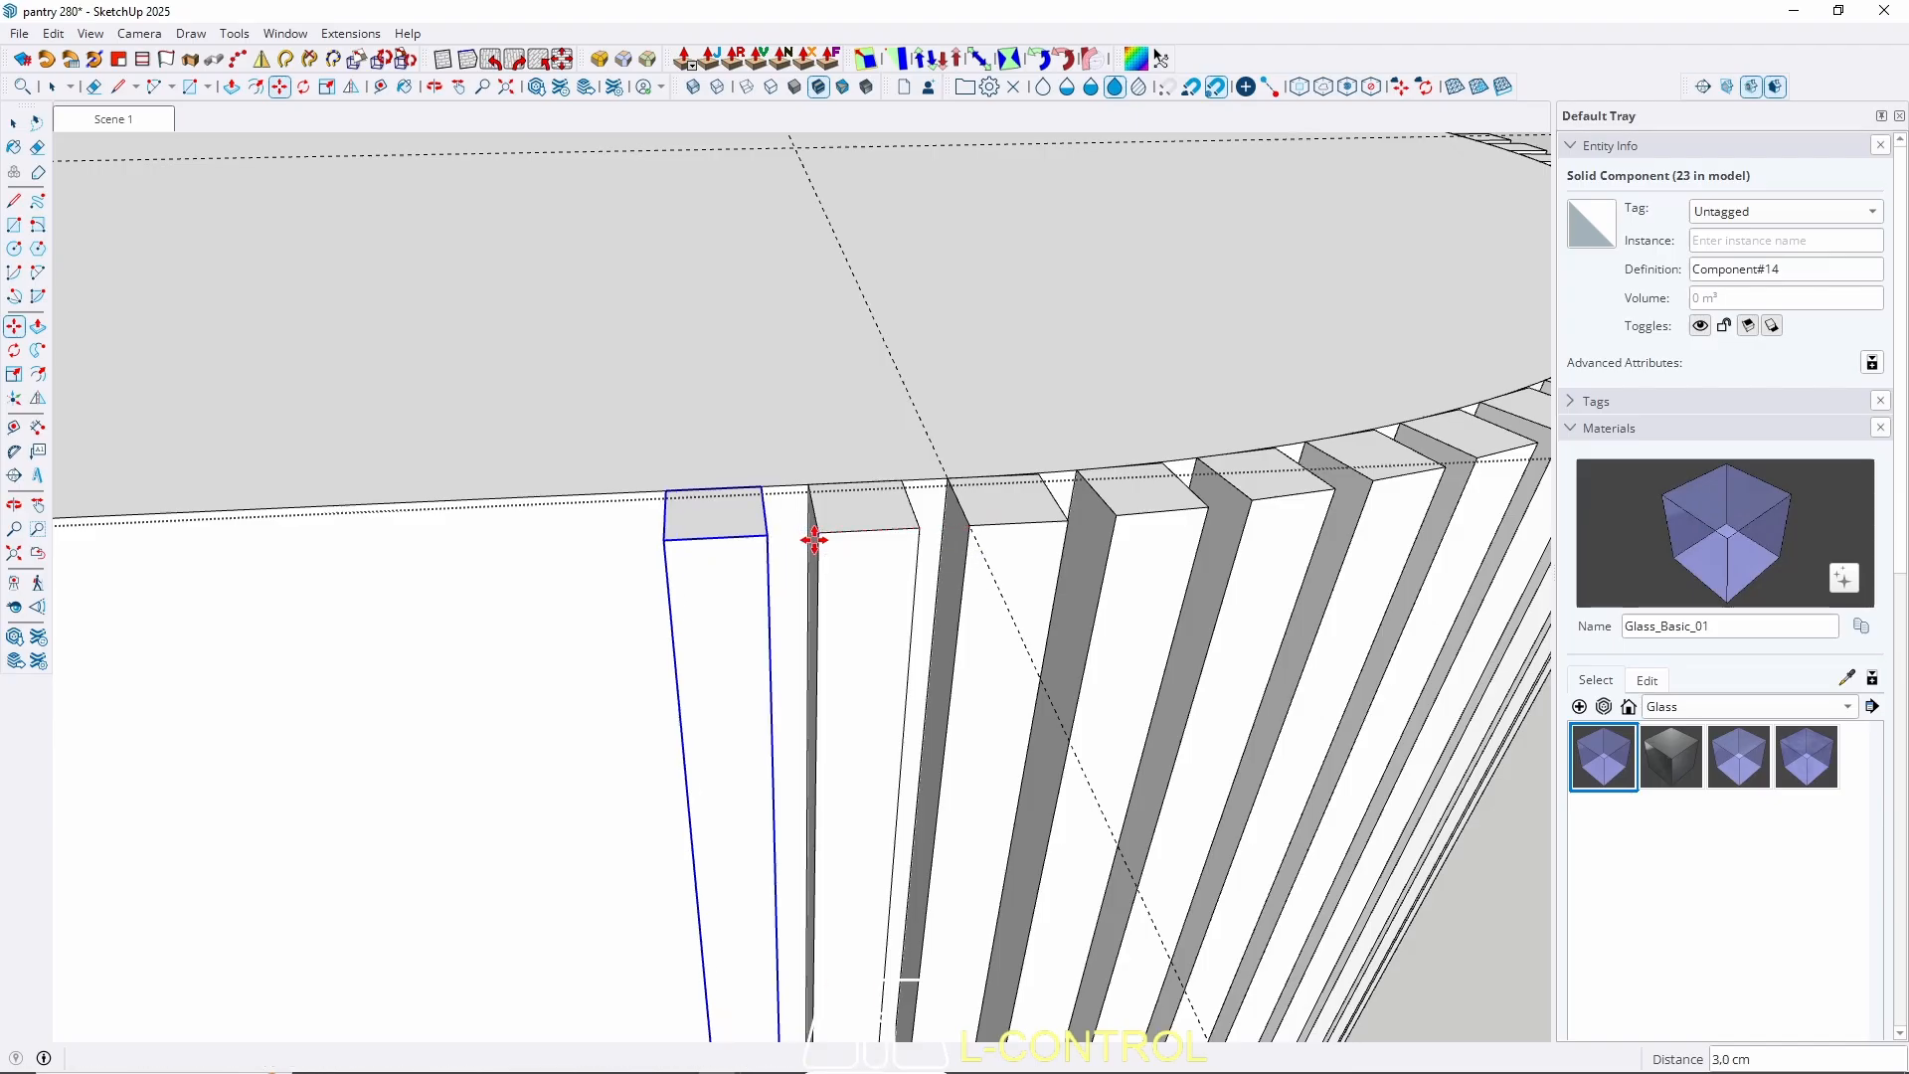
text(x100)
key(Return)
key(space)
scroll(1005, 426, down, 3)
click(1009, 427)
scroll(1189, 461, down, 8)
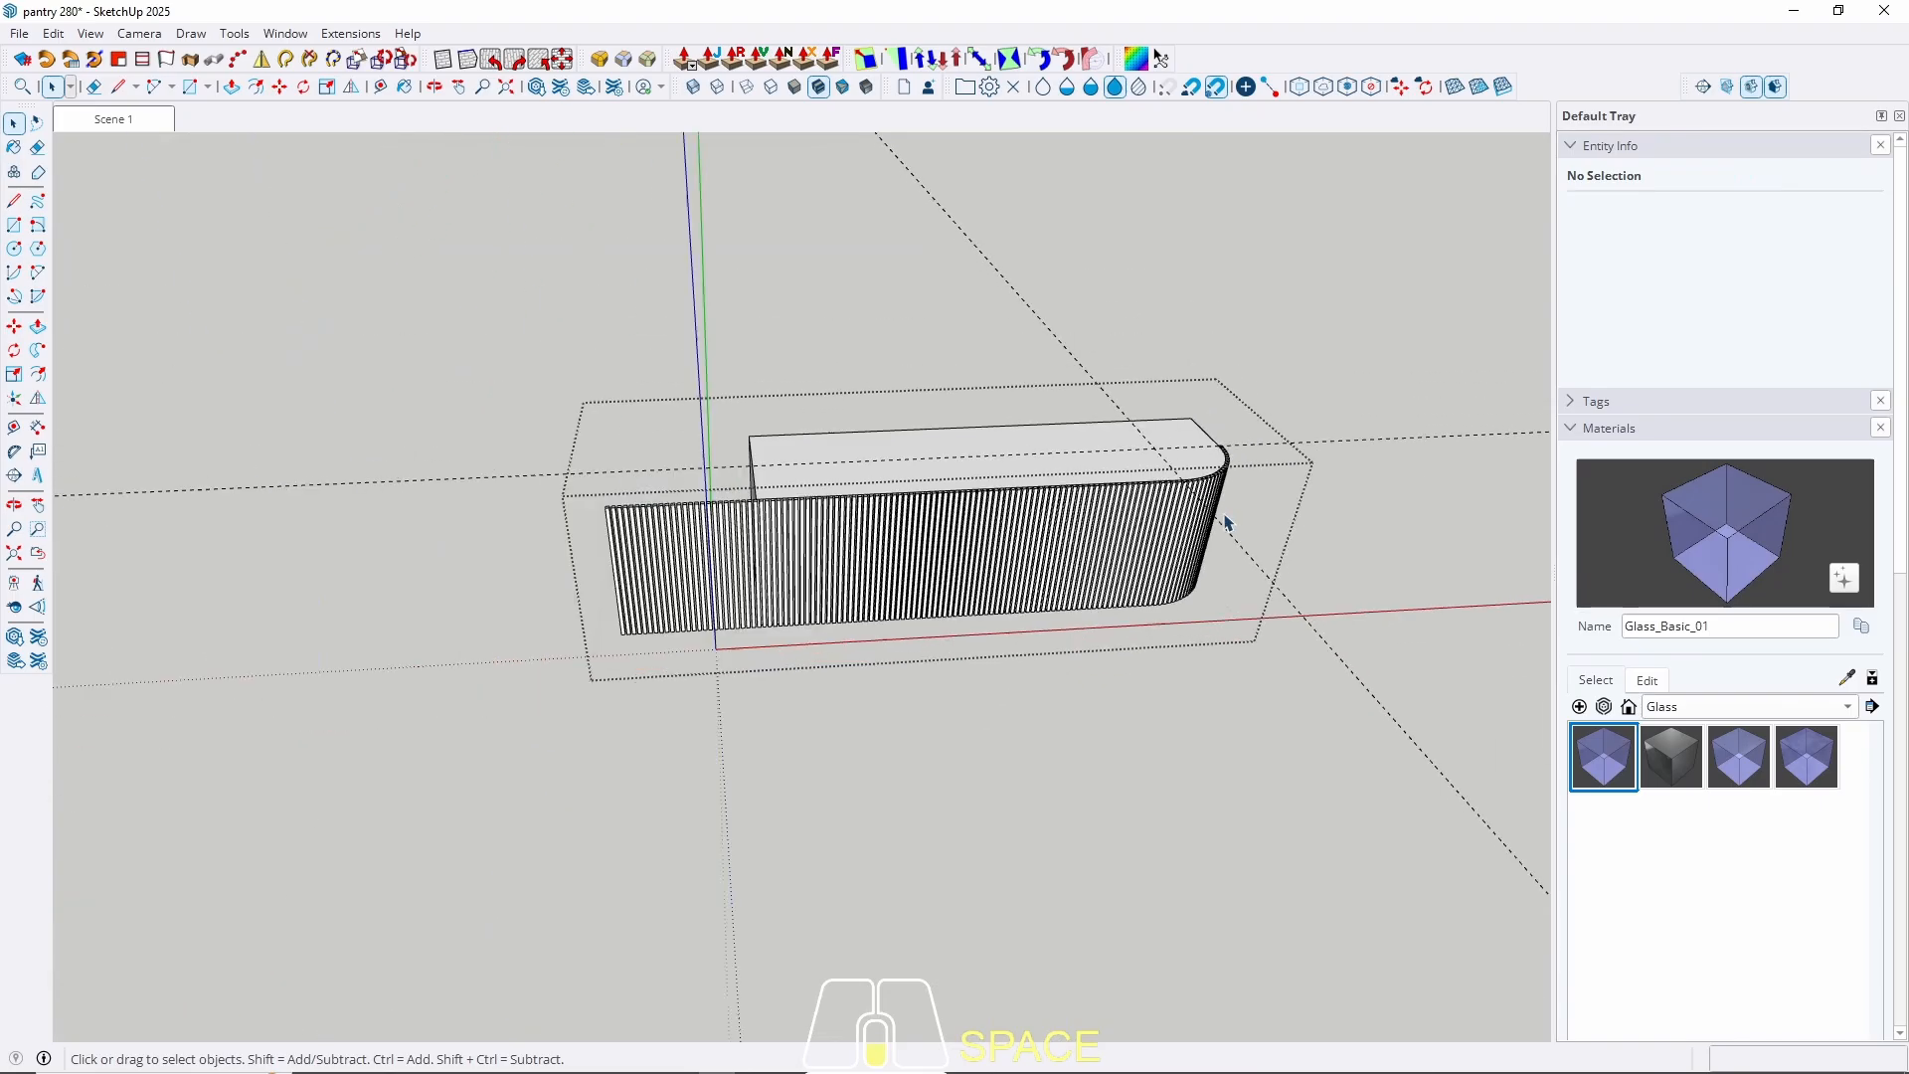
Delete the surplus slats extending past the base's square end and close the slat group.
scroll(566, 563, up, 4)
drag(494, 364, 878, 878)
key(Delete)
middle_drag(796, 852, 703, 330)
scroll(656, 468, up, 5)
scroll(238, 418, down, 3)
scroll(222, 388, down, 3)
scroll(417, 398, down, 3)
middle_drag(343, 479, 483, 467)
key(Escape)
key(Escape)
Return to the Scene 1 view and examine the slat cladding beneath the island worktop.
click(131, 124)
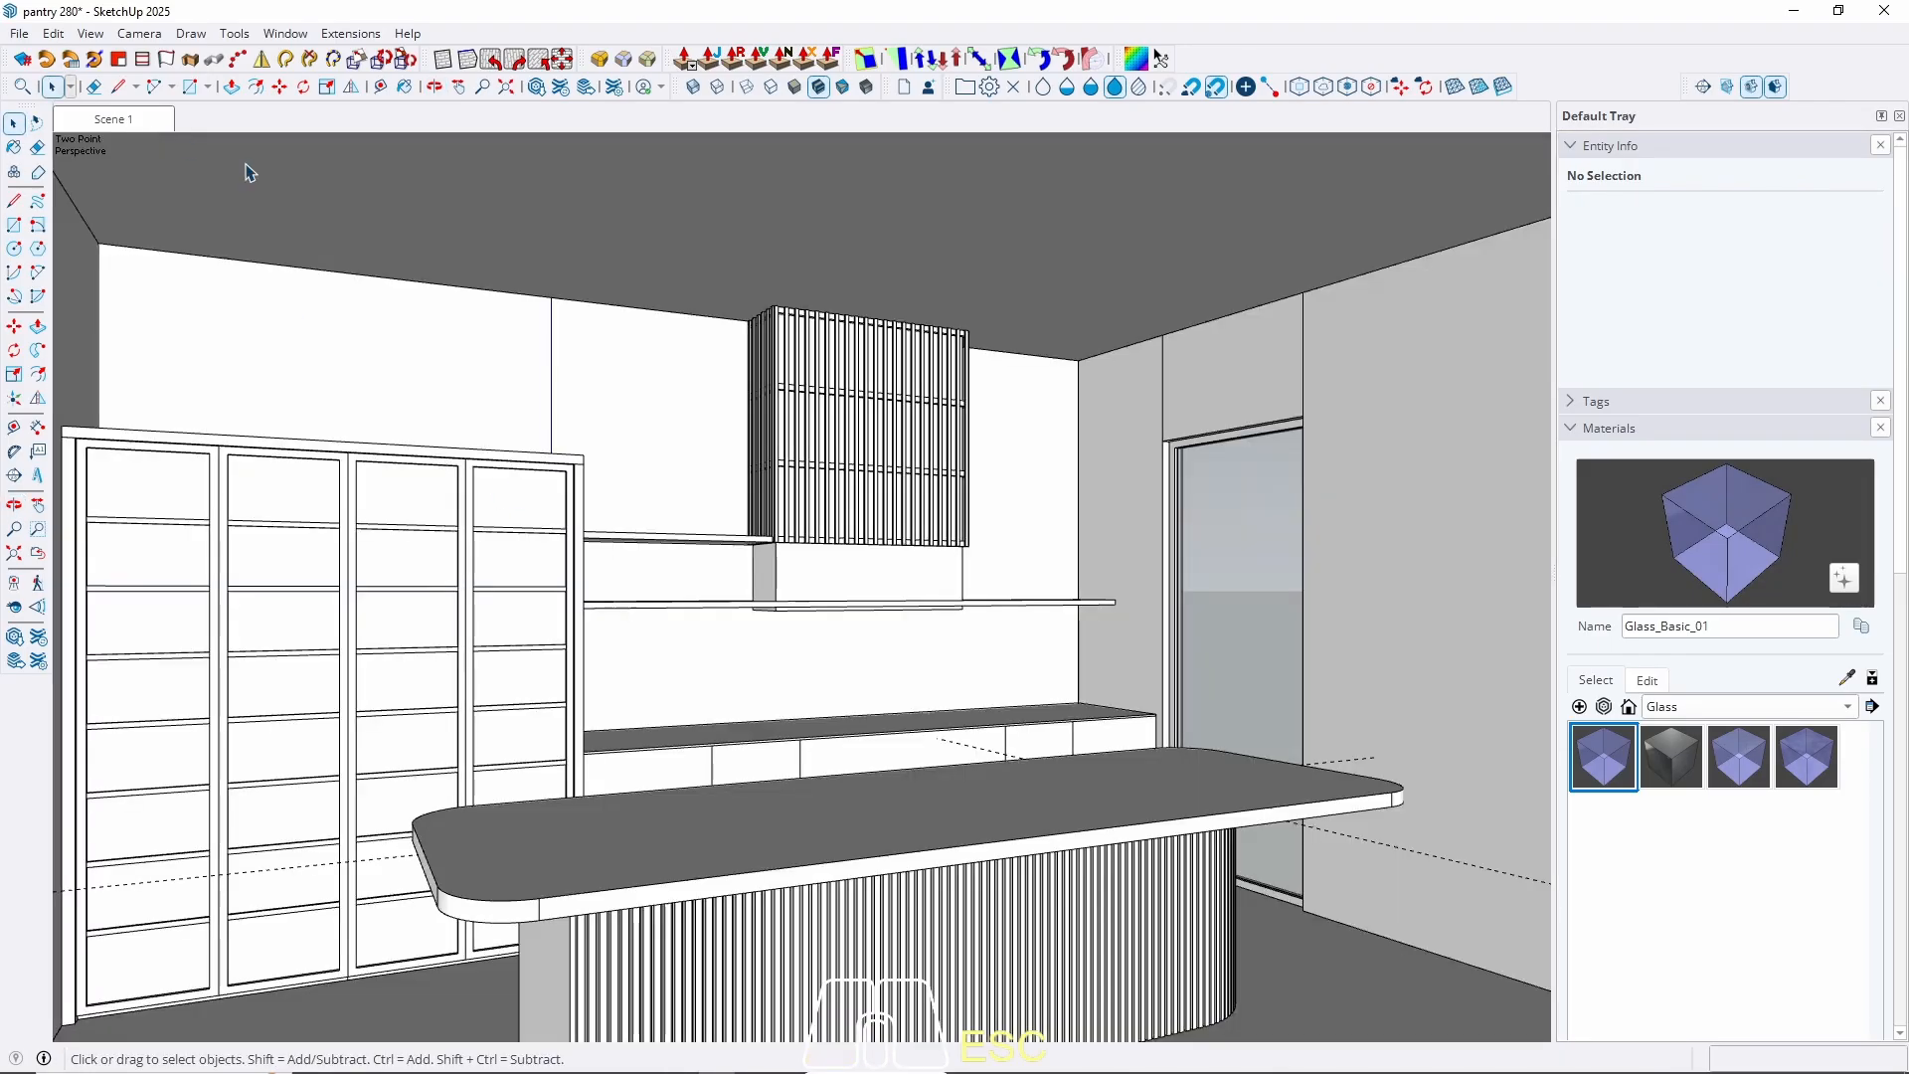
middle_drag(857, 720, 910, 527)
shift+middle_drag(994, 1024, 975, 840)
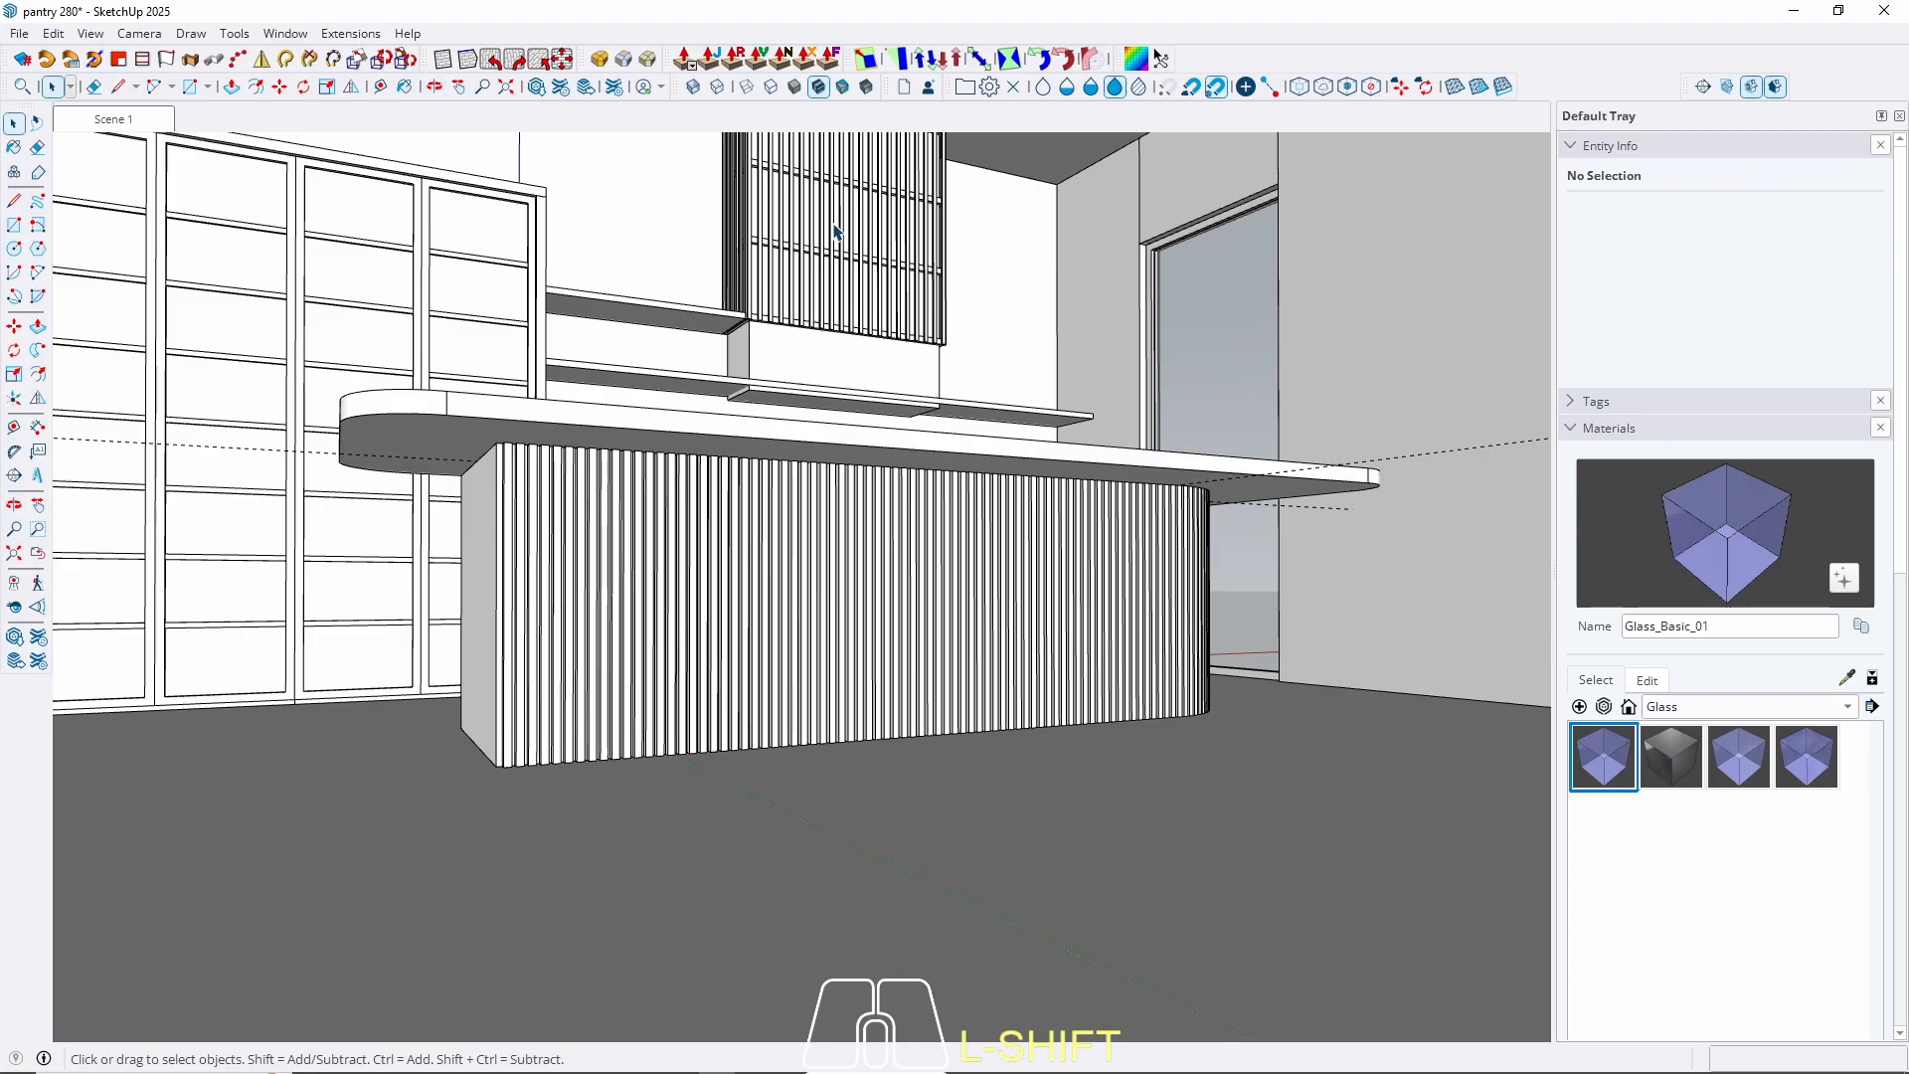
middle_drag(554, 605, 342, 638)
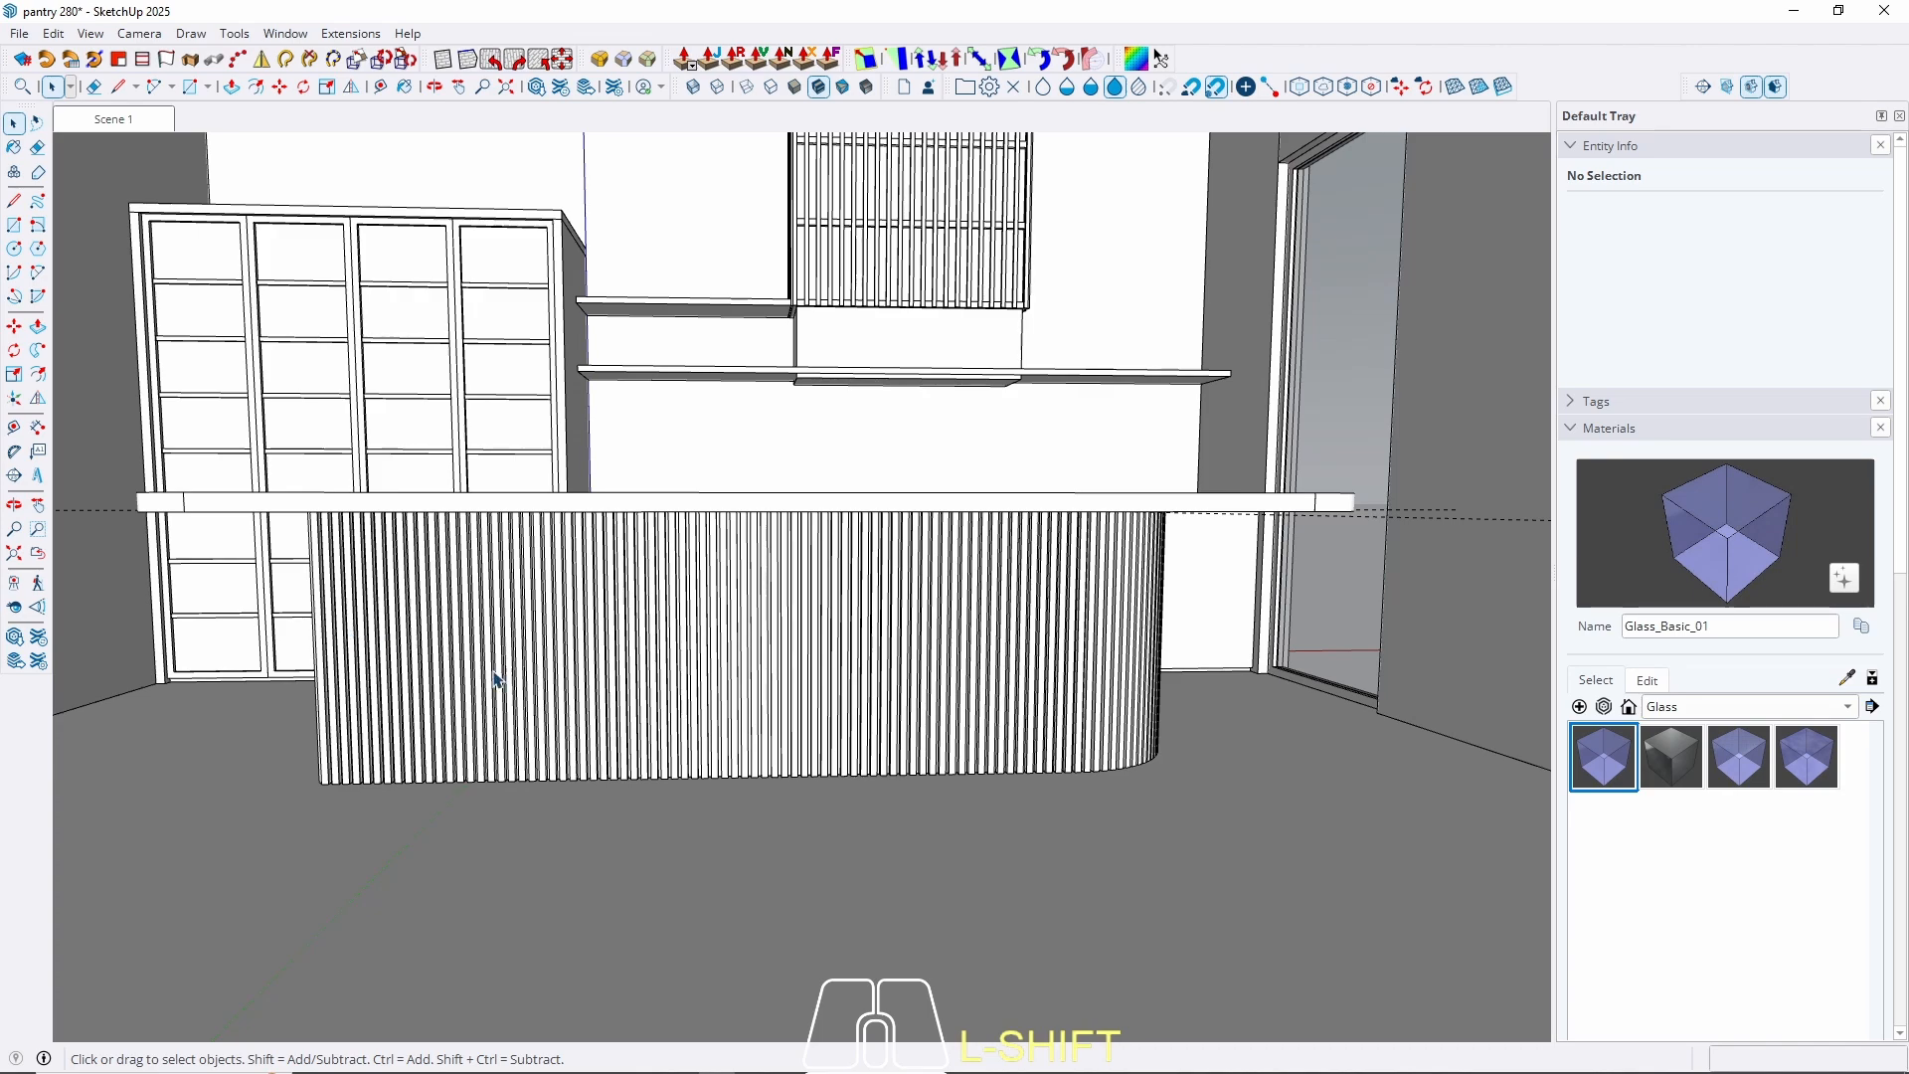
middle_drag(494, 676, 712, 596)
Open the end slat at the base's square corner for editing, select all its geometry and hide the rest of the model.
scroll(584, 696, up, 5)
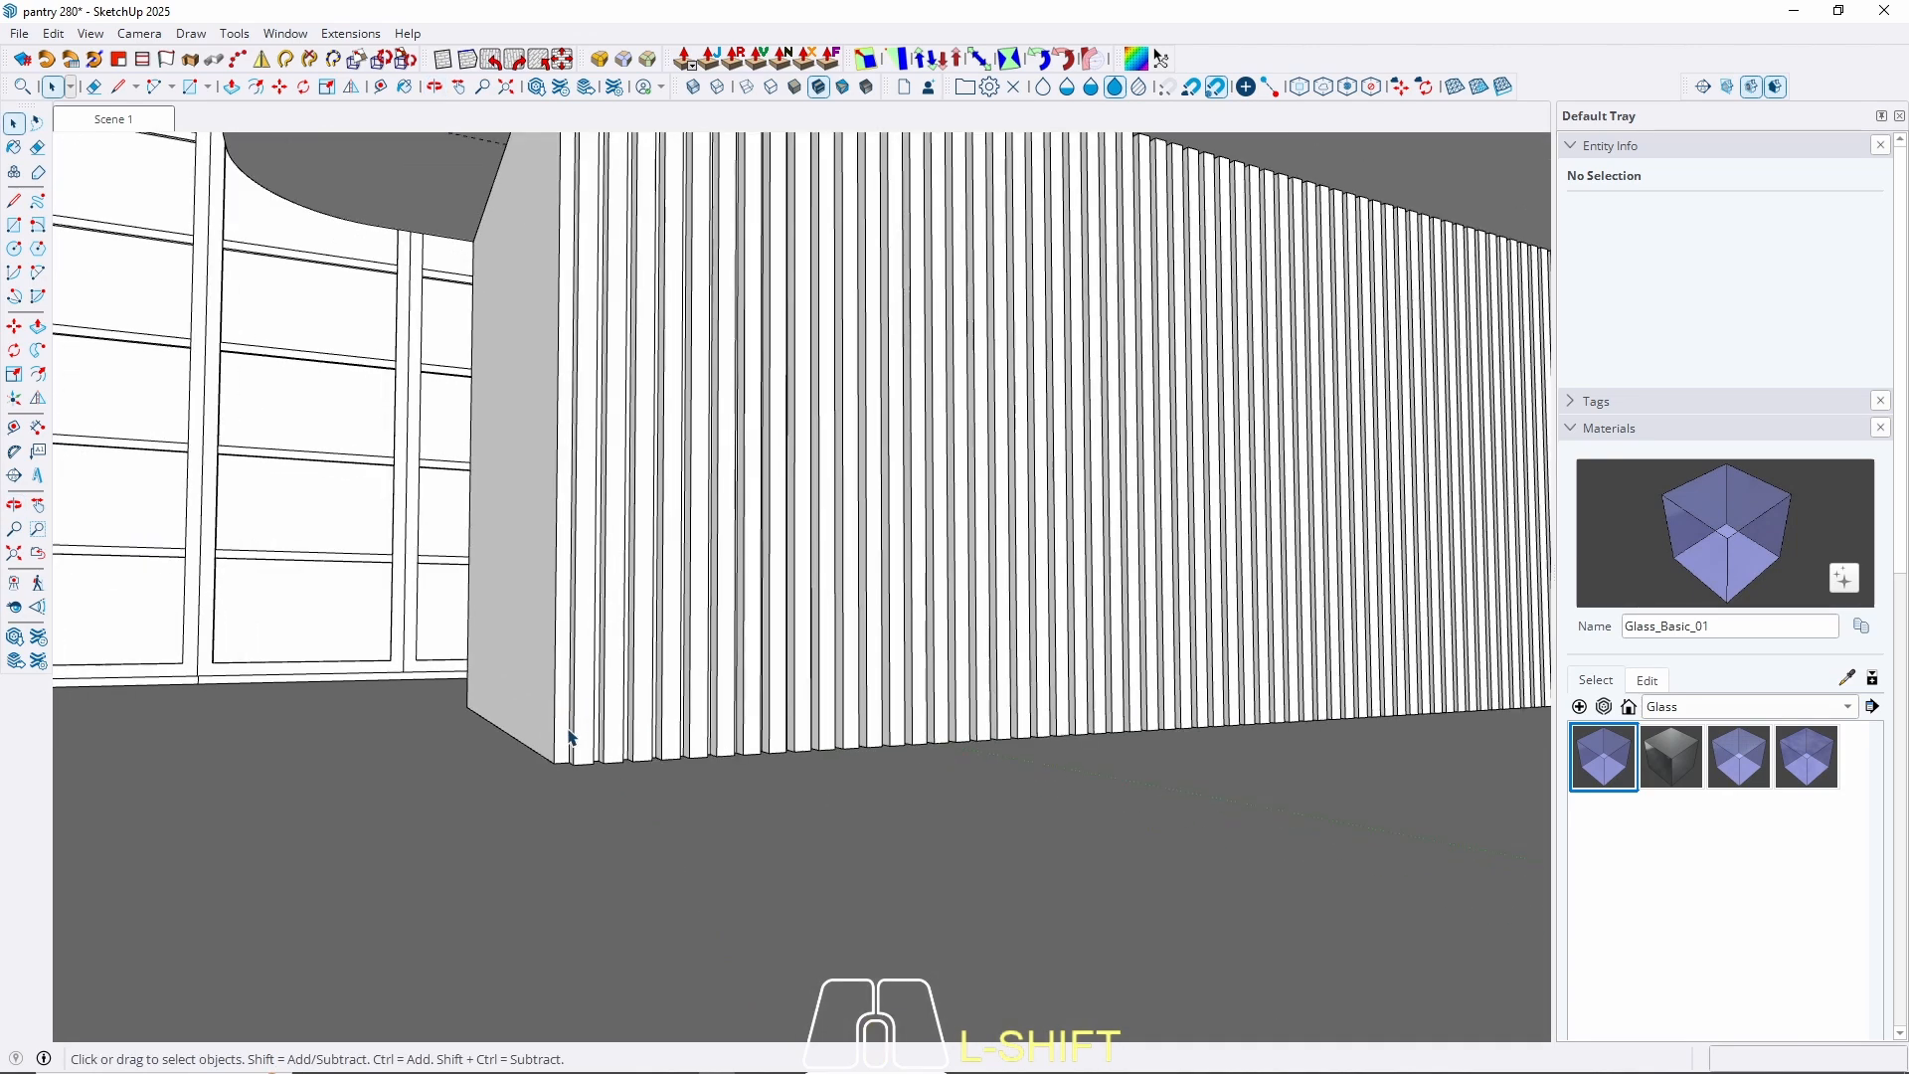
middle_drag(580, 740, 669, 724)
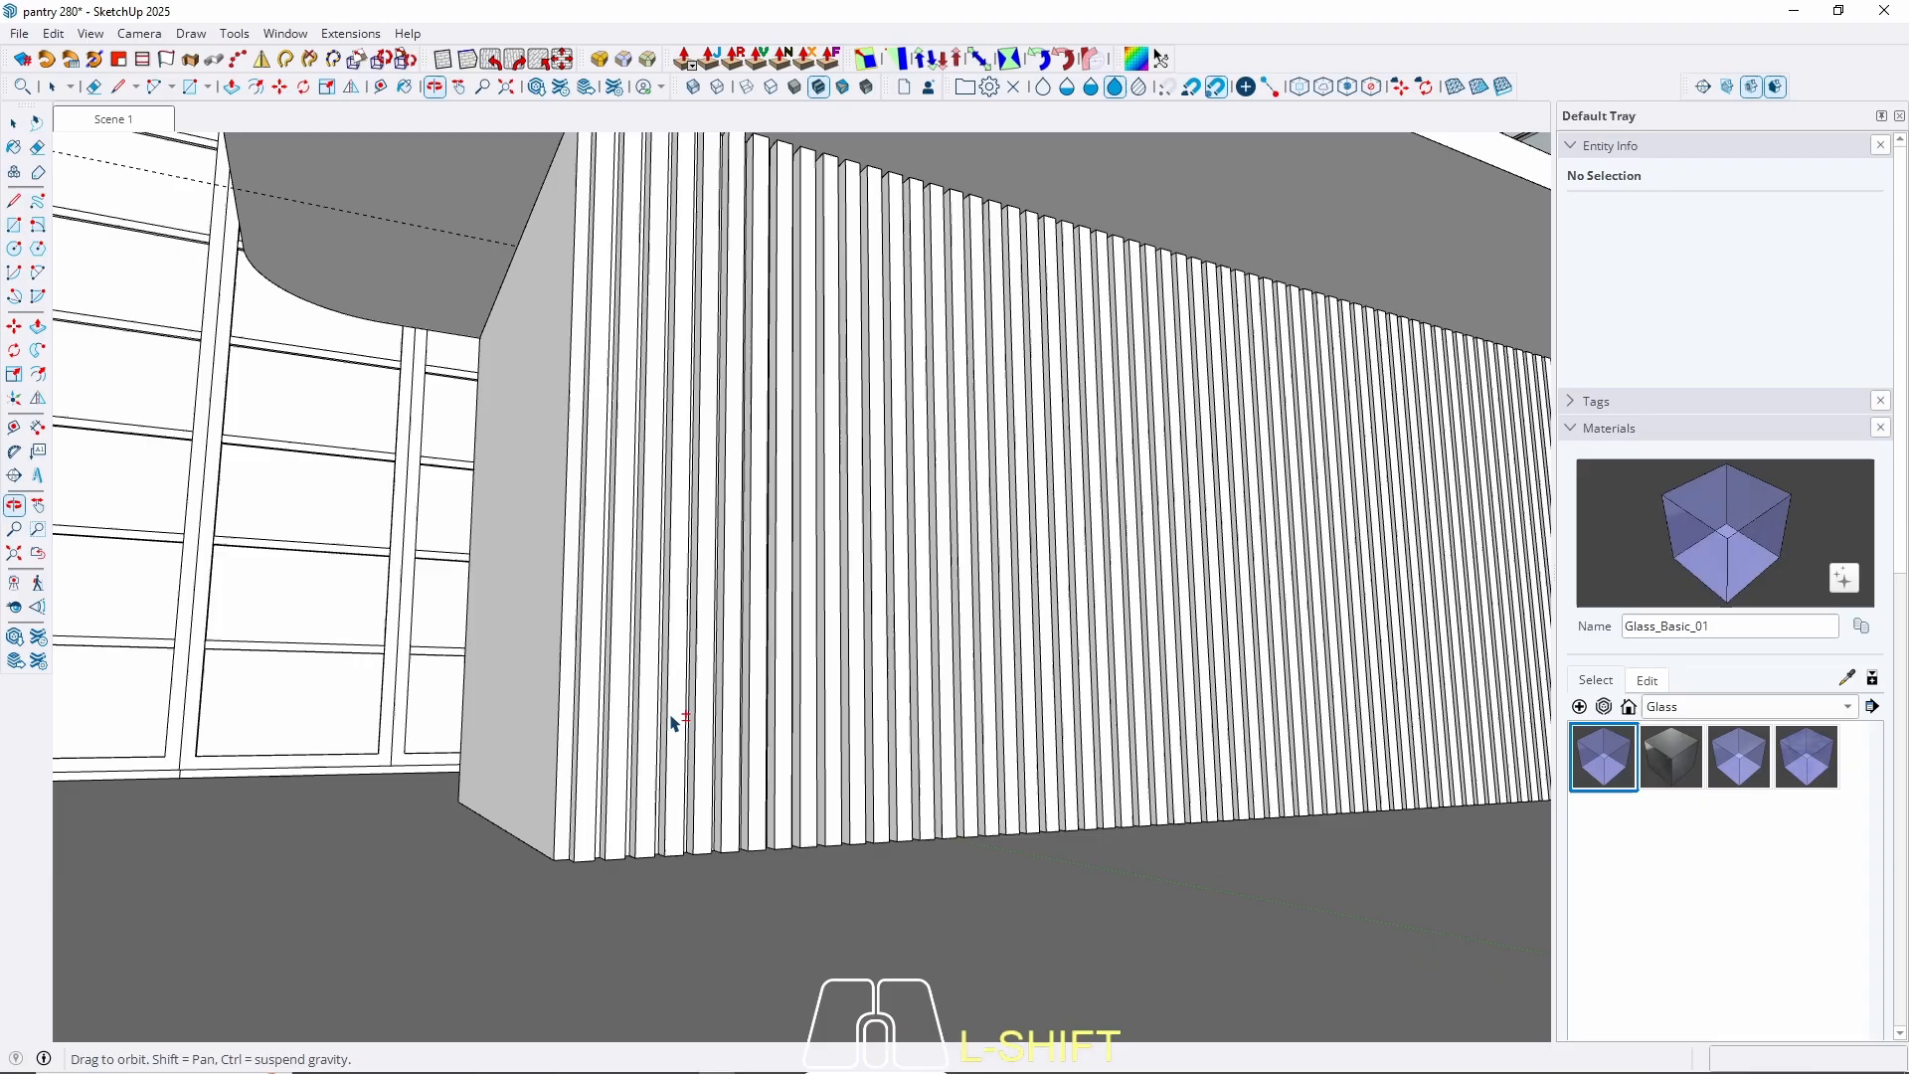
shift+click(585, 840)
double_click(586, 840)
click(587, 838)
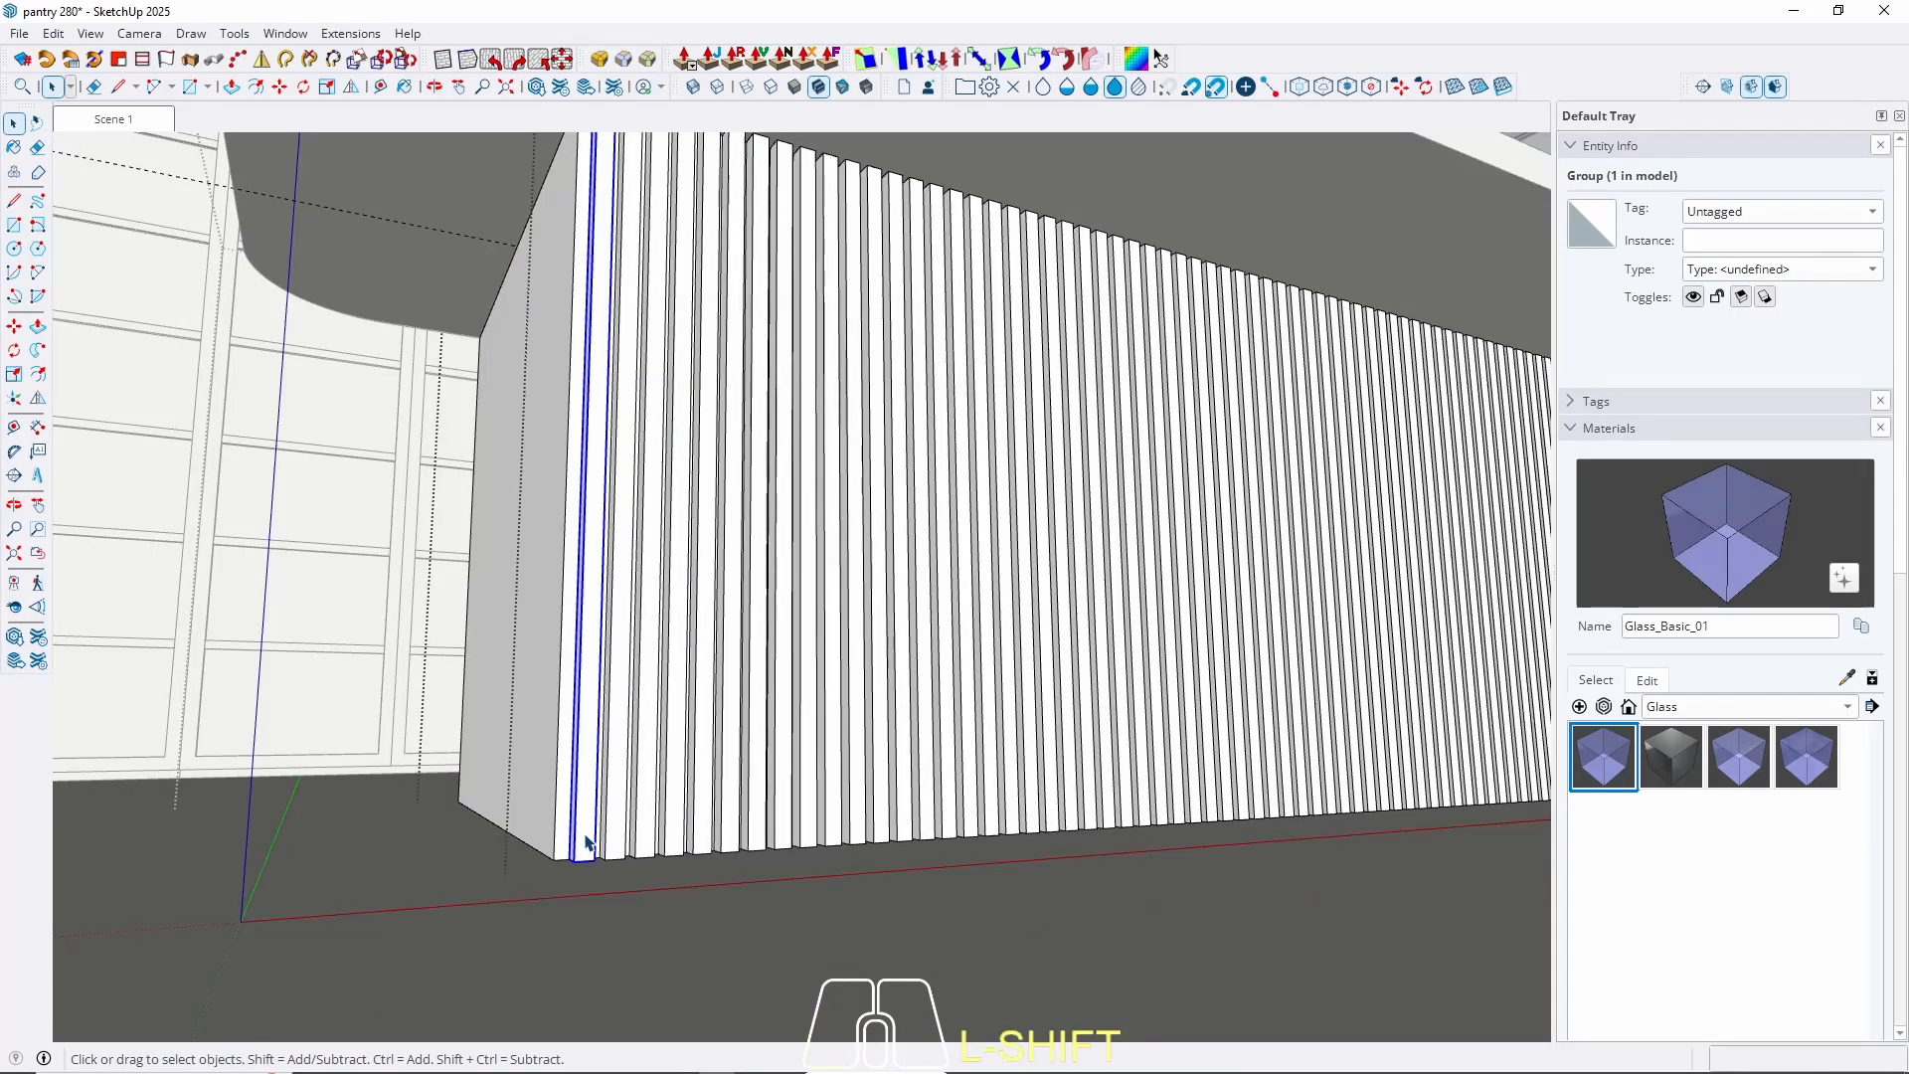
triple_click(589, 812)
key(w)
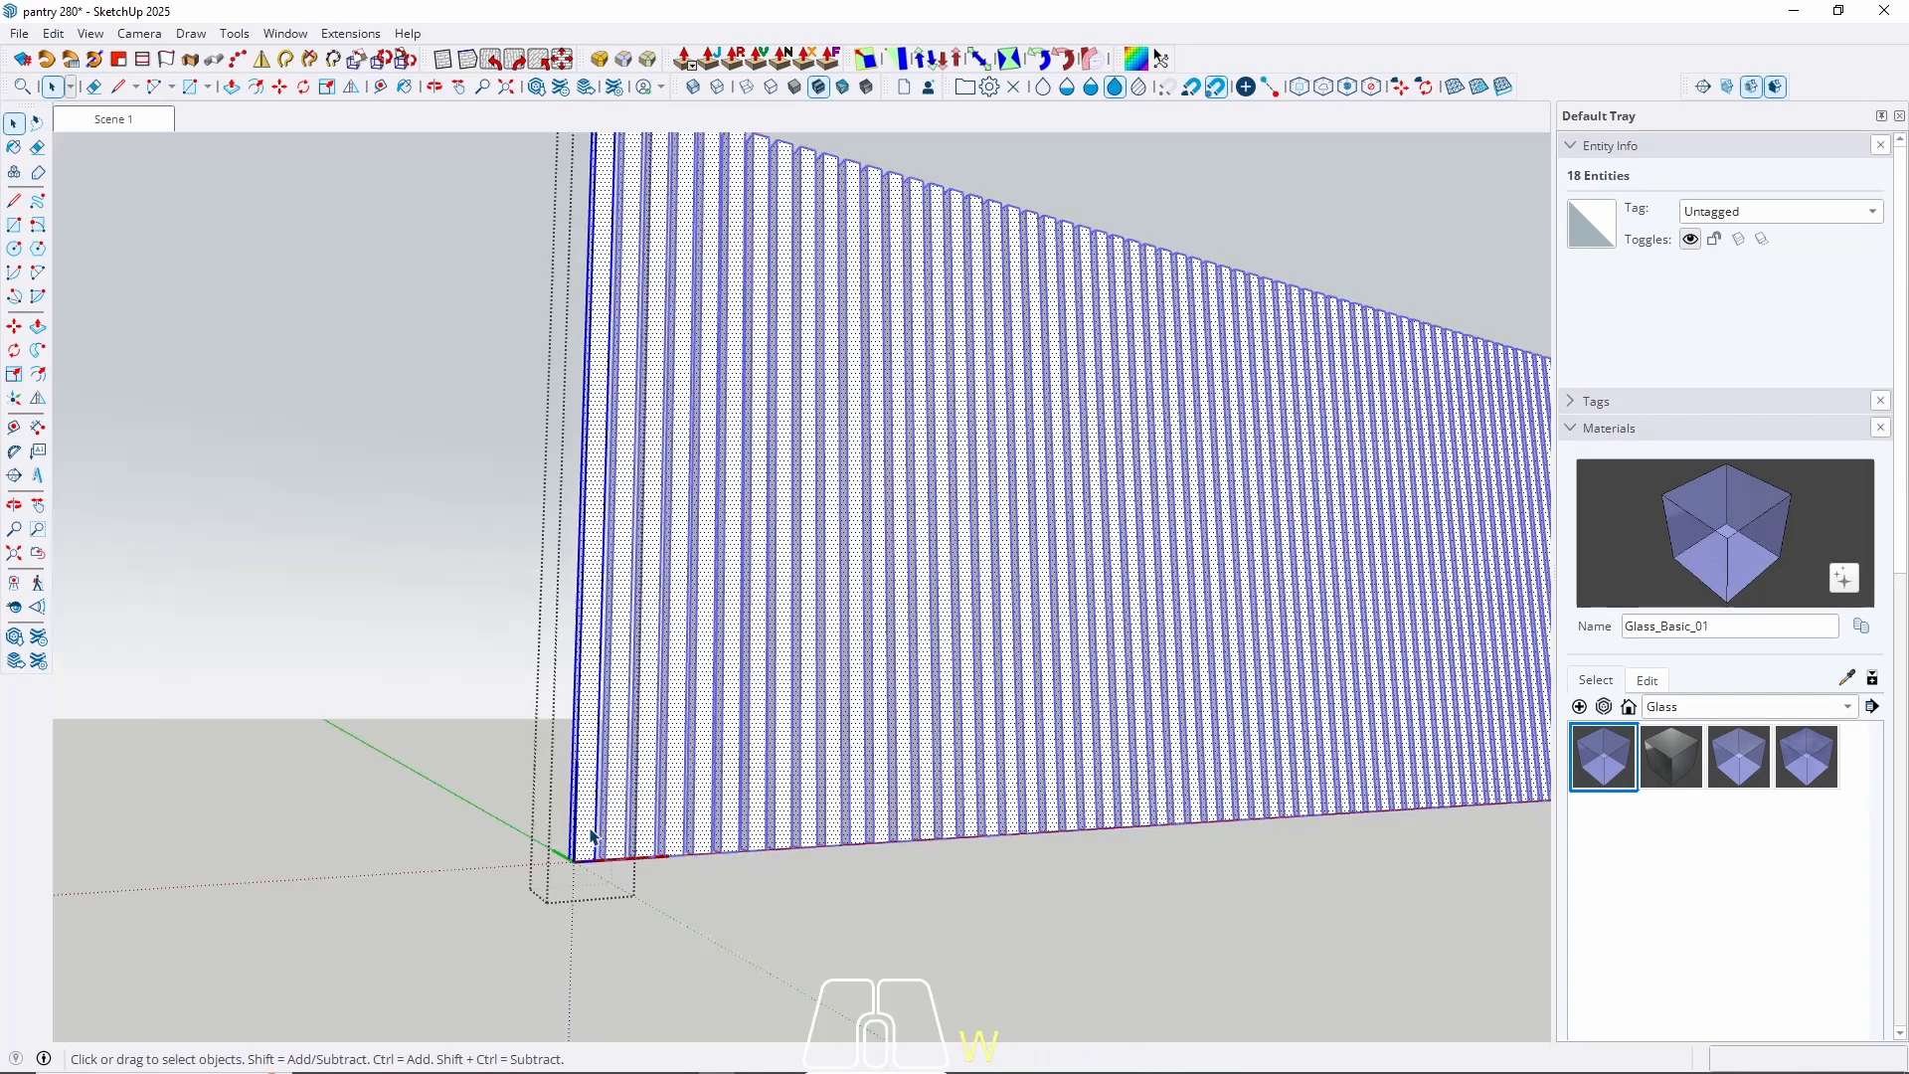
middle_drag(590, 812, 663, 530)
Push the slat's bottom face upward to shorten all slats above a plain plinth strip, then close the component.
key(p)
scroll(546, 724, up, 2)
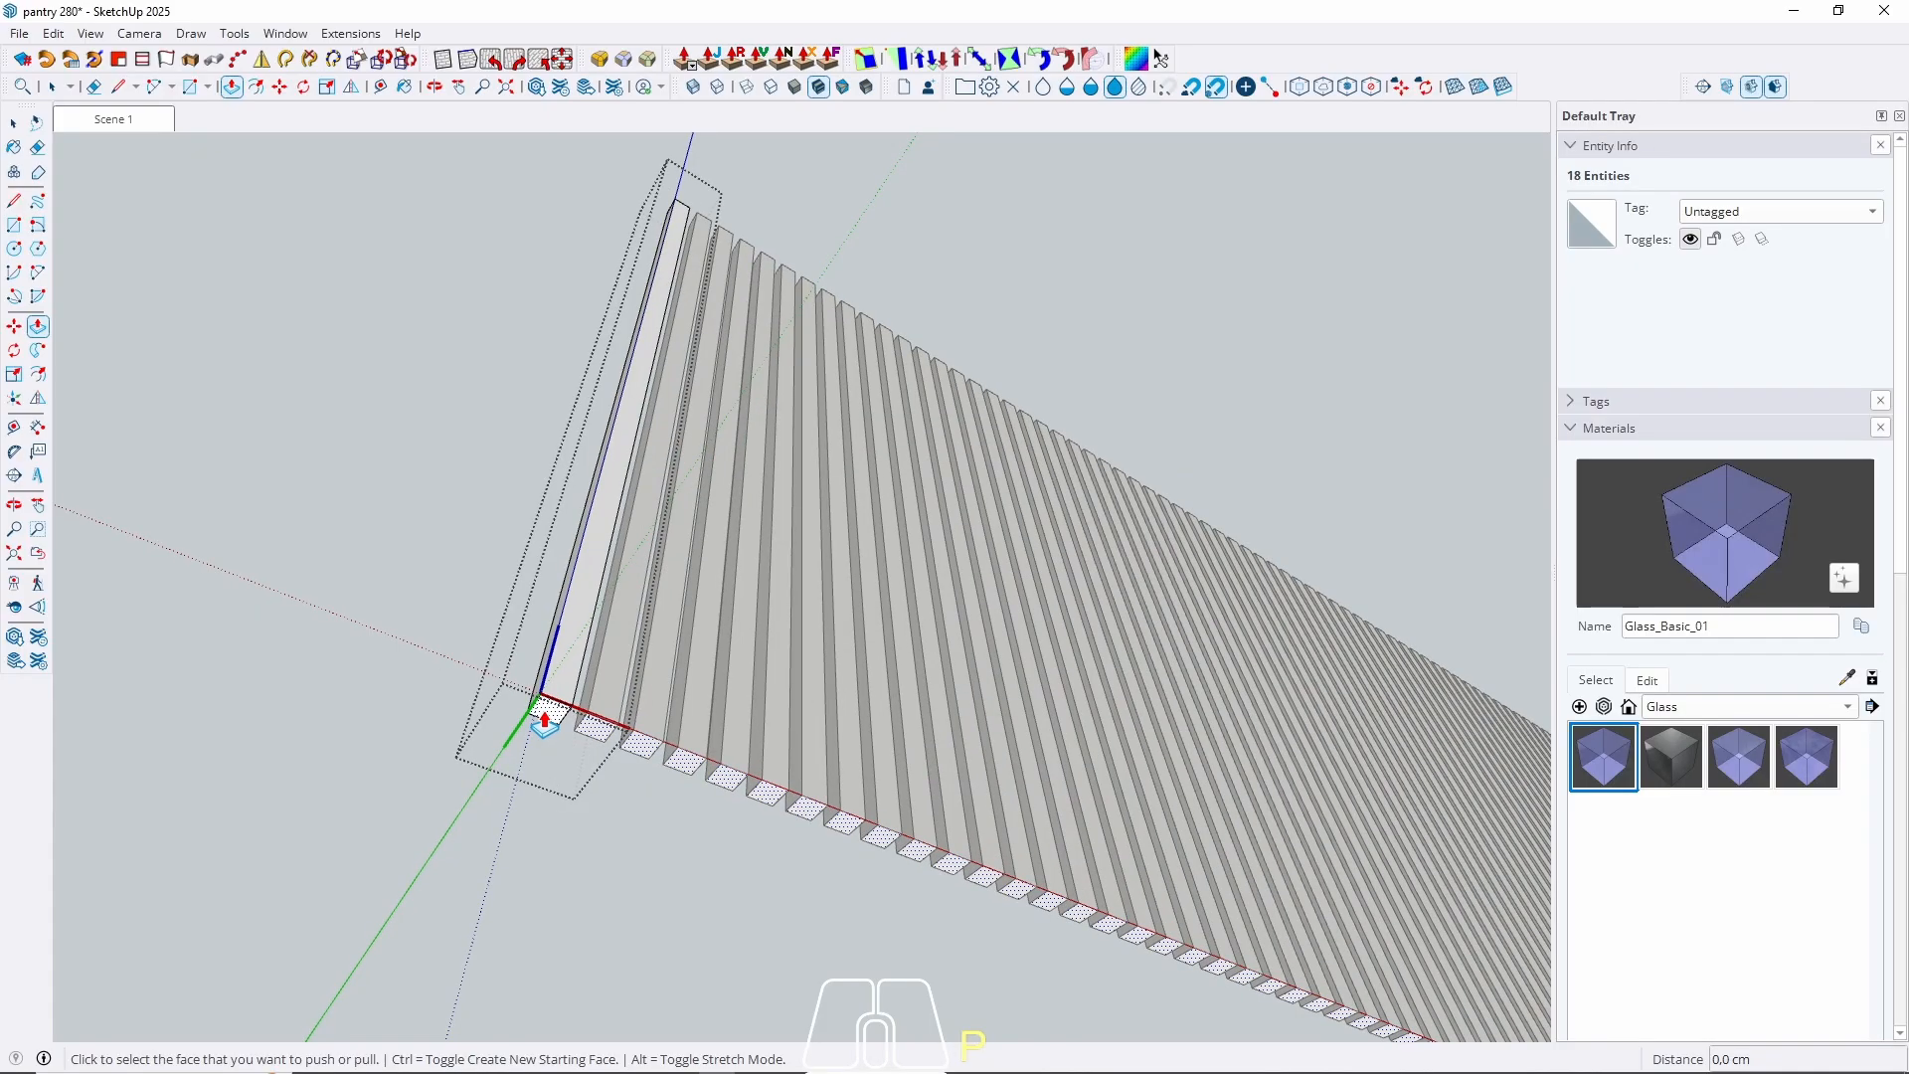
drag(544, 719, 555, 678)
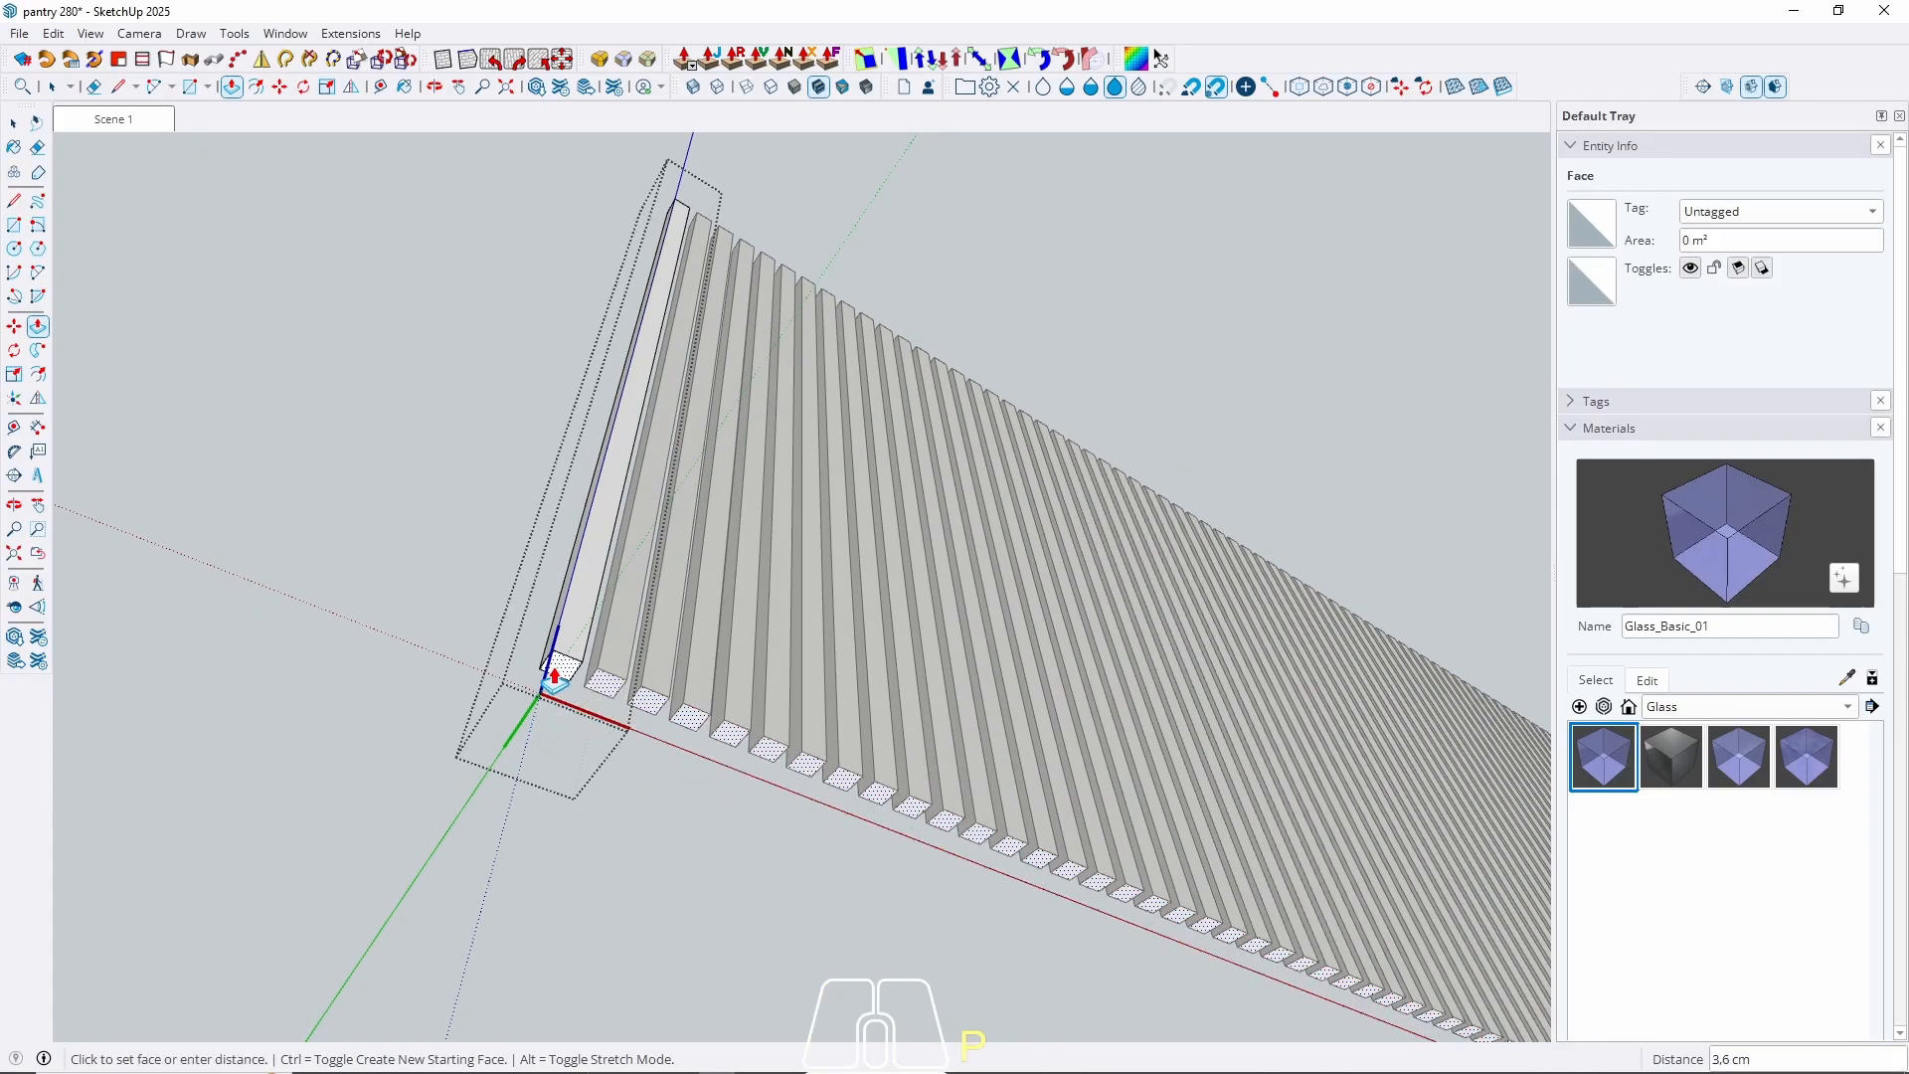
key(Return)
key(space)
middle_drag(554, 672, 550, 874)
key(Escape)
Select the solid base group behind the shortened slats.
scroll(294, 886, down, 5)
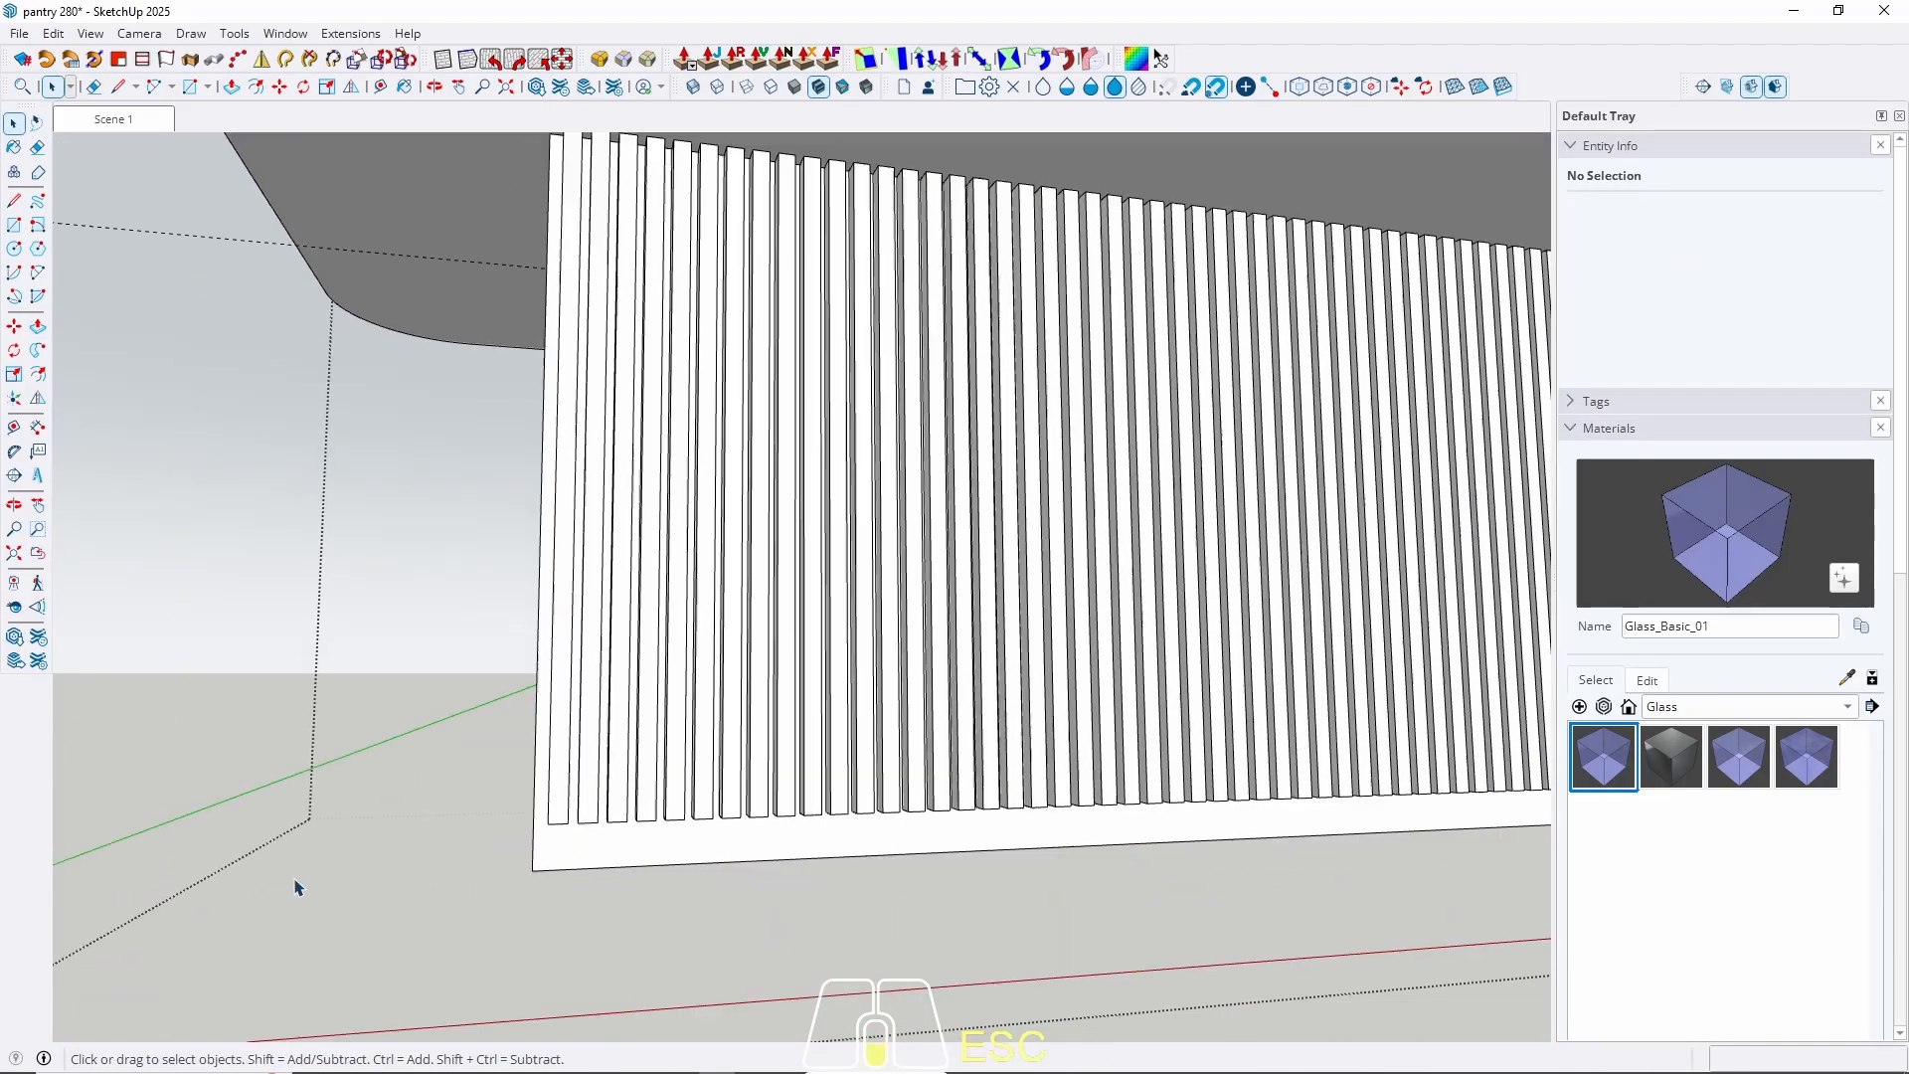
middle_drag(733, 658, 1116, 516)
scroll(639, 695, up, 5)
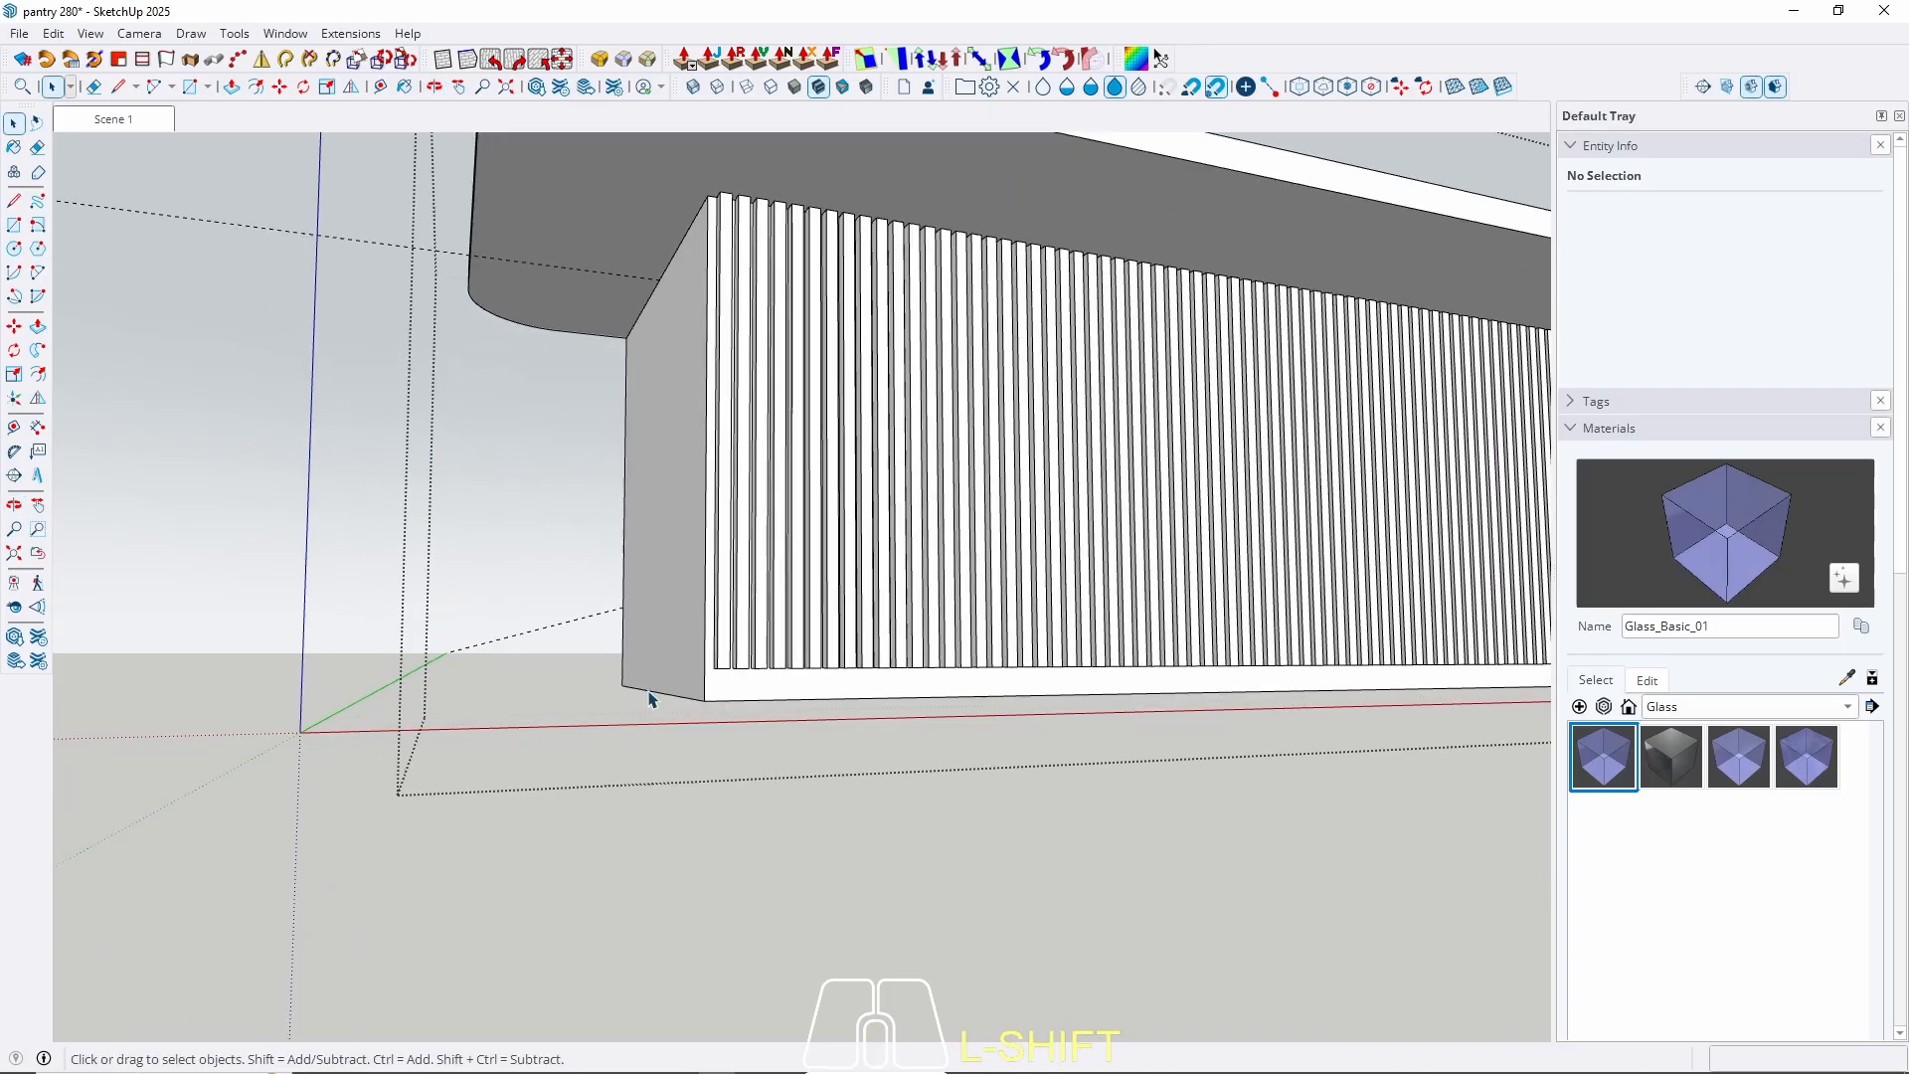
click(679, 681)
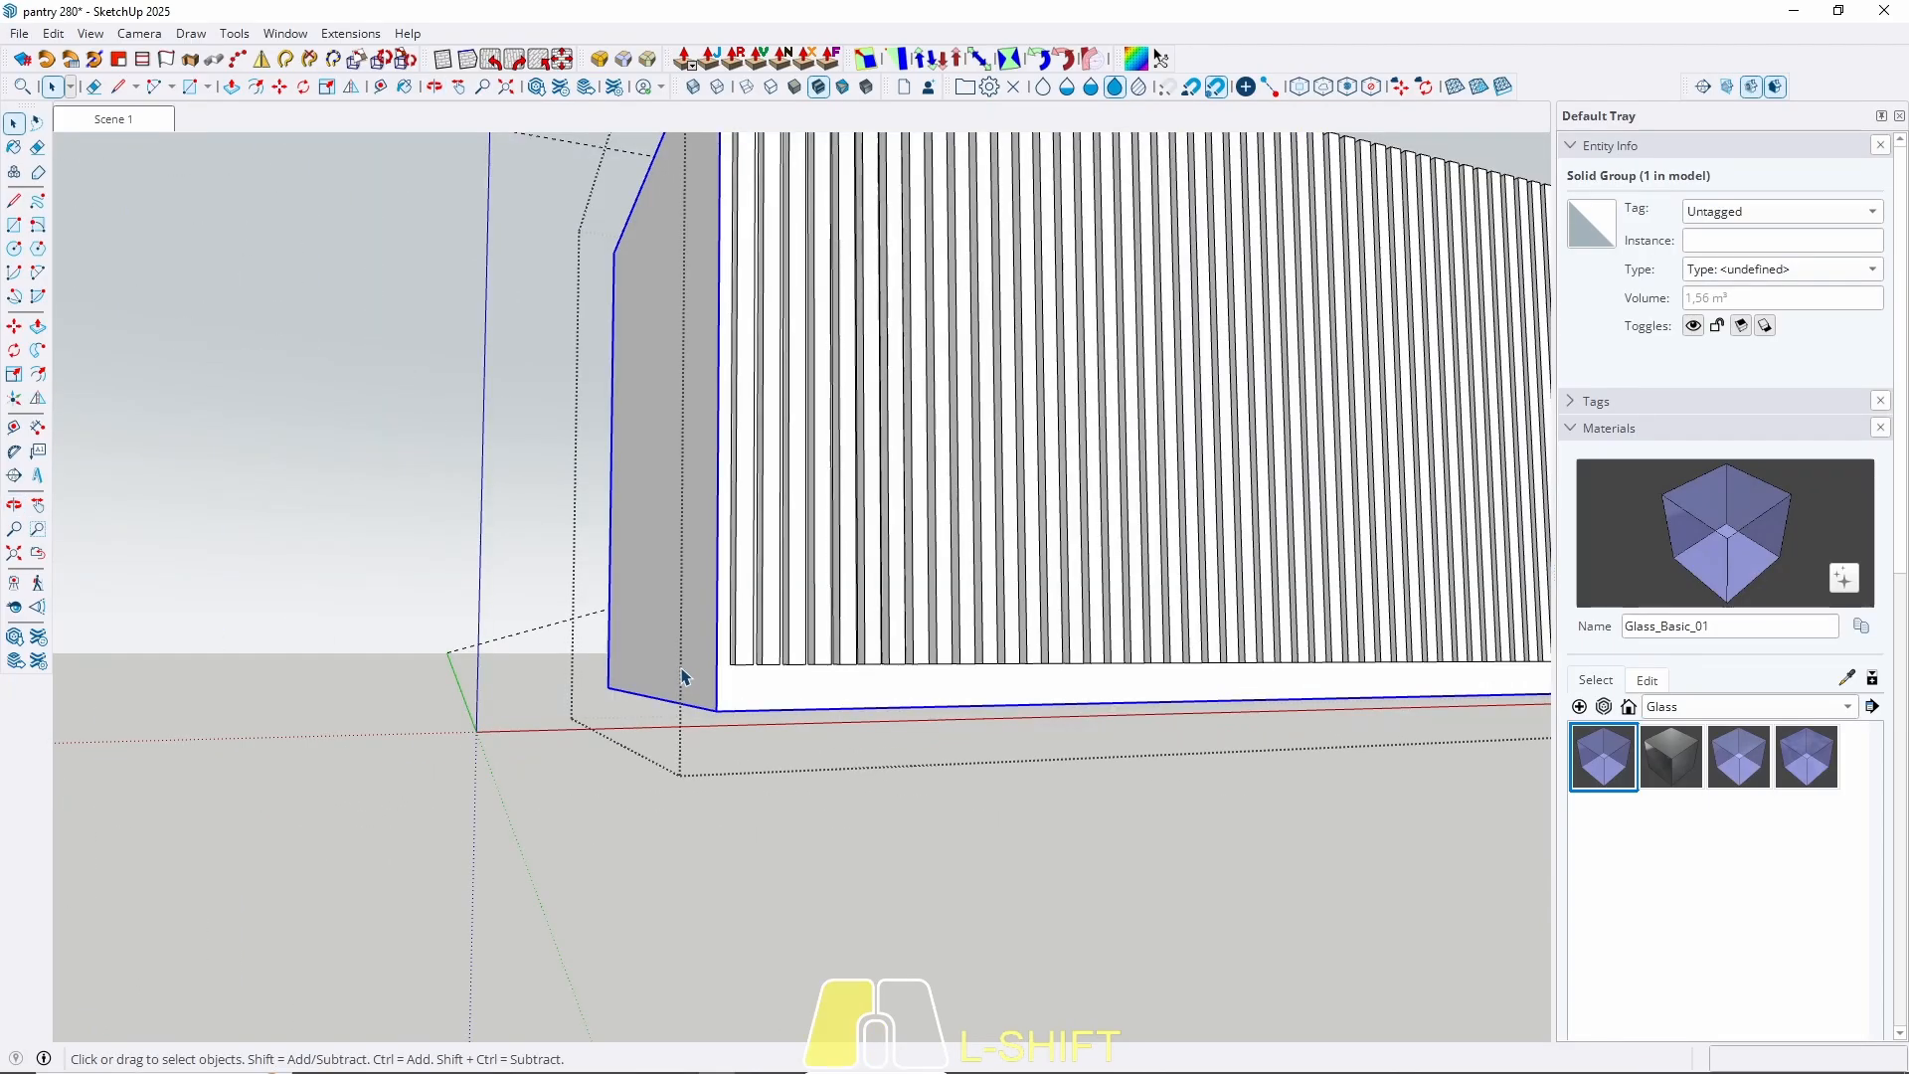
Offset the outline of the island base block's bottom face inward by 5 cm.
triple_click(684, 642)
middle_drag(686, 641, 754, 527)
click(748, 783)
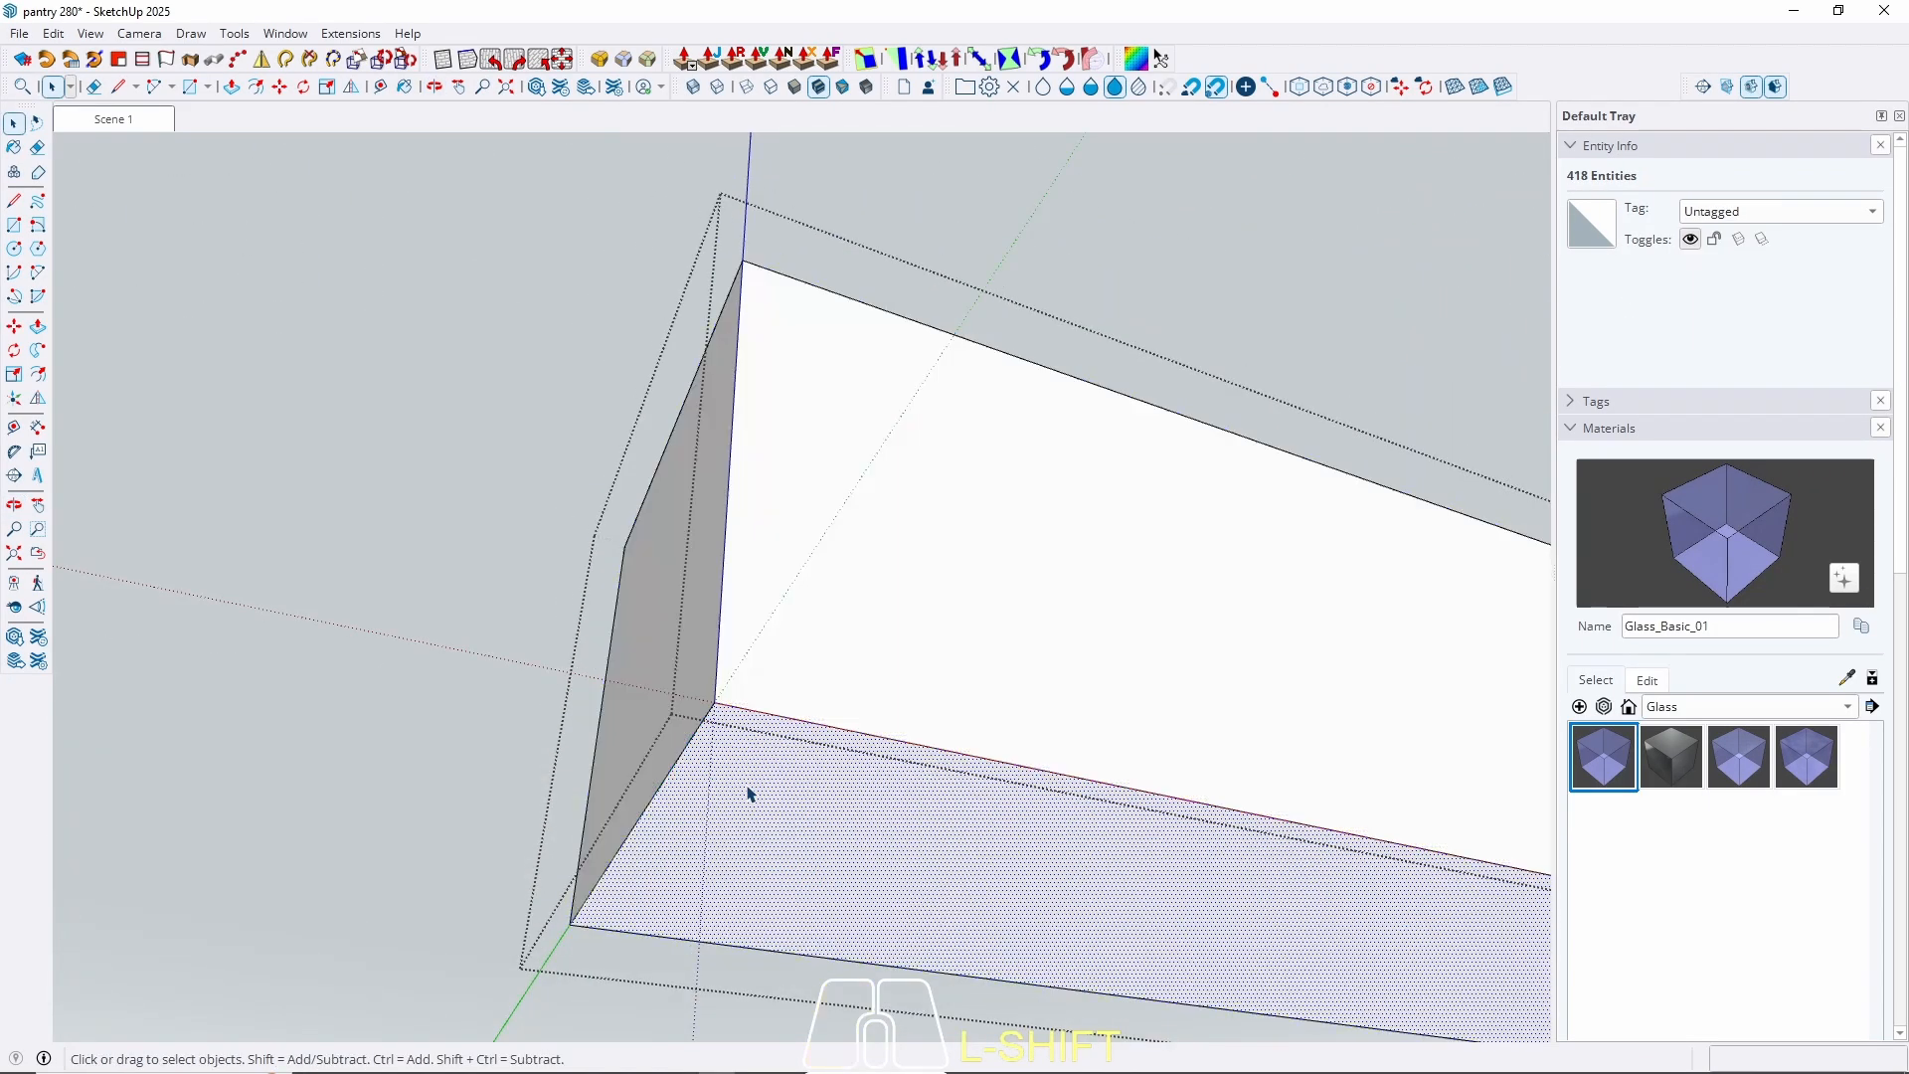
key(f)
click(693, 817)
text(5)
key(Return)
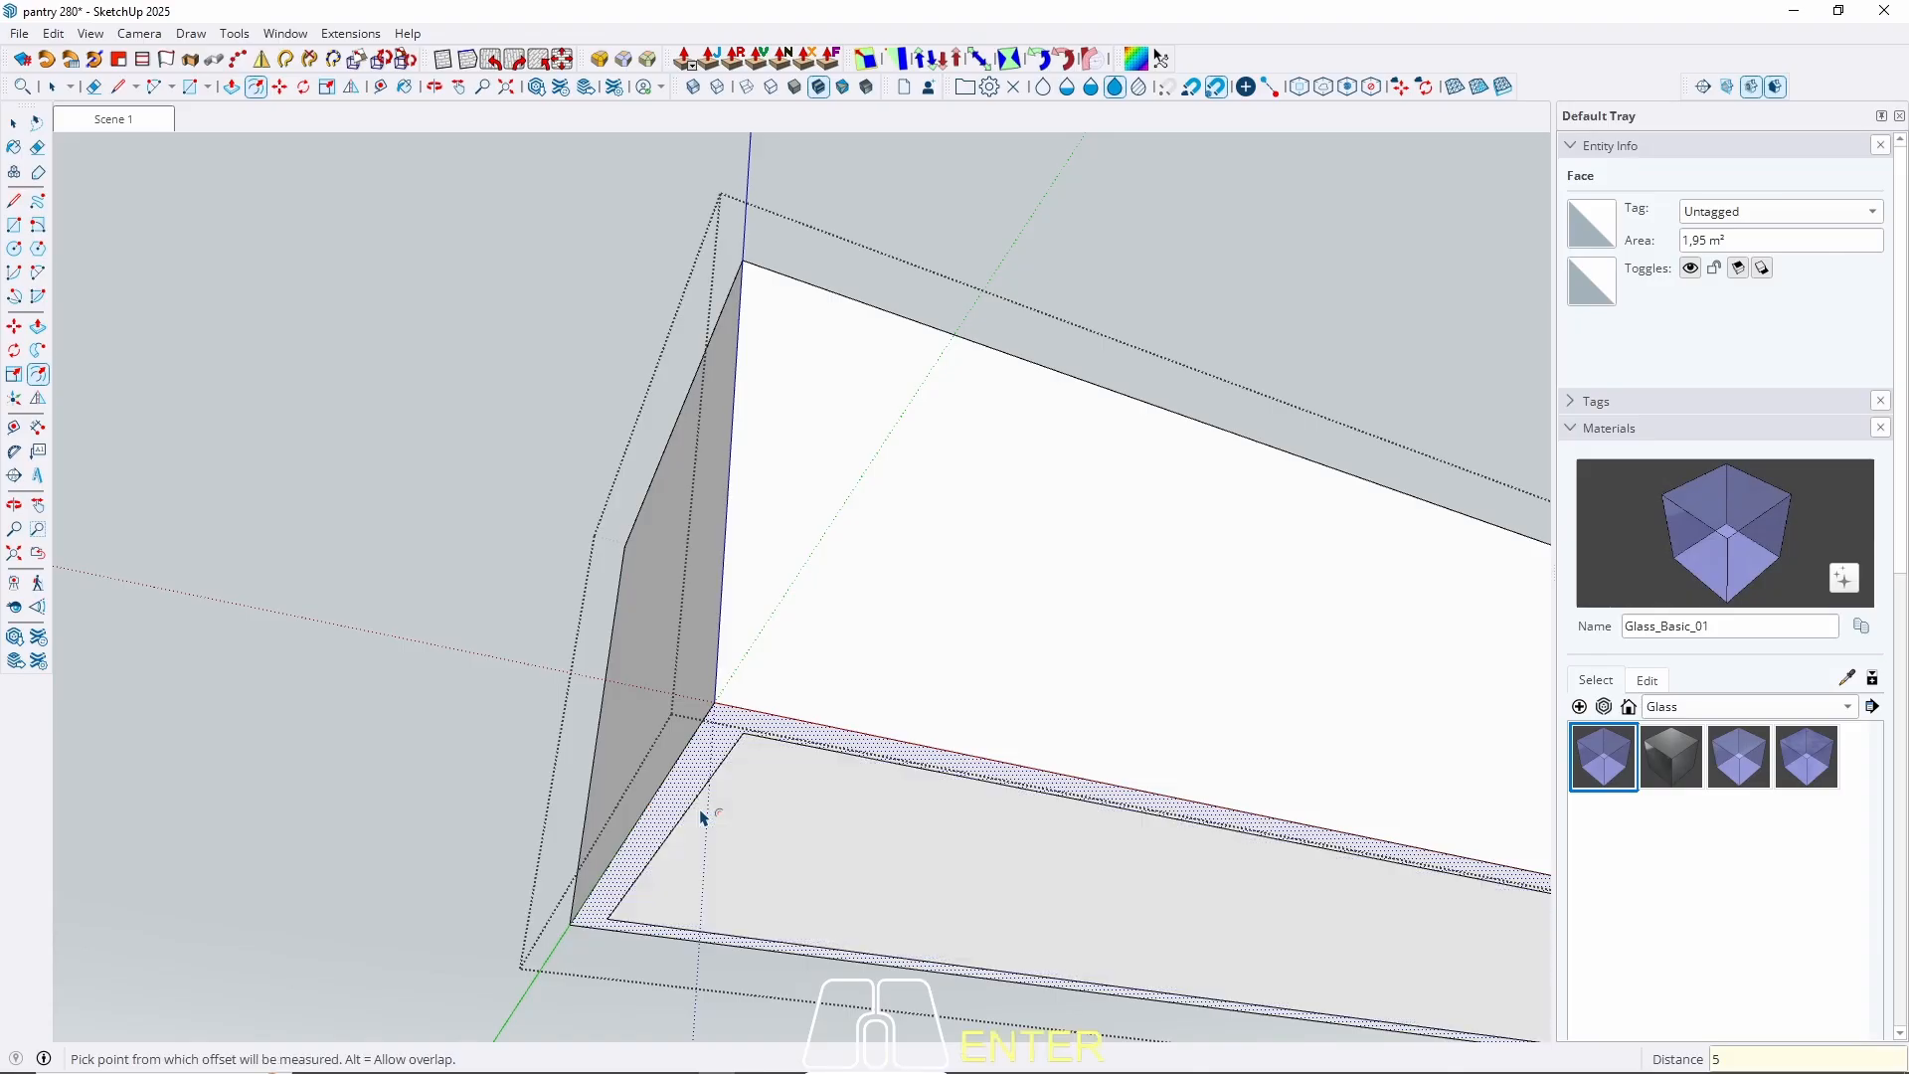
Push the outer ring of the bottom face upward to form a recessed plinth, and return to Scene 1.
key(p)
click(701, 816)
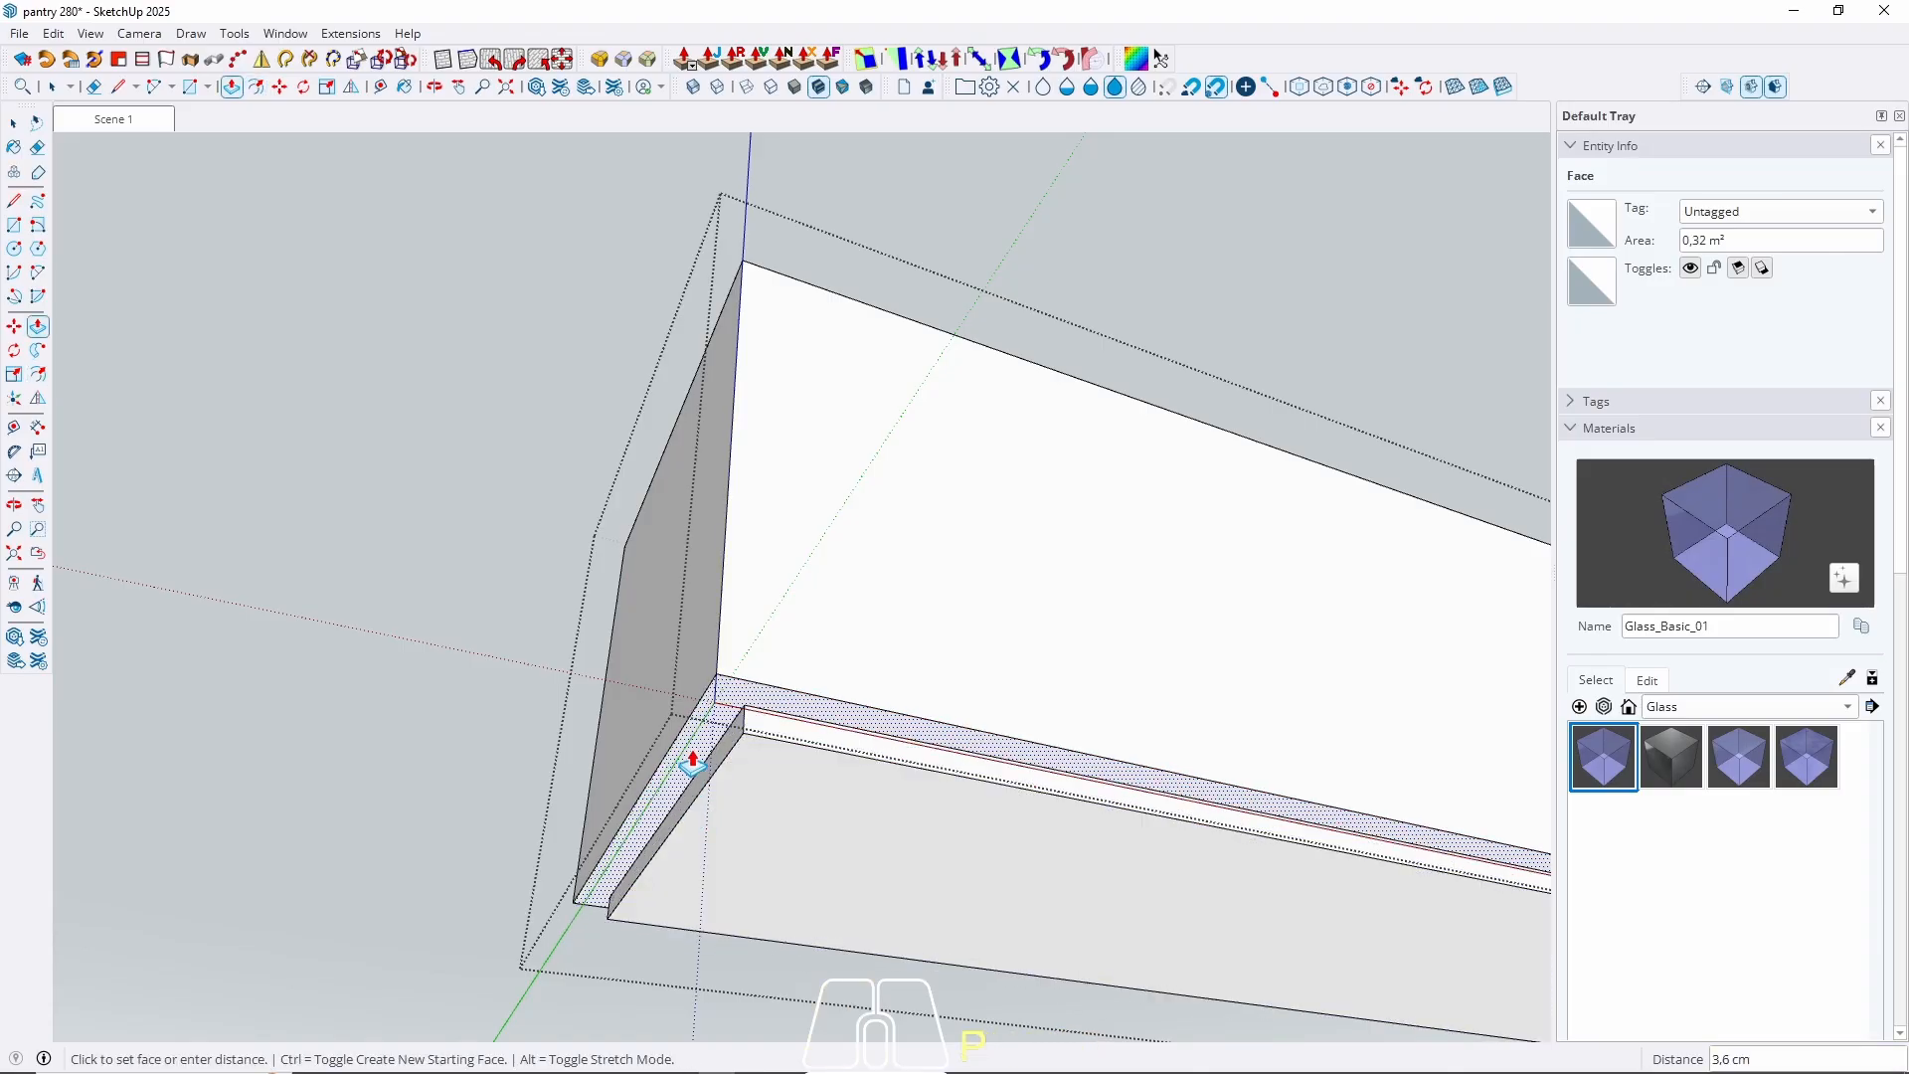
key(Return)
key(space)
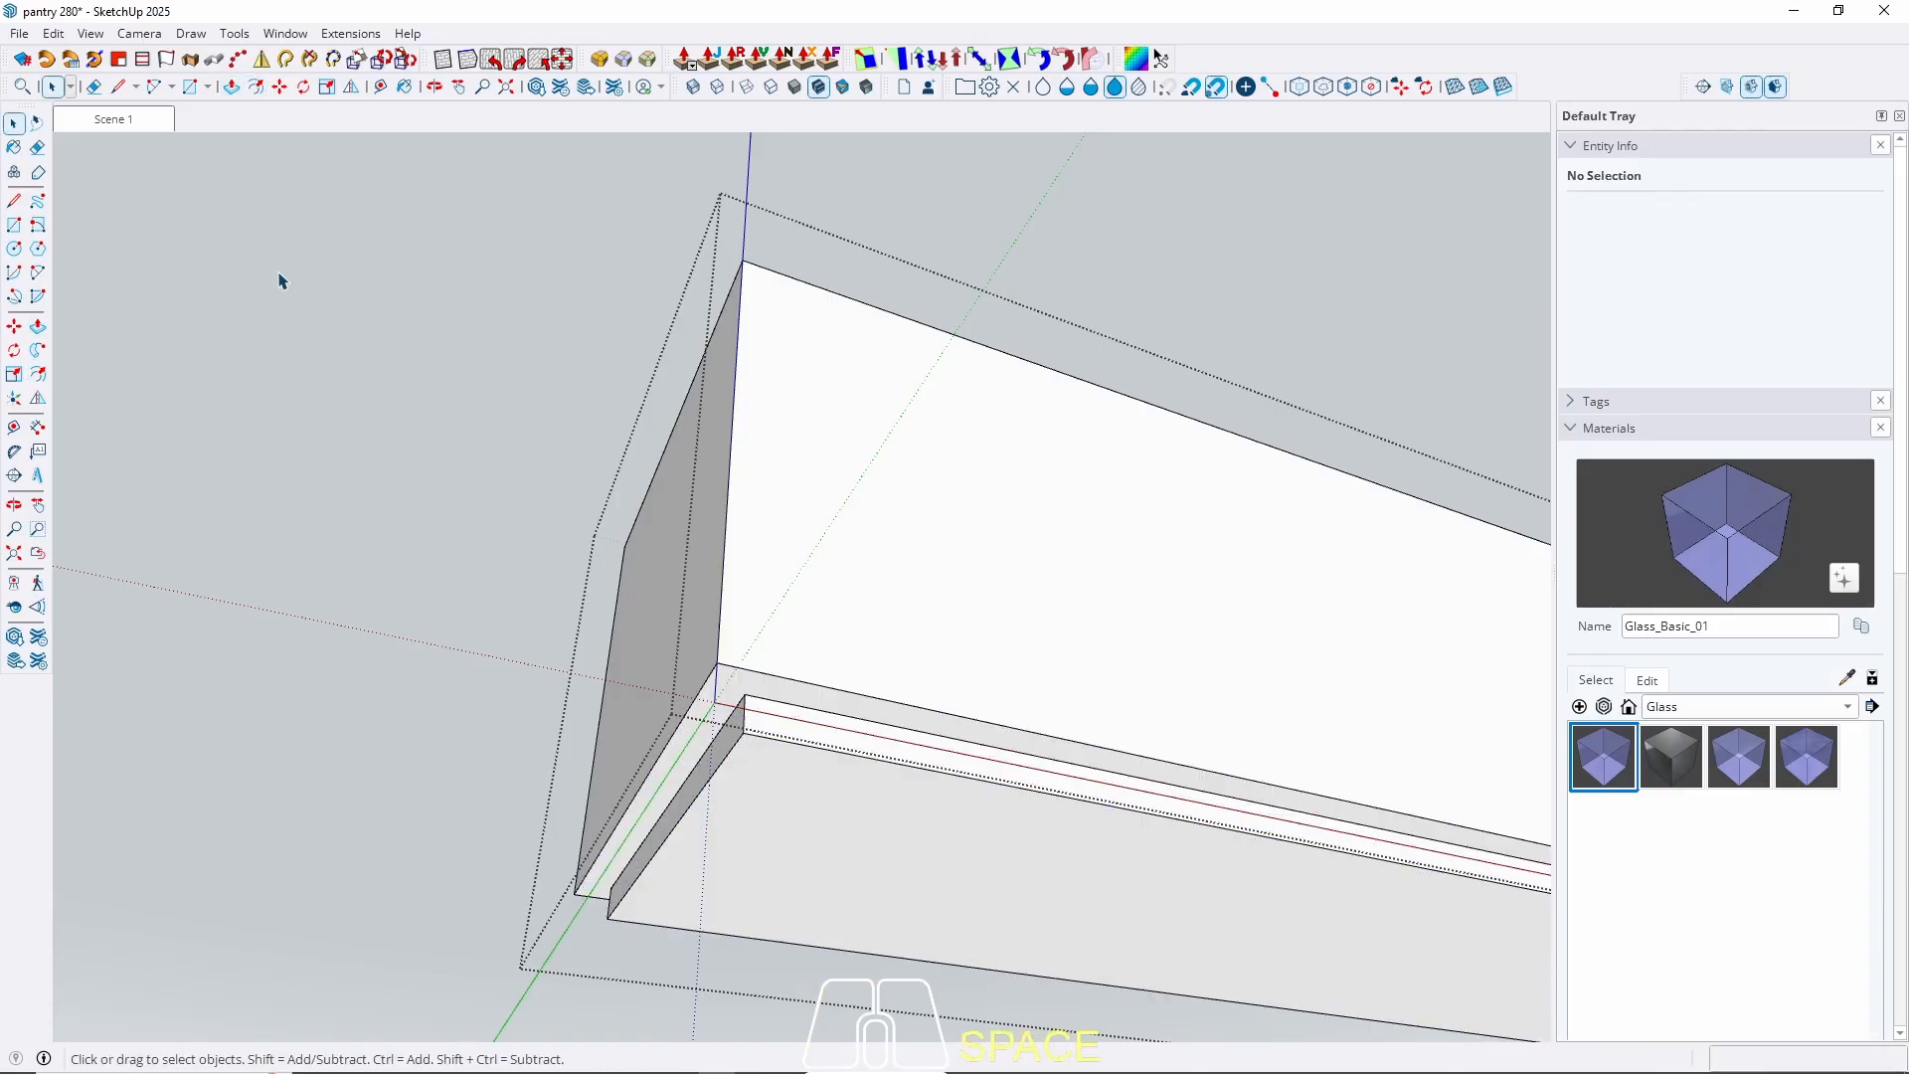
click(121, 122)
key(Escape)
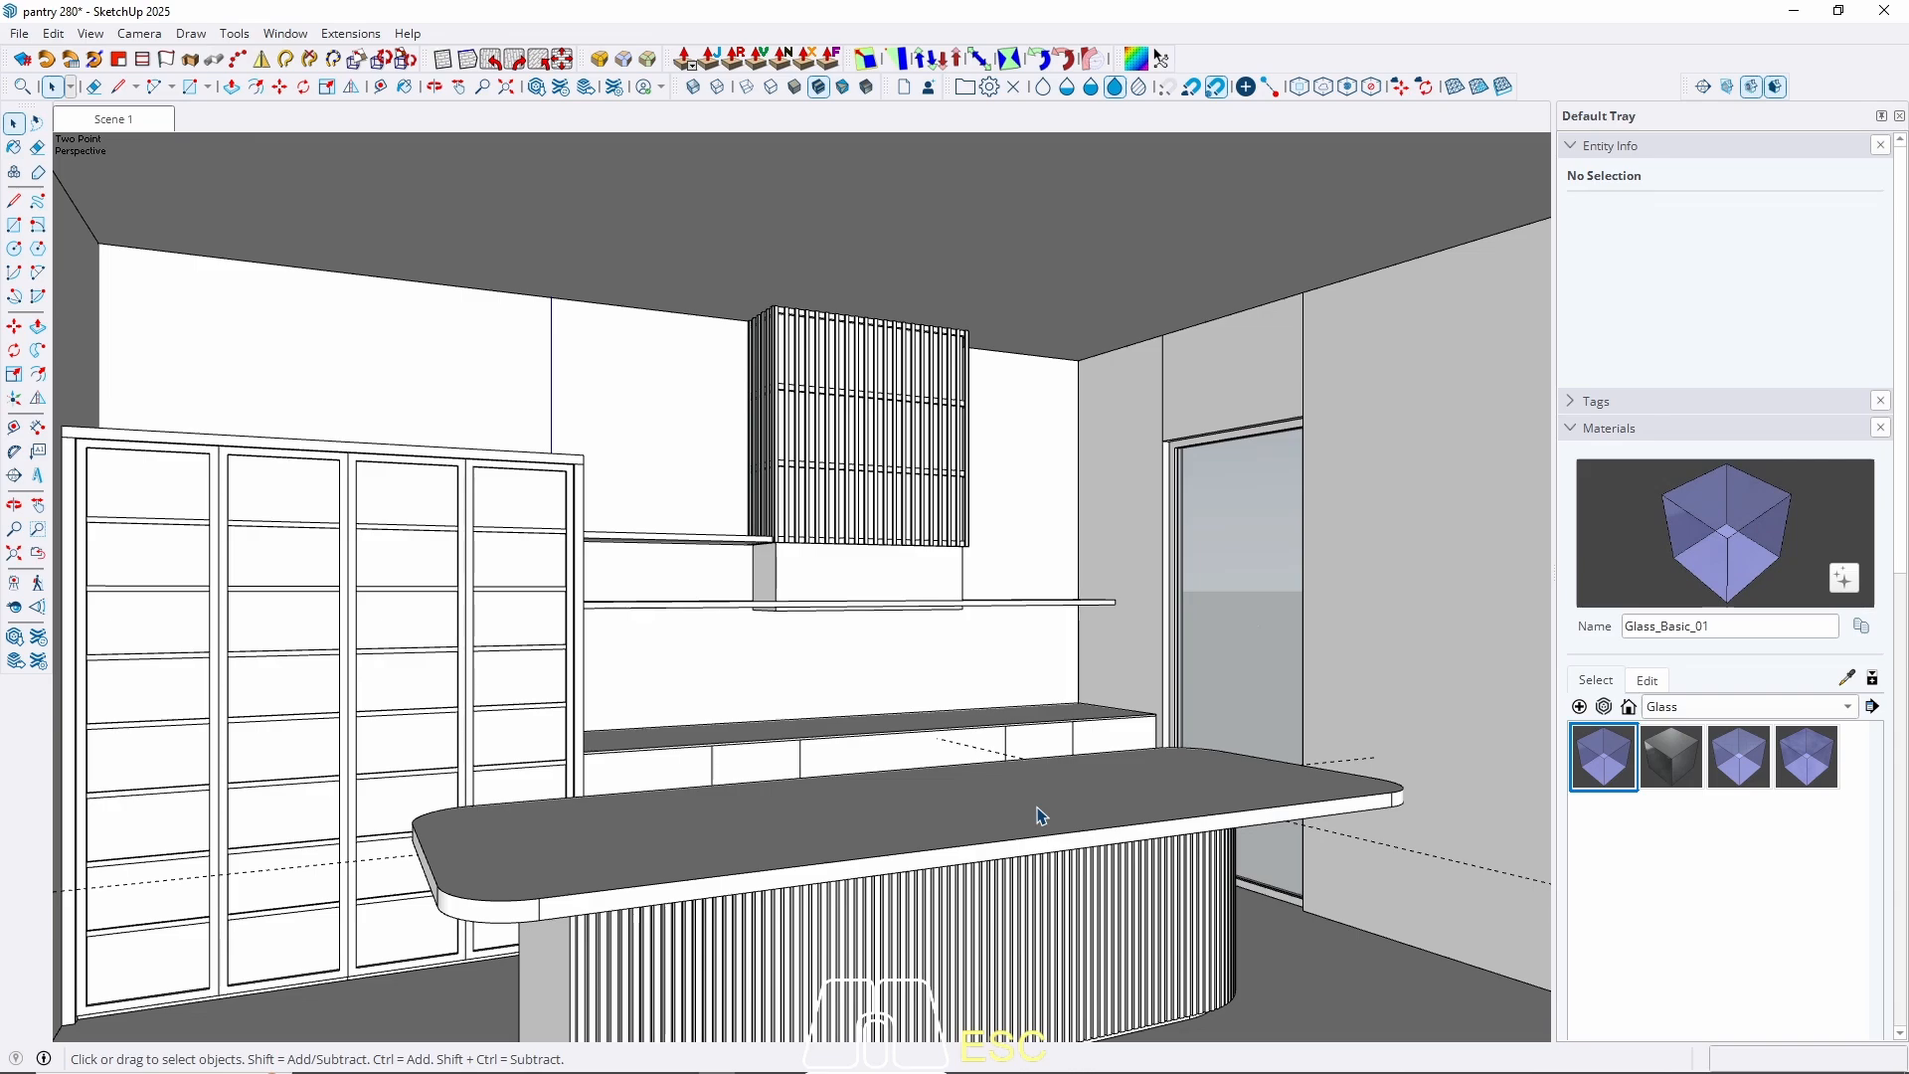
Copy the last slat after the curved corner onto the flat end of the island, leaving a 1 cm gap.
middle_drag(987, 793, 581, 577)
scroll(861, 775, up, 8)
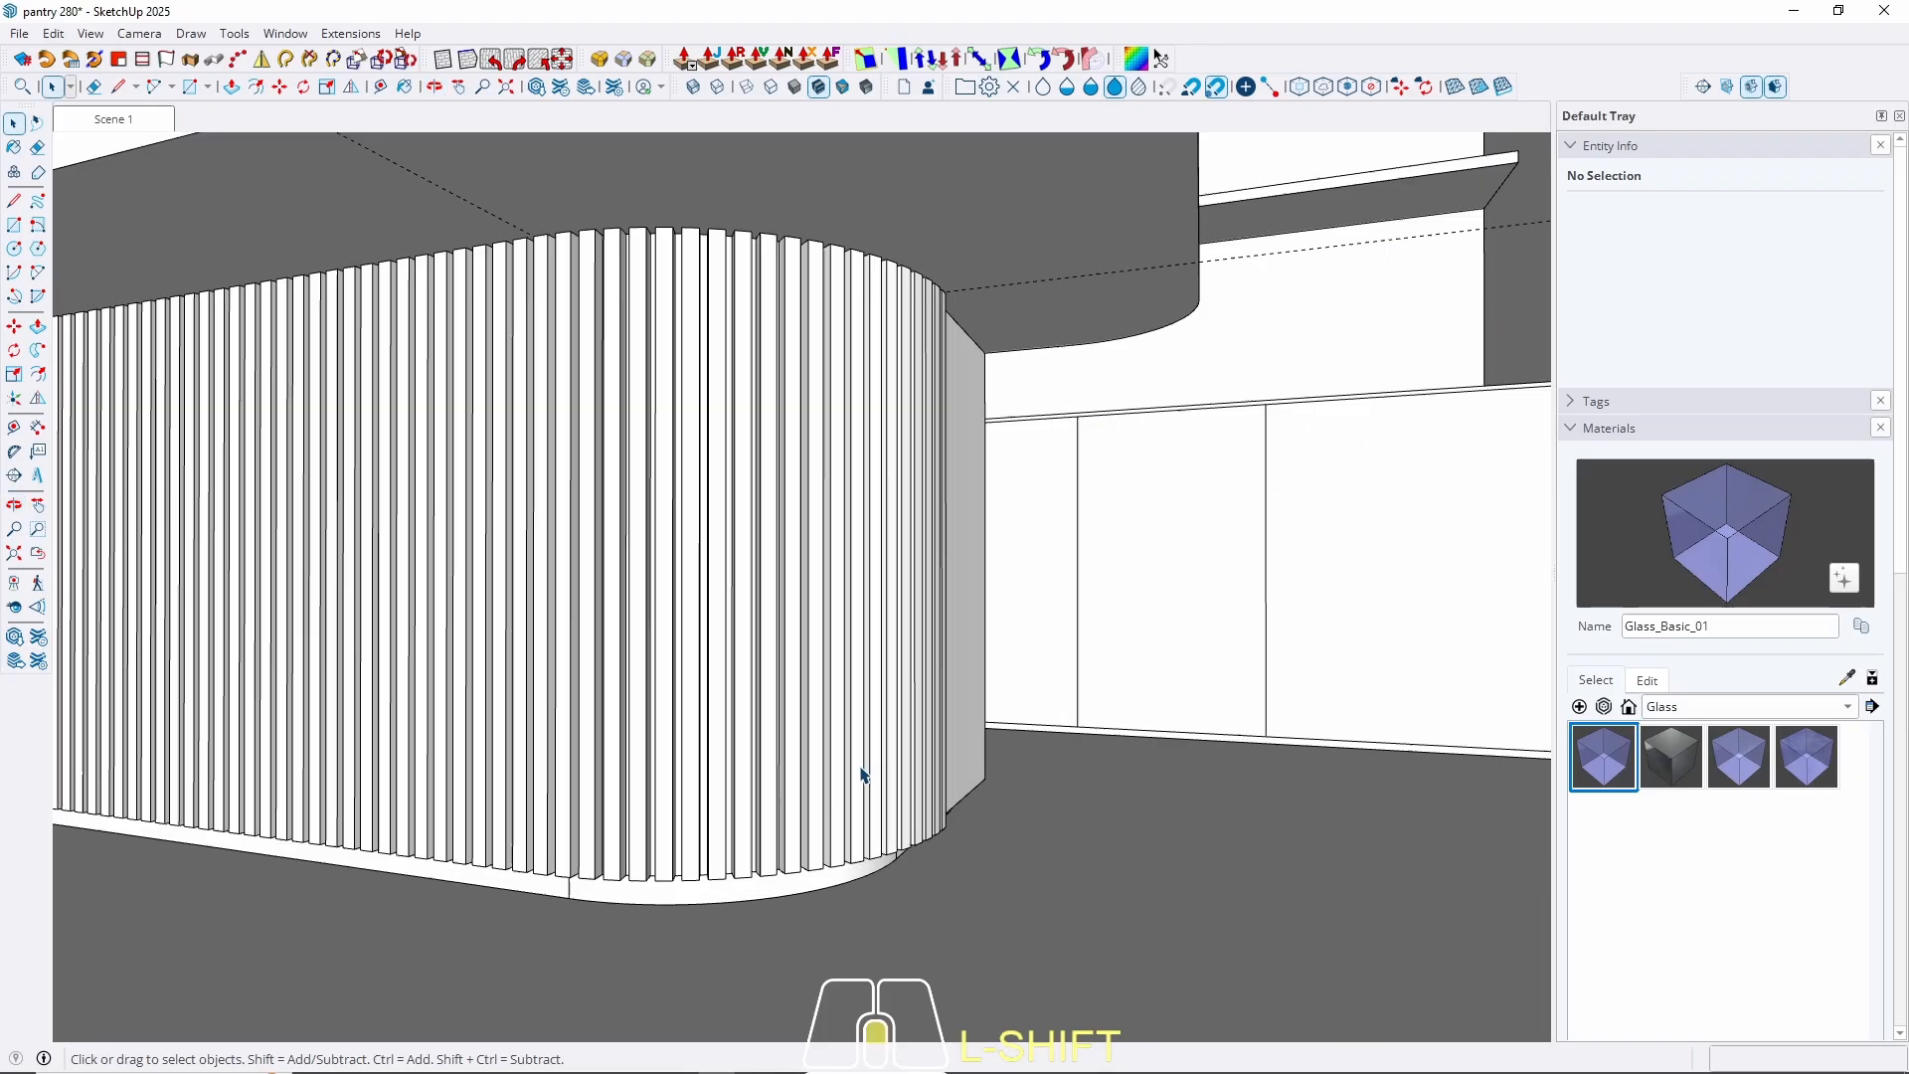
middle_drag(1010, 803, 733, 759)
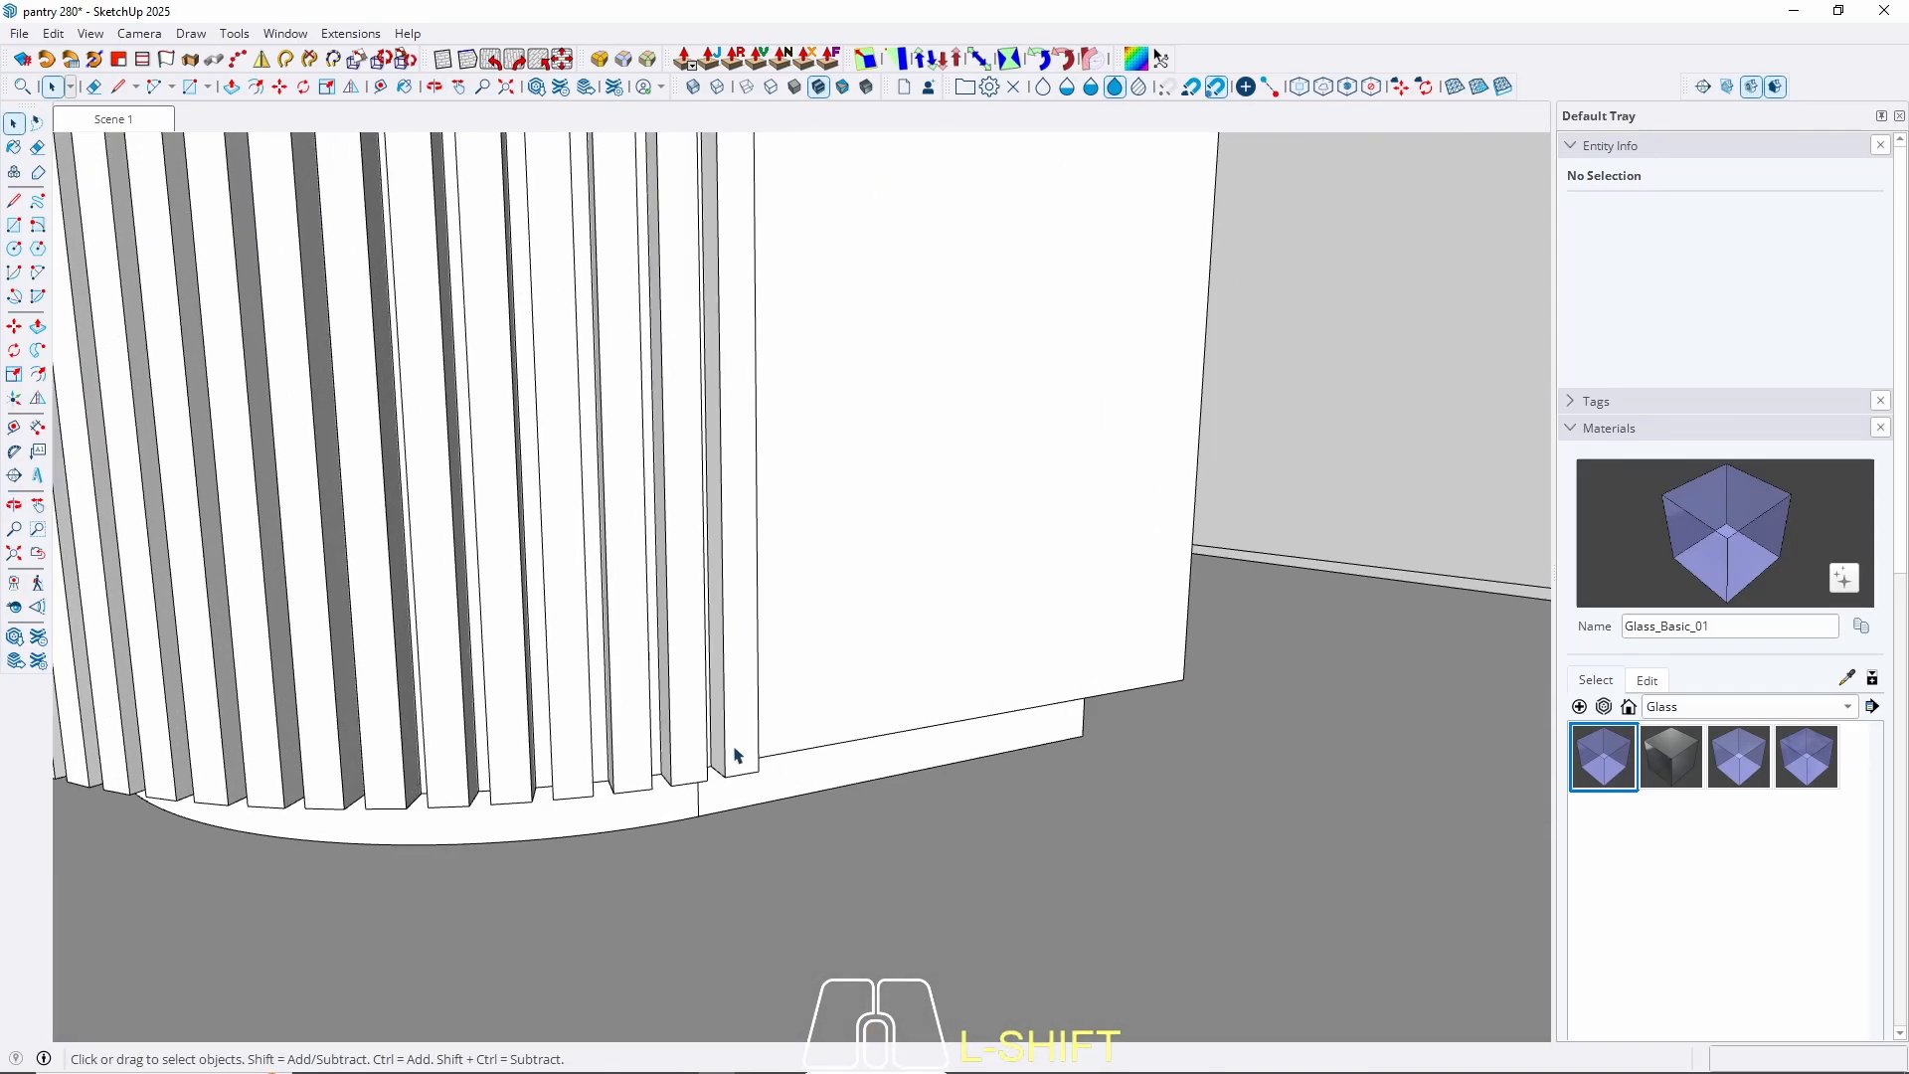
click(732, 759)
click(755, 758)
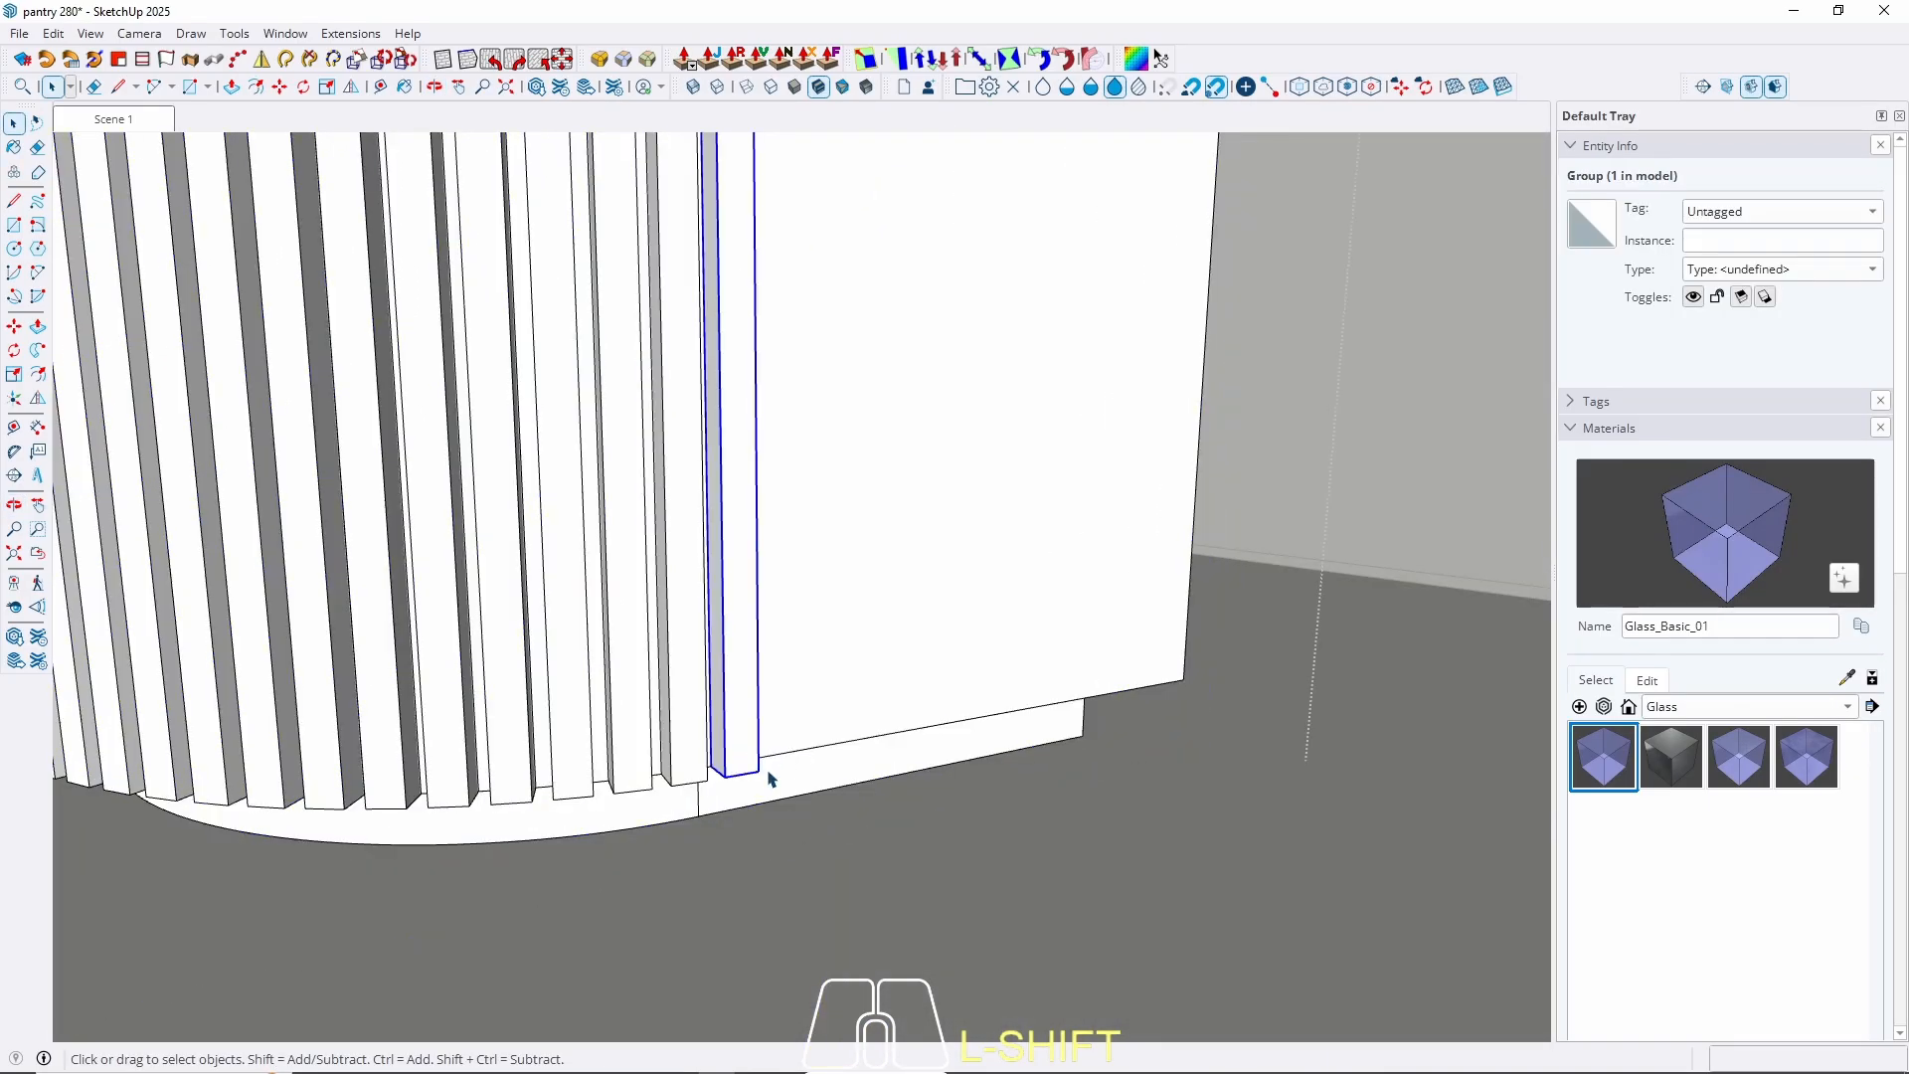
scroll(767, 773, up, 3)
key(m)
click(687, 784)
key(ctrl)
click(733, 782)
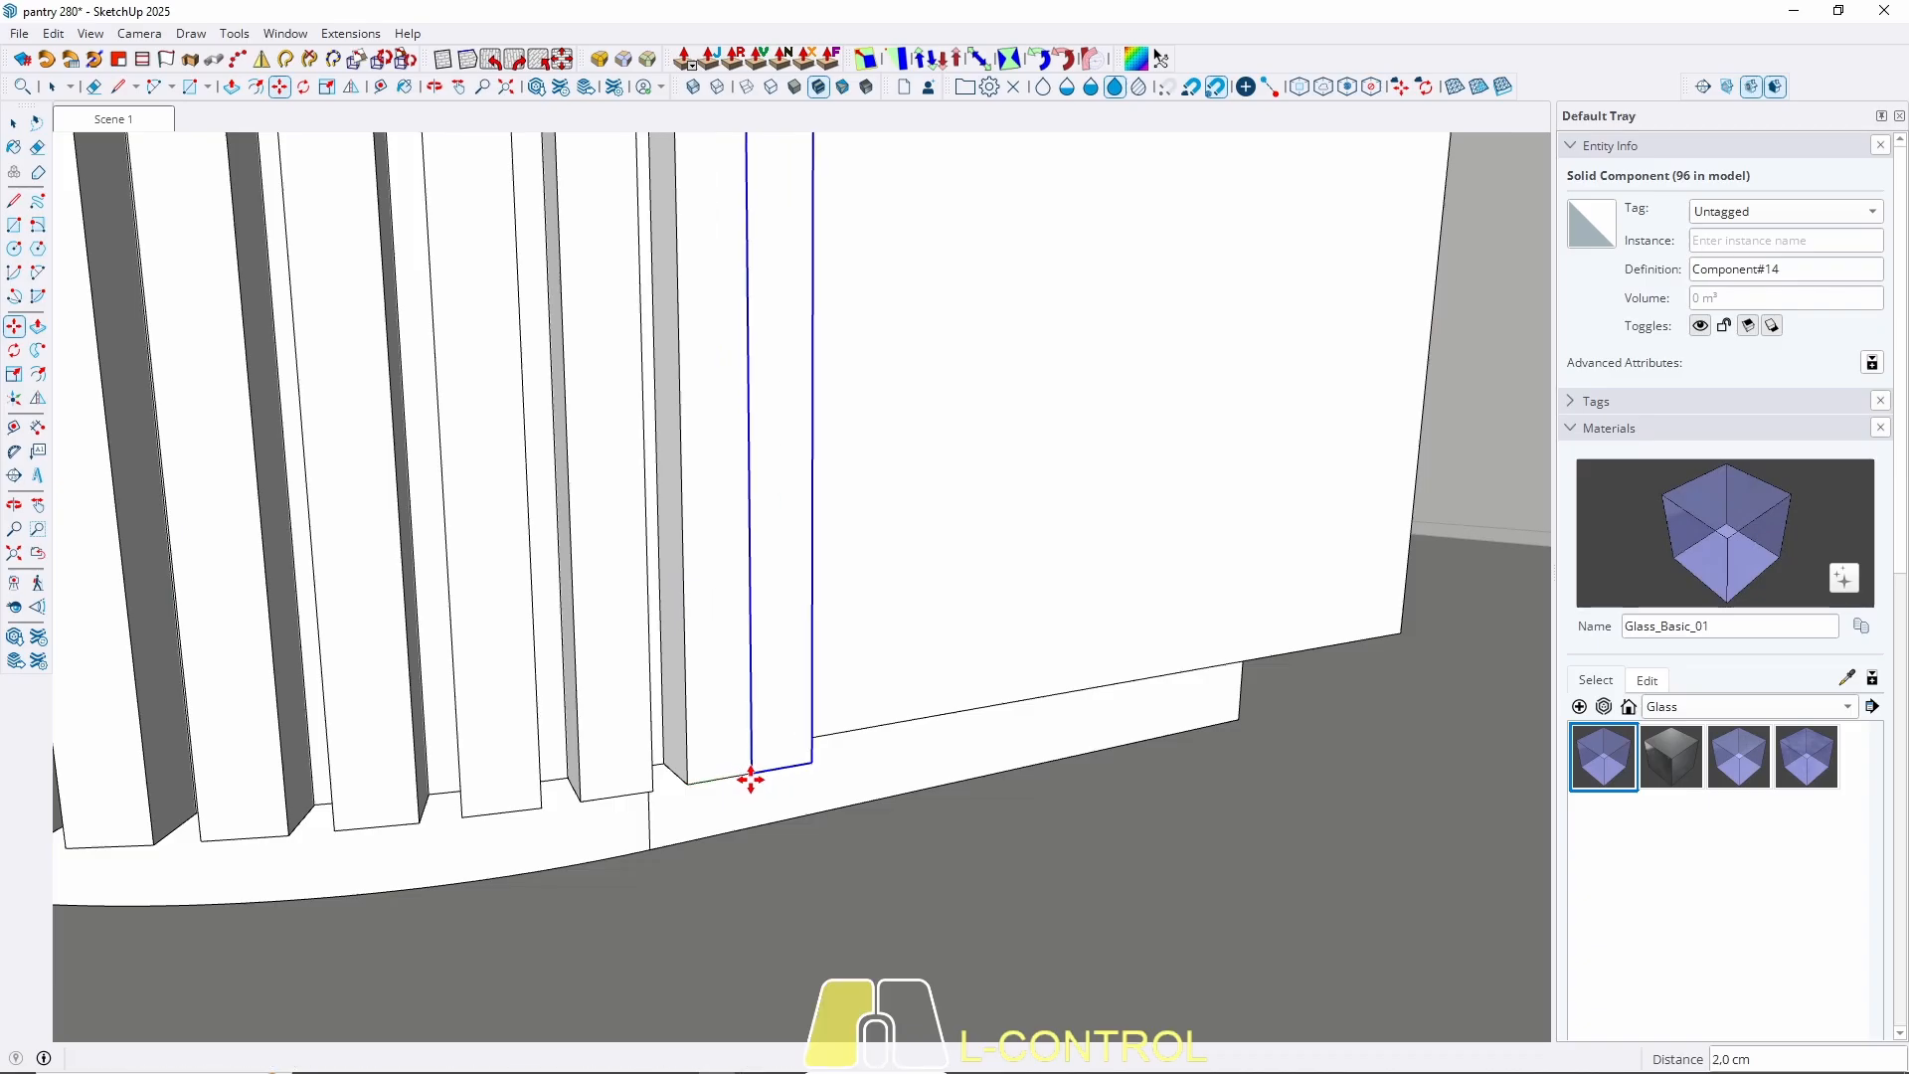
click(755, 768)
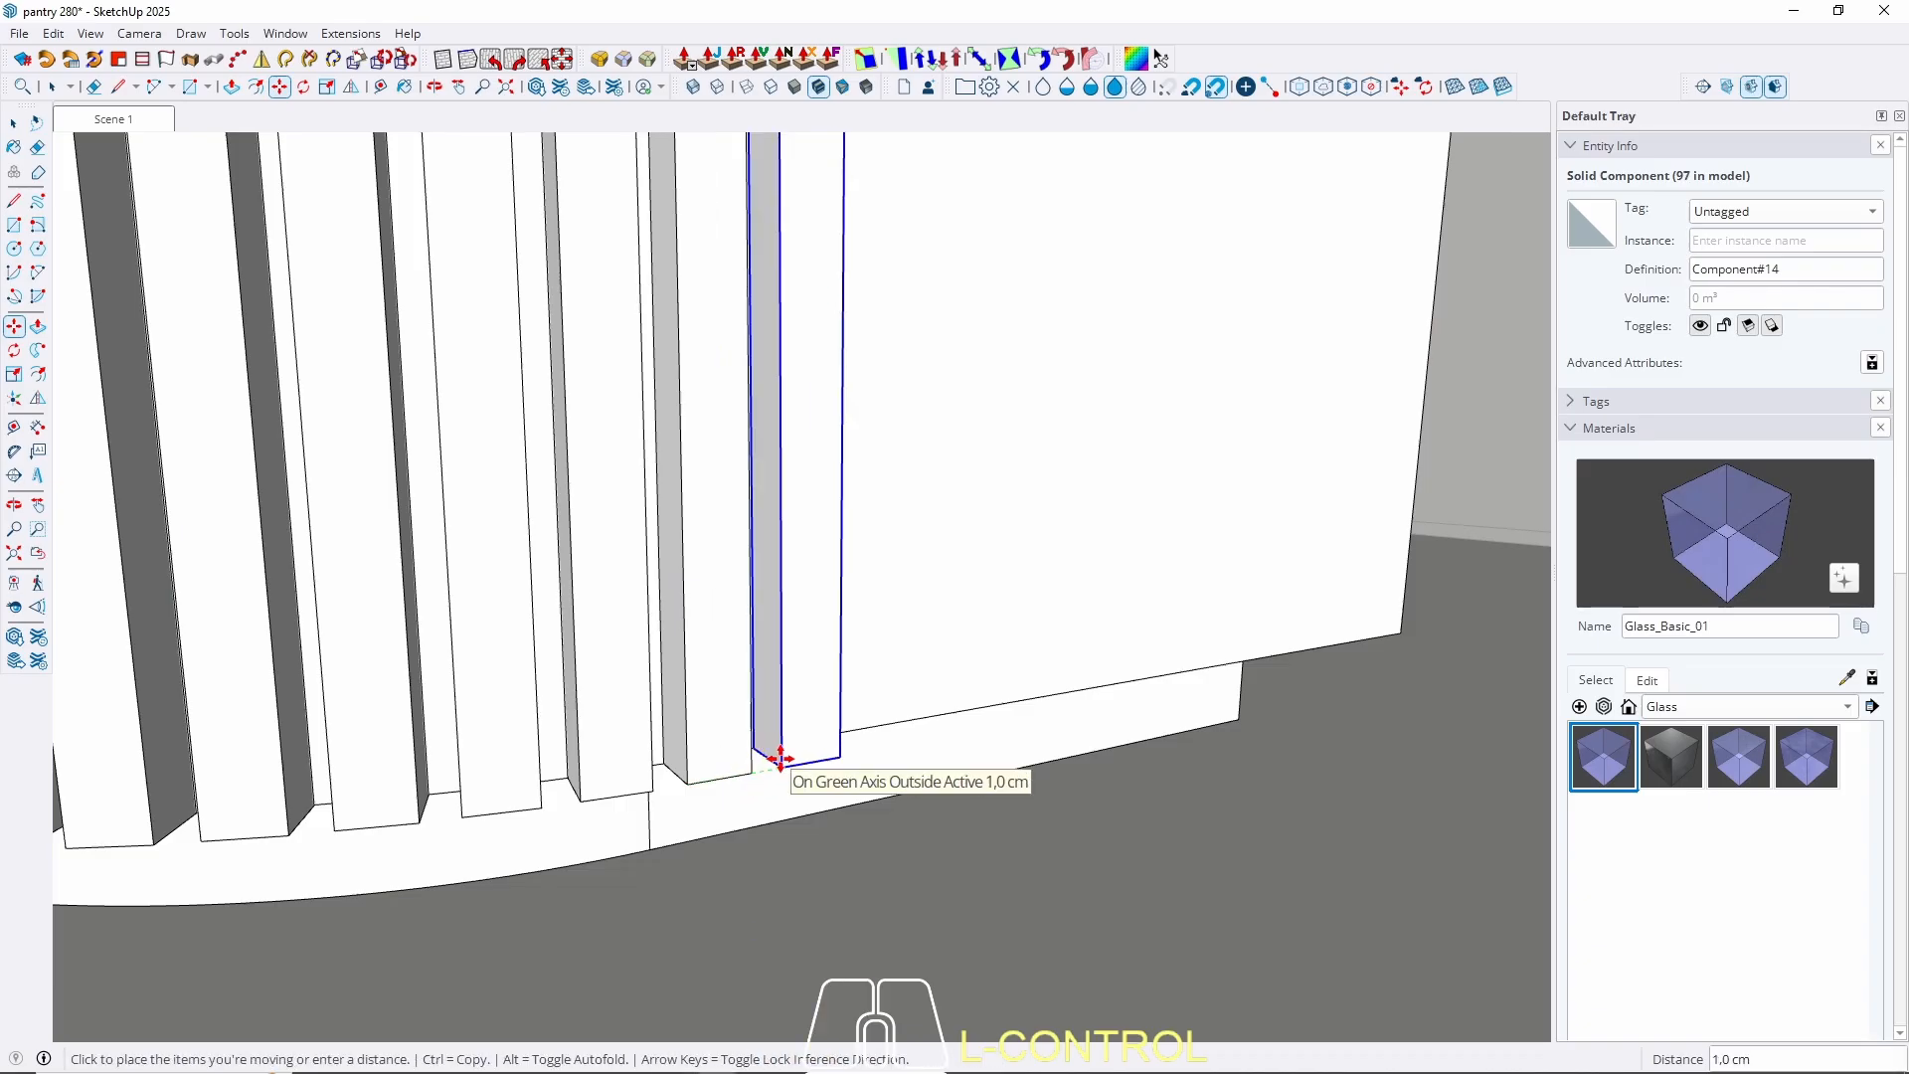
text(1)
key(Return)
Add a second slat copy beside the new one, again with a 1 cm gap.
middle_drag(806, 765, 761, 766)
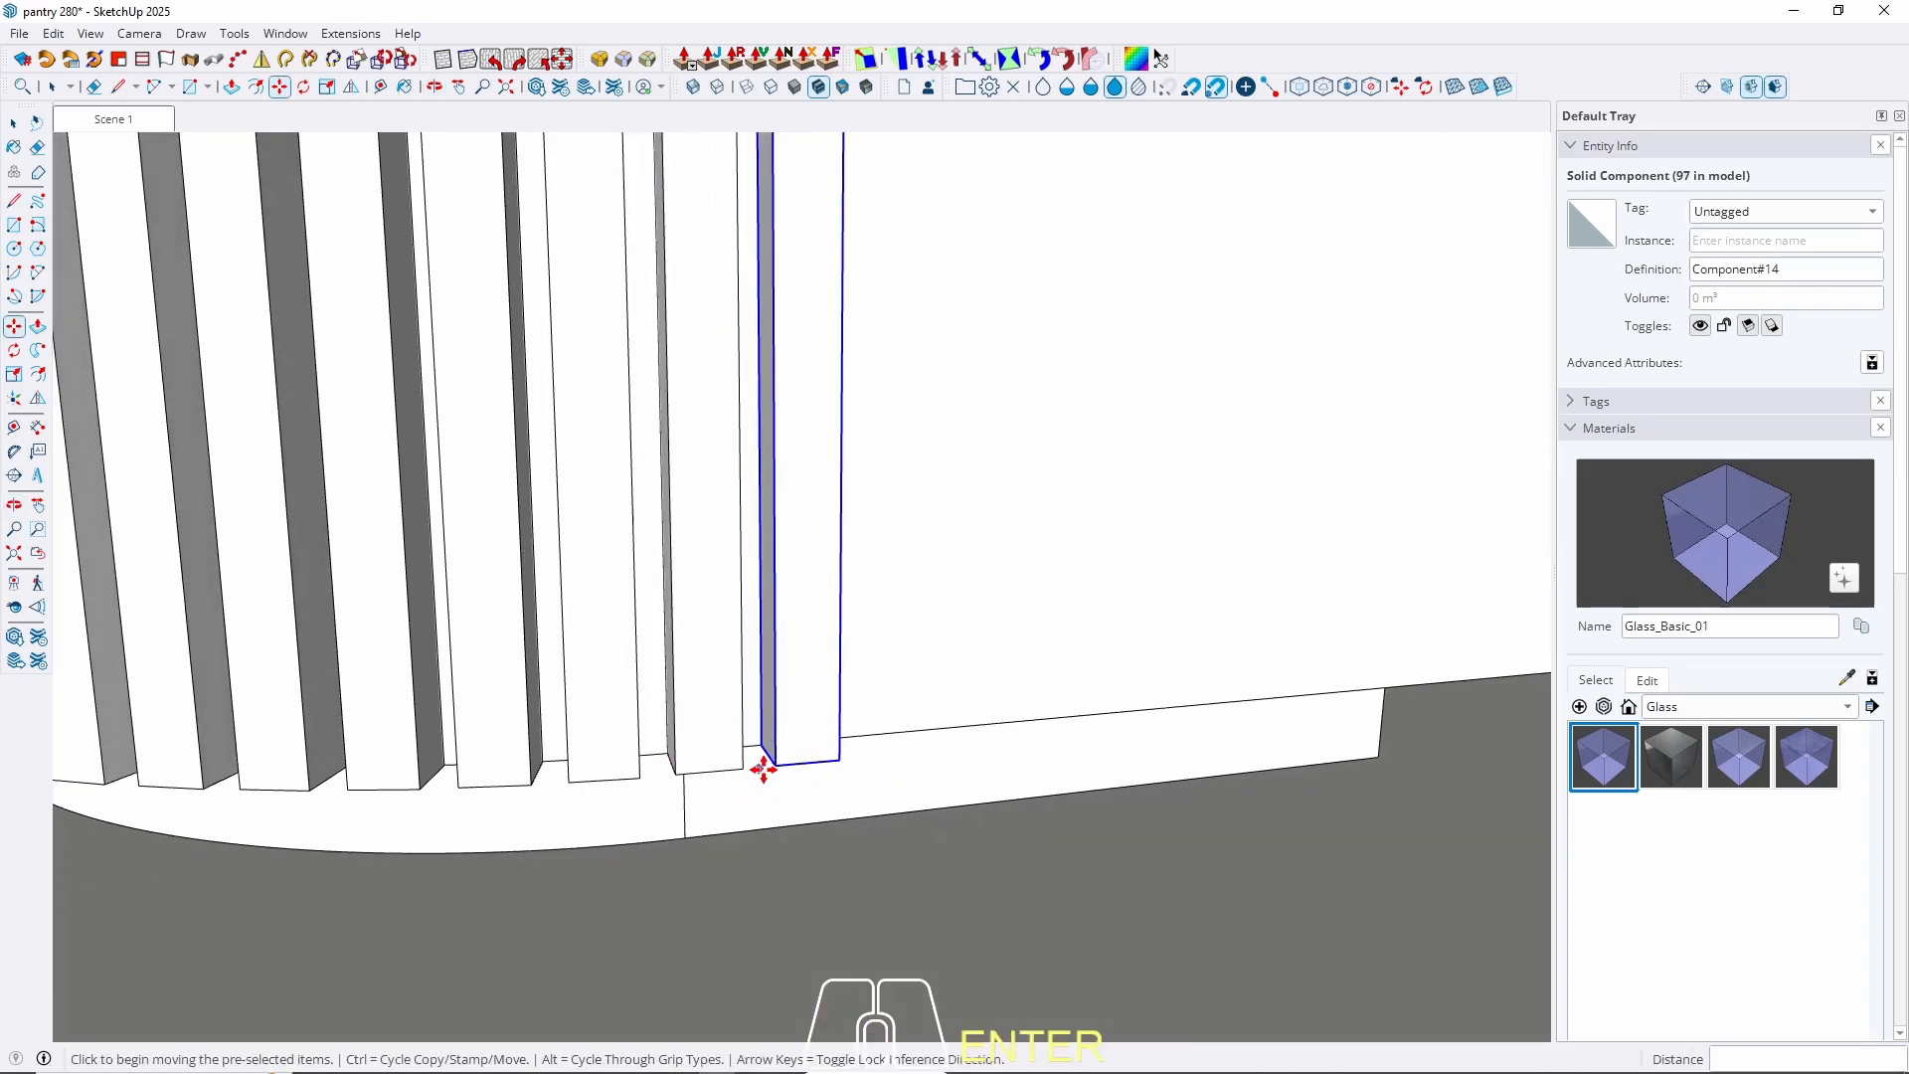
click(775, 765)
key(ctrl)
click(841, 760)
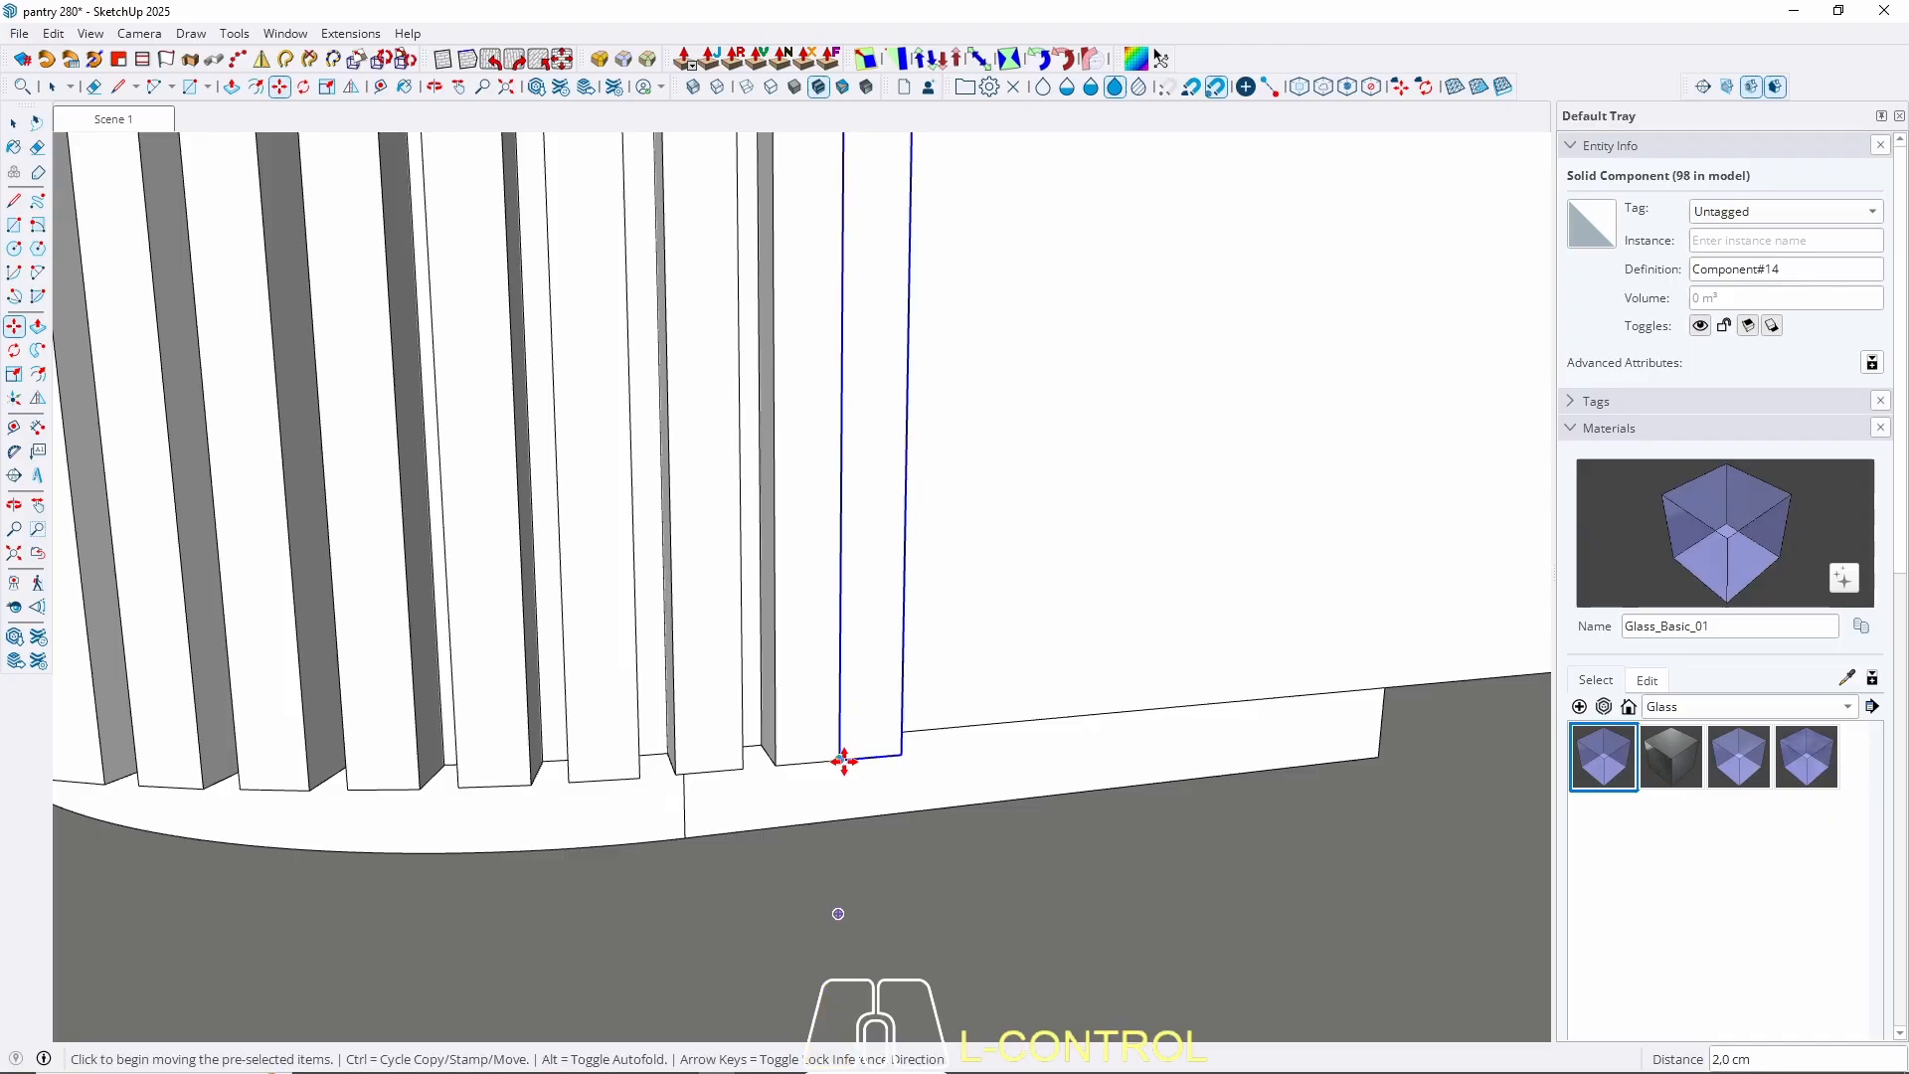
click(842, 761)
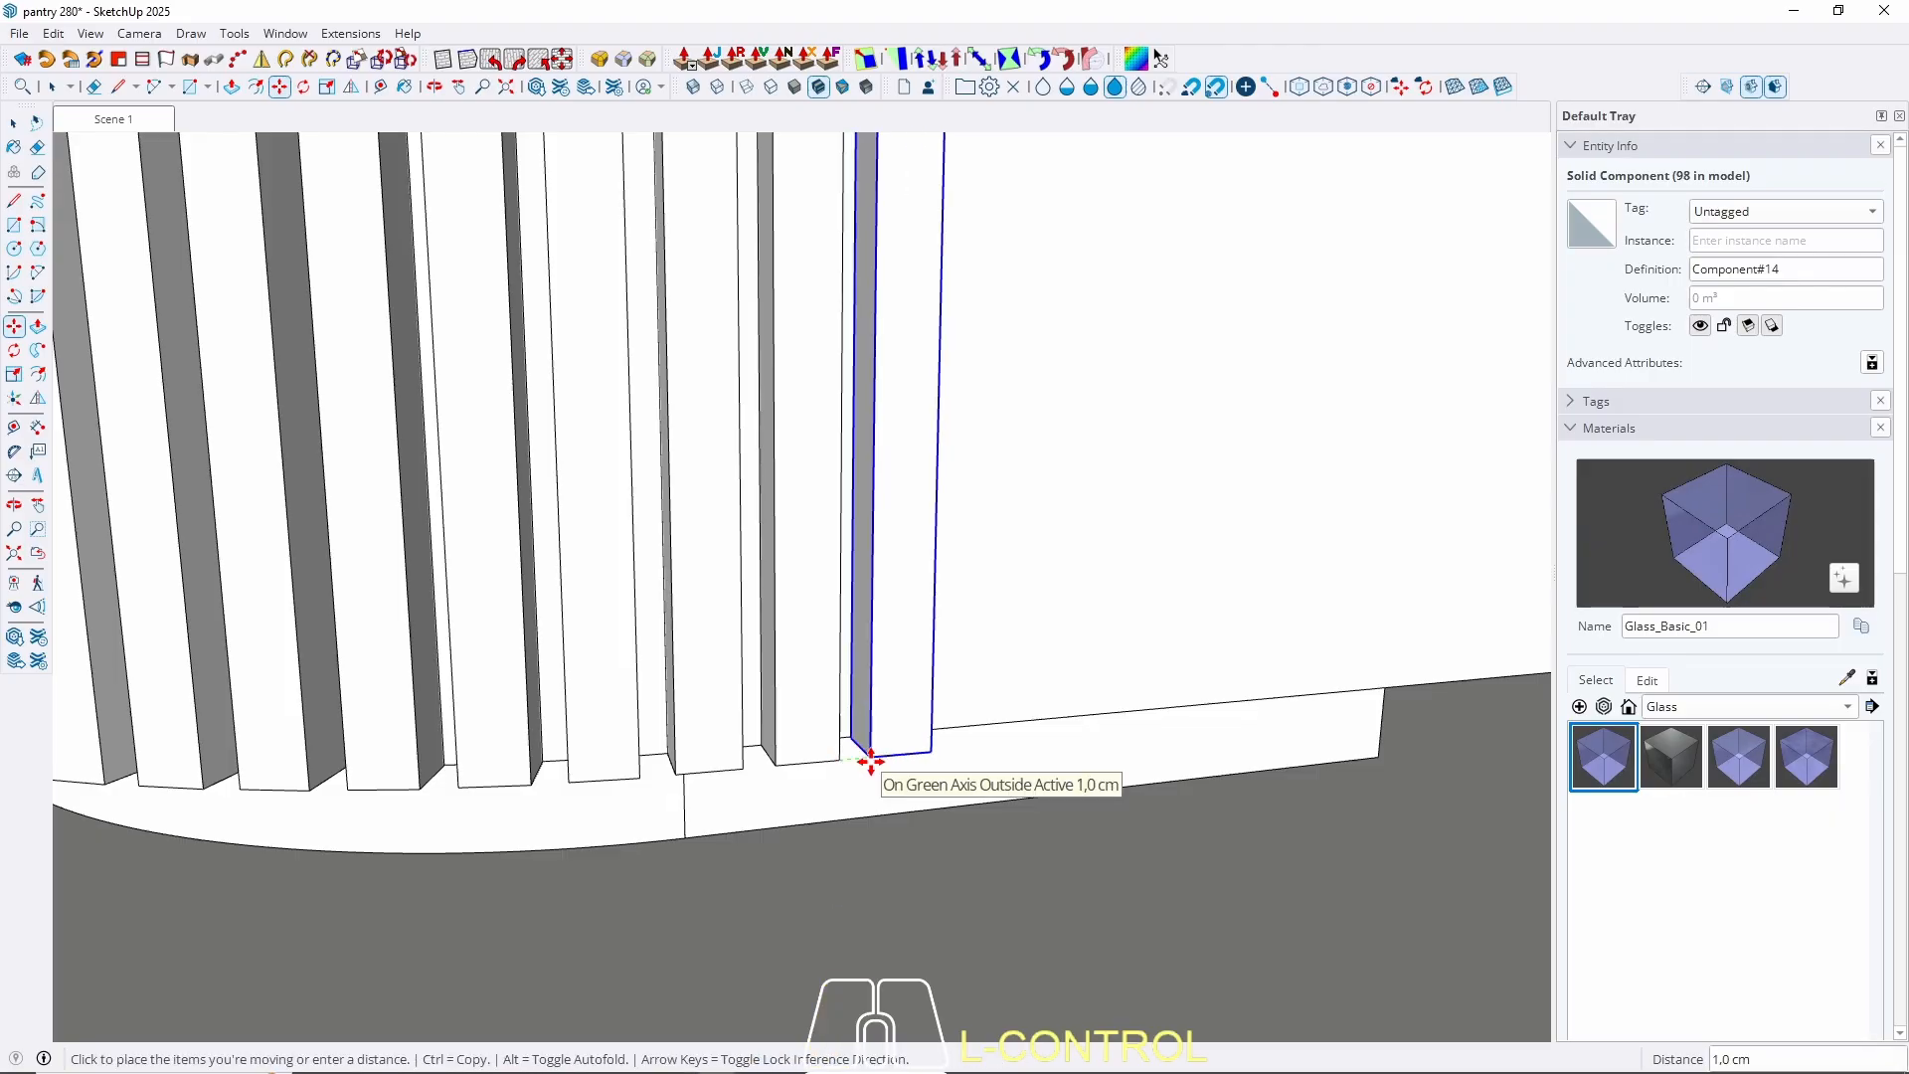
text(1)
key(Return)
key(m)
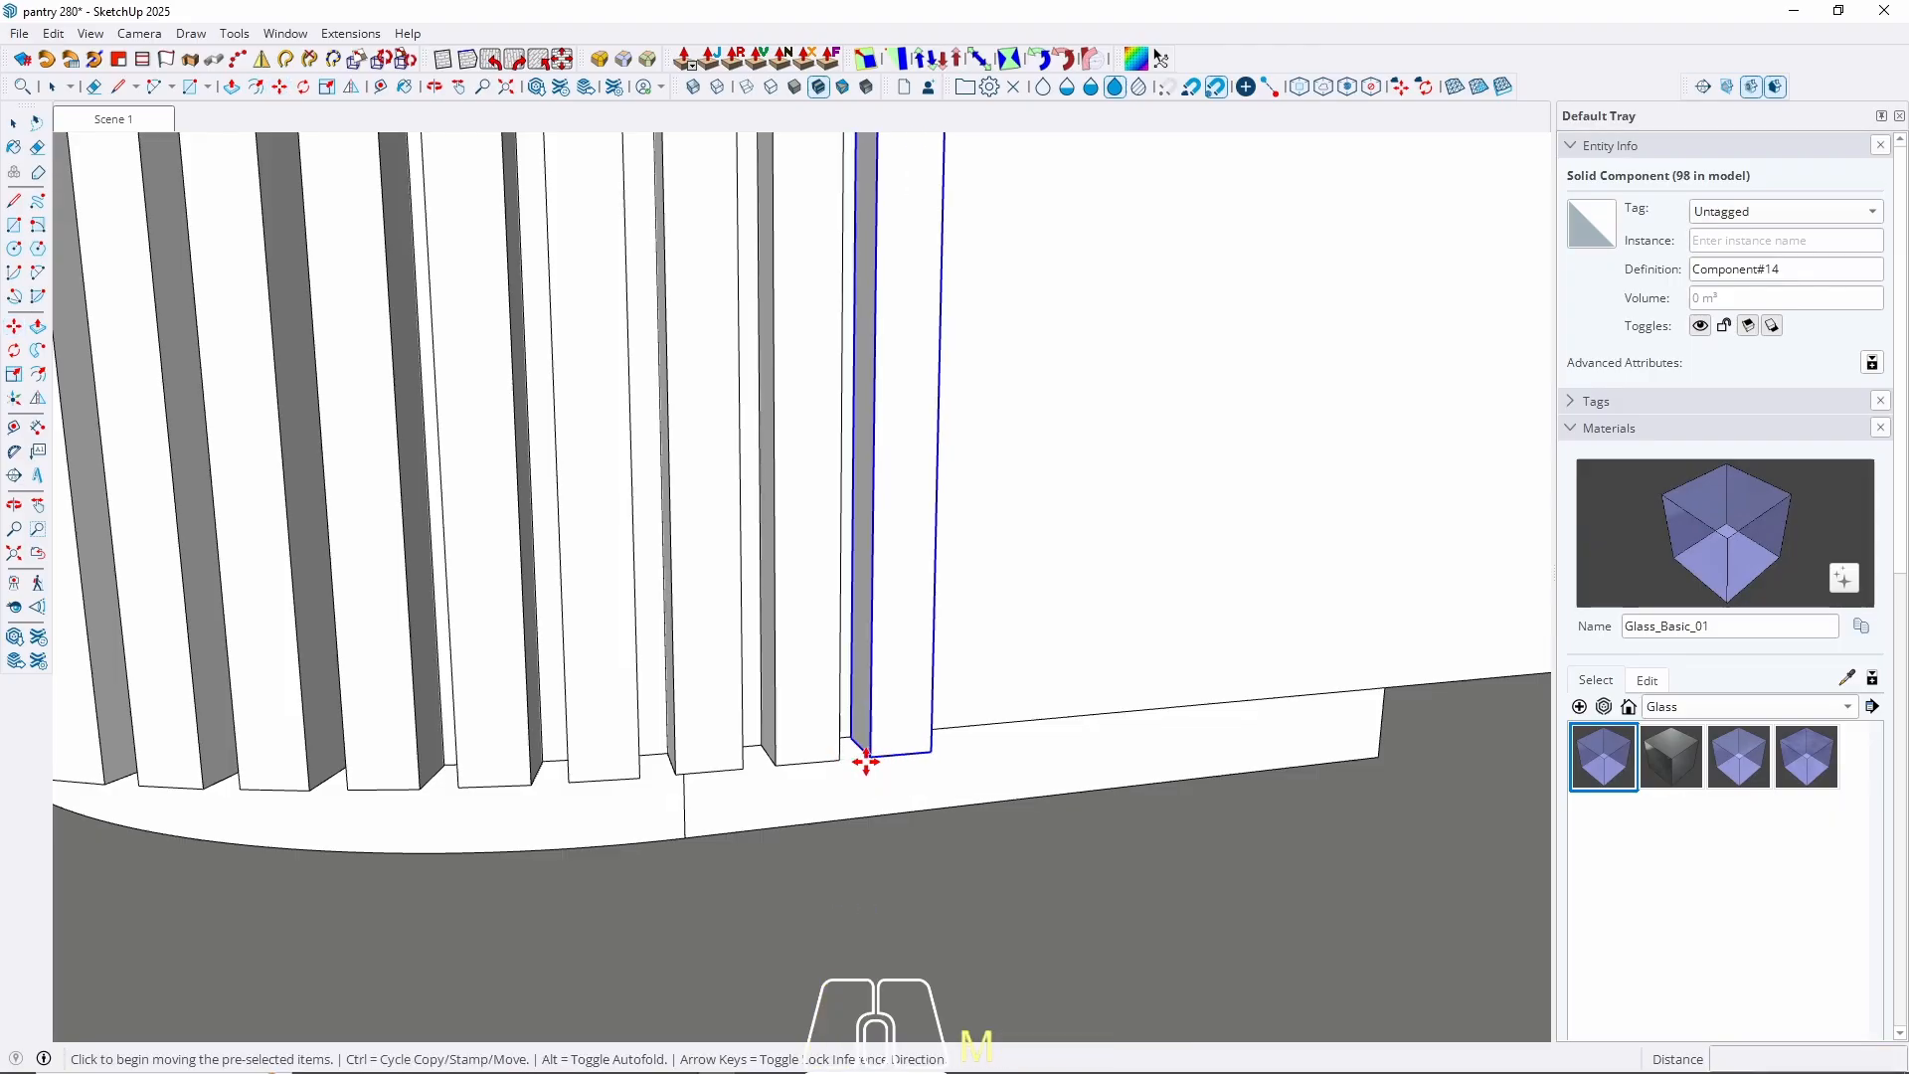
key(ctrl)
click(776, 766)
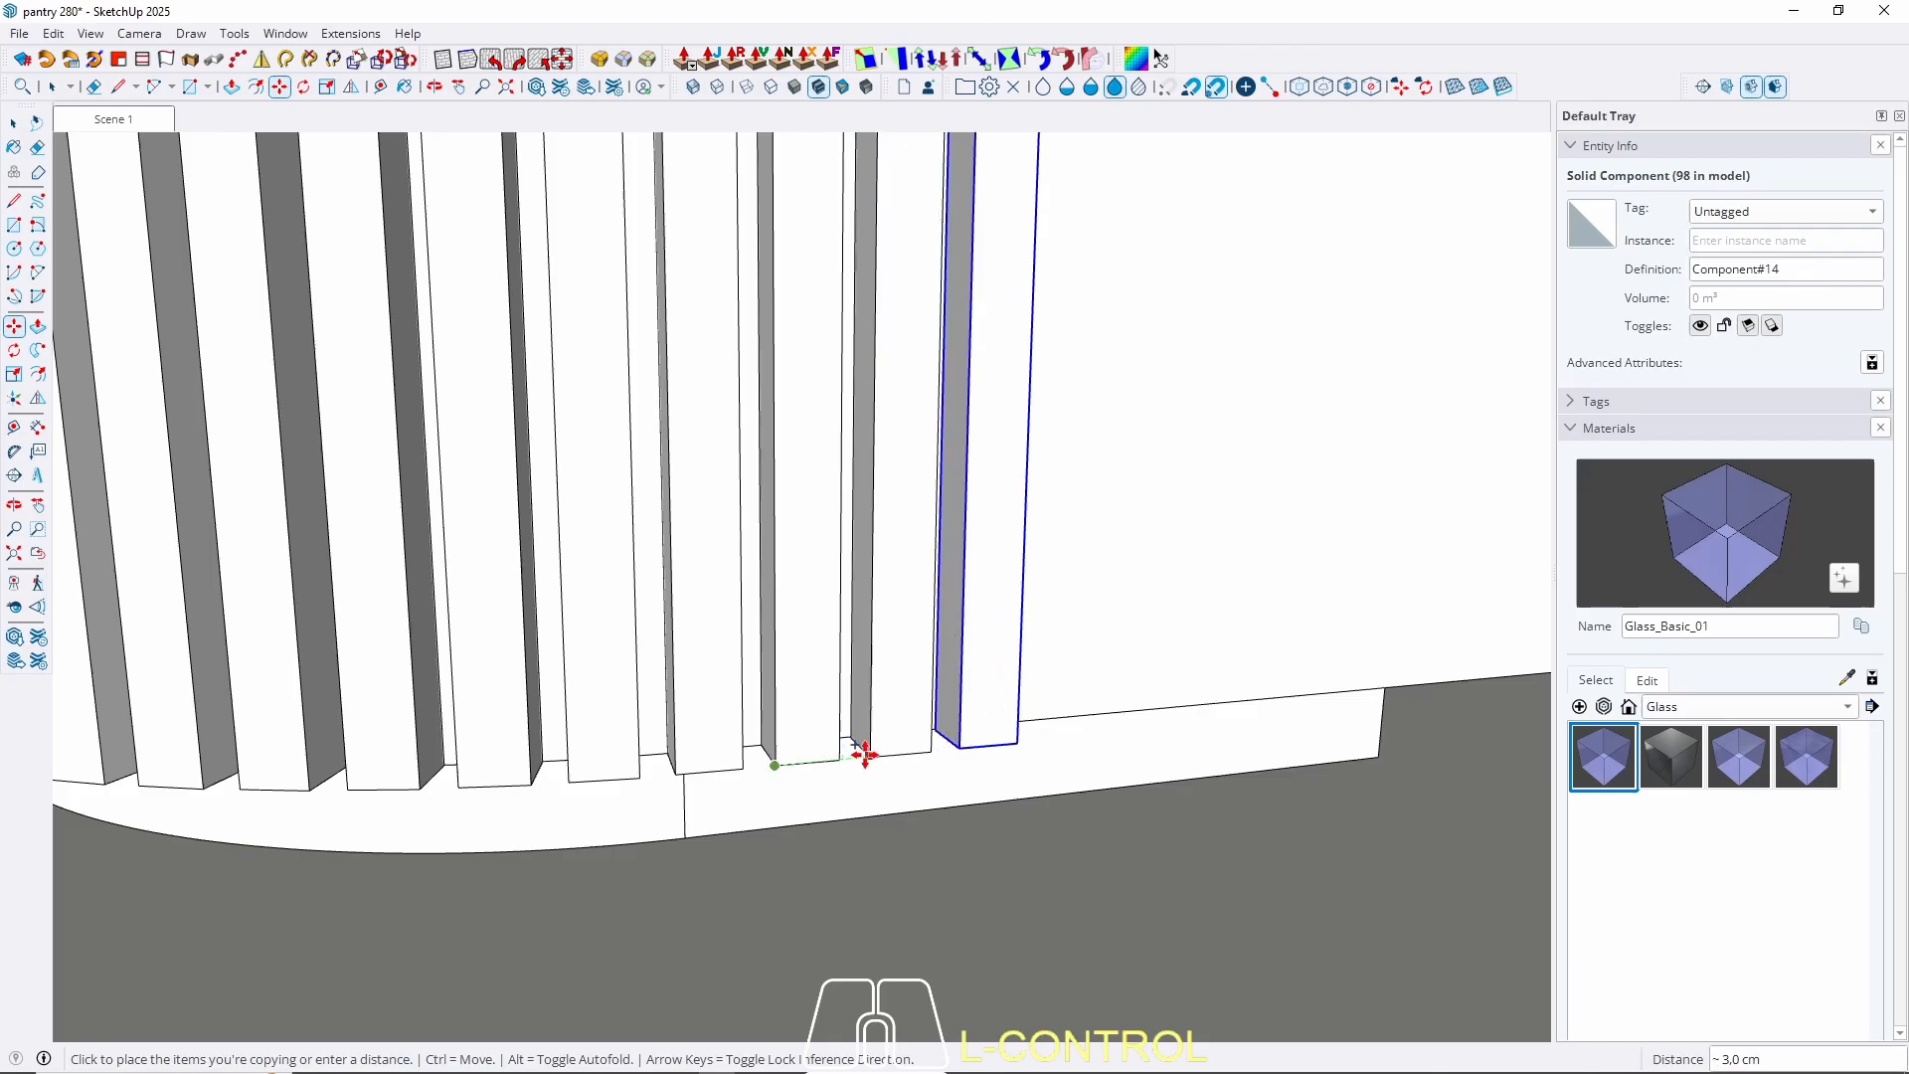
scroll(889, 754, up, 2)
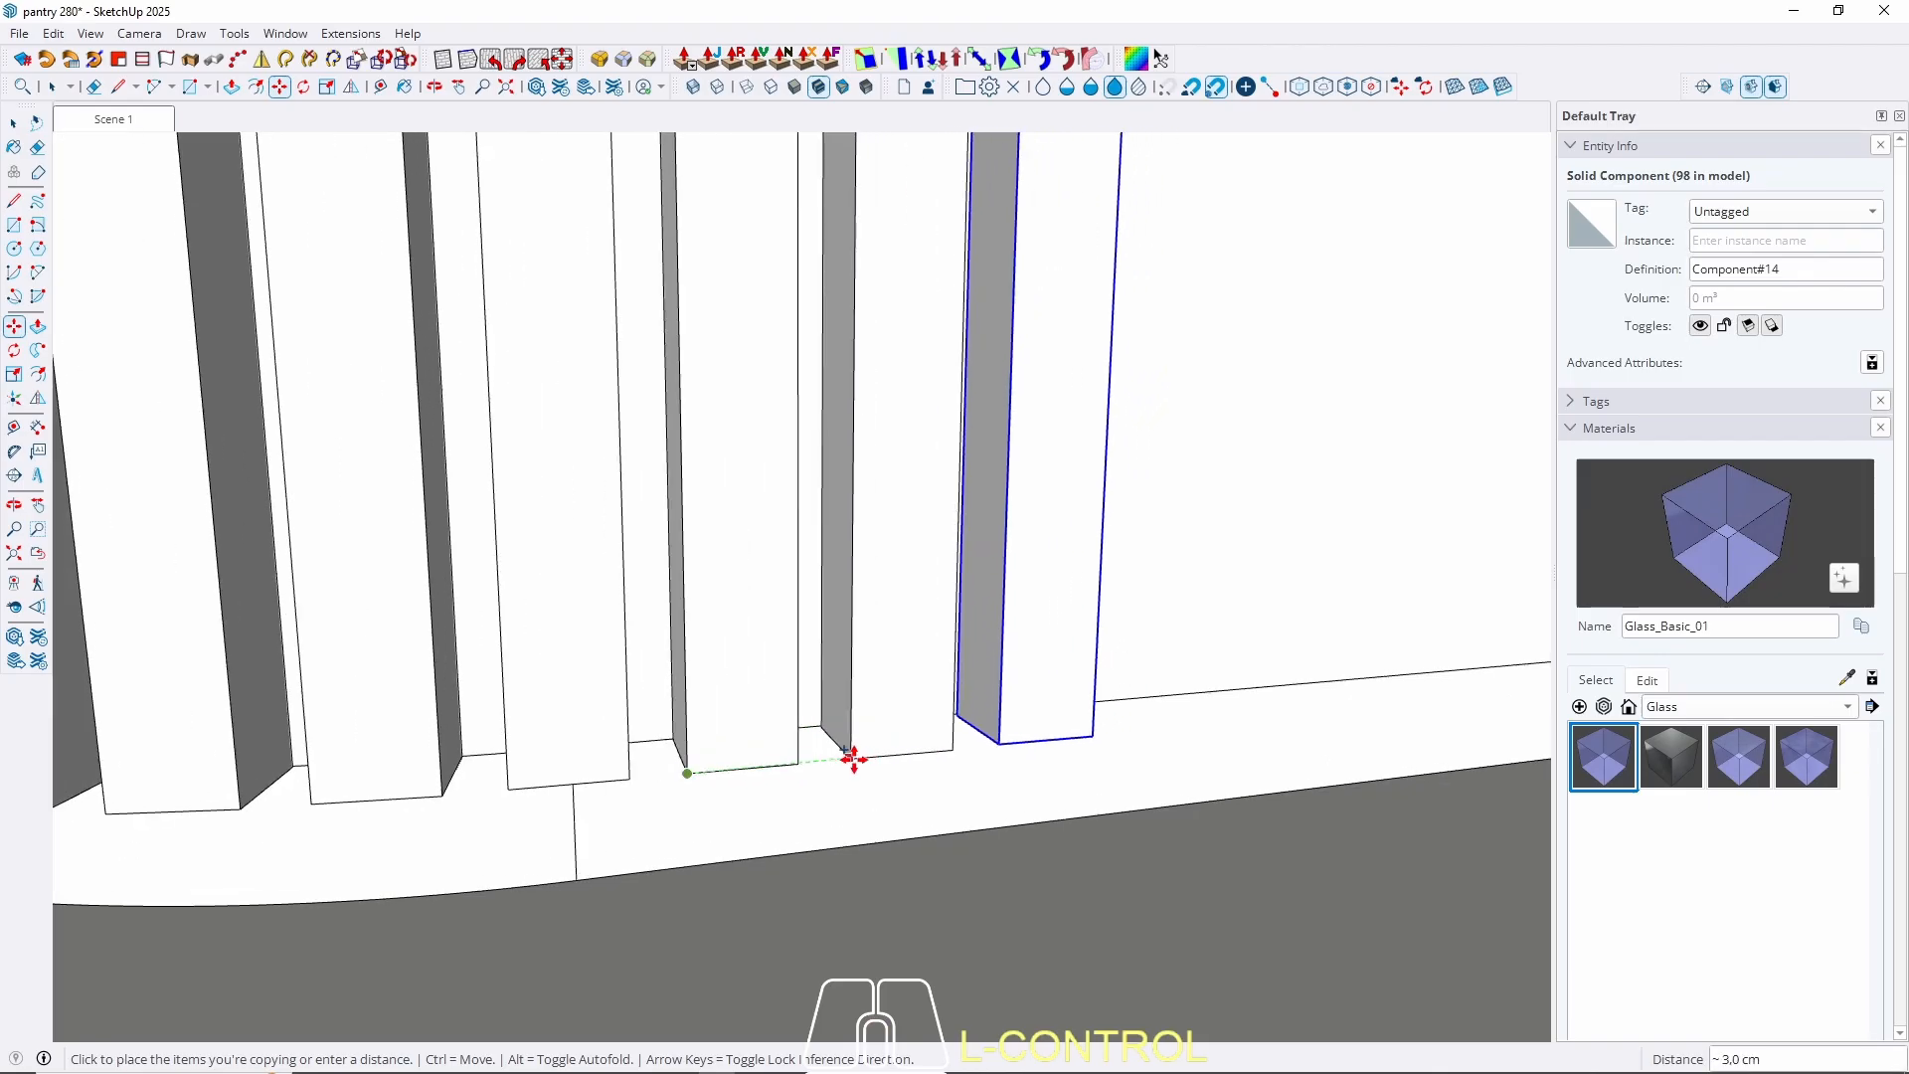
scroll(915, 753, up, 2)
middle_drag(915, 752, 736, 757)
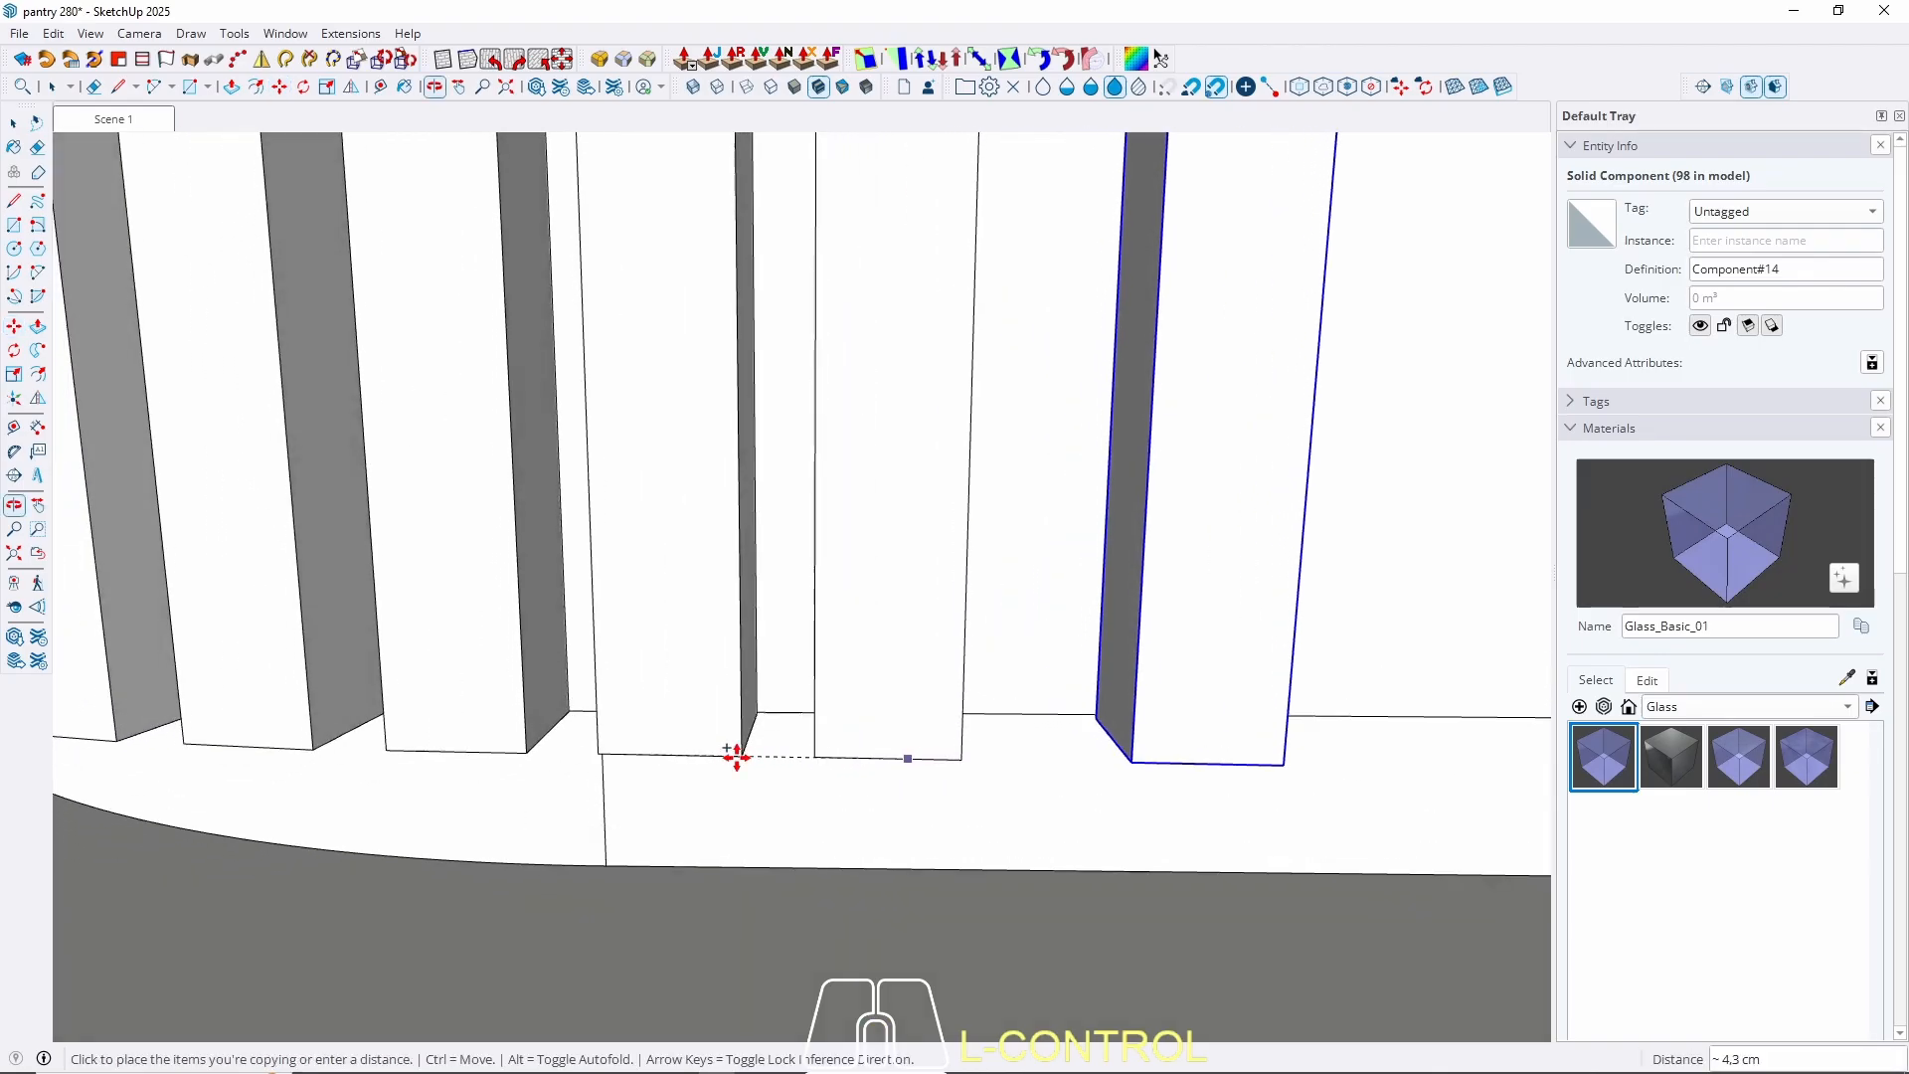
key(space)
Copy the newest slat by one slat spacing and multiply it into a linear array across the flat end of the island.
key(m)
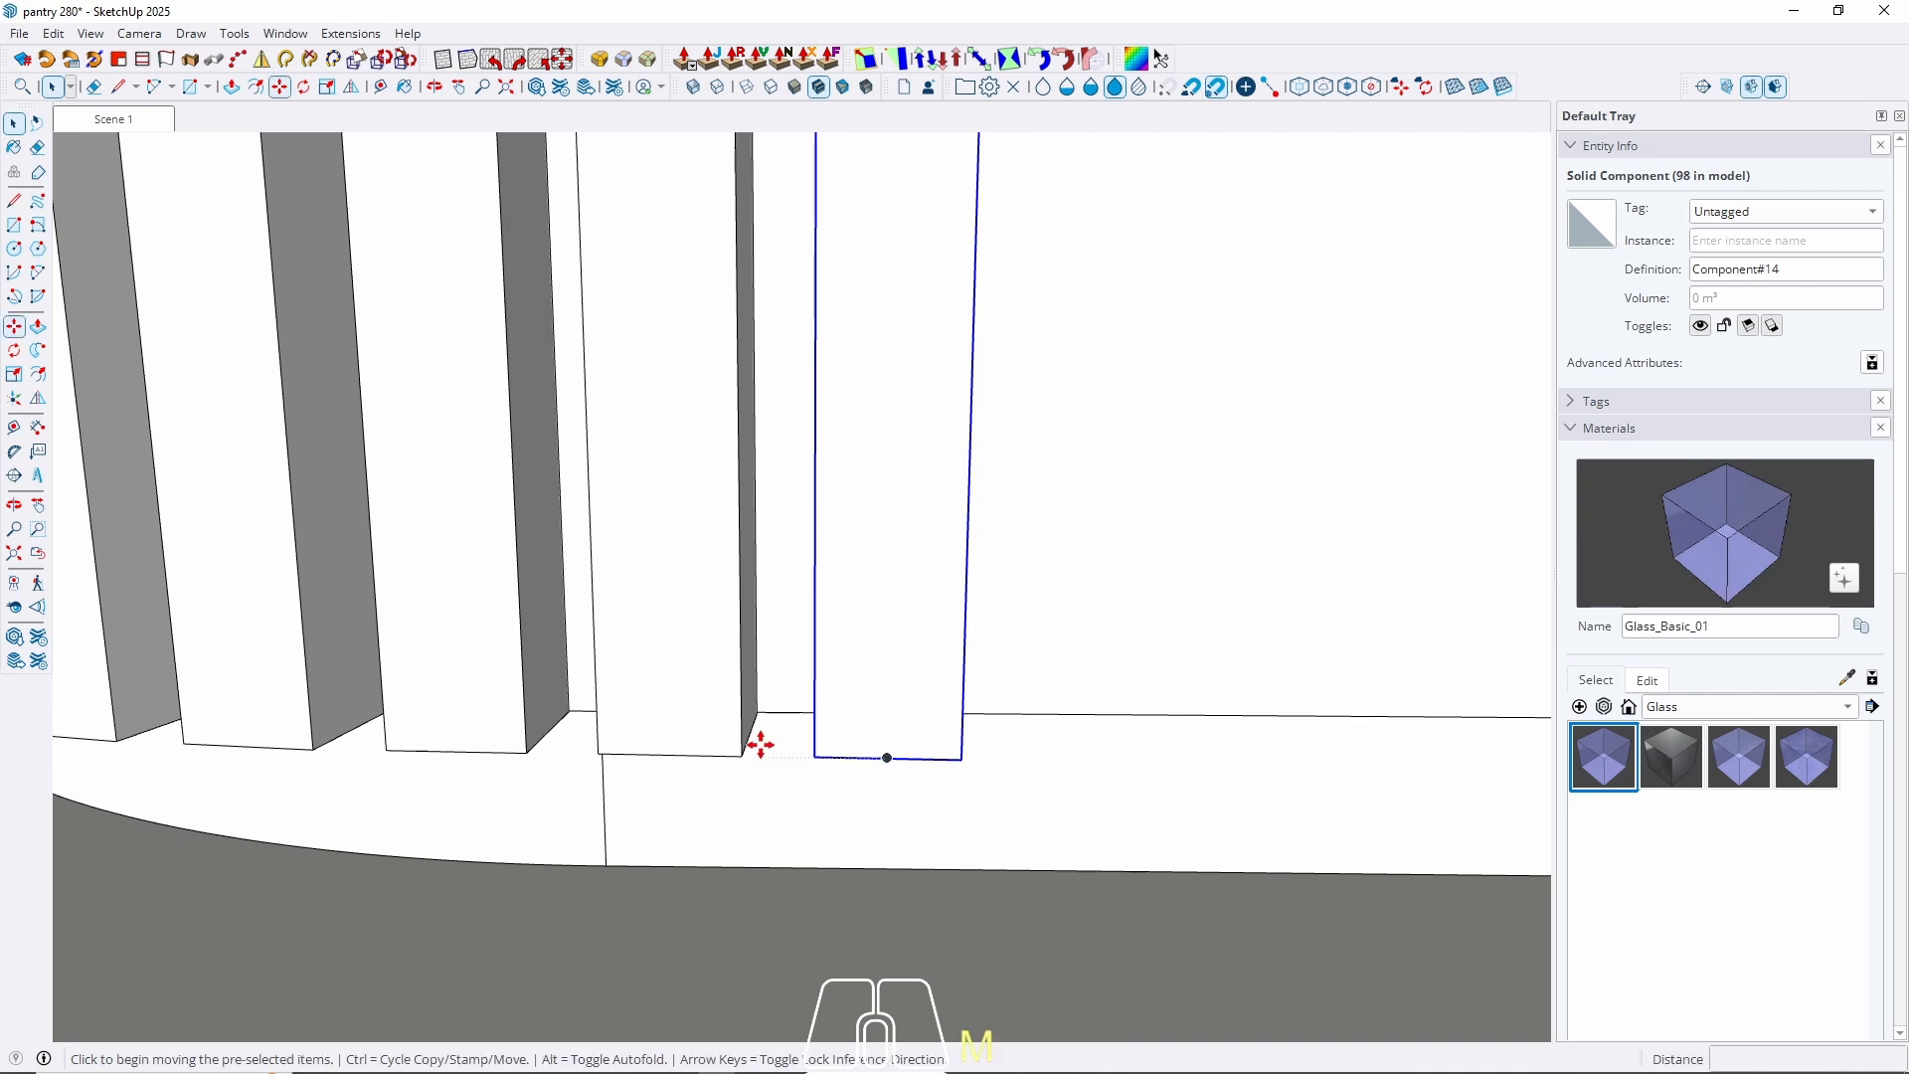
click(744, 752)
key(ctrl)
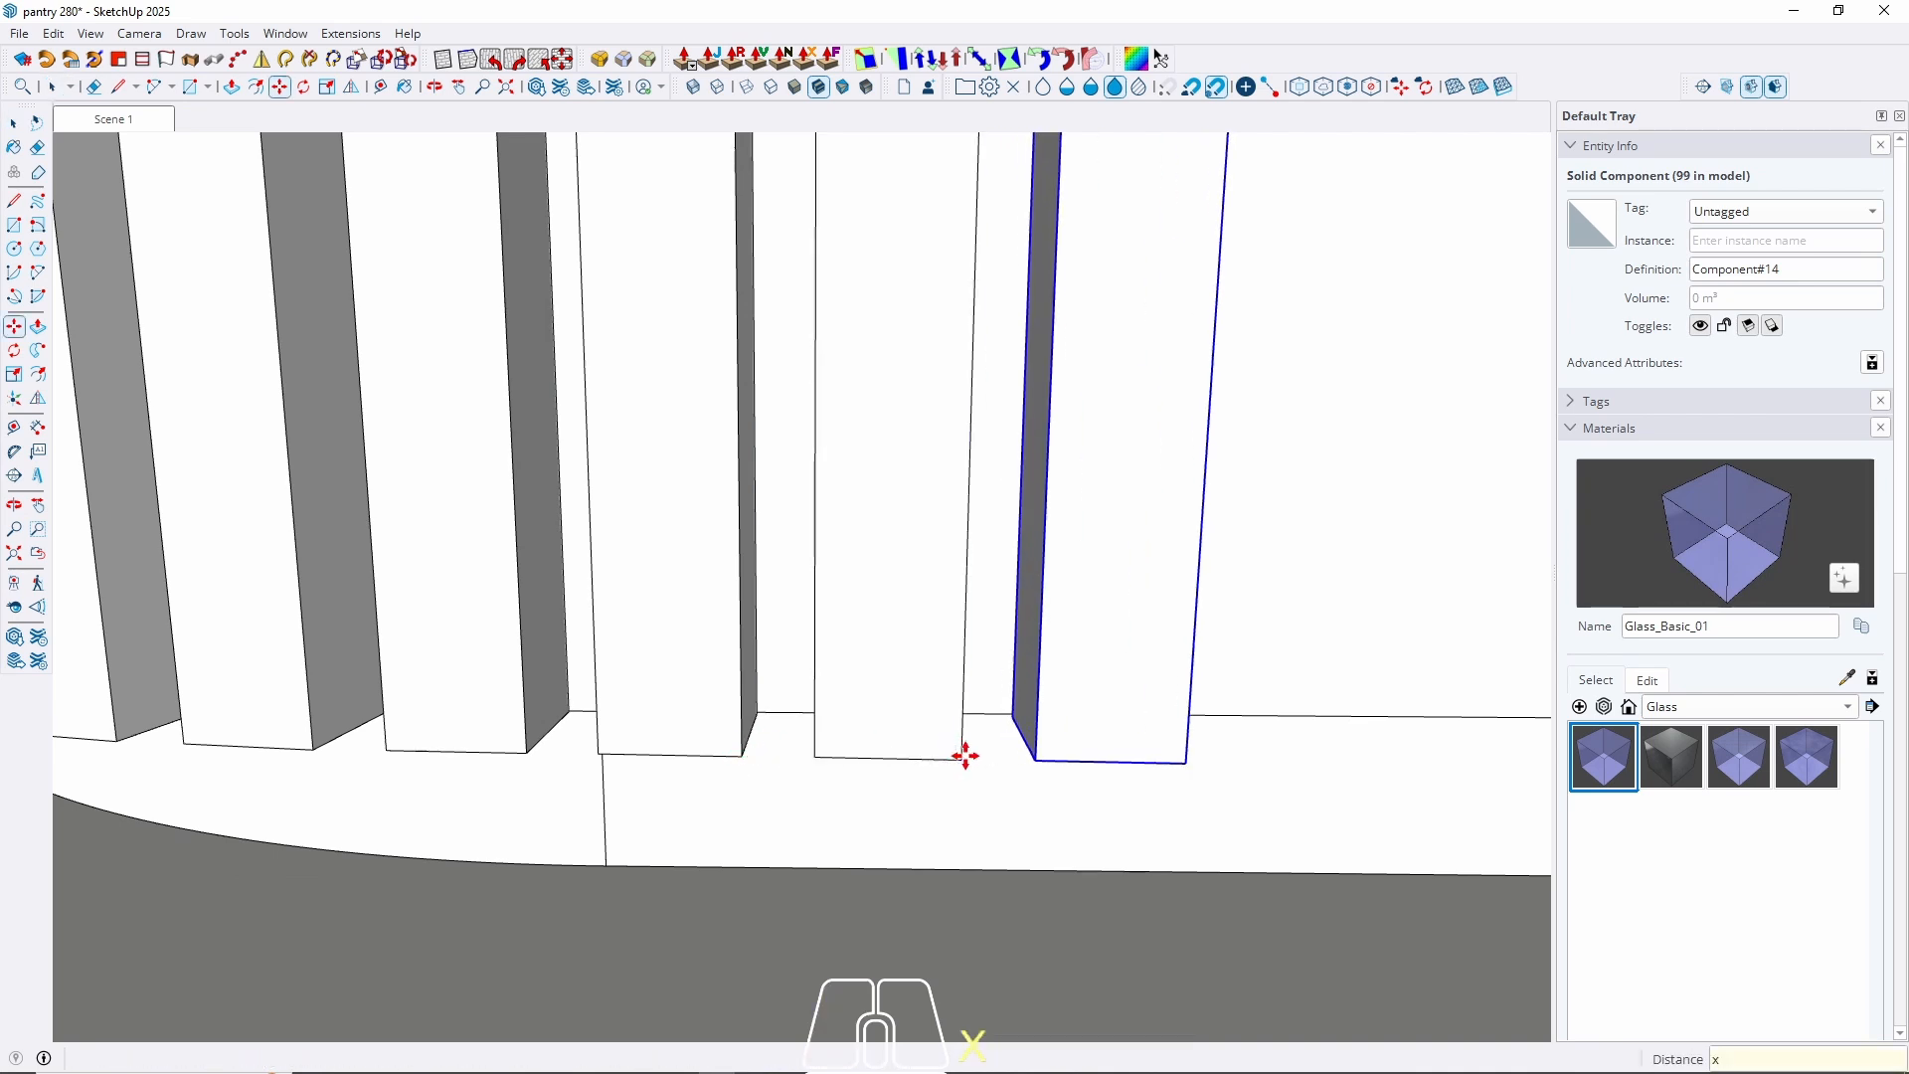
key(Return)
key(space)
Delete the surplus slats that extend past the back edge of the island base.
scroll(1116, 690, down, 8)
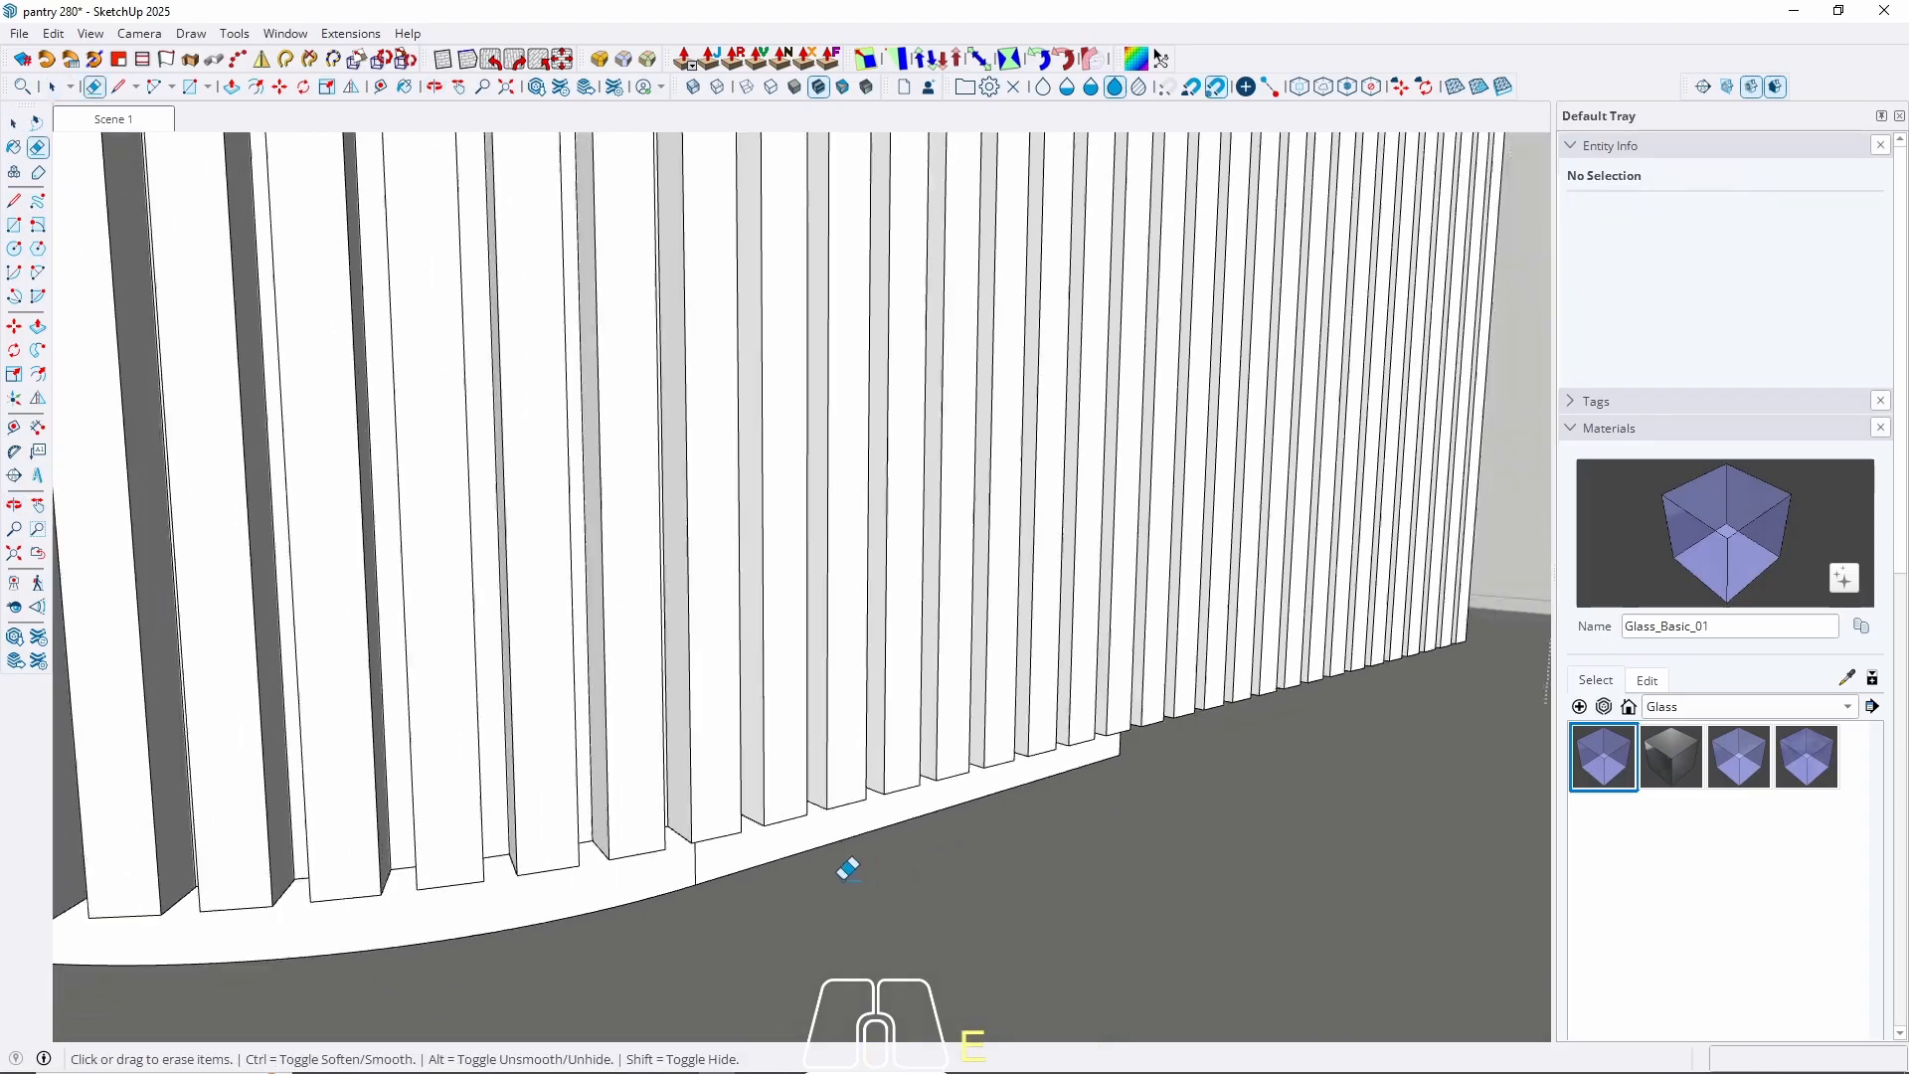
key(e)
scroll(761, 840, down, 6)
mouse_move(753, 831)
middle_down()
mouse_move(1078, 576)
mouse_move(852, 780)
mouse_move(813, 601)
middle_up()
key(space)
click(785, 597)
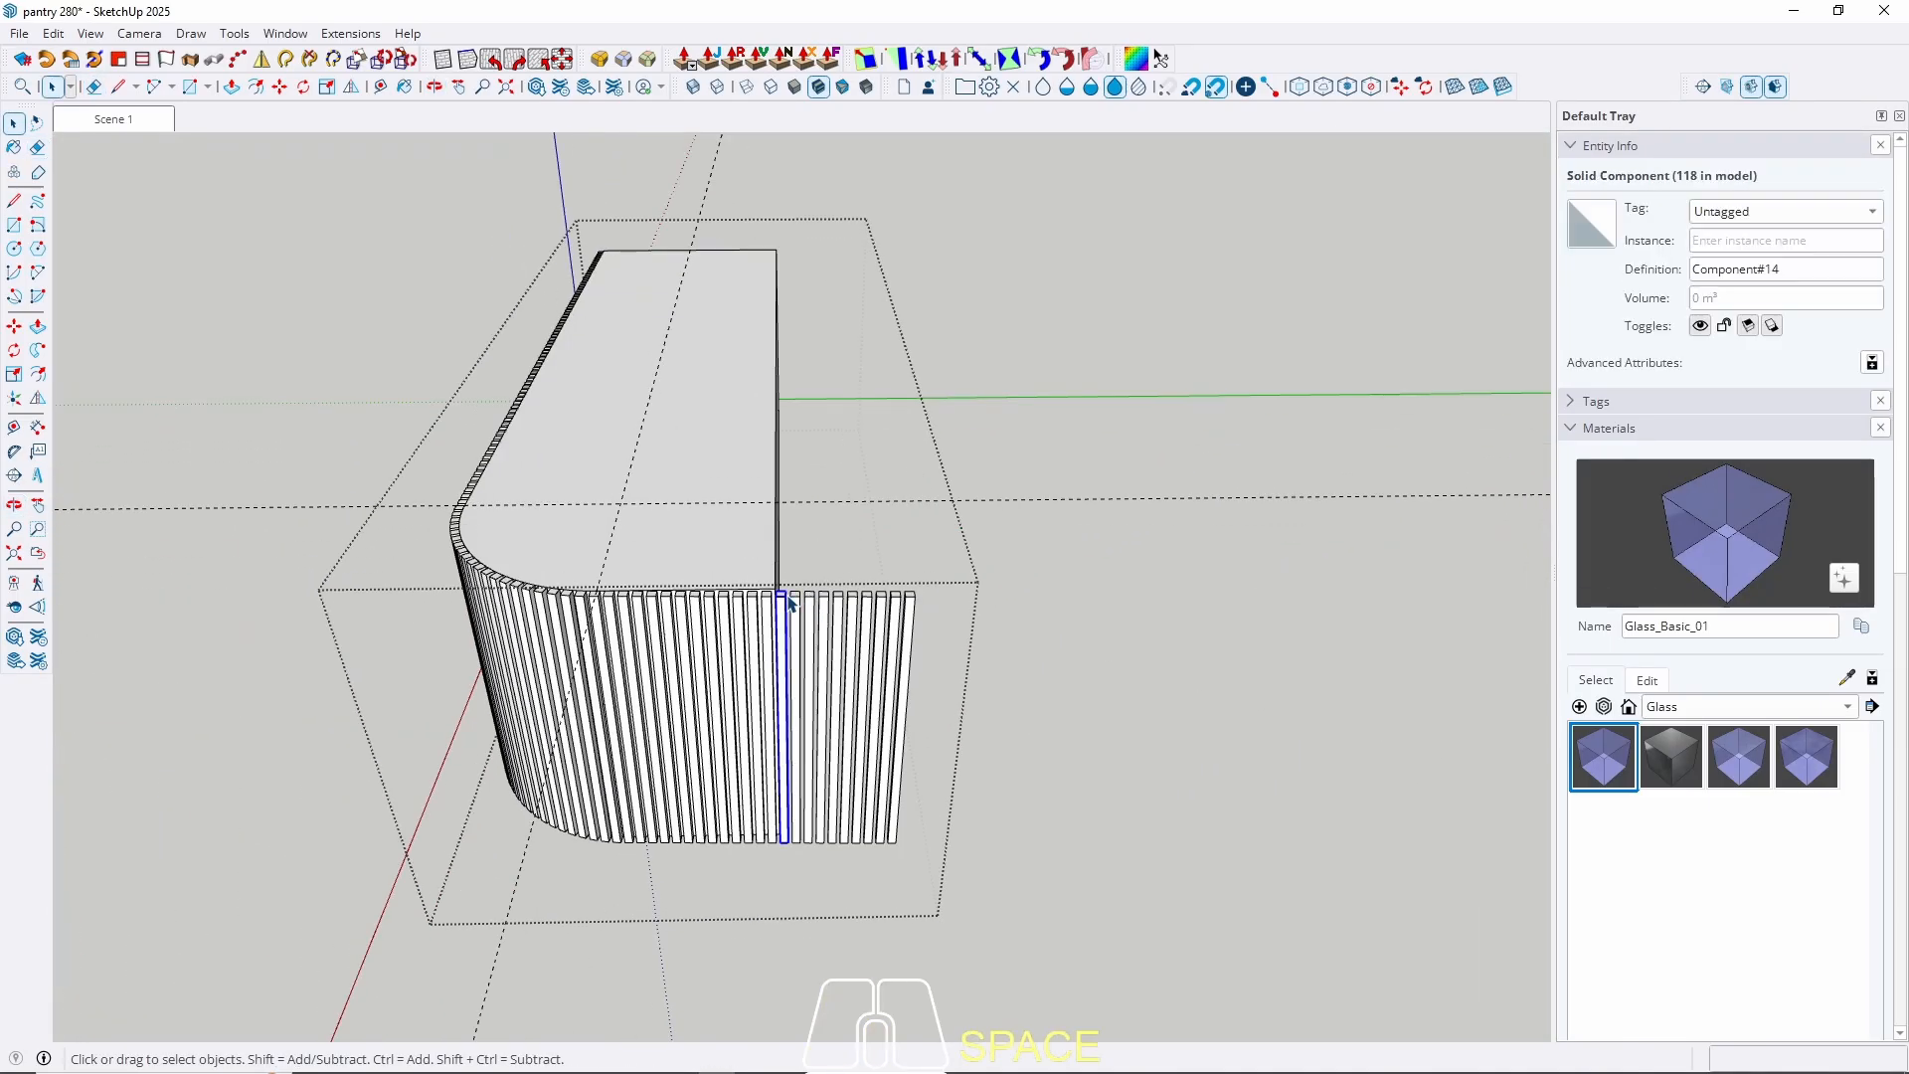
key(Delete)
click(795, 603)
key(Delete)
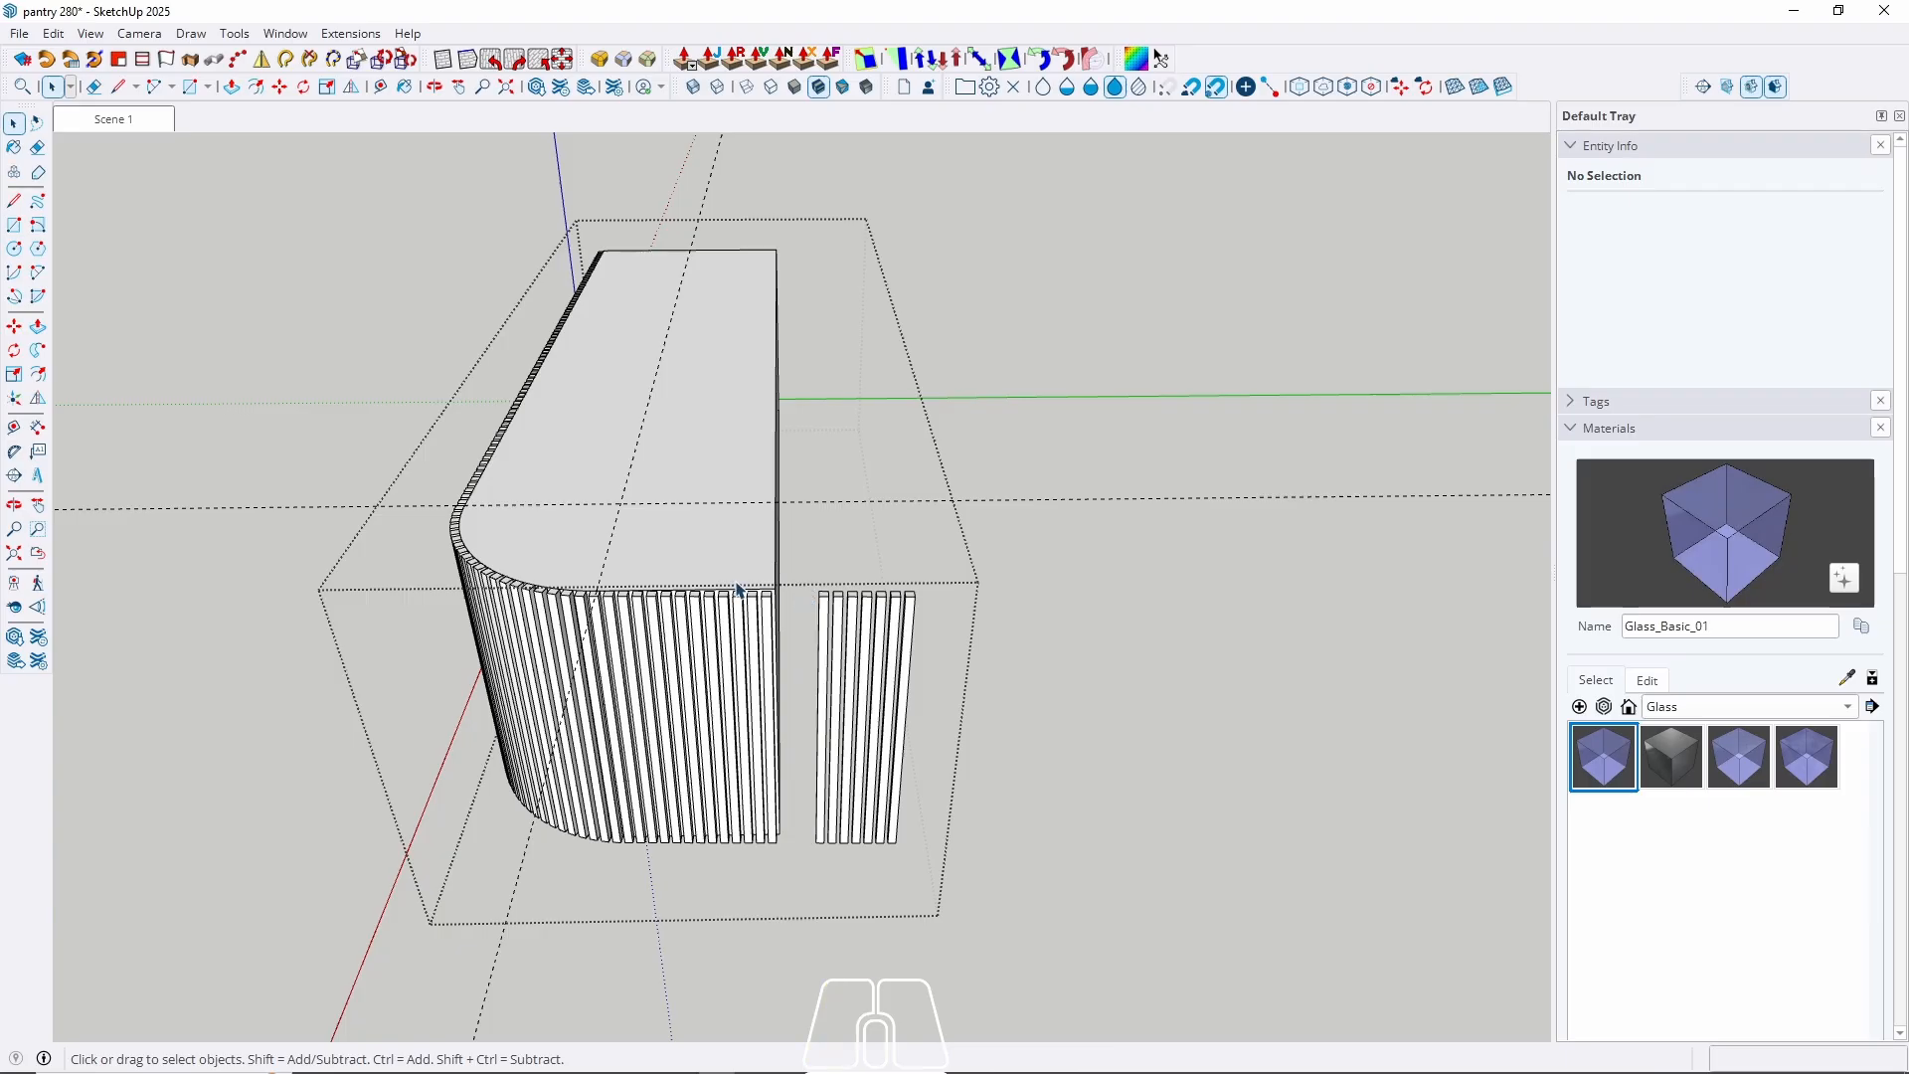
drag(807, 562, 1063, 939)
key(Delete)
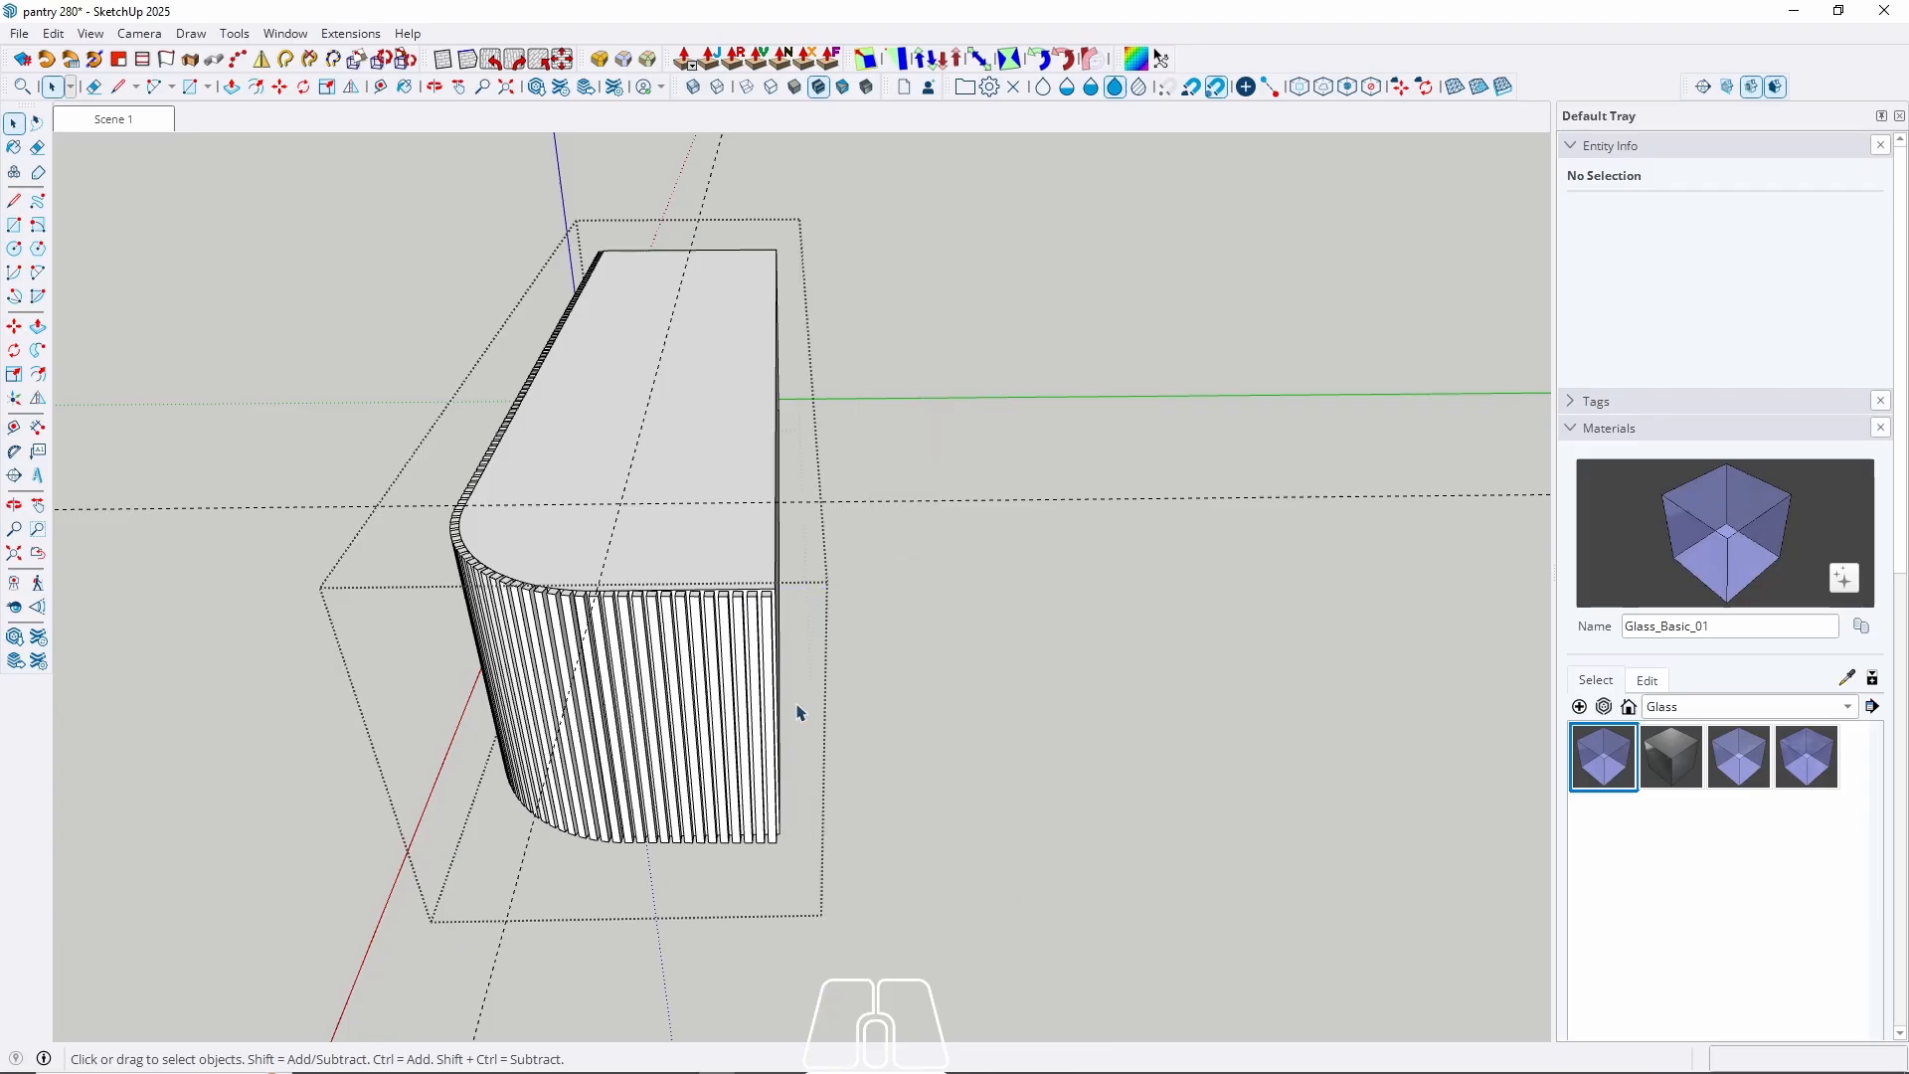
Group all the slats of the island base together without the base block, and return to Scene 1.
key(ctrl+a)
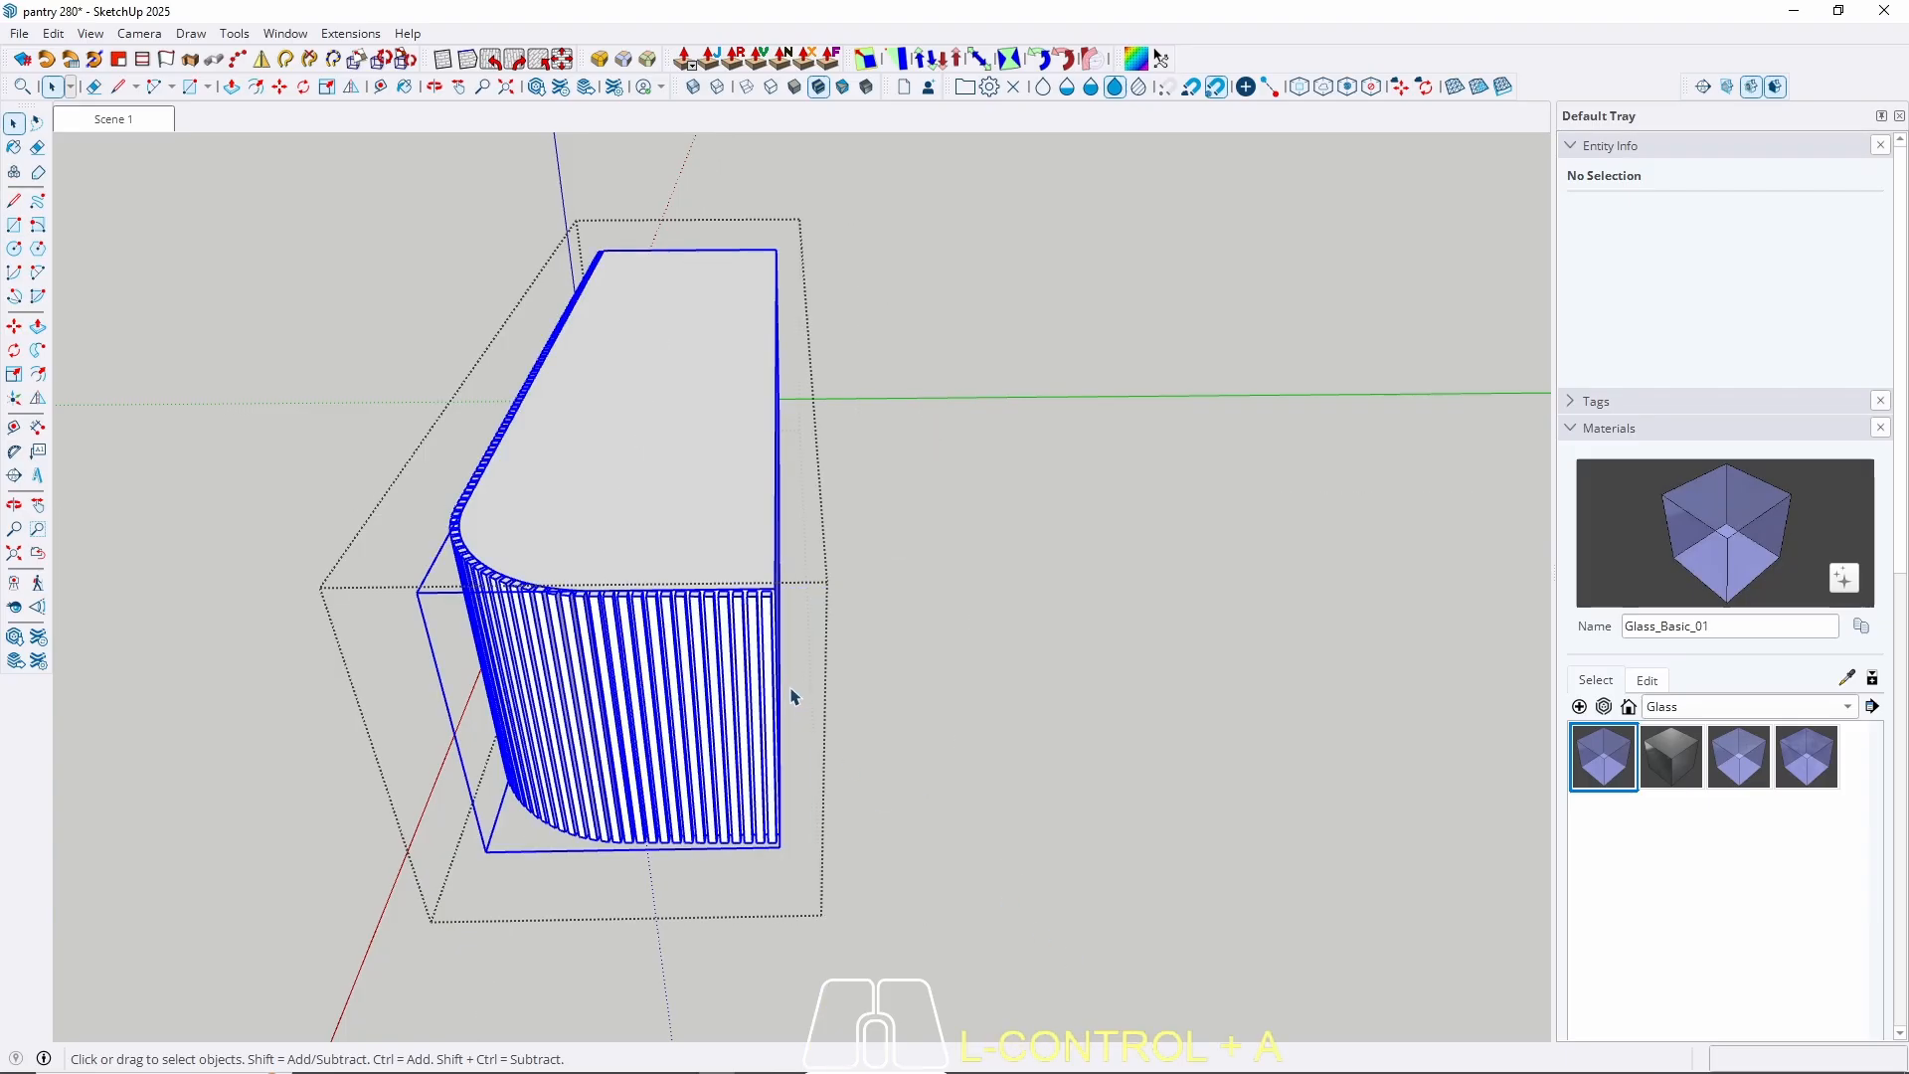
shift+click(638, 499)
key(m)
click(641, 713)
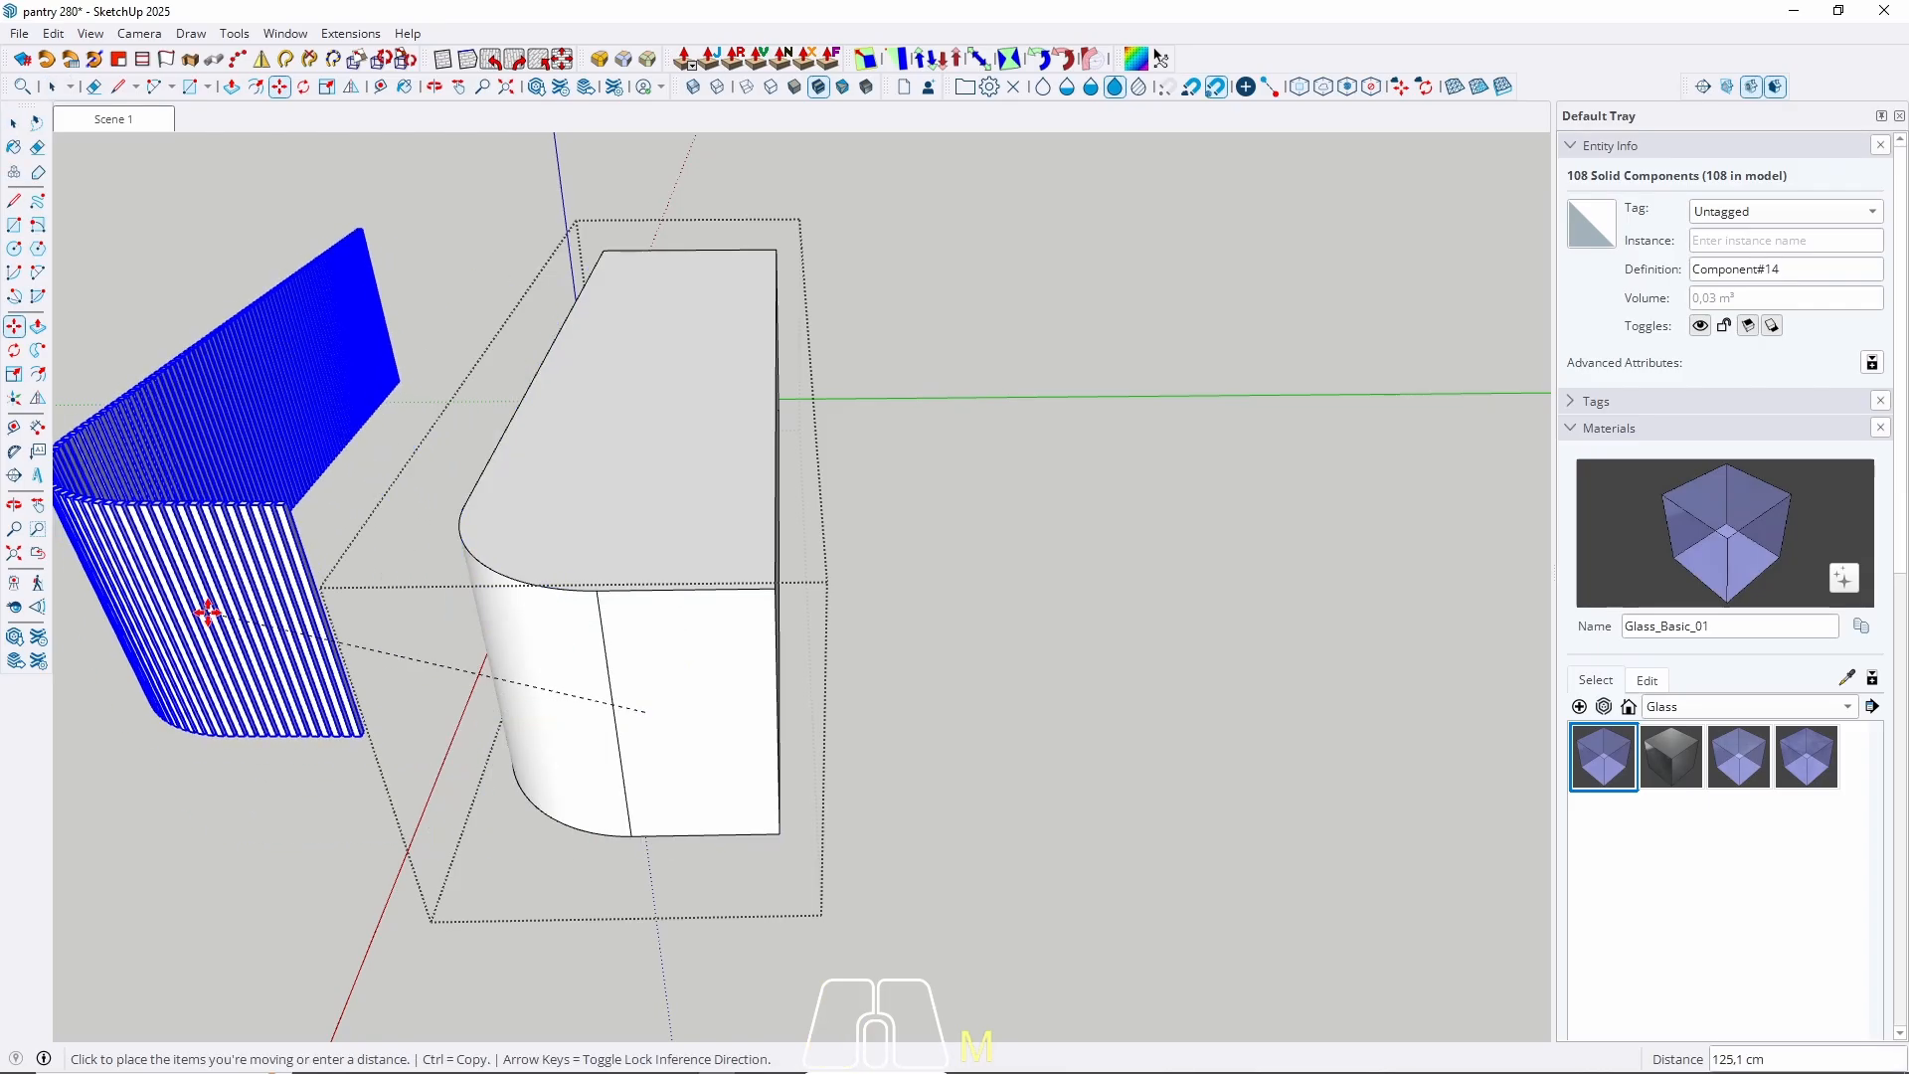
key(space)
right_click(612, 721)
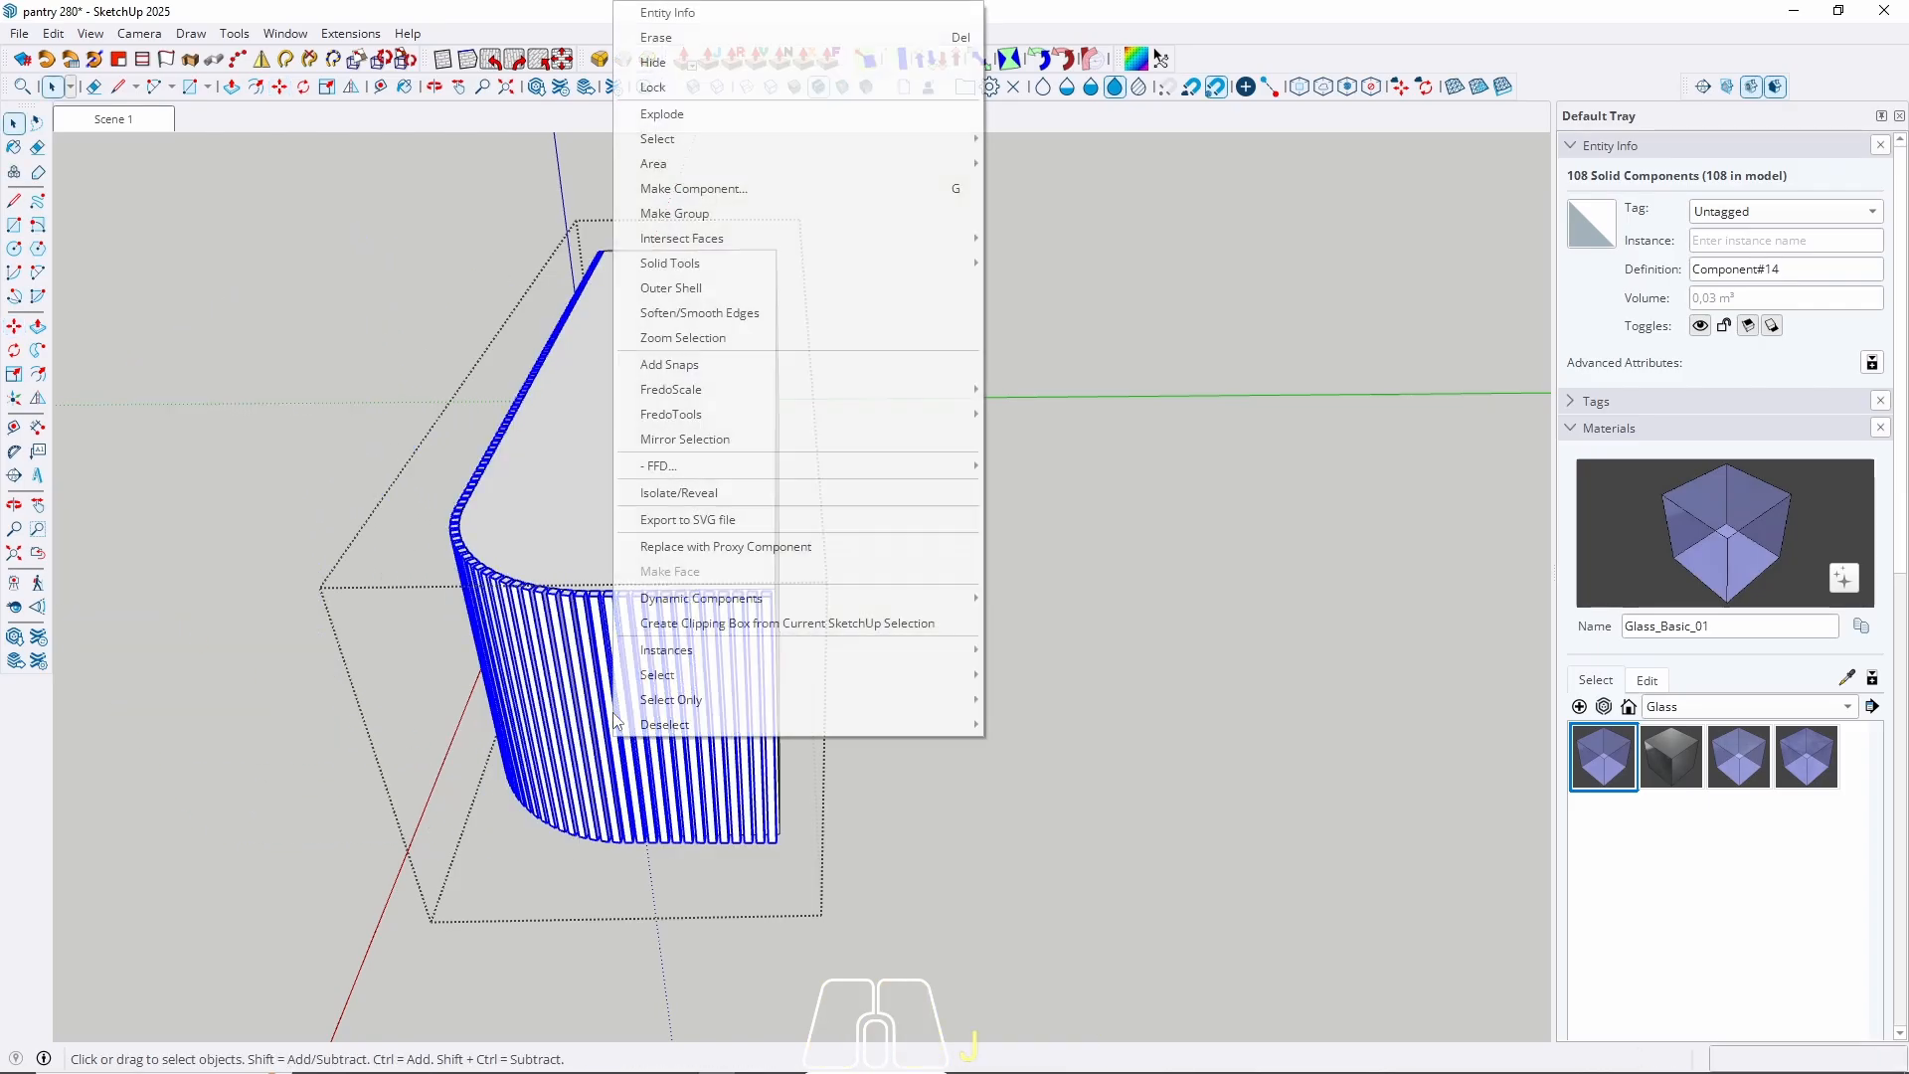
click(695, 221)
middle_drag(696, 229, 1035, 375)
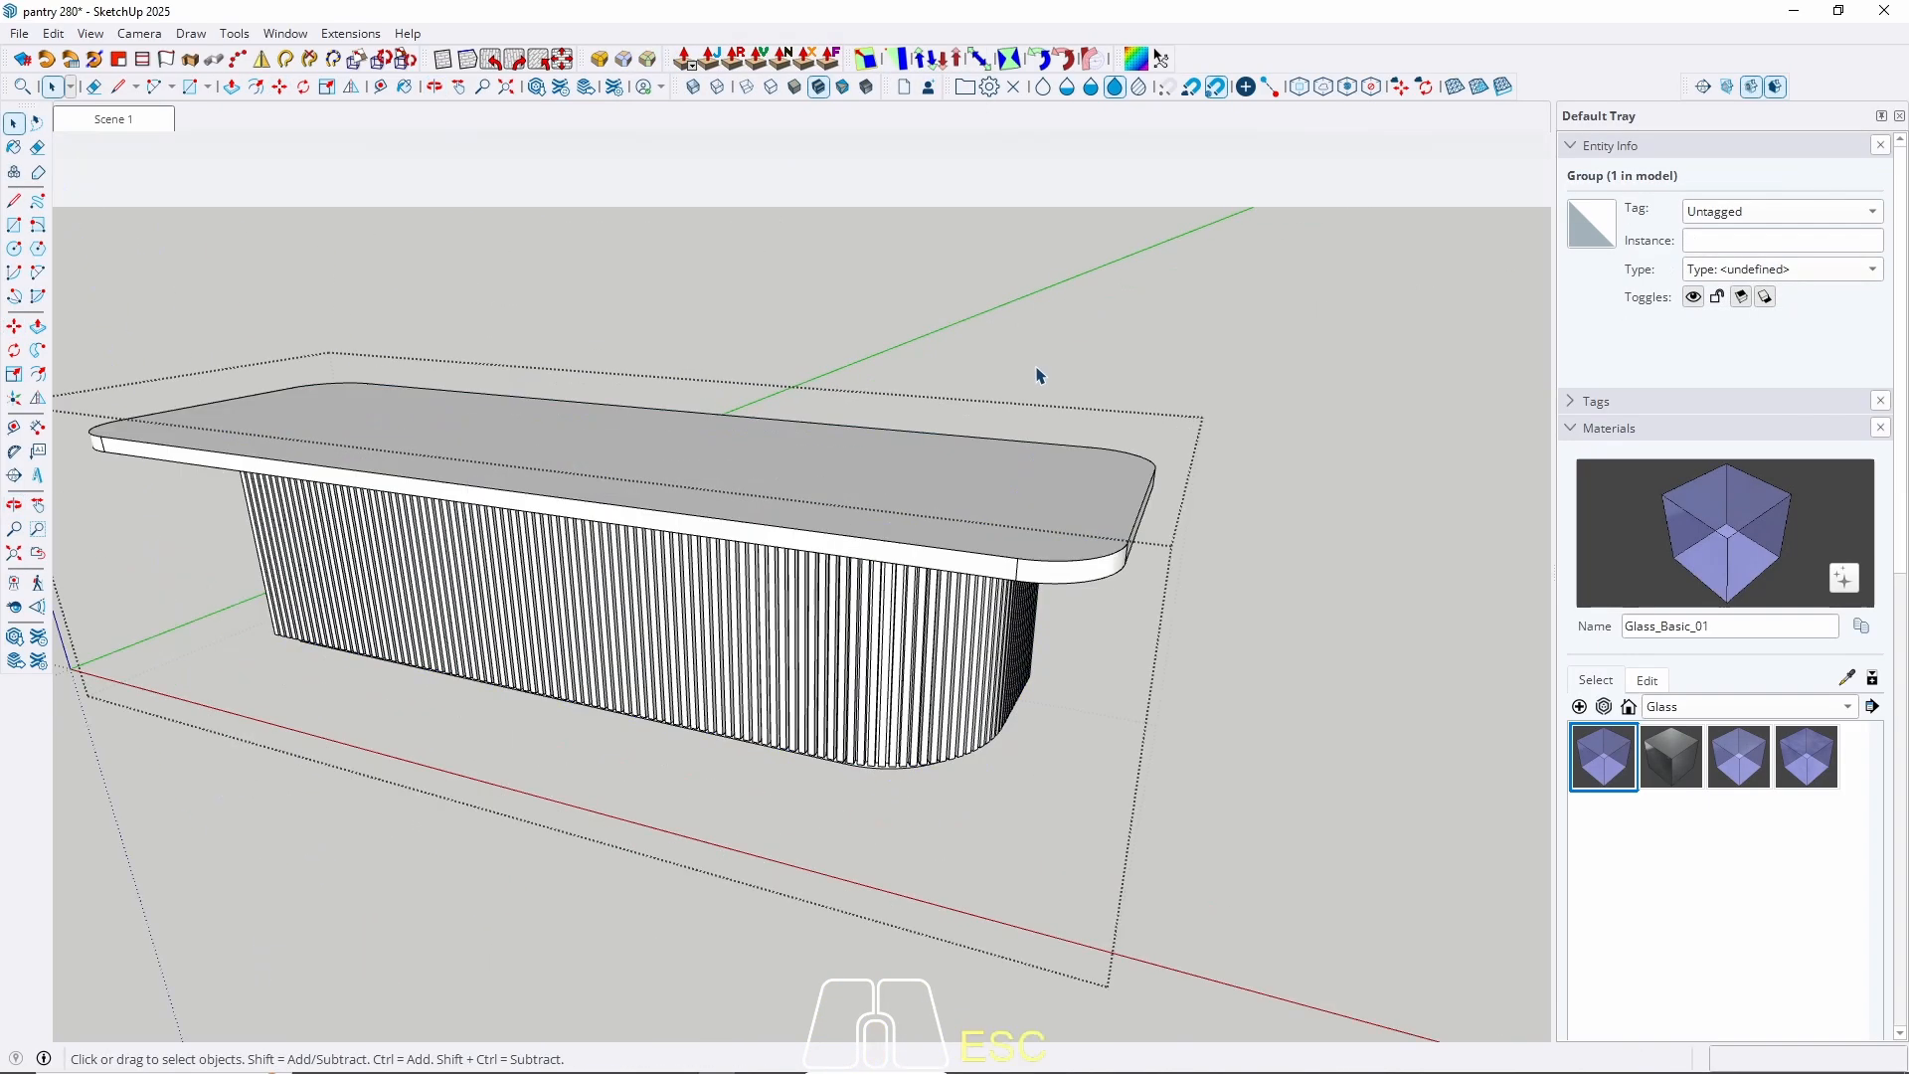
click(113, 119)
key(Escape)
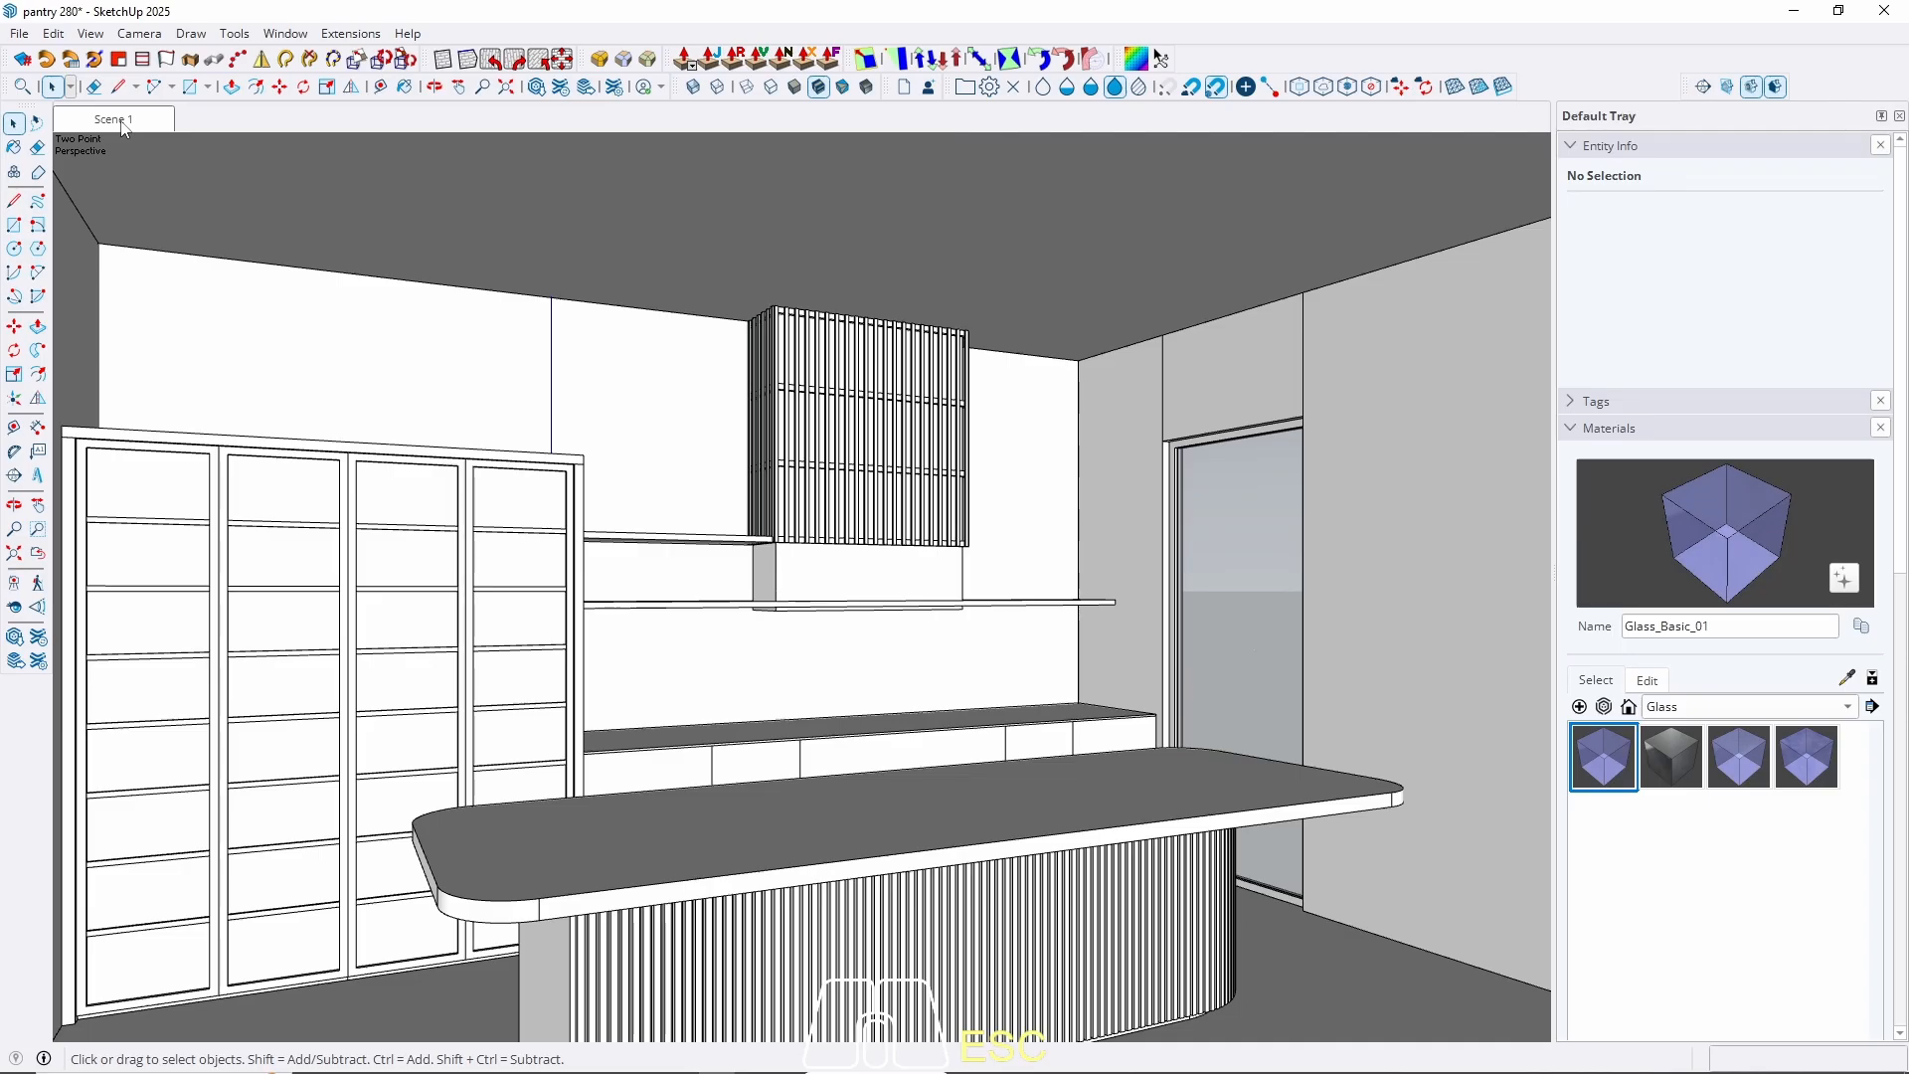
Open the island countertop's group for editing and select its underside face.
shift+middle_drag(1082, 787, 781, 715)
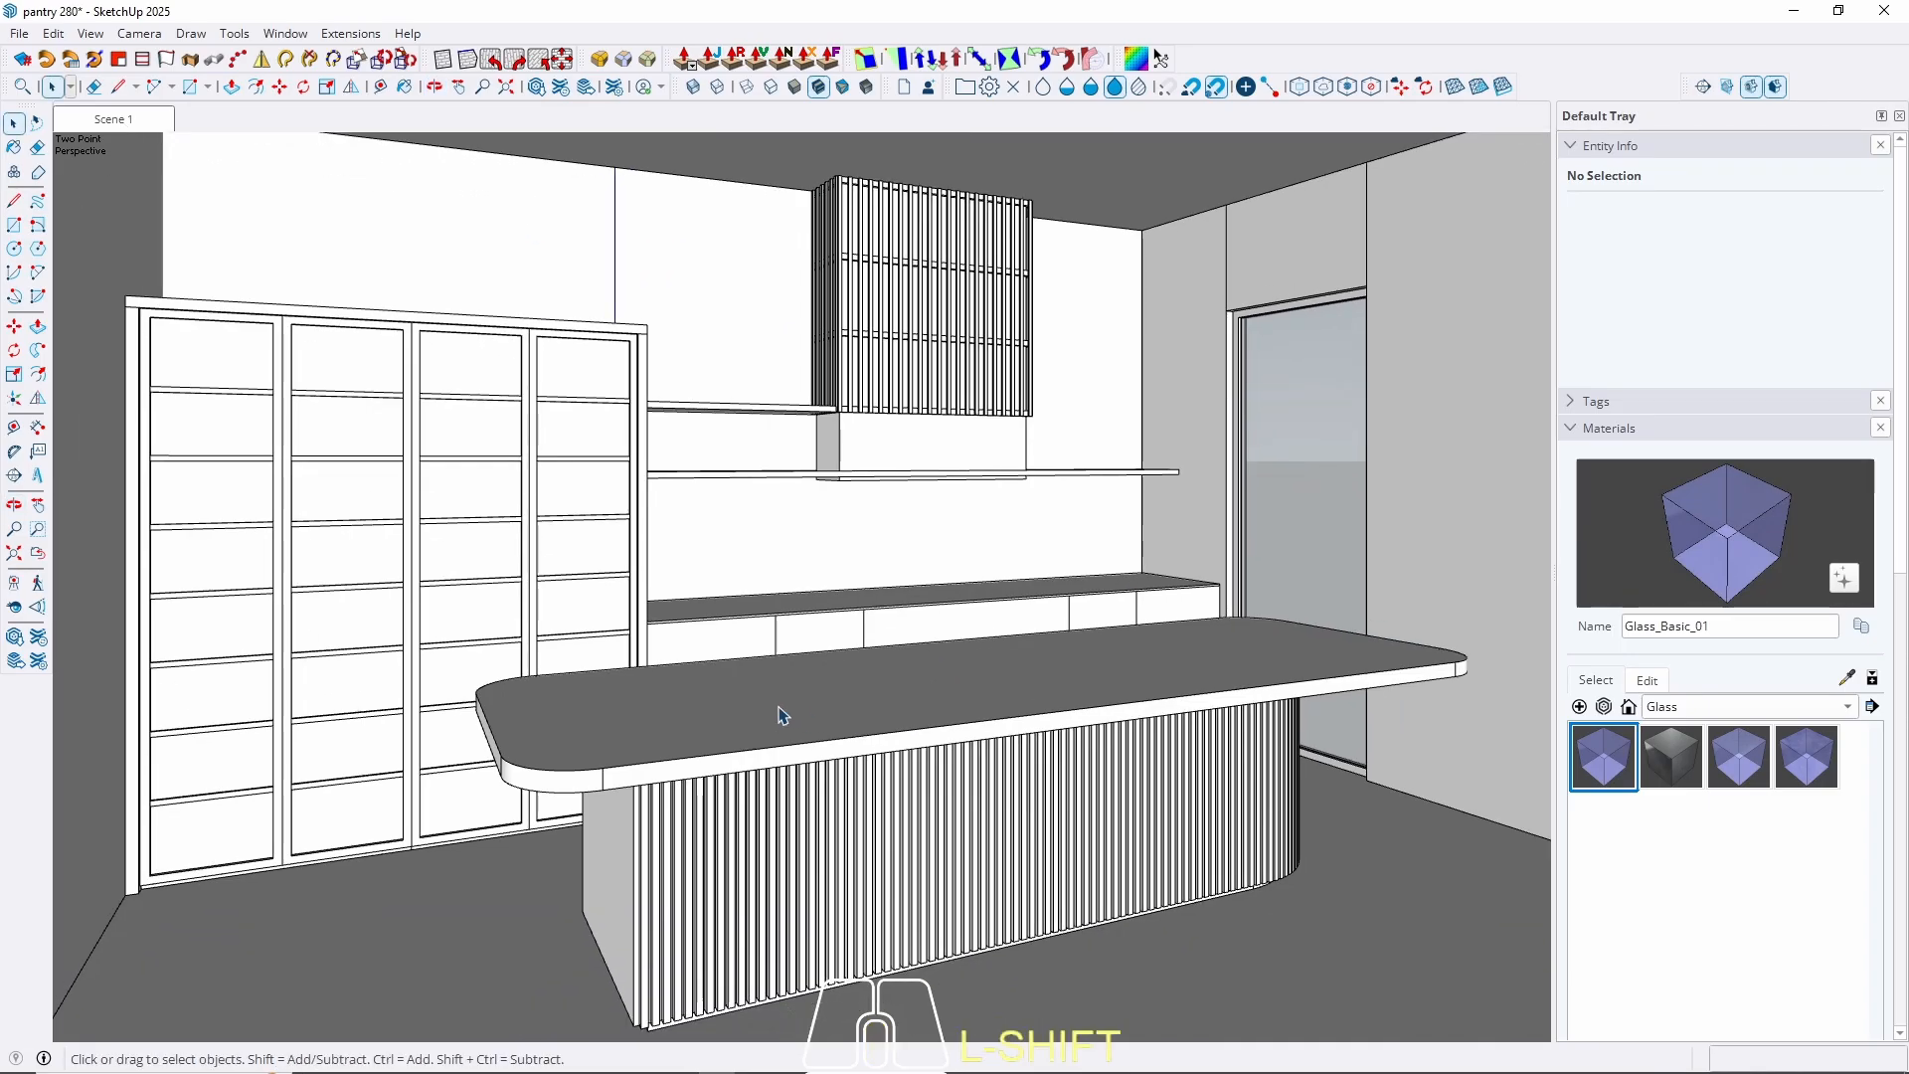
double_click(655, 714)
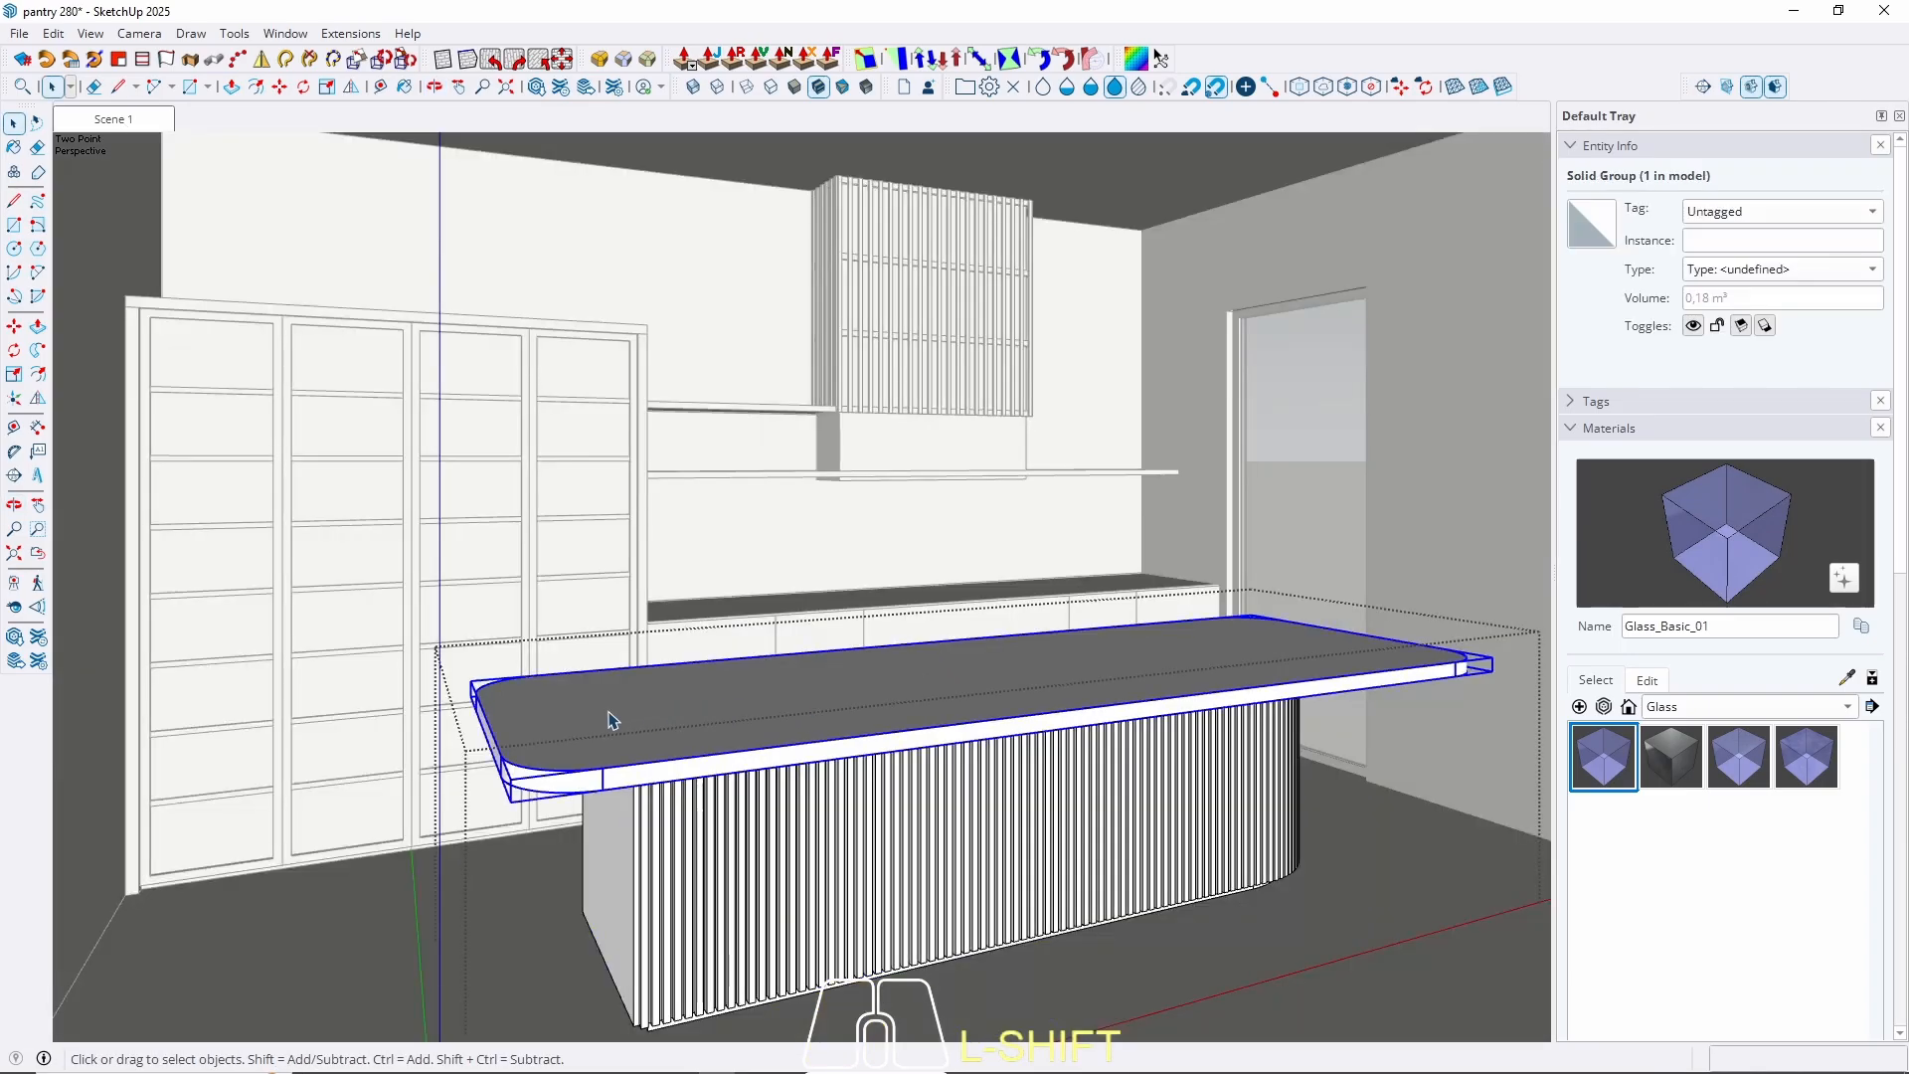
middle_drag(611, 721, 576, 528)
key(w)
click(585, 552)
key(w)
scroll(585, 550, up, 3)
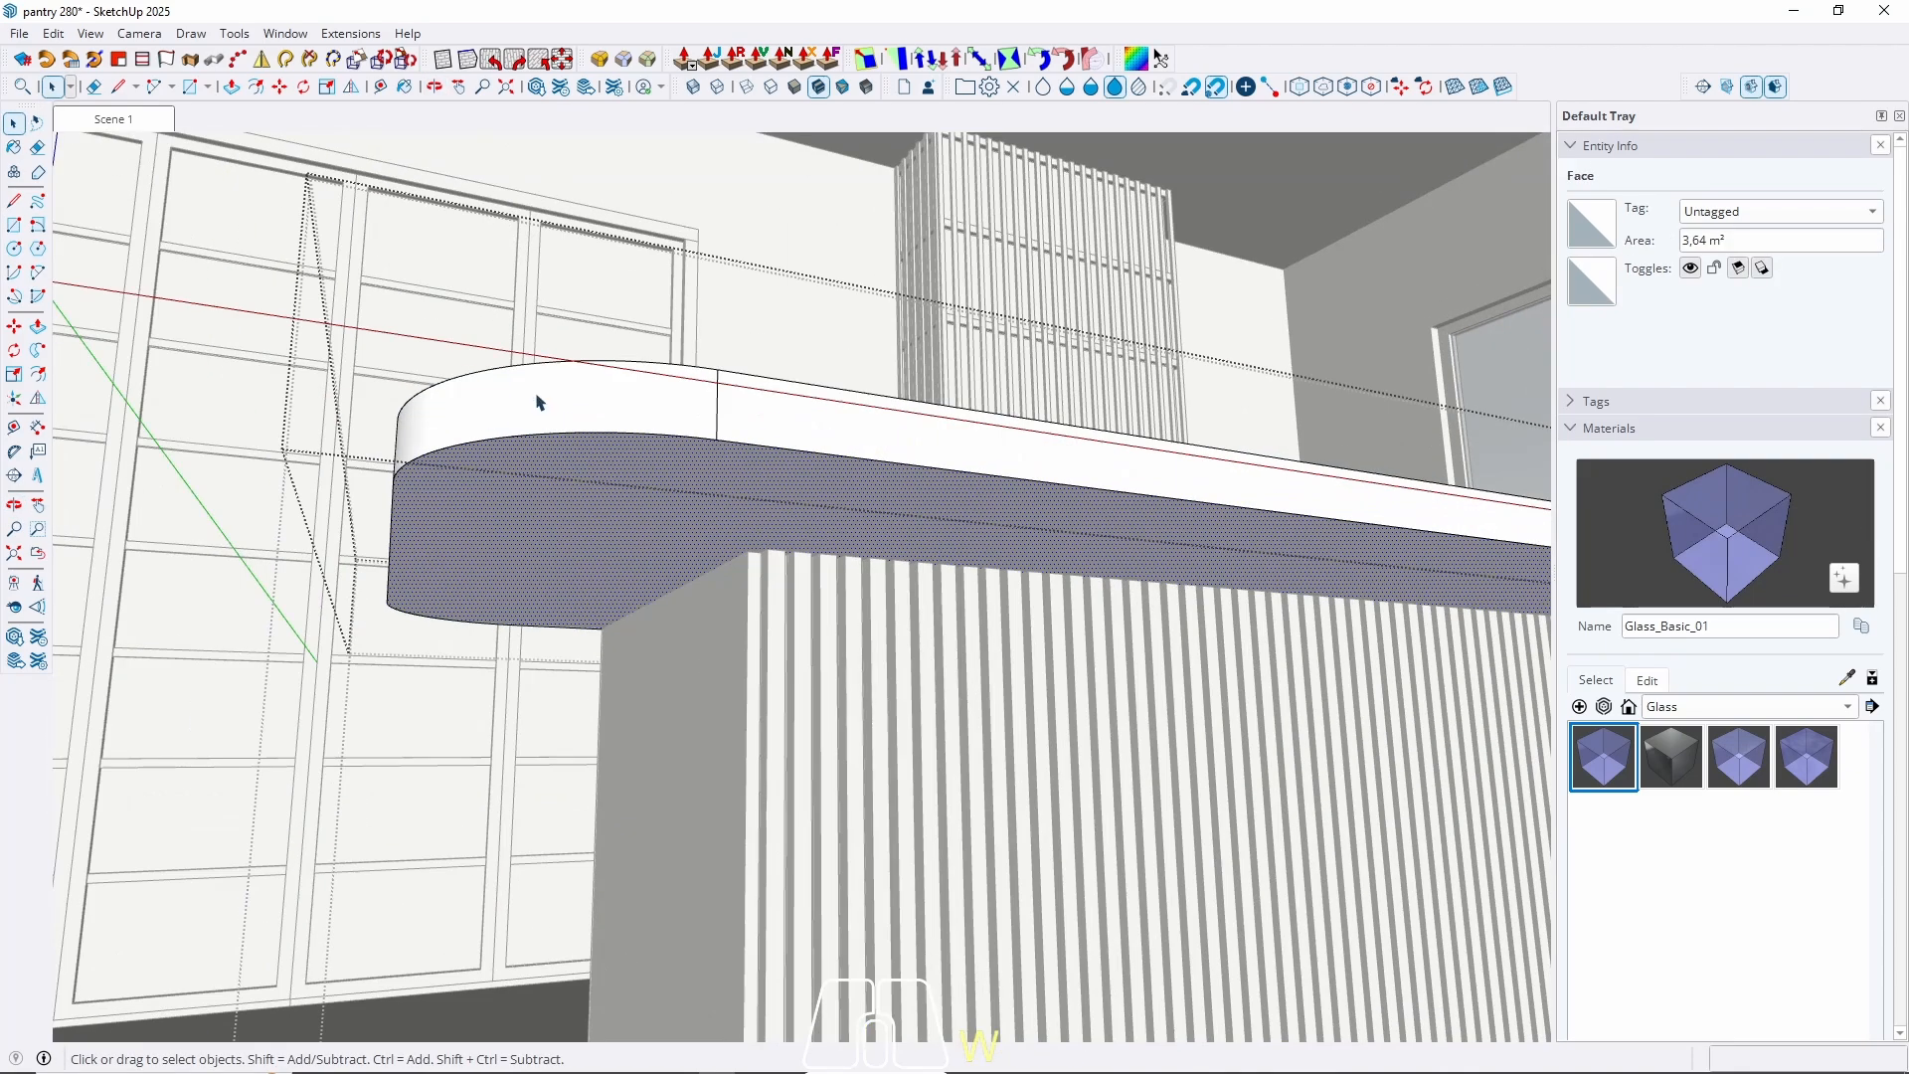
middle_drag(555, 434, 533, 520)
Scale the countertop's underside face uniformly about its center by a factor of 0.97 to taper the edge.
key(s)
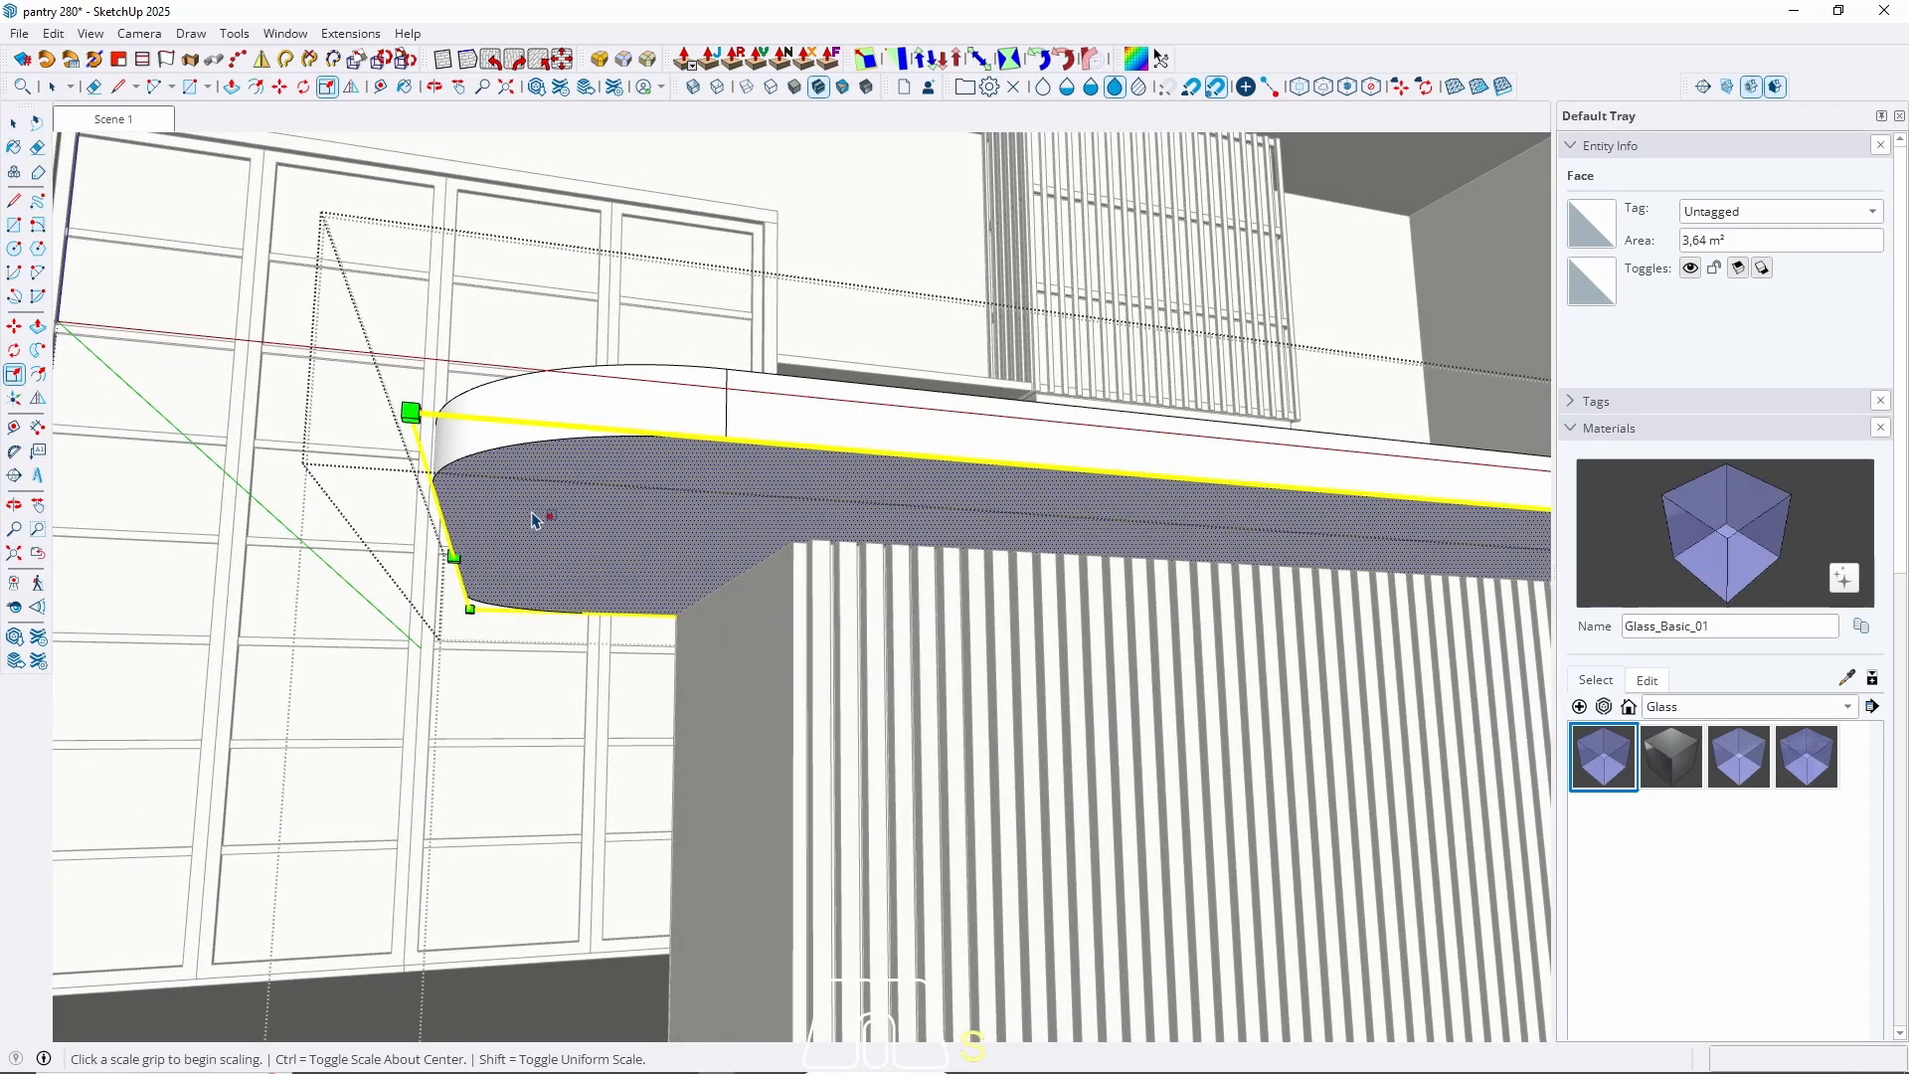
middle_drag(454, 557, 422, 465)
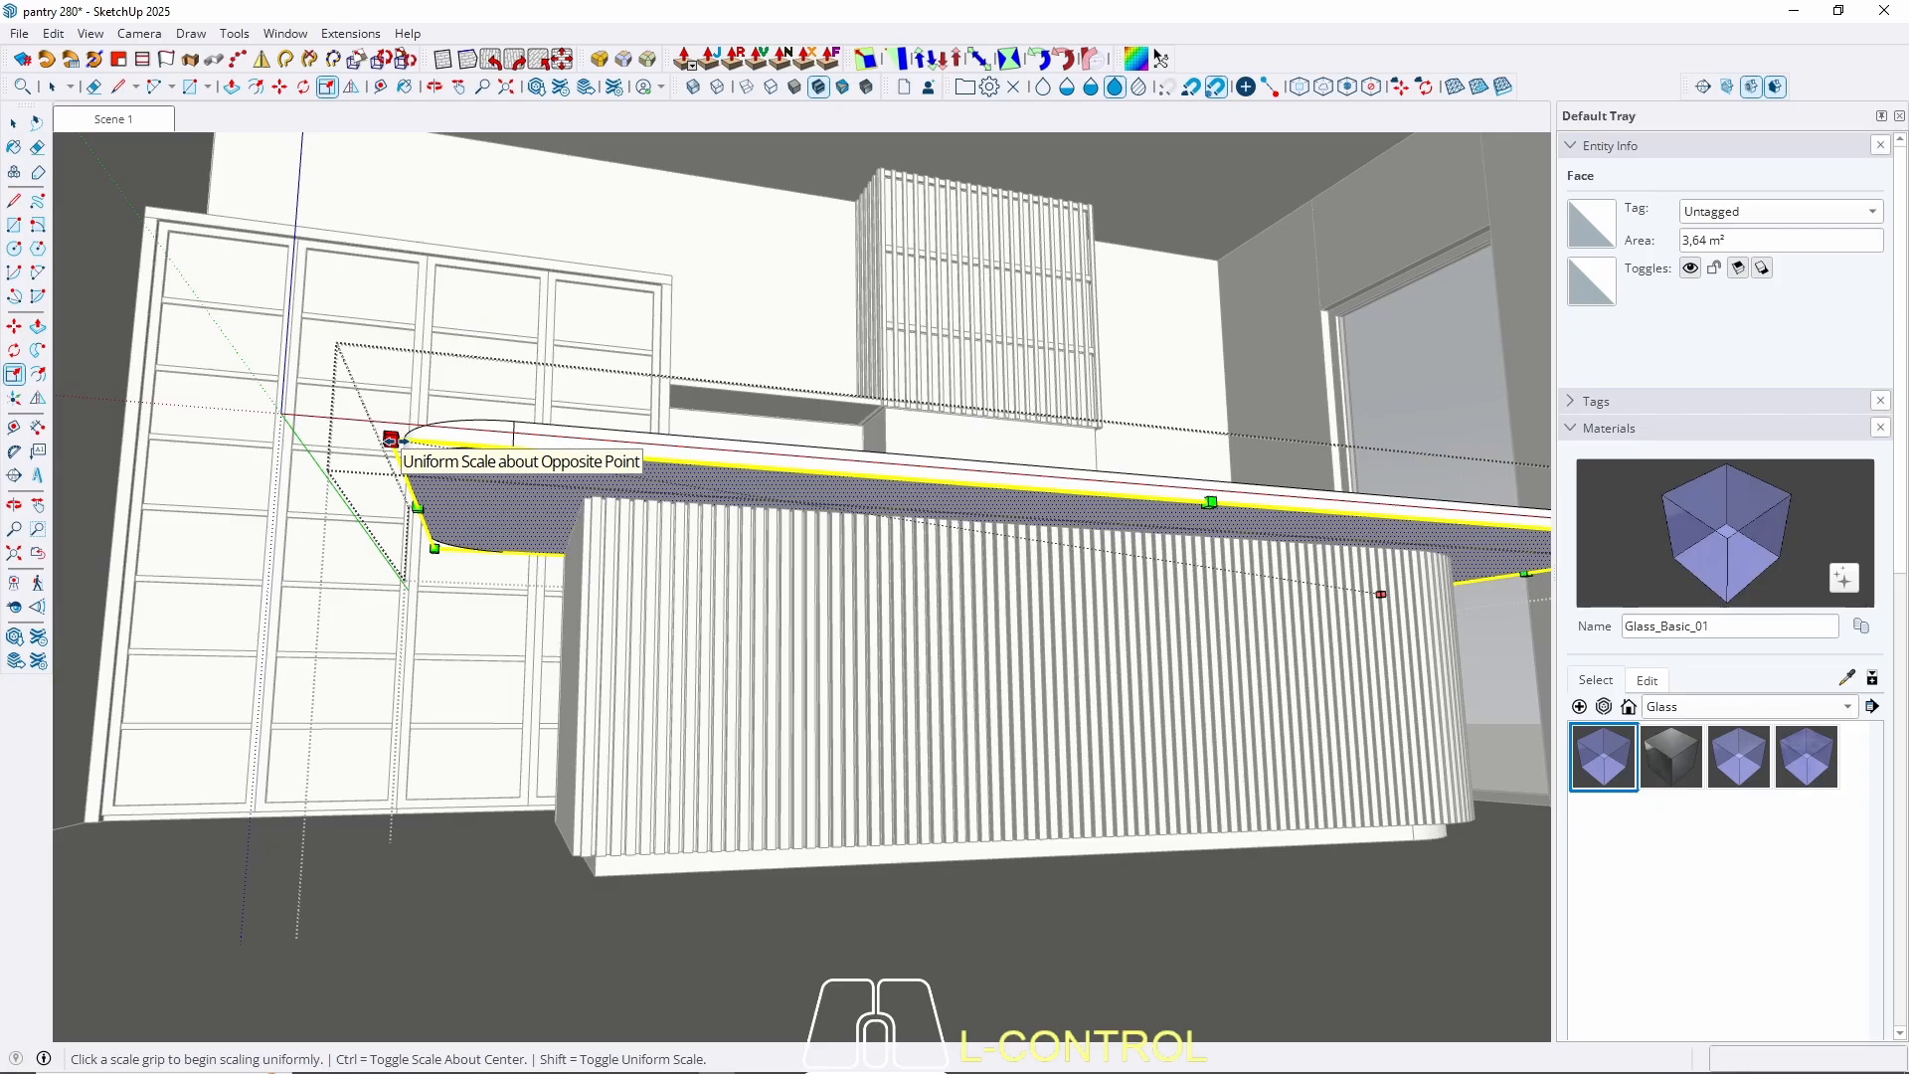
click(391, 439)
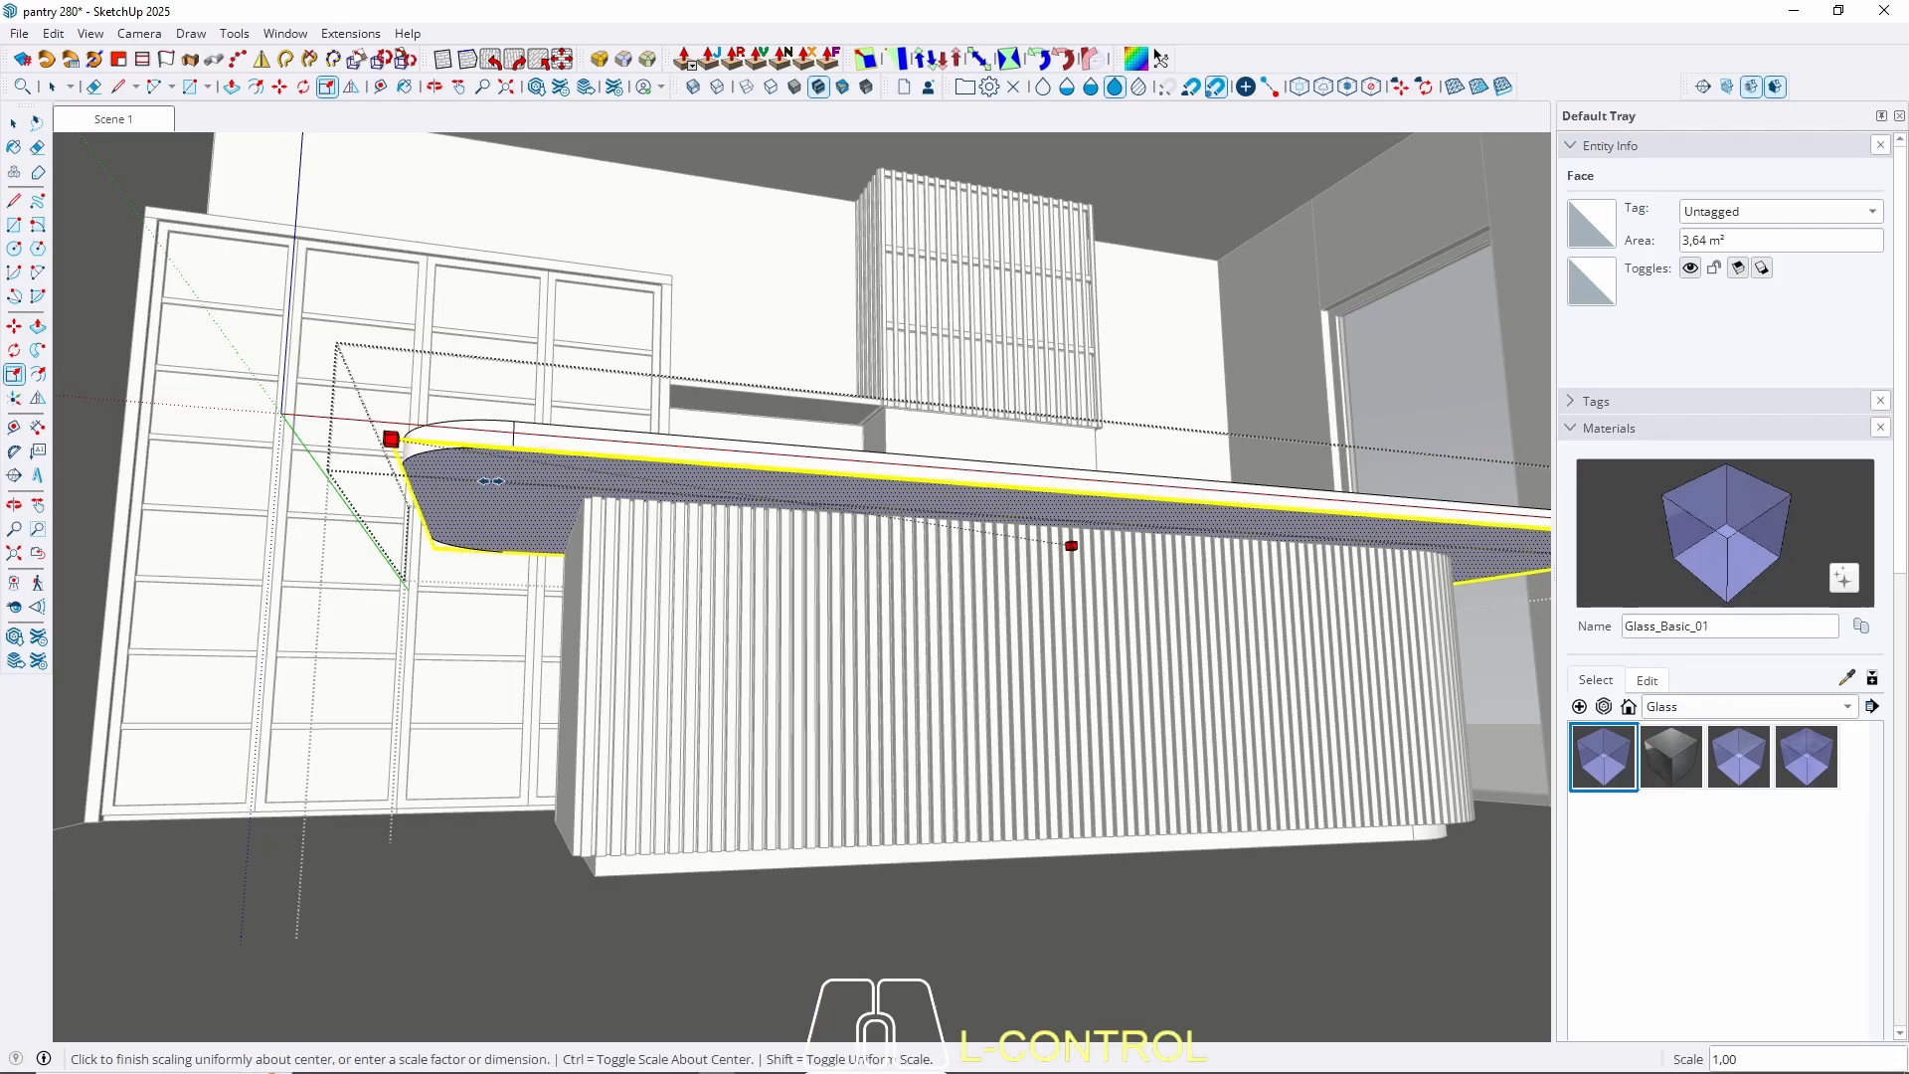
key(ctrl)
scroll(492, 482, up, 2)
key(ctrl)
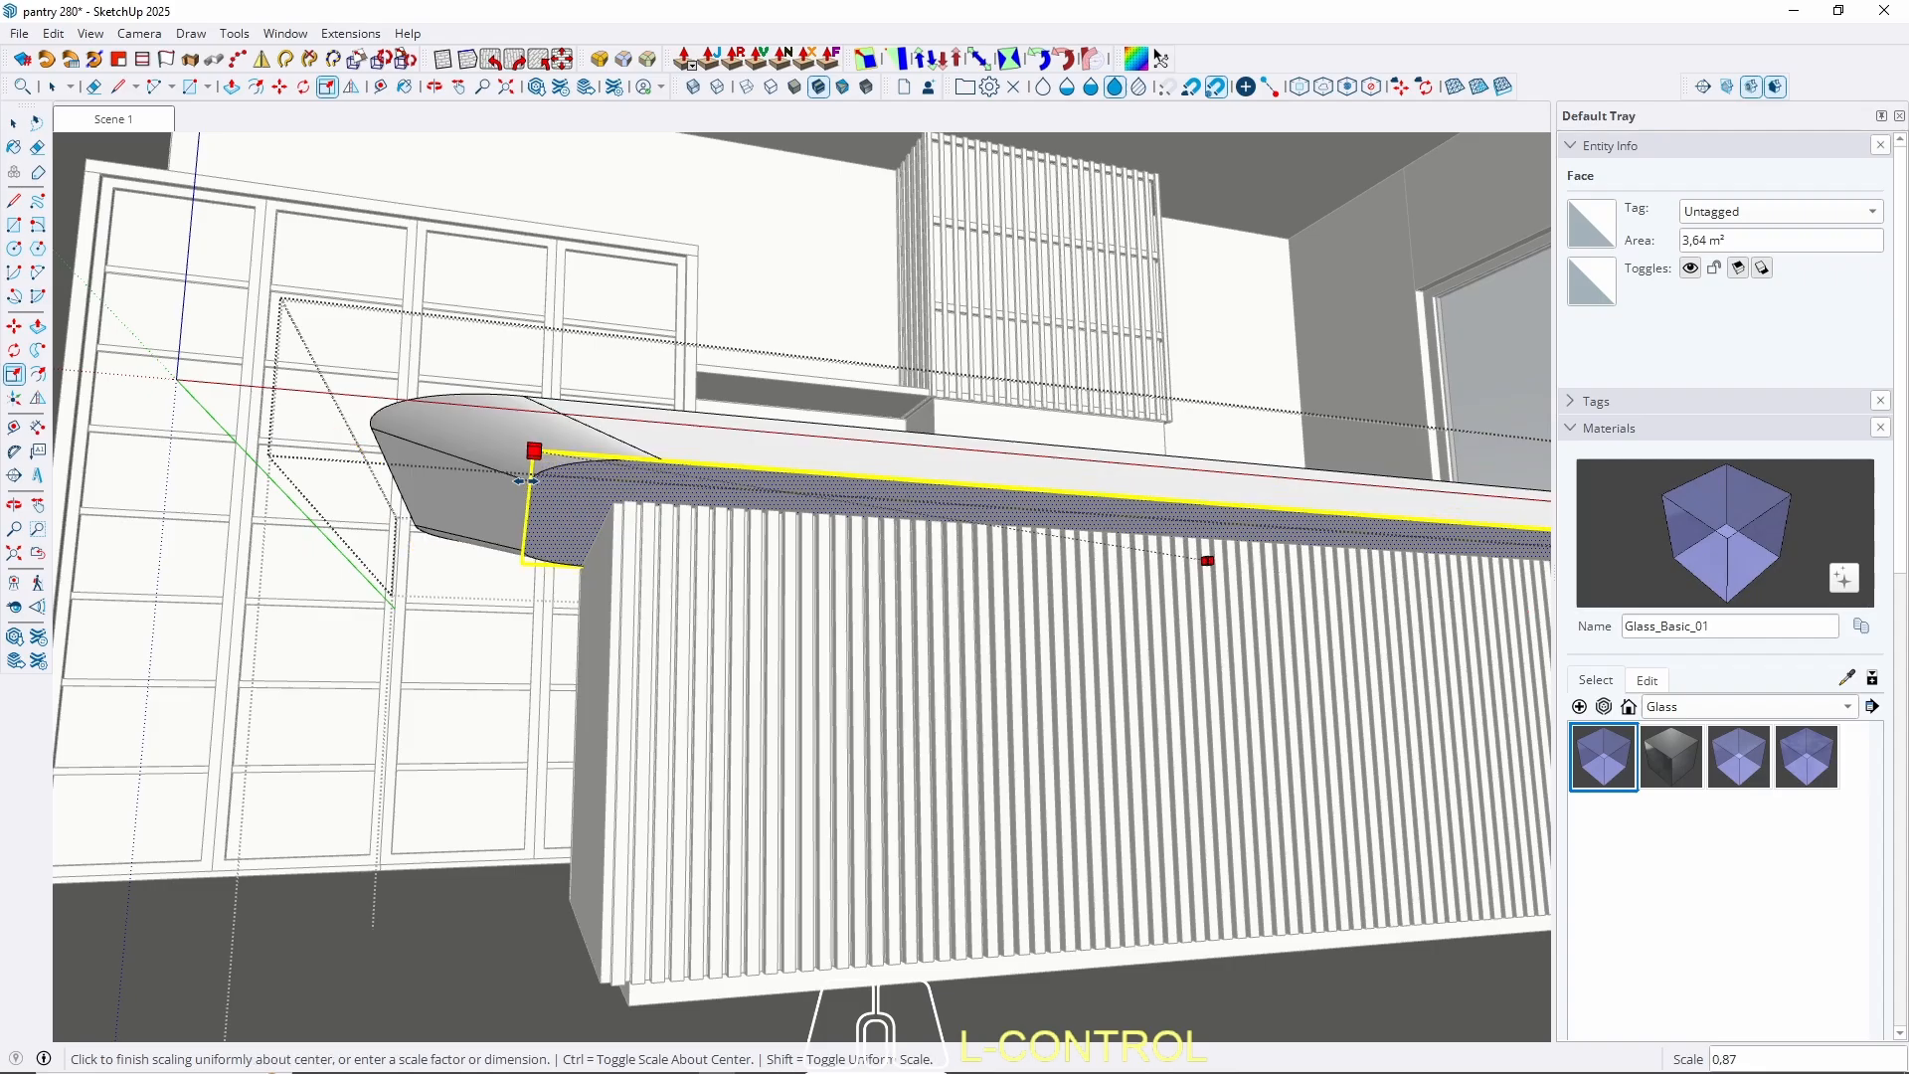
middle_drag(500, 475, 755, 385)
key(w)
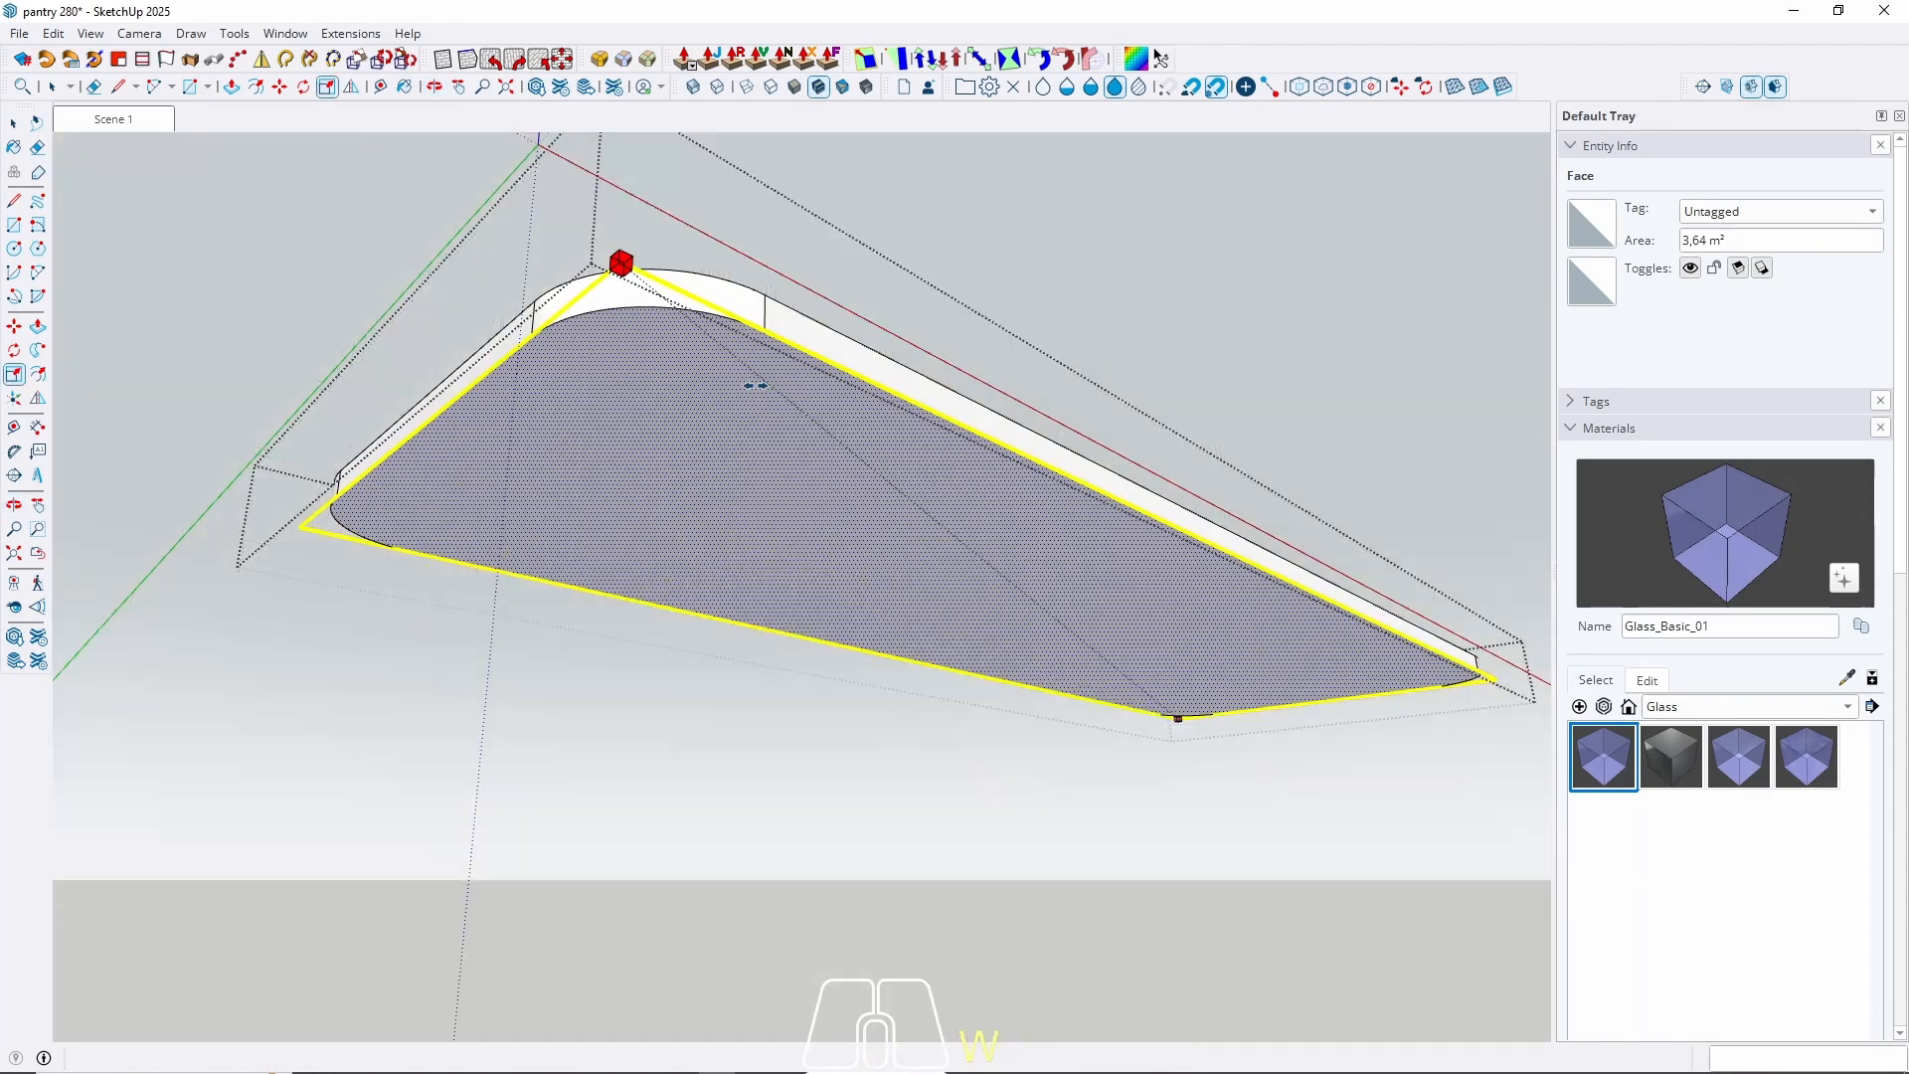
middle_drag(663, 335, 796, 206)
key(ctrl)
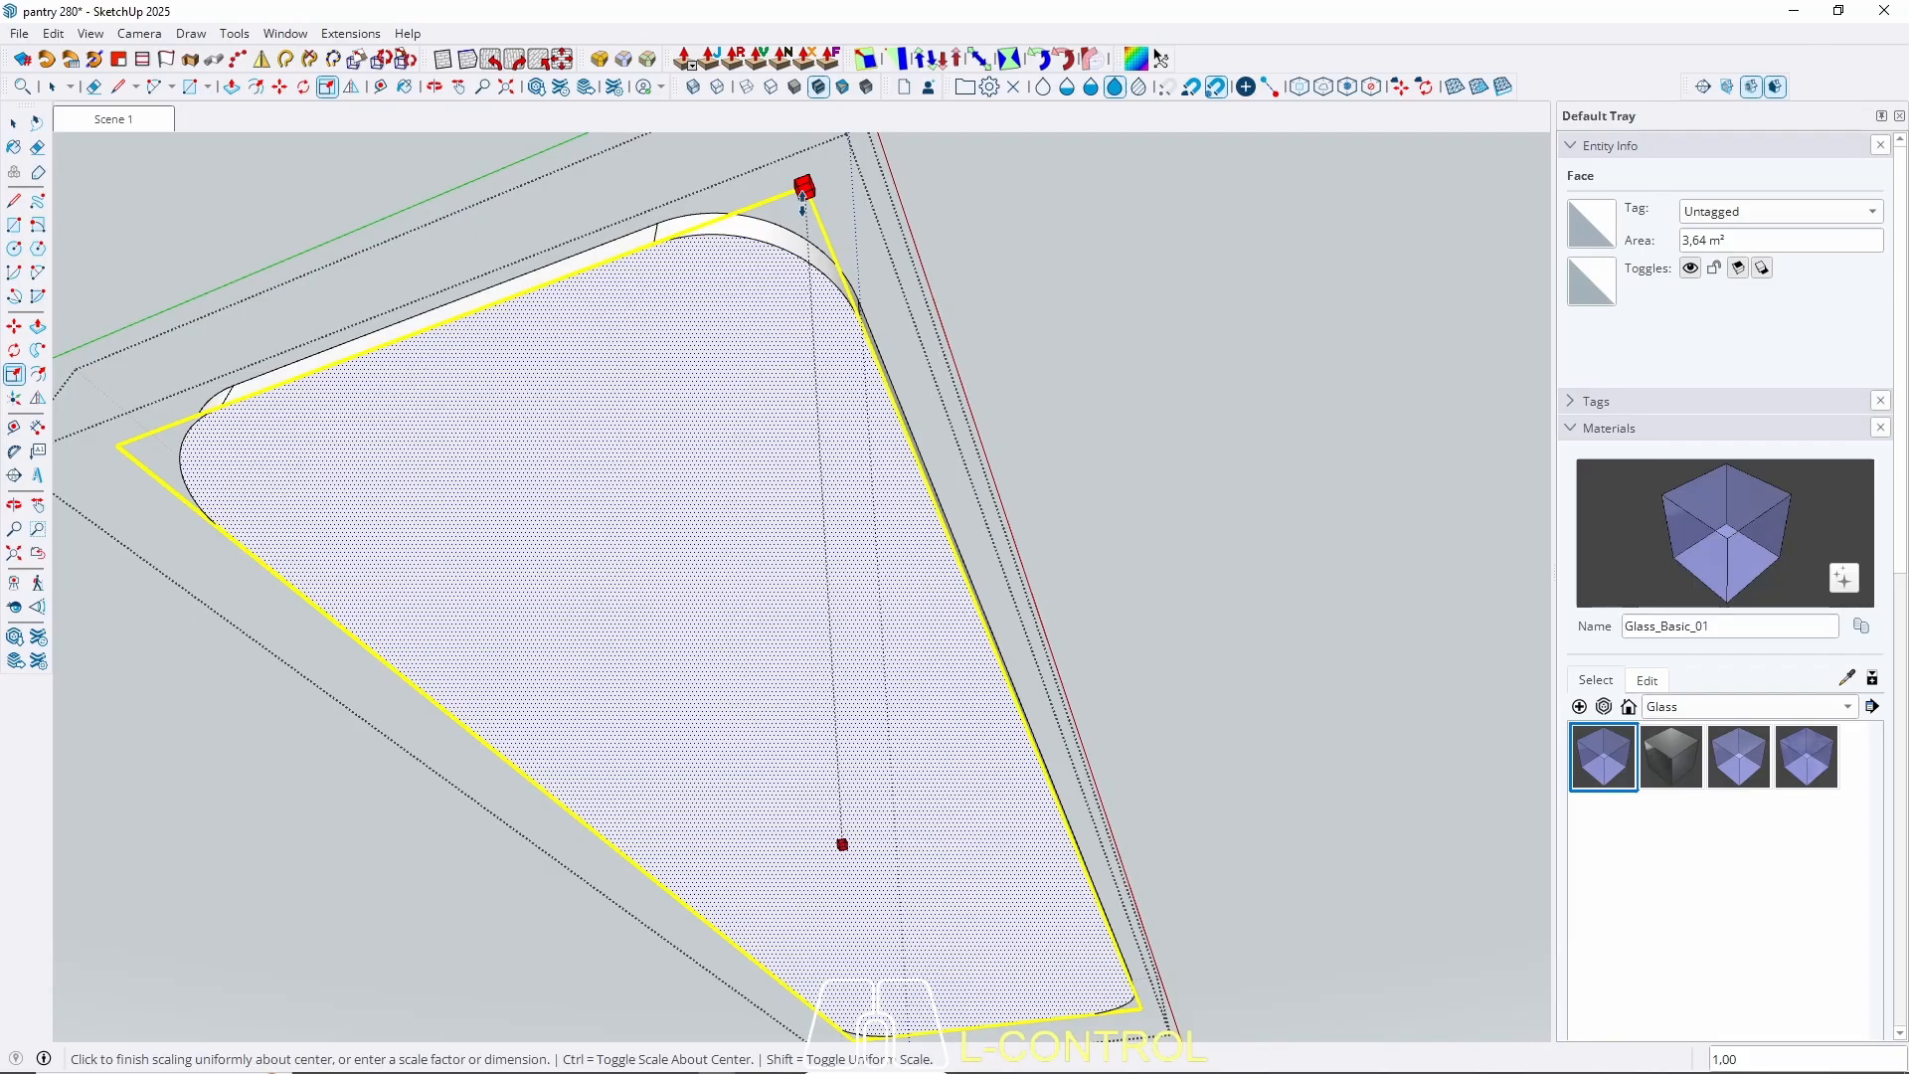
click(799, 211)
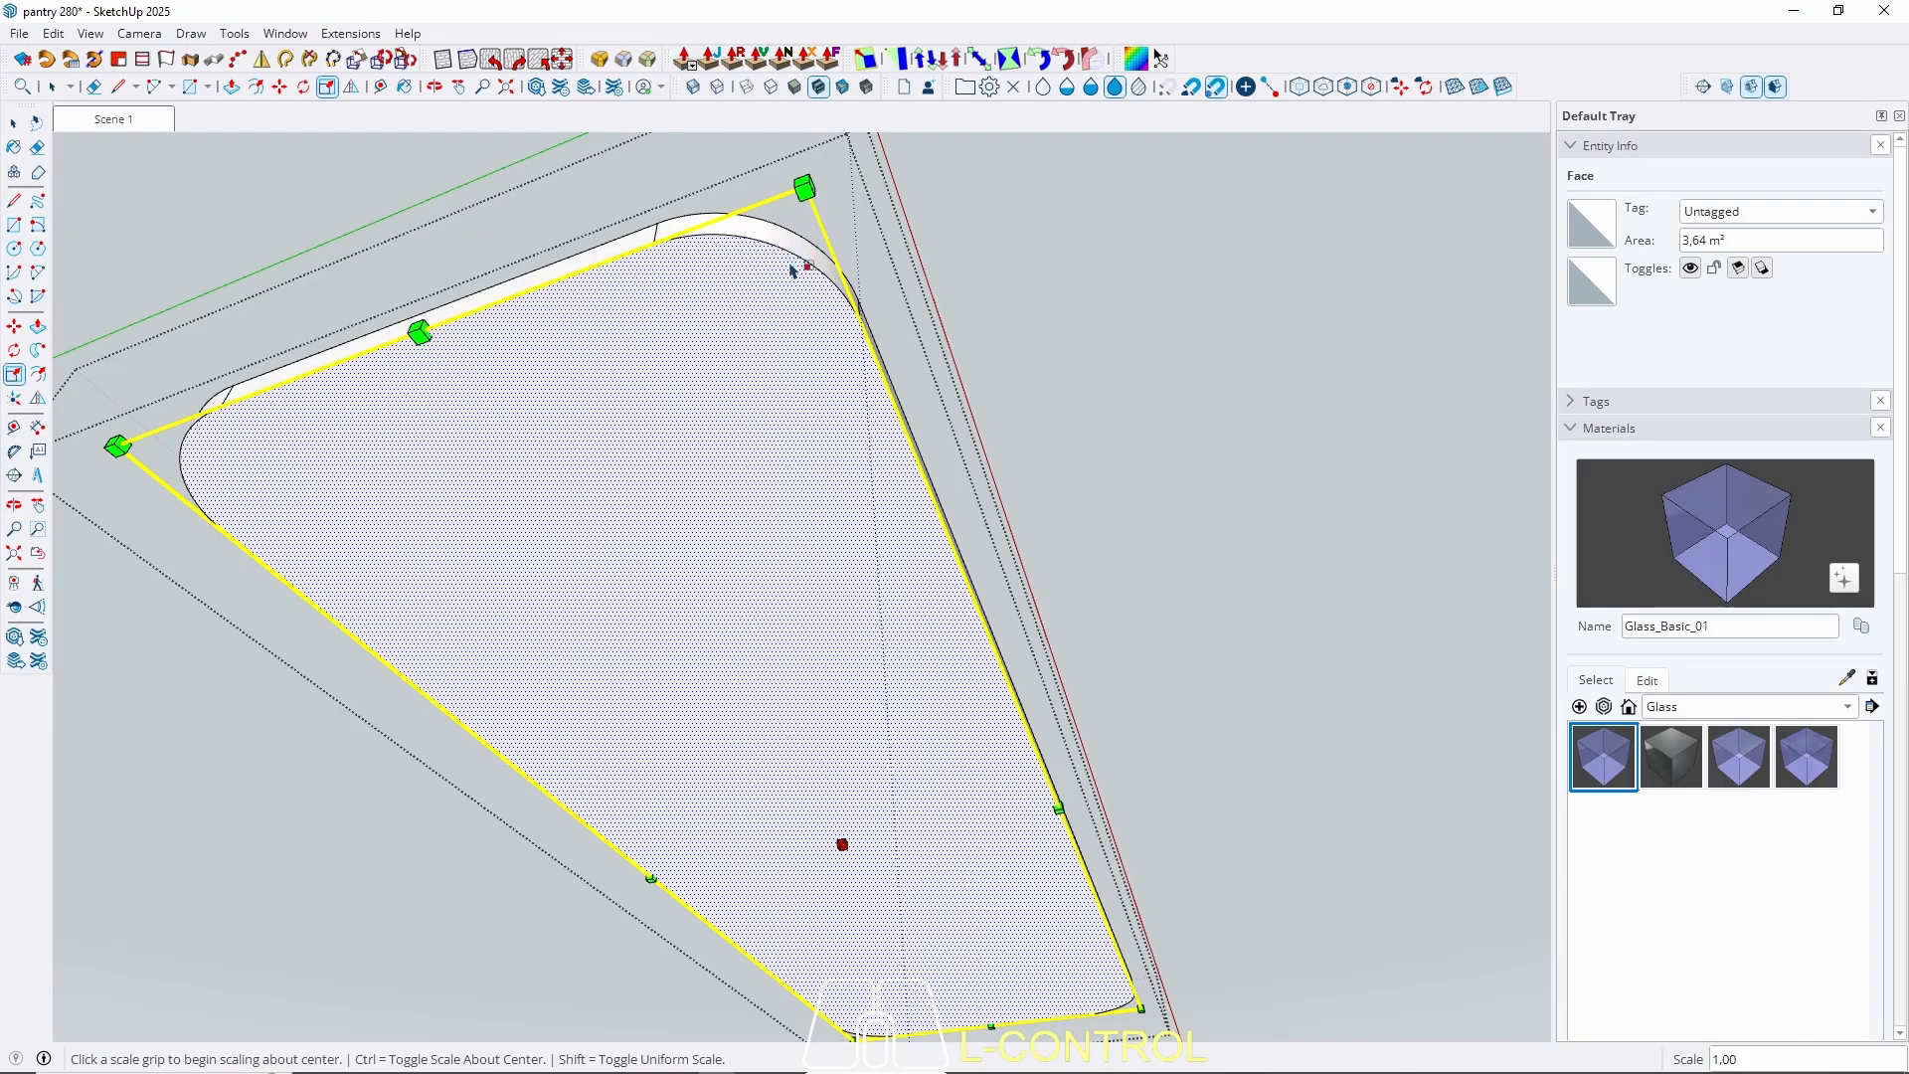
click(804, 188)
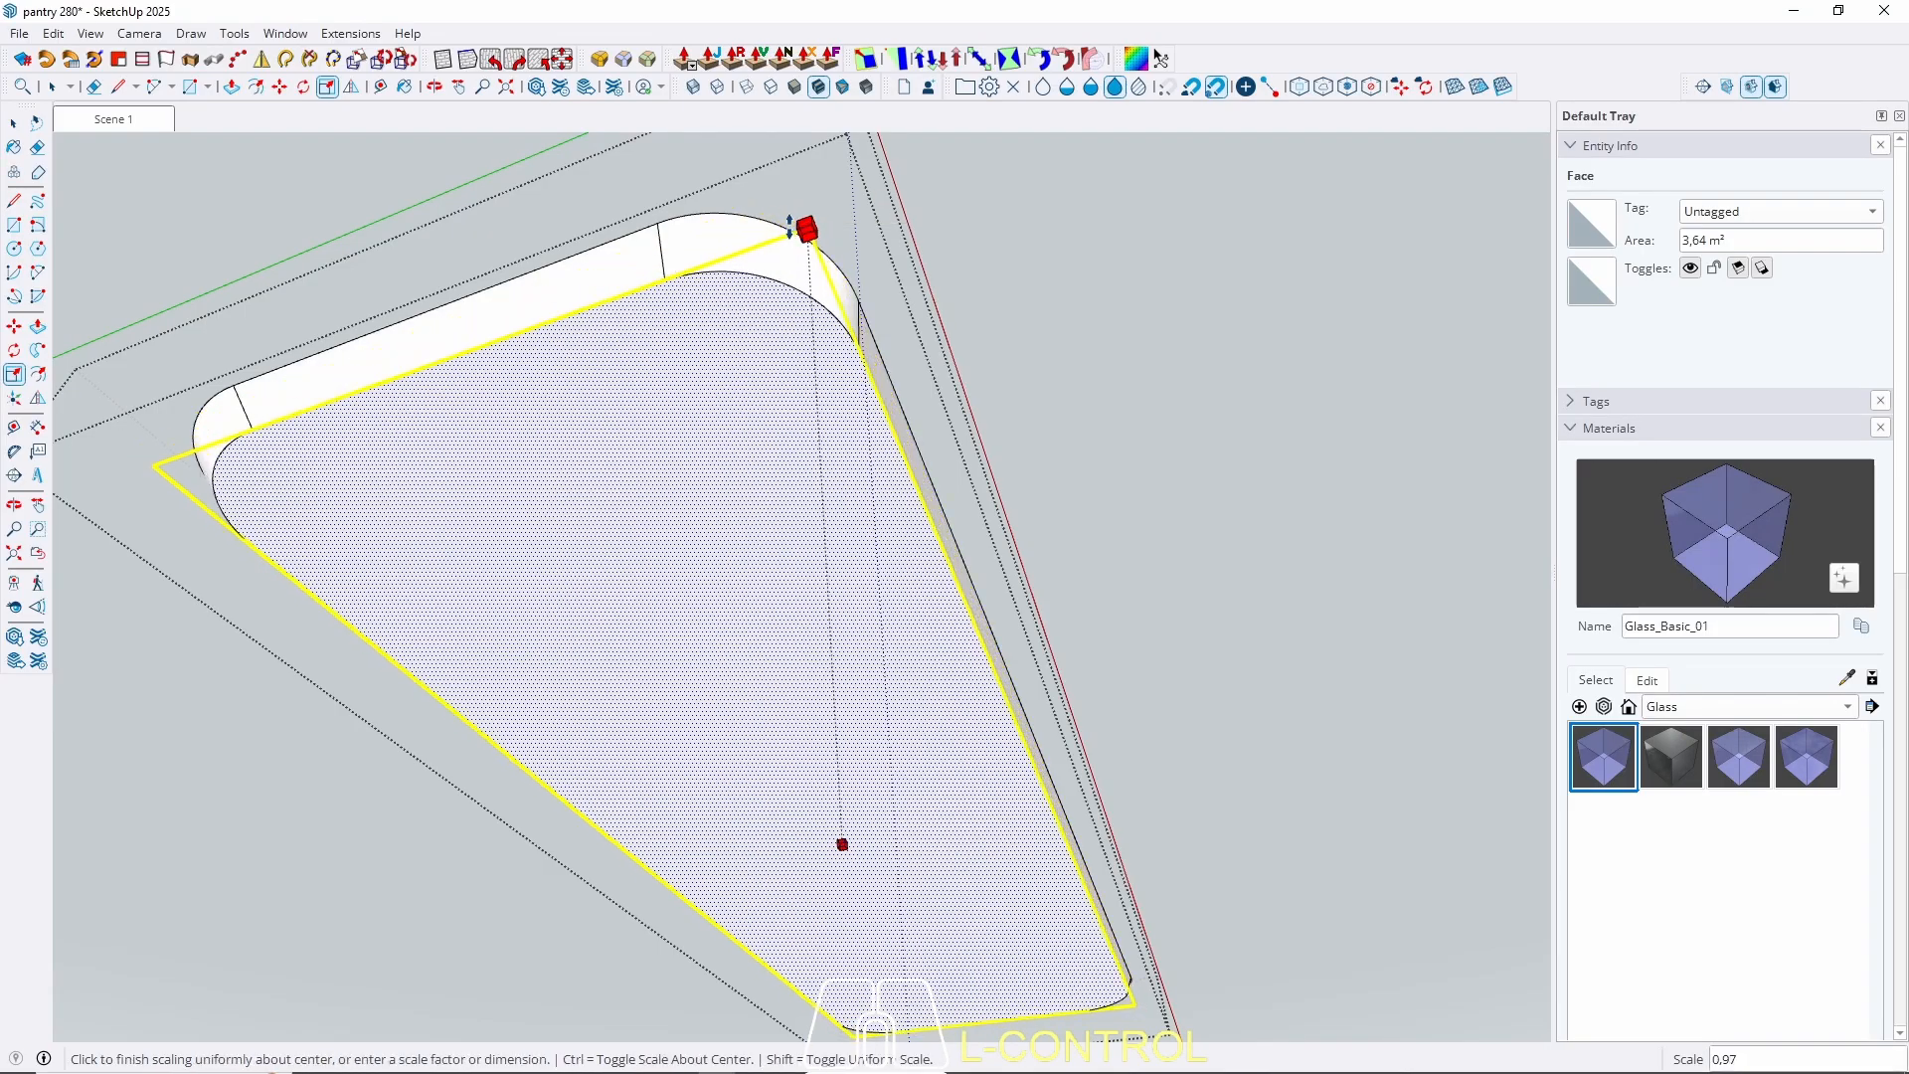
click(790, 226)
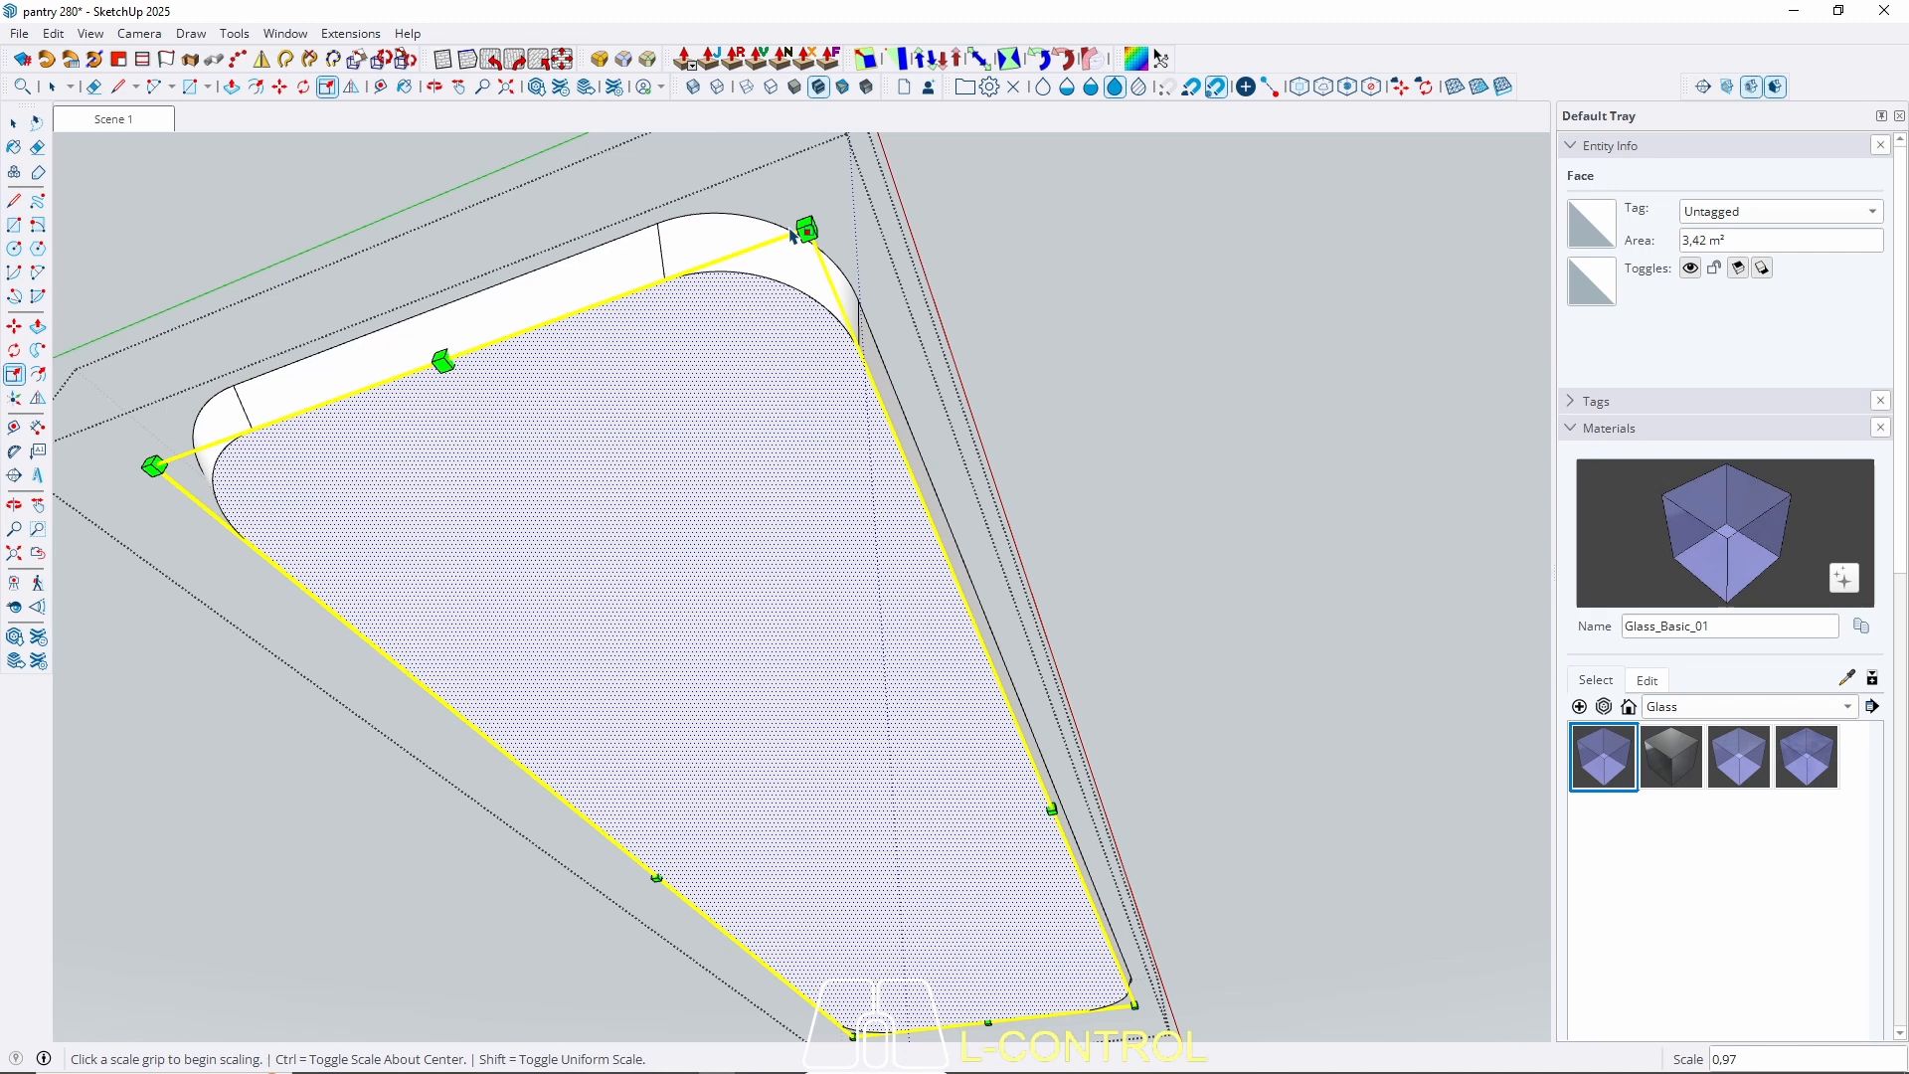
Round the perimeter edges of the countertop's top face with Round Corner at a 0.6 cm offset, and leave the group.
middle_drag(790, 226, 698, 703)
key(space)
triple_click(550, 642)
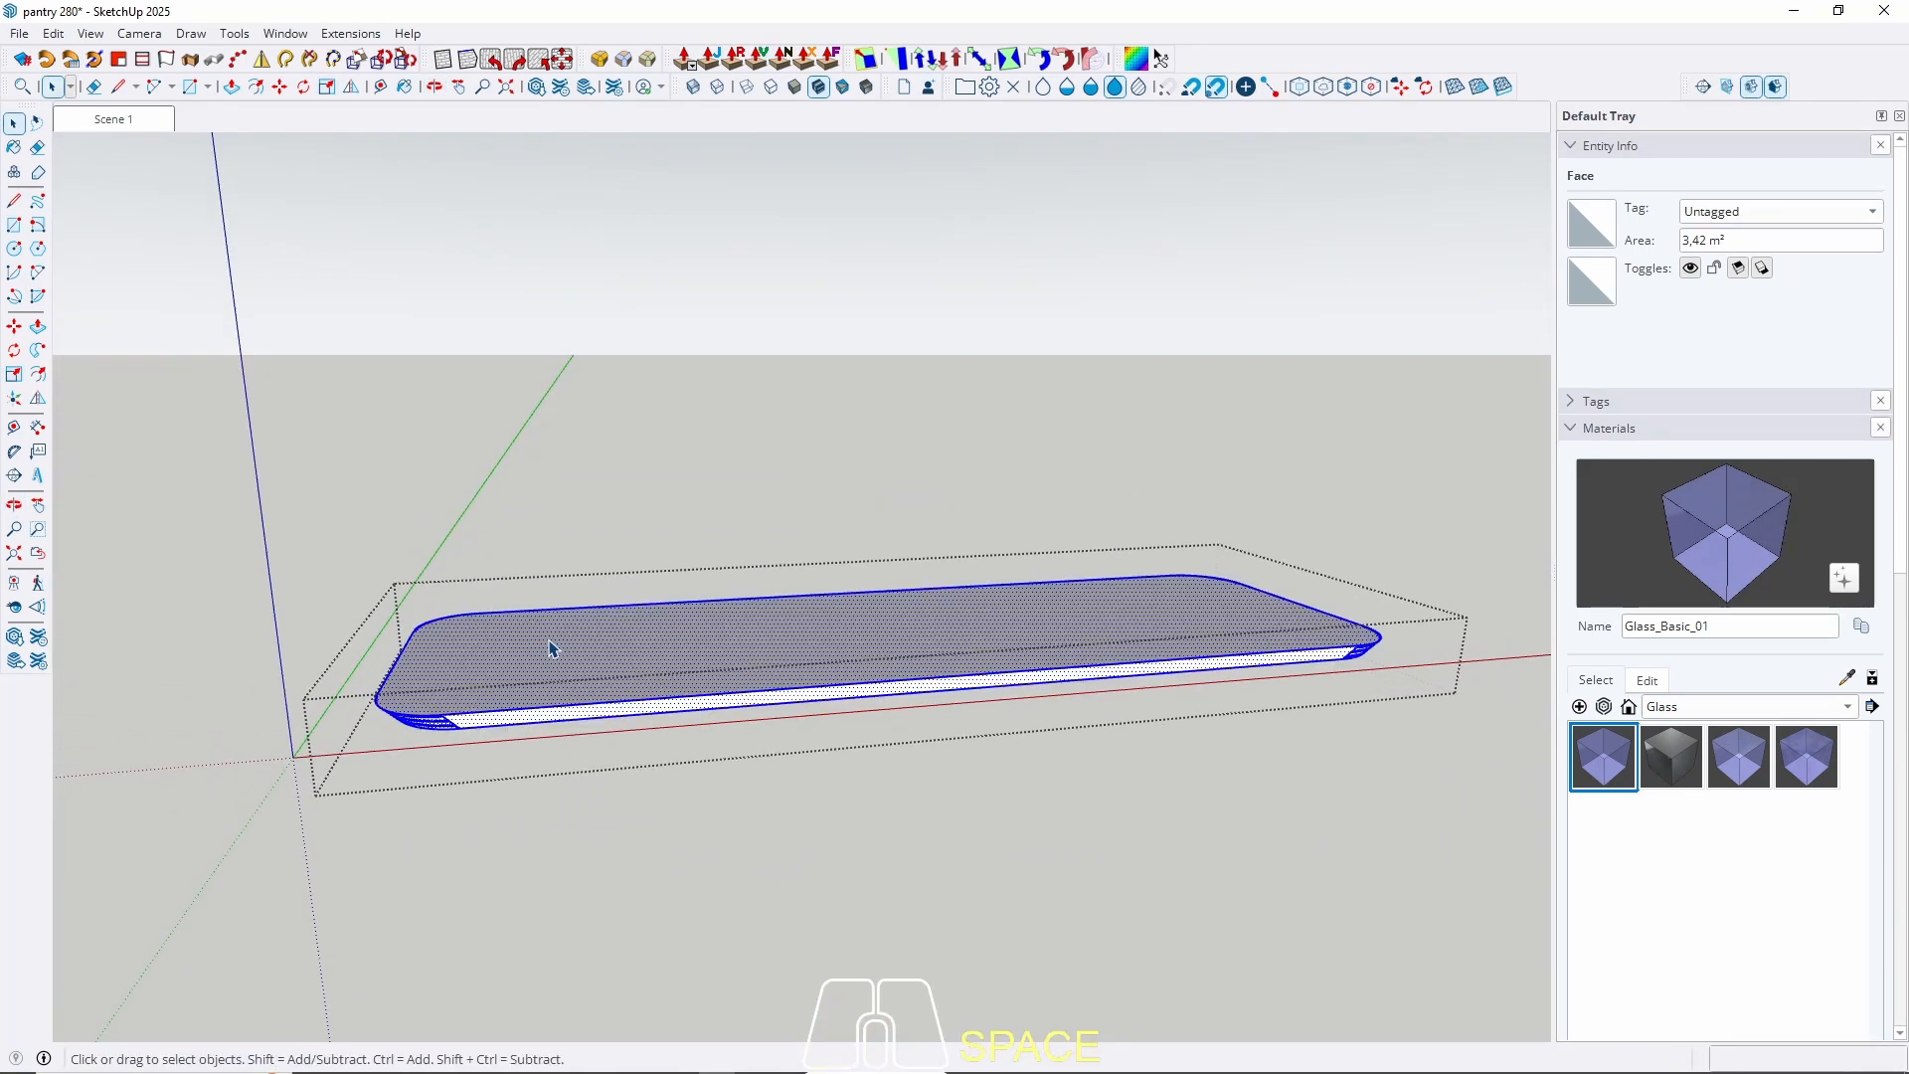
double_click(523, 653)
shift+click(526, 656)
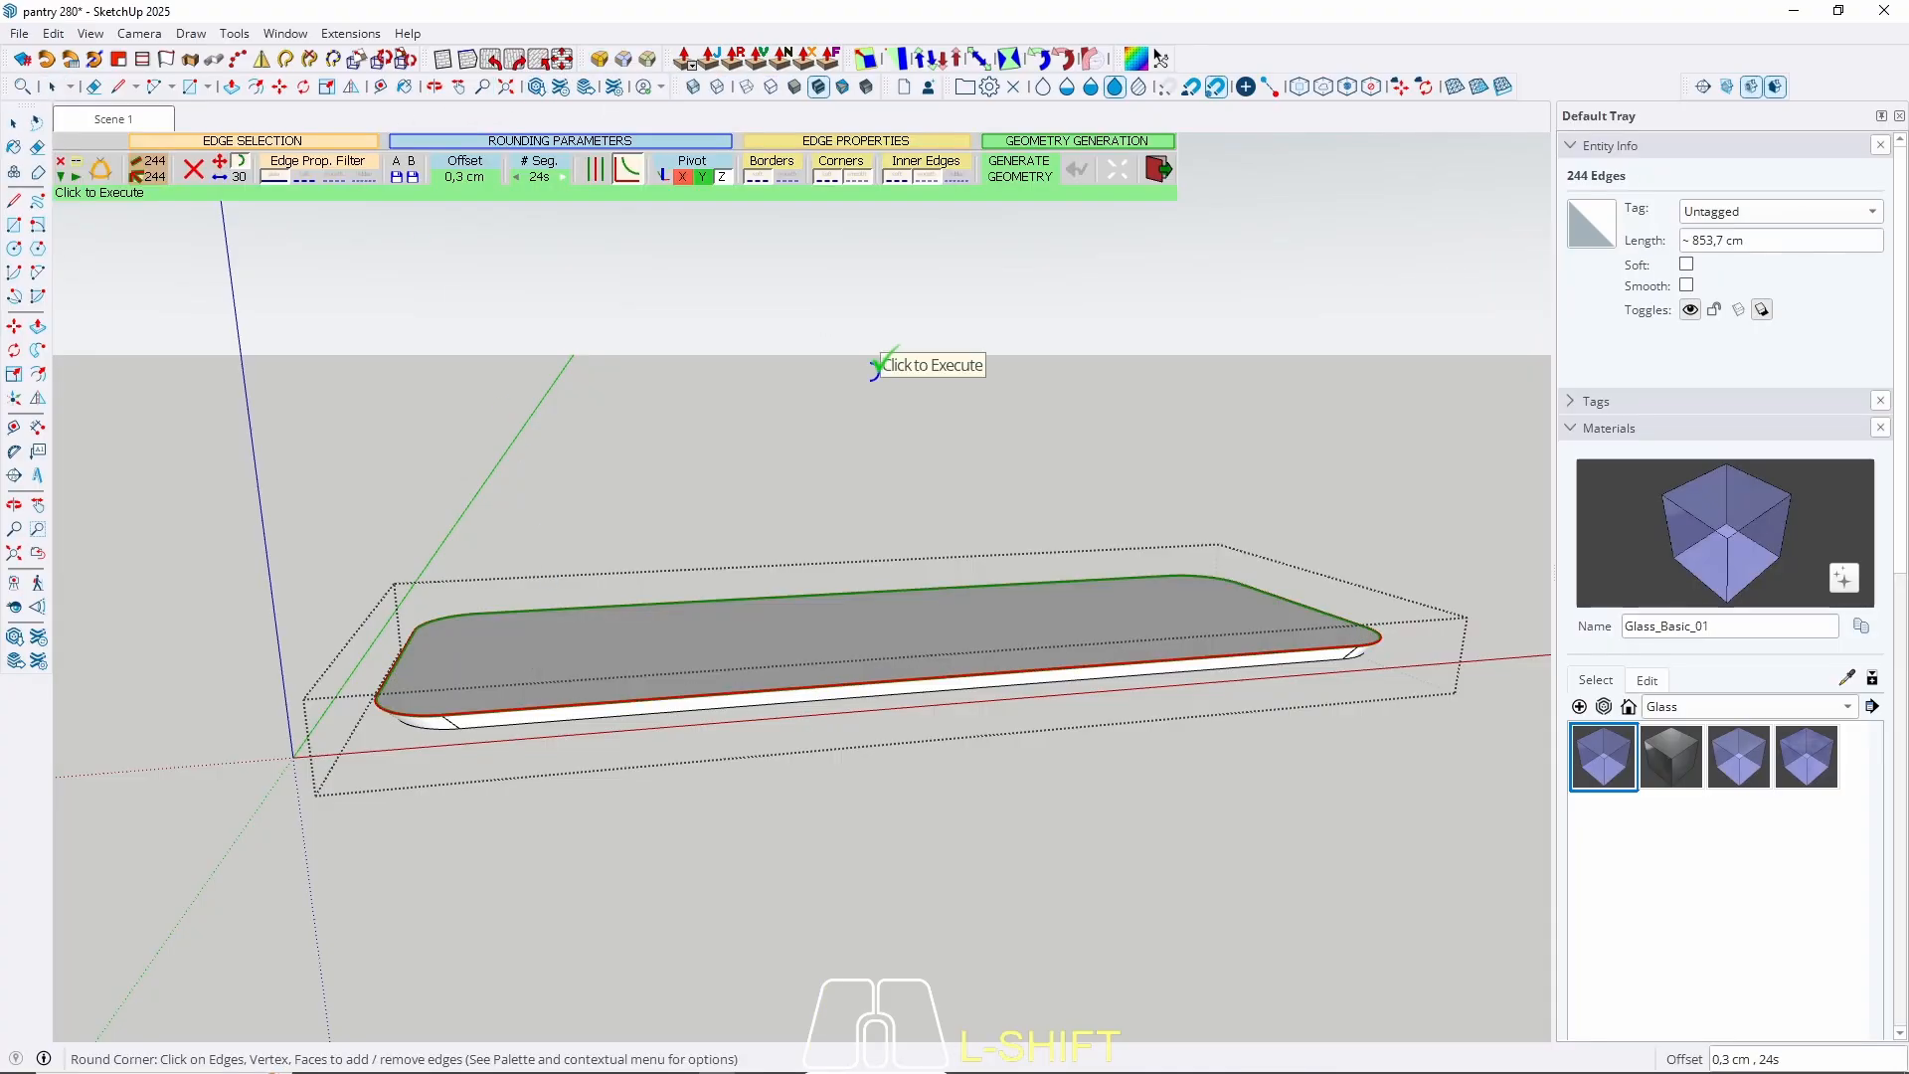
scroll(428, 656, up, 3)
scroll(429, 637, up, 2)
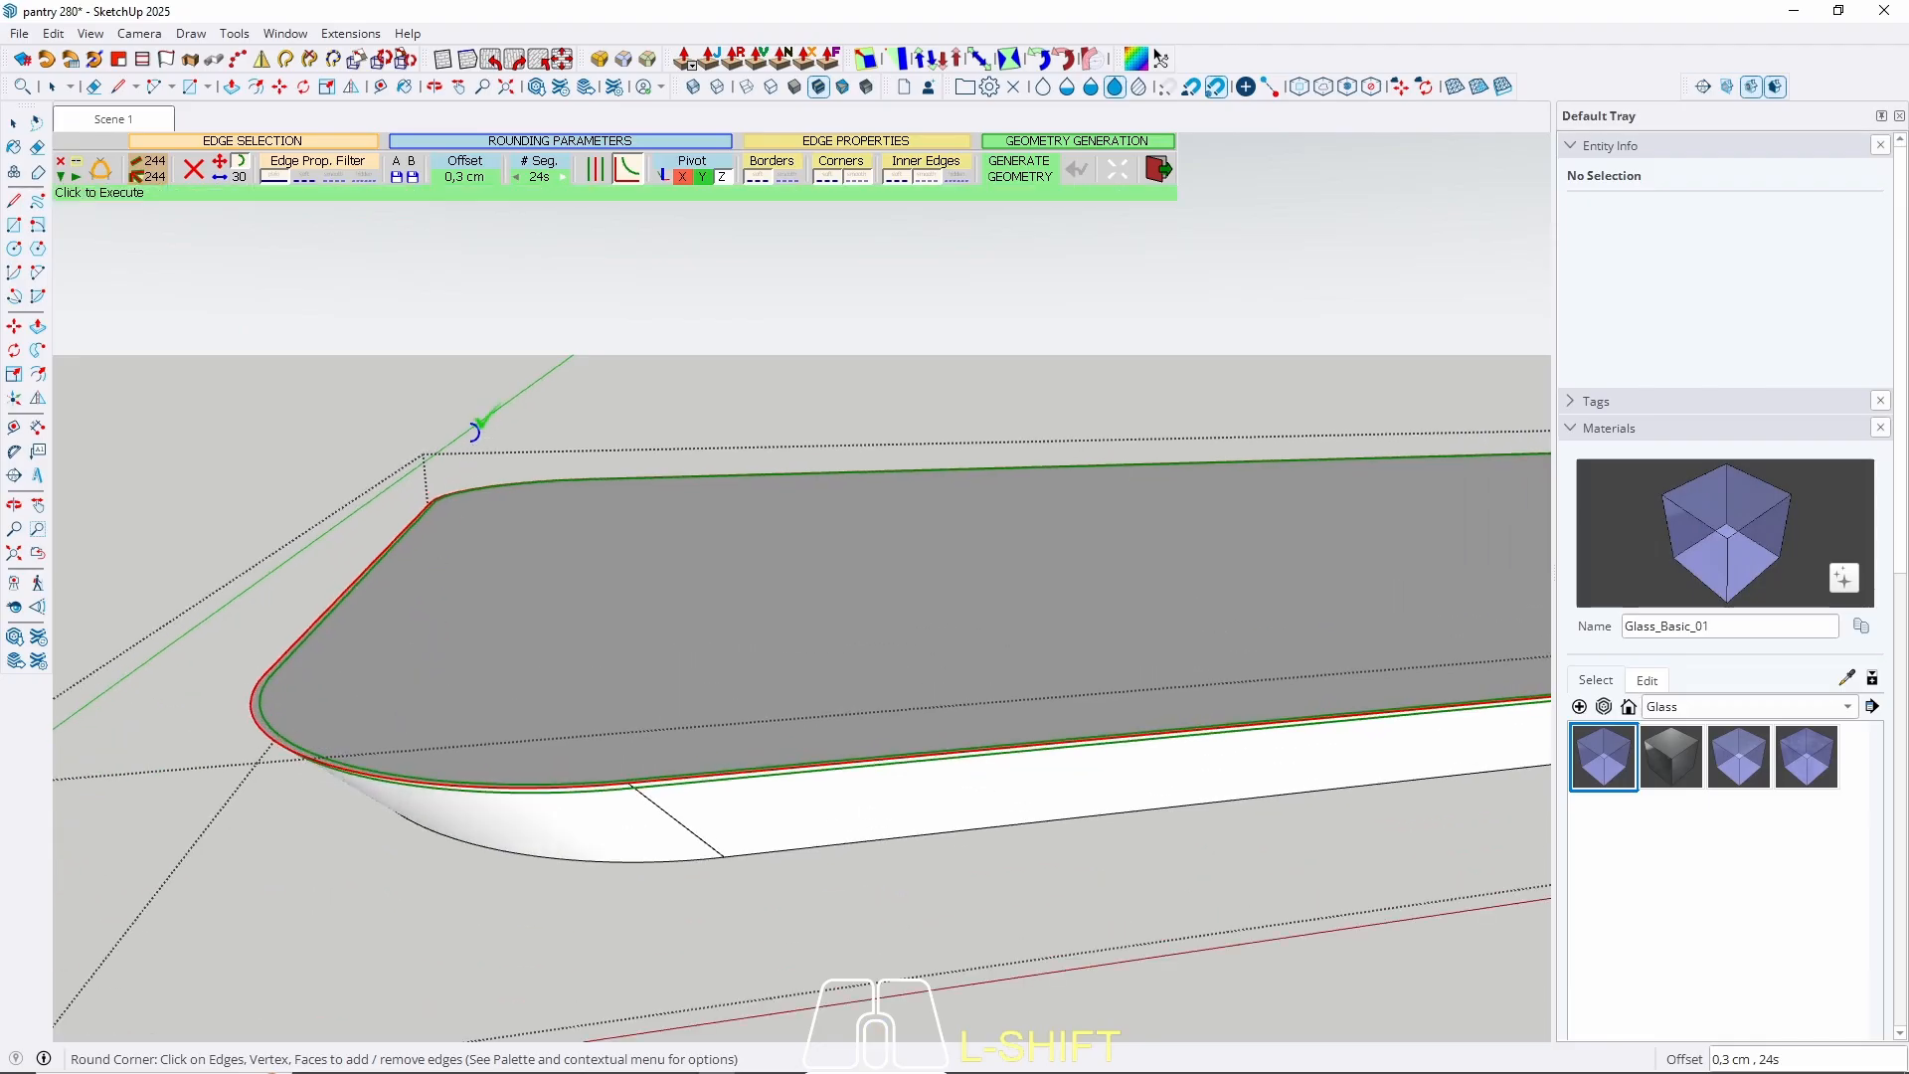
click(465, 176)
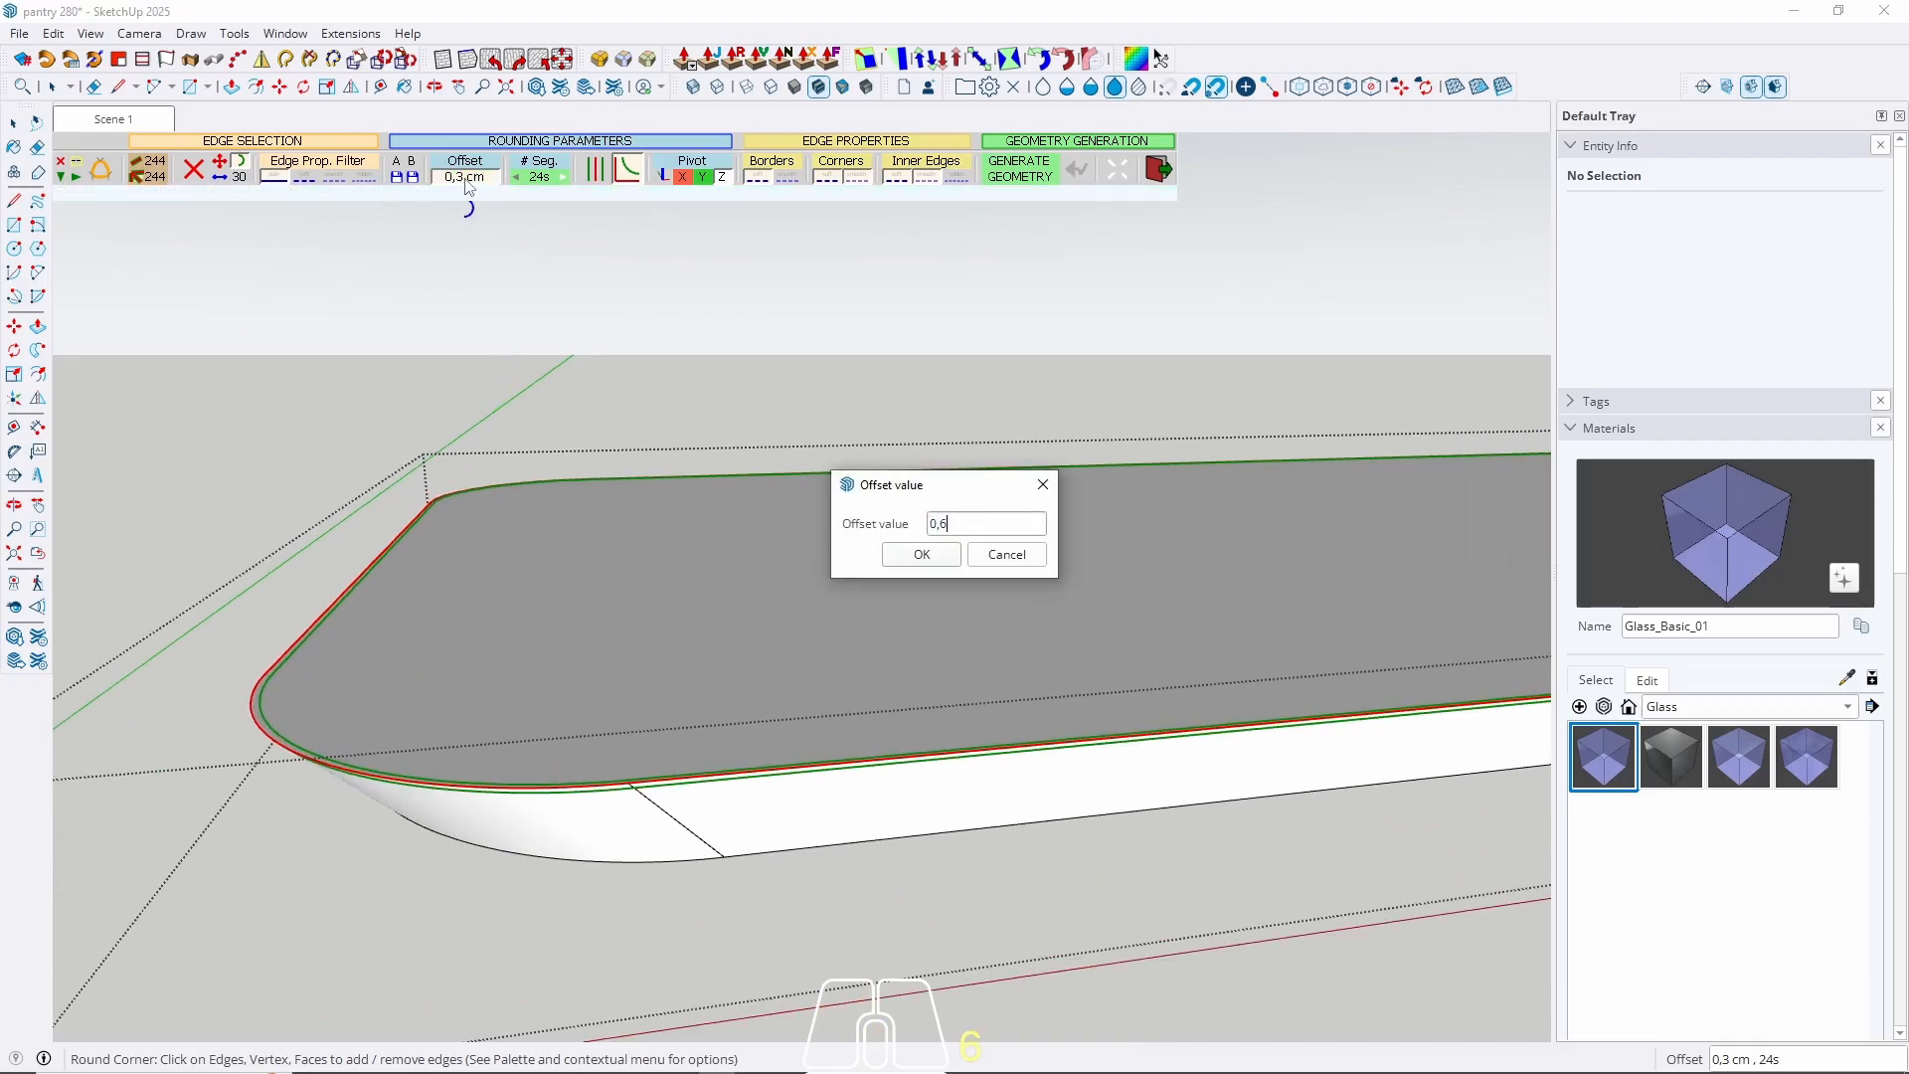
text(0,6)
key(Return)
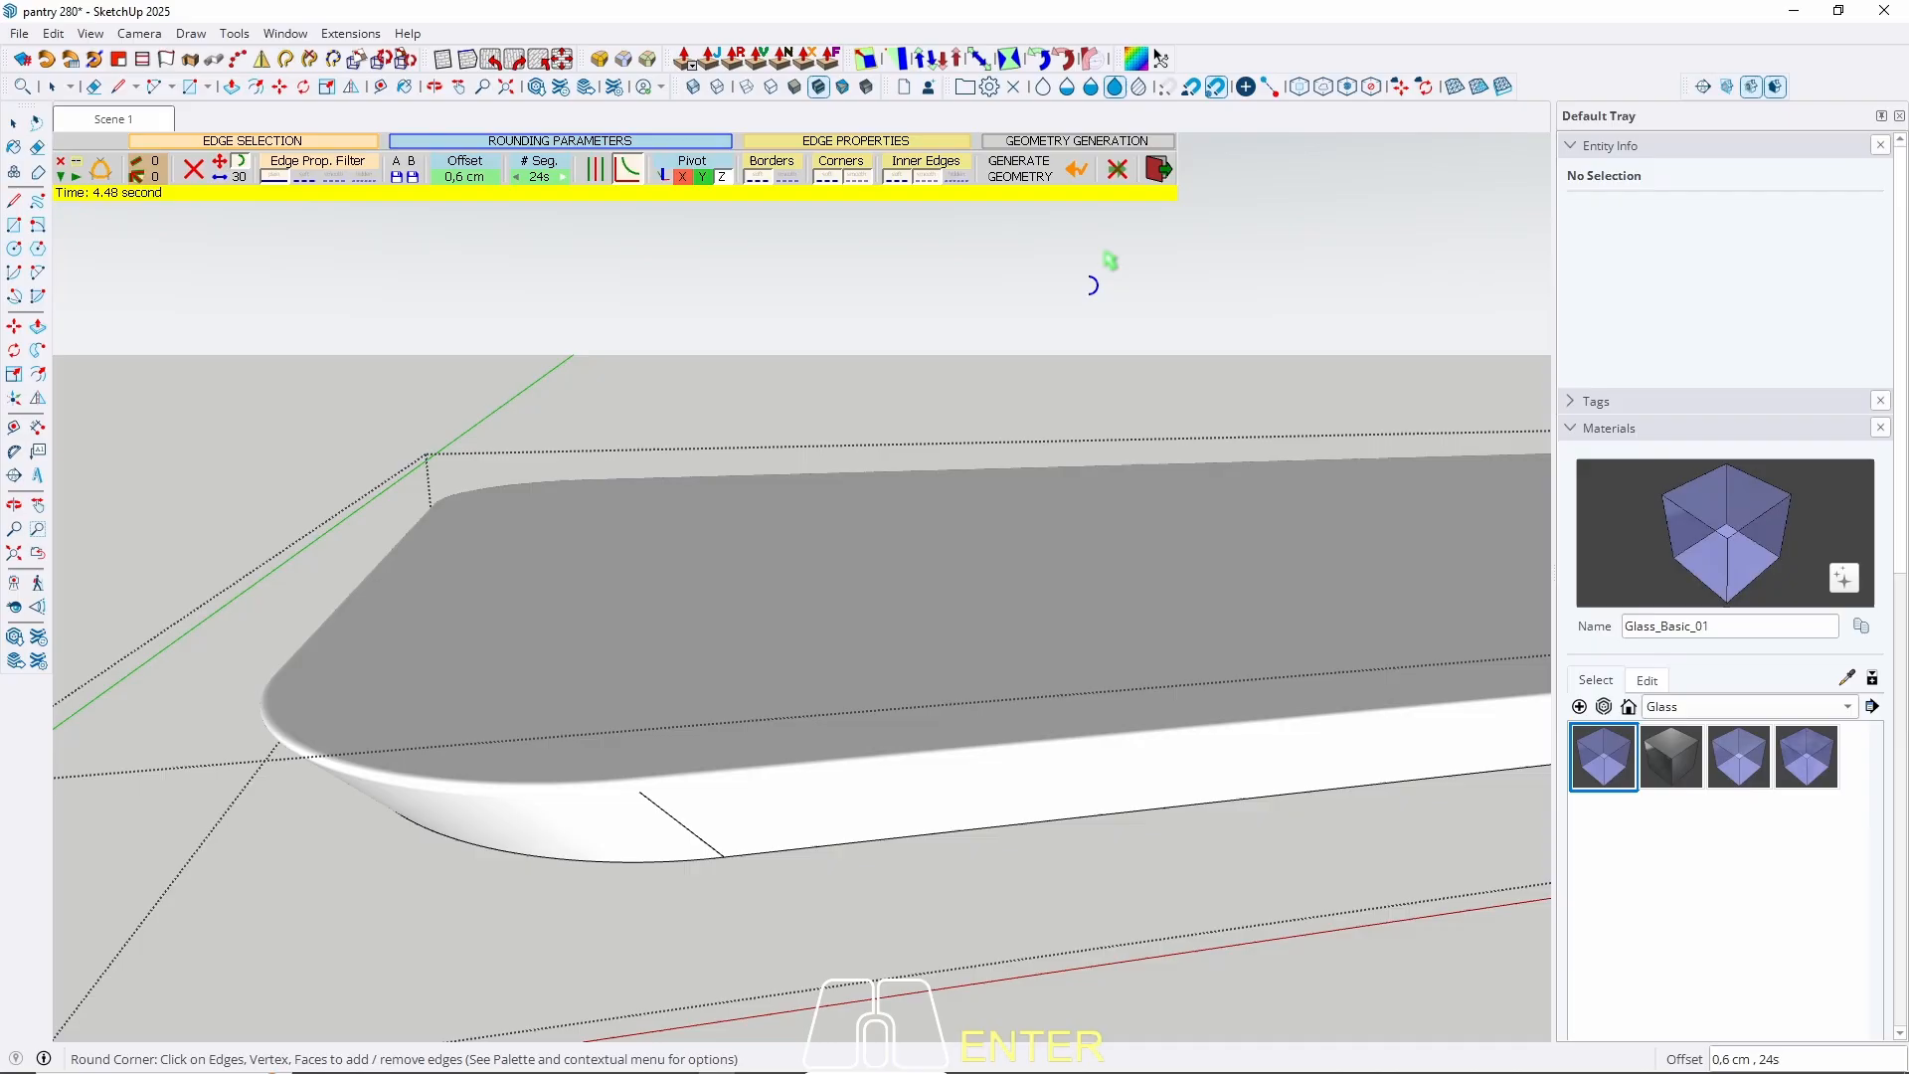
click(1157, 169)
key(Escape)
key(Escape)
Reopen the countertop group, run AMS Soften Edges on its surfaces, and return to Scene 1.
scroll(368, 674, down, 3)
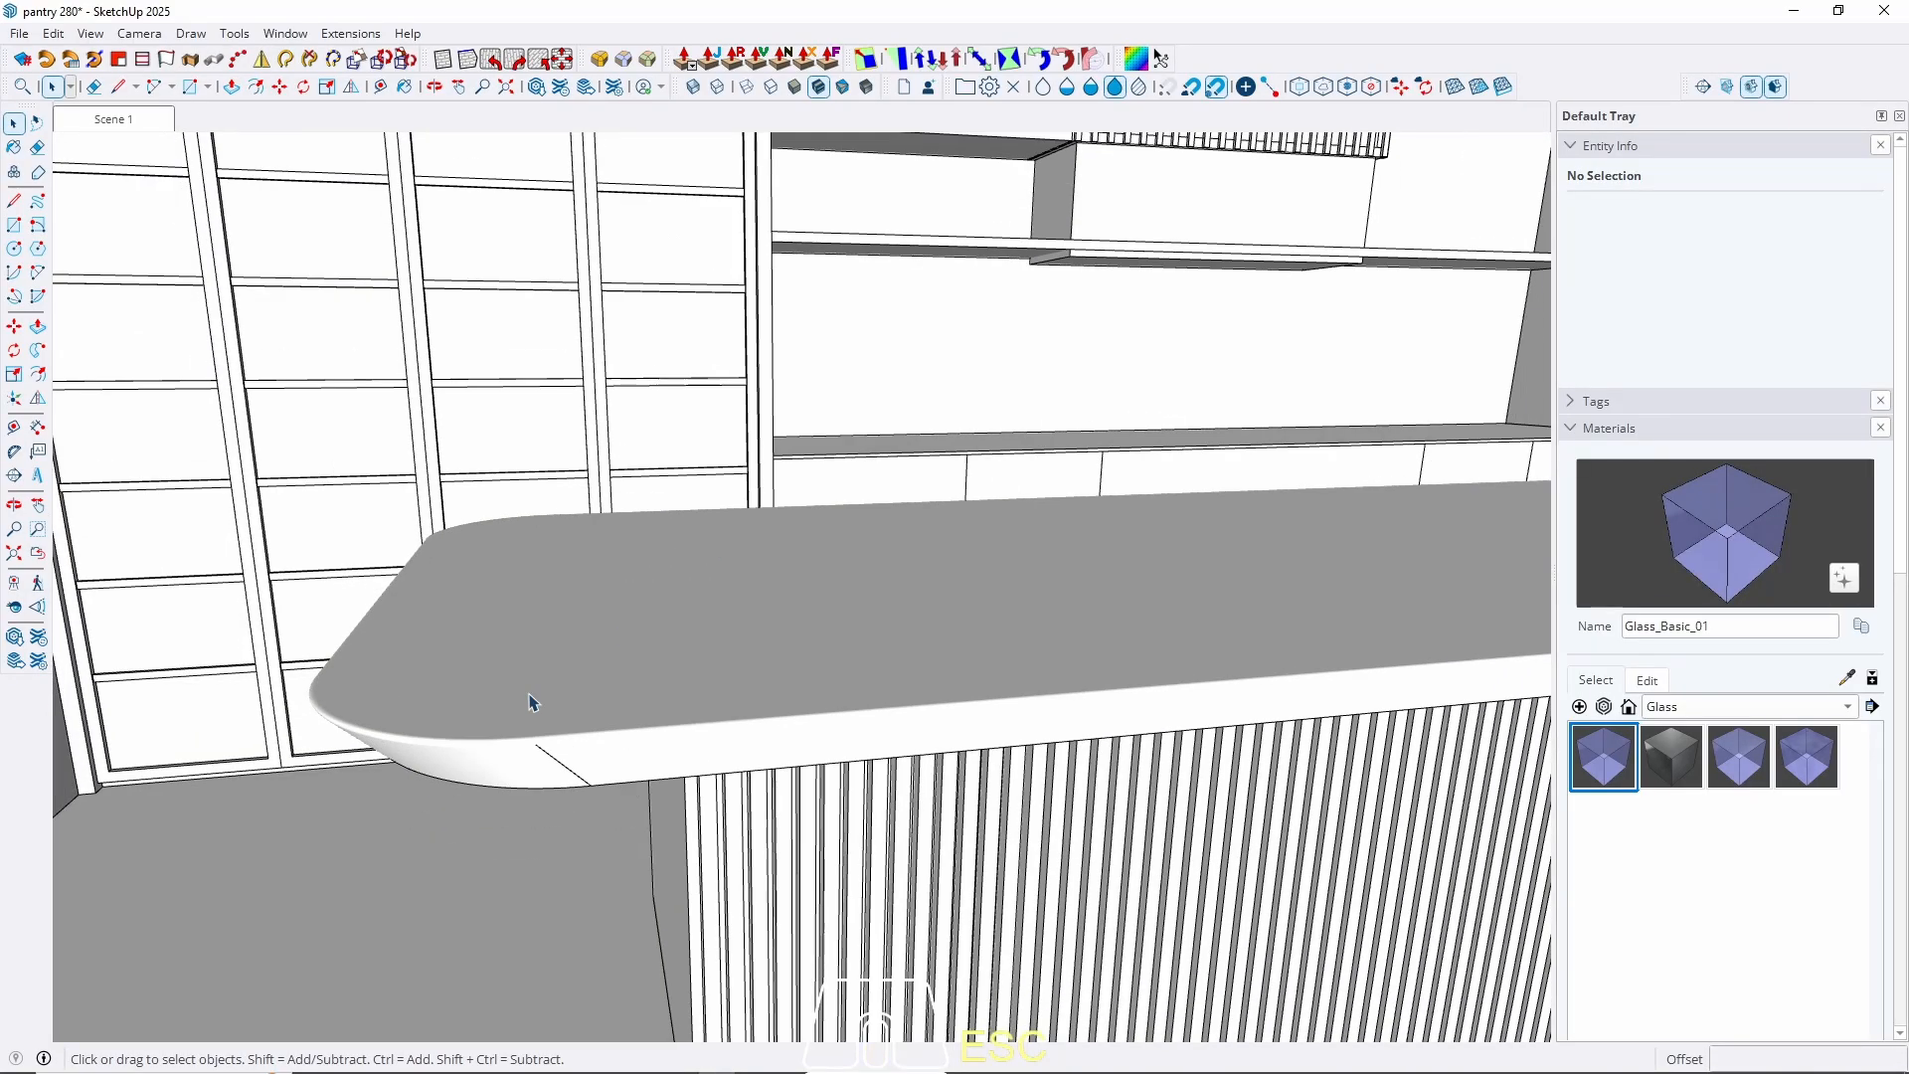
double_click(529, 695)
click(529, 695)
triple_click(545, 637)
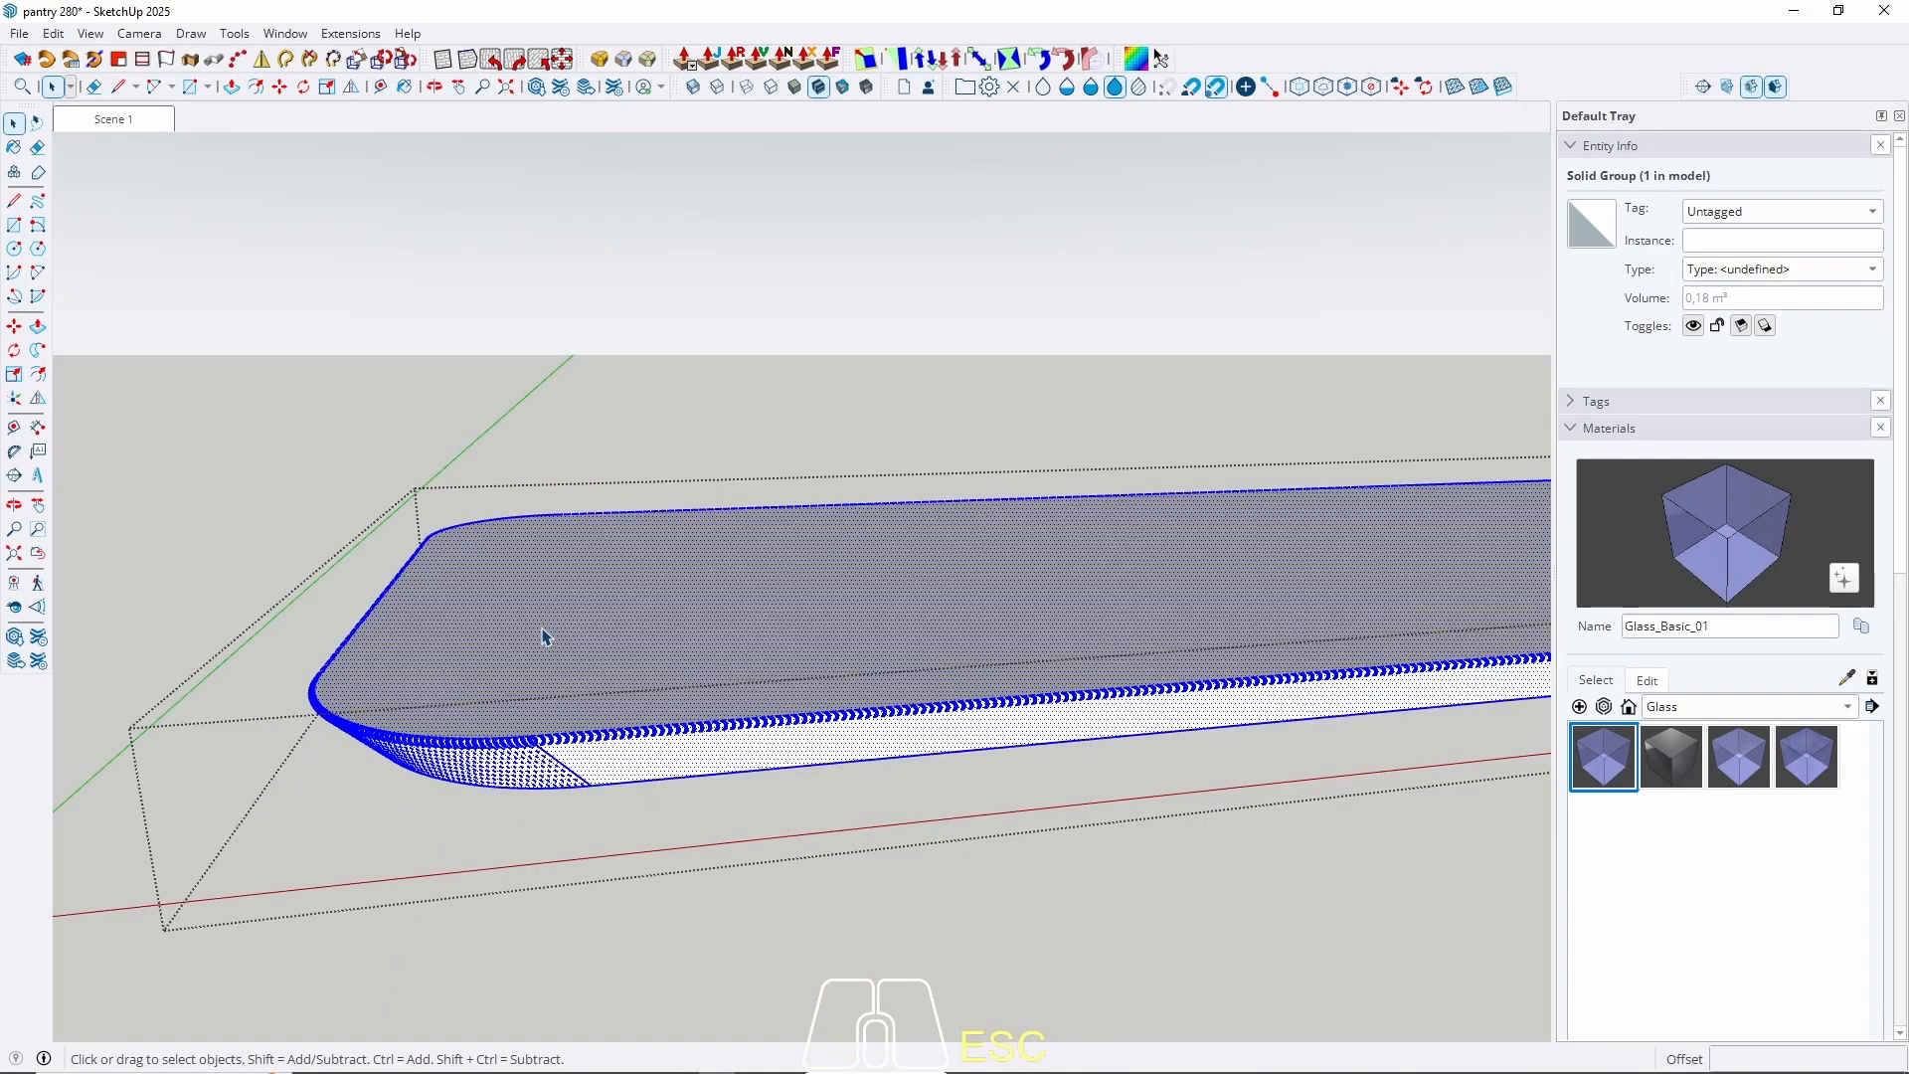
click(586, 775)
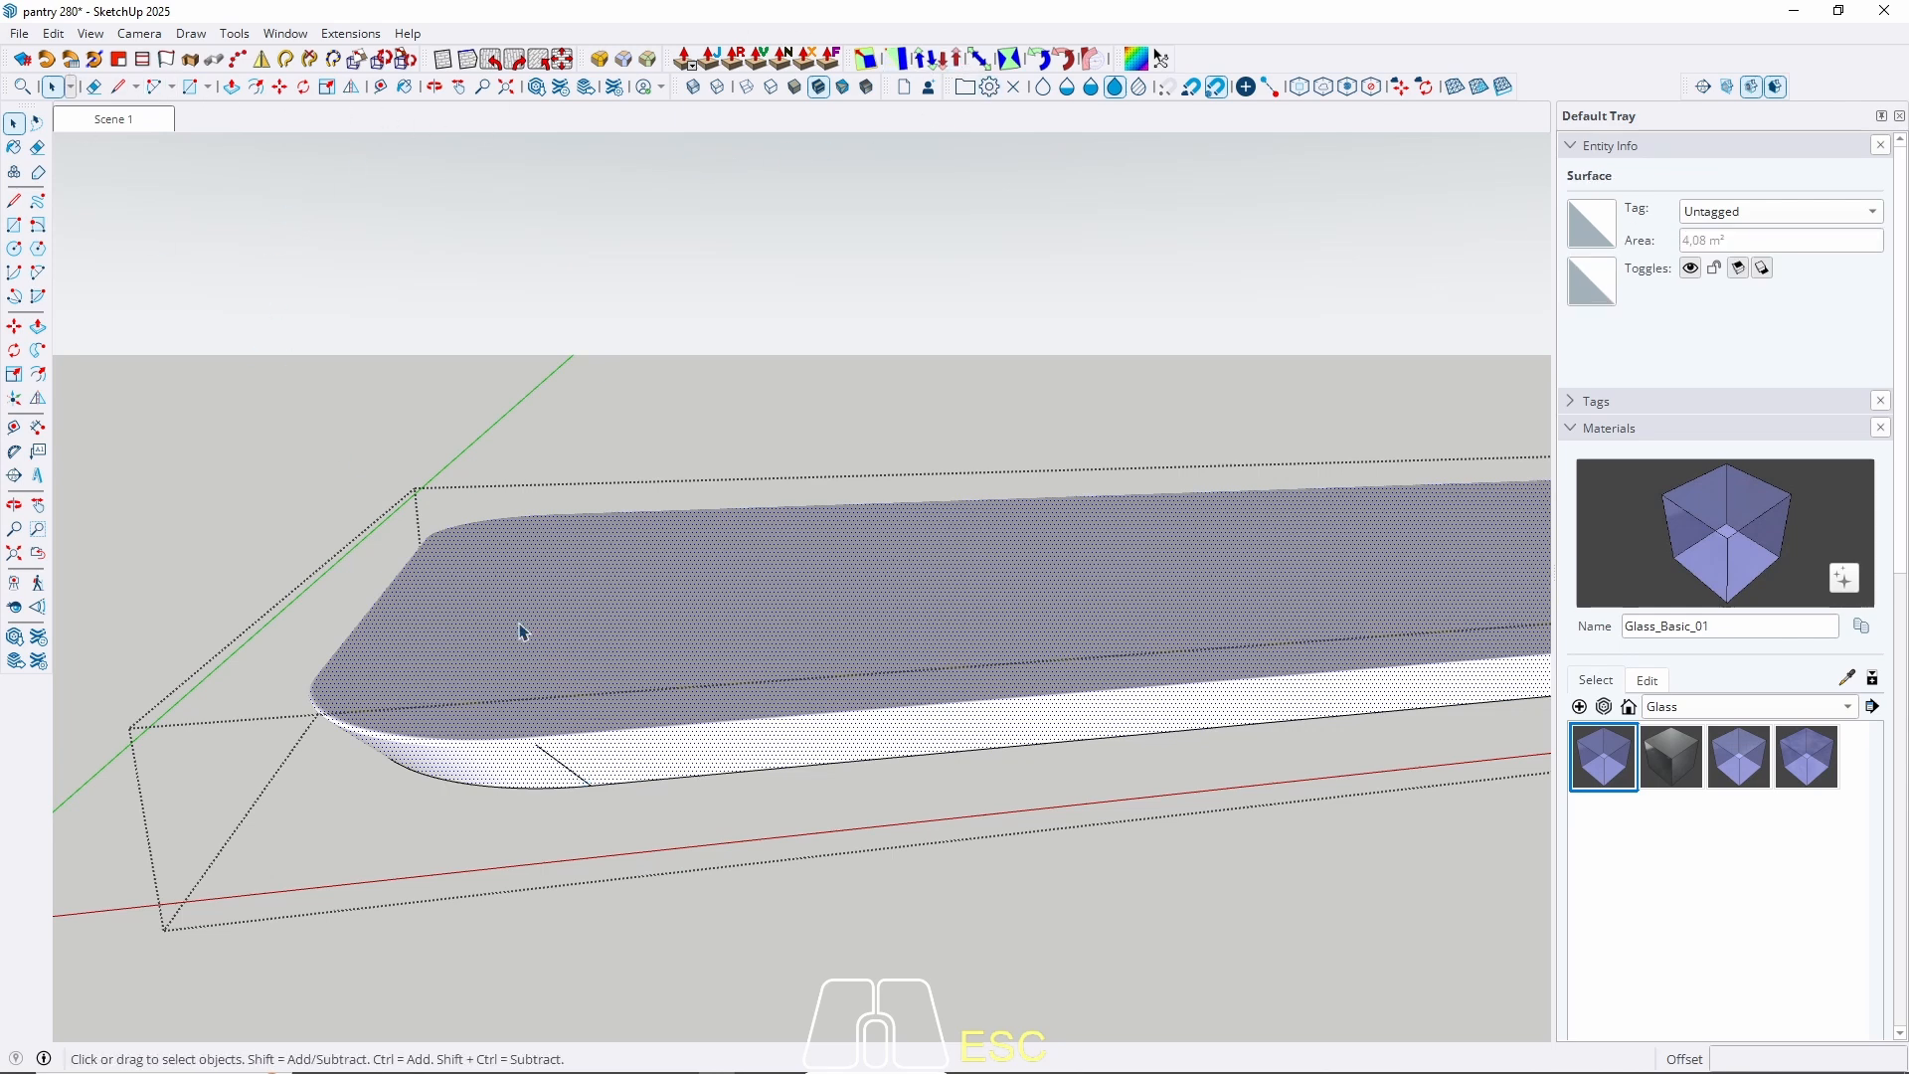
middle_drag(519, 630, 604, 657)
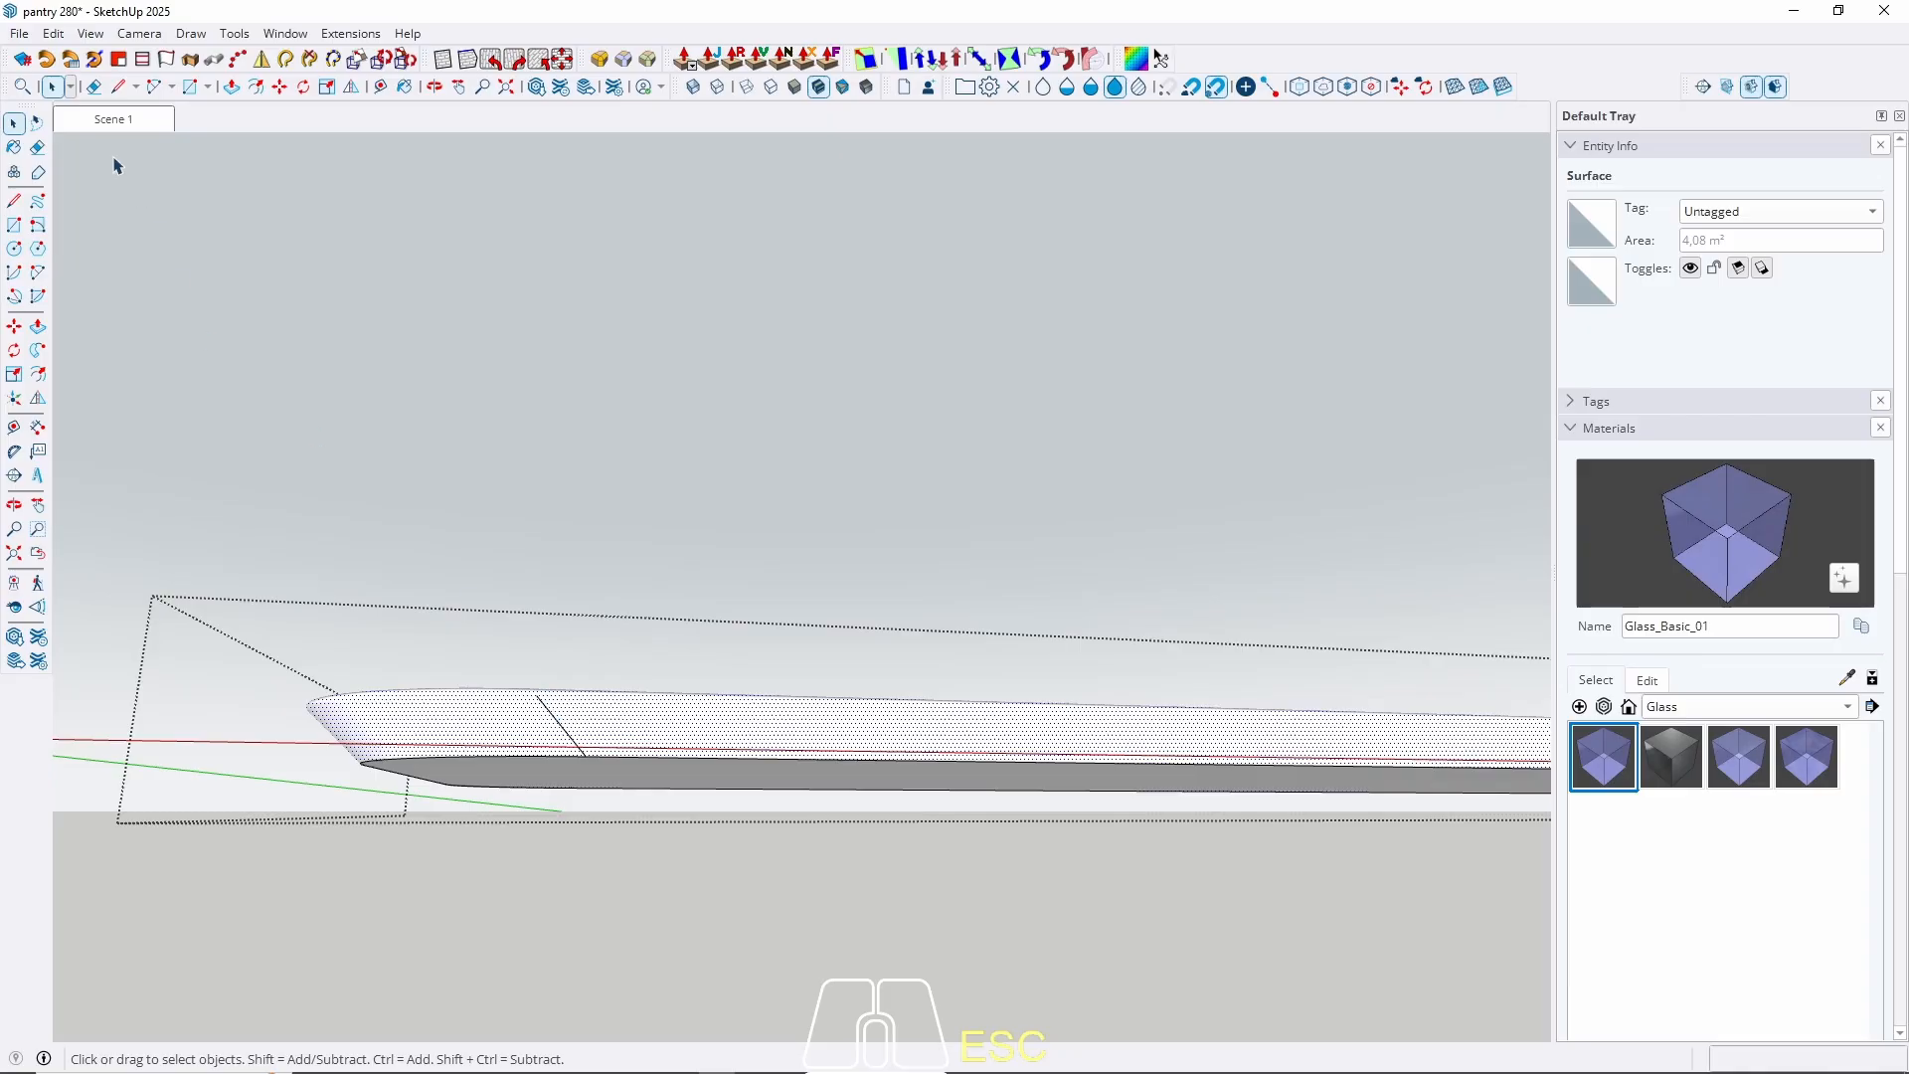
click(21, 59)
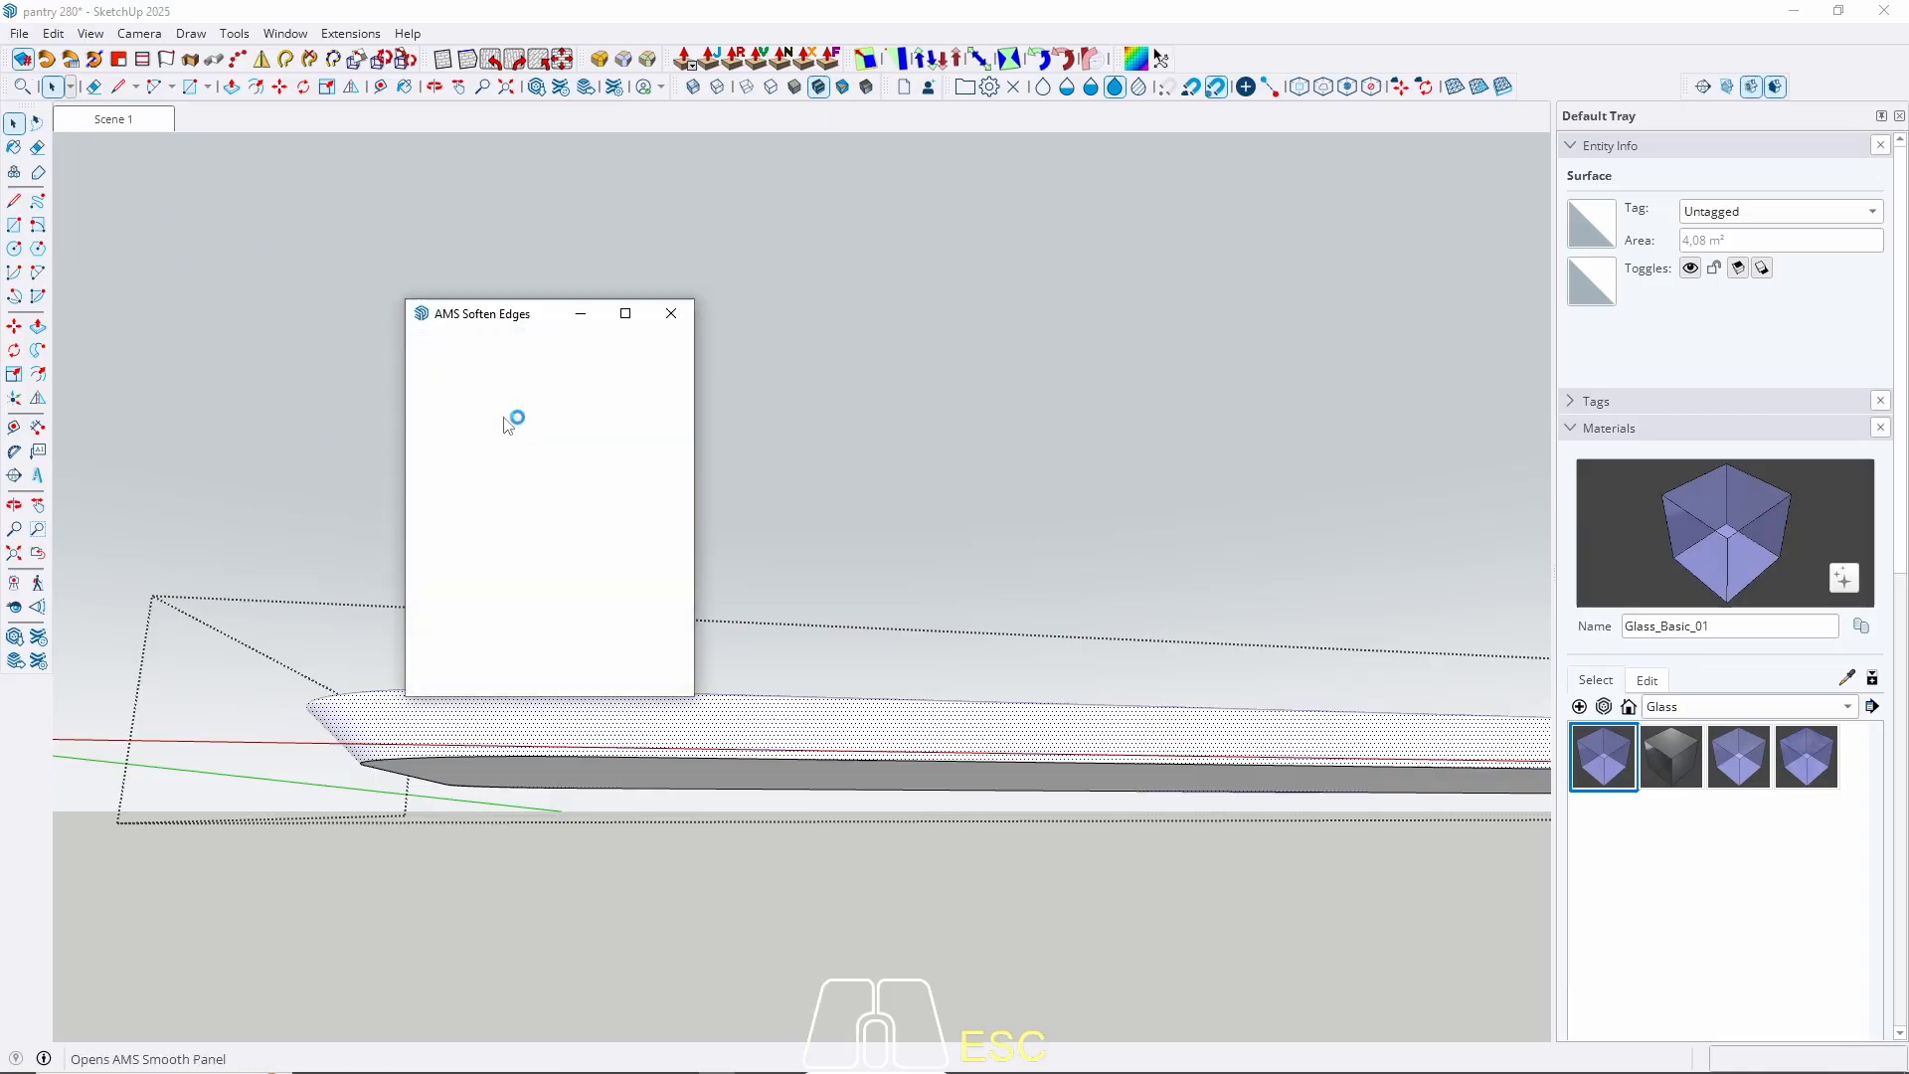
click(671, 311)
middle_drag(757, 340, 673, 607)
click(150, 159)
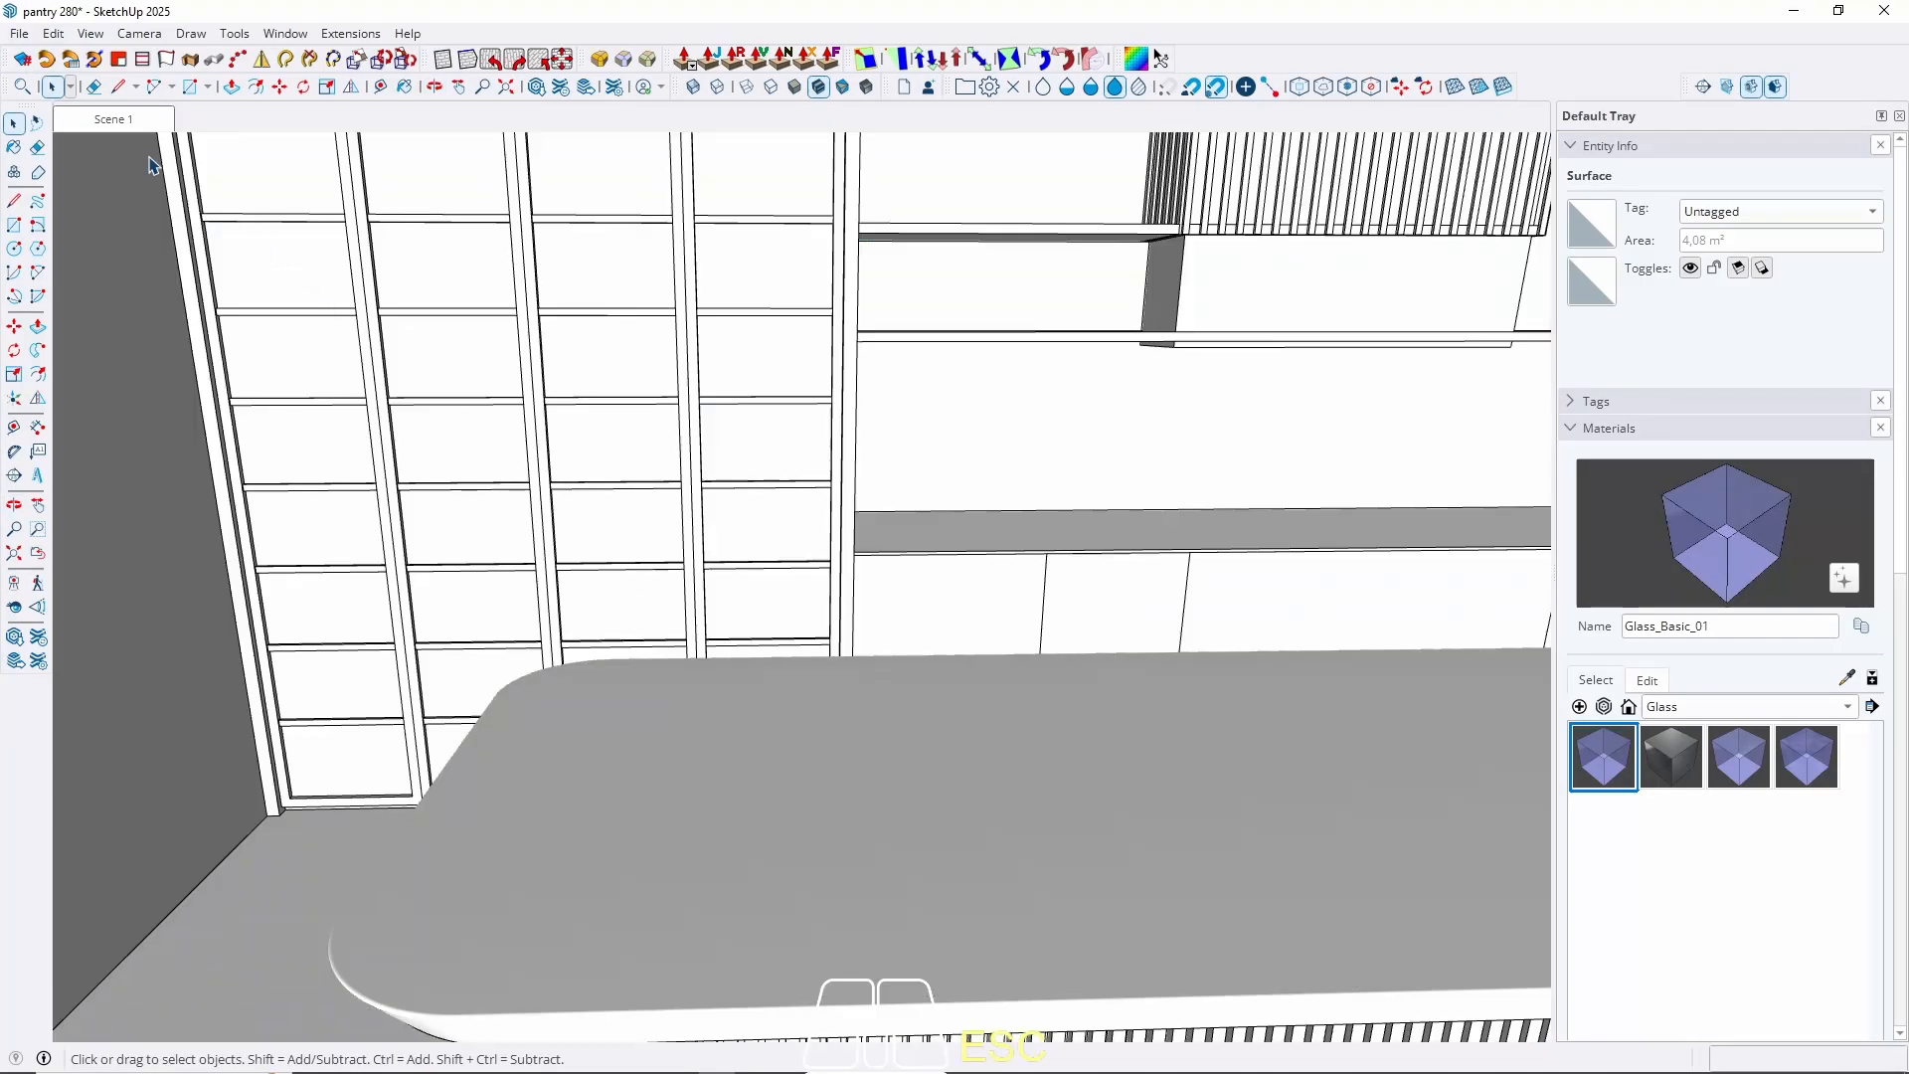
click(113, 121)
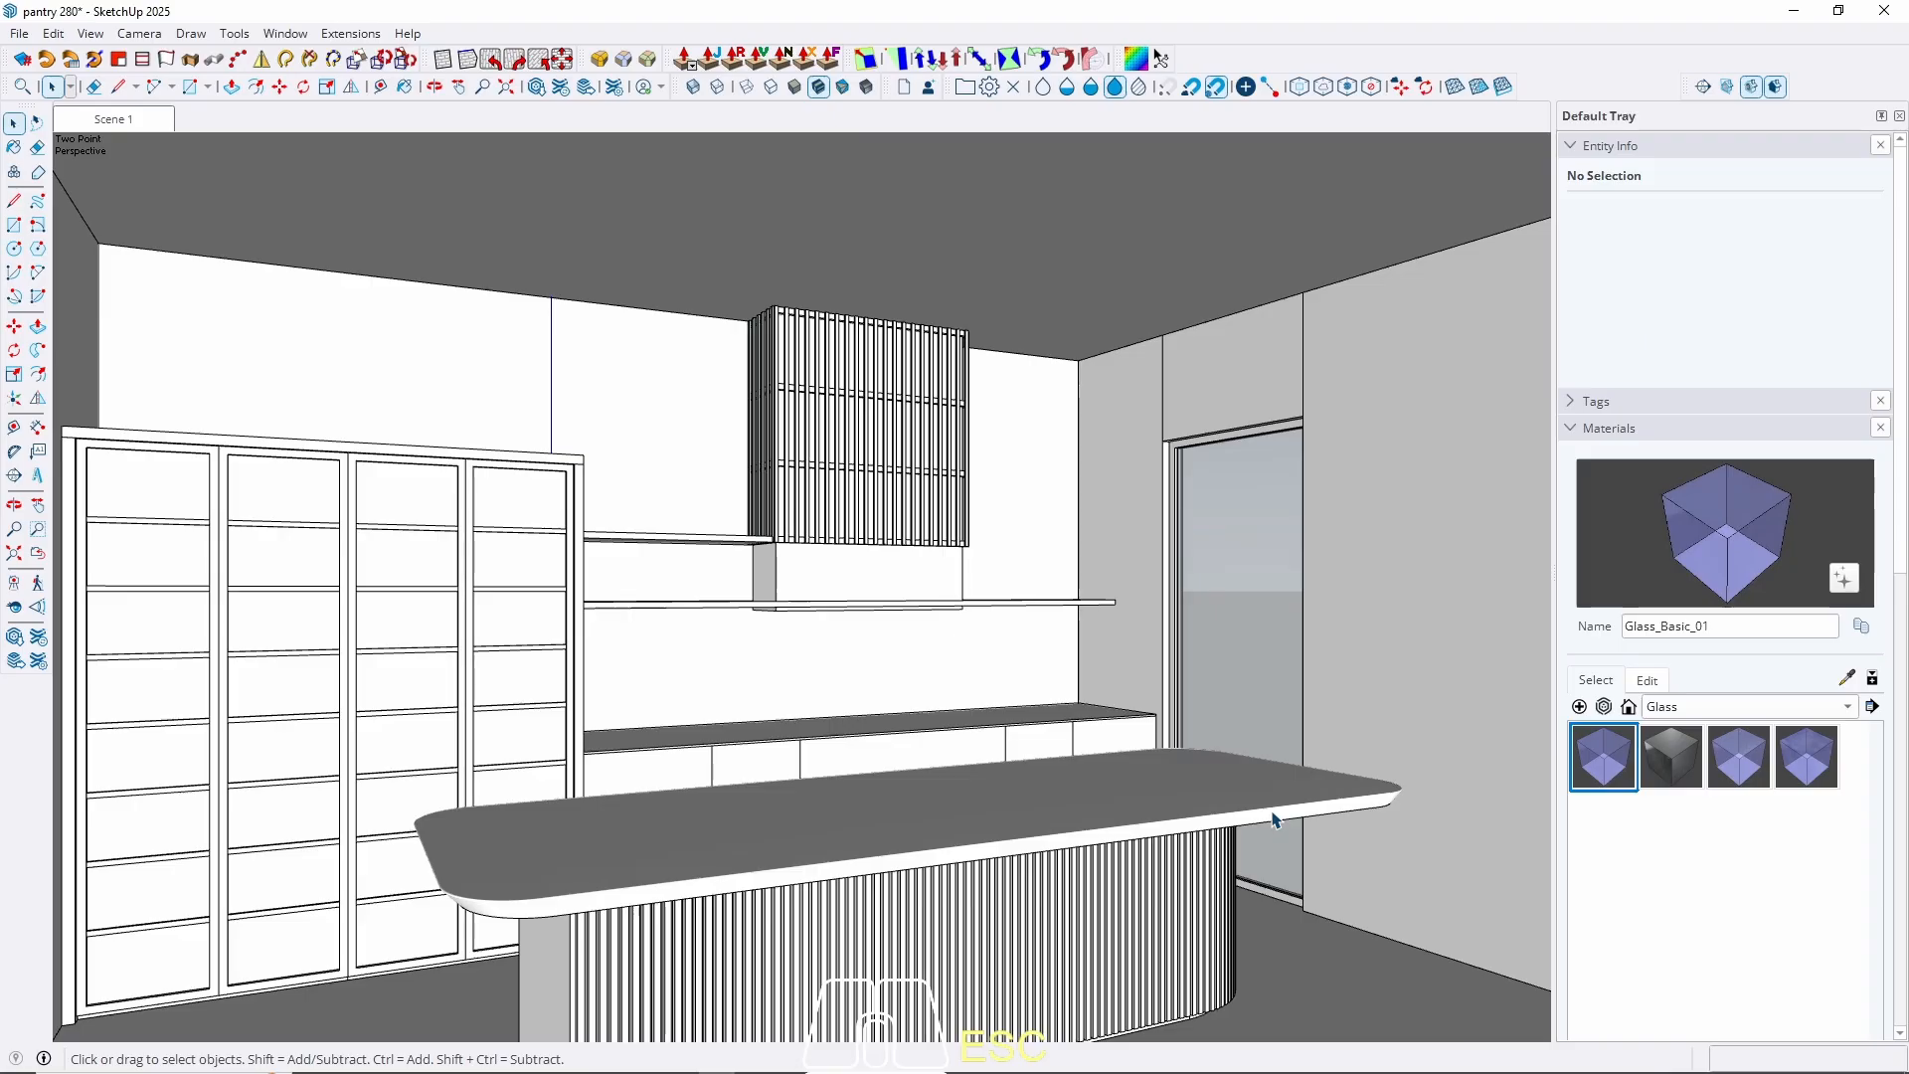
Inspect the finished island and the back counter's cabinet fronts up close, and return to Scene 1.
mouse_move(1273, 817)
middle_down()
mouse_move(1014, 630)
mouse_move(750, 640)
mouse_move(750, 600)
mouse_move(828, 518)
mouse_move(835, 669)
mouse_move(903, 606)
mouse_move(802, 581)
middle_up()
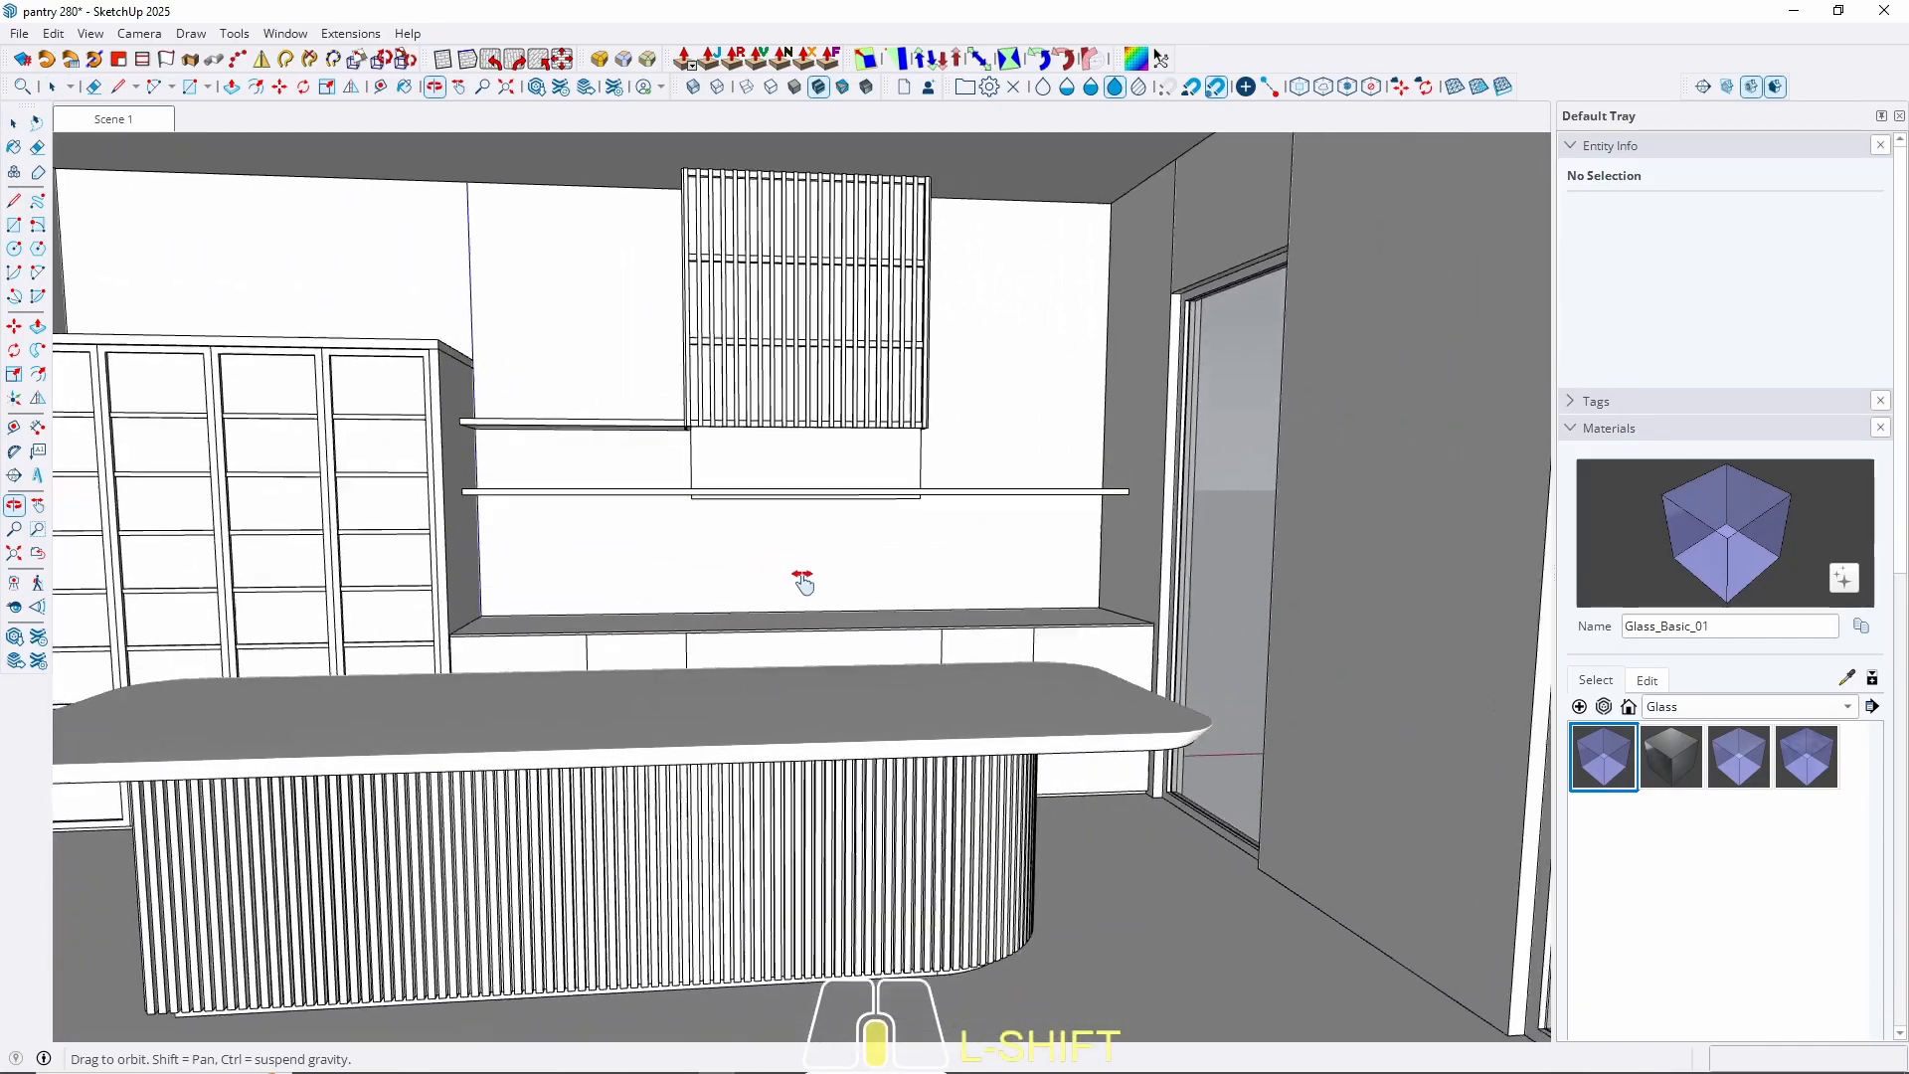
scroll(802, 582, up, 6)
shift+middle_drag(1044, 711, 999, 647)
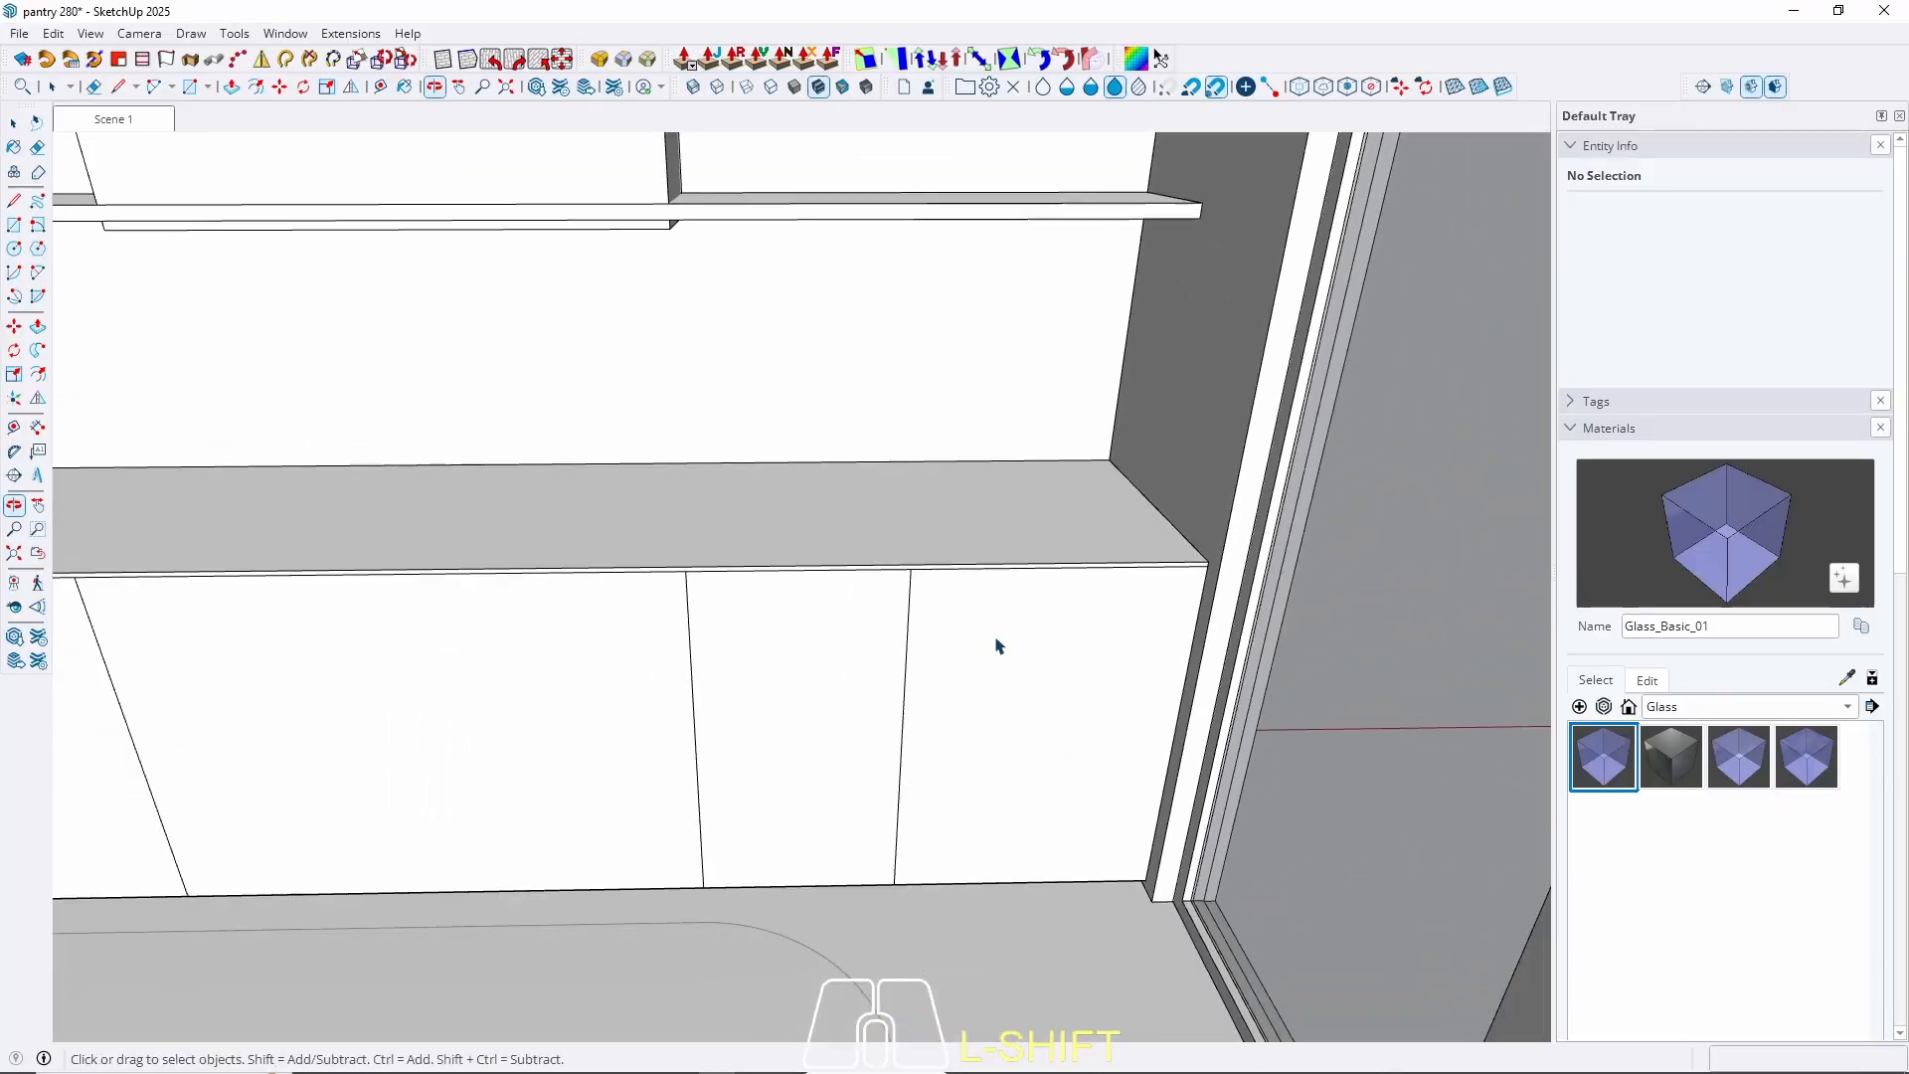
scroll(999, 646, down, 5)
middle_drag(985, 716, 1215, 598)
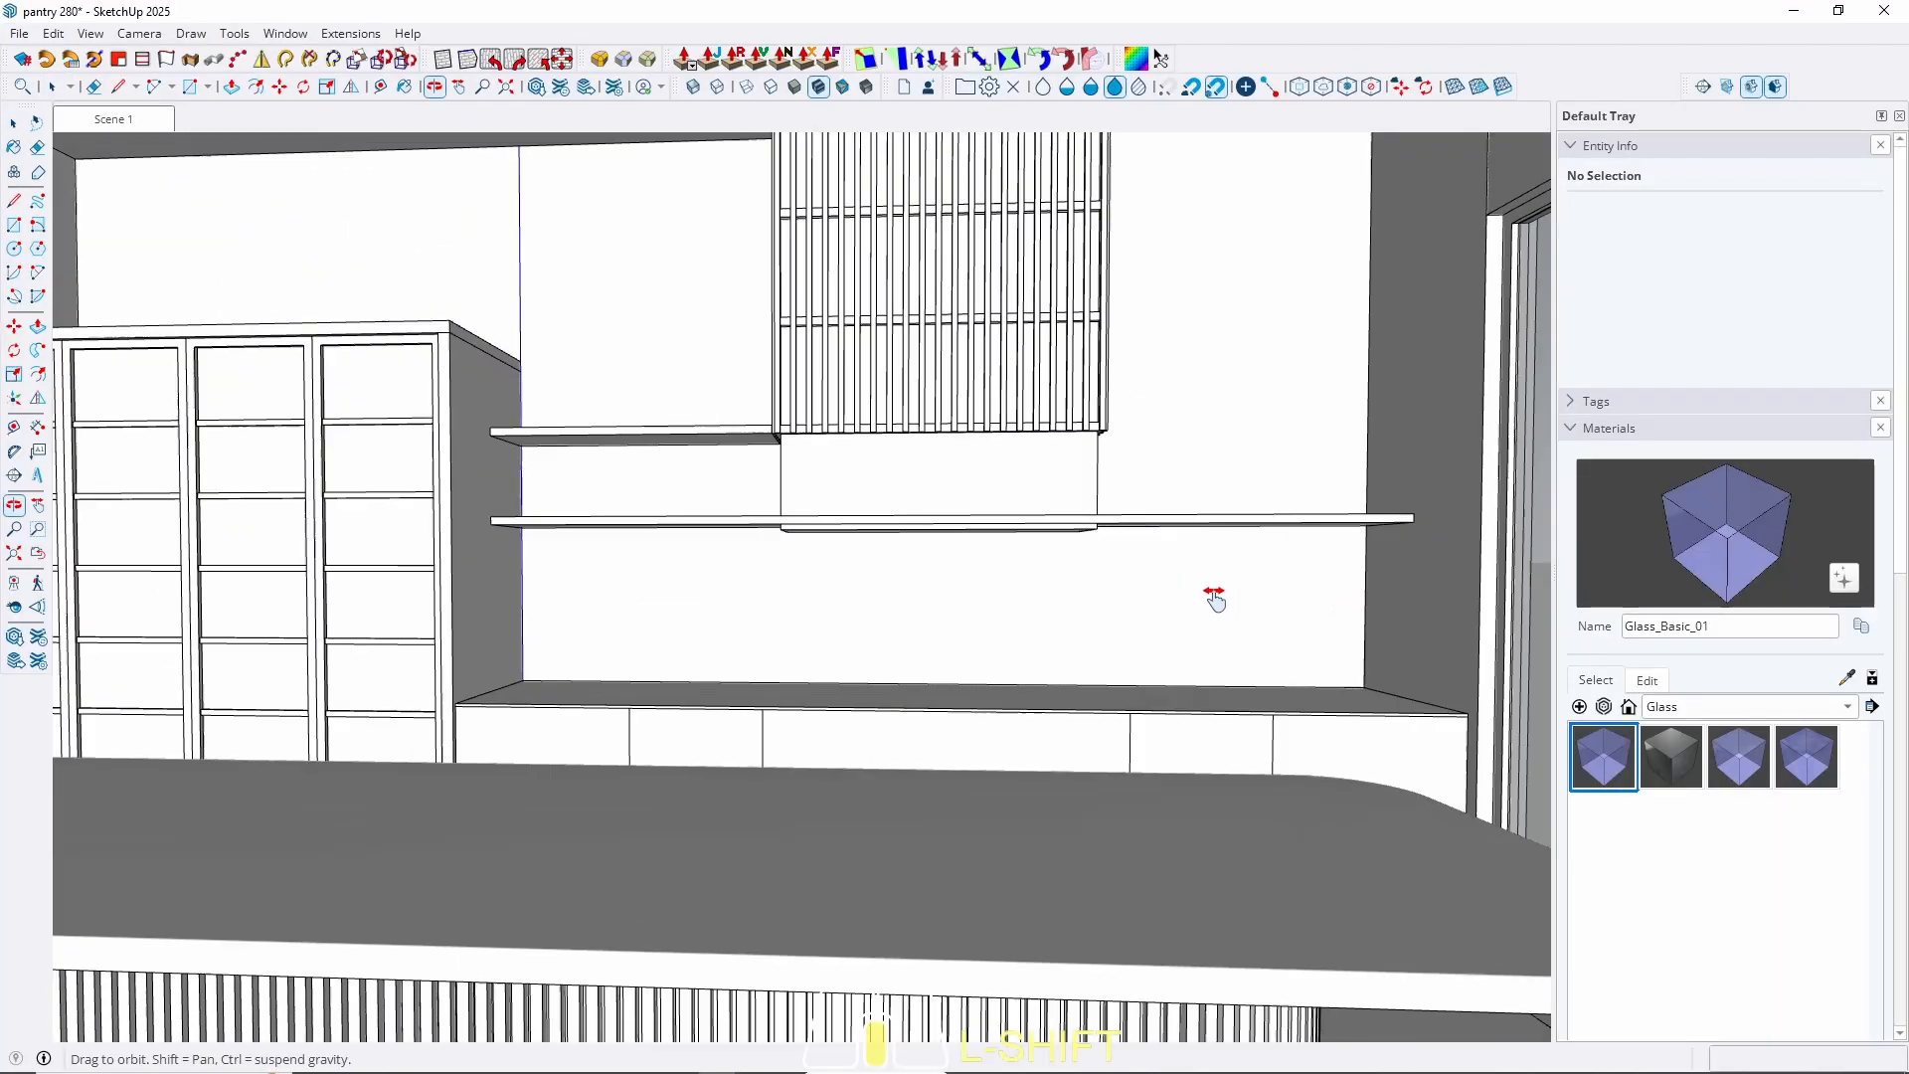
scroll(1215, 599, down, 3)
shift+middle_drag(997, 647, 1027, 626)
scroll(1027, 626, down, 3)
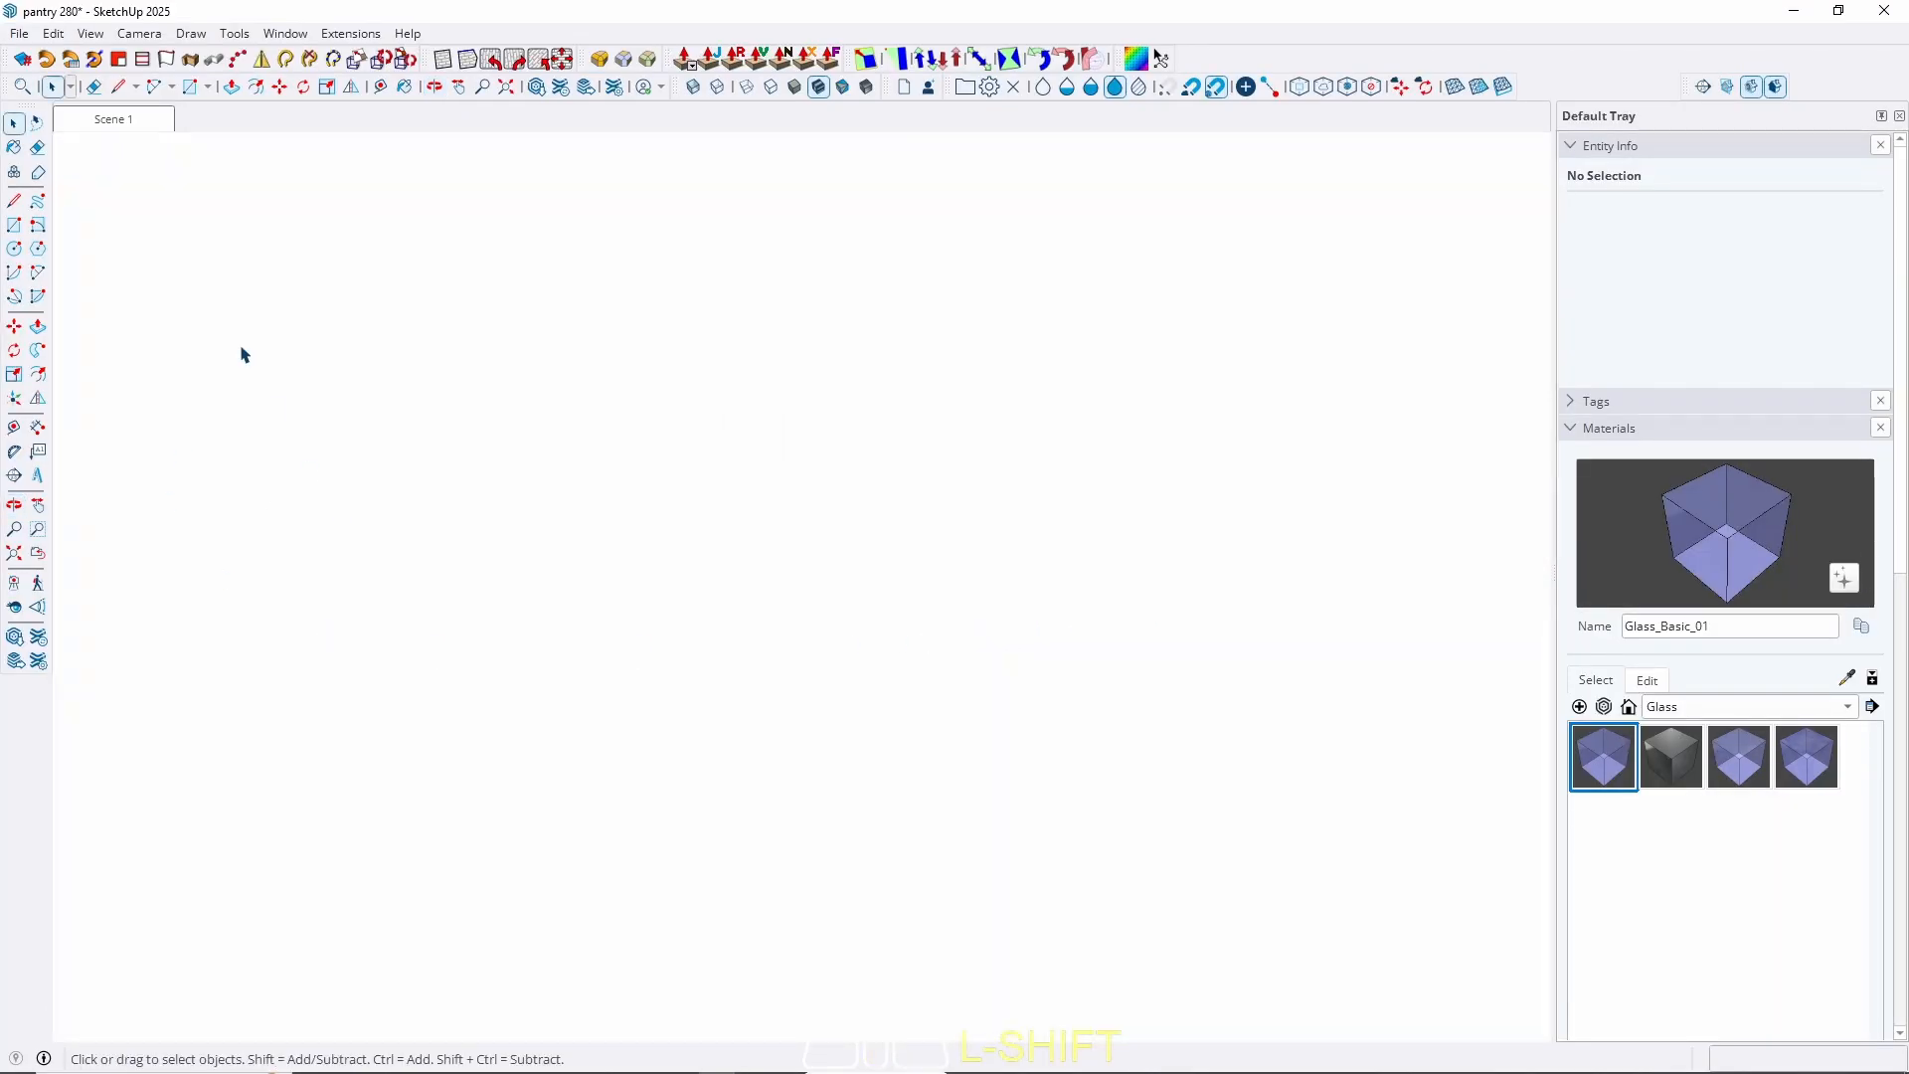
click(113, 120)
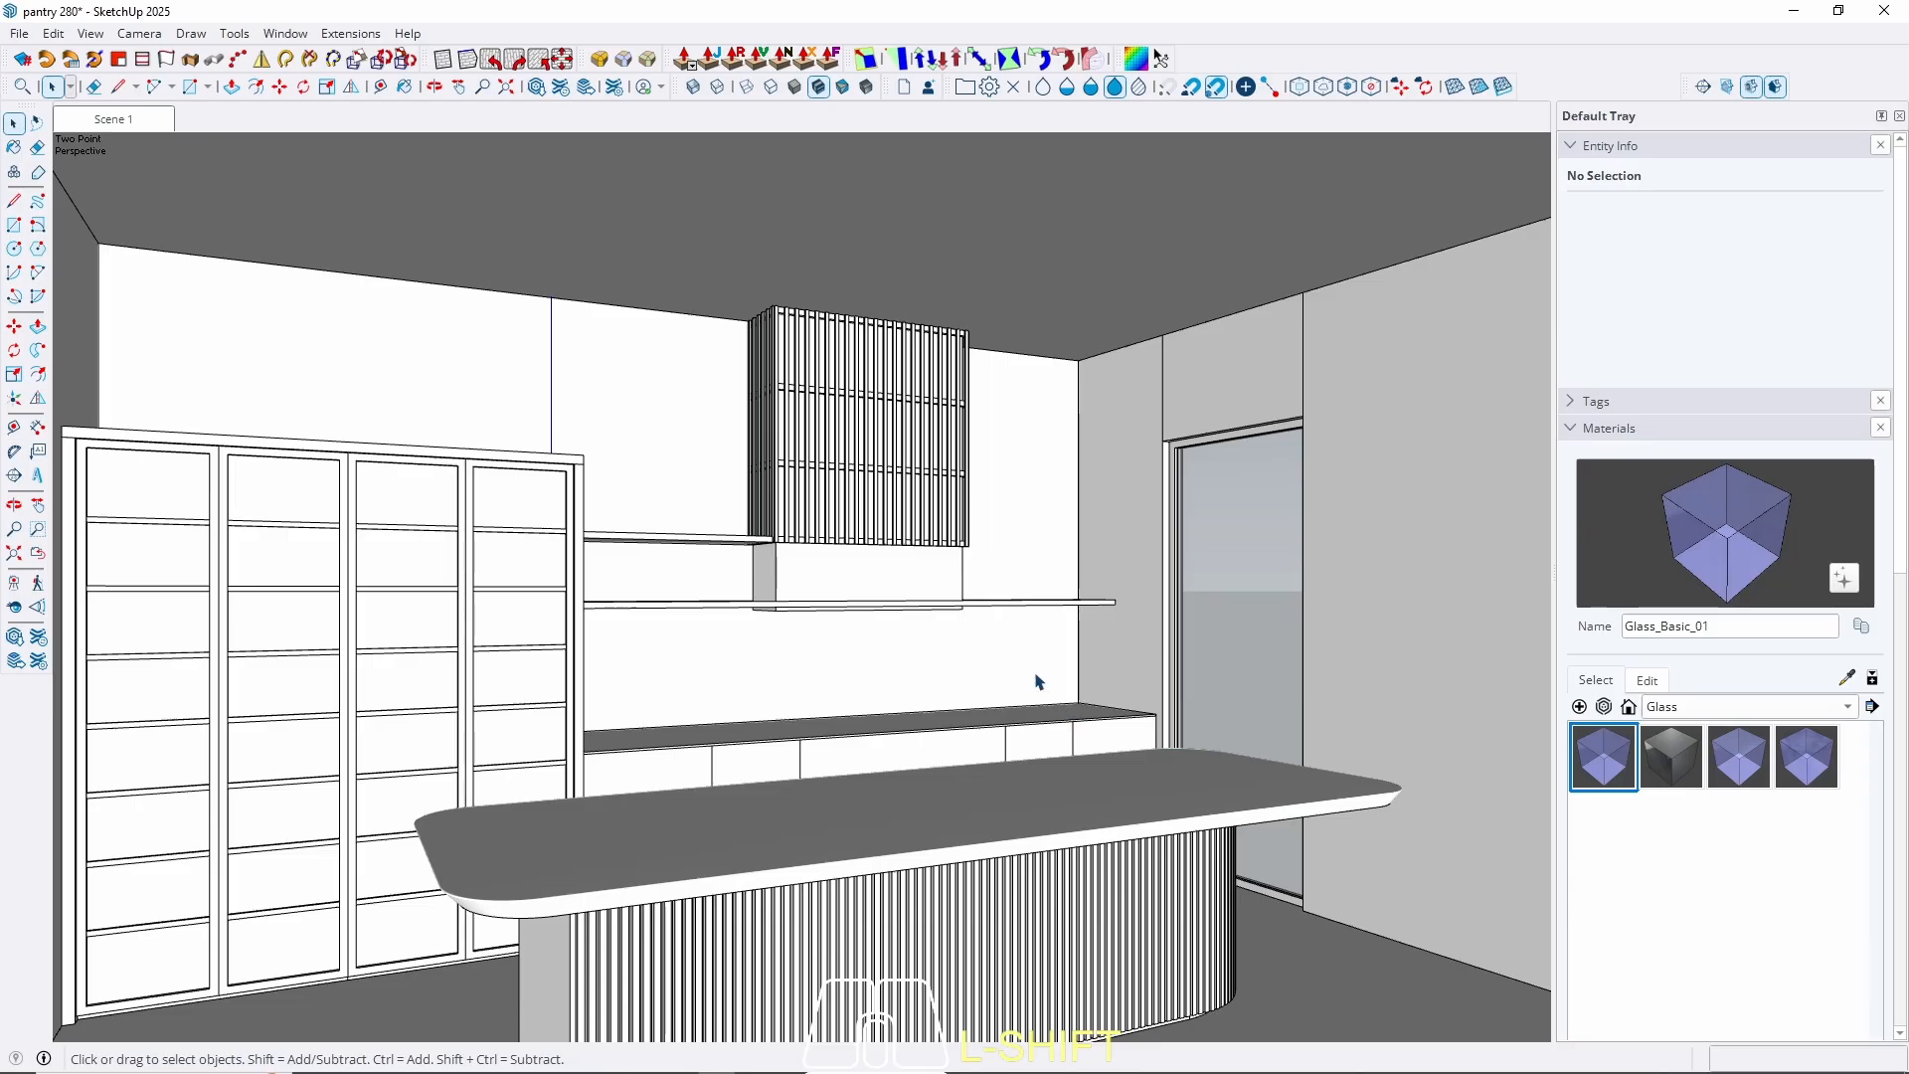
Examine the whole pantry from several angles, including the tall cabinet, wall shelves, slatted wall unit, ceiling and island.
scroll(1035, 675, up, 1)
mouse_move(1034, 675)
middle_down()
mouse_move(984, 696)
mouse_move(1035, 646)
middle_up()
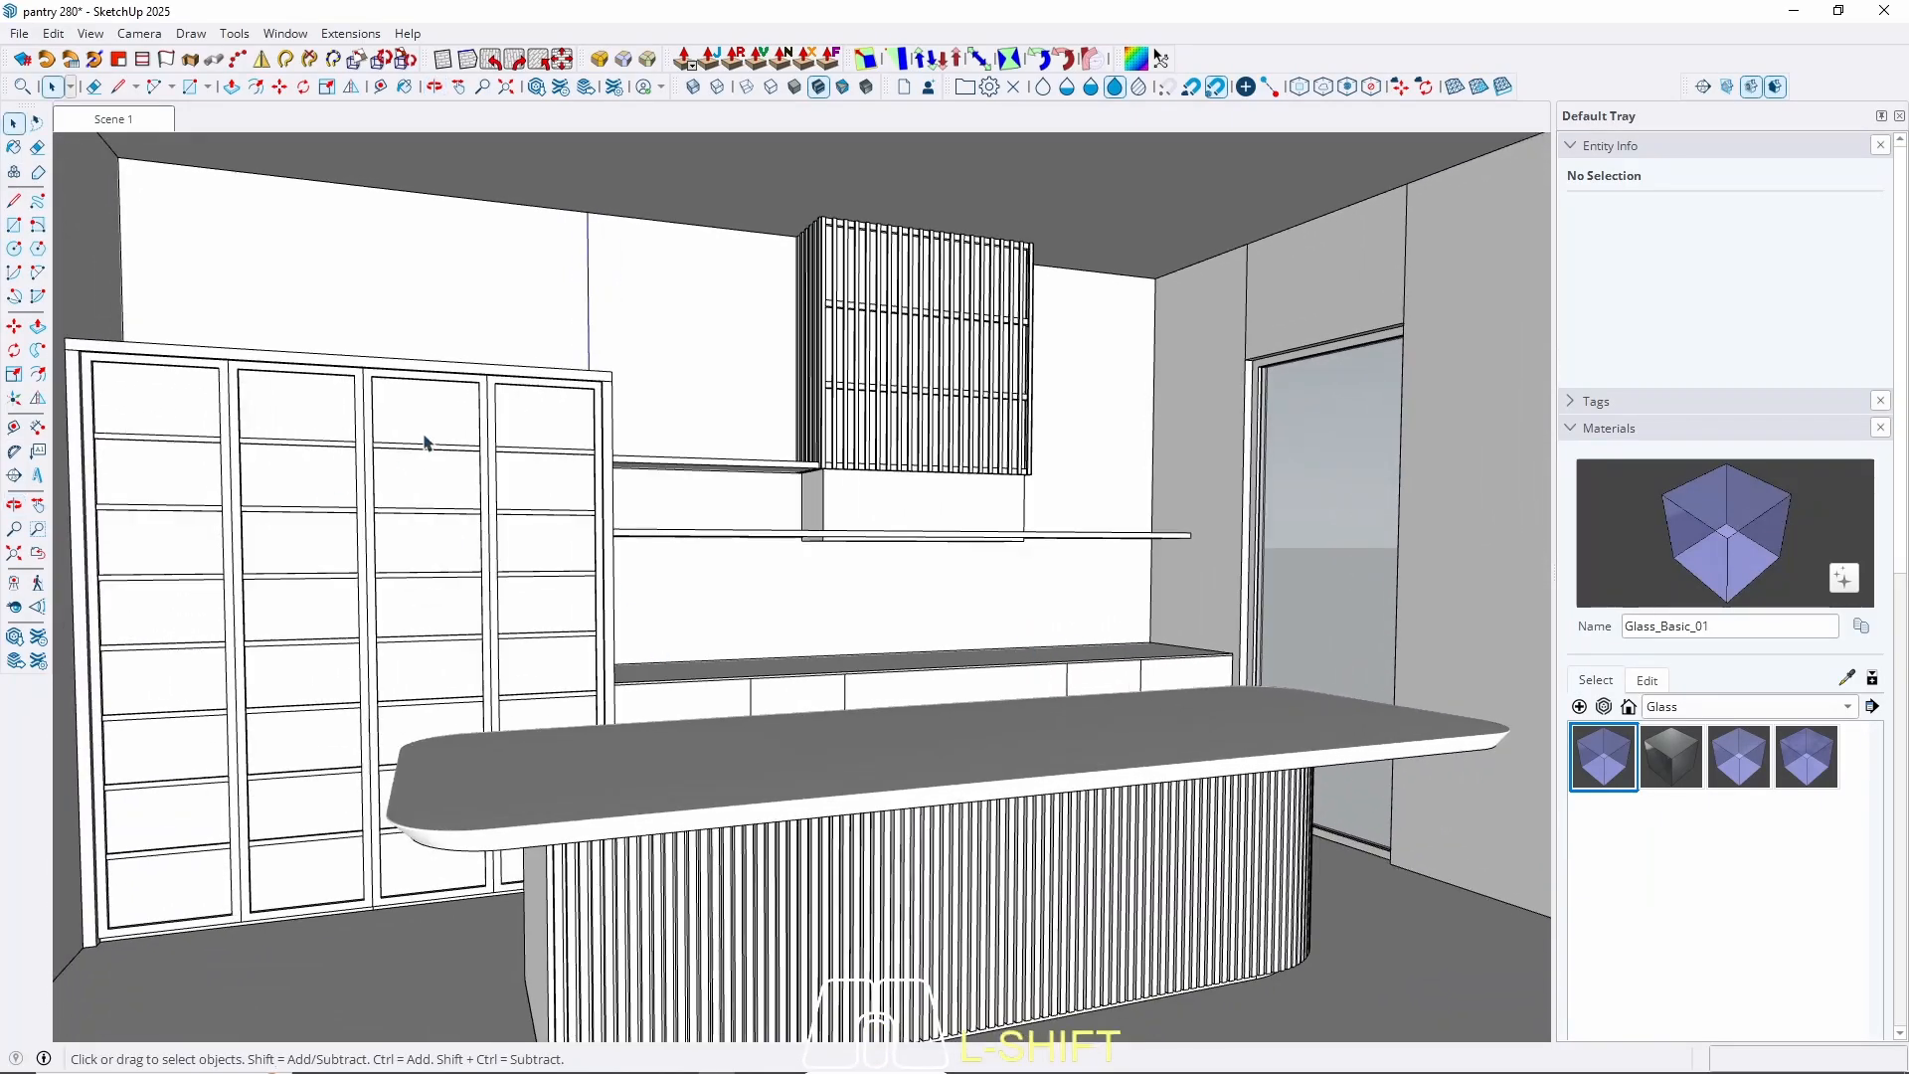
shift+middle_drag(549, 555, 305, 657)
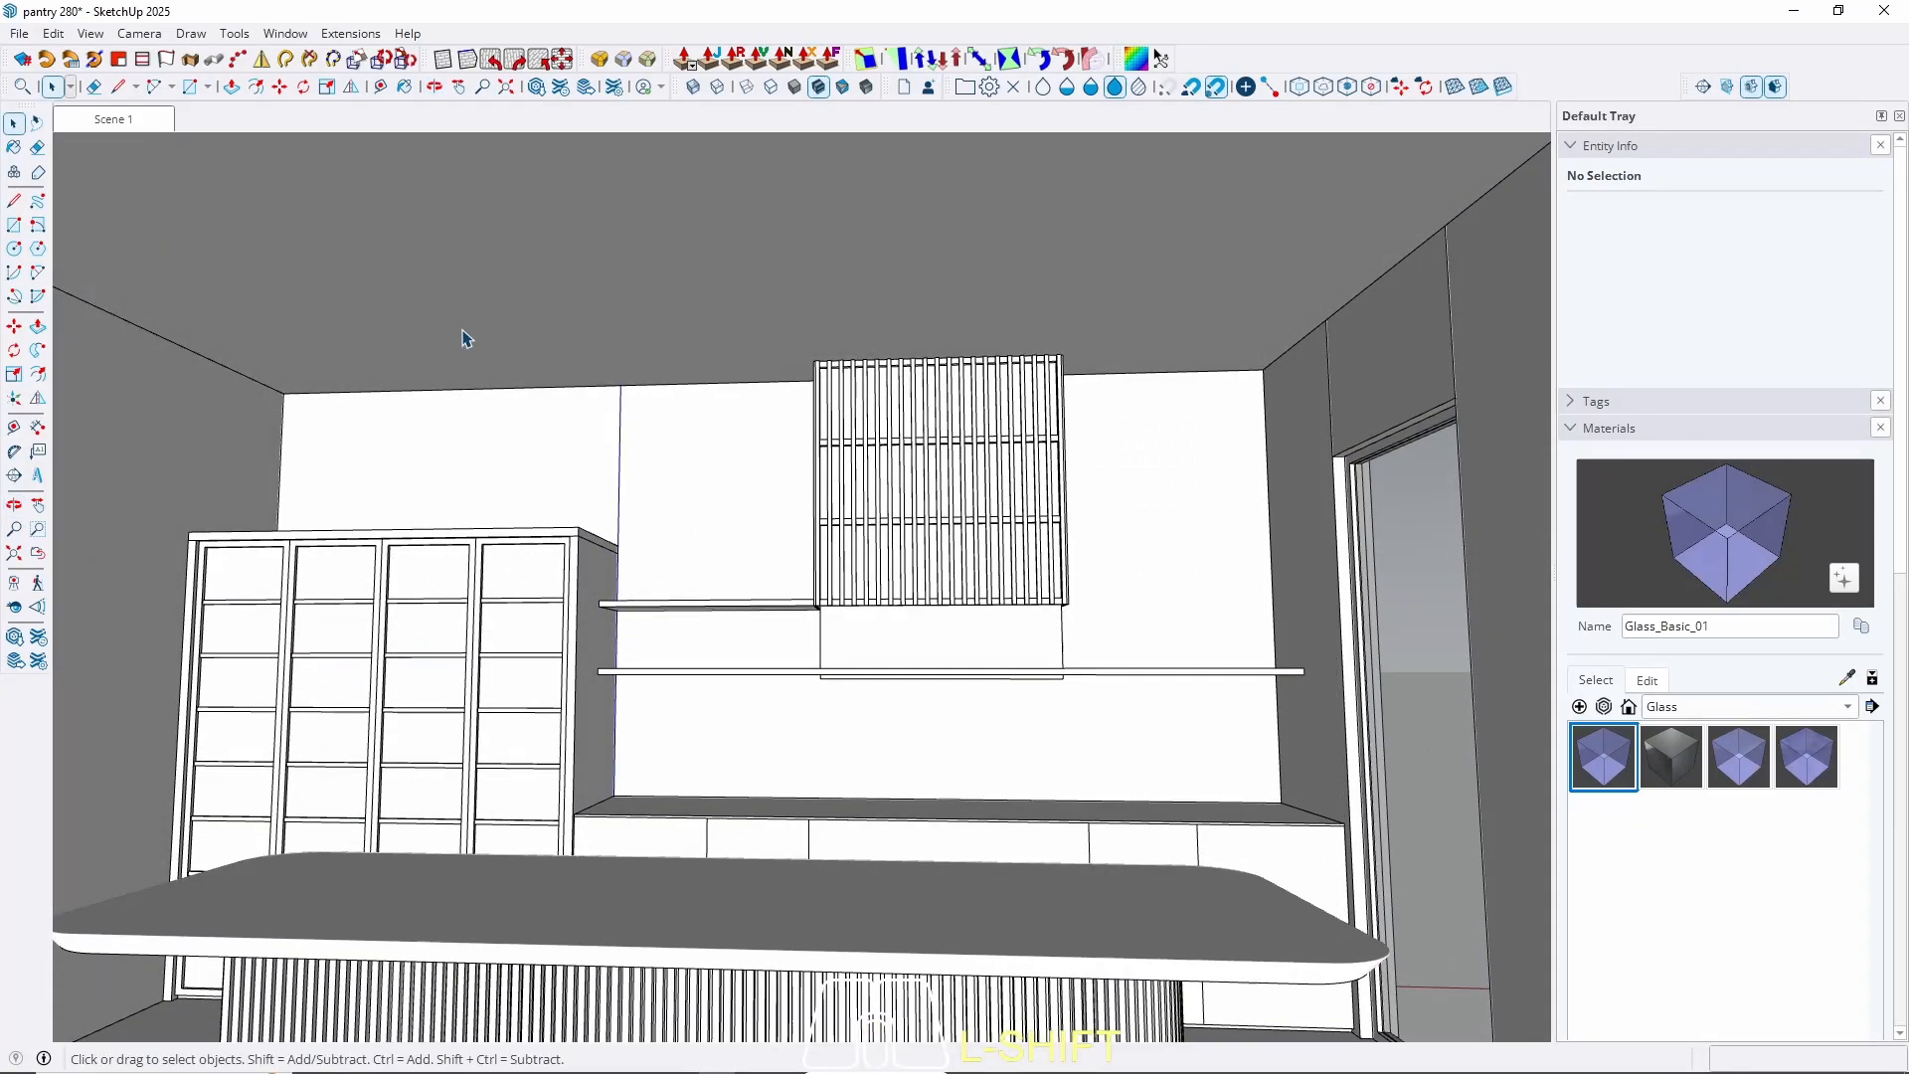
shift+middle_drag(577, 283, 616, 353)
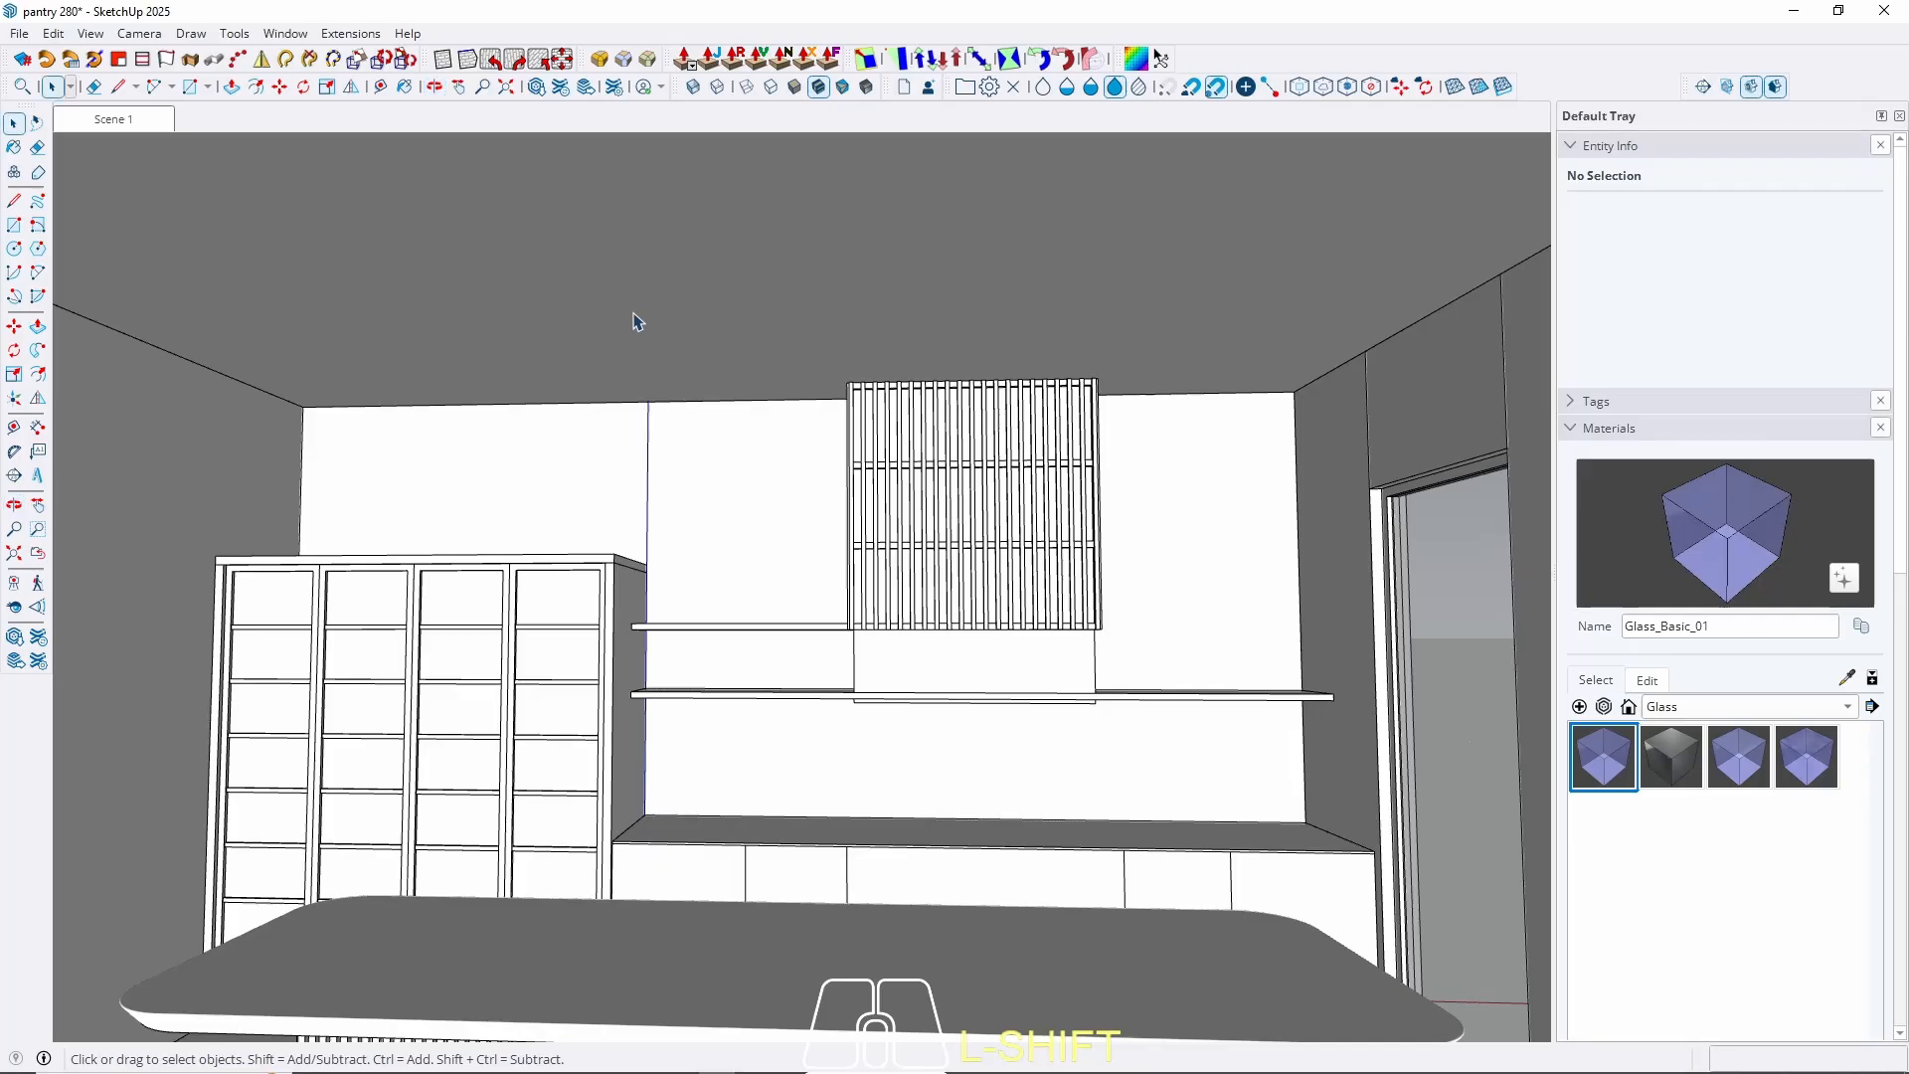
mouse_move(655, 425)
shift+middle_down()
mouse_move(682, 292)
mouse_move(660, 417)
mouse_move(682, 417)
shift+middle_up()
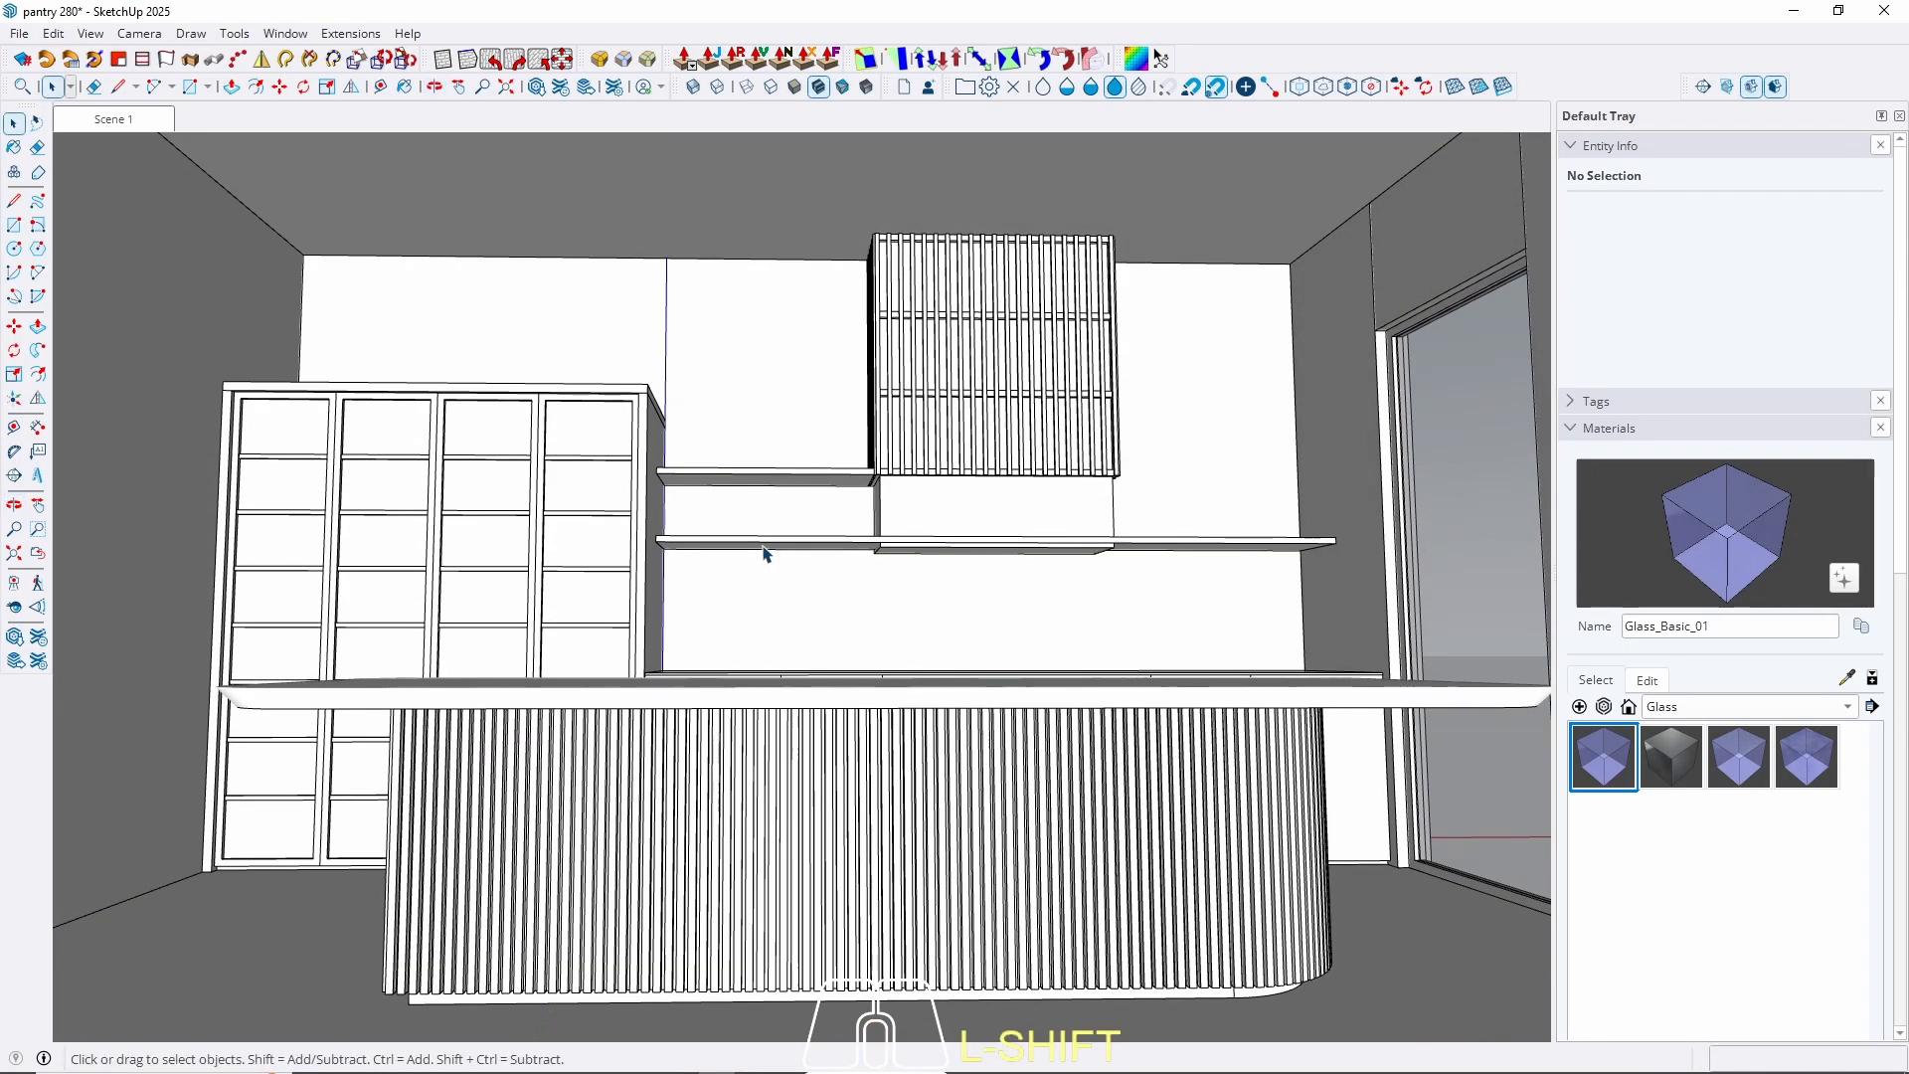
middle_drag(766, 549, 707, 583)
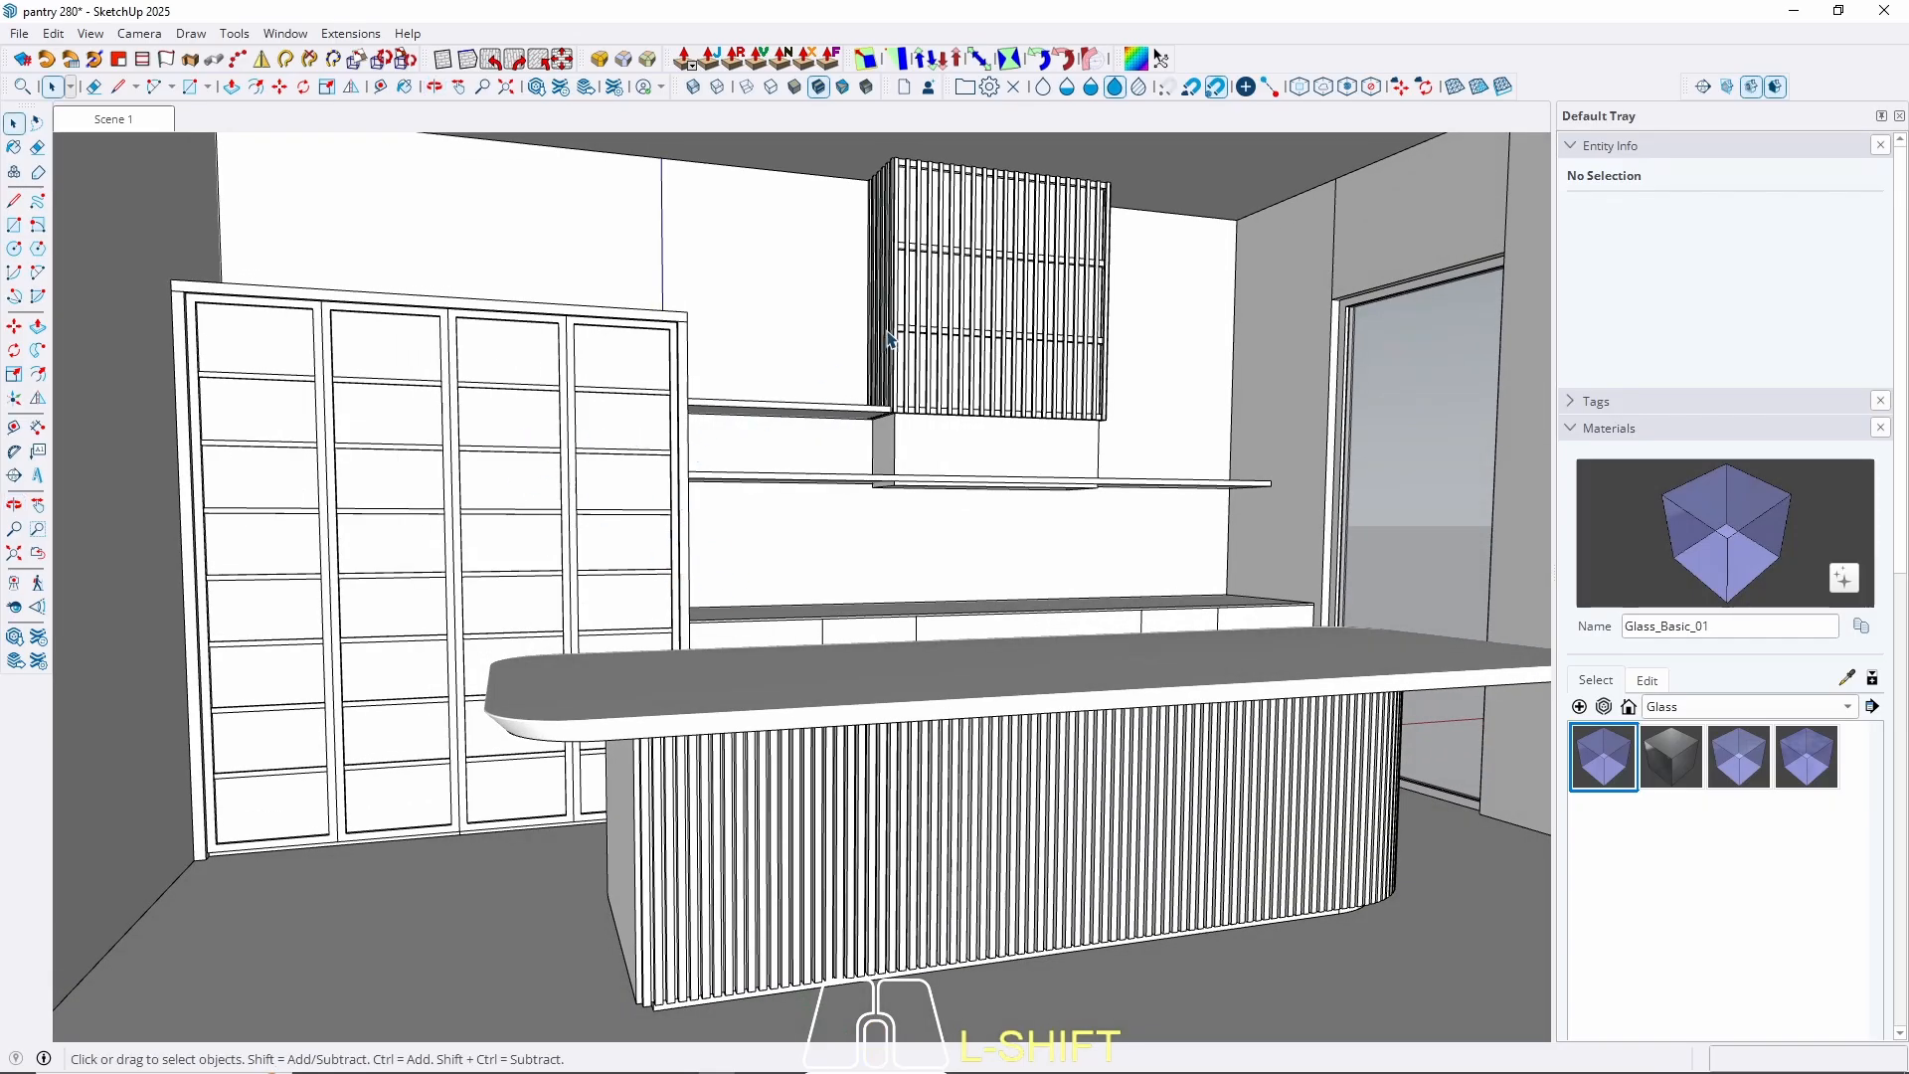
shift+middle_drag(583, 512, 665, 333)
middle_drag(666, 459, 553, 417)
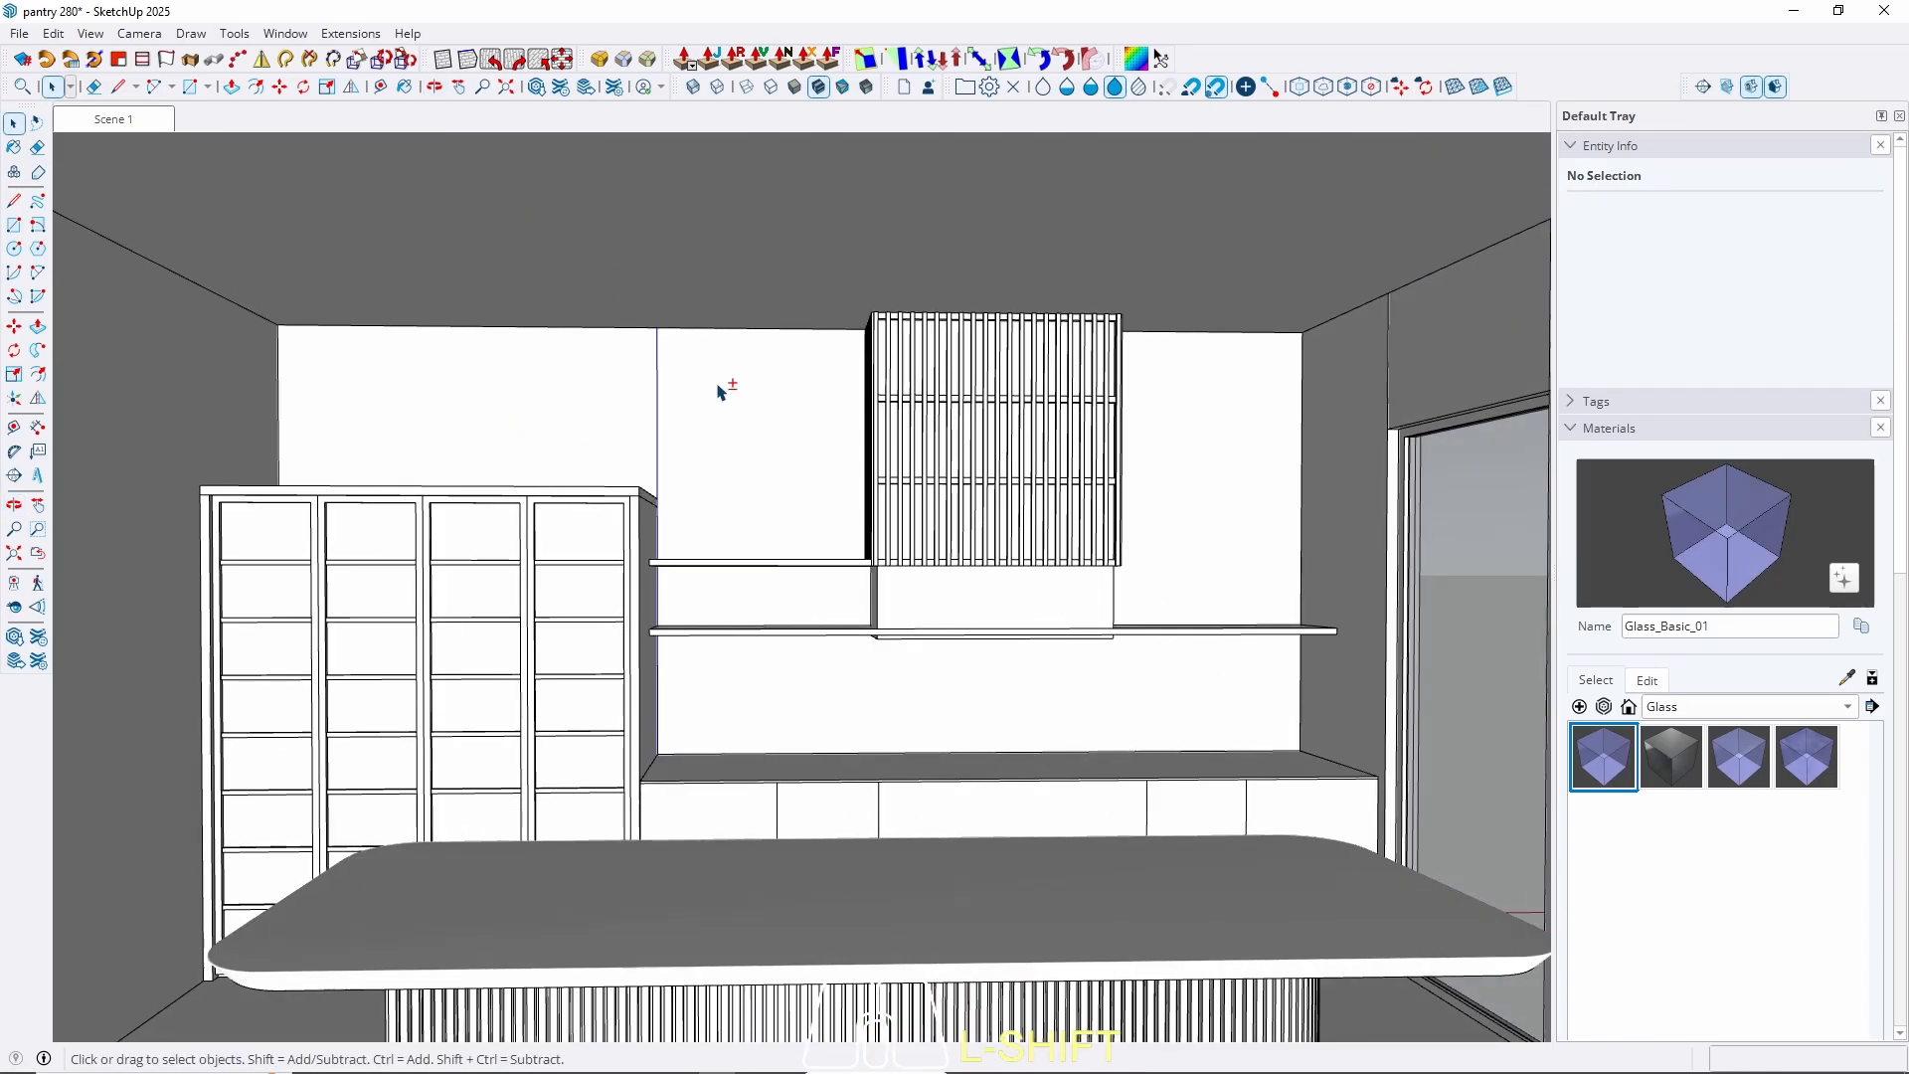
shift+middle_drag(718, 384, 612, 409)
middle_click(675, 480)
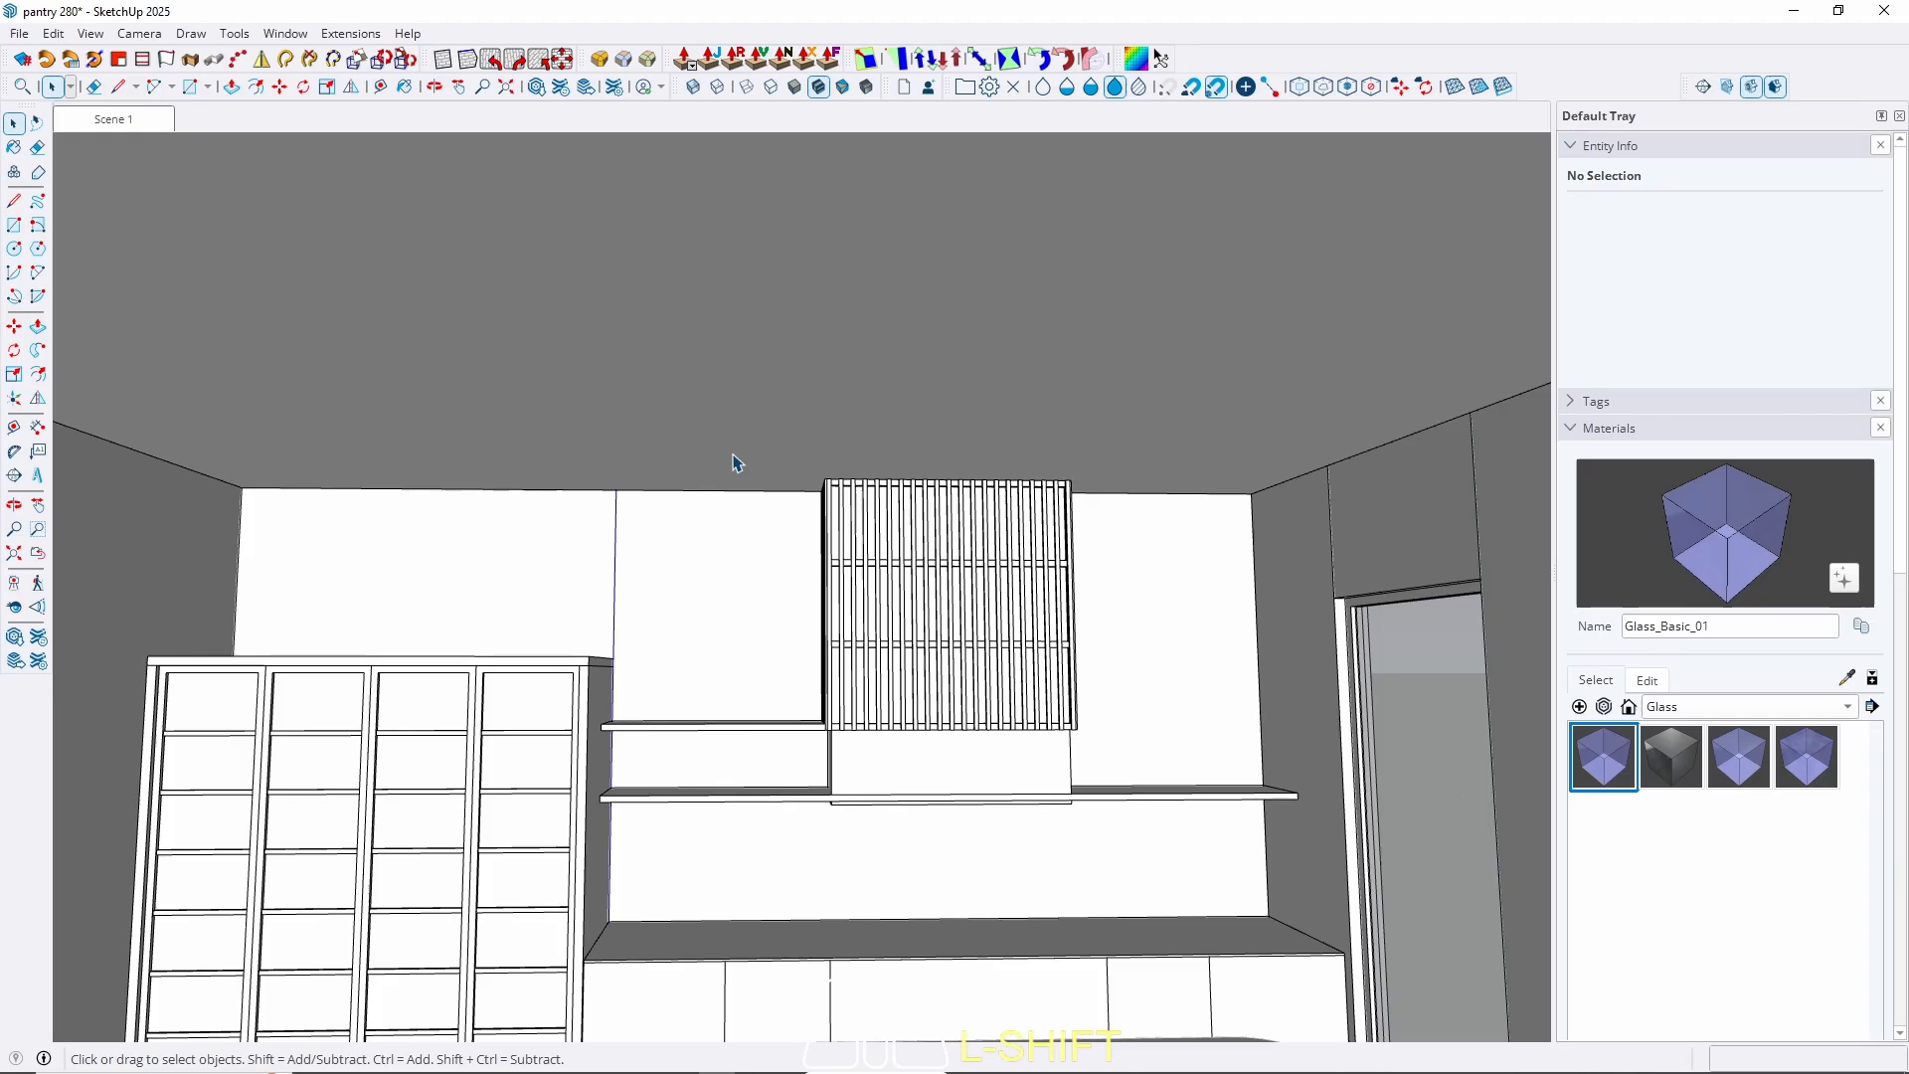
shift+middle_drag(732, 462, 853, 456)
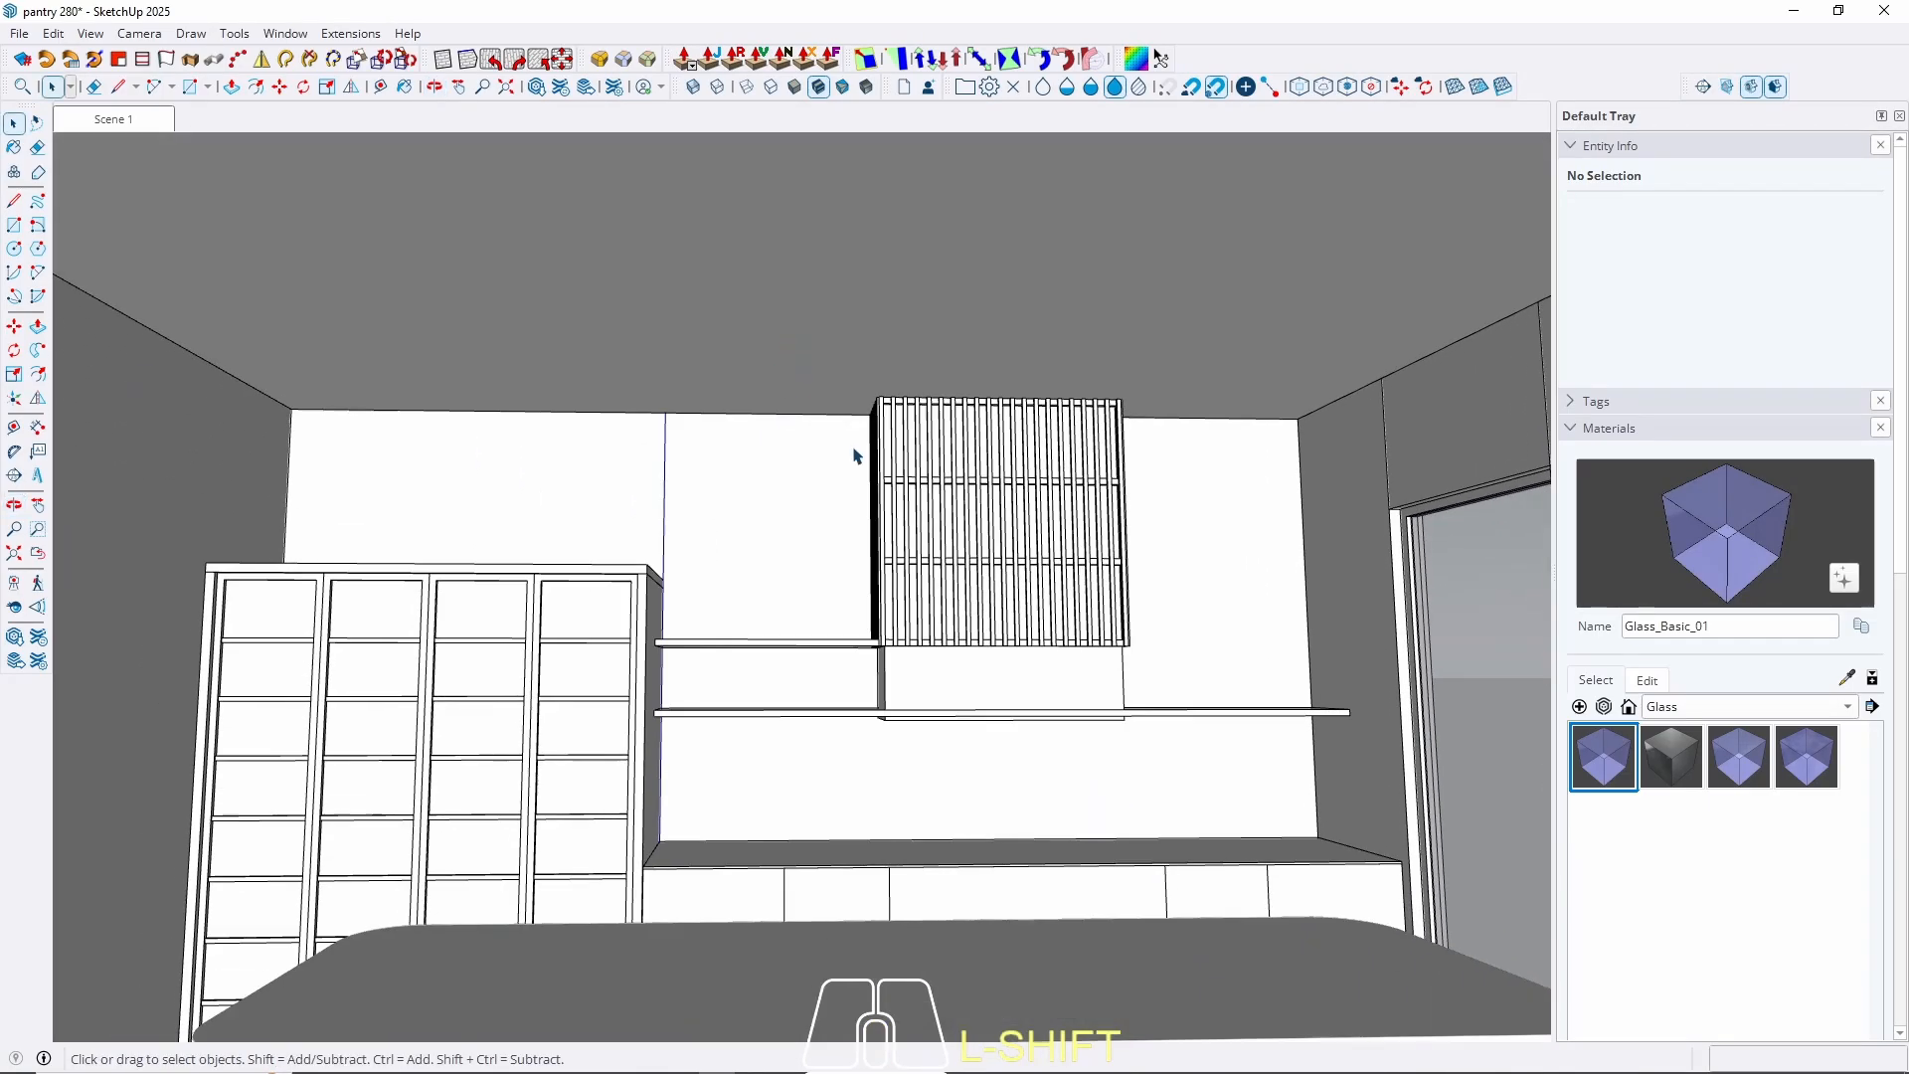
middle_drag(743, 685, 466, 647)
middle_drag(1034, 437, 874, 413)
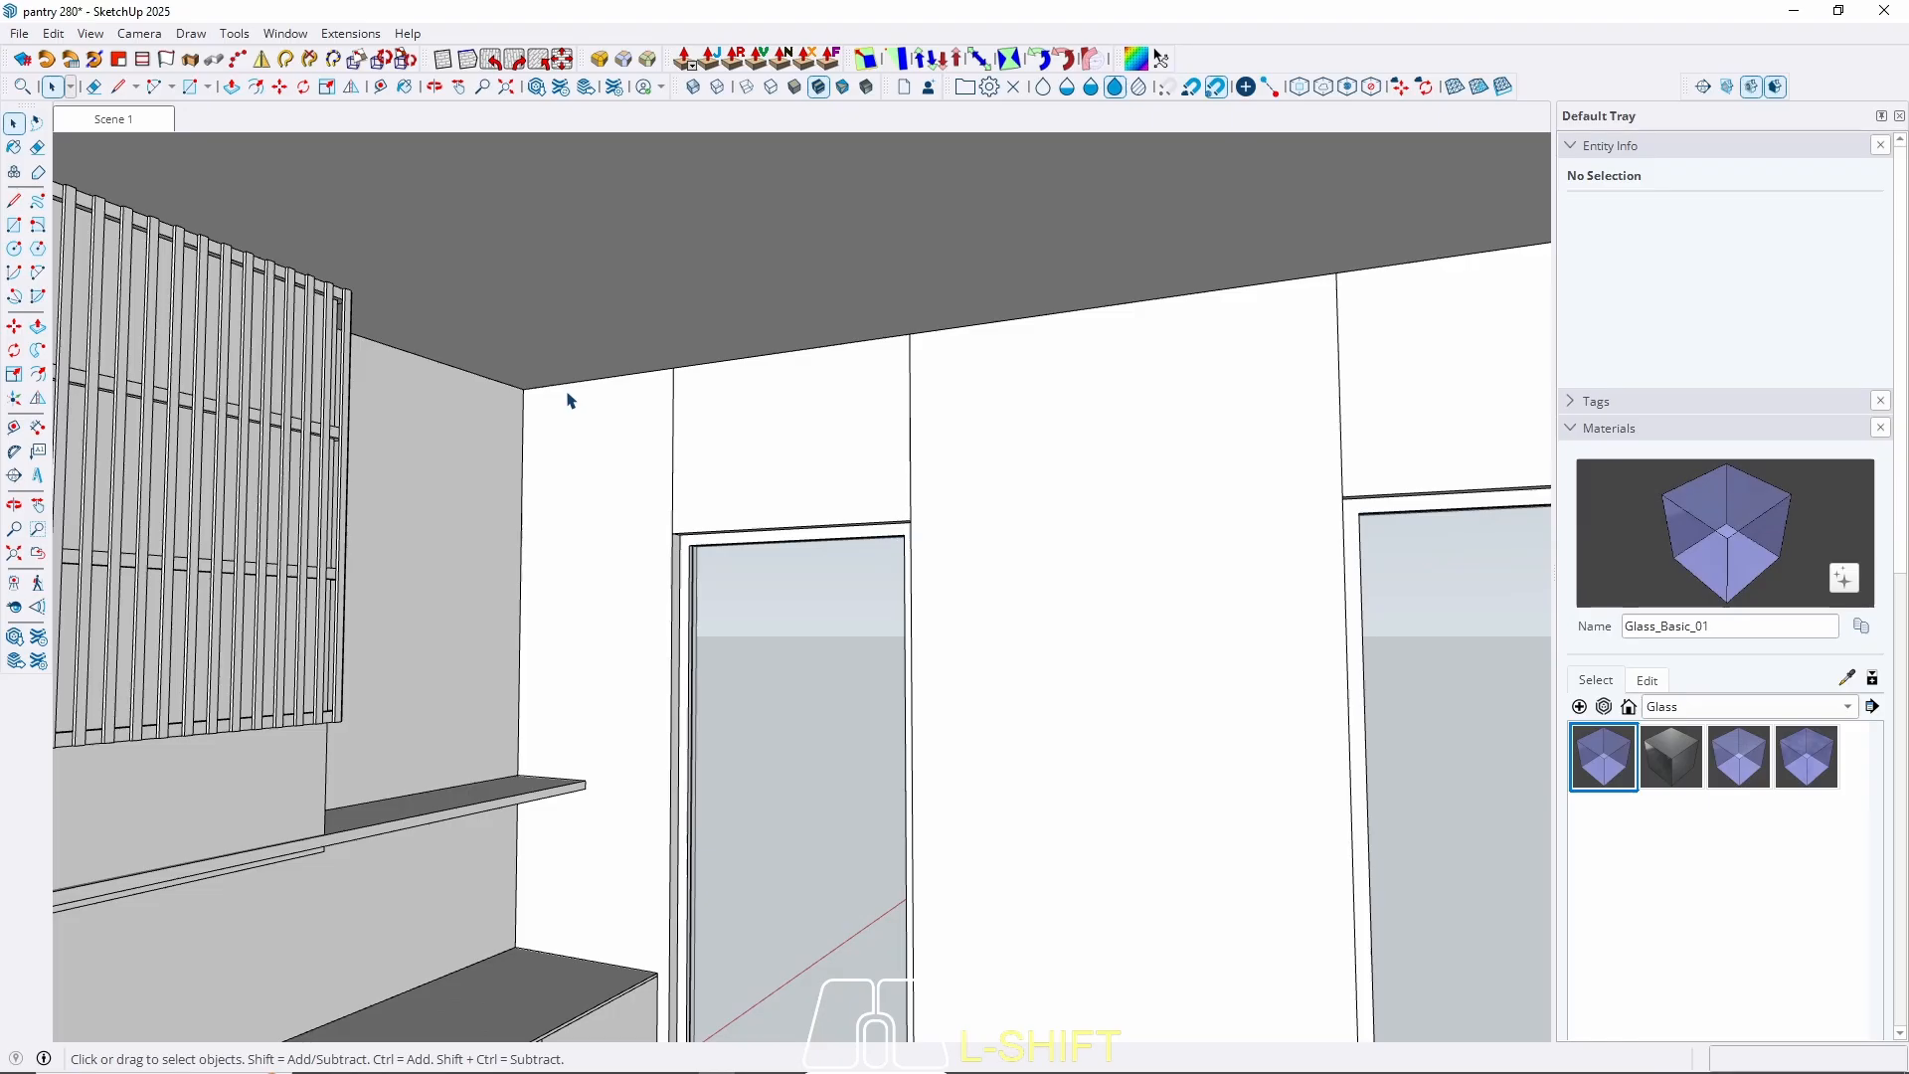
key(t)
scroll(746, 363, up, 5)
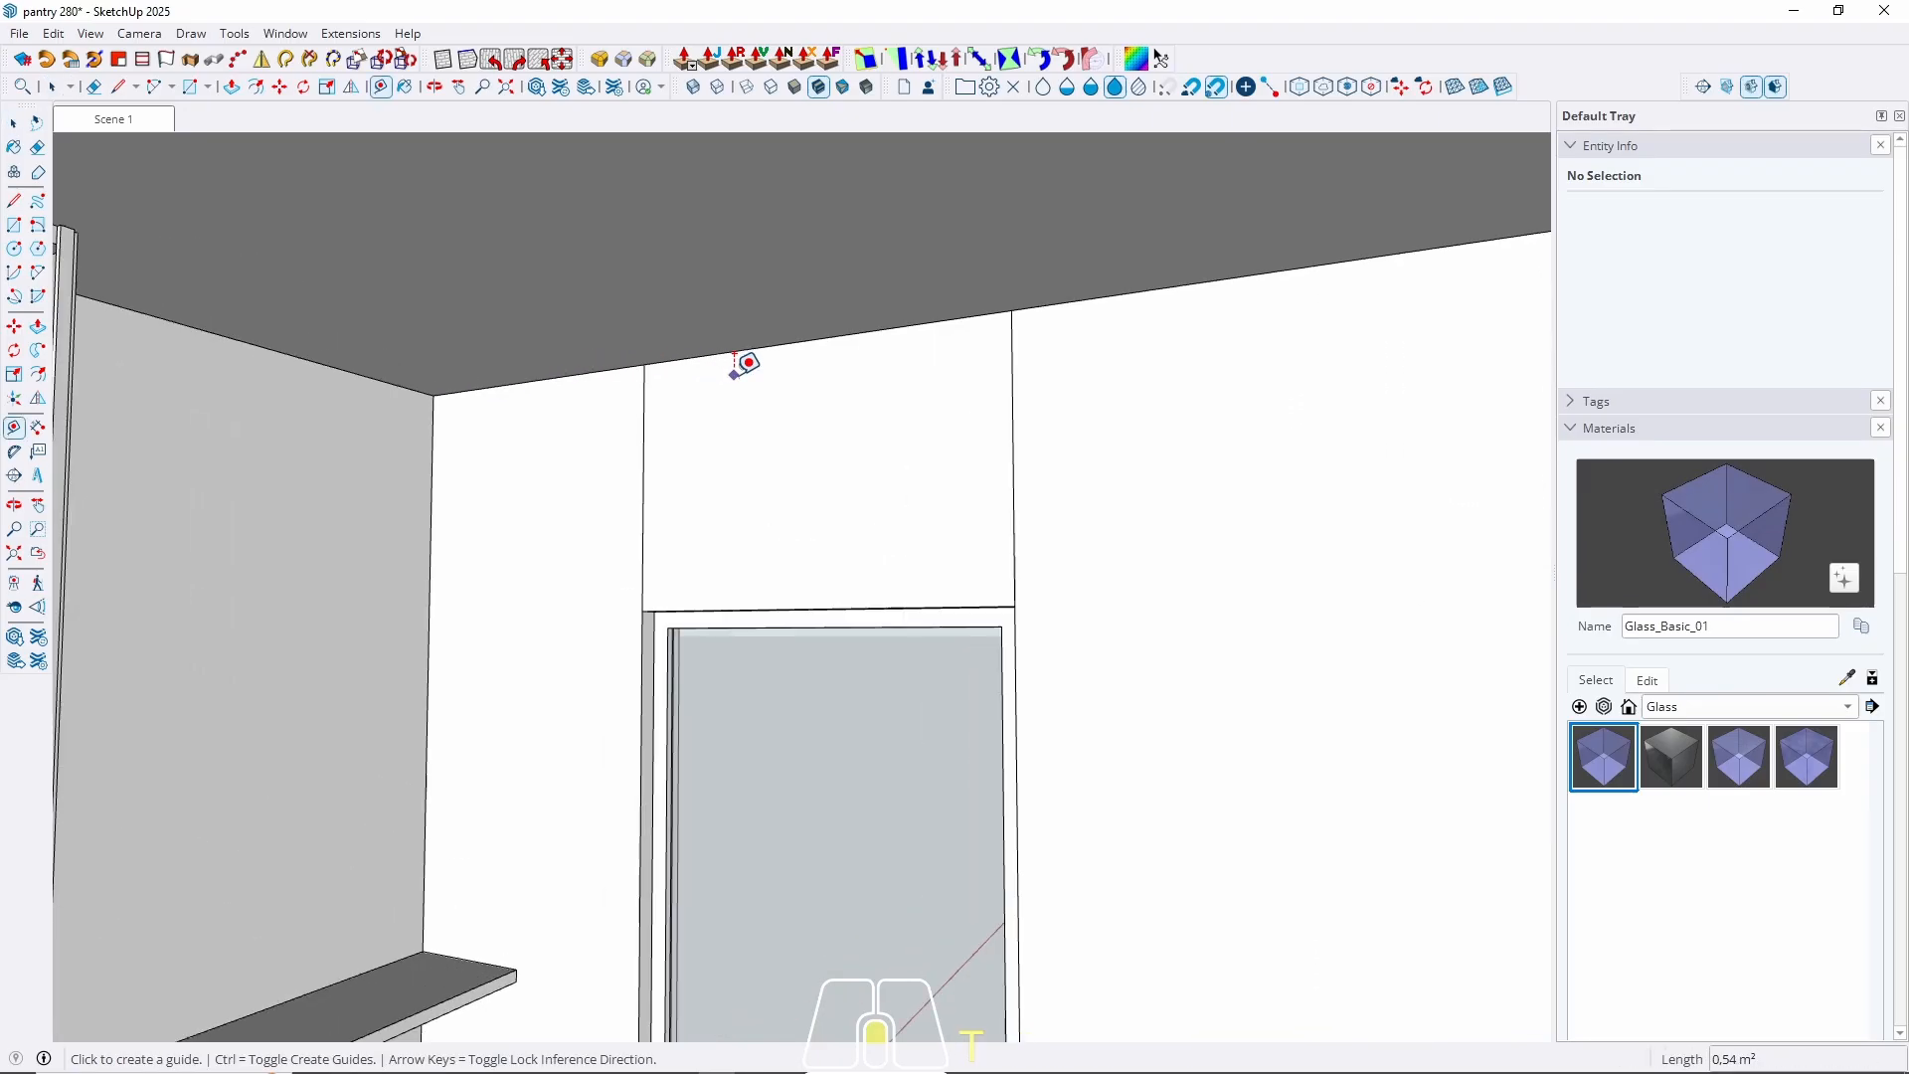
scroll(384, 438, down, 5)
middle_drag(873, 451, 707, 401)
scroll(621, 399, up, 2)
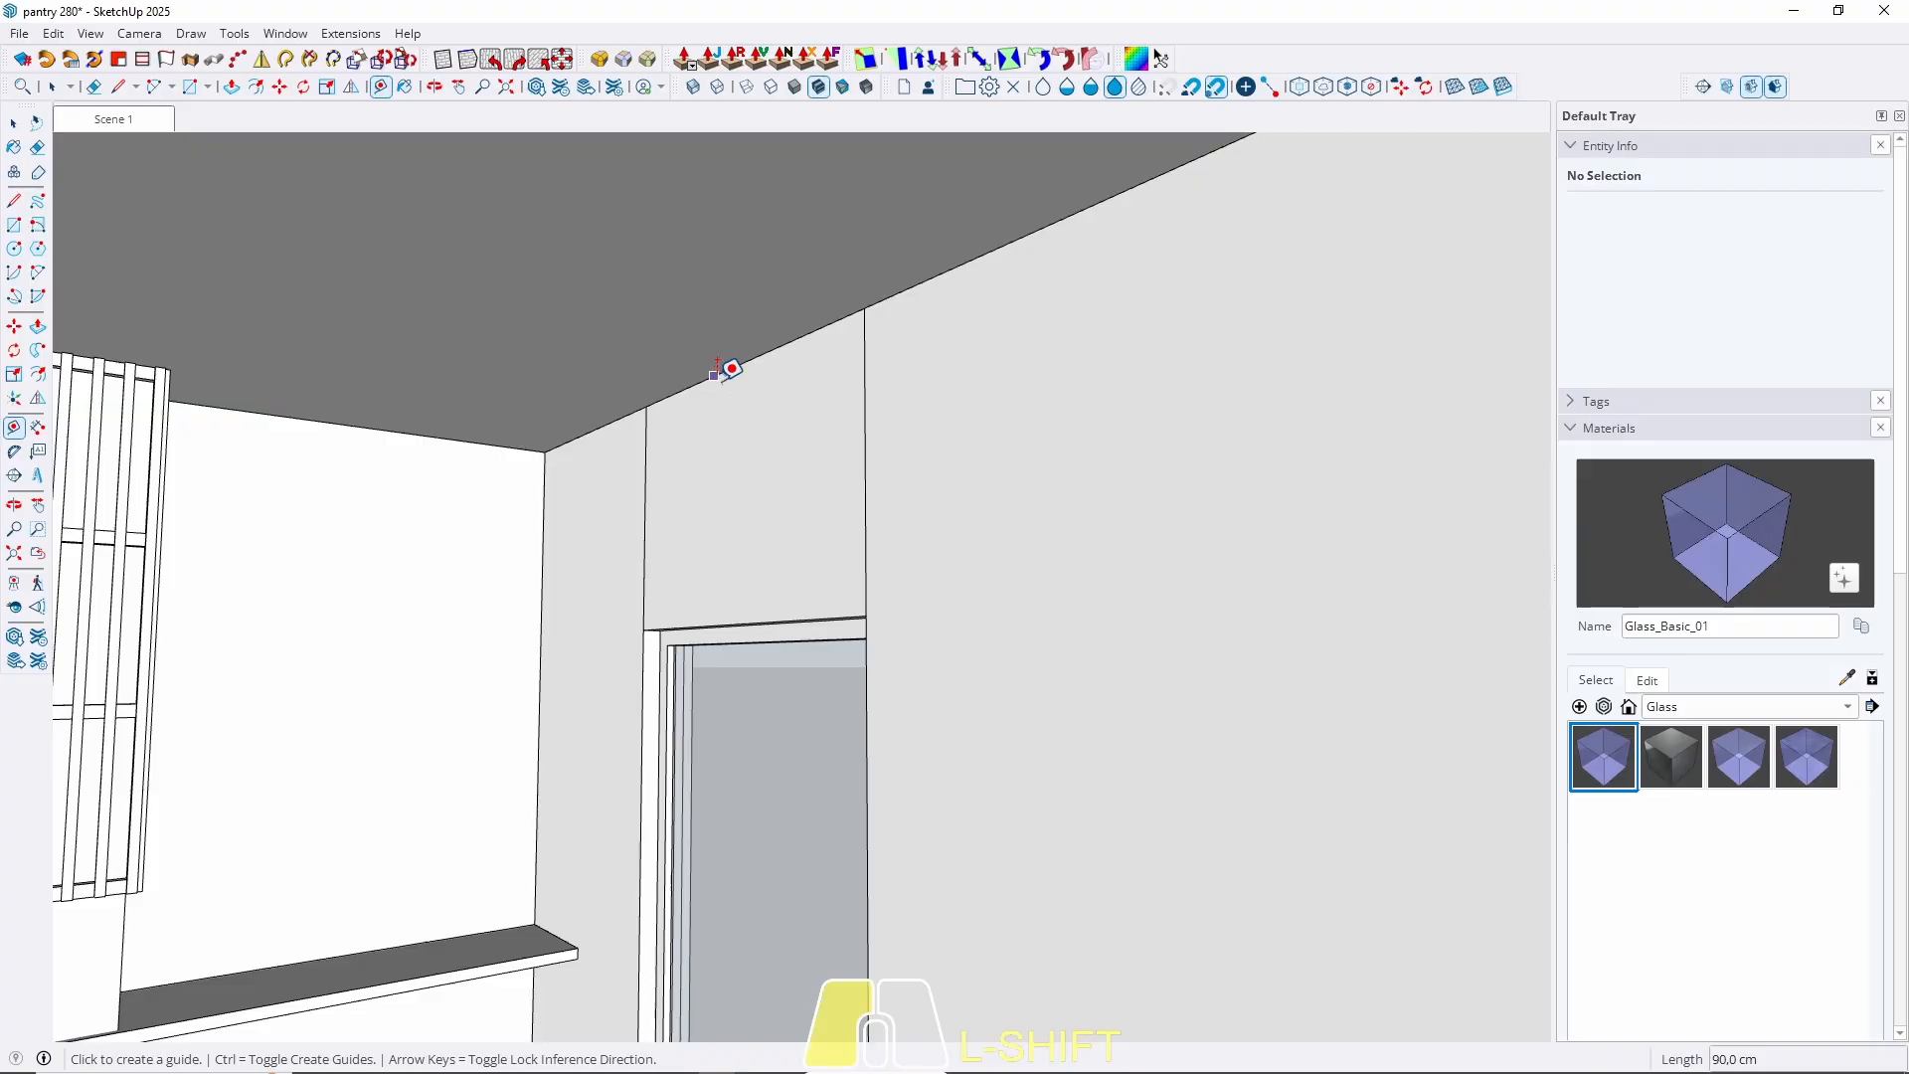
click(714, 374)
key(space)
Place a horizontal guide on the window wall 15 cm below the ceiling edge.
middle_drag(533, 457, 711, 443)
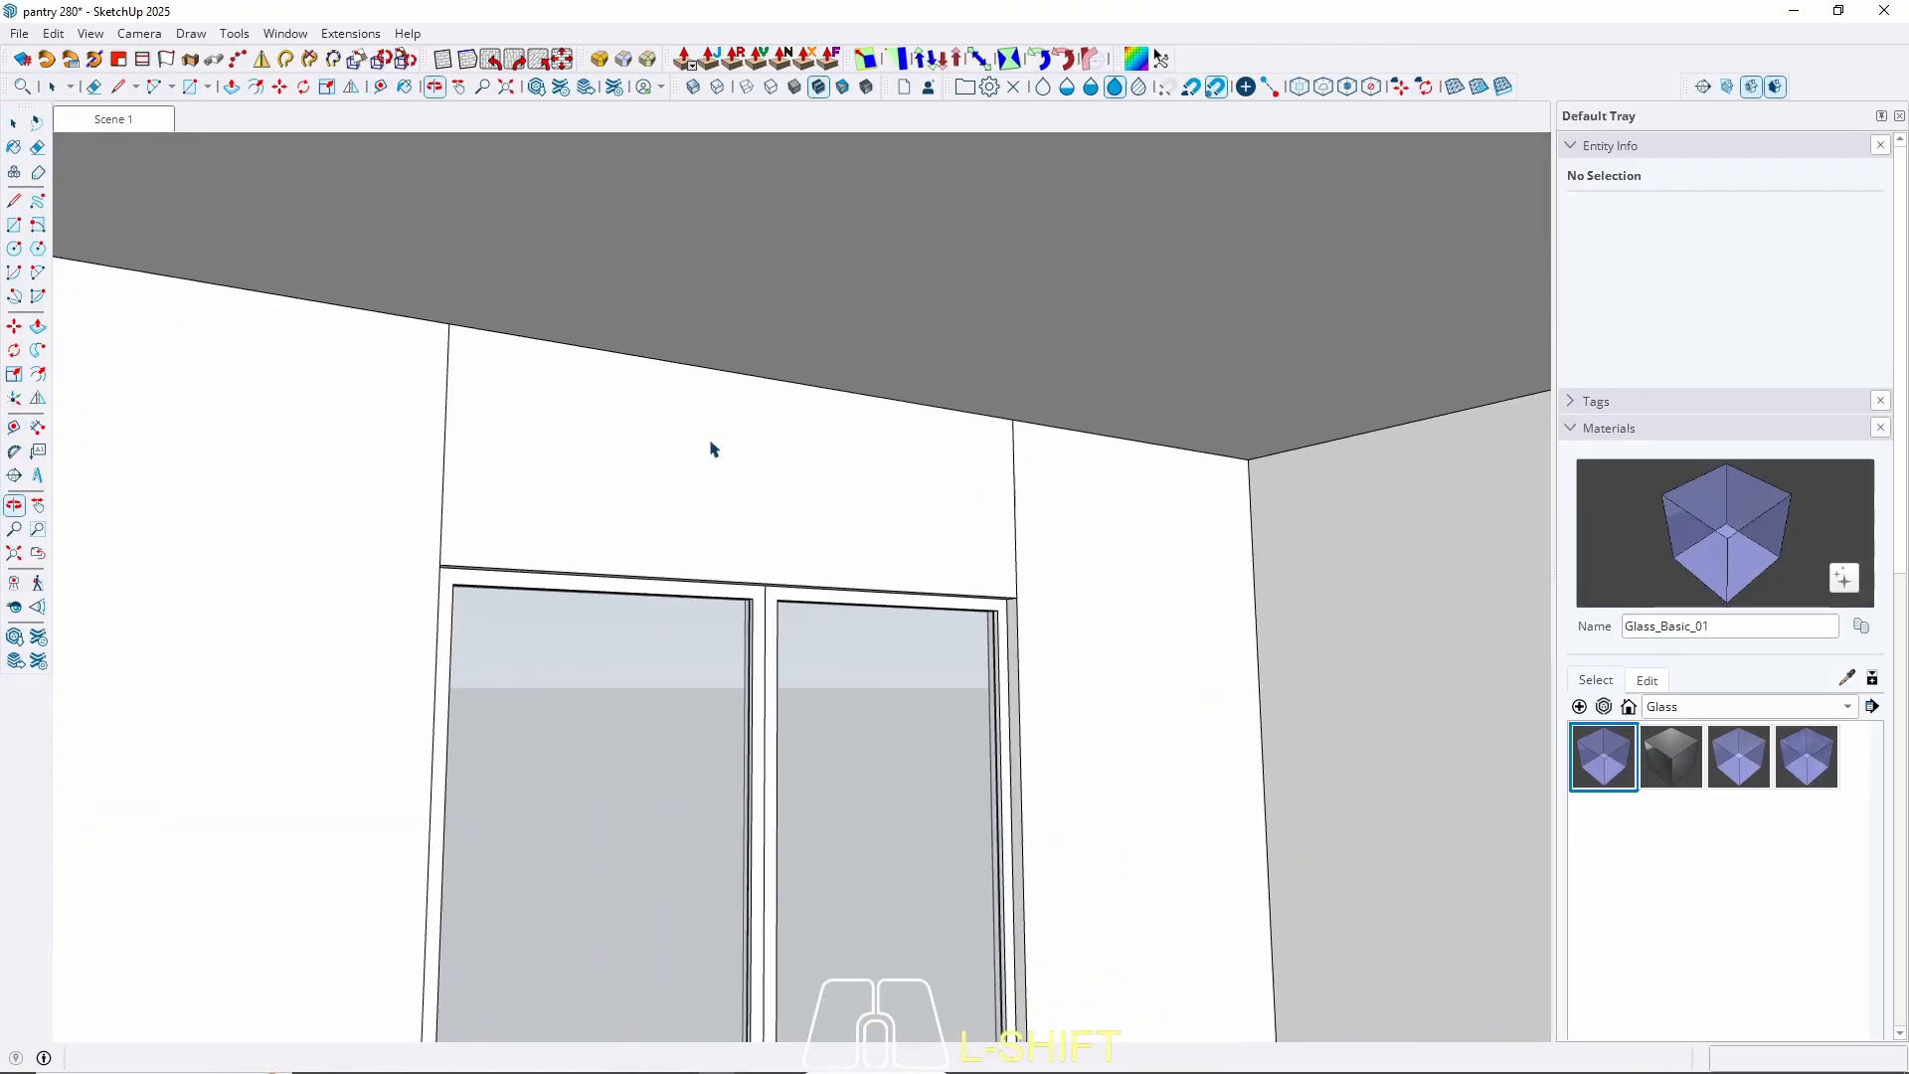
middle_drag(1197, 511, 1052, 494)
scroll(741, 415, up, 2)
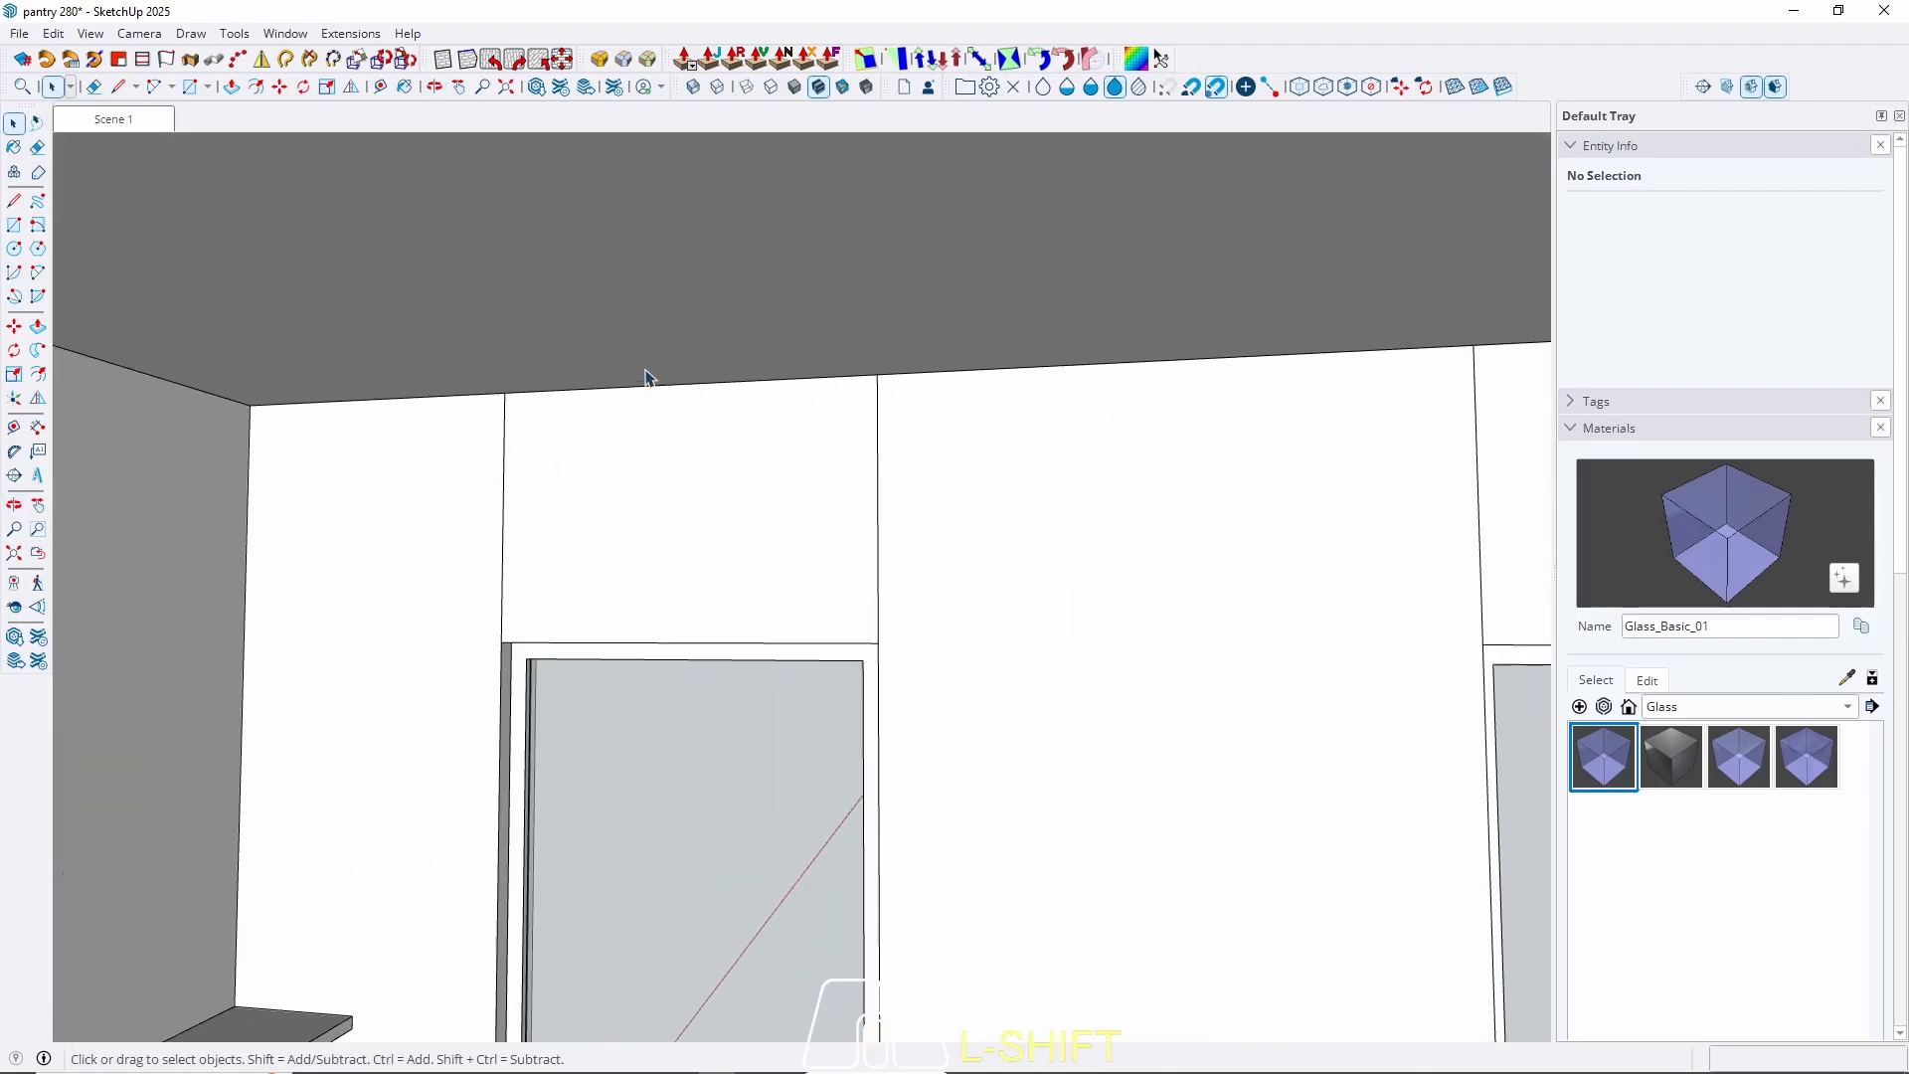
key(t)
scroll(298, 398, up, 1)
click(289, 402)
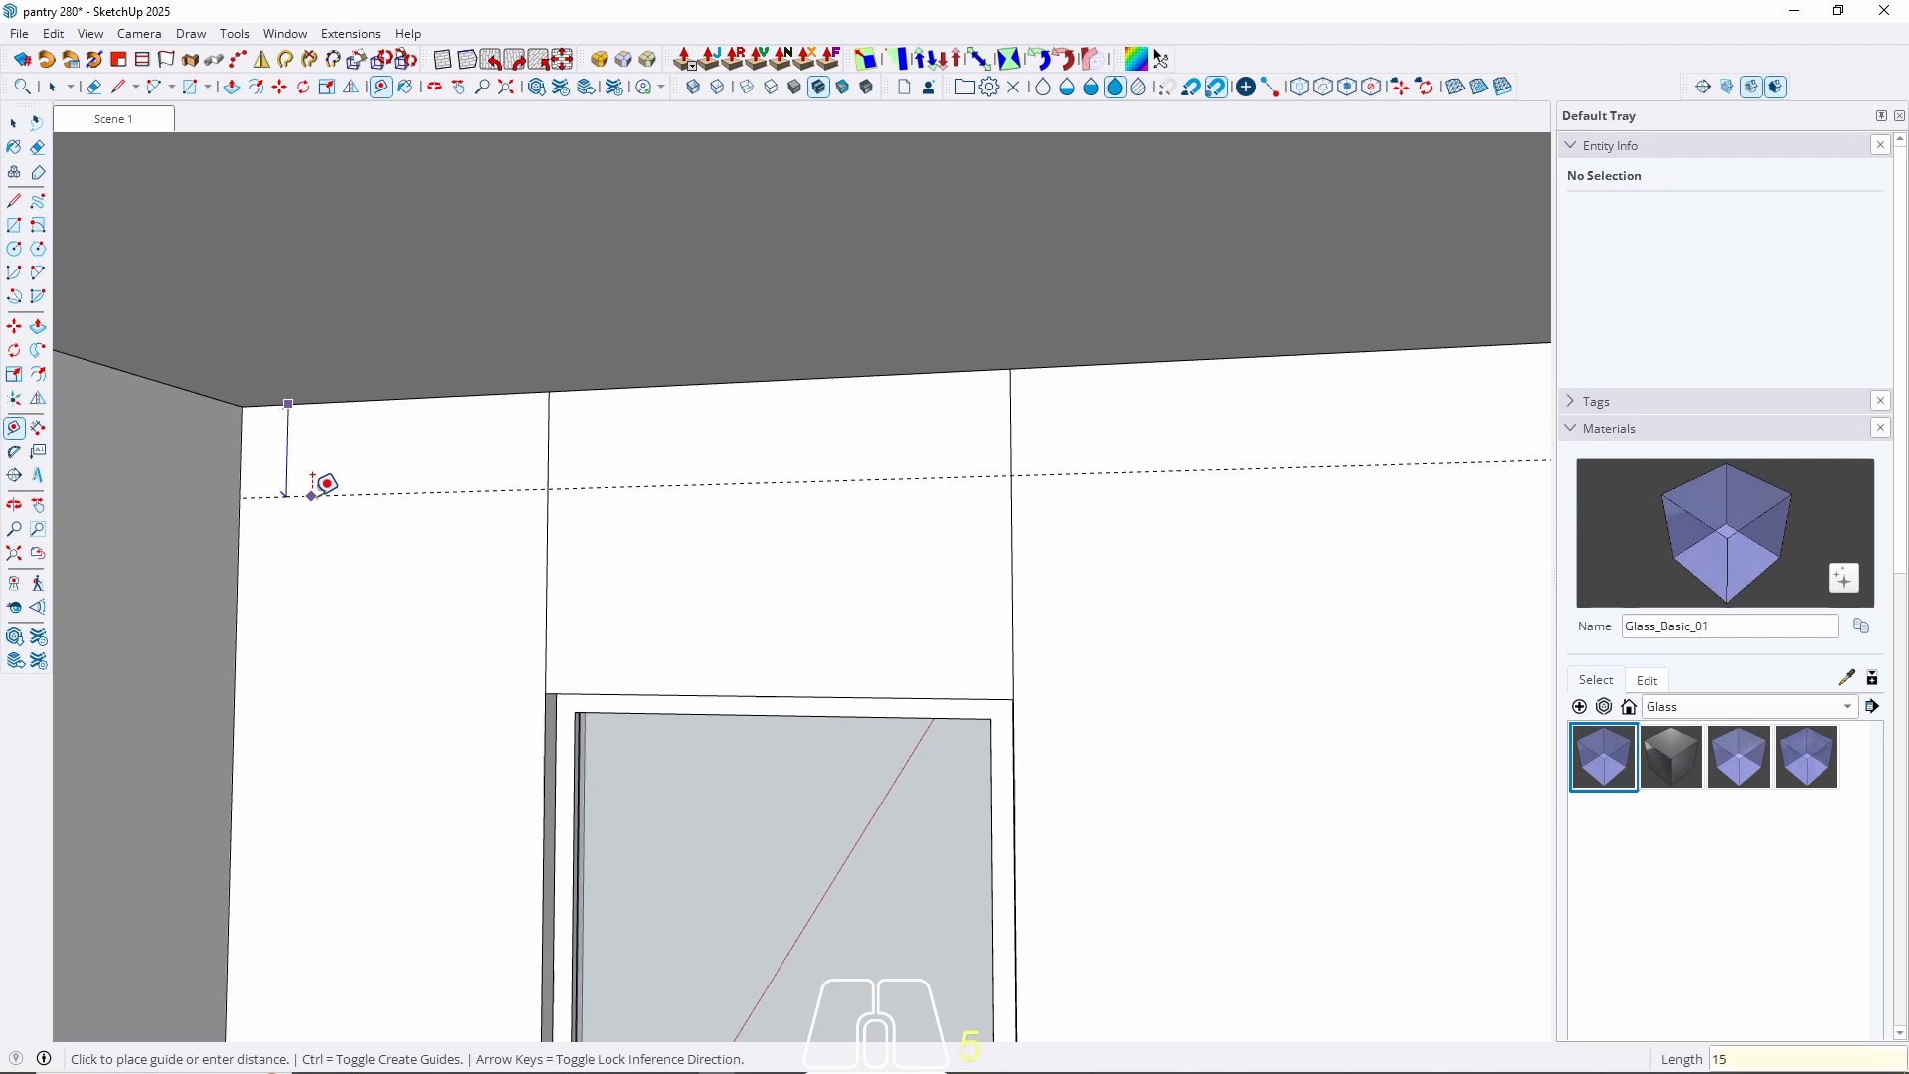
key(Return)
Draw a rectangle along the top of the window wall, from the guide's end to the ceiling corner at the opposite end.
key(r)
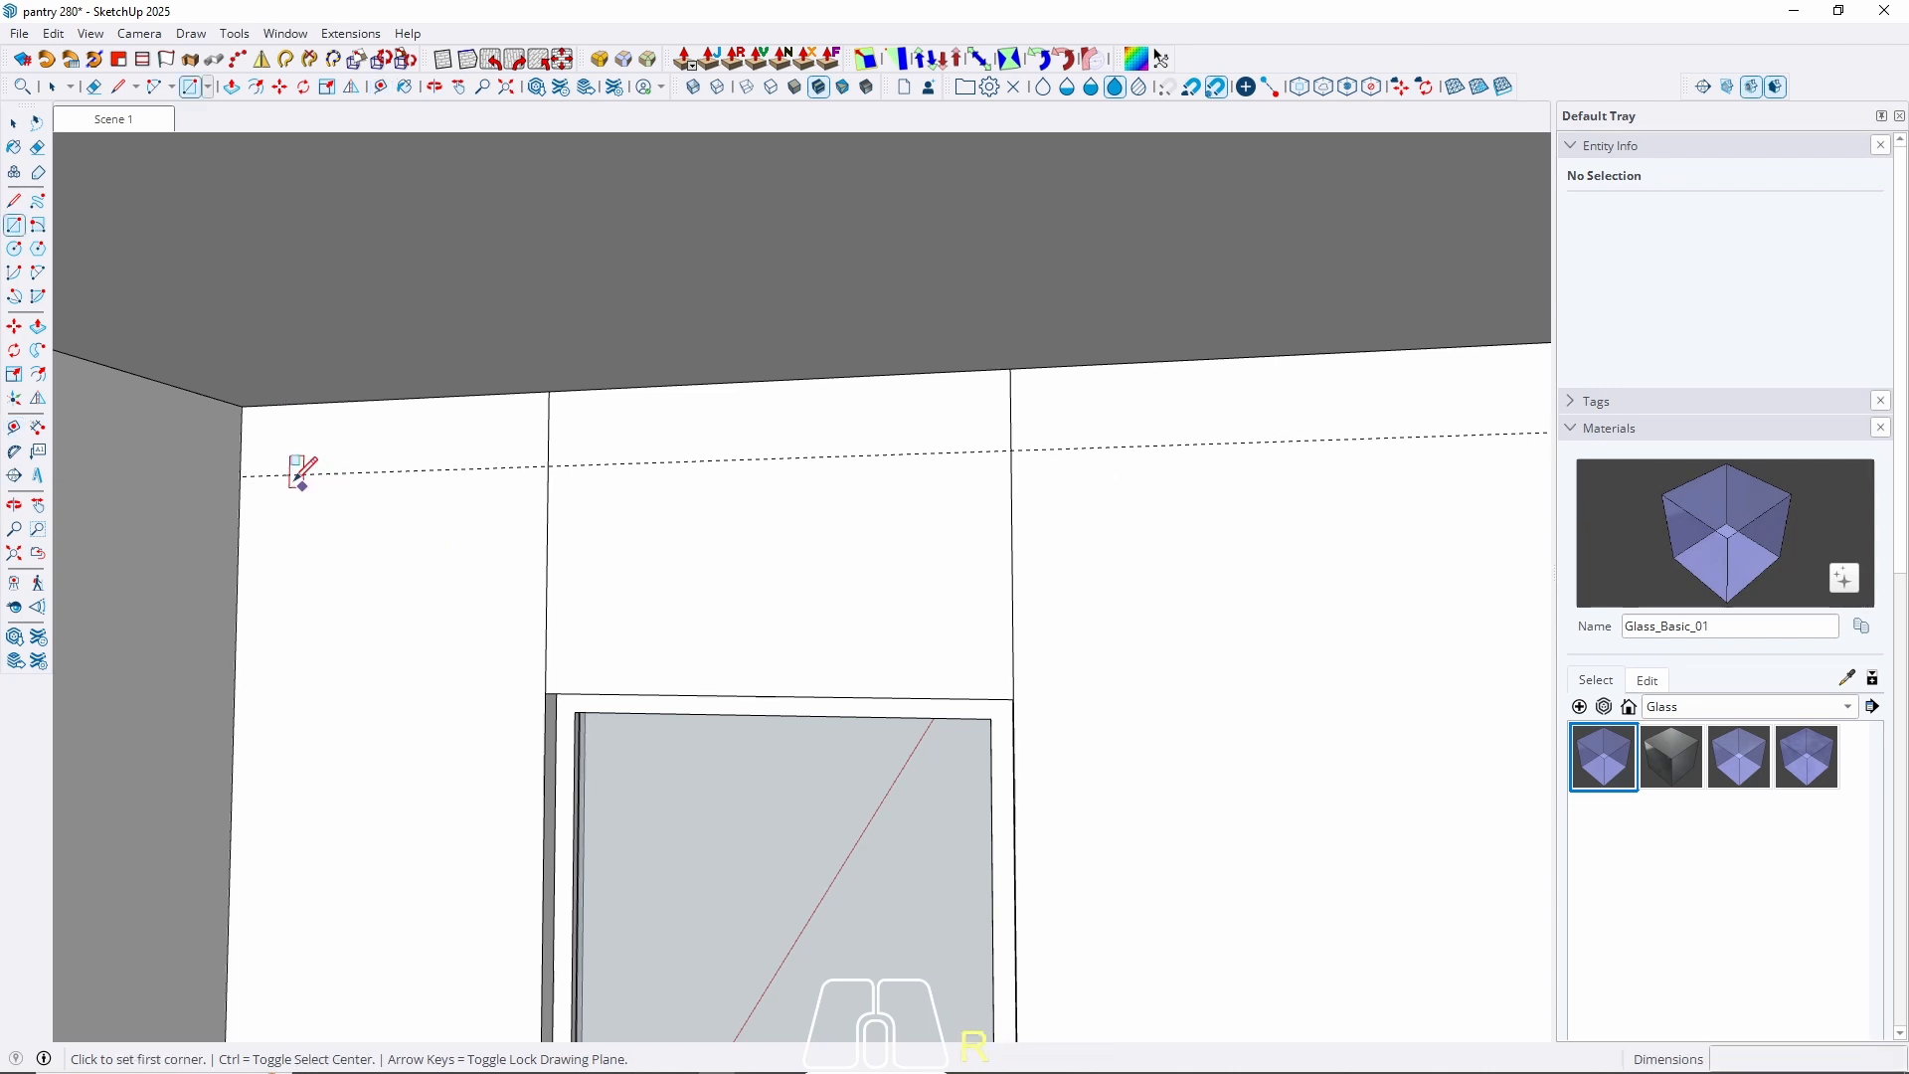
click(239, 476)
scroll(240, 475, down, 2)
middle_drag(939, 472, 1113, 475)
shift+middle_drag(1113, 476, 343, 478)
click(1432, 493)
key(space)
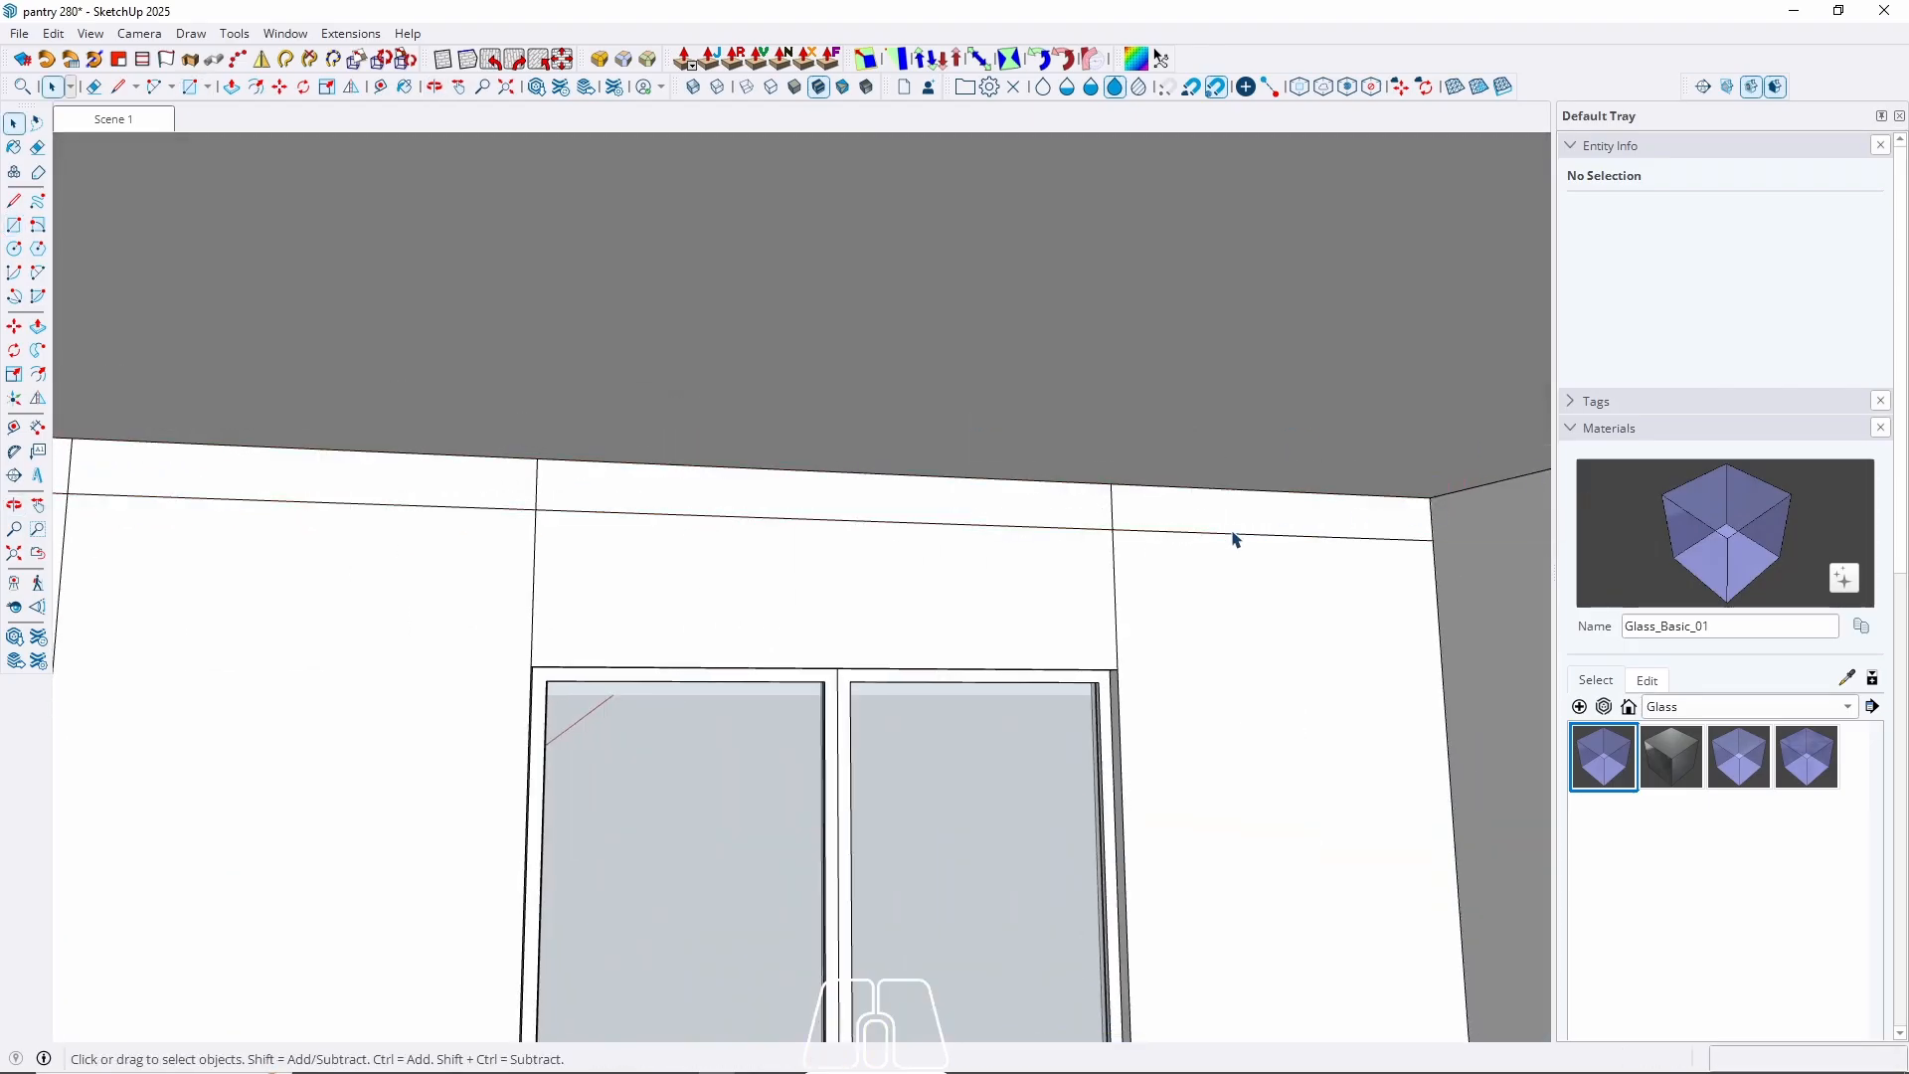
Extrude the strip below the ceiling on the window wall 2 cm into the room with Push/Pull.
key(p)
click(1124, 528)
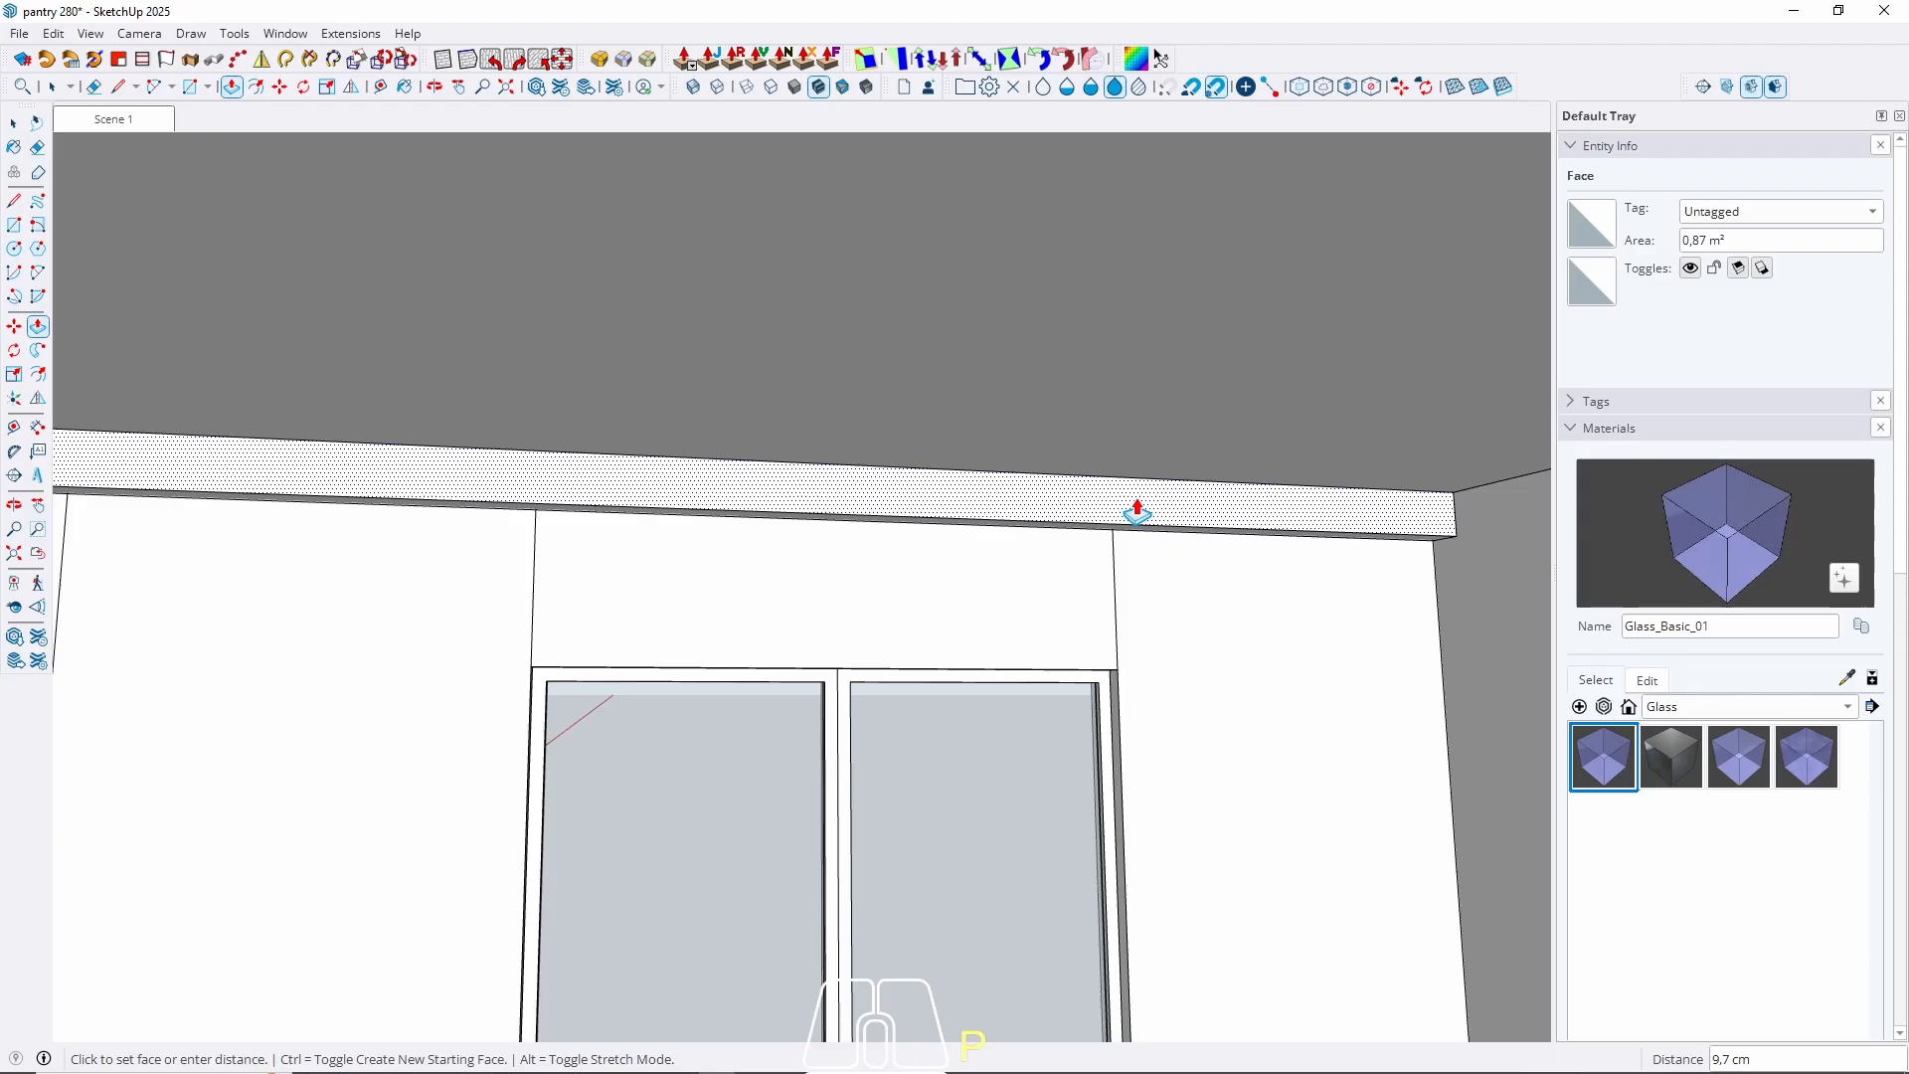
text(2)
key(Return)
key(space)
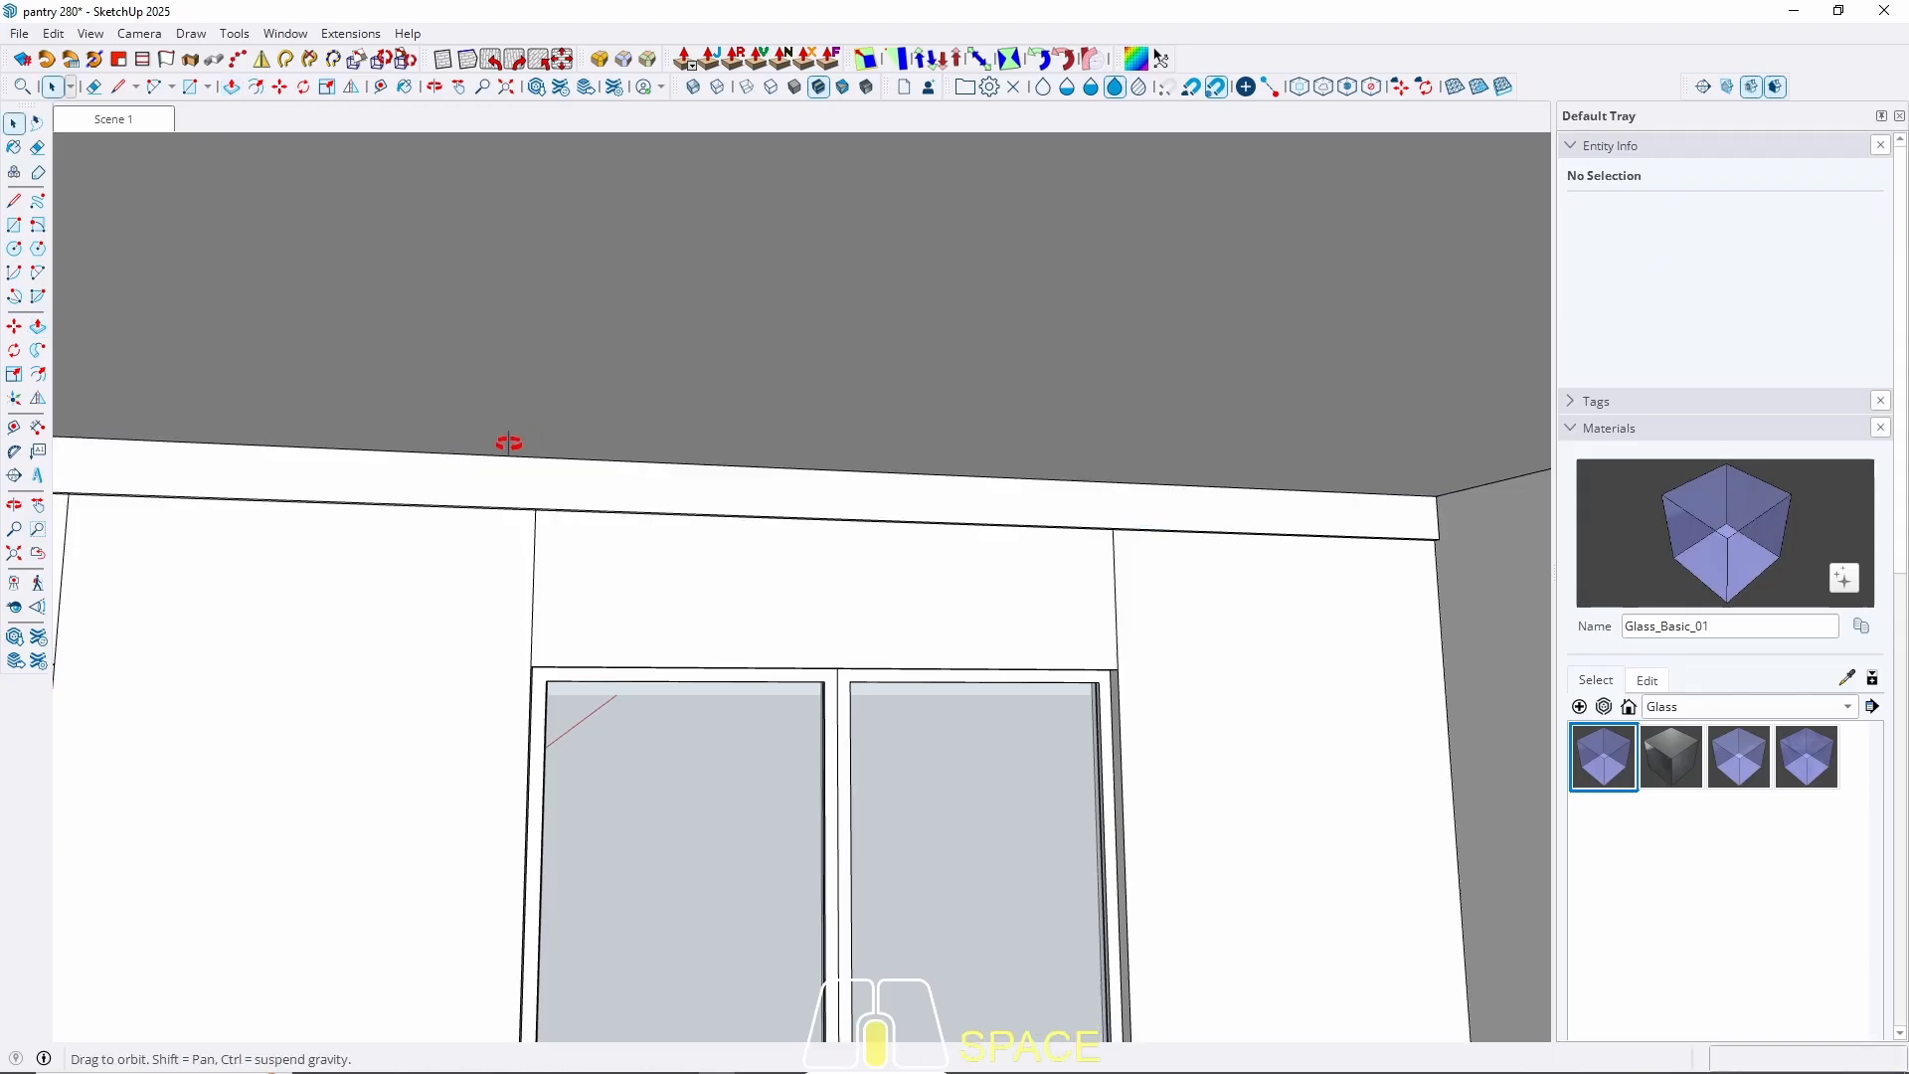
Select all connected geometry of the extruded ceiling strip and make it a group.
middle_drag(511, 439, 857, 398)
triple_click(944, 412)
right_click(942, 413)
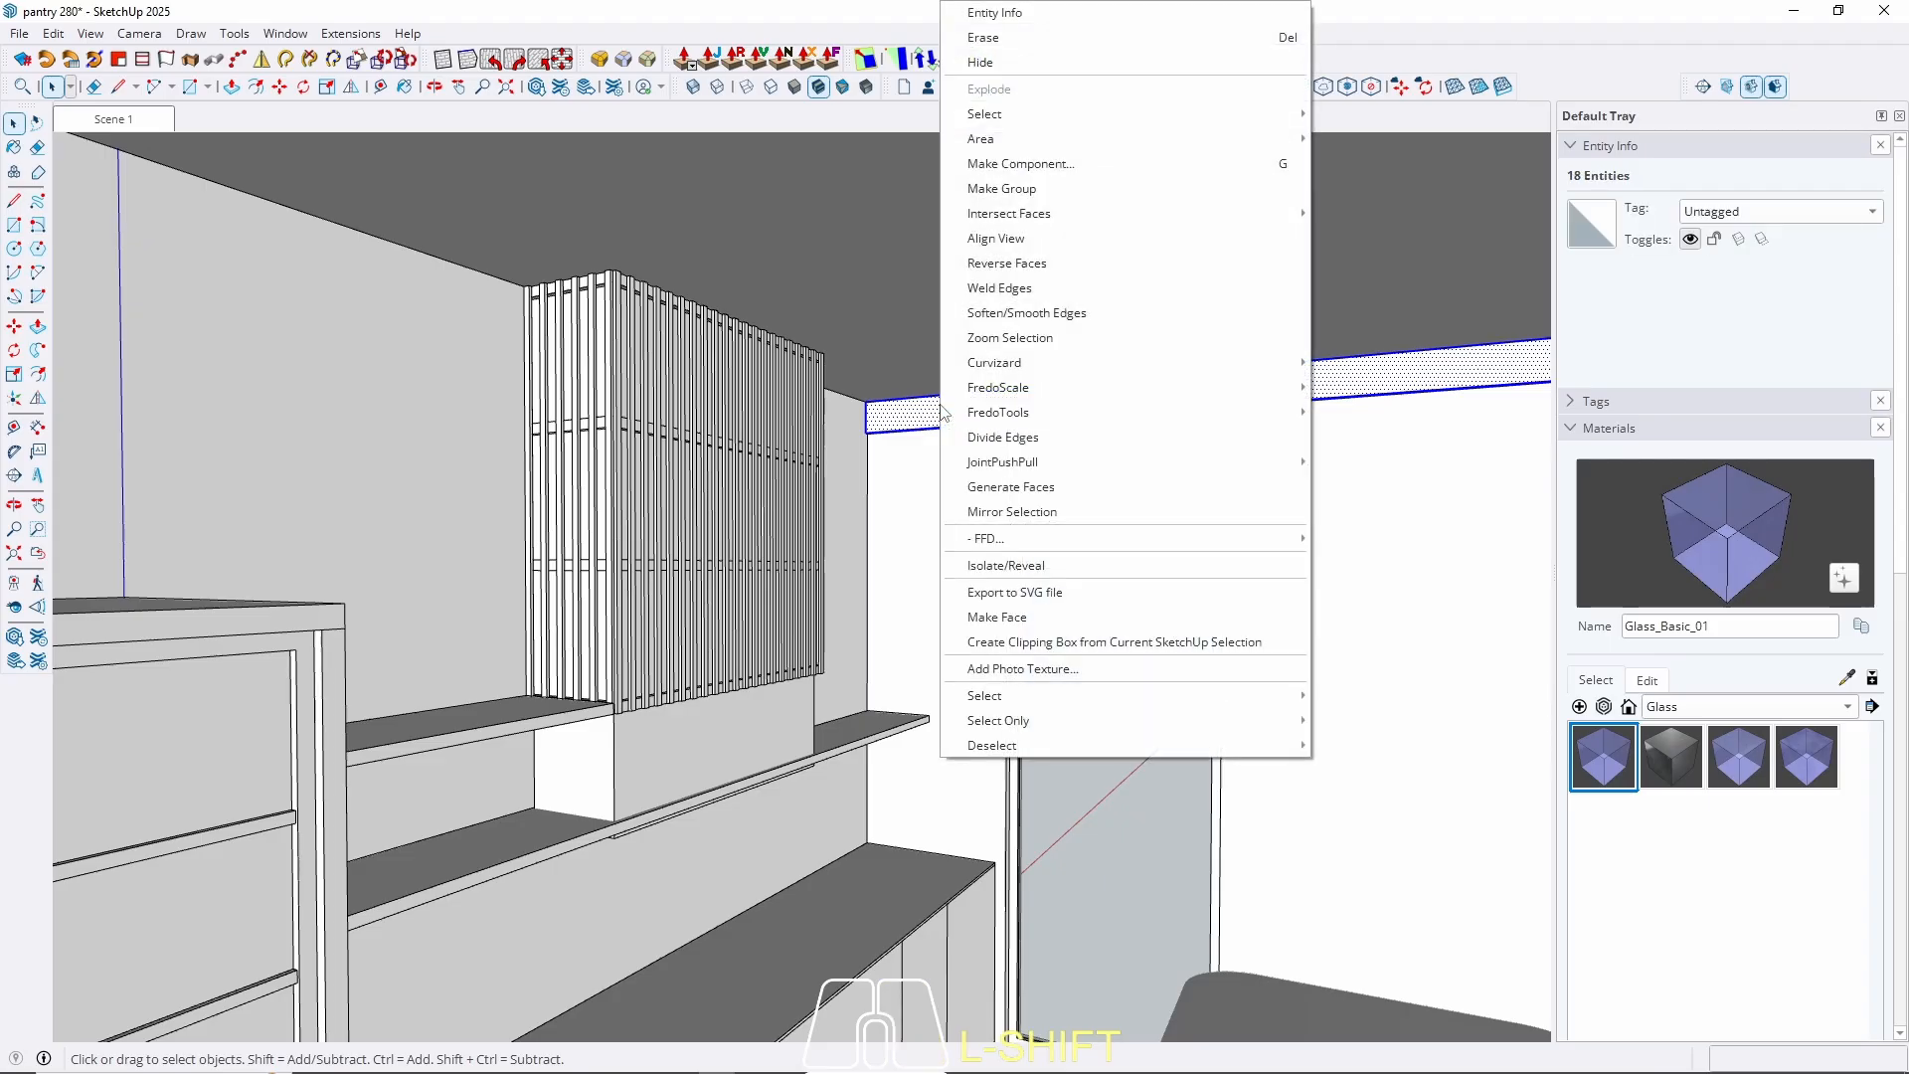
click(1001, 188)
Try moving the ceiling strip group 25 cm away from the window wall, and undo the move.
middle_drag(1010, 409, 455, 391)
key(m)
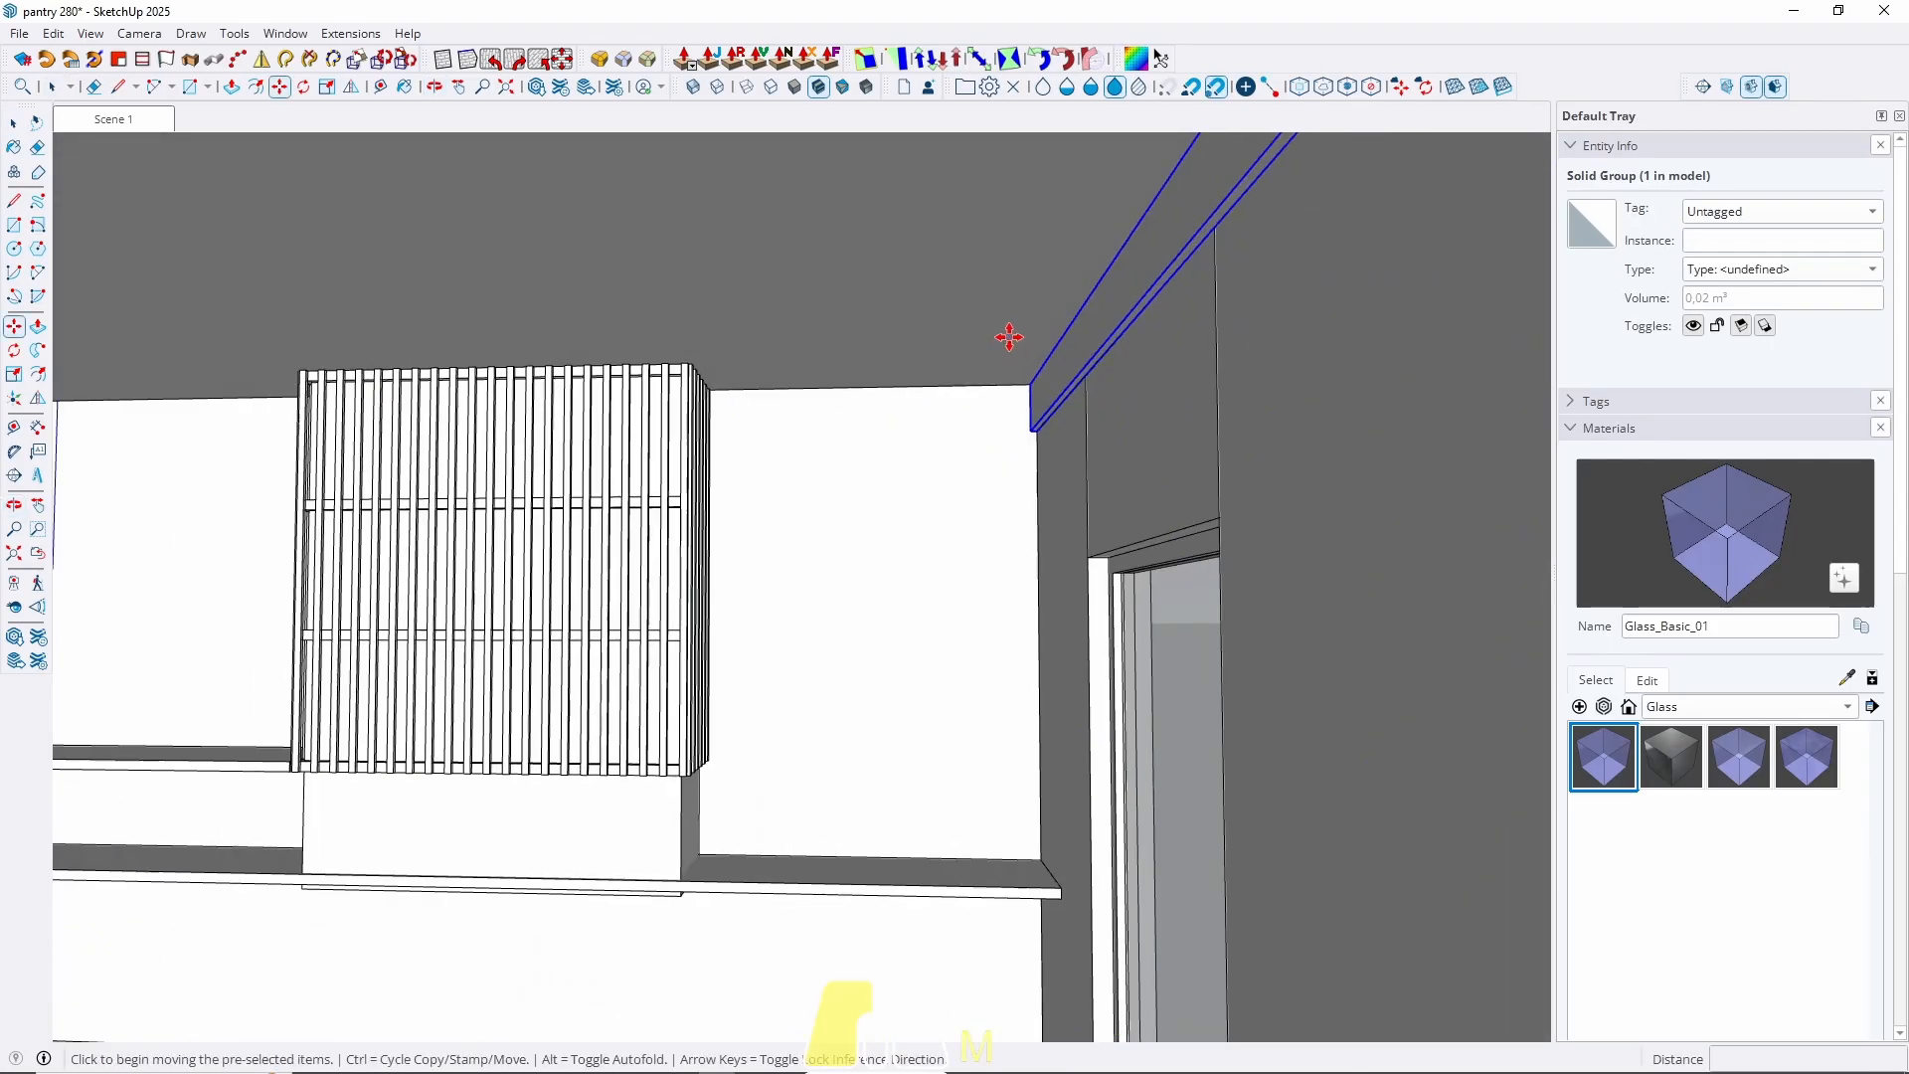
click(1009, 333)
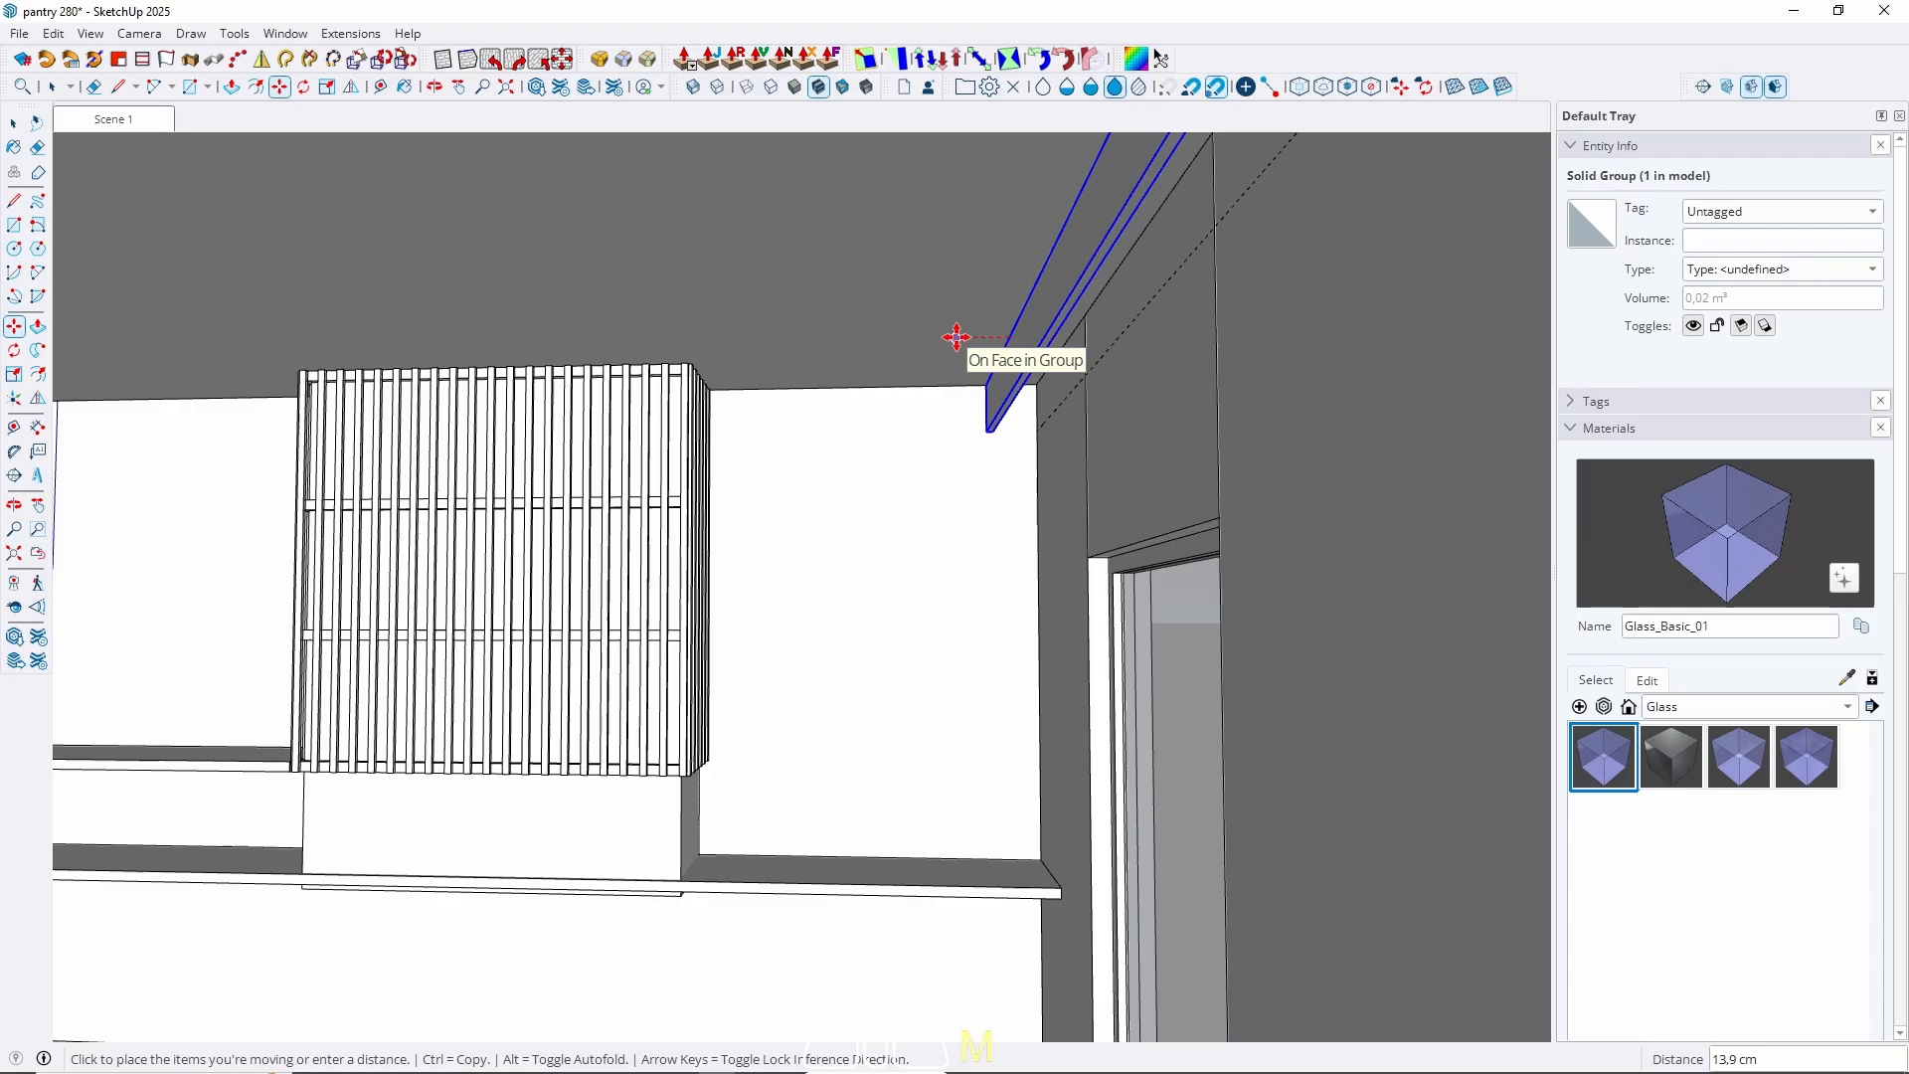
text(25)
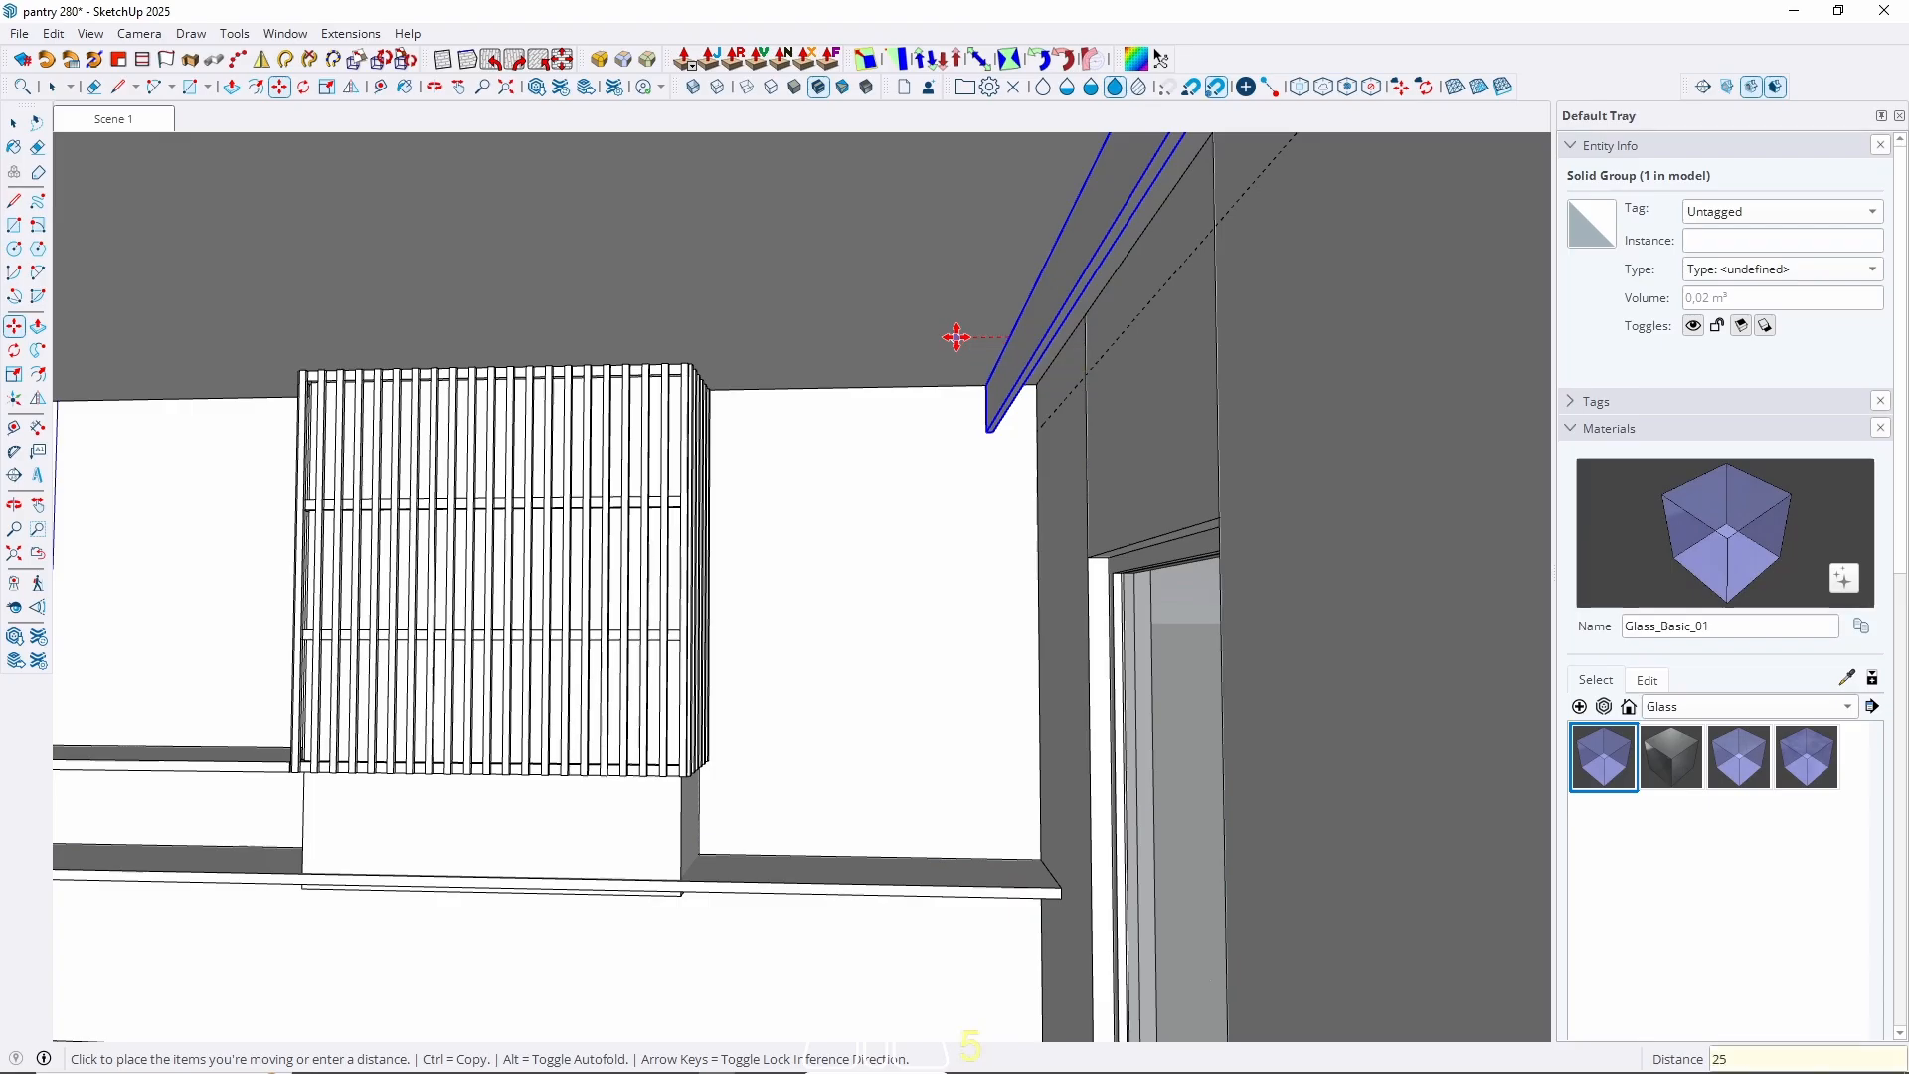
key(Return)
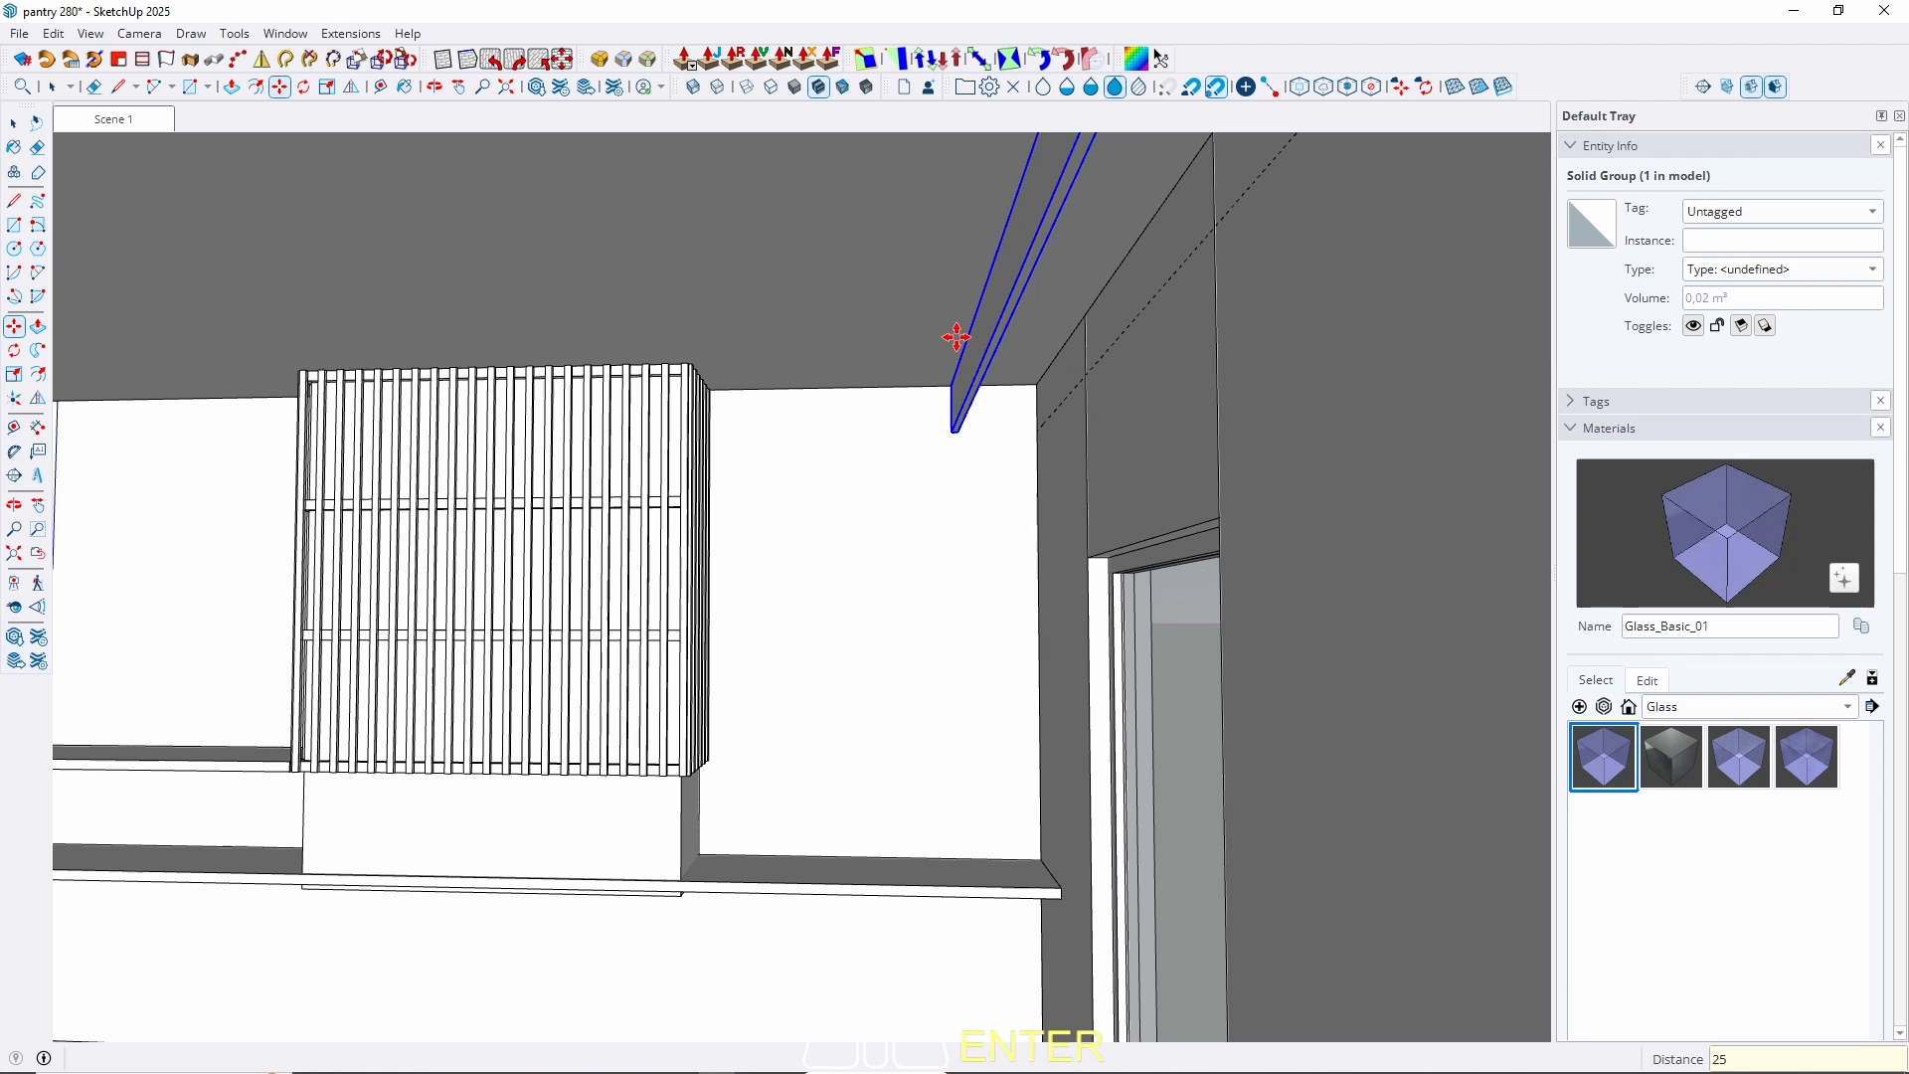
key(ctrl+z)
Move the ceiling strip group 20 cm away from the window wall into the room, and return to Scene 1.
click(1016, 328)
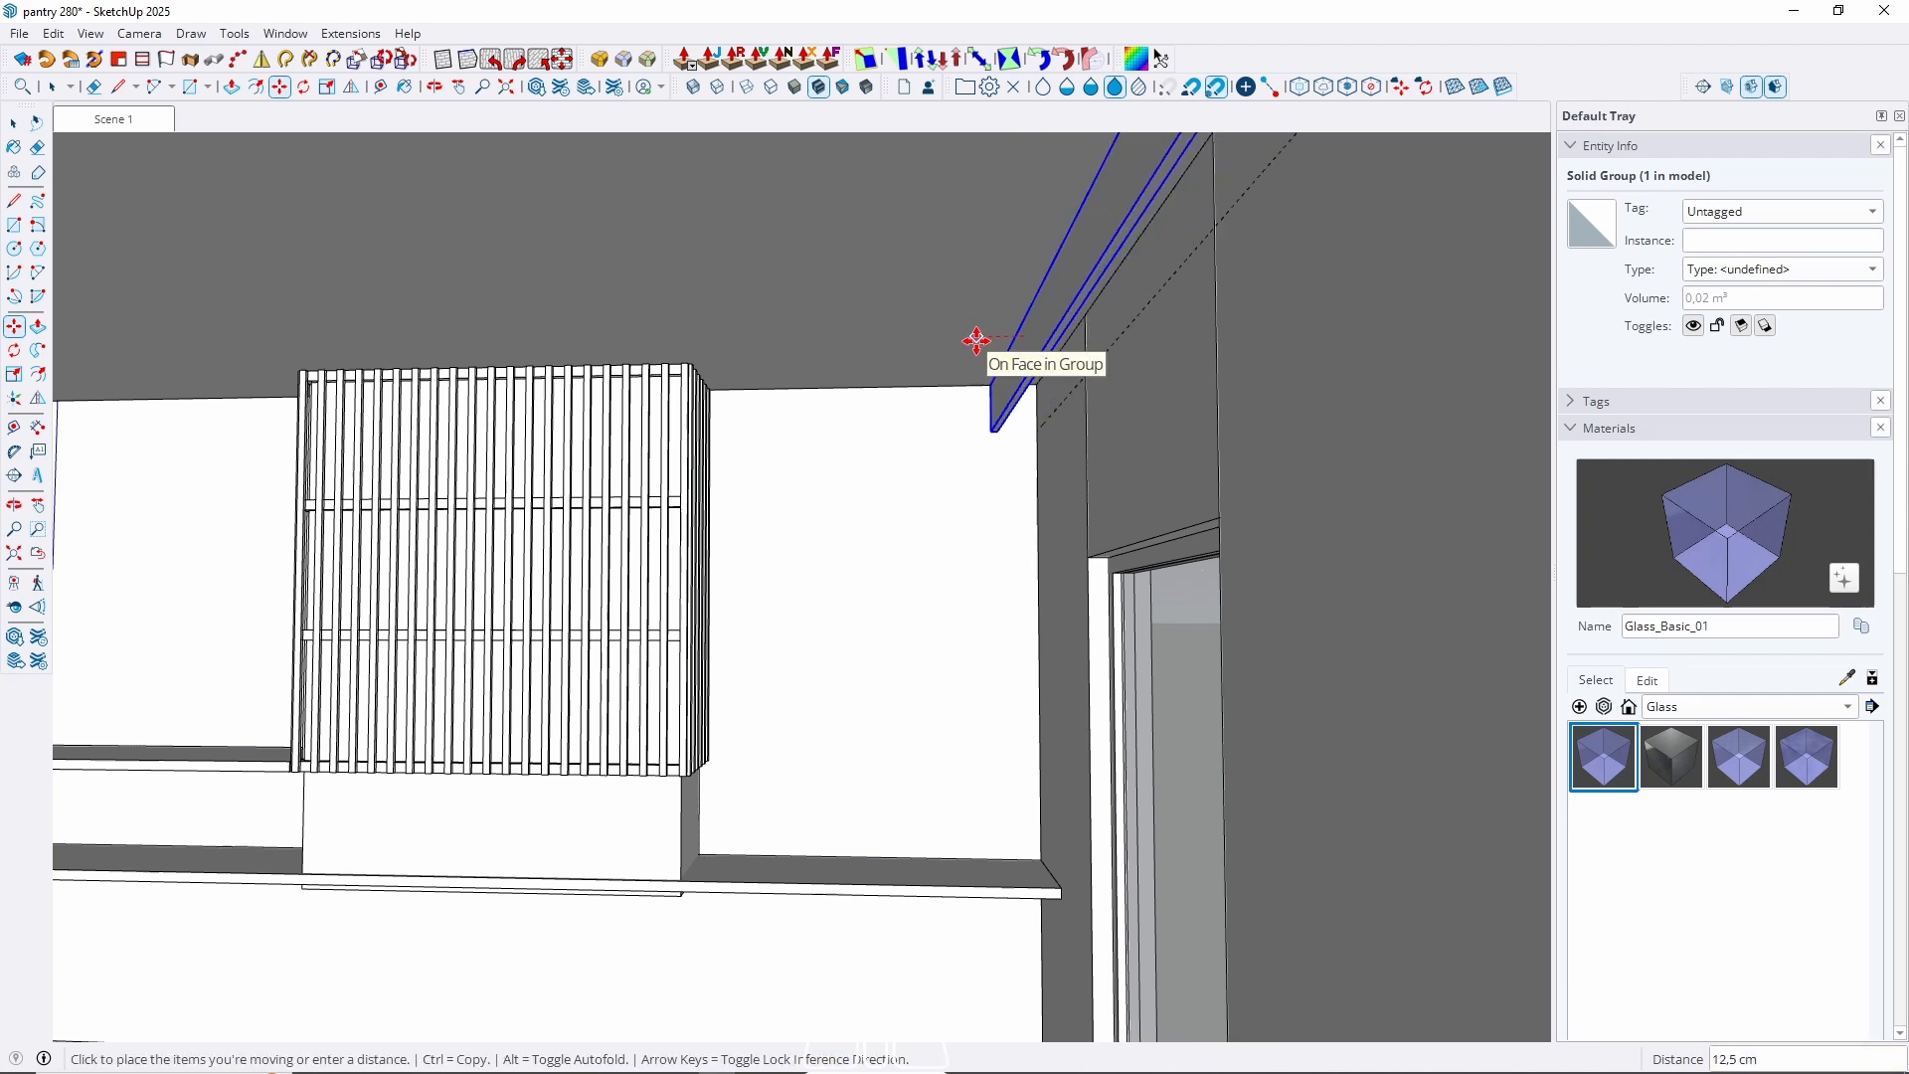
text(20)
key(Return)
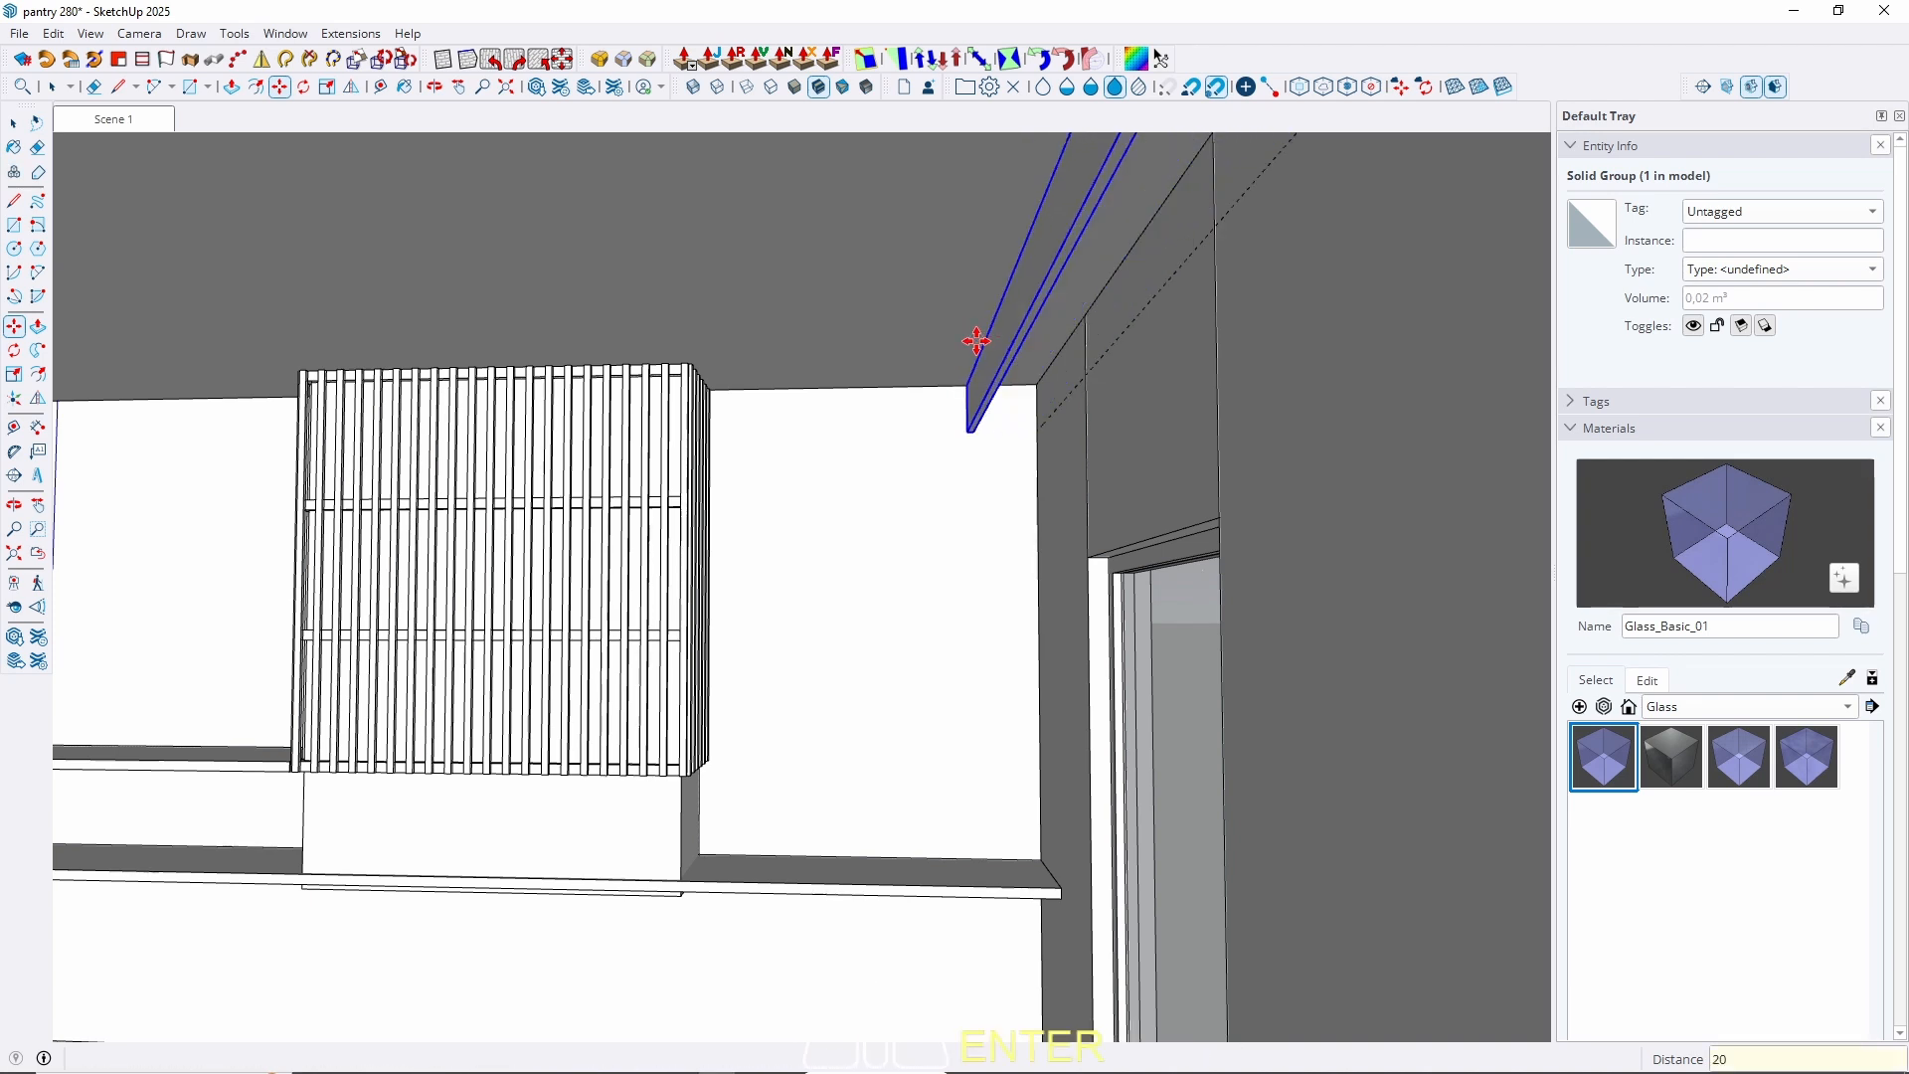
key(space)
click(127, 121)
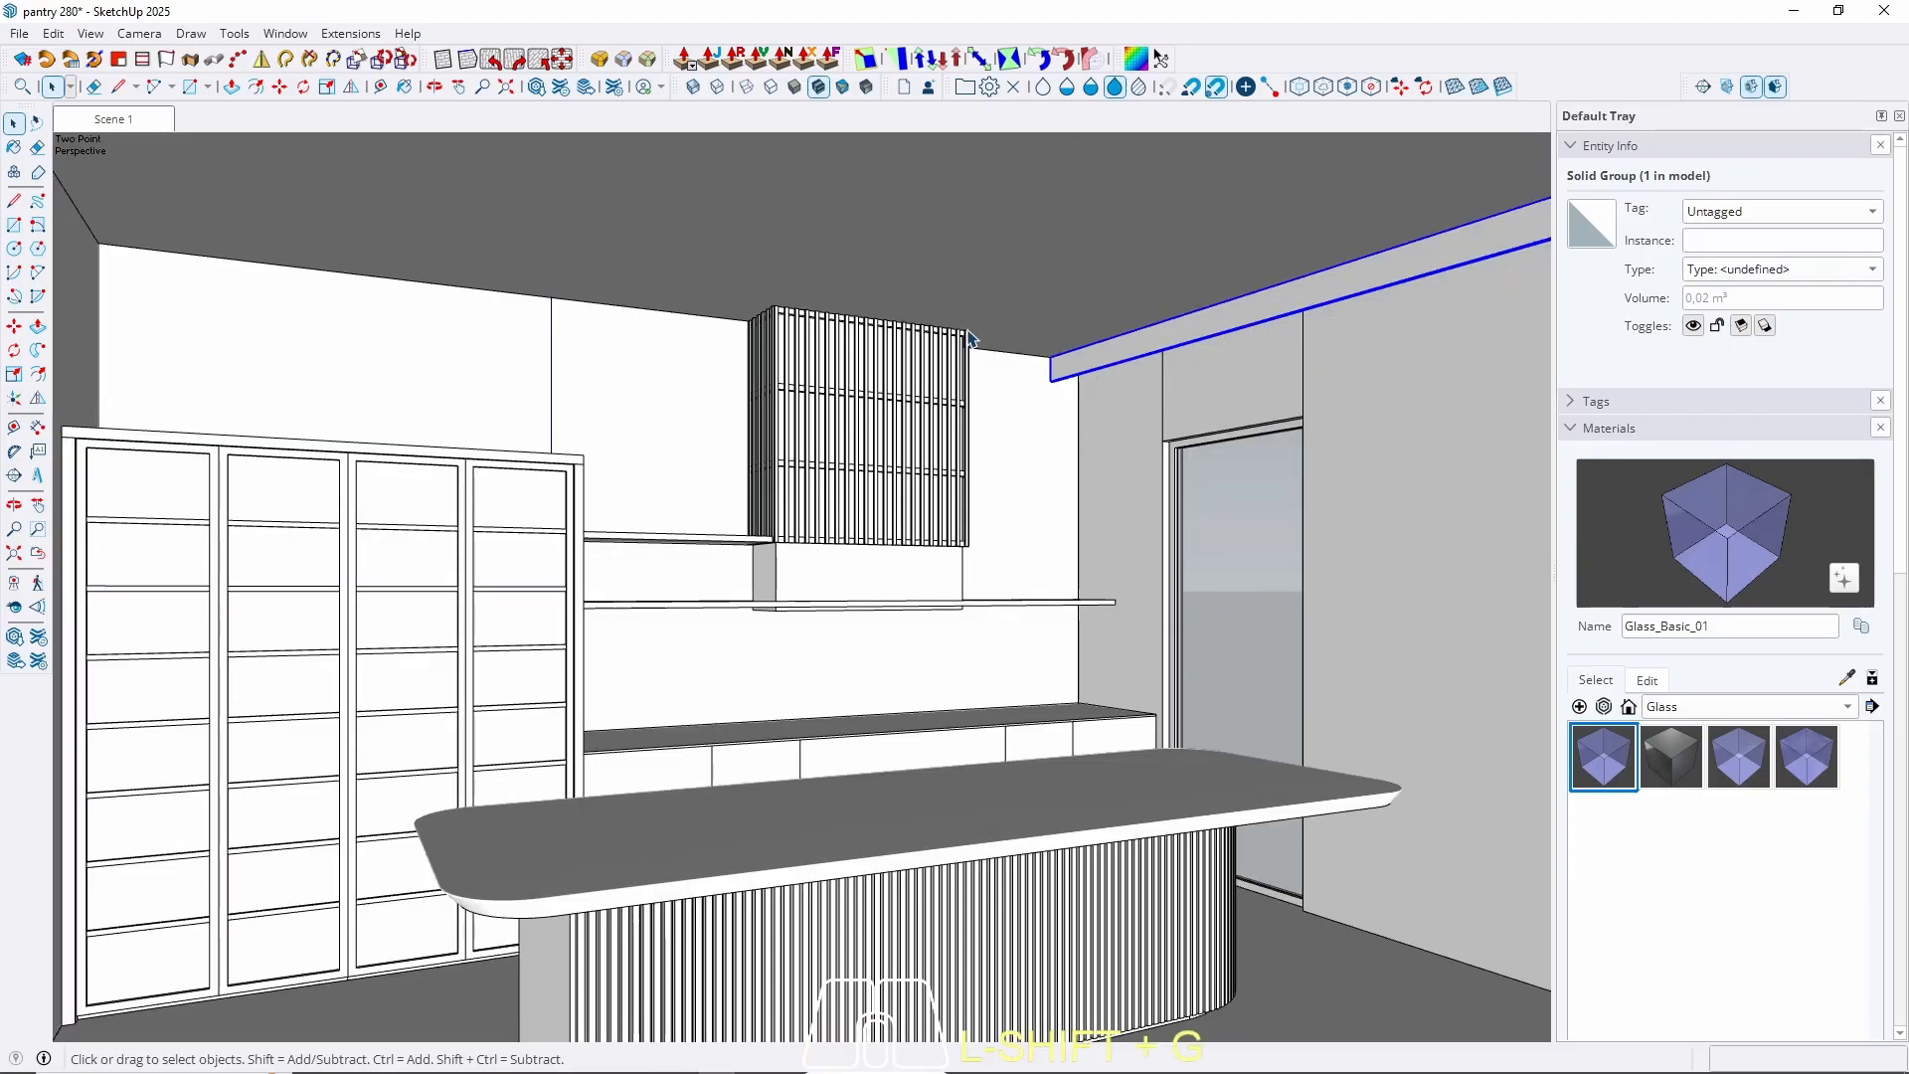
Place a ceiling guide parallel to the back wall, aligned along the green axis with the middle of the island's far end.
middle_drag(964, 410, 901, 442)
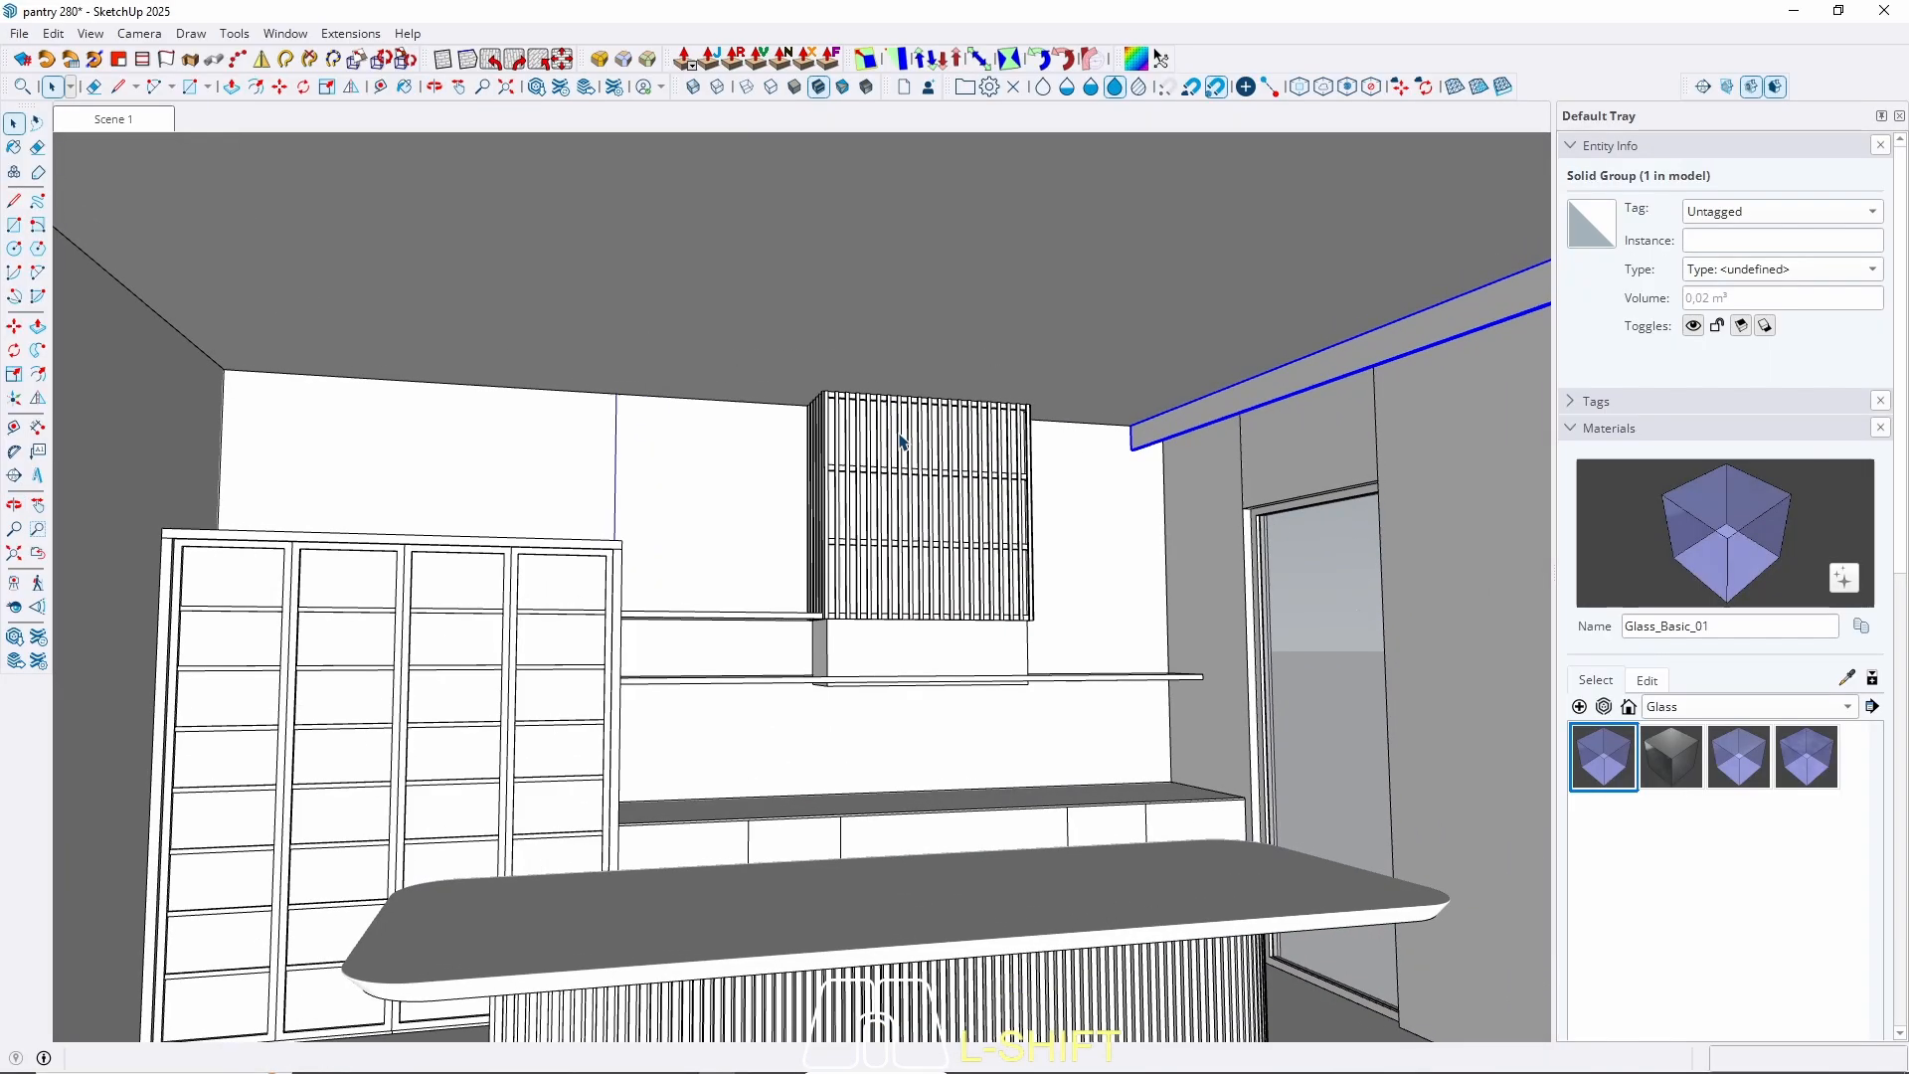
shift+middle_drag(842, 433, 744, 456)
scroll(739, 449, up, 3)
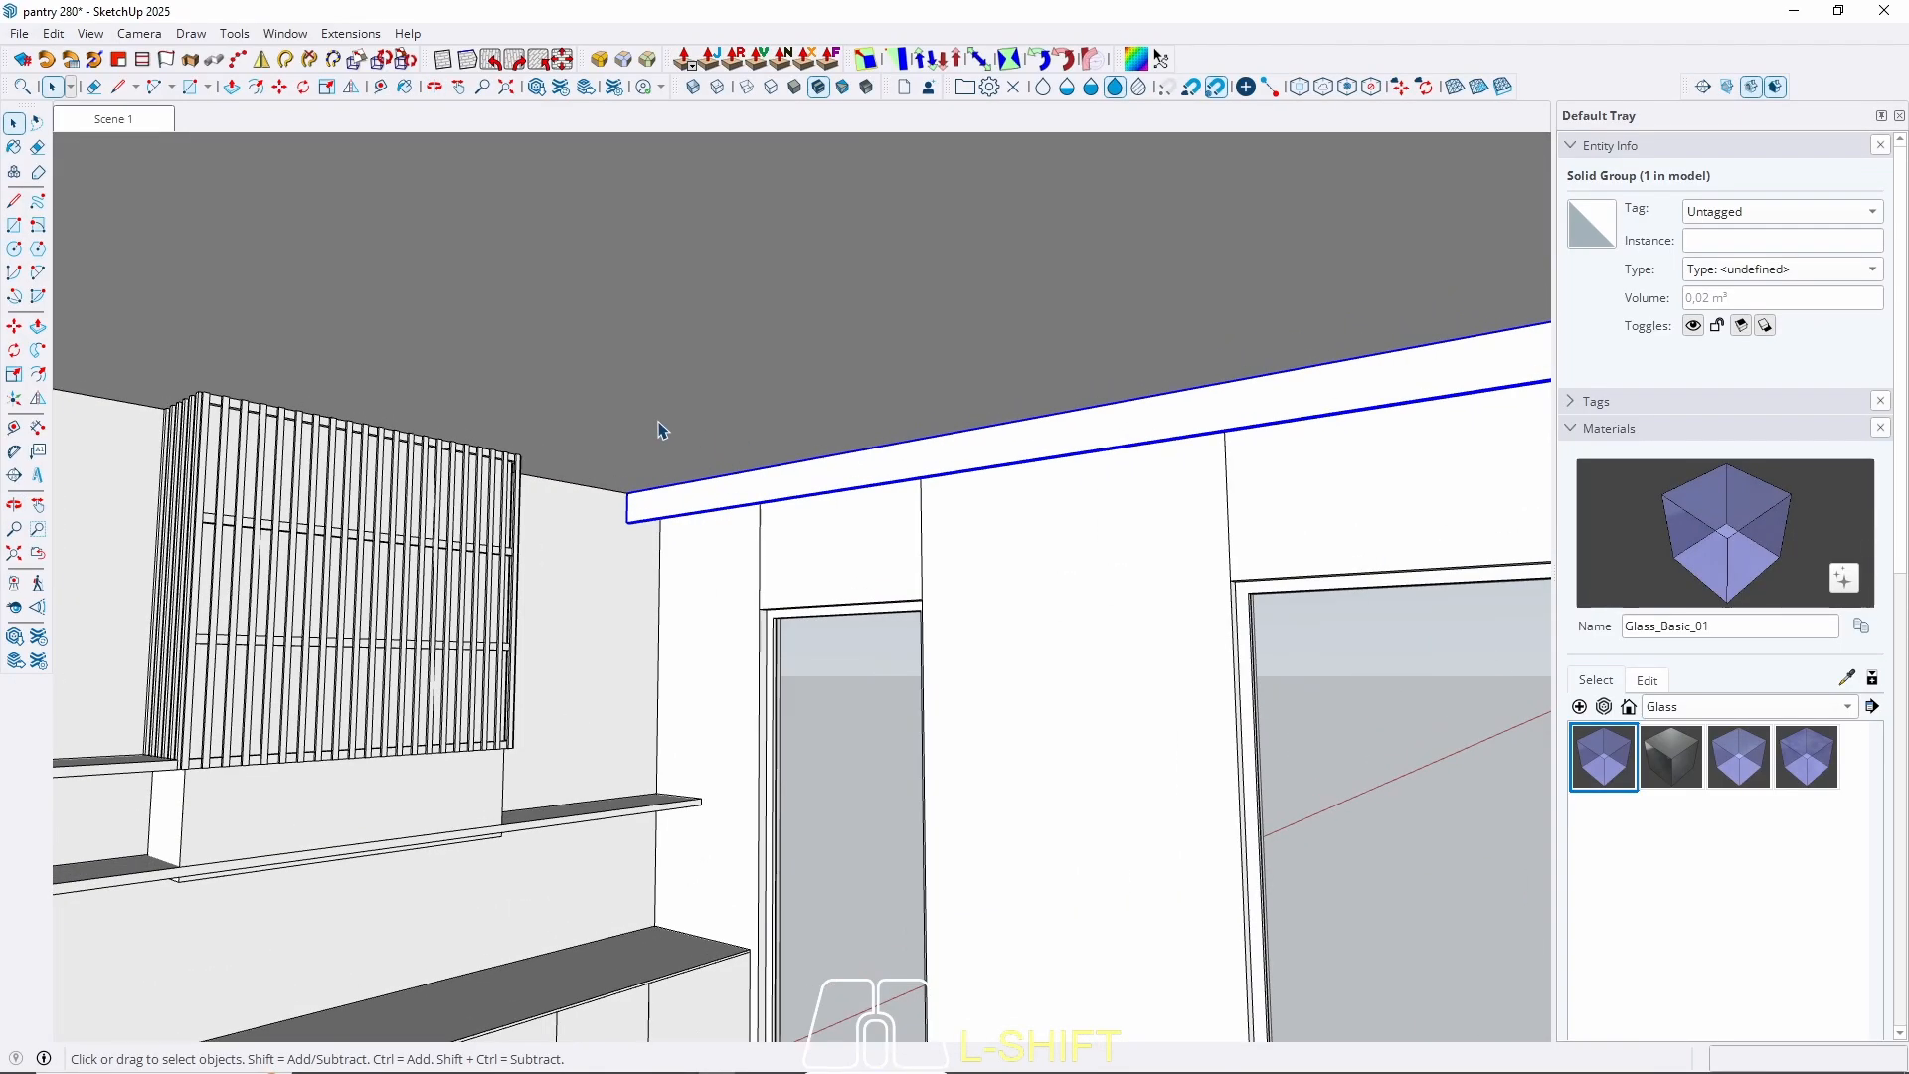
key(t)
click(567, 481)
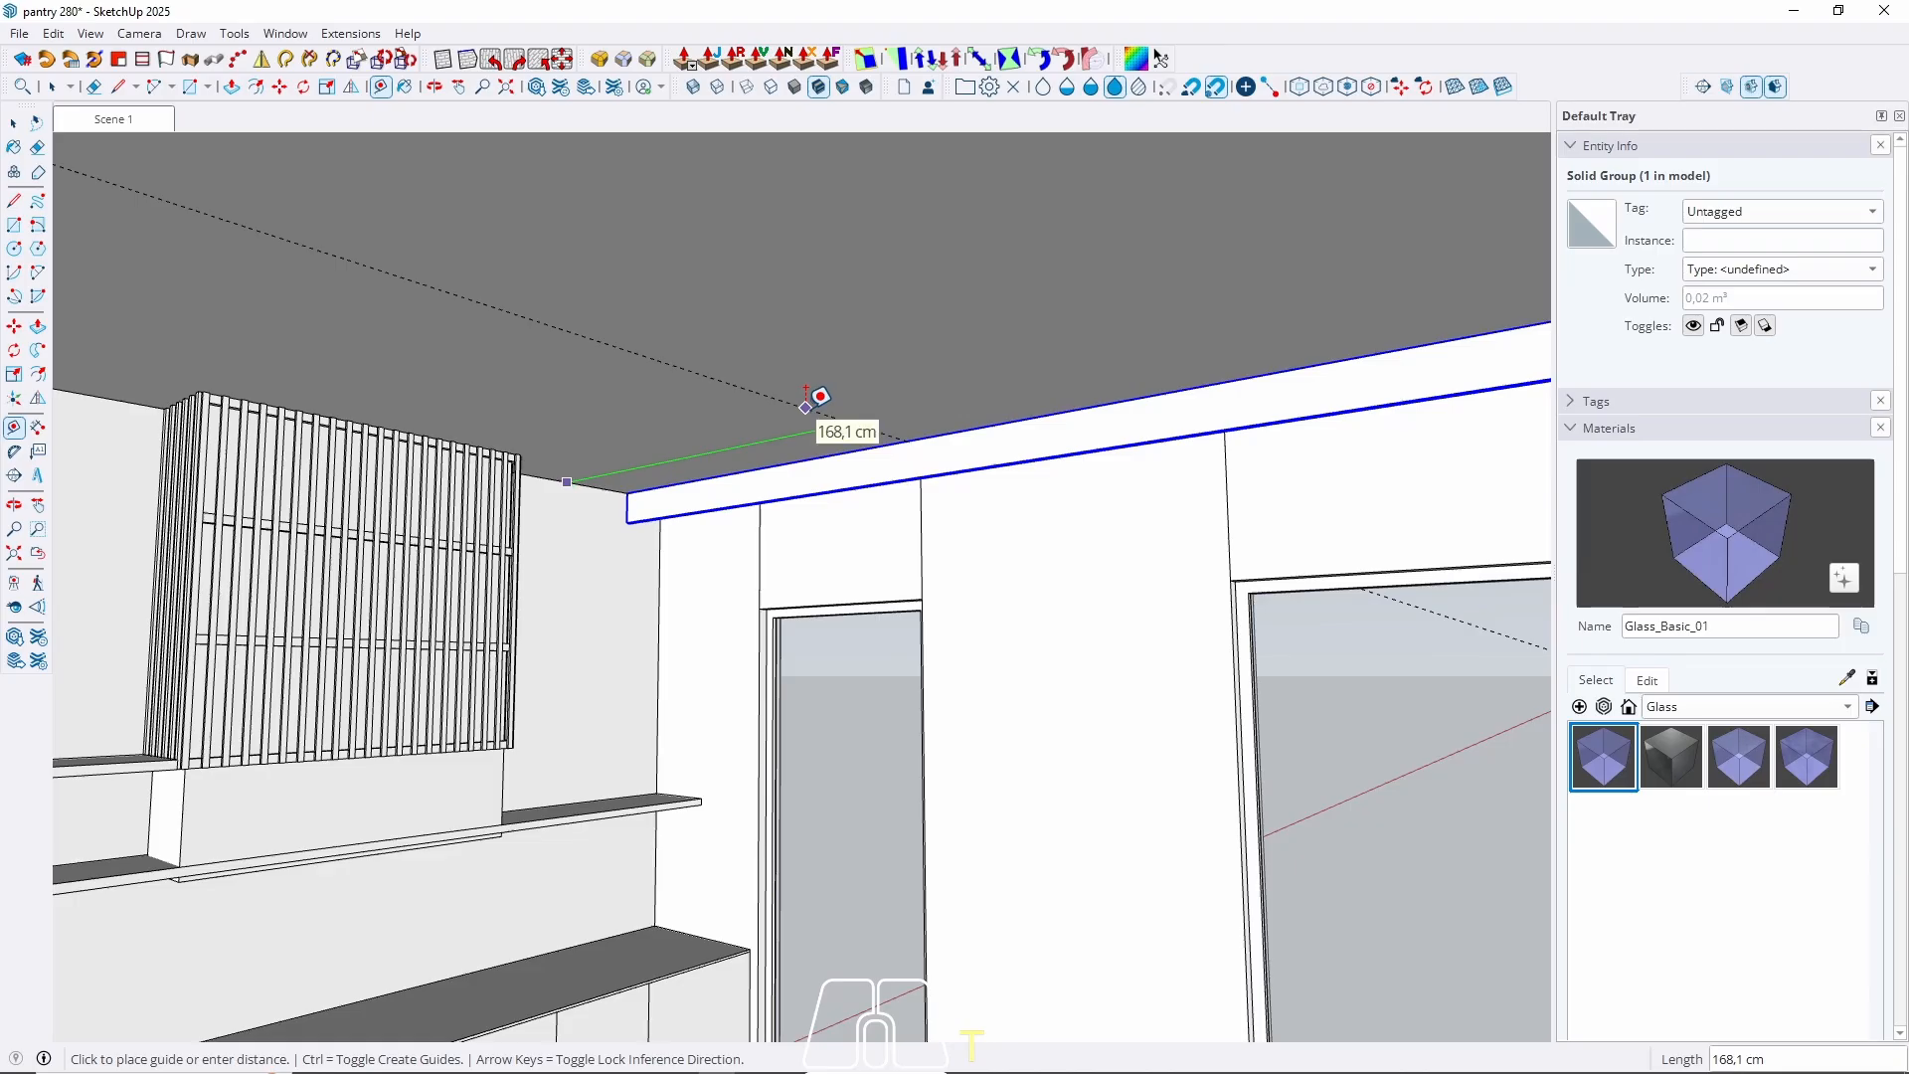
key(Left)
middle_drag(988, 362, 1193, 417)
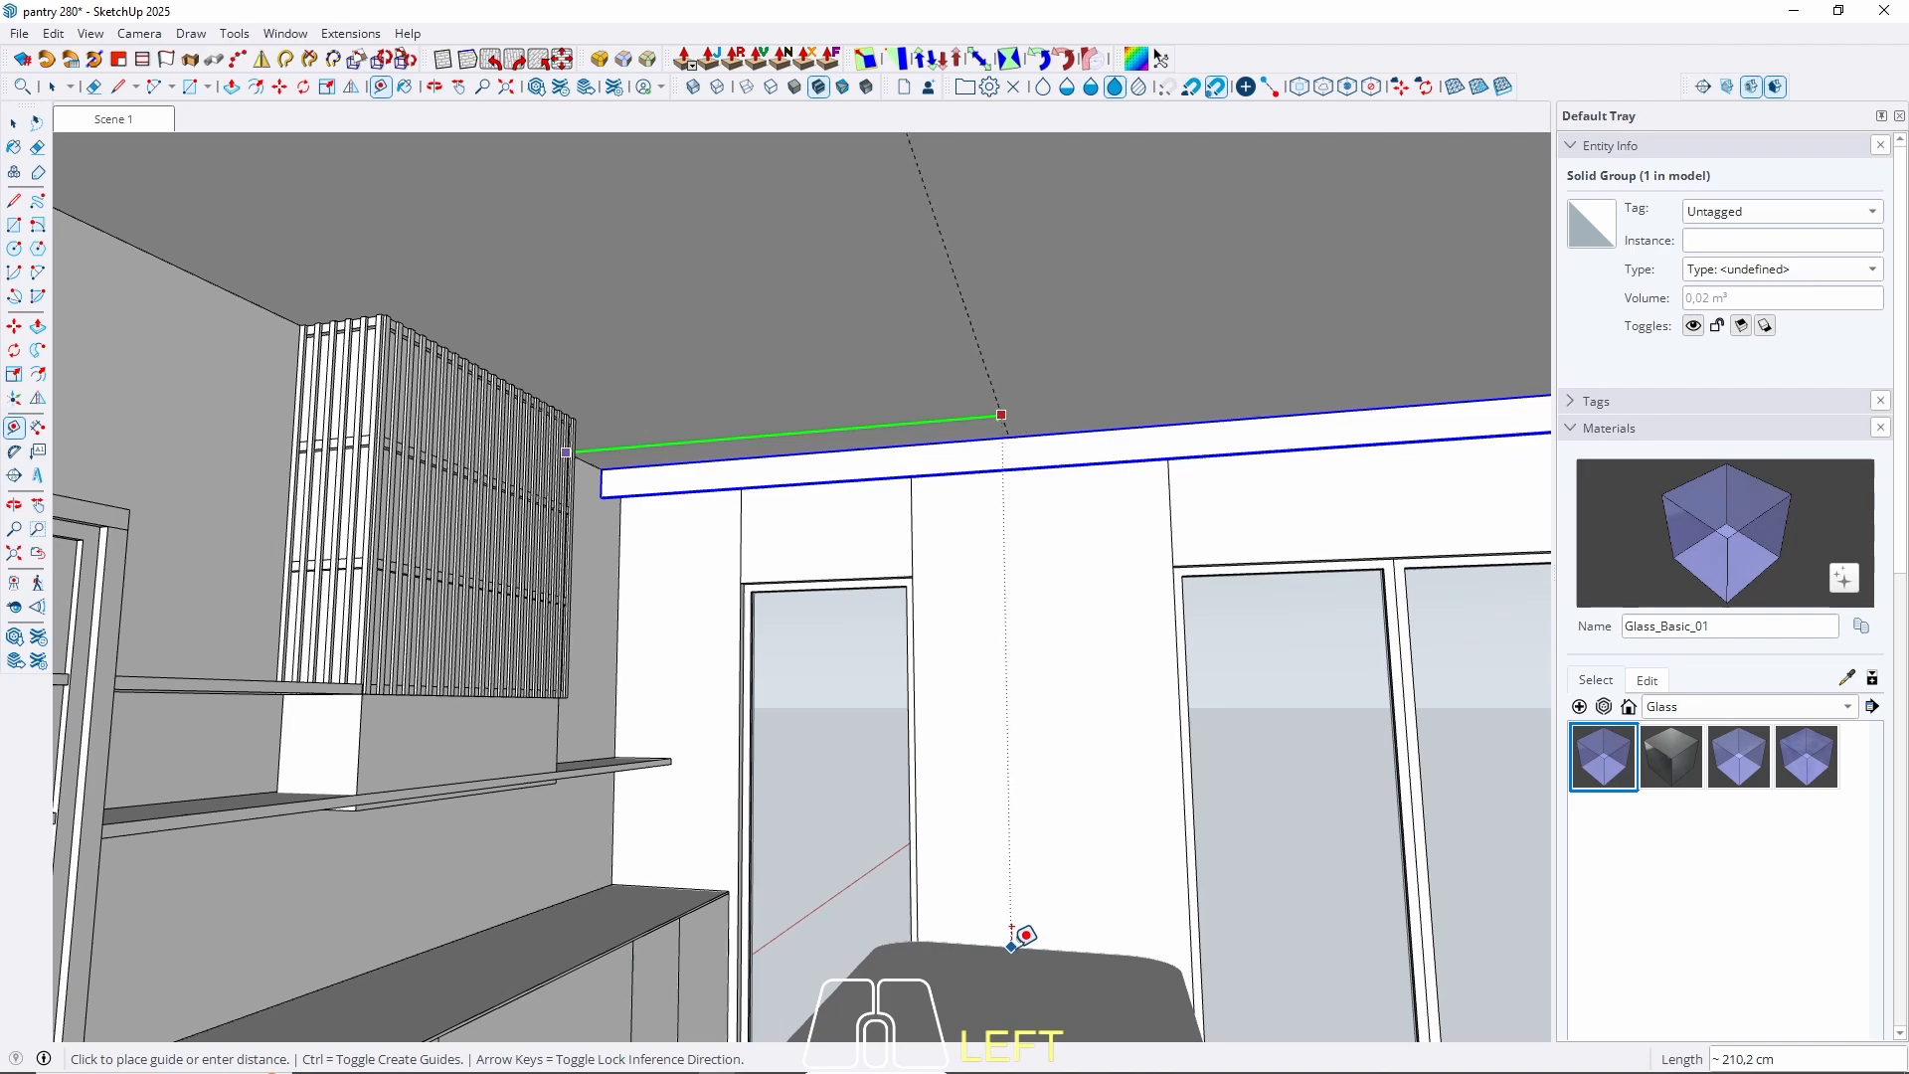
middle_drag(1014, 934, 1086, 639)
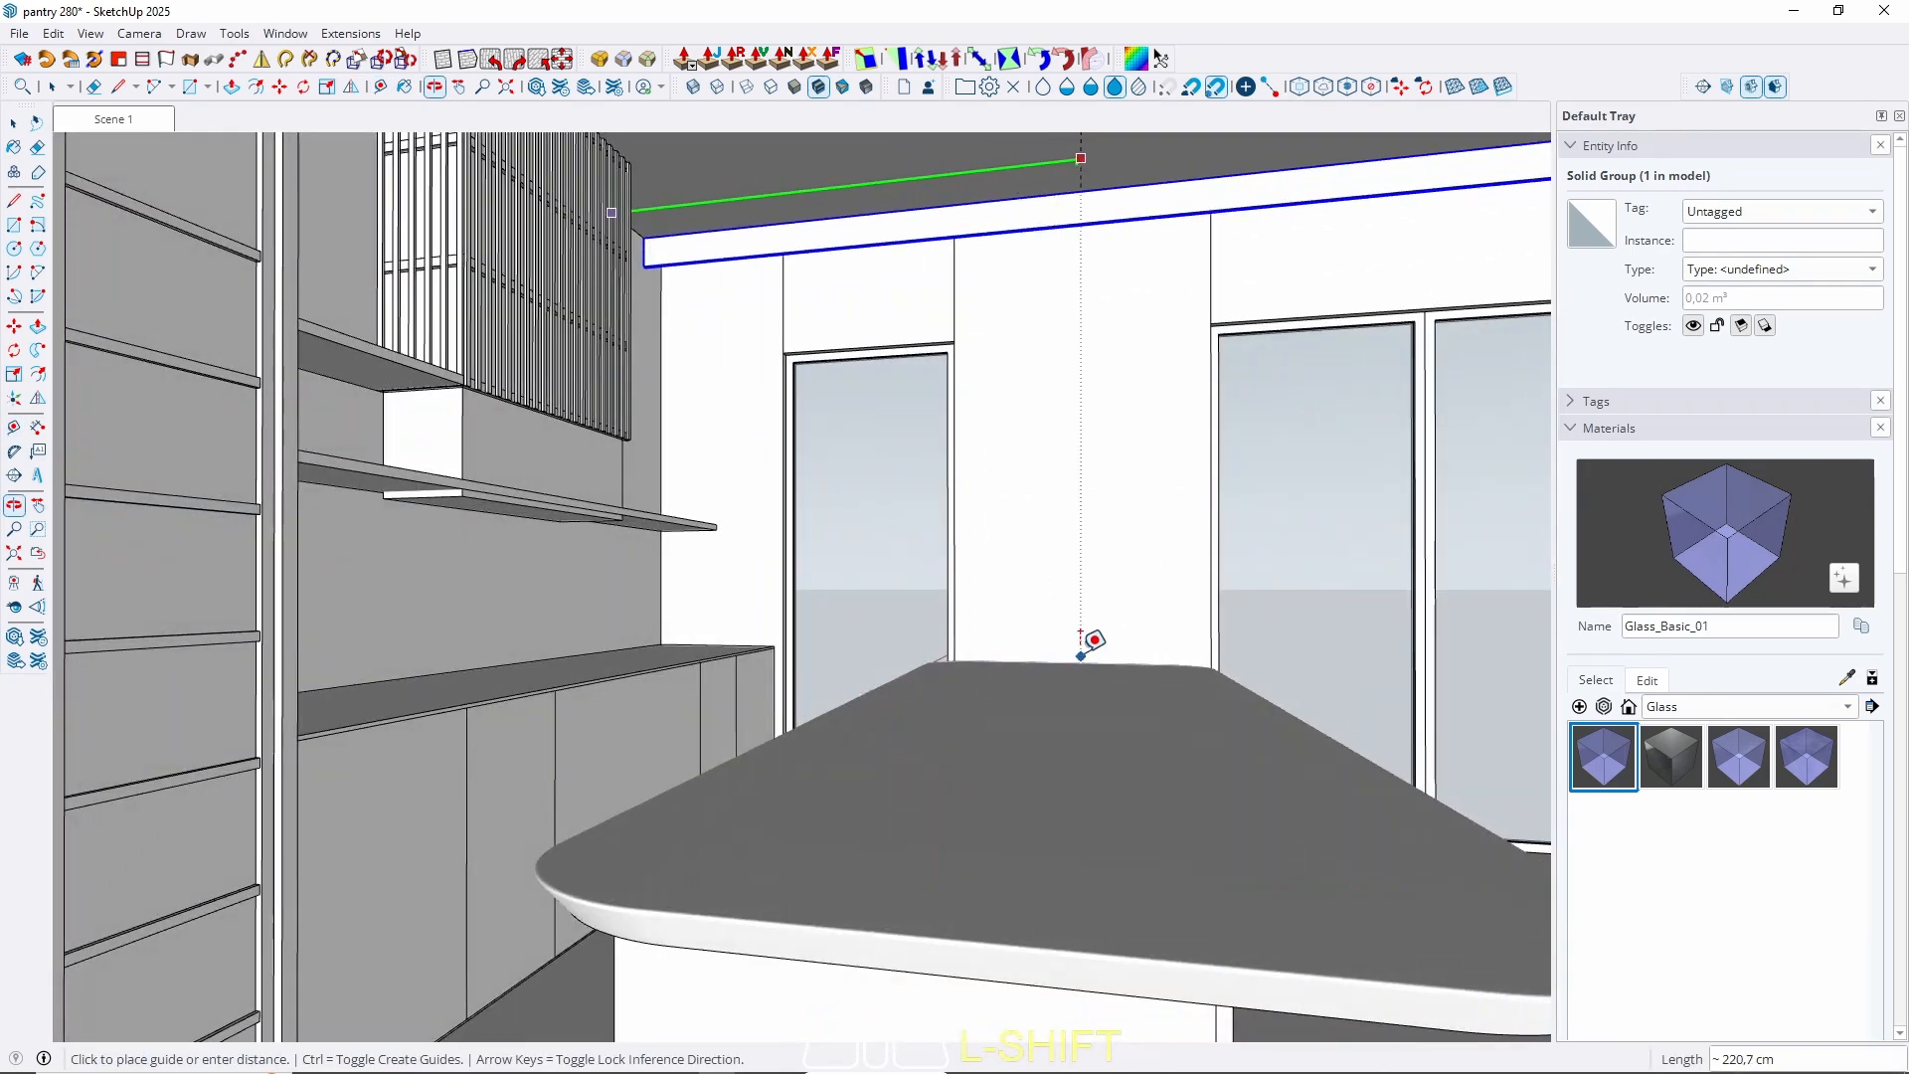
click(1066, 637)
Add a parallel ceiling guide 100 cm from the island-centred guide, on the side toward the back wall.
middle_drag(1054, 370, 1038, 502)
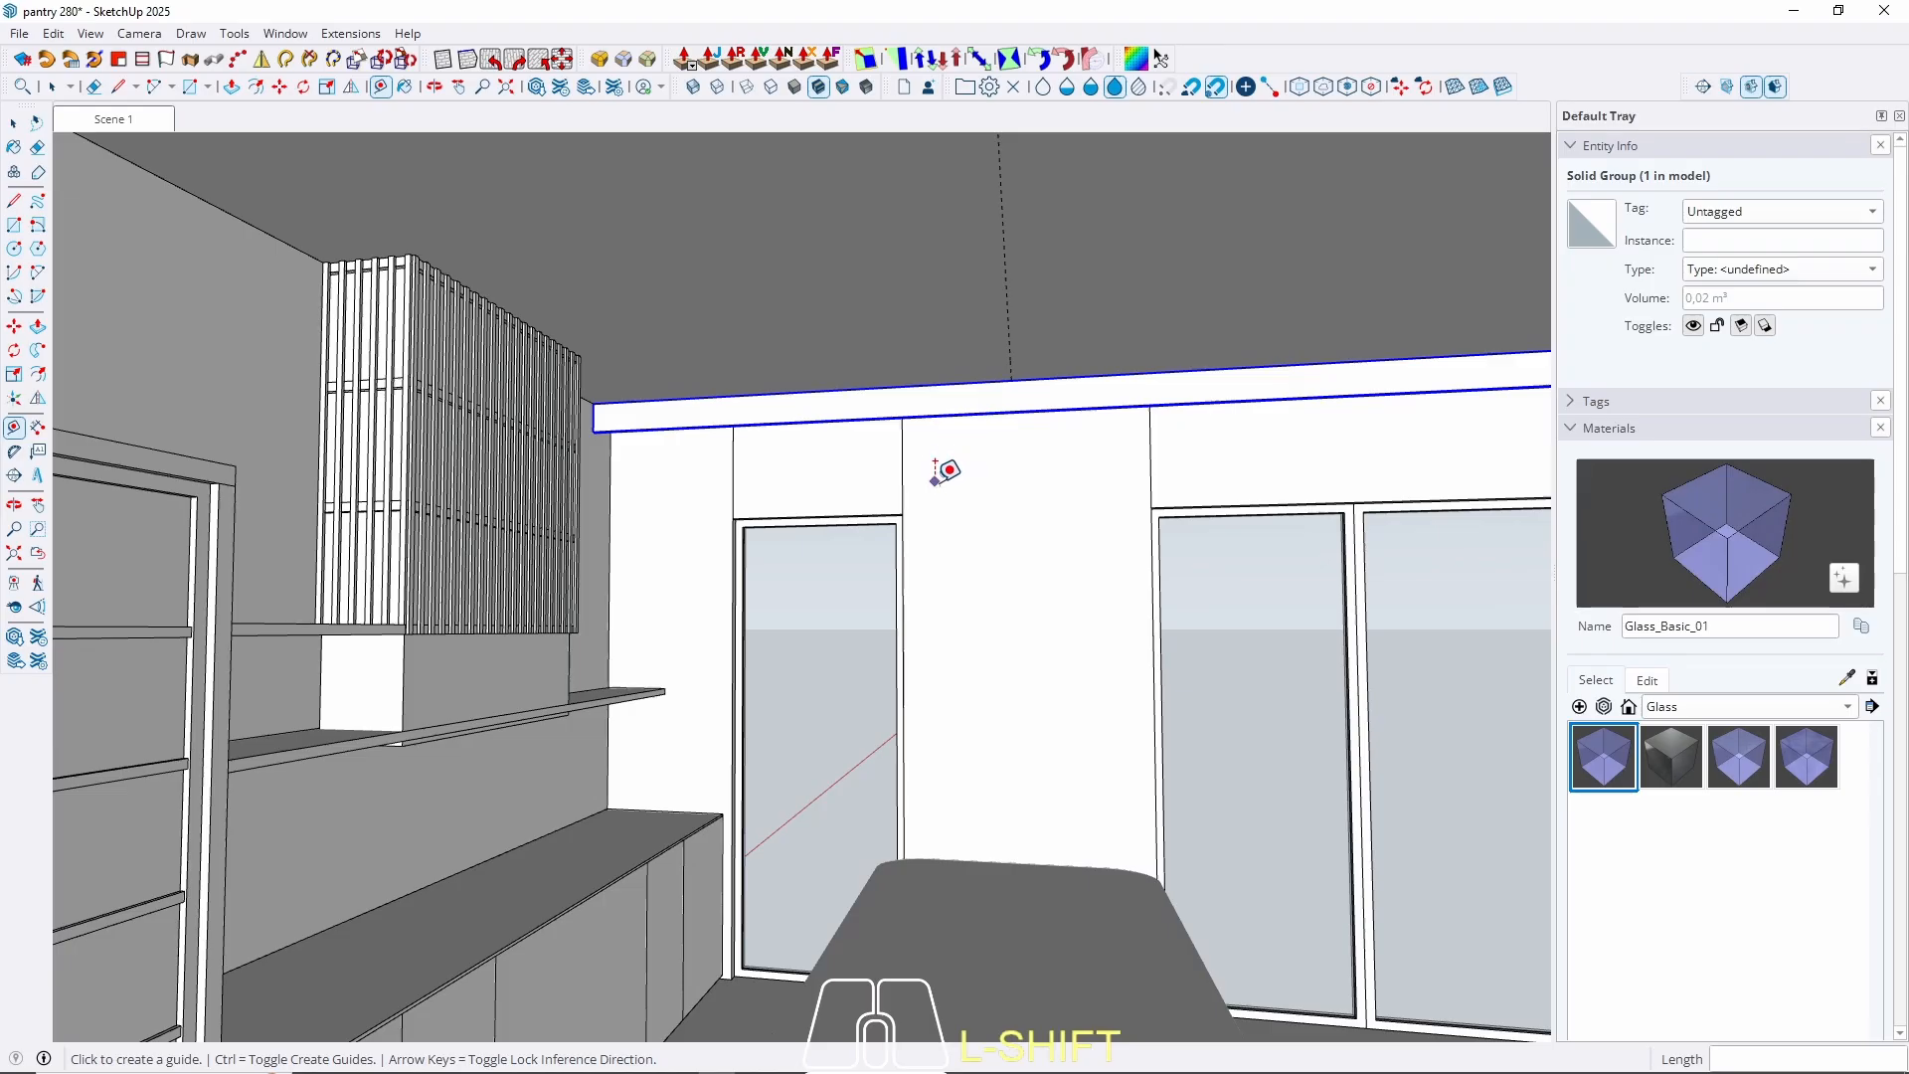
middle_drag(1106, 338, 1214, 338)
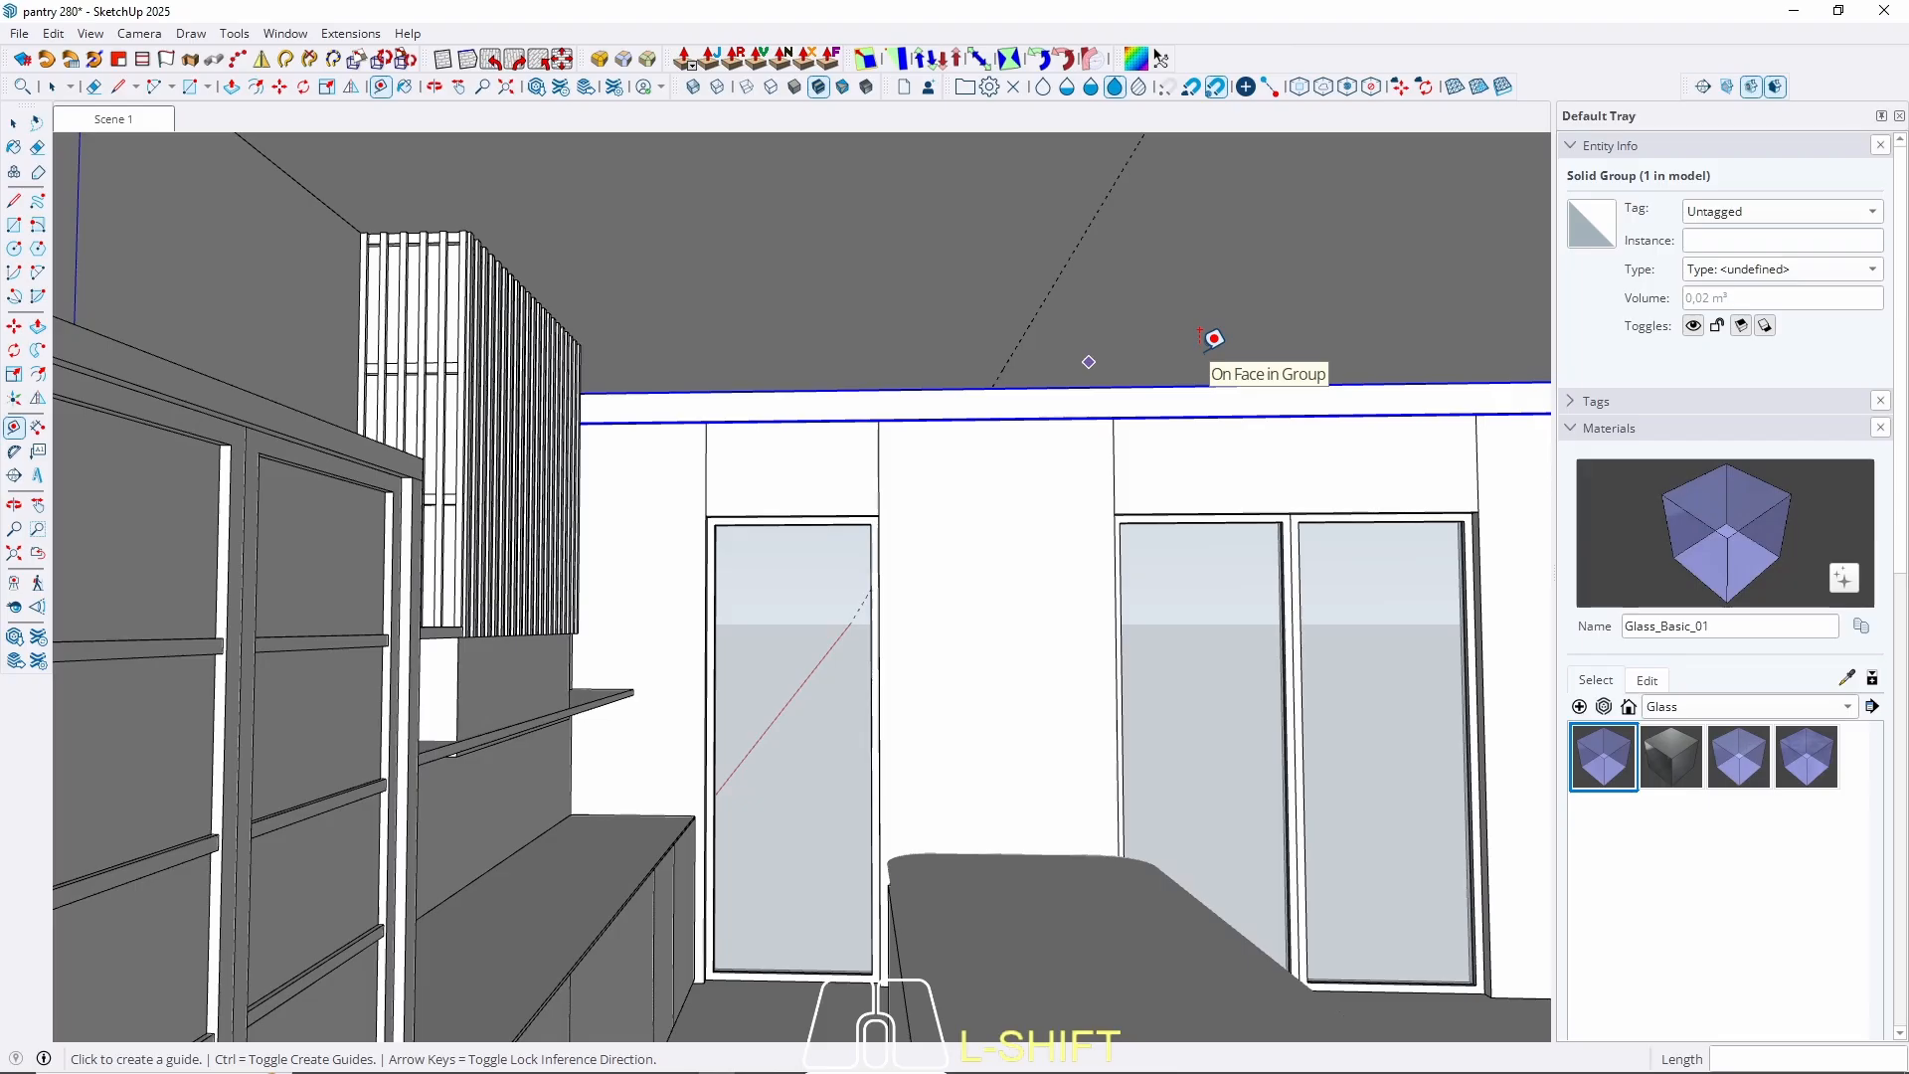
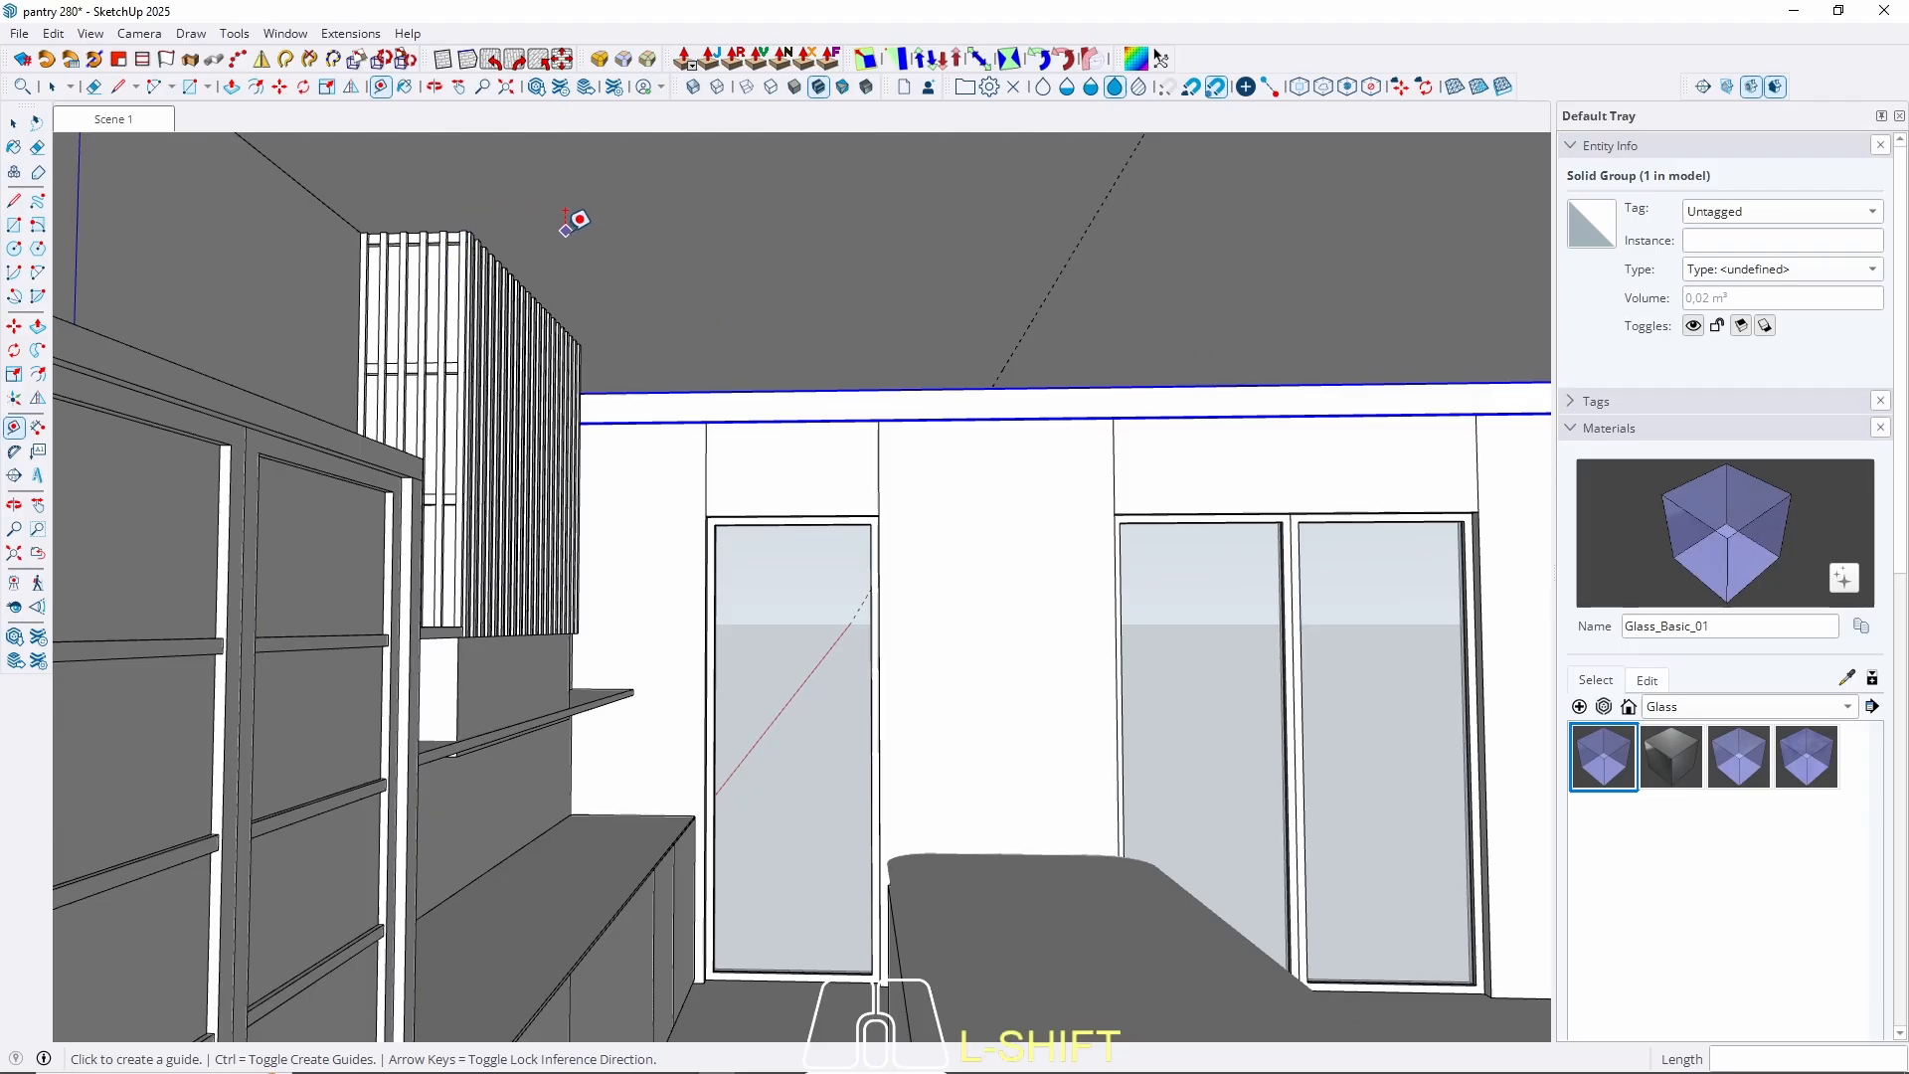
shift+middle_drag(700, 327, 763, 307)
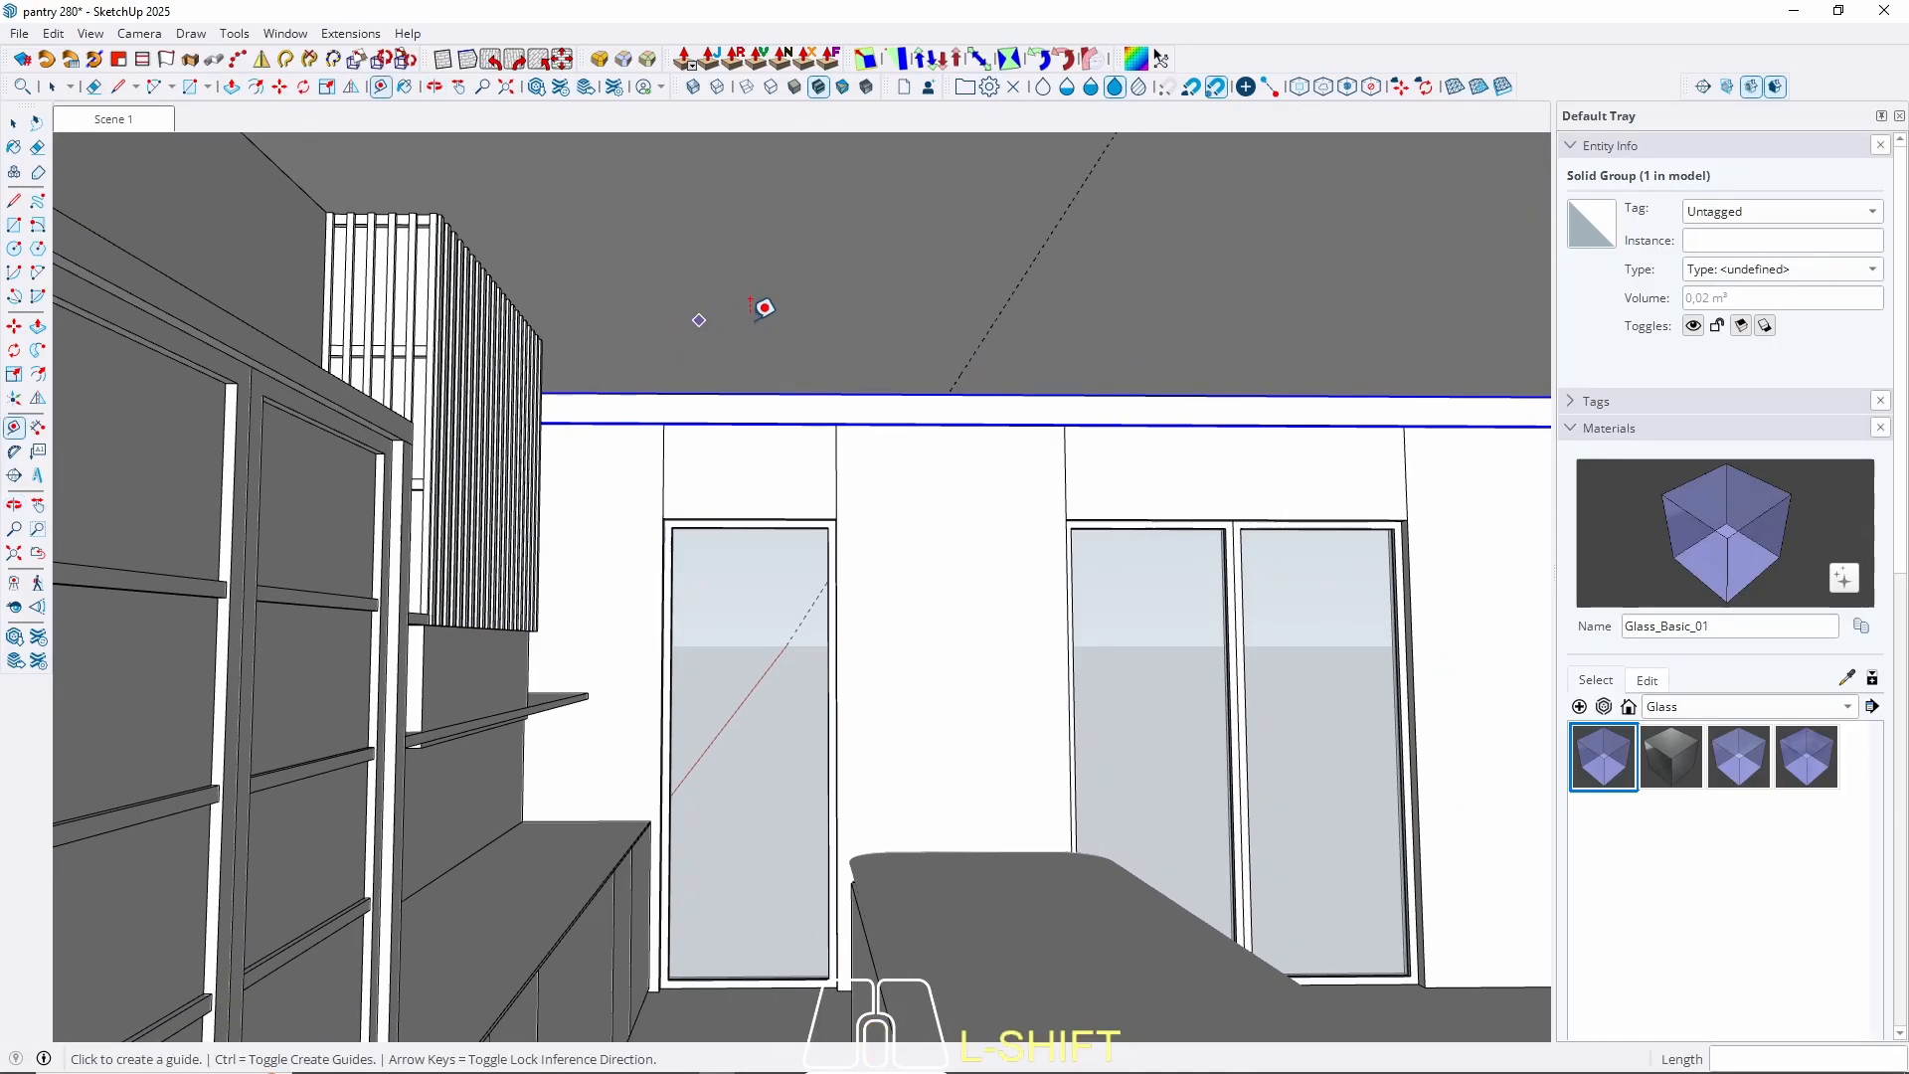
click(1007, 297)
key(Left)
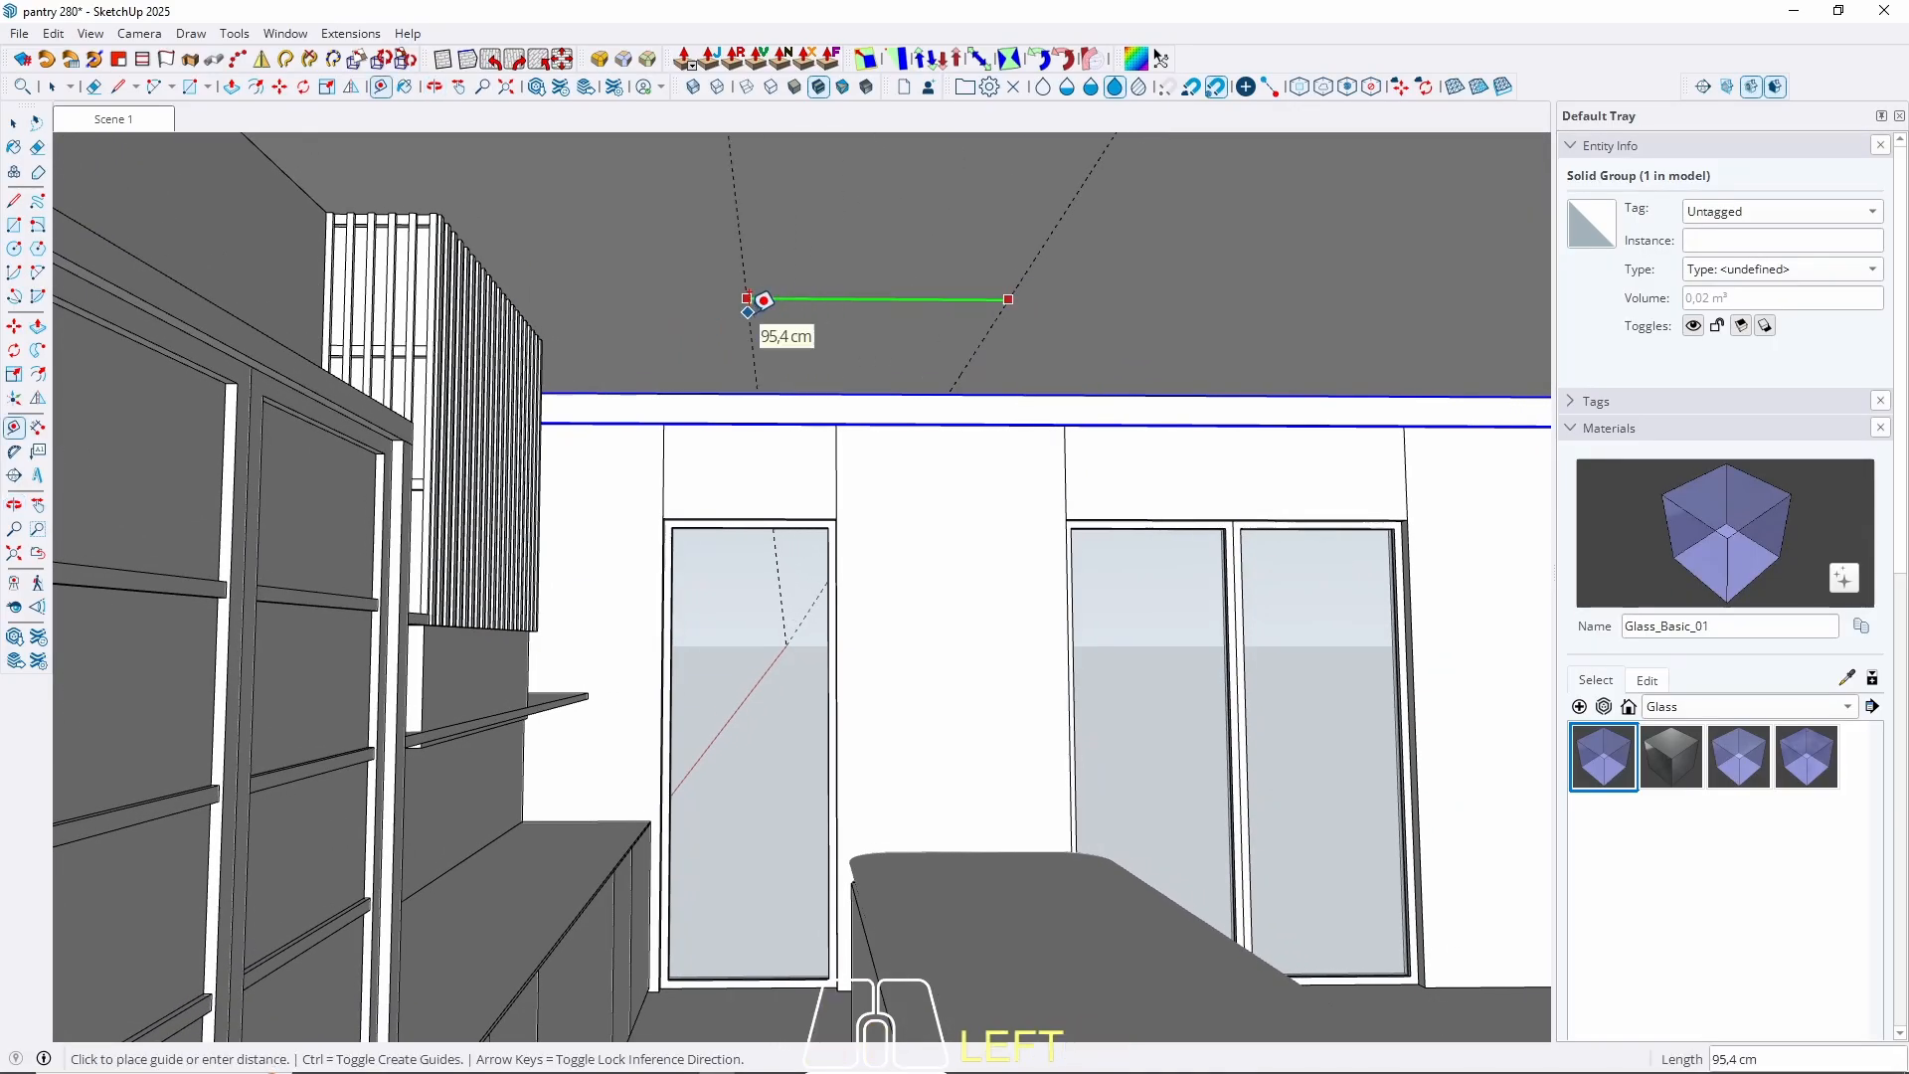
click(753, 504)
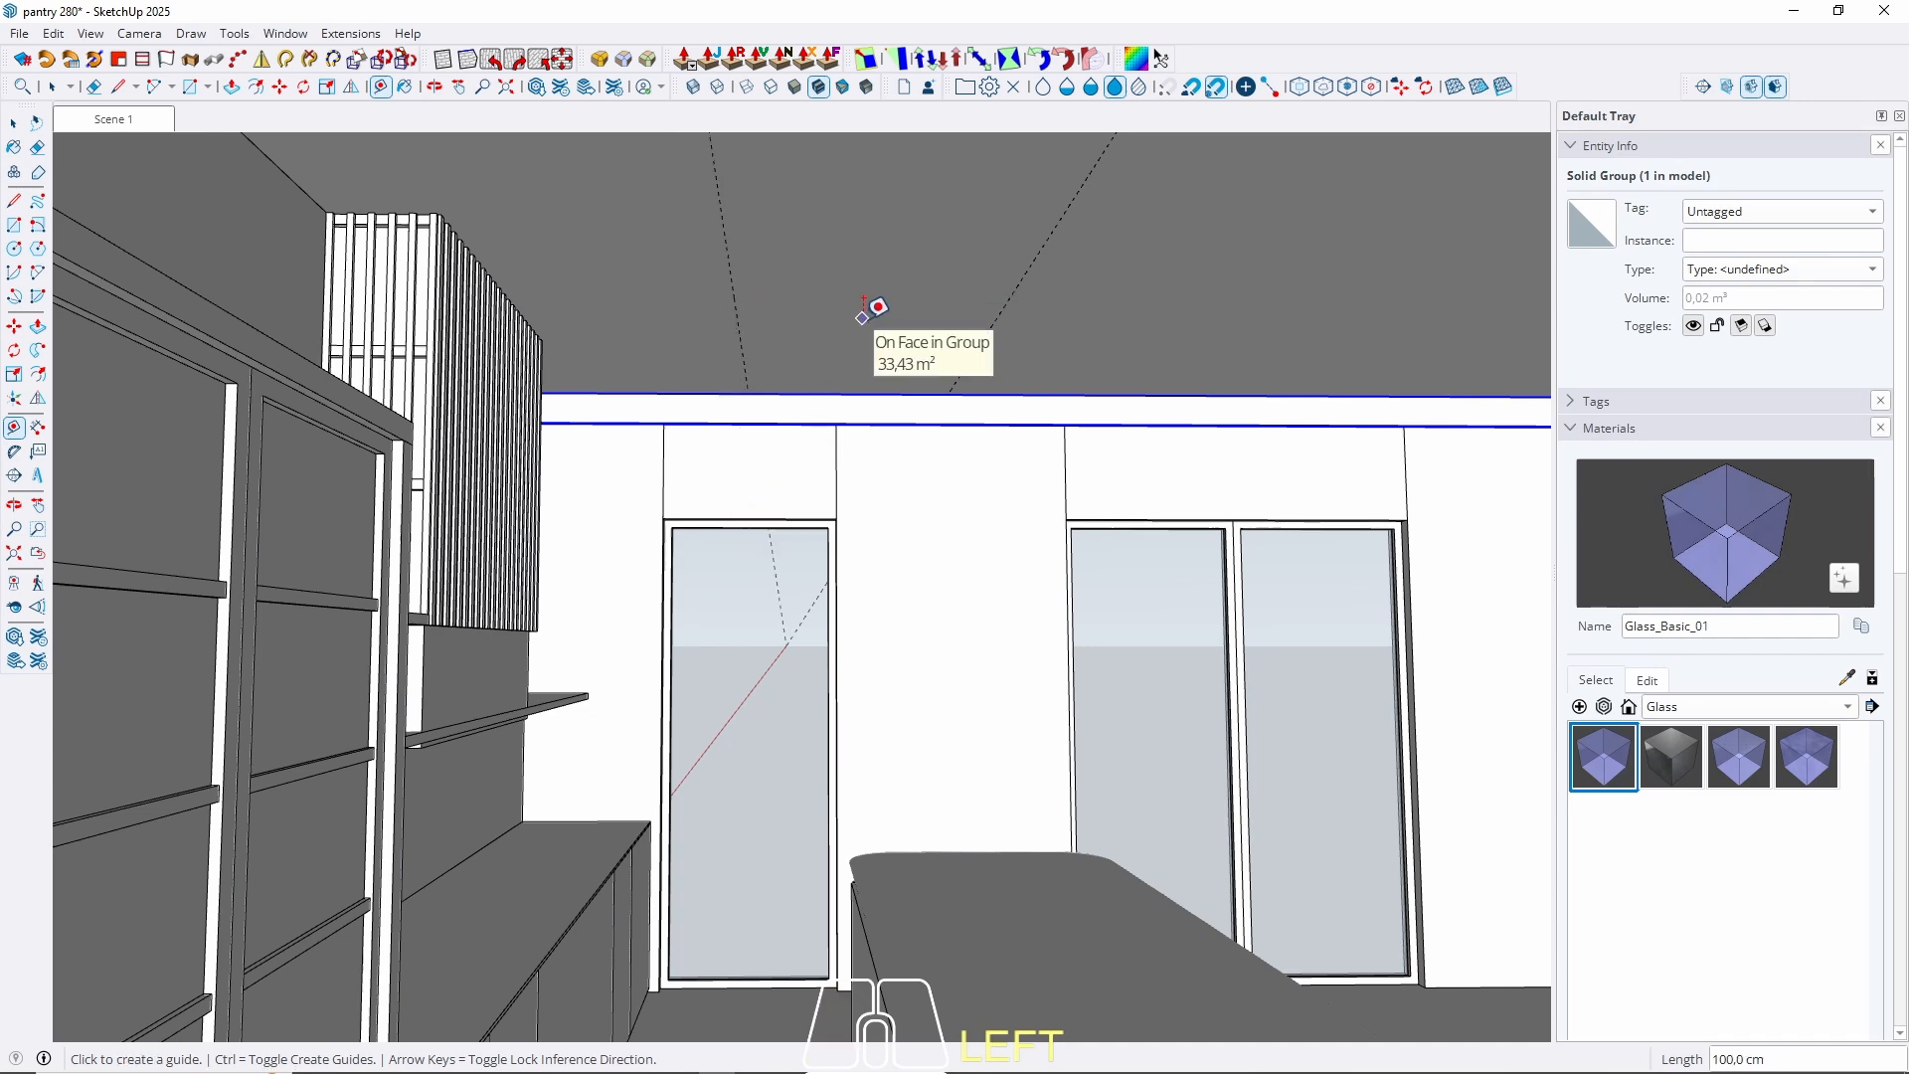
Place a ceiling guide 30 cm out from the top edge of the slatted wall unit's front, toward the room.
middle_drag(874, 307, 825, 290)
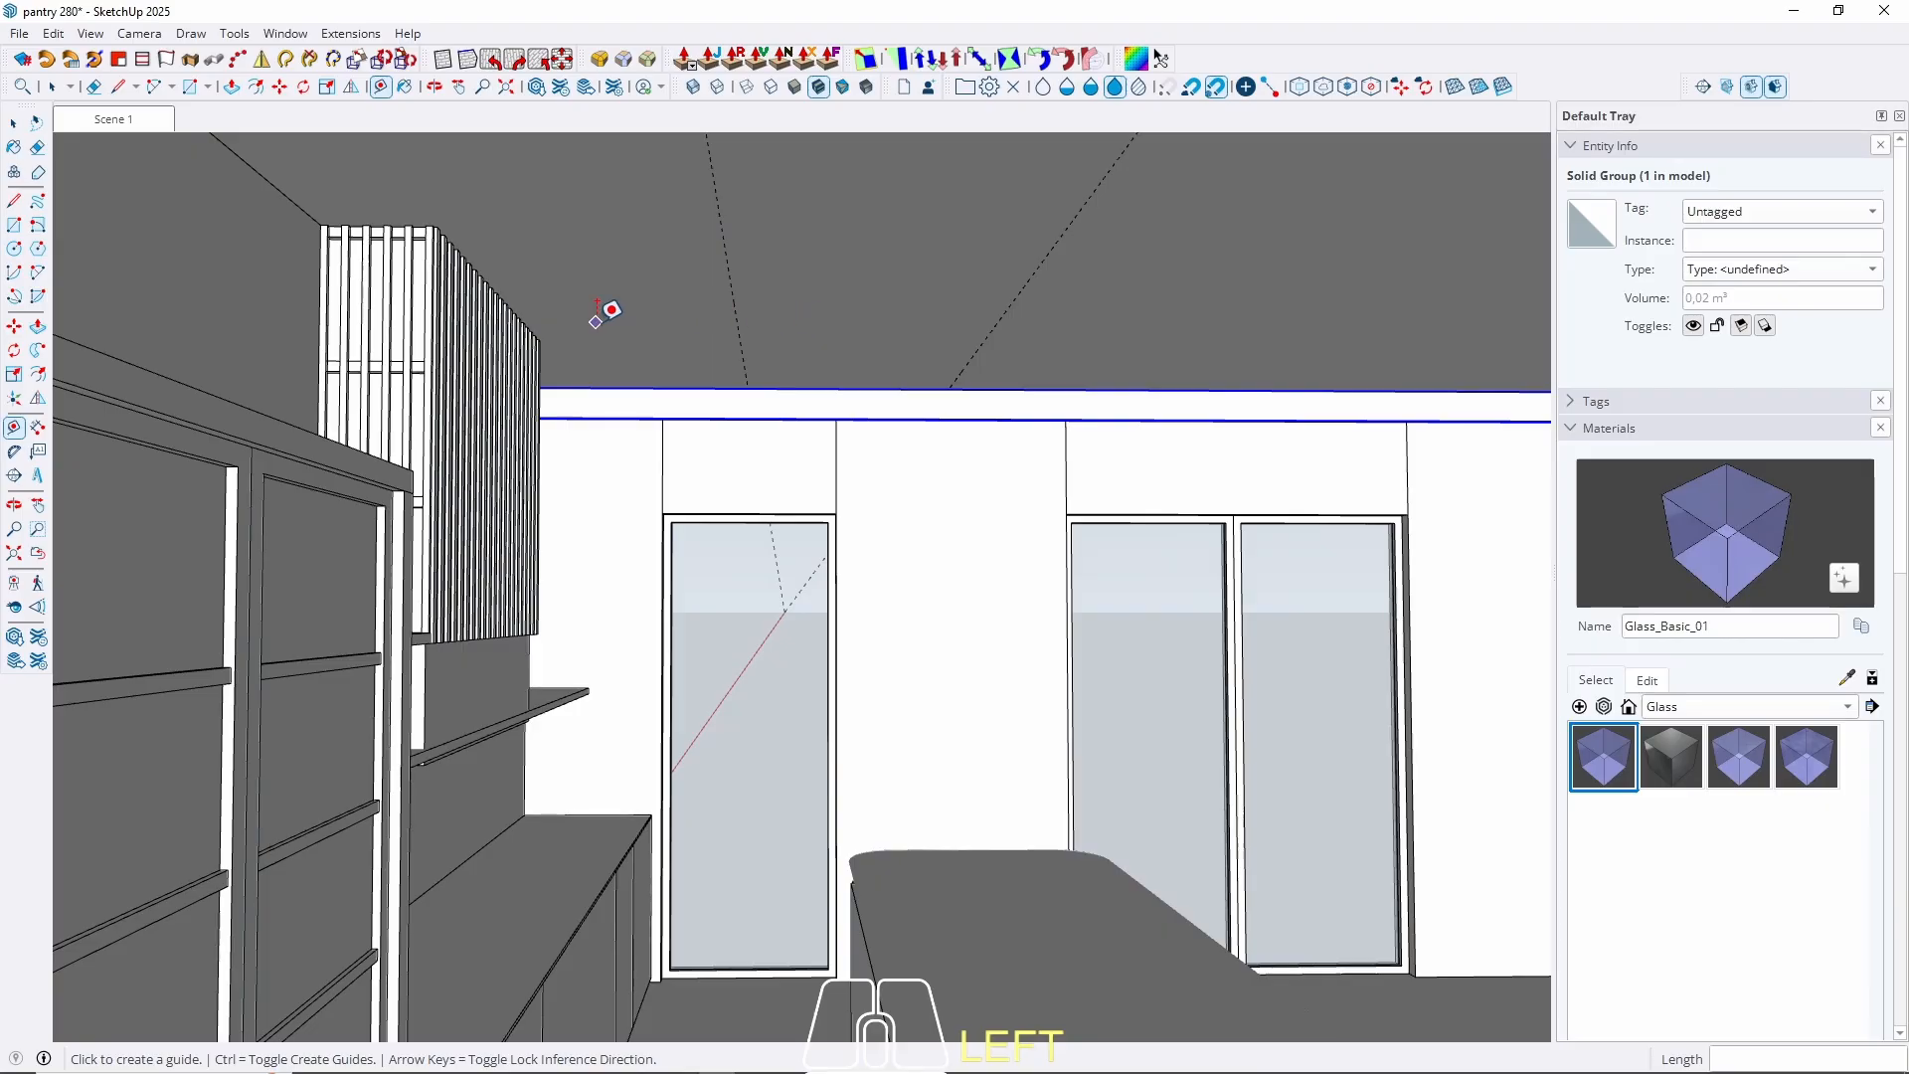
shift+middle_drag(605, 307, 805, 392)
scroll(626, 323, up, 8)
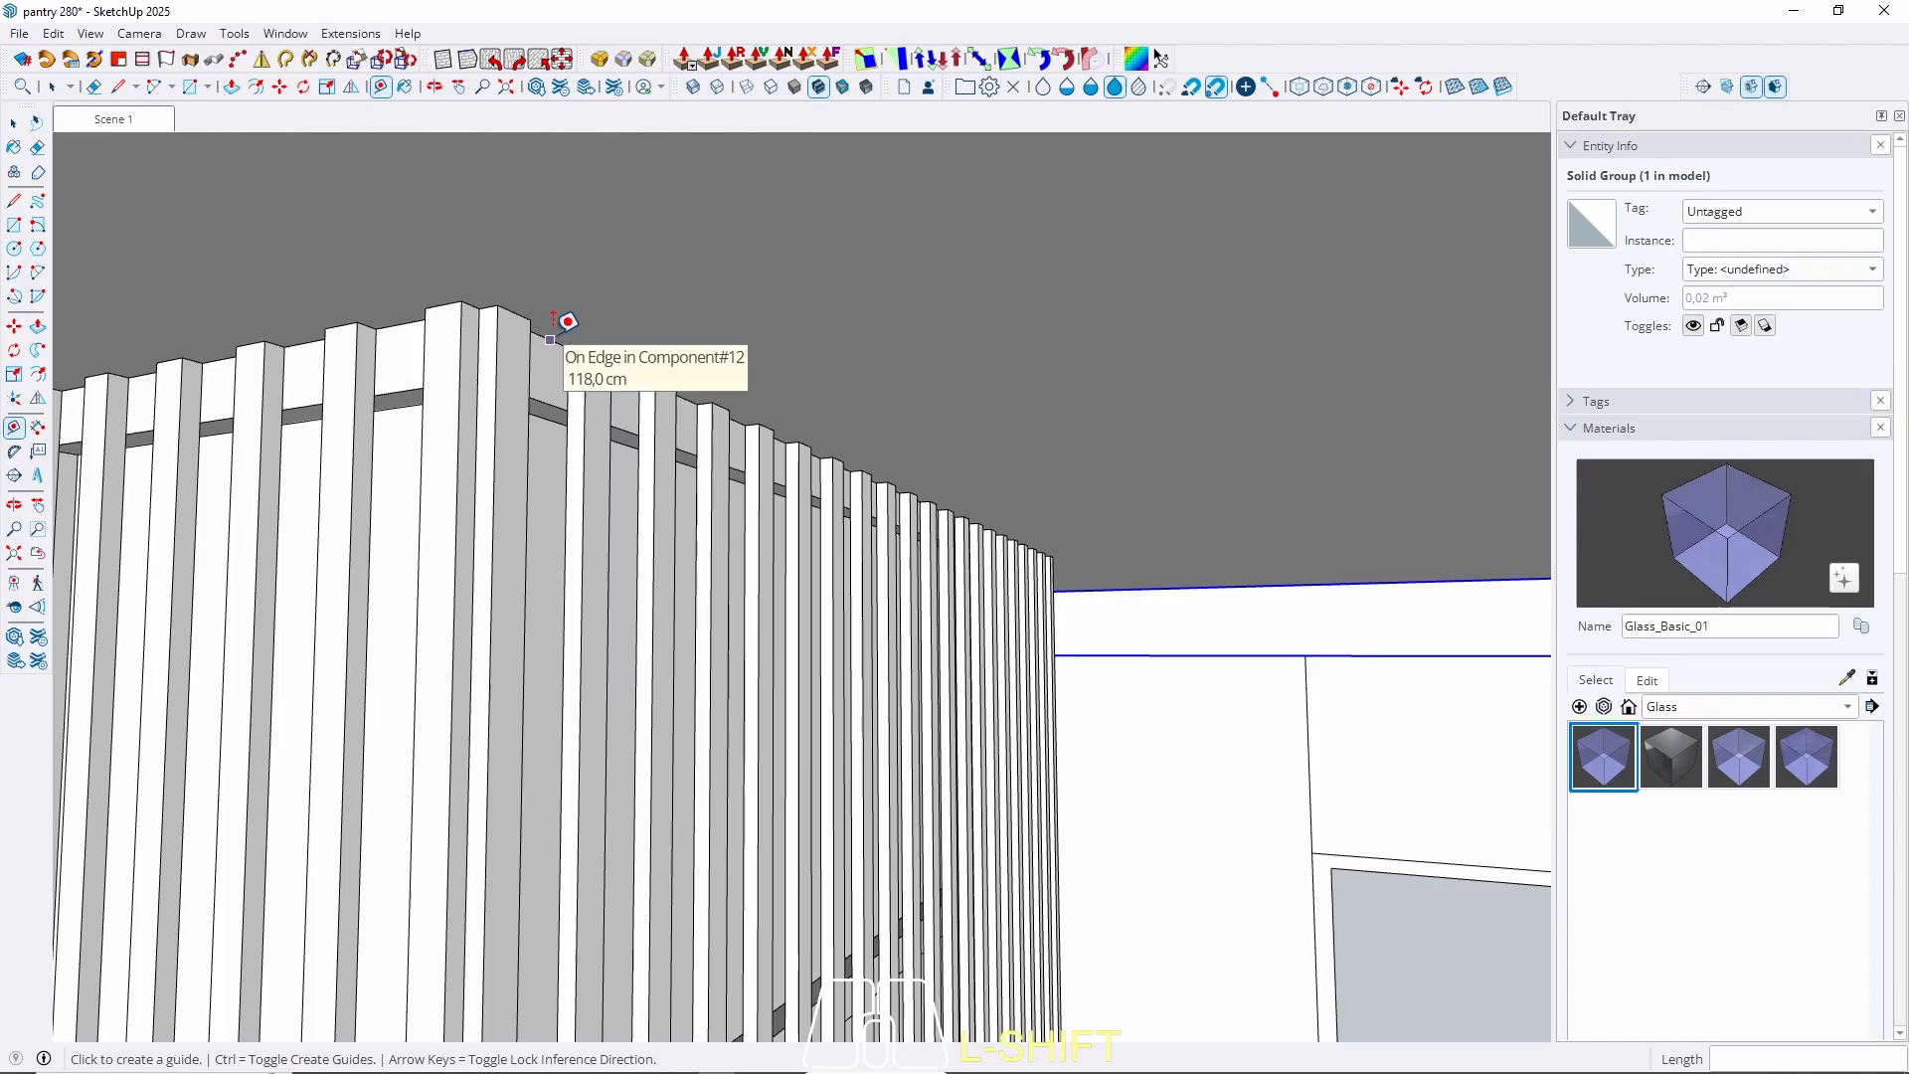
click(552, 336)
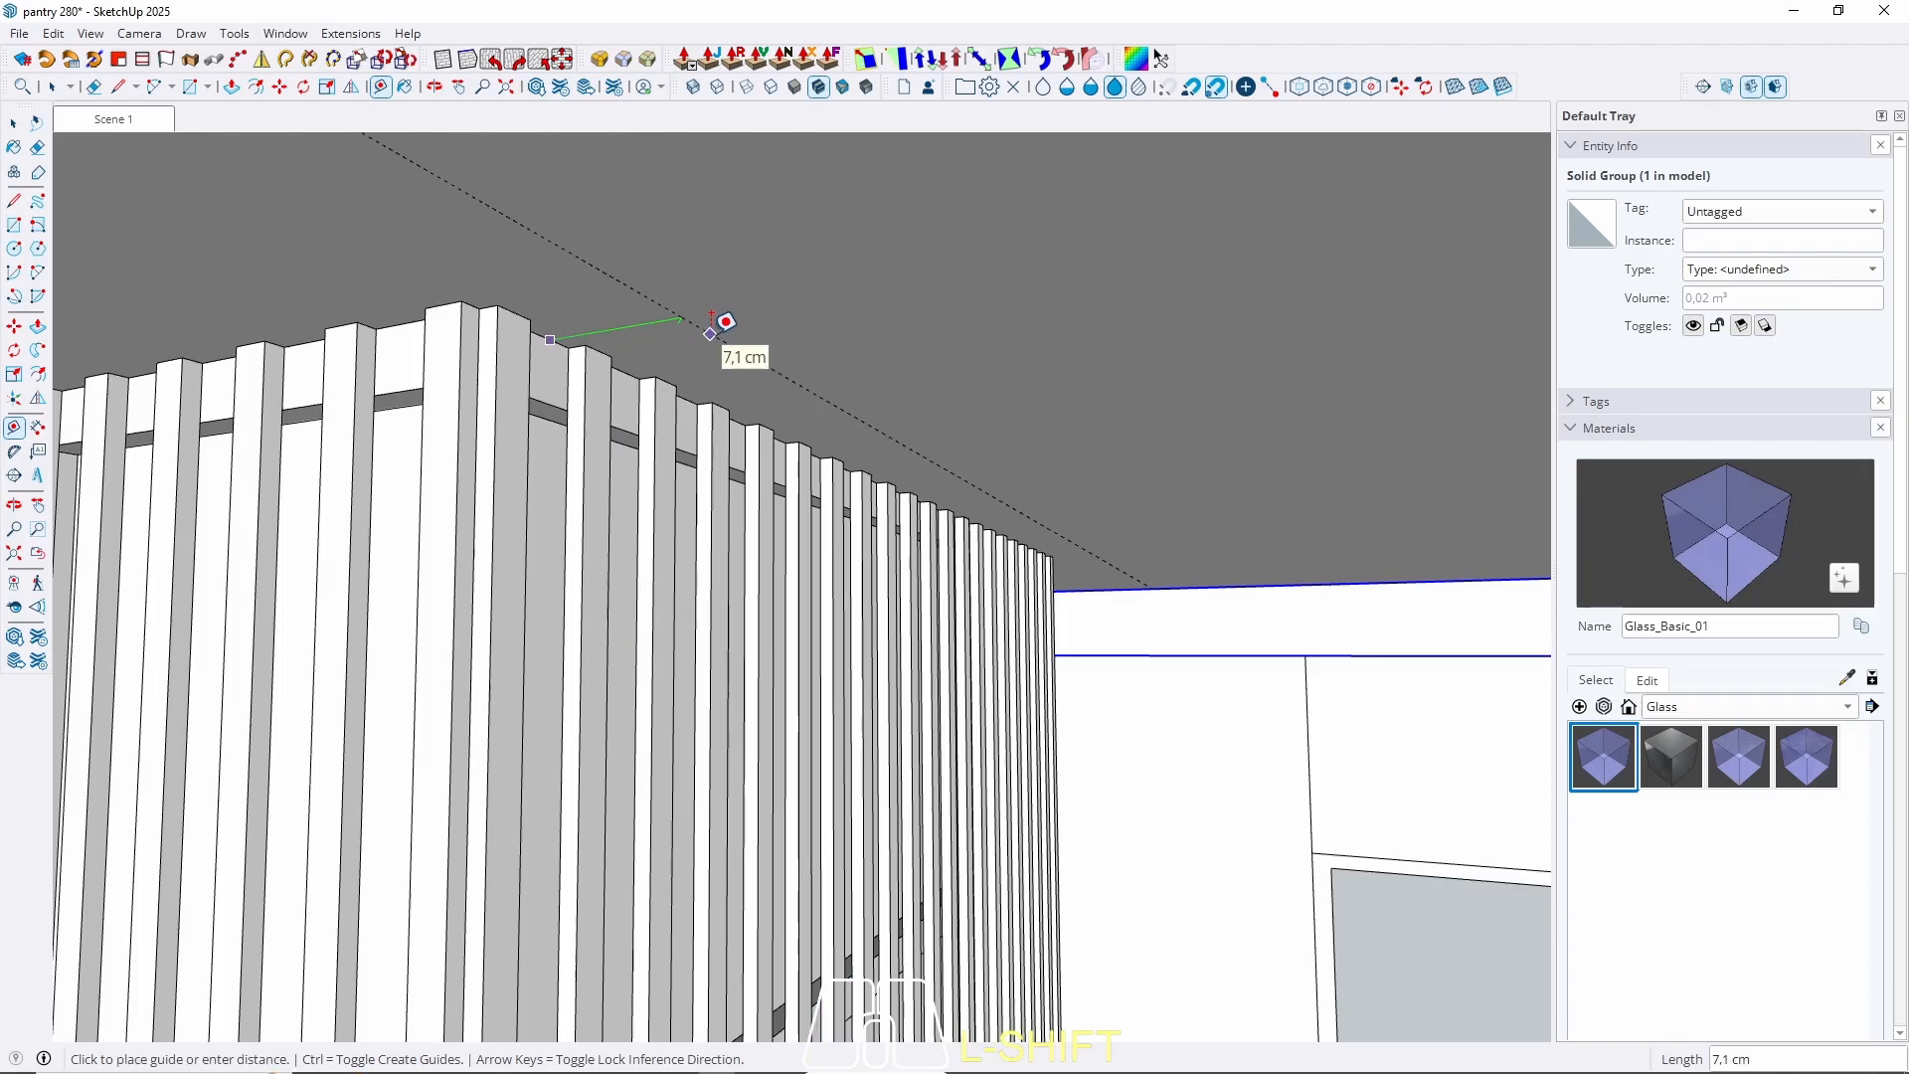
text(30)
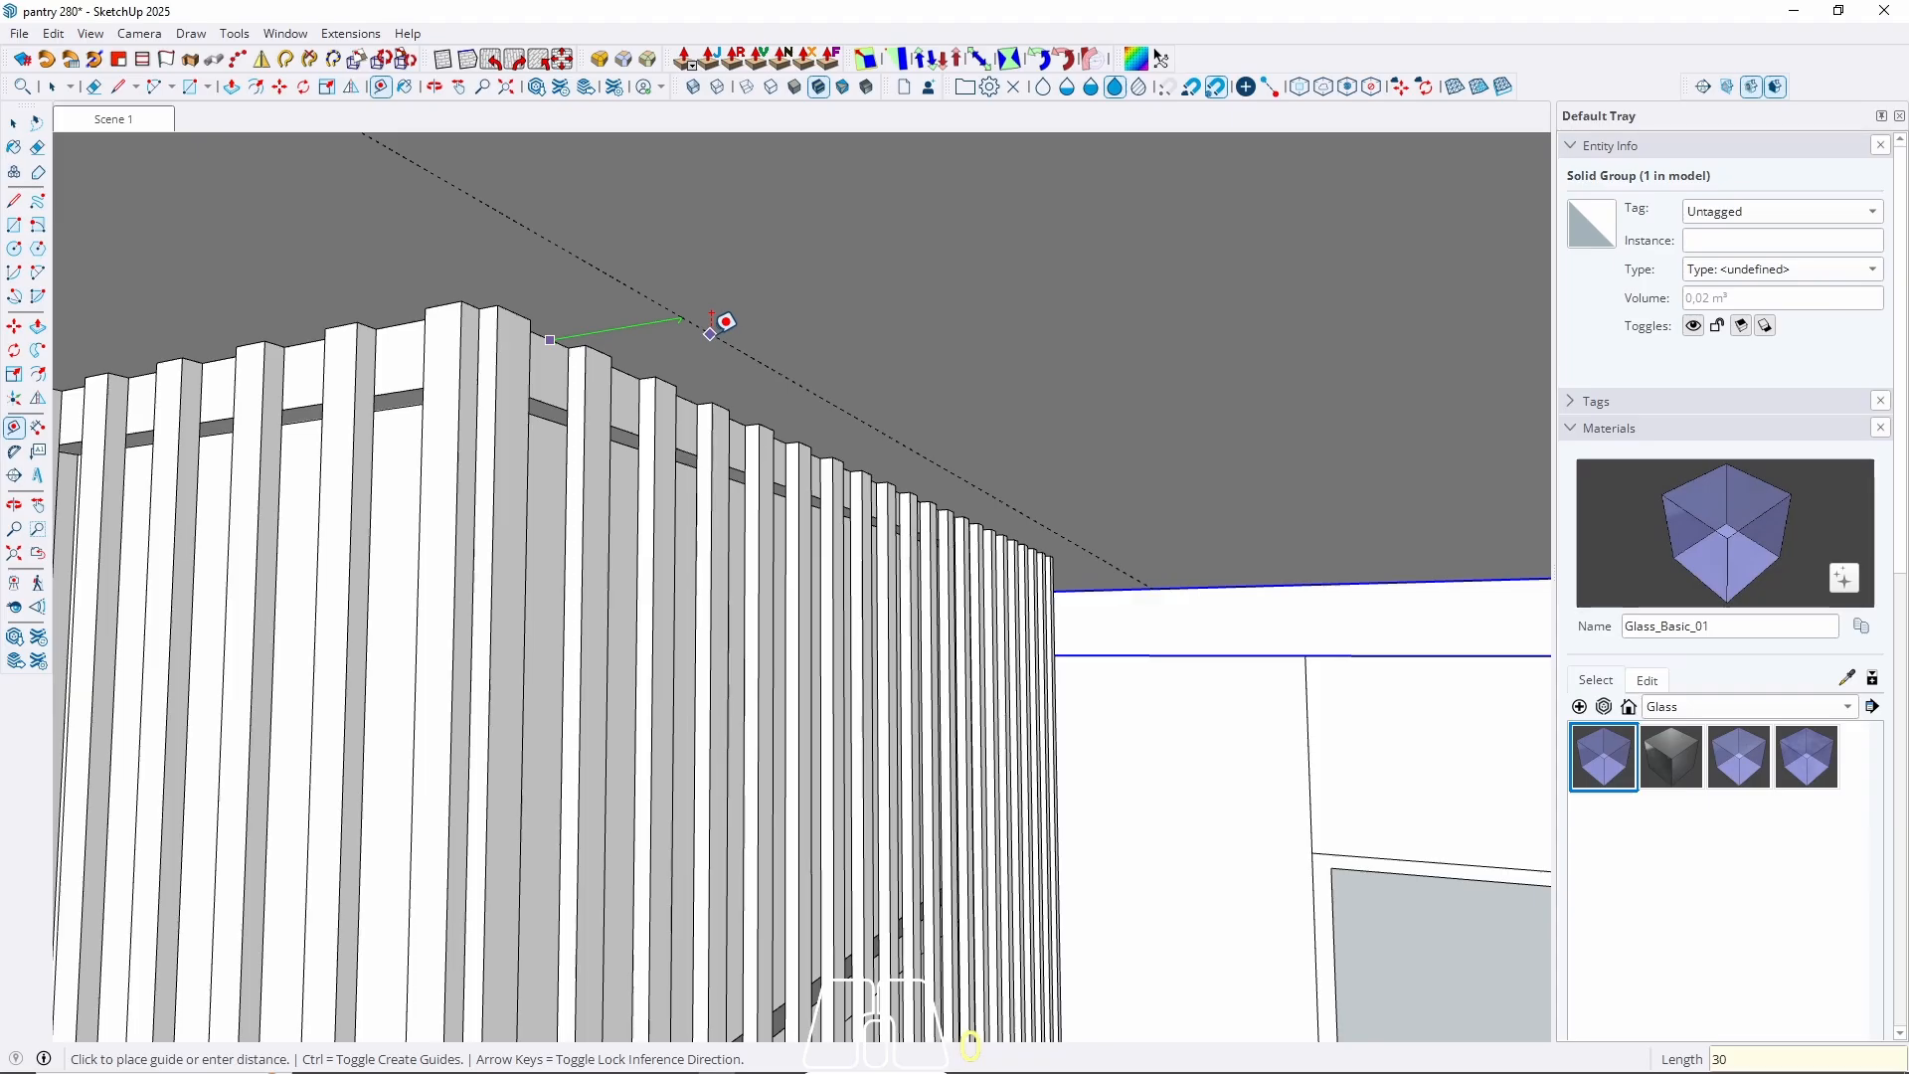
key(Return)
key(space)
Move the new ceiling guide along the green axis to align with the narrow window's edge nearest the slatted unit.
scroll(723, 402, down, 3)
middle_drag(724, 401, 864, 321)
shift+middle_drag(919, 451, 907, 430)
click(899, 400)
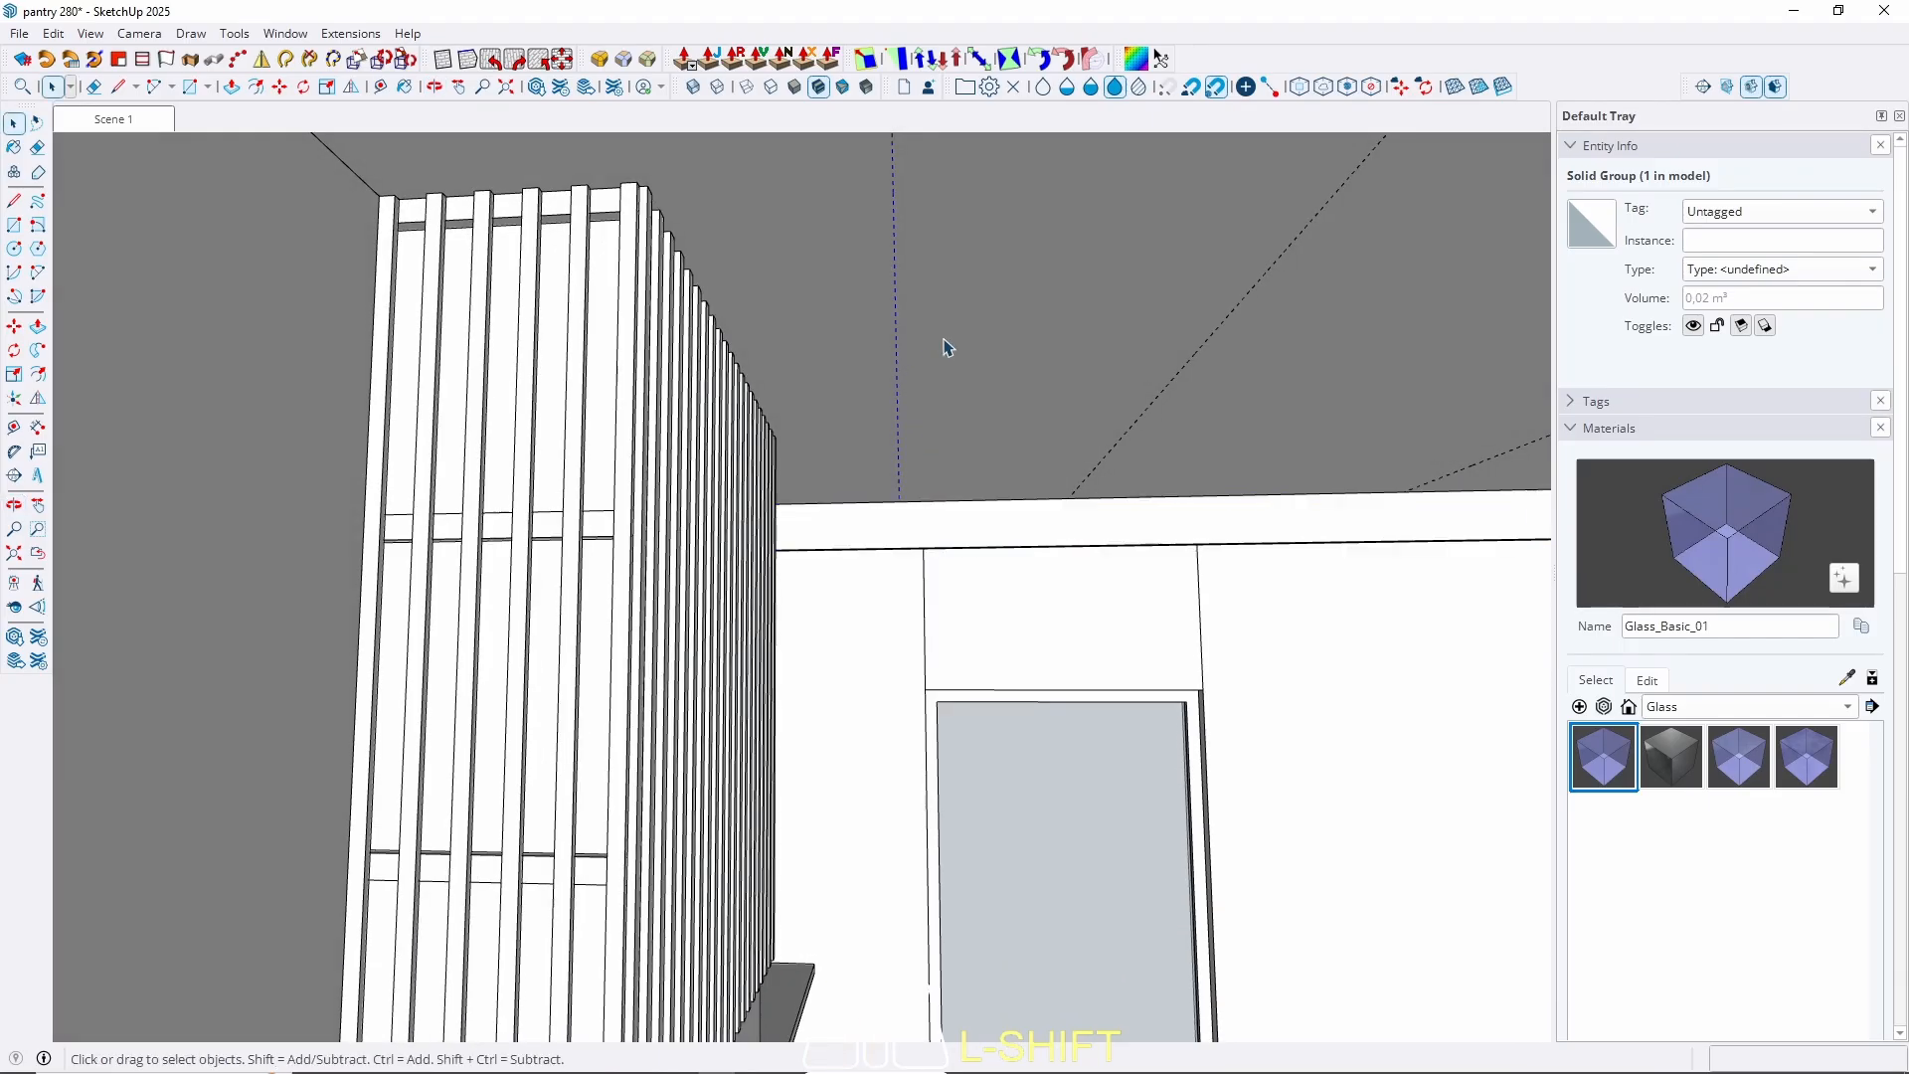
key(m)
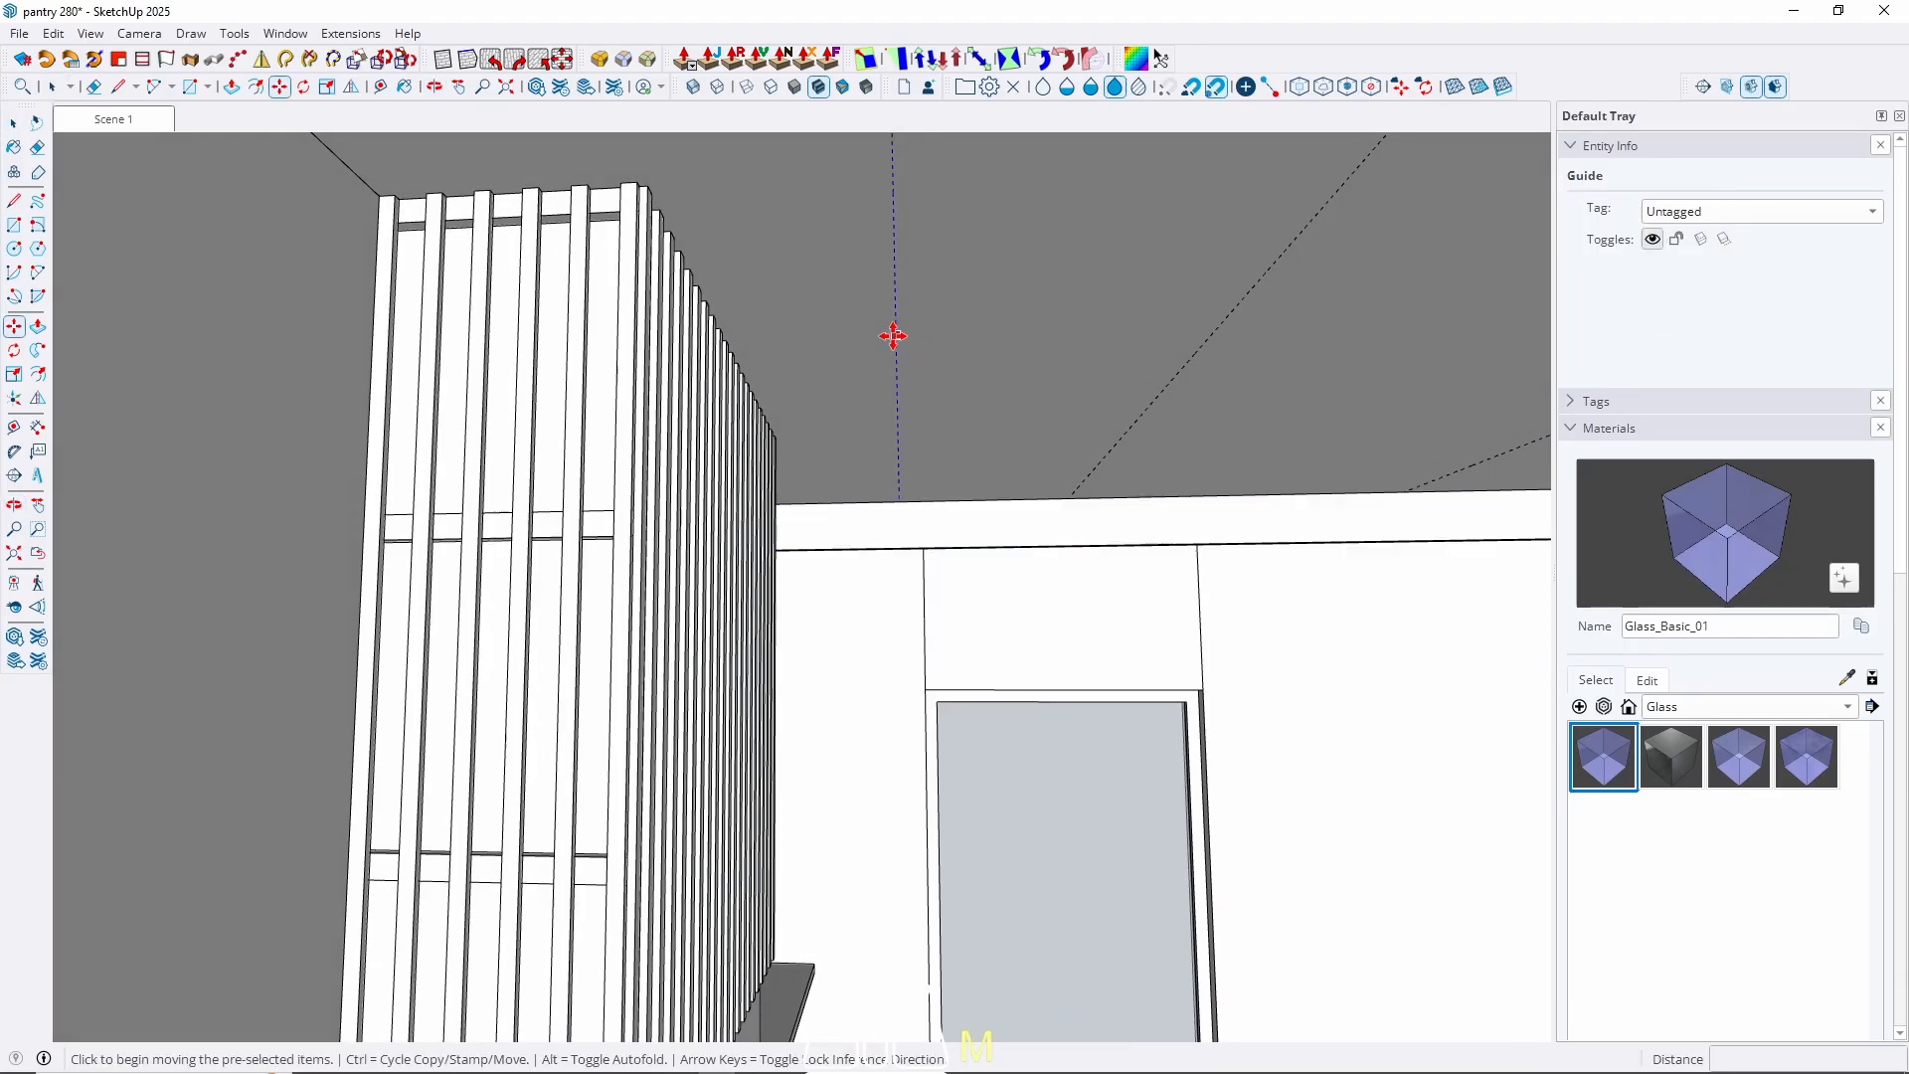
click(894, 336)
key(Left)
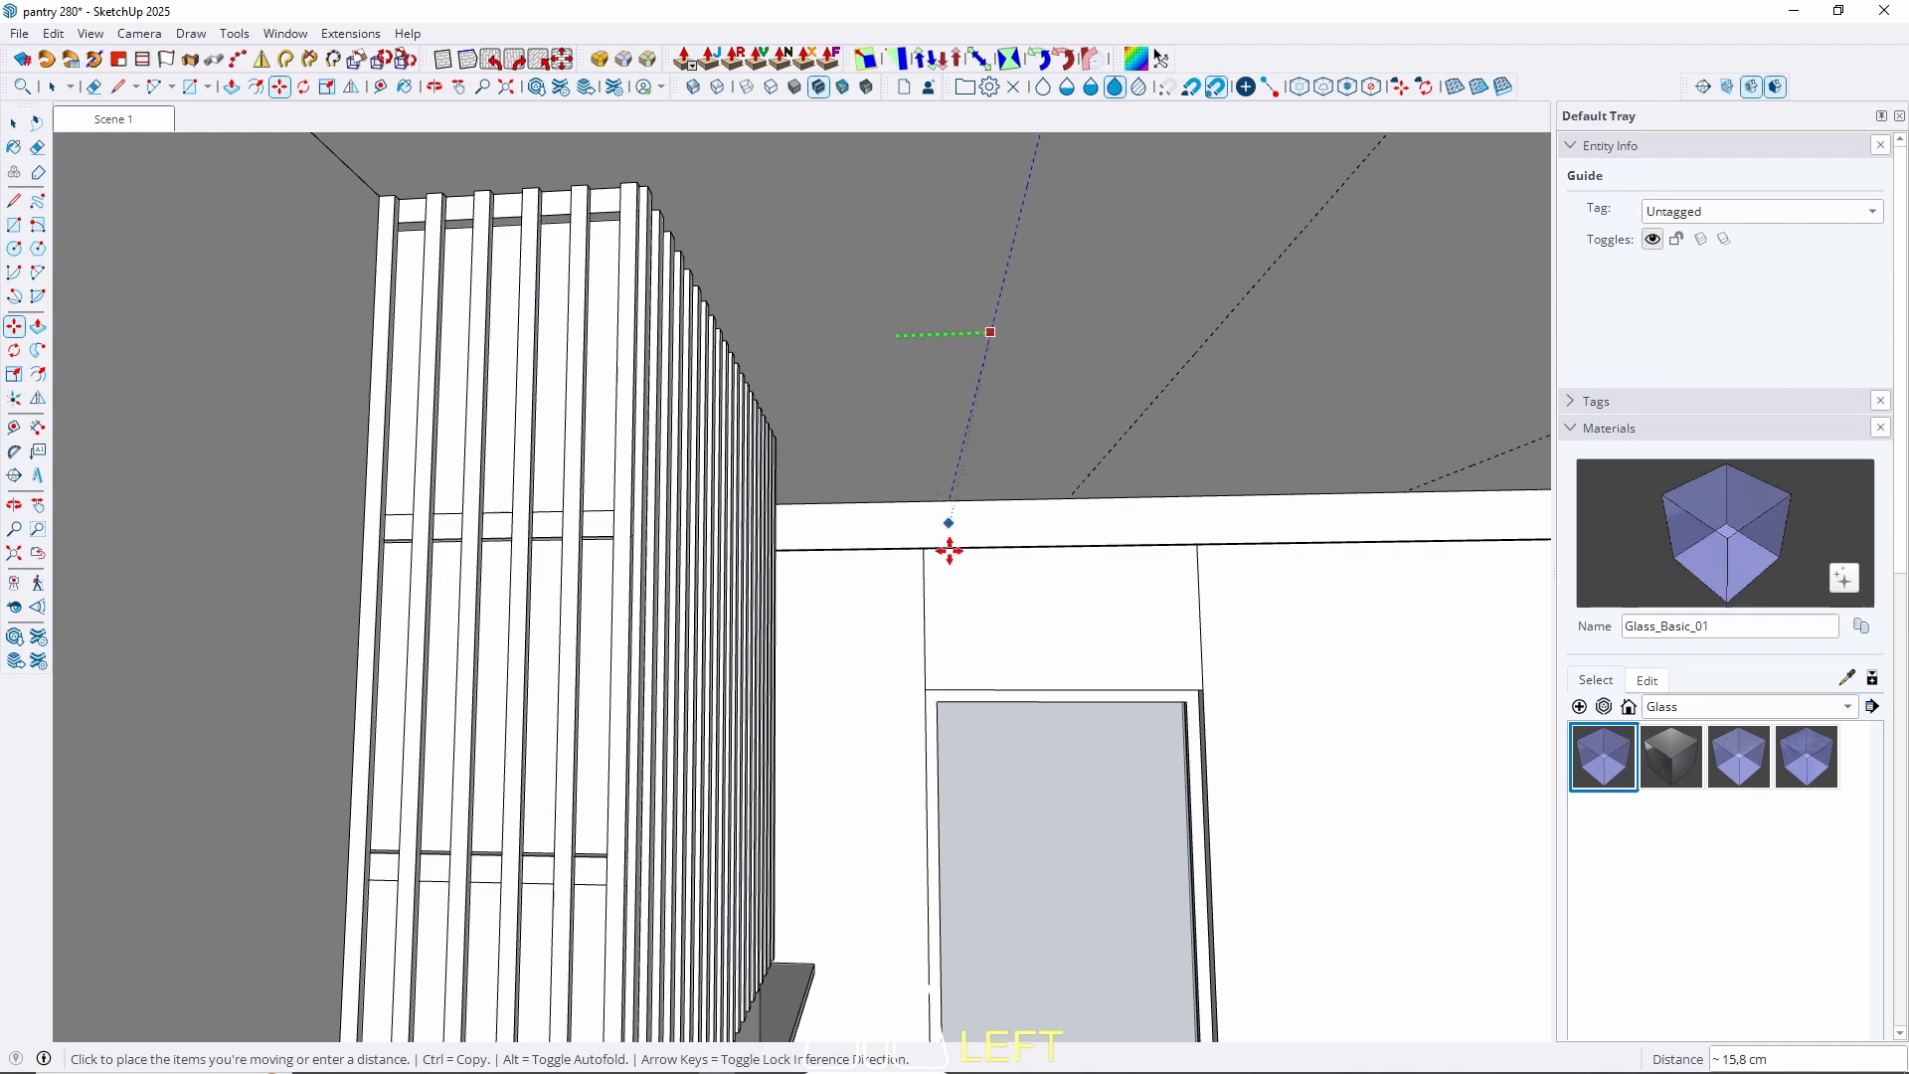
click(925, 682)
key(space)
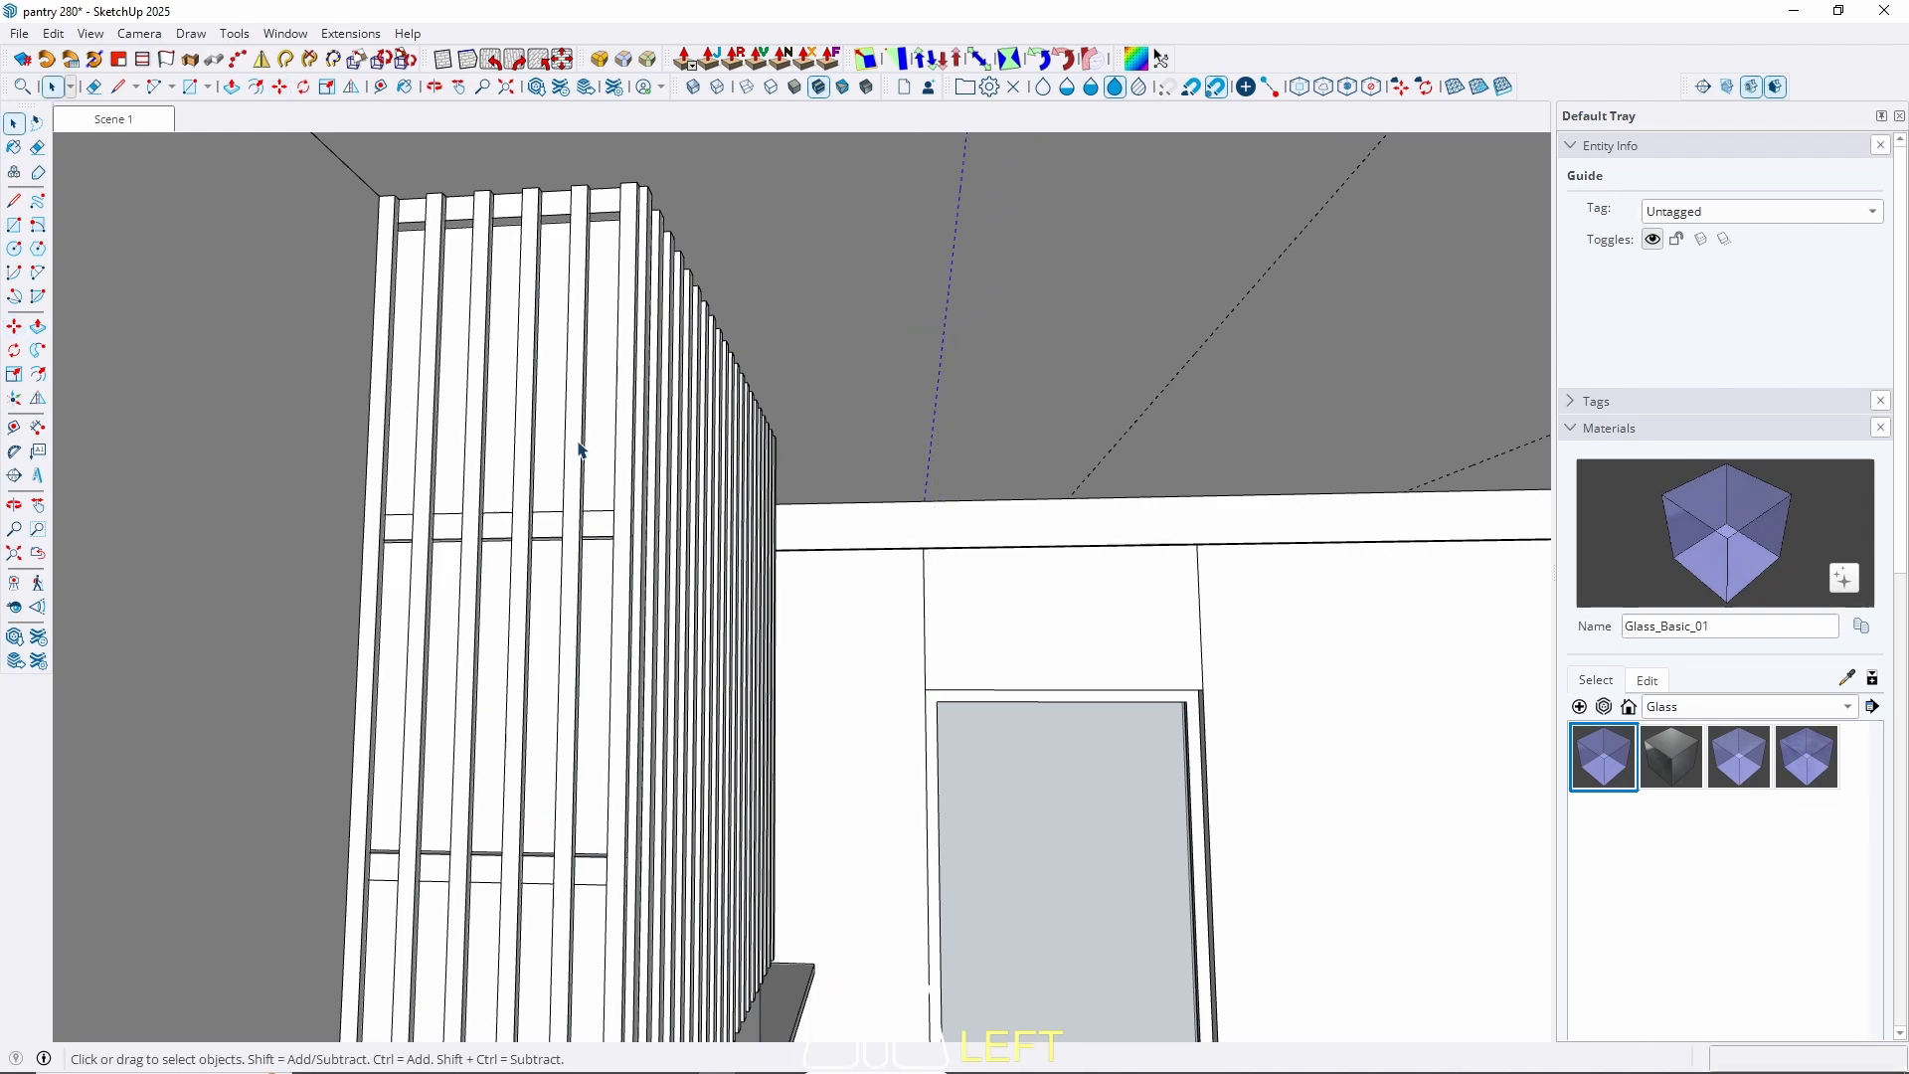
Return to Scene 1 and examine how the ceiling guides relate to the slatted unit, pelmet and windows.
middle_drag(581, 449, 988, 431)
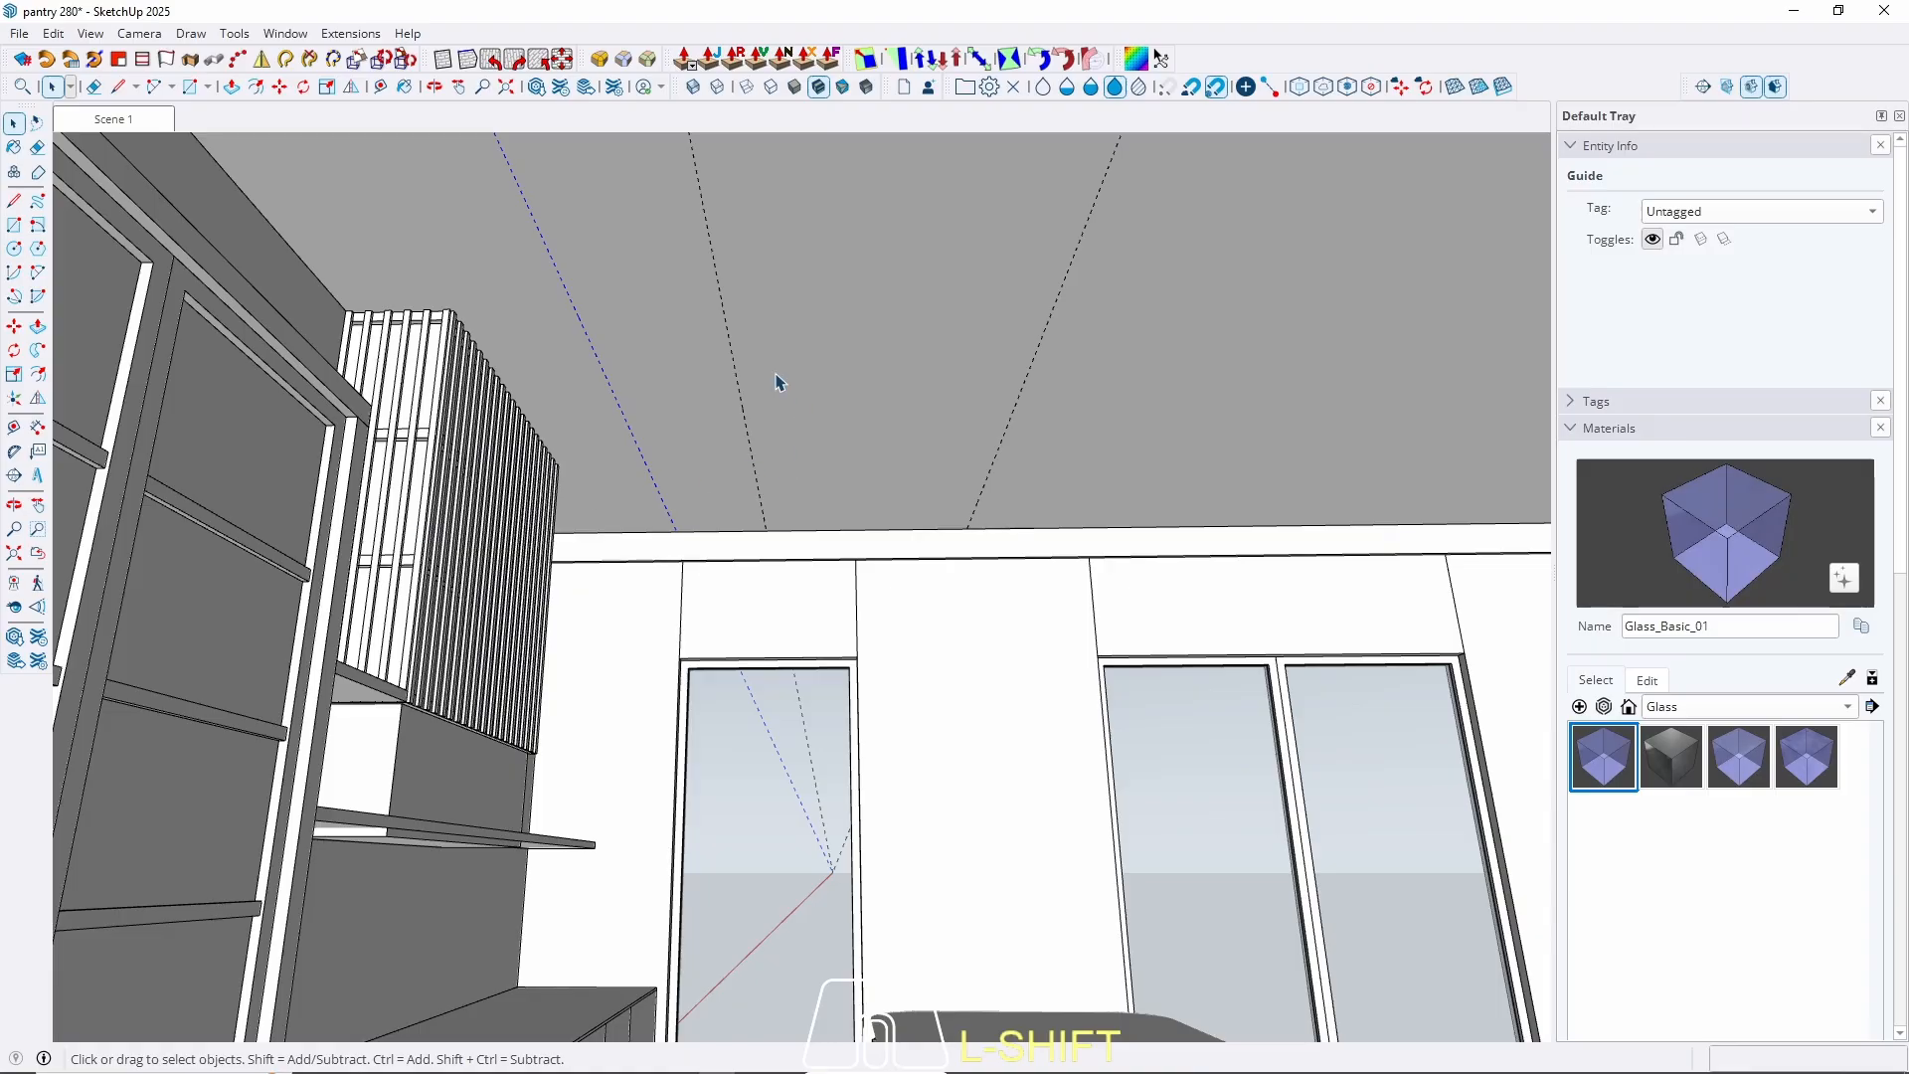
middle_drag(954, 469, 742, 414)
middle_drag(721, 679, 474, 844)
click(112, 125)
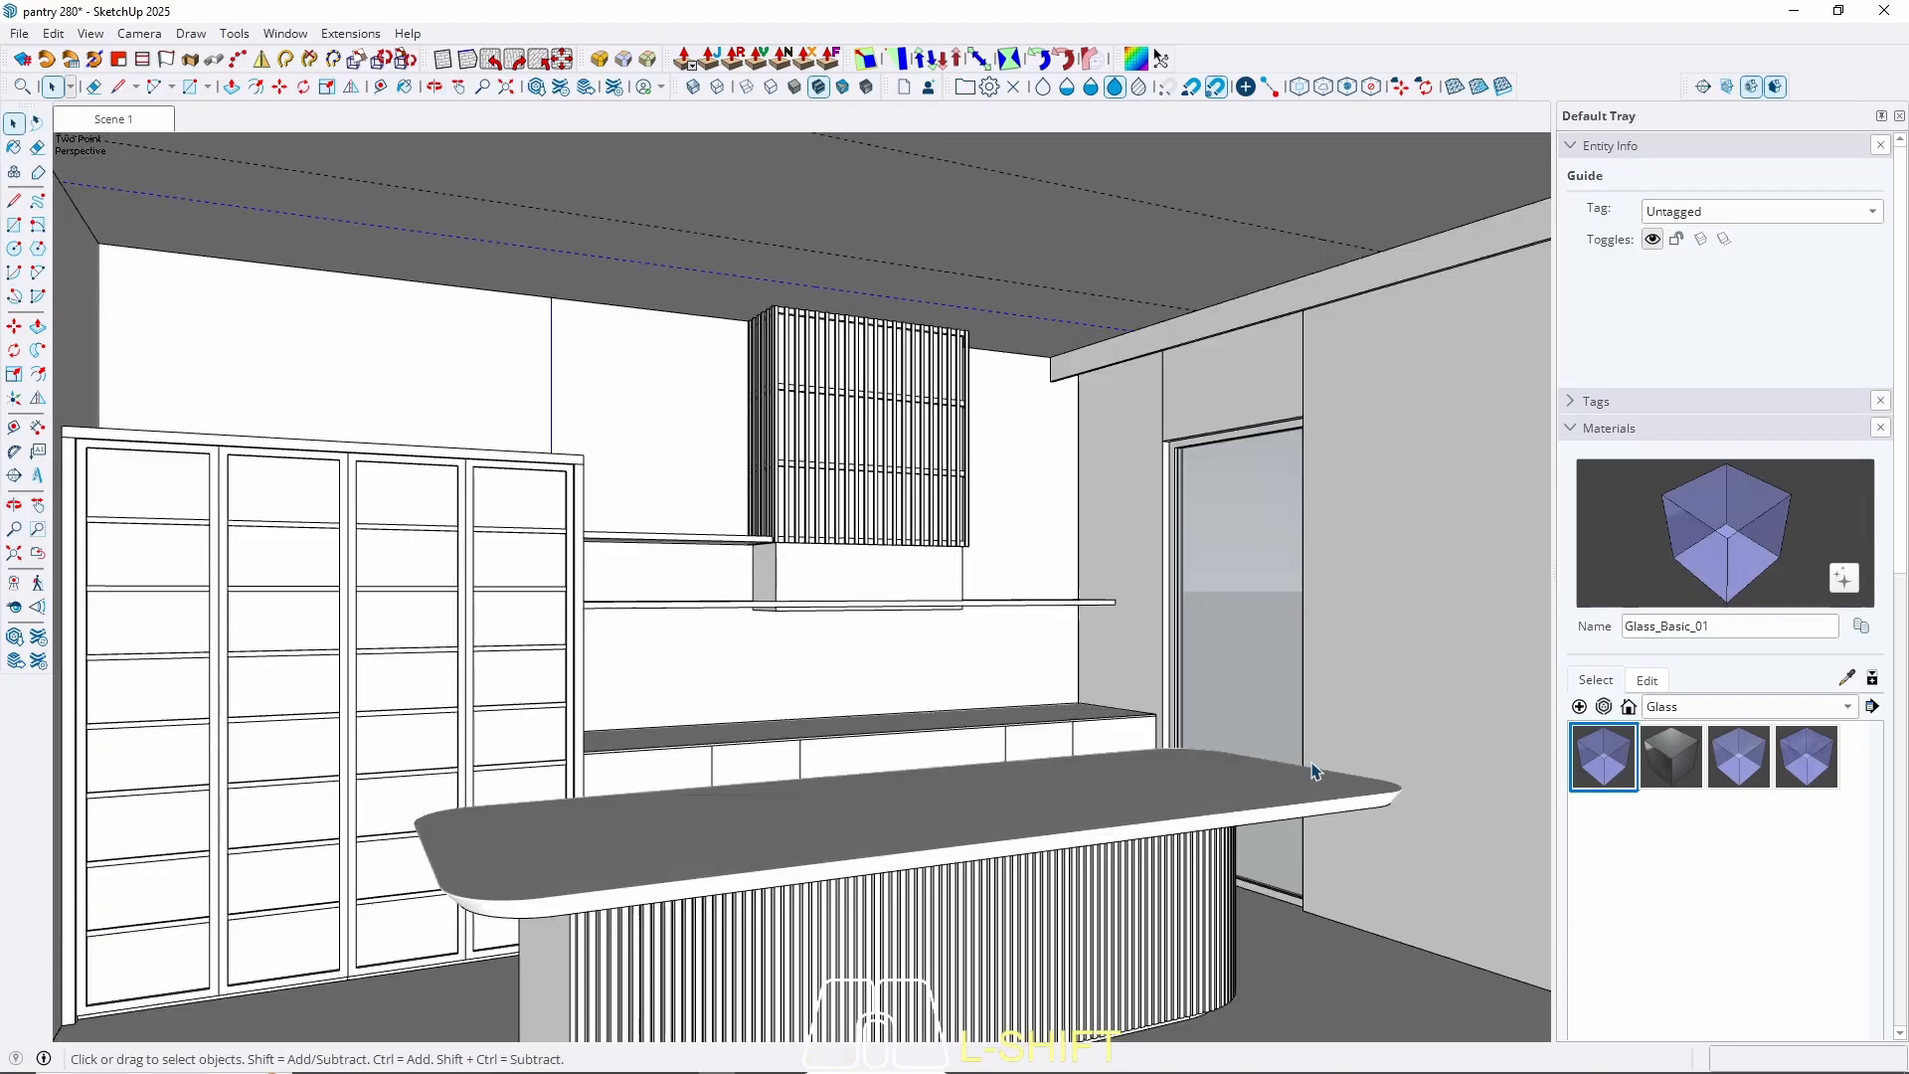
middle_drag(725, 713, 824, 726)
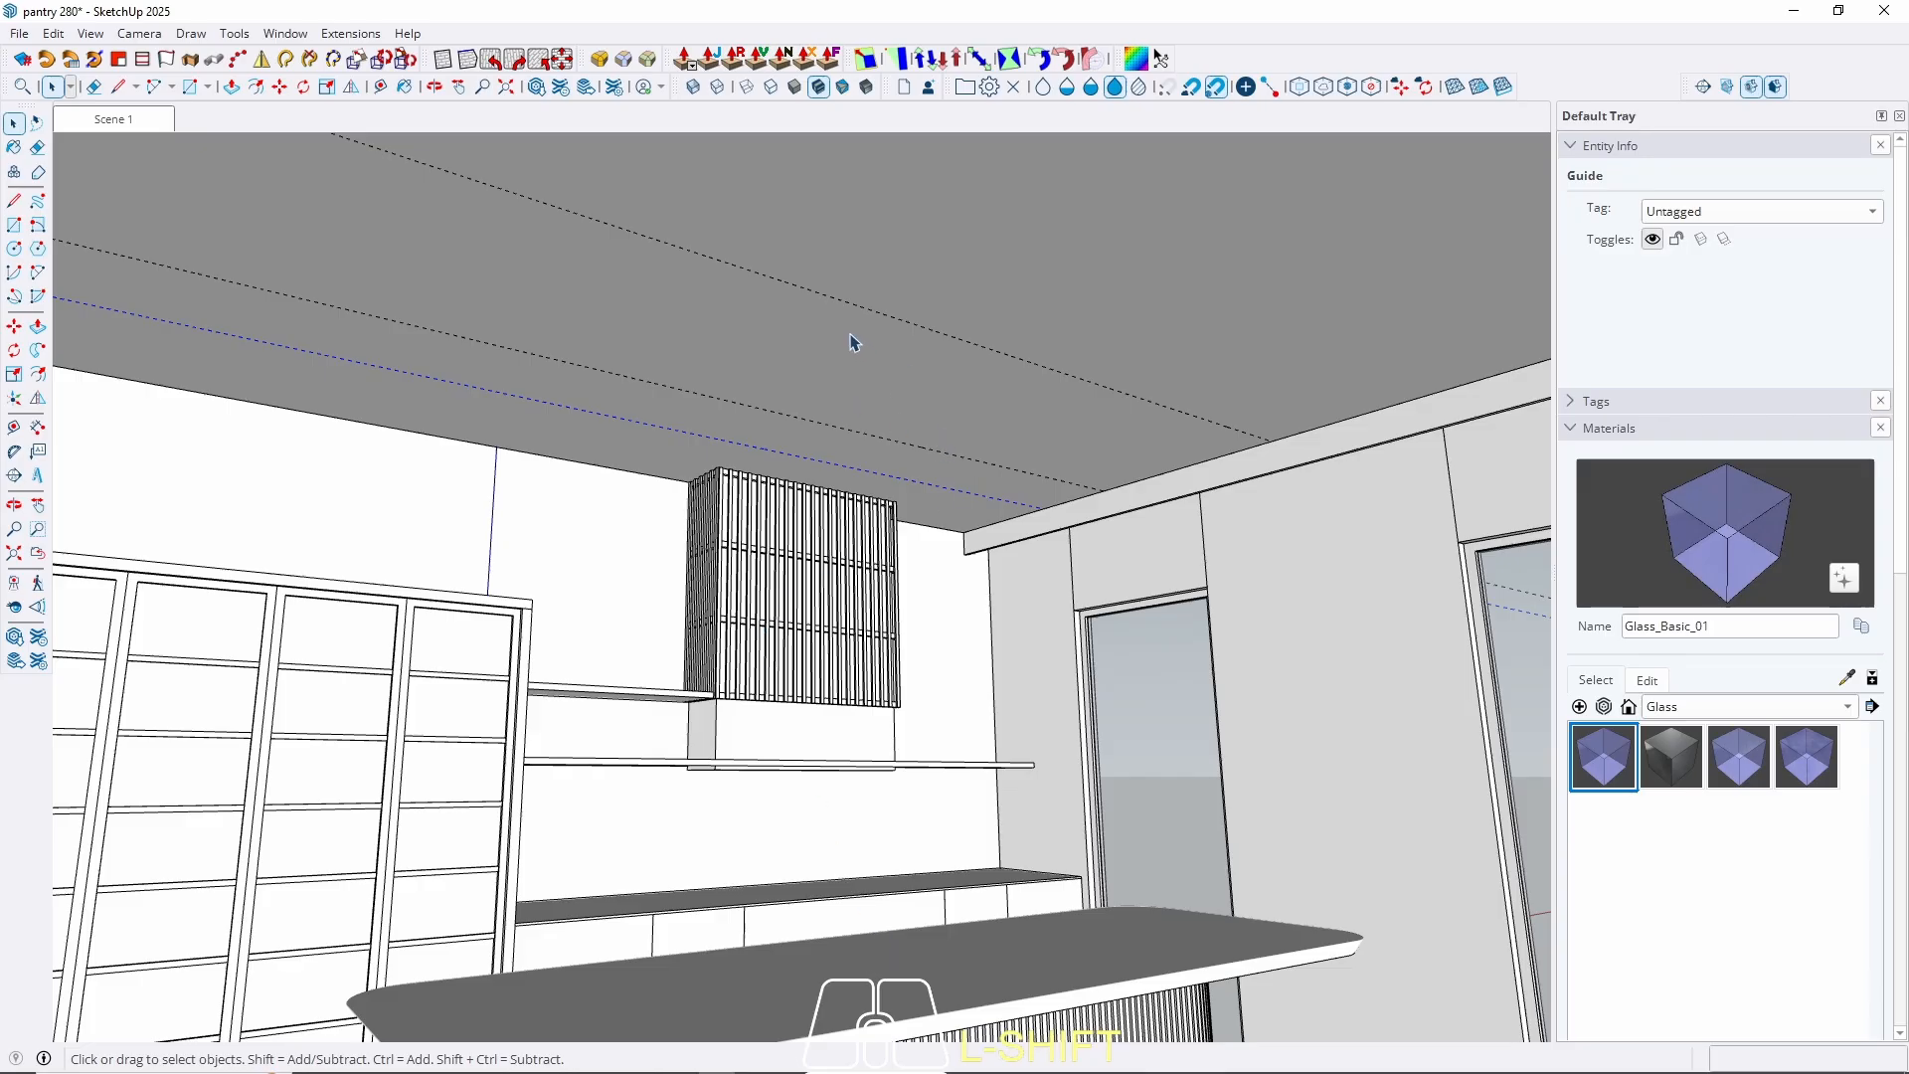
mouse_move(887, 368)
middle_down()
mouse_move(994, 362)
mouse_move(915, 367)
middle_up()
scroll(882, 460, up, 3)
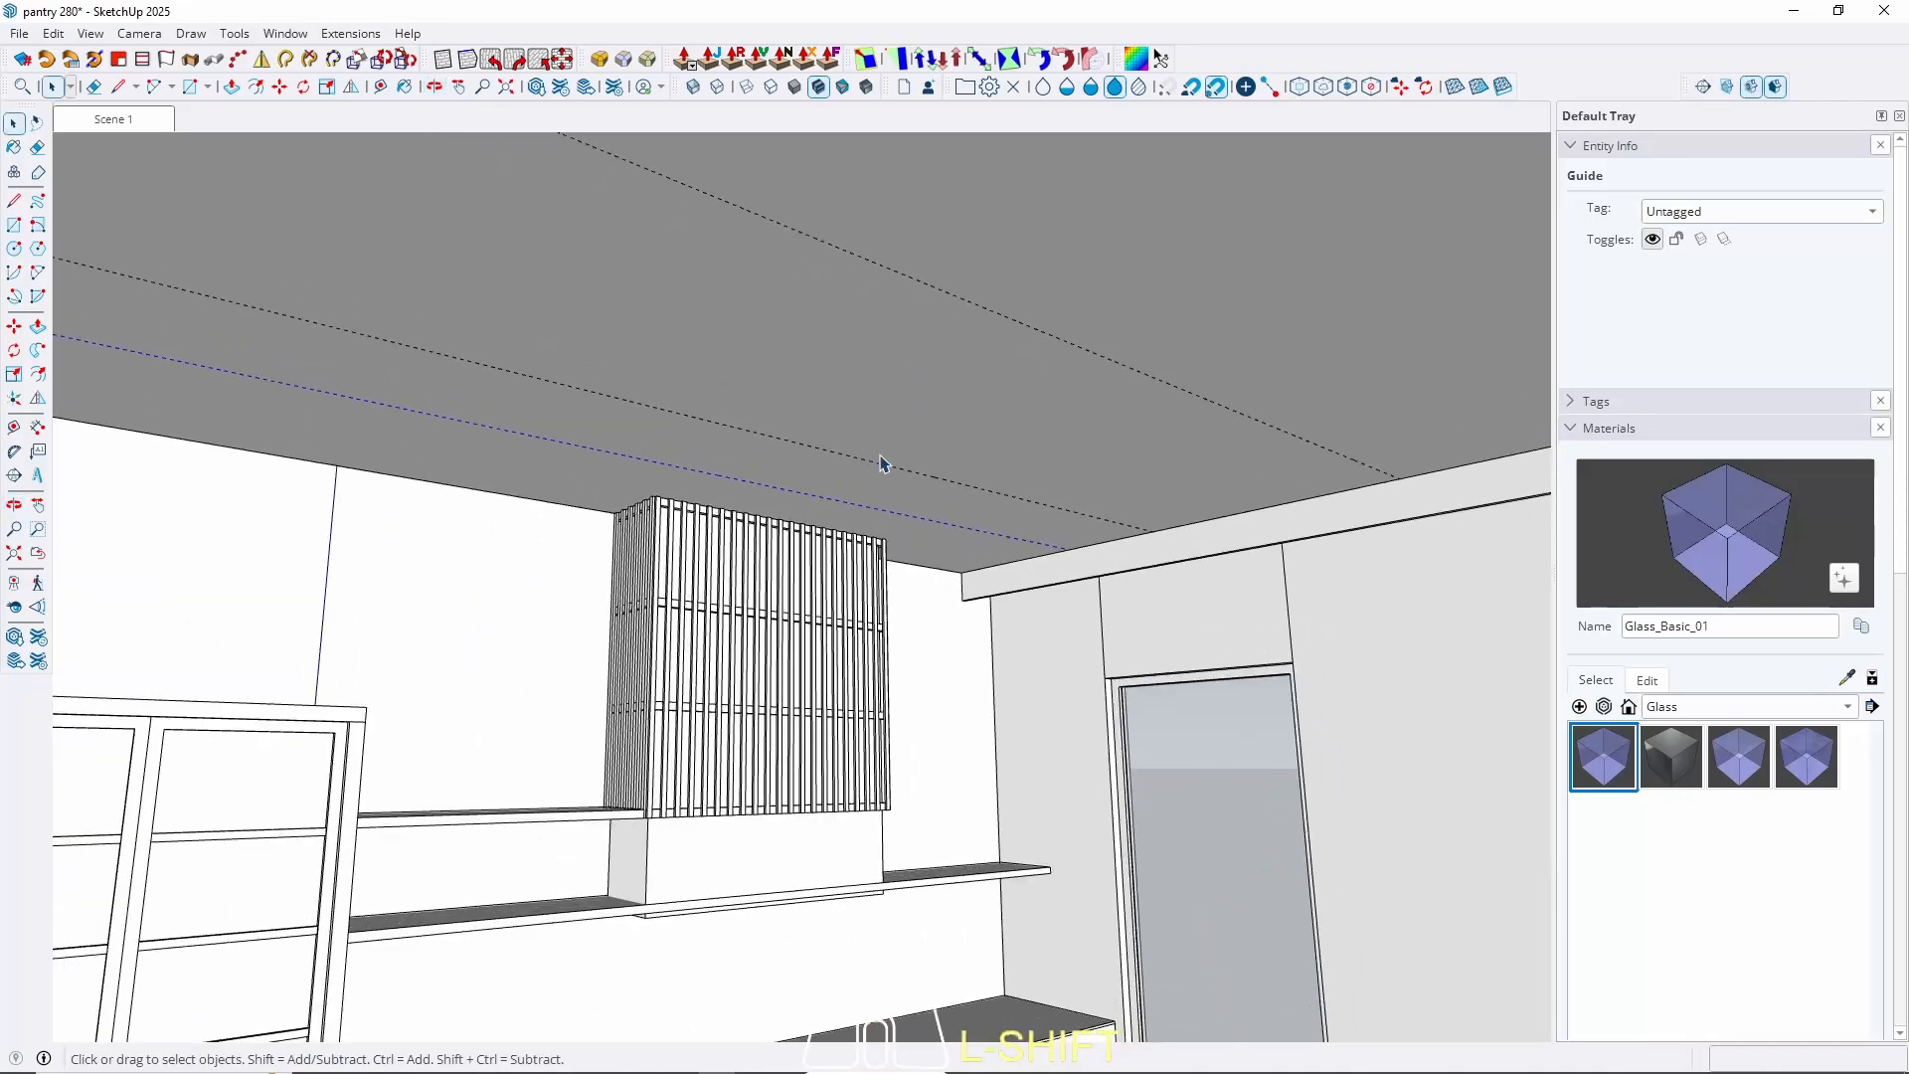
middle_drag(881, 460, 1116, 528)
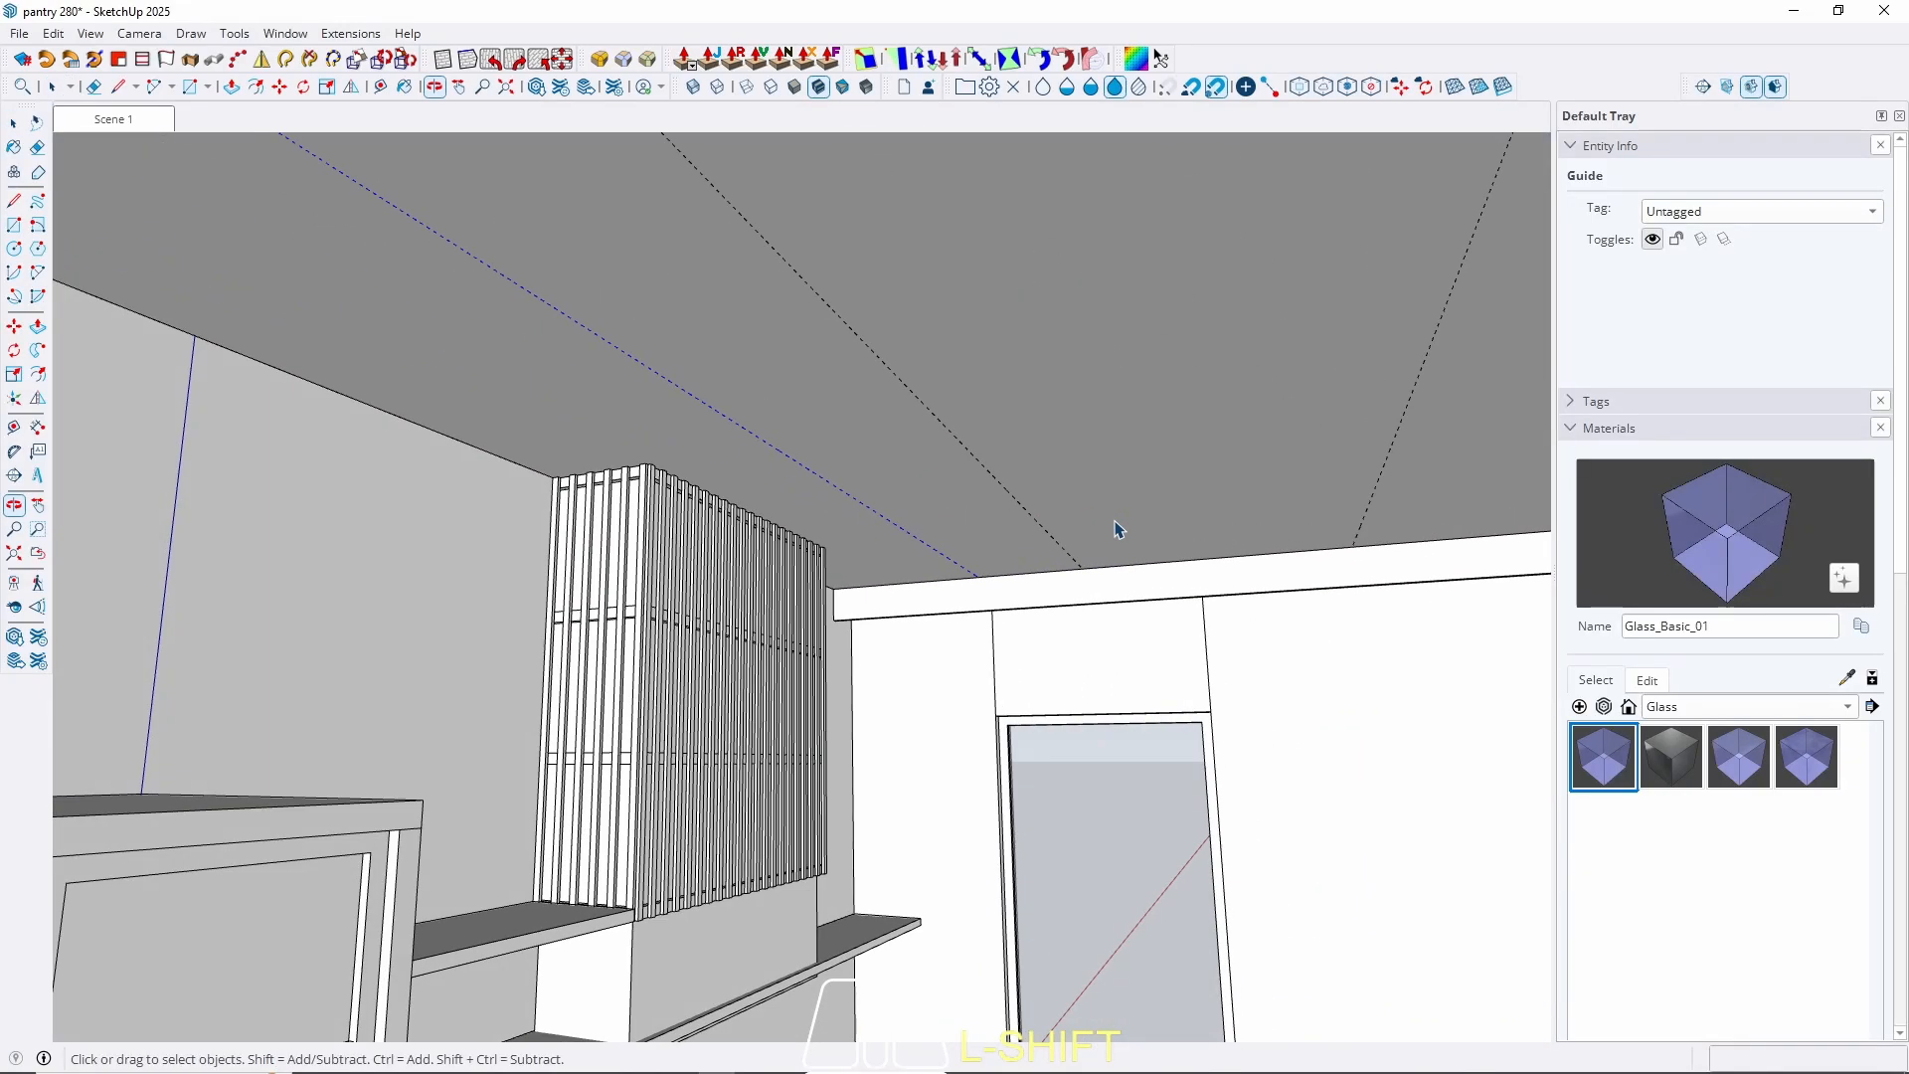
middle_drag(984, 525, 1233, 547)
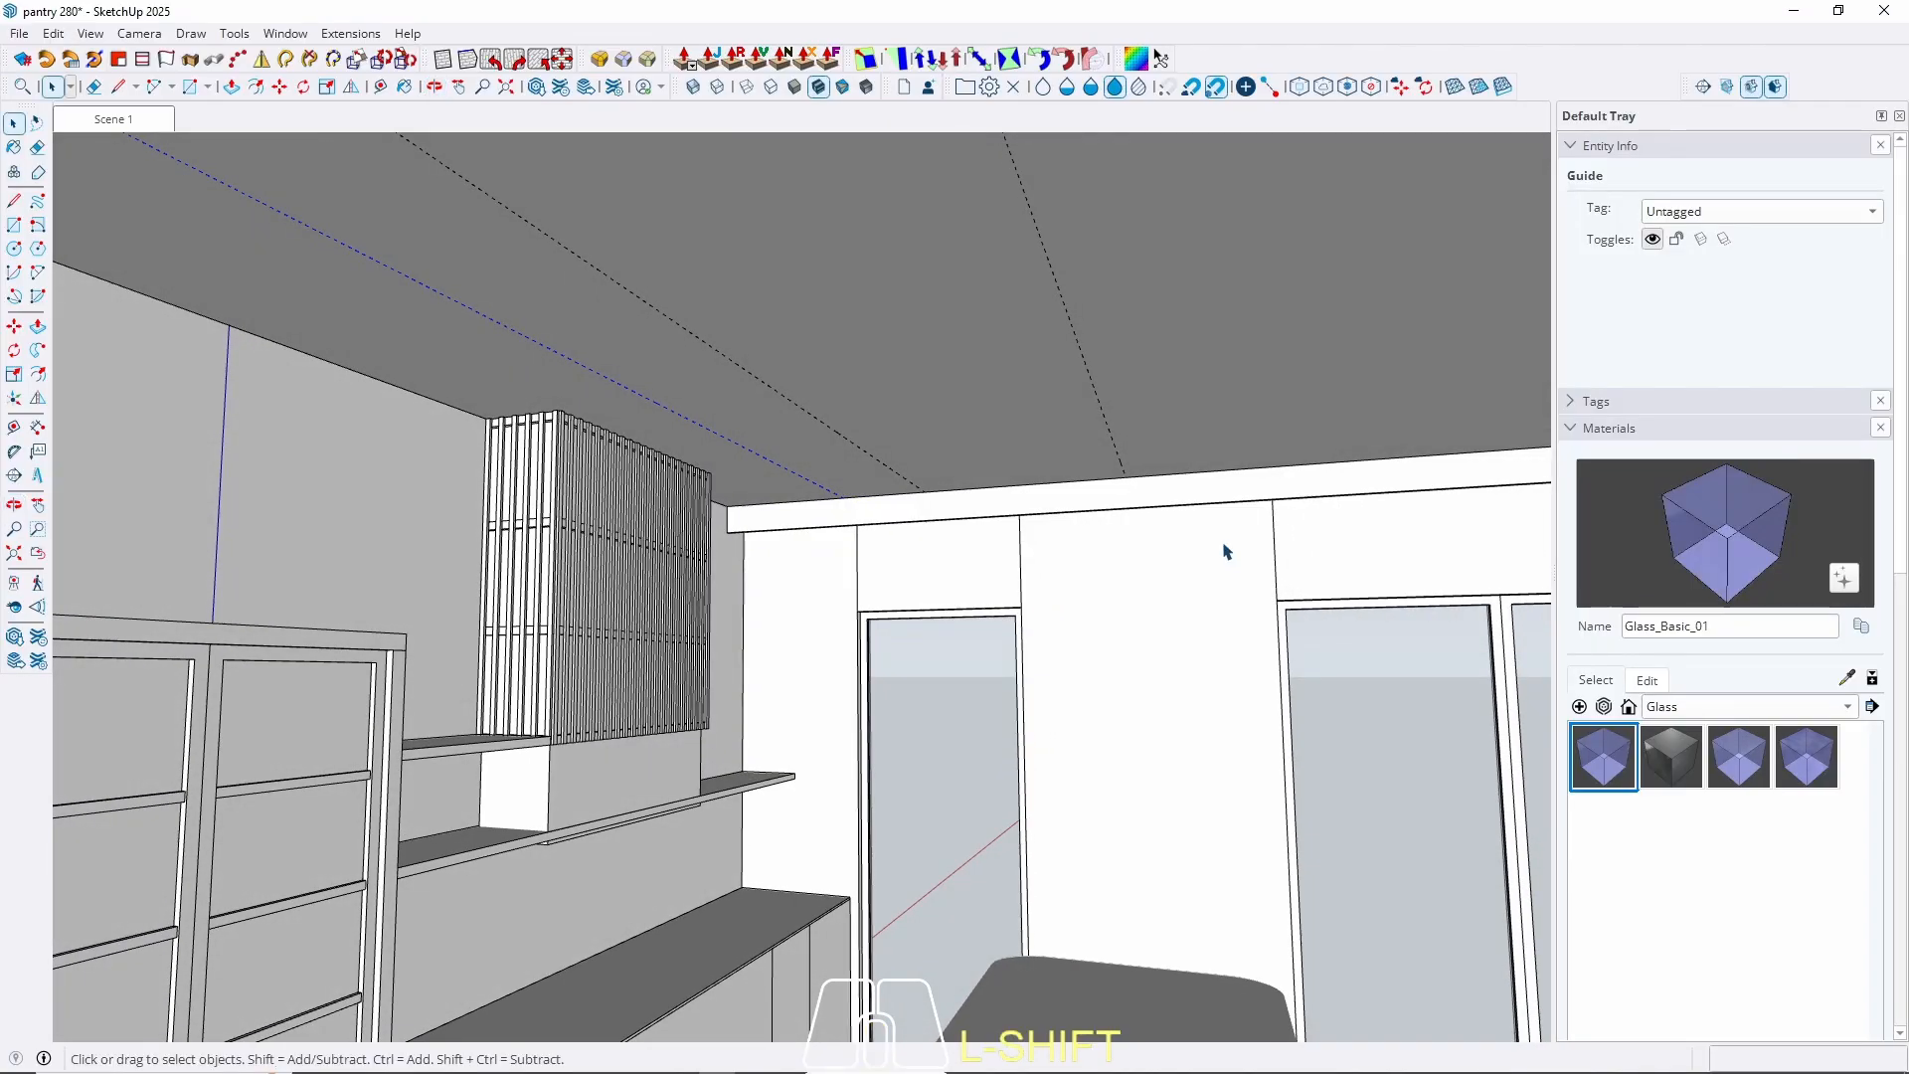
middle_drag(1056, 517, 1123, 419)
drag(1146, 460, 1027, 375)
key(space)
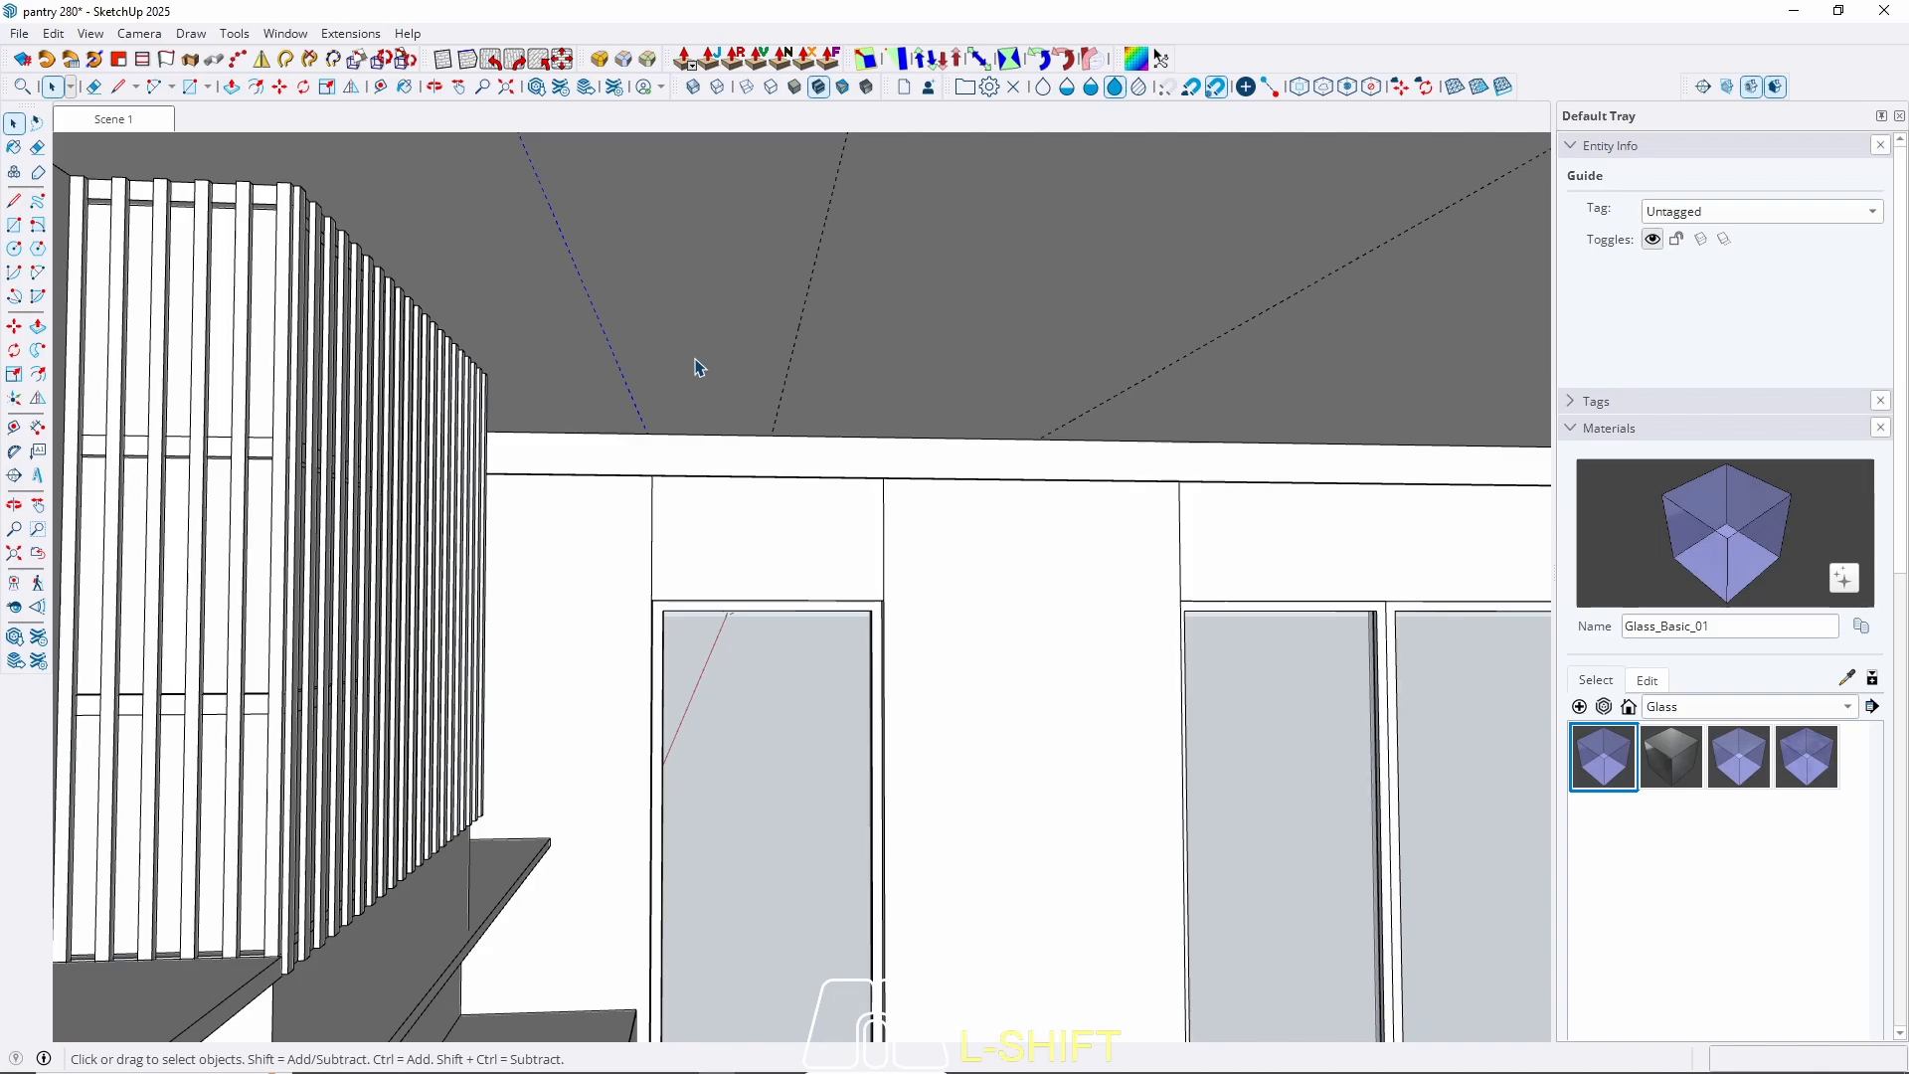
Try a ceiling guide midway between the window-aligned guide and its neighbour using a 20 cm helper line, and remove both.
key(l)
click(587, 293)
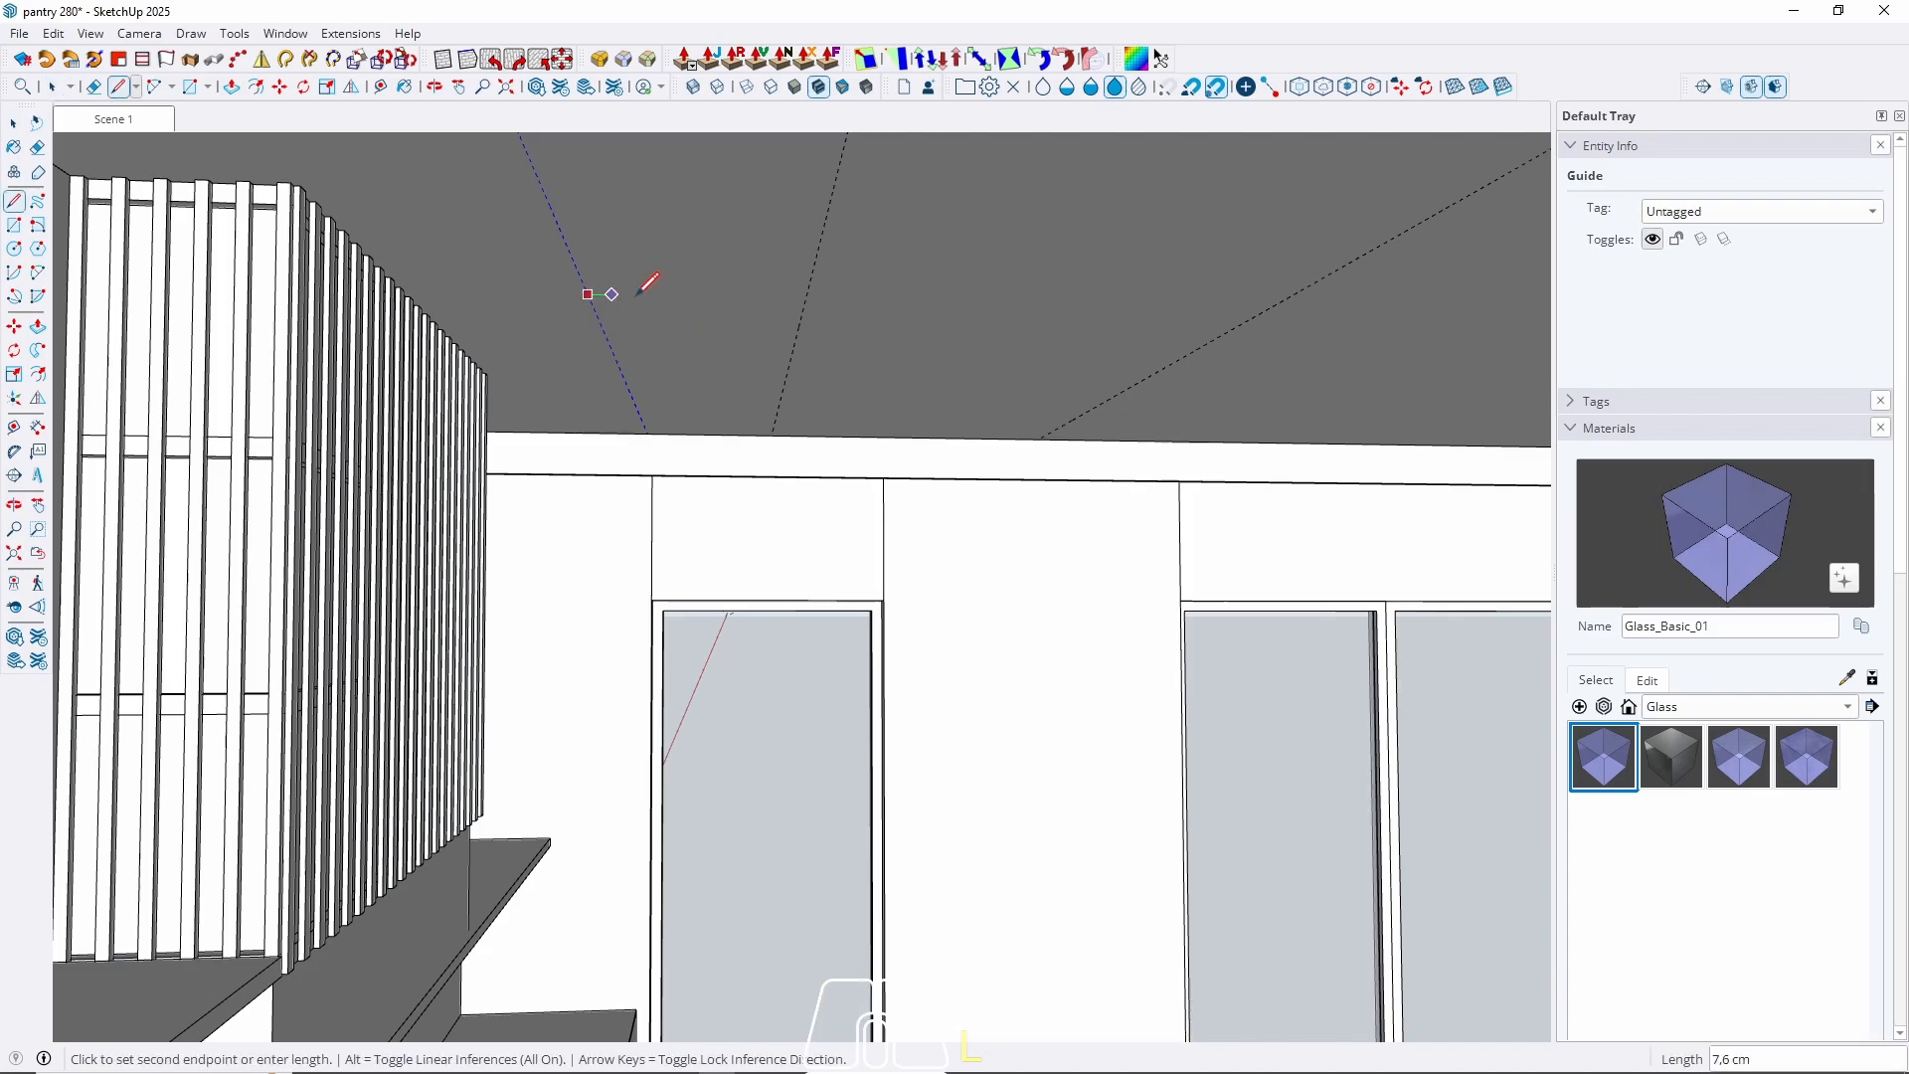
click(802, 298)
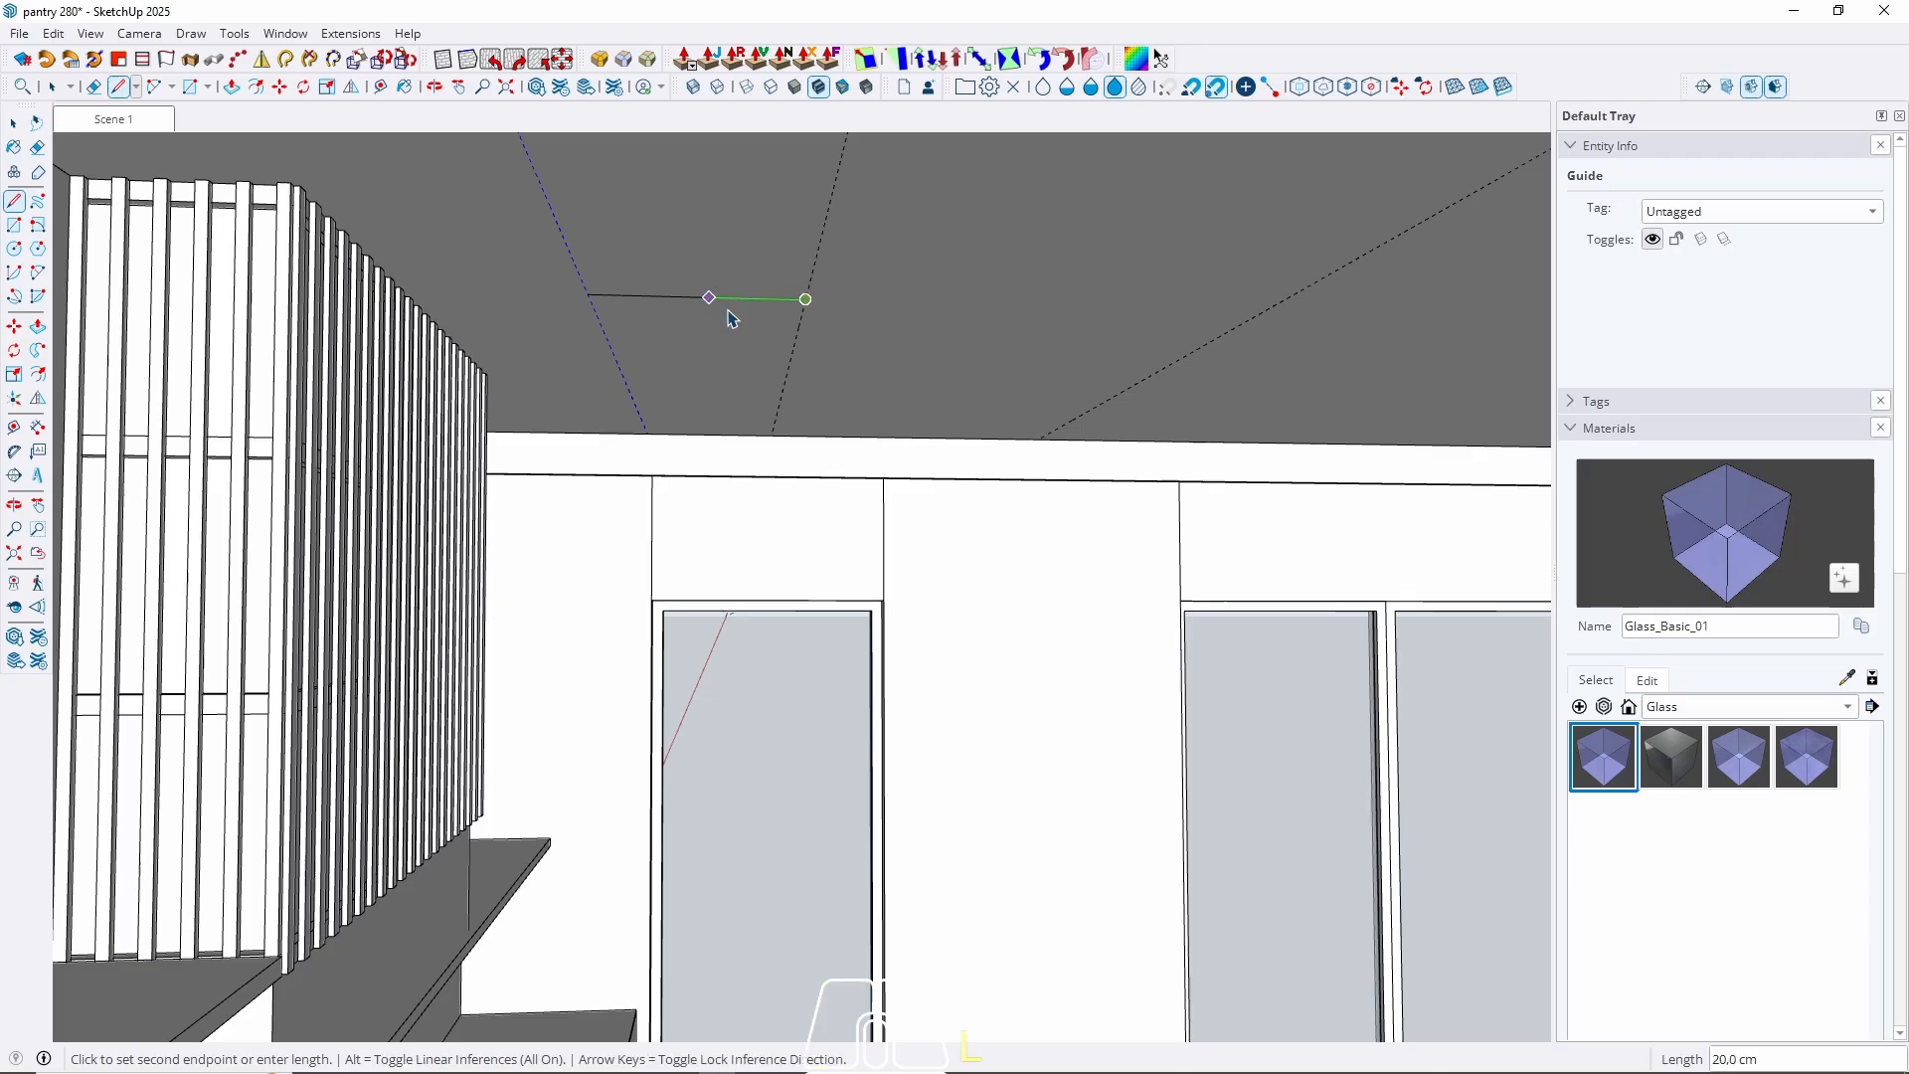
key(space)
key(t)
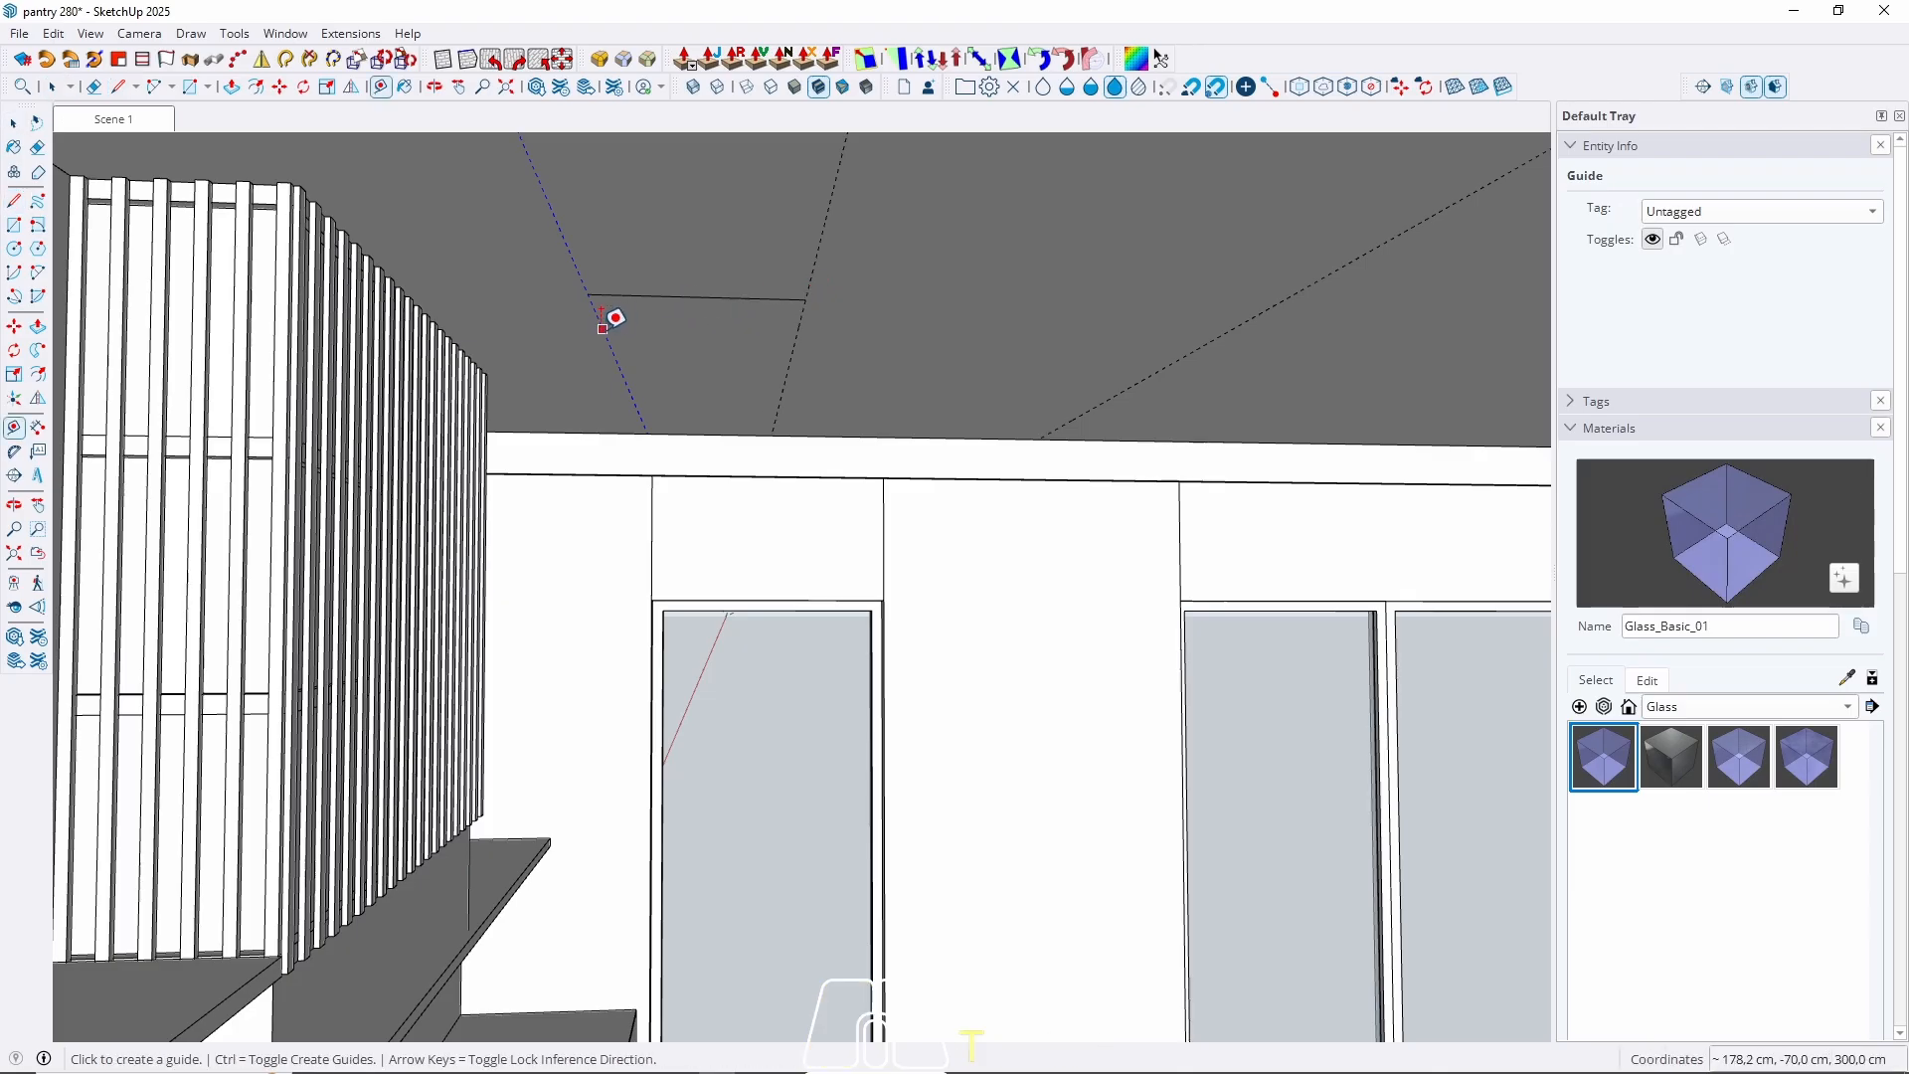
click(602, 328)
key(space)
click(716, 298)
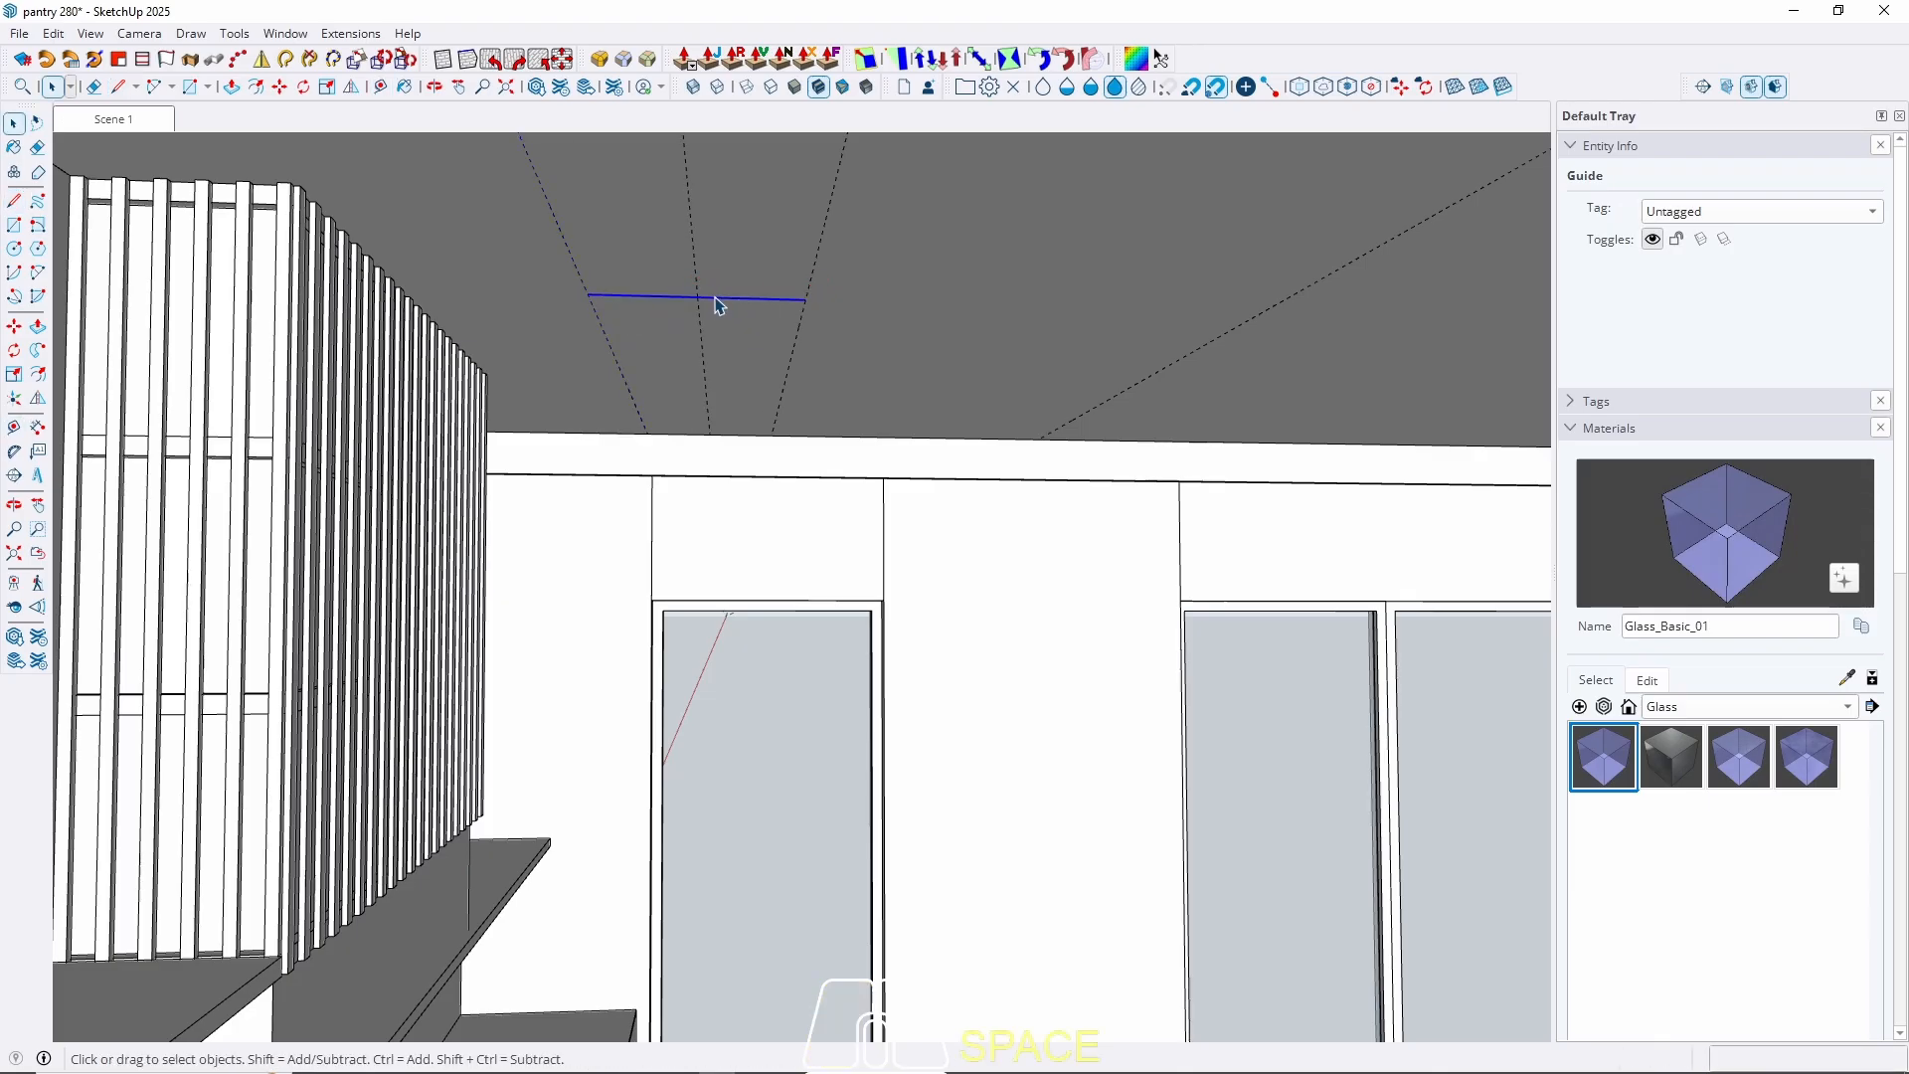
key(Delete)
middle_drag(721, 341, 741, 300)
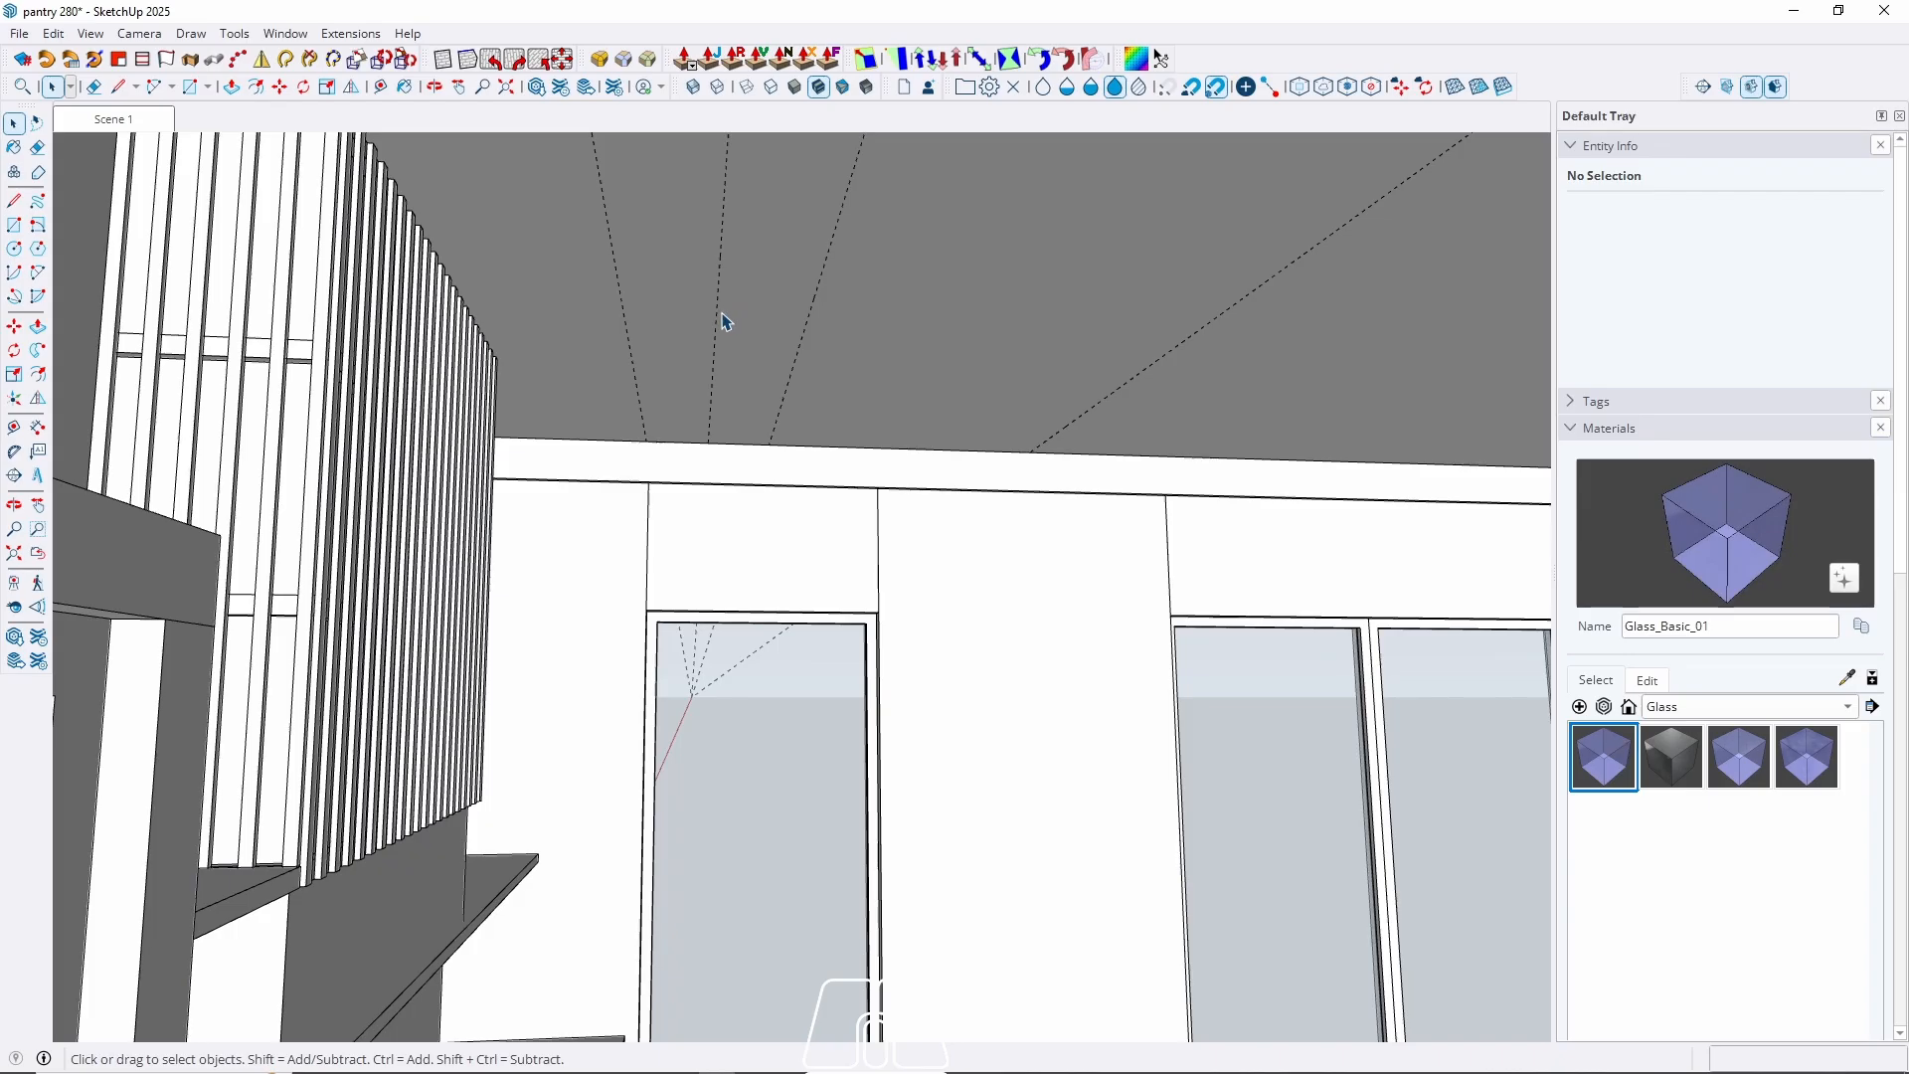
click(730, 379)
Place a ceiling guide midway between the slatted unit's front and the window-aligned guide using a helper line, and delete that line.
middle_drag(596, 361, 537, 461)
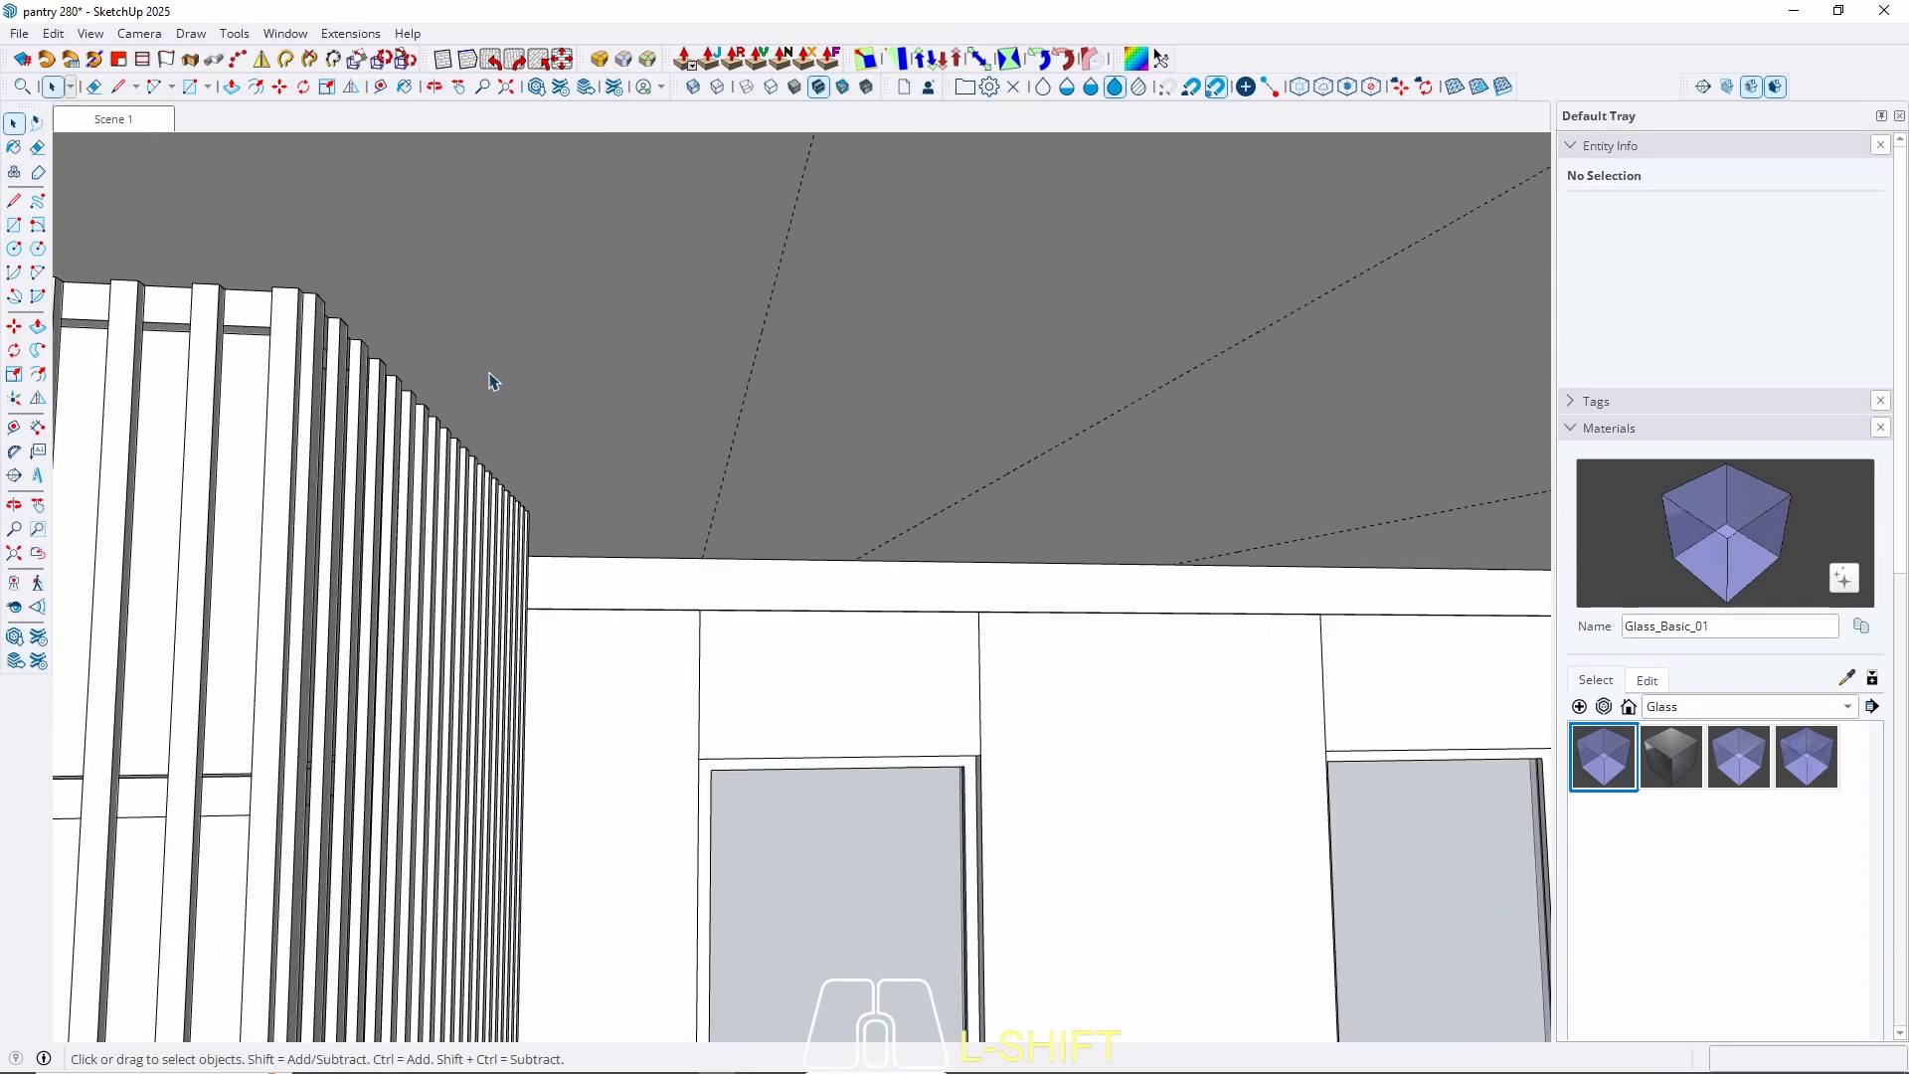
key(l)
scroll(338, 312, up, 1)
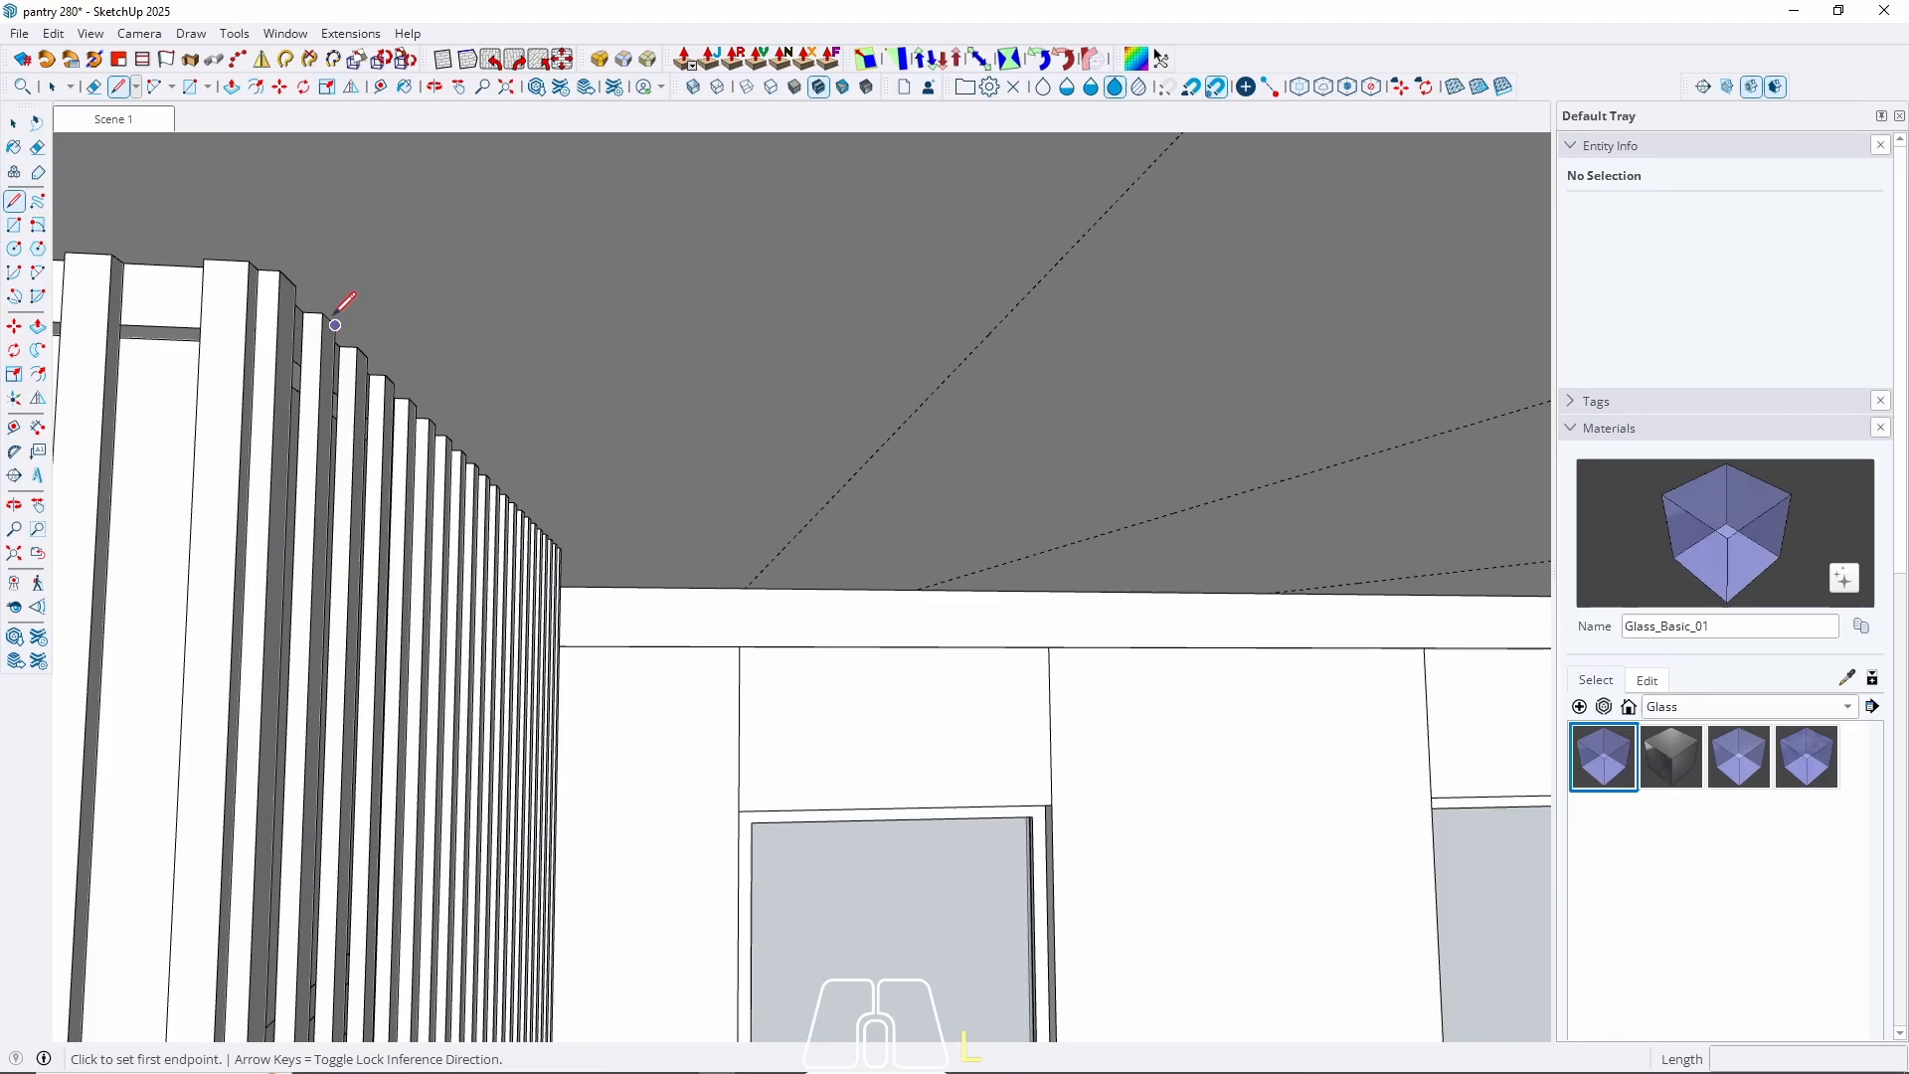
click(335, 325)
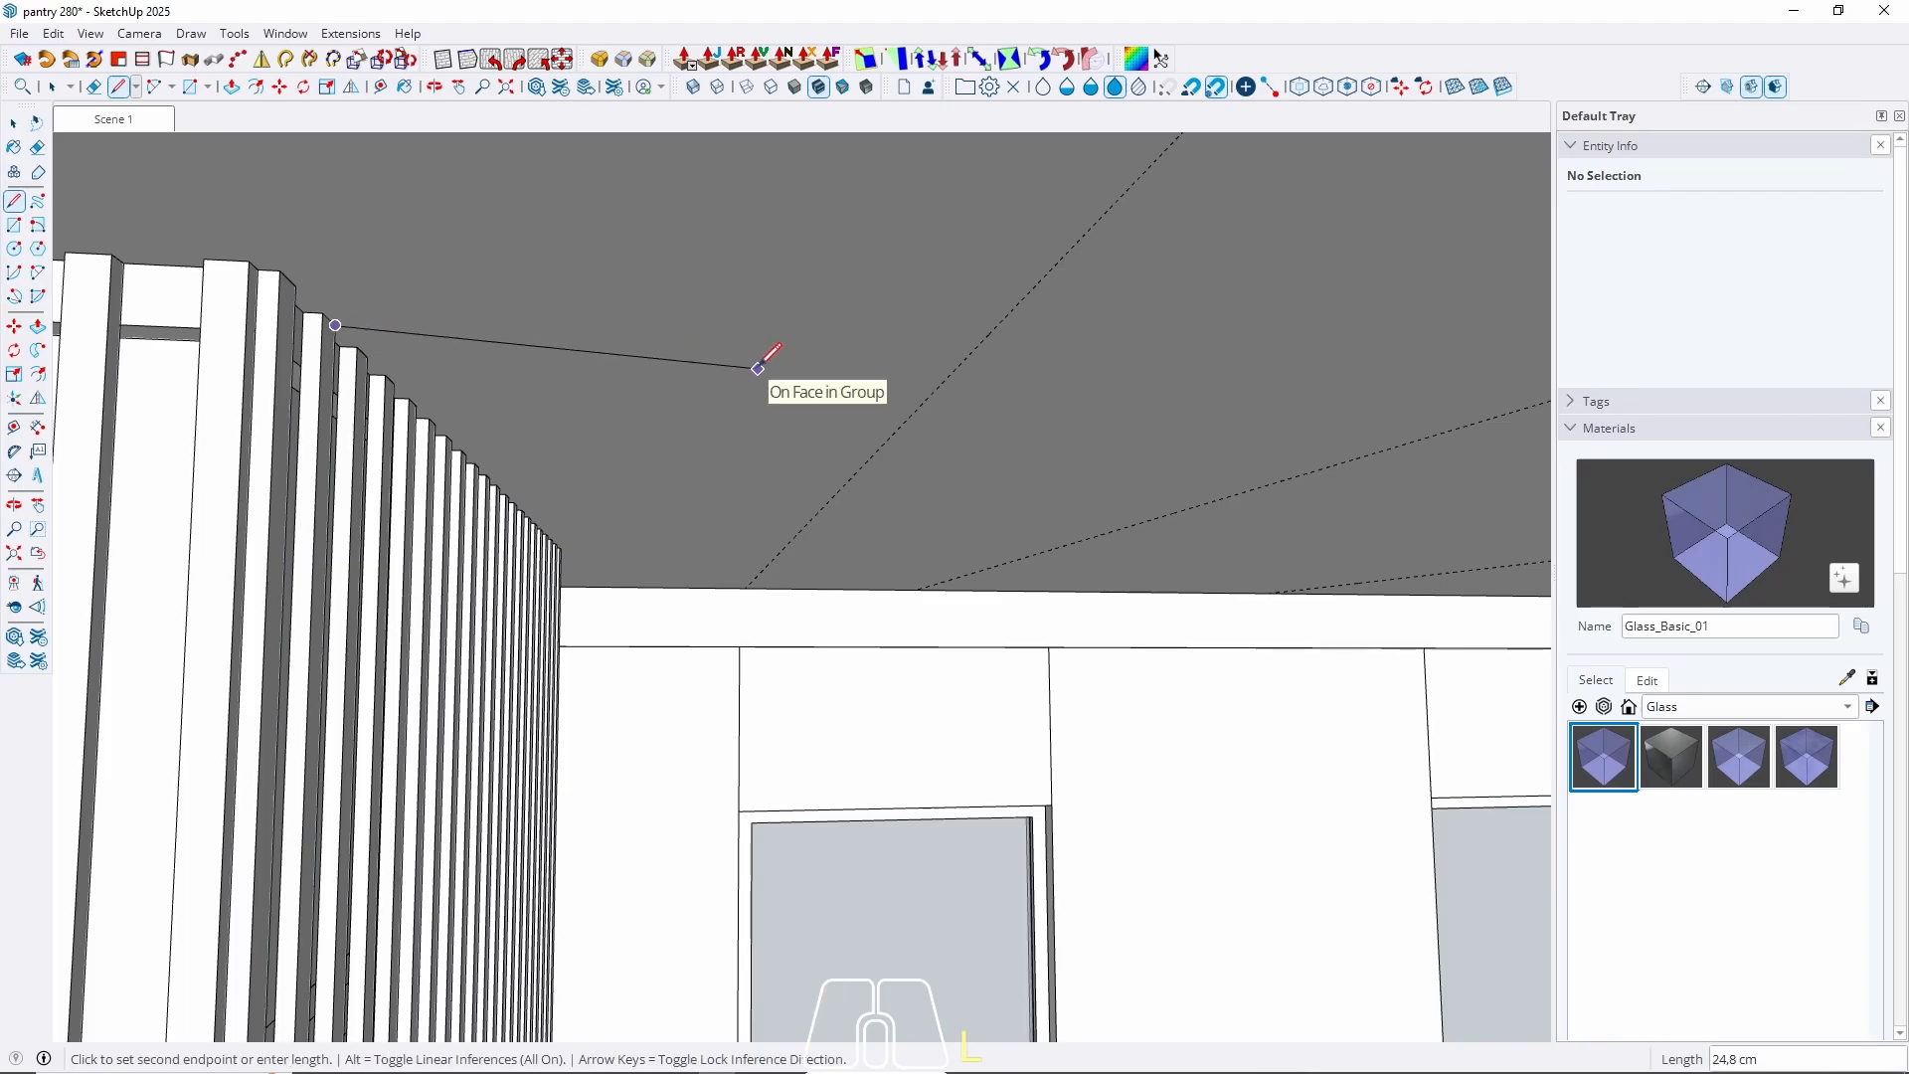
key(Left)
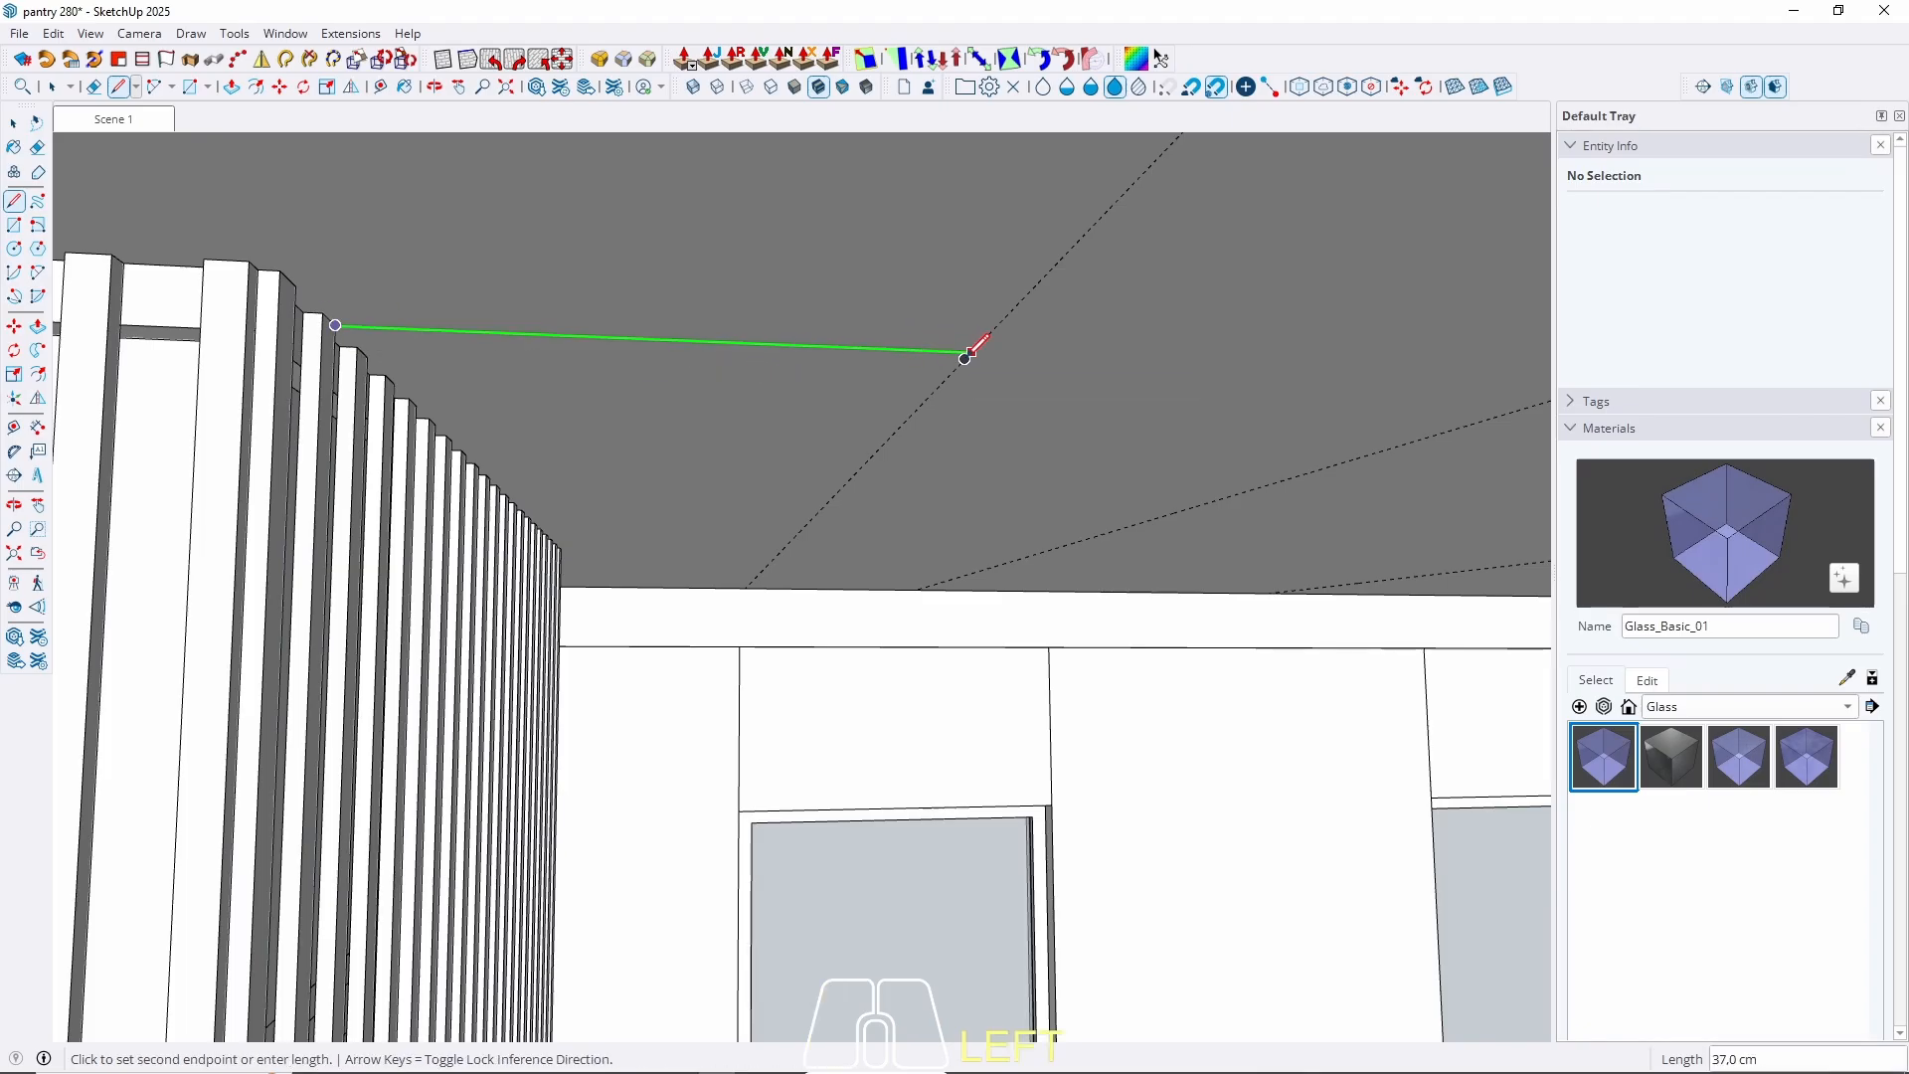
click(968, 351)
key(space)
key(t)
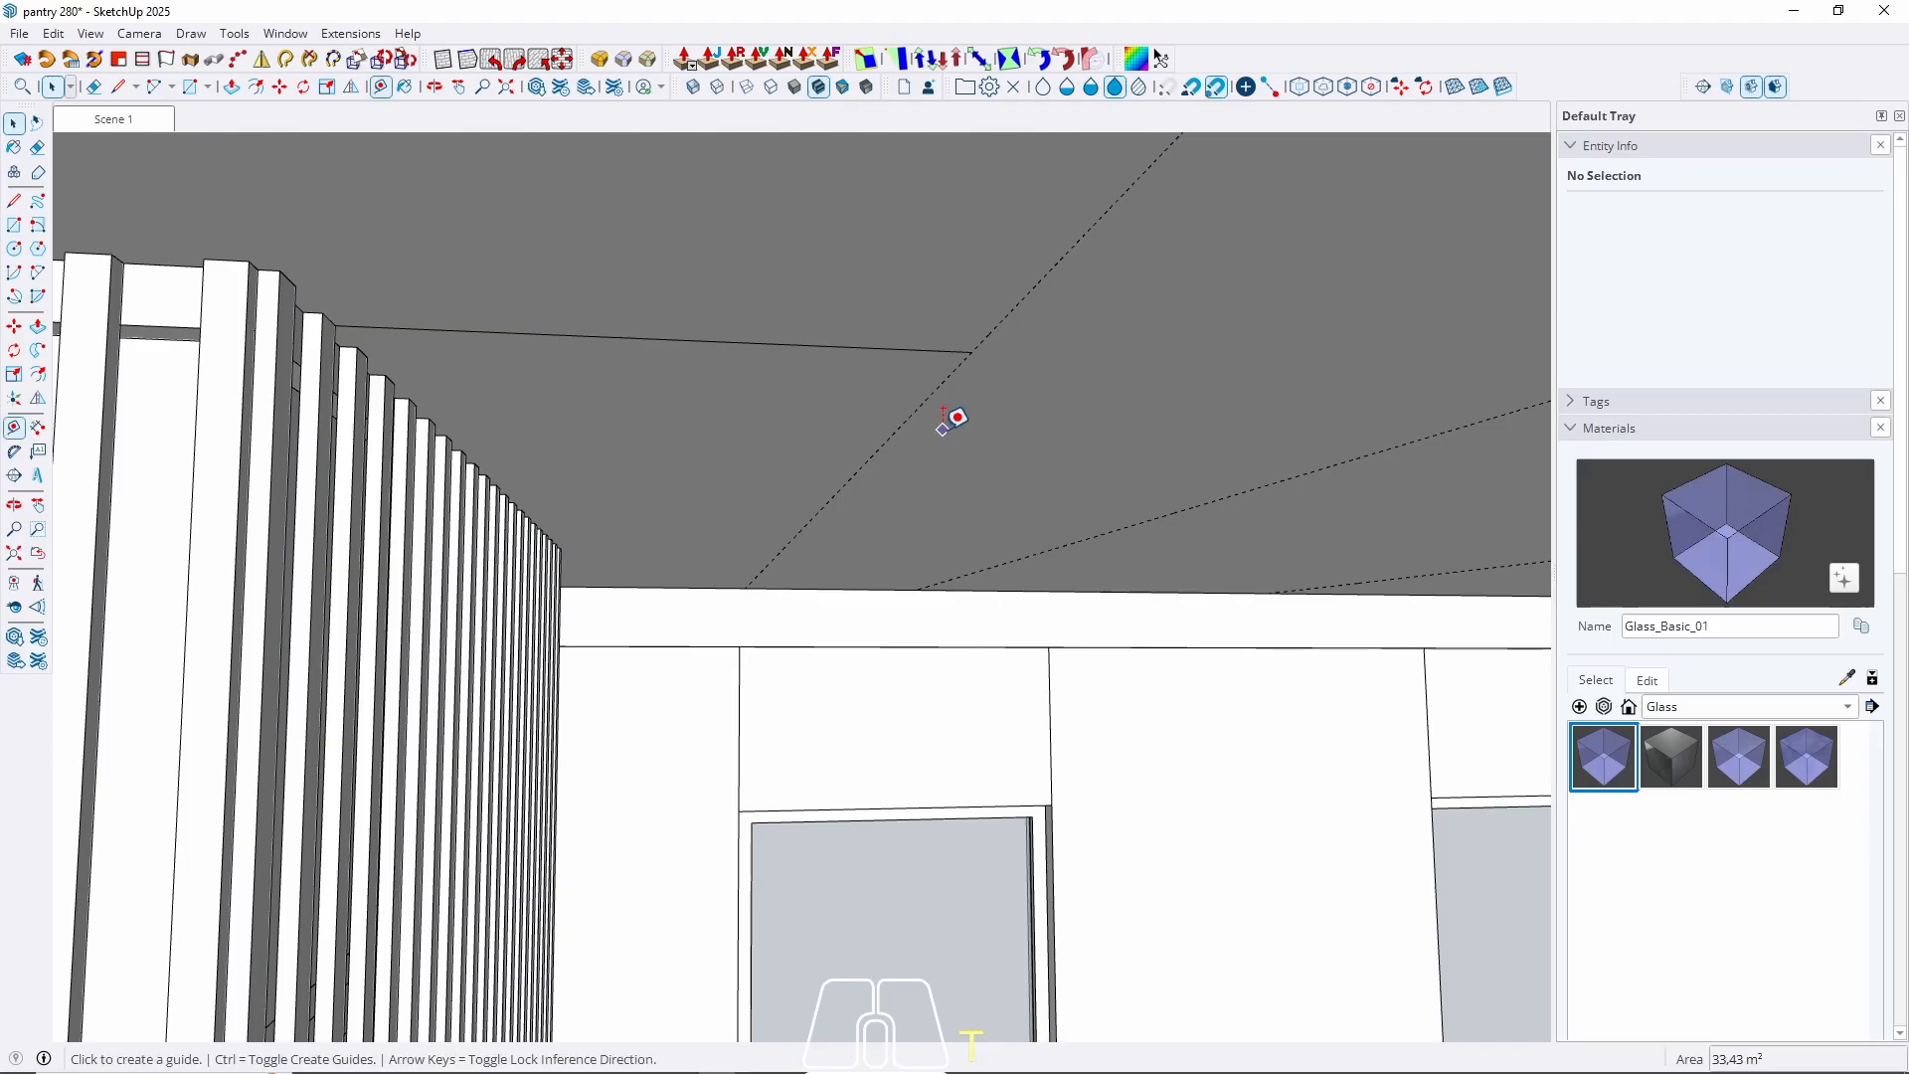
click(918, 405)
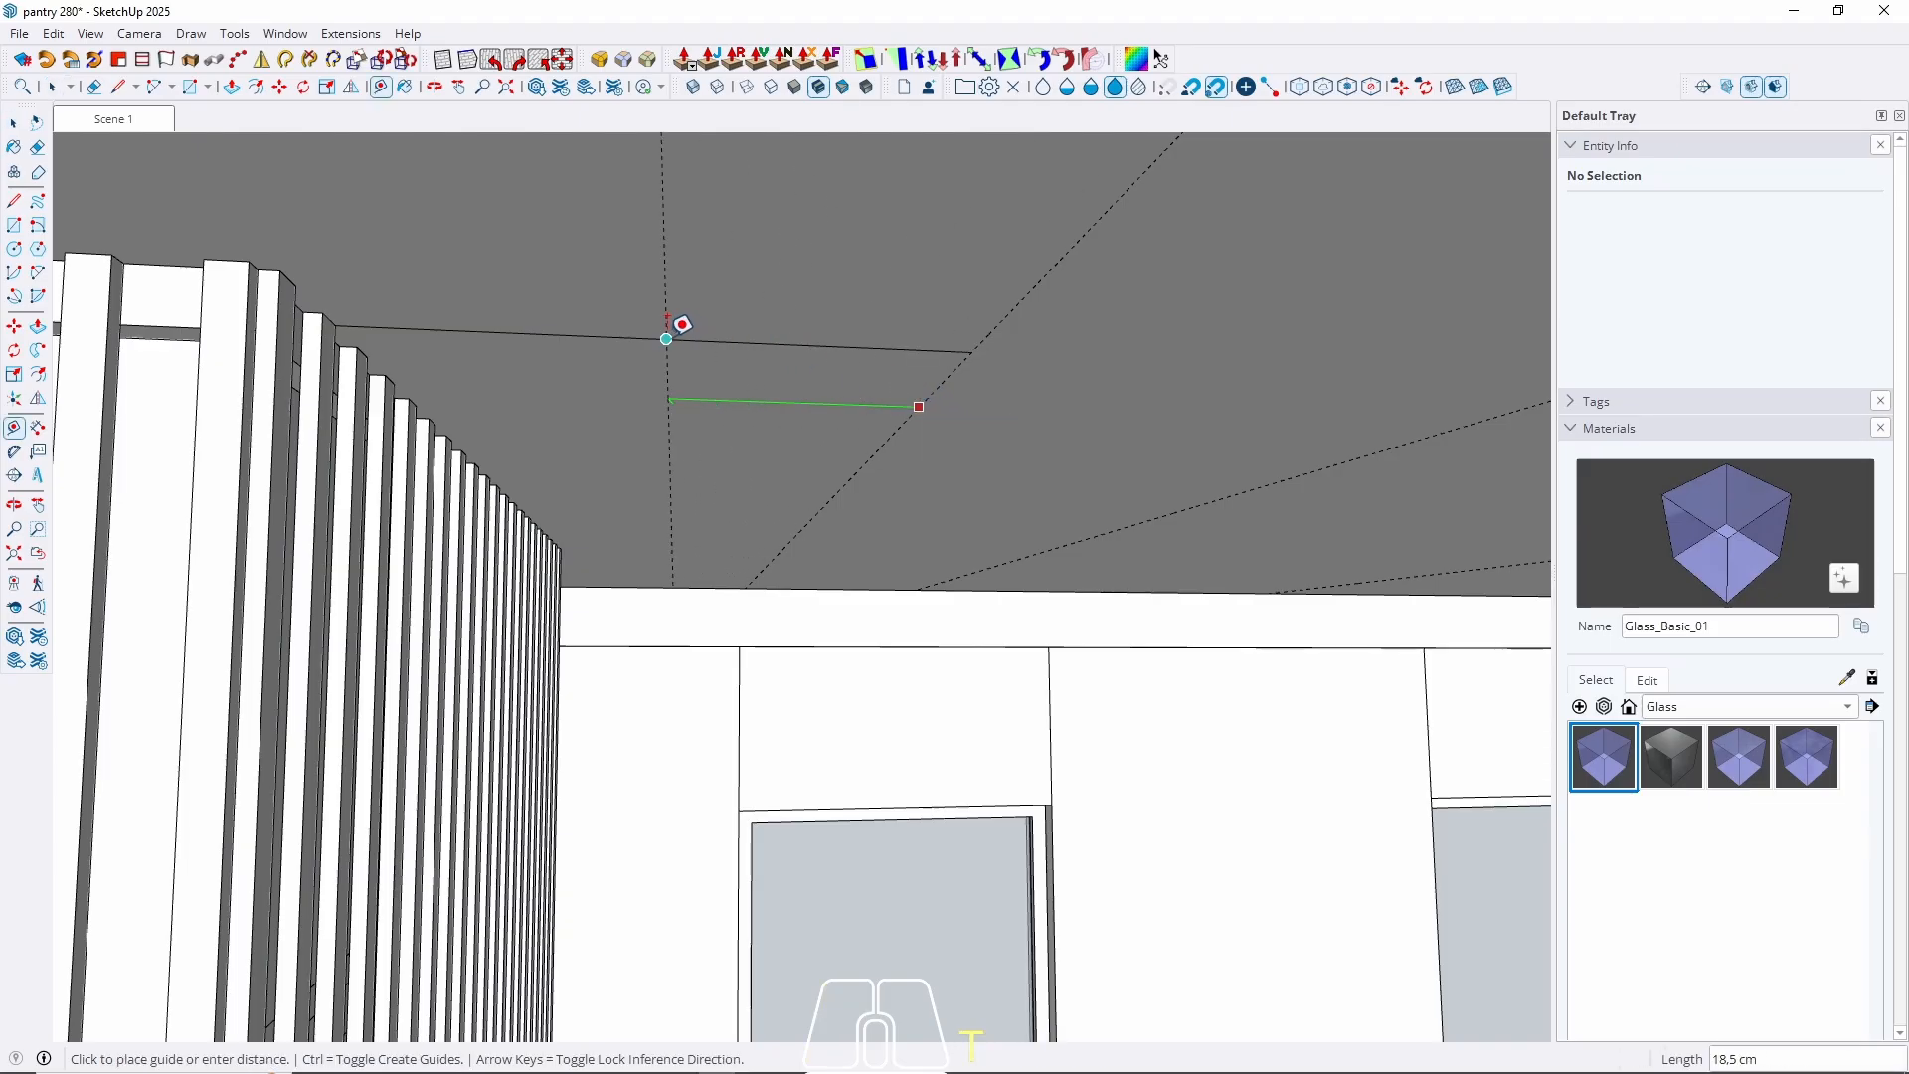
click(669, 328)
key(space)
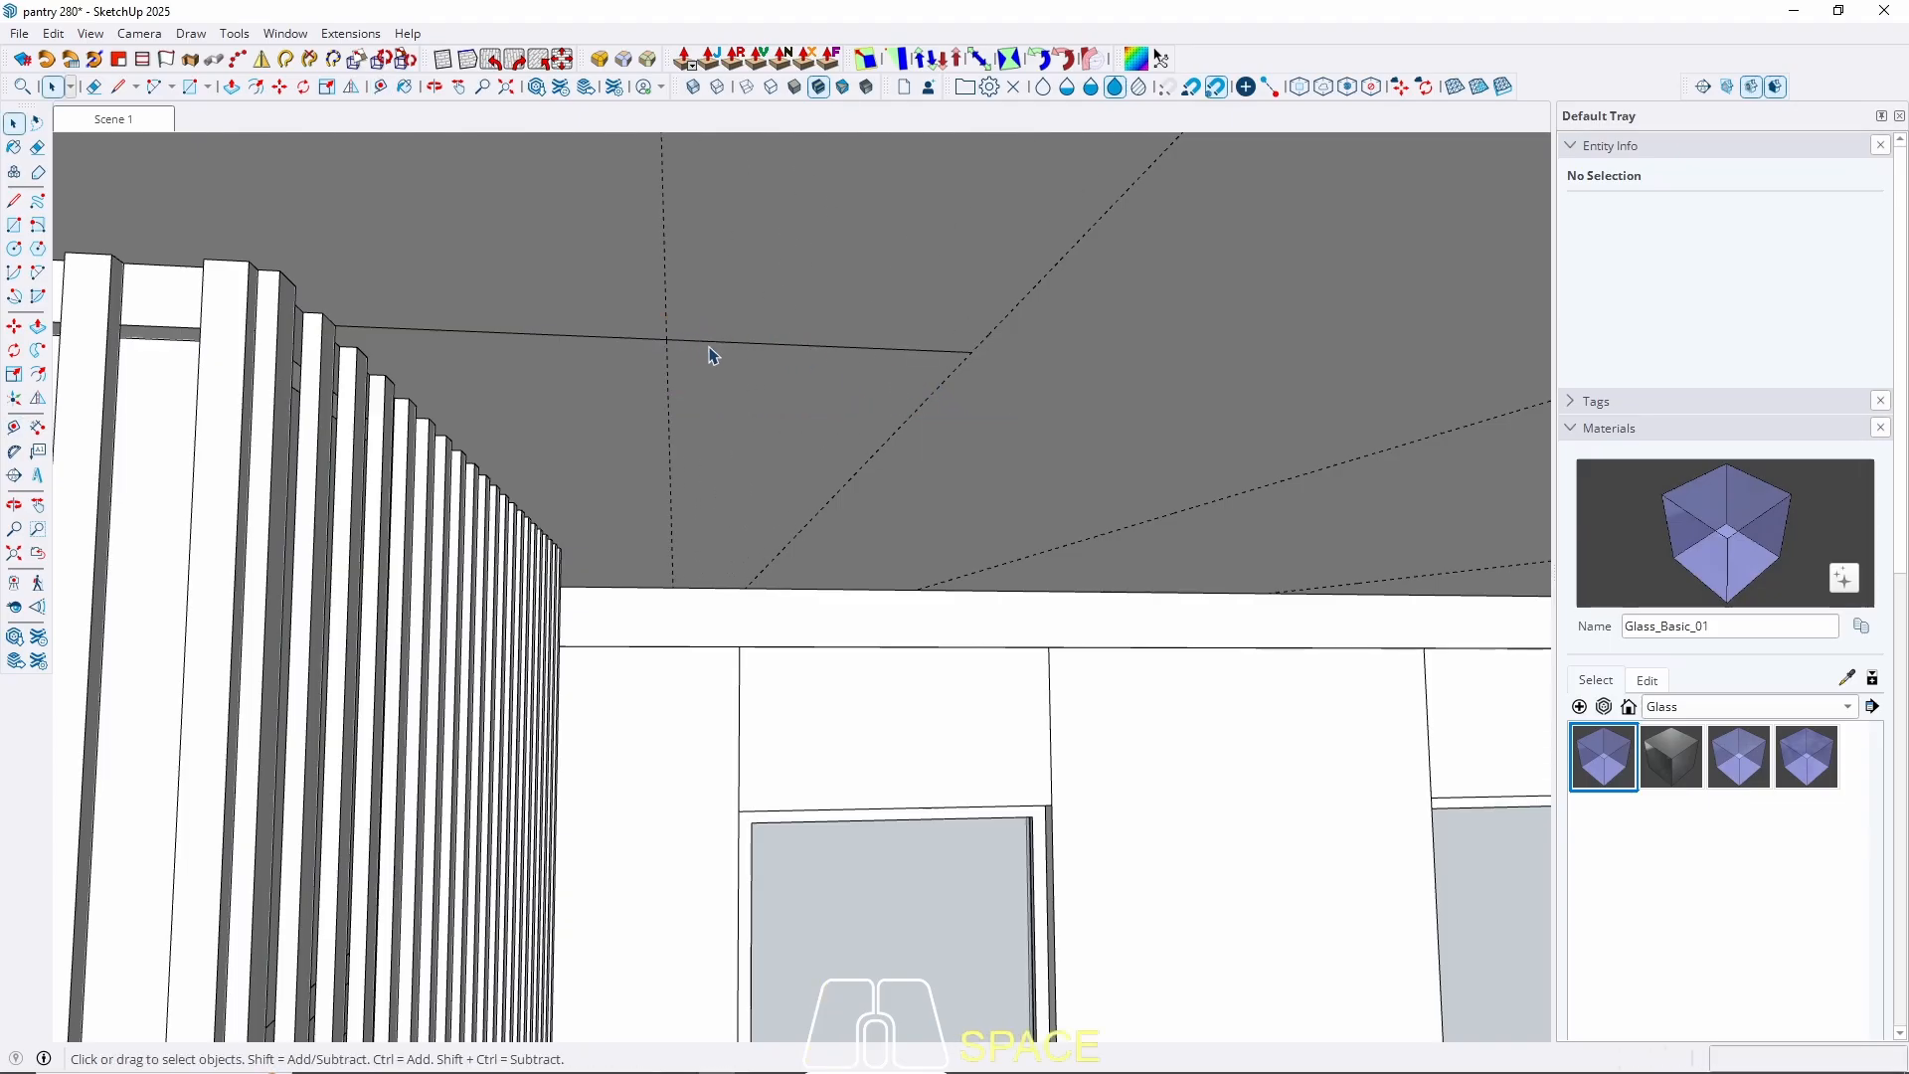
click(712, 348)
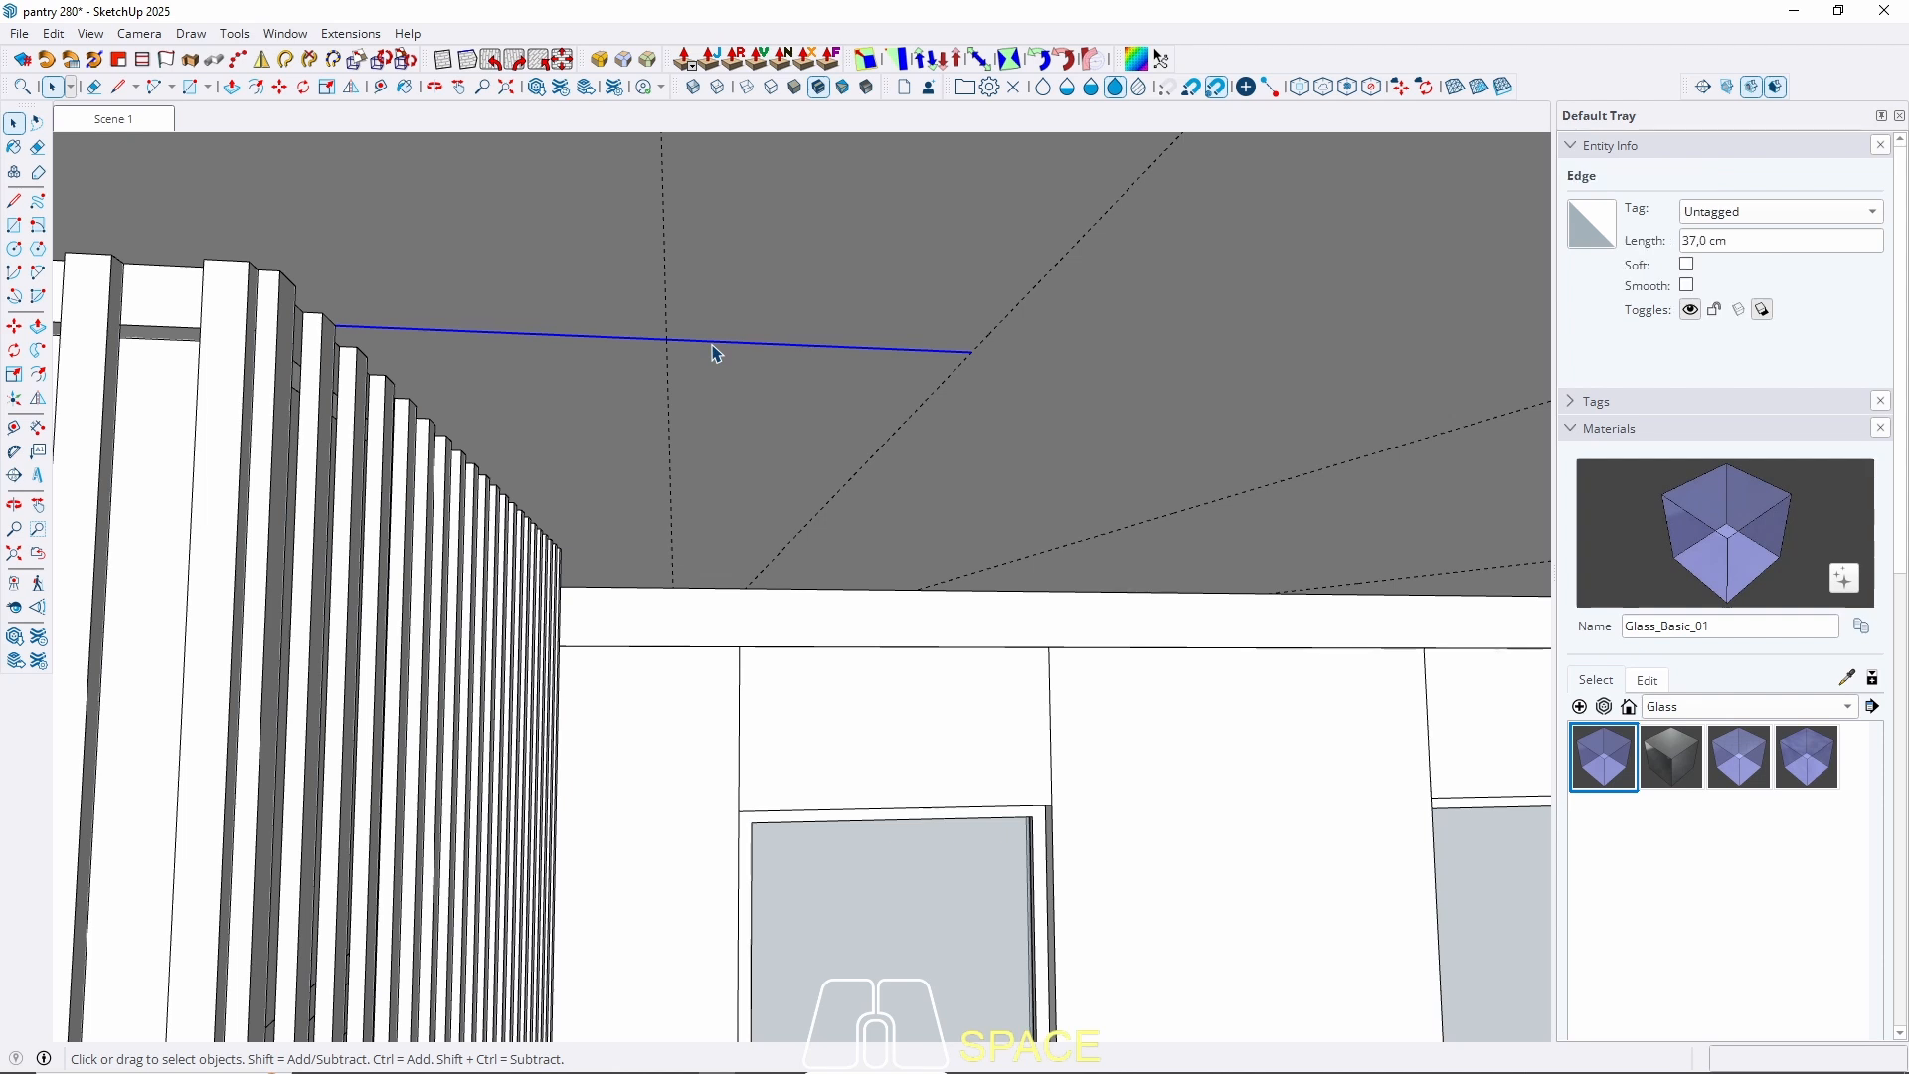
key(Delete)
Add parallel ceiling guides on both sides of the midway guide, with the room-side one offset 2 cm.
key(t)
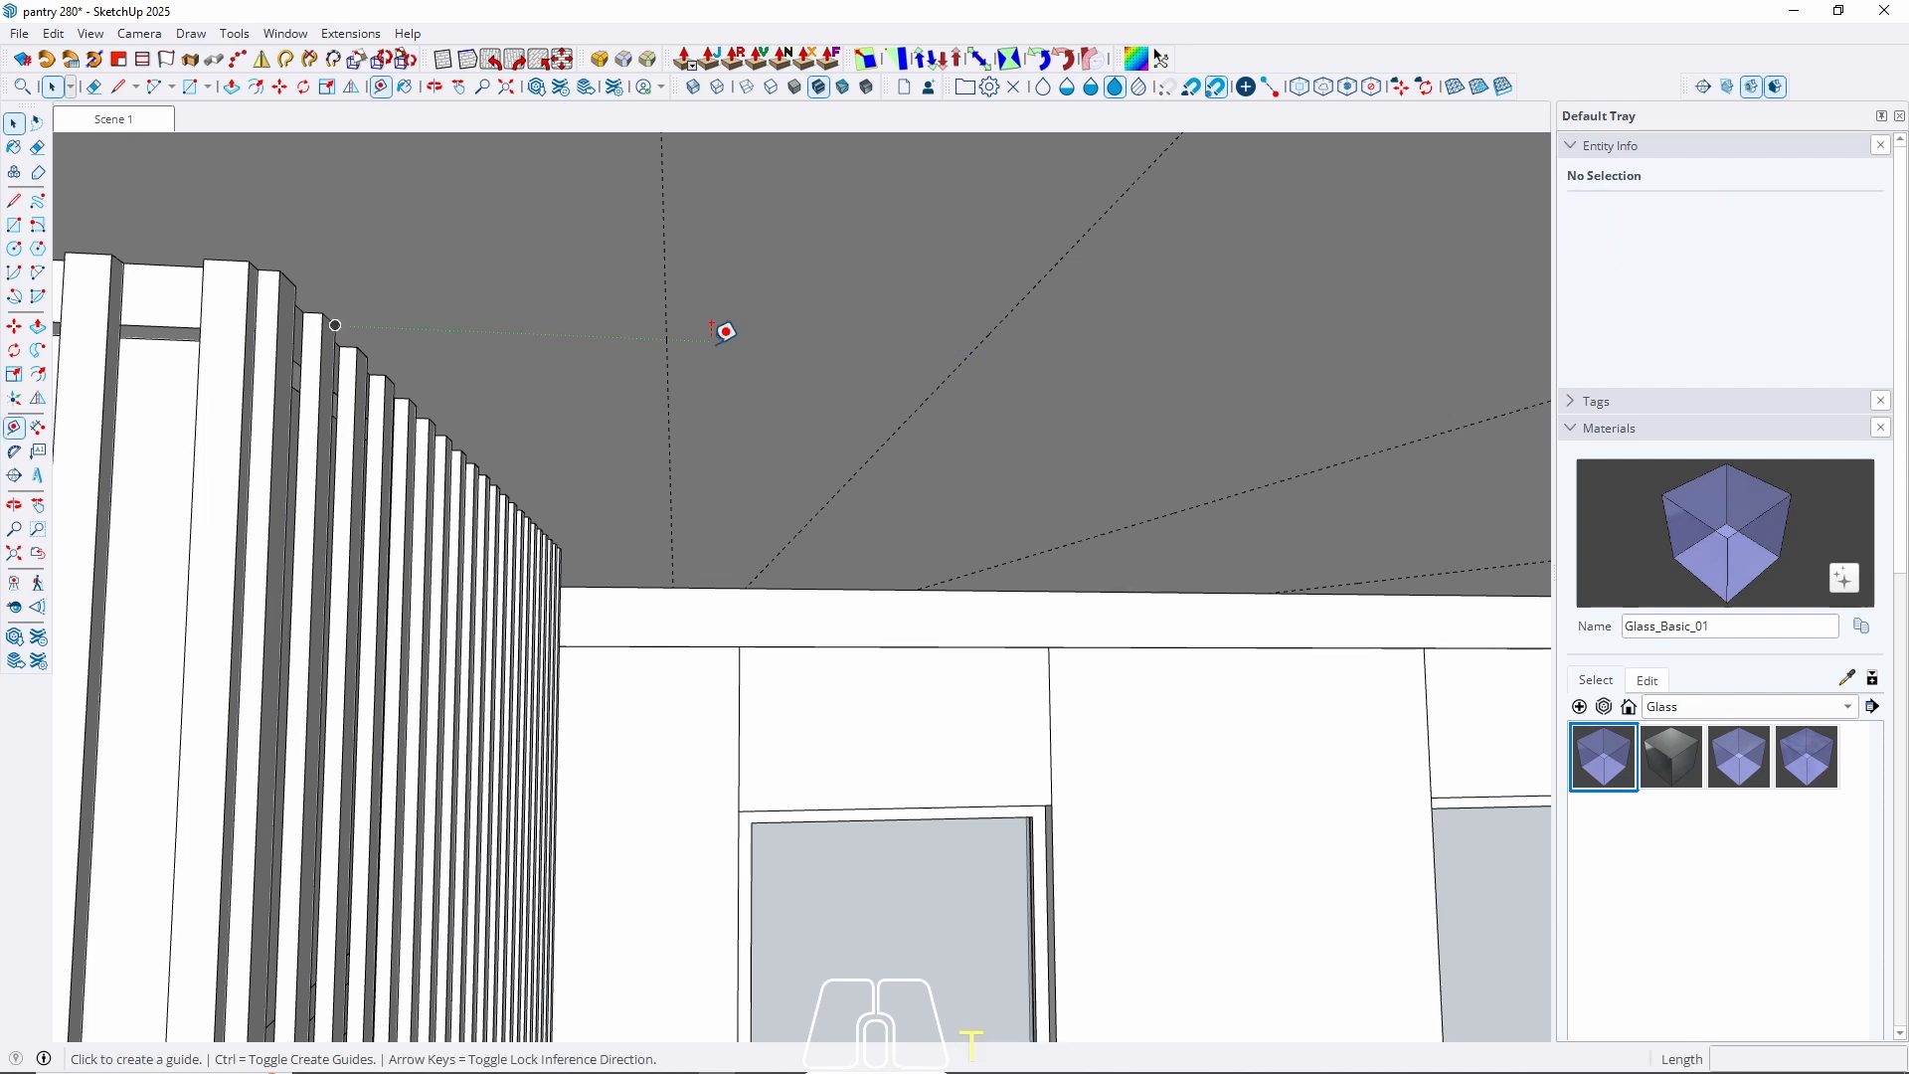
click(667, 374)
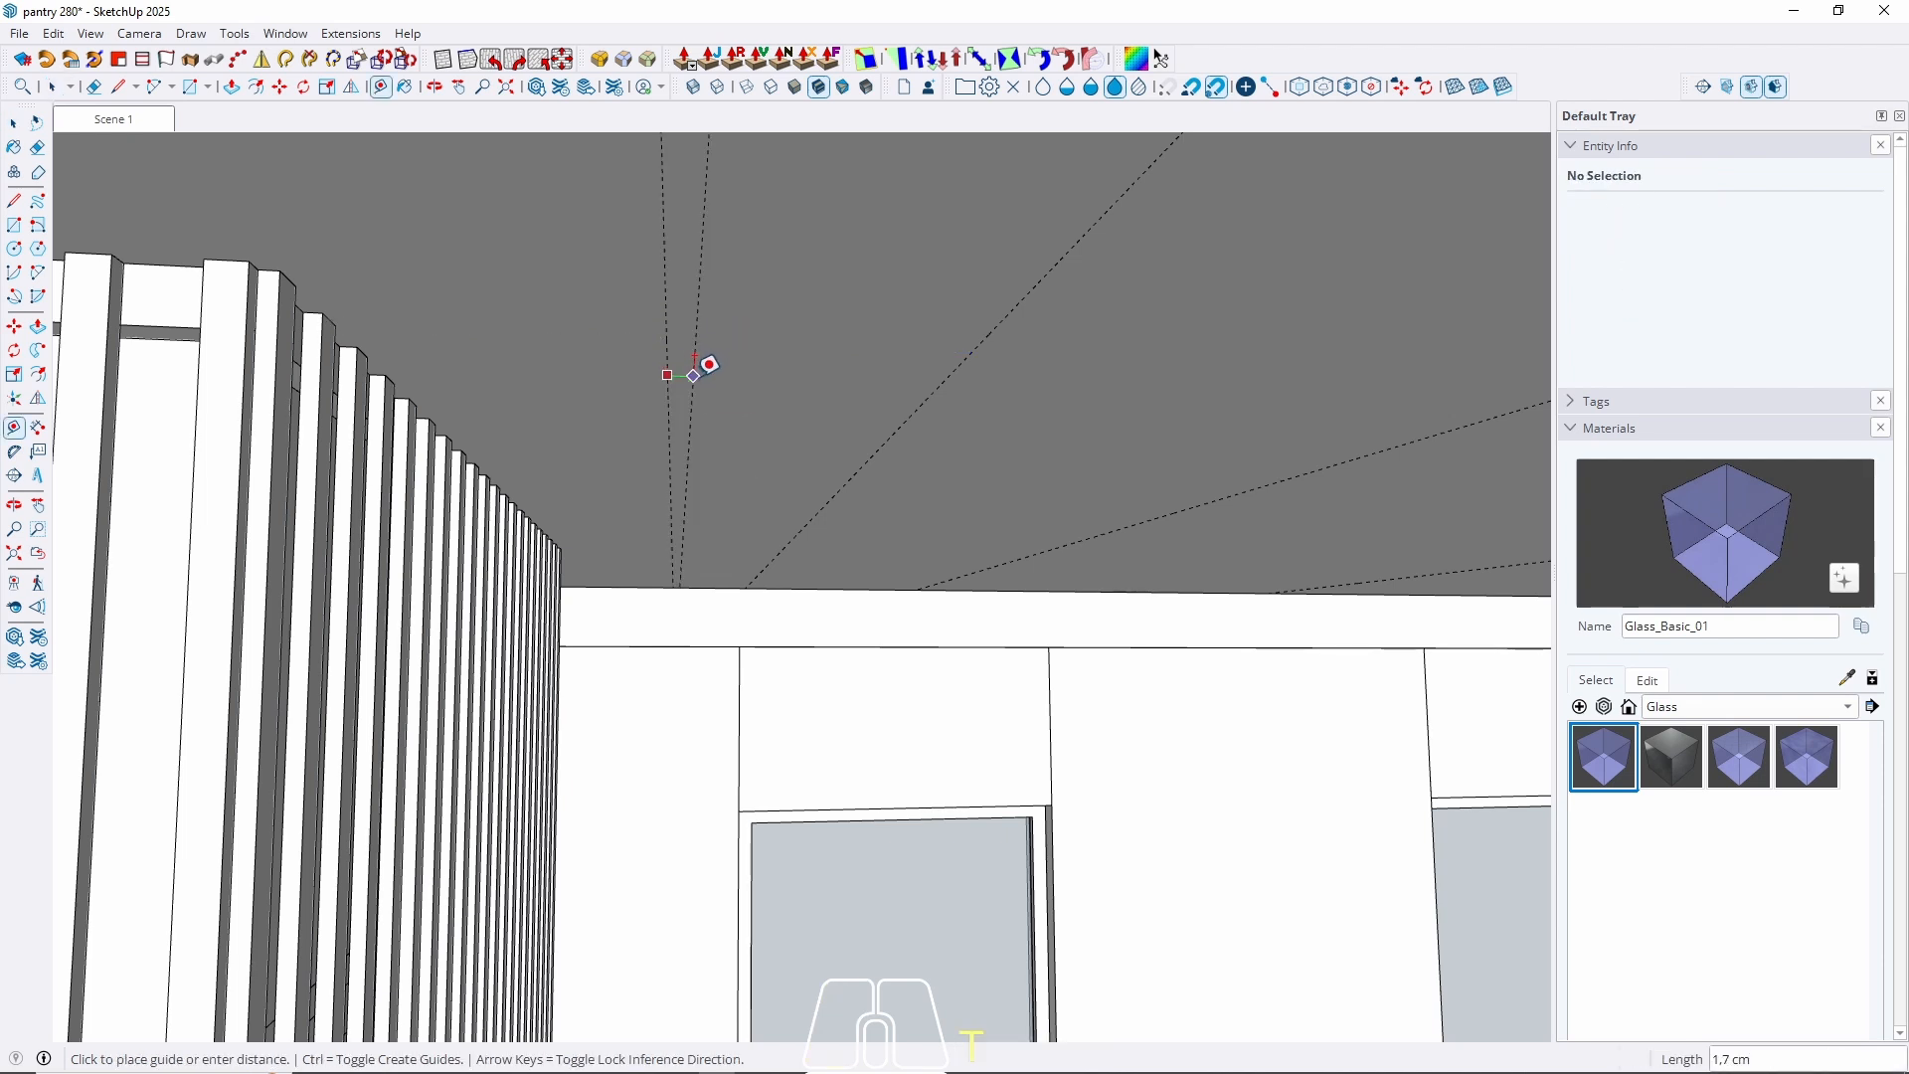
text(2)
key(Return)
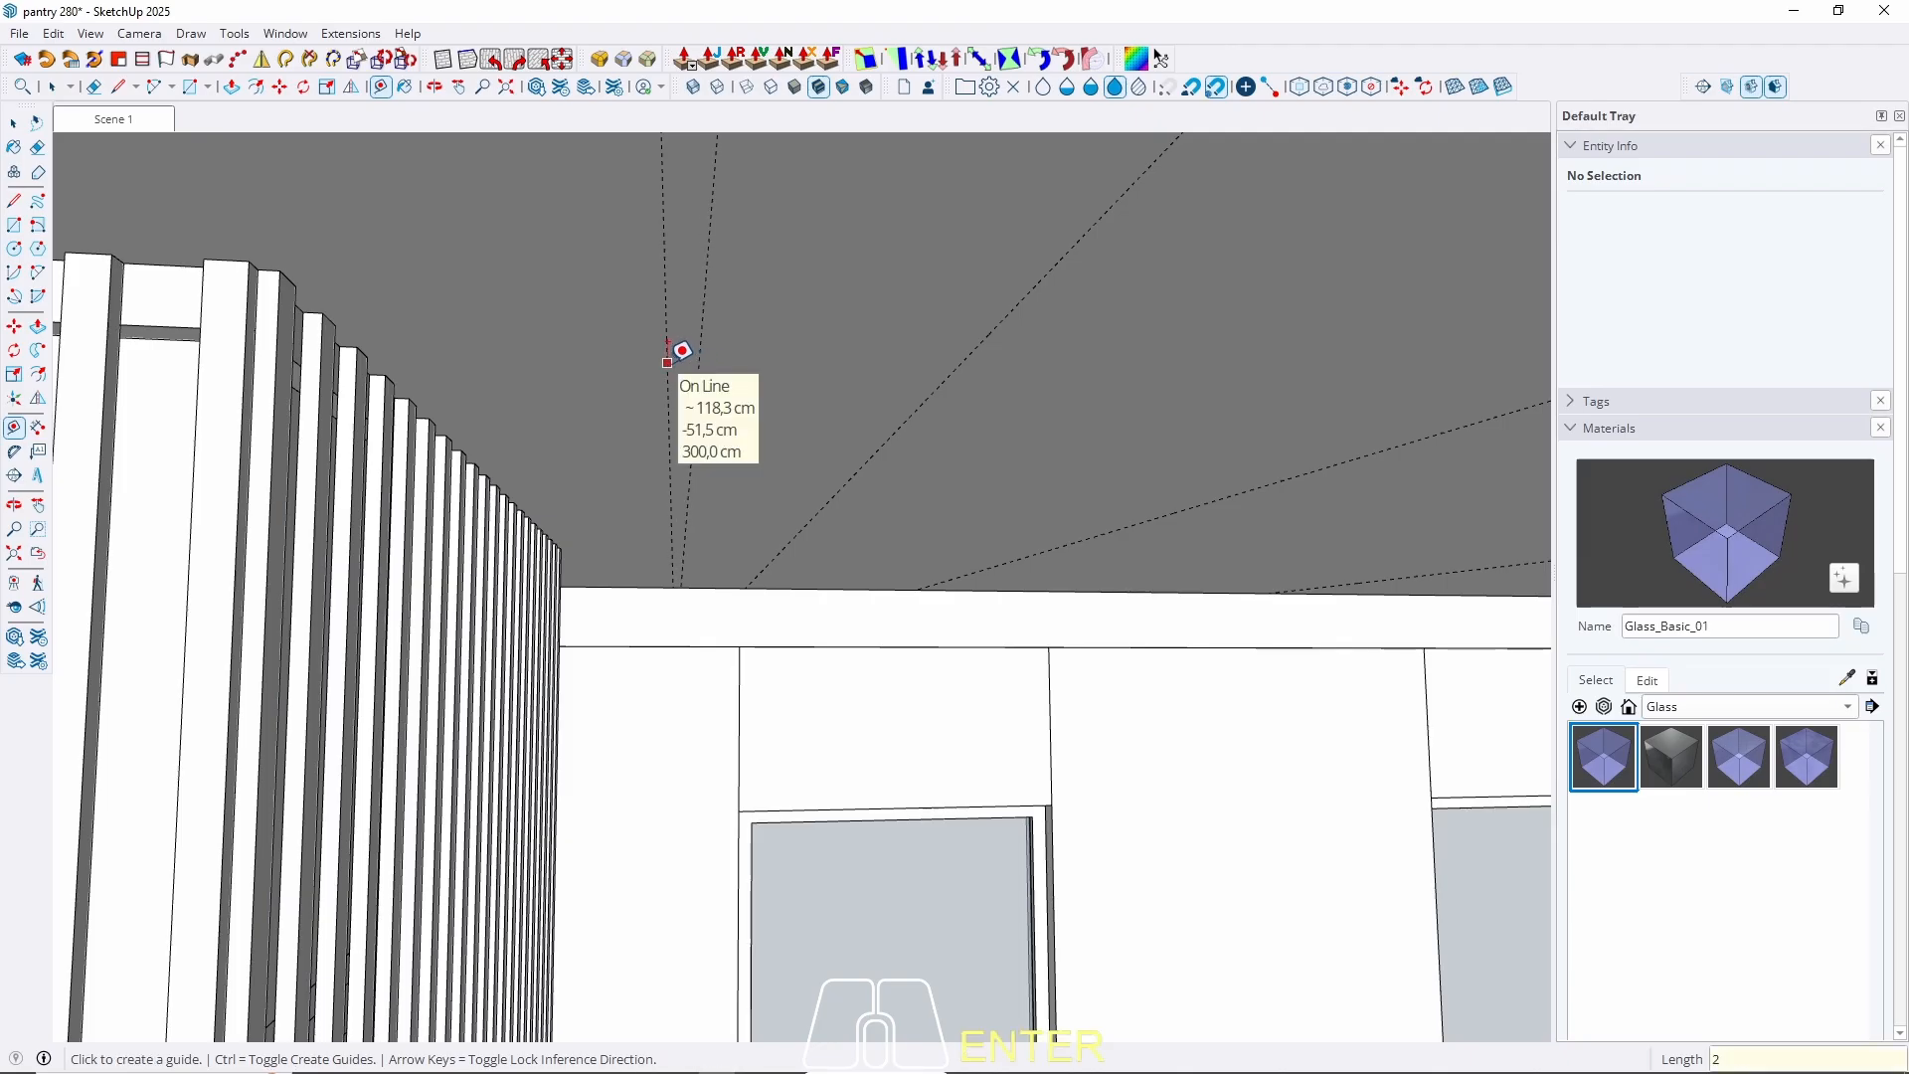
click(666, 348)
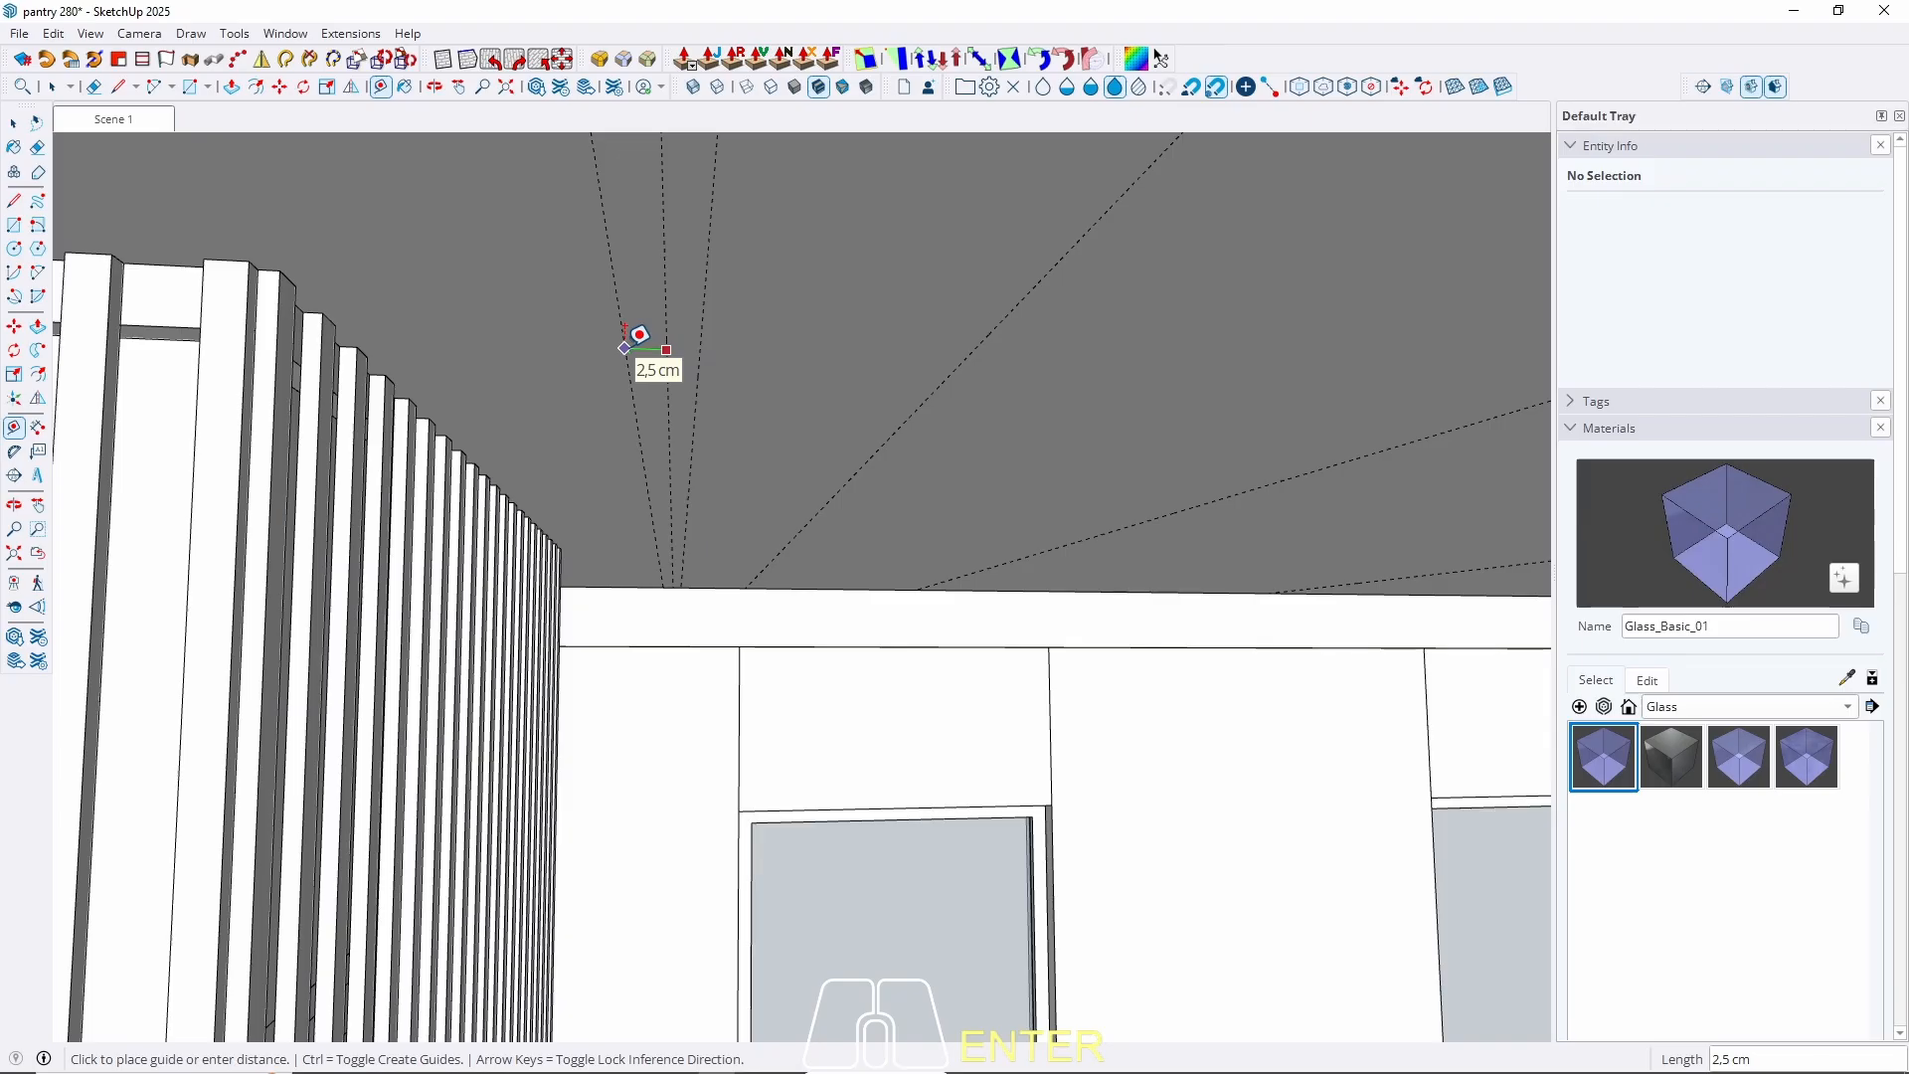
middle_drag(639, 332, 1009, 292)
key(space)
scroll(547, 469, down, 2)
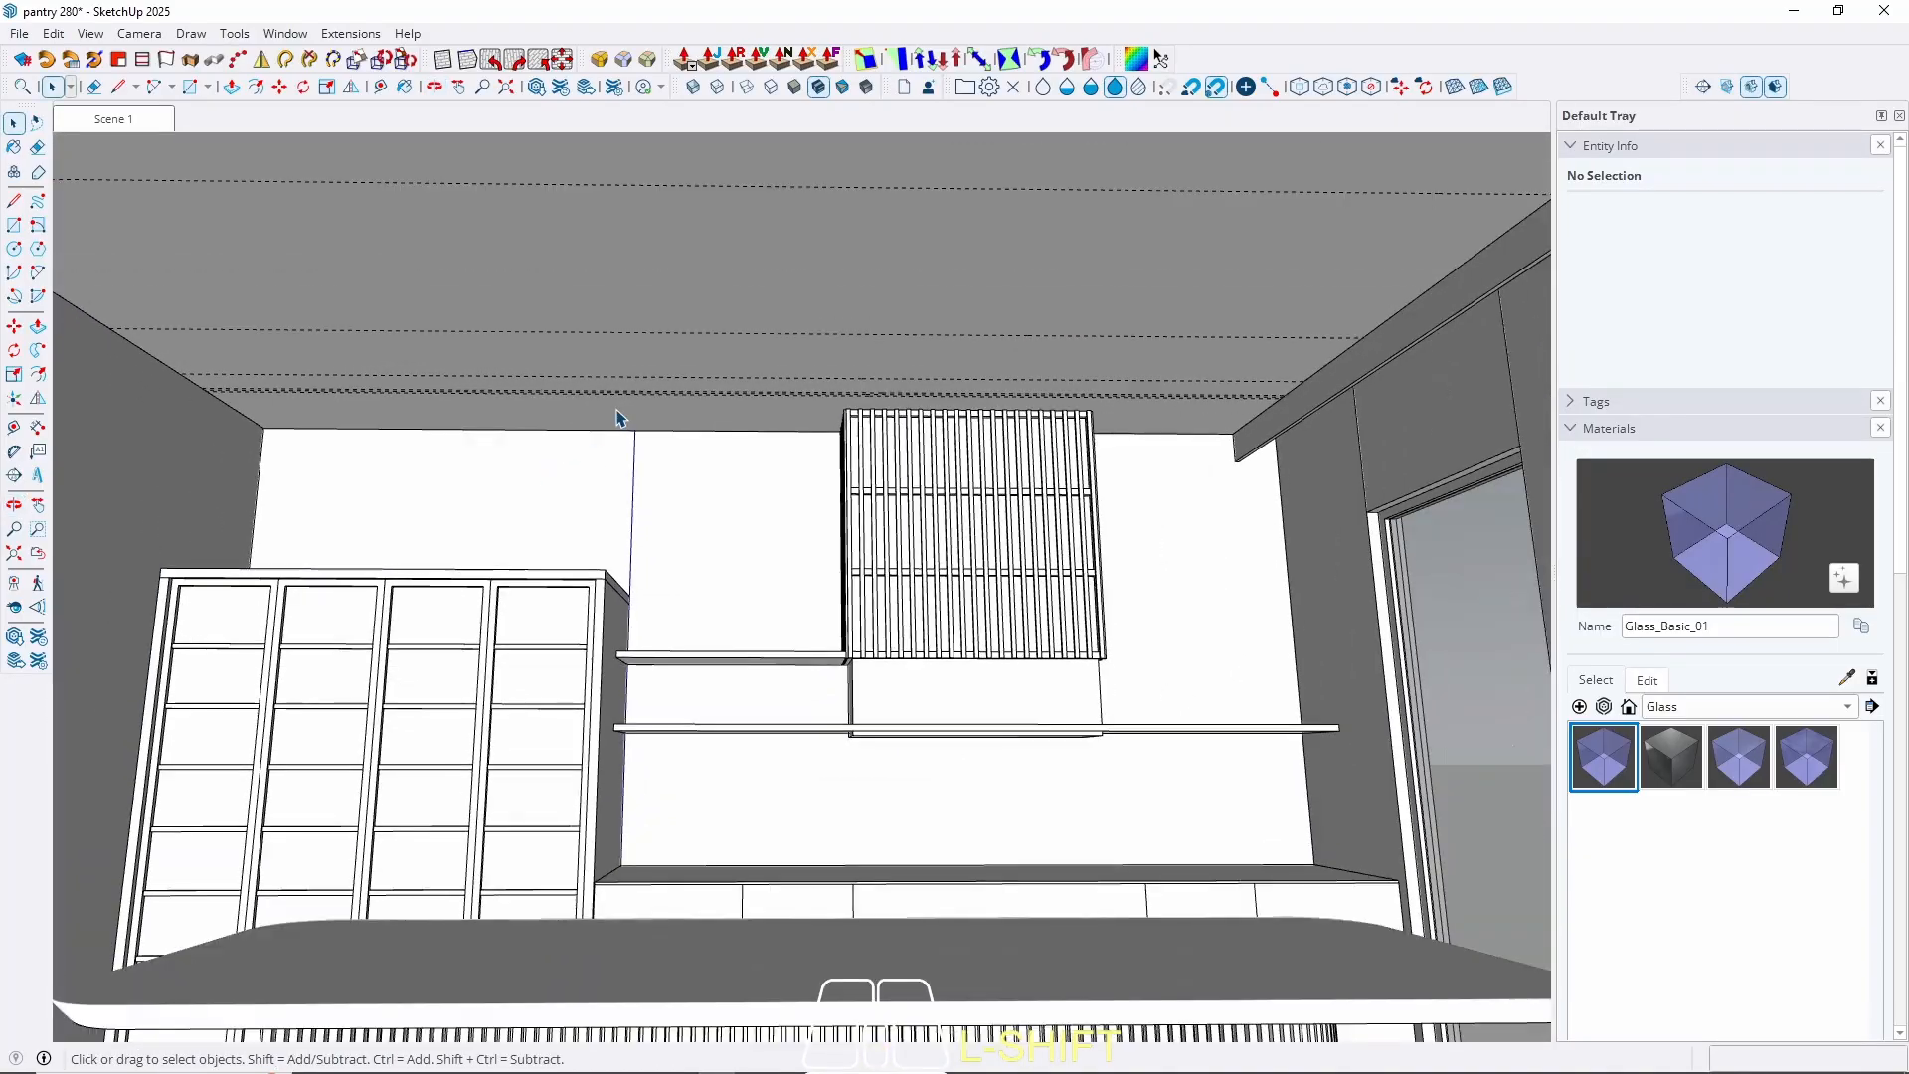
middle_drag(618, 417, 707, 390)
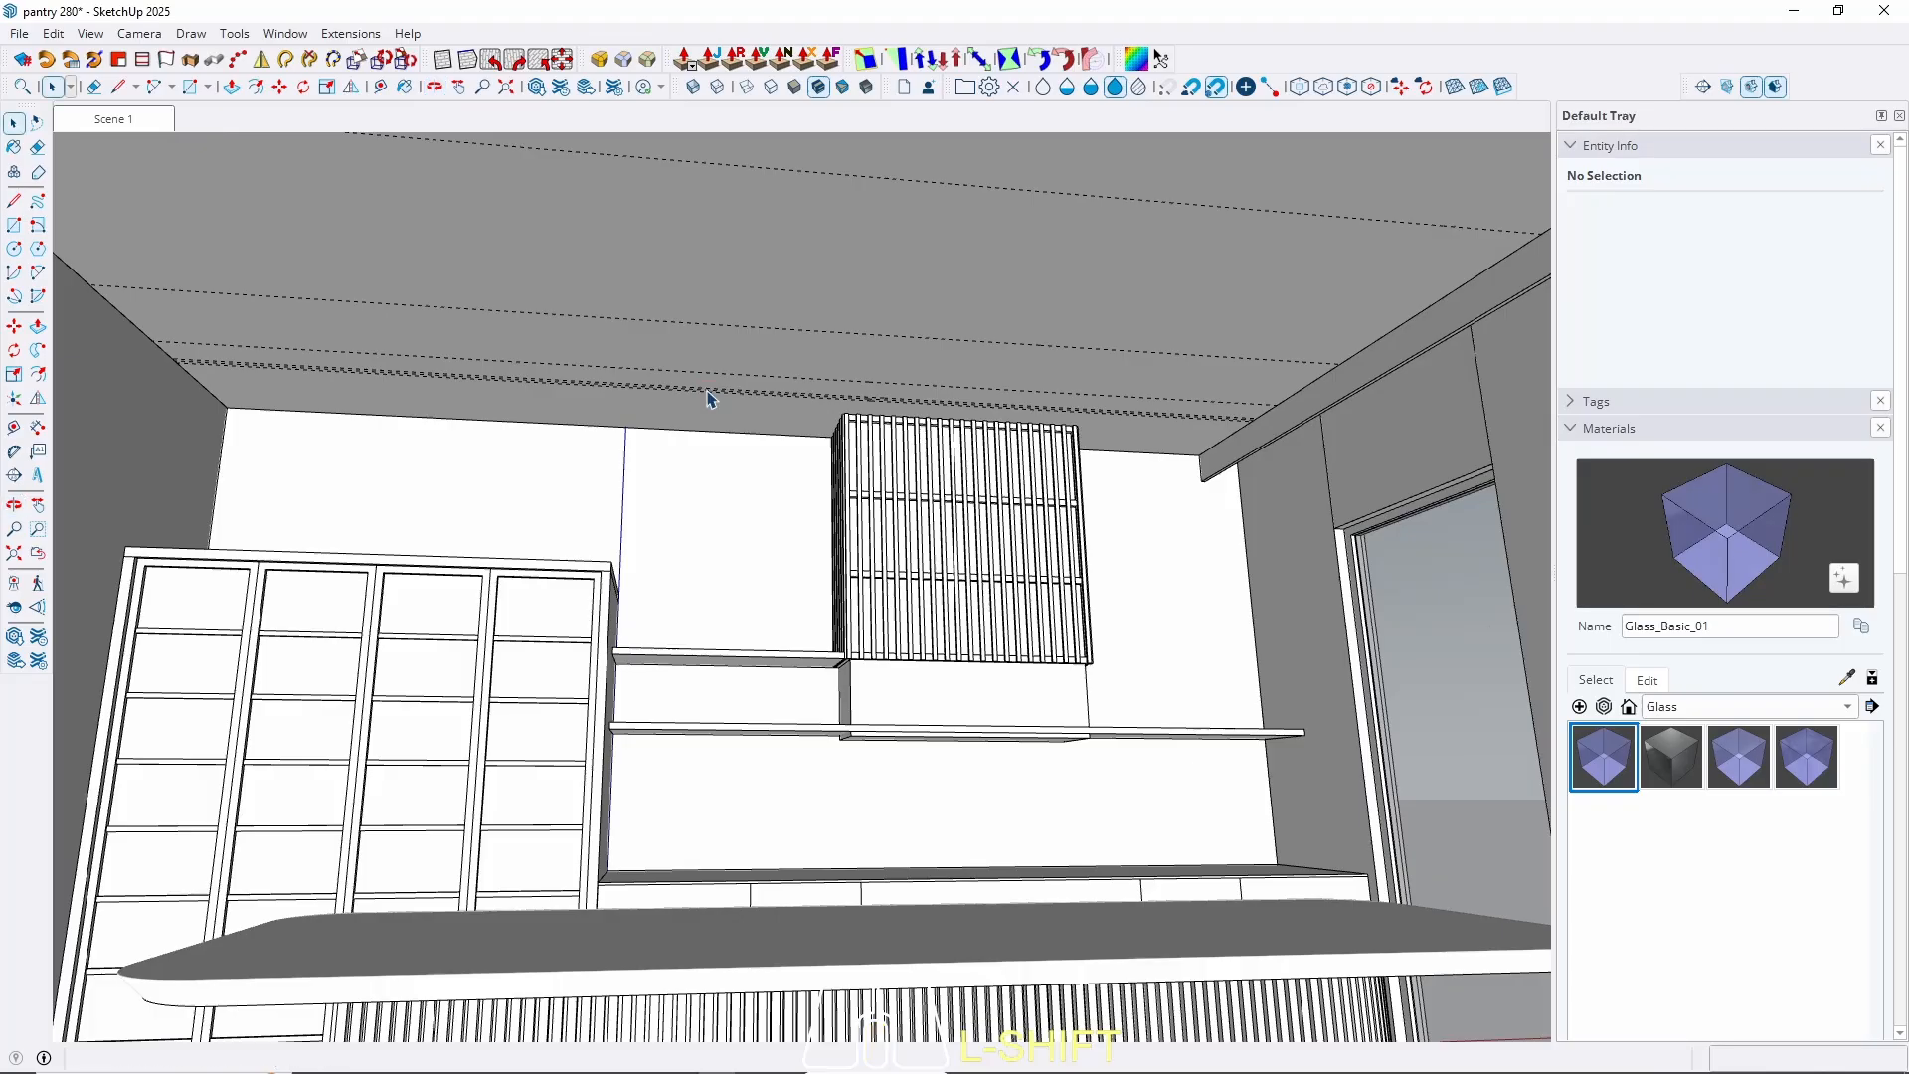
middle_drag(707, 390, 698, 471)
scroll(697, 471, up, 3)
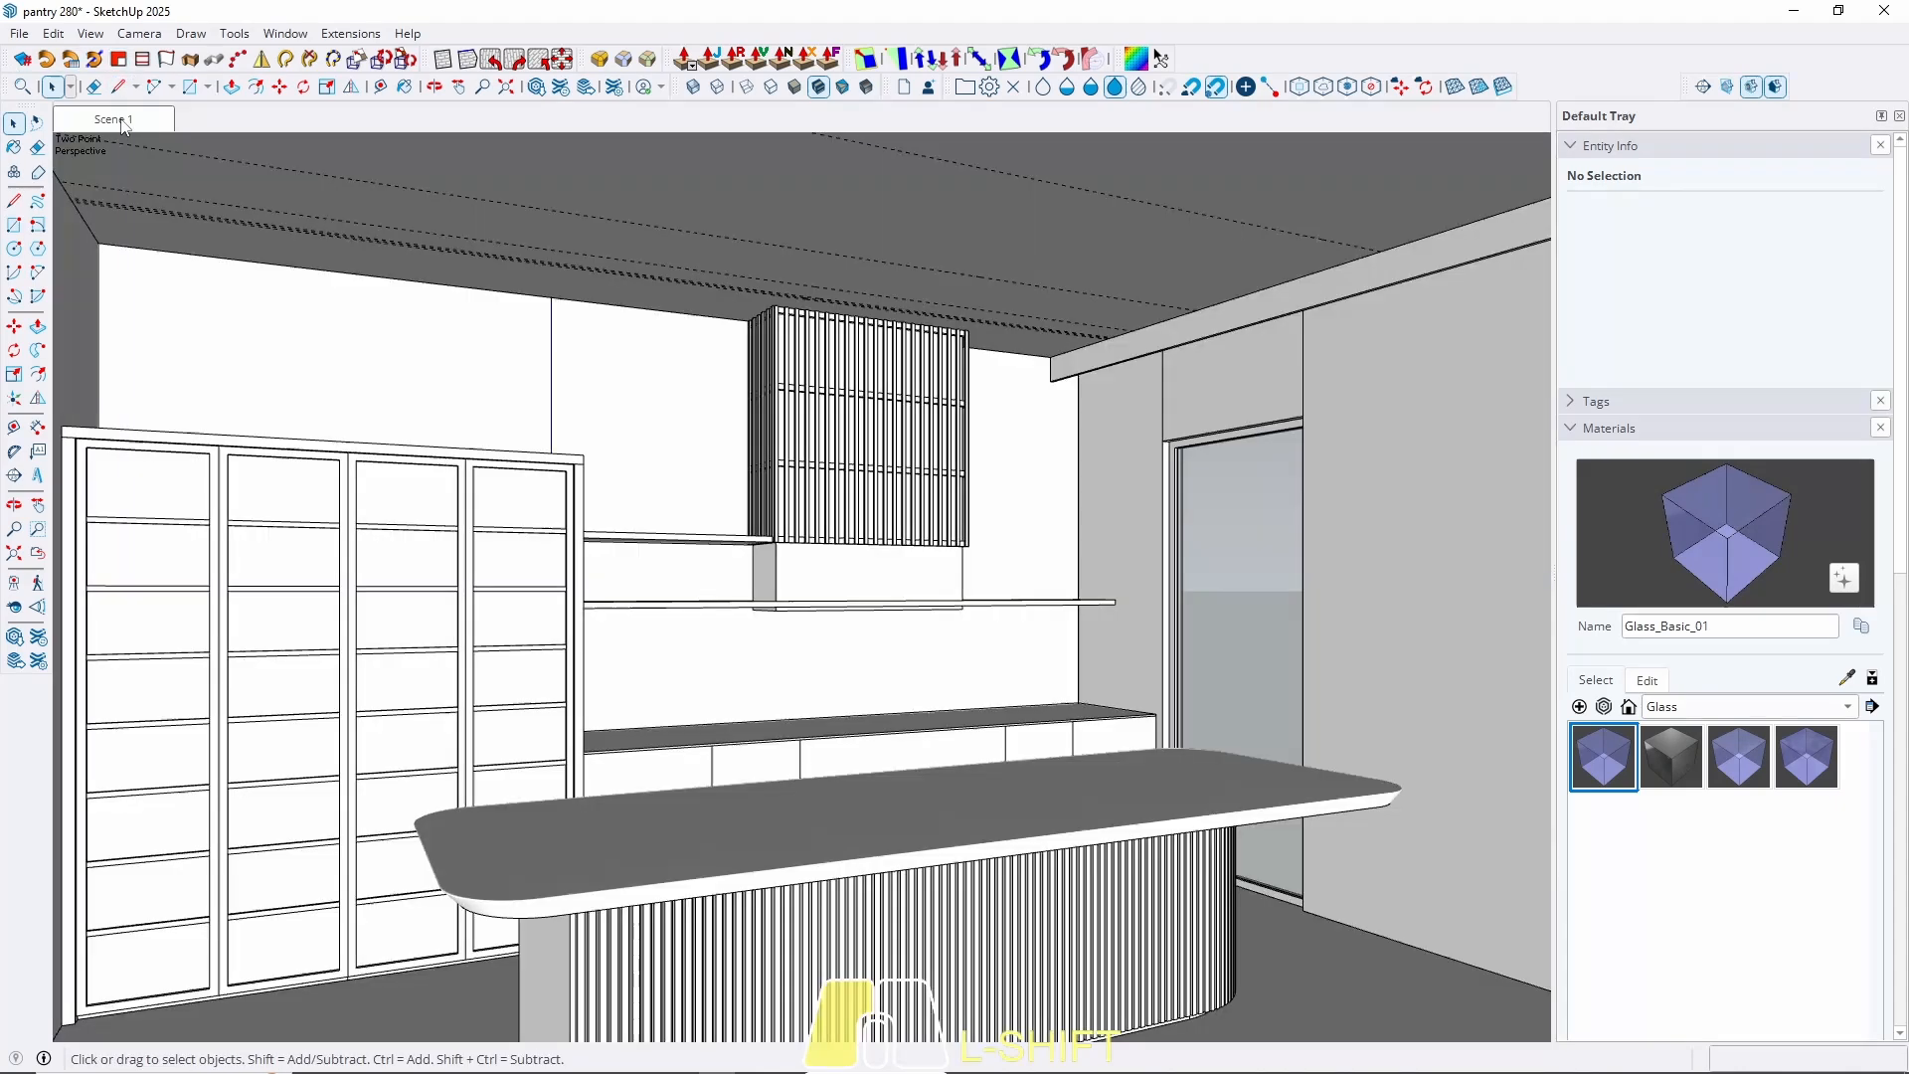
Erase the two guides flanking the midway ceiling guide in front of the slatted unit, and return to Scene 1.
click(118, 120)
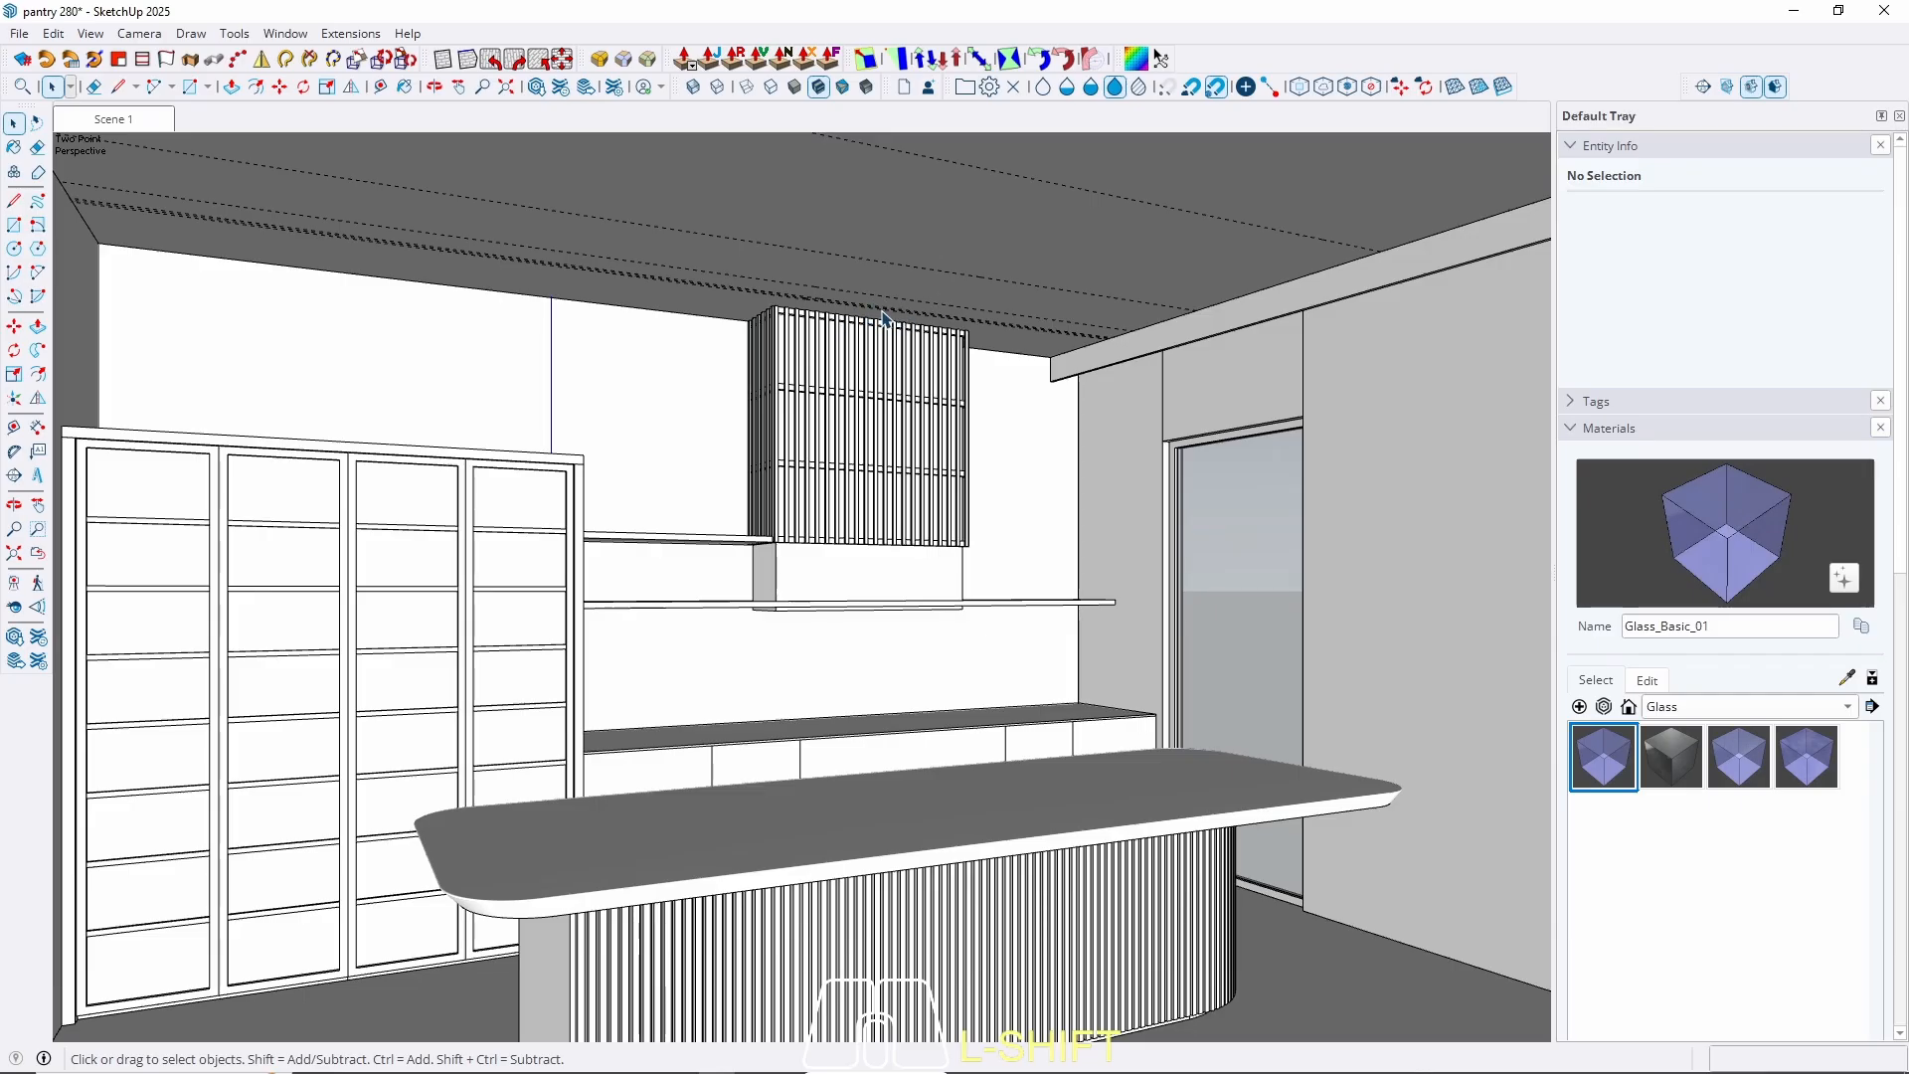
scroll(883, 316, up, 5)
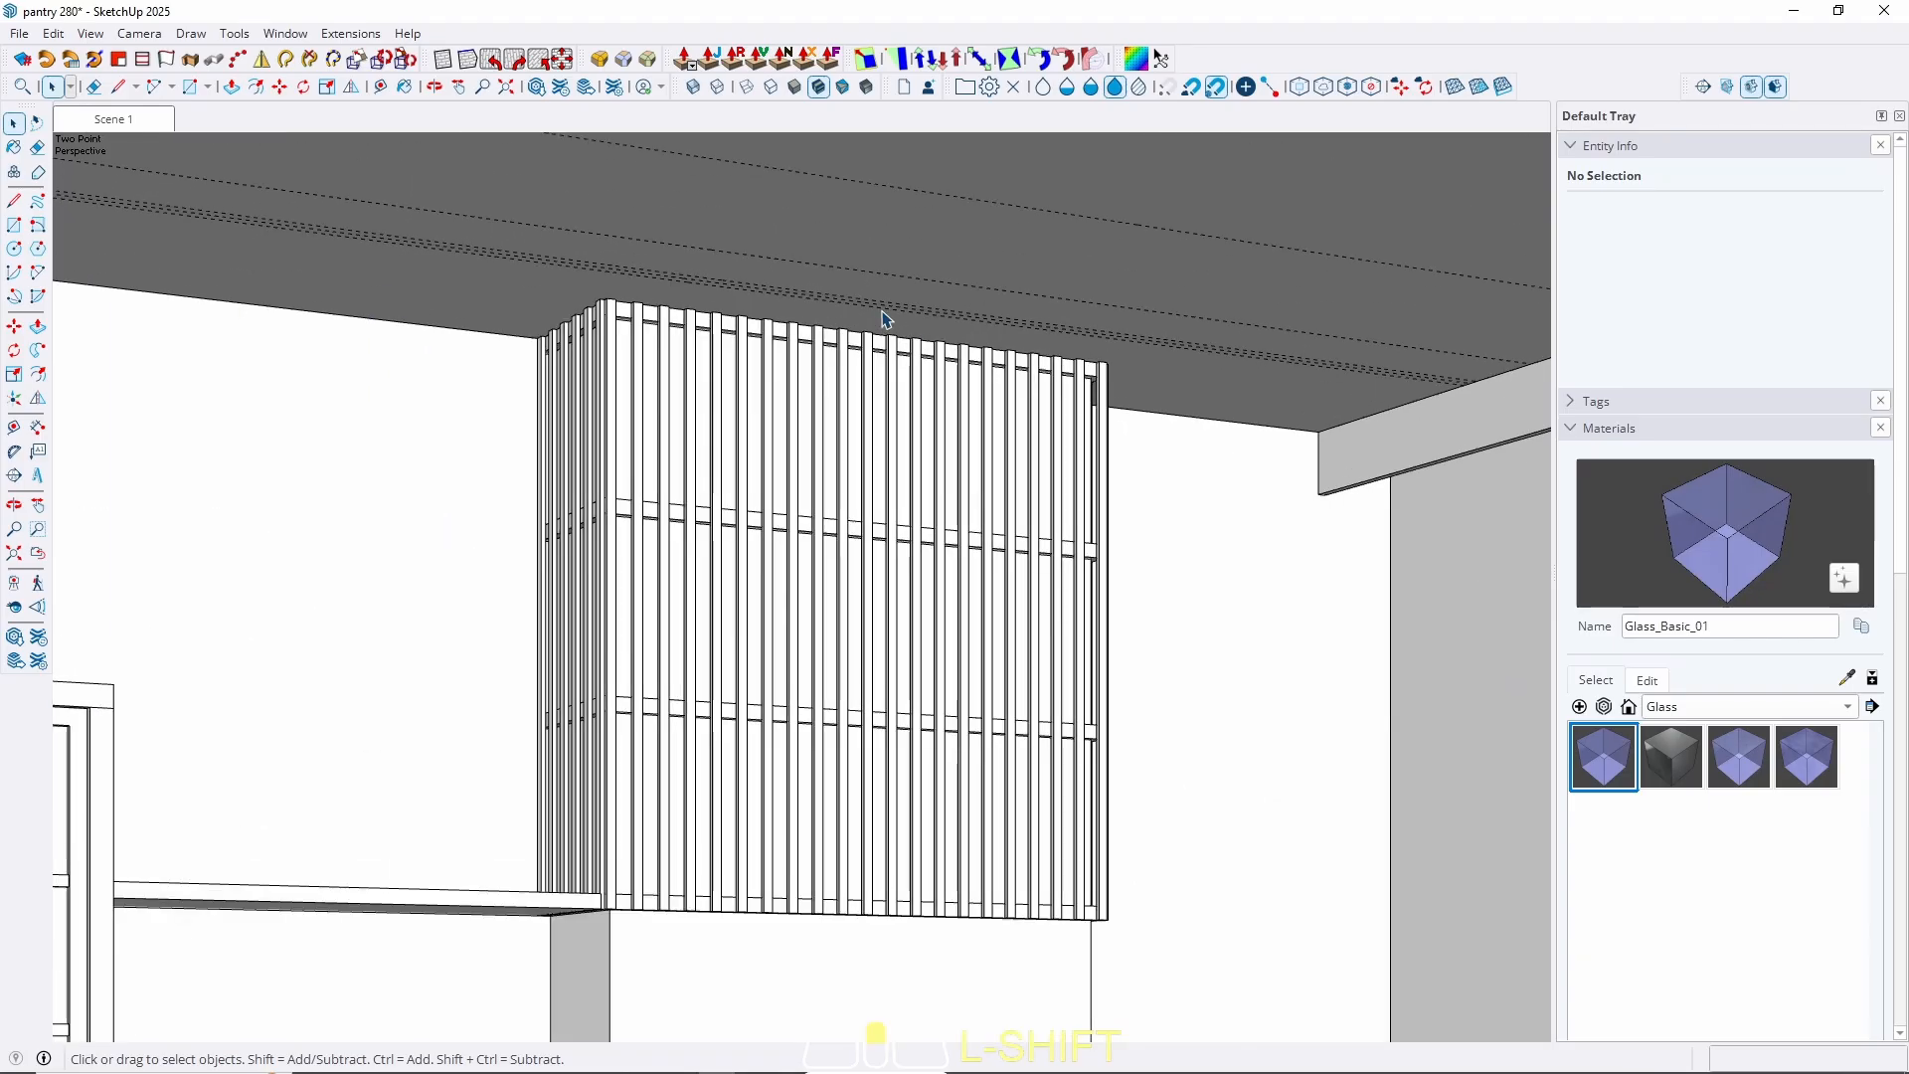
middle_drag(880, 310, 1060, 332)
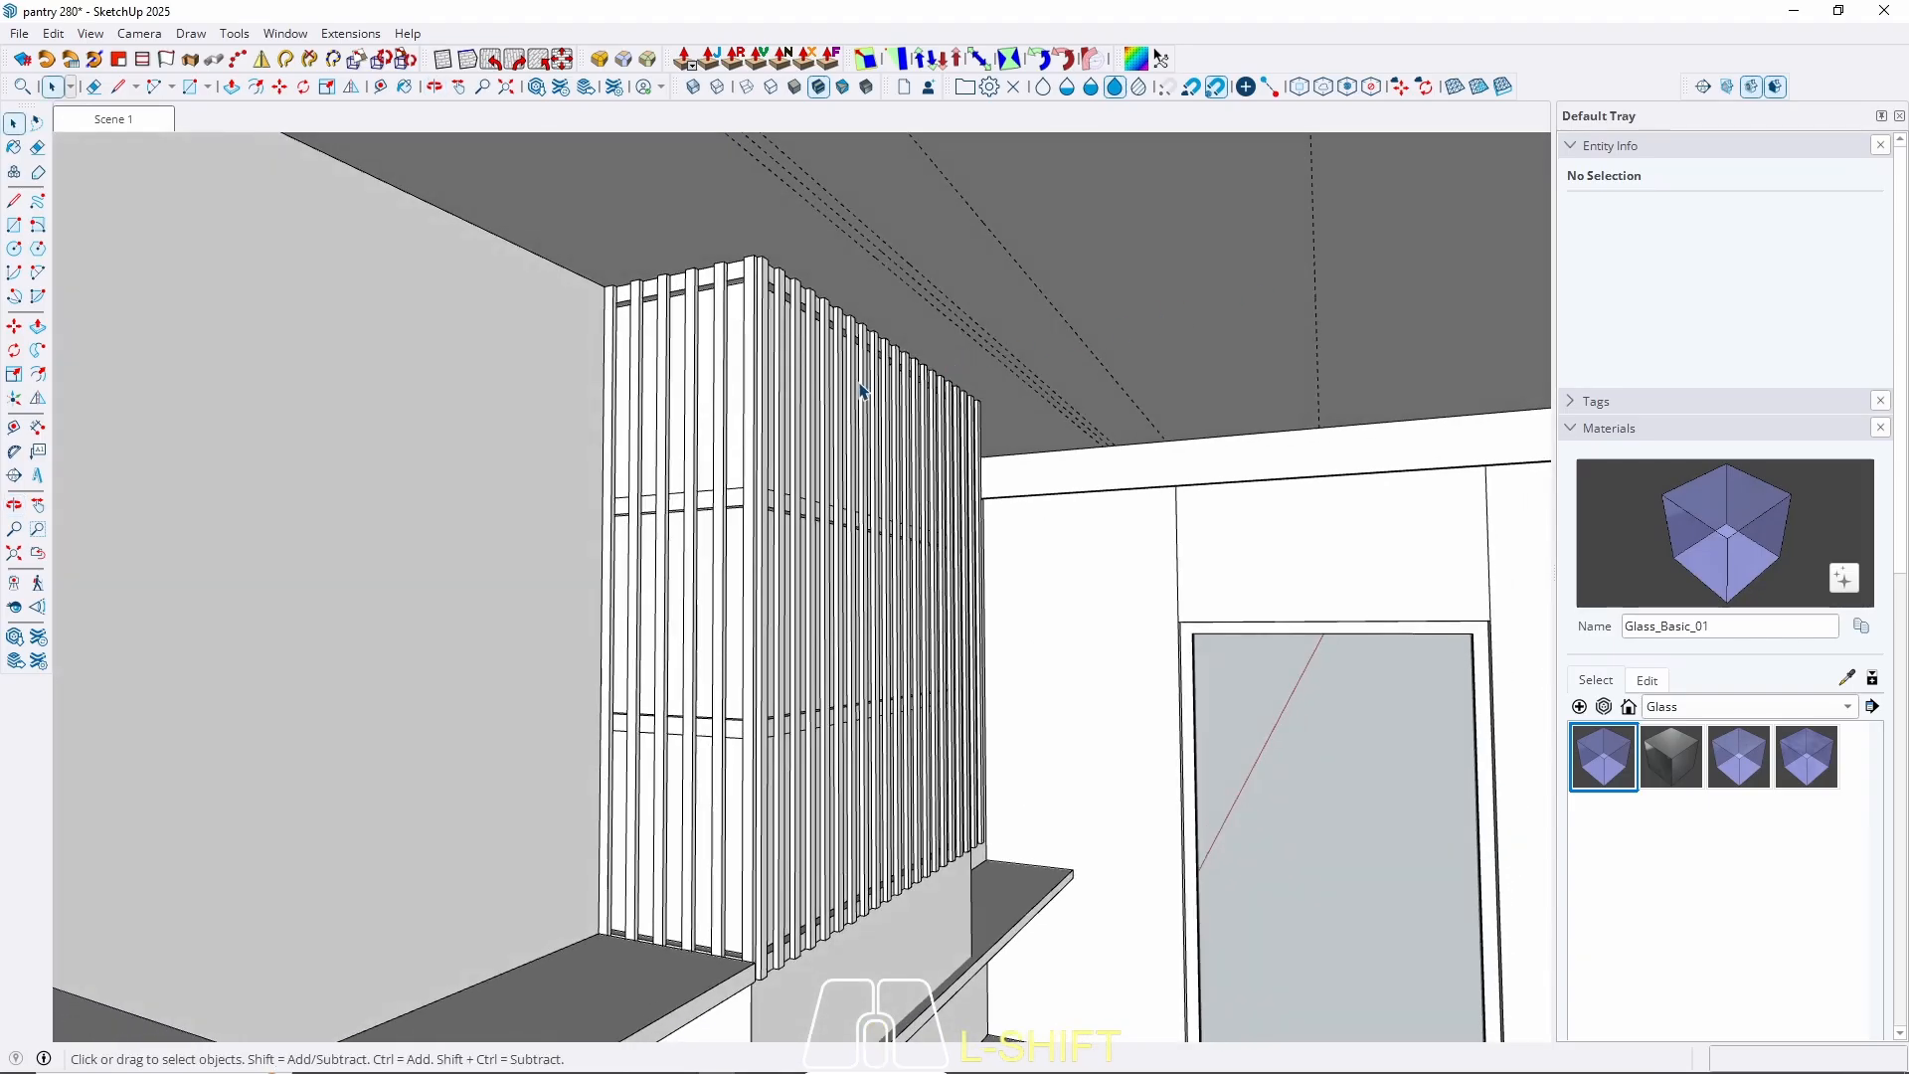
mouse_move(932, 435)
middle_down()
mouse_move(1107, 392)
mouse_move(733, 673)
mouse_move(938, 408)
middle_up()
scroll(938, 409, up, 3)
key(e)
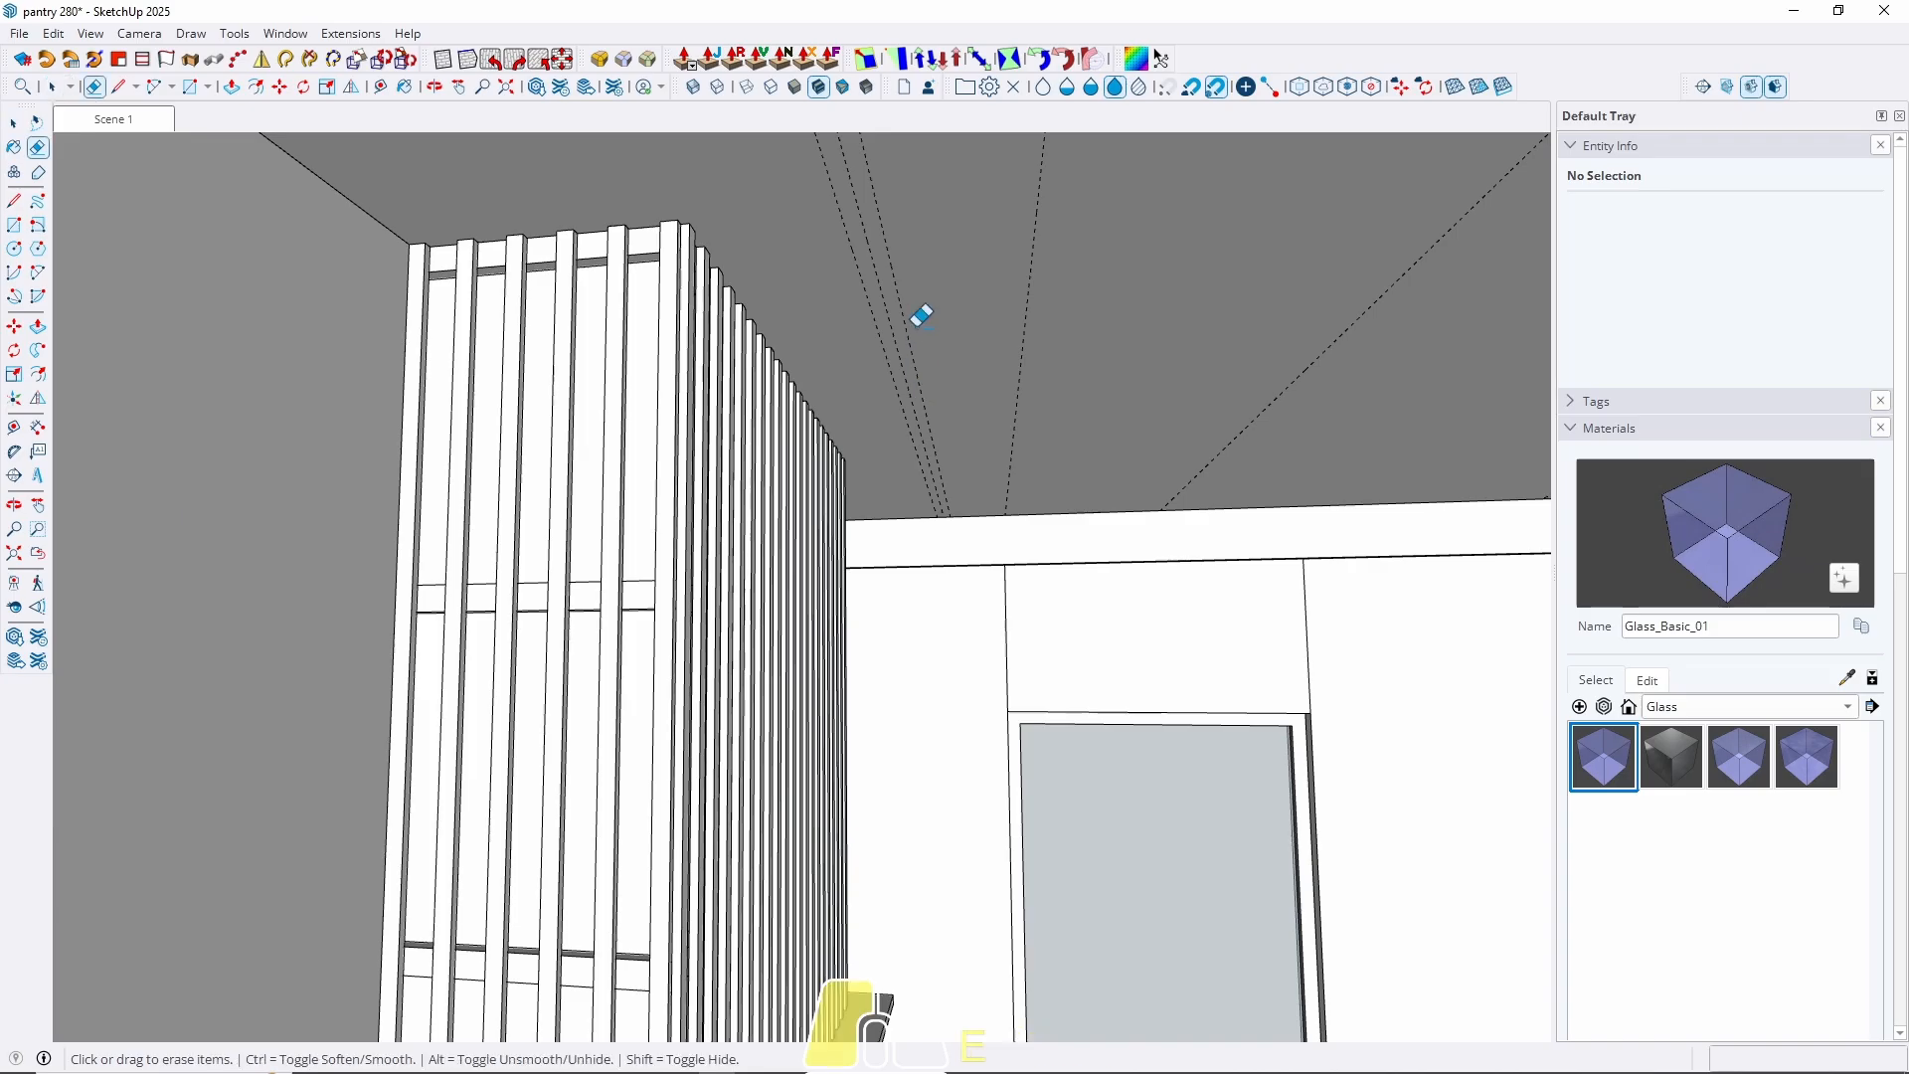
click(147, 124)
key(space)
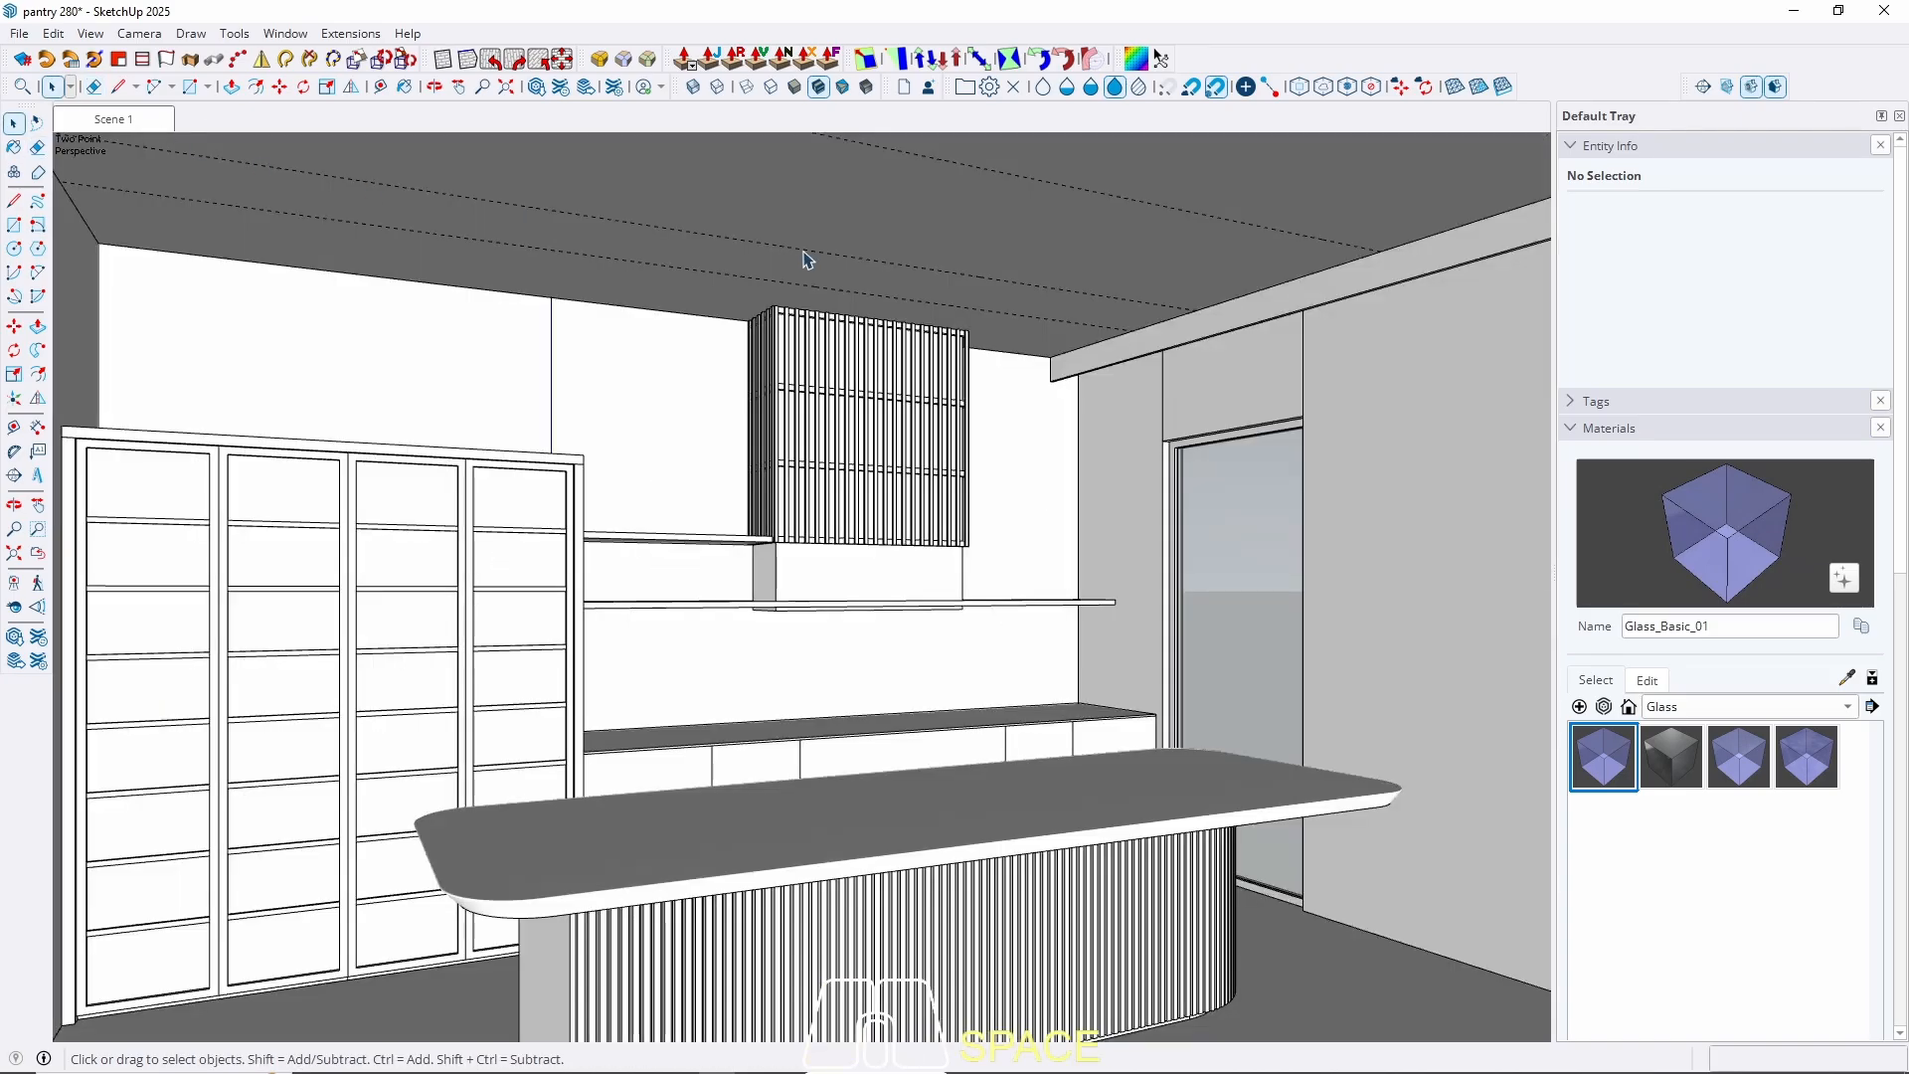
Place a ceiling guide parallel to the pelmet, offset 38 cm into the room in line with the base cabinet joint.
middle_drag(1103, 327, 931, 368)
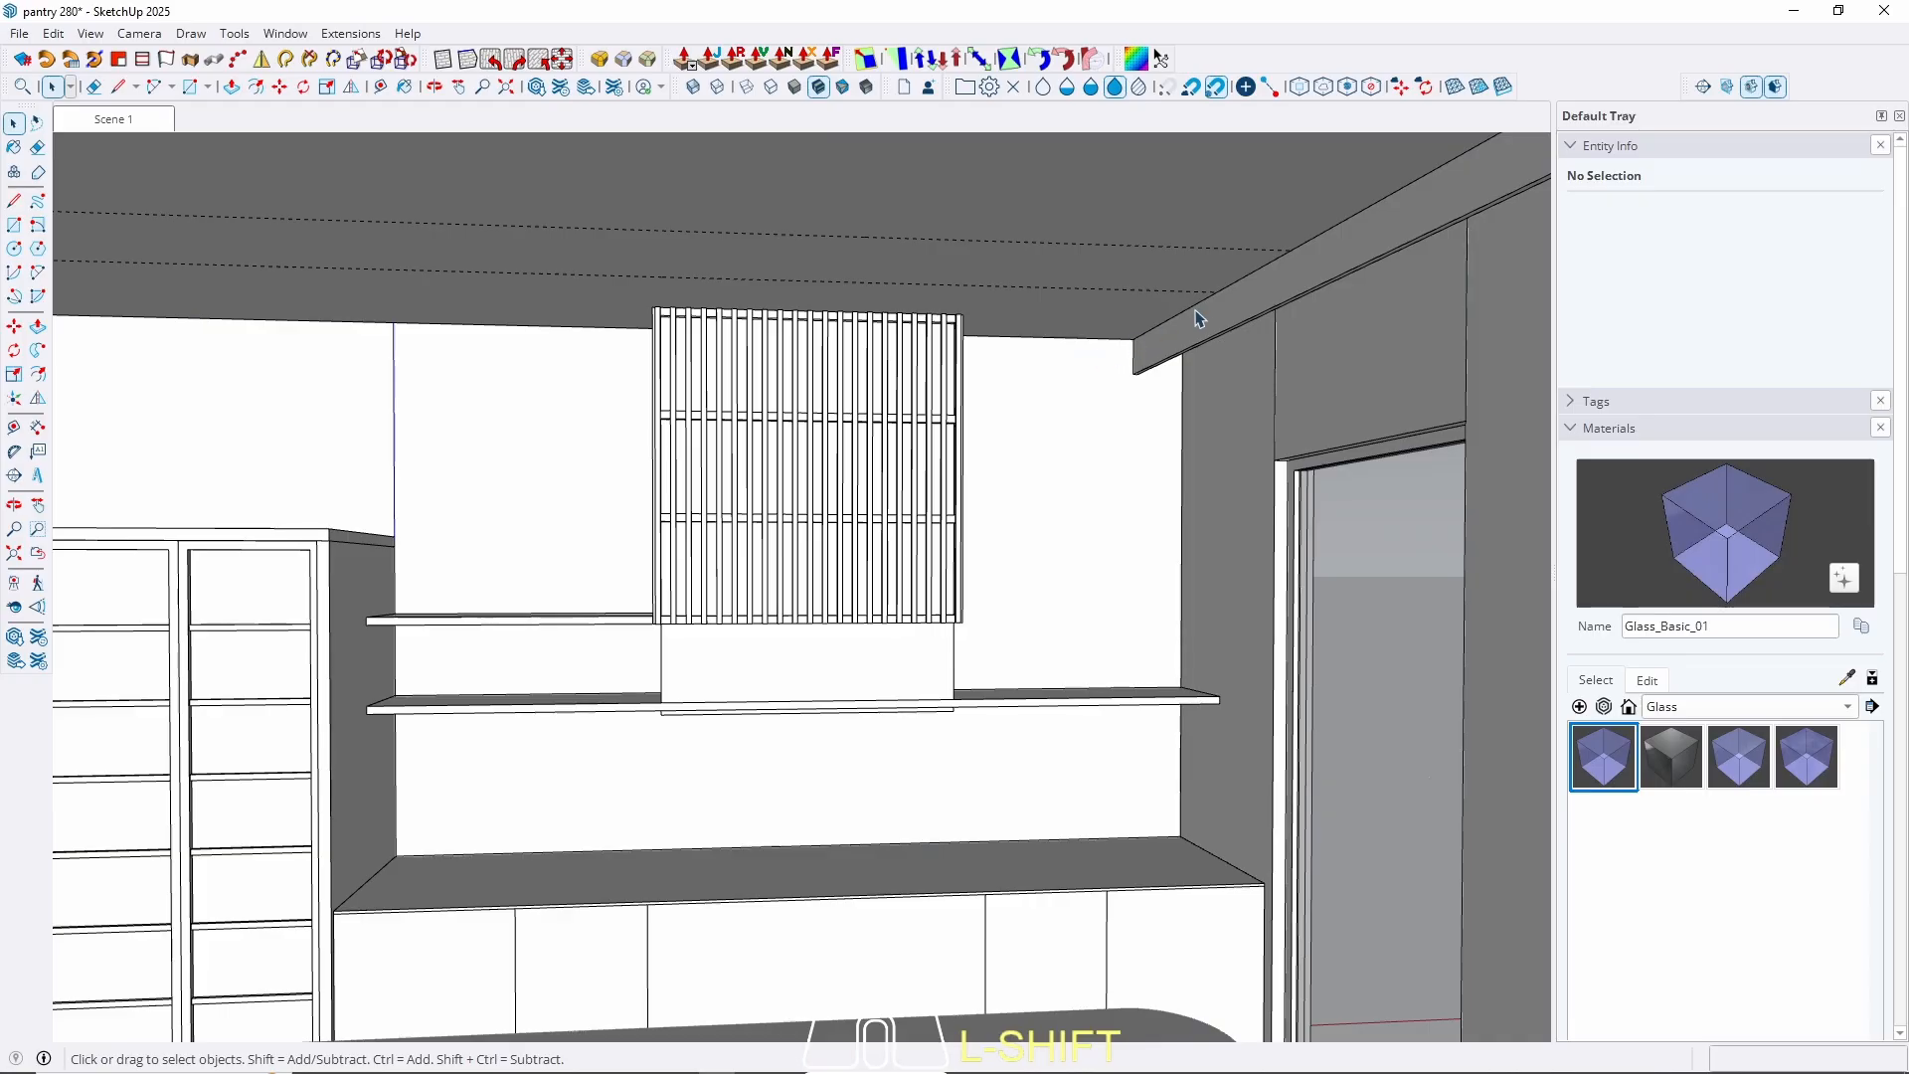
key(t)
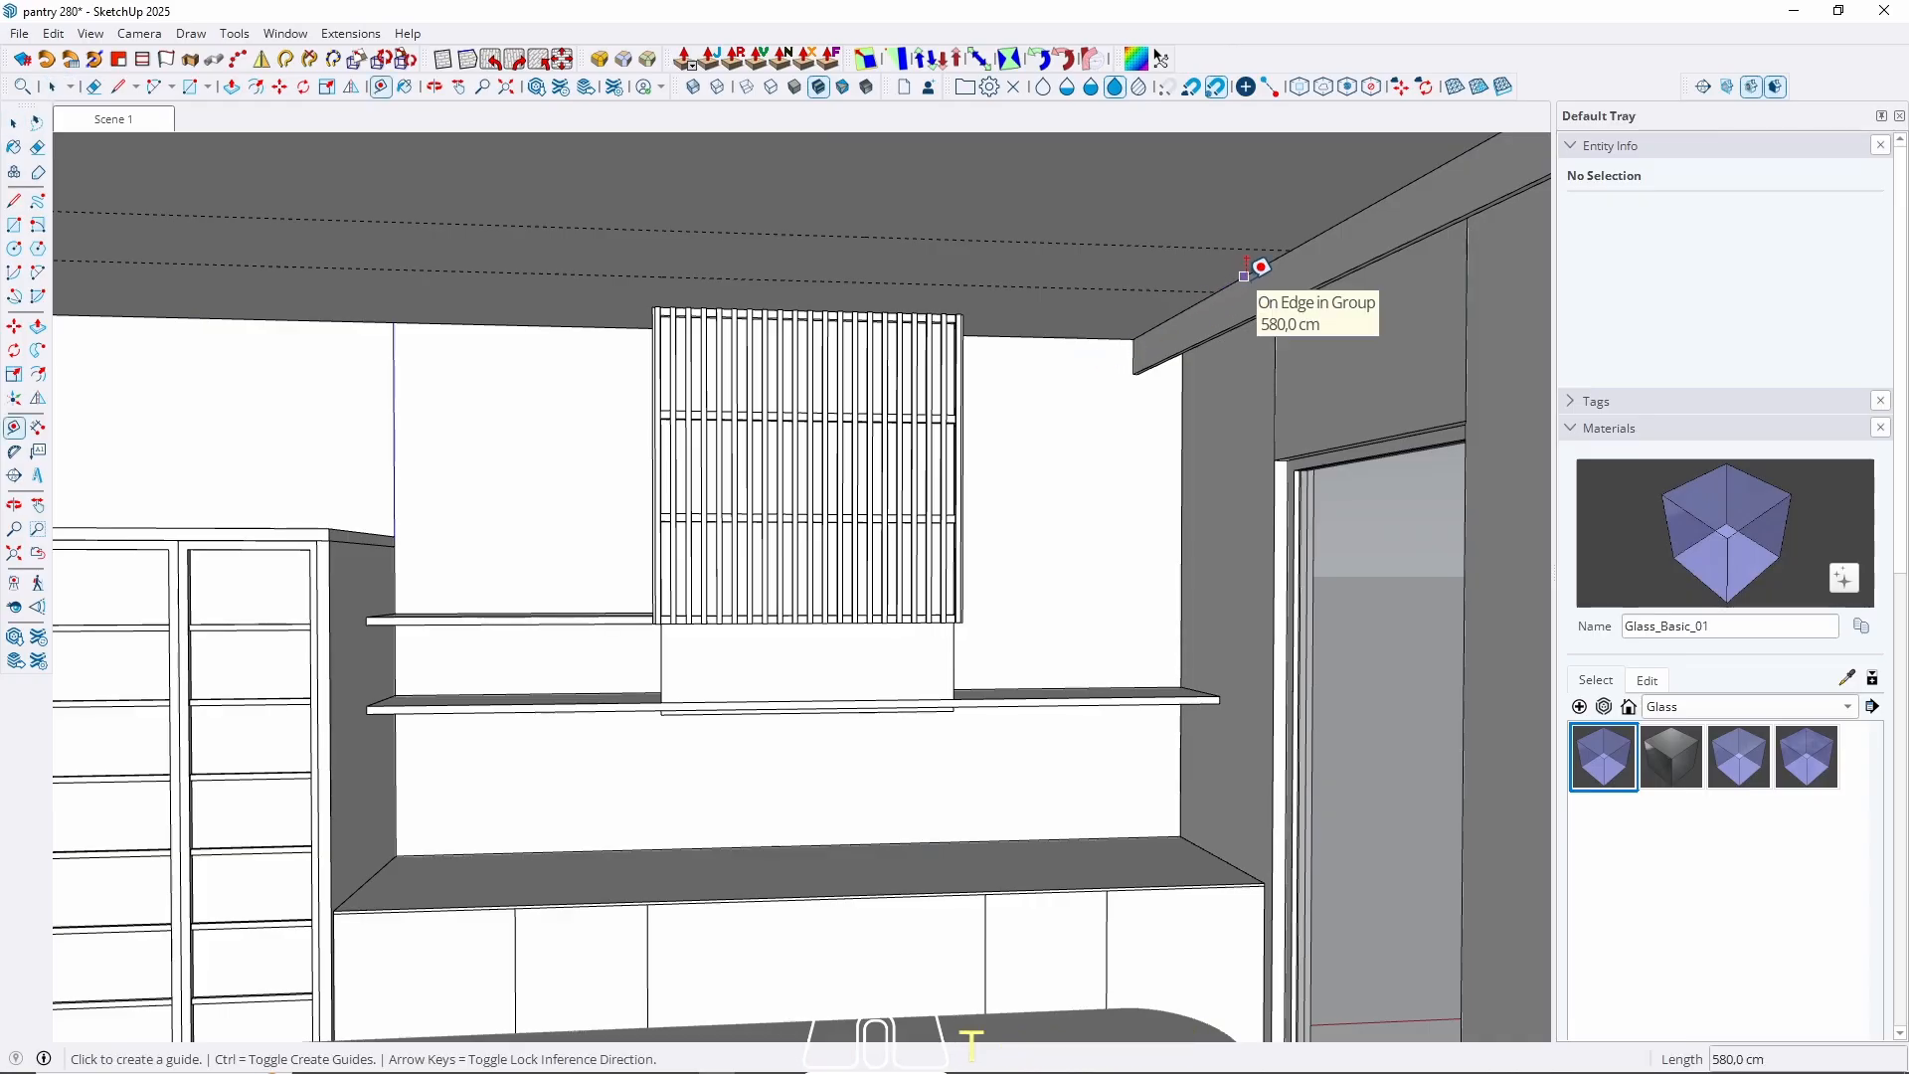
click(1244, 277)
key(Left)
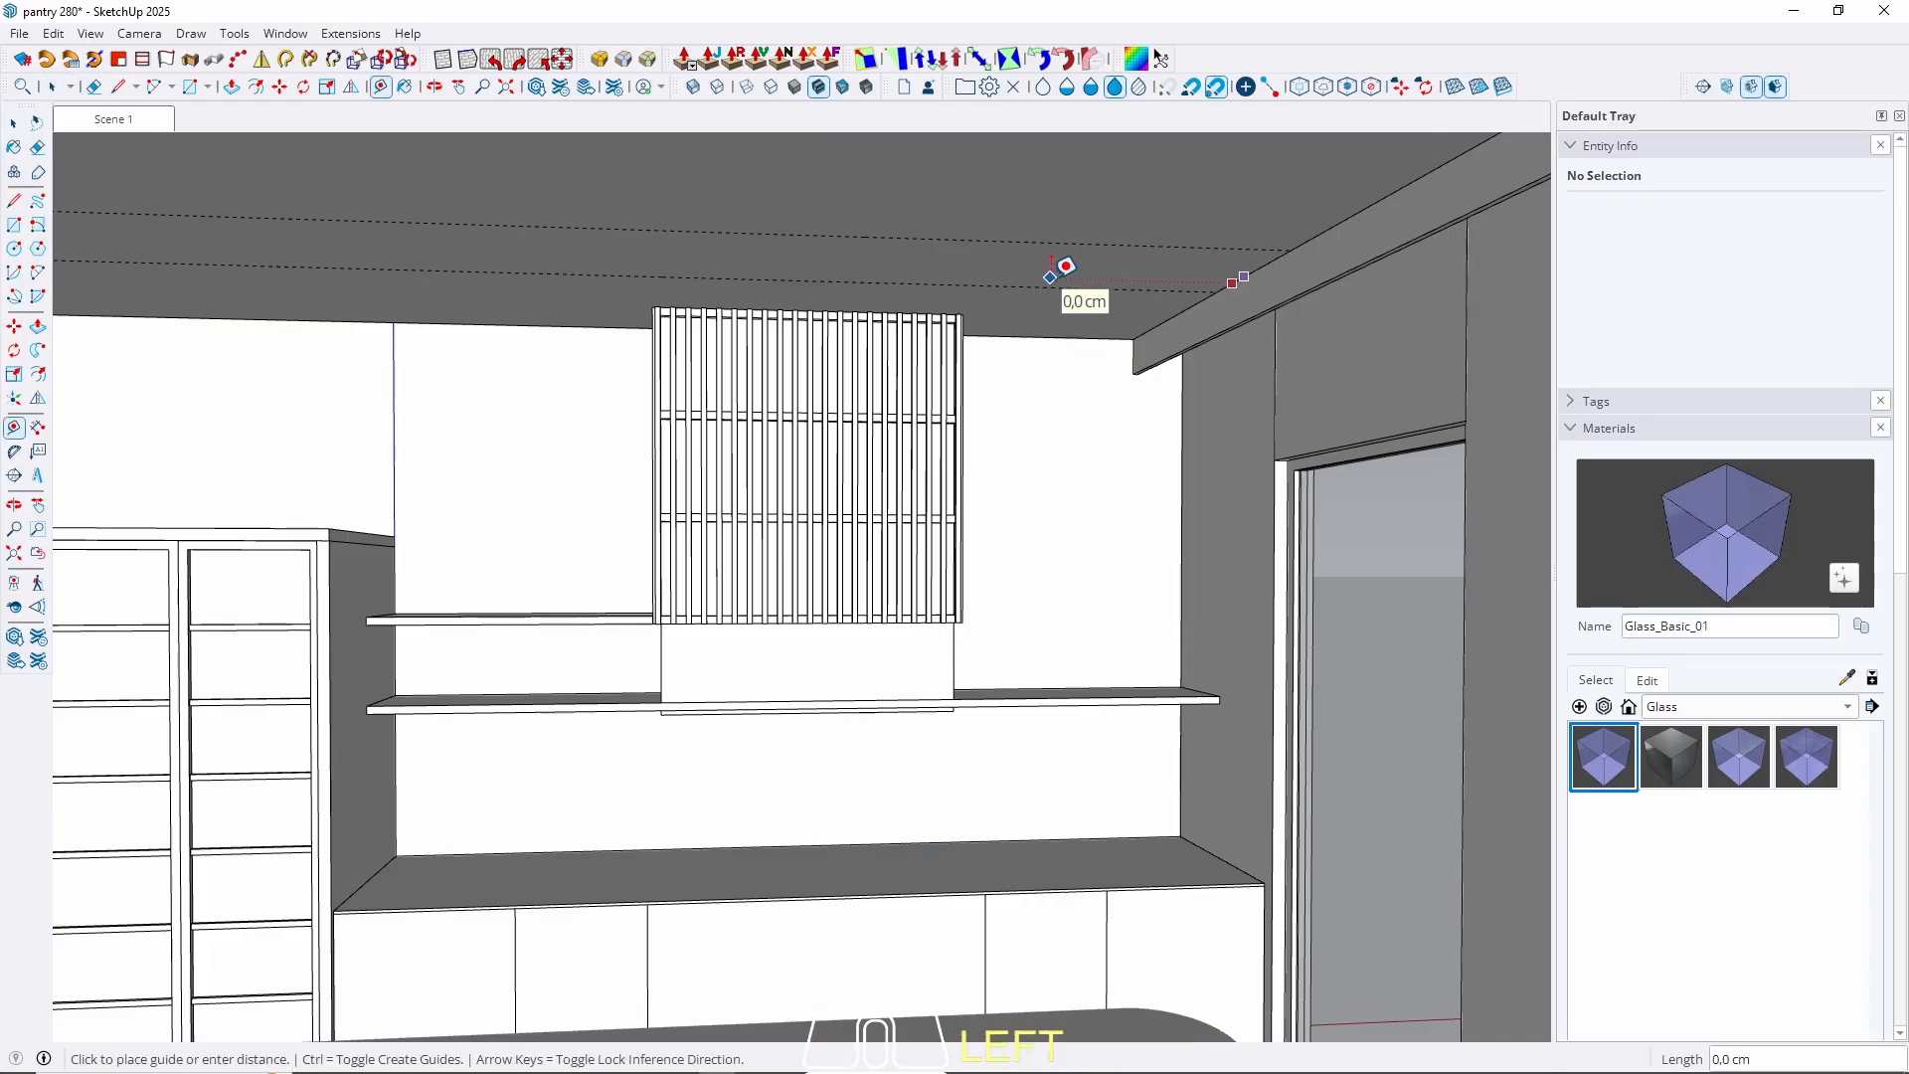
scroll(1066, 264, down, 3)
key(Right)
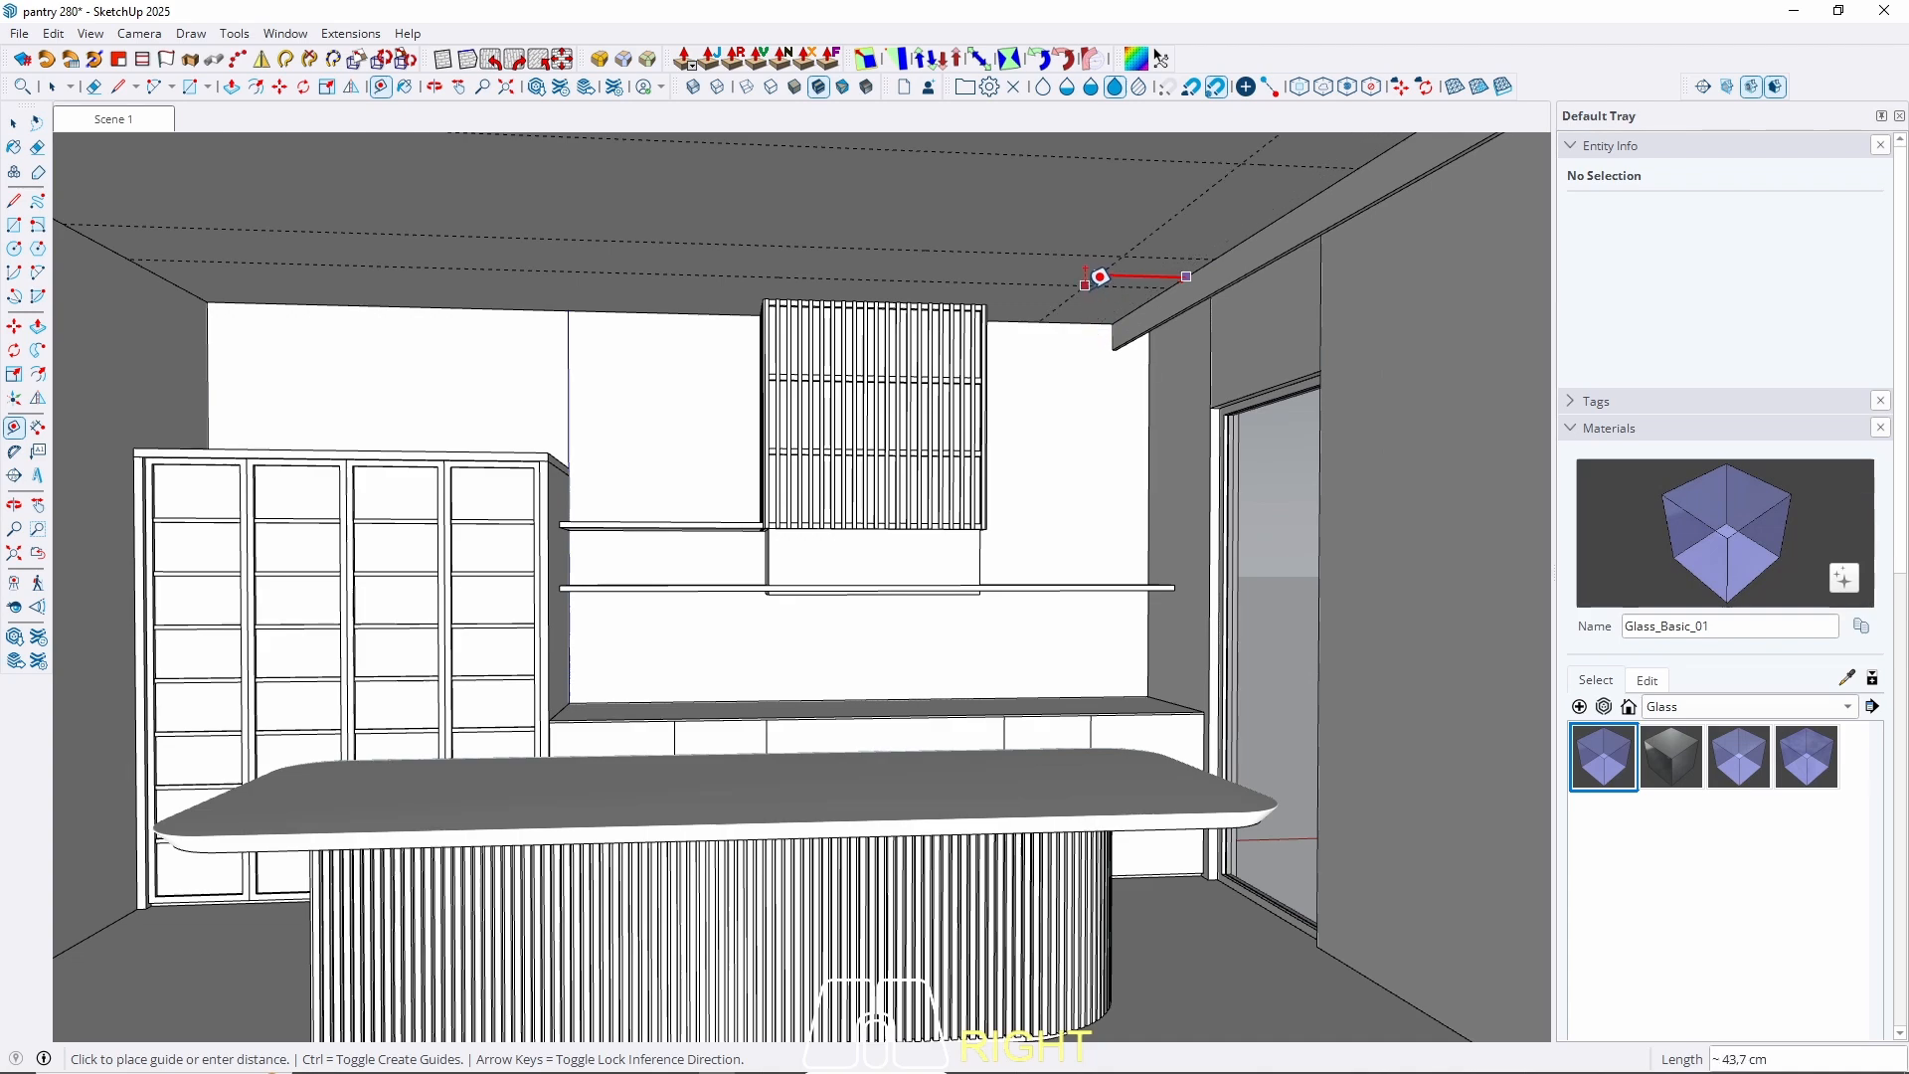
middle_drag(1105, 281, 1094, 338)
shift+middle_drag(1091, 416, 994, 414)
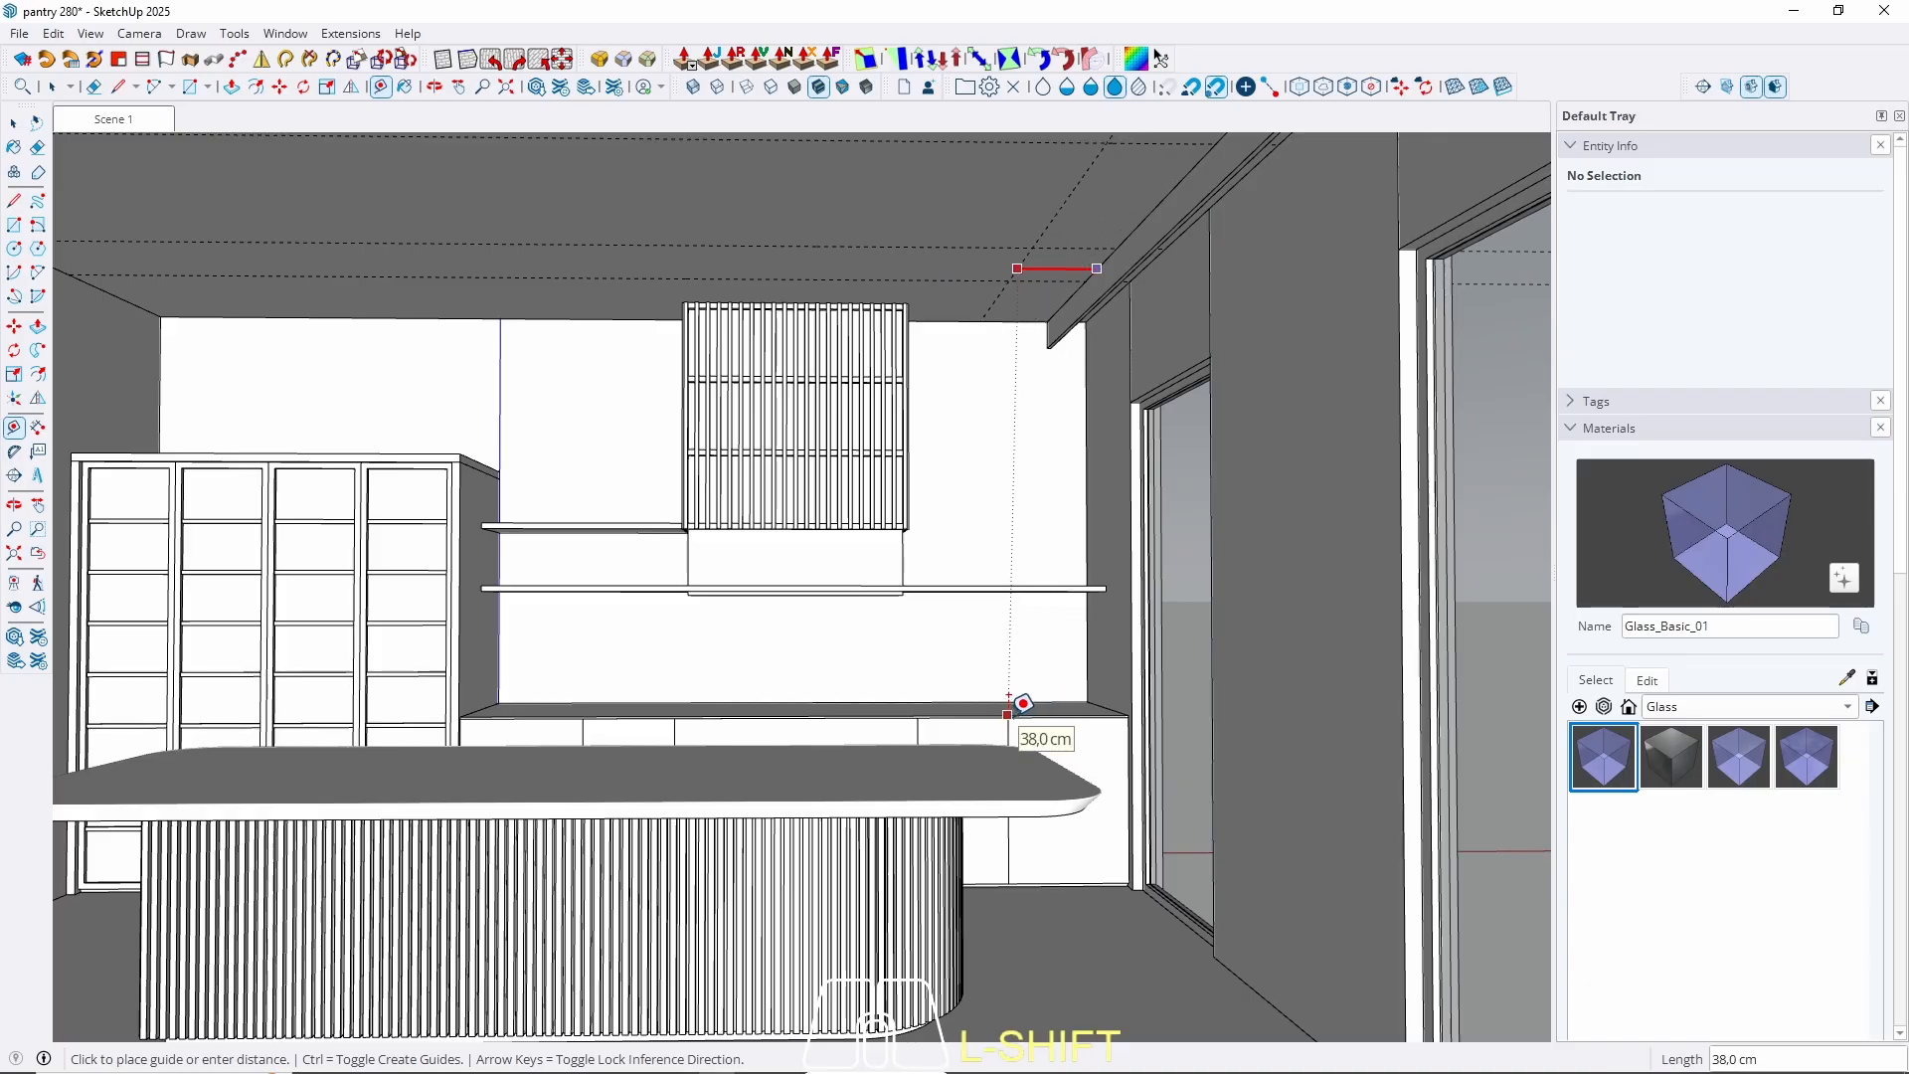
middle_drag(788, 469, 971, 481)
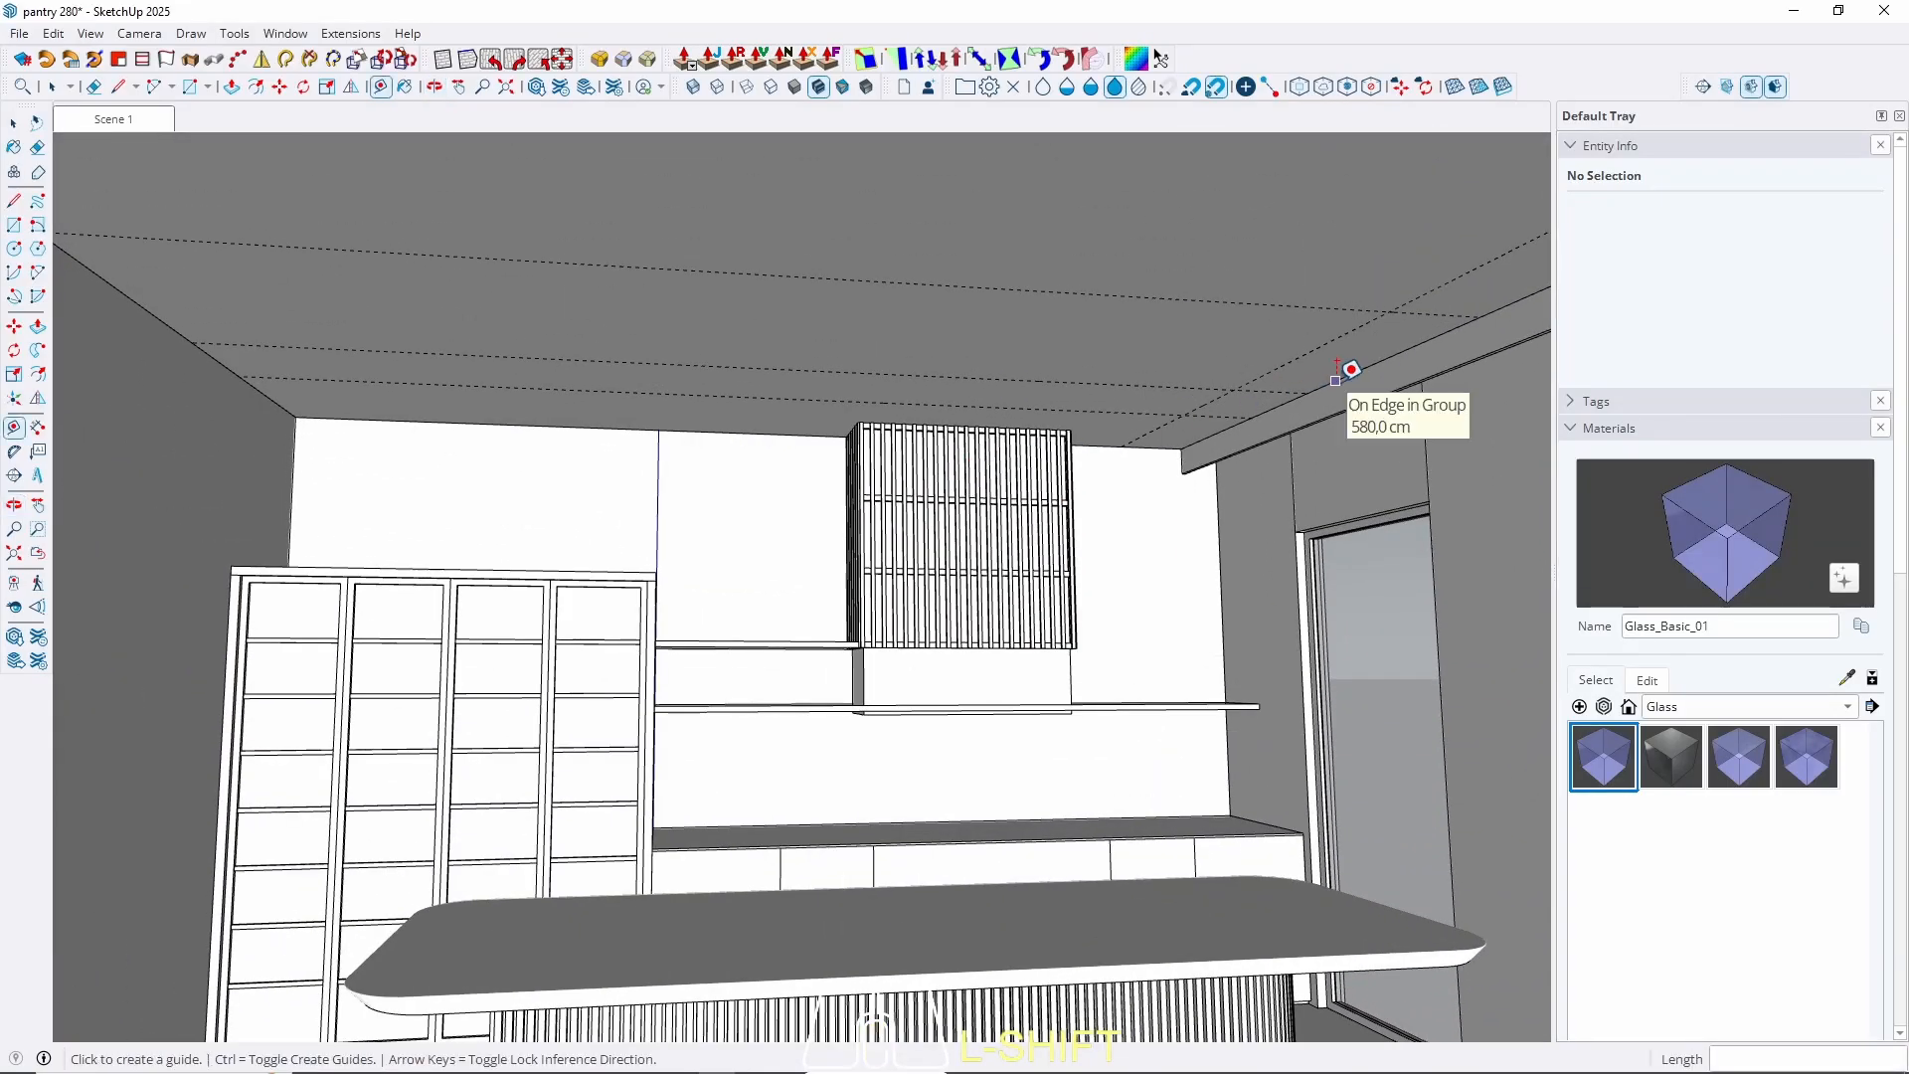
Measure the distance between the new ceiling guide and the pelmet.
shift+middle_drag(1346, 375, 961, 356)
click(937, 235)
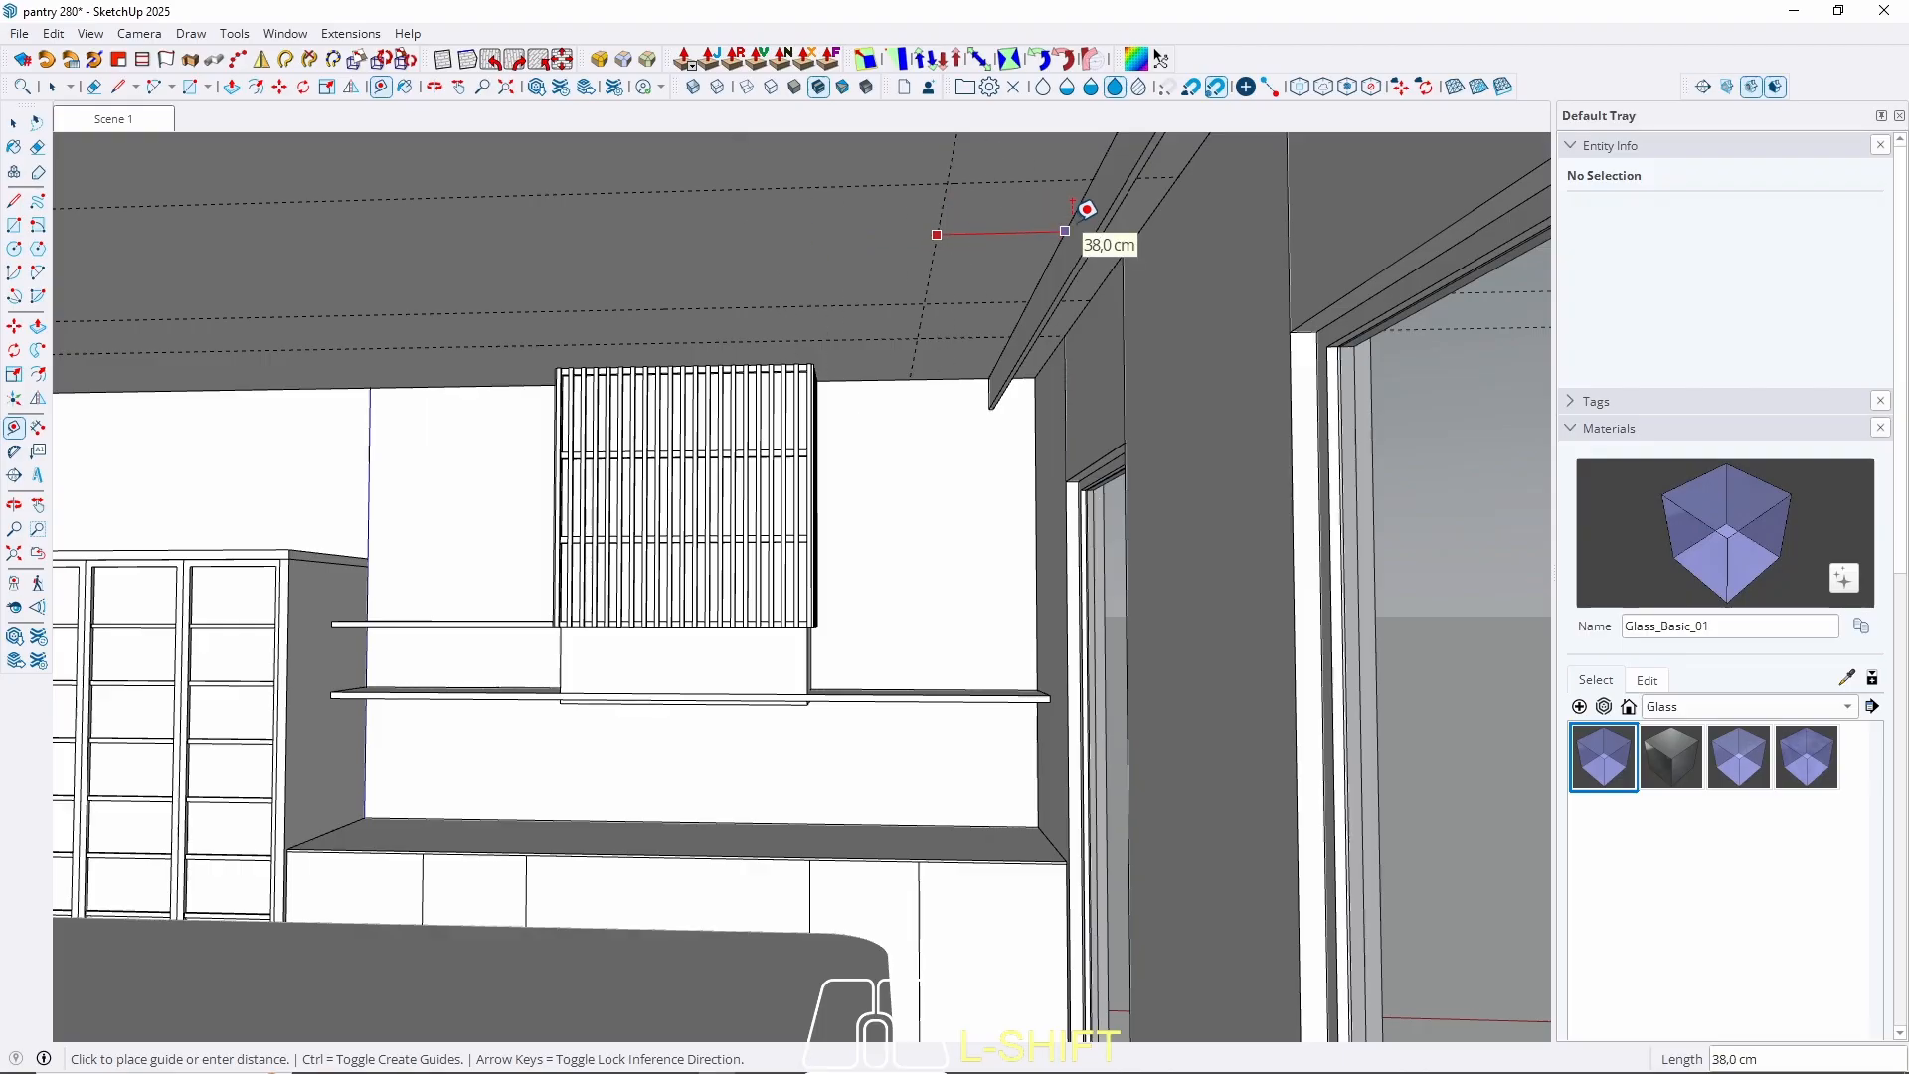
key(space)
Try a ceiling guide offset 38 cm from the side wall beside the tall shelving, and undo it.
scroll(884, 277, down, 1)
shift+middle_drag(587, 299, 1213, 364)
key(t)
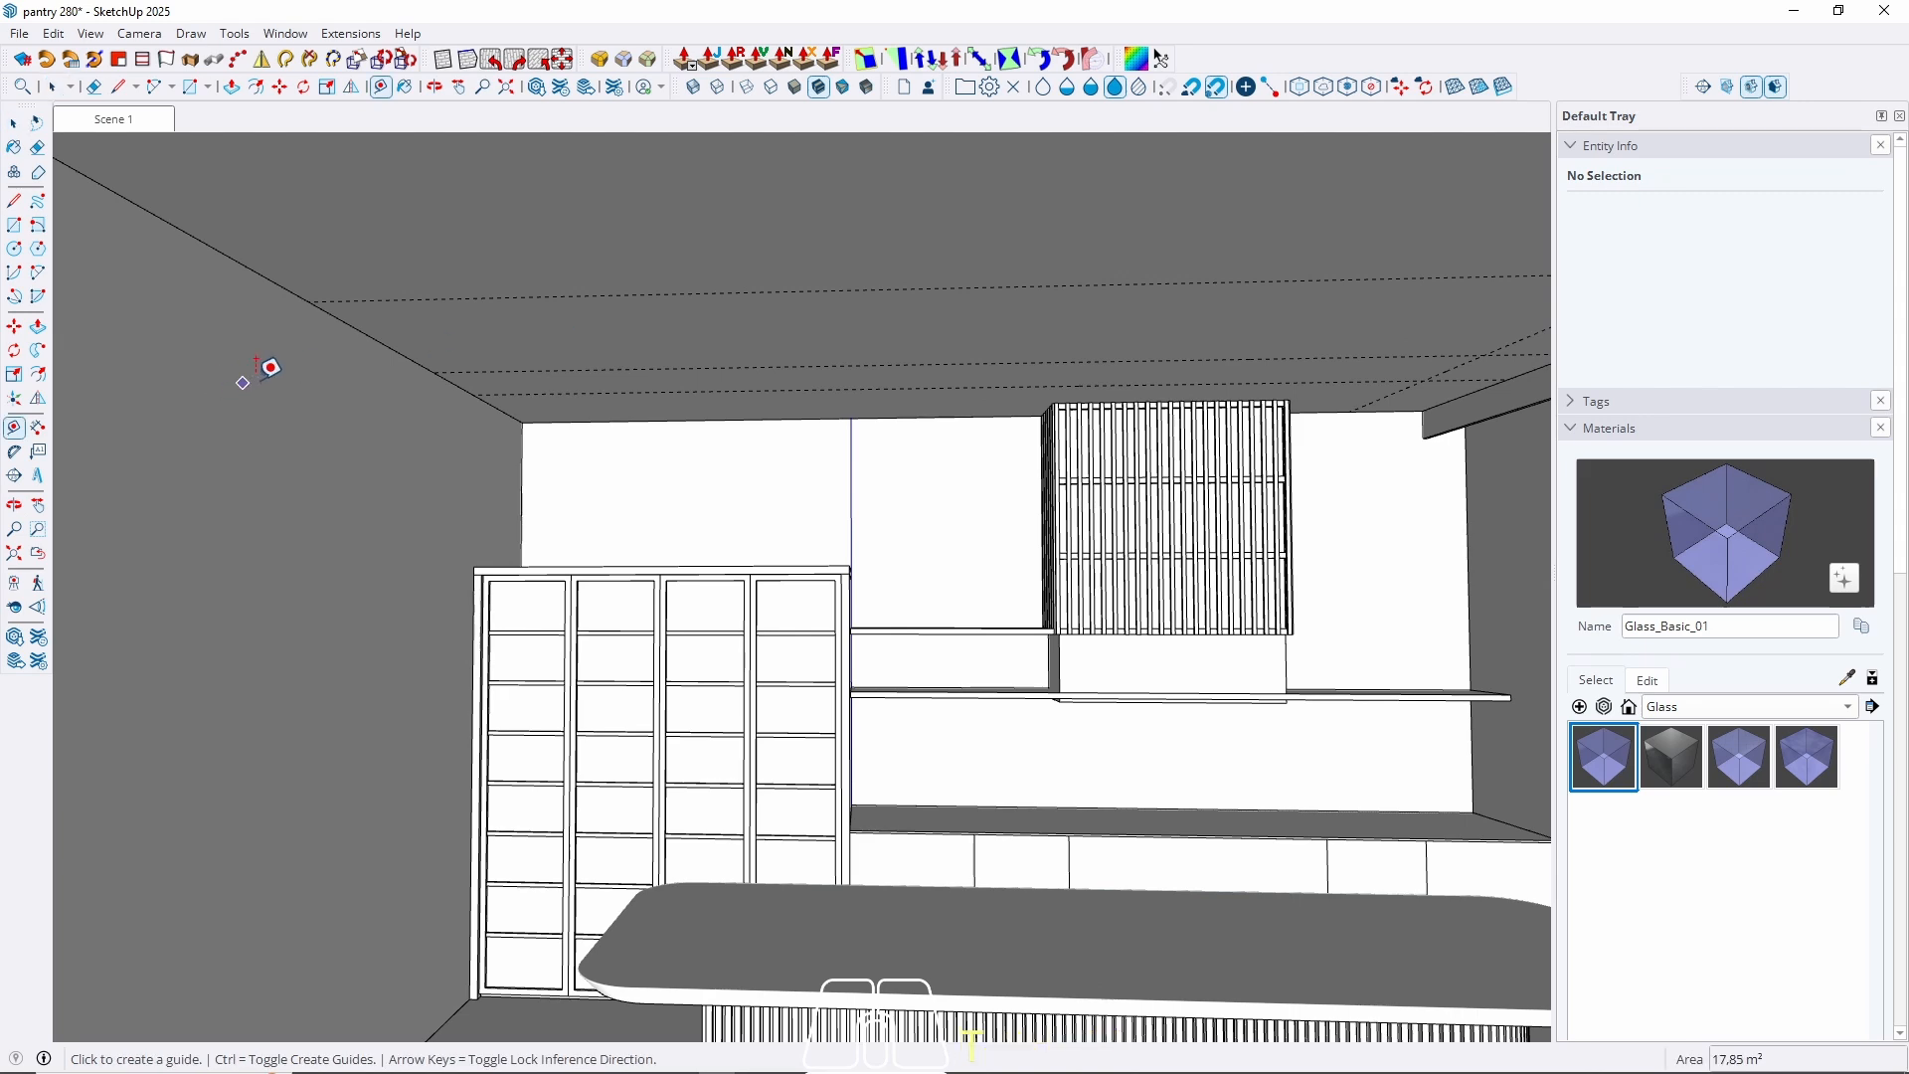
click(358, 329)
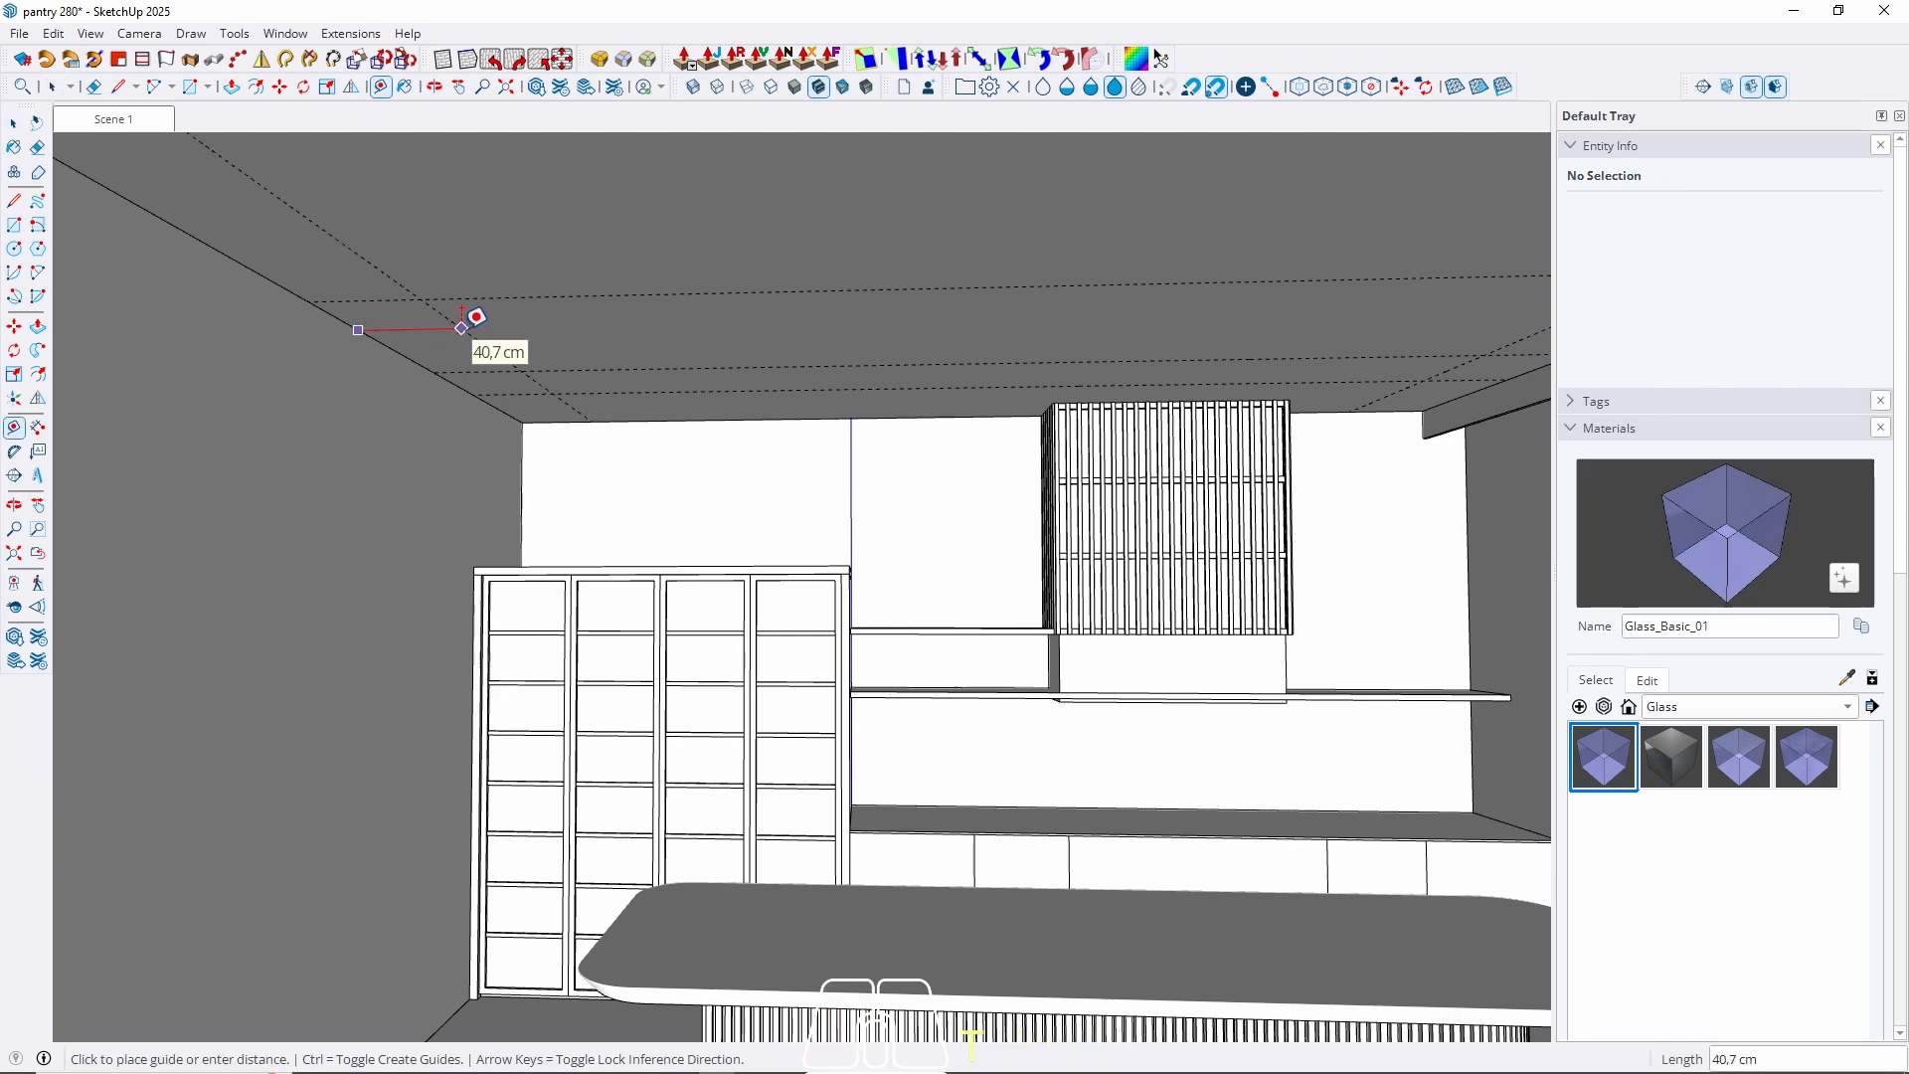
text(38)
key(Return)
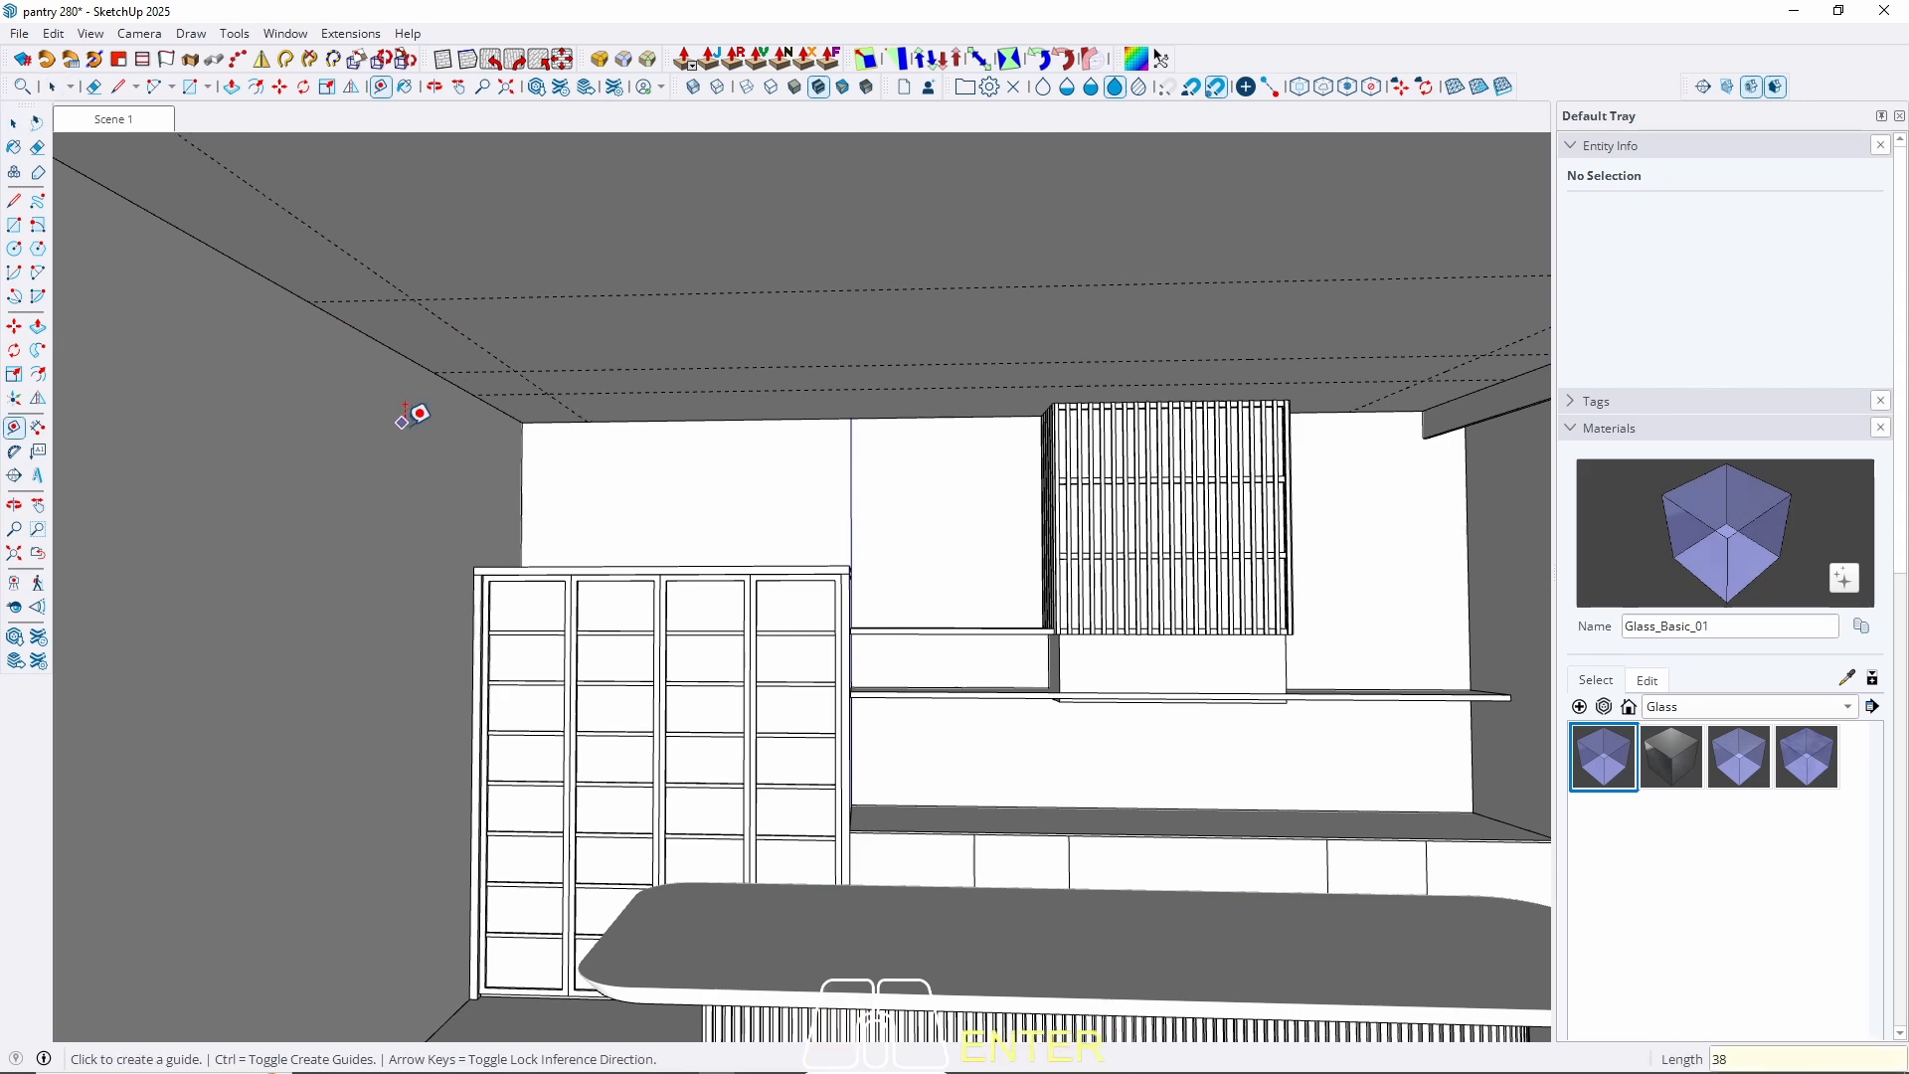
middle_drag(403, 425, 573, 396)
scroll(575, 571, up, 2)
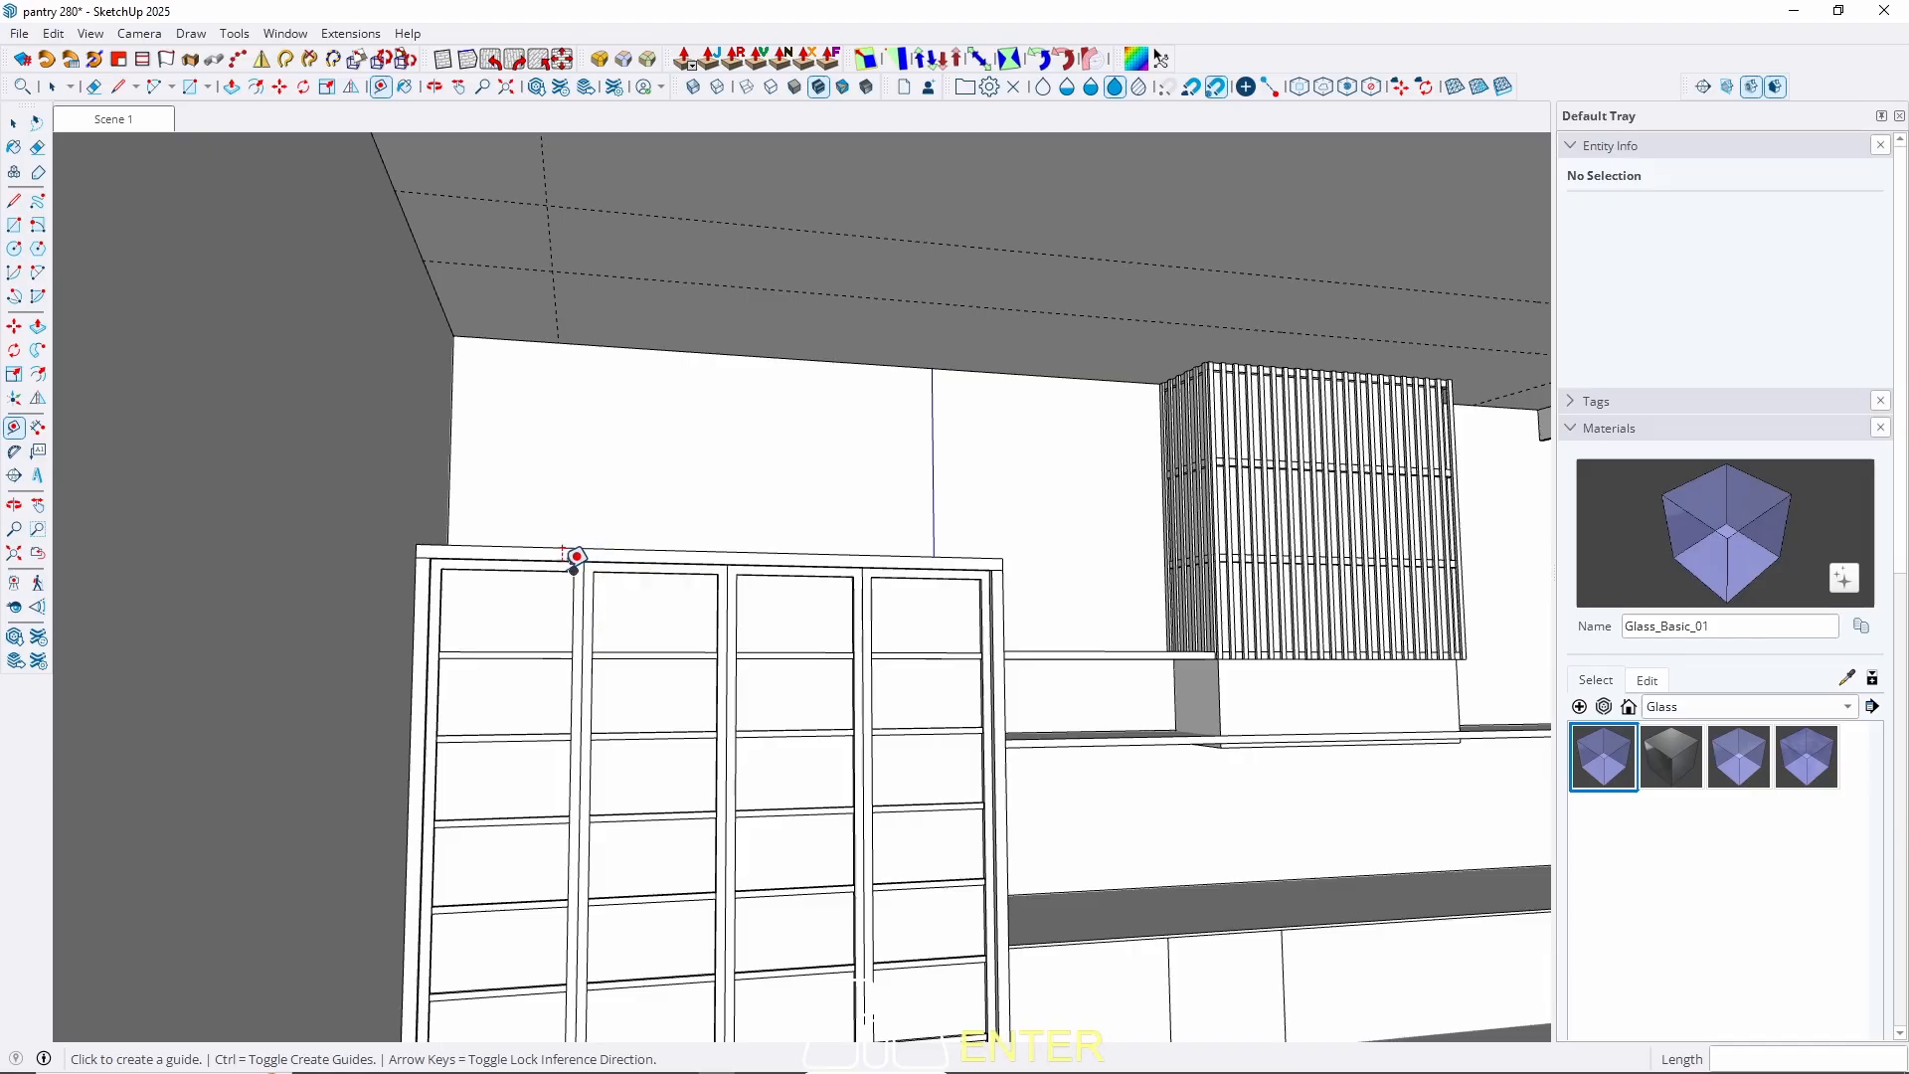
scroll(519, 490, down, 2)
key(ctrl+z)
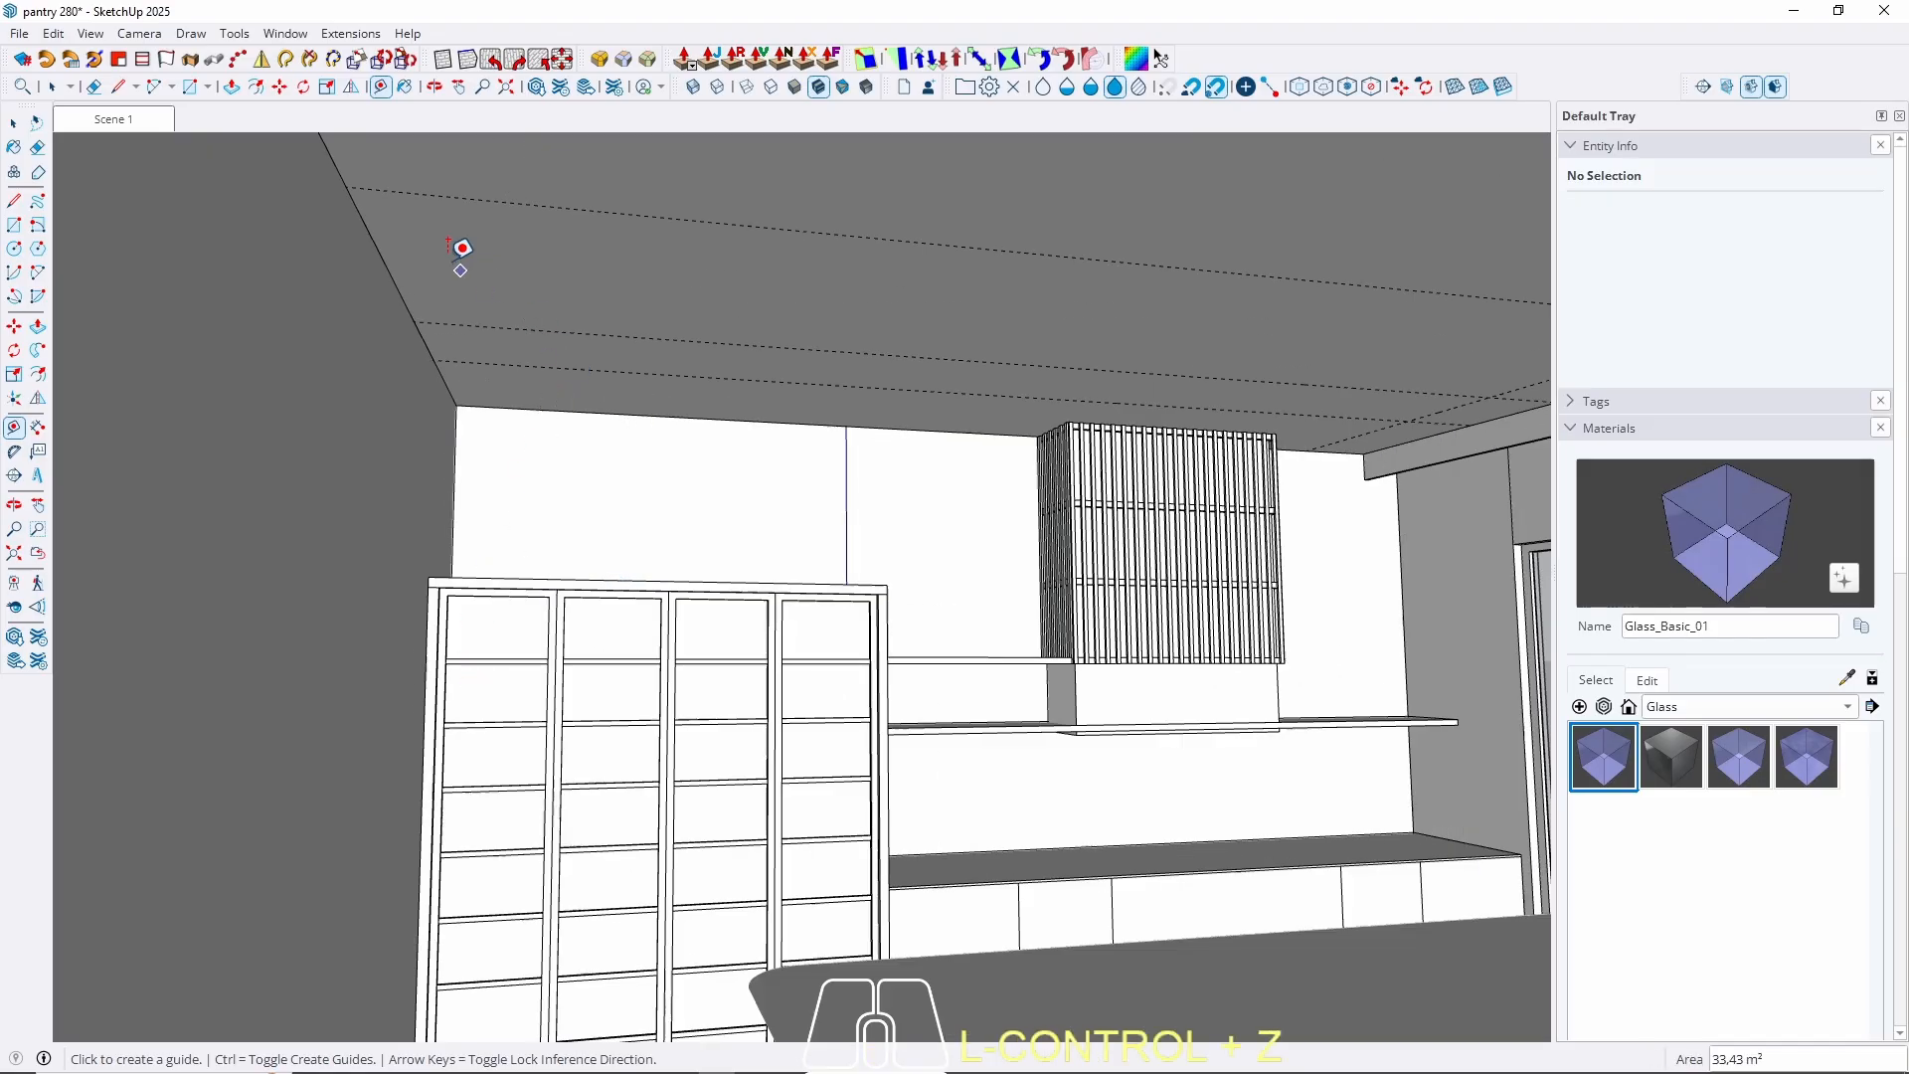
Place a ceiling guide parallel to the side wall, about 46 cm away at the tall shelving's first divider, and return to Scene 1.
click(377, 242)
key(Left)
key(Right)
scroll(566, 588, up, 1)
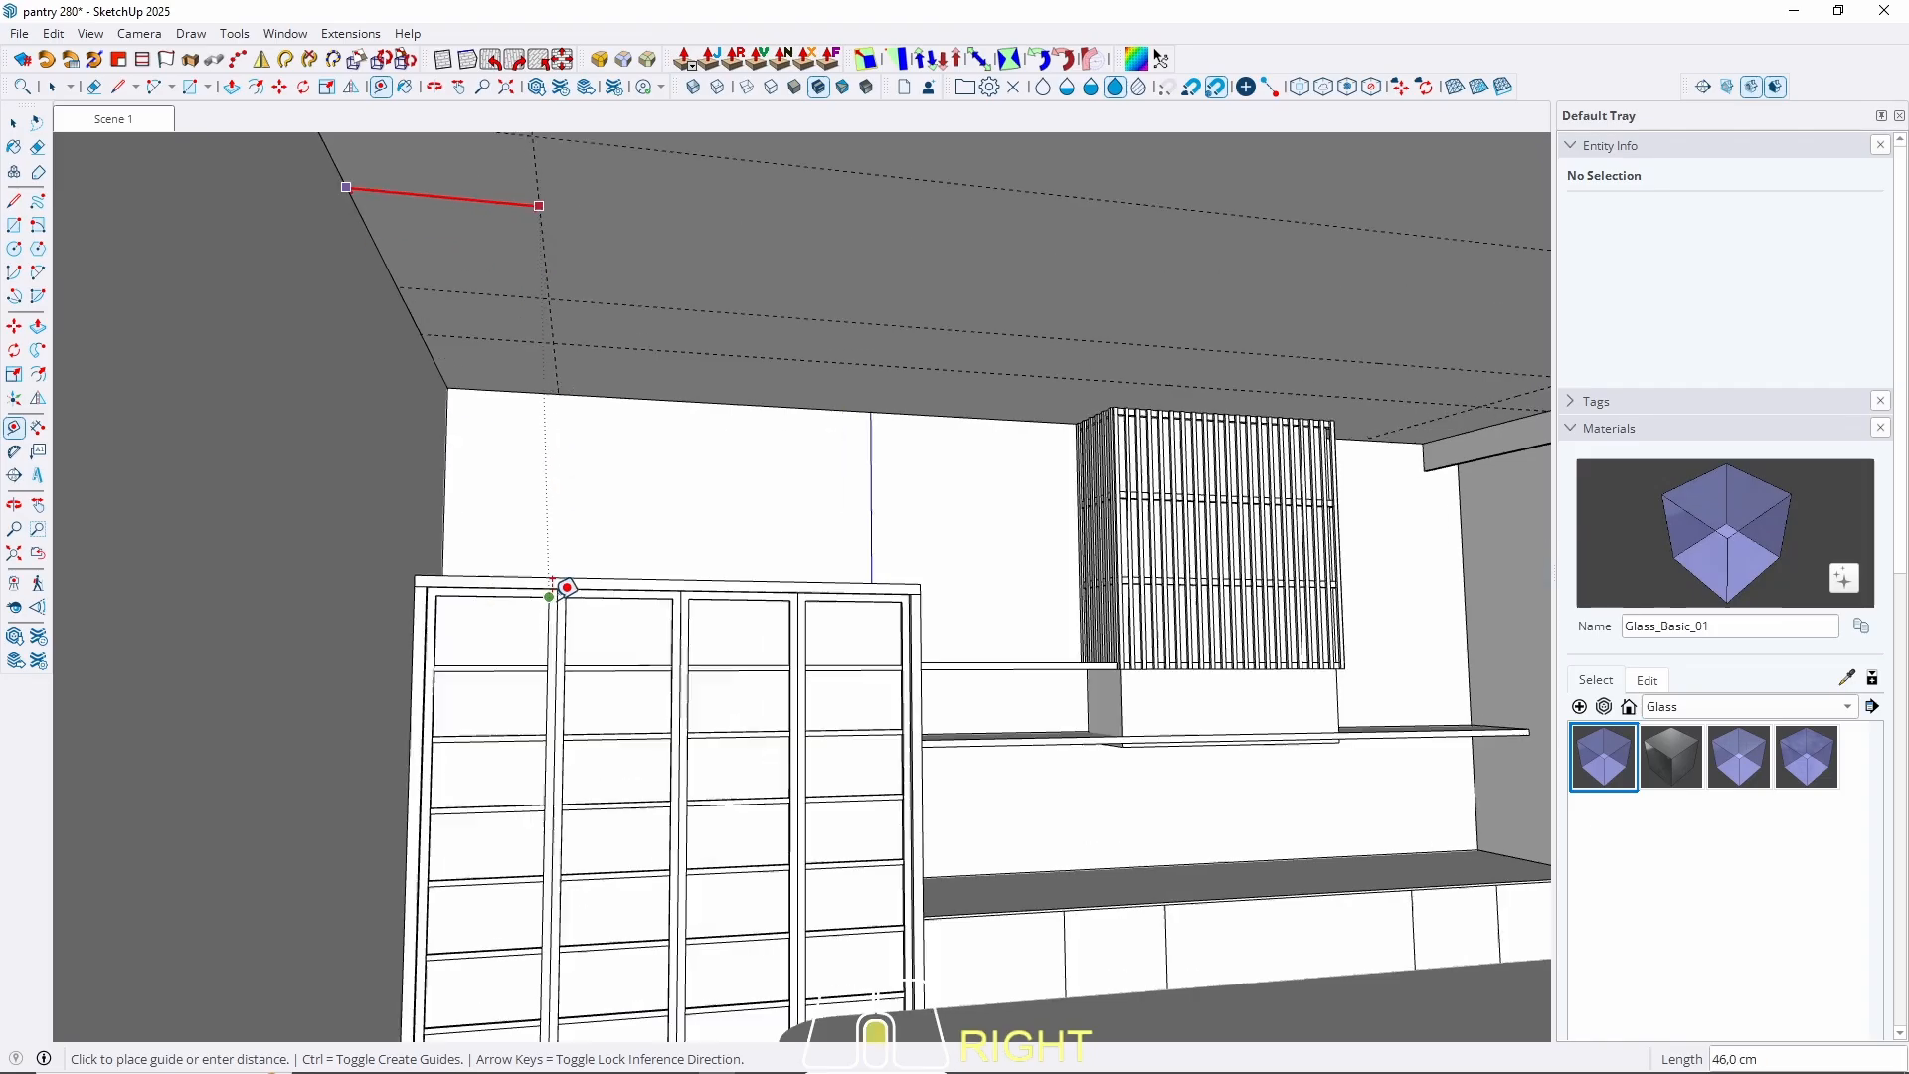
scroll(567, 588, up, 1)
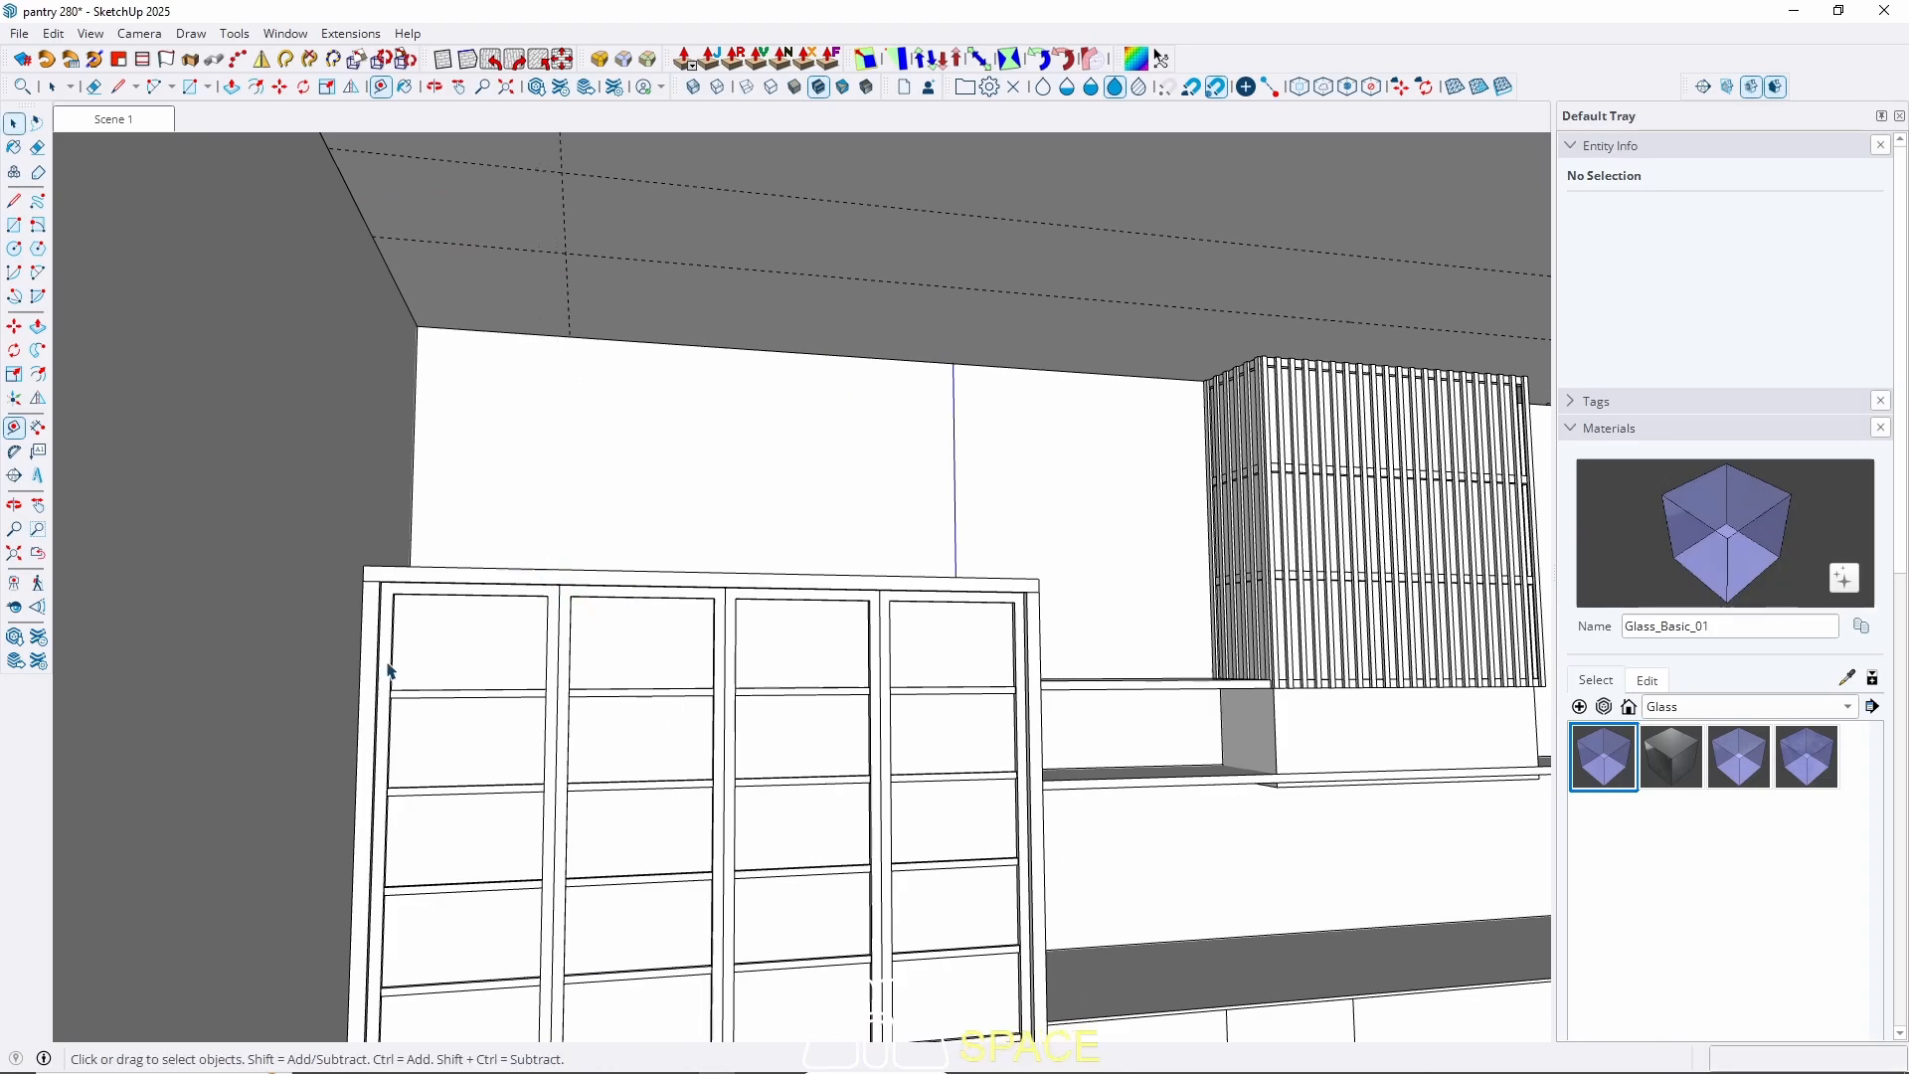
key(space)
click(111, 120)
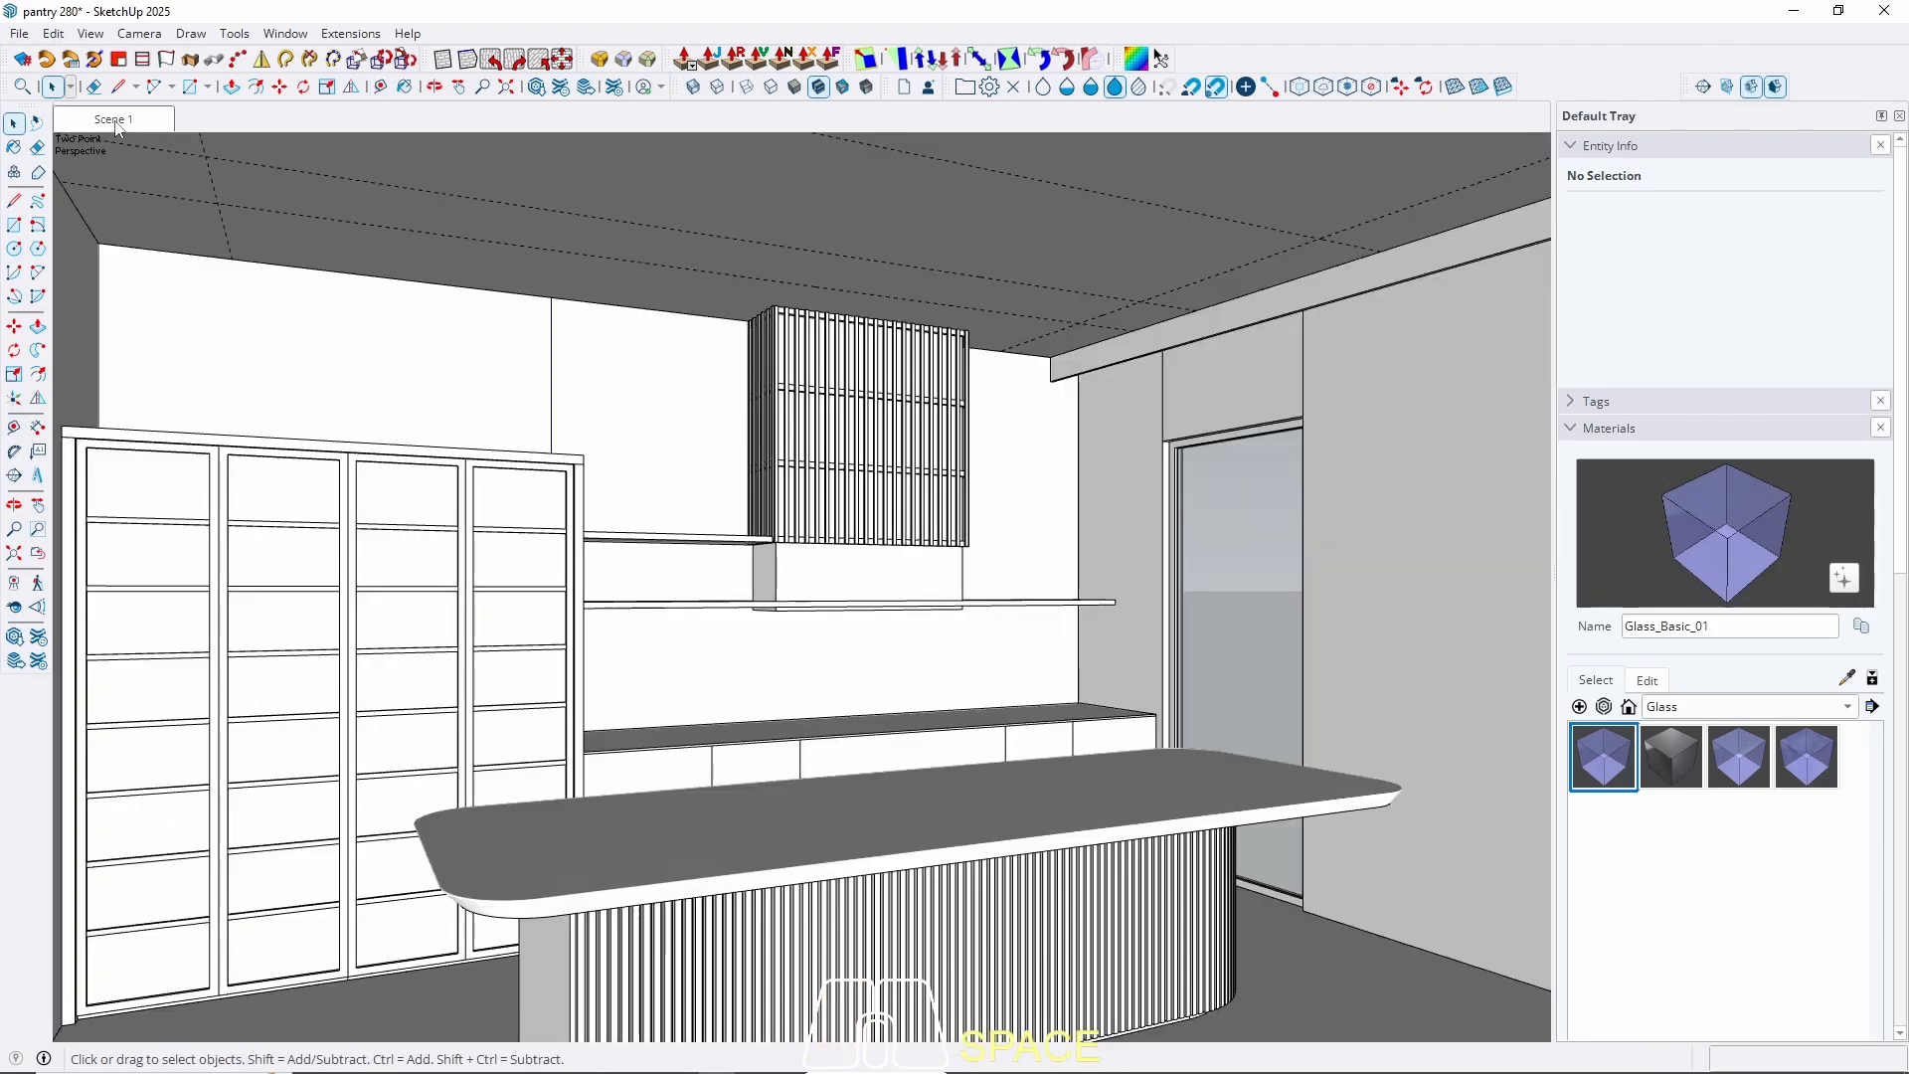
Add a parallel ceiling guide 4 cm from the side-wall guide, and a closely spaced one on the room side of the pelmet guide.
middle_drag(377, 308, 309, 418)
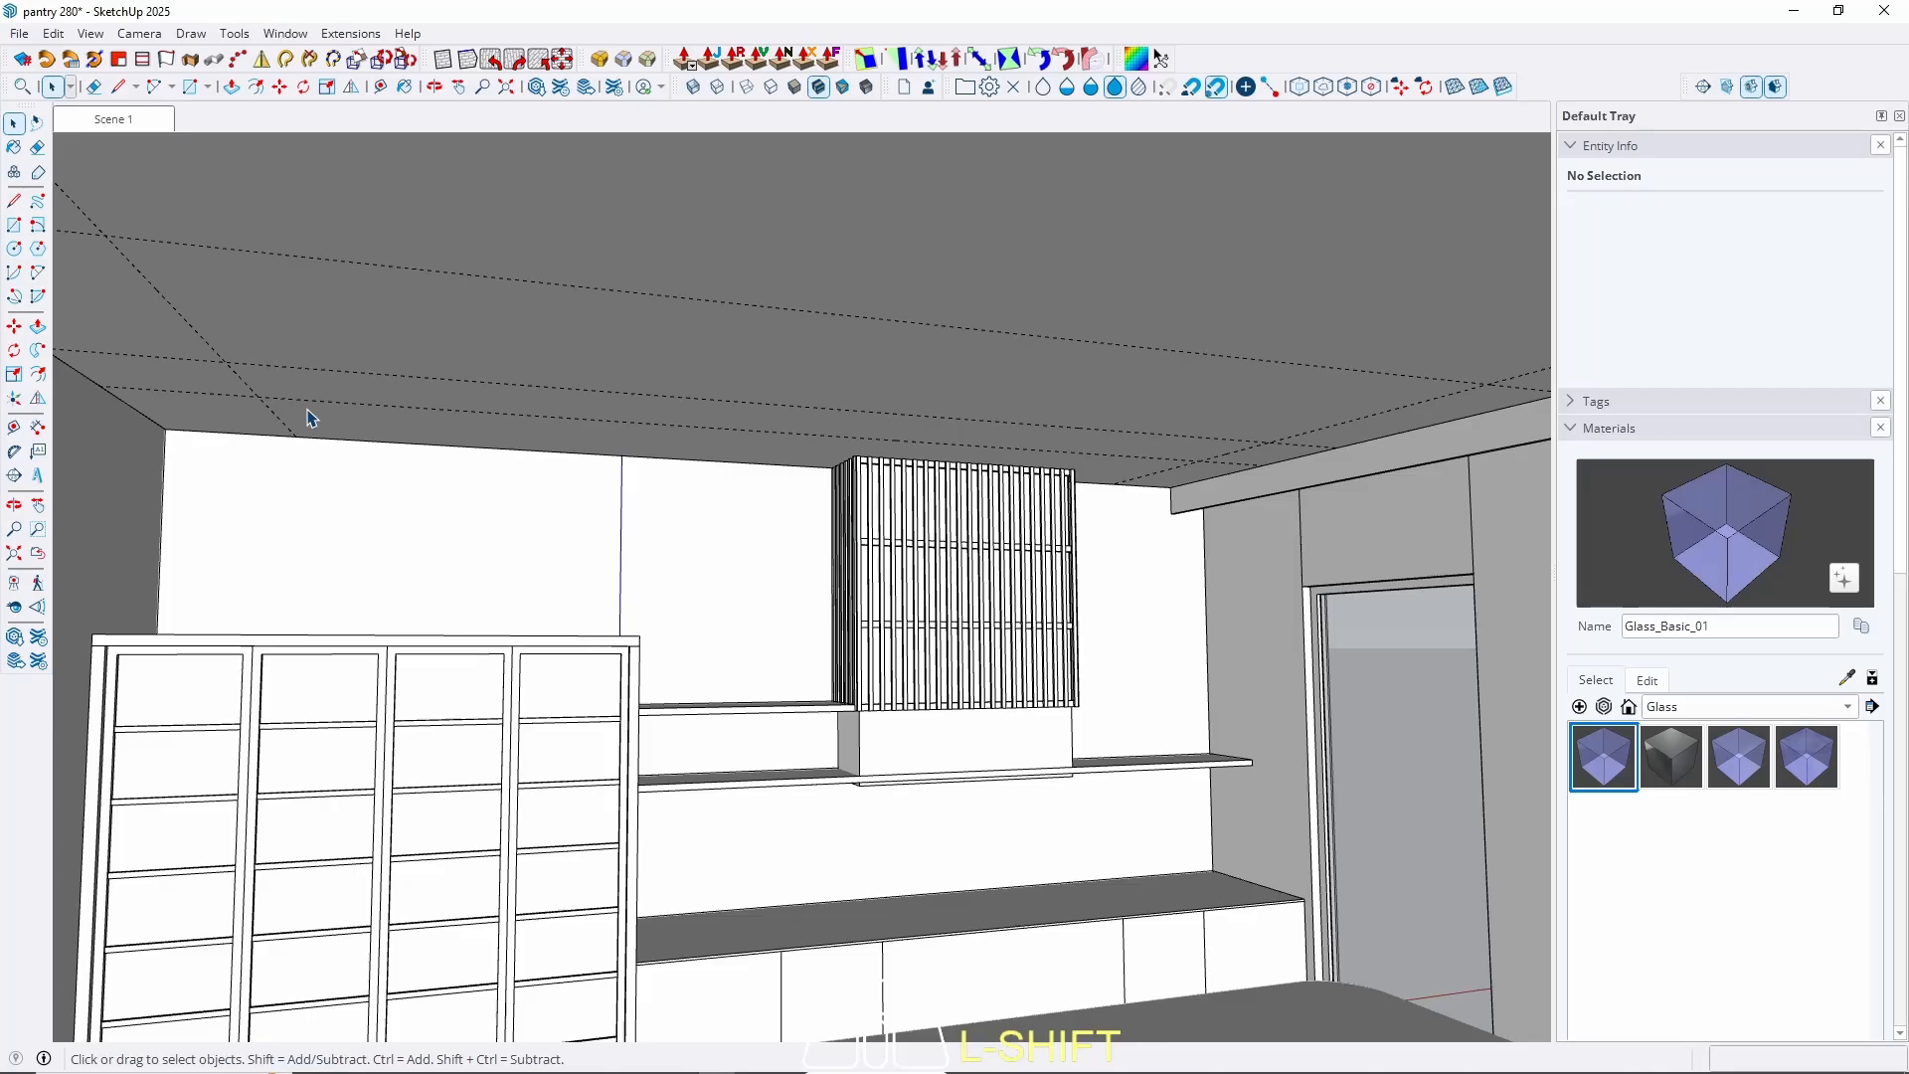
key(t)
click(168, 303)
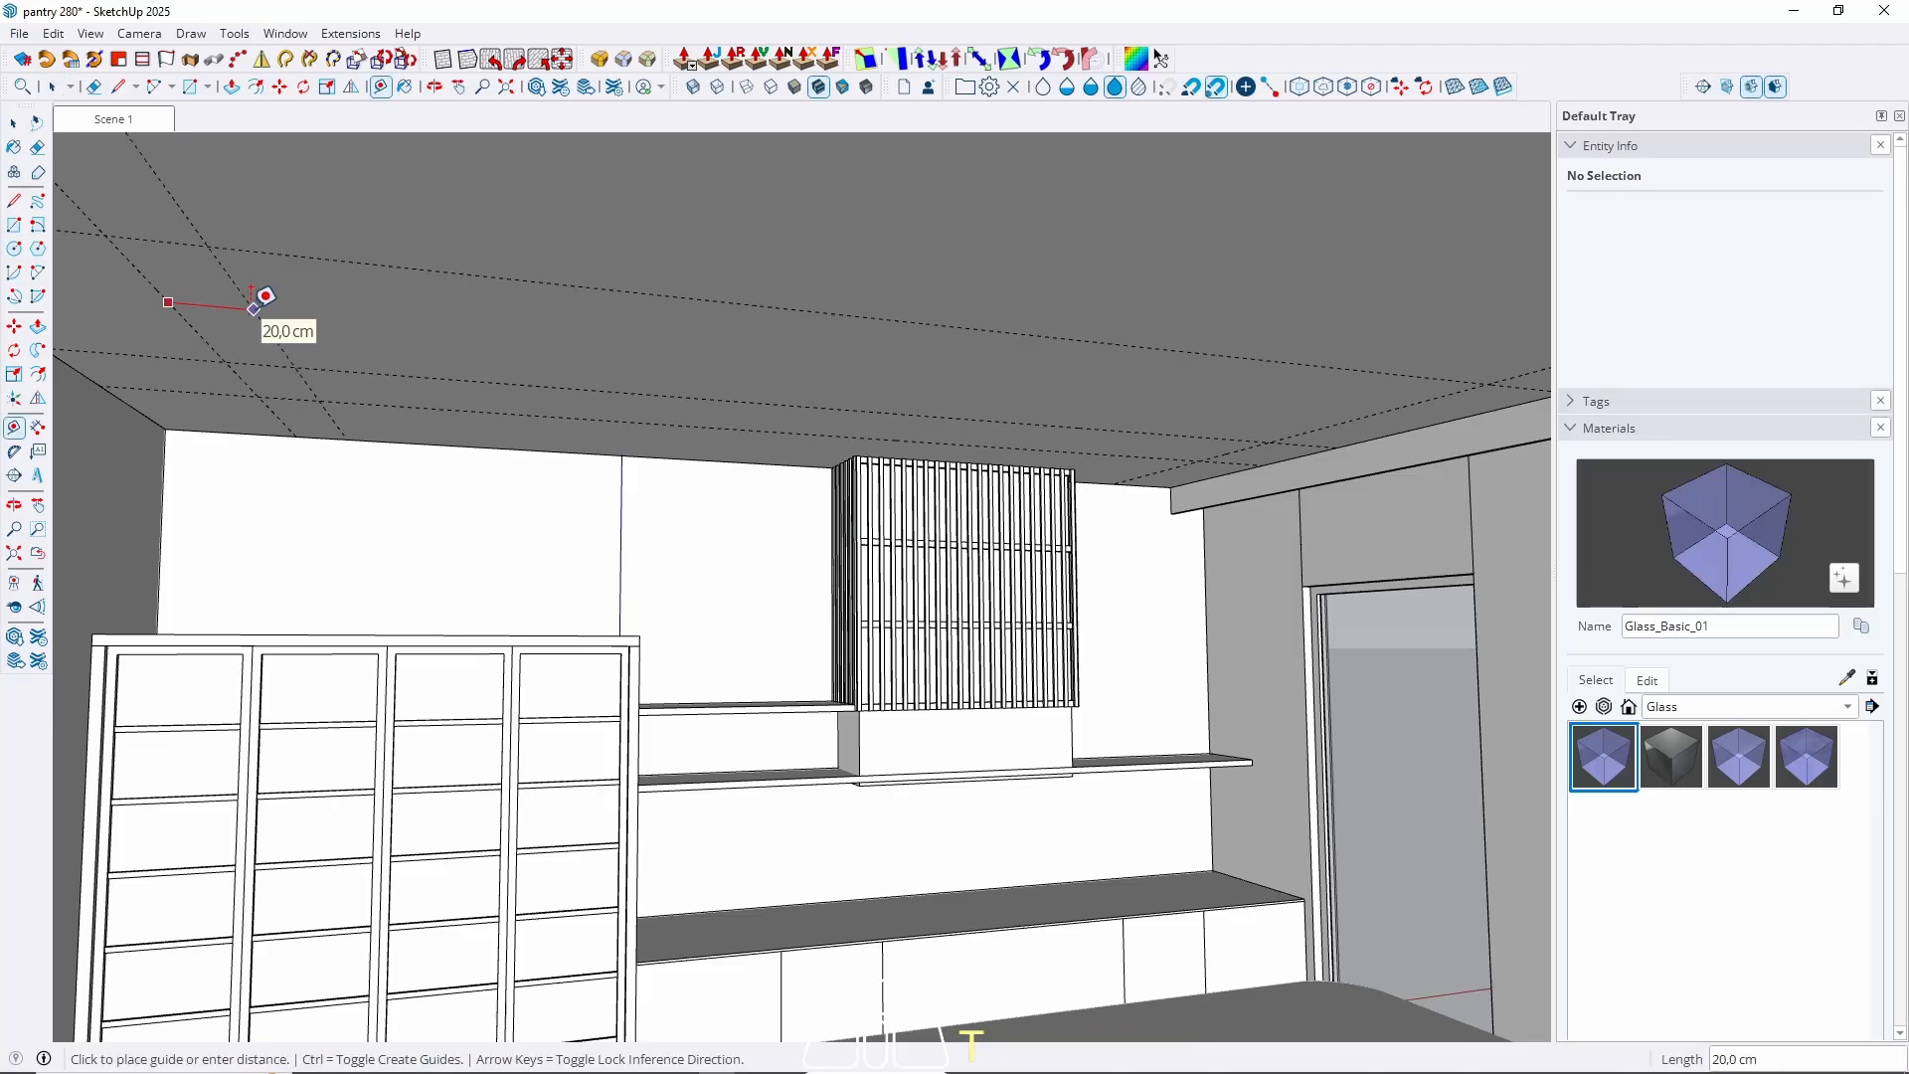
text(4)
key(Return)
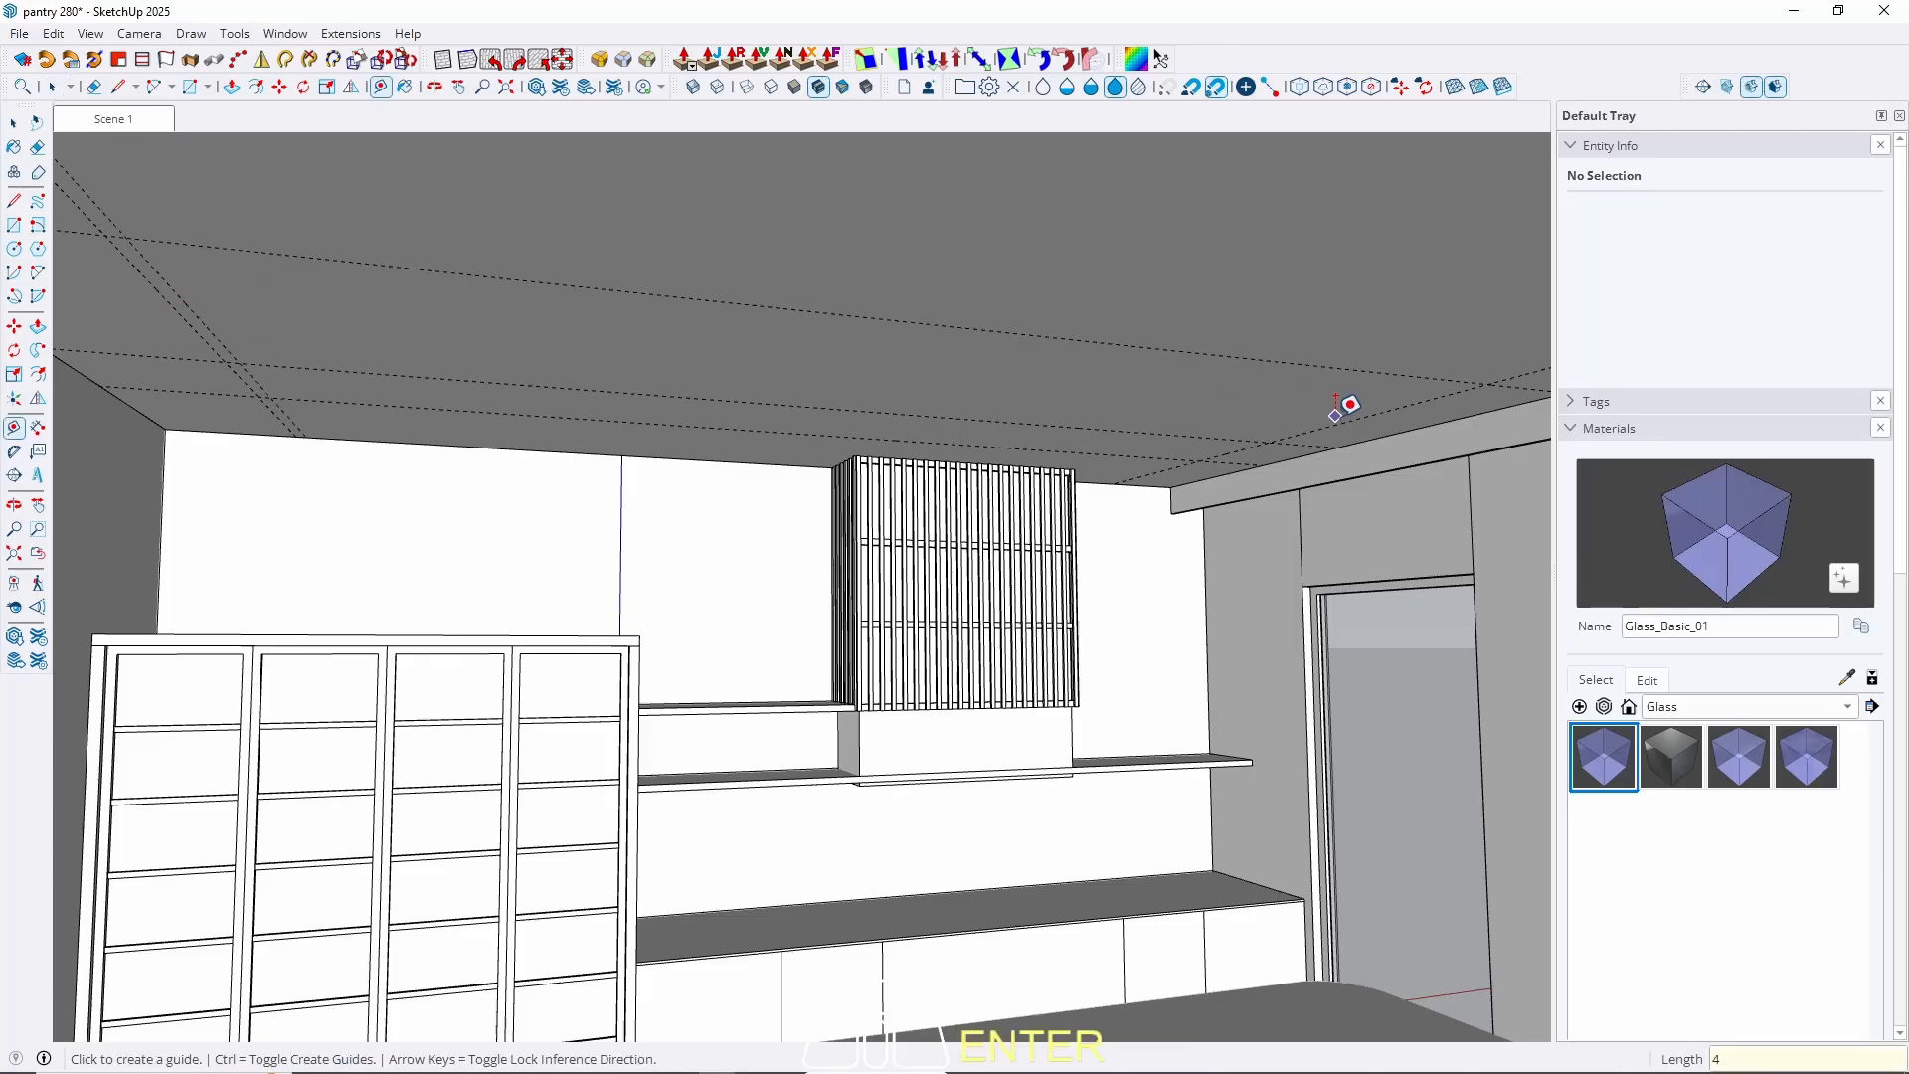
click(1352, 409)
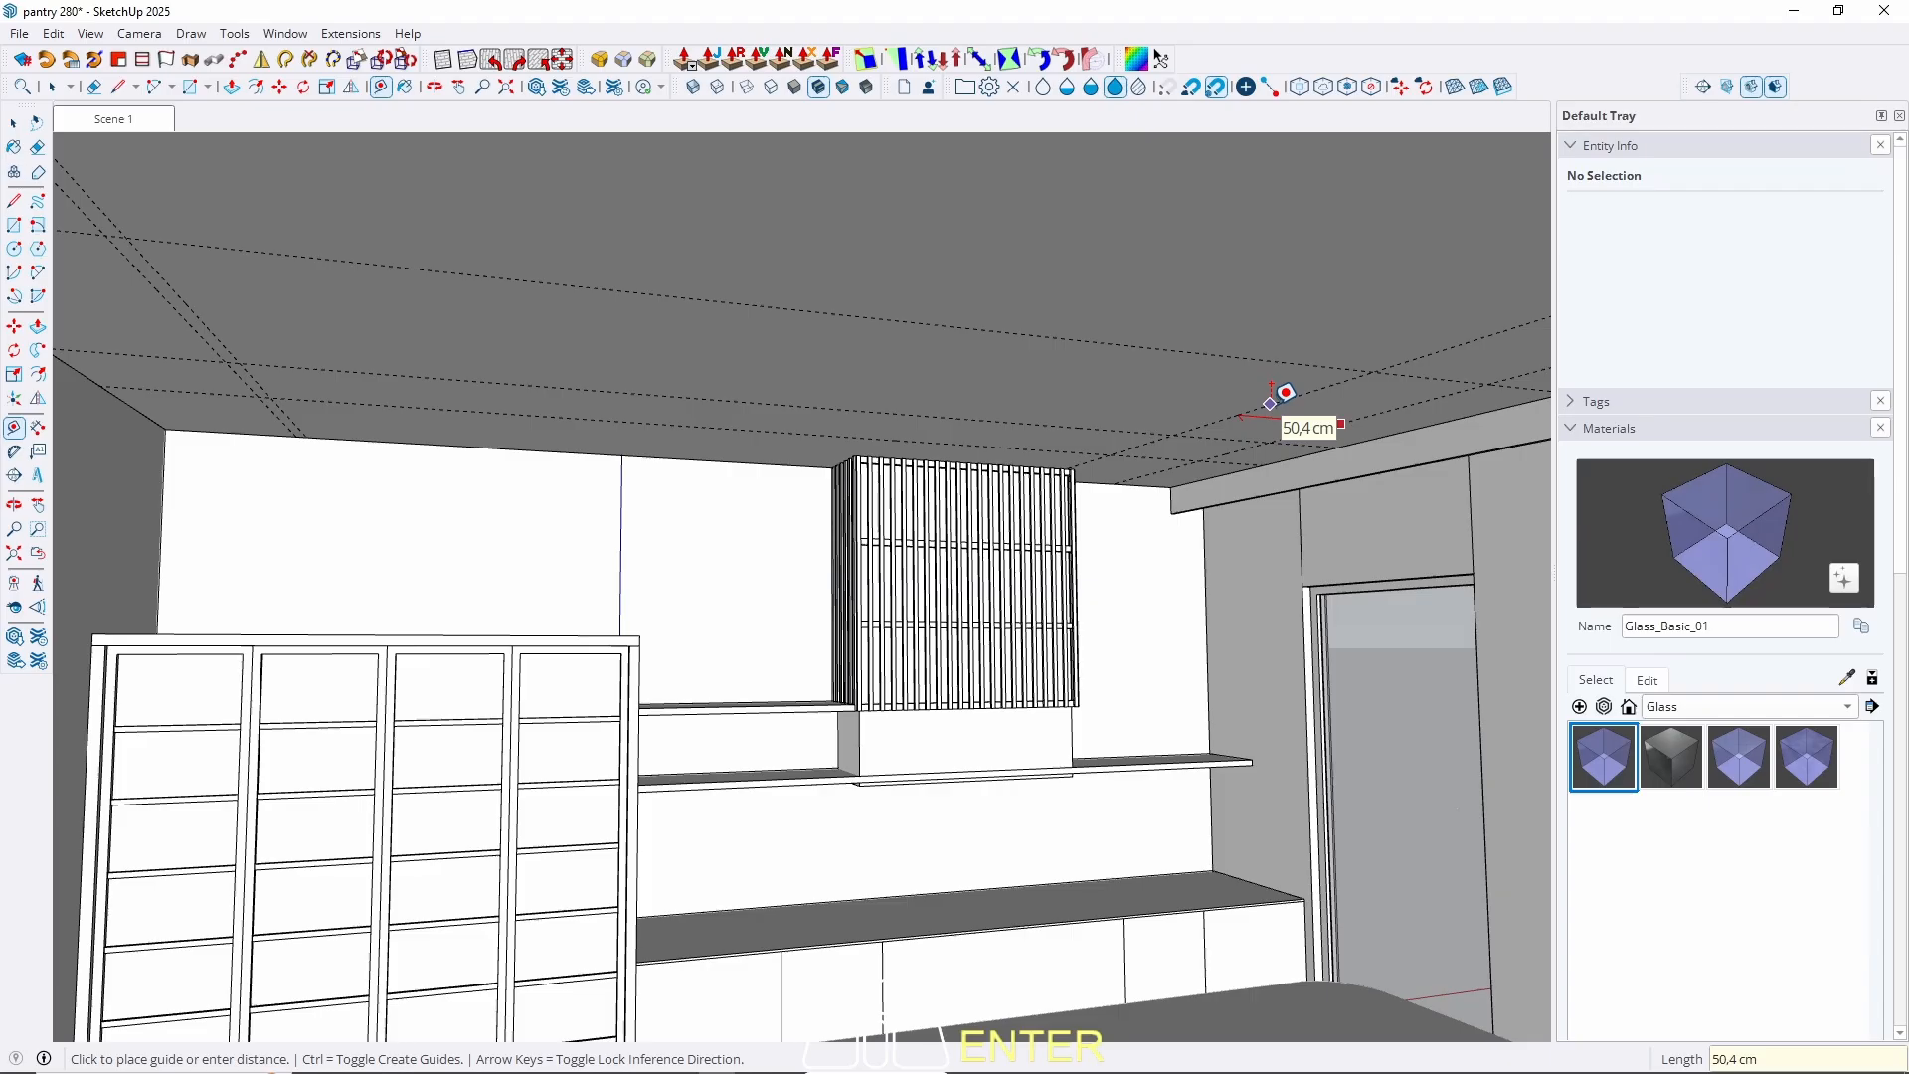
key(space)
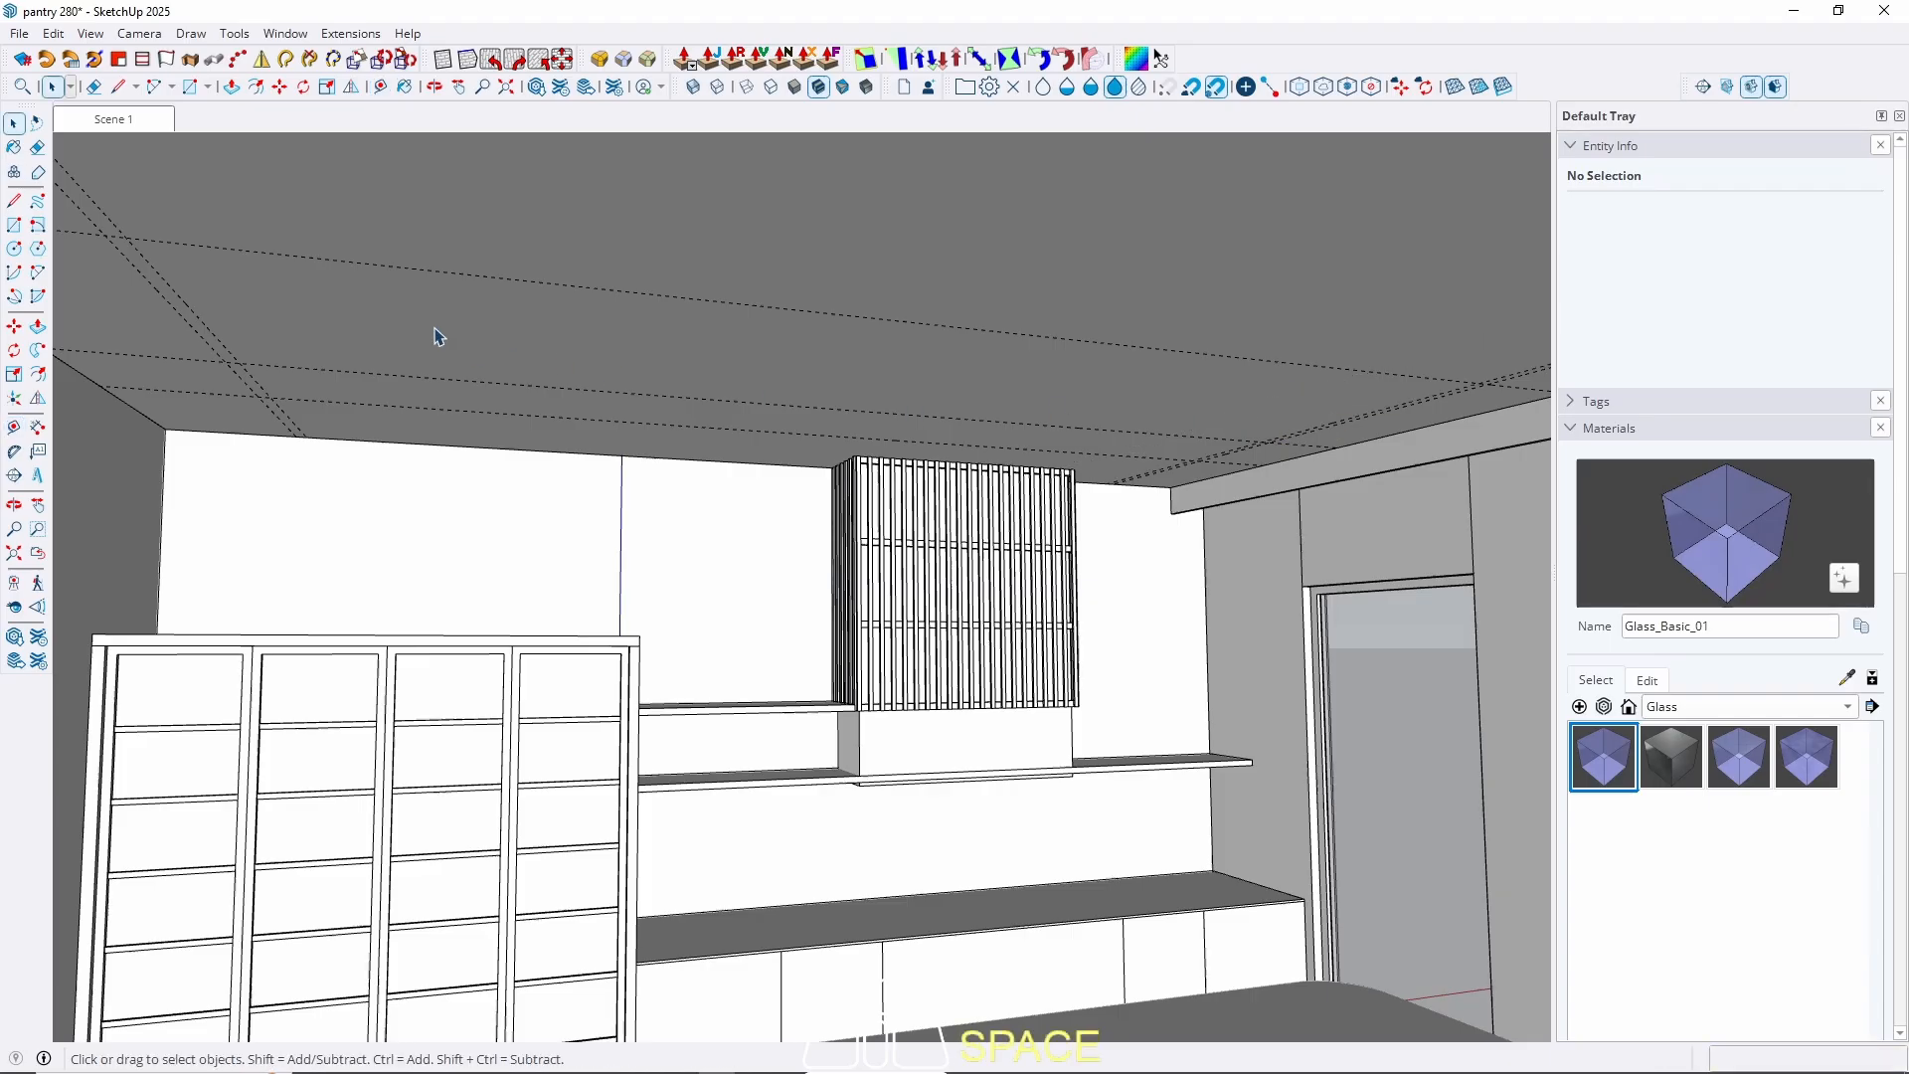
click(130, 120)
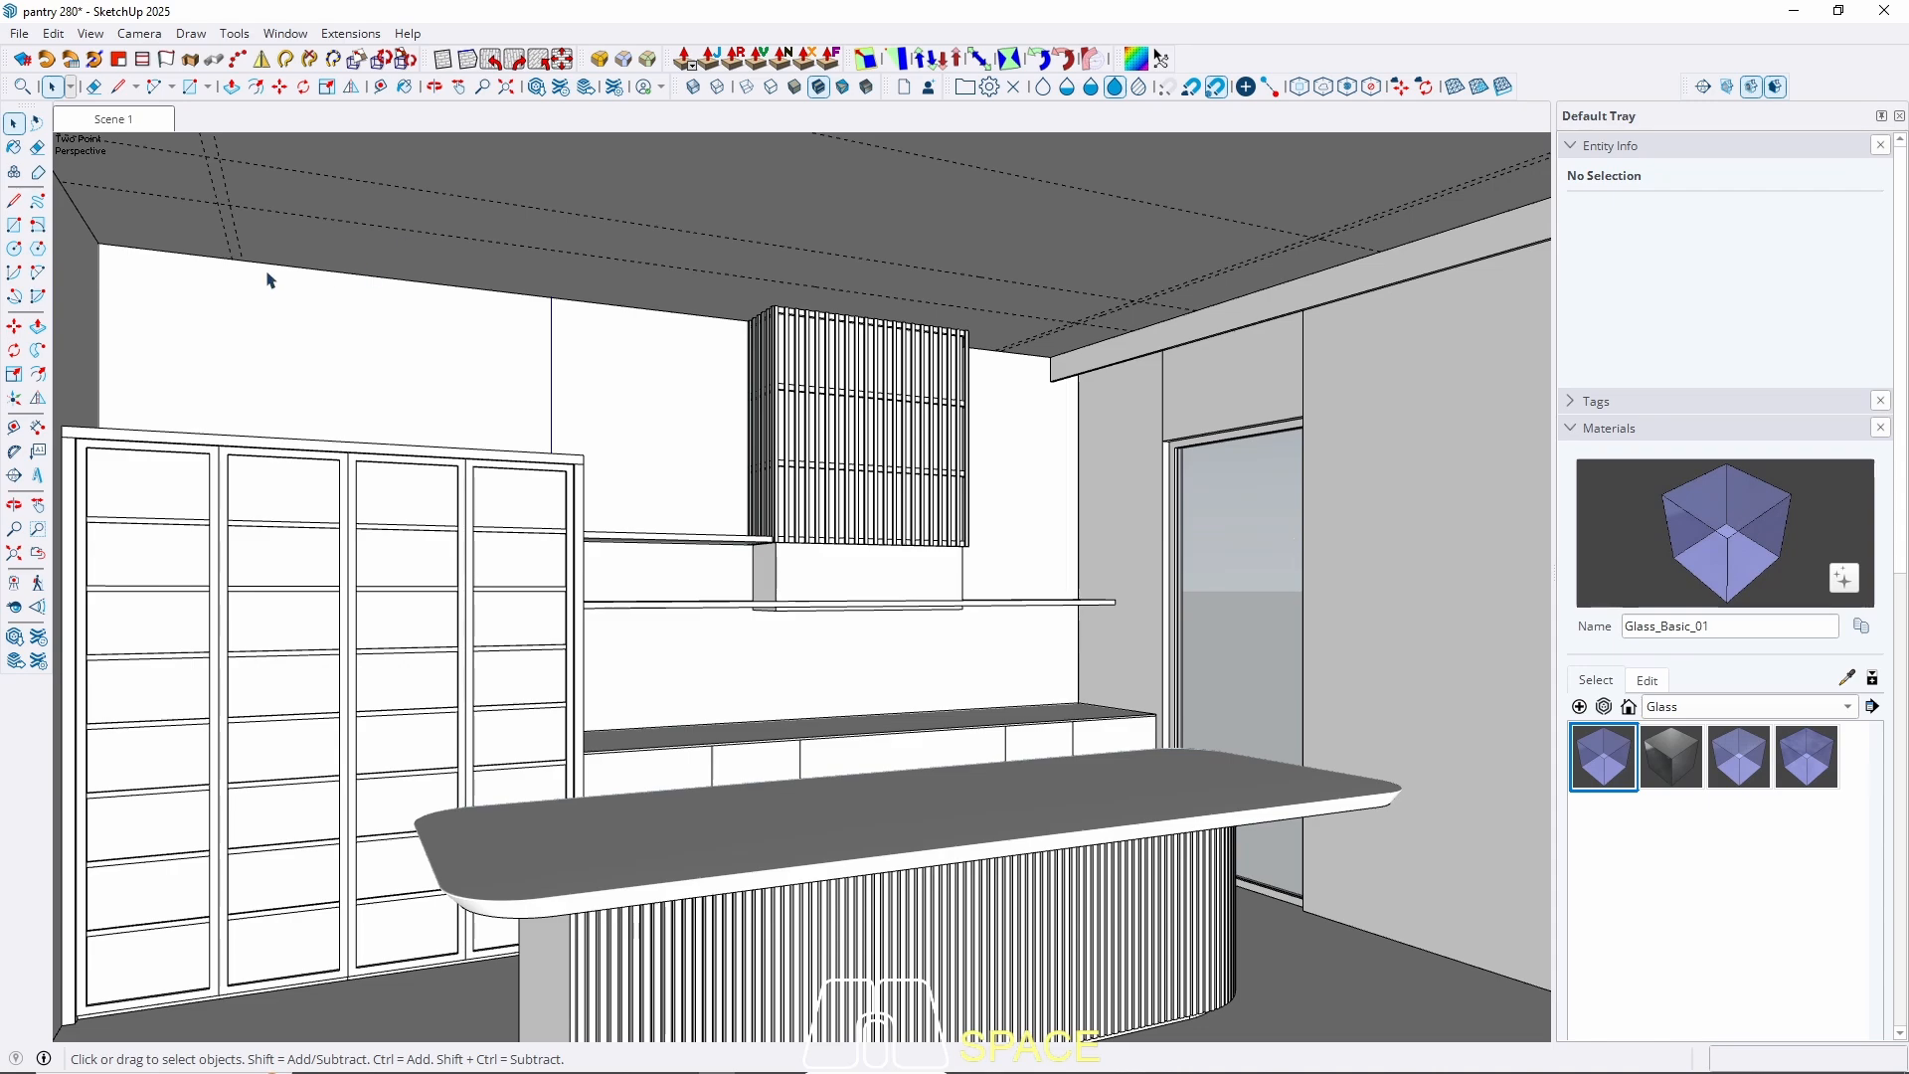
Offset the room-side lengthwise ceiling guide 245 cm to line up with the far edge of the double window.
middle_drag(707, 332, 530, 368)
middle_drag(1129, 435, 1312, 447)
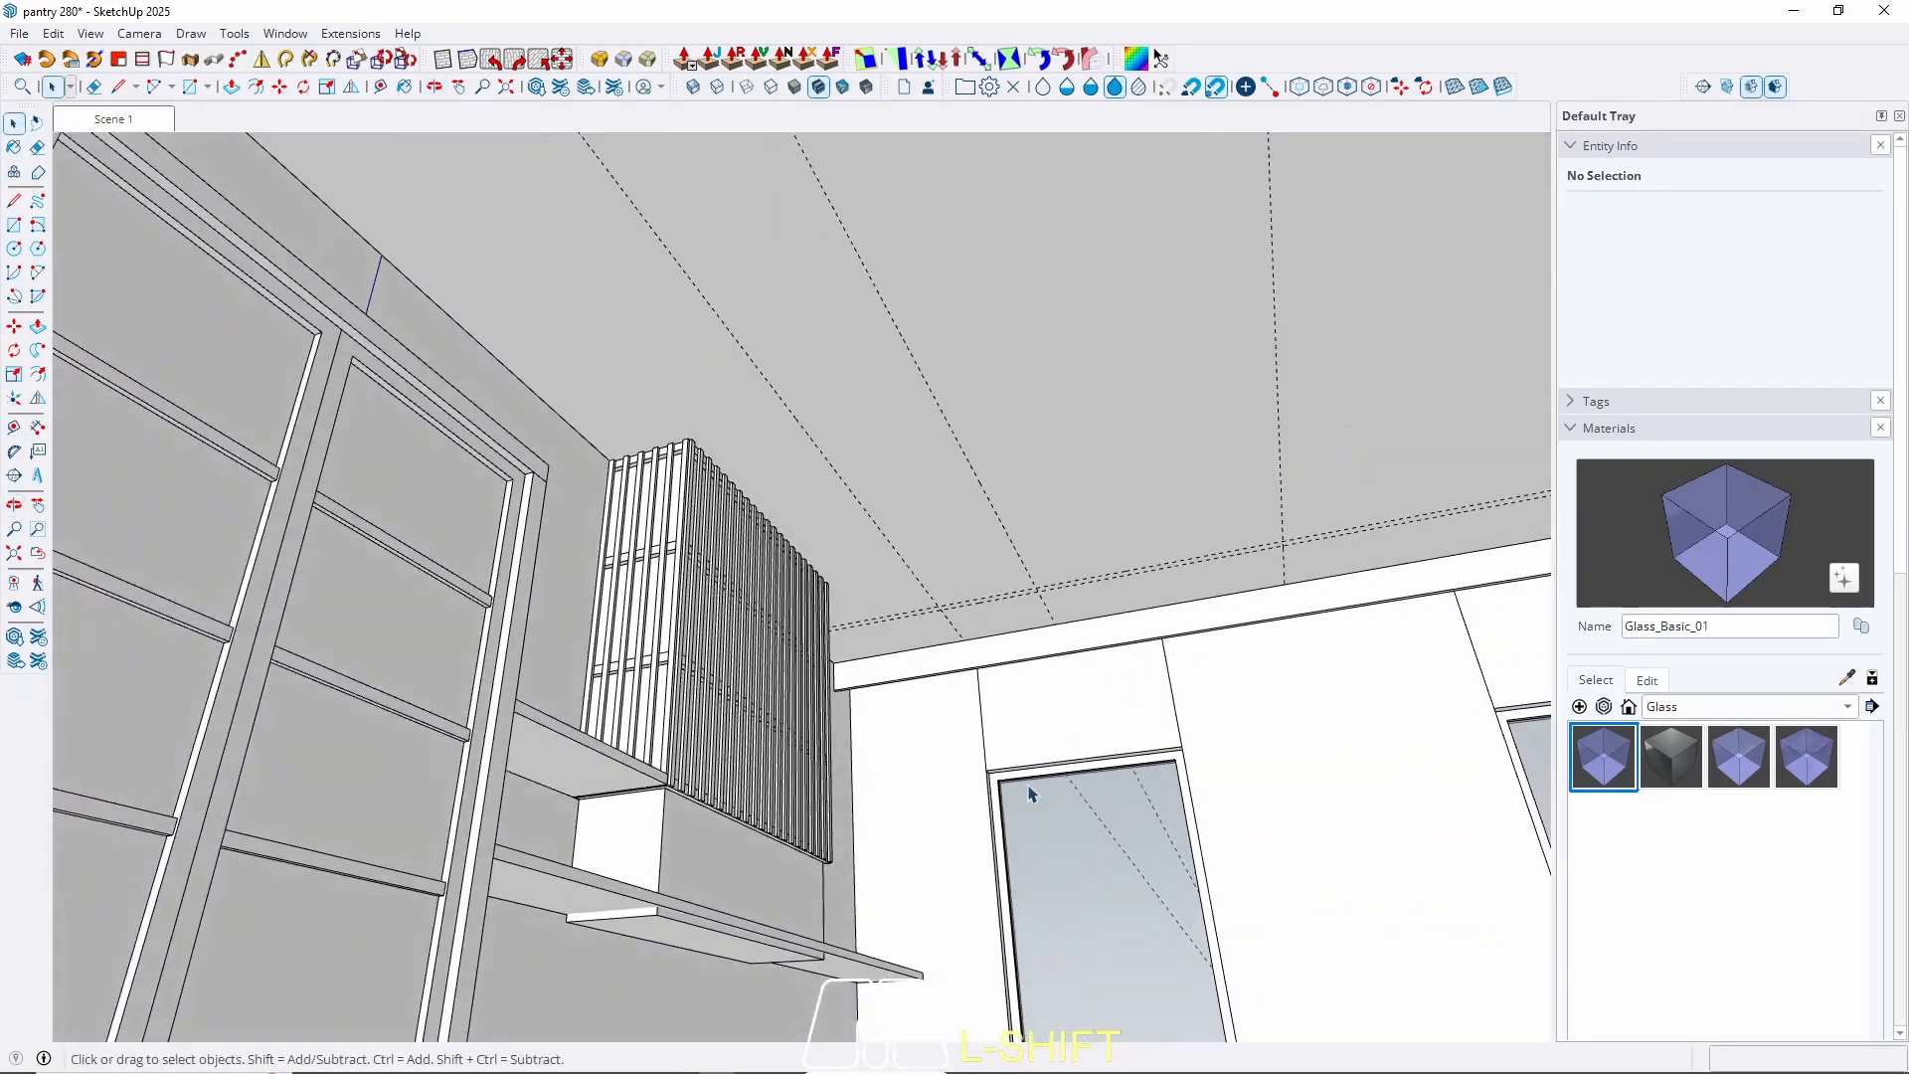
scroll(940, 618, up, 5)
scroll(942, 618, down, 4)
shift+middle_drag(941, 618, 994, 907)
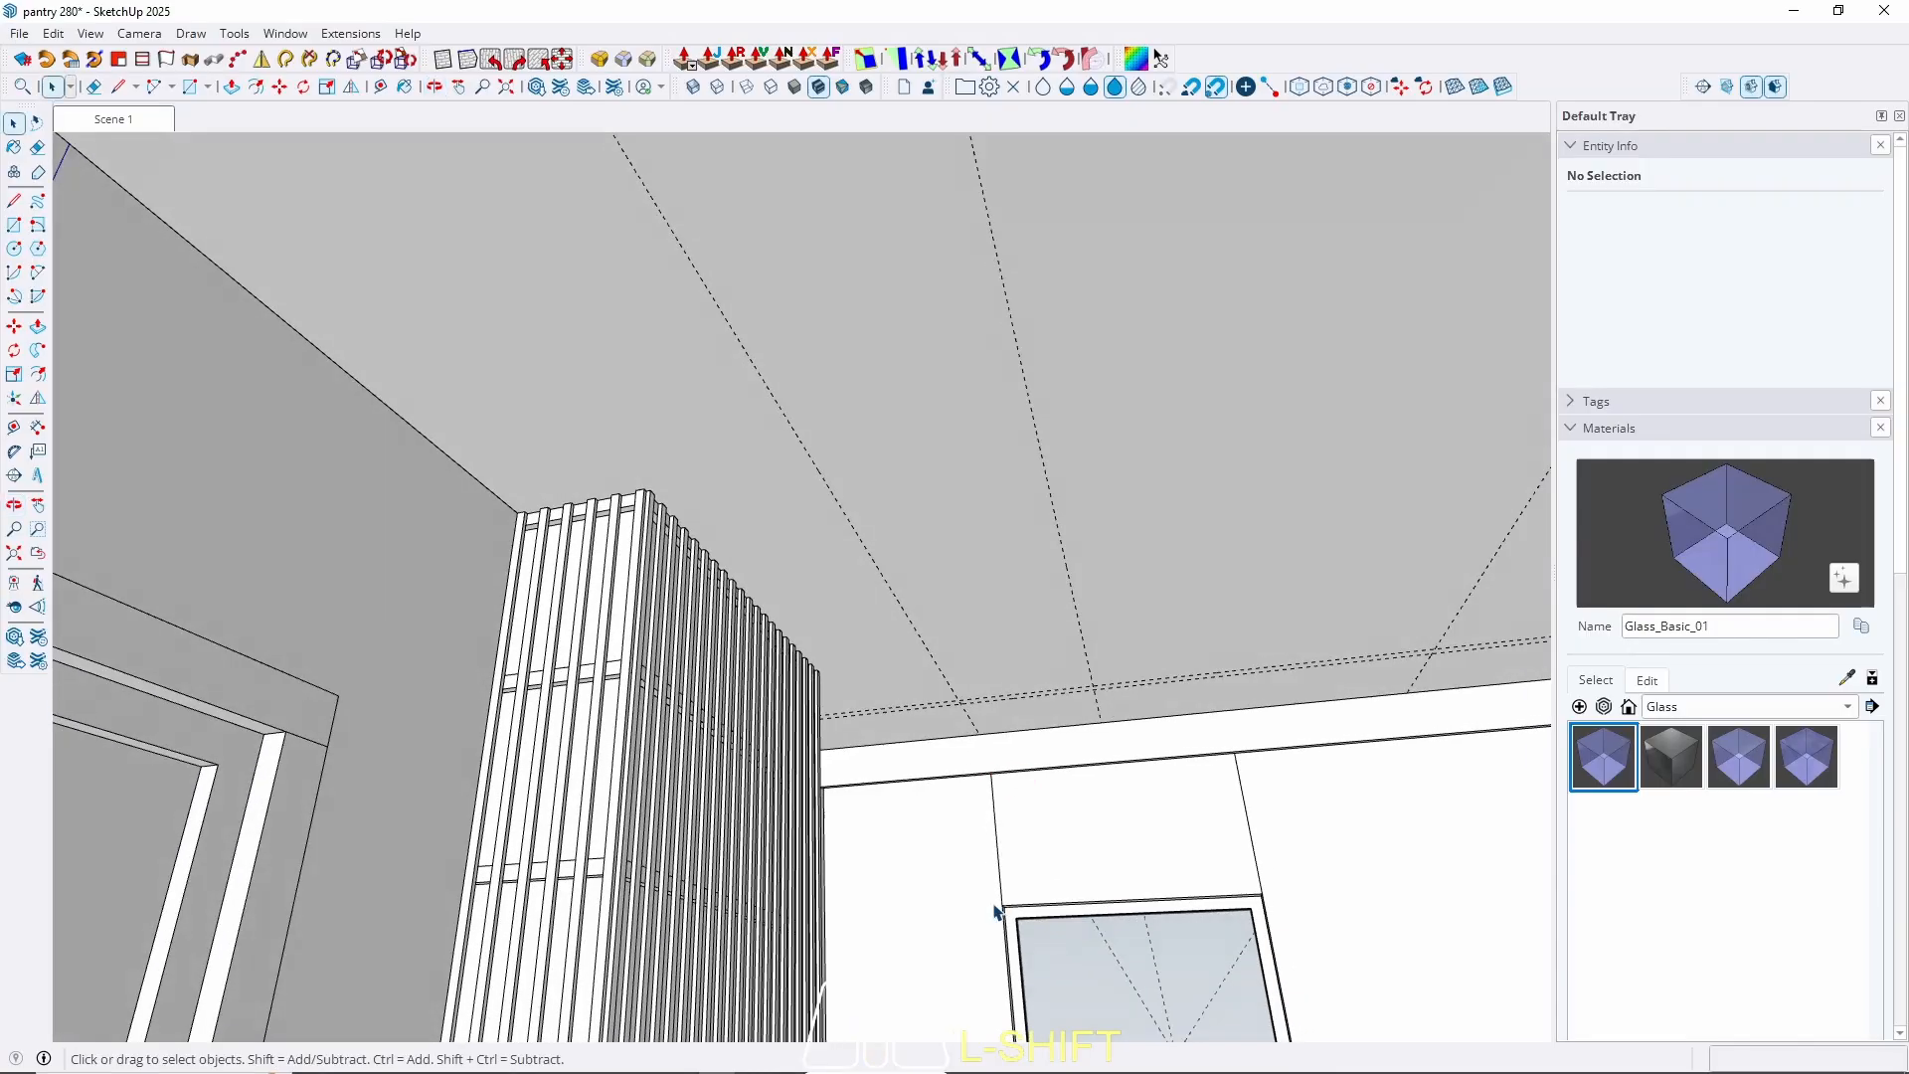
scroll(963, 695, up, 5)
scroll(639, 749, down, 5)
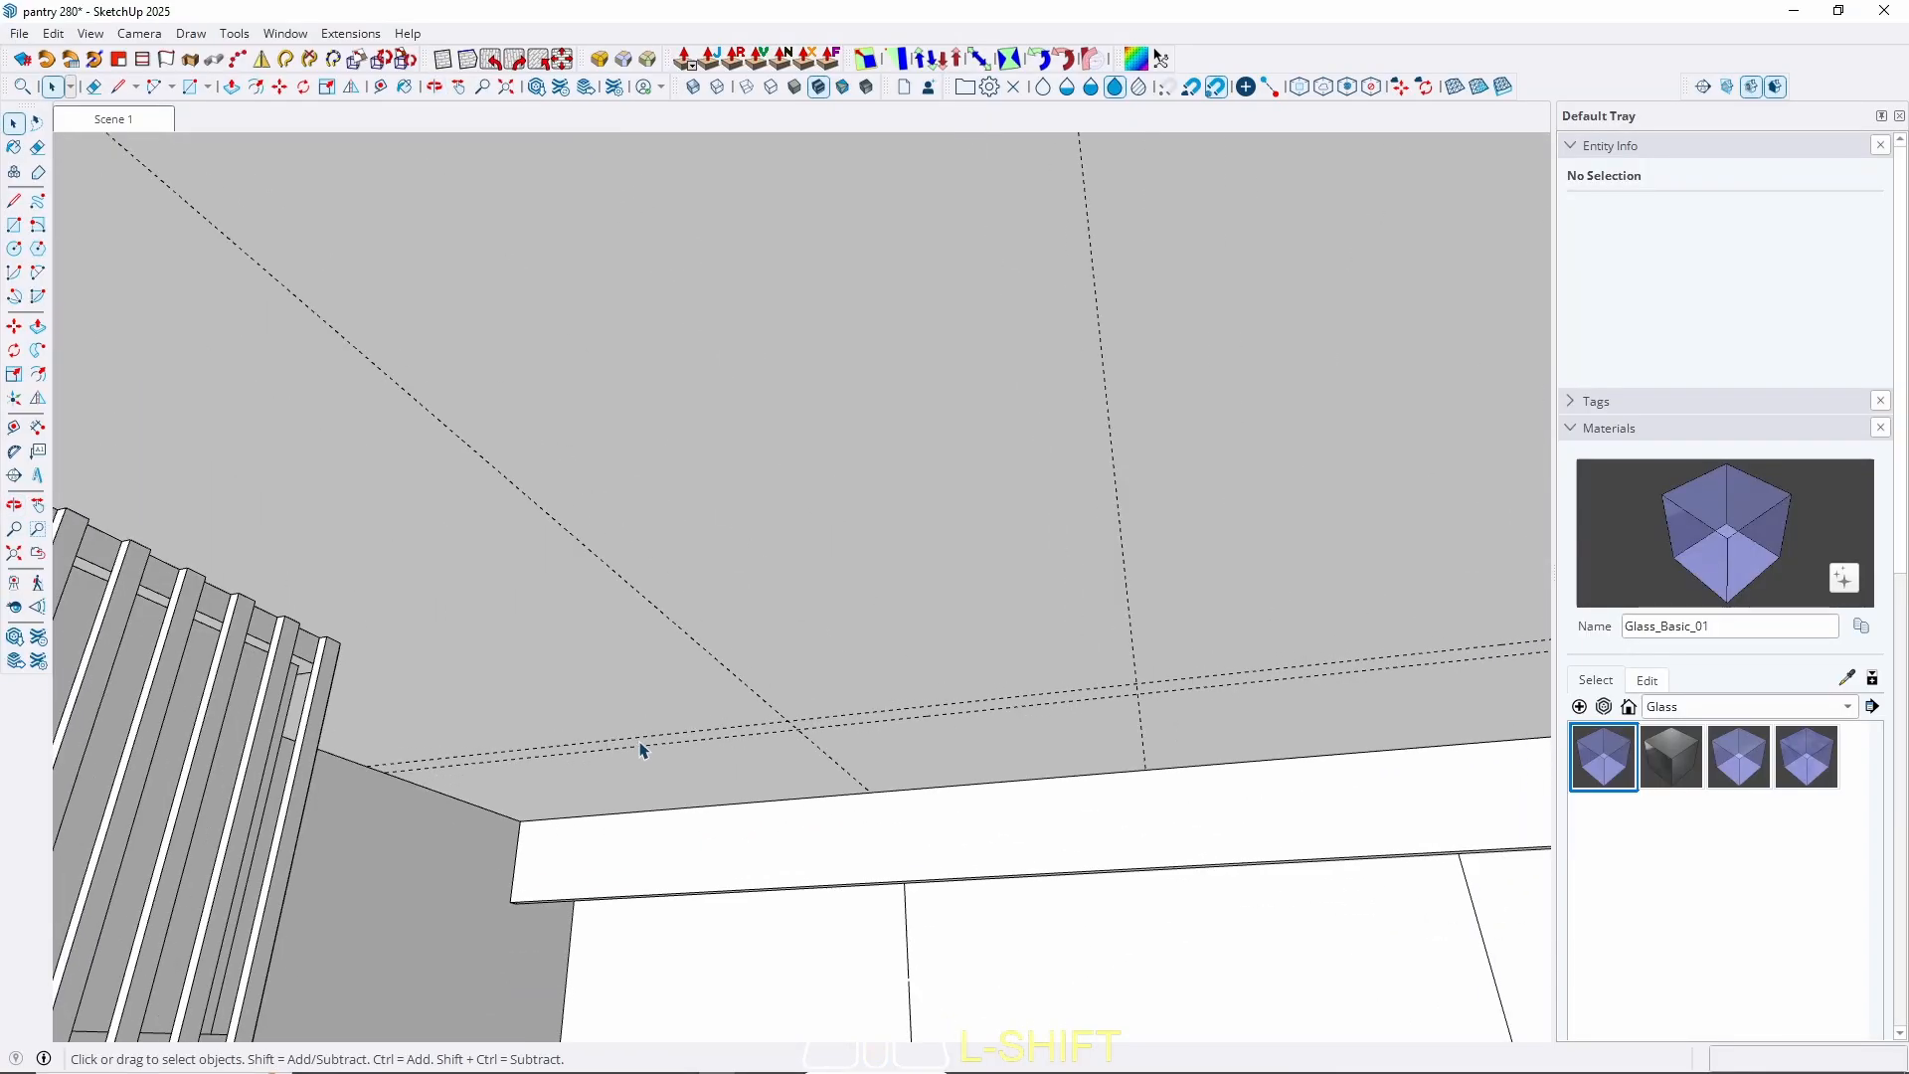
middle_drag(688, 713, 686, 584)
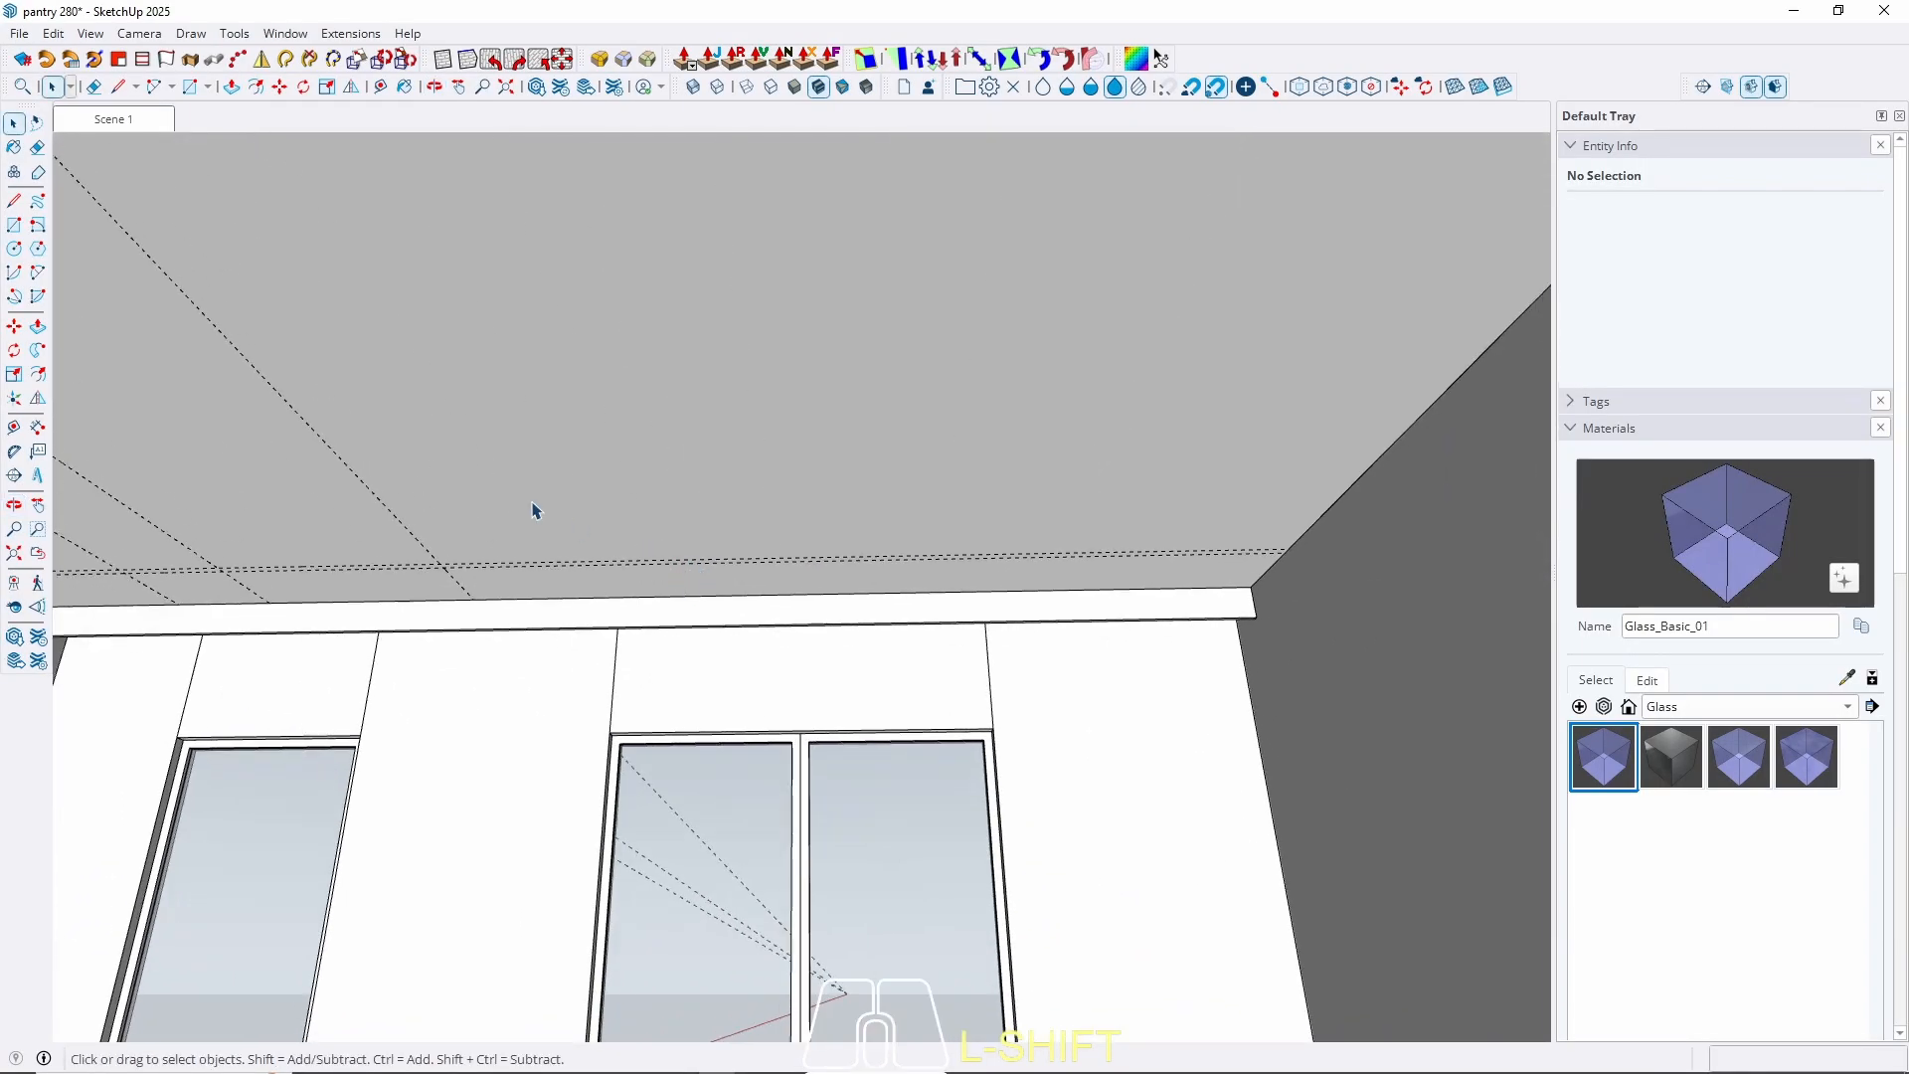
key(t)
click(327, 443)
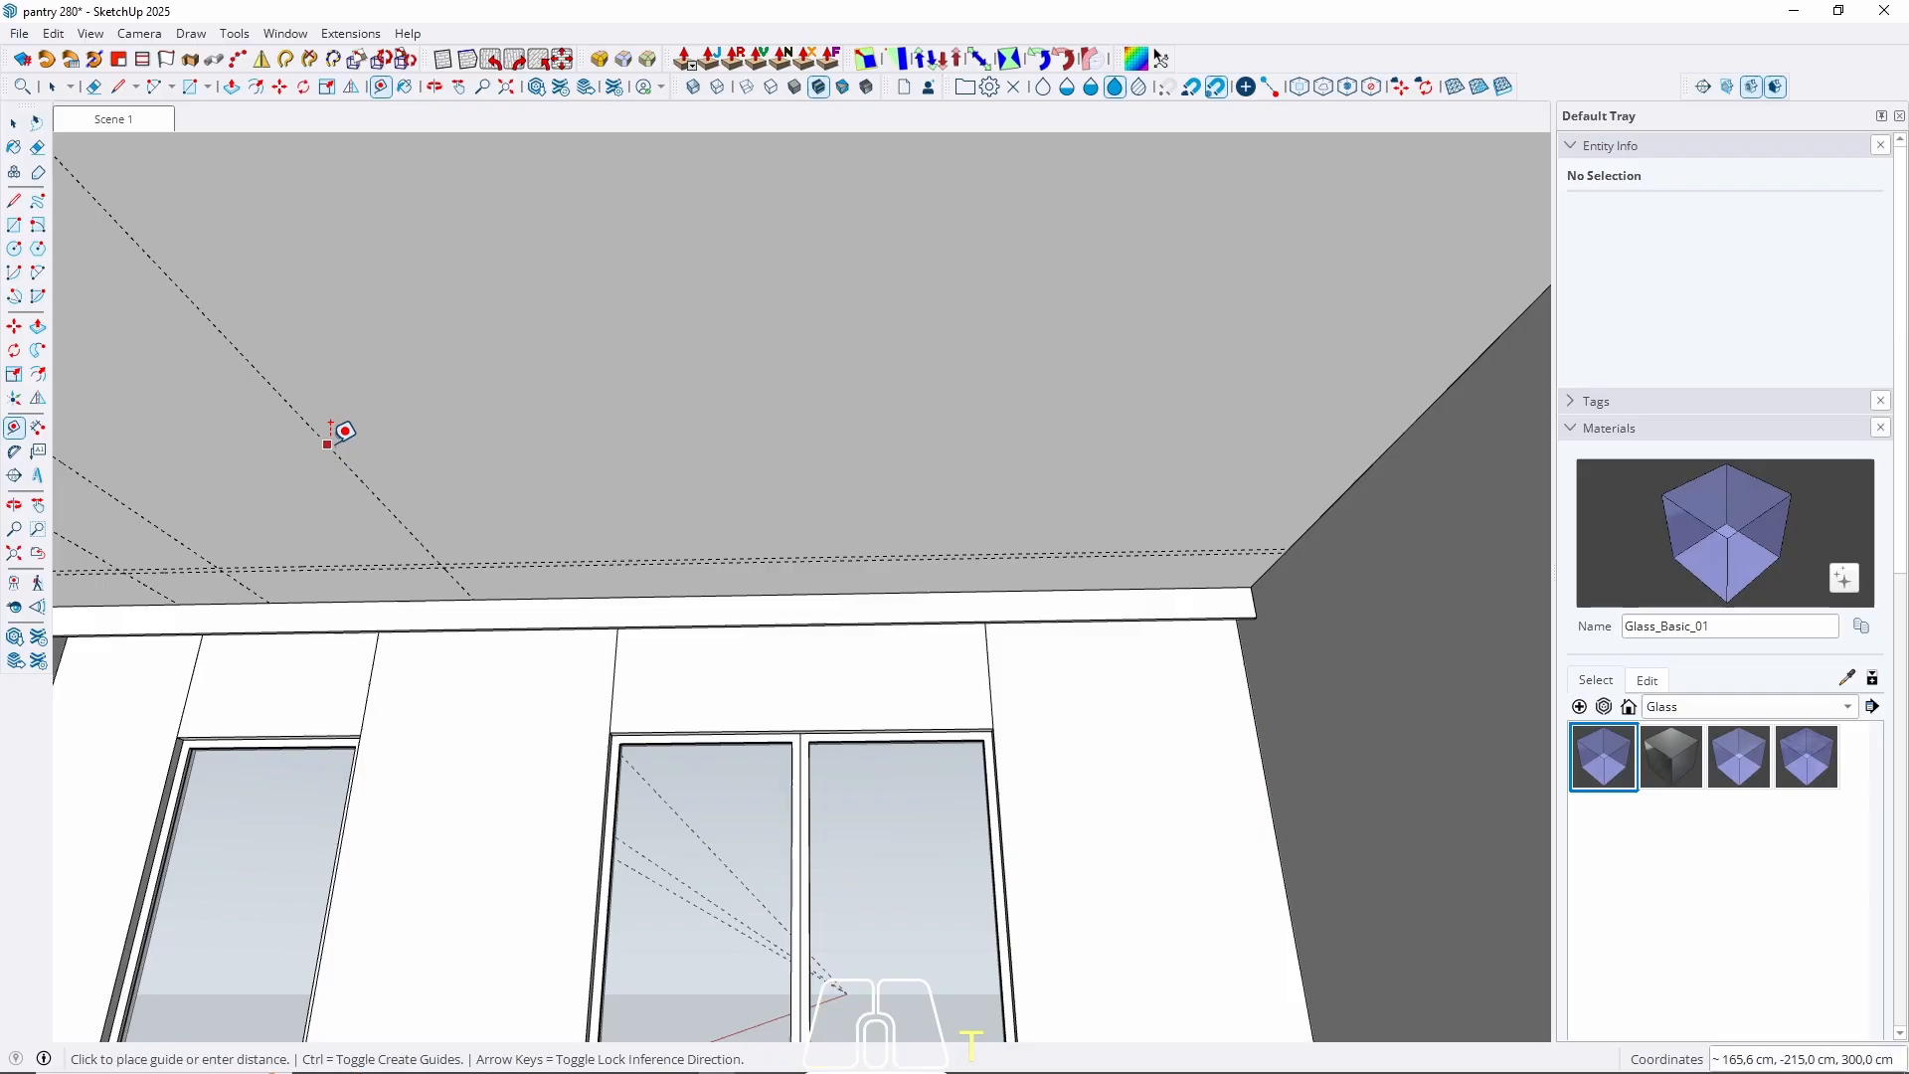
key(Left)
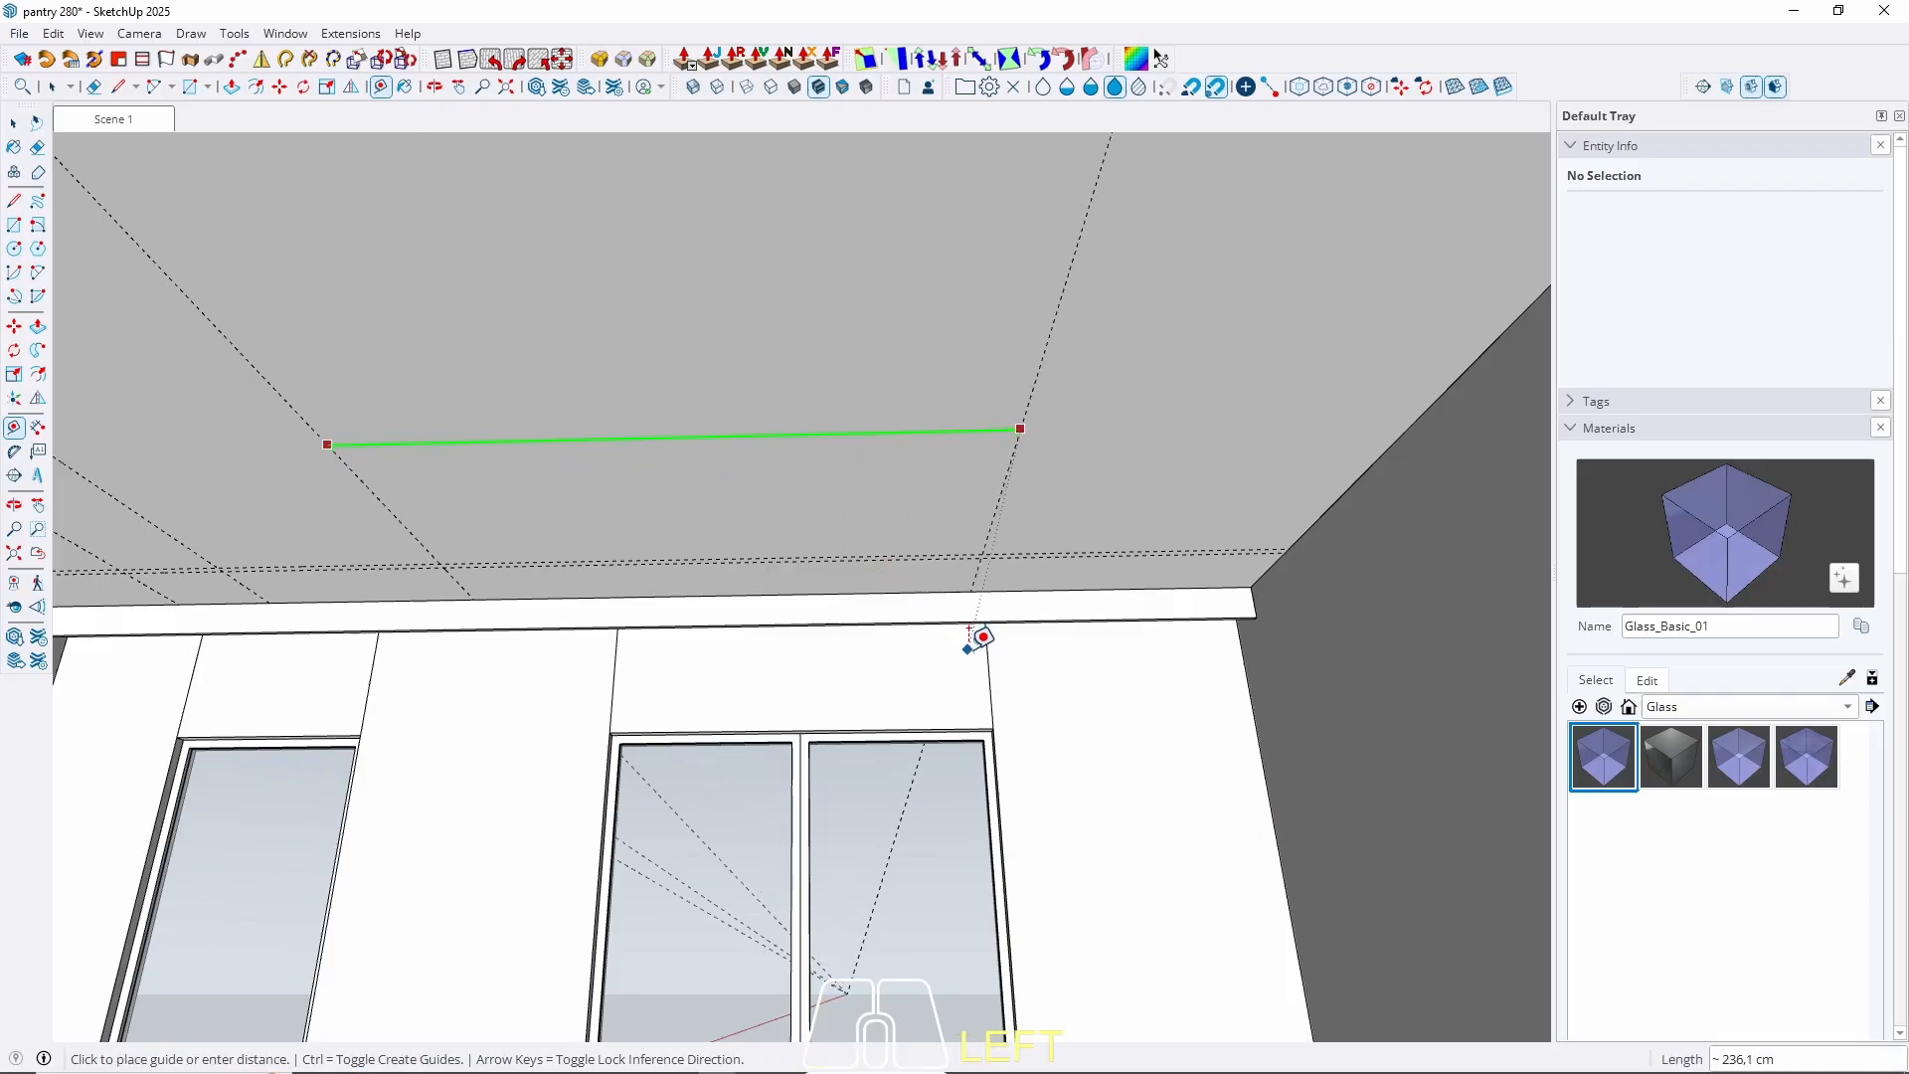
click(1004, 702)
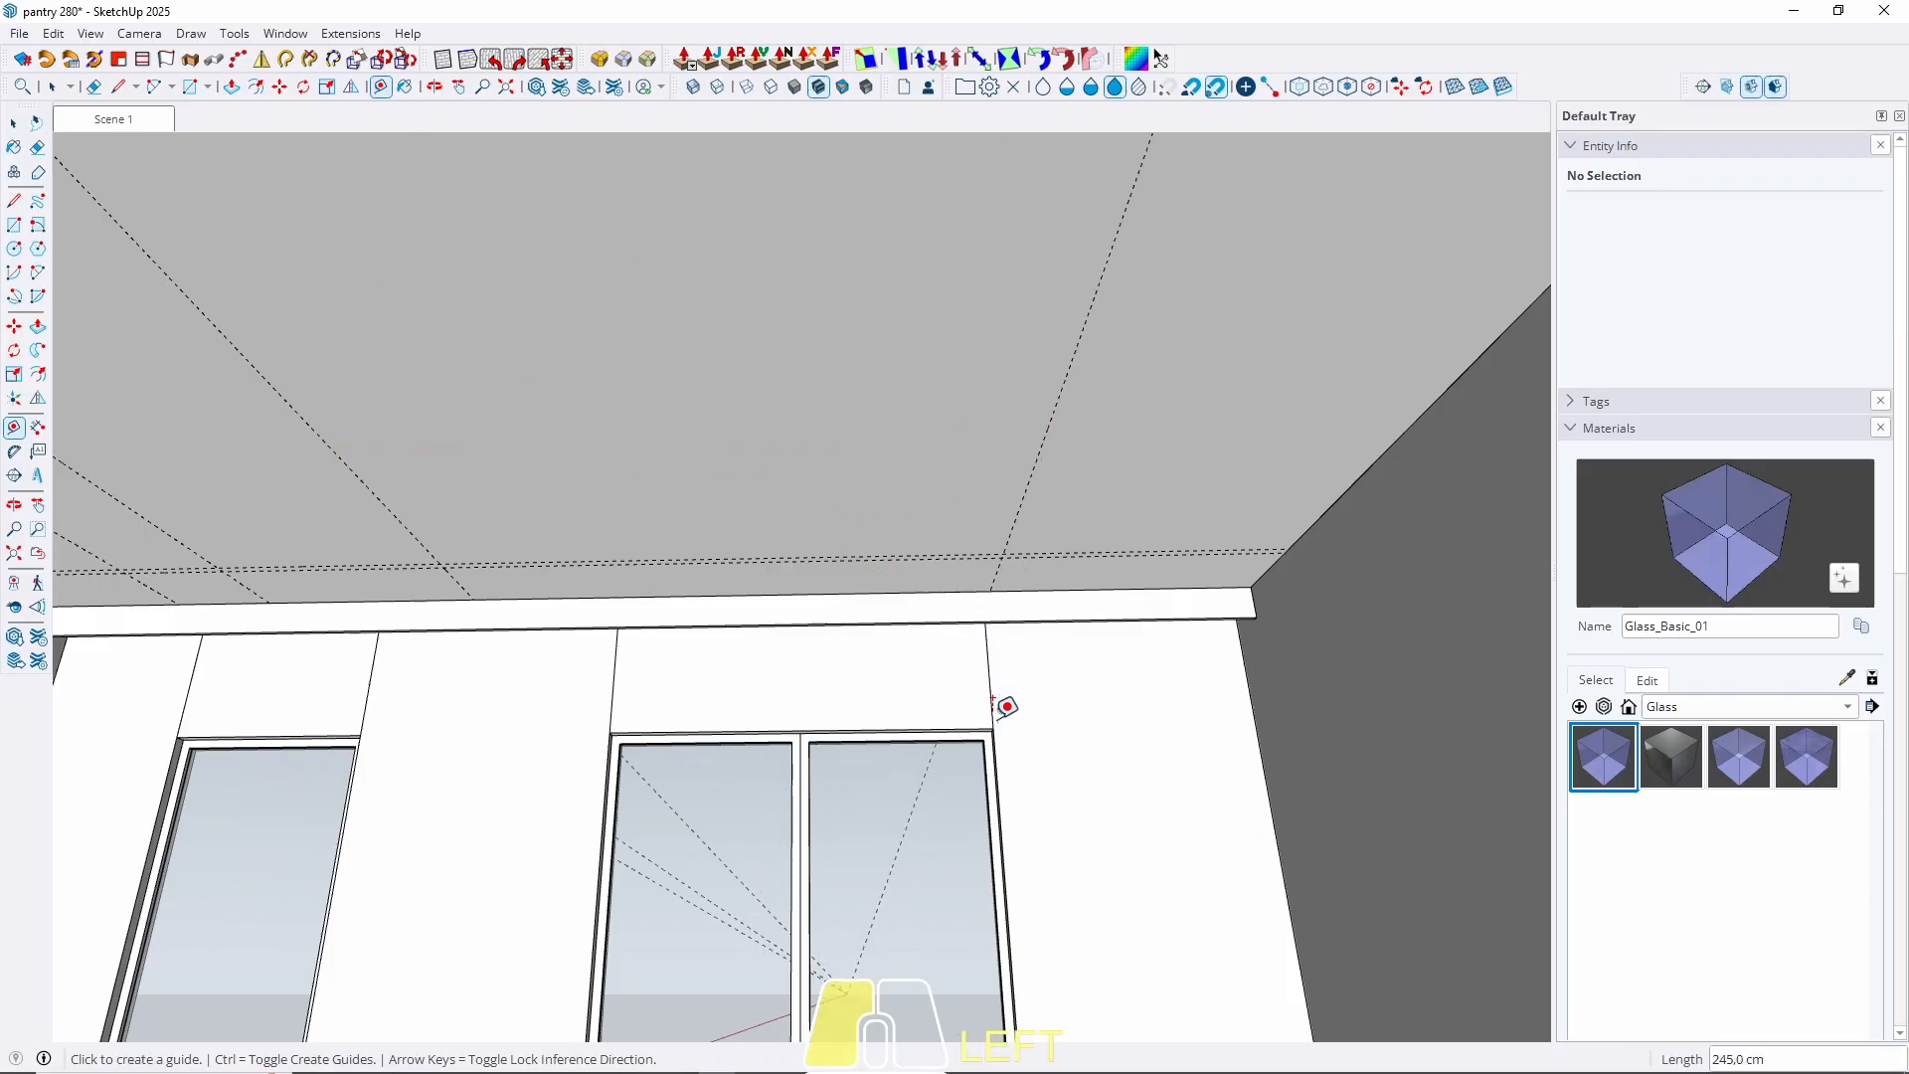
key(space)
Return to Scene 1 and open the ceiling group for editing near the pelmet corner.
click(111, 119)
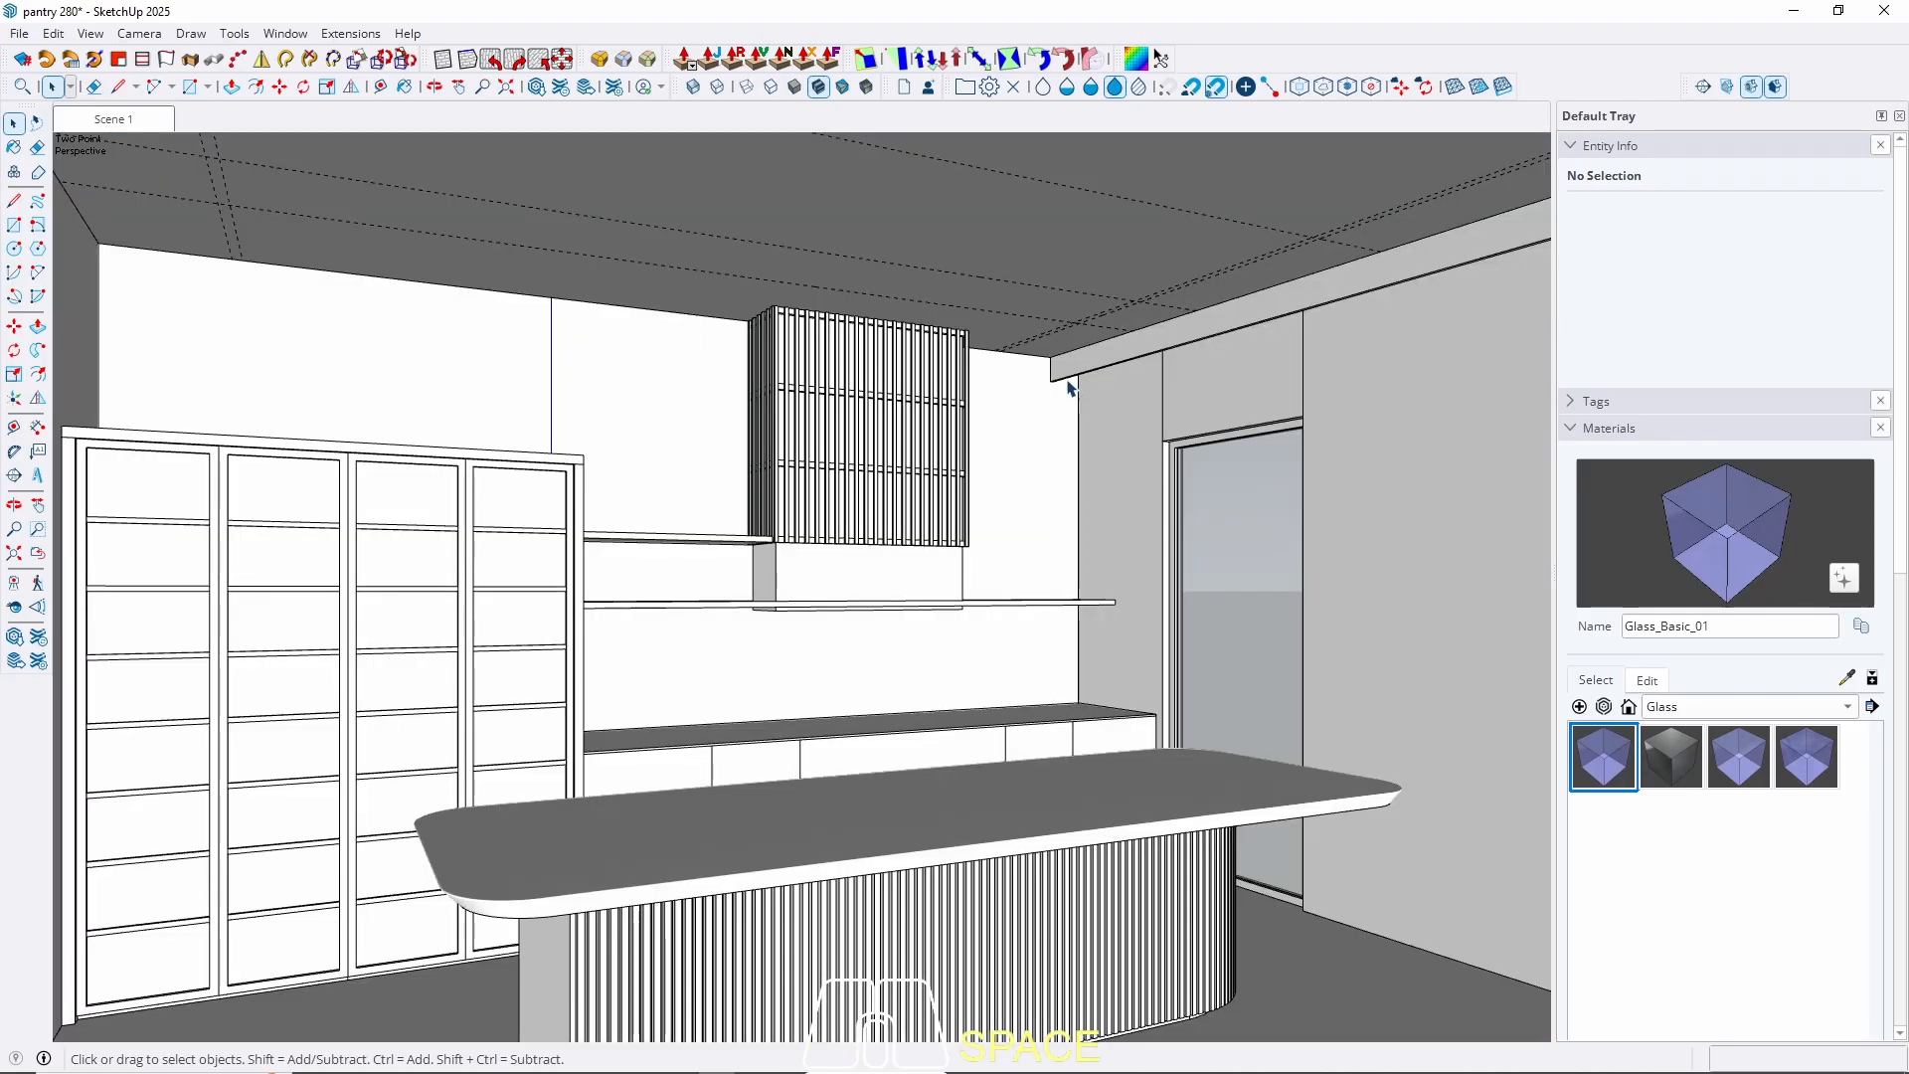
middle_drag(1069, 386, 950, 391)
scroll(944, 422, up, 5)
scroll(950, 392, down, 3)
scroll(996, 355, up, 2)
double_click(995, 353)
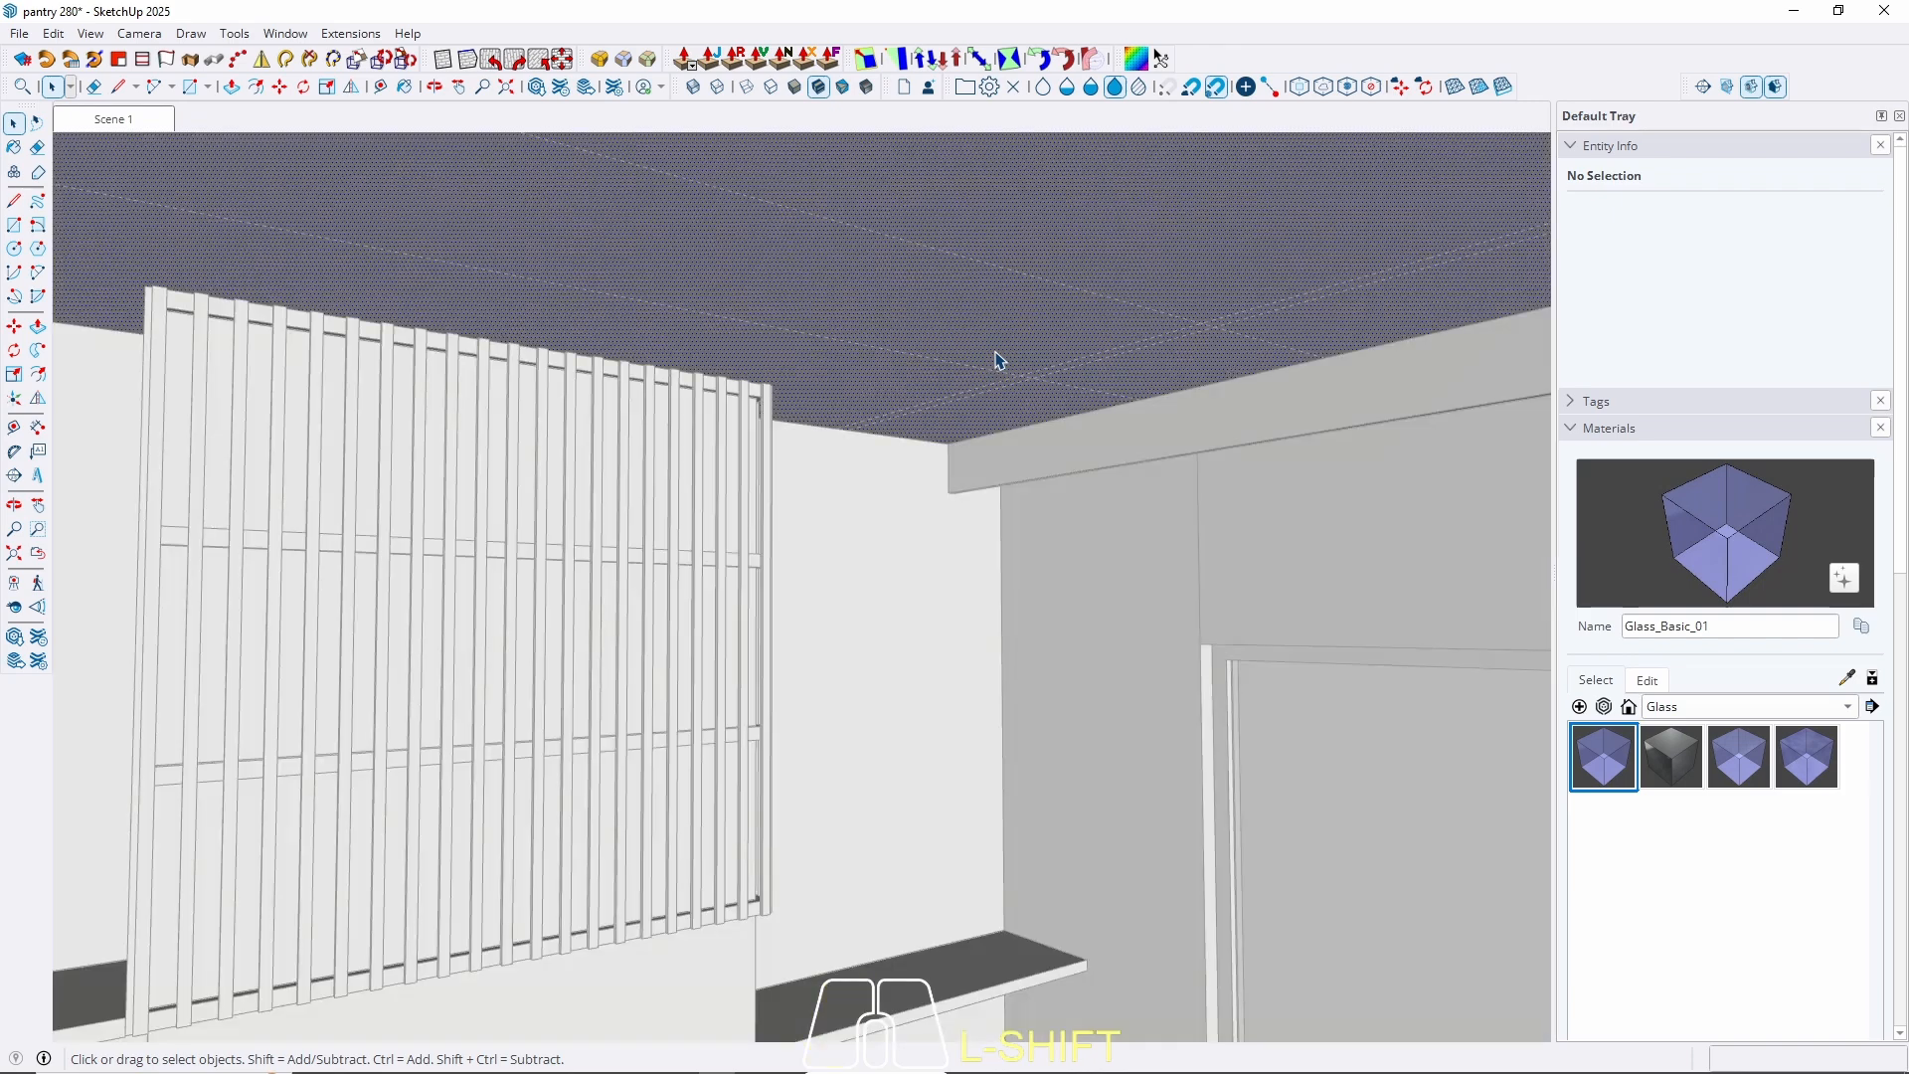
Draw a 4 by 390 cm rectangle on the ceiling between the paired guides running alongside the window pelmet.
key(r)
middle_drag(1053, 372, 497, 393)
shift+middle_drag(1173, 428, 591, 318)
scroll(1029, 543, up, 3)
scroll(1029, 542, up, 2)
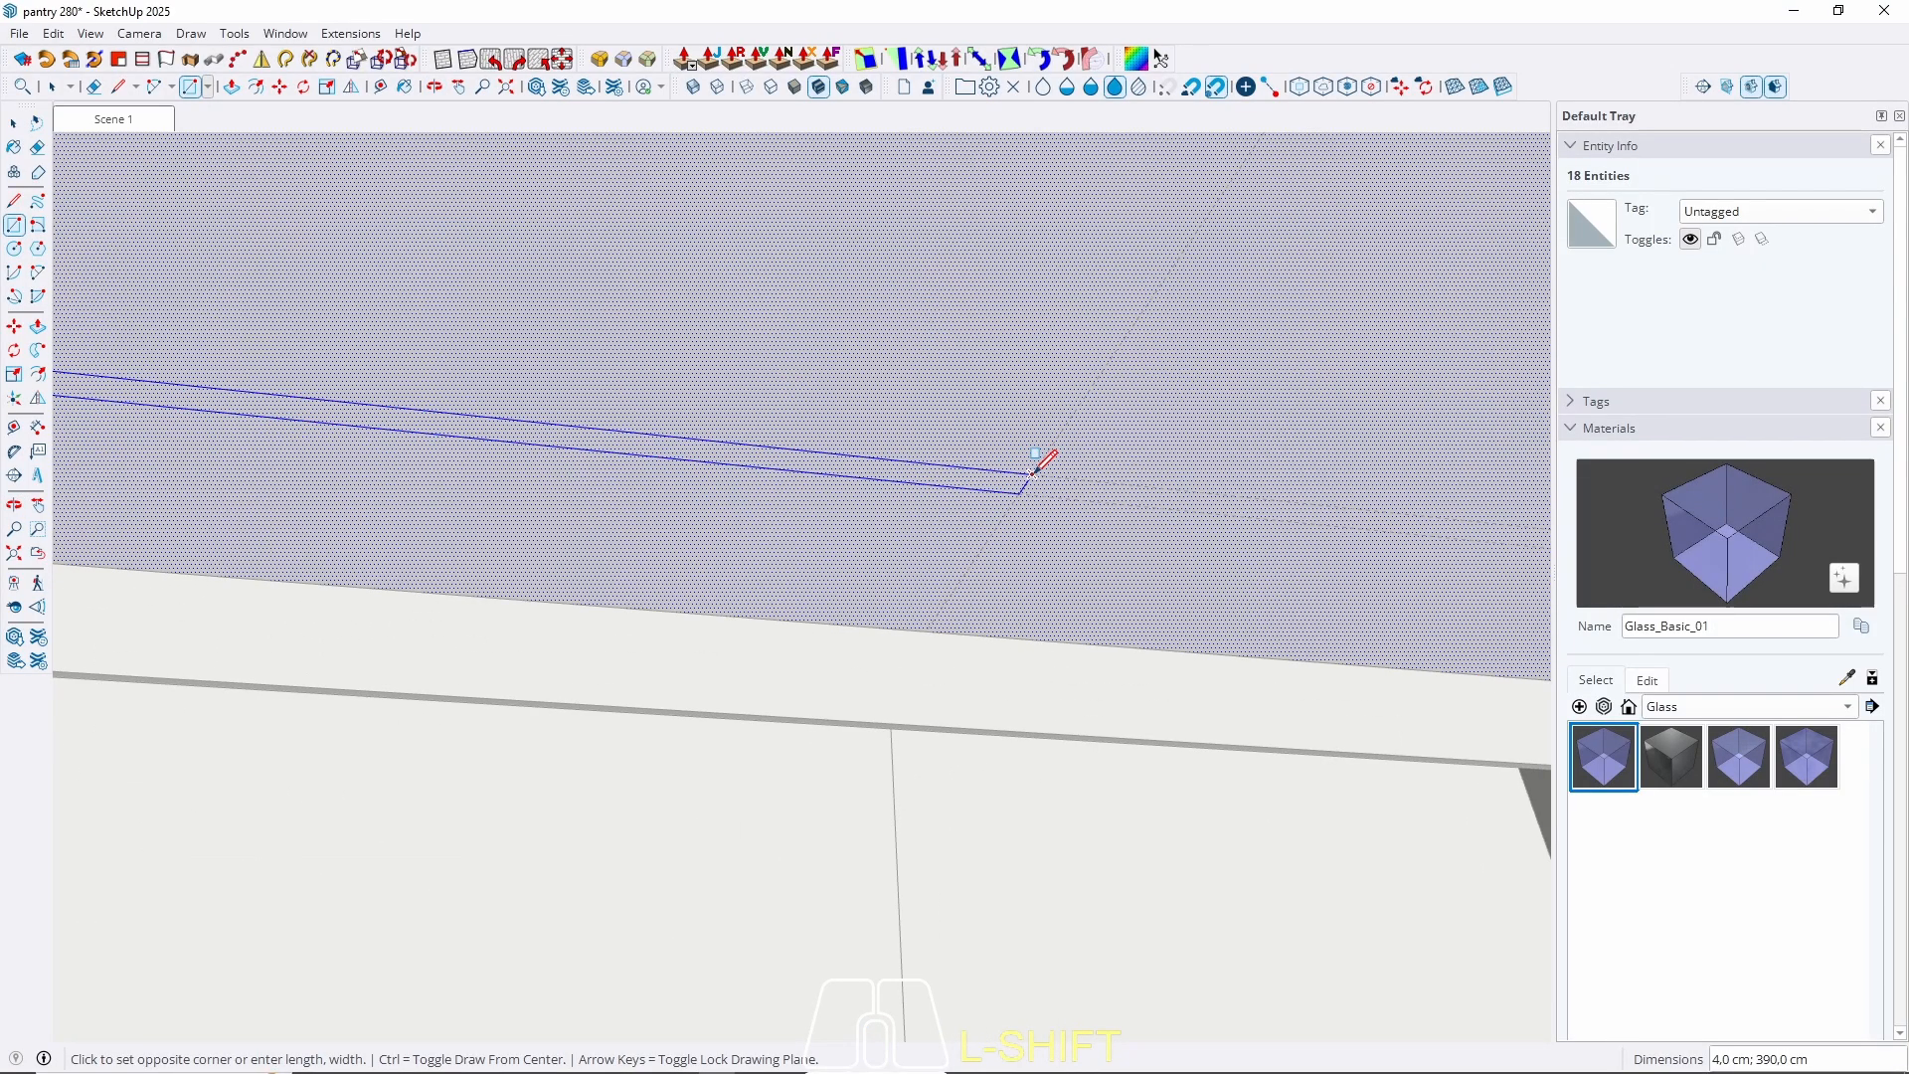
click(1034, 468)
Push the narrow pelmet-side strip 2 cm into the ceiling to form a slot.
scroll(1019, 492, up, 2)
key(p)
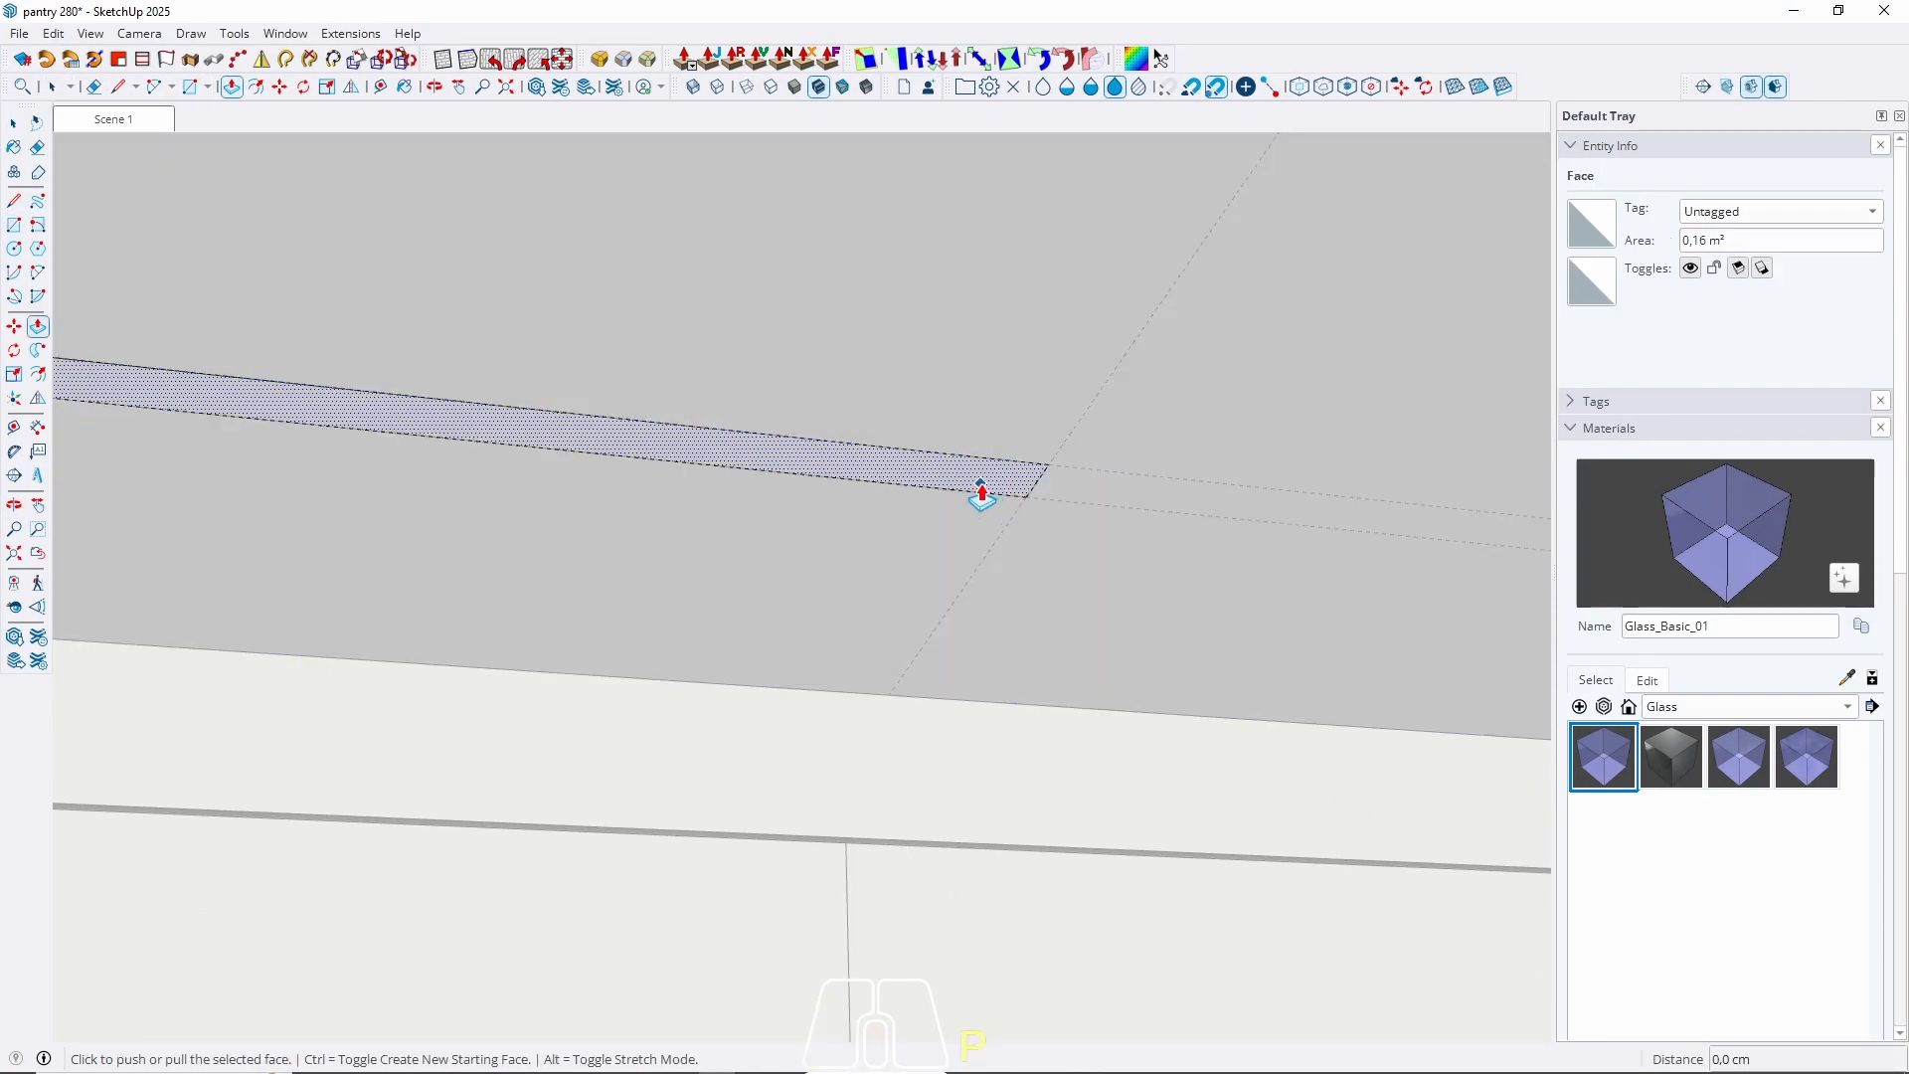
click(981, 490)
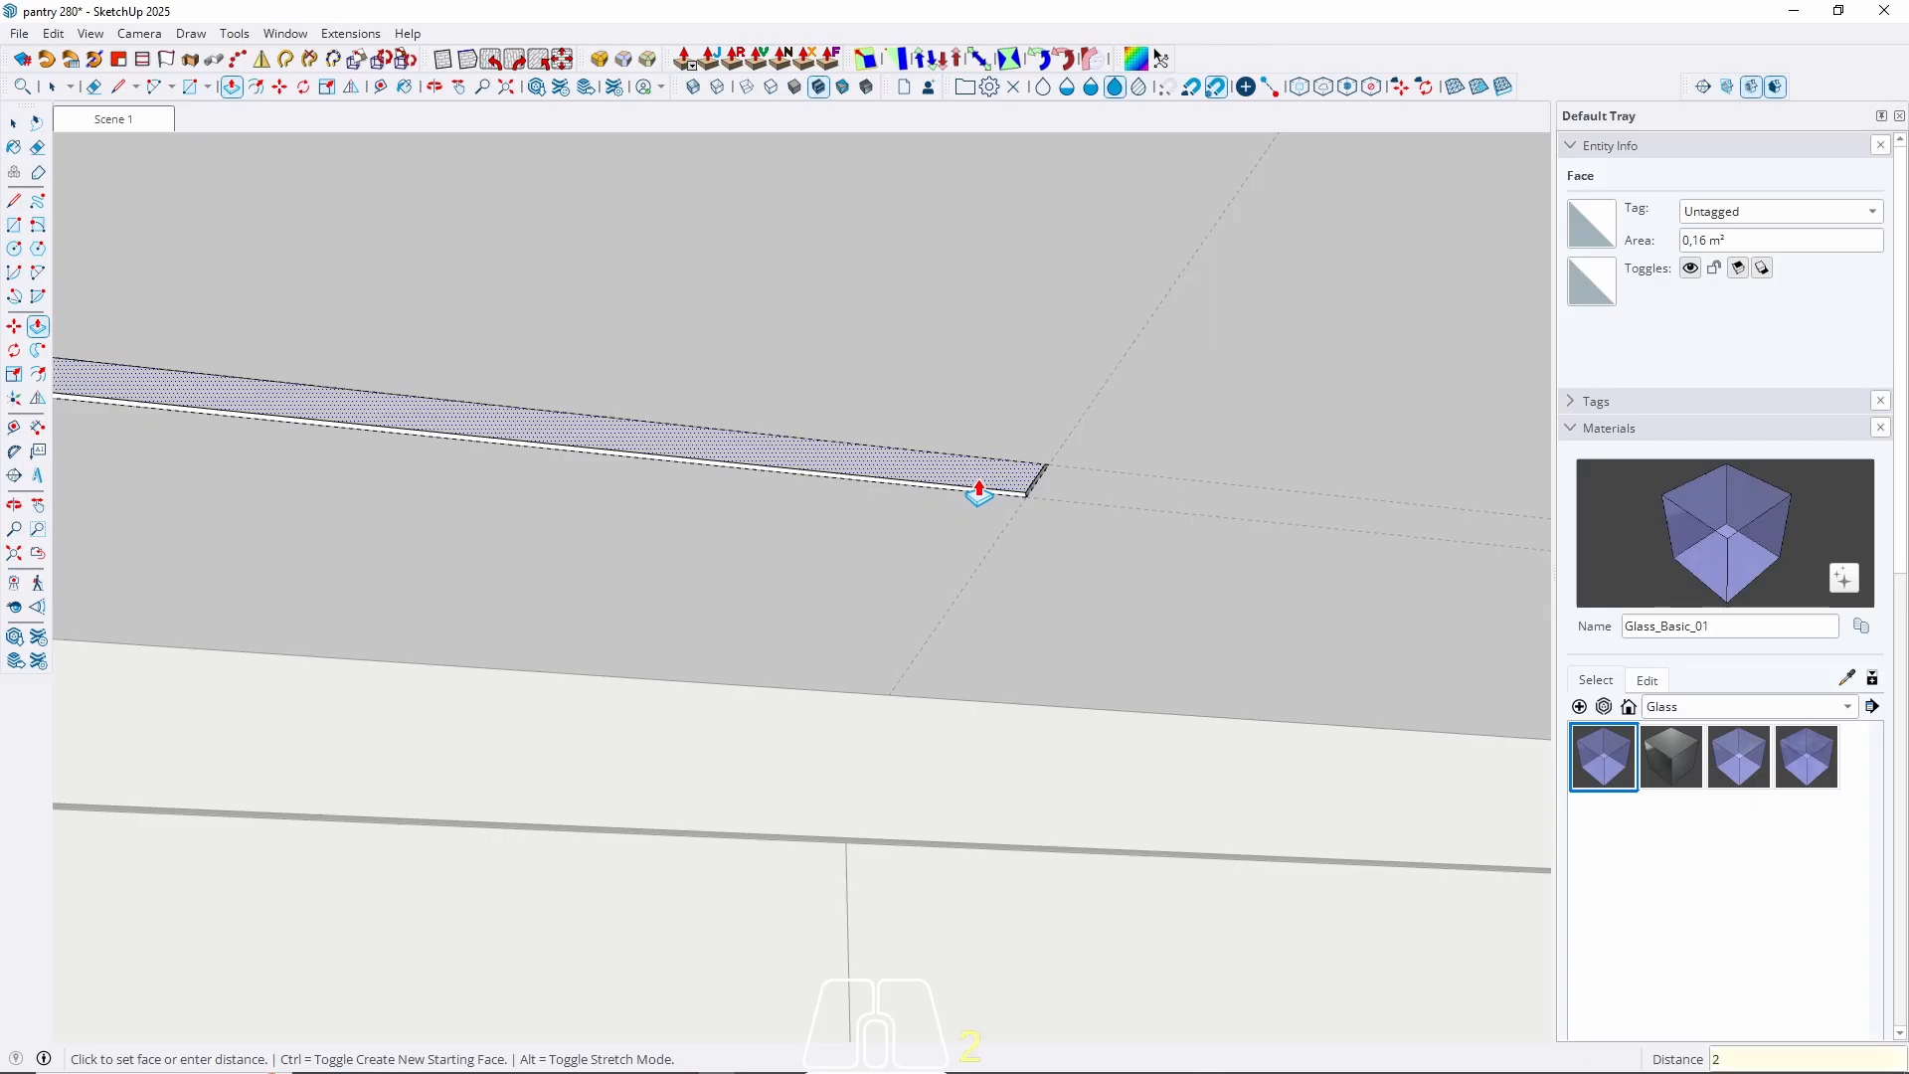
key(Return)
key(Escape)
scroll(1197, 660, down, 3)
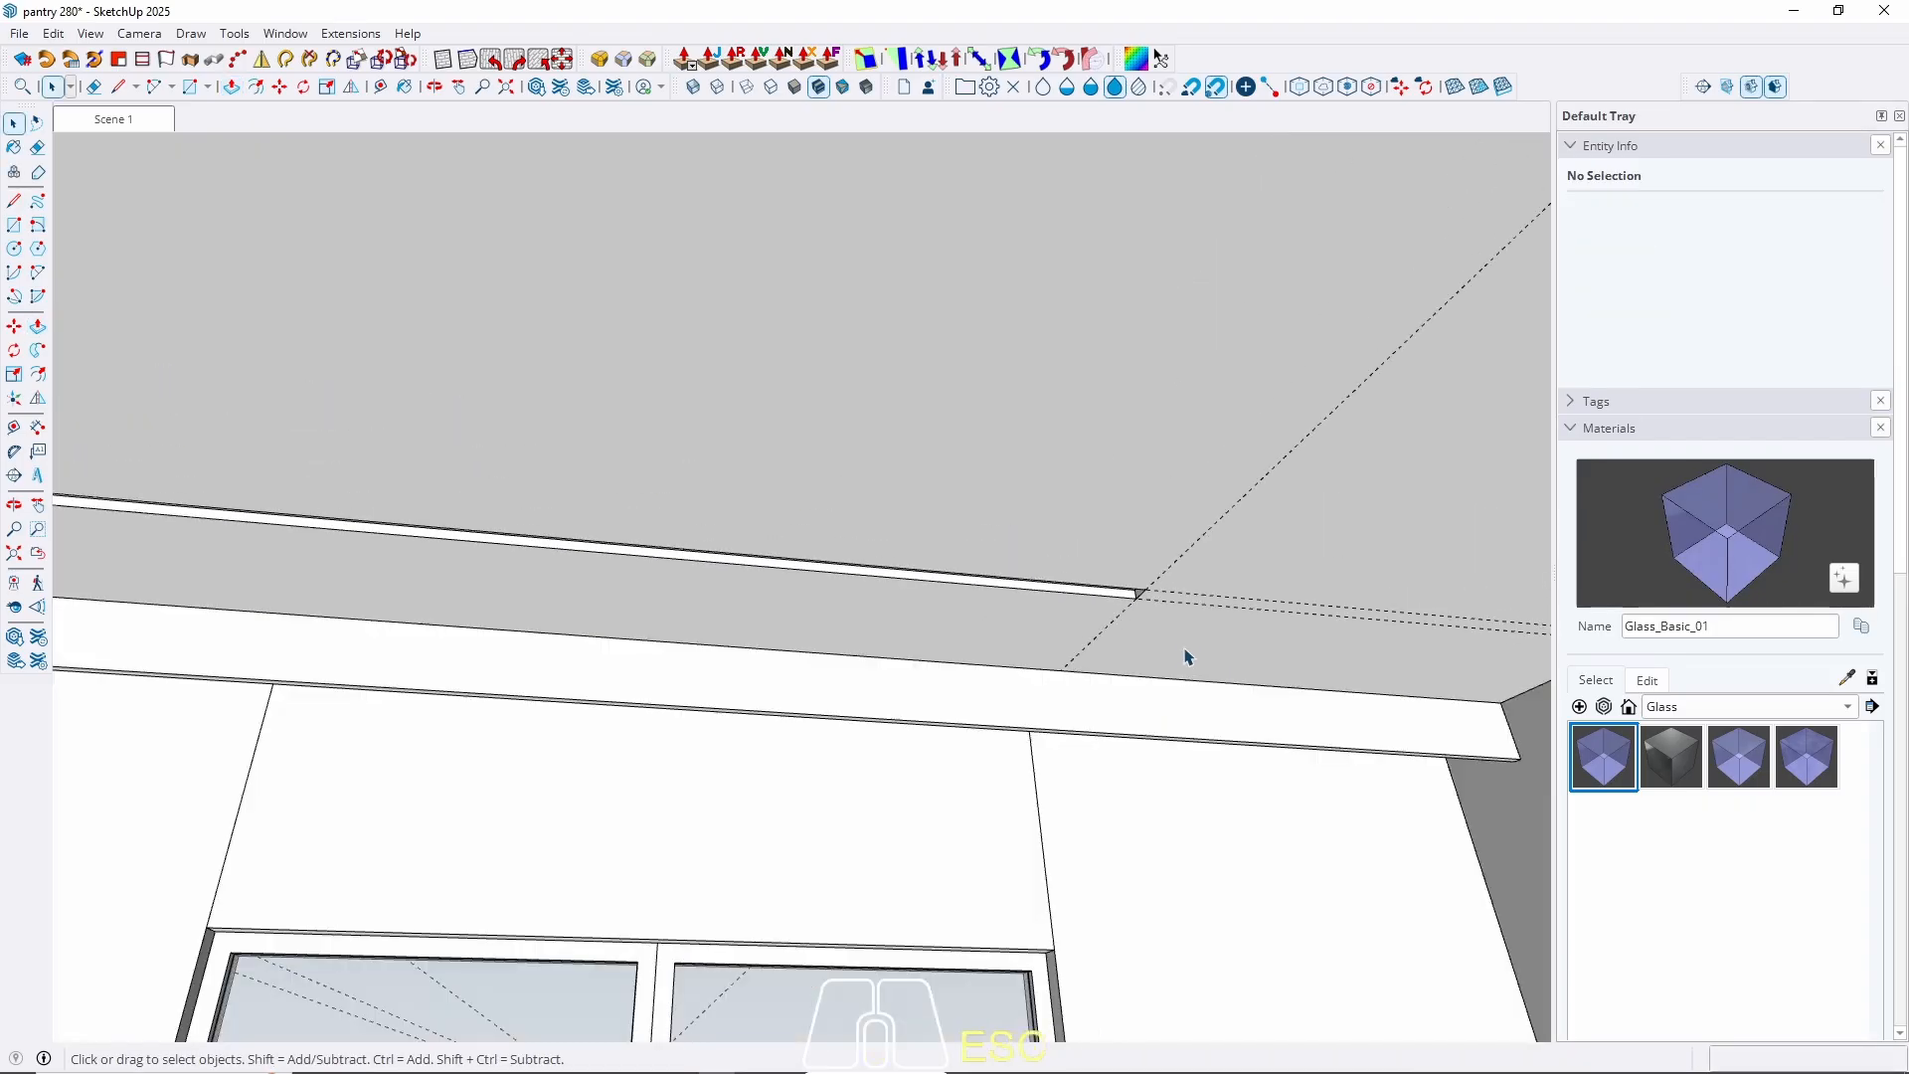
Draw a matching 4 cm wide rectangle on the ceiling between the paired guides along the opposite side wall.
middle_drag(421, 529, 605, 917)
scroll(745, 485, up, 3)
triple_click(729, 442)
key(r)
click(731, 551)
scroll(587, 880, down, 1)
key(w)
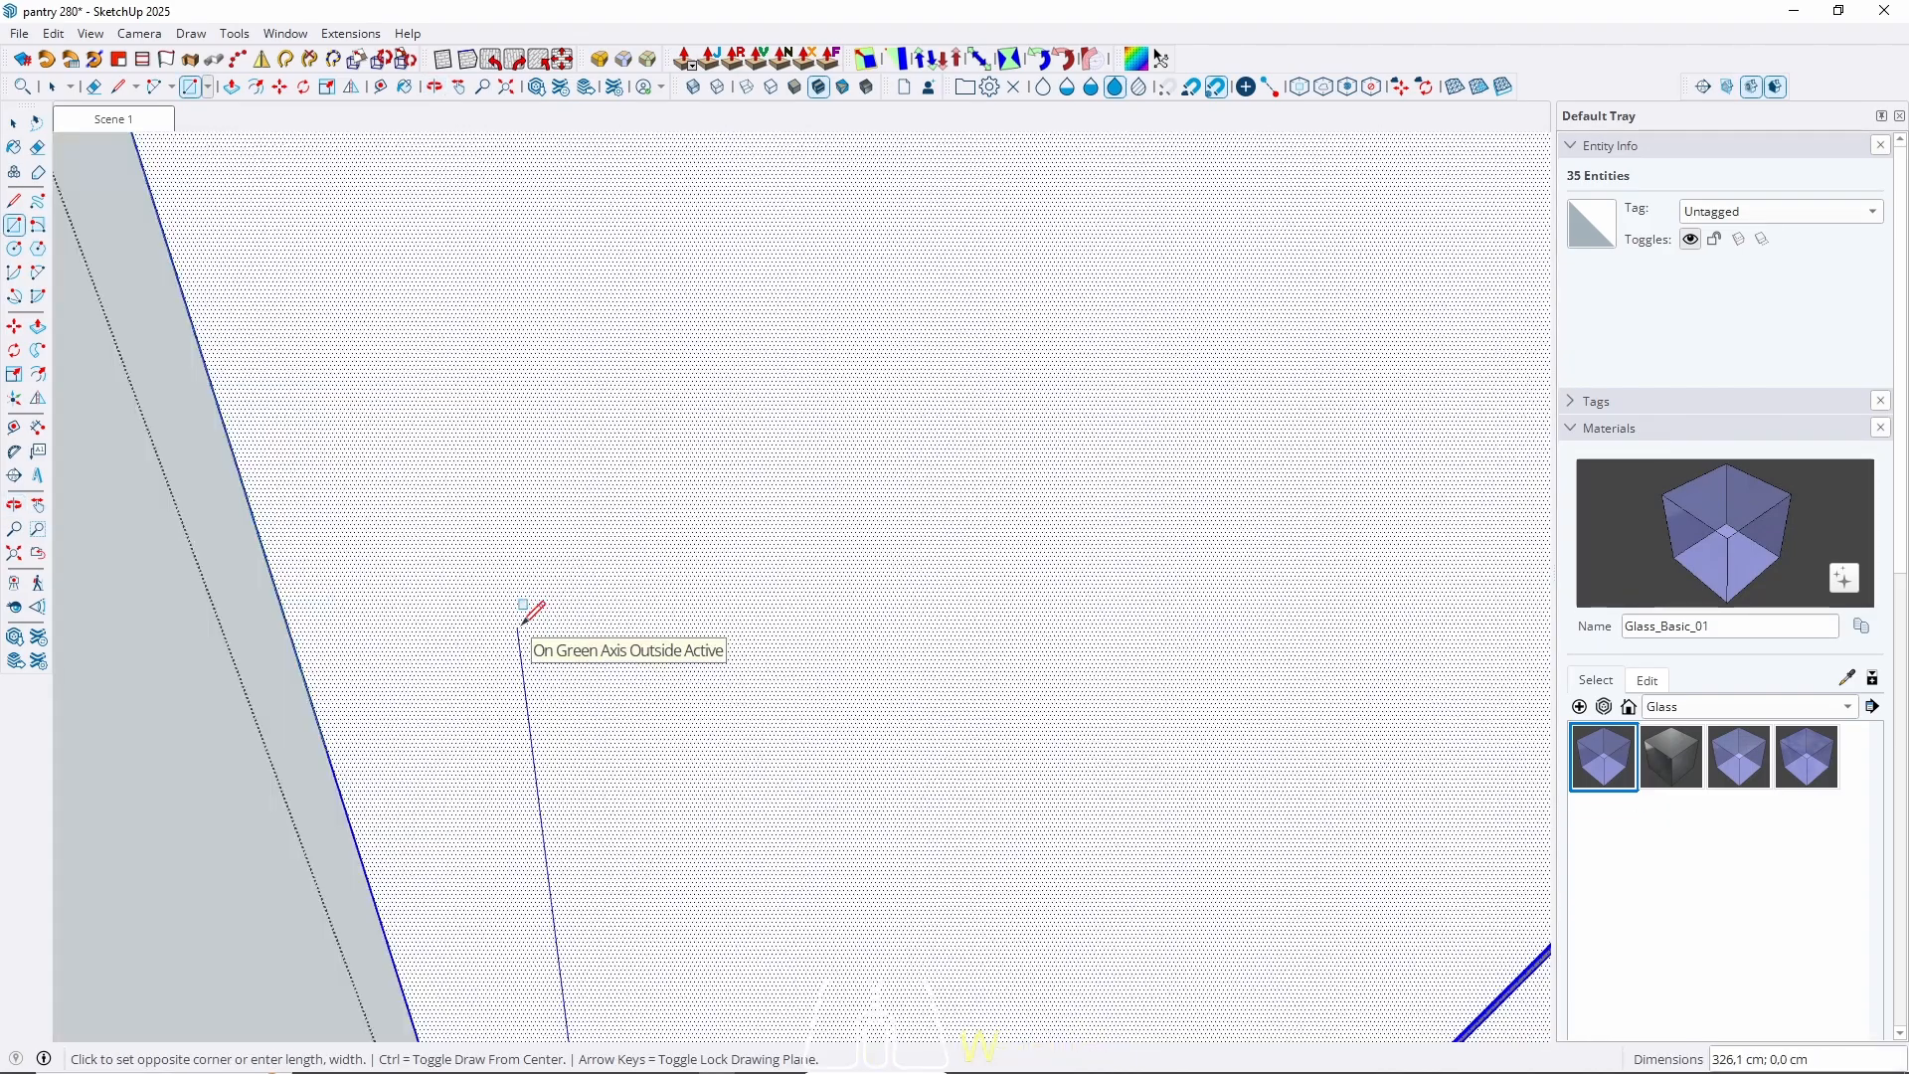
scroll(551, 625, down, 2)
middle_drag(552, 625, 1227, 1065)
scroll(829, 644, up, 3)
key(w)
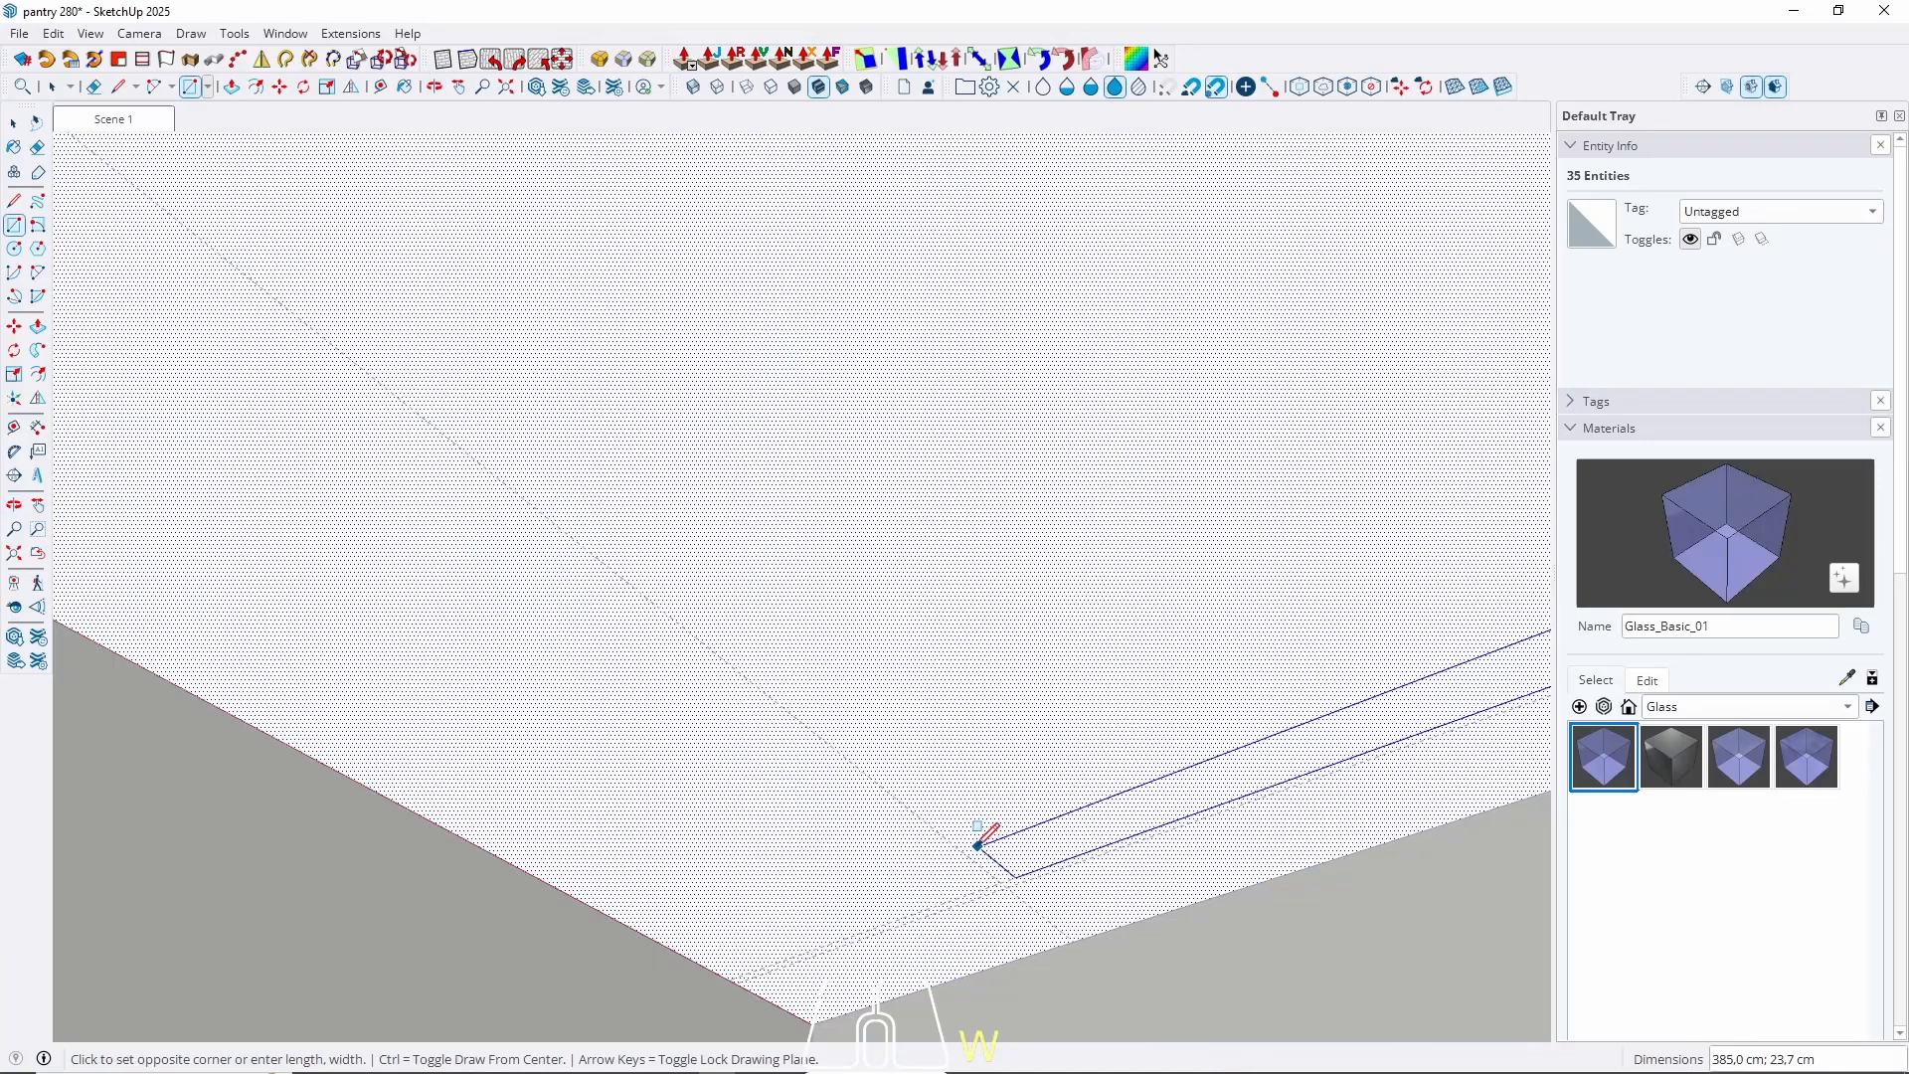
scroll(979, 872, up, 2)
click(1032, 892)
key(space)
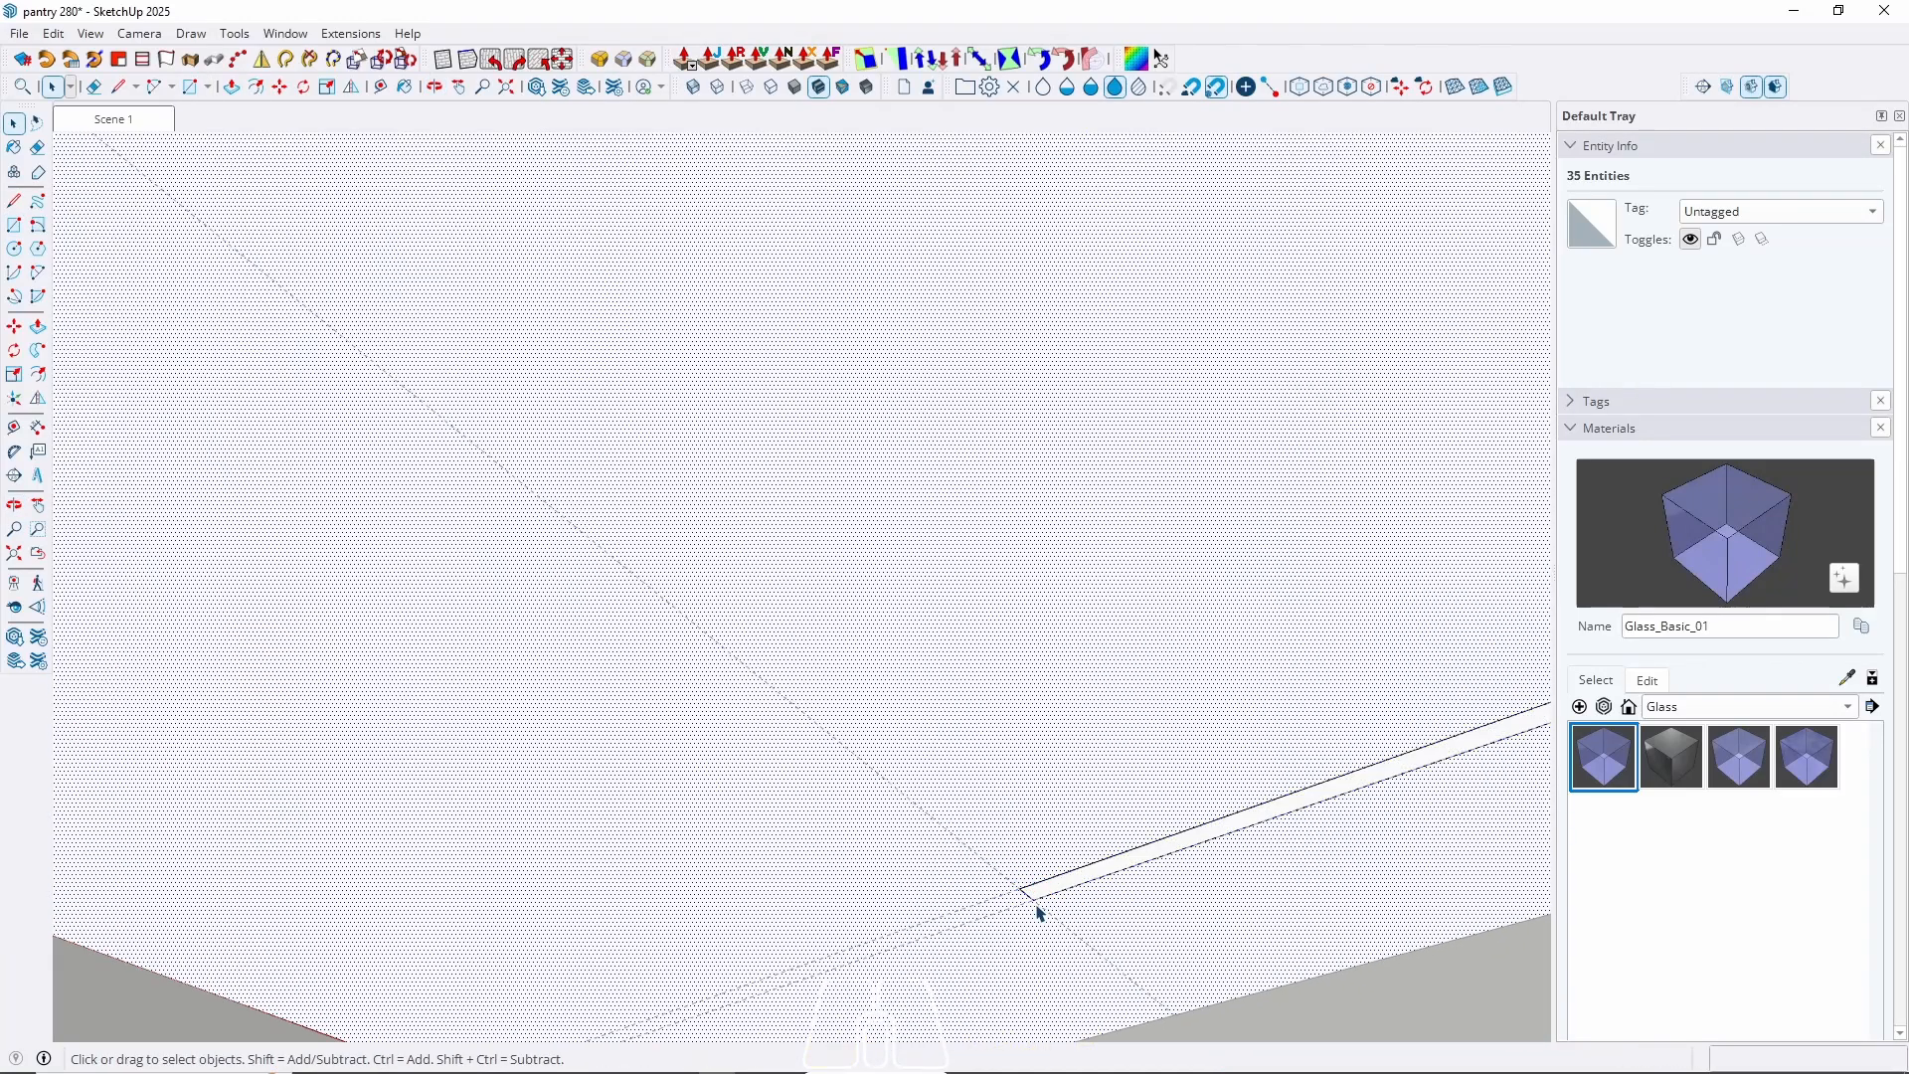
Recess the side-wall strip to the same 2 cm depth, return to Scene 1 and leave the ceiling group.
key(p)
double_click(1034, 897)
key(space)
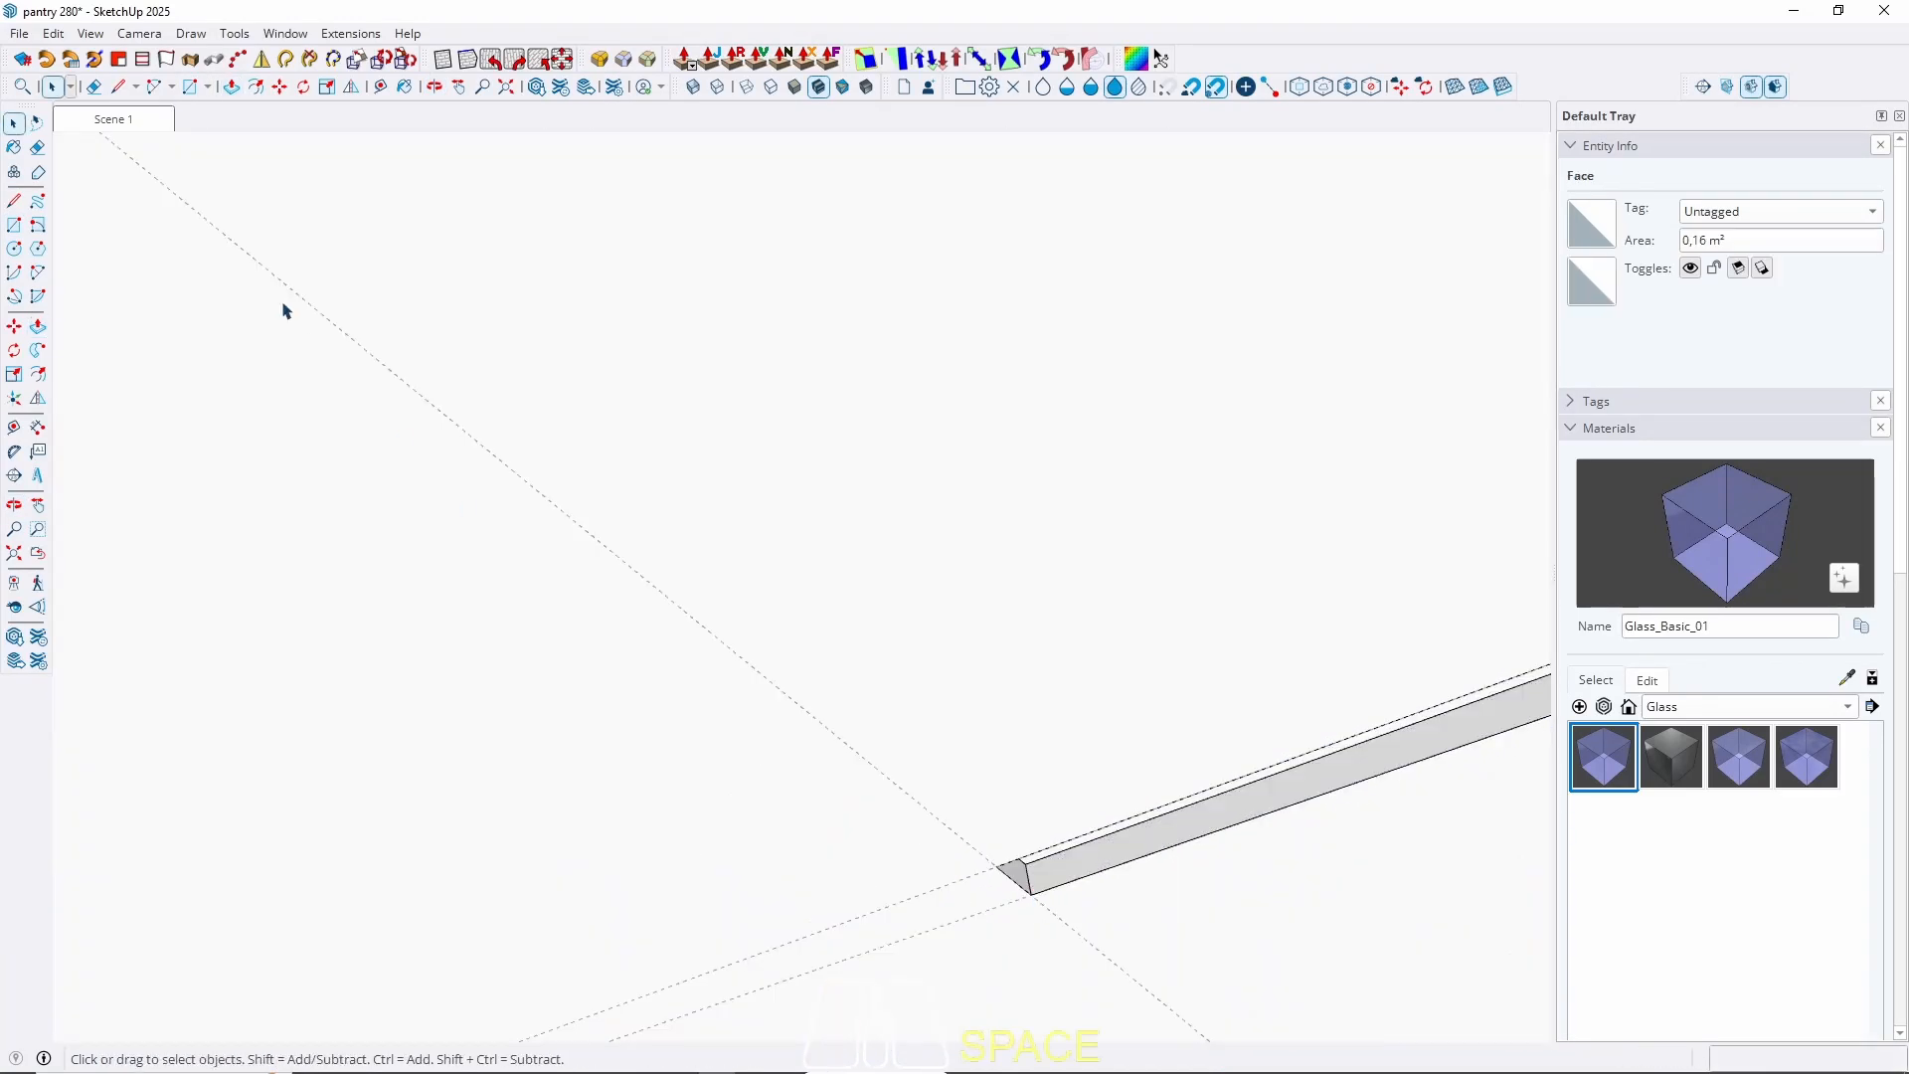
click(132, 121)
key(Escape)
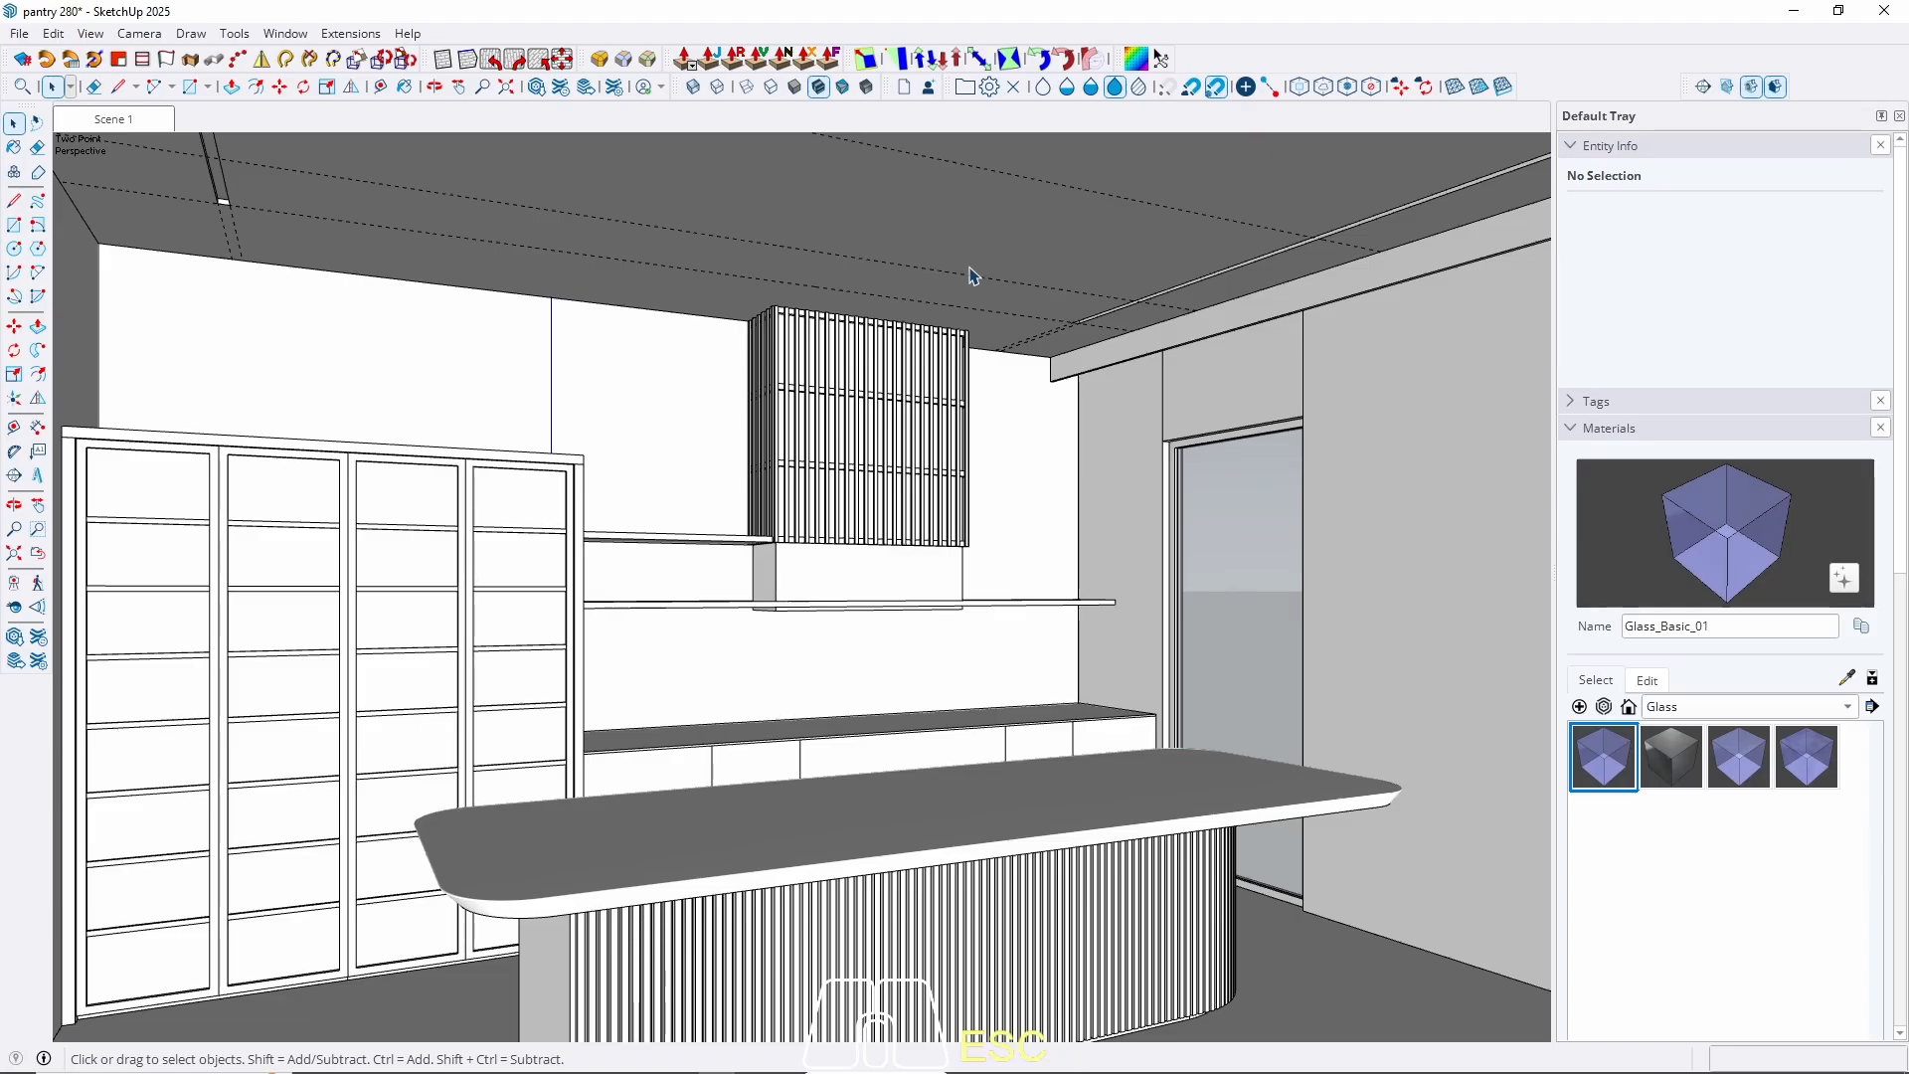
Offset a crosswise ceiling guide 155 cm to line up with the double window's central mullion, and return to Scene 1.
middle_drag(973, 276, 1184, 498)
key(space)
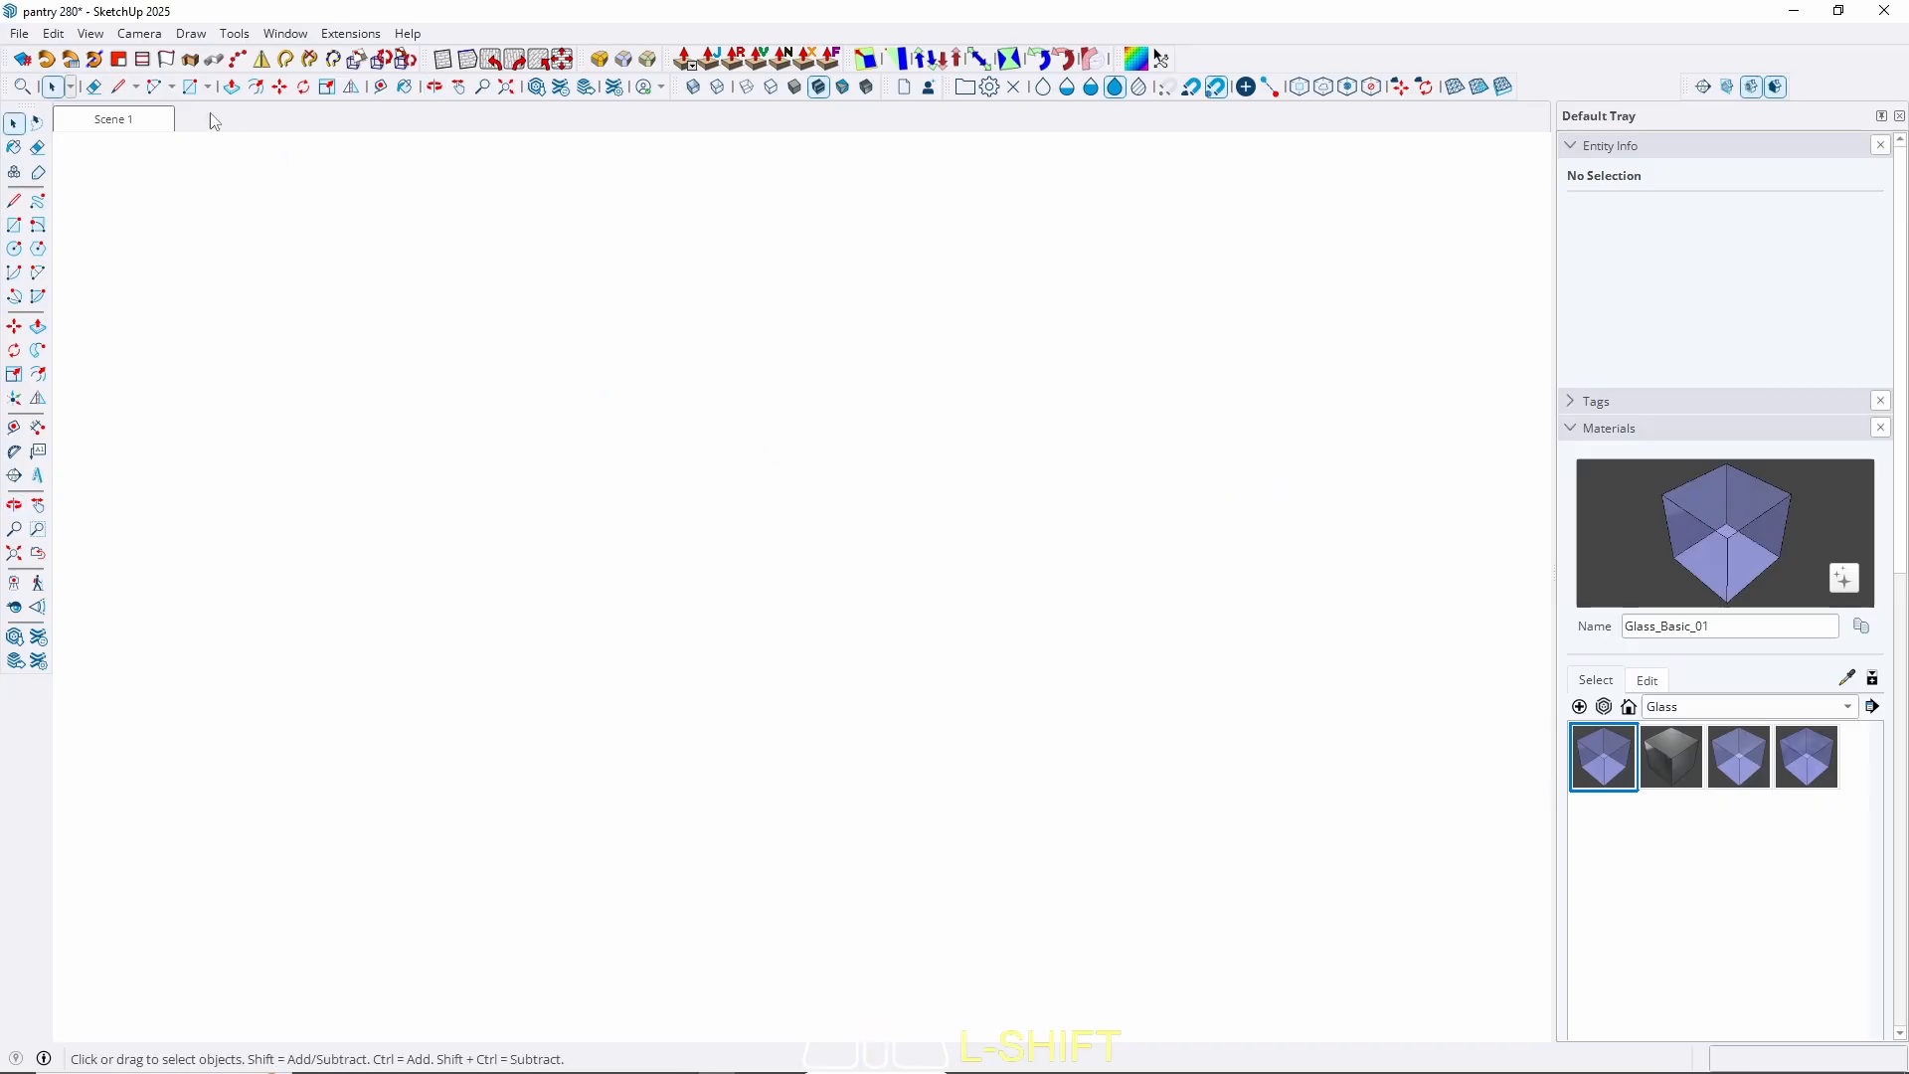
middle_drag(211, 122, 845, 434)
key(t)
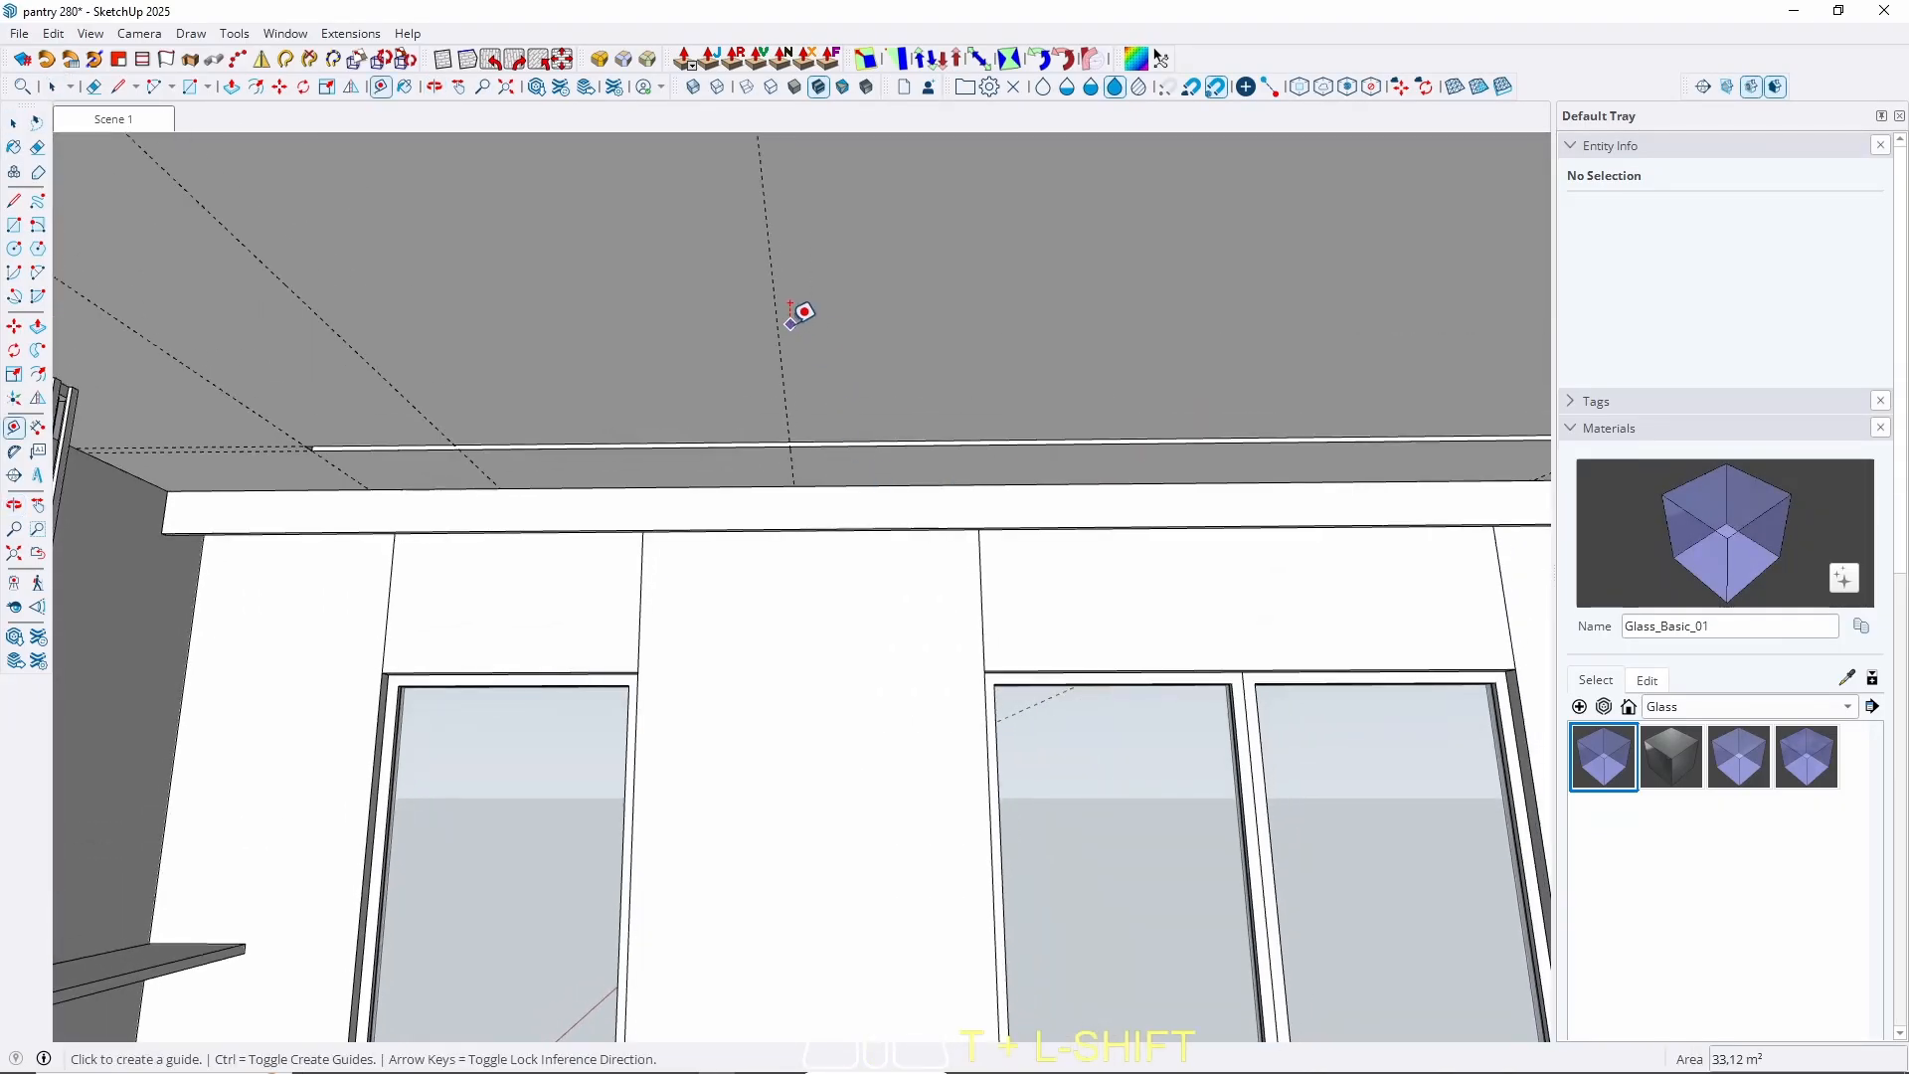
click(776, 316)
key(Left)
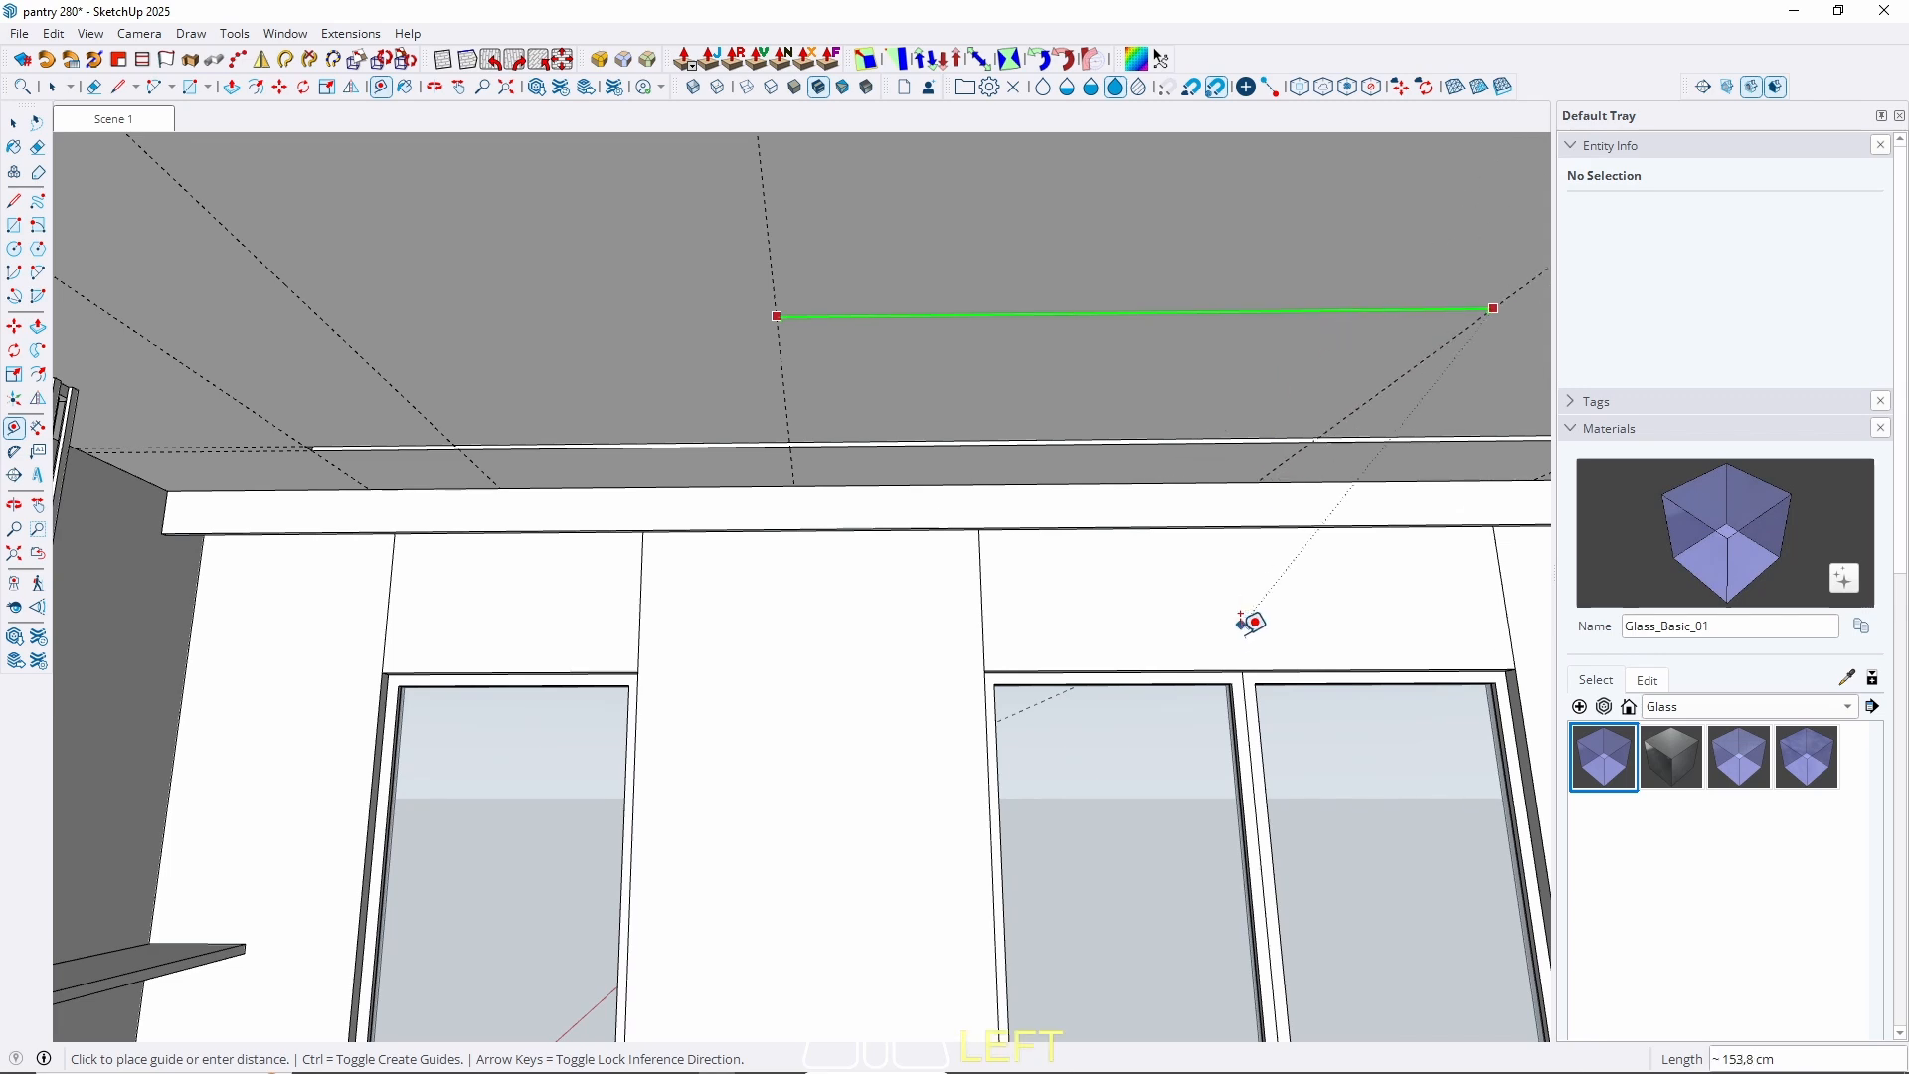
scroll(1255, 658, up, 5)
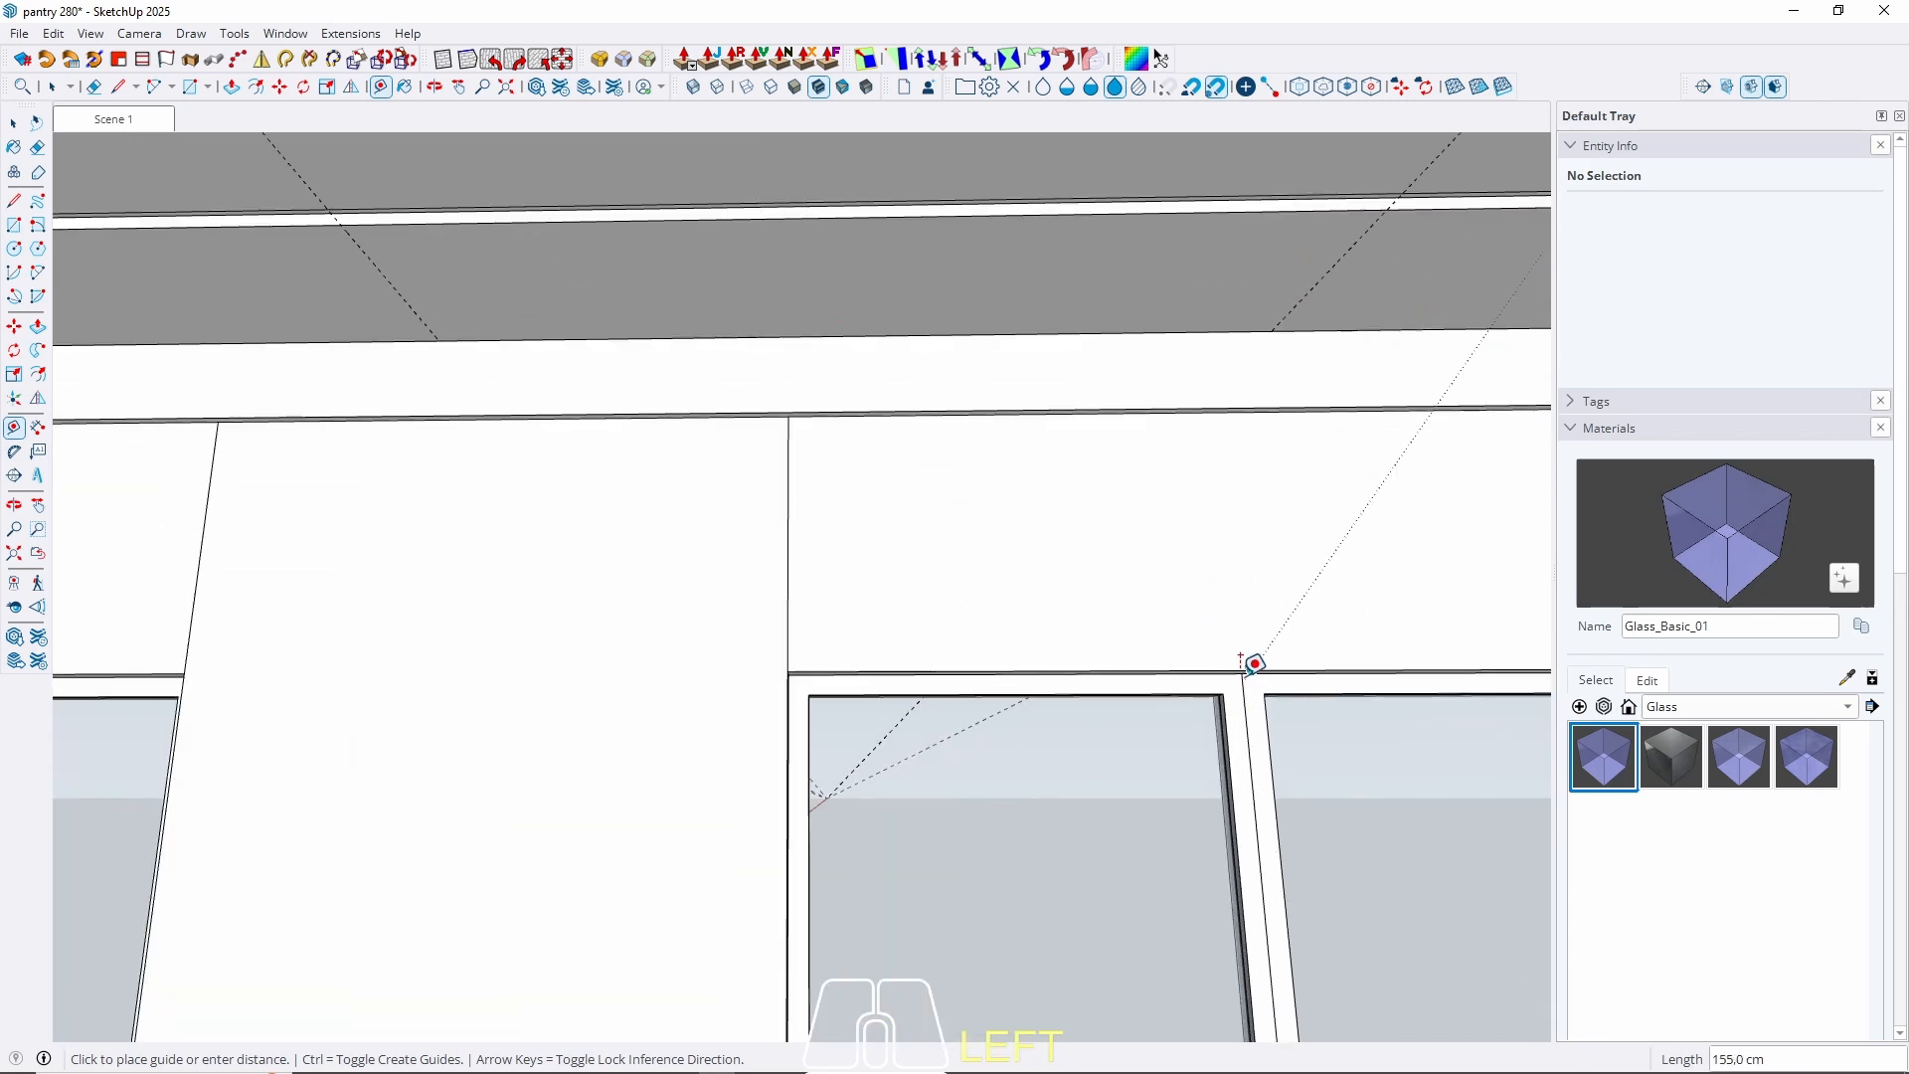
key(space)
scroll(1308, 726, down, 5)
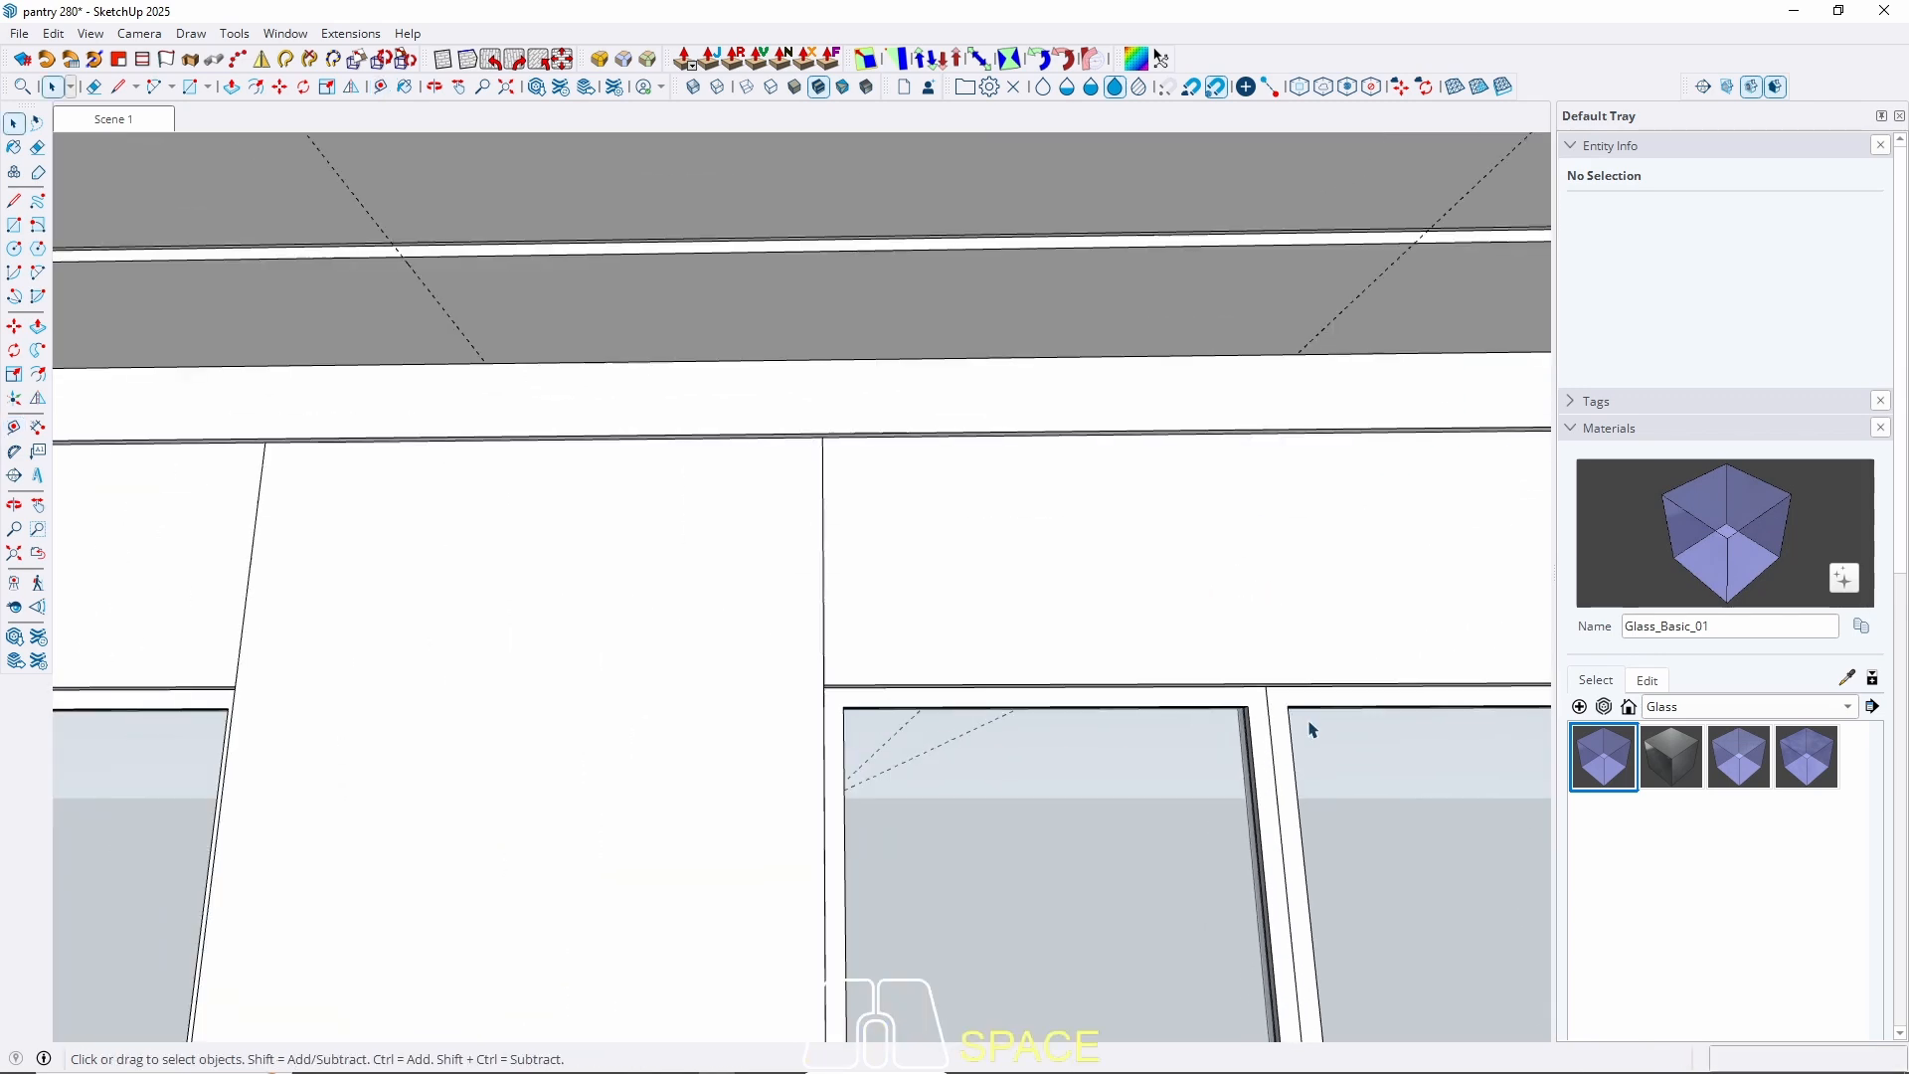
middle_drag(652, 567, 585, 545)
scroll(328, 558, up, 8)
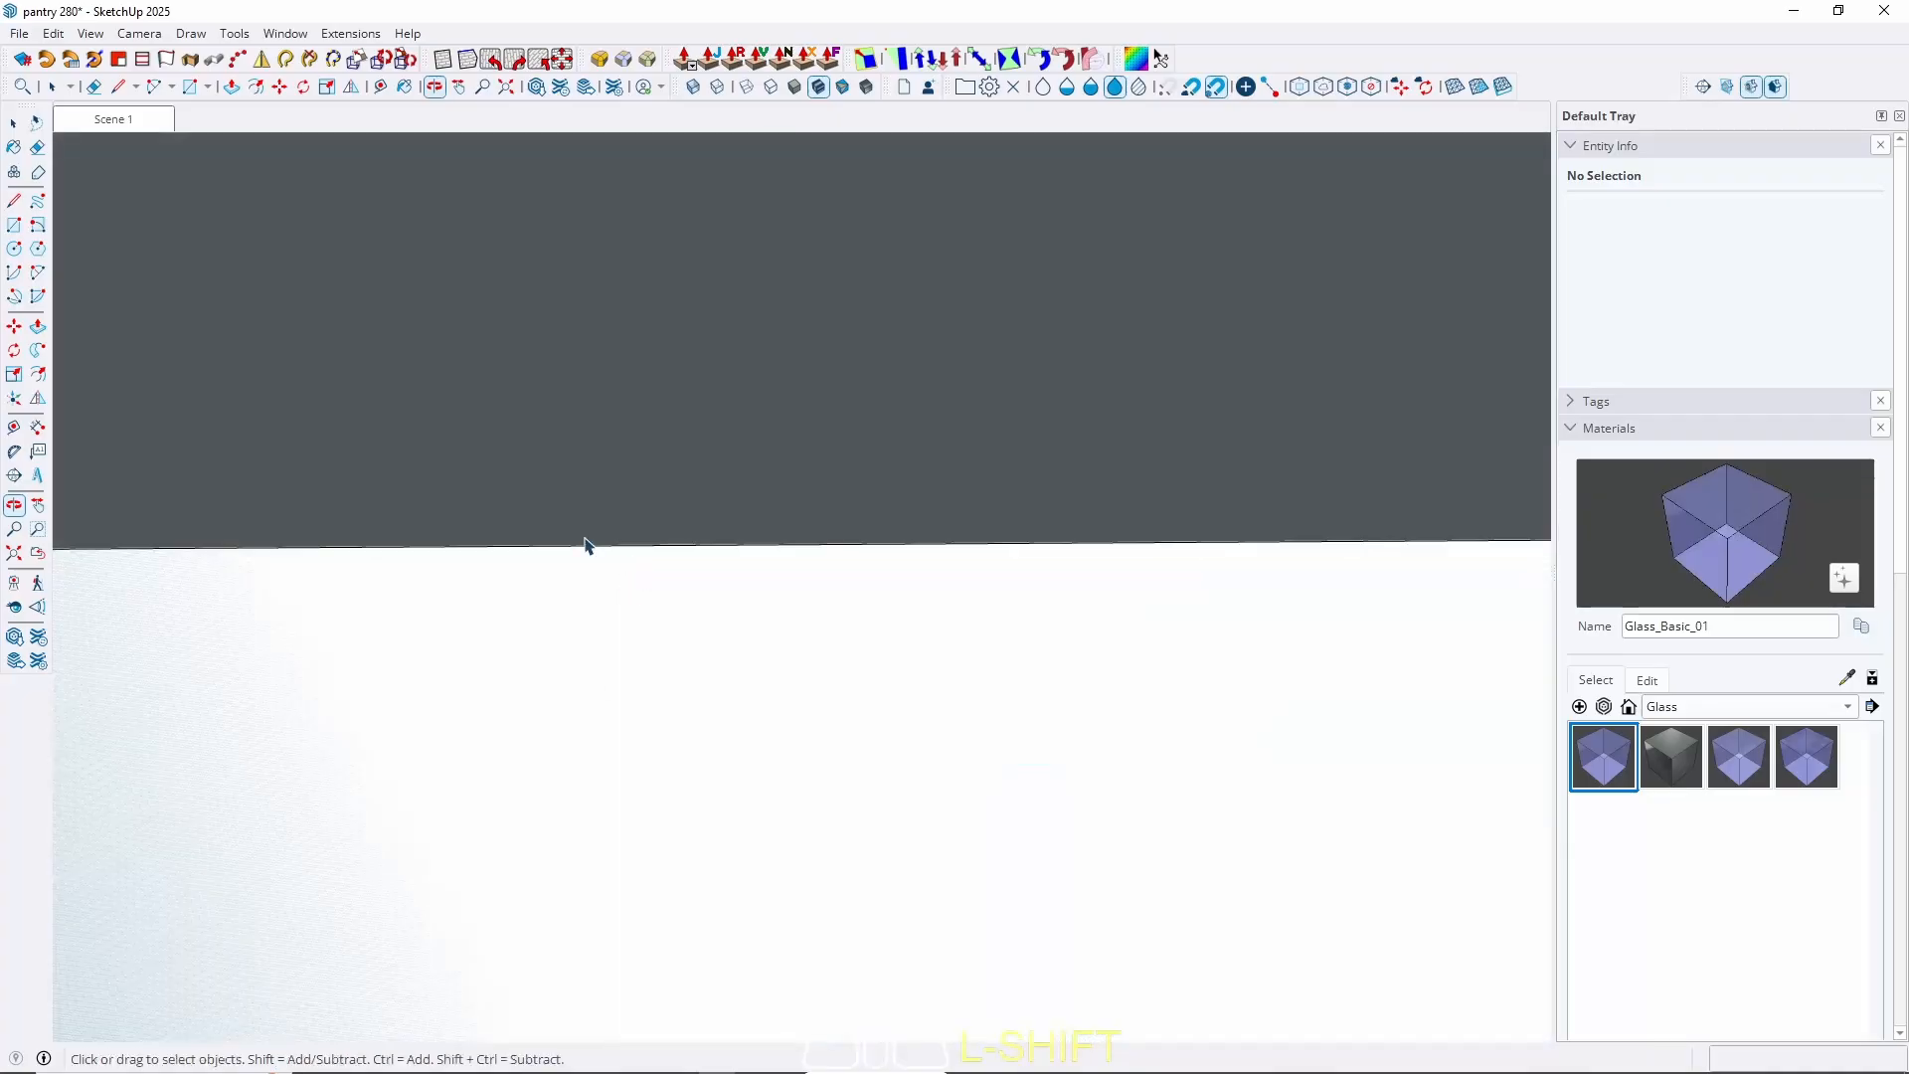
click(146, 119)
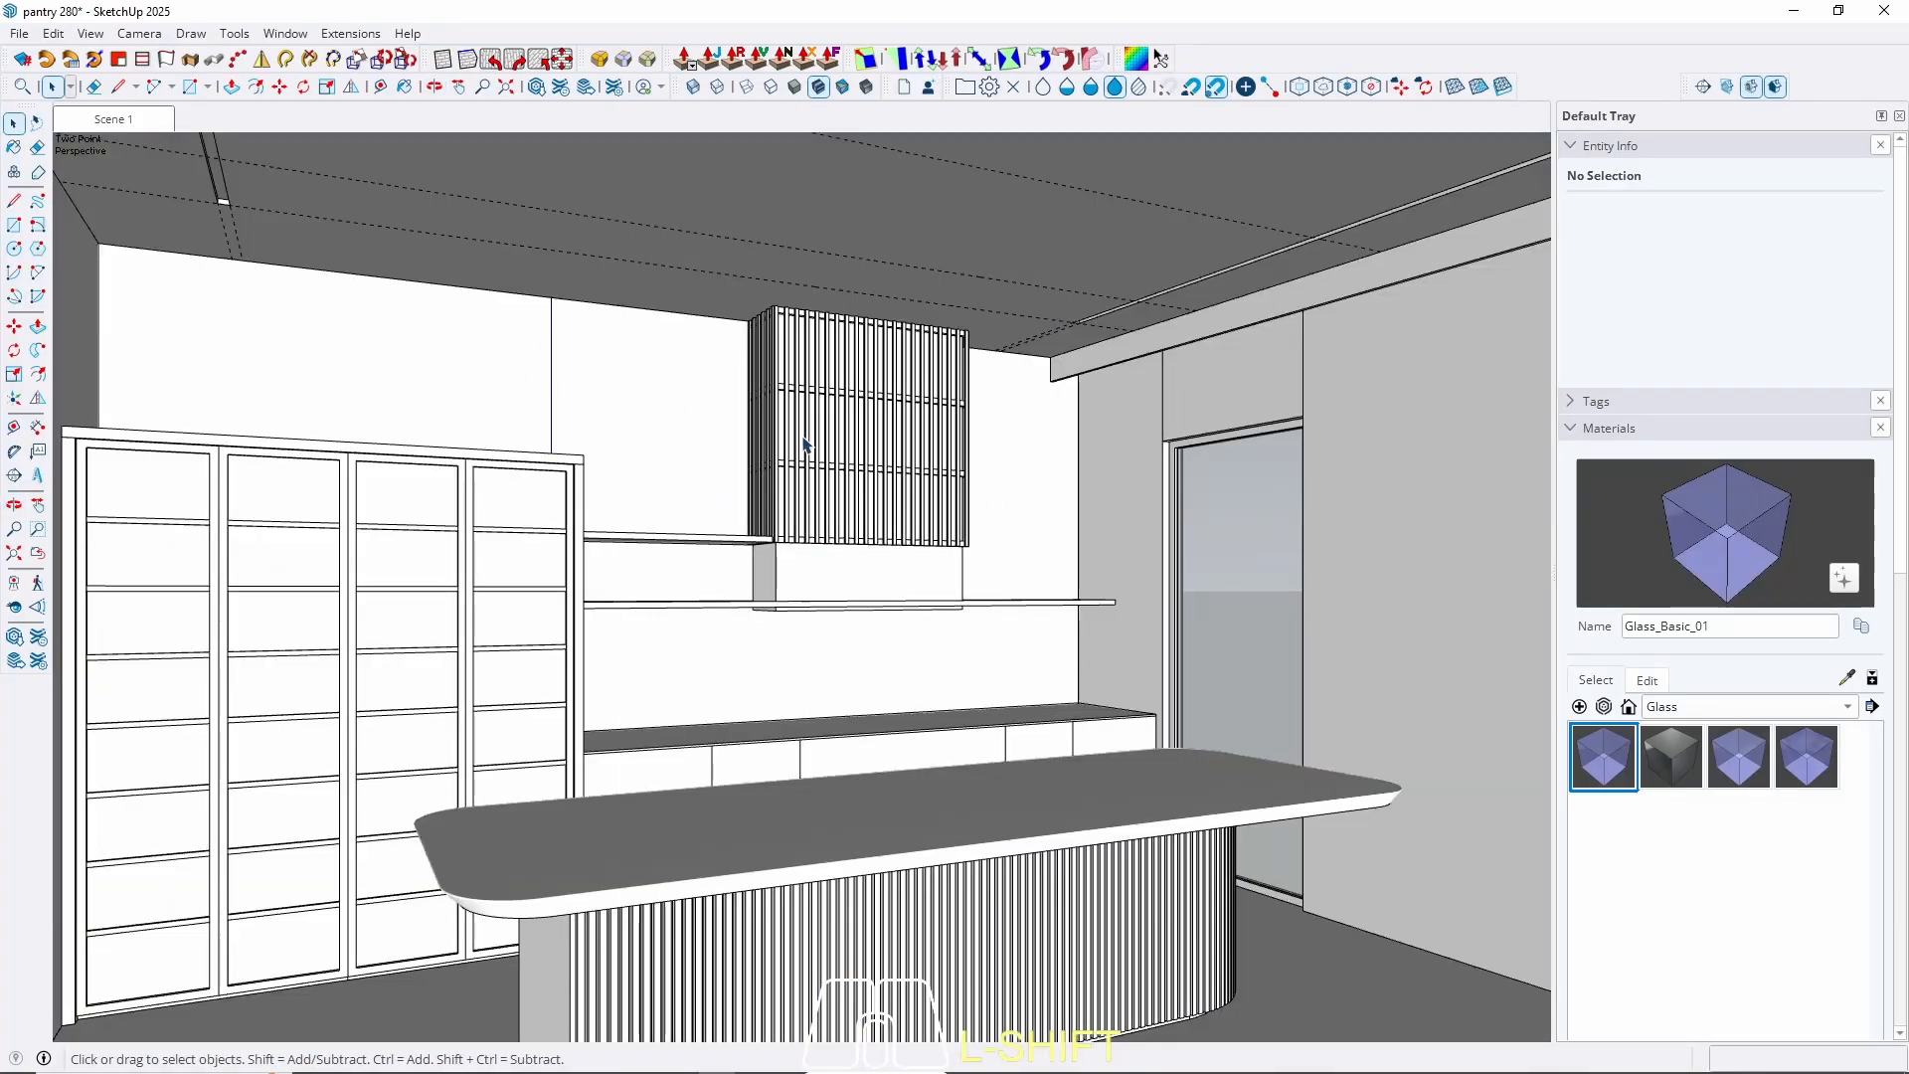
Place a lengthwise ceiling guide parallel to the pelmet-side slot, centred on the slatted wall cabinet.
middle_drag(798, 396, 673, 438)
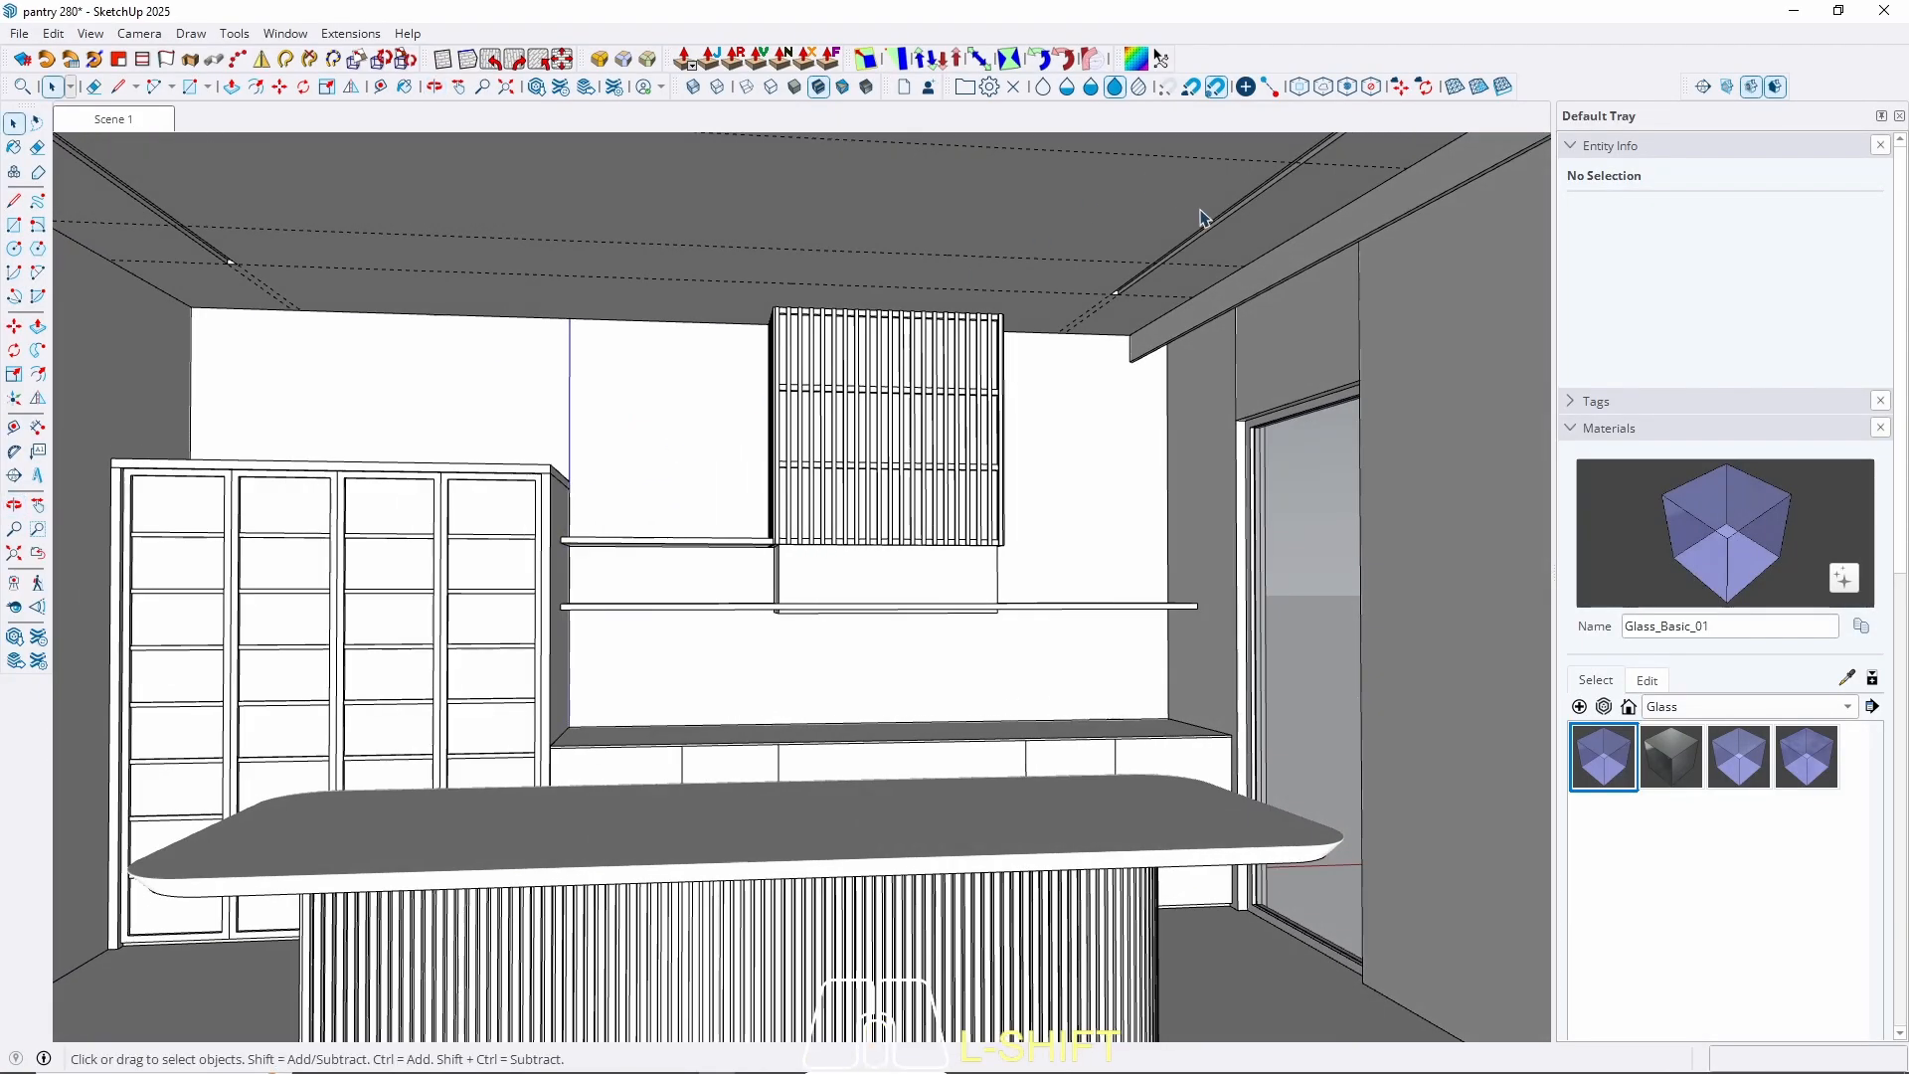
scroll(1215, 227, up, 3)
scroll(1033, 360, down, 3)
middle_drag(1021, 372, 1129, 326)
scroll(1129, 323, up, 4)
key(t)
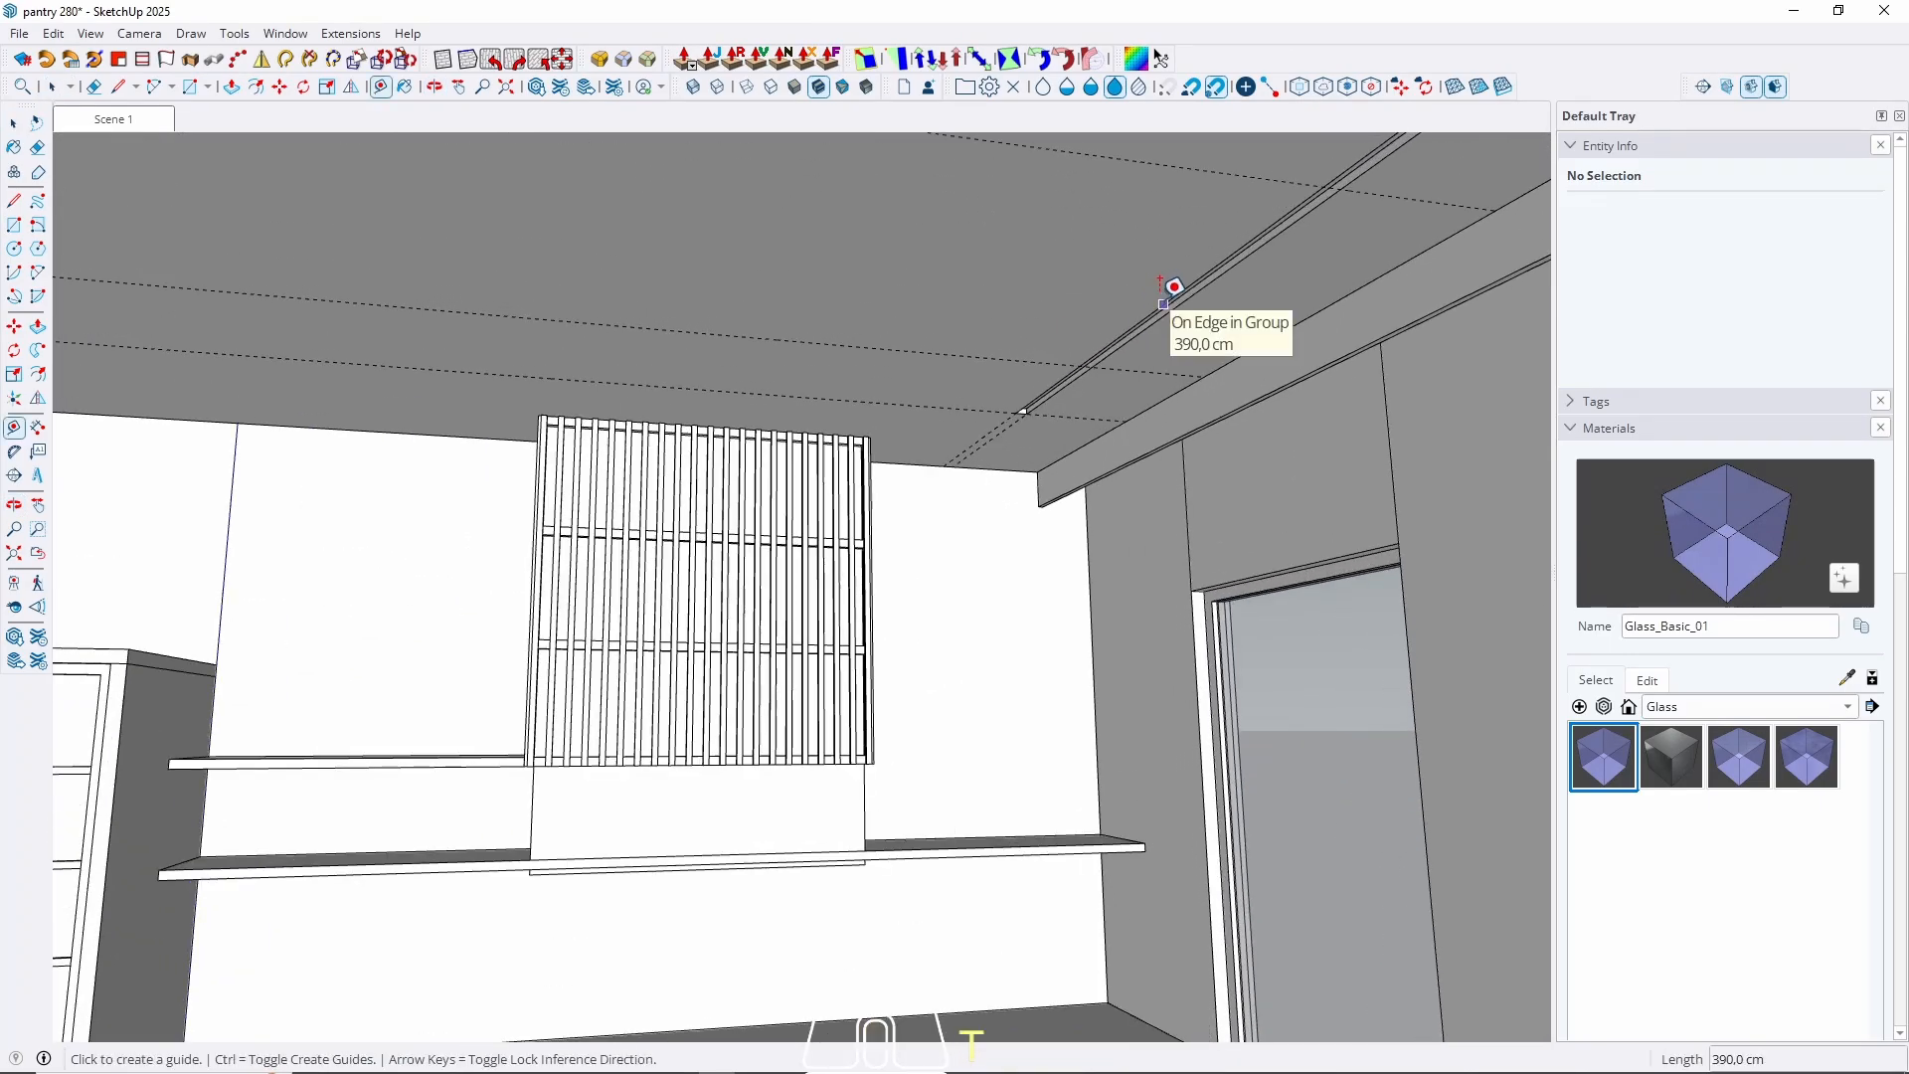
click(1163, 303)
key(Left)
key(Right)
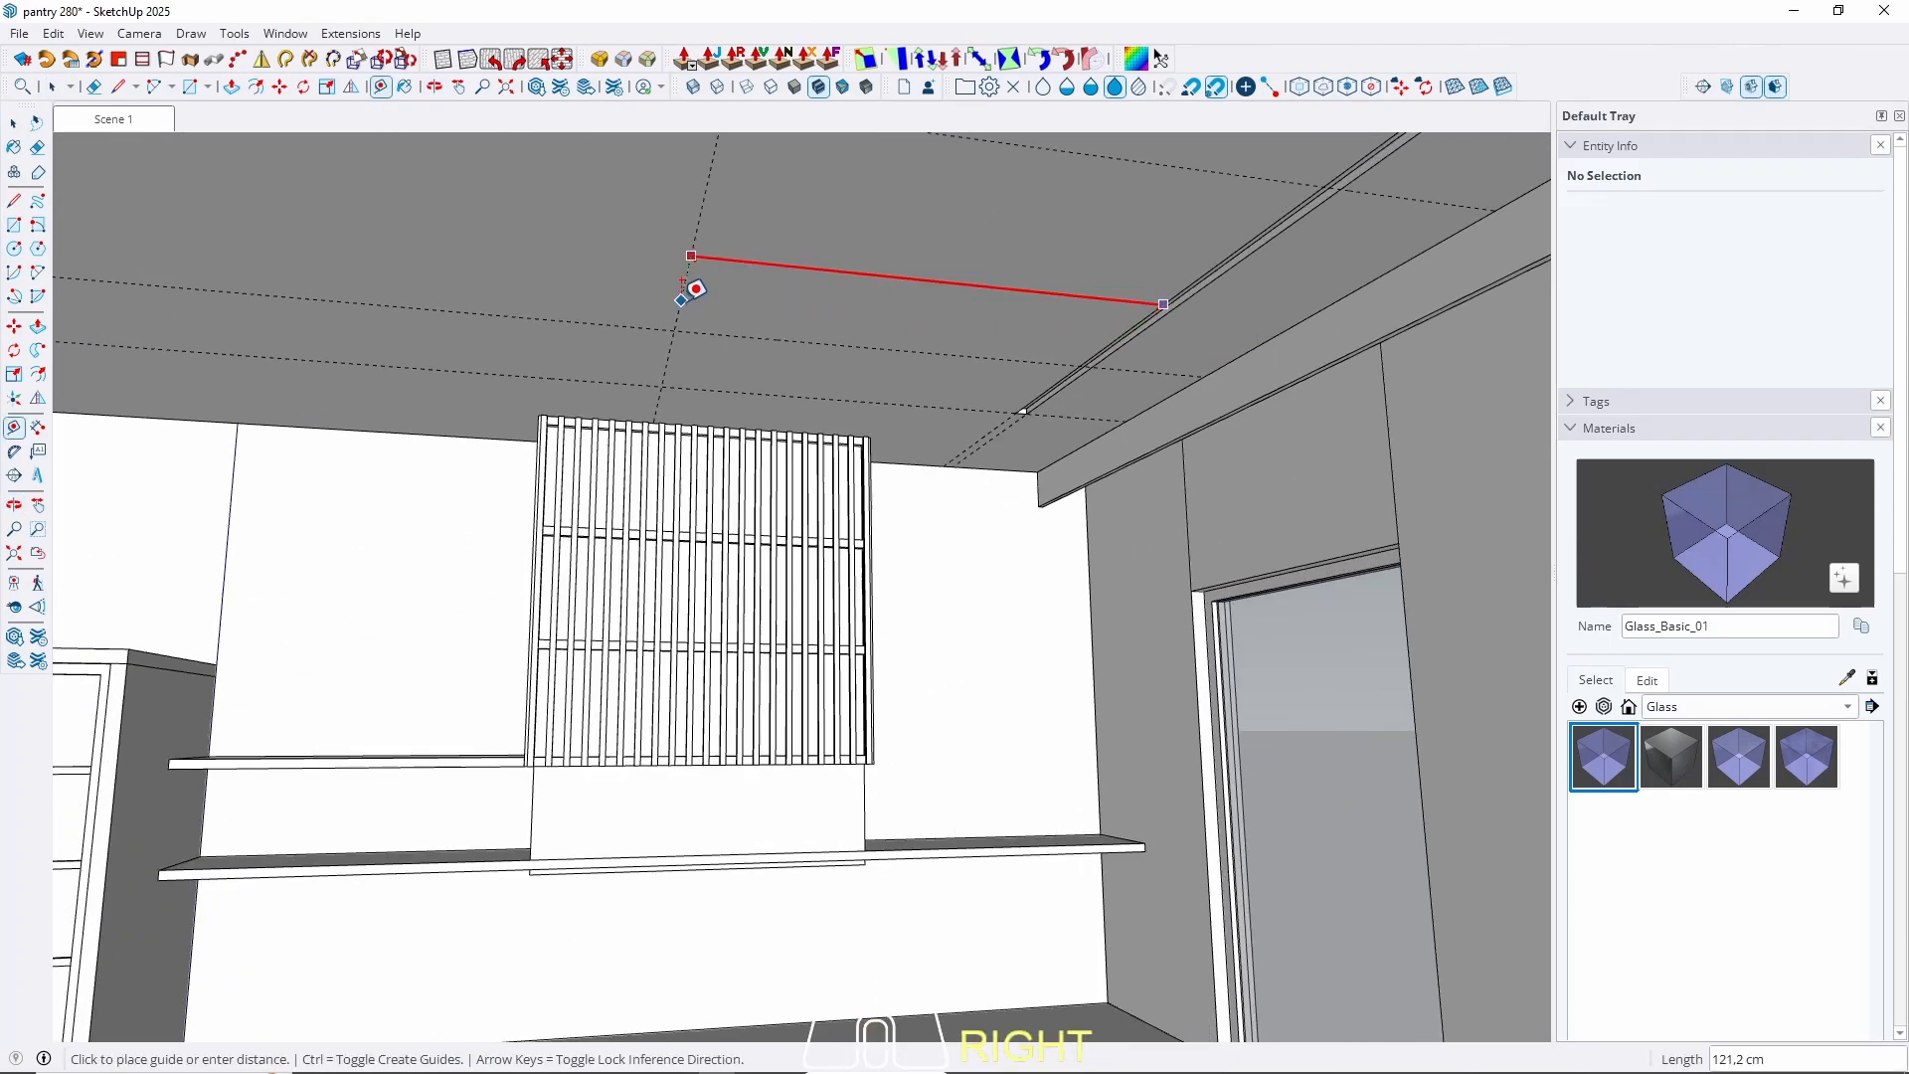
scroll(697, 390, up, 3)
scroll(696, 393, down, 3)
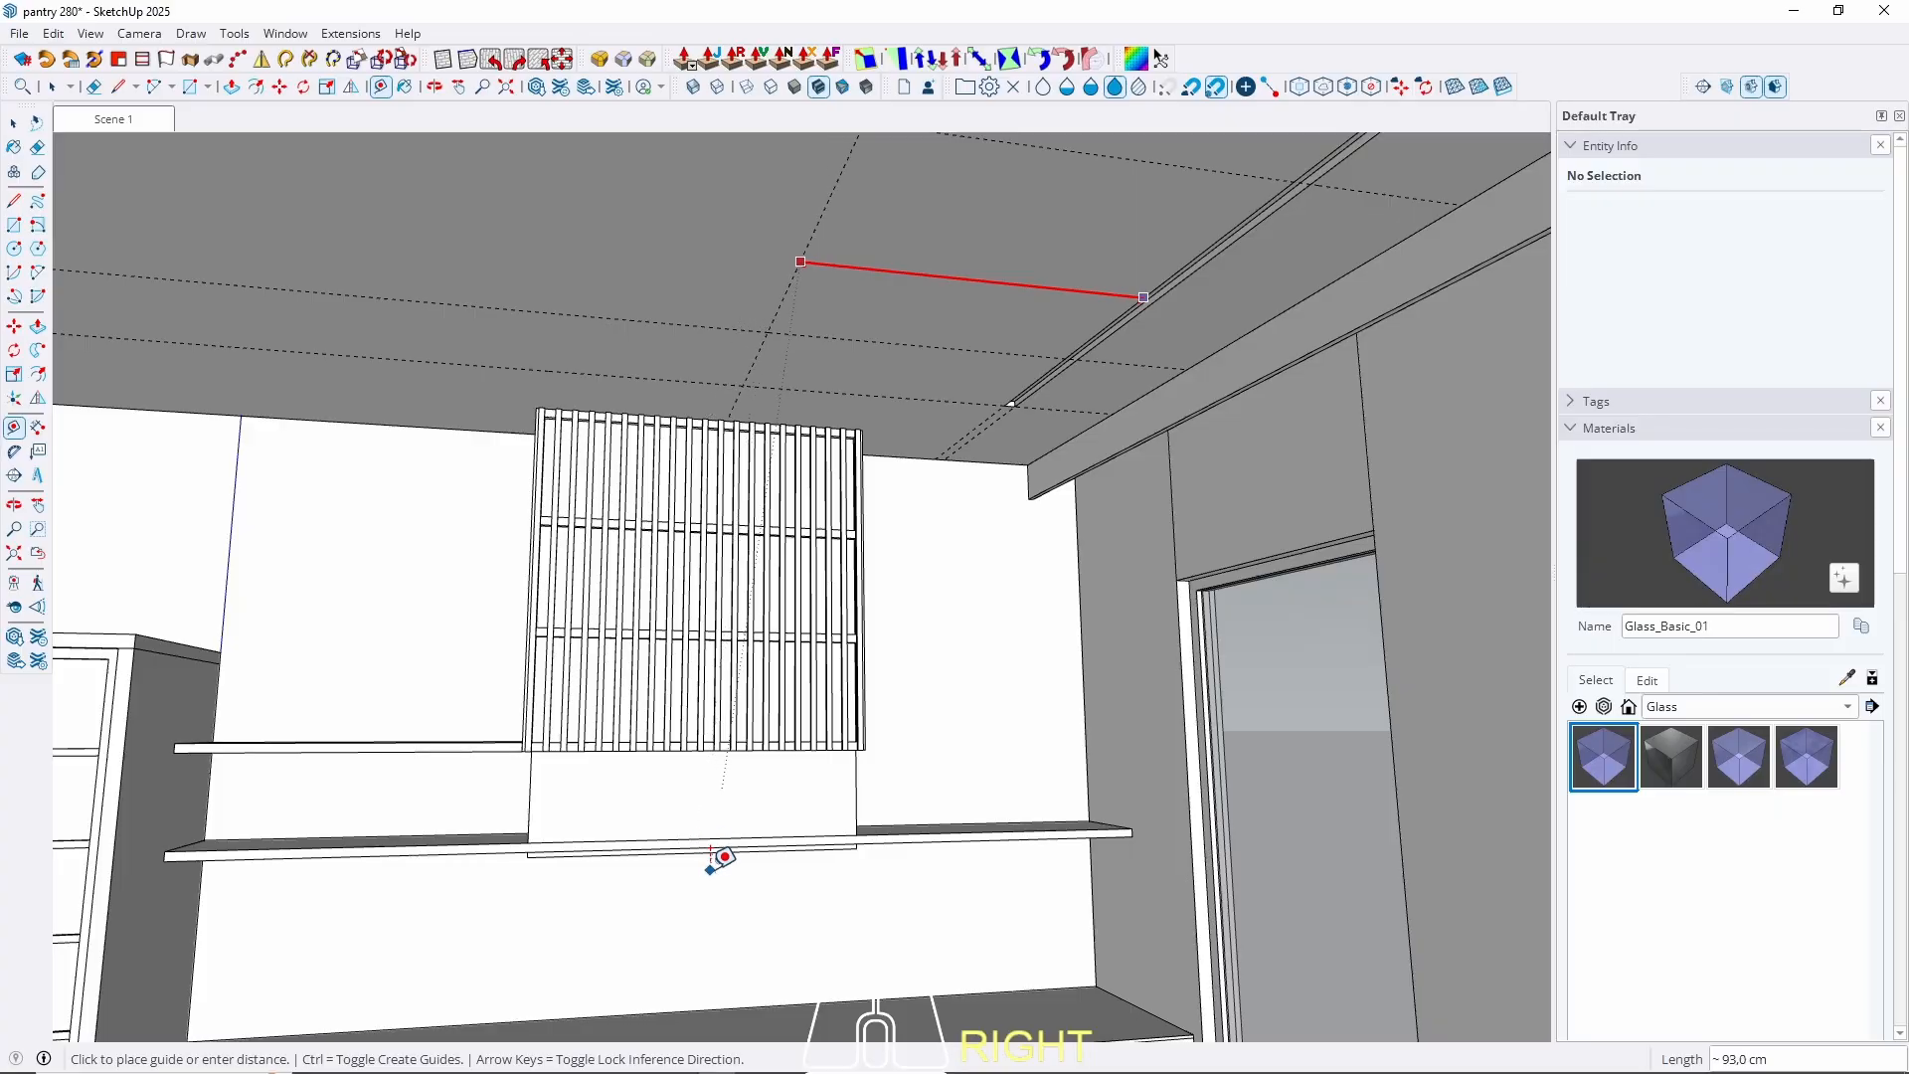
middle_drag(709, 843, 580, 622)
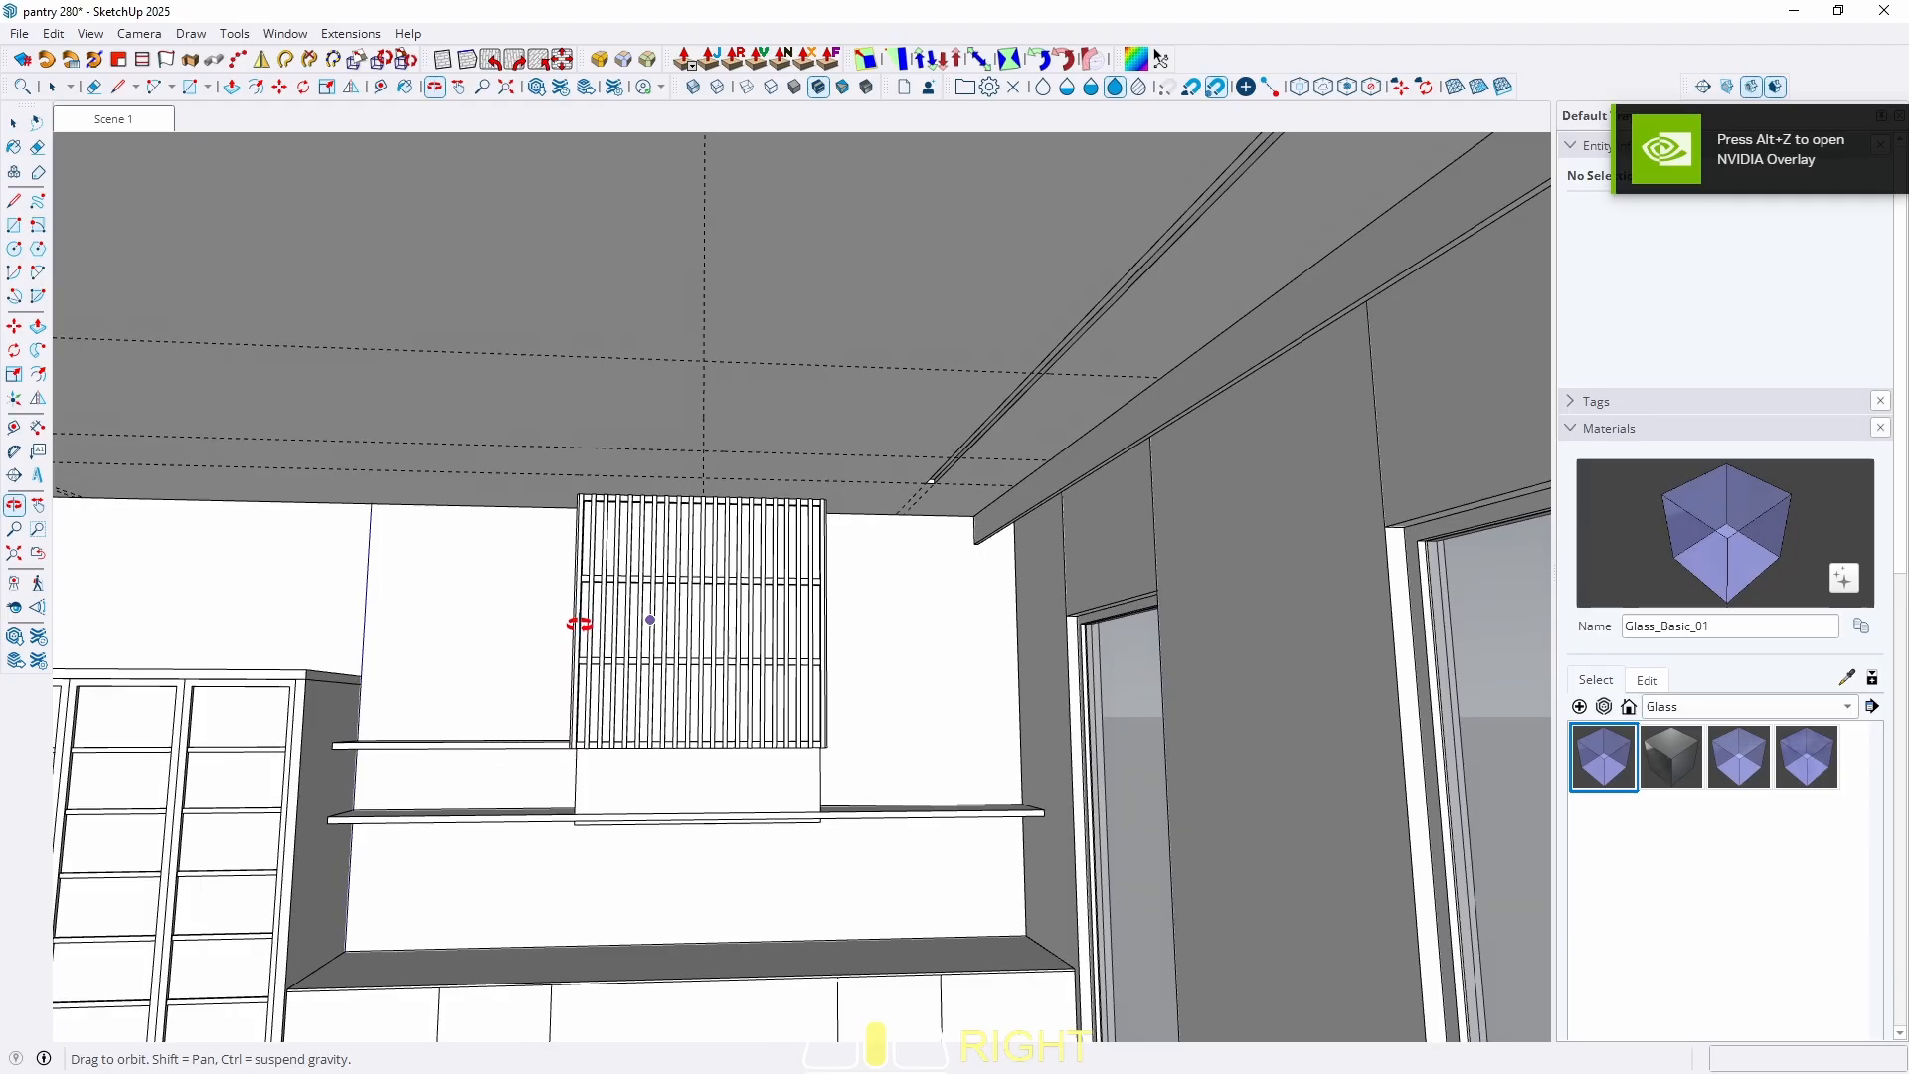
Try a parallel ceiling guide 60 cm from the slatted cabinet's centre guide, aligned with the base cabinet seam, and undo it.
key(t)
click(702, 407)
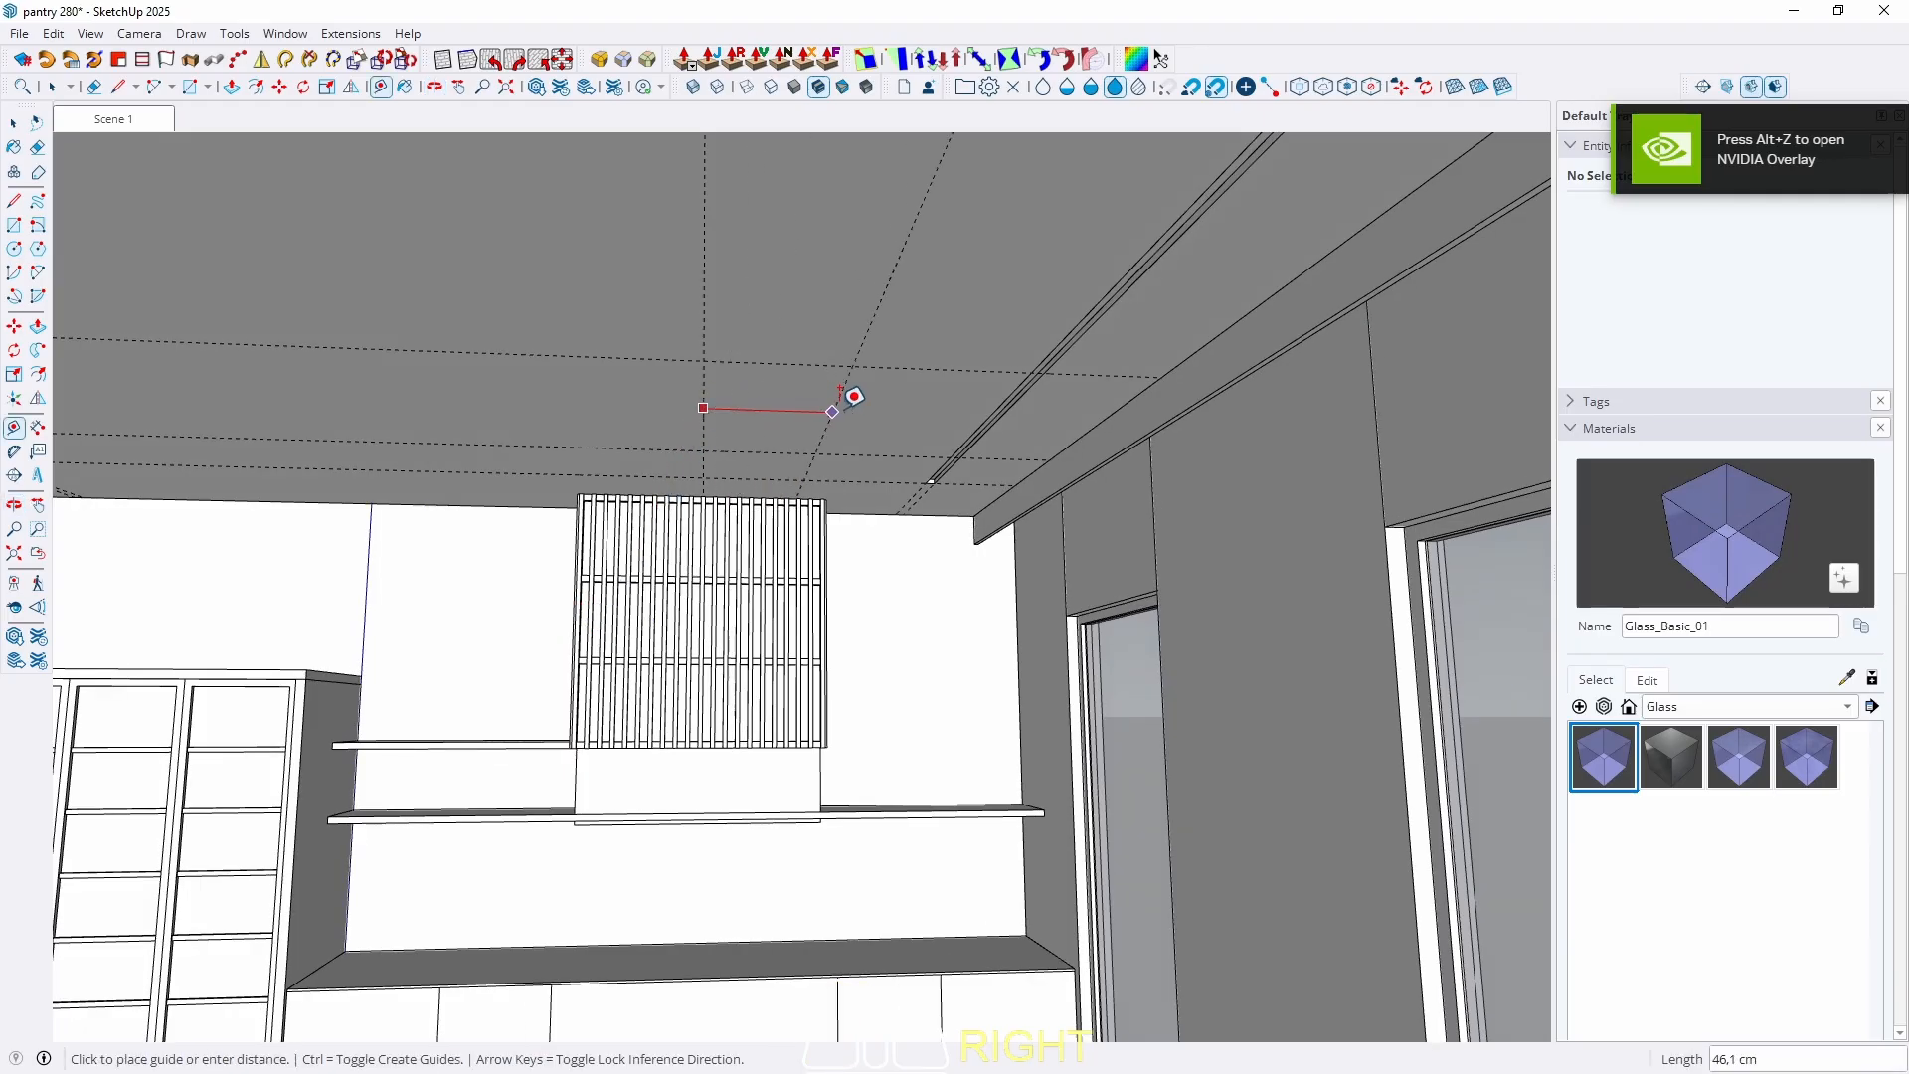
key(Right)
key(Left)
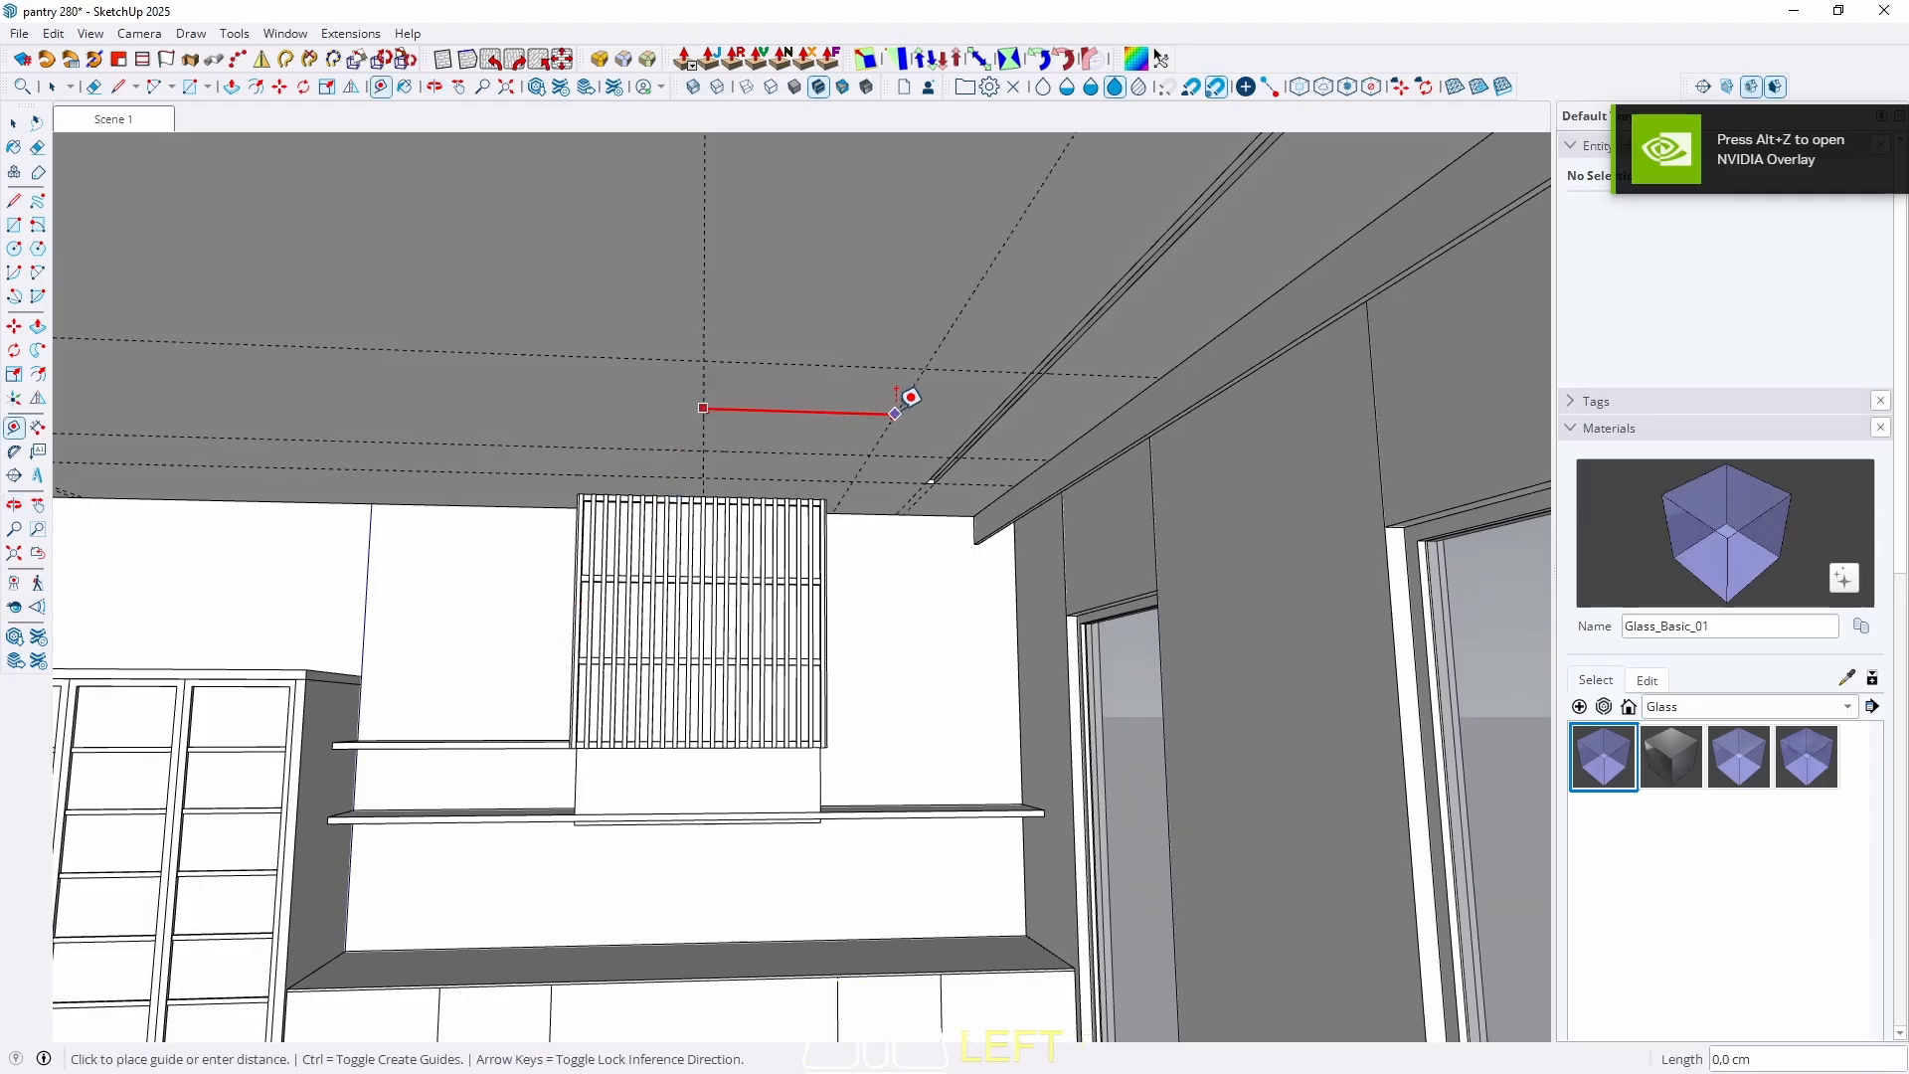
key(Right)
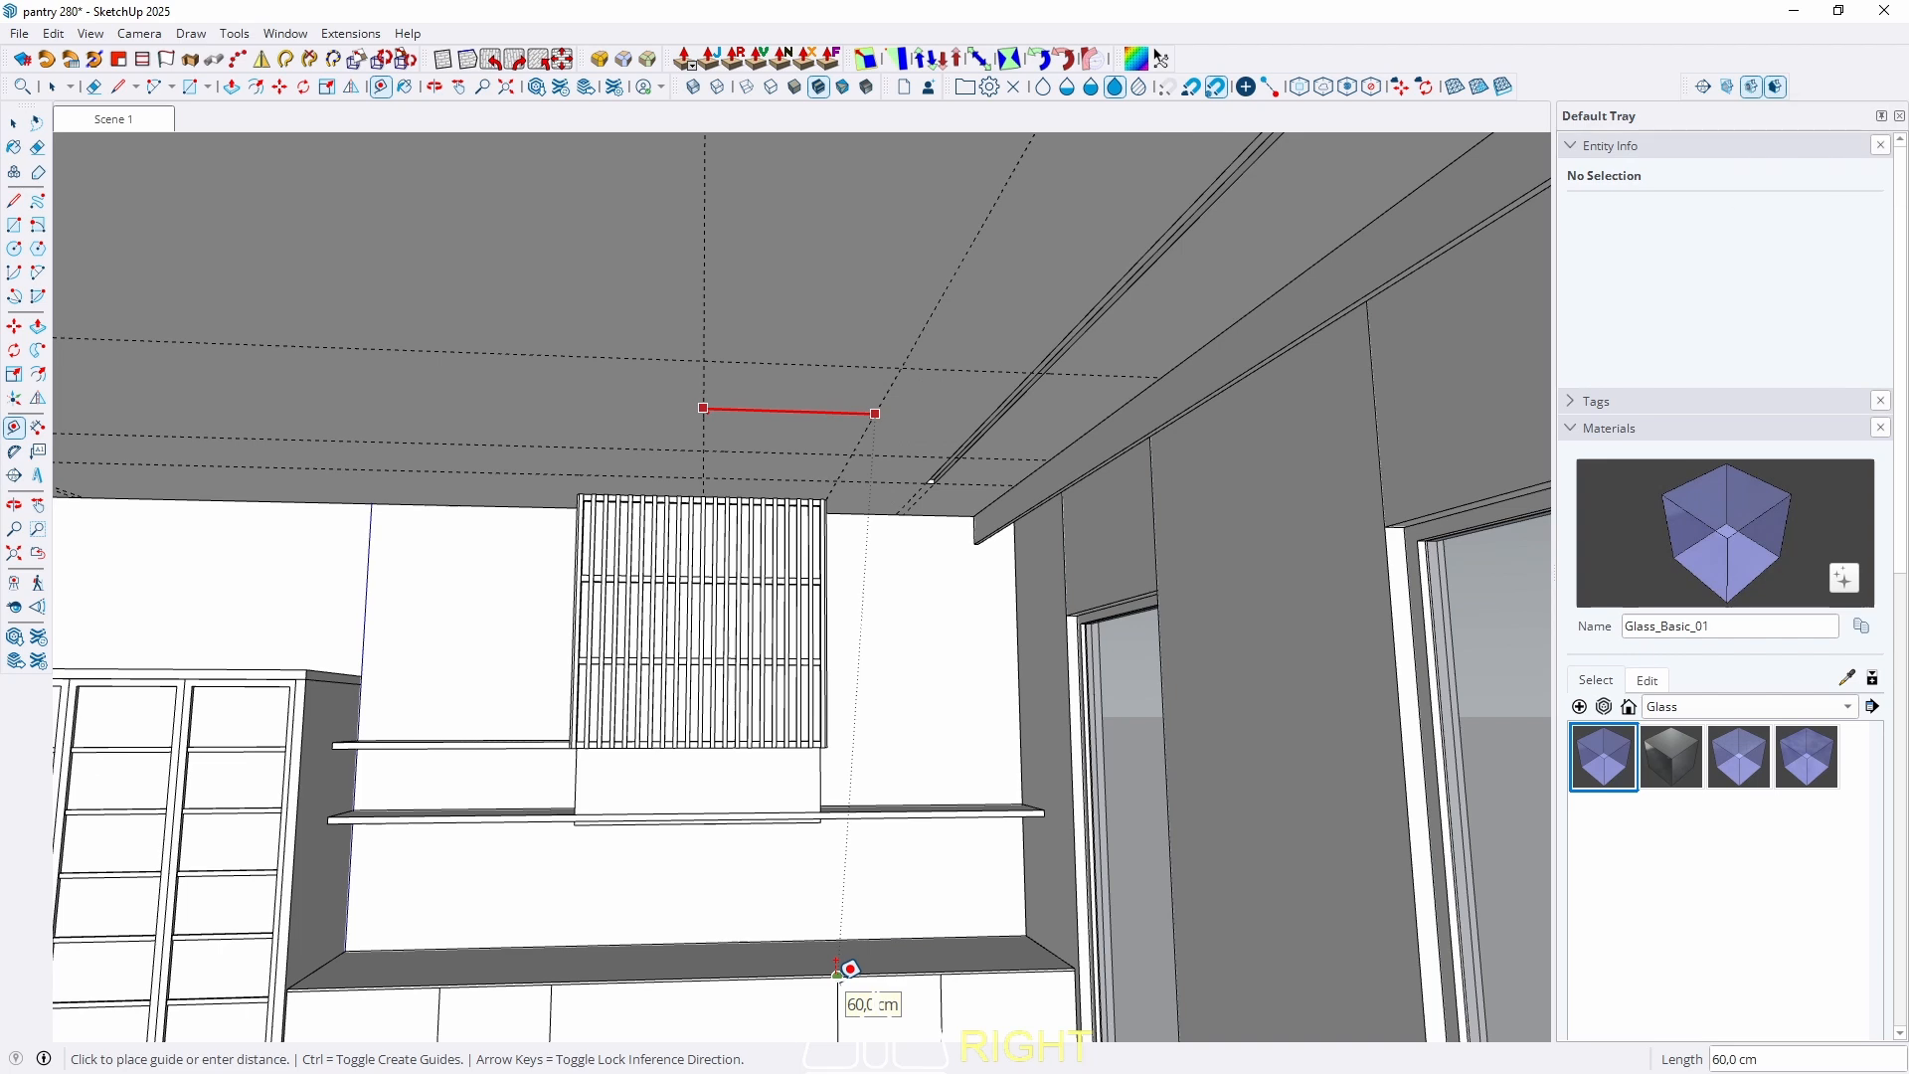
key(space)
mouse_move(882, 439)
middle_down()
mouse_move(809, 430)
mouse_move(847, 425)
middle_up()
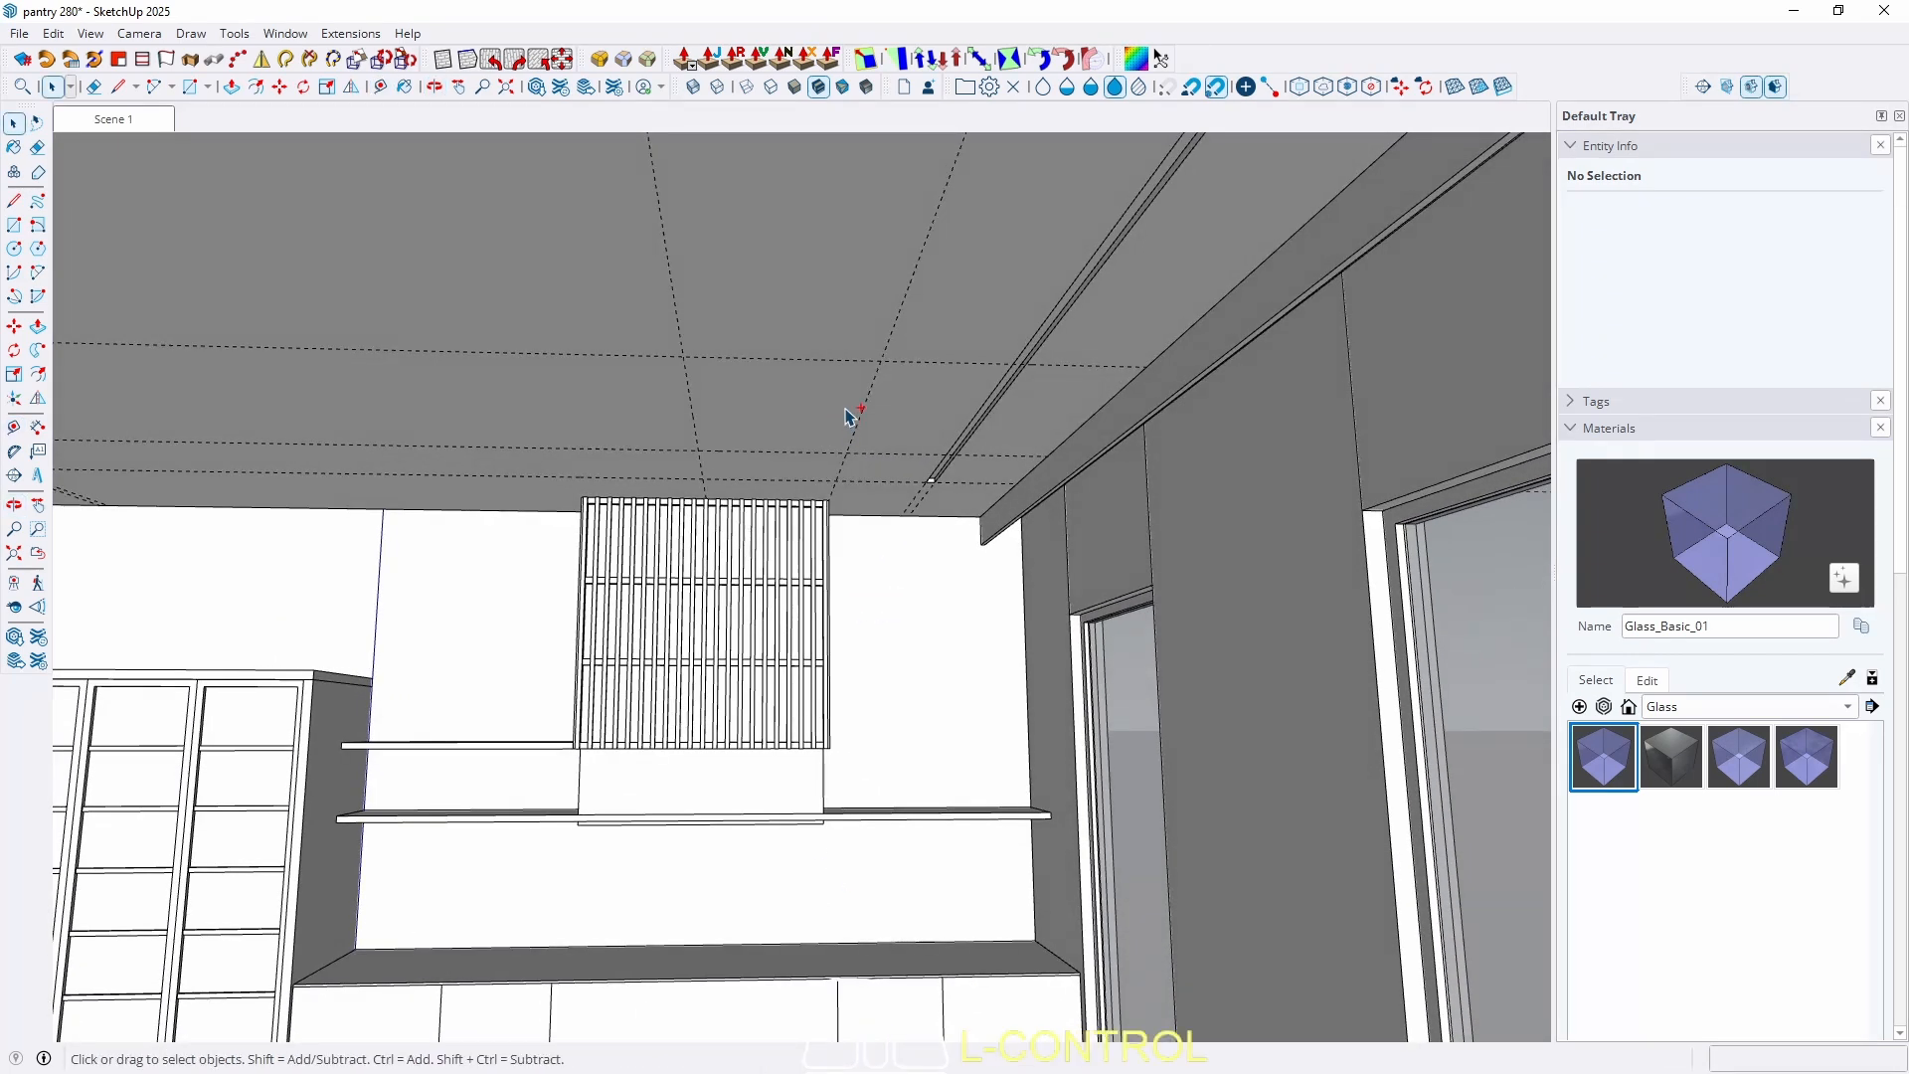
Offset the centre guide toward the pelmet to align with the side edge of the box below the slatted cabinet.
key(t)
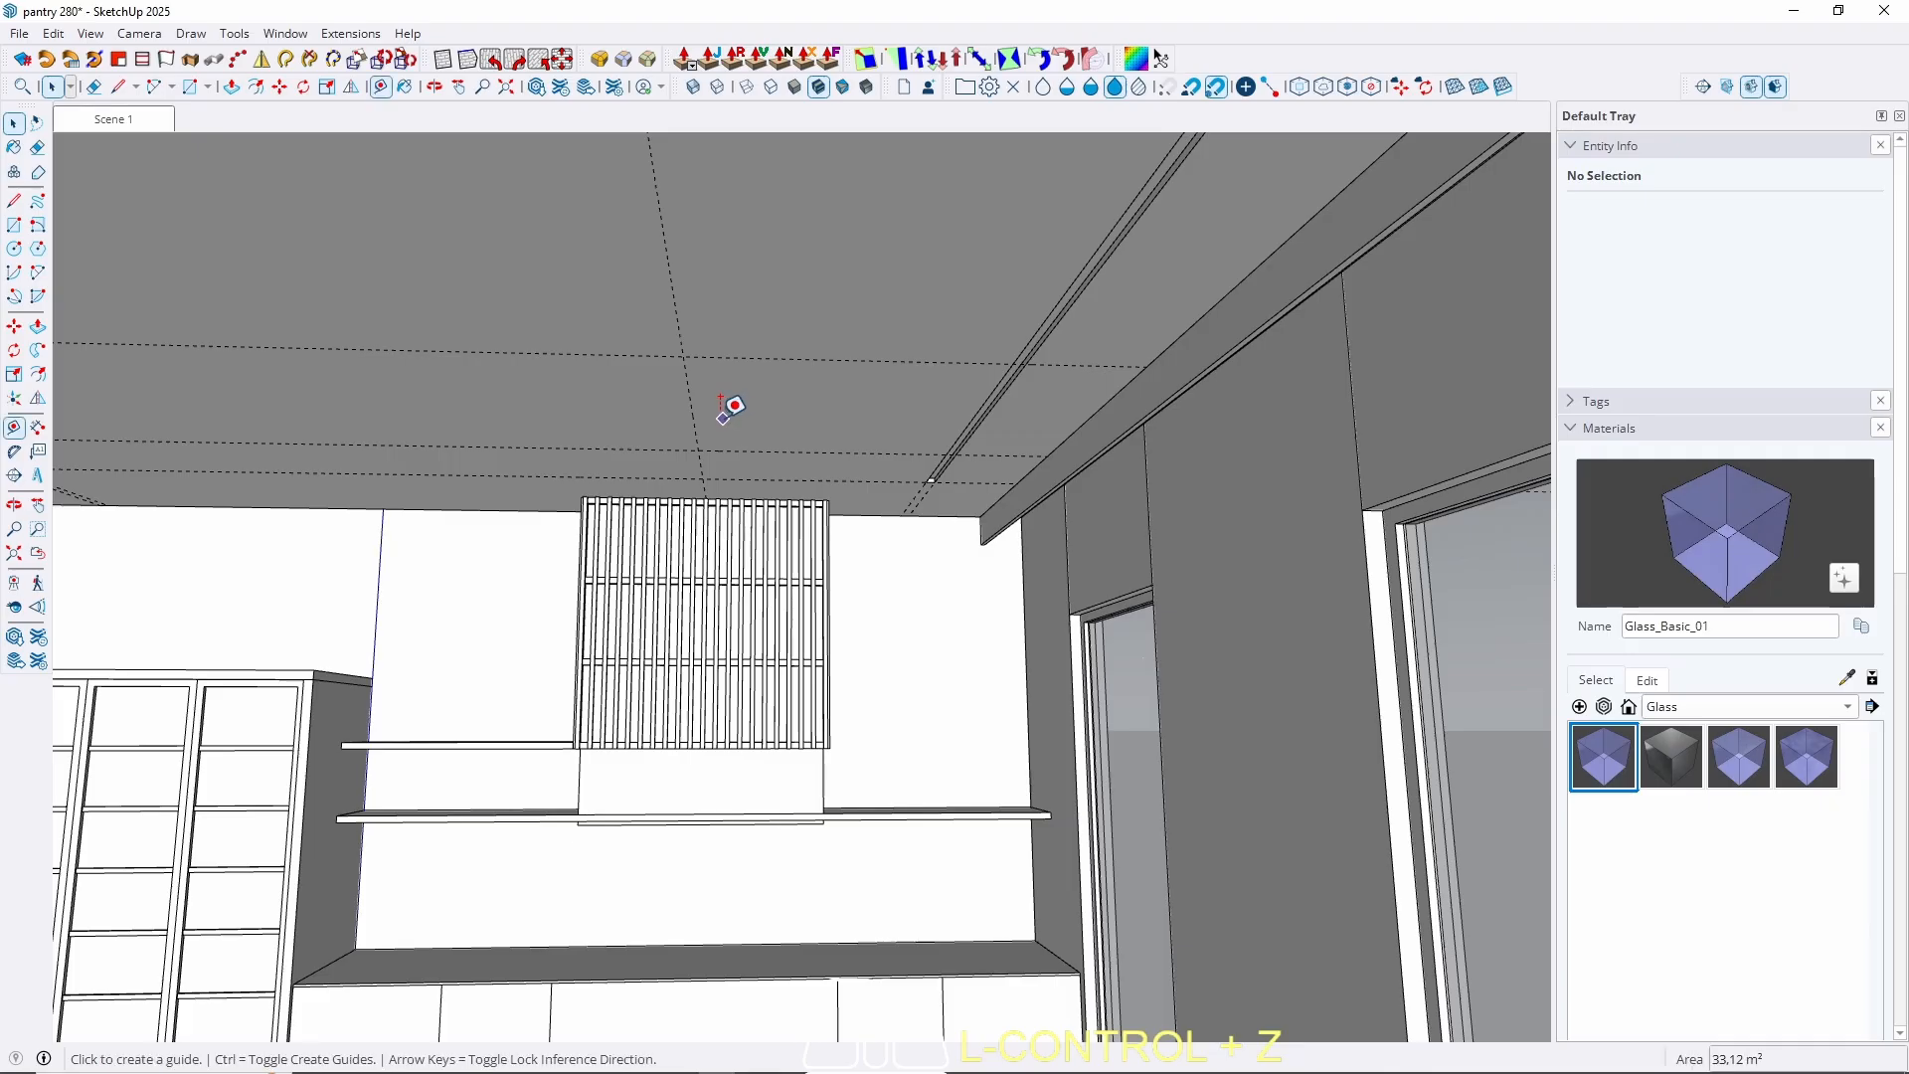
click(693, 410)
key(Left)
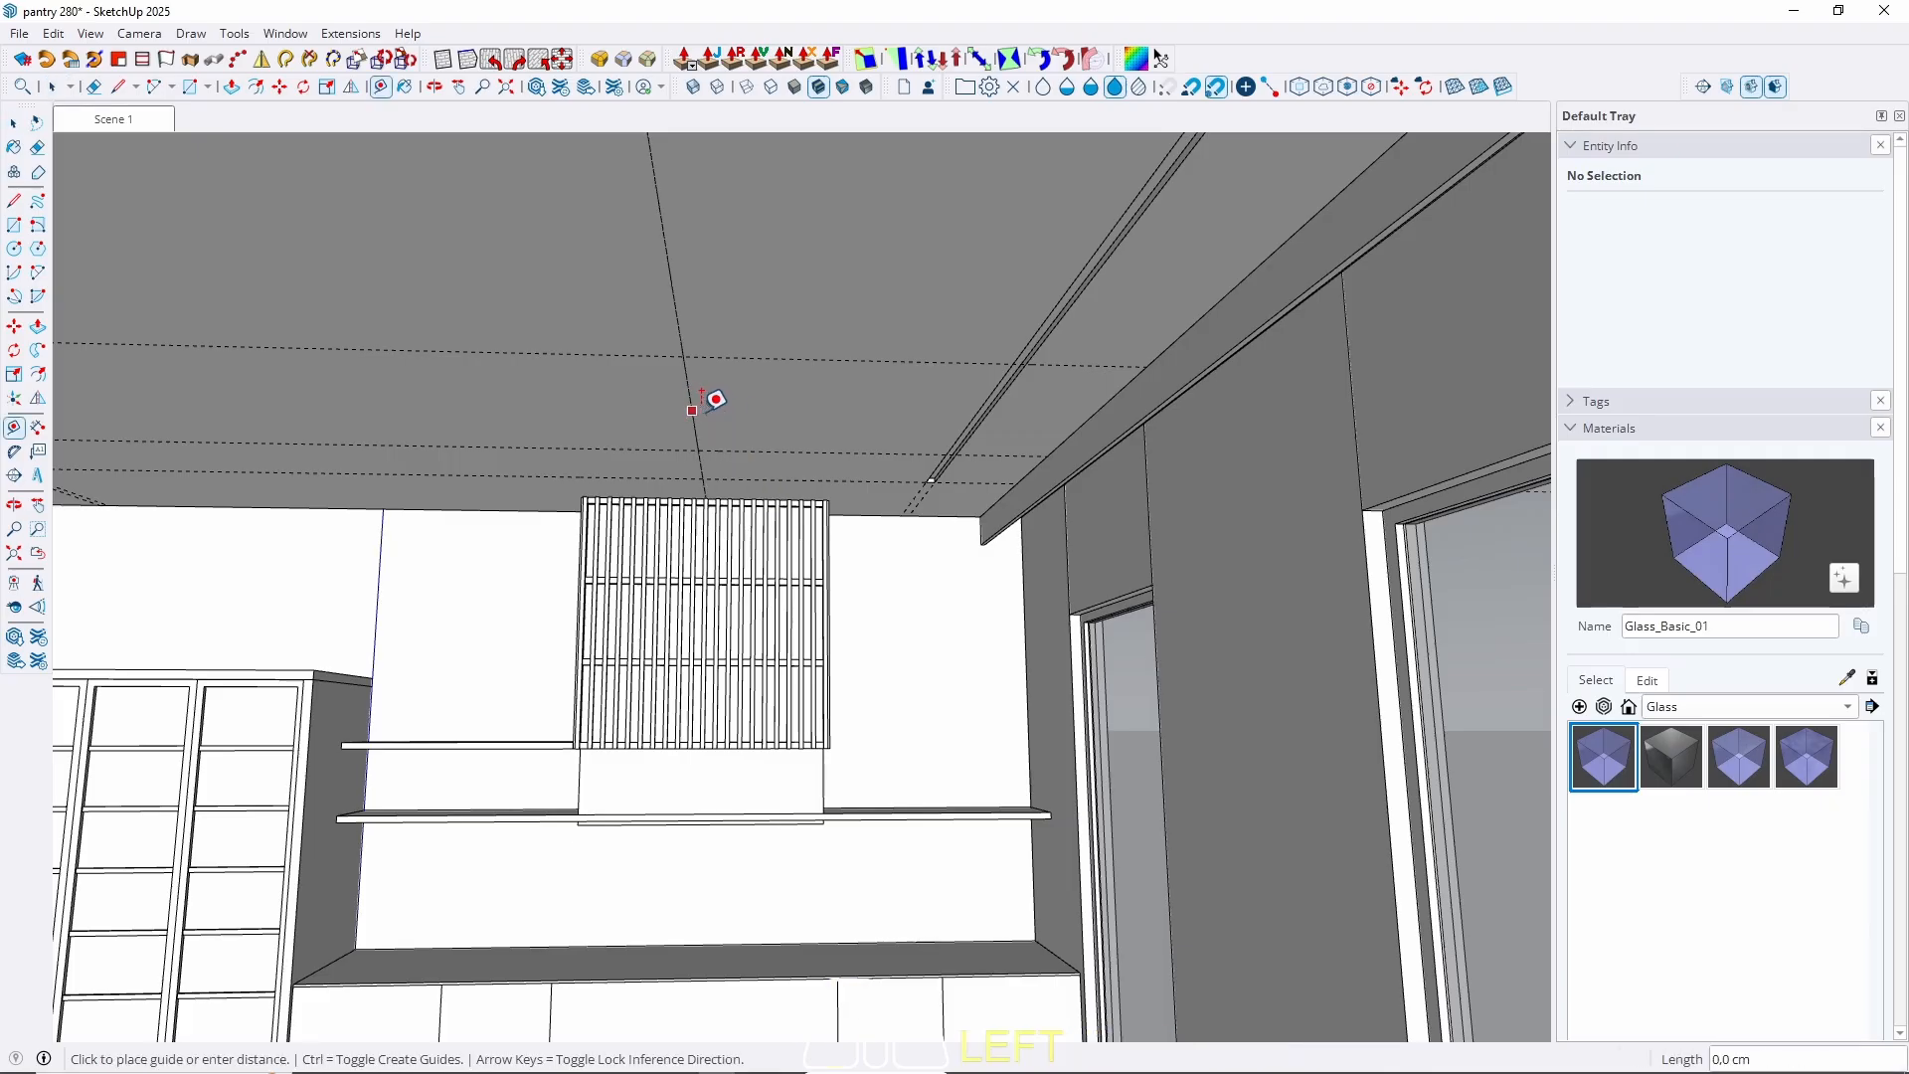
key(Right)
scroll(847, 798, up, 3)
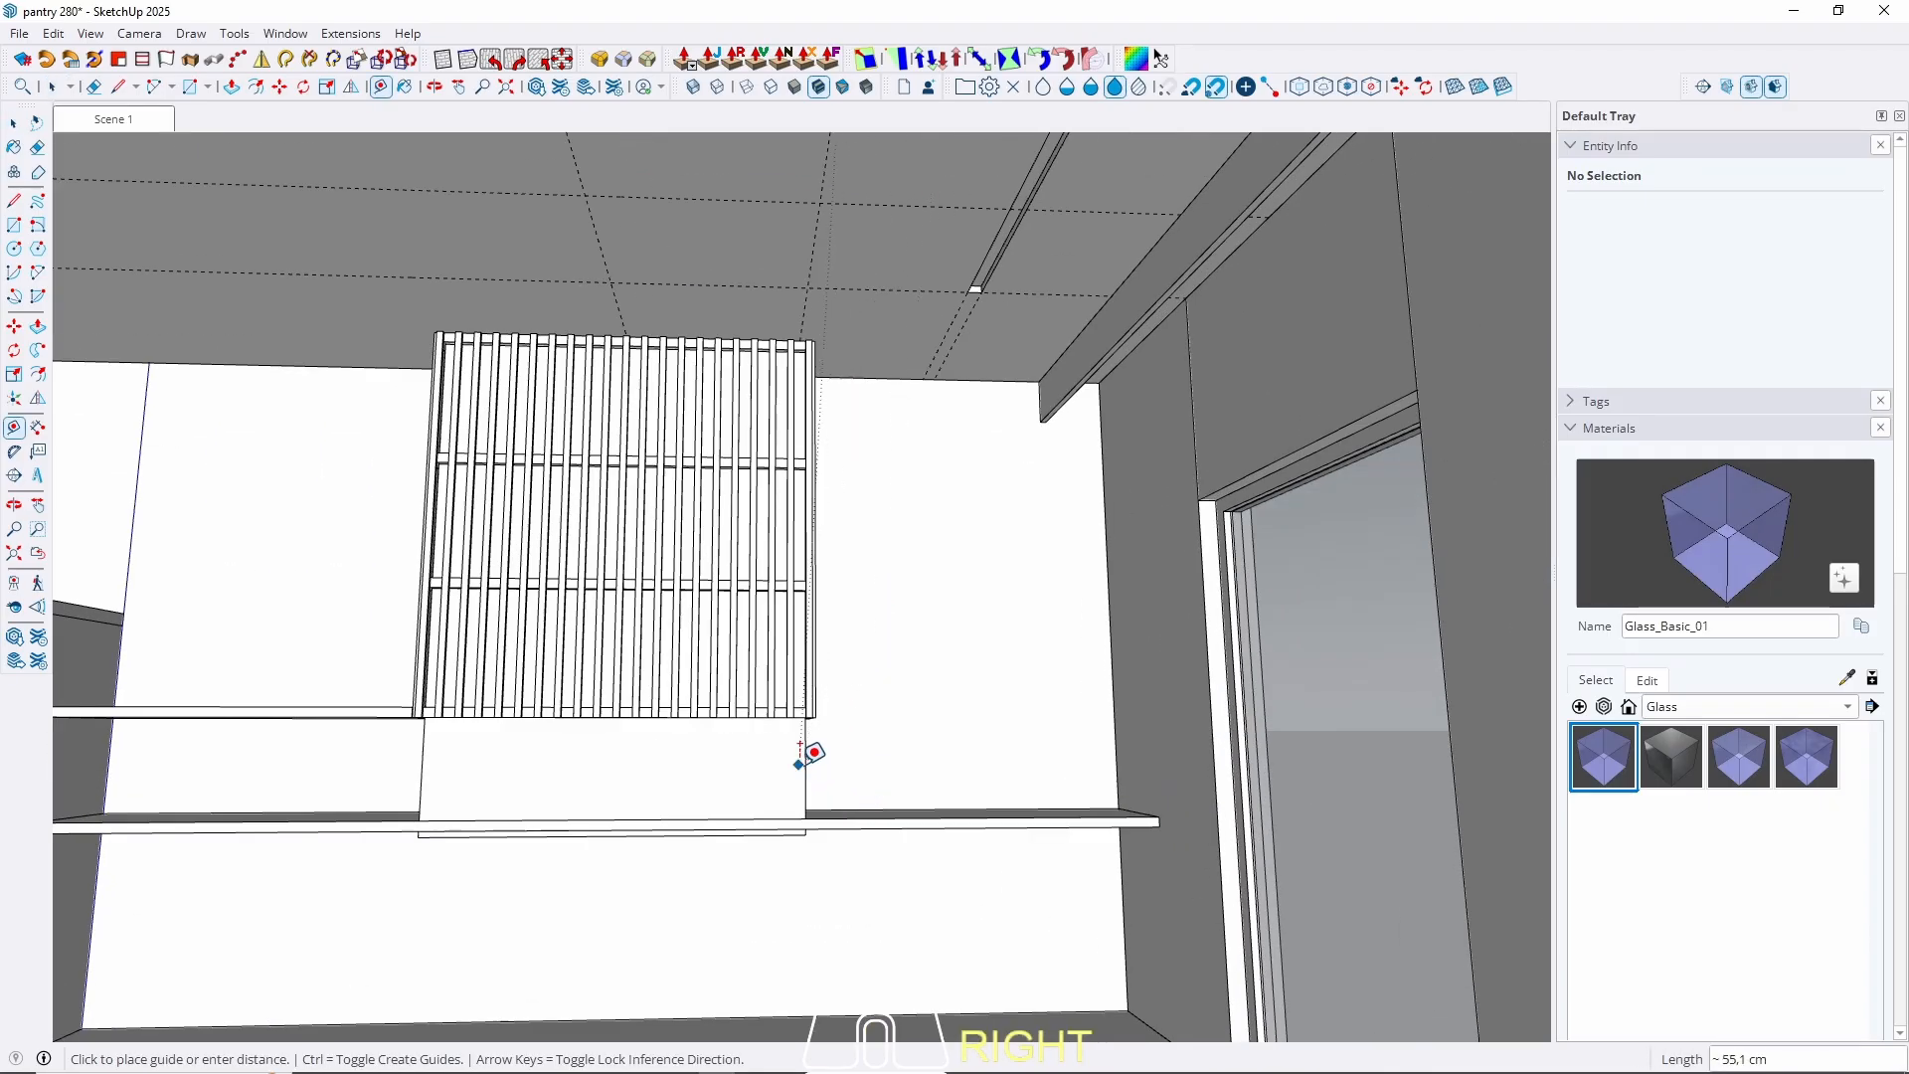
click(806, 753)
scroll(809, 756, down, 2)
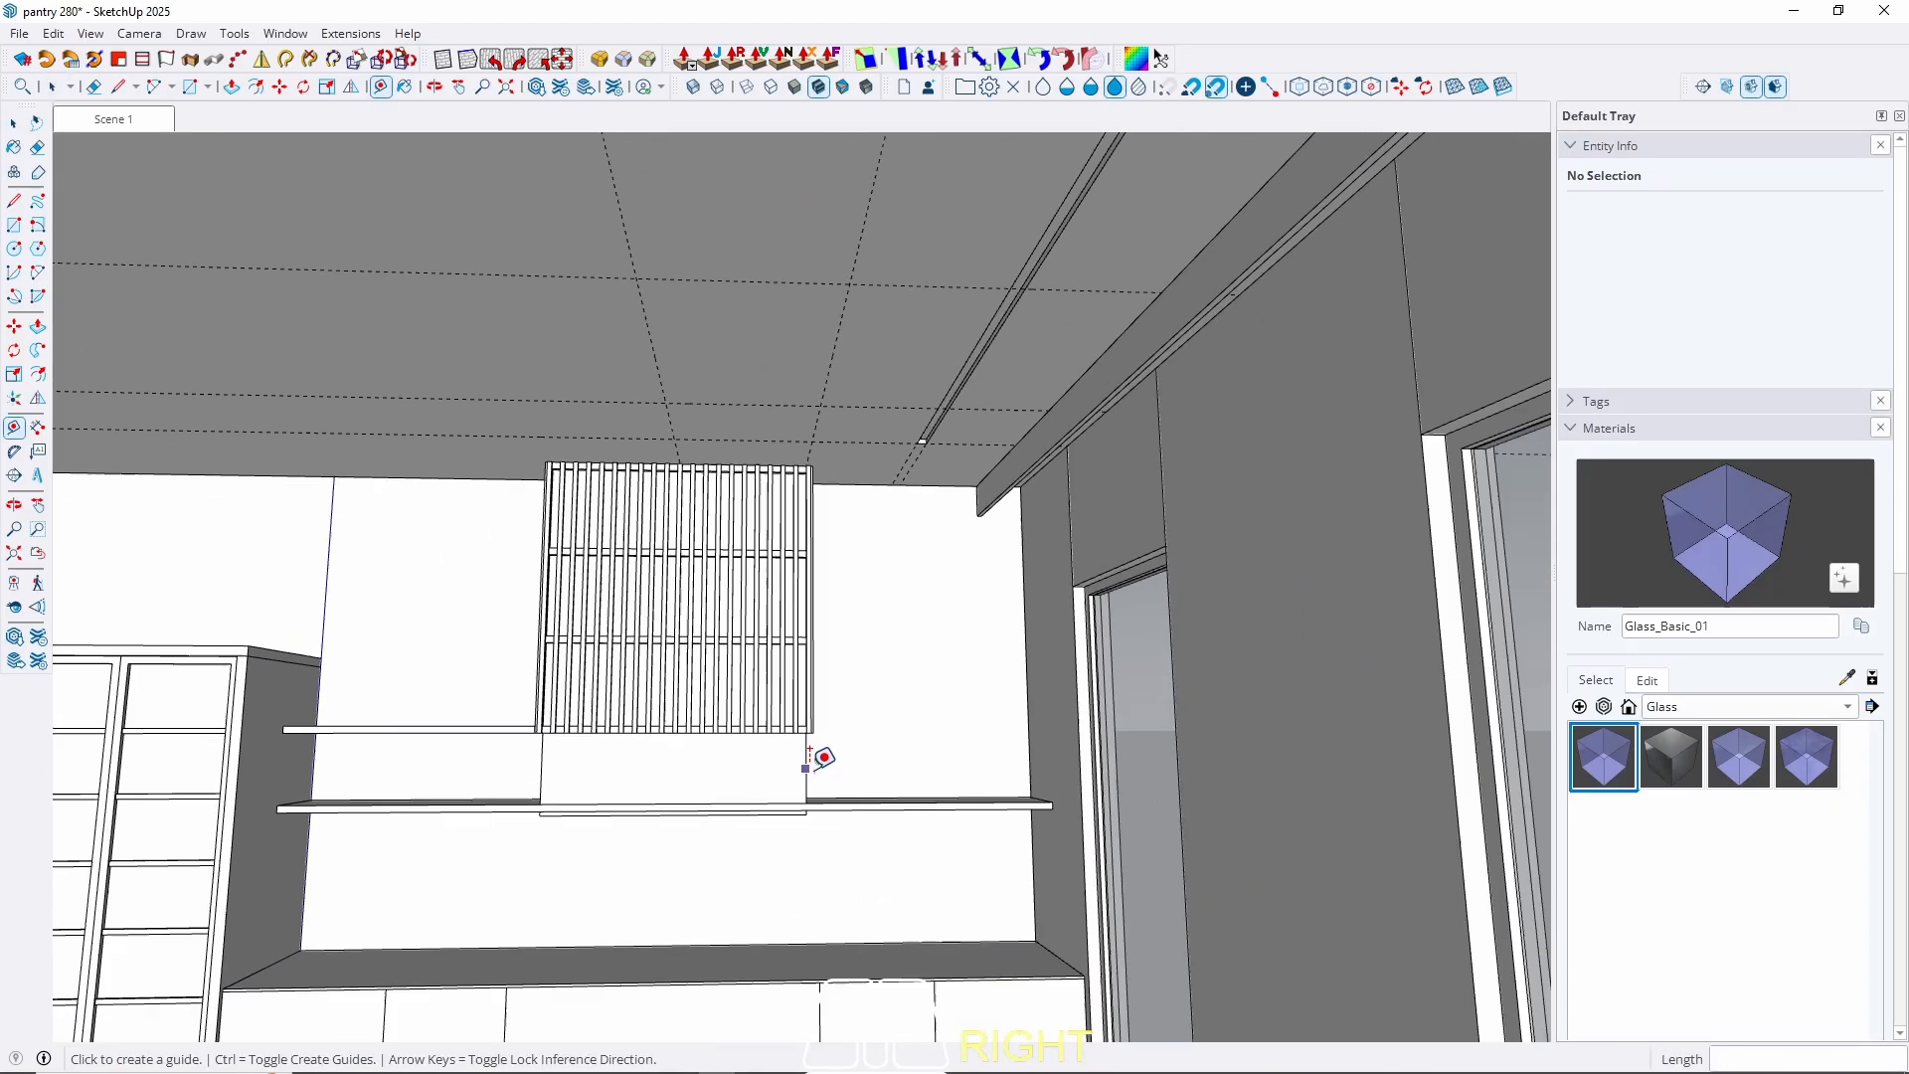
Add a parallel ceiling guide 114 cm away at the box's opposite edge, and delete the centre guide.
click(833, 348)
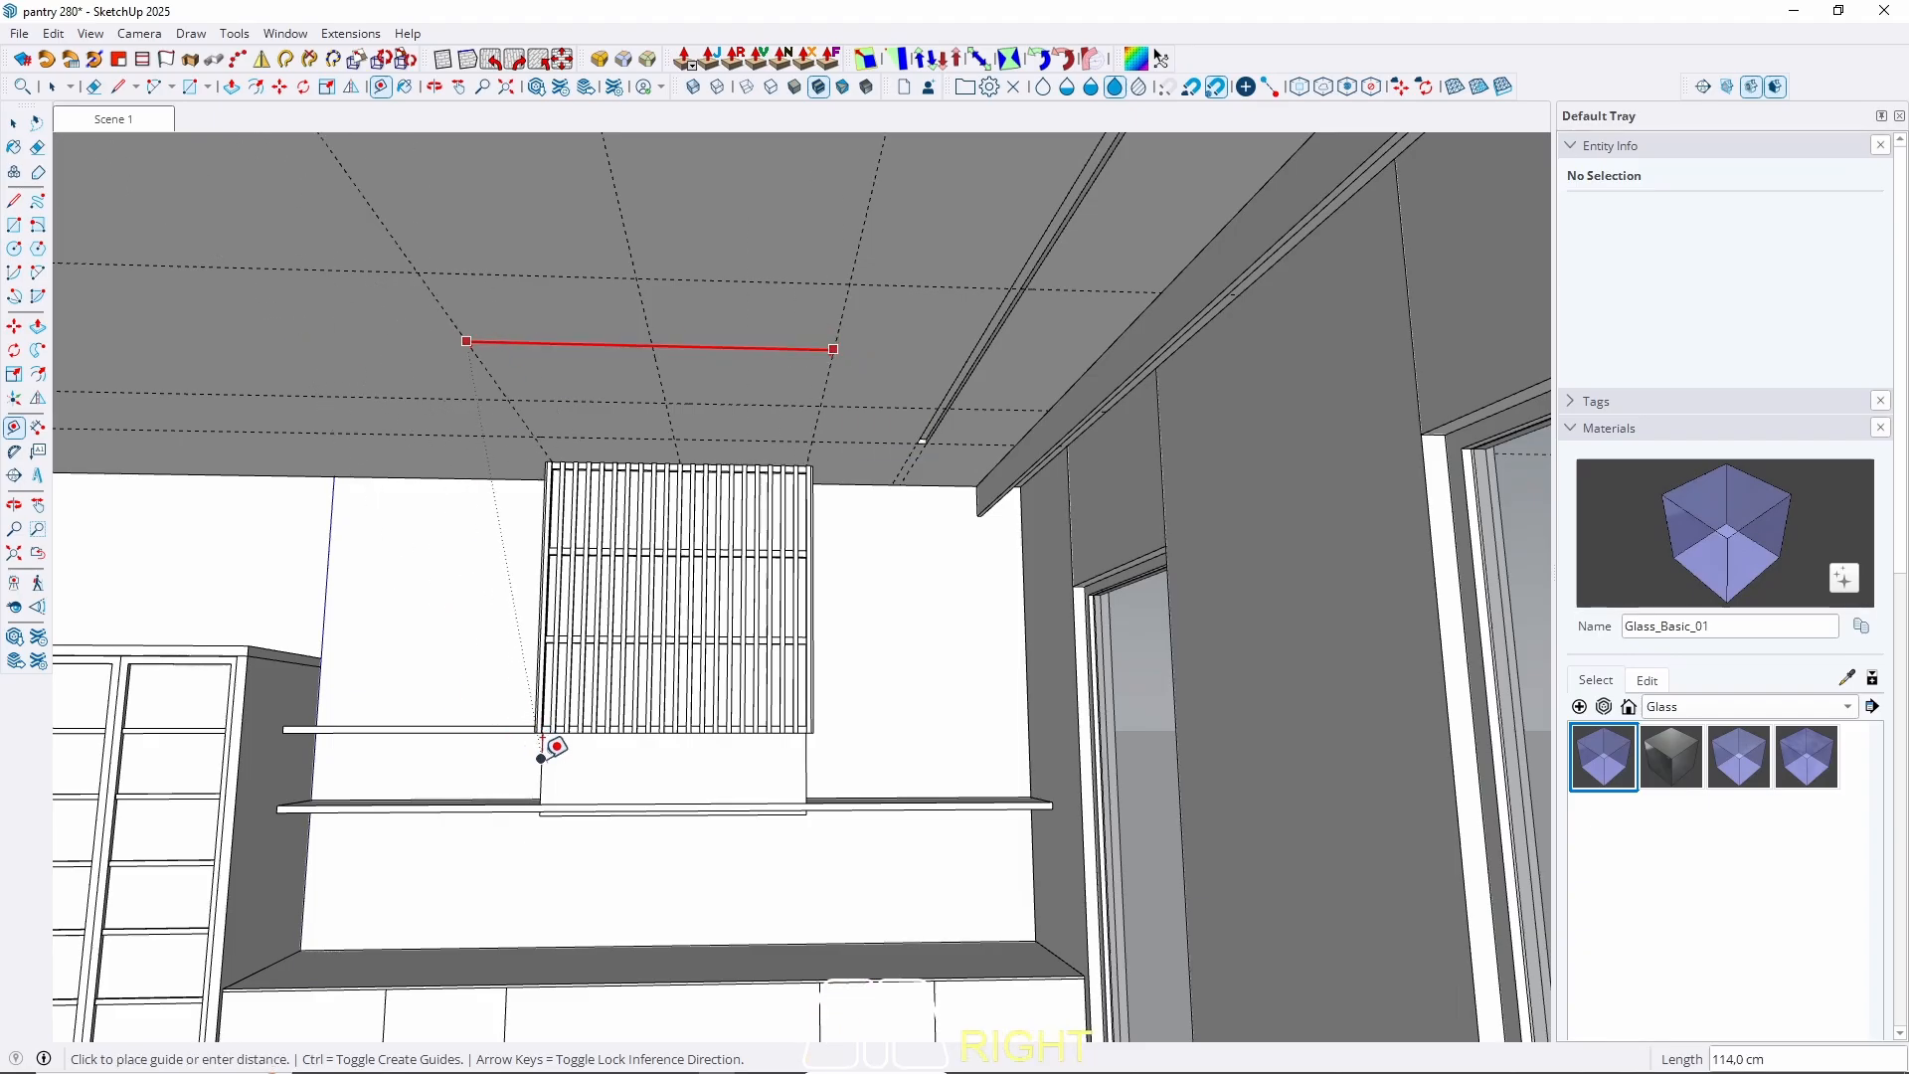
mouse_move(540, 764)
middle_down()
mouse_move(779, 779)
mouse_move(528, 772)
middle_up()
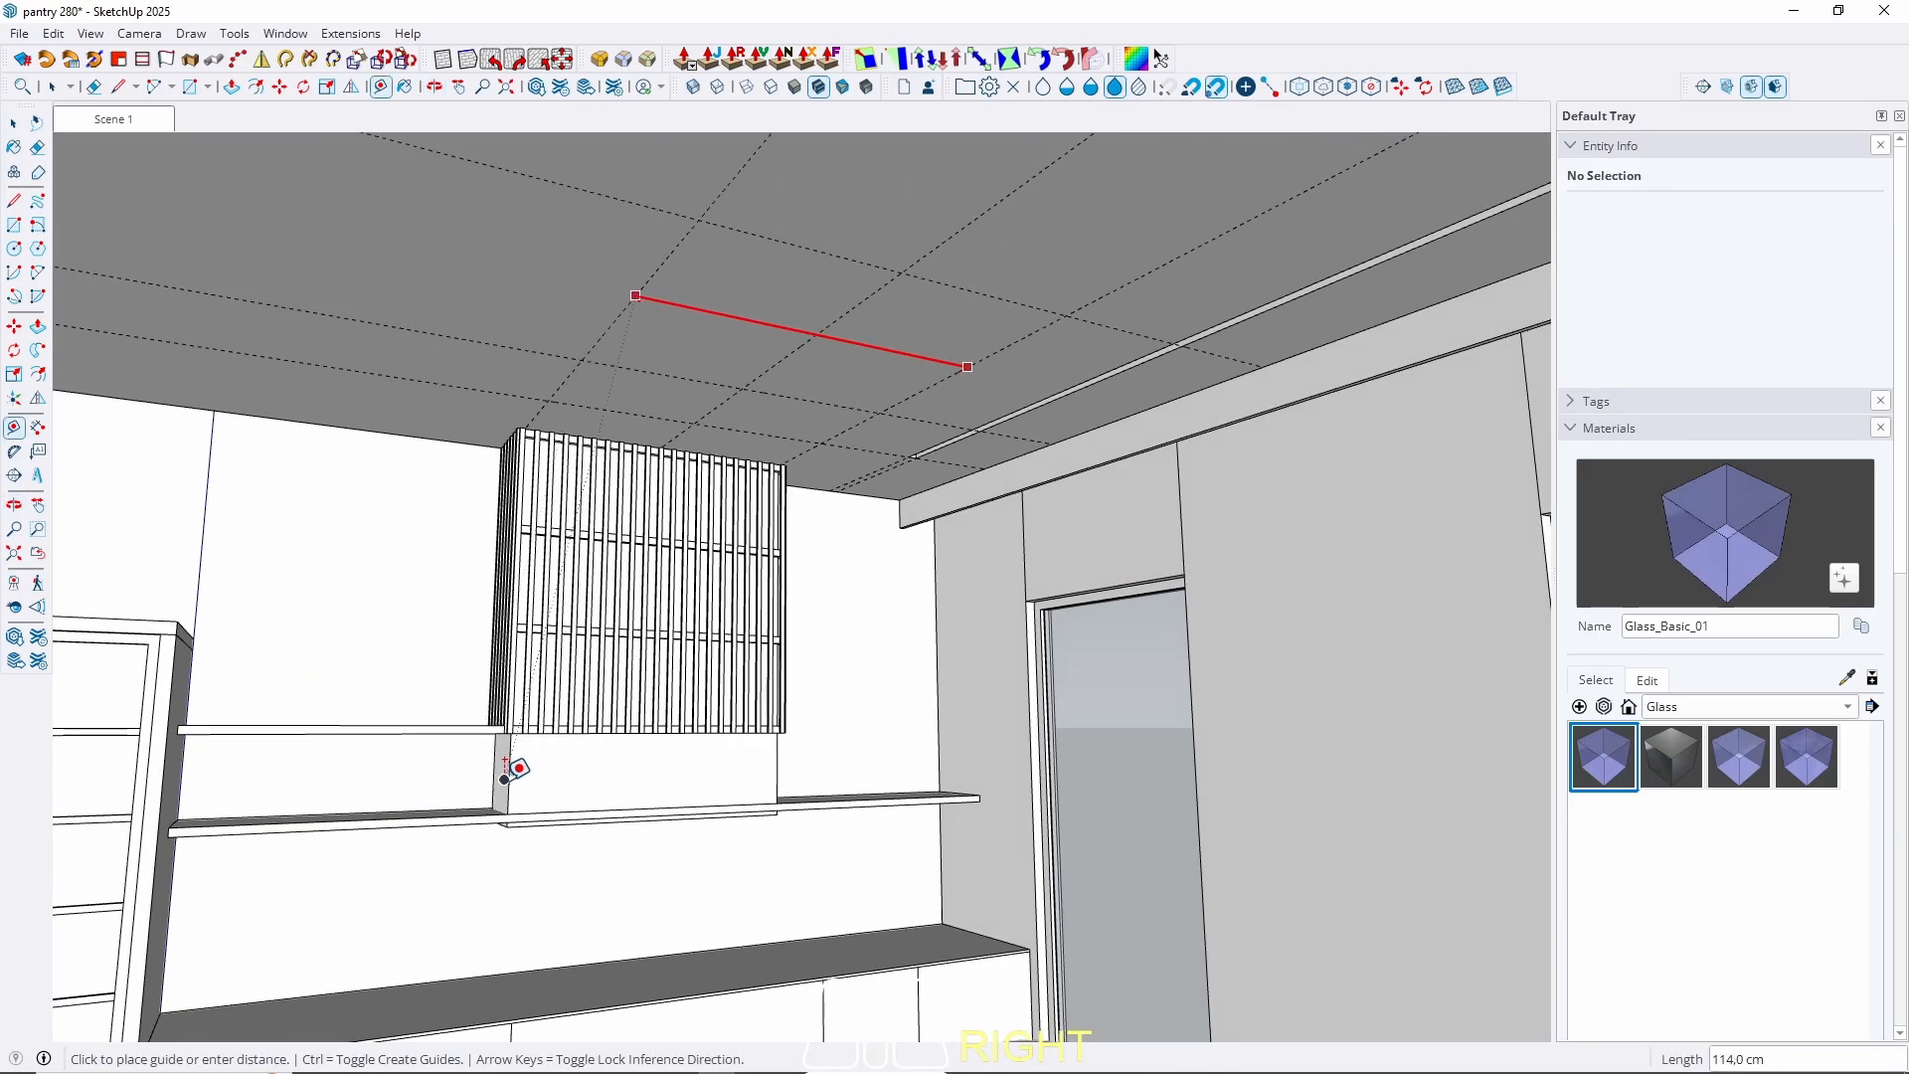
key(space)
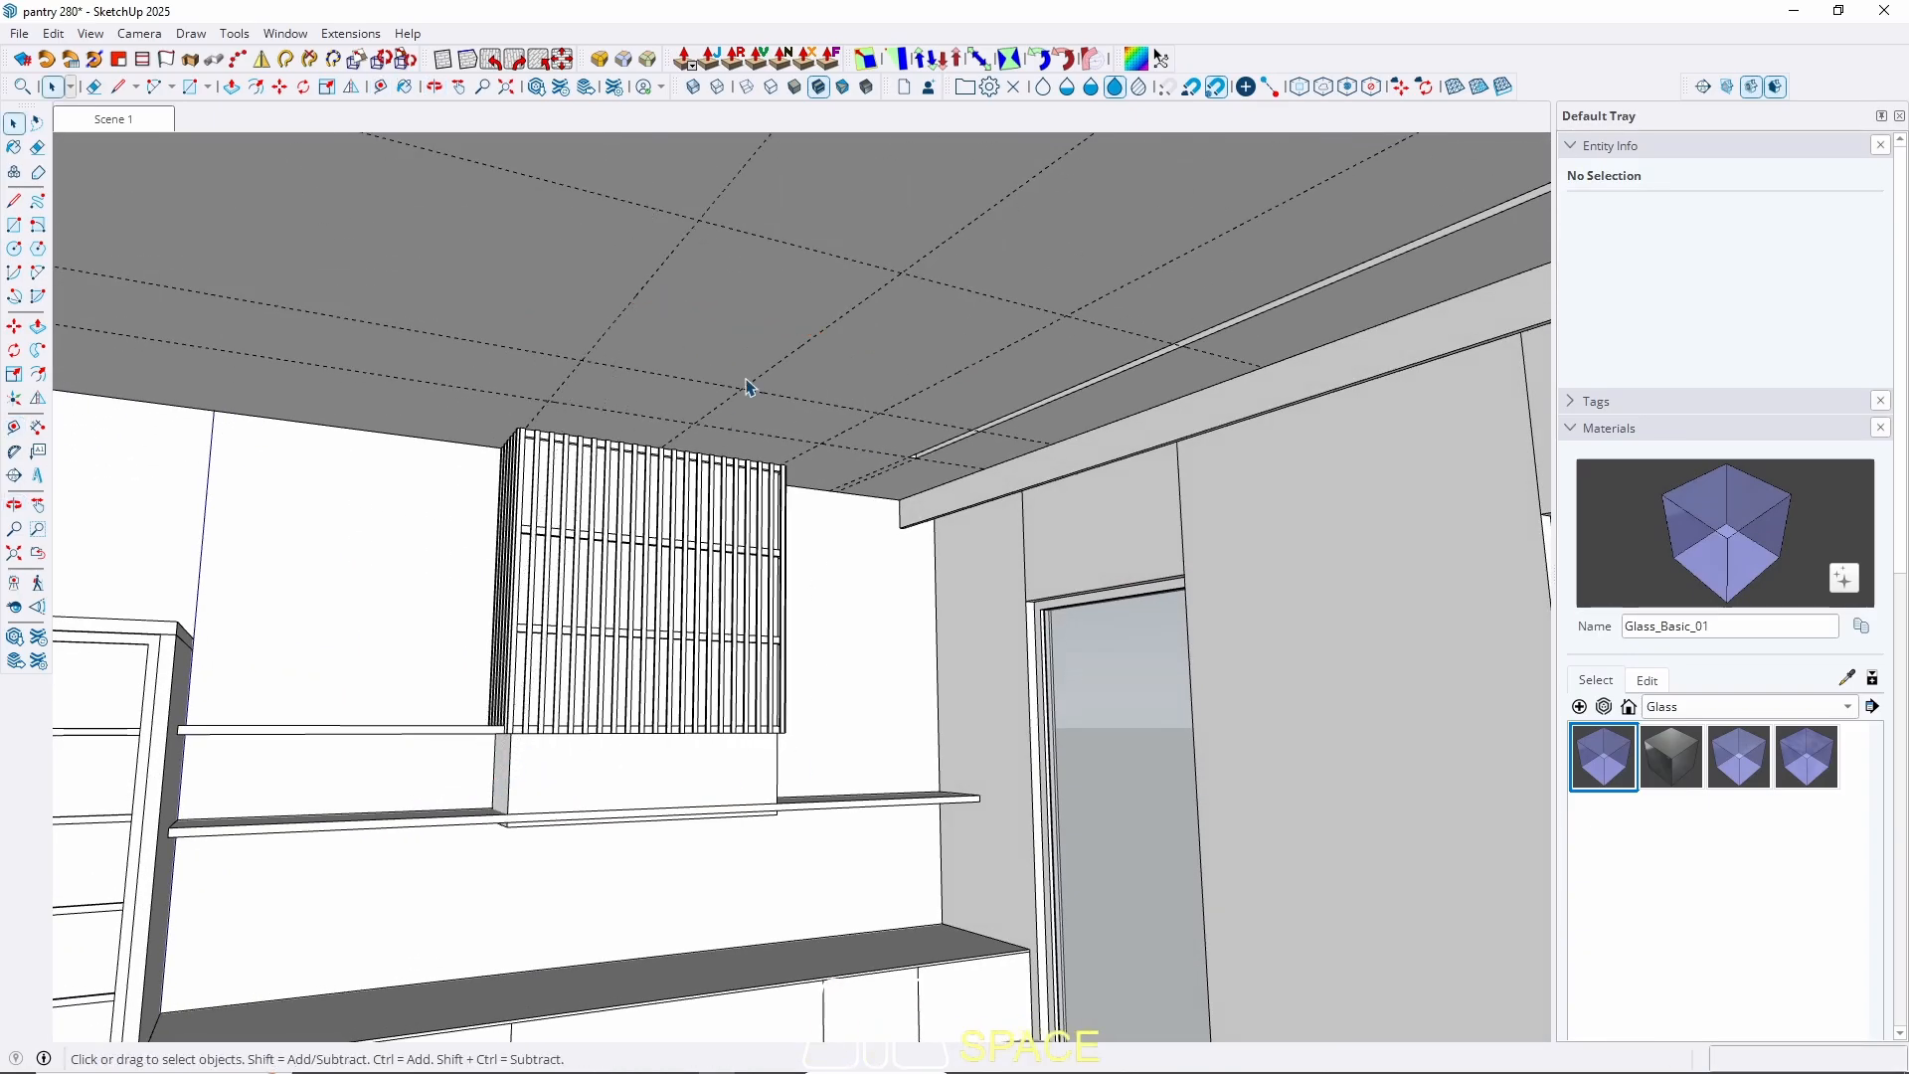
click(827, 333)
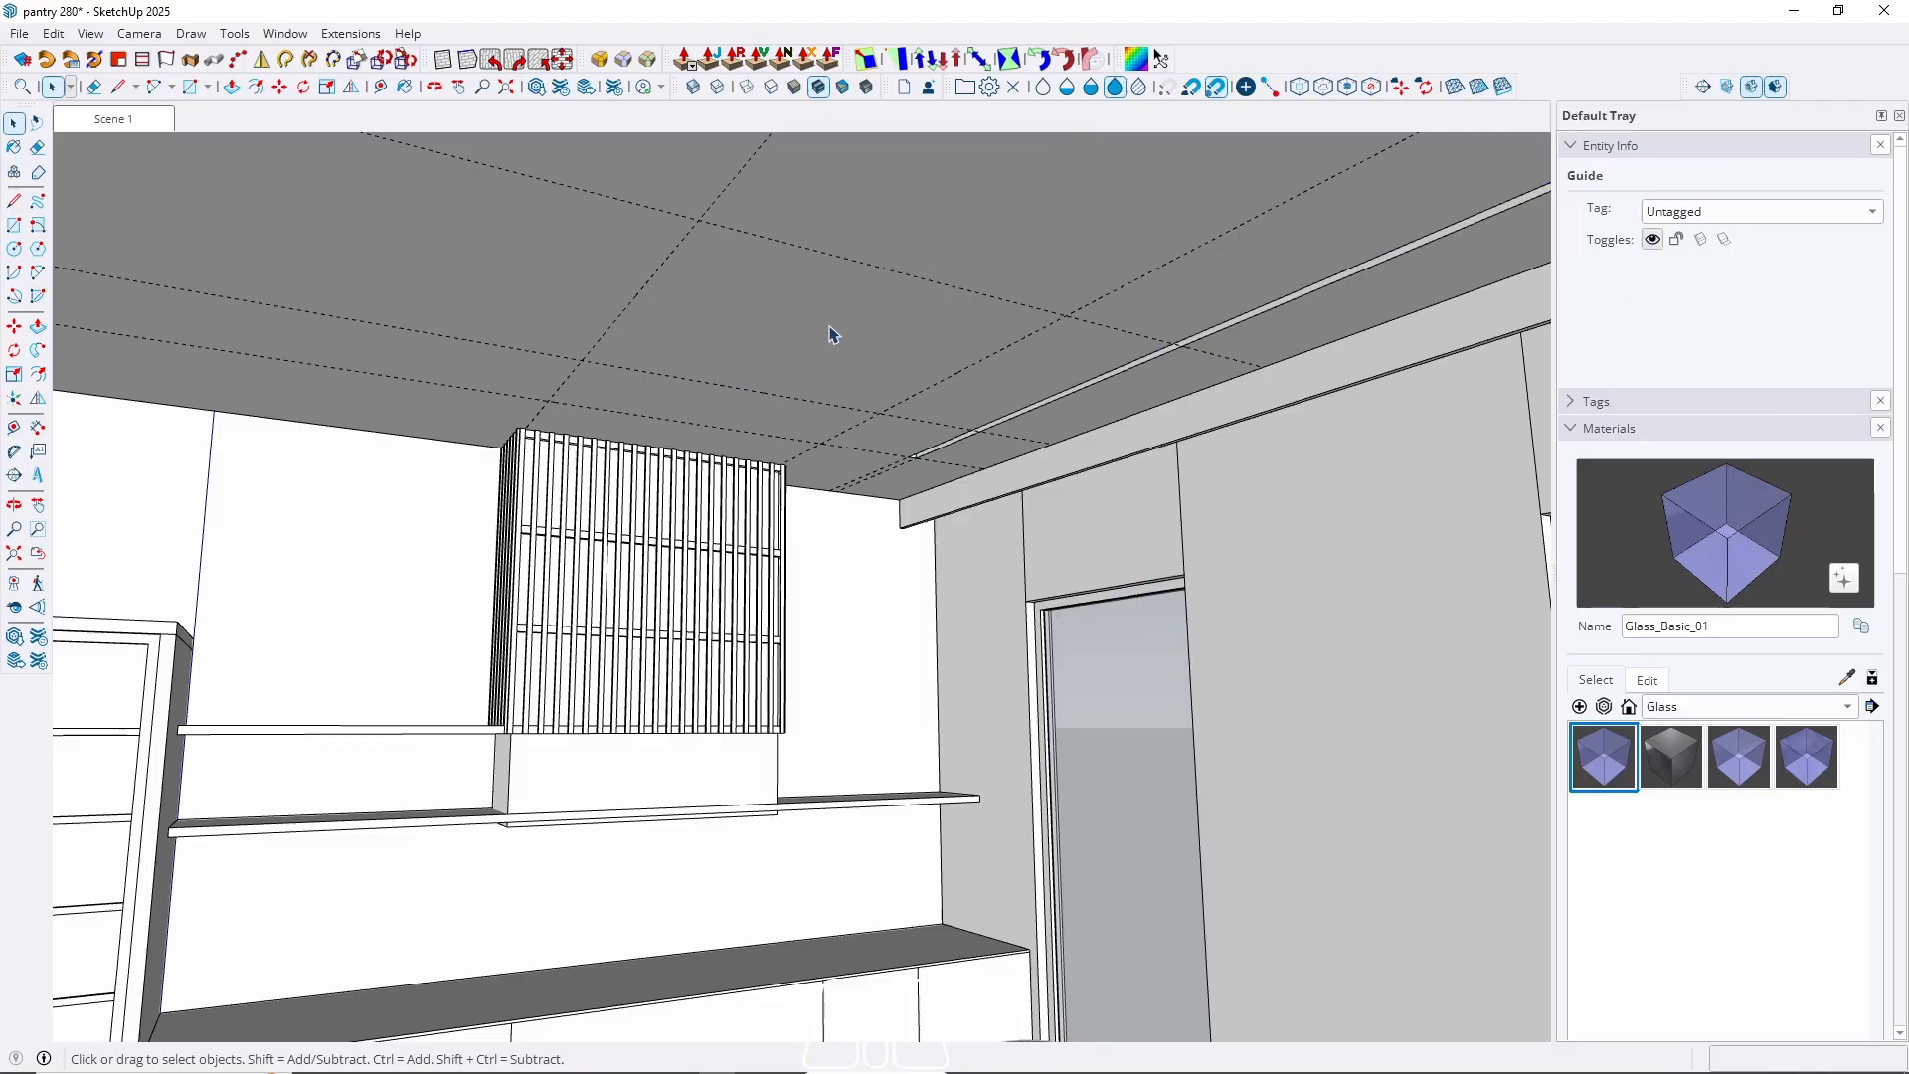
Add a ceiling guide parallel to the slatted cabinet's side guide, aligned with the division between the tall cabinet's last two doors.
middle_drag(829, 331, 967, 329)
shift+middle_drag(809, 431, 988, 404)
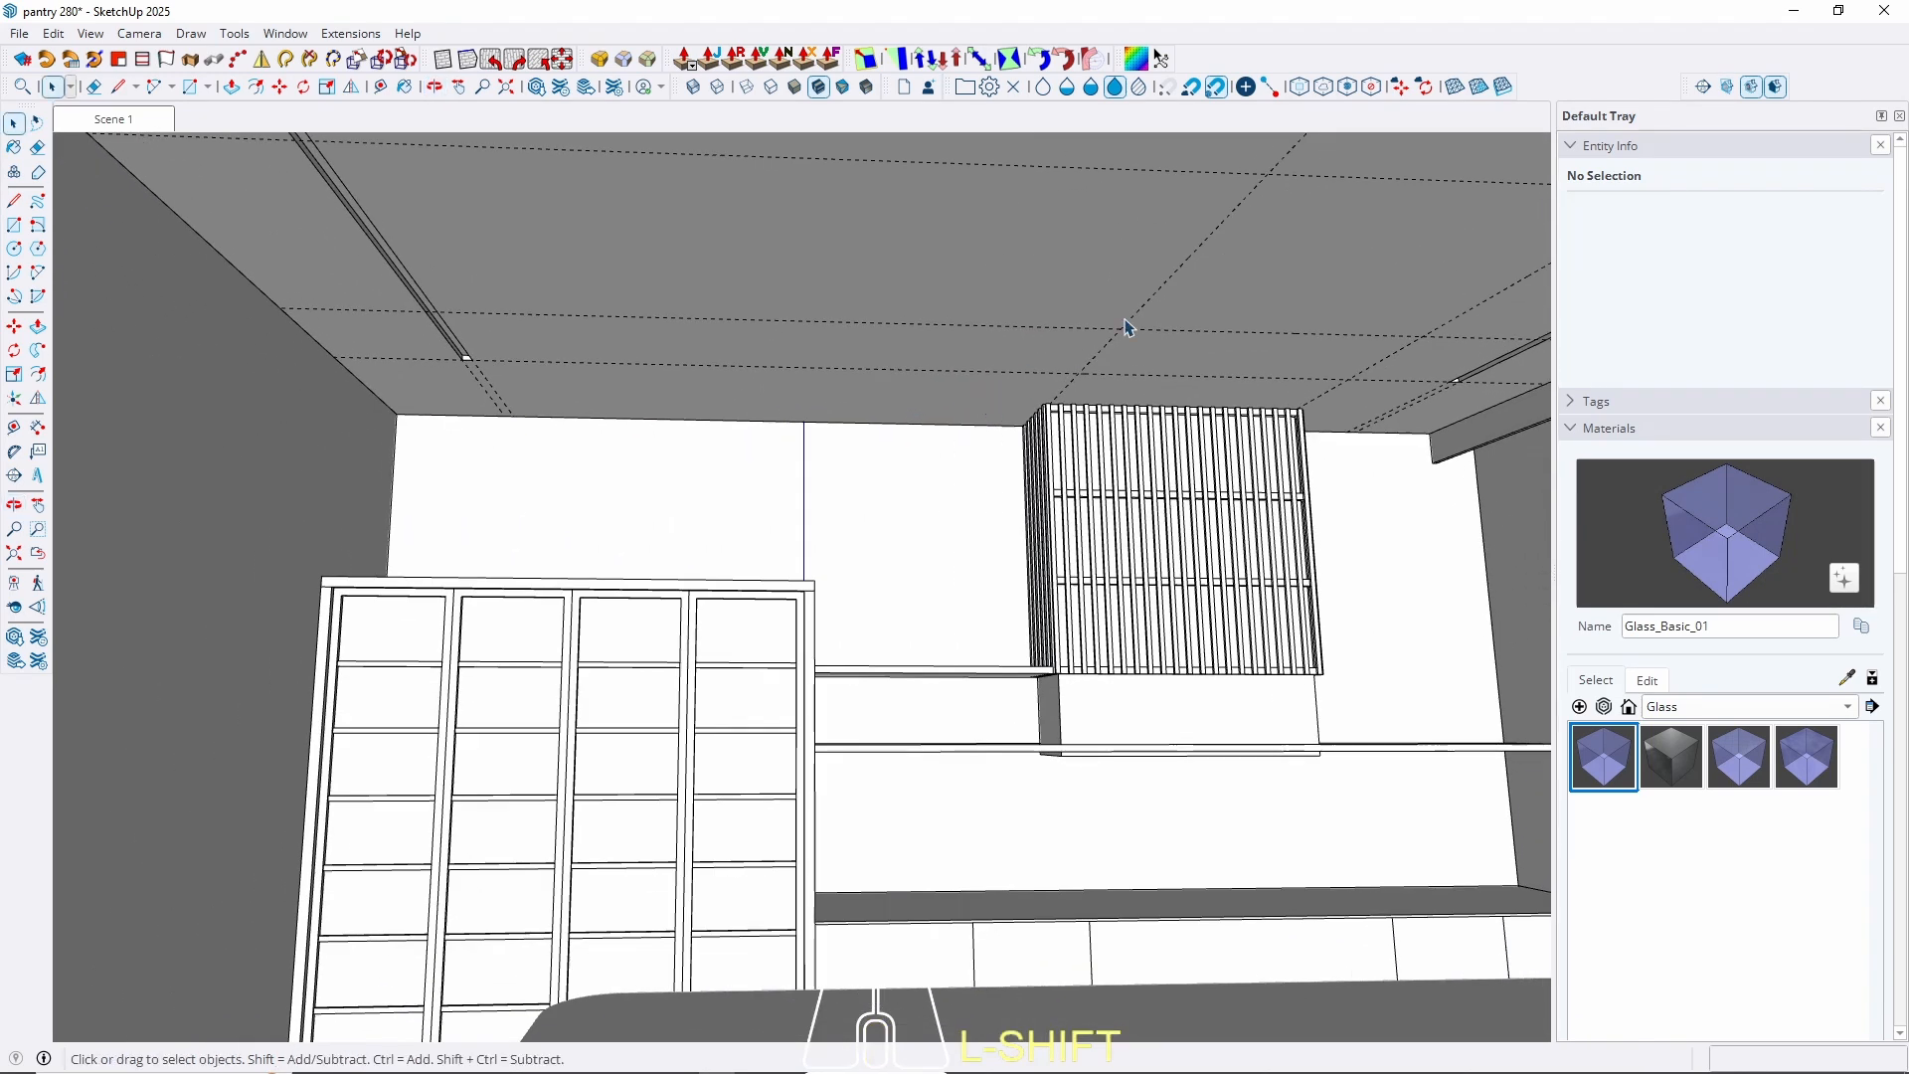
key(t)
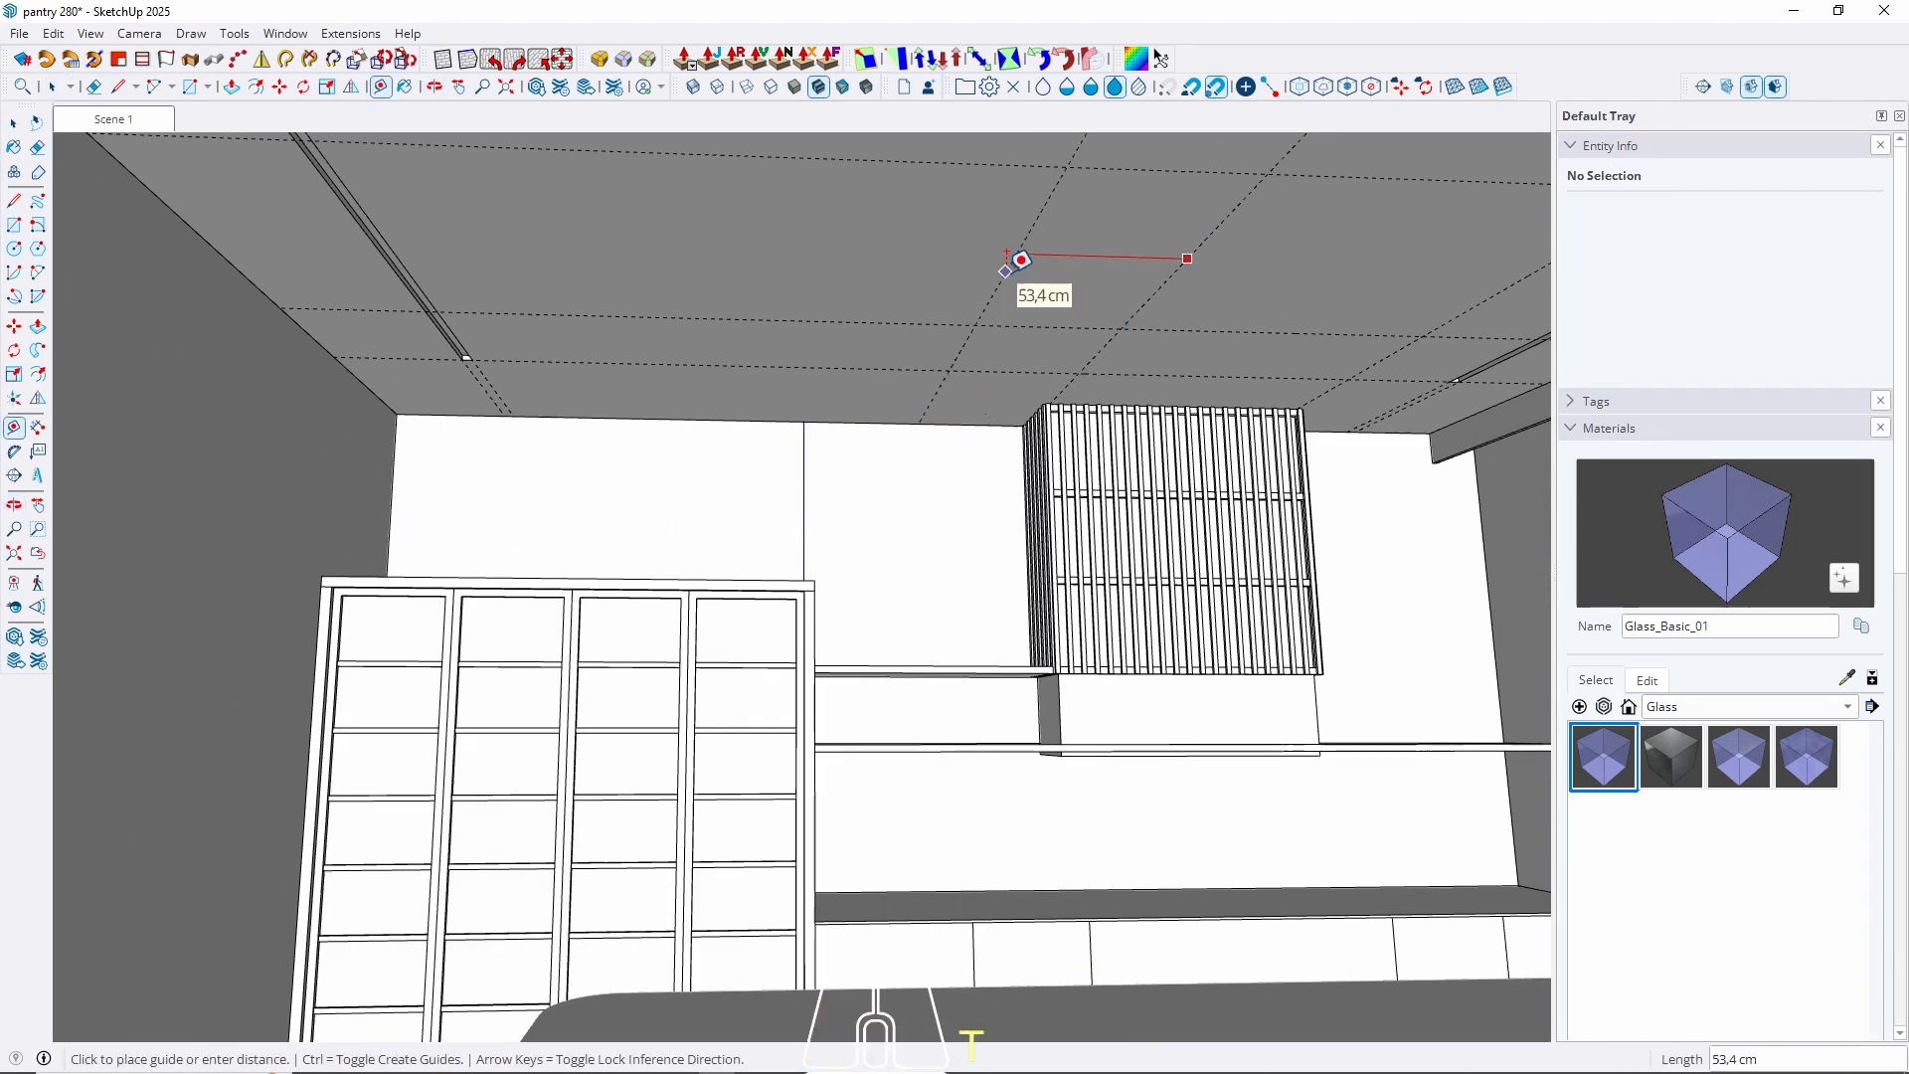
key(Left)
key(Right)
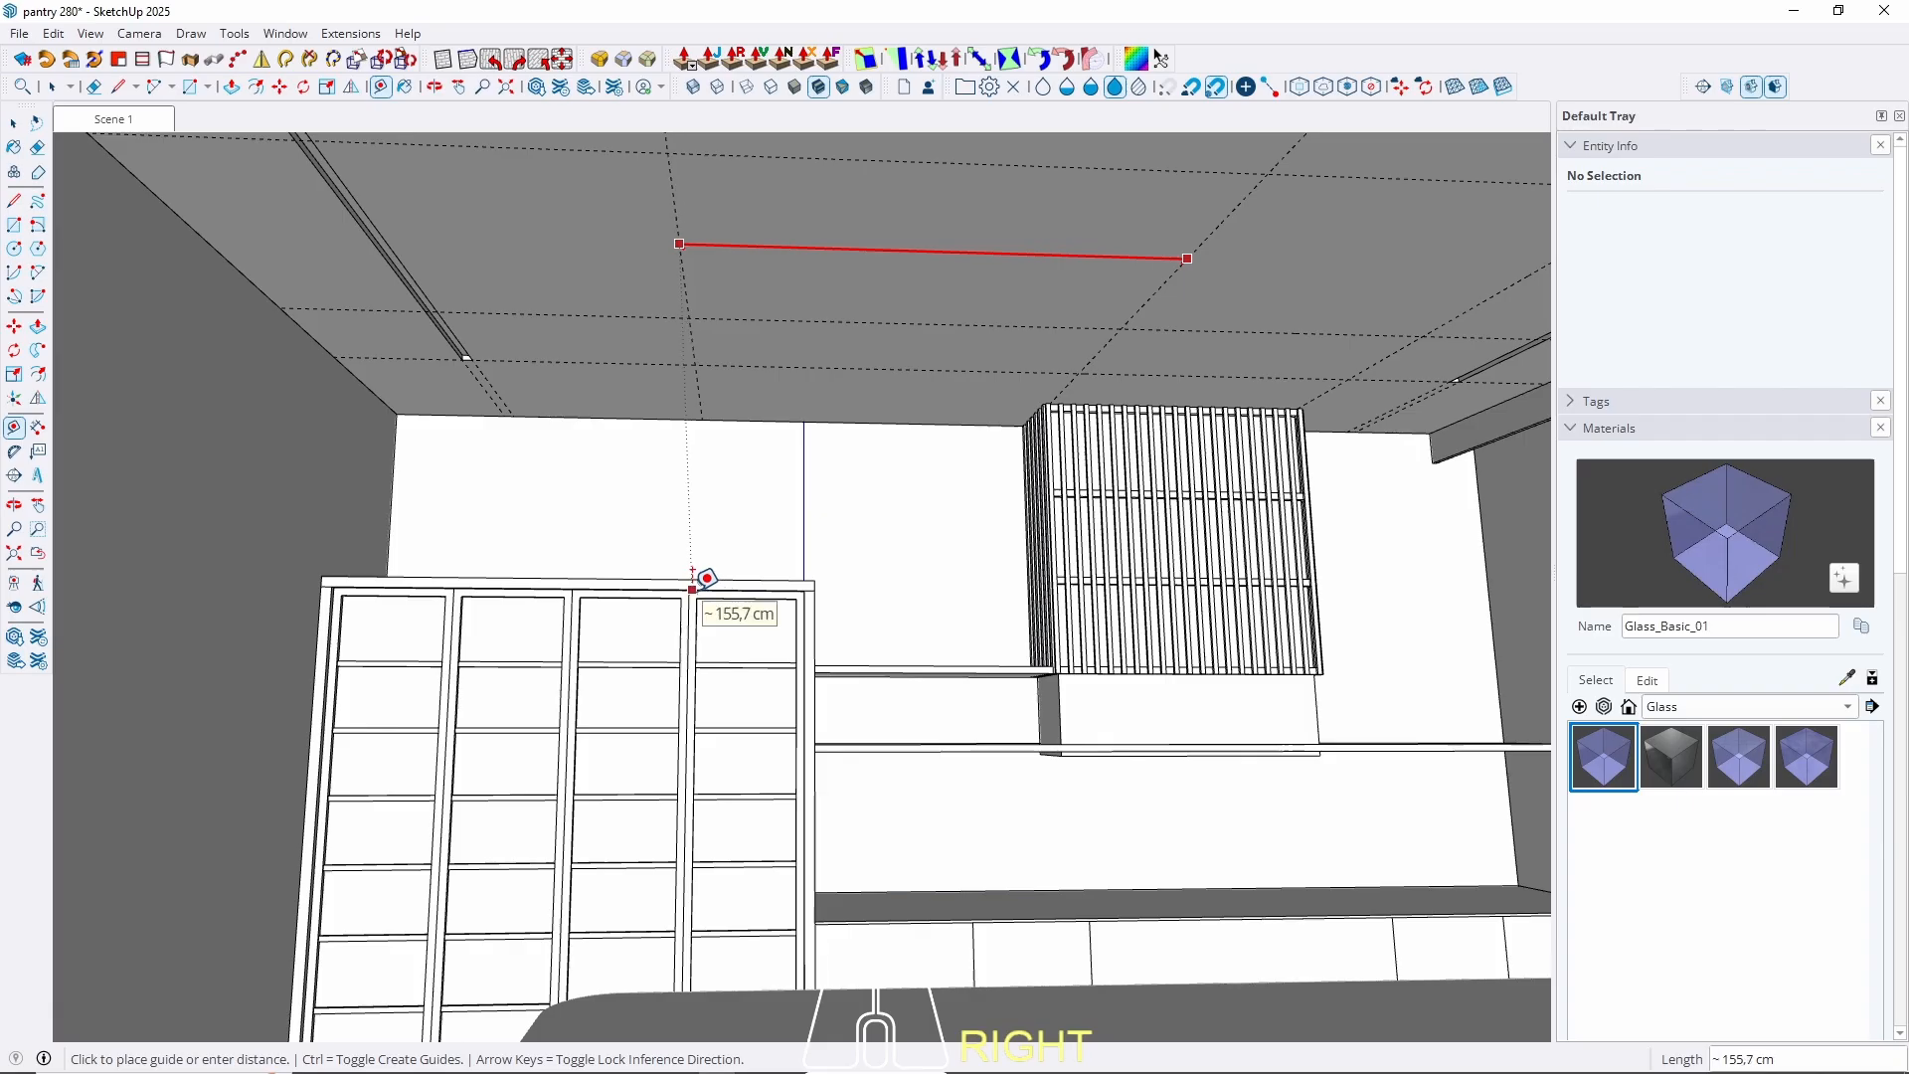
scroll(693, 575, up, 6)
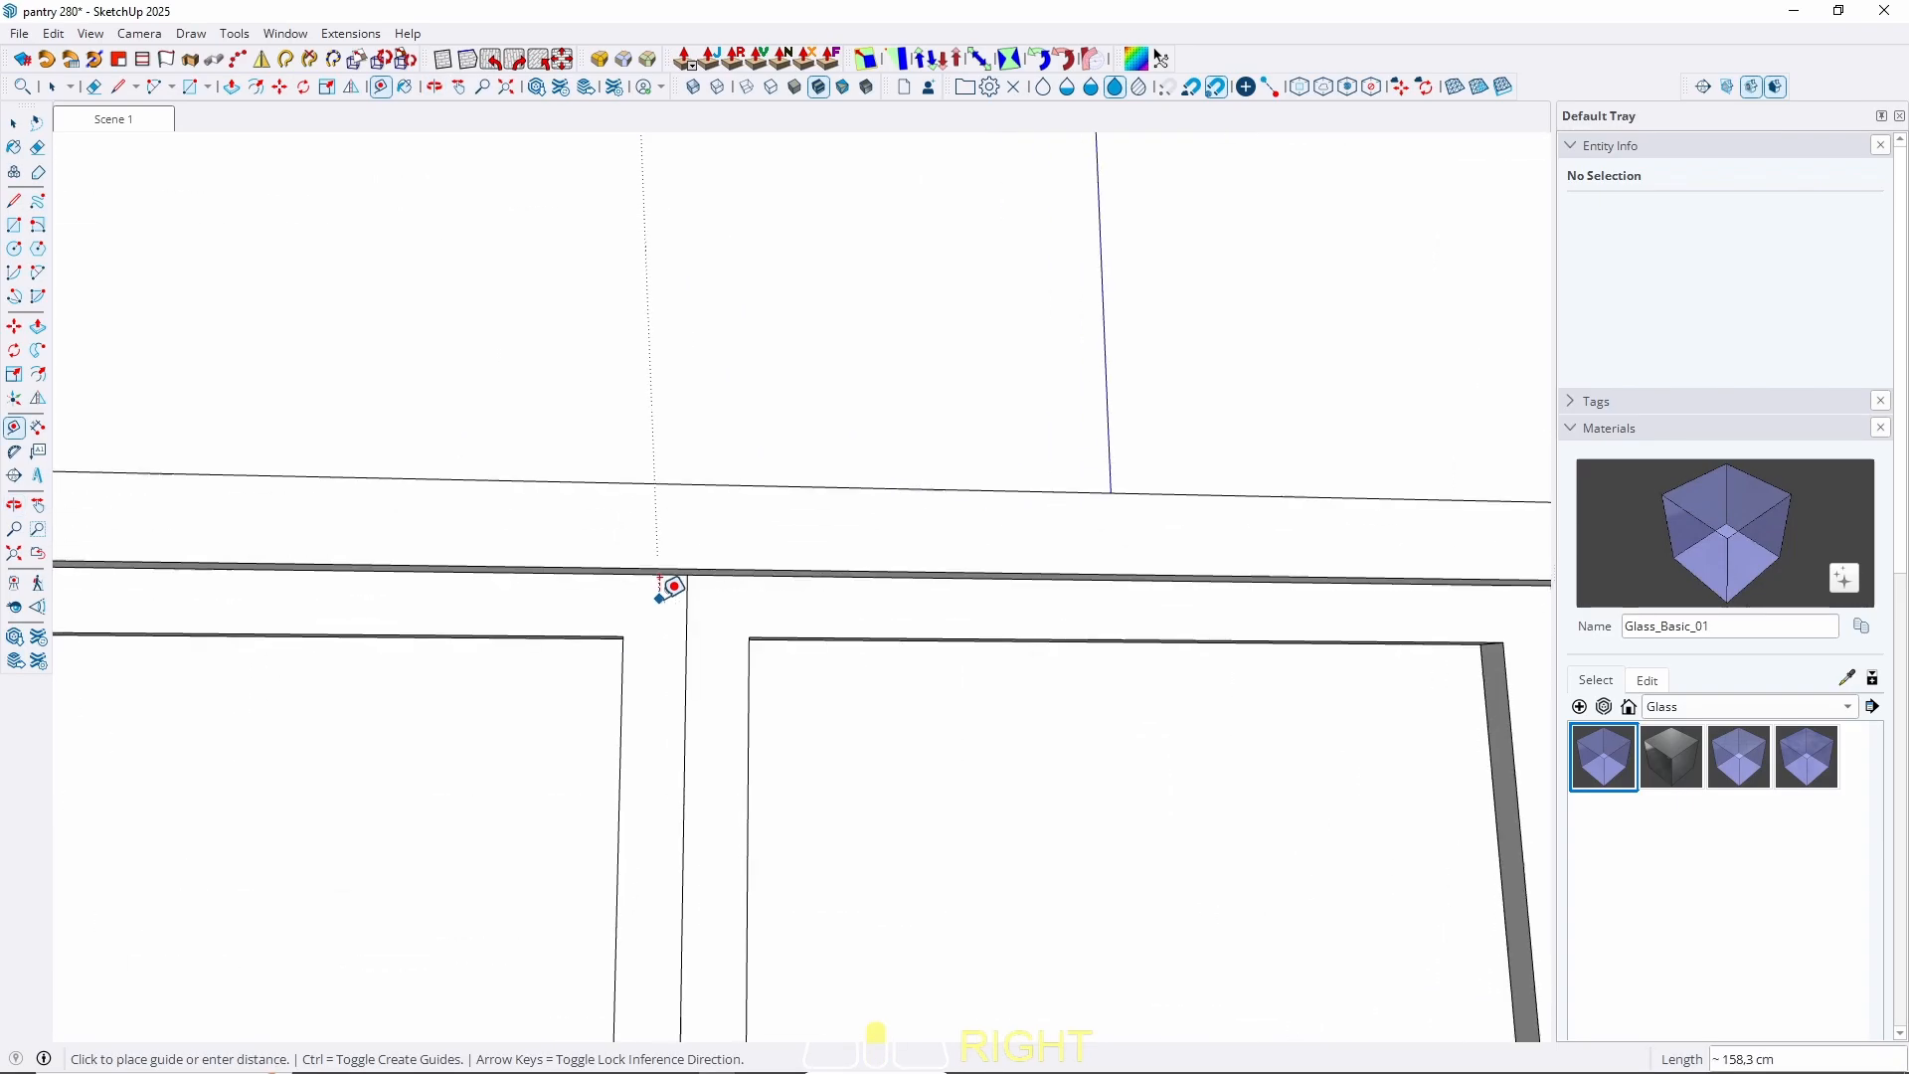
click(687, 574)
scroll(529, 774, down, 12)
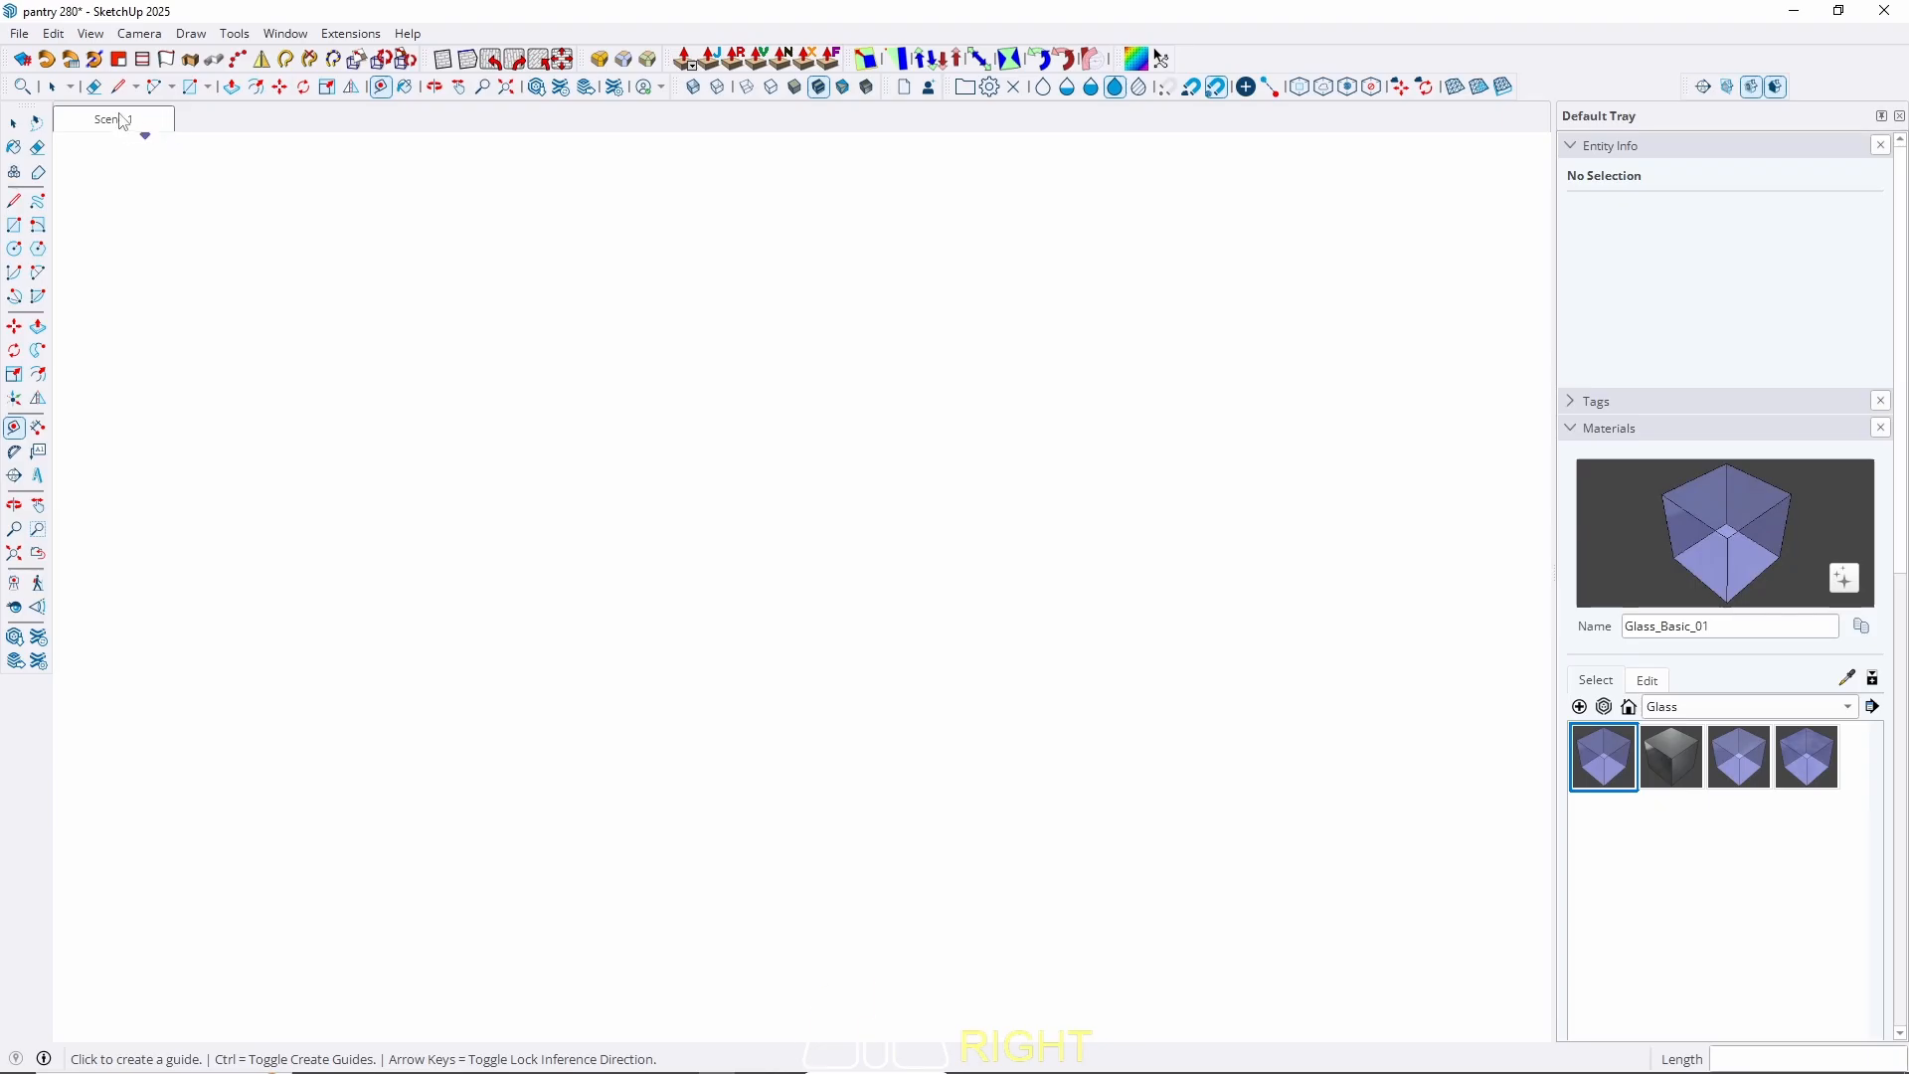
click(123, 121)
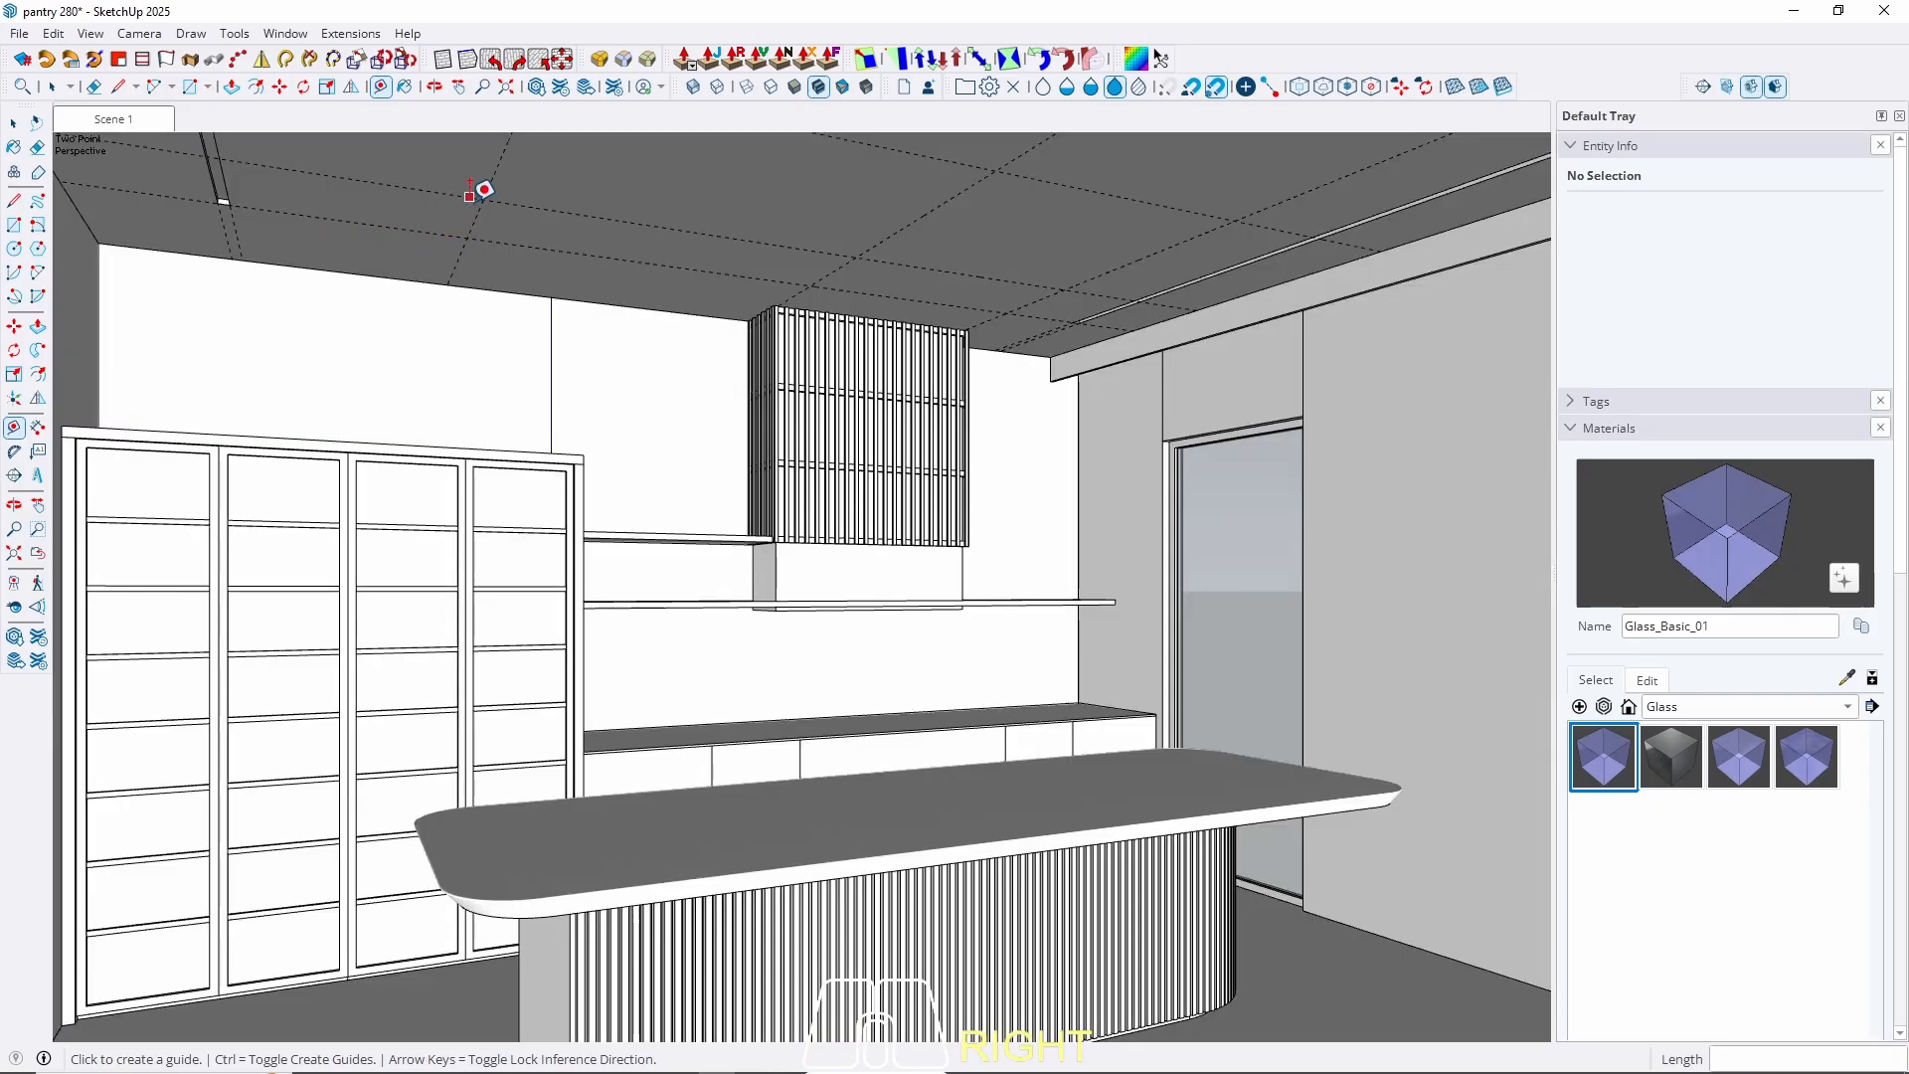
Add a parallel ceiling guide at the tall cabinet's side edge beside the shelves, and delete the guide above its last door division.
middle_drag(875, 336, 1089, 499)
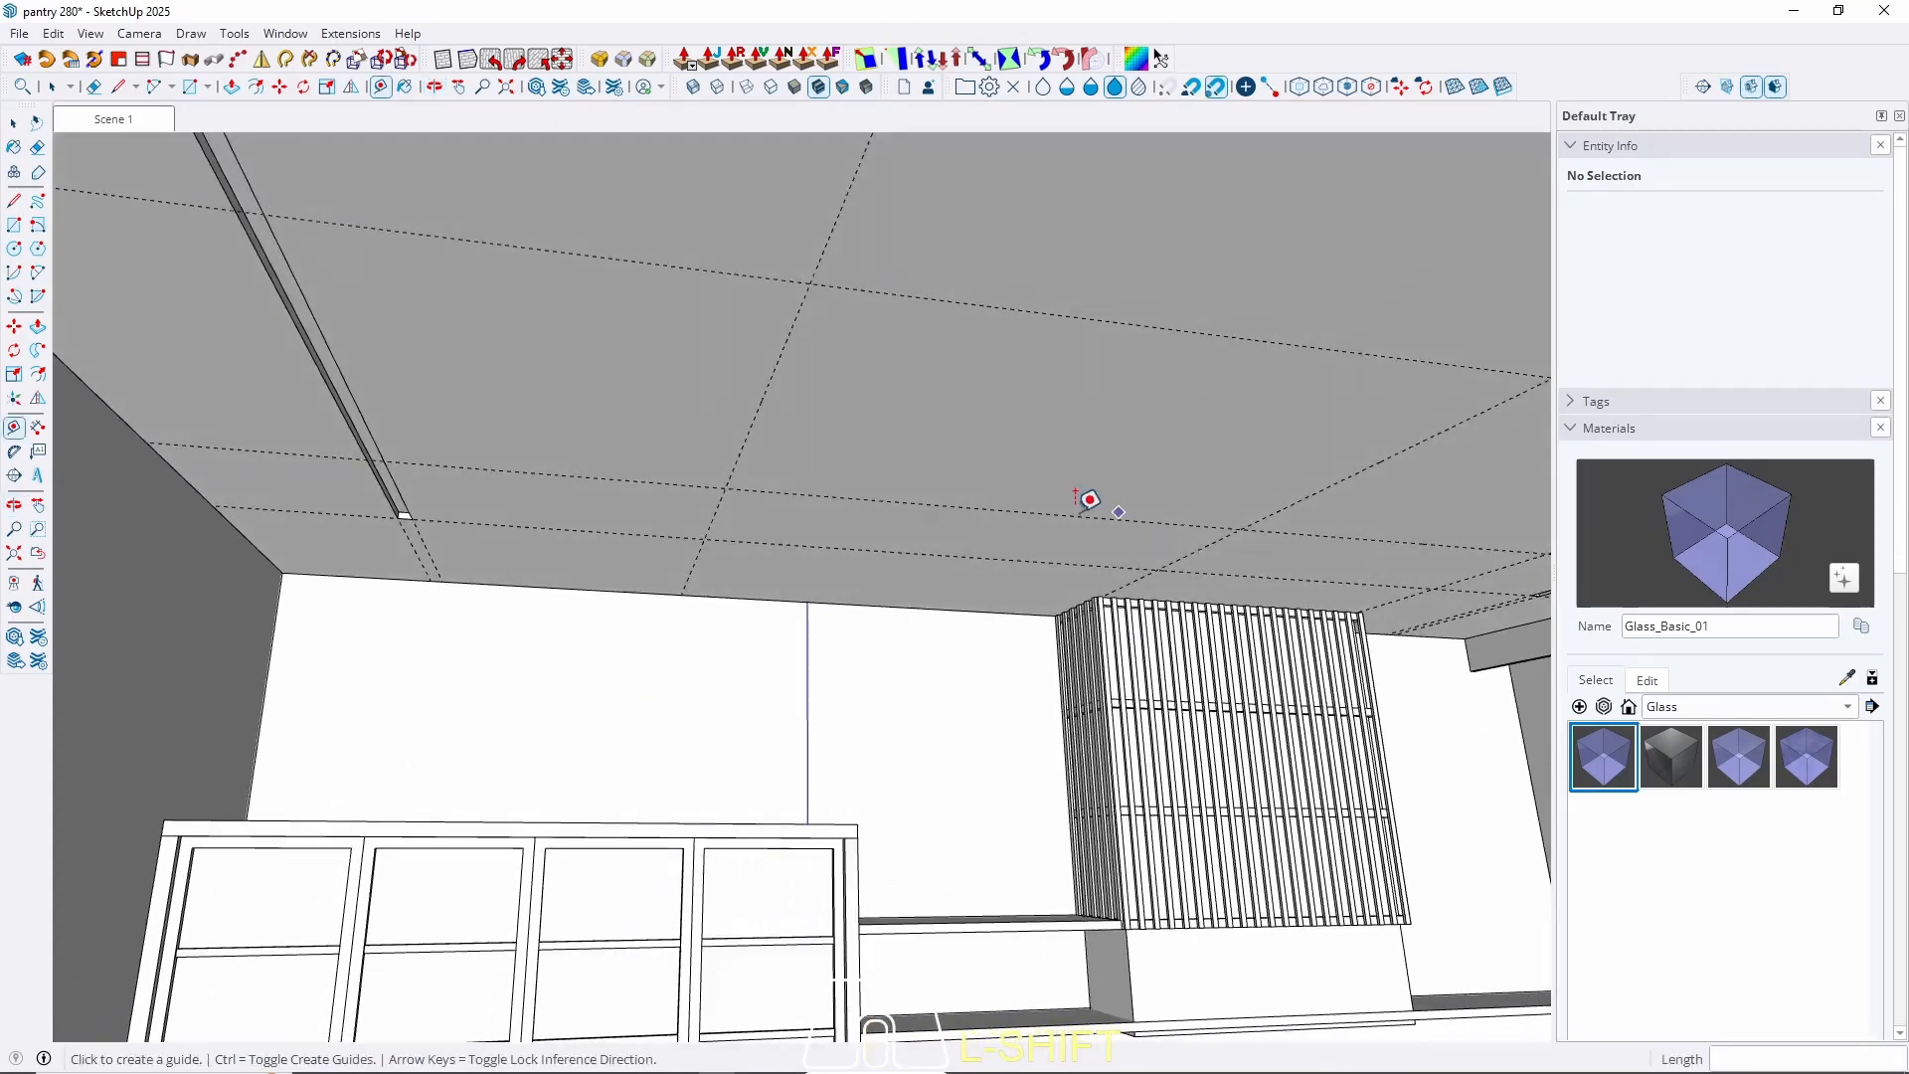
middle_drag(494, 460, 644, 425)
click(612, 408)
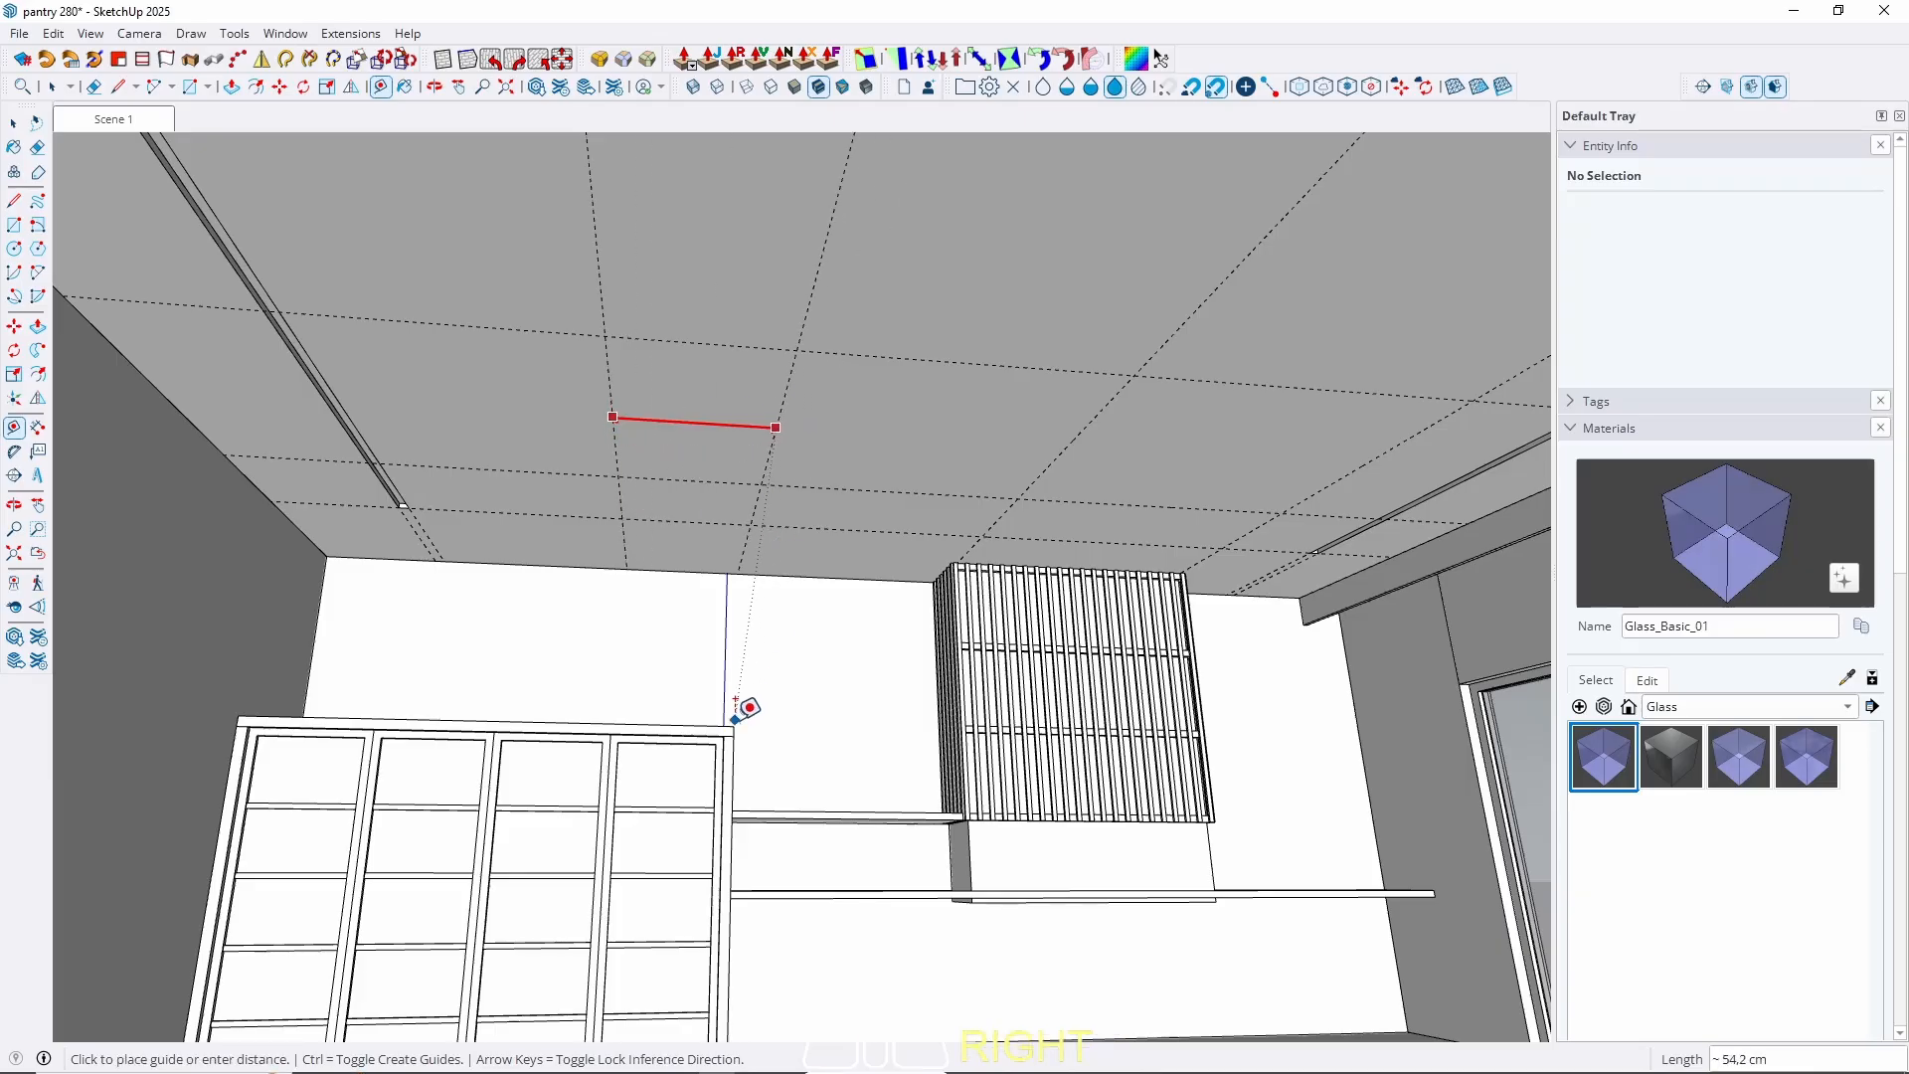
key(space)
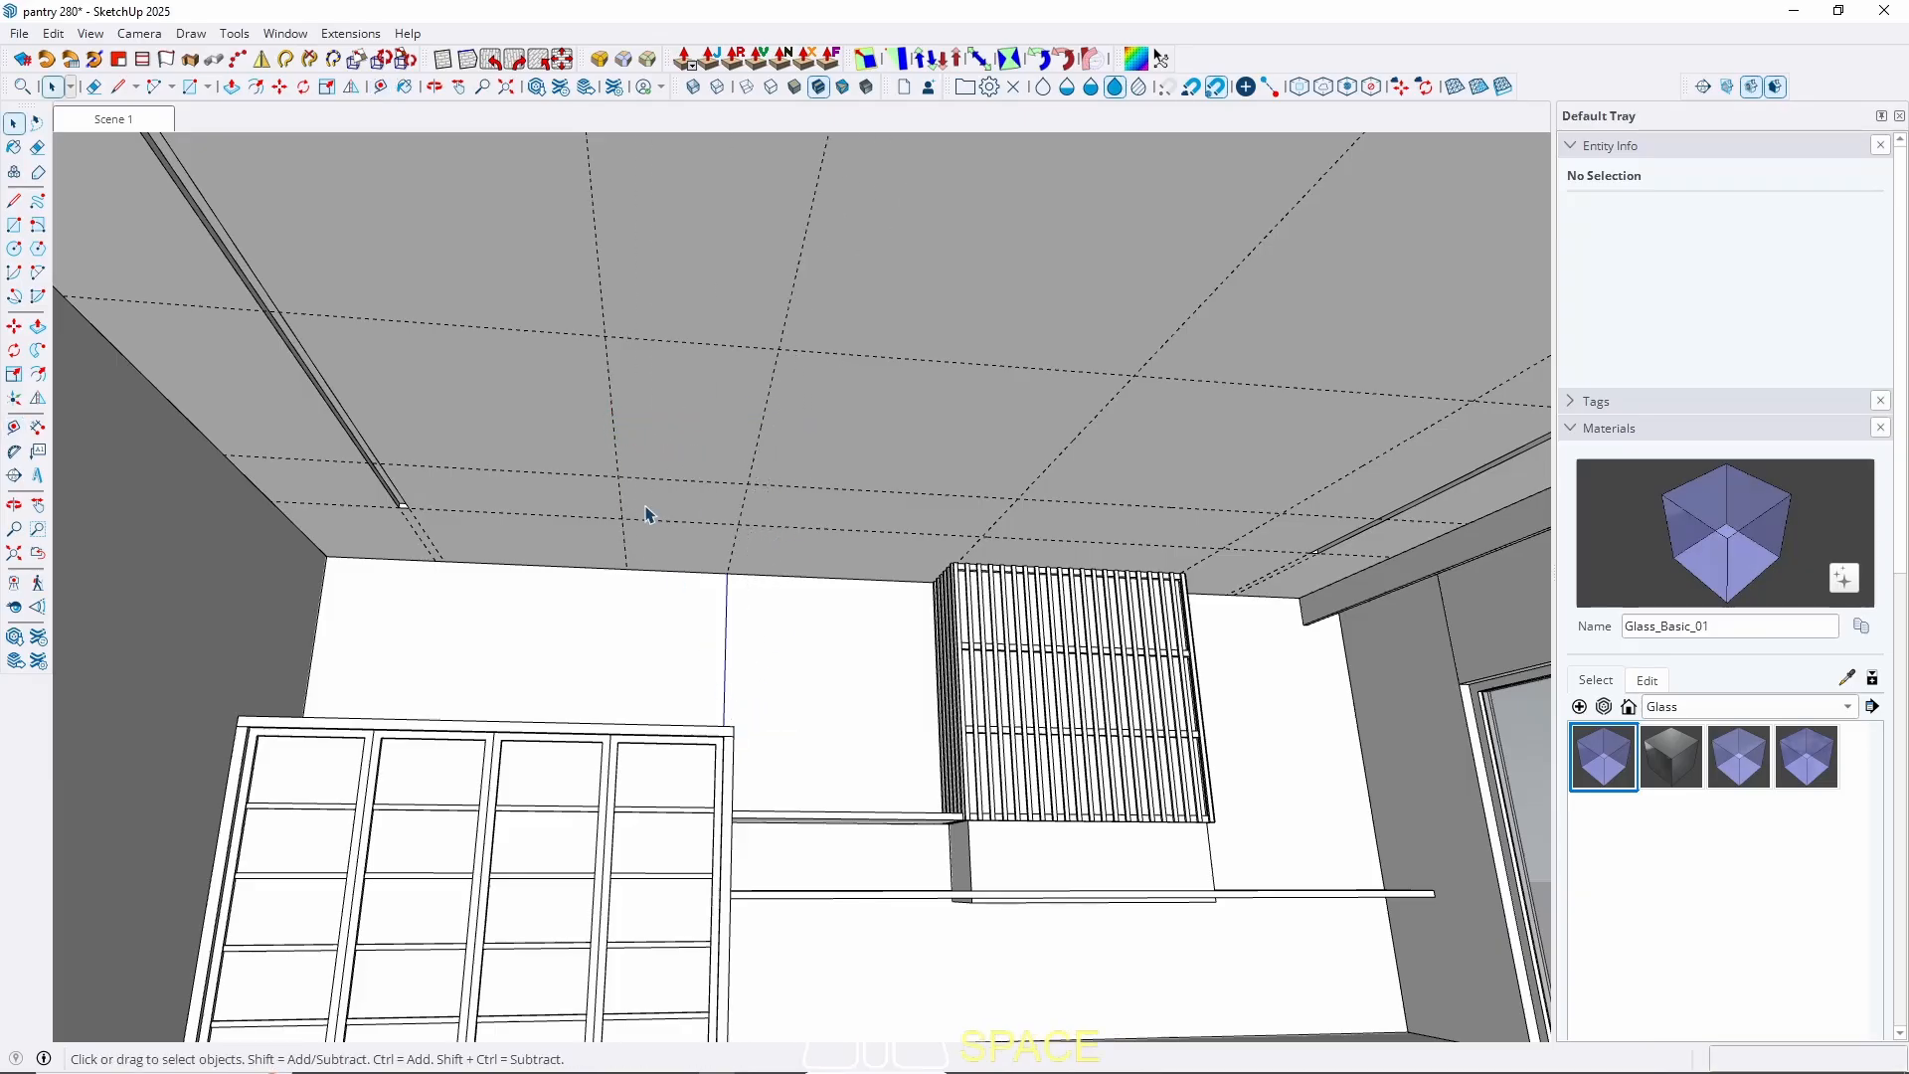
click(617, 427)
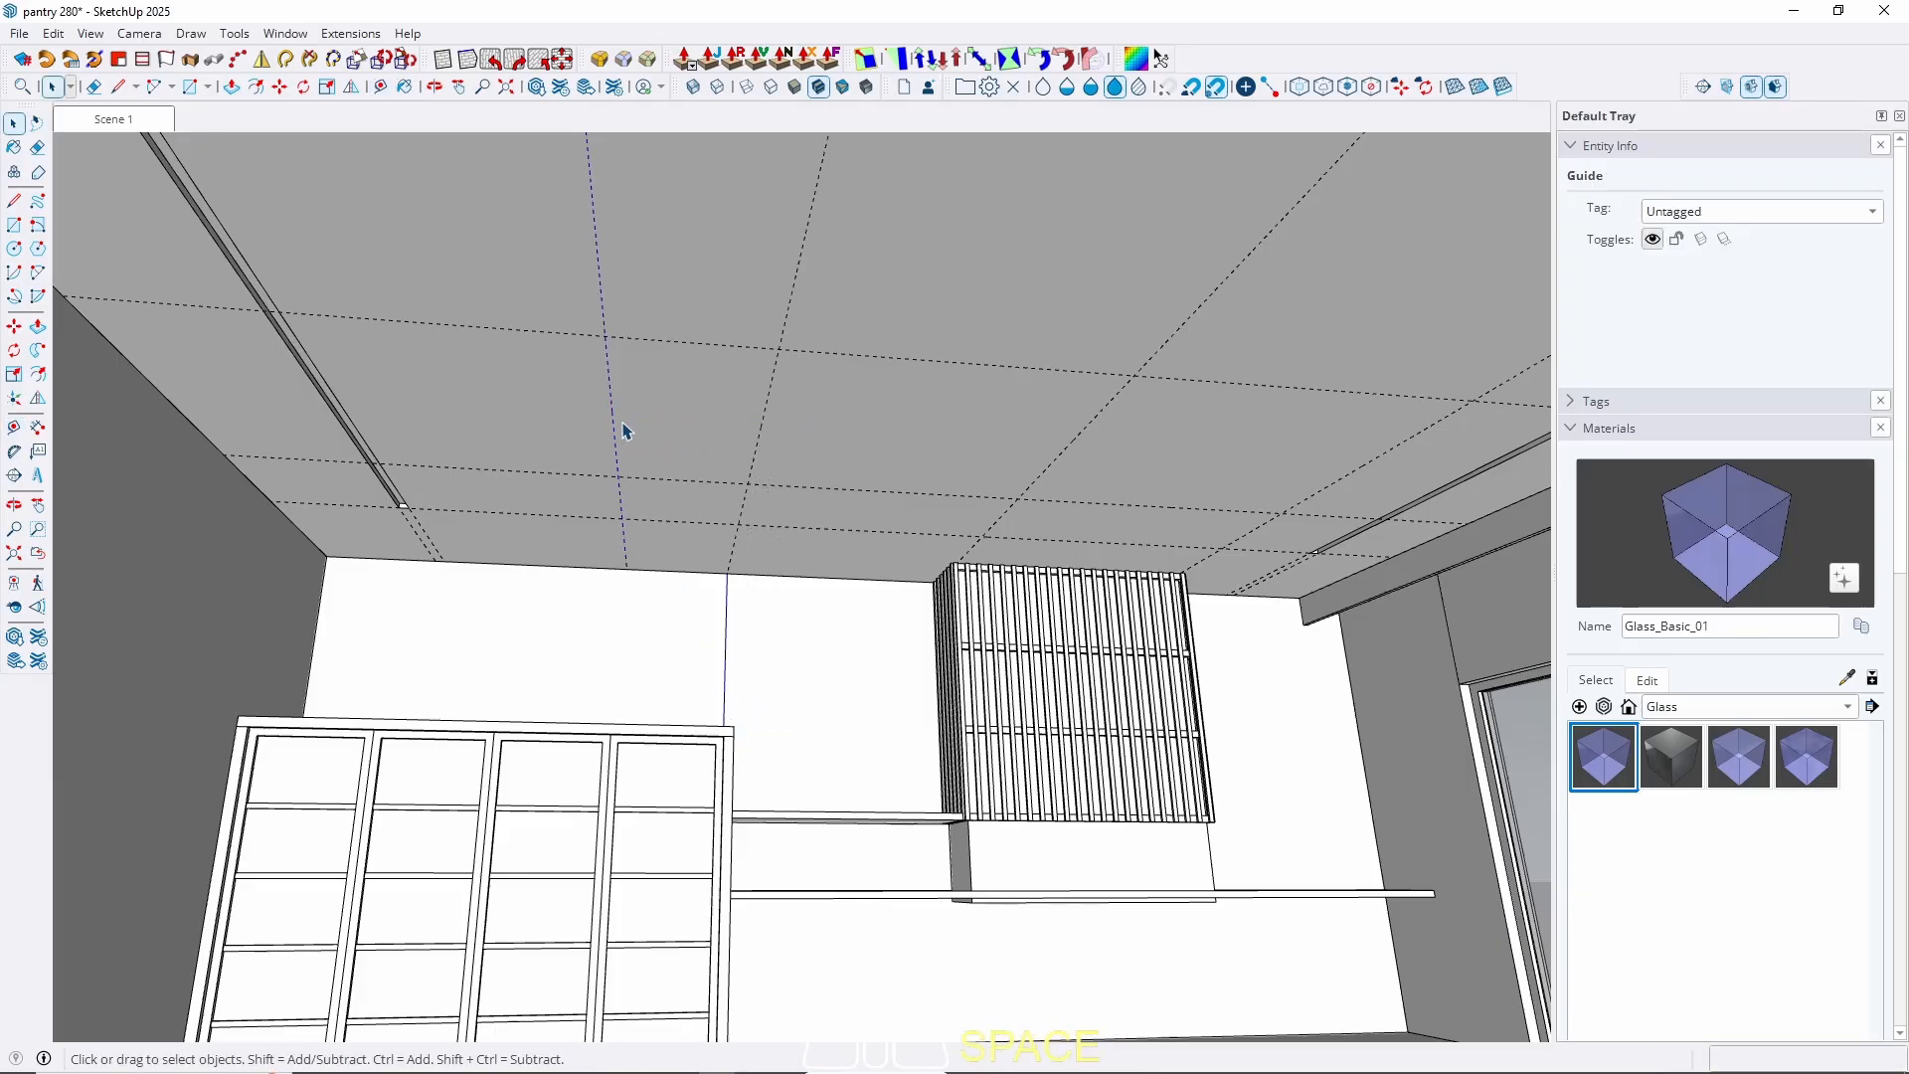
click(702, 431)
Offset a parallel ceiling guide from the tall cabinet's side guide to align with the cabinet's central door division.
click(761, 454)
key(t)
click(758, 435)
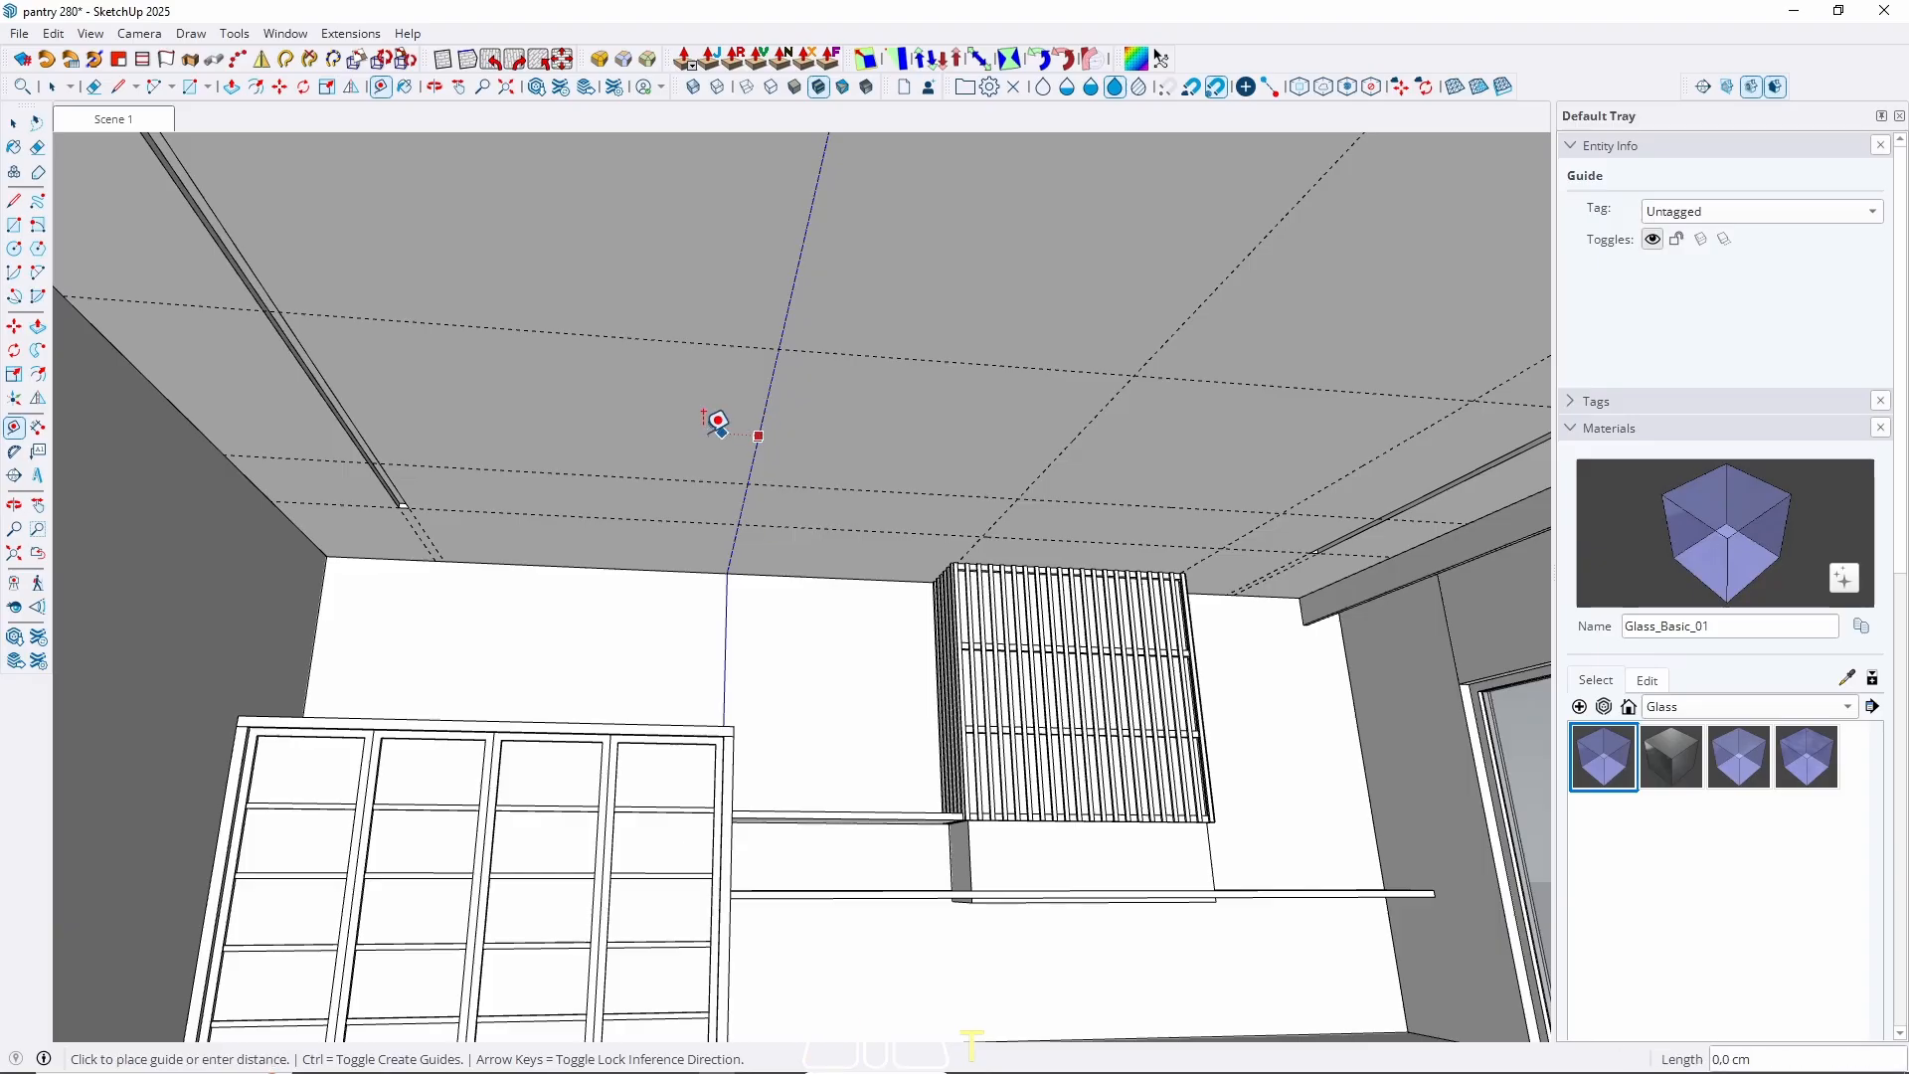
shift+middle_drag(484, 696, 888, 496)
scroll(611, 682, up, 2)
click(139, 123)
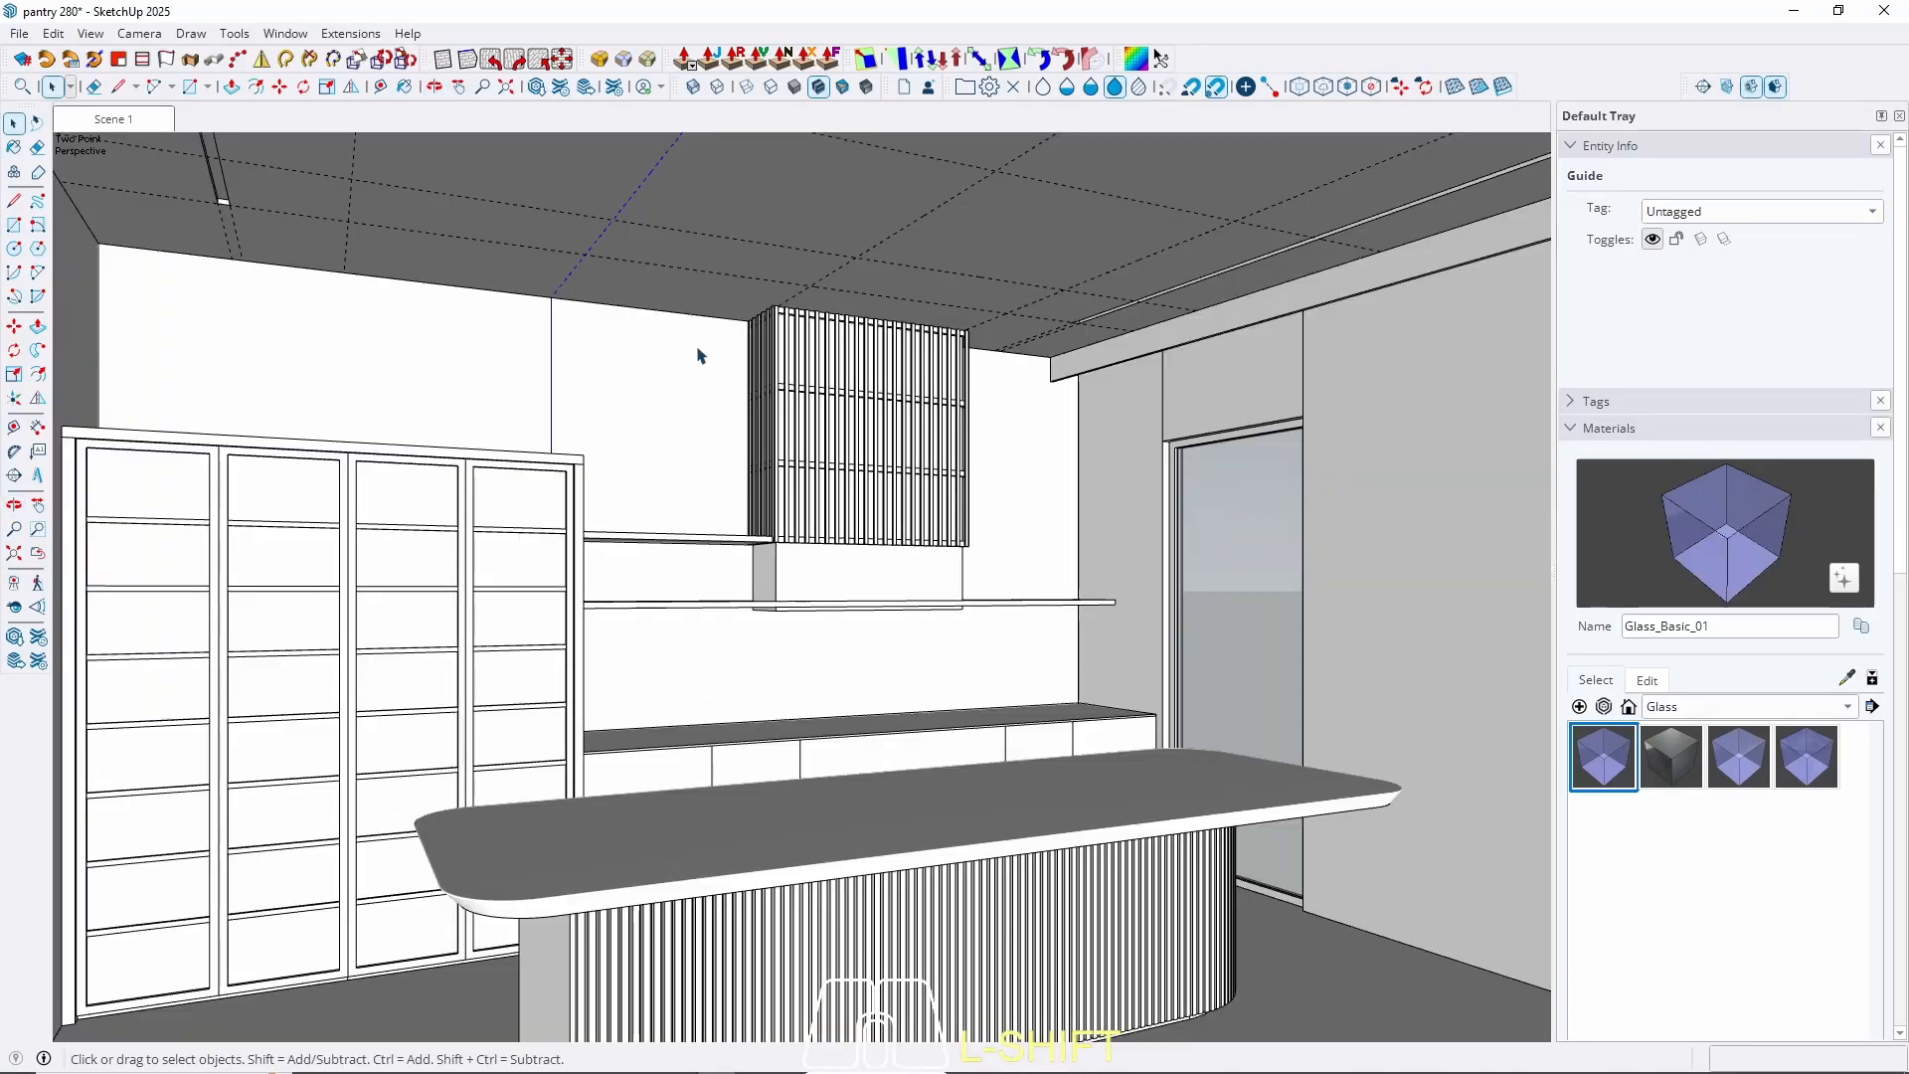
Draw a circle of 2.5 cm radius on the ceiling where the guides cross near the pelmet-side slot.
middle_drag(712, 356, 822, 348)
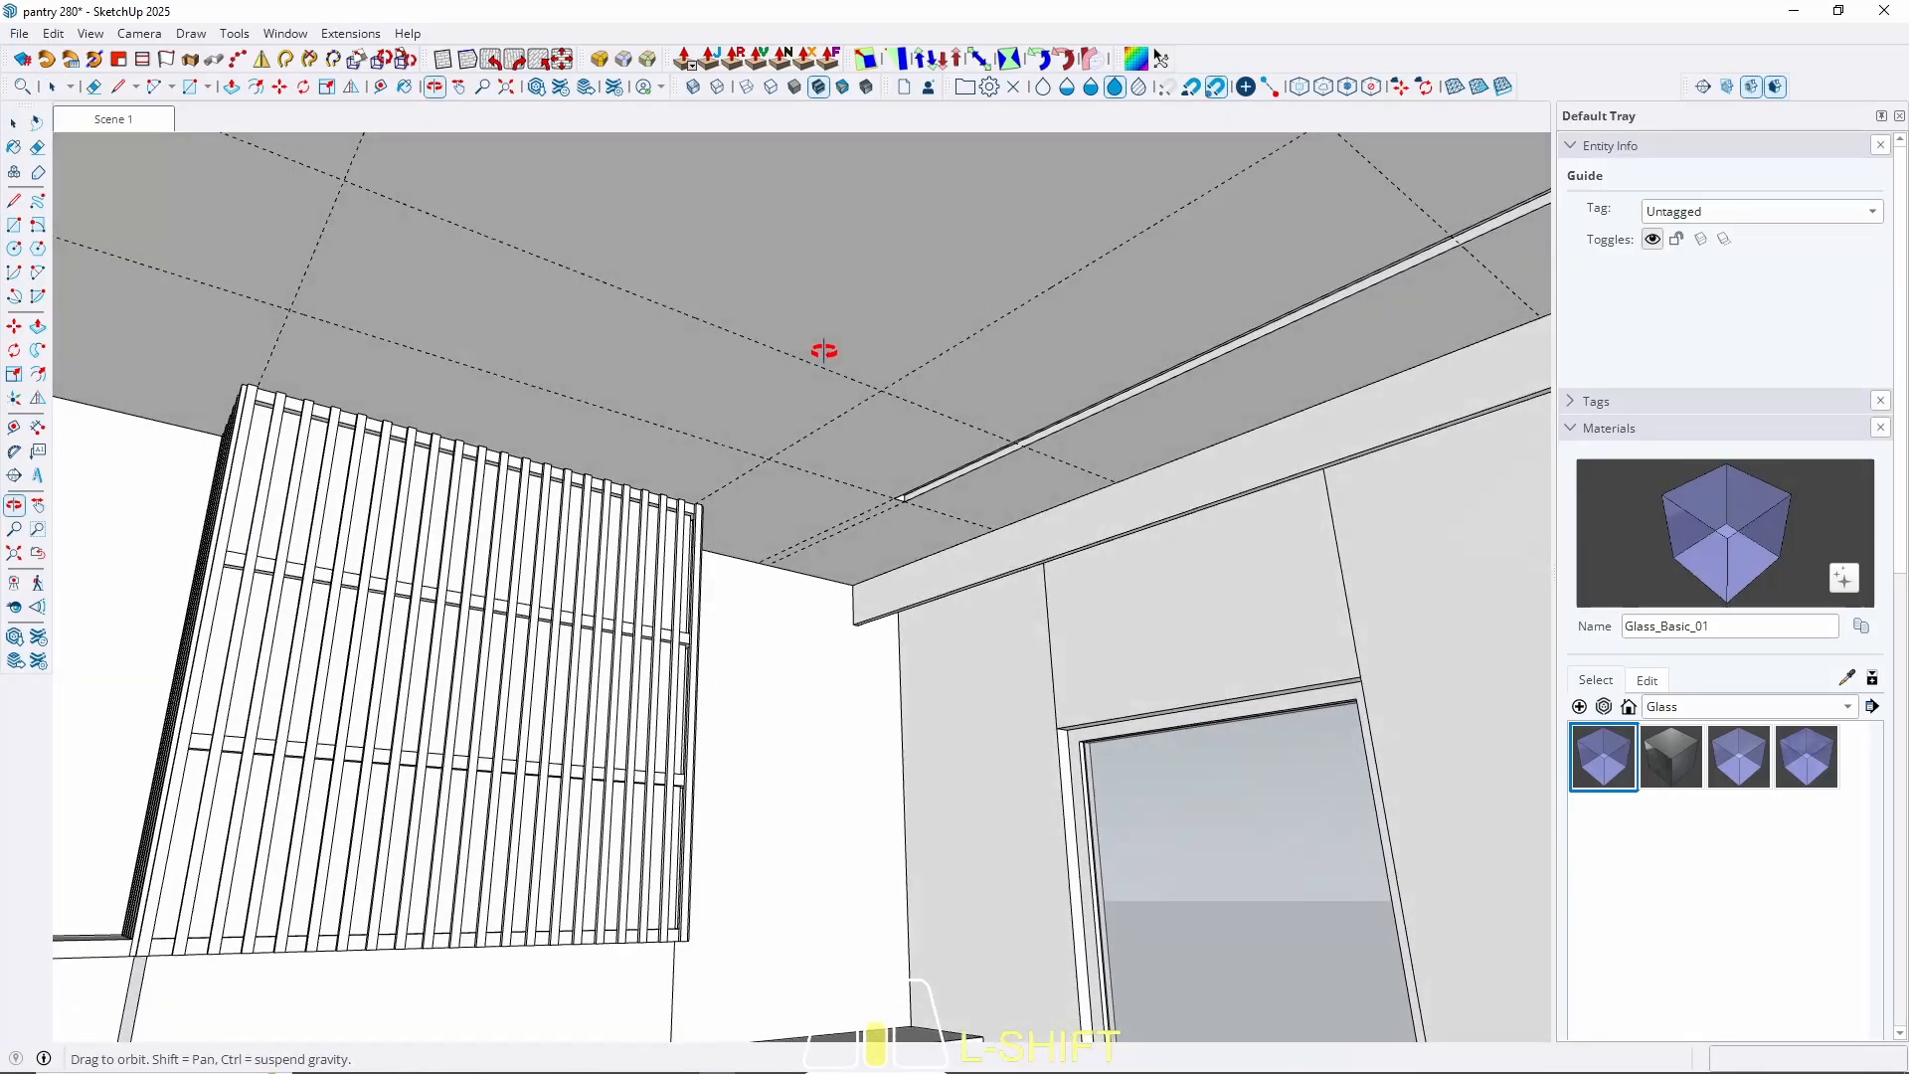
key(c)
scroll(865, 392, up, 3)
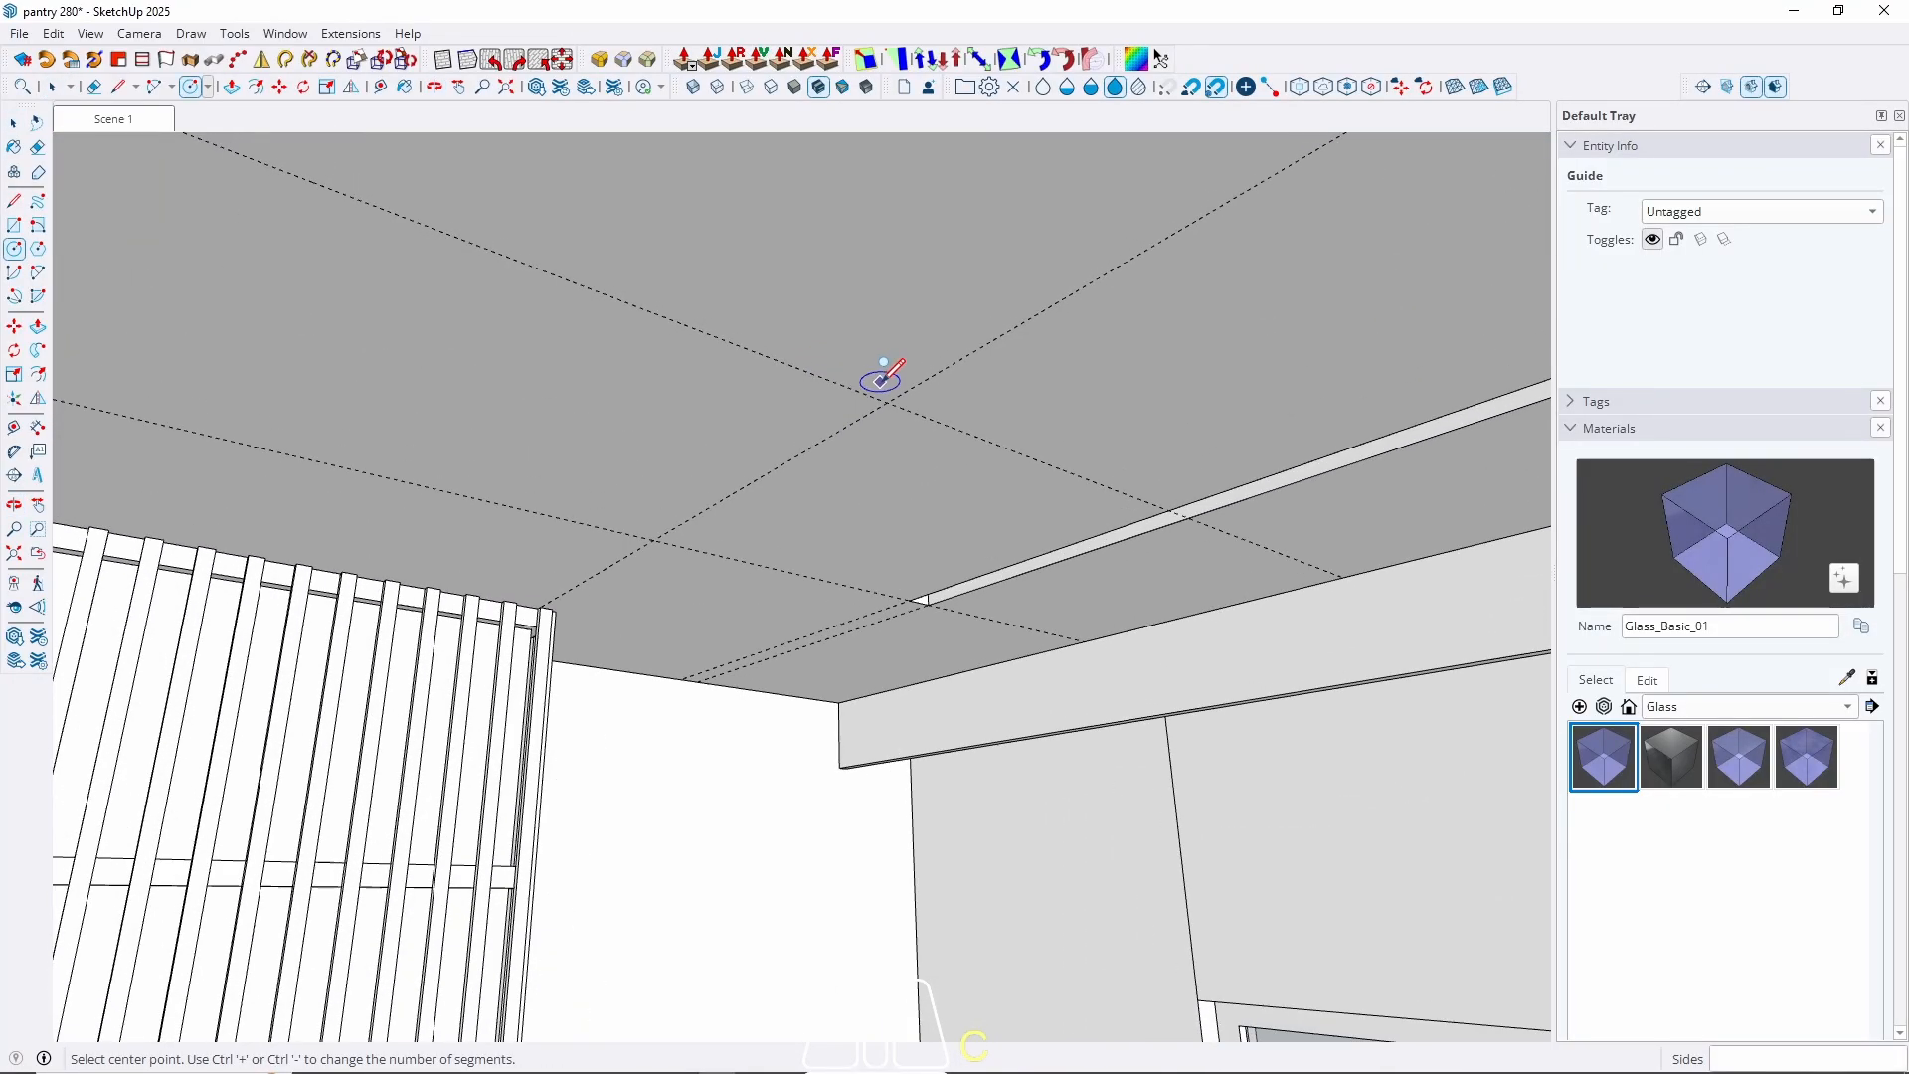
click(886, 402)
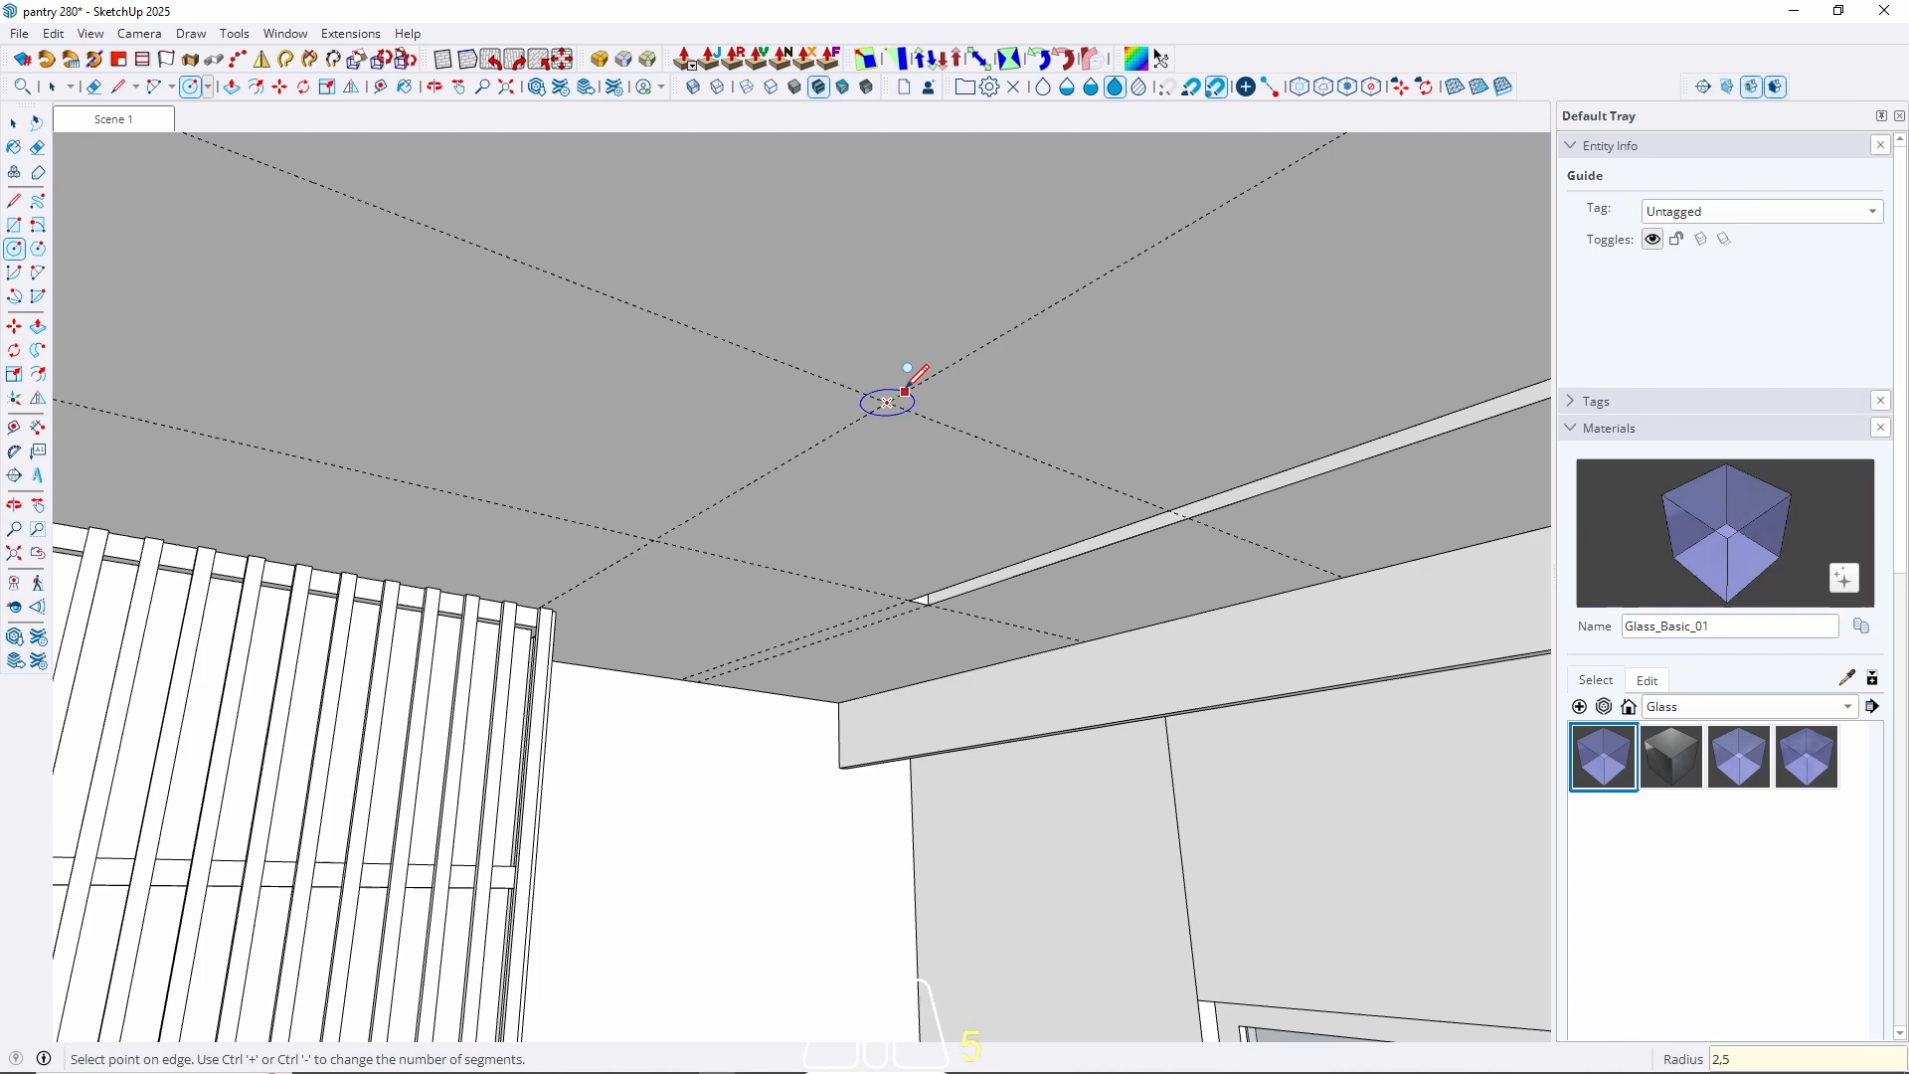
key(Return)
middle_drag(895, 387, 696, 437)
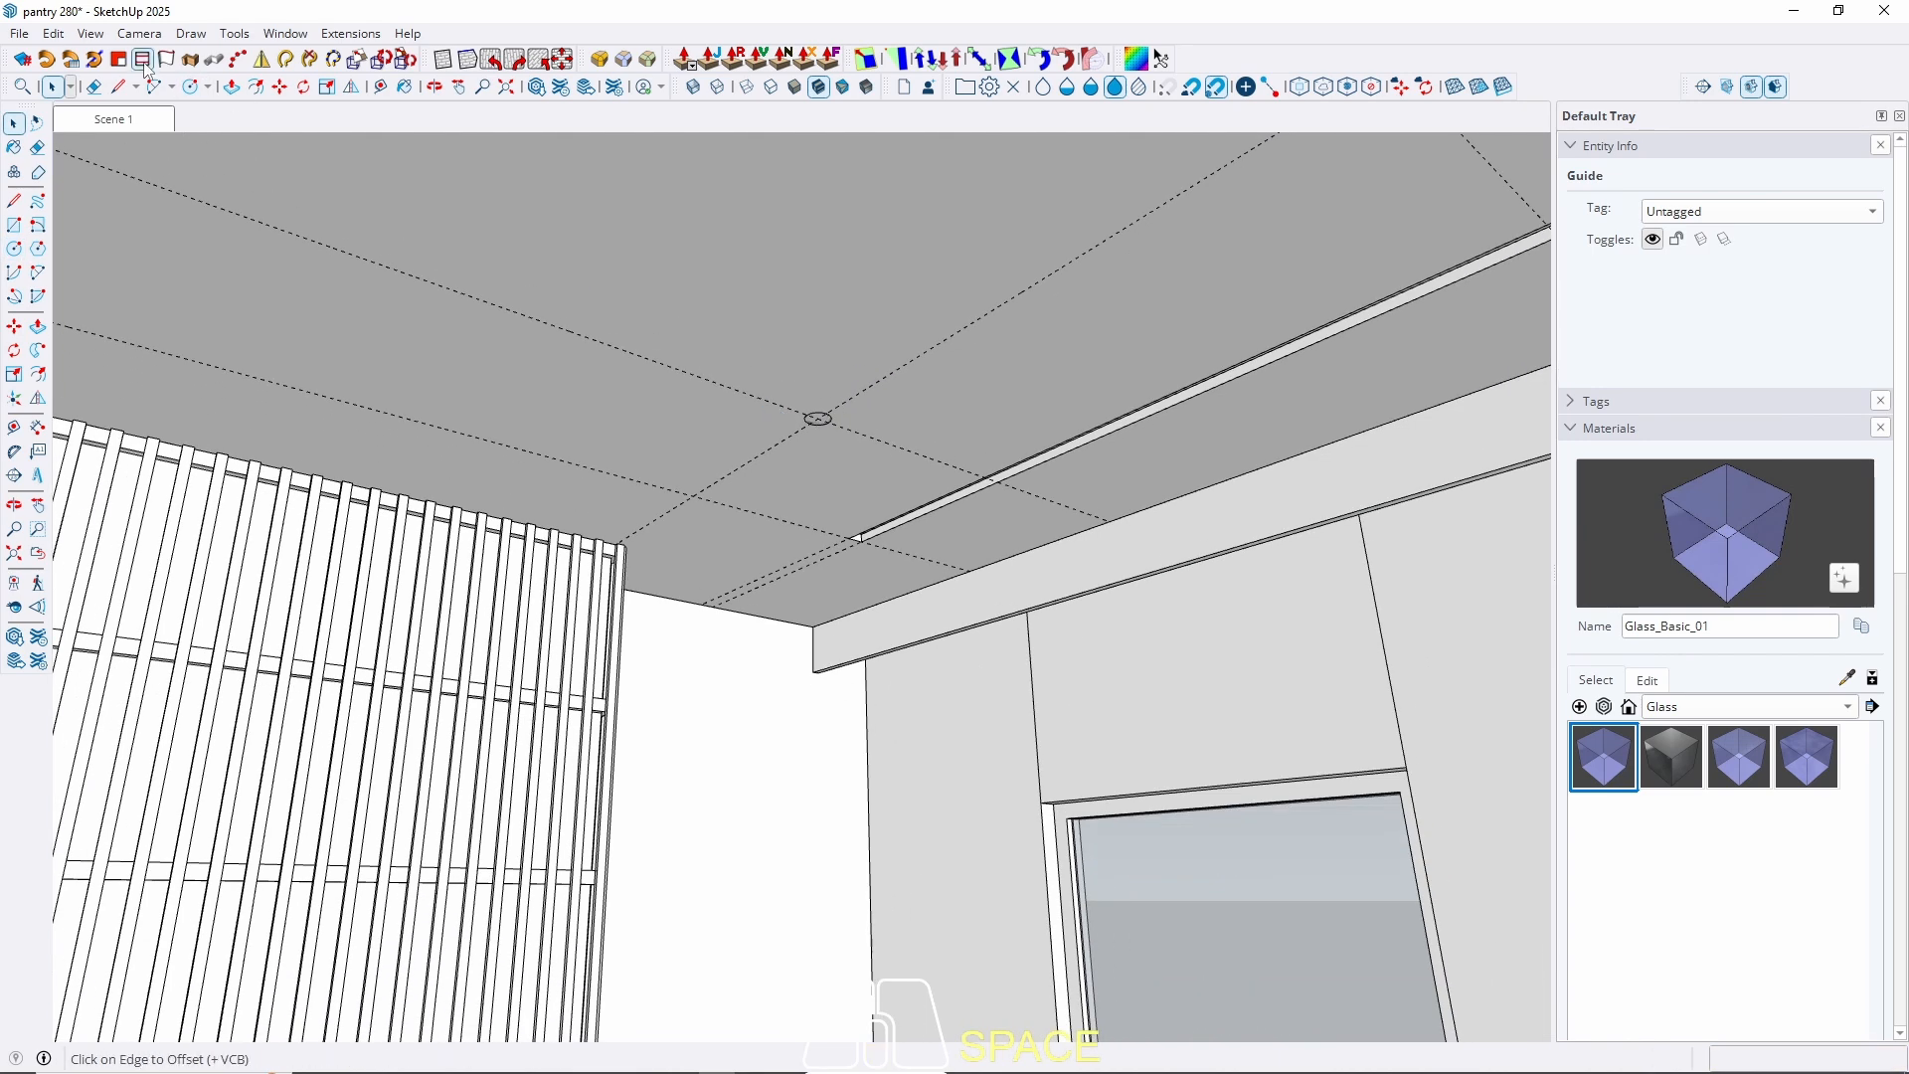
key(space)
Set the ceiling circle's segment count to 60.
click(116, 120)
scroll(1110, 293, up, 10)
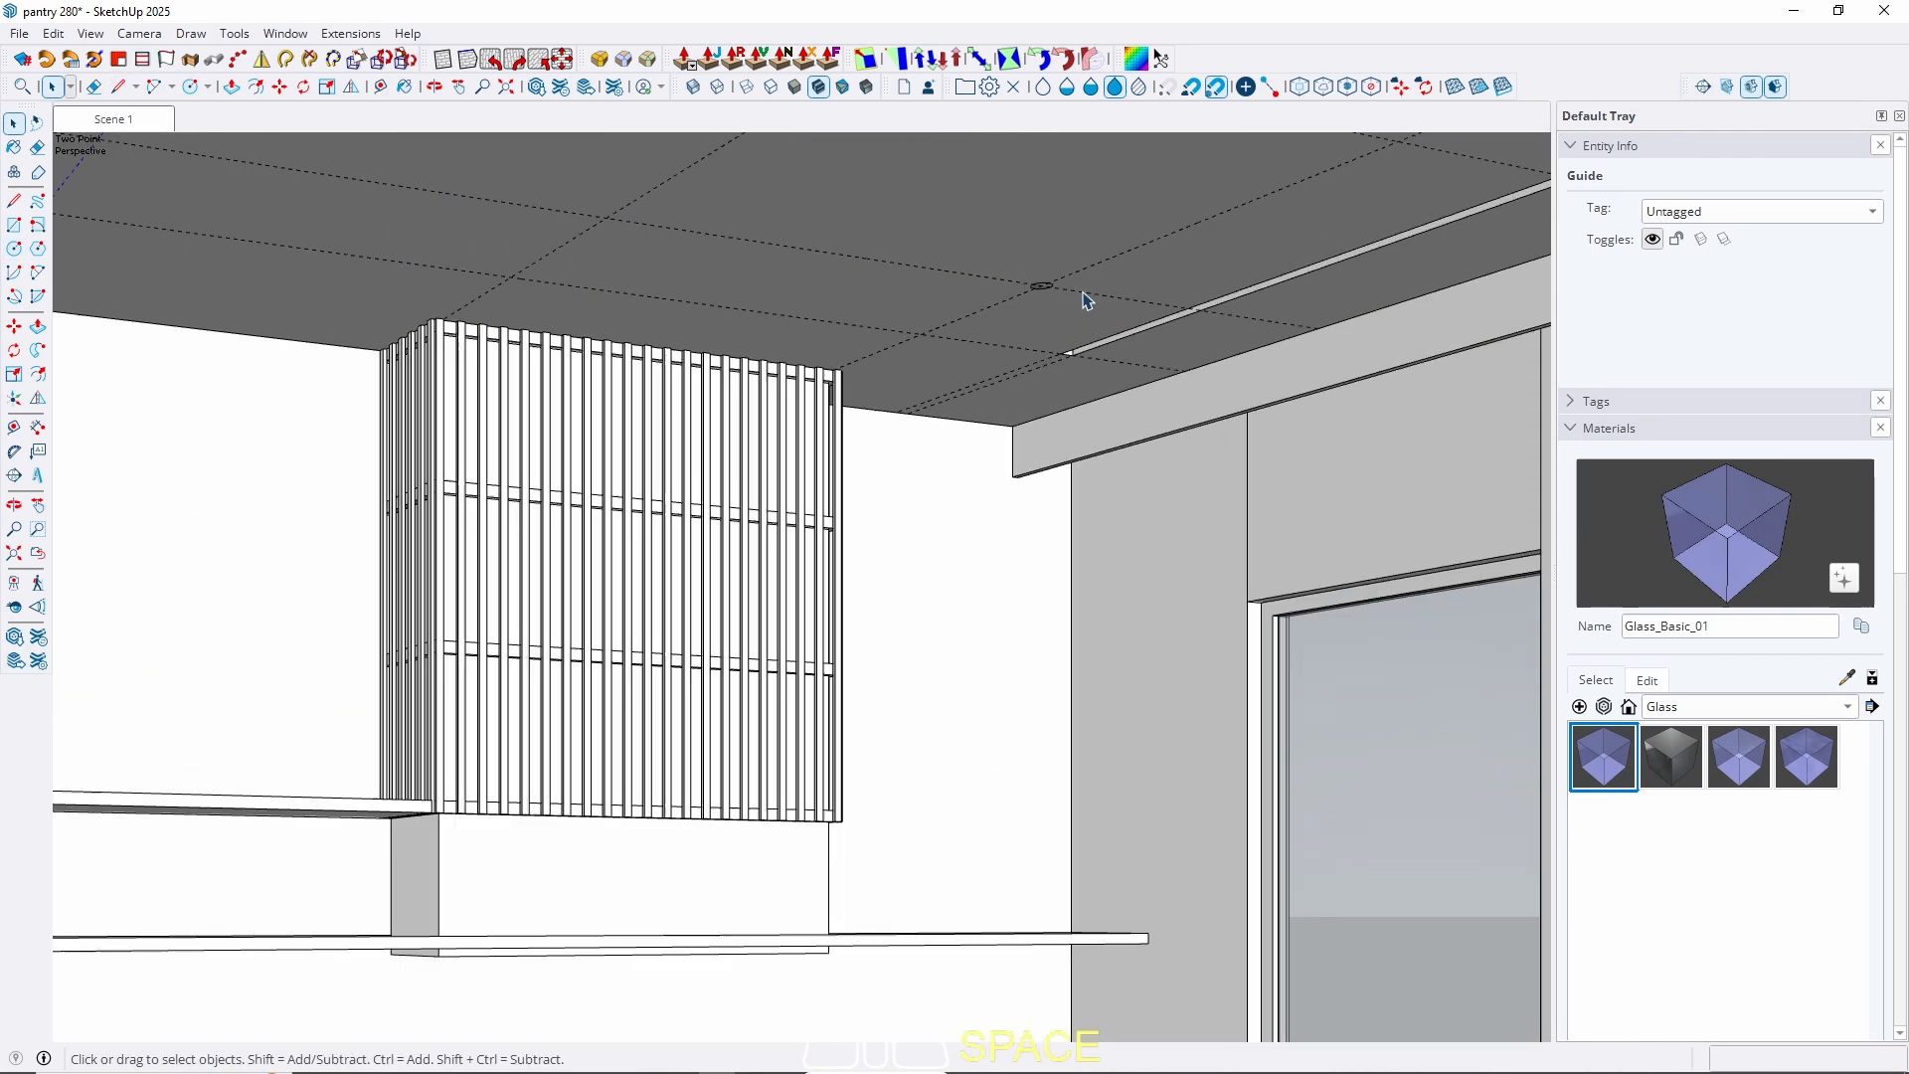
click(1030, 291)
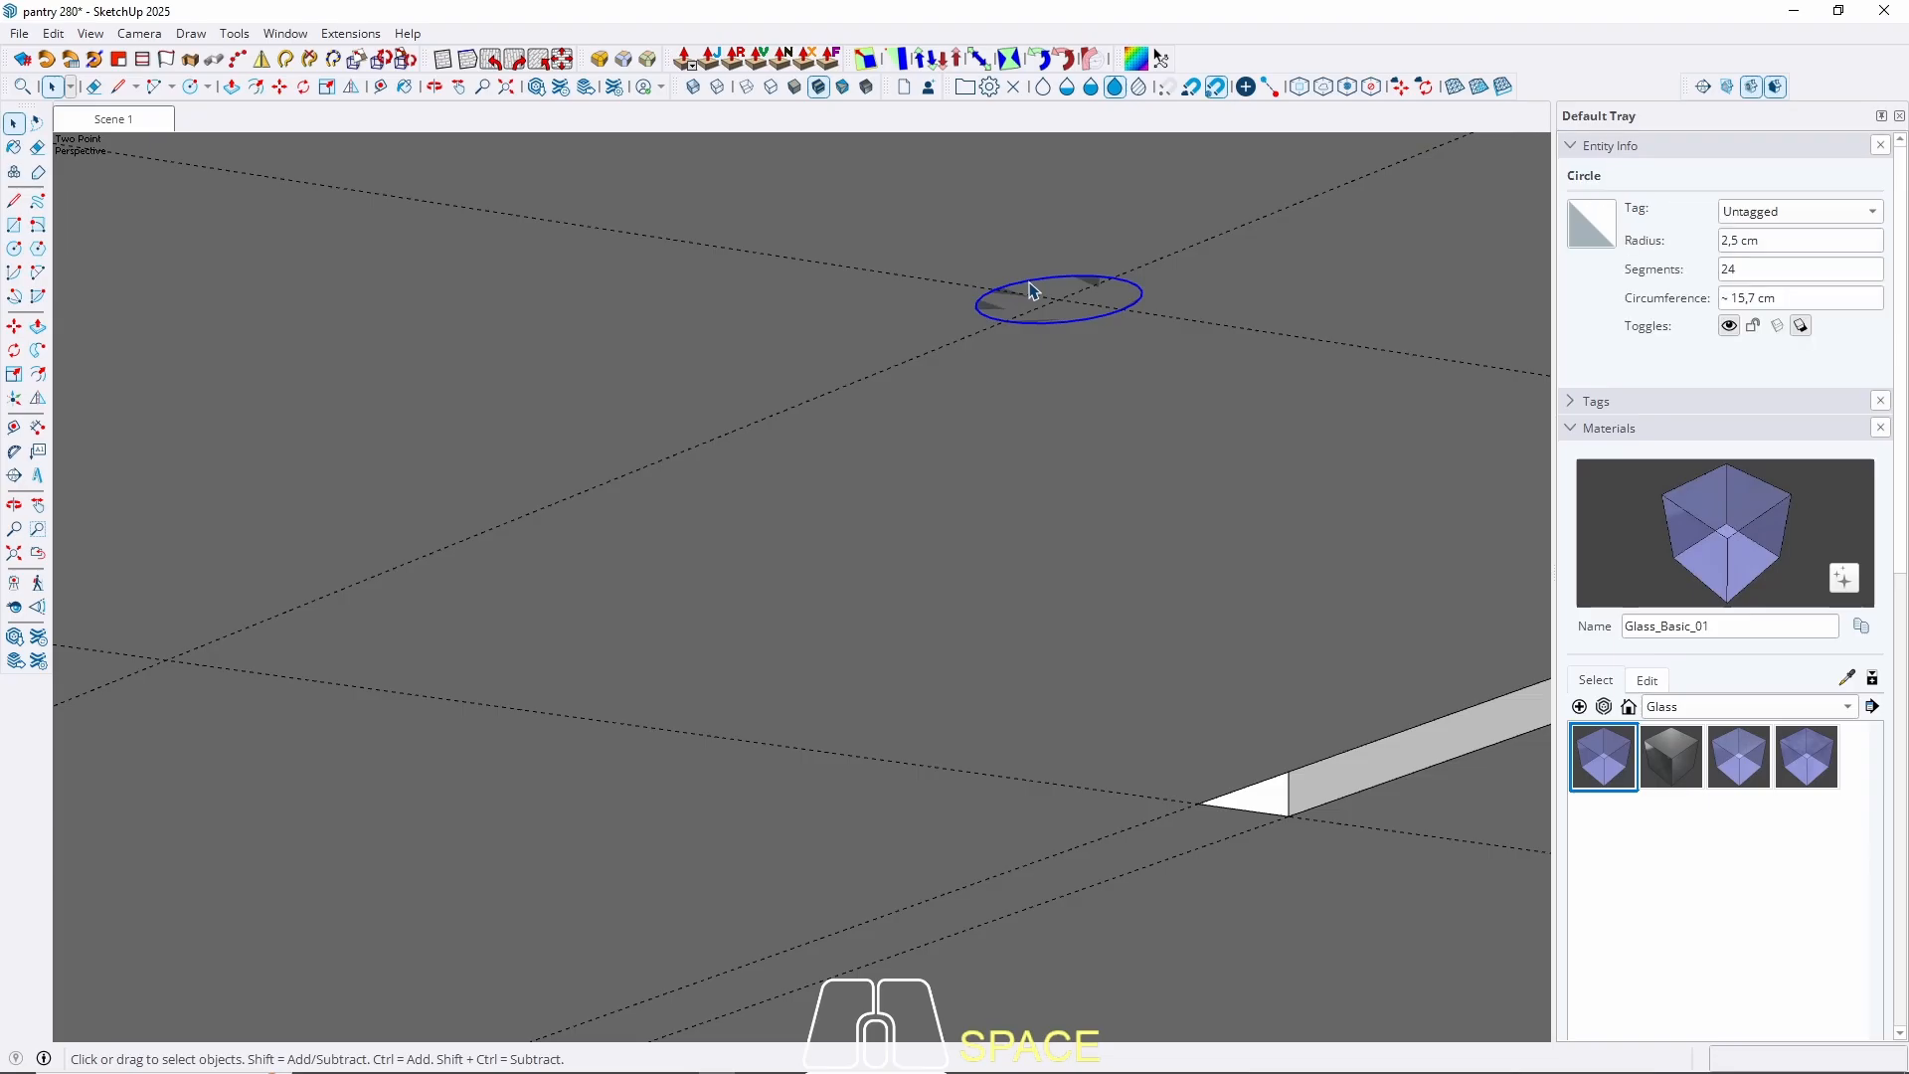
right_click(1027, 286)
click(1107, 301)
click(1751, 269)
text(6)
key(Return)
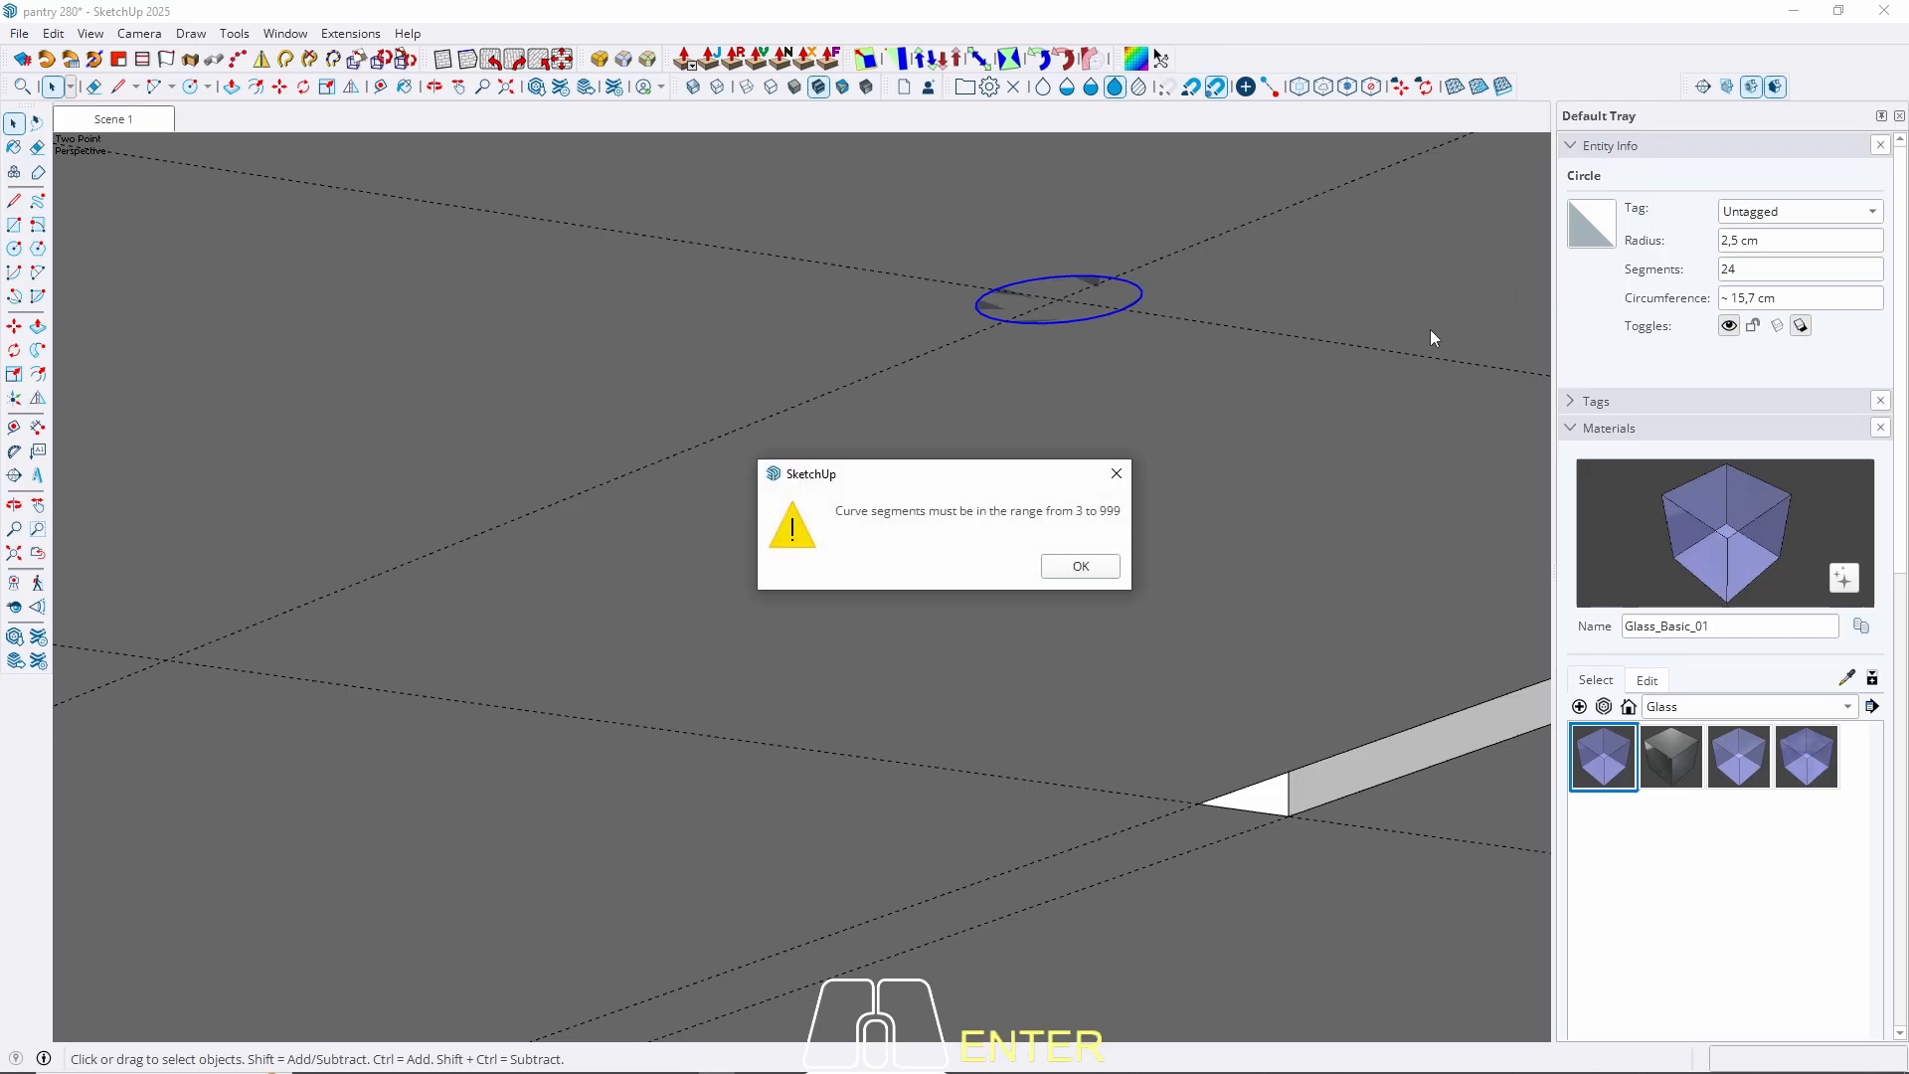
click(1099, 569)
click(1721, 264)
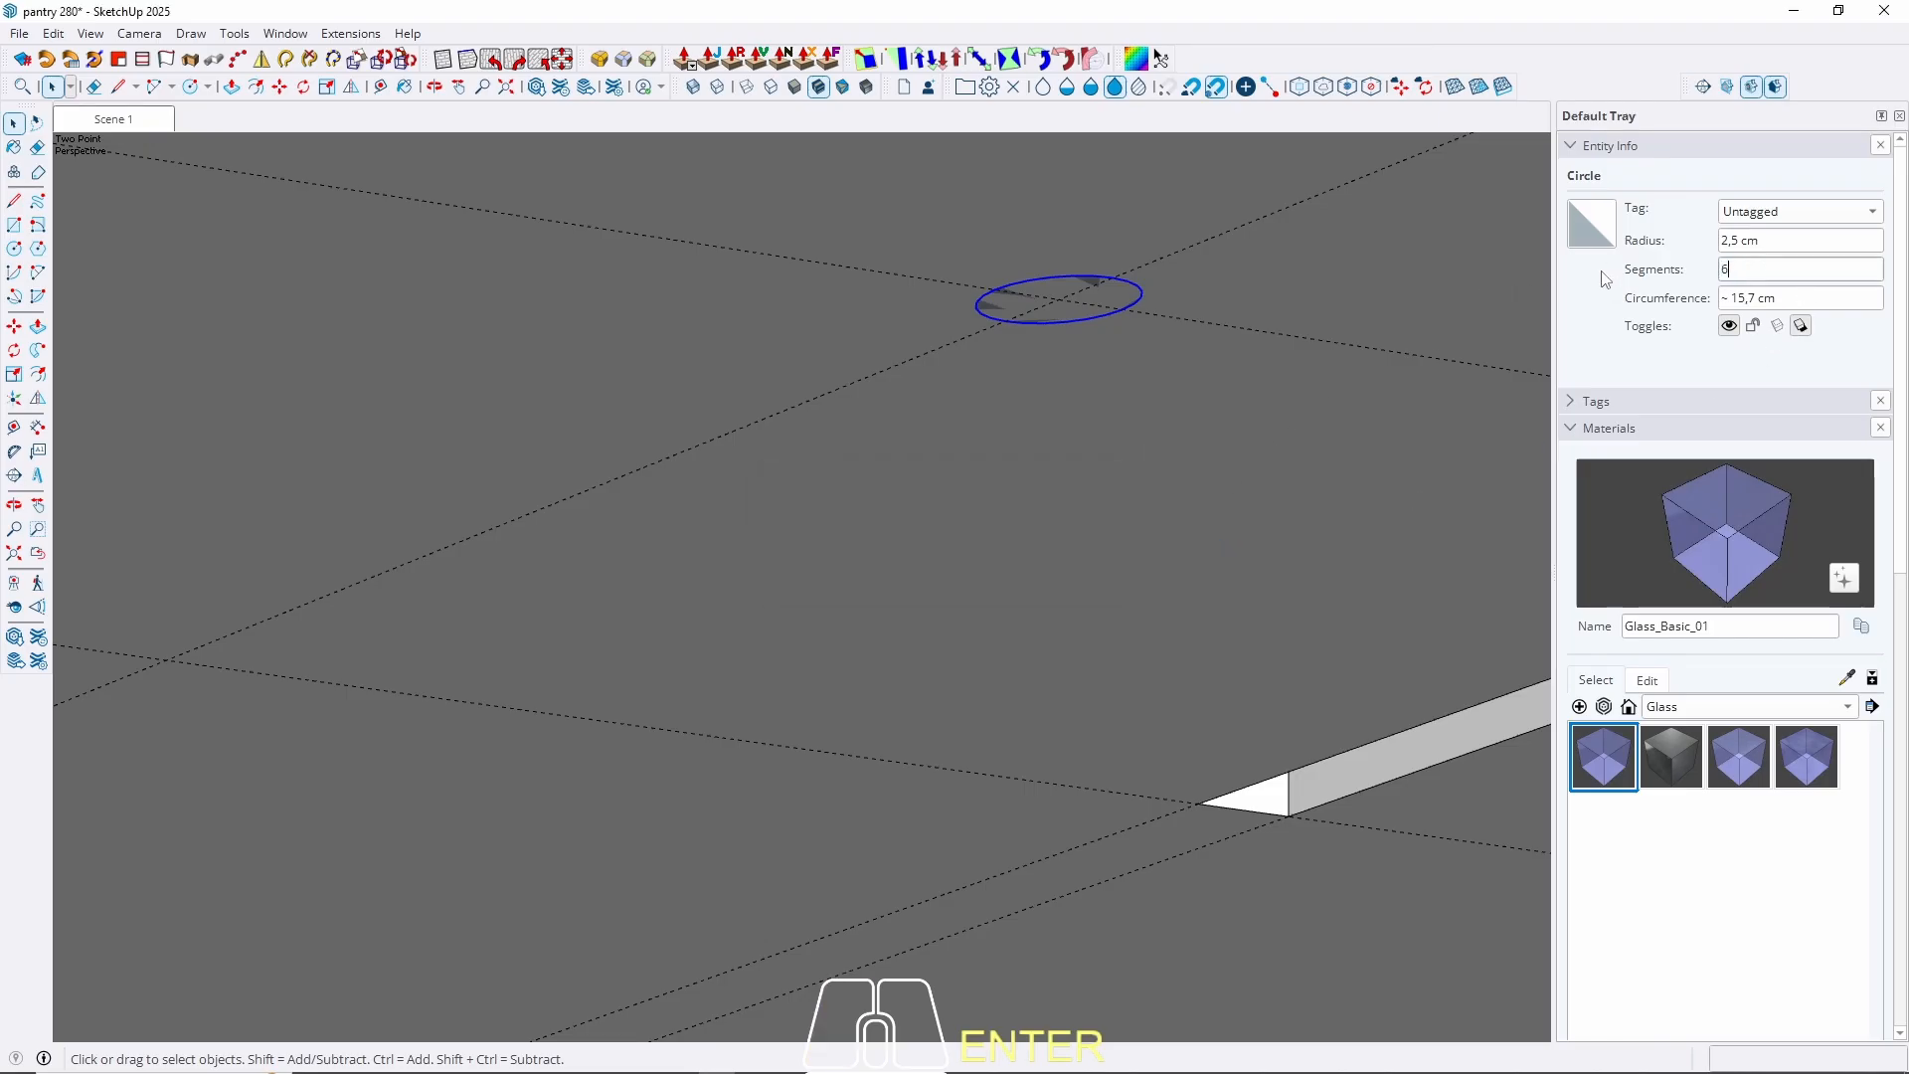
text(60)
key(Return)
Push/Pull the circular face 1 cm down from the ceiling to form a disc.
scroll(1159, 247, up, 5)
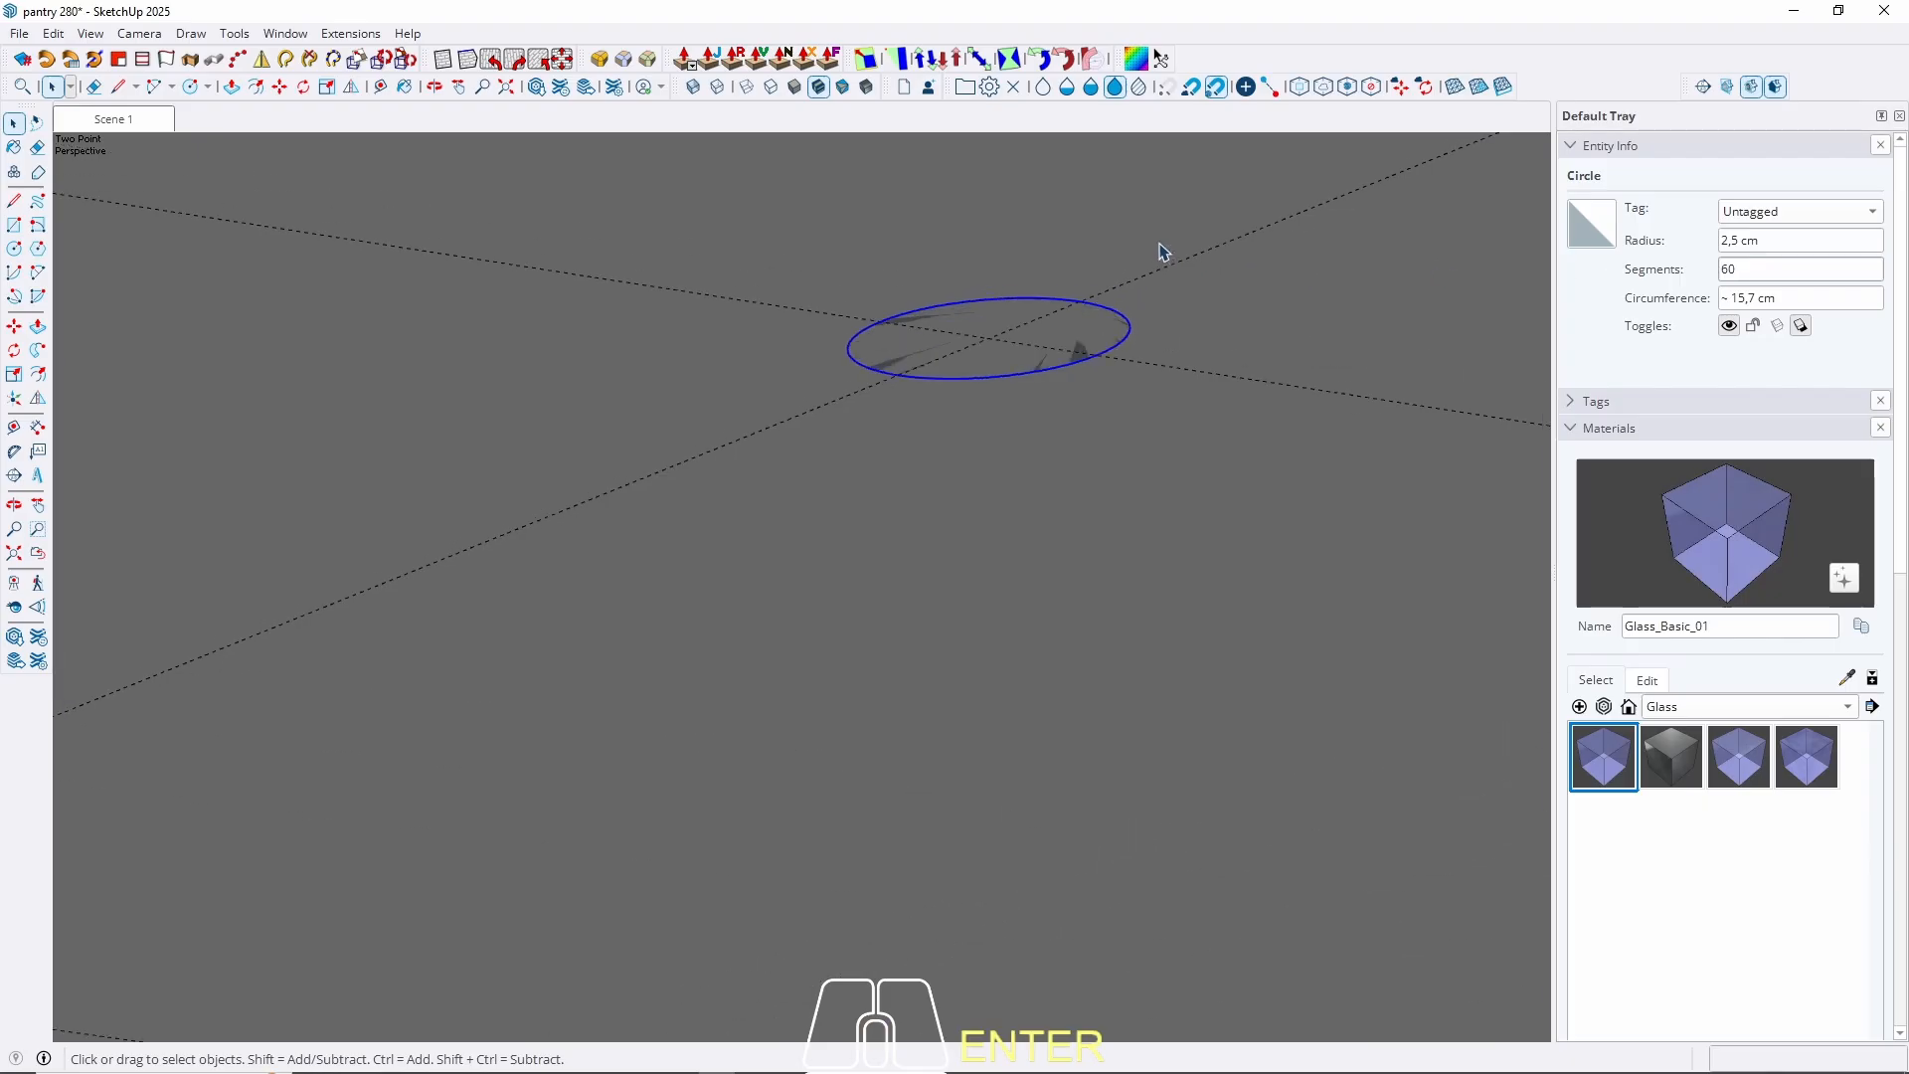
click(1046, 362)
key(p)
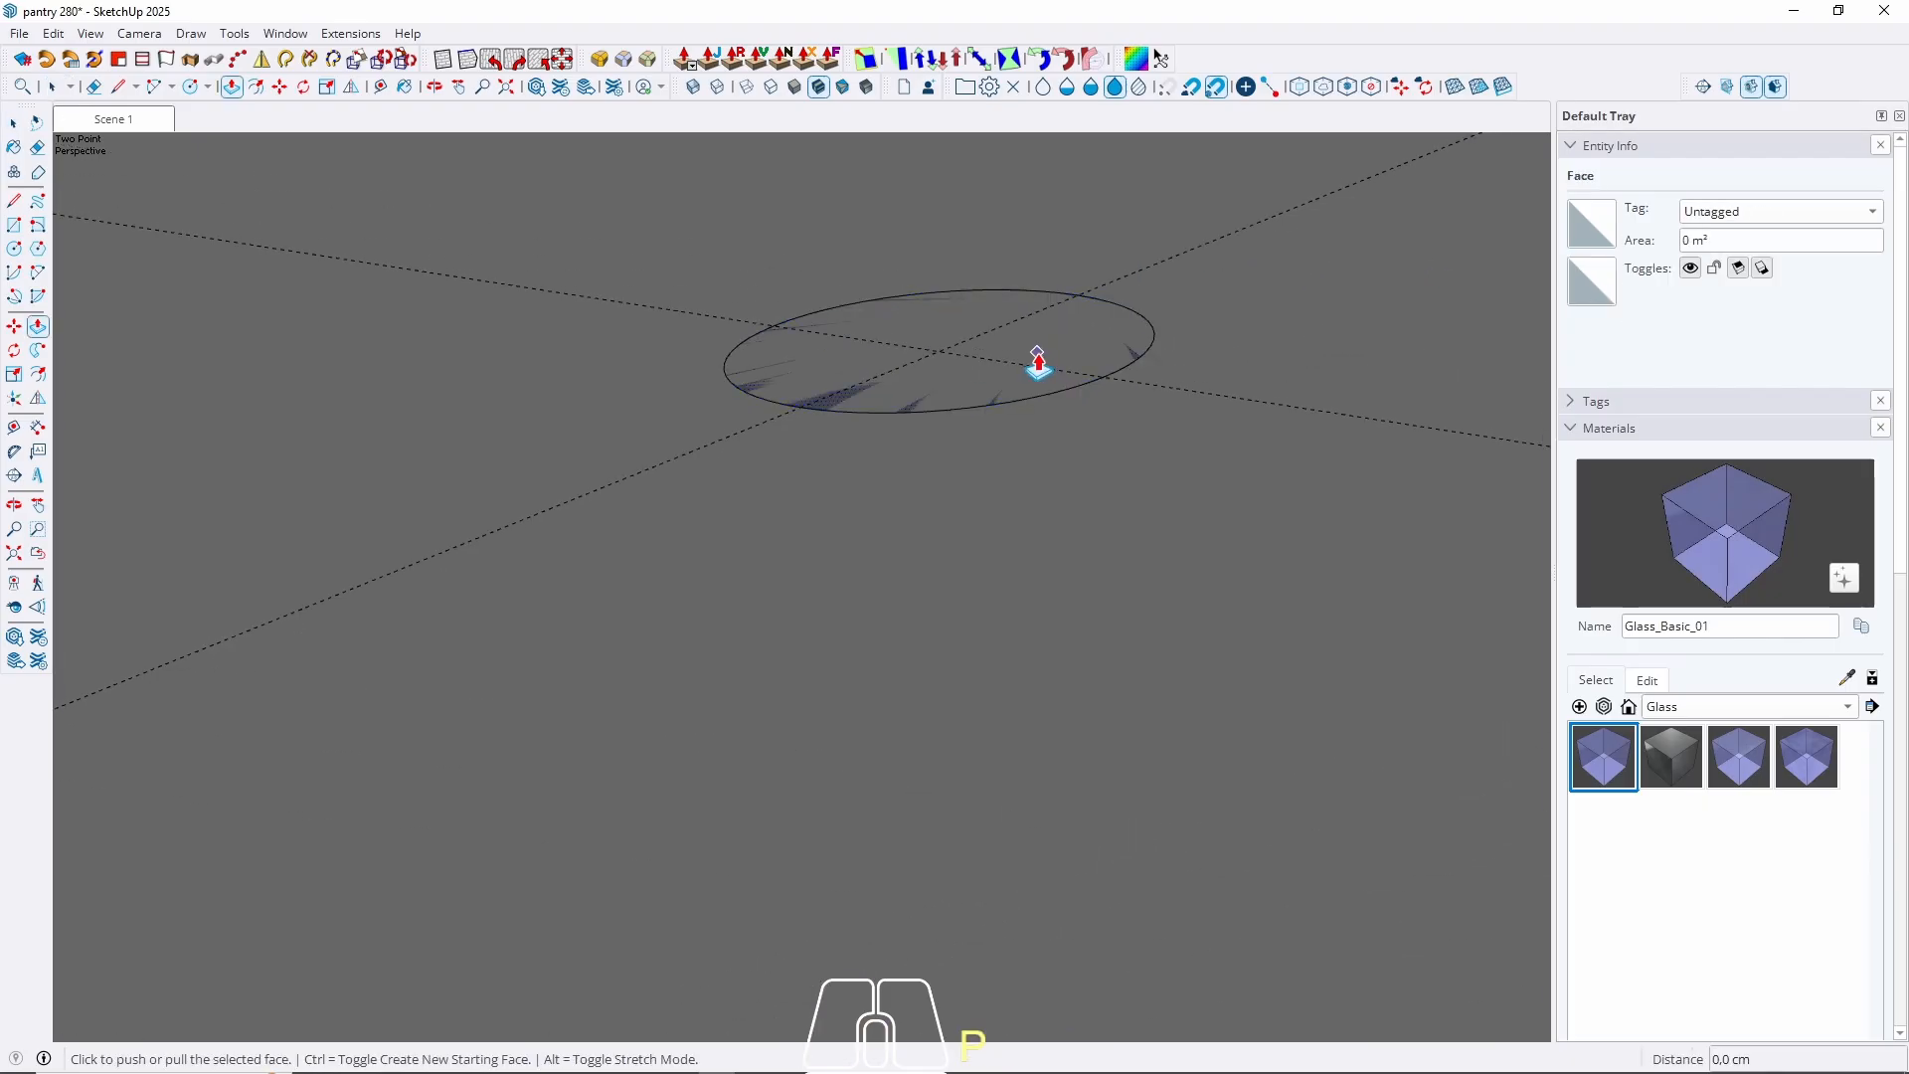
click(1036, 362)
key(Return)
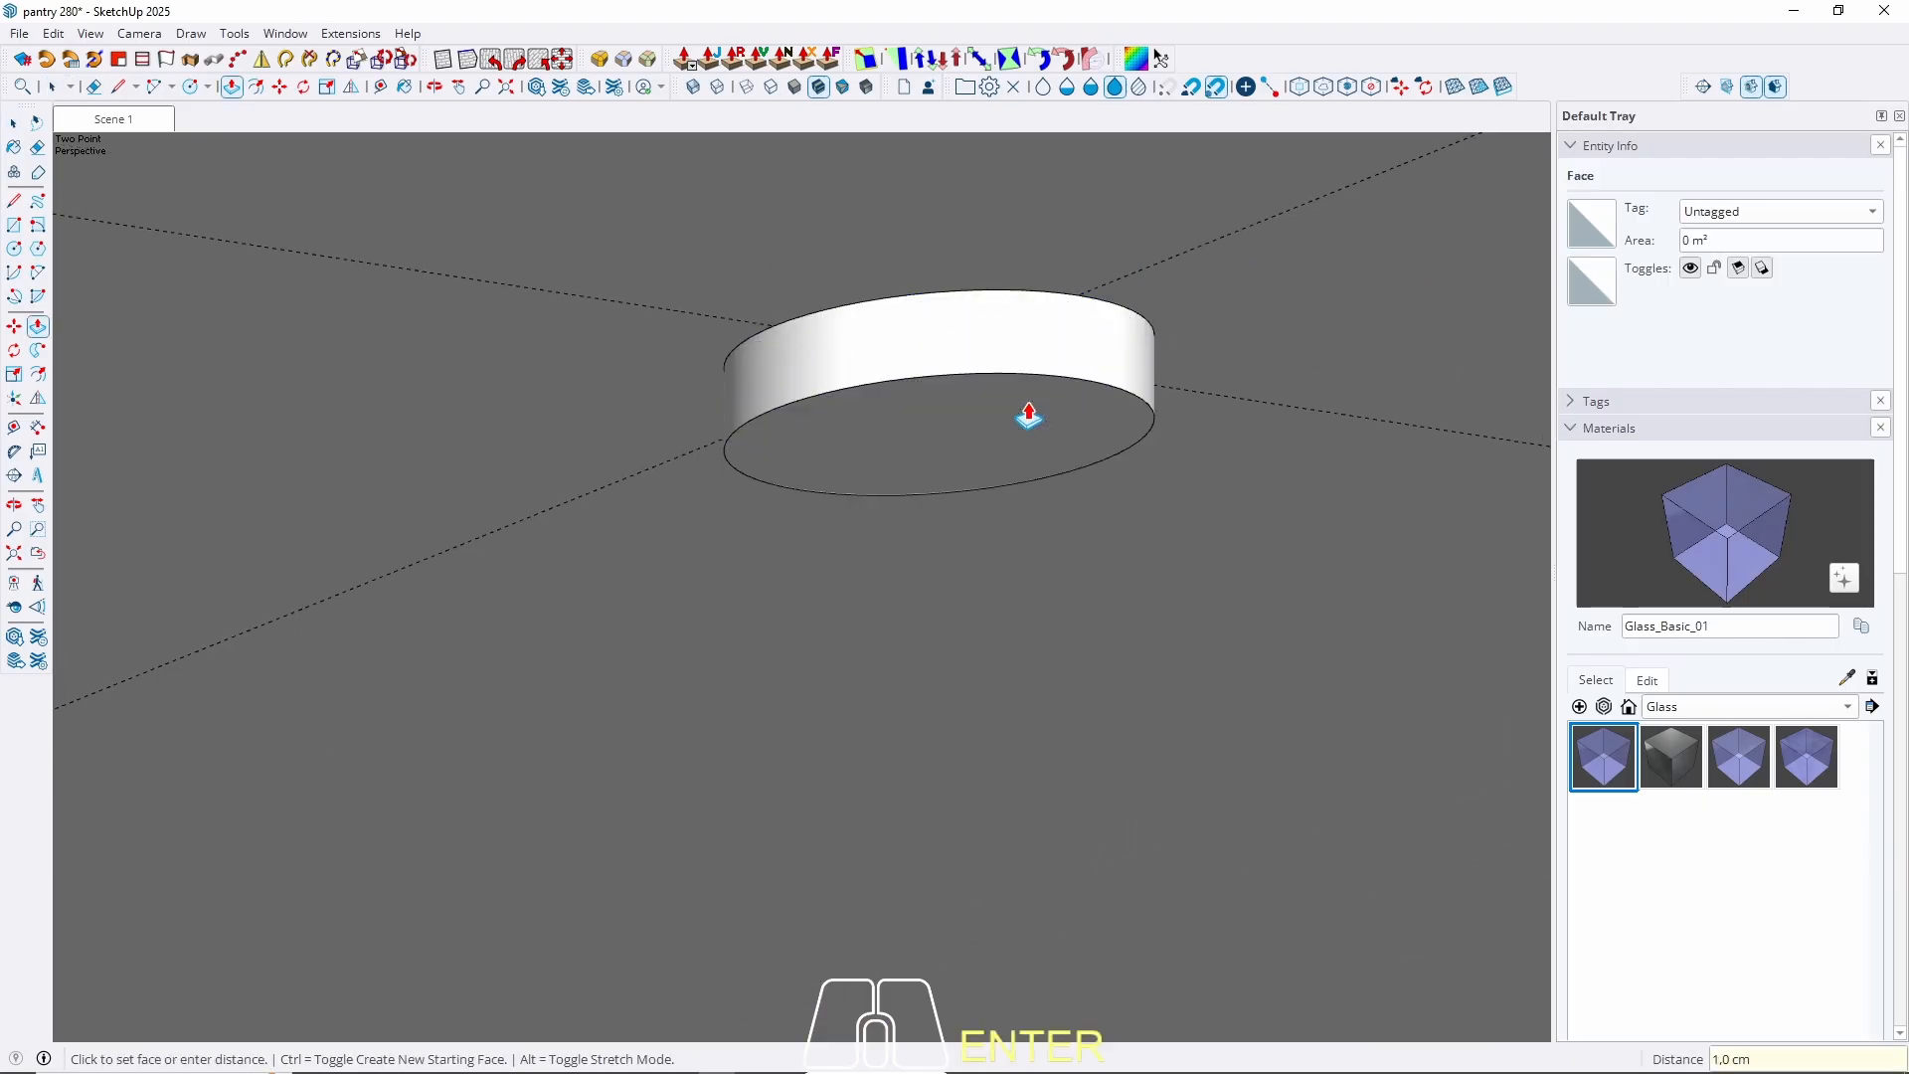
key(space)
Push the disc's underside 0.5 cm back up toward the ceiling.
click(121, 119)
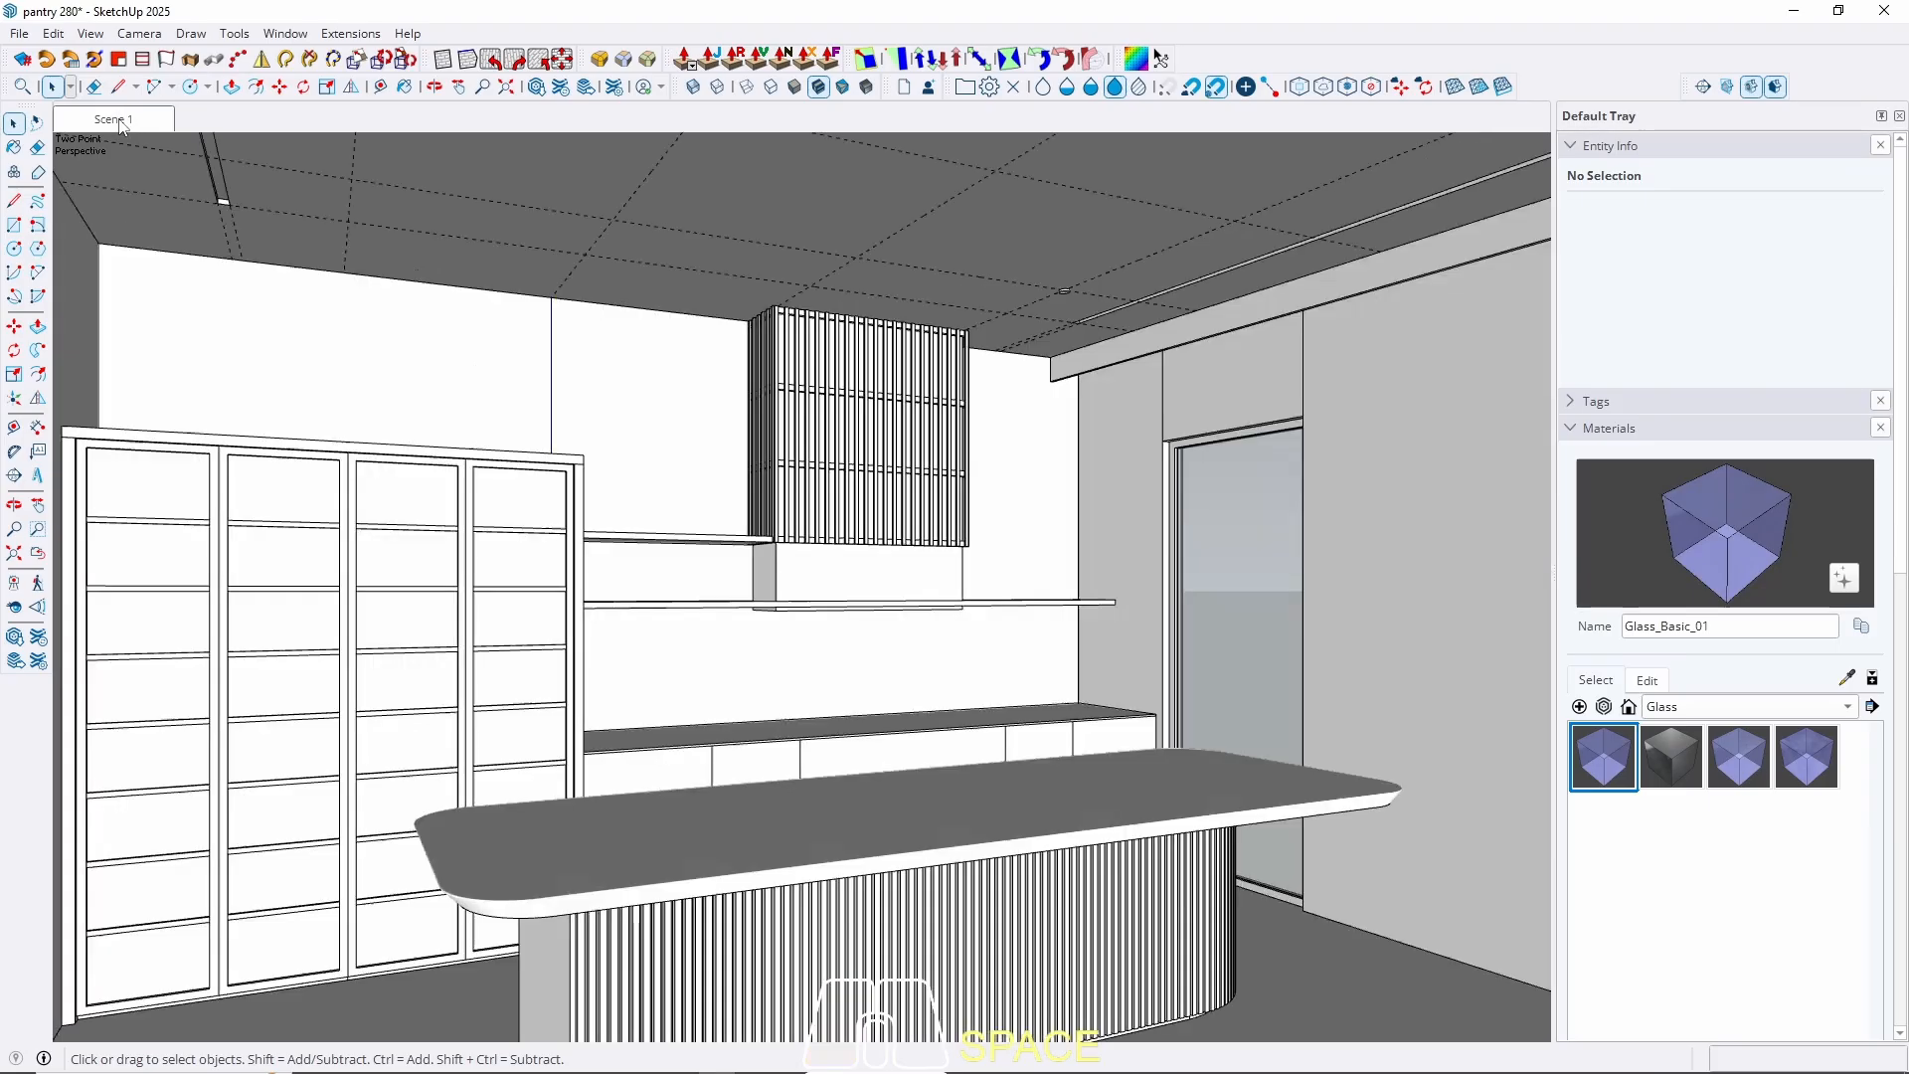
scroll(1074, 296, up, 8)
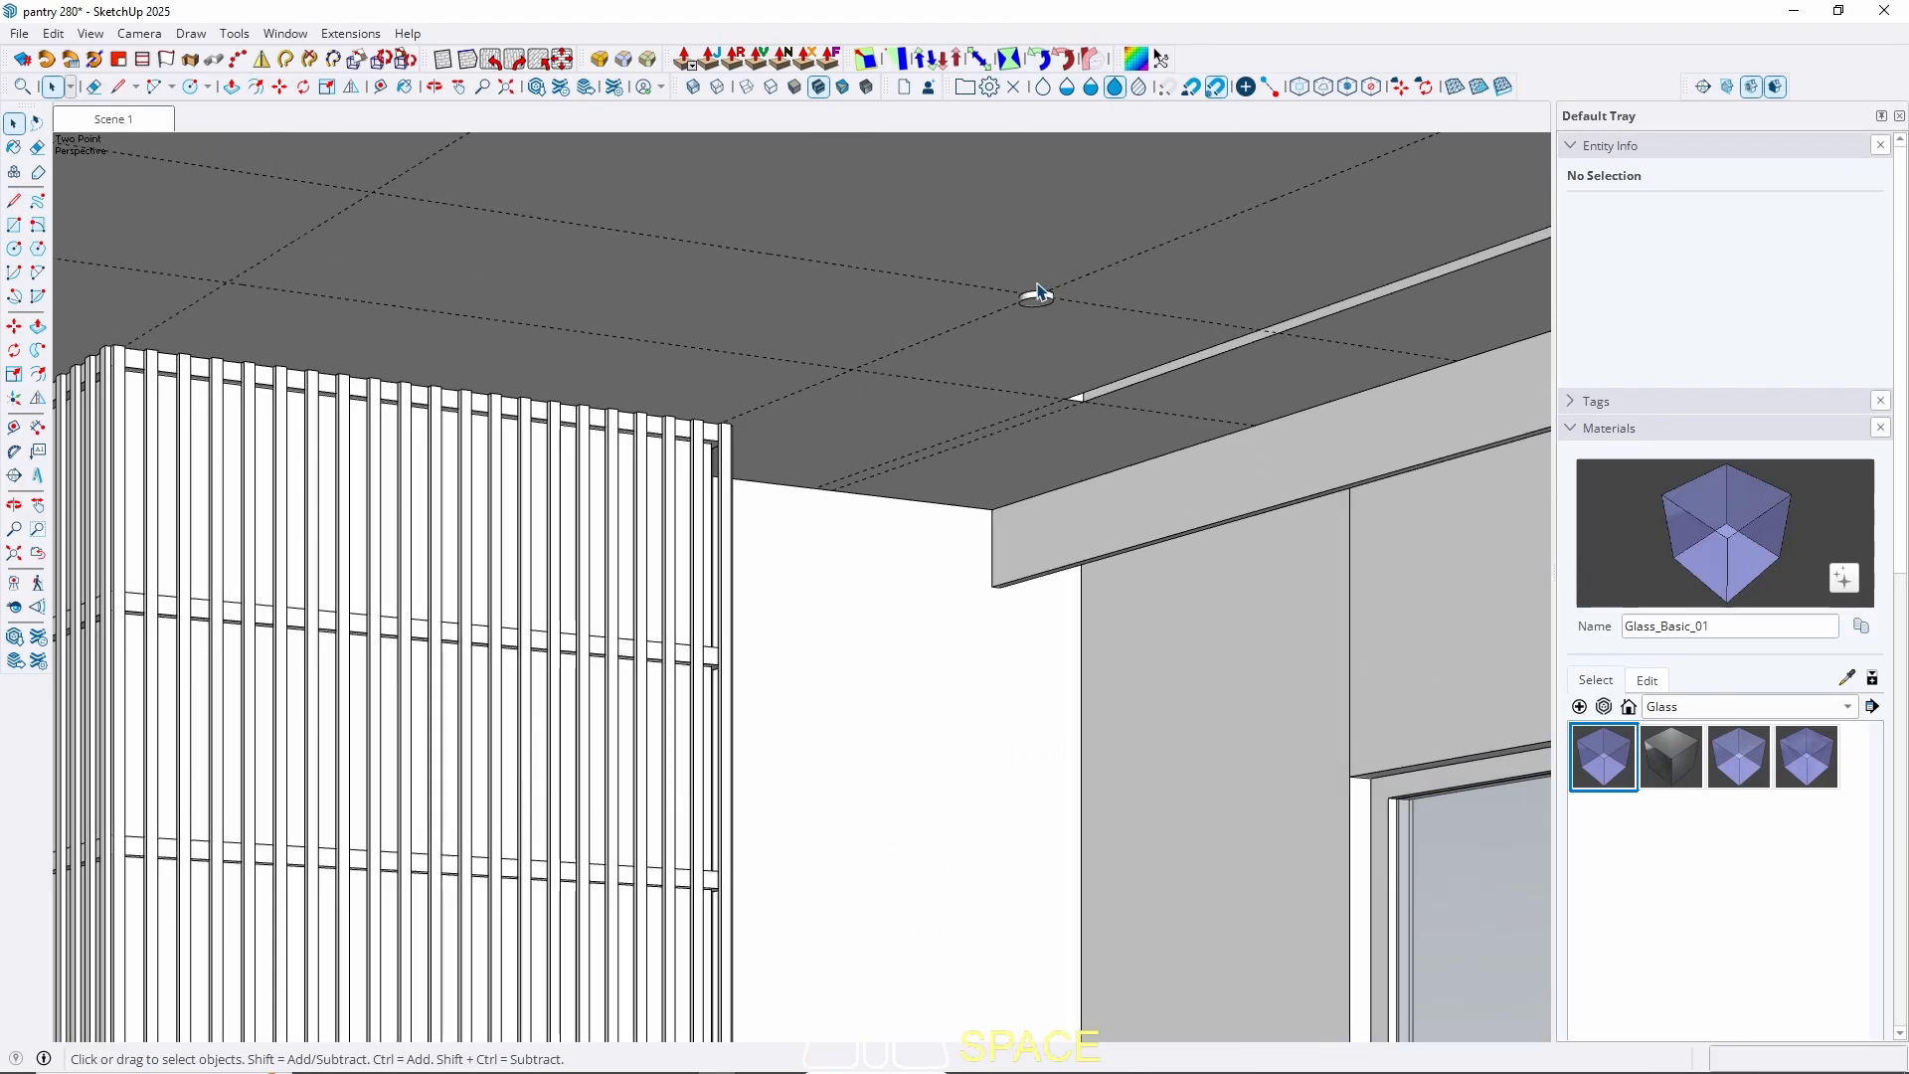
scroll(1034, 335, up, 4)
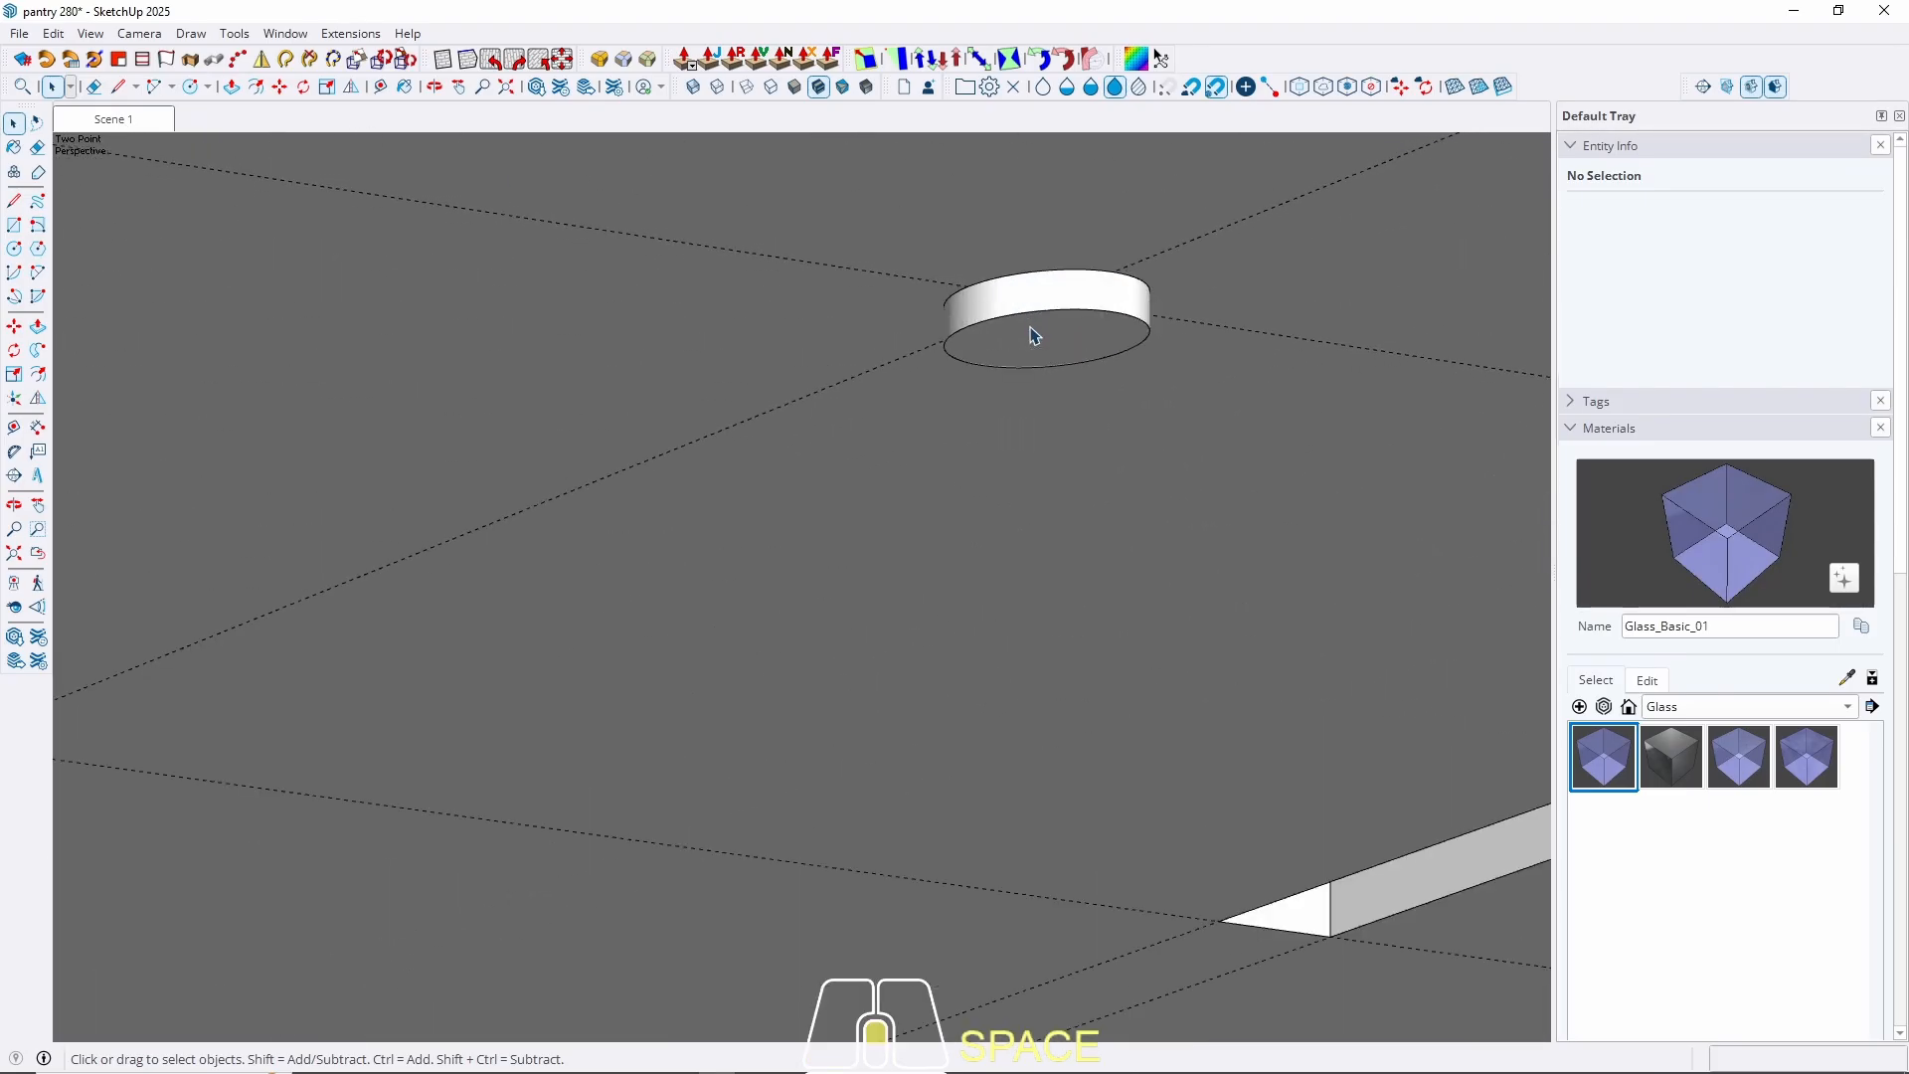
click(1019, 353)
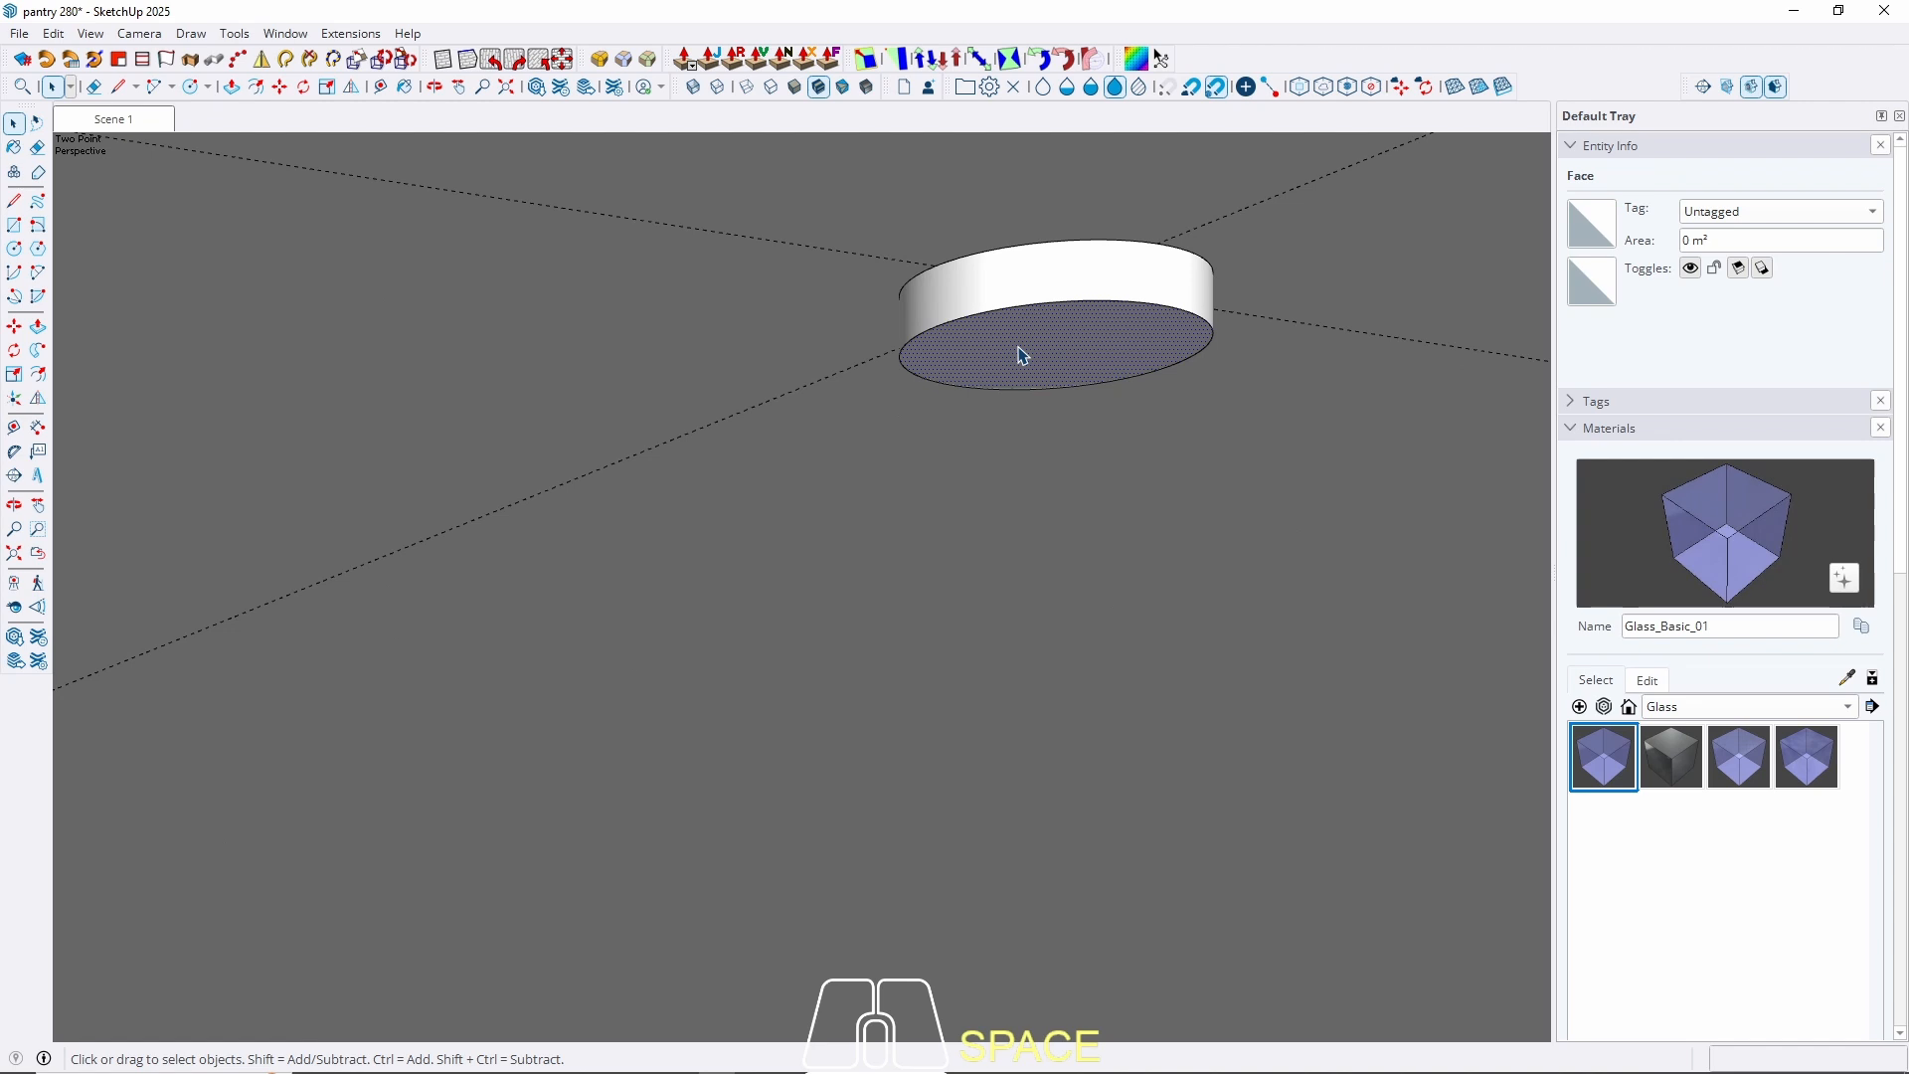
key(p)
click(993, 360)
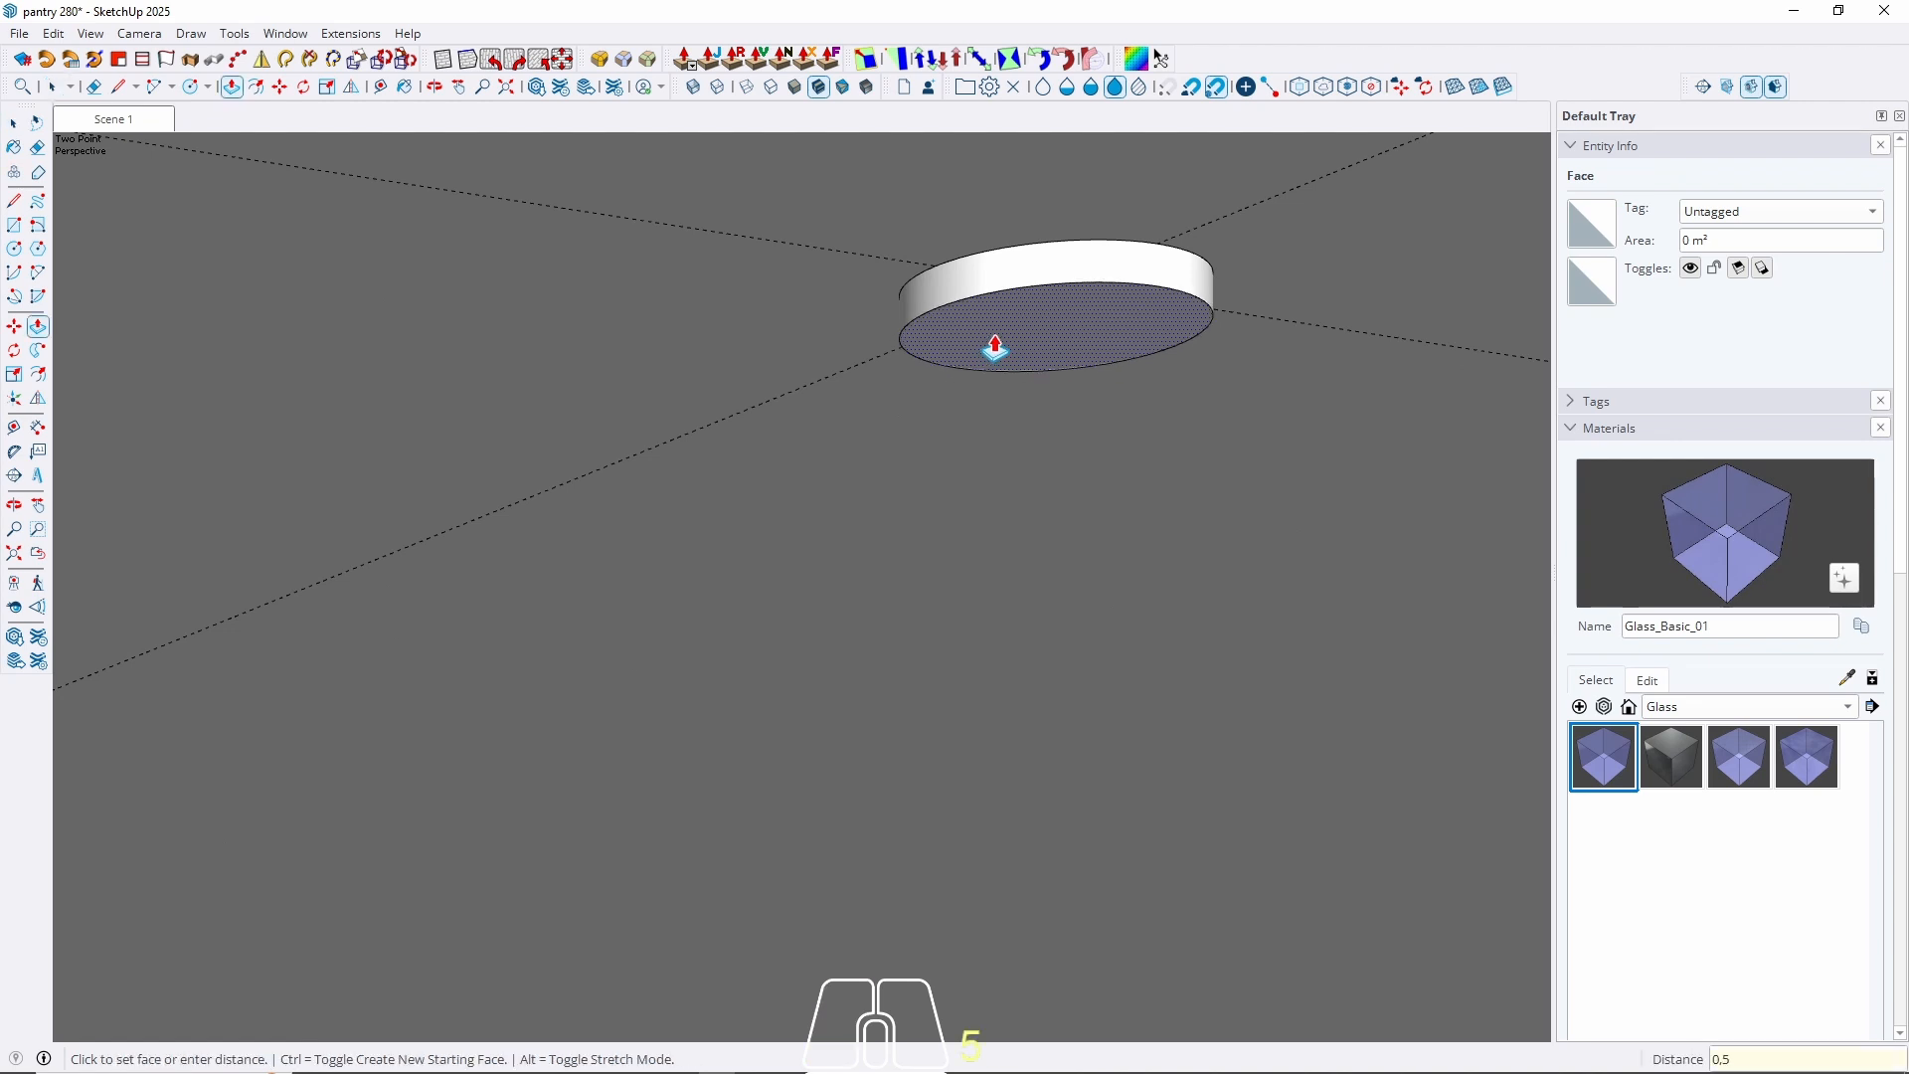
text(0,5)
key(Return)
key(space)
Check the disc's diameter from above with a temporary line along the guide.
scroll(993, 350, down, 8)
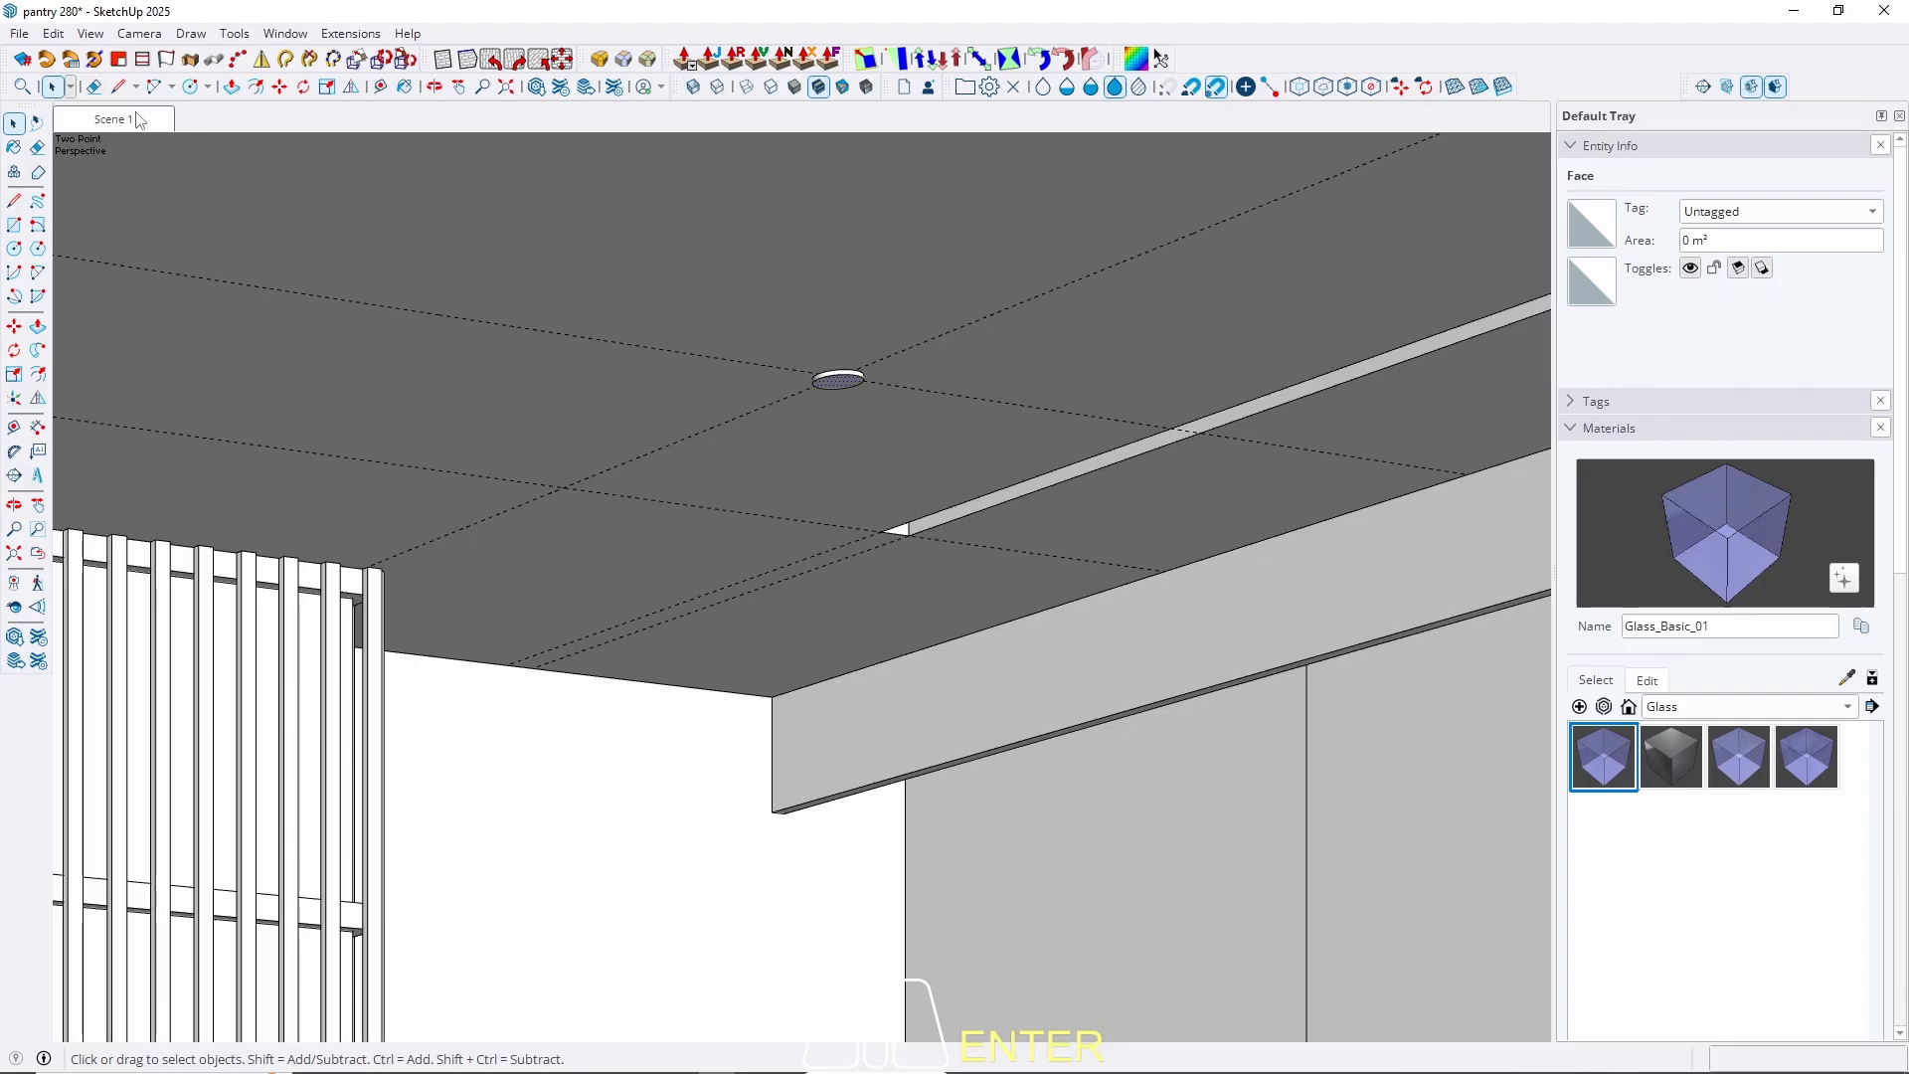
click(140, 120)
scroll(1051, 308, up, 10)
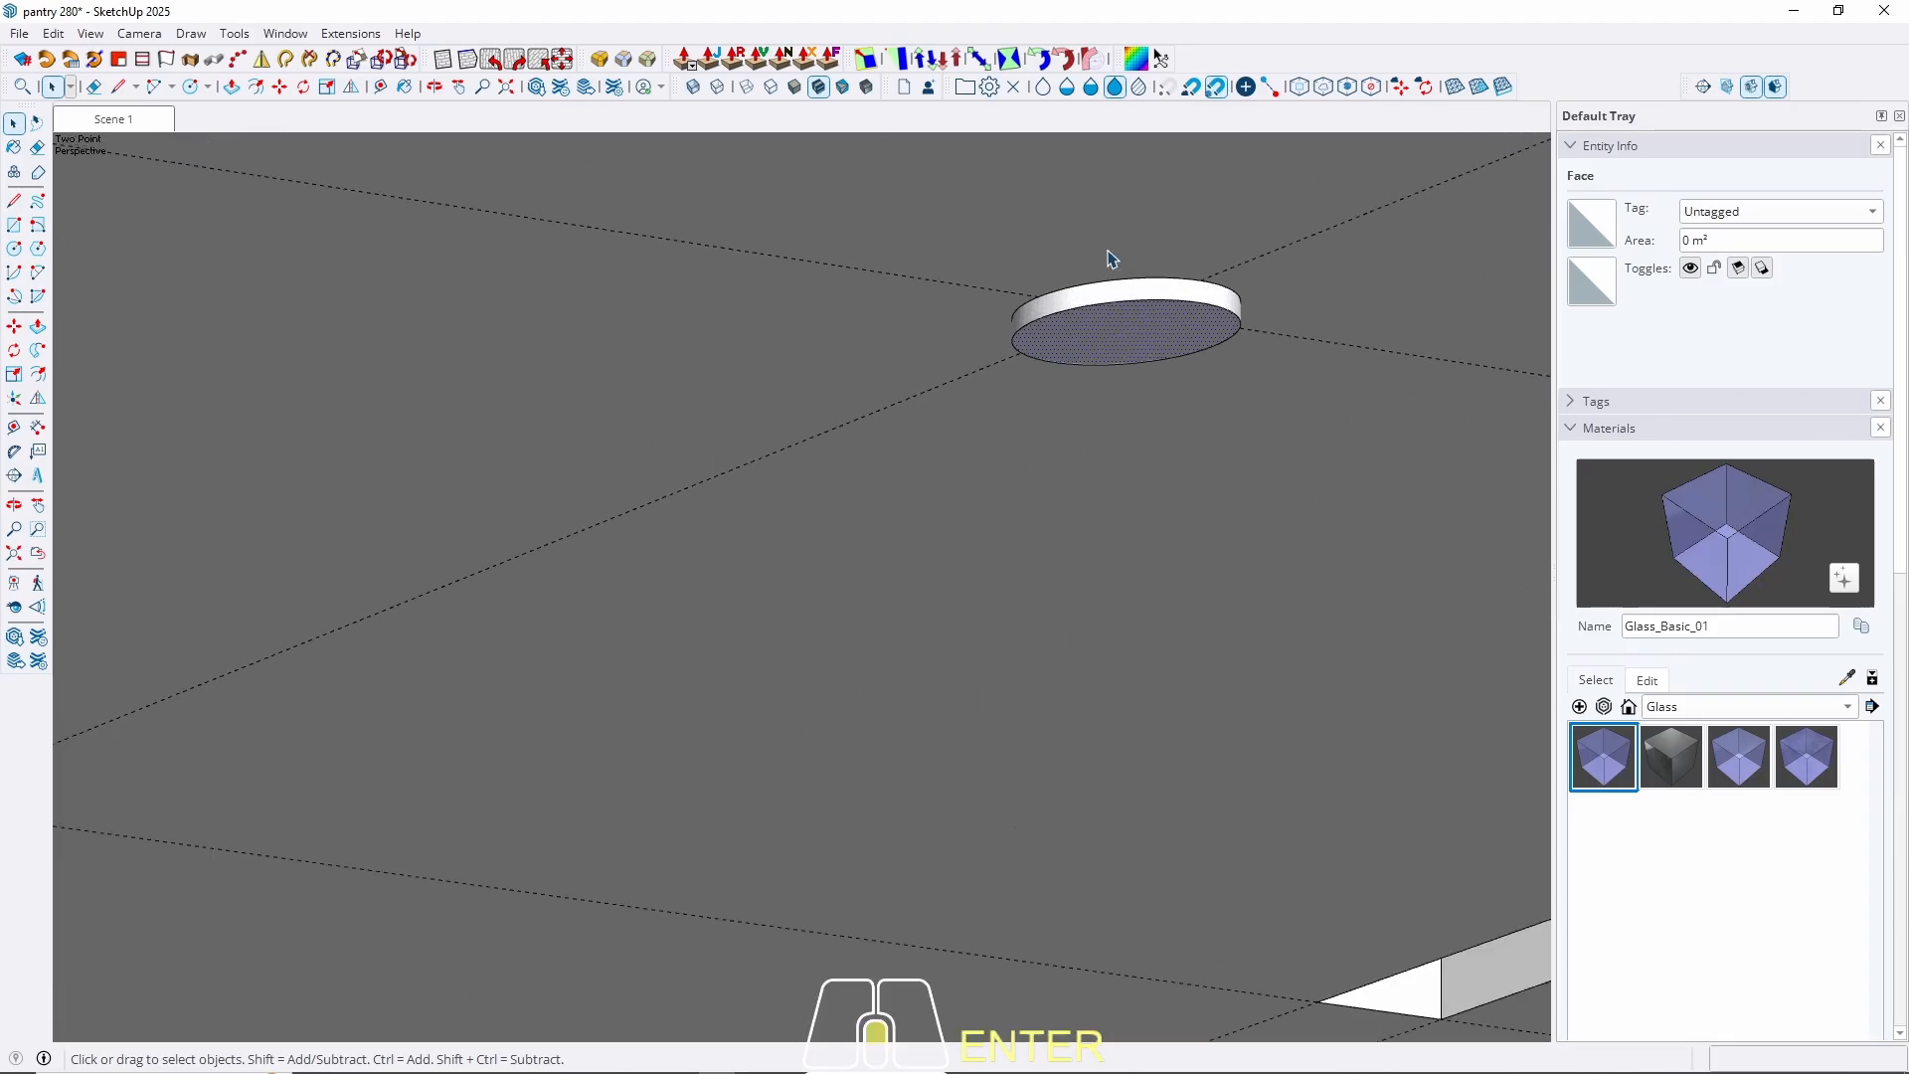
middle_drag(1112, 259, 1130, 486)
key(l)
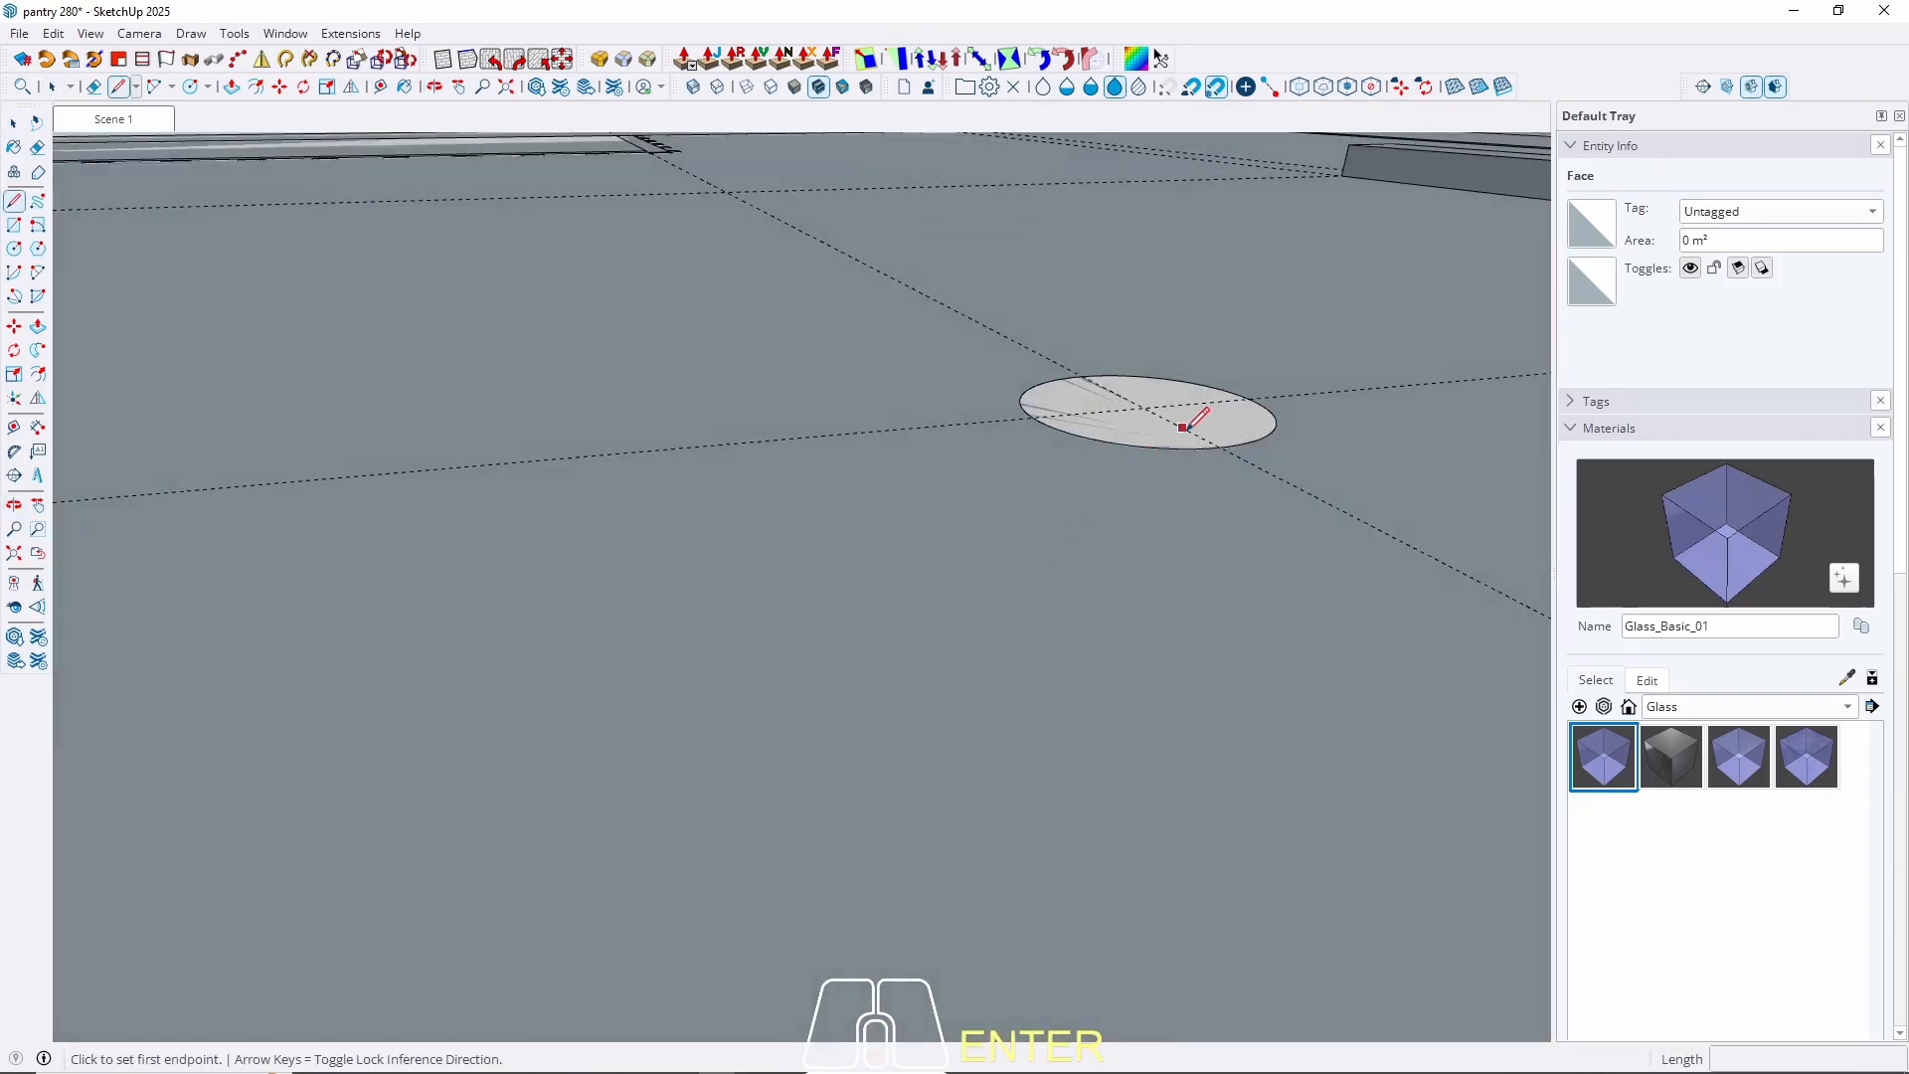
click(1220, 446)
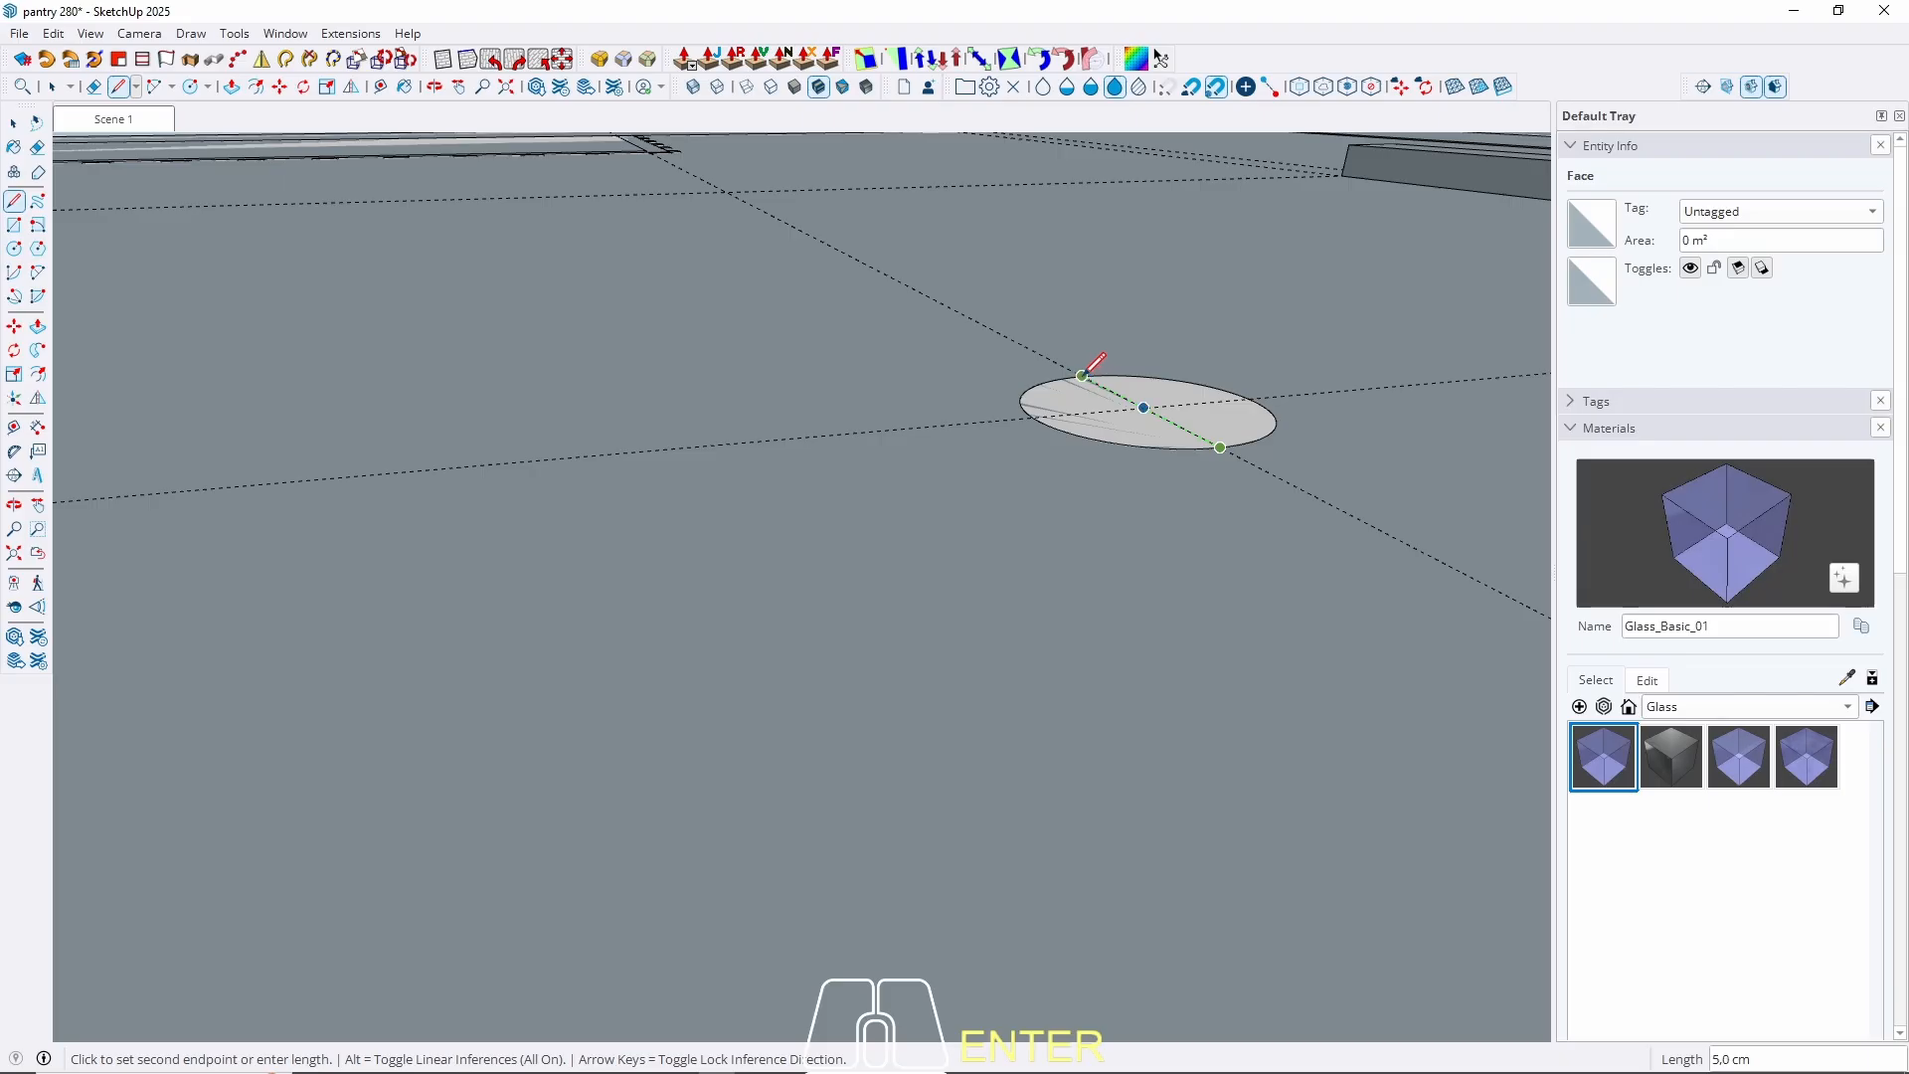
key(space)
Select the whole ceiling disc and make it a component with the default settings.
middle_drag(1083, 396, 1094, 463)
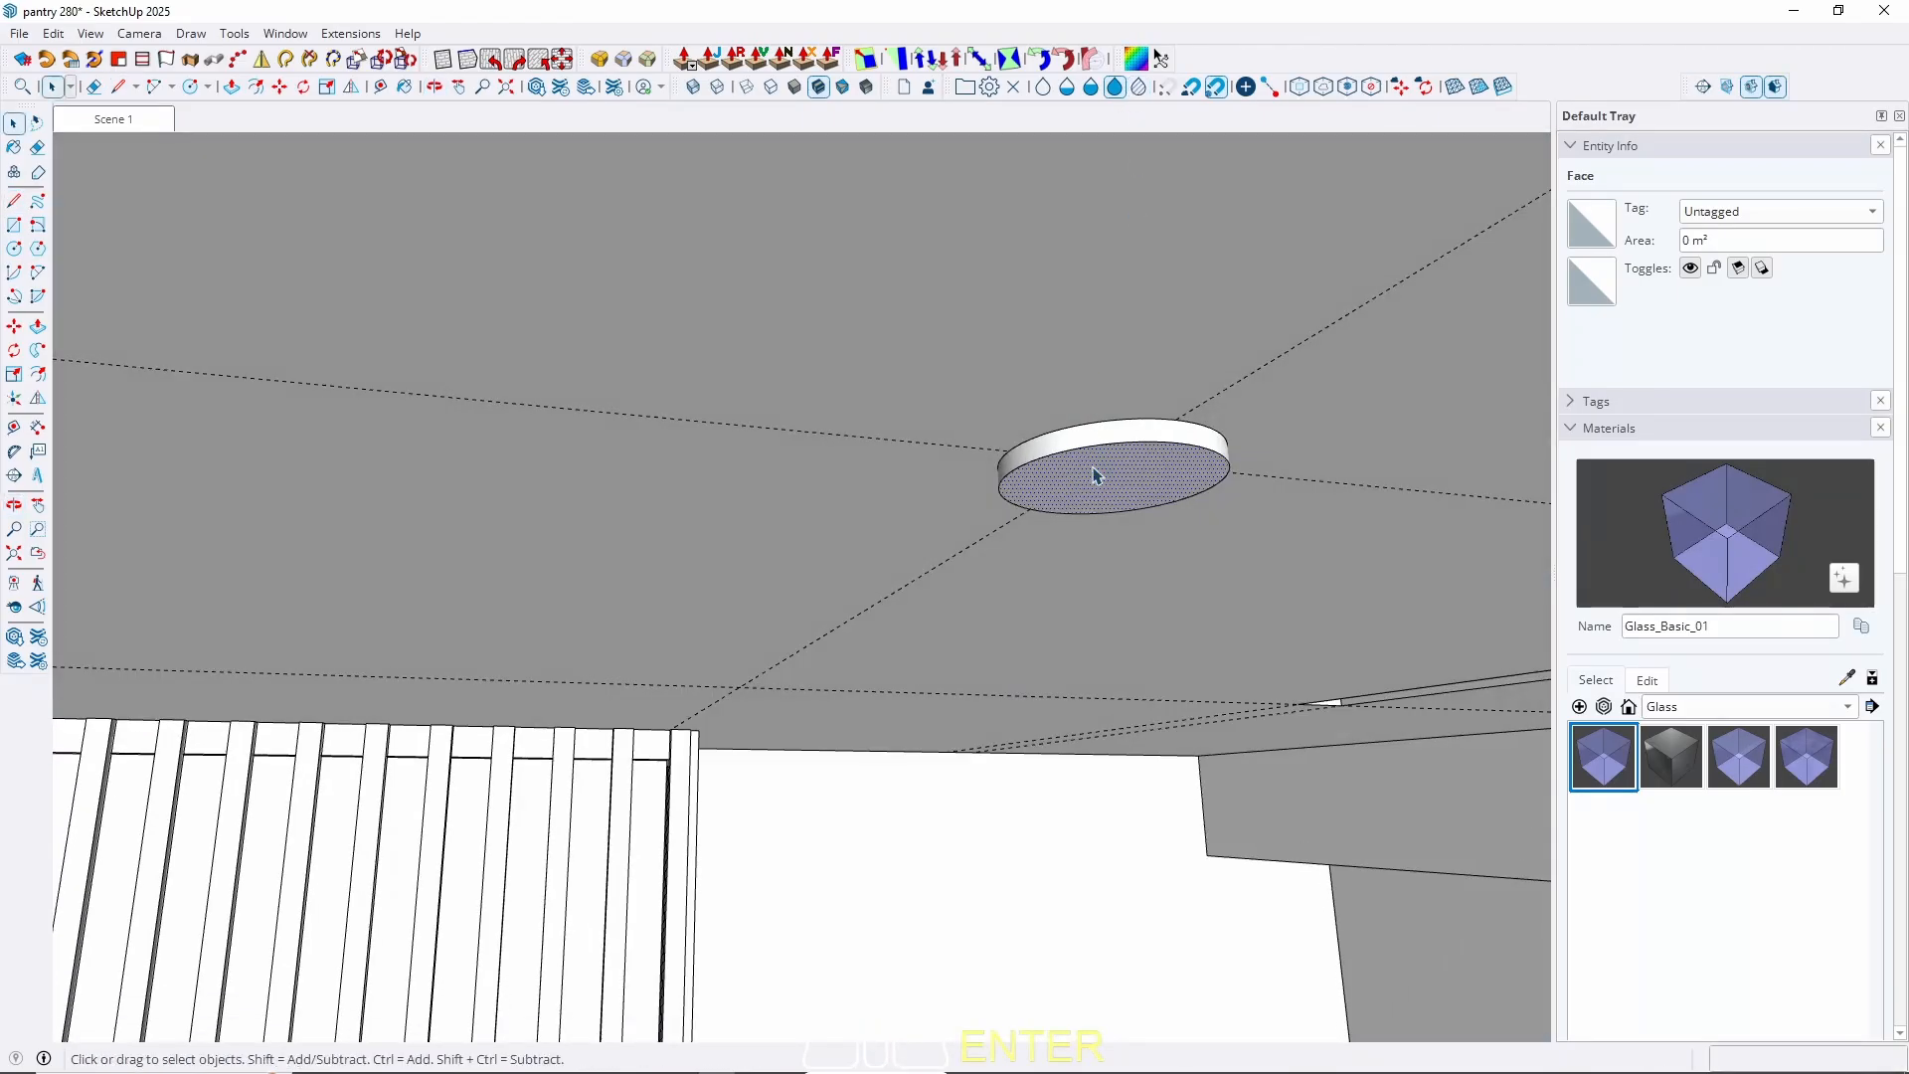
triple_click(1094, 475)
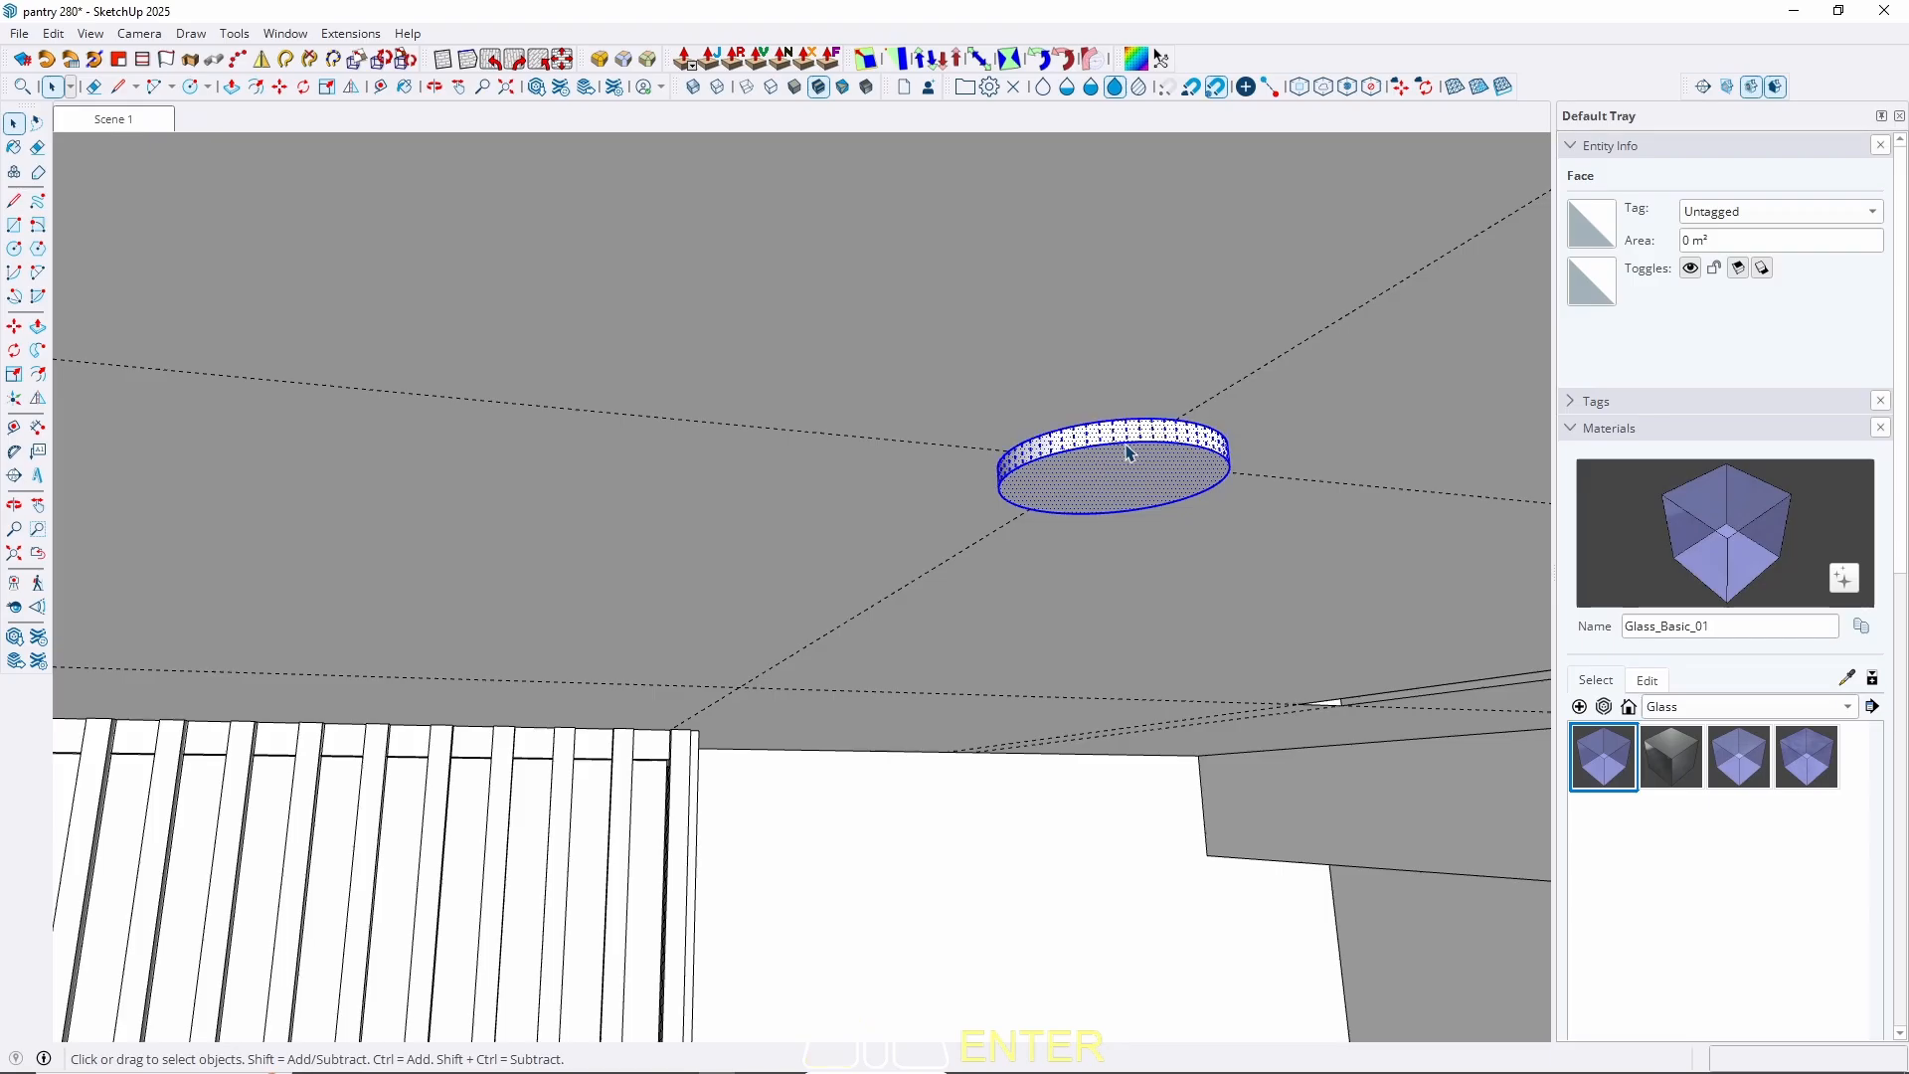
middle_drag(1093, 475, 1117, 540)
right_click(1107, 566)
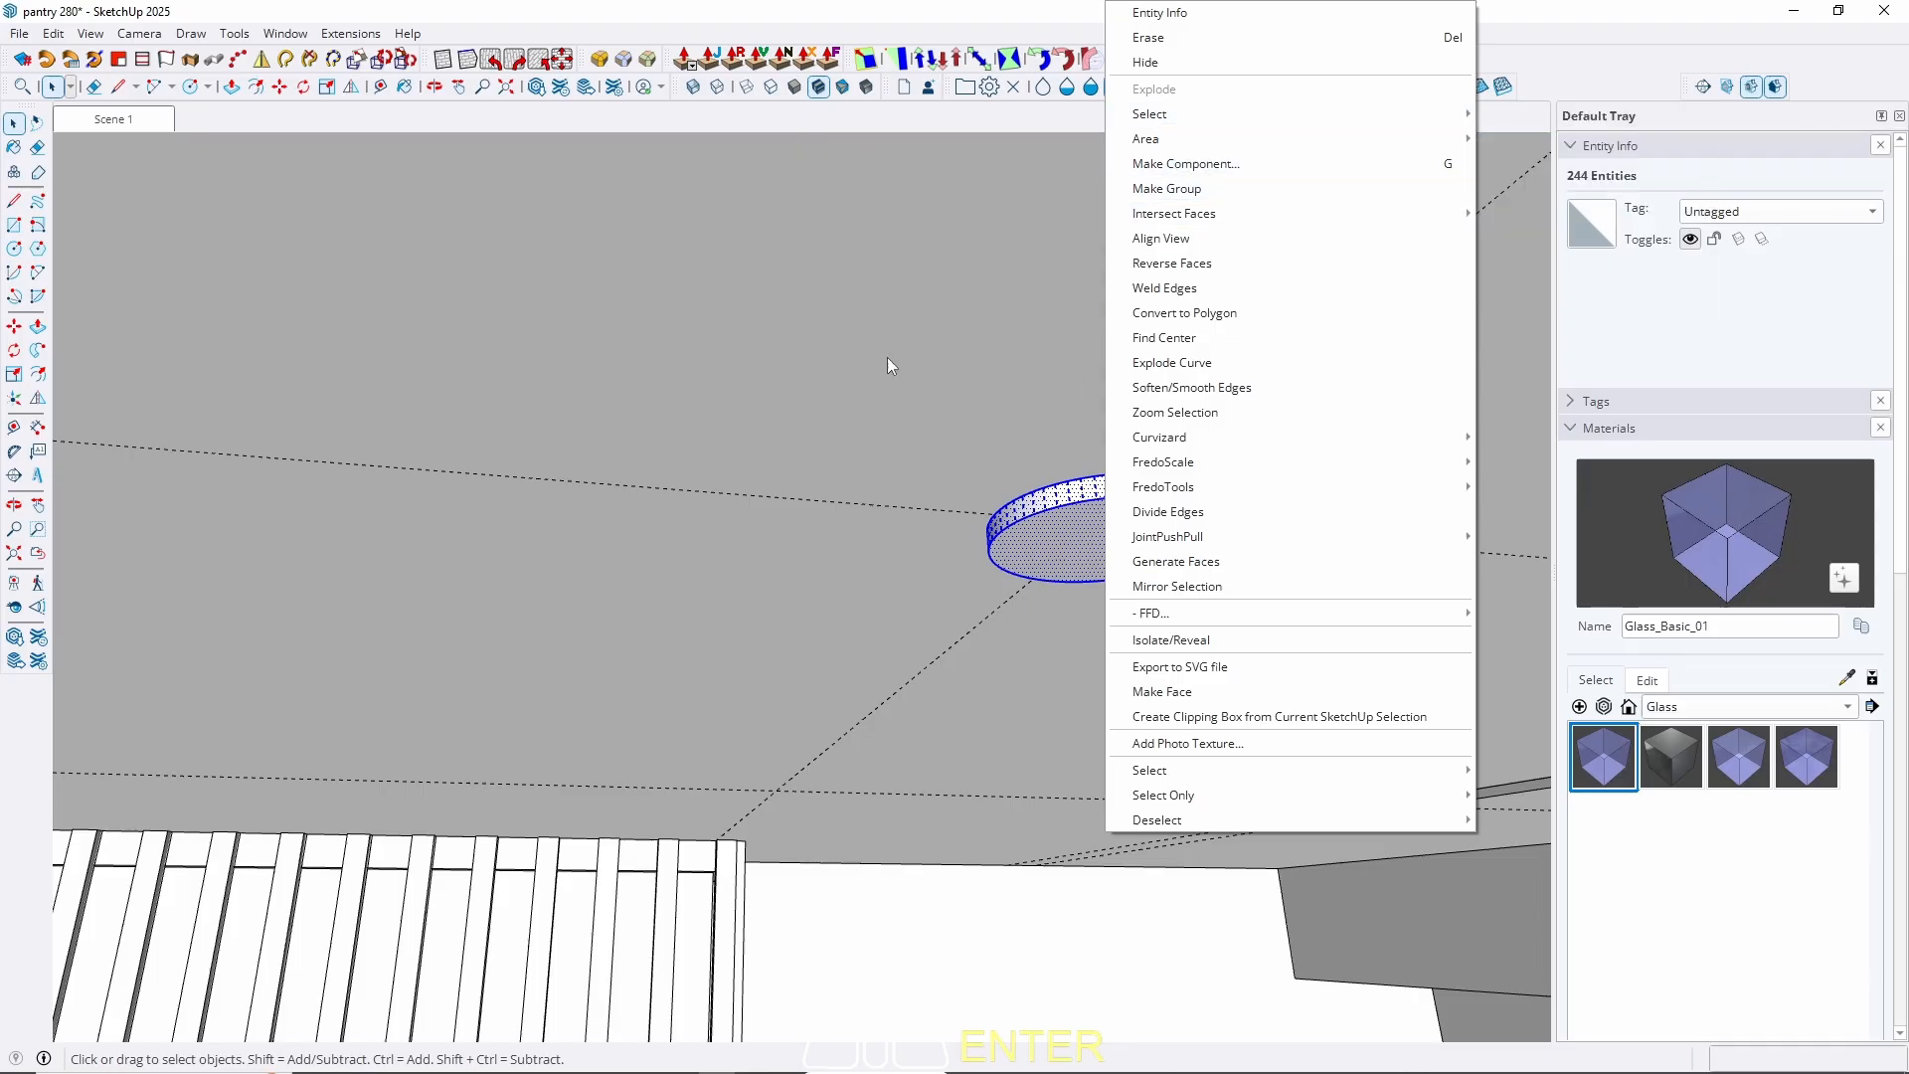
click(1203, 165)
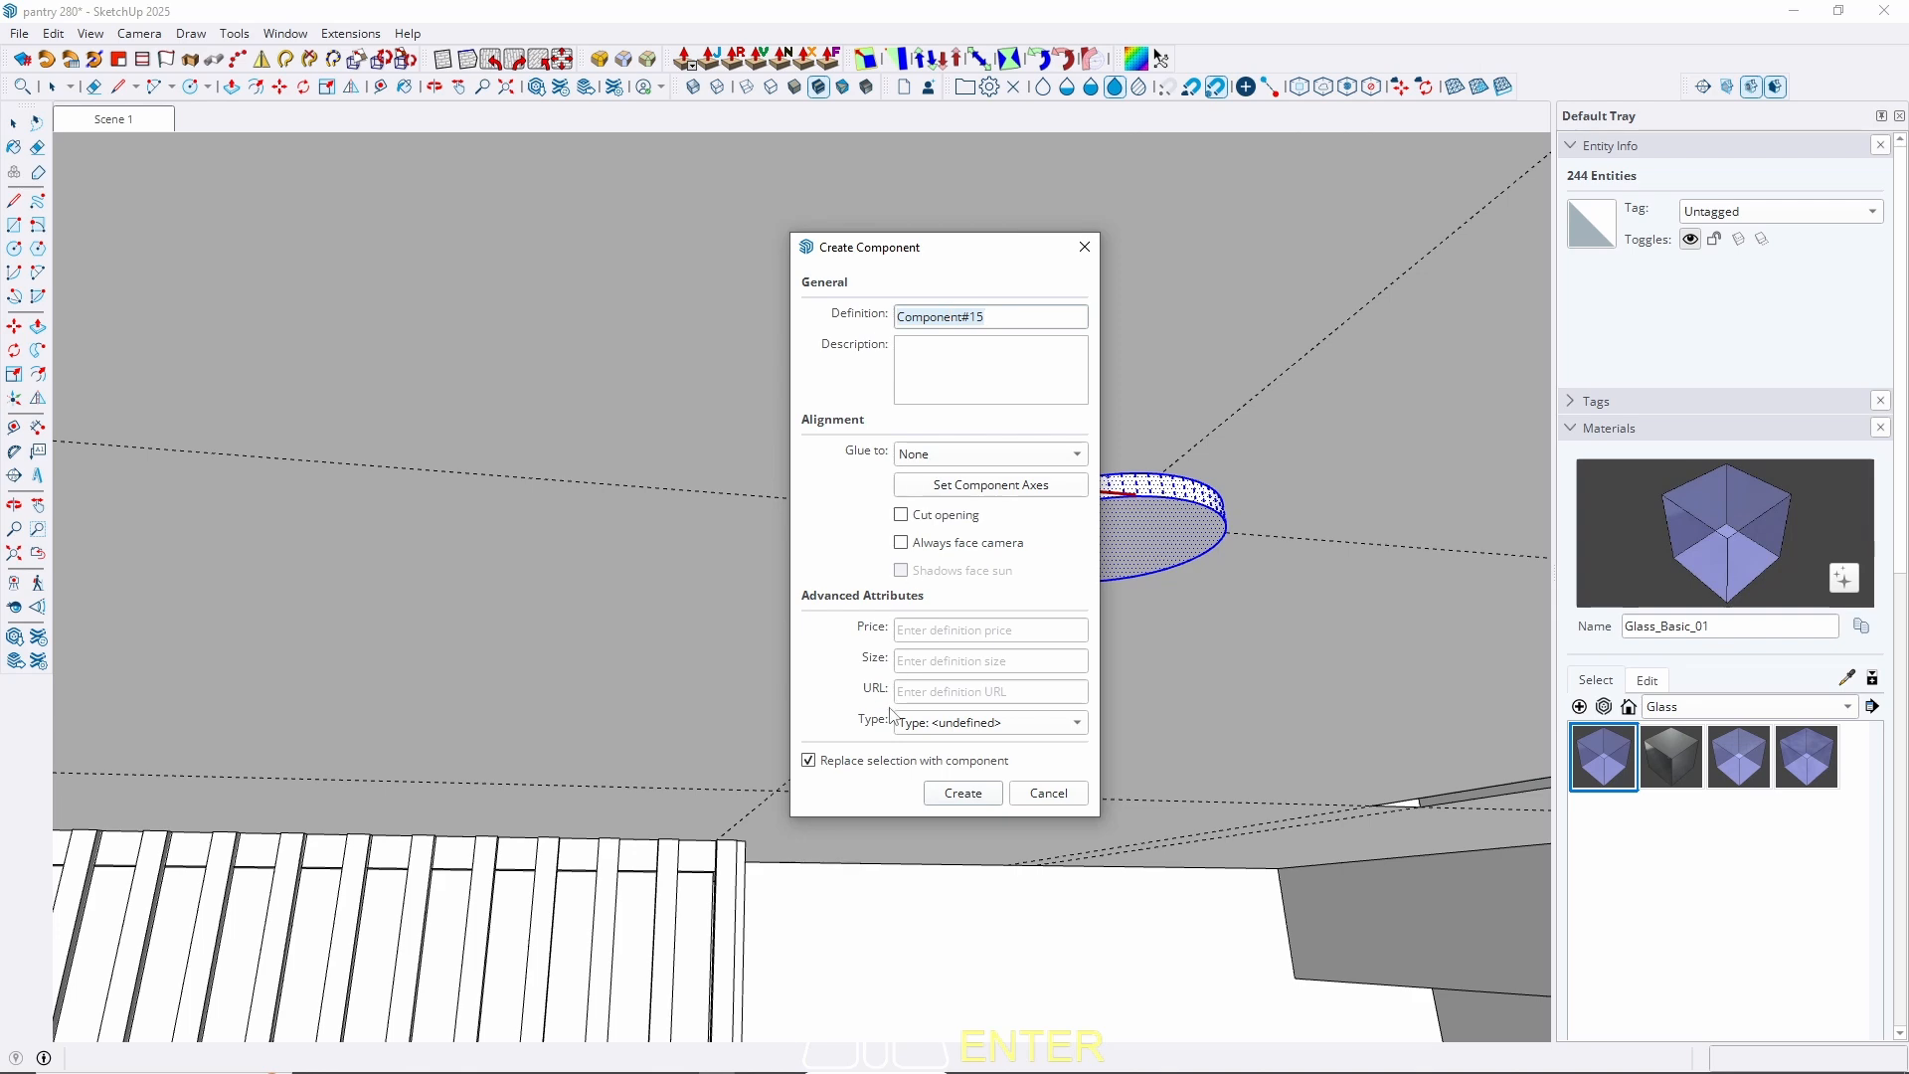
click(960, 798)
middle_drag(1106, 572, 1230, 425)
right_click(1082, 537)
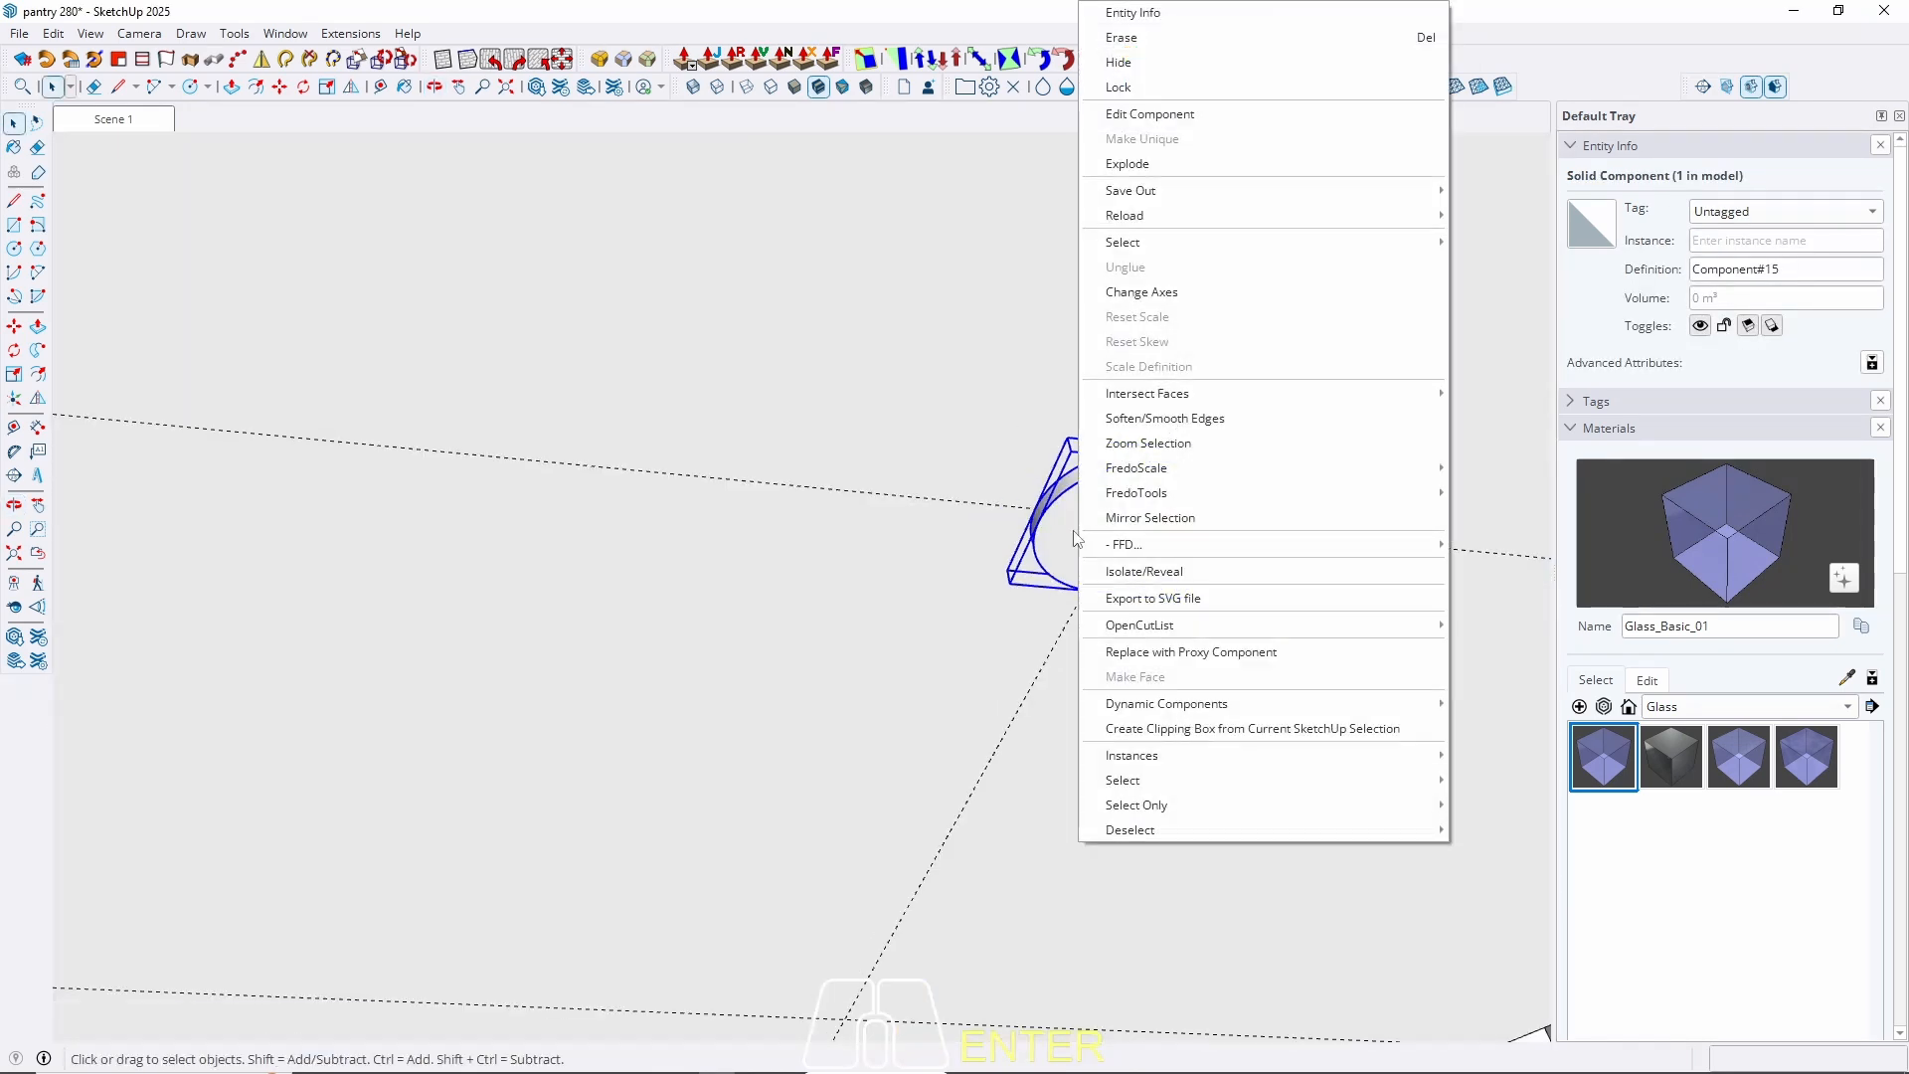
click(1073, 532)
Copy the disc component about 113 cm along the red axis to the next guide crossing near the slatted hood.
scroll(1243, 551, down, 5)
scroll(1230, 510, down, 1)
key(m)
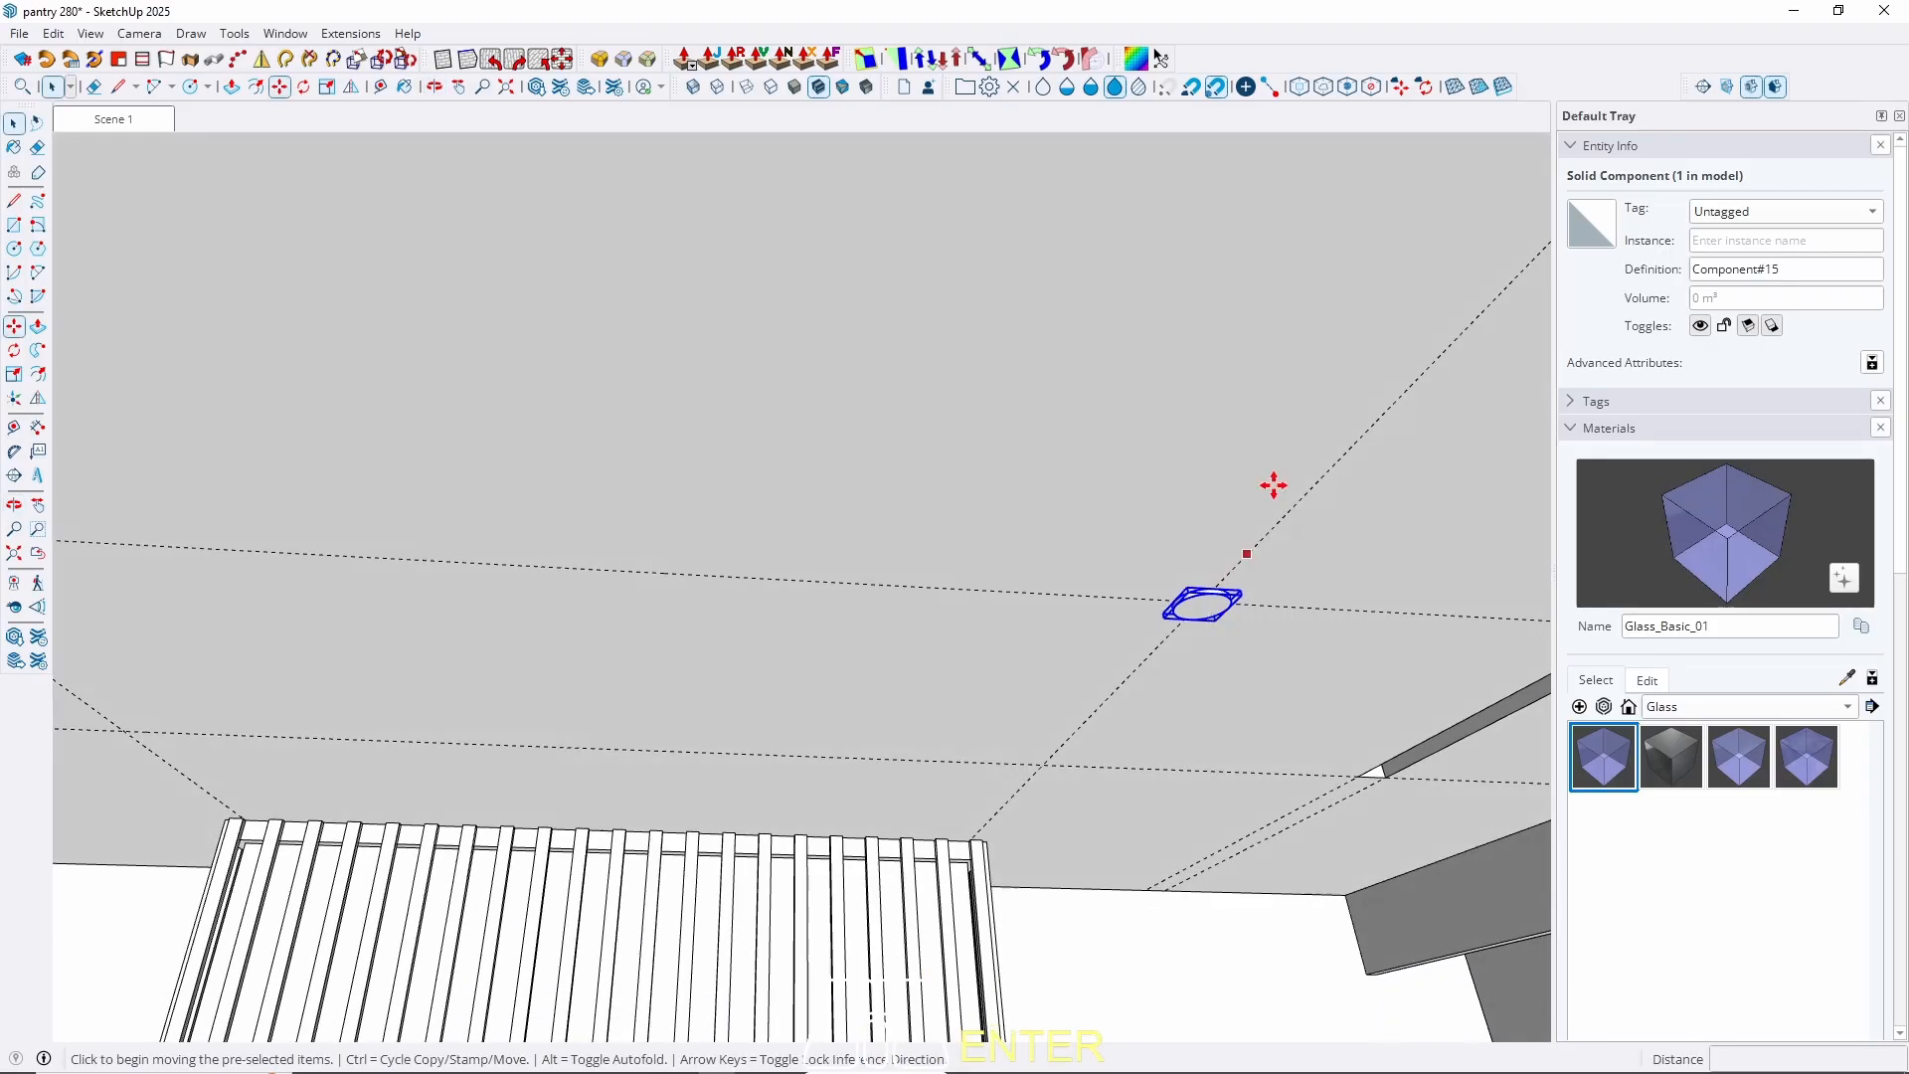
click(1368, 428)
key(ctrl)
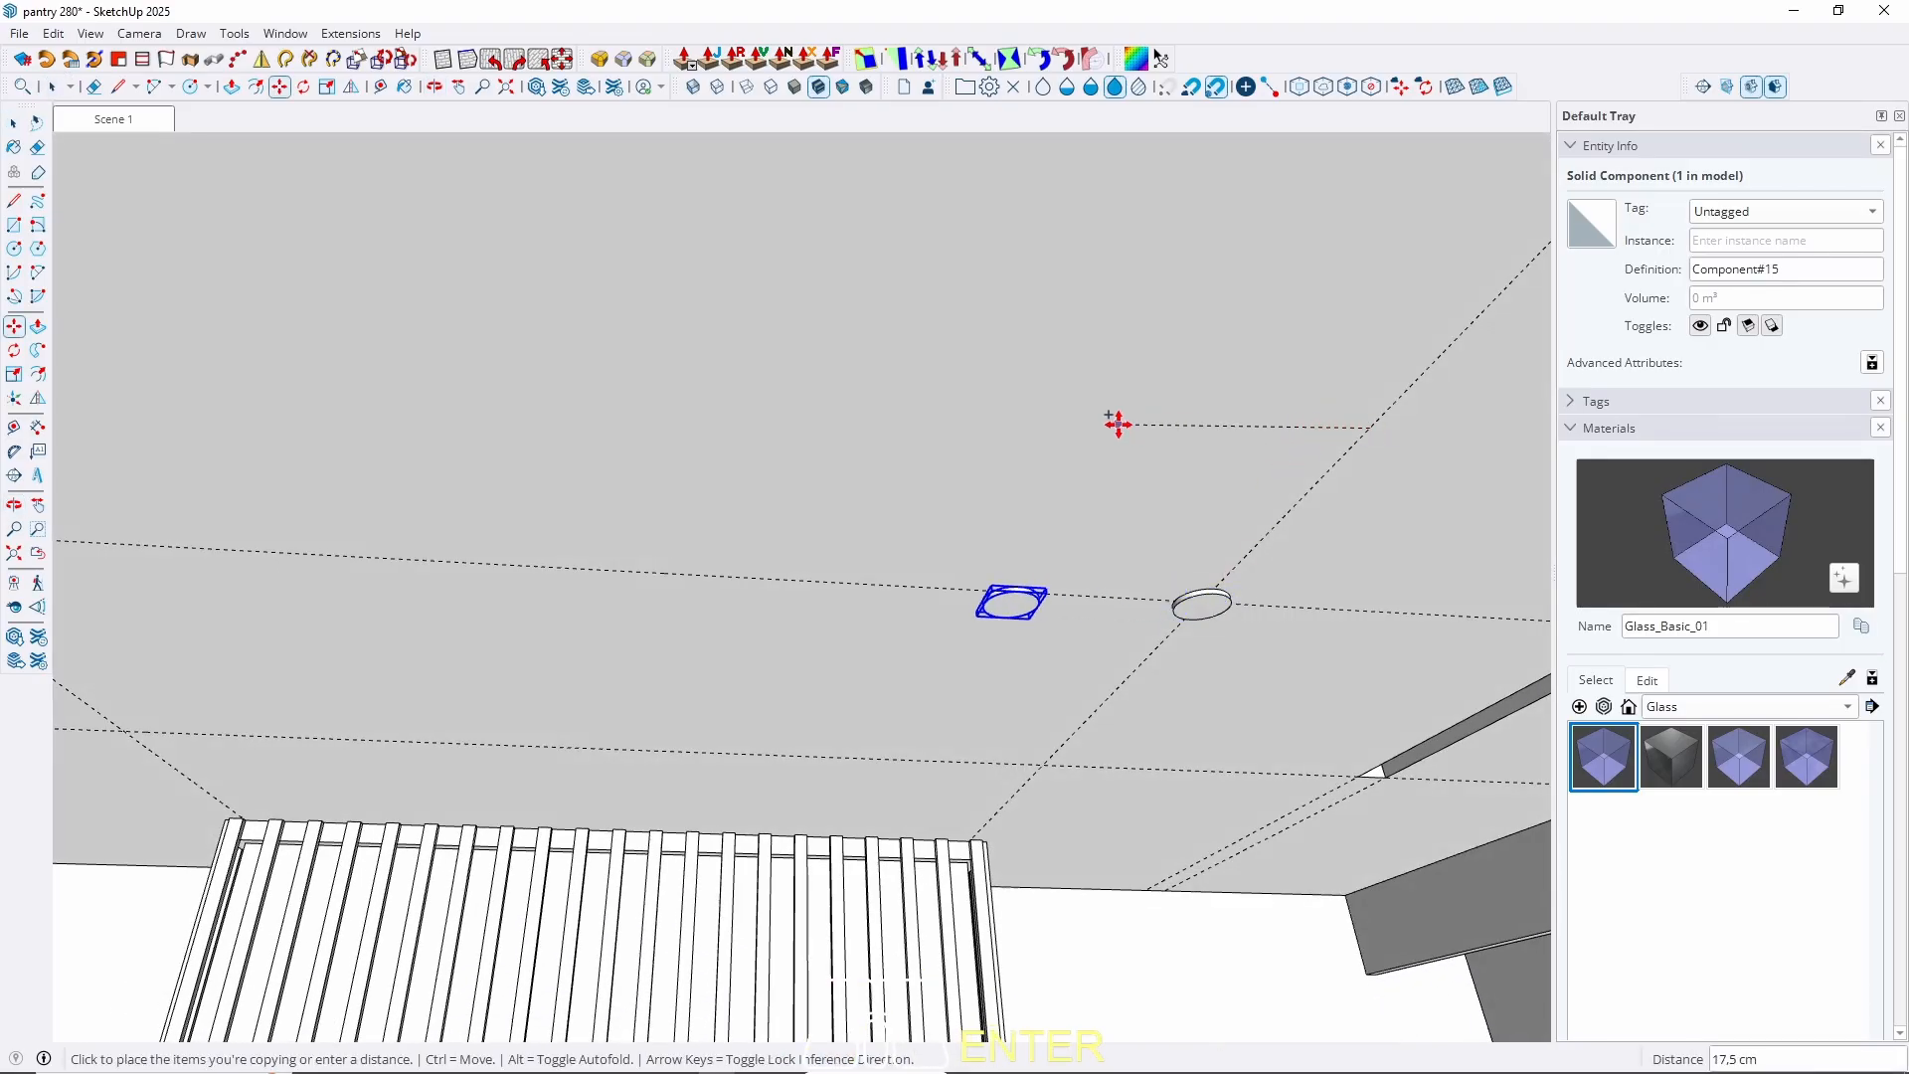
key(Right)
scroll(1100, 433, down, 1)
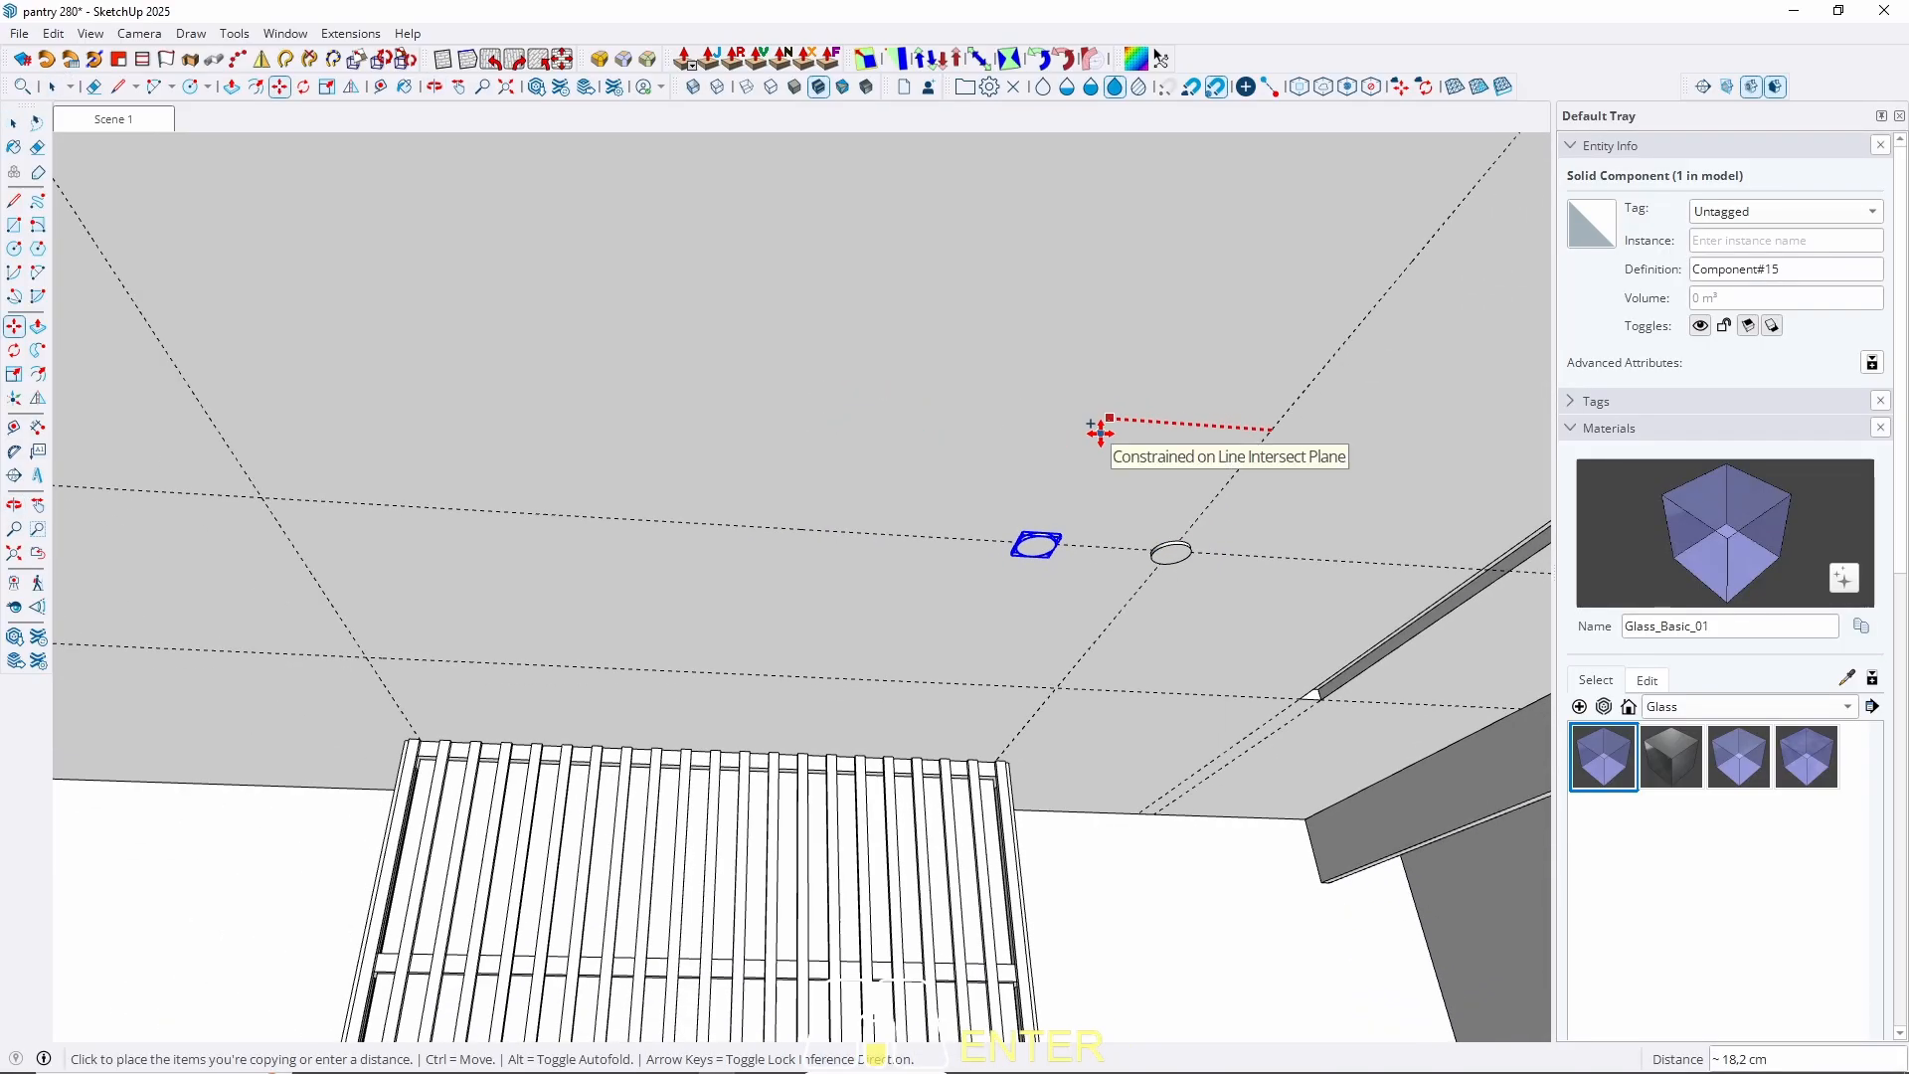
shift+middle_drag(712, 396, 1288, 500)
scroll(1288, 500, down, 1)
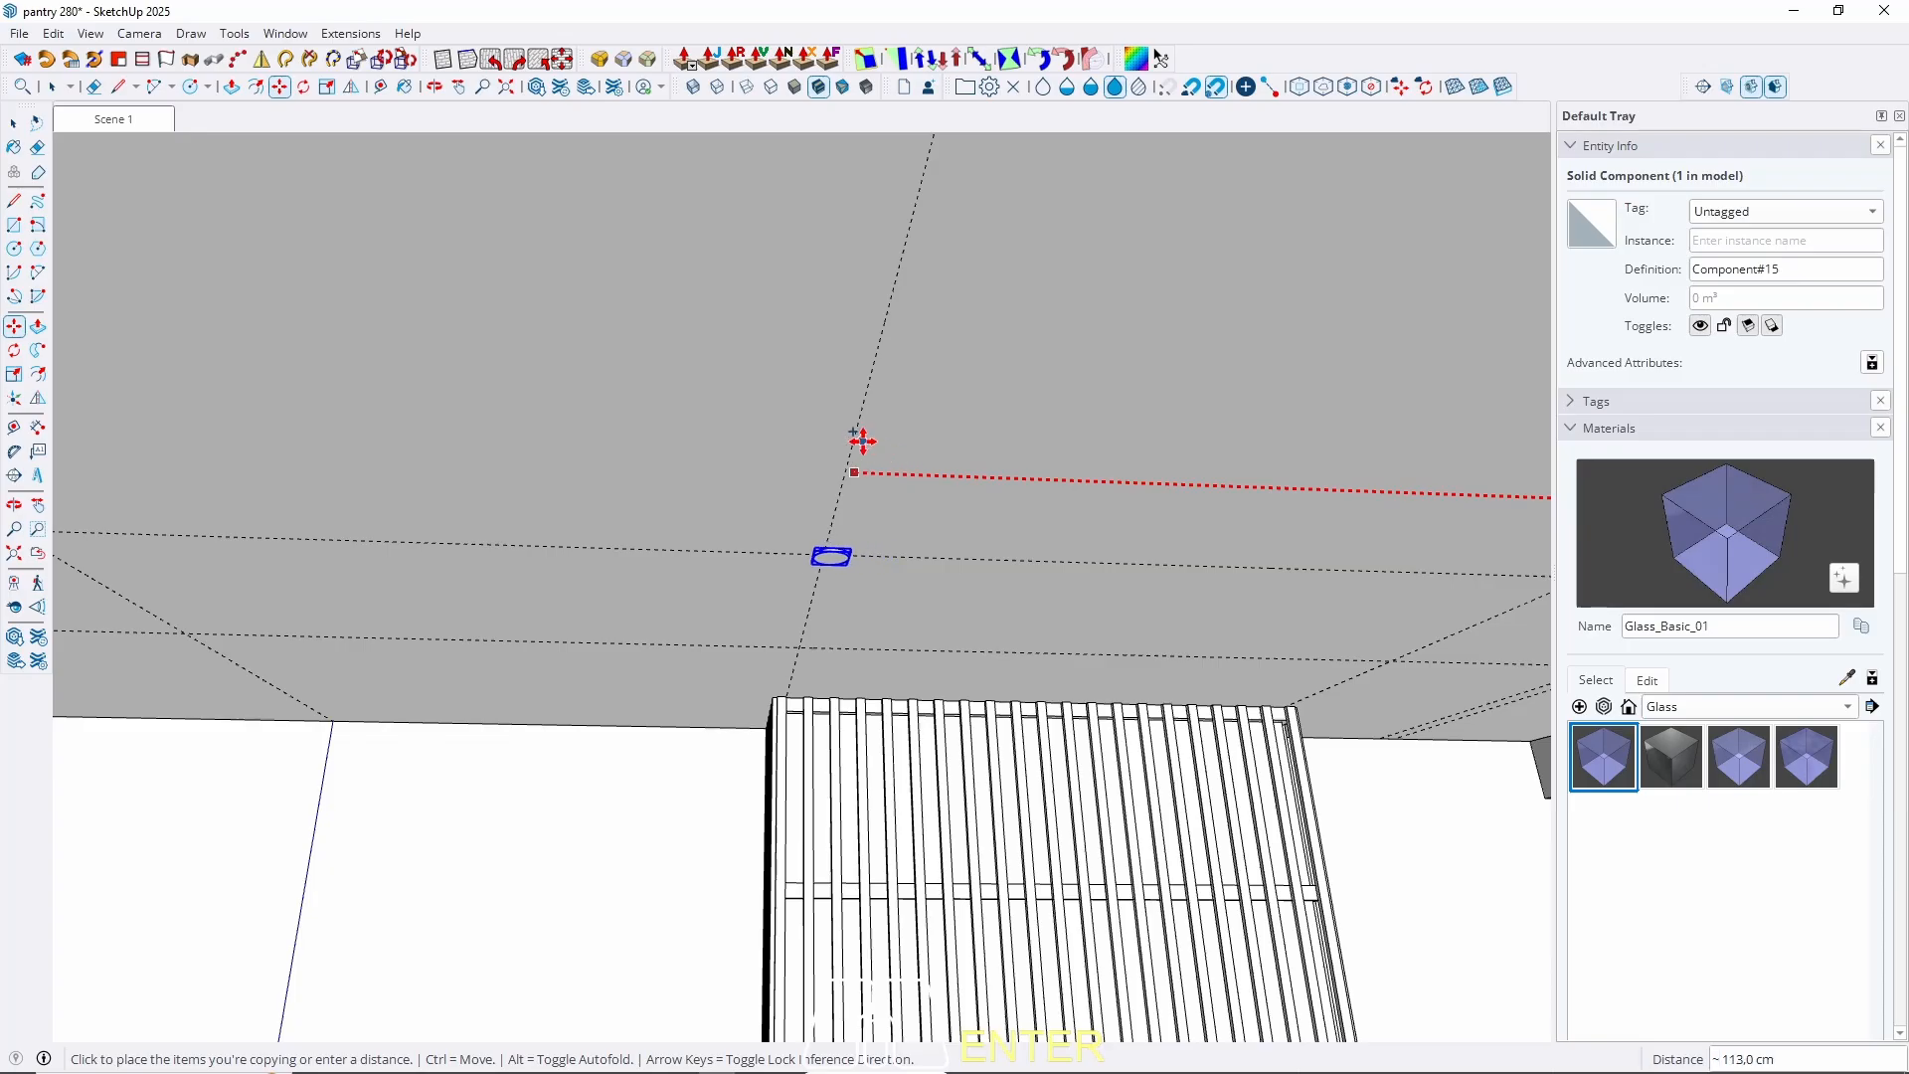
click(856, 434)
Copy the disc along the red axis to the next two guide crossings to complete a row of four.
click(859, 421)
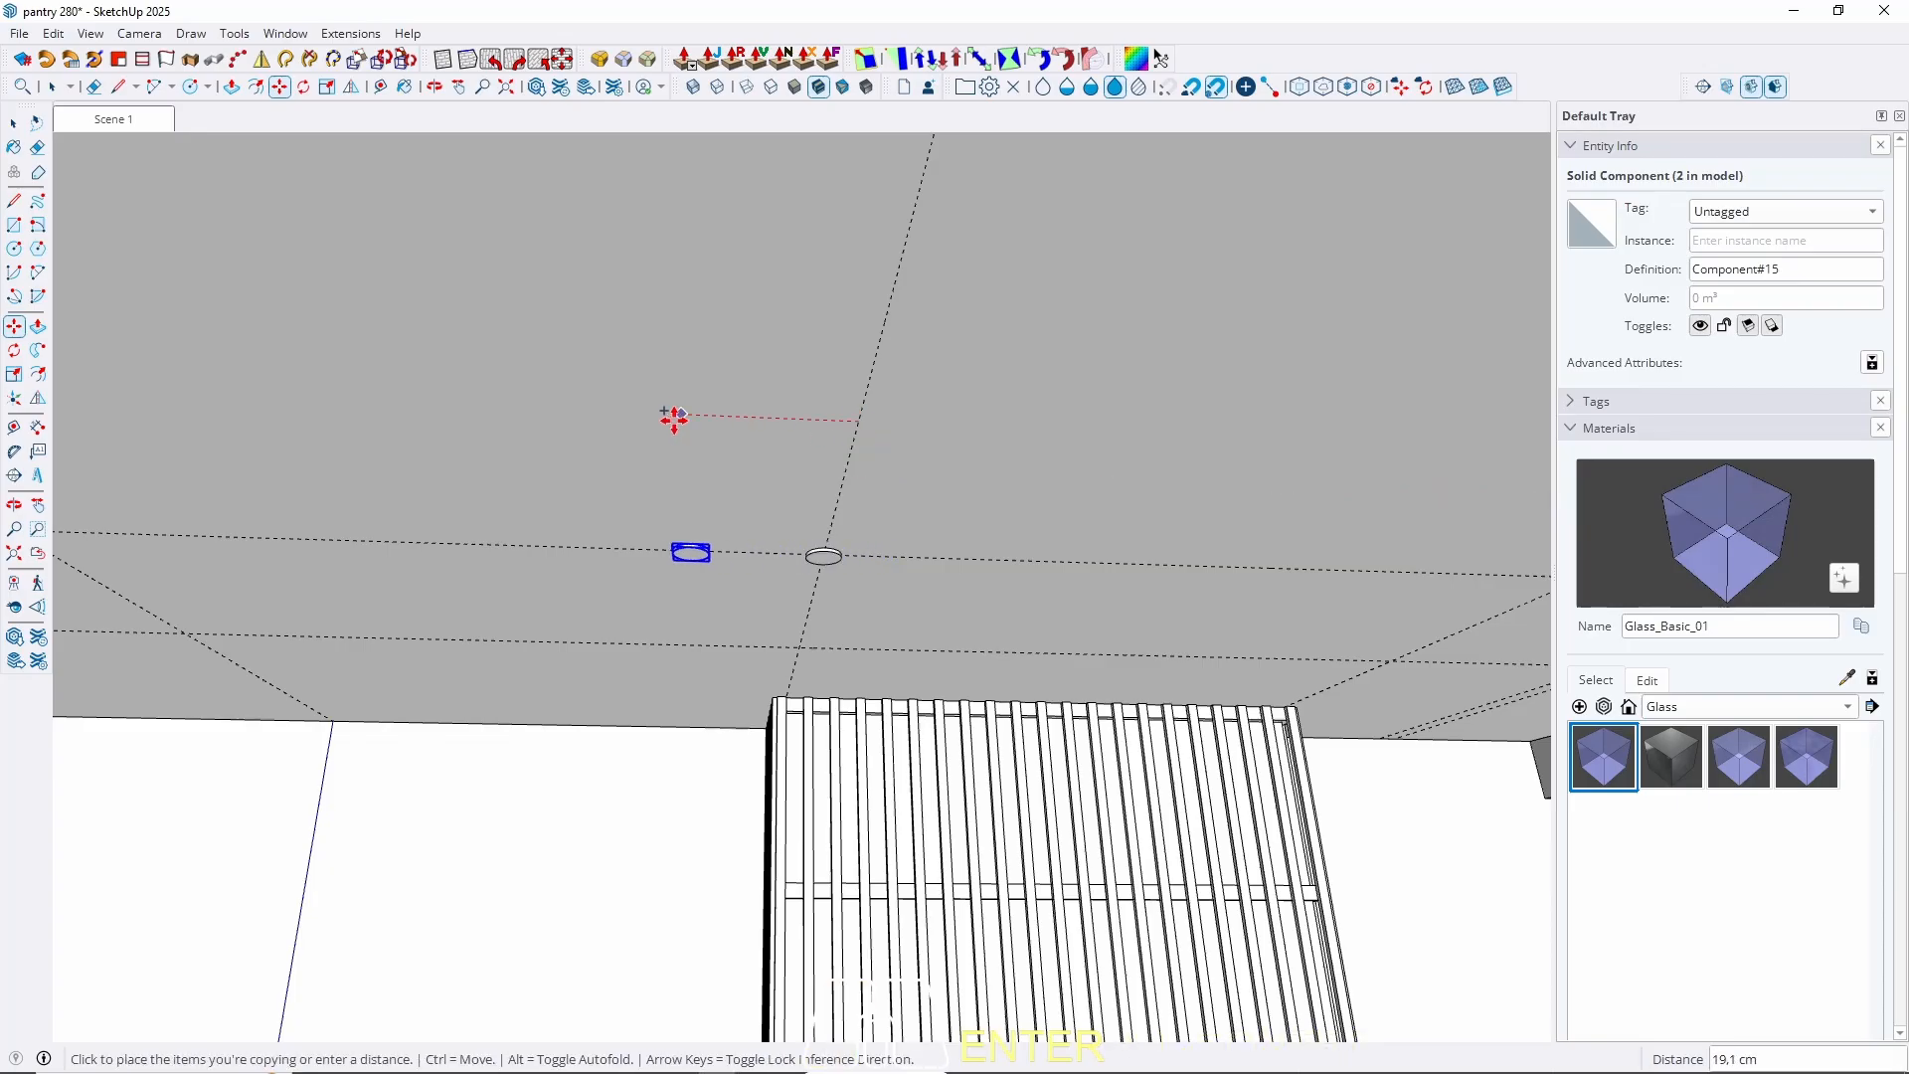
scroll(1057, 532, down, 1)
middle_drag(360, 509, 809, 477)
click(990, 355)
key(ctrl)
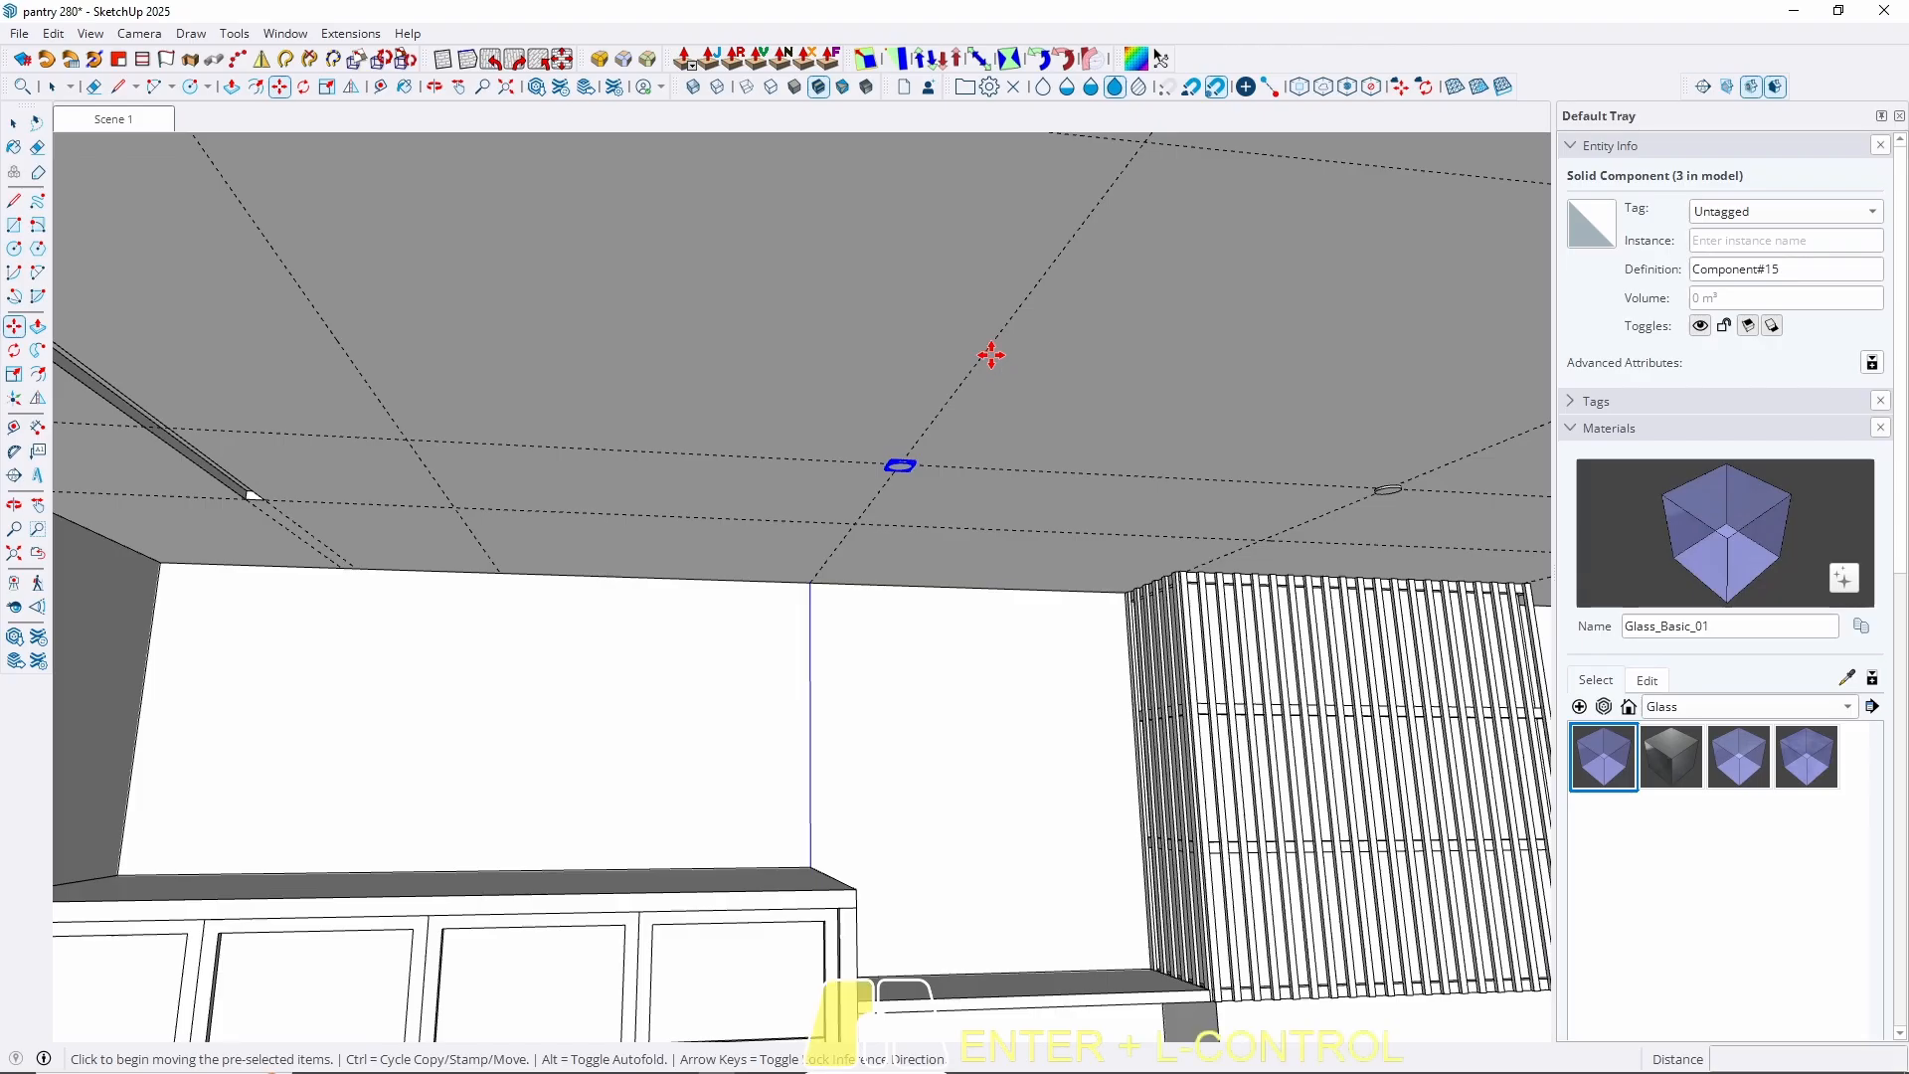
click(990, 355)
key(Right)
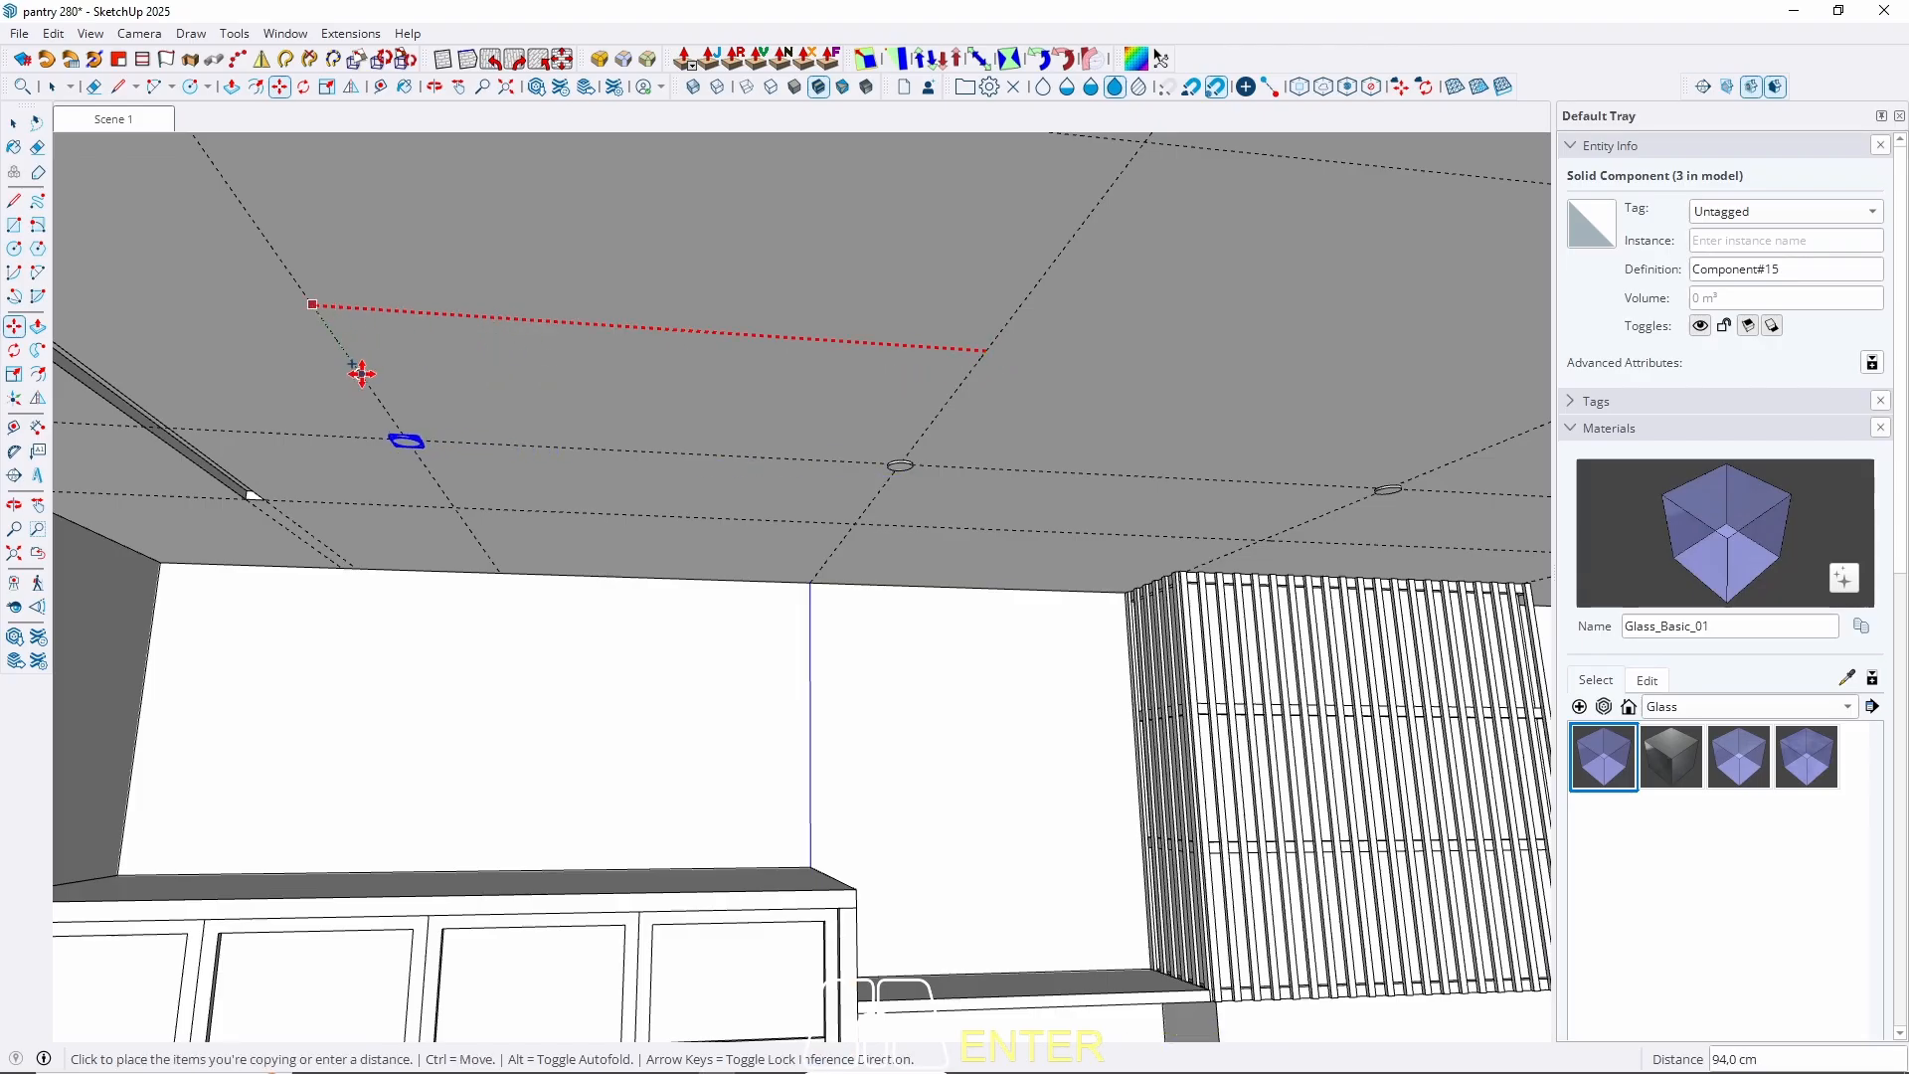
click(358, 382)
Select all four ceiling discs and copy the row along the green axis onto the middle lengthwise guide.
middle_drag(358, 383, 699, 371)
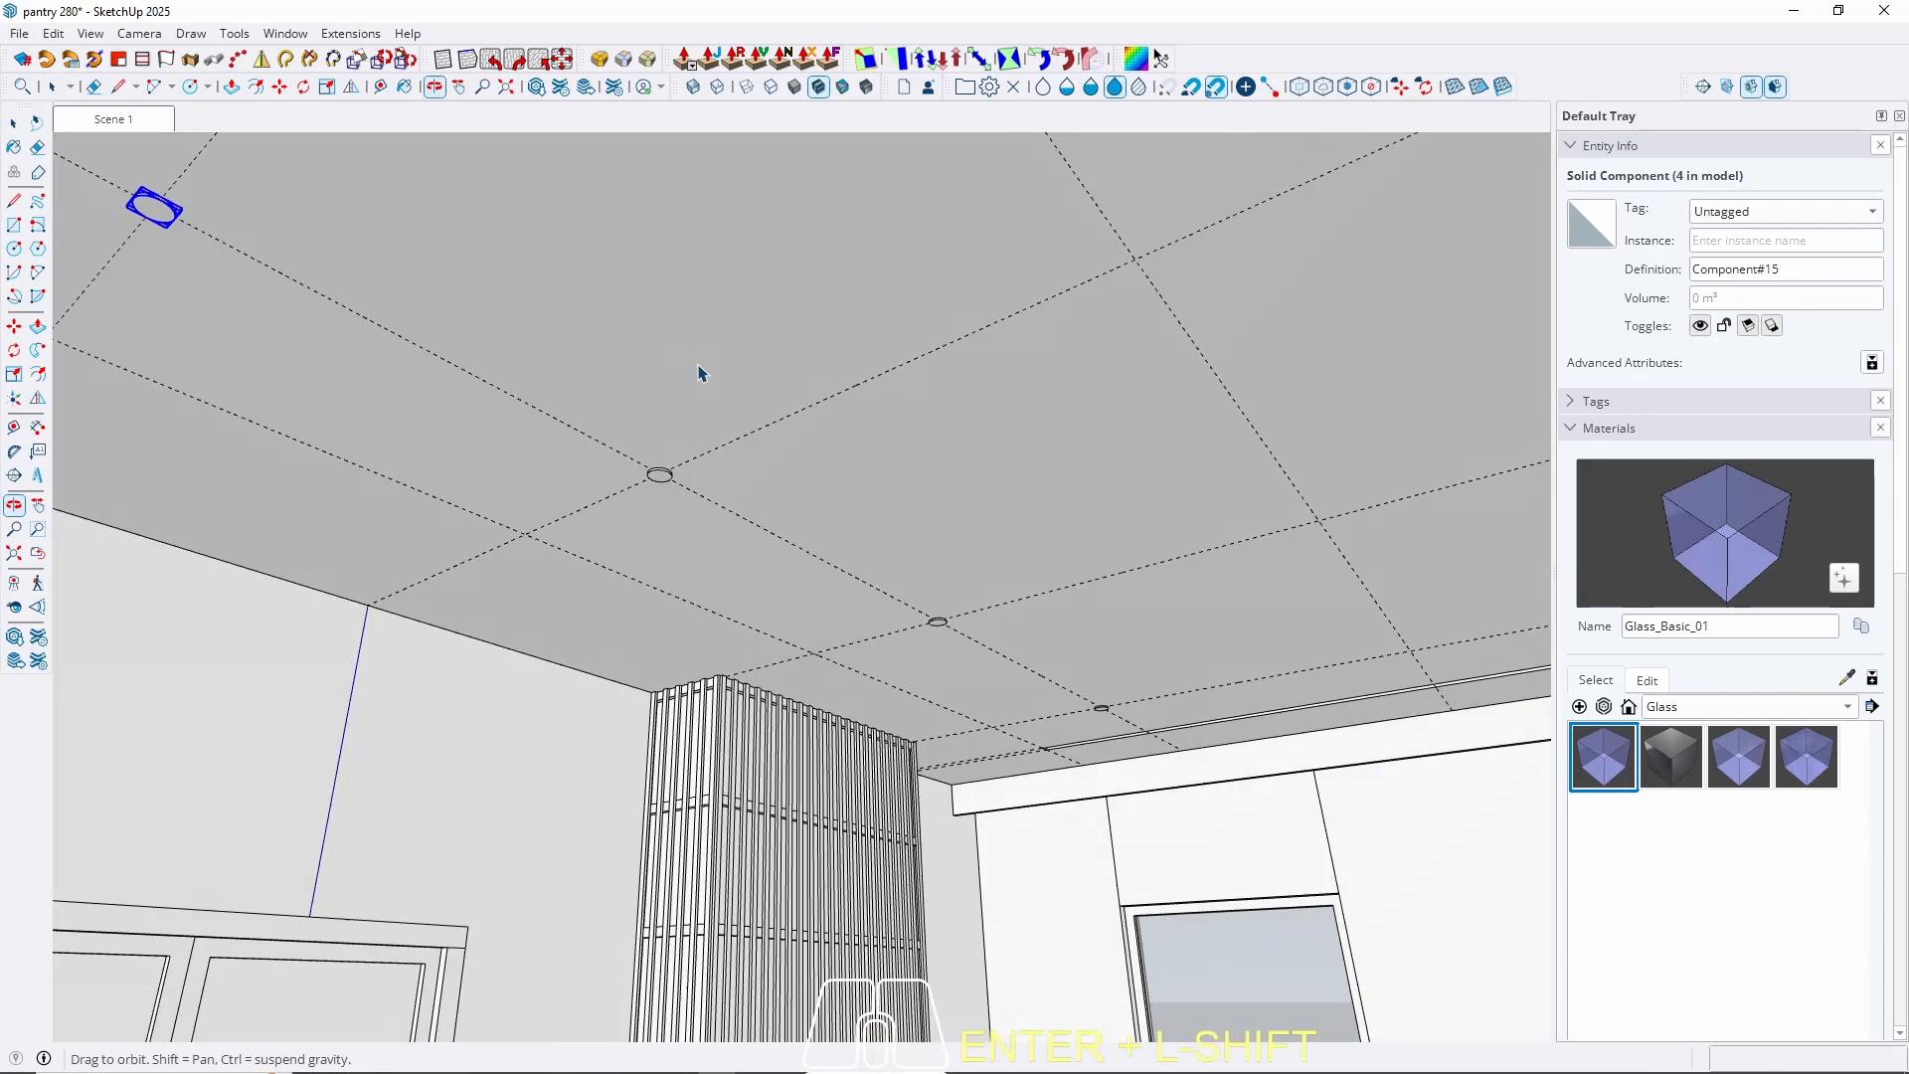
key(space)
shift+click(938, 623)
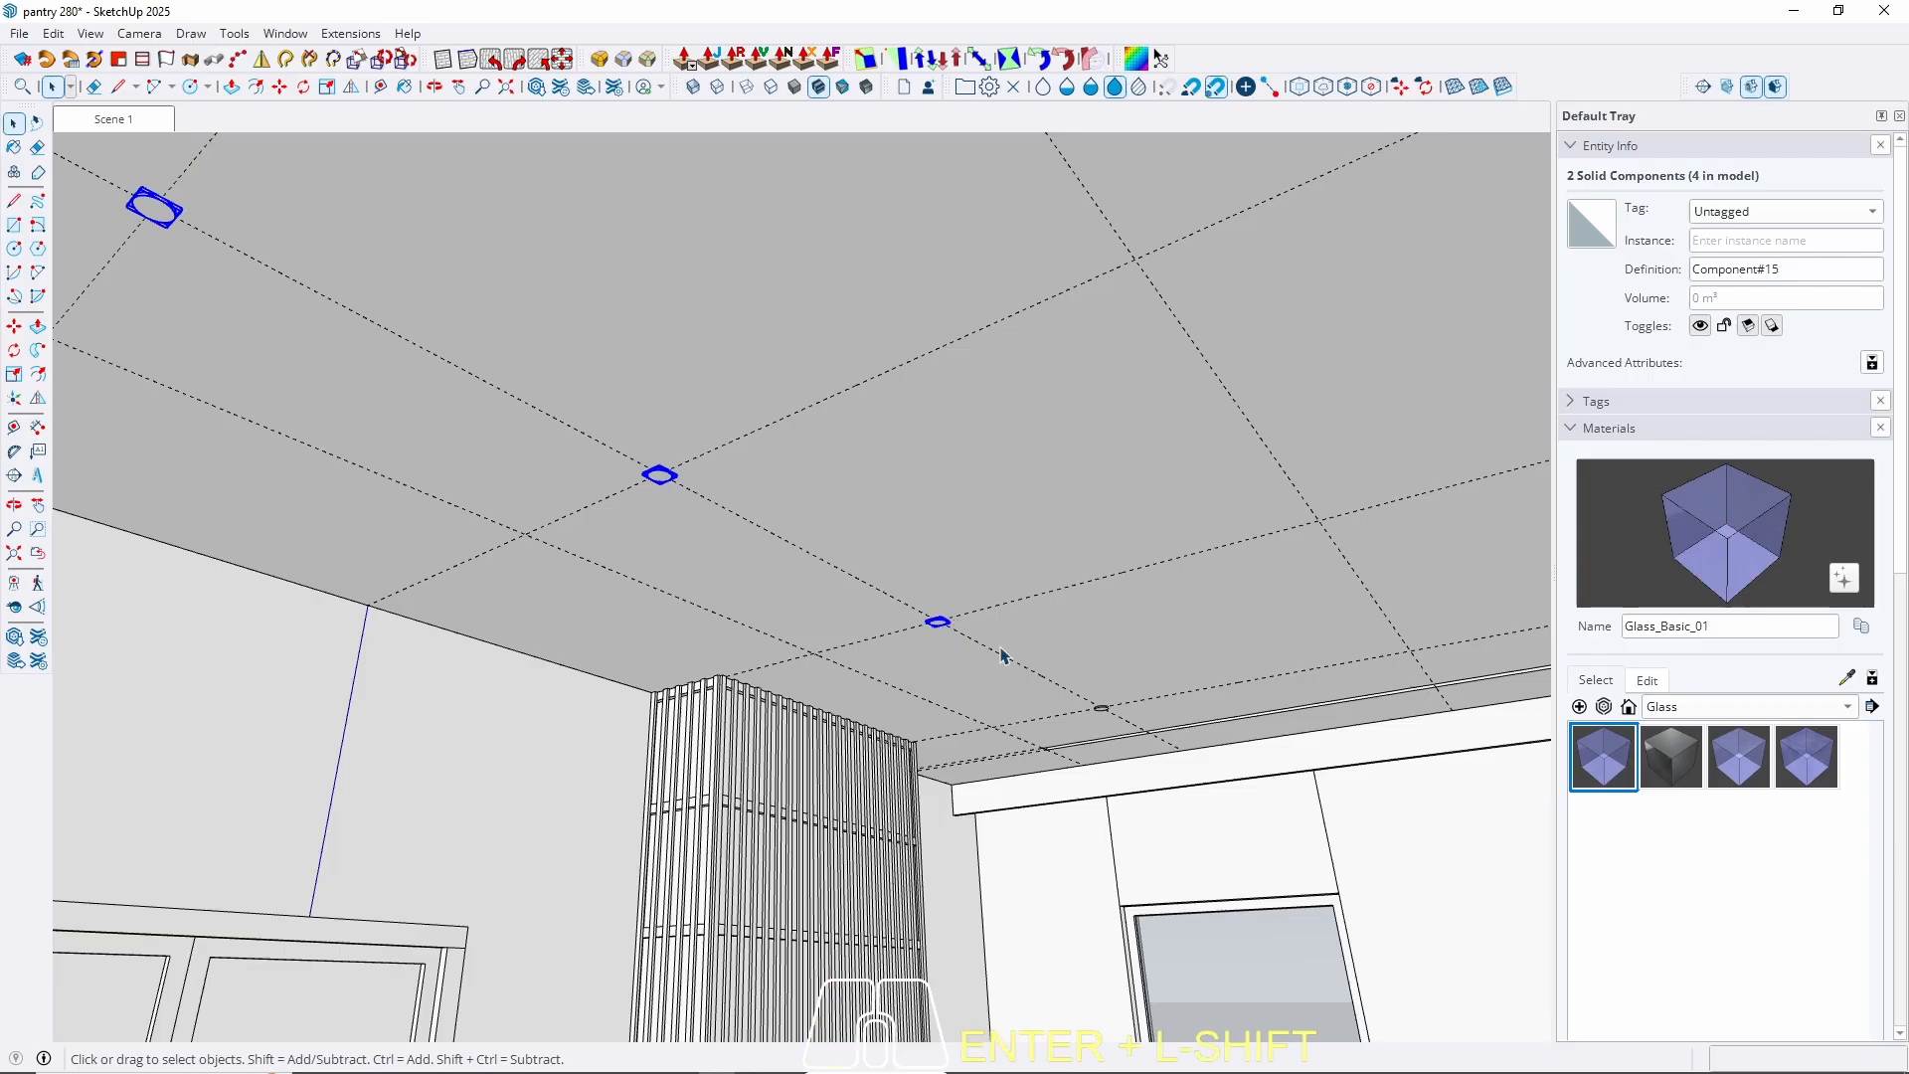
scroll(1120, 722, up, 3)
shift+click(1098, 708)
scroll(785, 690, down, 3)
middle_drag(772, 686, 646, 527)
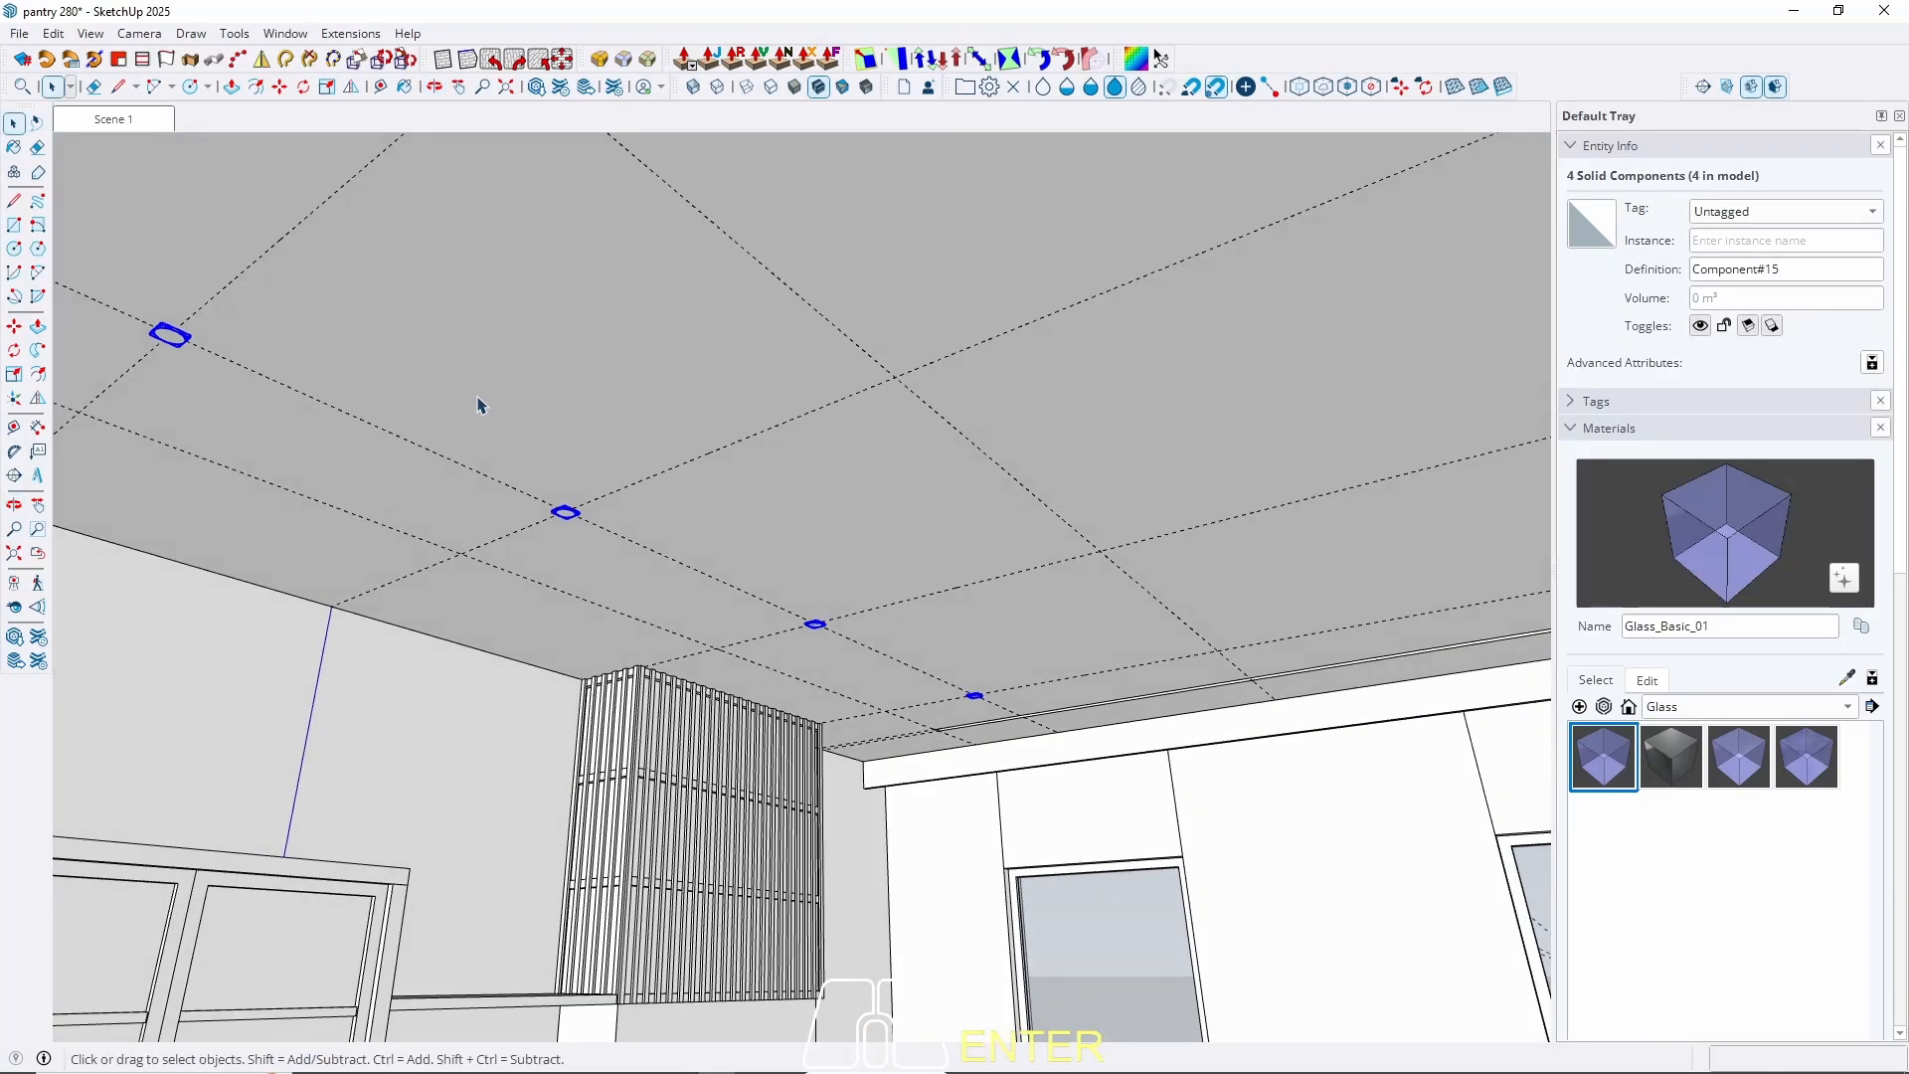
key(m)
click(370, 429)
key(ctrl)
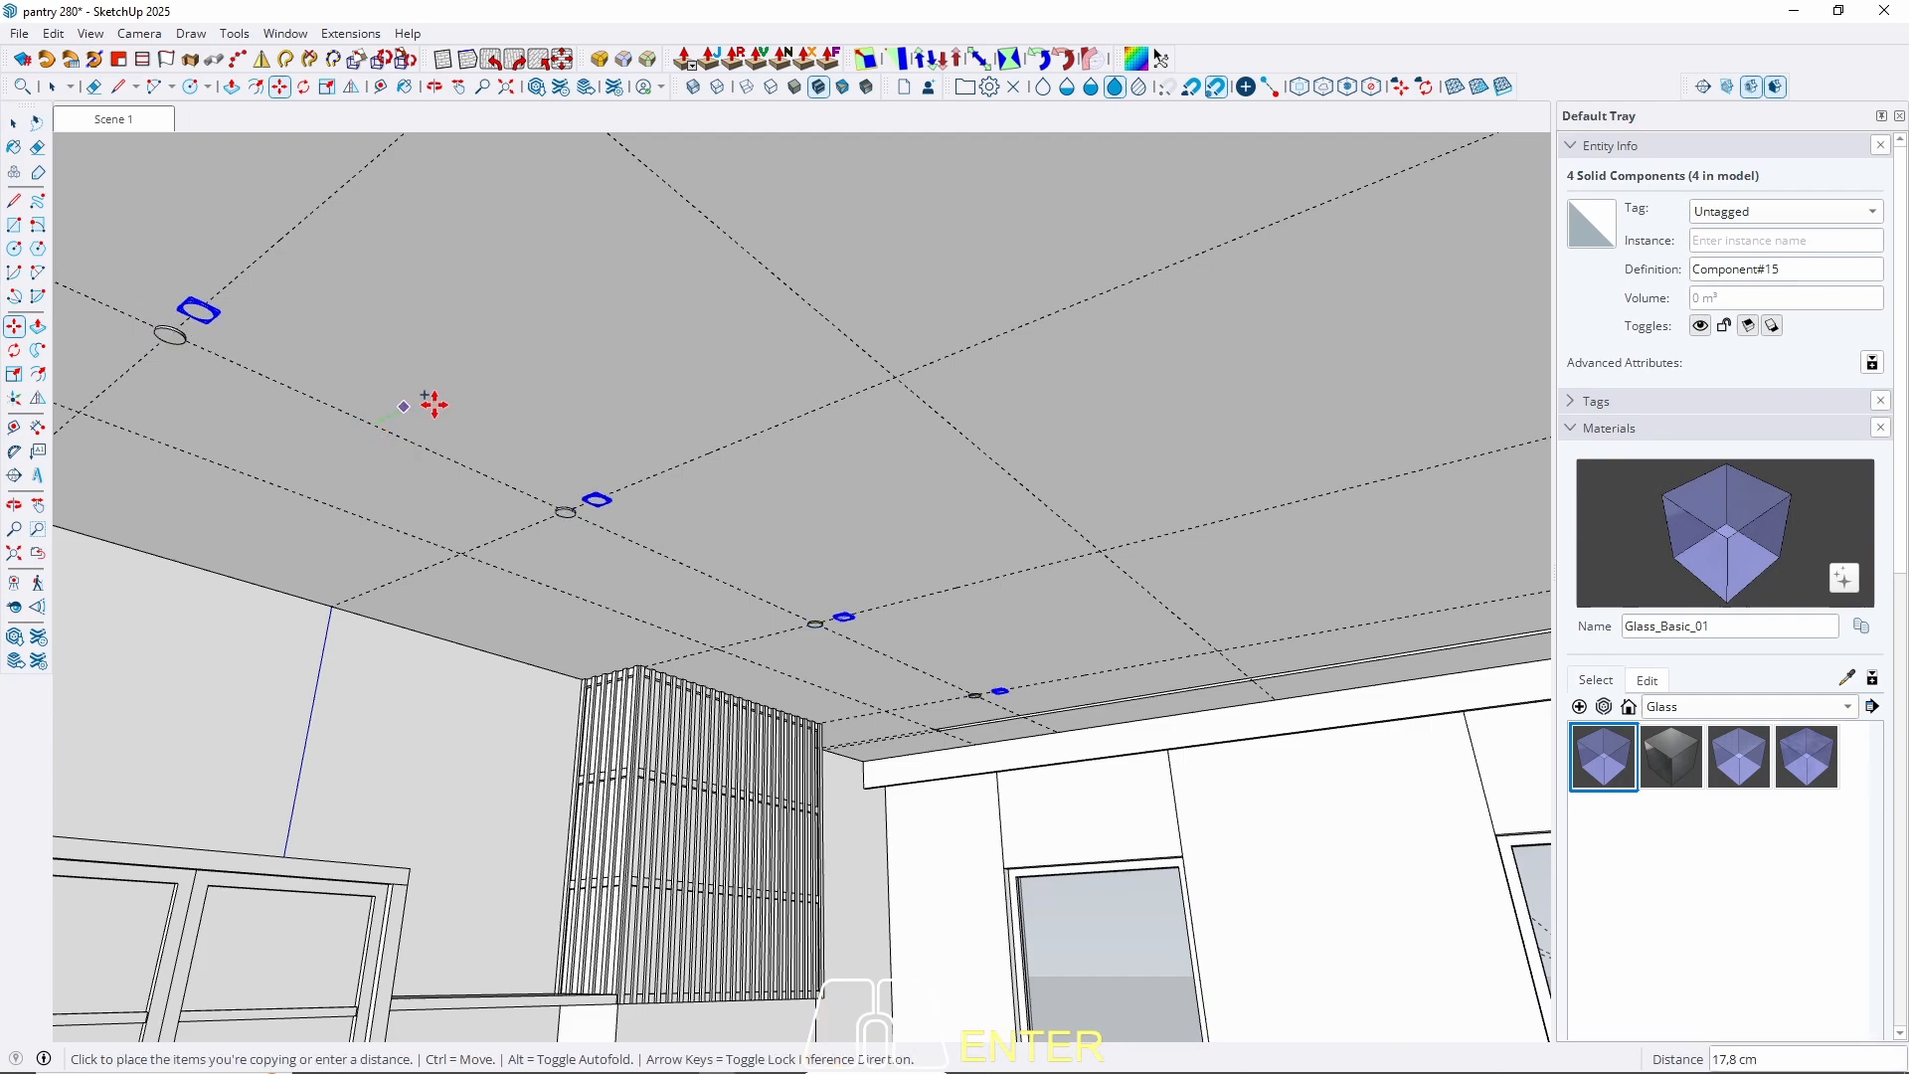
click(706, 225)
Move the copied row of four discs along the green axis to the guide line on the far side of the ceiling.
middle_drag(705, 225, 692, 292)
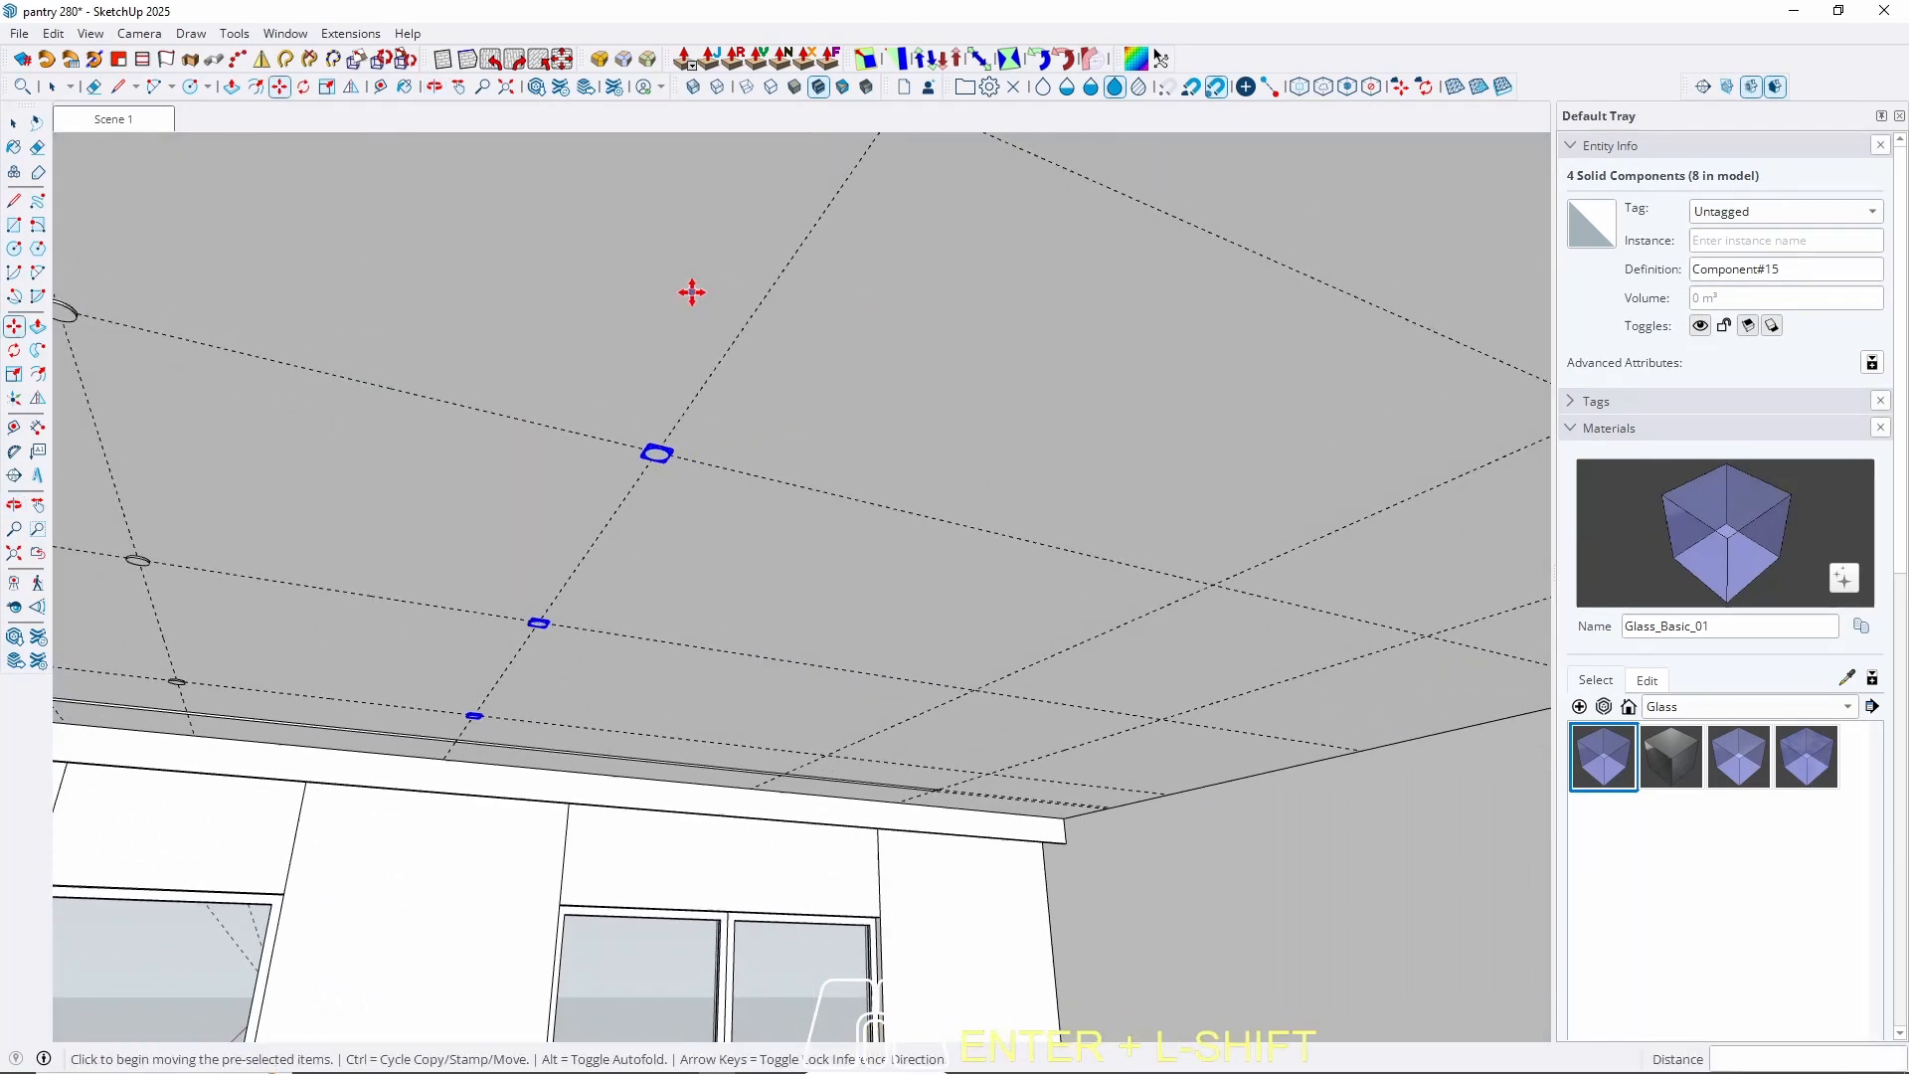
click(742, 330)
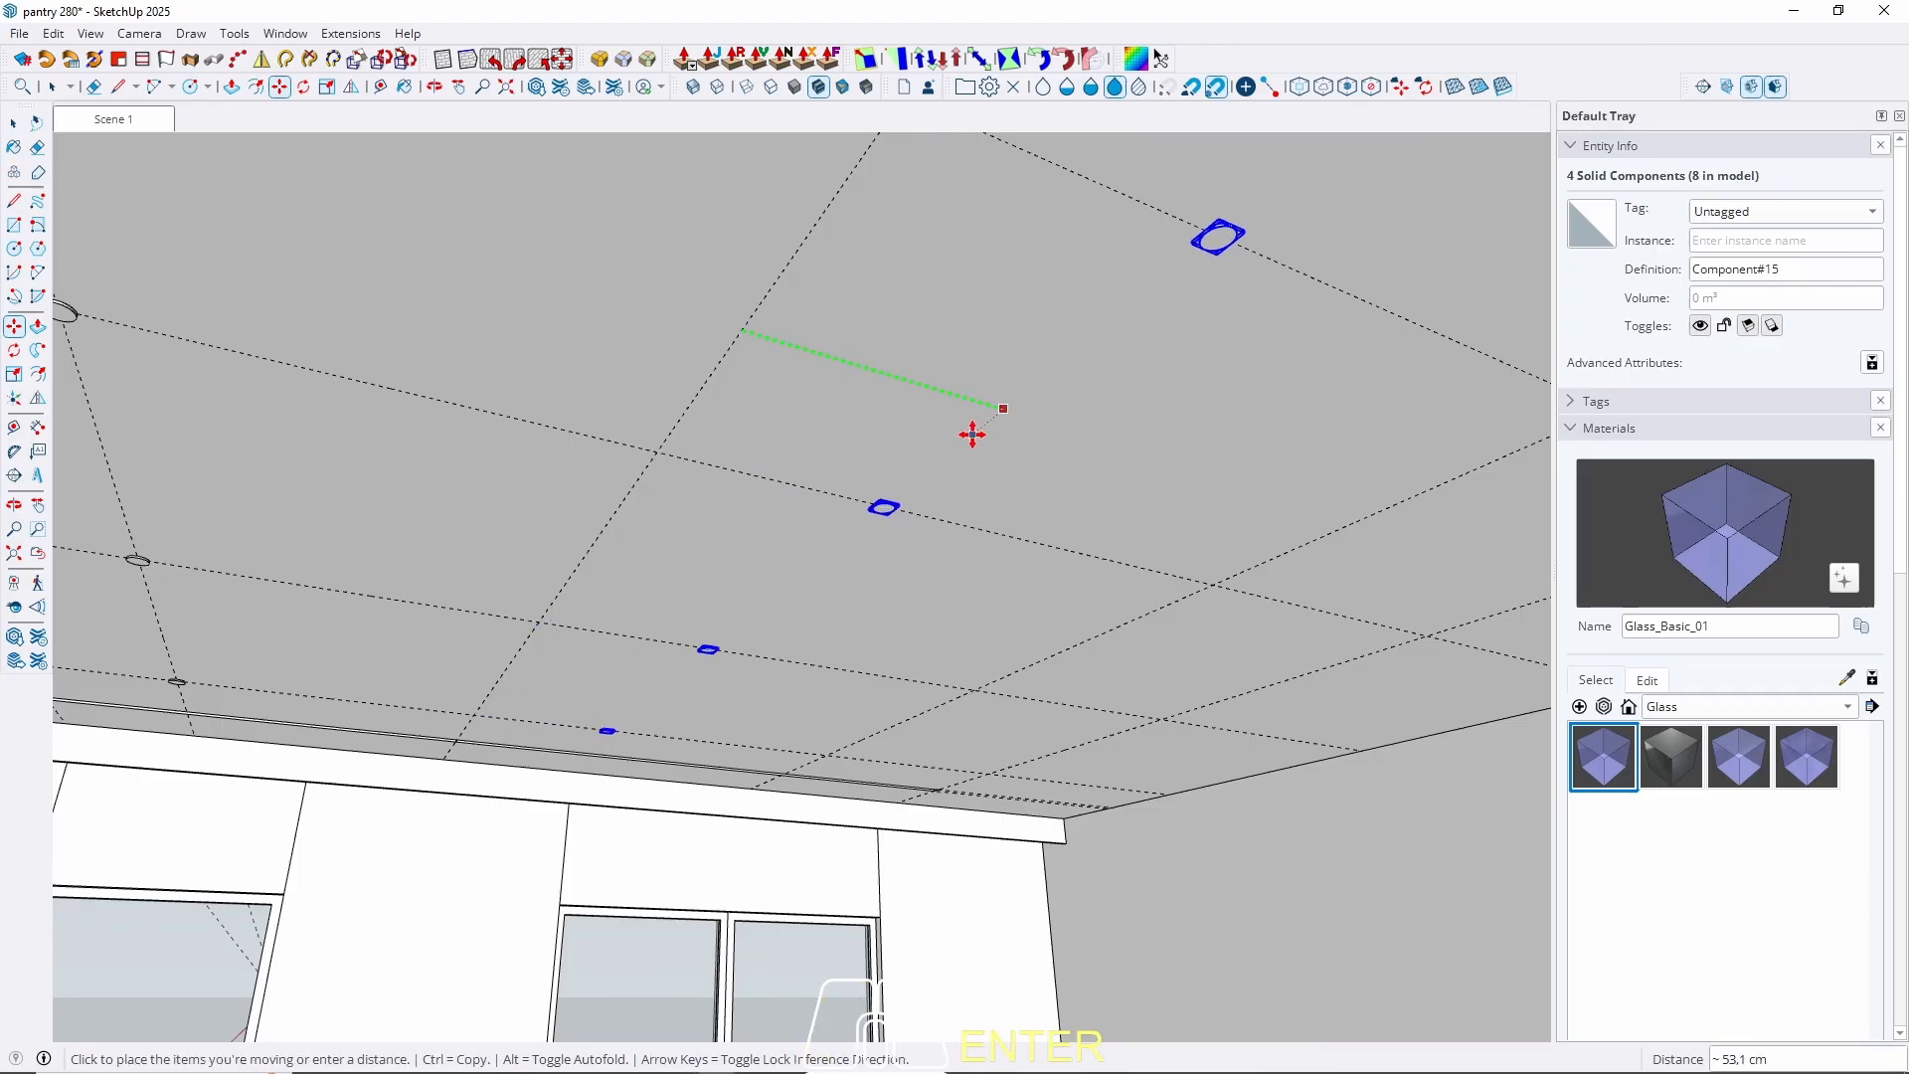
click(1292, 547)
key(space)
Examine the ceiling discs and slots from the saved Scene 1 view.
middle_drag(1292, 548, 365, 559)
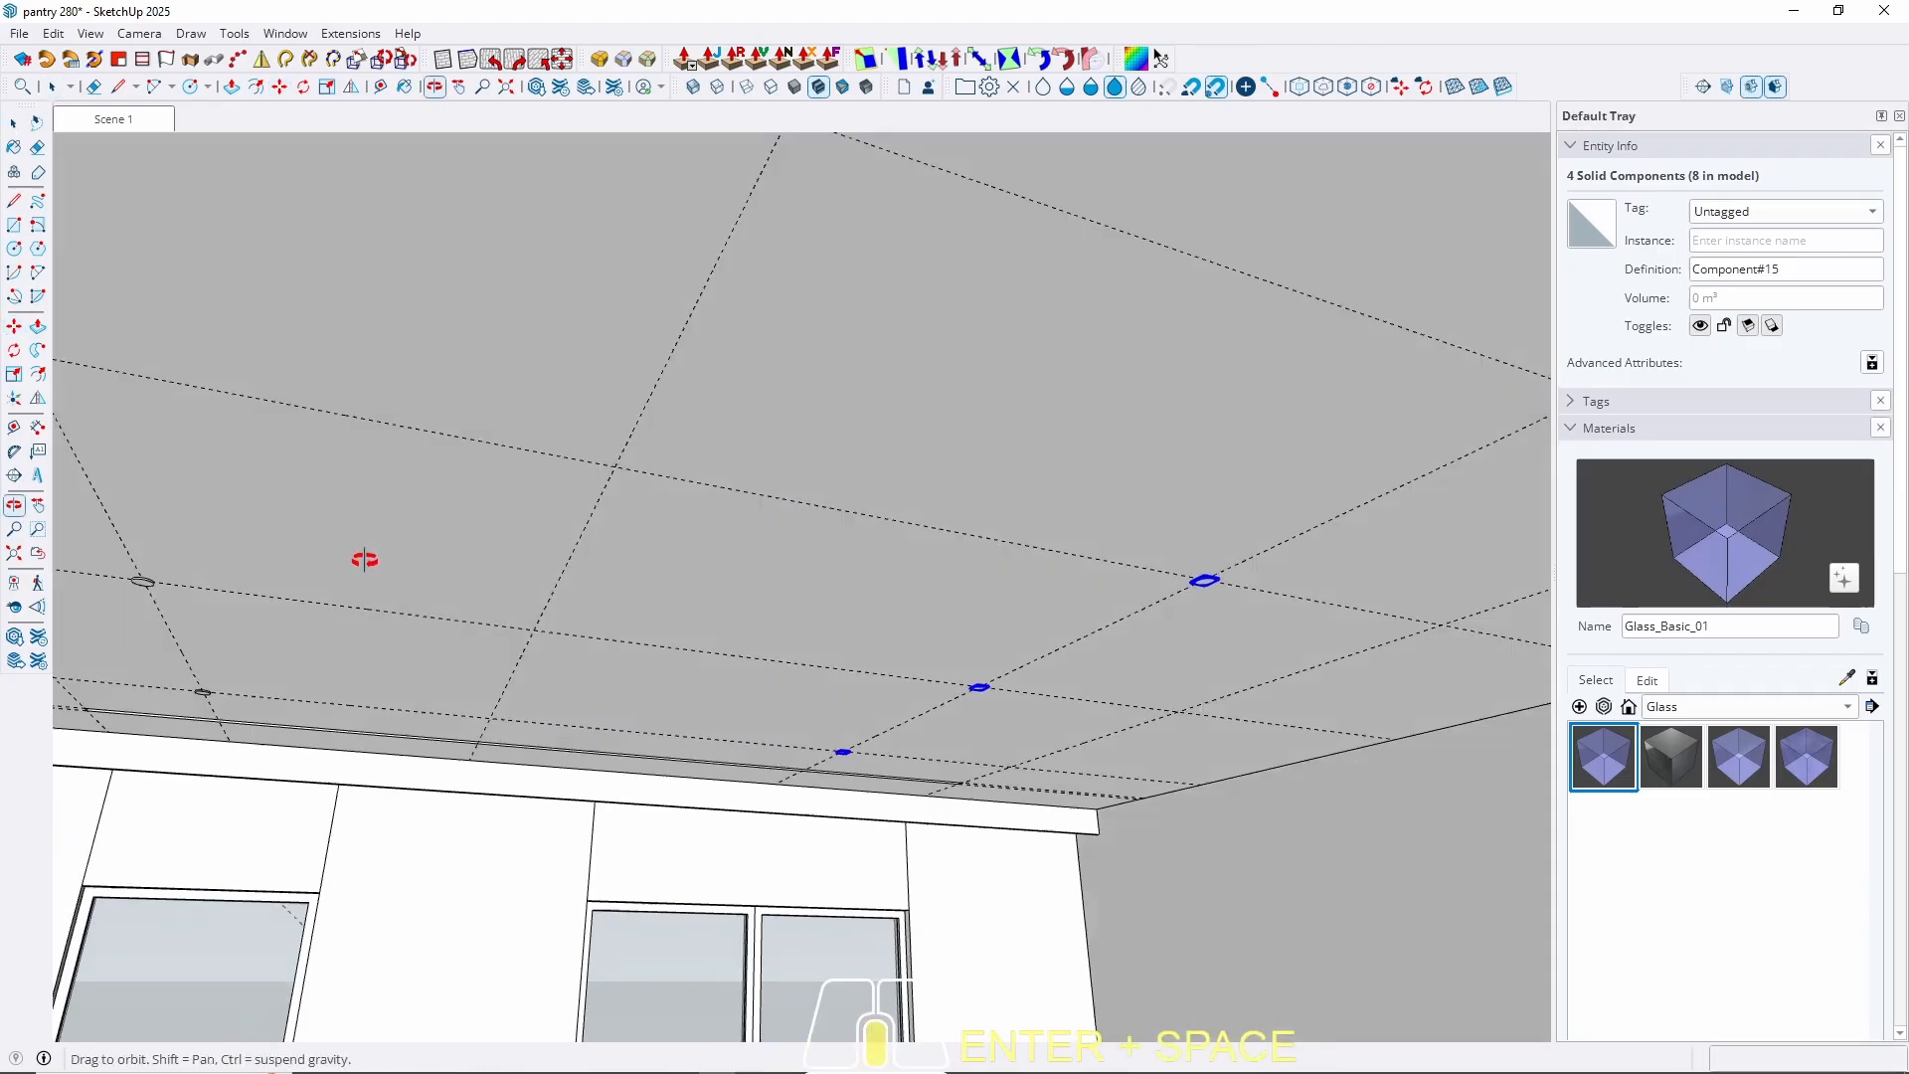
key(space)
click(113, 120)
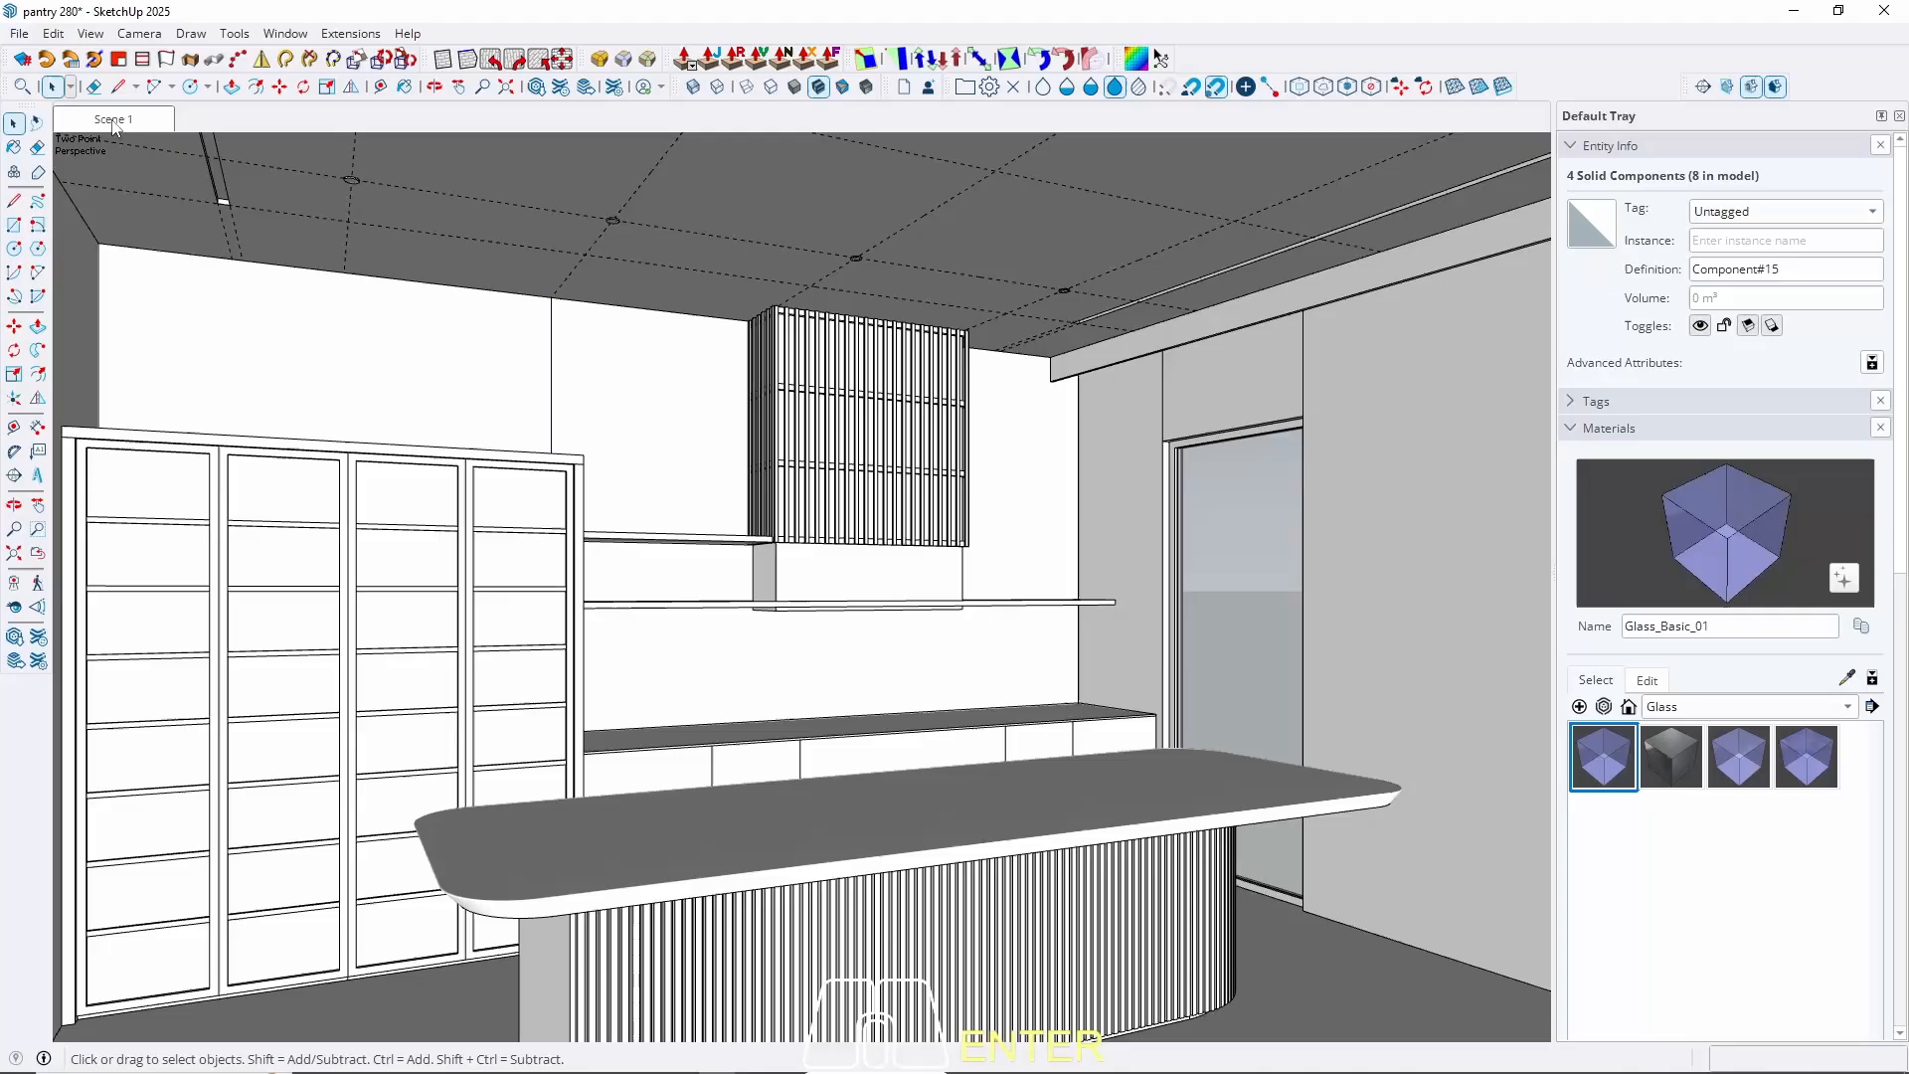
click(923, 579)
middle_drag(831, 443, 881, 523)
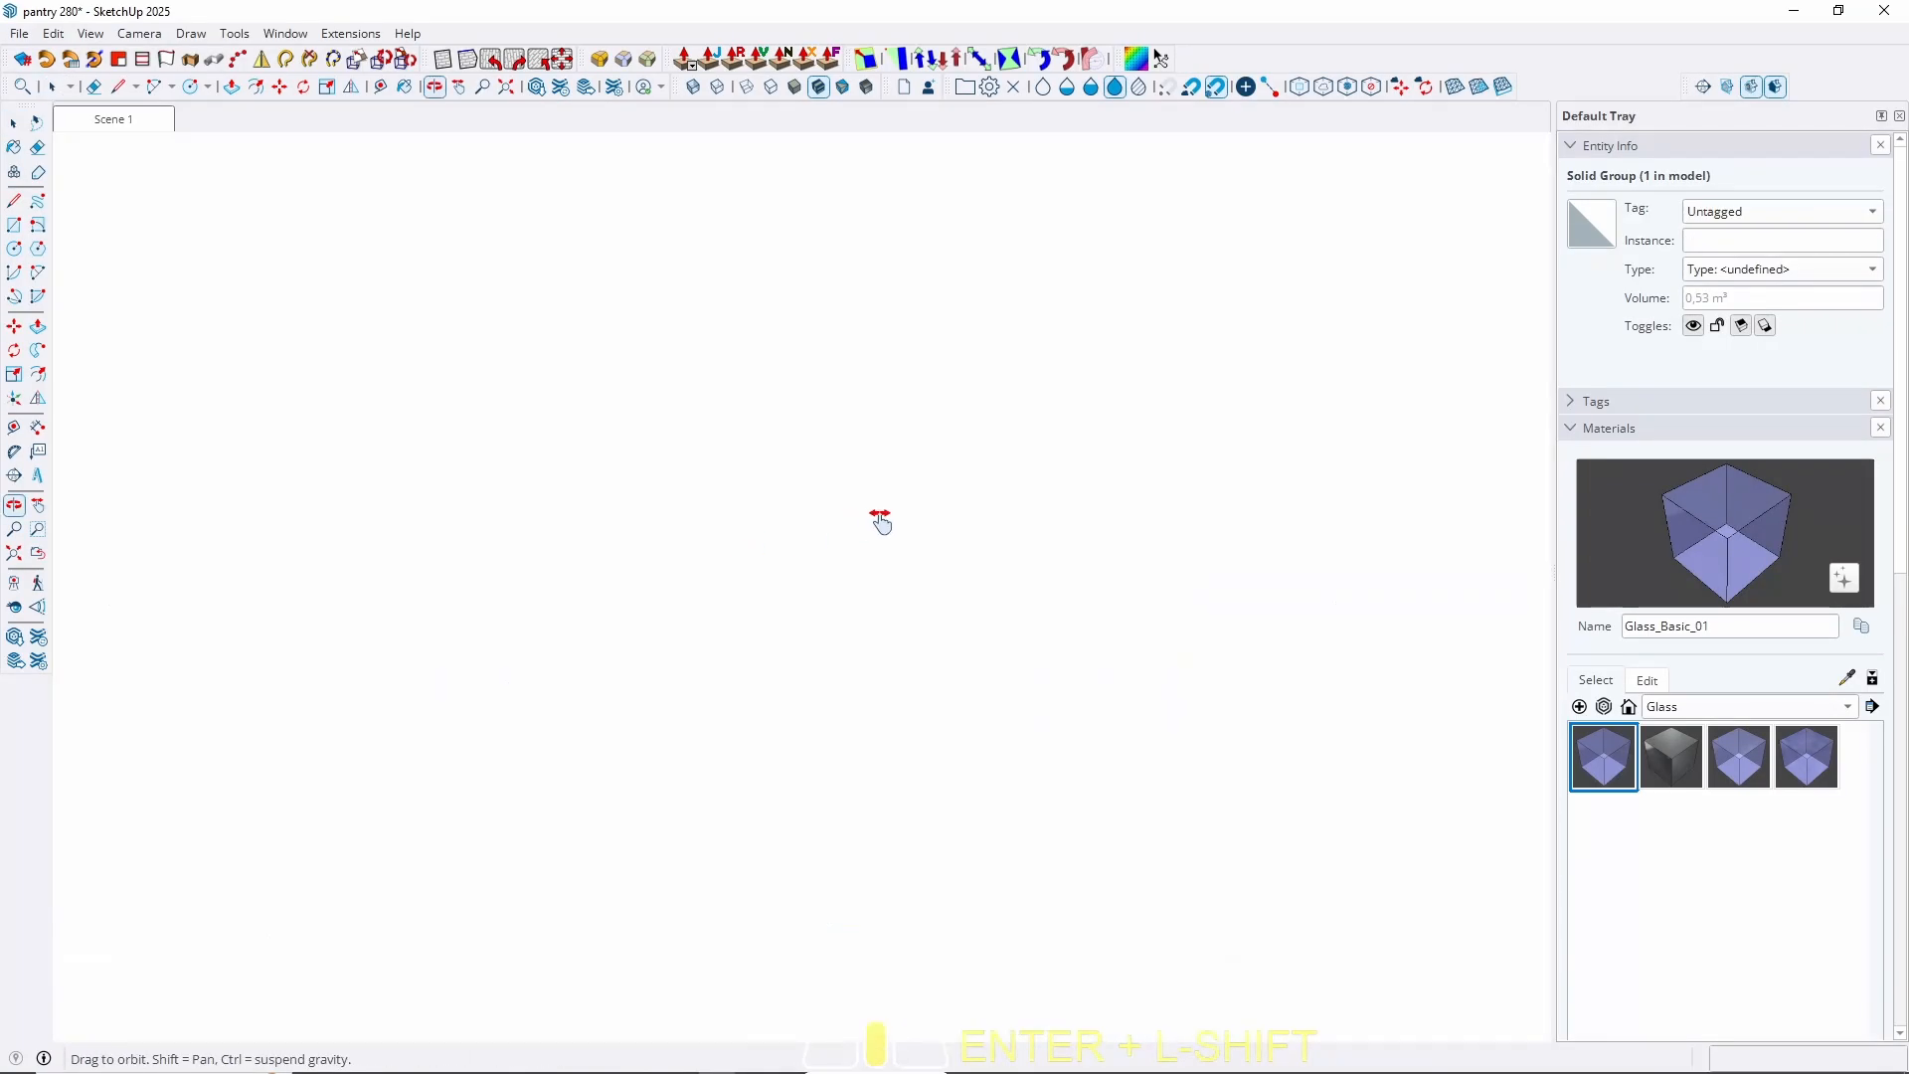
key(space)
click(148, 123)
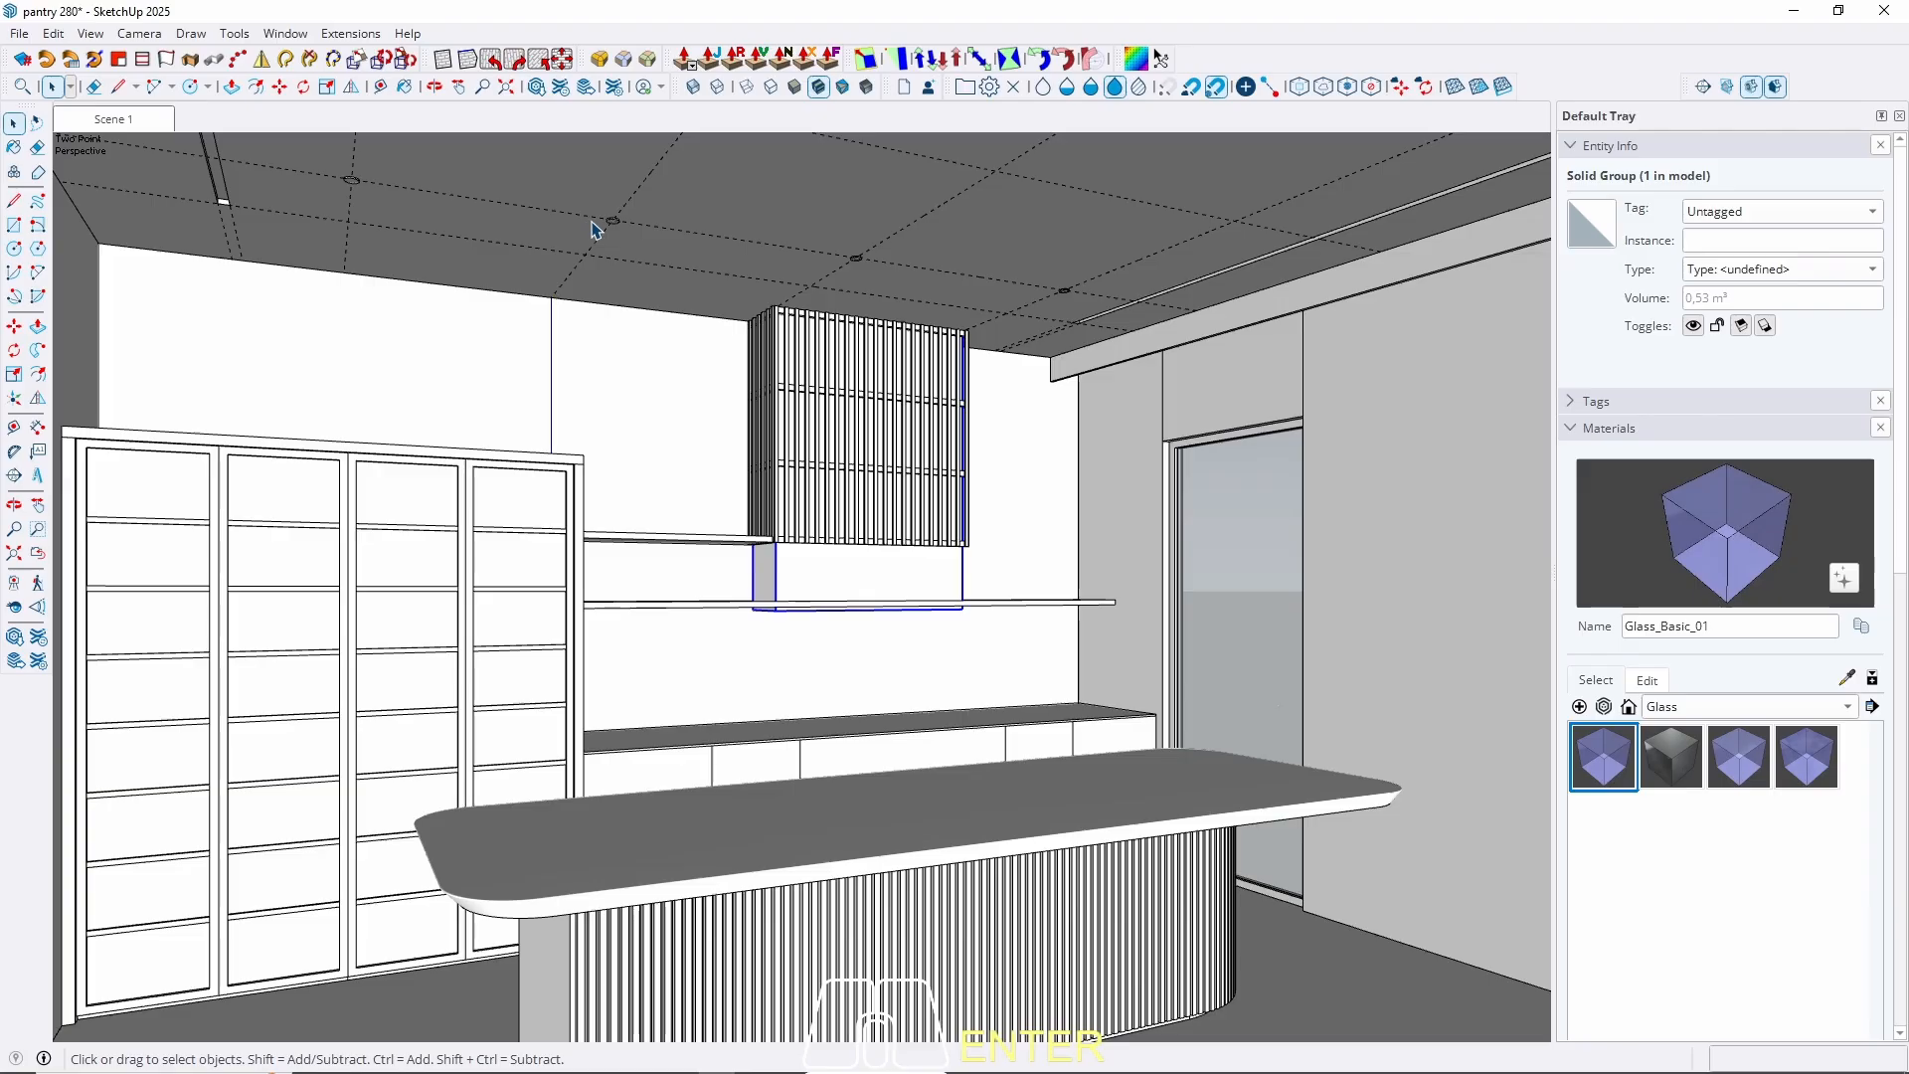
middle_drag(916, 310, 573, 387)
key(space)
scroll(573, 388, down, 2)
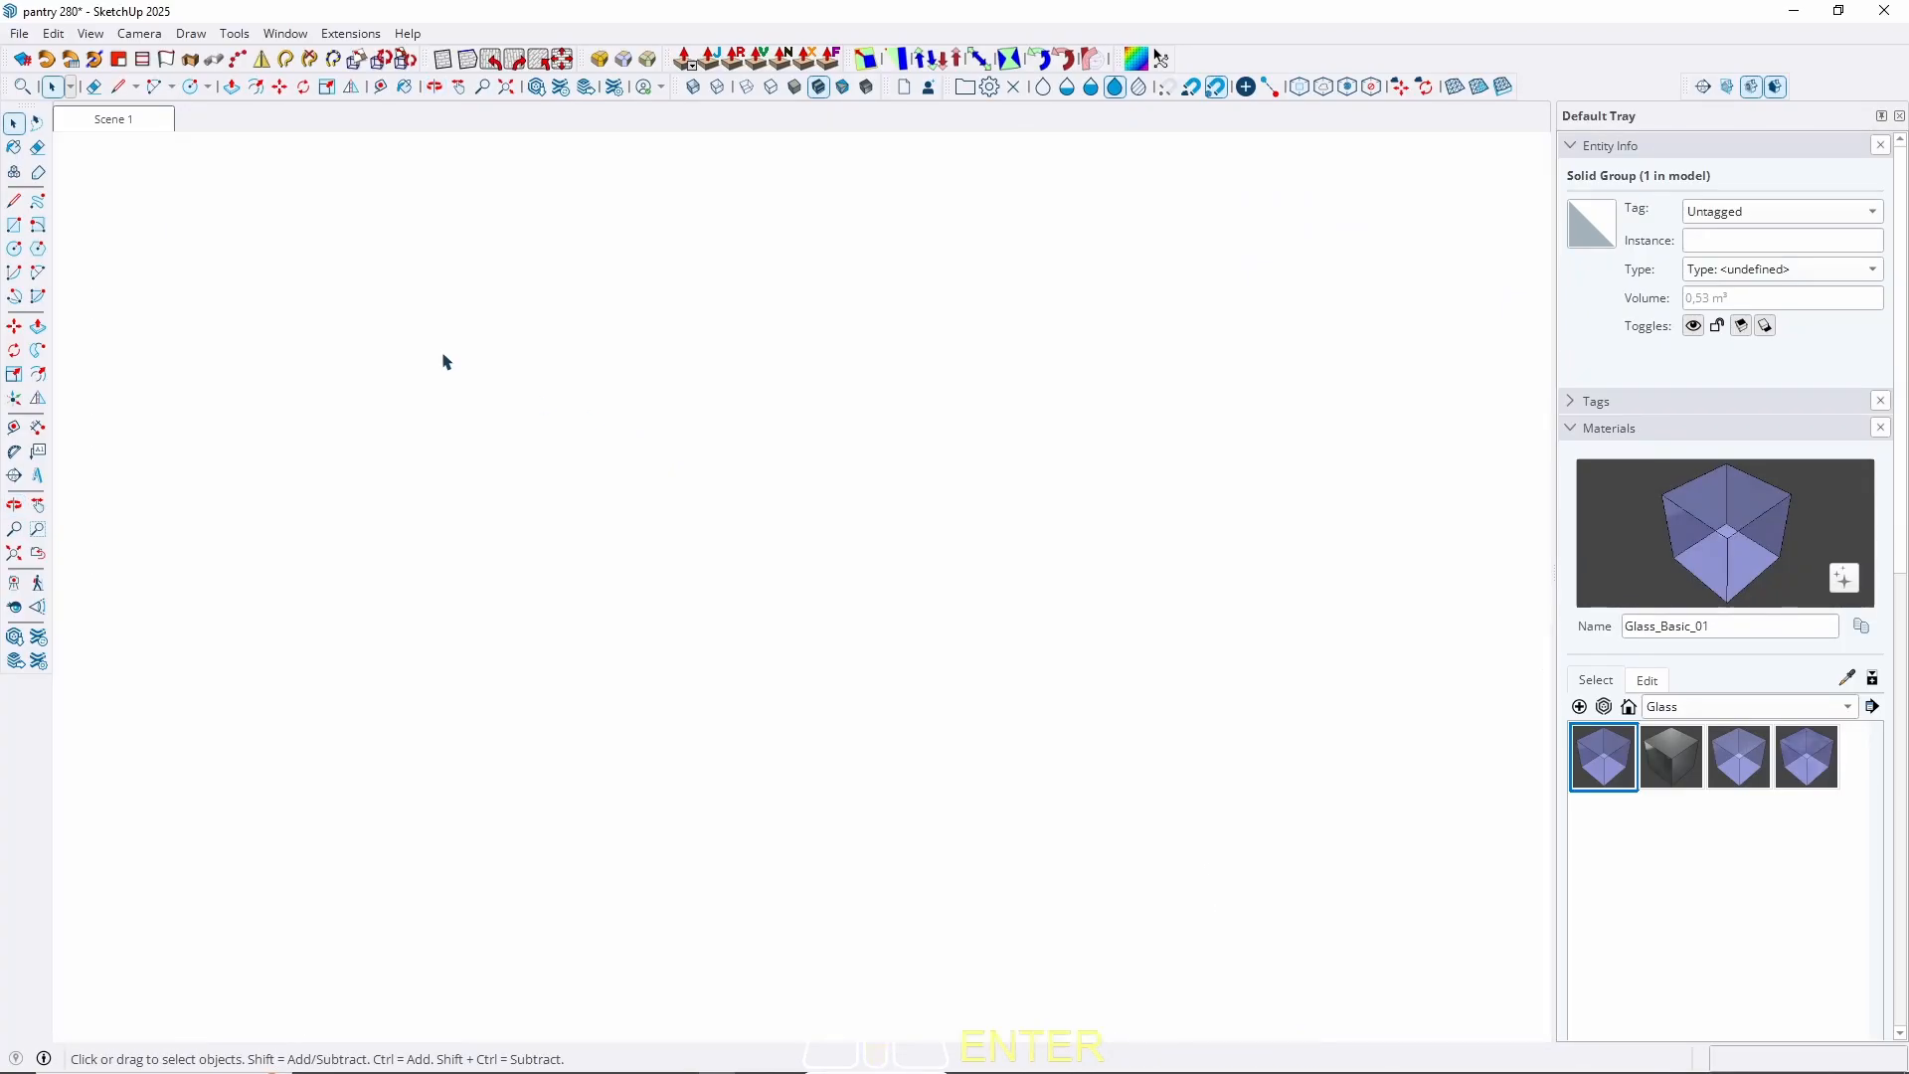
click(114, 120)
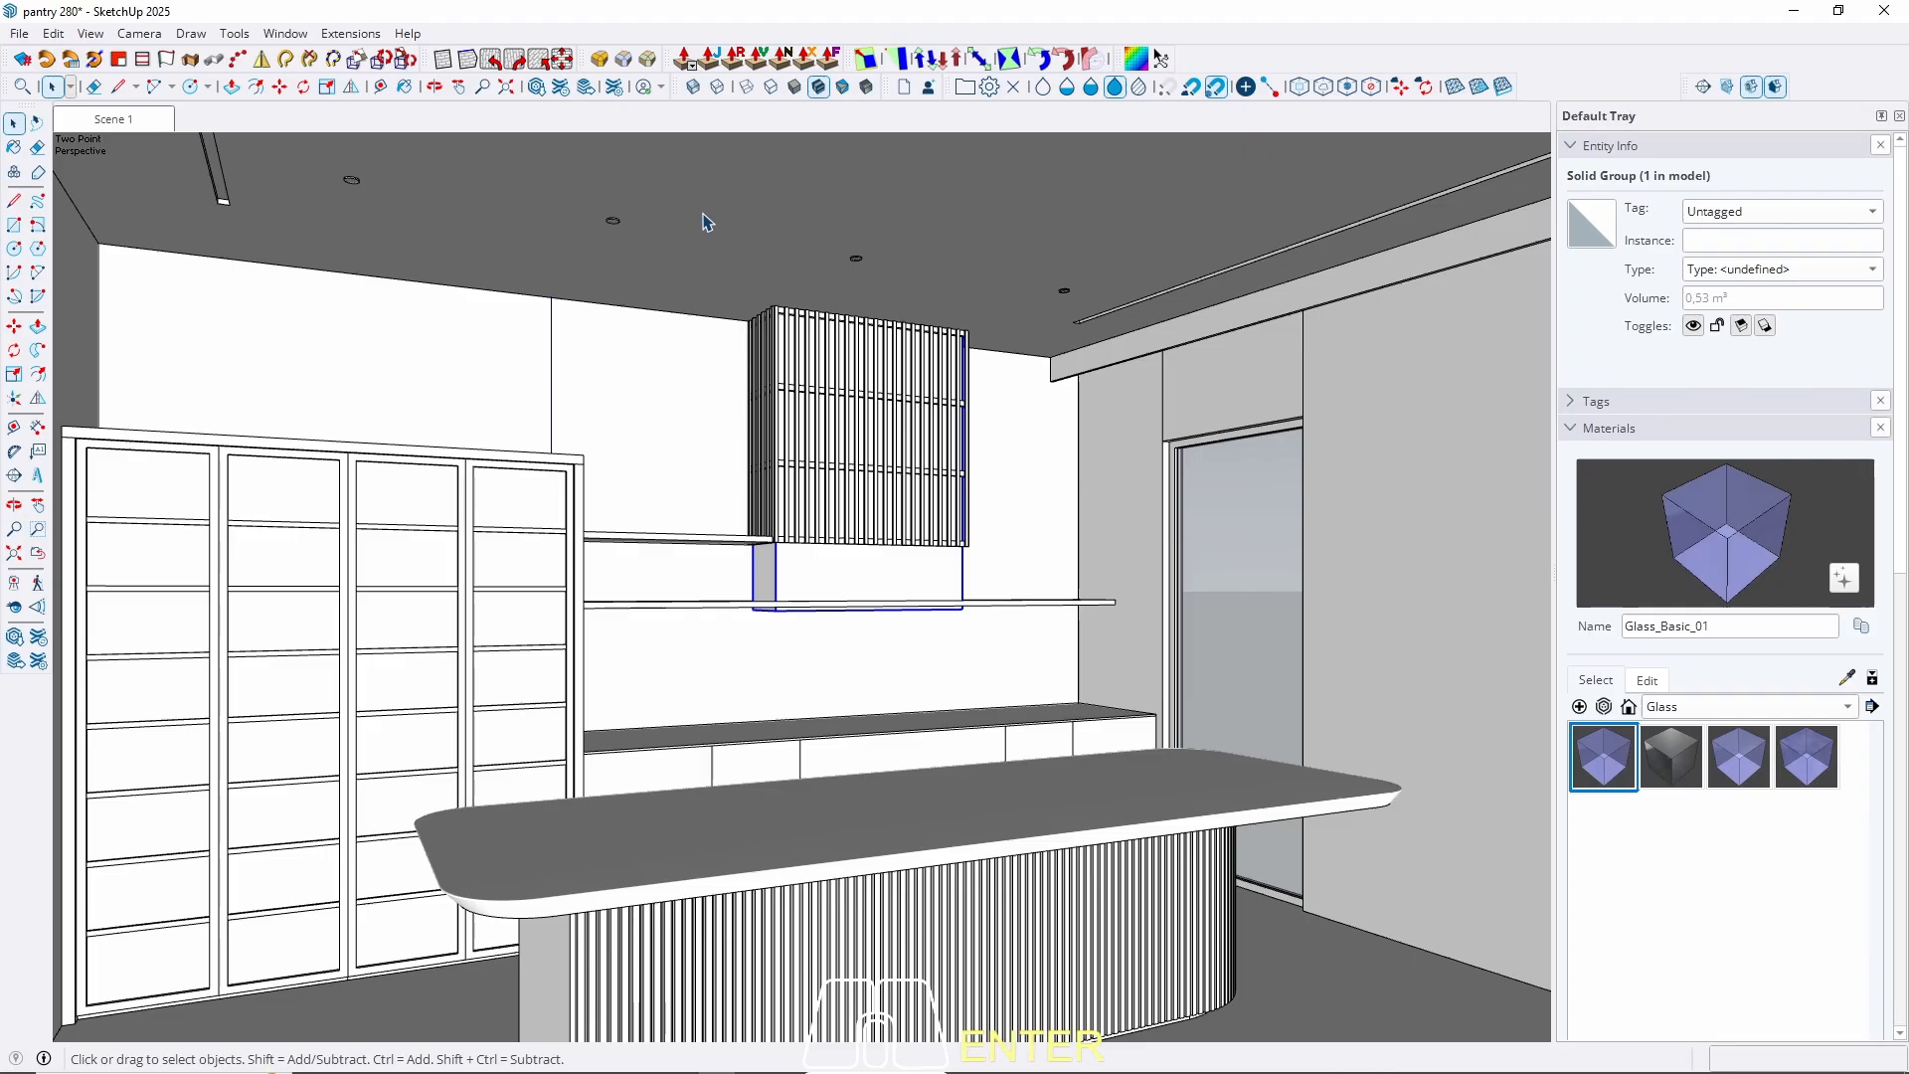
Place a ceiling guide parallel to the side beam's edge, aligned with the midpoint of the slatted hood.
scroll(840, 383, up, 3)
middle_drag(840, 383, 573, 316)
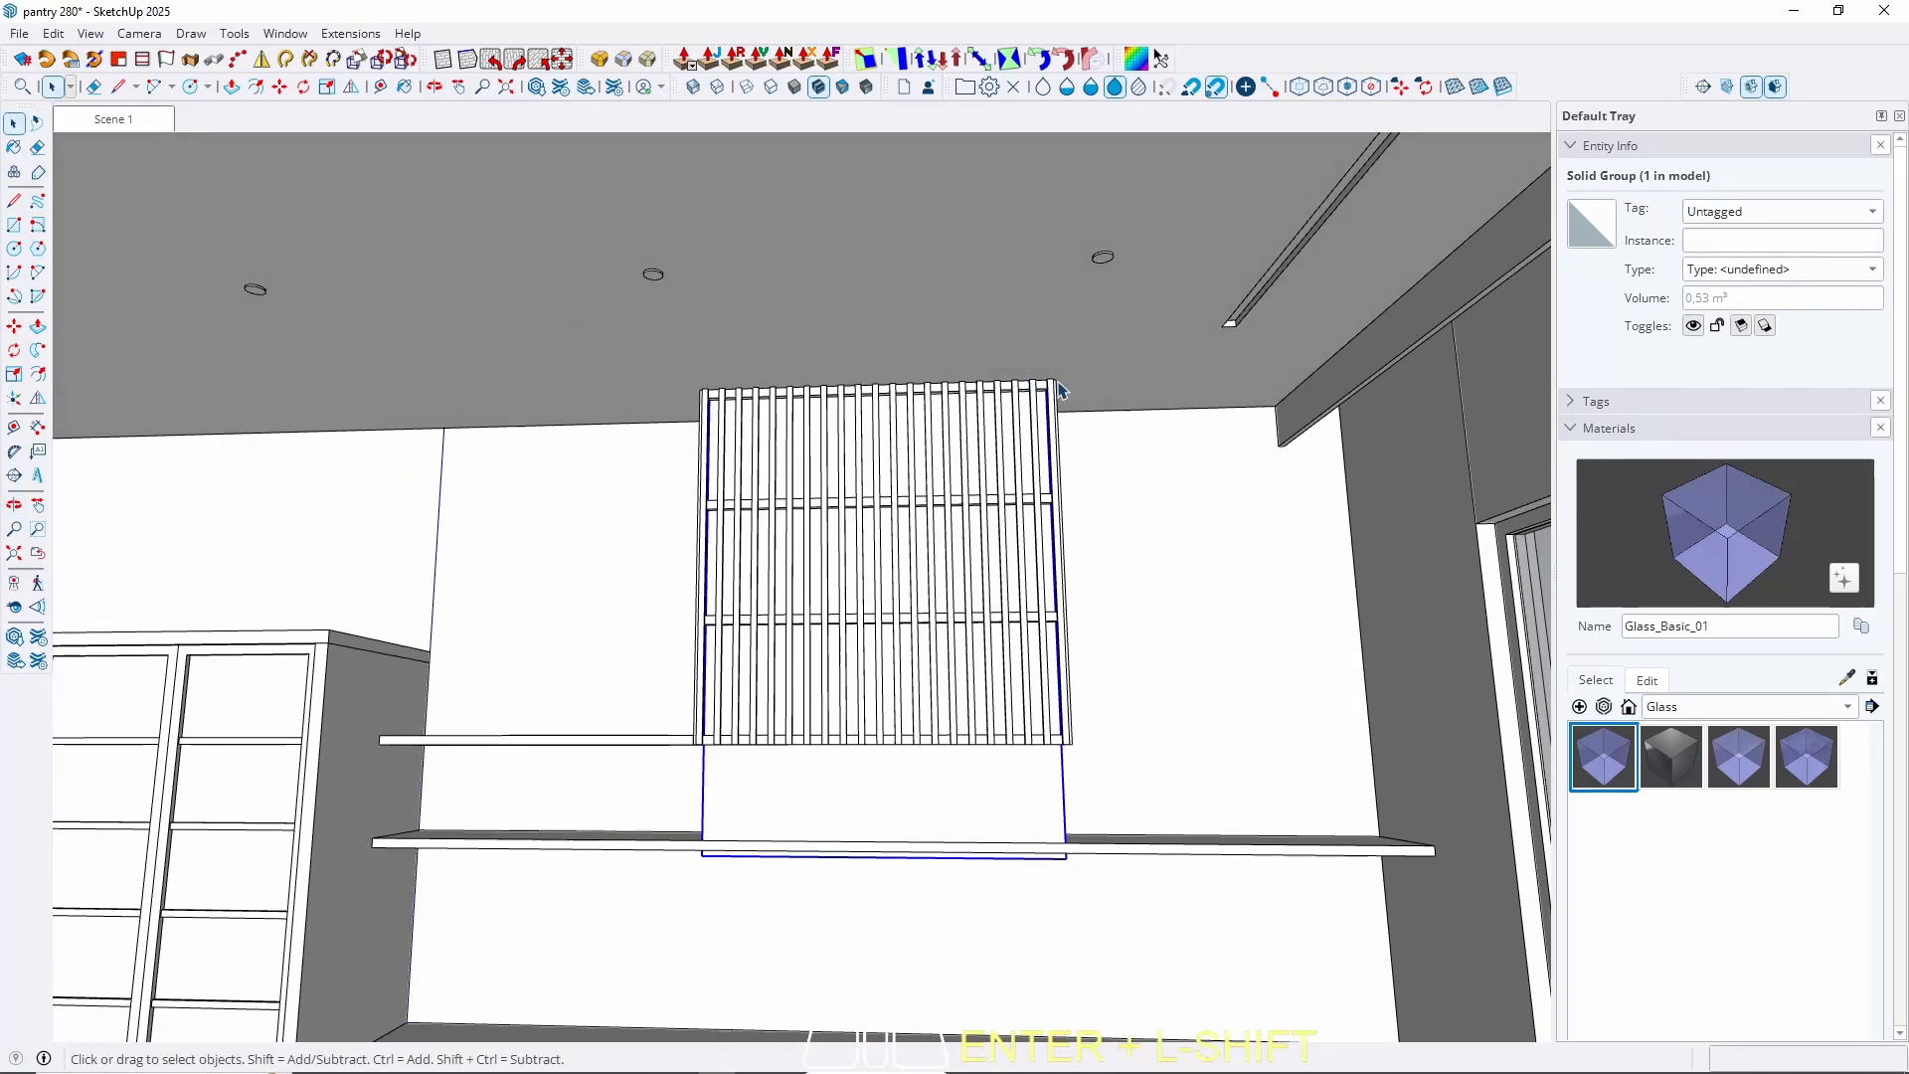
key(t)
scroll(1299, 387, up, 2)
click(1338, 344)
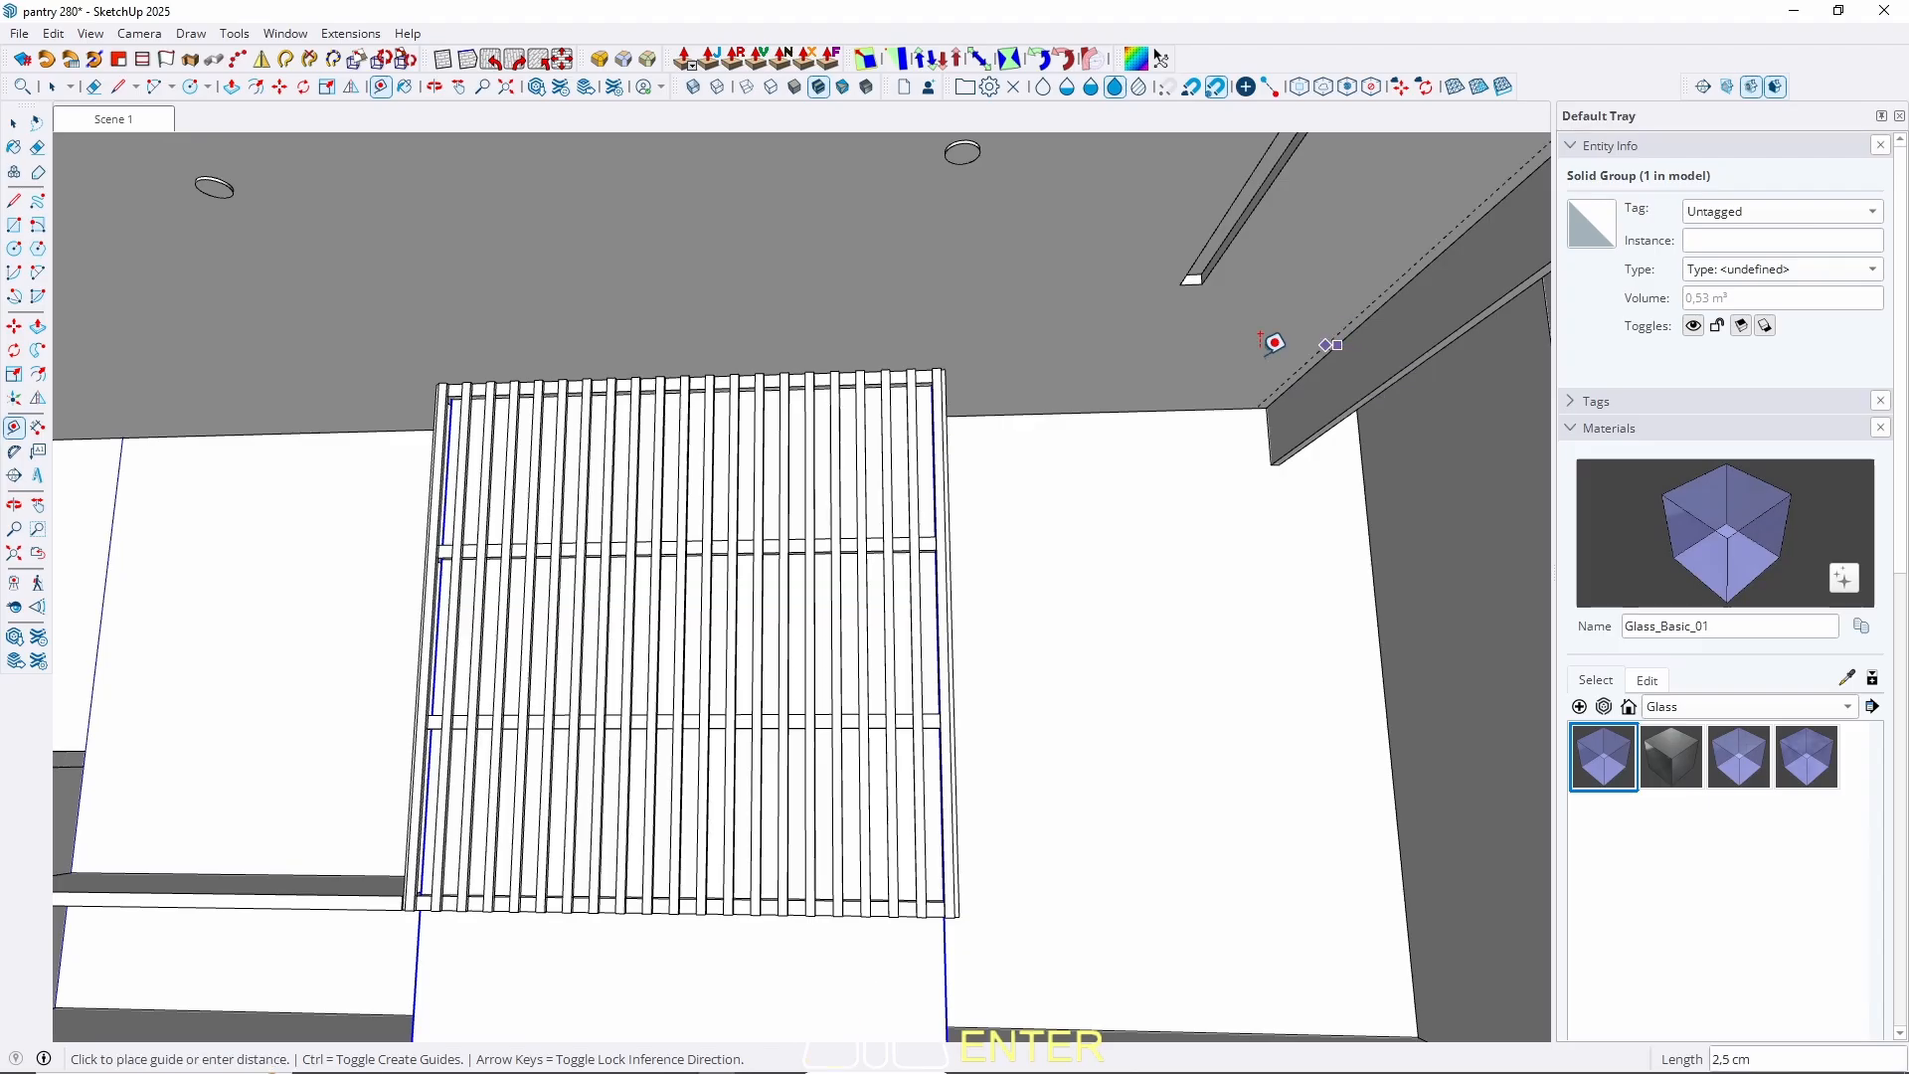
scroll(752, 827, down, 2)
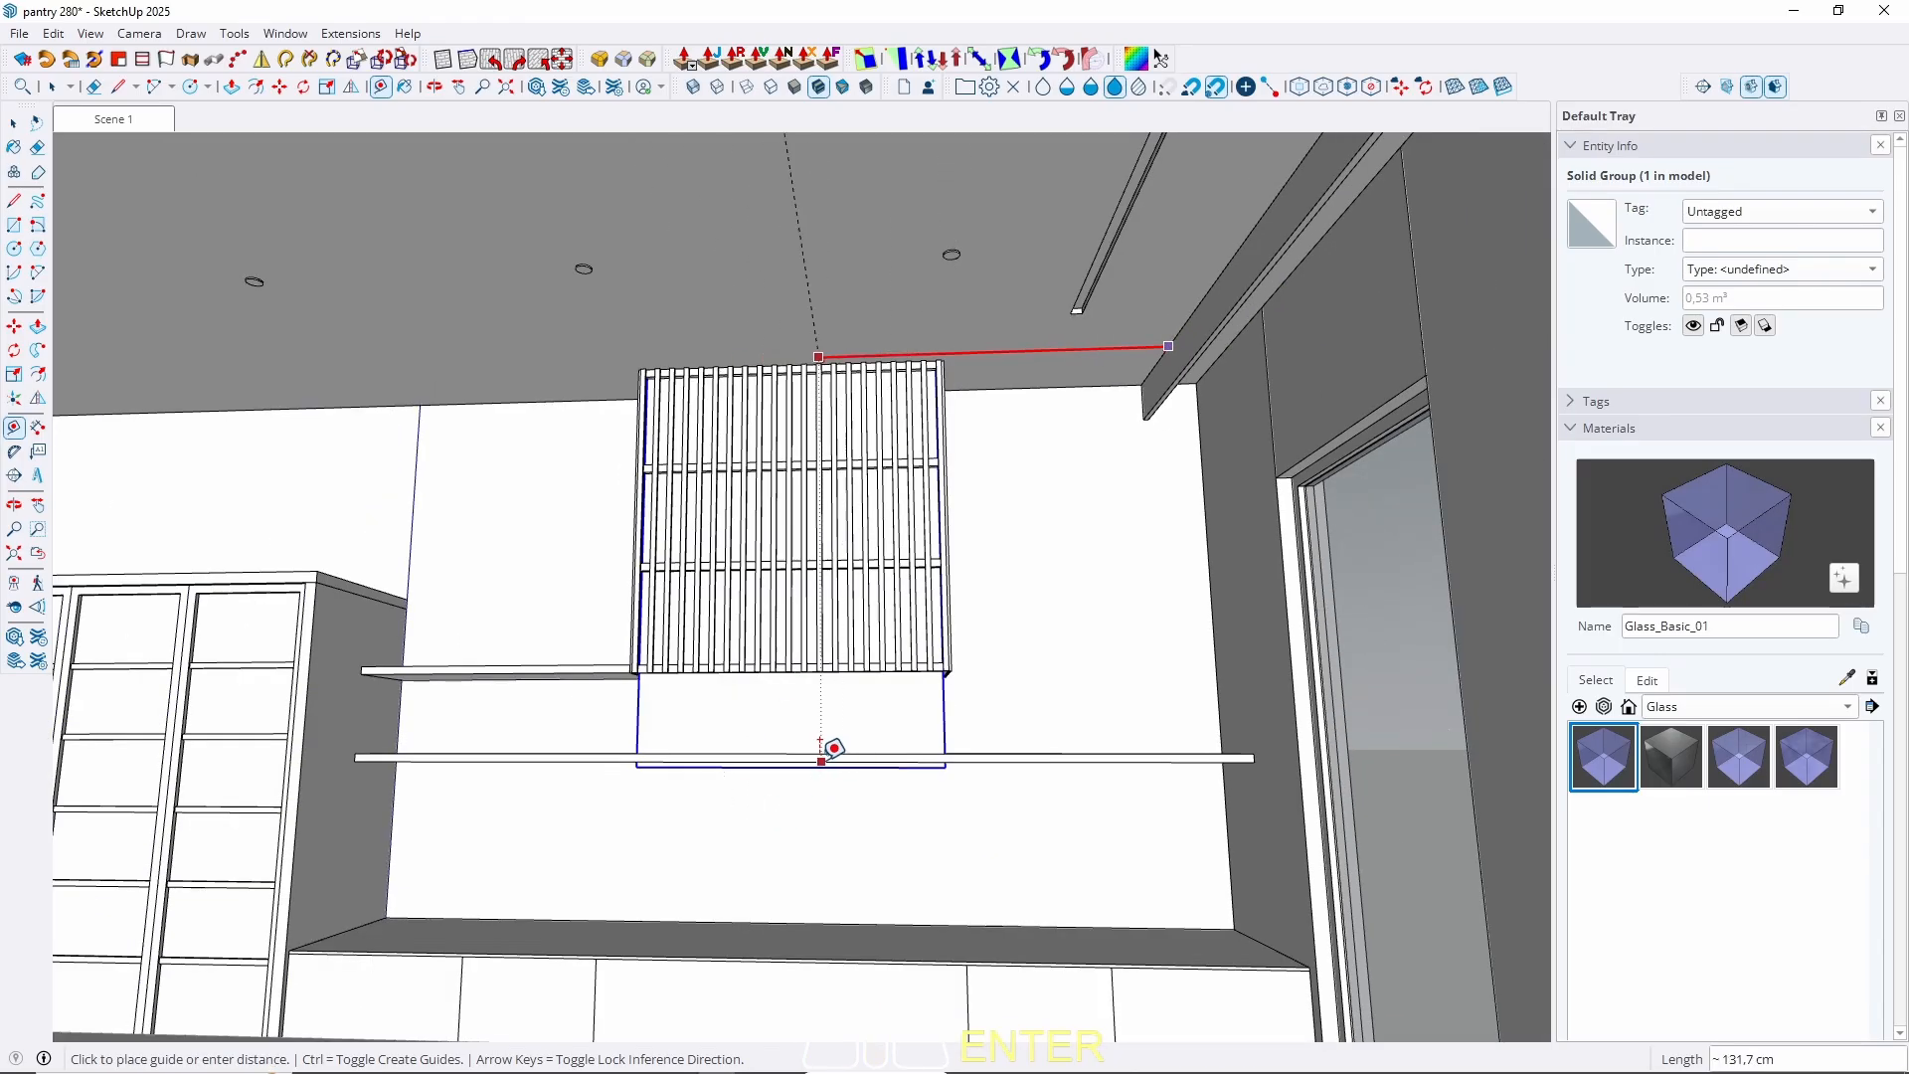
scroll(810, 736, up, 4)
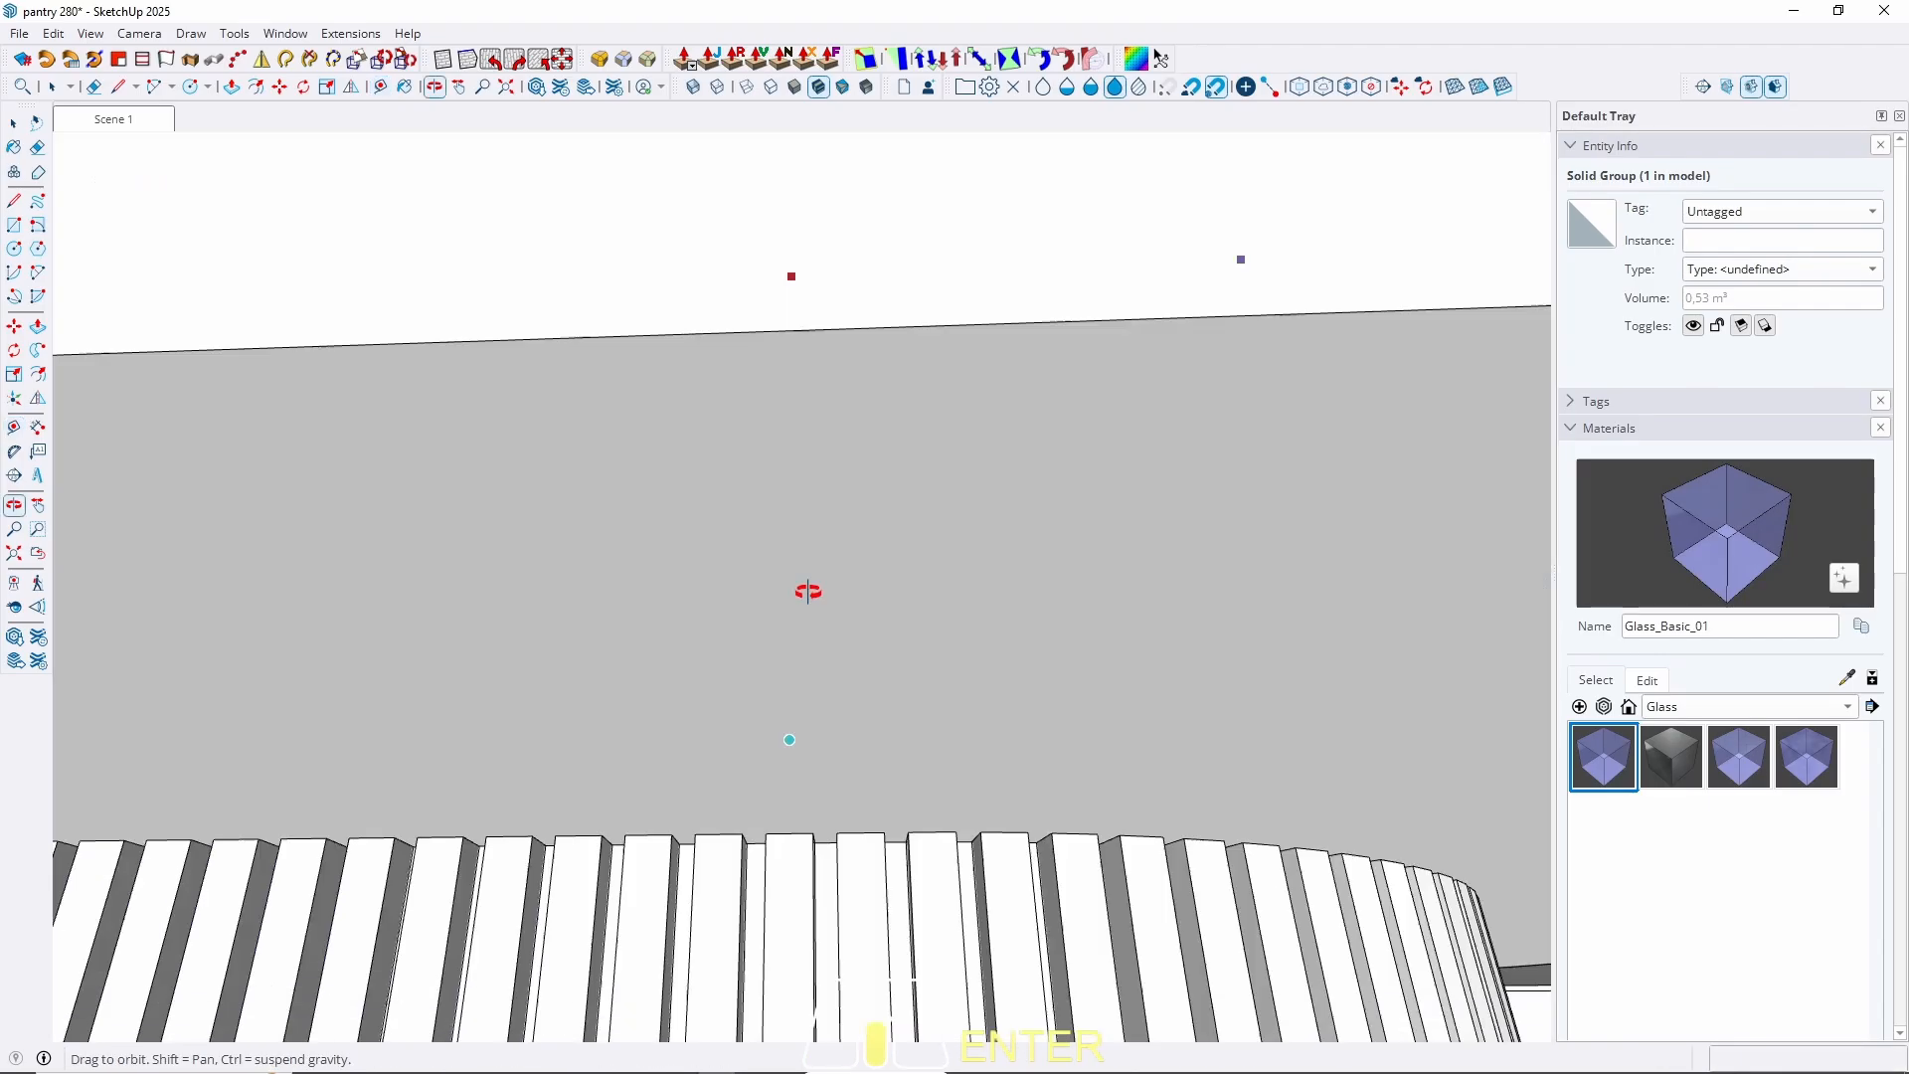
scroll(810, 687, down, 5)
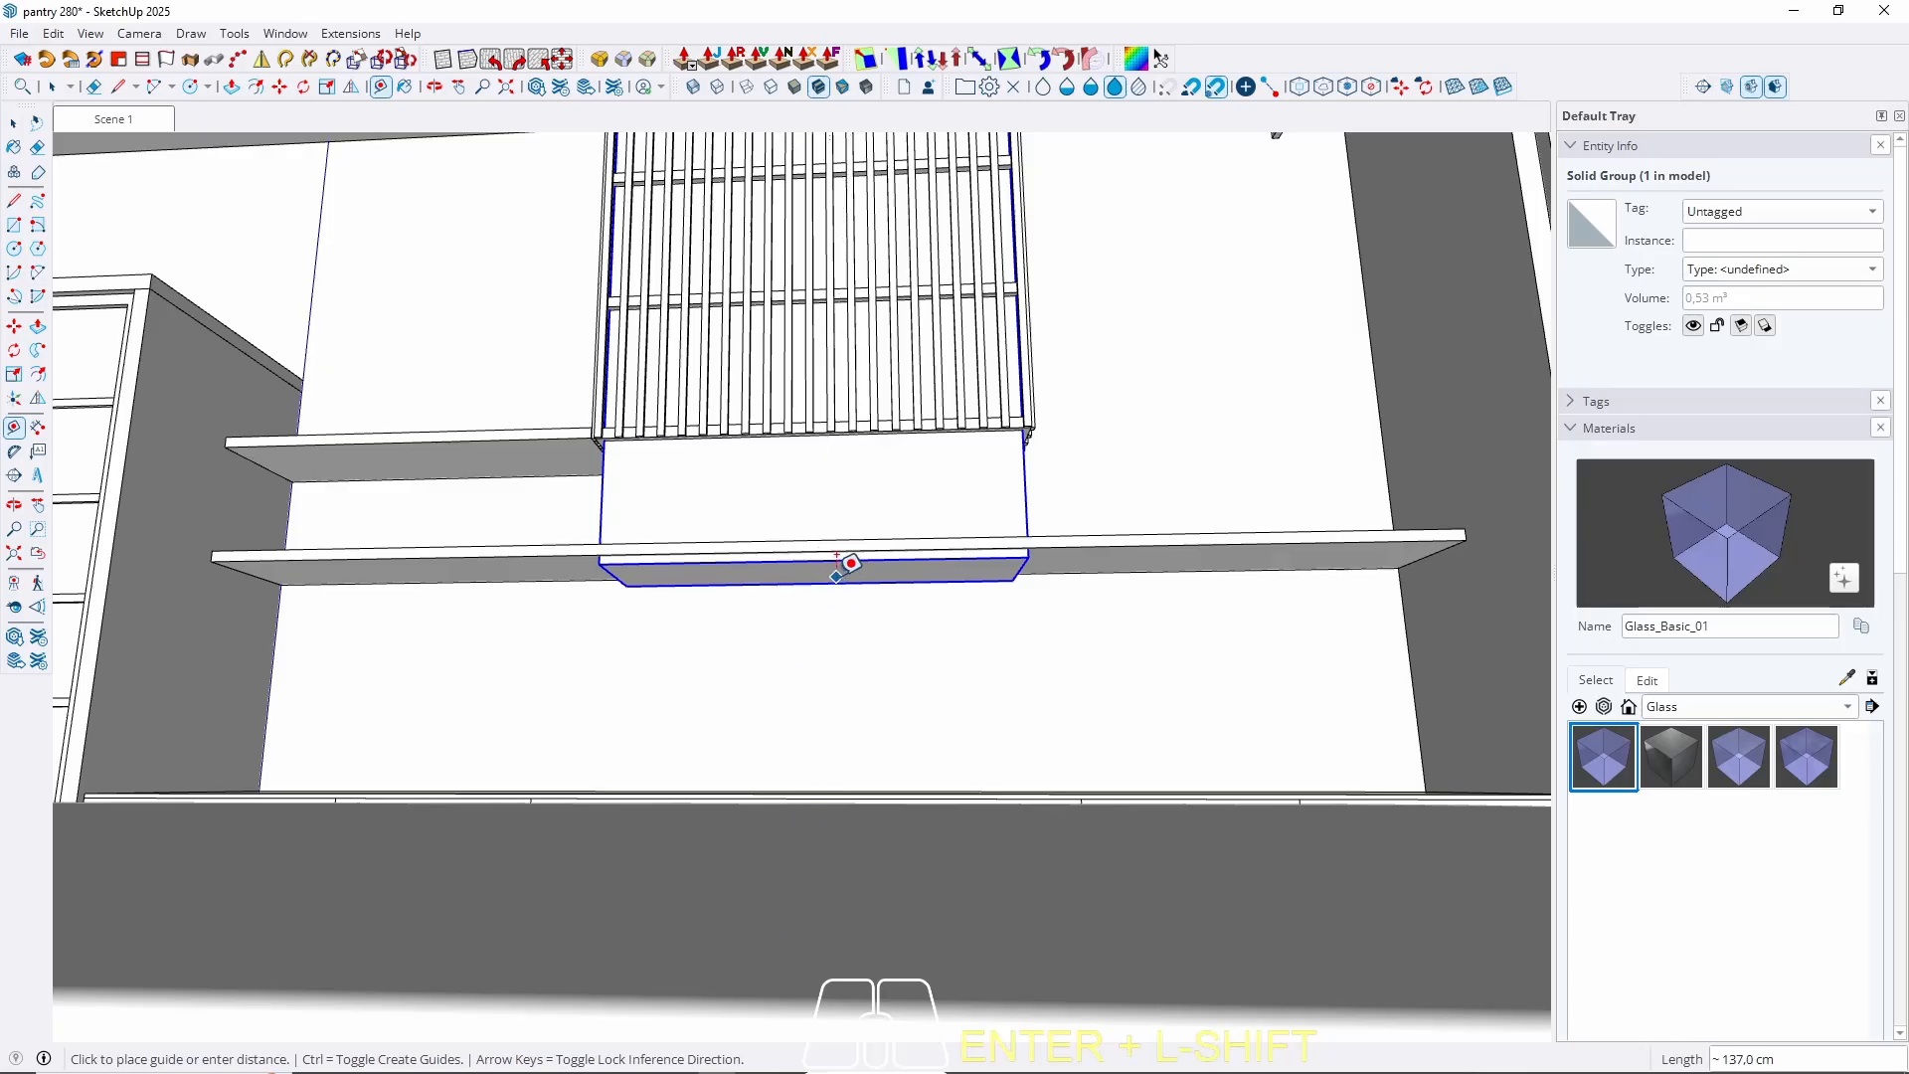
Add a ceiling guide parallel to the slatted hood's front, offset 15 cm from it.
middle_drag(824, 546, 1234, 667)
scroll(669, 371, up, 10)
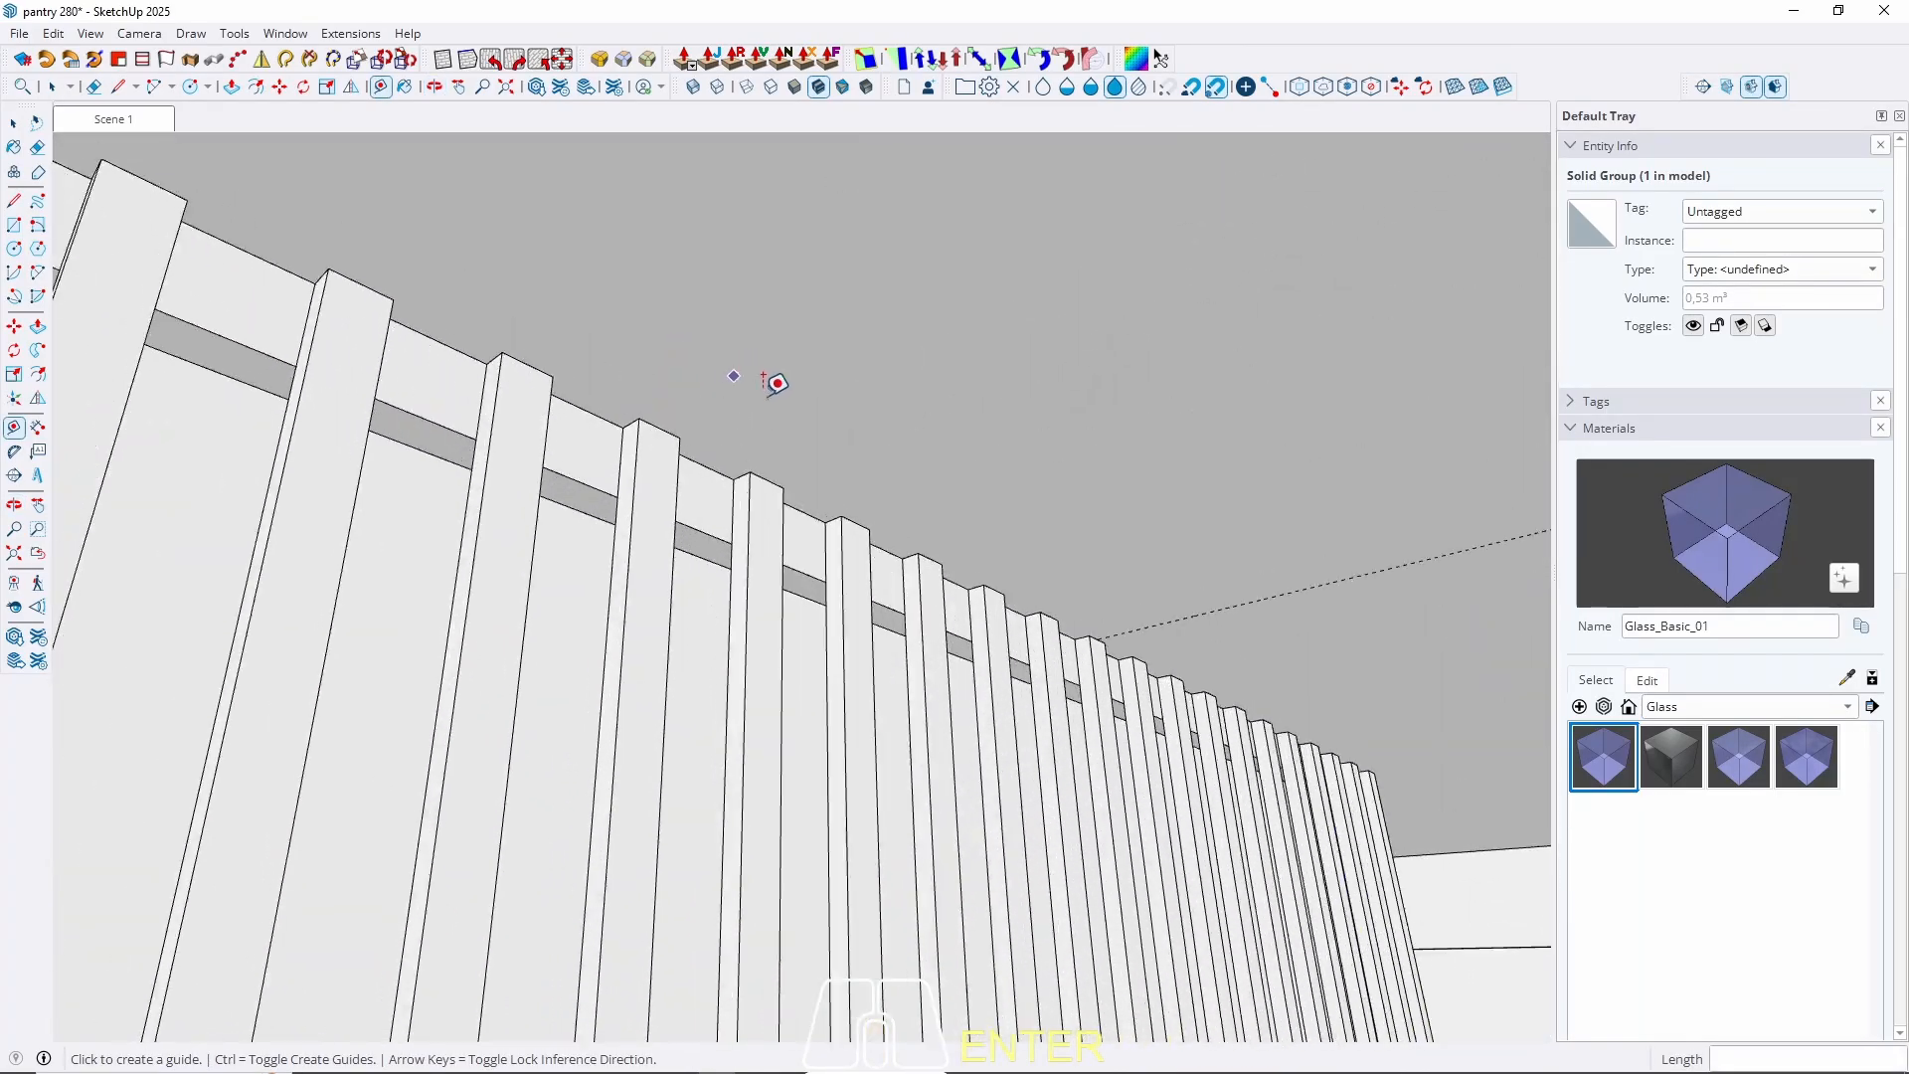
click(756, 502)
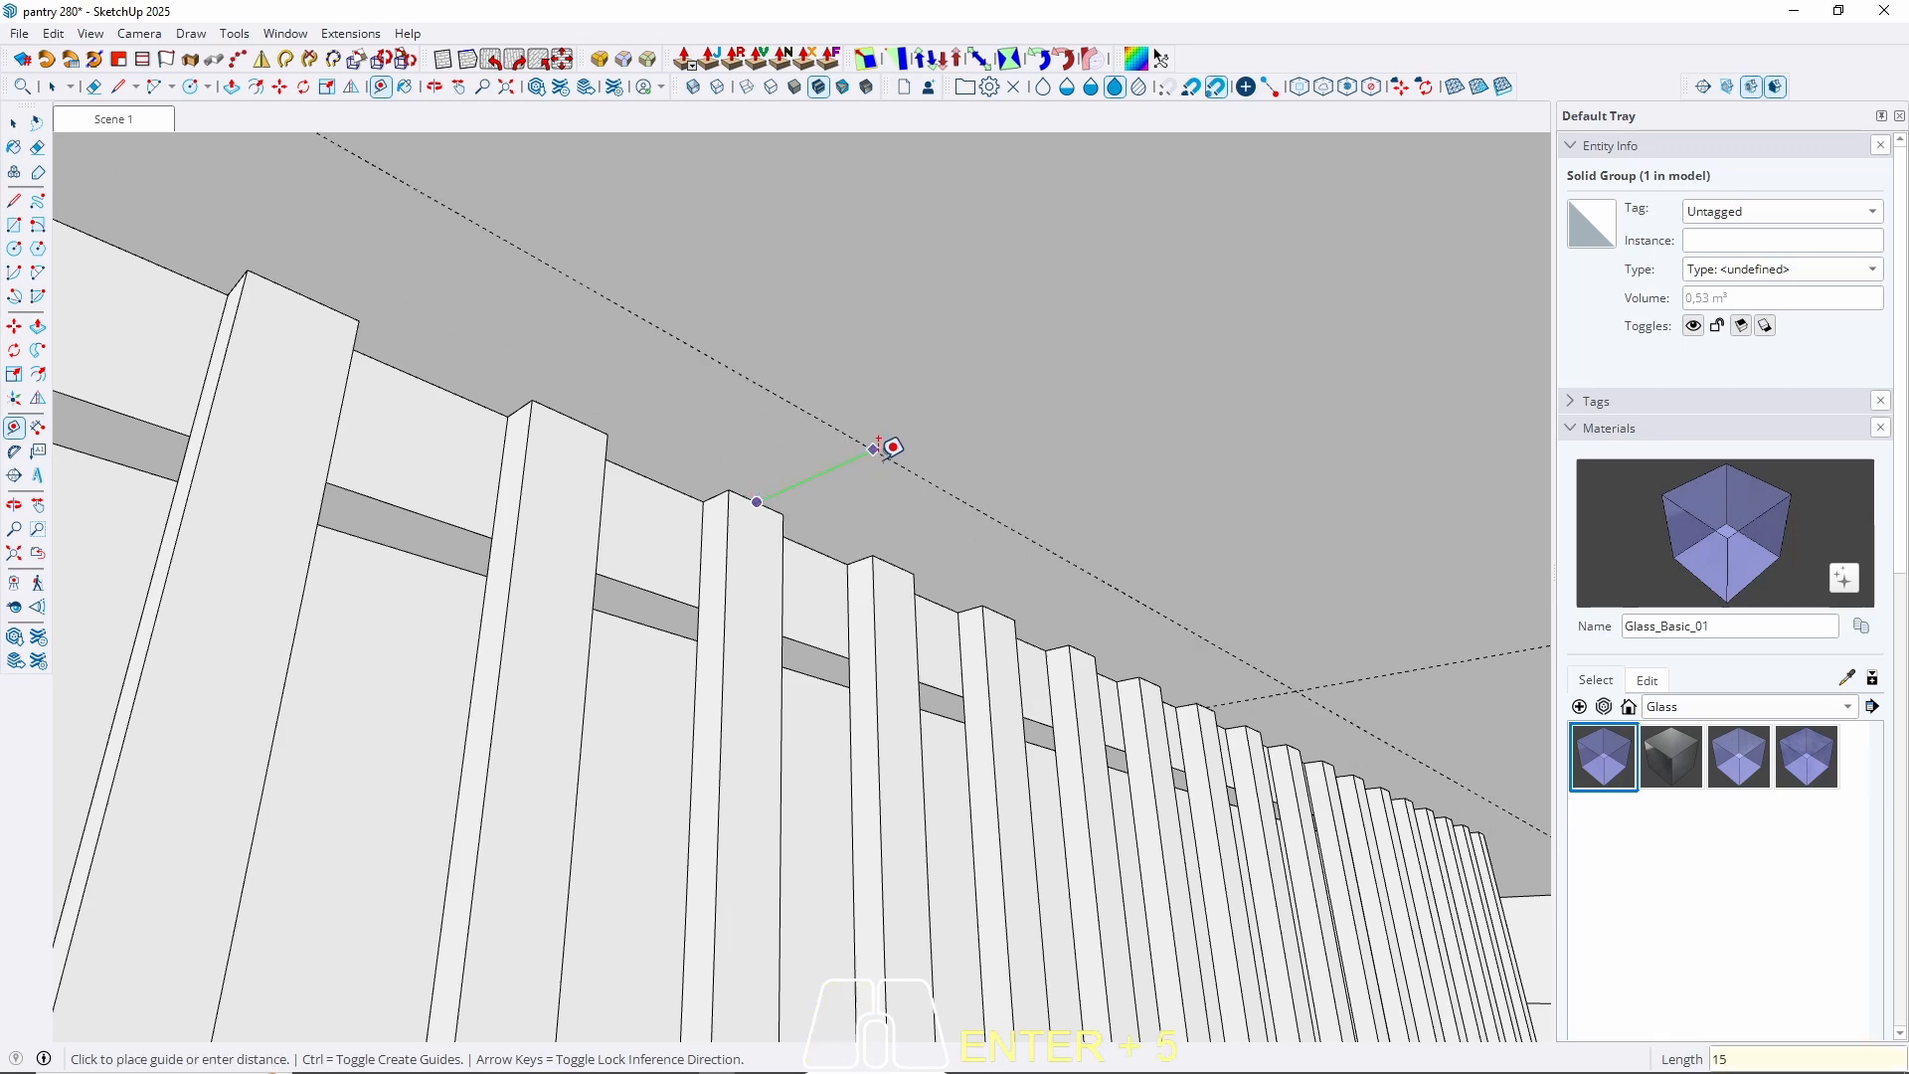
key(Return)
key(space)
Draw a circle with a 2 cm radius on the ceiling where the two guides cross in front of the slatted hood.
scroll(745, 557, down, 8)
middle_drag(994, 462, 771, 600)
scroll(934, 528, down, 5)
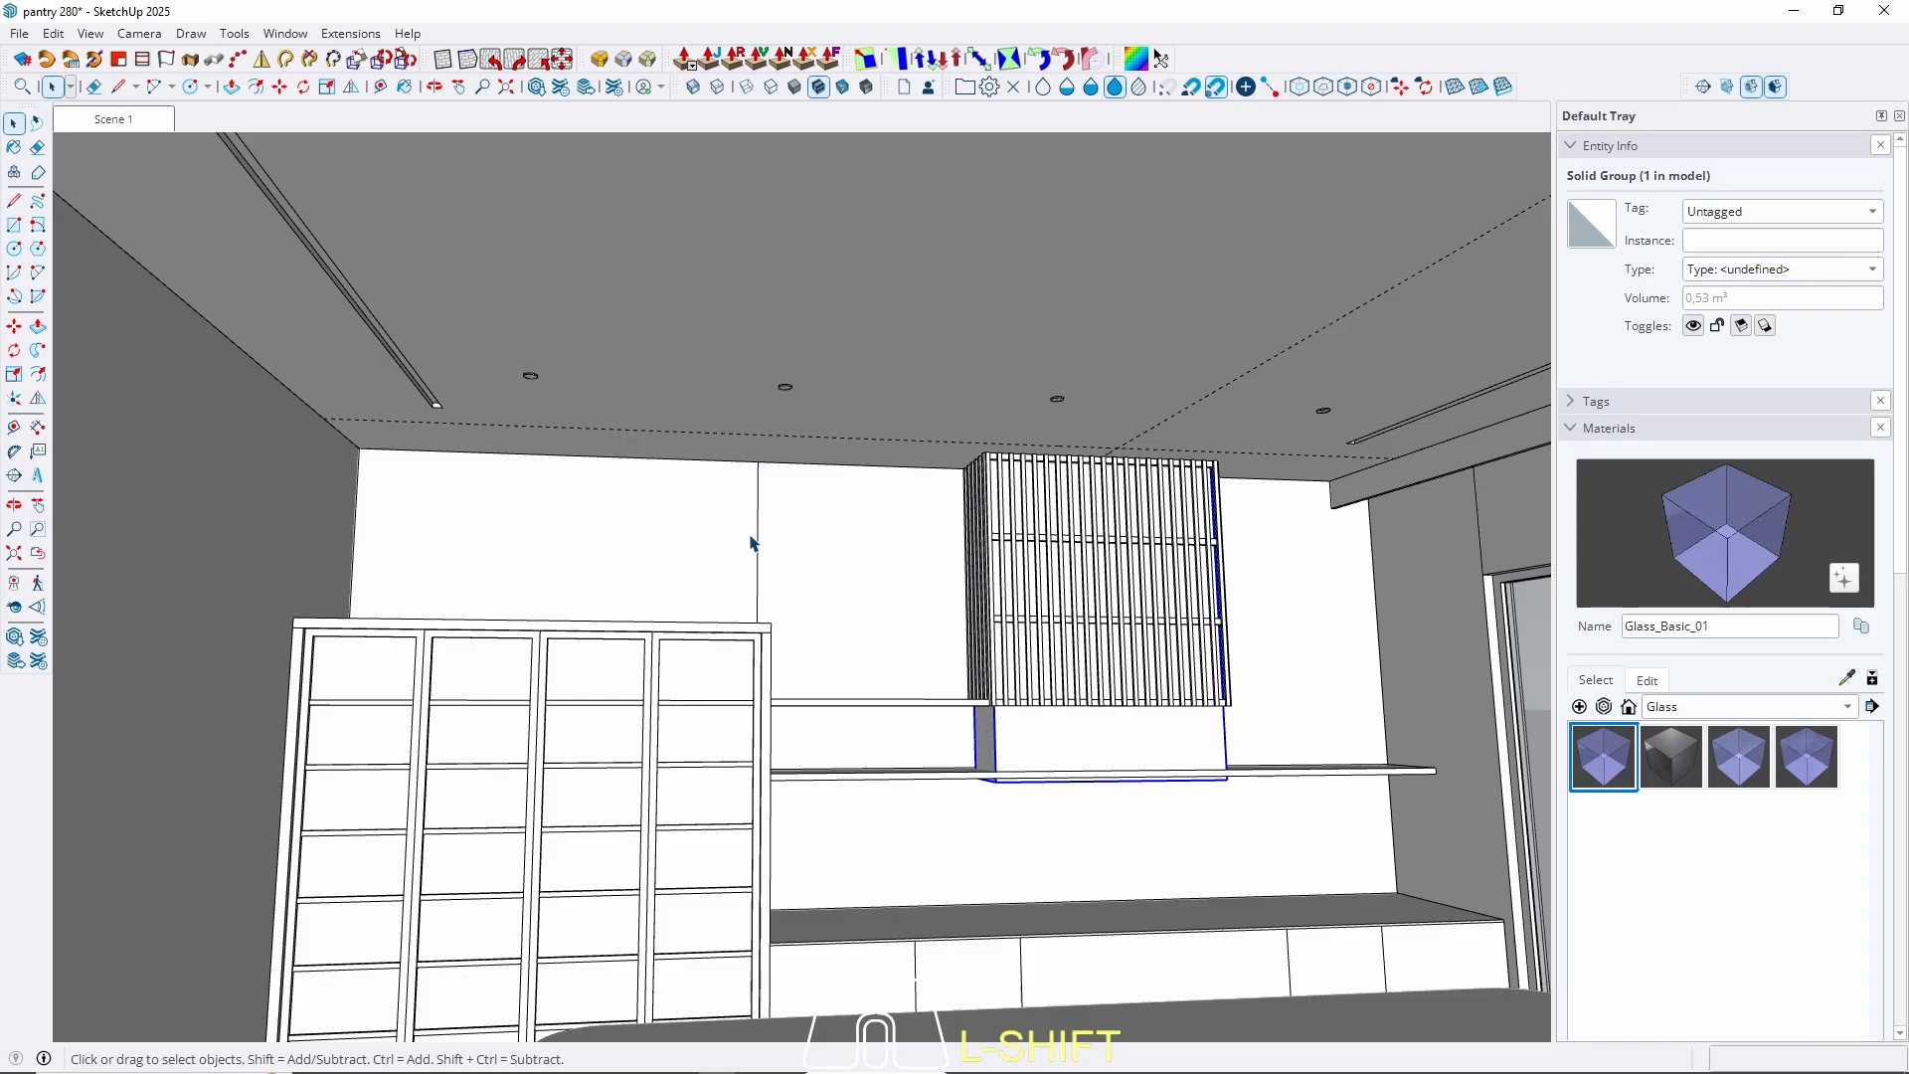
shift+middle_drag(1119, 621, 812, 641)
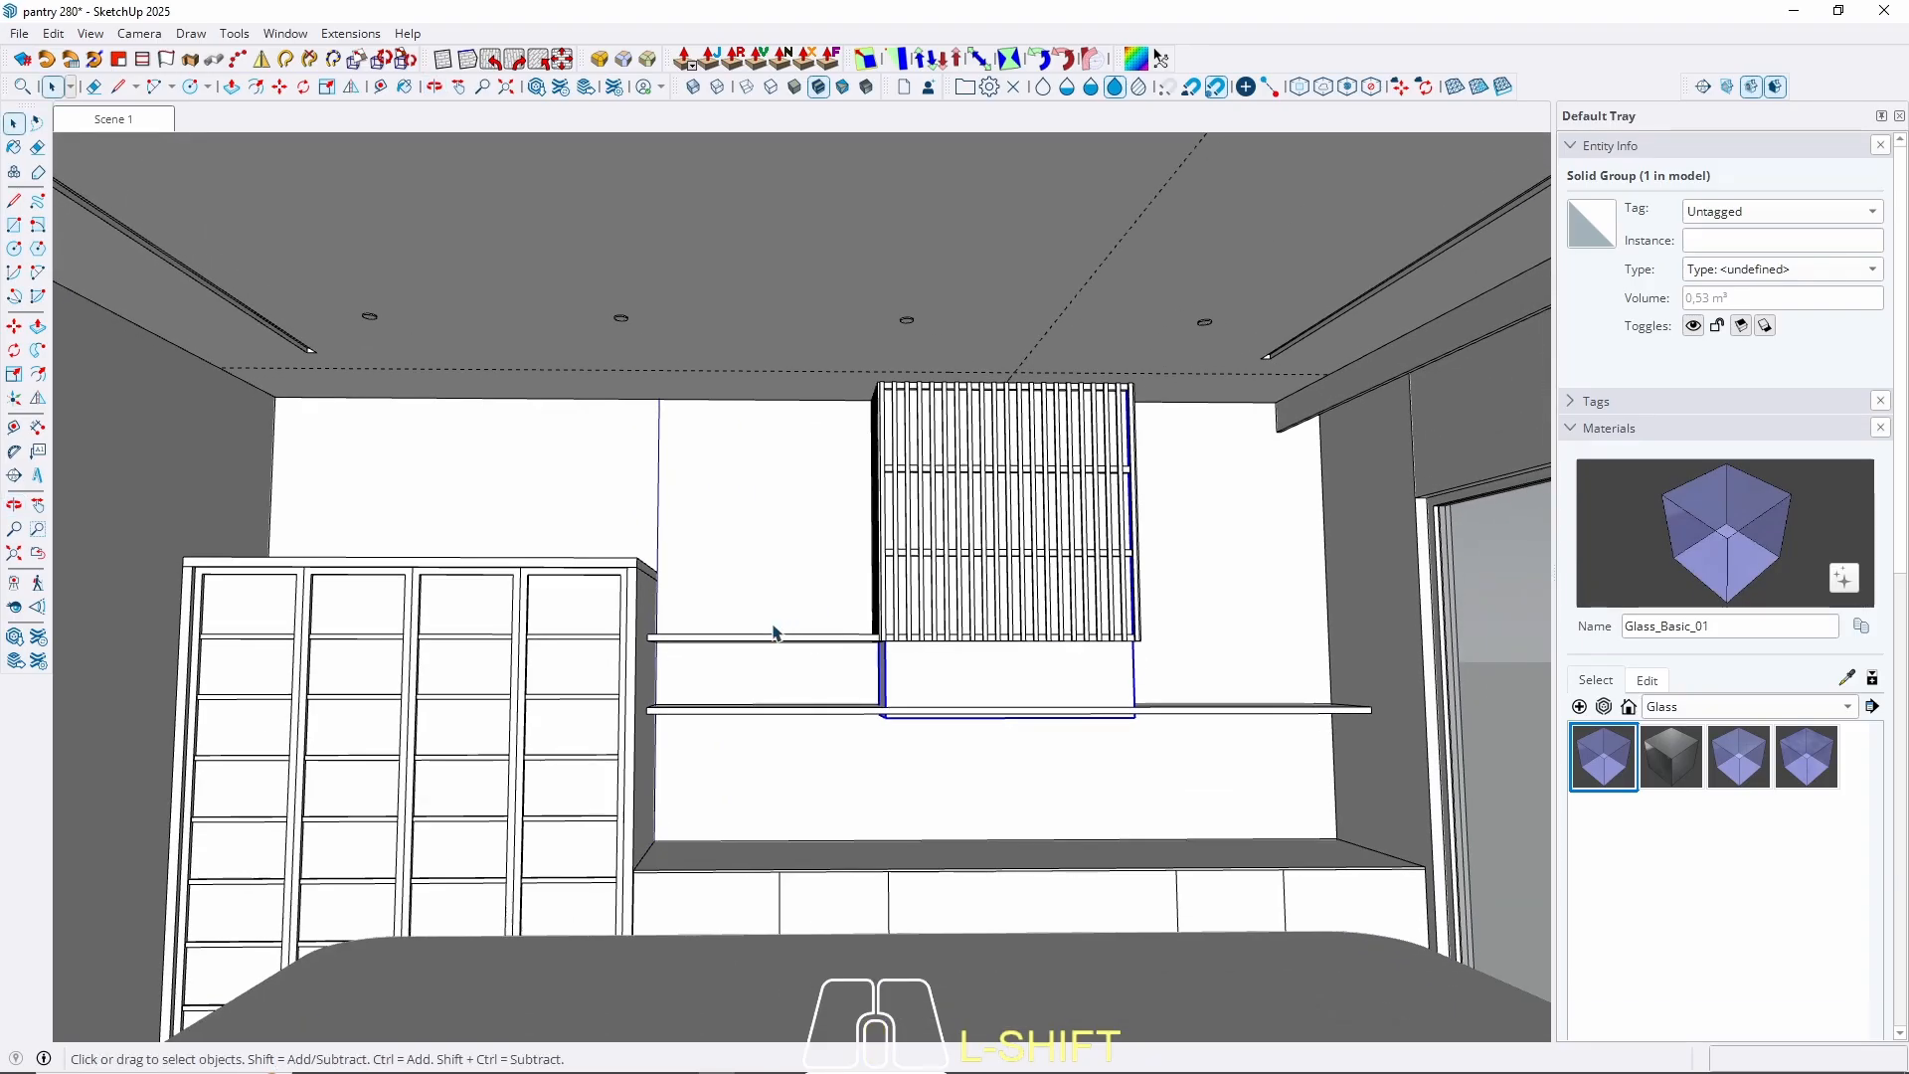
shift+middle_drag(1066, 801, 775, 537)
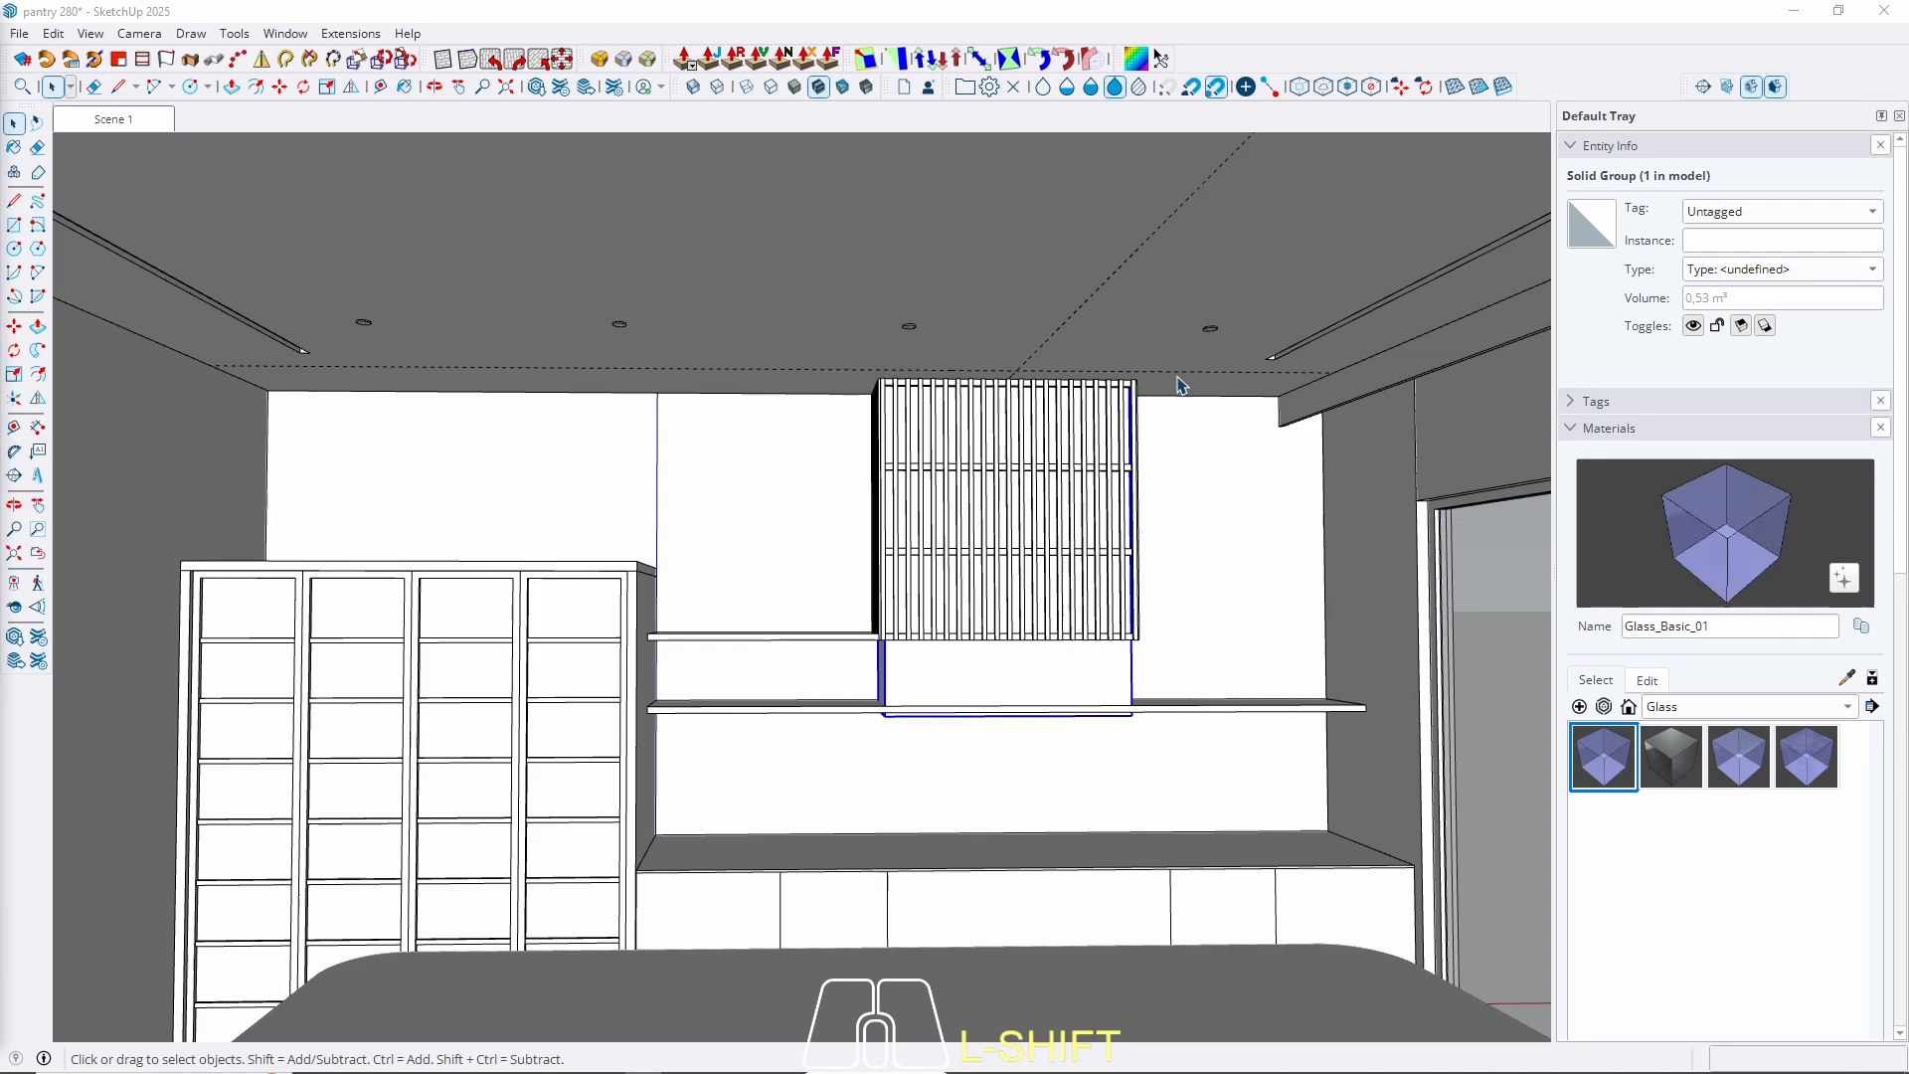
scroll(994, 366, up, 3)
middle_drag(1048, 376, 1103, 364)
key(c)
scroll(1062, 377, up, 5)
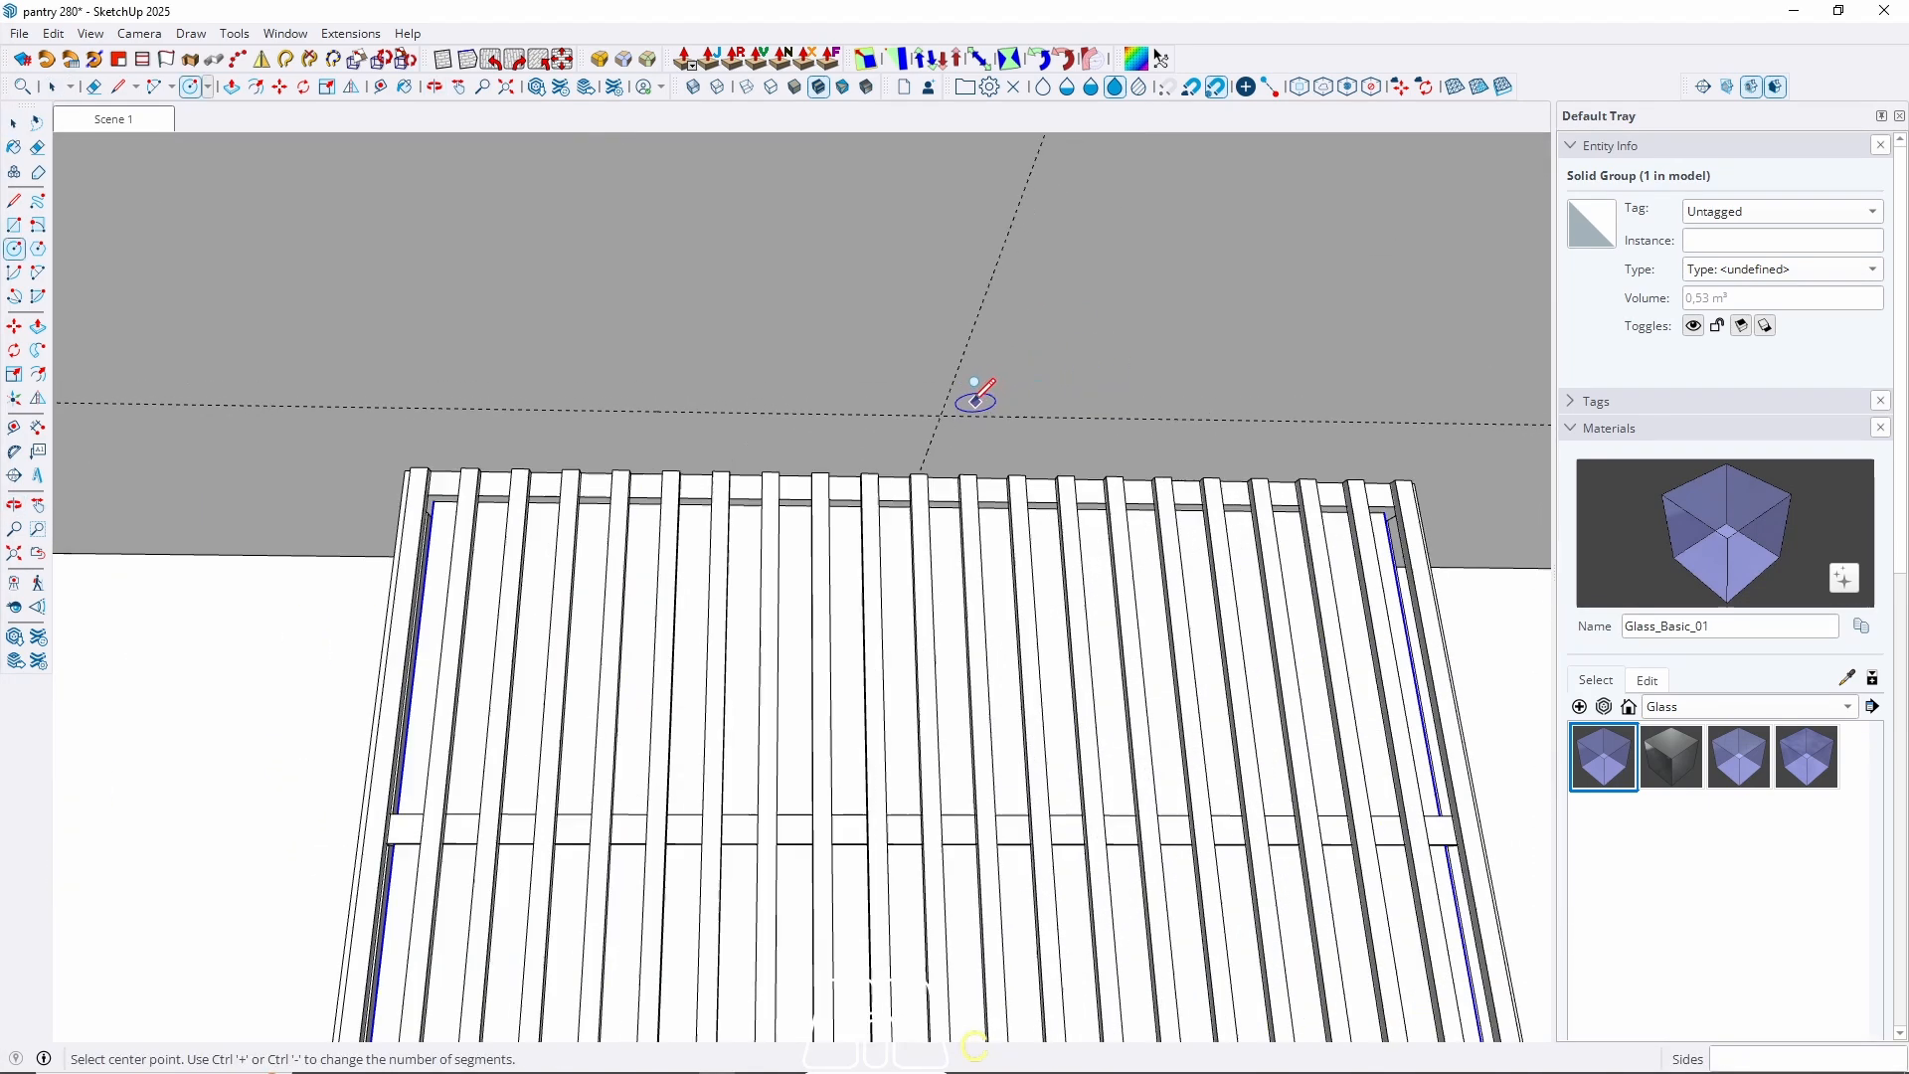
scroll(935, 422, up, 2)
click(929, 414)
scroll(950, 349, up, 1)
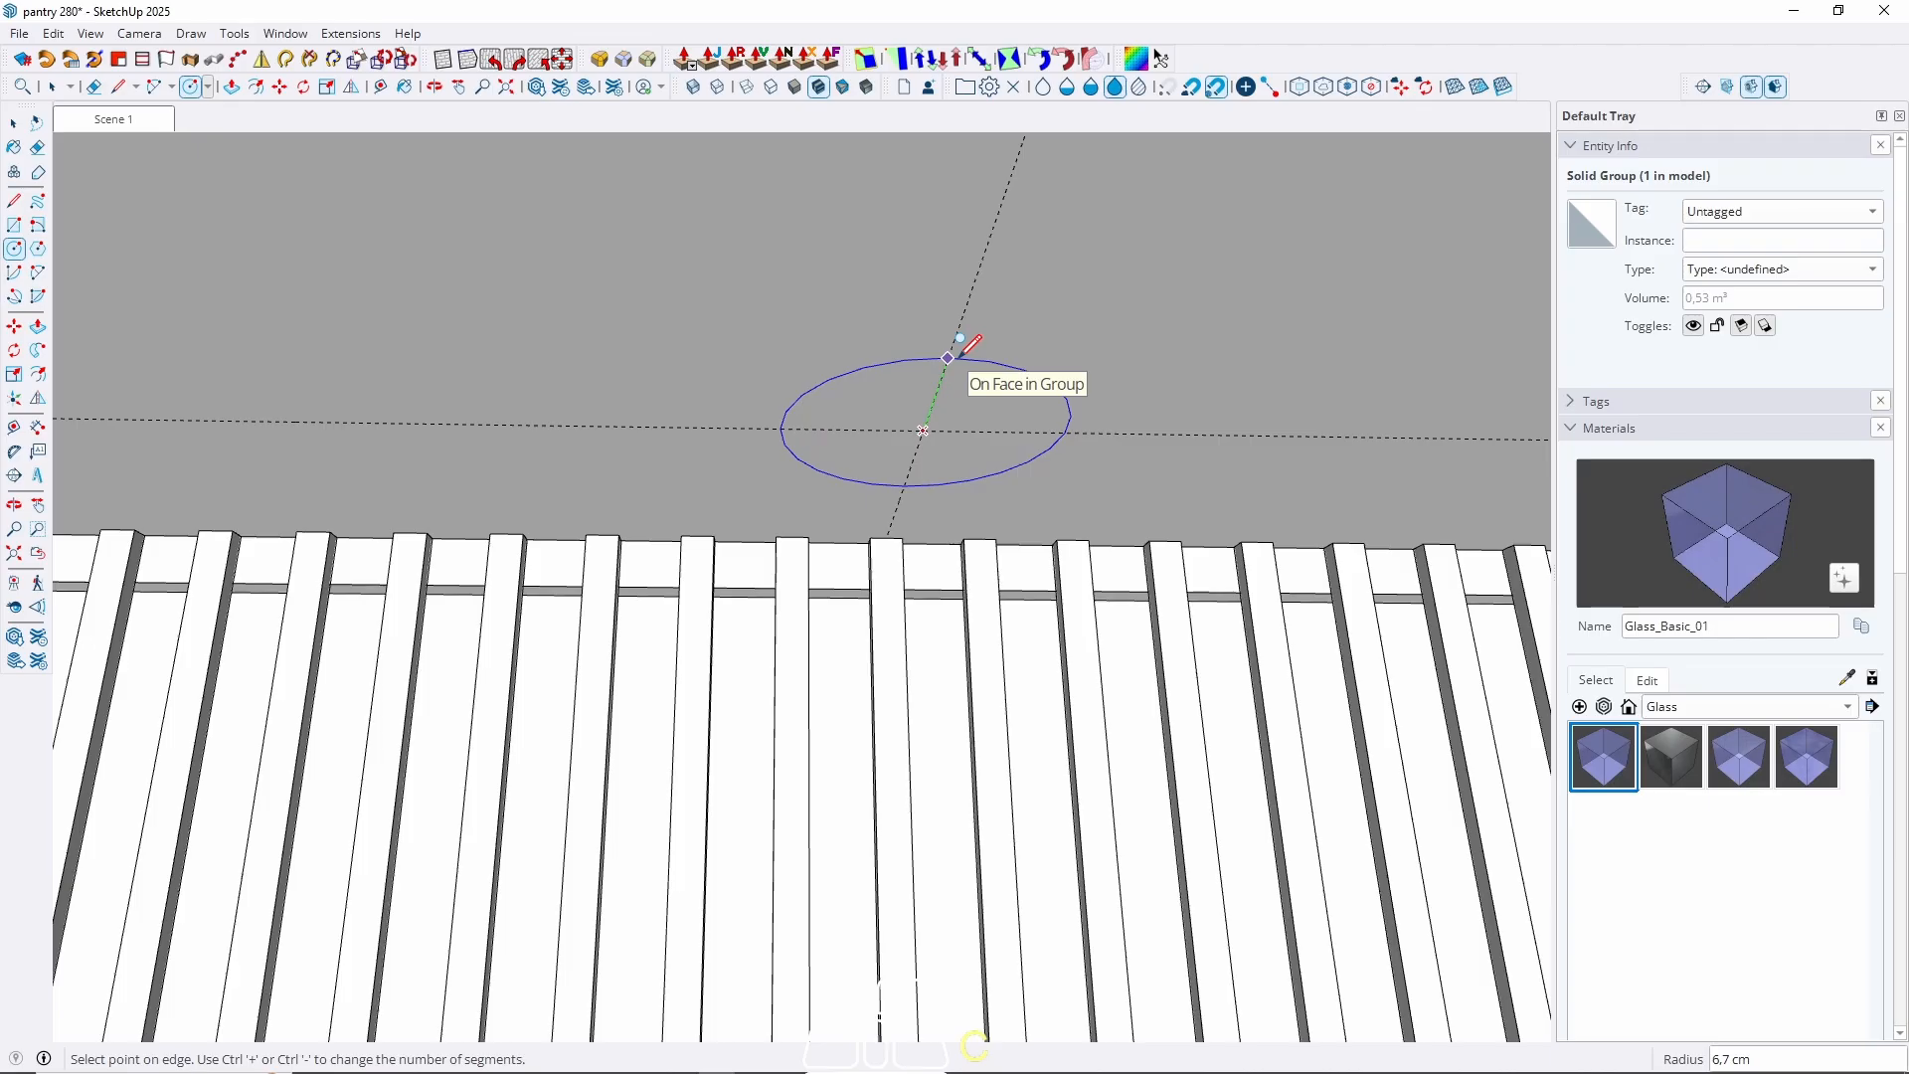
text(2)
key(Return)
key(space)
Set the new ceiling circle's segment count to 50.
click(924, 412)
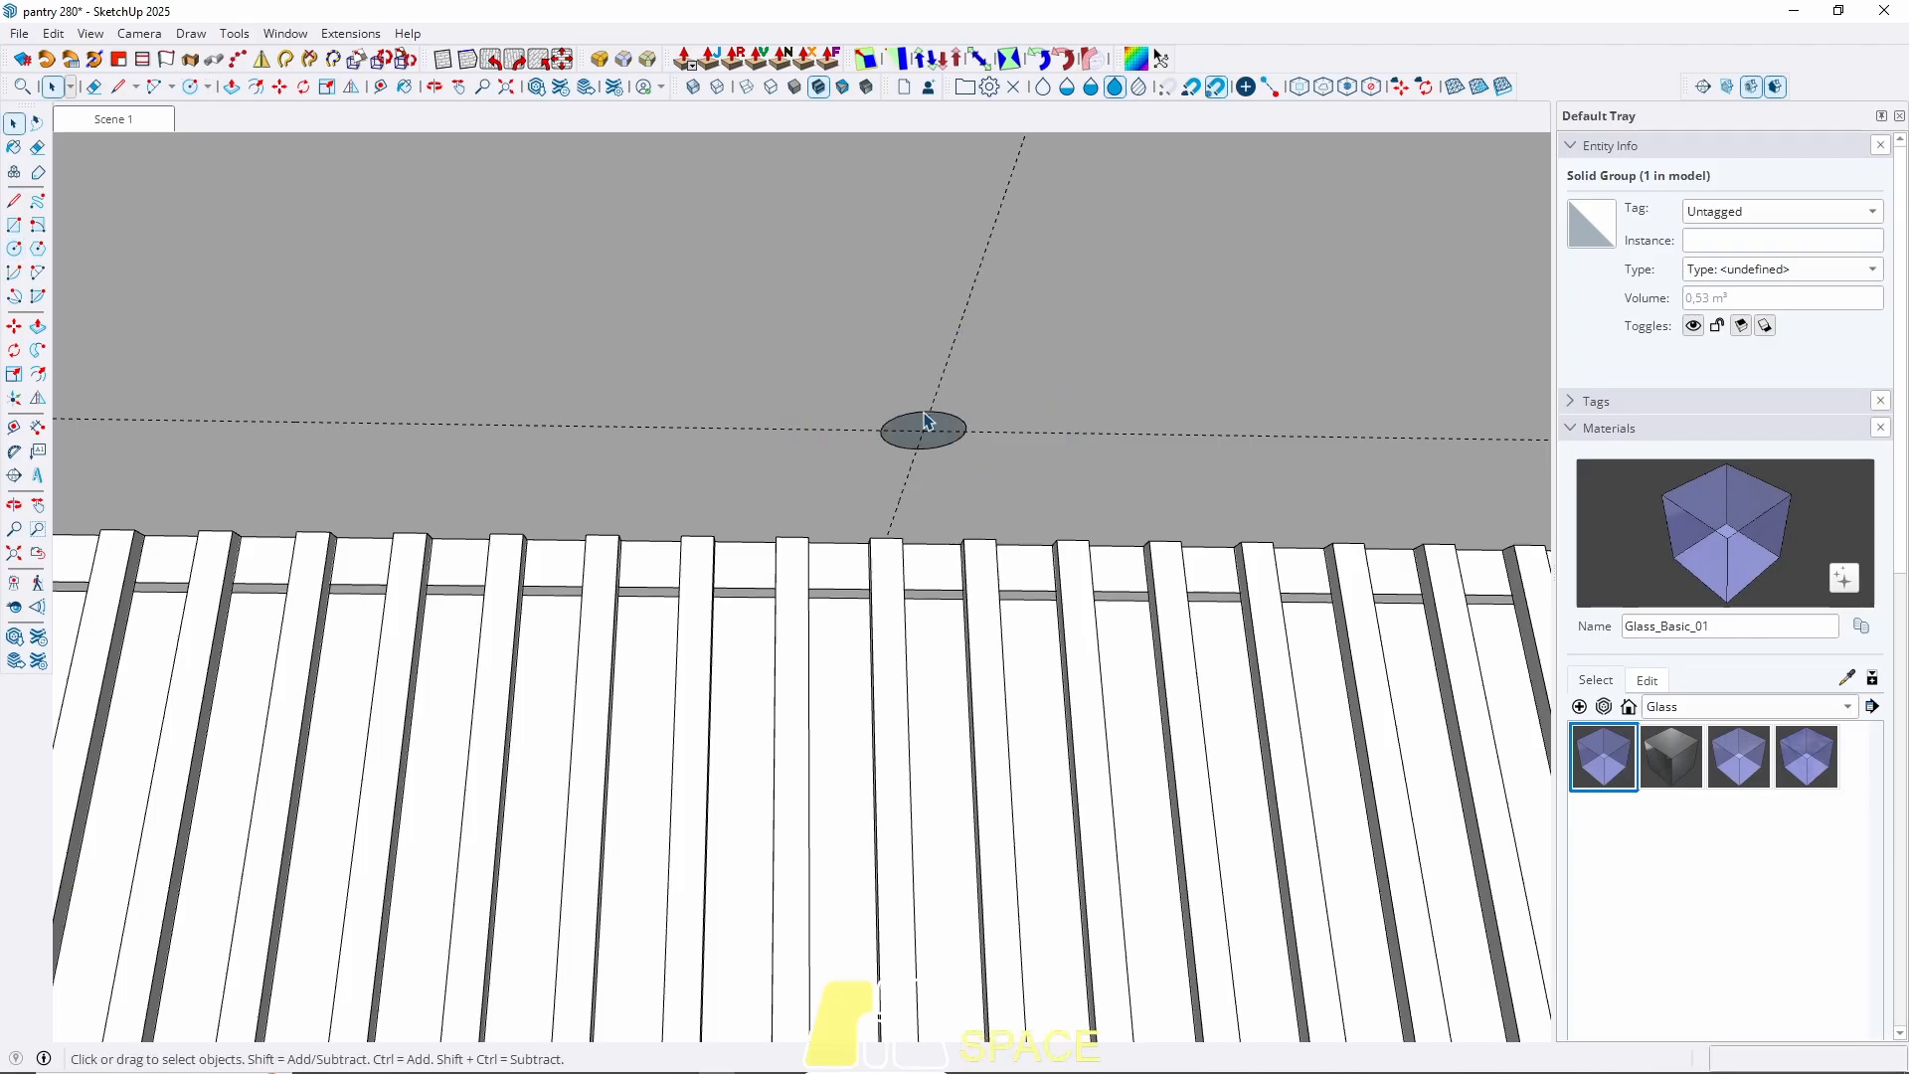
right_click(924, 420)
click(1244, 384)
drag(1803, 269, 1537, 285)
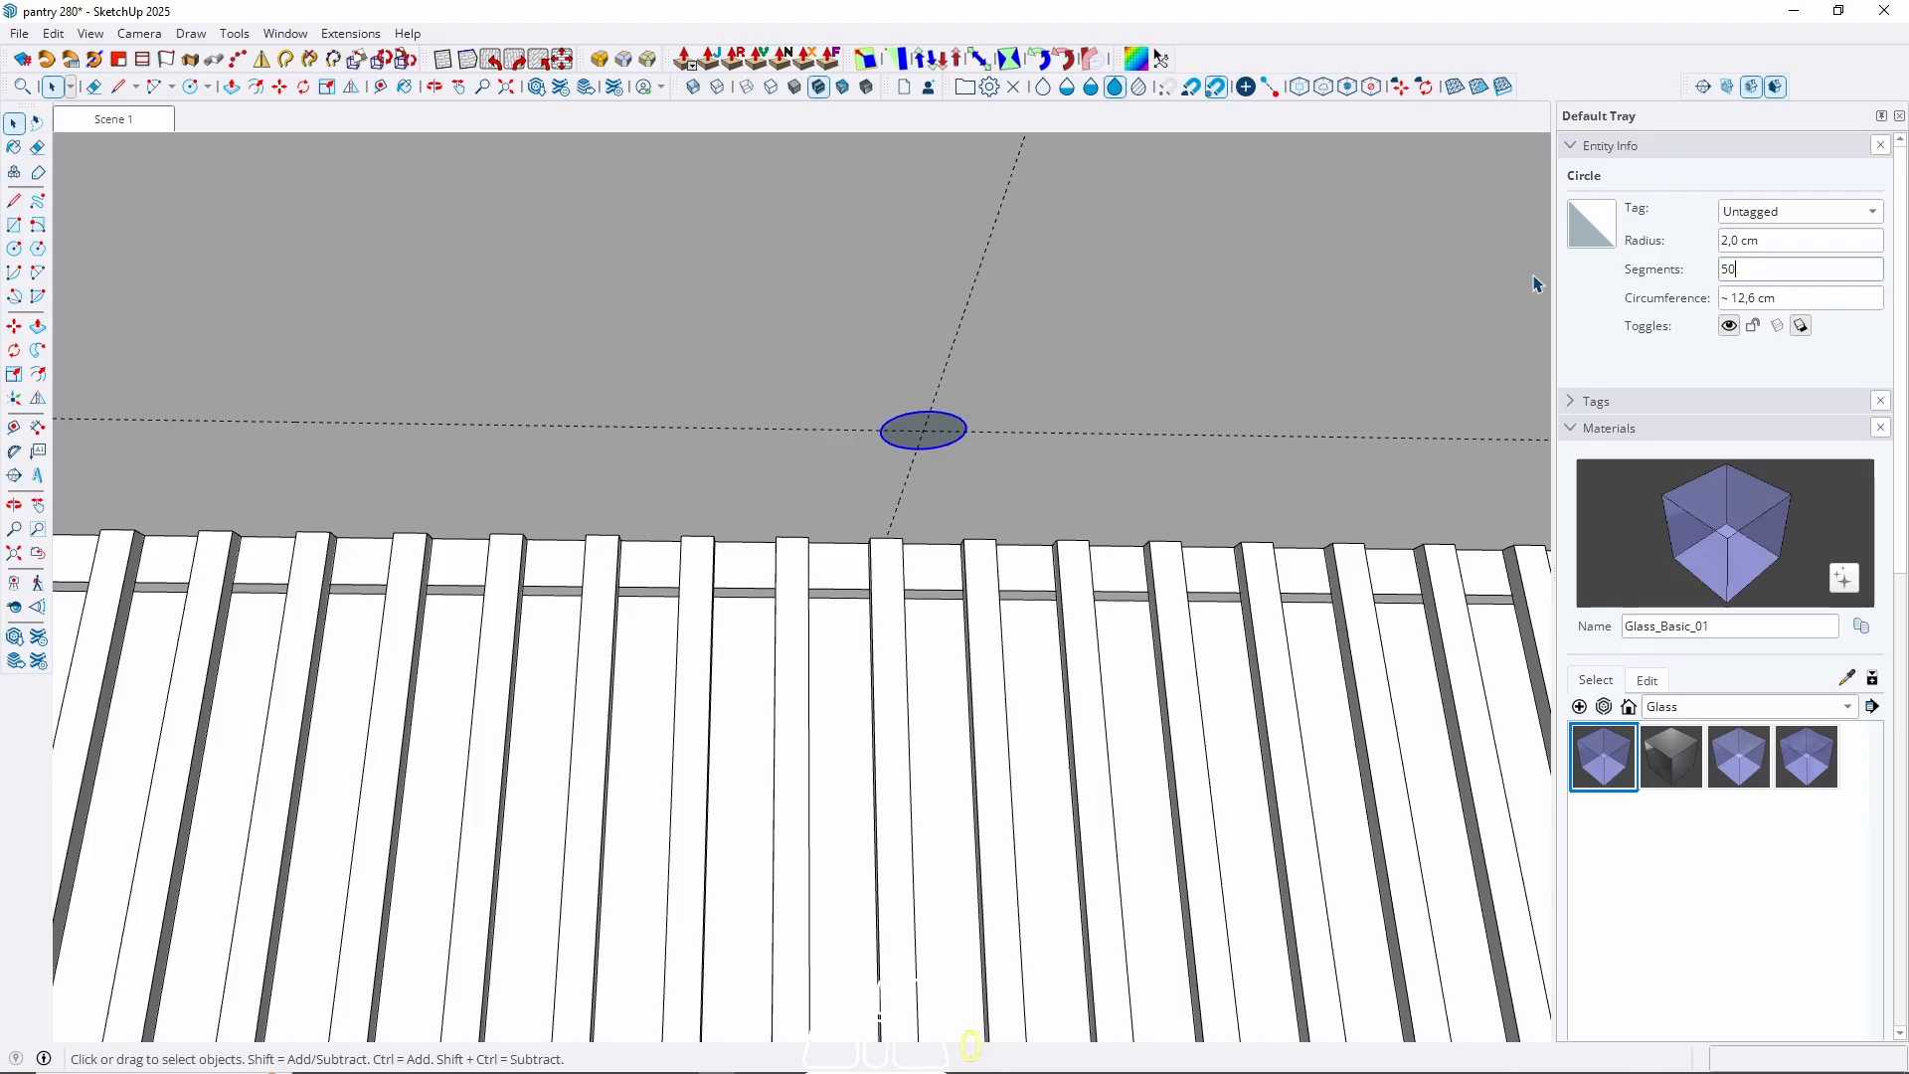
scroll(947, 441, up, 3)
text(50)
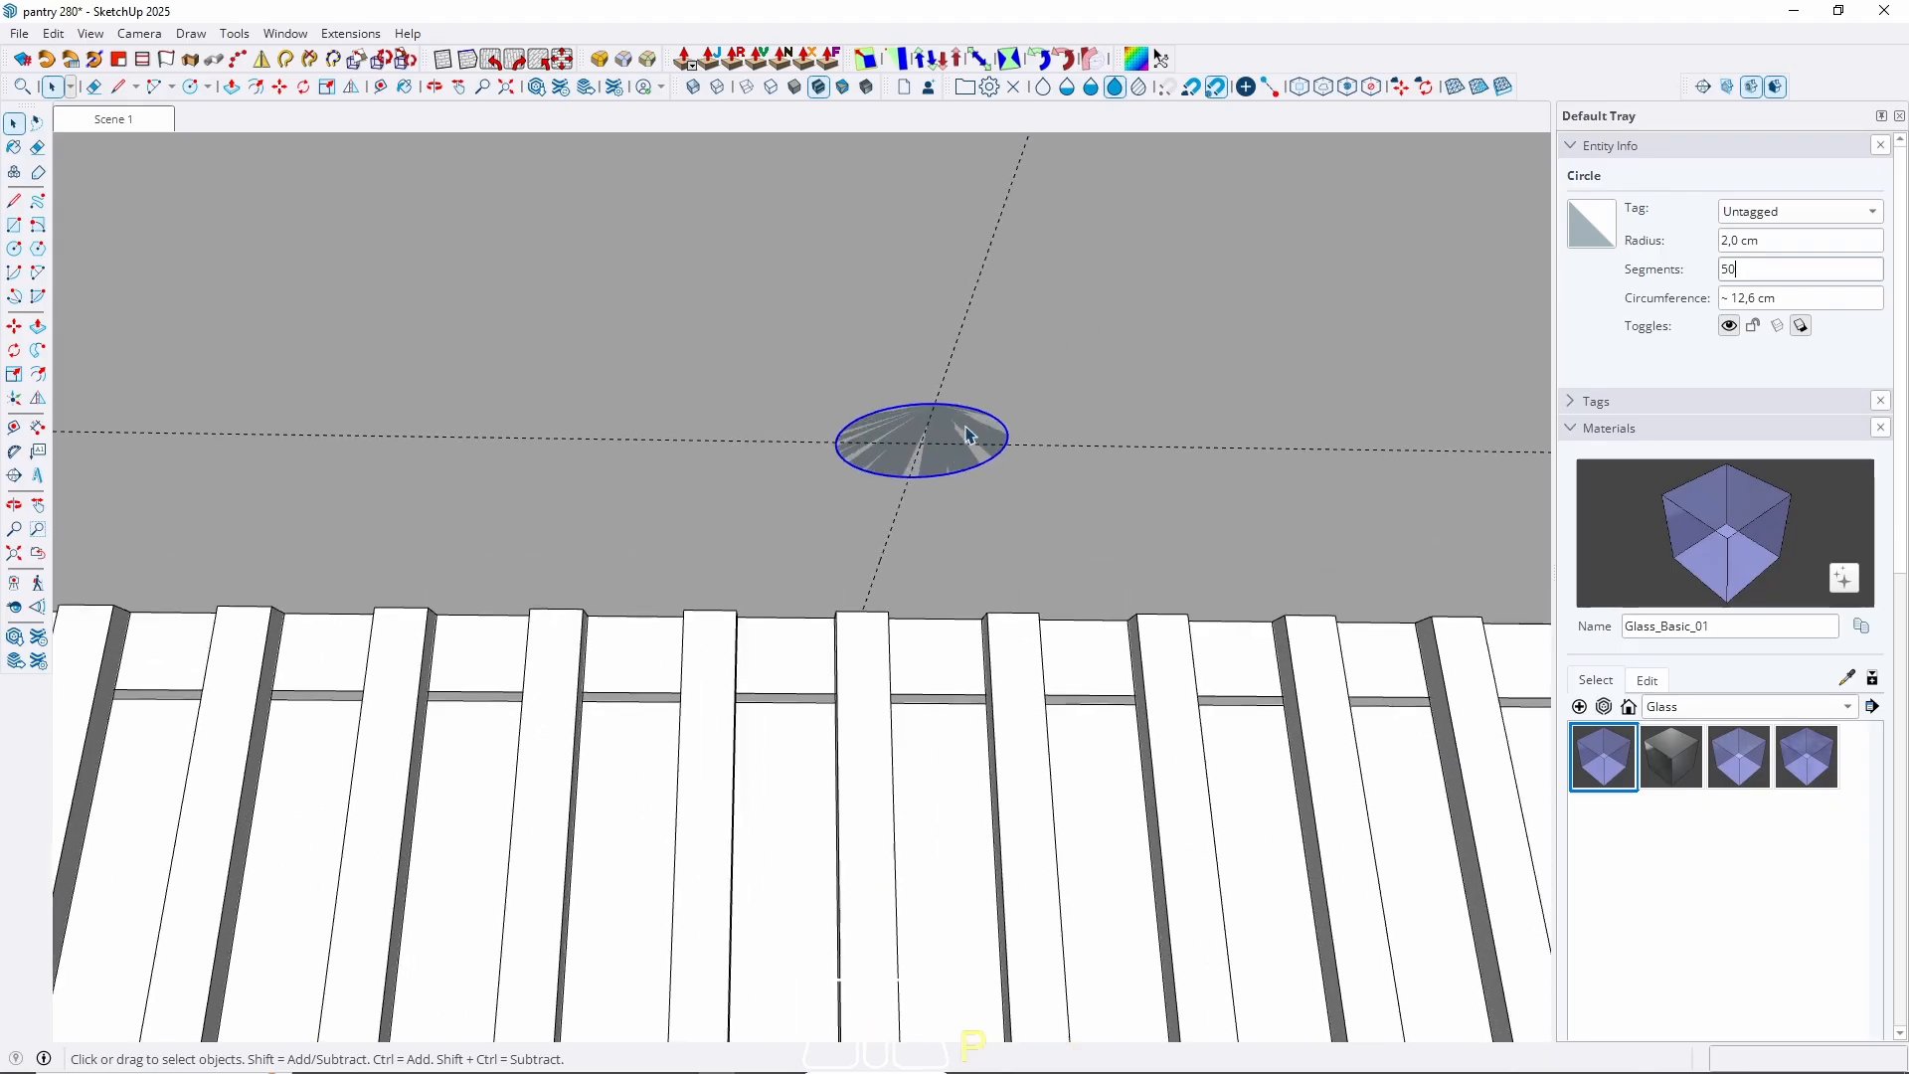
key(Return)
Extrude the circle's face 0.5 cm down from the ceiling with Push/Pull.
key(p)
click(960, 437)
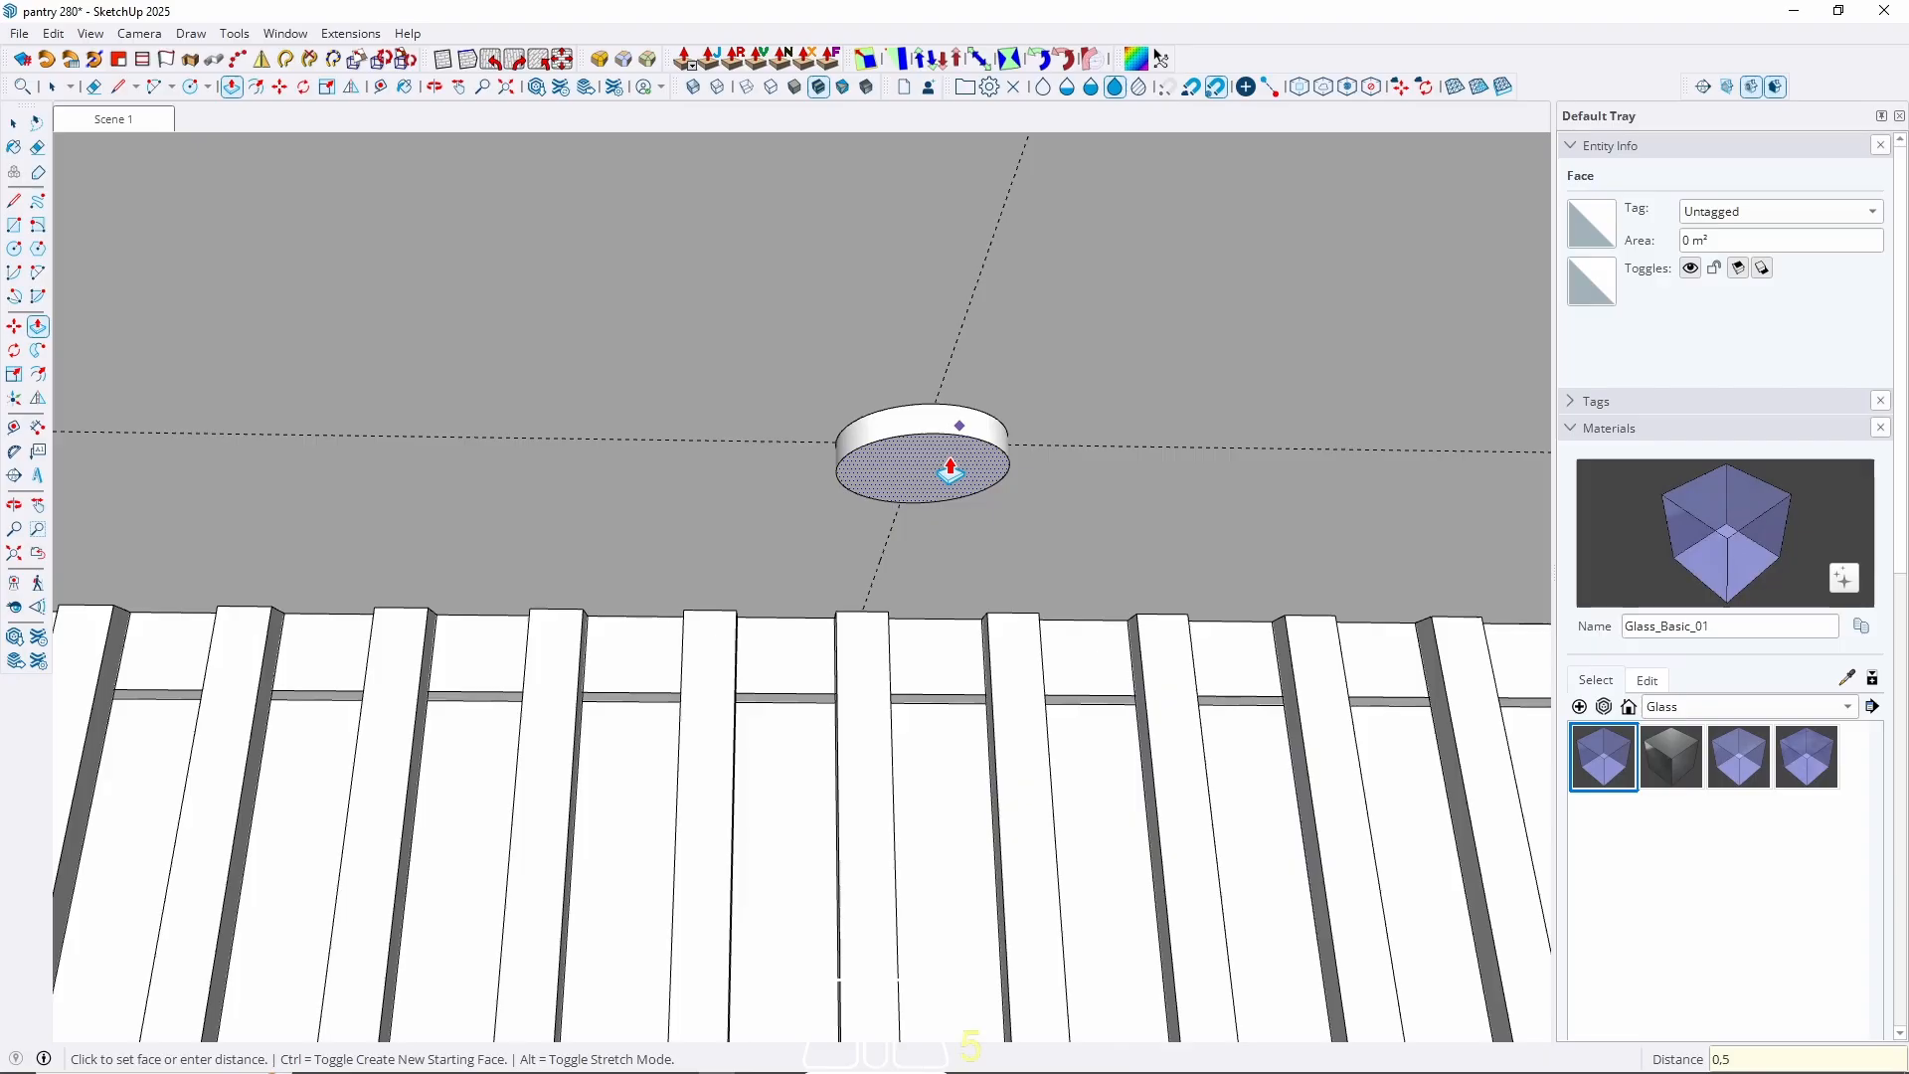
key(Return)
key(space)
Draw a line through the center of the disc's upper face, along the guide perpendicular to the hood.
middle_drag(934, 353, 925, 580)
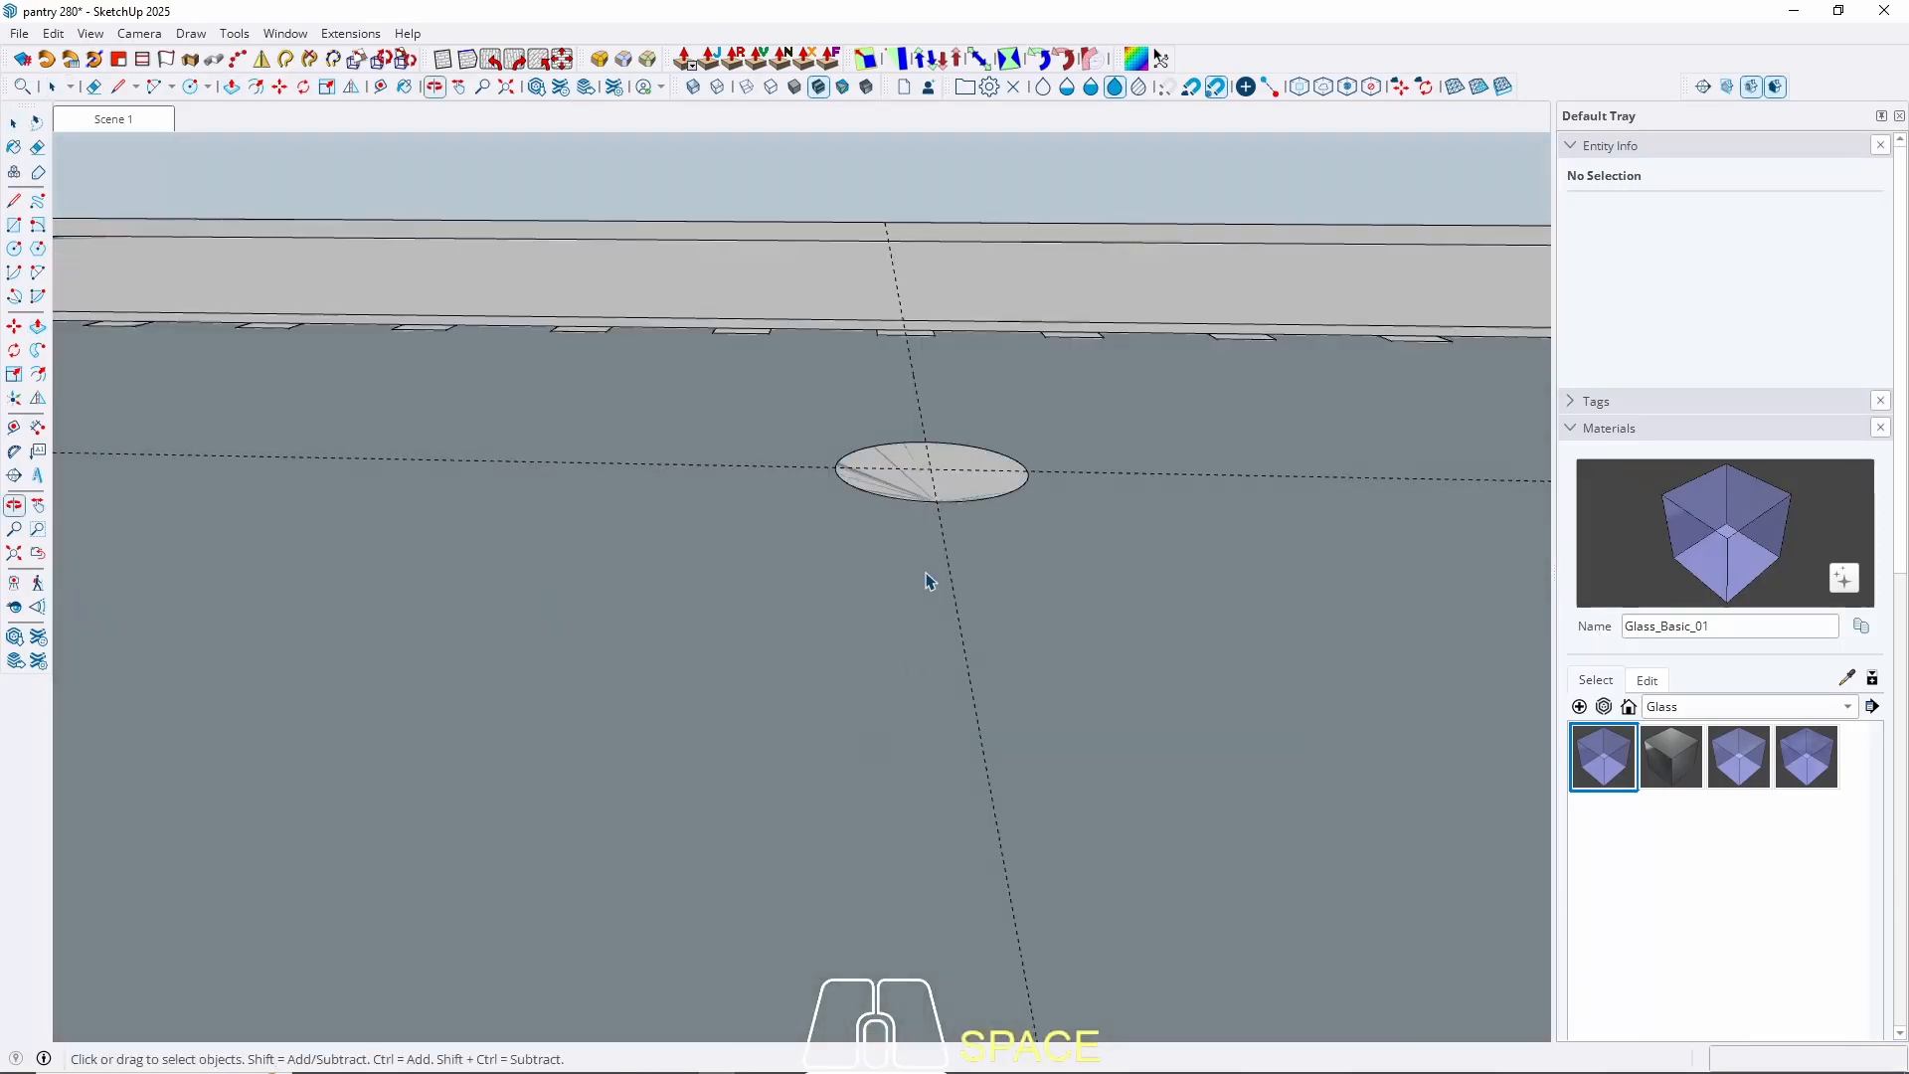
key(l)
click(925, 441)
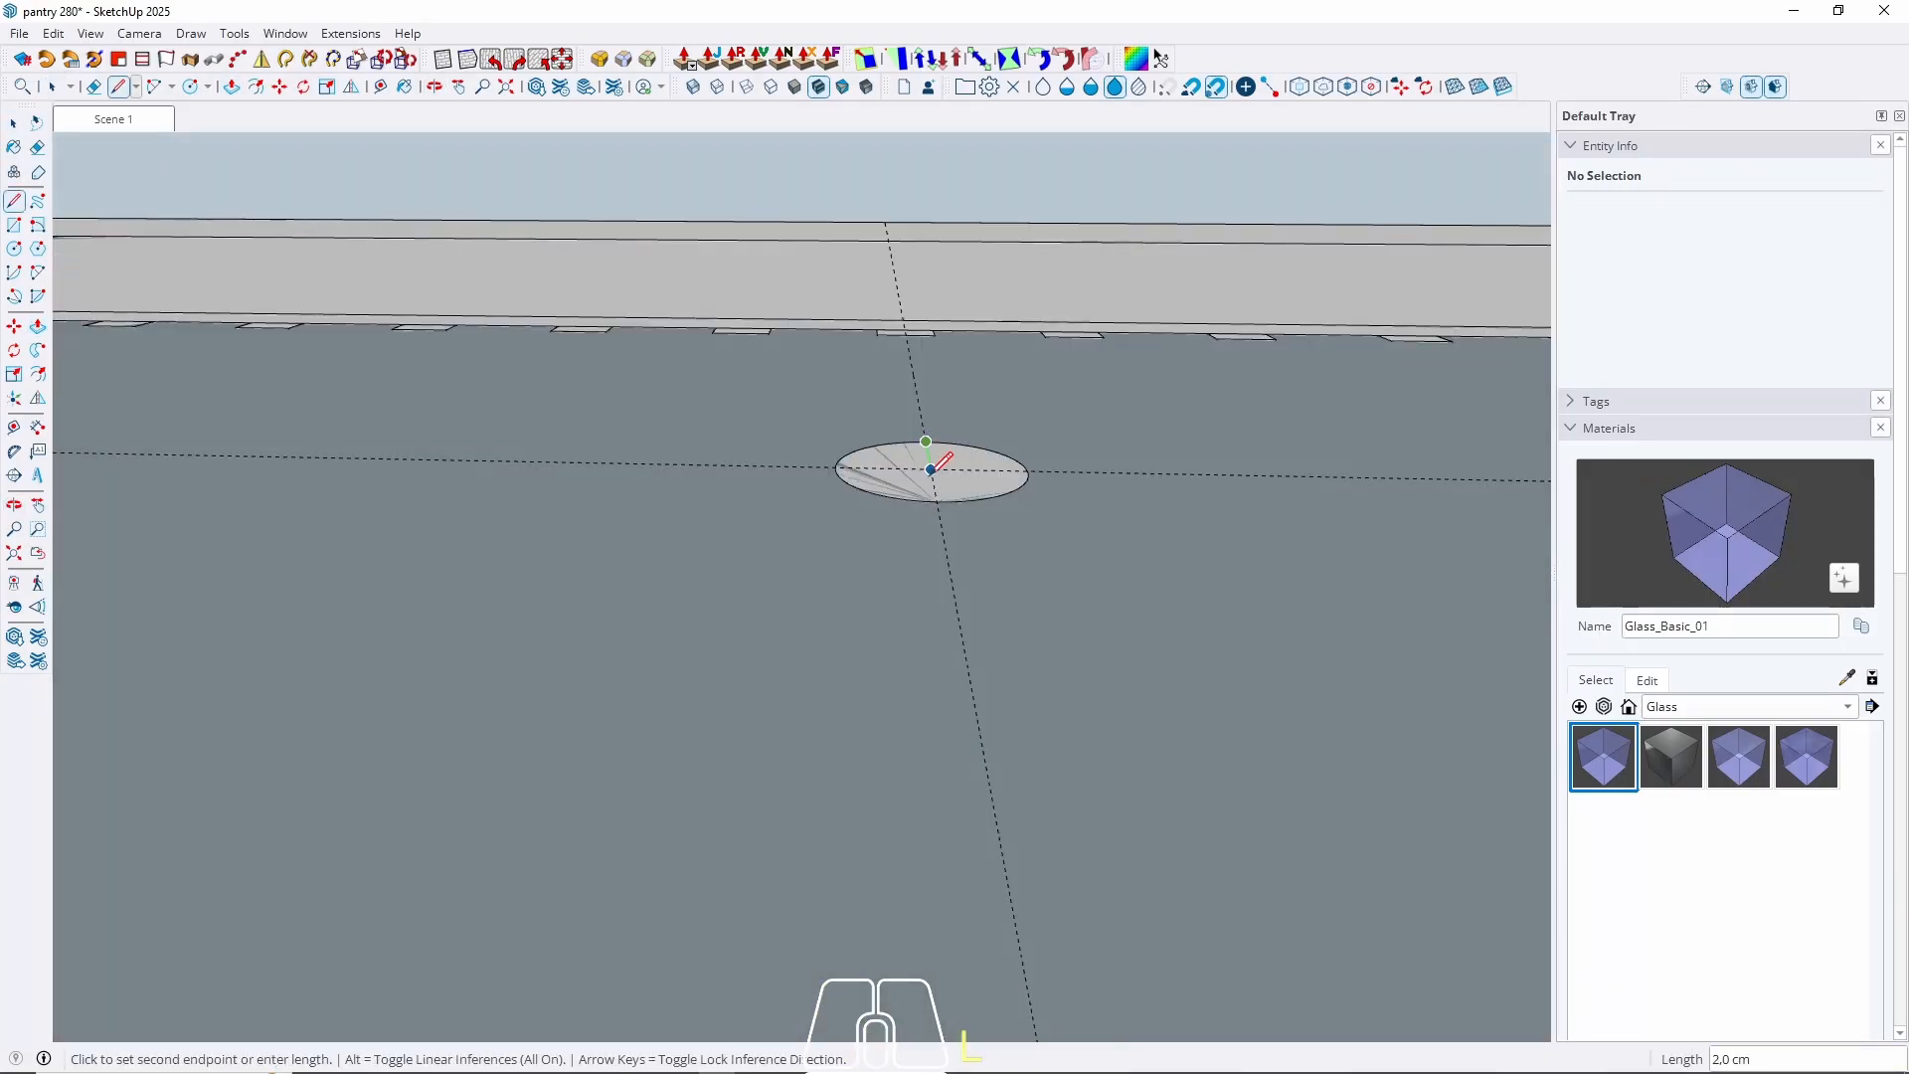
middle_drag(939, 496, 904, 584)
key(space)
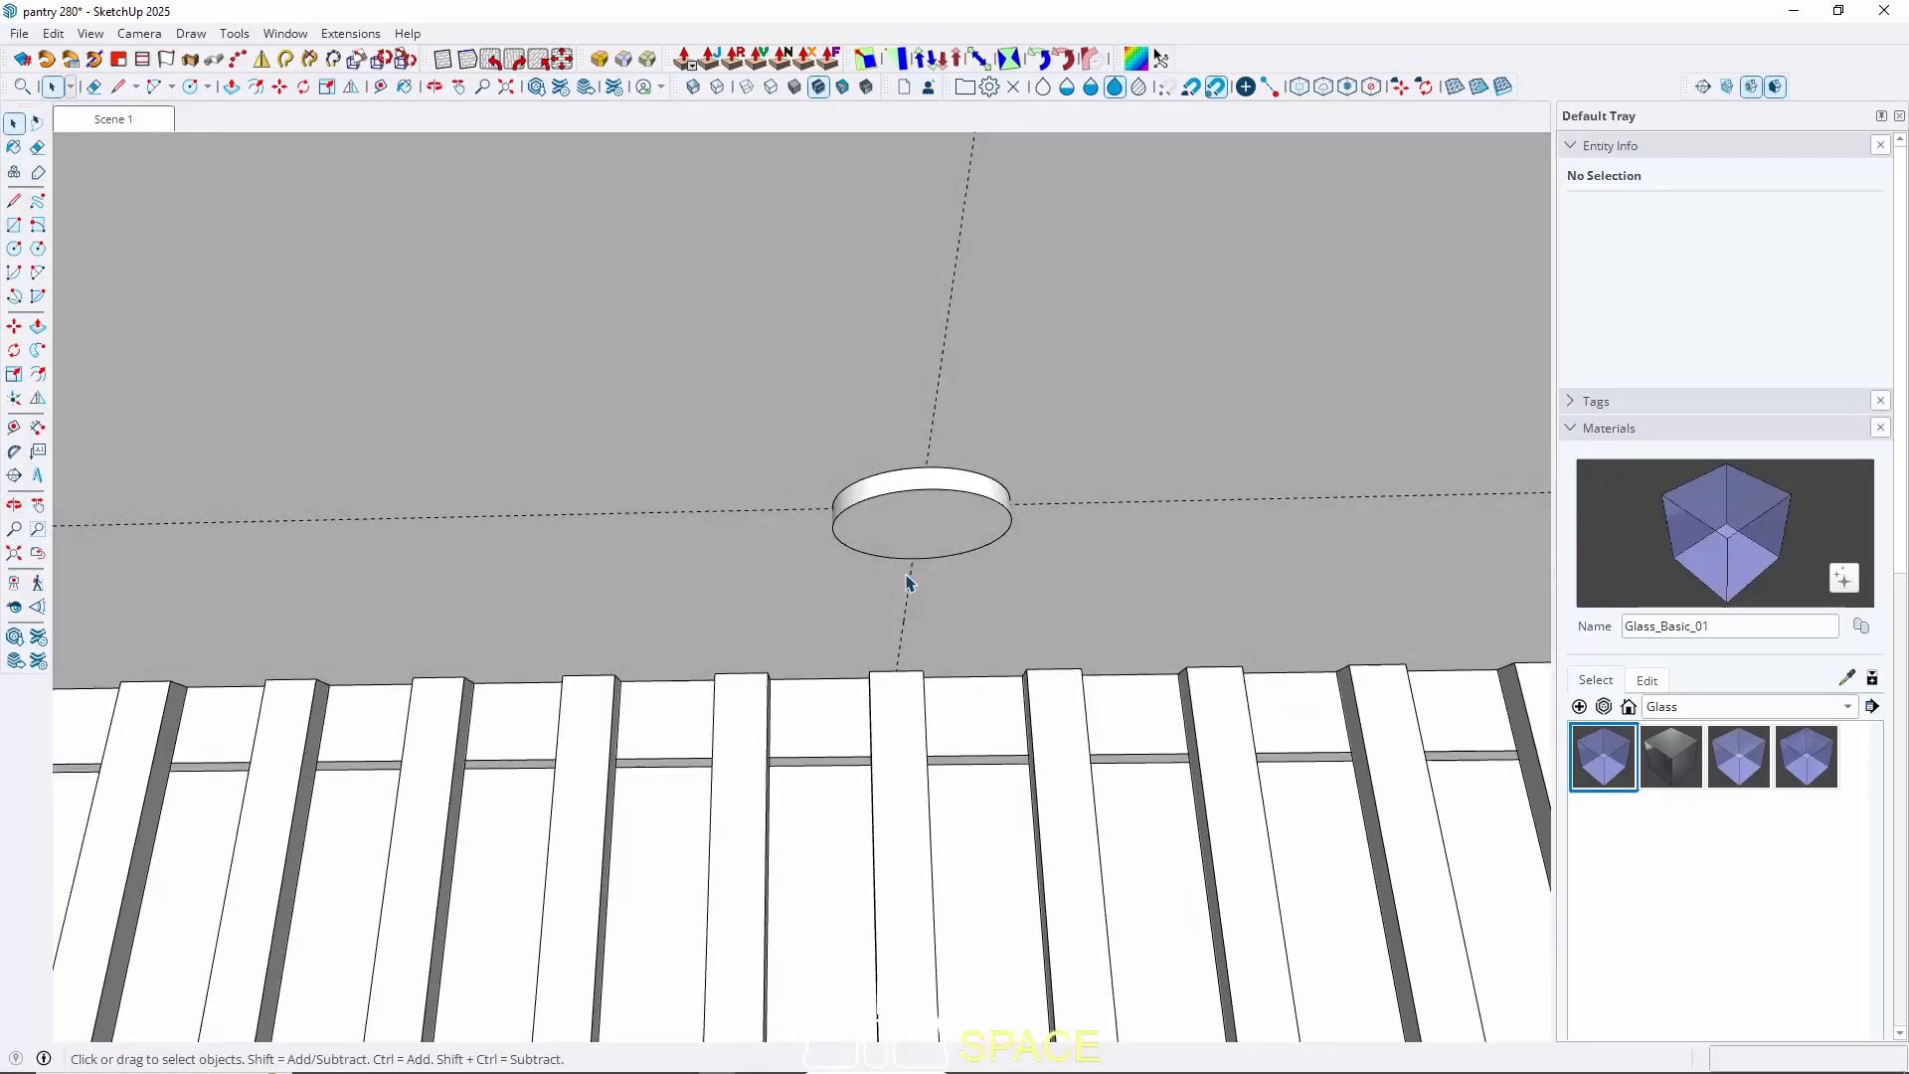
Select the whole small disc with its connected geometry and make it a component.
click(916, 547)
right_click(915, 546)
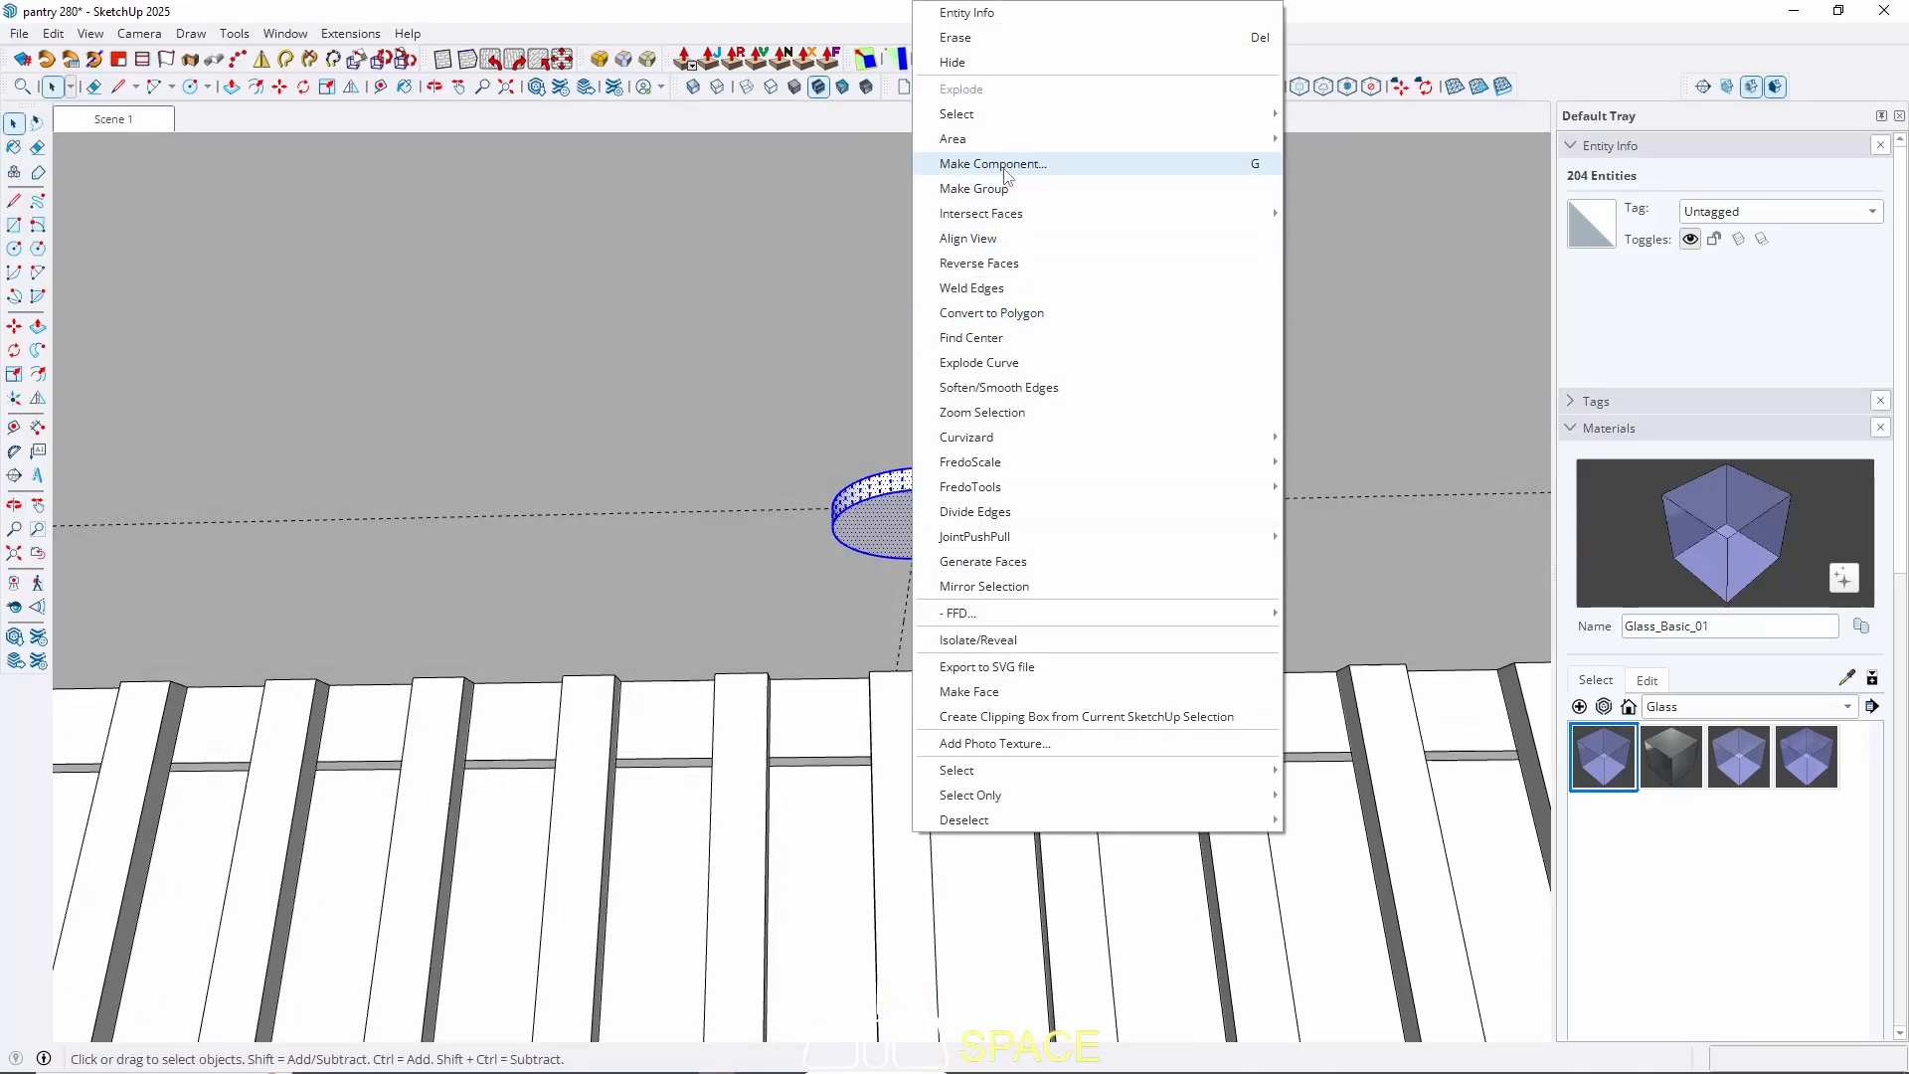
click(999, 169)
click(962, 791)
Copy the small disc about 112.5 cm along the red axis toward the shelving cabinet, aligned with the short upper shelf.
scroll(972, 583, down, 6)
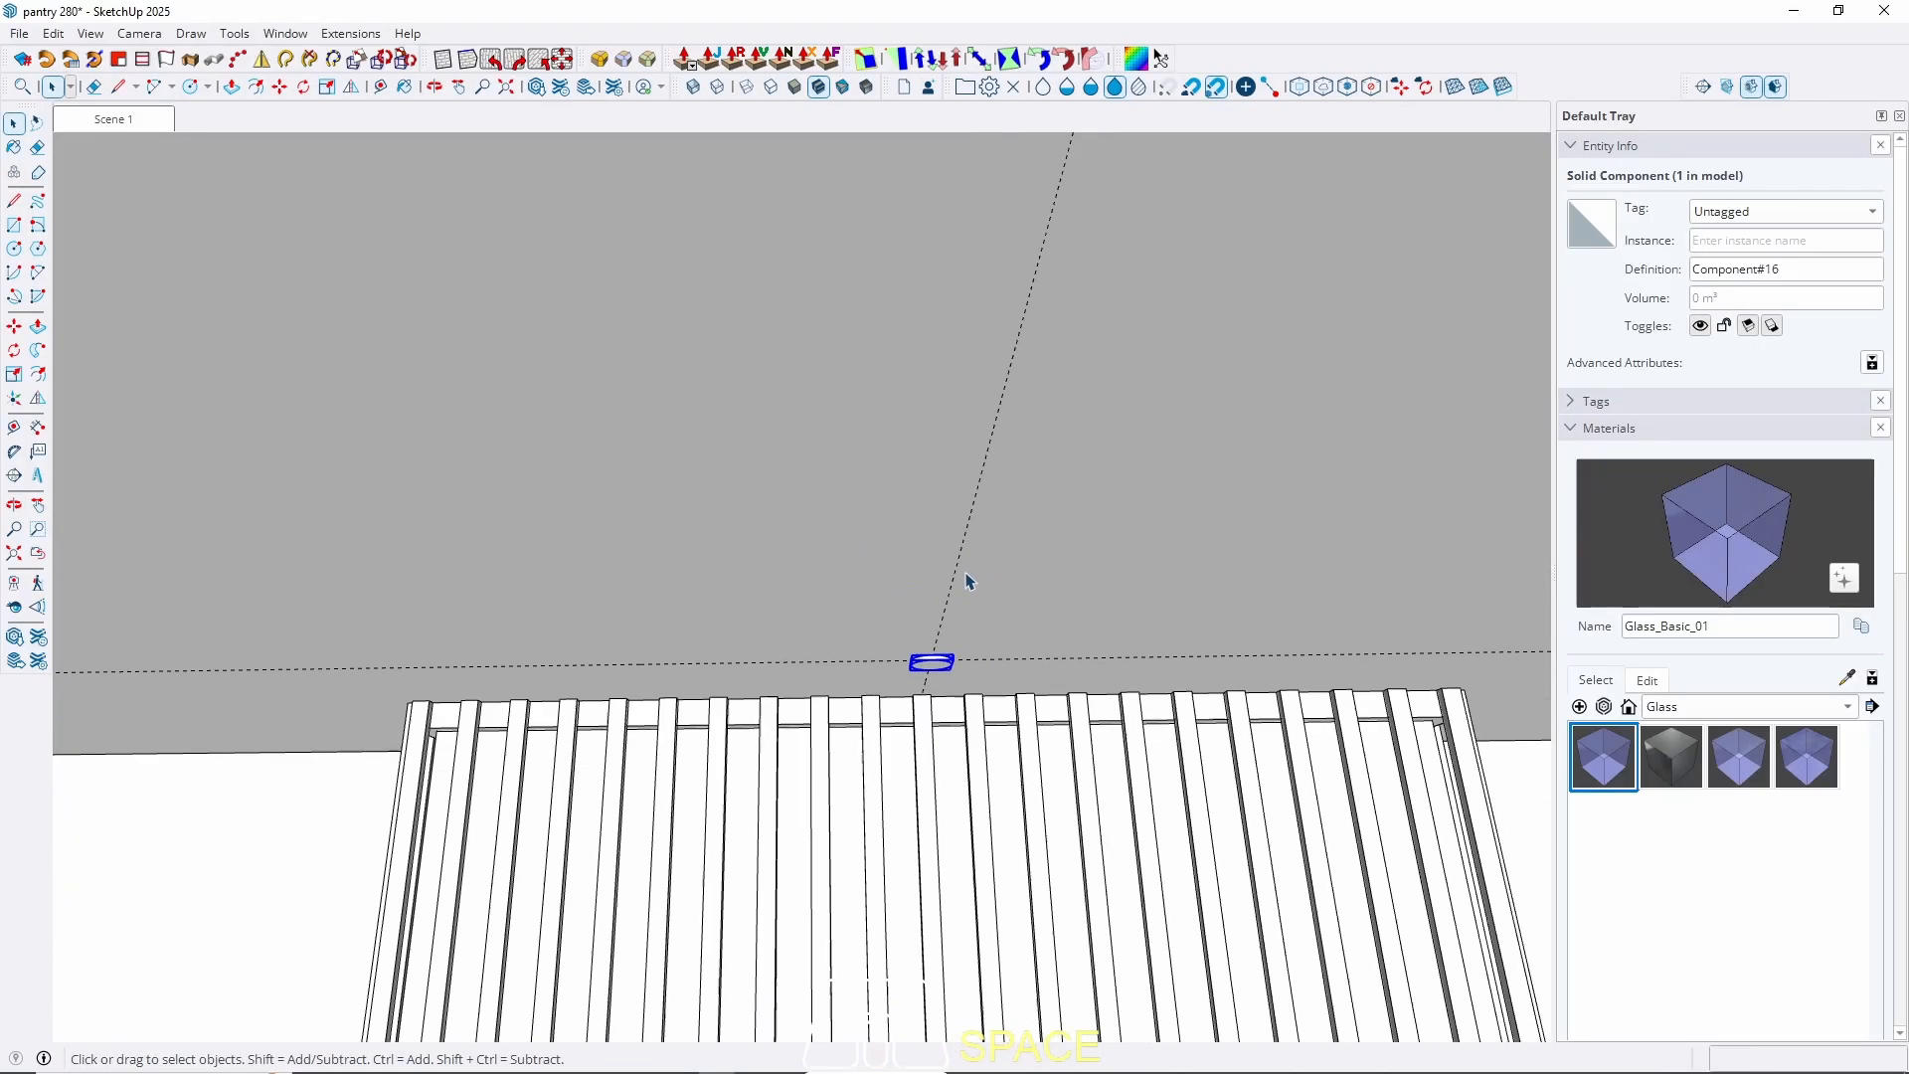
key(m)
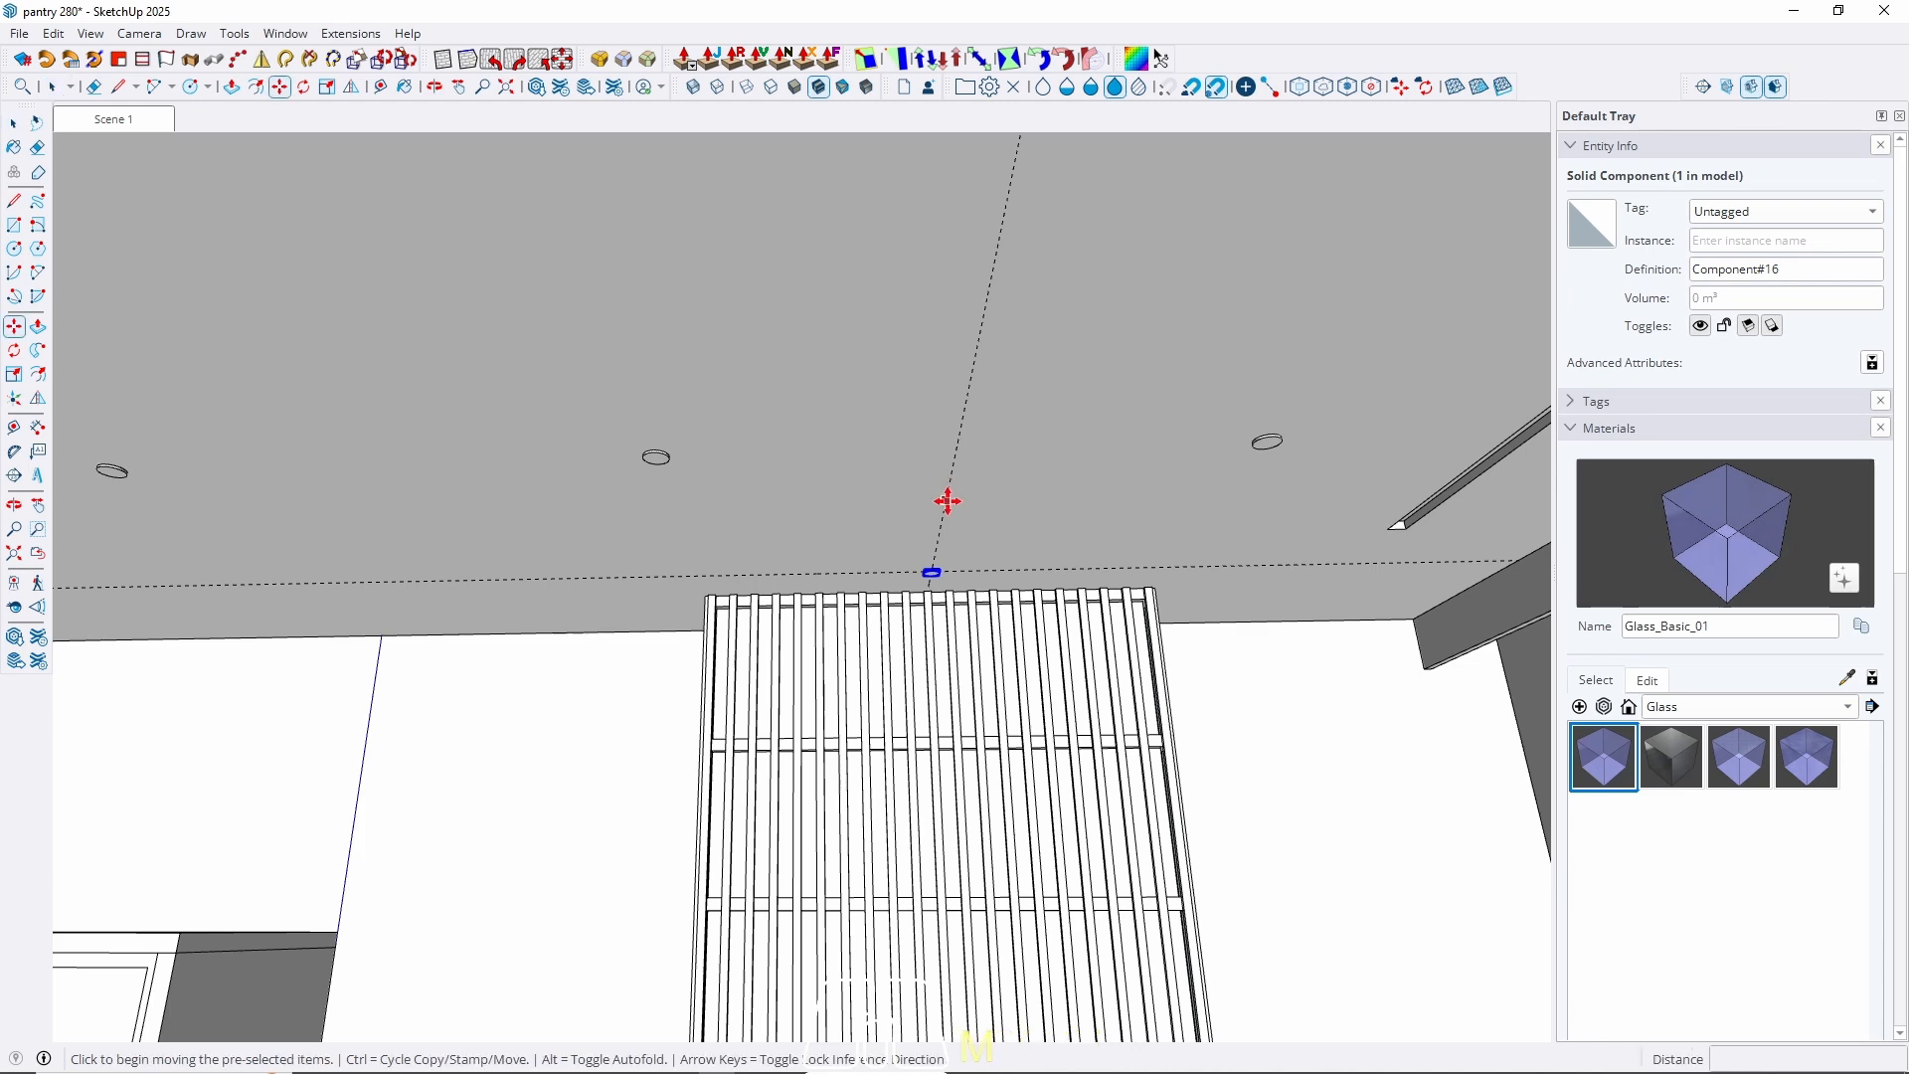
key(ctrl)
click(945, 503)
key(shift)
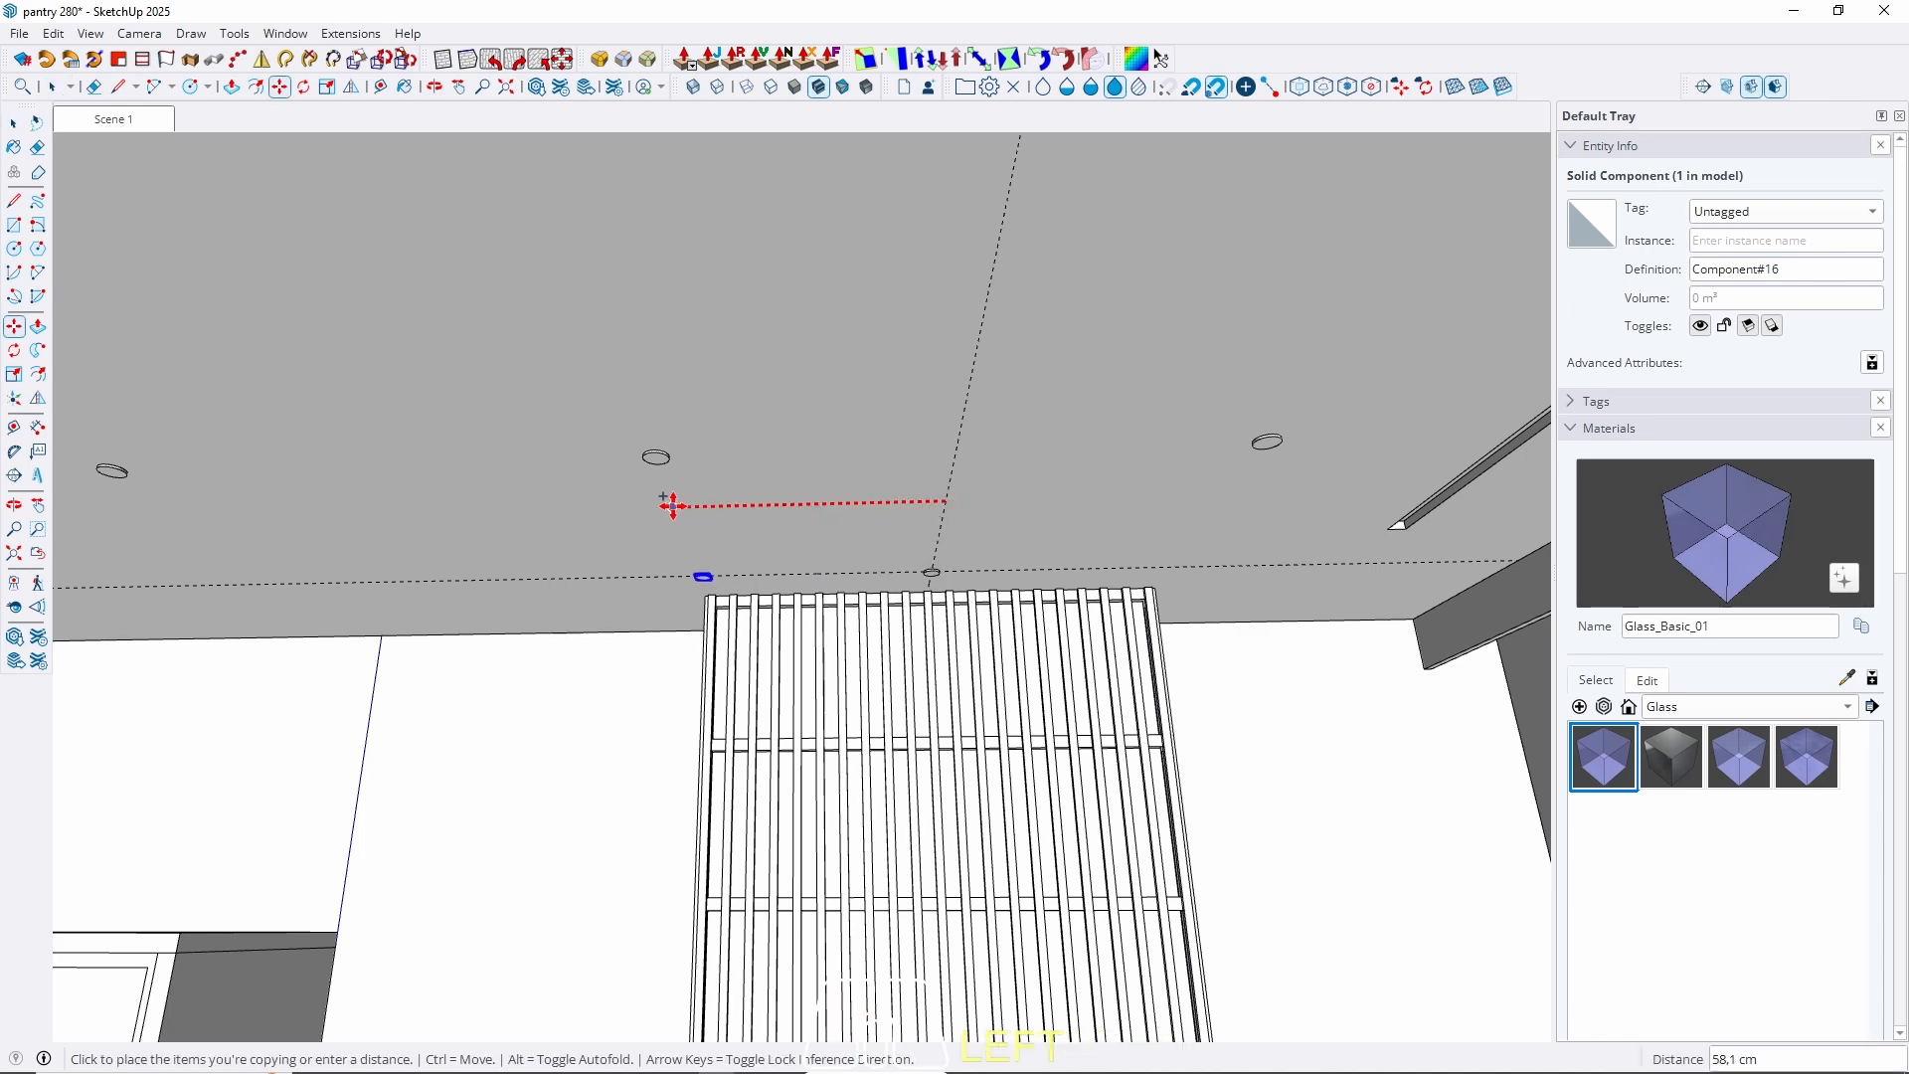
scroll(664, 505, down, 3)
middle_drag(604, 597, 895, 533)
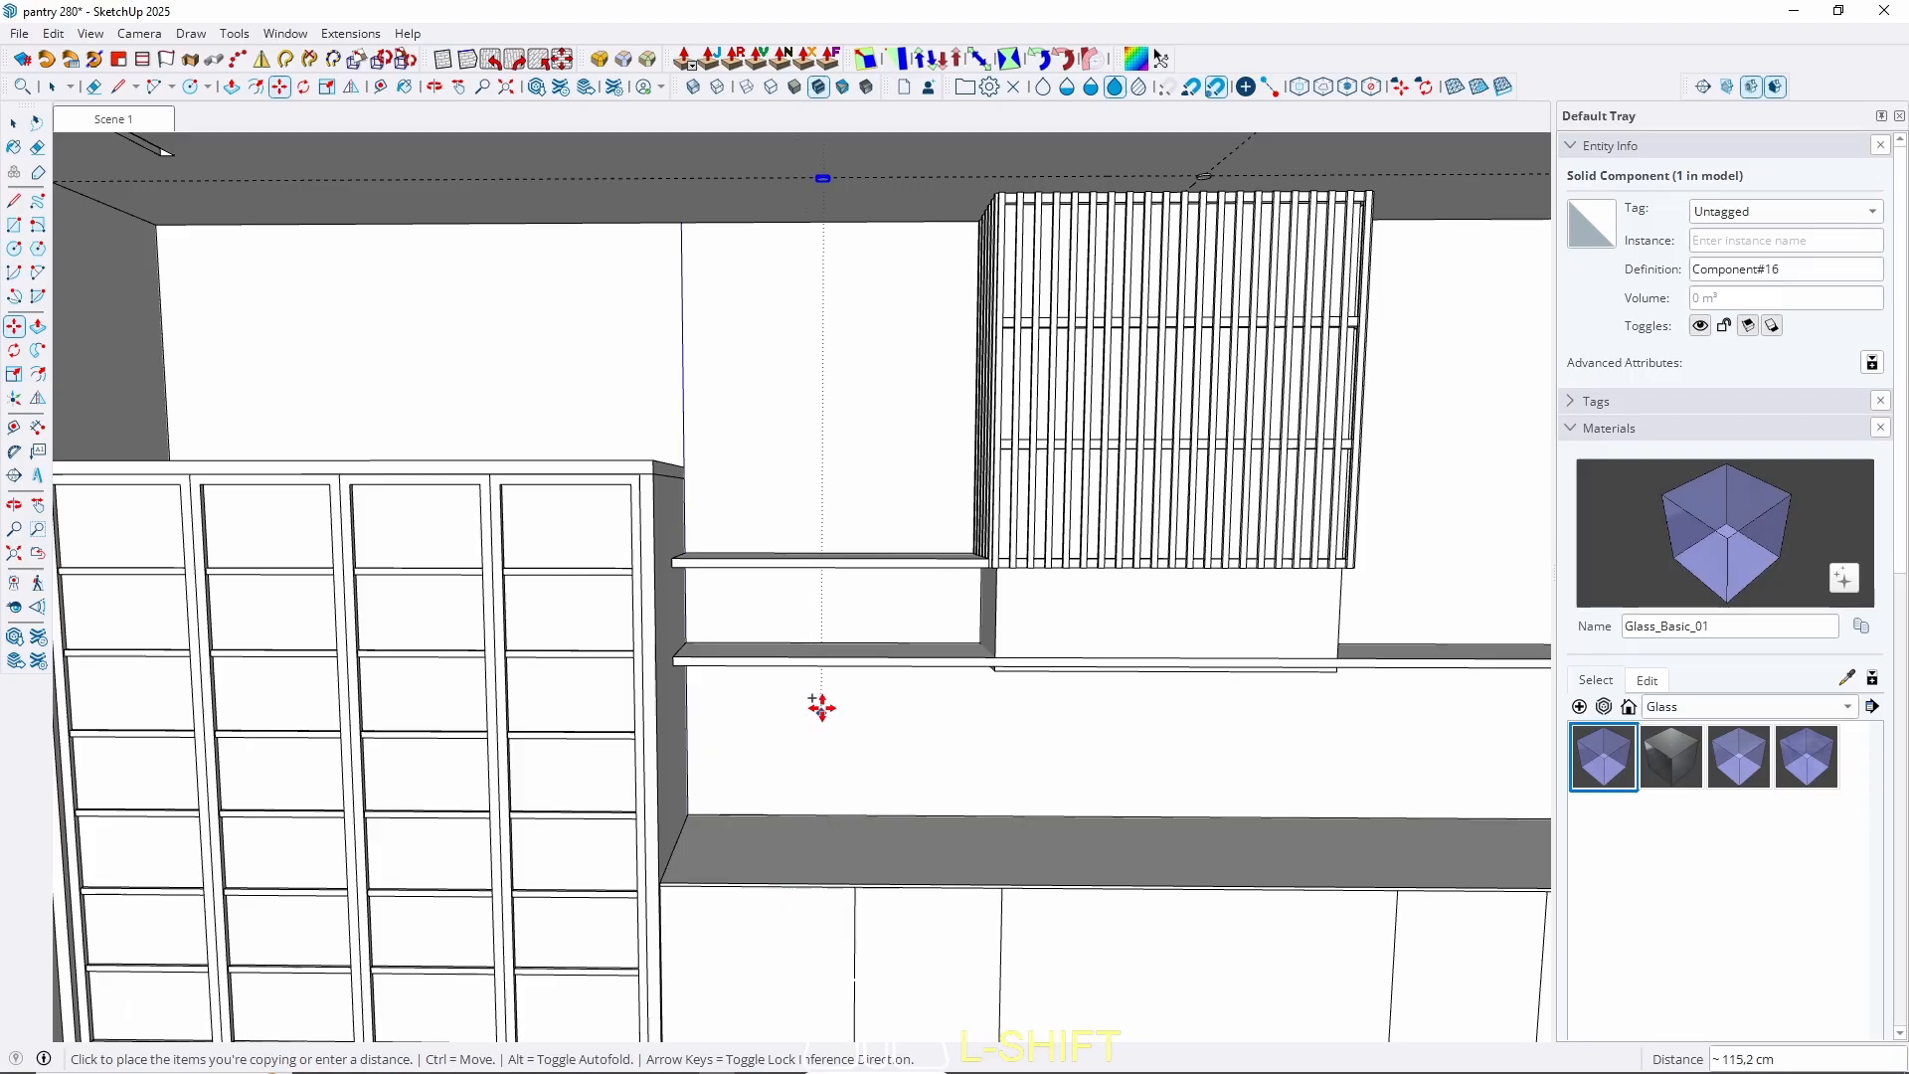
click(820, 554)
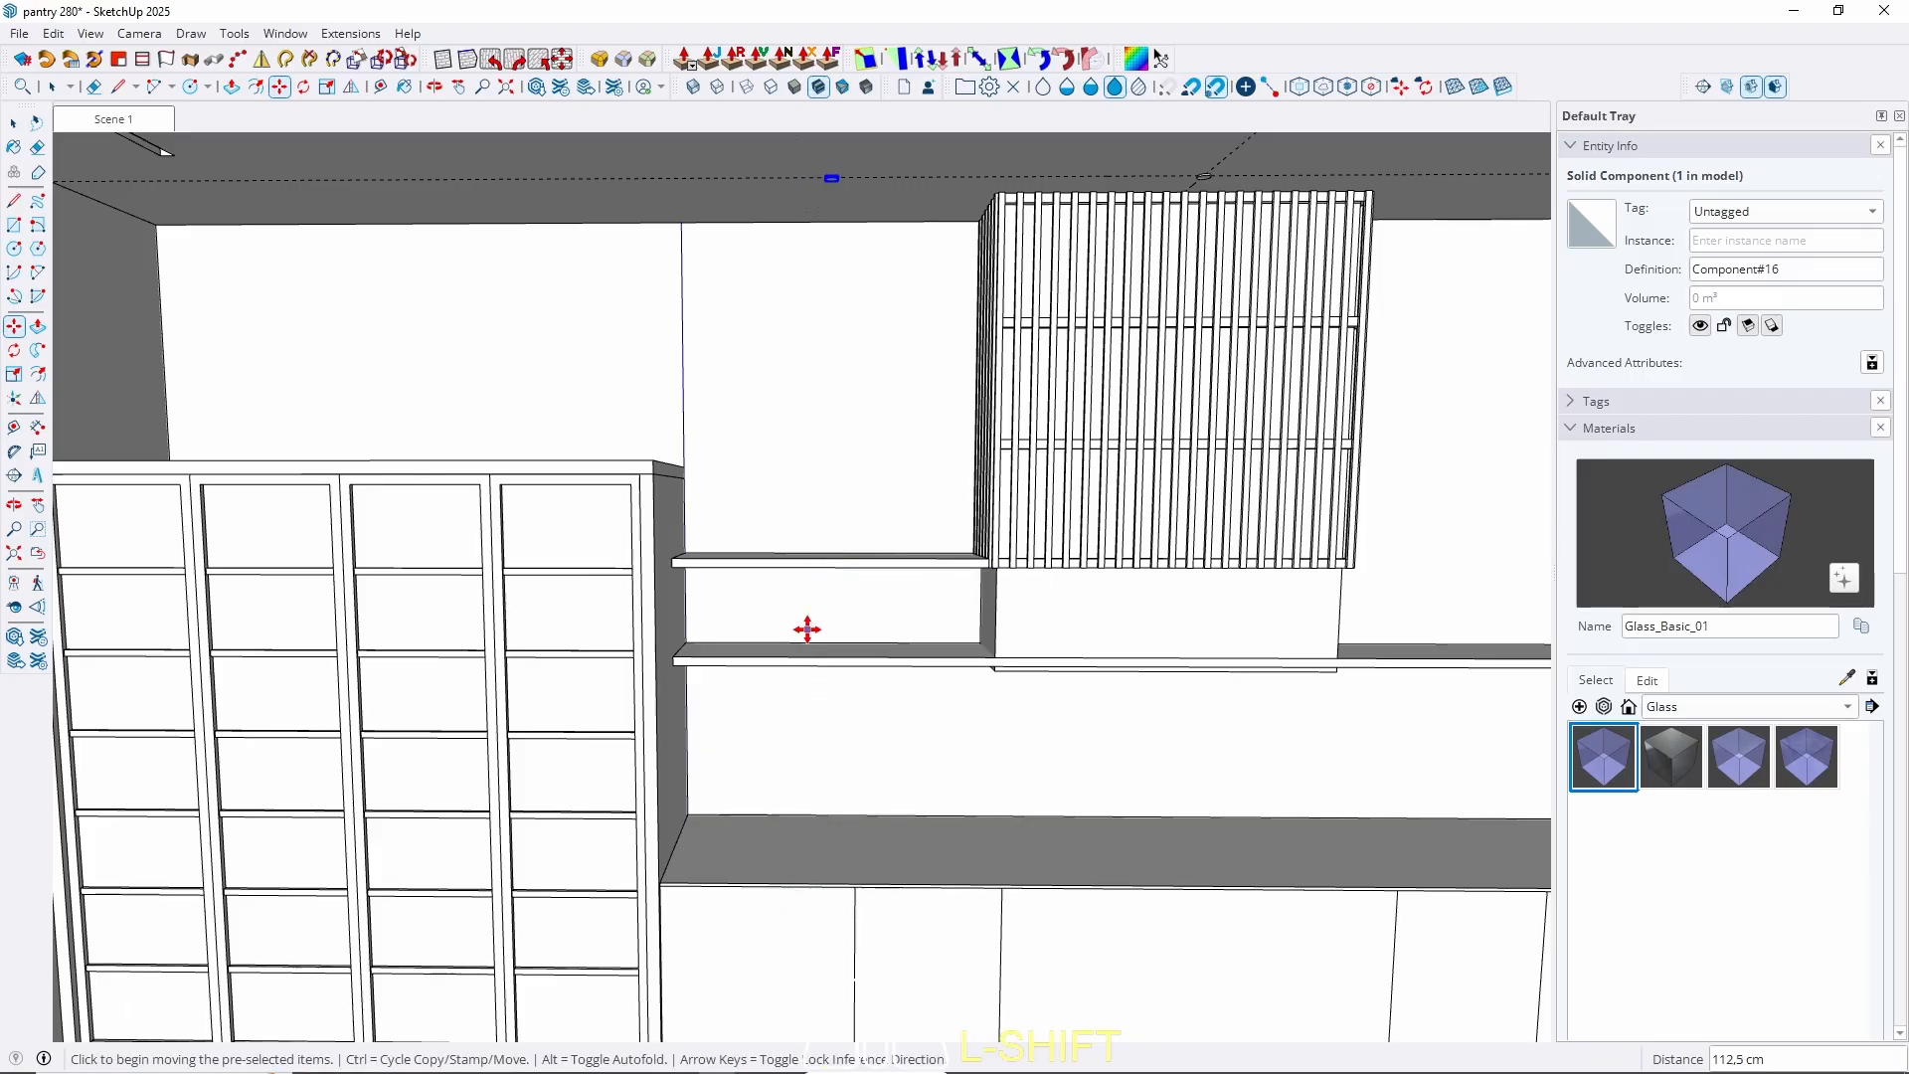
Copy the small disc from its center along the red axis to the far side of the hood, above the long shelf's end section.
middle_drag(805, 626, 675, 537)
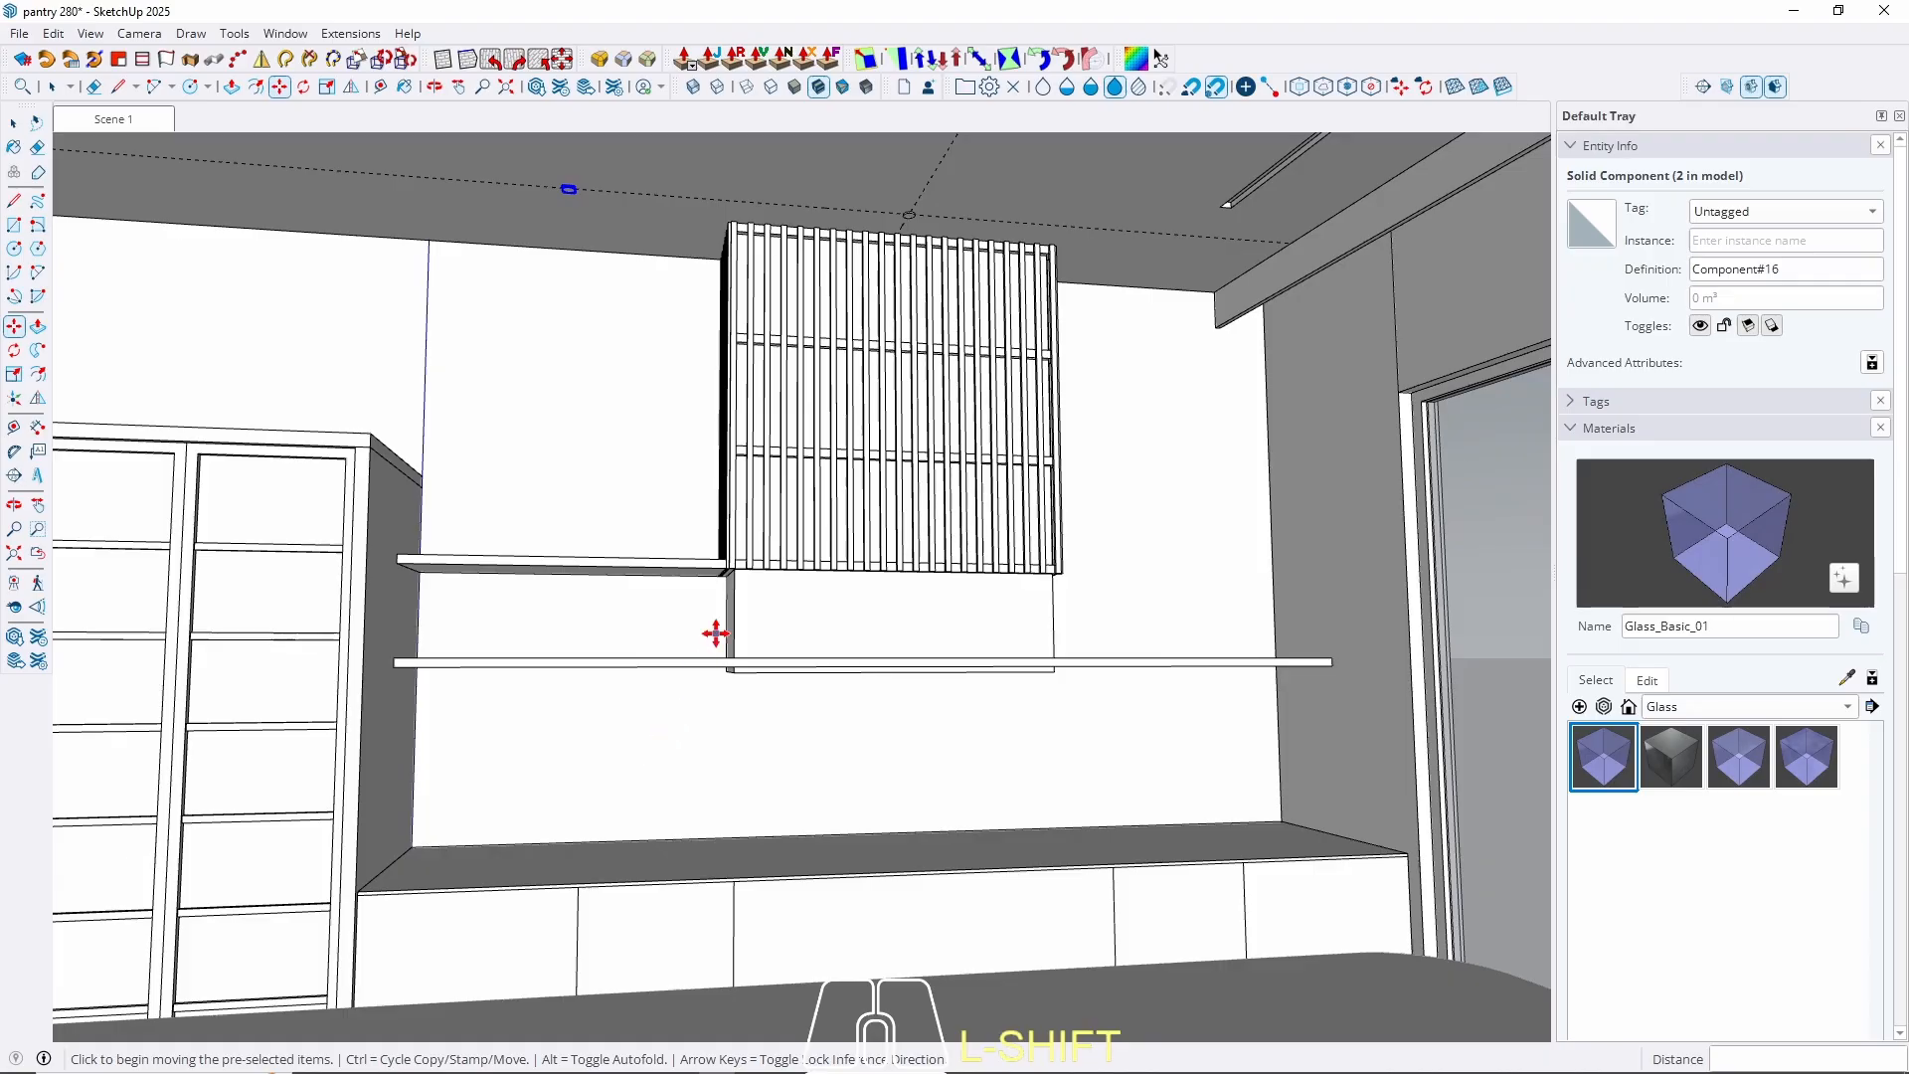
middle_drag(716, 630, 823, 724)
key(m)
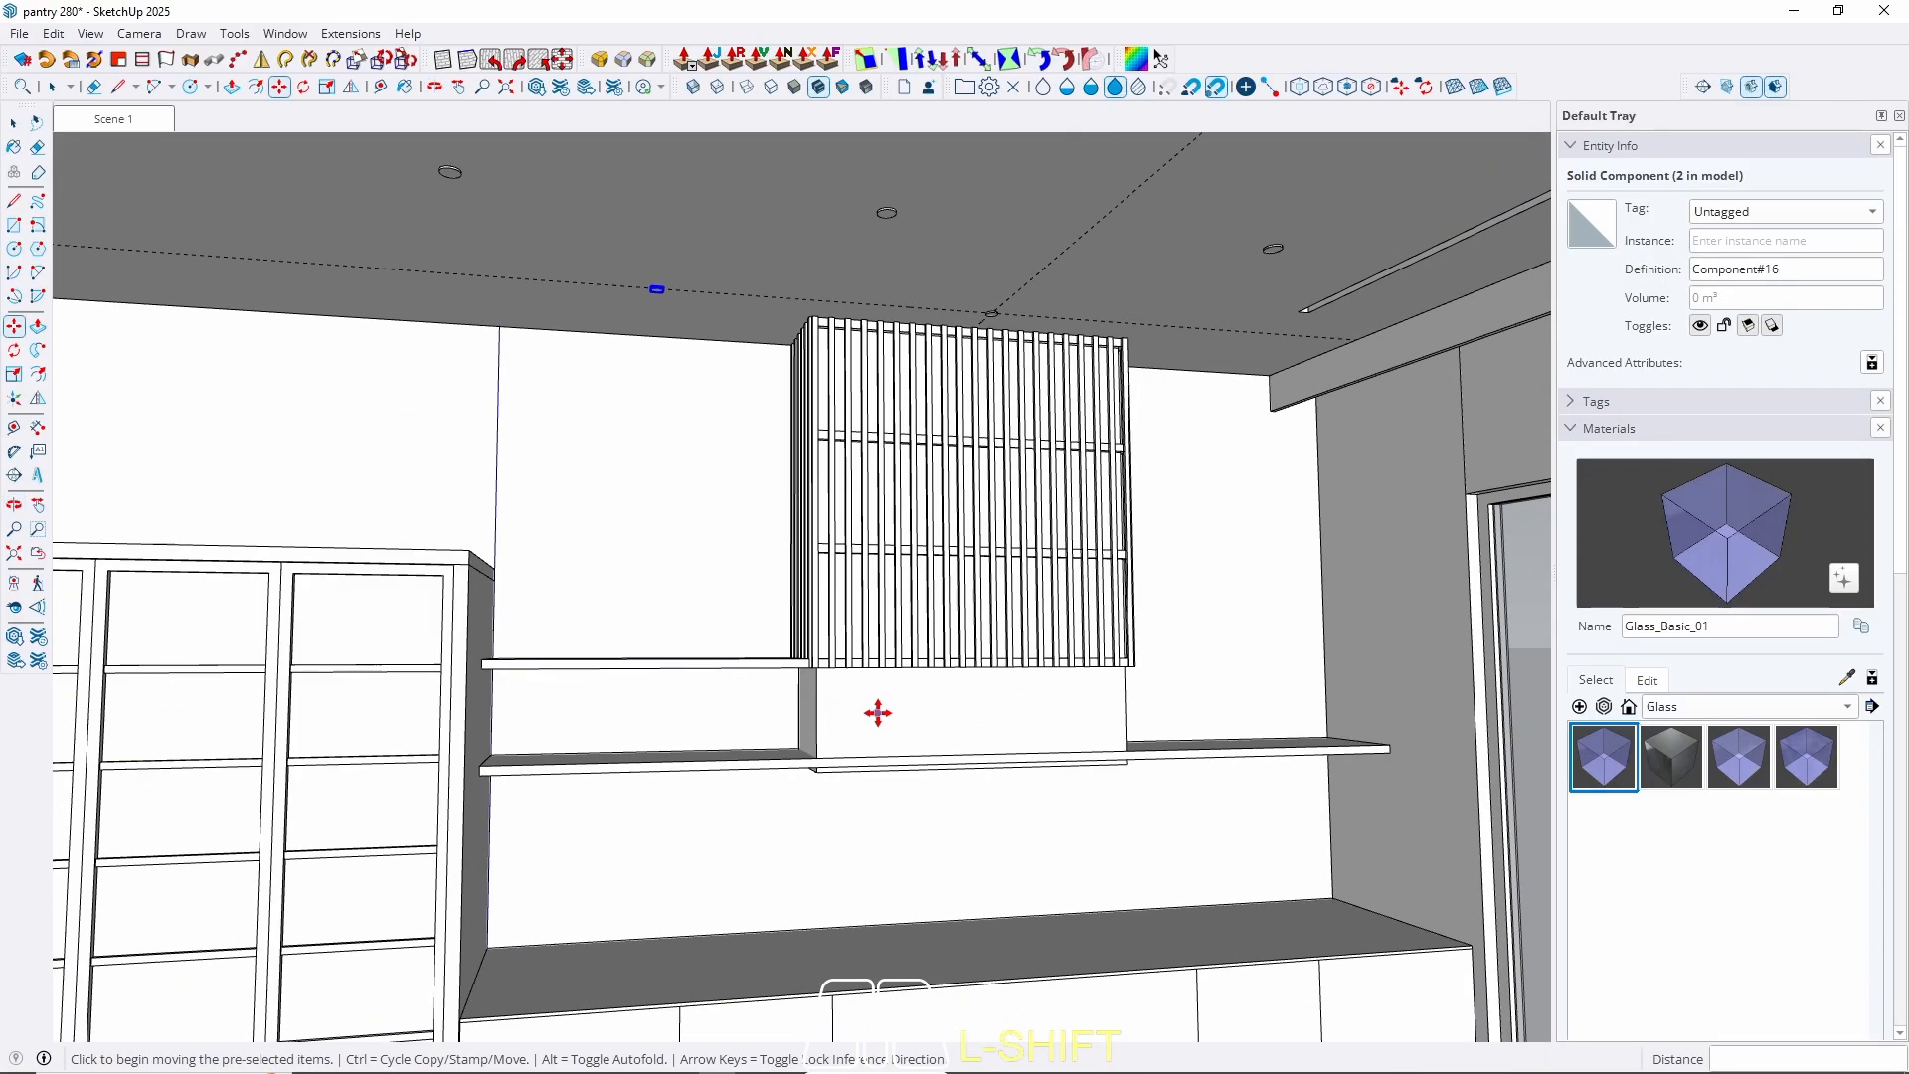
scroll(674, 298, up, 2)
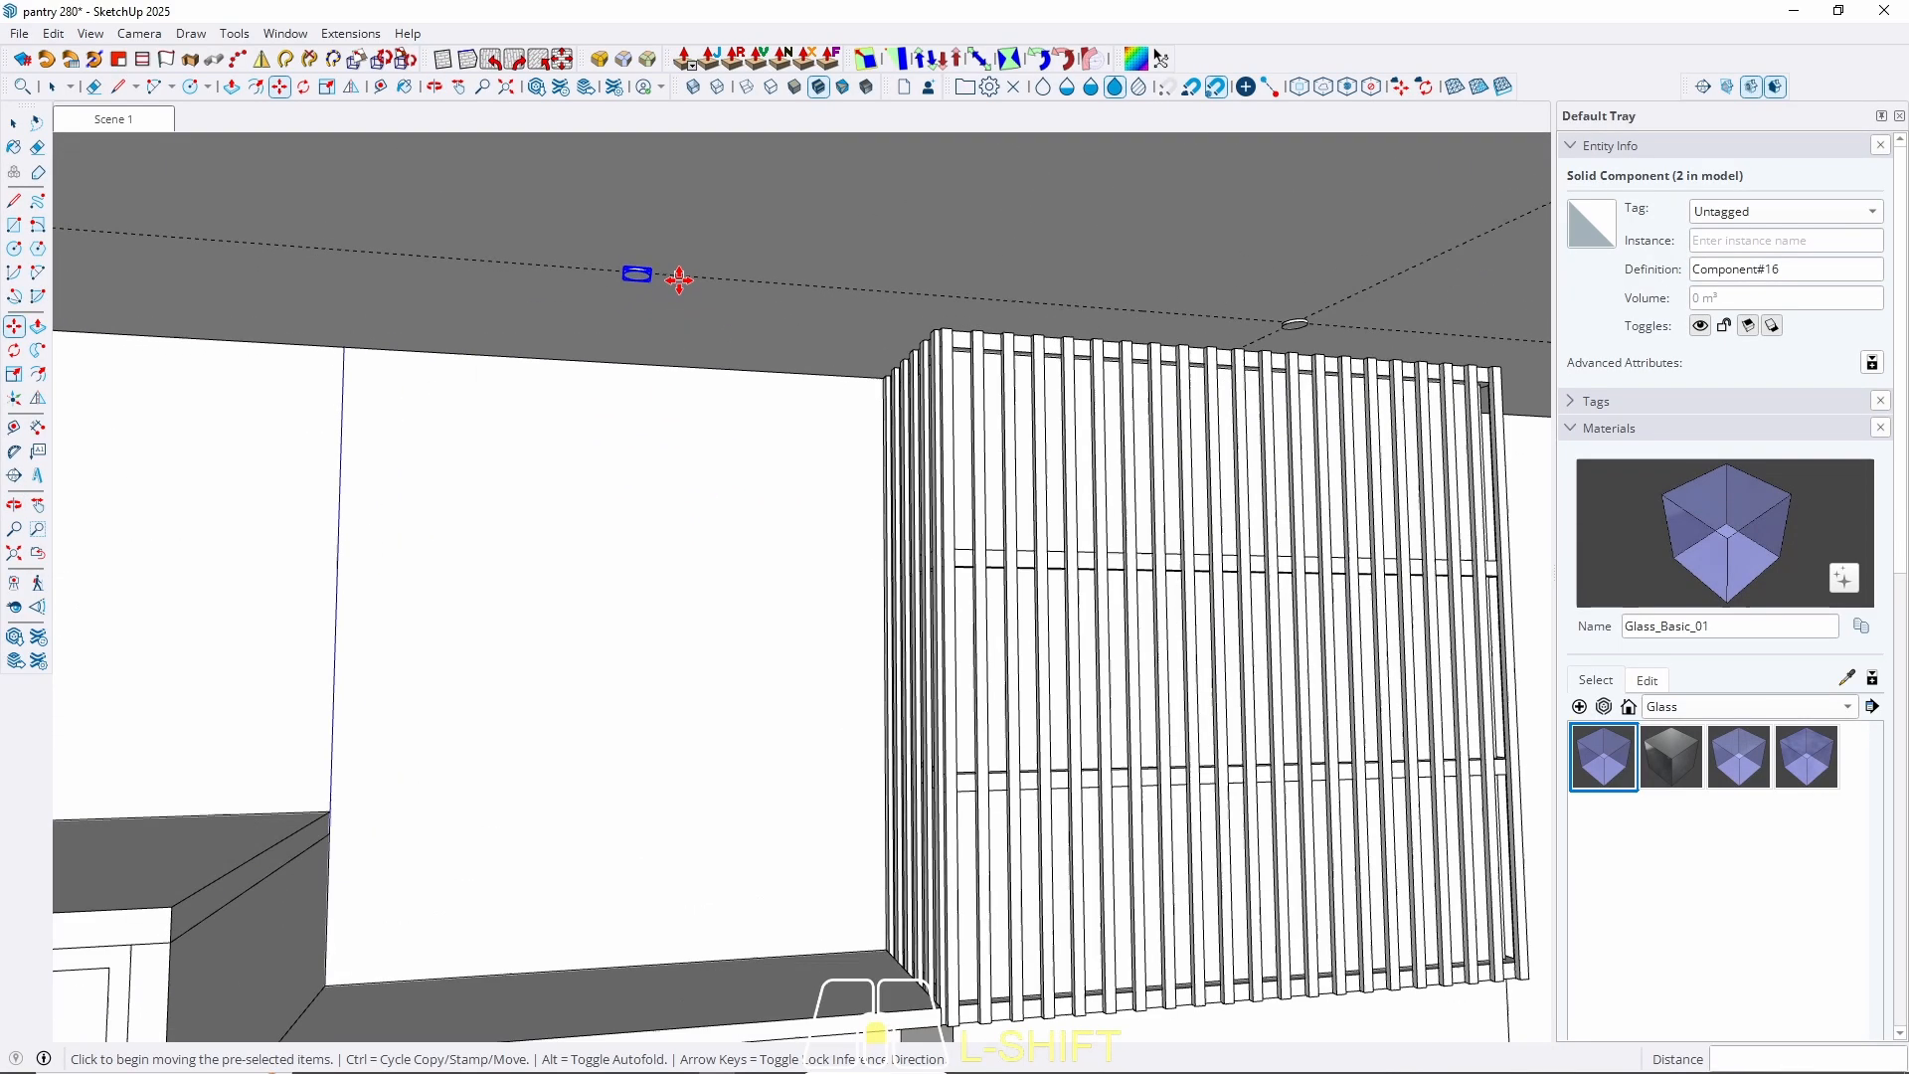
scroll(430, 319, down, 3)
scroll(551, 296, up, 4)
middle_drag(552, 296, 442, 453)
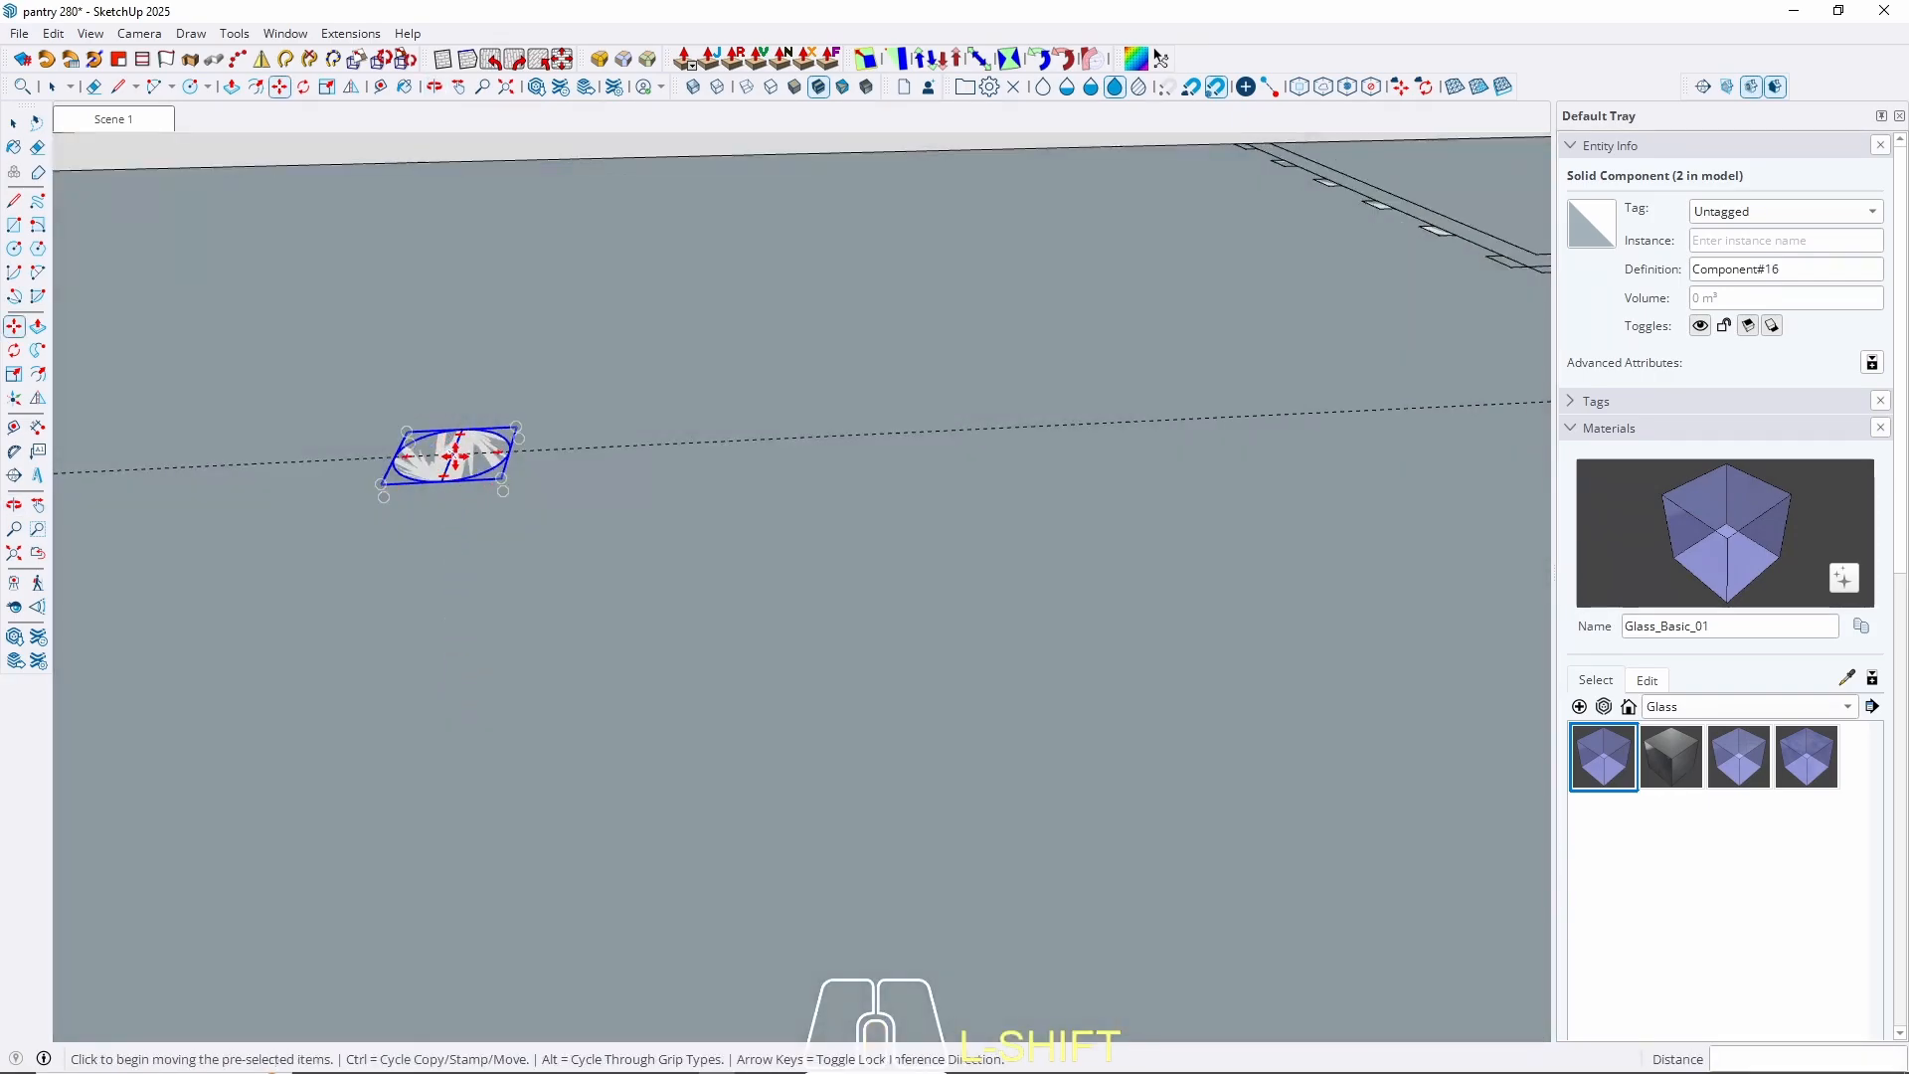
click(447, 444)
key(ctrl)
key(Right)
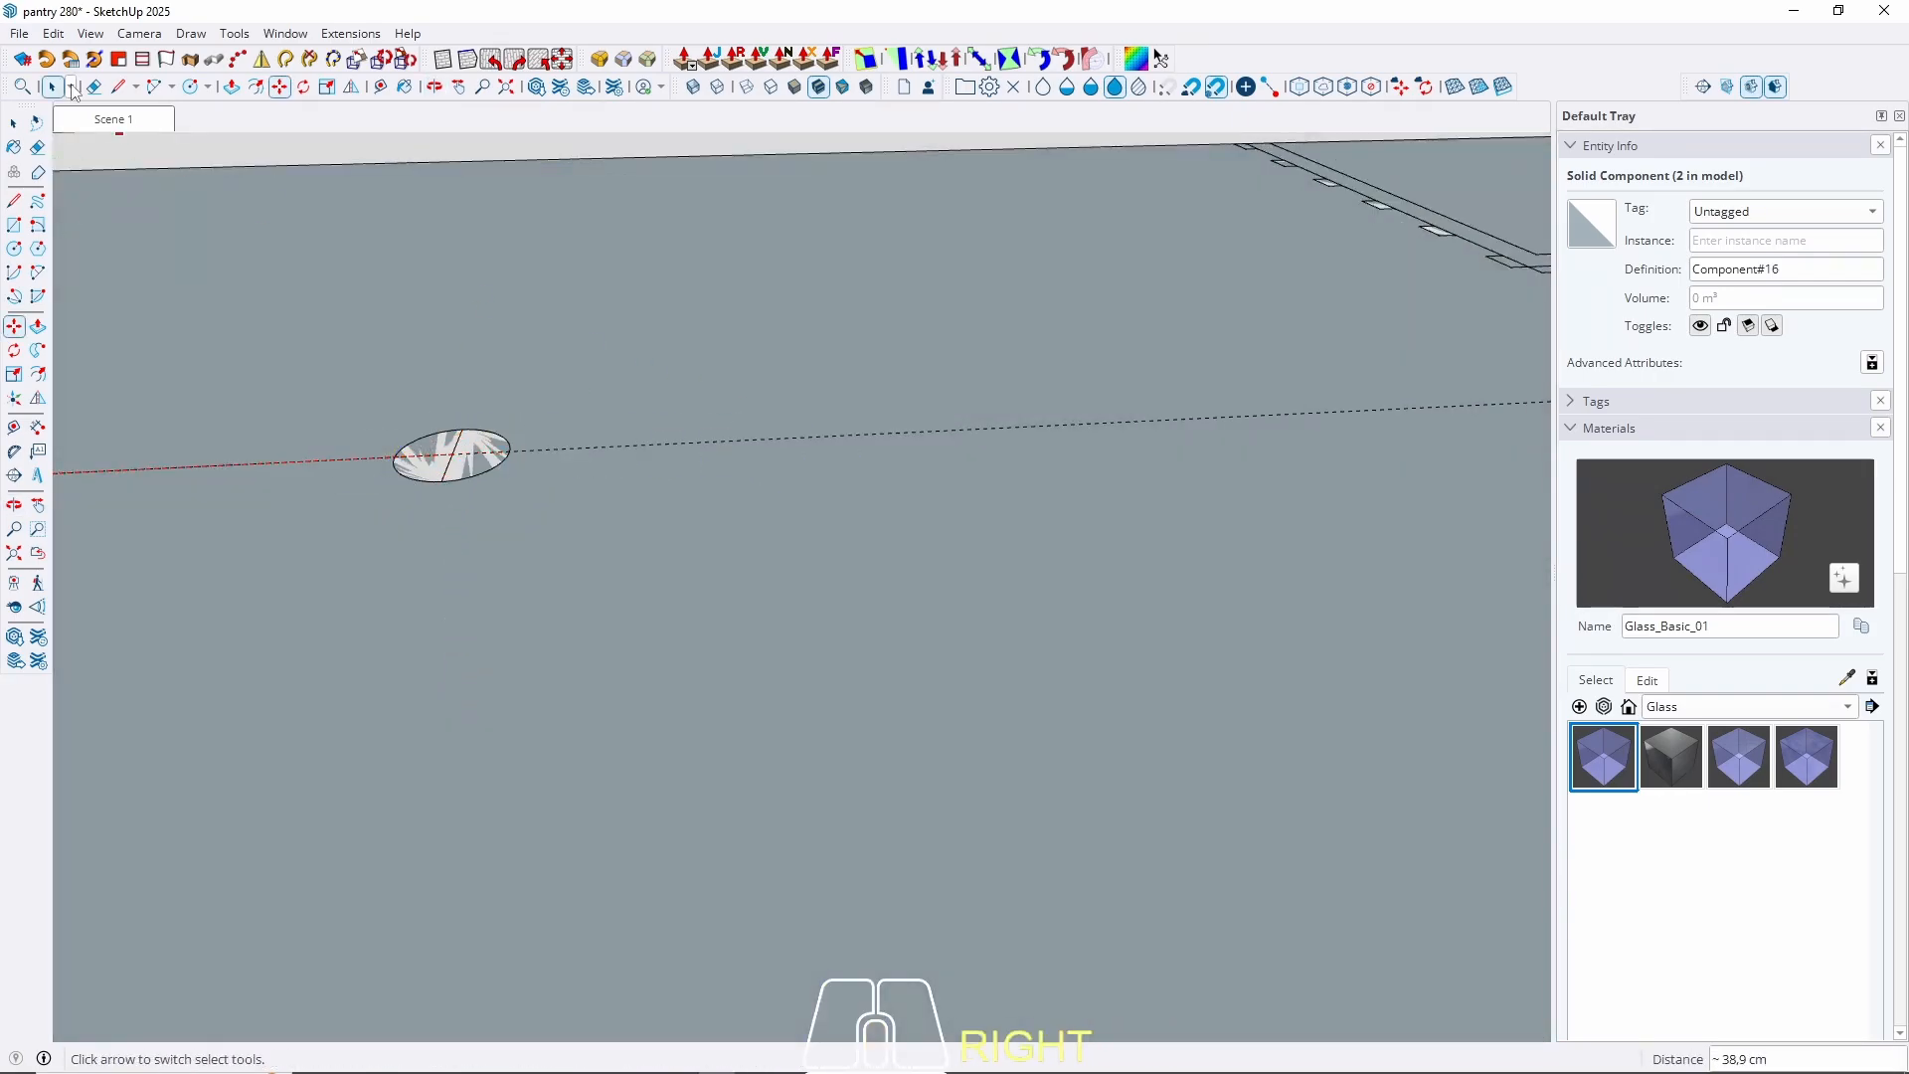
click(114, 118)
middle_drag(902, 505, 692, 576)
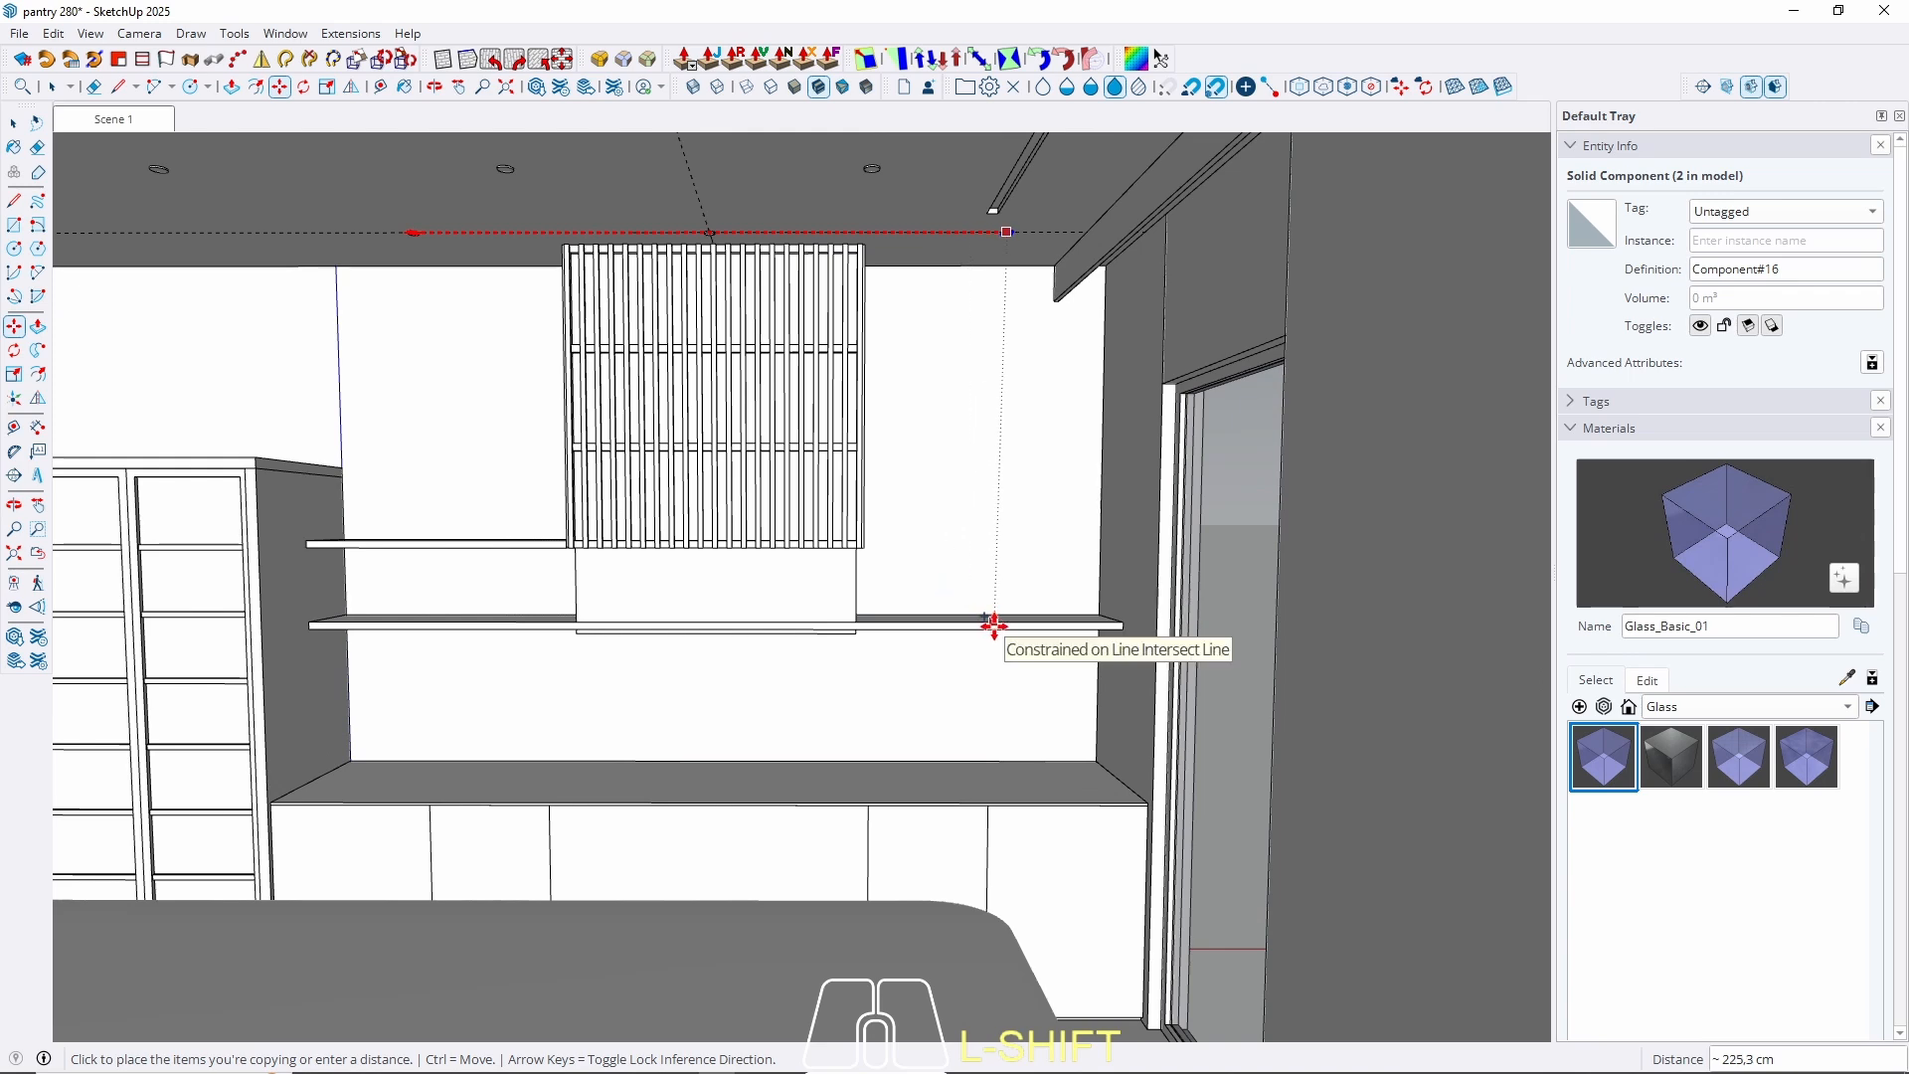
key(space)
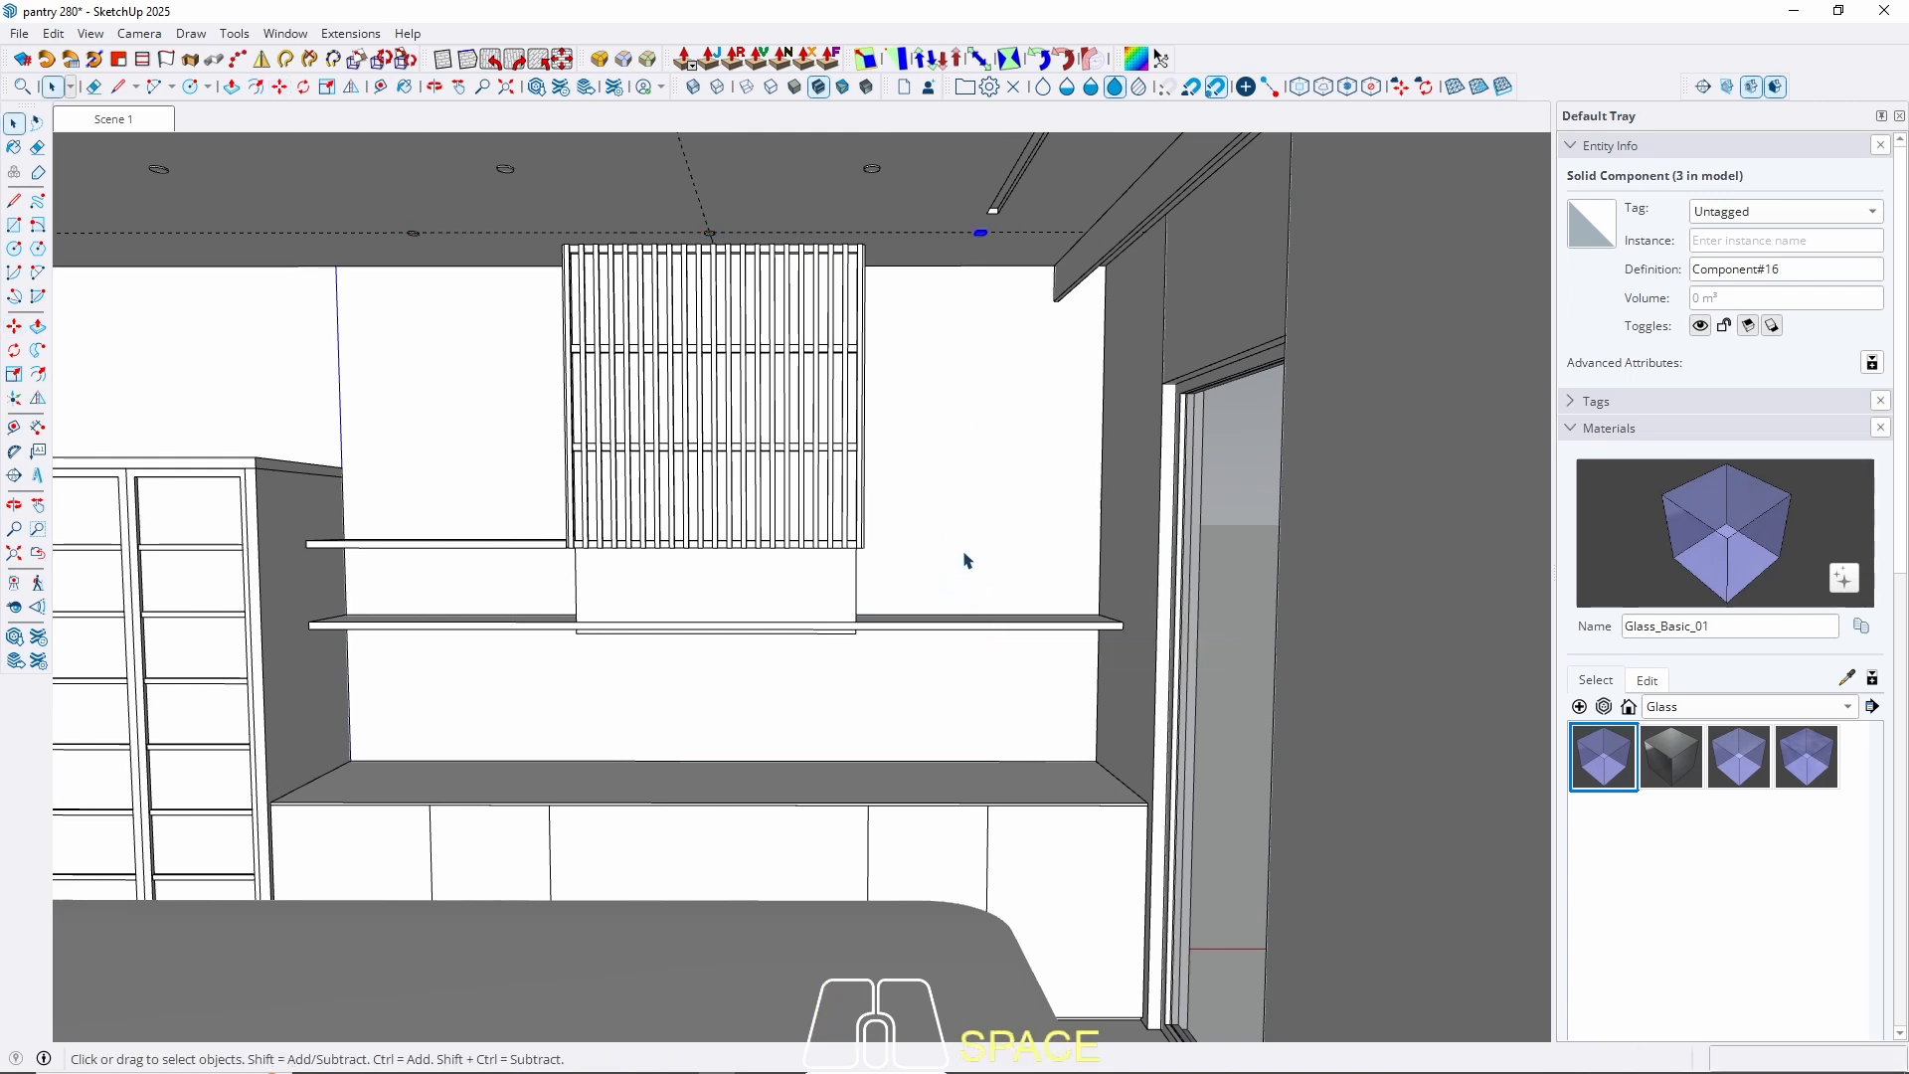
Draw a horizontal reference line about 108 cm long on the back wall, from the hood's lower box to the wall corner.
scroll(967, 562, up, 5)
key(l)
click(720, 594)
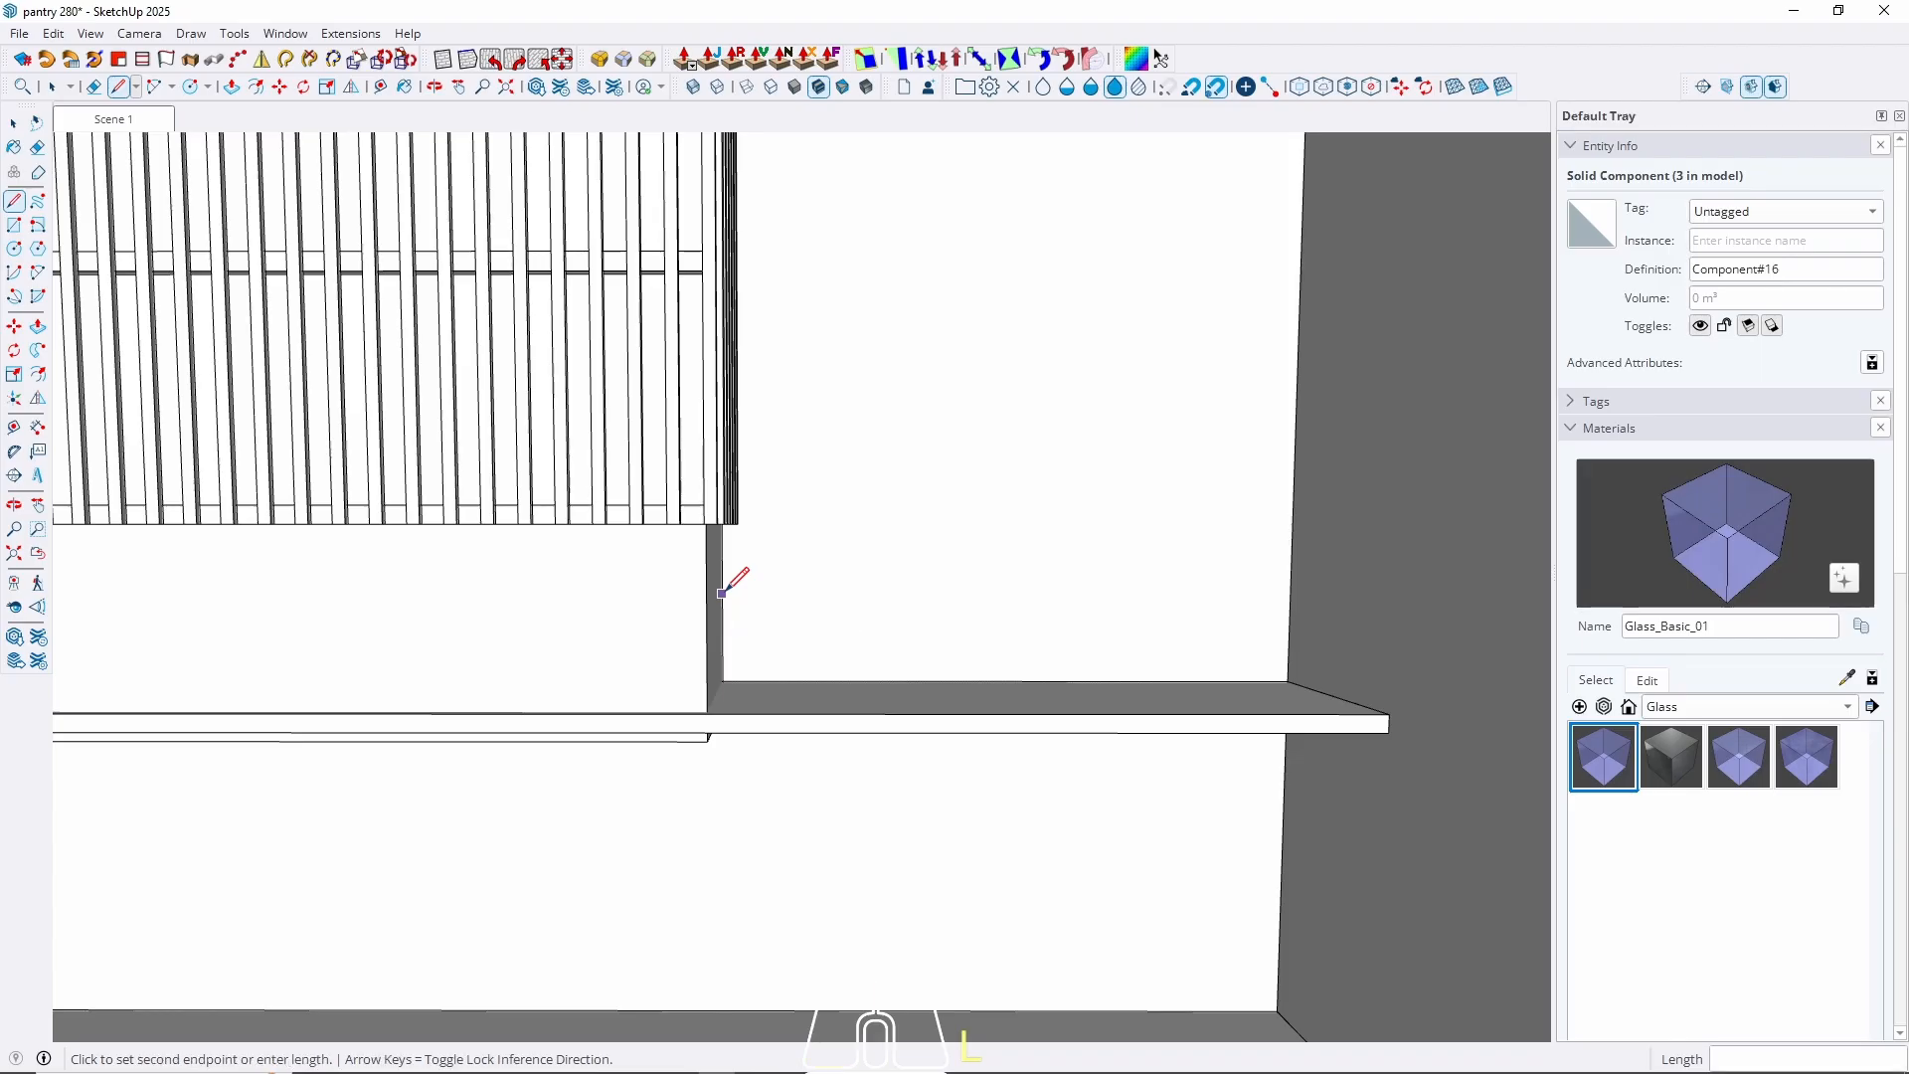
key(Left)
key(Right)
click(1302, 582)
key(space)
Move the newest disc by its center along the red axis to align with the midpoint of the wall's reference line.
scroll(1269, 647, down, 6)
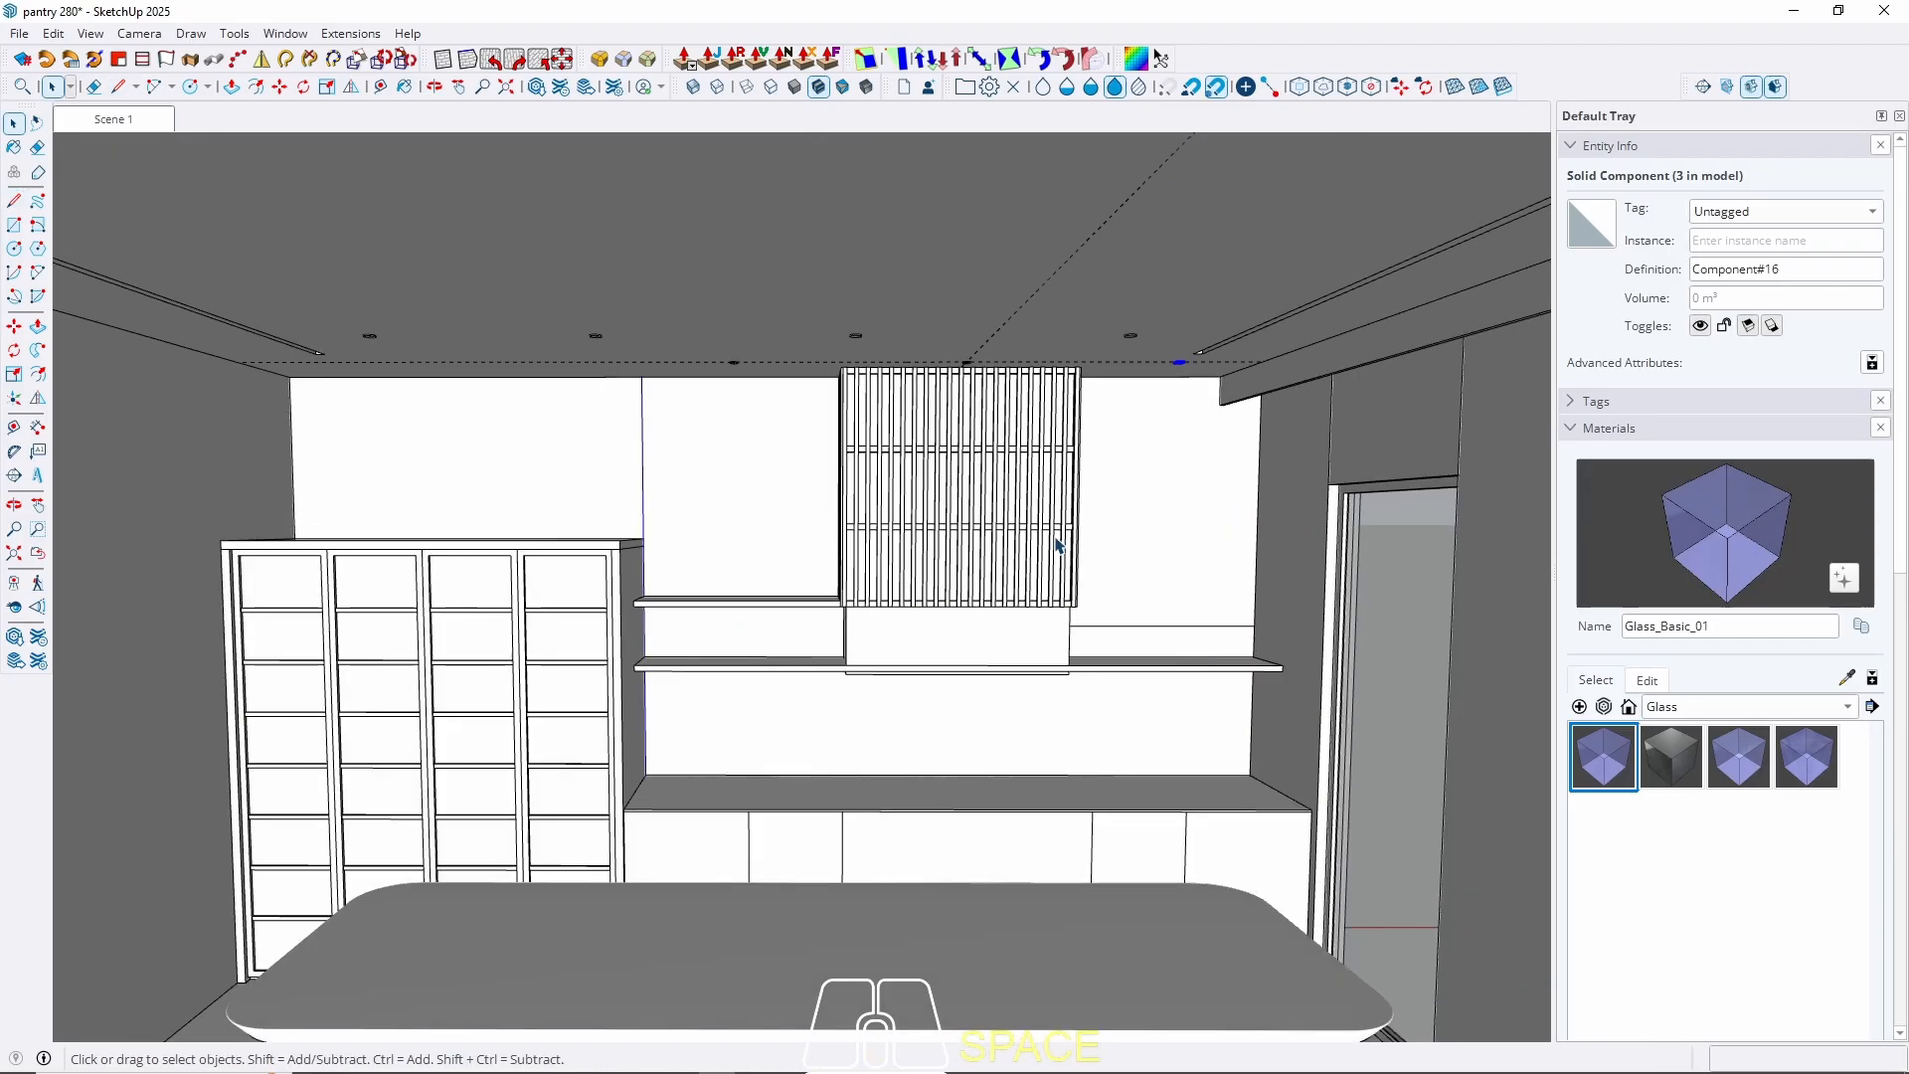
scroll(1116, 374, up, 10)
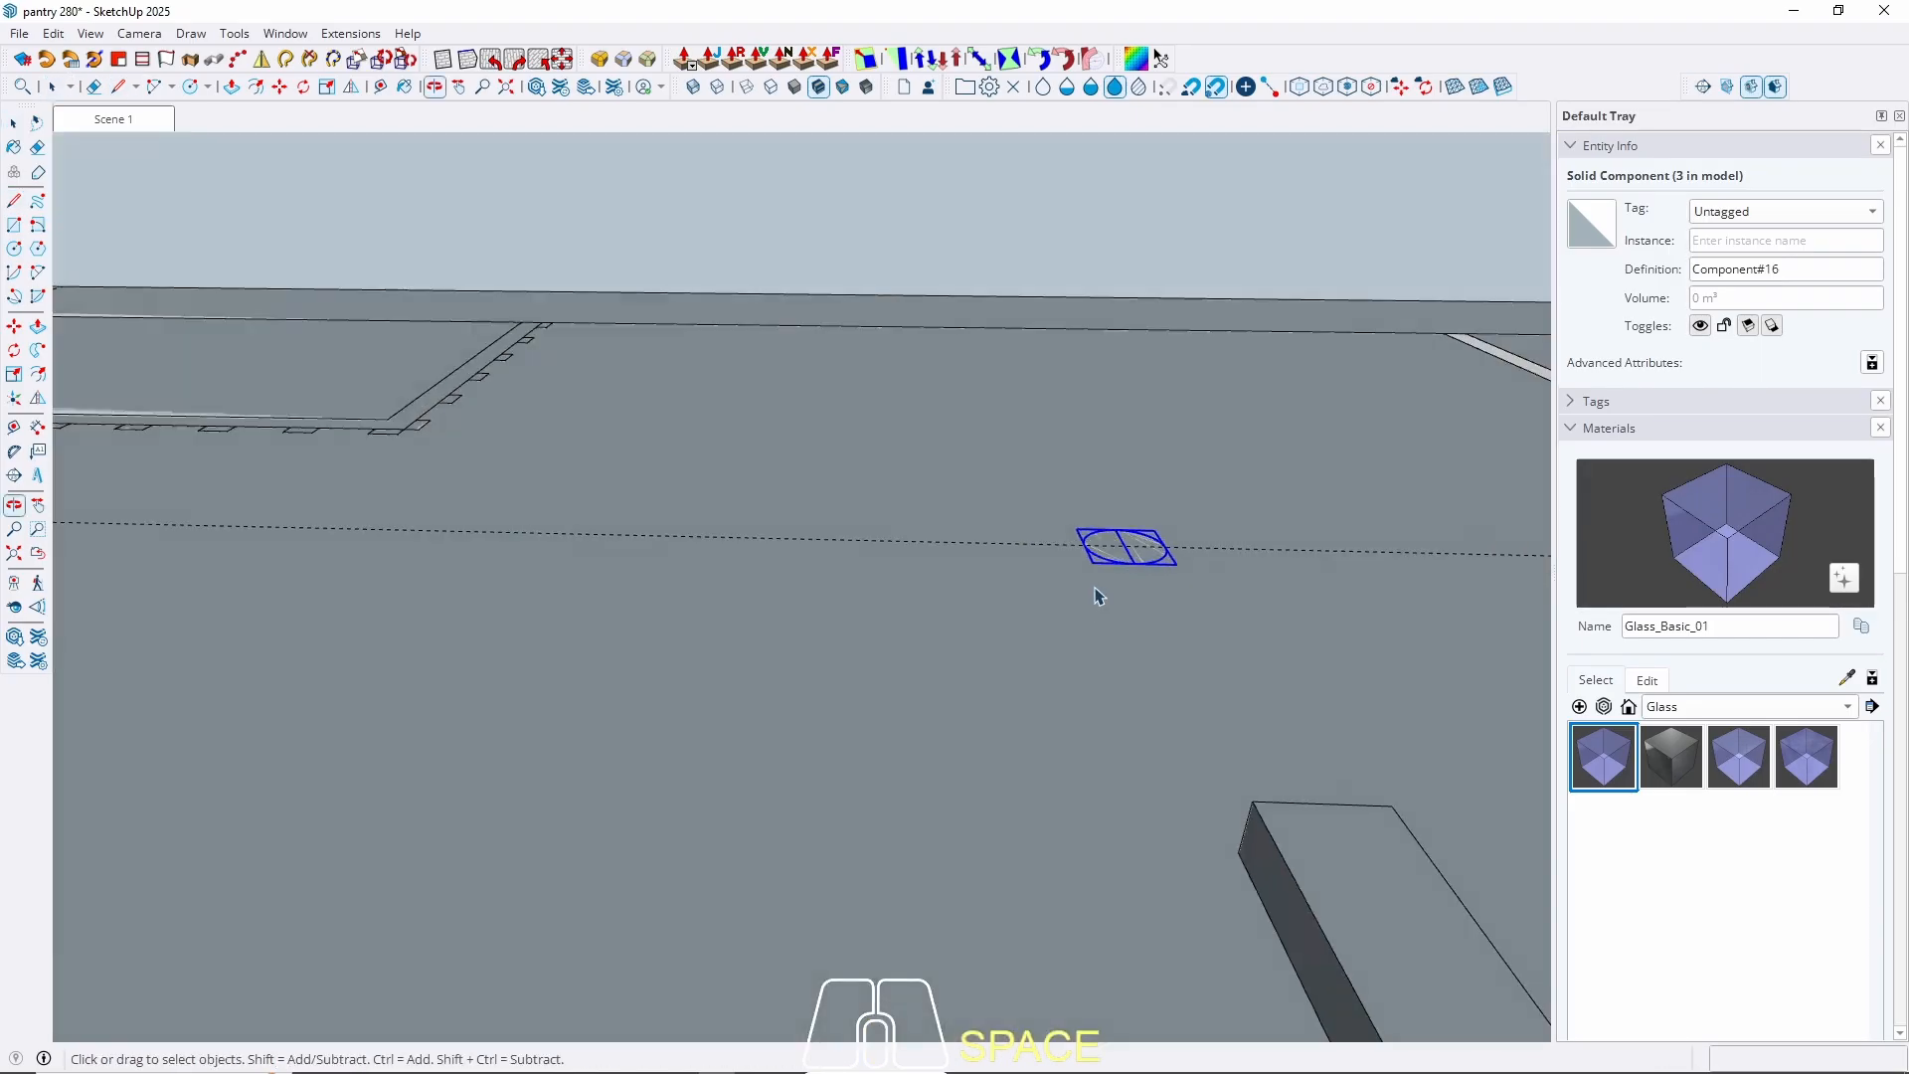
scroll(1097, 586, up, 3)
key(m)
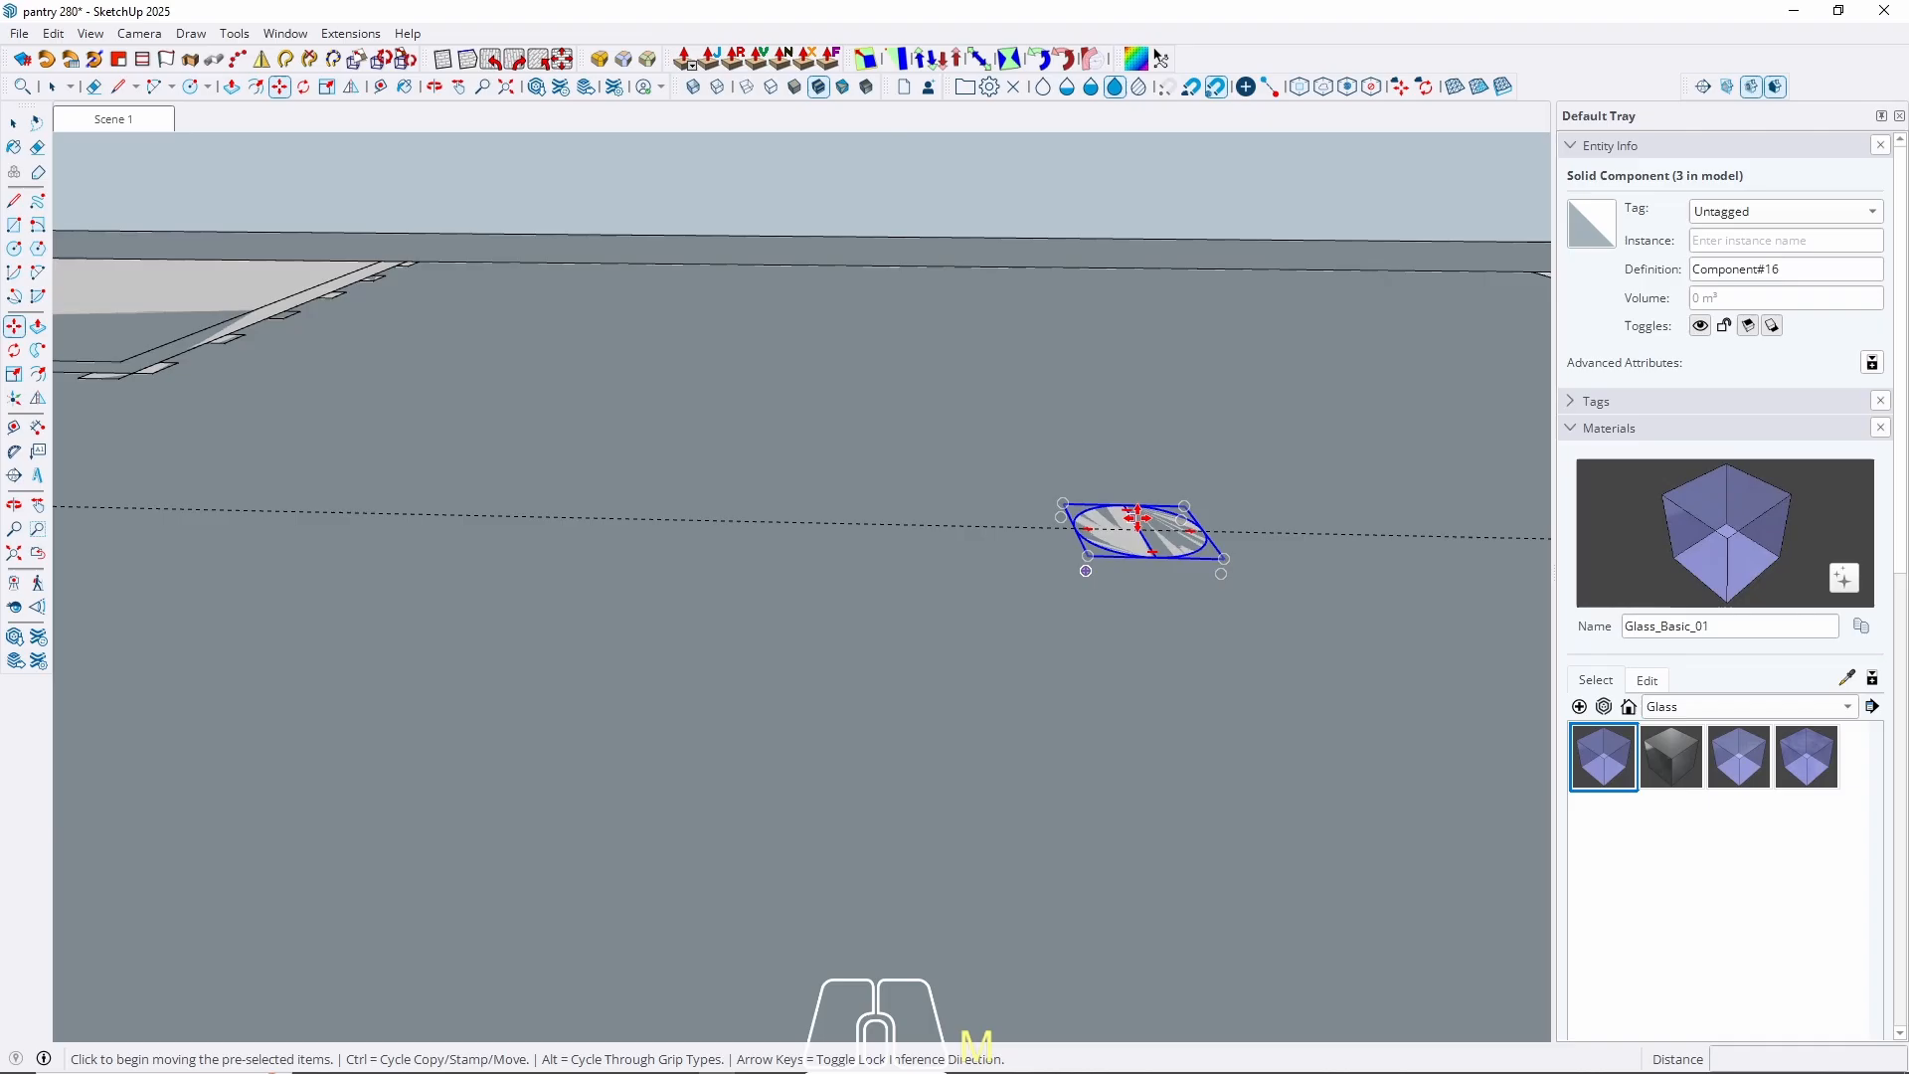
click(1138, 524)
key(Right)
scroll(314, 253, down, 6)
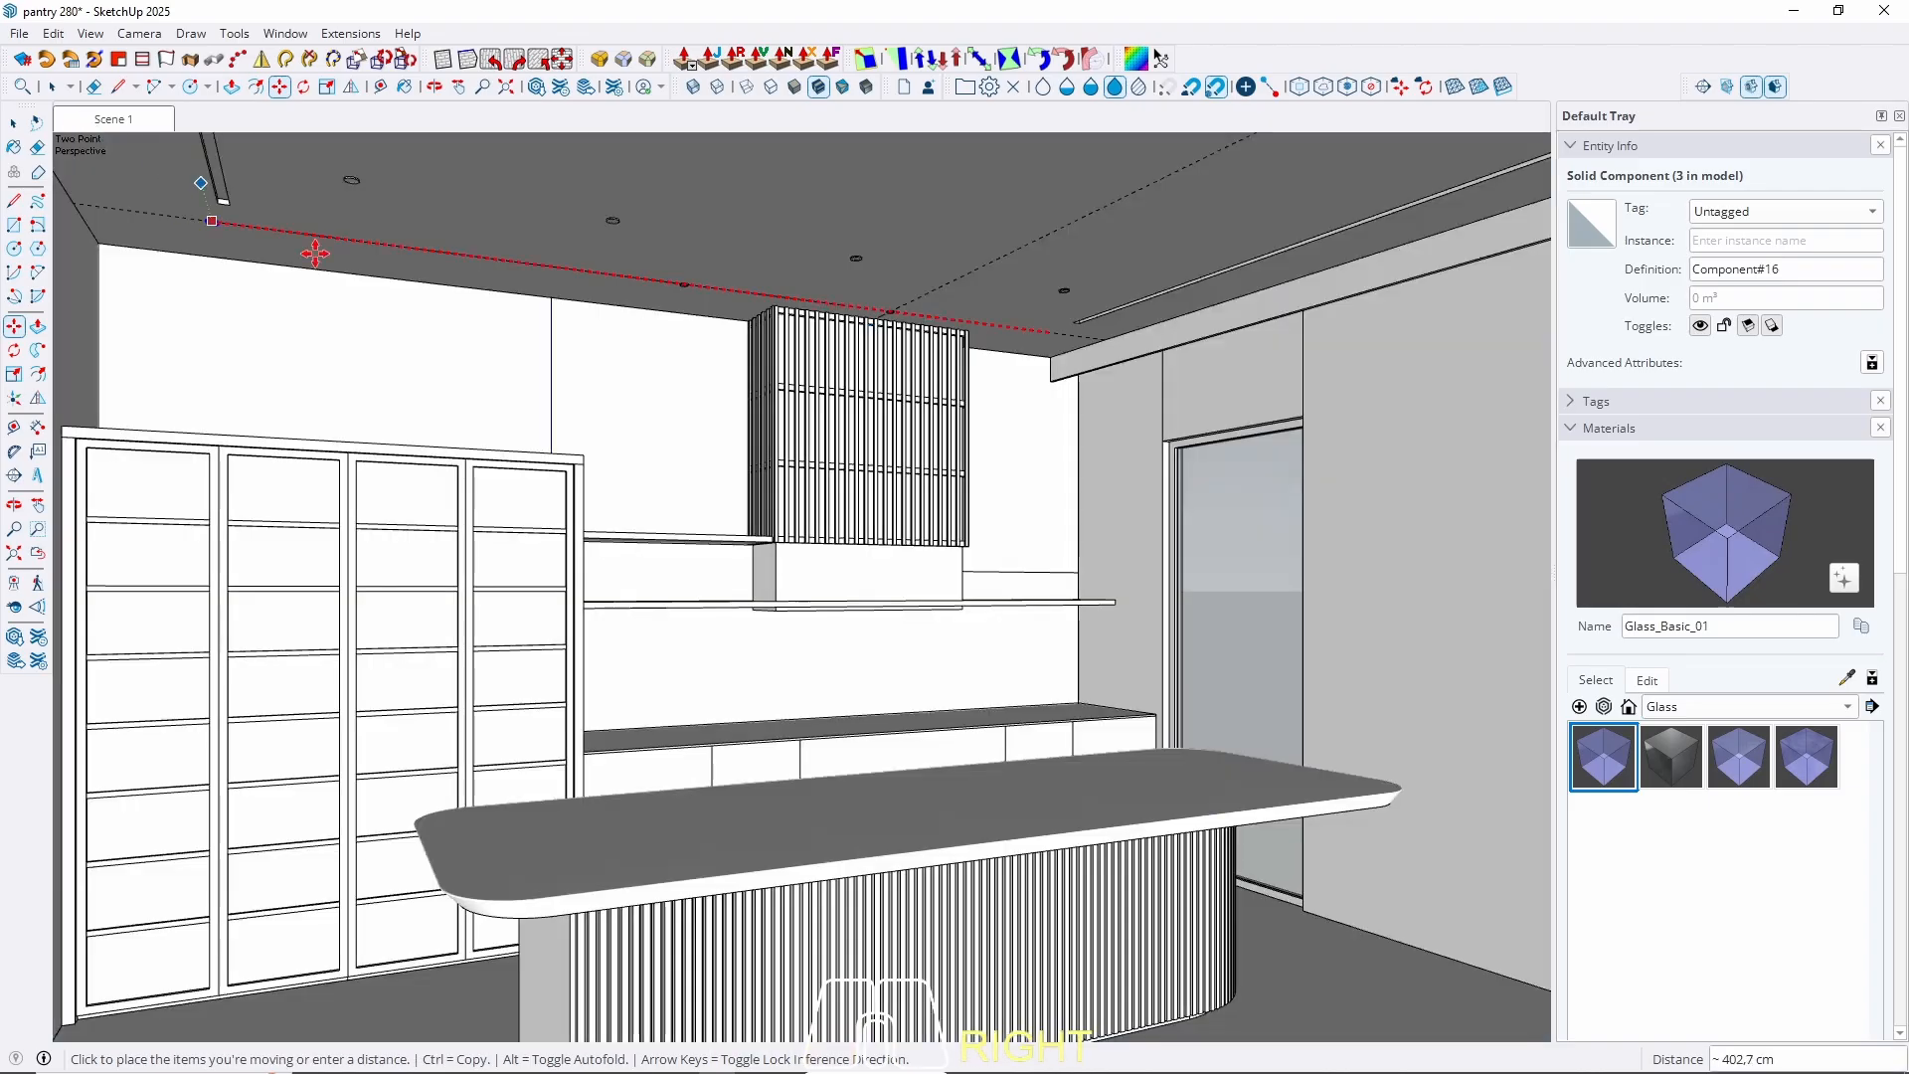
click(1014, 572)
key(space)
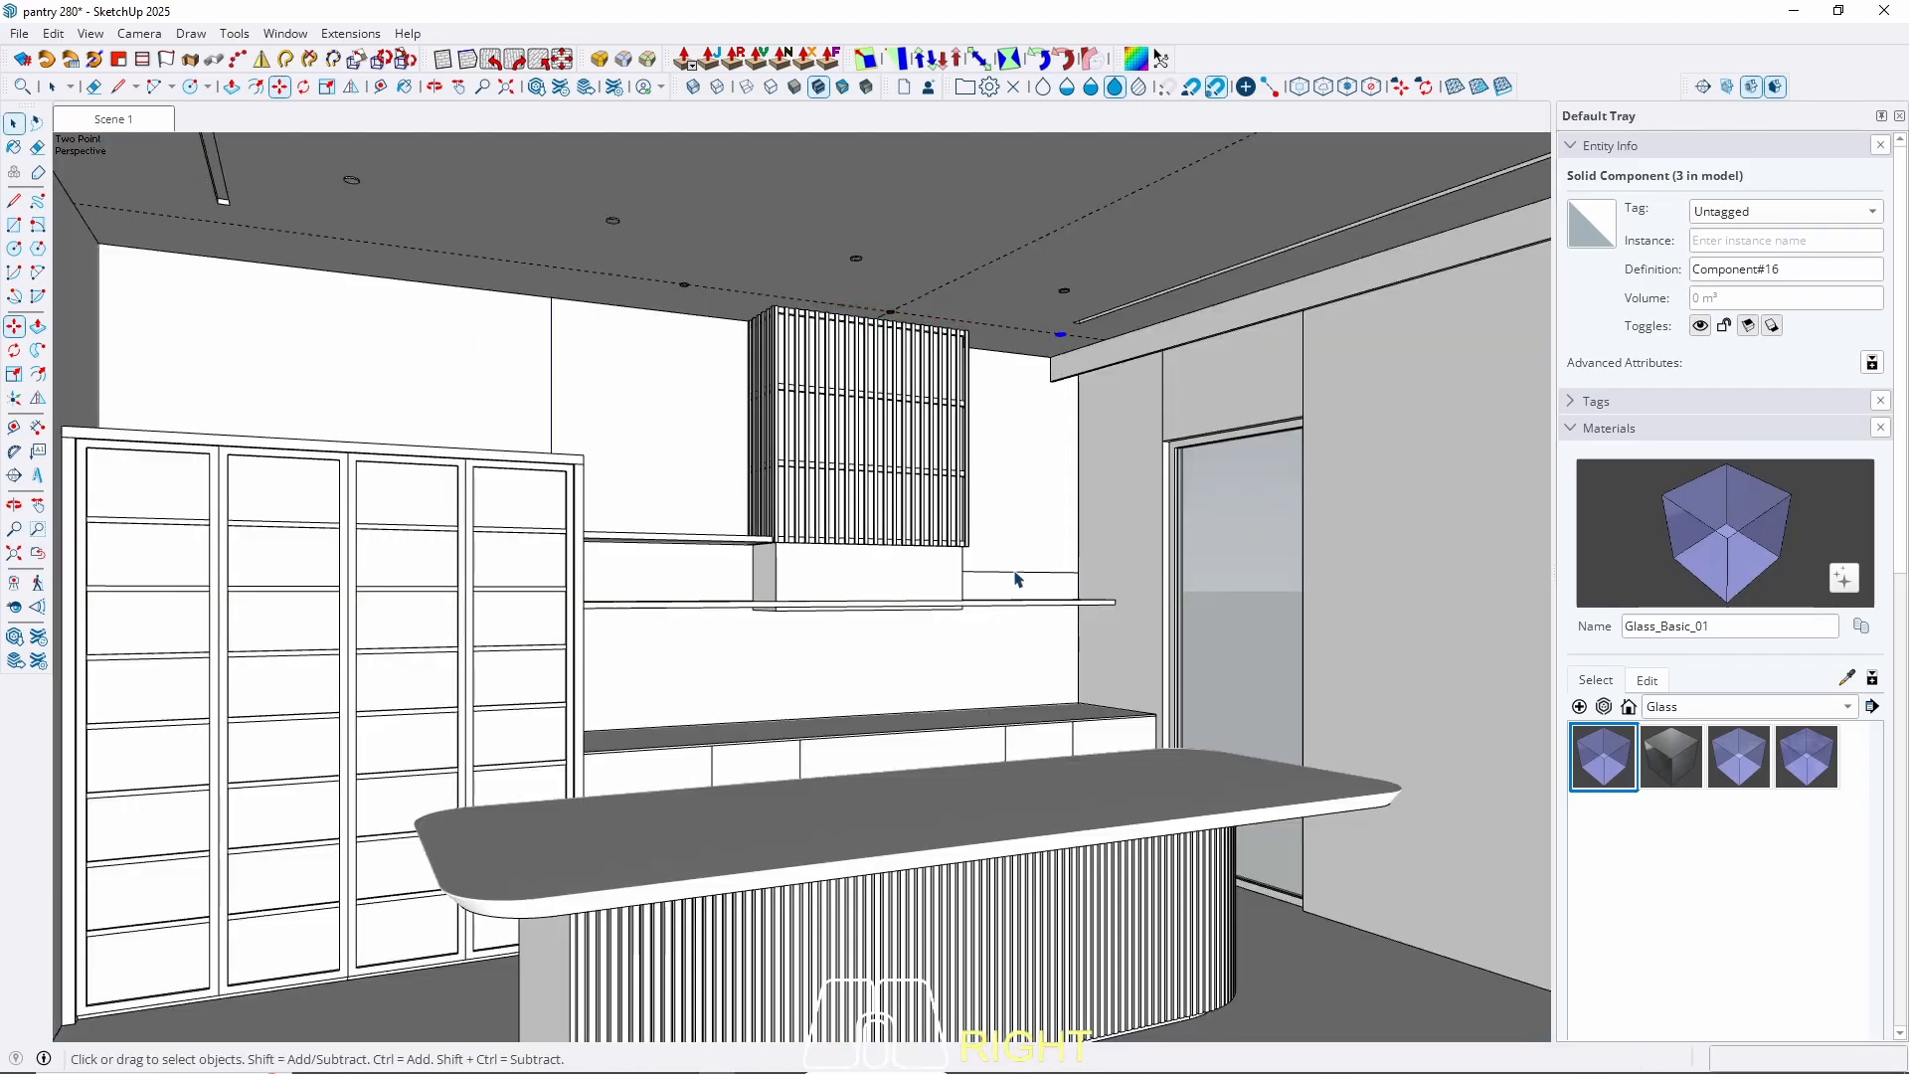
Delete all guides and erase the reference line from the back wall.
key(shift+g)
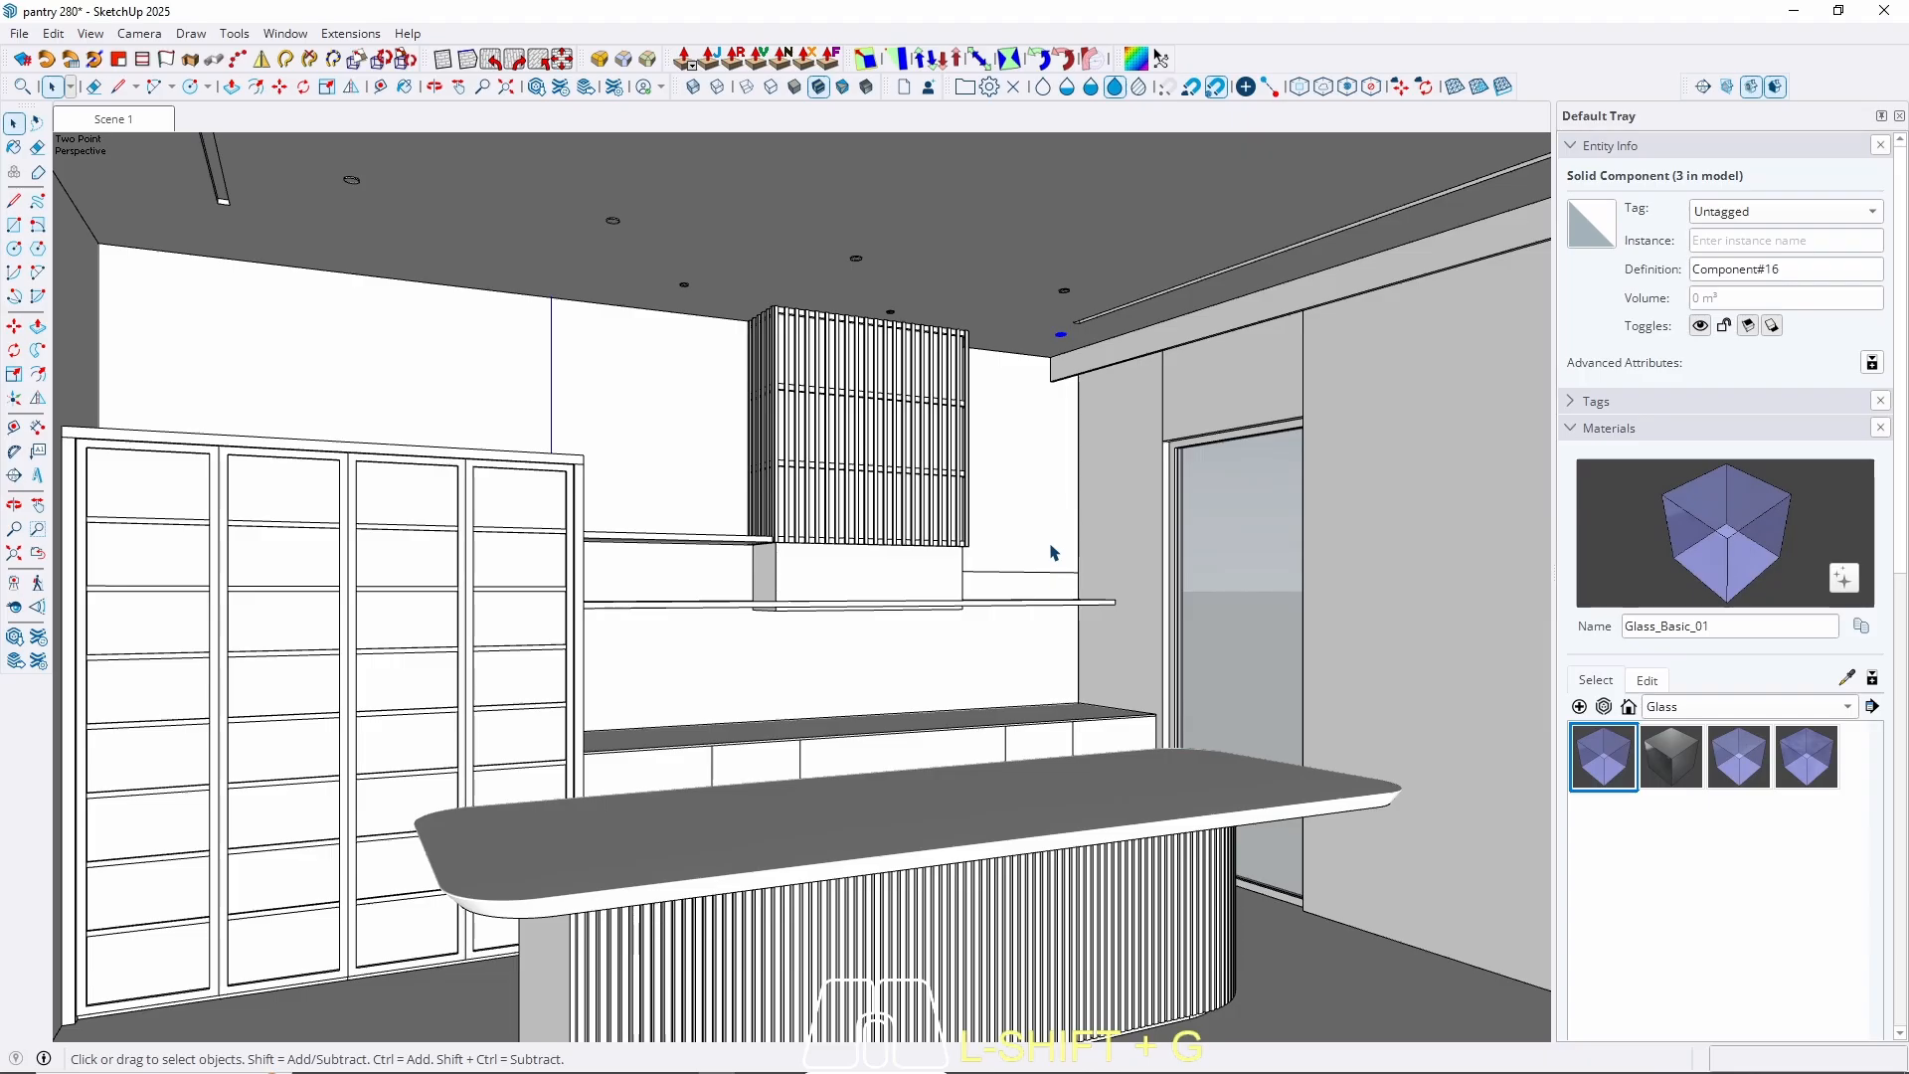
click(1034, 572)
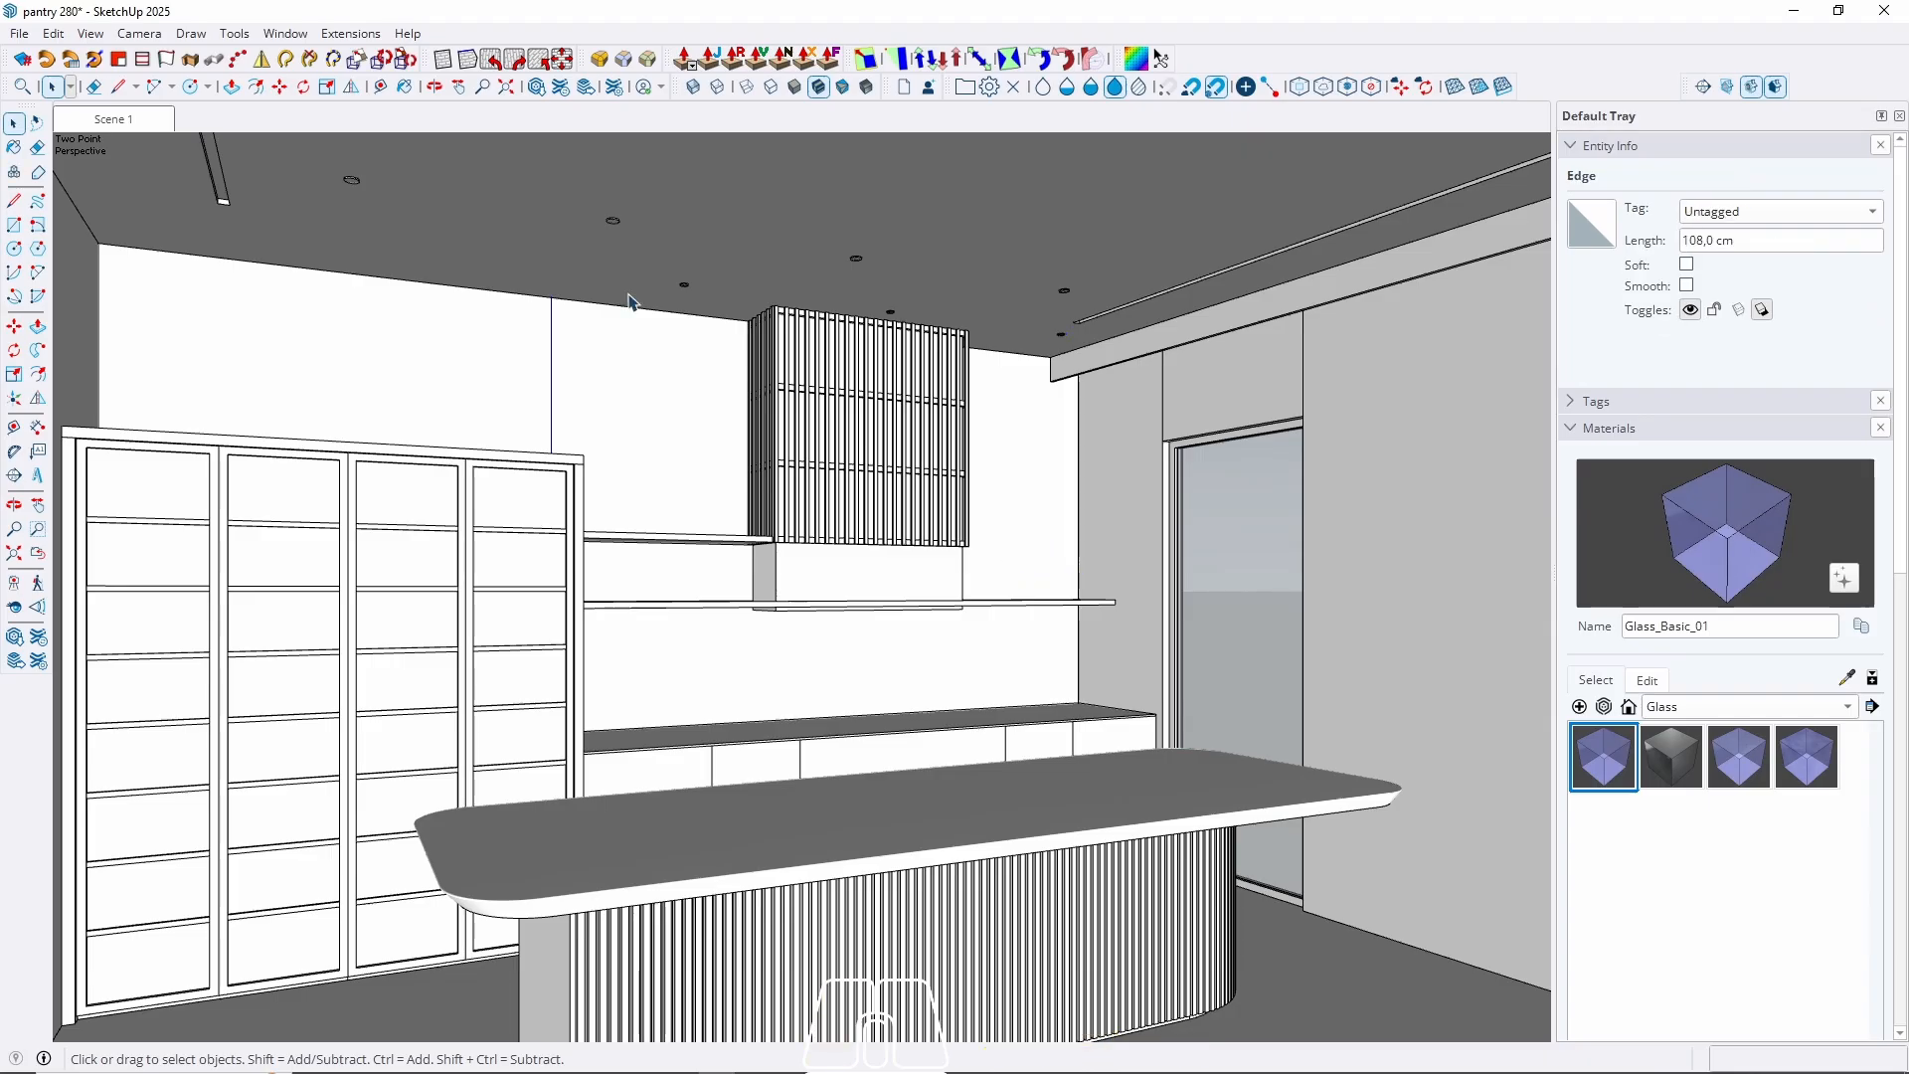
Copy the small ceiling disc above the short upper shelf along the red axis to align with the tall cabinet's divider nearest the side wall.
middle_drag(629, 302, 472, 248)
scroll(831, 275, up, 4)
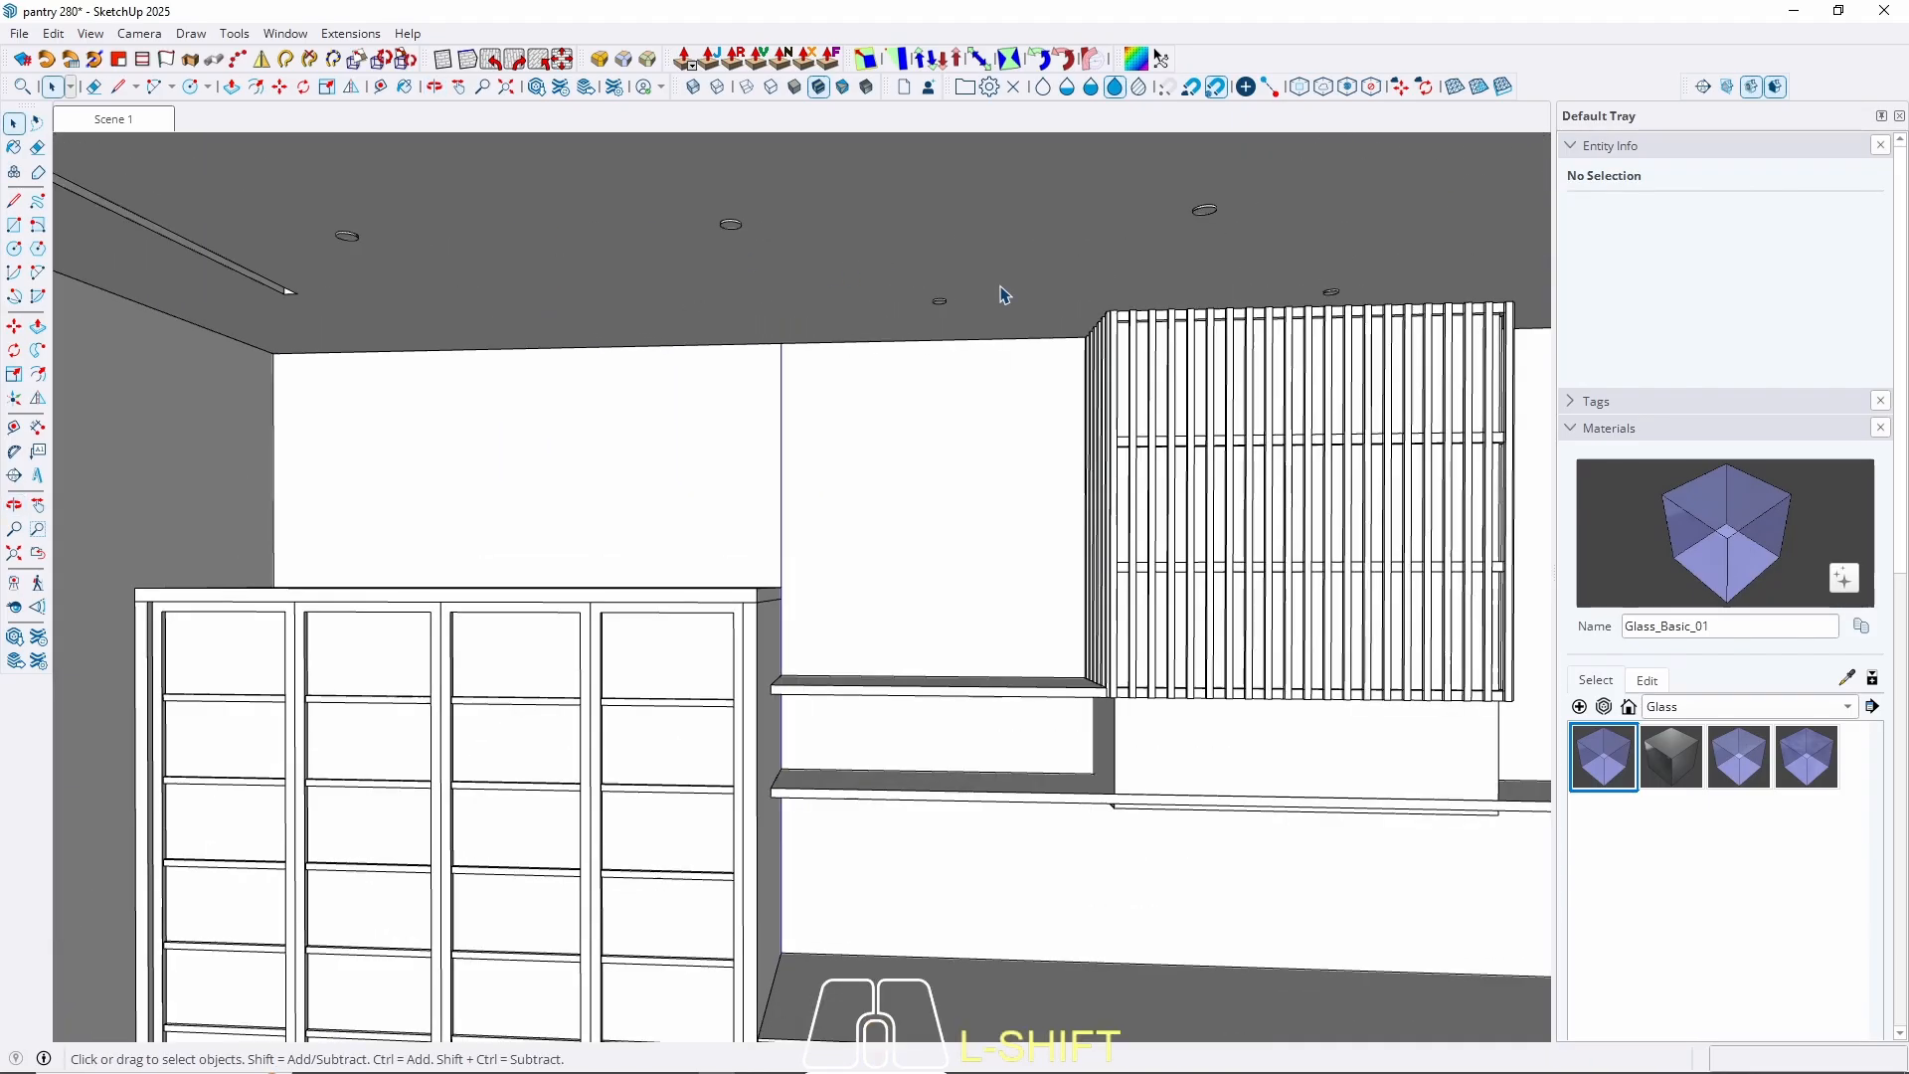
middle_drag(888, 346, 954, 222)
scroll(933, 311, up, 5)
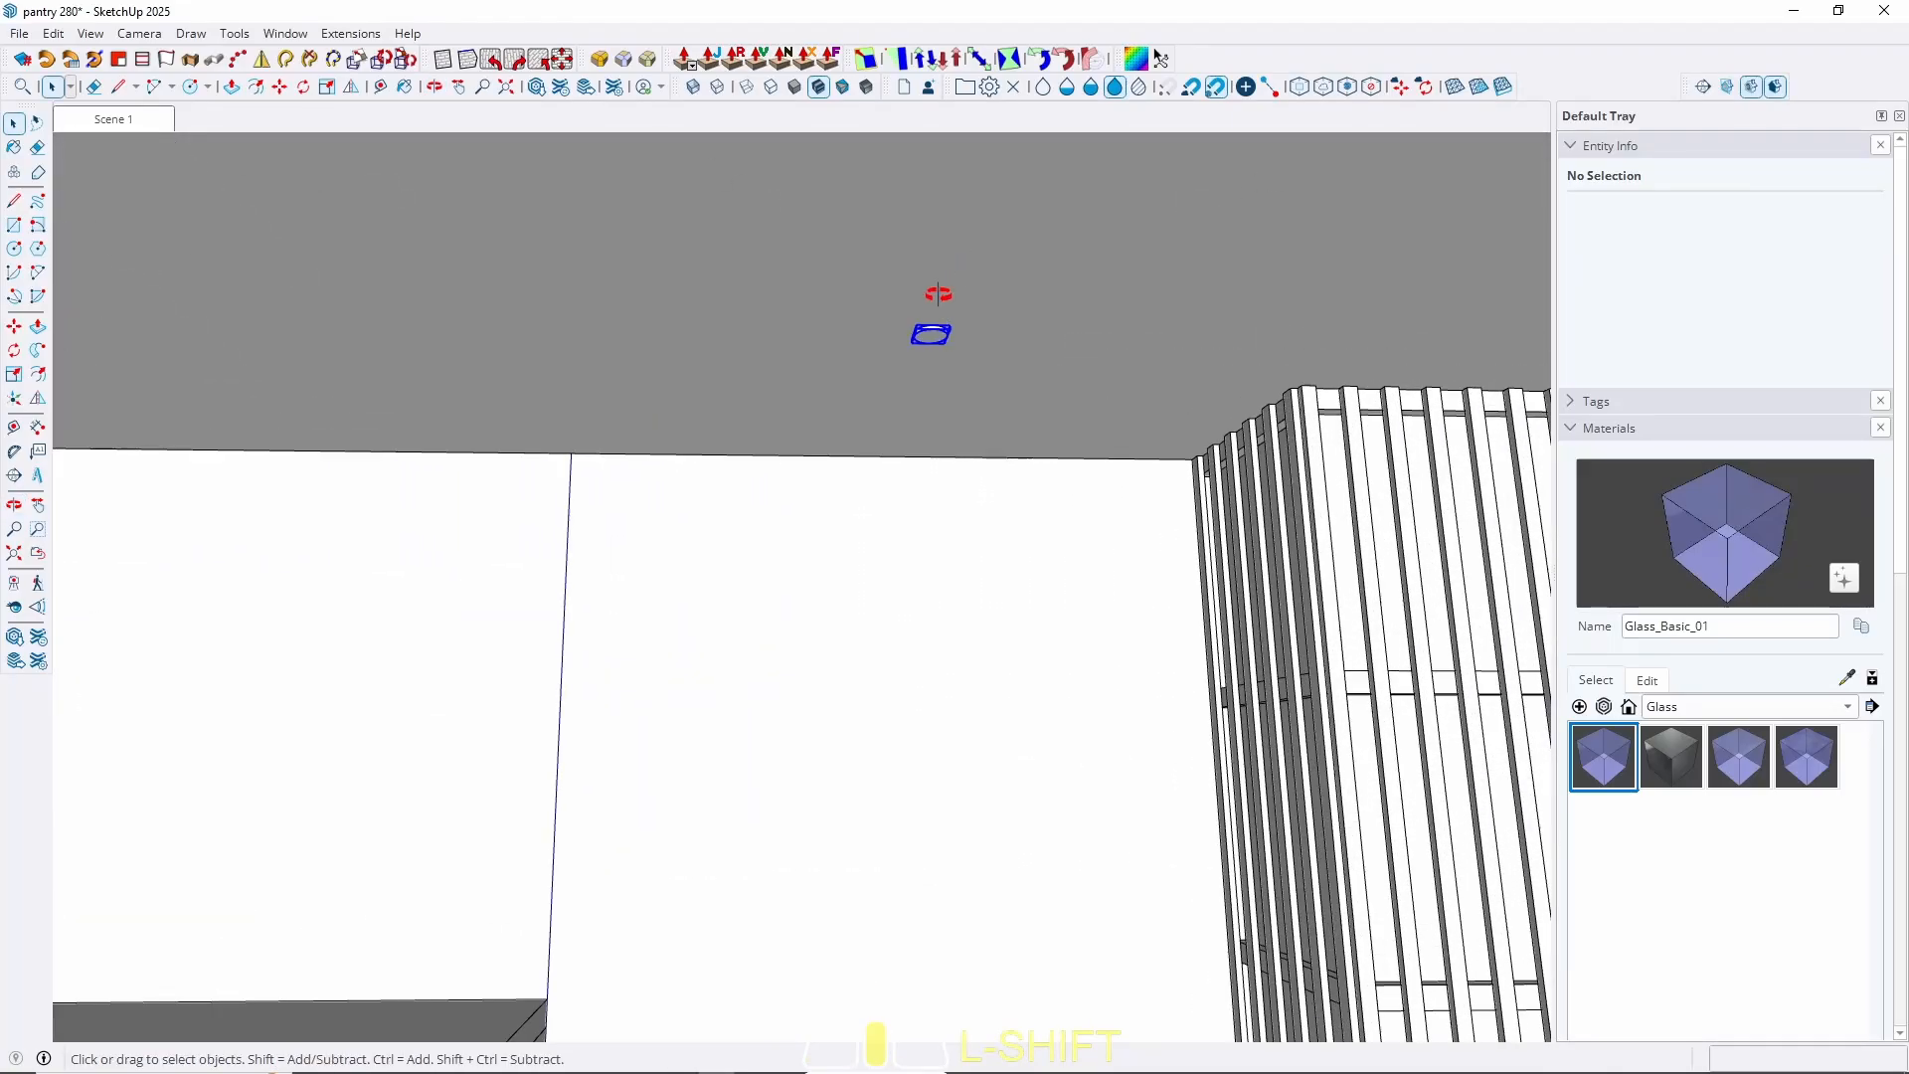
middle_drag(939, 294, 898, 585)
scroll(938, 423, up, 6)
key(m)
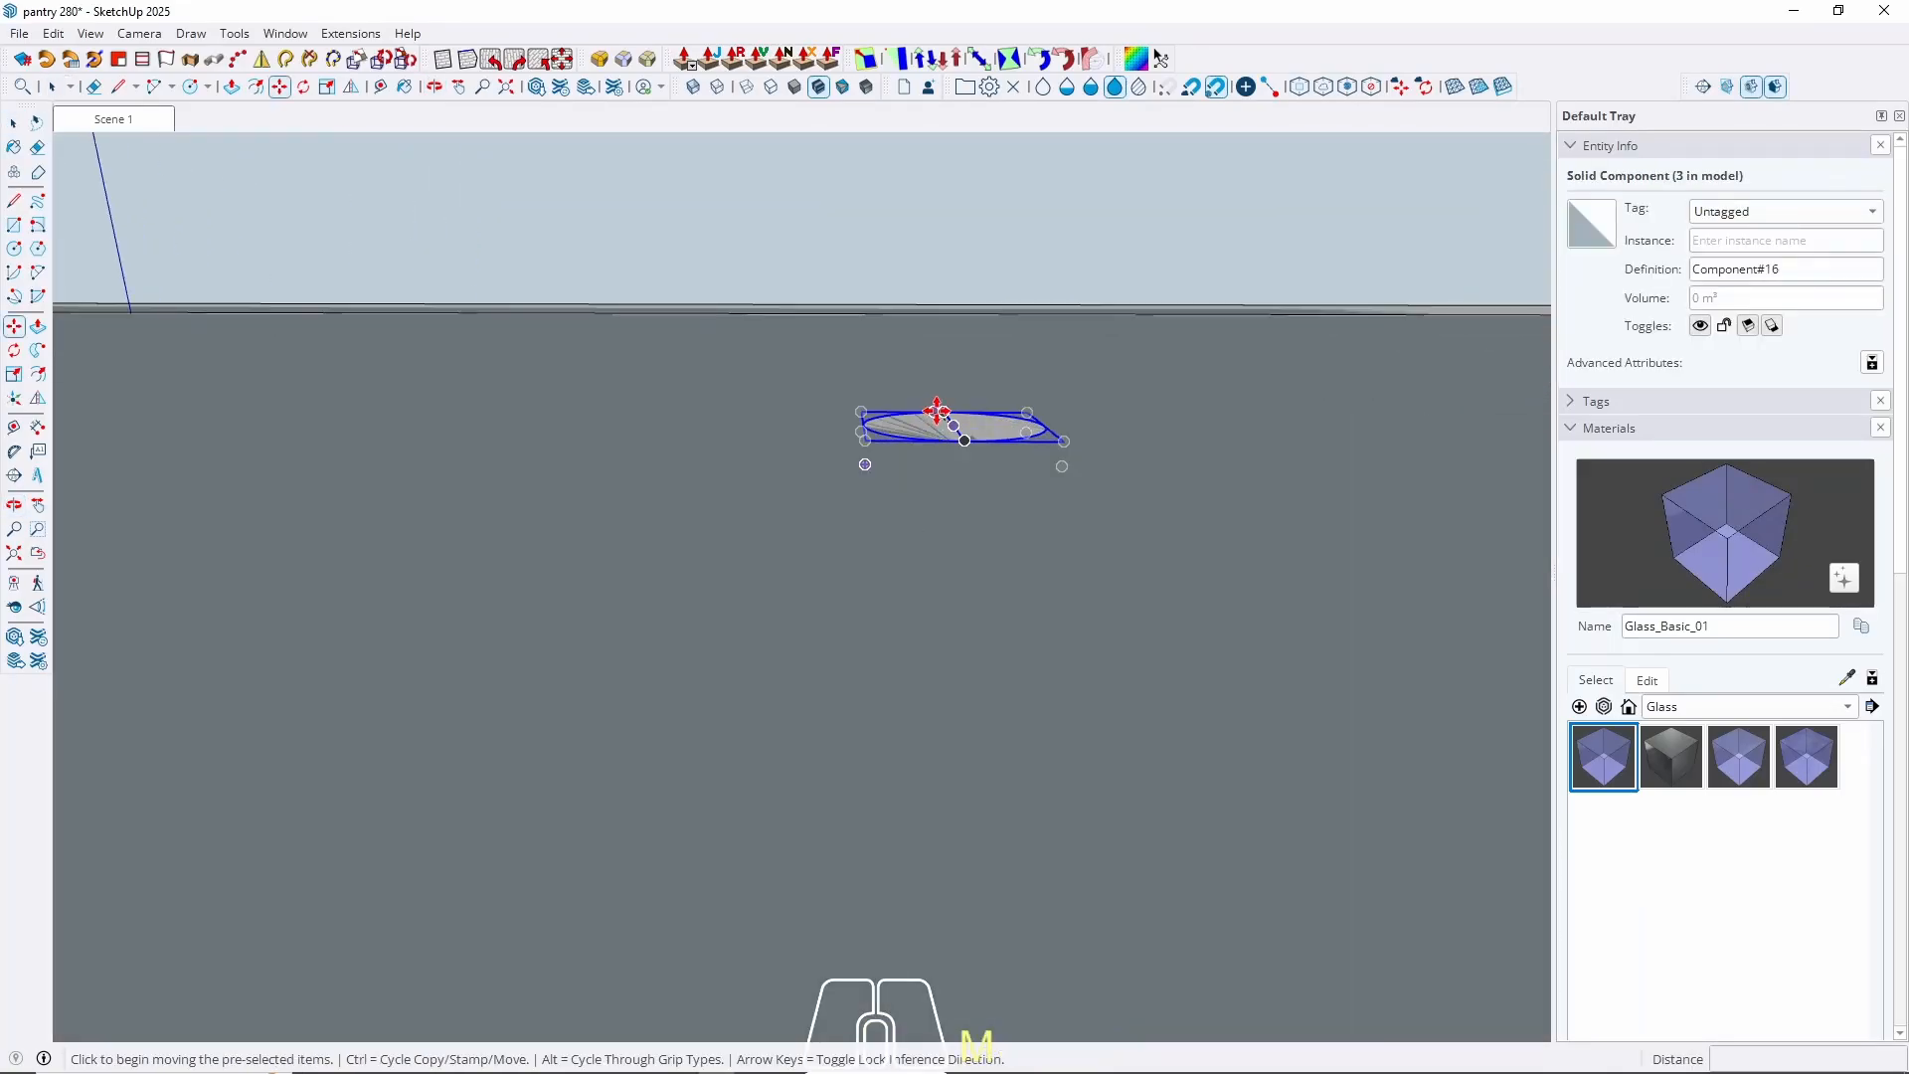
click(937, 411)
key(ctrl)
key(Right)
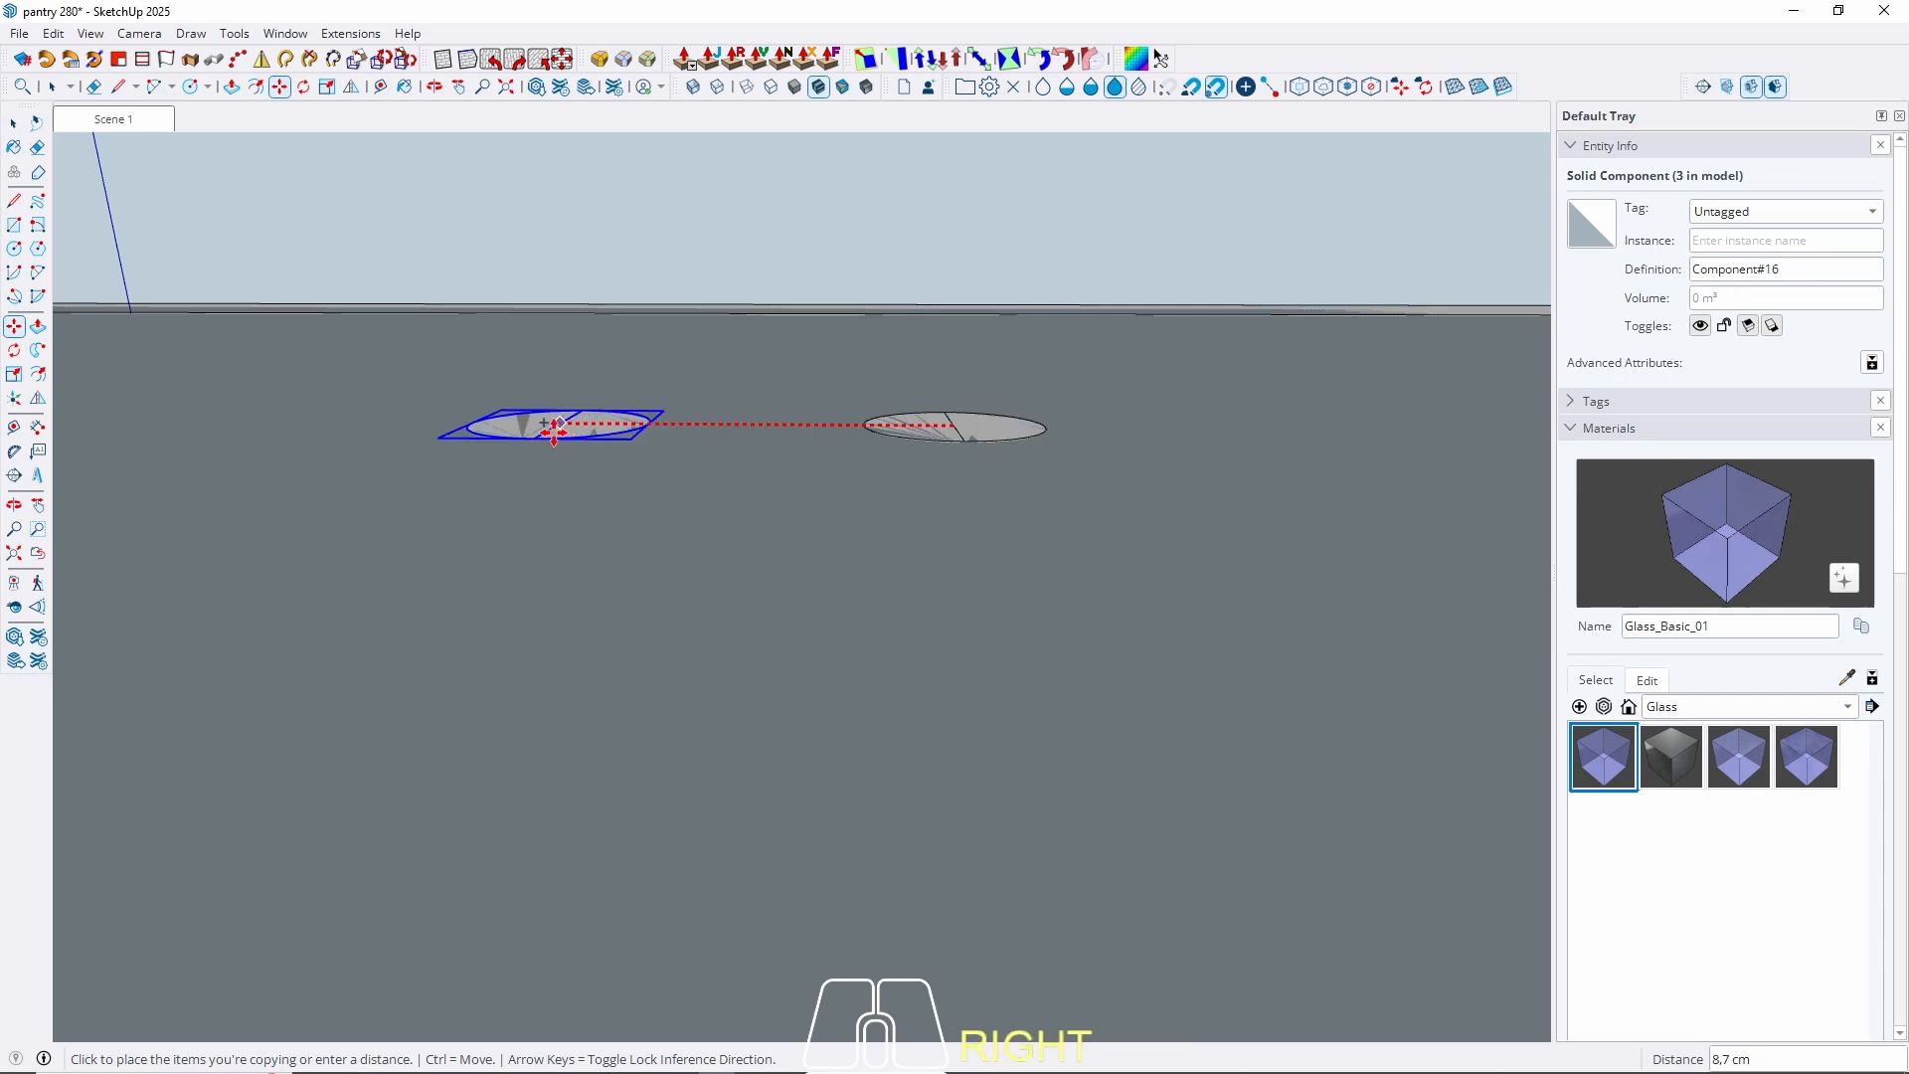
scroll(72, 136, down, 6)
middle_drag(289, 332, 520, 311)
key(shift)
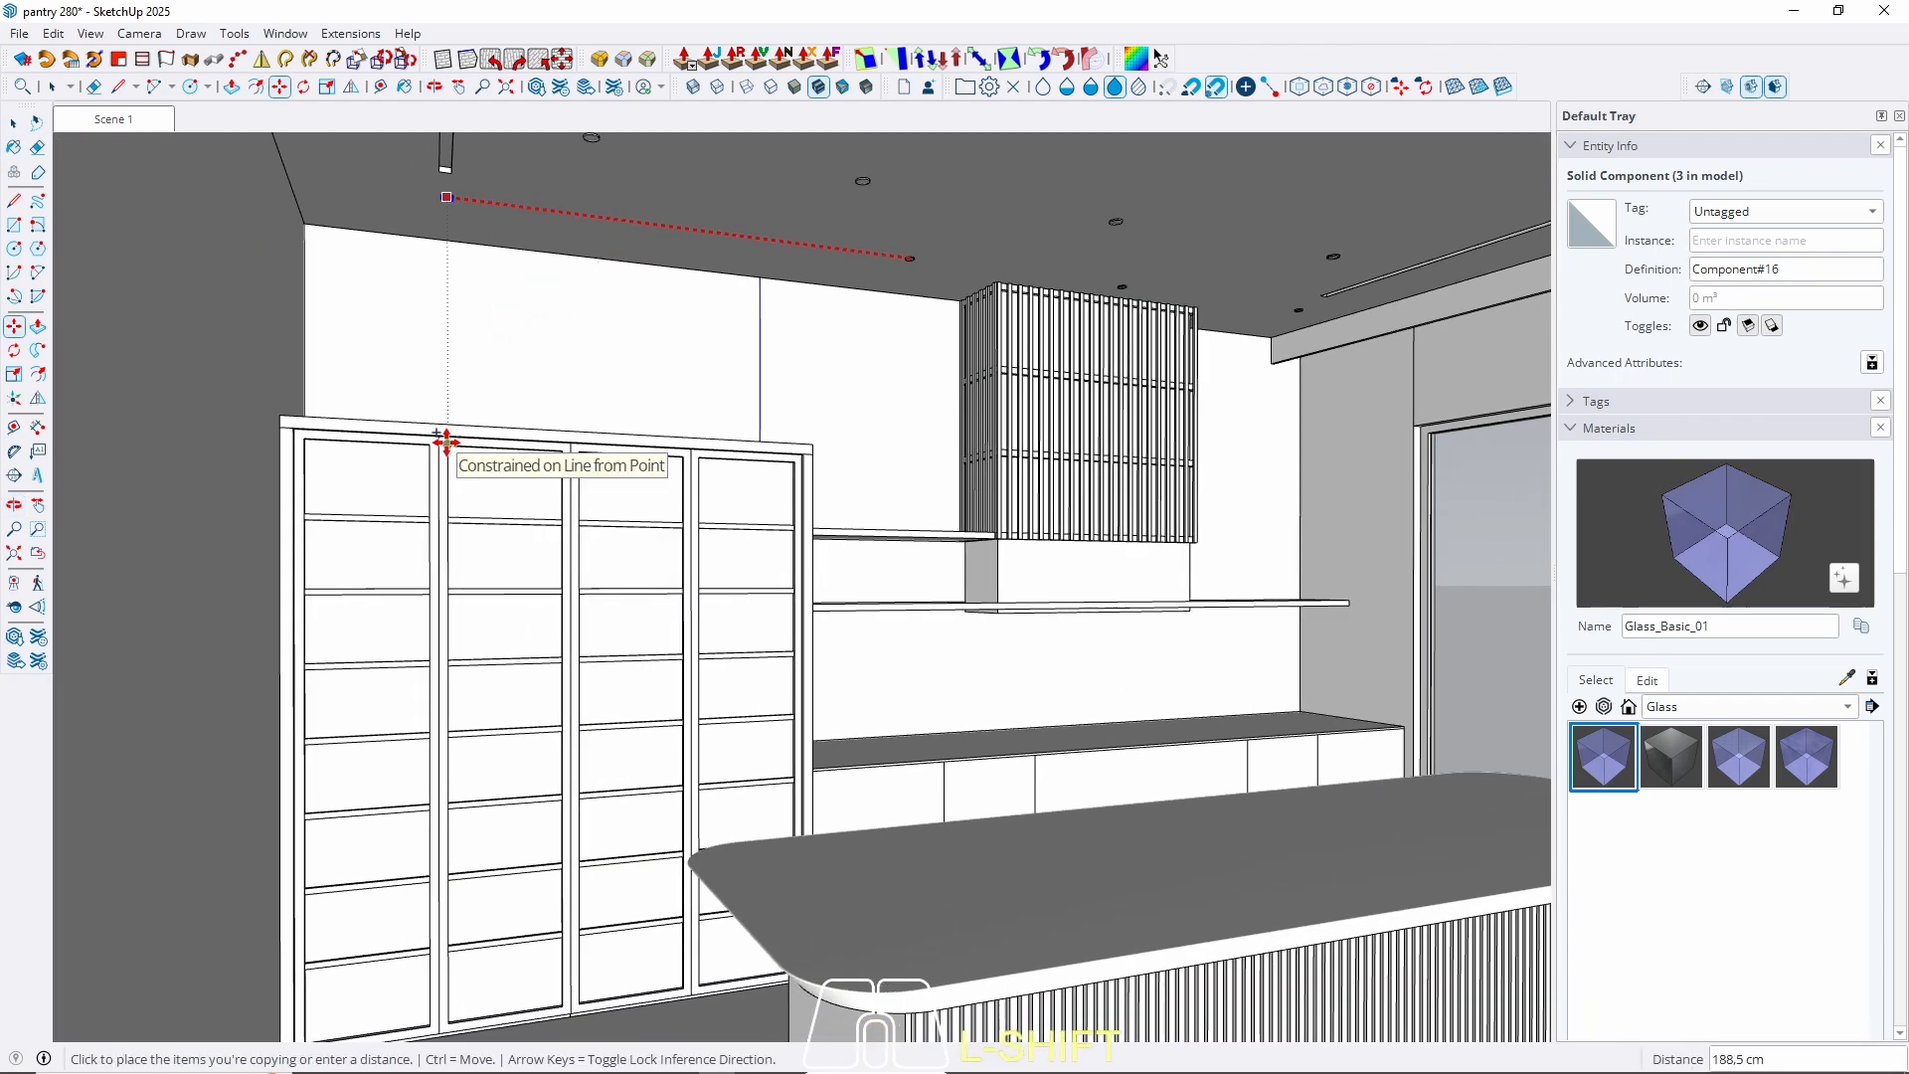
scroll(443, 439, up, 2)
click(434, 437)
scroll(434, 440, up, 2)
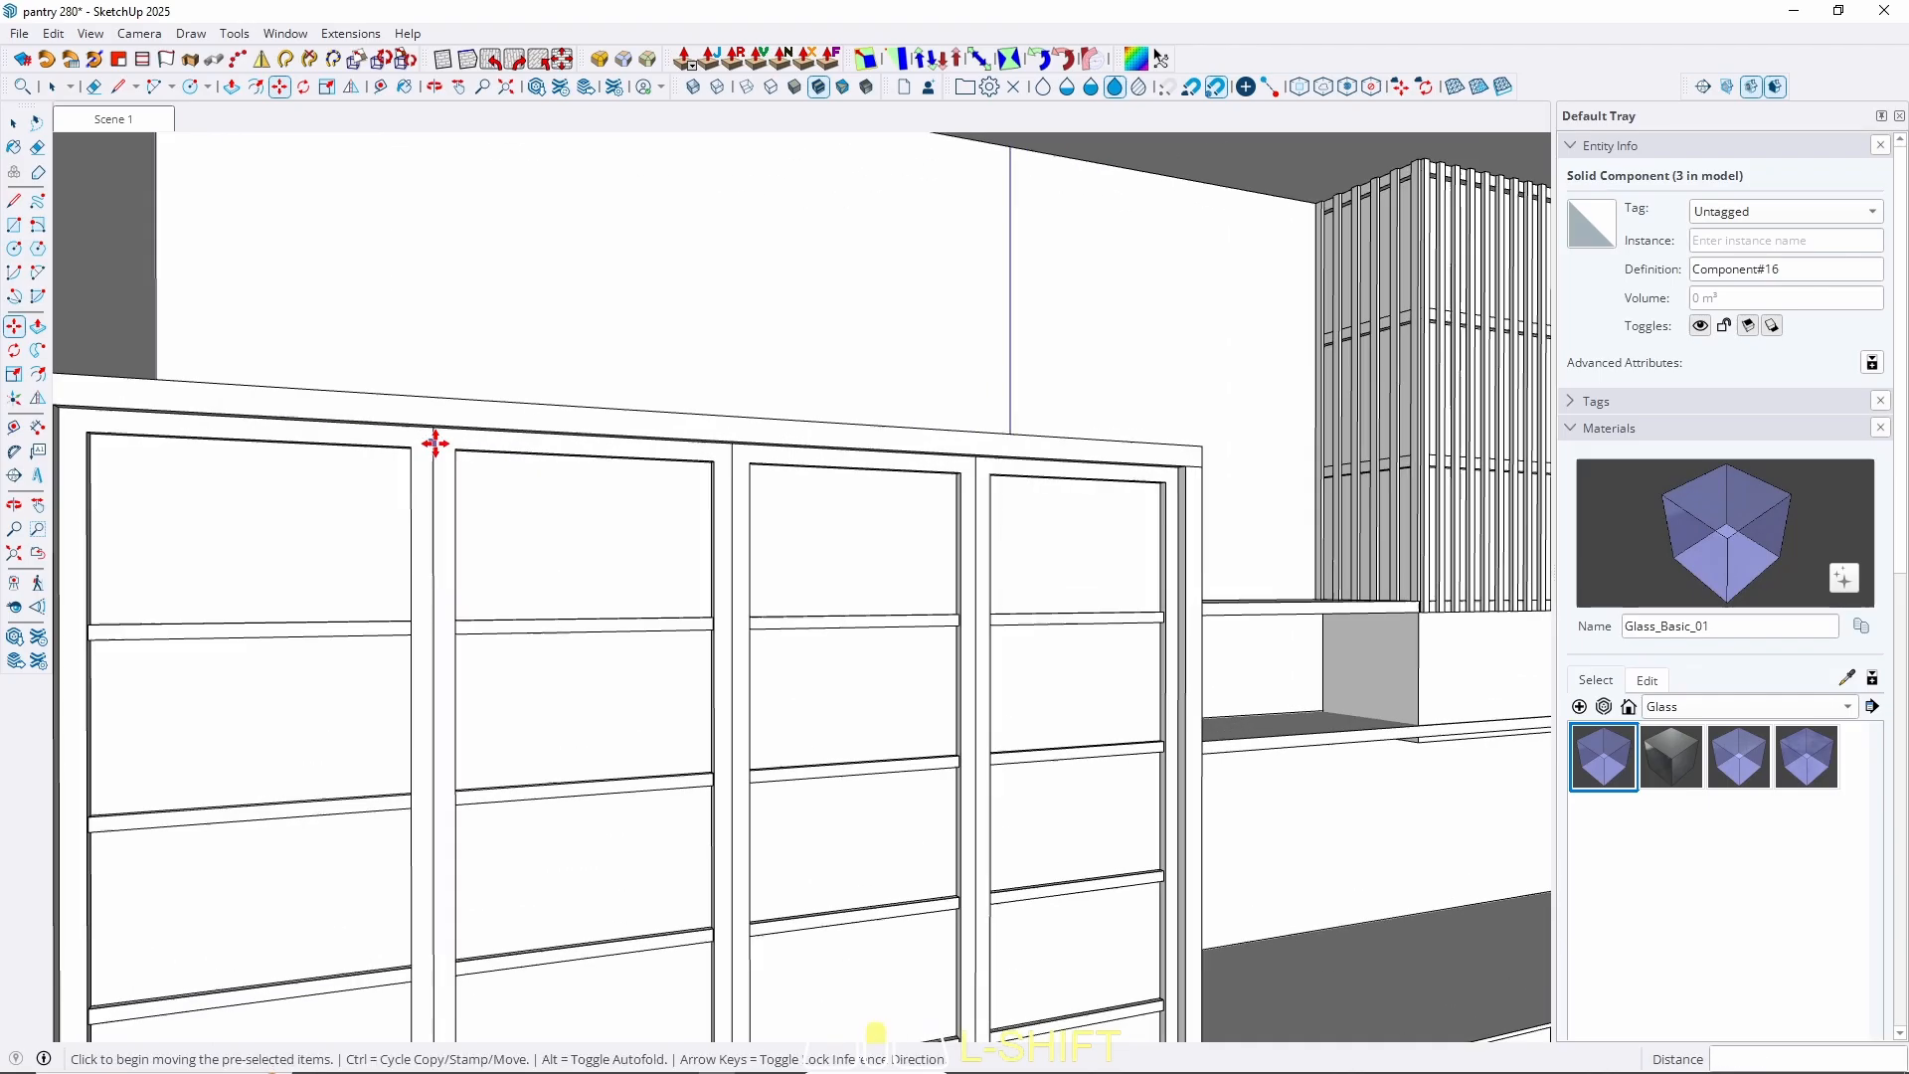
Copy the newest disc 90 cm along the red axis, from the cabinet's first door divider to its third, and return to Scene 1.
click(433, 459)
key(ctrl)
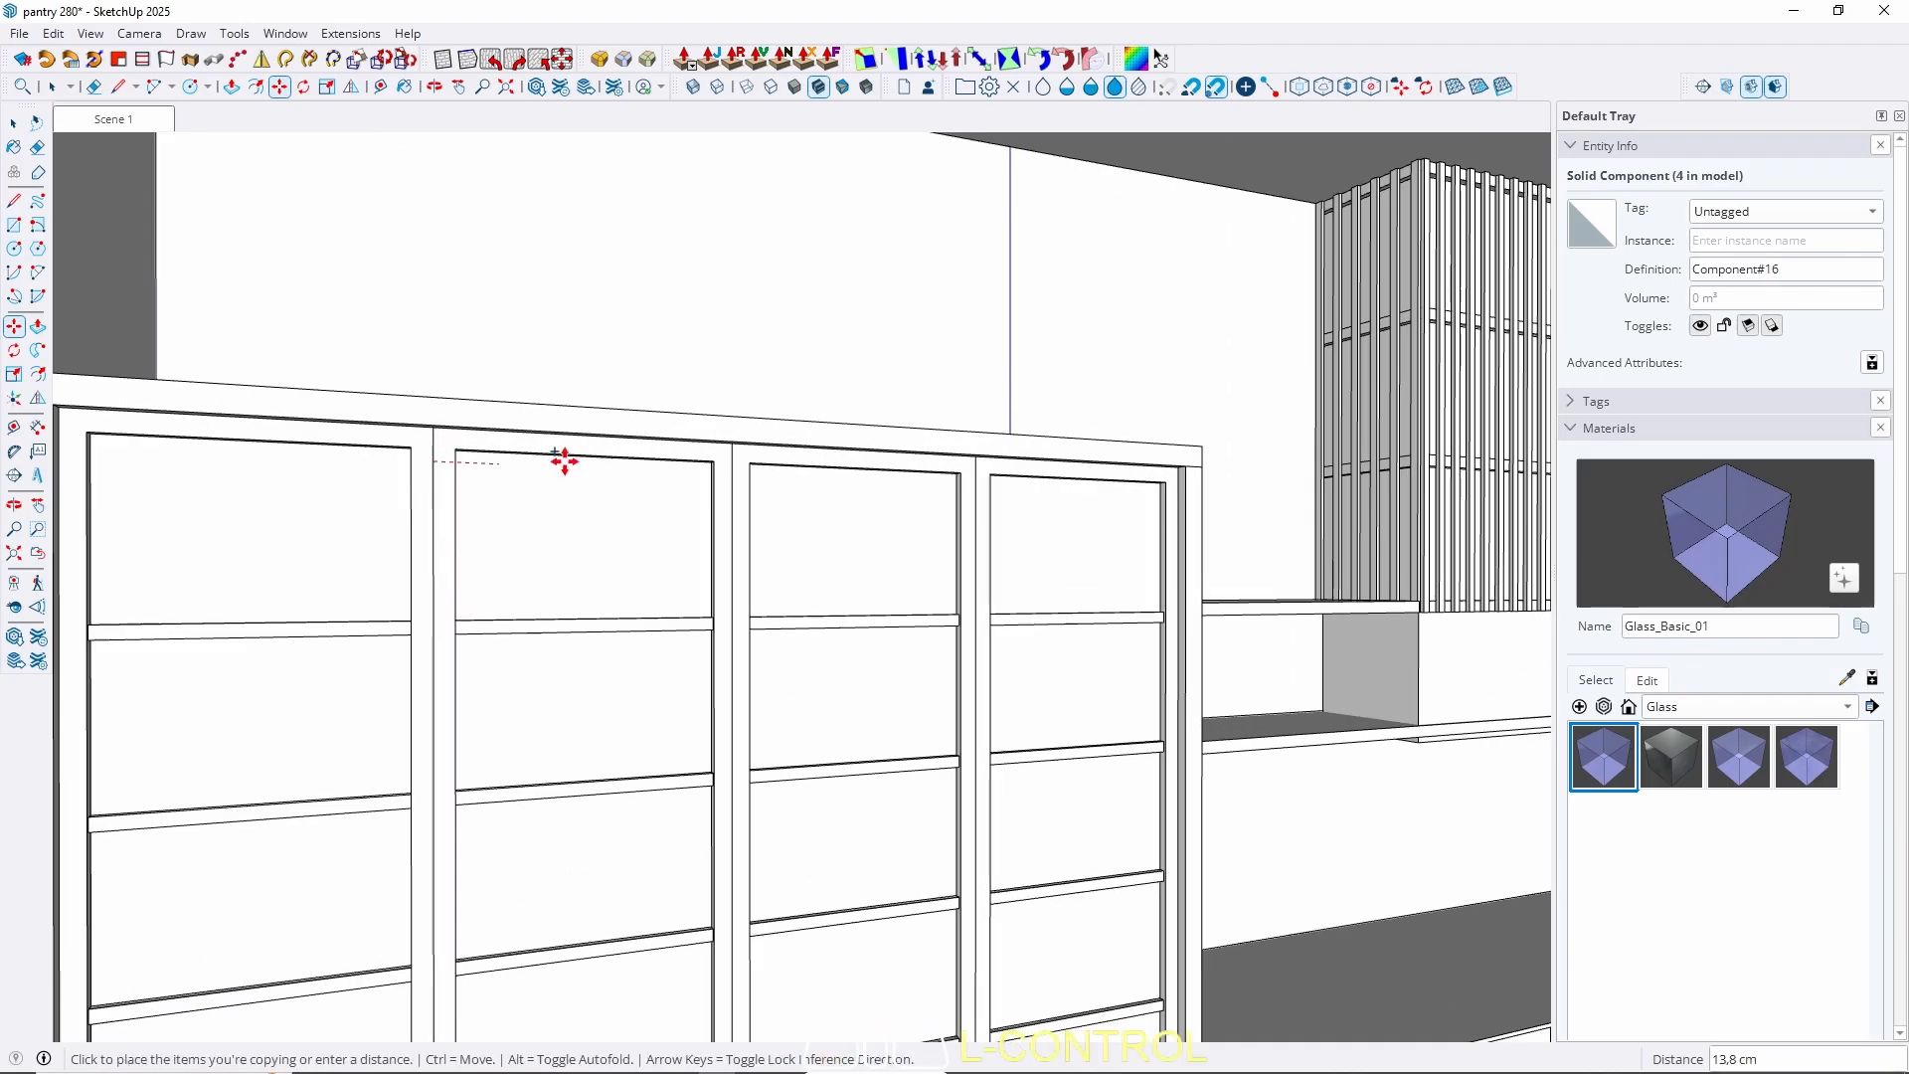
key(Right)
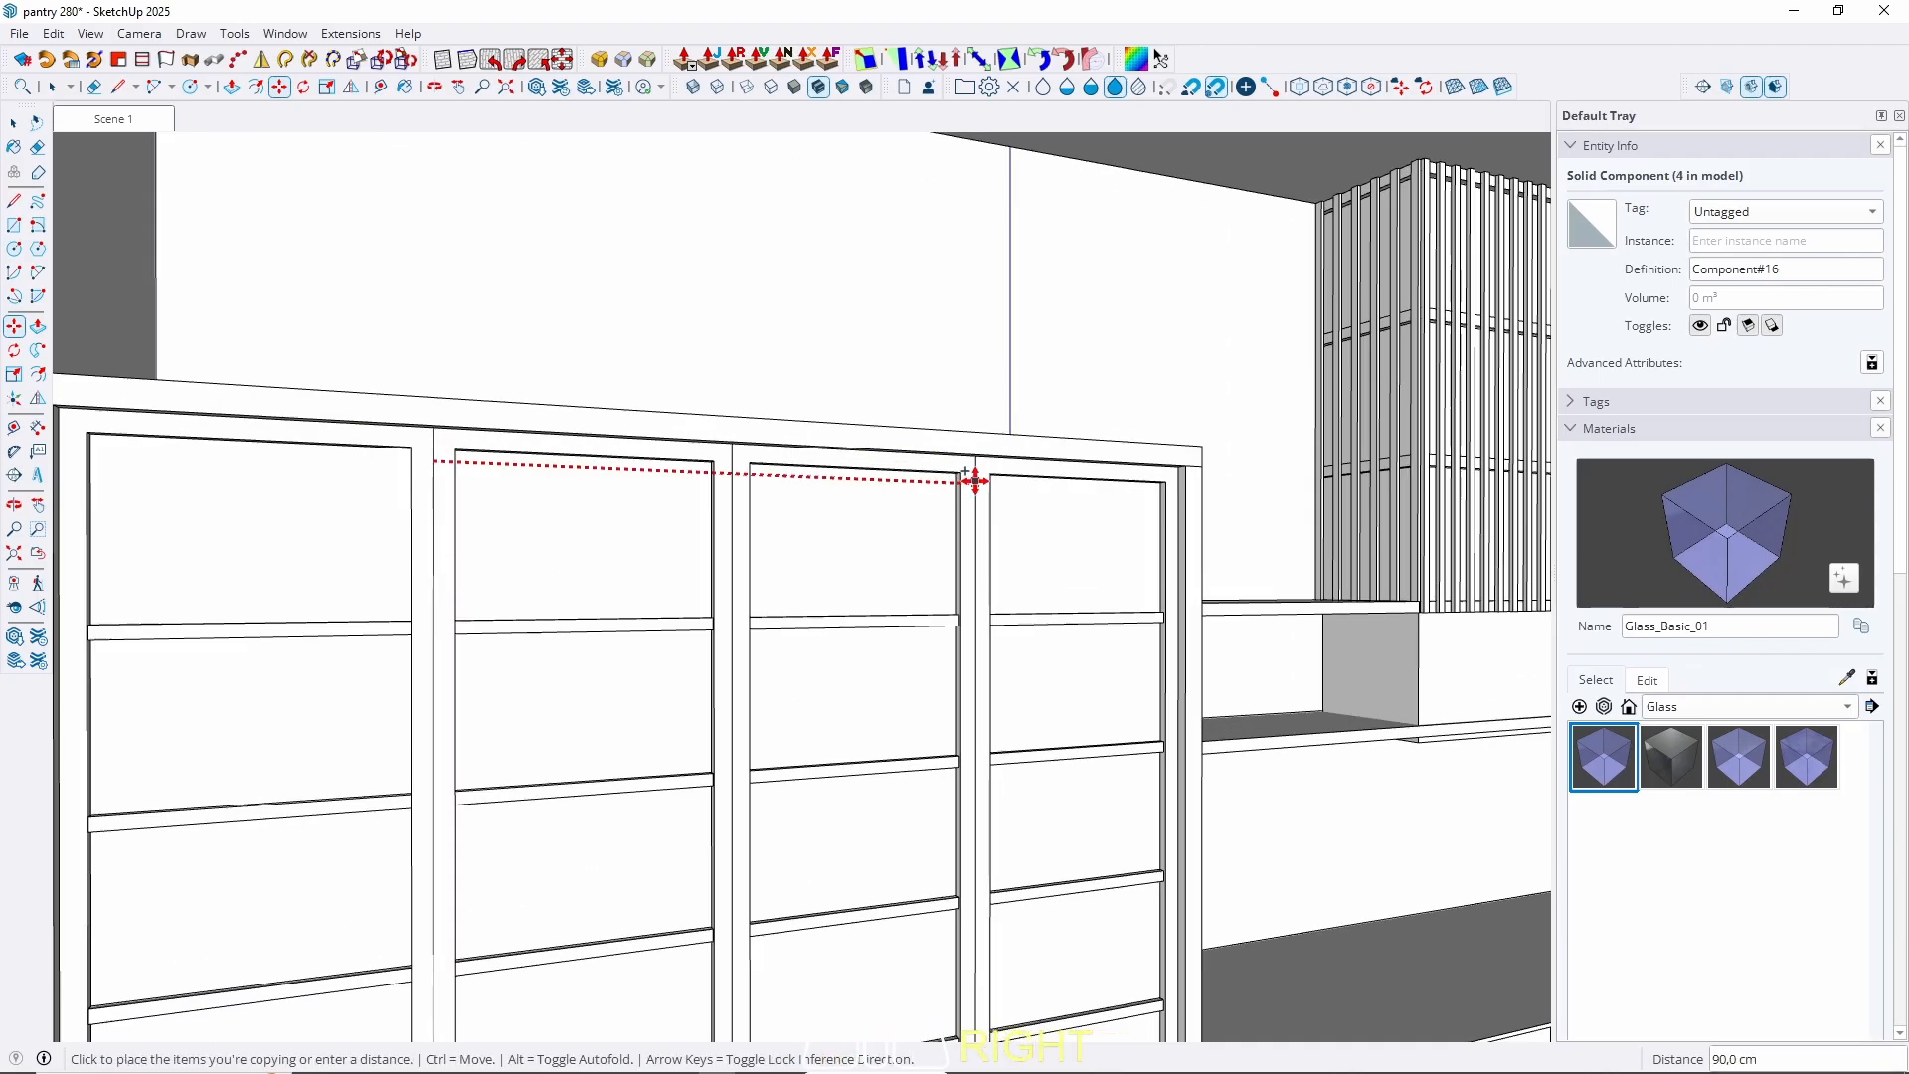
click(975, 481)
key(space)
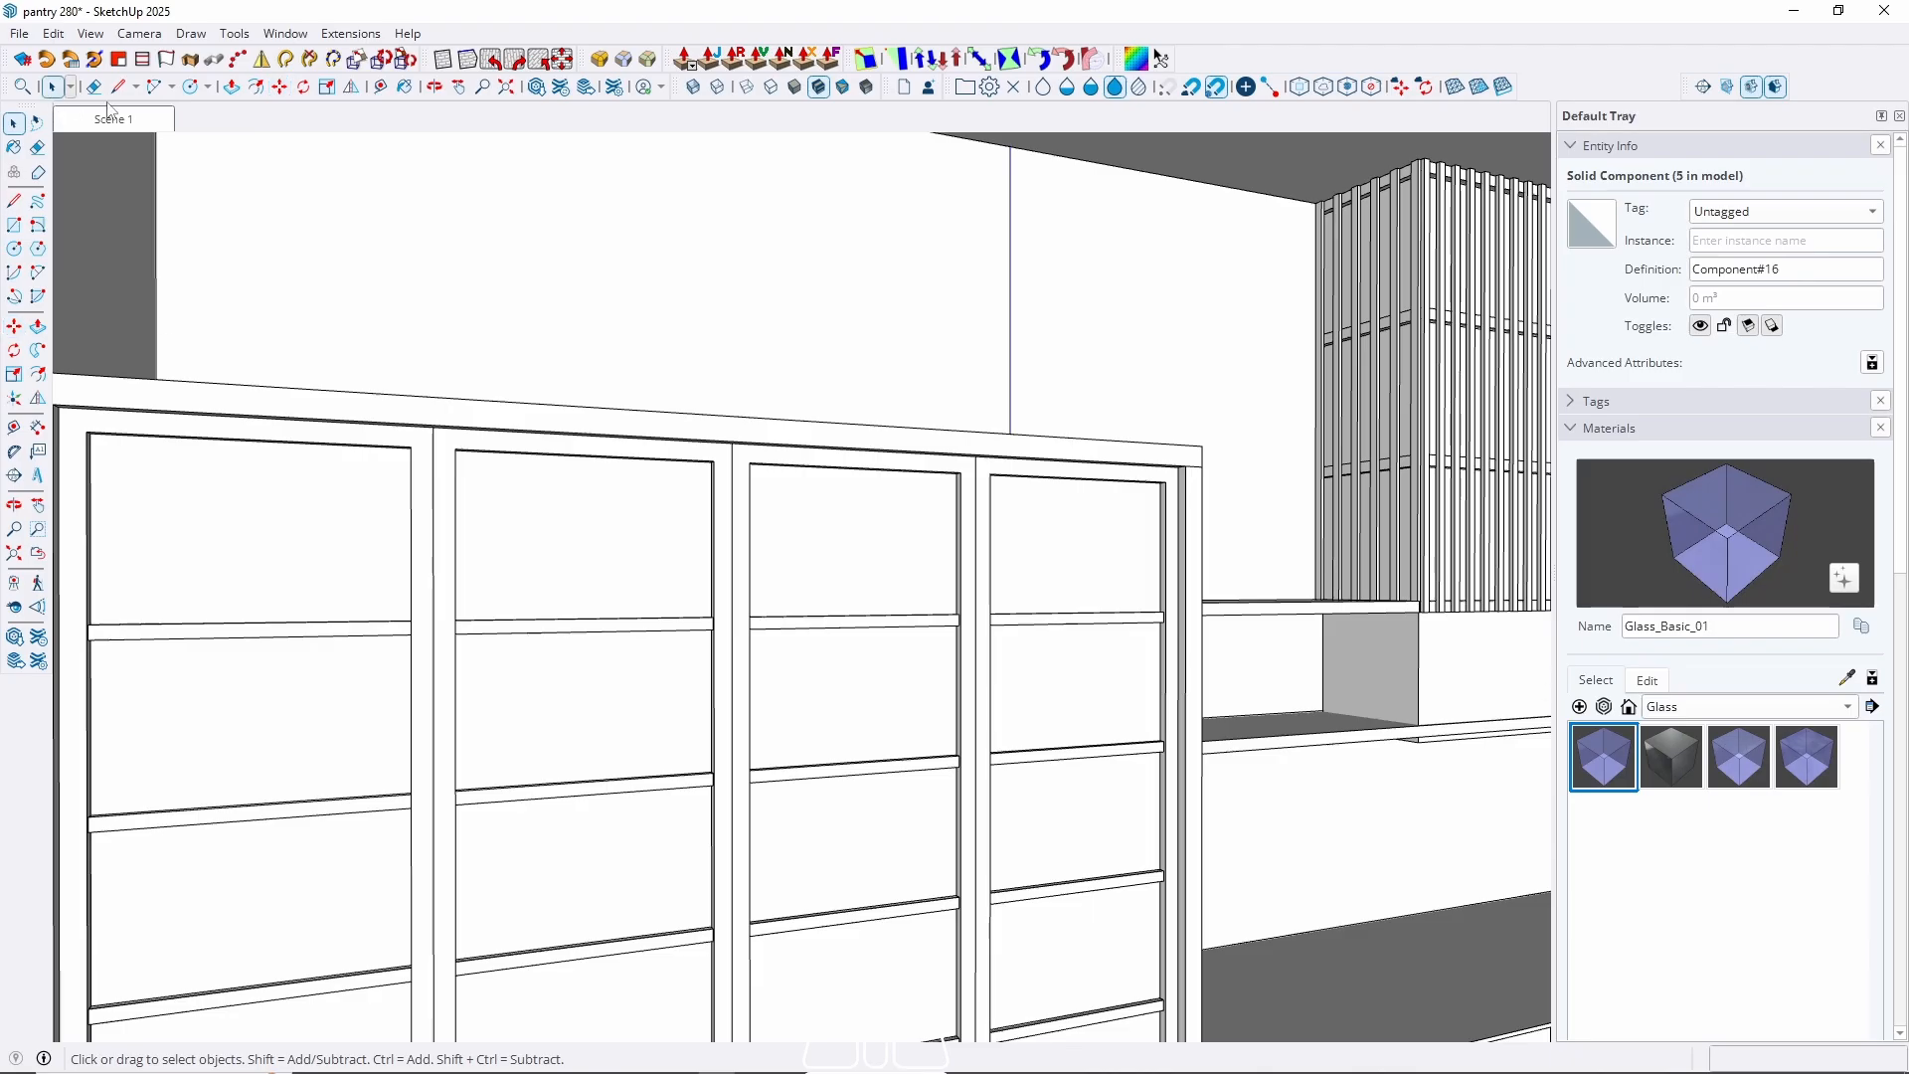
click(118, 116)
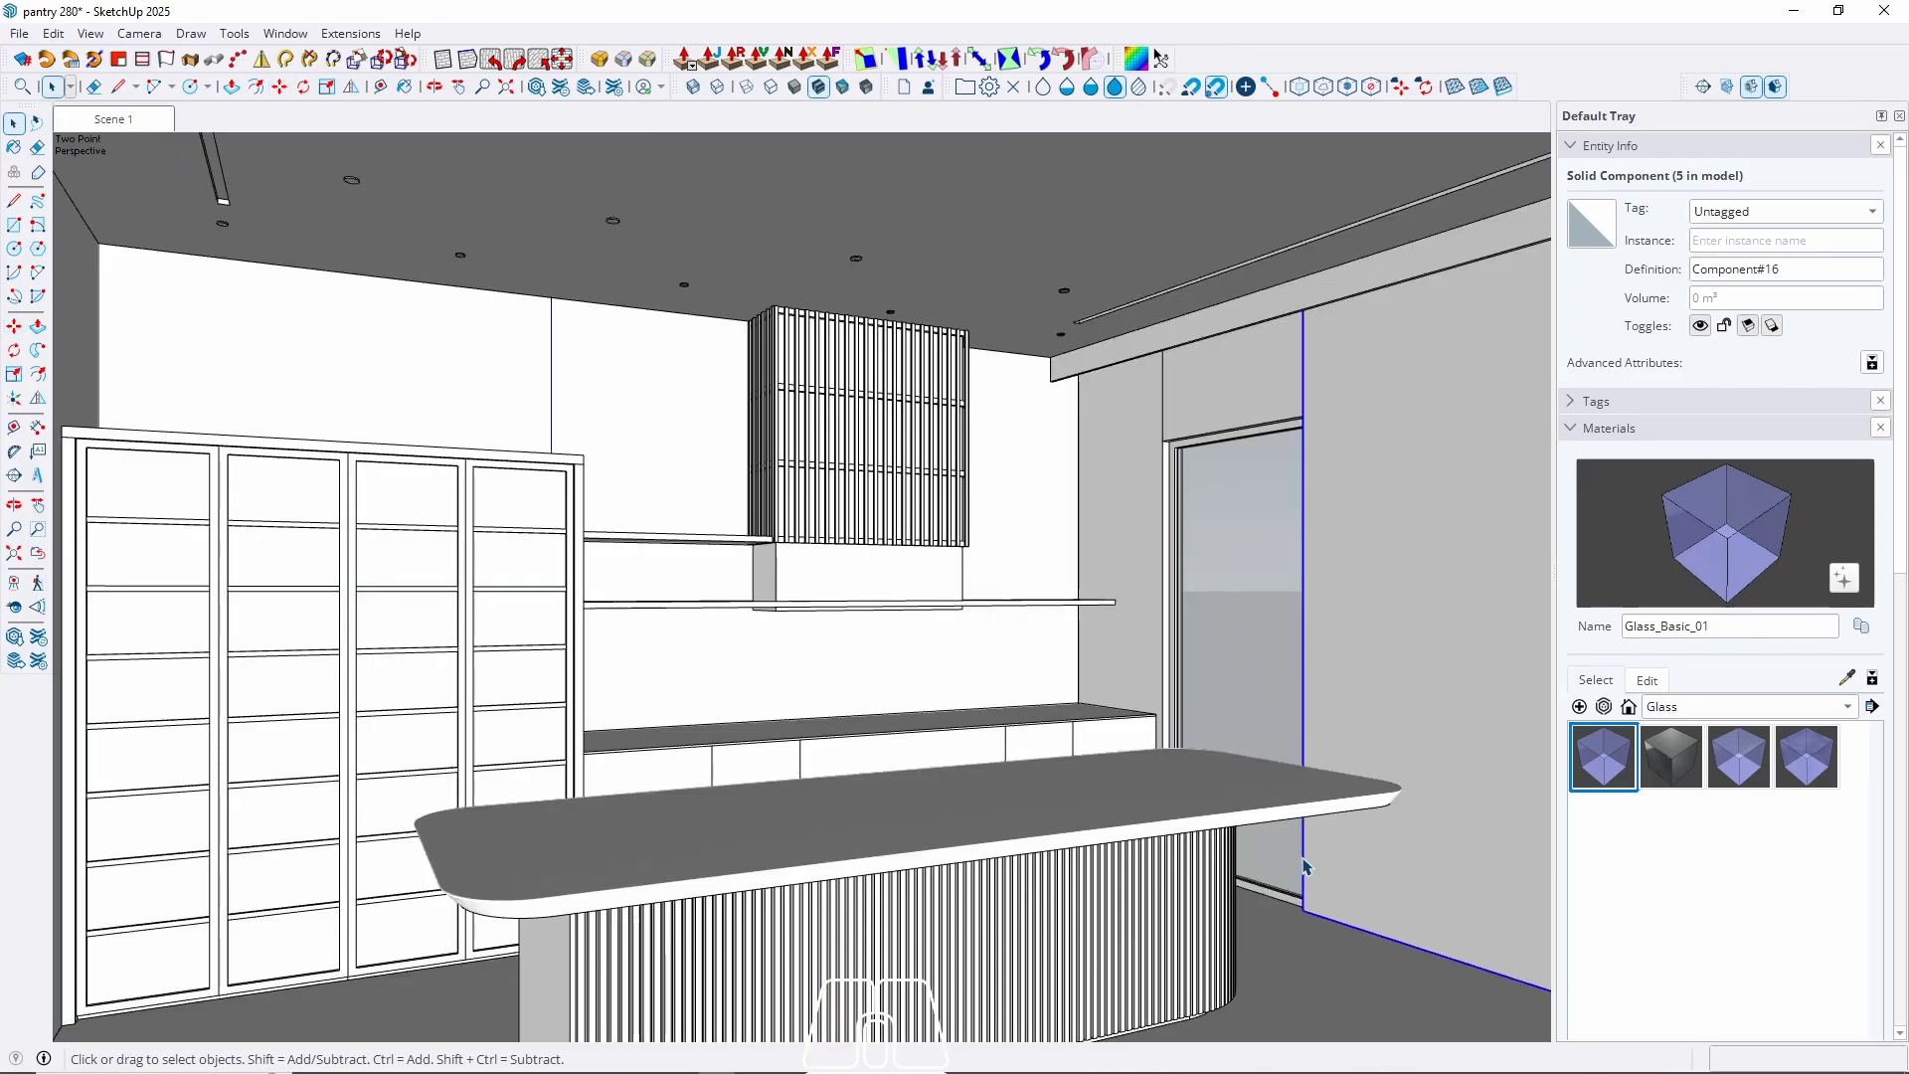
click(1374, 489)
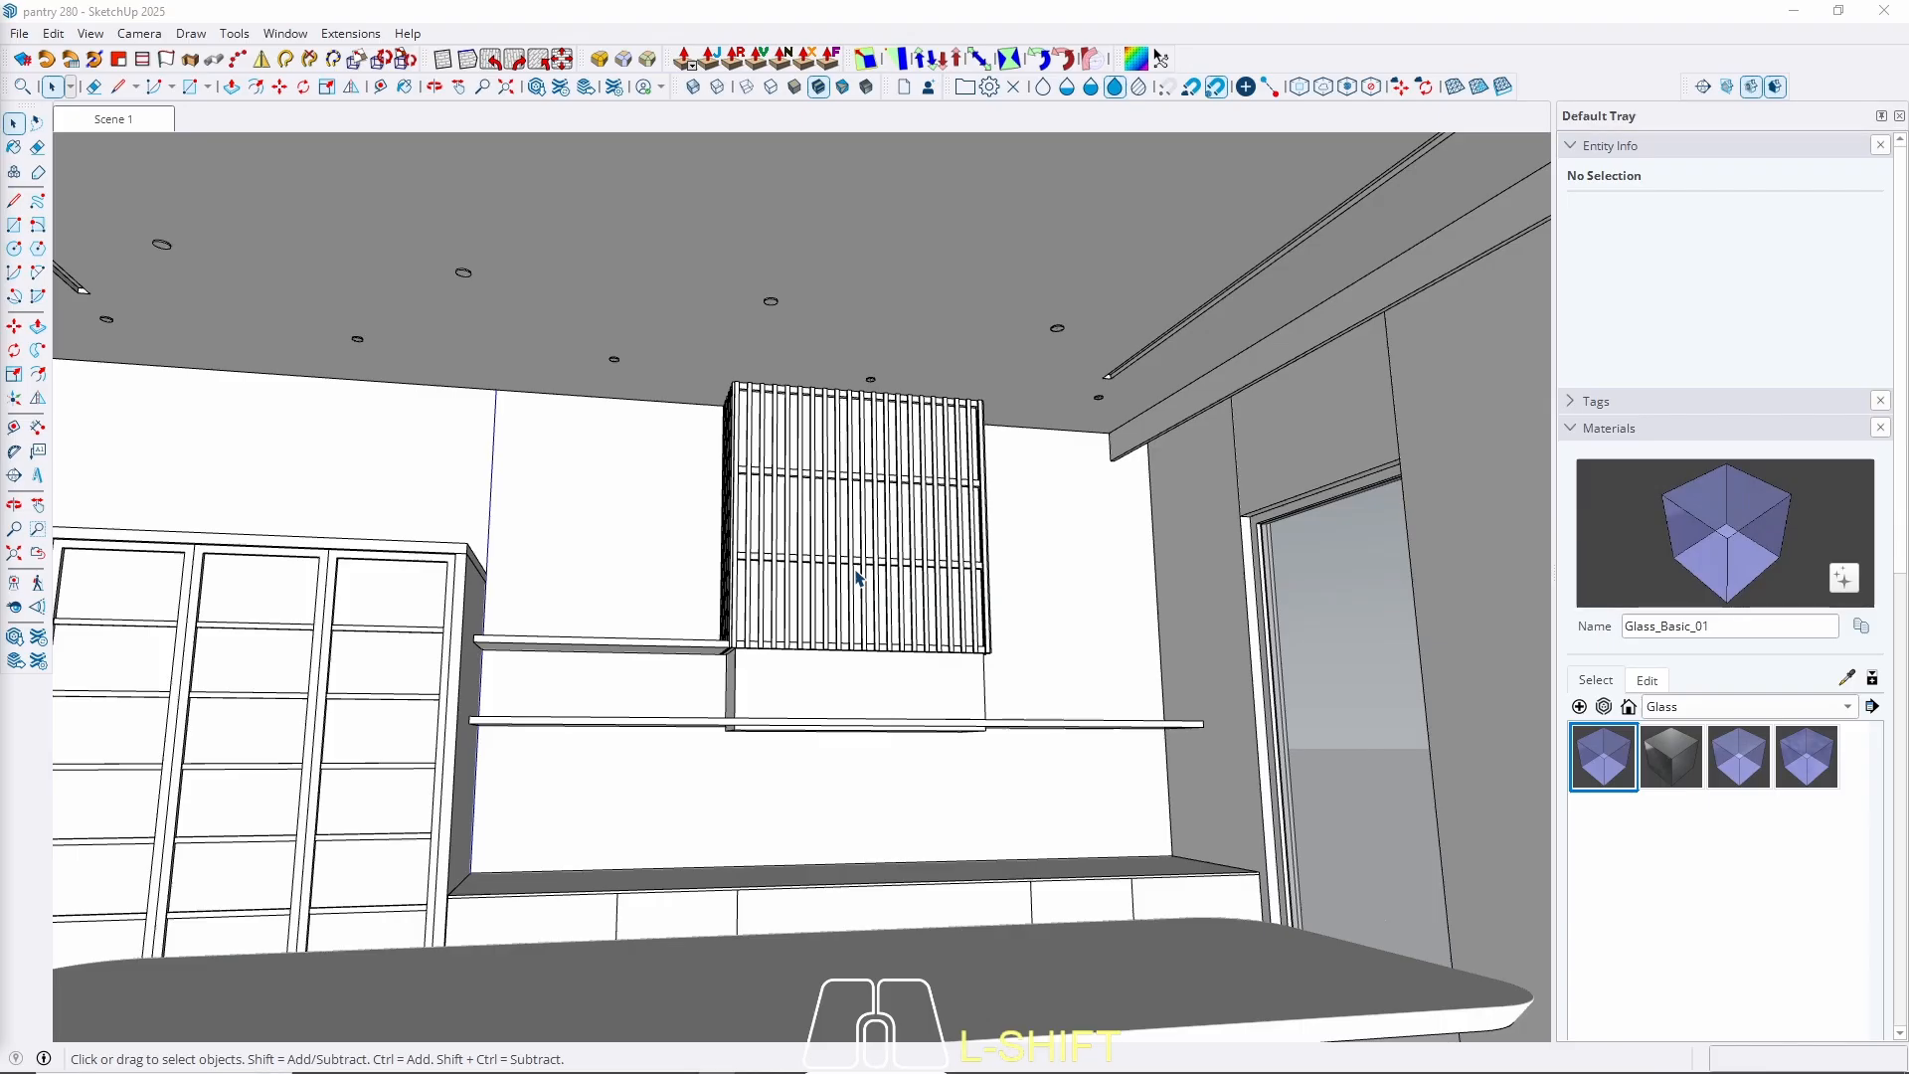
Sample the floor's default material.
middle_drag(861, 569, 988, 596)
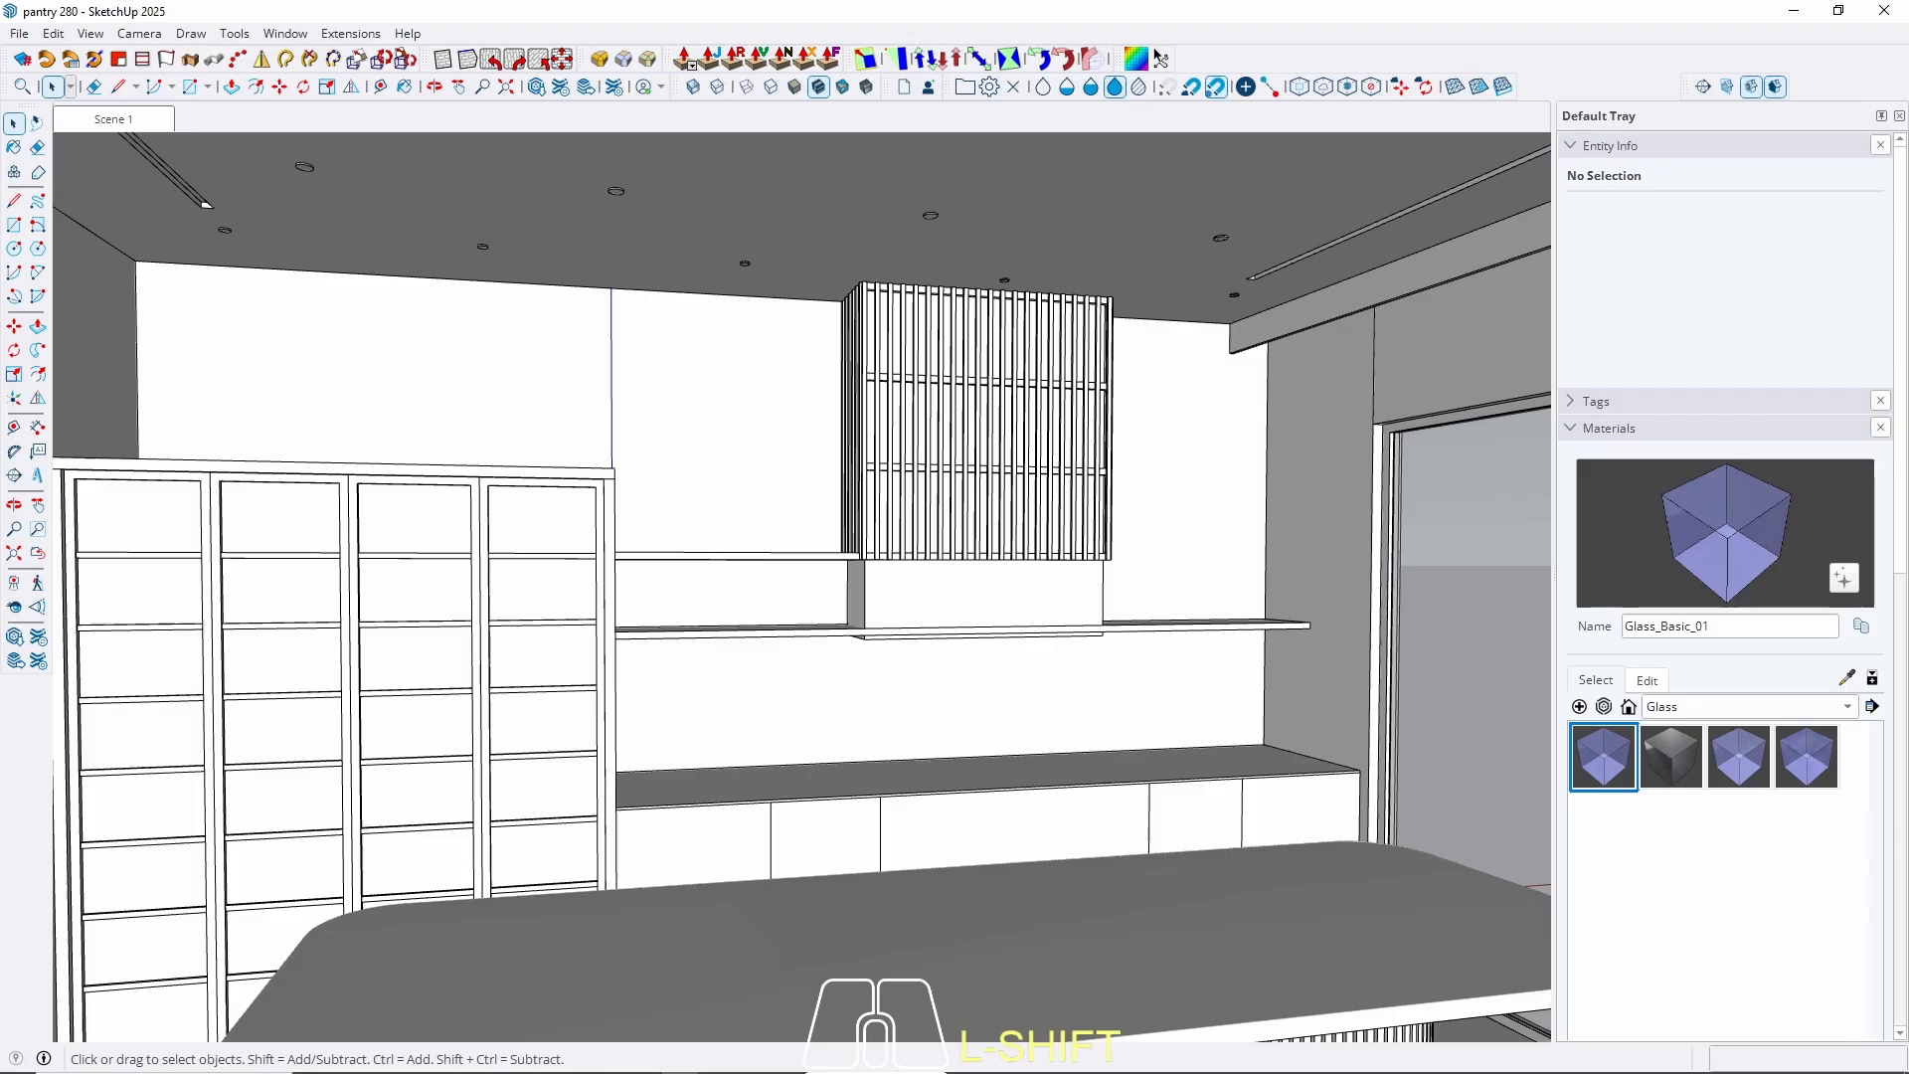
middle_drag(779, 645, 775, 536)
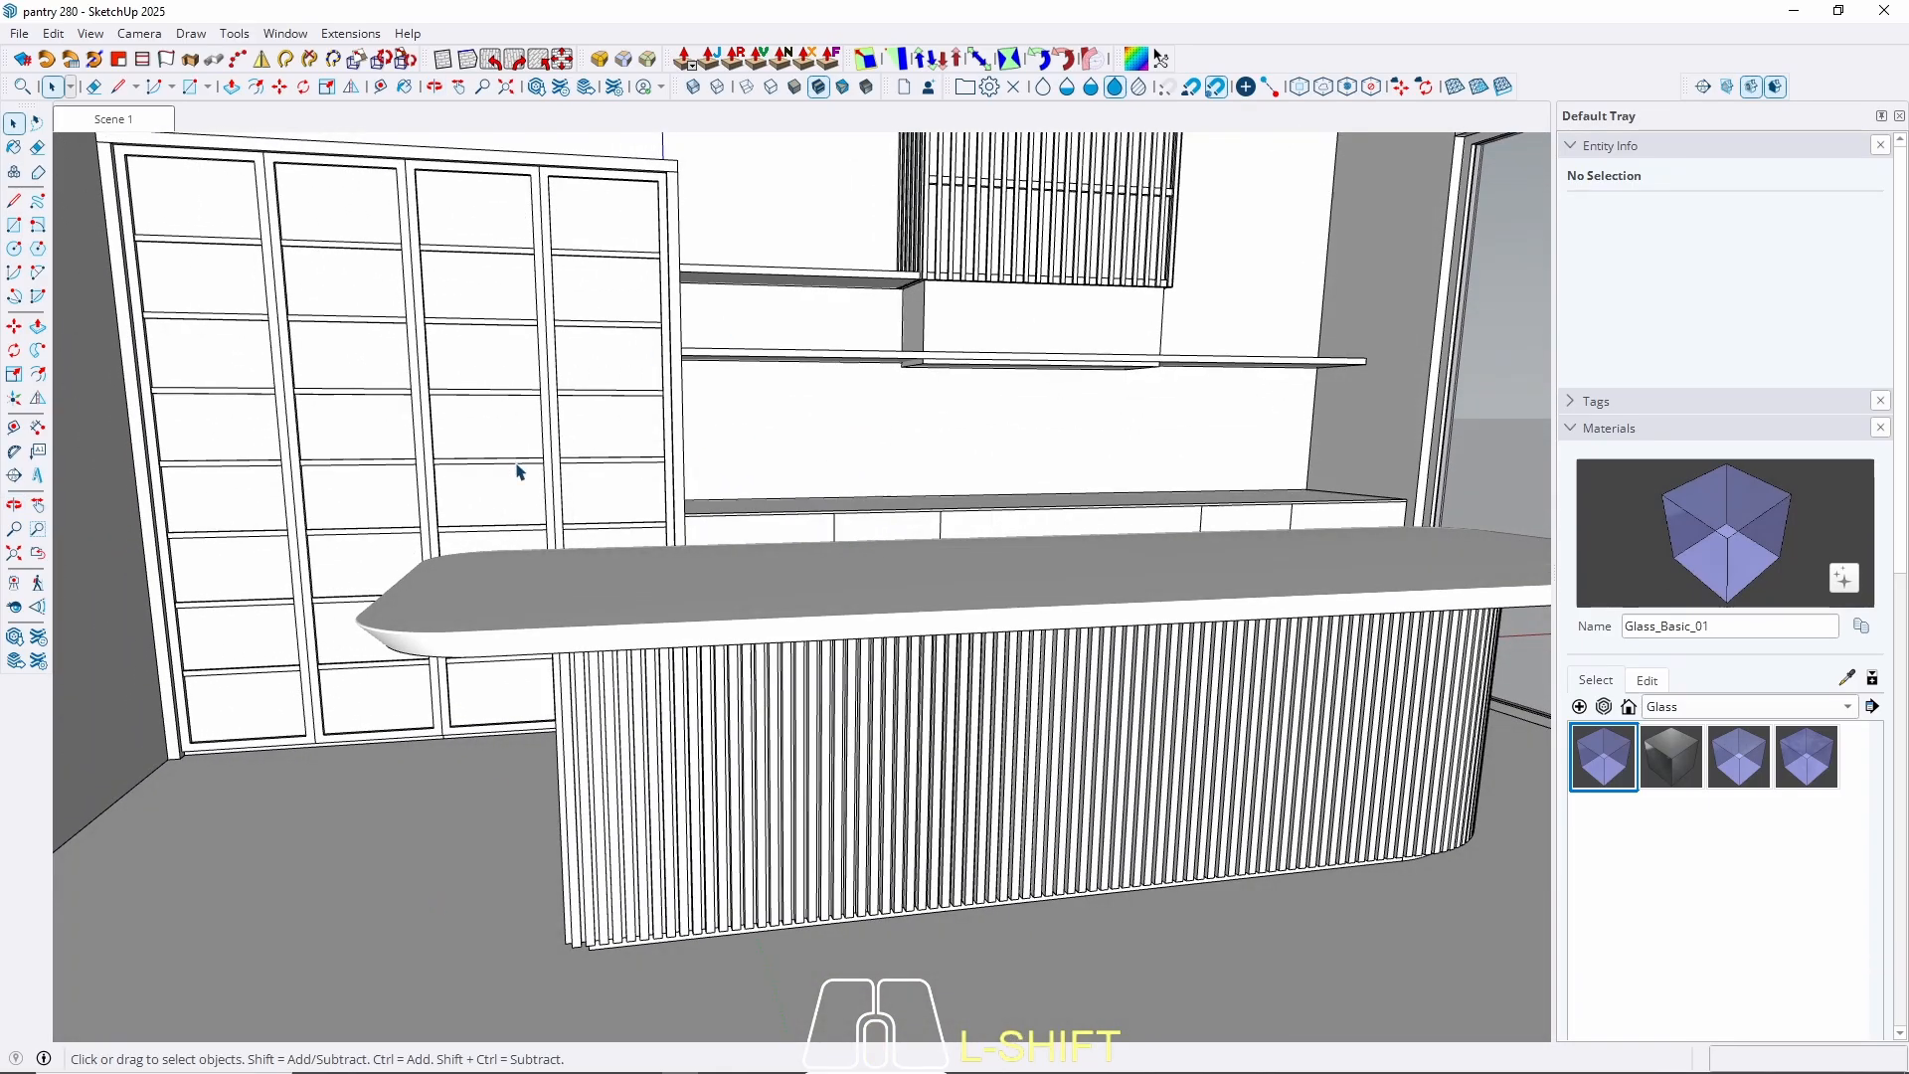
shift+middle_drag(517, 472, 308, 744)
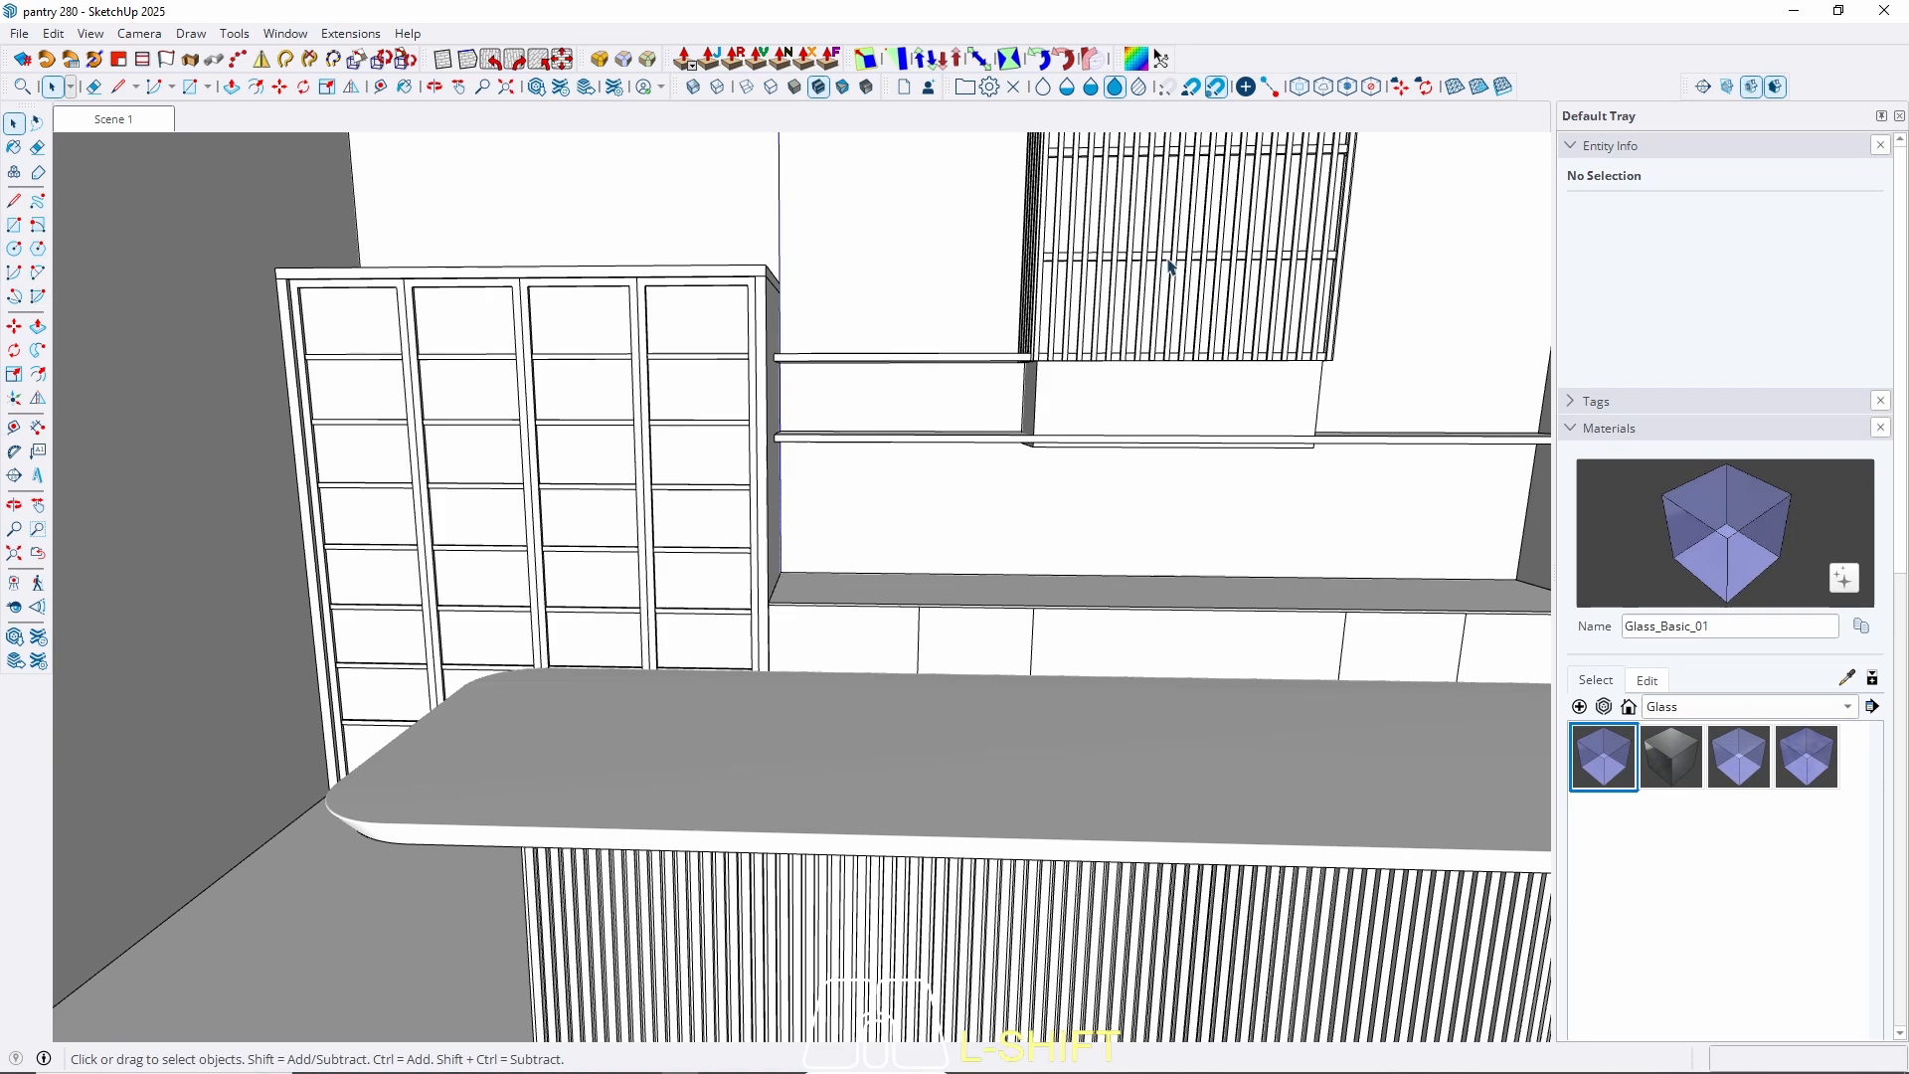
mouse_move(712, 319)
middle_down()
mouse_move(794, 311)
mouse_move(698, 318)
middle_up()
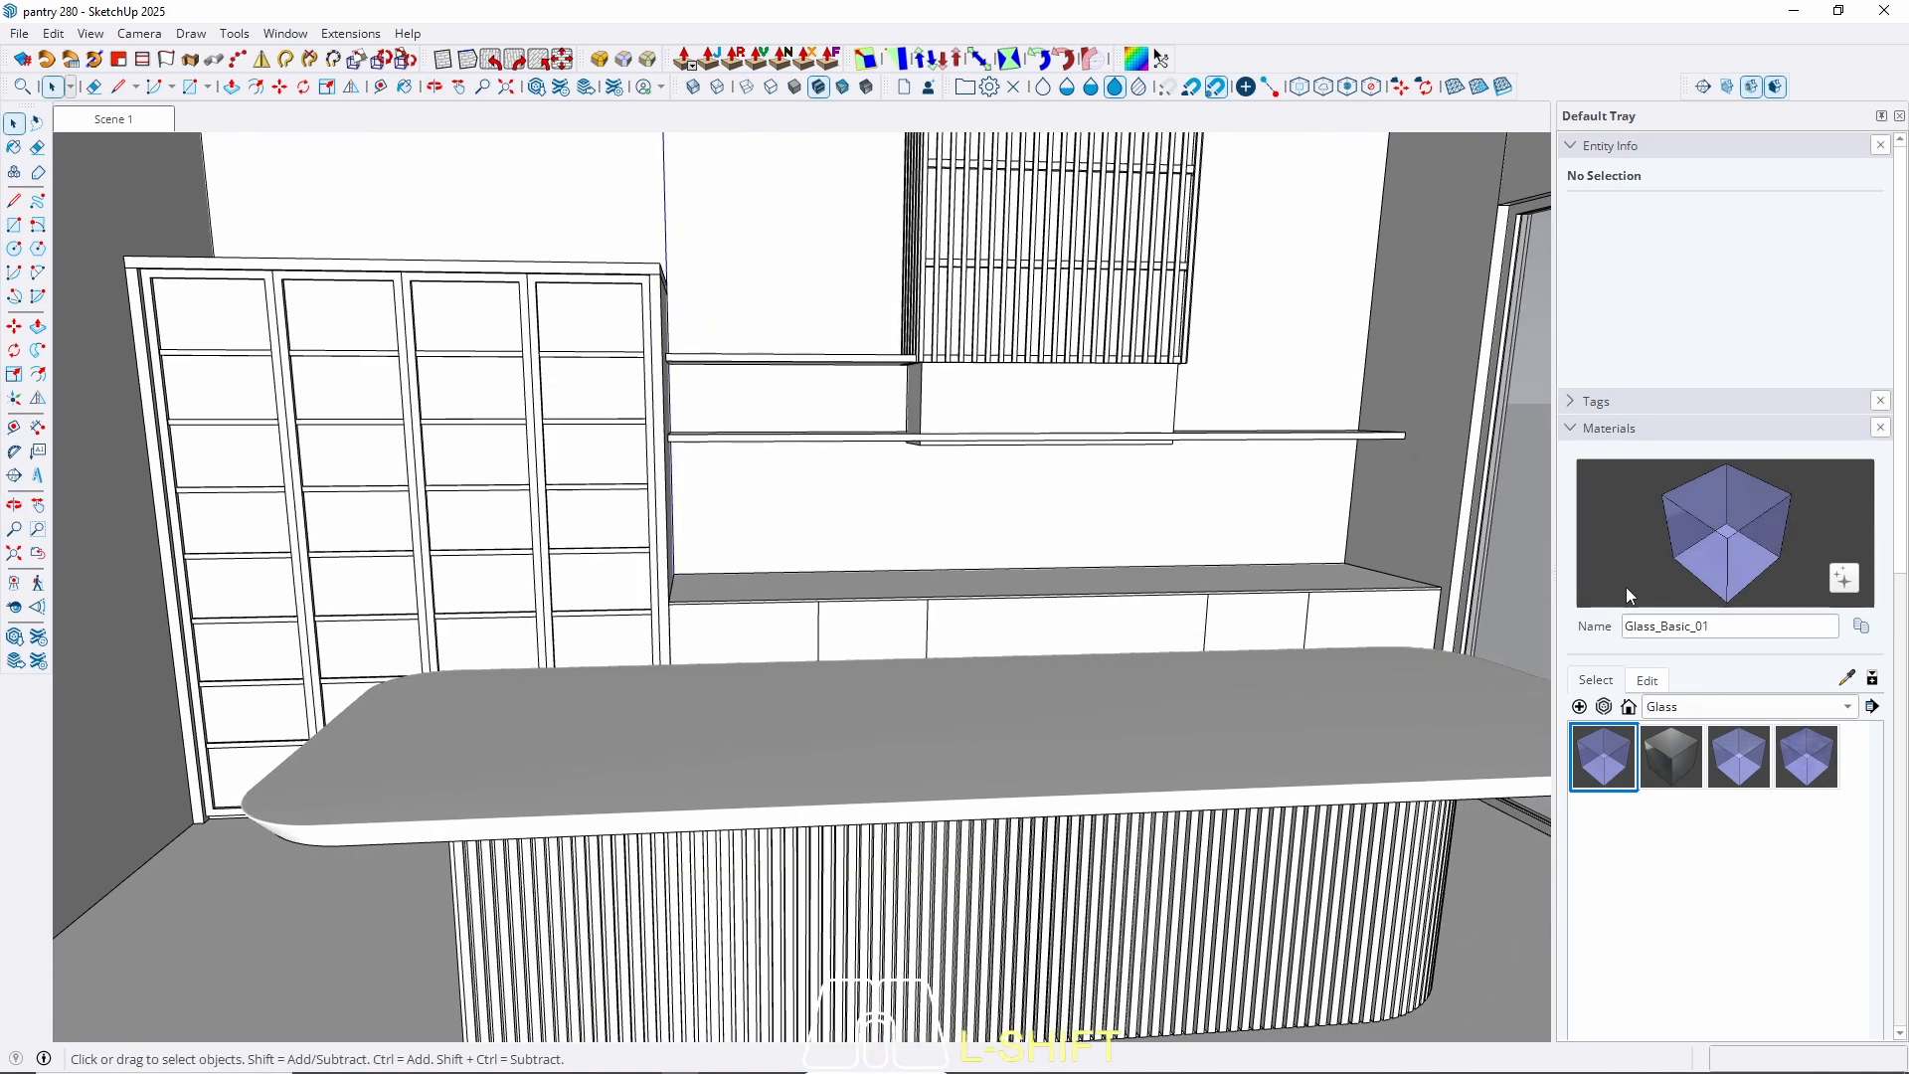
click(1847, 677)
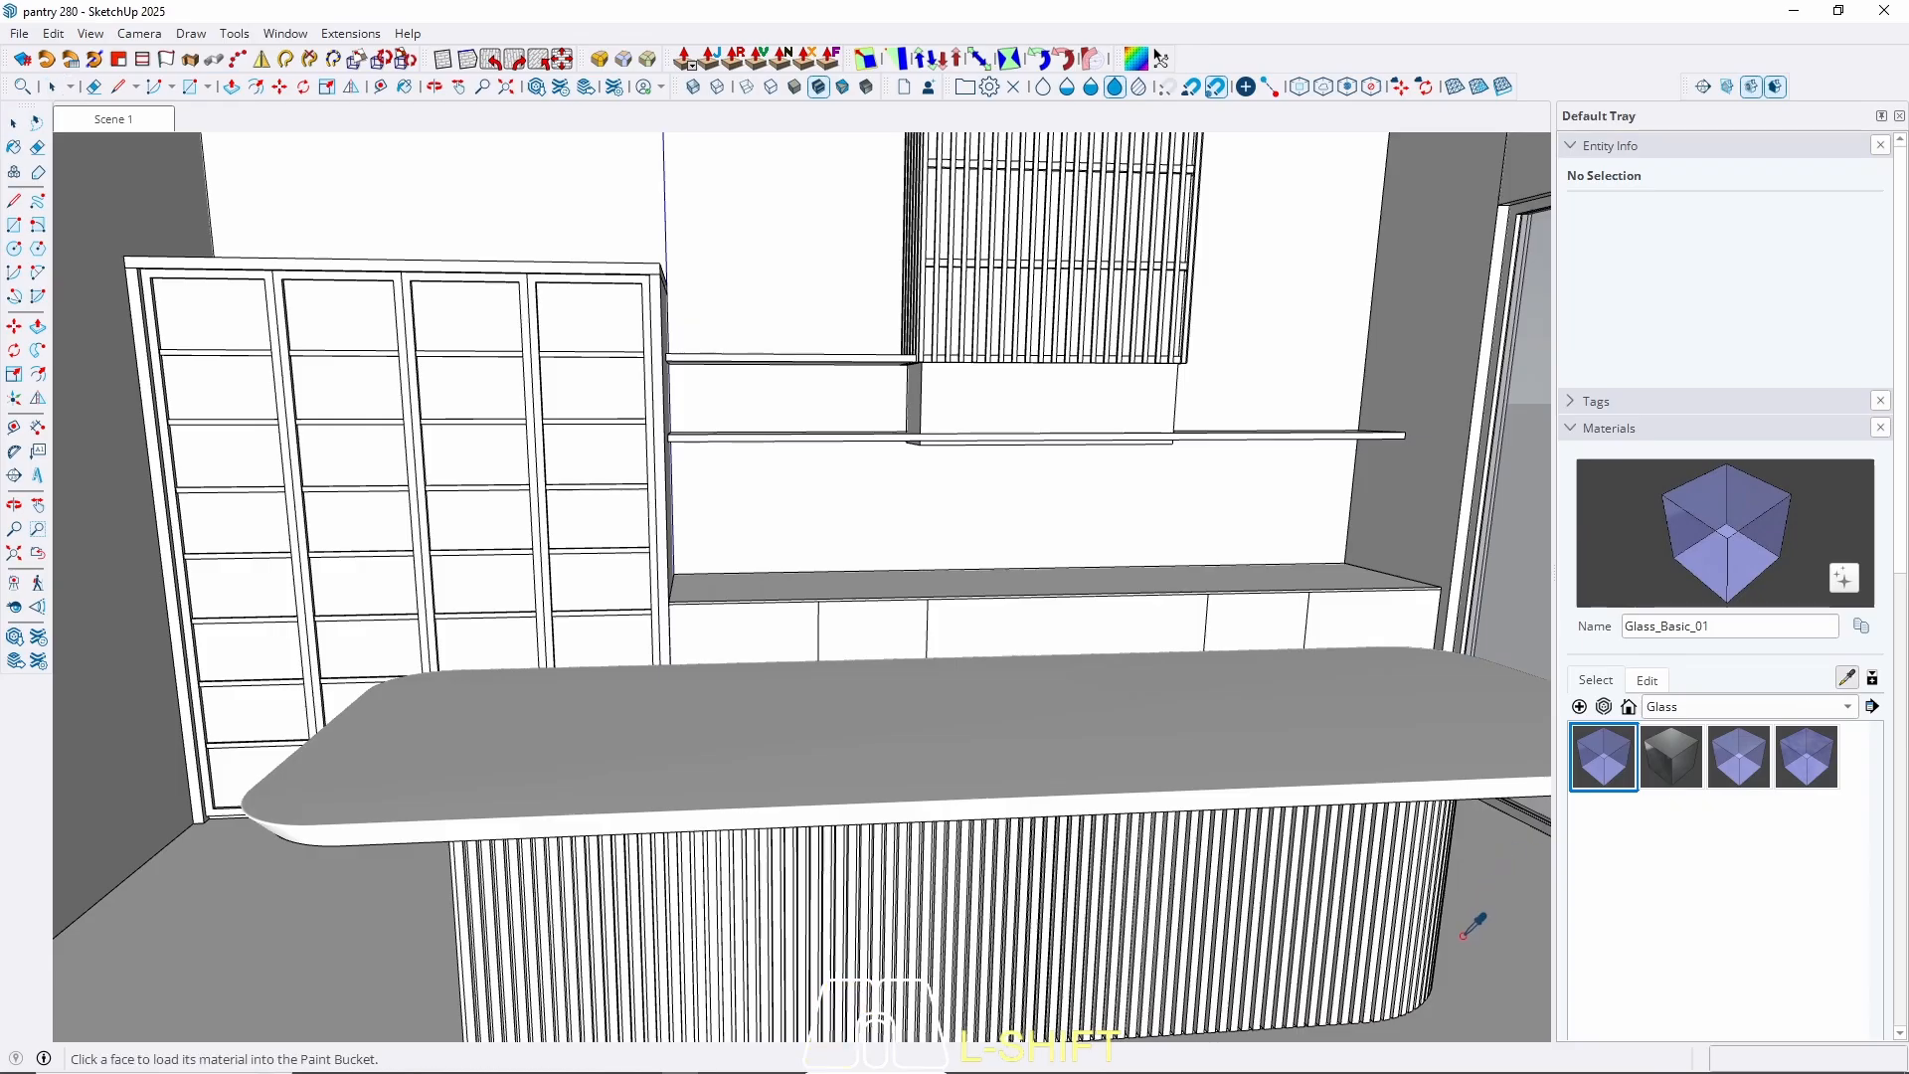
click(1494, 925)
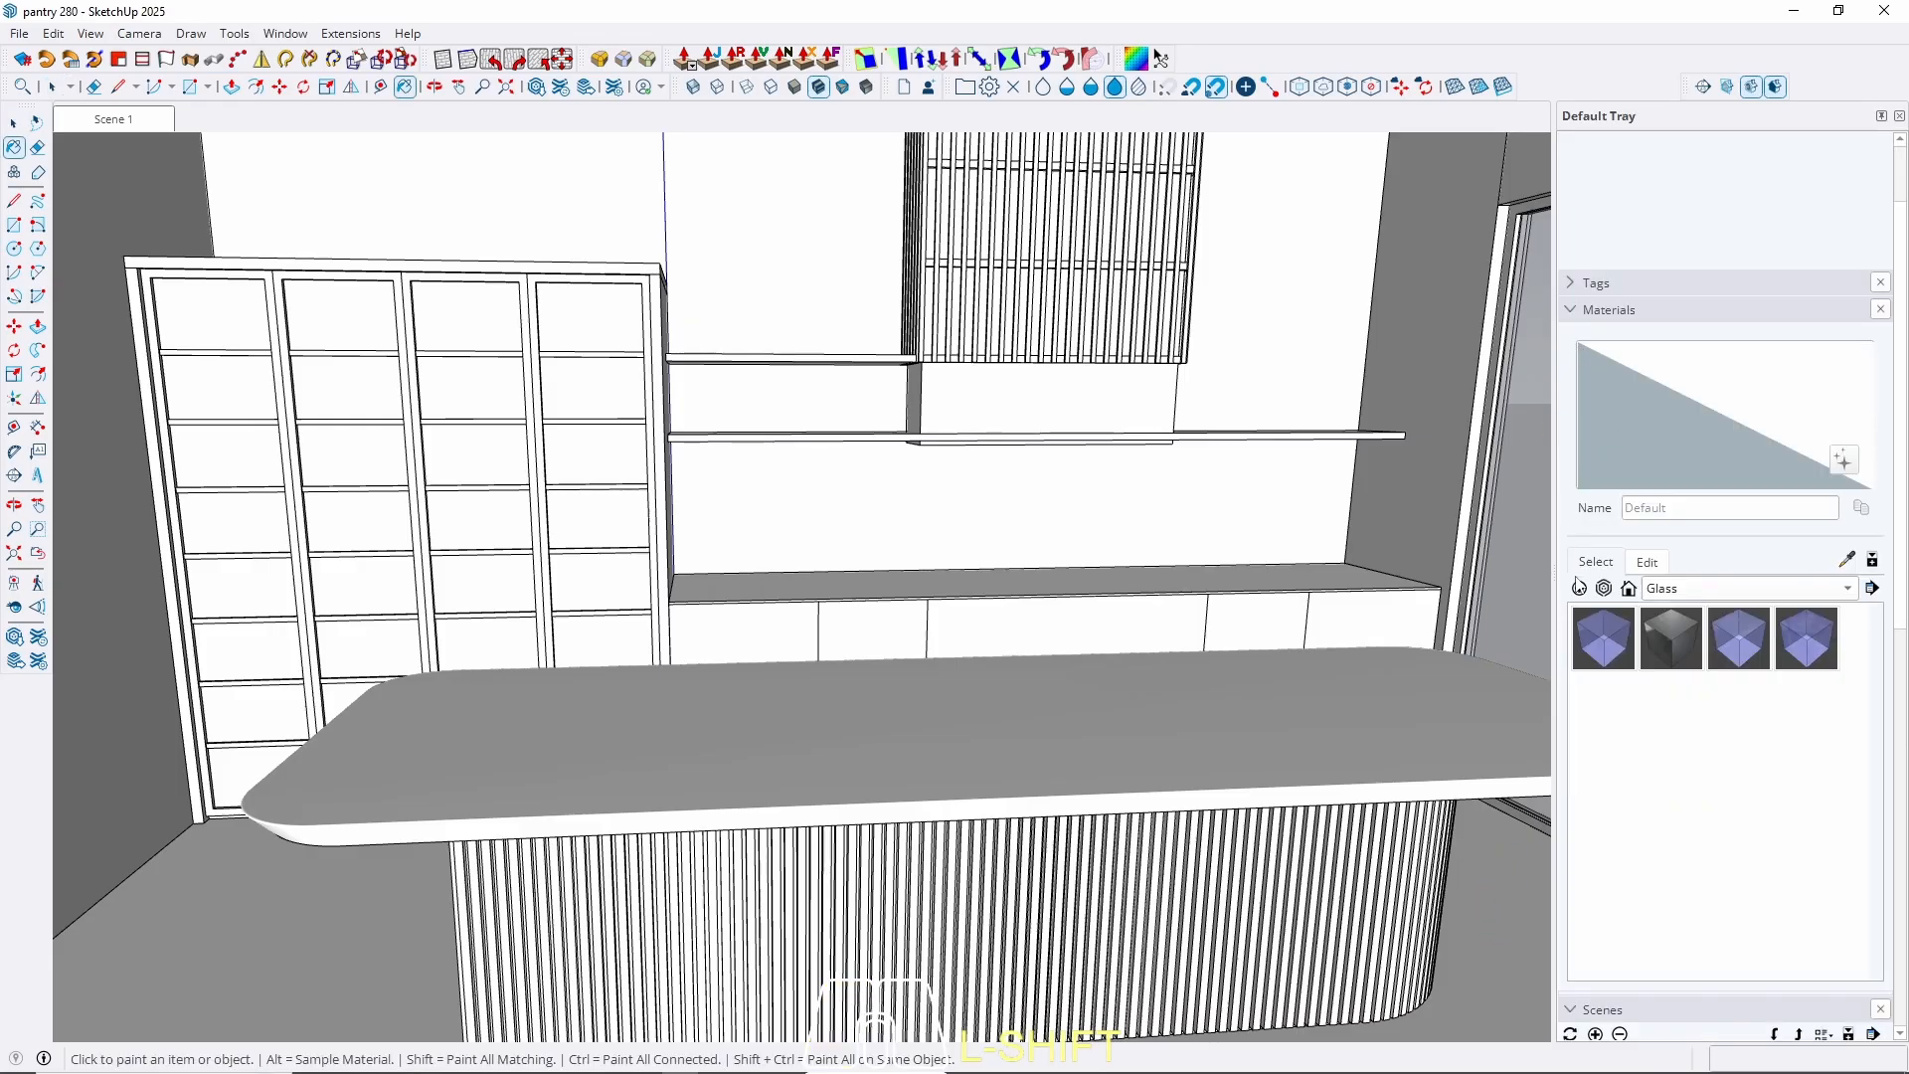
Create a material using the texture image SKETCHUP_CGTIPS _ MARBLE (83).jpg from the 280 pantry folder, with a texture height of 240 cm.
click(1579, 588)
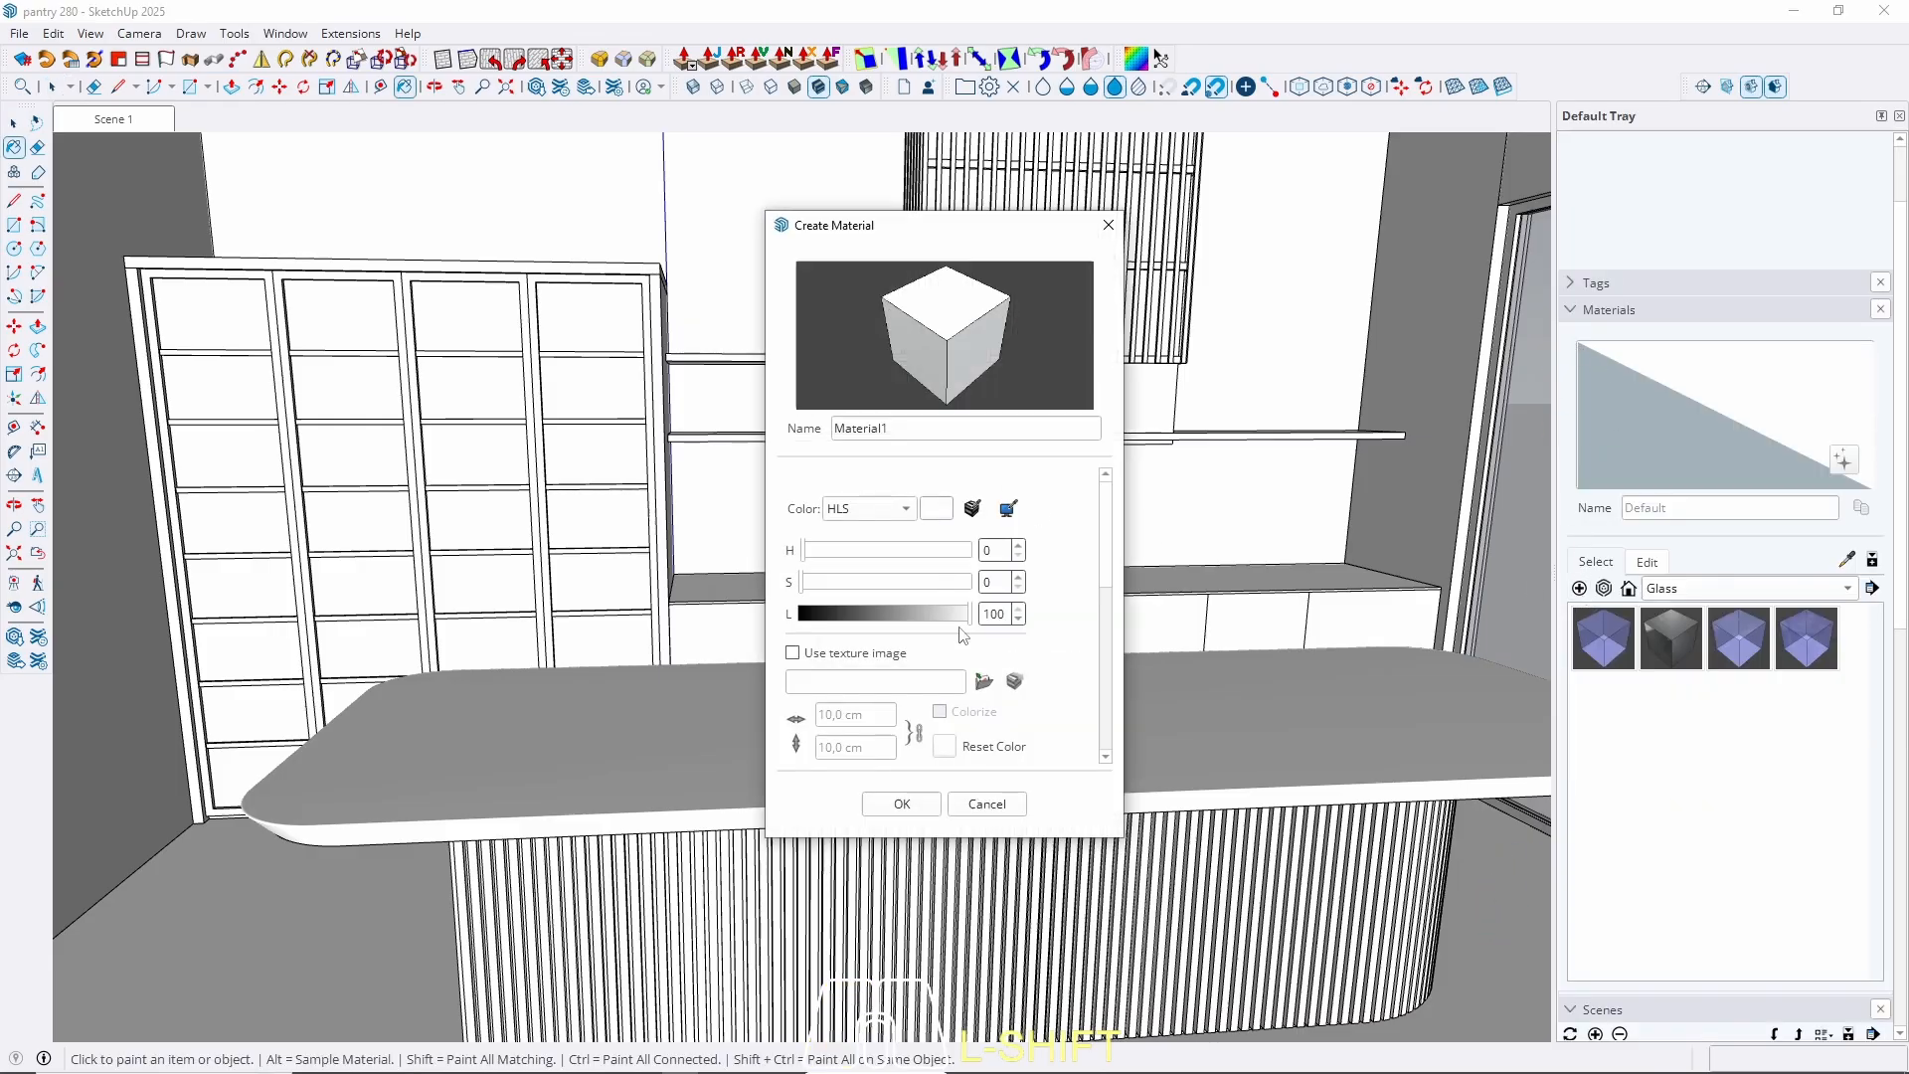
click(982, 682)
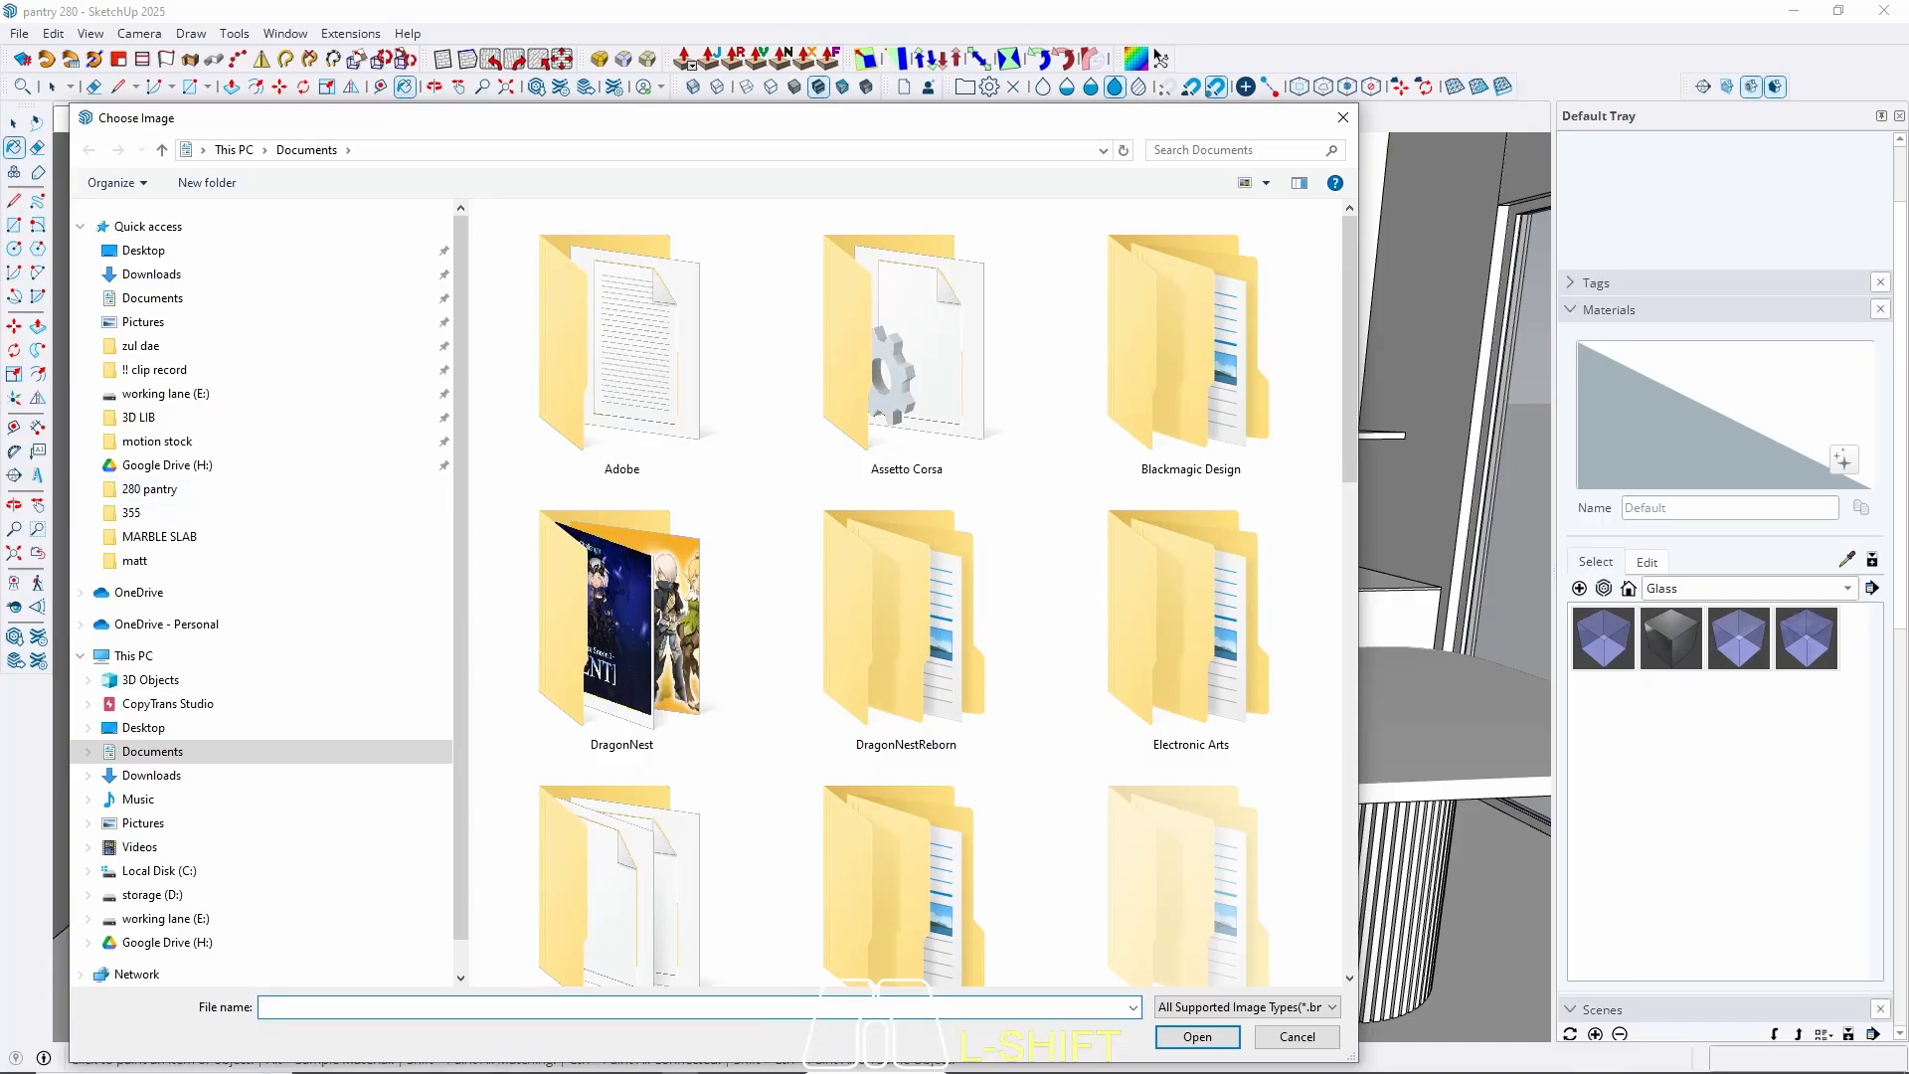
click(149, 489)
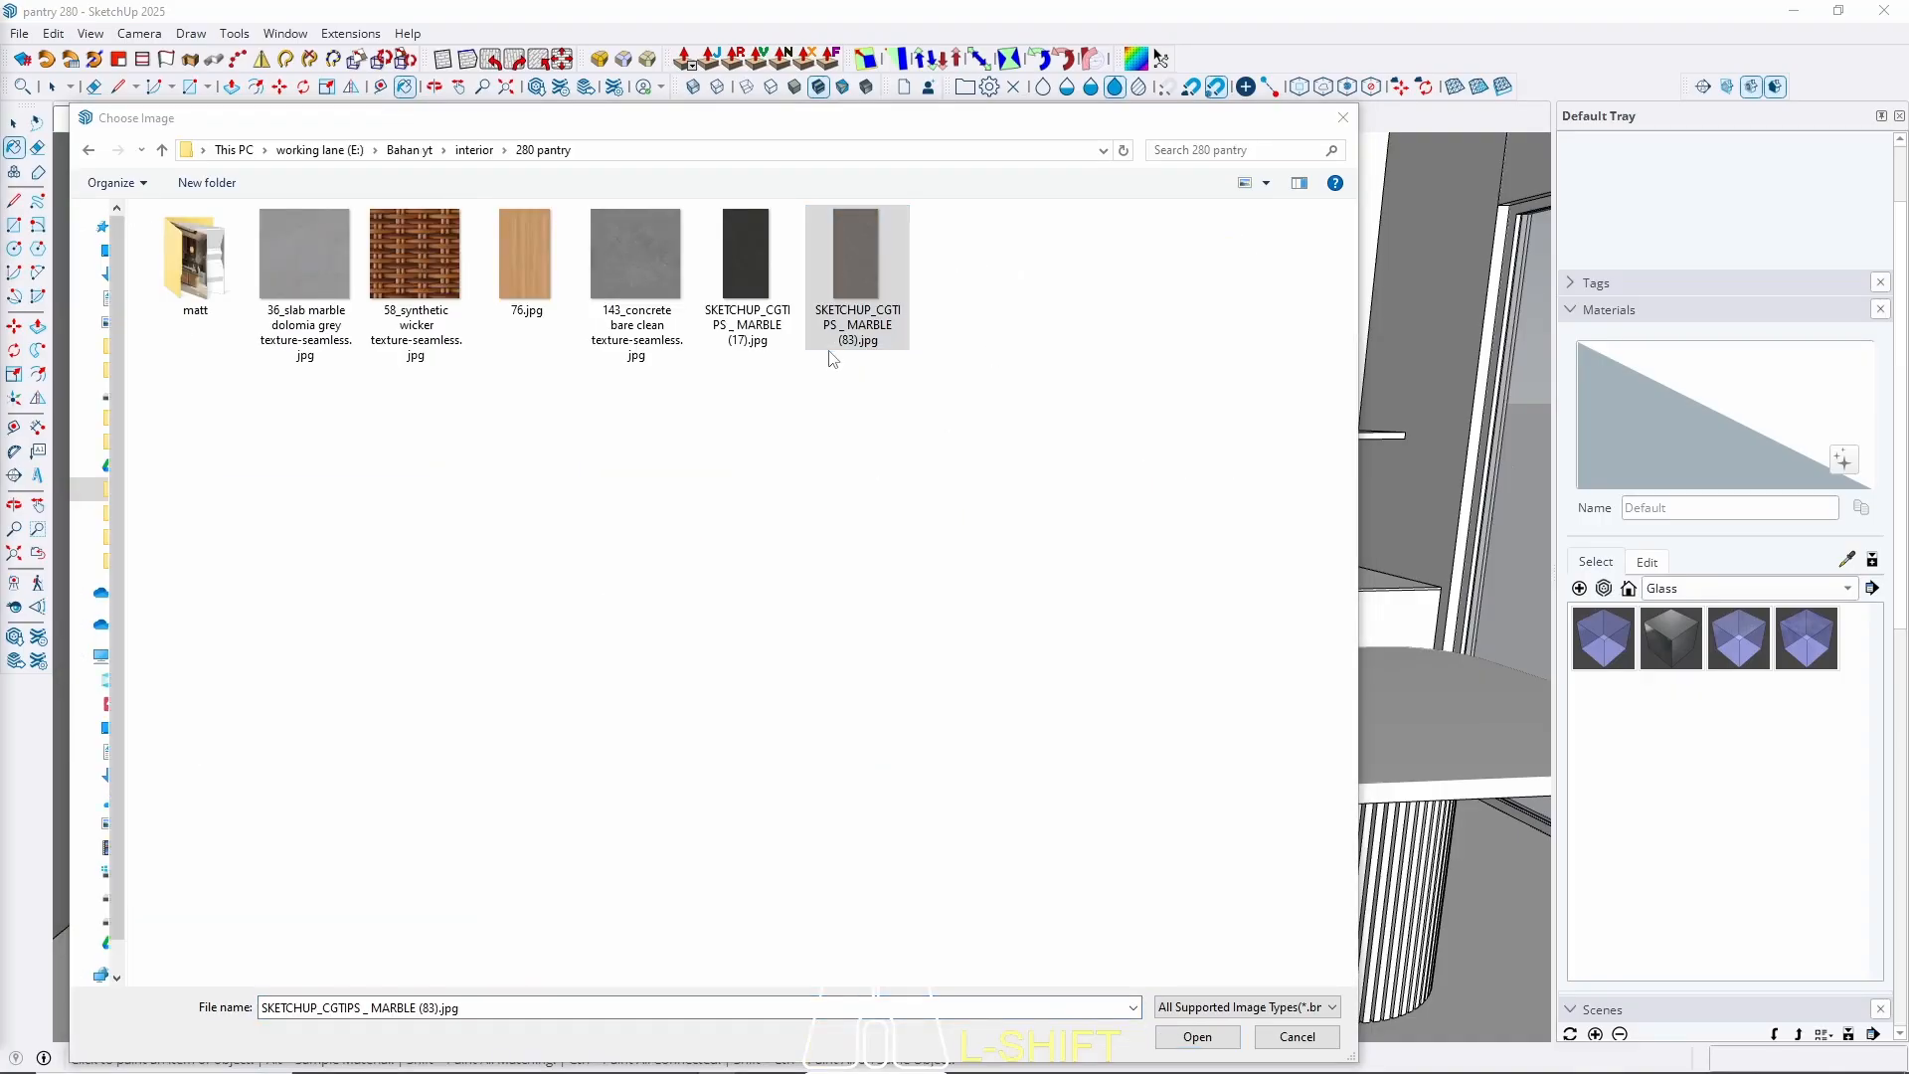
double_click(865, 262)
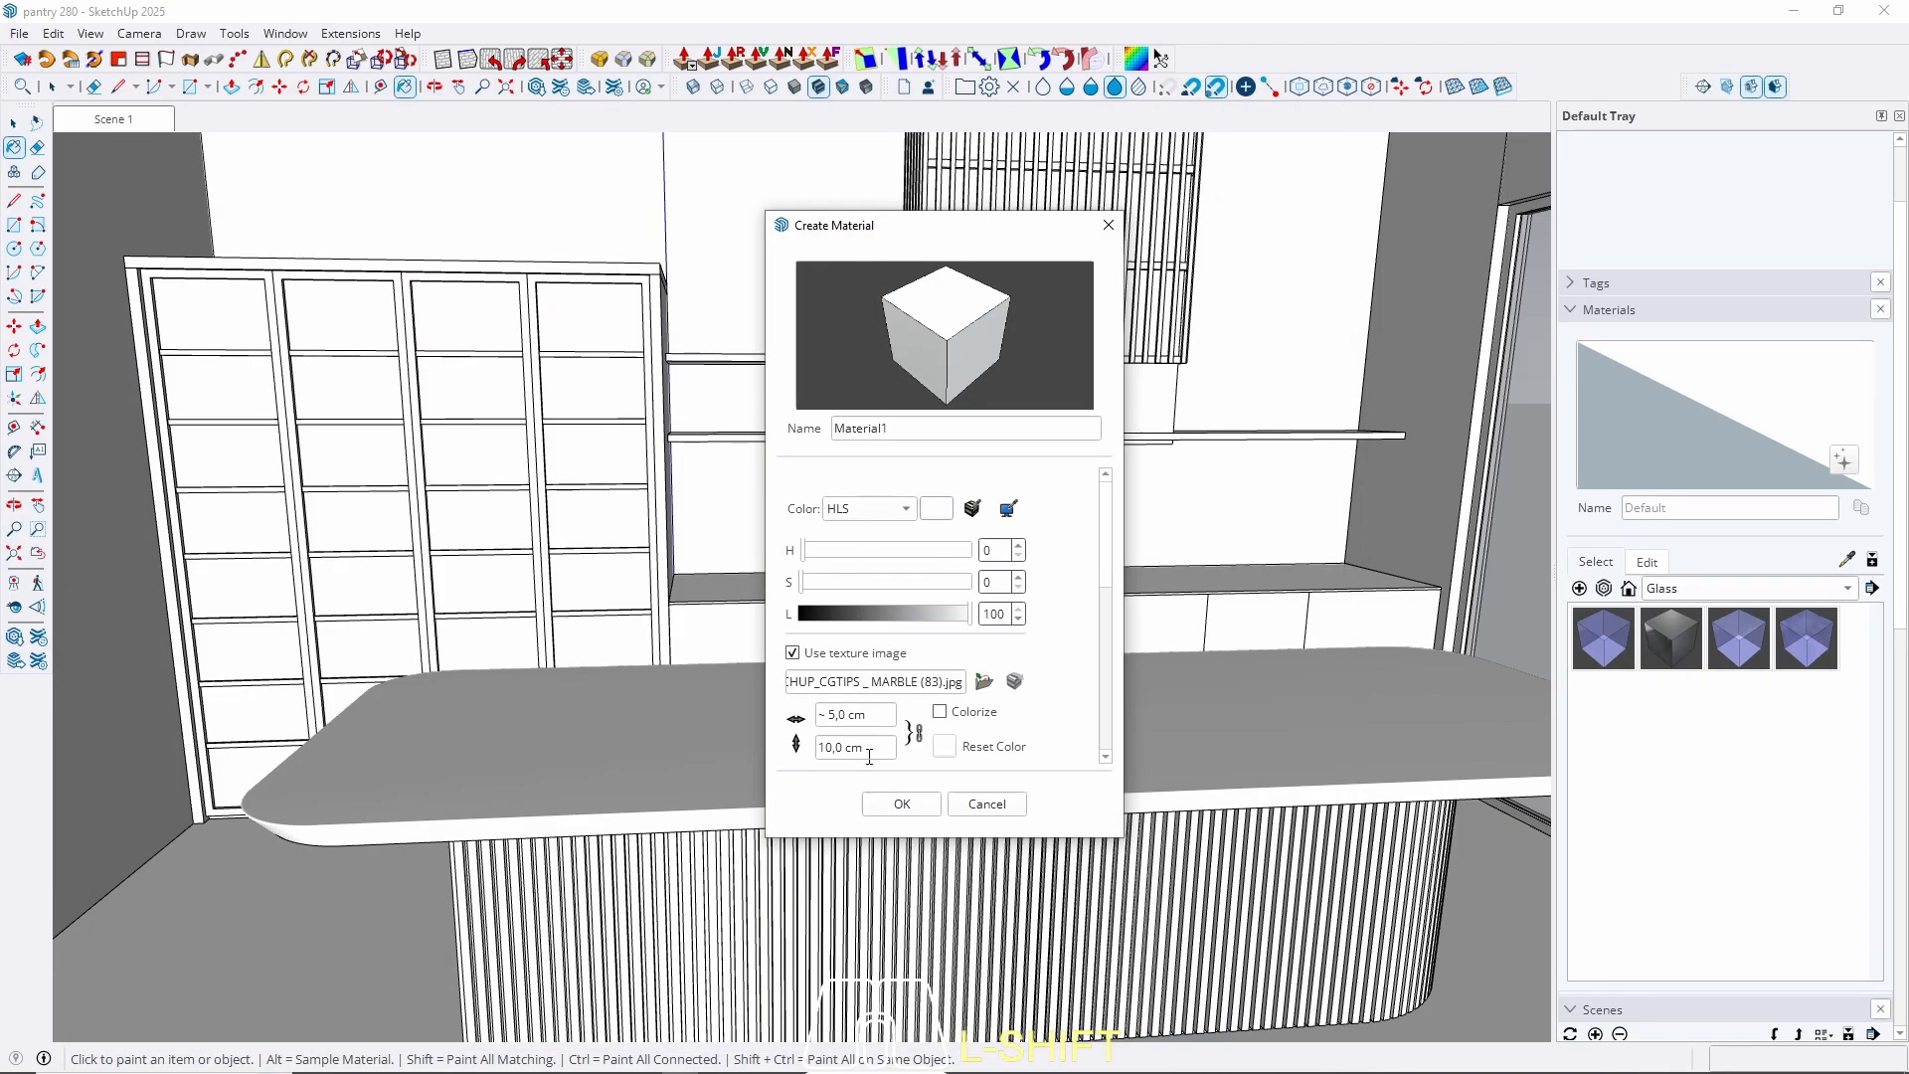
drag(878, 752, 659, 746)
text(240)
click(900, 802)
Paint the pantry floor with the new marble material and clear the selection.
scroll(676, 686, down, 3)
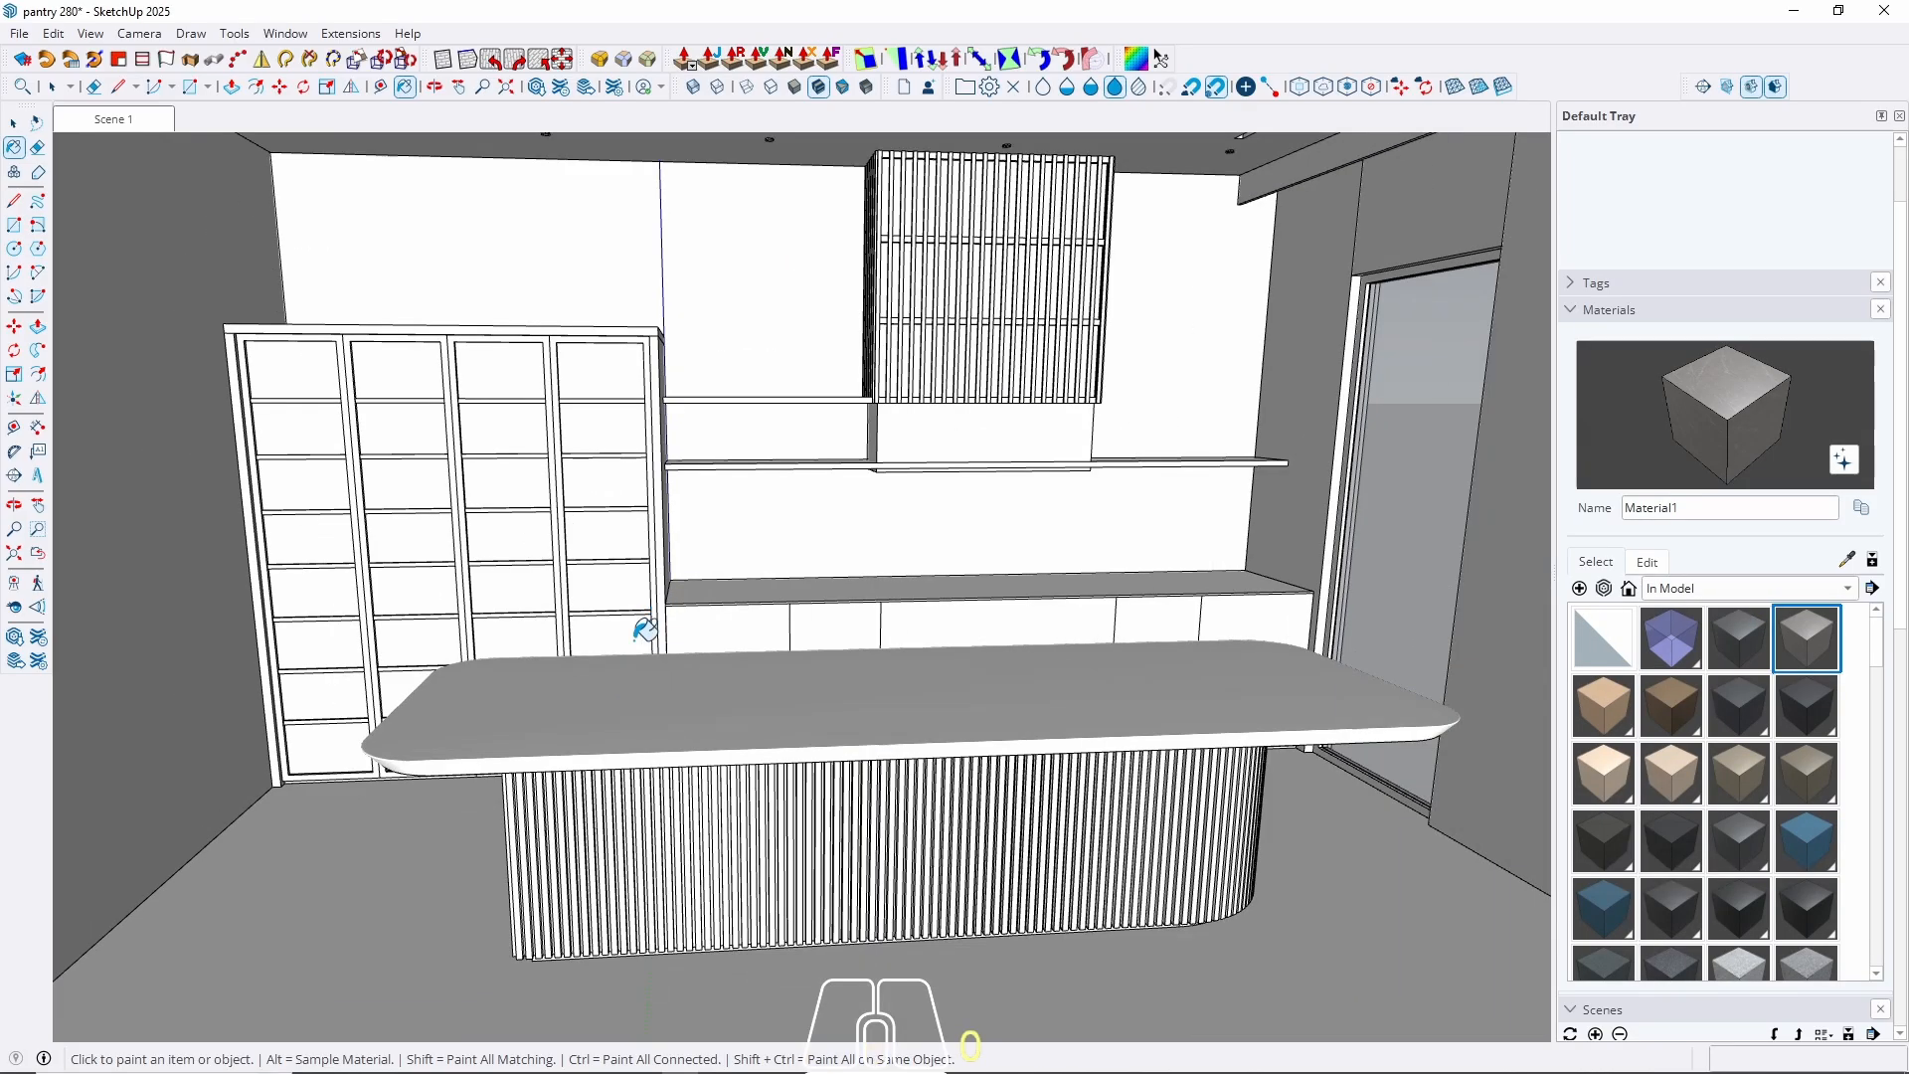
key(space)
click(385, 927)
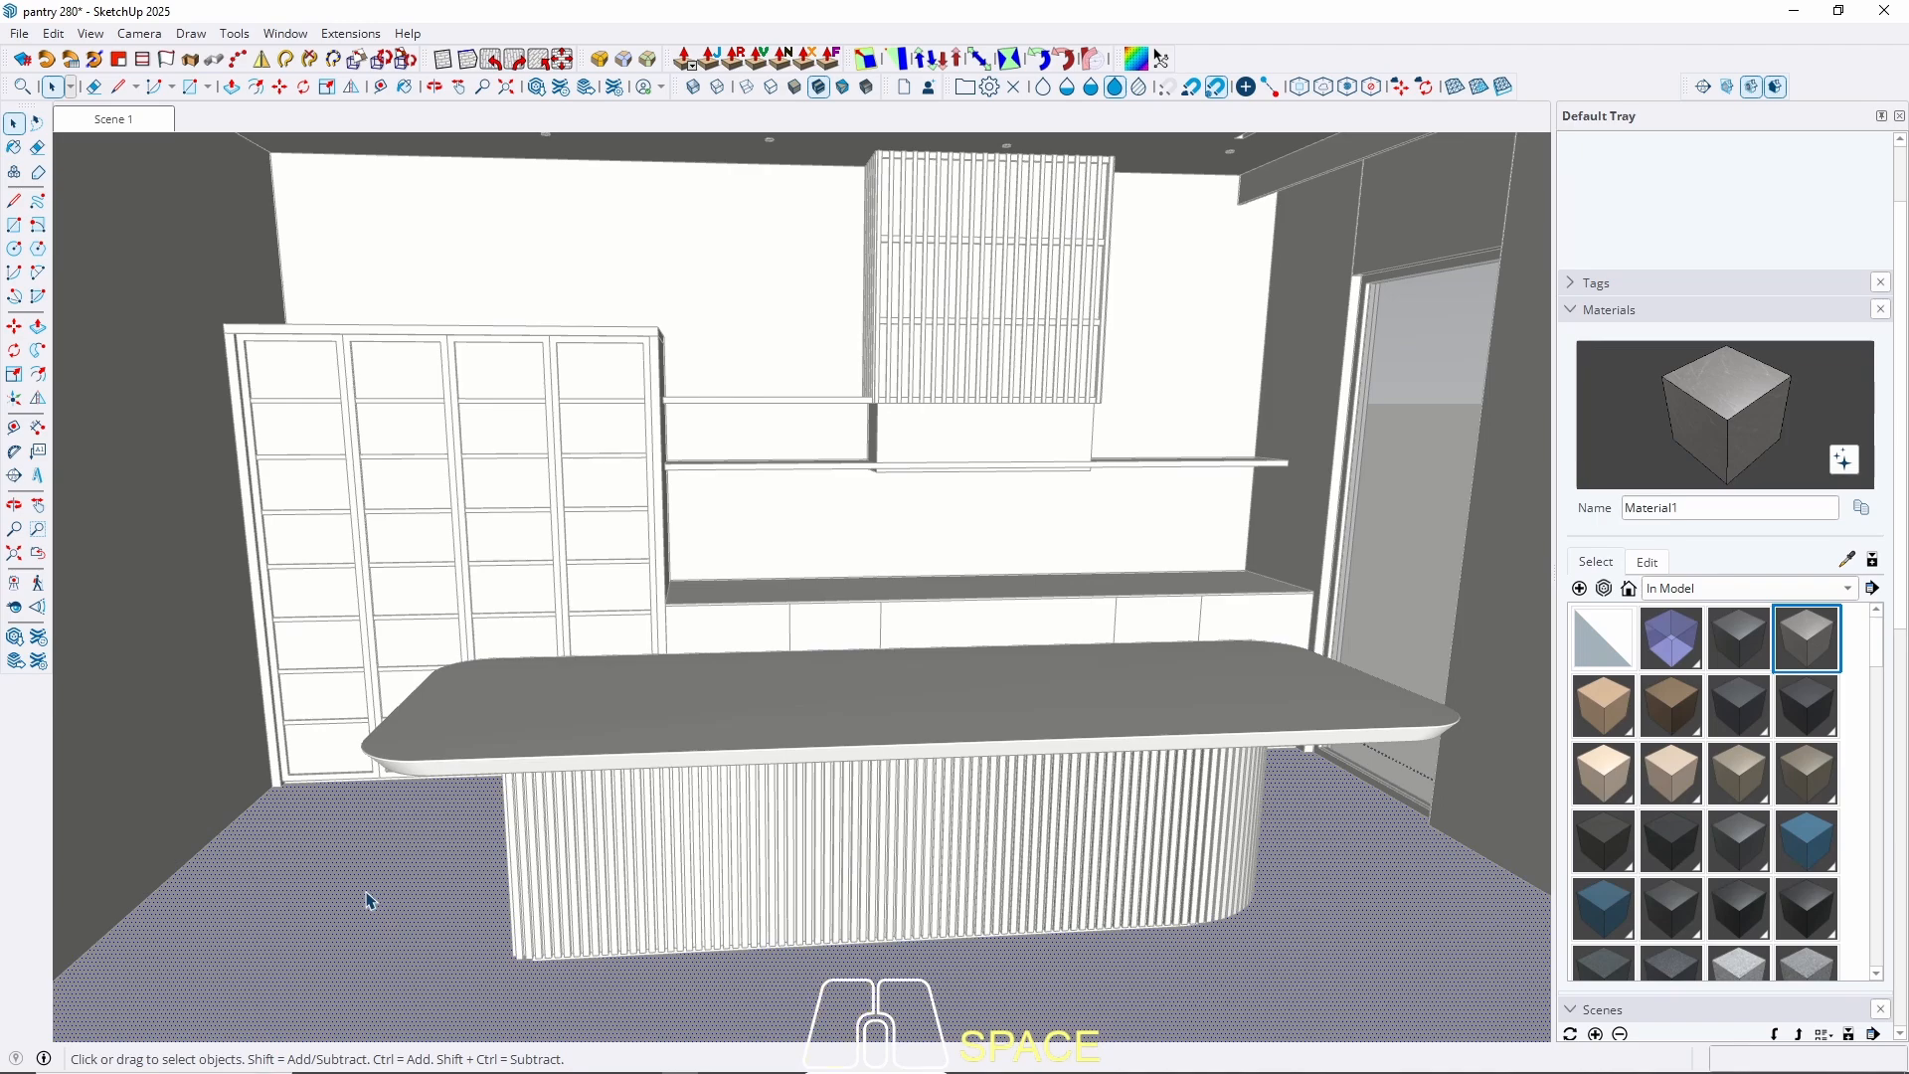
key(b)
click(366, 876)
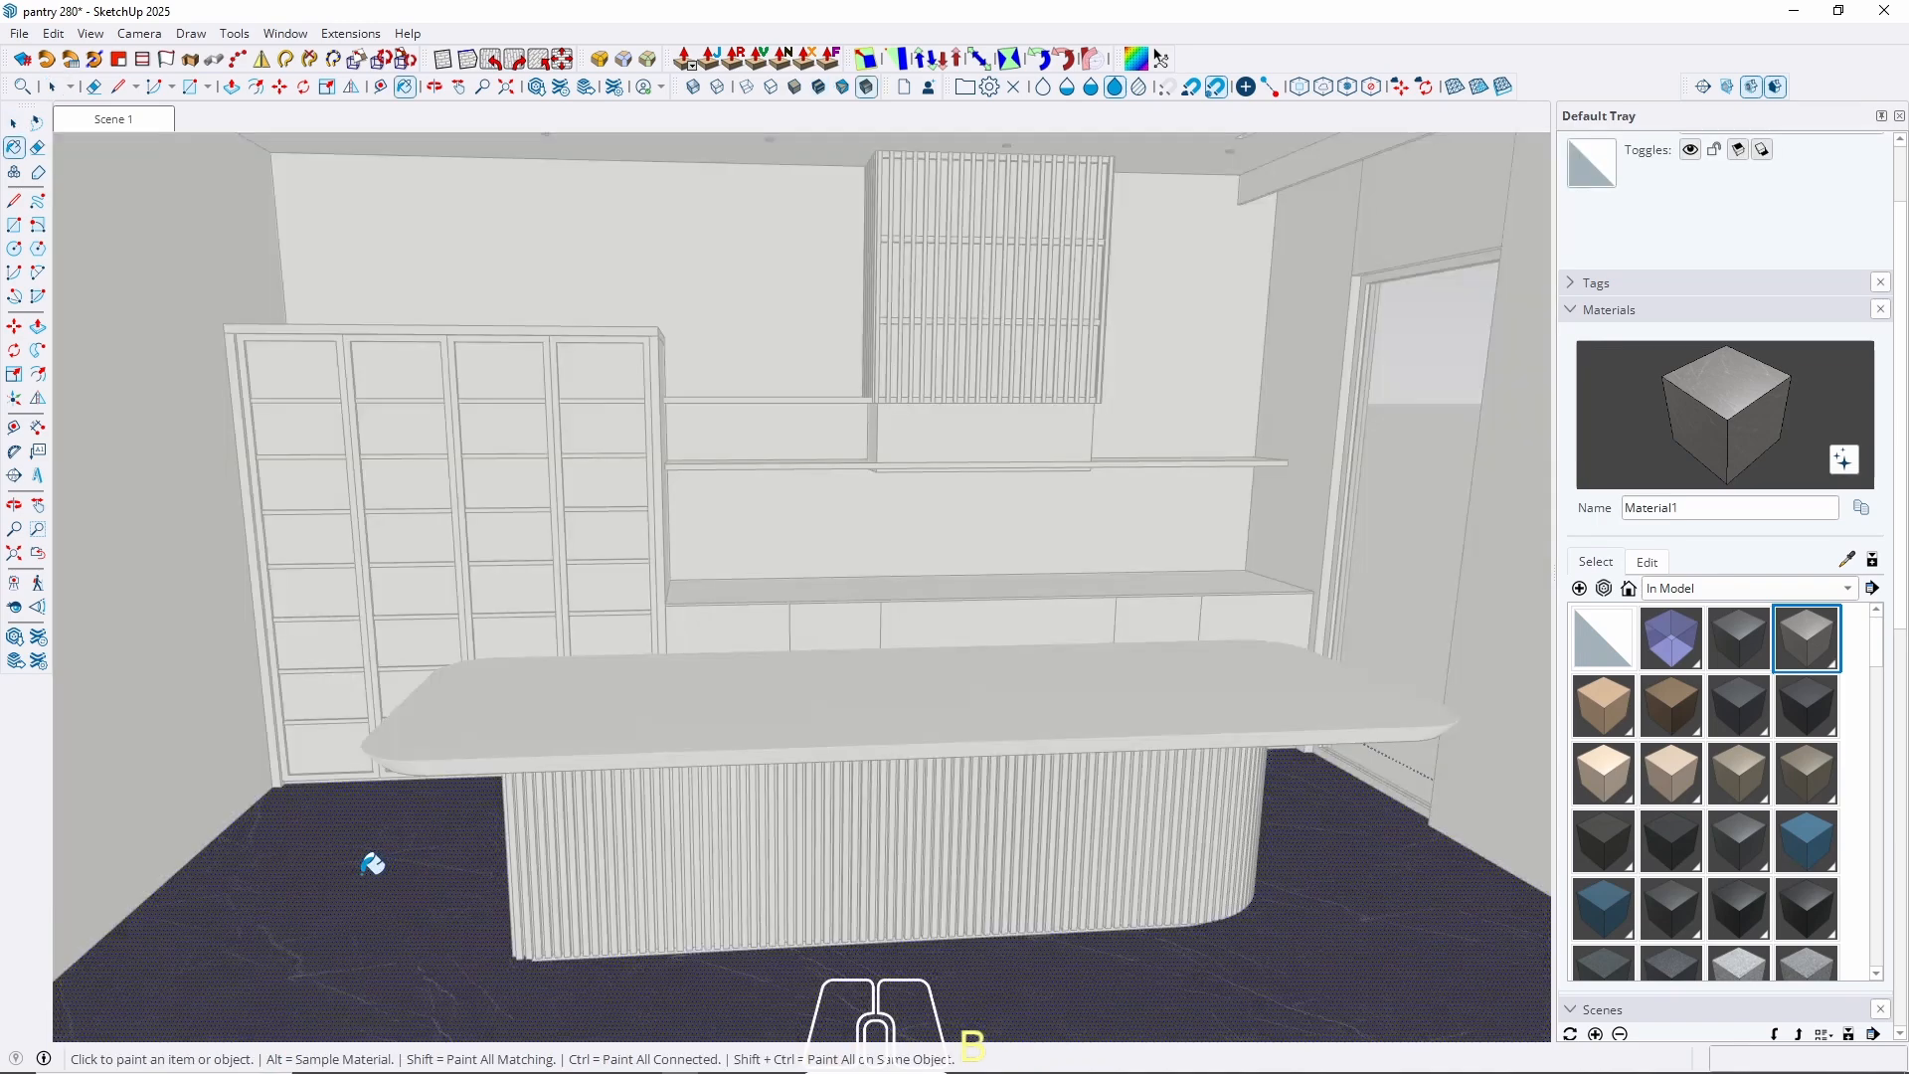
key(space)
key(Escape)
Enlarge the floor's marble texture, trying a height of 300 cm before setting it to 350 cm, and return to Scene 1.
mouse_move(484, 756)
middle_down()
mouse_move(498, 835)
mouse_move(669, 392)
mouse_move(630, 654)
mouse_move(657, 551)
mouse_move(916, 801)
mouse_move(1159, 750)
mouse_move(1243, 756)
mouse_move(592, 717)
mouse_move(652, 656)
mouse_move(865, 527)
middle_up()
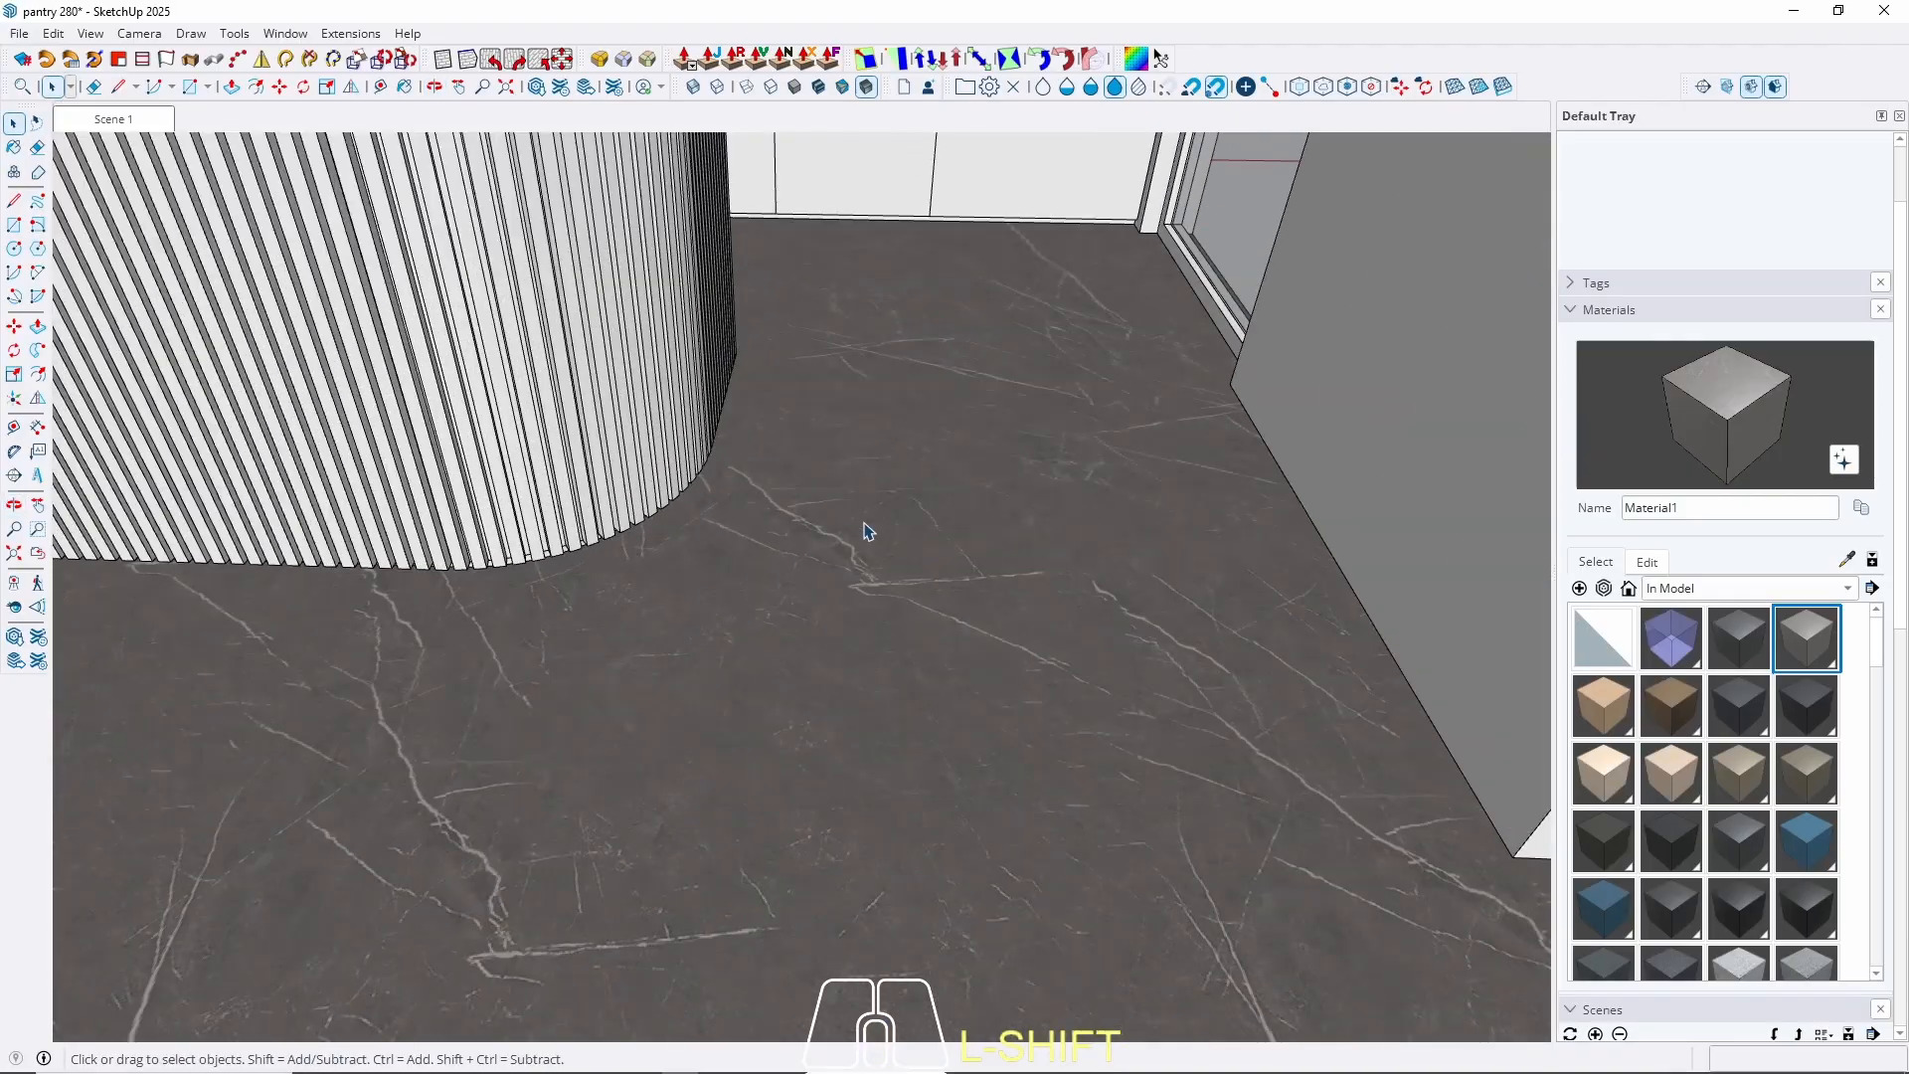
click(1648, 563)
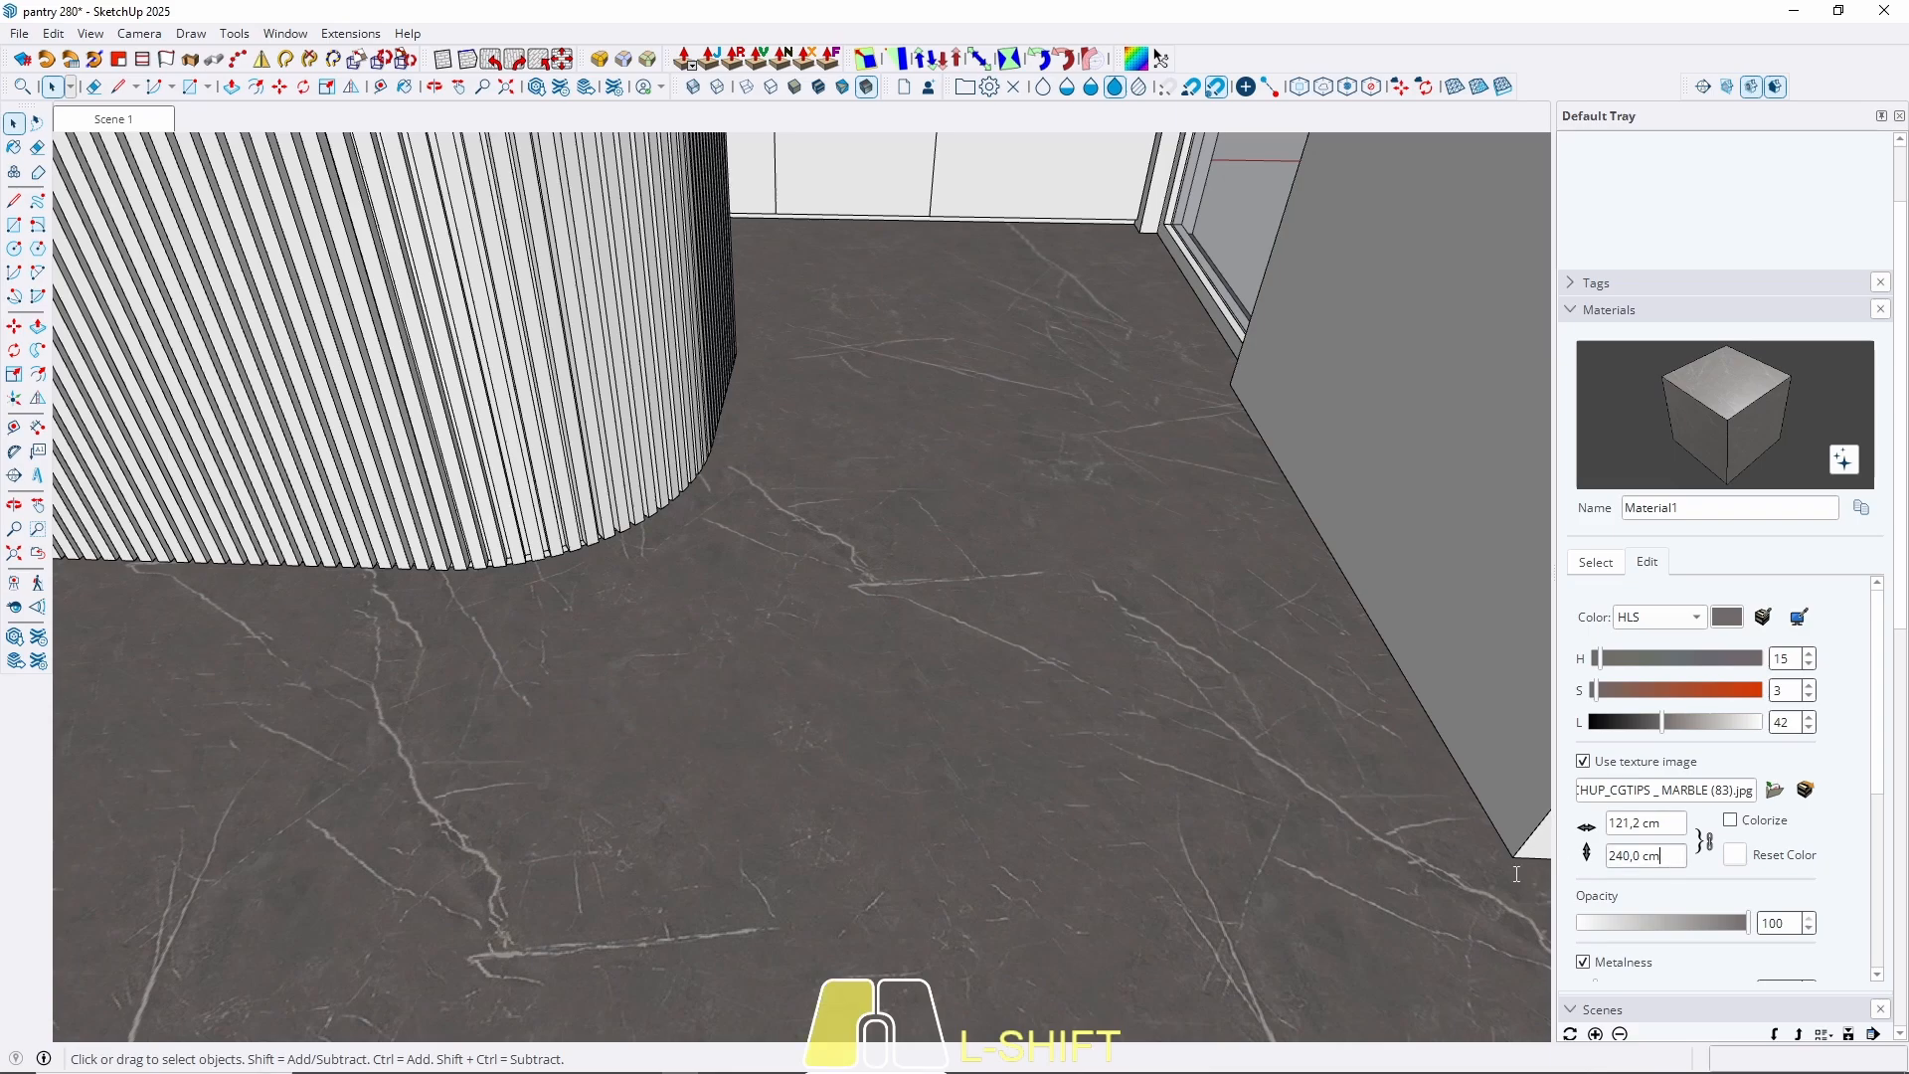
drag(1676, 859, 1541, 867)
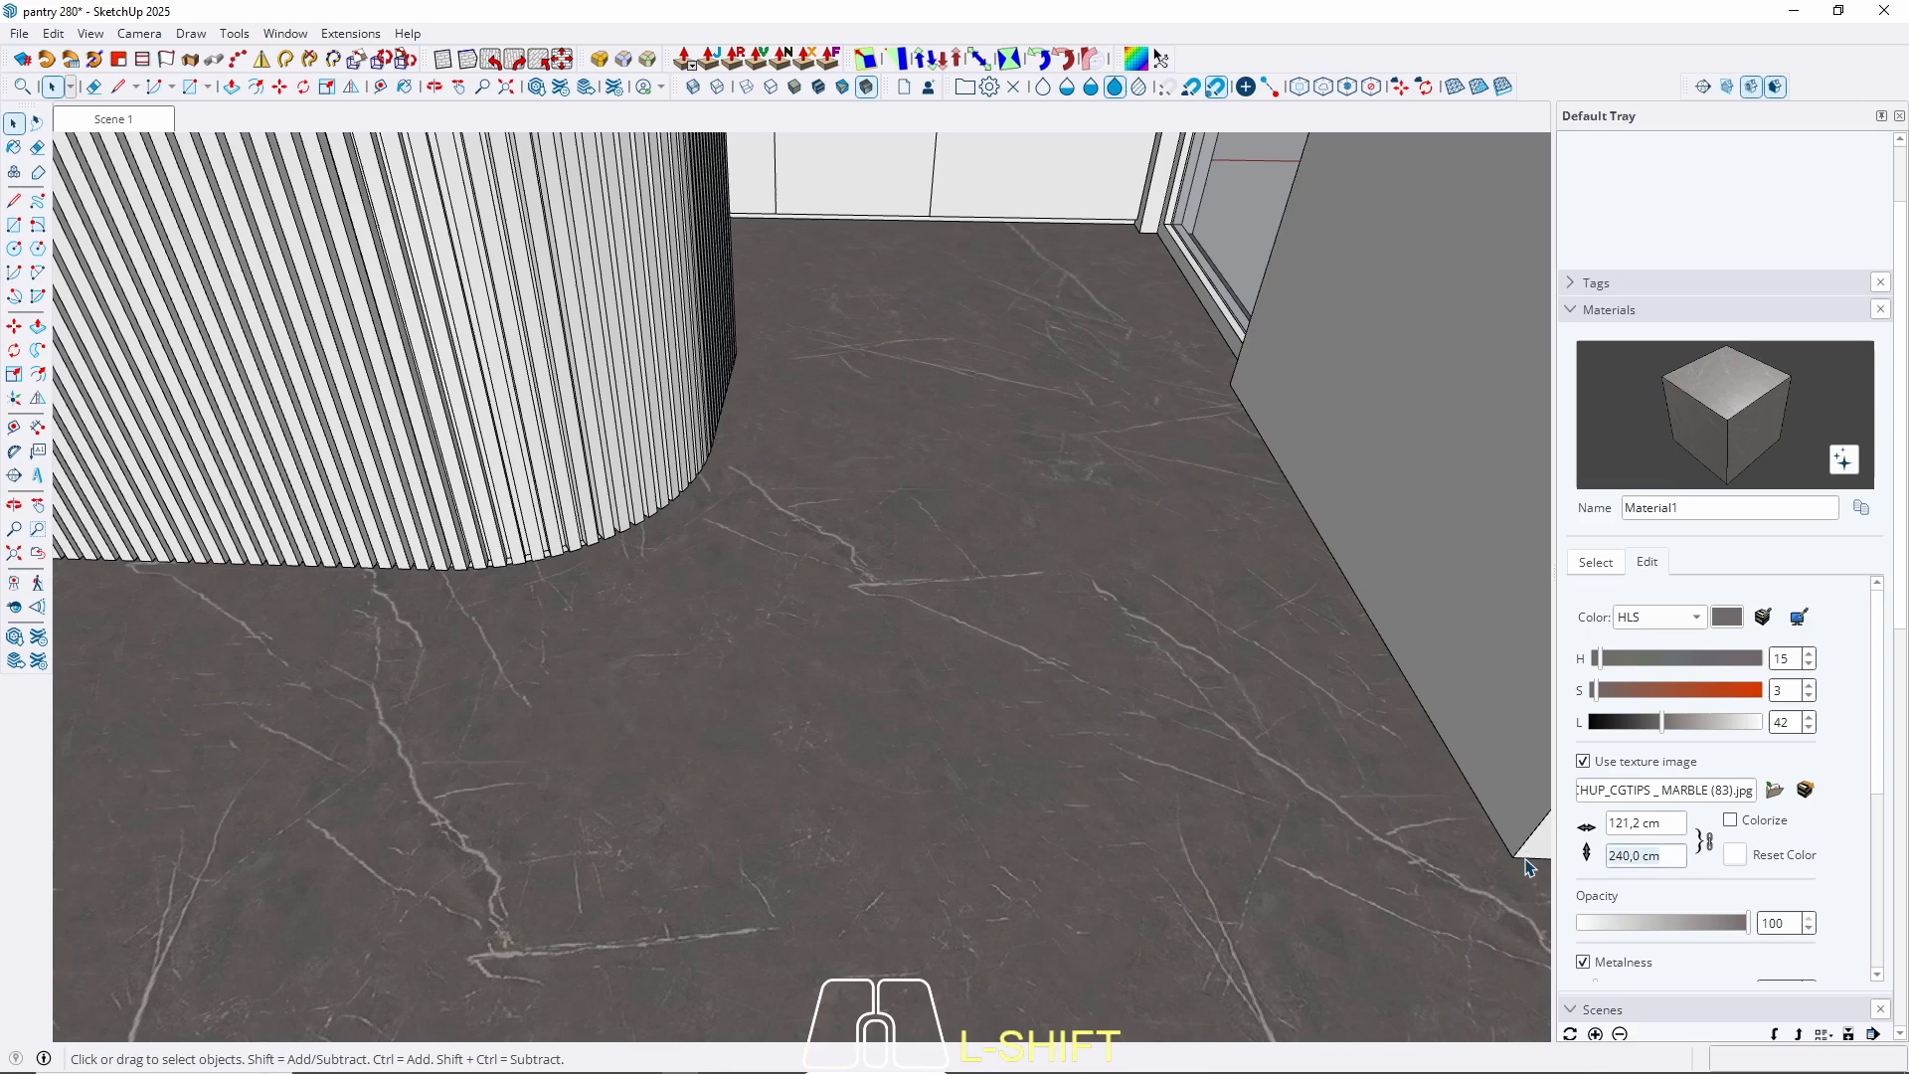
text(300)
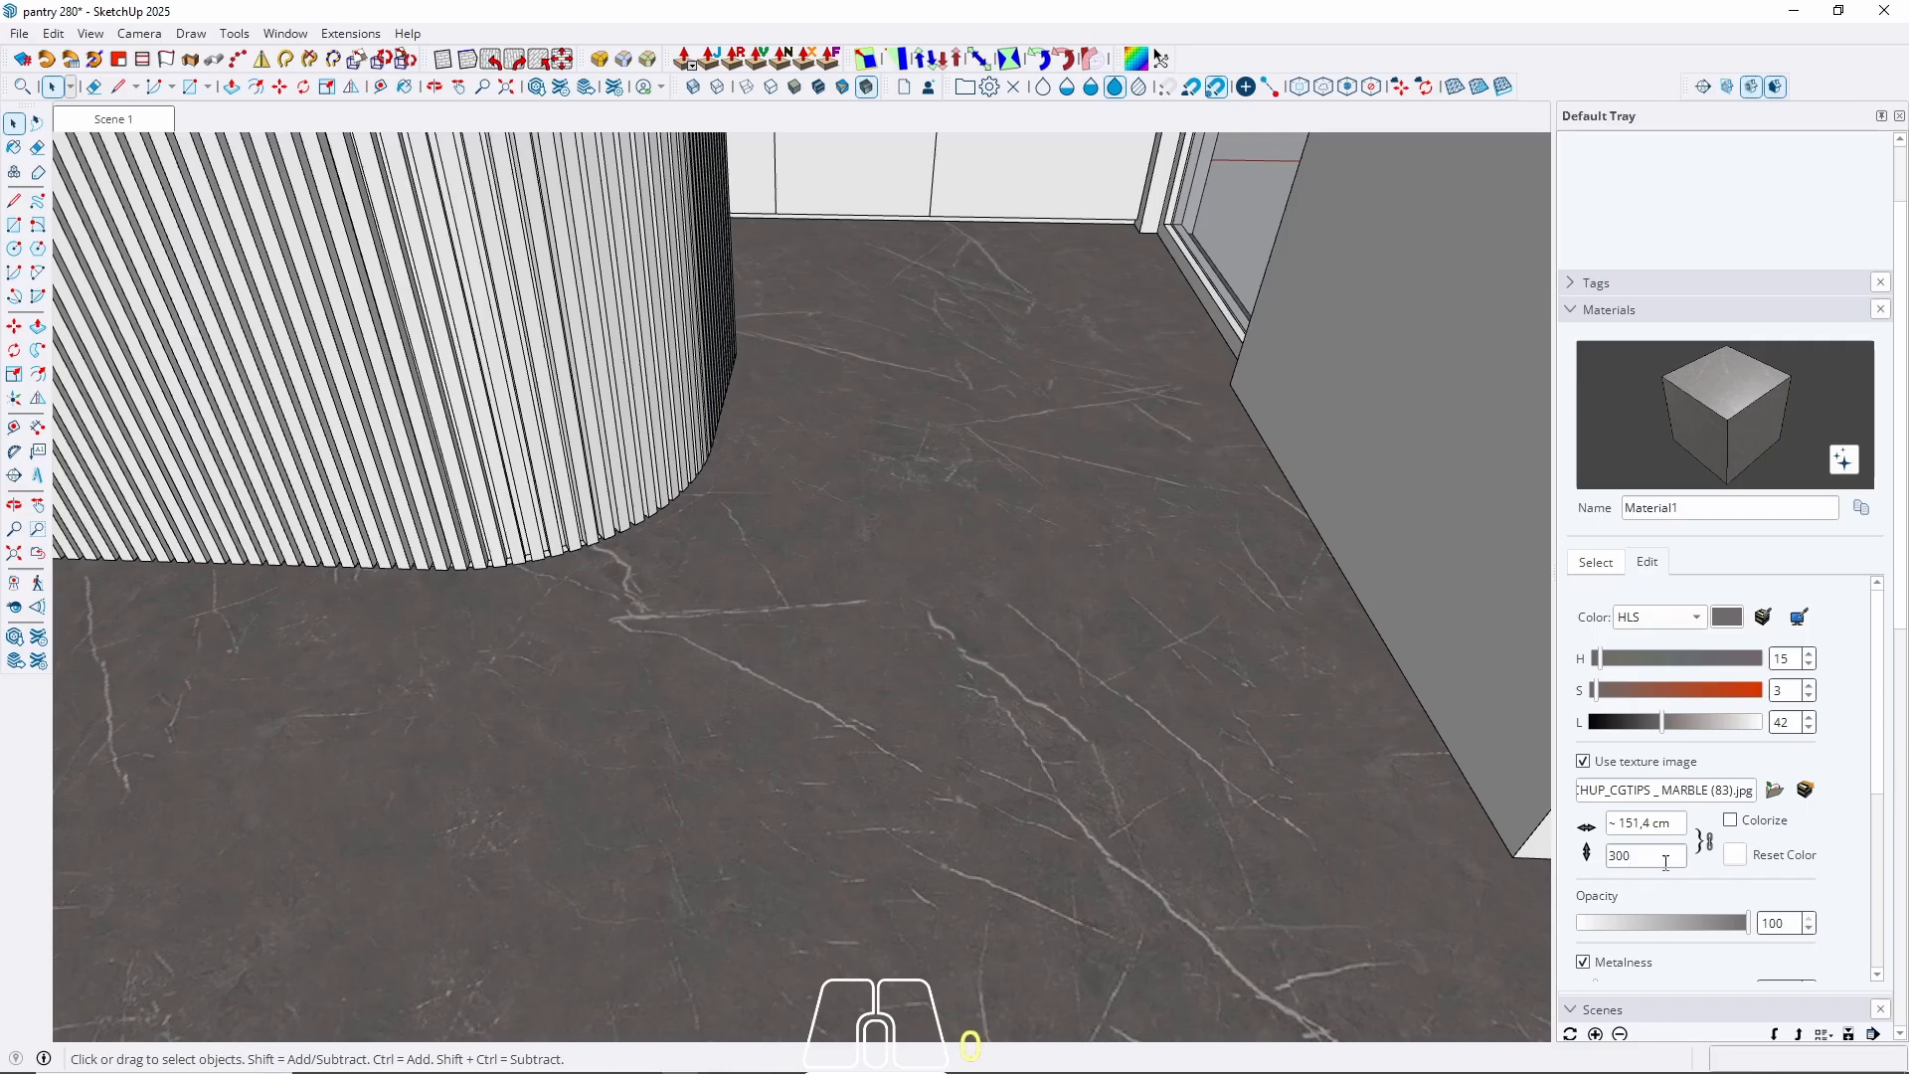
drag(1665, 859, 1618, 859)
text(5)
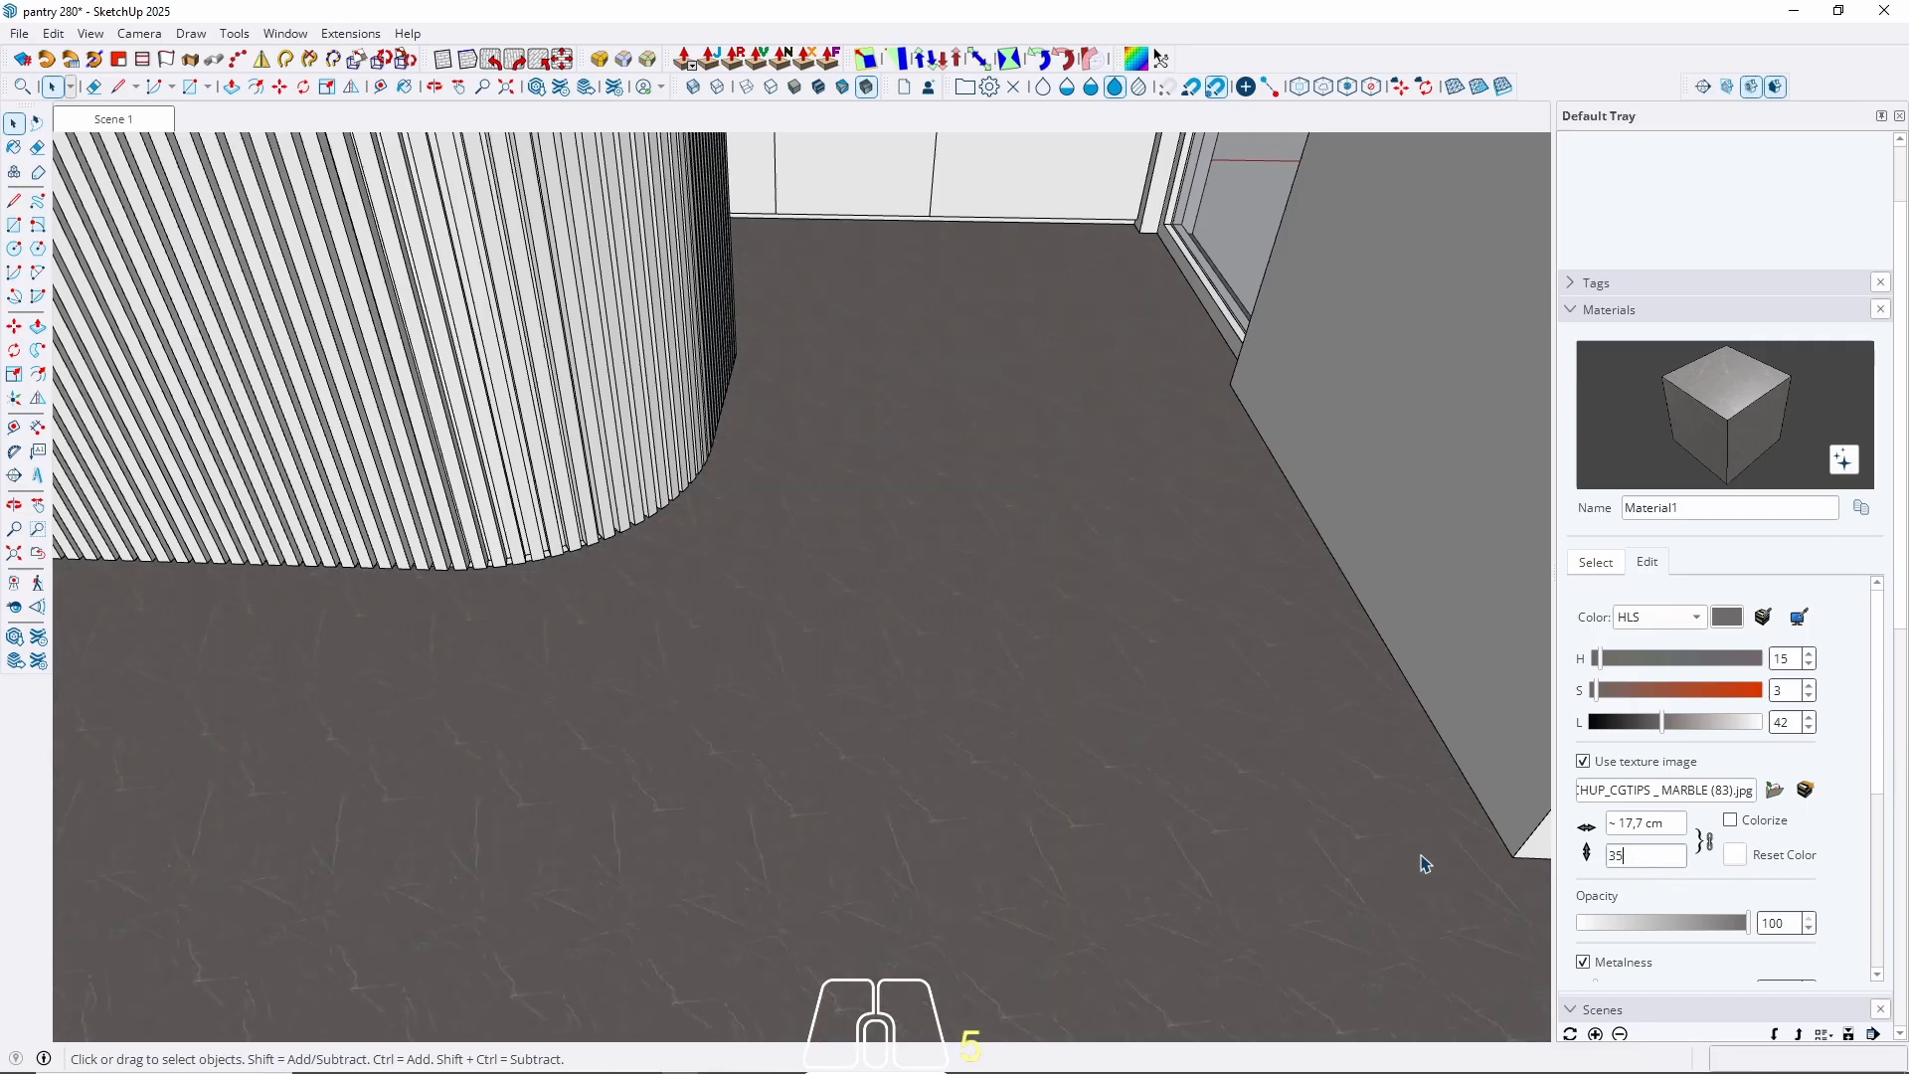
text(0)
key(Return)
middle_drag(1419, 856, 844, 552)
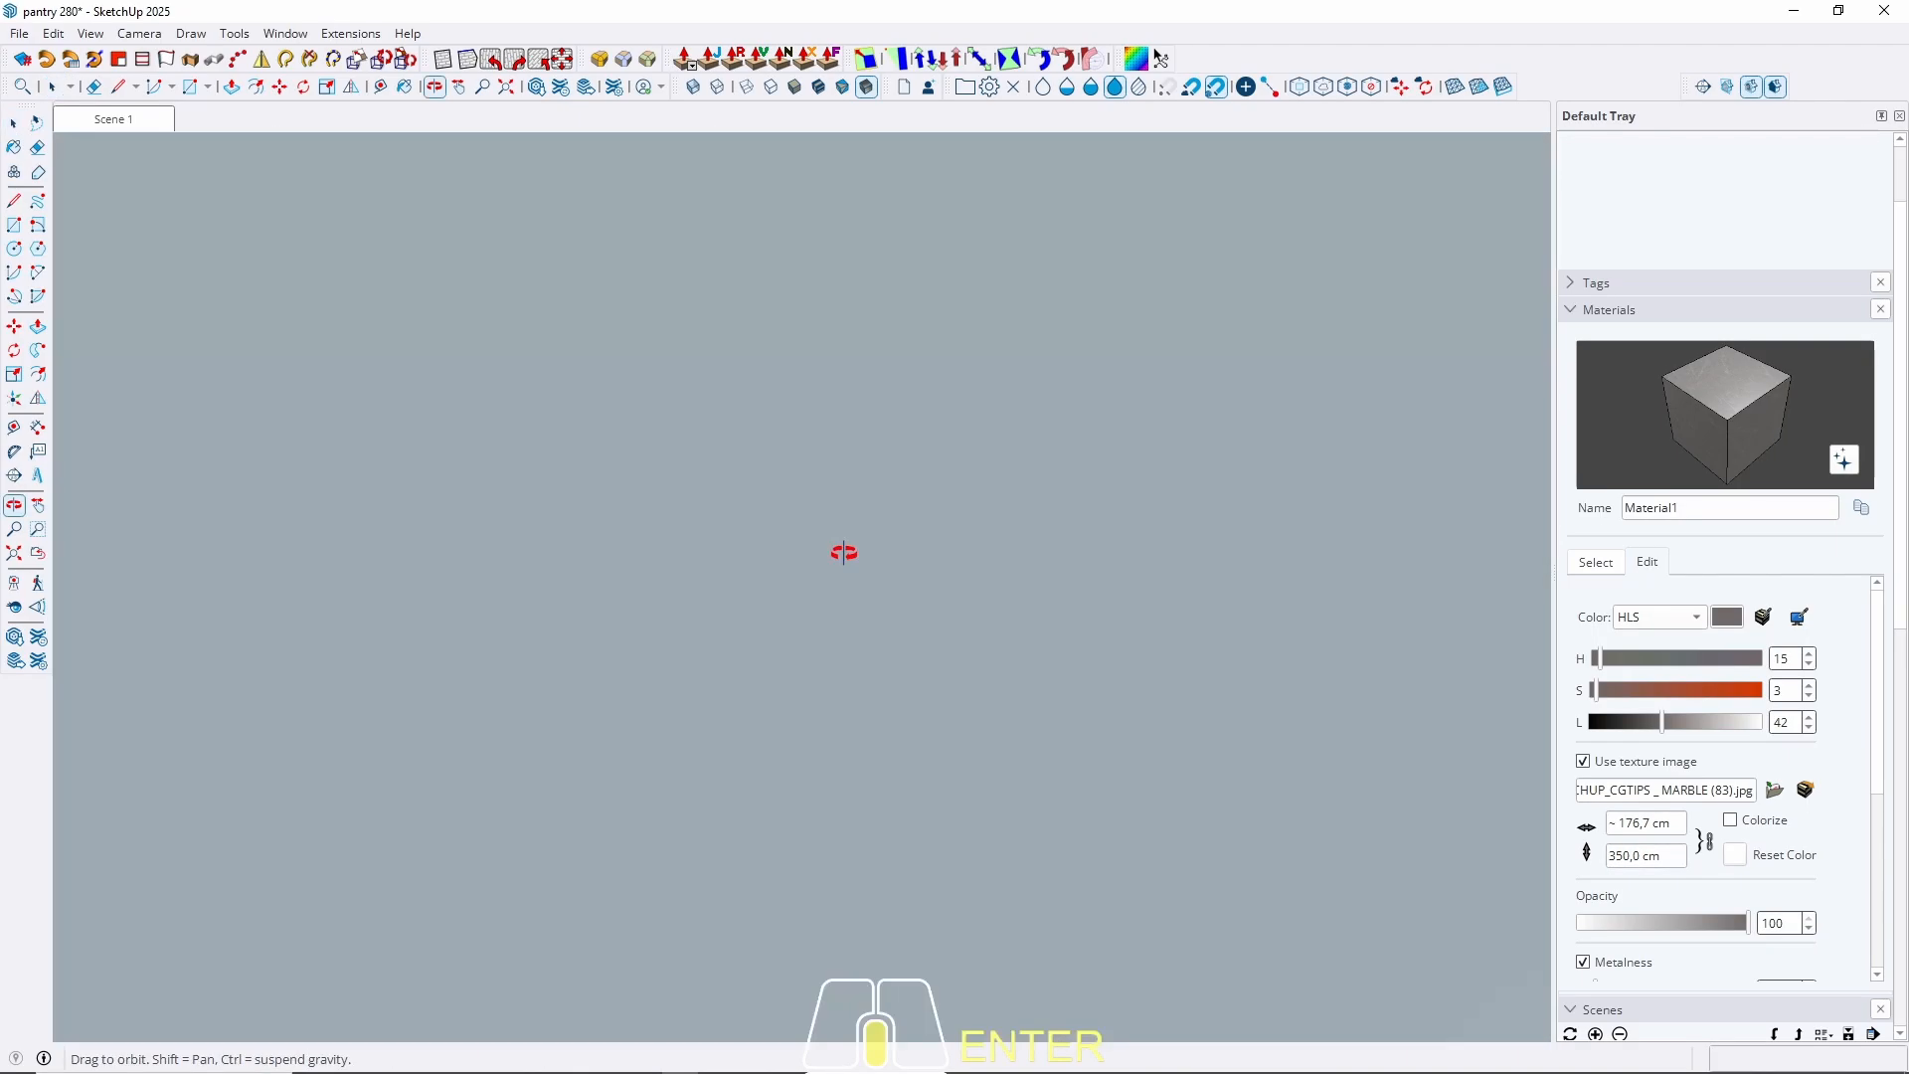
click(109, 120)
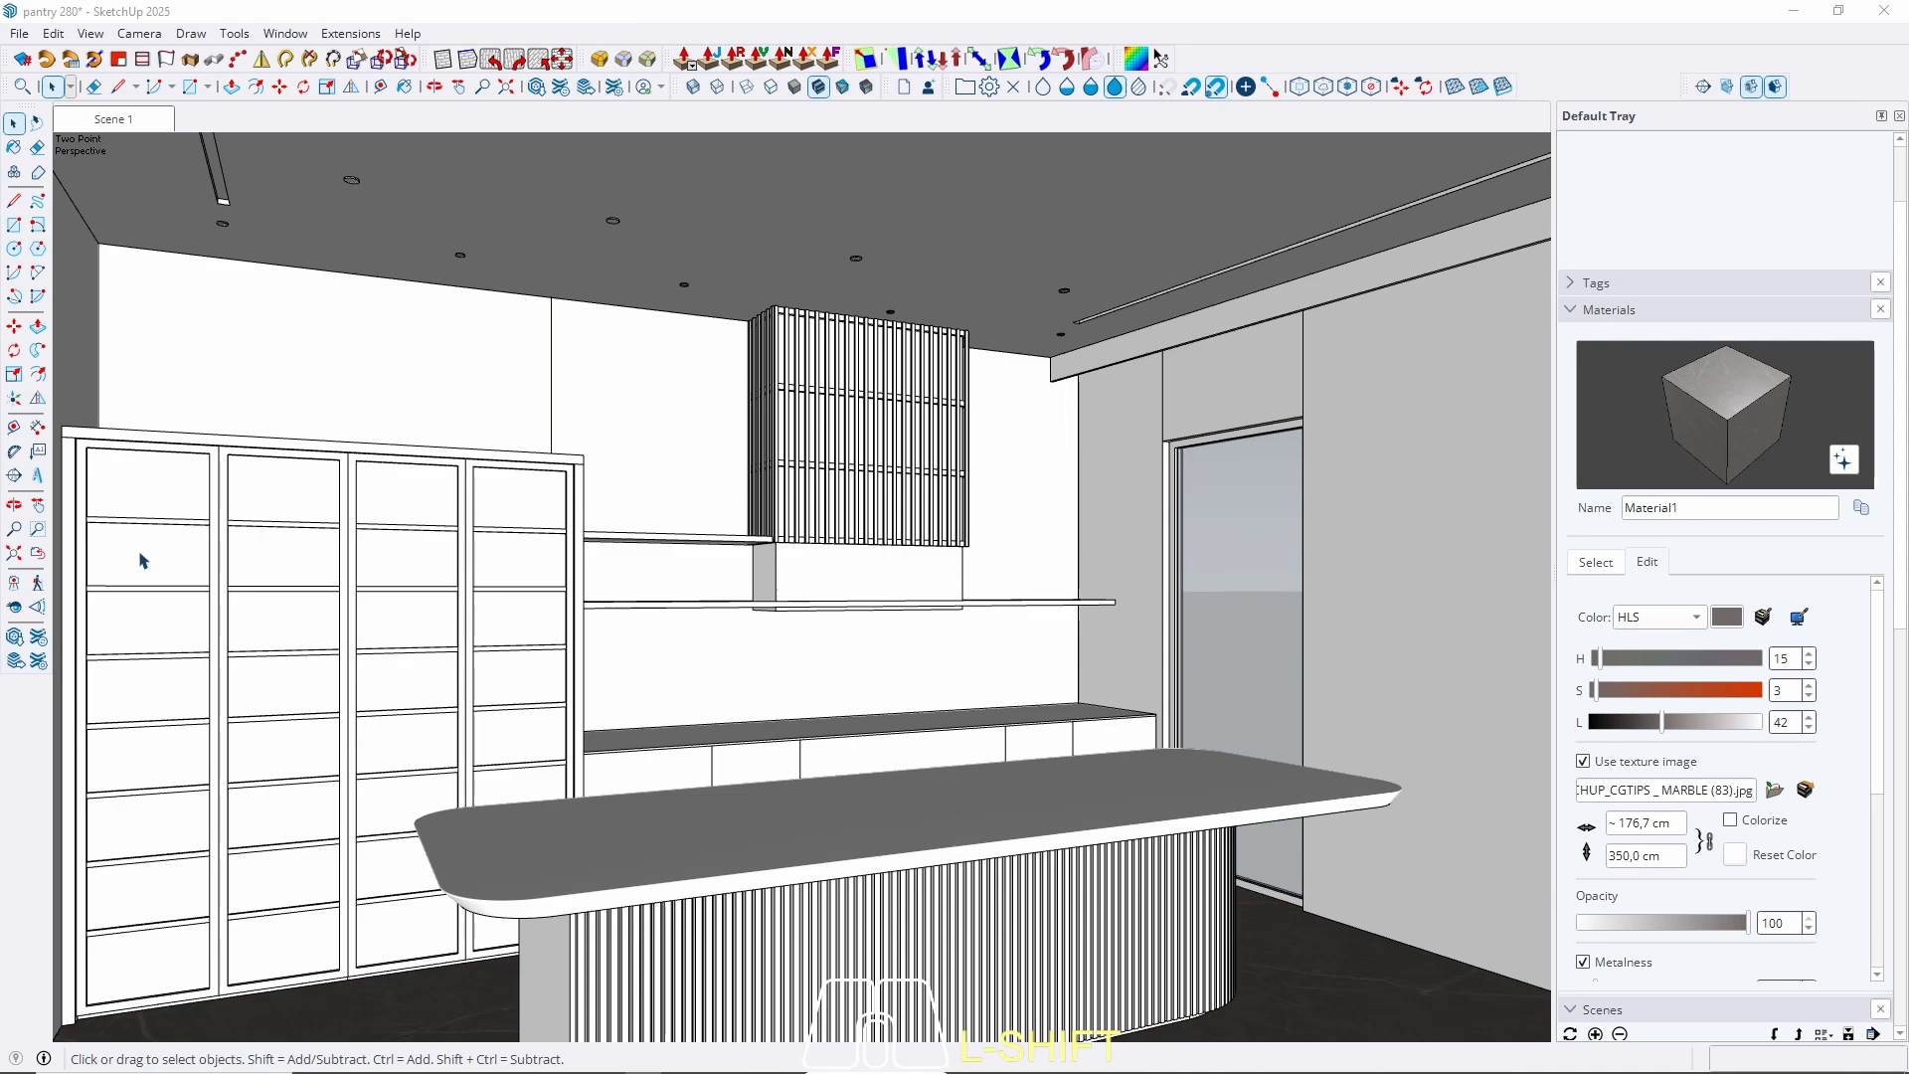
Sample the default material of the back wall between the tall cabinet and the hood.
middle_drag(1140, 628, 1053, 967)
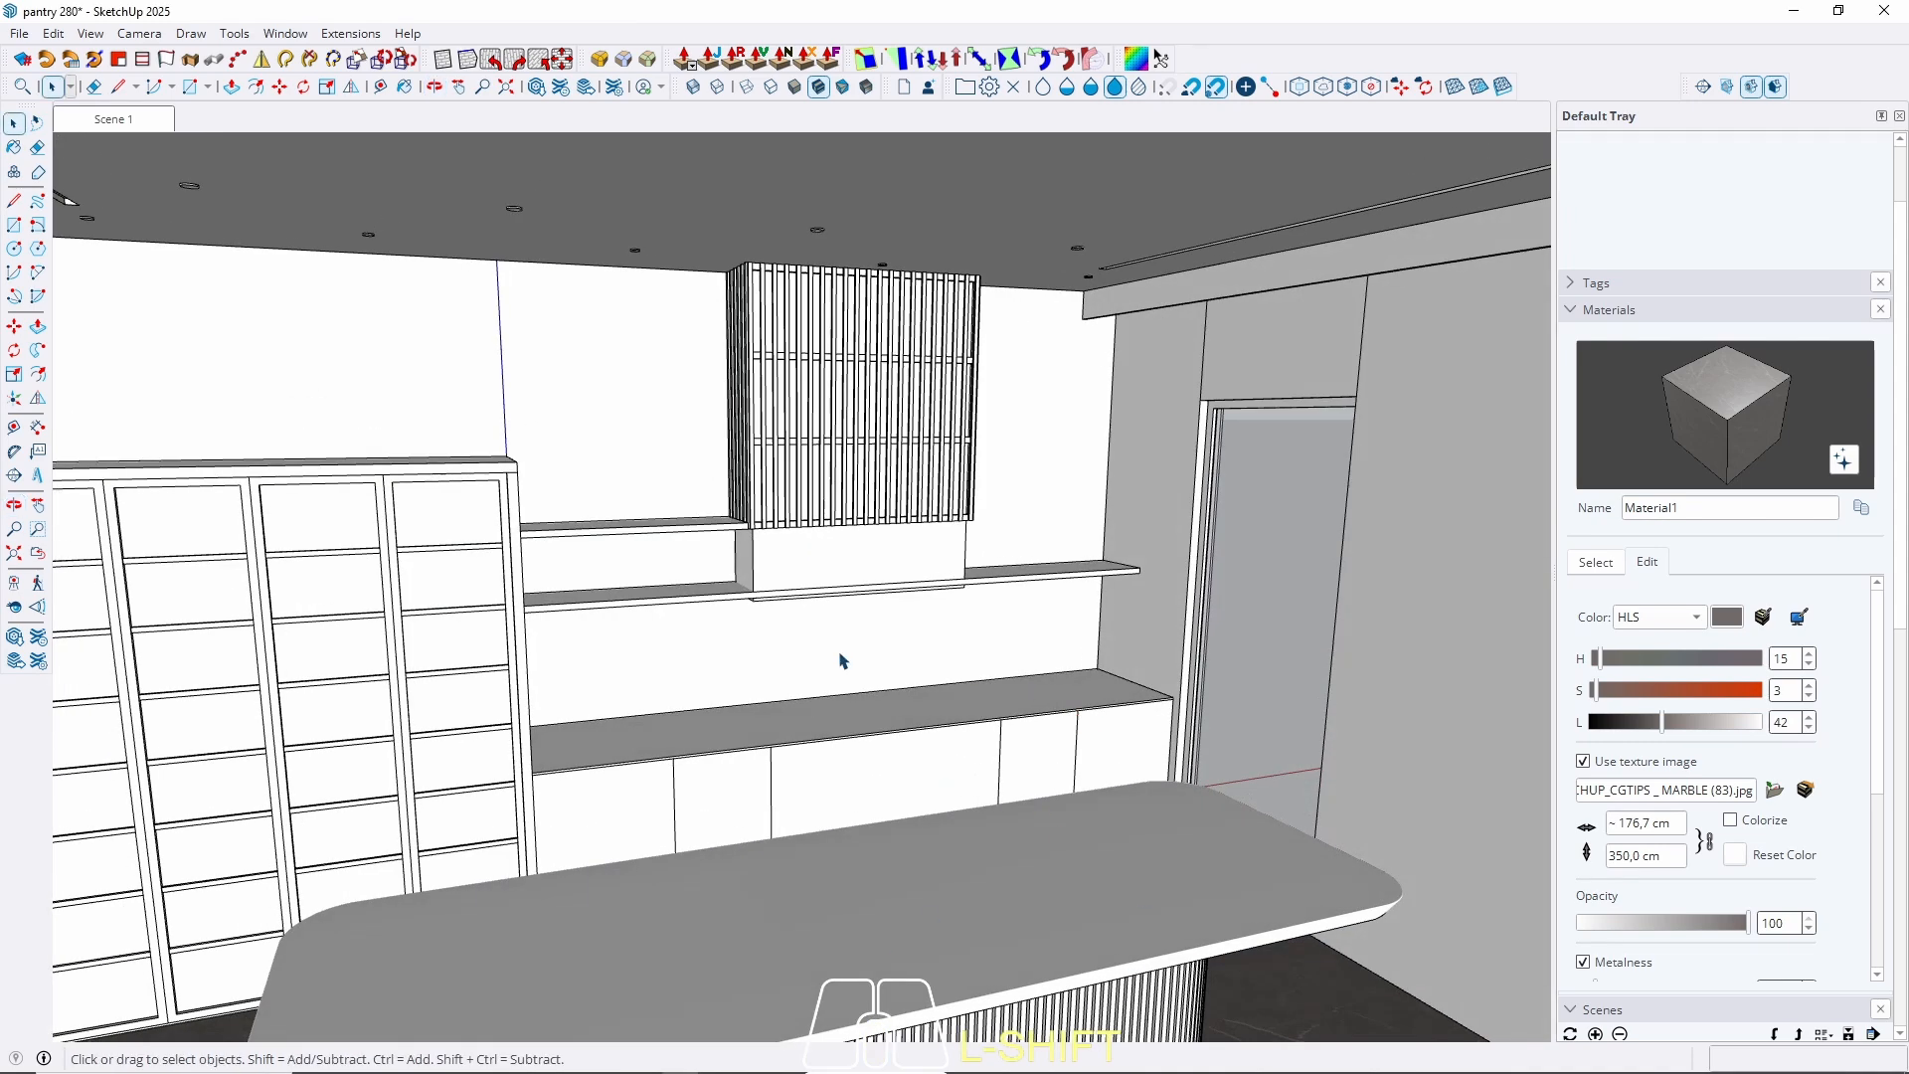
mouse_move(895, 648)
middle_down()
mouse_move(758, 630)
mouse_move(898, 614)
middle_up()
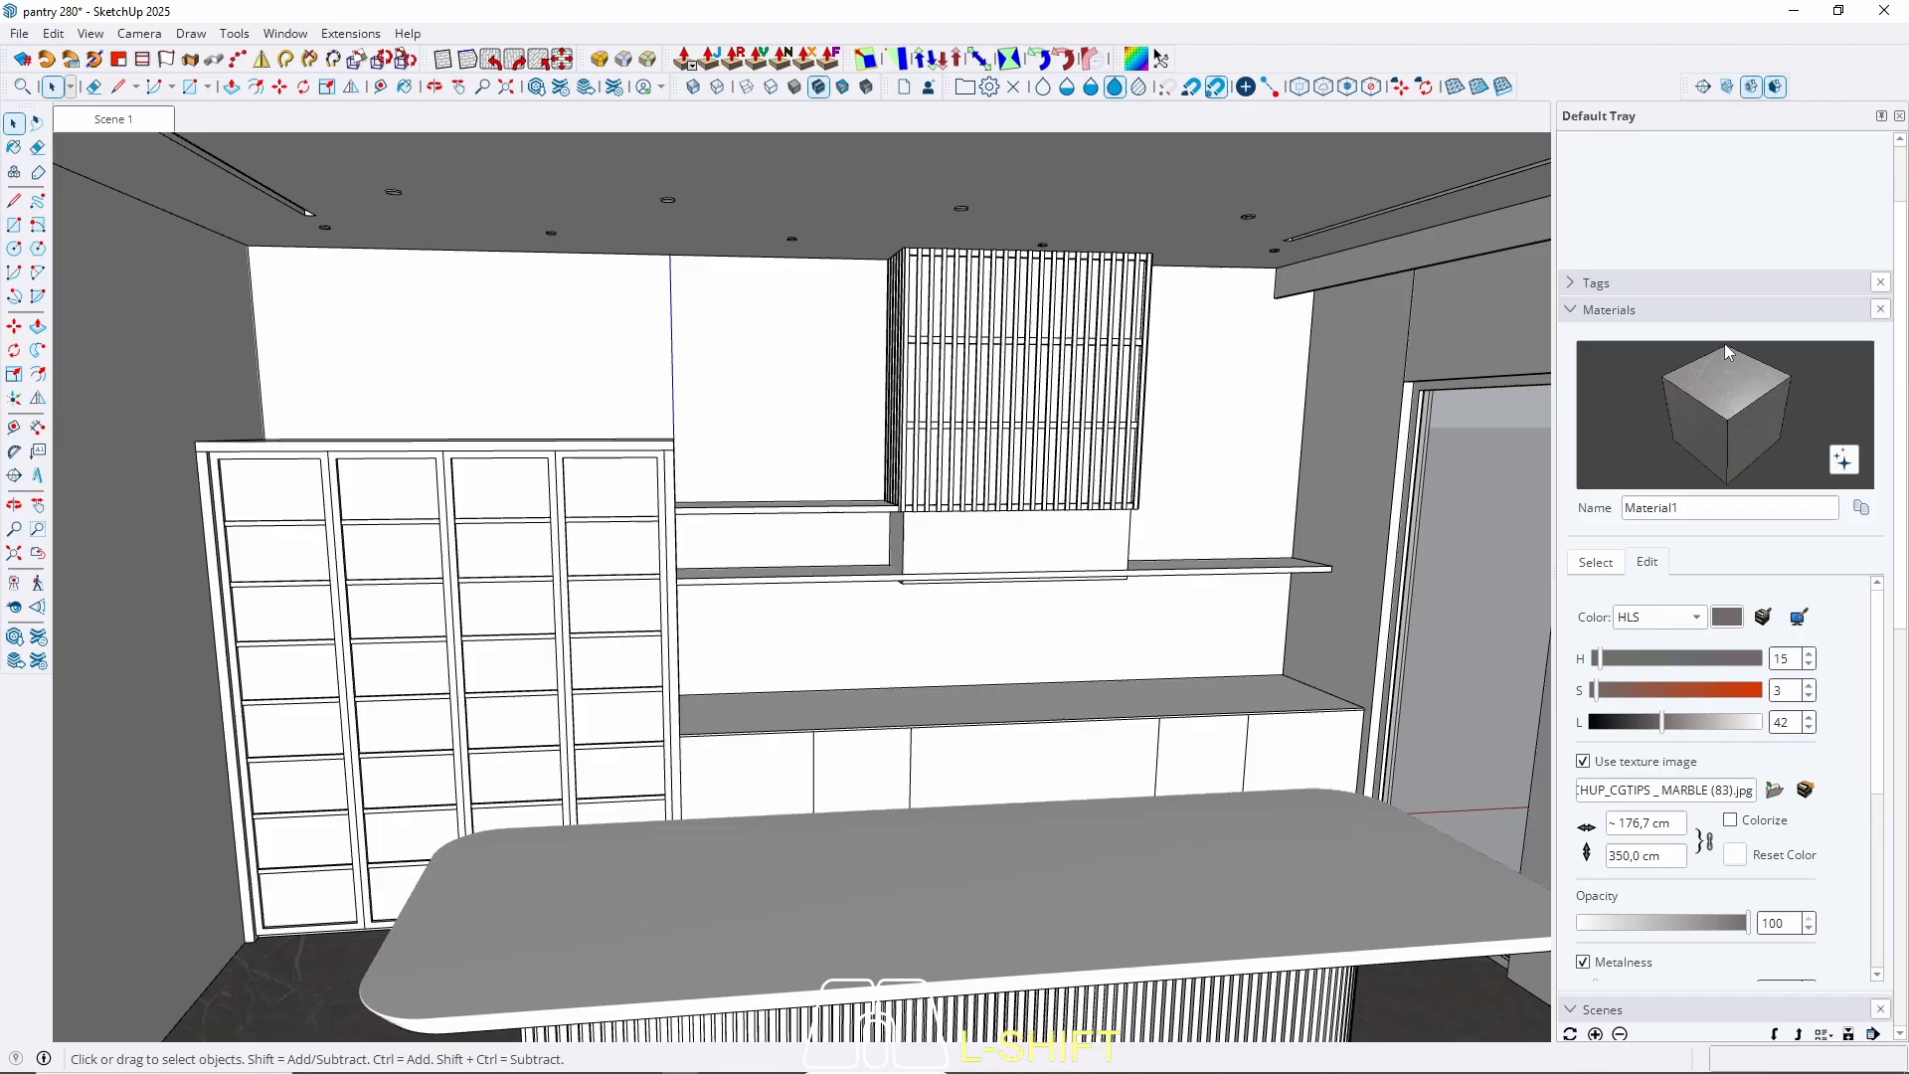
click(1597, 561)
click(1844, 560)
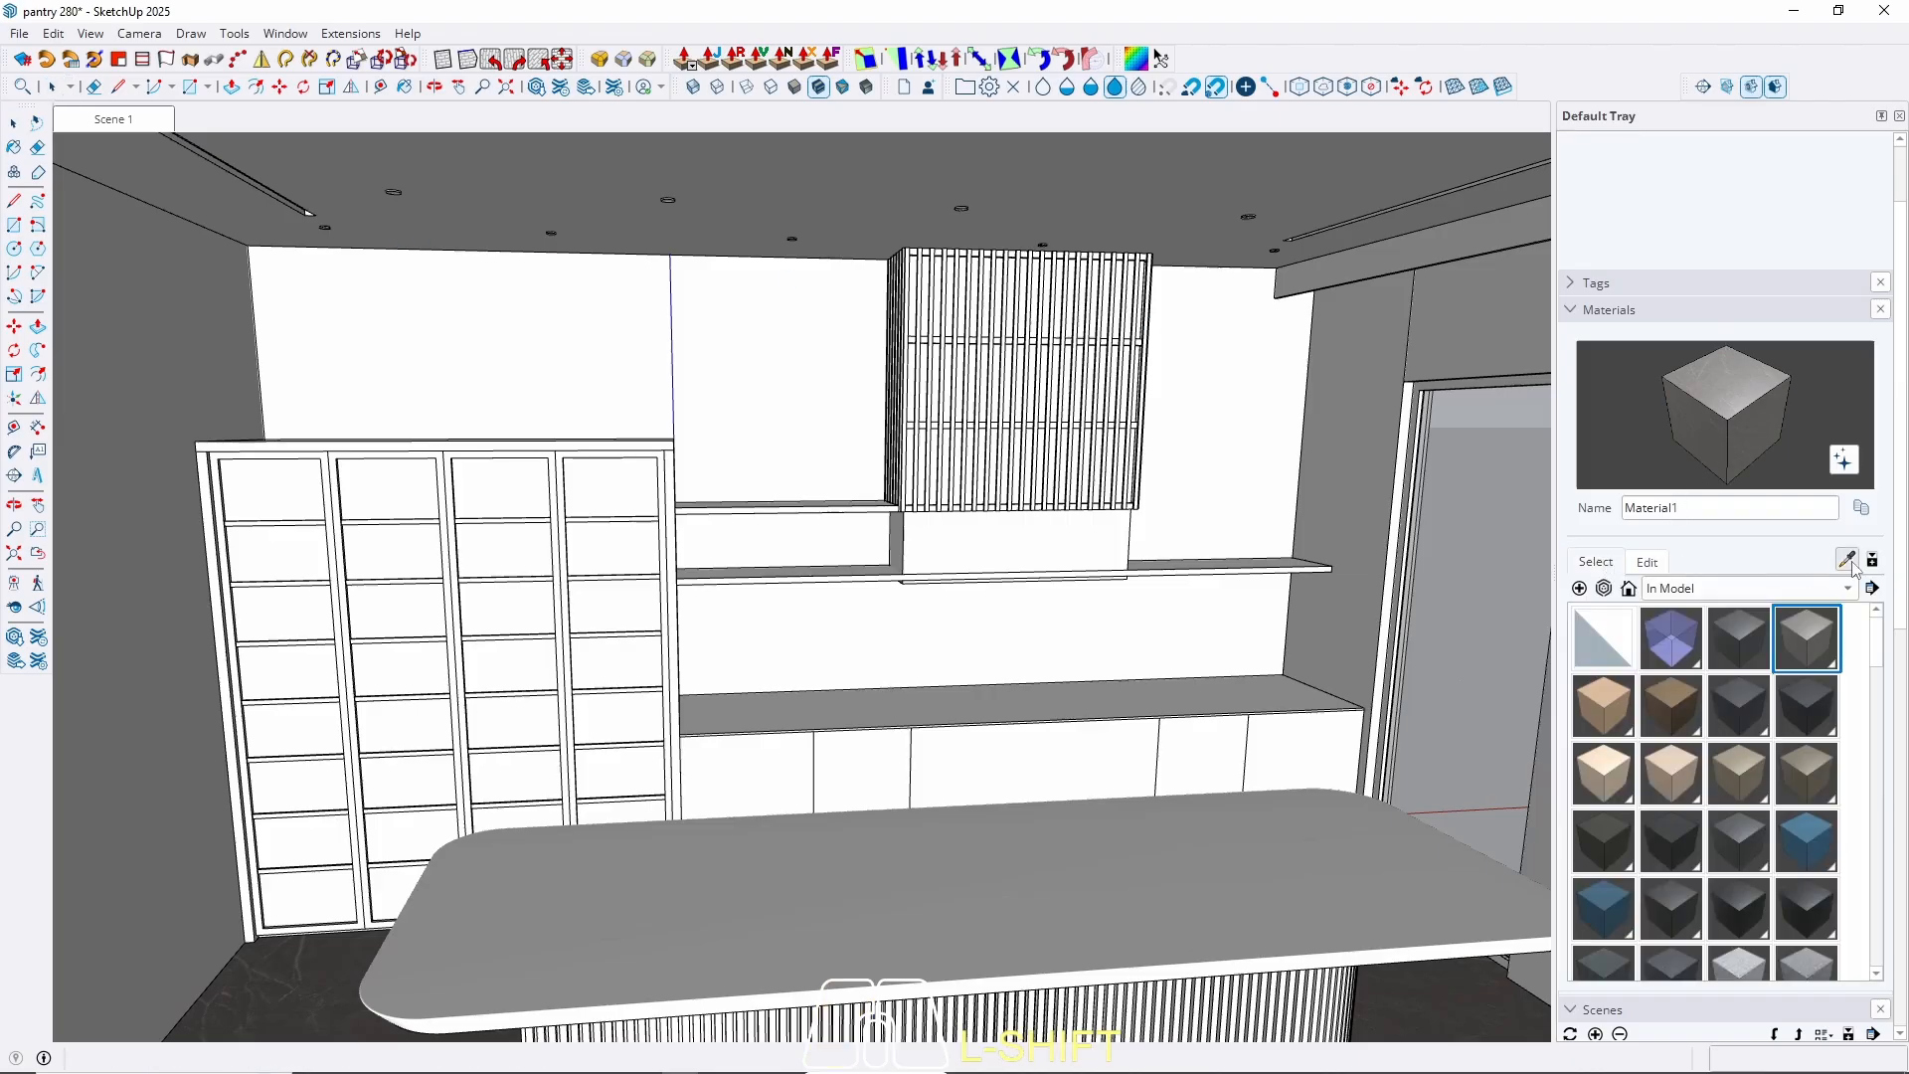
click(760, 402)
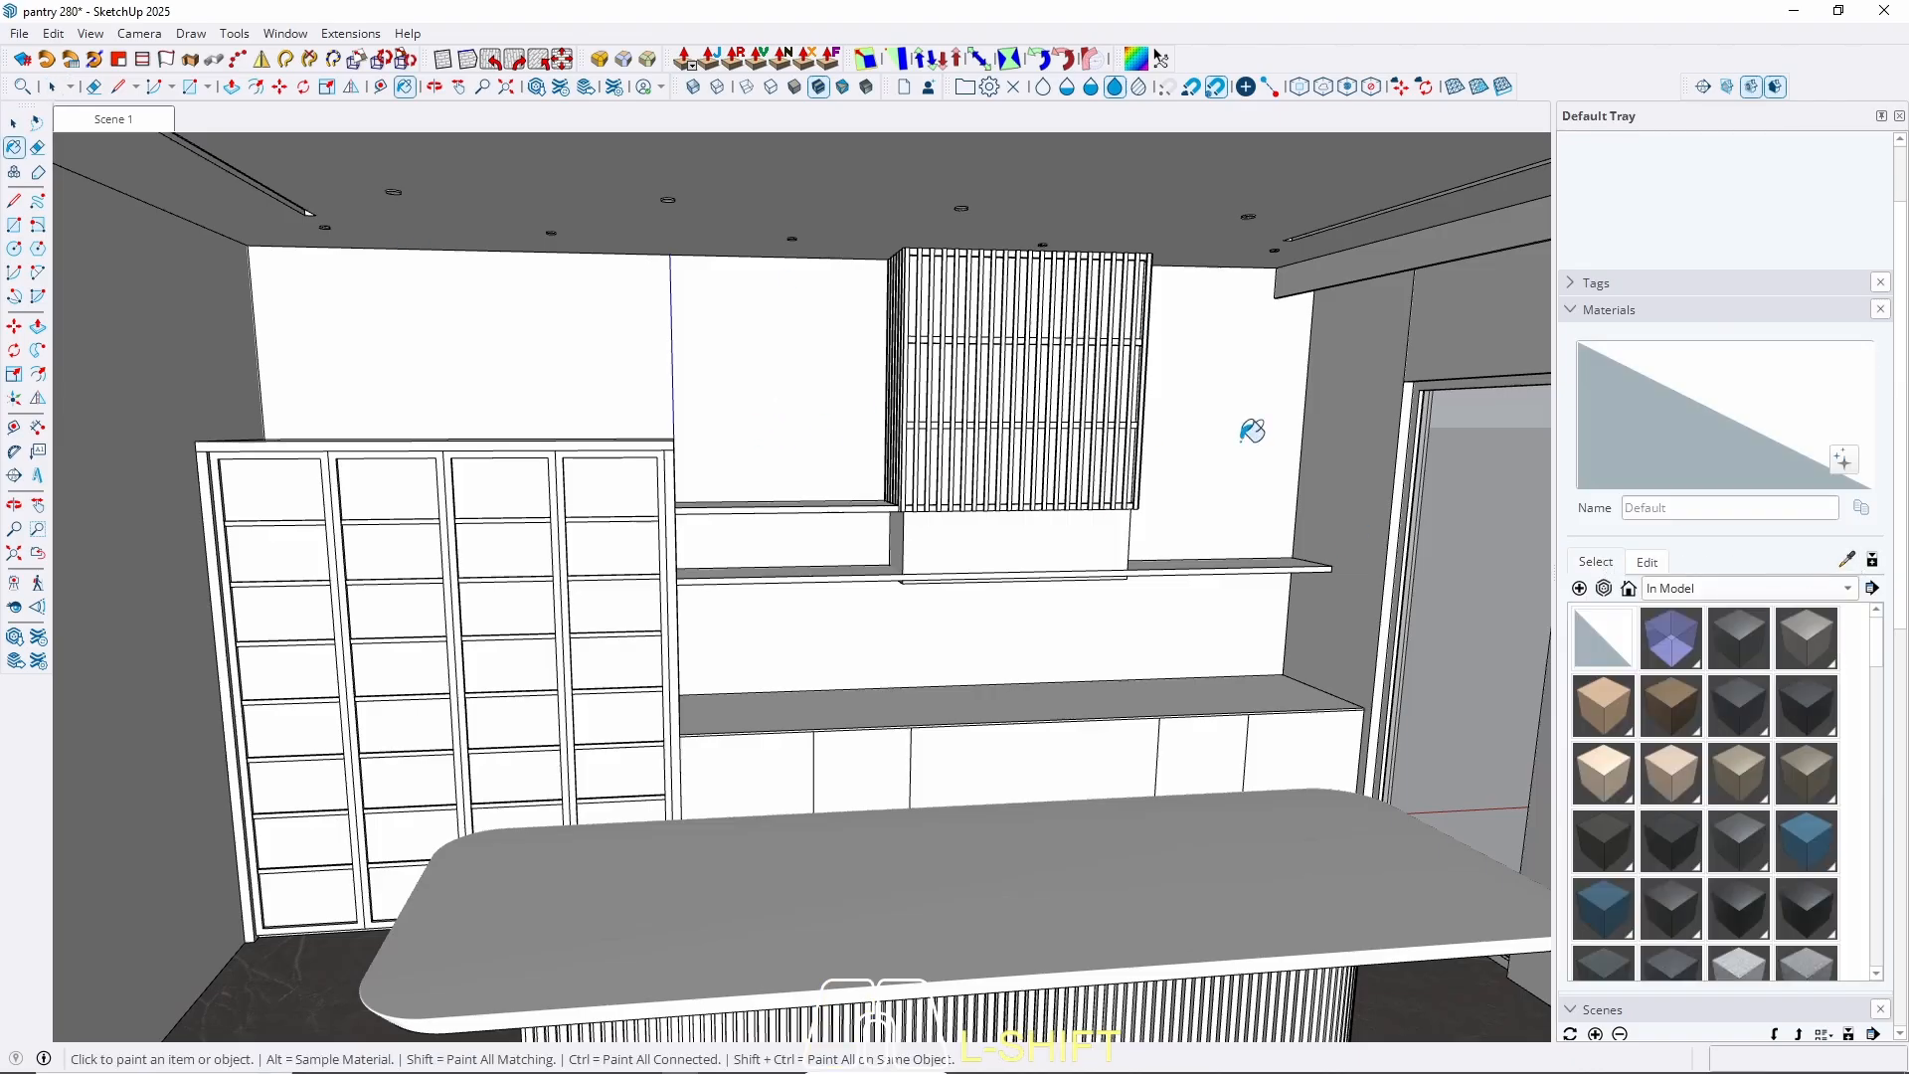
Create a material using the texture image 143_concrete bare clean texture-seamless.jpg from the 280 pantry folder, with a texture width of 300 cm.
click(1579, 589)
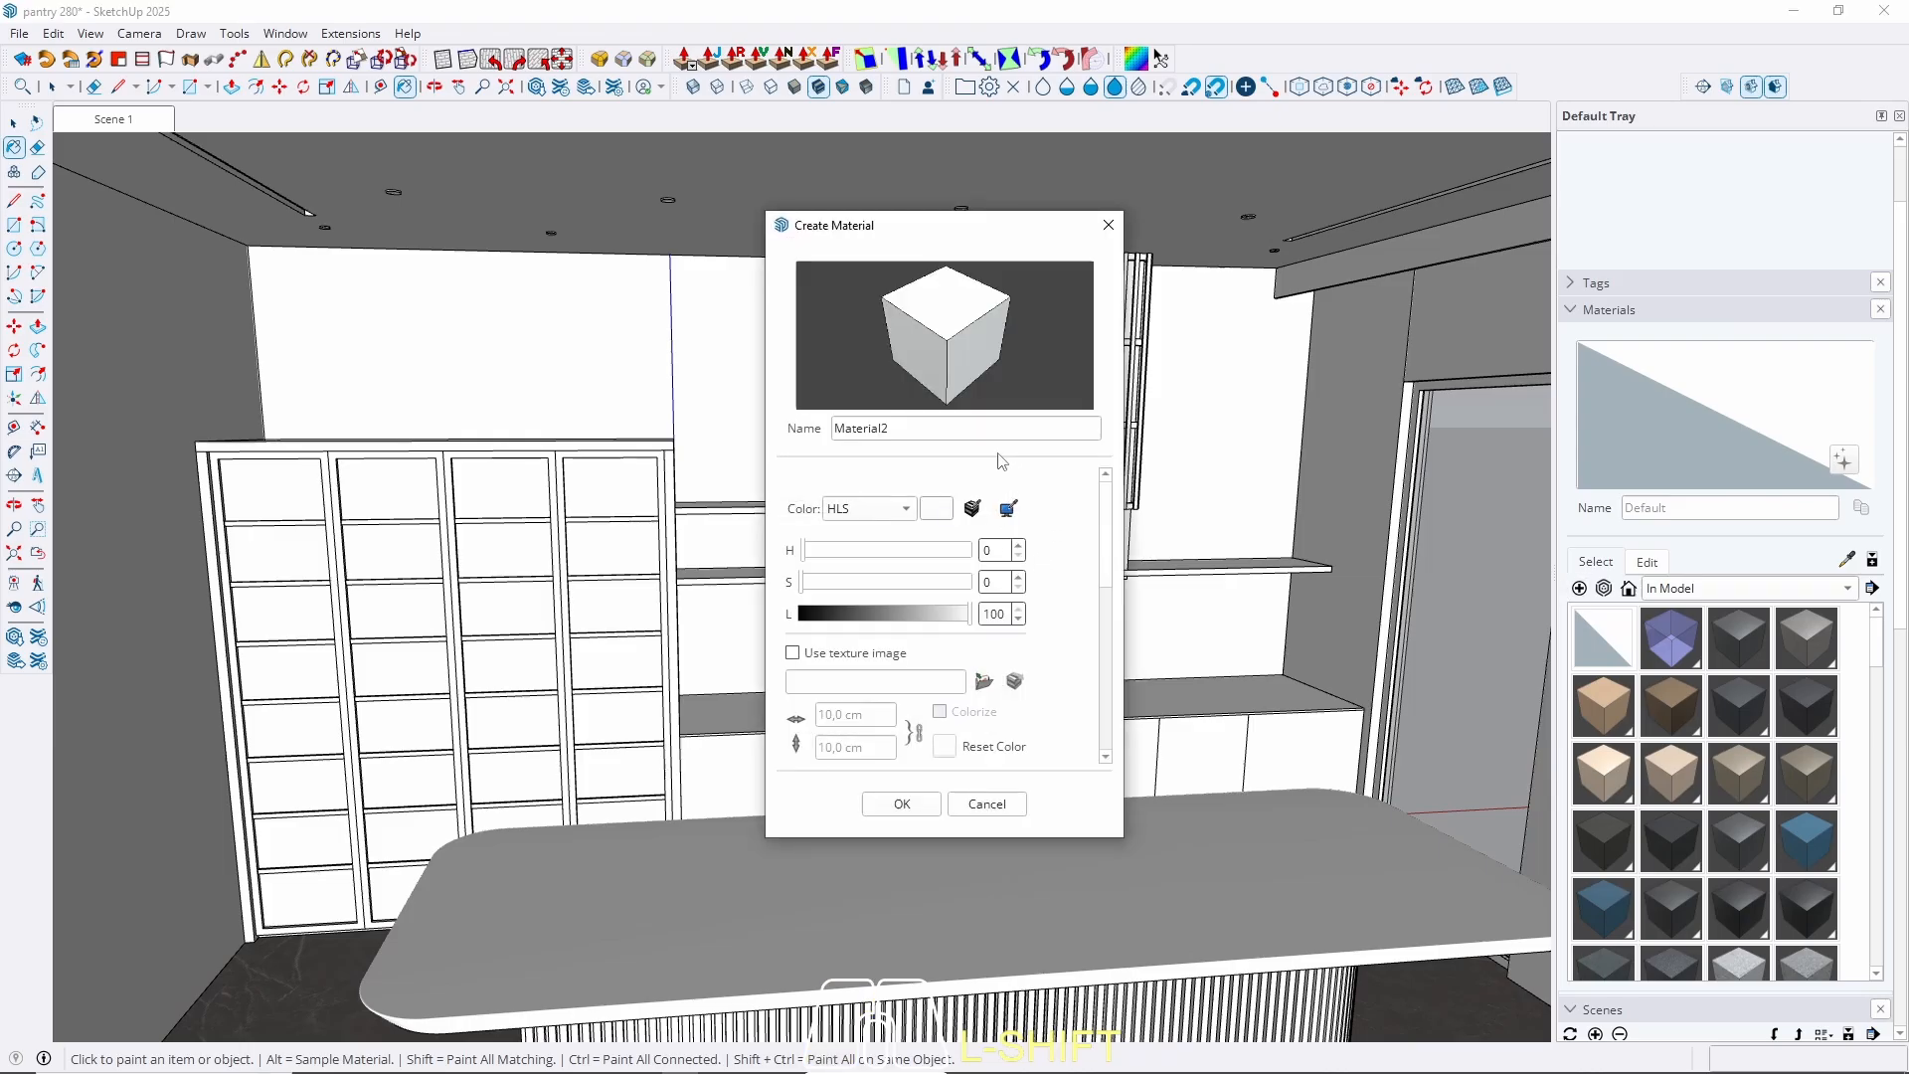
click(983, 681)
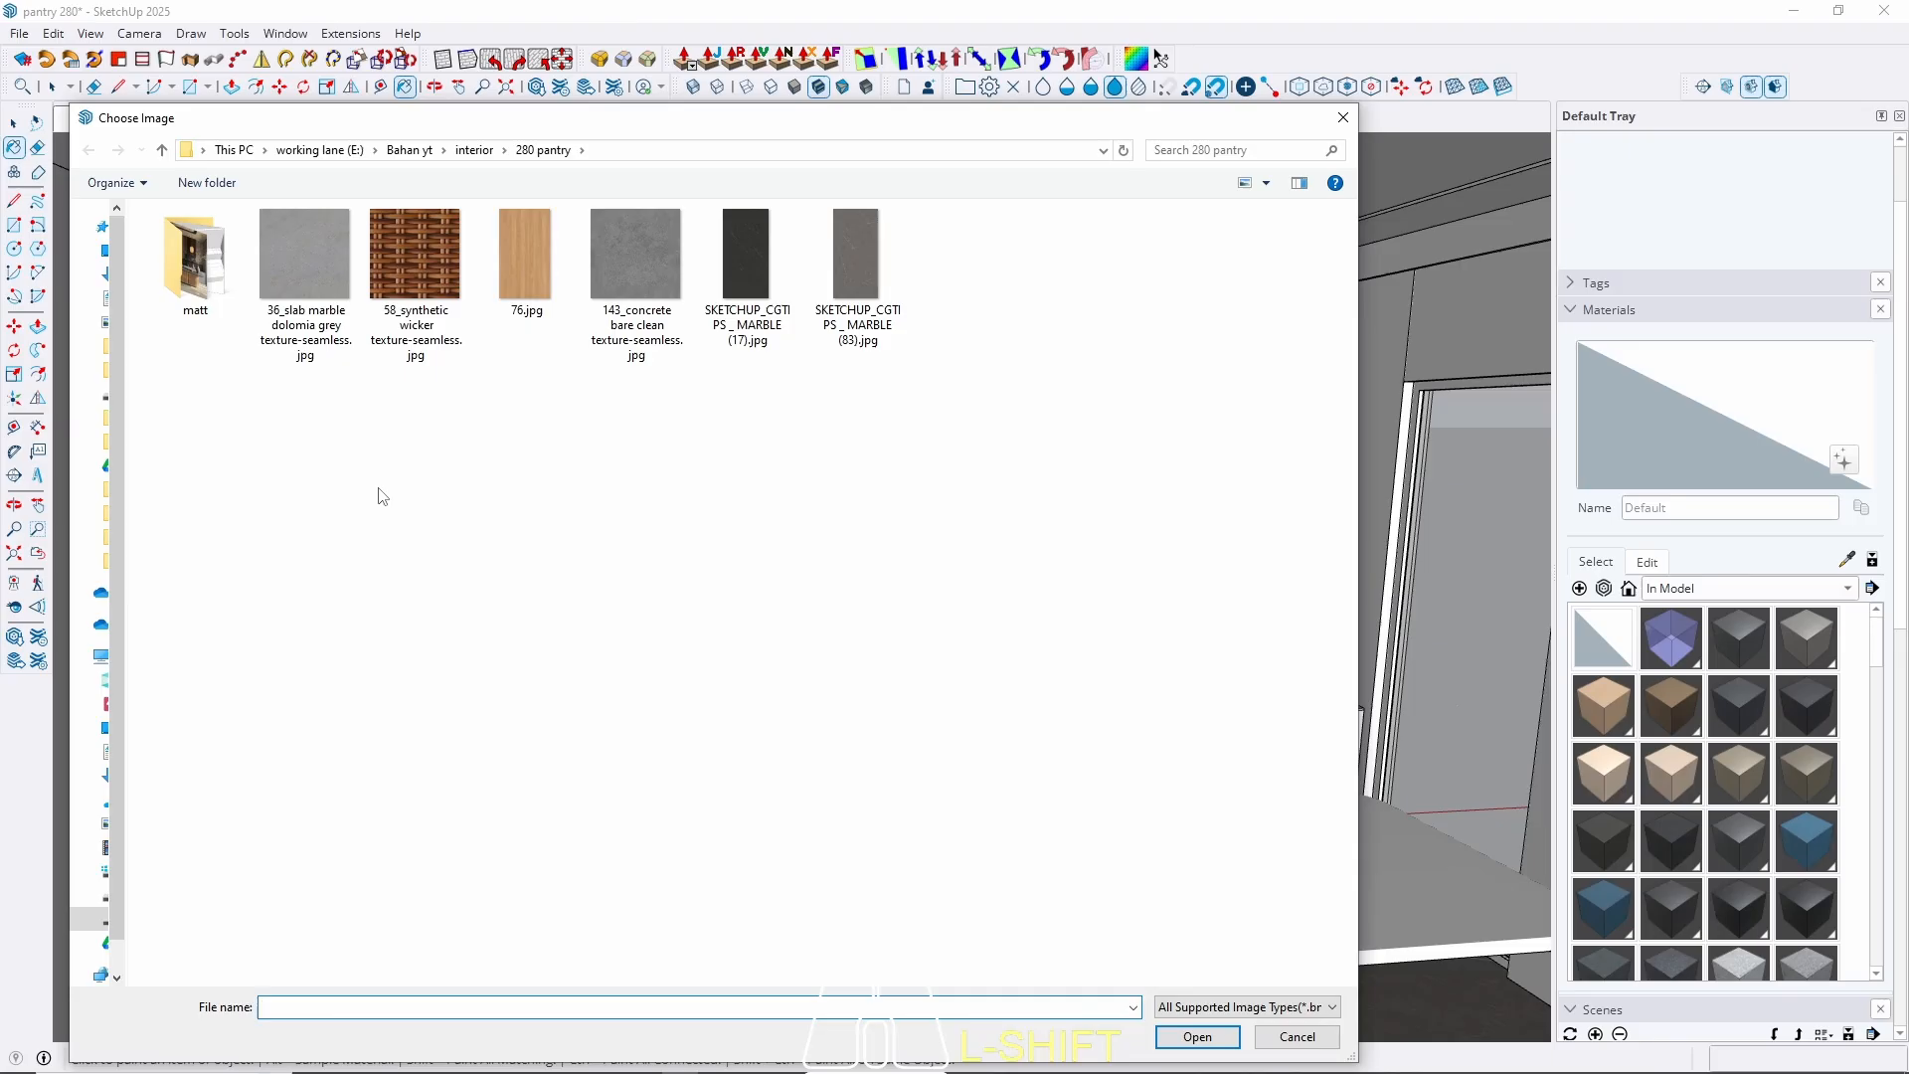
click(637, 277)
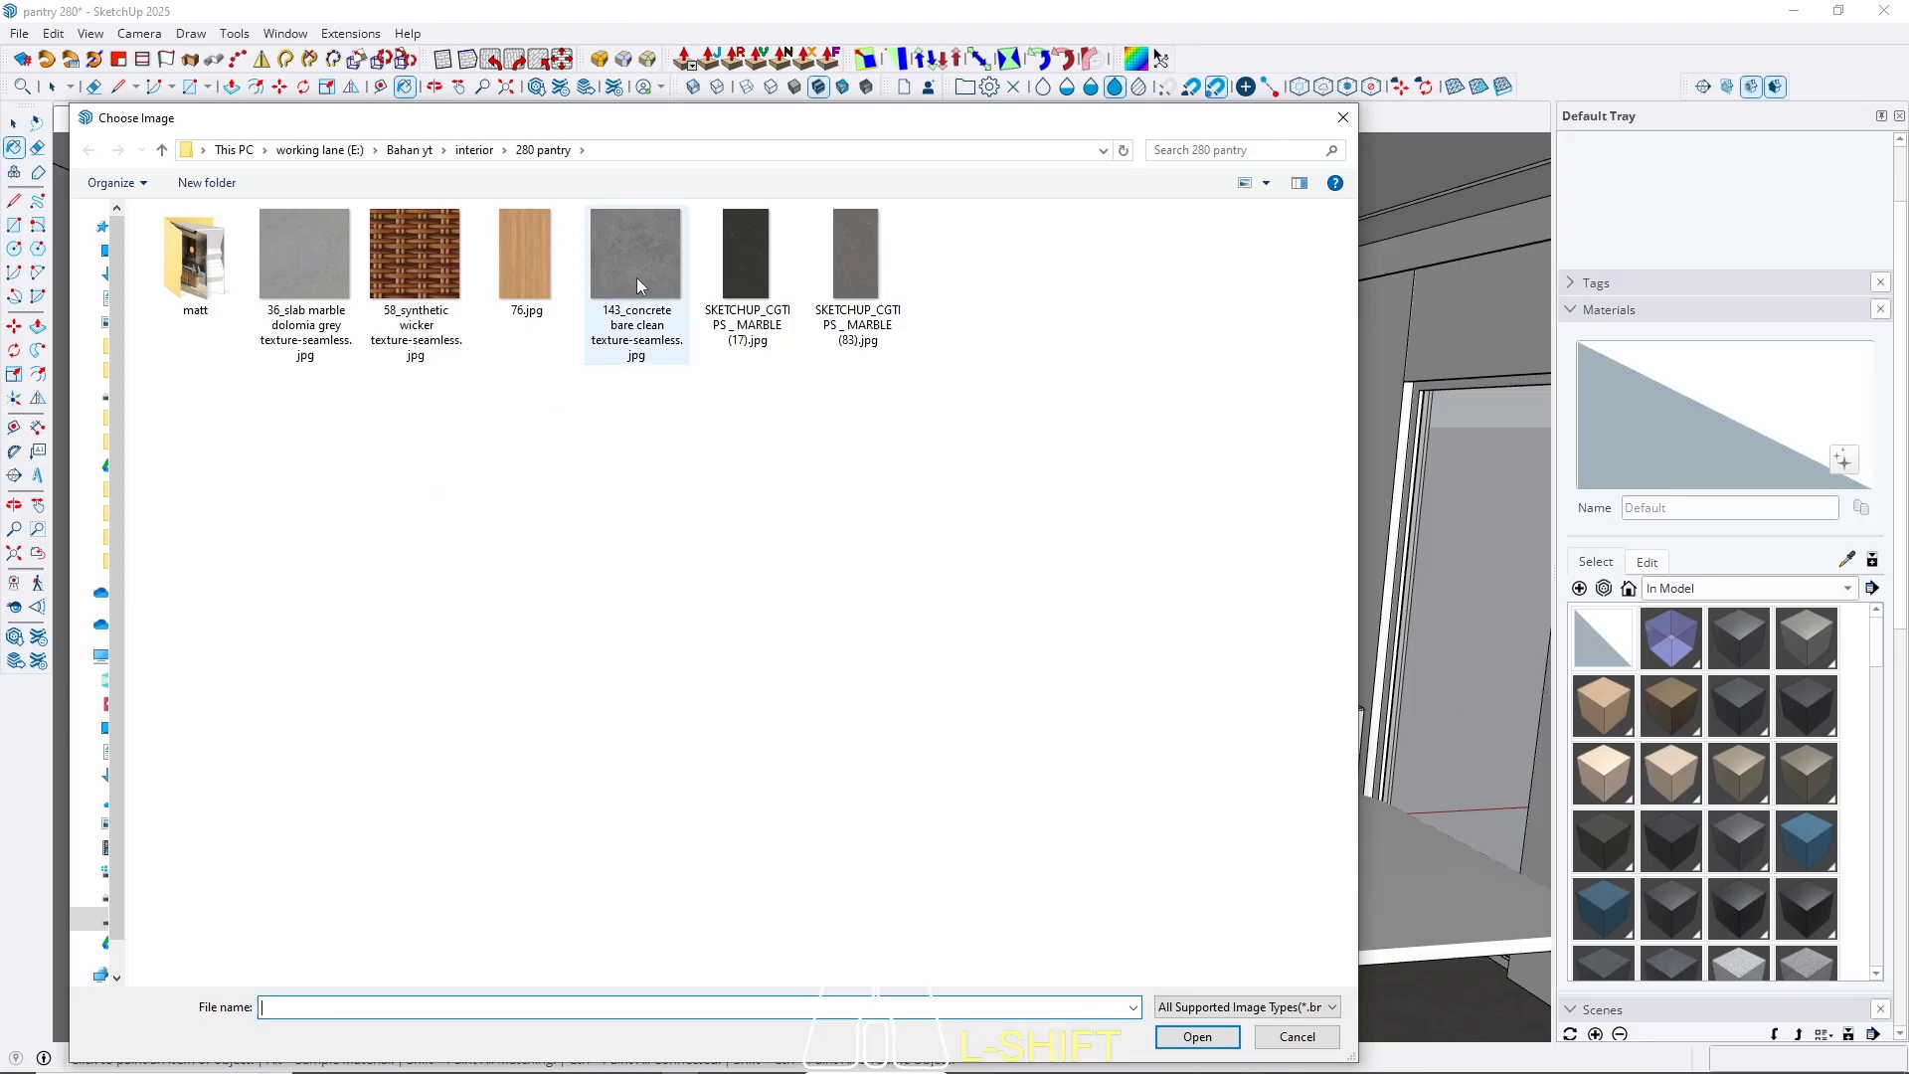
click(1173, 1039)
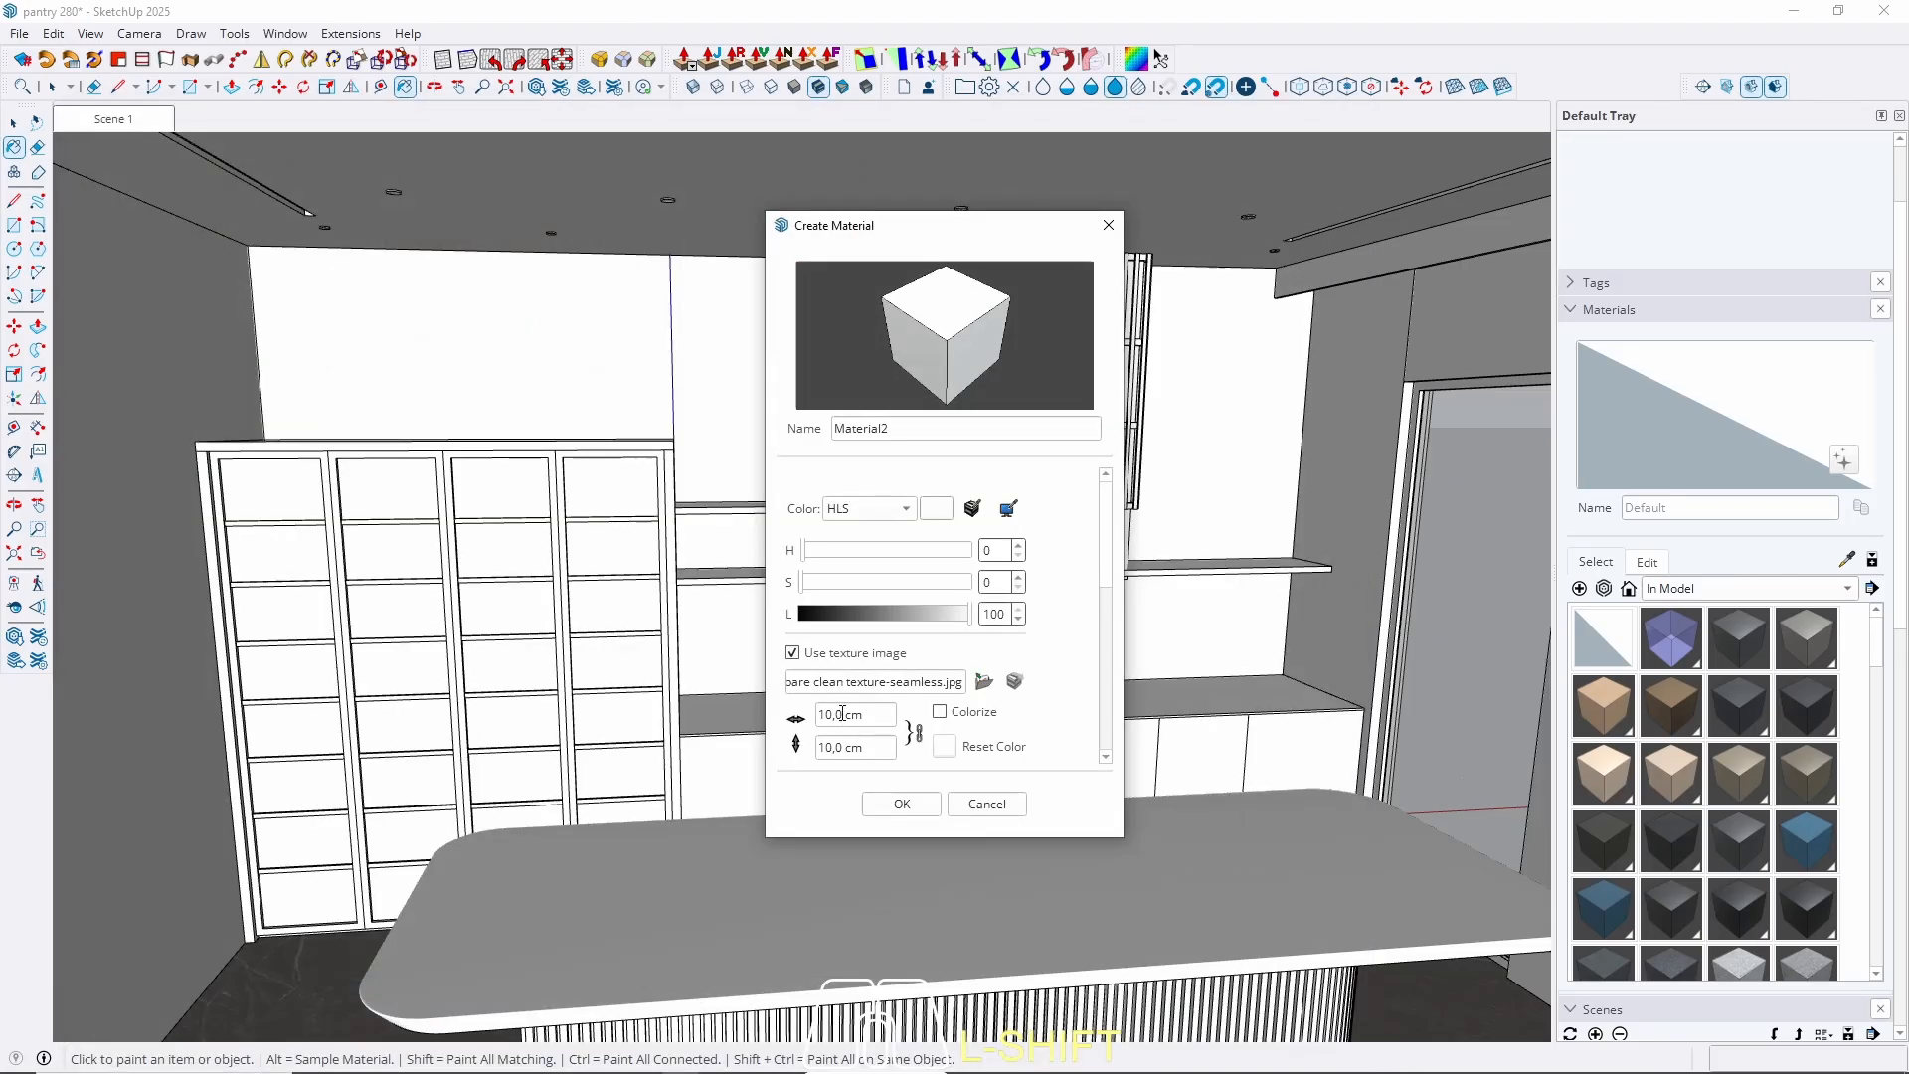
drag(875, 714, 395, 716)
text(300)
key(Return)
click(902, 805)
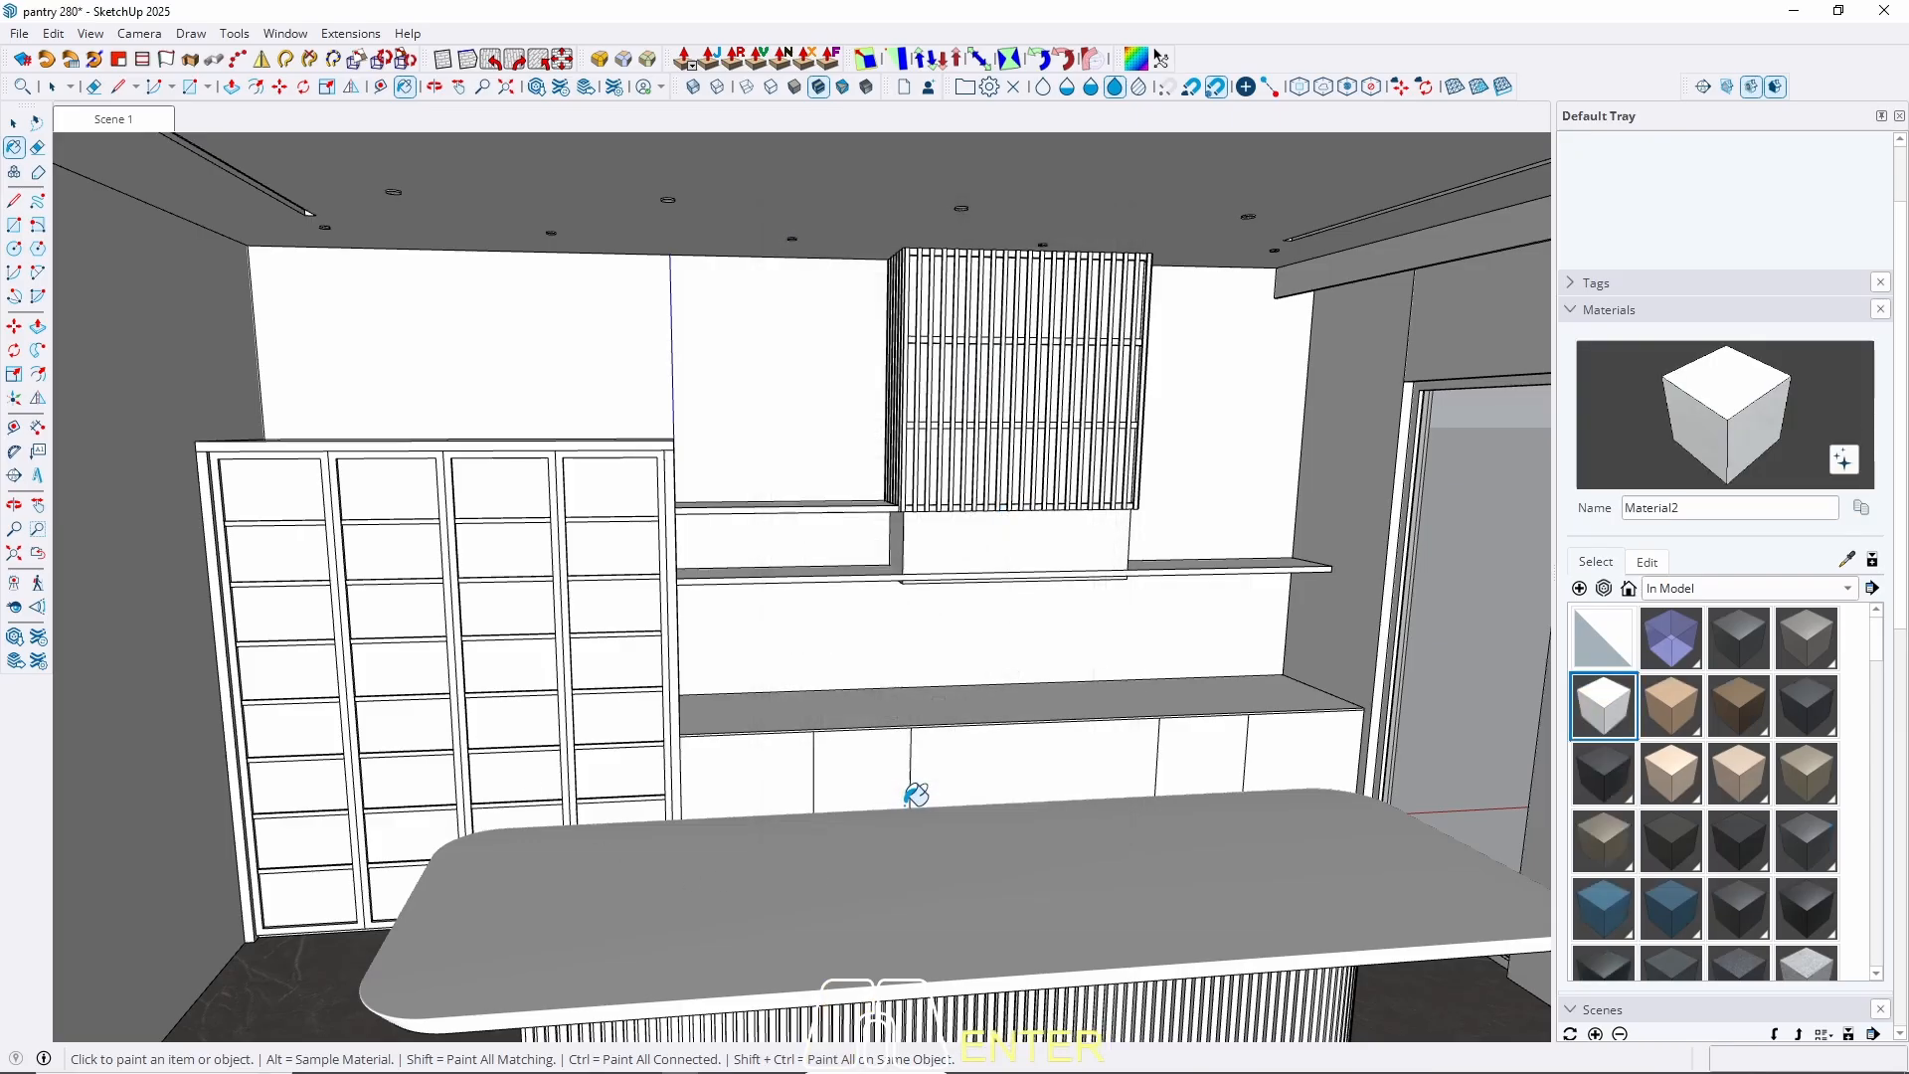
Paint the back wall behind the cabinets and shelves with the new concrete material and leave the Paint Bucket tool.
key(space)
click(398, 364)
click(434, 364)
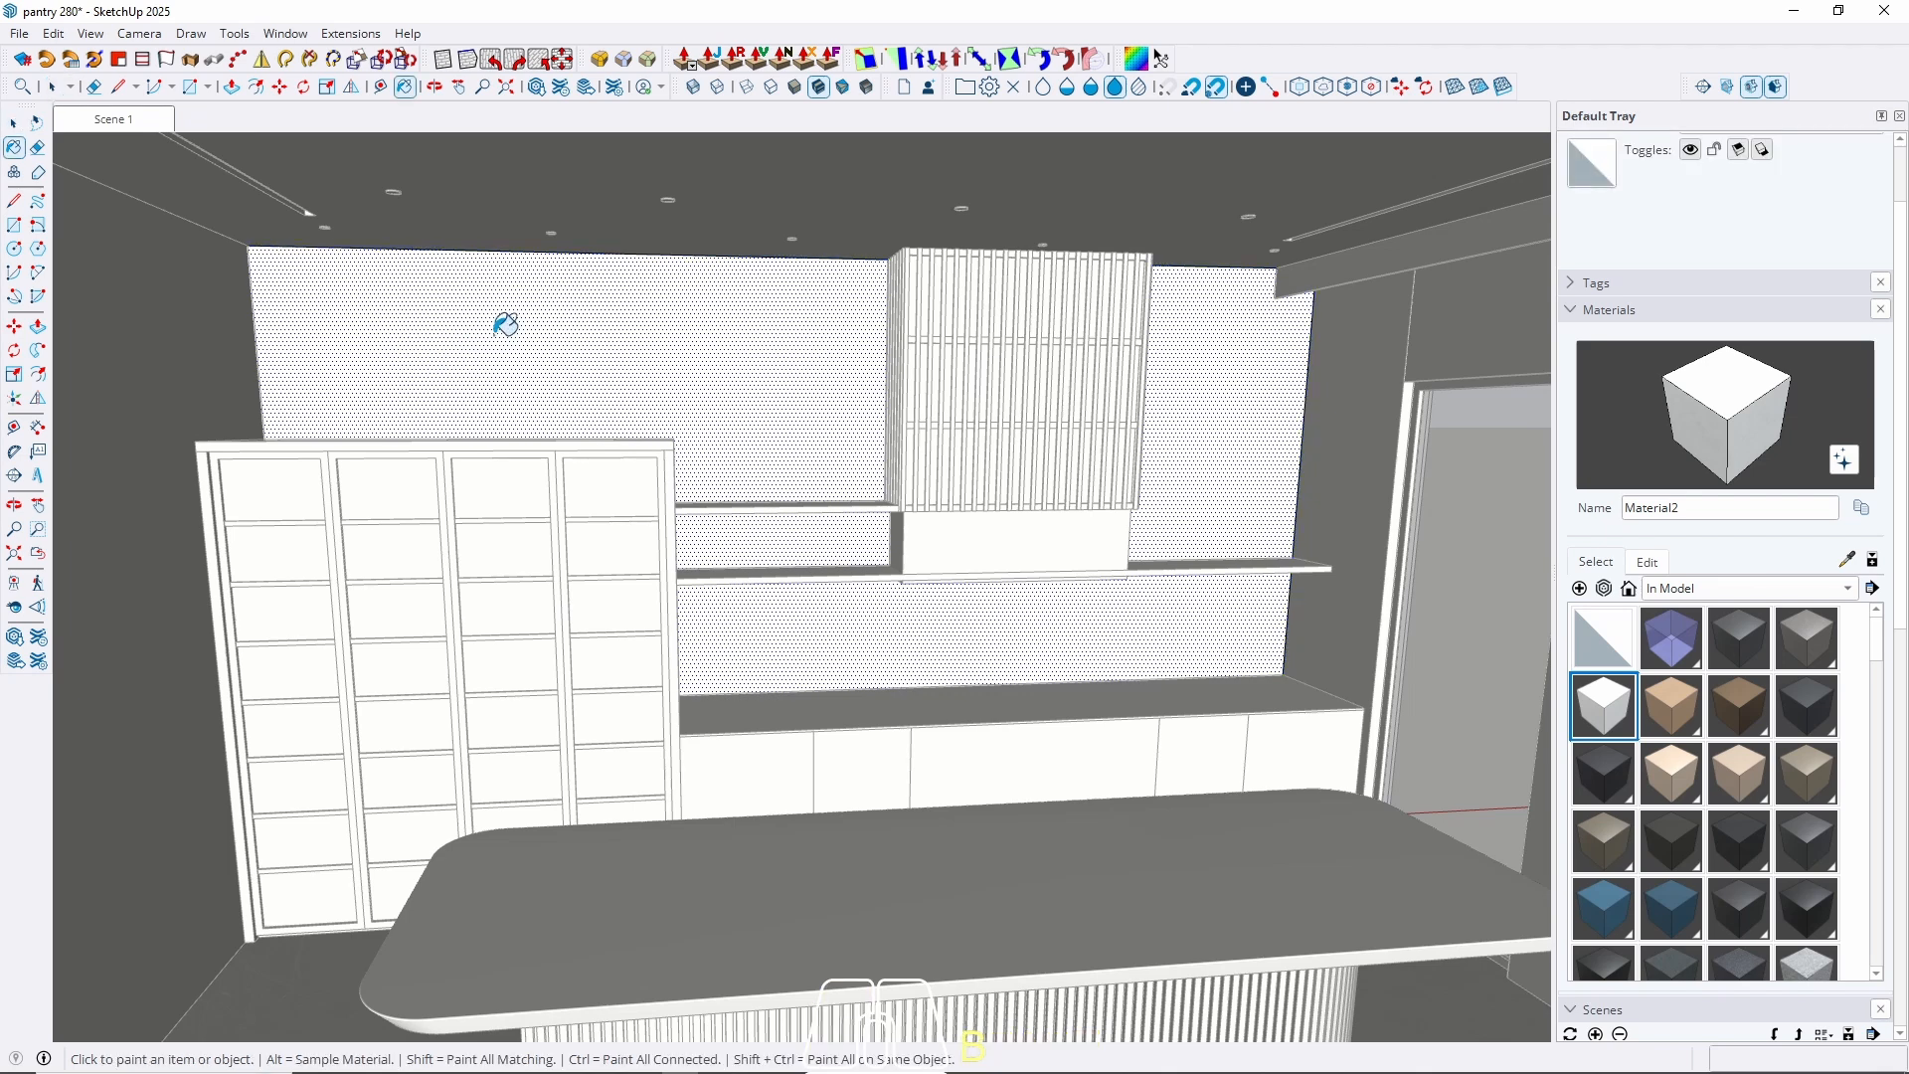
key(Escape)
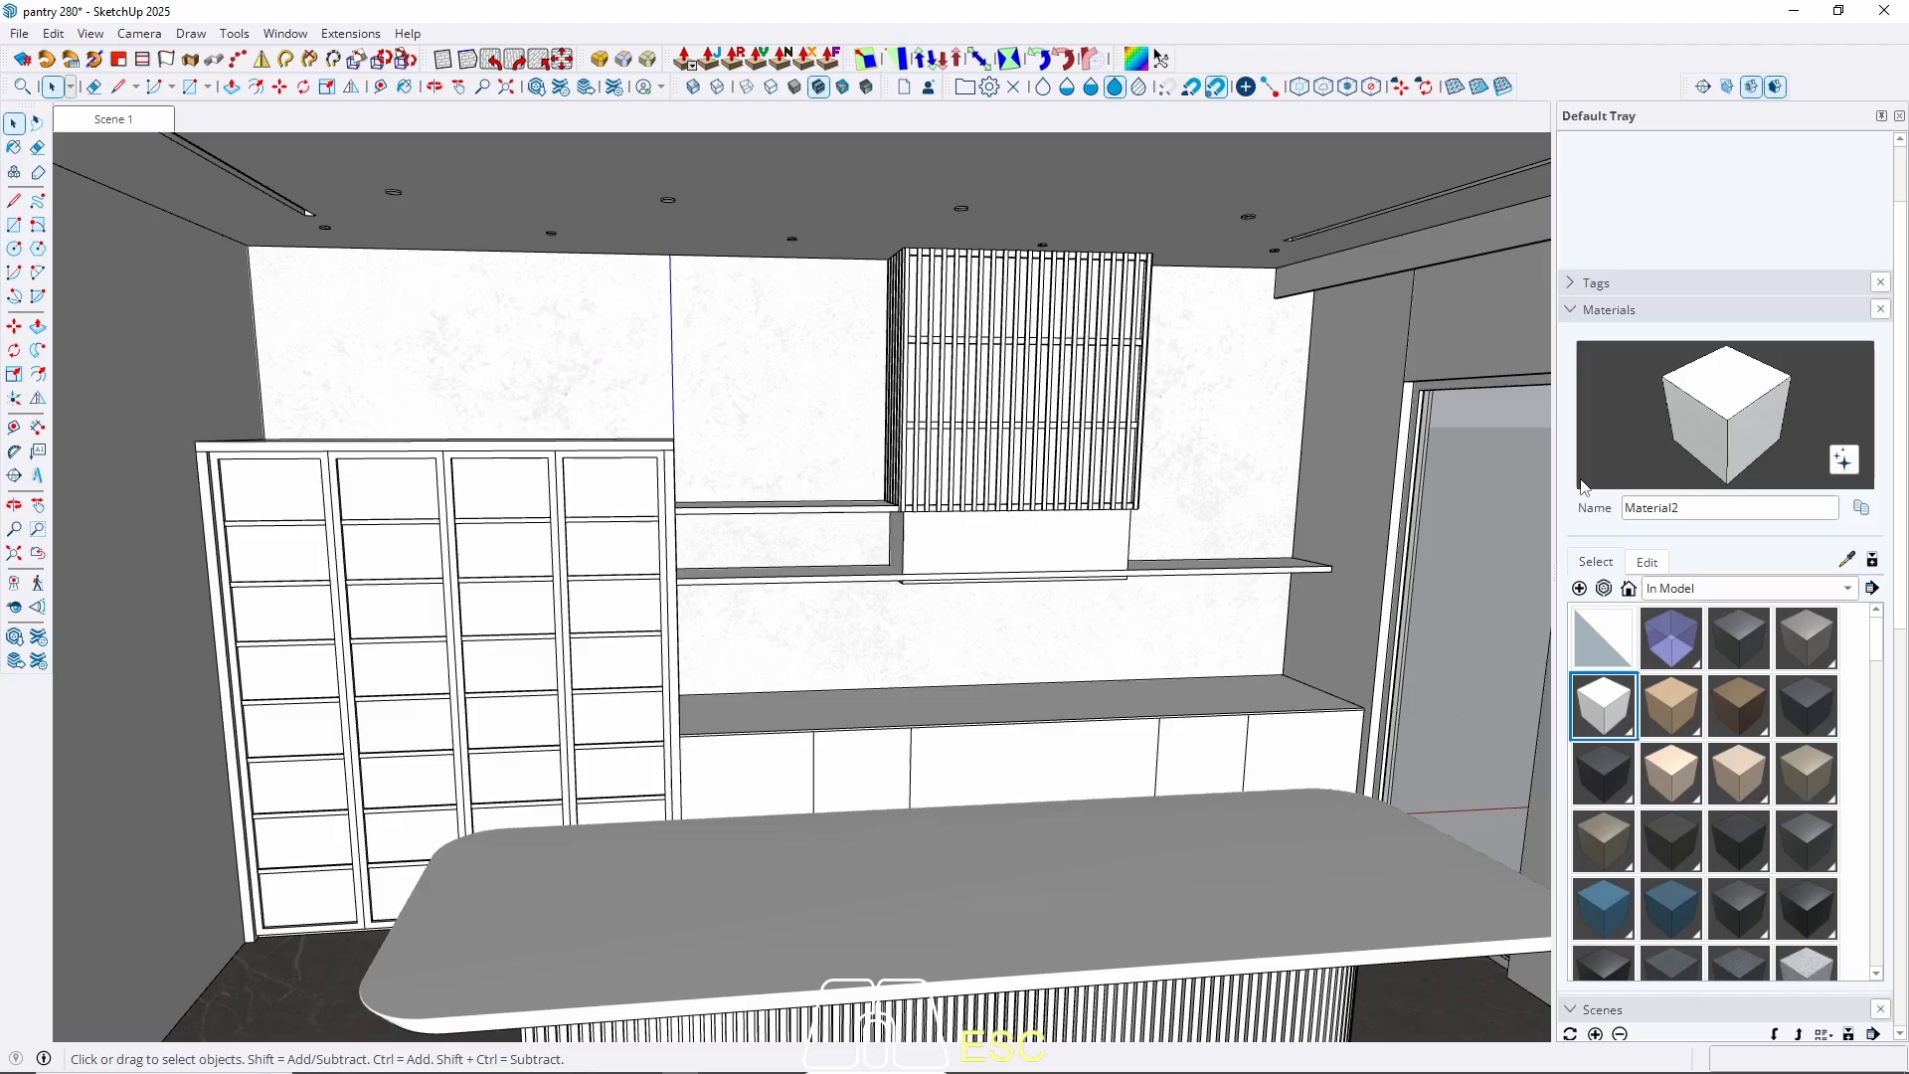
Edit the back wall's material and reload 143_concrete bare clean texture-seamless.jpg as its texture image.
click(1647, 562)
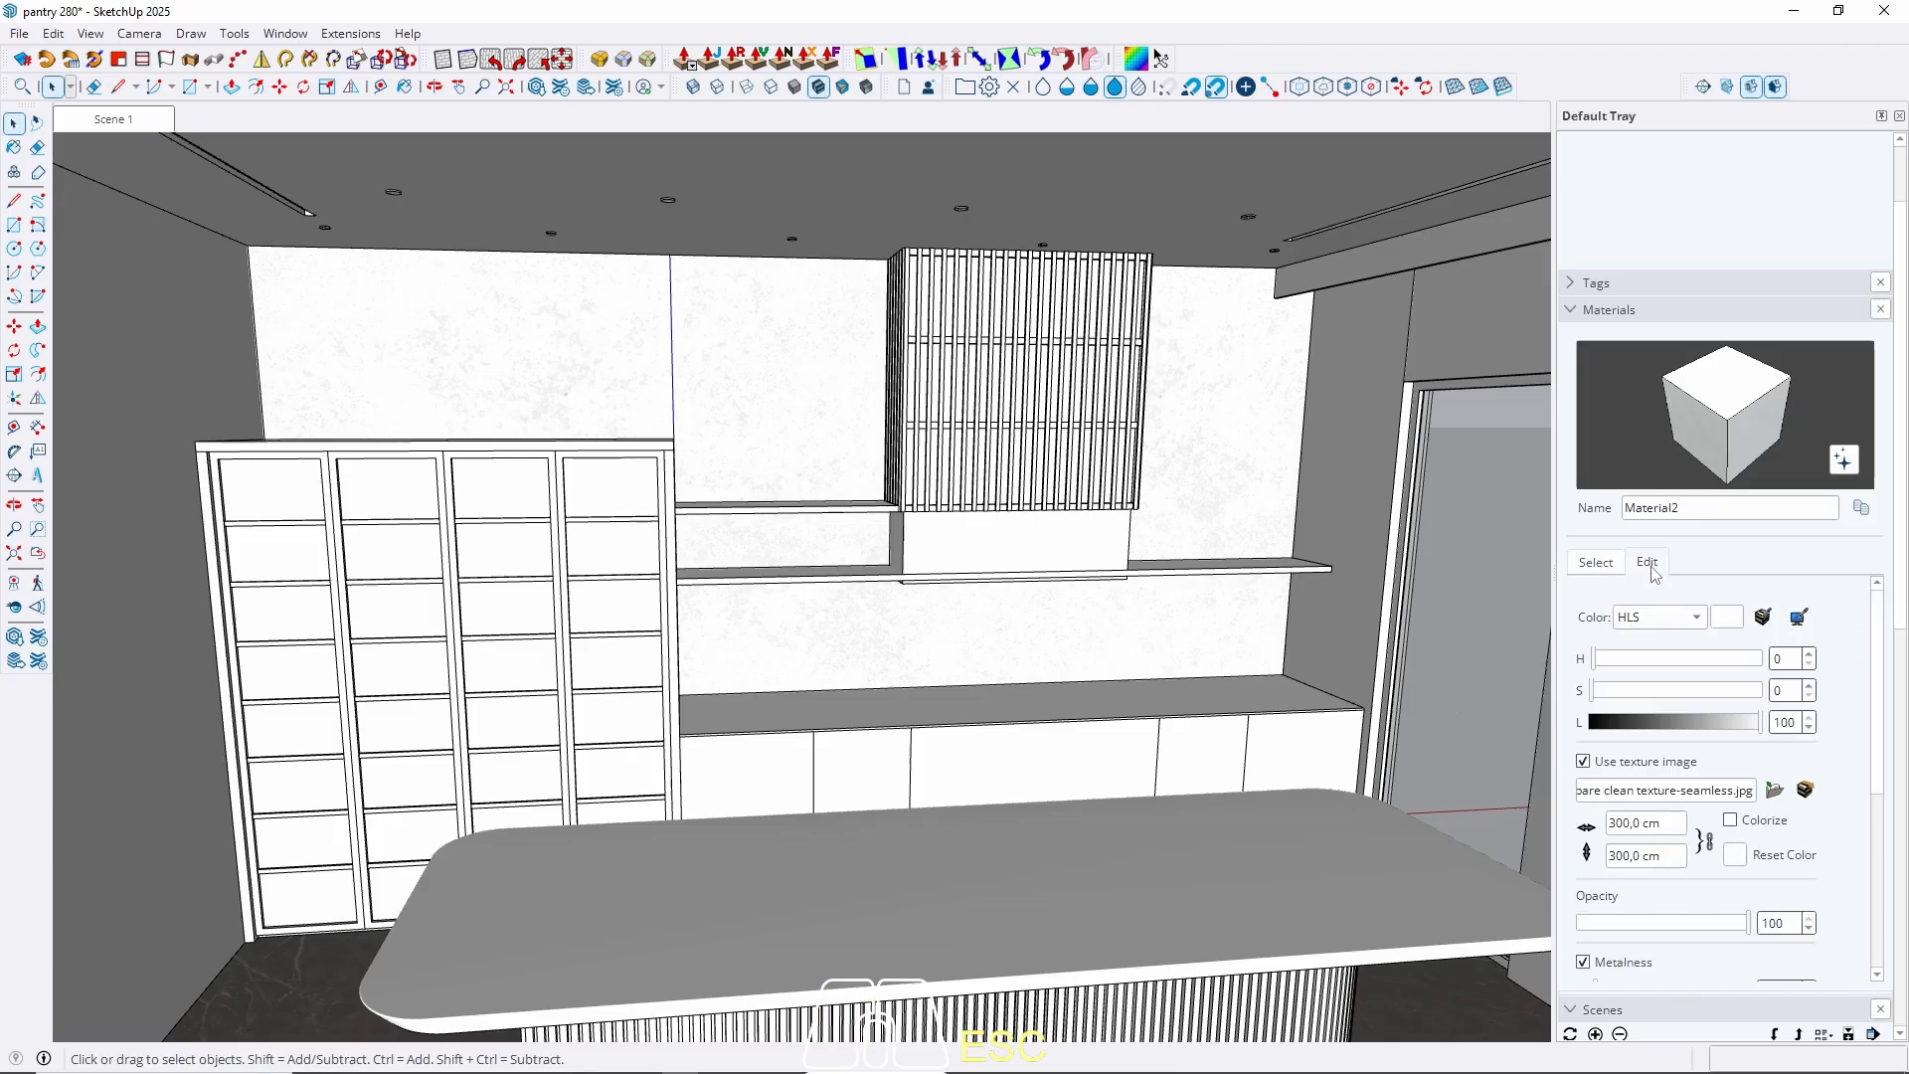
click(1775, 791)
double_click(635, 256)
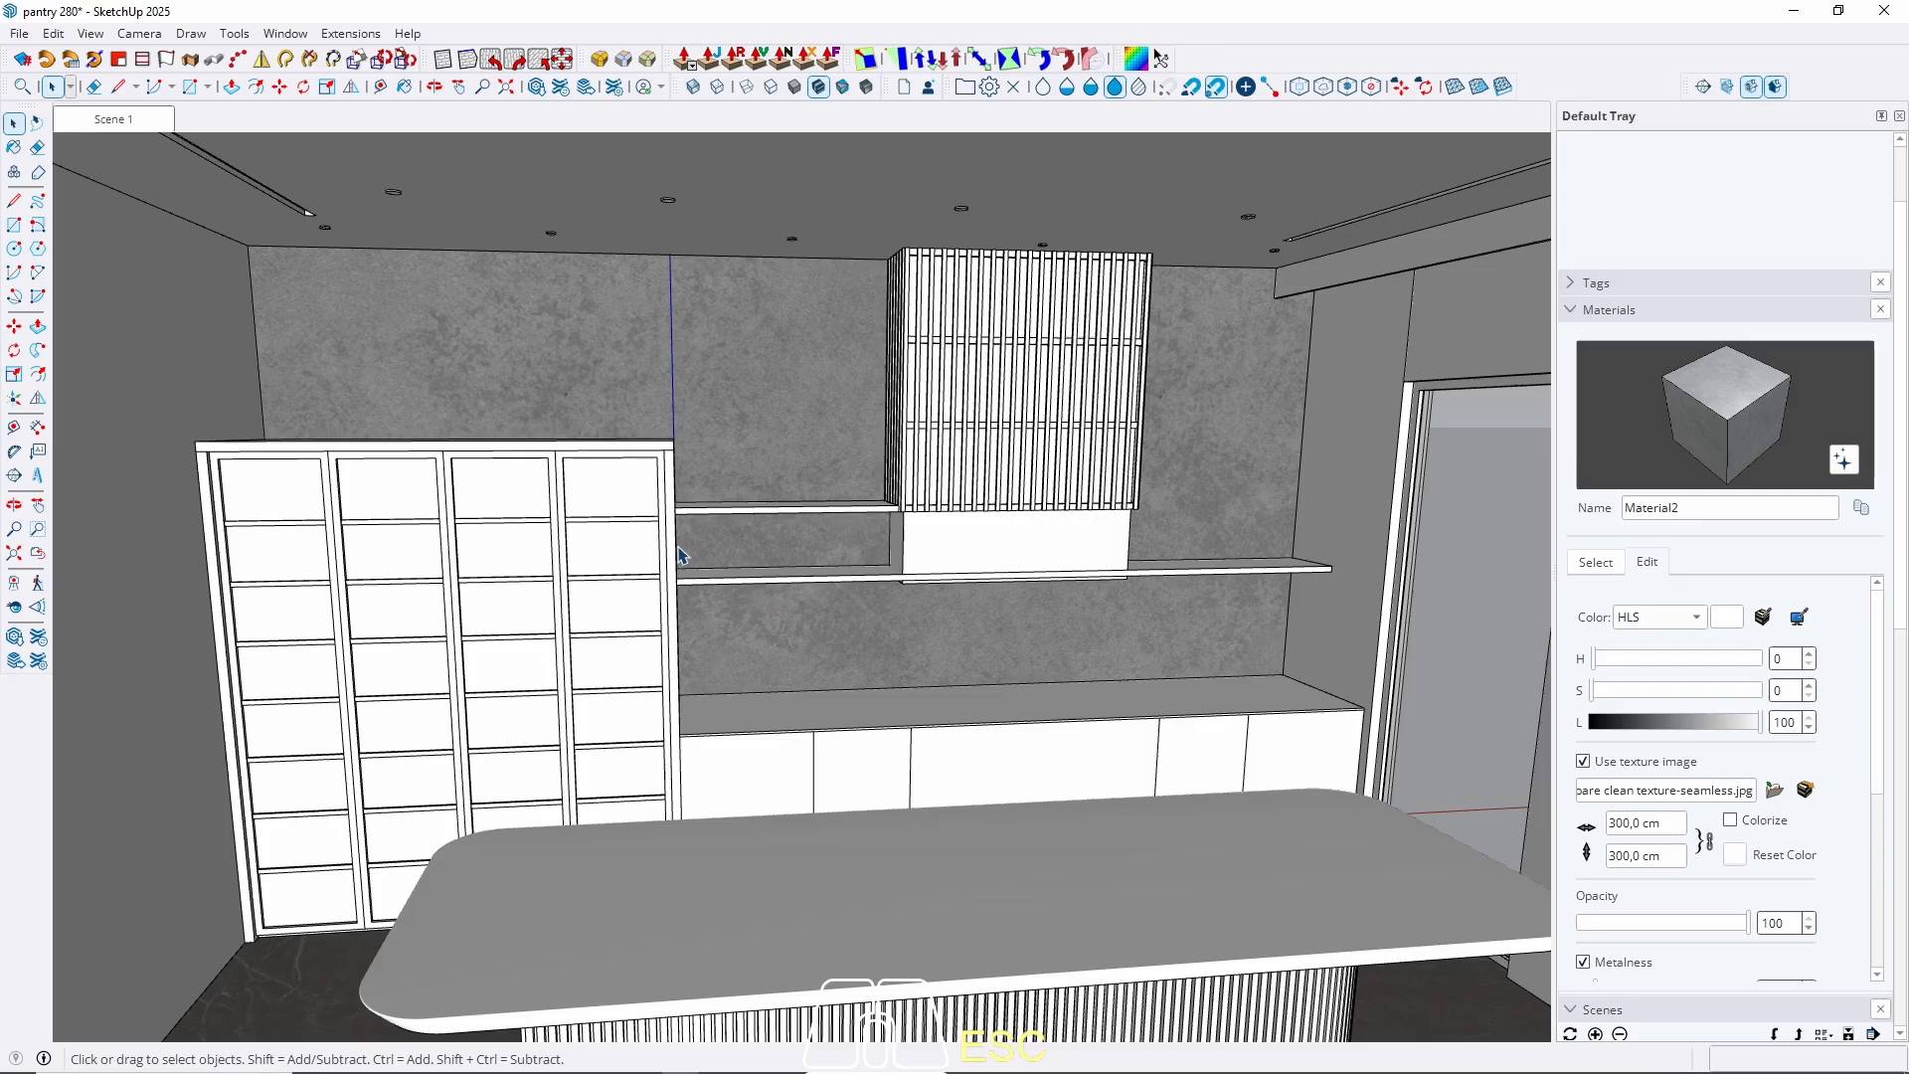
Select the side wall beside the tall shelving cabinet.
mouse_move(682, 554)
middle_down()
mouse_move(604, 566)
mouse_move(664, 486)
mouse_move(684, 540)
middle_up()
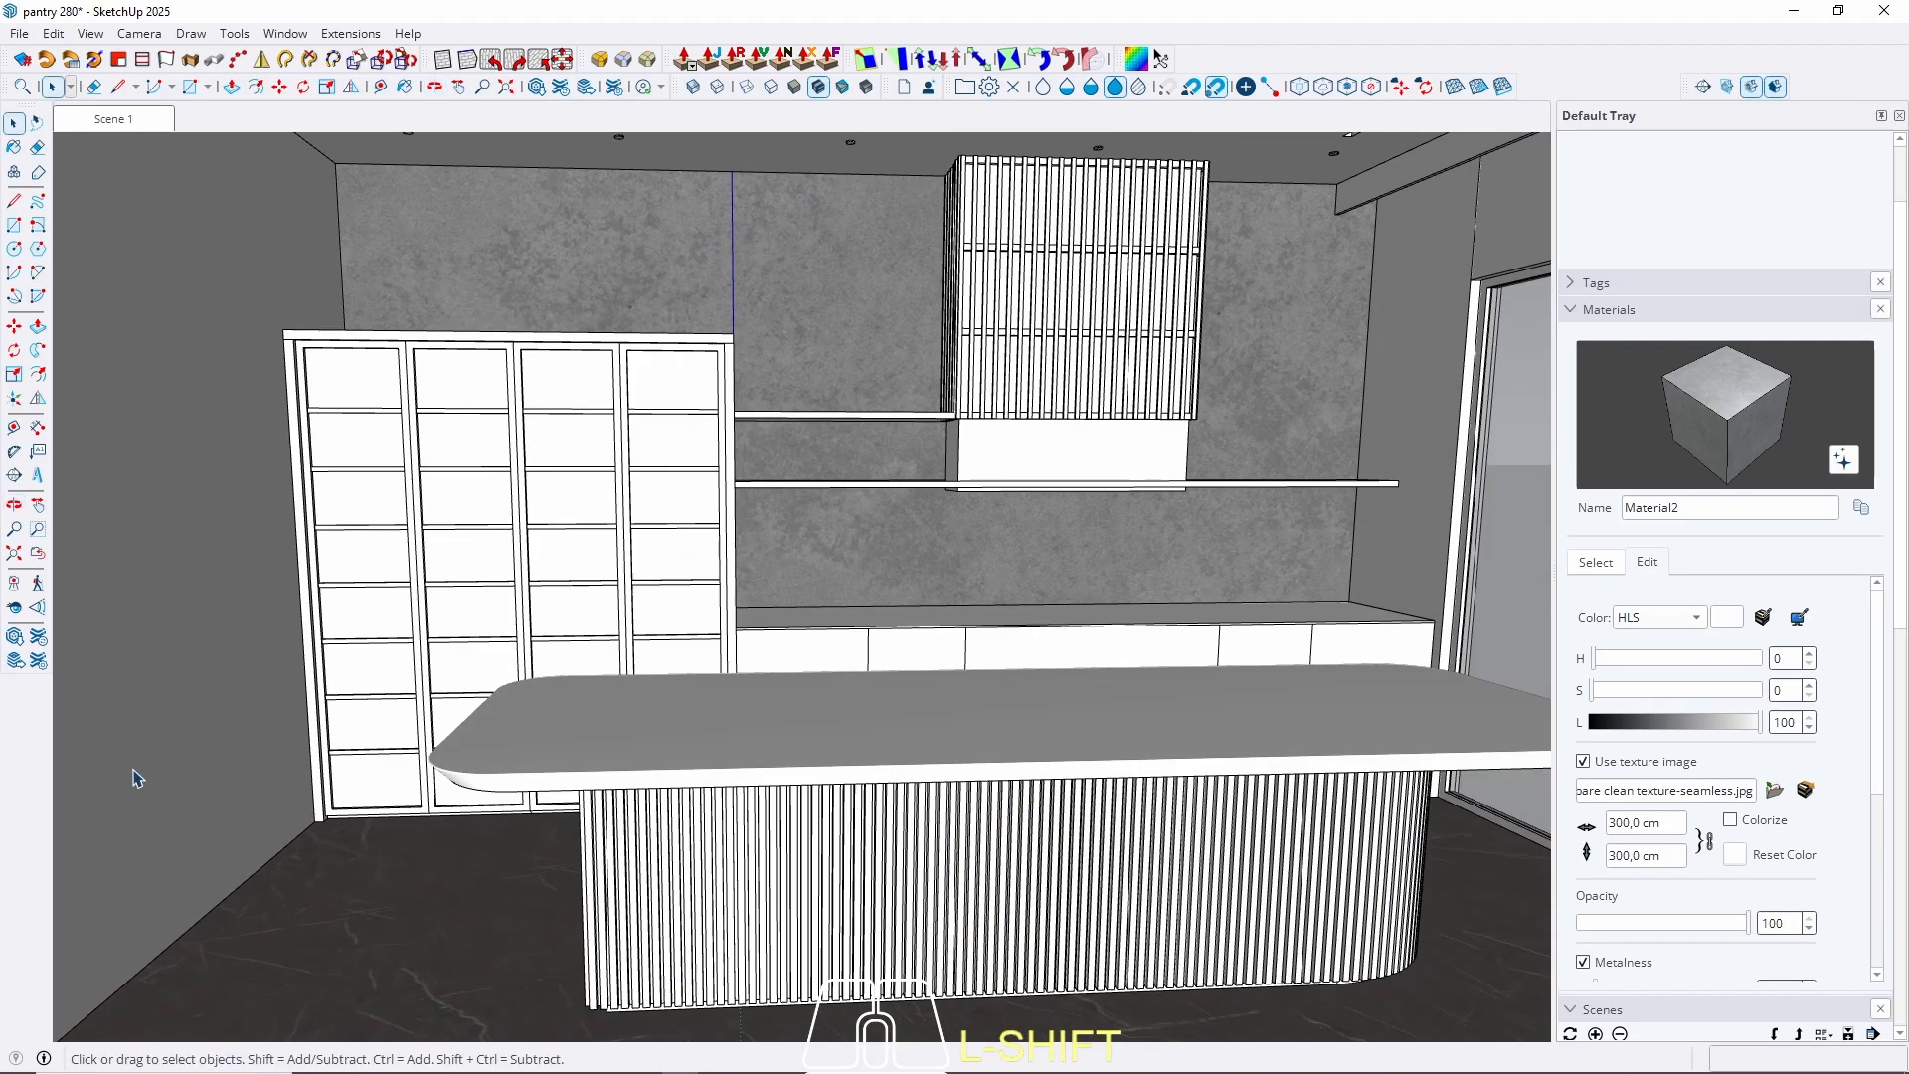
shift+click(167, 758)
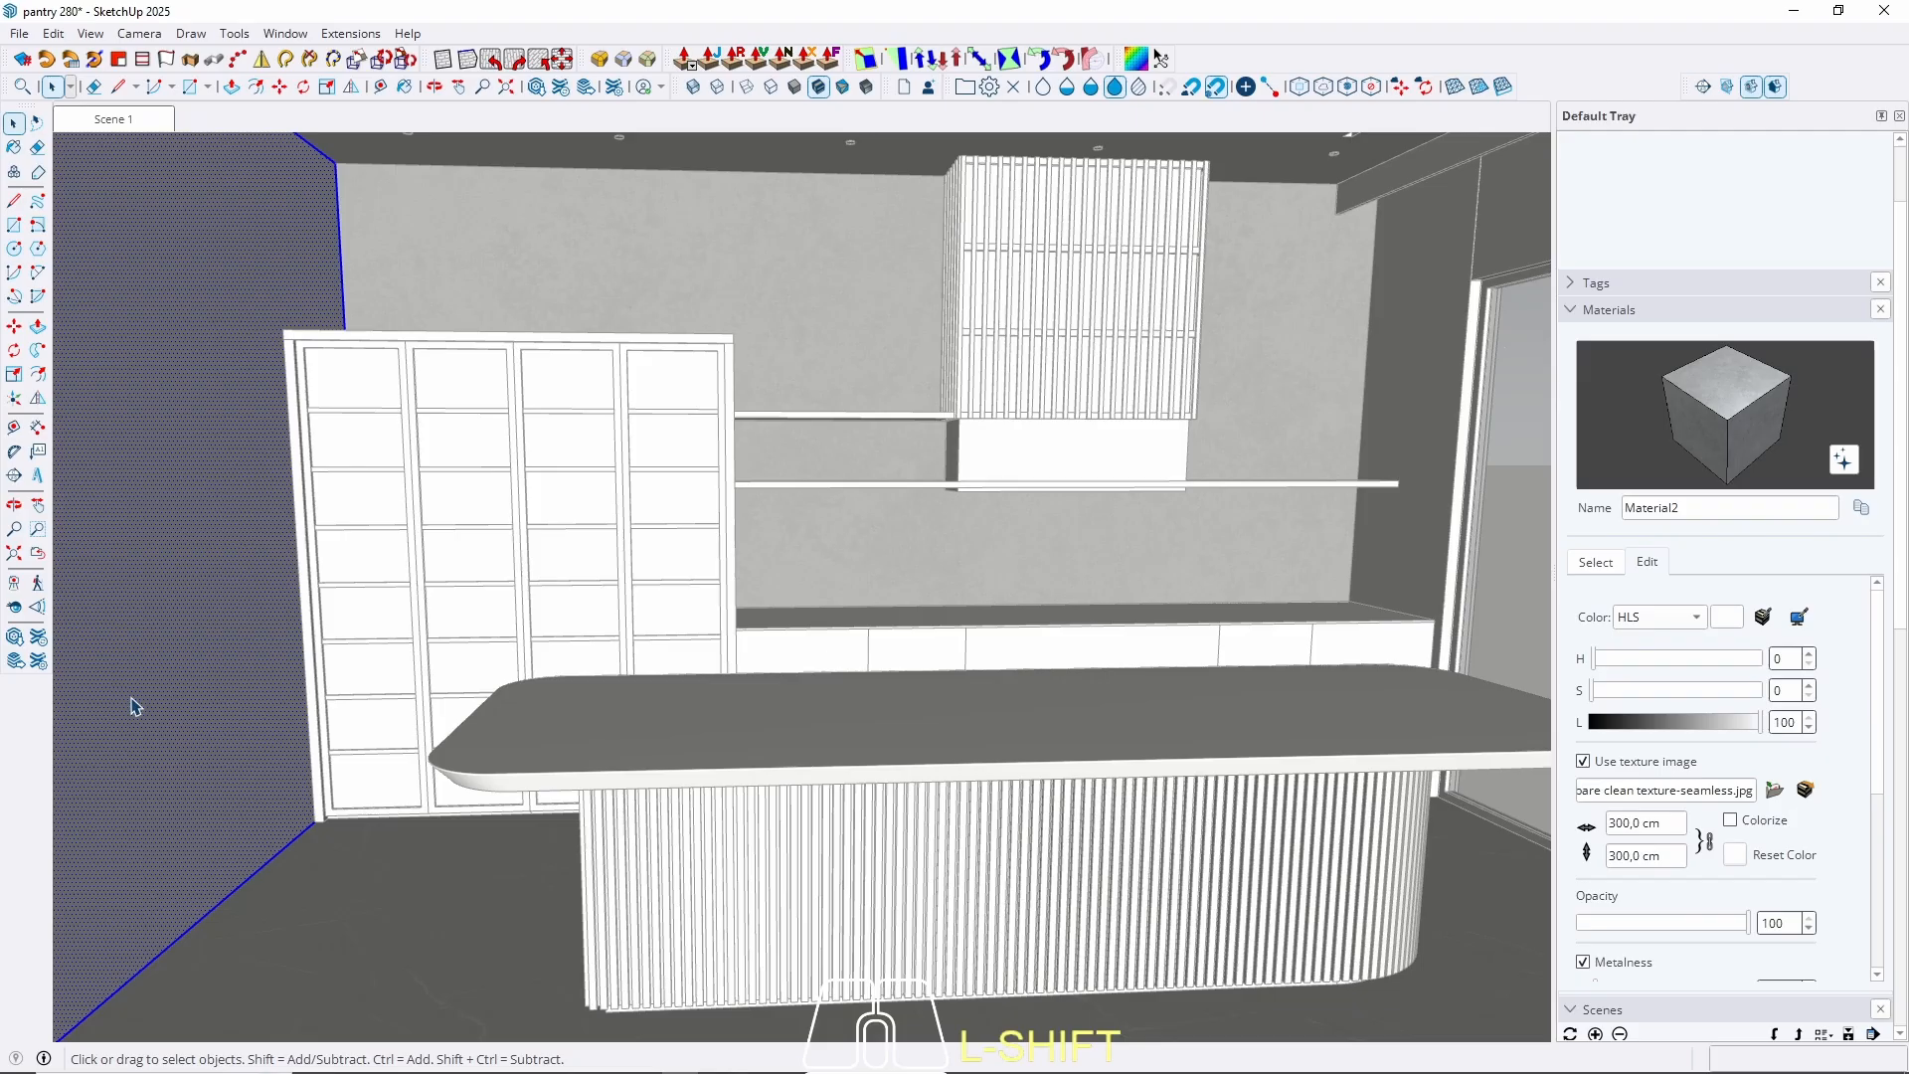
Paint the narrow side wall between the back wall and the sliding door with the concrete material Material2.
middle_drag(453, 360, 554, 235)
click(558, 235)
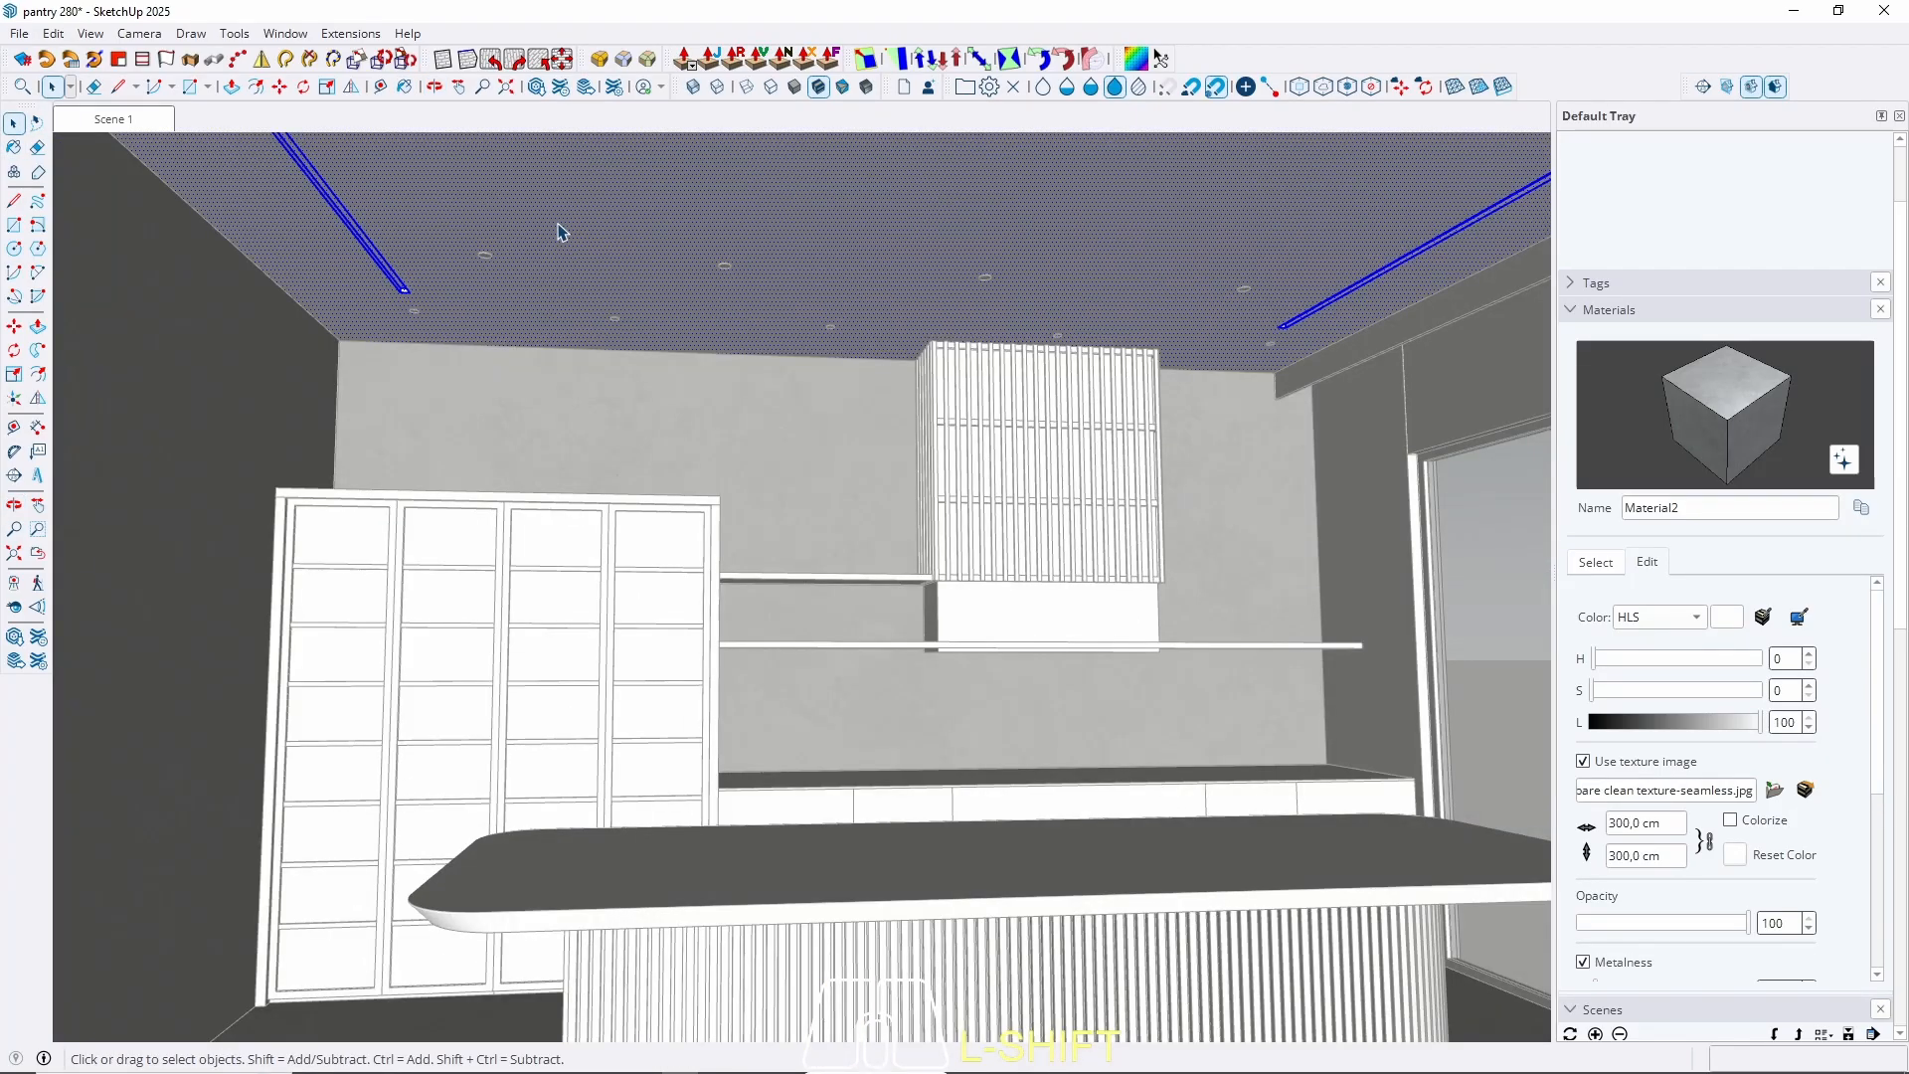
key(Escape)
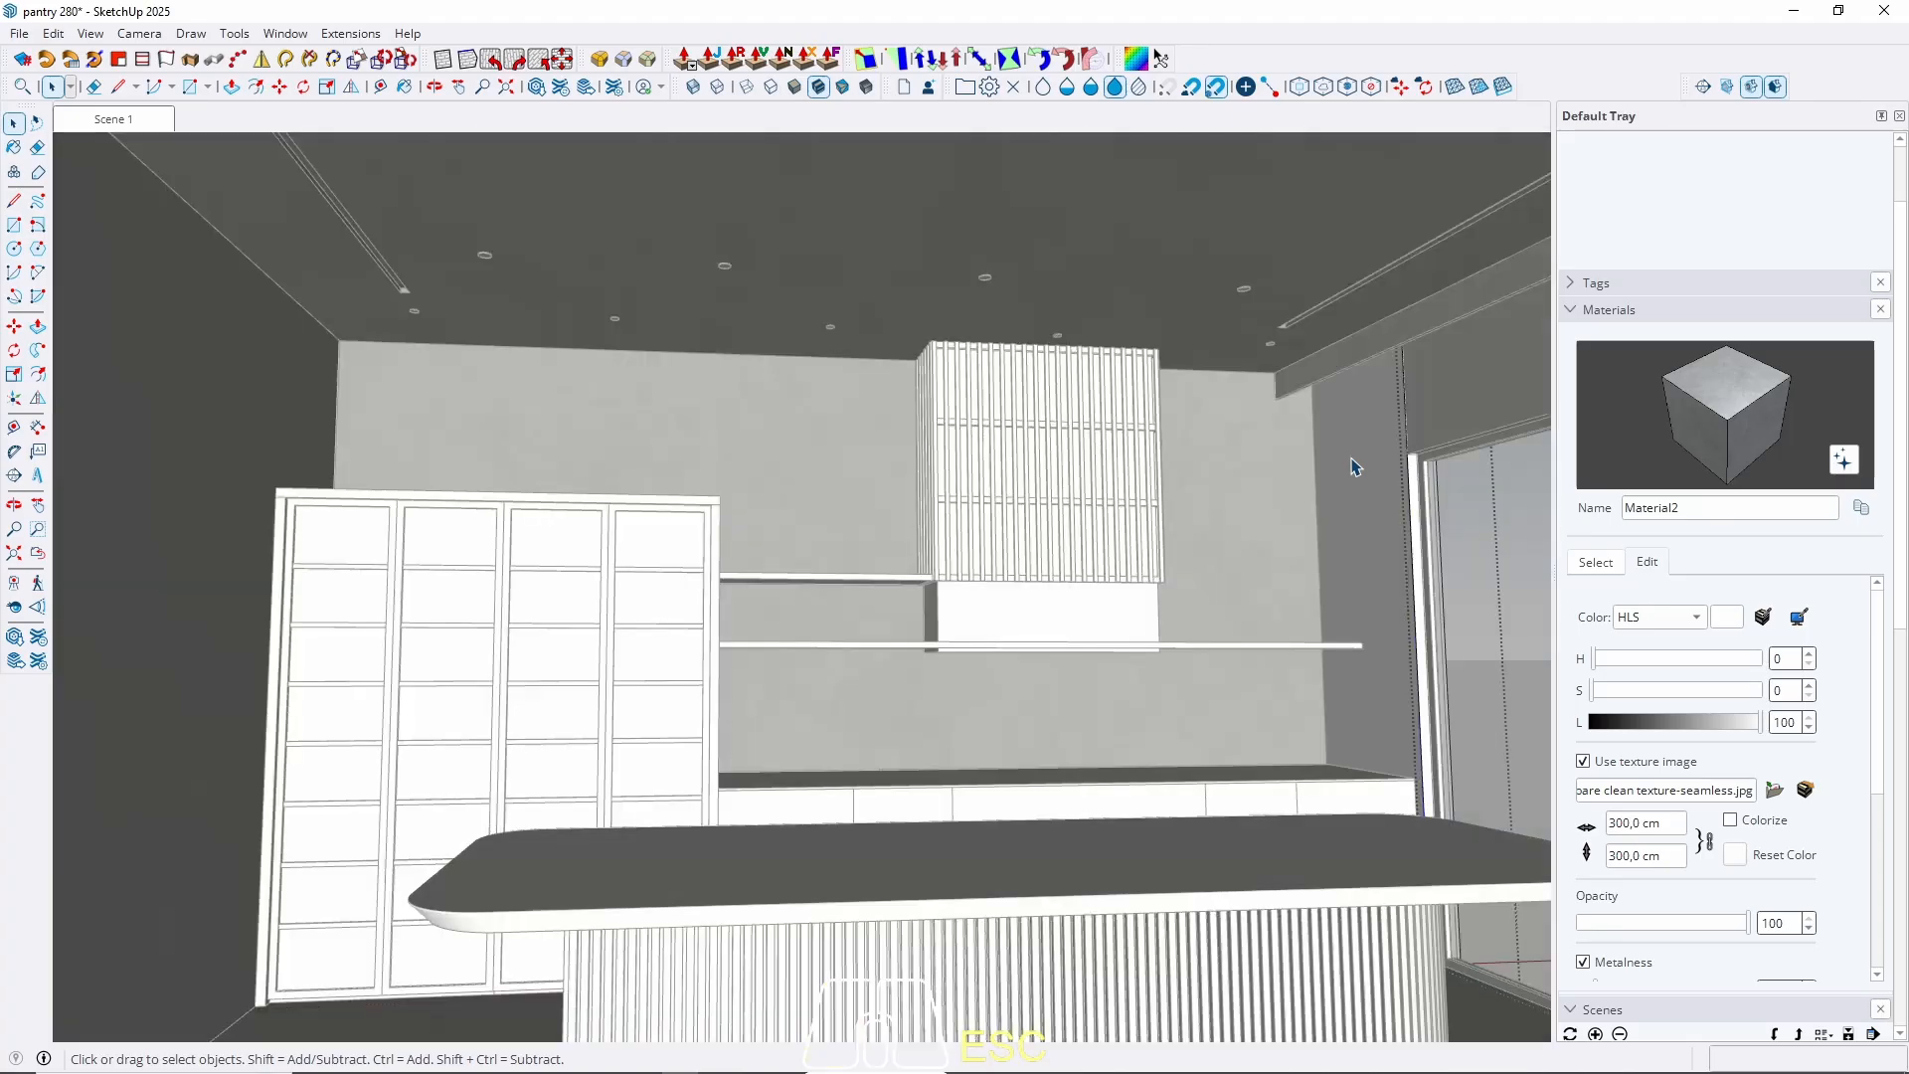
click(1355, 467)
key(b)
click(1364, 442)
key(space)
key(Escape)
click(1460, 369)
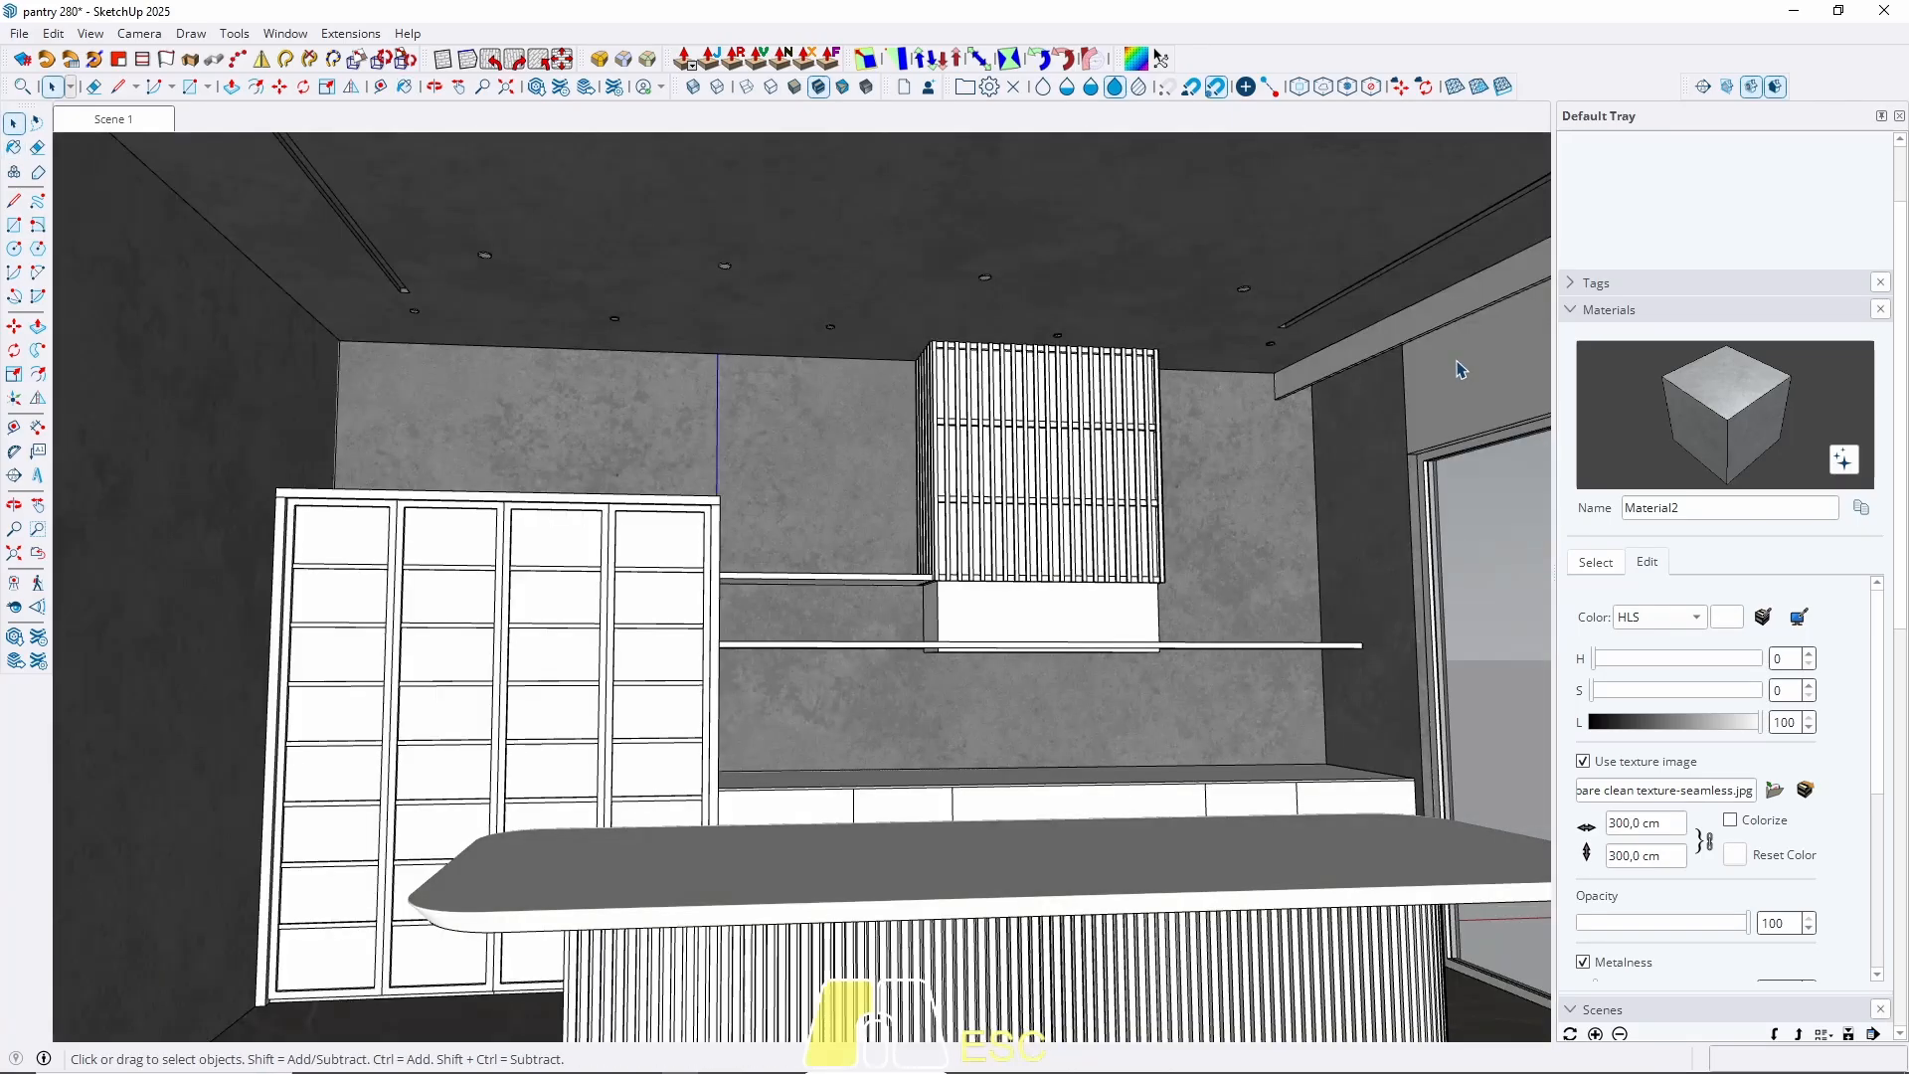
Paint the wall surface above the sliding door next to the counter with Material2.
double_click(1459, 369)
click(1460, 370)
key(b)
click(1461, 358)
key(space)
key(Escape)
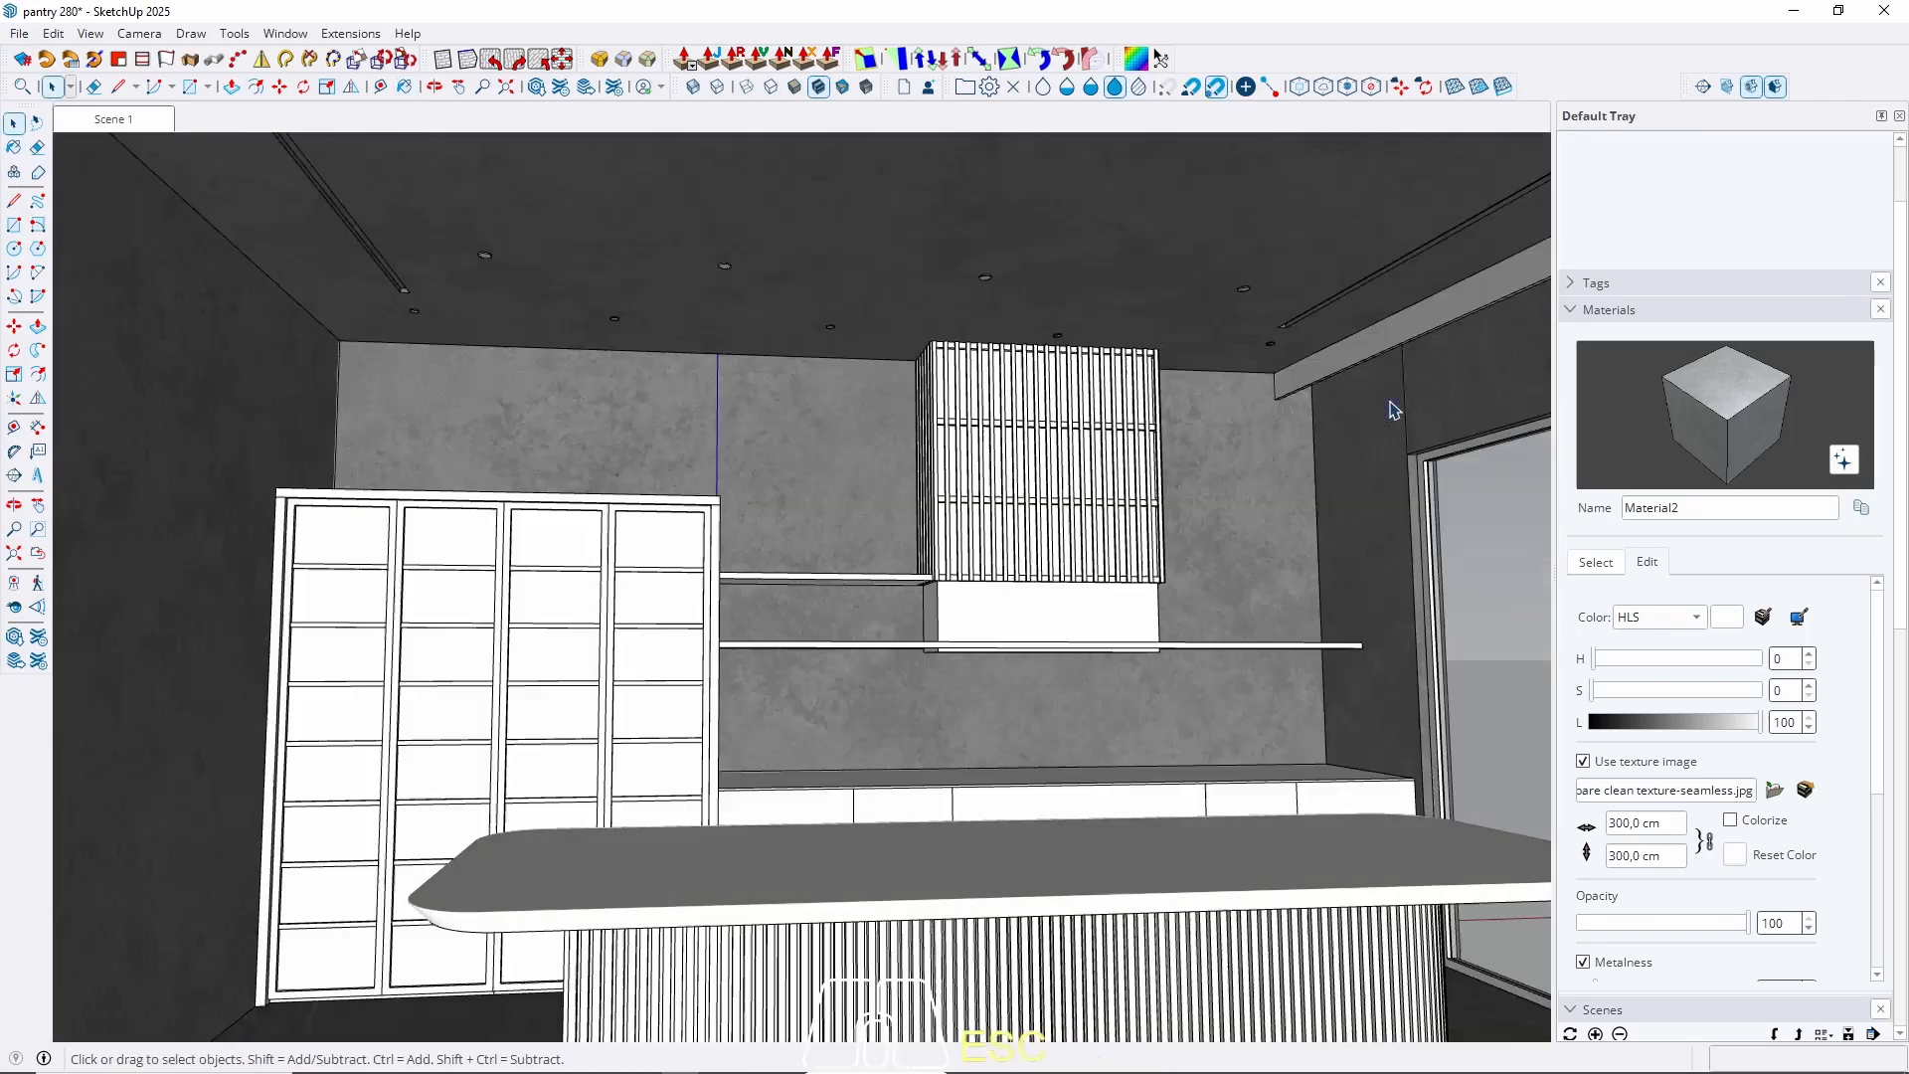
Paint the wall section between the two sliding glass doors with the concrete material Material2.
middle_drag(1393, 409, 558, 668)
double_click(973, 643)
click(974, 643)
key(b)
click(981, 623)
key(space)
Apply Material2 to the wall section between the far sliding glass door and the room corner.
double_click(1140, 688)
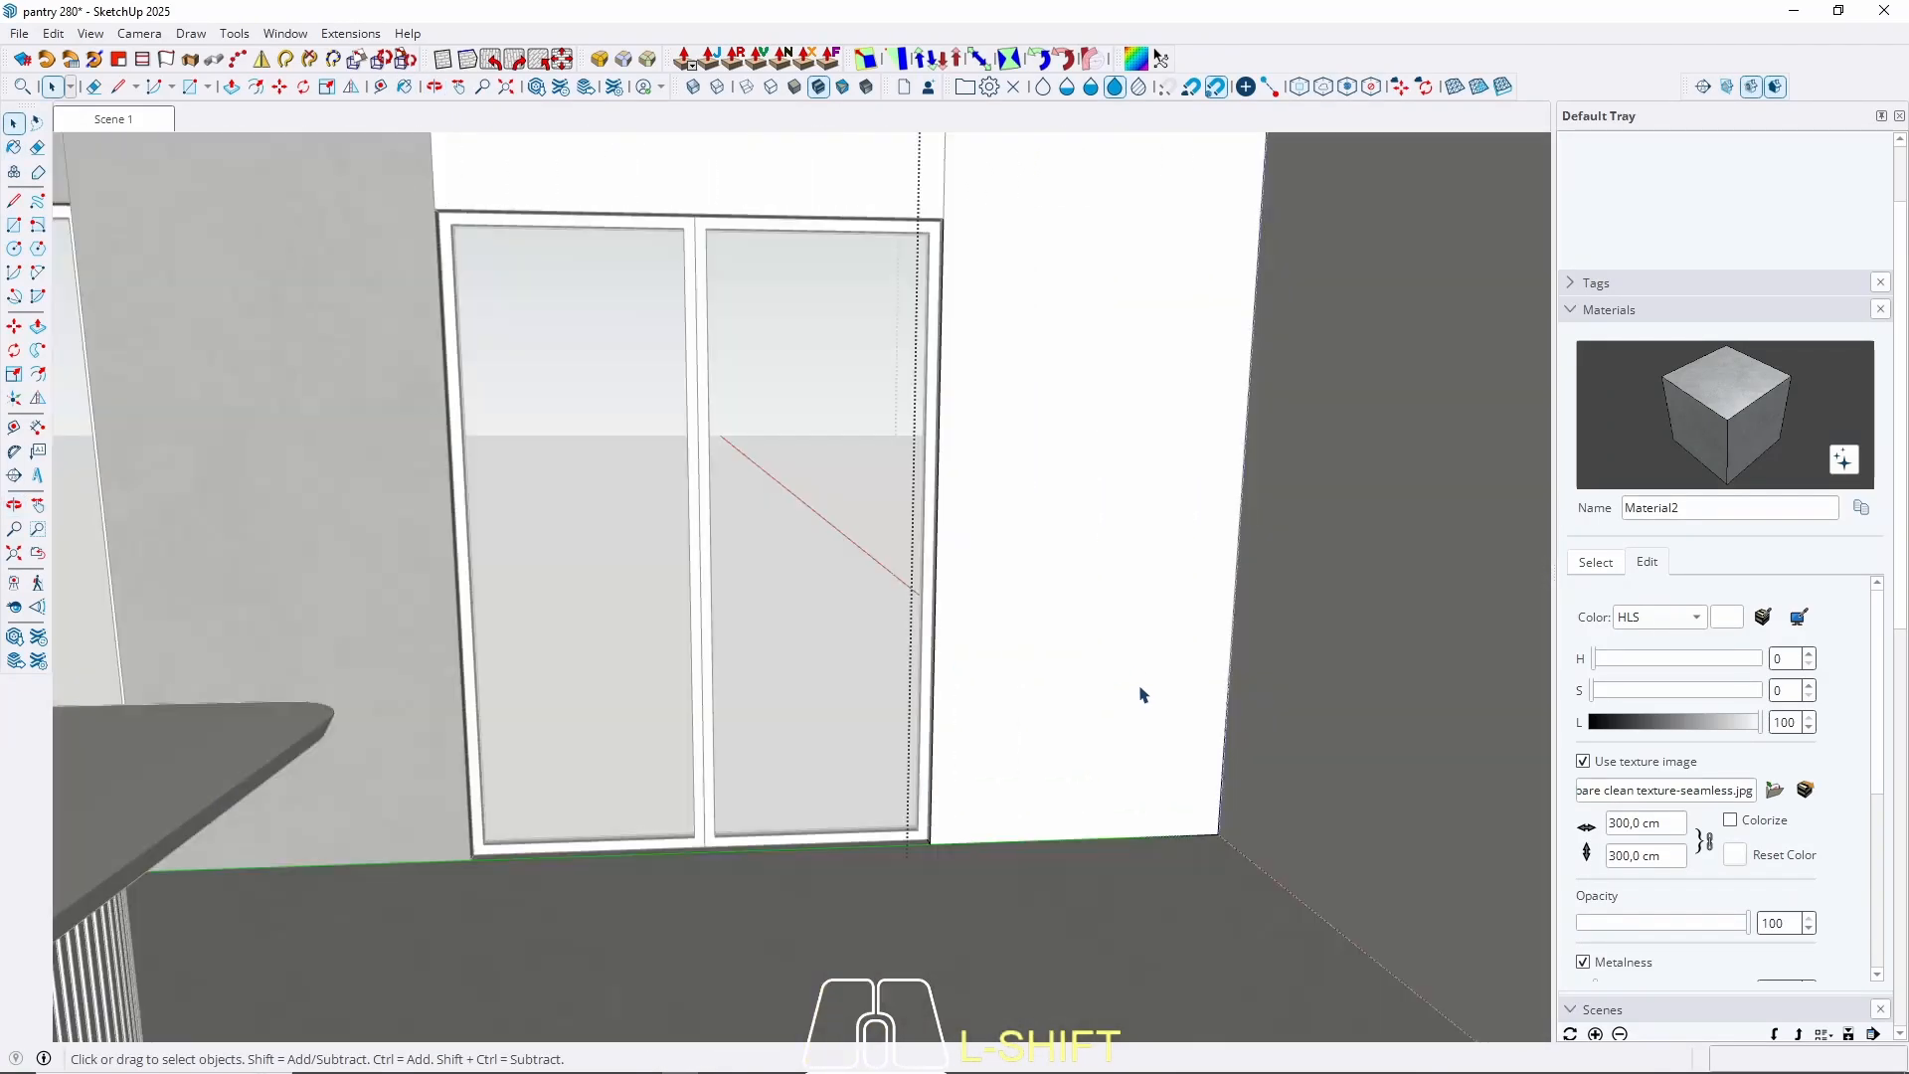
click(1141, 694)
key(b)
click(1143, 674)
key(space)
click(1356, 694)
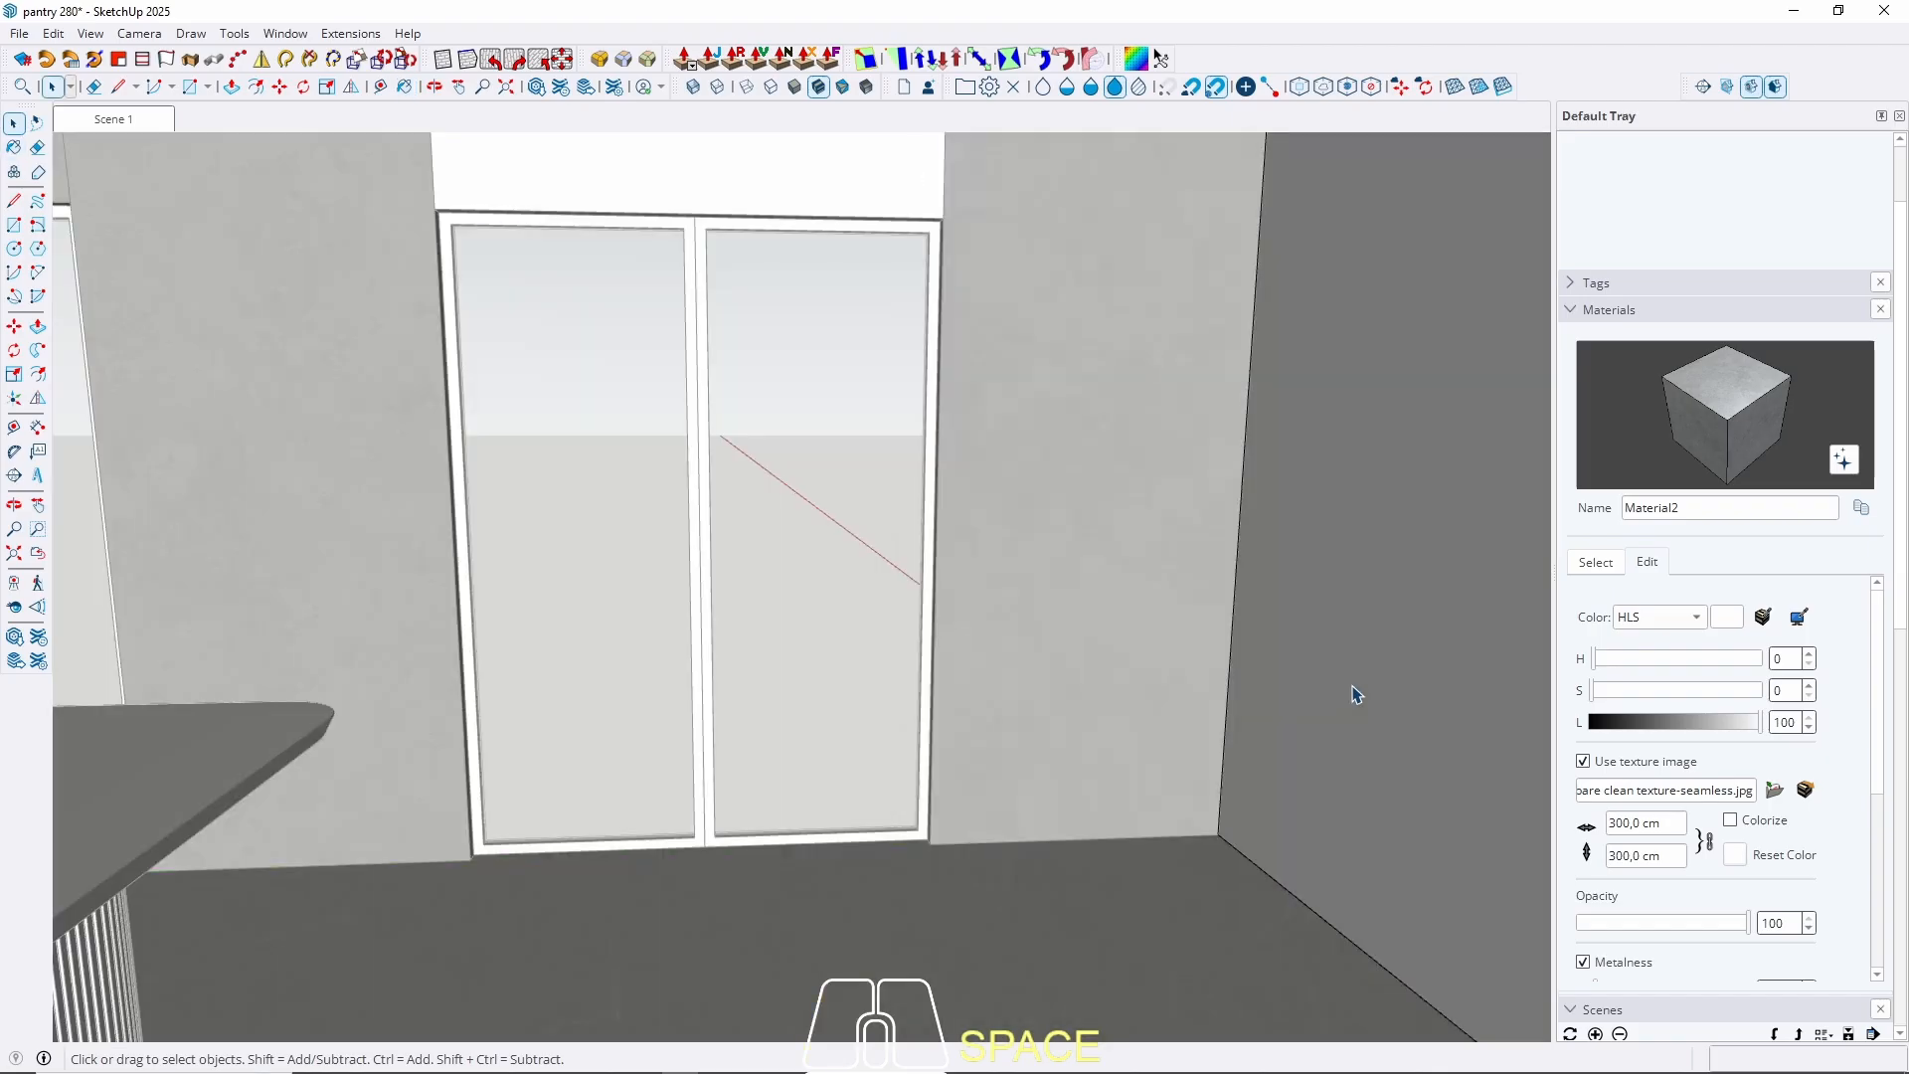
click(1356, 694)
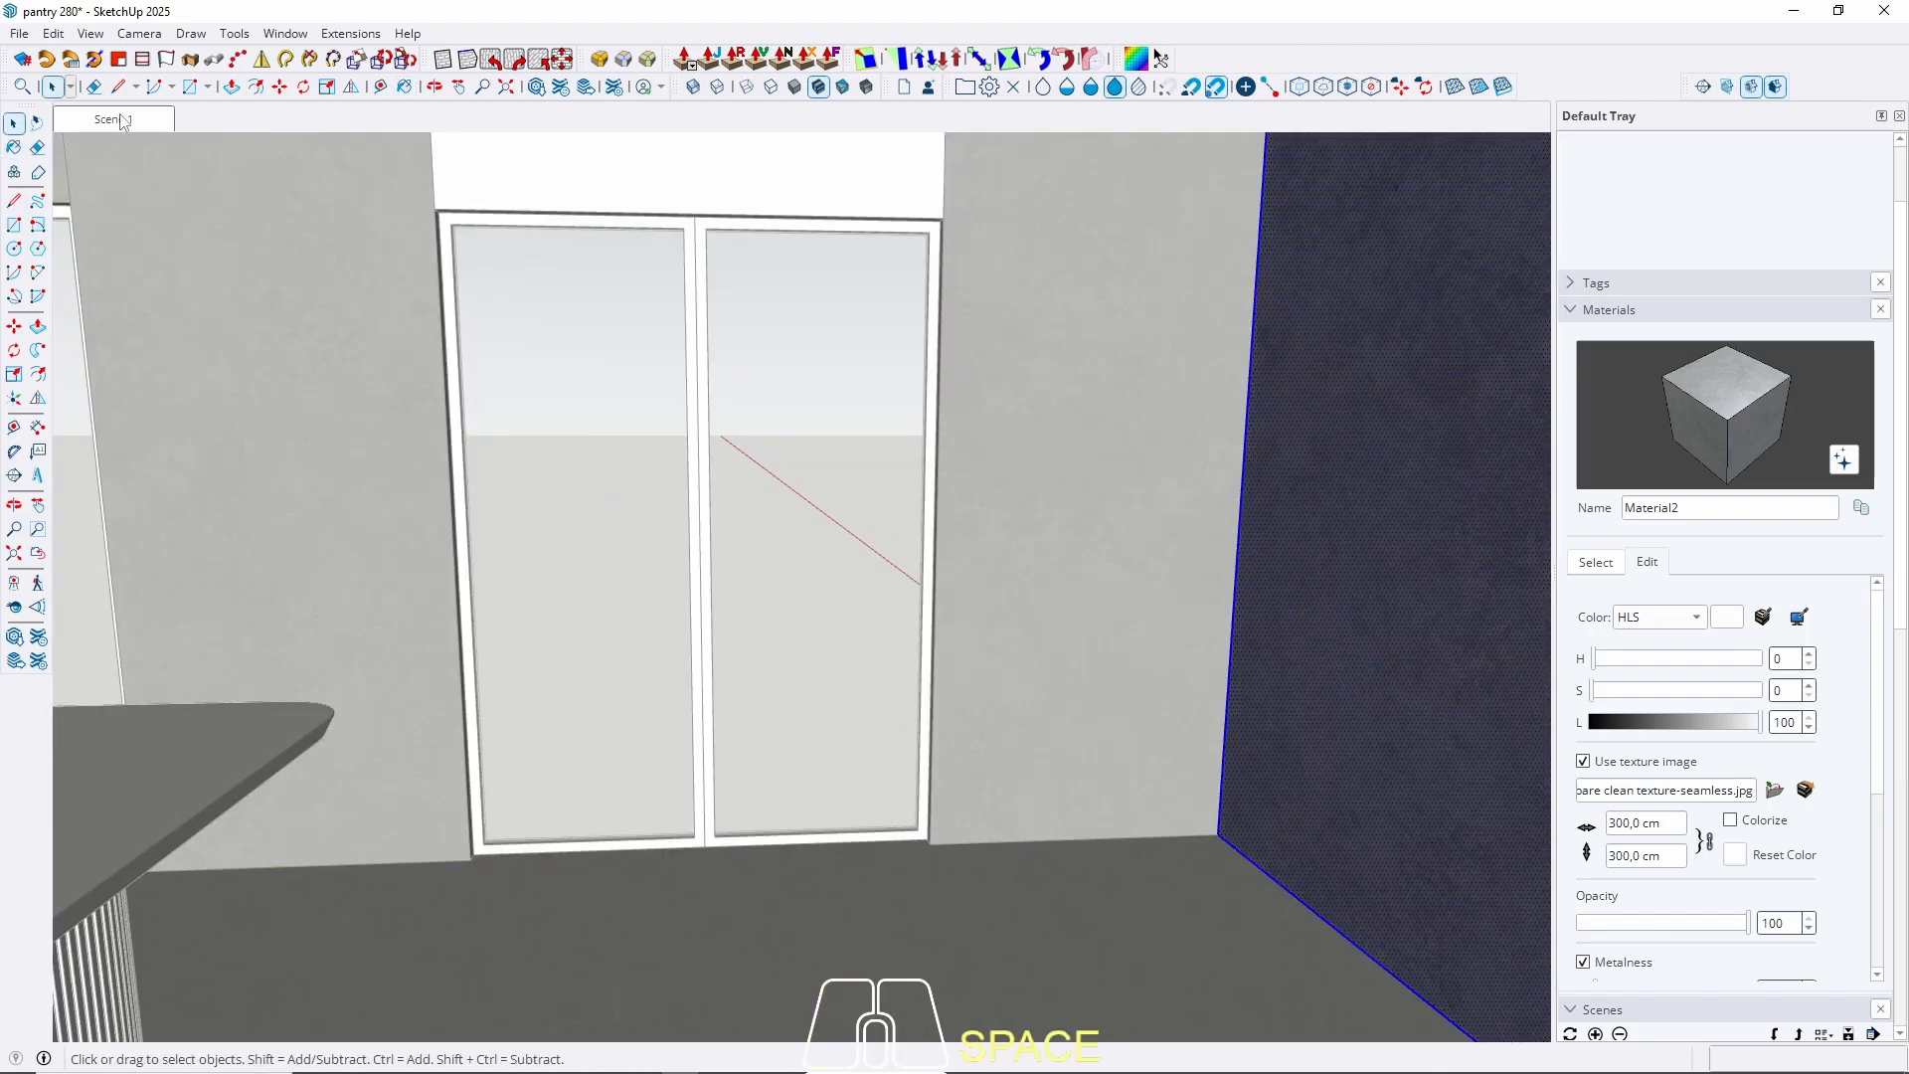
Return to the Scene 1 view and set the concrete material's texture size to 250 cm.
click(120, 117)
key(Escape)
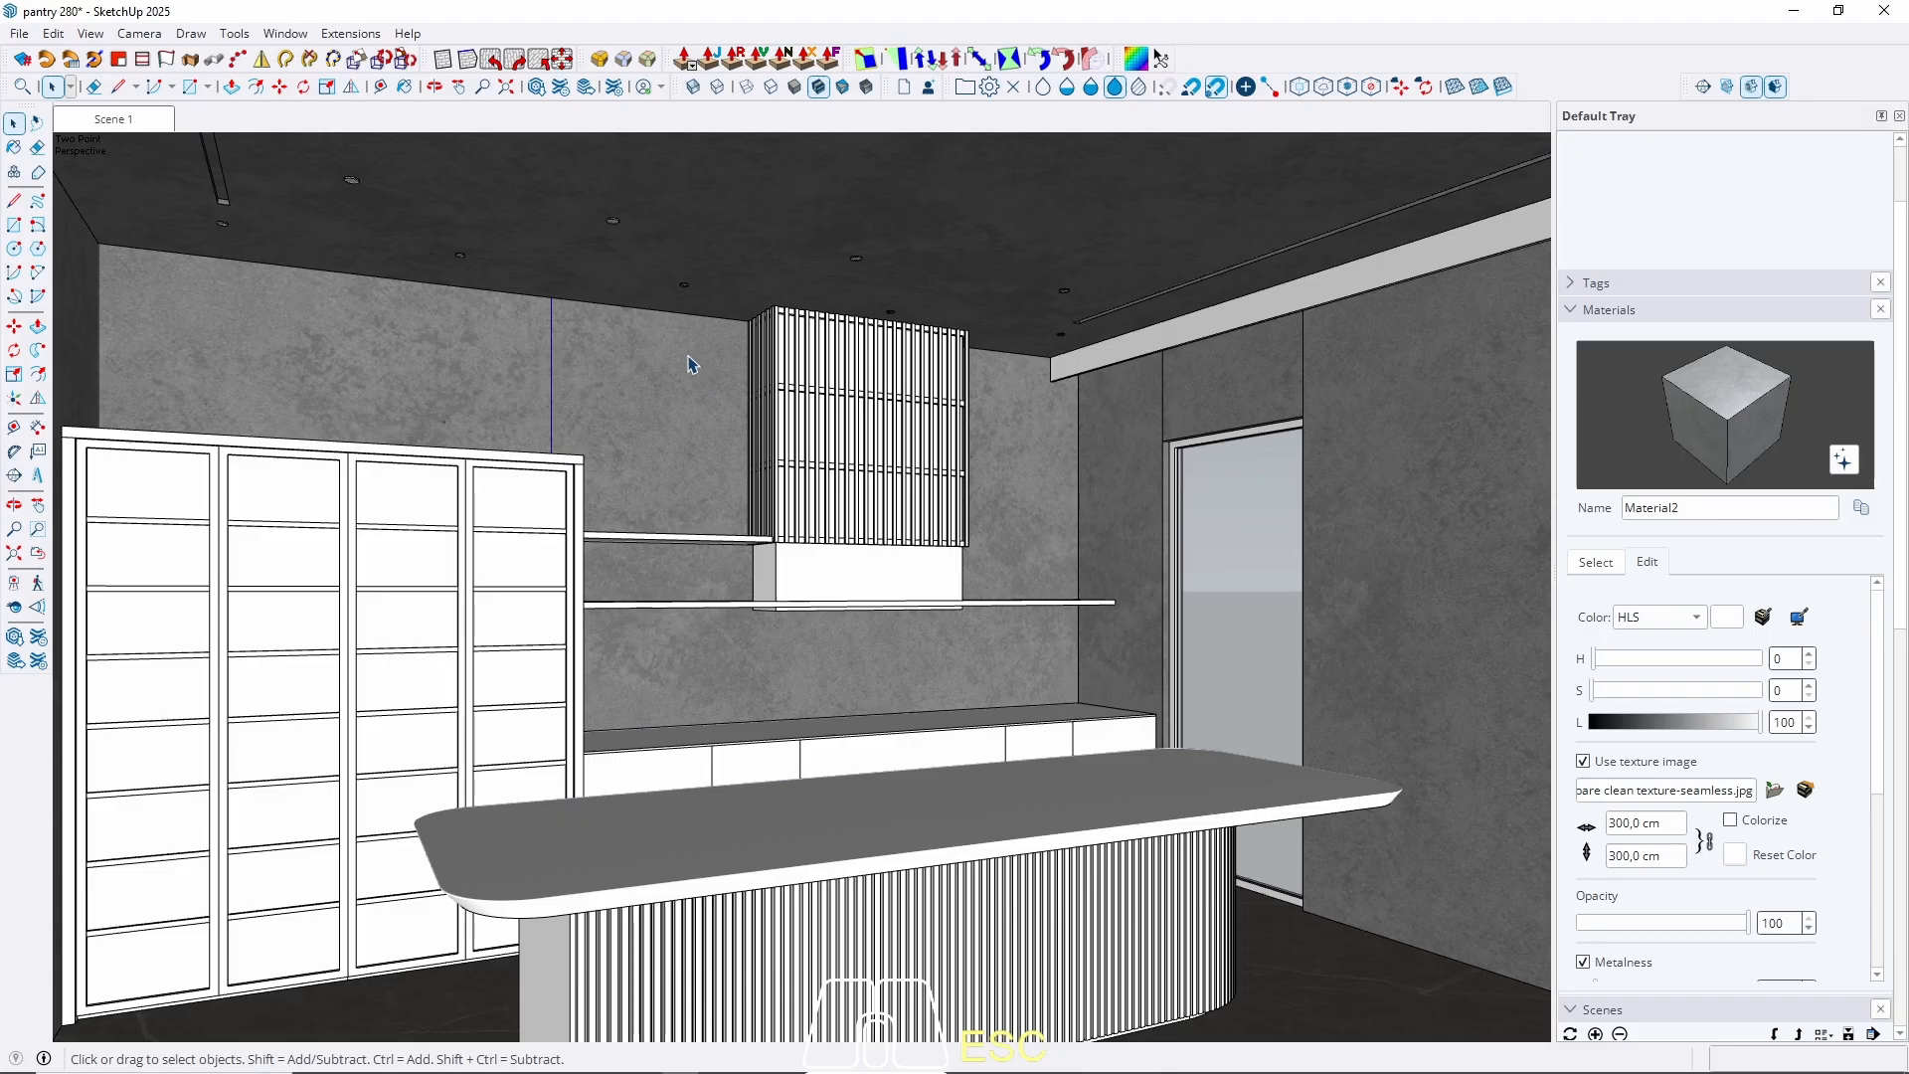
click(1666, 824)
text(25)
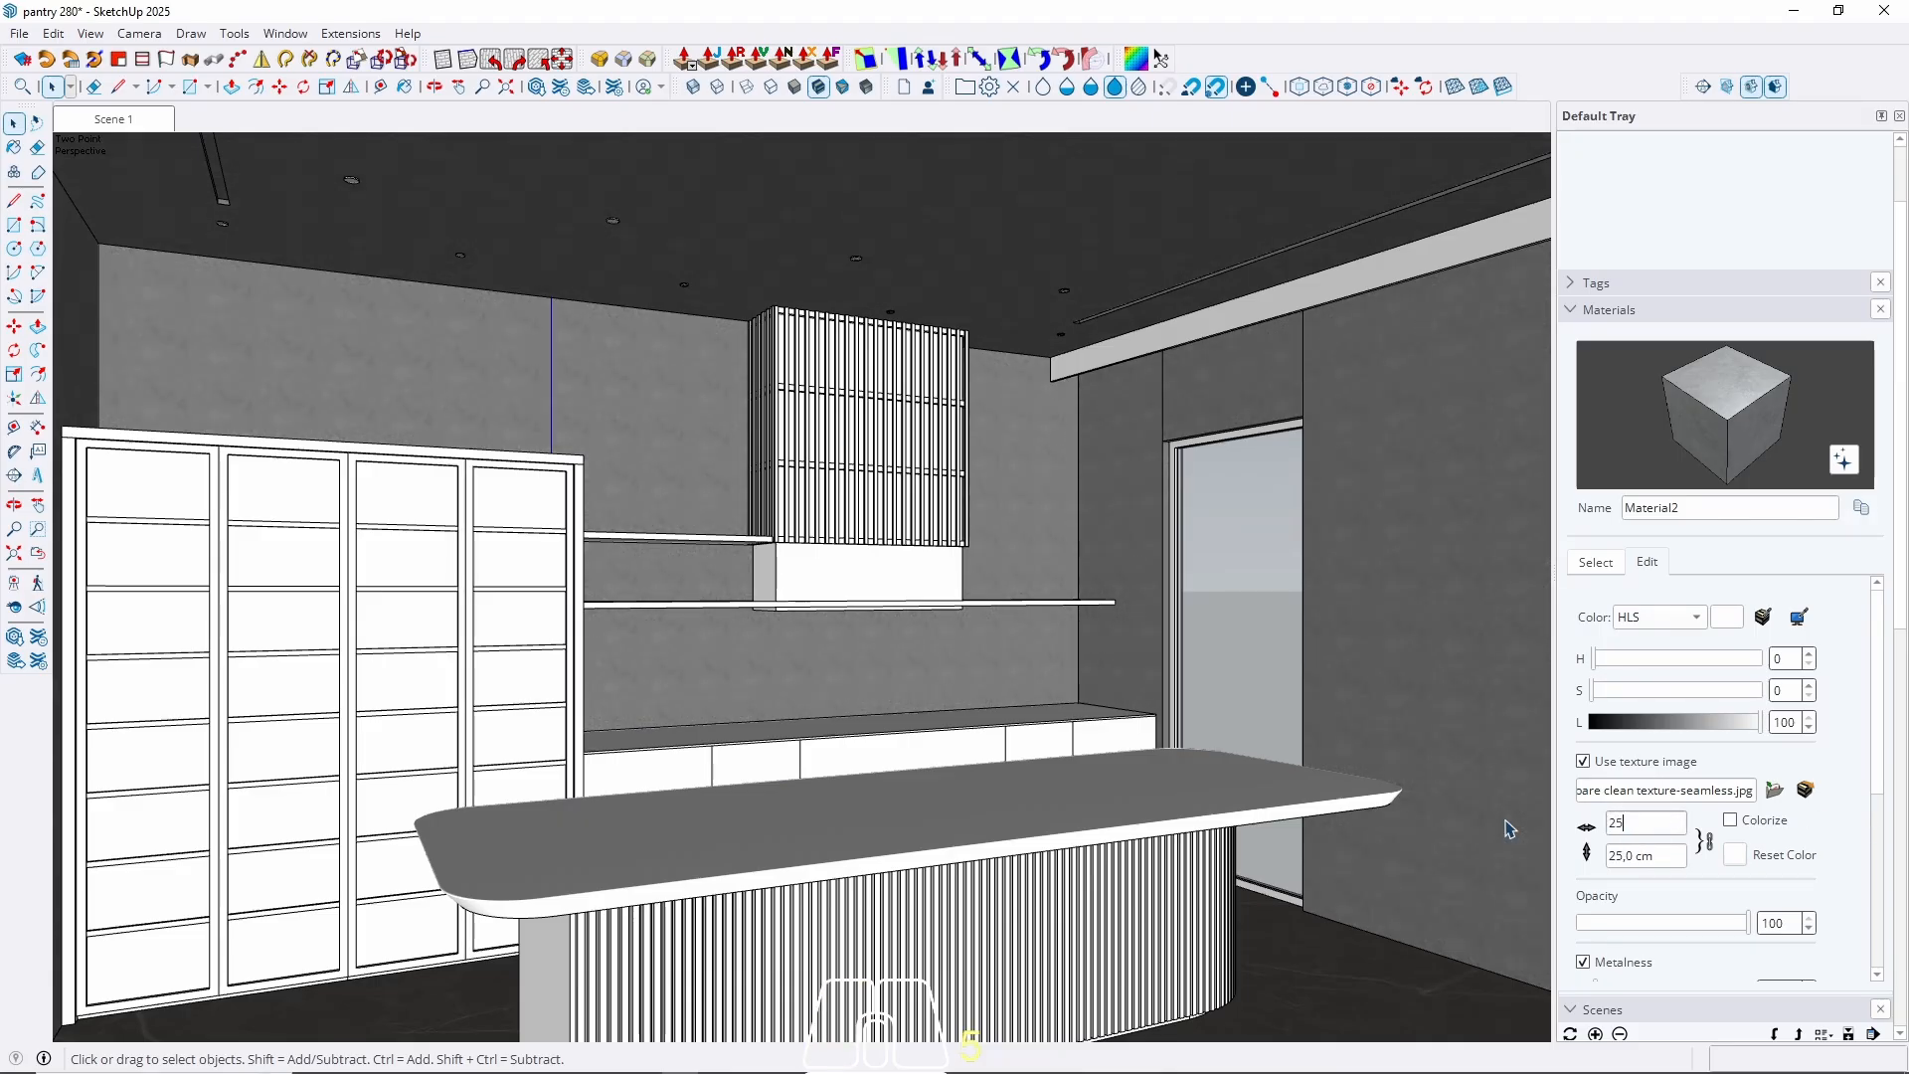
text(0)
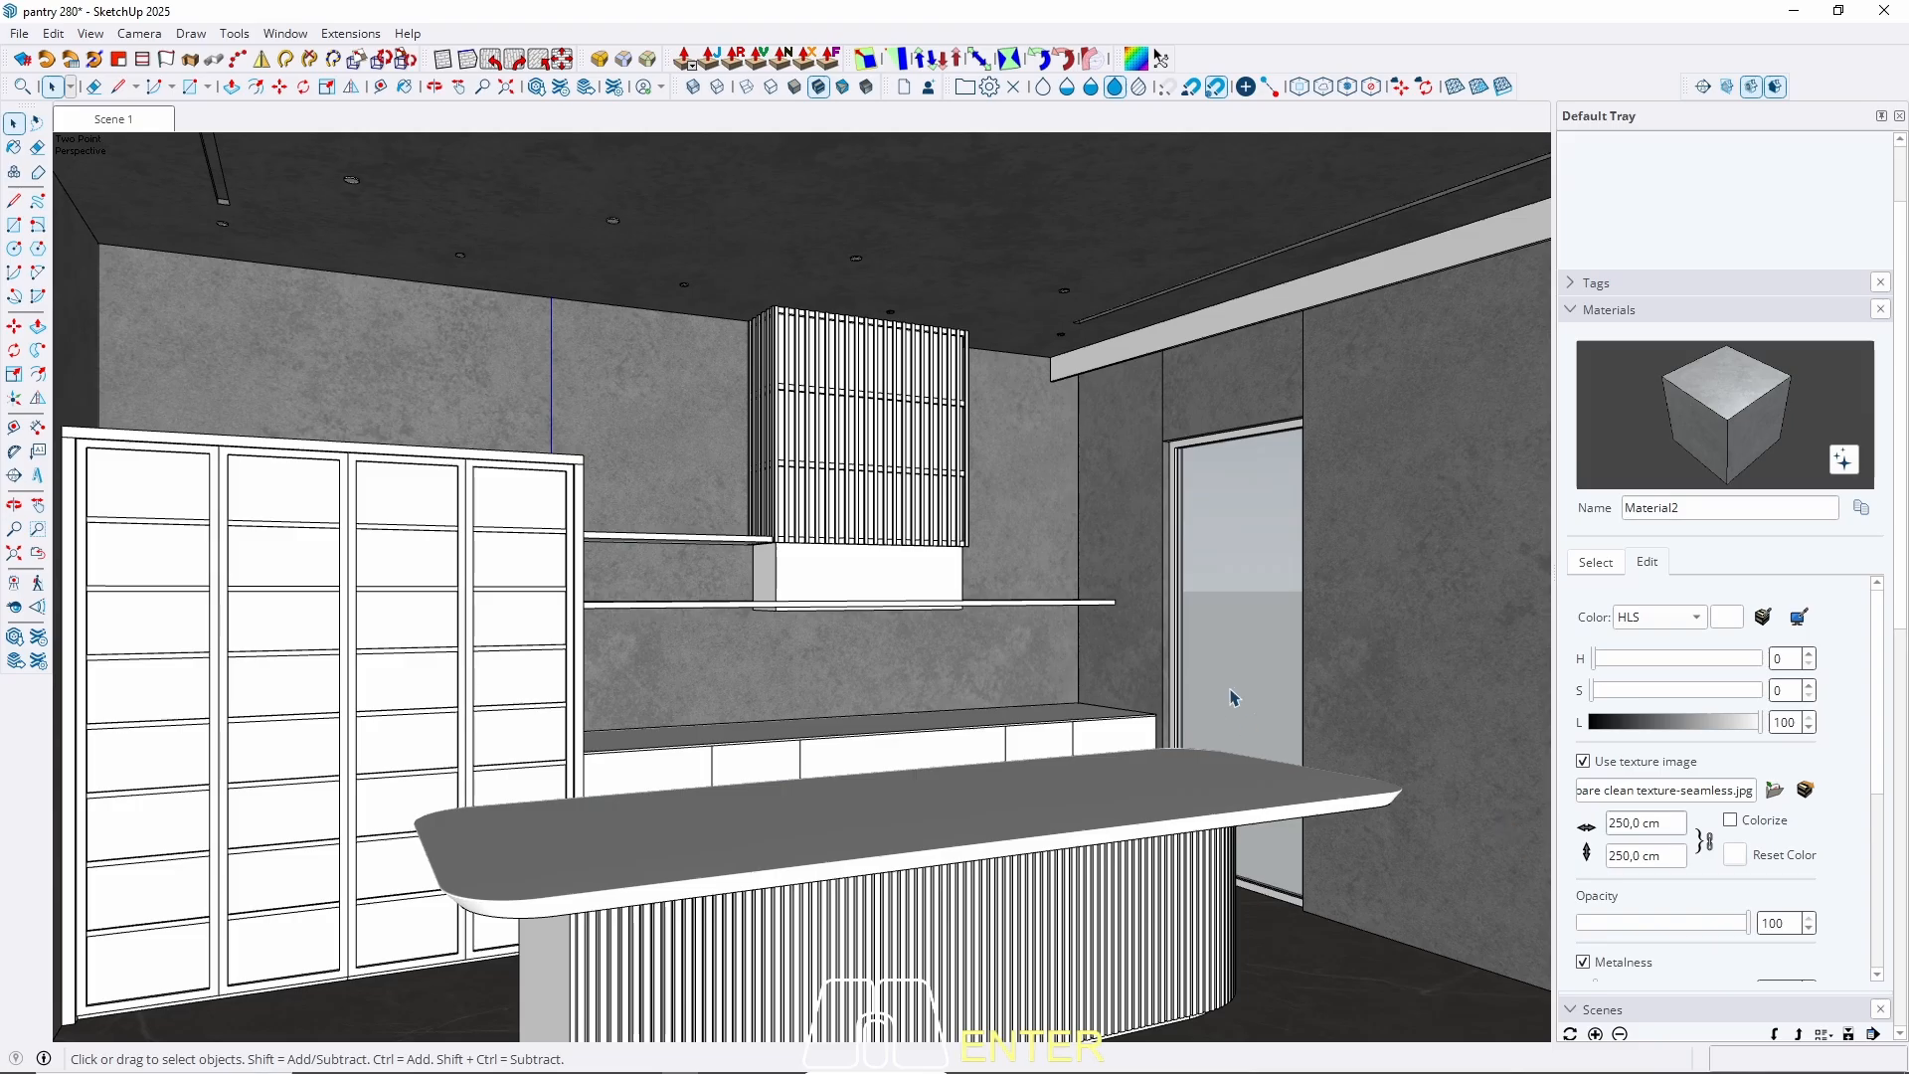
click(1398, 722)
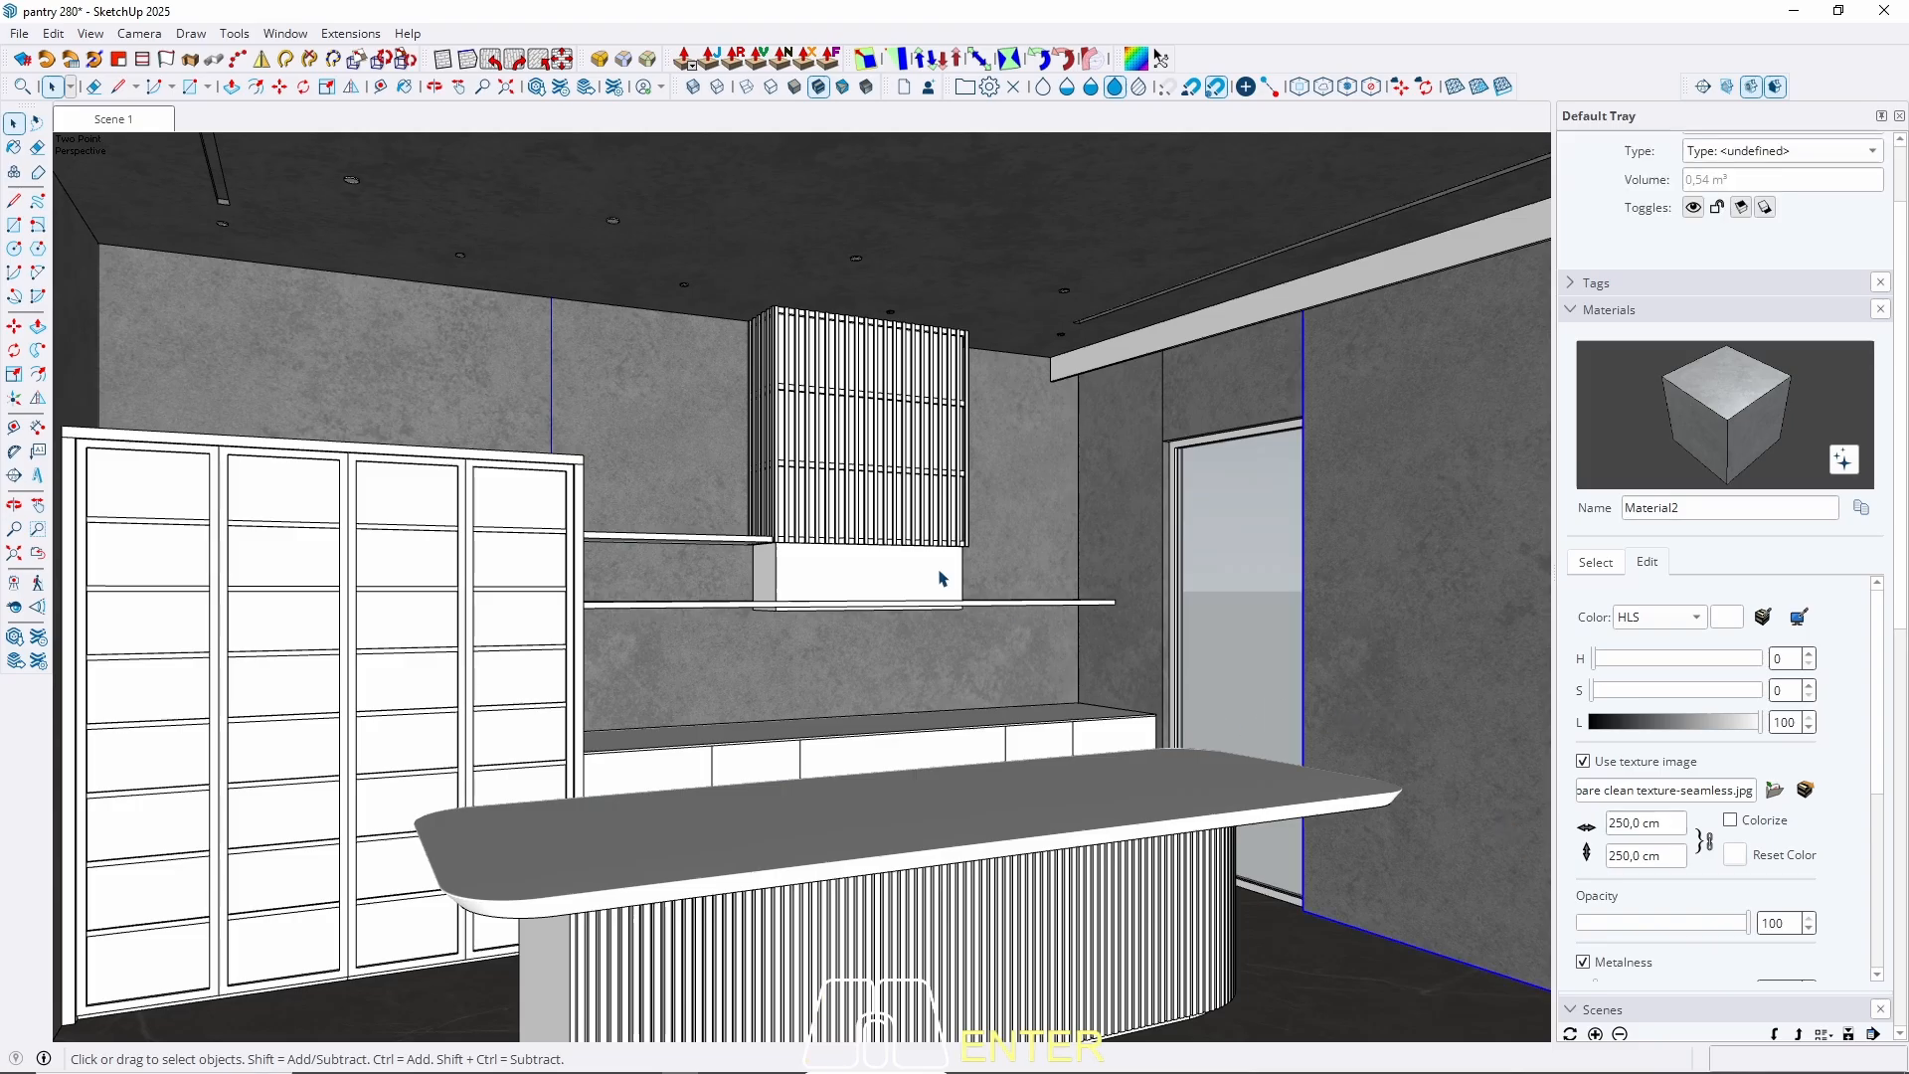
Draw a 330 by 62 cm backsplash rectangle on the back wall, from beneath the long shelf down to the countertop.
middle_drag(942, 578, 725, 567)
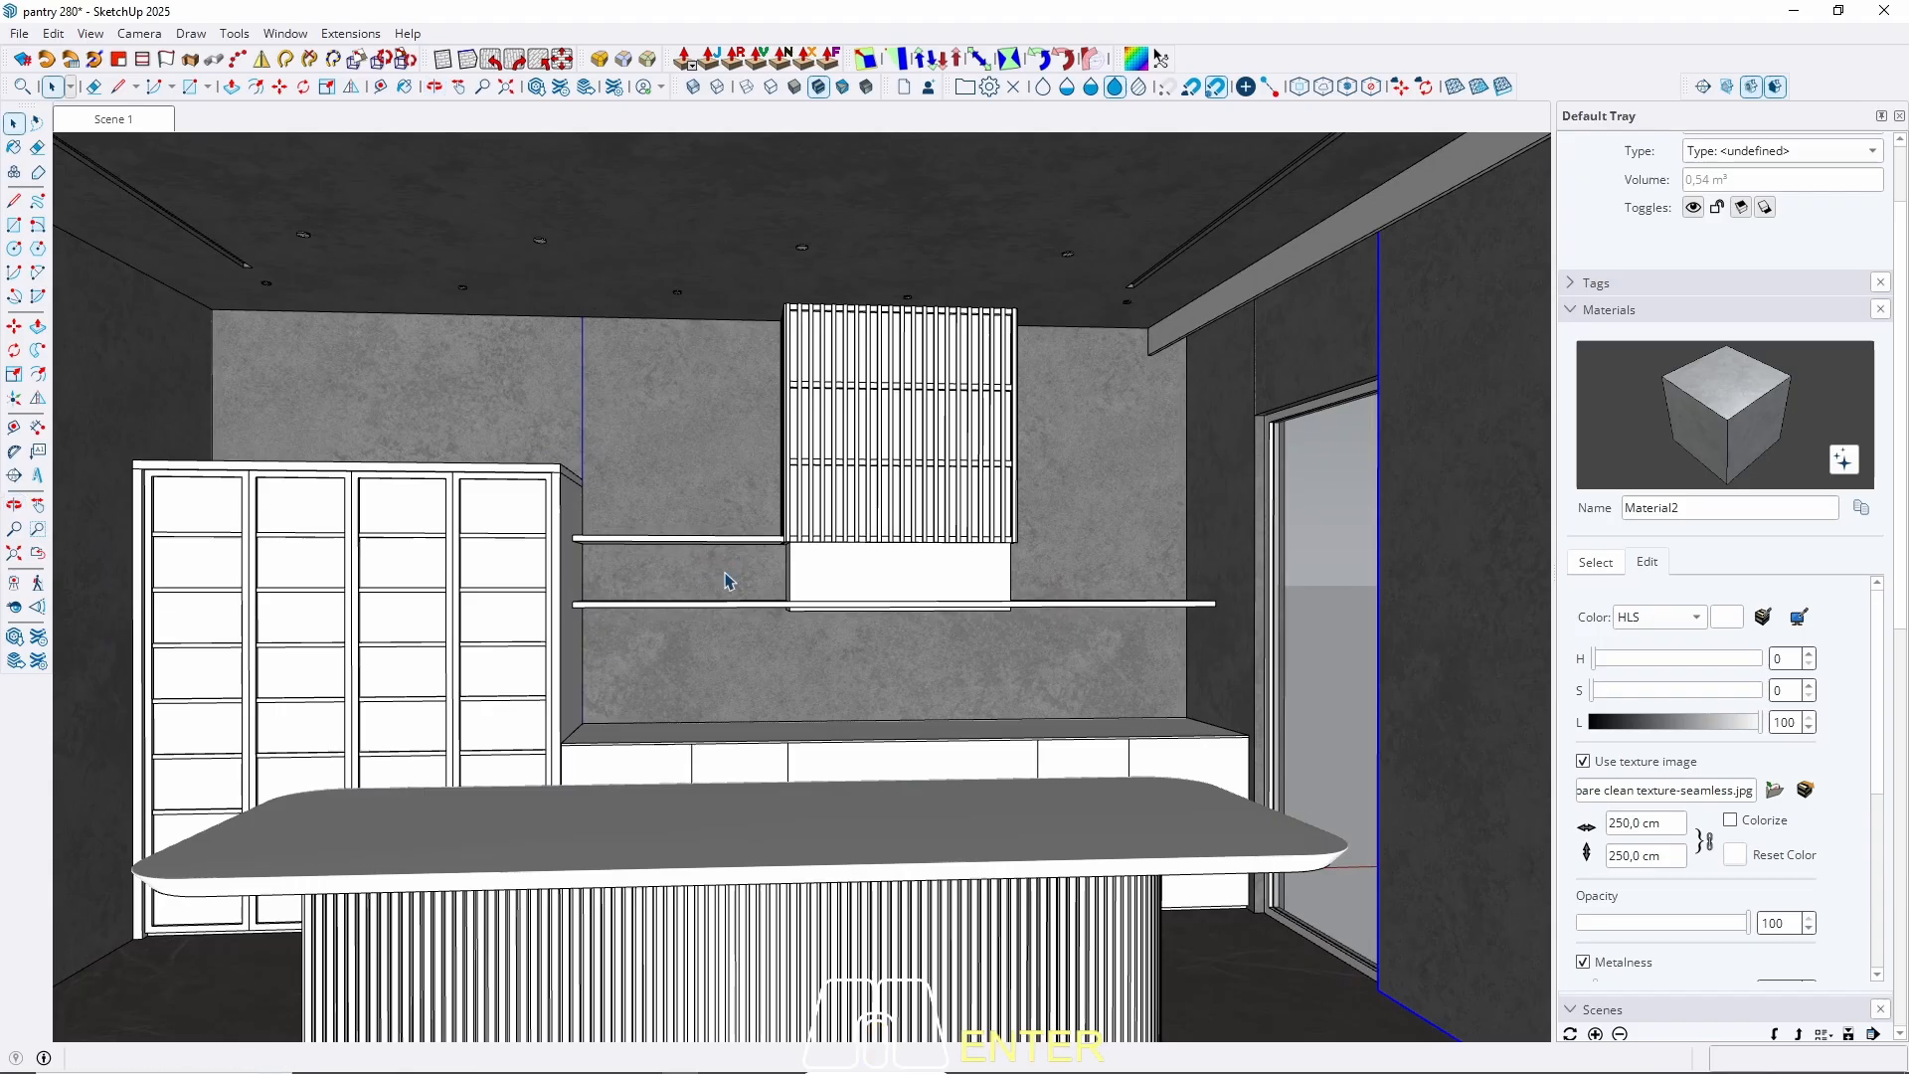
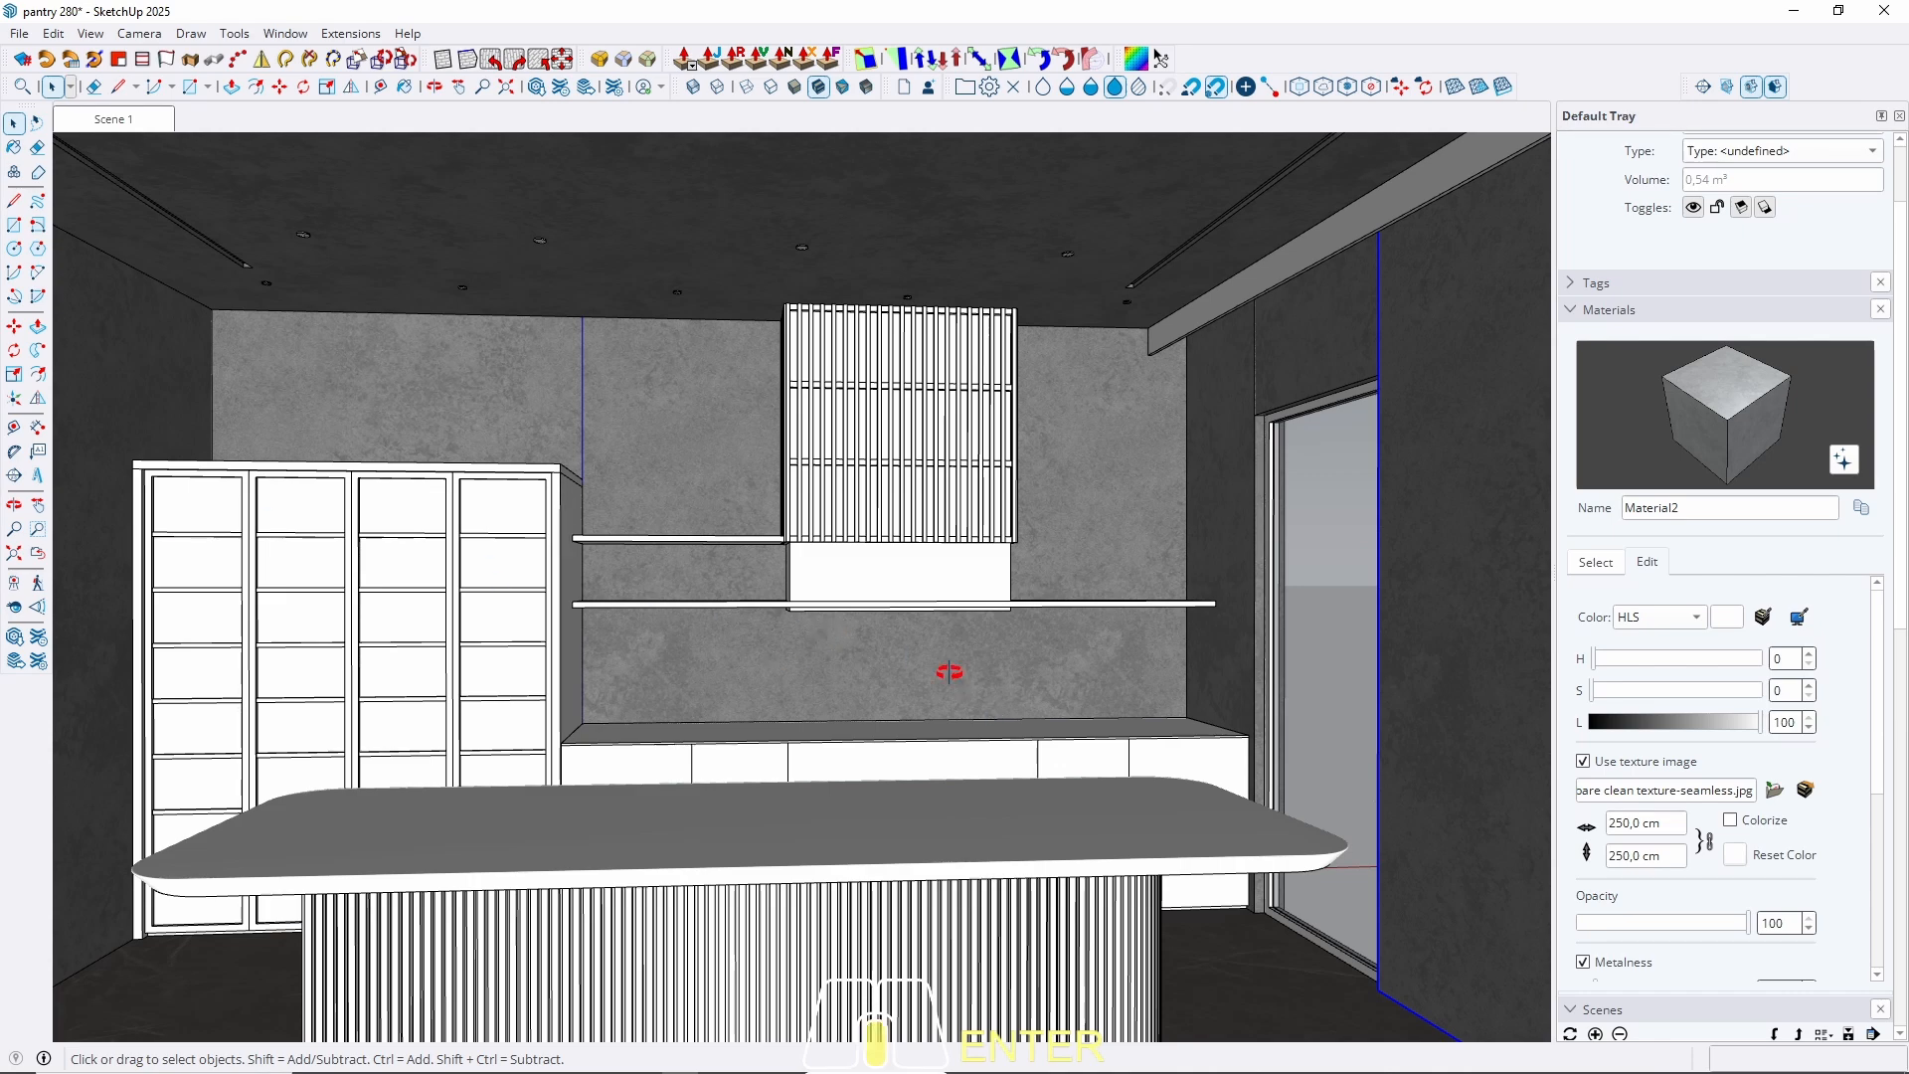
middle_drag(950, 672, 1013, 717)
scroll(791, 585, up, 3)
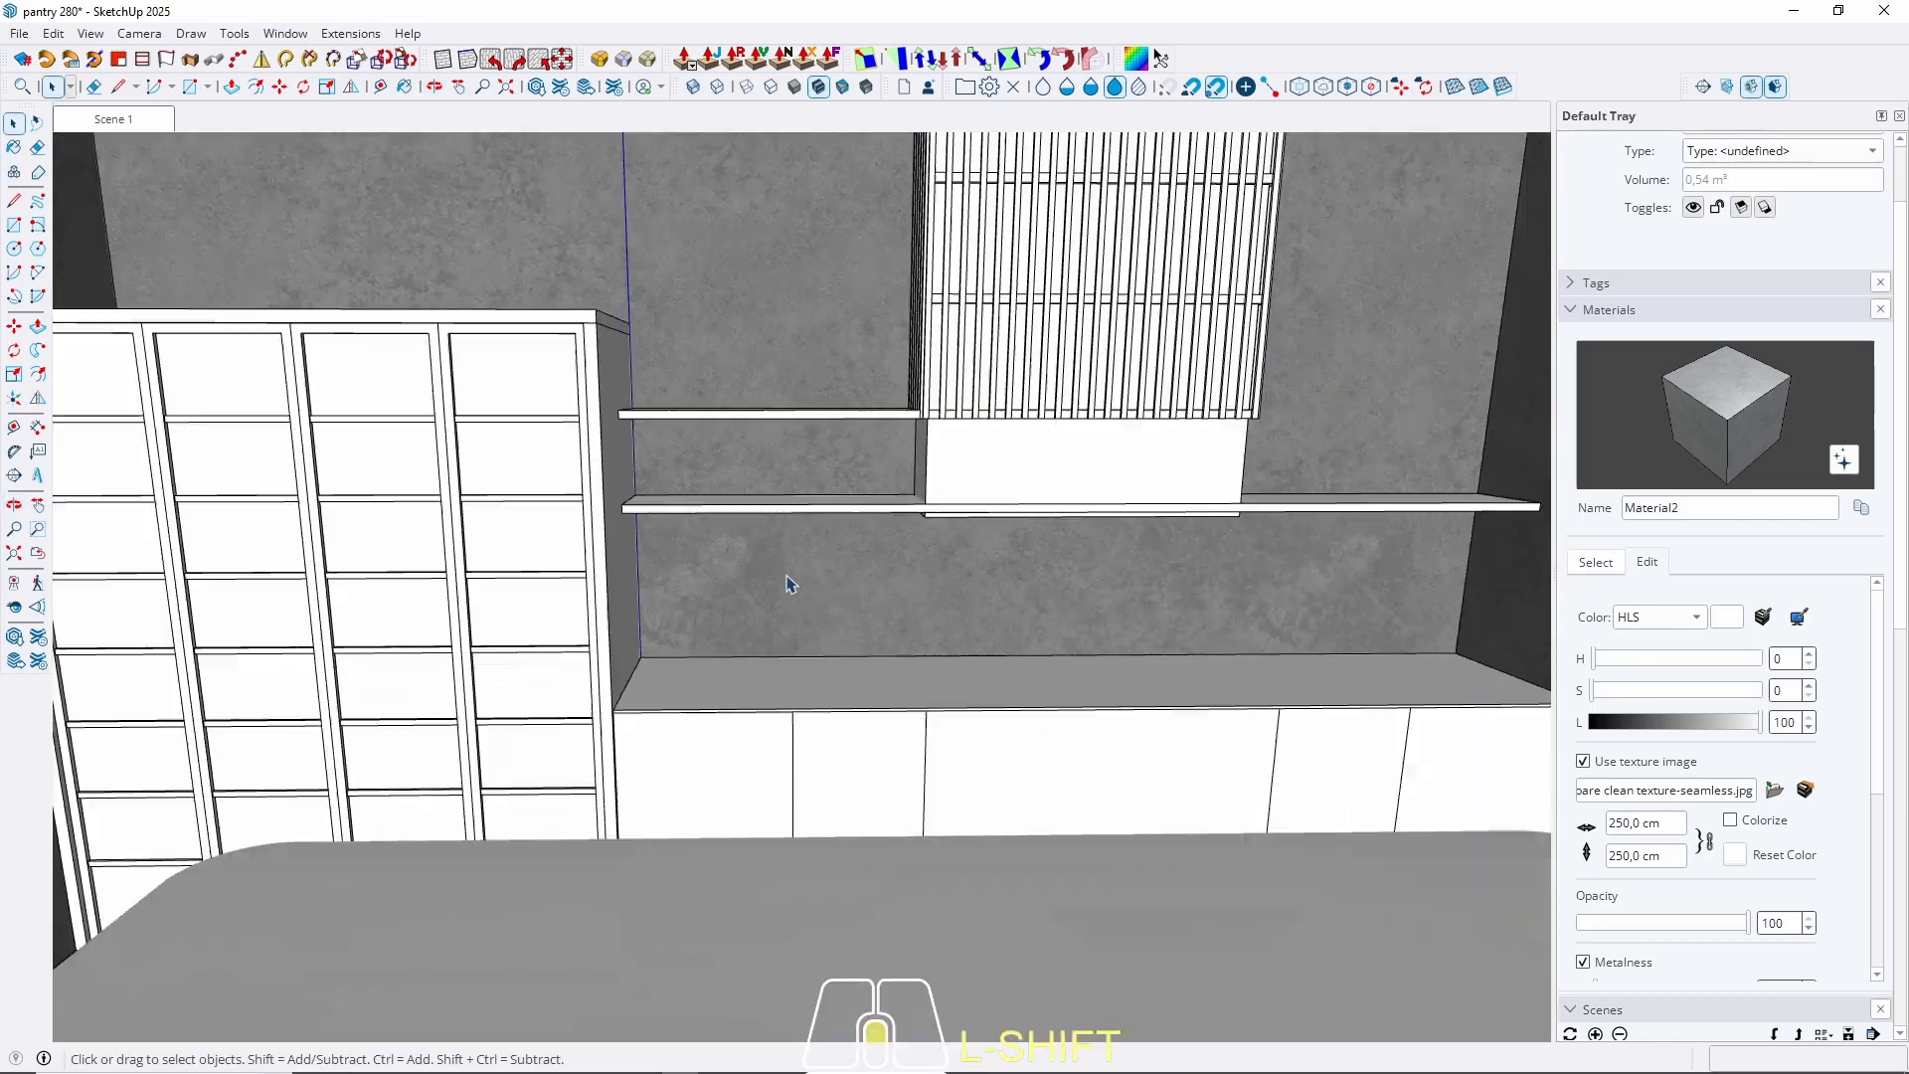
scroll(786, 577, up, 2)
double_click(739, 582)
click(740, 582)
middle_drag(740, 582, 707, 558)
scroll(582, 475, up, 3)
key(r)
click(562, 465)
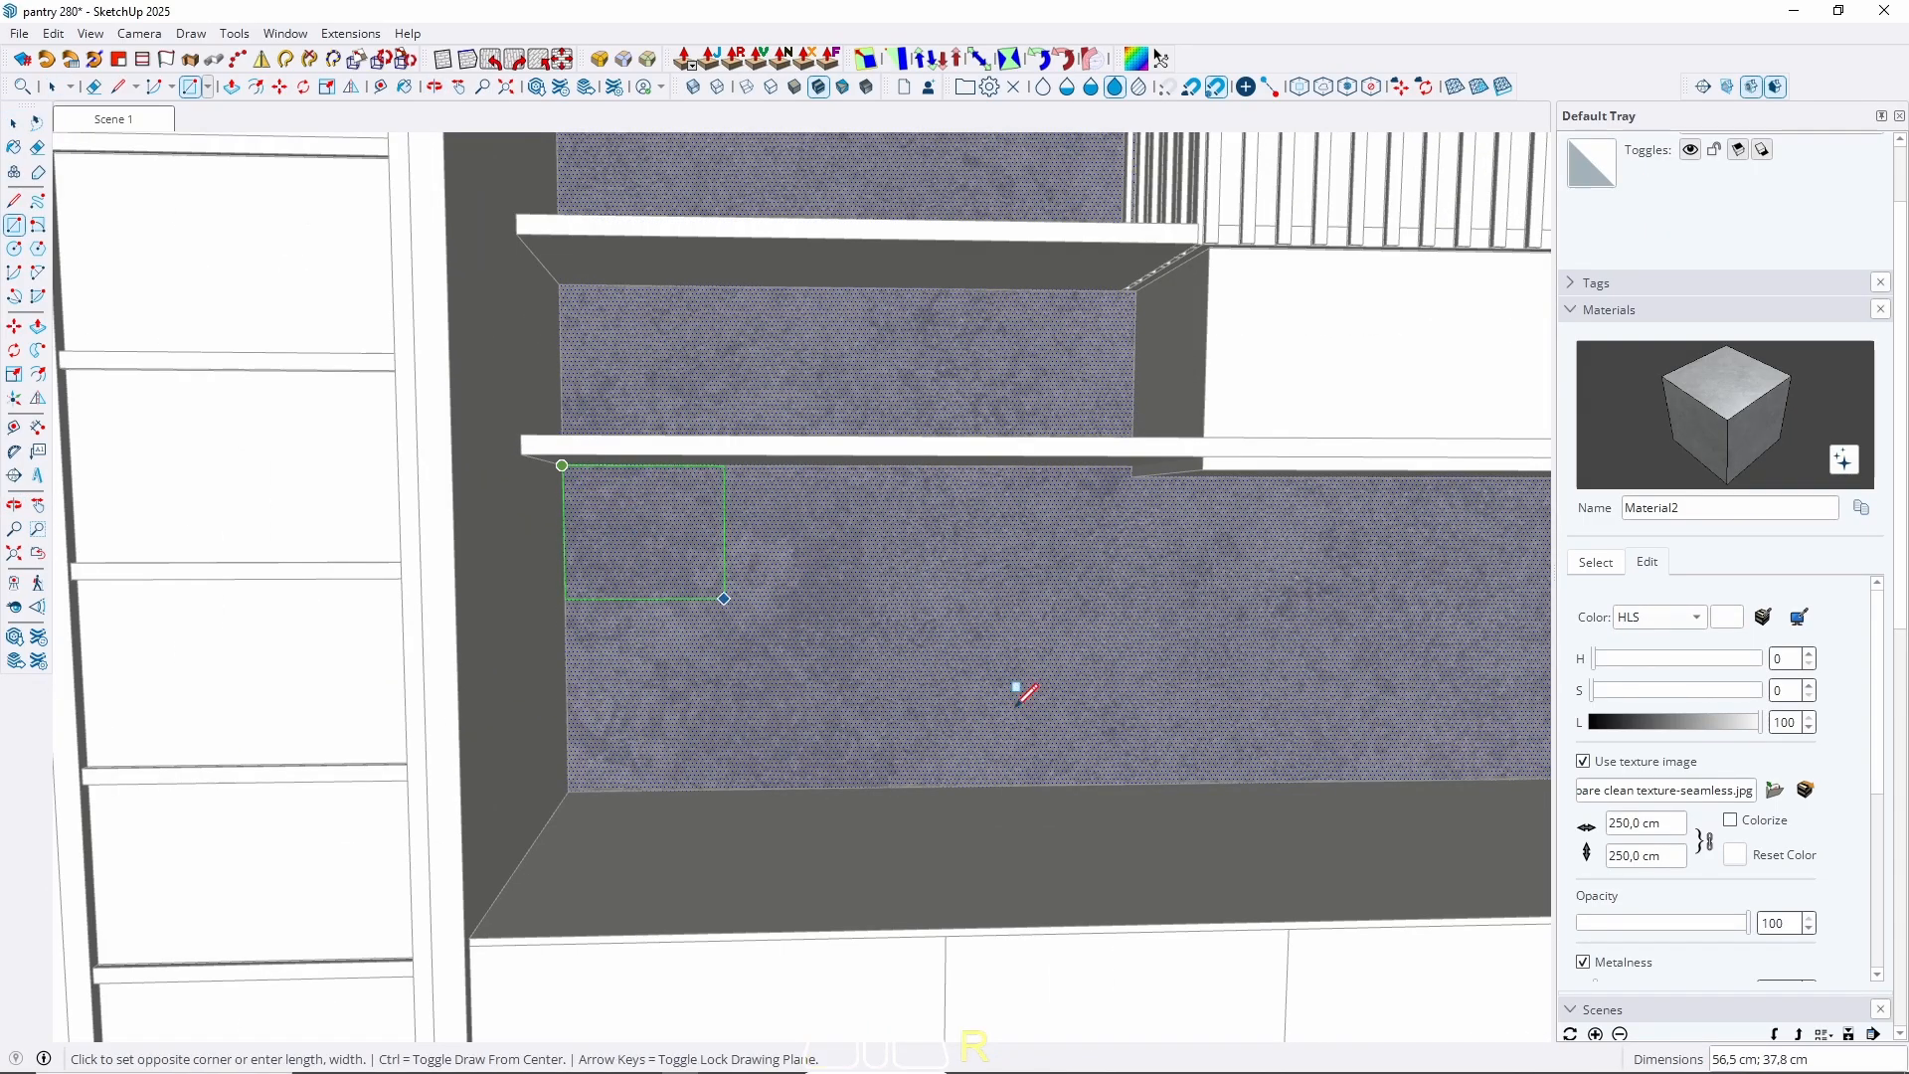
middle_drag(1018, 690, 1133, 704)
shift+middle_drag(1133, 703, 597, 750)
scroll(1431, 626, up, 2)
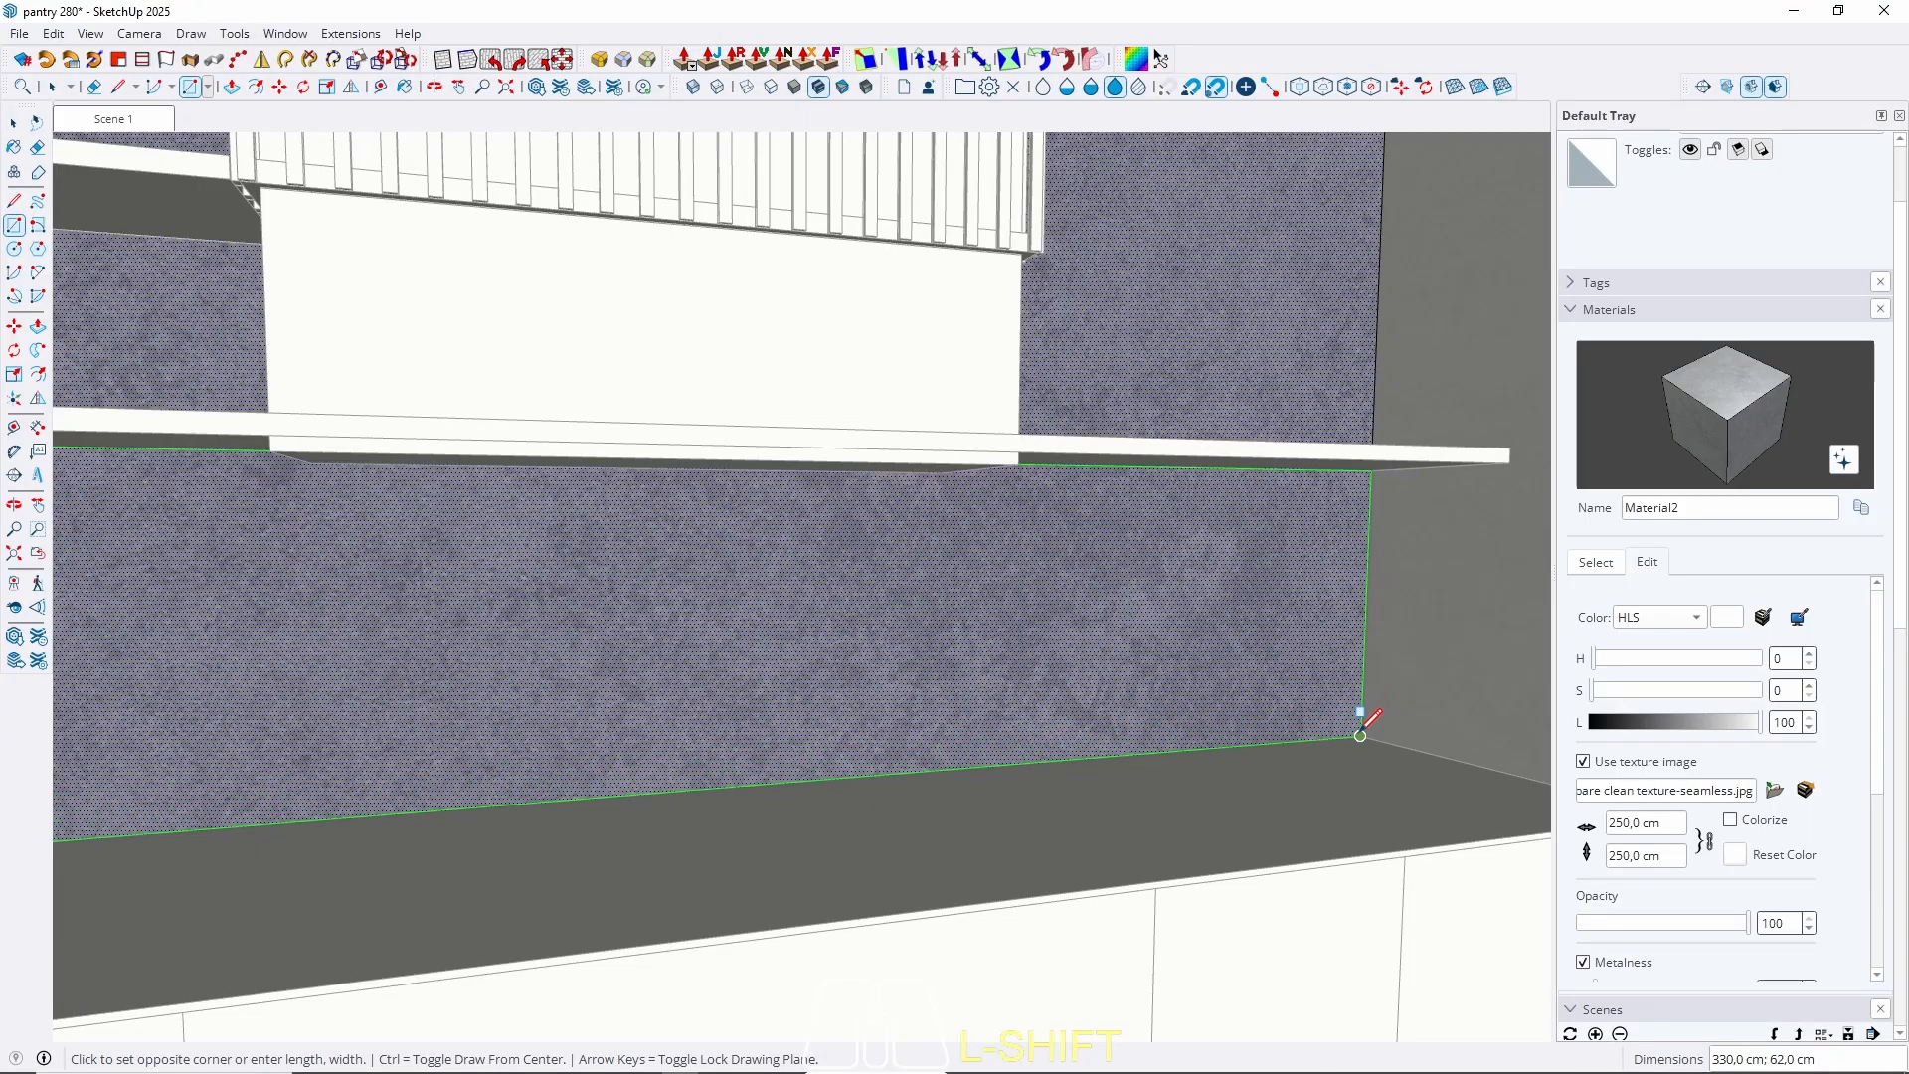
key(Escape)
key(space)
key(Escape)
scroll(1012, 632, down, 2)
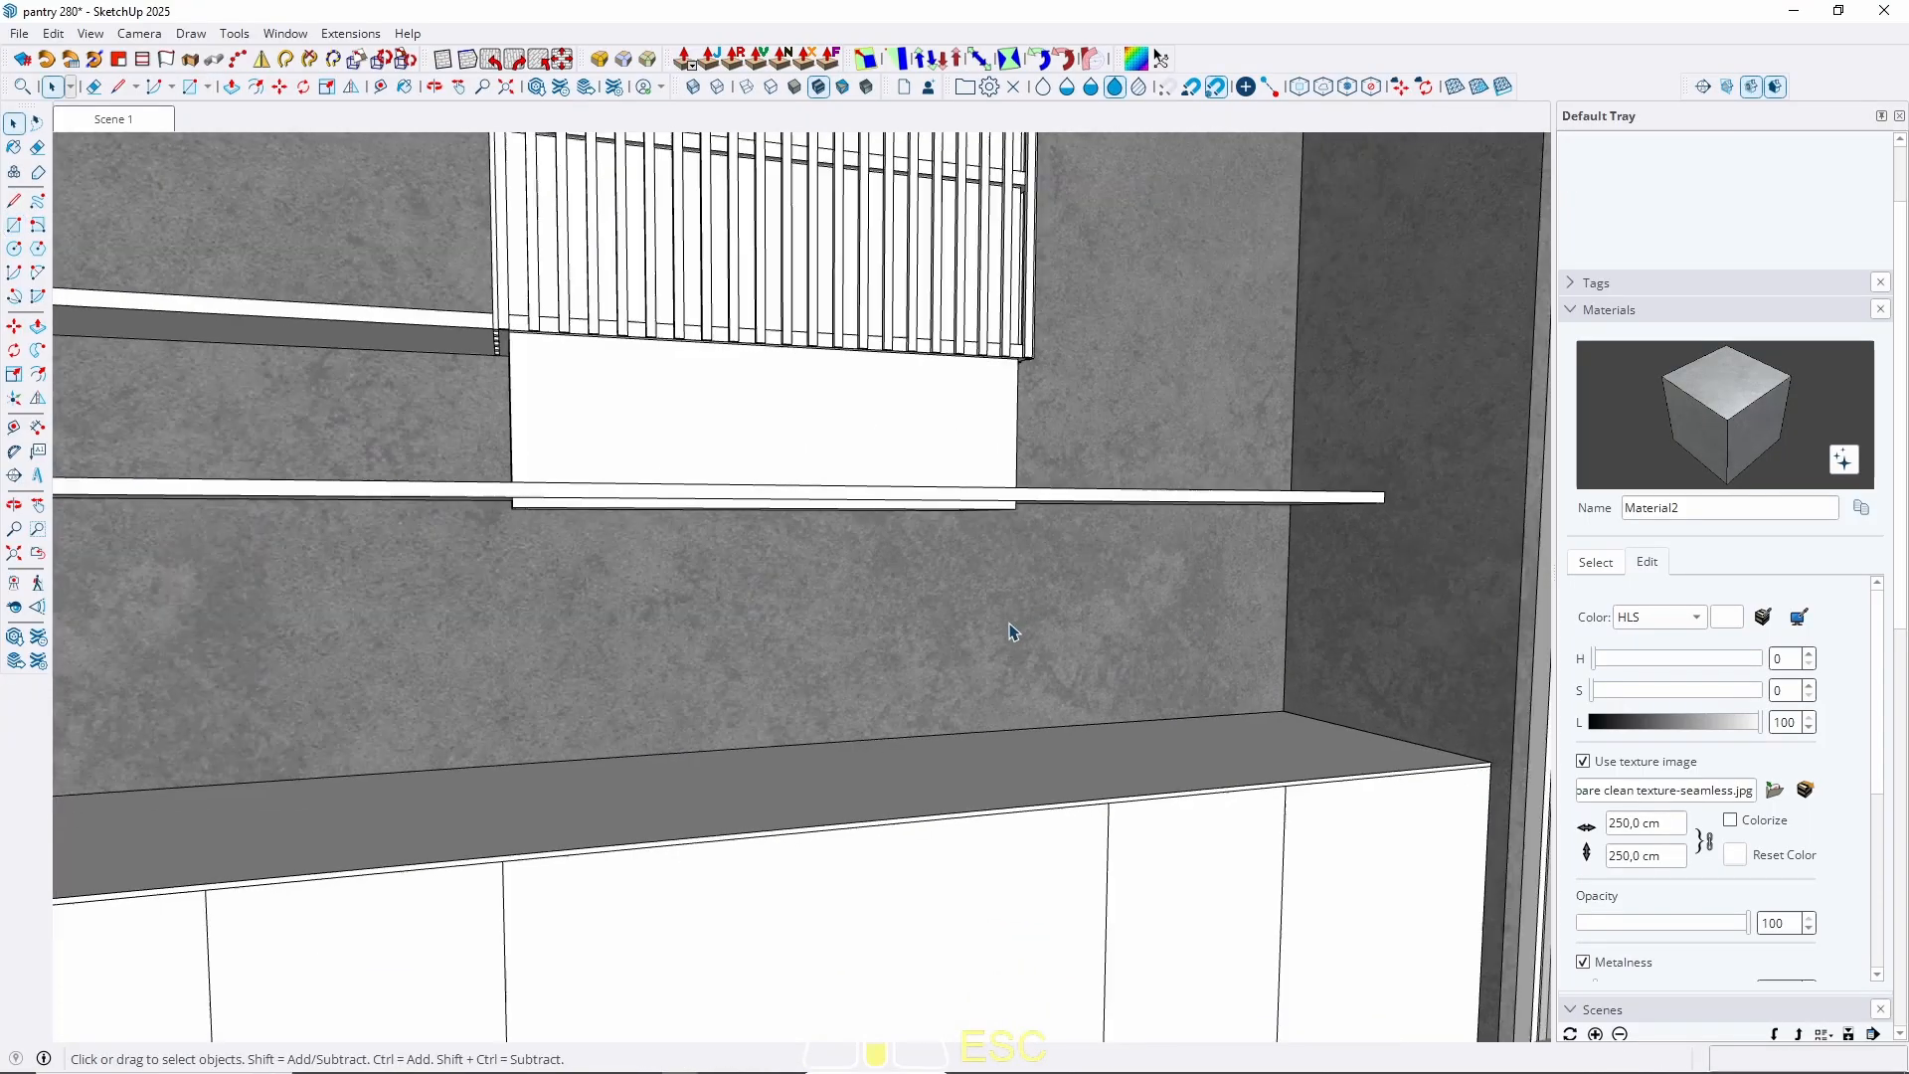
Offset the underside face of the white box below the slatted hood inward by 3 cm.
middle_drag(400, 450, 566, 516)
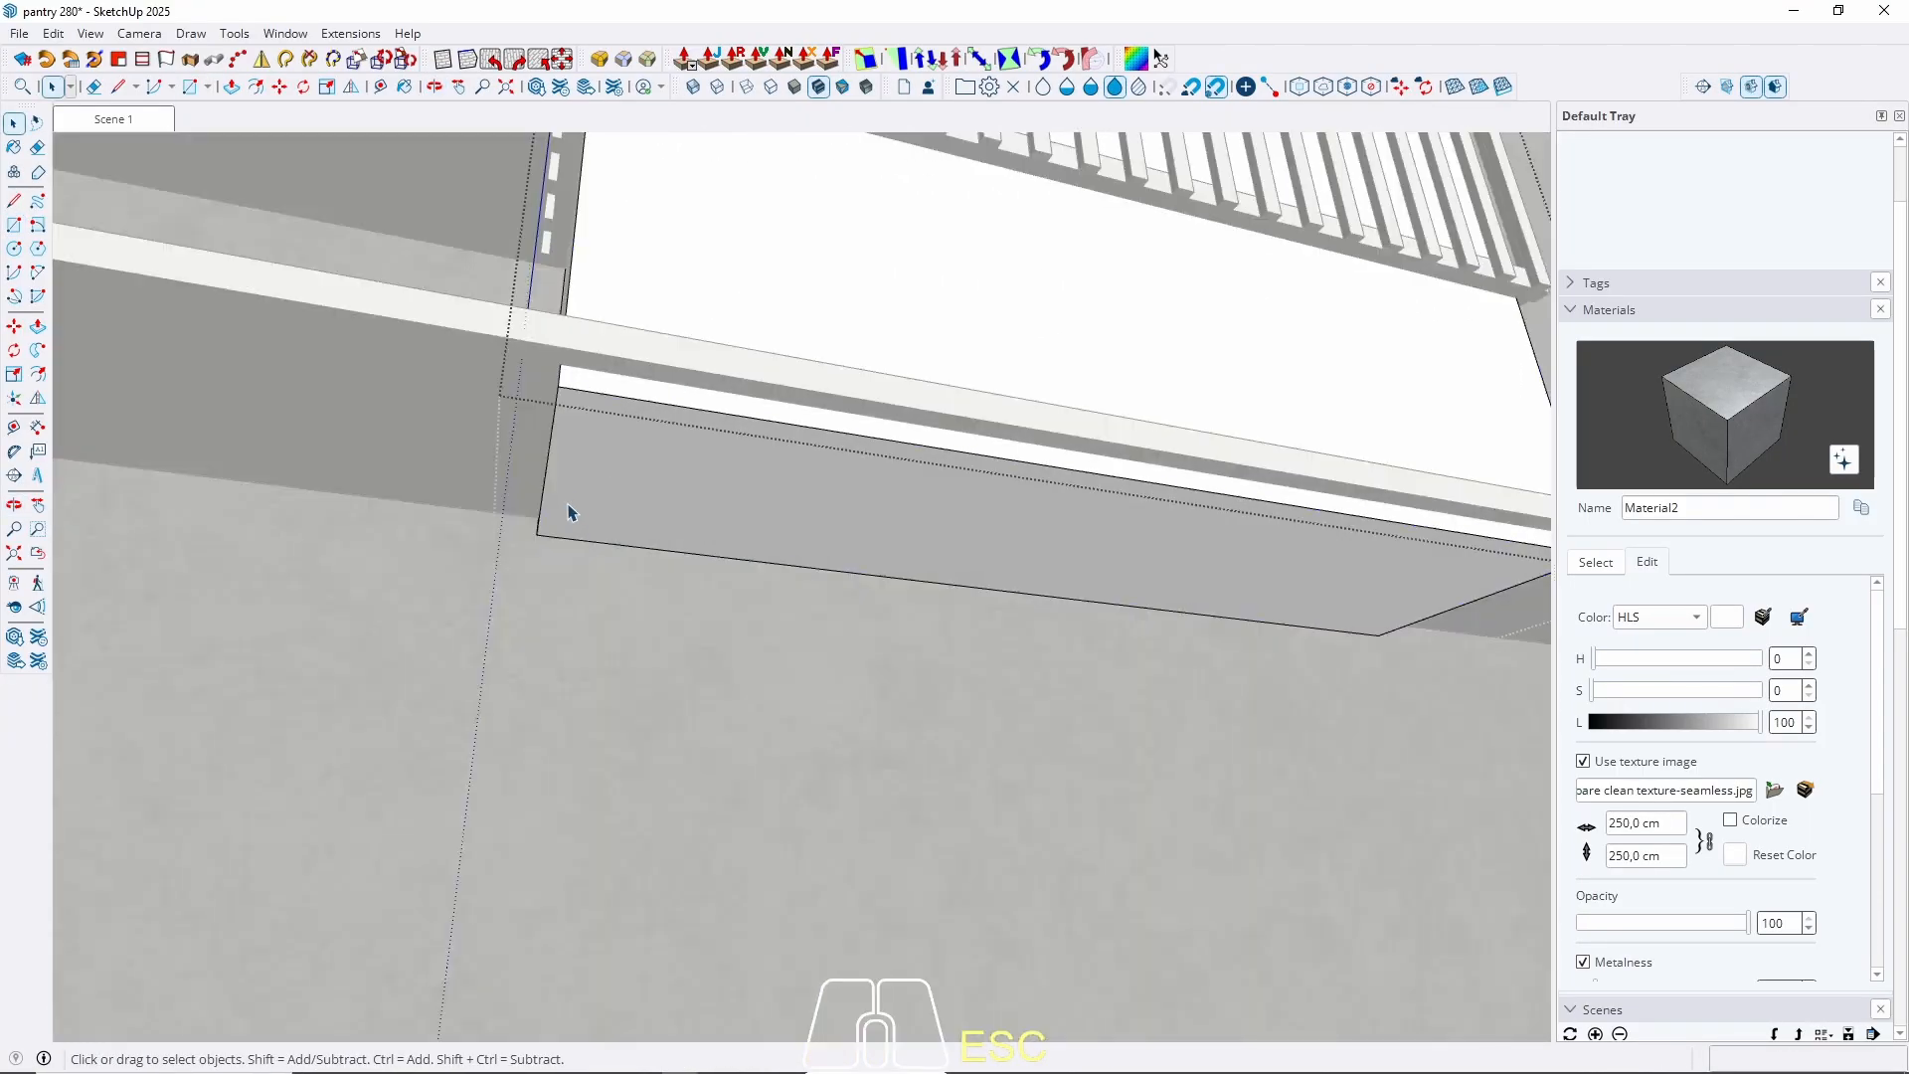
click(589, 481)
key(f)
click(547, 459)
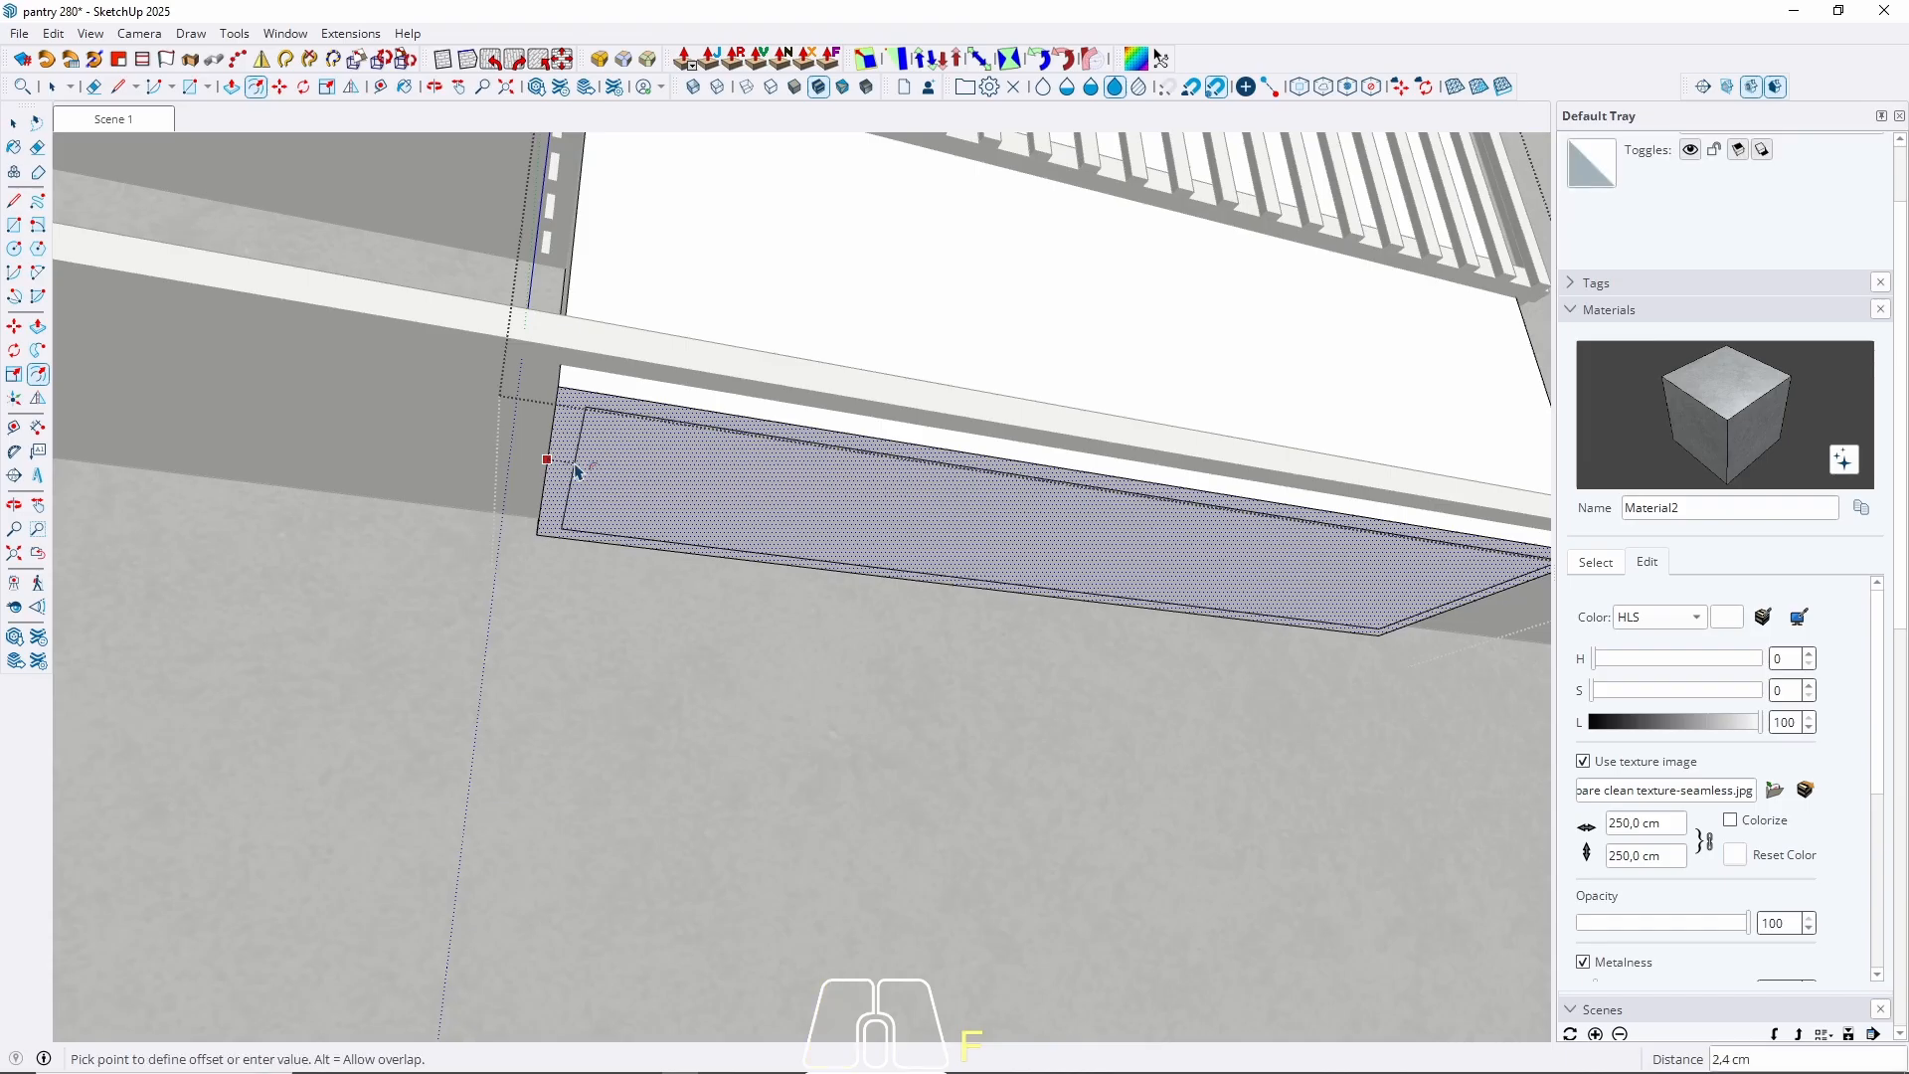
key(Return)
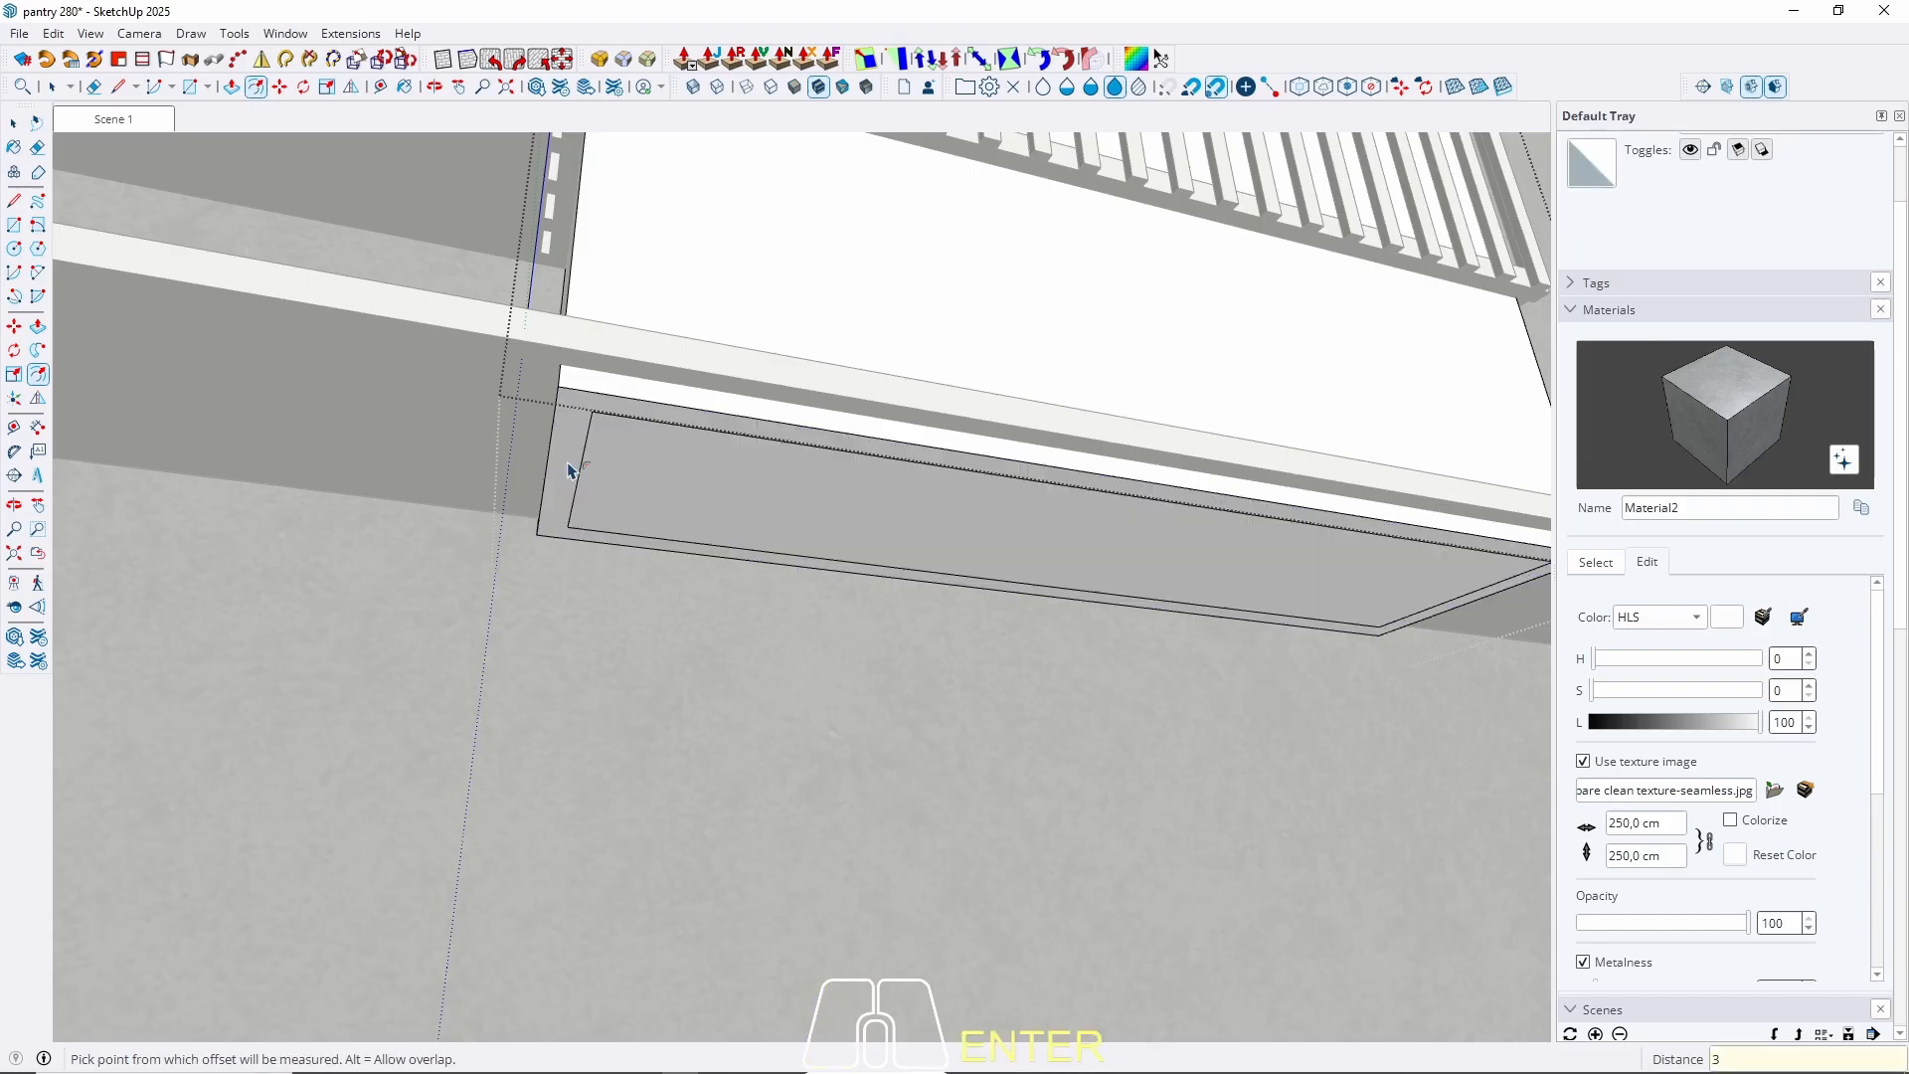
key(alt)
key(space)
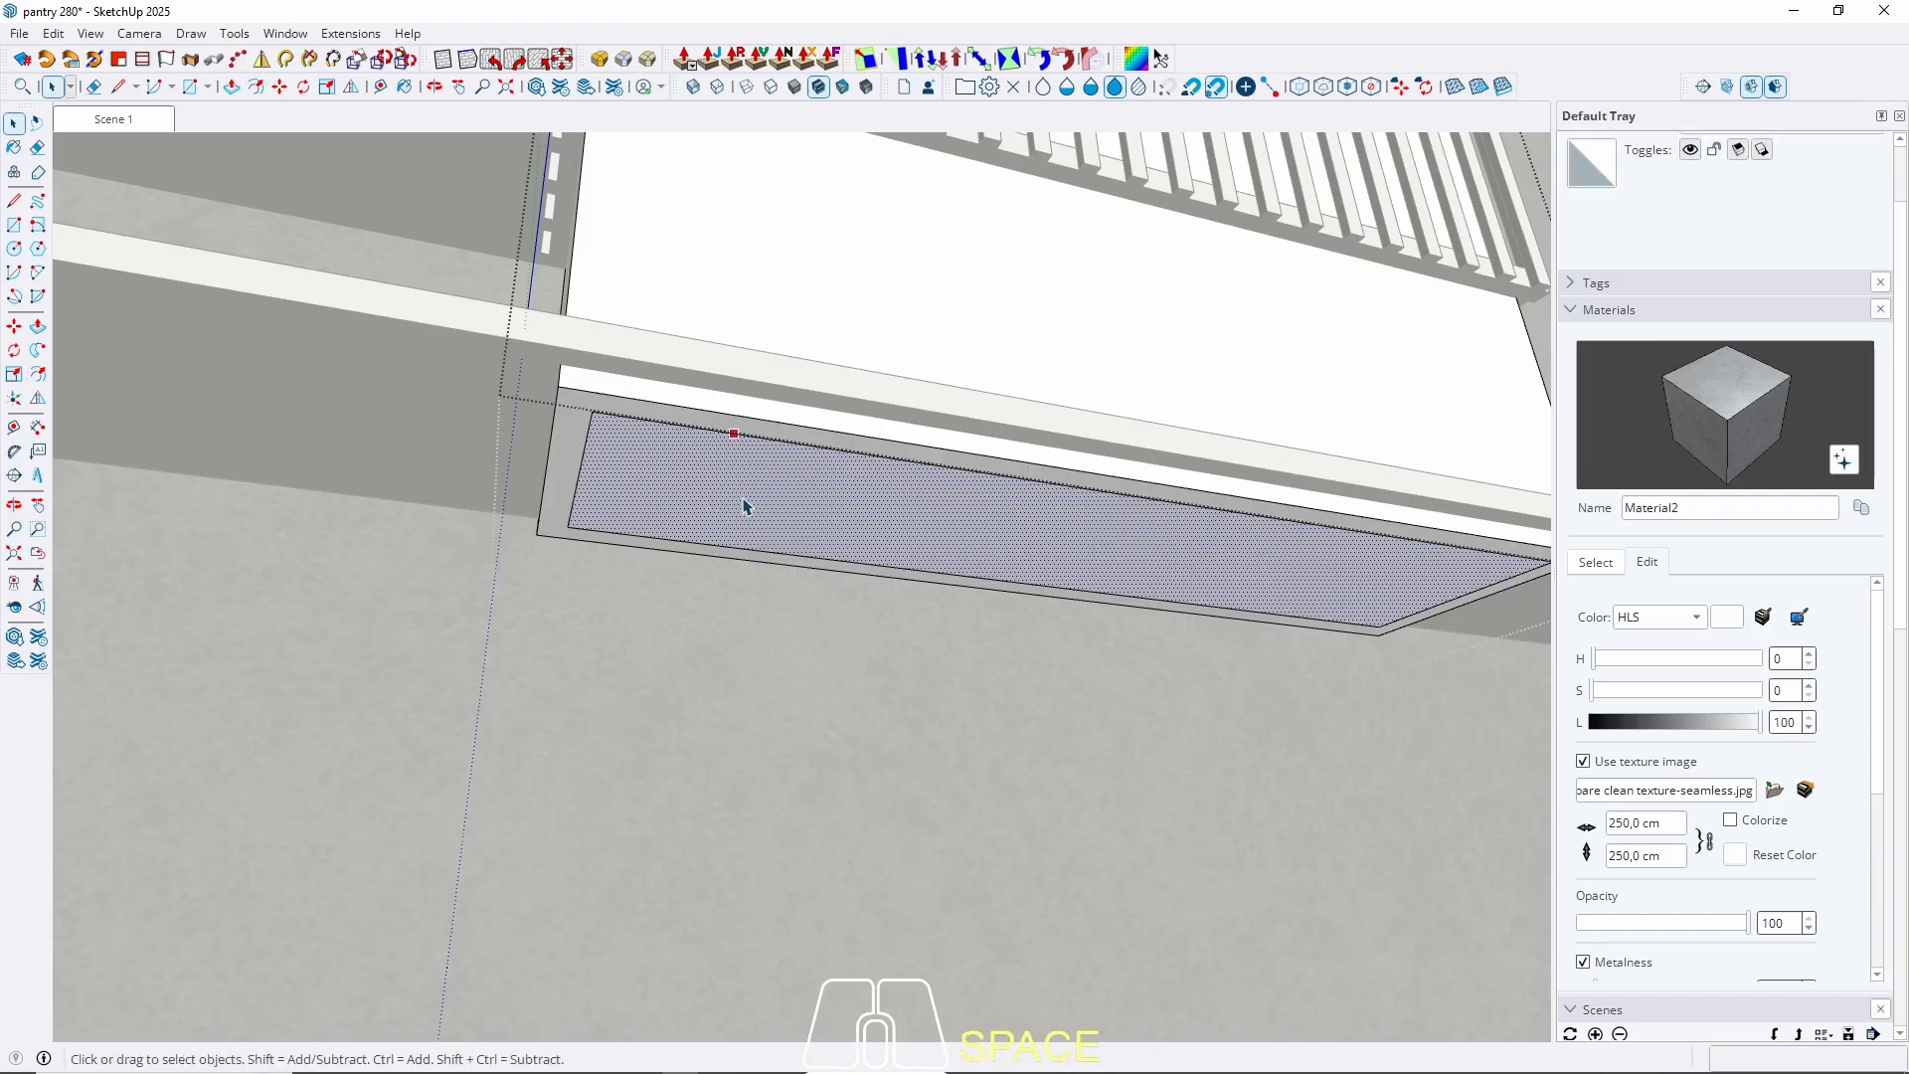
Push the inset face on the hood box's underside about 2 cm into the box.
key(p)
click(725, 503)
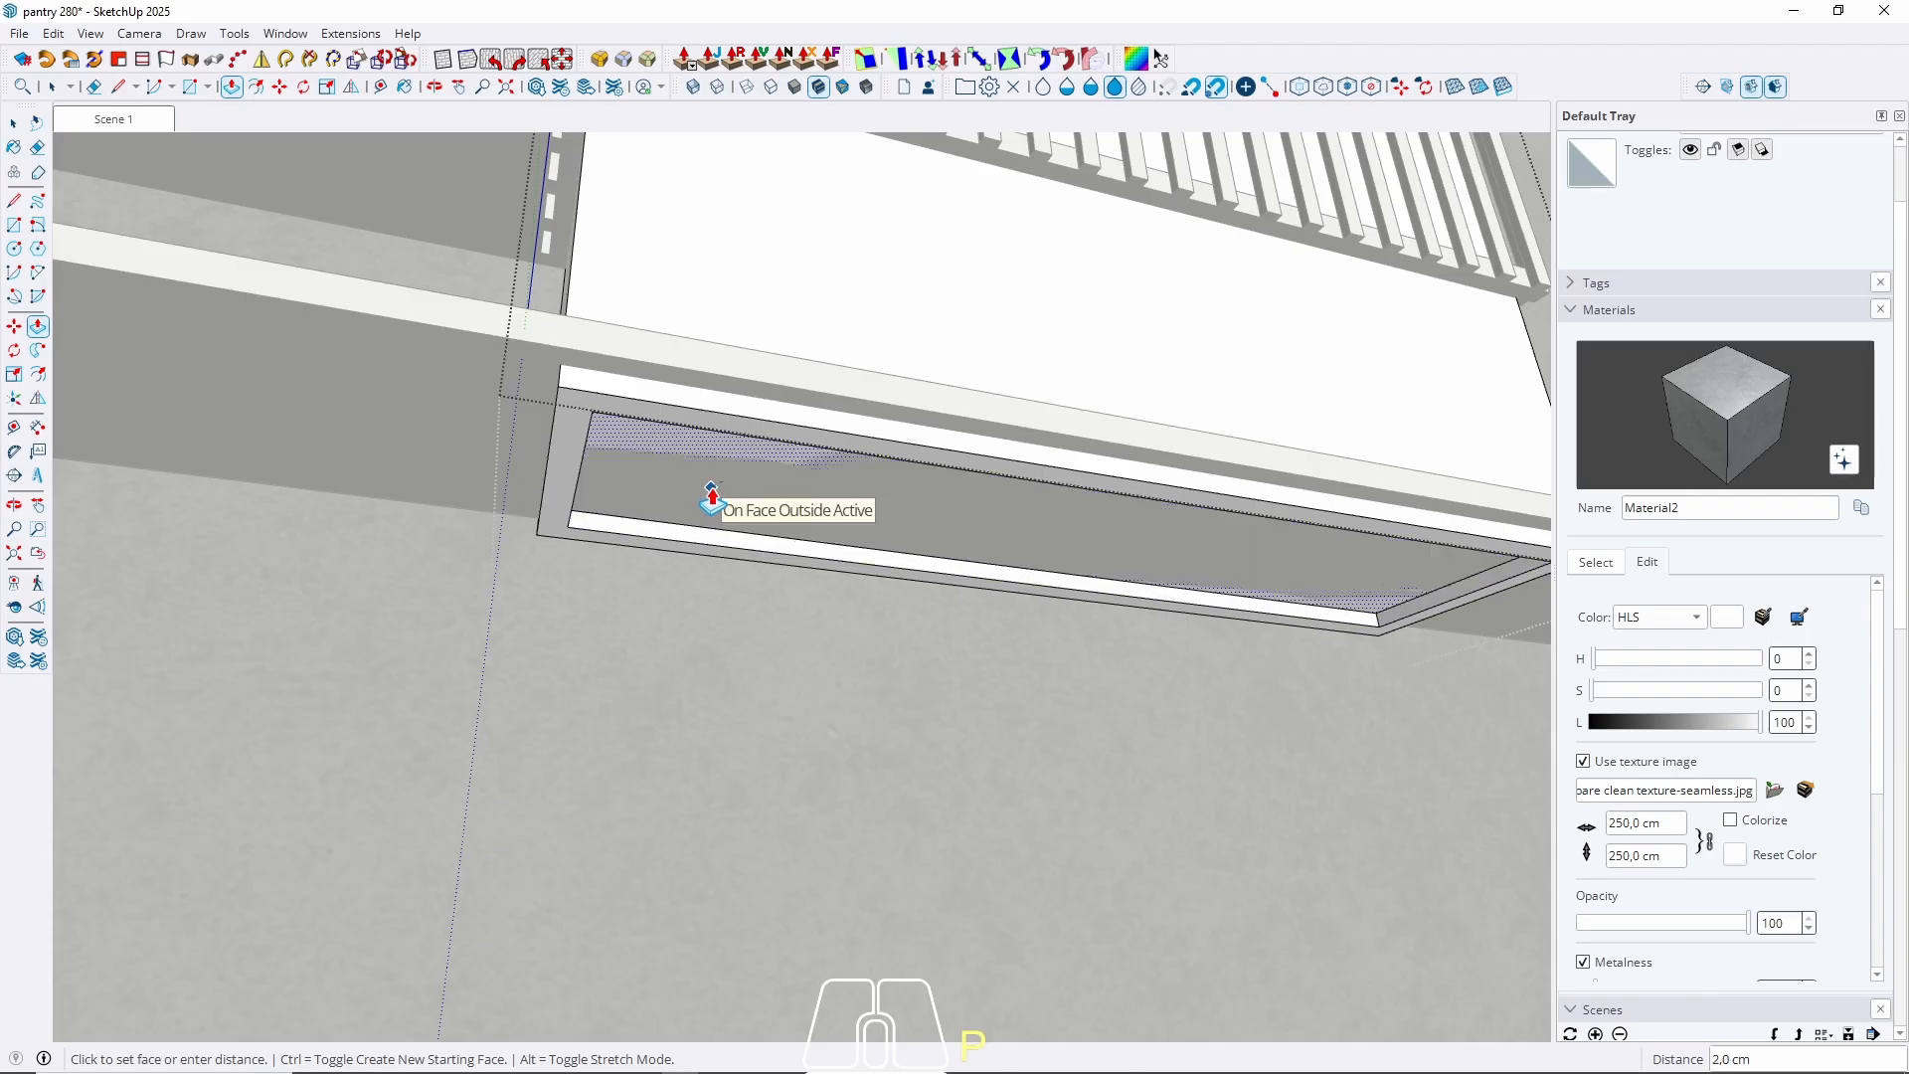
click(711, 500)
key(space)
key(v)
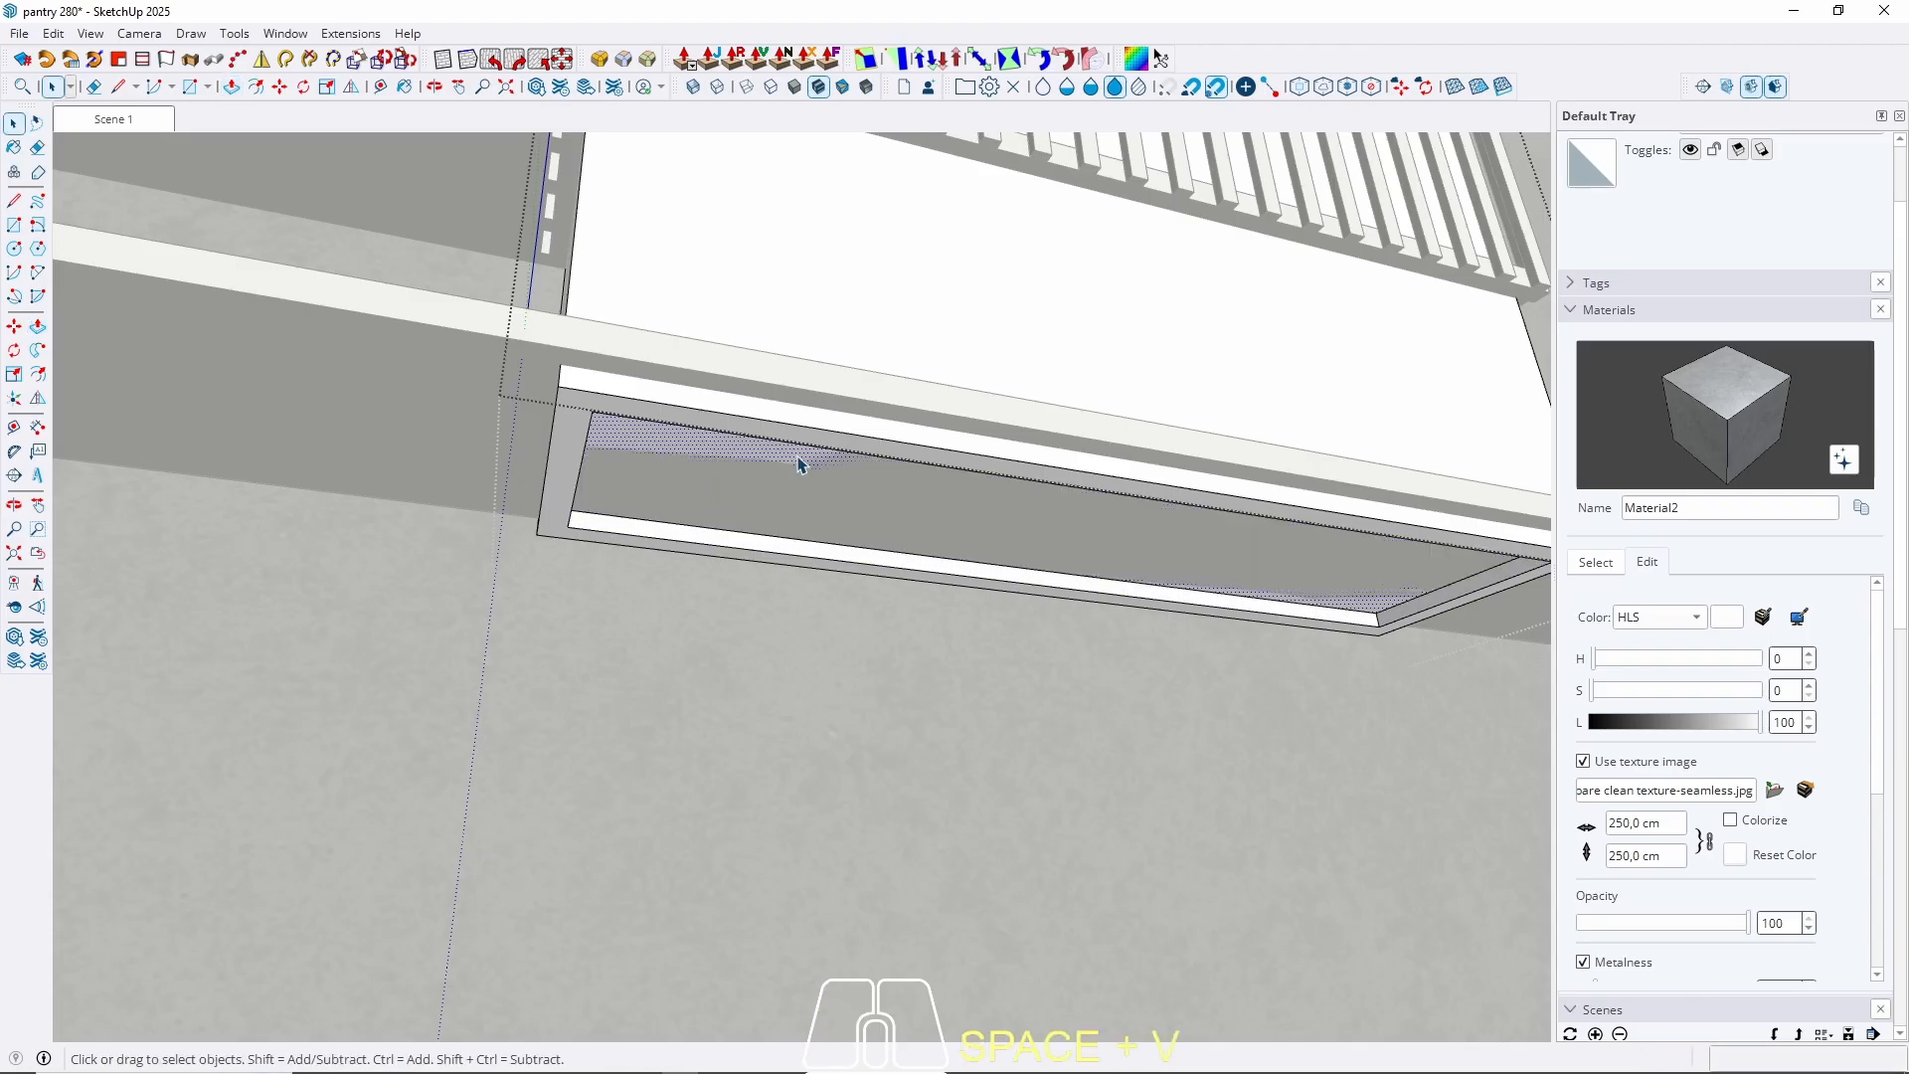
Adjust the depth of the underside recess with another Push/Pull and leave the hood box's editing mode.
key(p)
click(733, 487)
click(725, 479)
key(space)
middle_drag(1035, 419, 859, 675)
click(859, 675)
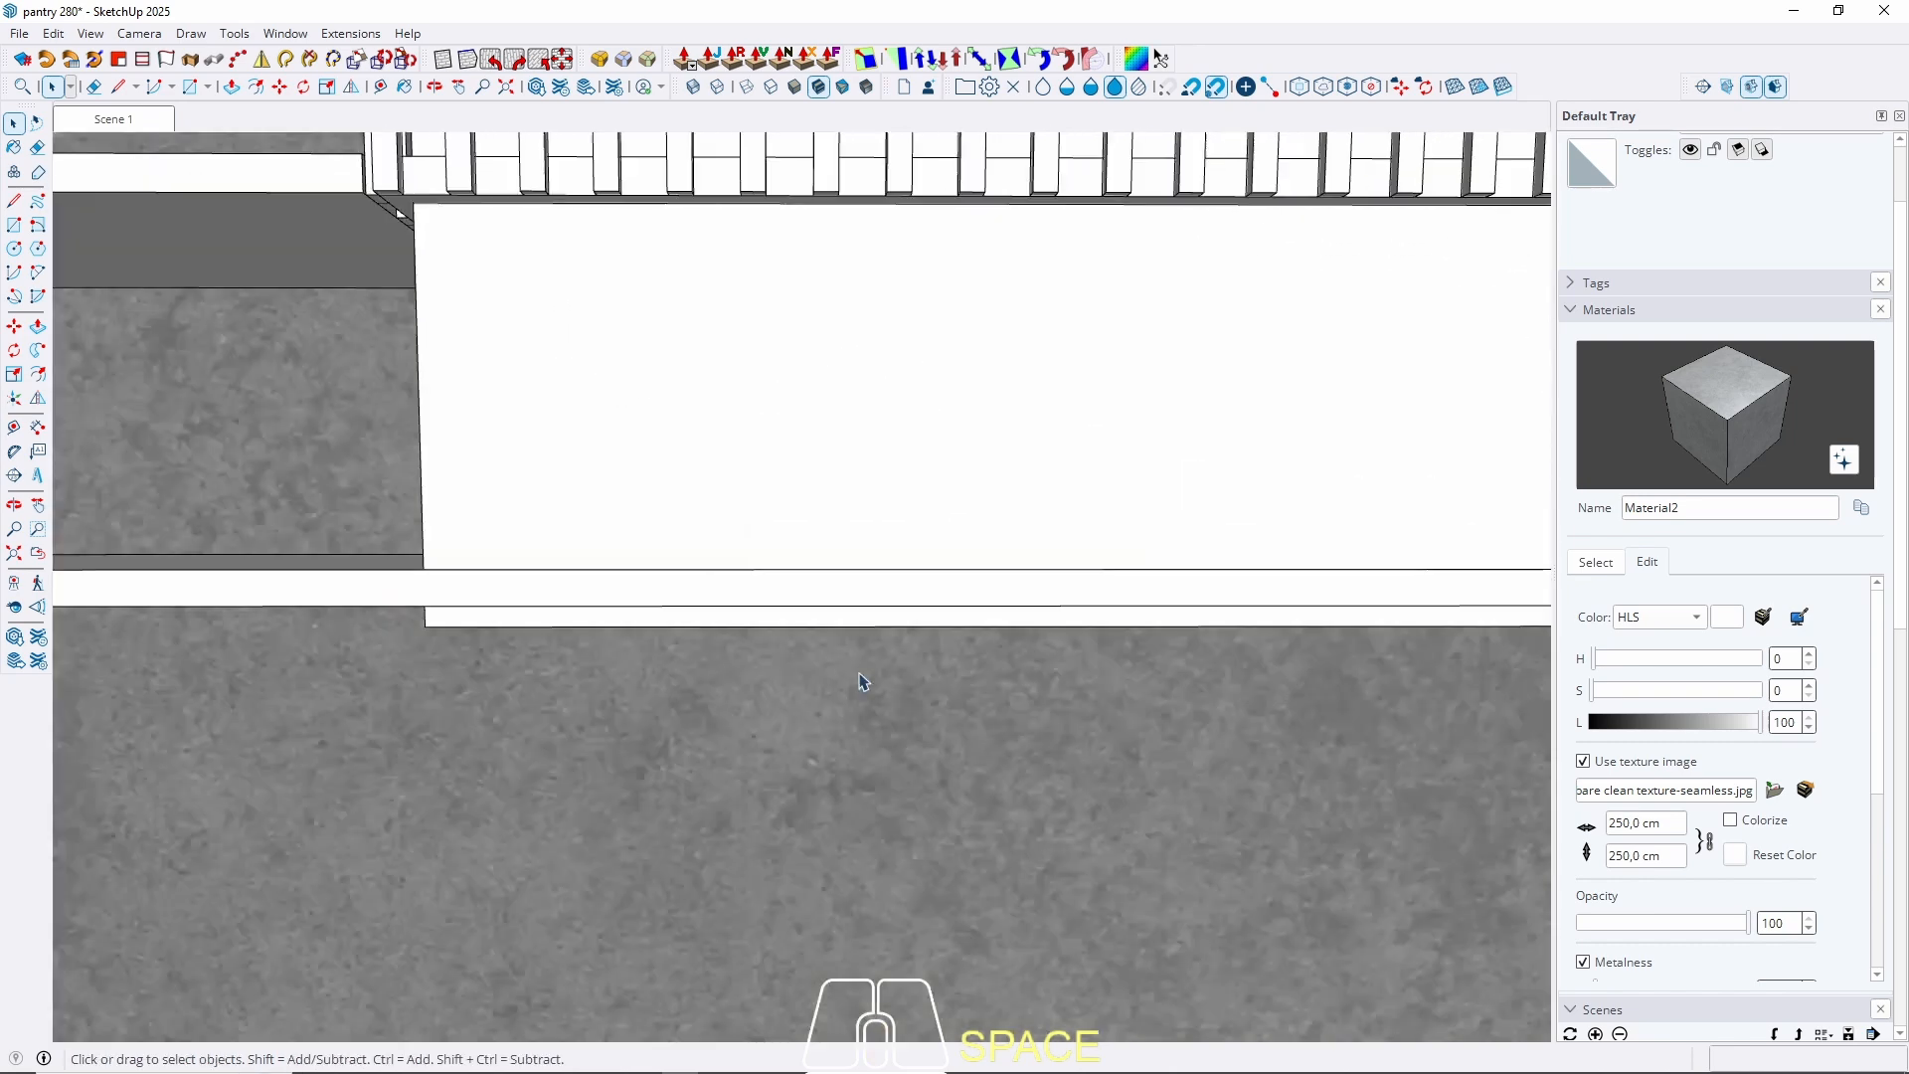
key(Escape)
scroll(861, 680, down, 6)
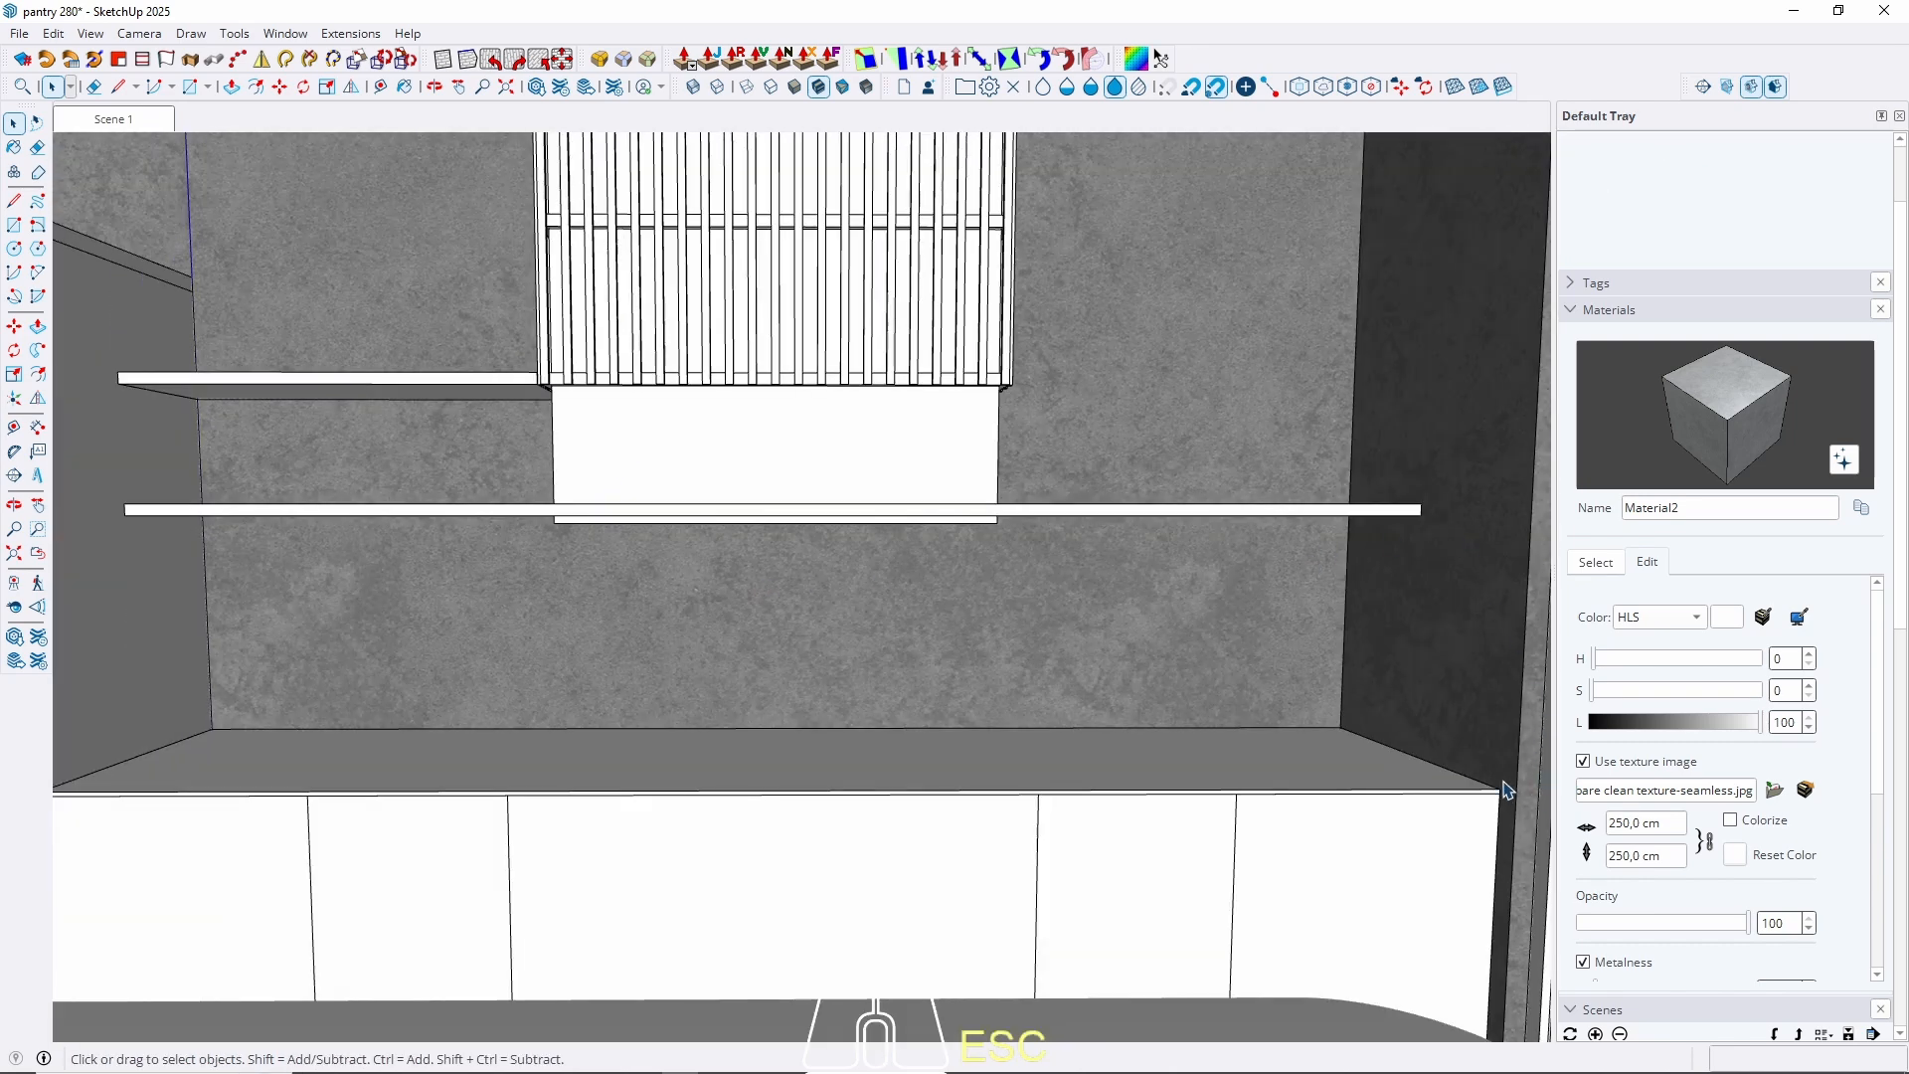
Create a new material from the image SKETCHUP_CGTIPS _ MARBLE (17).jpg with a texture height of 300 cm.
click(1594, 562)
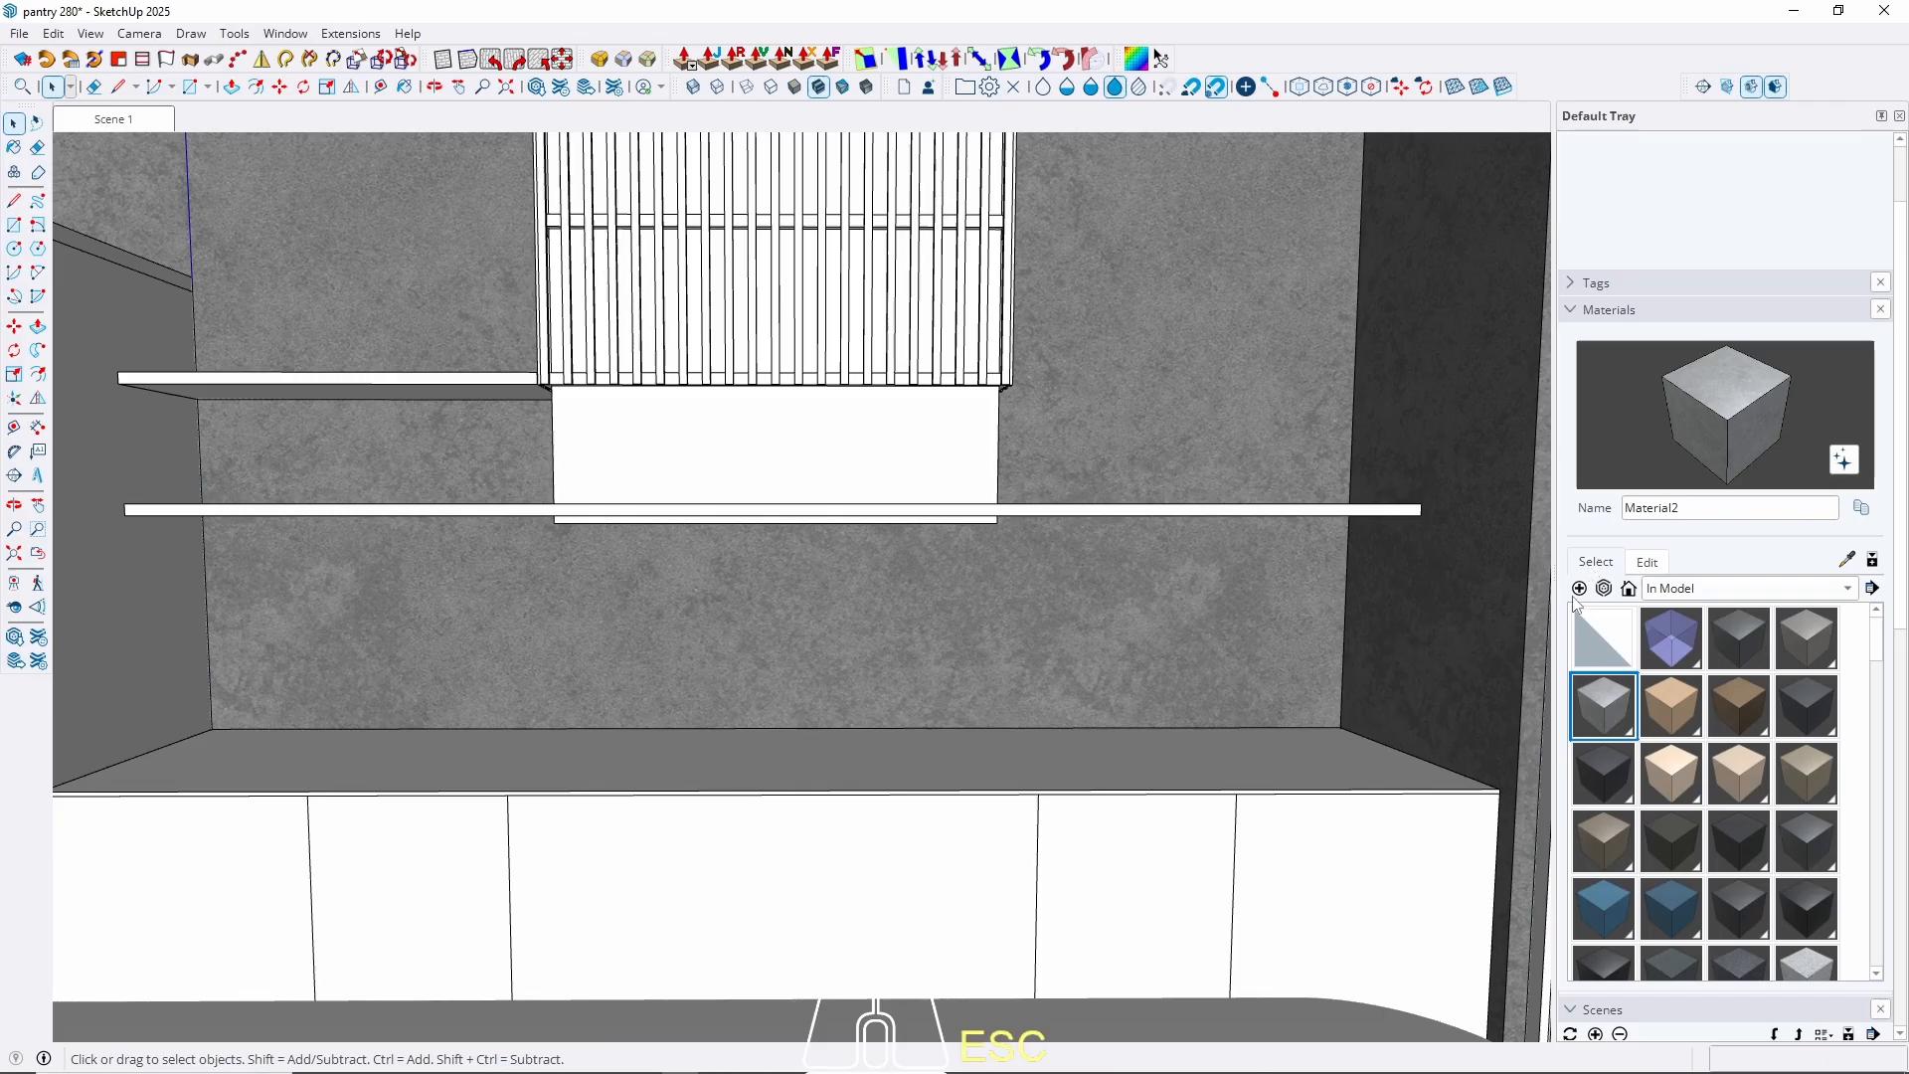
click(1579, 589)
click(983, 682)
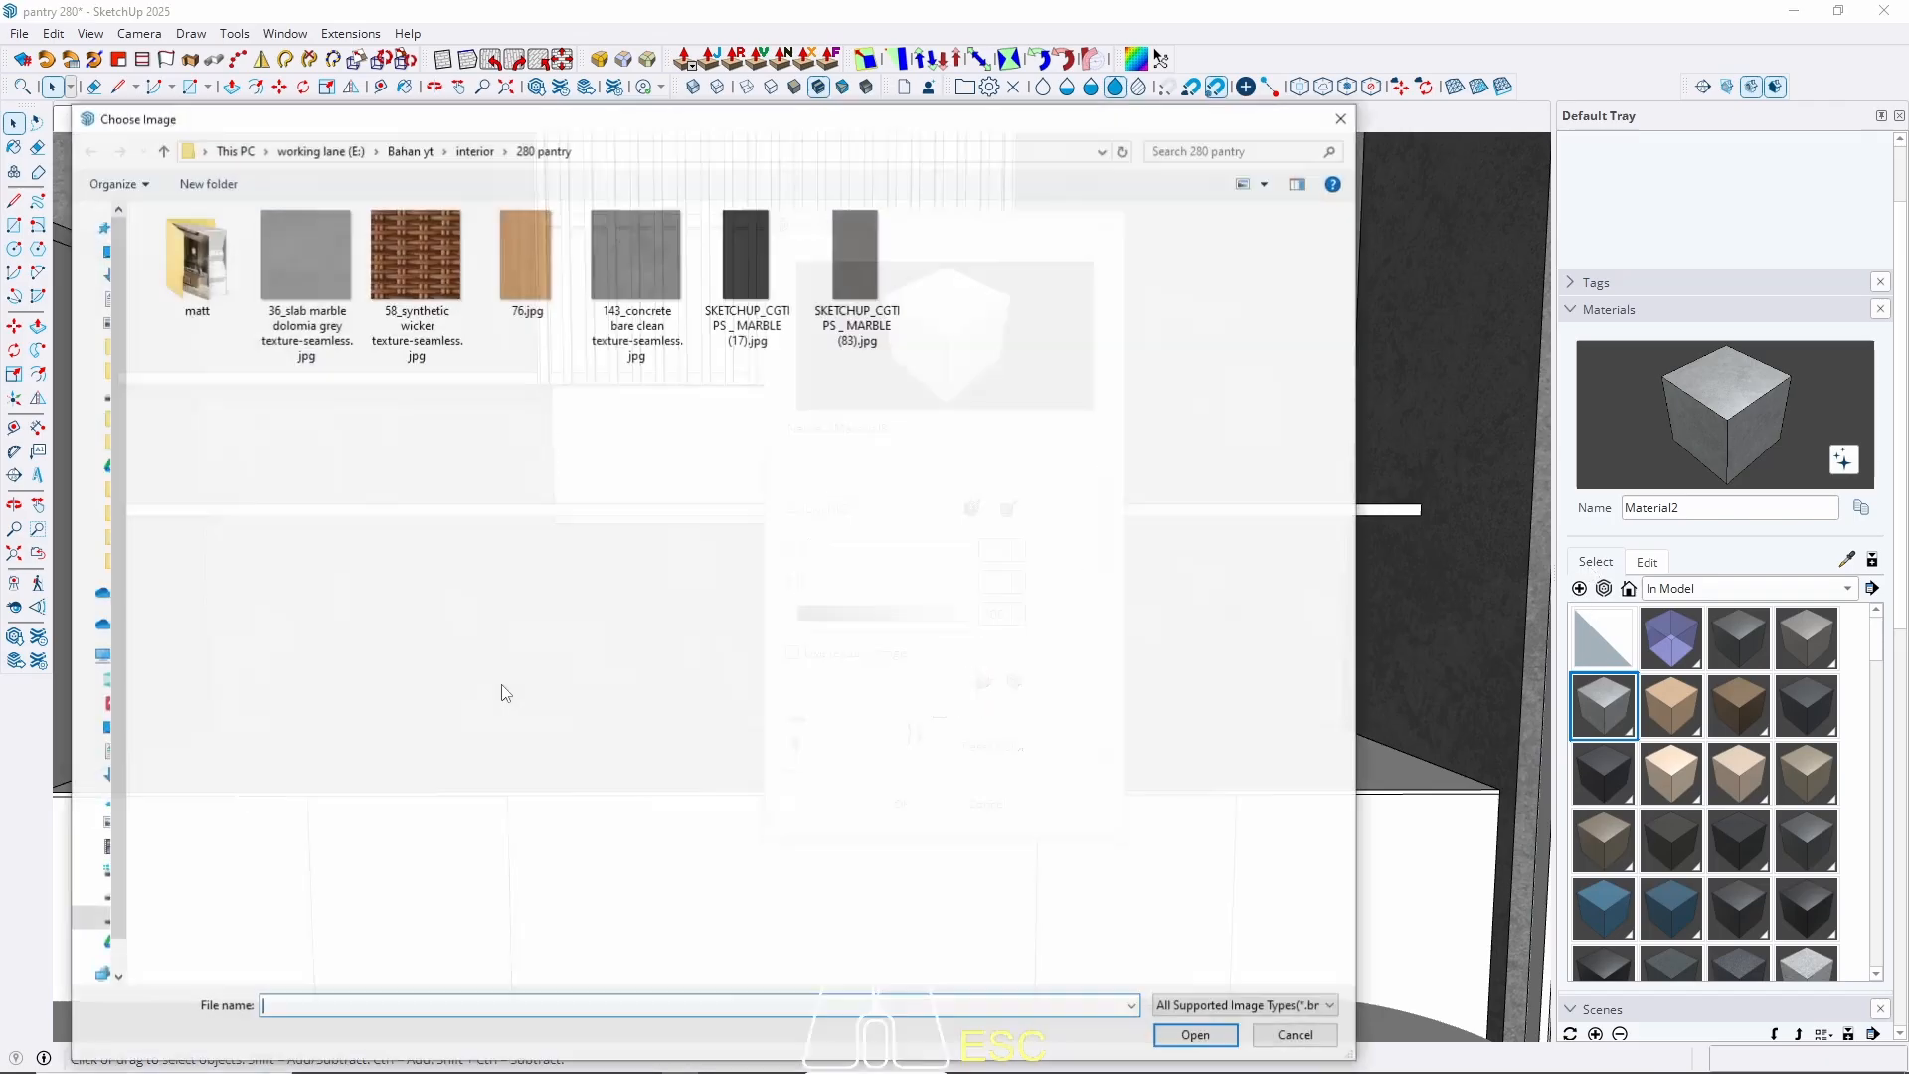
double_click(748, 256)
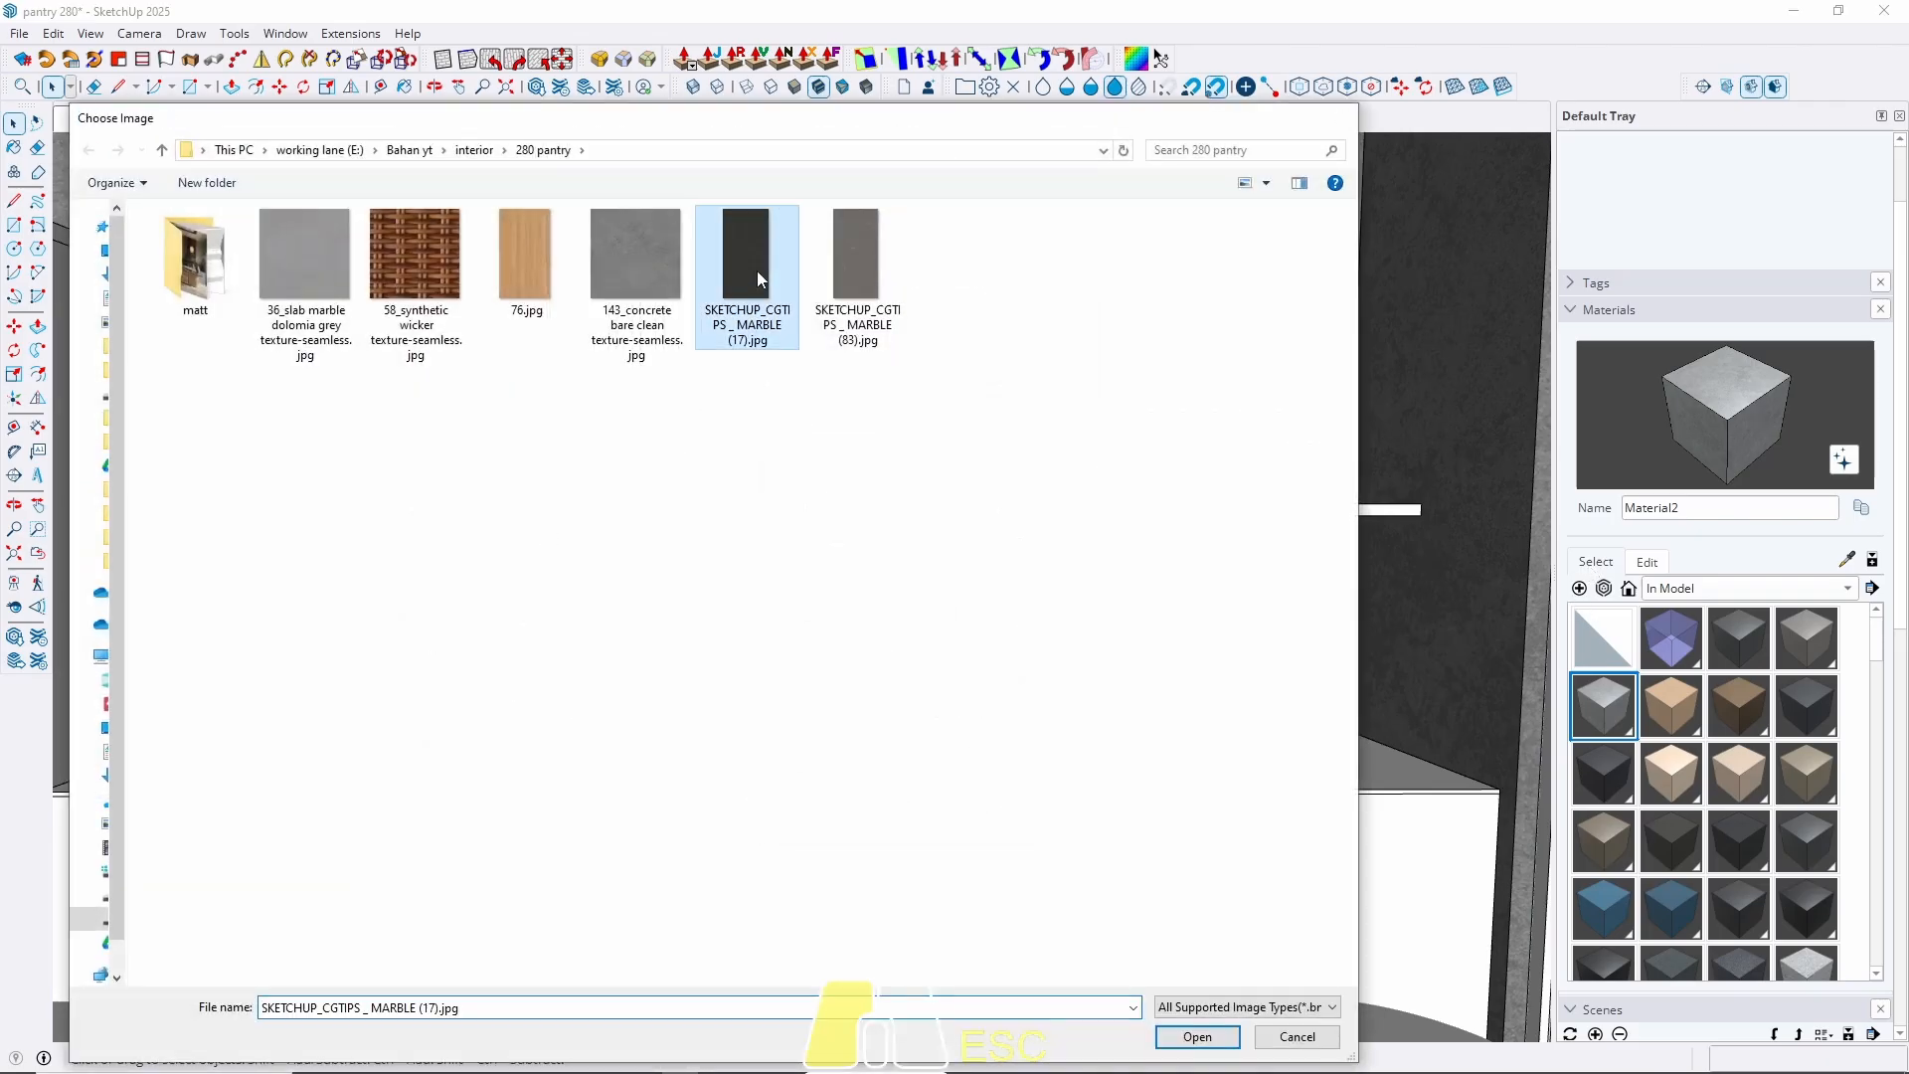
triple_click(855, 746)
text(3)
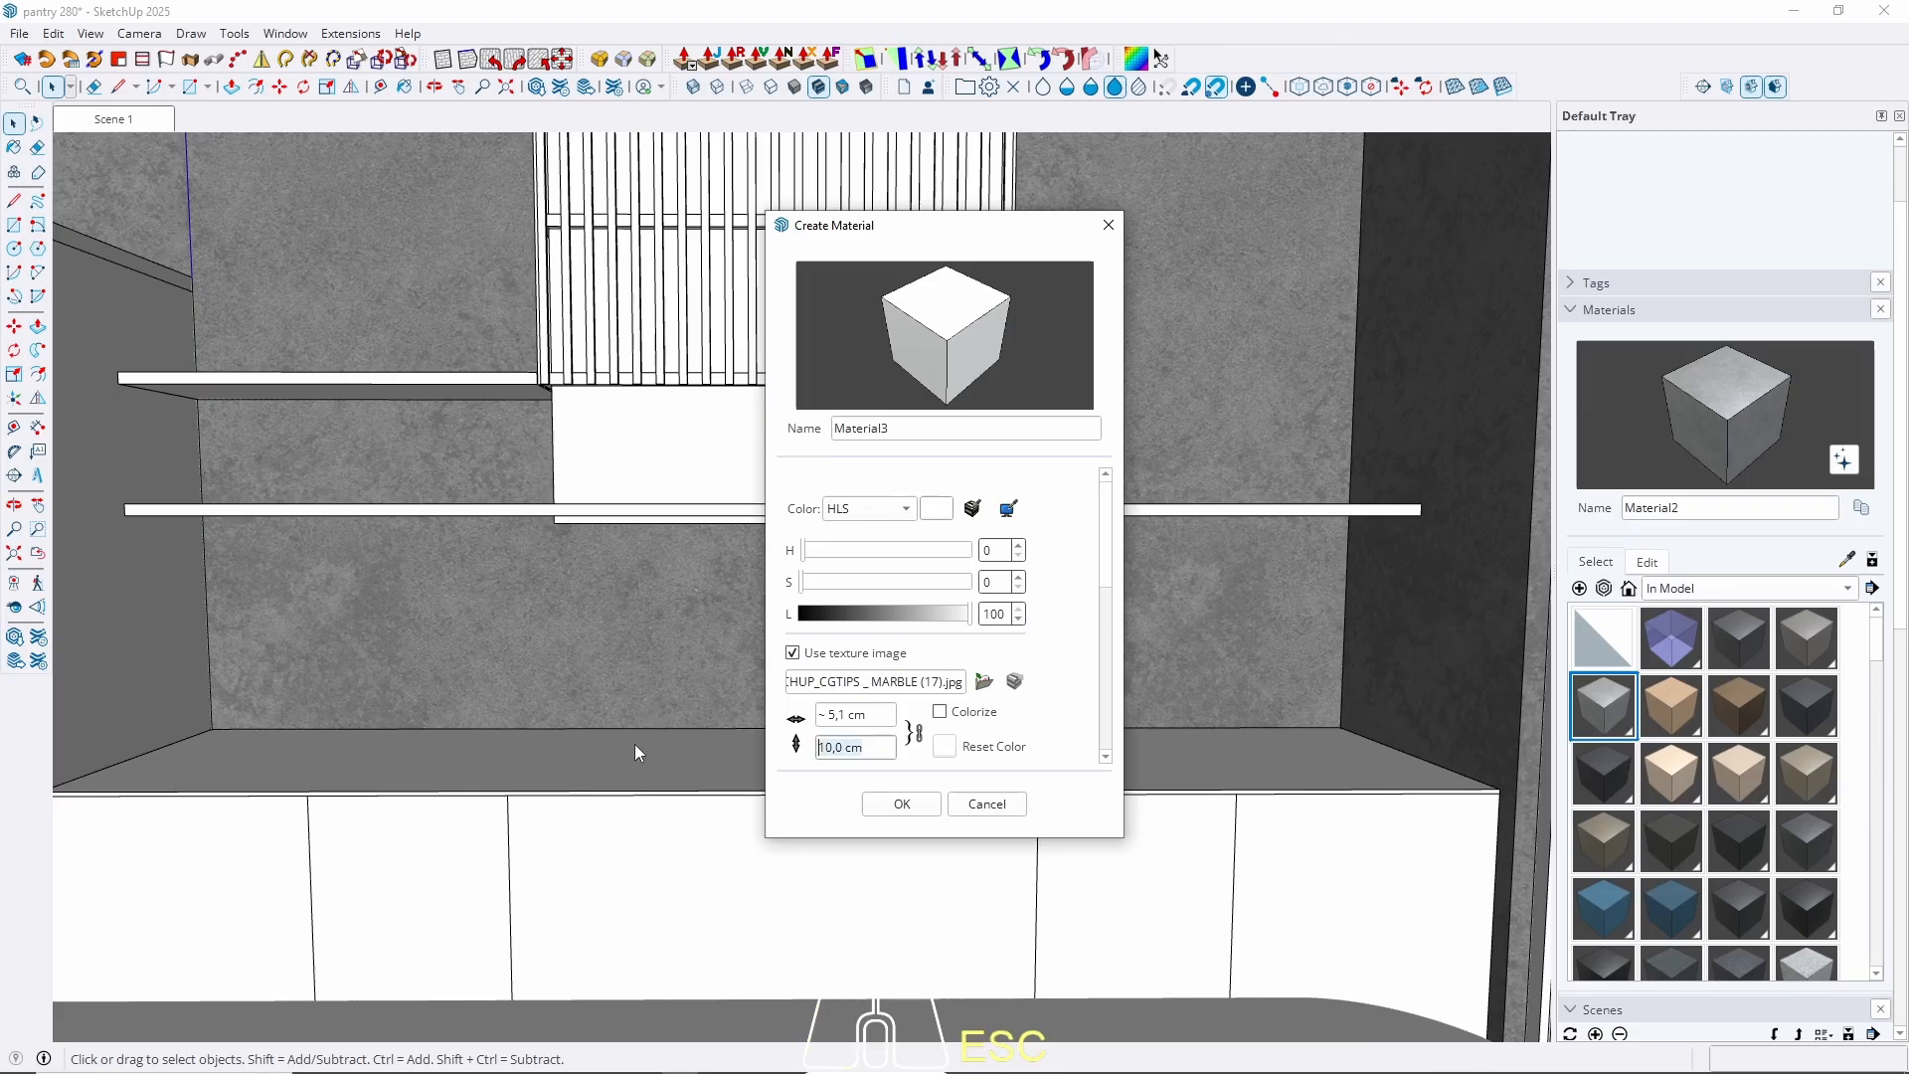
text(00)
click(915, 804)
Paint the backsplash face between the long shelf and the countertop with the dark marble Material3.
key(space)
middle_drag(653, 707, 601, 630)
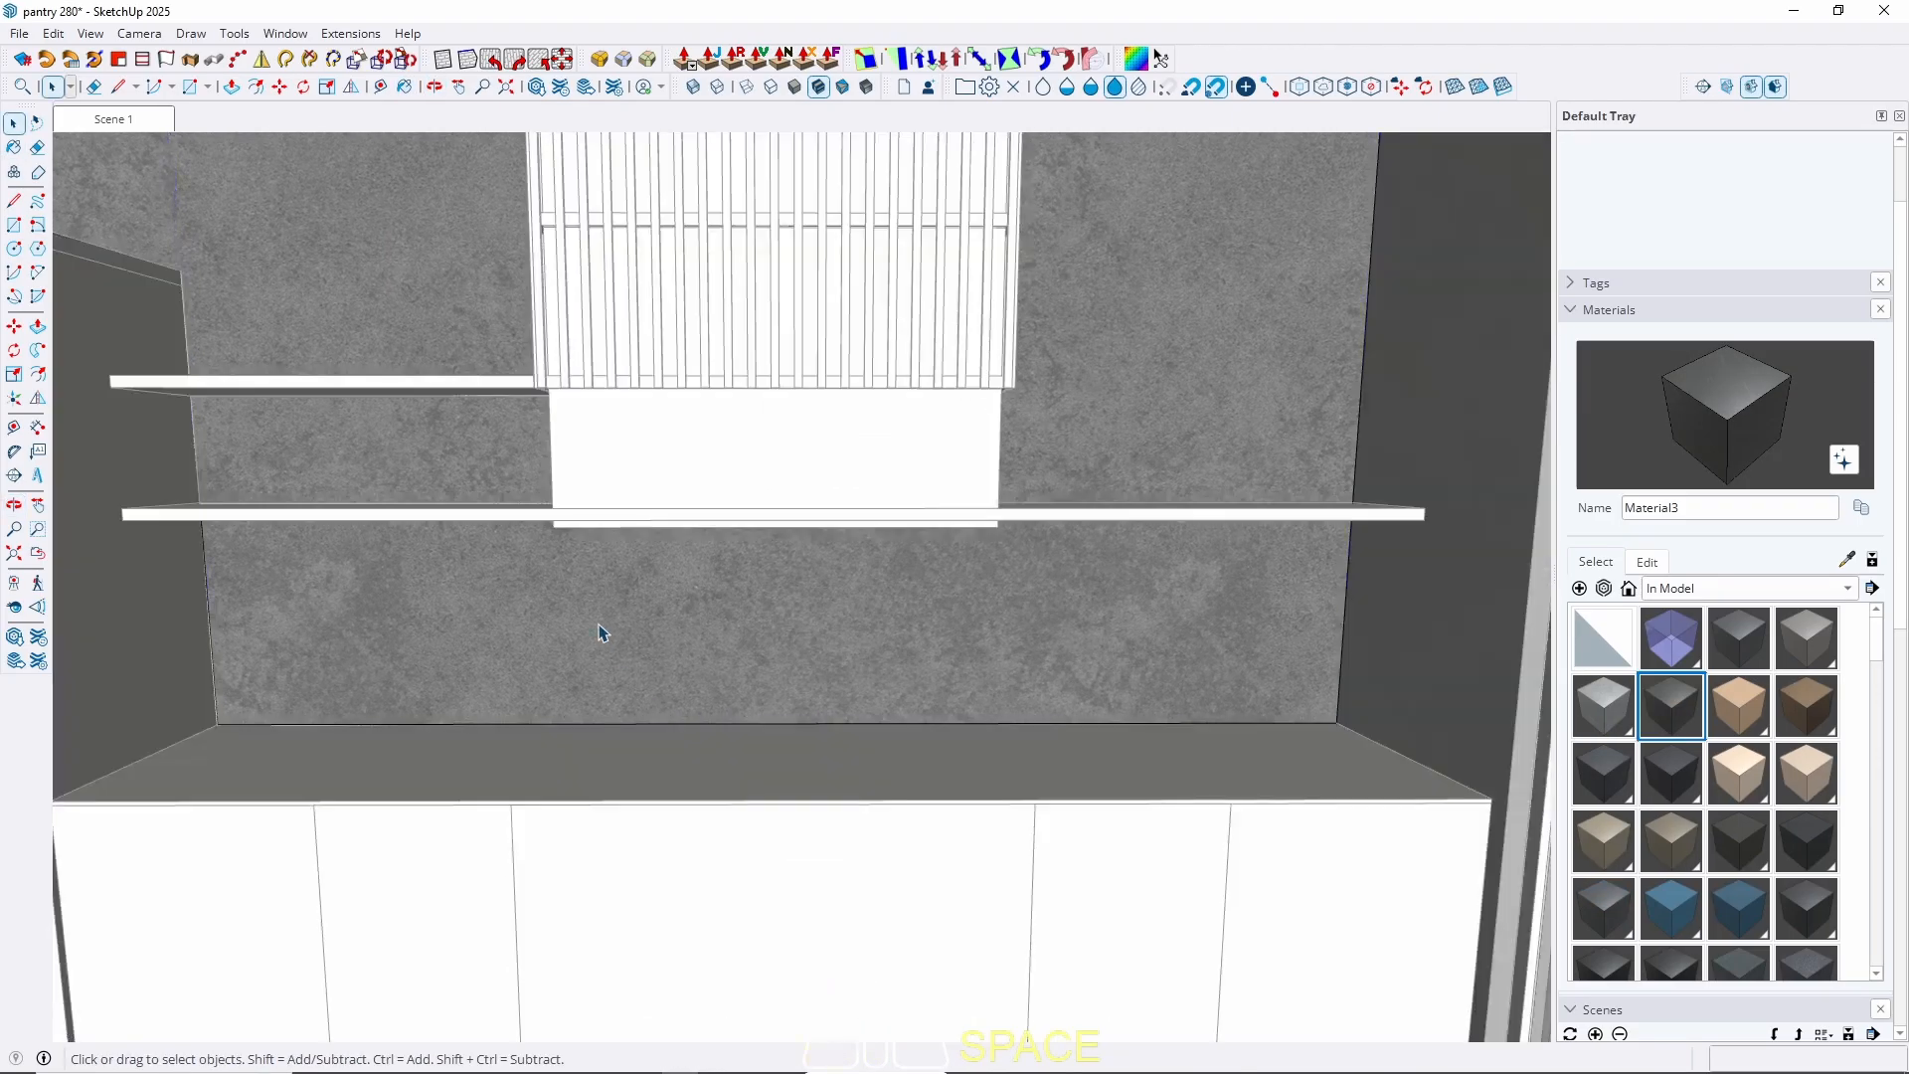
click(593, 652)
key(b)
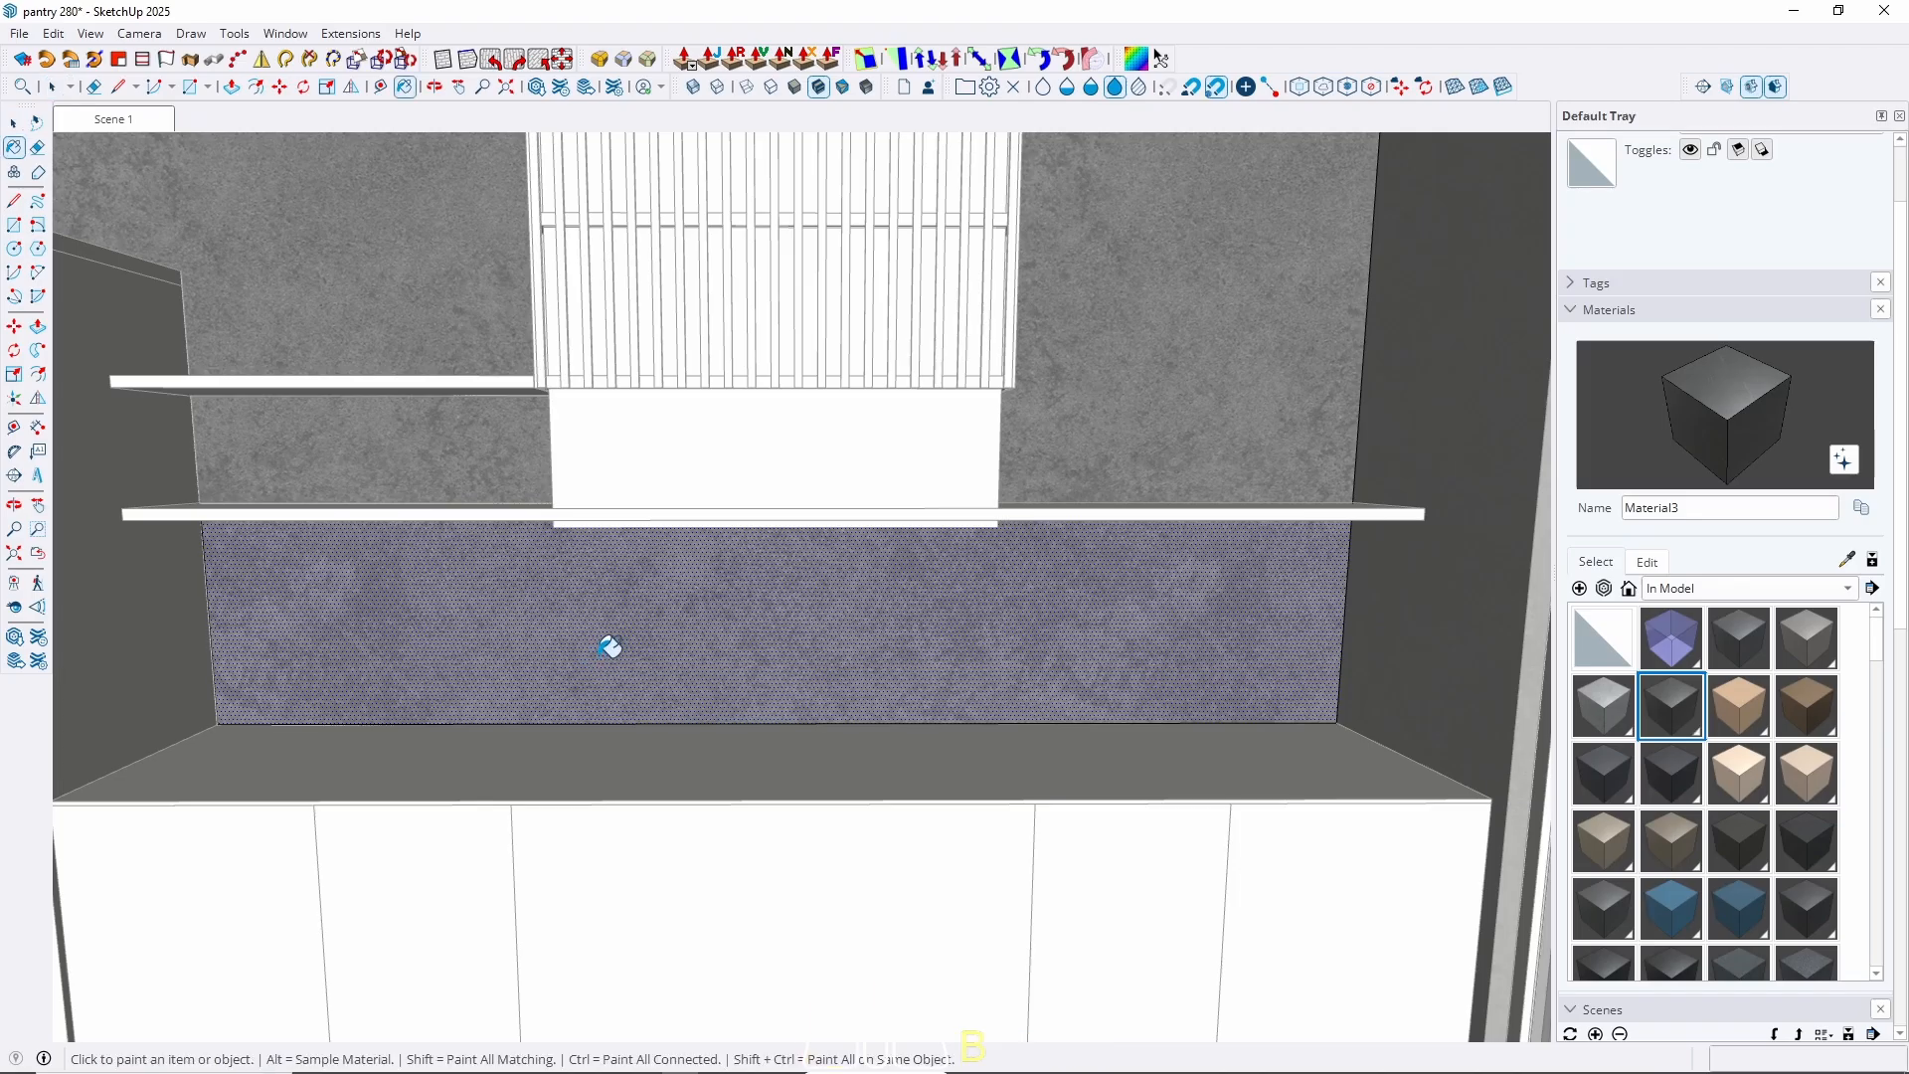
click(610, 647)
key(space)
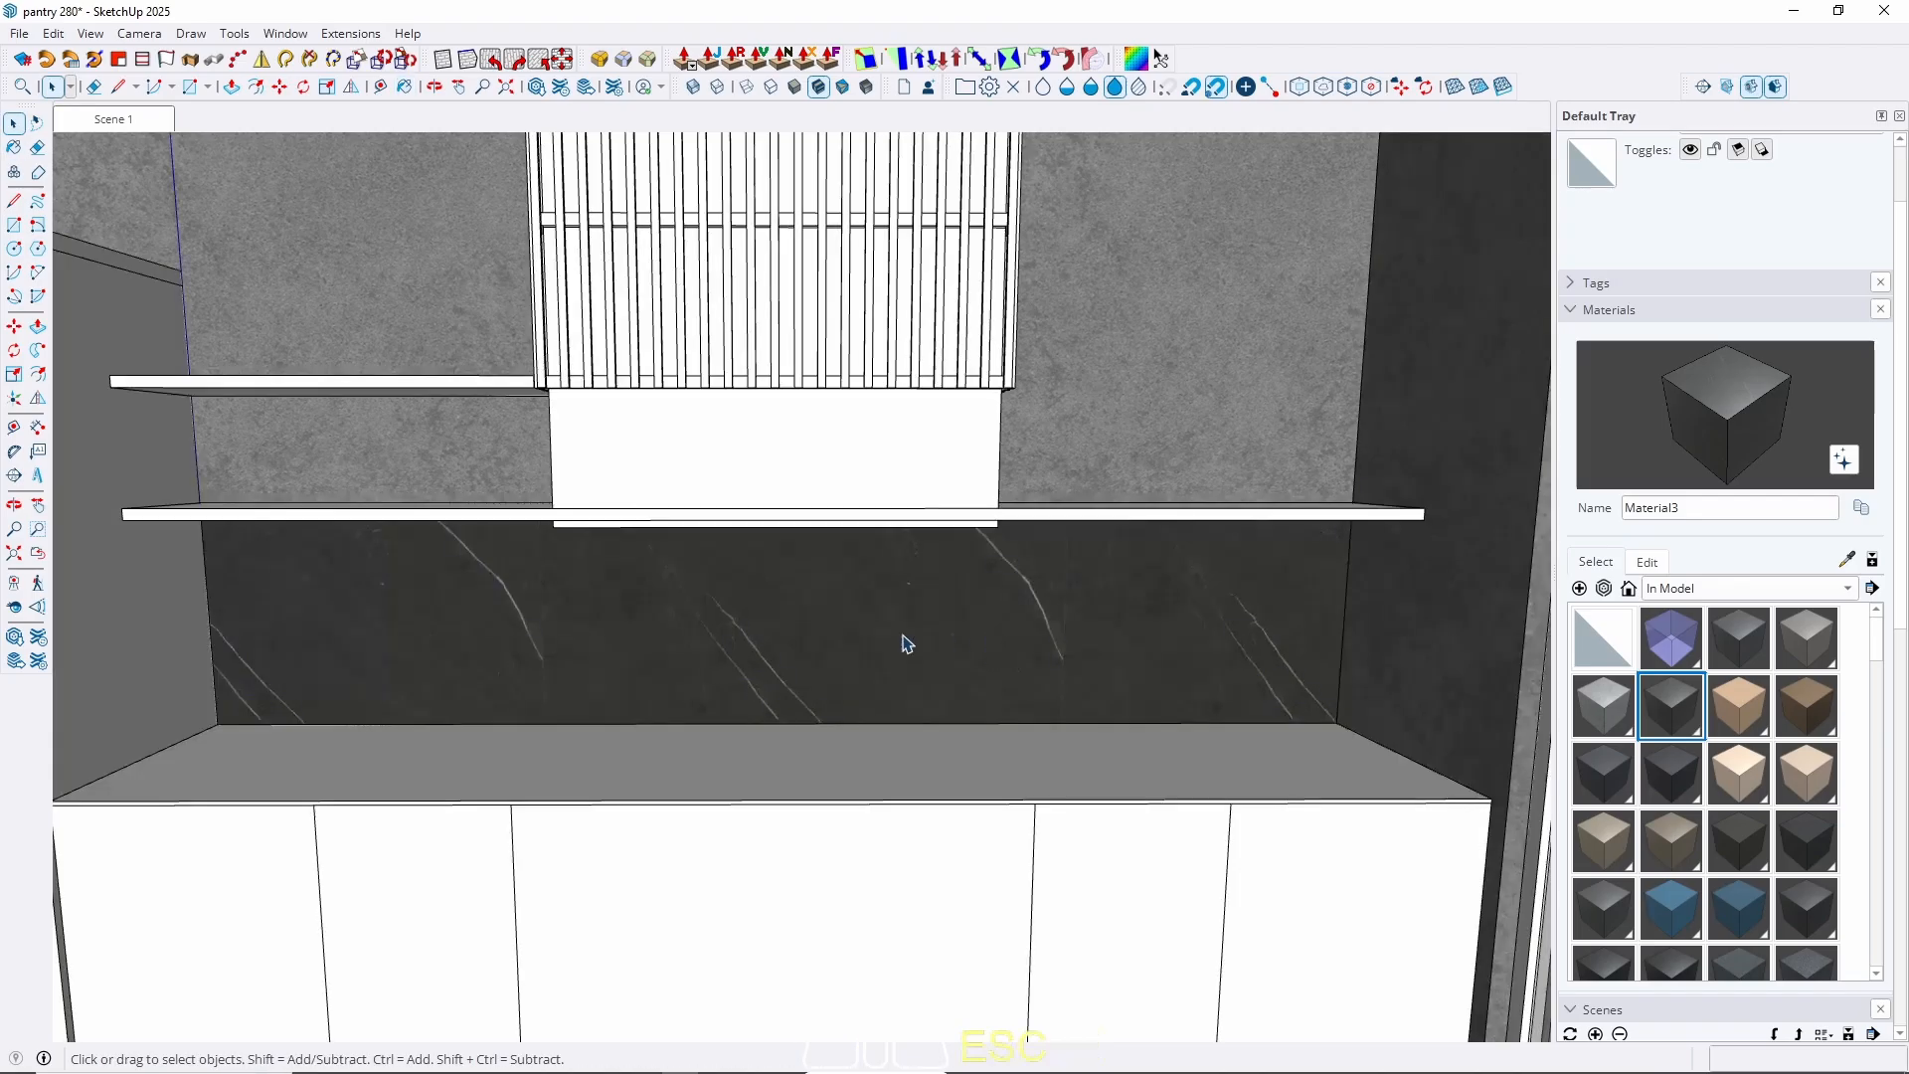
Rotate the backsplash's marble texture 90° clockwise and shift it upward so diagonal veins cross the face.
click(731, 641)
key(Escape)
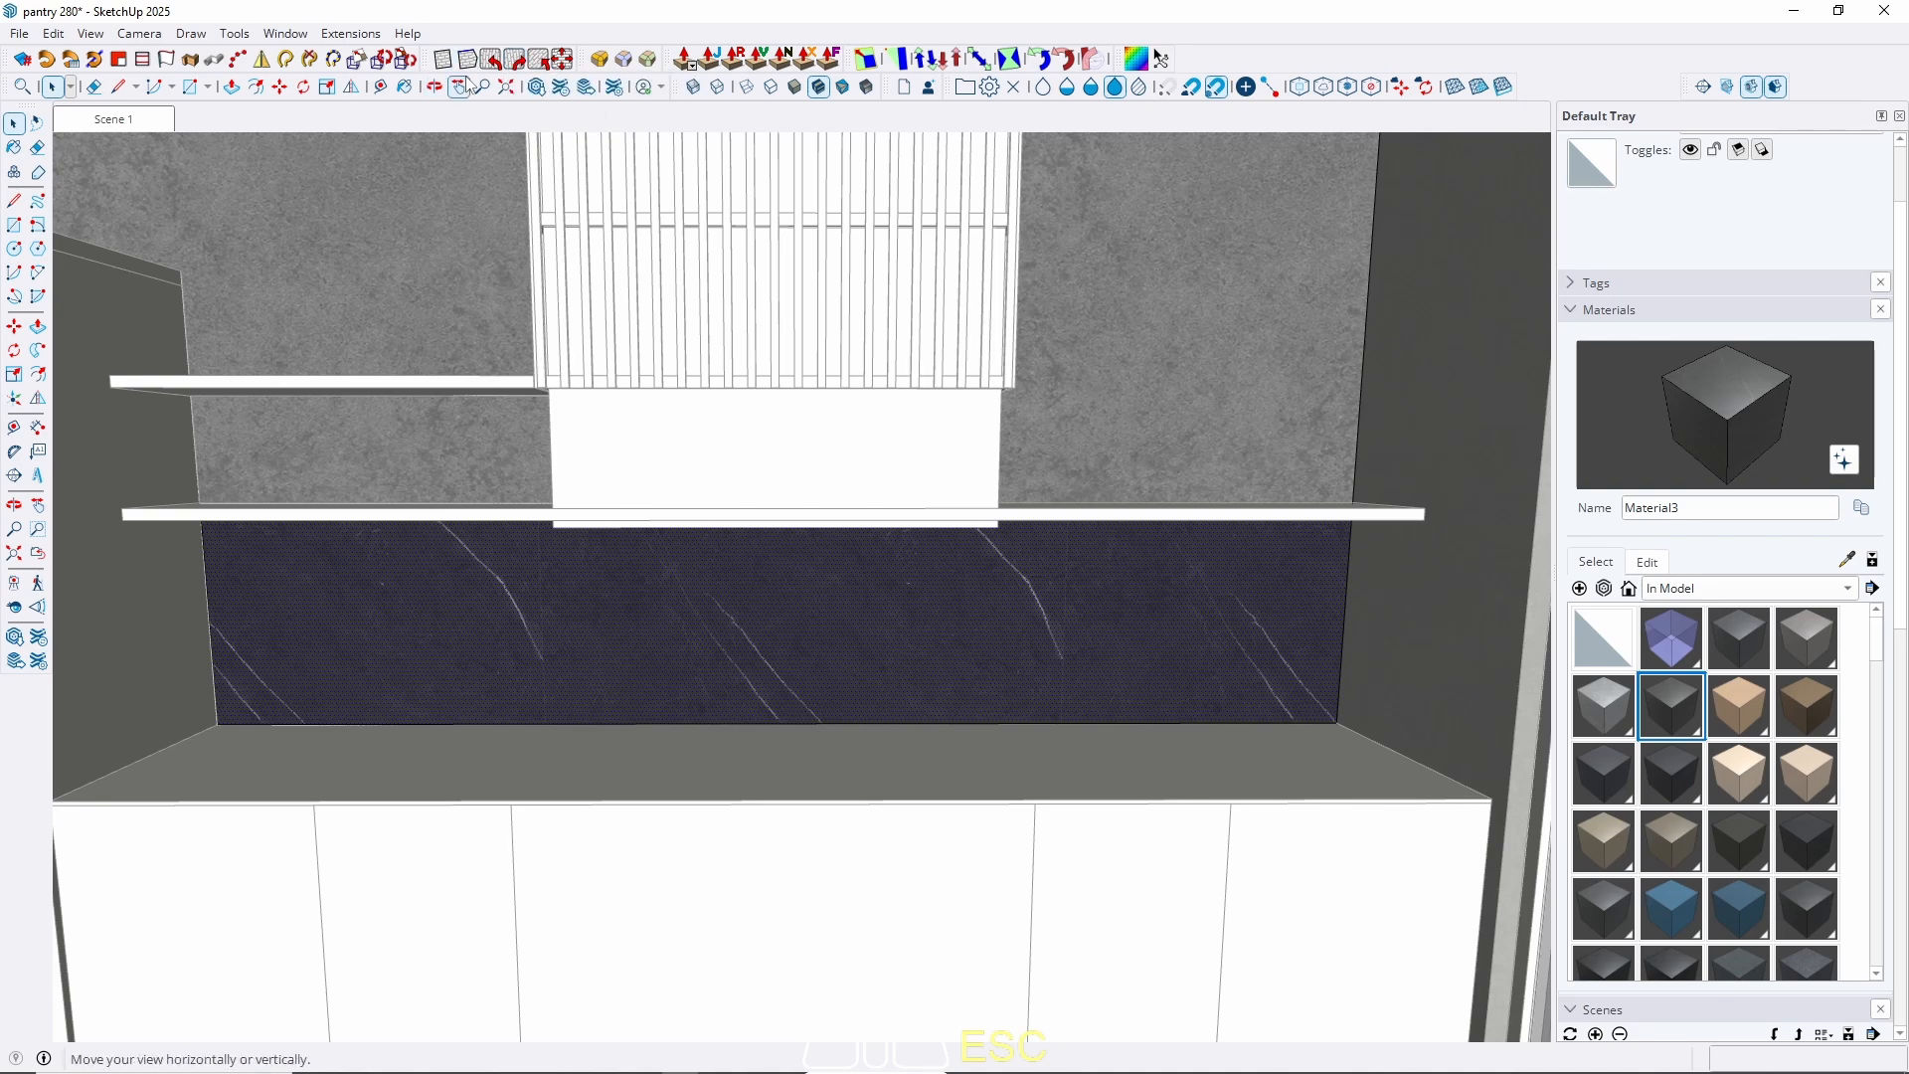
click(516, 68)
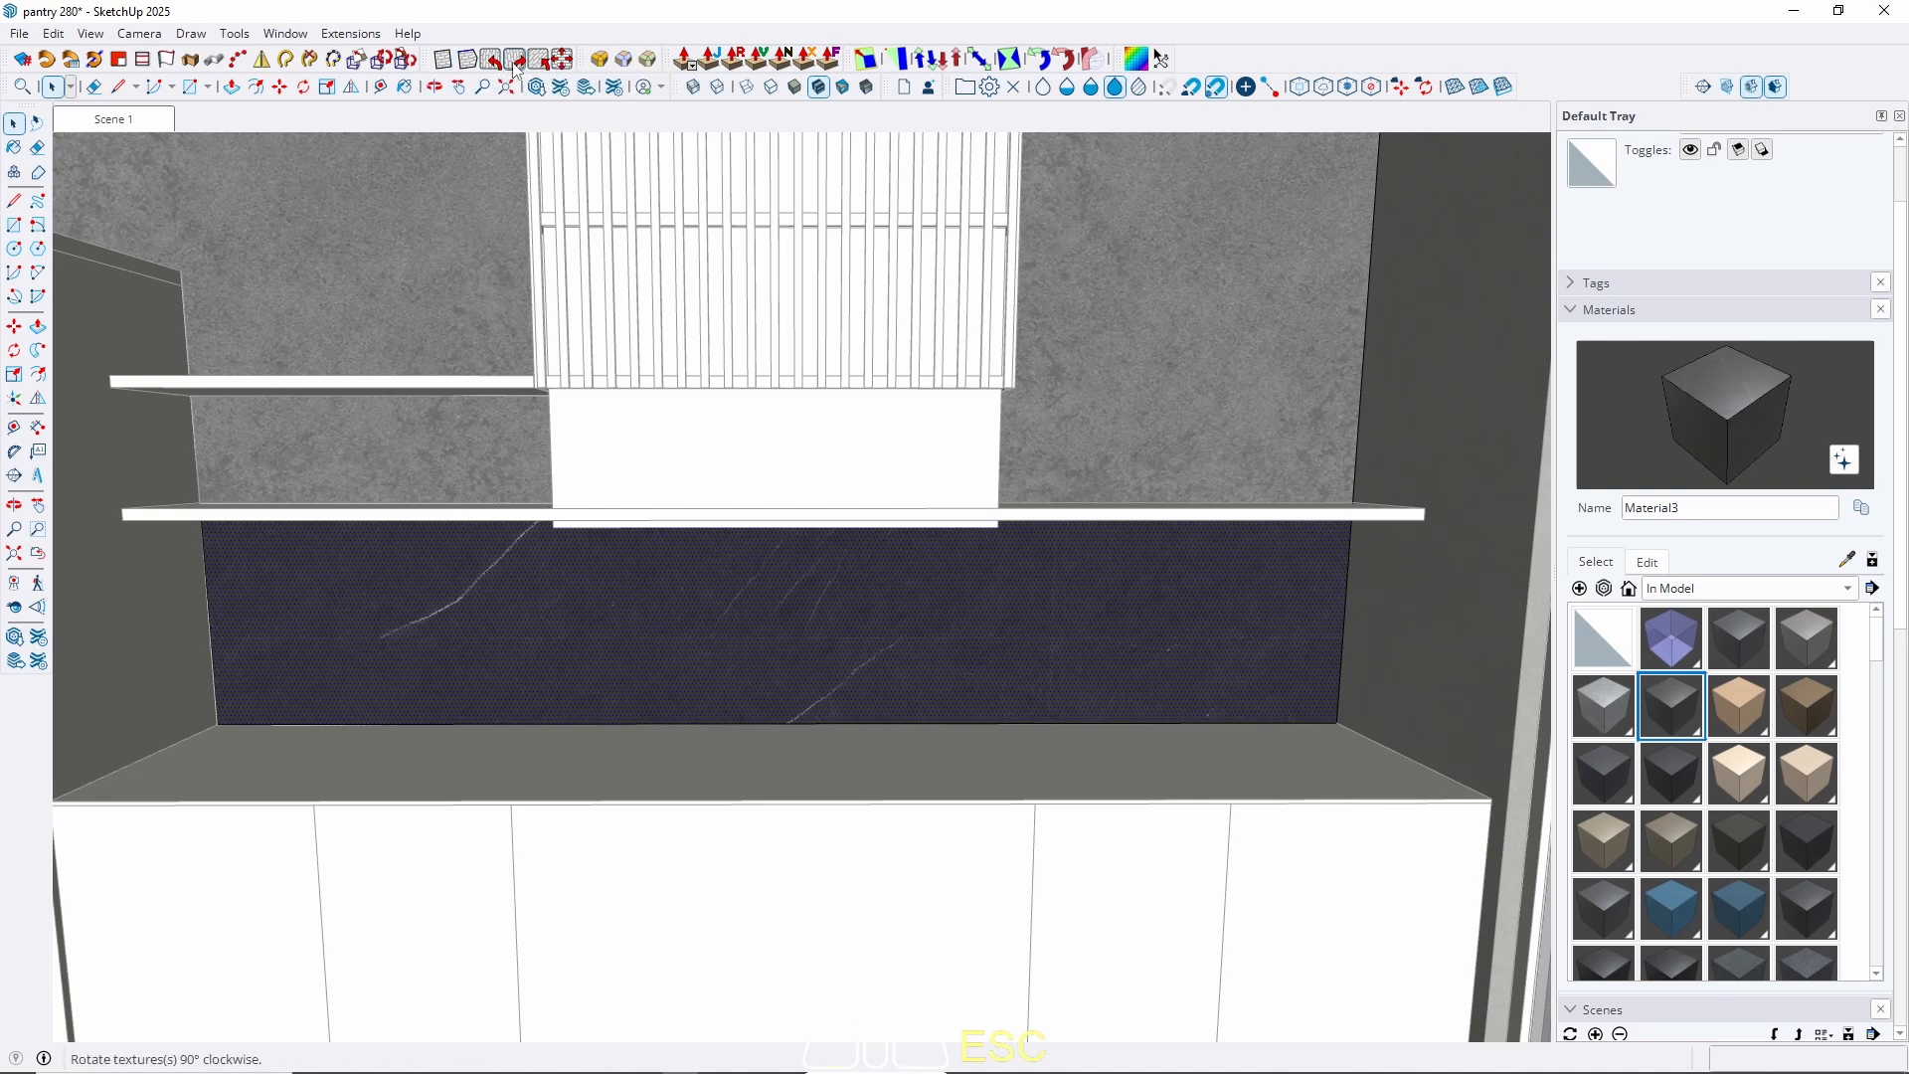
right_click(680, 624)
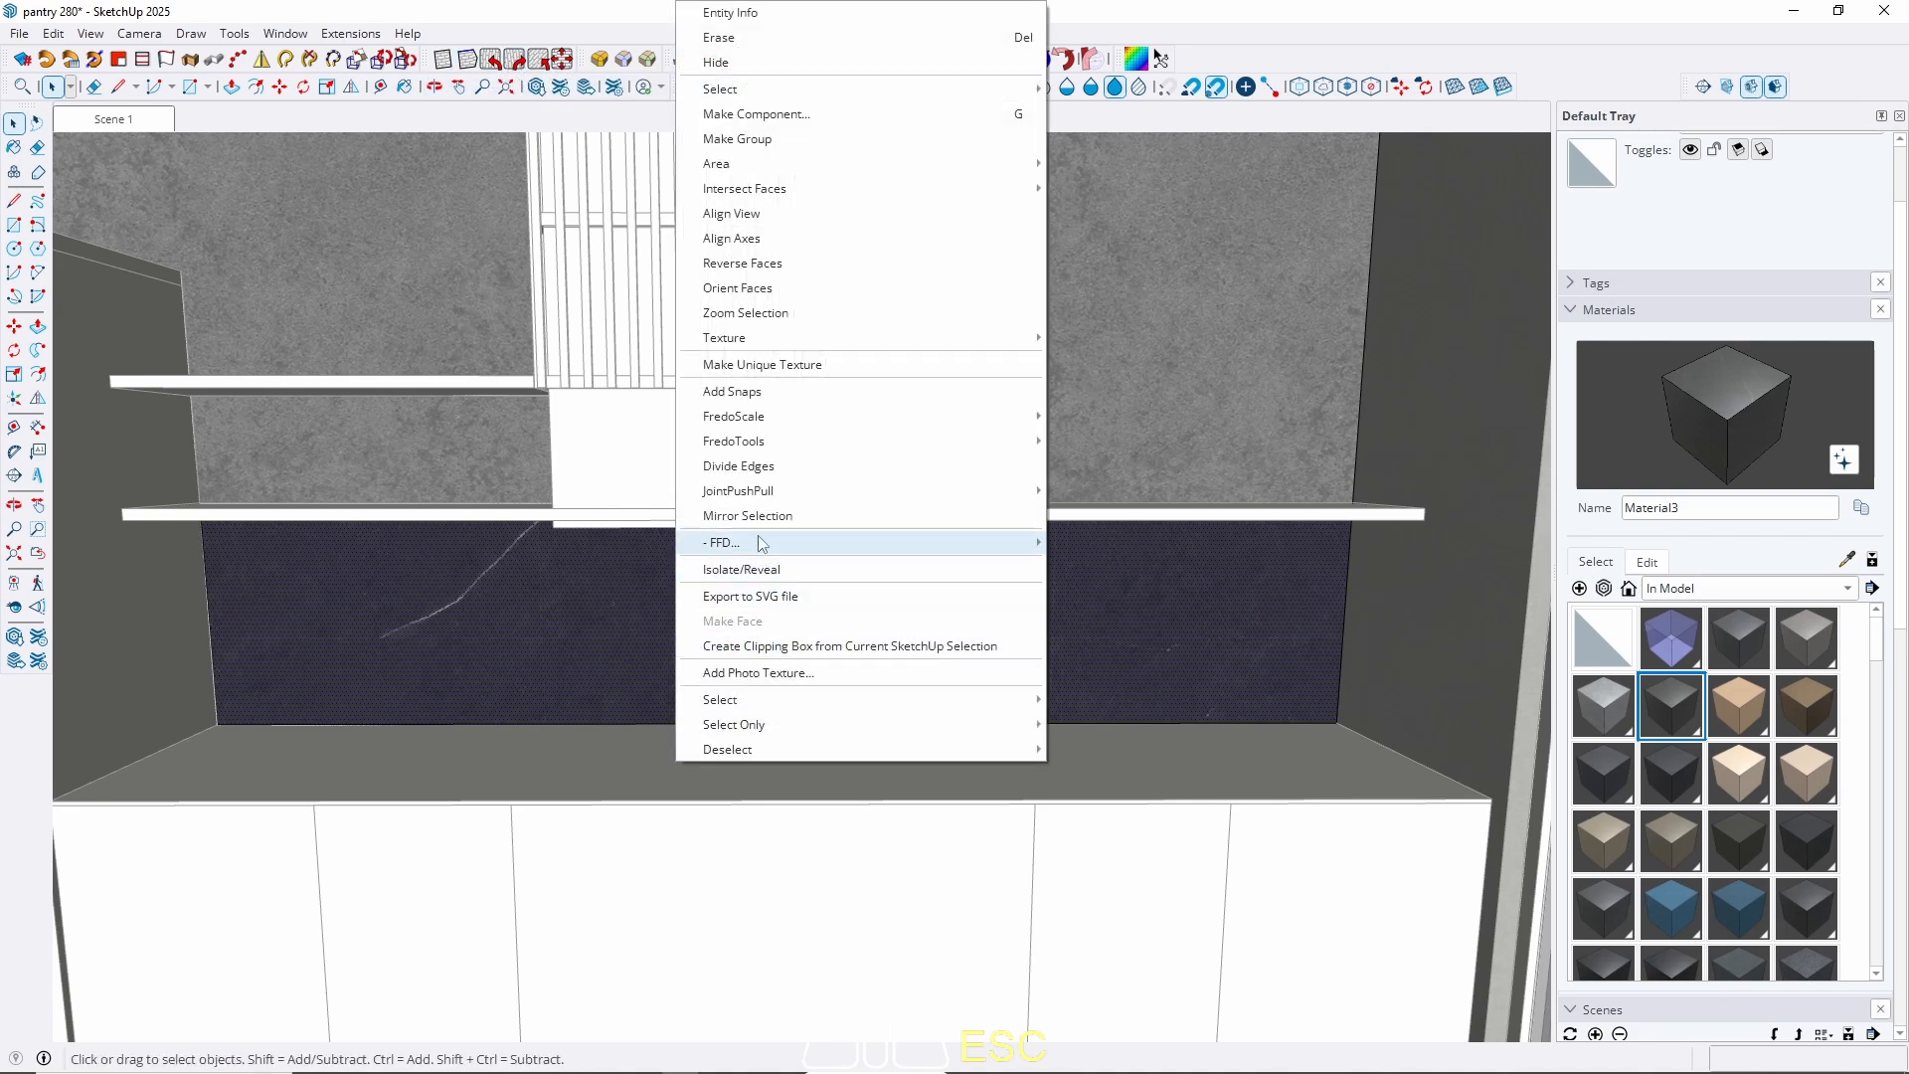
mouse_move(738, 348)
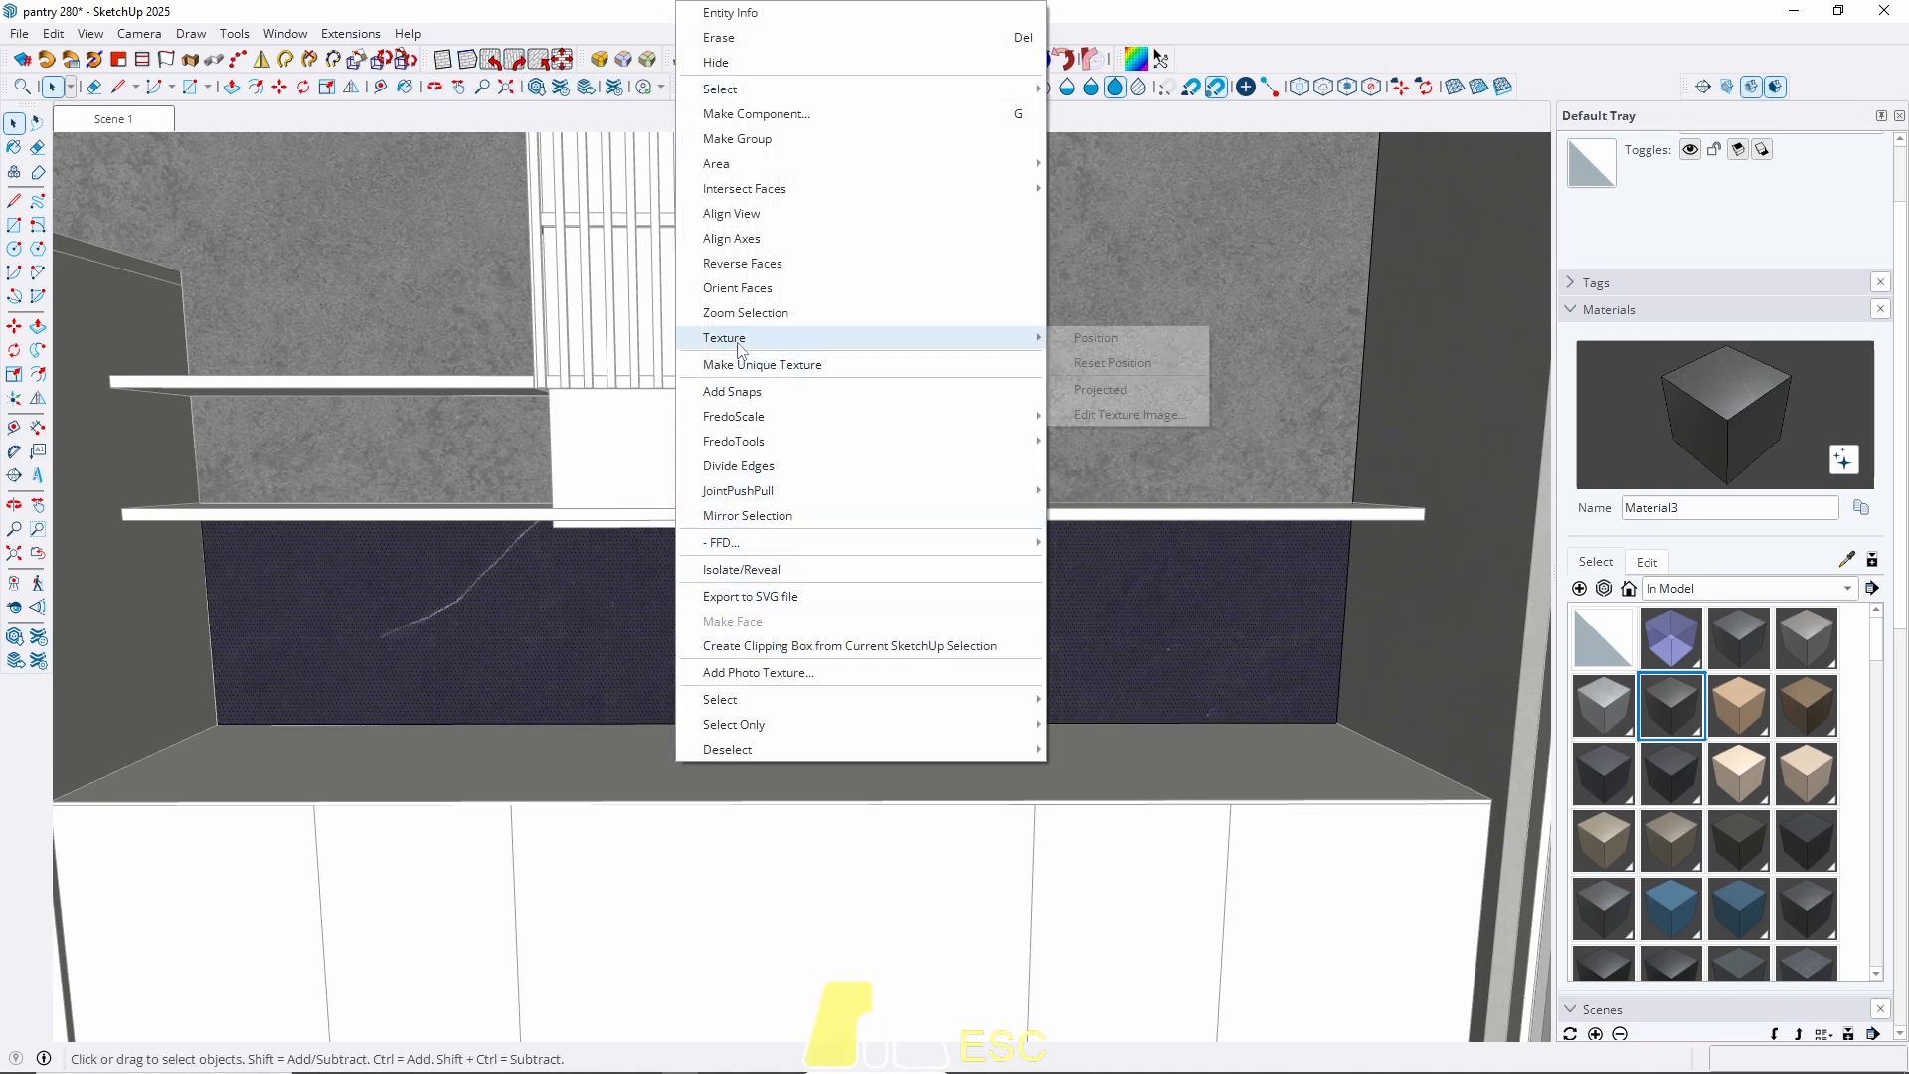
click(1095, 338)
drag(874, 656, 1032, 239)
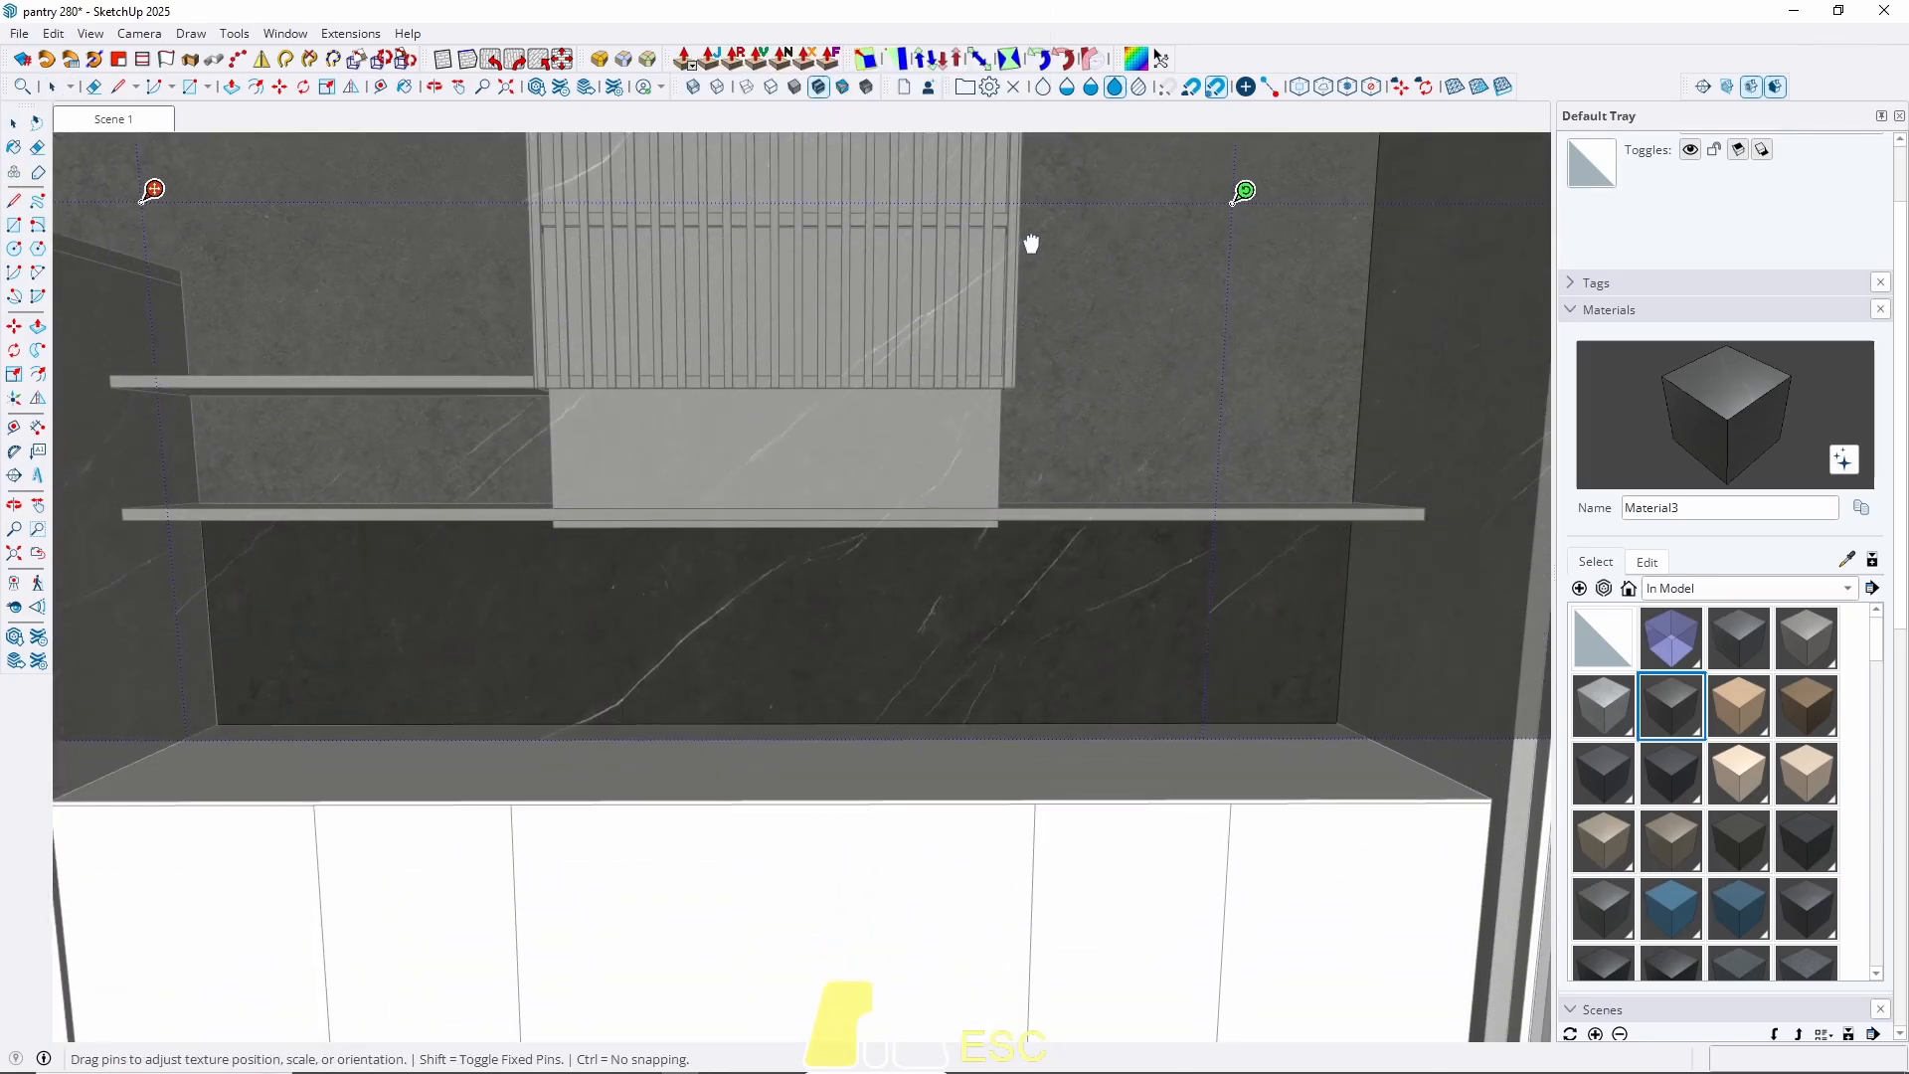
right_click(926, 652)
click(963, 662)
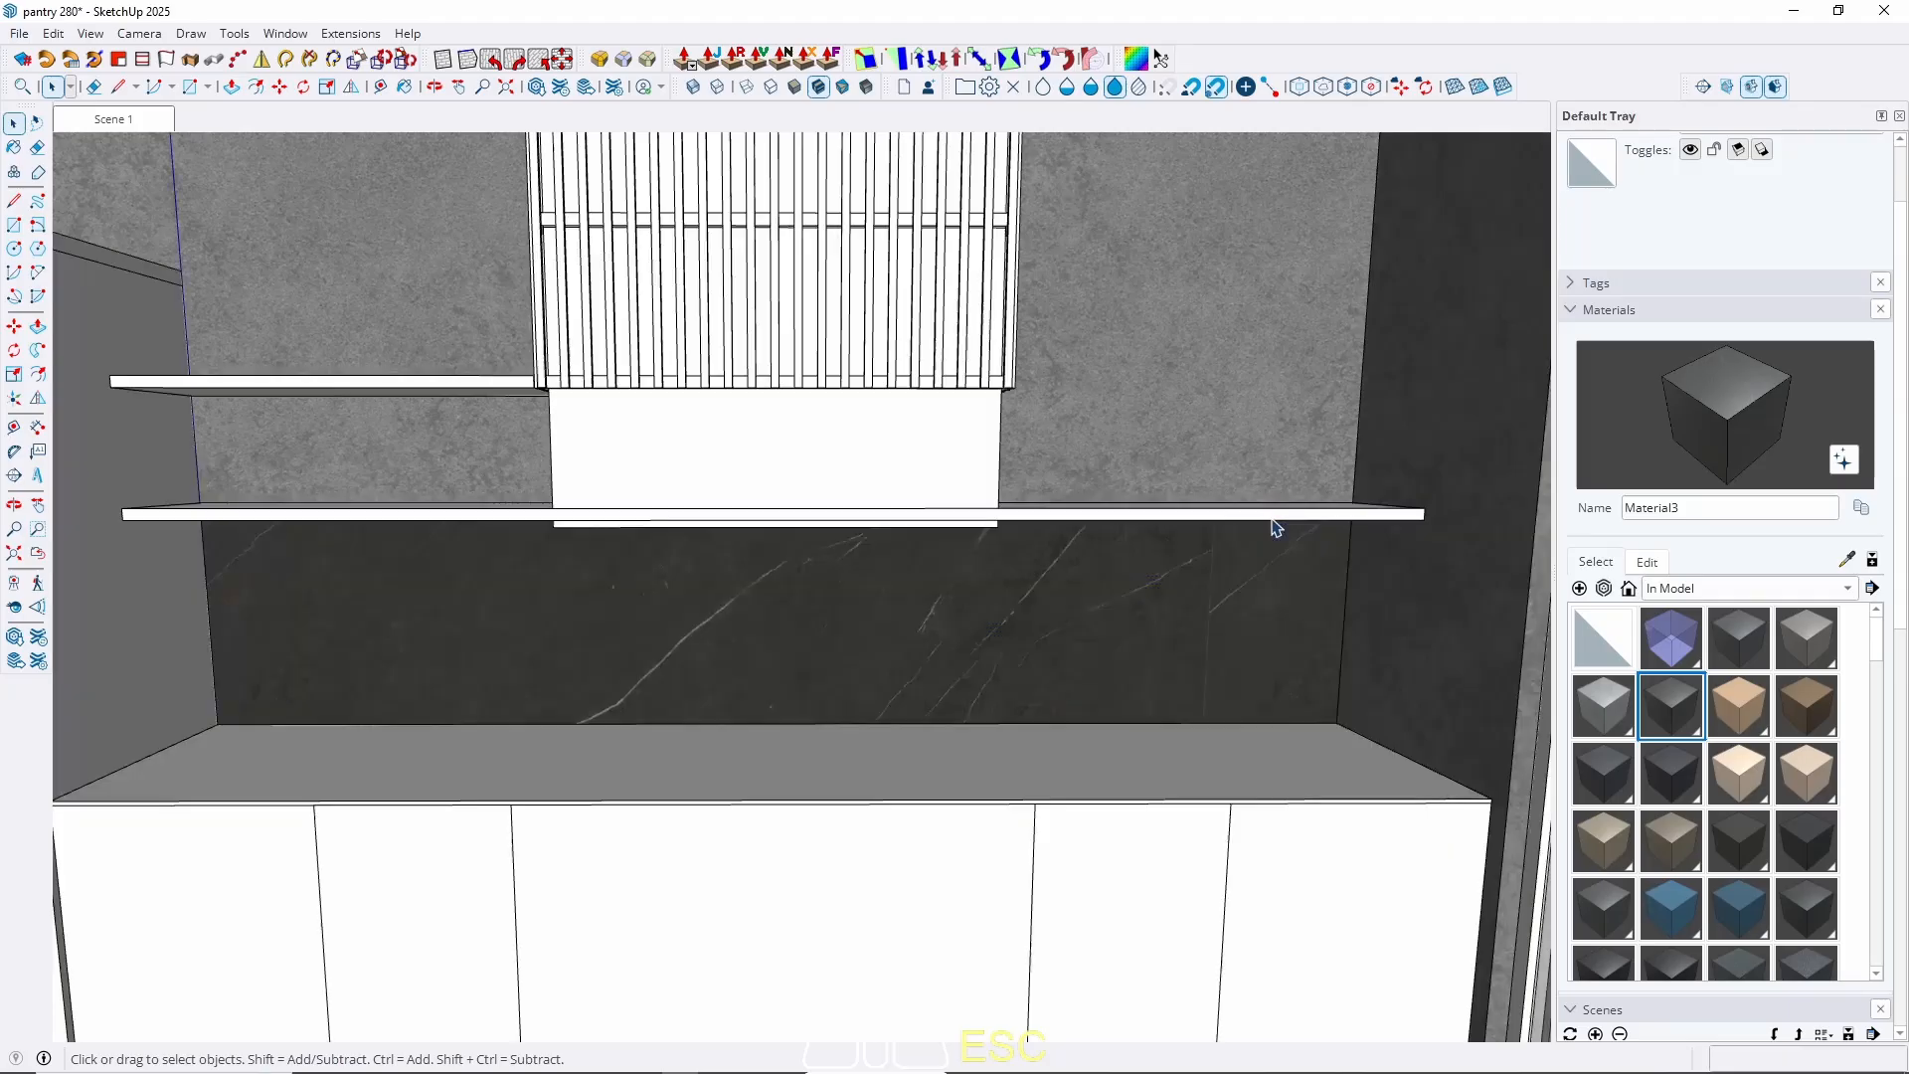
Slide the backsplash's marble texture horizontally toward the doorway wall with texture positioning.
scroll(736, 534, down, 5)
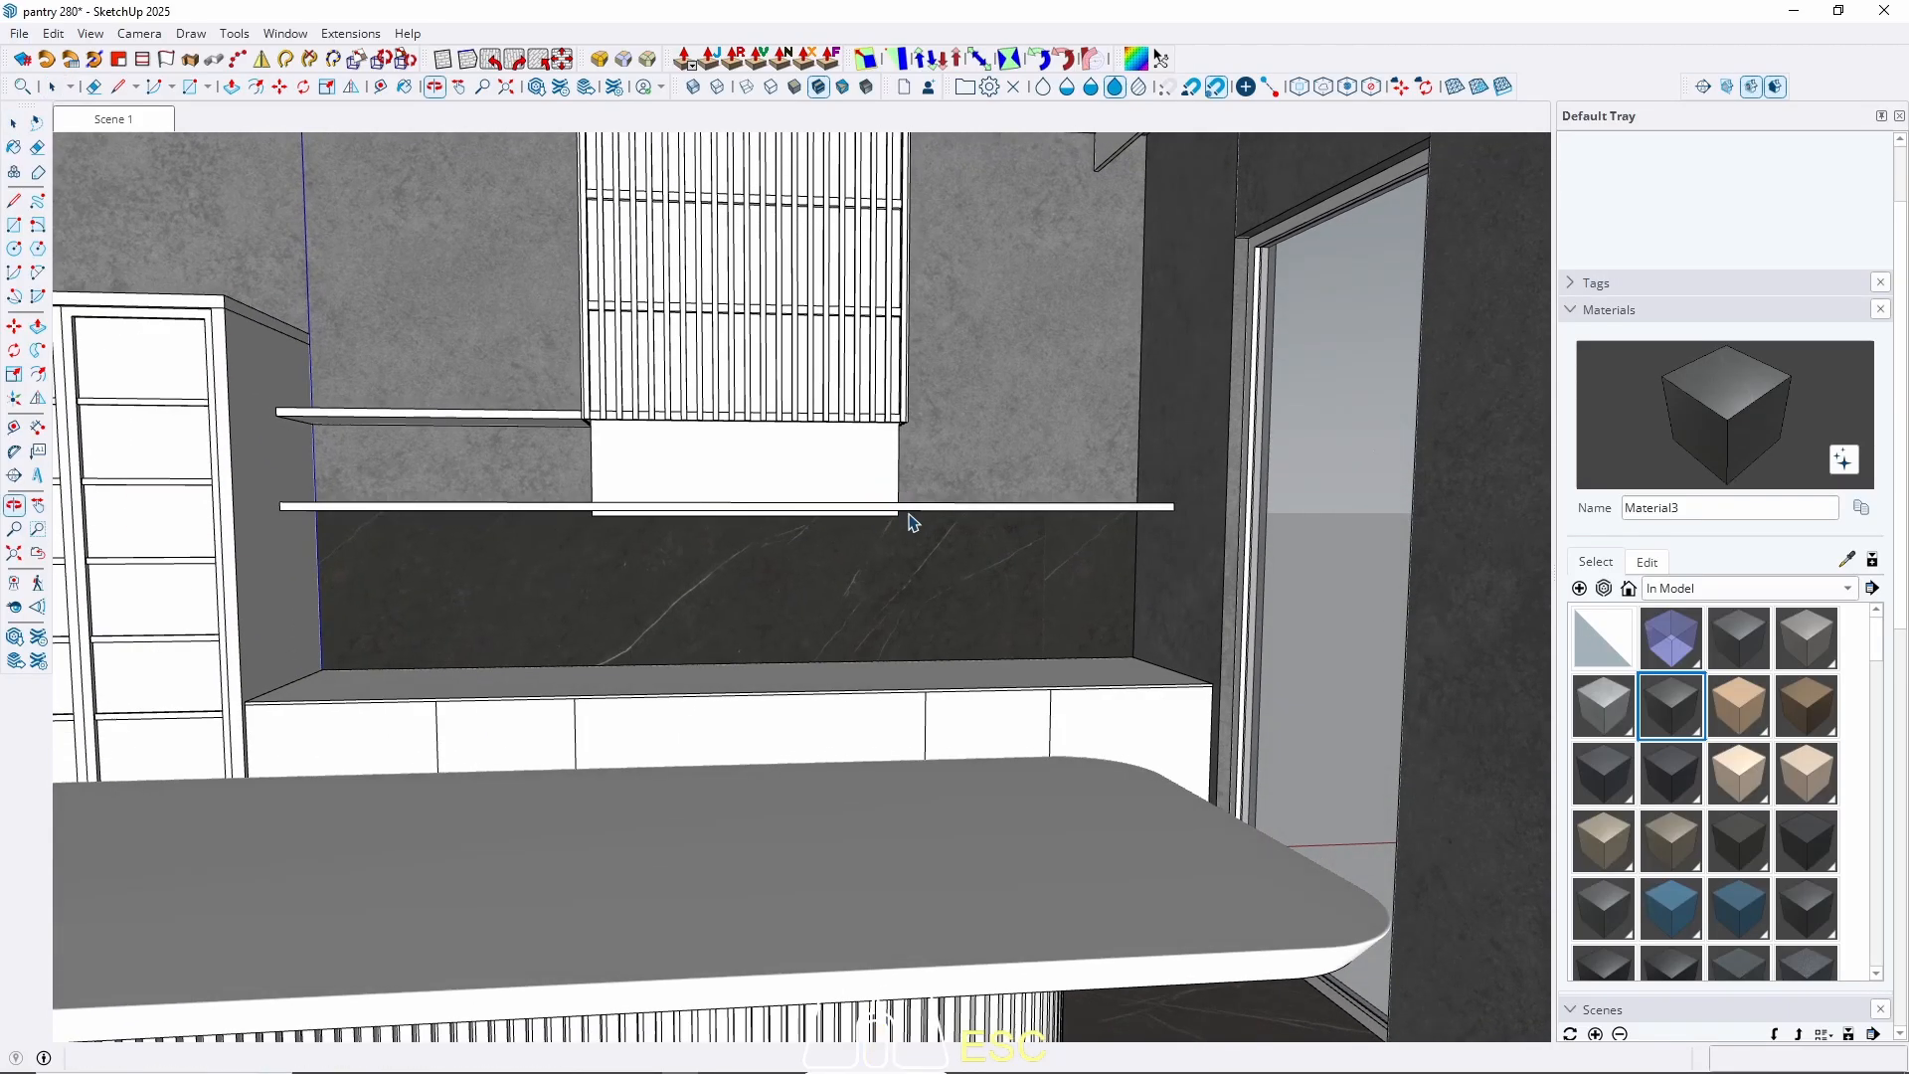
click(734, 604)
double_click(734, 603)
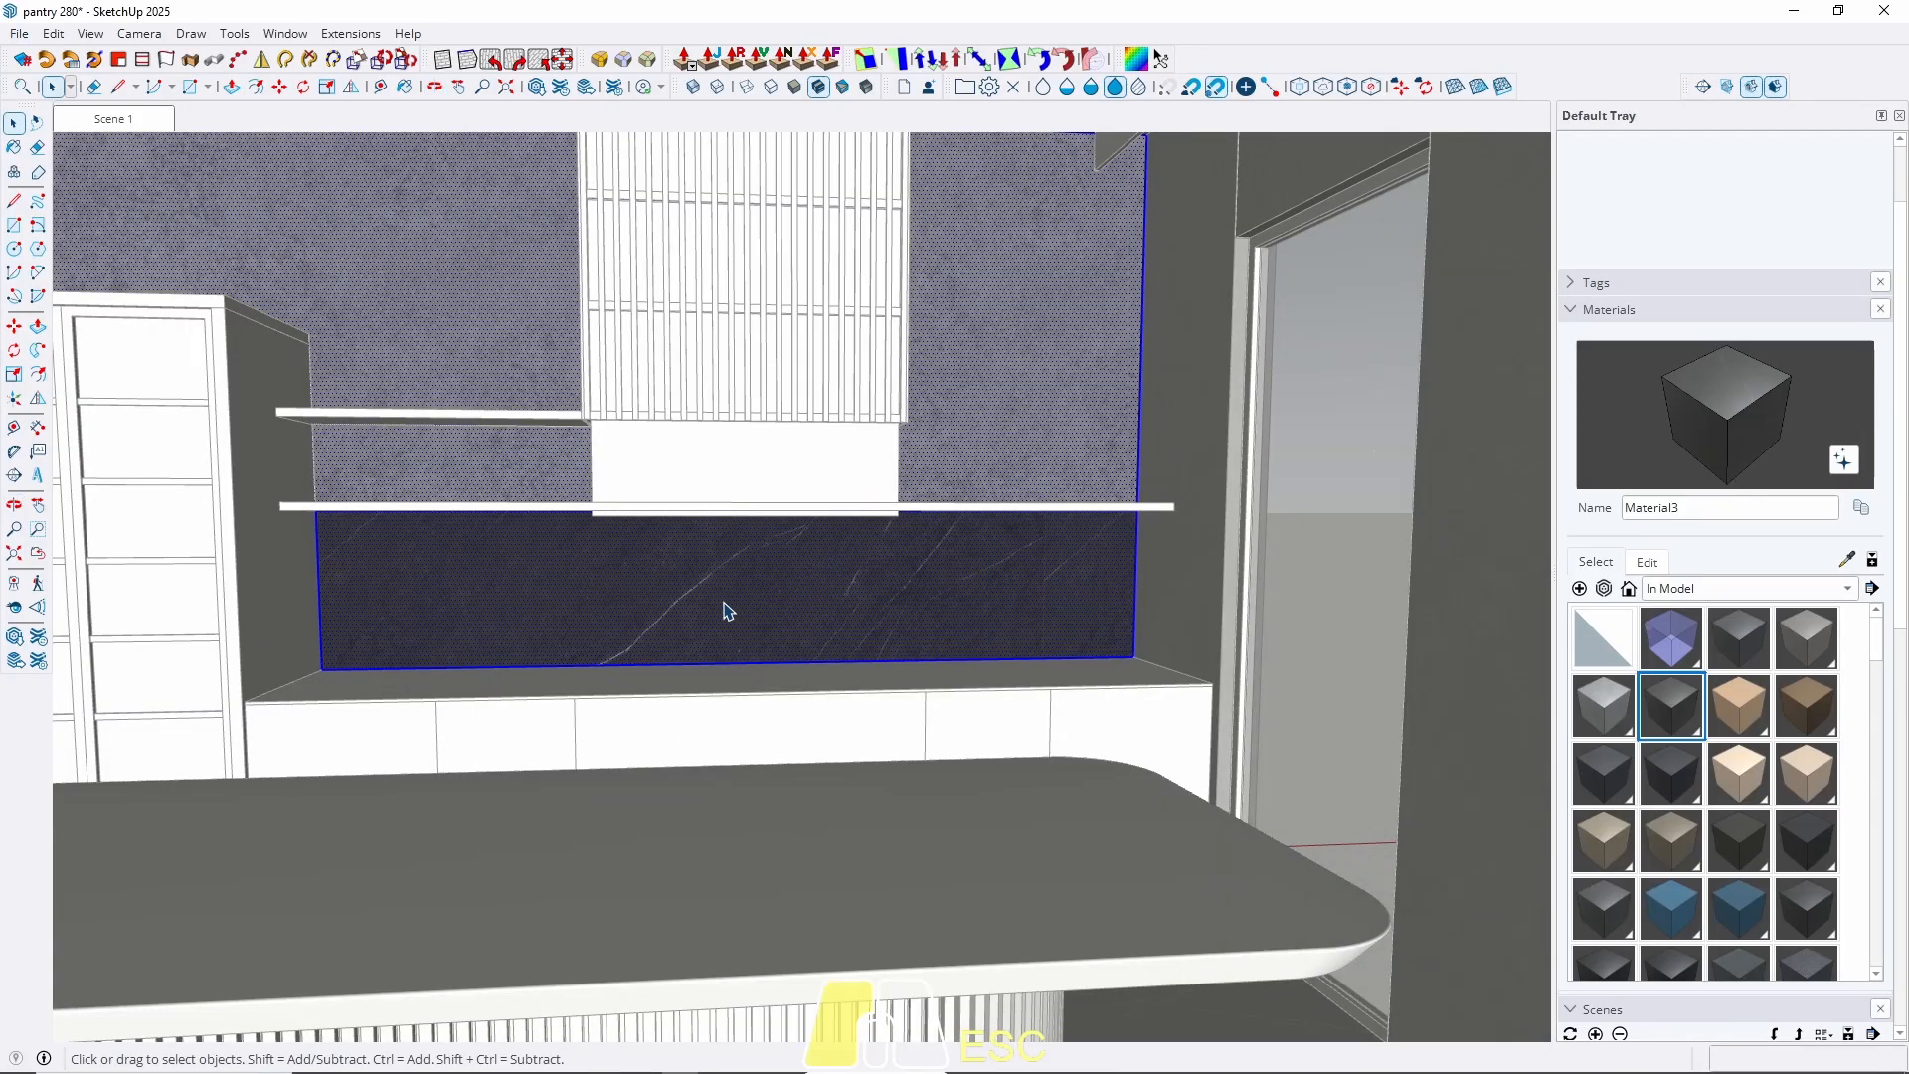
click(725, 609)
right_click(843, 610)
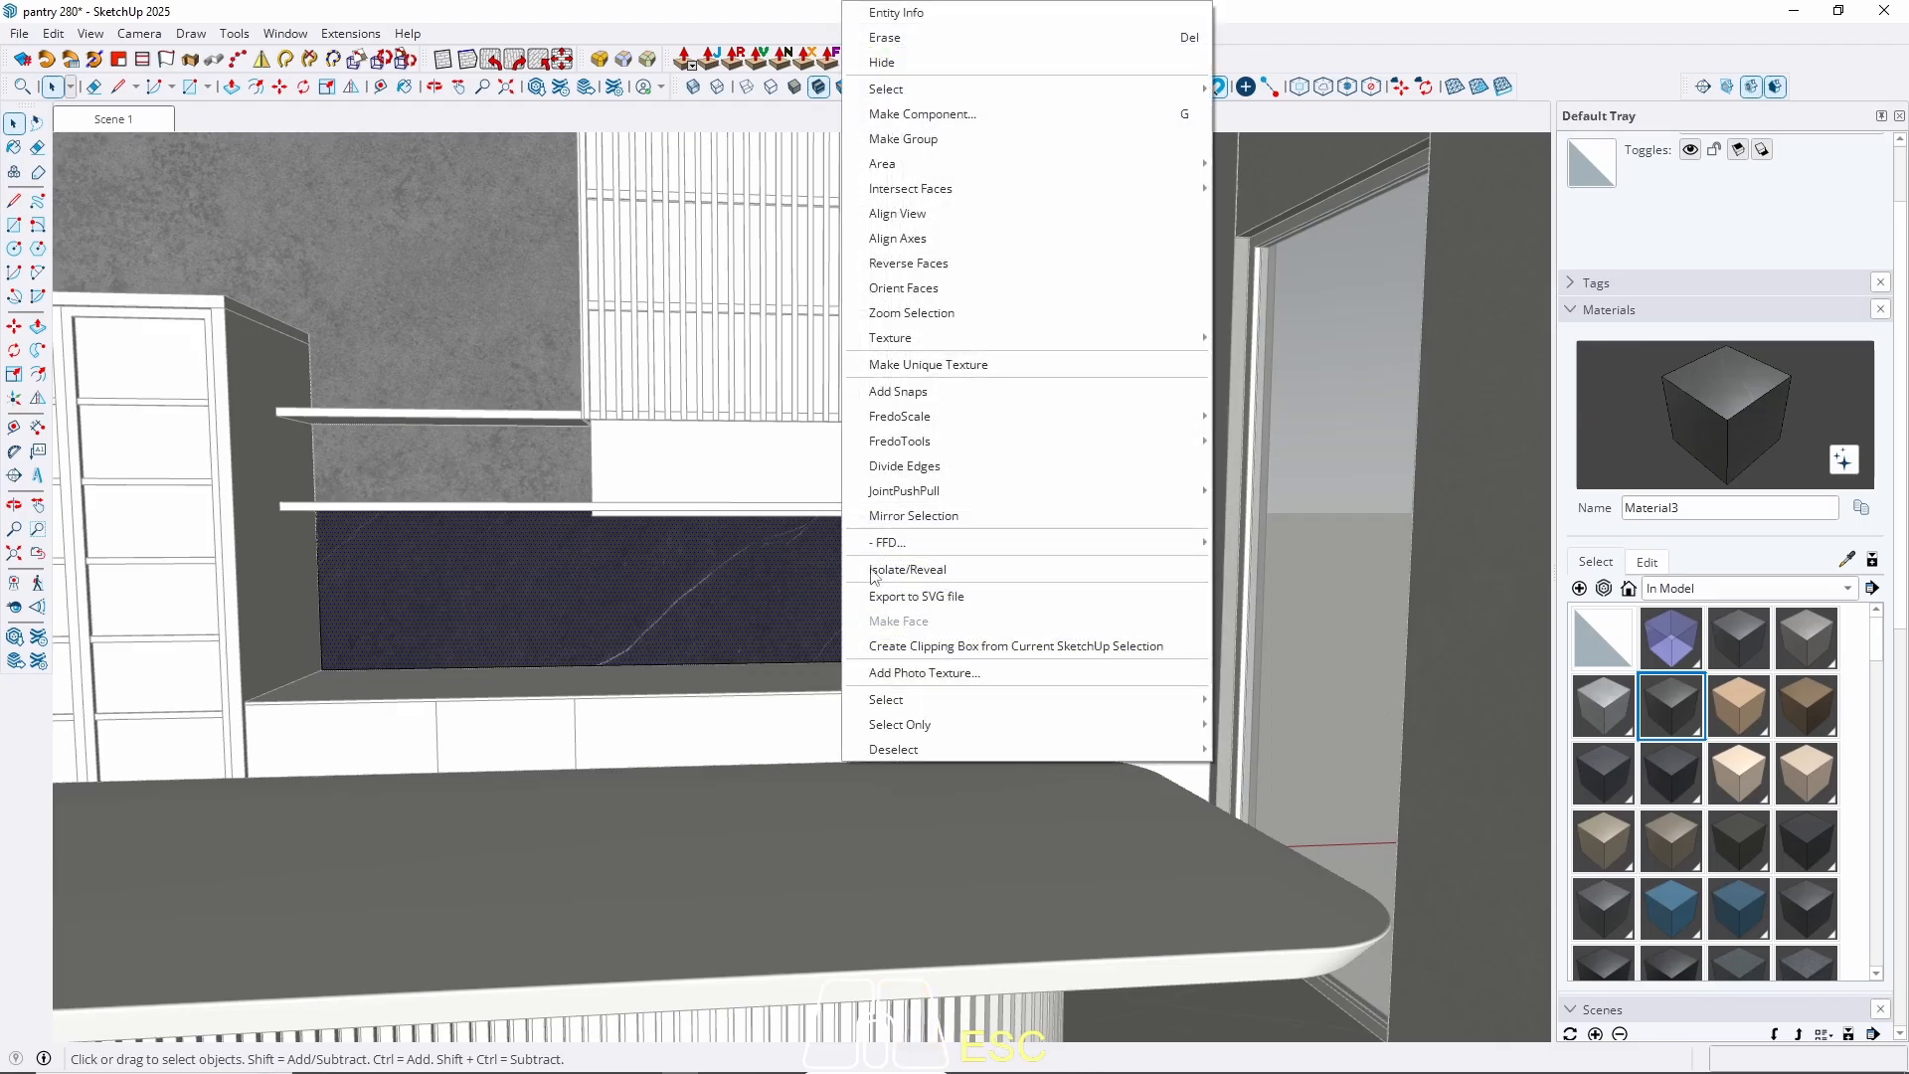
mouse_move(1143, 338)
click(1260, 338)
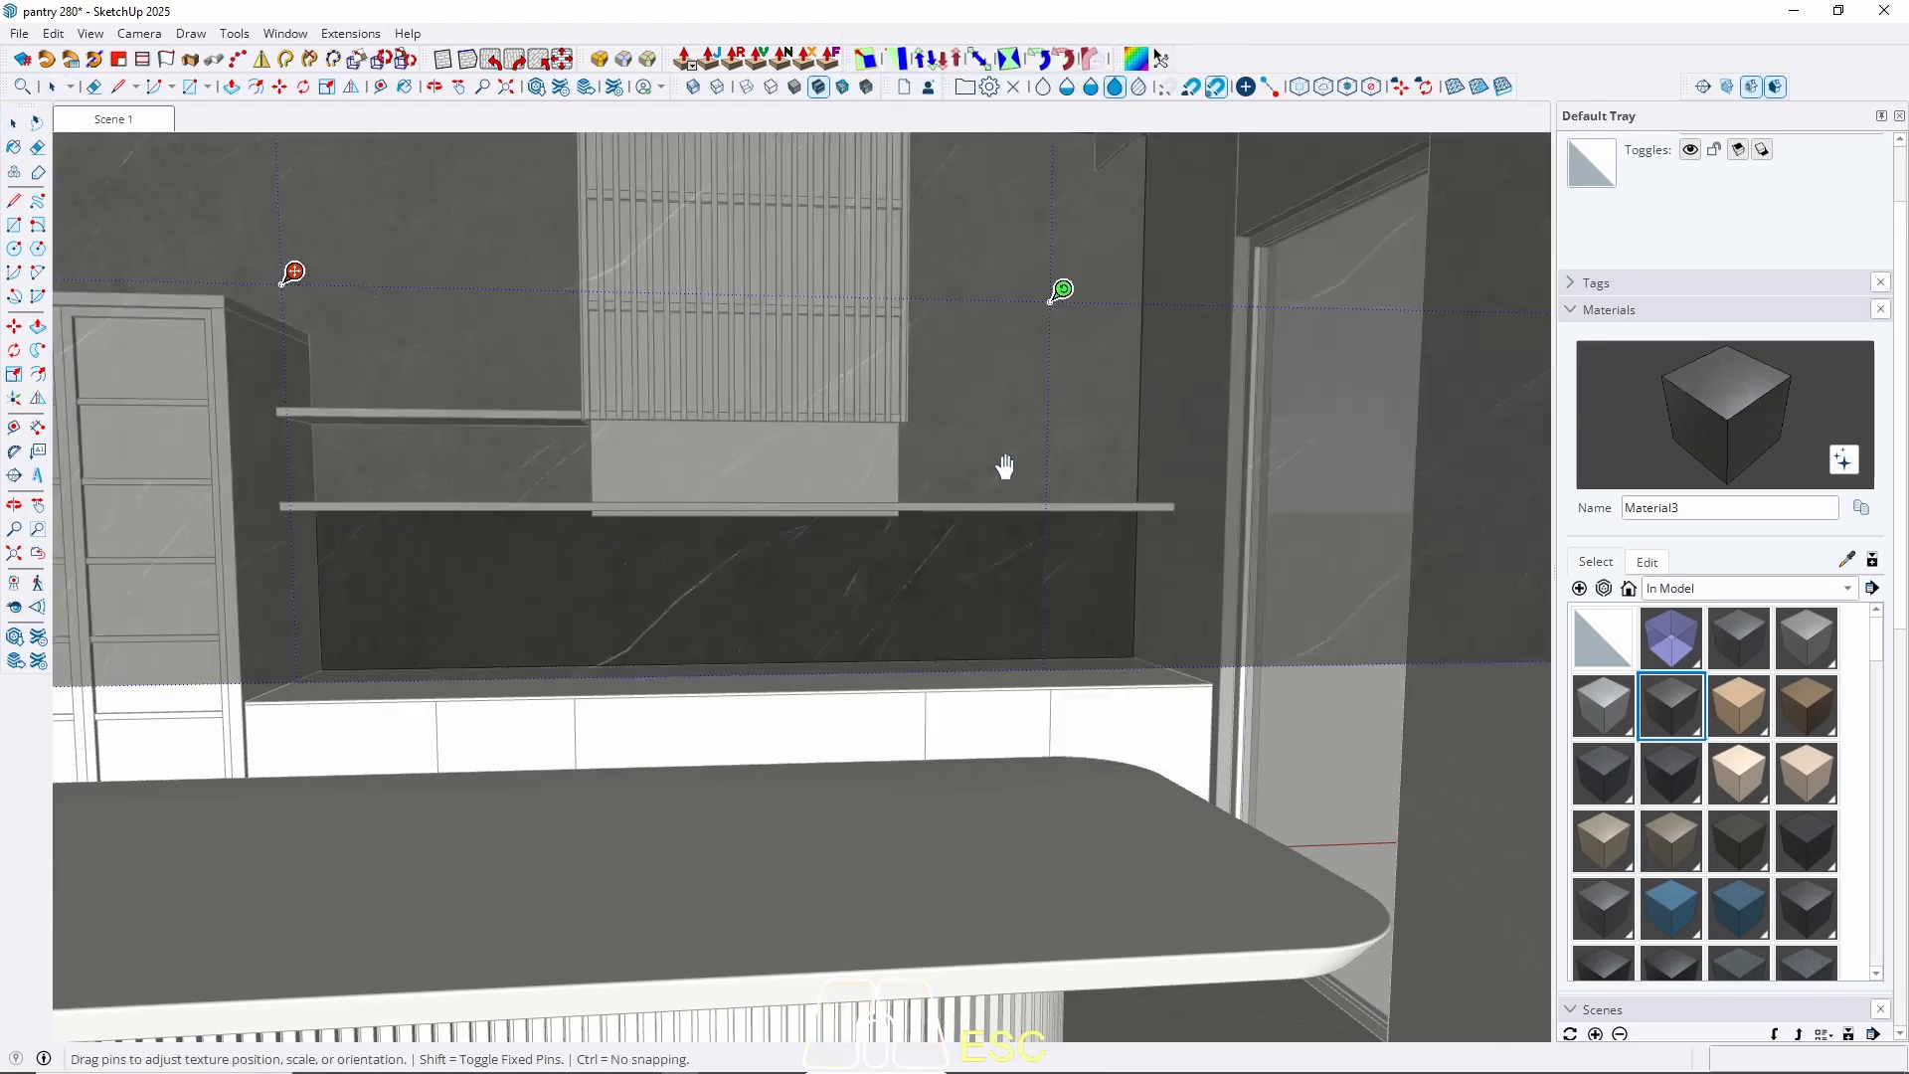
drag(788, 576, 893, 576)
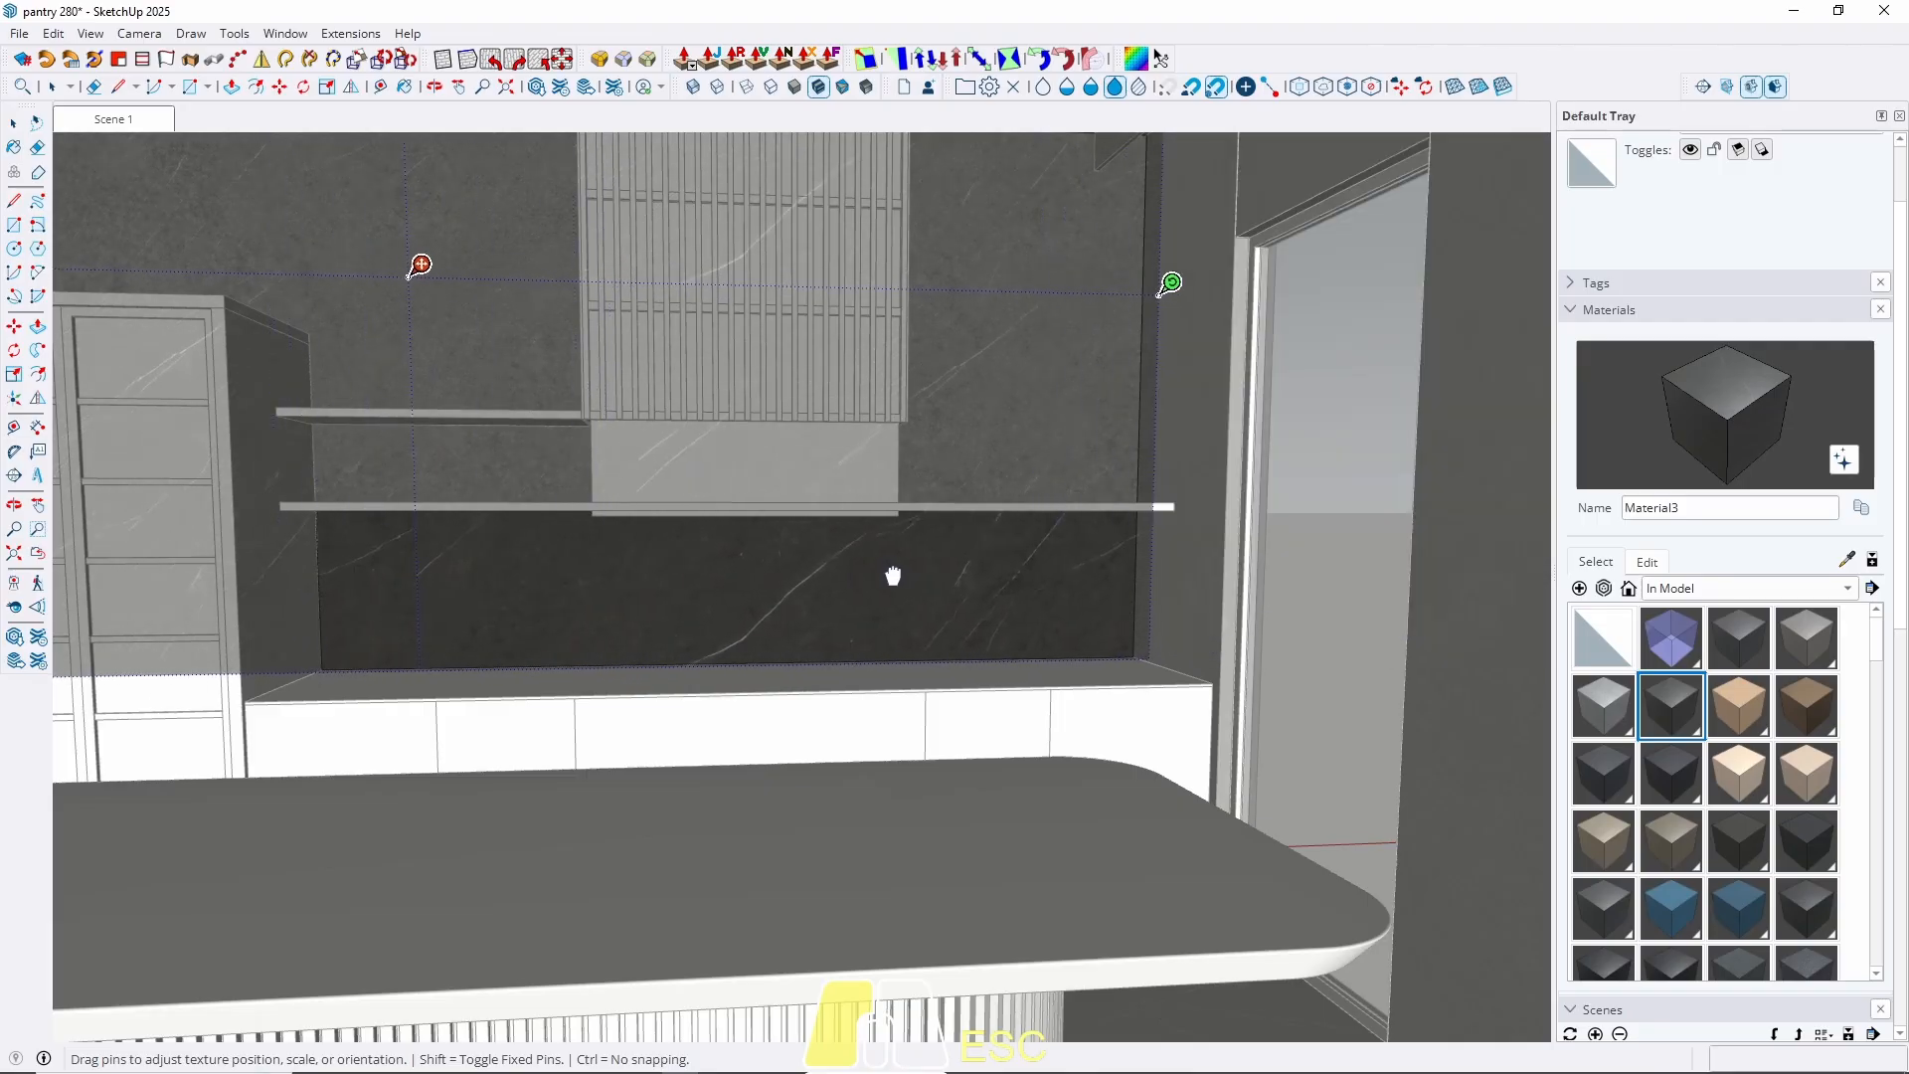
right_click(891, 564)
click(939, 586)
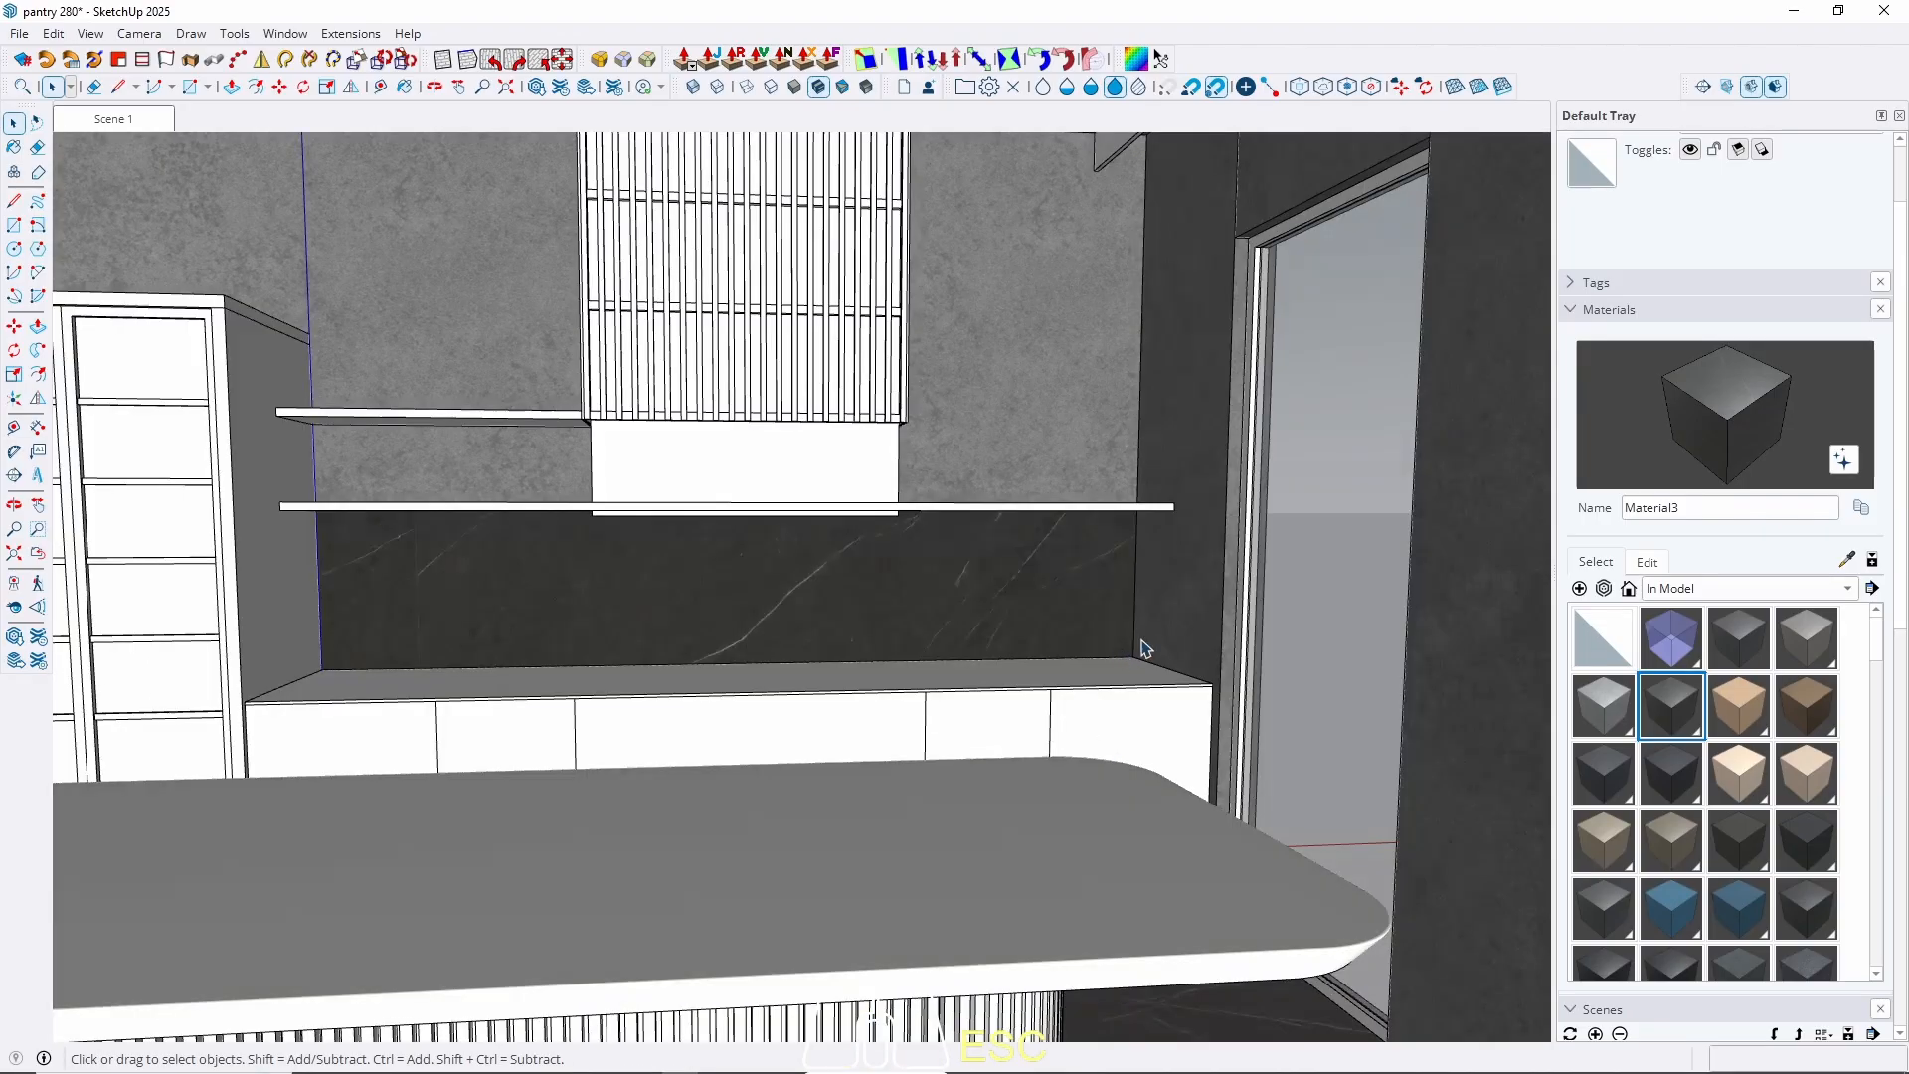
Reposition the backsplash's marble texture downward and toward the tall cabinet so several diagonal veins spread across the face.
middle_drag(1101, 733, 1030, 720)
scroll(651, 670, up, 3)
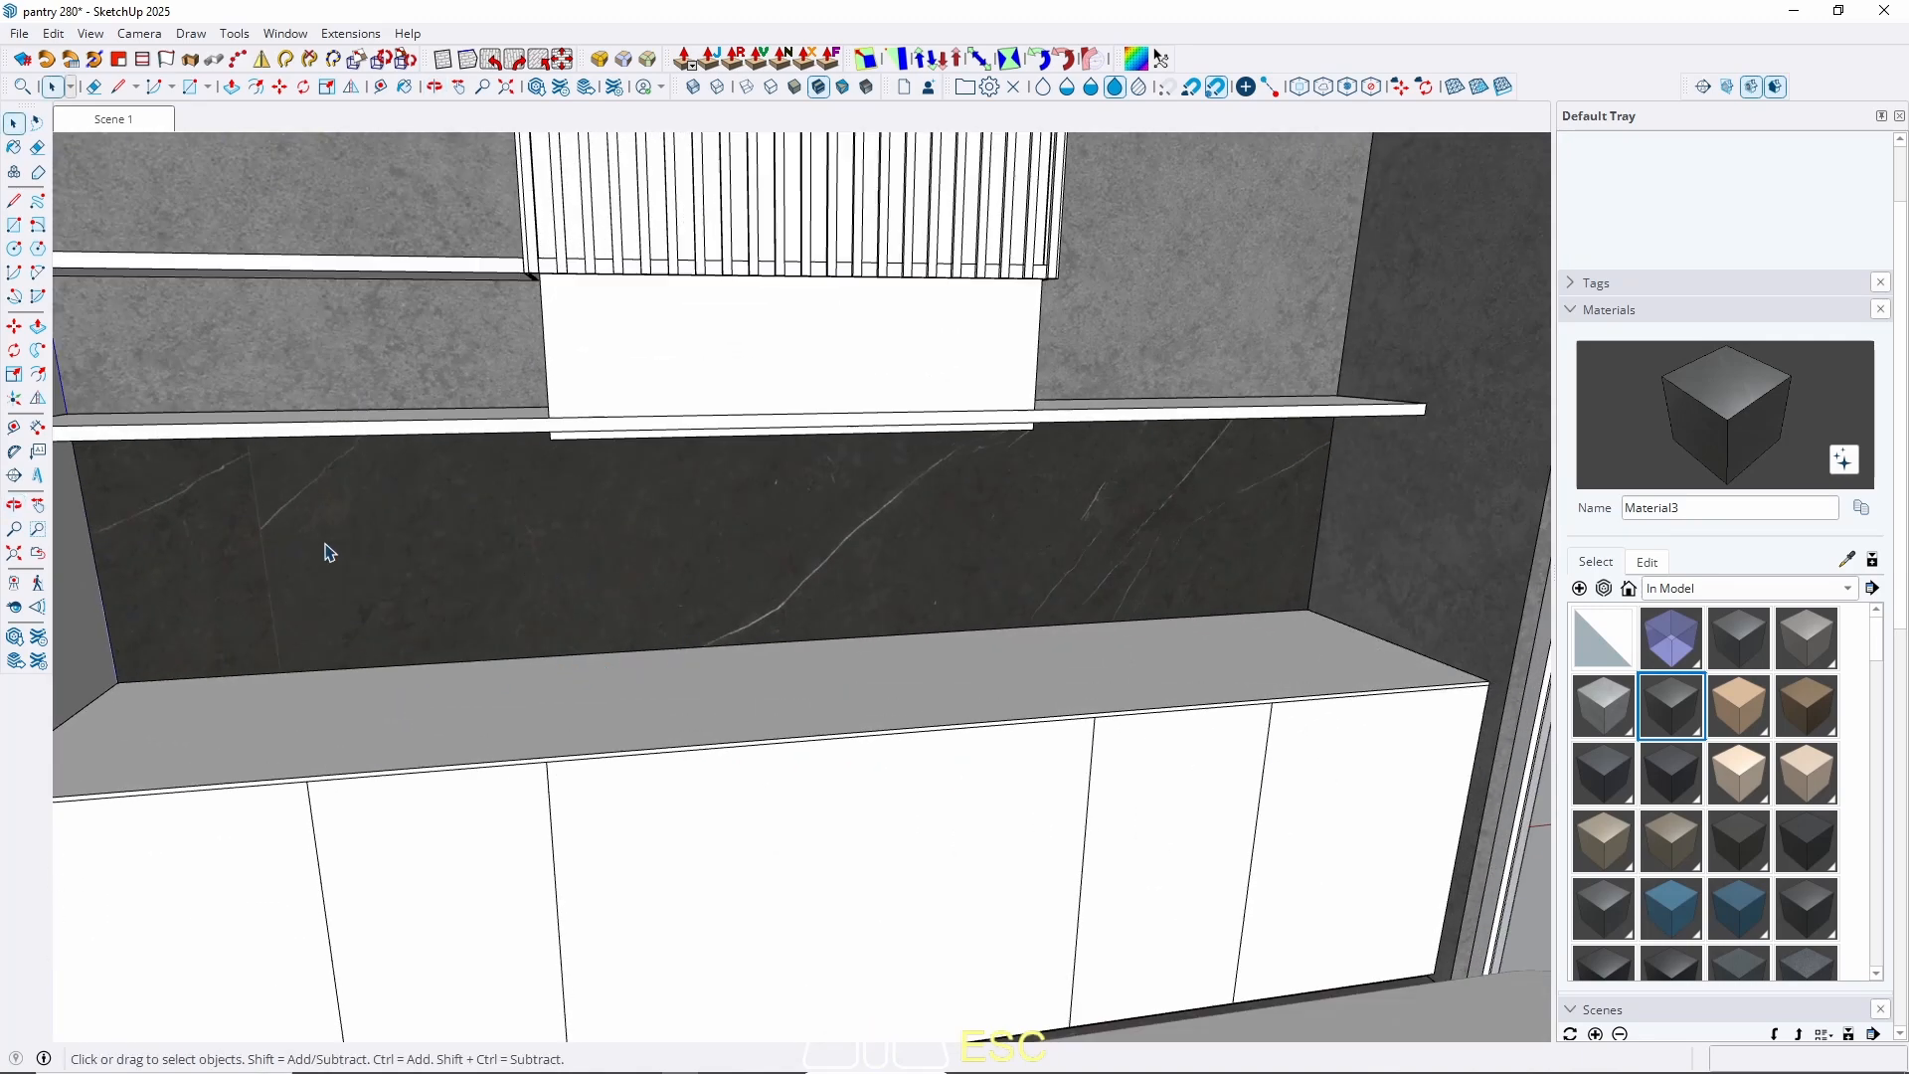
click(437, 570)
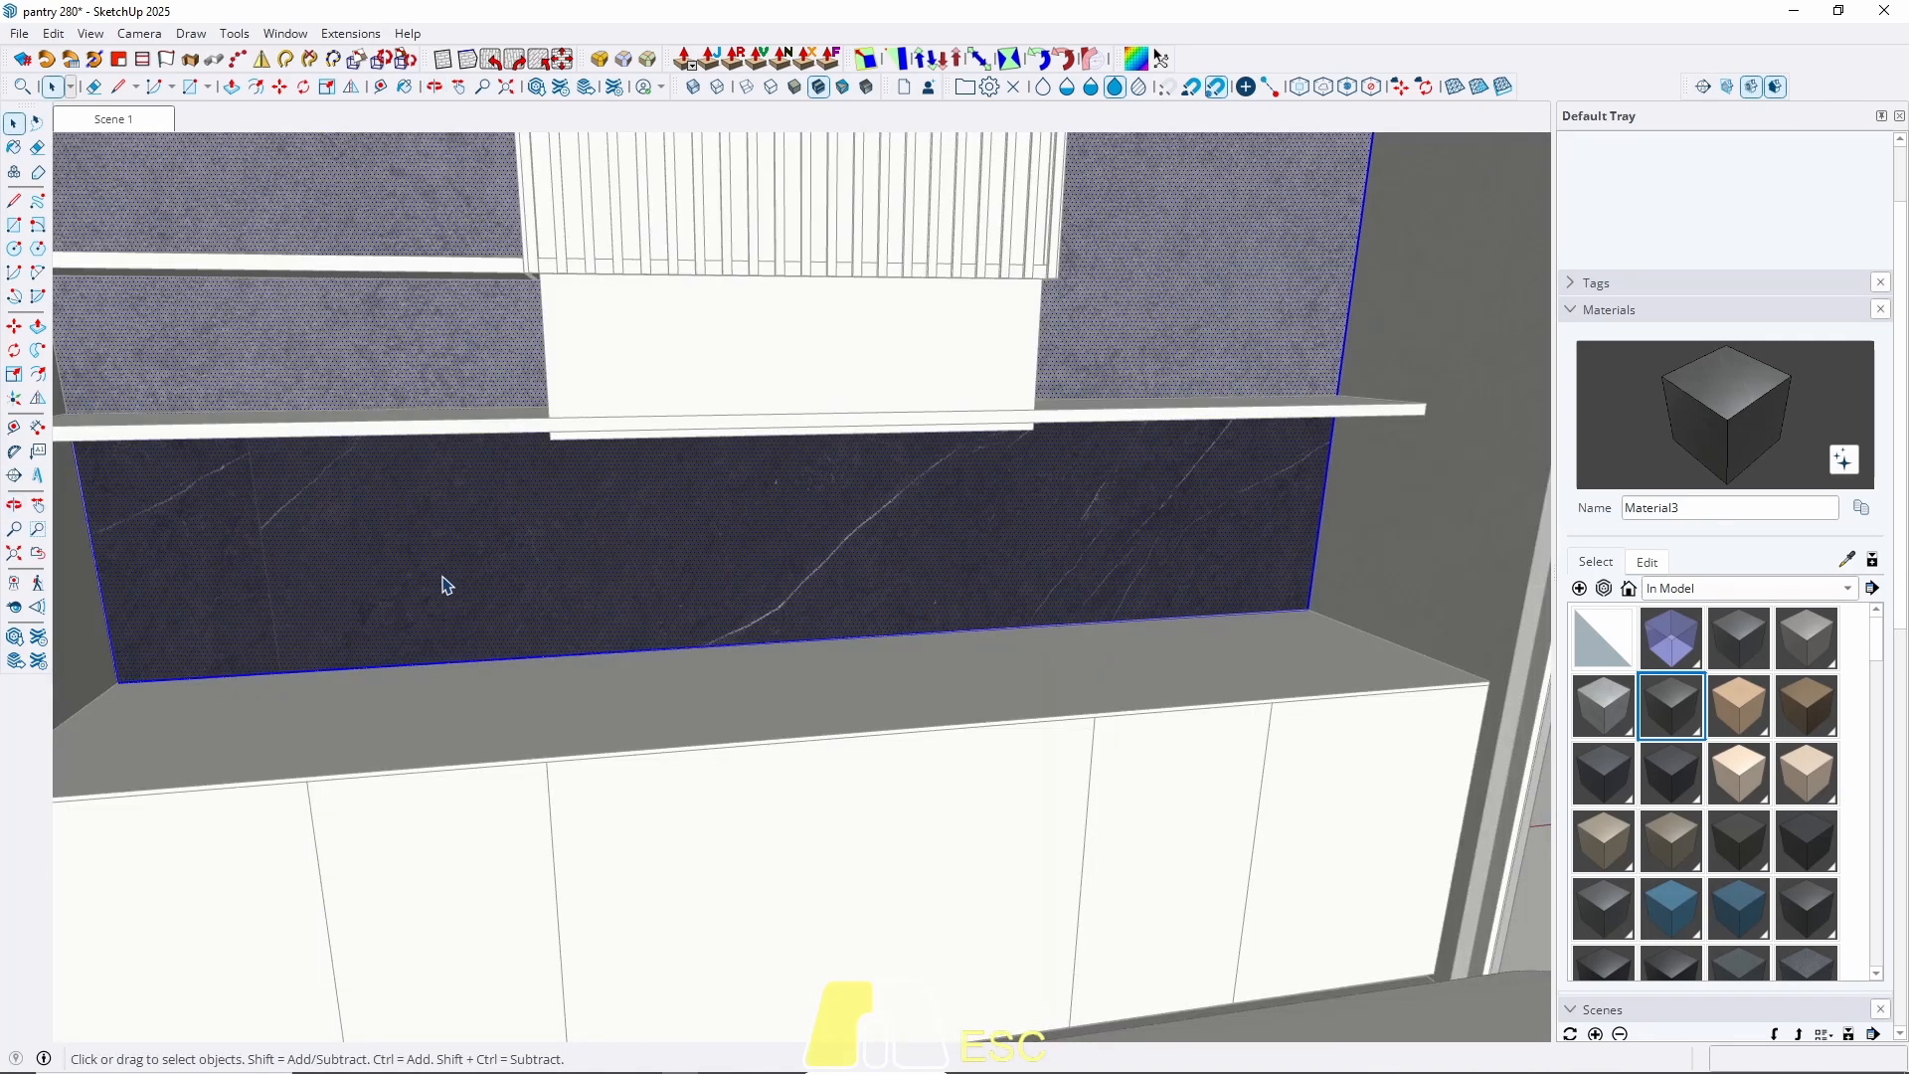
right_click(442, 576)
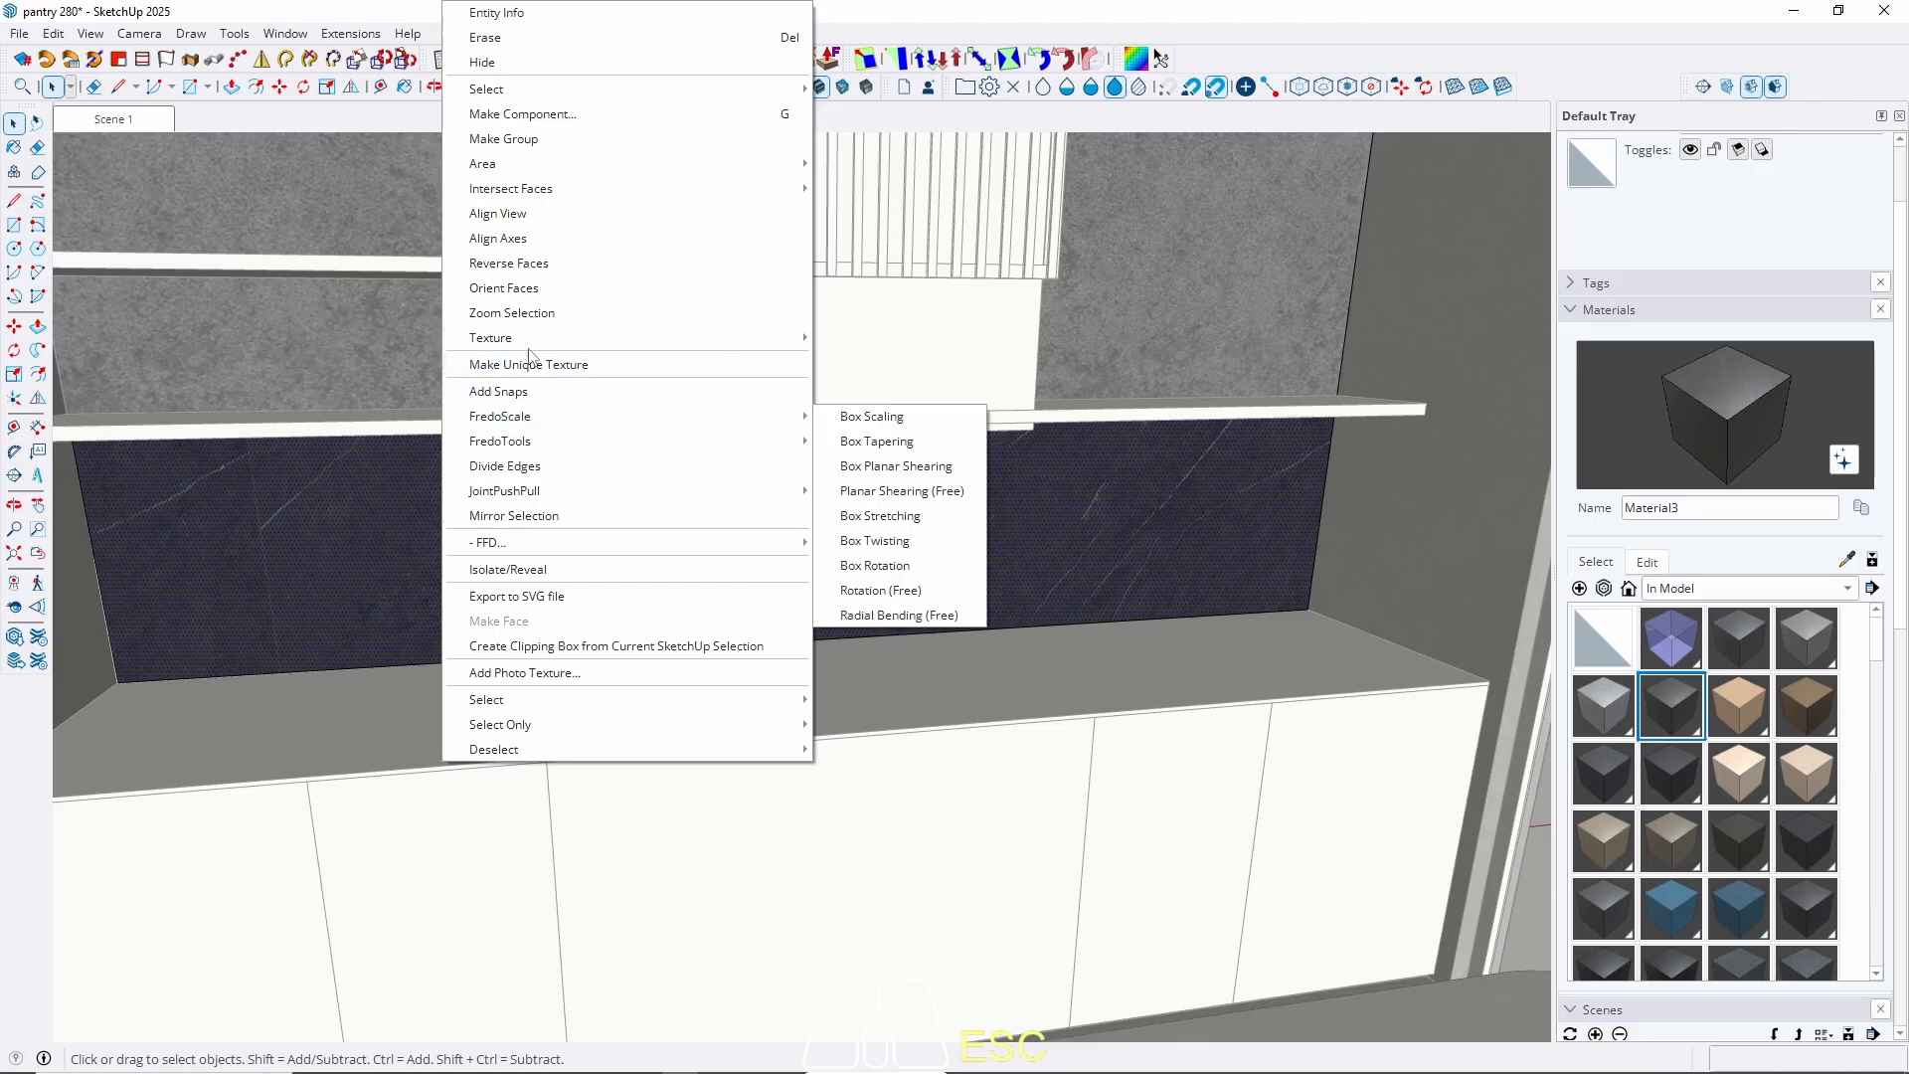
mouse_move(696, 337)
click(865, 338)
drag(849, 467, 733, 750)
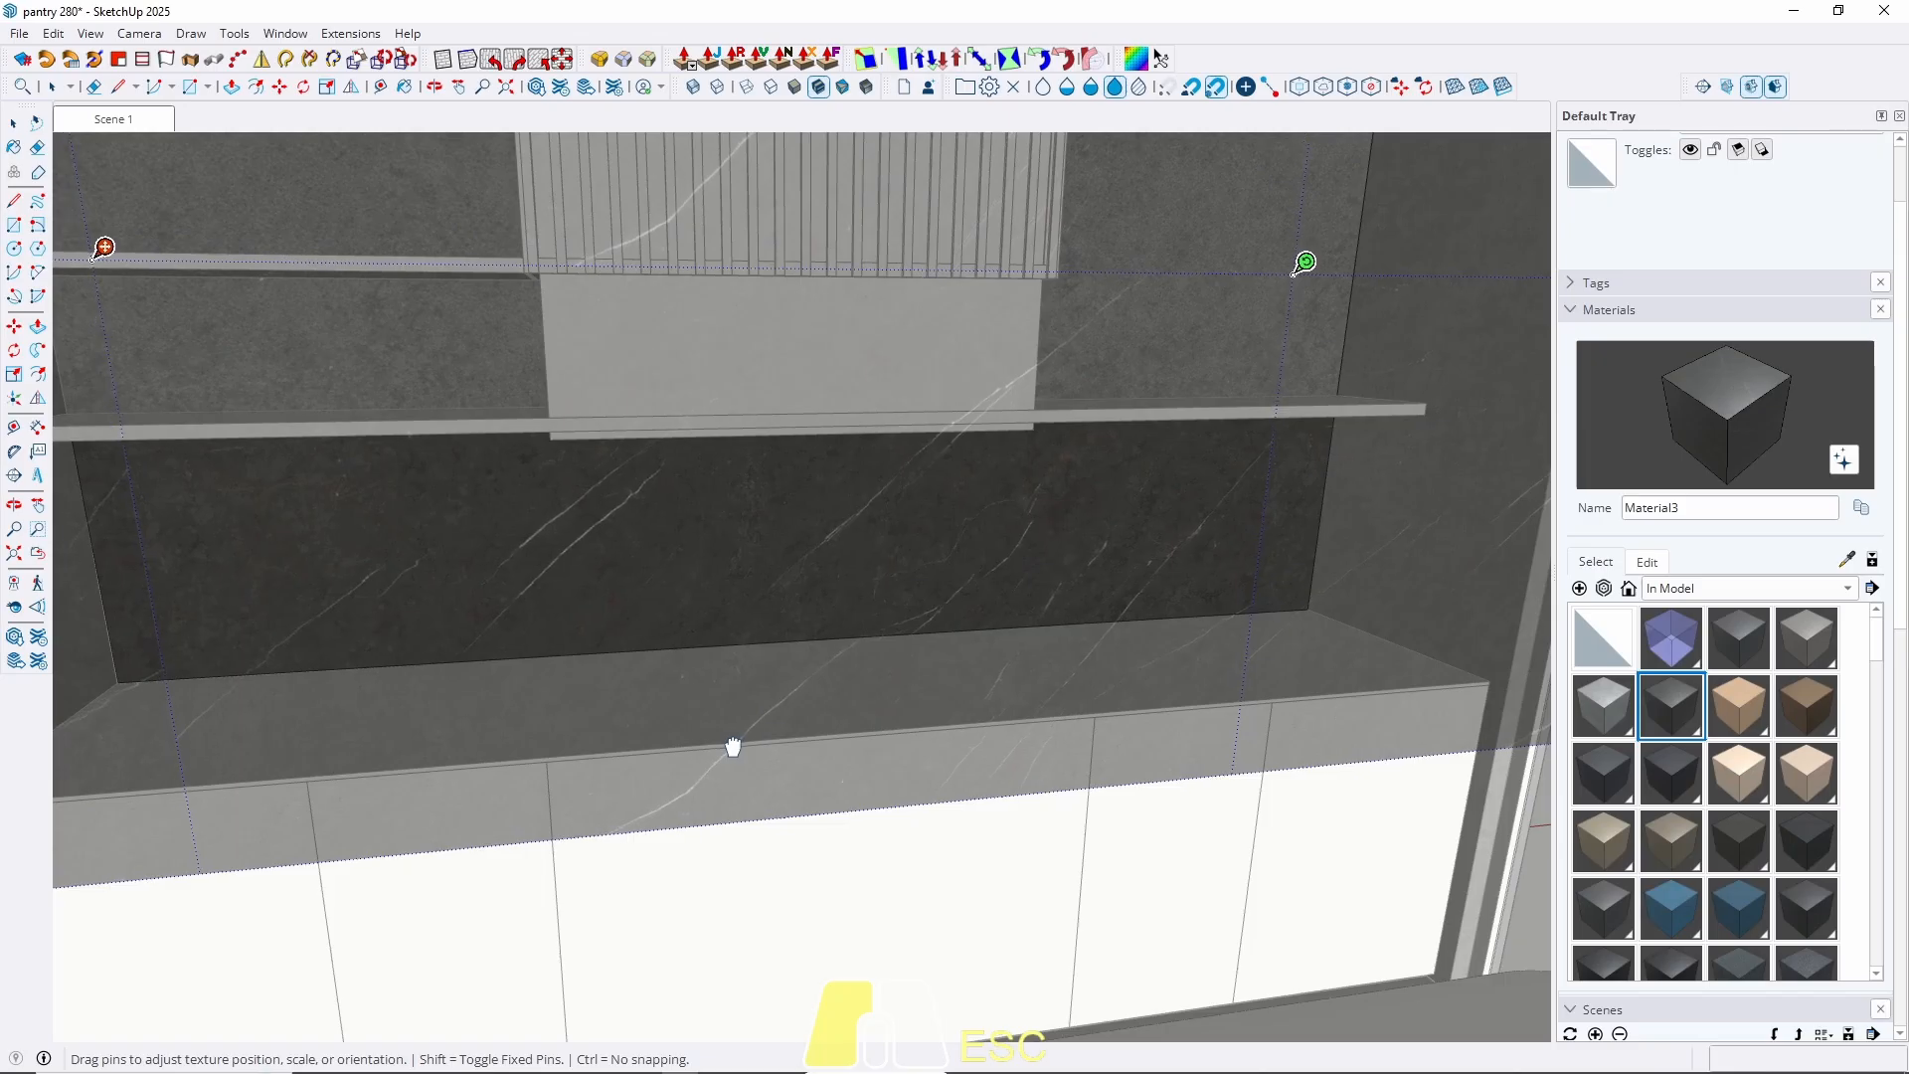
right_click(733, 583)
click(771, 589)
key(Escape)
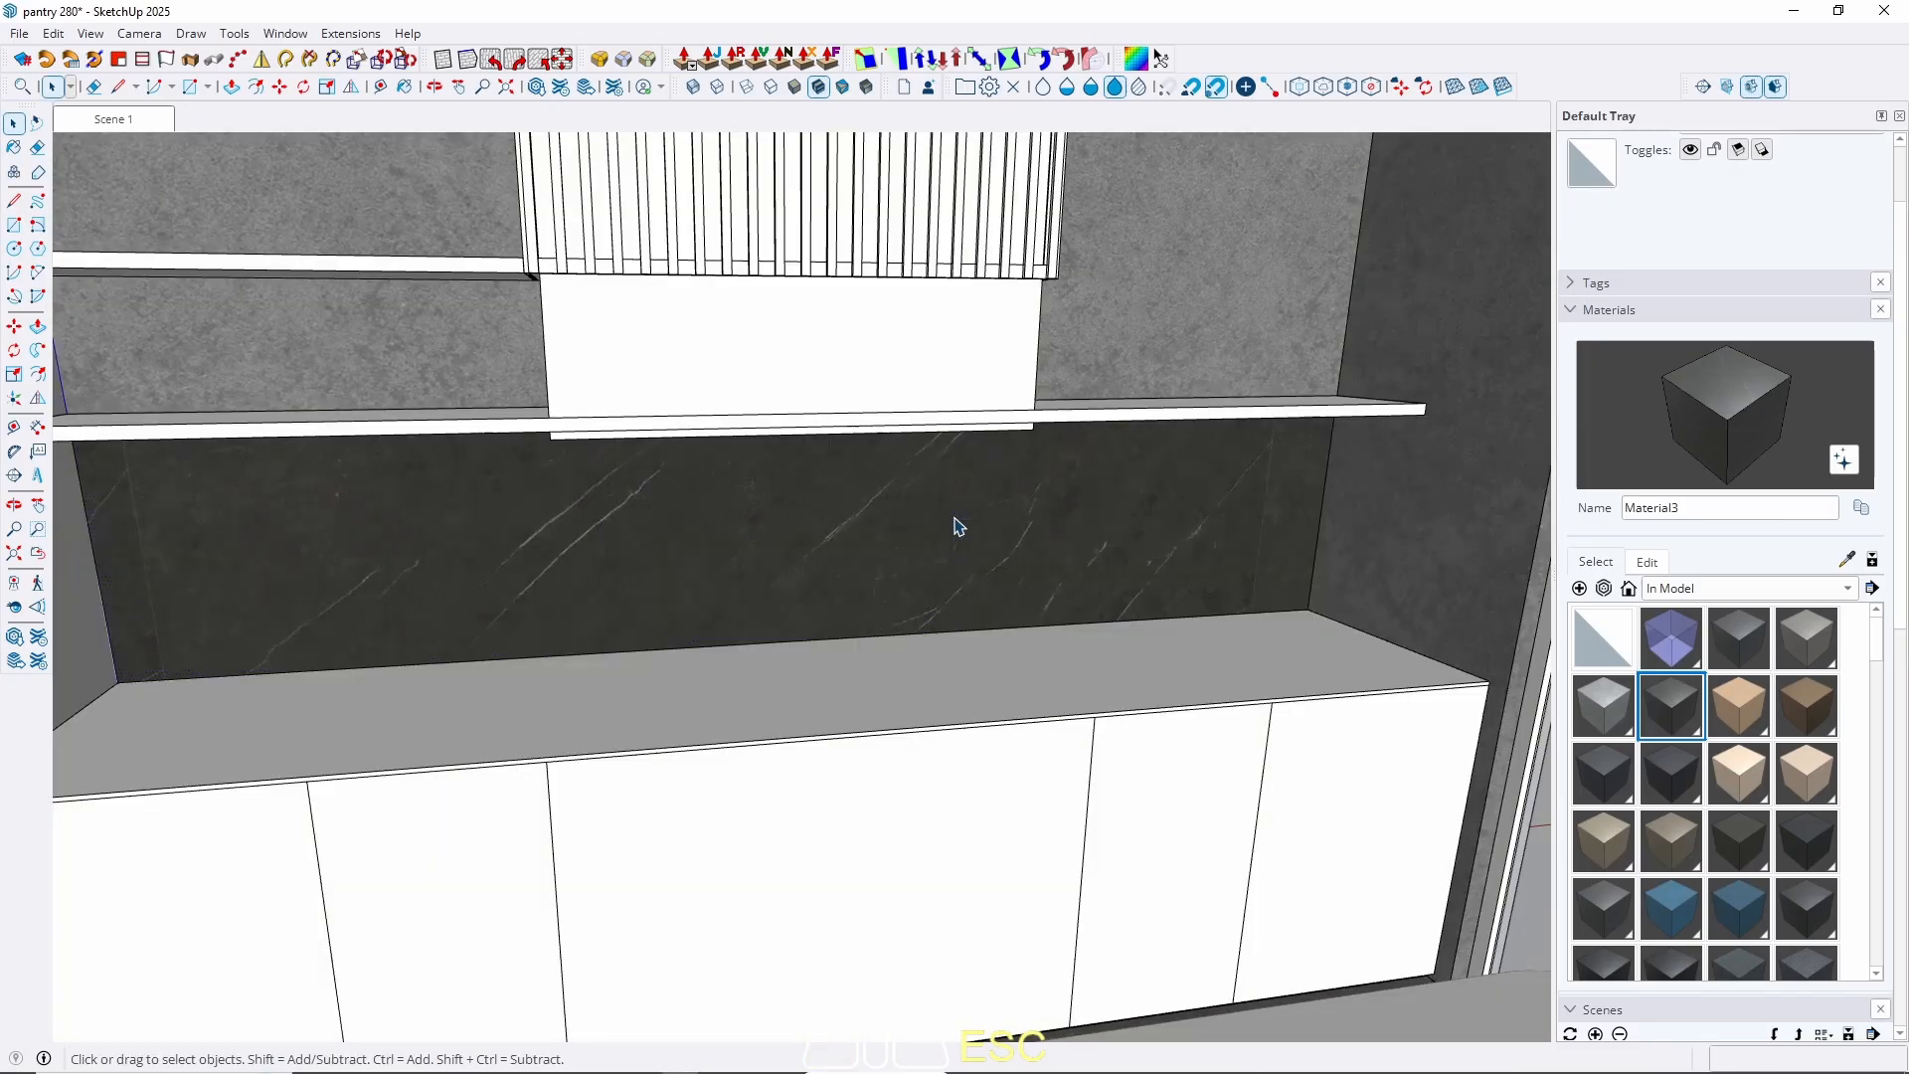
Sample the dark marble Material3 from the backsplash with the Paint Bucket.
key(b)
alt+click(840, 535)
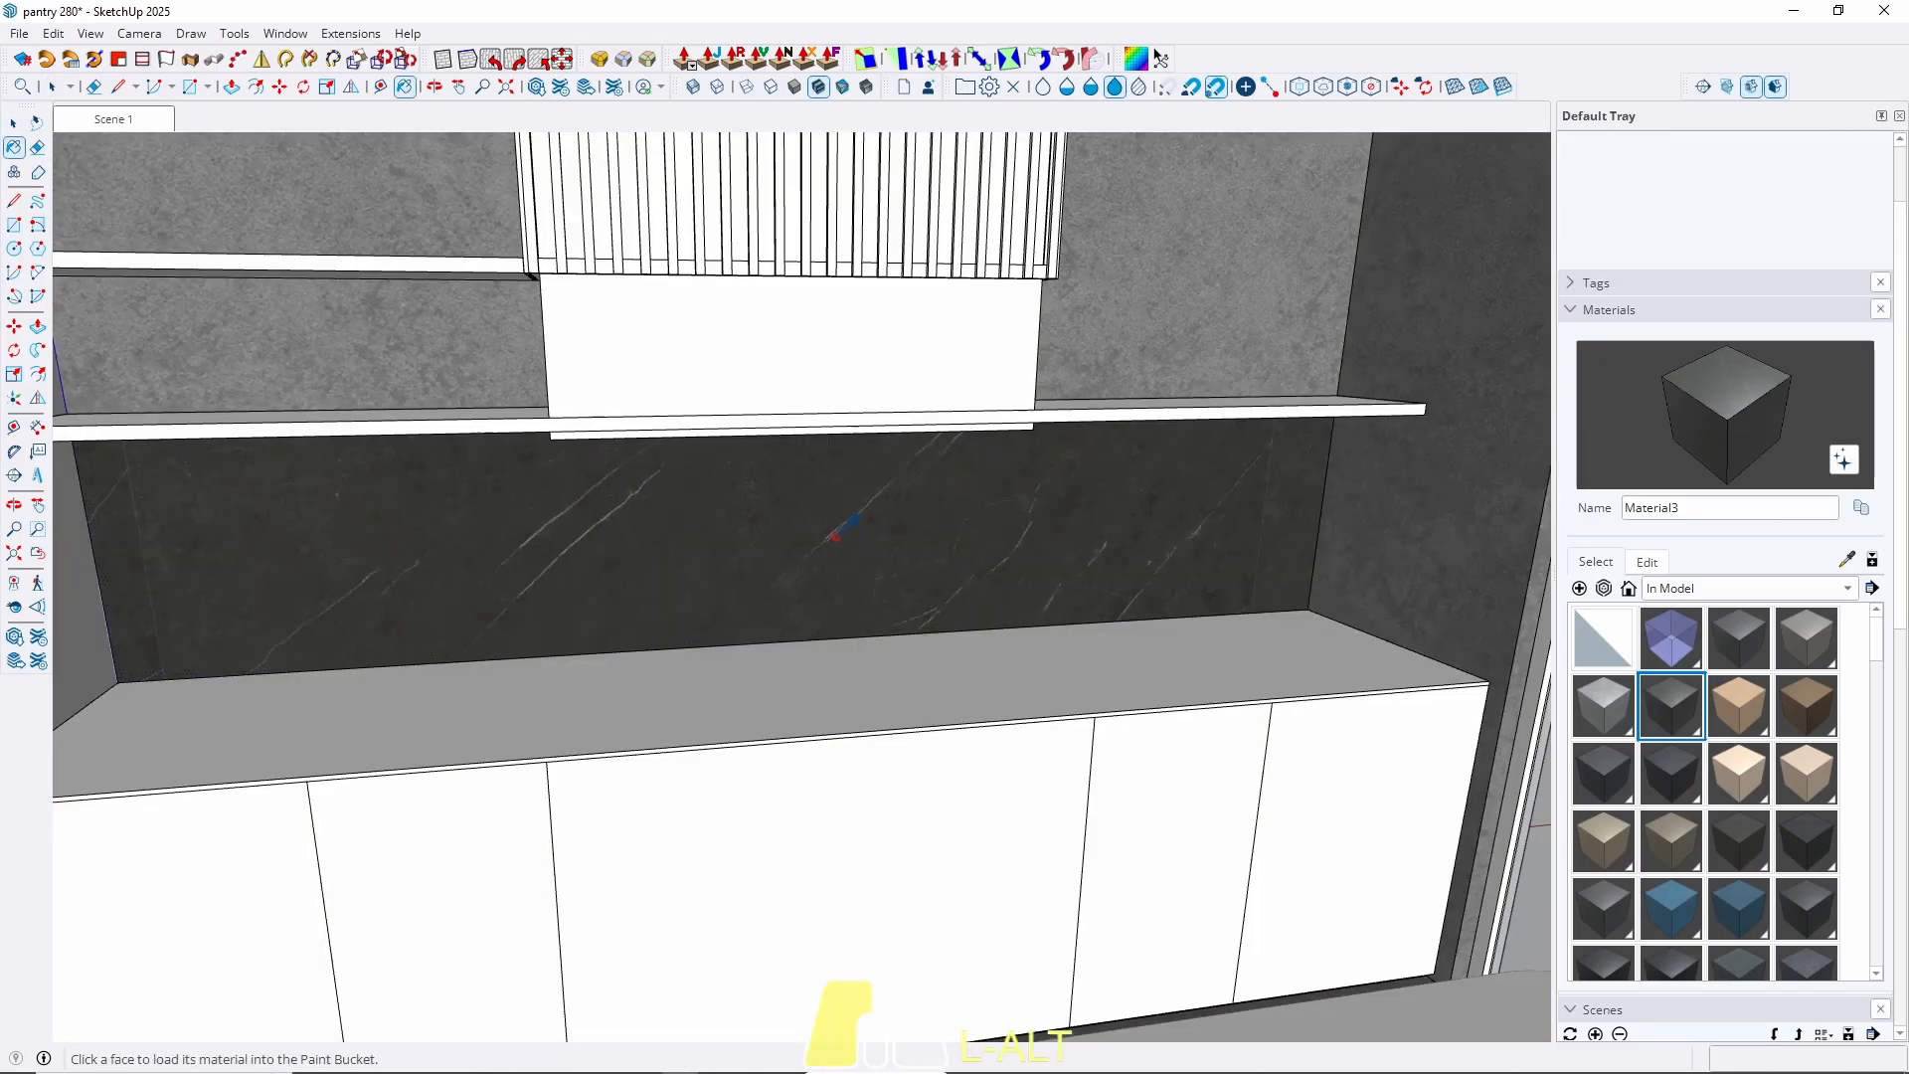
key(space)
double_click(752, 705)
click(752, 706)
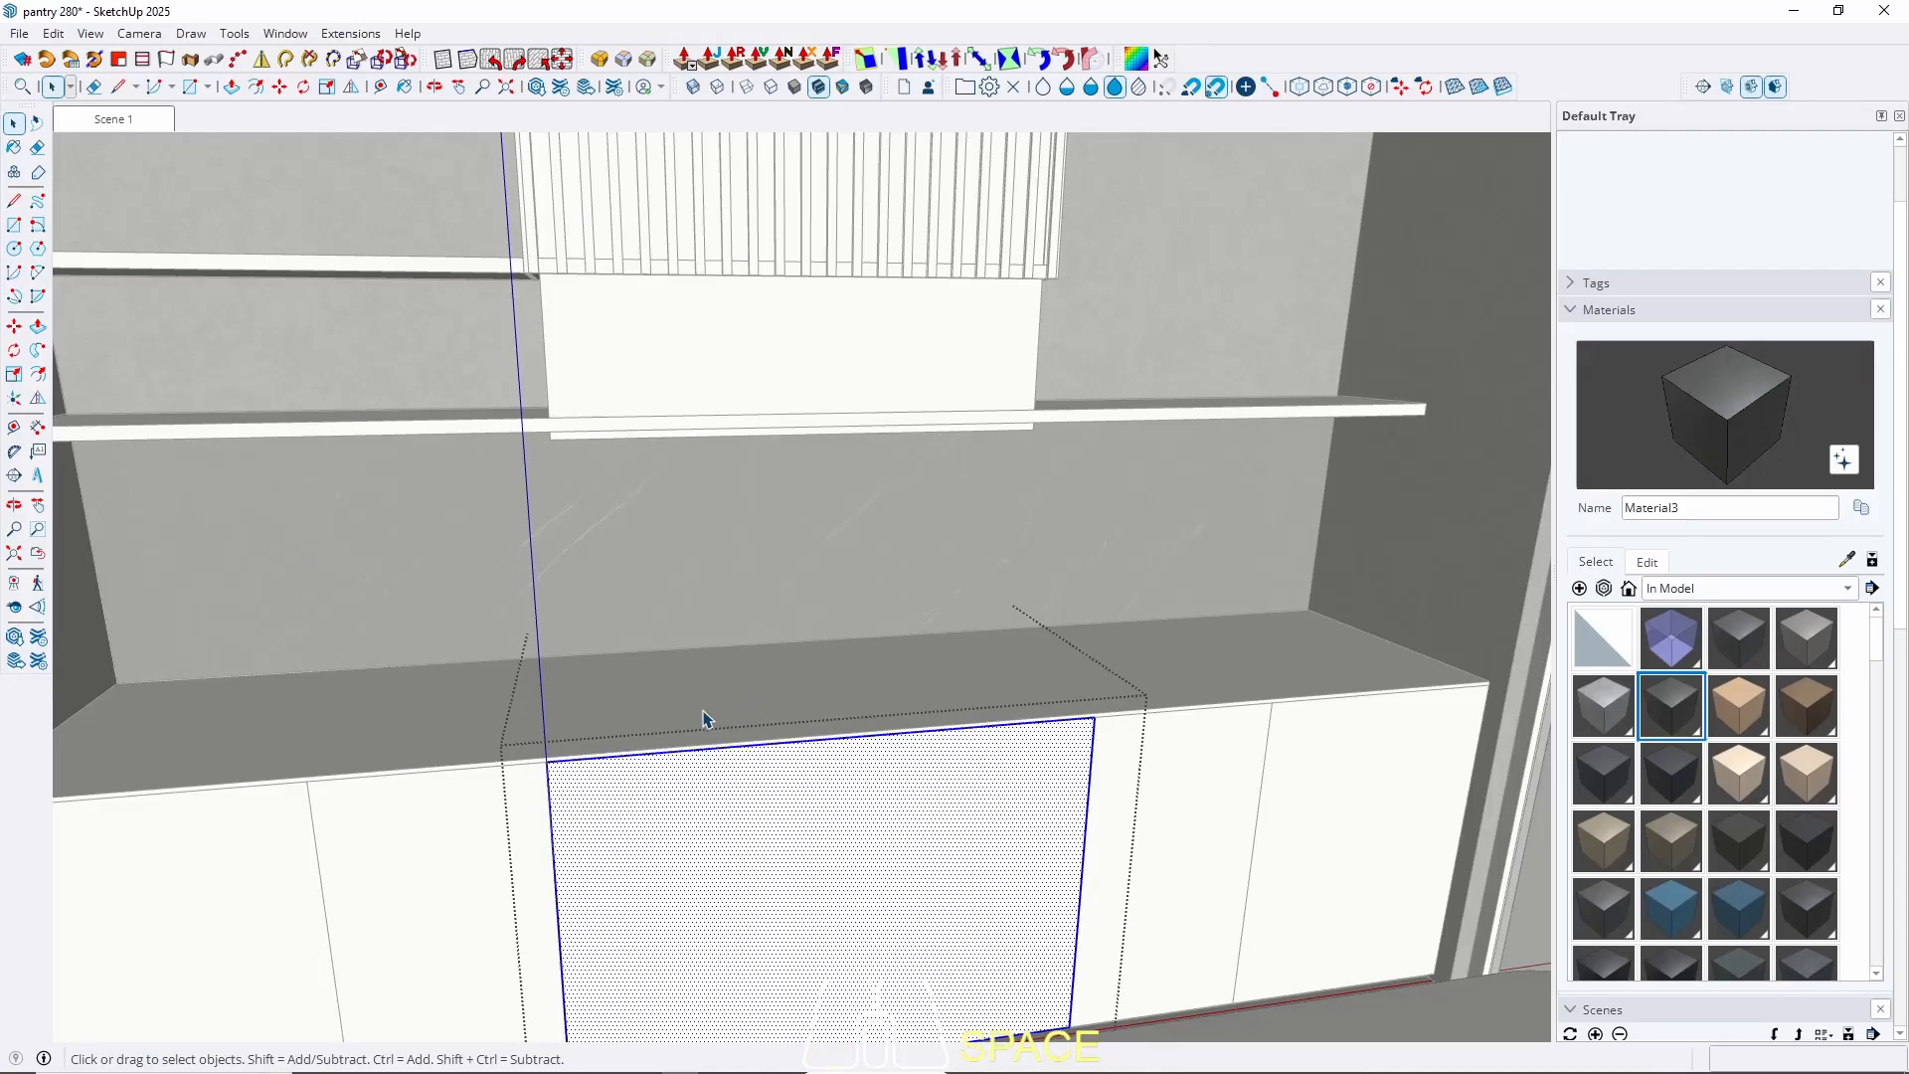
triple_click(452, 722)
key(Escape)
Select the whole countertop slab above the base cabinets inside its group and paint it with the dark marble Material3.
scroll(318, 782, up, 3)
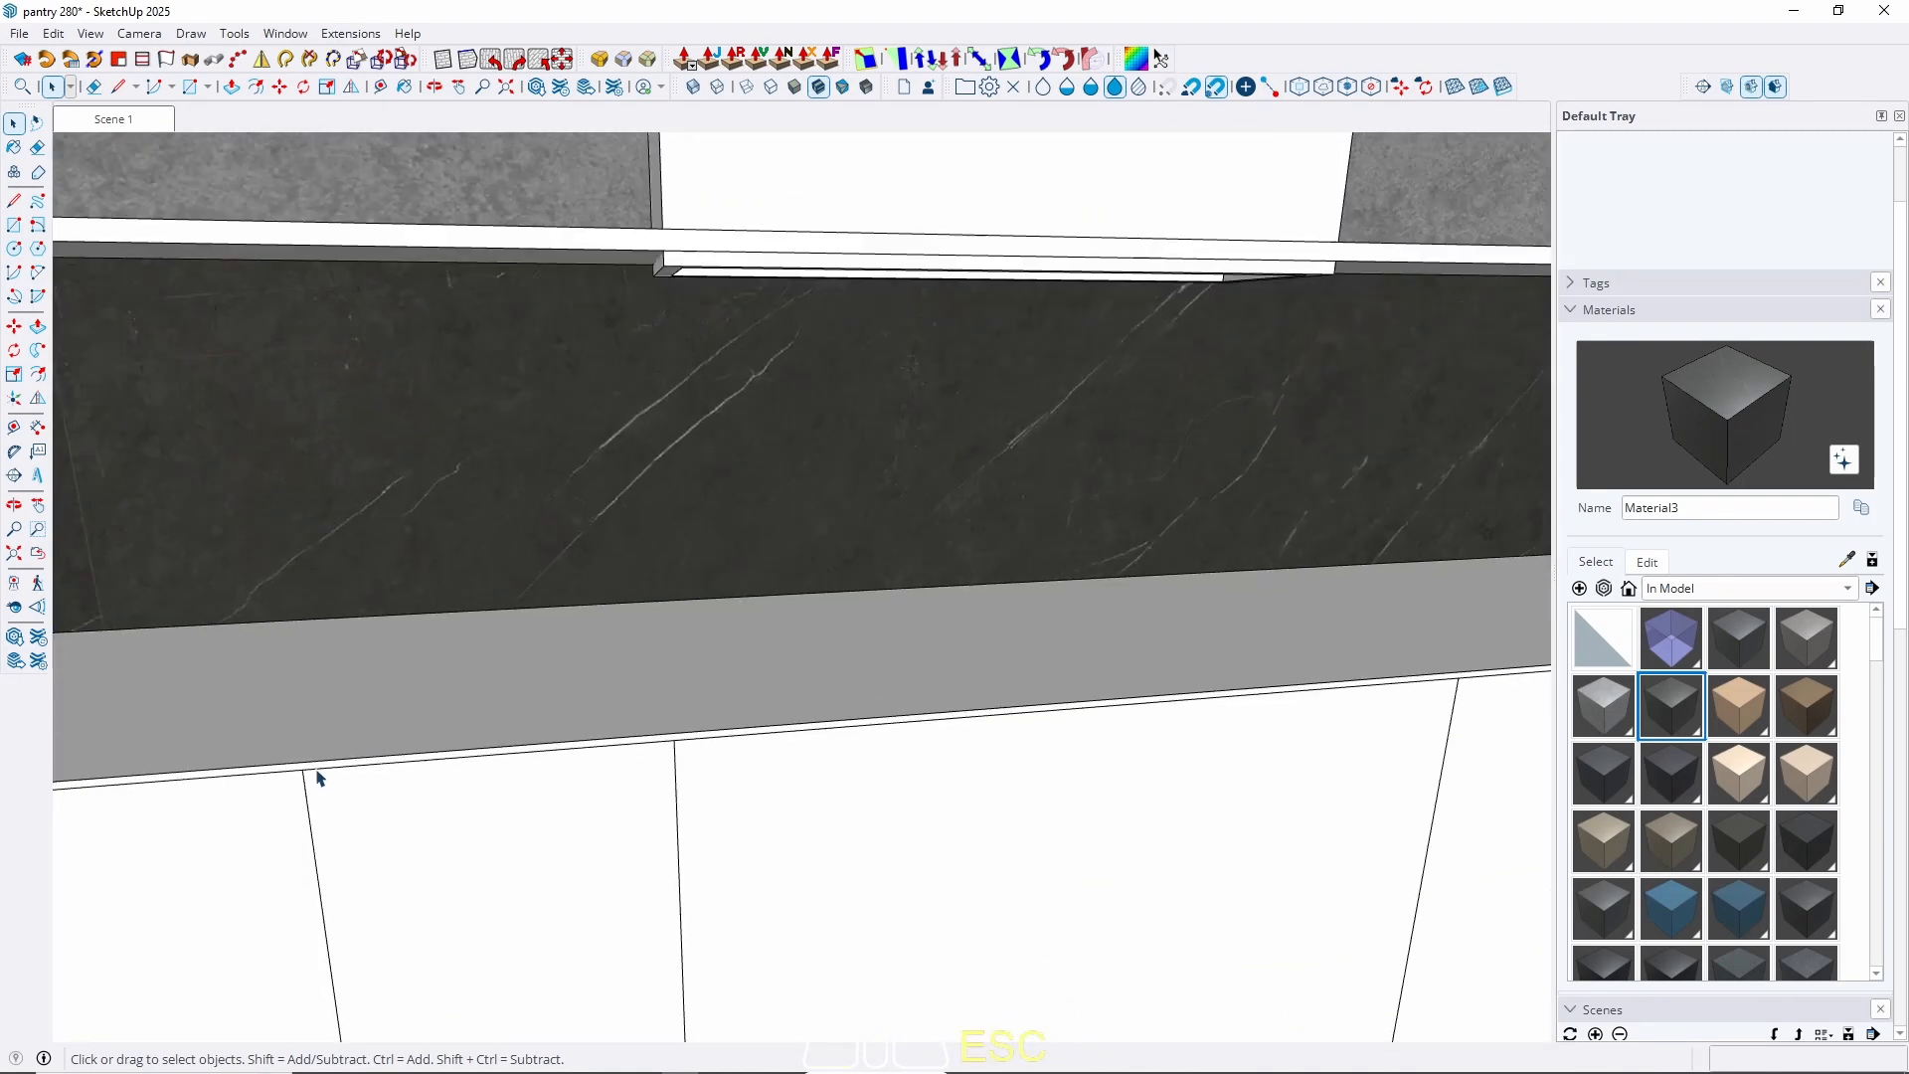
click(317, 774)
triple_click(320, 763)
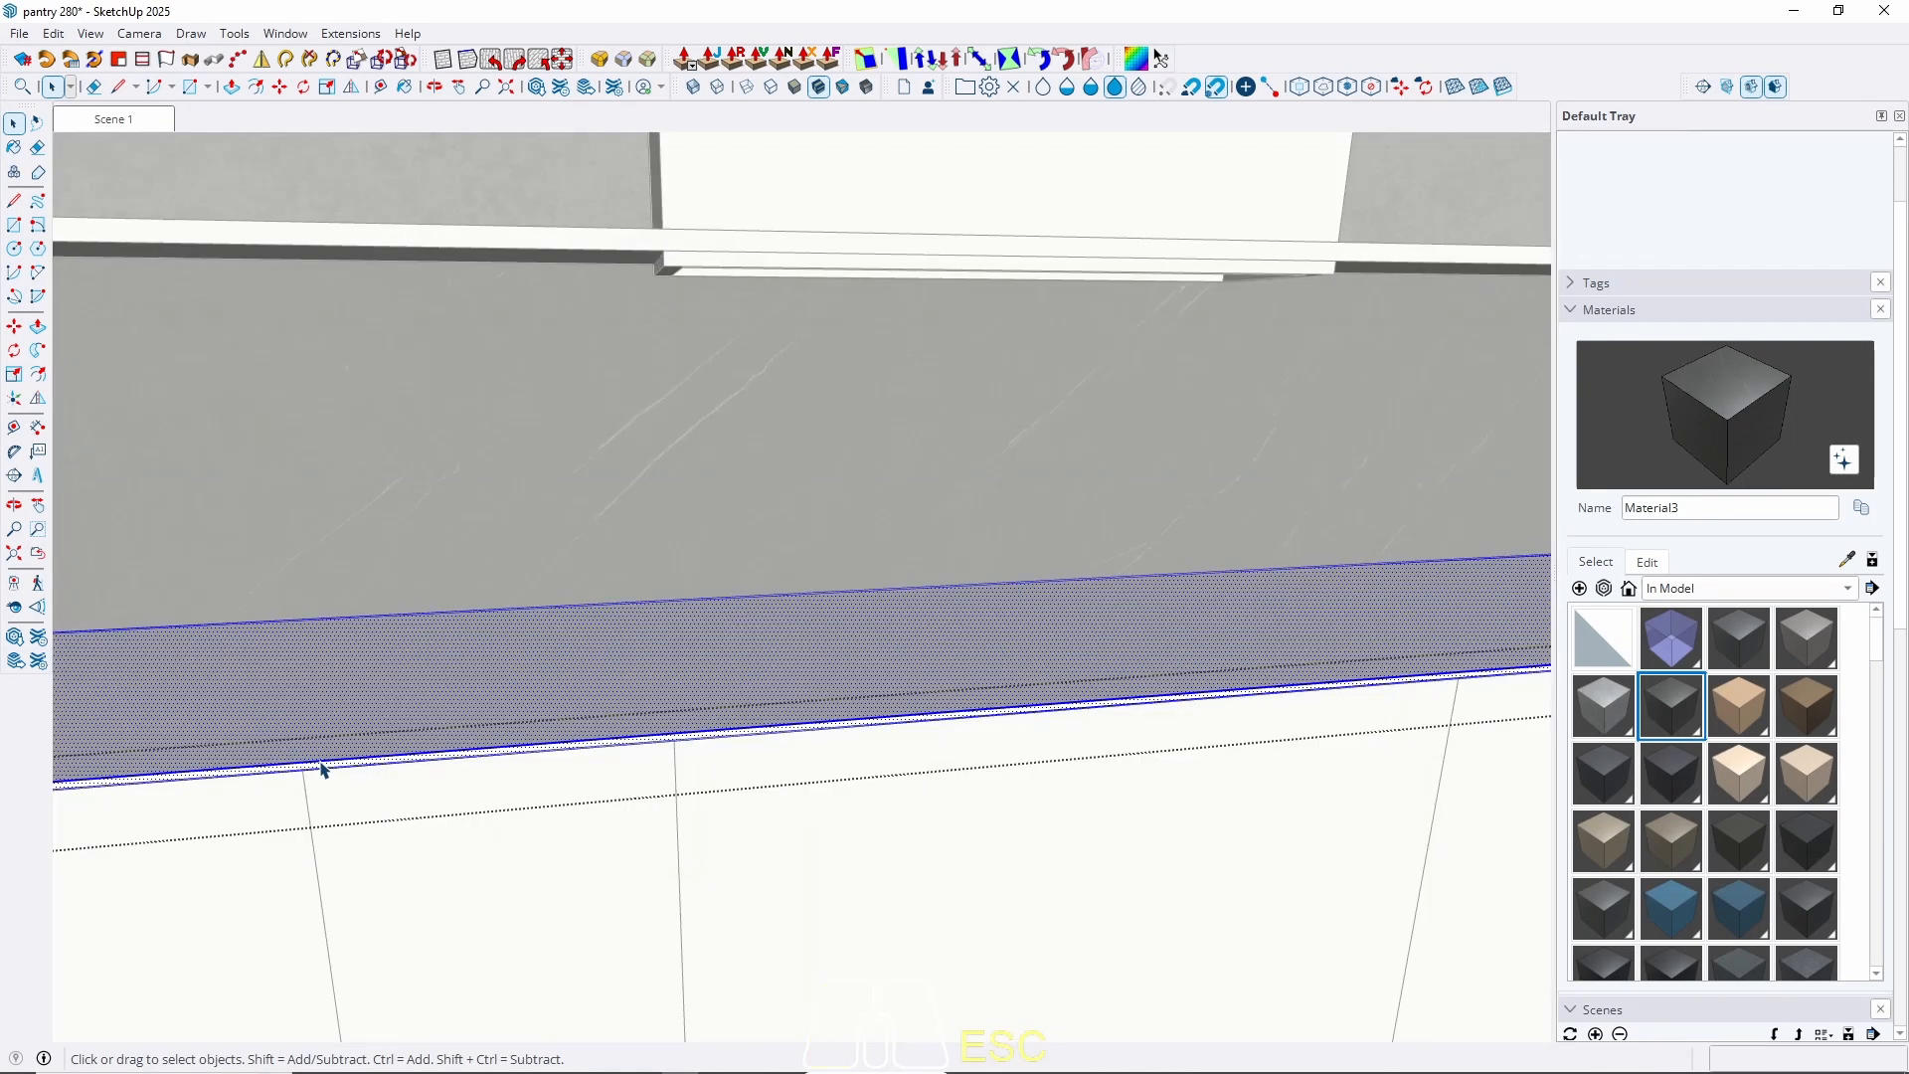
key(b)
click(333, 749)
key(space)
key(Escape)
scroll(556, 567, down, 5)
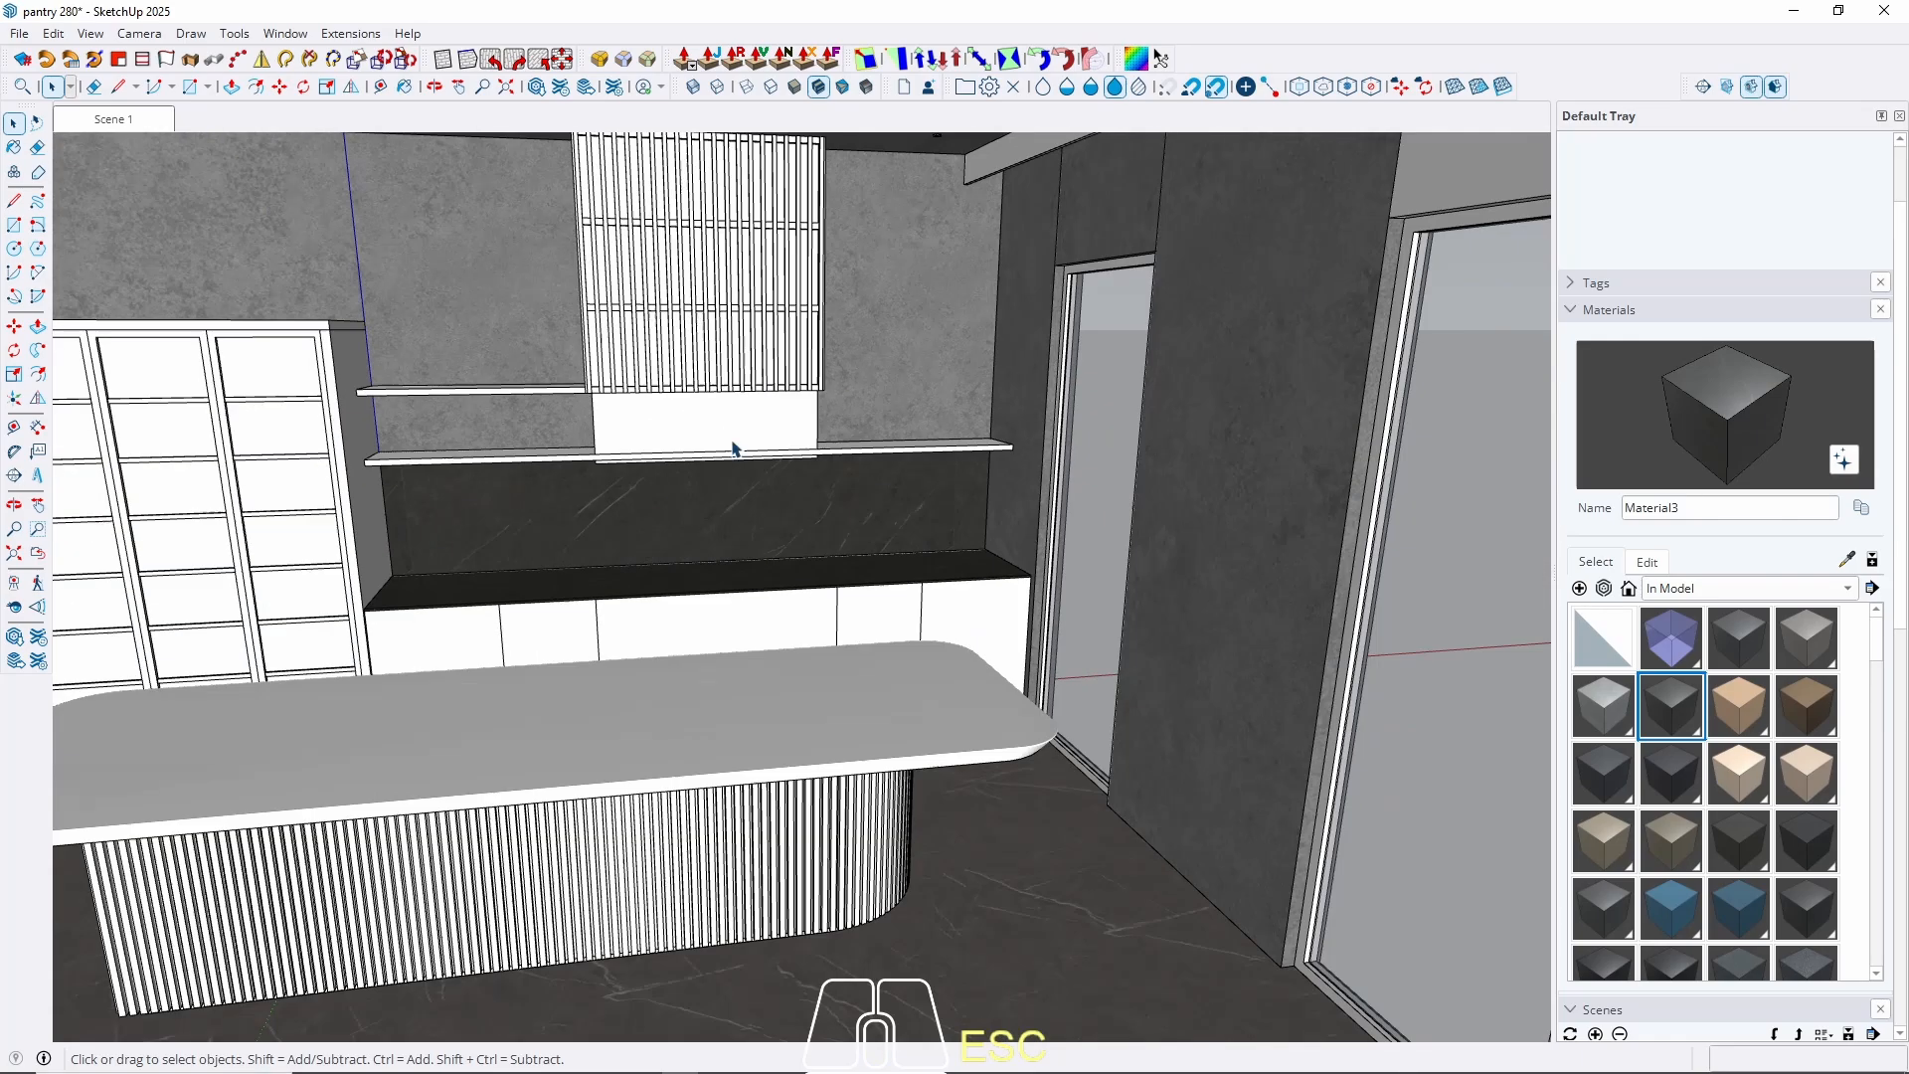
Paint all the geometry of the island's rounded top inside its group with the dark marble Material3.
middle_drag(848, 499, 1069, 423)
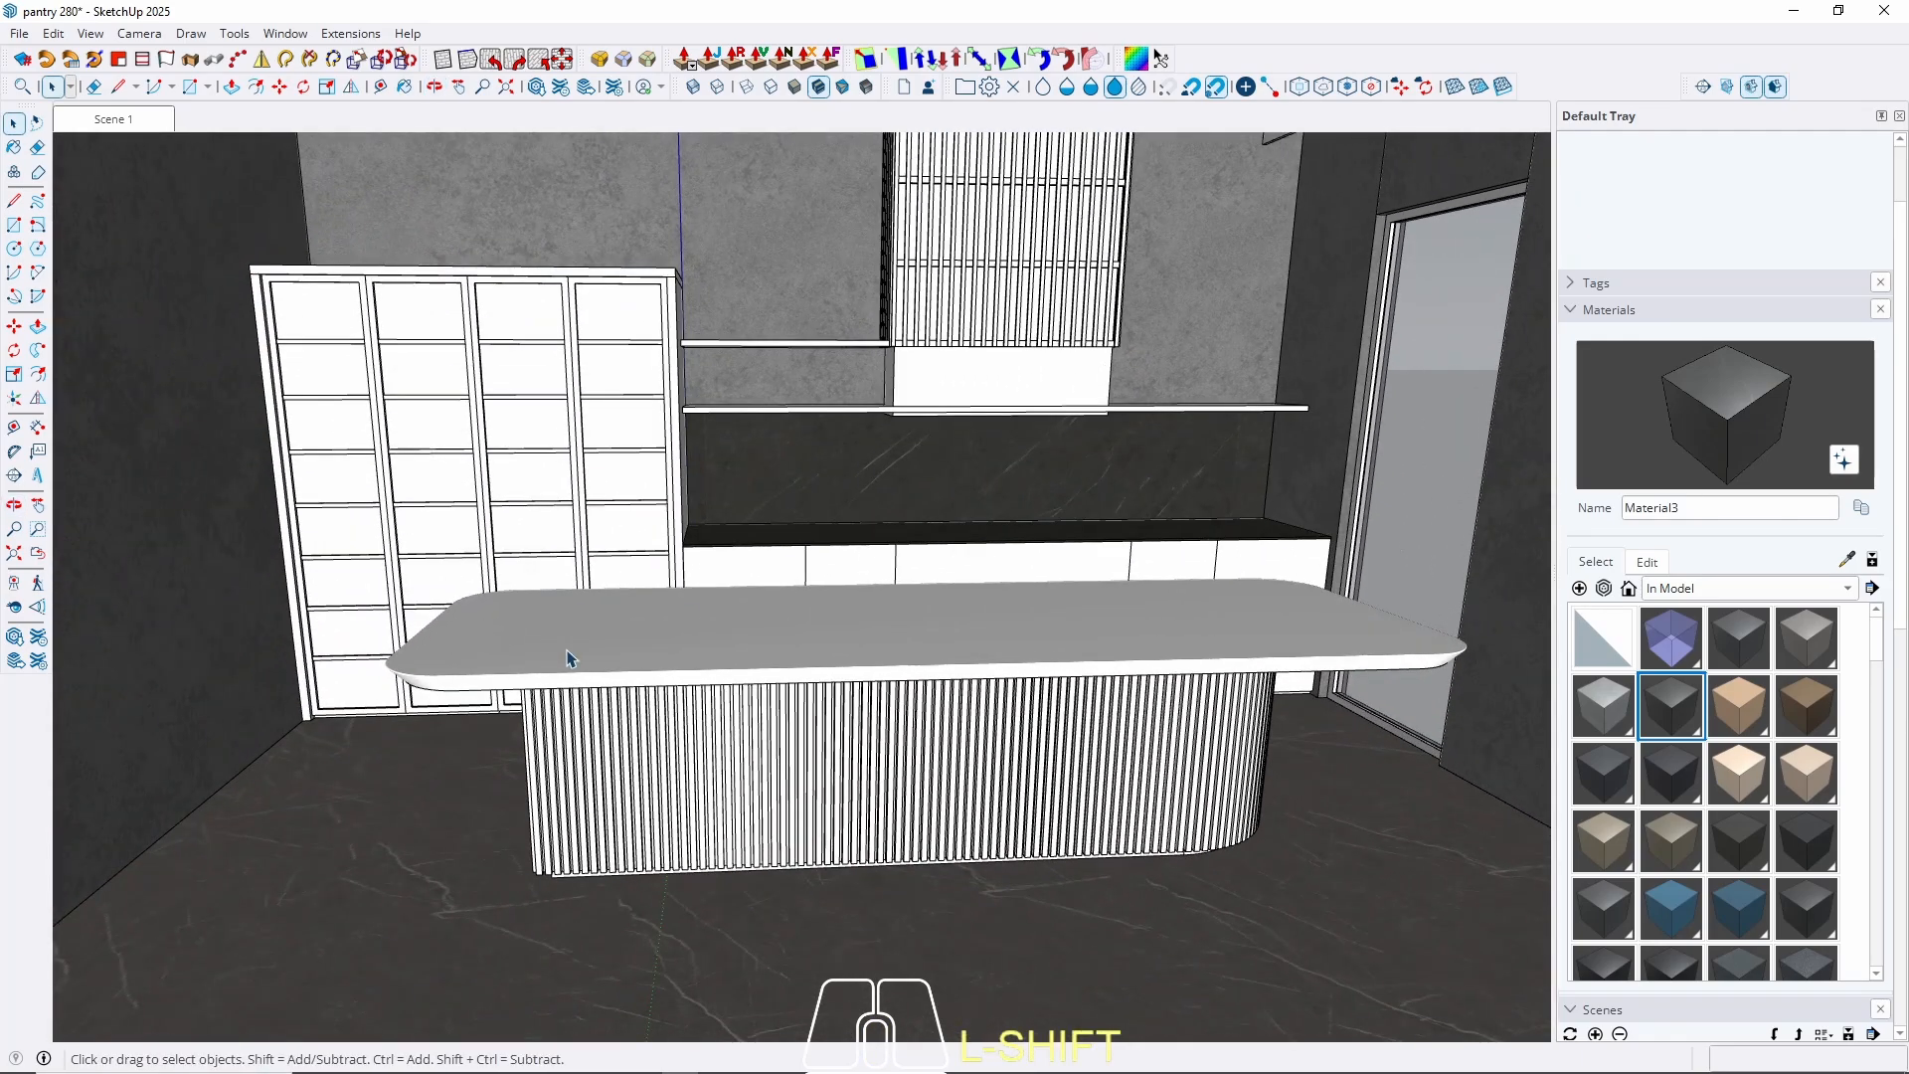
scroll(925, 601, up, 5)
click(745, 839)
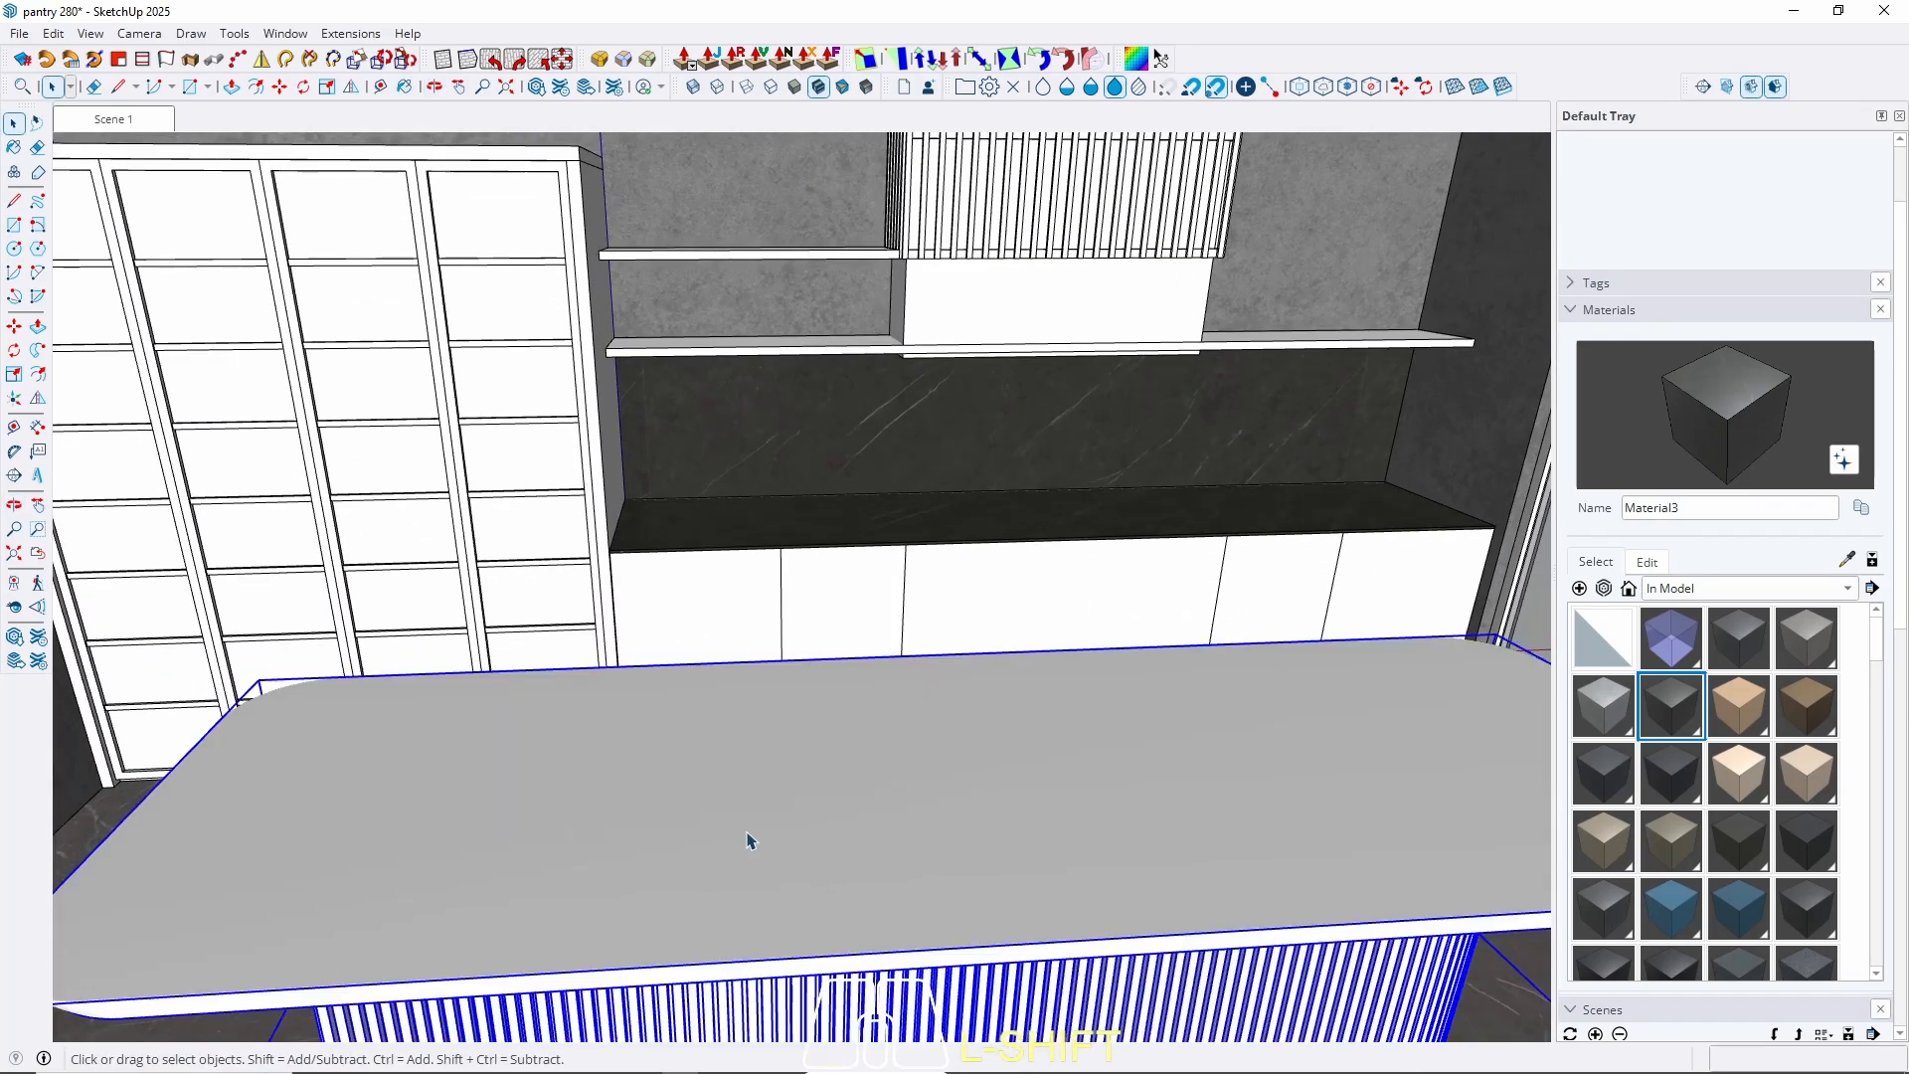
double_click(557, 839)
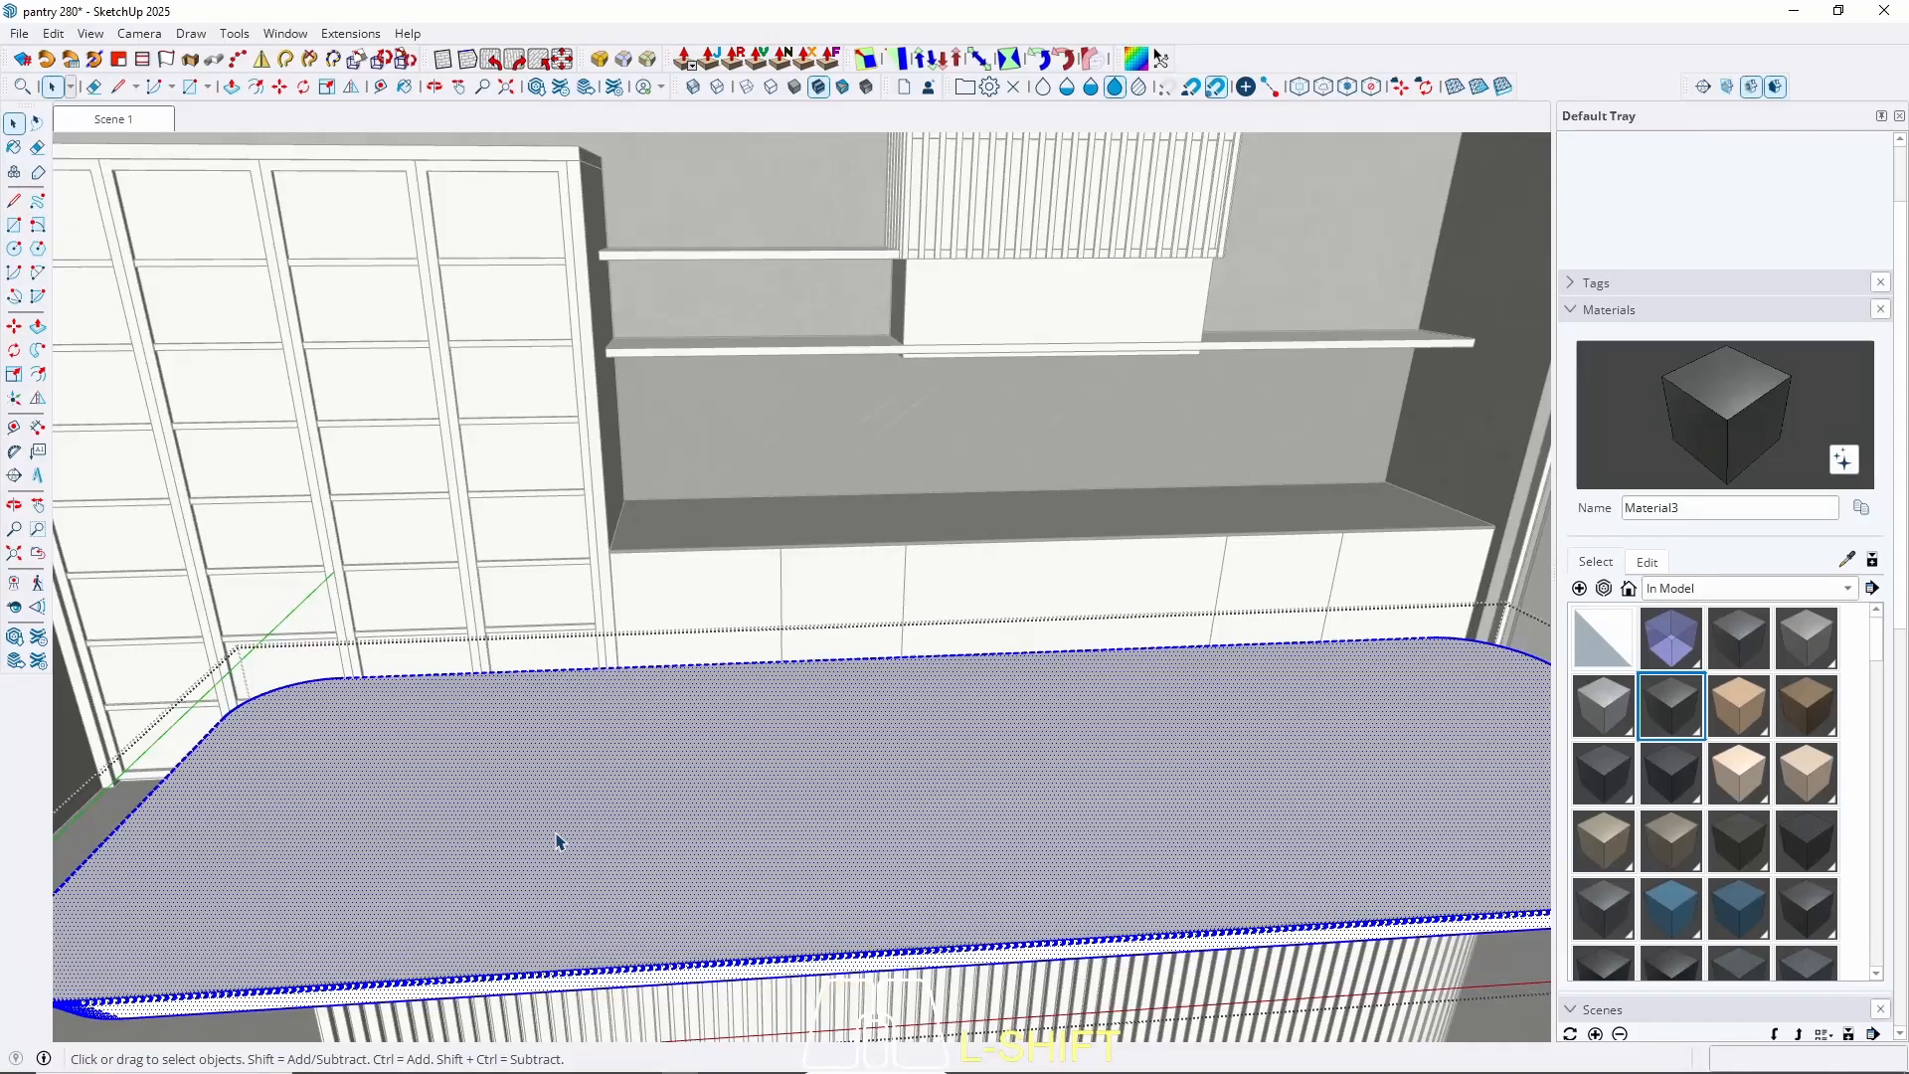
key(b)
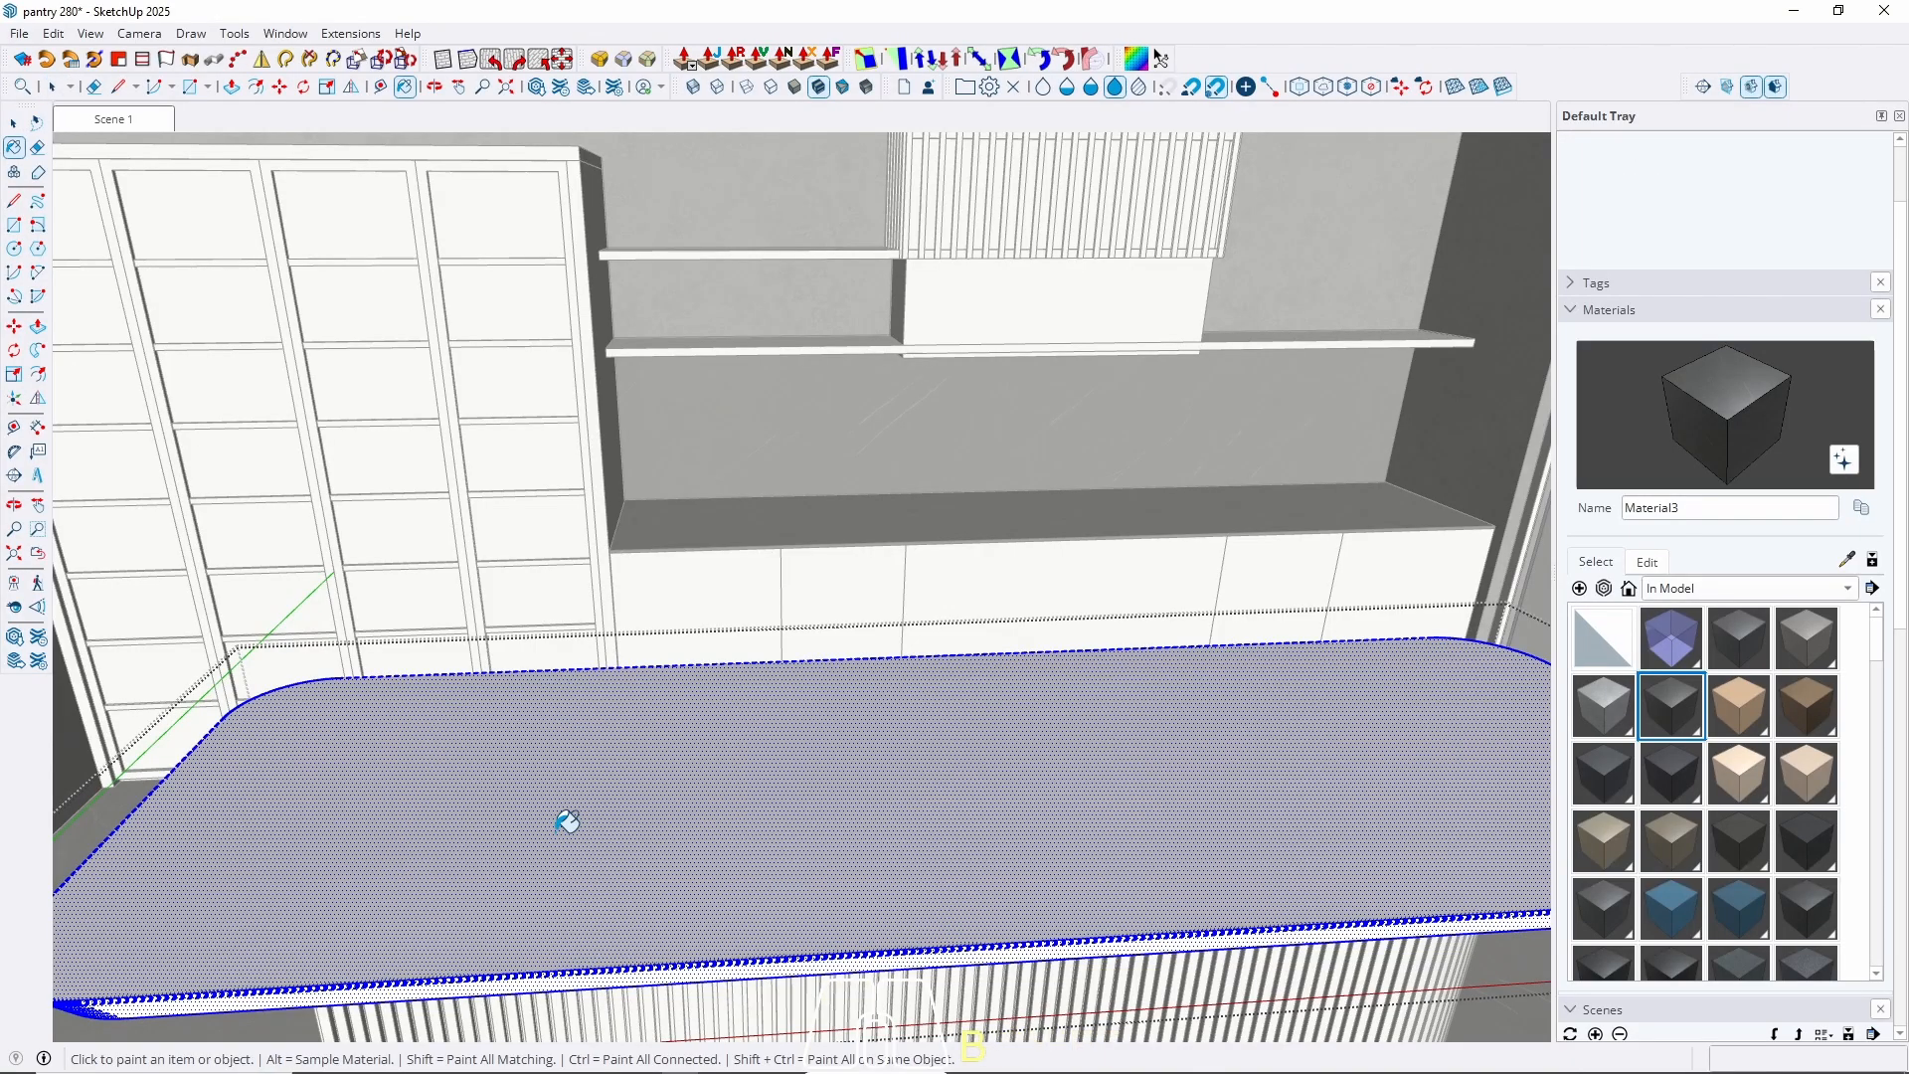
key(ctrl+a)
click(560, 827)
key(space)
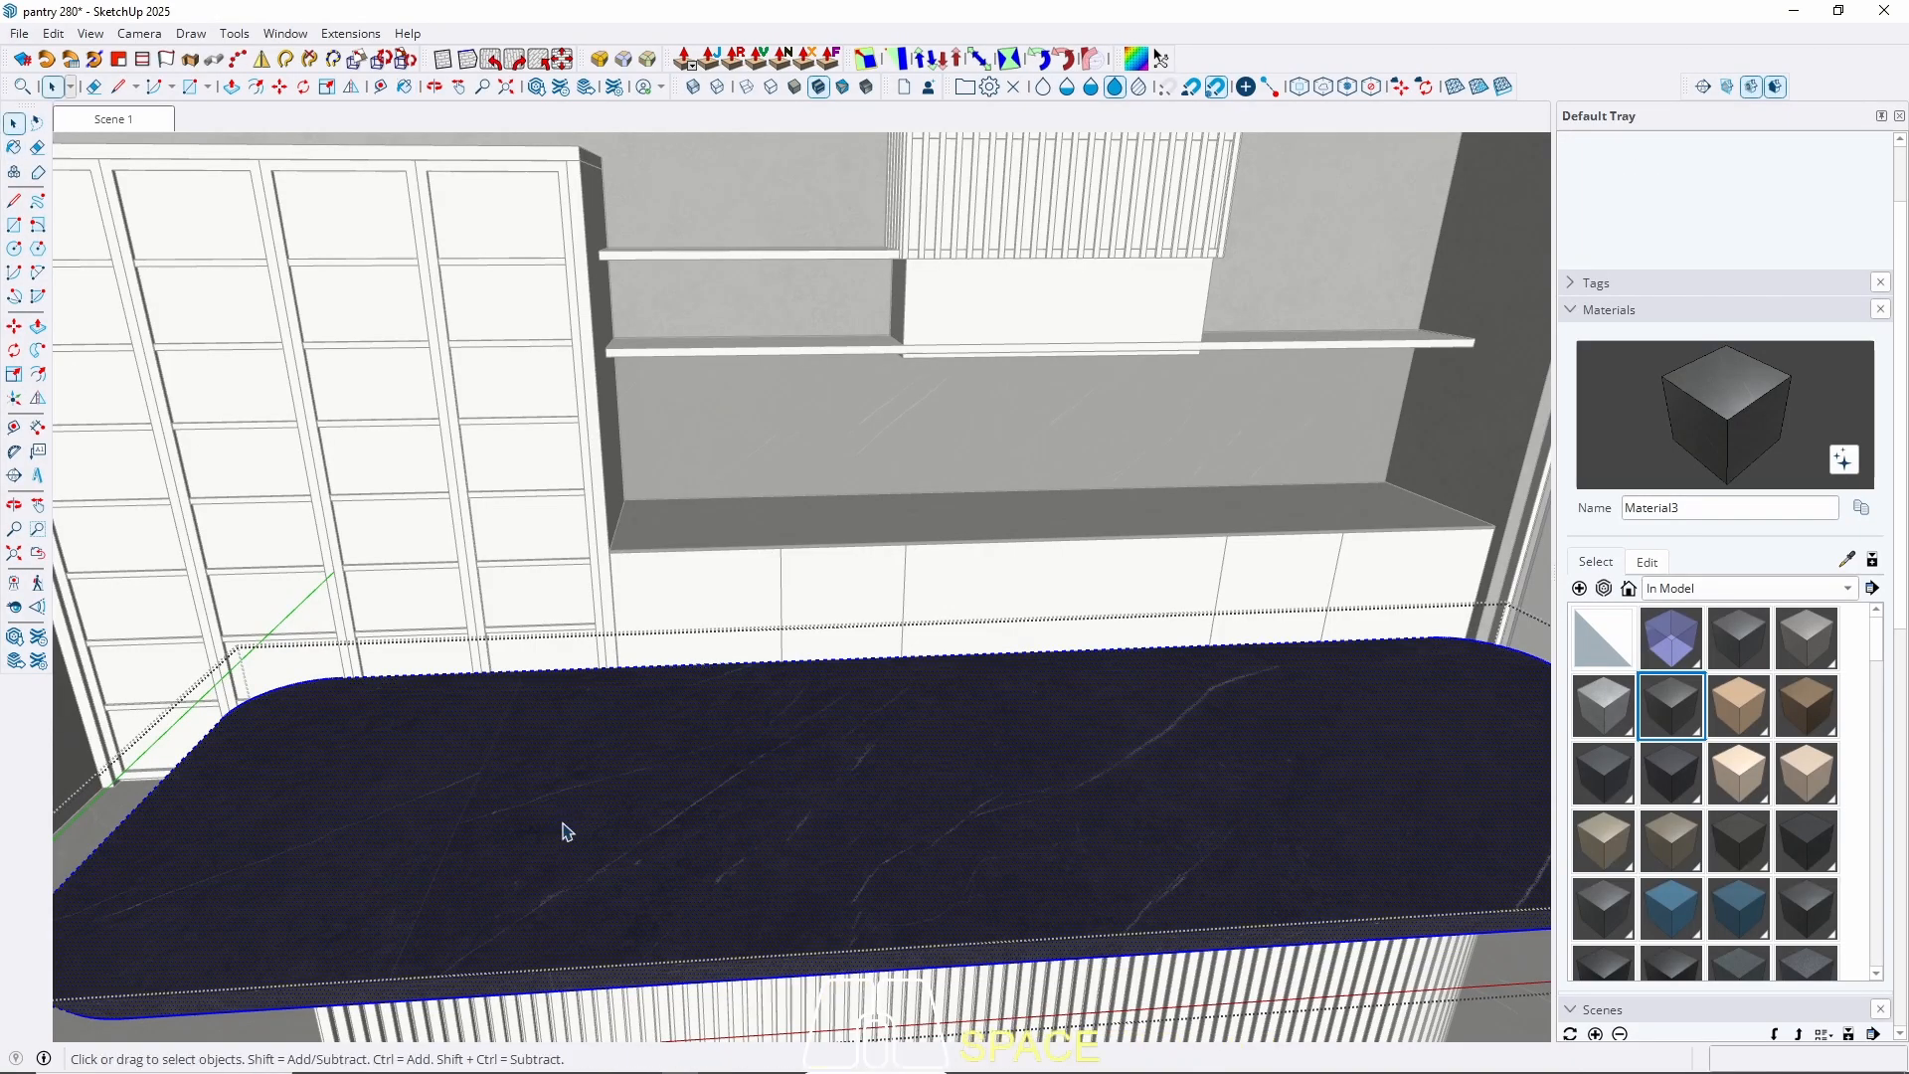
key(Escape)
Paint the hood box behind the slatted screen with the dark marble Material3 and leave its editing mode.
scroll(458, 740, down, 3)
middle_drag(963, 737, 997, 708)
scroll(795, 537, up, 5)
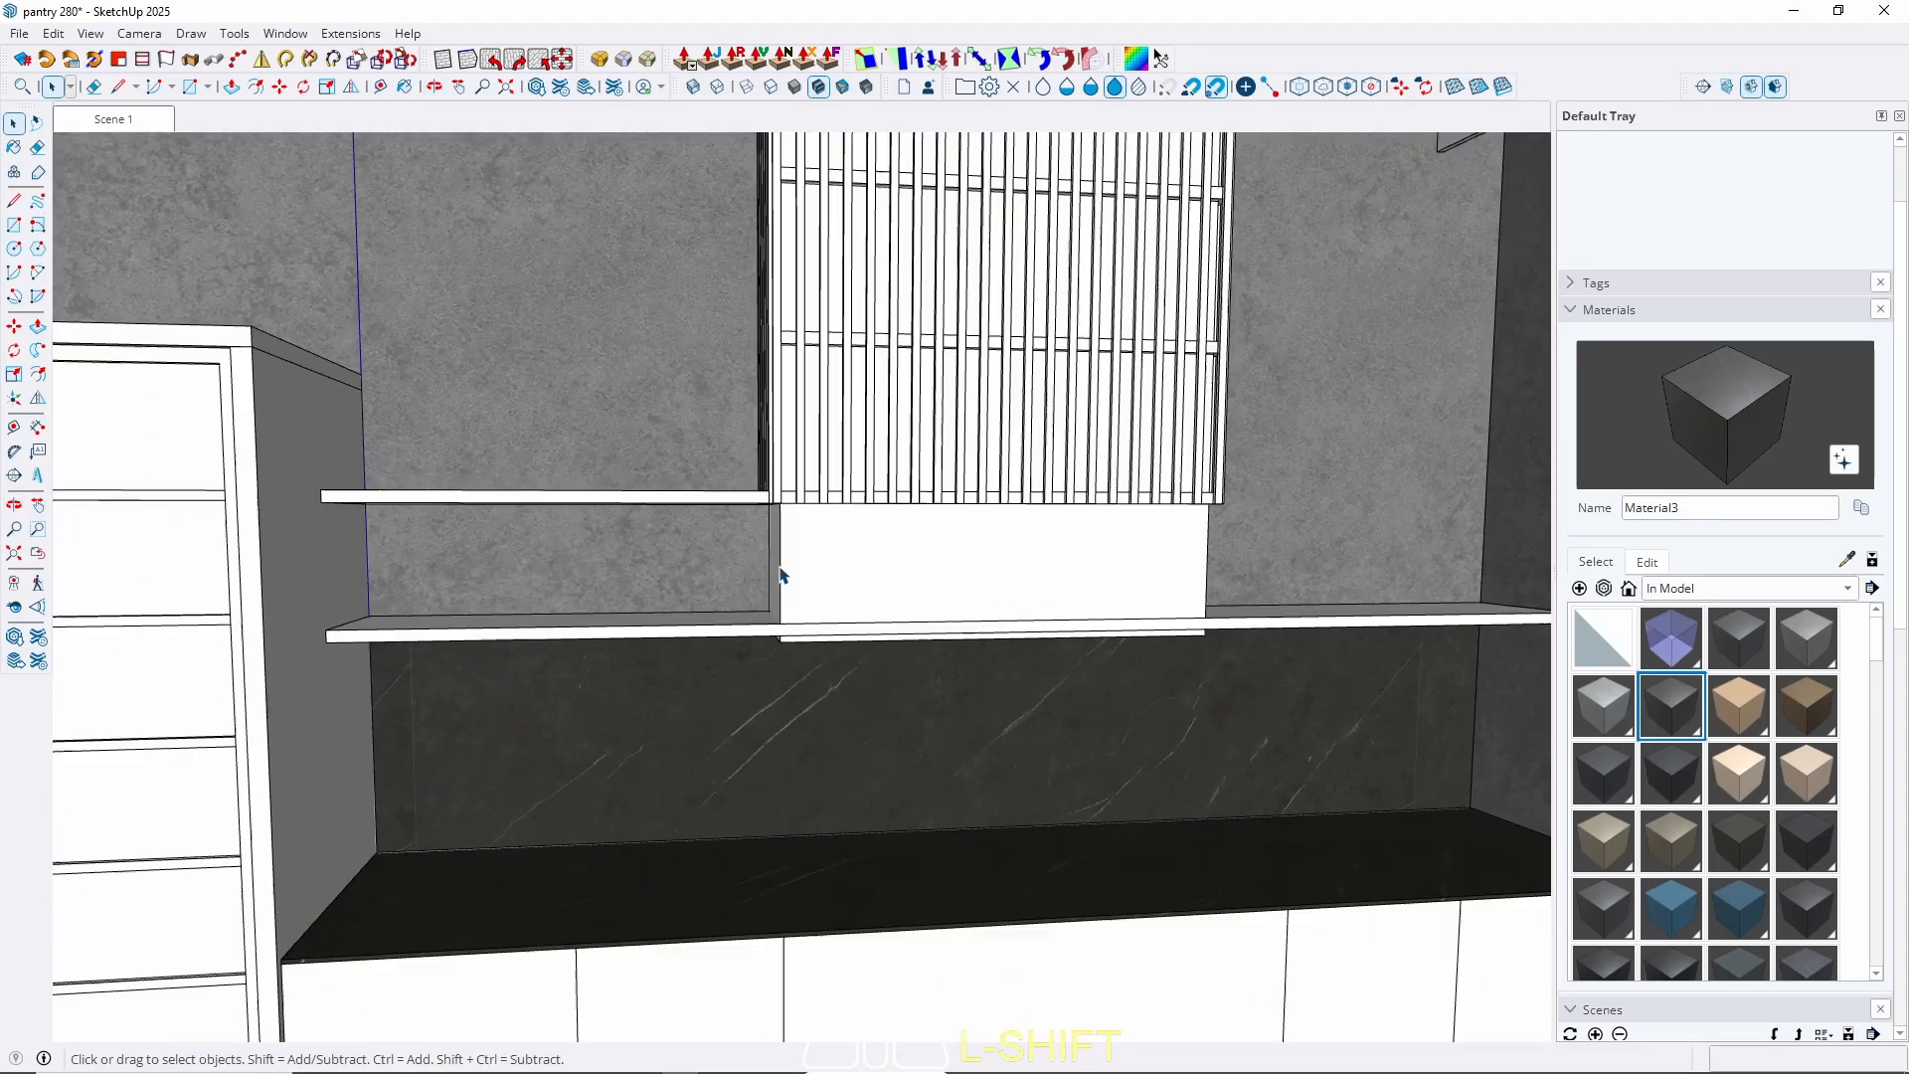
double_click(861, 558)
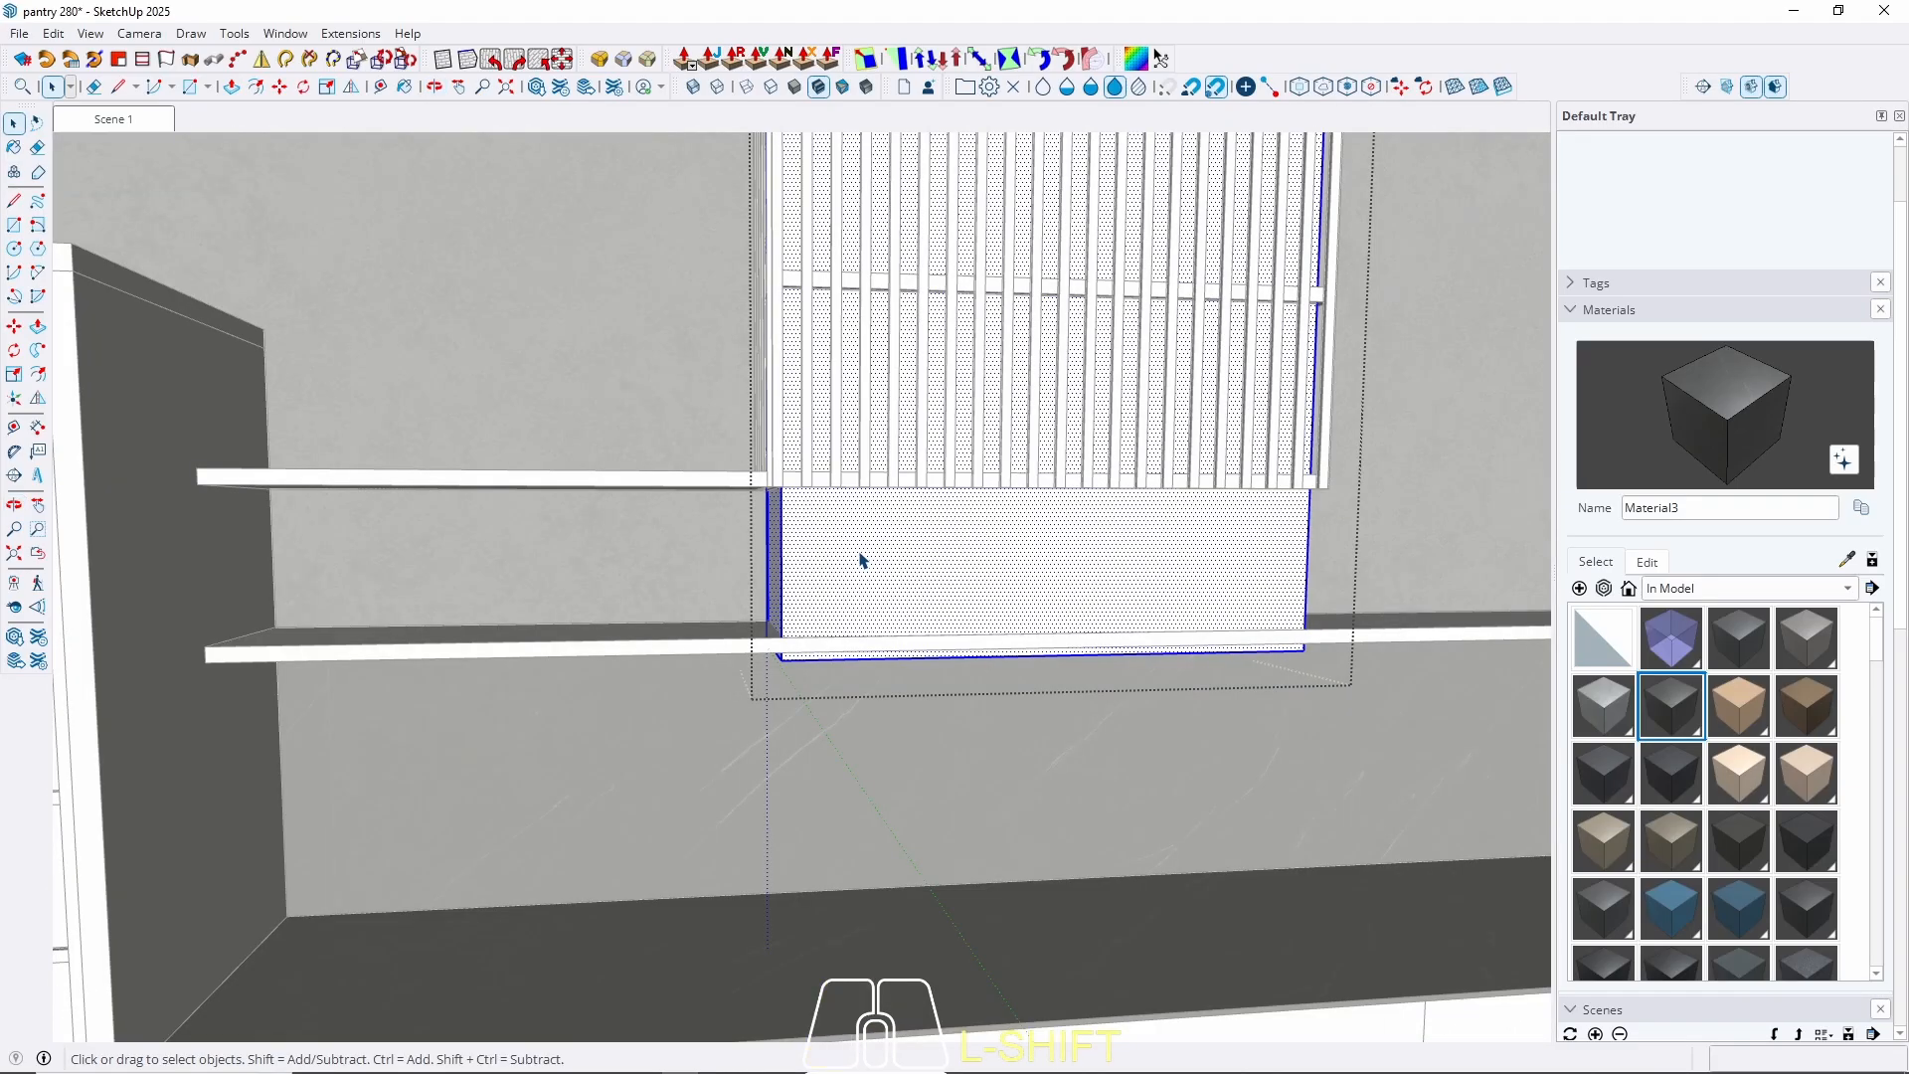
key(b)
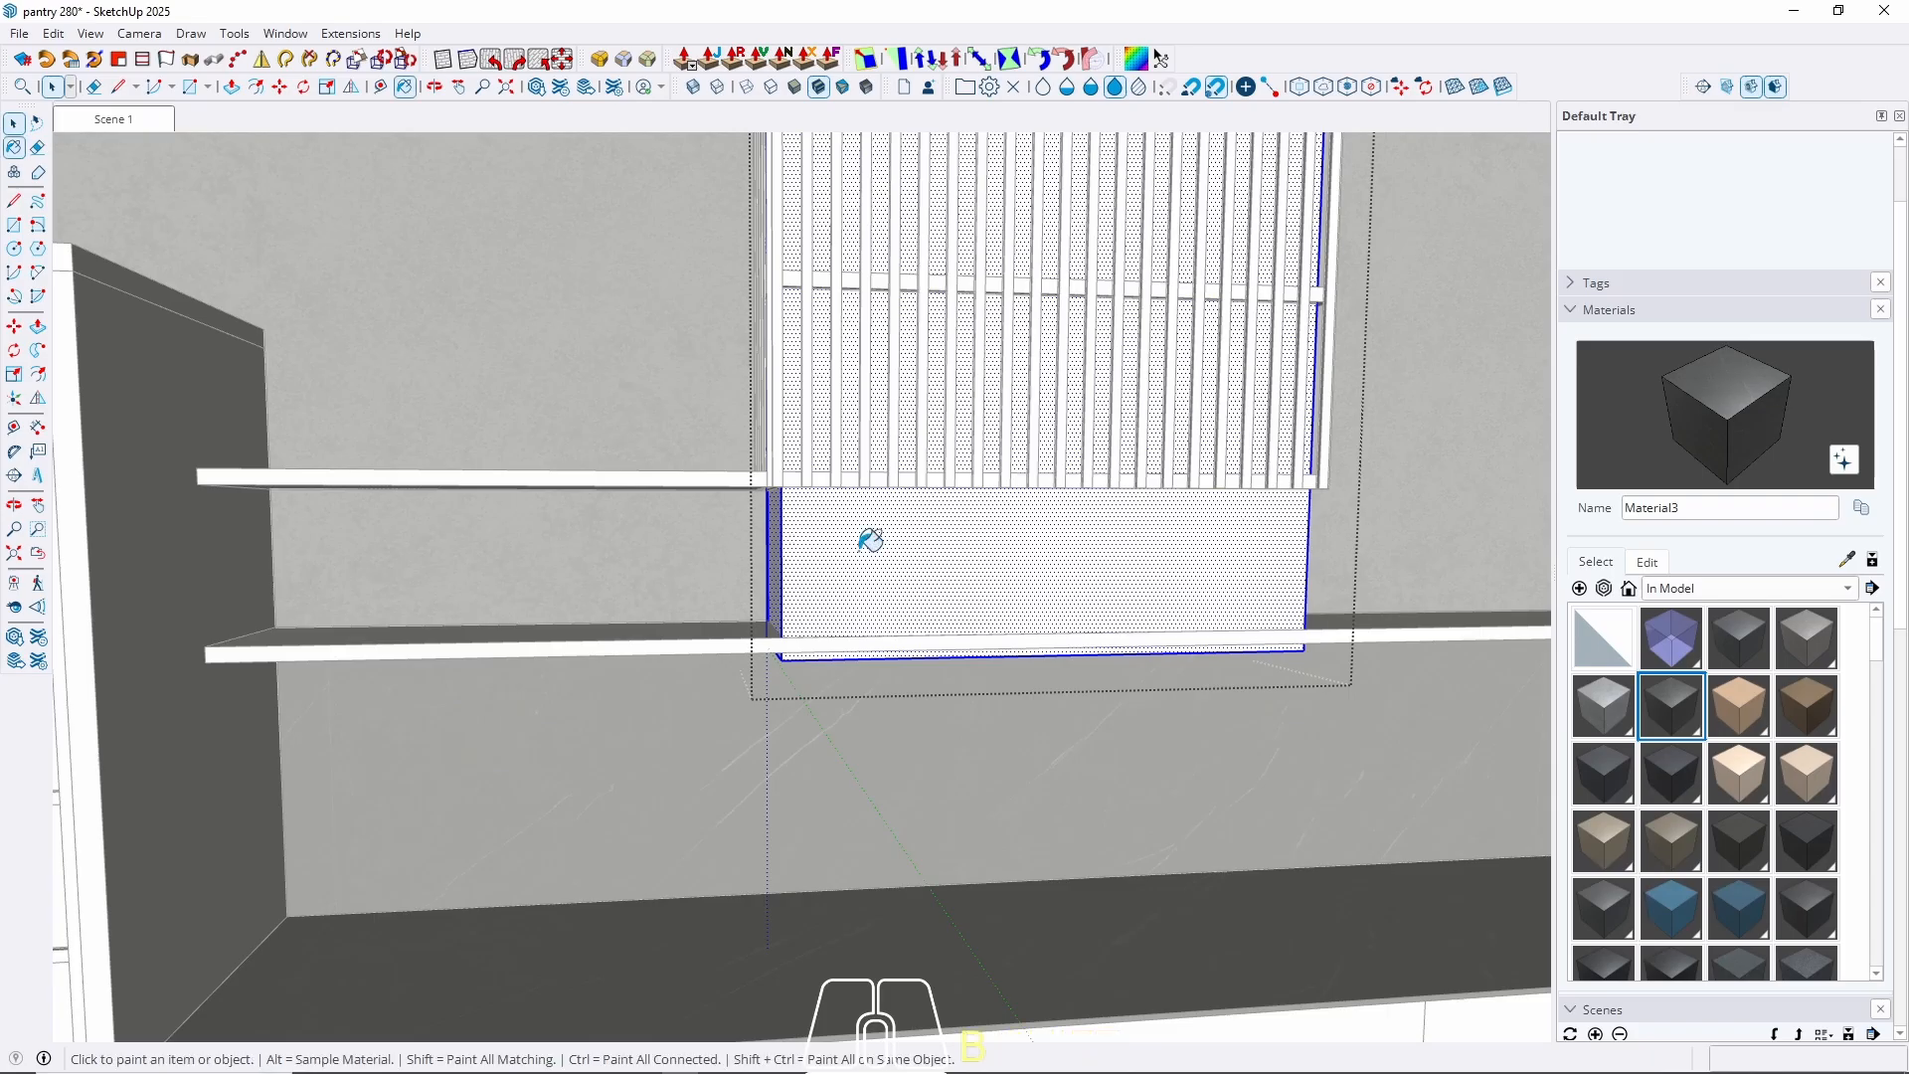
click(861, 560)
key(space)
key(Escape)
scroll(861, 560, down, 10)
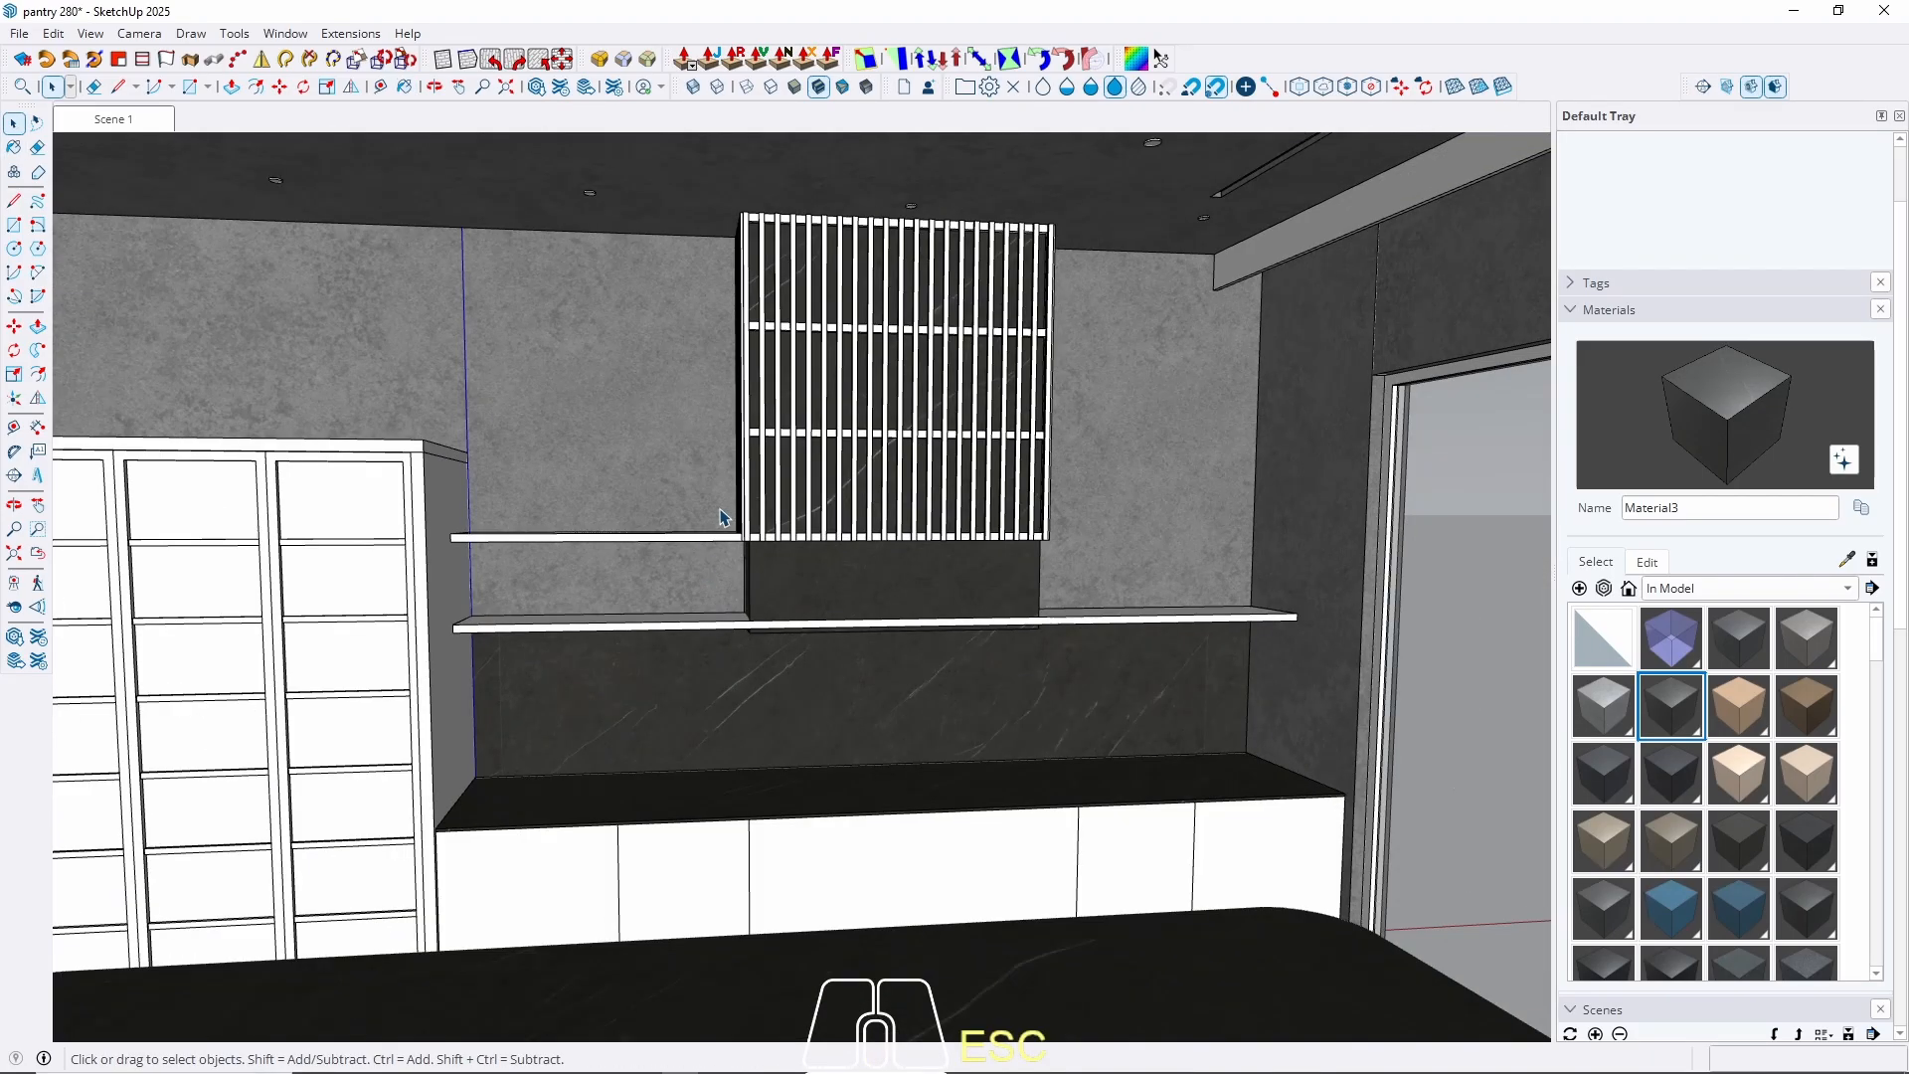
Return to the Scene 1 view and examine the marble on the countertop and backsplash up close.
click(112, 119)
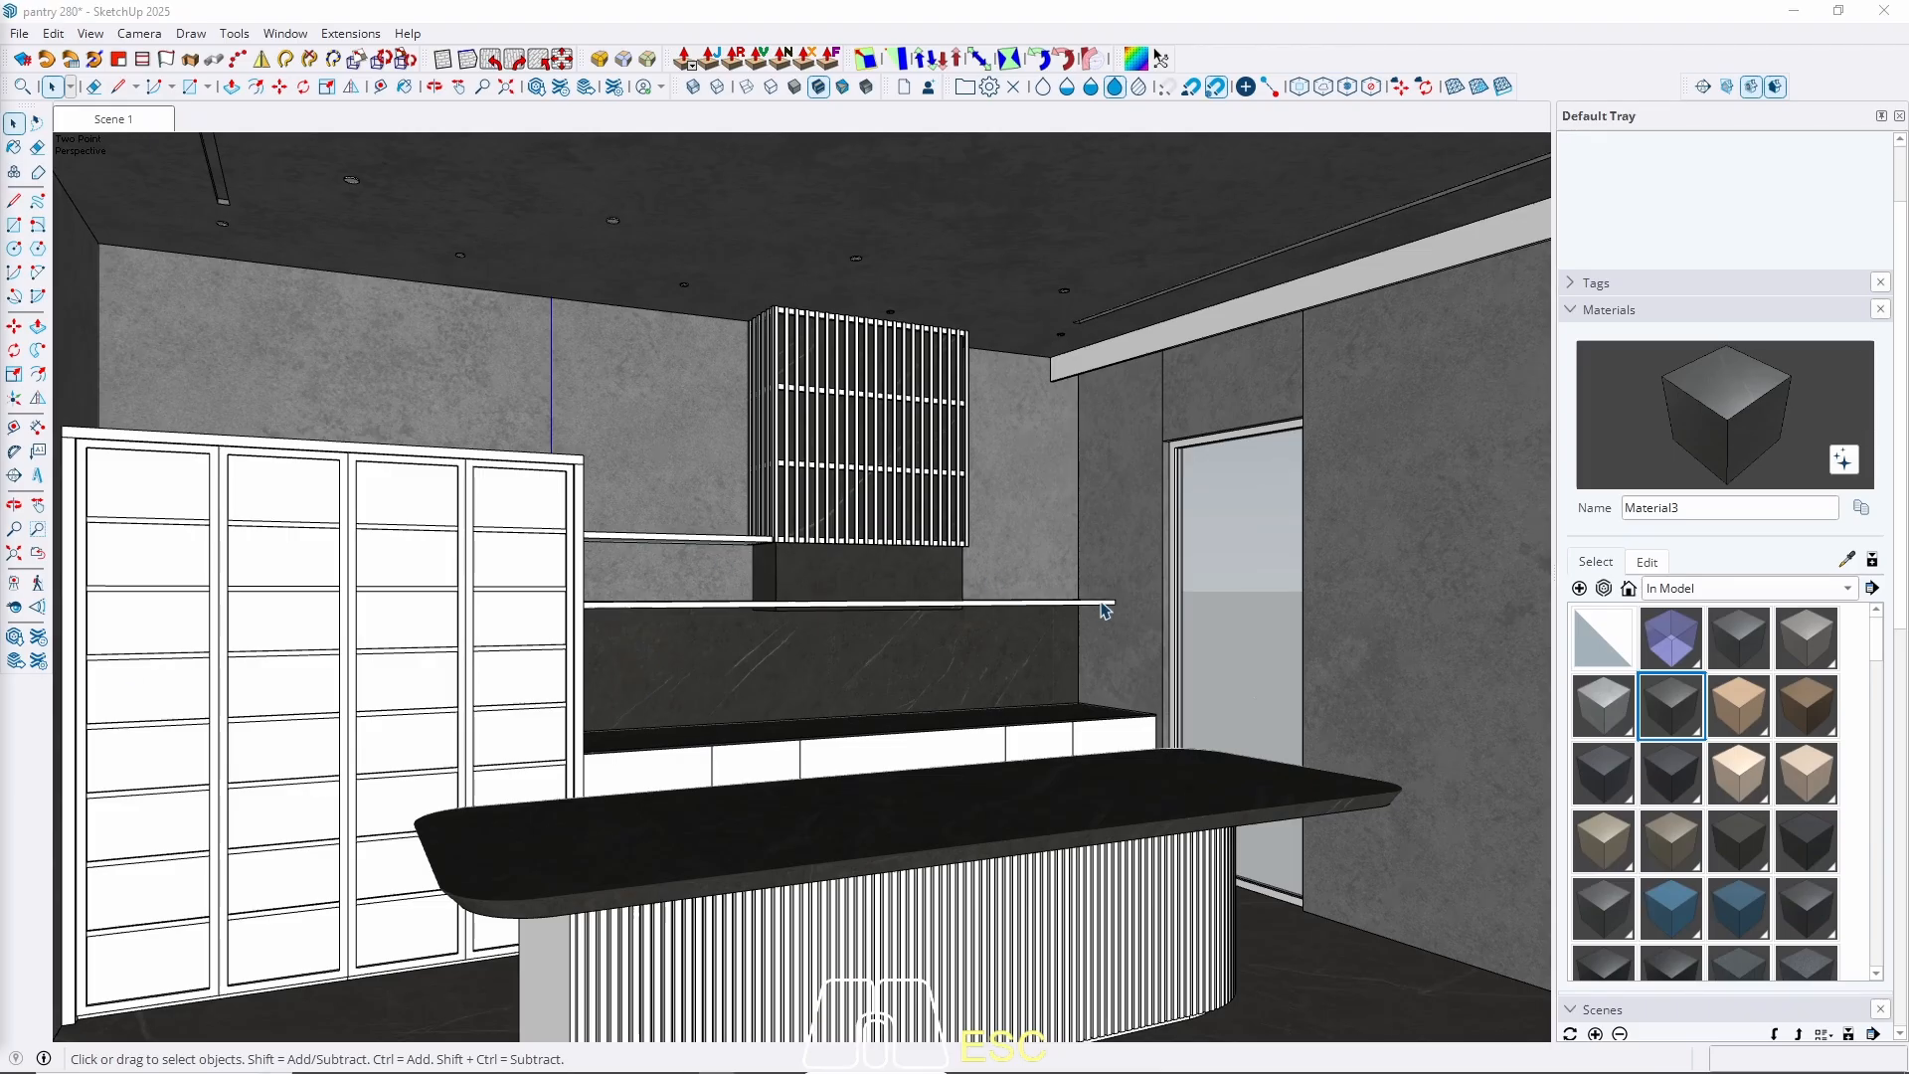
middle_drag(1101, 611, 901, 628)
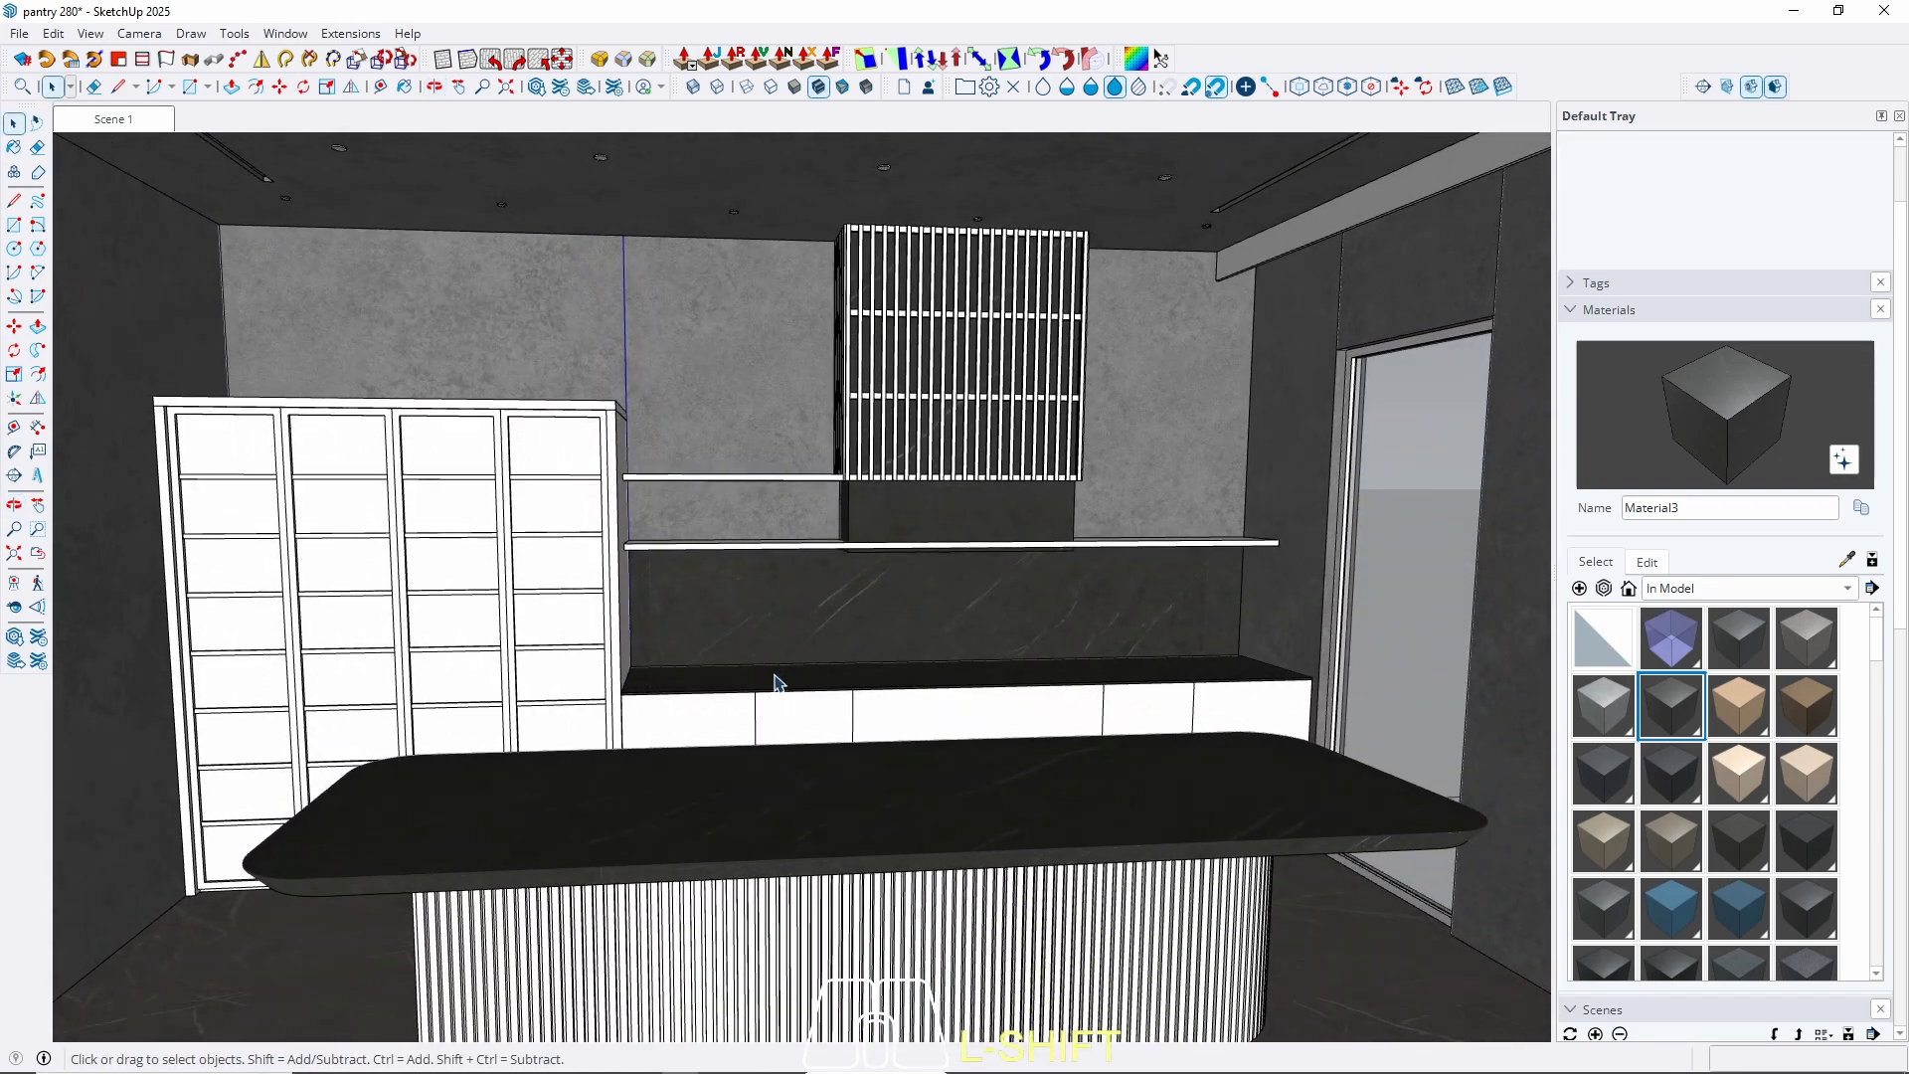
scroll(775, 682, up, 5)
middle_drag(720, 725, 812, 903)
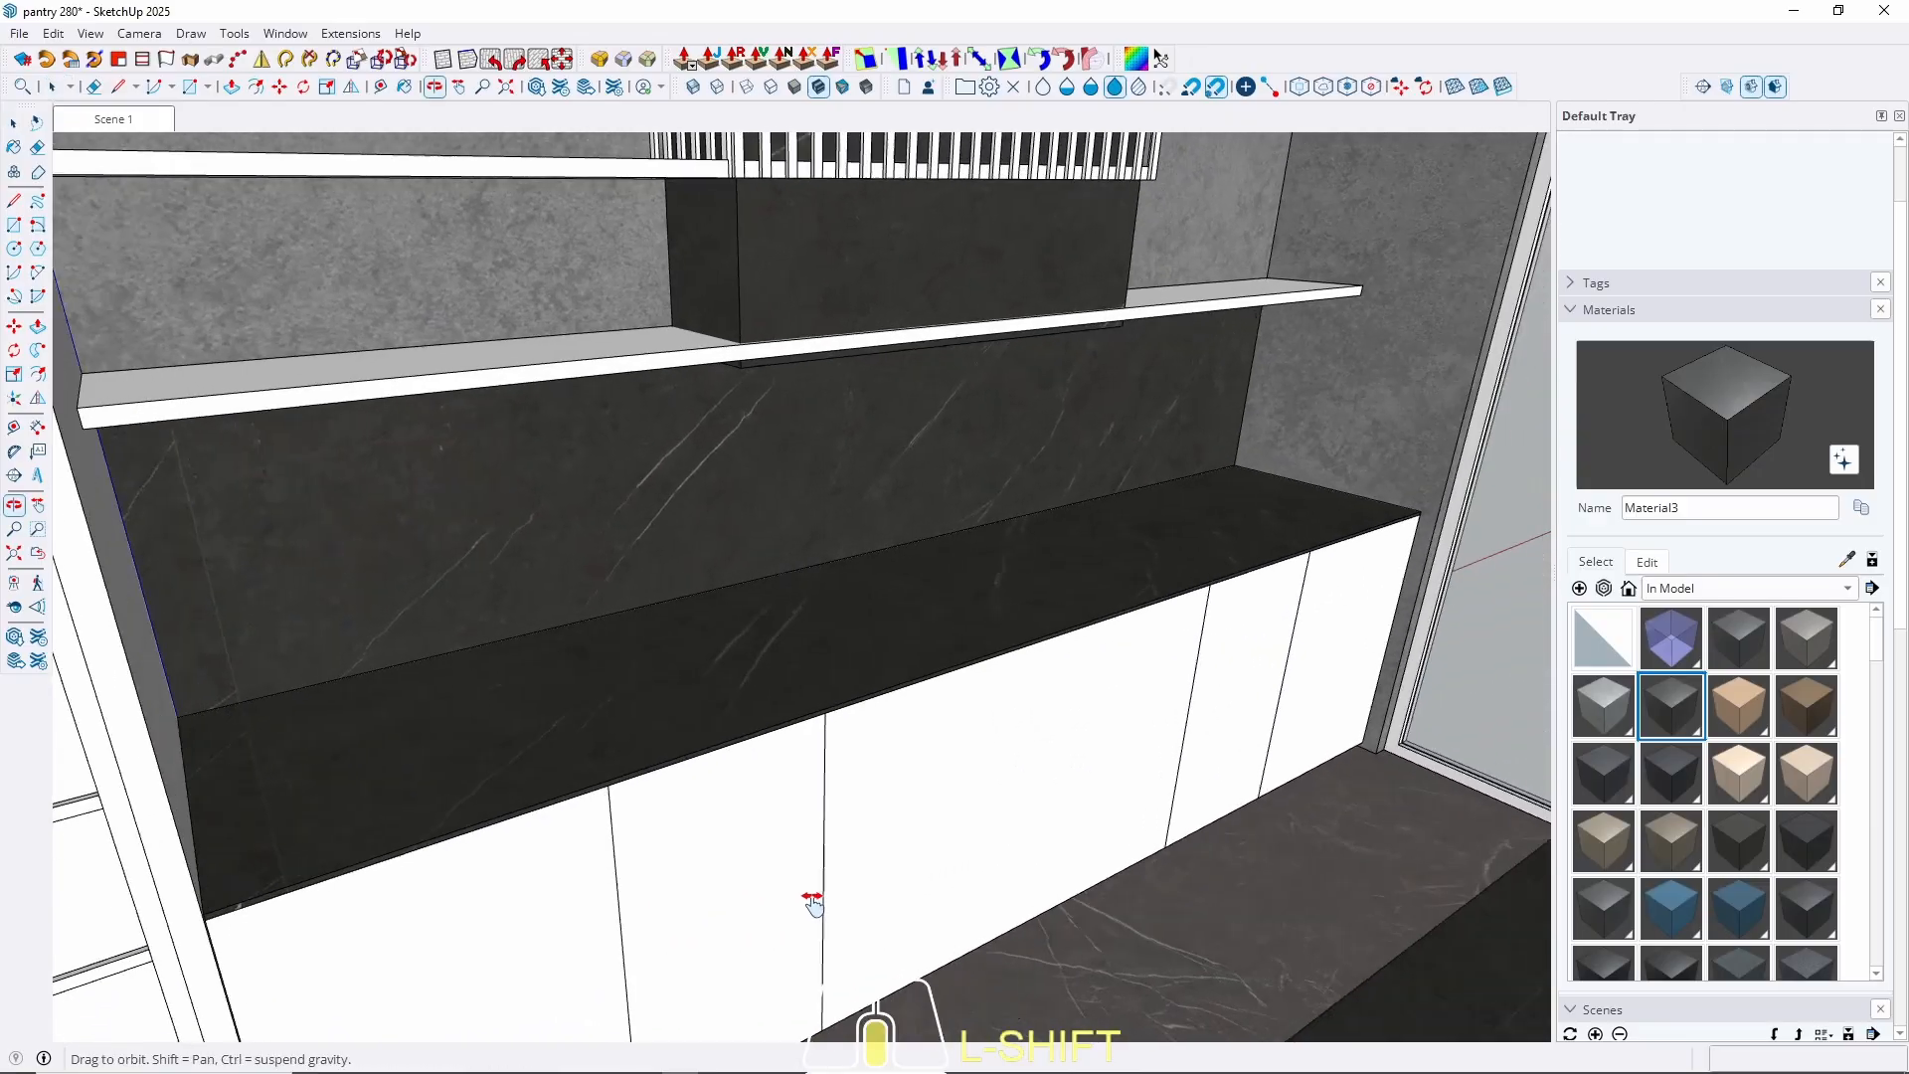
scroll(795, 797, up, 2)
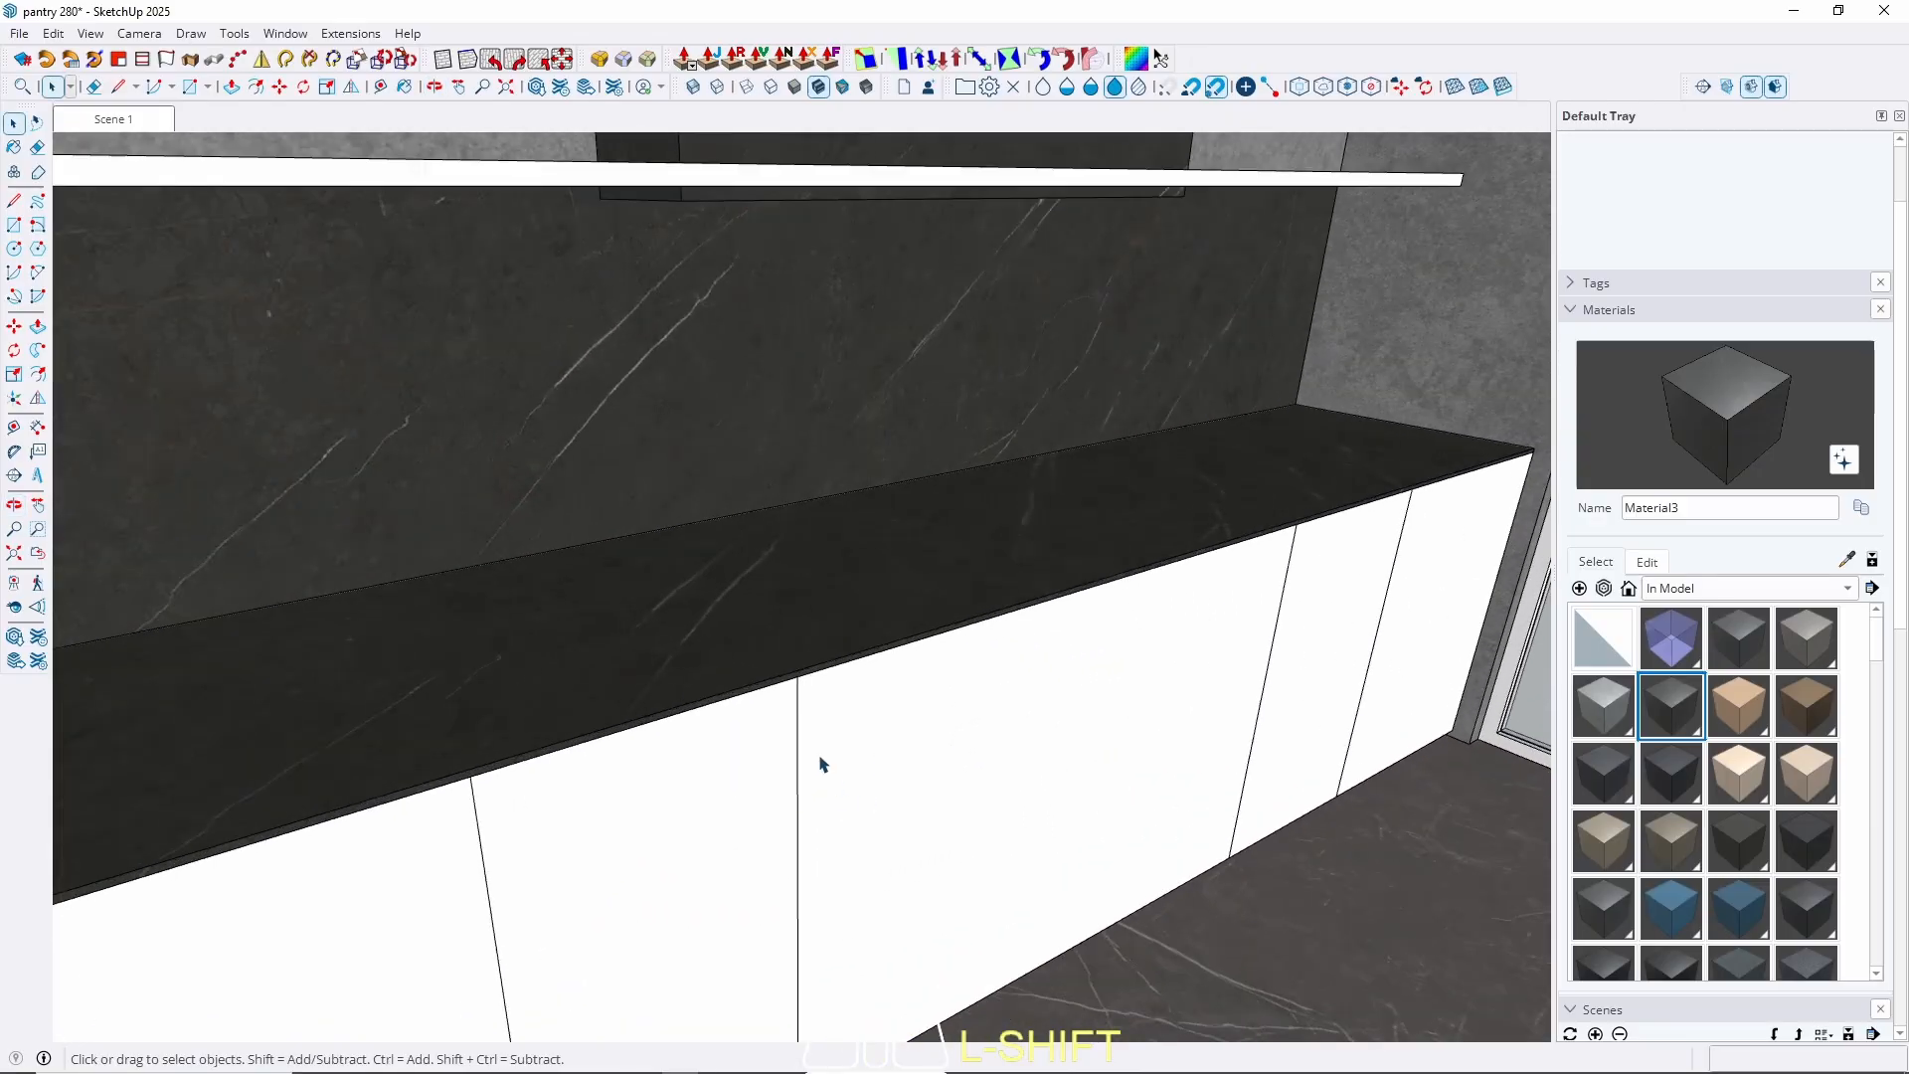
scroll(1028, 654, down, 3)
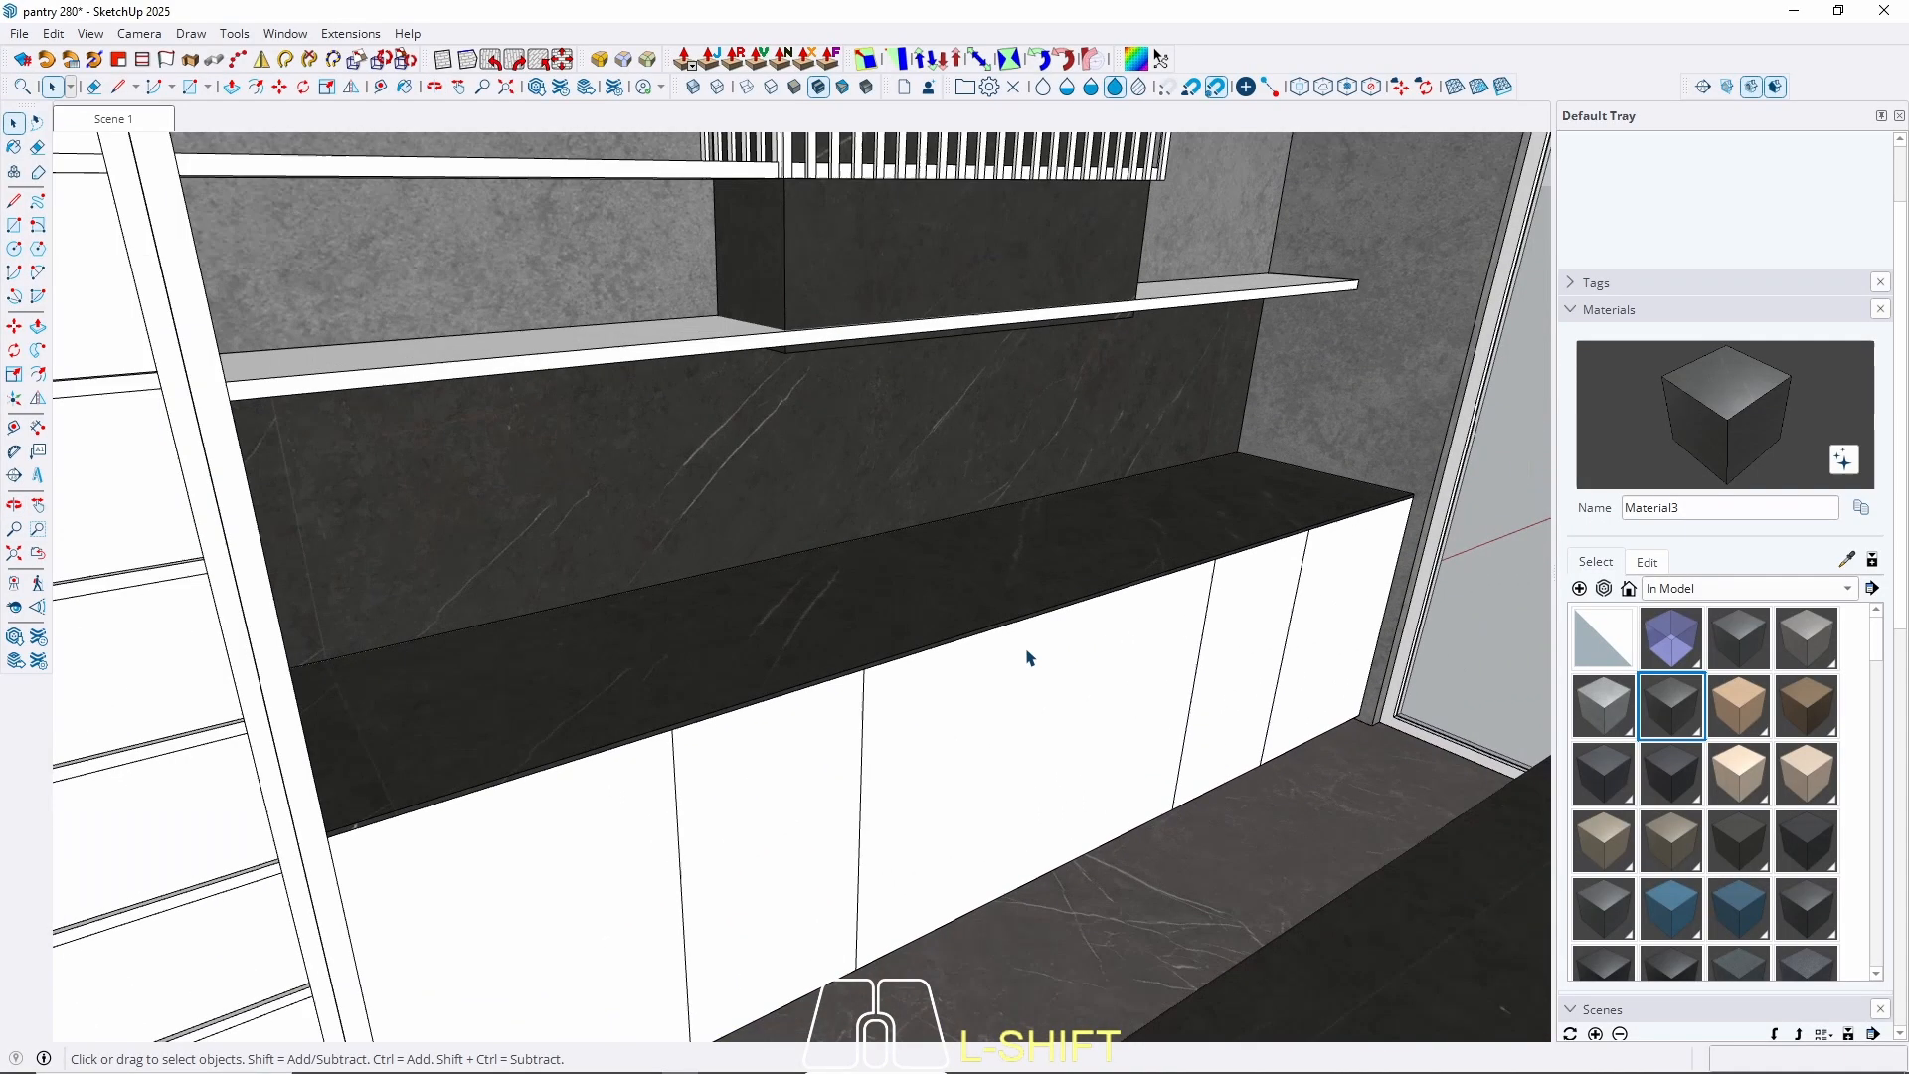
middle_drag(1028, 654, 938, 682)
double_click(885, 774)
double_click(885, 774)
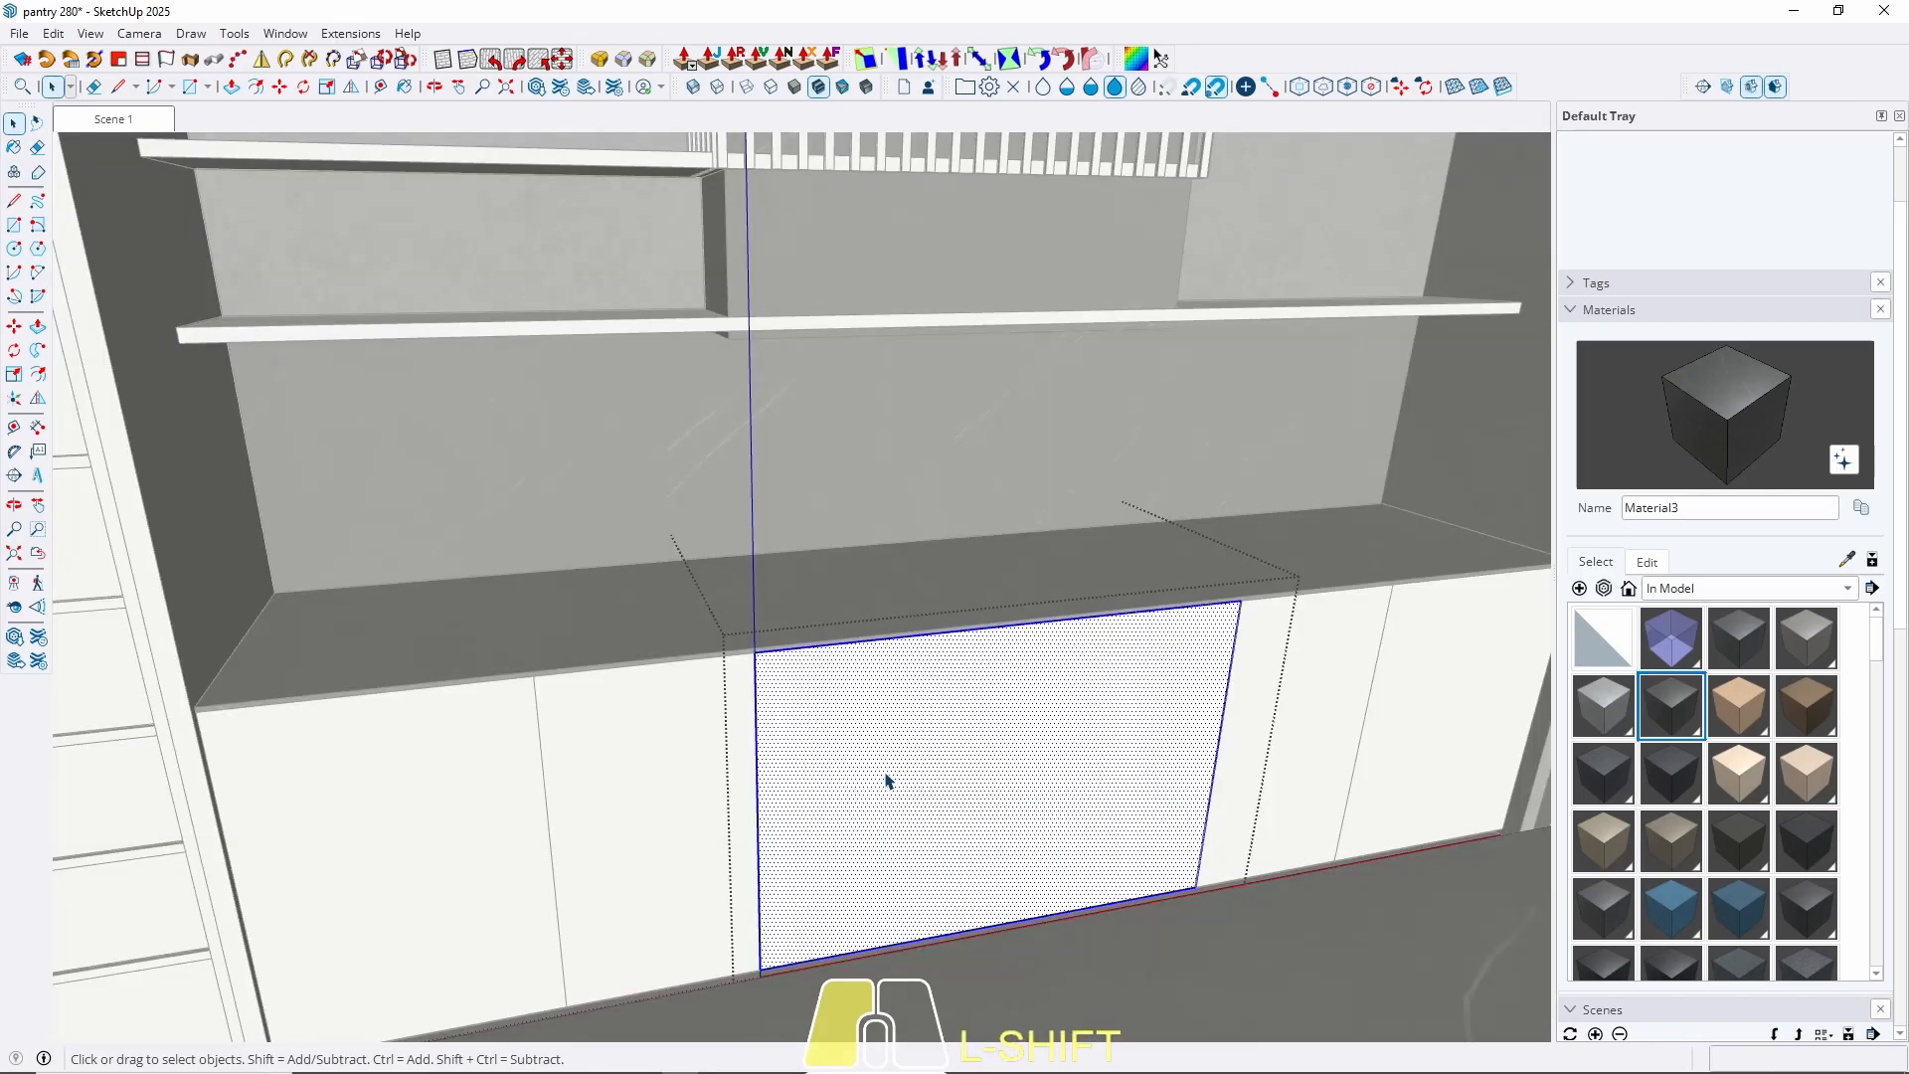
scroll(793, 956, up, 3)
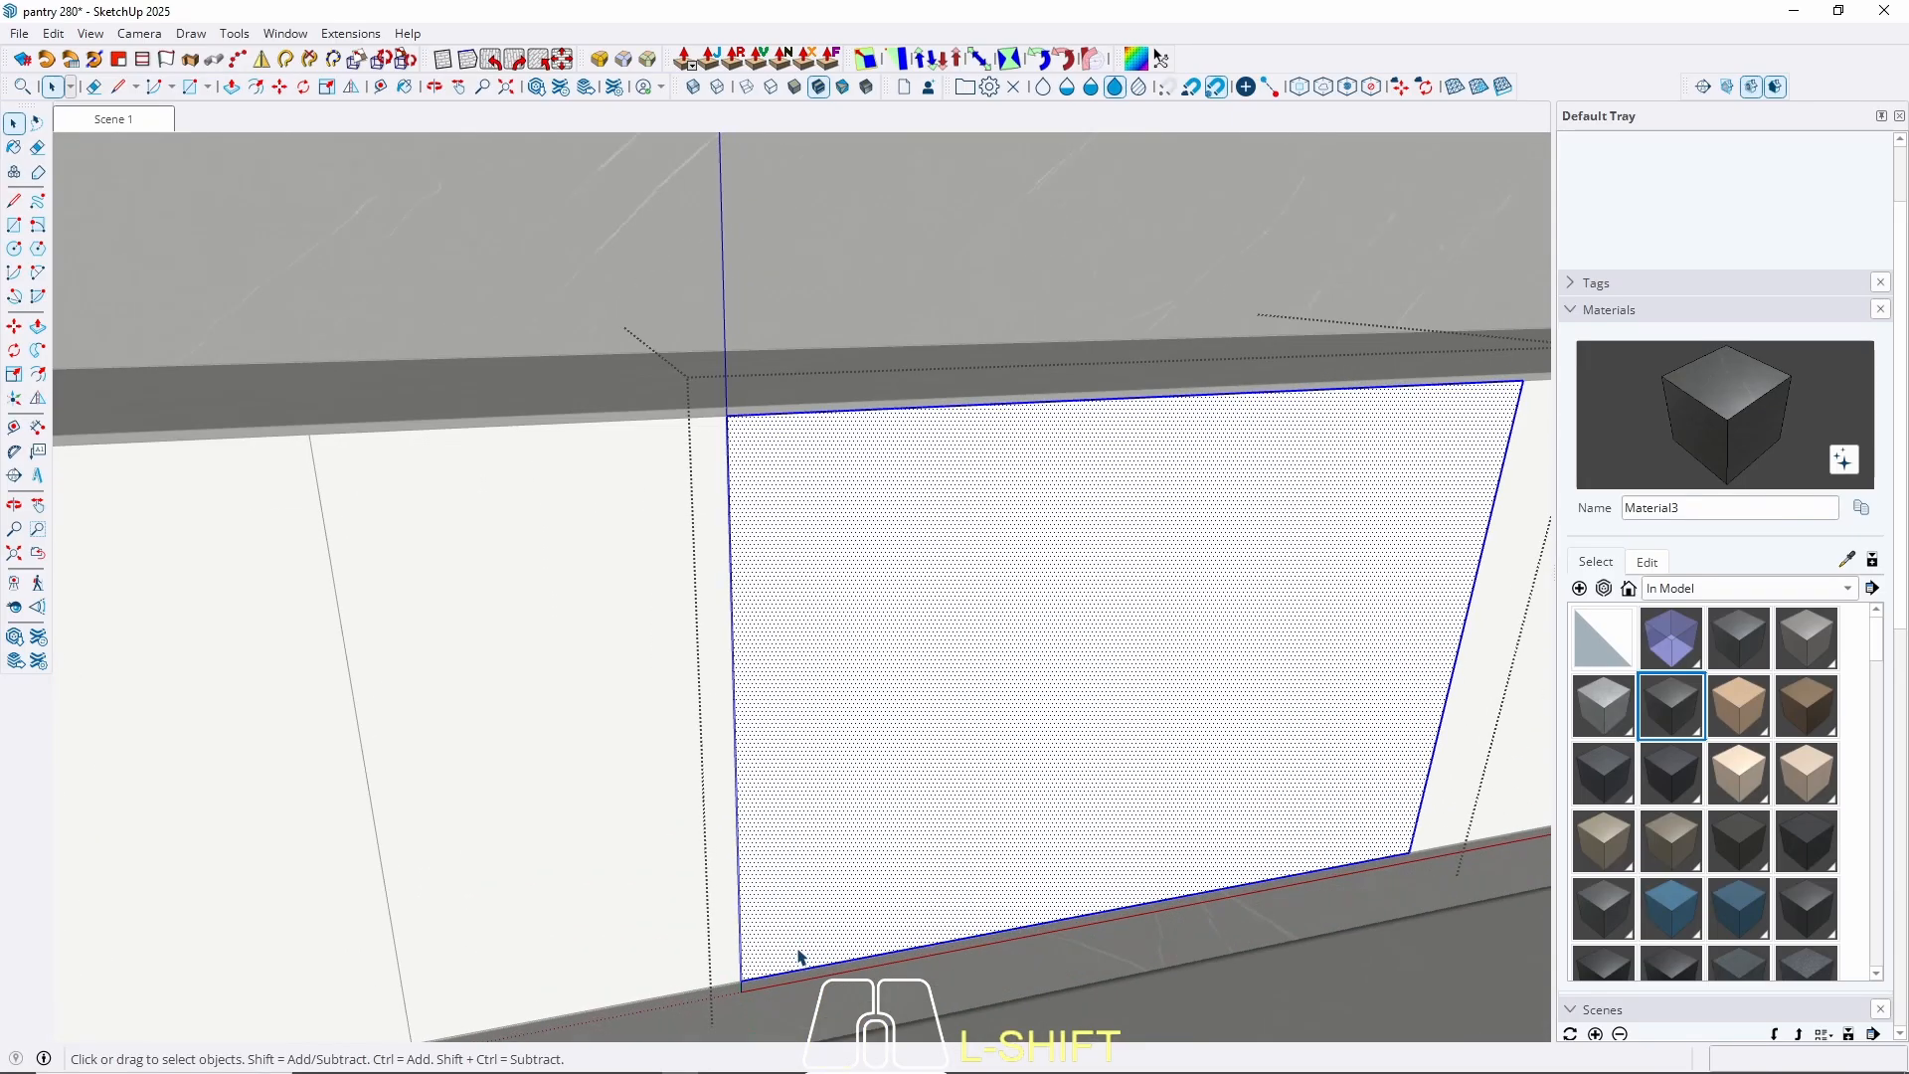
scroll(988, 865, down, 3)
middle_drag(988, 865, 853, 858)
key(w)
key(Escape)
scroll(333, 747, down, 3)
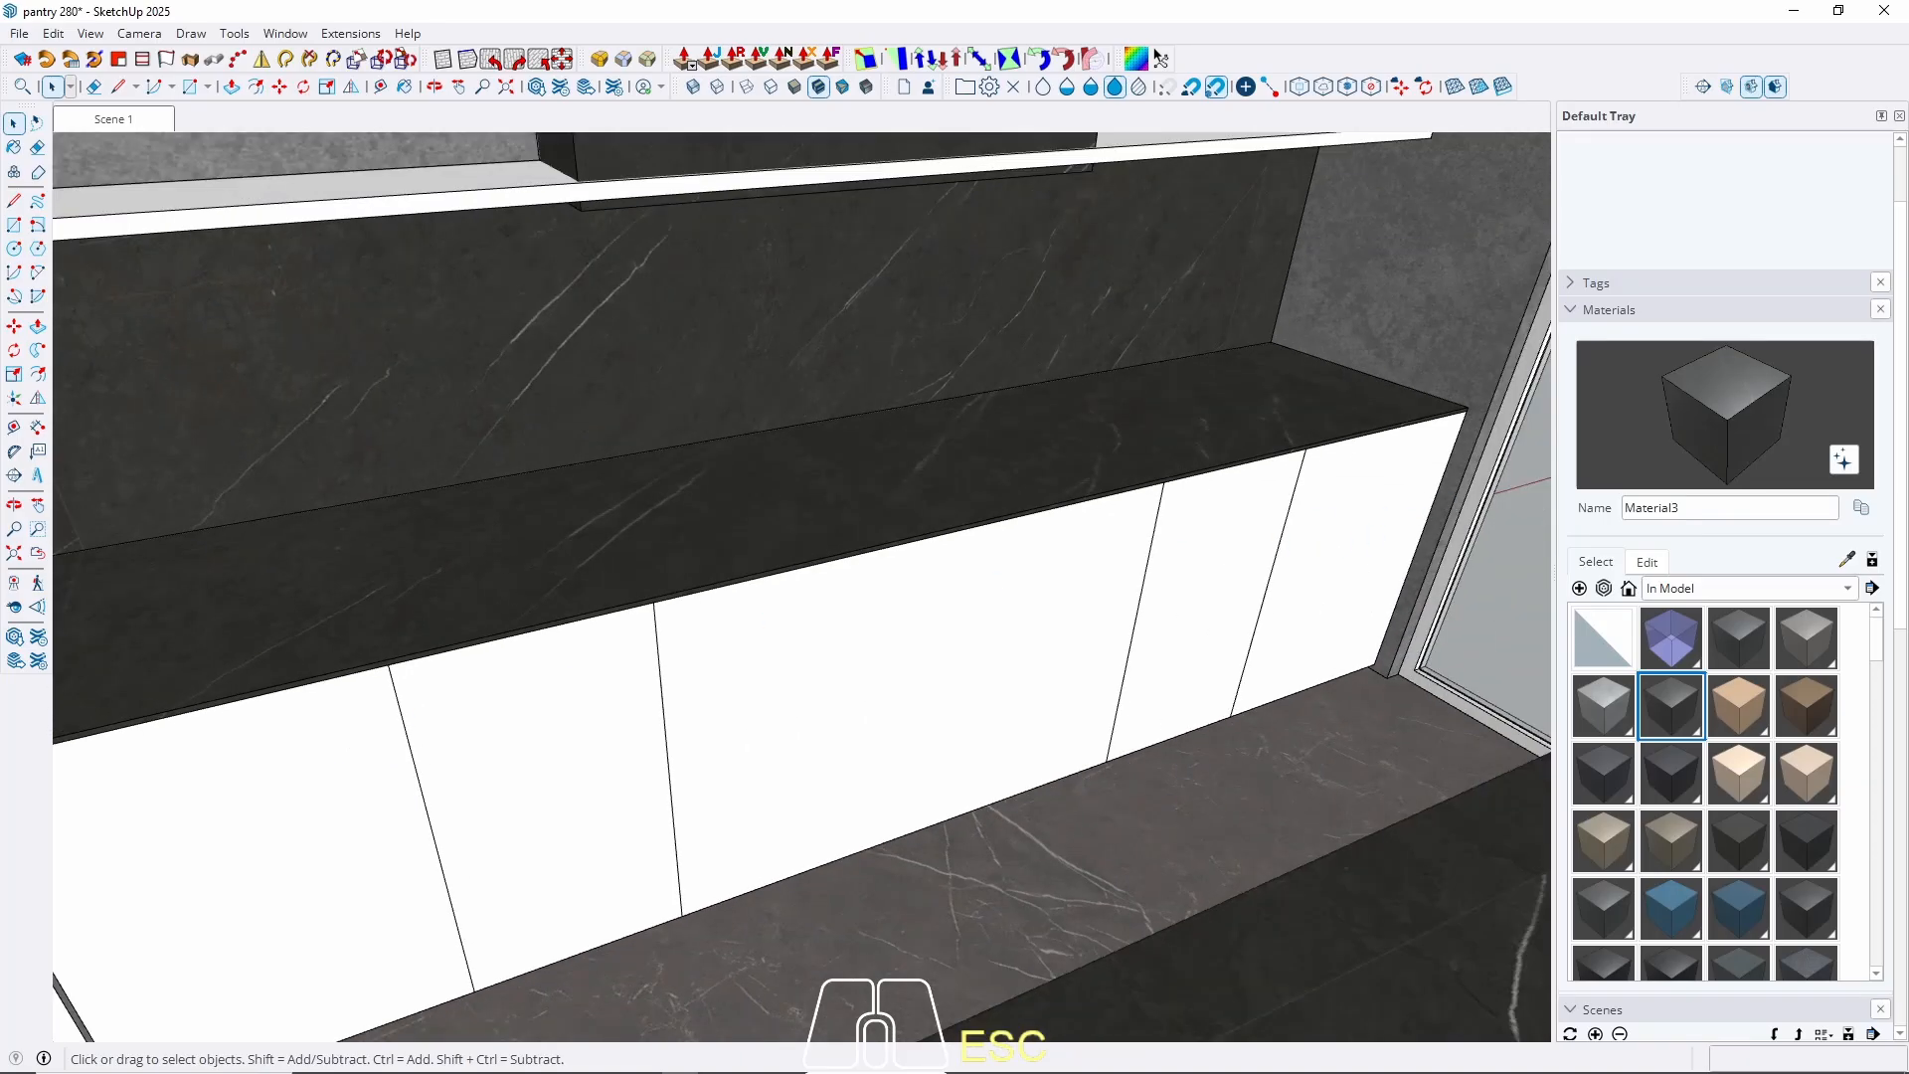
Push the front face of the wide central base cabinet inward inside its component to make a recess.
click(662, 1071)
middle_drag(974, 639, 749, 630)
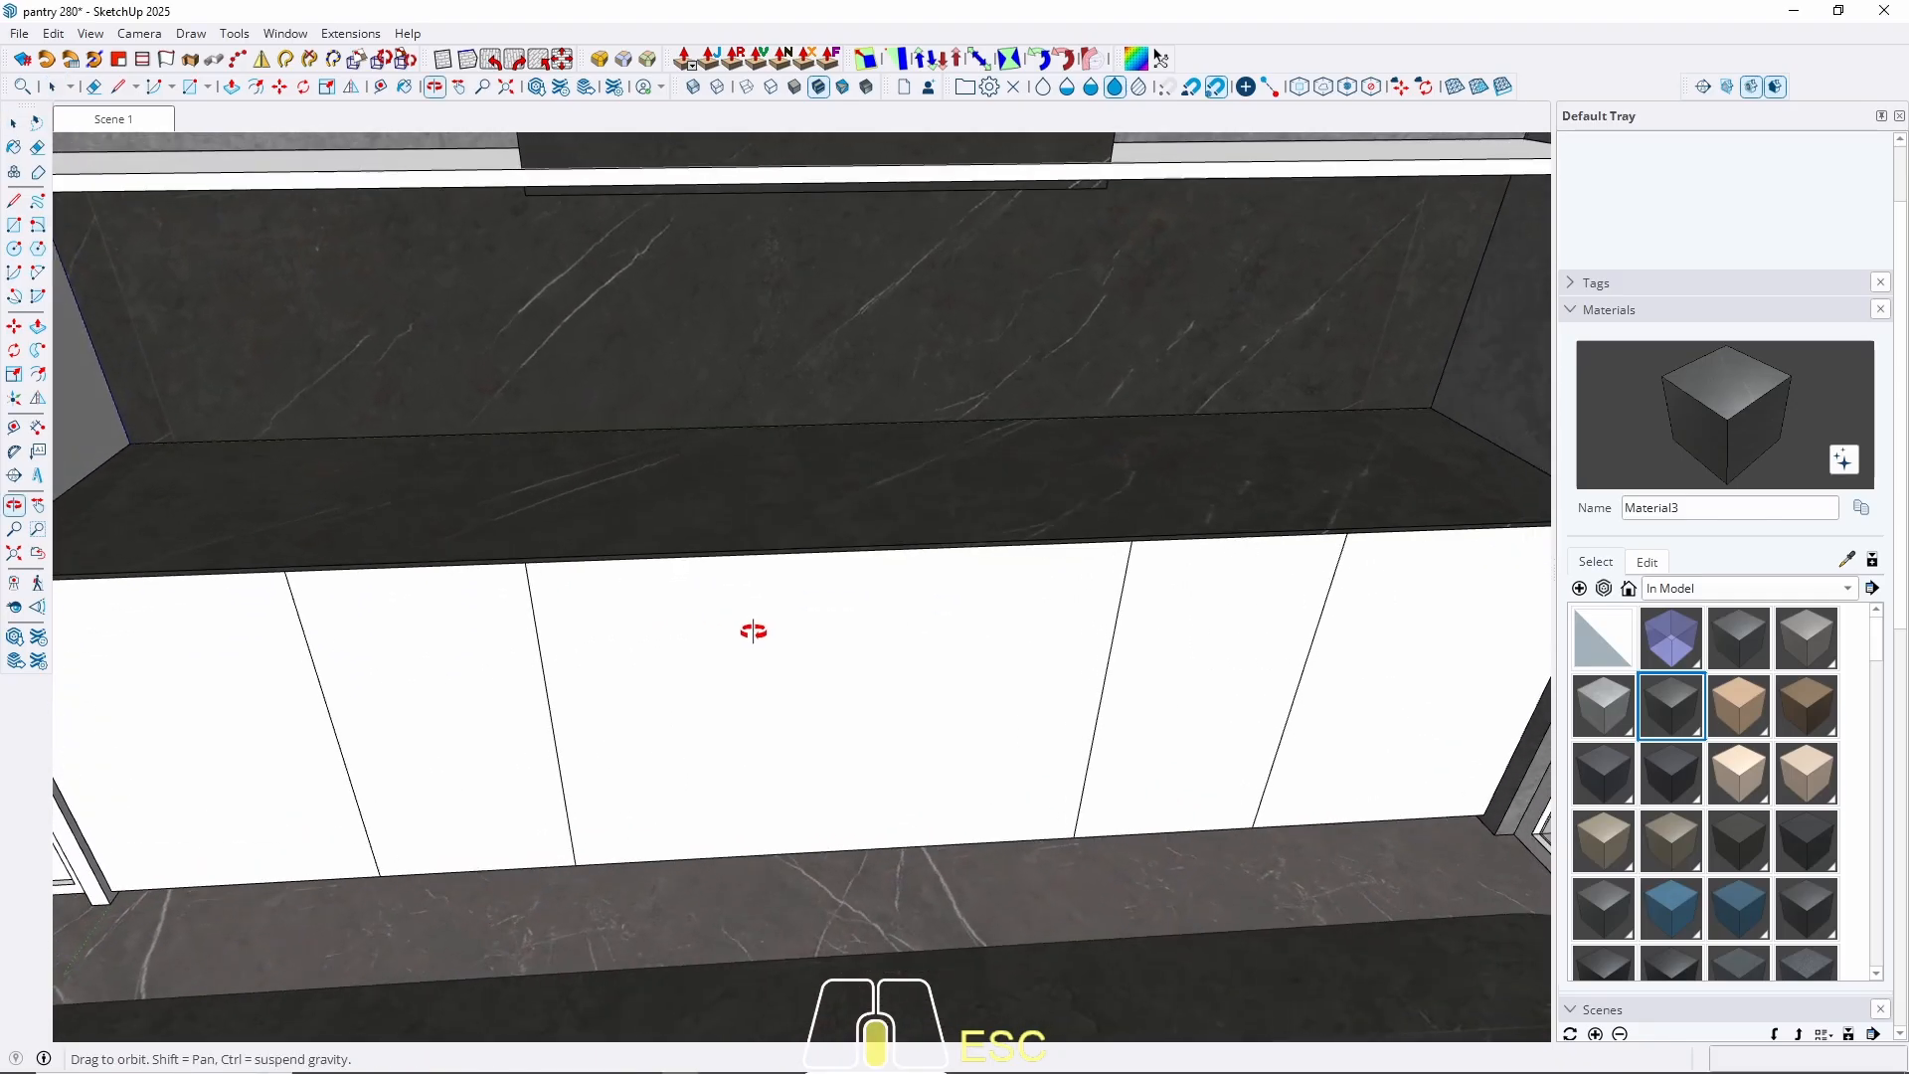
click(445, 681)
double_click(749, 733)
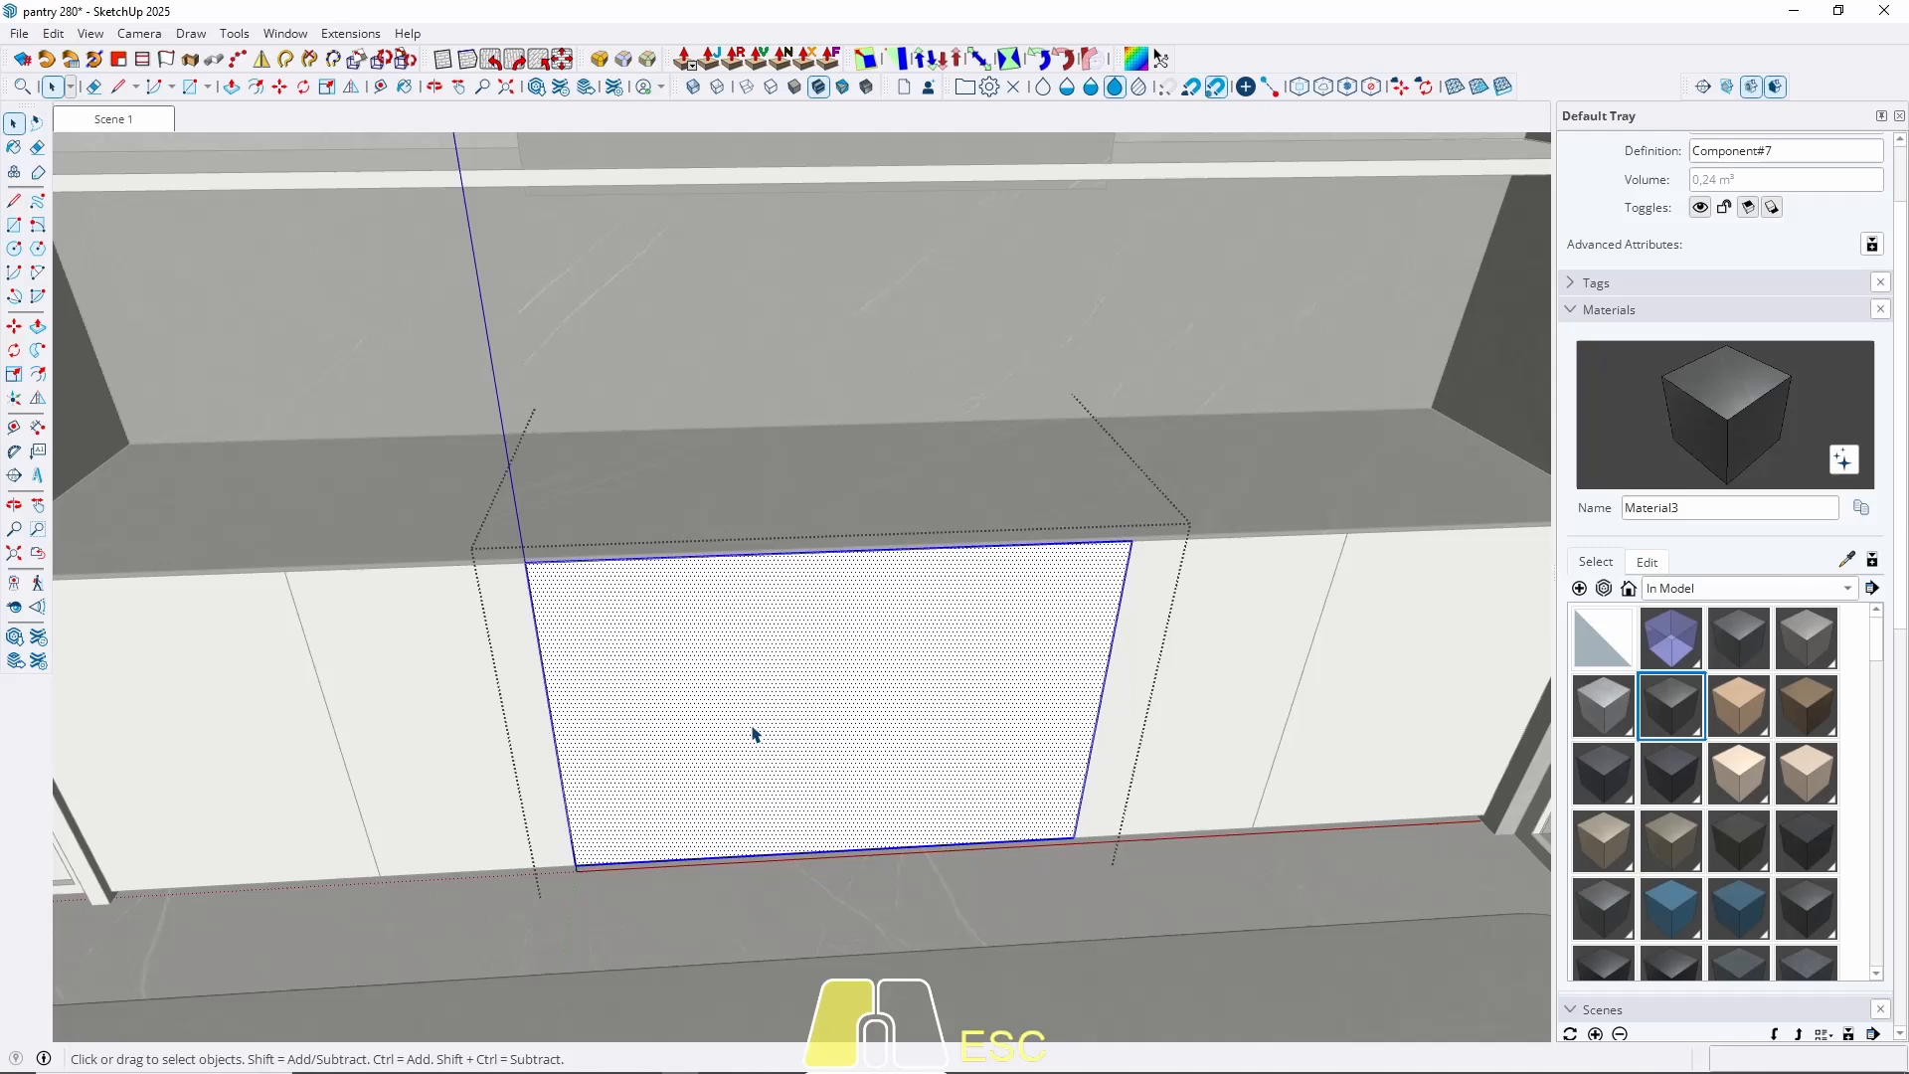
key(p)
click(690, 741)
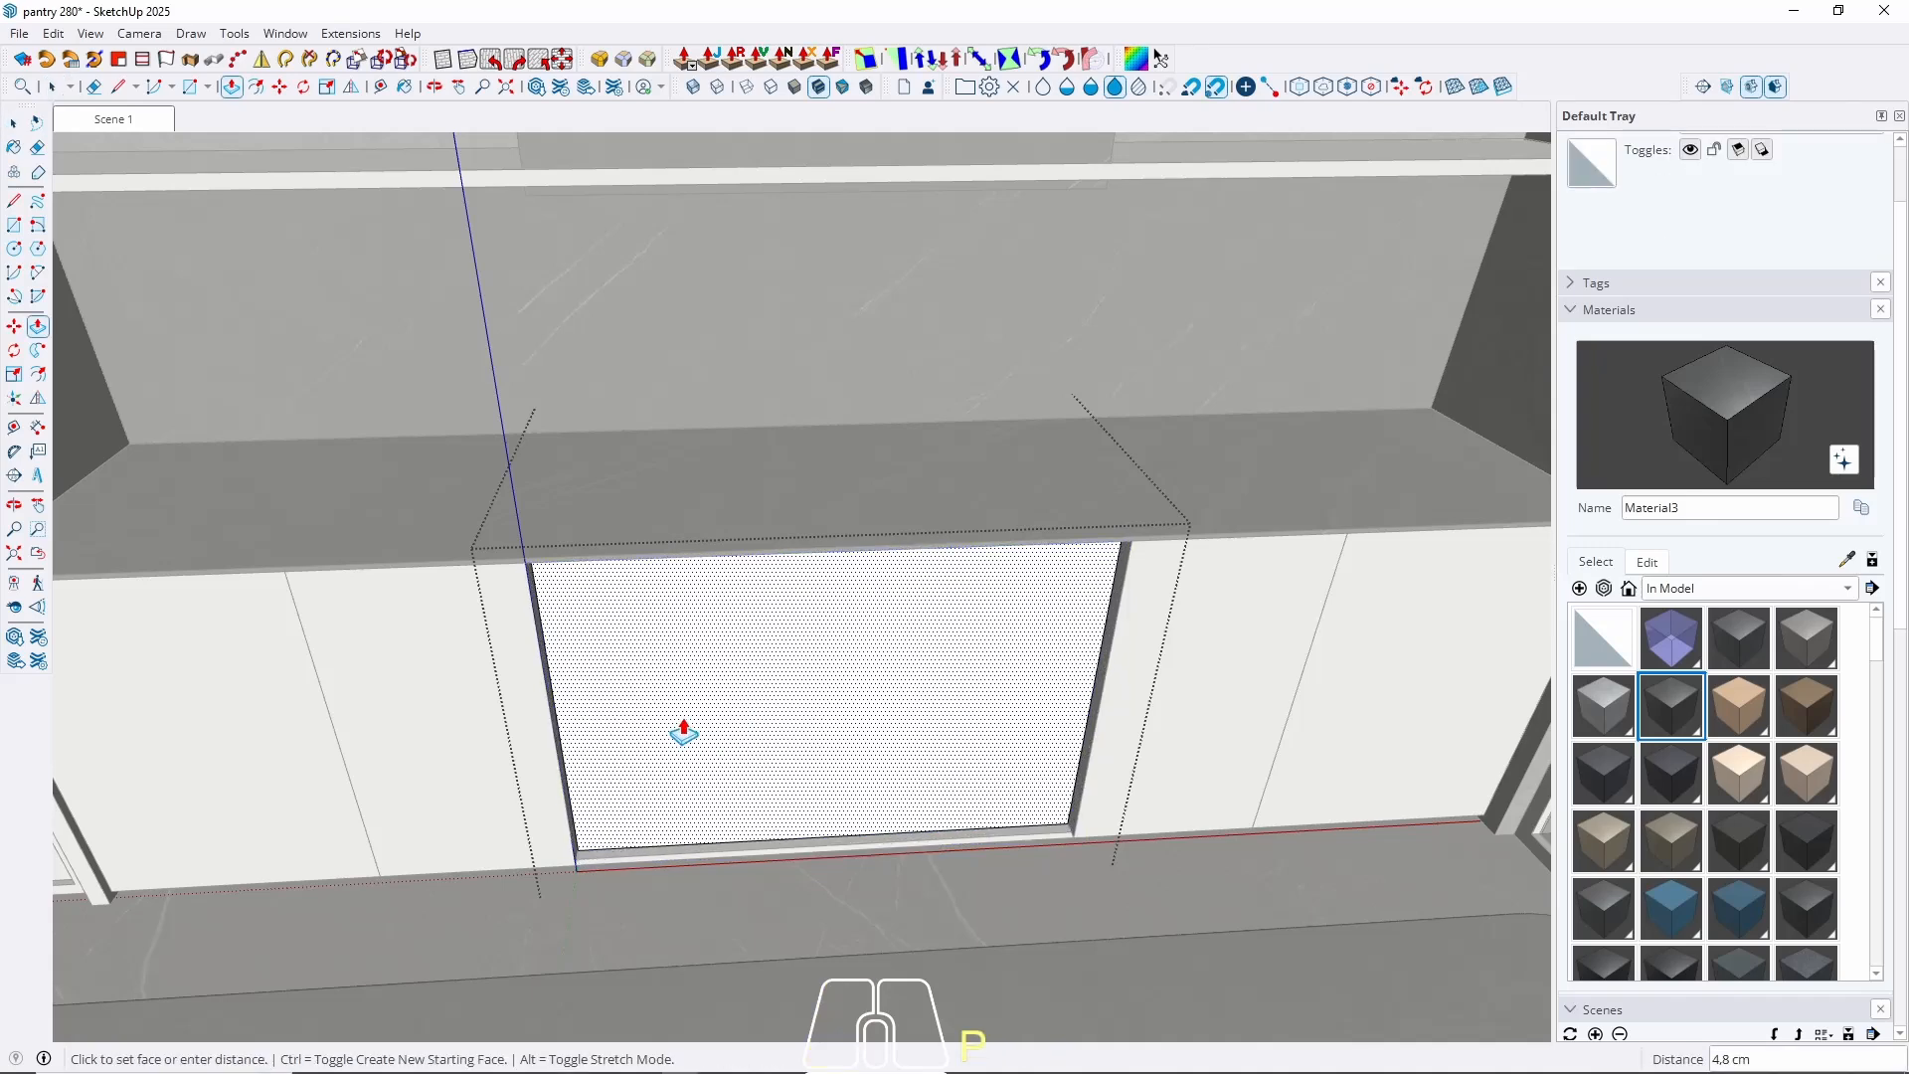
key(Return)
key(space)
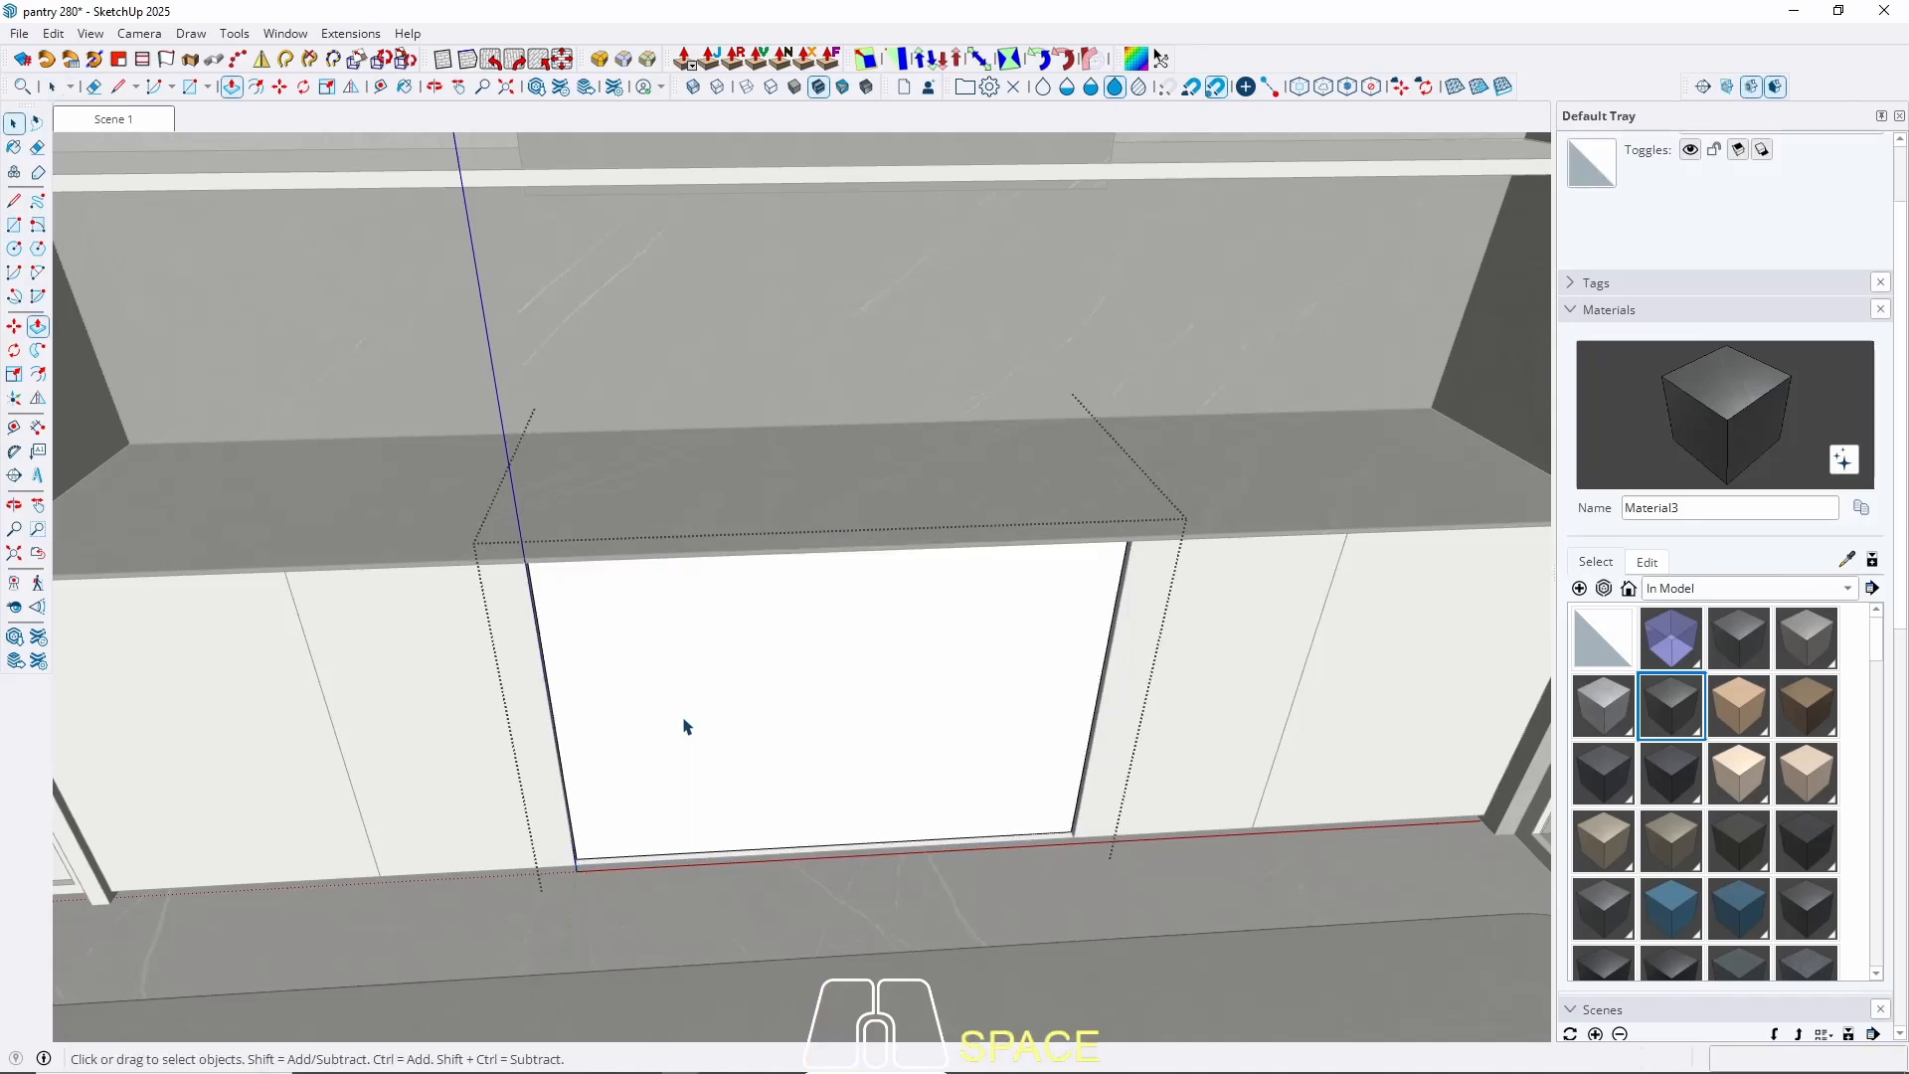
Select all the geometry of the recessed central cabinet body and make it a group.
key(Escape)
double_click(668, 795)
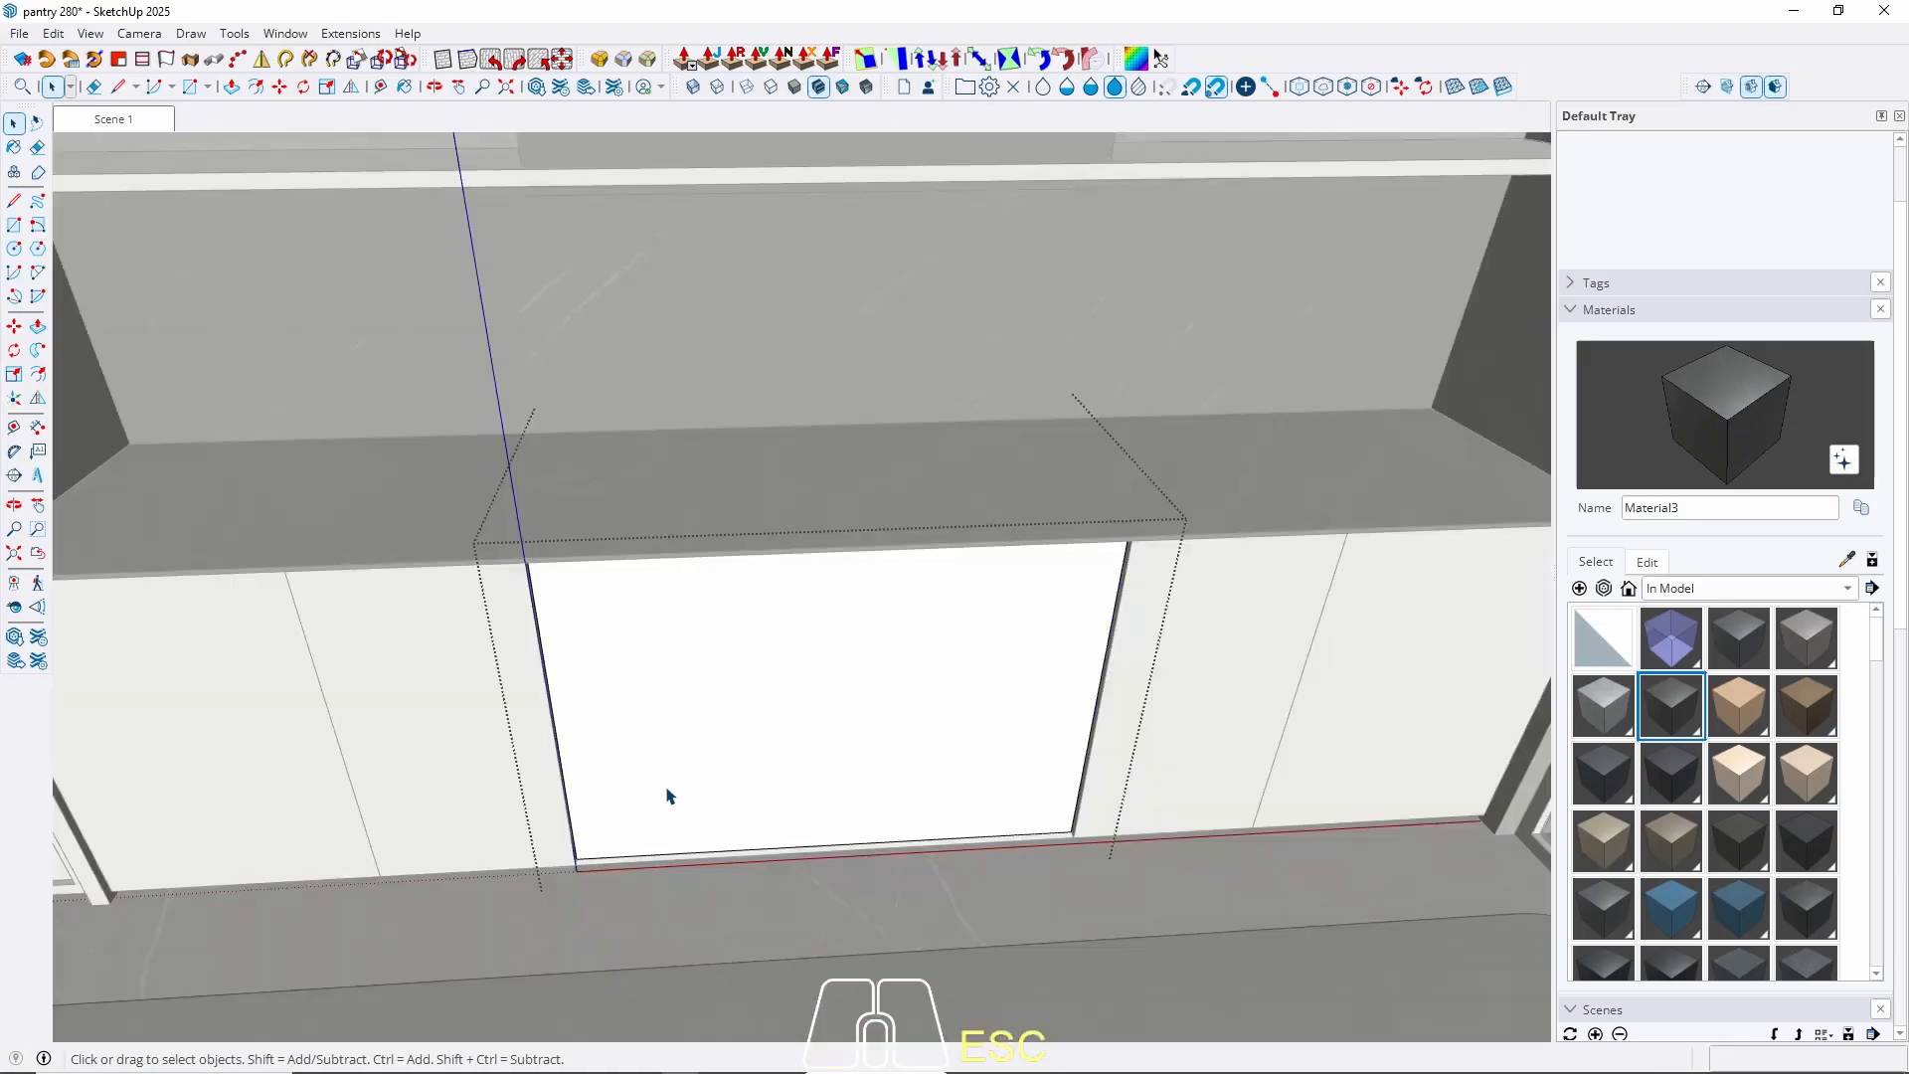
click(668, 795)
right_click(668, 796)
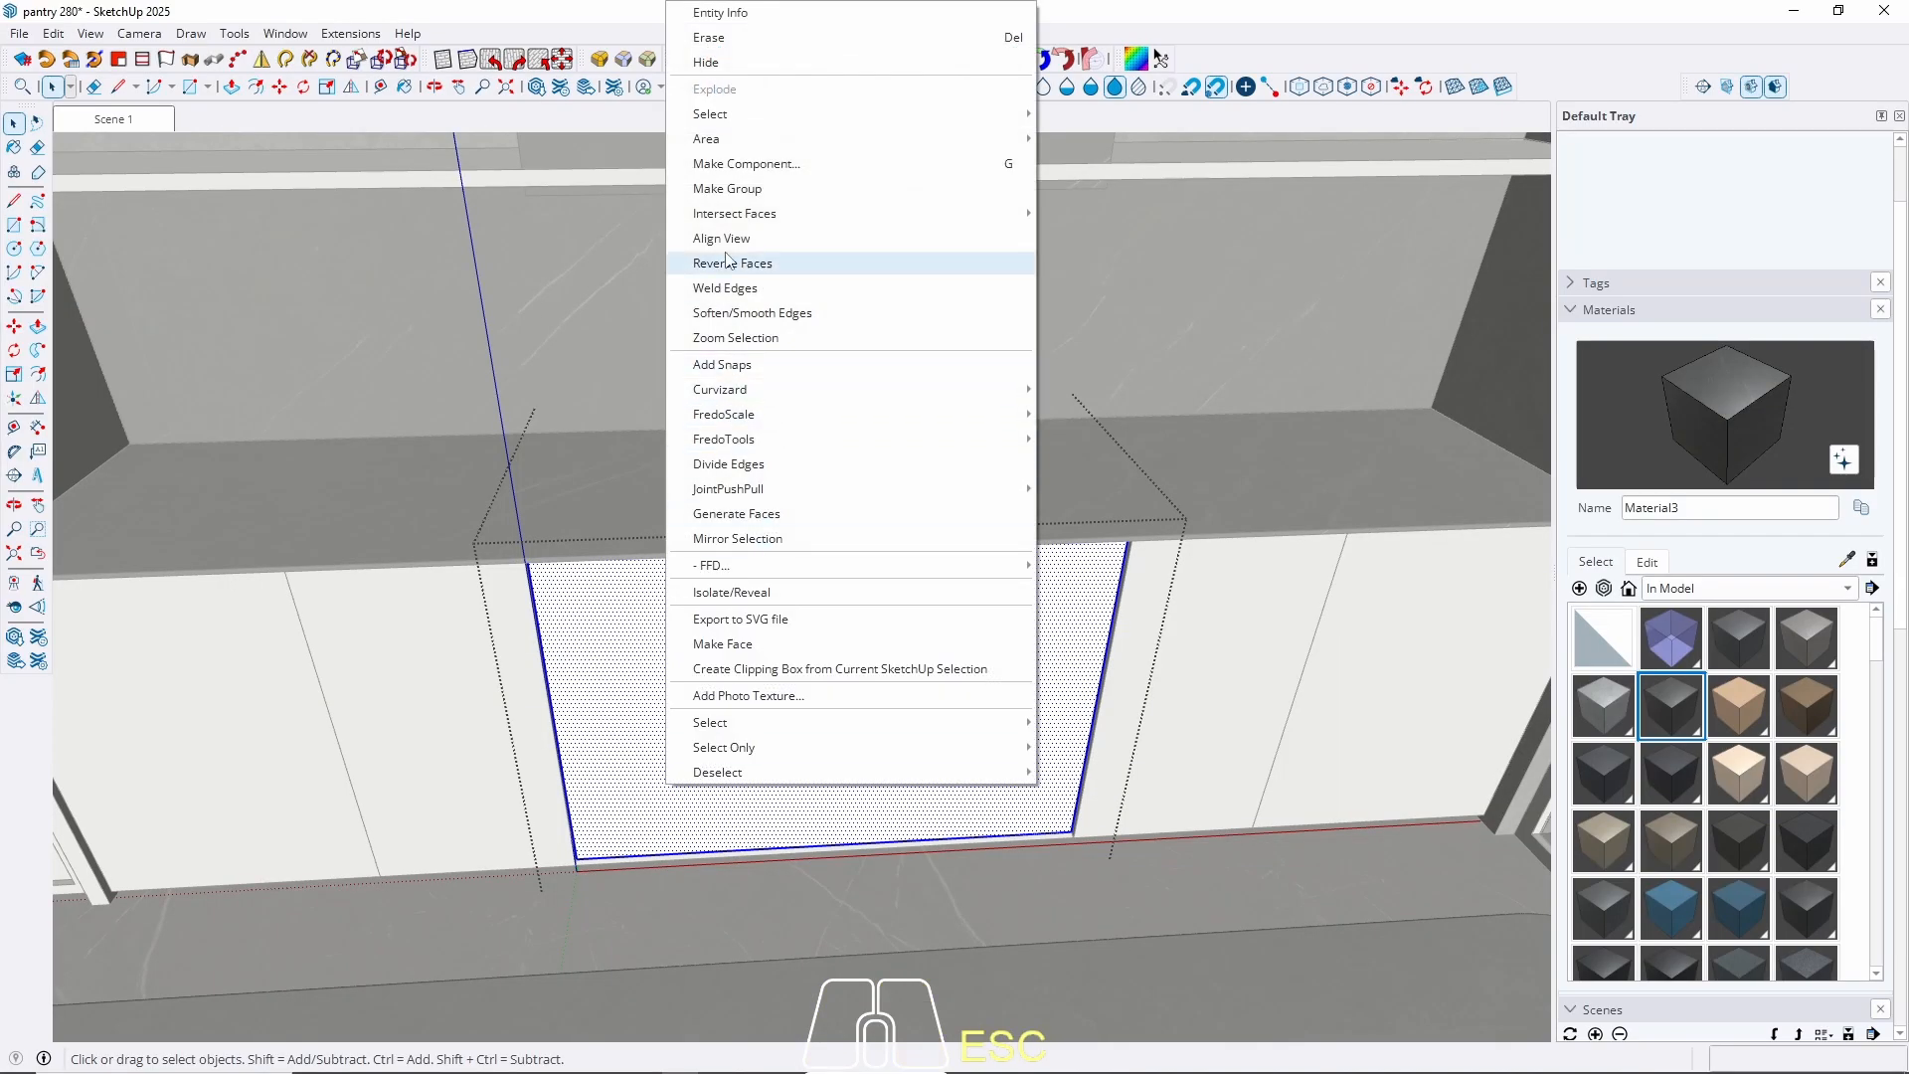
click(734, 189)
Draw a rectangle about 41 by 120 cm over the lower half of the recessed central cabinet front.
key(r)
scroll(511, 792, up, 6)
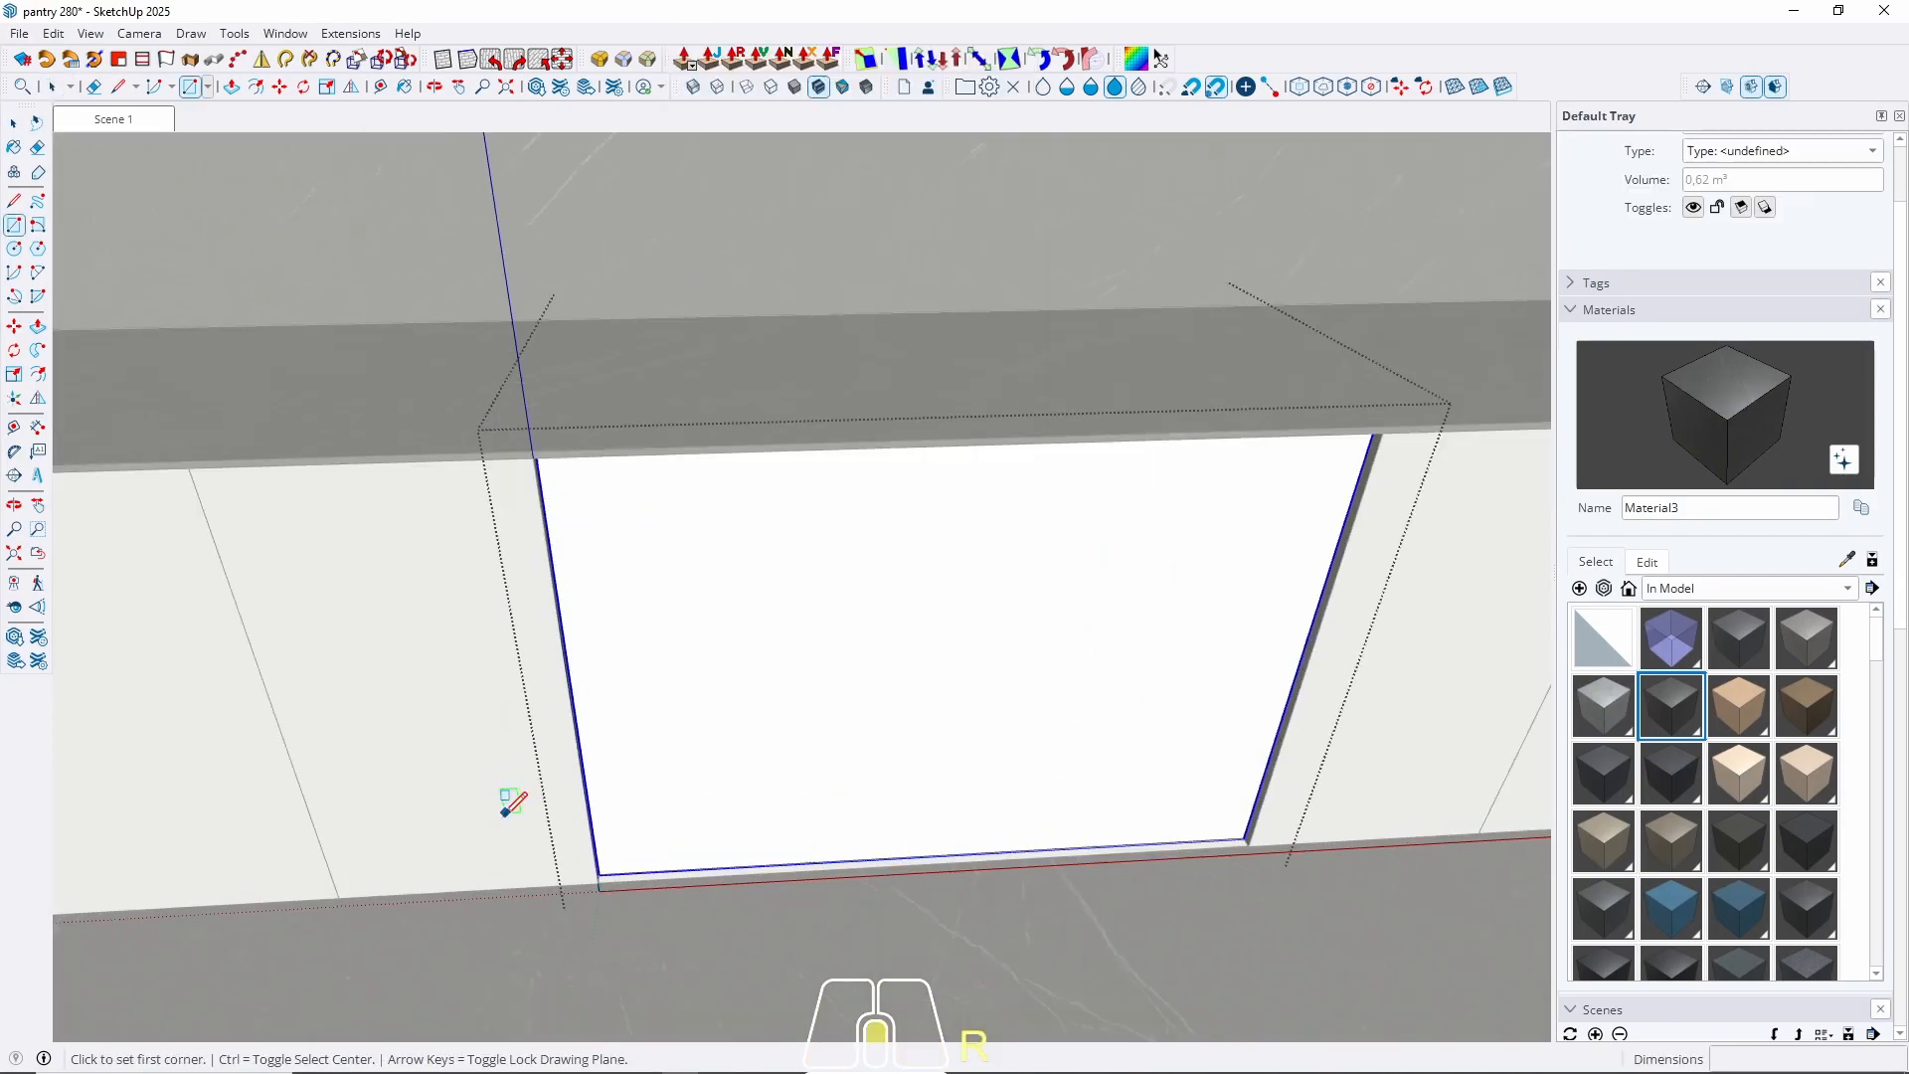
click(504, 886)
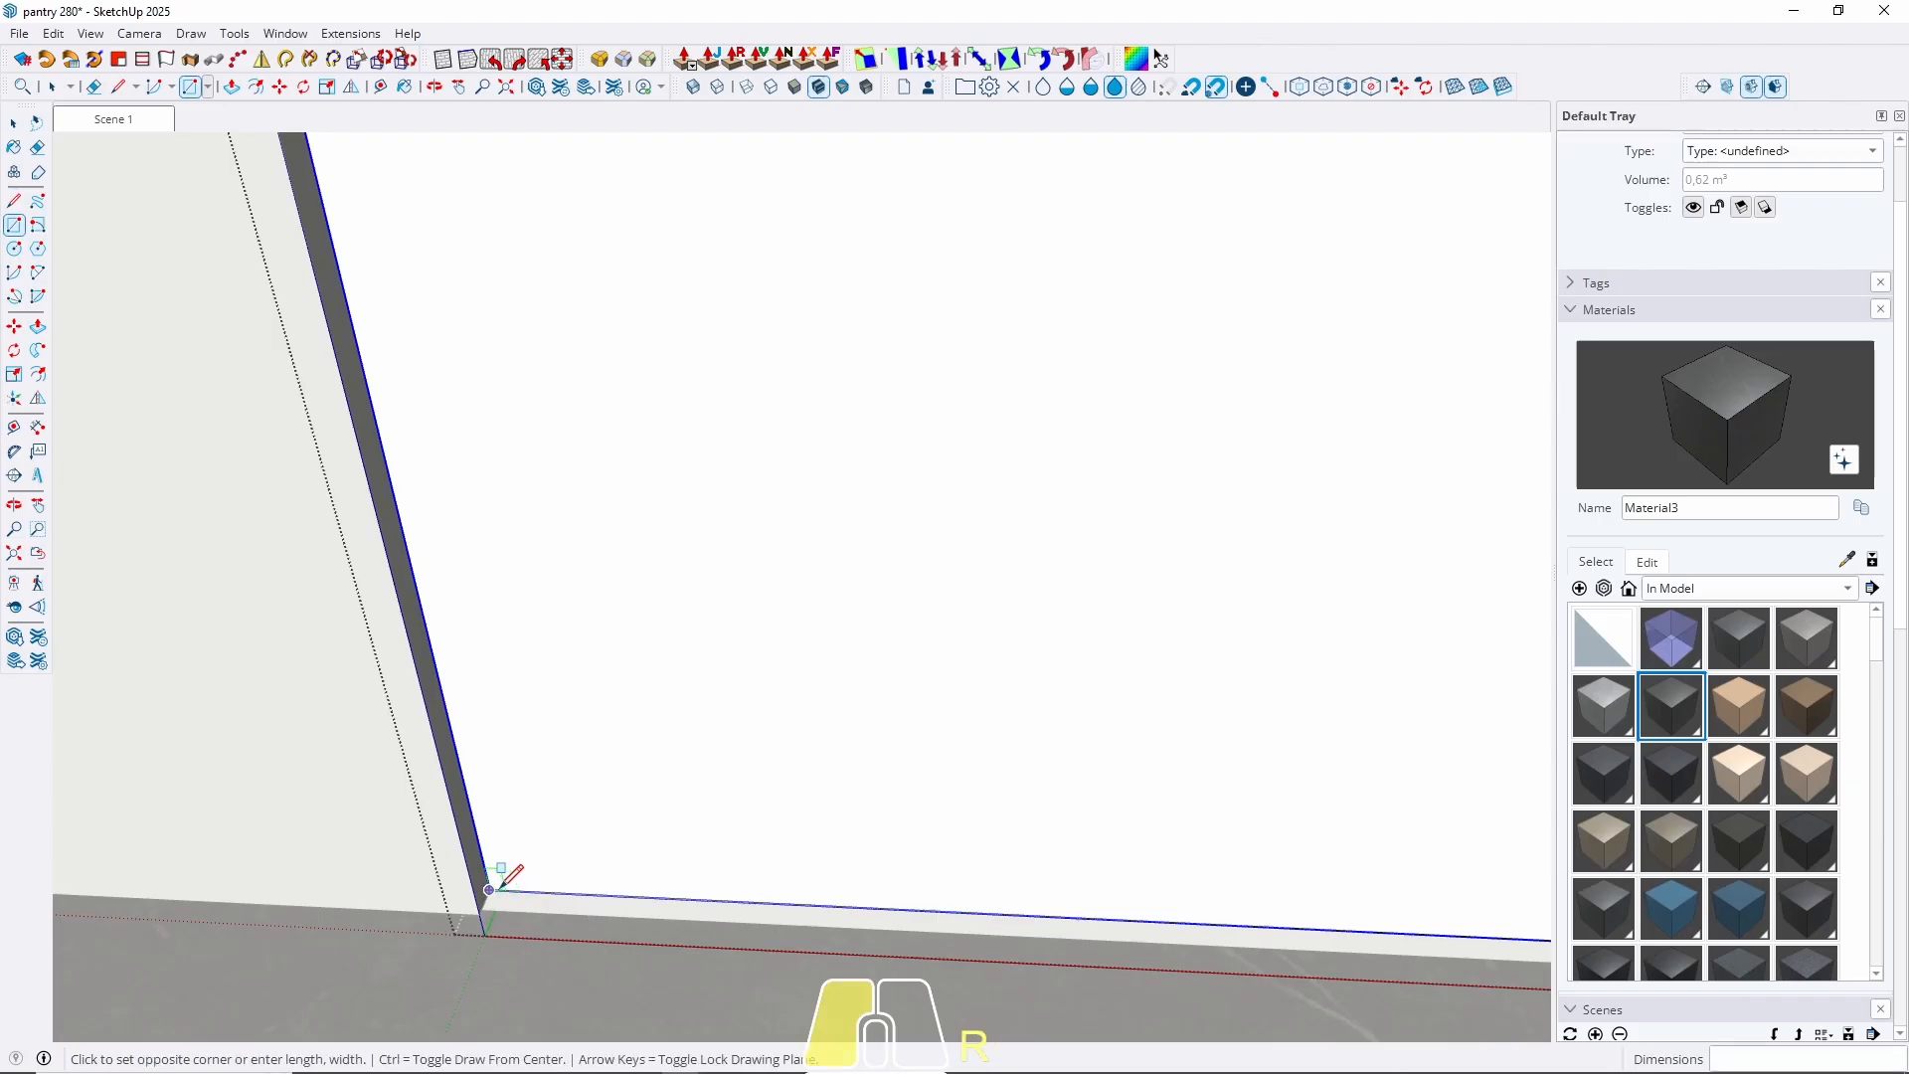
shift+middle_drag(695, 822, 1002, 637)
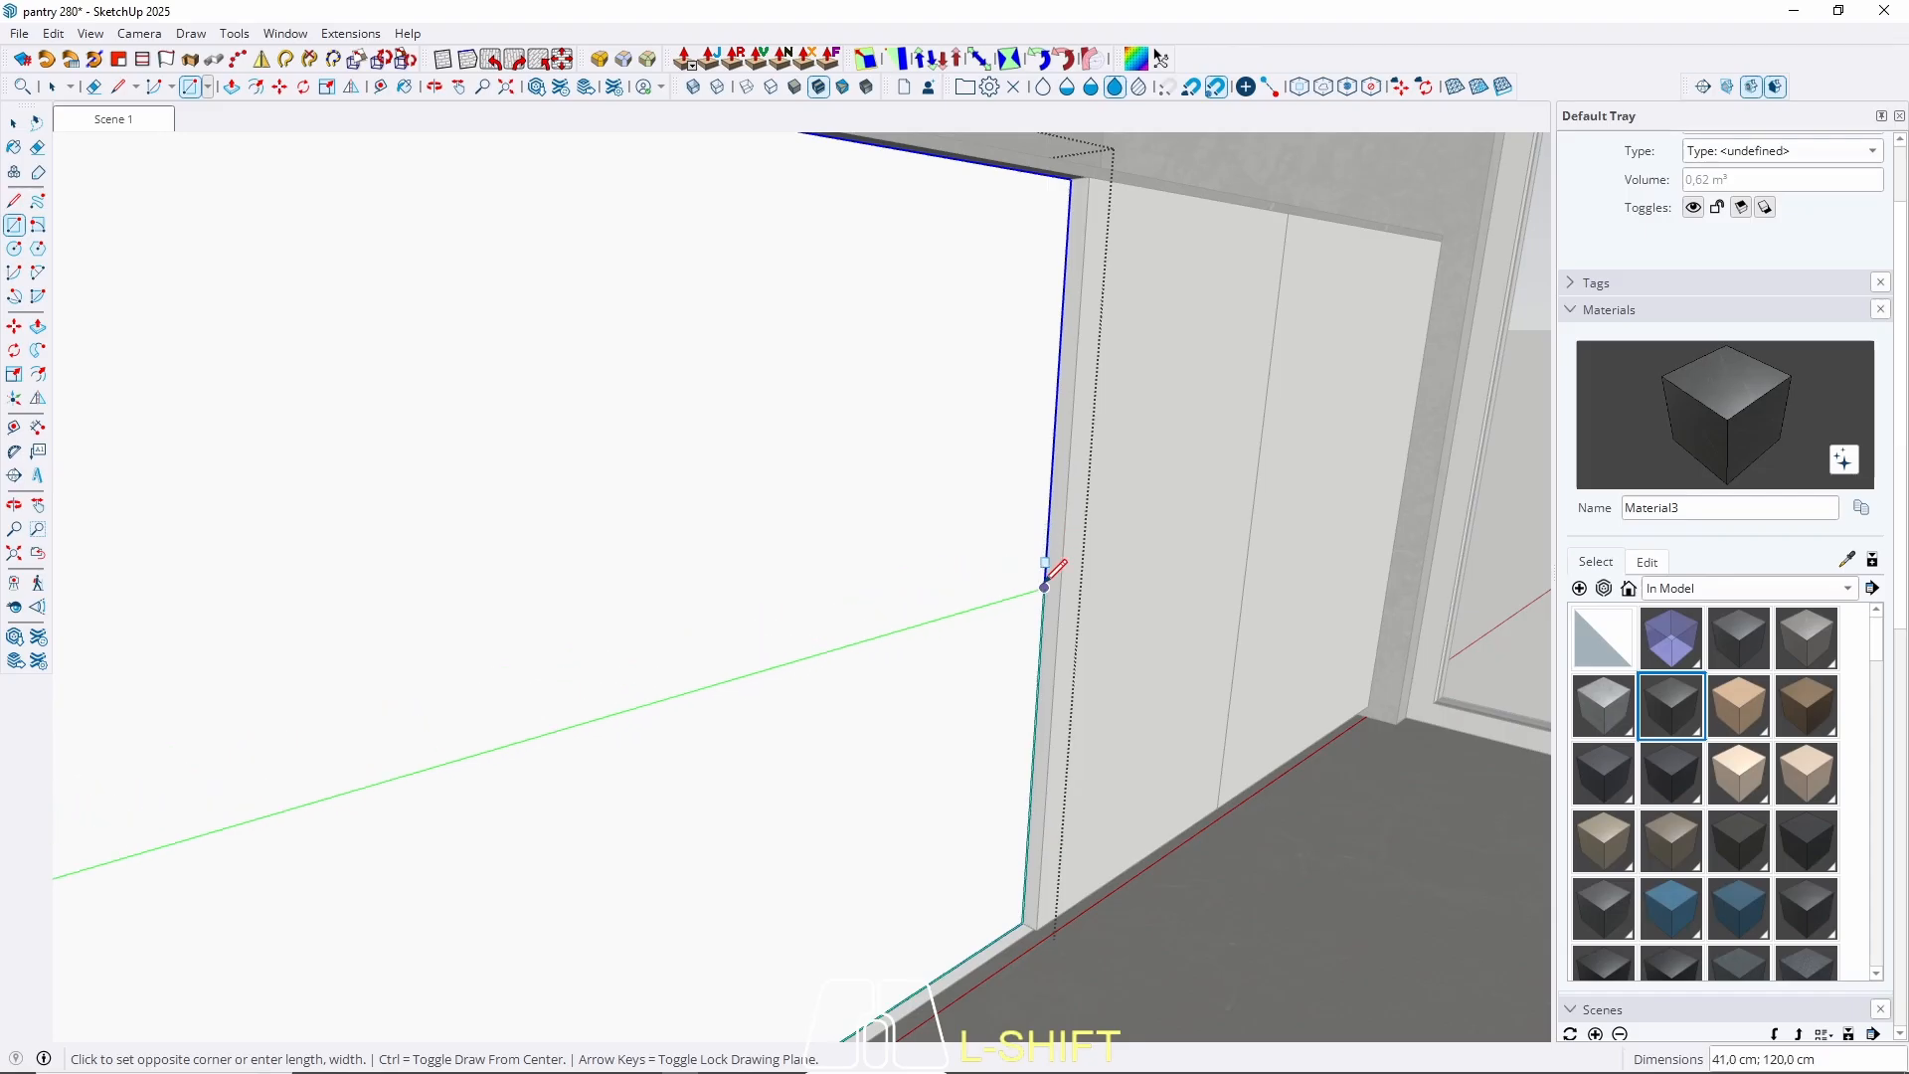
click(1054, 542)
key(space)
Extrude the lower rectangle outward into a drawer front and turn all its geometry into a component.
middle_drag(1056, 565, 925, 693)
key(p)
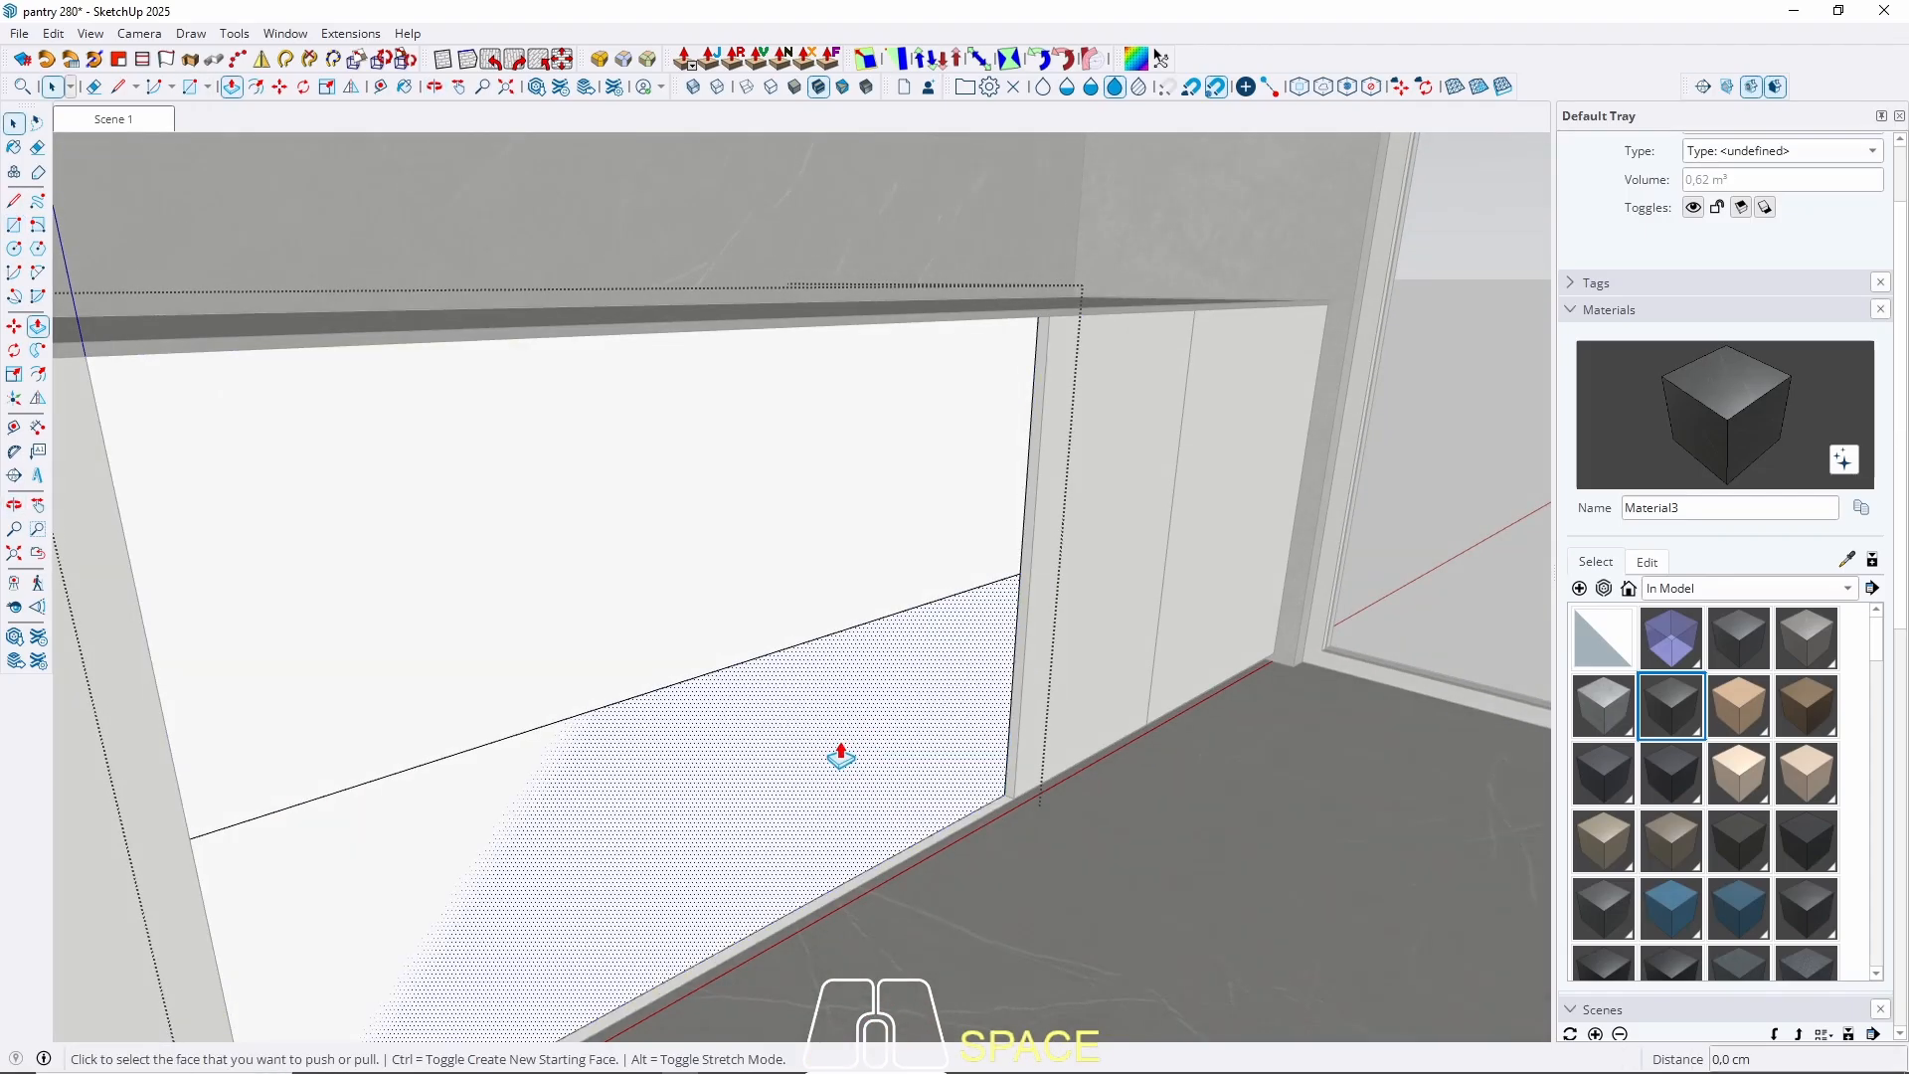
click(835, 755)
key(Return)
key(space)
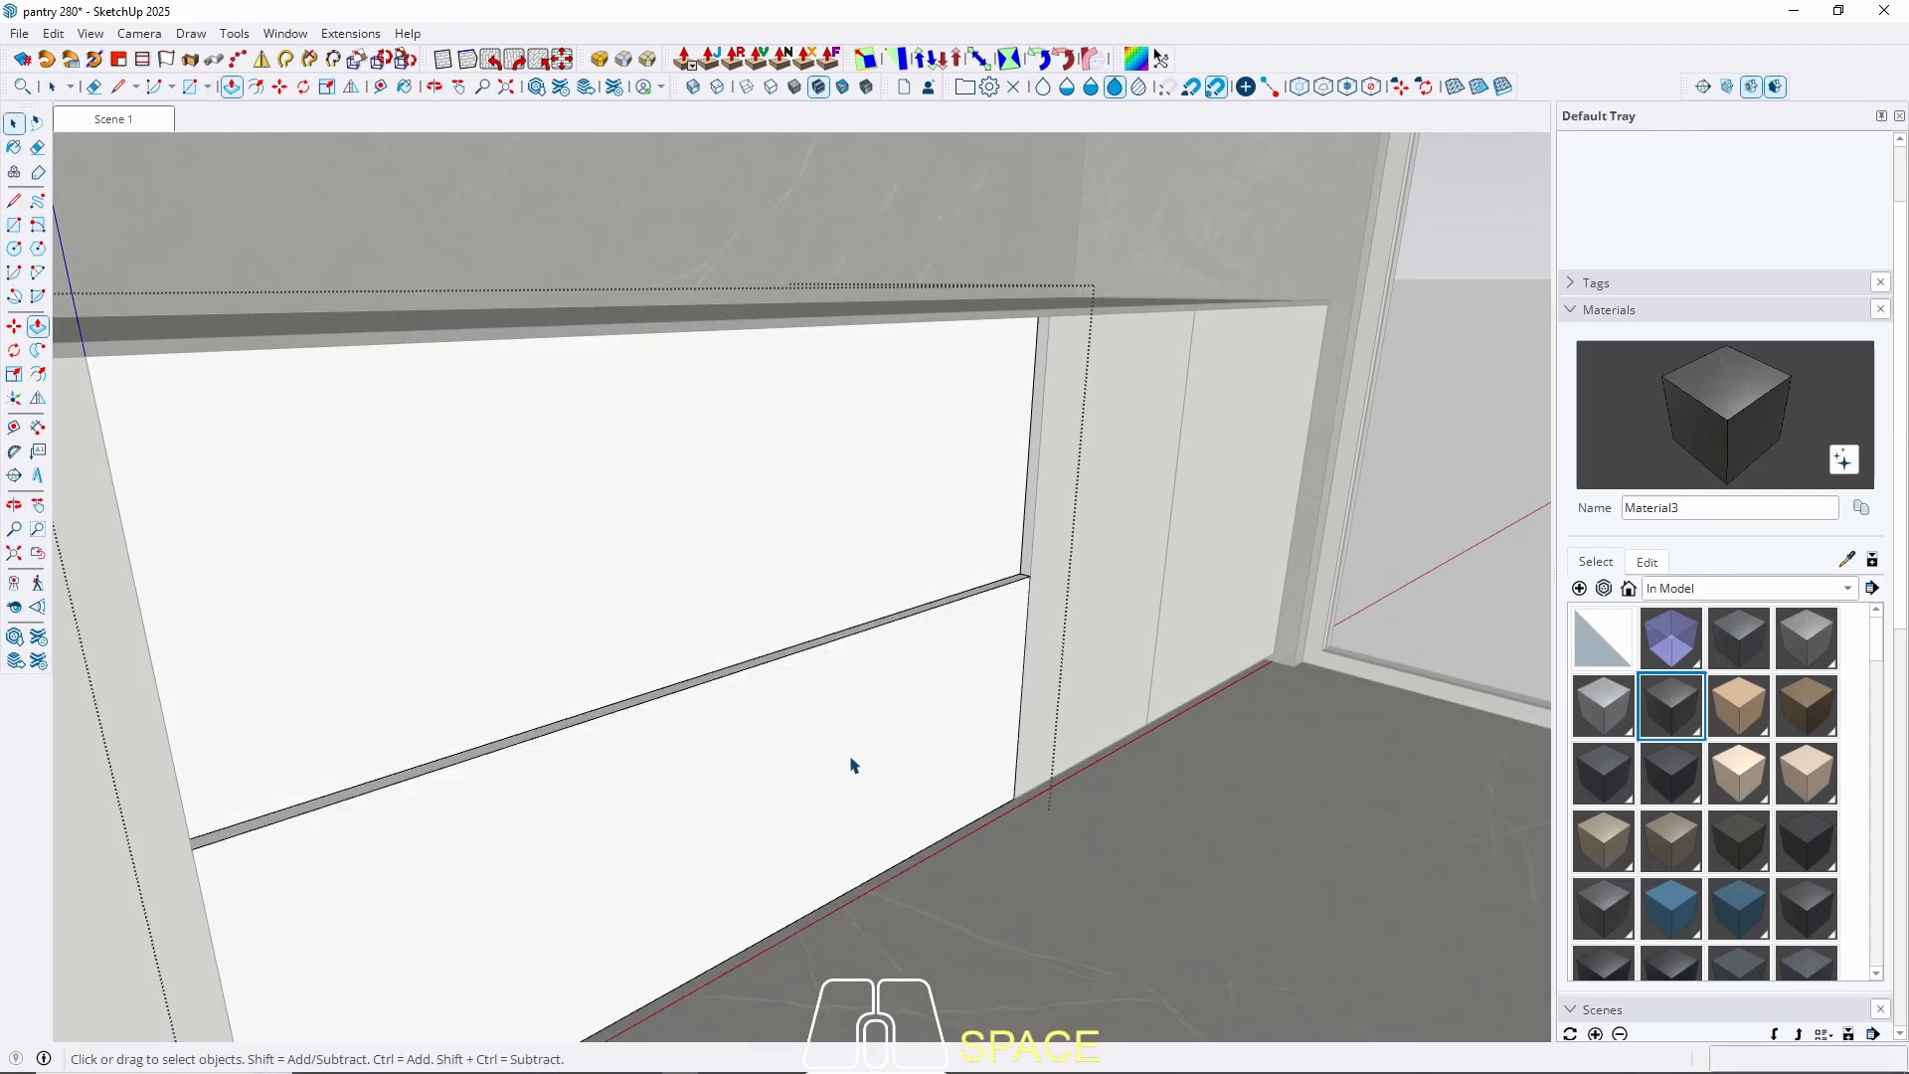
click(790, 754)
right_click(798, 751)
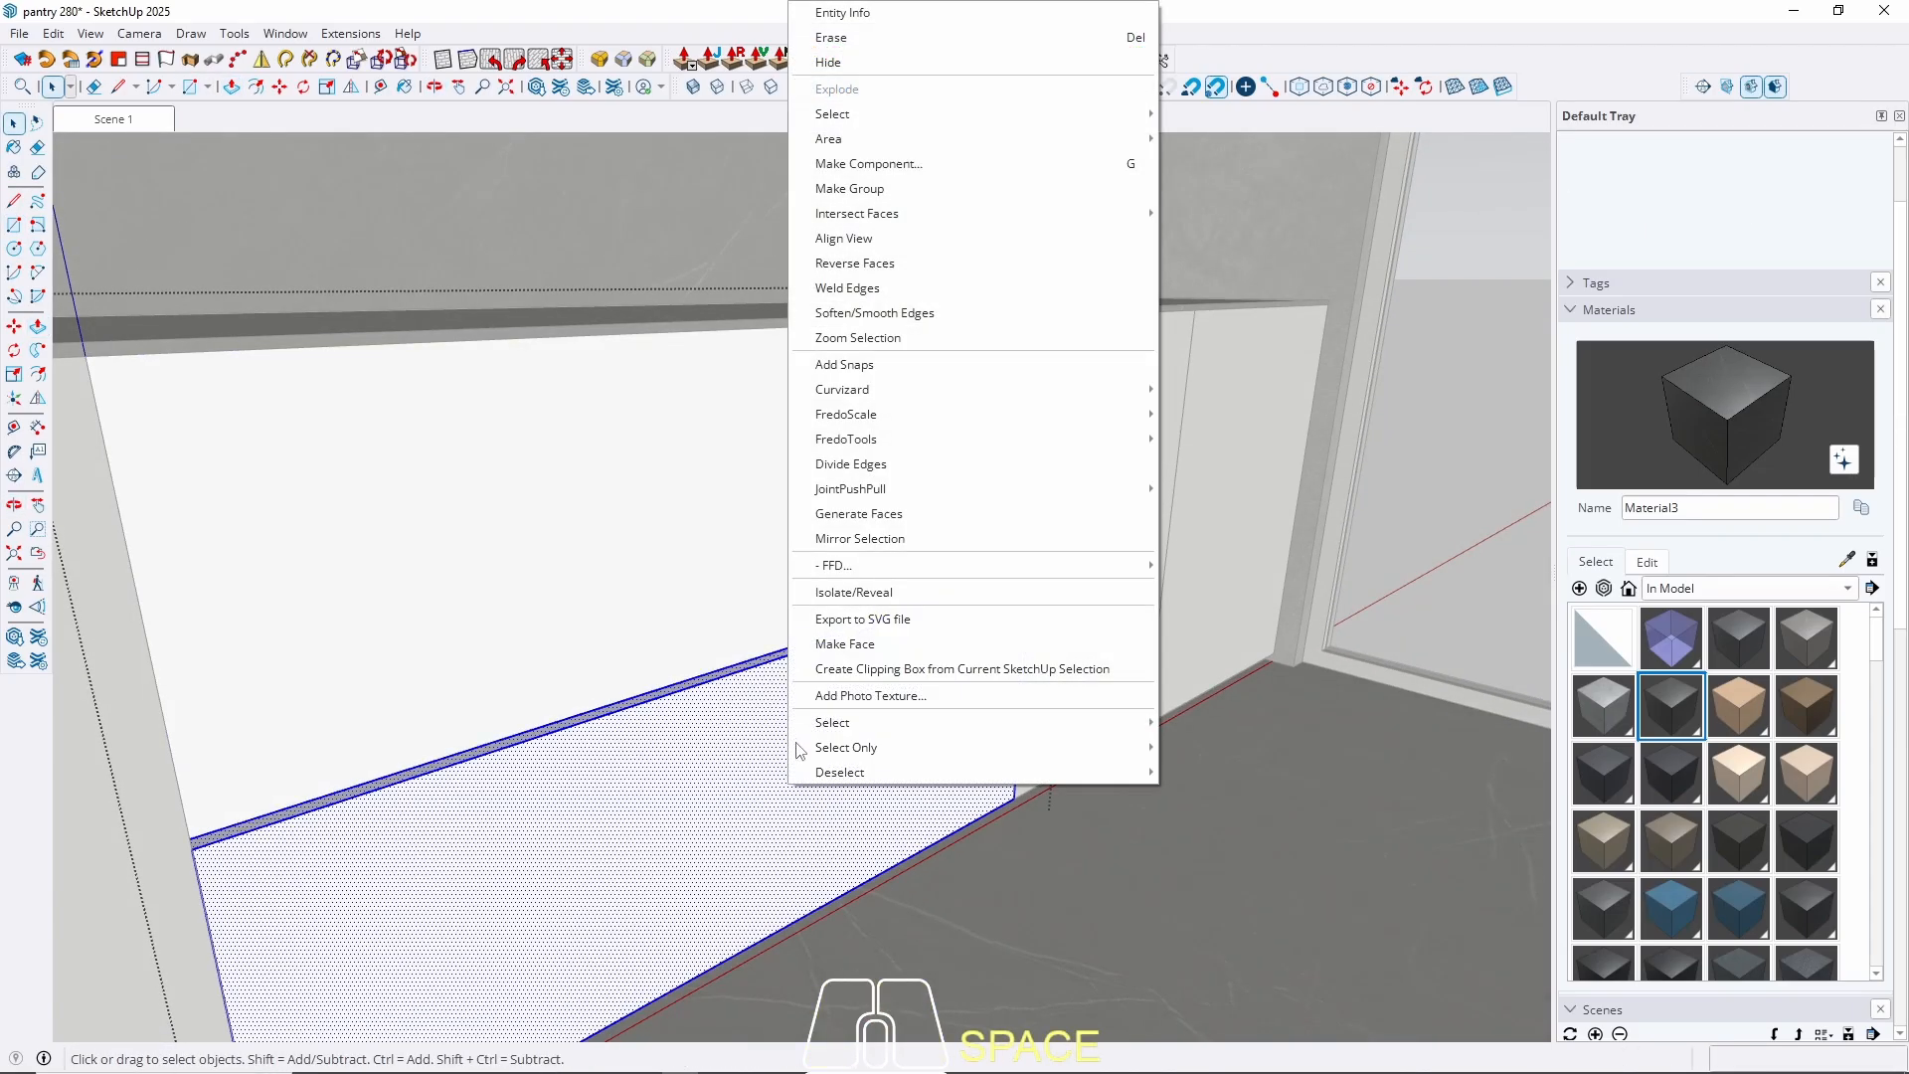
click(895, 163)
Copy the drawer front component 41 cm upward to cover the upper half of the central cabinet.
key(m)
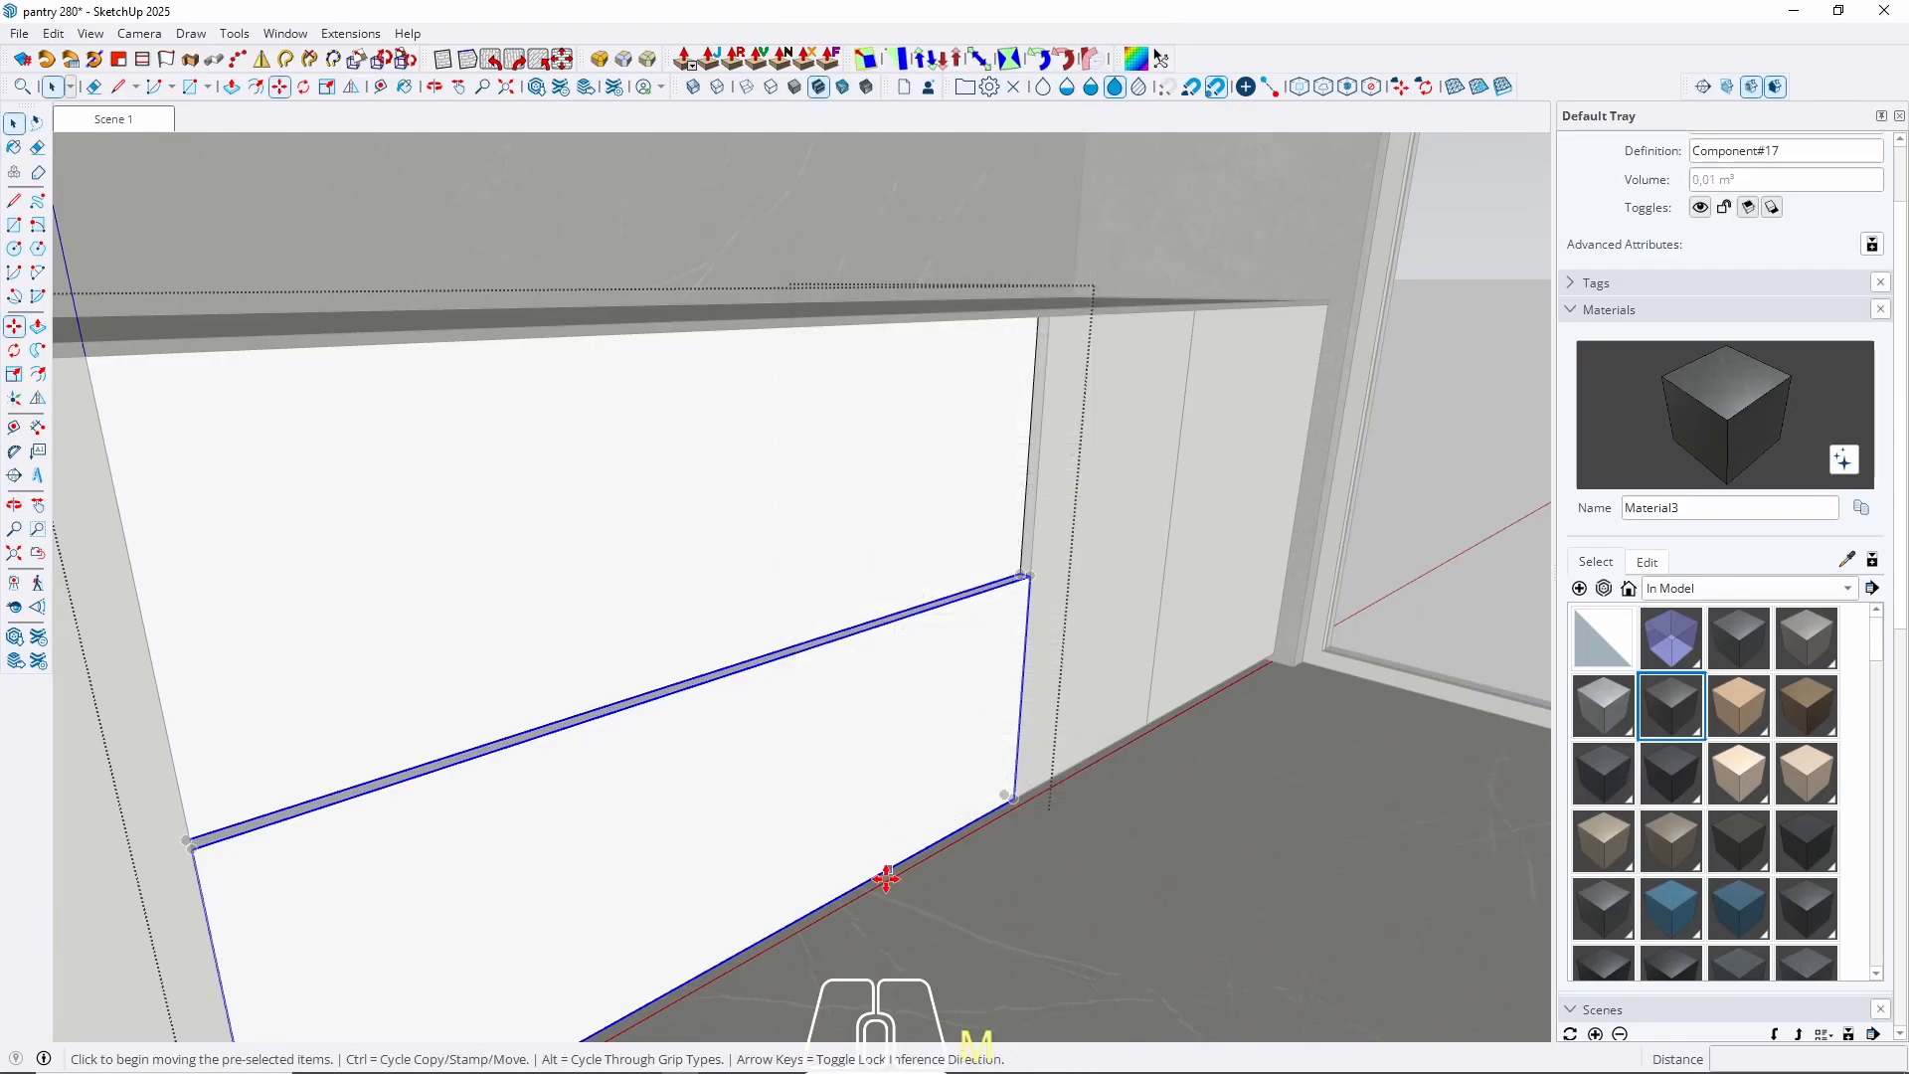
key(ctrl)
click(871, 879)
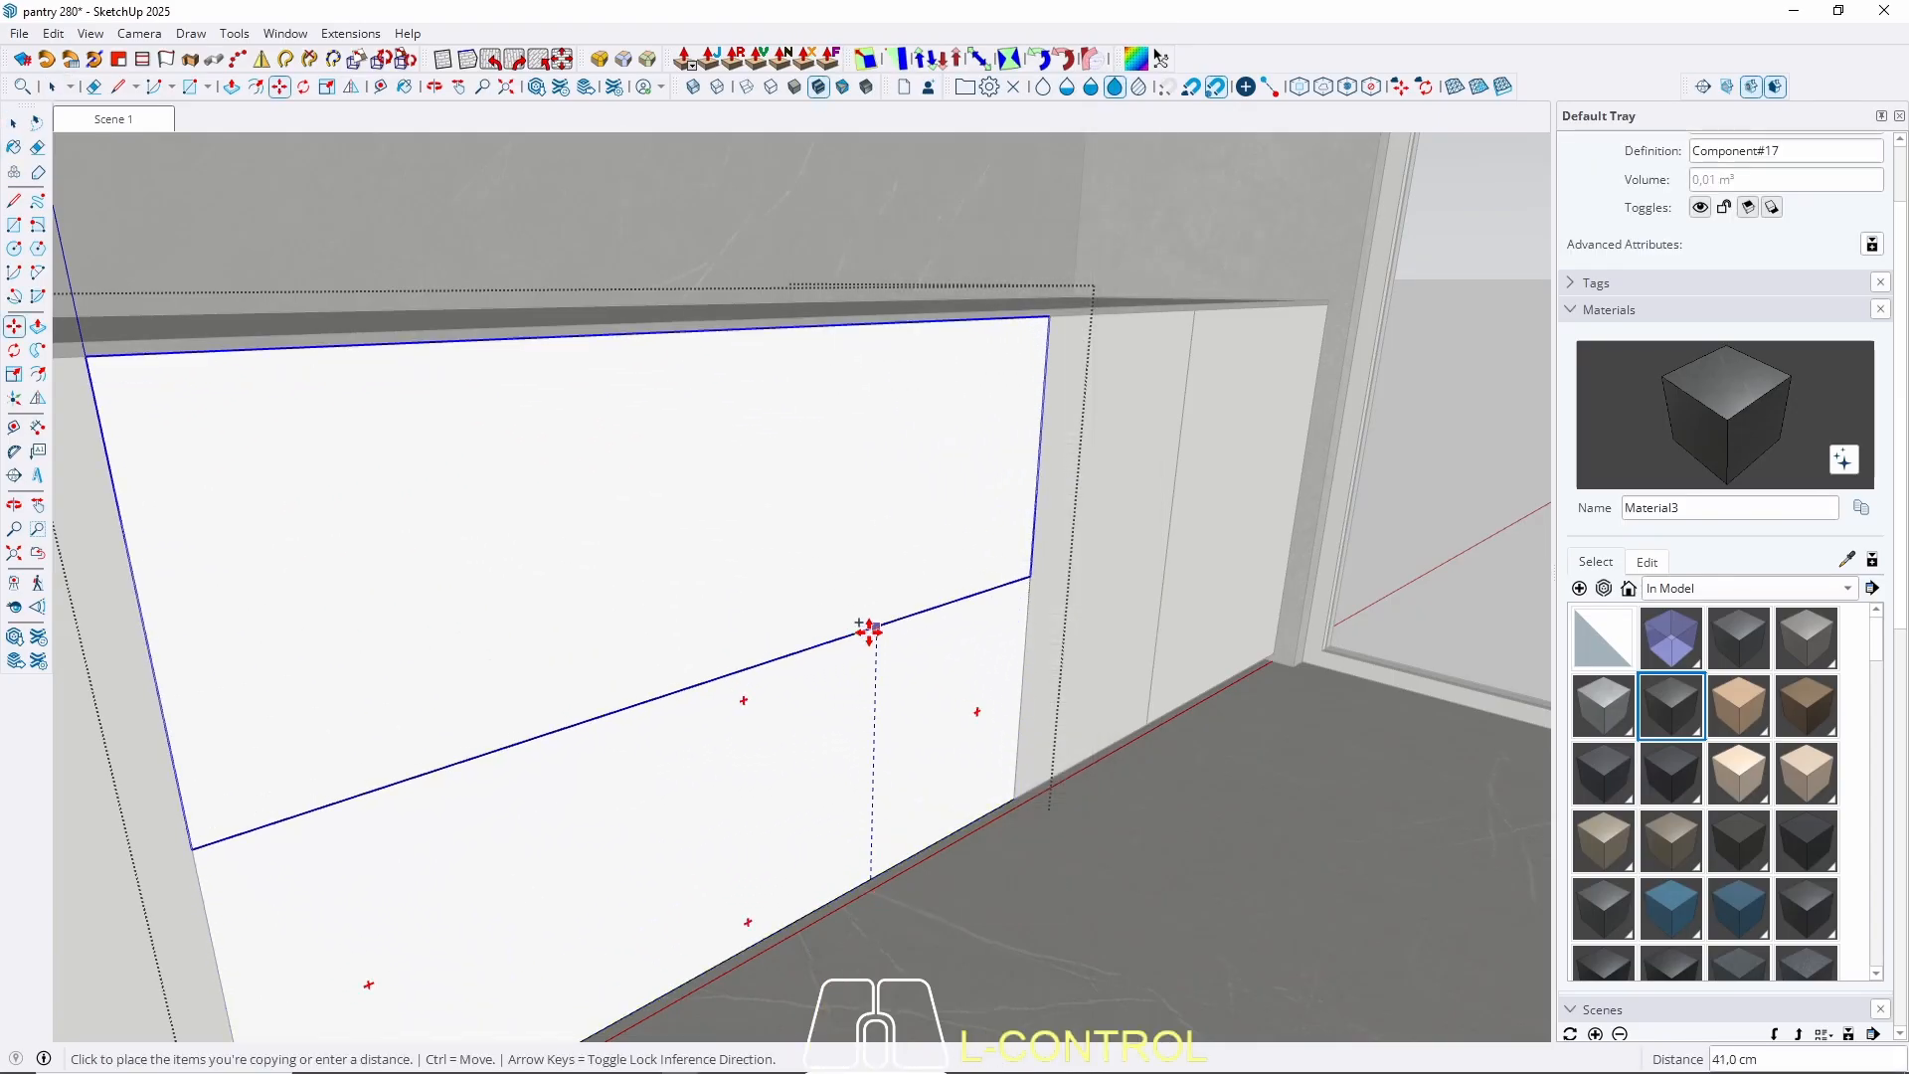
click(871, 636)
key(space)
Push the front face of the narrow cabinet beside the drawers 2 cm inward and group the recessed cabinet body.
click(1126, 455)
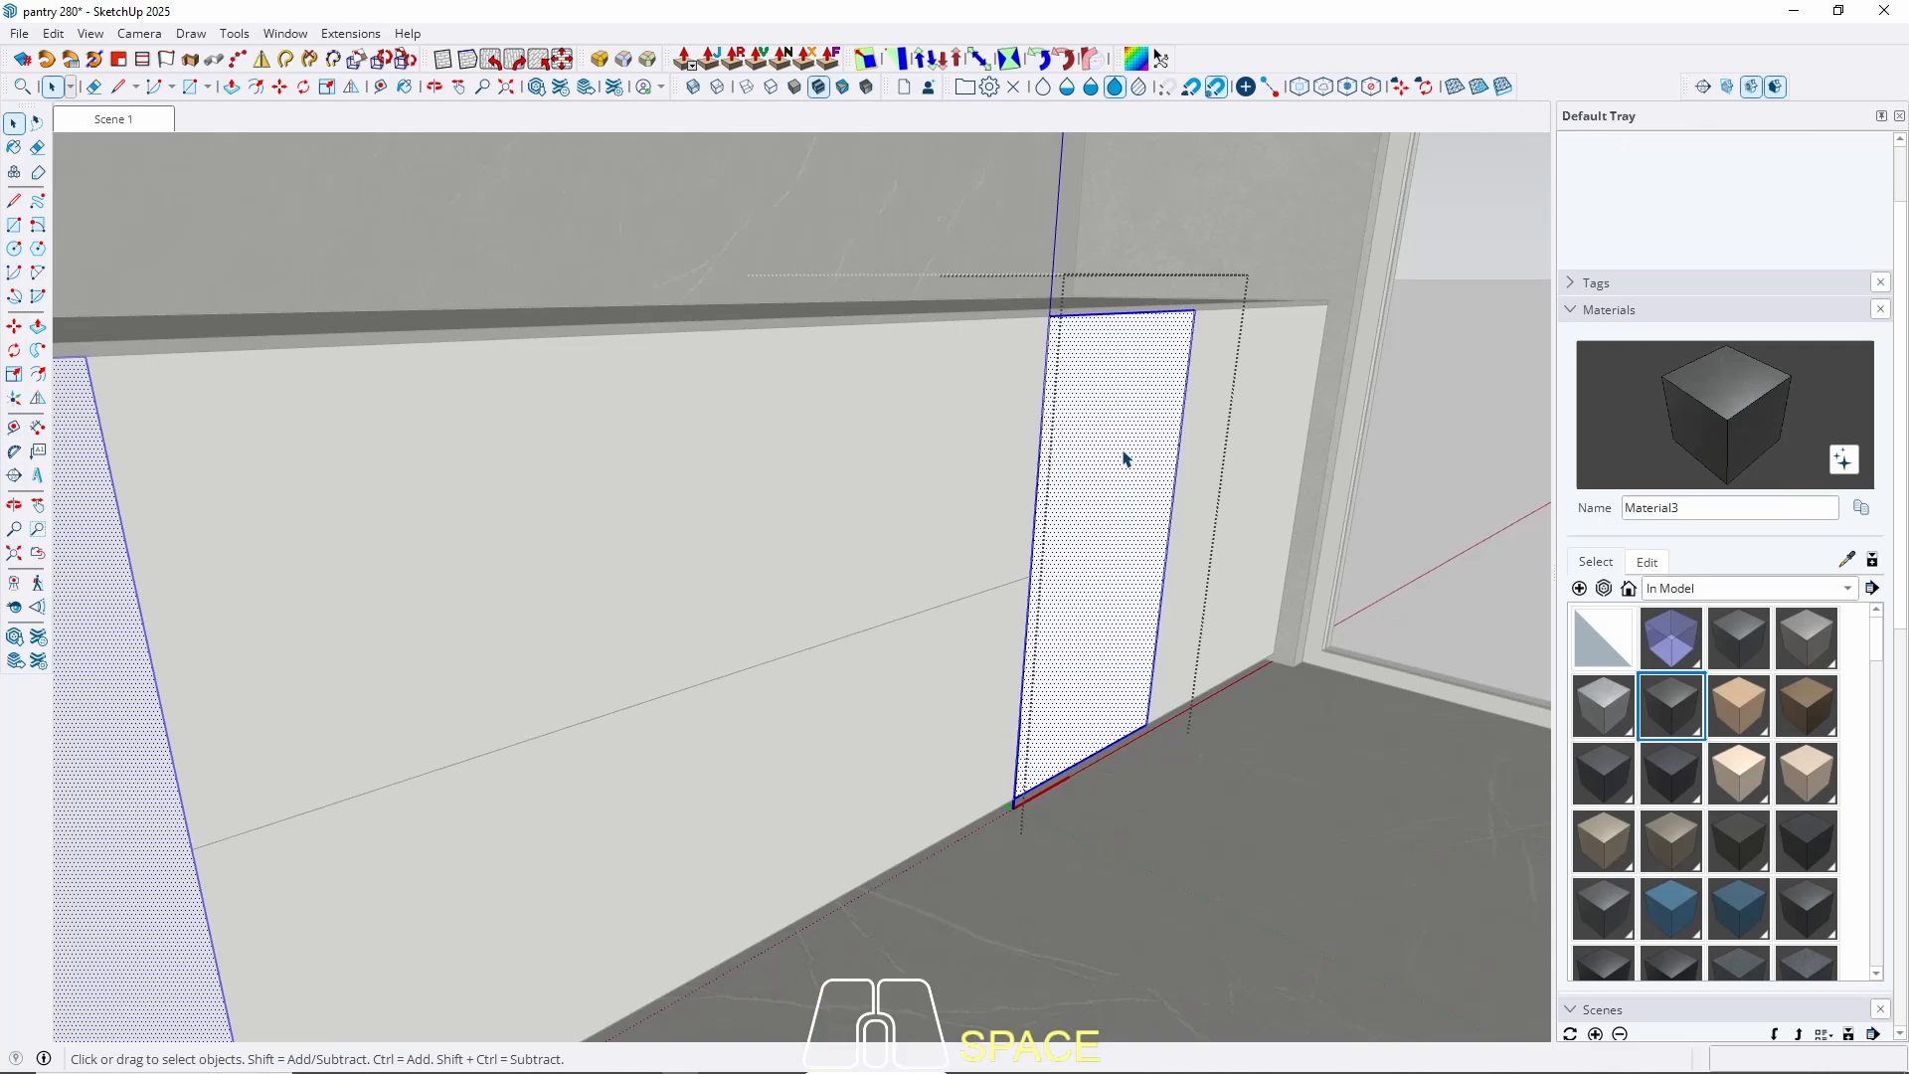
key(p)
click(1109, 457)
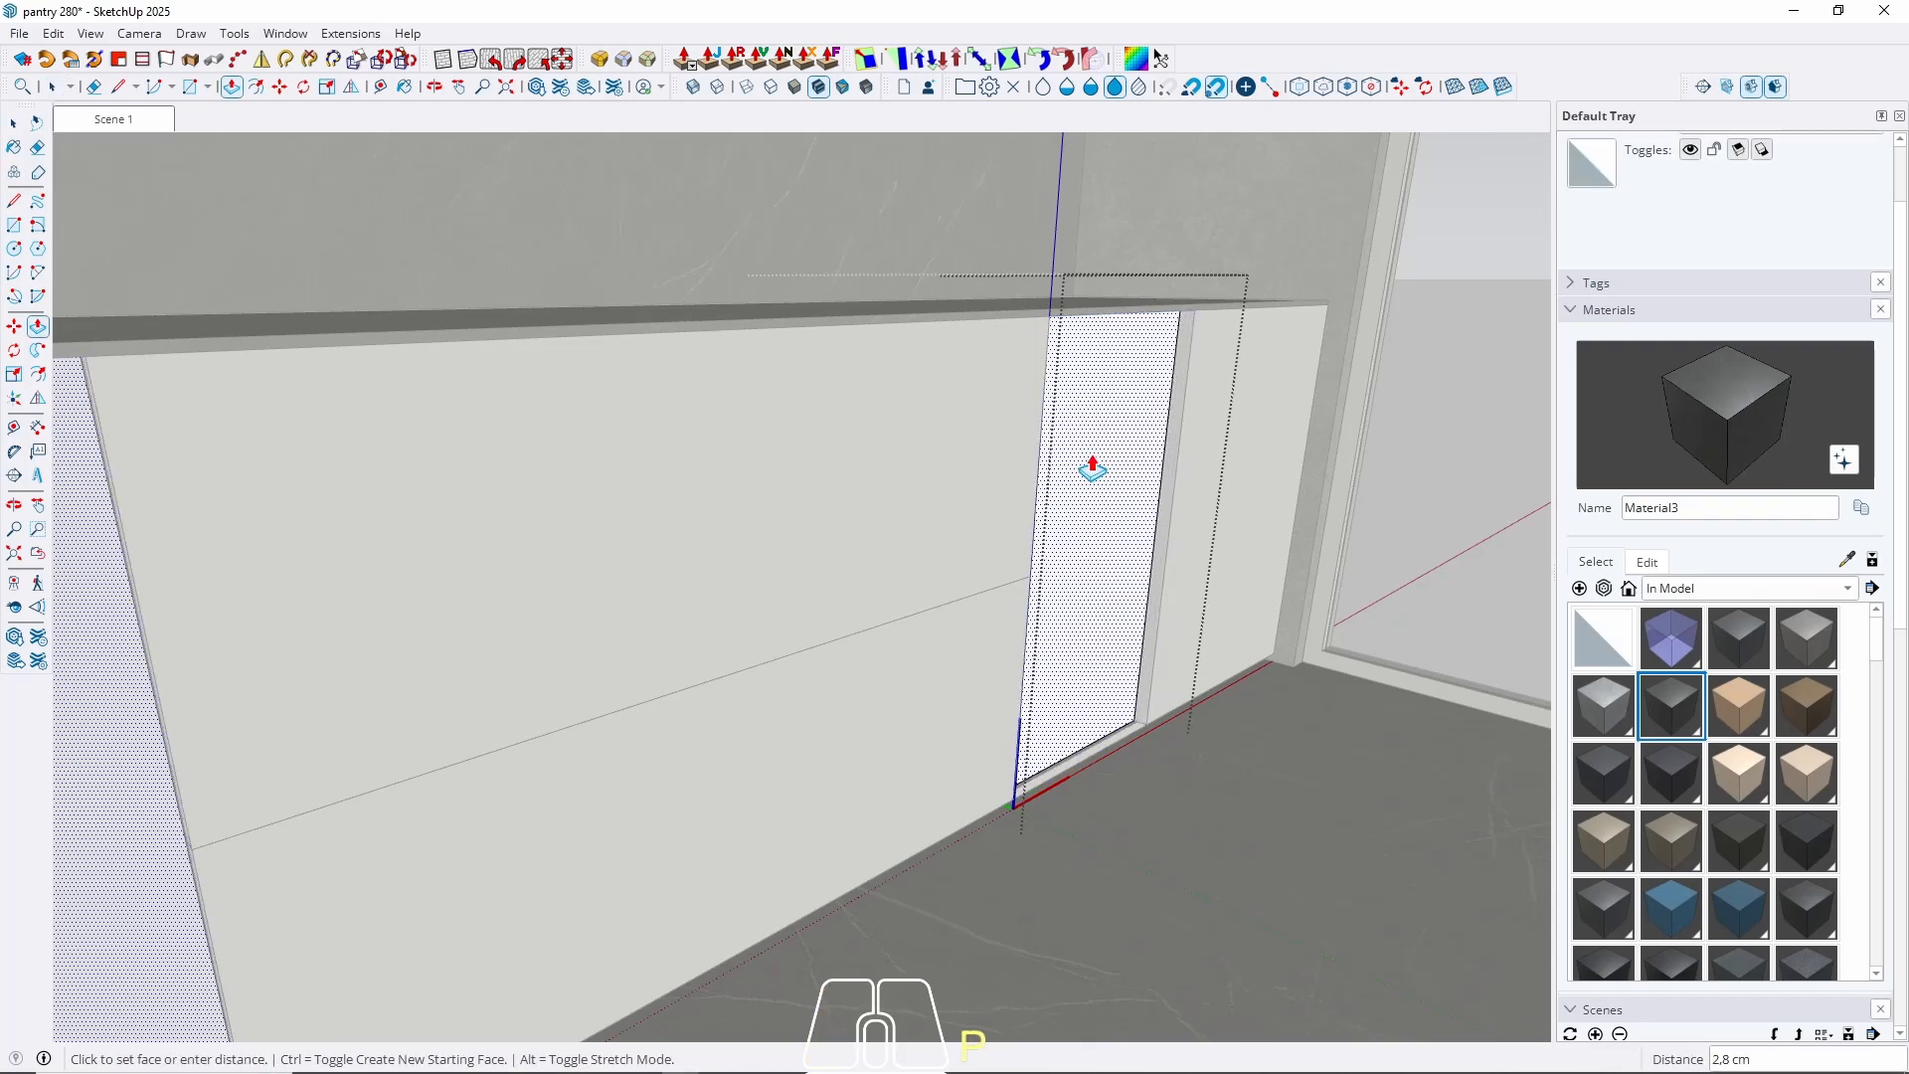
text(2)
key(Return)
key(space)
click(1086, 571)
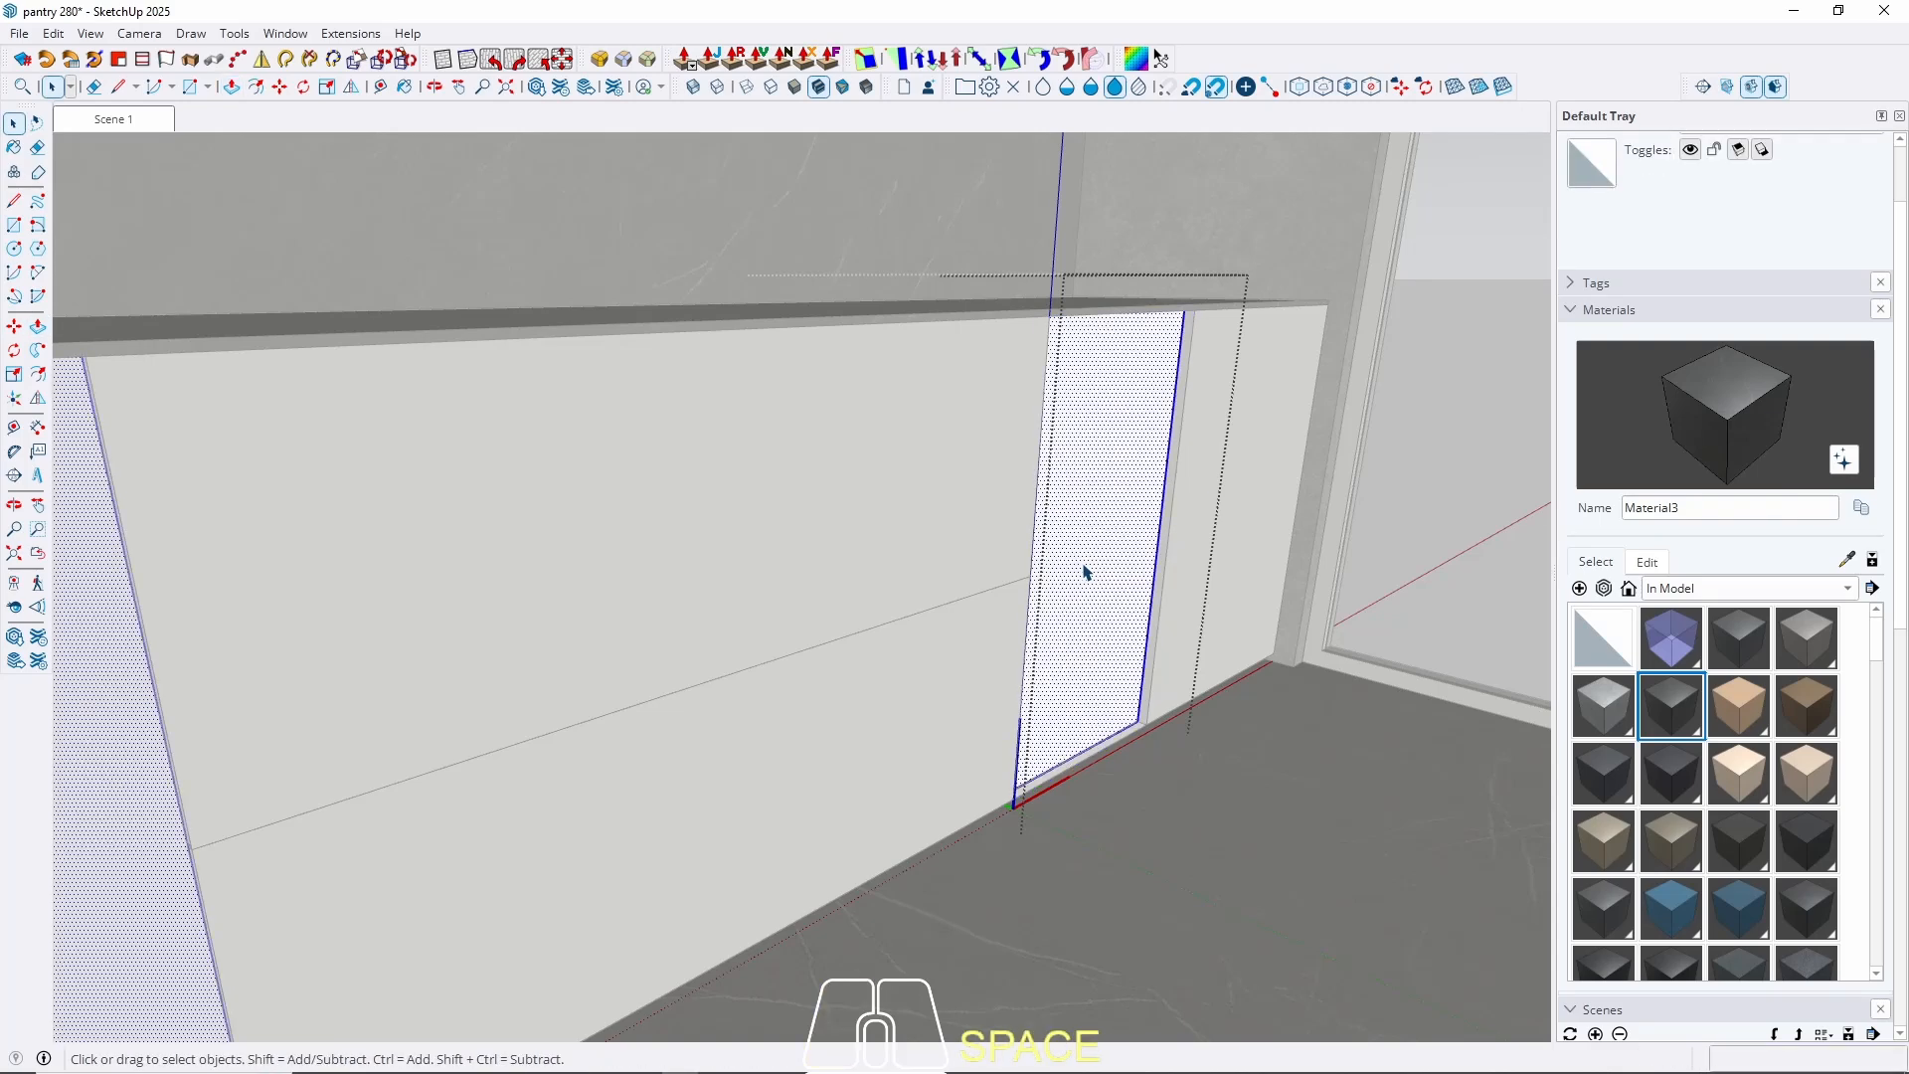
right_click(1086, 572)
click(1143, 188)
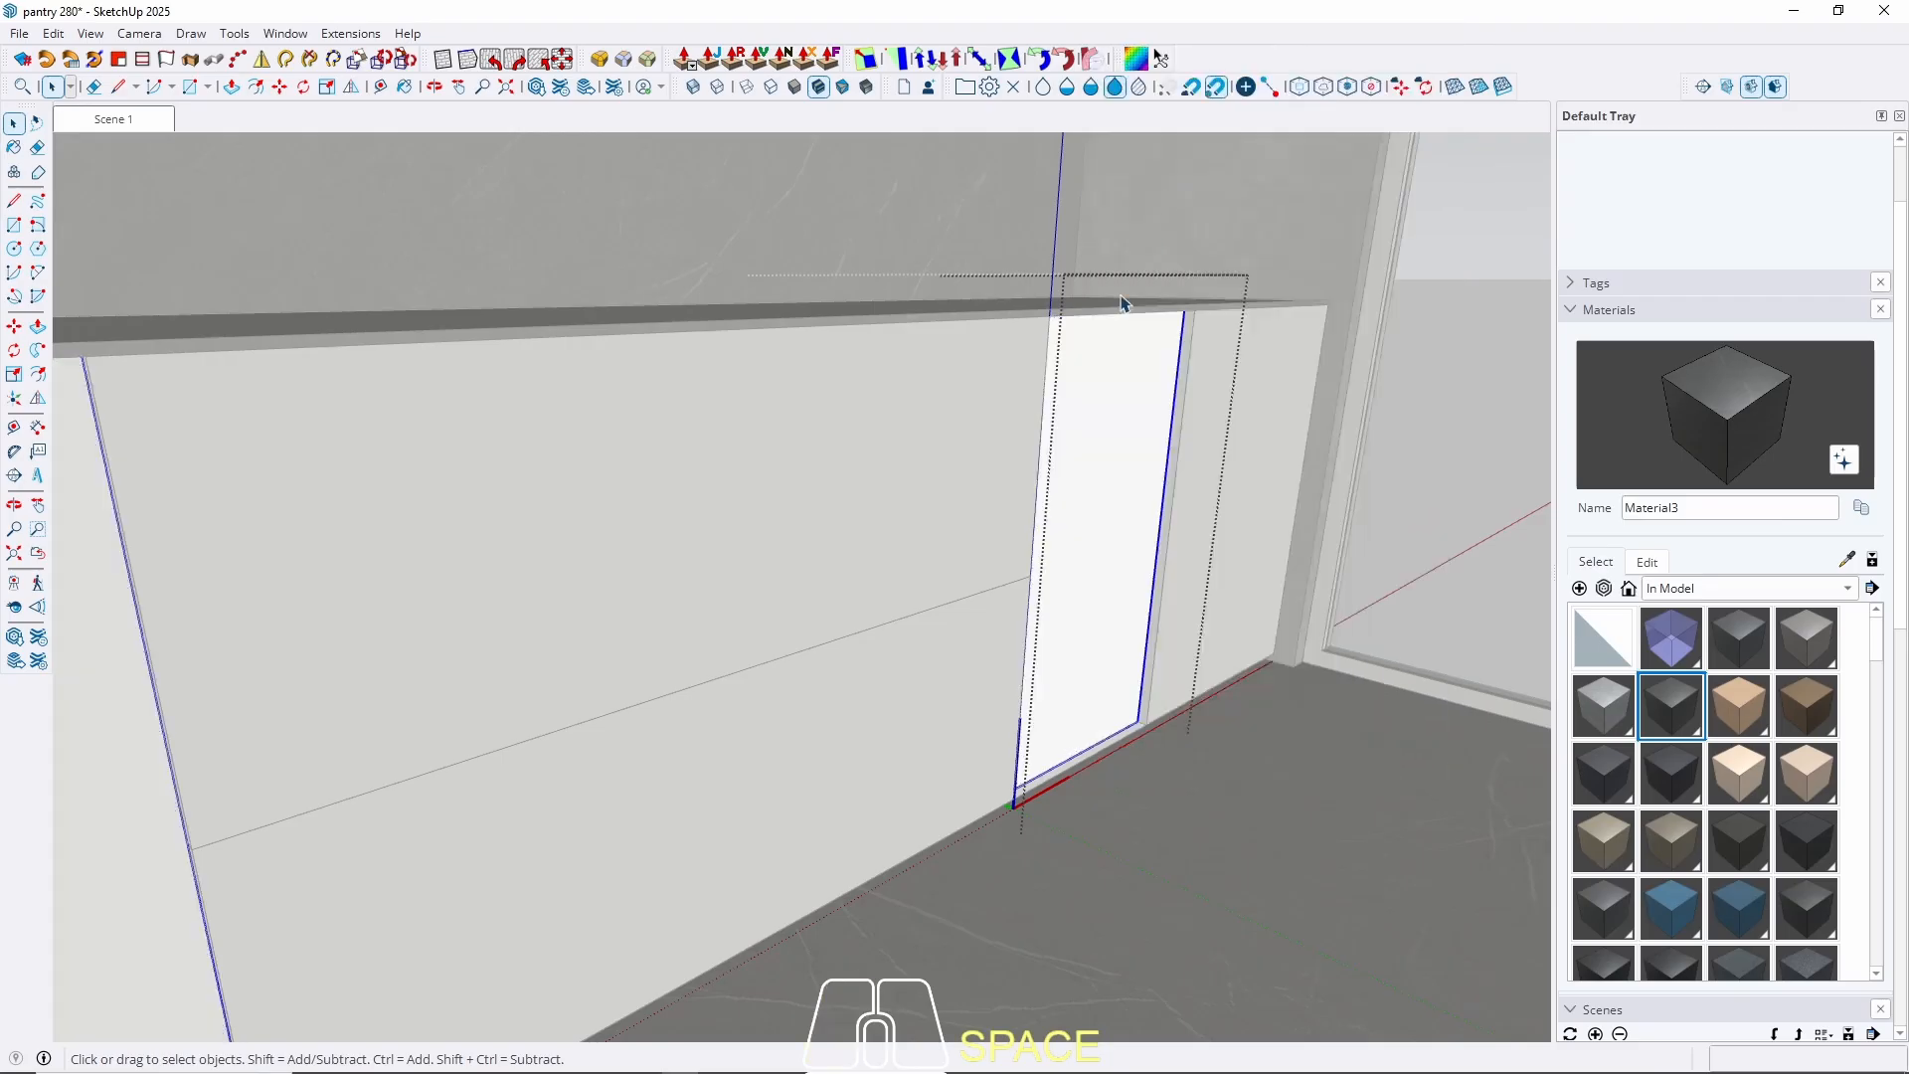
Copy the recessed front face from inside the narrow cabinet's body group and paste it in place outside that group.
click(1067, 508)
double_click(1076, 565)
key(ctrl+c)
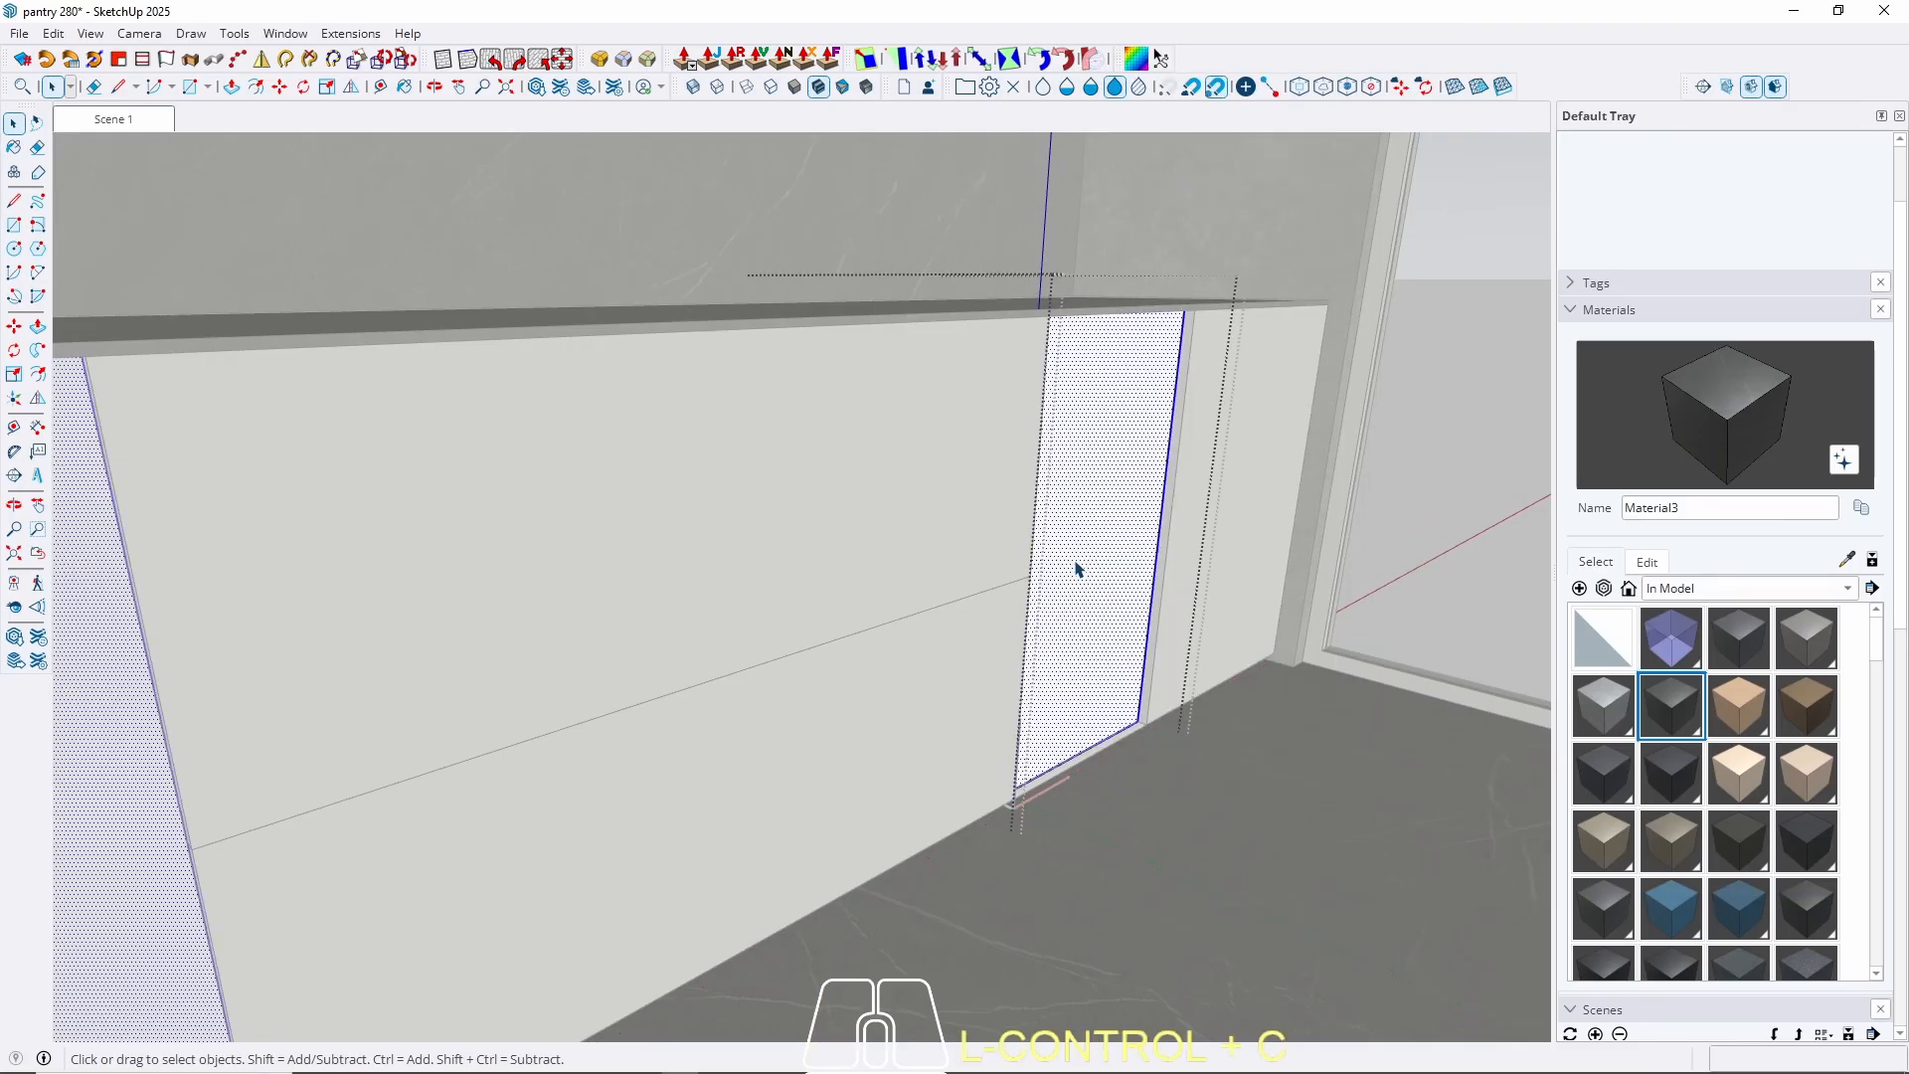
key(Escape)
click(54, 33)
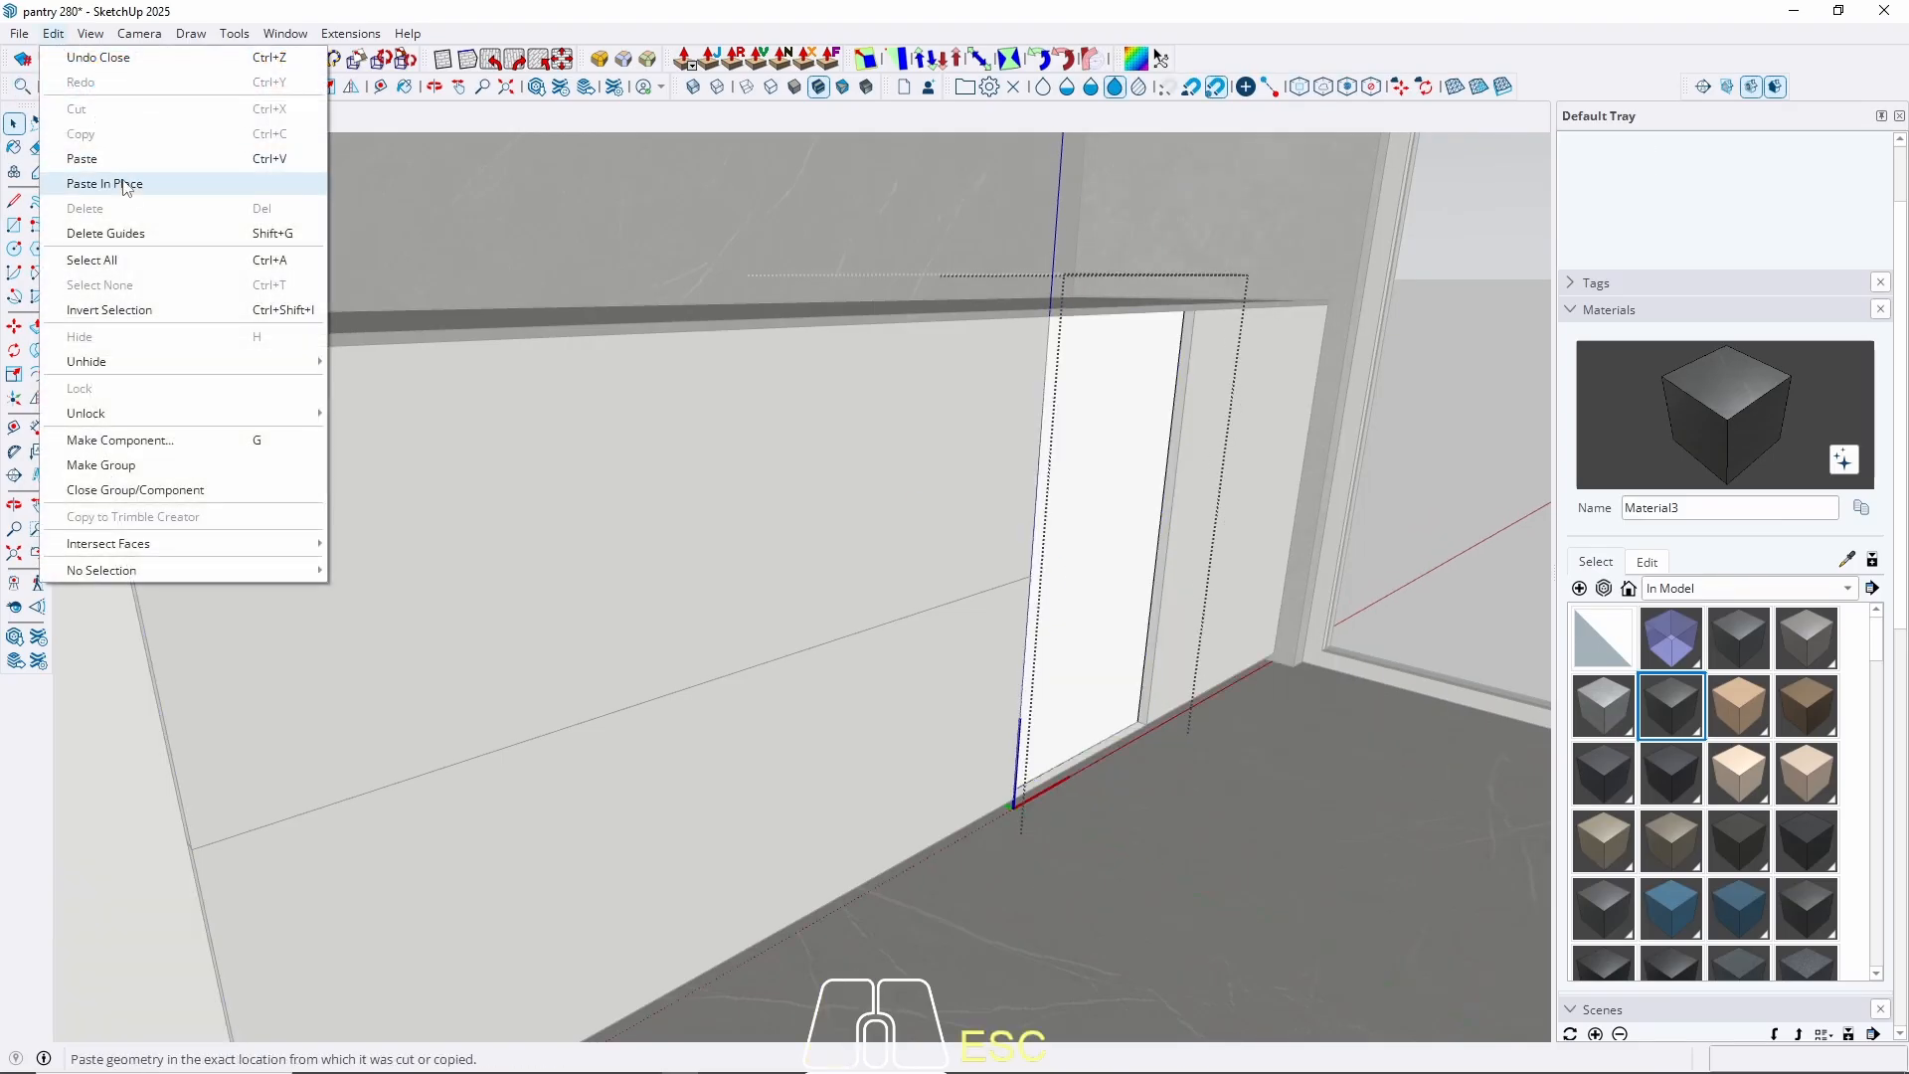
click(129, 184)
Extrude the pasted face 2 cm outward into a door panel and make the panel a group.
key(p)
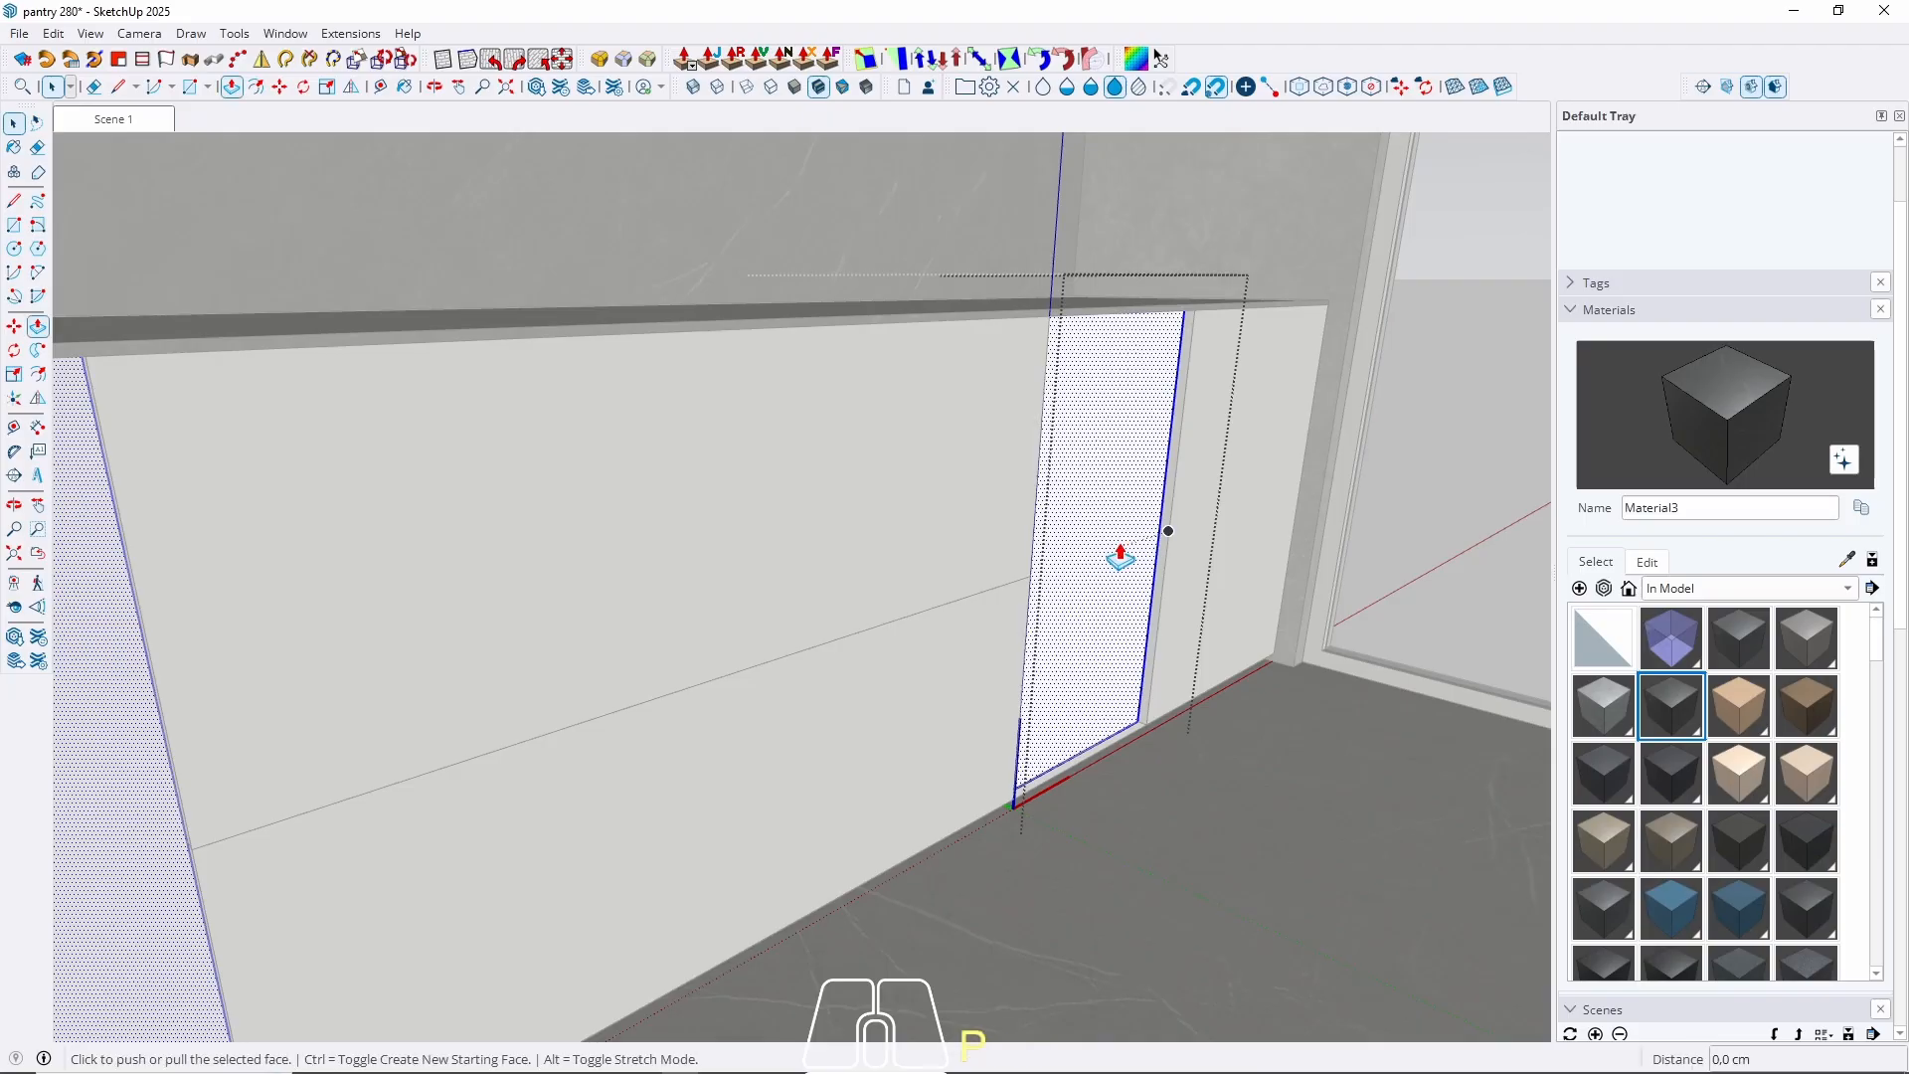
click(1168, 533)
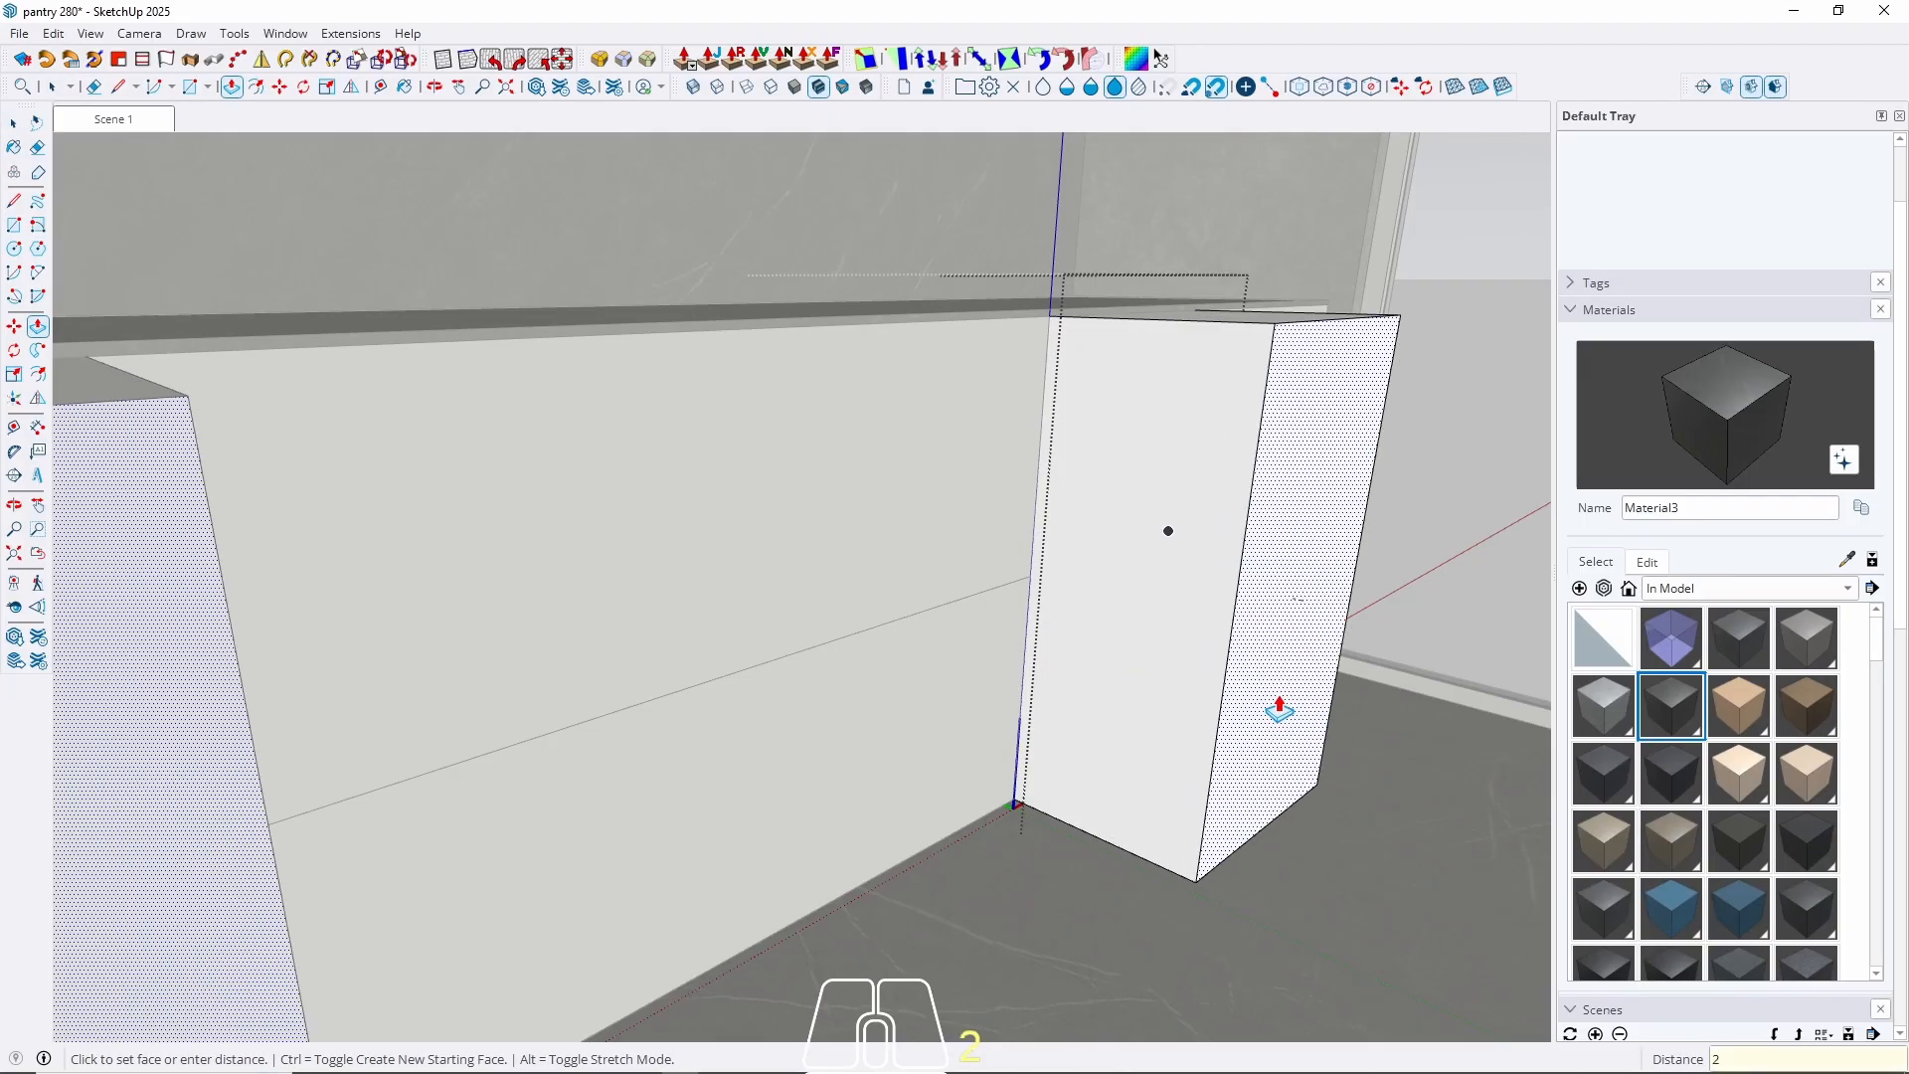
key(Return)
key(space)
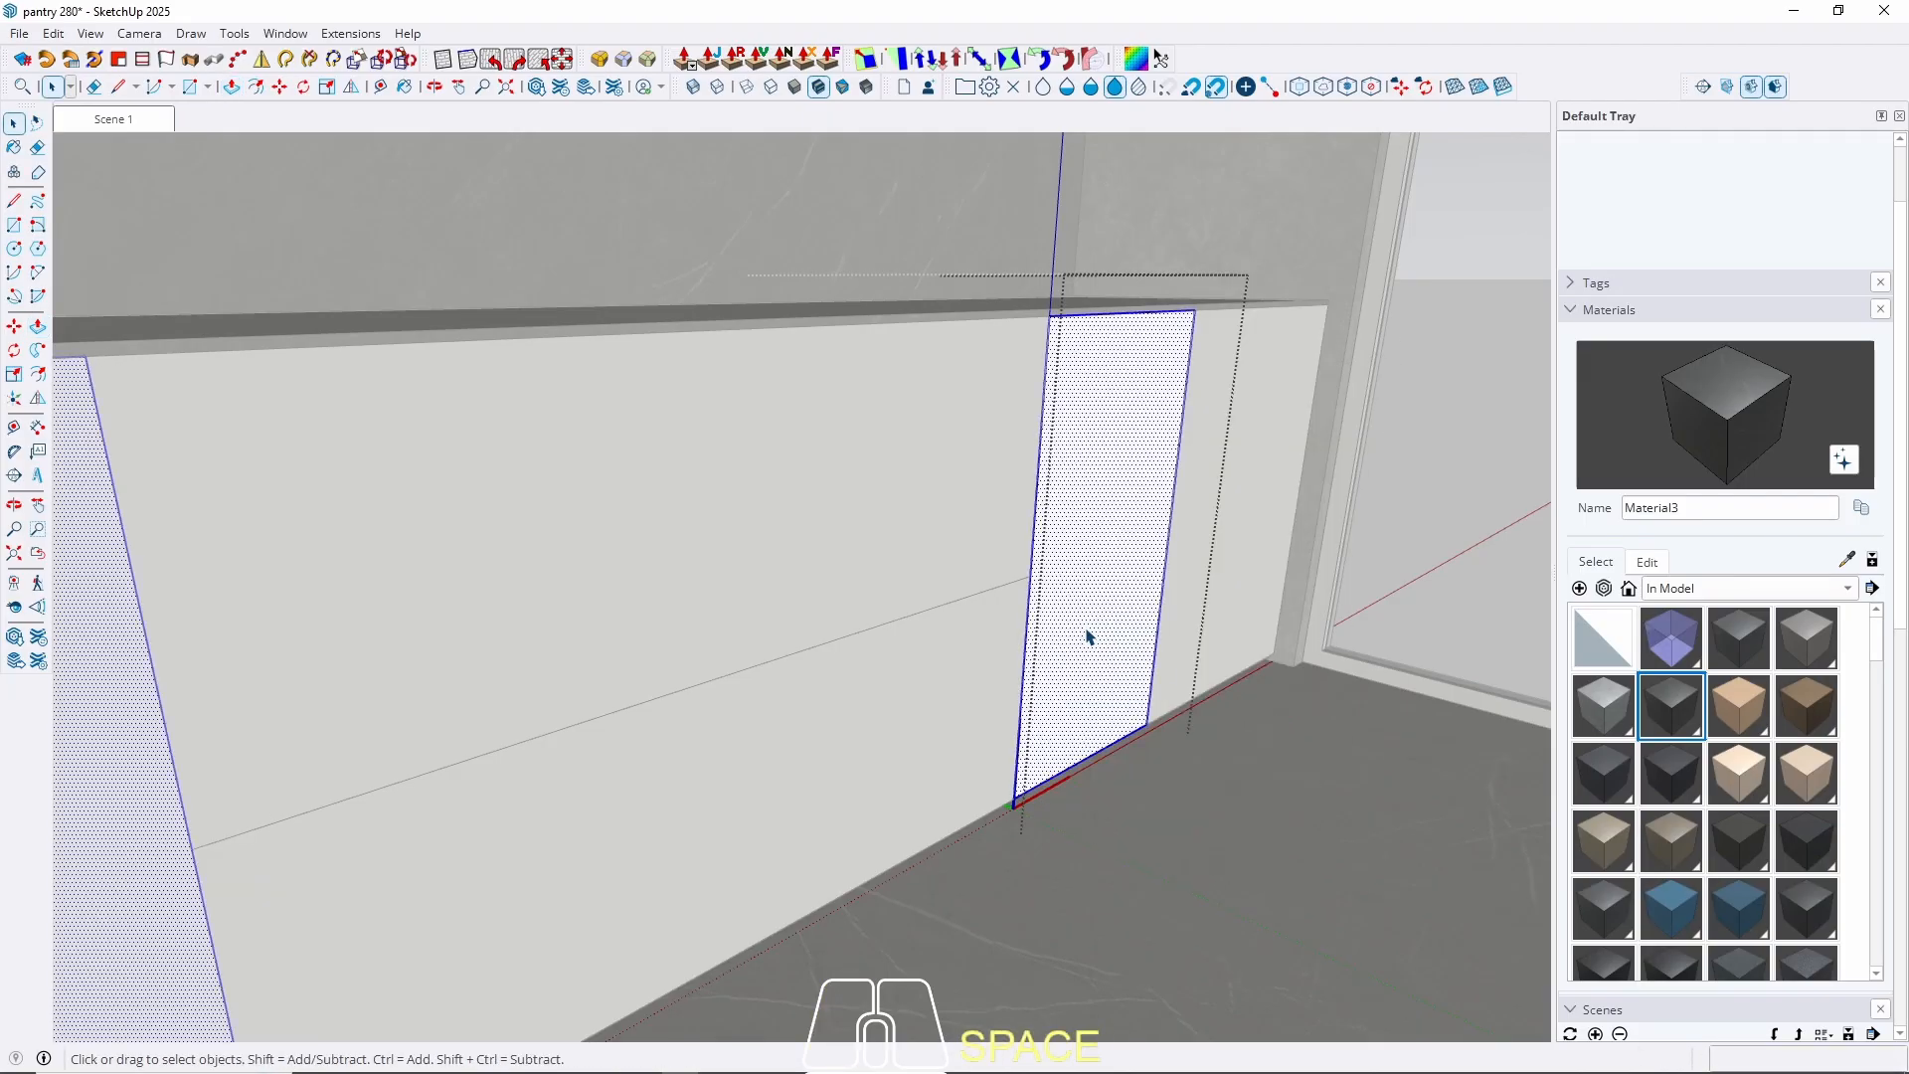
right_click(1087, 636)
click(1138, 189)
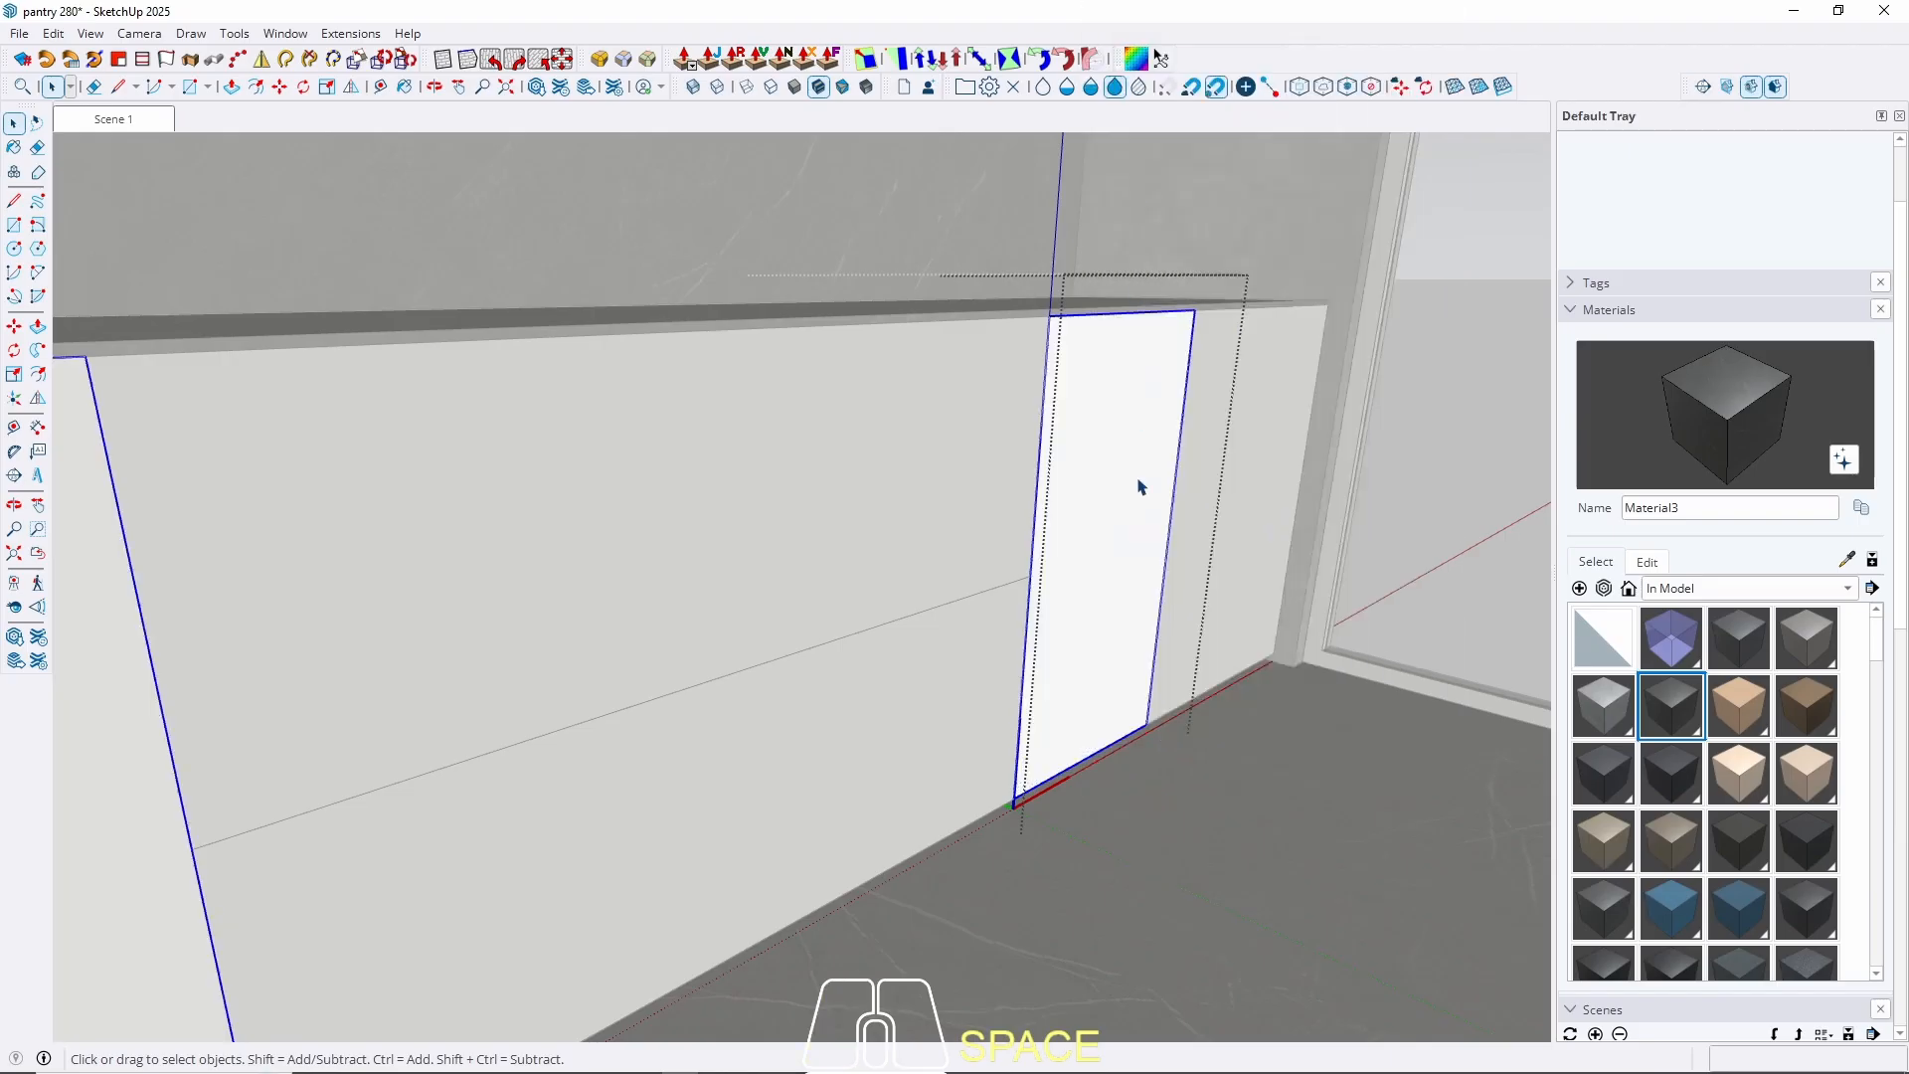
Push the front face of the end cabinet next to the side wall 2 cm inward and group its recessed body.
middle_drag(1140, 487, 776, 721)
scroll(1201, 612, up, 3)
click(1226, 601)
triple_click(1229, 602)
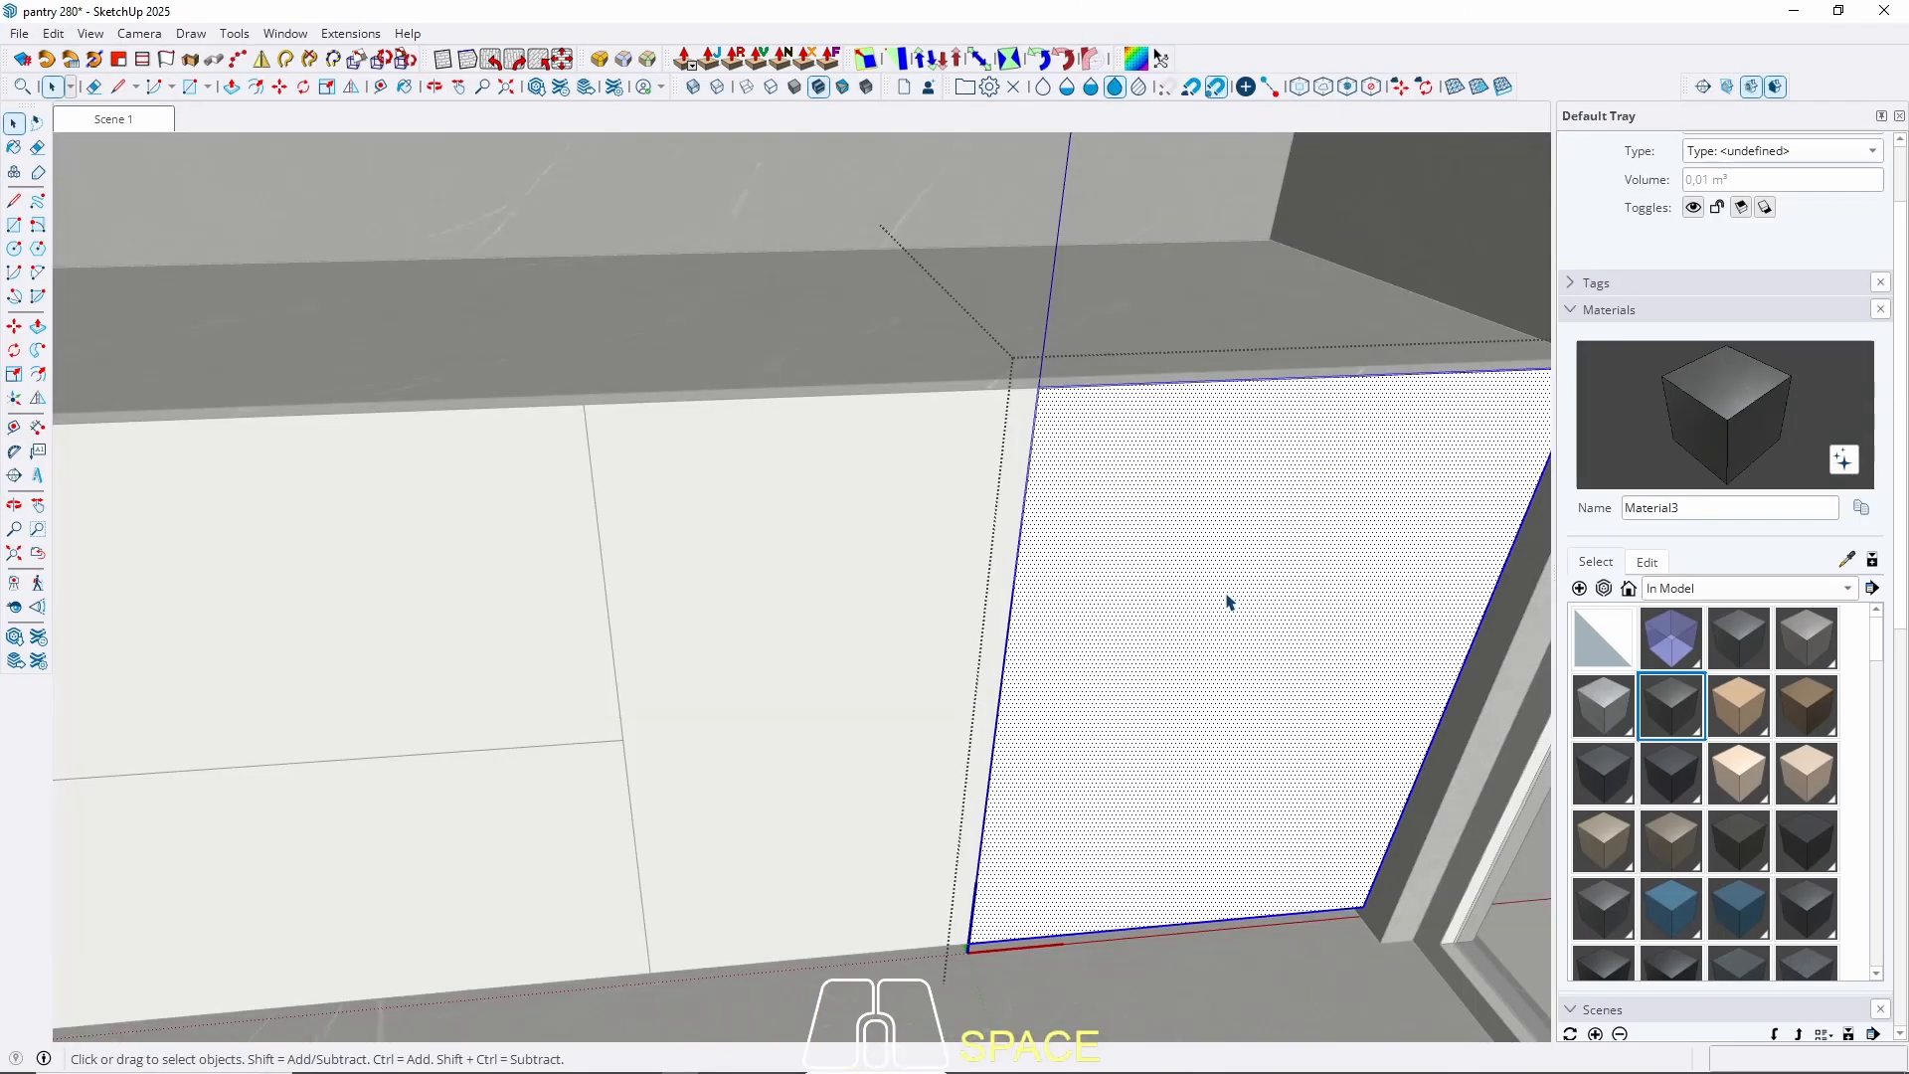
middle_drag(1172, 658, 1163, 681)
key(p)
click(1153, 725)
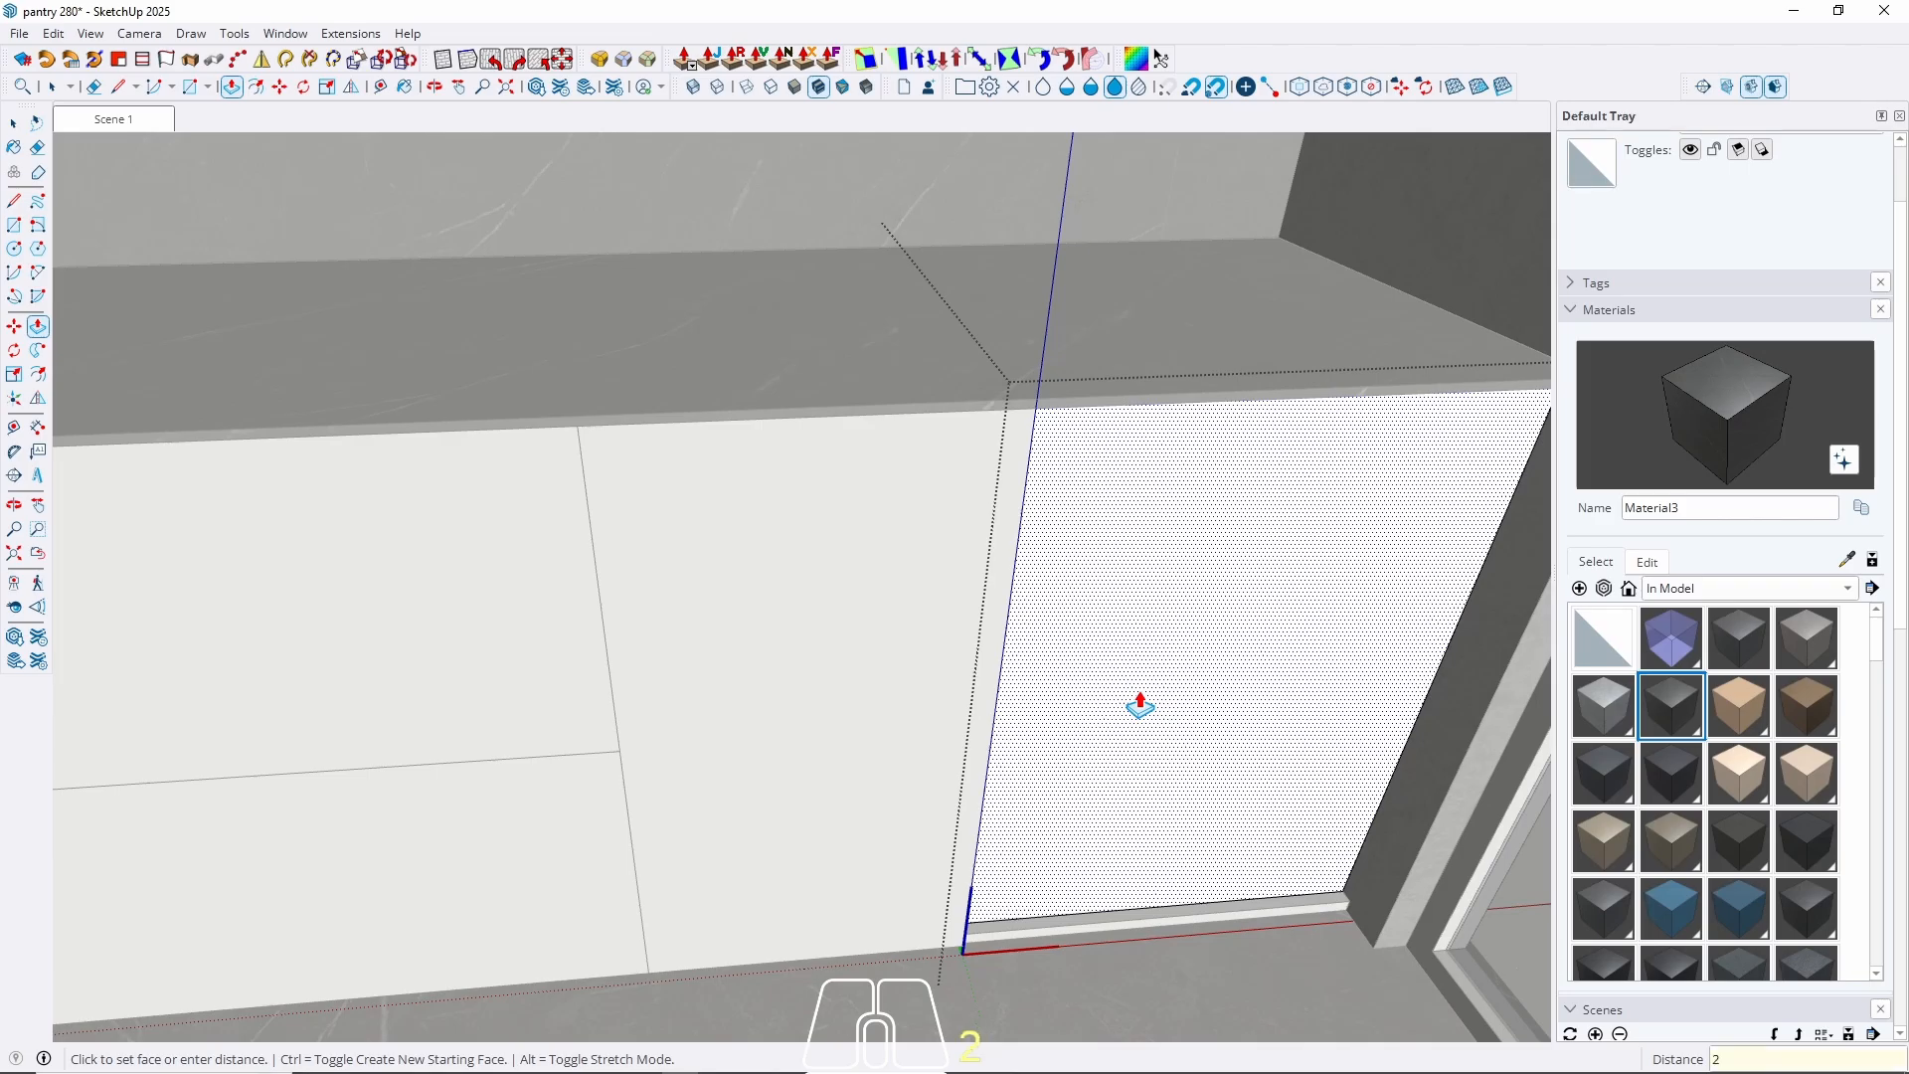
key(Return)
key(space)
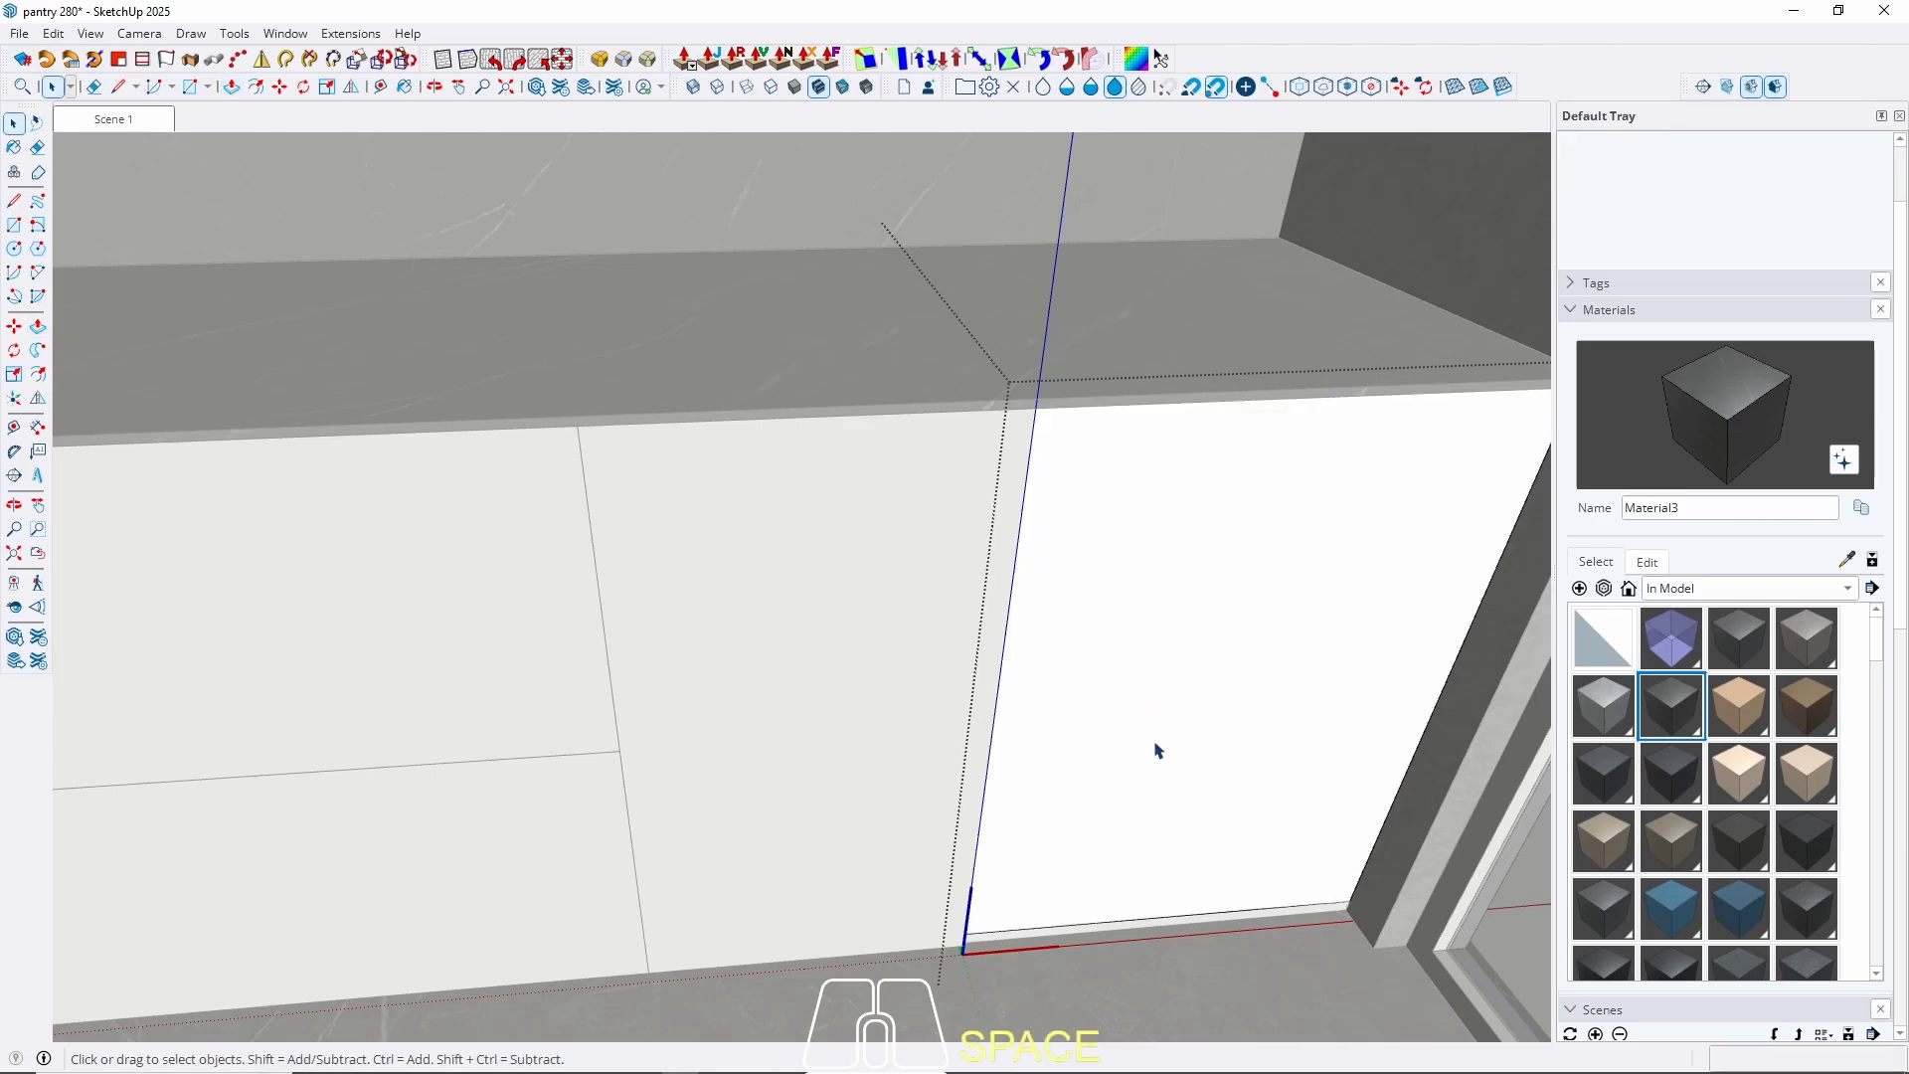
double_click(1158, 751)
right_click(1156, 748)
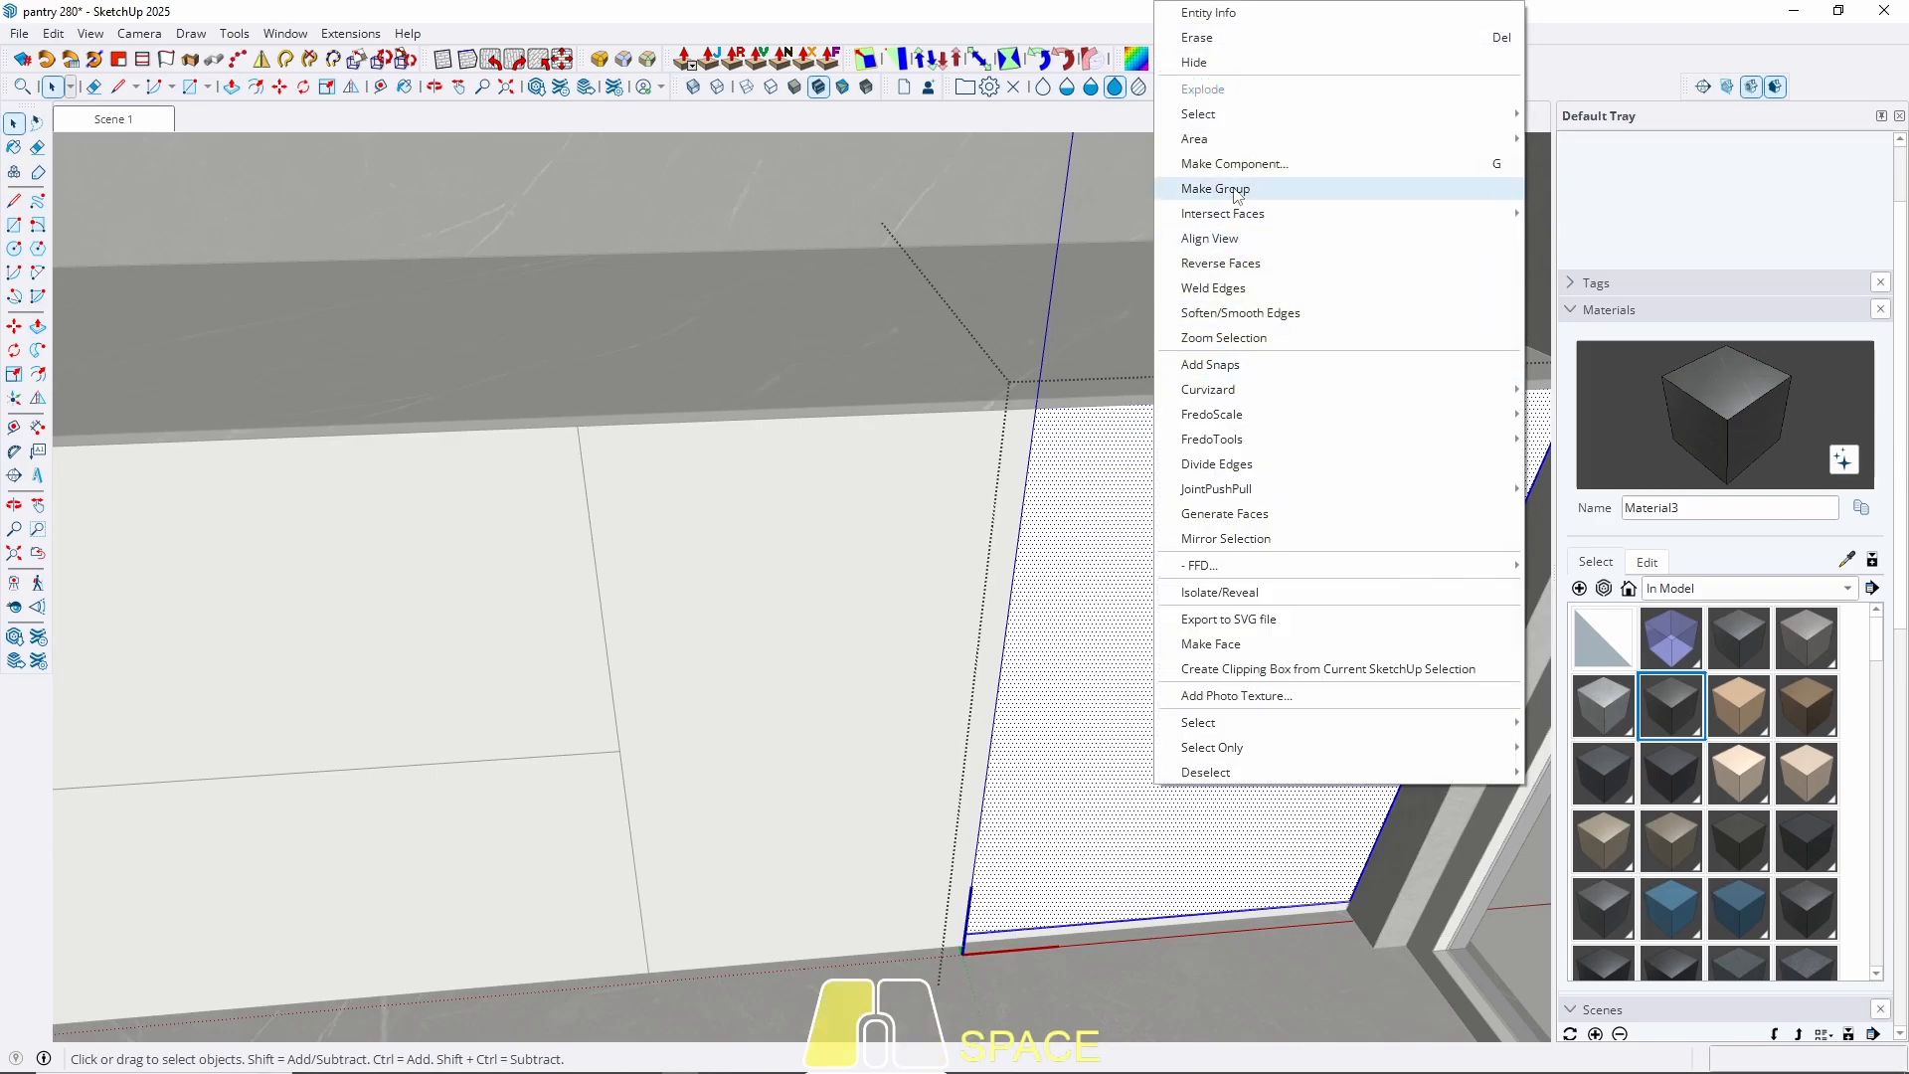
click(1232, 189)
Copy the end cabinet's front face from inside its body group and paste it in place outside that group.
triple_click(1123, 716)
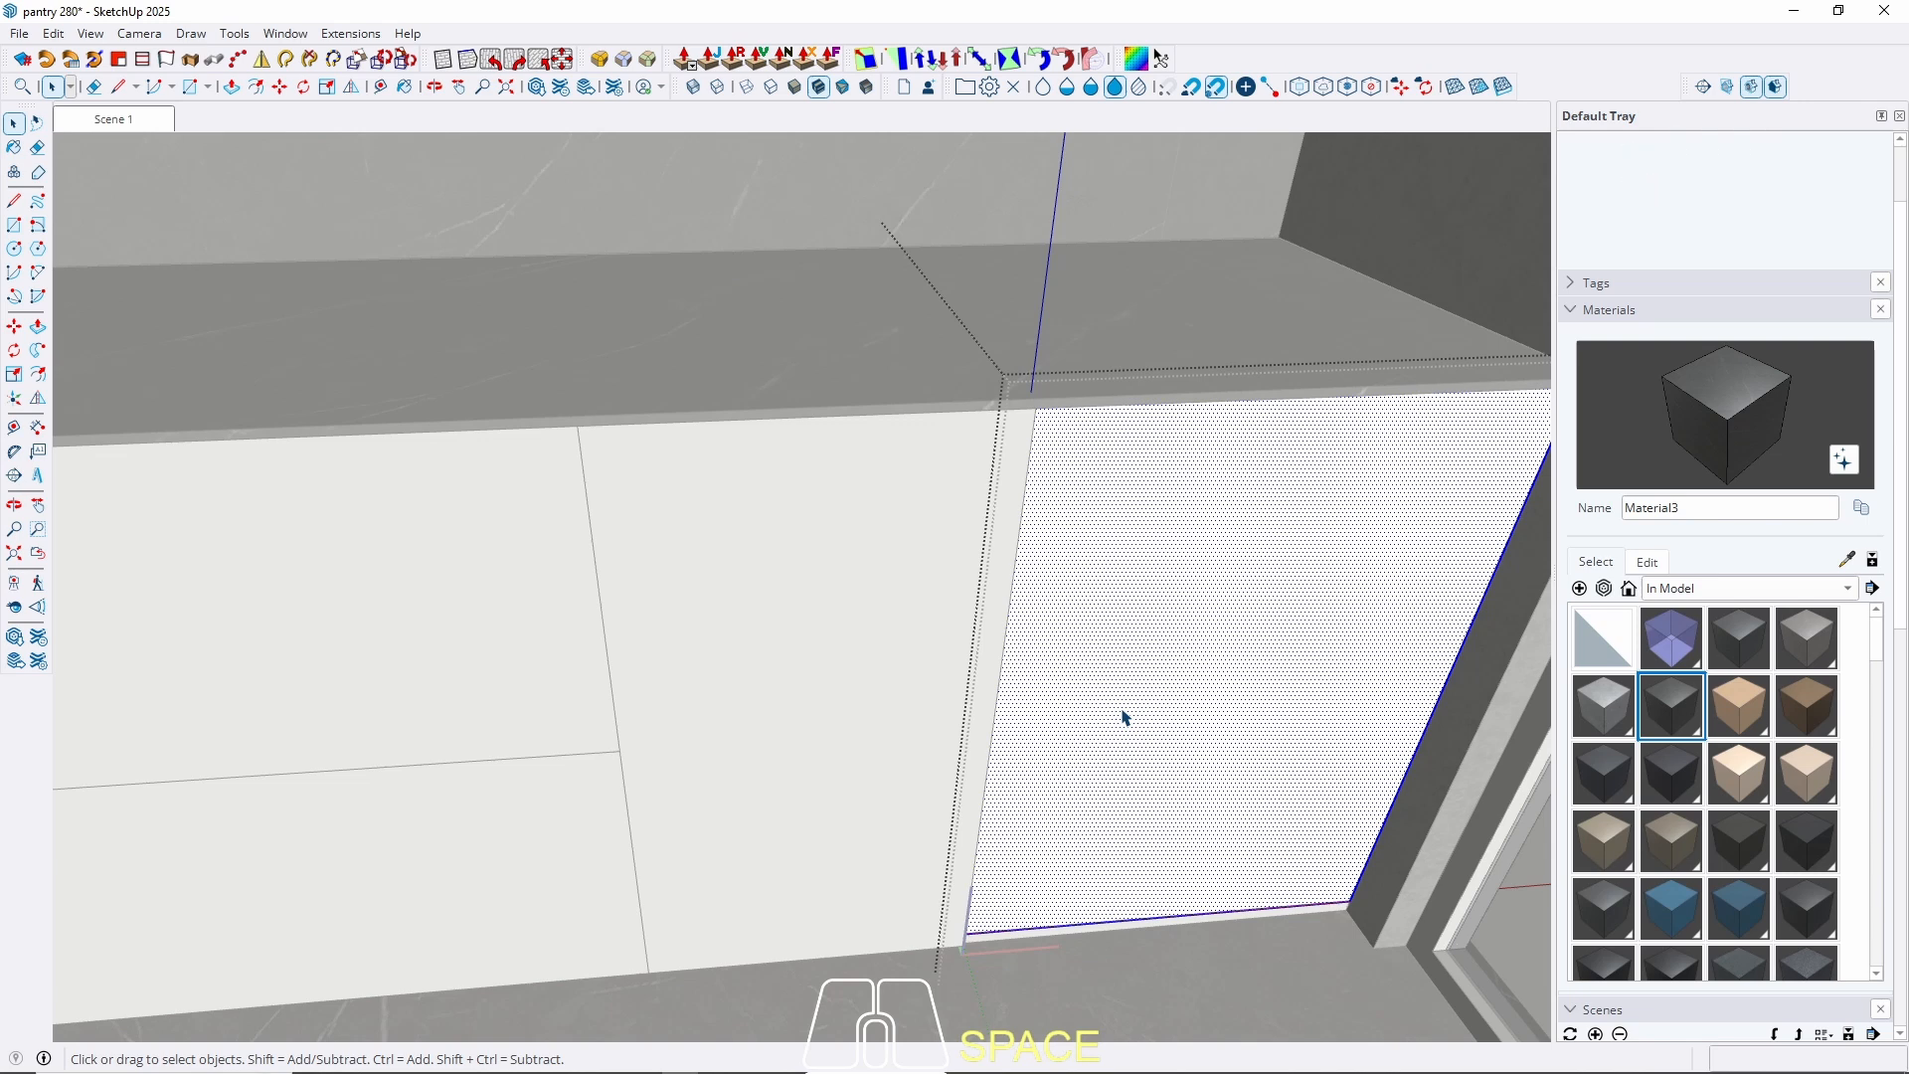
key(Escape)
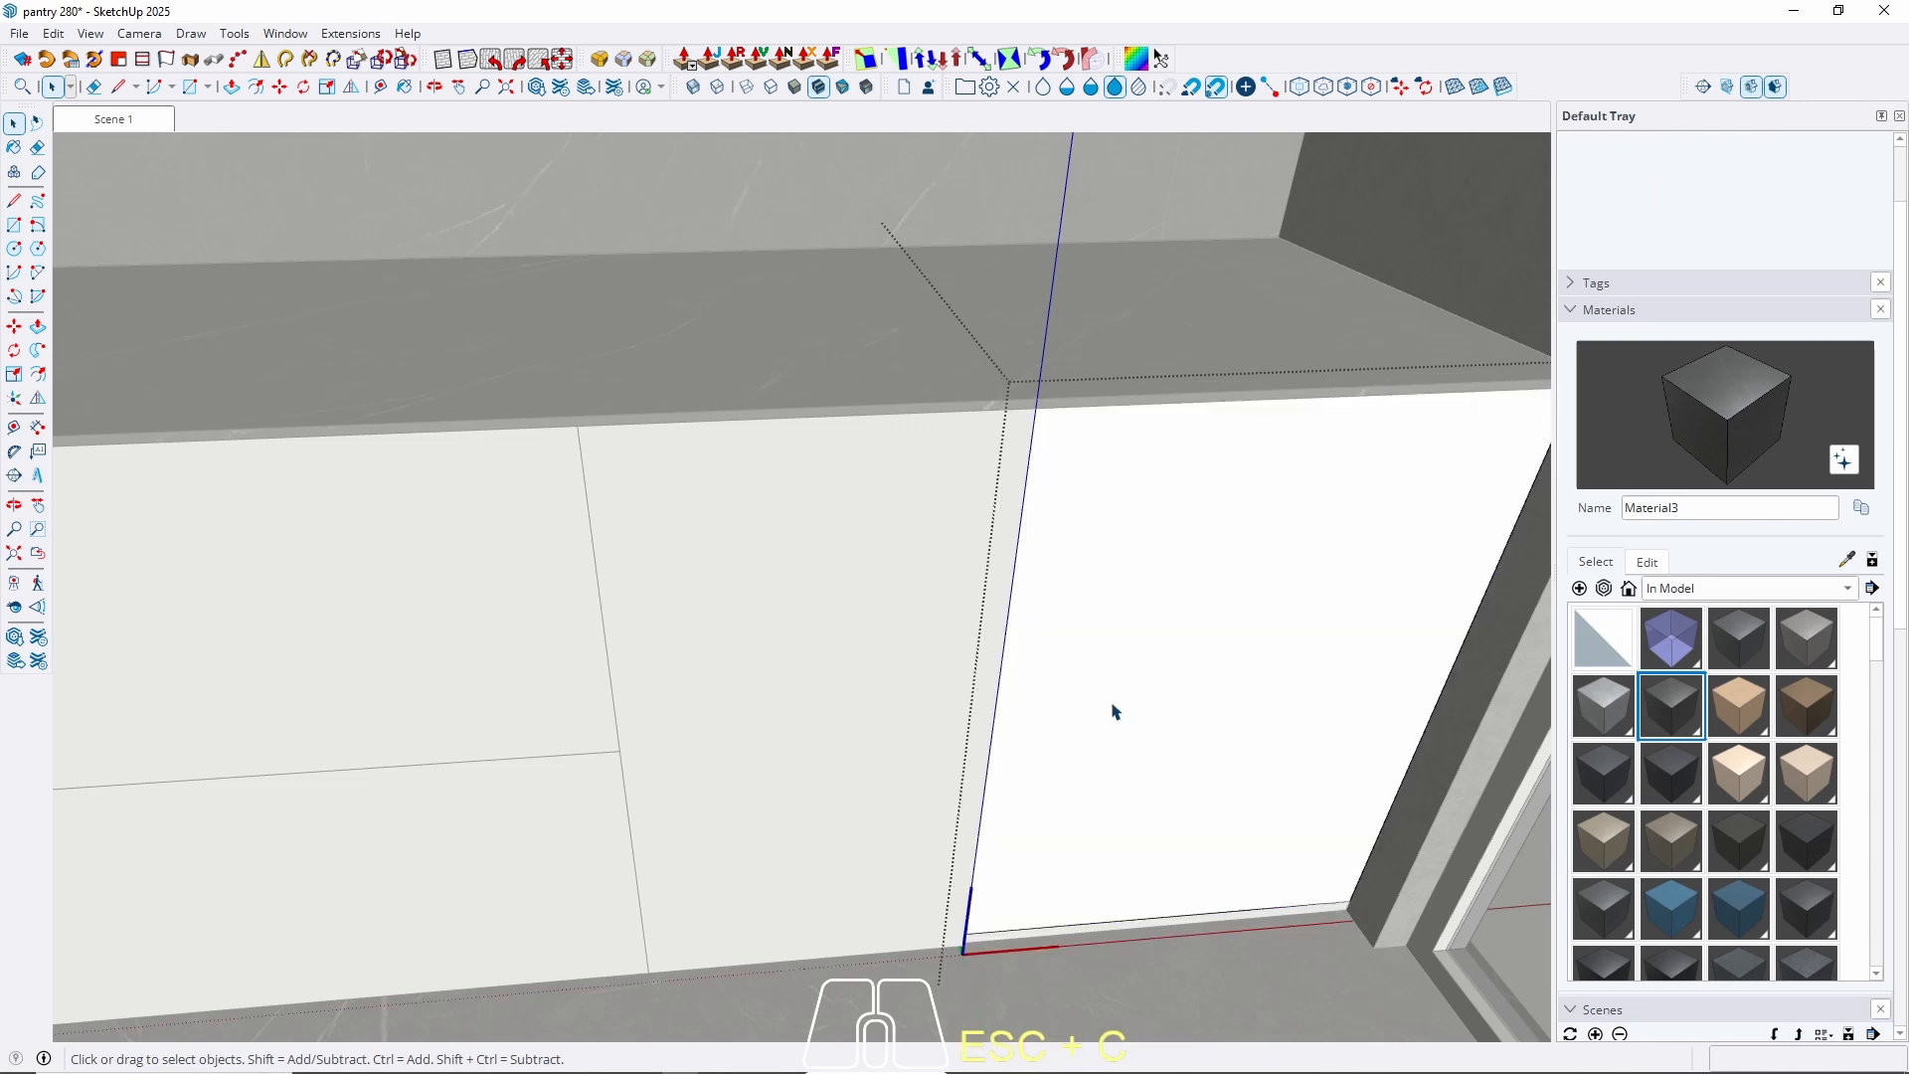
click(57, 40)
click(127, 179)
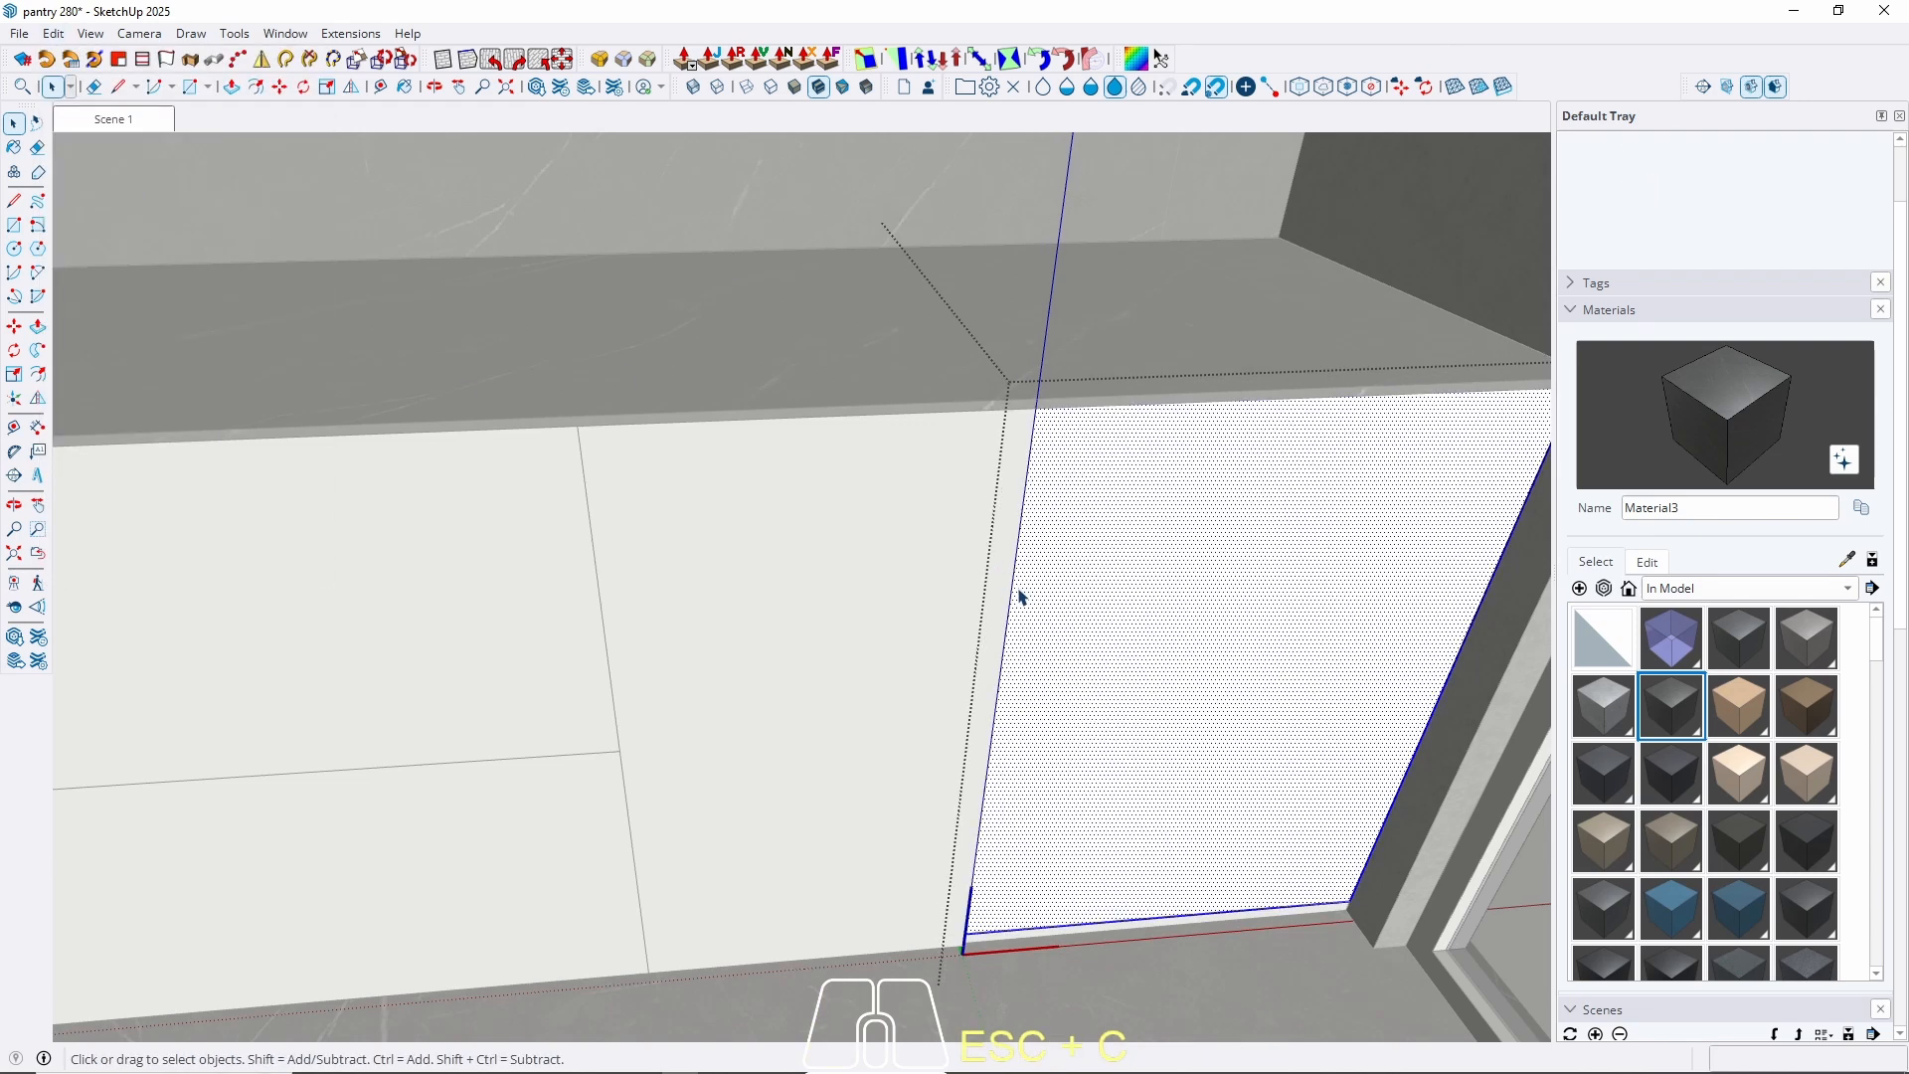
Extrude the end cabinet's pasted front face outward into a solid panel and make the panel a component.
key(p)
click(1083, 661)
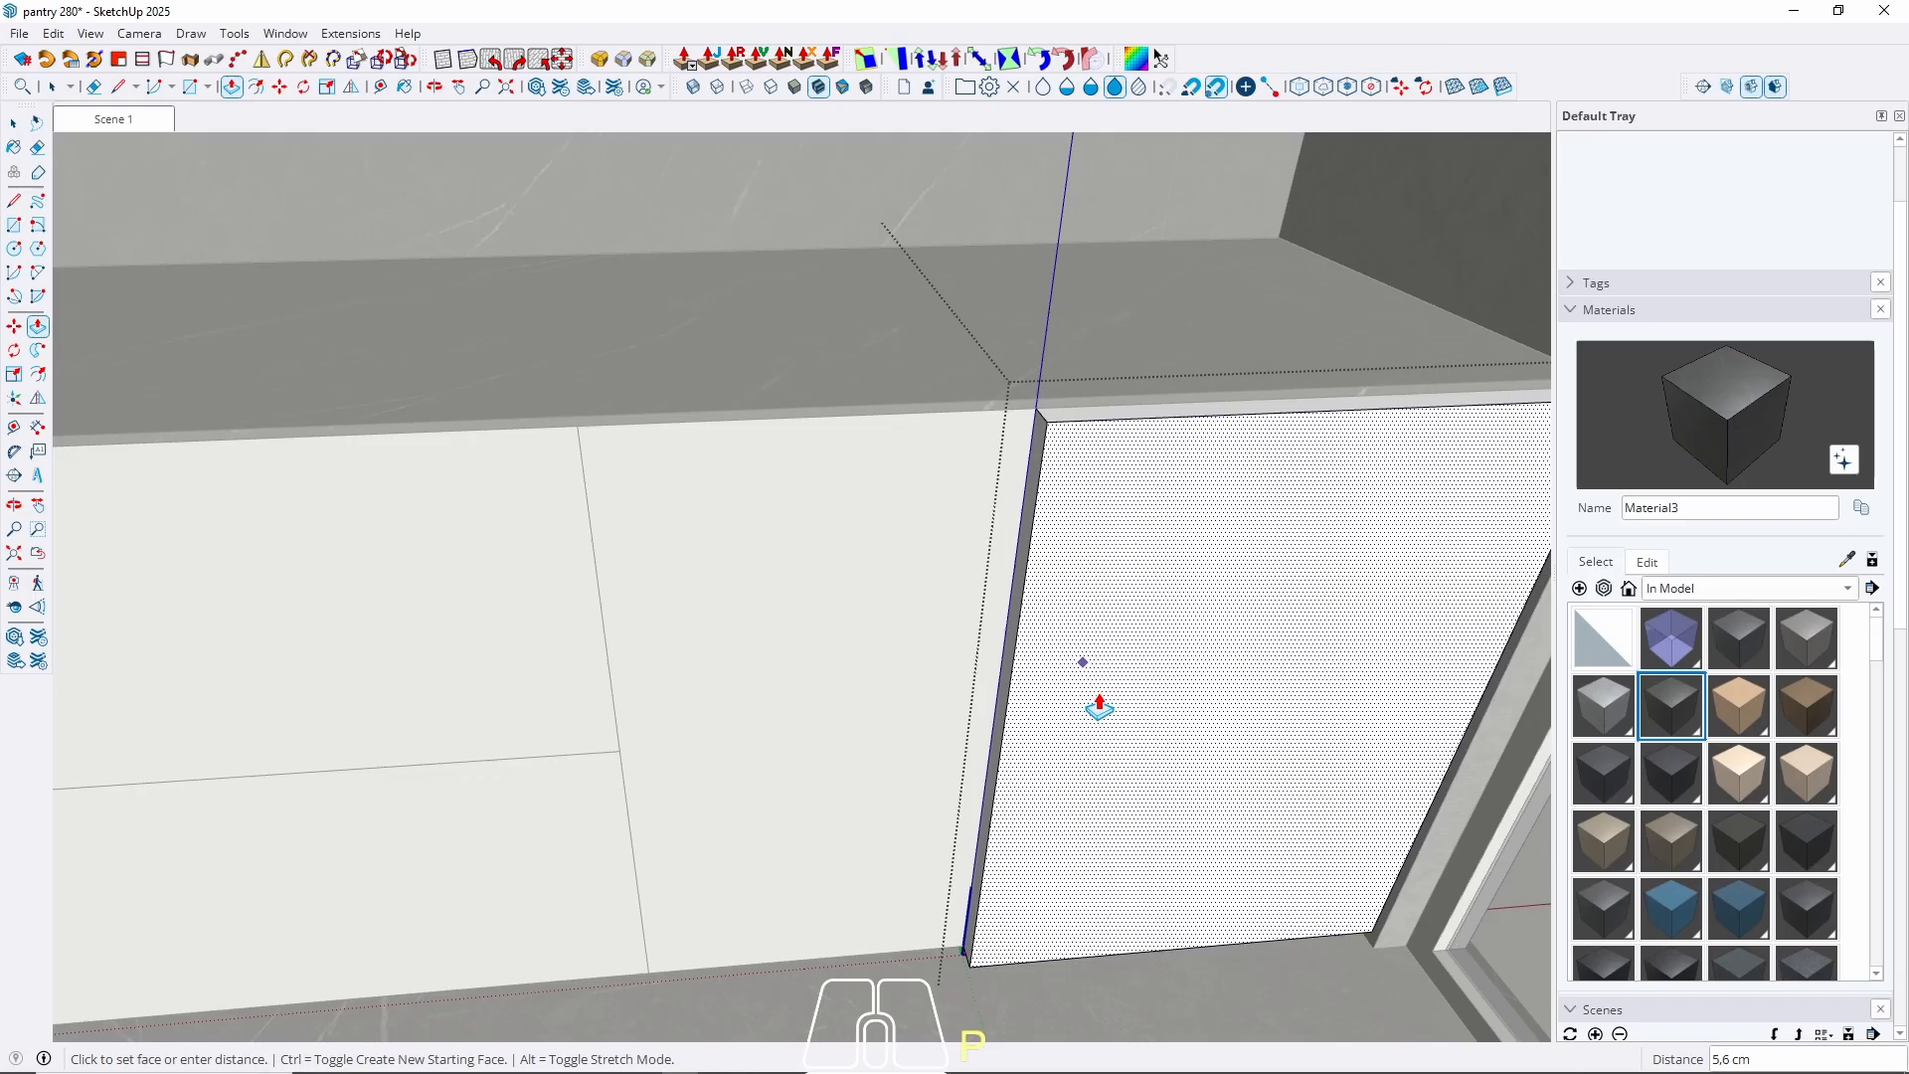
key(Return)
key(space)
double_click(1099, 589)
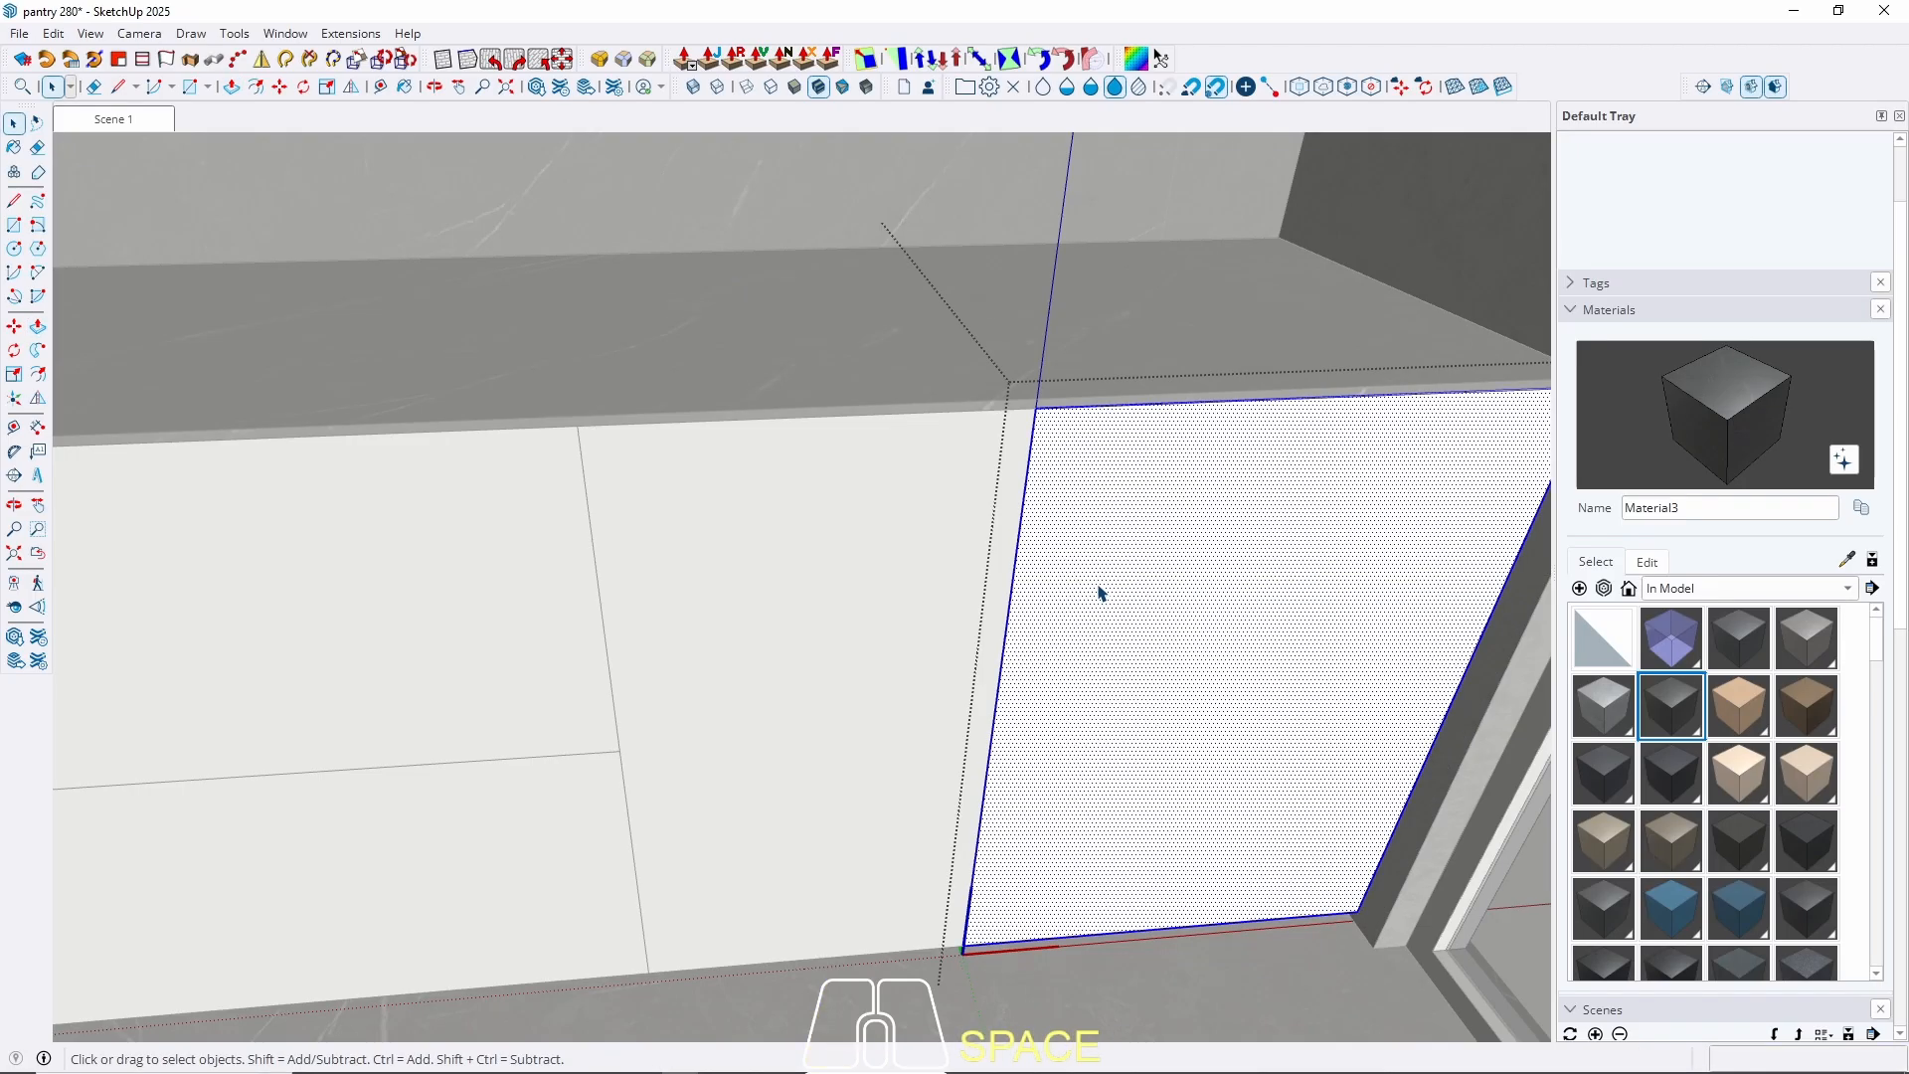
right_click(1100, 588)
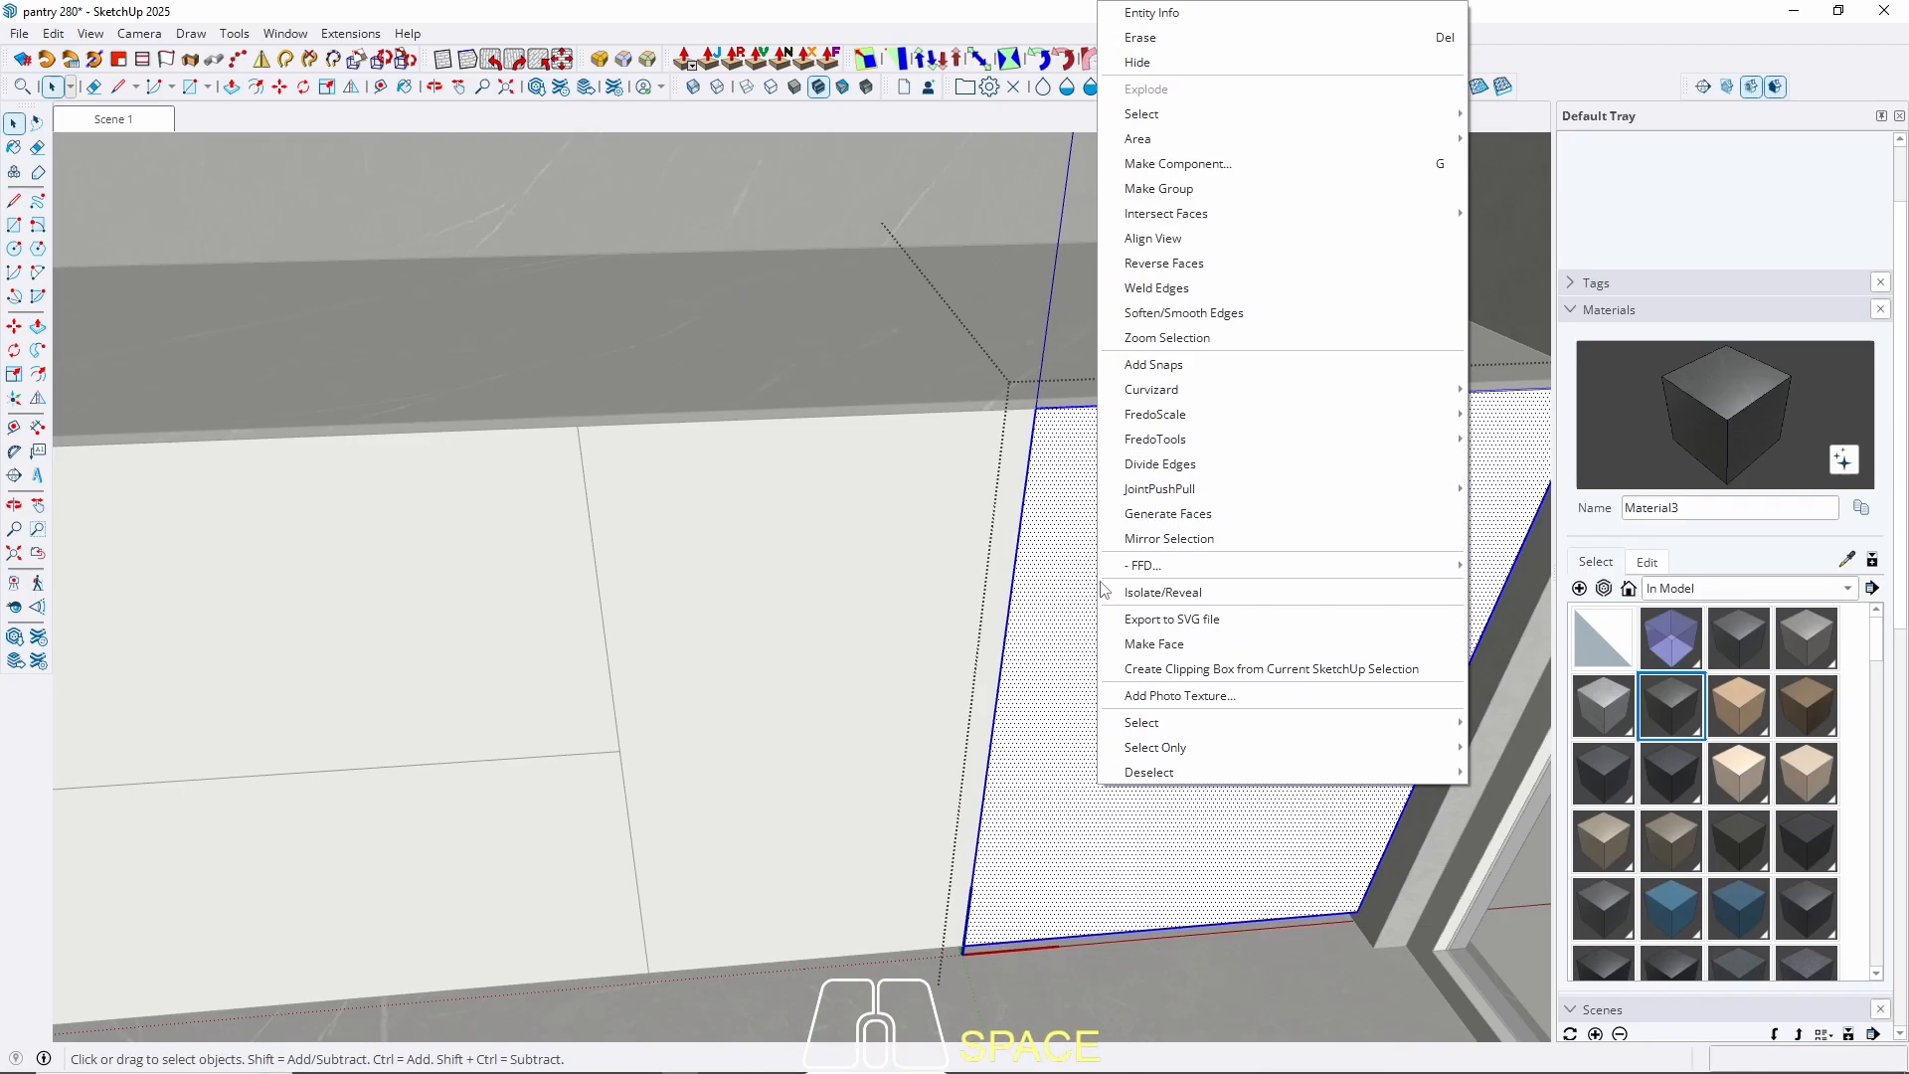
click(1183, 164)
click(962, 793)
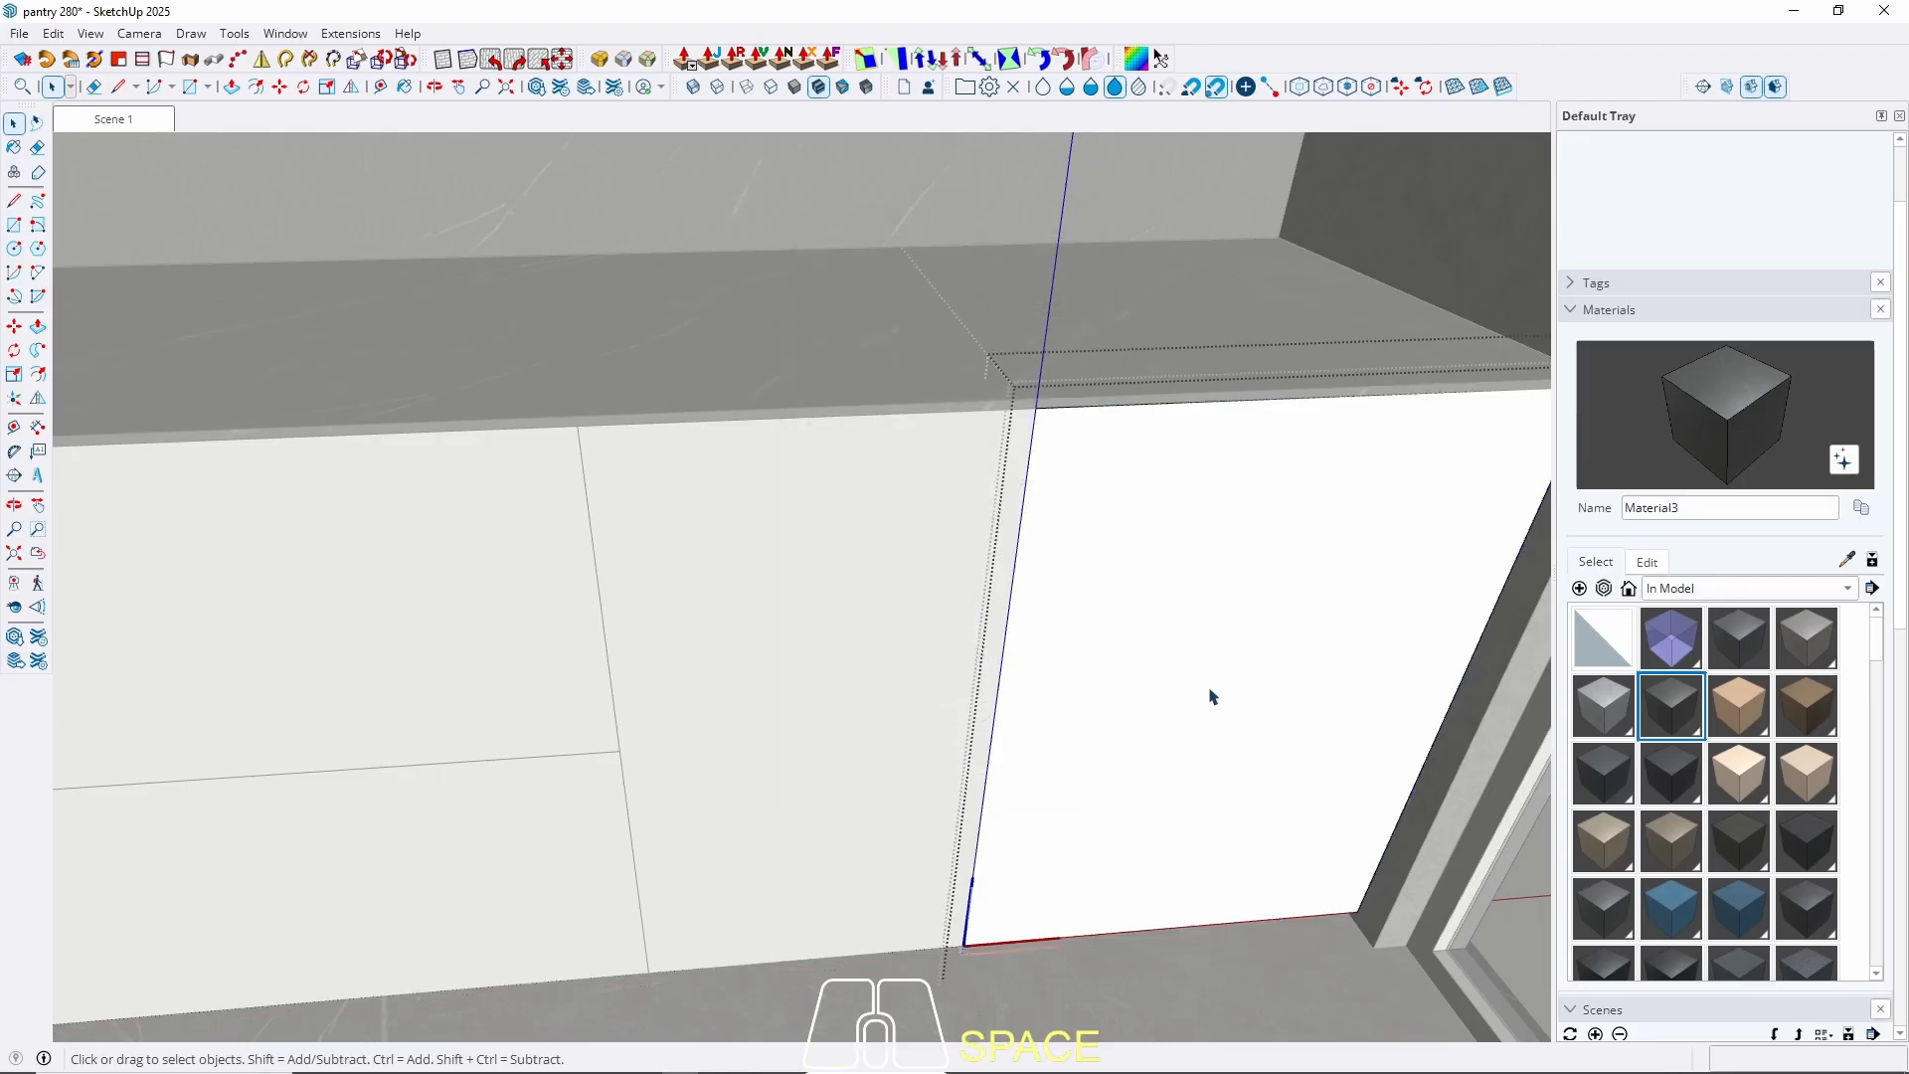
Lower the top of the end cabinet's panel to align with the neighbouring cabinet's drawer dividing line.
scroll(1024, 406, up, 5)
drag(916, 292, 1202, 468)
scroll(811, 441, down, 2)
drag(763, 285, 1416, 560)
key(m)
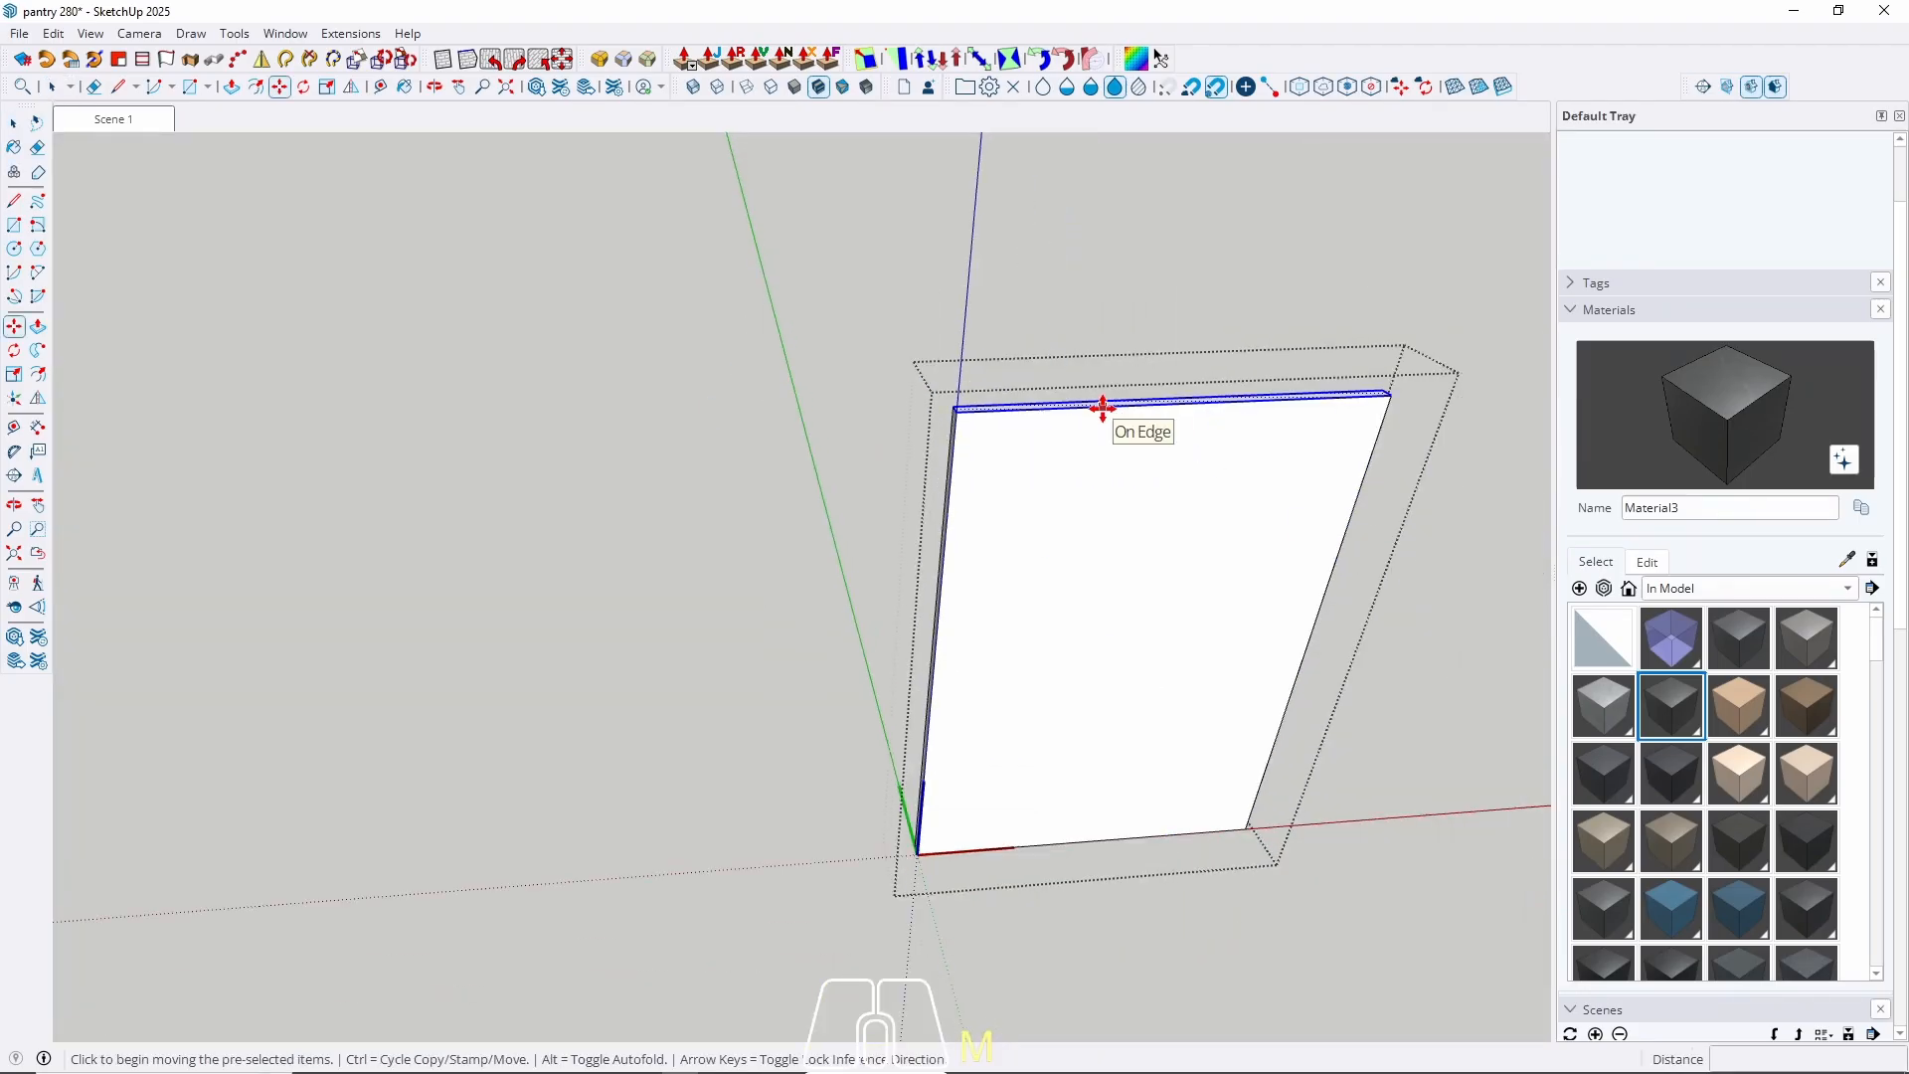
click(1102, 408)
key(w)
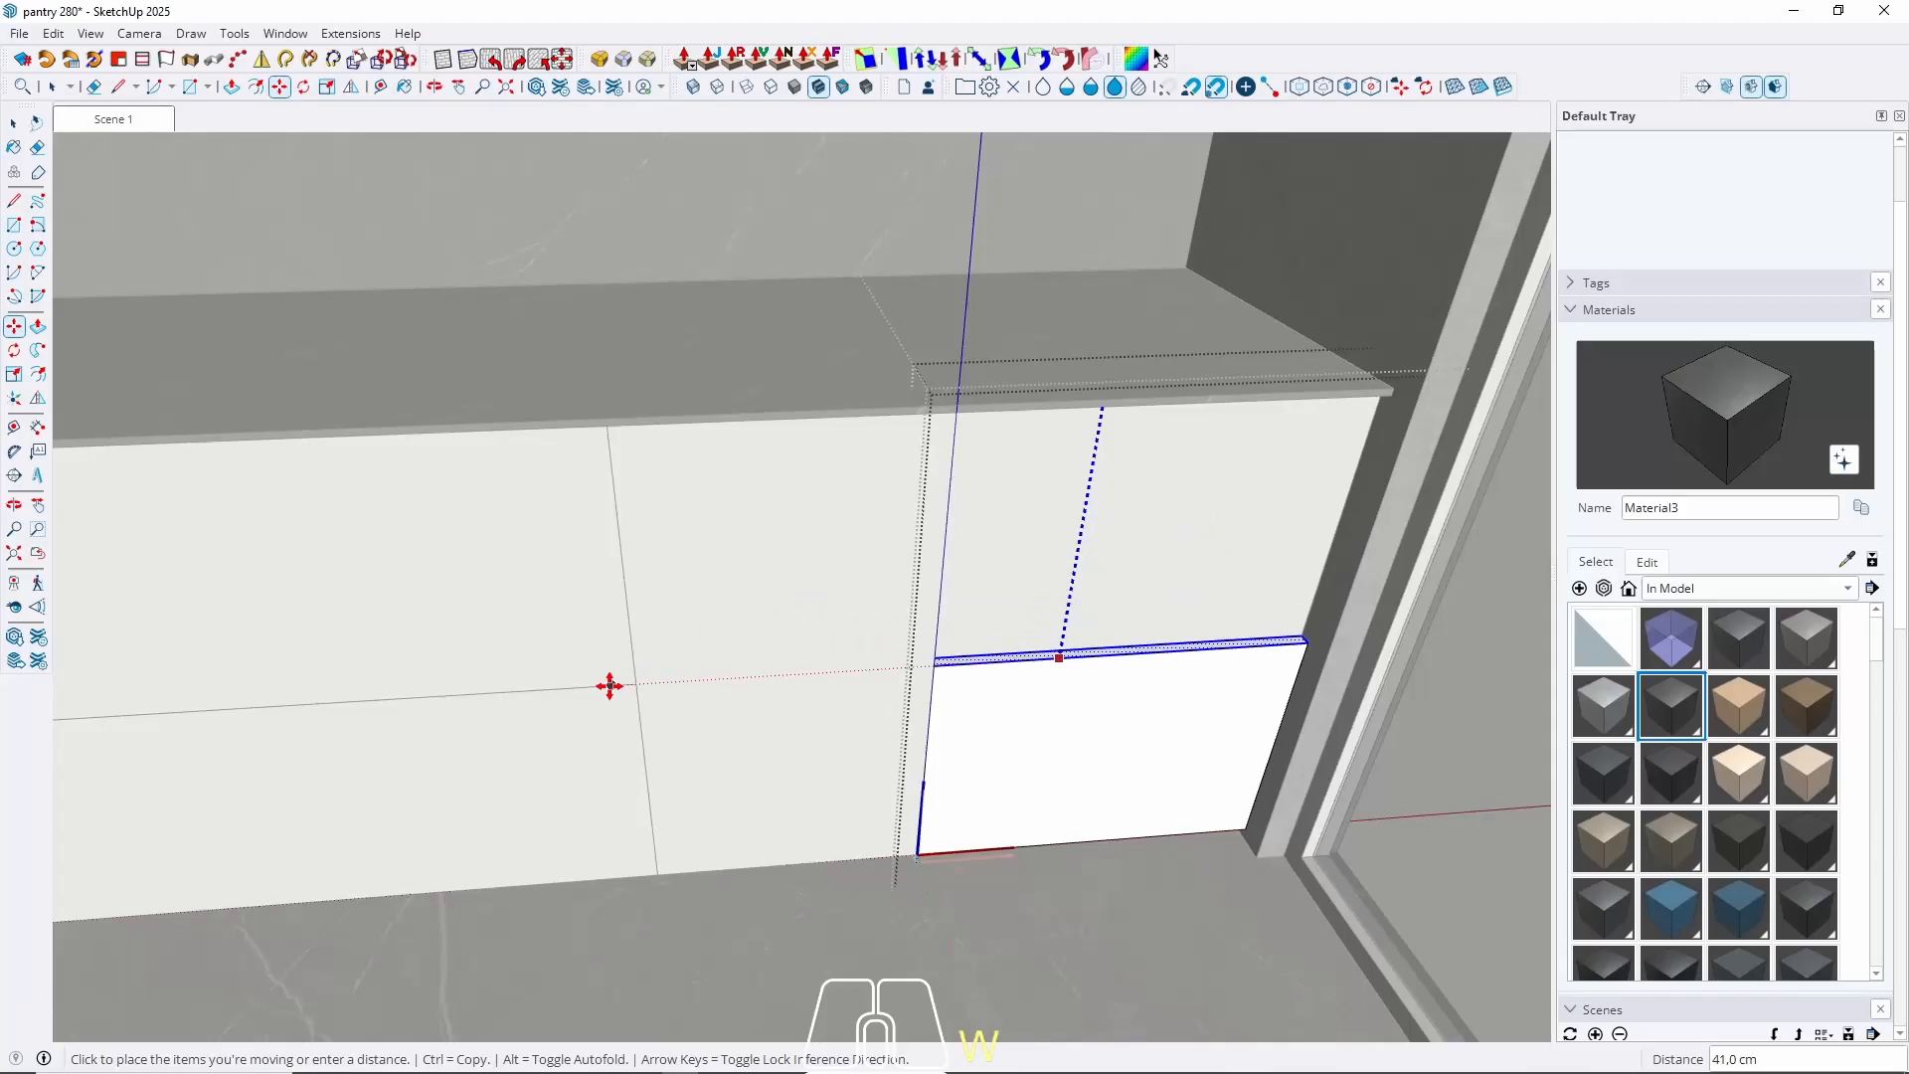
click(610, 685)
key(space)
Copy the shortened drawer front upward from its bottom edge so the copy fills the upper half of the end cabinet.
click(1102, 676)
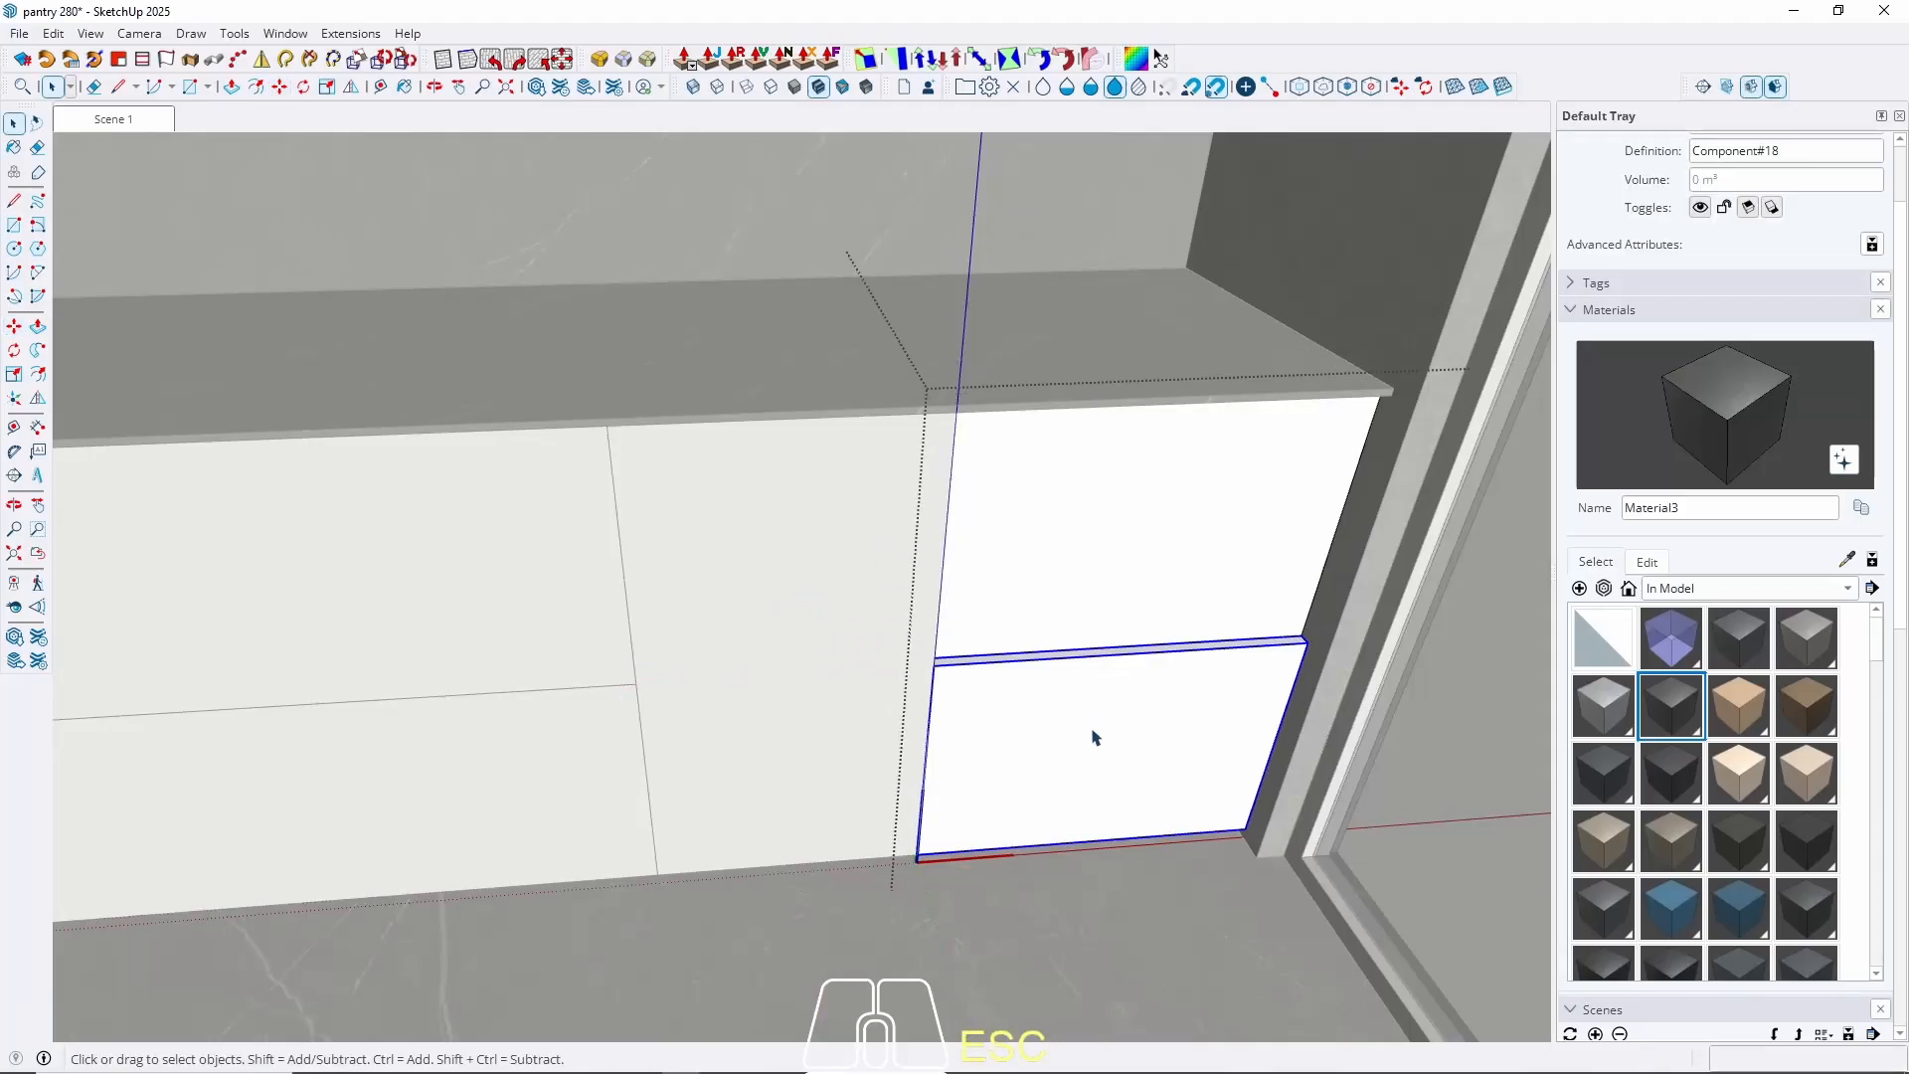
key(m)
click(1036, 853)
key(ctrl)
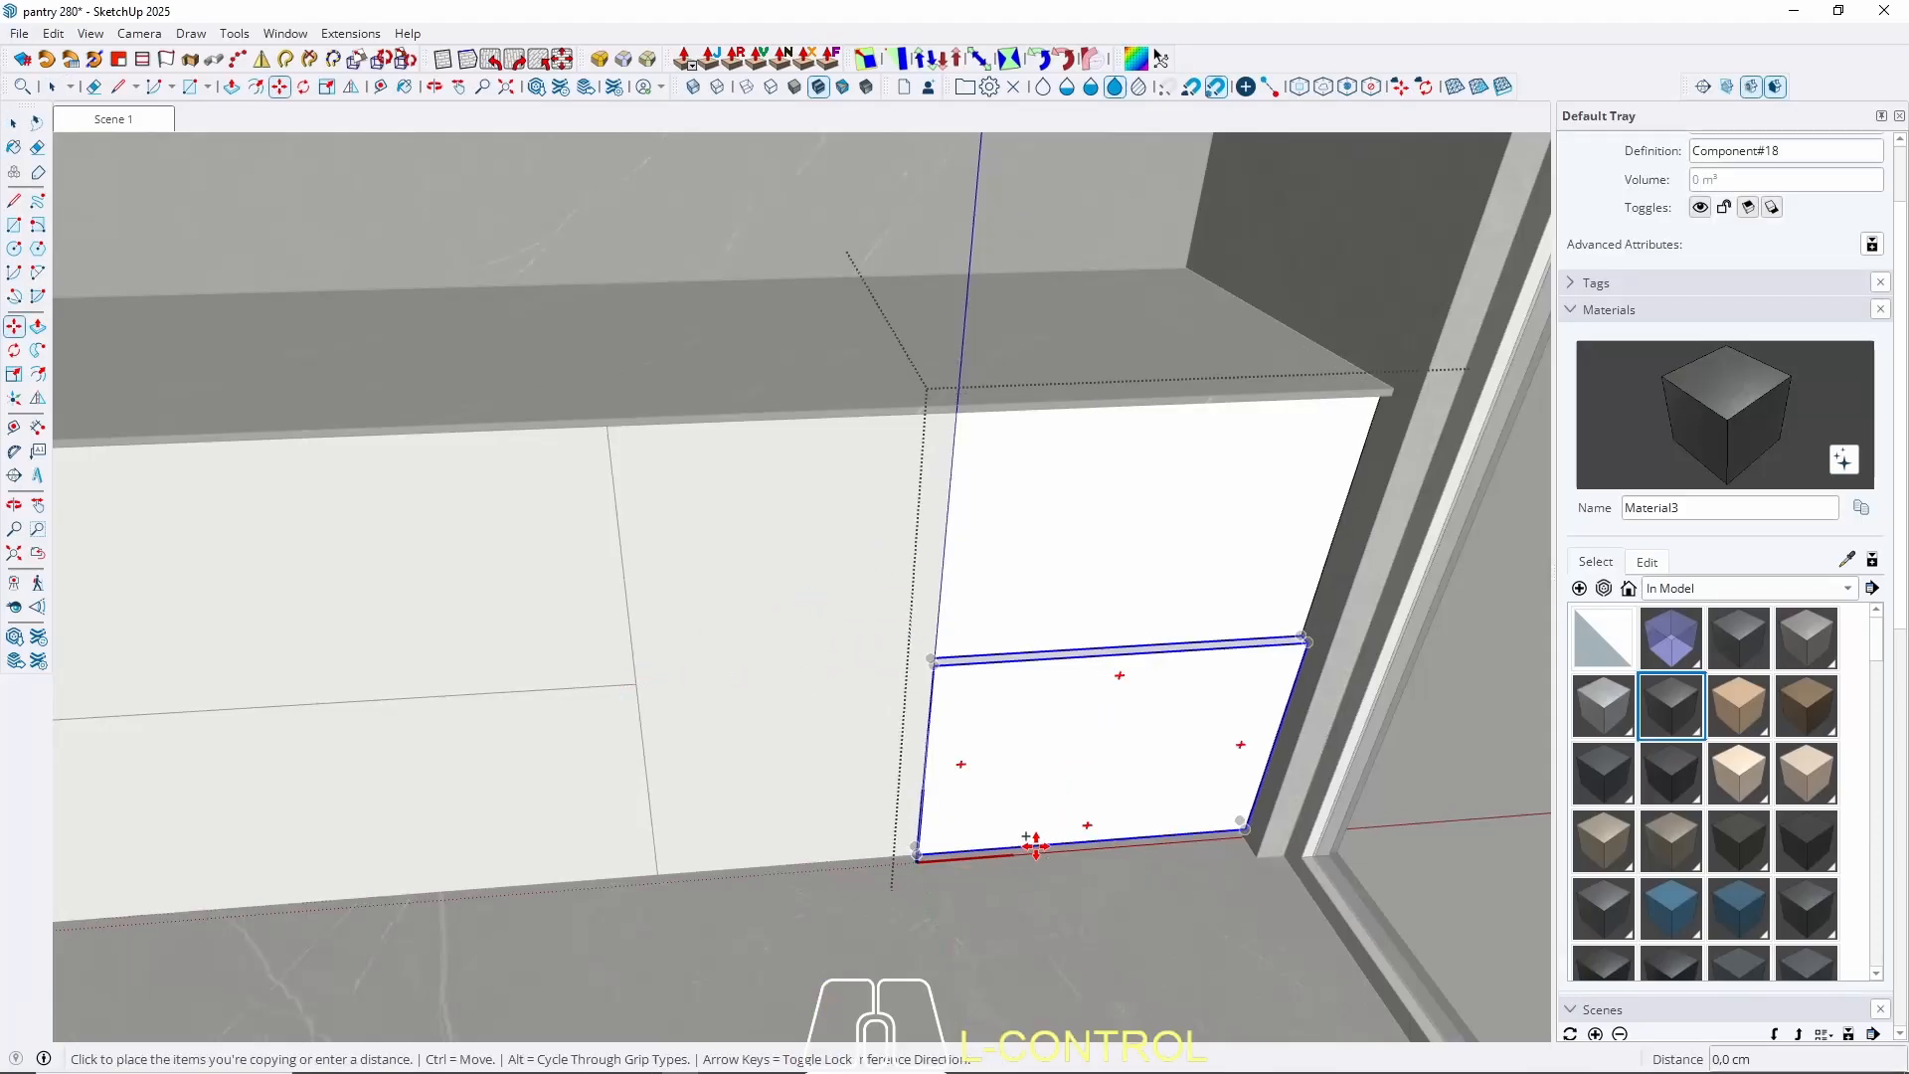
click(1058, 659)
key(space)
key(Escape)
middle_drag(1057, 658, 944, 599)
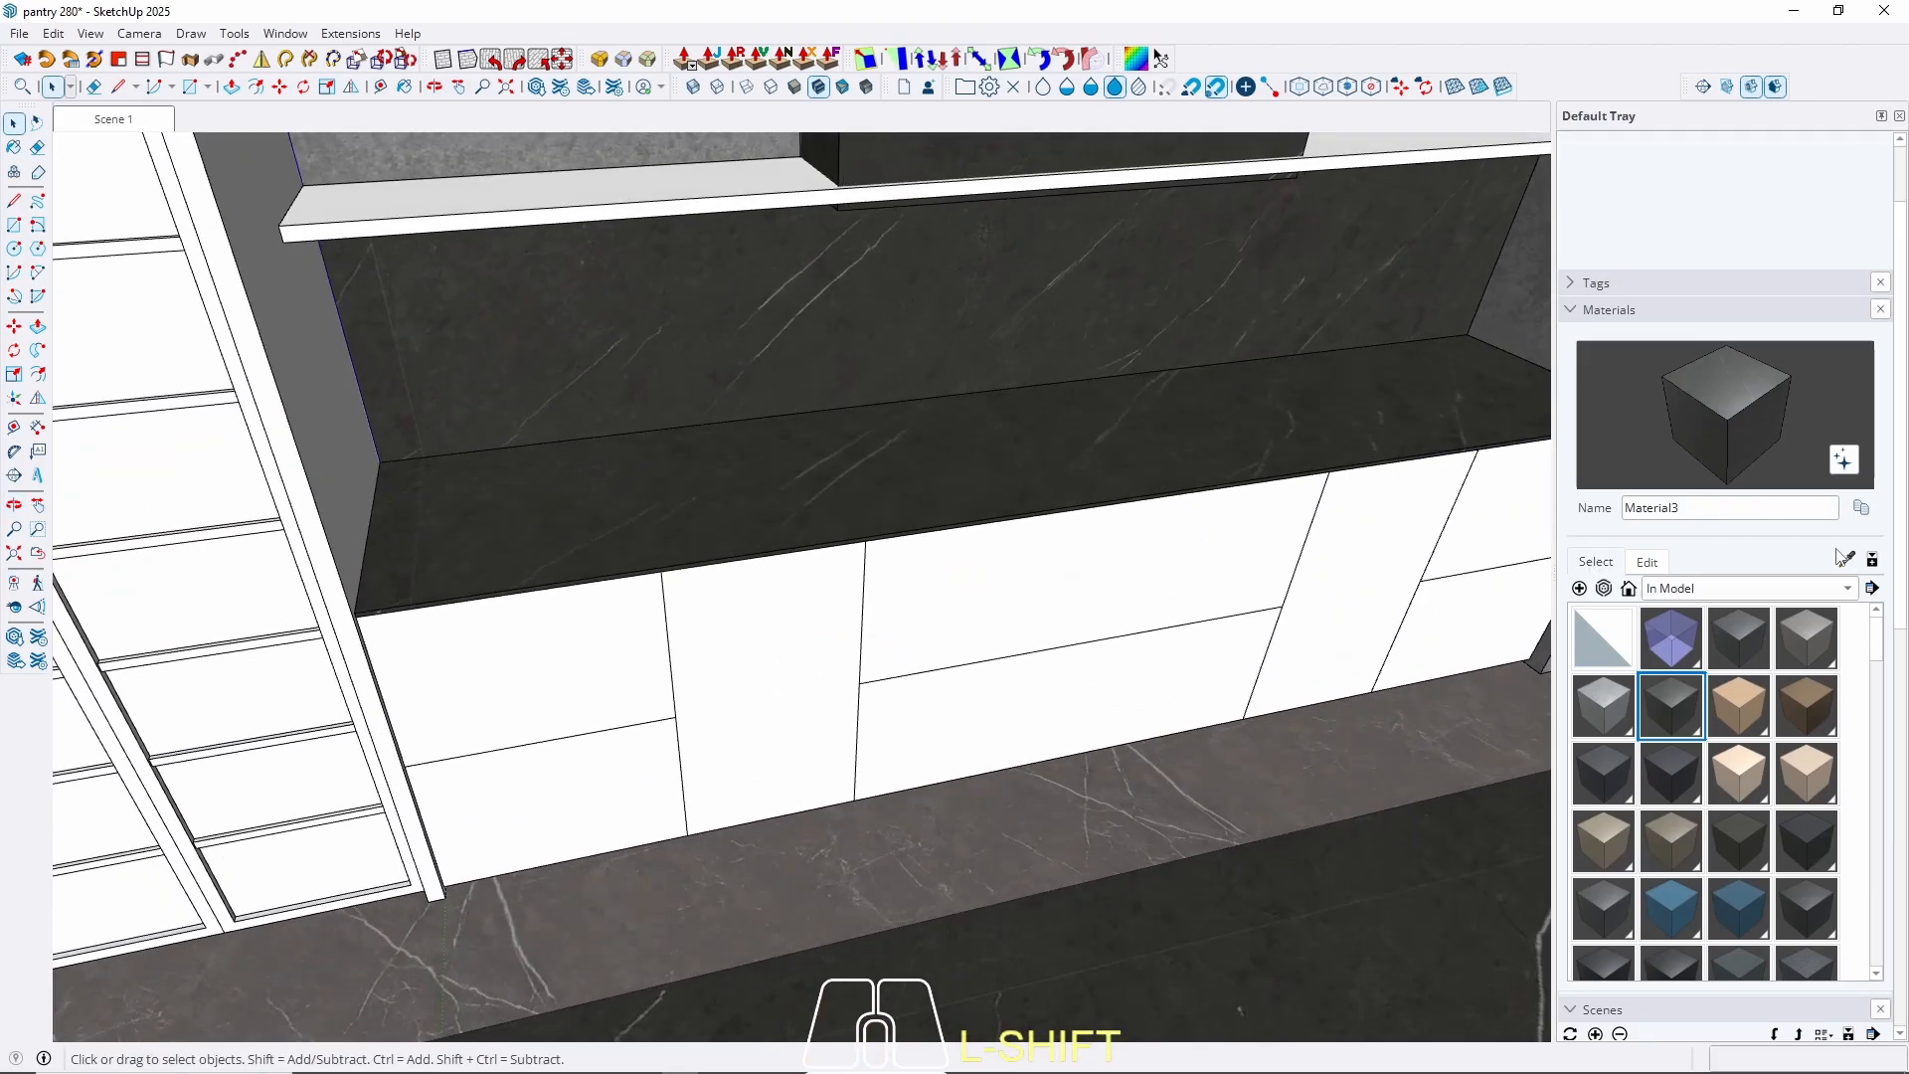
Create a new material from the 36_slab marble dolomia grey texture-seamless.jpg image with a texture size of 300 cm.
click(1579, 588)
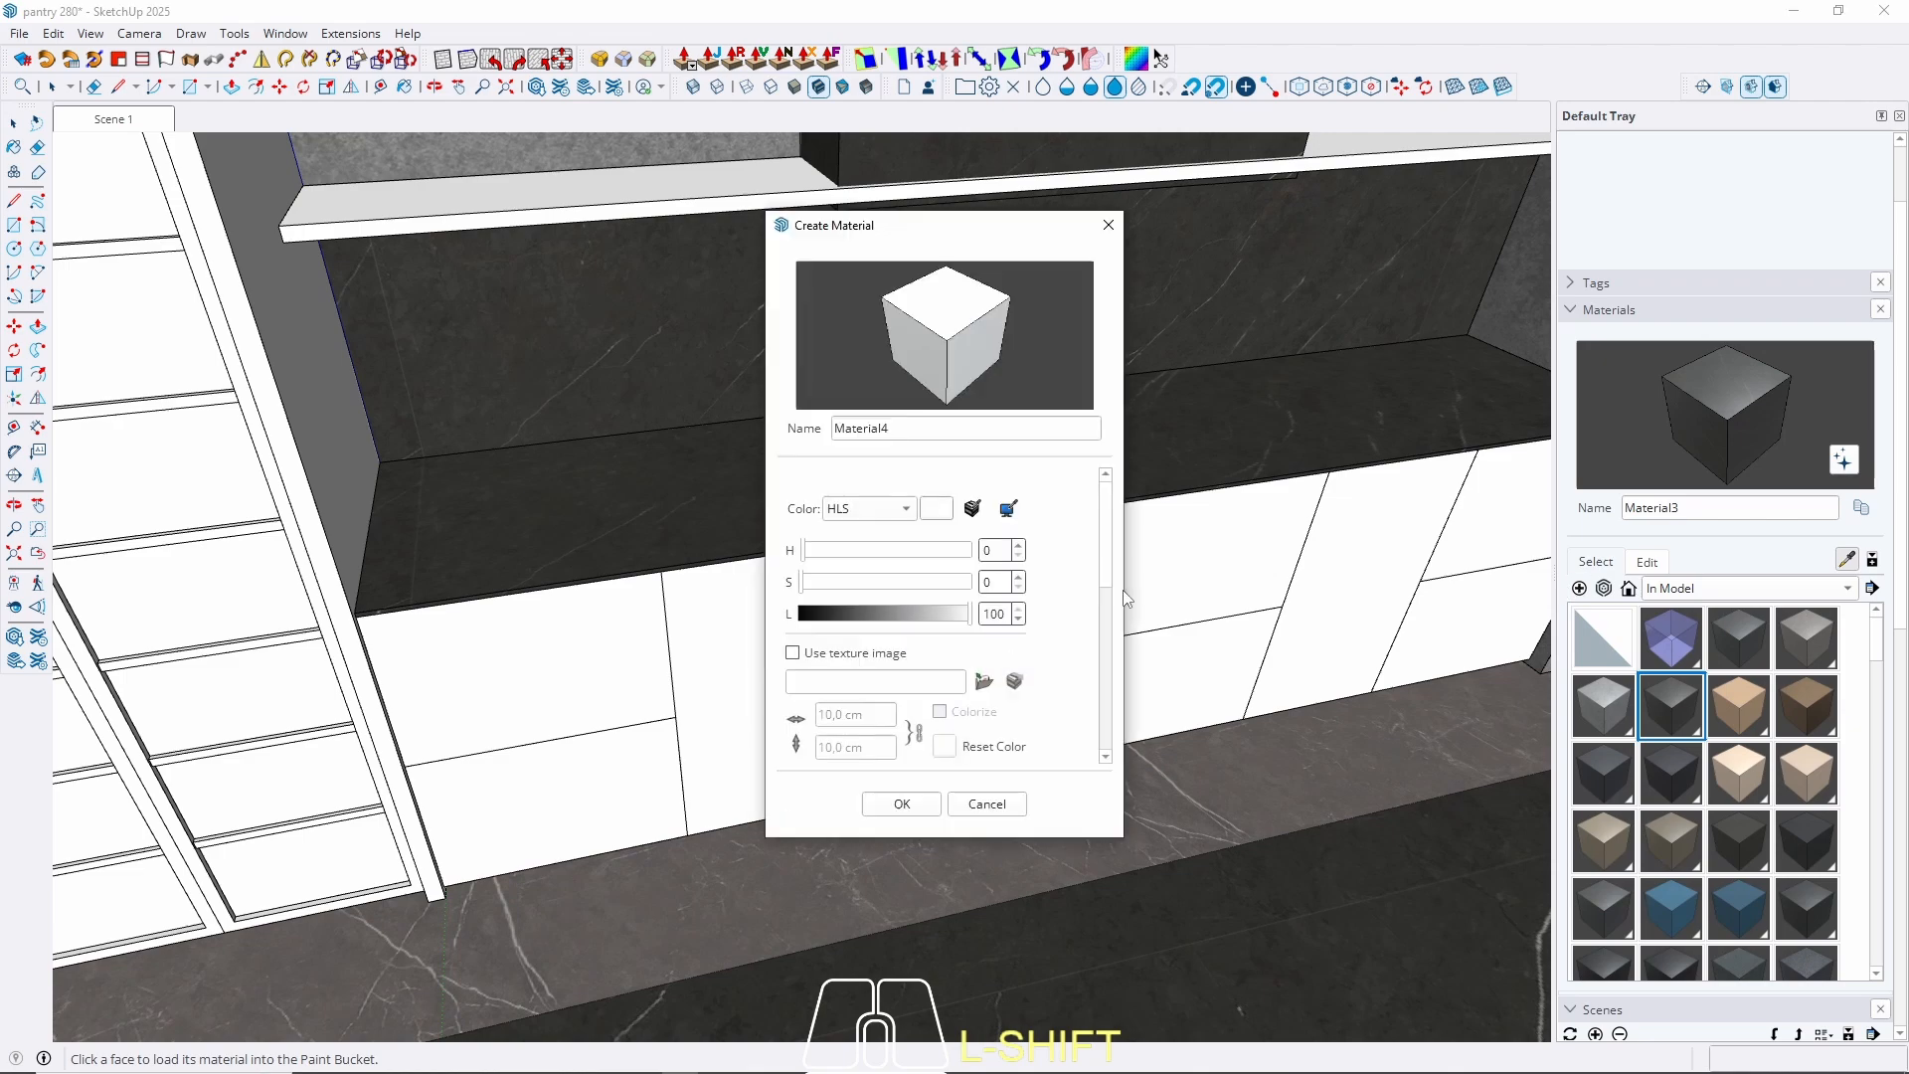
click(984, 681)
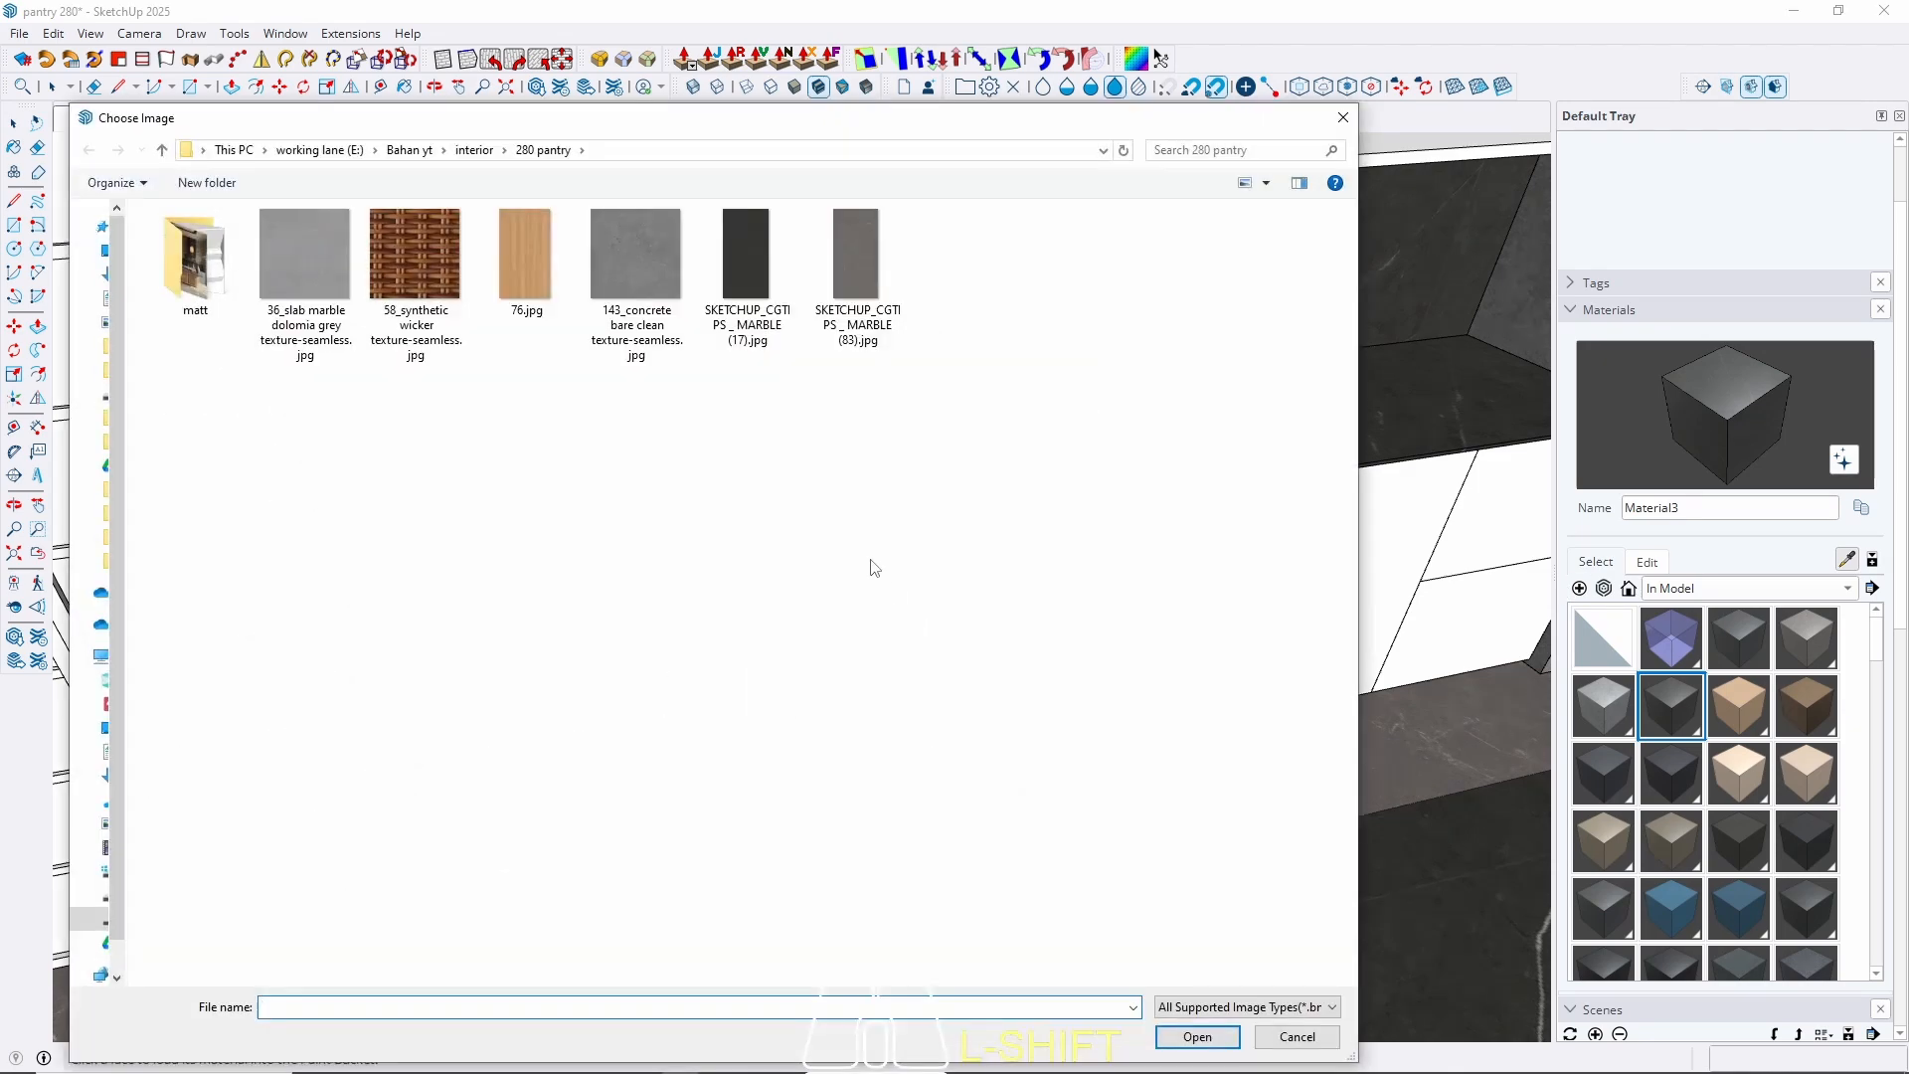
double_click(289, 238)
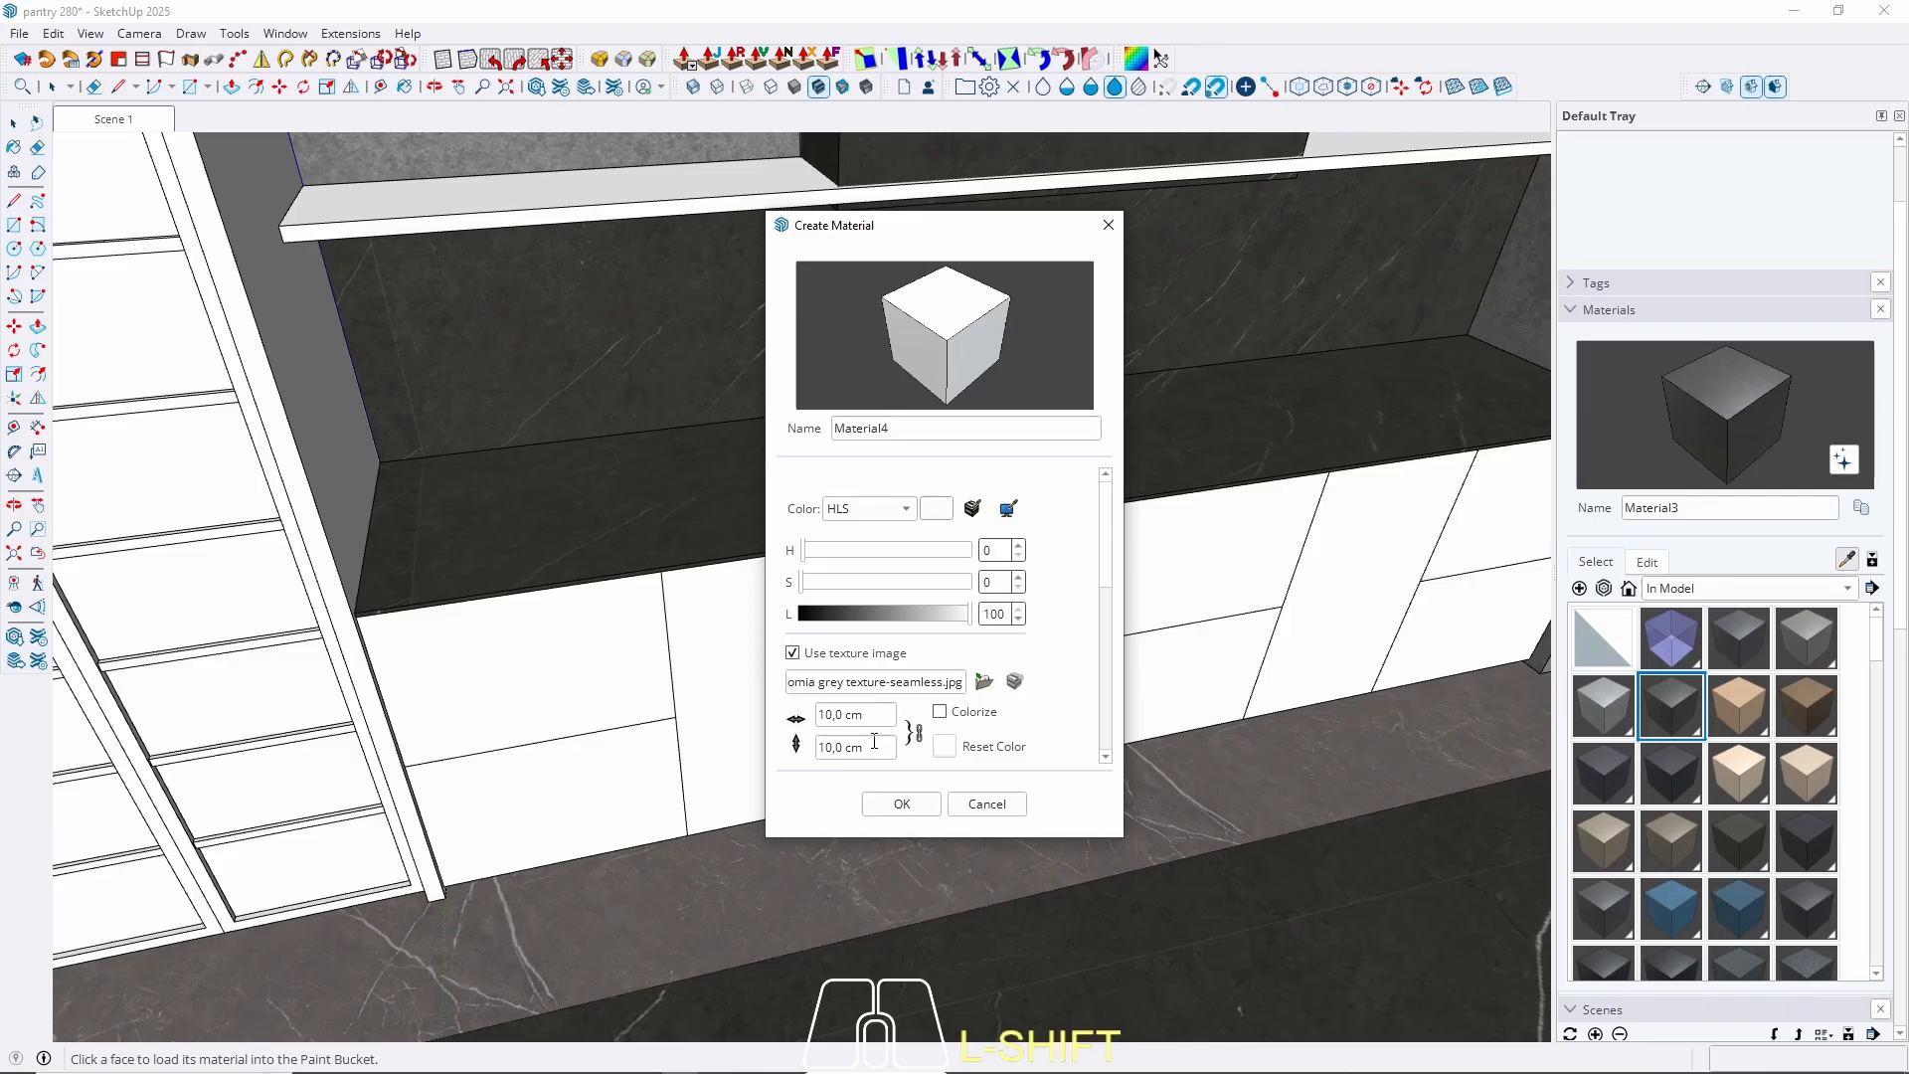
click(857, 714)
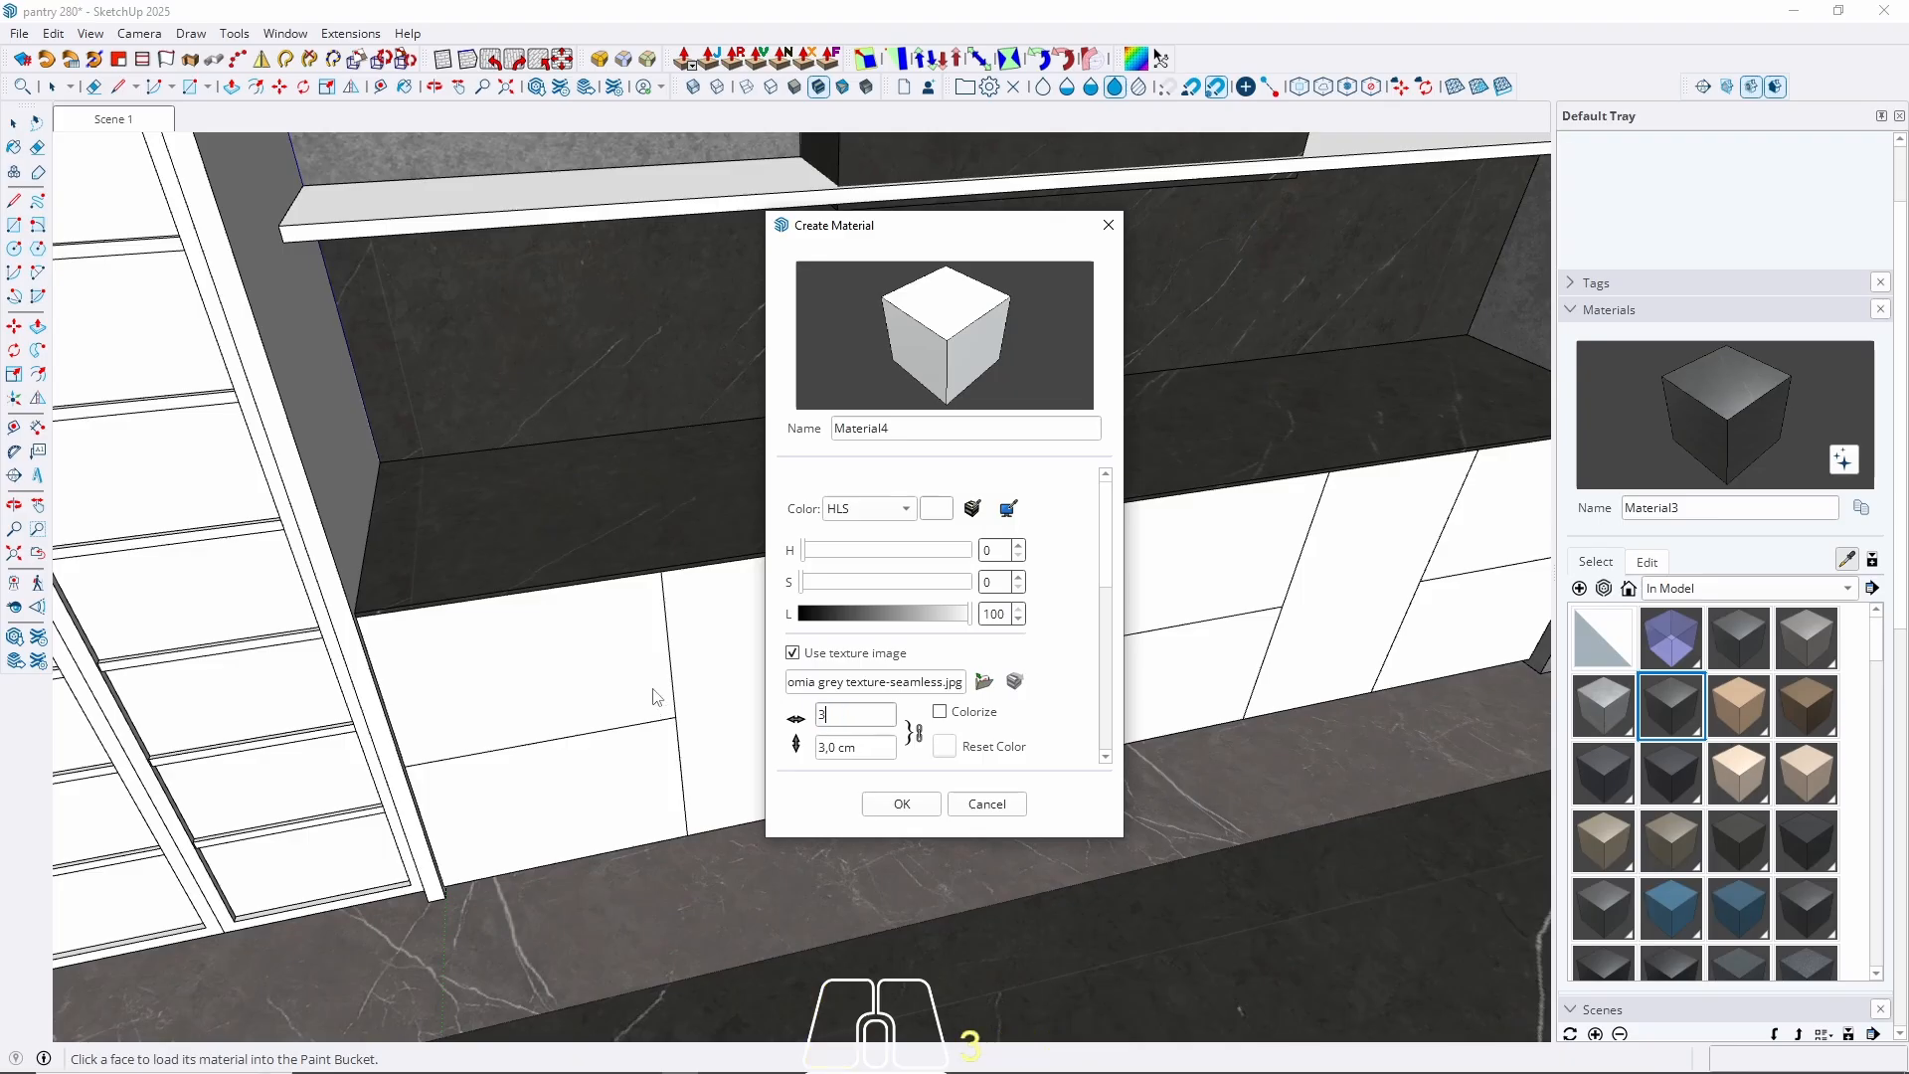
click(879, 813)
Paint the end cabinet's upper drawer front with the new dolomia grey marble material inside its component.
key(space)
double_click(558, 690)
click(560, 689)
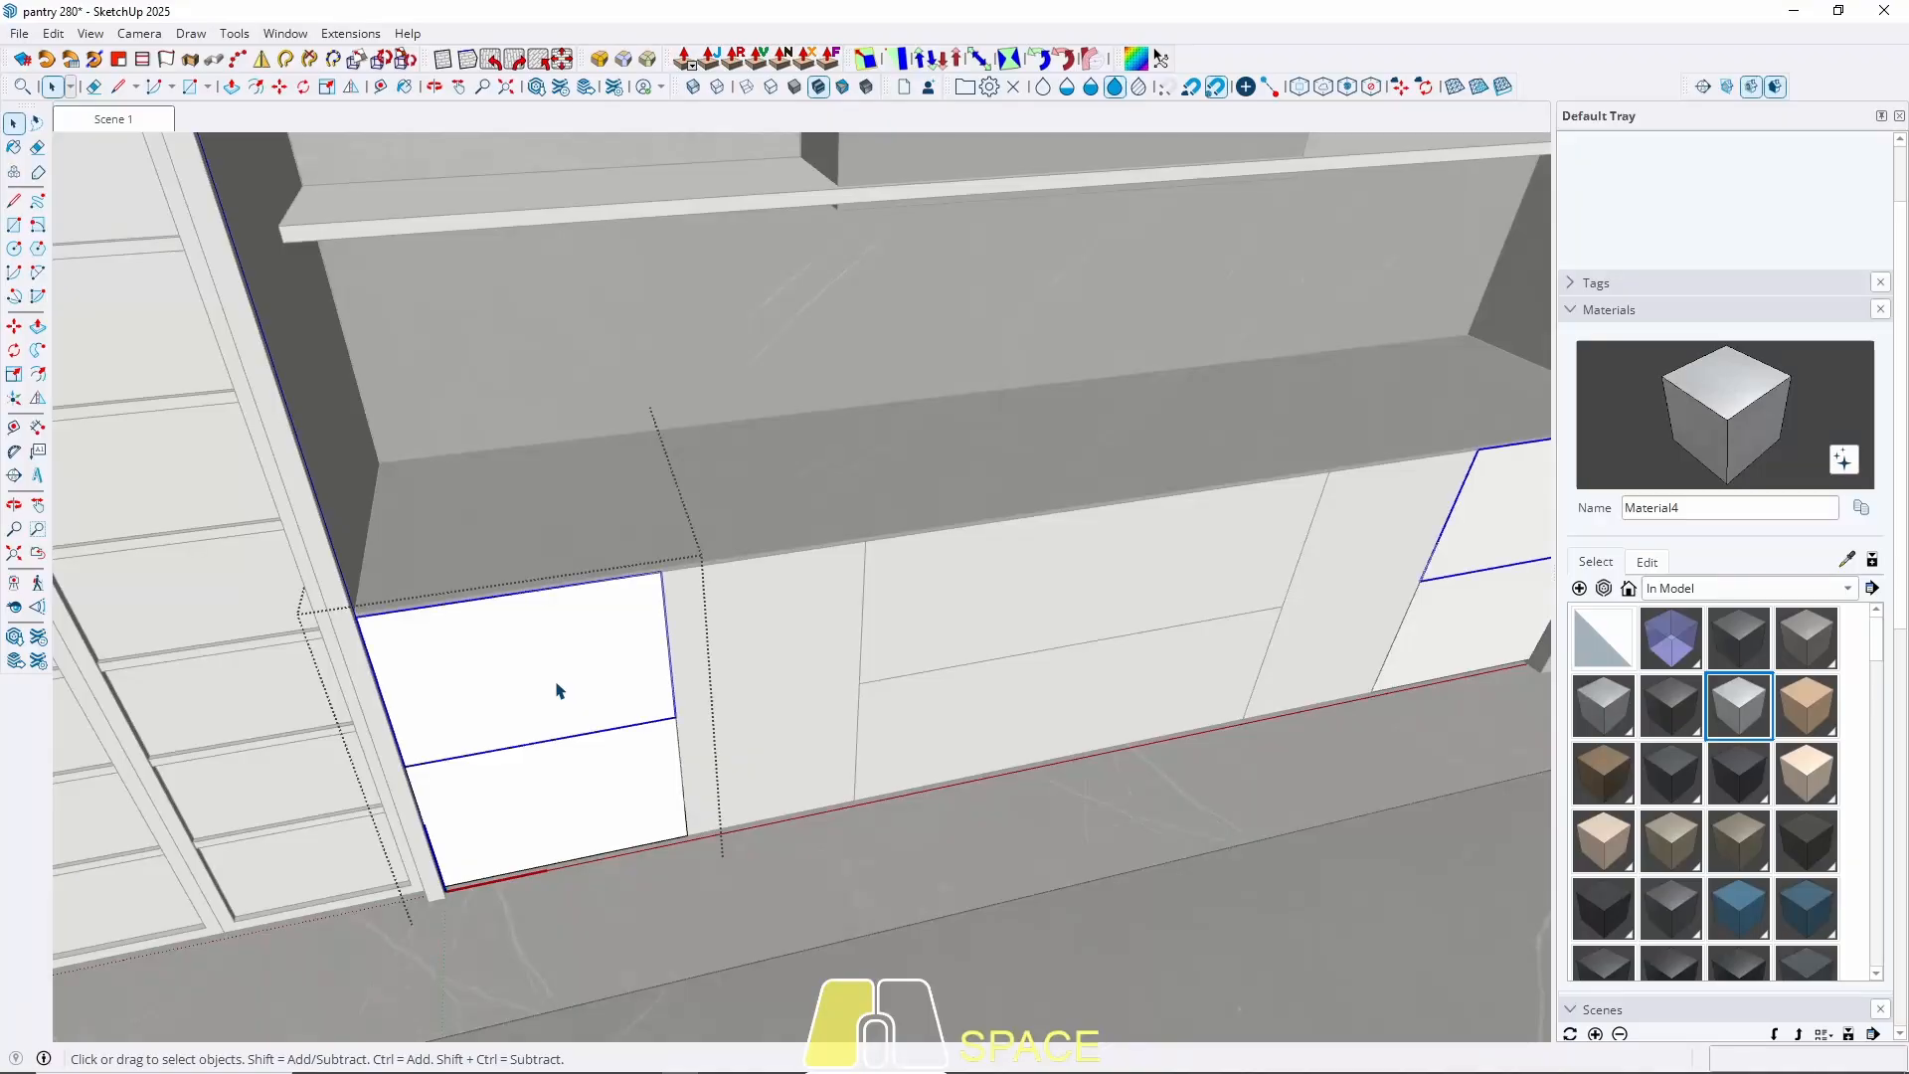
double_click(538, 672)
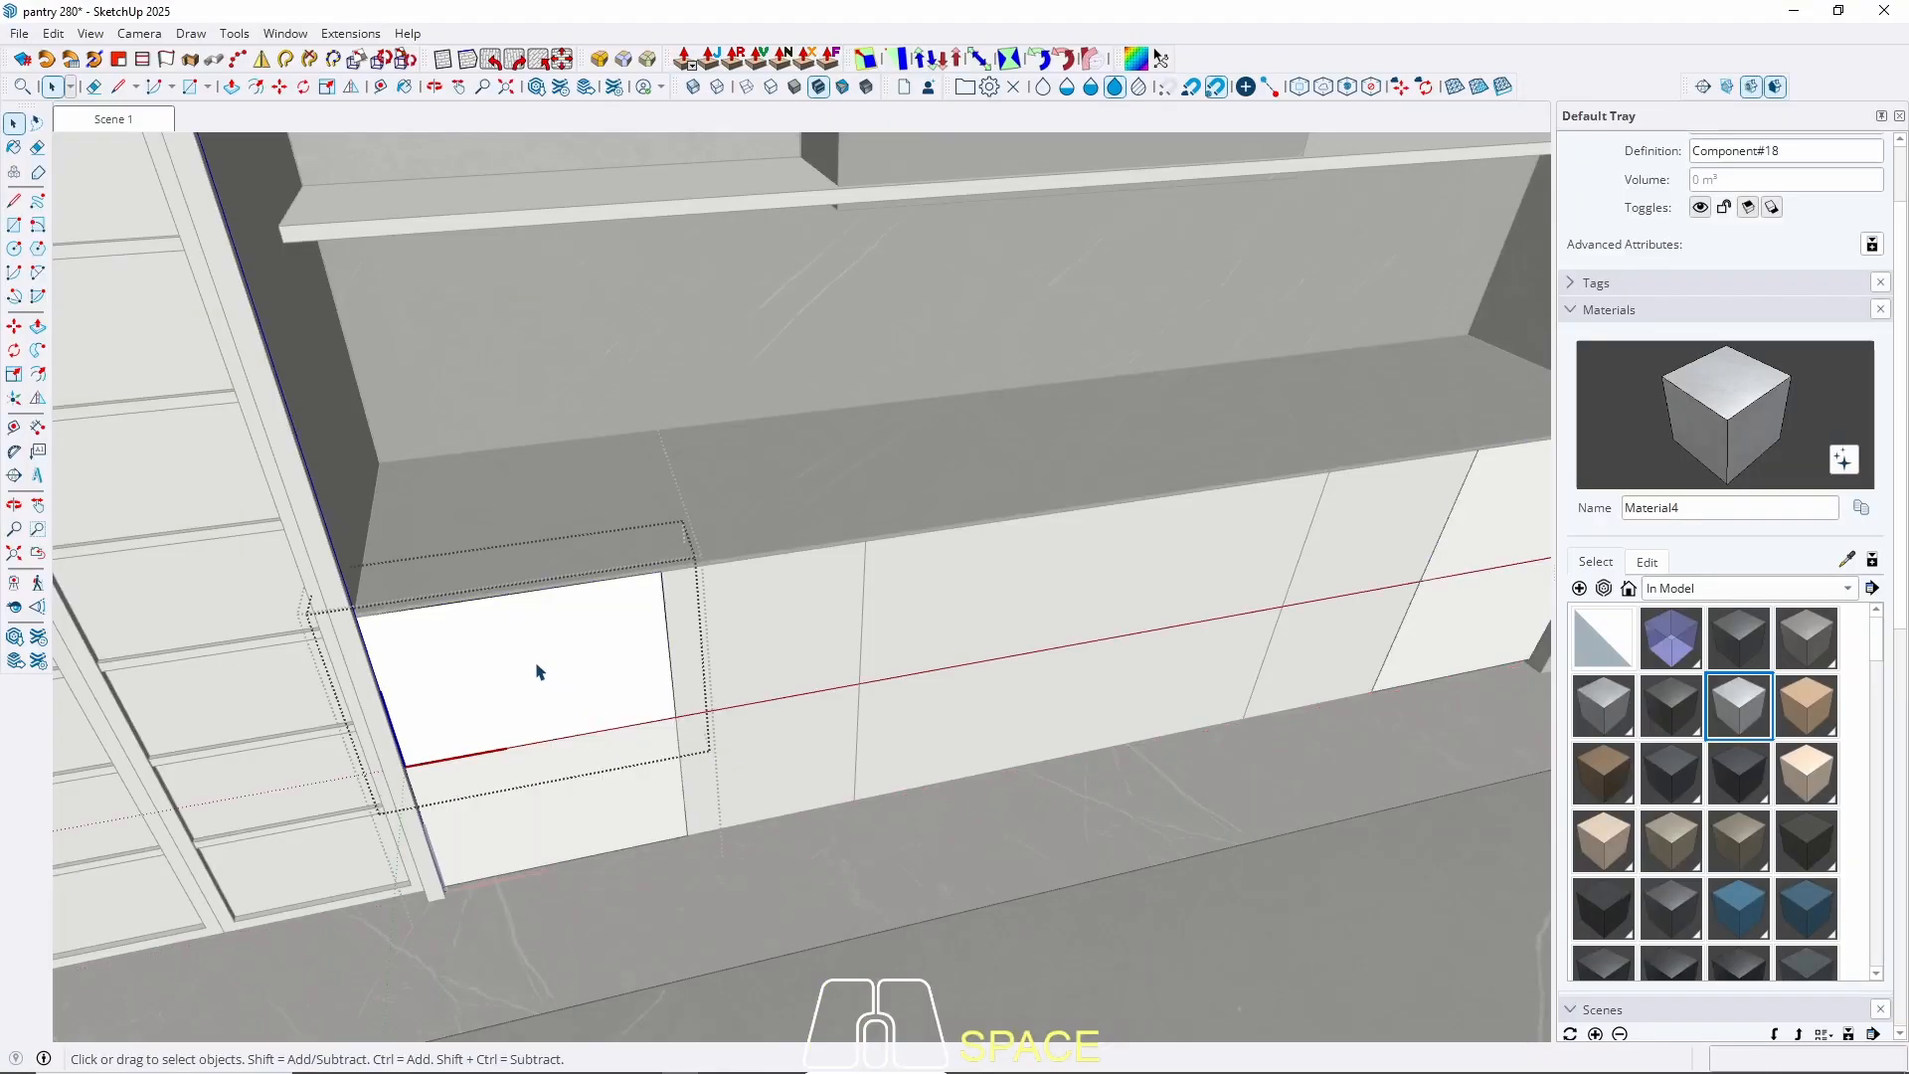
click(538, 666)
key(b)
key(space)
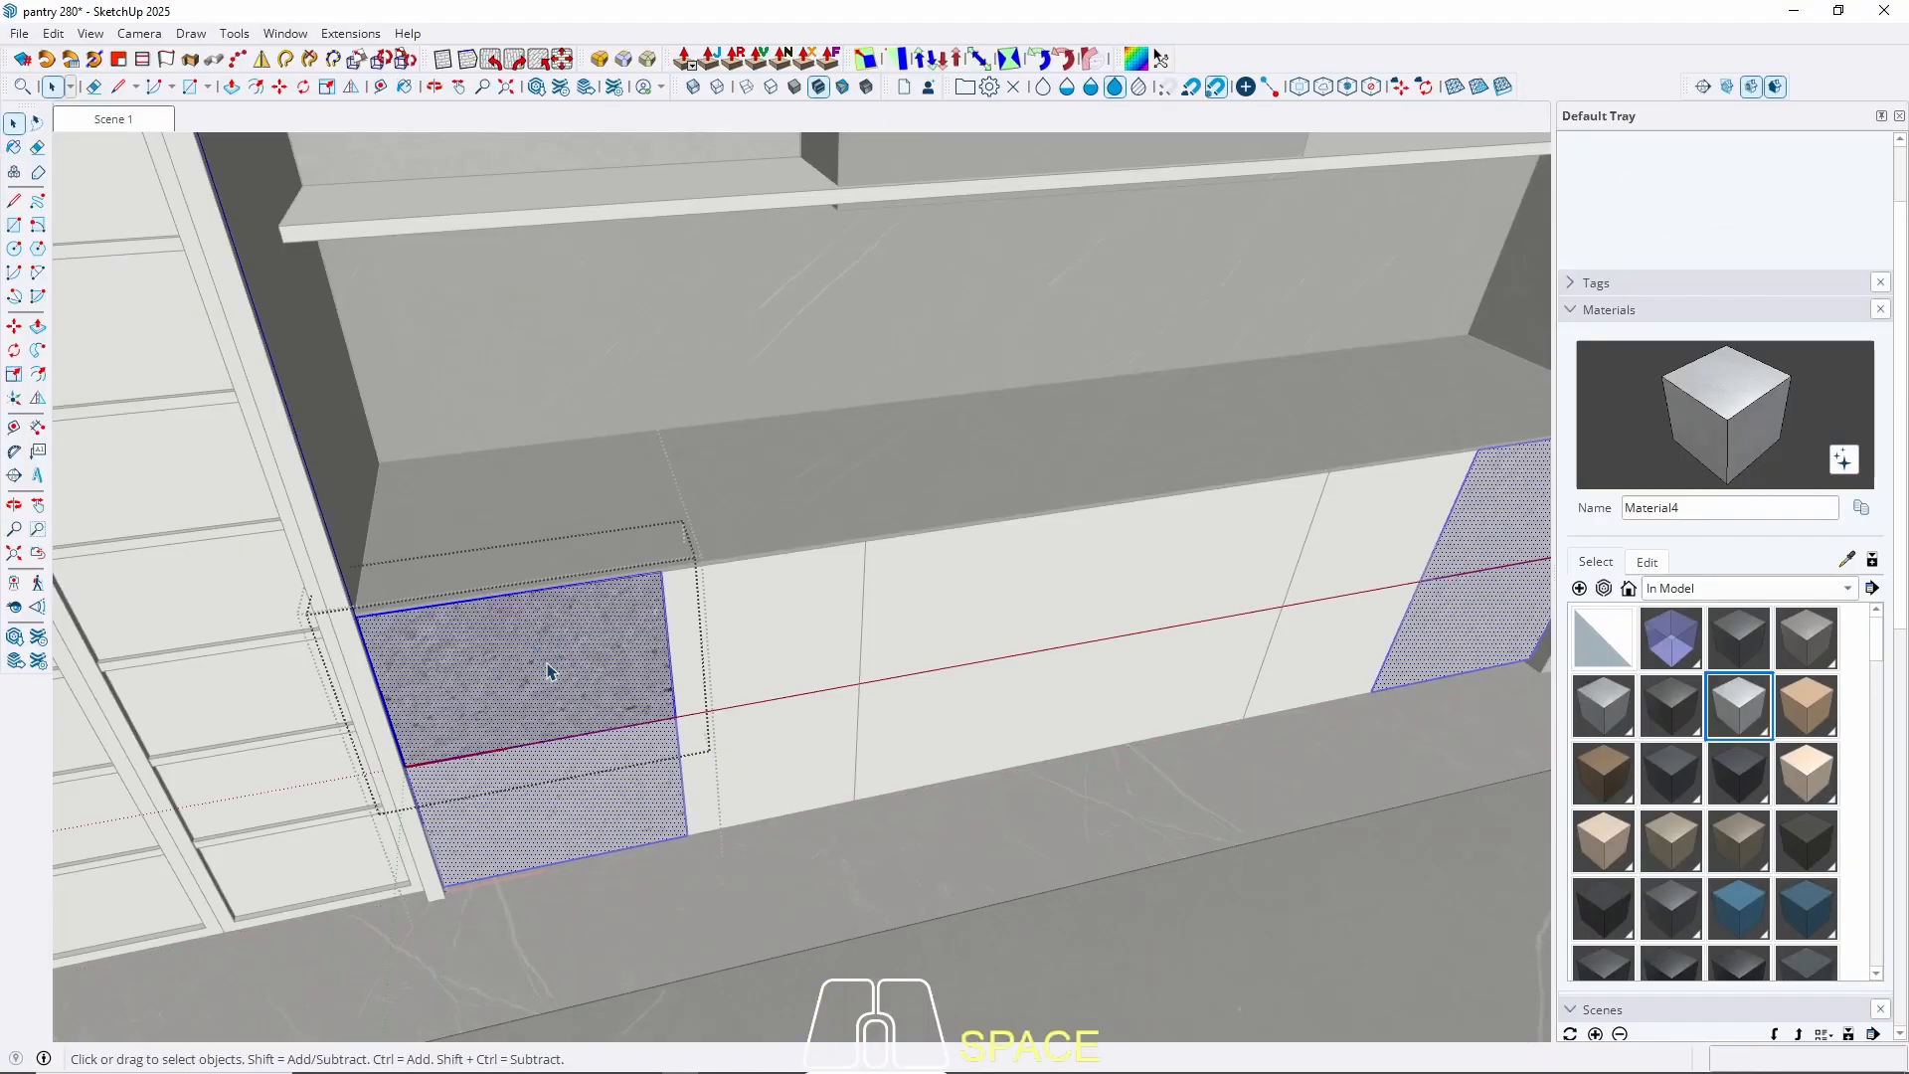
key(Escape)
key(Escape)
Try the dolomia grey marble texture at sizes of 200 cm and 100 cm on the drawer fronts.
click(1646, 562)
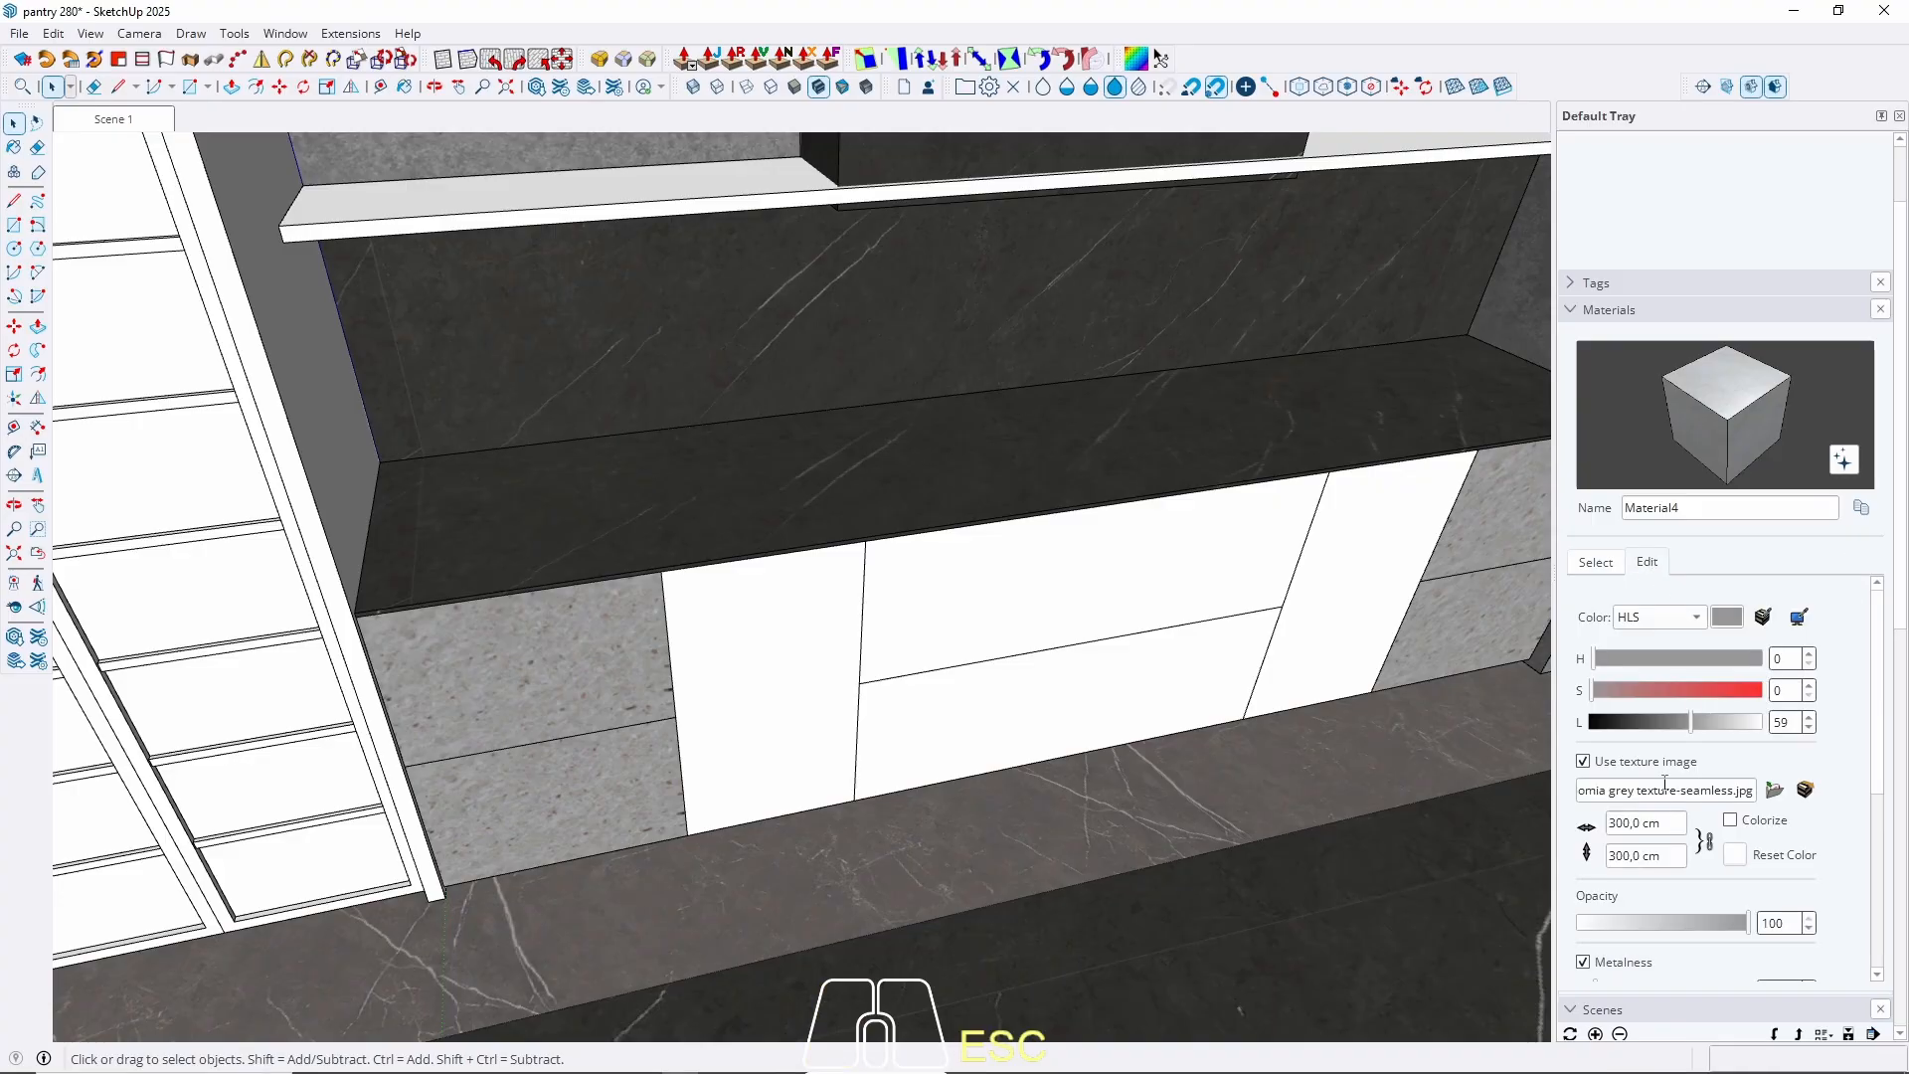
click(1676, 821)
text(2)
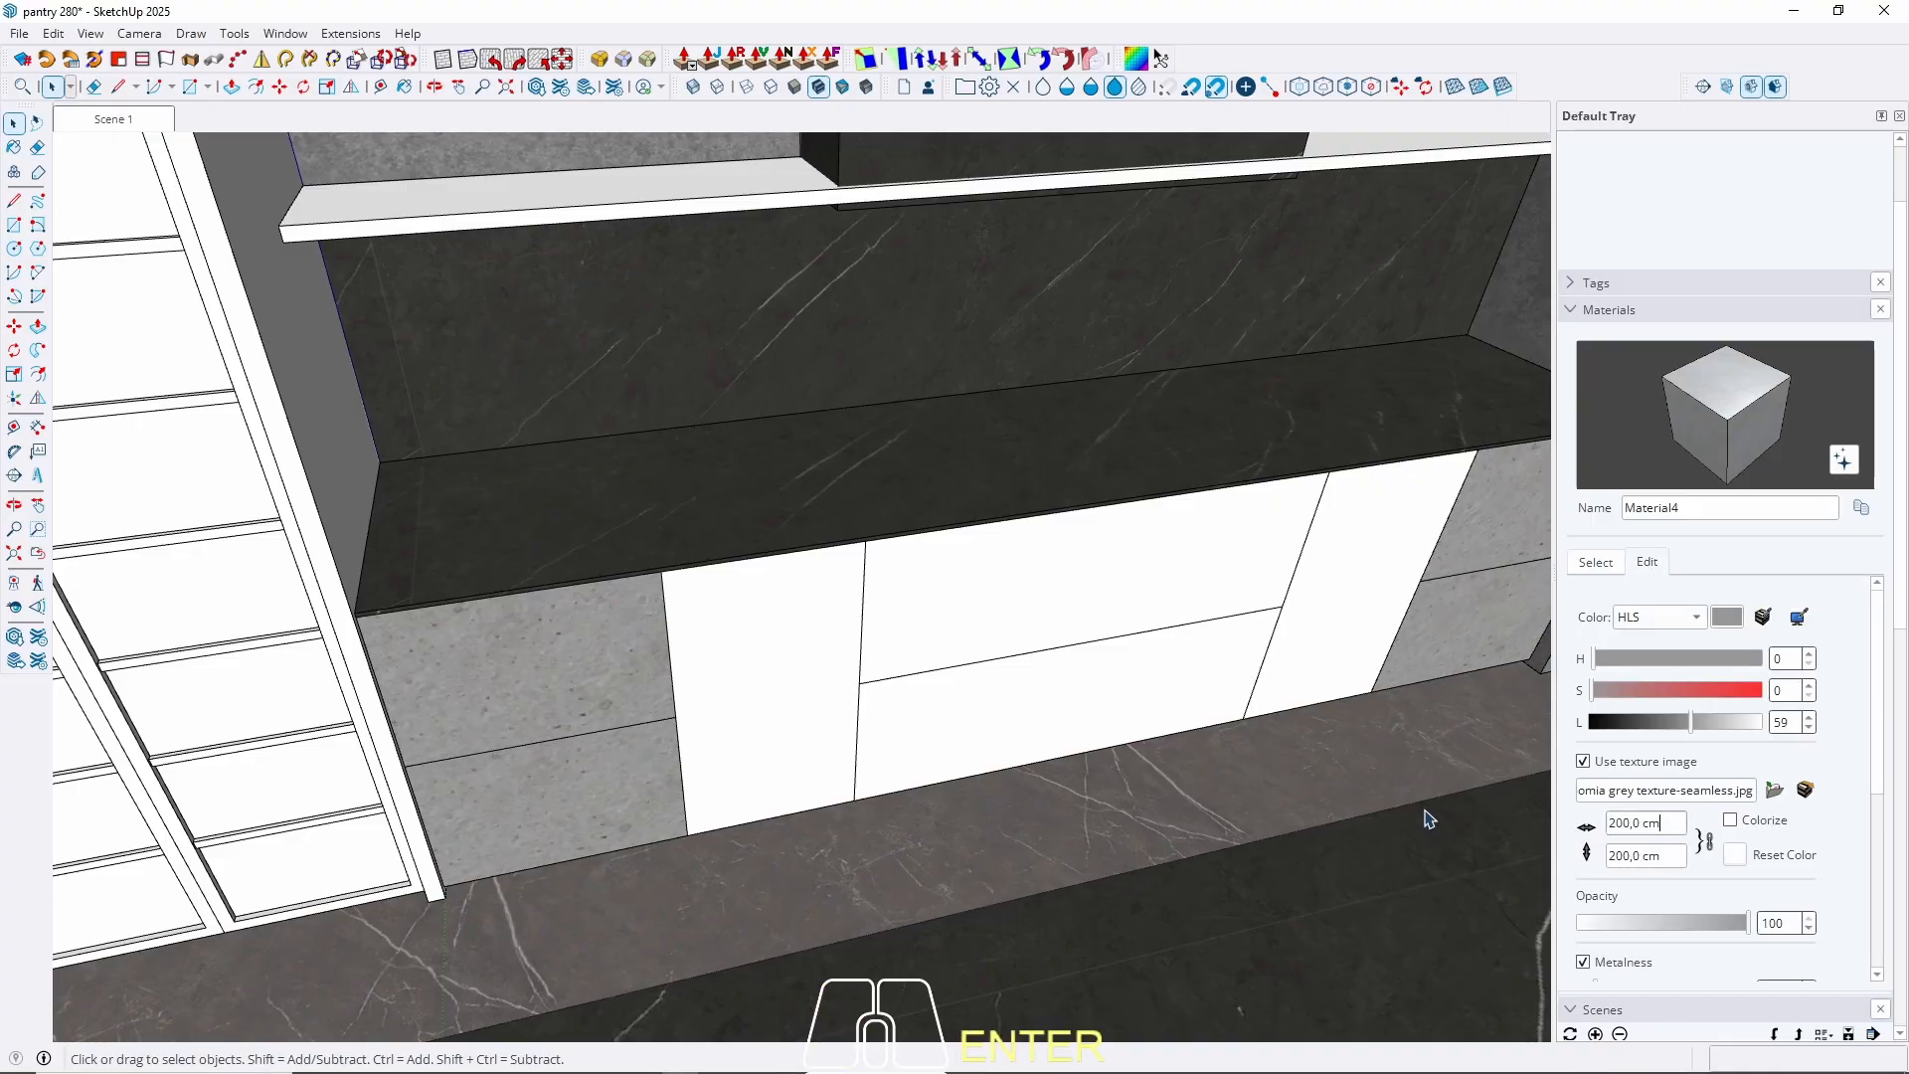
scroll(600, 746, up, 5)
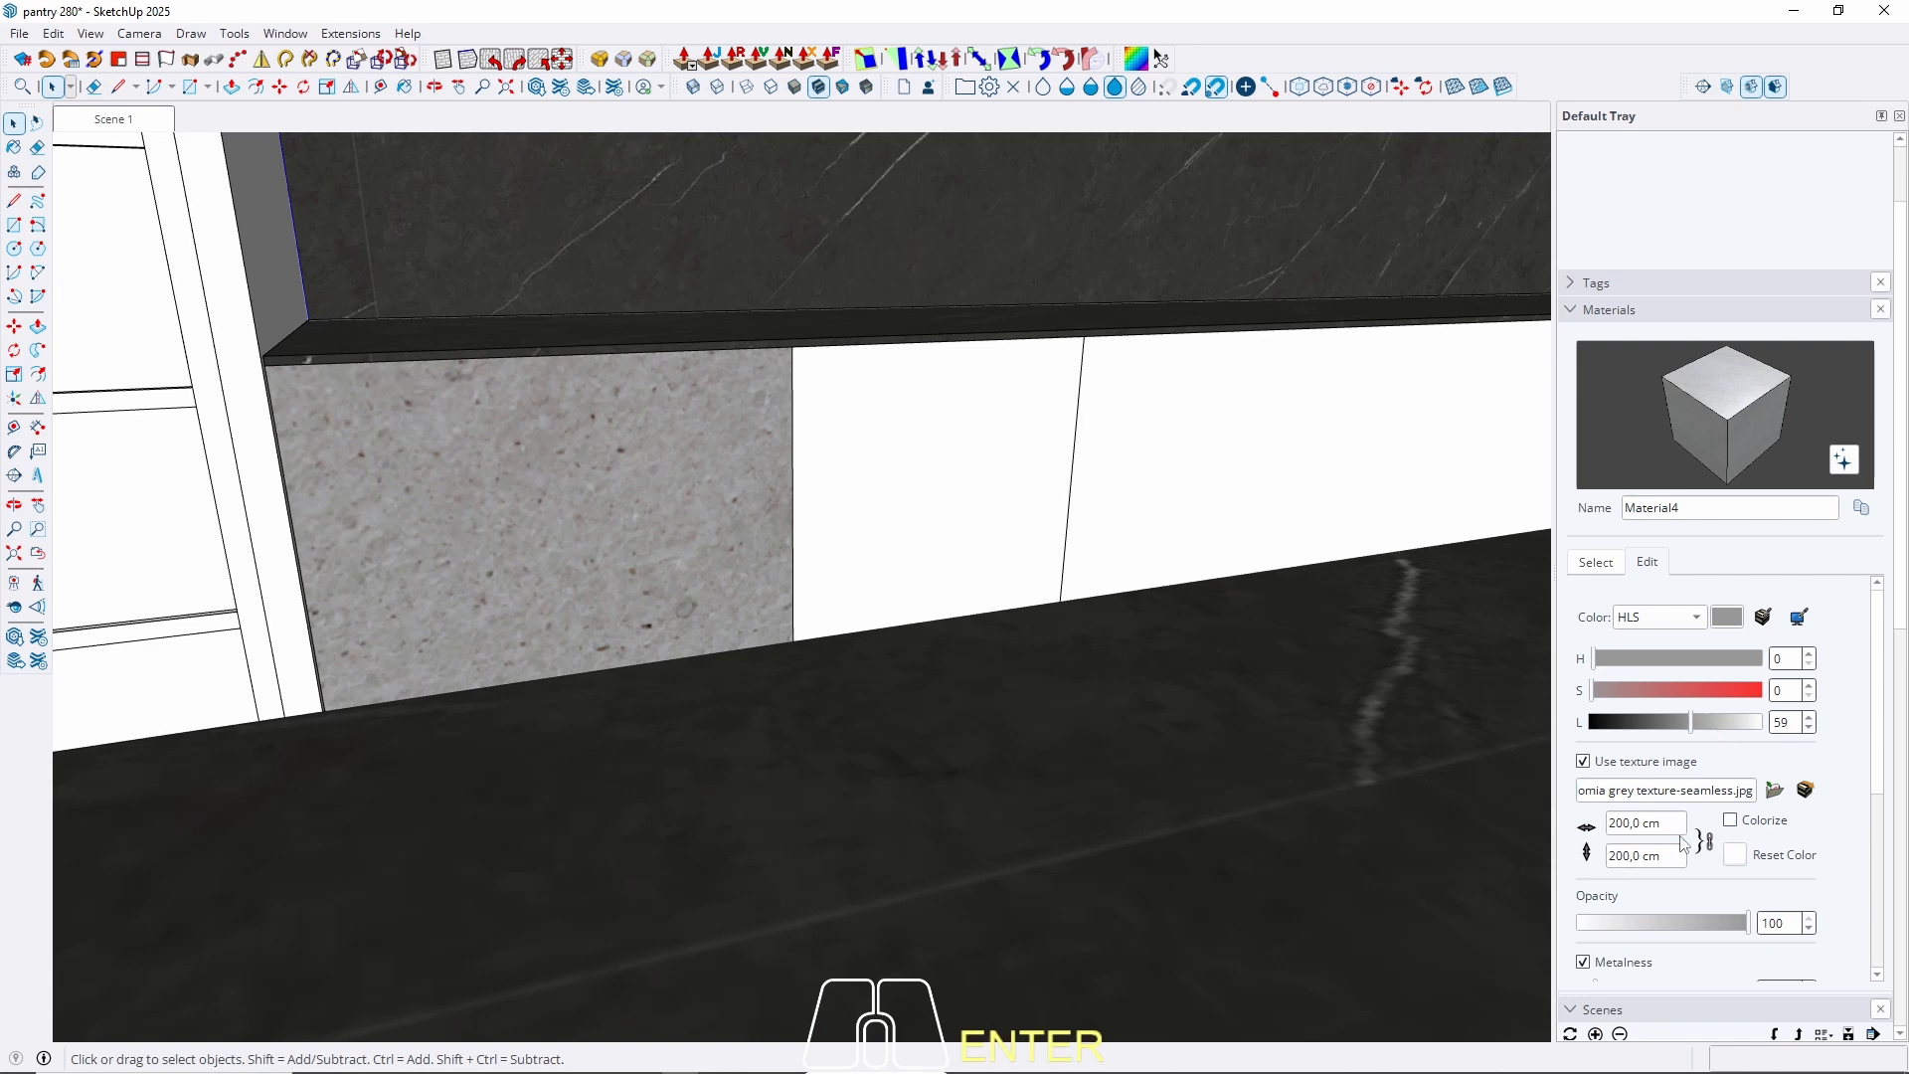
key(Return)
text(100)
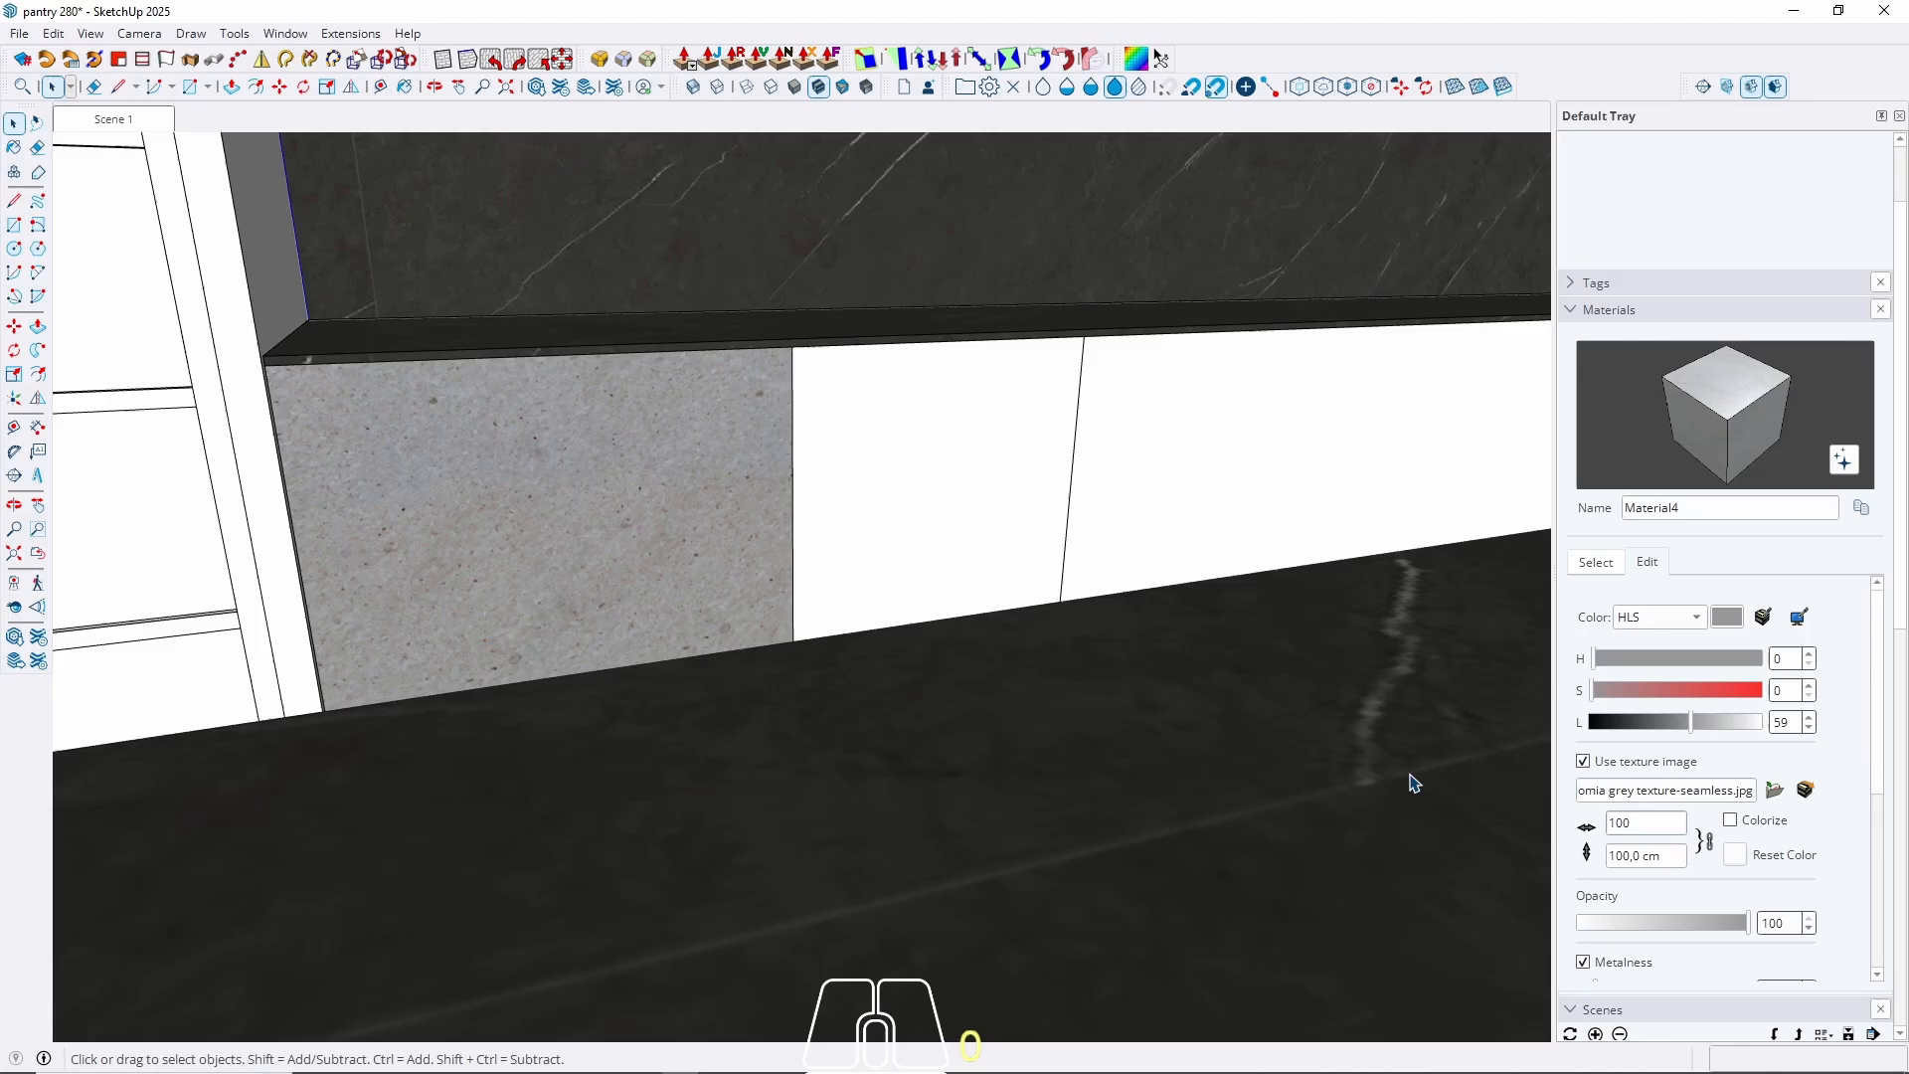
middle_drag(976, 512, 1117, 546)
Set the dolomia grey marble texture's size to 80 cm.
triple_click(1678, 827)
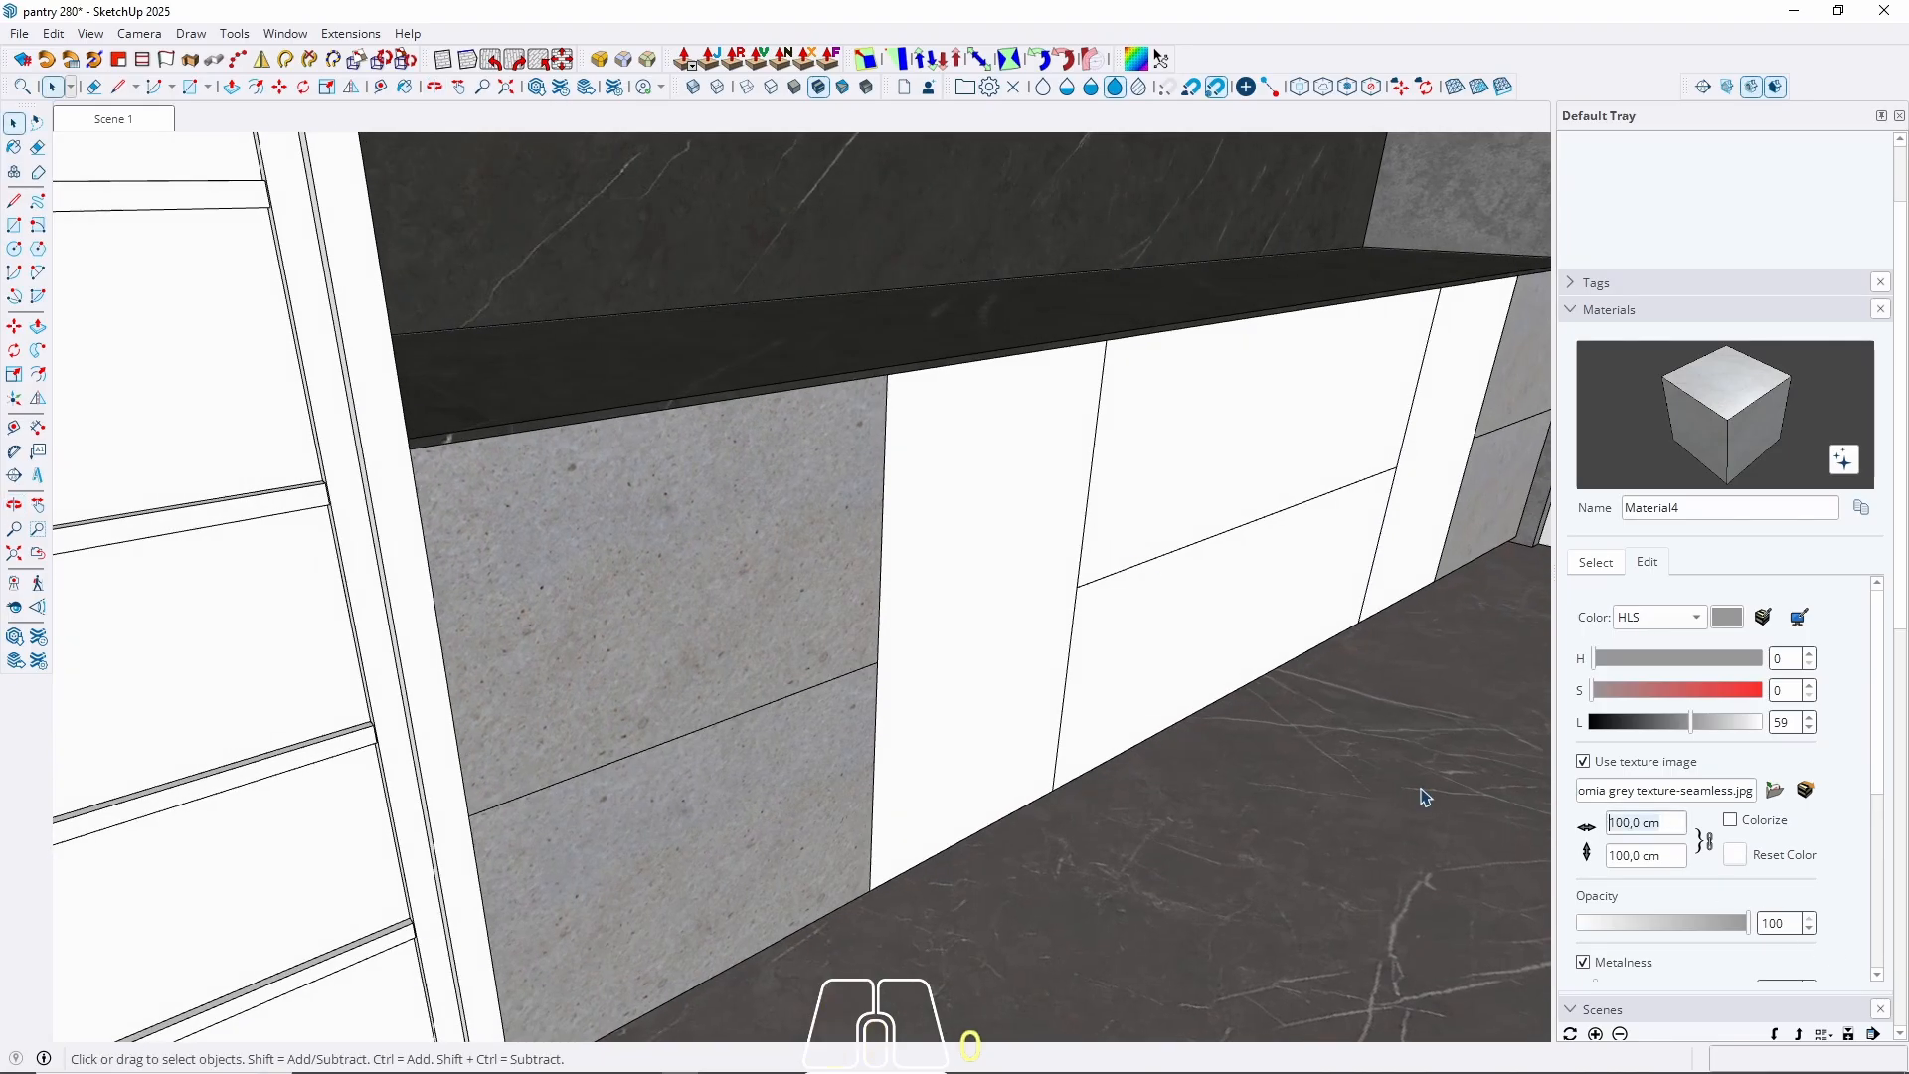
text(80)
middle_drag(972, 731, 554, 880)
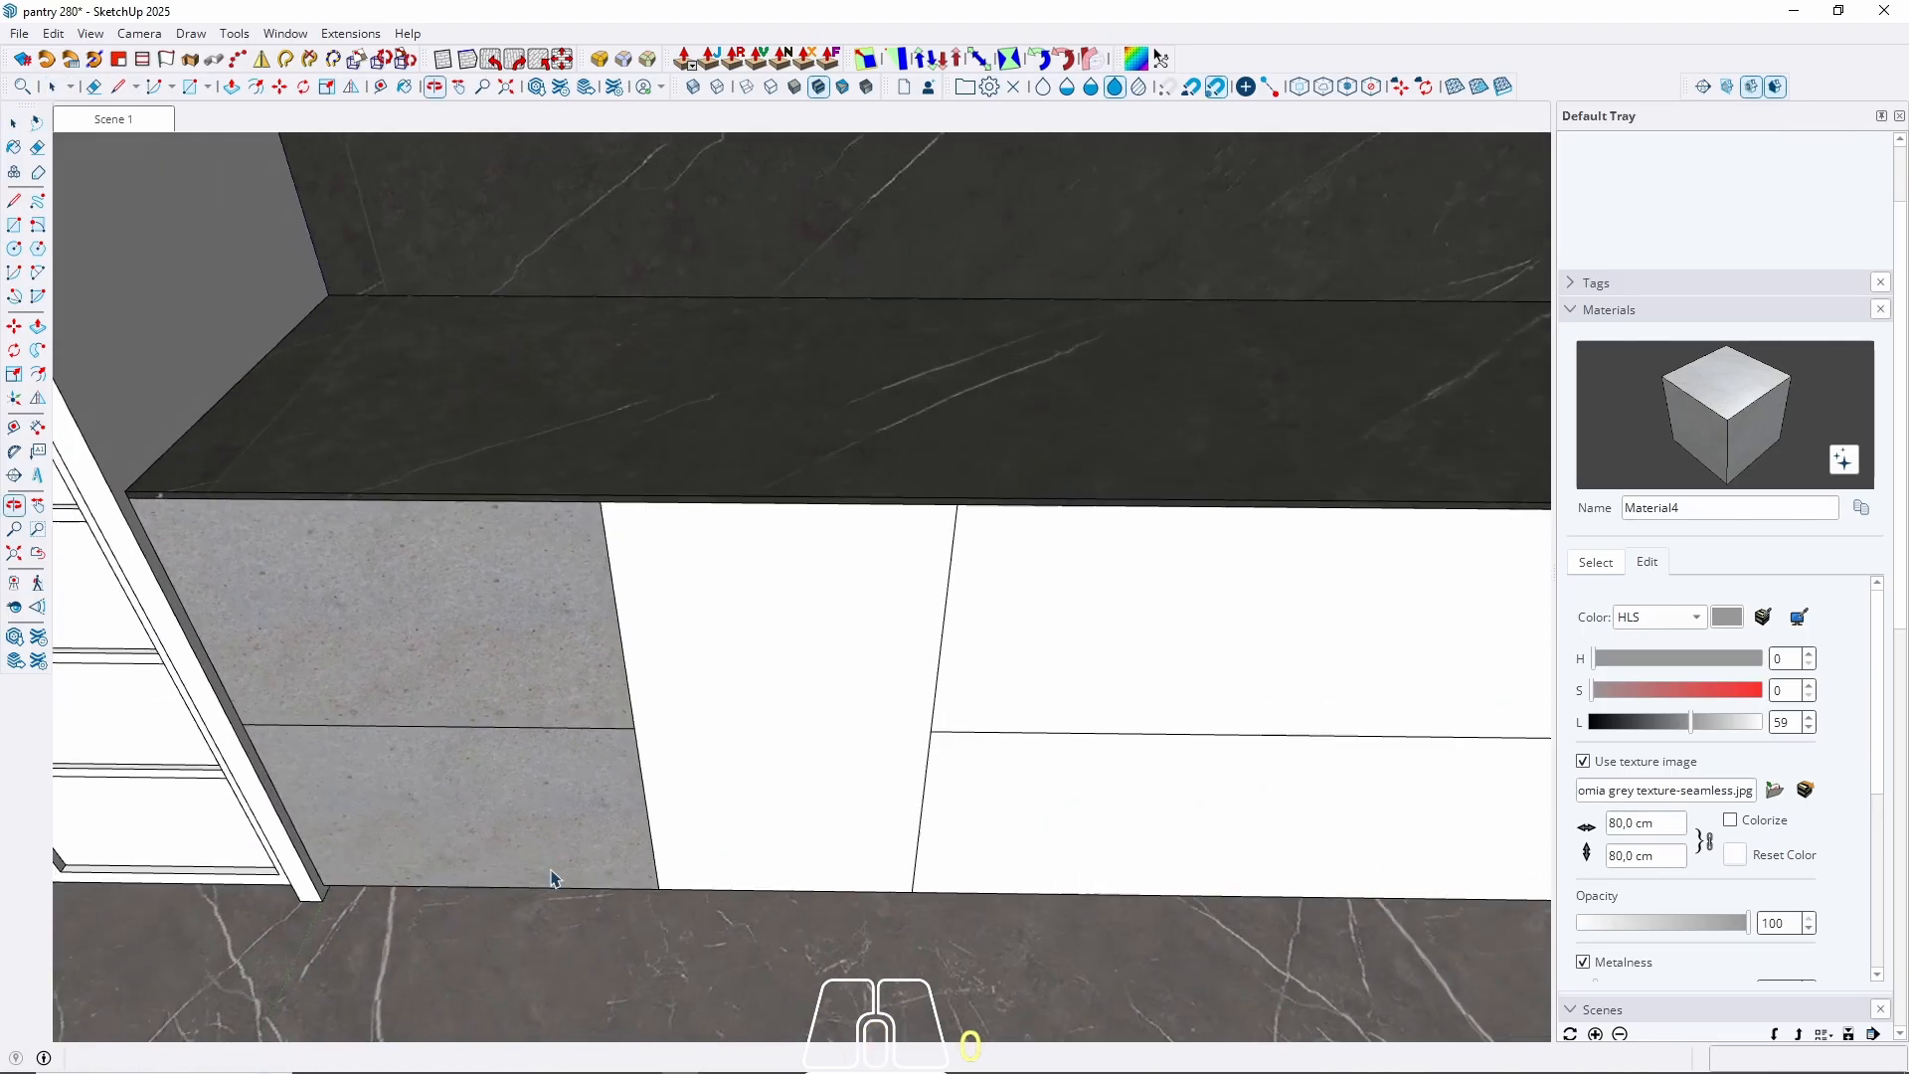
Paint the narrow cabinet's door panel with the dolomia grey marble material inside its component.
click(695, 706)
middle_drag(601, 718, 765, 701)
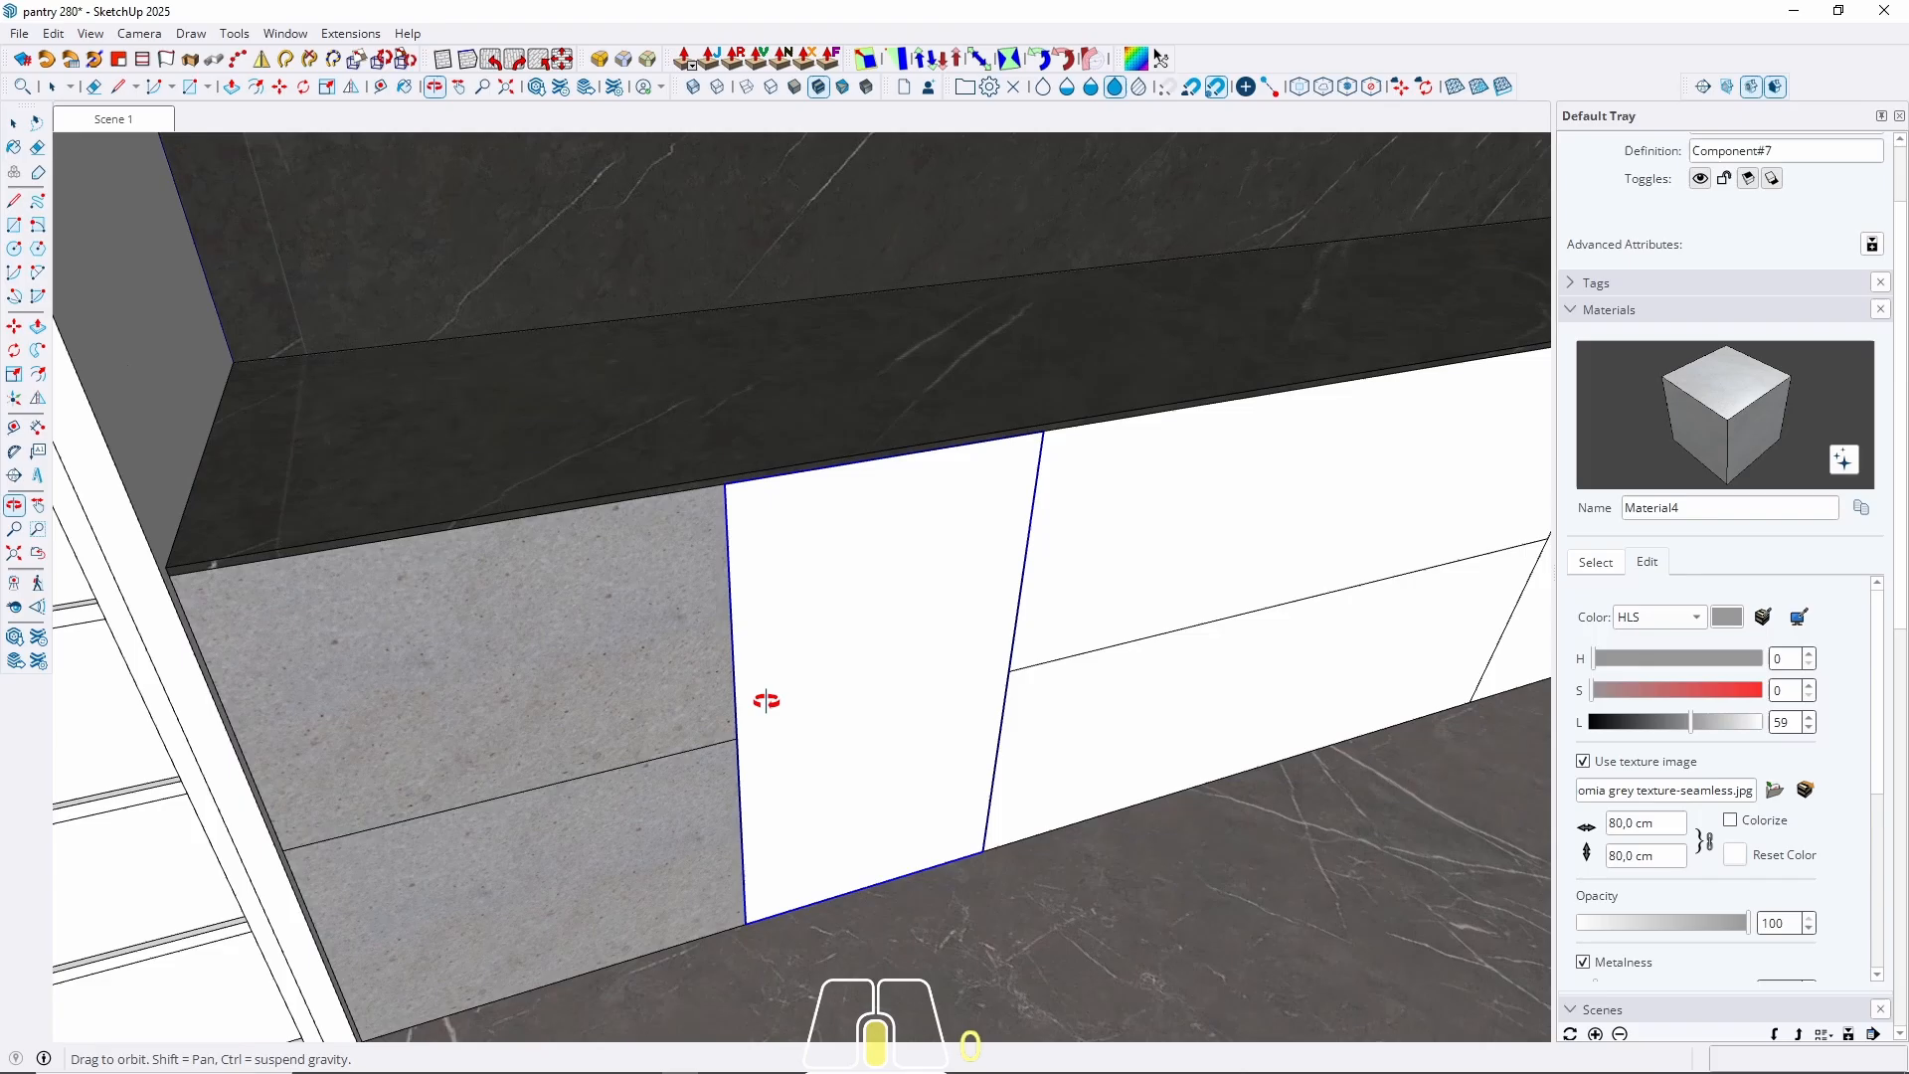
double_click(839, 682)
click(835, 647)
key(Escape)
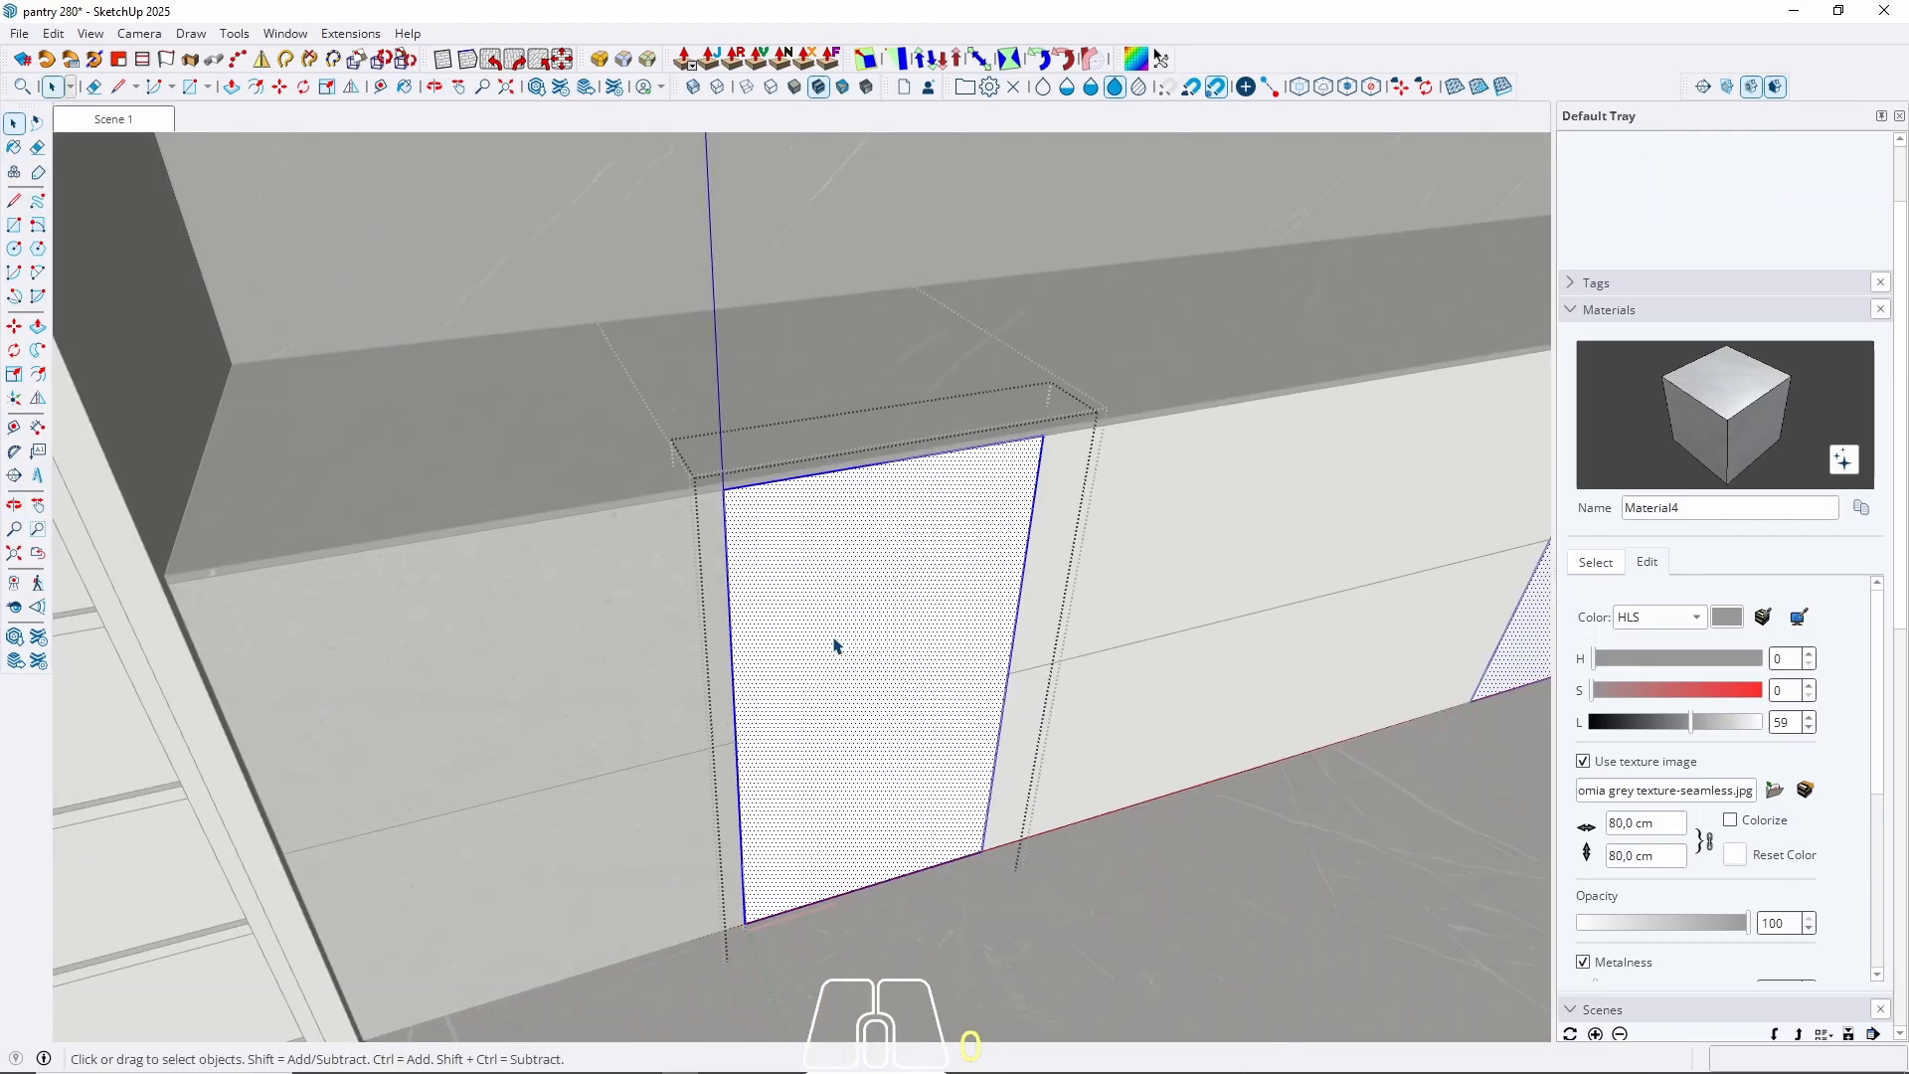
key(b)
click(855, 643)
key(Escape)
key(Escape)
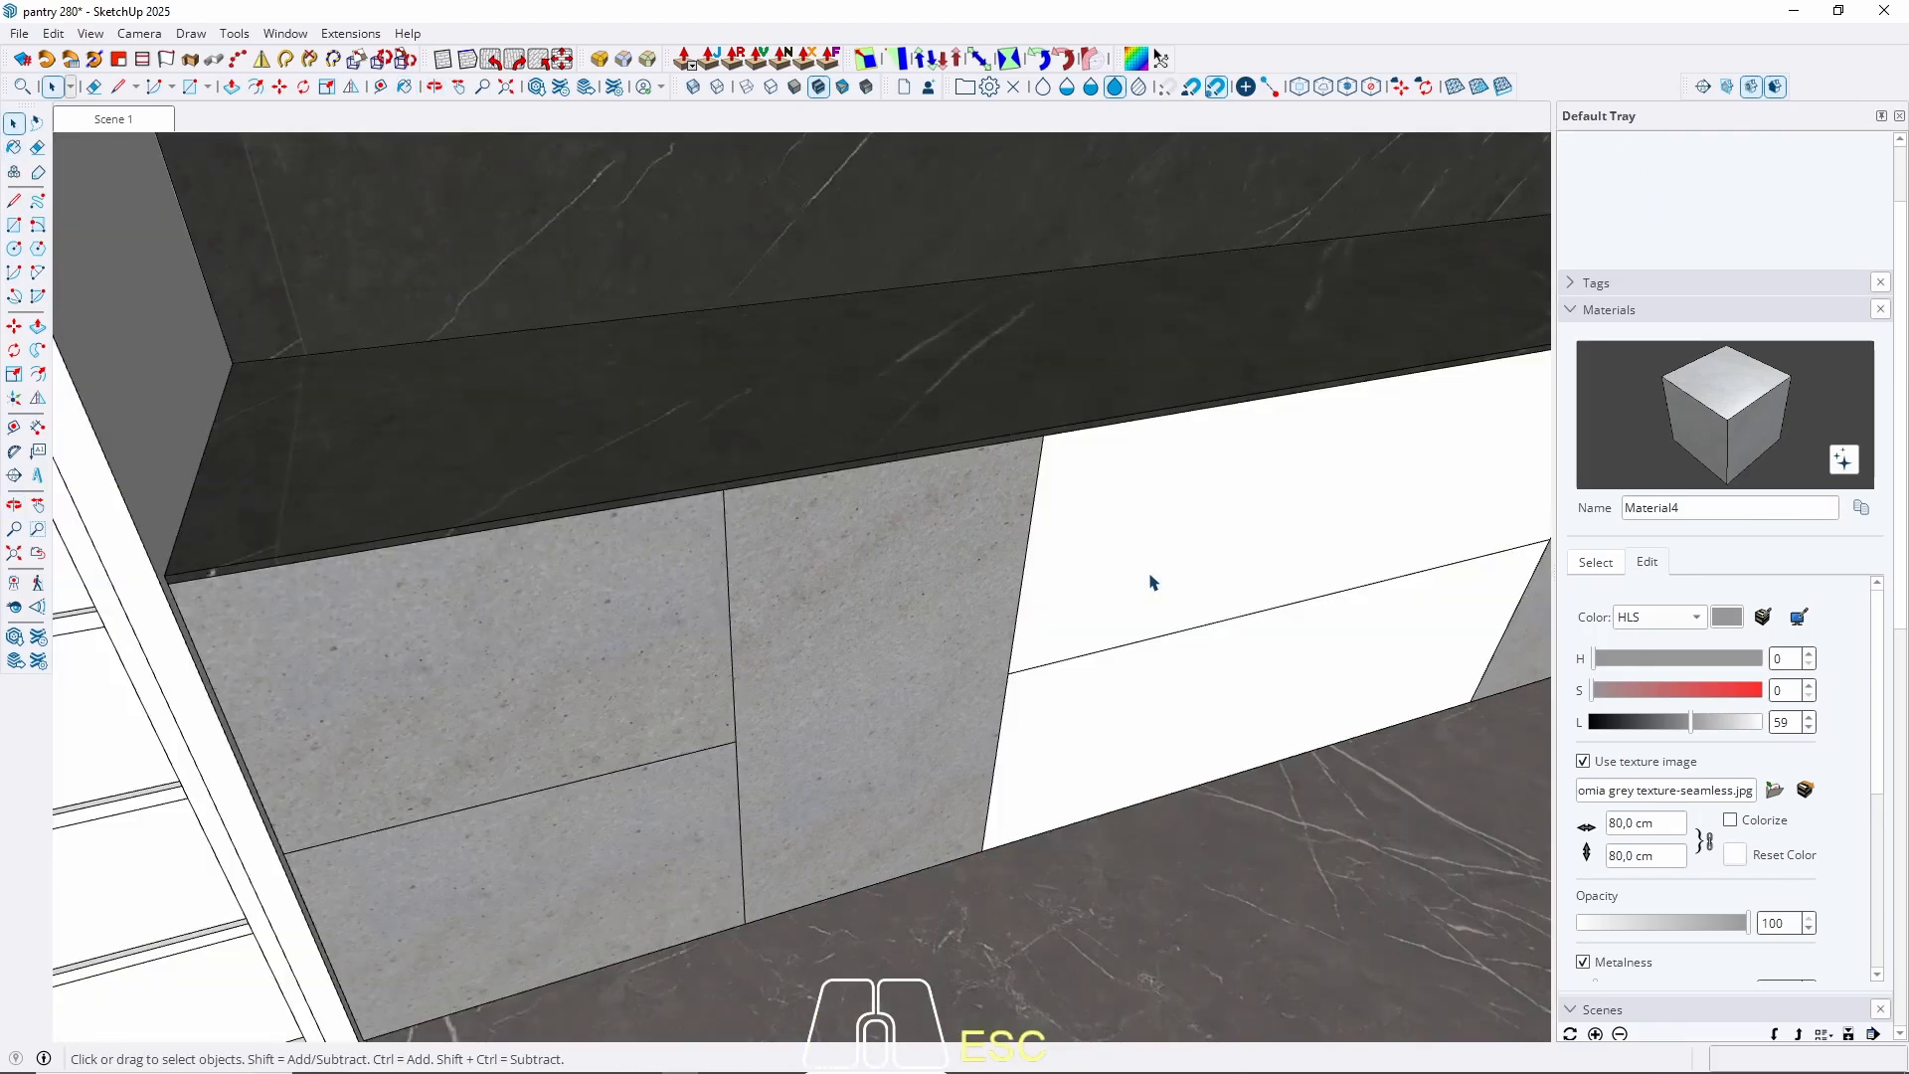
Paint the wide middle cabinet's upper drawer front with the dolomia grey marble material inside its component.
double_click(1150, 576)
click(1150, 576)
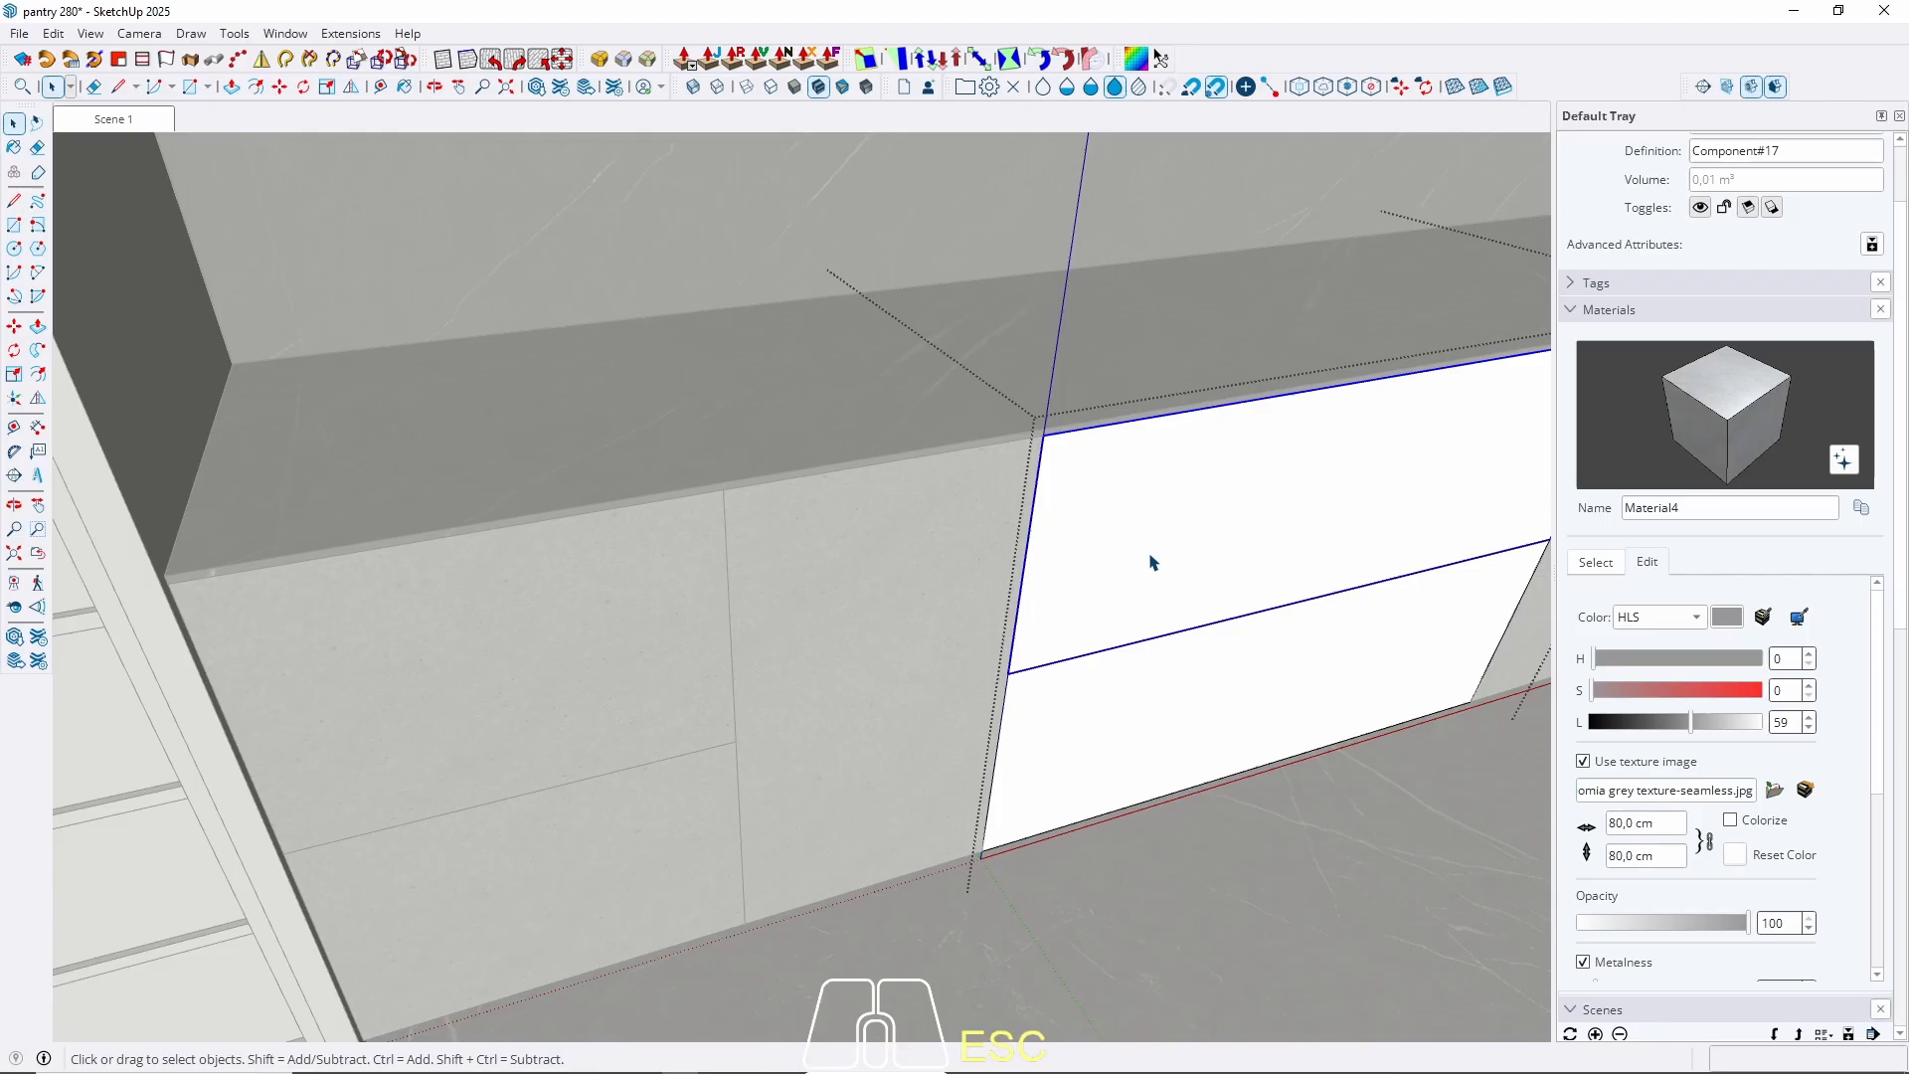
double_click(1150, 563)
click(1150, 547)
key(b)
click(1159, 527)
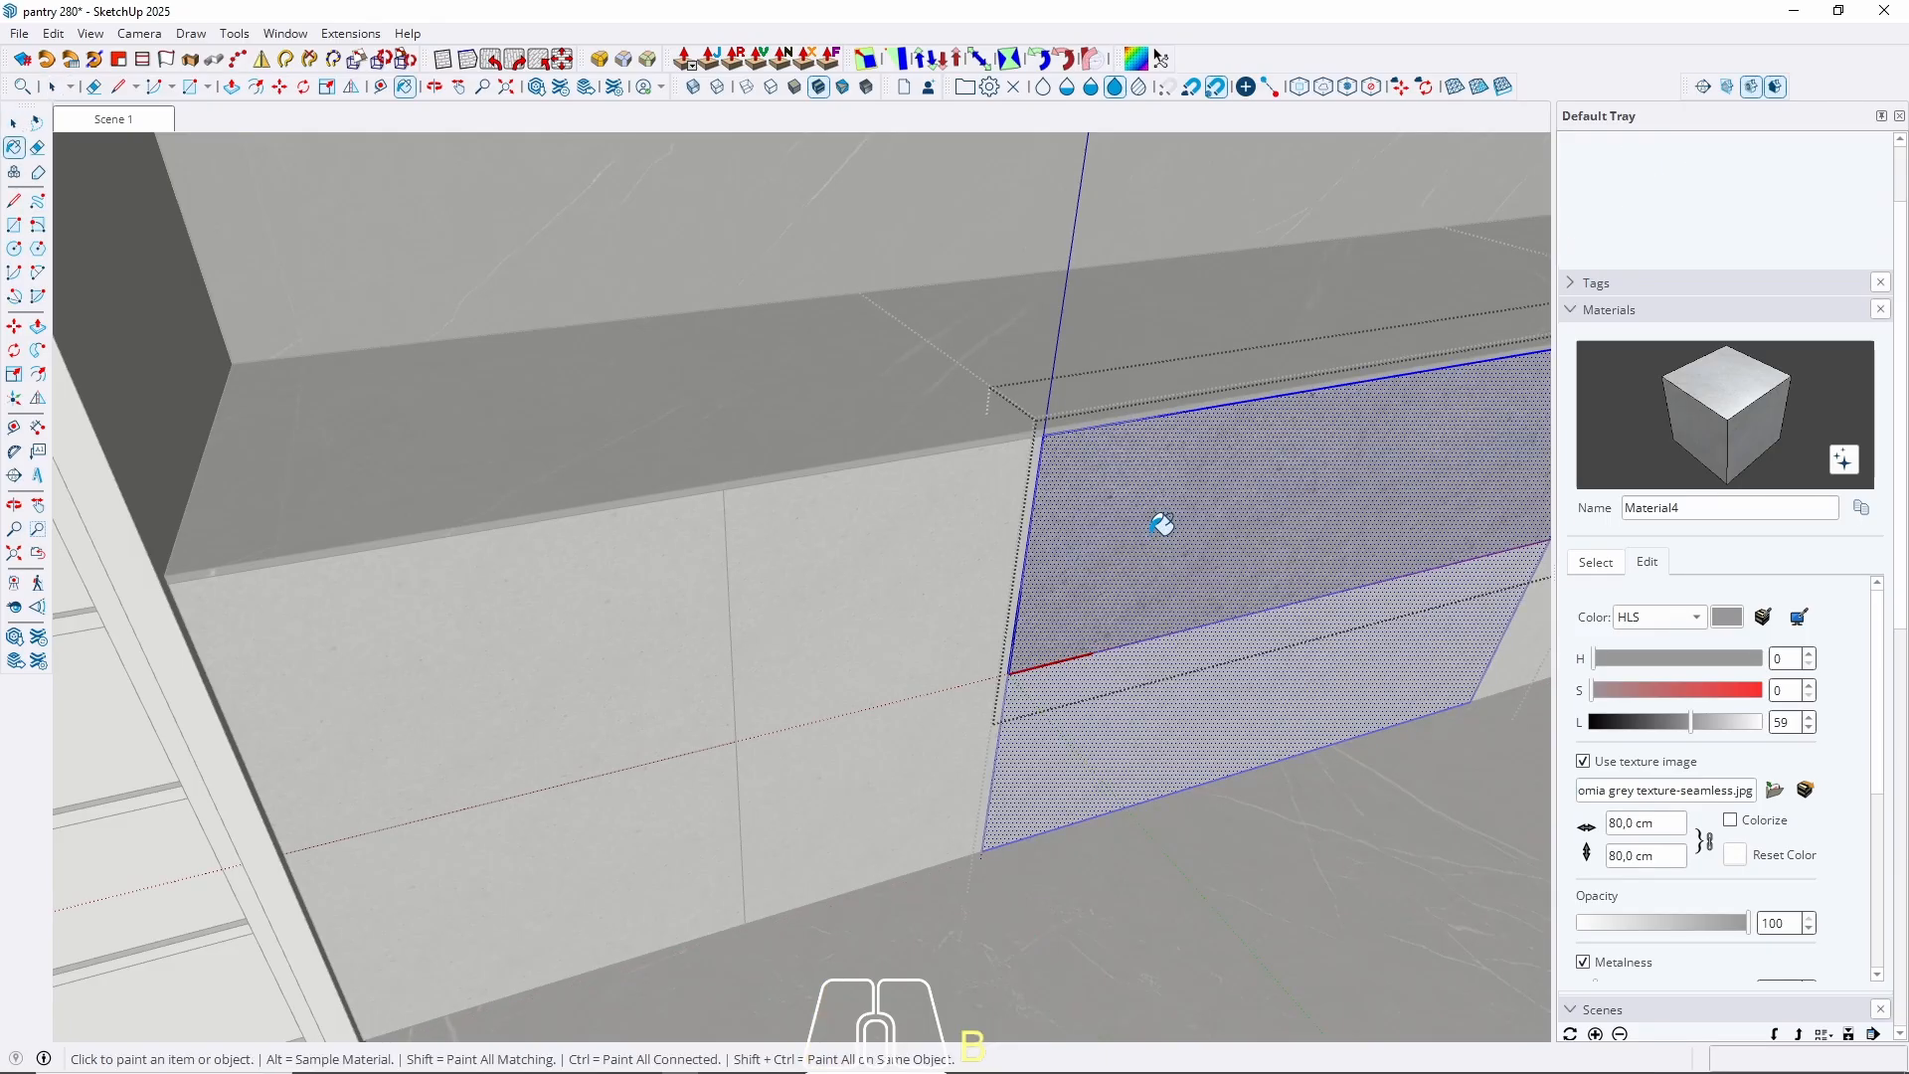
key(space)
key(Escape)
key(Escape)
Paint the front face of the recessed plinth beneath the base cabinets with the dolomia grey marble material.
scroll(686, 637, down, 5)
middle_drag(699, 635, 1300, 460)
scroll(540, 707, up, 7)
middle_drag(777, 740, 773, 412)
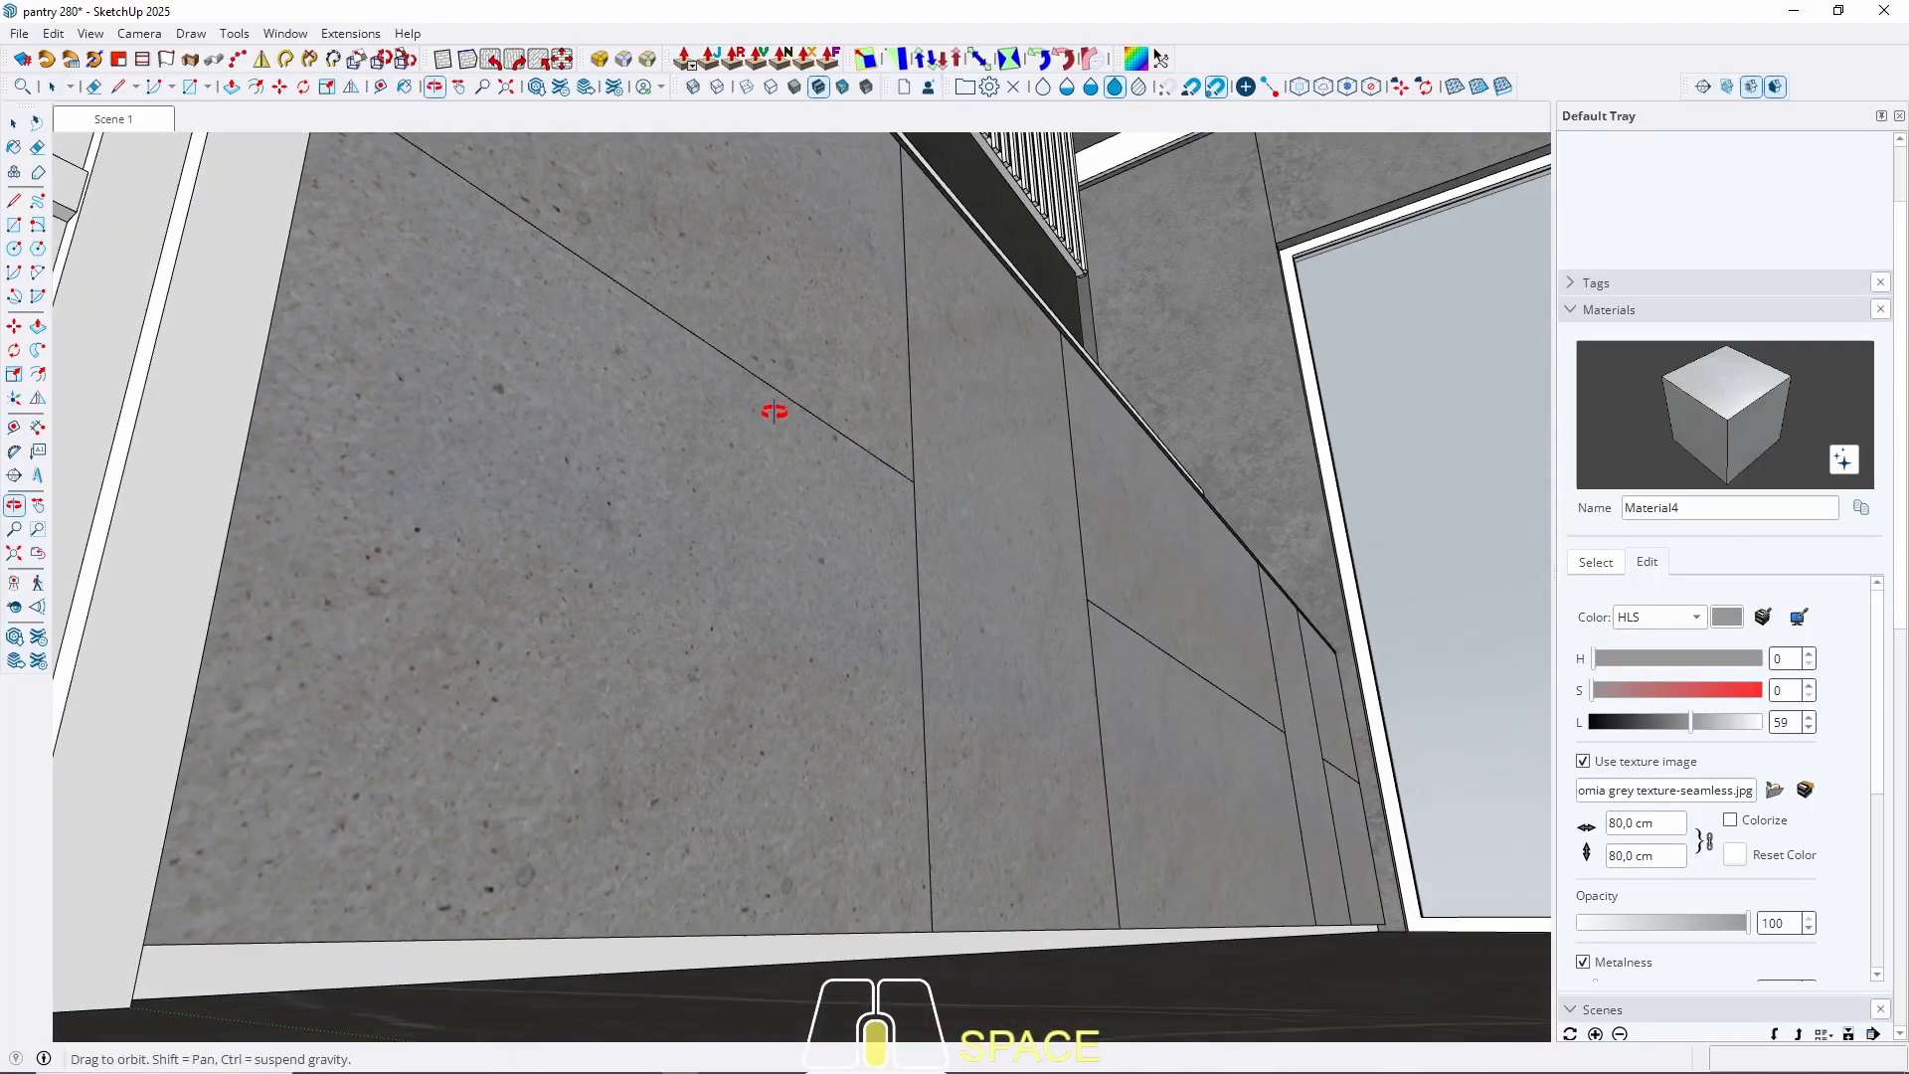
double_click(473, 972)
double_click(473, 972)
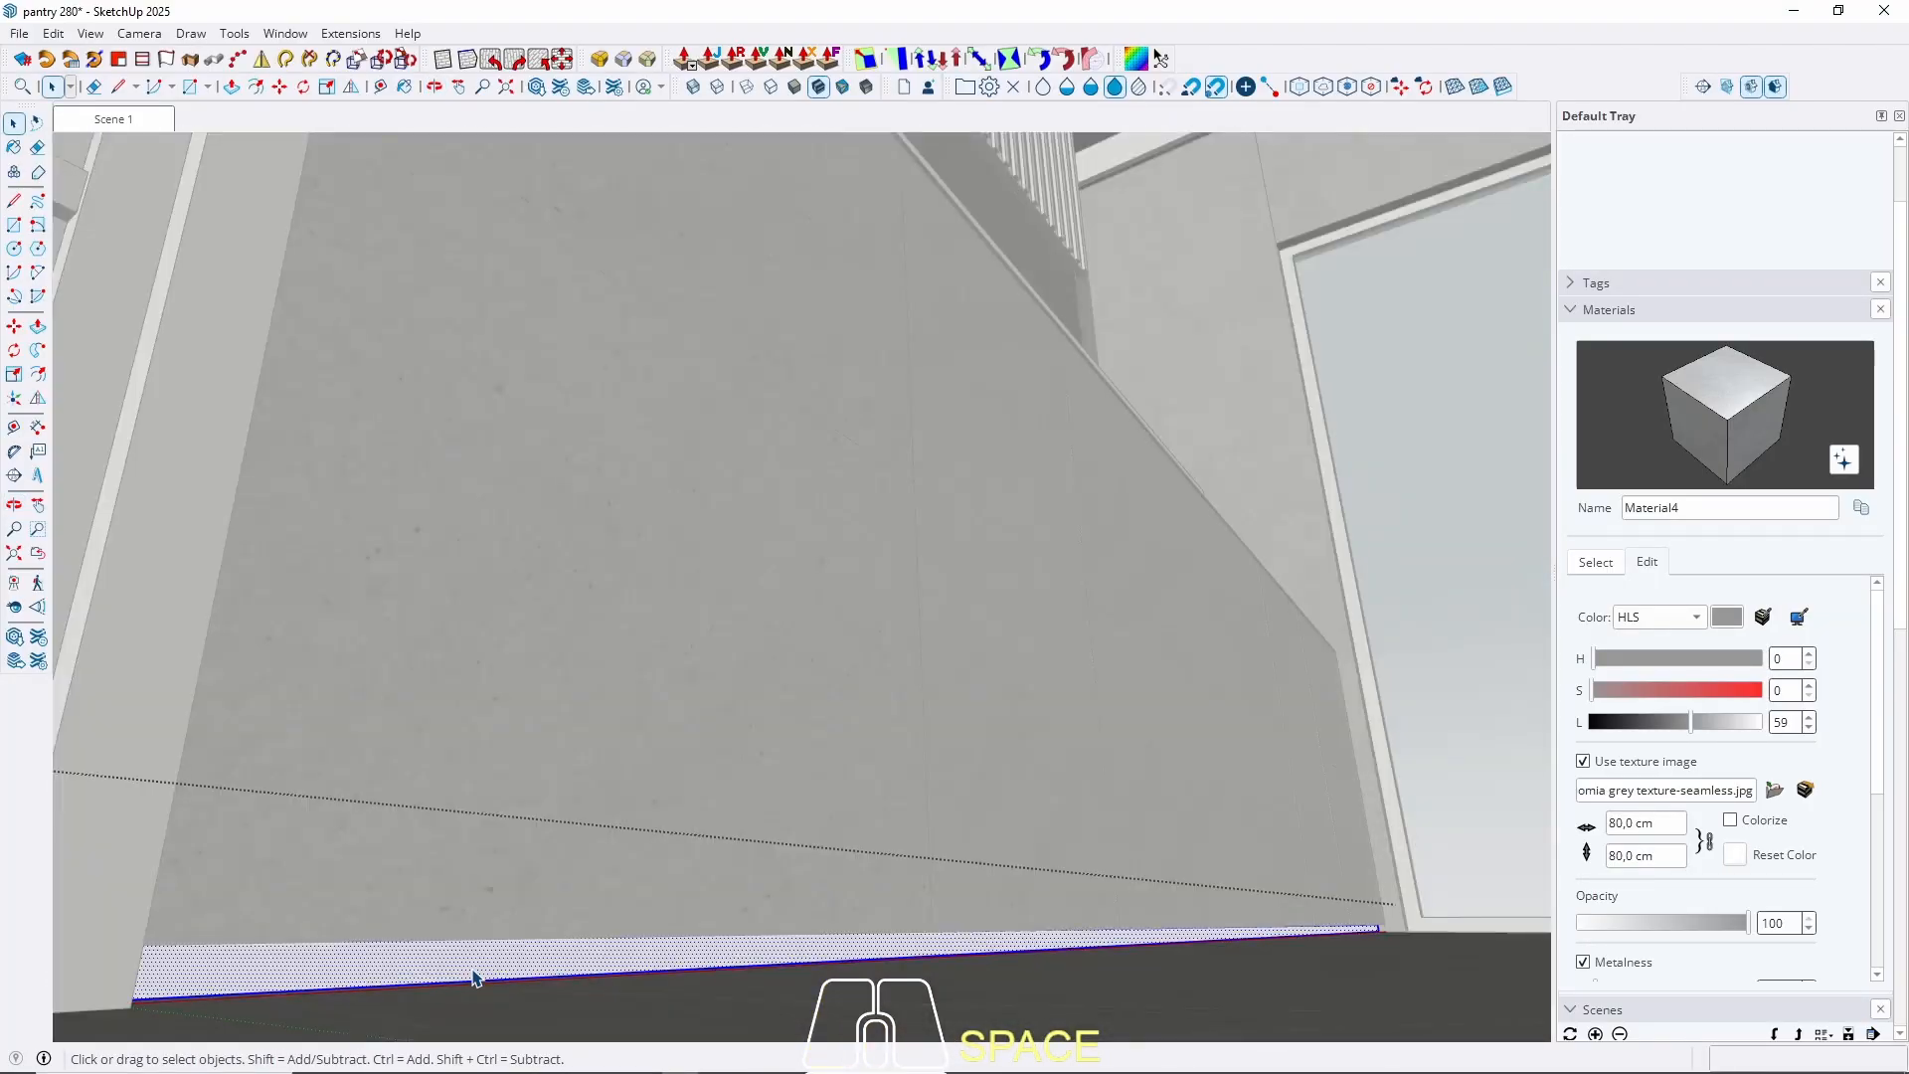
key(b)
click(474, 977)
key(Escape)
Hide both drawer fronts inside the end cabinet to expose its recessed body.
scroll(603, 656, up, 6)
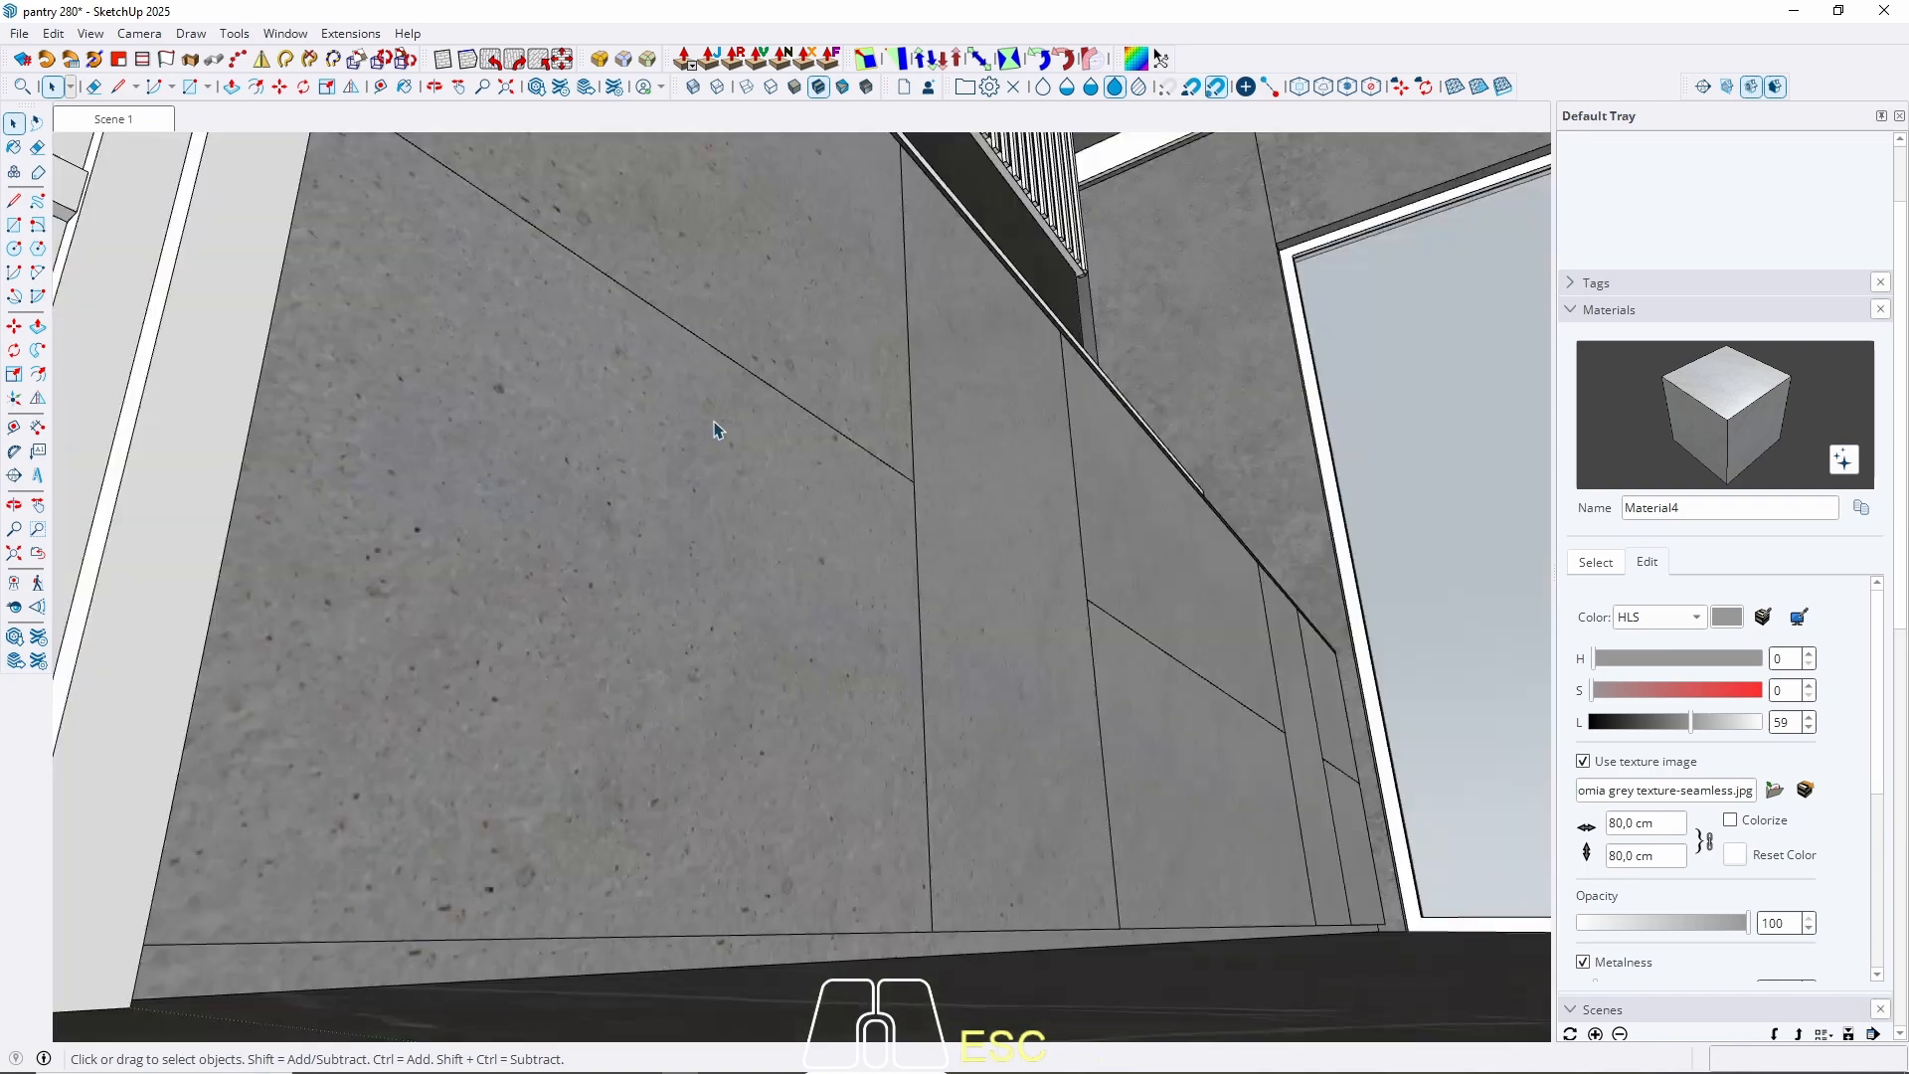
click(550, 718)
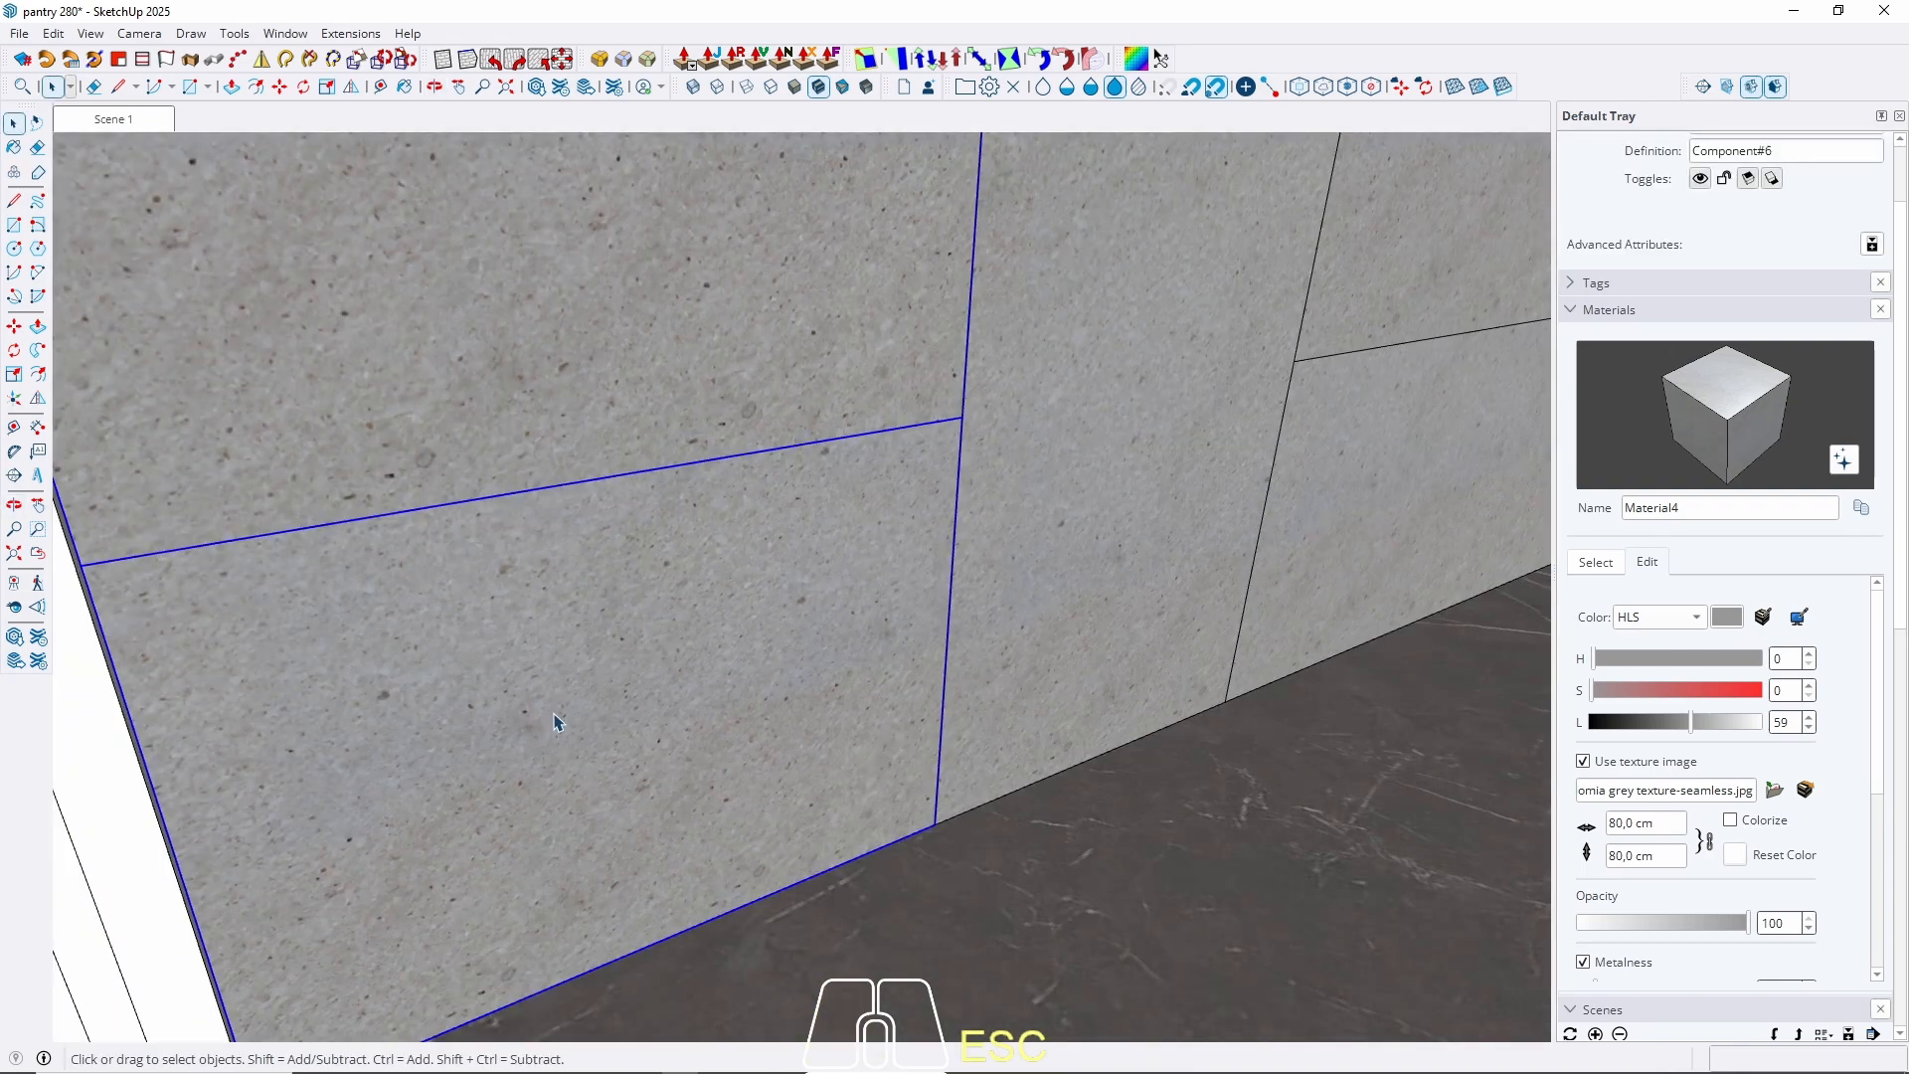
scroll(554, 715, down, 1)
double_click(553, 717)
double_click(554, 717)
key(h)
double_click(527, 406)
key(h)
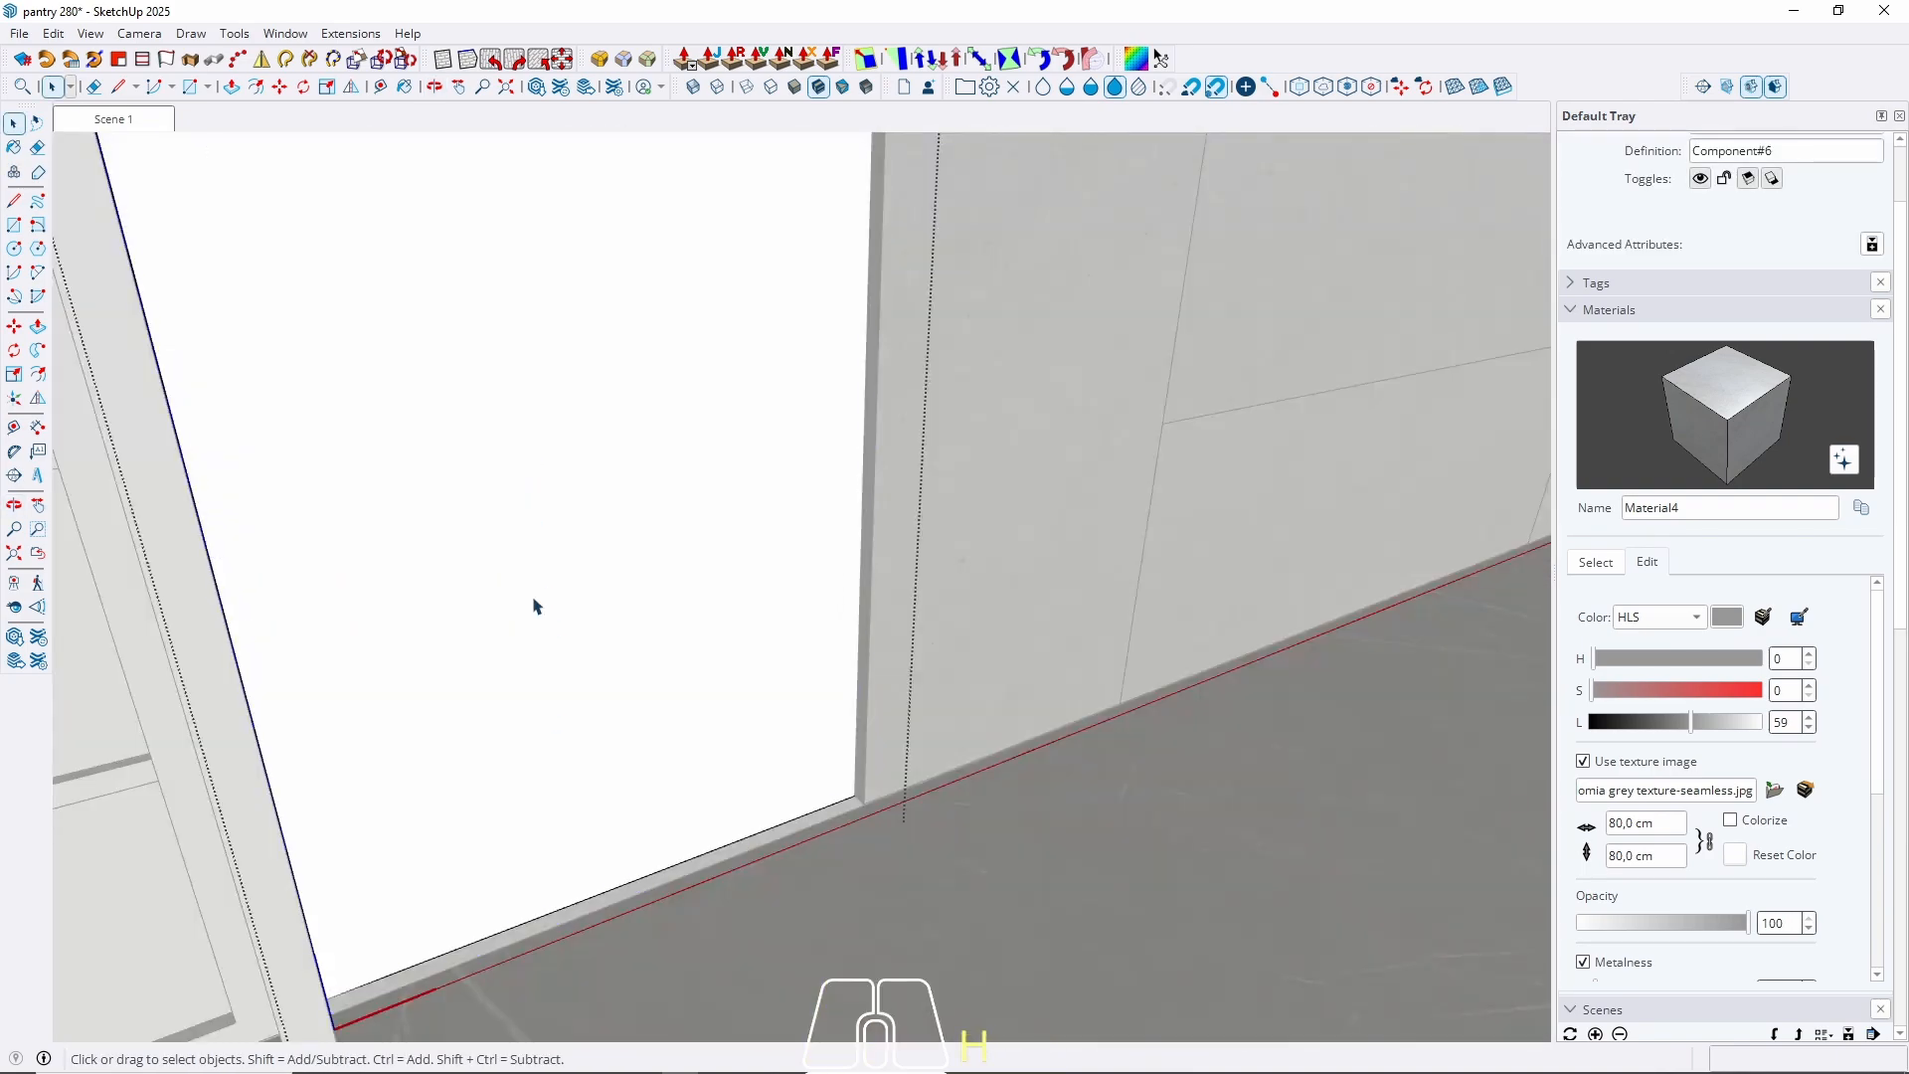
Paint the exposed front face of the end cabinet's recessed body with the dolomia grey marble material.
key(ctrl+z)
key(b)
click(534, 606)
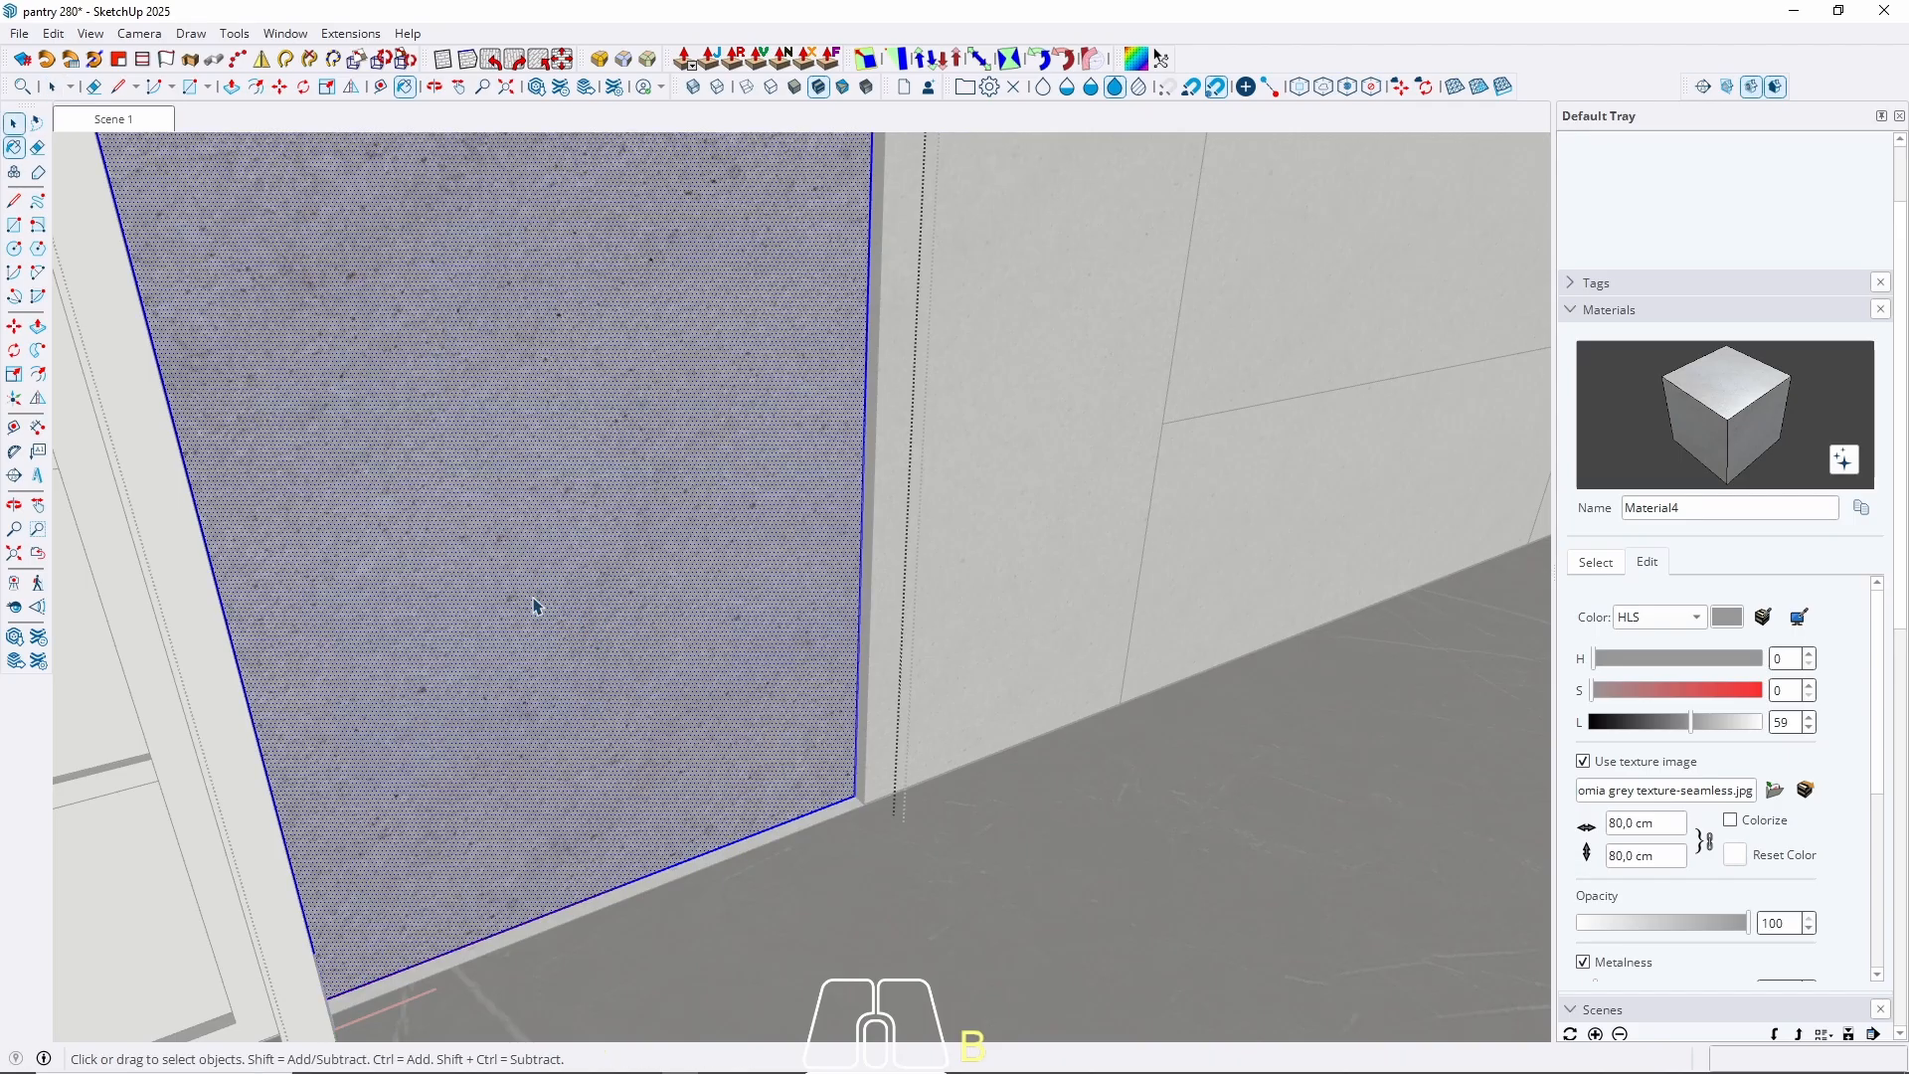
key(Escape)
key(Escape)
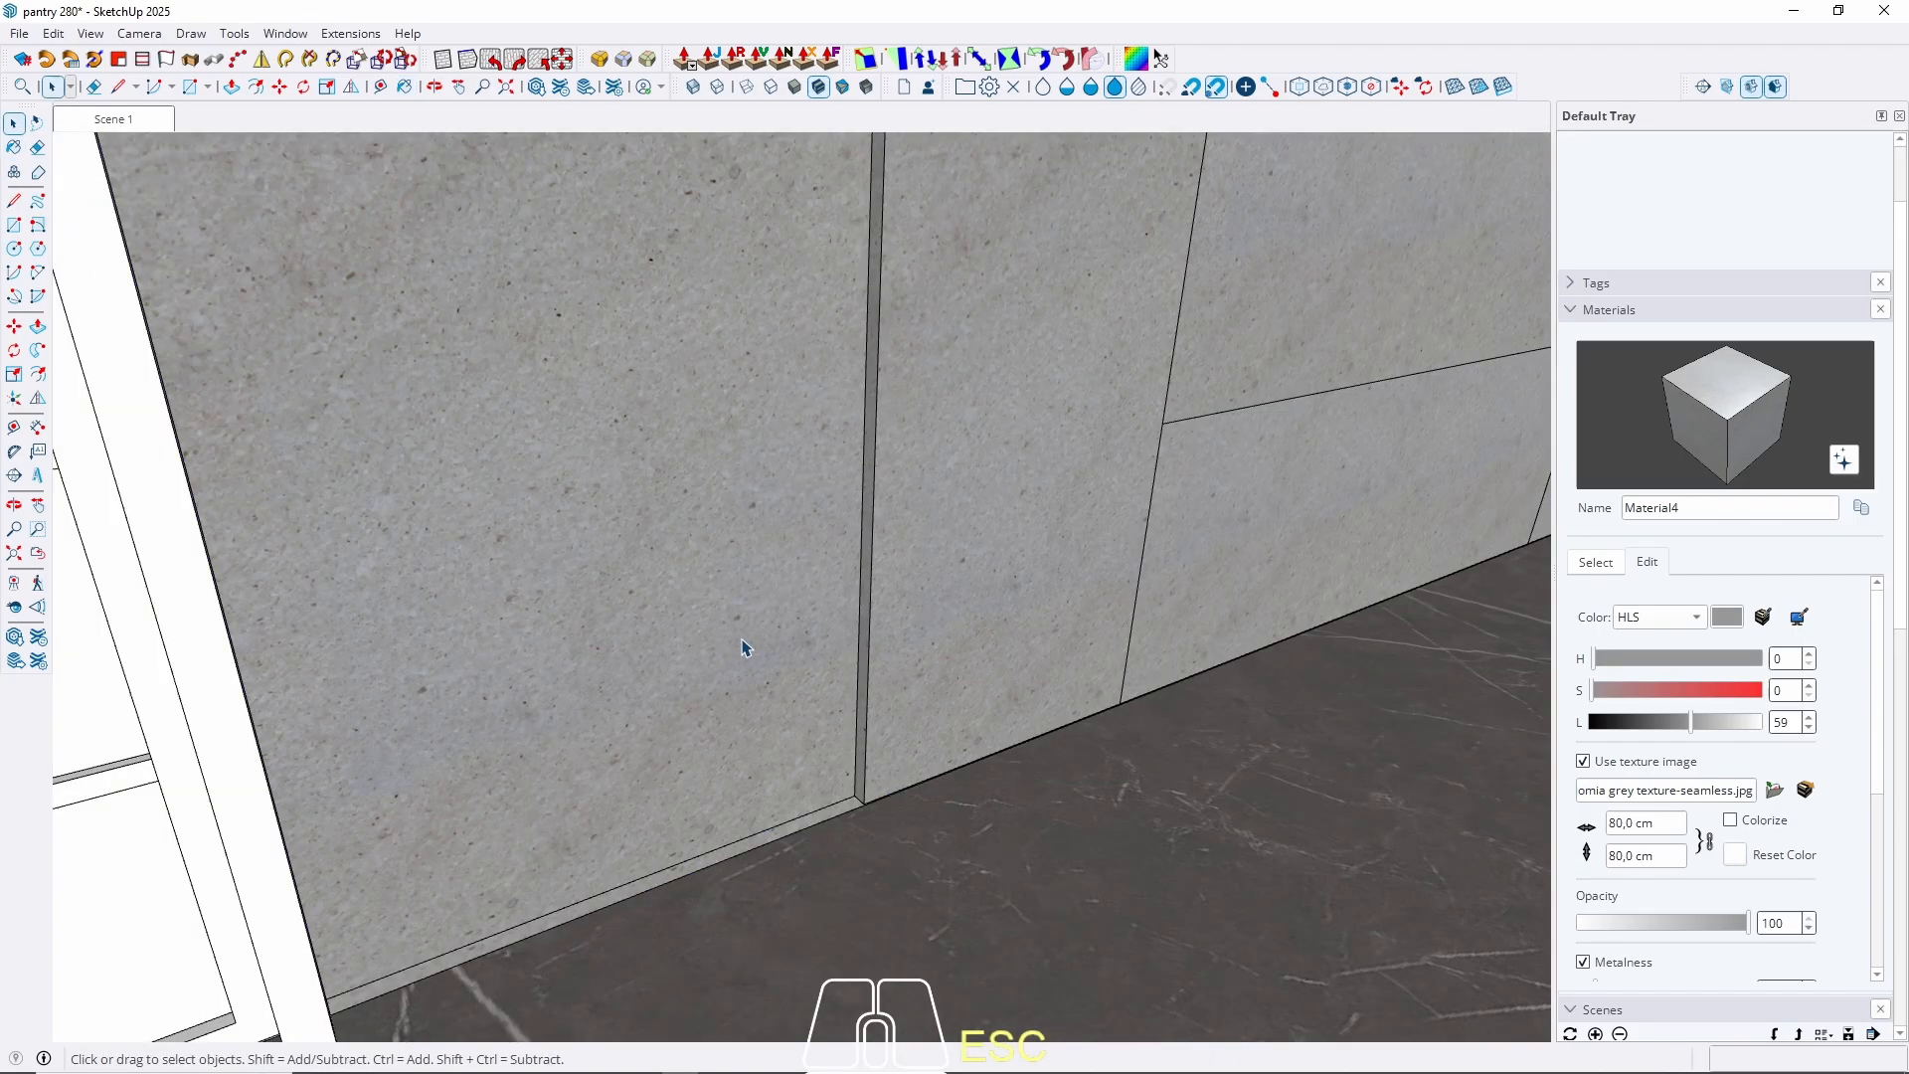
Open the end cabinet's component and unhide its two drawer fronts.
double_click(620, 642)
key(u)
middle_drag(906, 555, 618, 698)
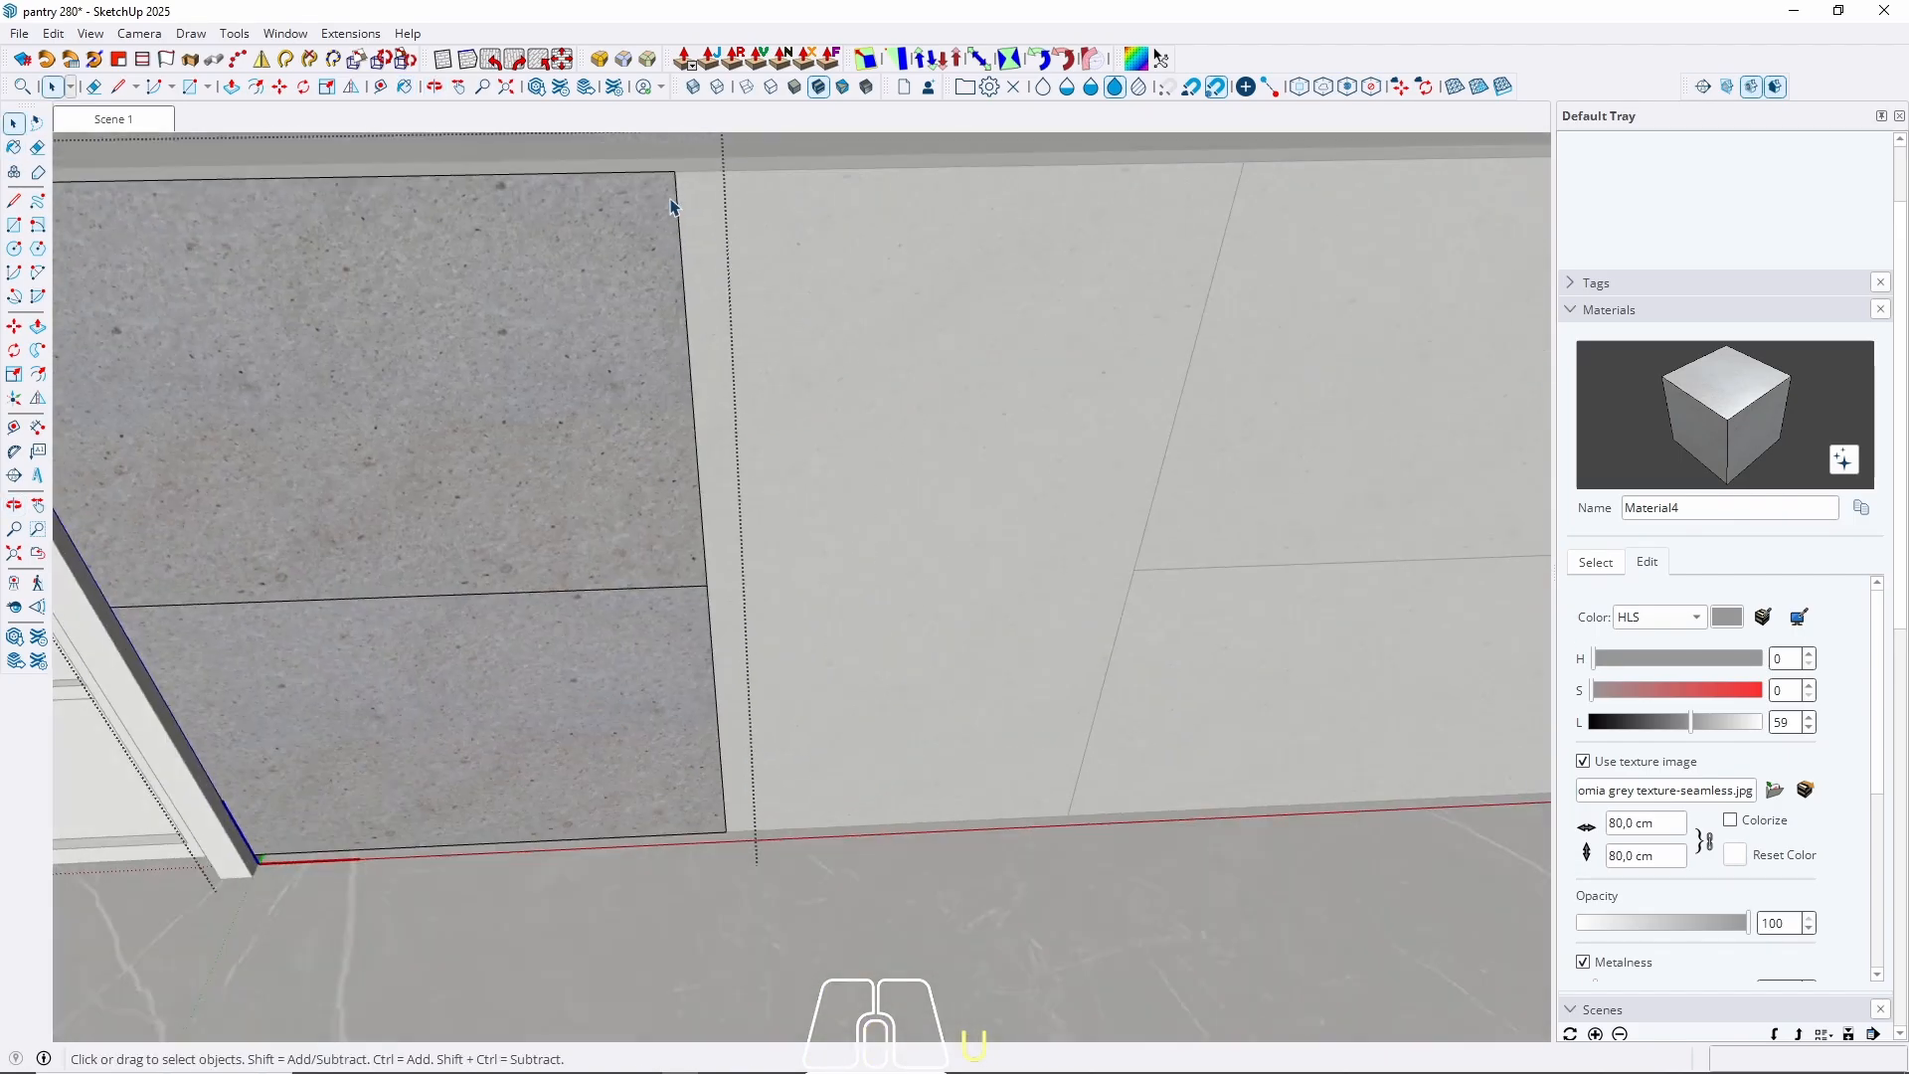
Close the end cabinet, open the door cabinet beside it, and hide its door panel to expose the recessed body.
scroll(671, 207, up, 3)
scroll(349, 457, down, 5)
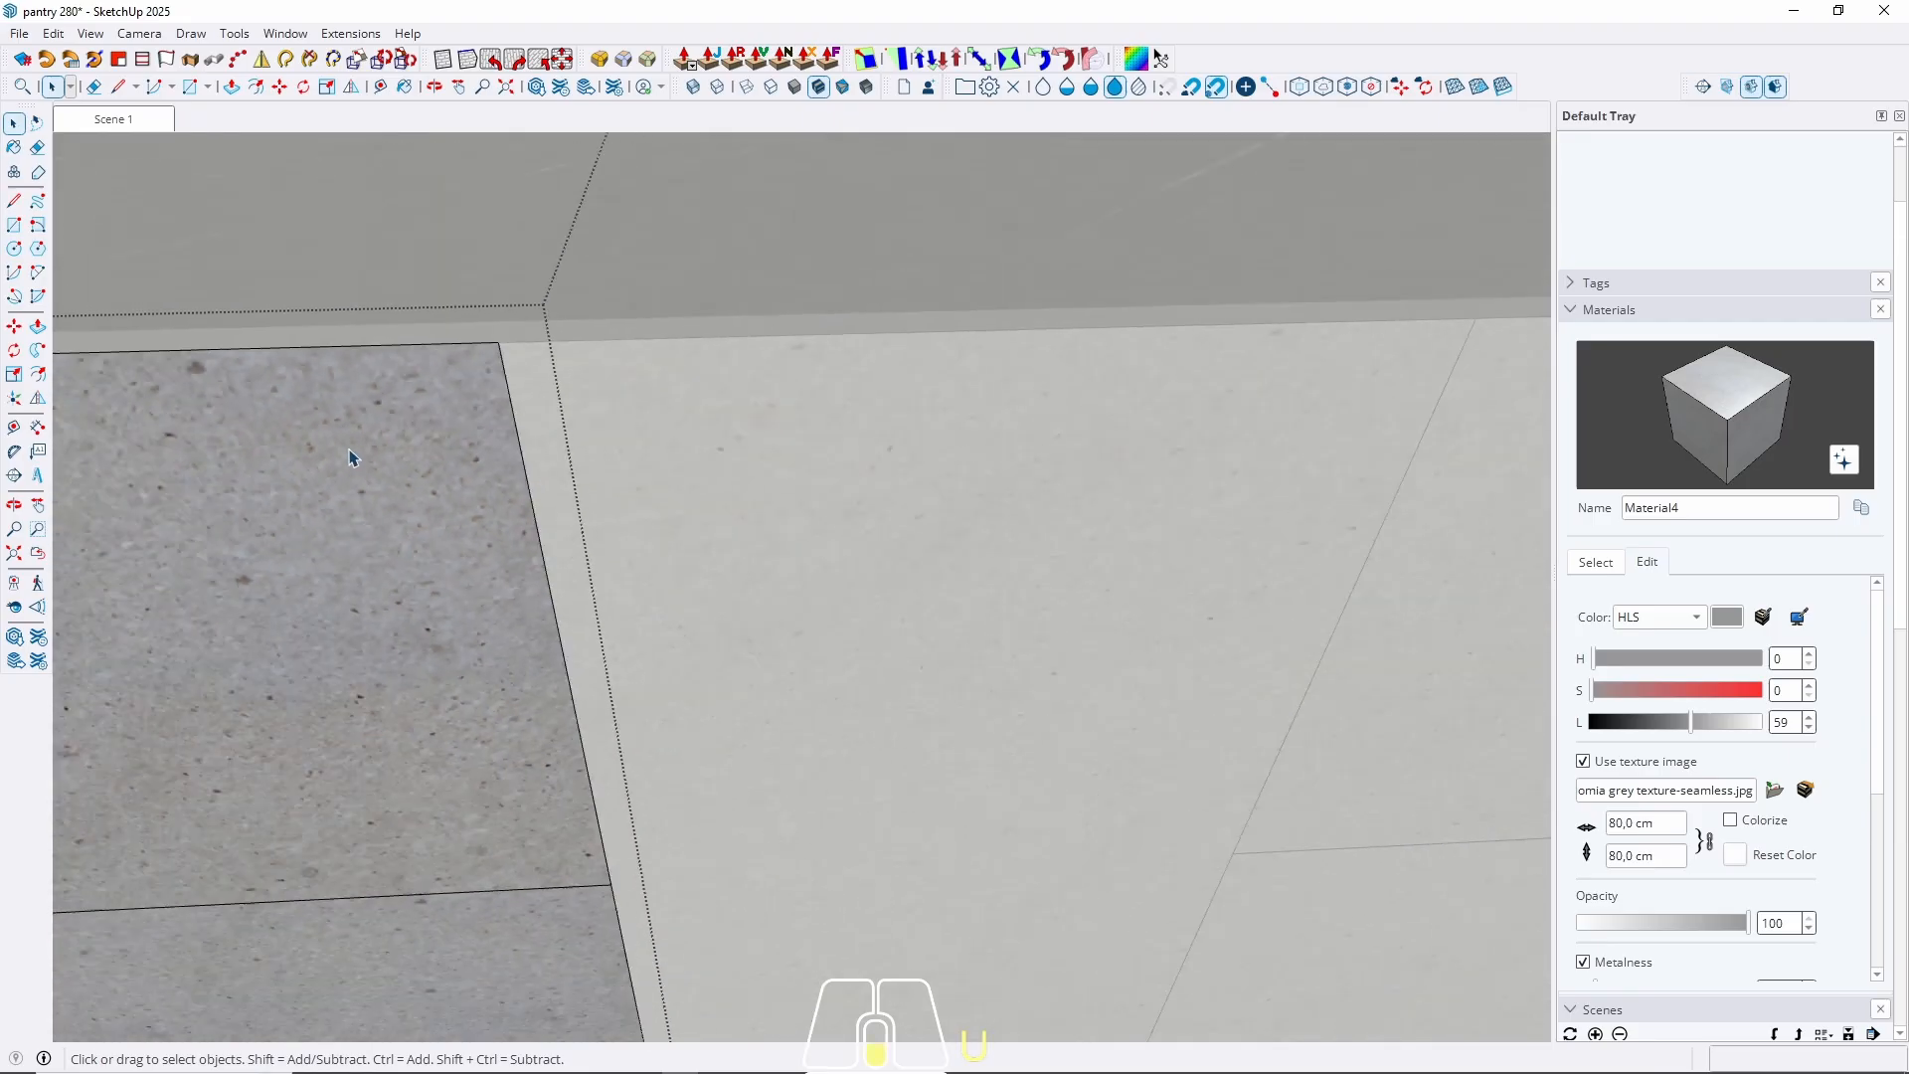
key(Escape)
double_click(715, 596)
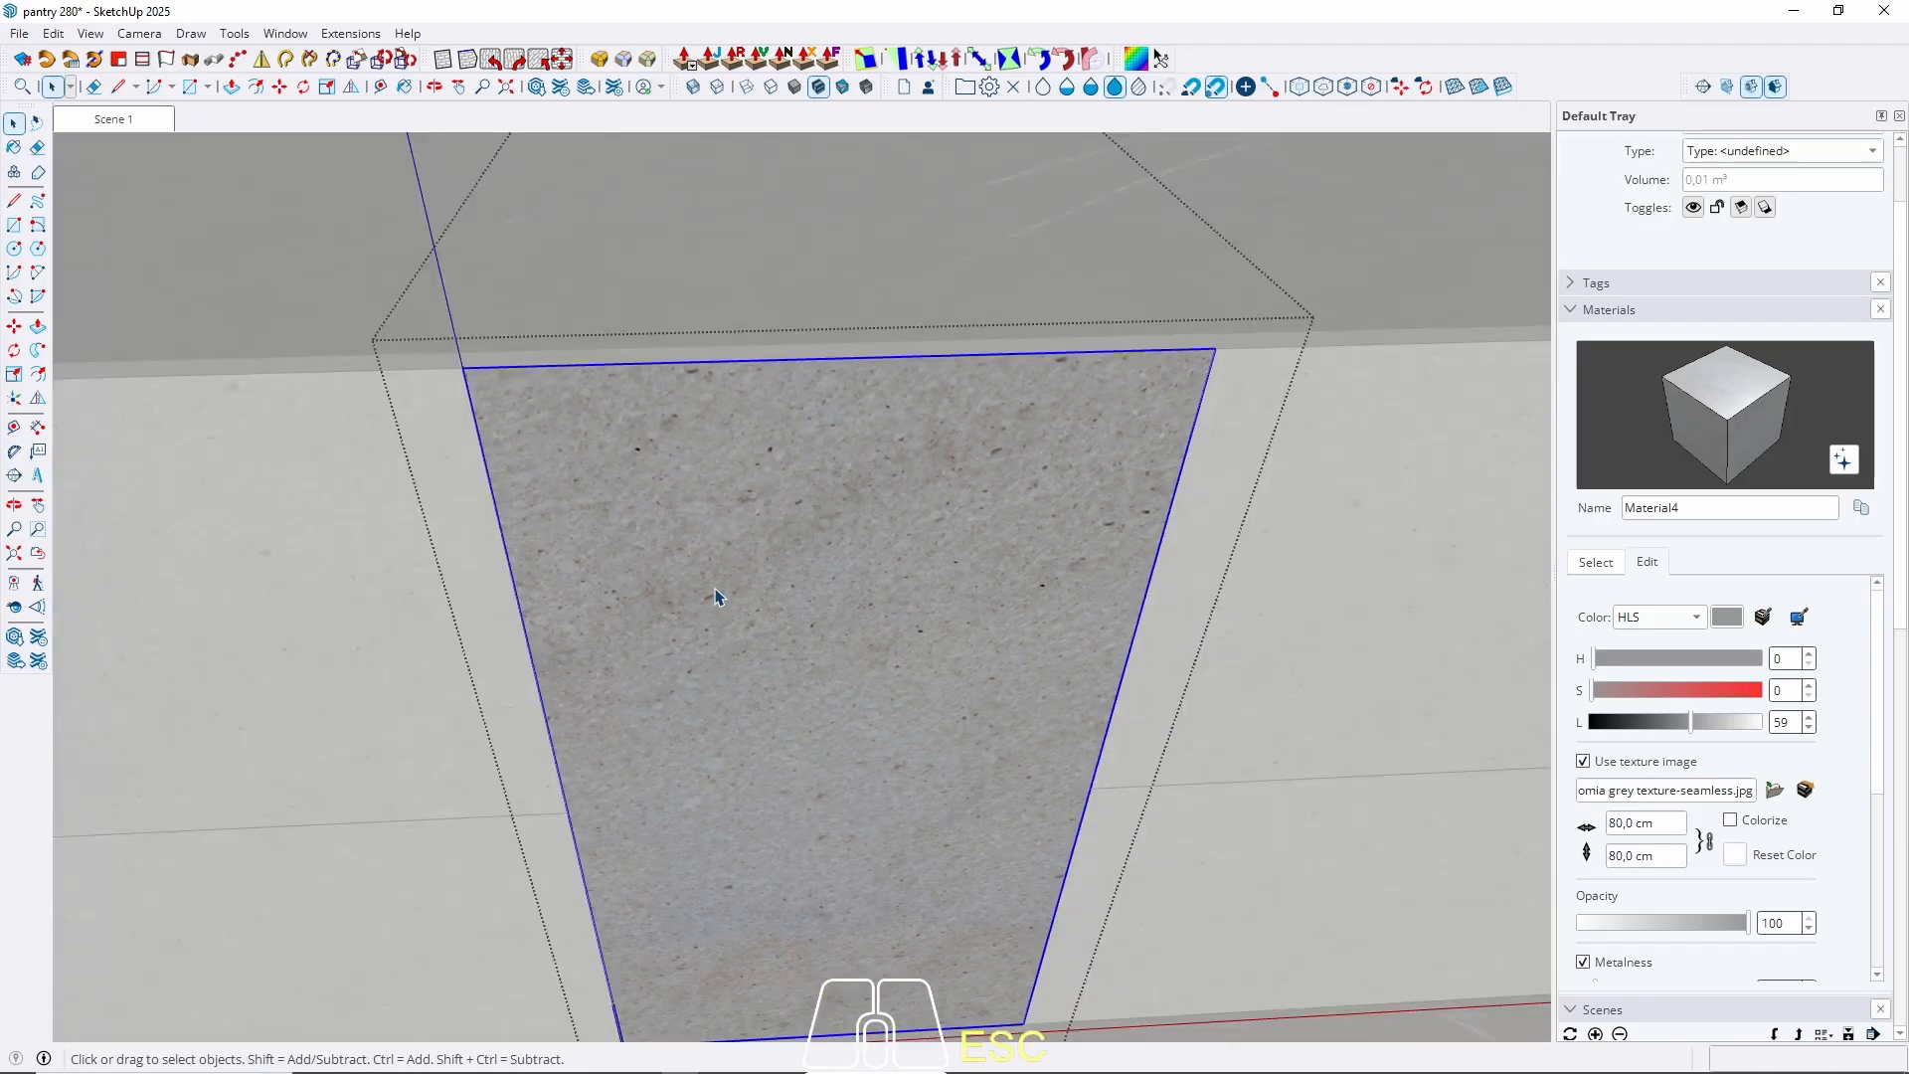
key(h)
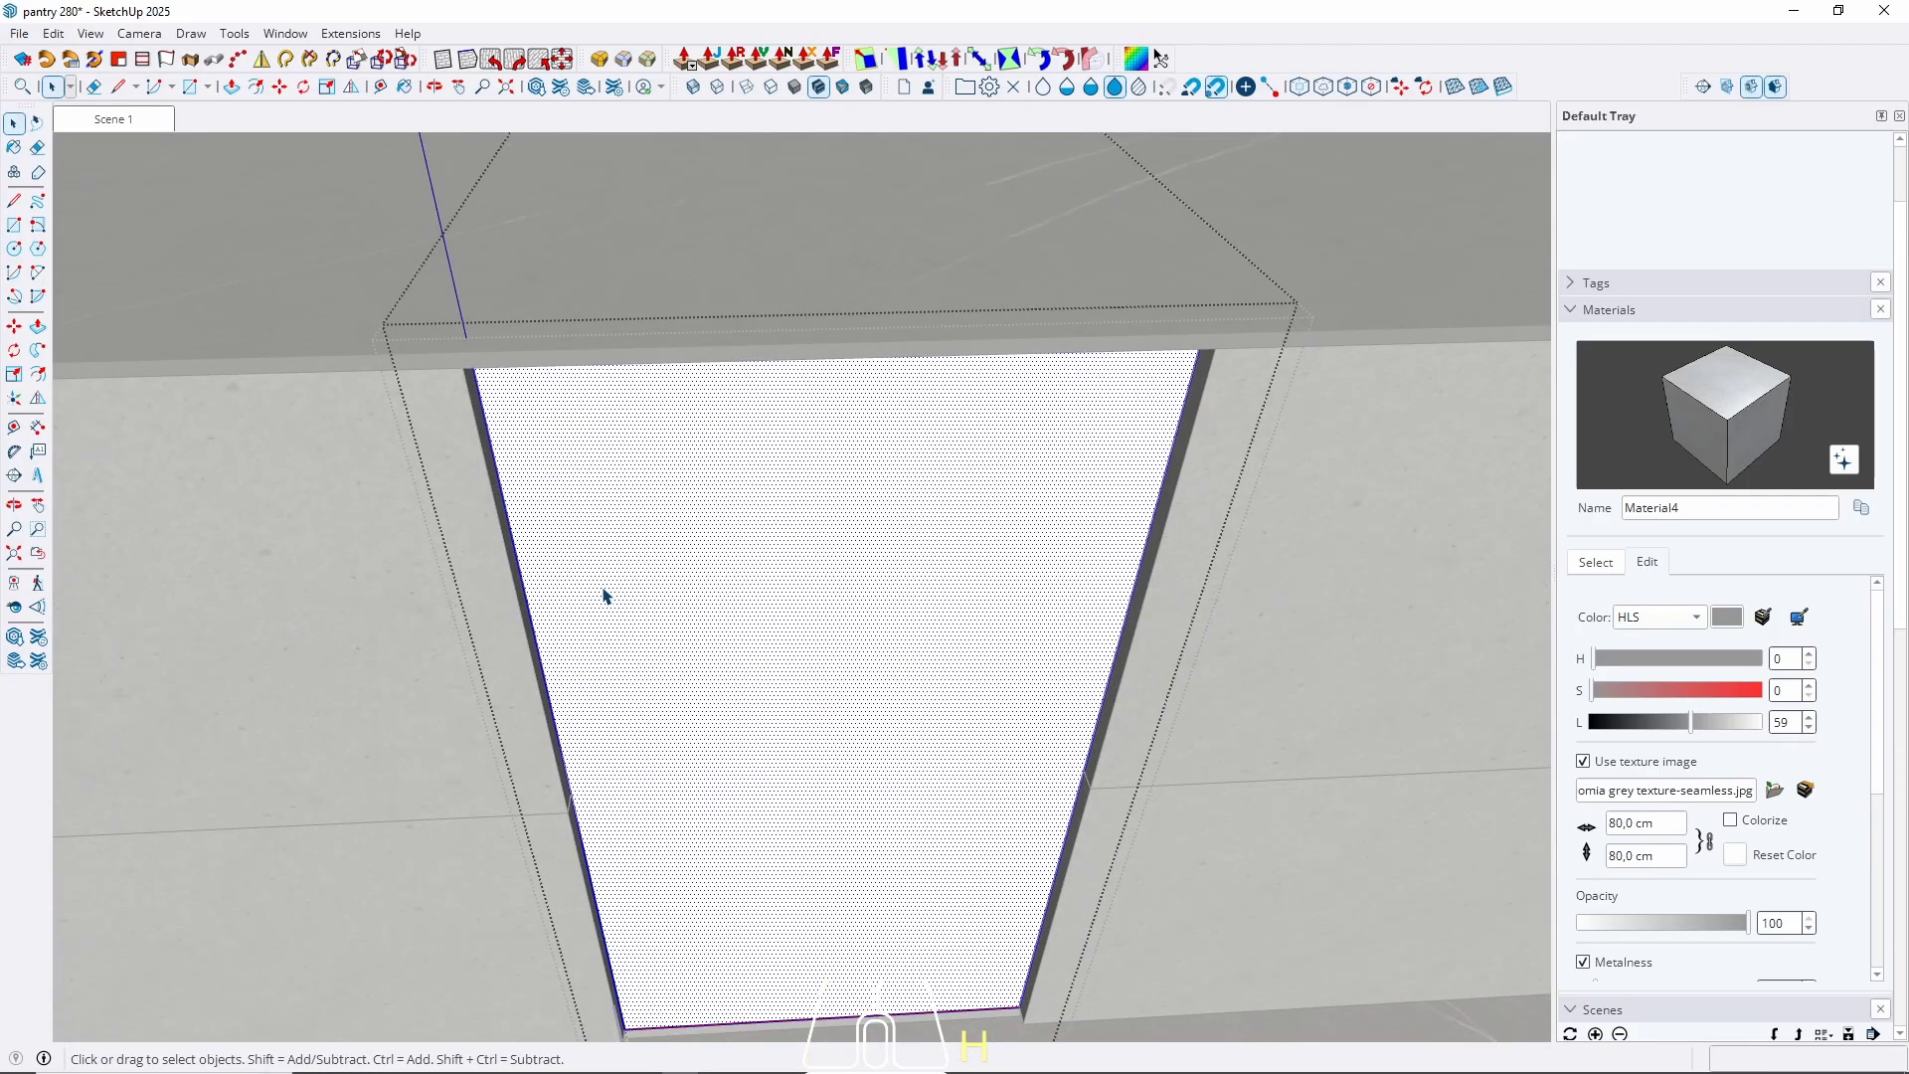
Paint the door cabinet's recessed front face with the dolomia grey marble material and unhide its door panel.
click(686, 562)
key(space)
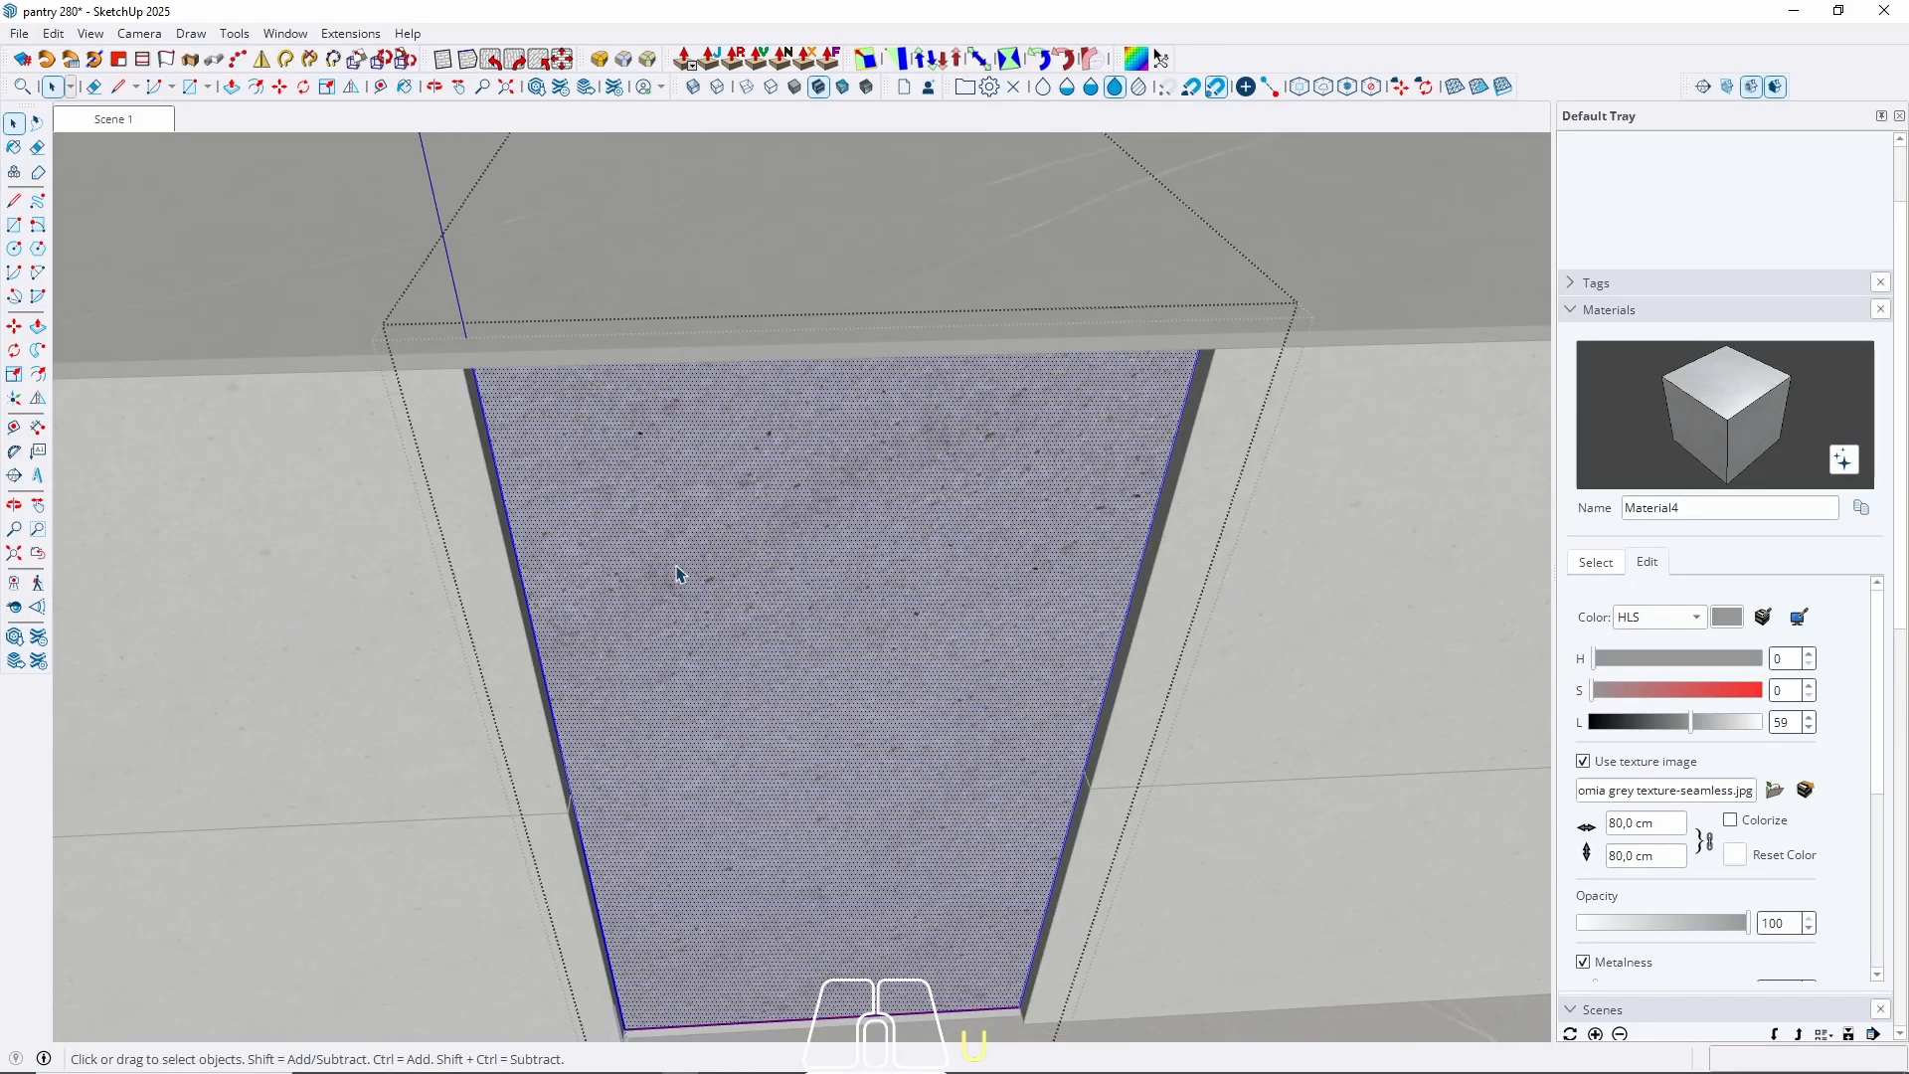
key(Escape)
key(u)
scroll(388, 714, down, 6)
key(Escape)
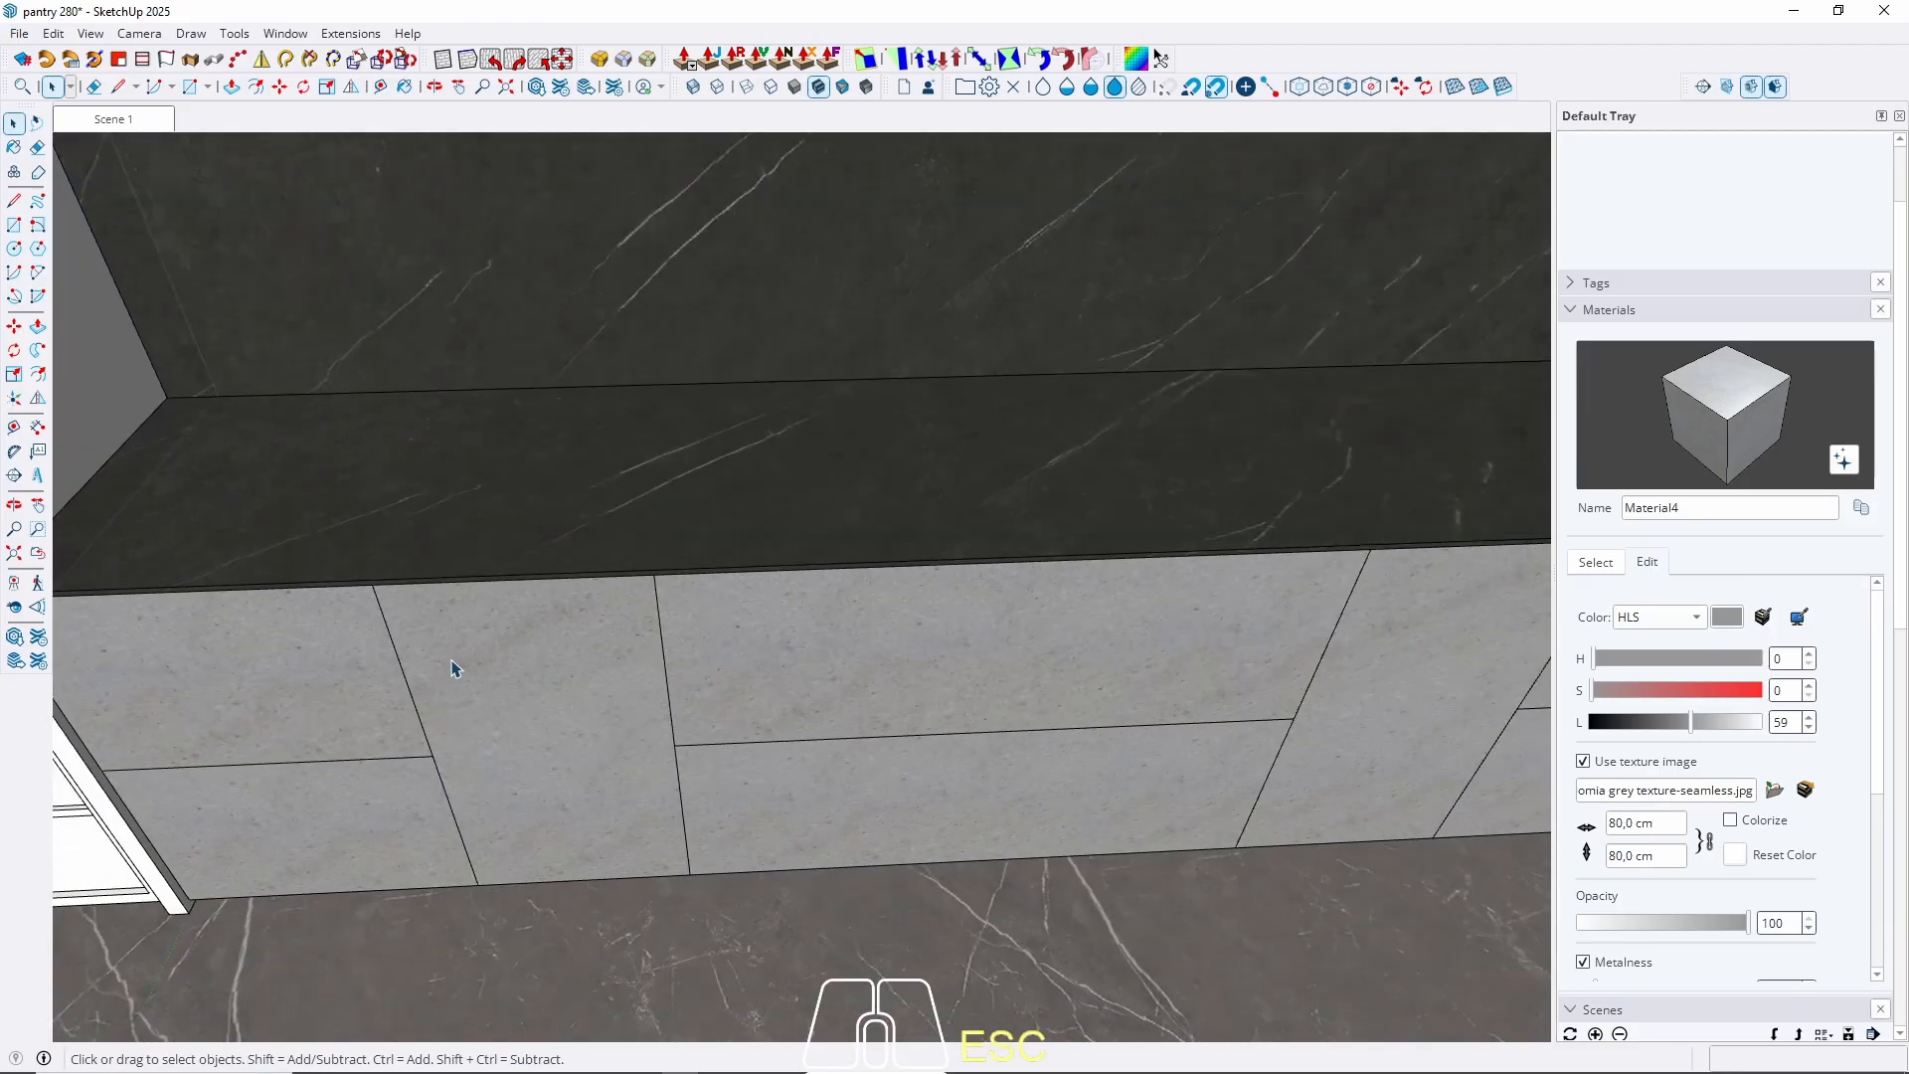
Open the wide middle drawer cabinet and hide its upper and lower drawer fronts.
double_click(911, 658)
click(873, 682)
key(h)
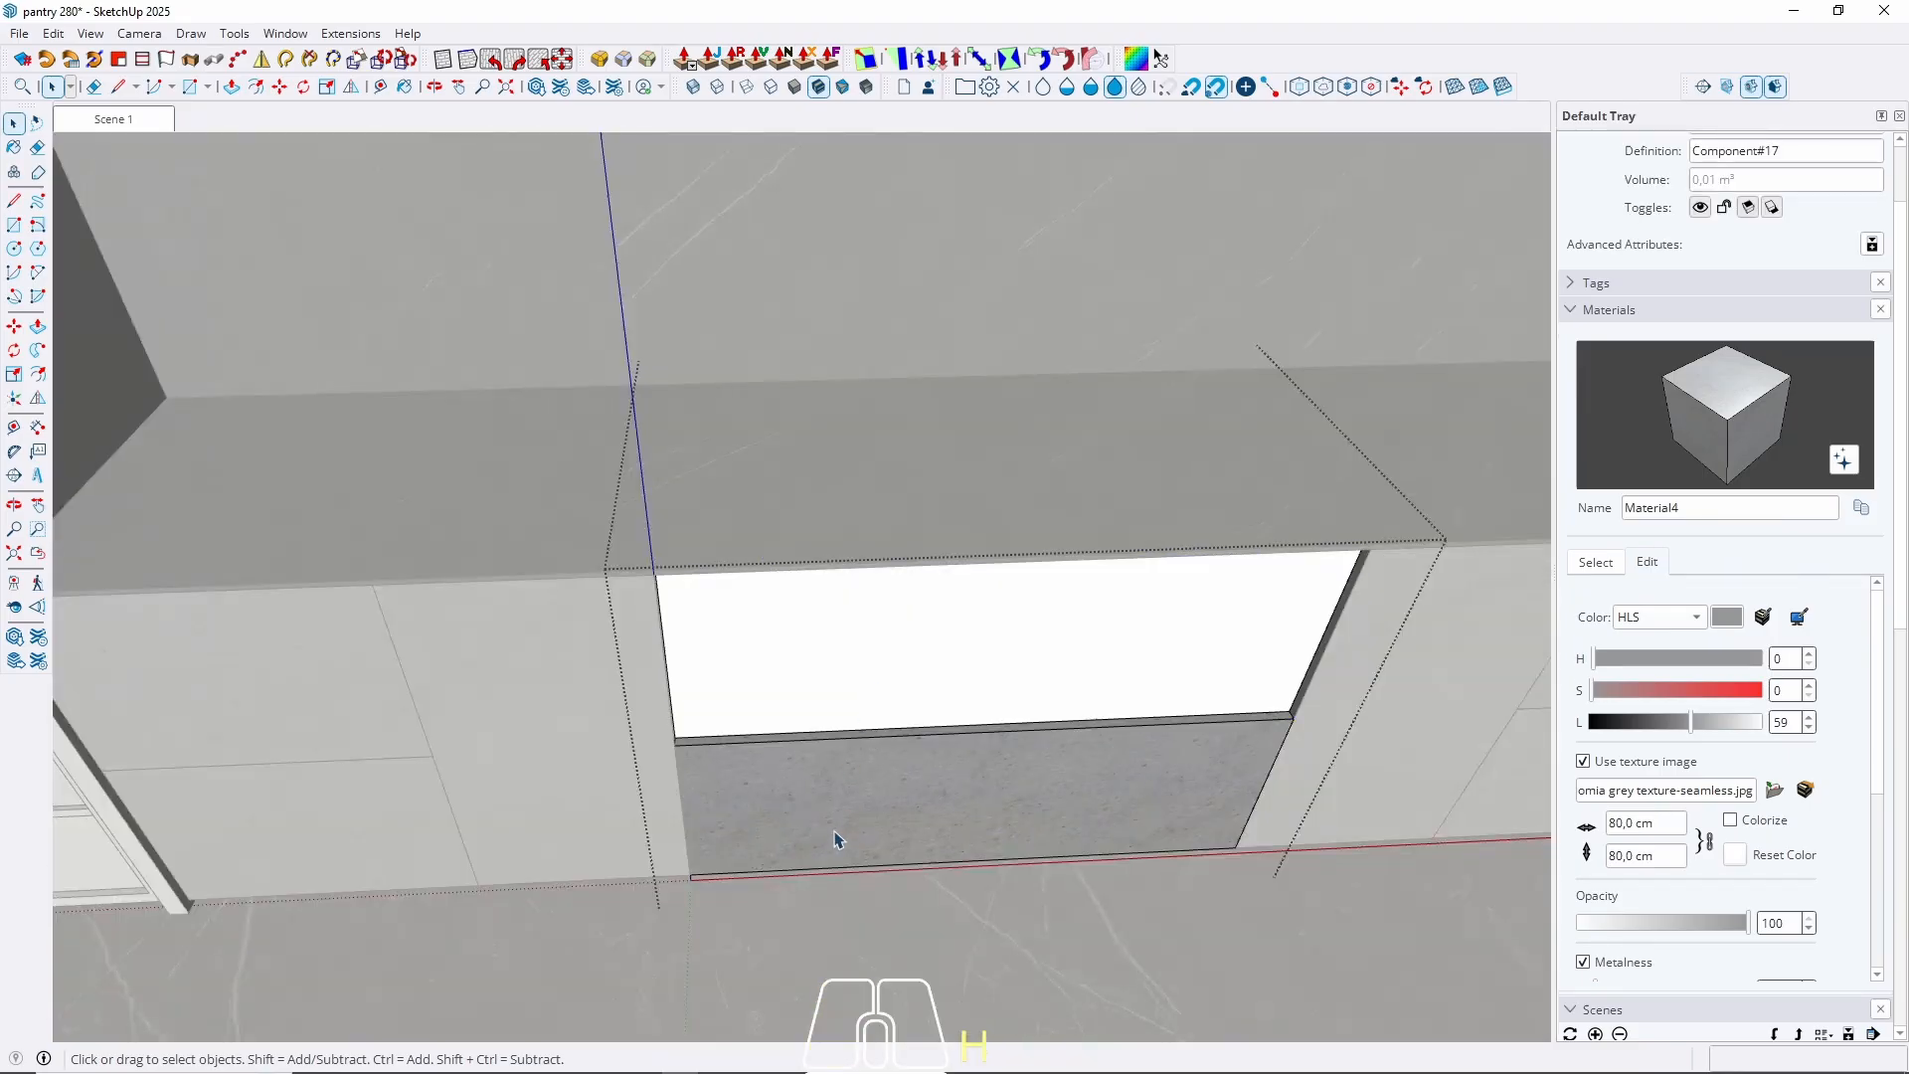
click(835, 837)
key(h)
Paint the middle cabinet's recessed body with the dolomia grey marble material and unhide both drawer fronts.
double_click(794, 683)
double_click(795, 682)
key(b)
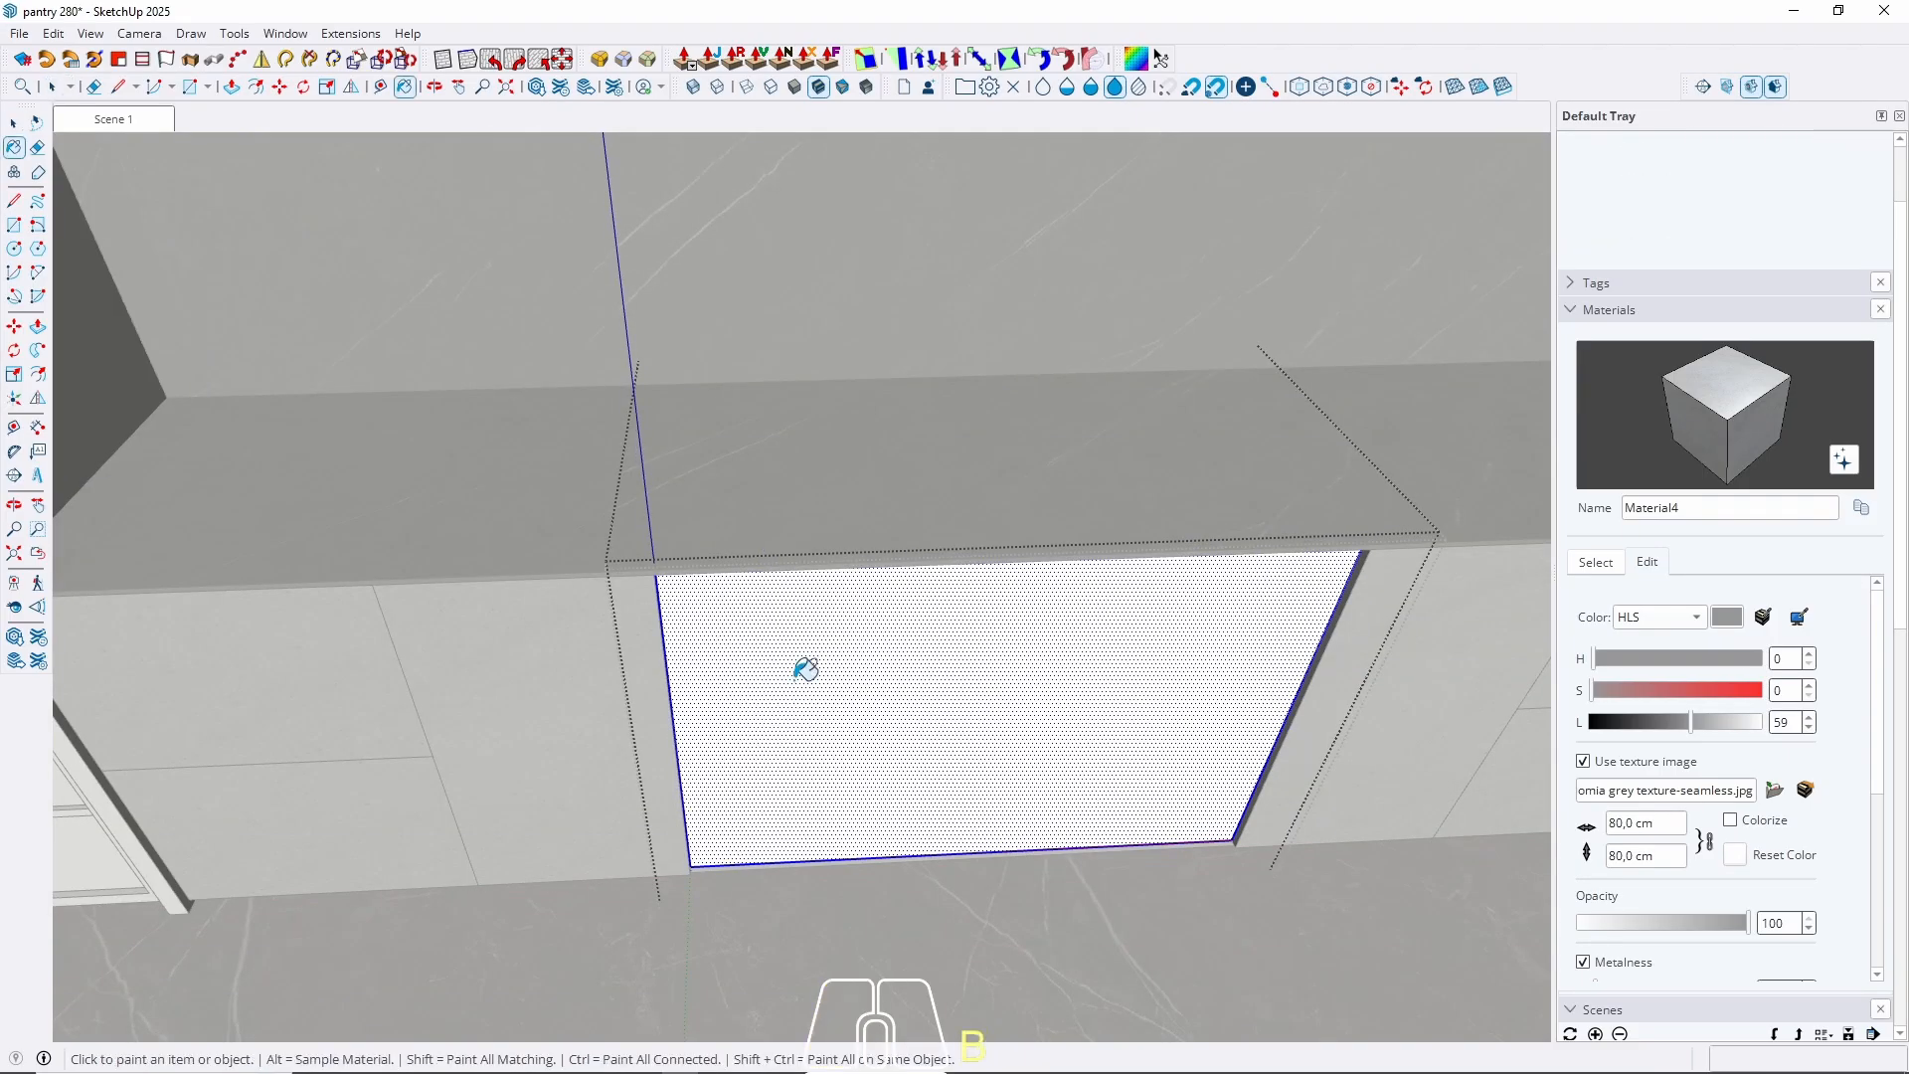
click(795, 688)
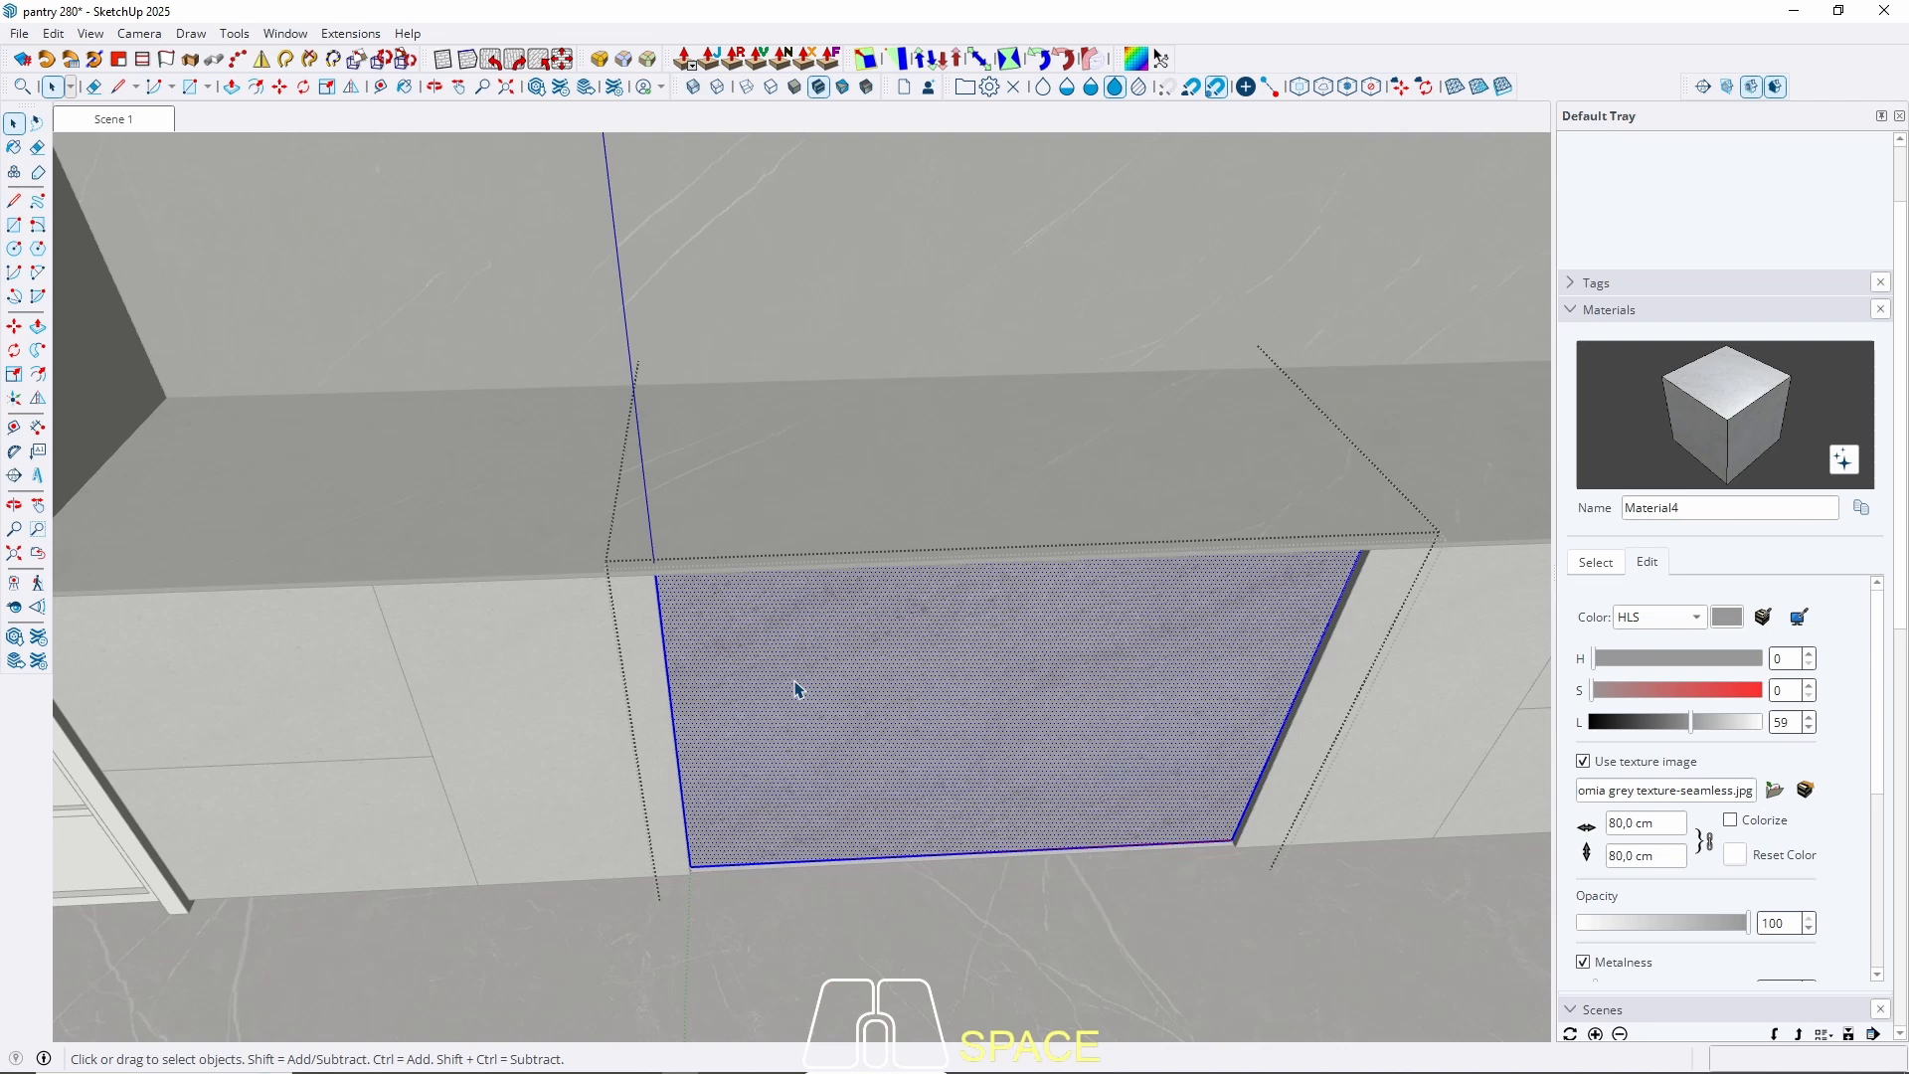
key(u)
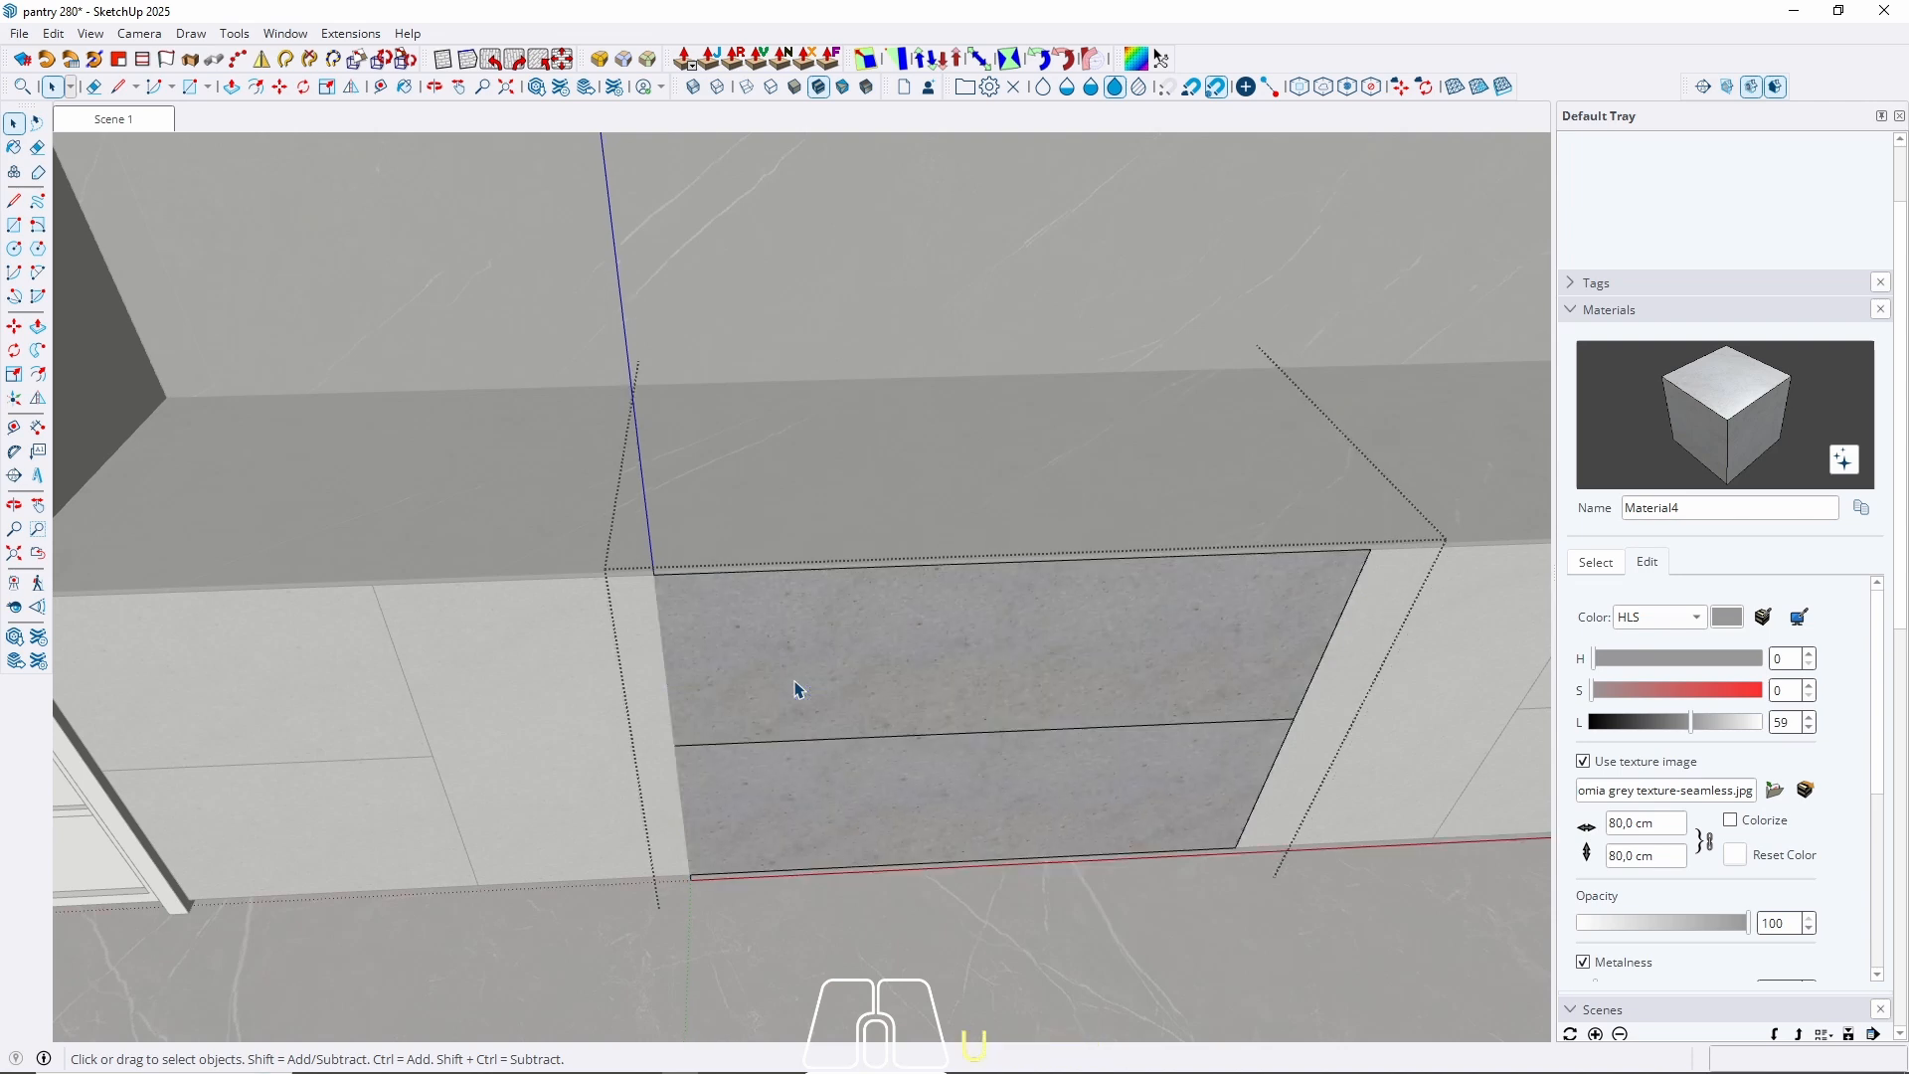
key(Escape)
scroll(660, 653, down, 4)
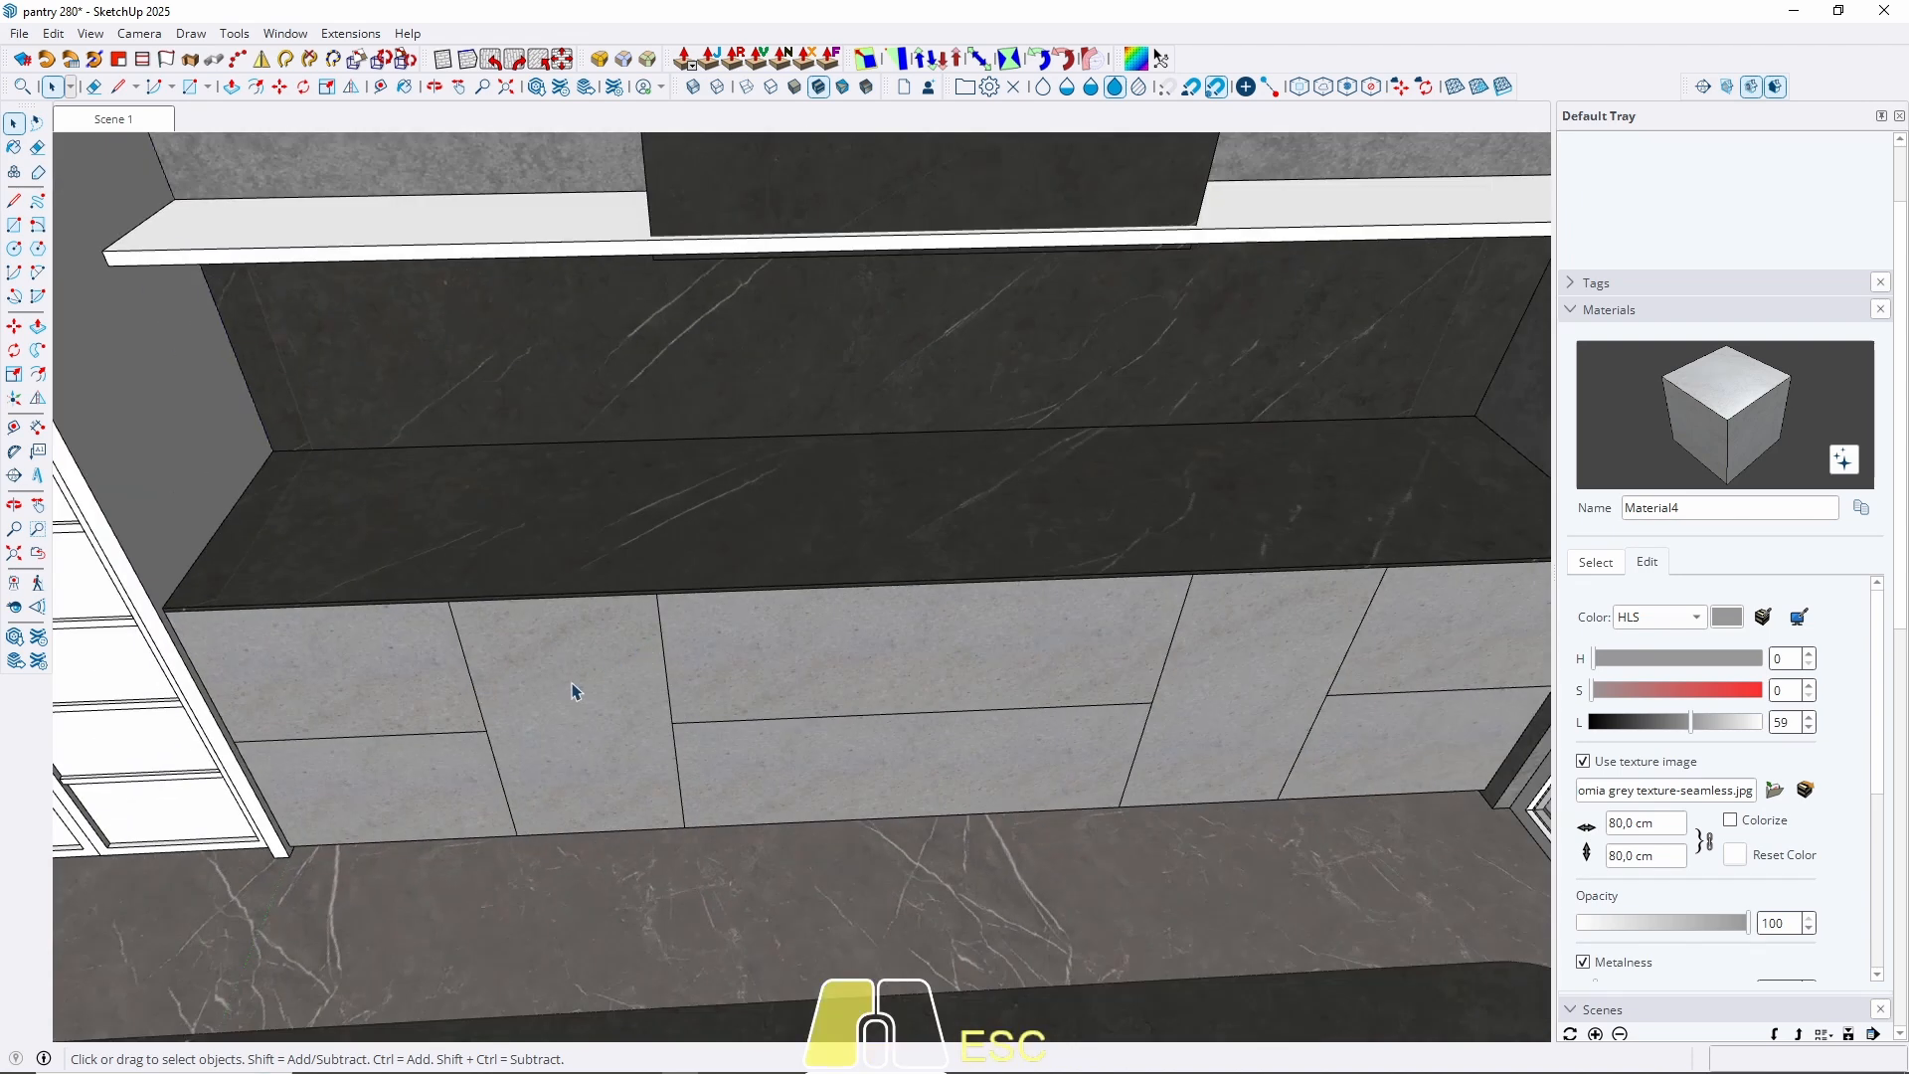
Inspect the base cabinets' door panels, recall Scene 1, and examine the finished cabinet fronts beneath the shelves.
double_click(574, 691)
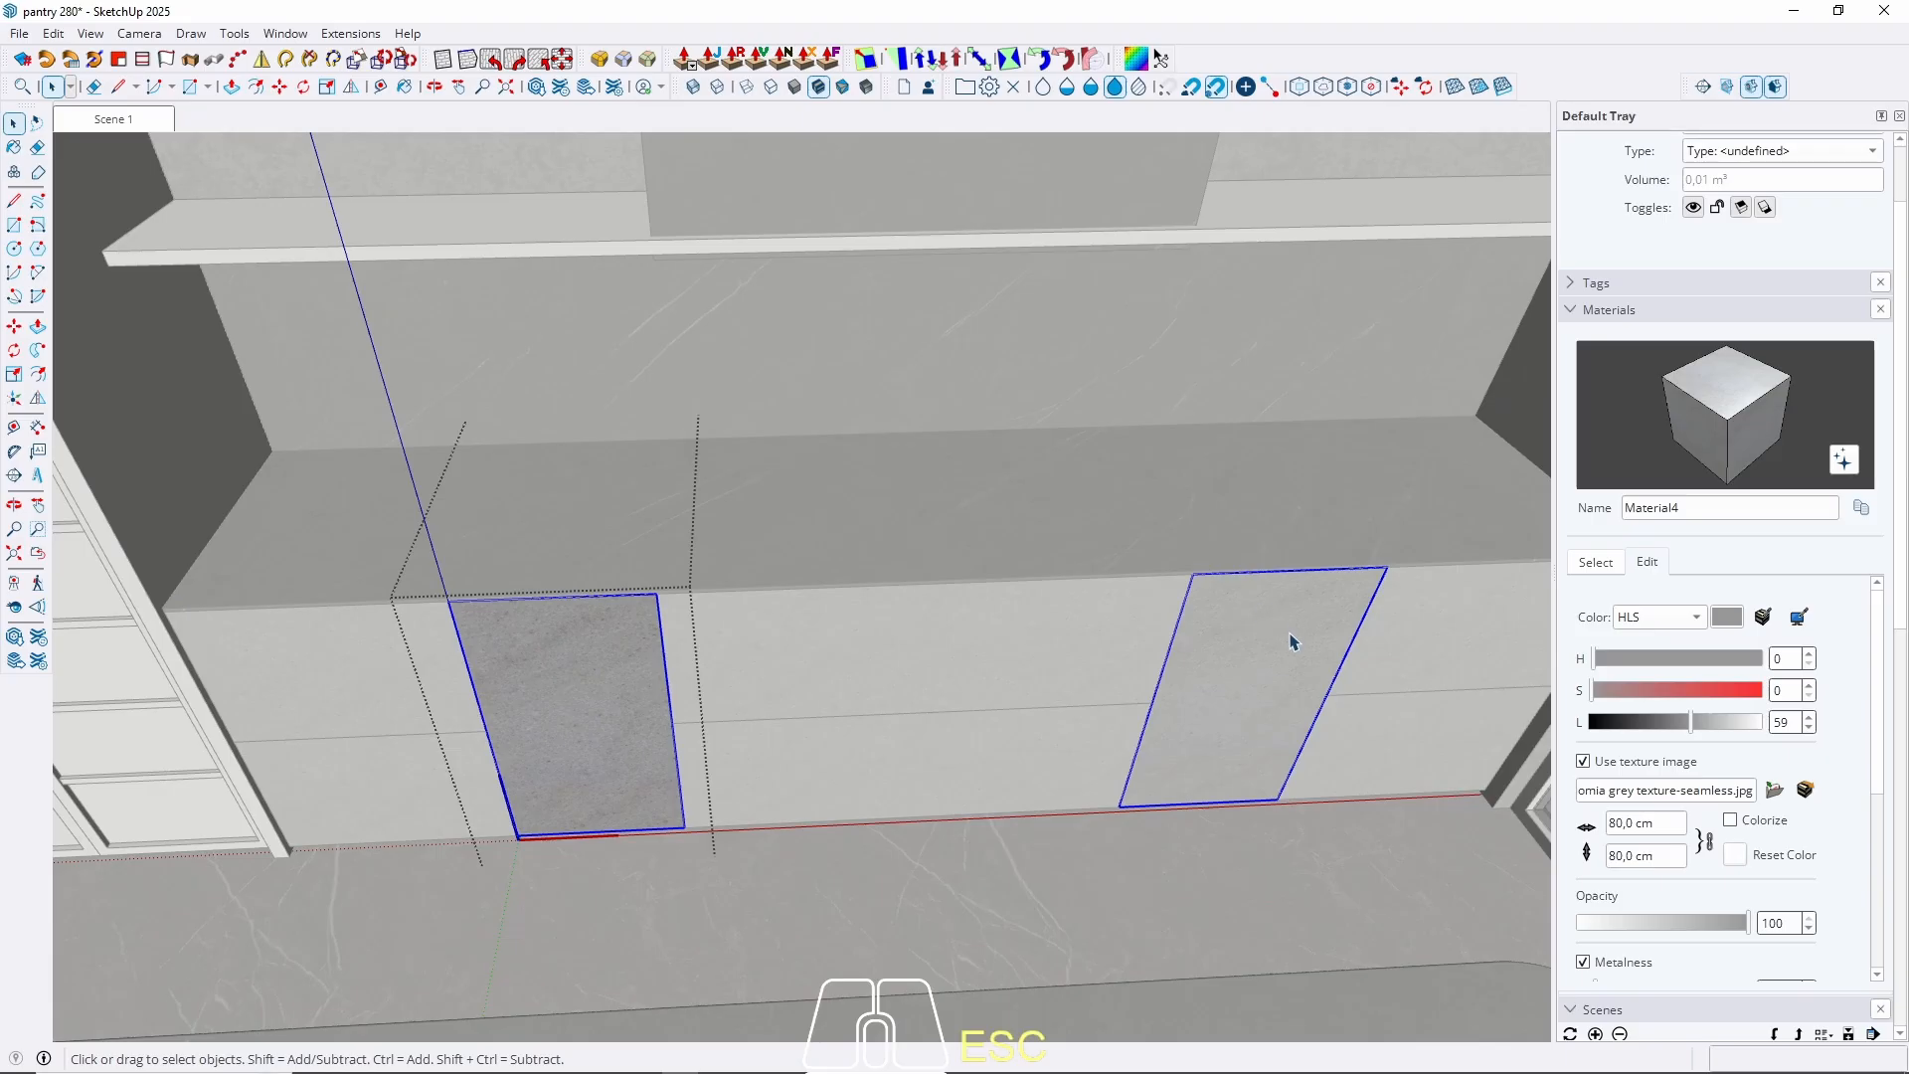
scroll(703, 710, down, 3)
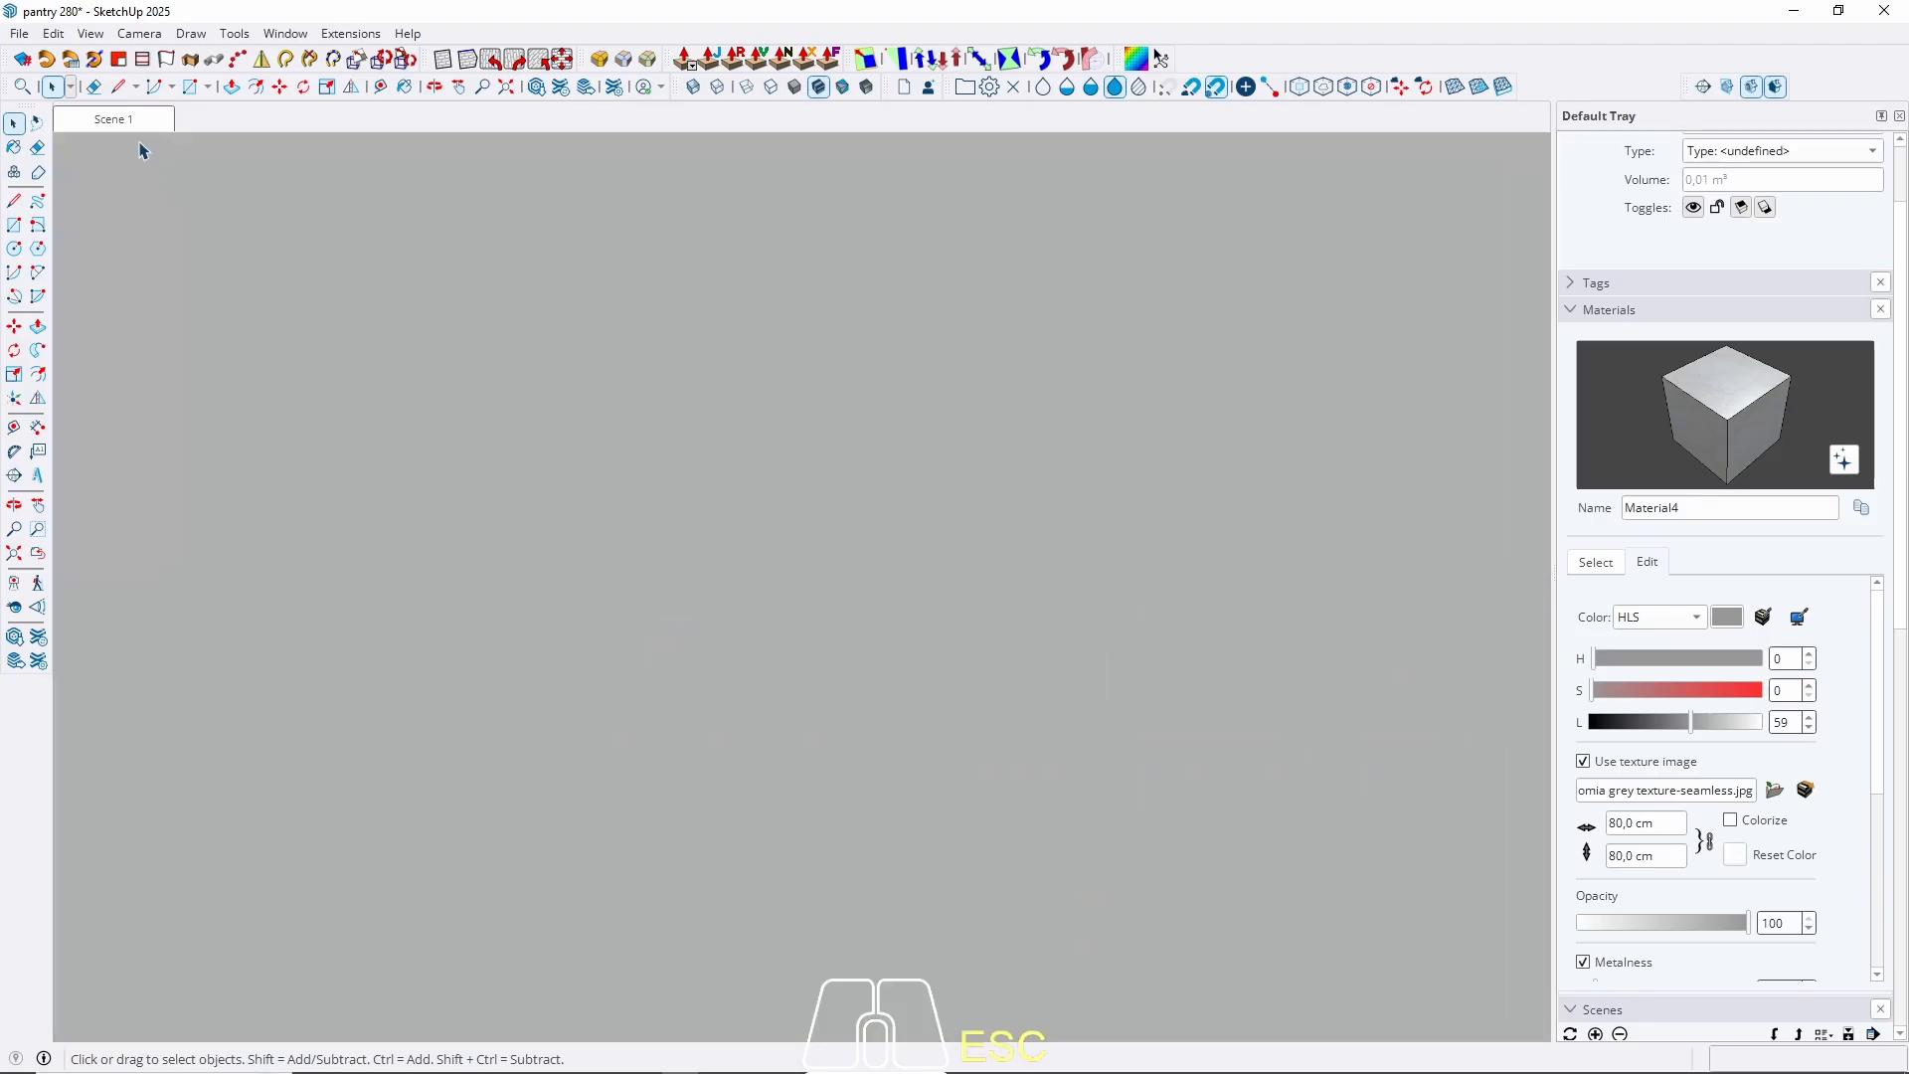
click(113, 119)
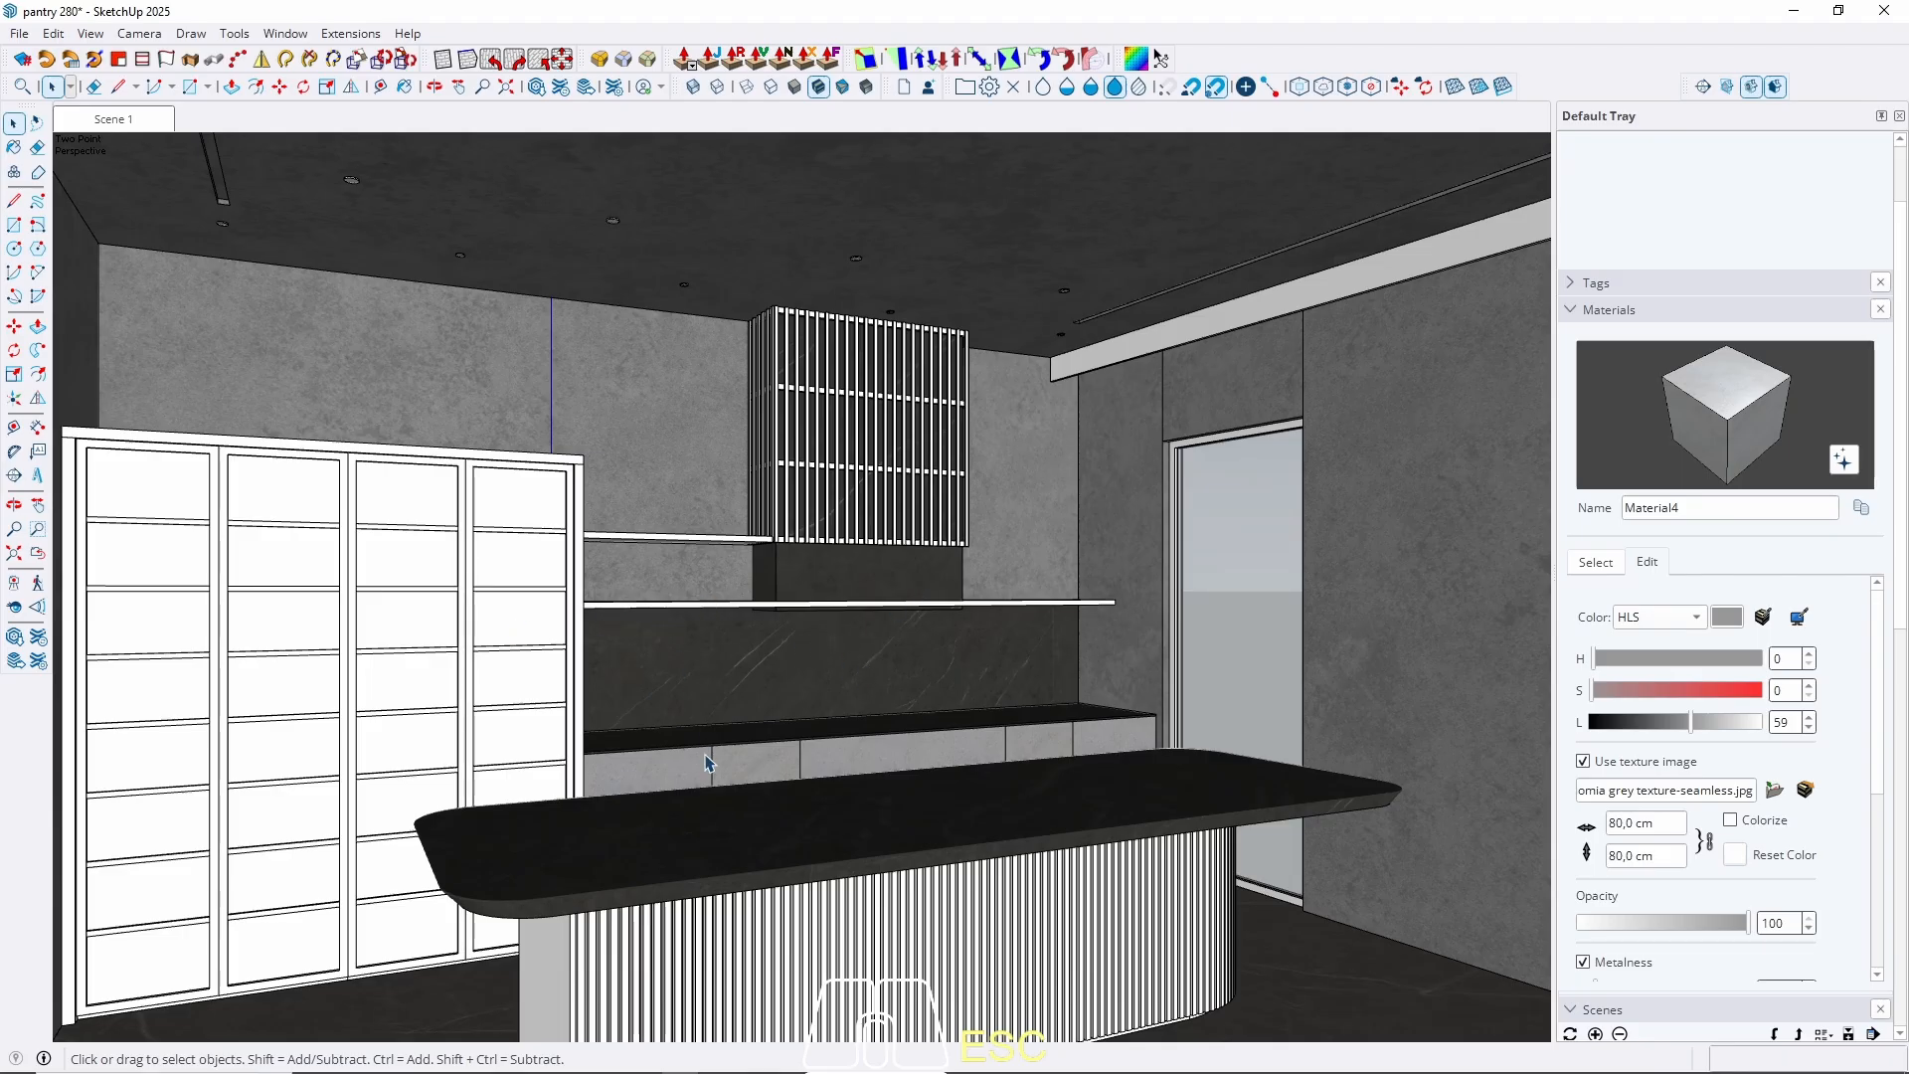
scroll(708, 763, up, 8)
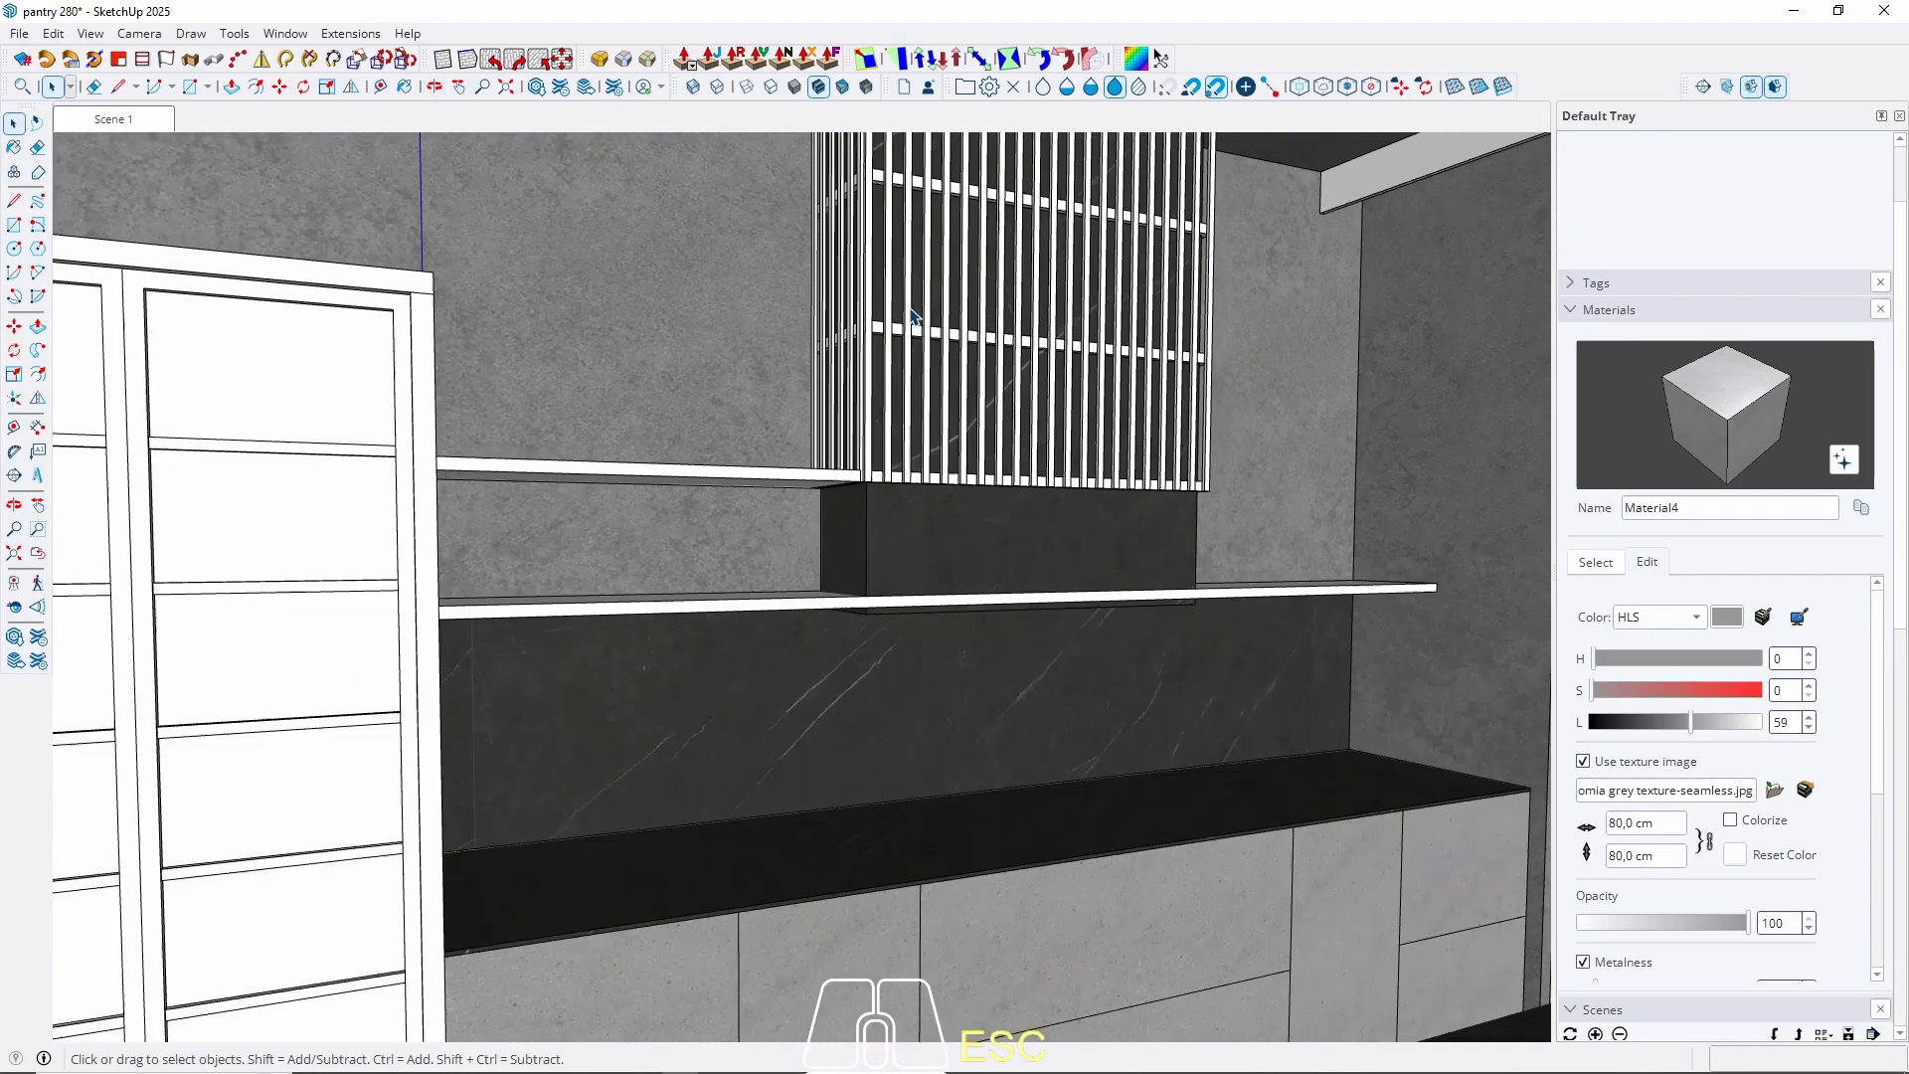
scroll(910, 316, down, 3)
middle_drag(911, 316, 897, 376)
mouse_move(896, 375)
shift+middle_down()
mouse_move(897, 290)
mouse_move(833, 481)
mouse_move(796, 528)
shift+middle_up()
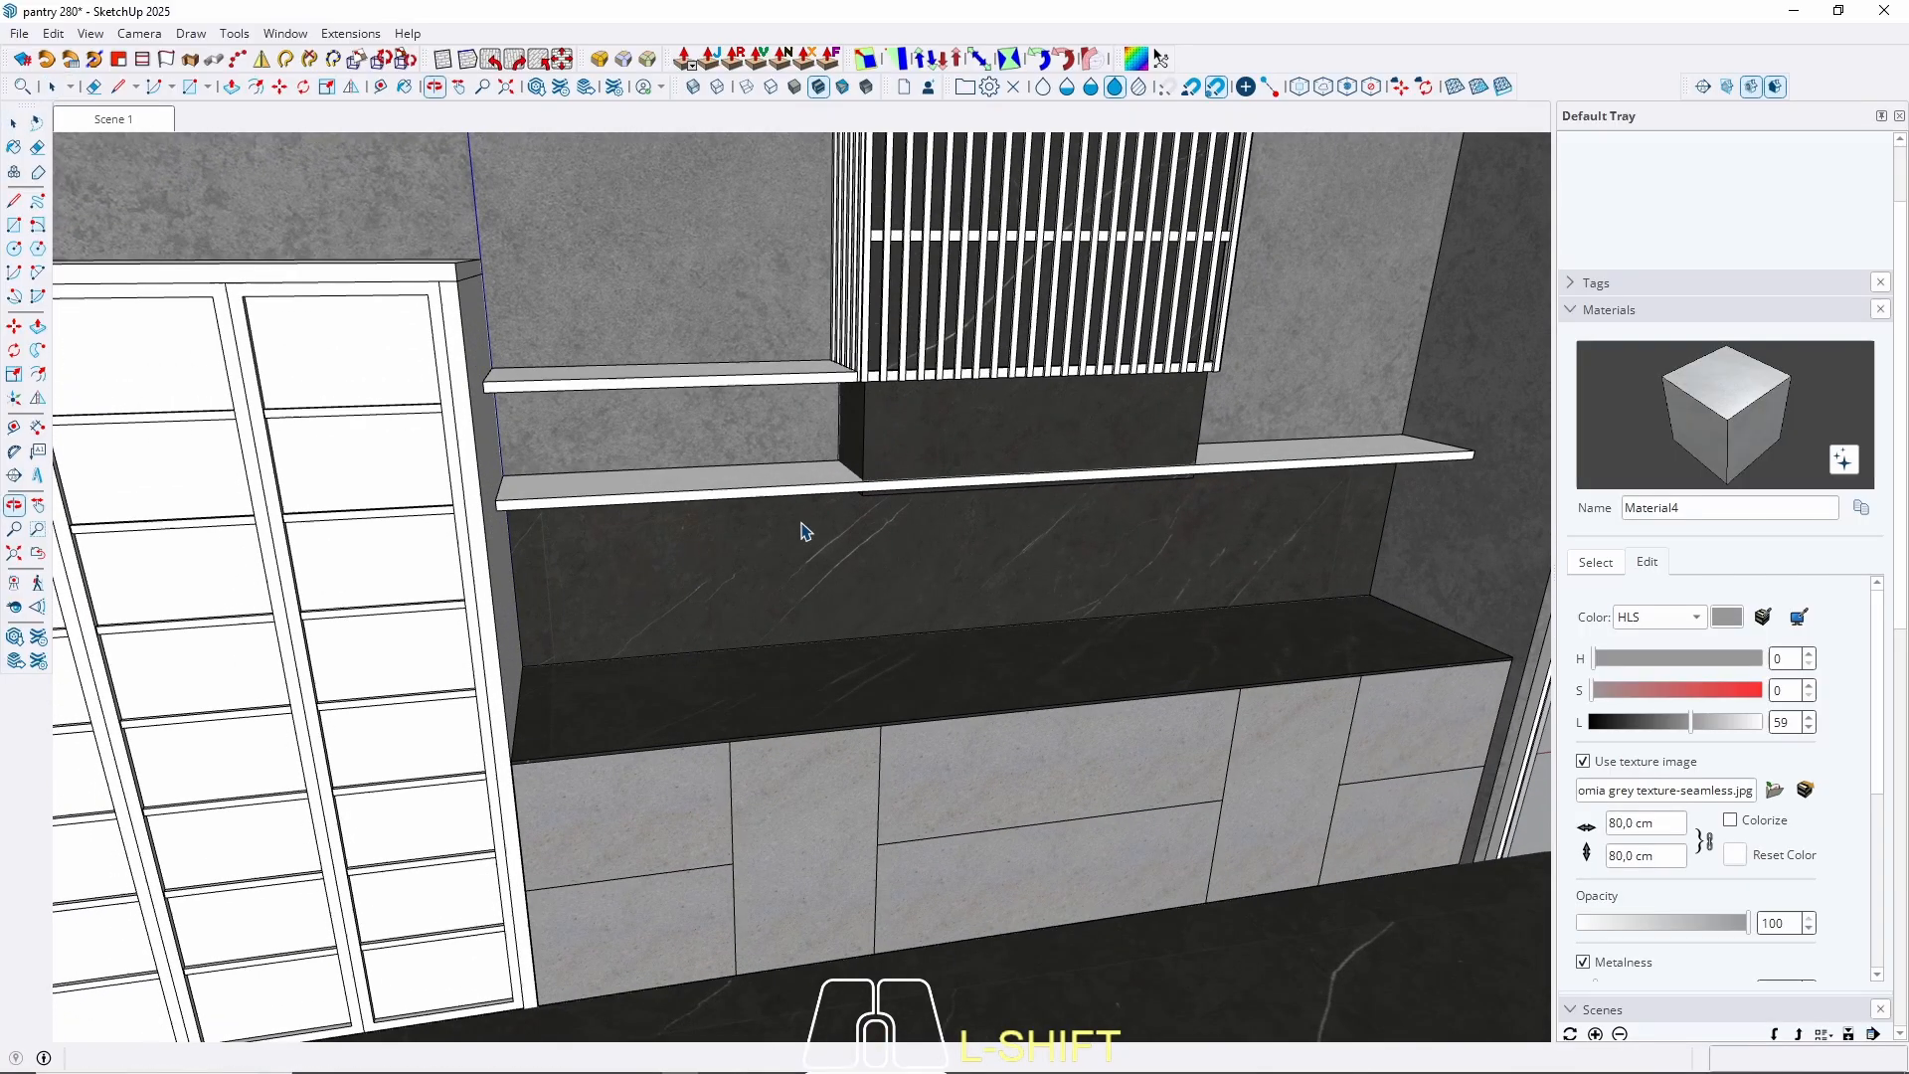
Create a new material from the 76.jpg wood texture with a texture width of 30 cm.
click(1594, 563)
click(1579, 589)
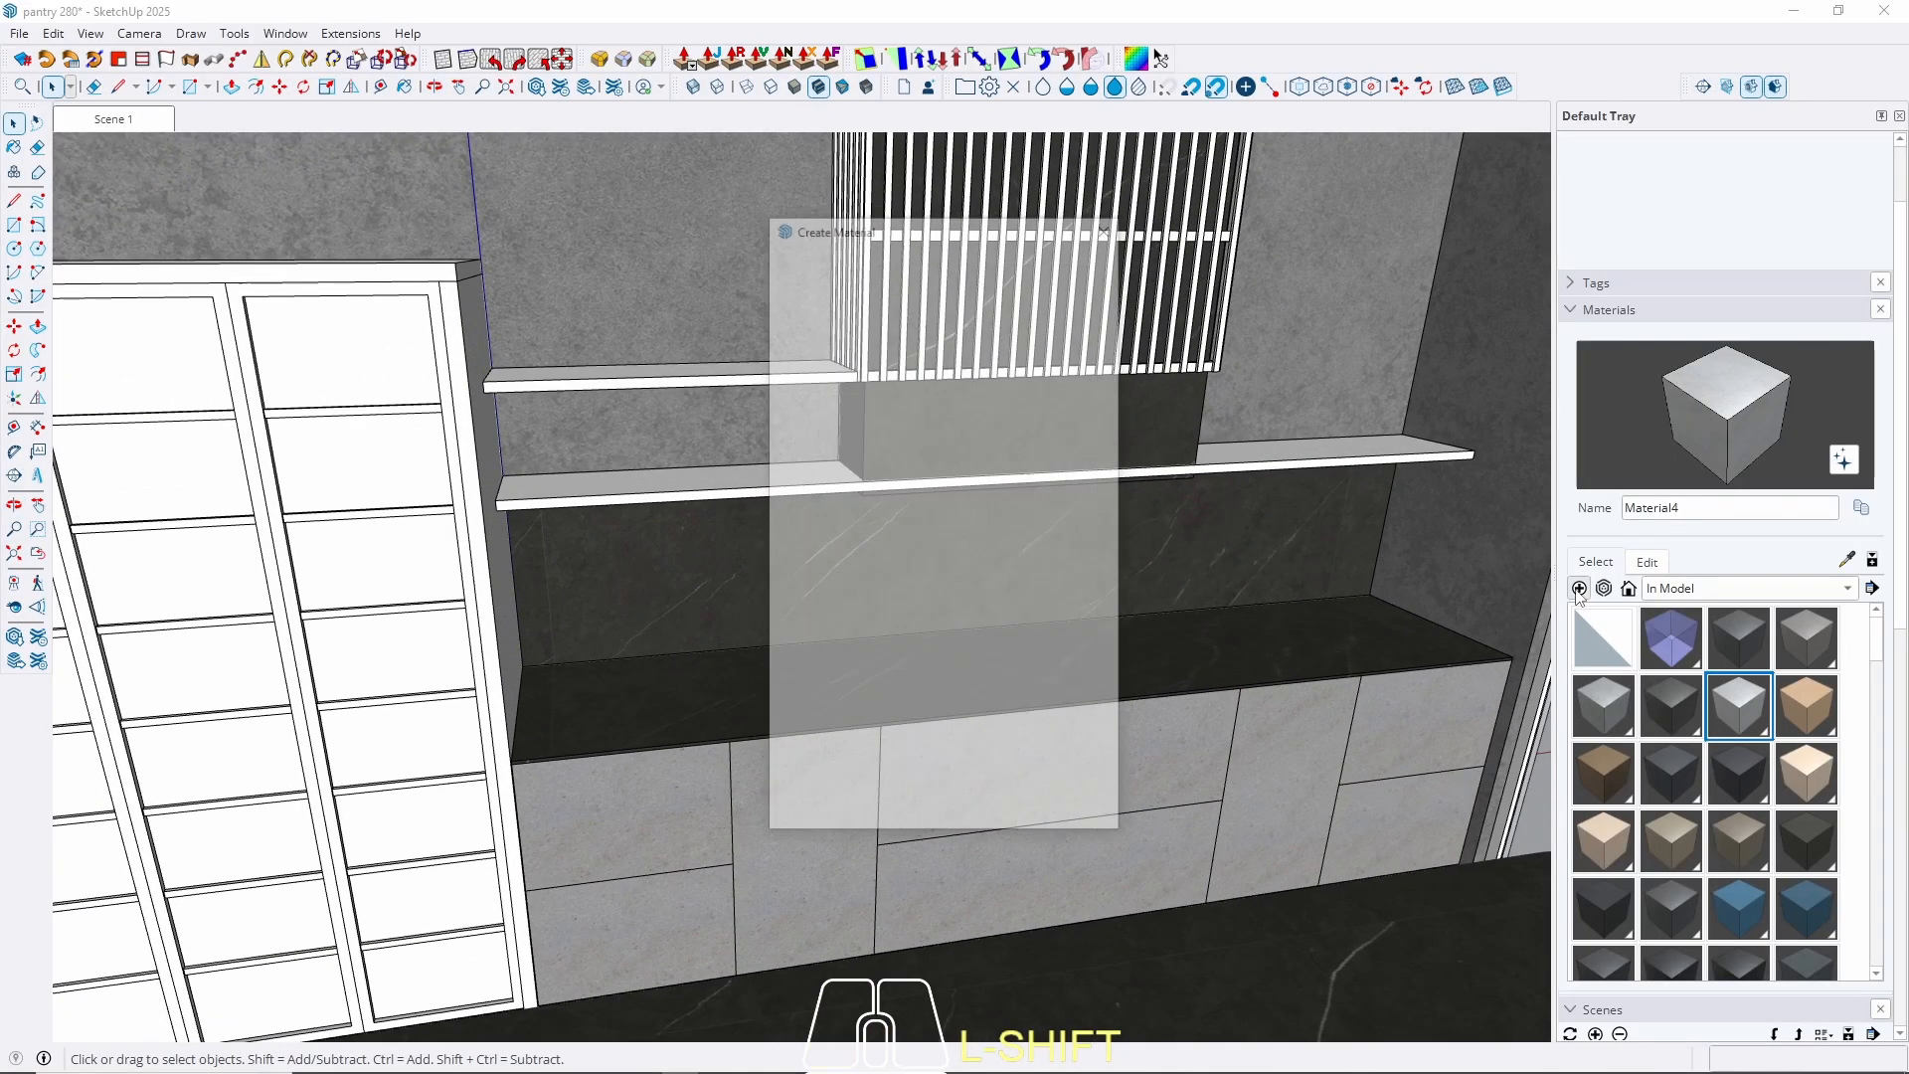
click(983, 682)
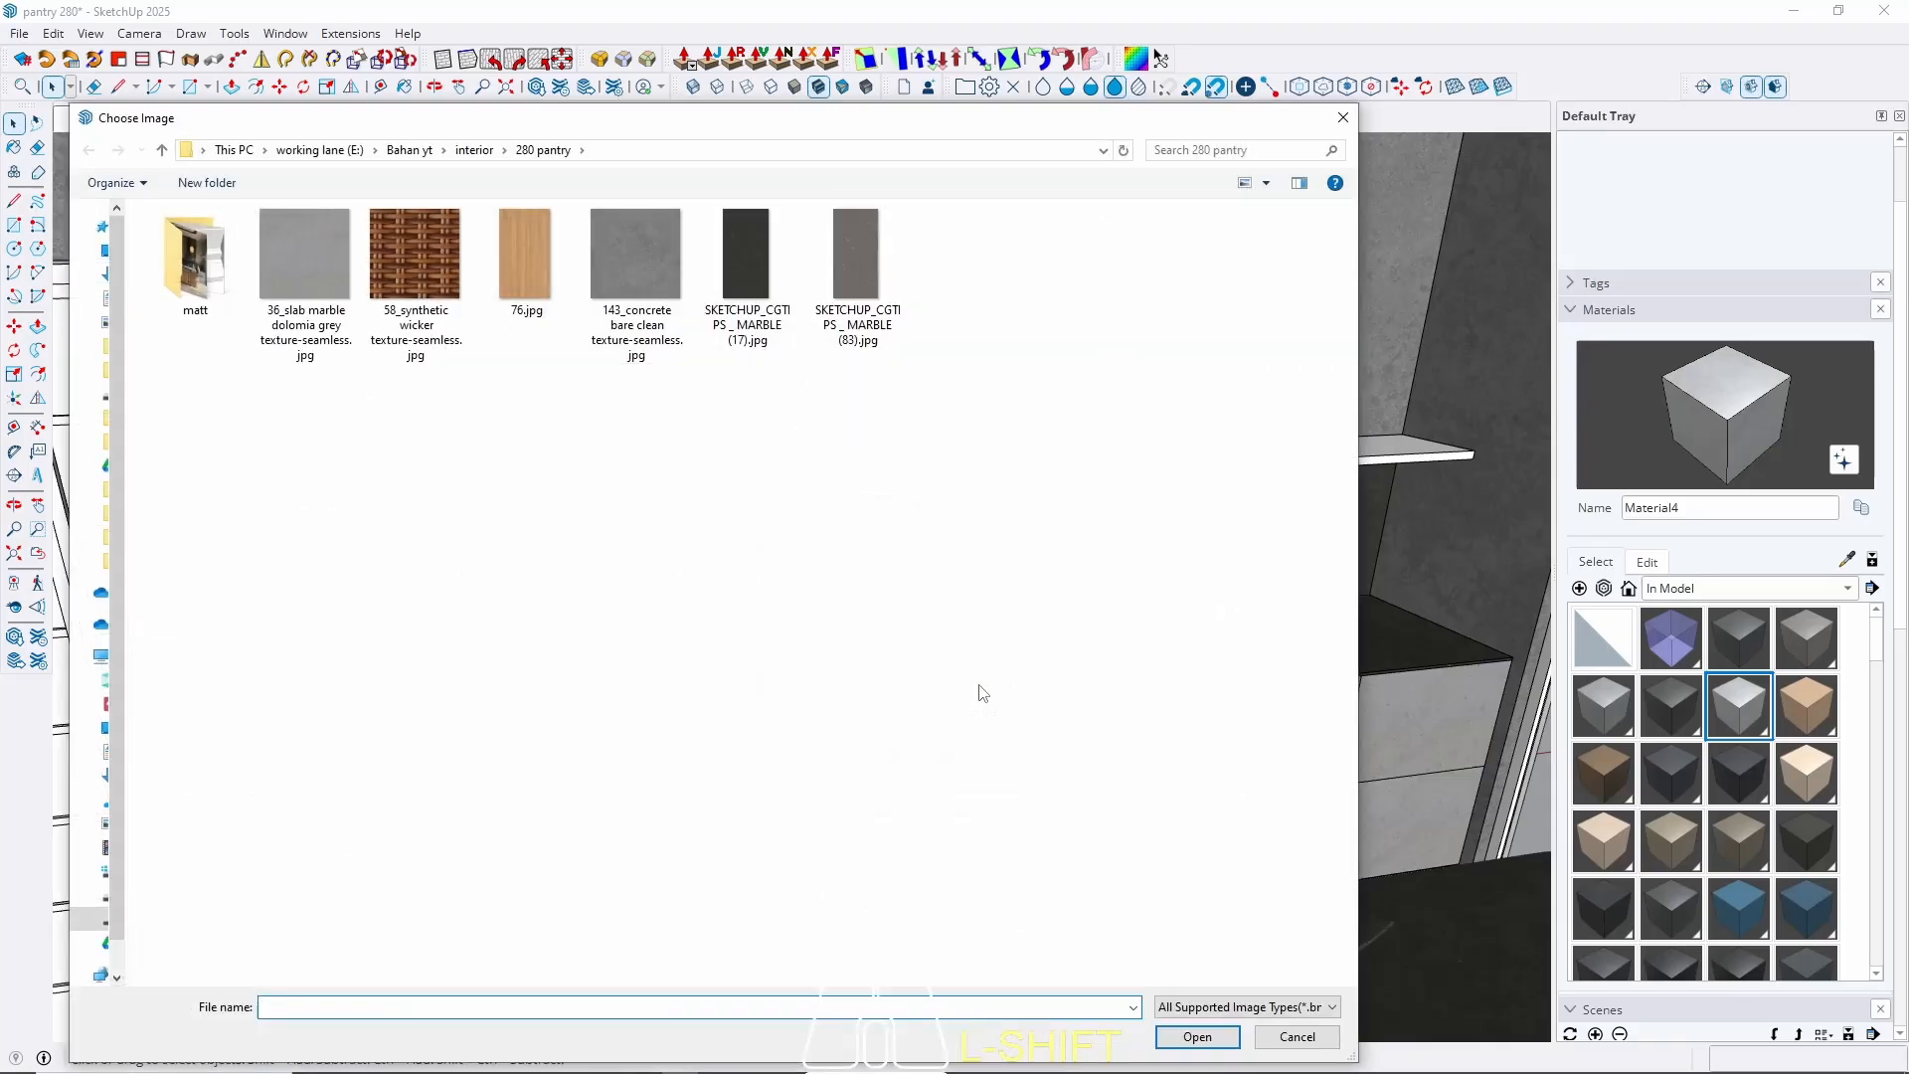
double_click(521, 255)
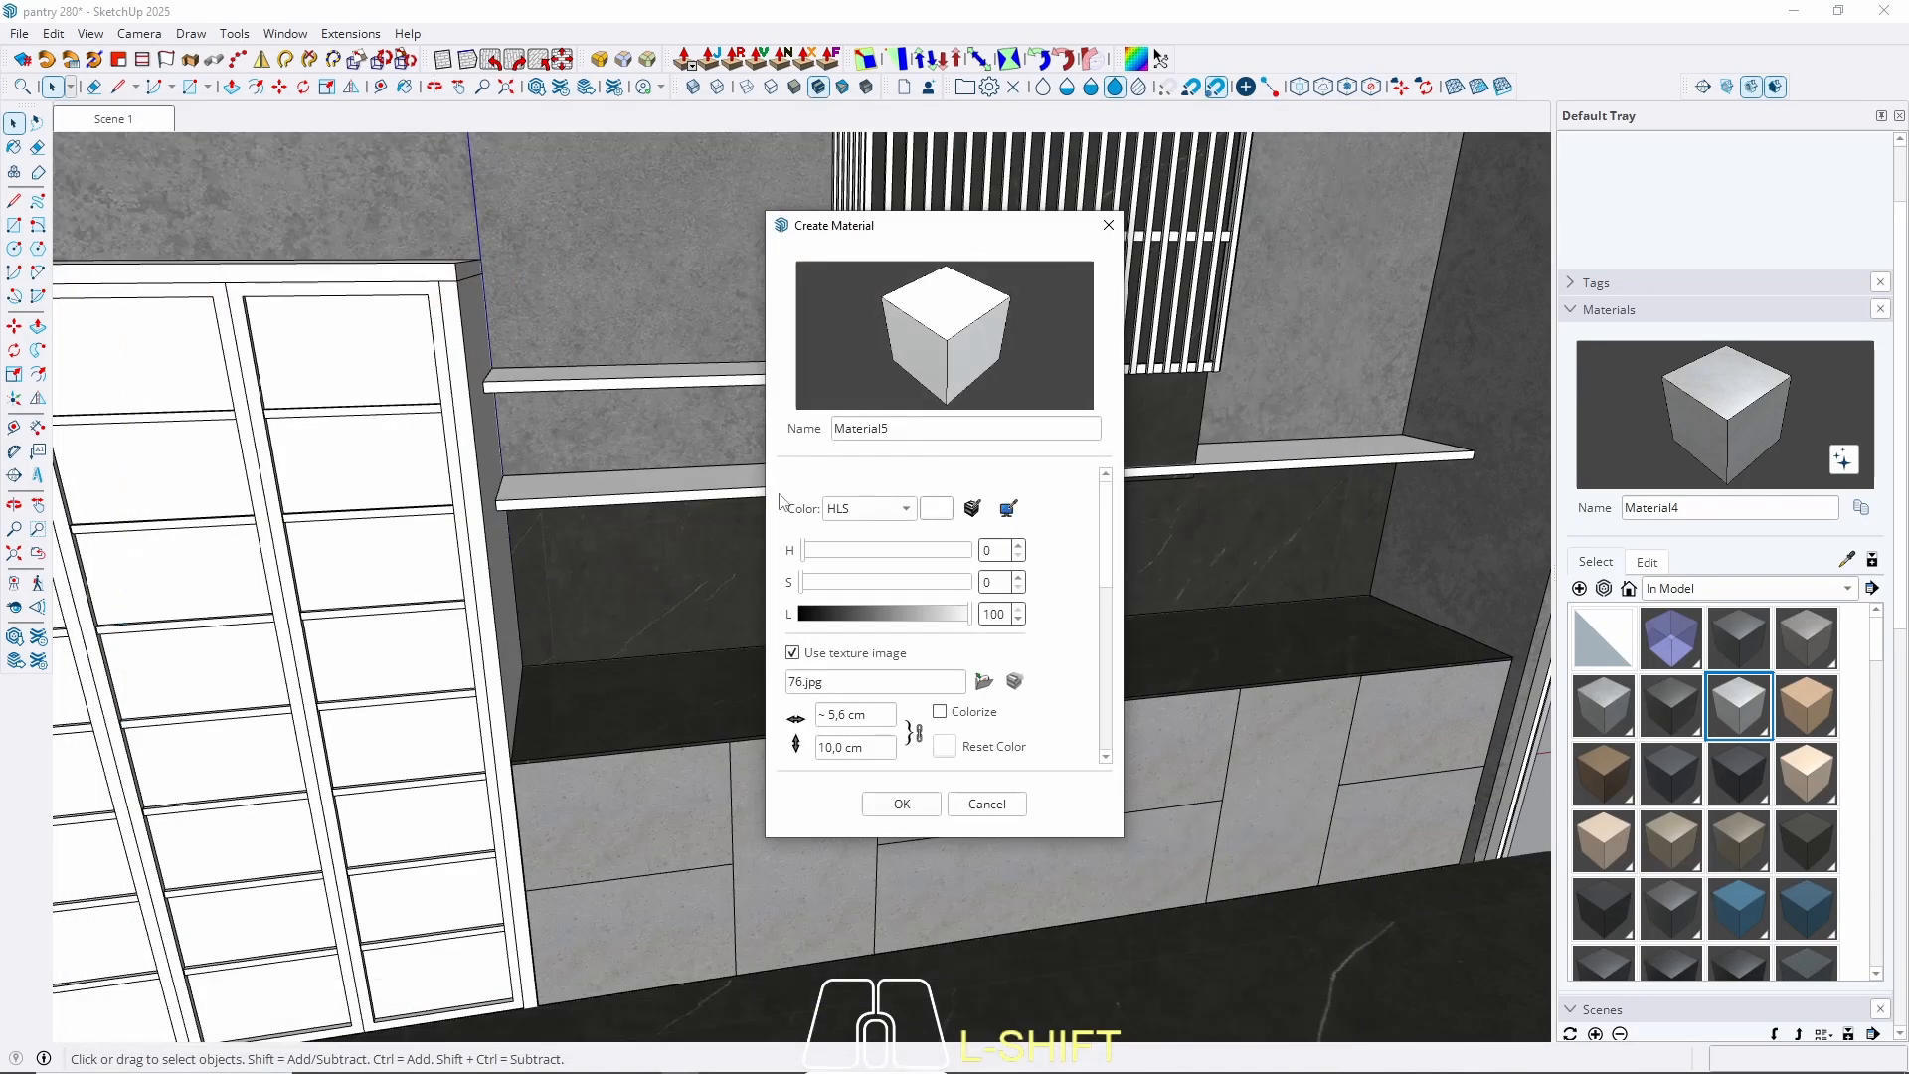
click(883, 714)
click(892, 809)
Open the lower wall shelf, select all its geometry, and paint it with the new 76.jpg material.
key(space)
scroll(674, 328, up, 3)
middle_drag(674, 328, 757, 652)
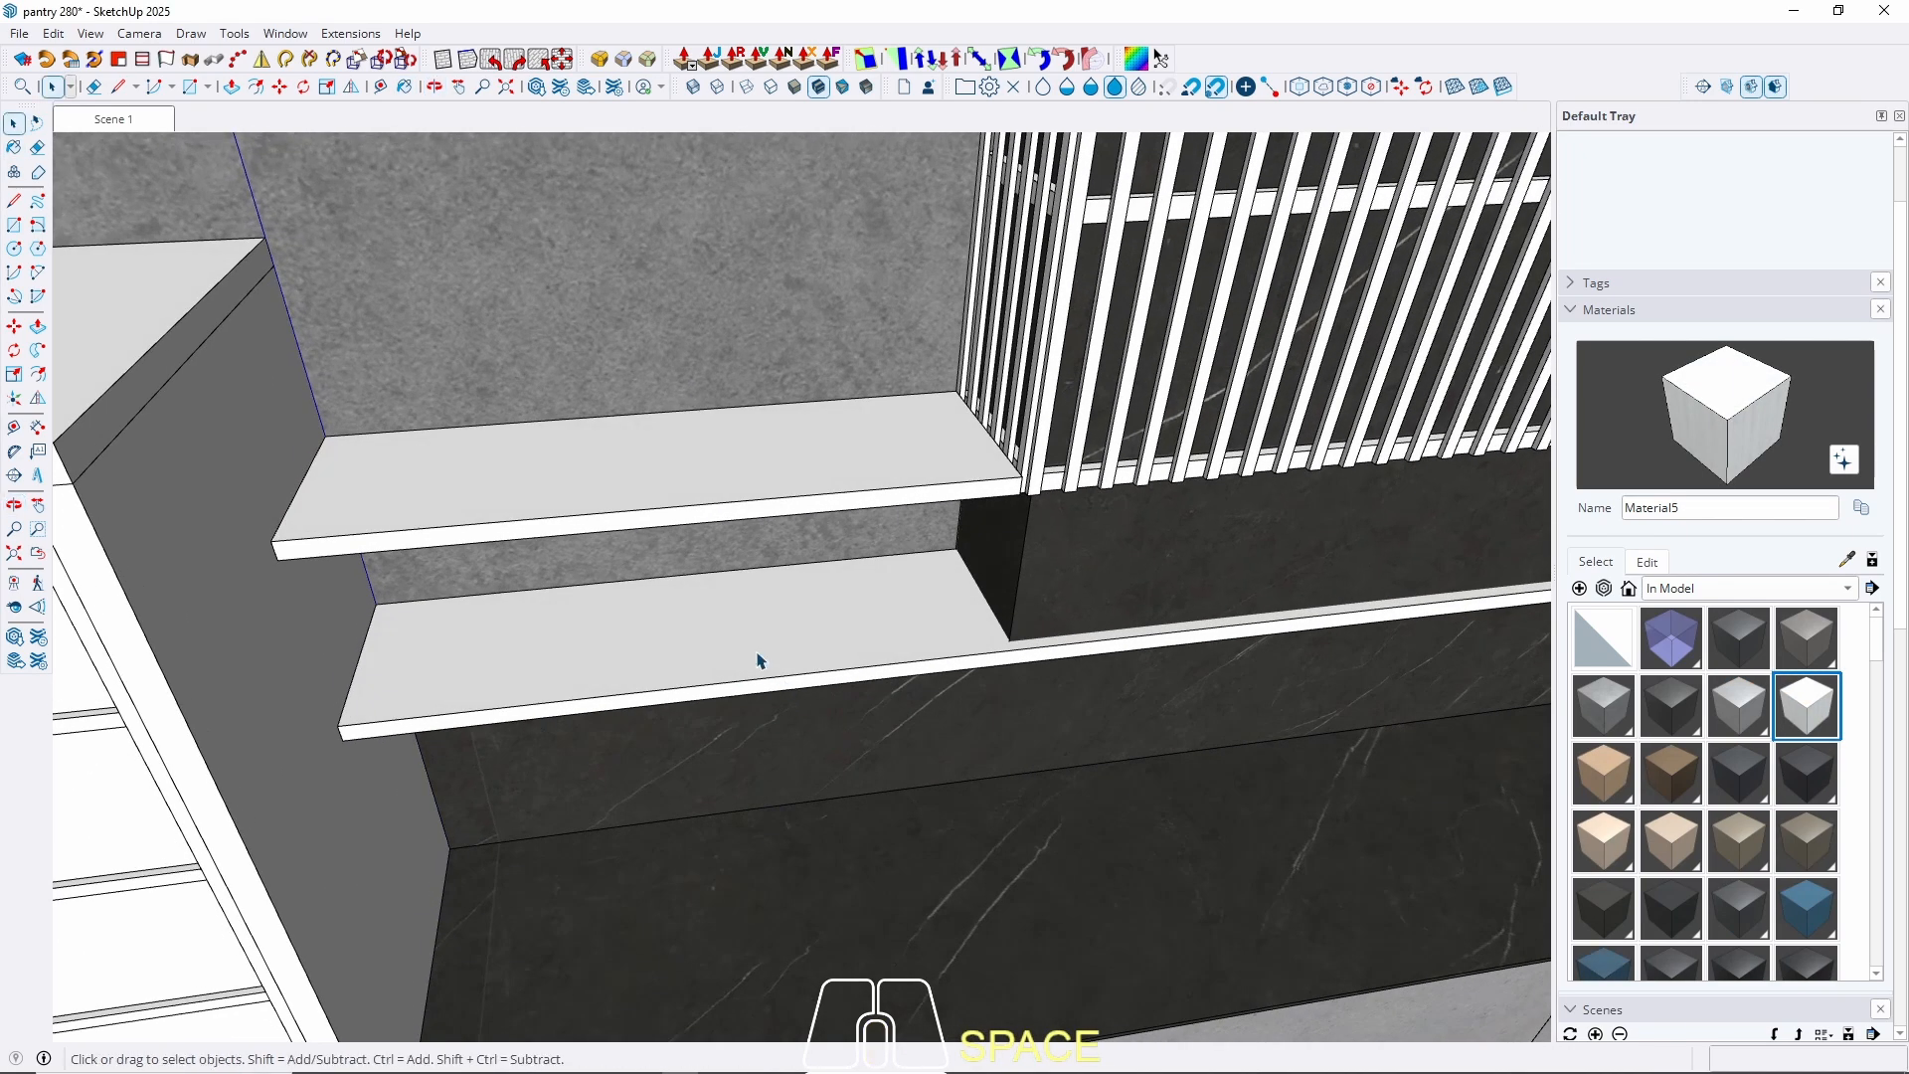
click(725, 648)
key(b)
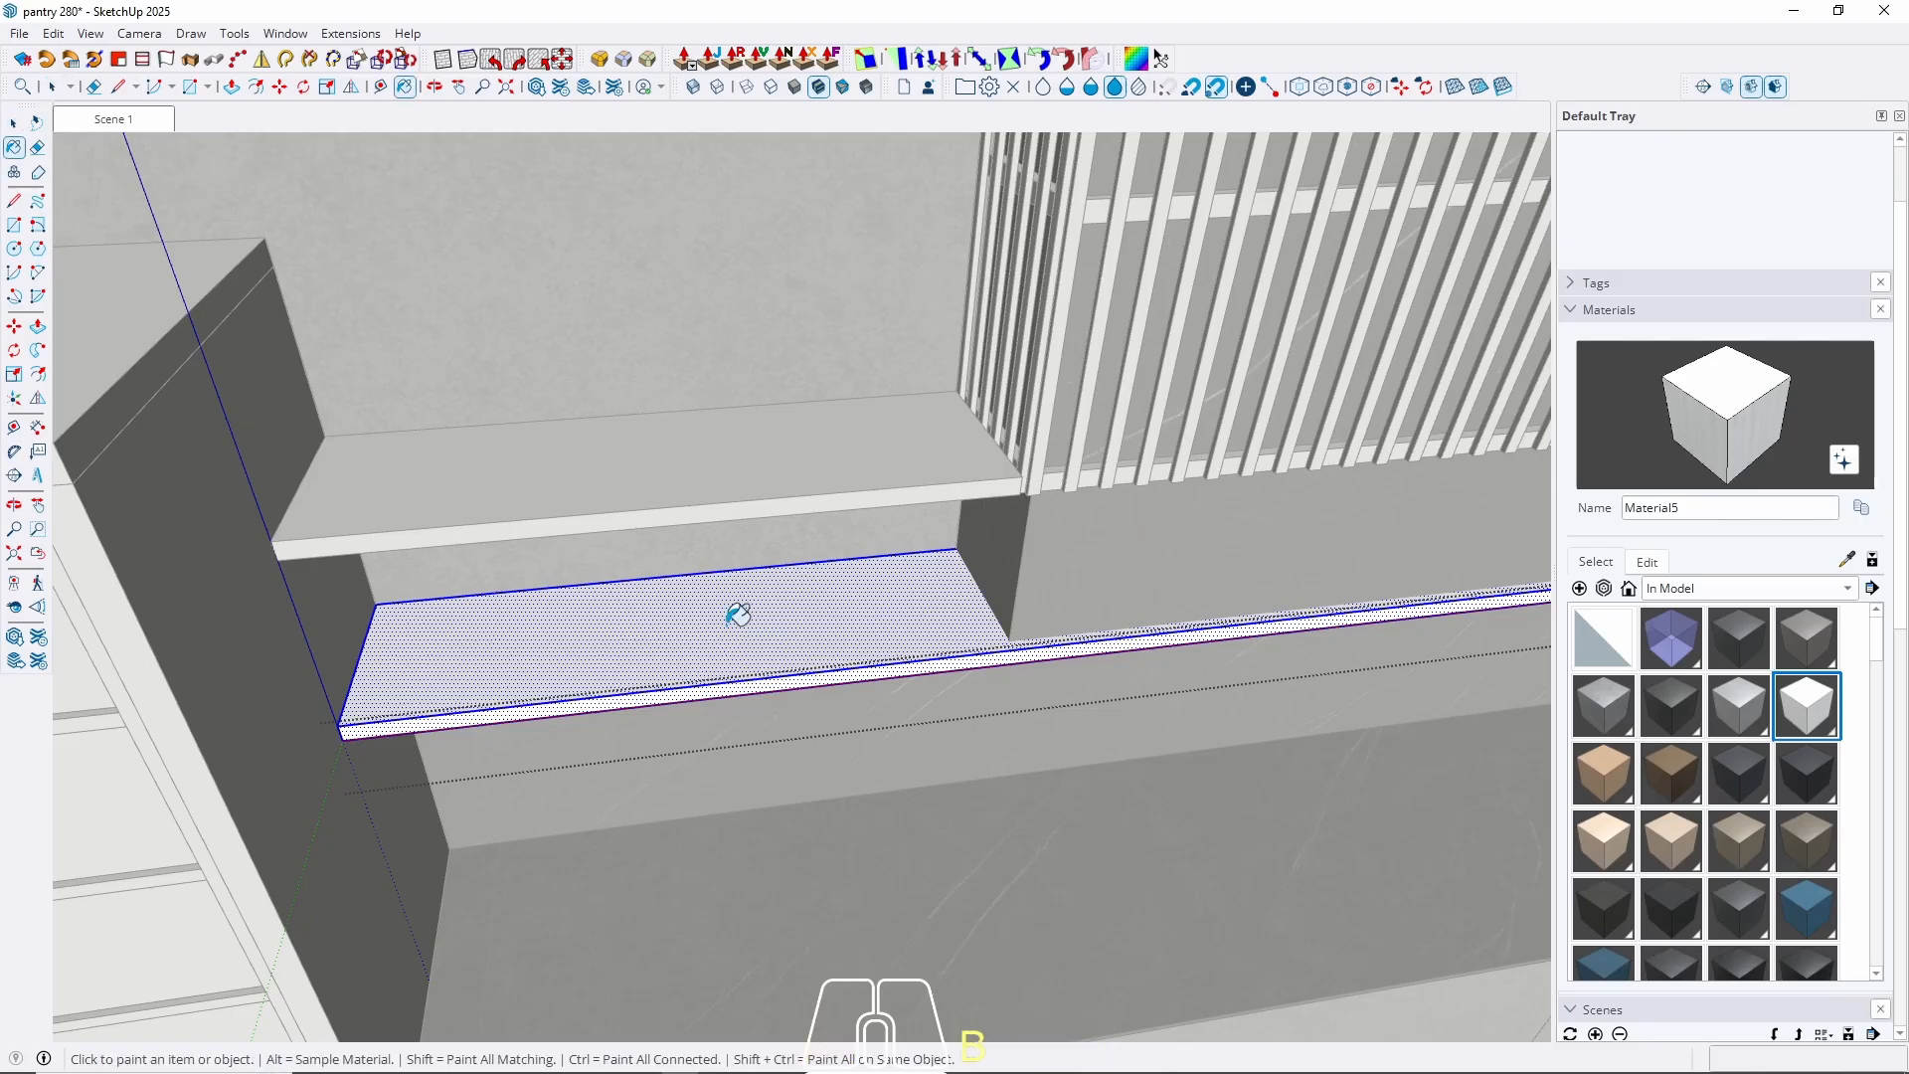
Reload 76.jpg as the texture image of the shelf's material and close the lower shelf.
click(1649, 563)
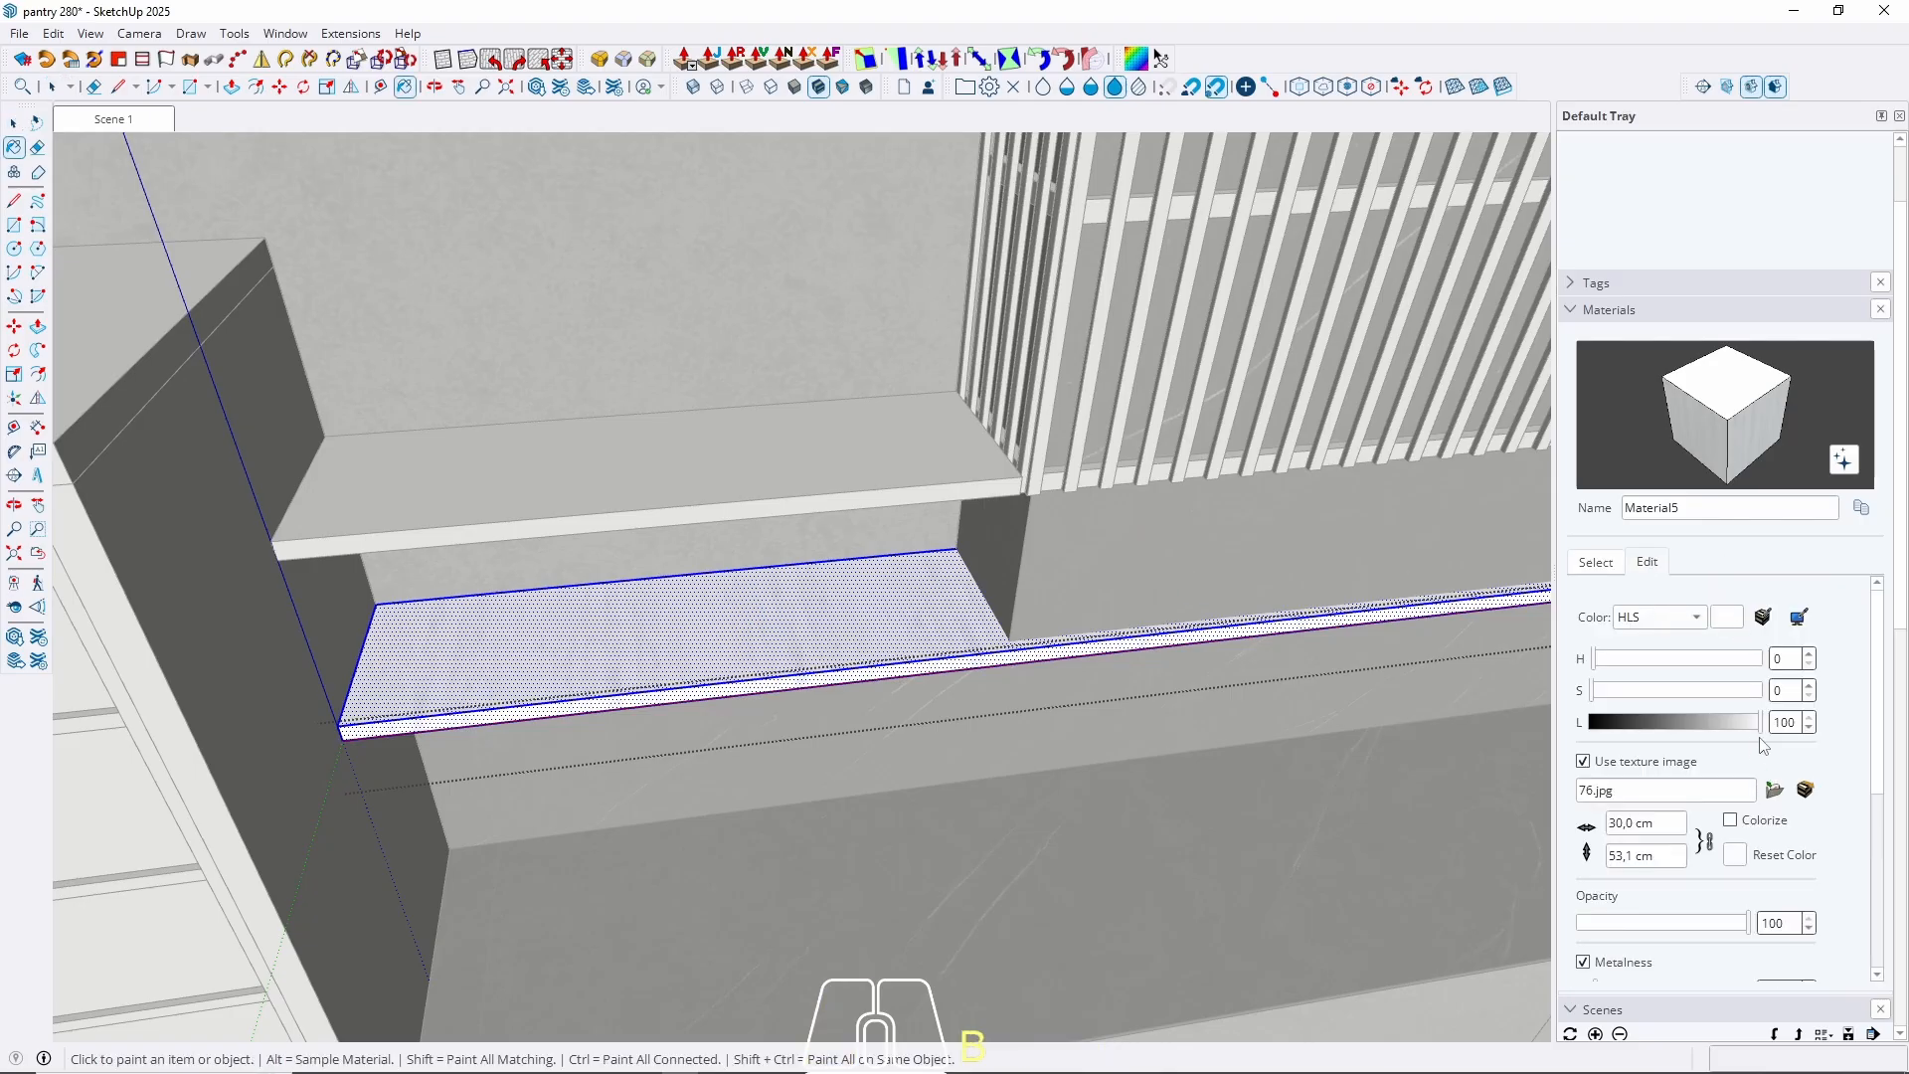
mouse_move(1759, 722)
mouse_down()
mouse_move(1531, 723)
mouse_move(1764, 723)
mouse_up()
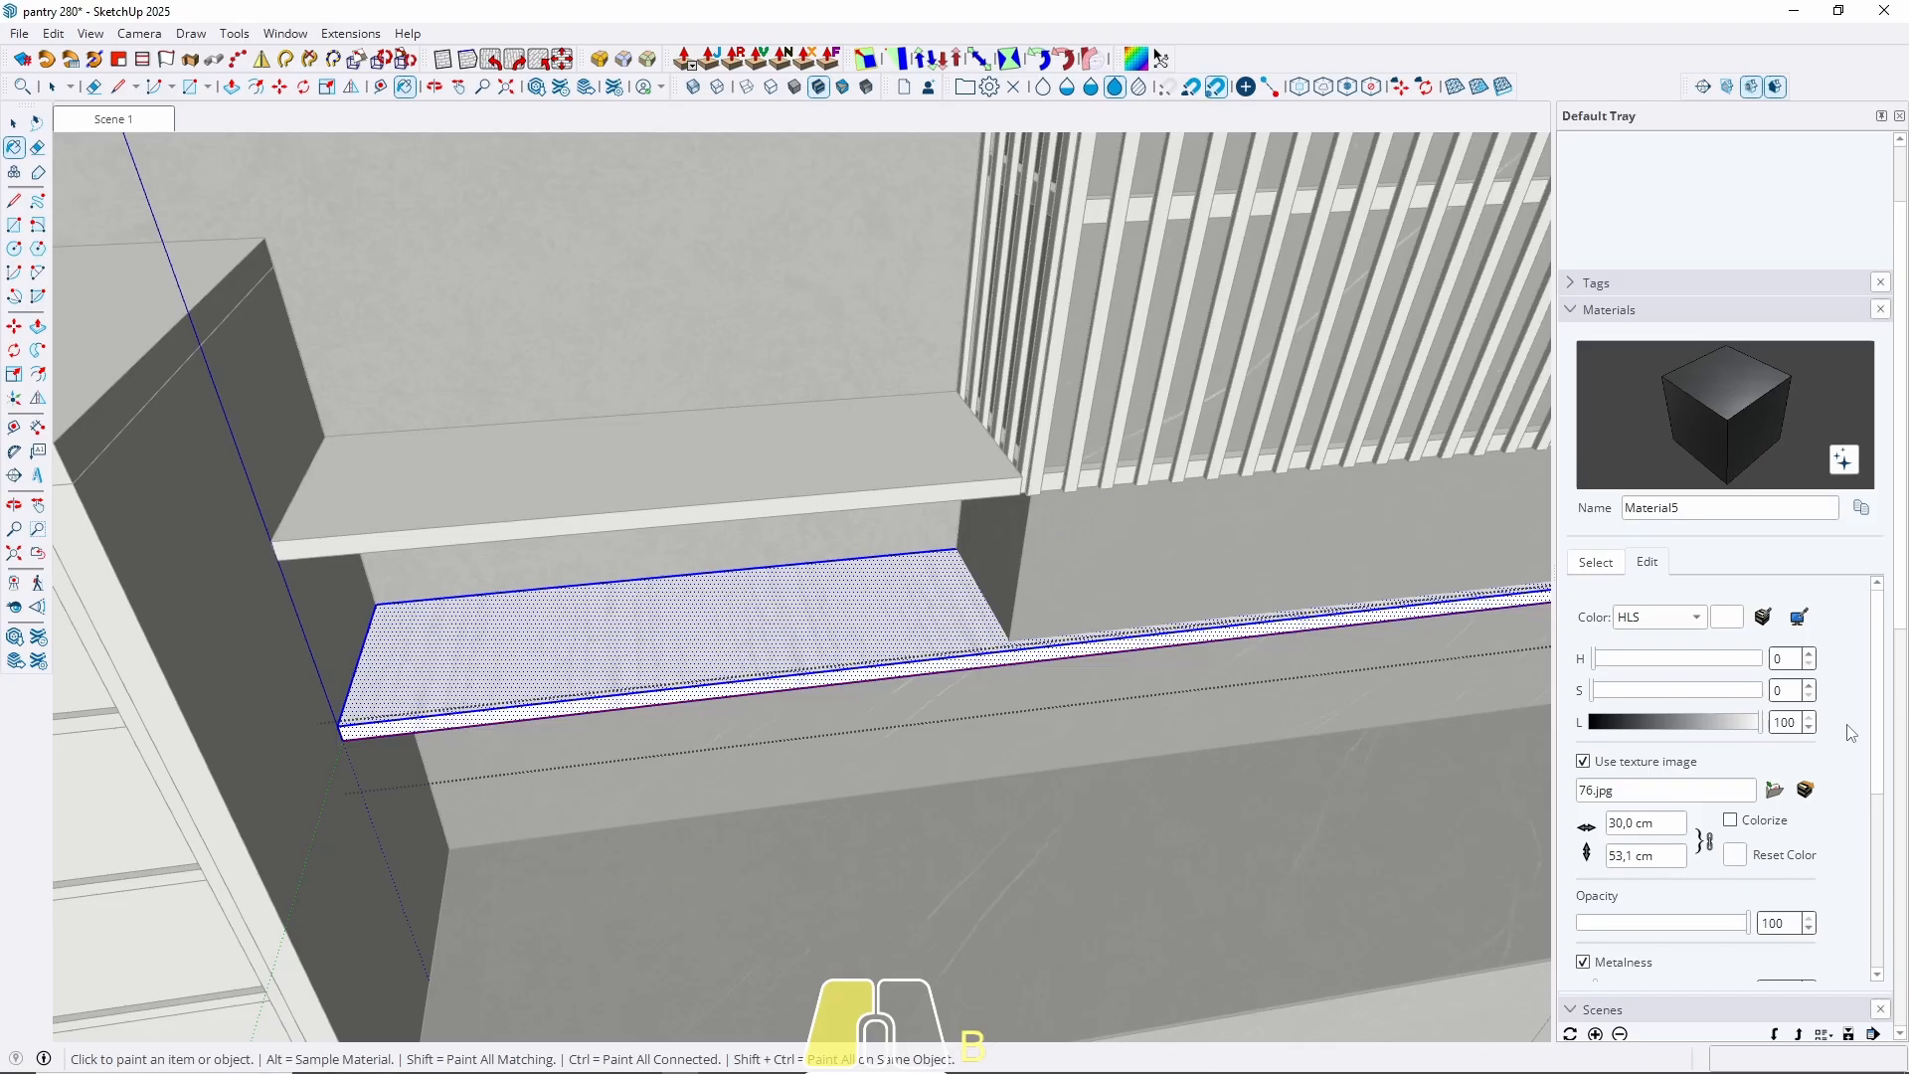
click(1773, 788)
double_click(527, 253)
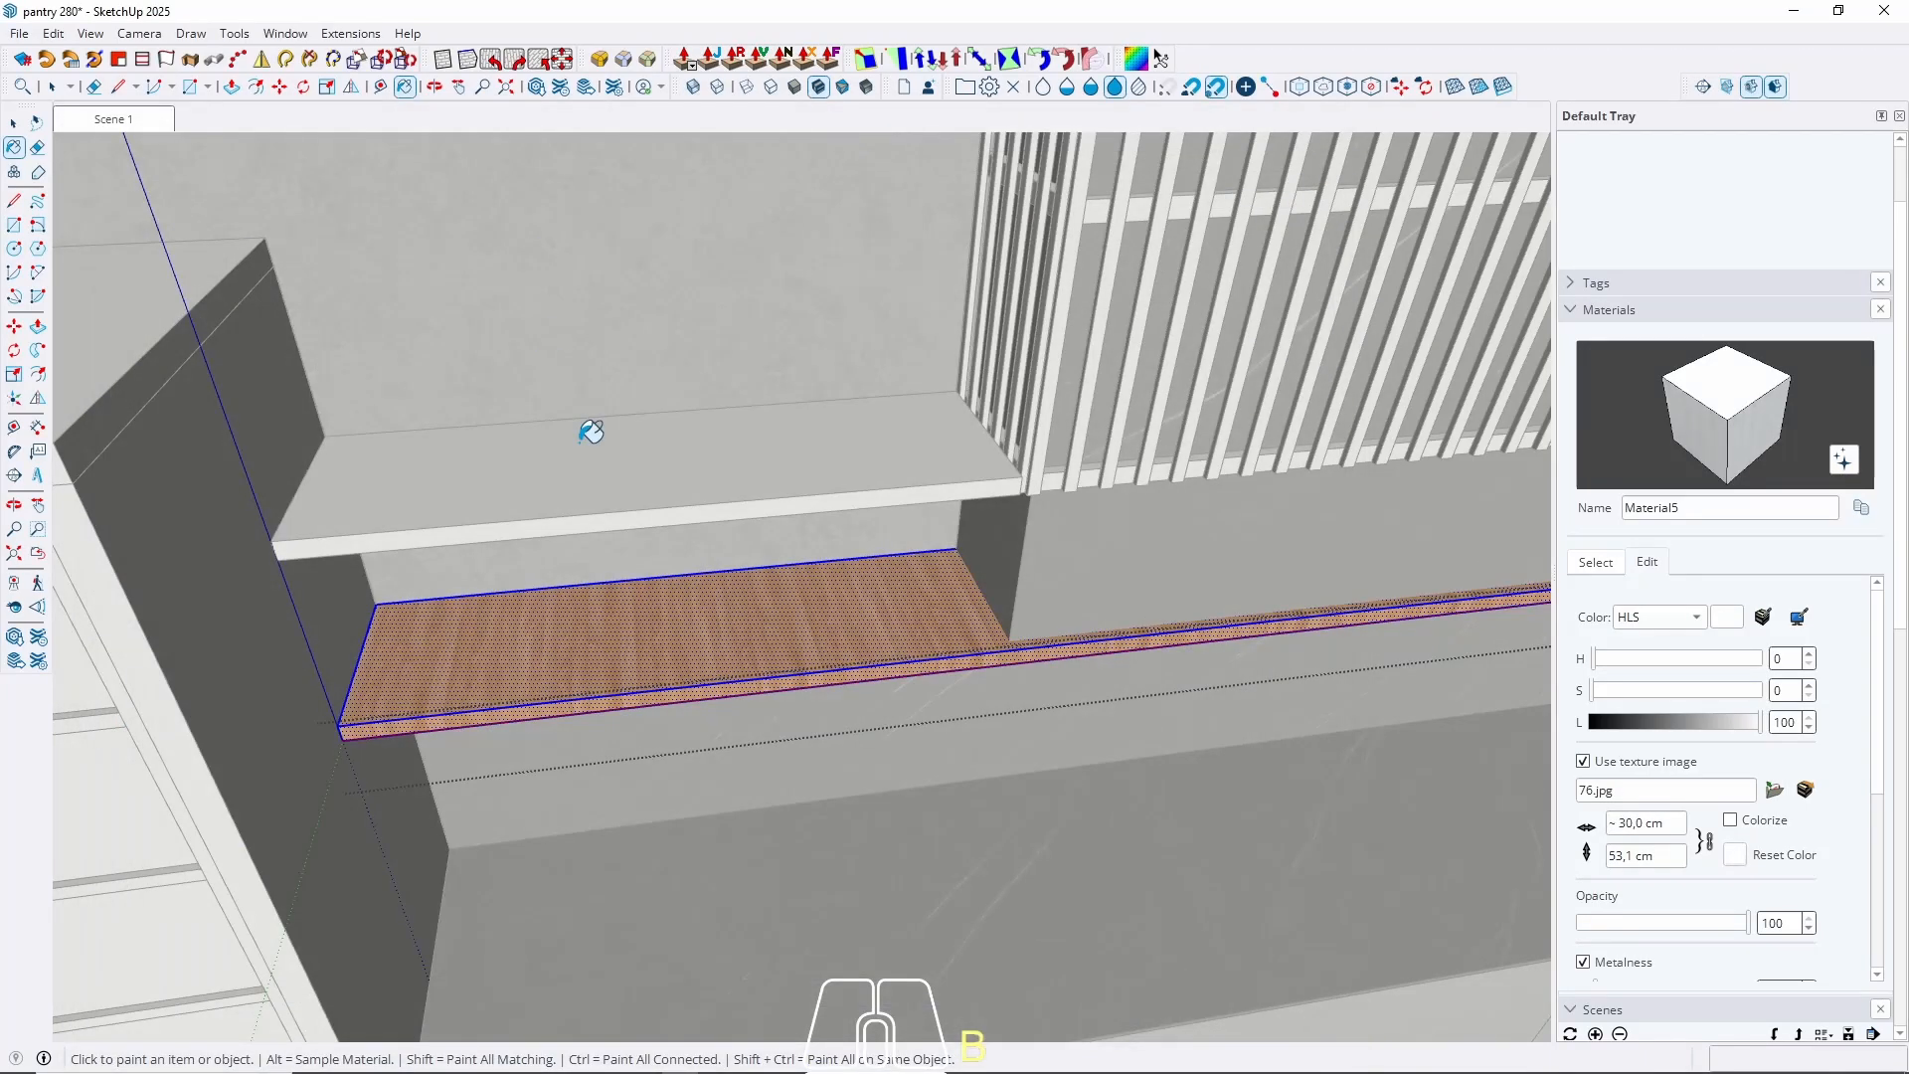
key(space)
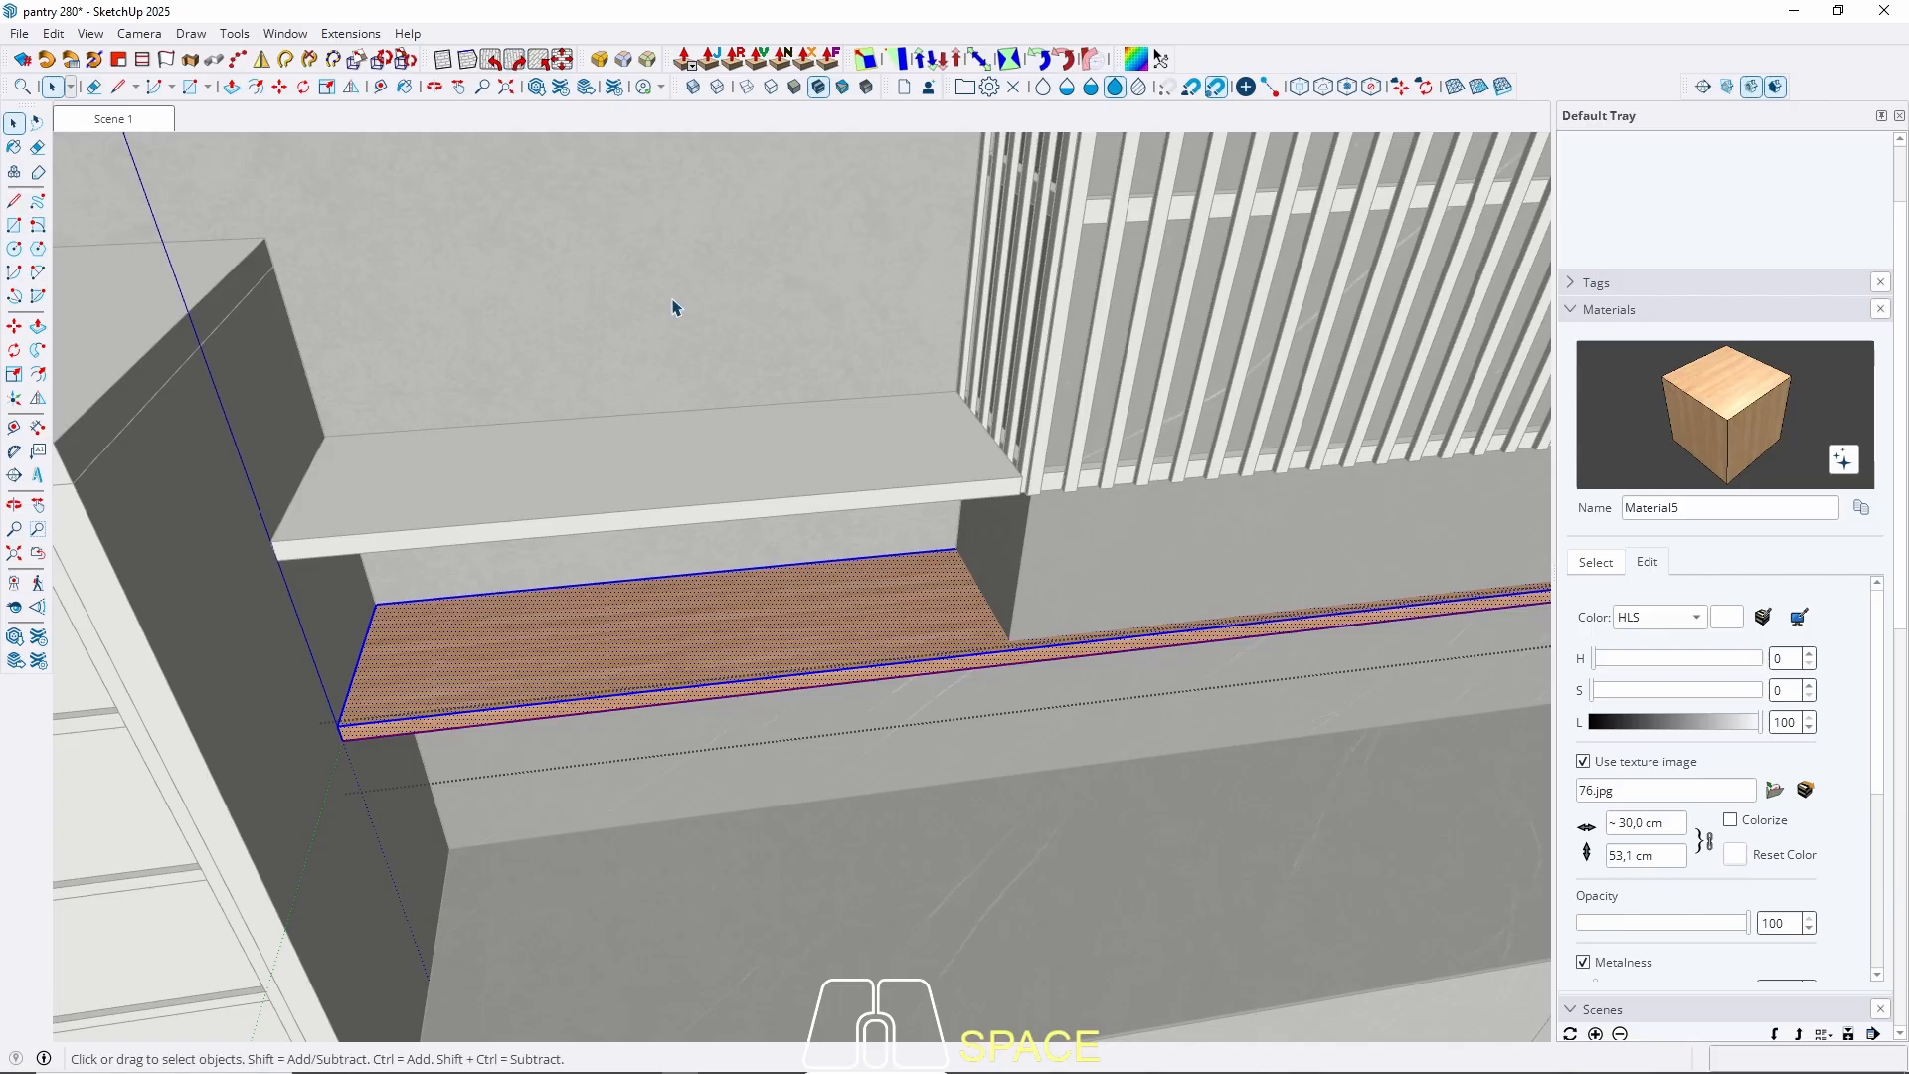
key(Escape)
Set the wood material's texture width to 100 cm.
middle_drag(887, 584, 801, 768)
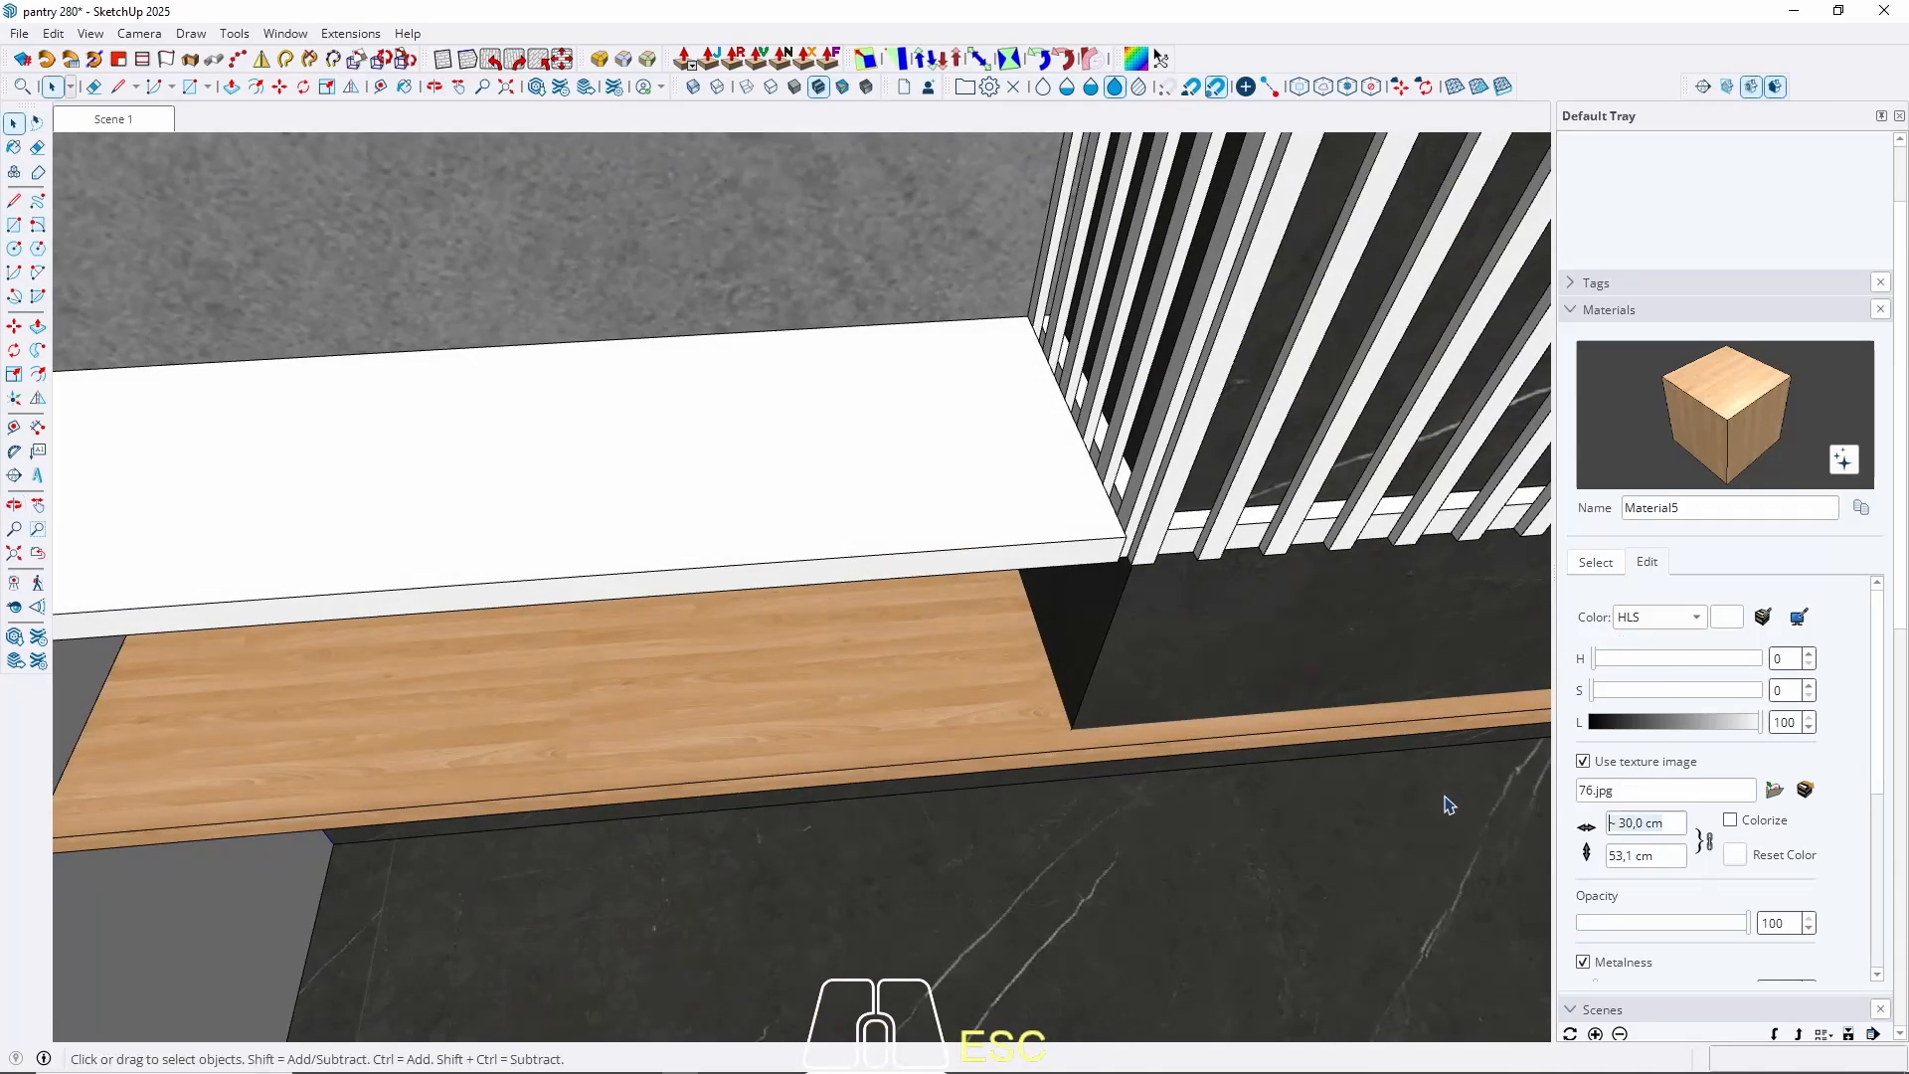
text(100)
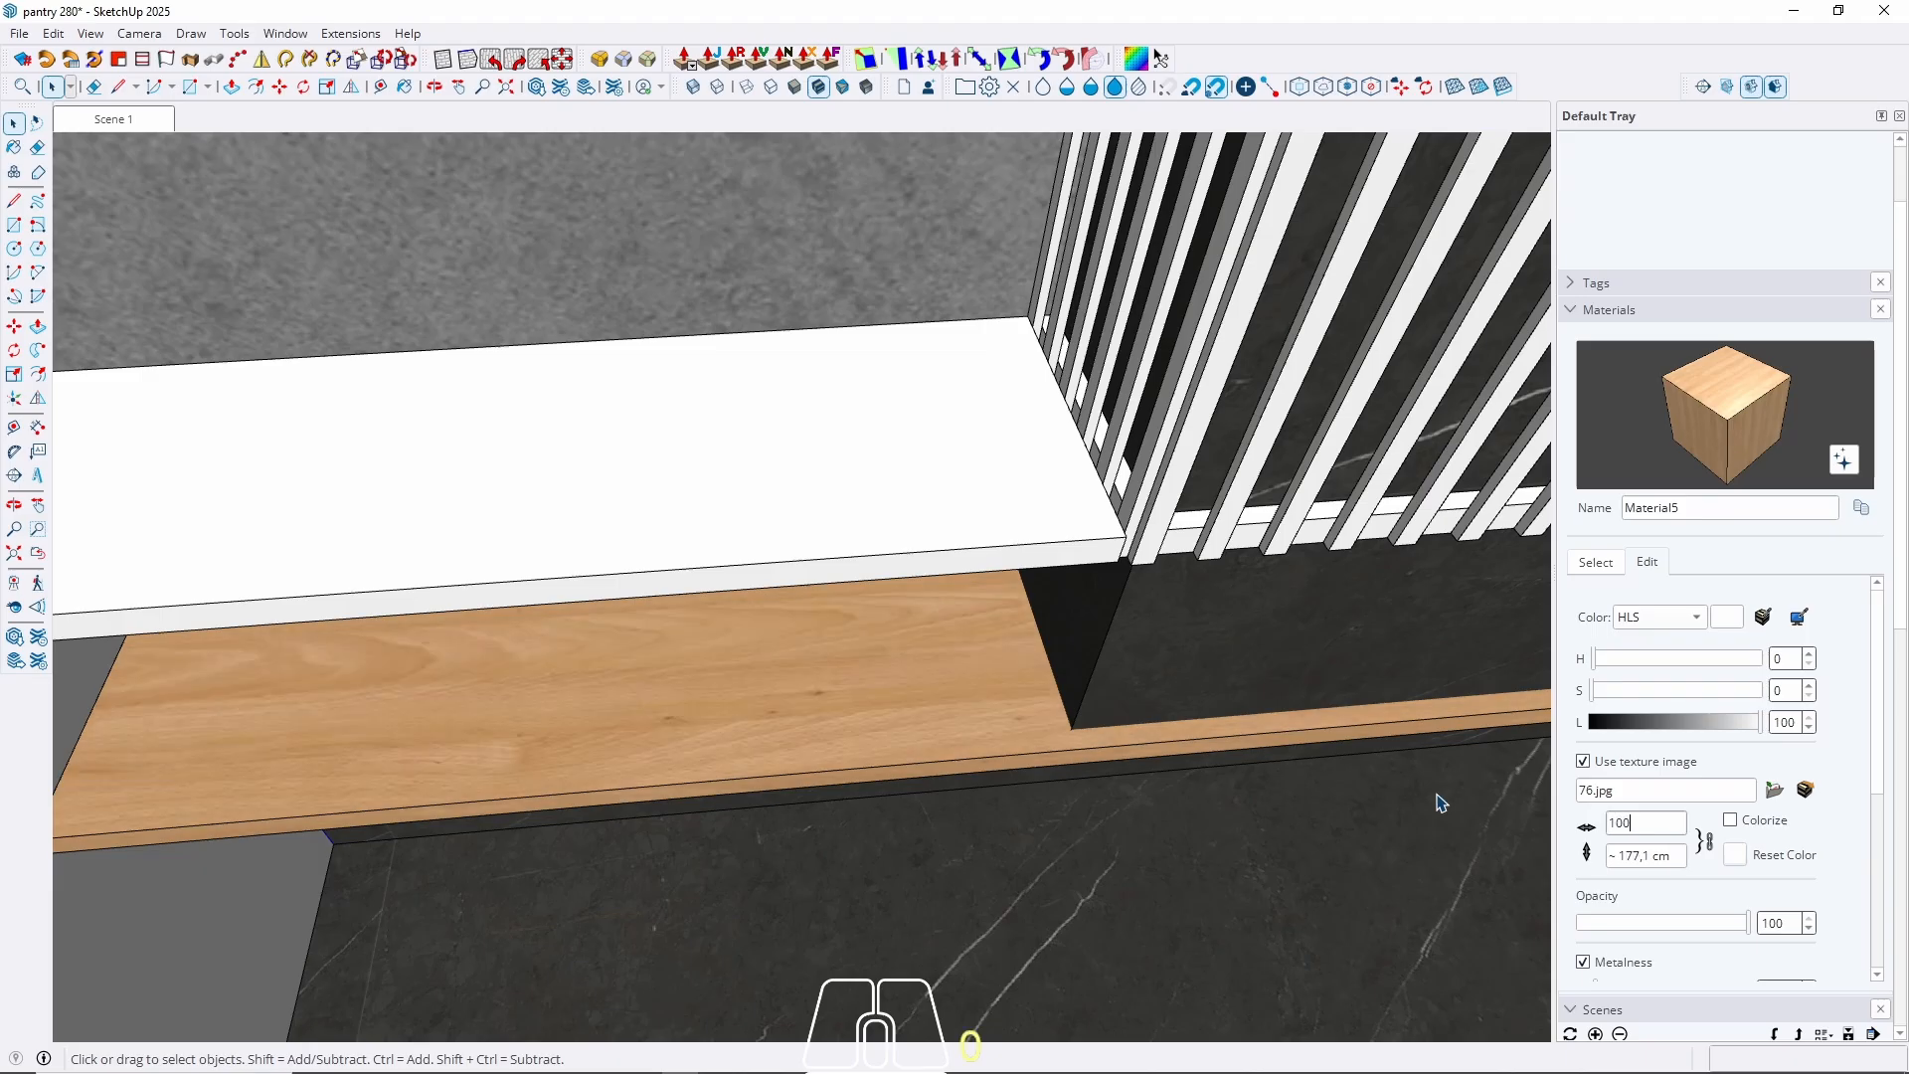
scroll(622, 567, down, 3)
middle_drag(642, 595, 702, 558)
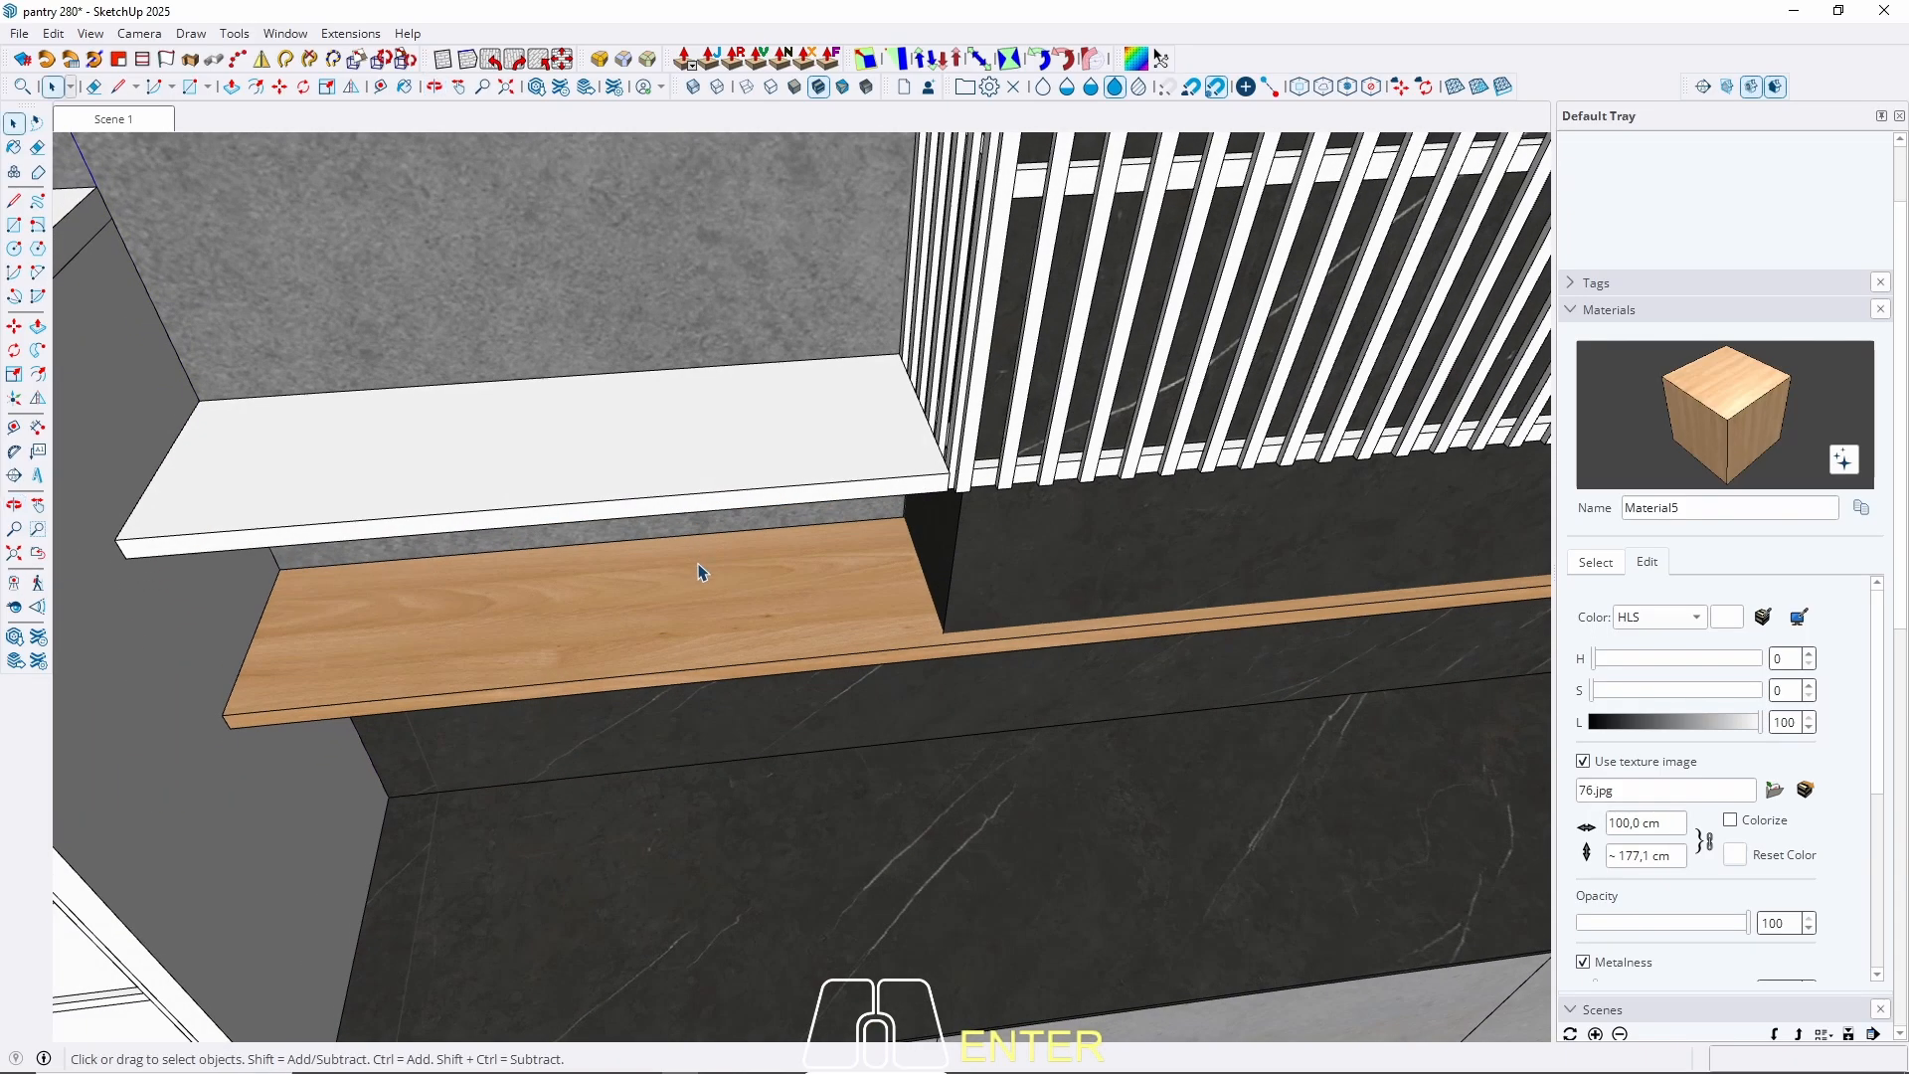
Sample the wood material from the lower shelf and paint the entire upper wall shelf with it.
key(b)
alt+click(686, 602)
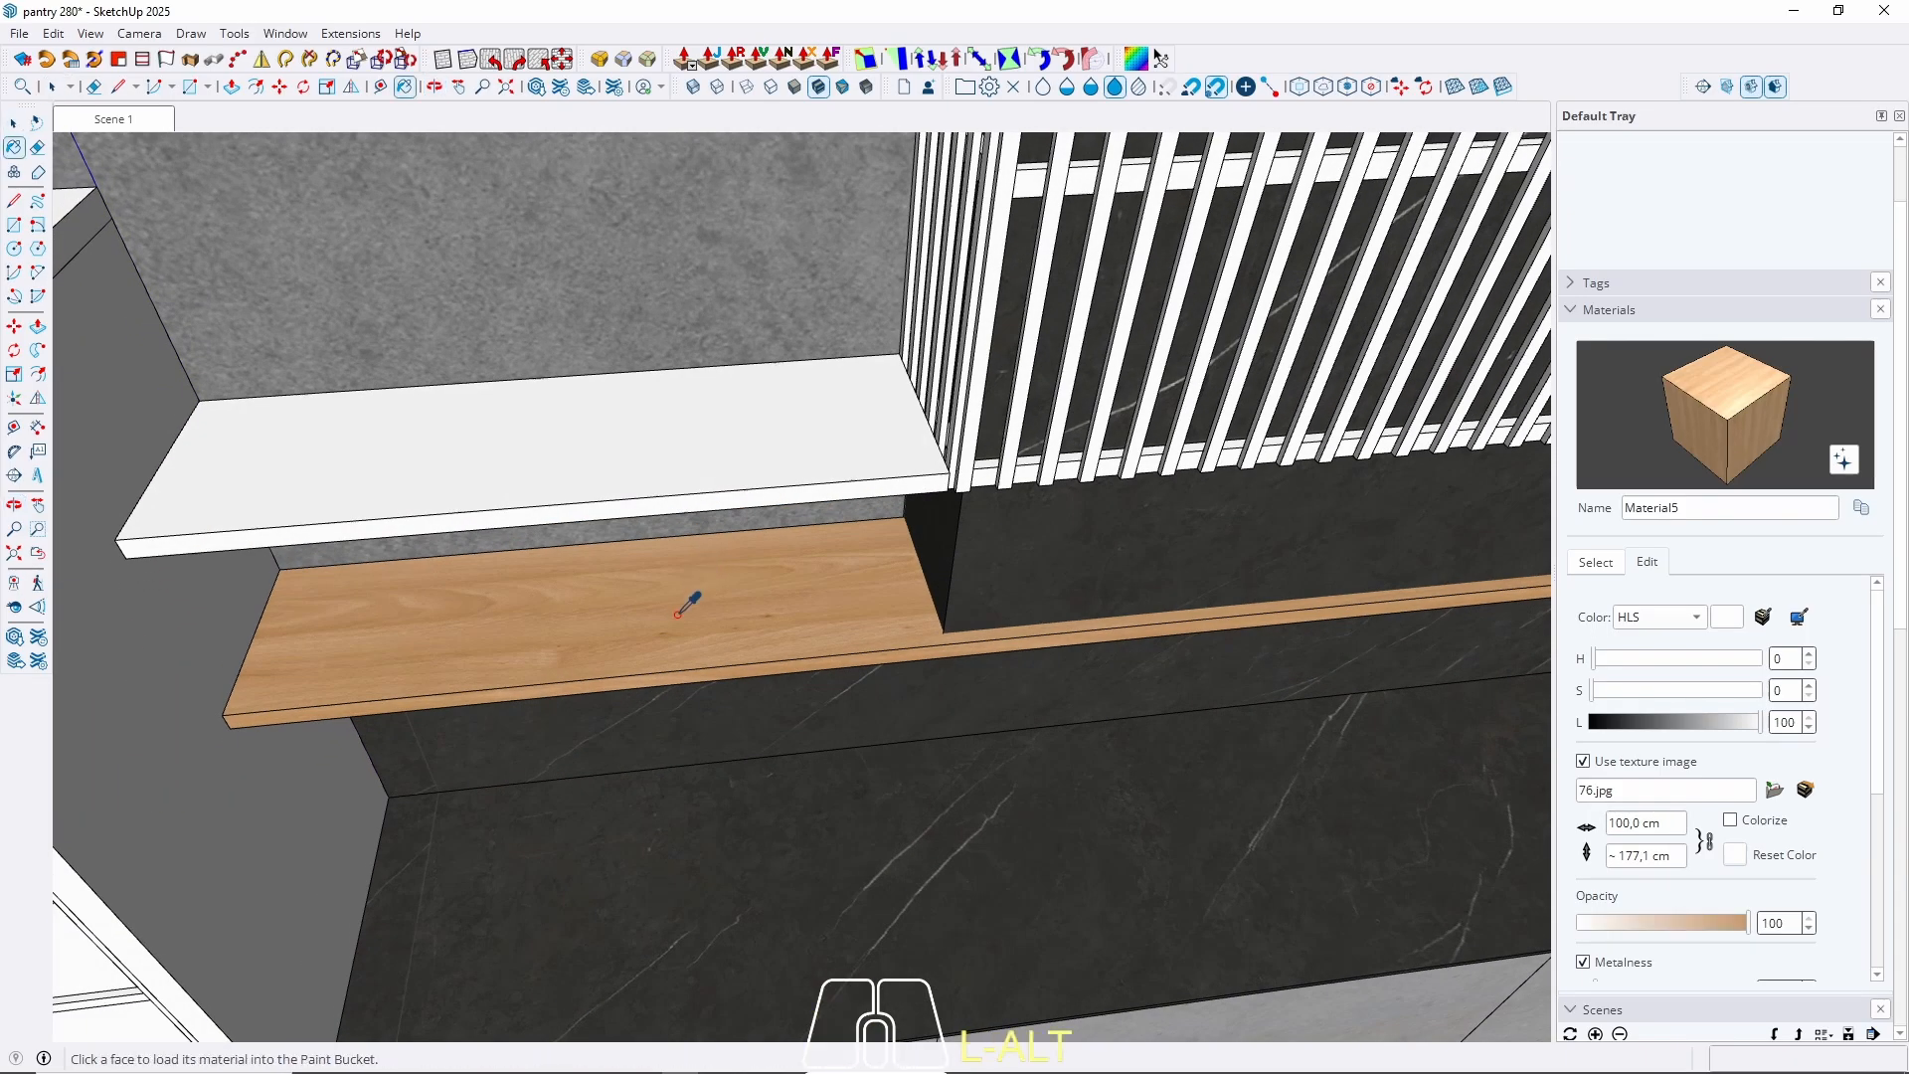
key(space)
double_click(612, 459)
click(606, 456)
key(b)
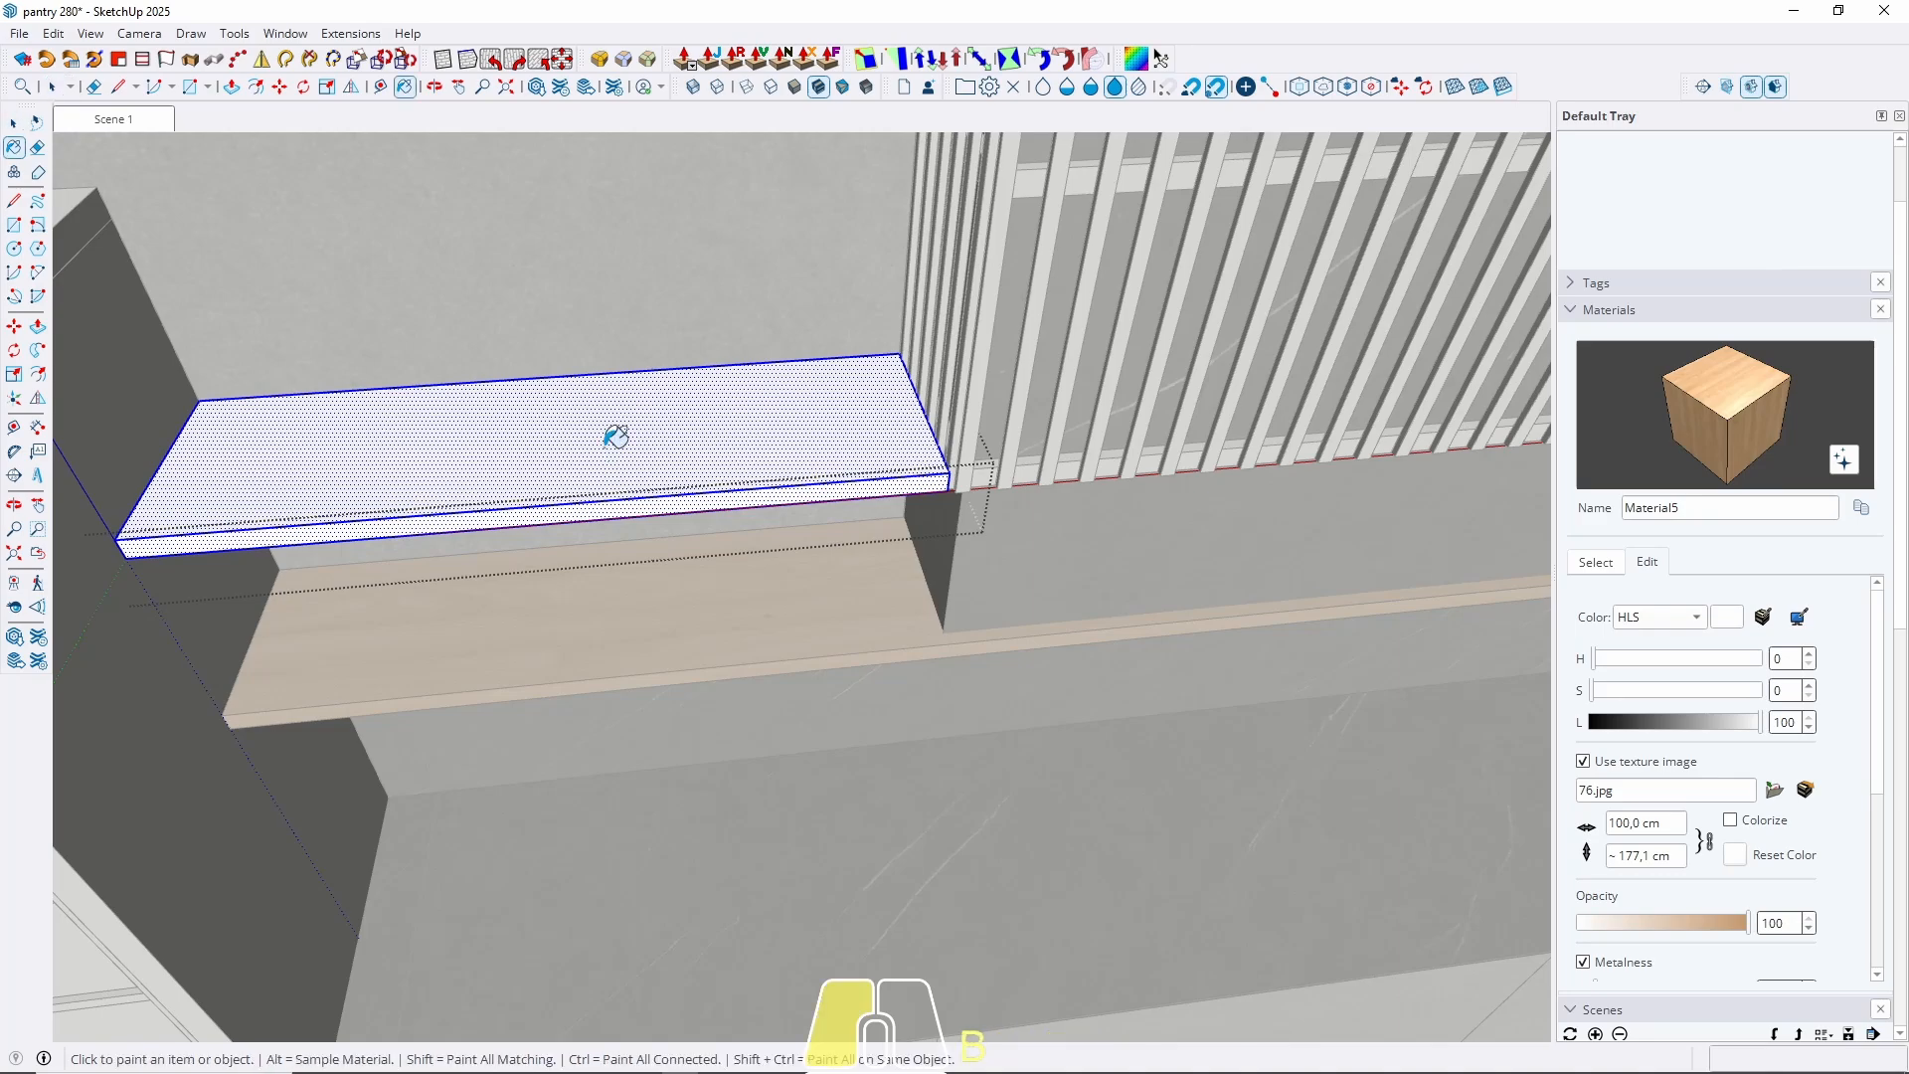
click(614, 442)
key(space)
key(Escape)
Paint the tall shelving cabinet's side panel next to the wall shelves with the wood material.
middle_drag(608, 456, 507, 540)
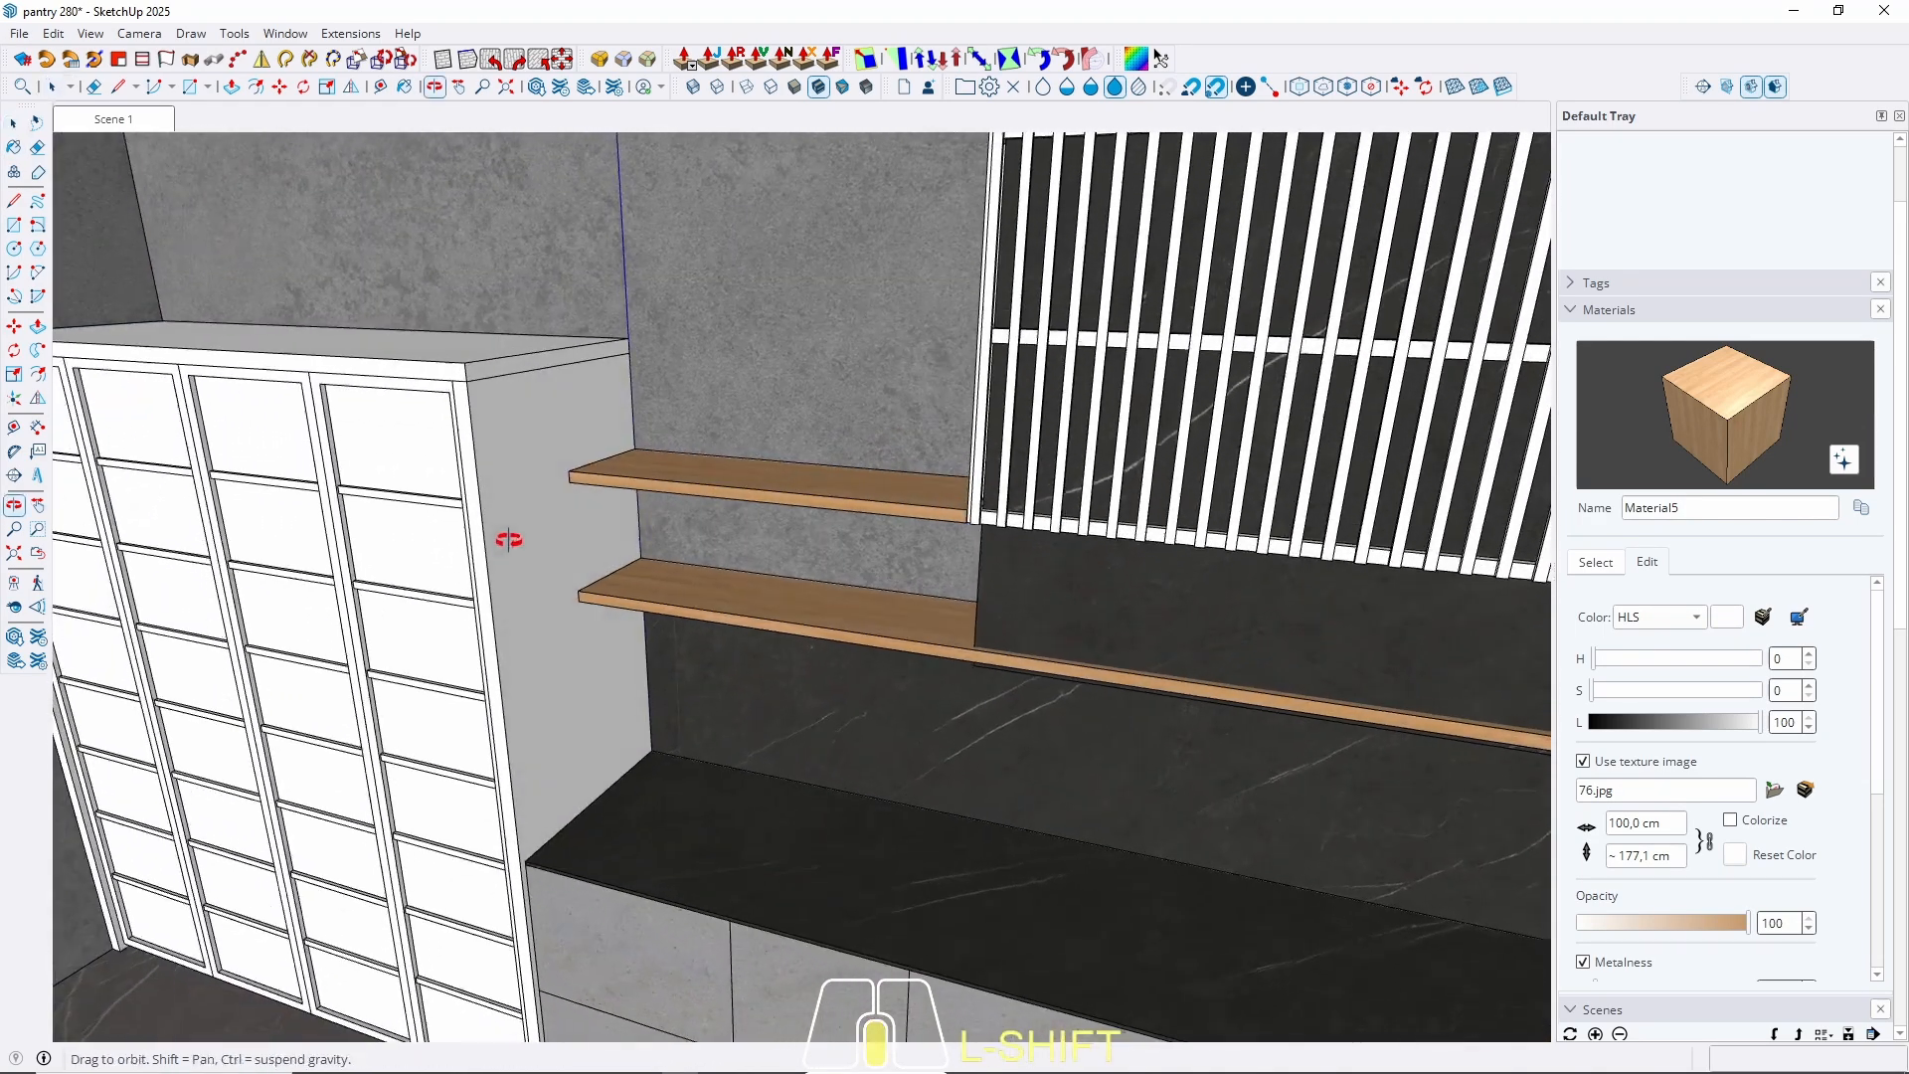
triple_click(483, 452)
key(b)
click(496, 418)
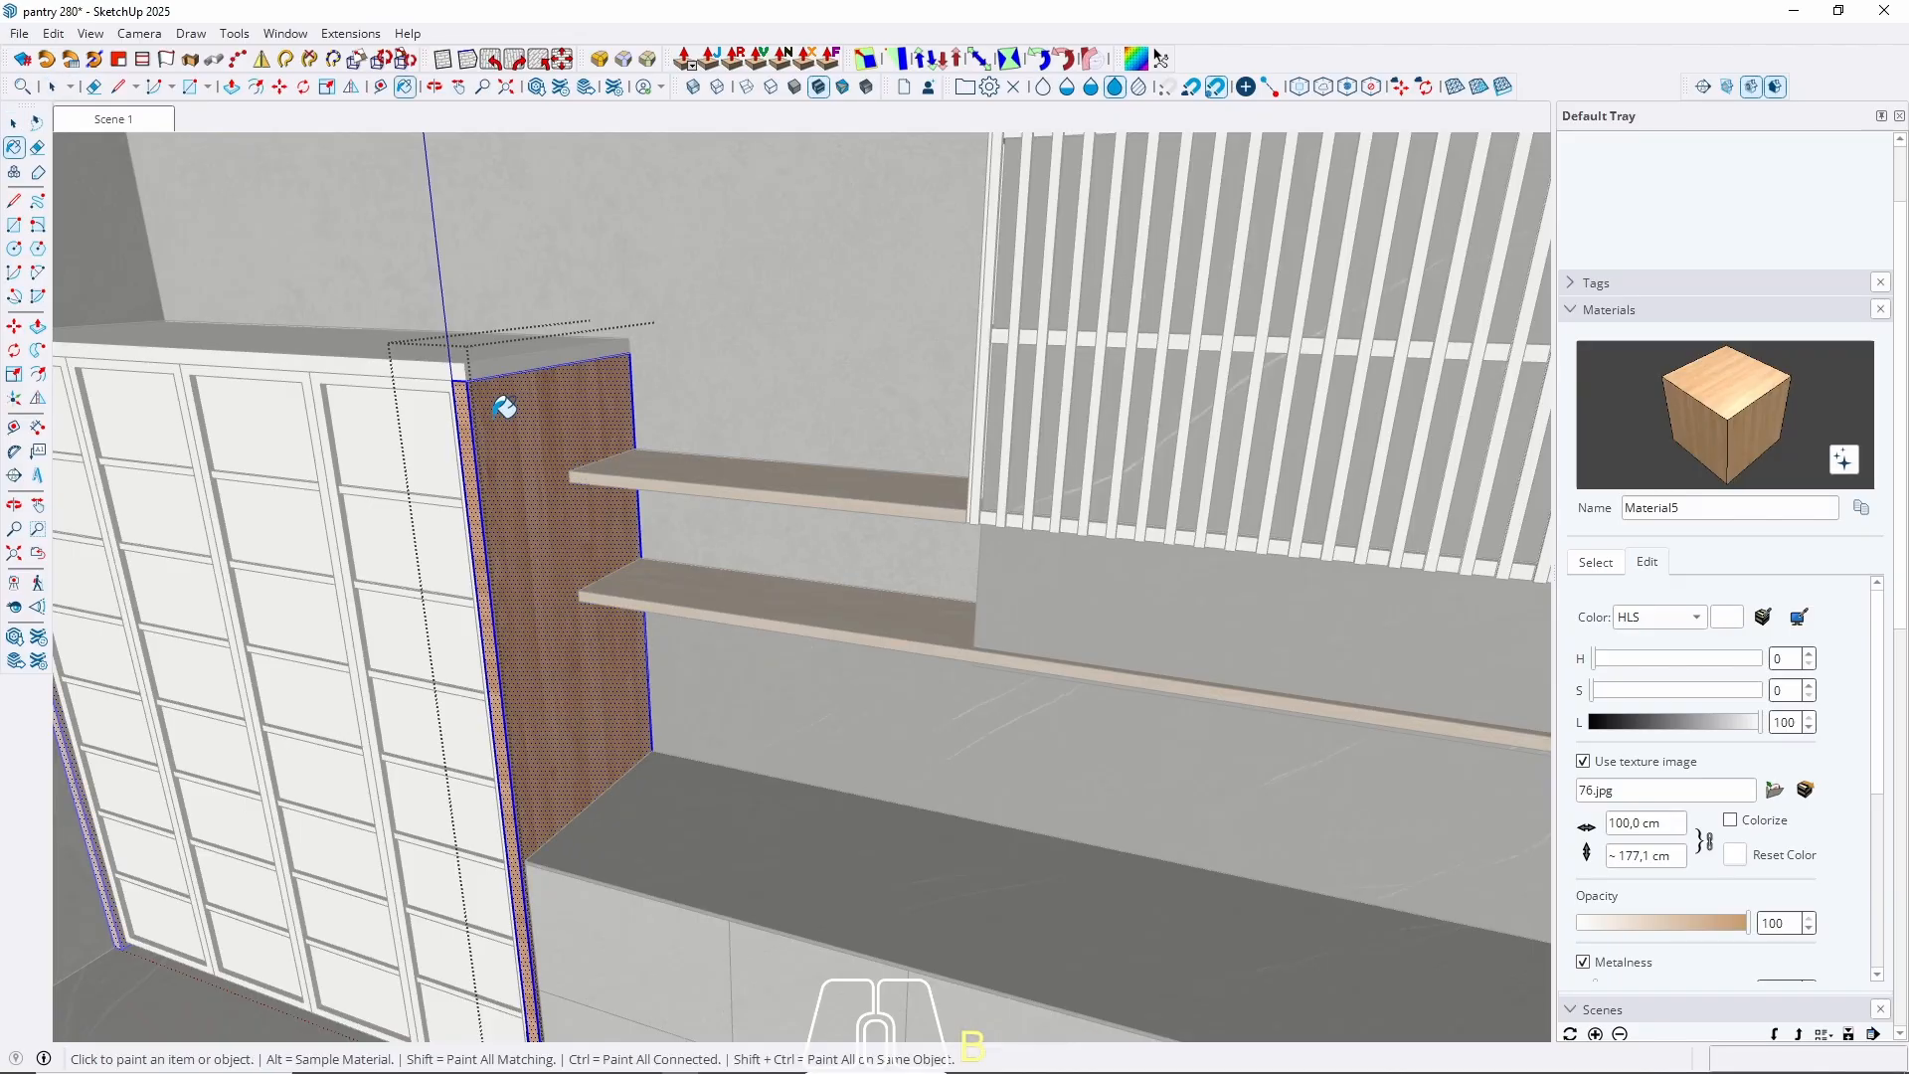
Paint the tall shelving cabinet's top panel with the wood material.
key(space)
click(421, 352)
key(b)
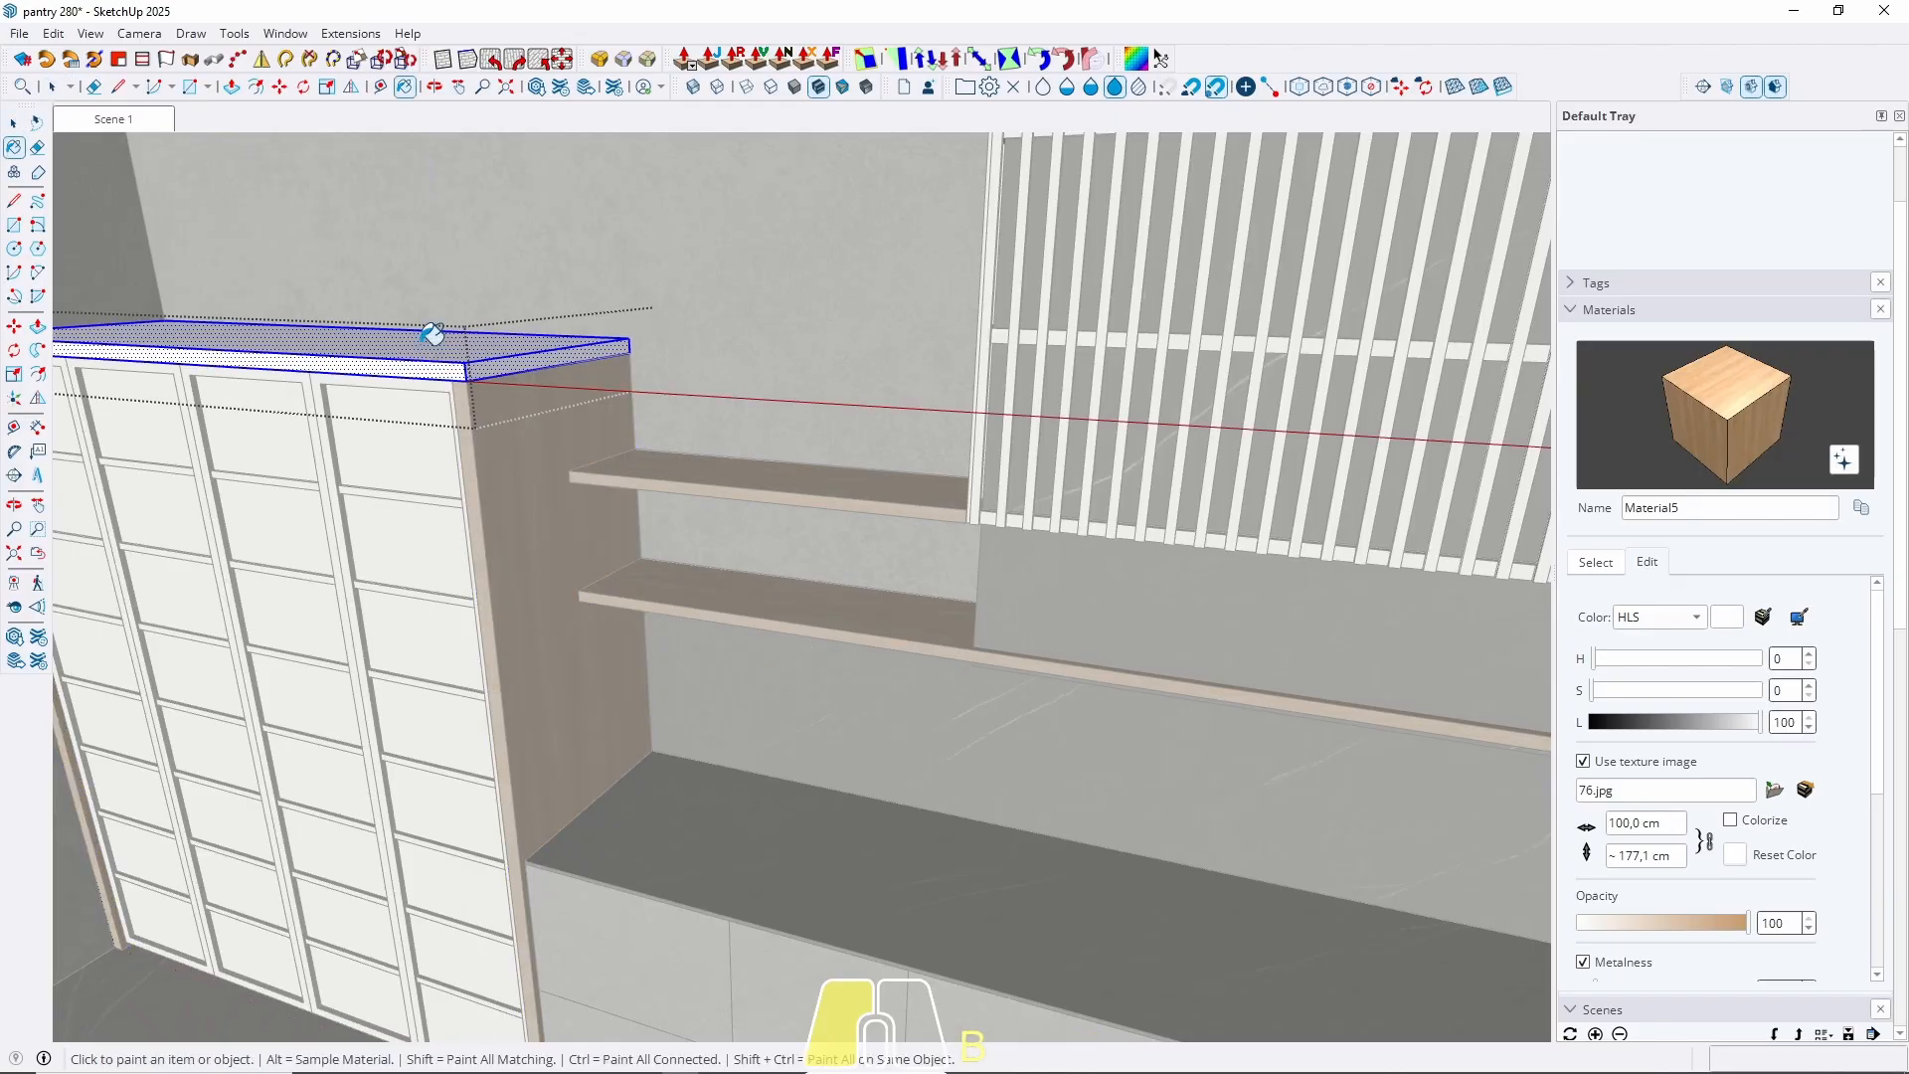
click(524, 335)
Rotate the wood texture by 90° counter-clockwise on the end face of the tall shelving cabinet's top panel.
middle_drag(444, 343, 558, 398)
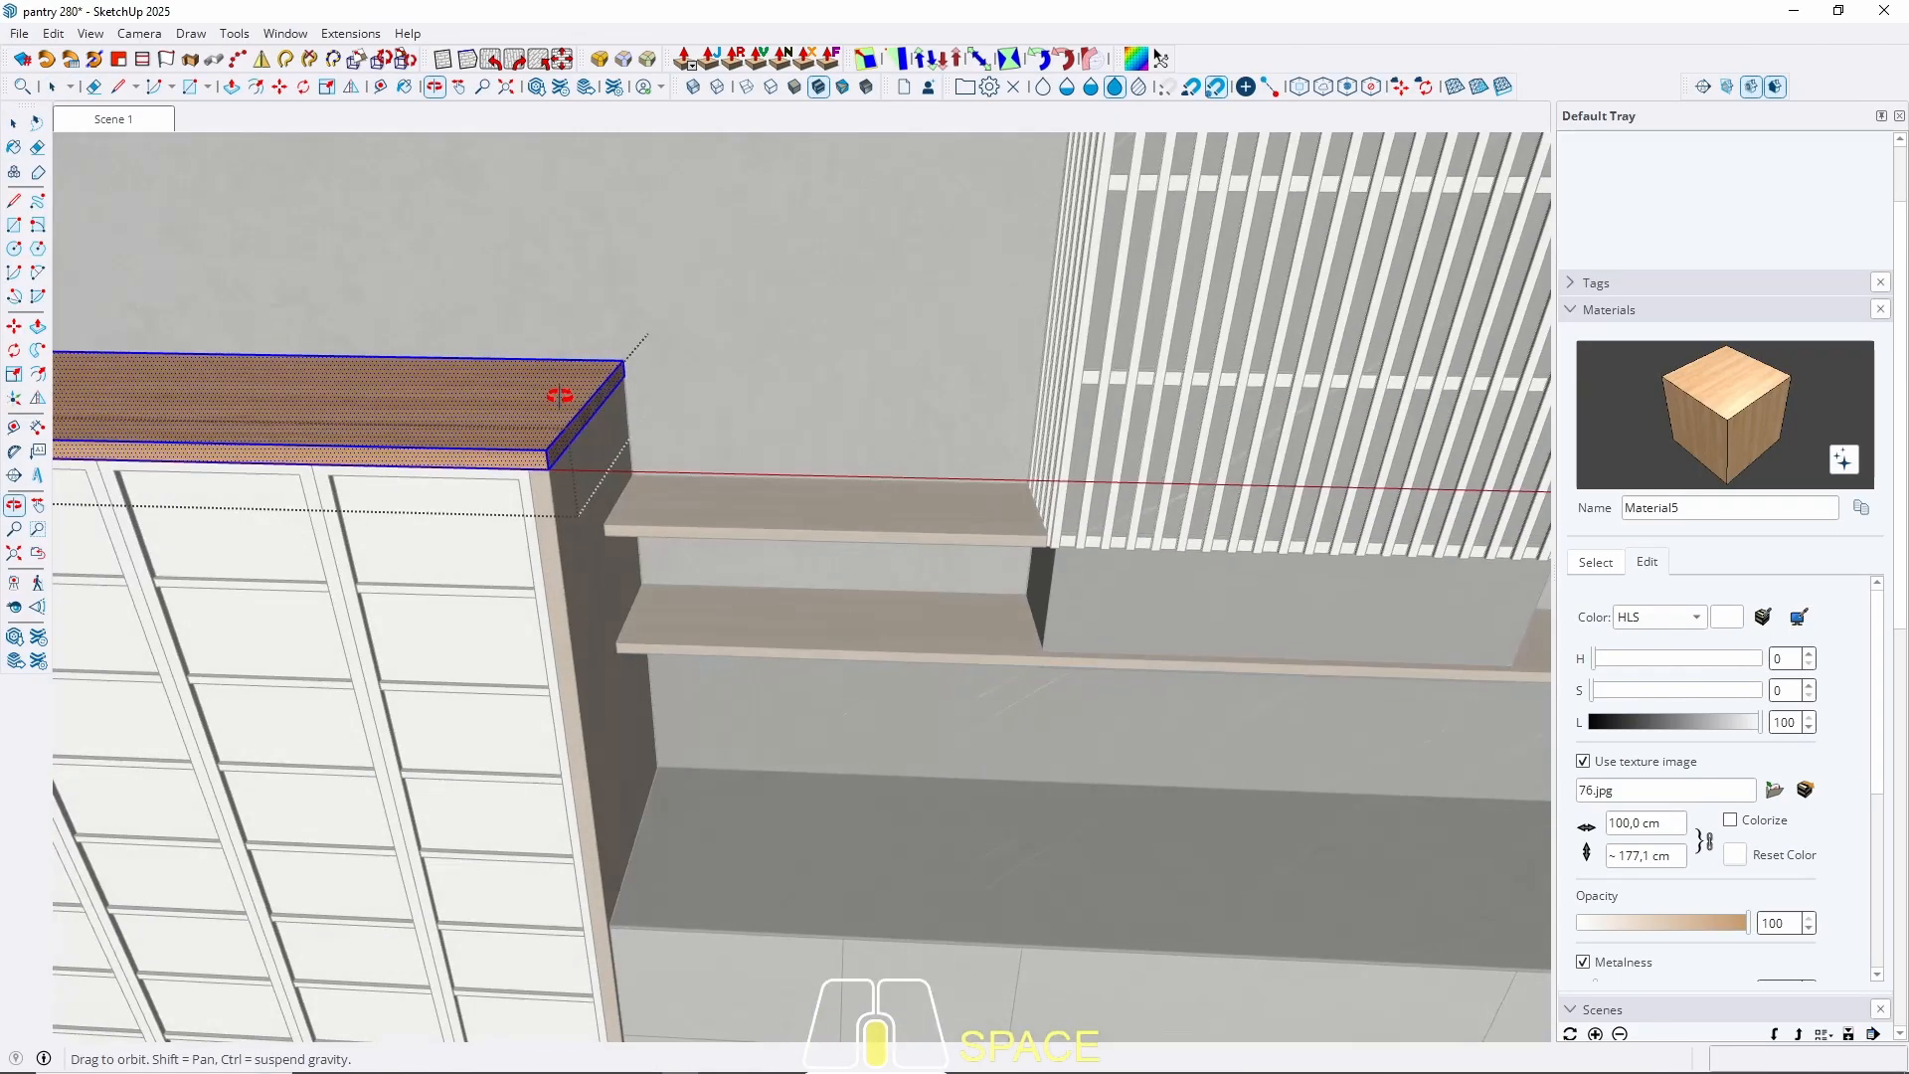
scroll(479, 452, up, 4)
middle_drag(478, 457, 574, 437)
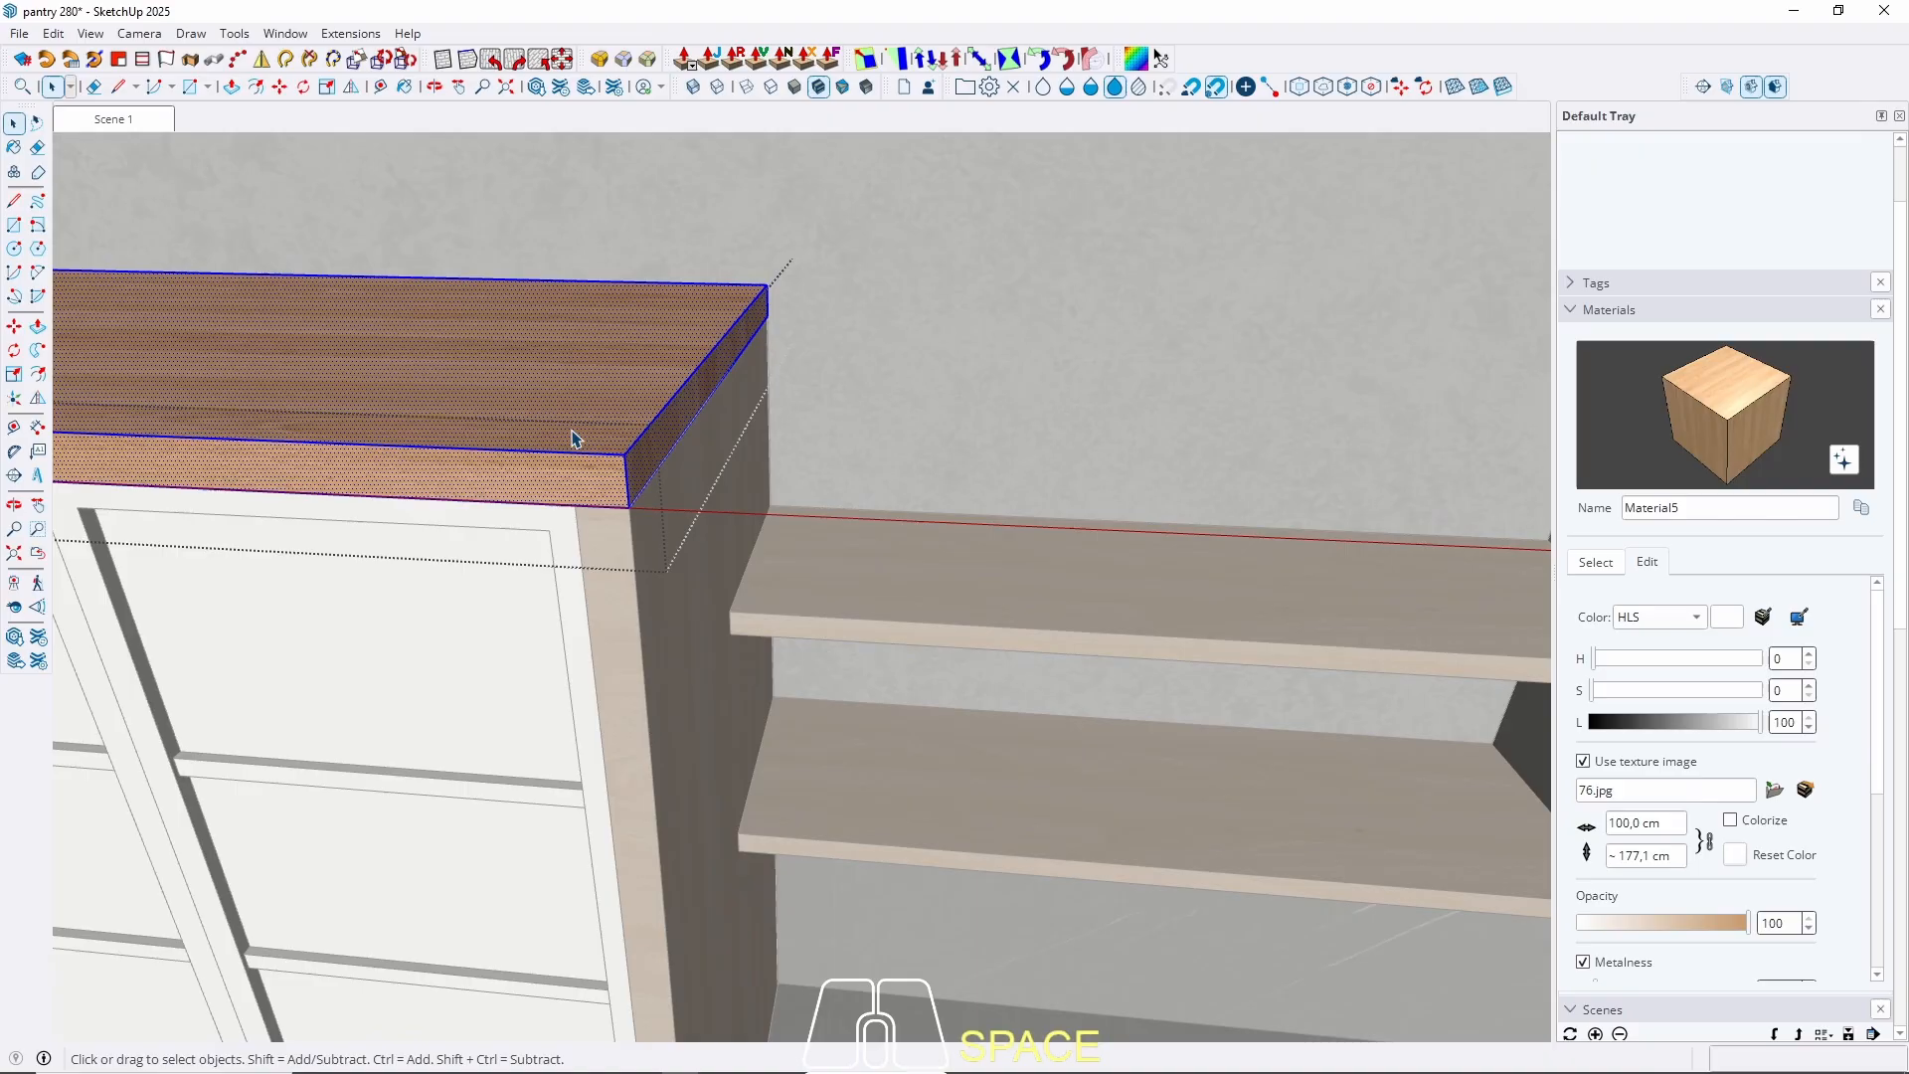
click(664, 444)
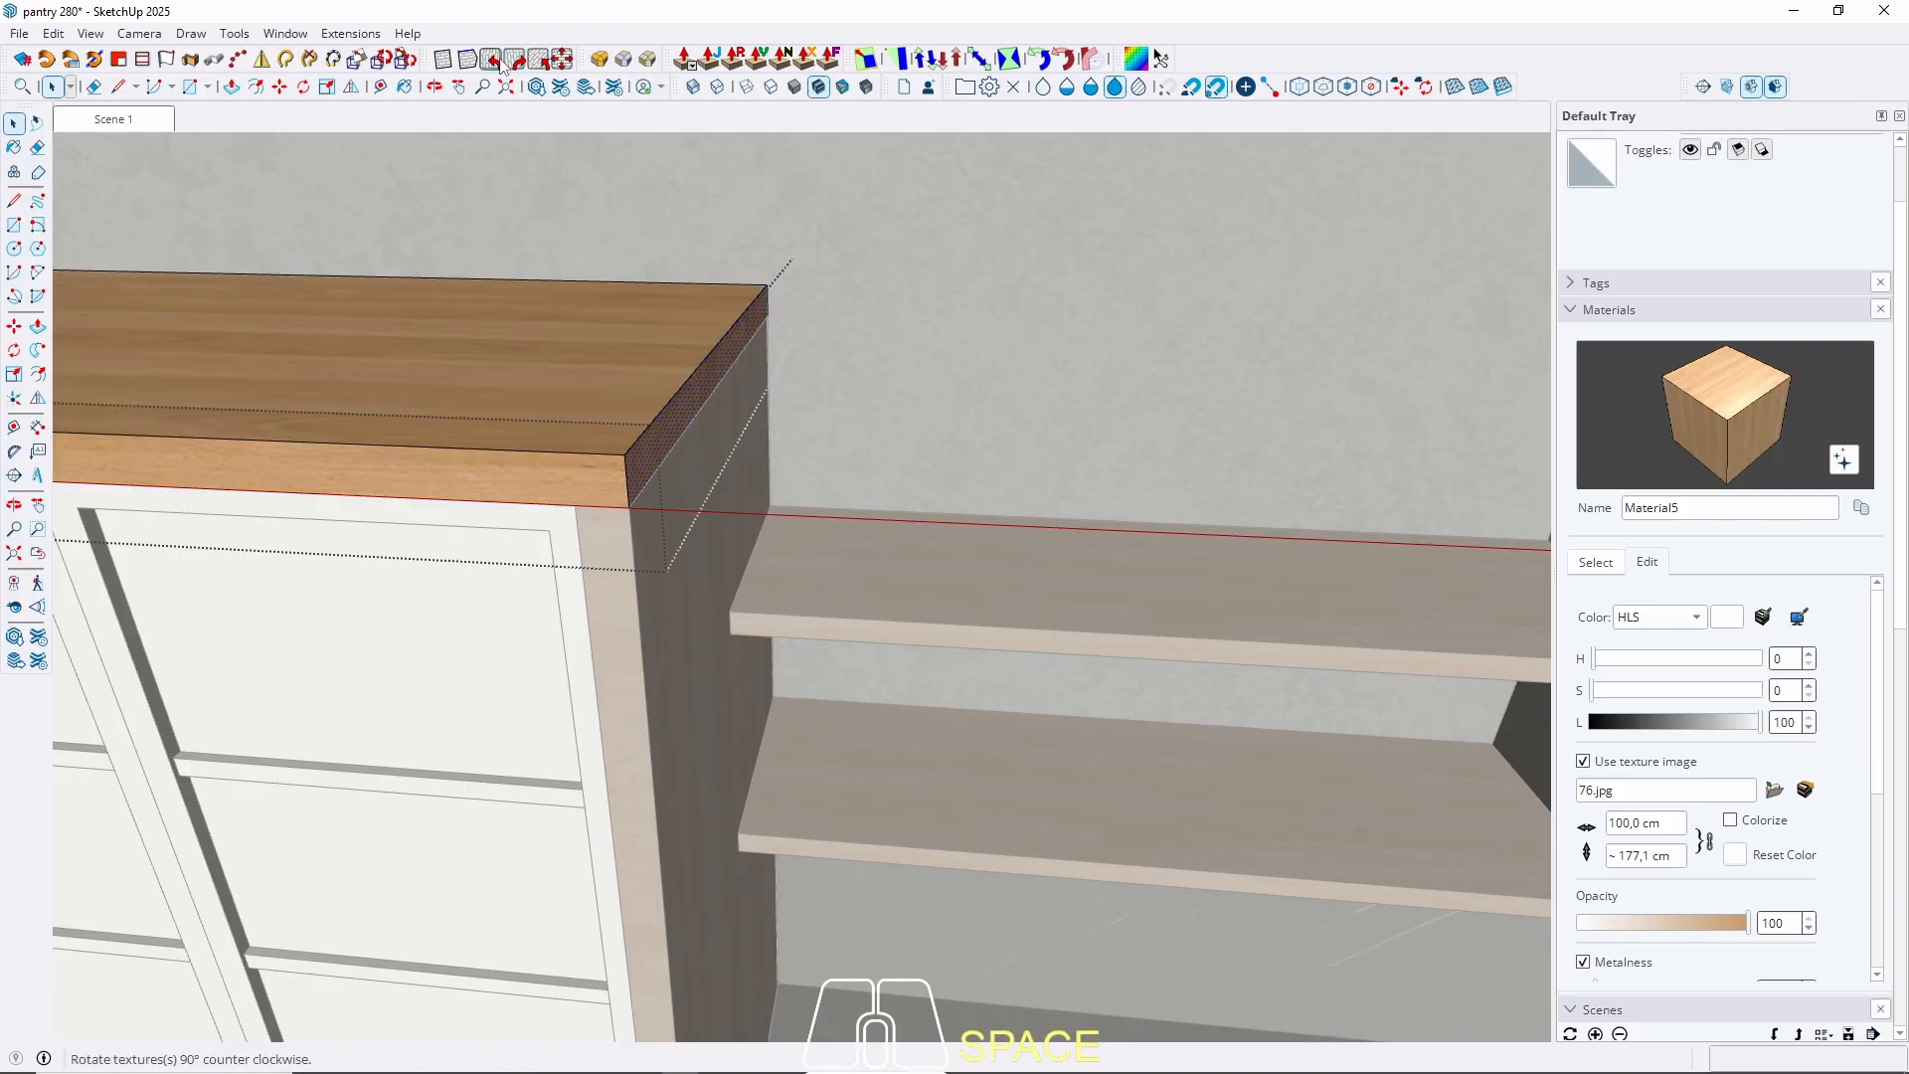
key(Escape)
Paint the horizontal rails of the slatted panel above the wall shelves with the wood material.
scroll(883, 294, down, 6)
middle_drag(867, 546, 549, 576)
scroll(823, 504, up, 5)
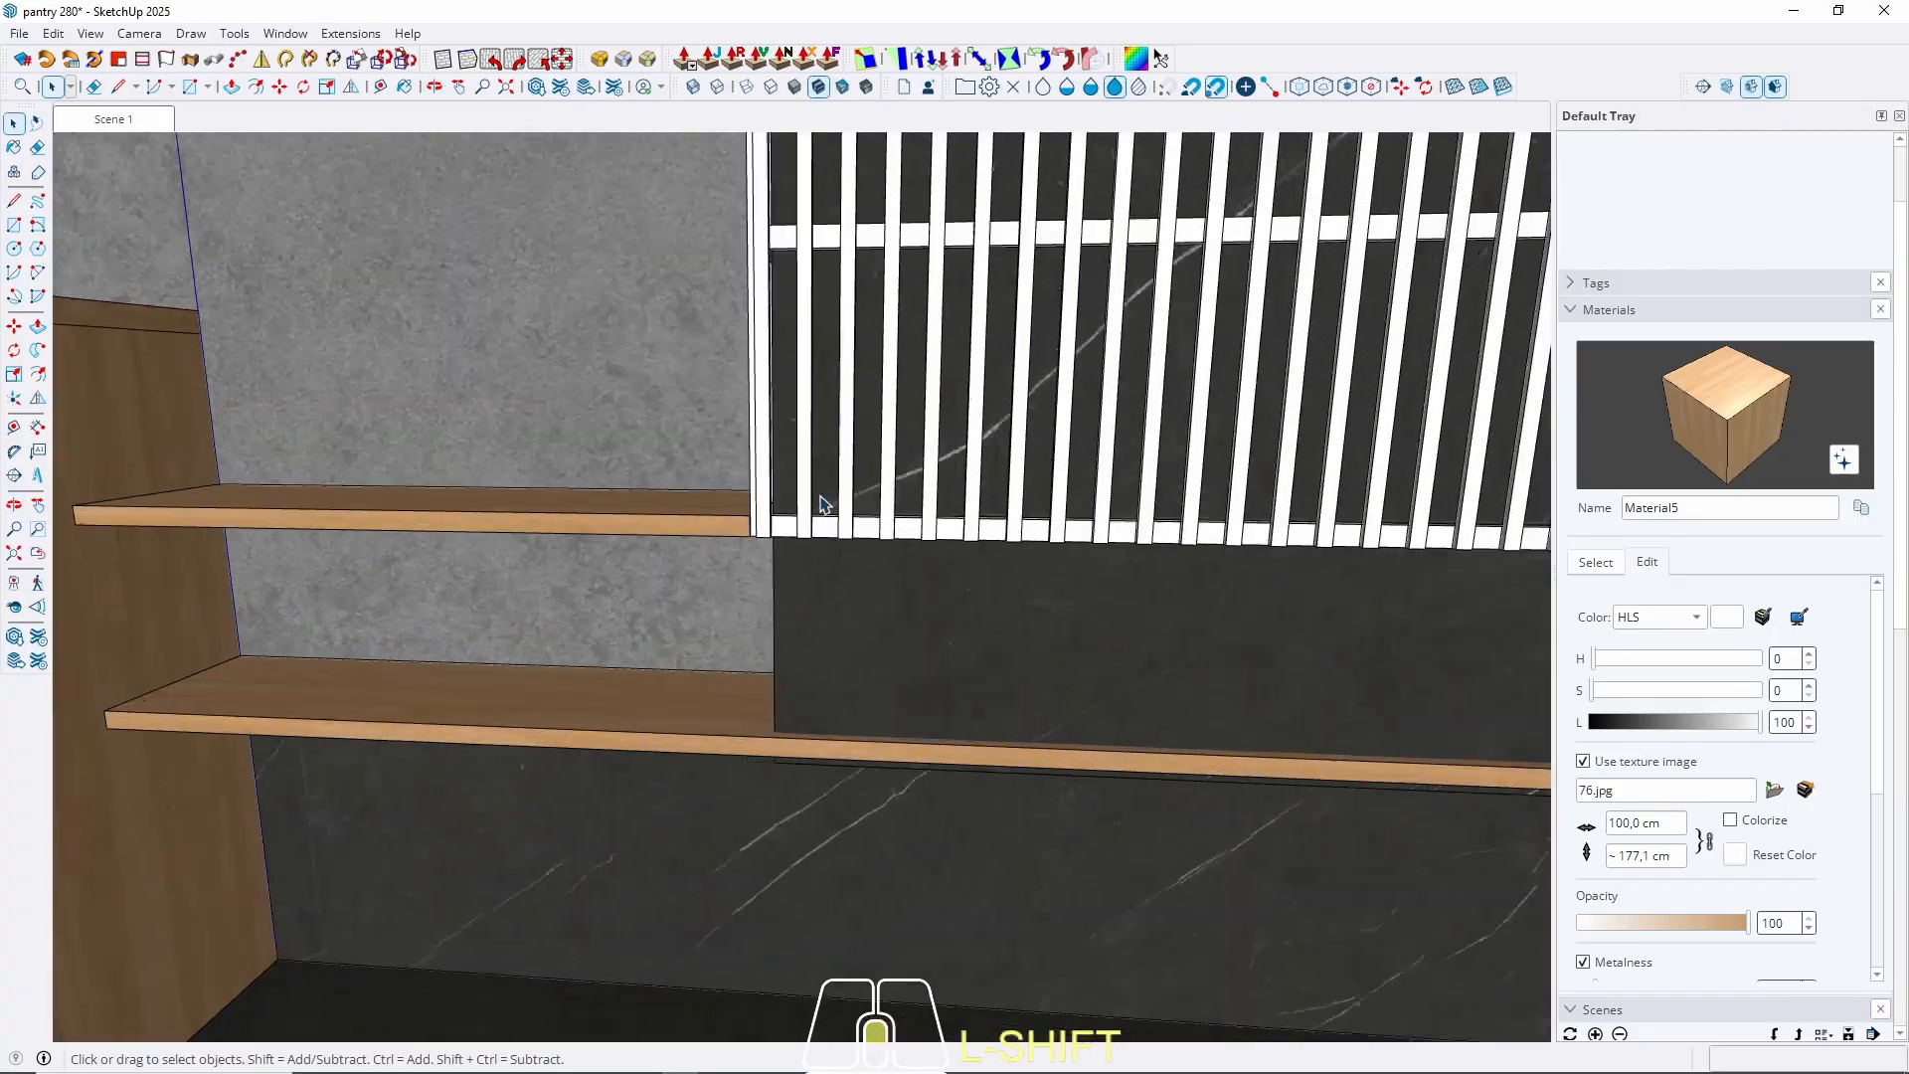
middle_drag(824, 504, 1010, 528)
scroll(856, 537, up, 4)
double_click(846, 540)
click(846, 540)
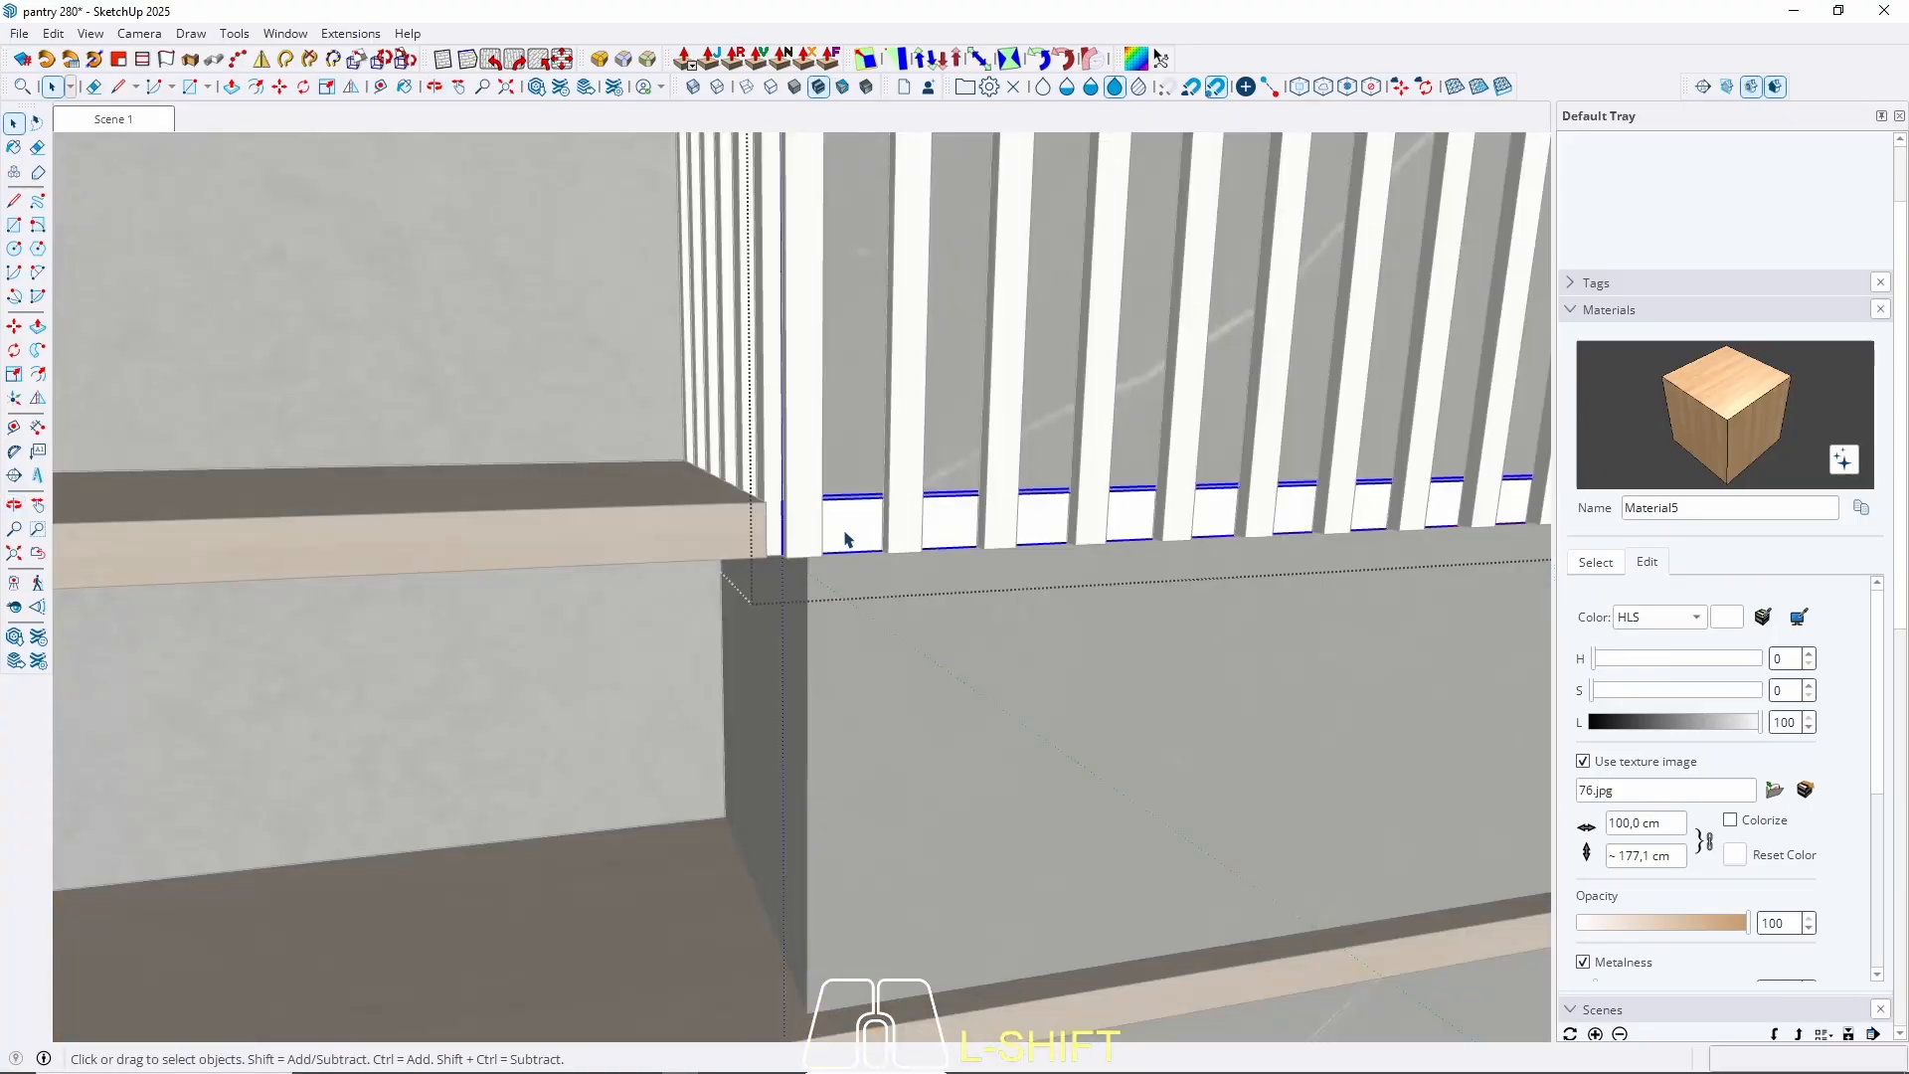
double_click(852, 521)
key(b)
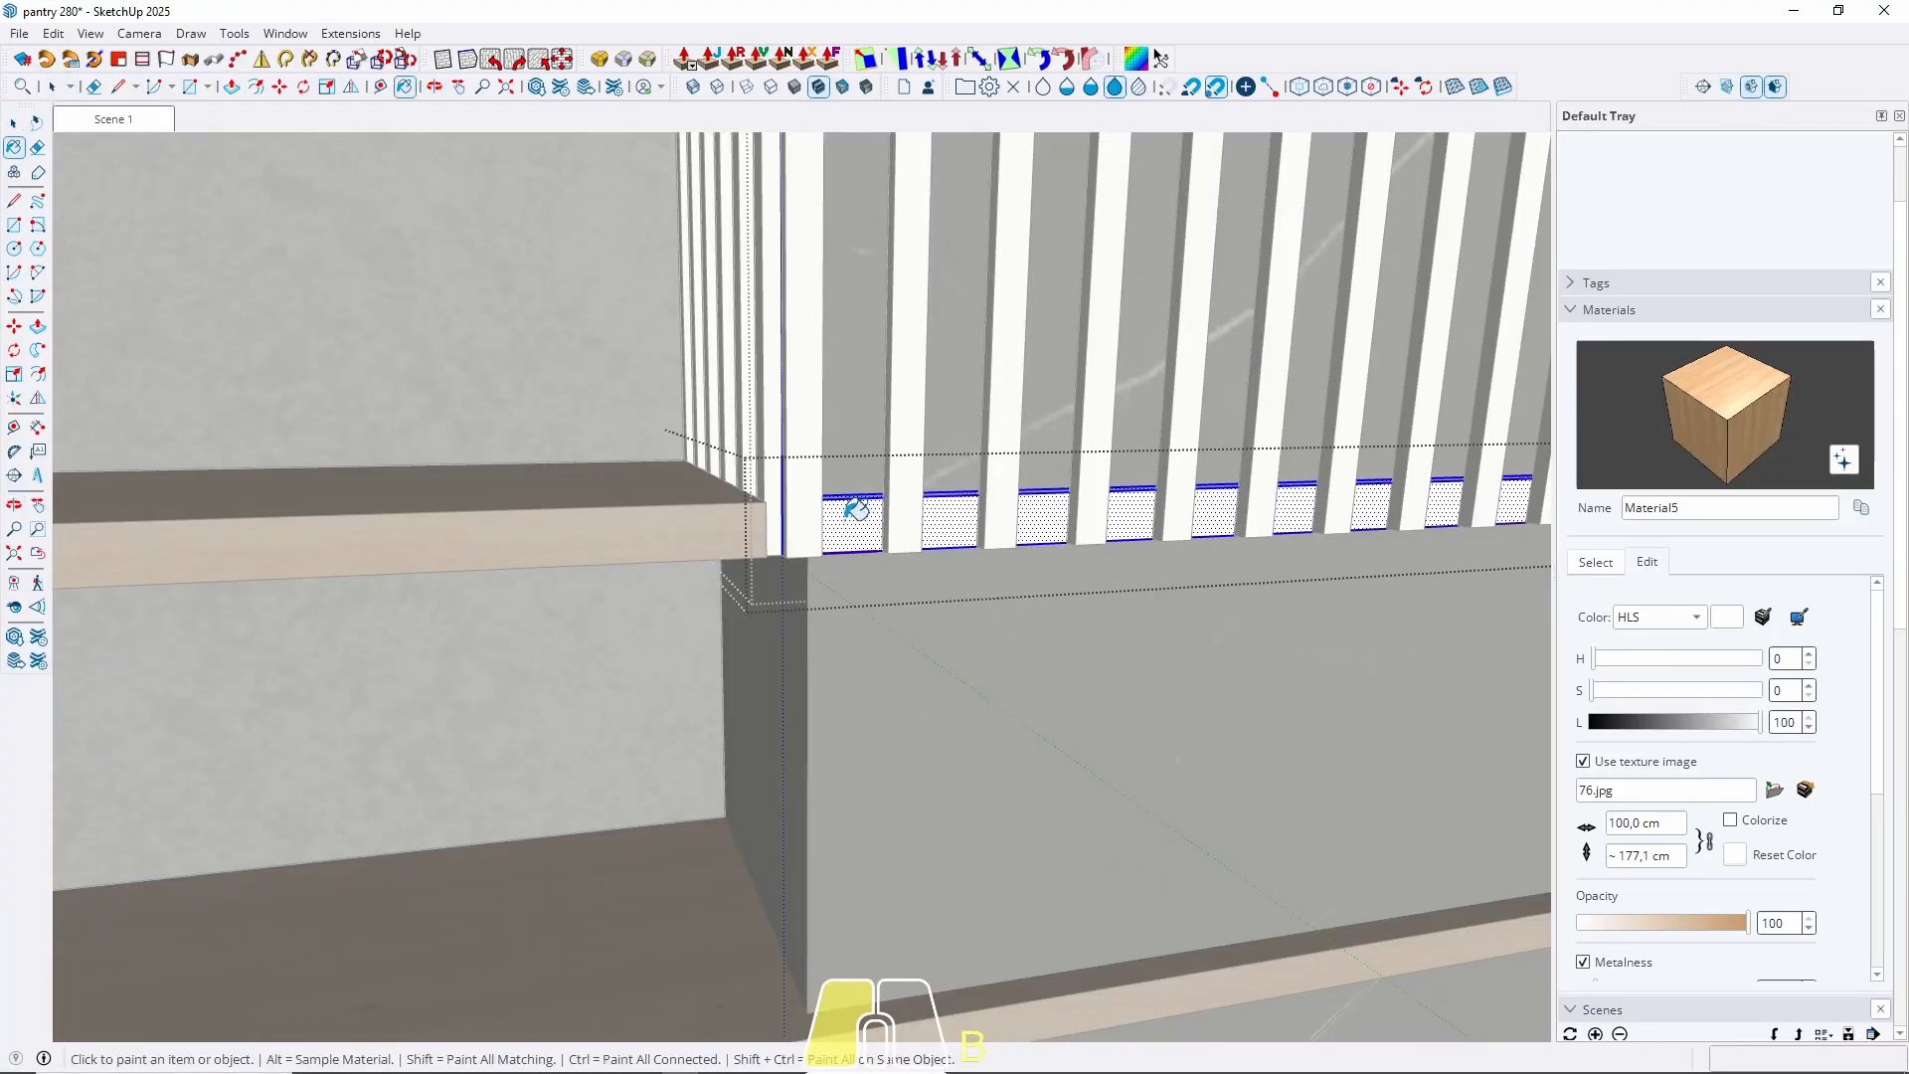
click(856, 509)
key(Escape)
Paint all vertical slats of the slatted wall panel with the wood material inside their shared component.
scroll(852, 511, down, 8)
scroll(762, 330, up, 4)
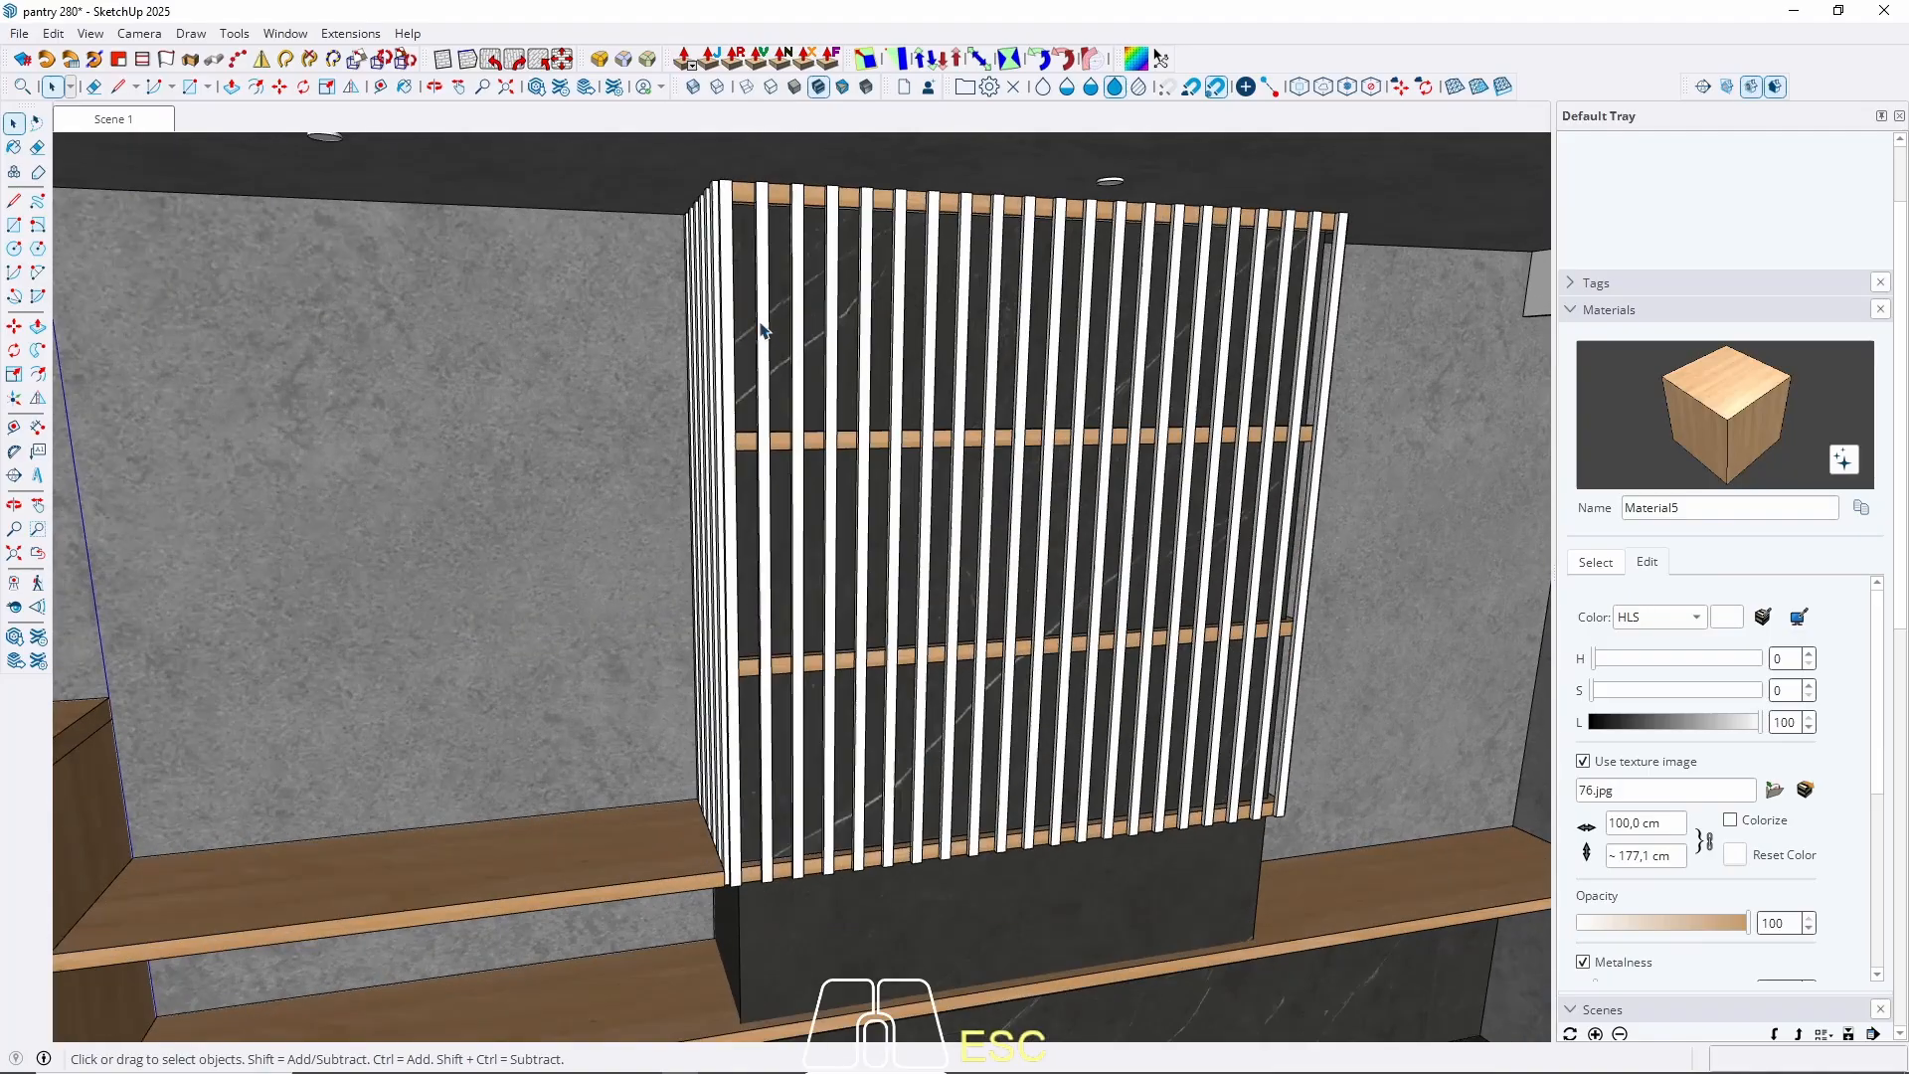
double_click(761, 342)
click(761, 342)
triple_click(762, 326)
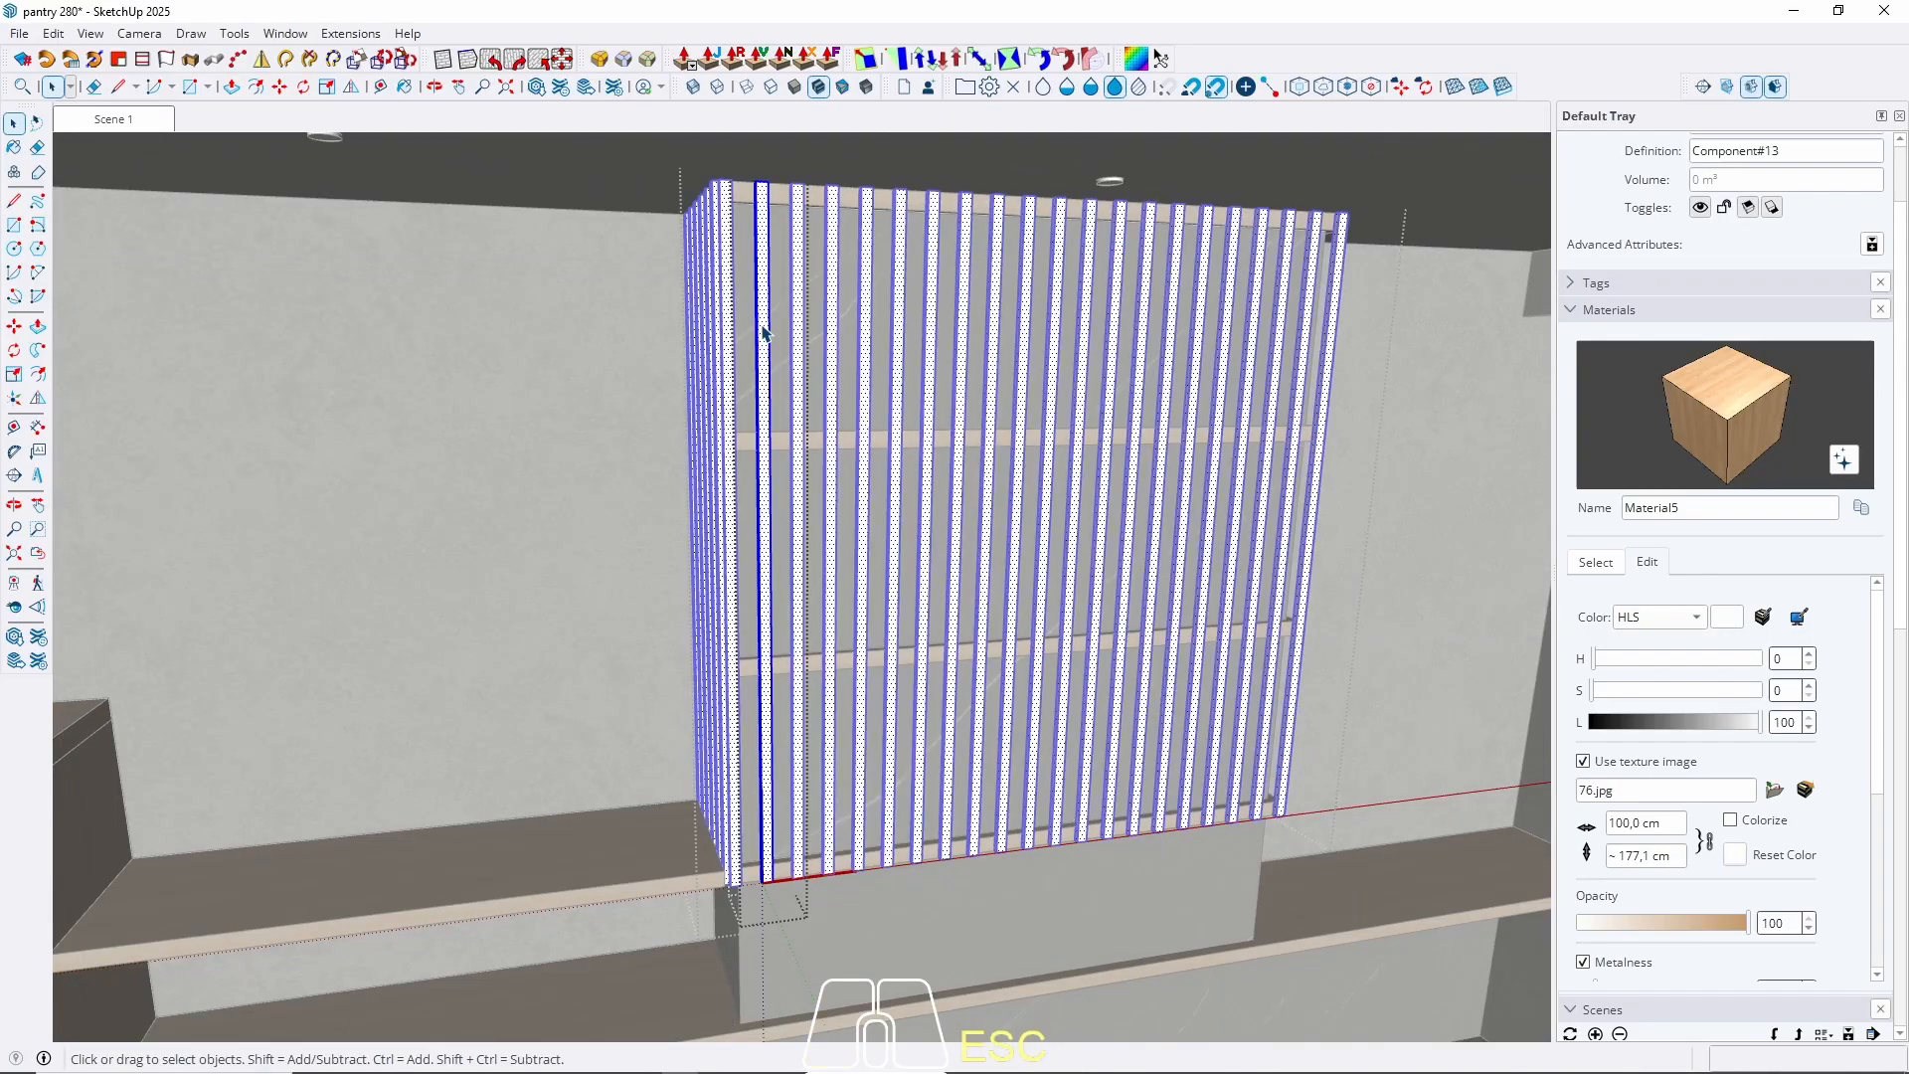
click(771, 314)
scroll(767, 327, up, 4)
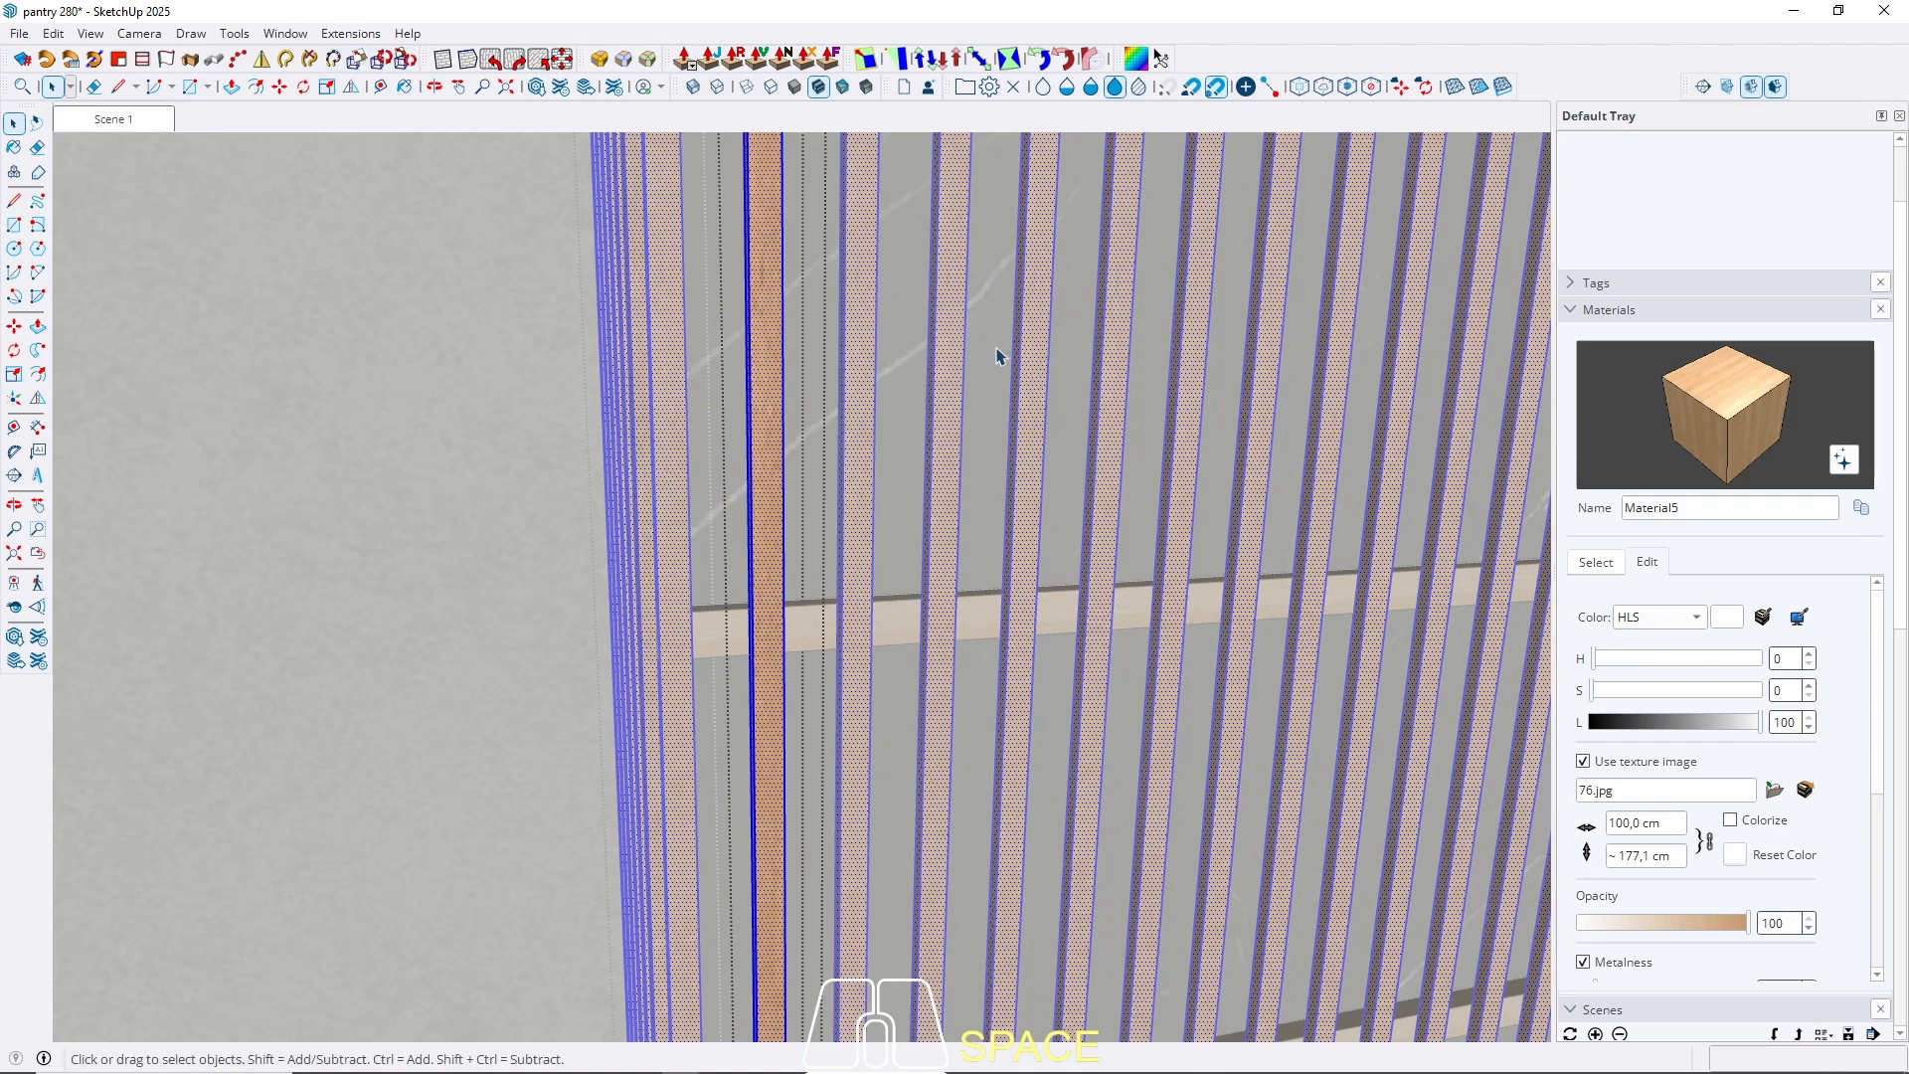
key(Escape)
Paint the kitchen island's base body and plinth behind the slats with the wood material.
scroll(894, 392, down, 10)
scroll(719, 262, down, 5)
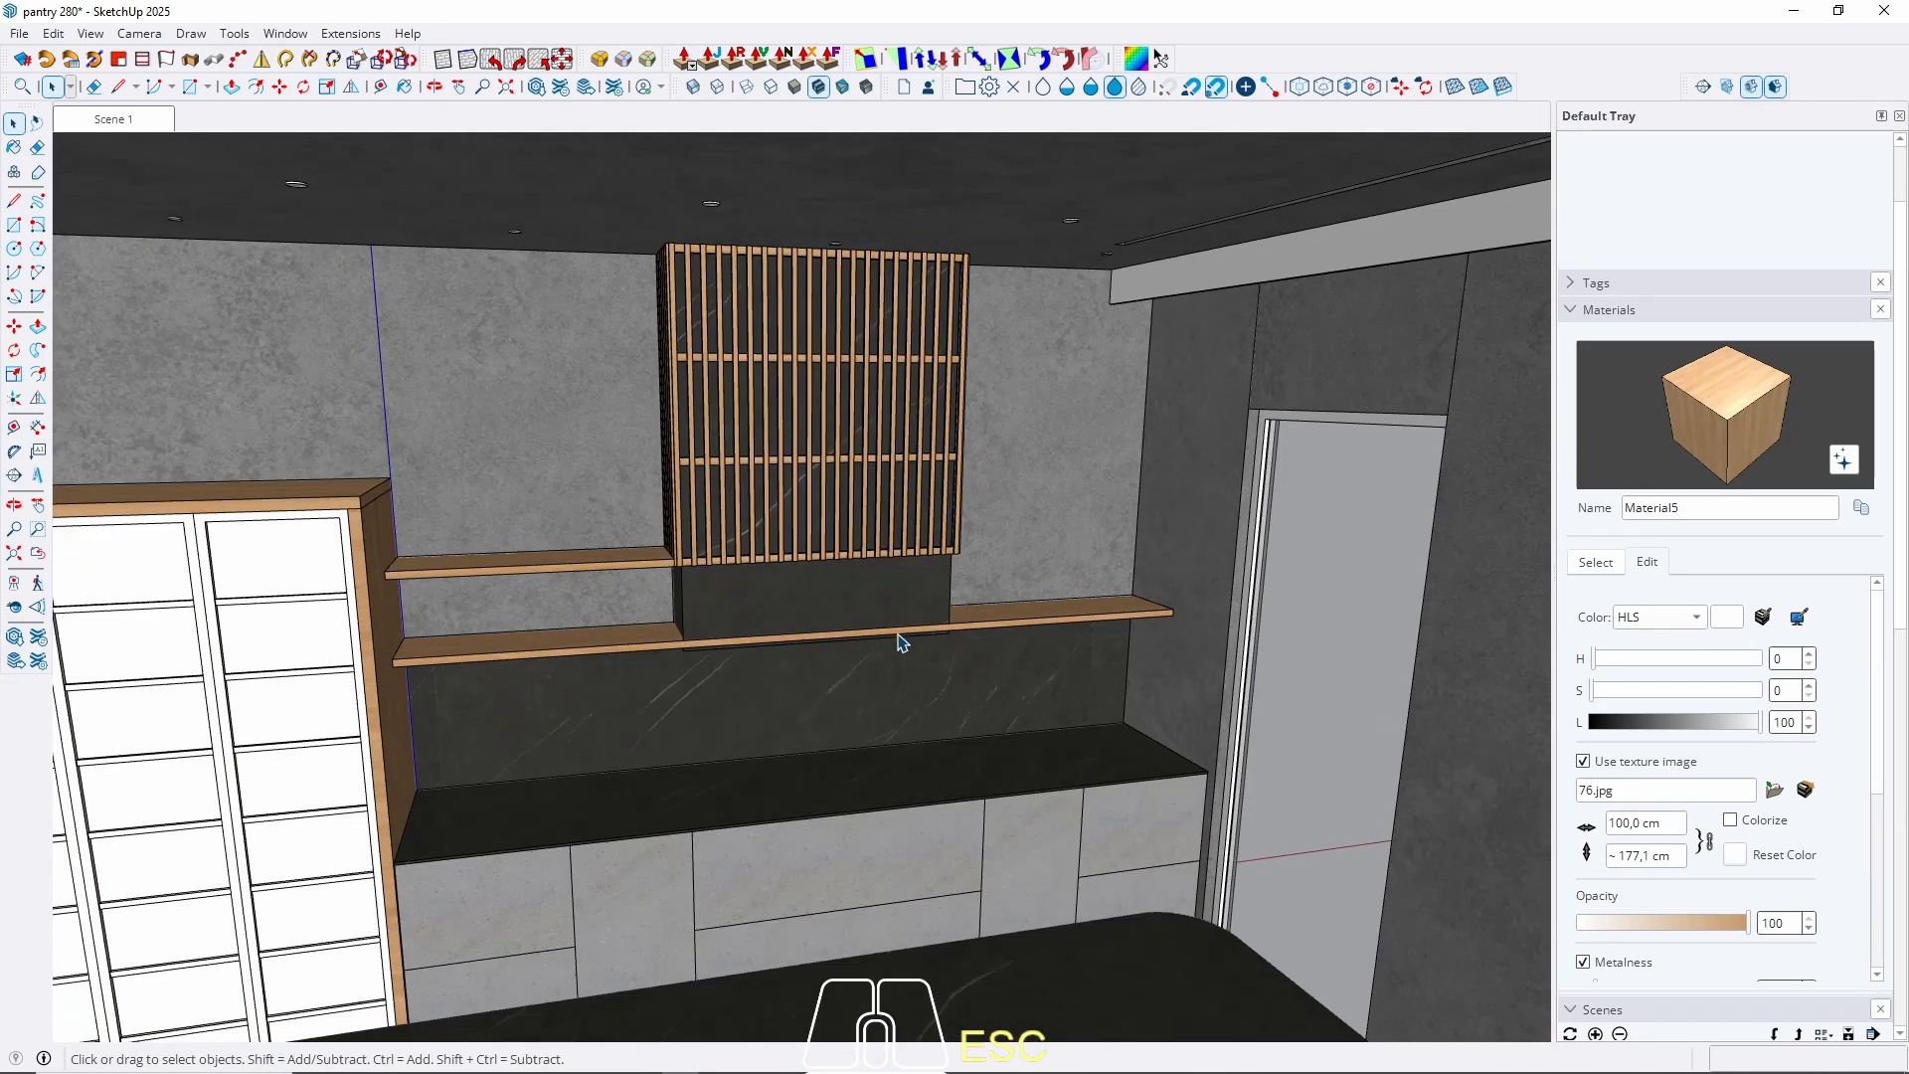
scroll(762, 528, down, 3)
middle_drag(898, 640, 912, 541)
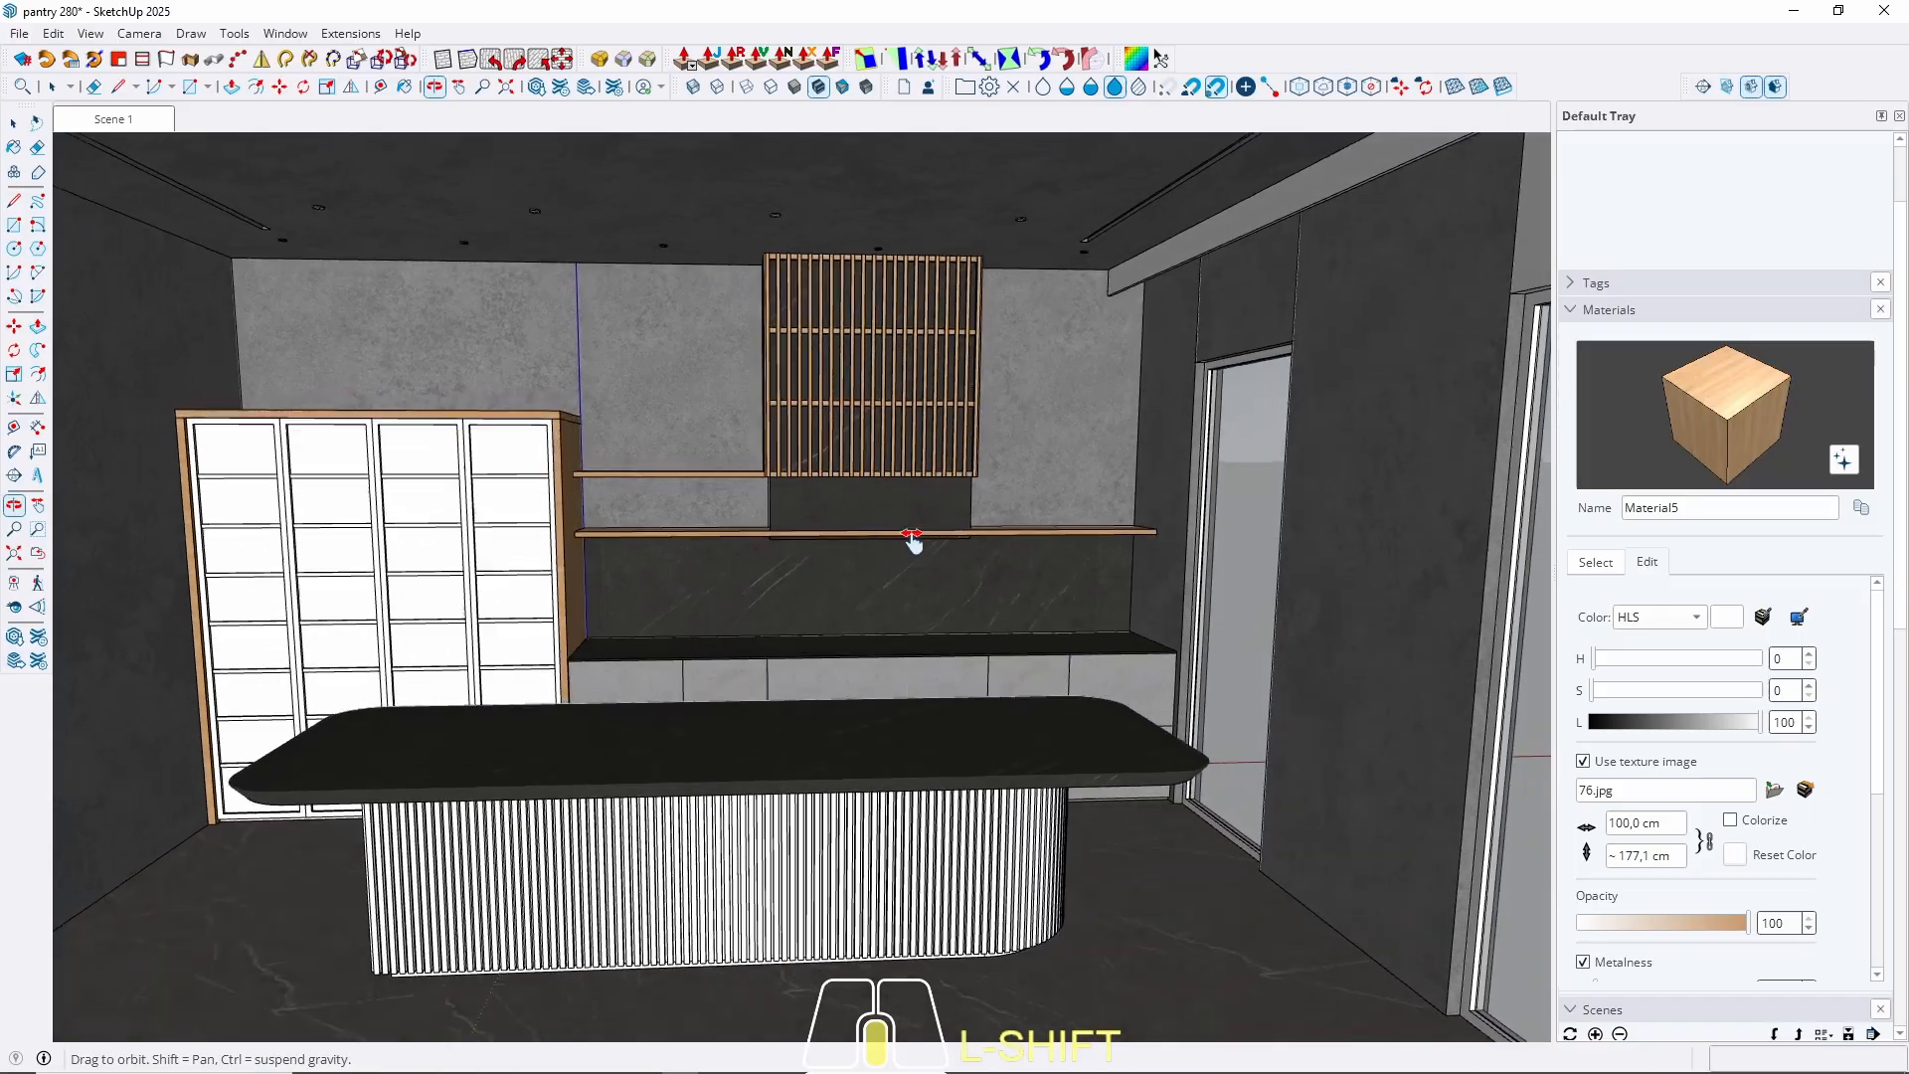
scroll(631, 788, up, 10)
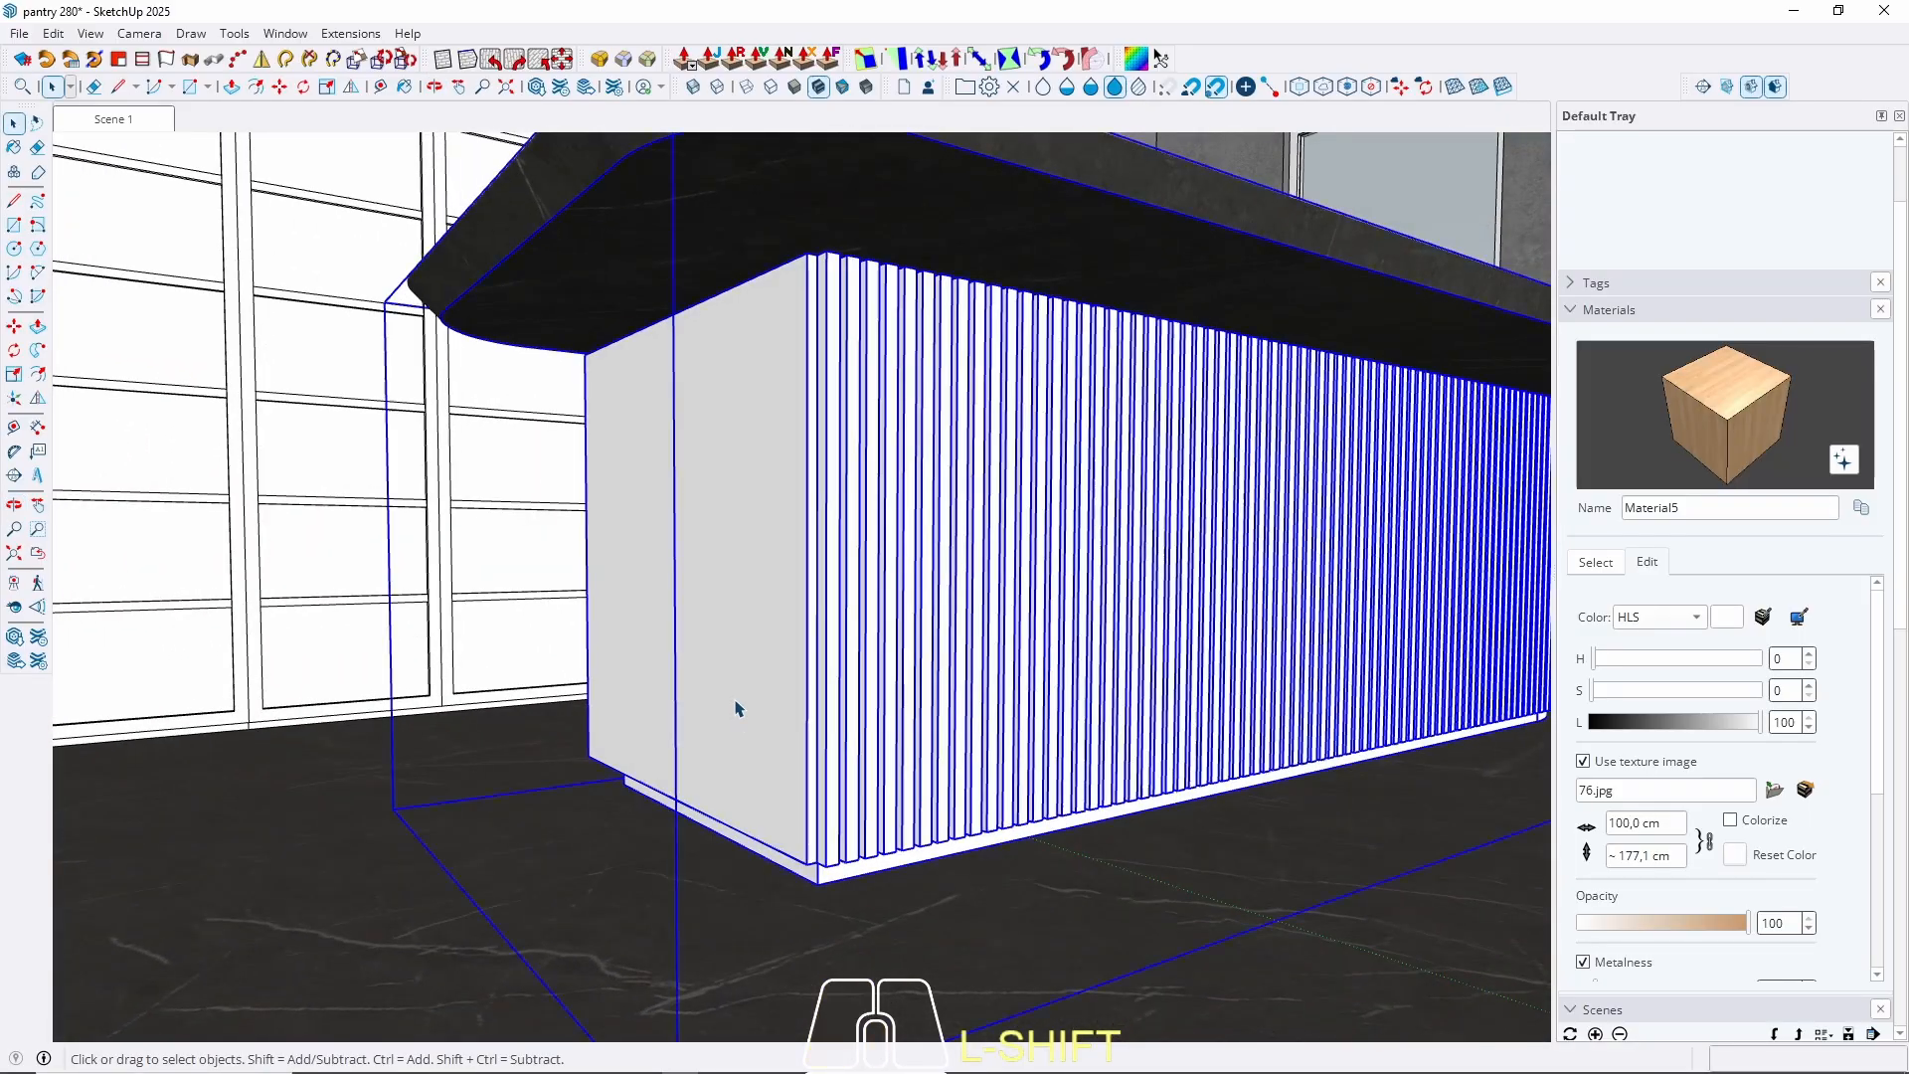
double_click(736, 707)
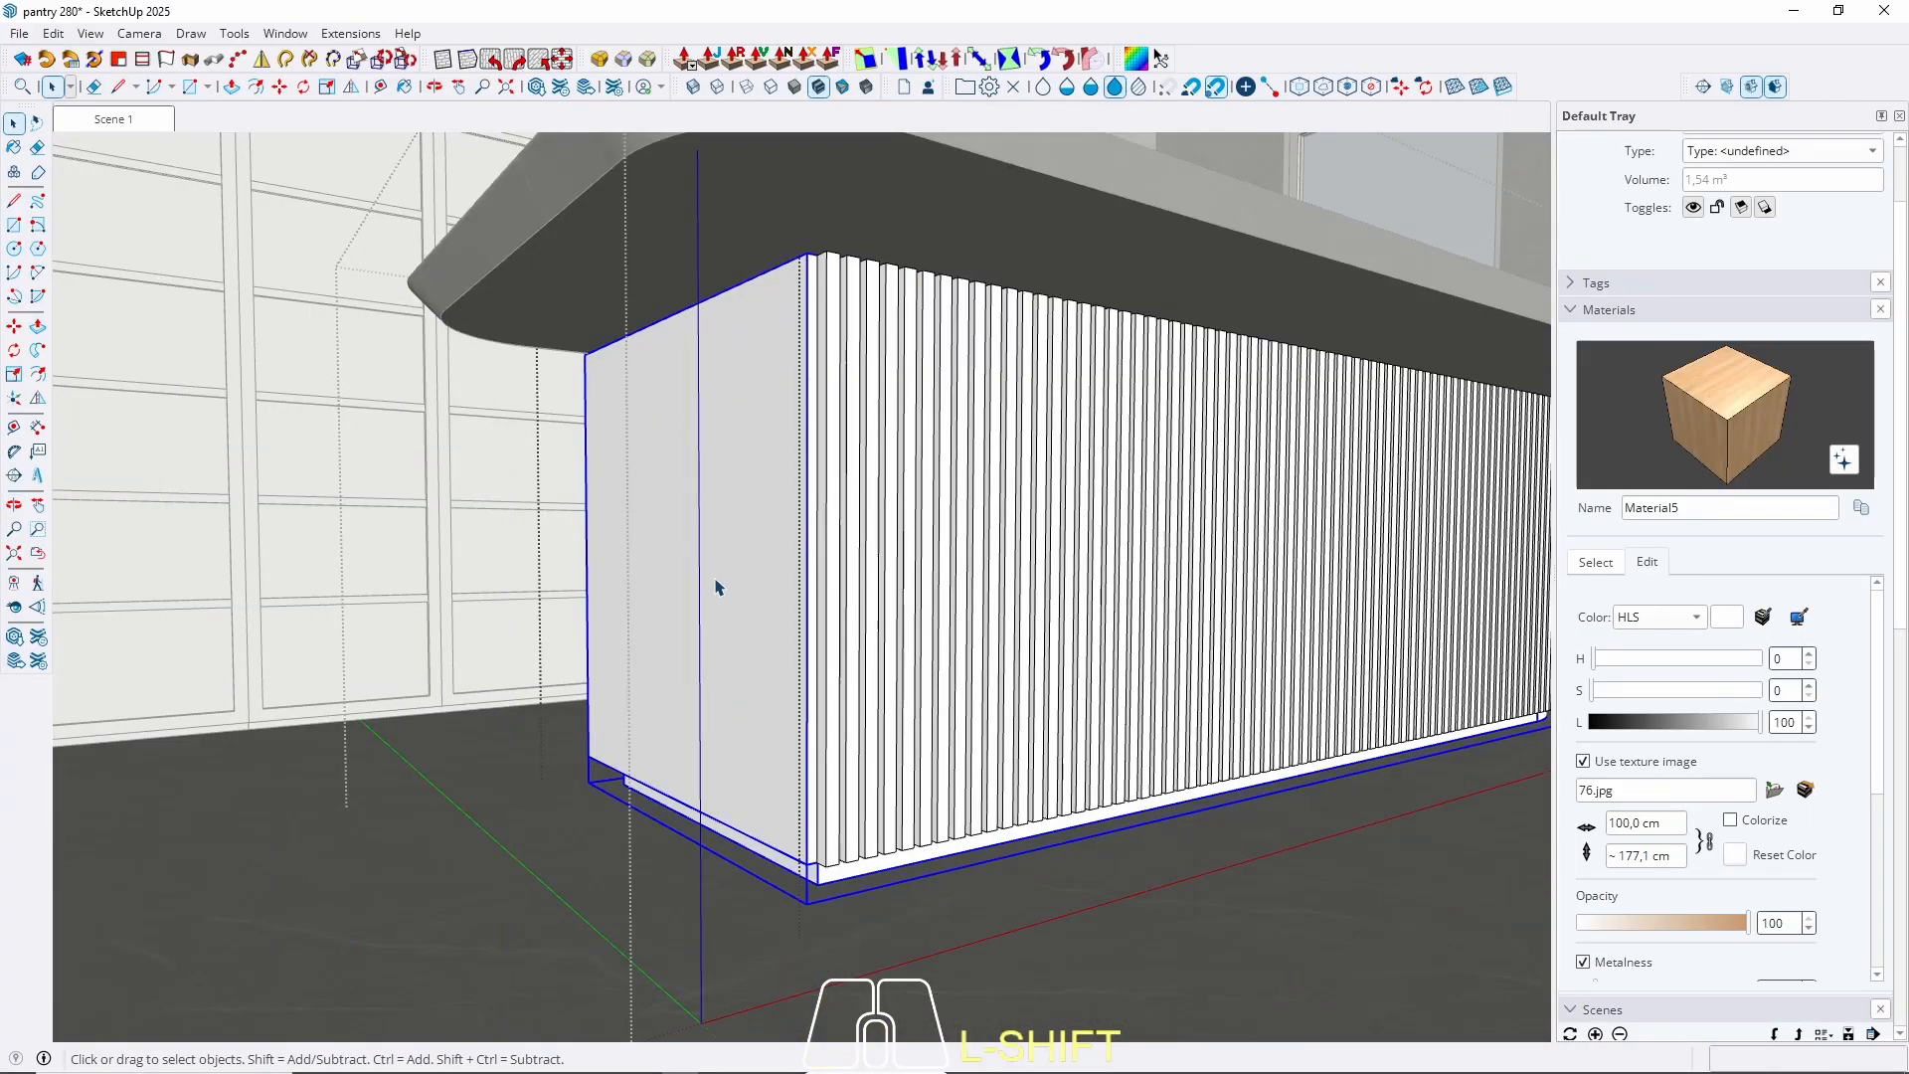
click(717, 585)
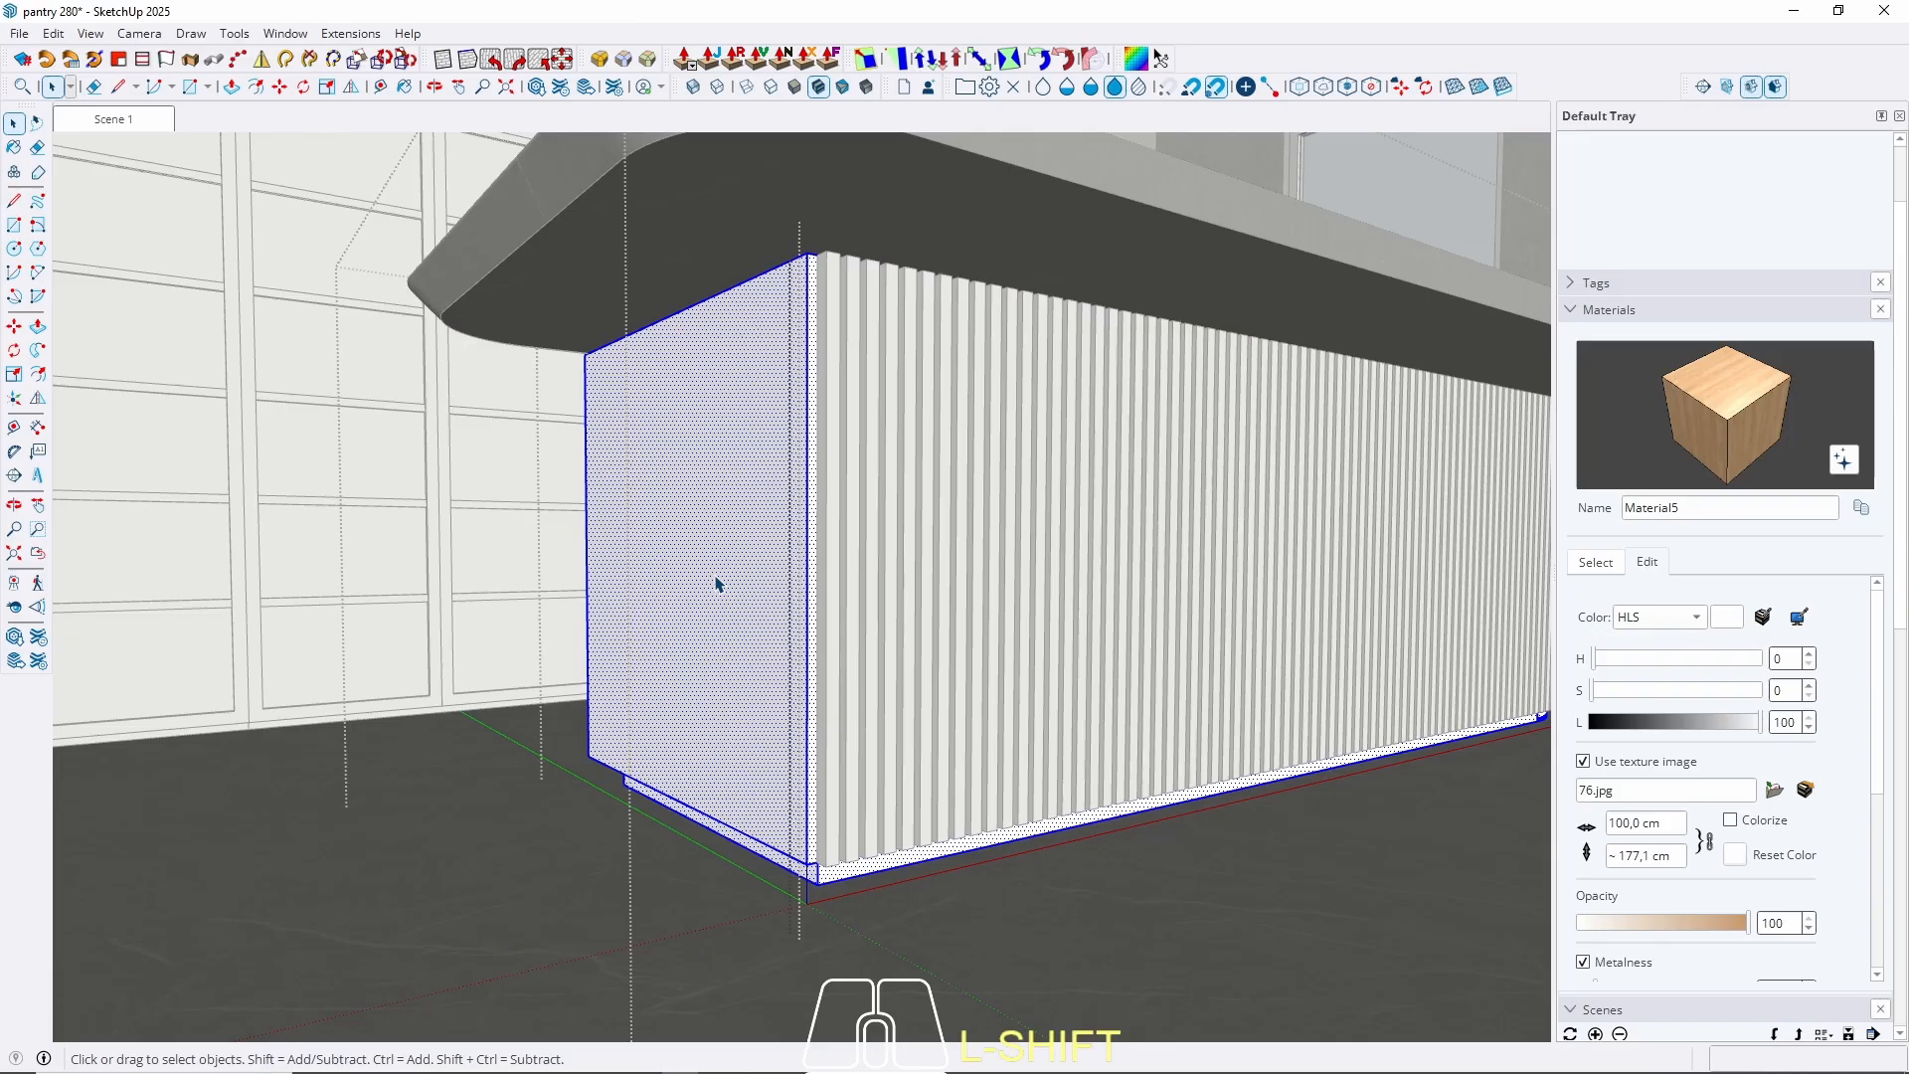
key(b)
click(725, 564)
key(space)
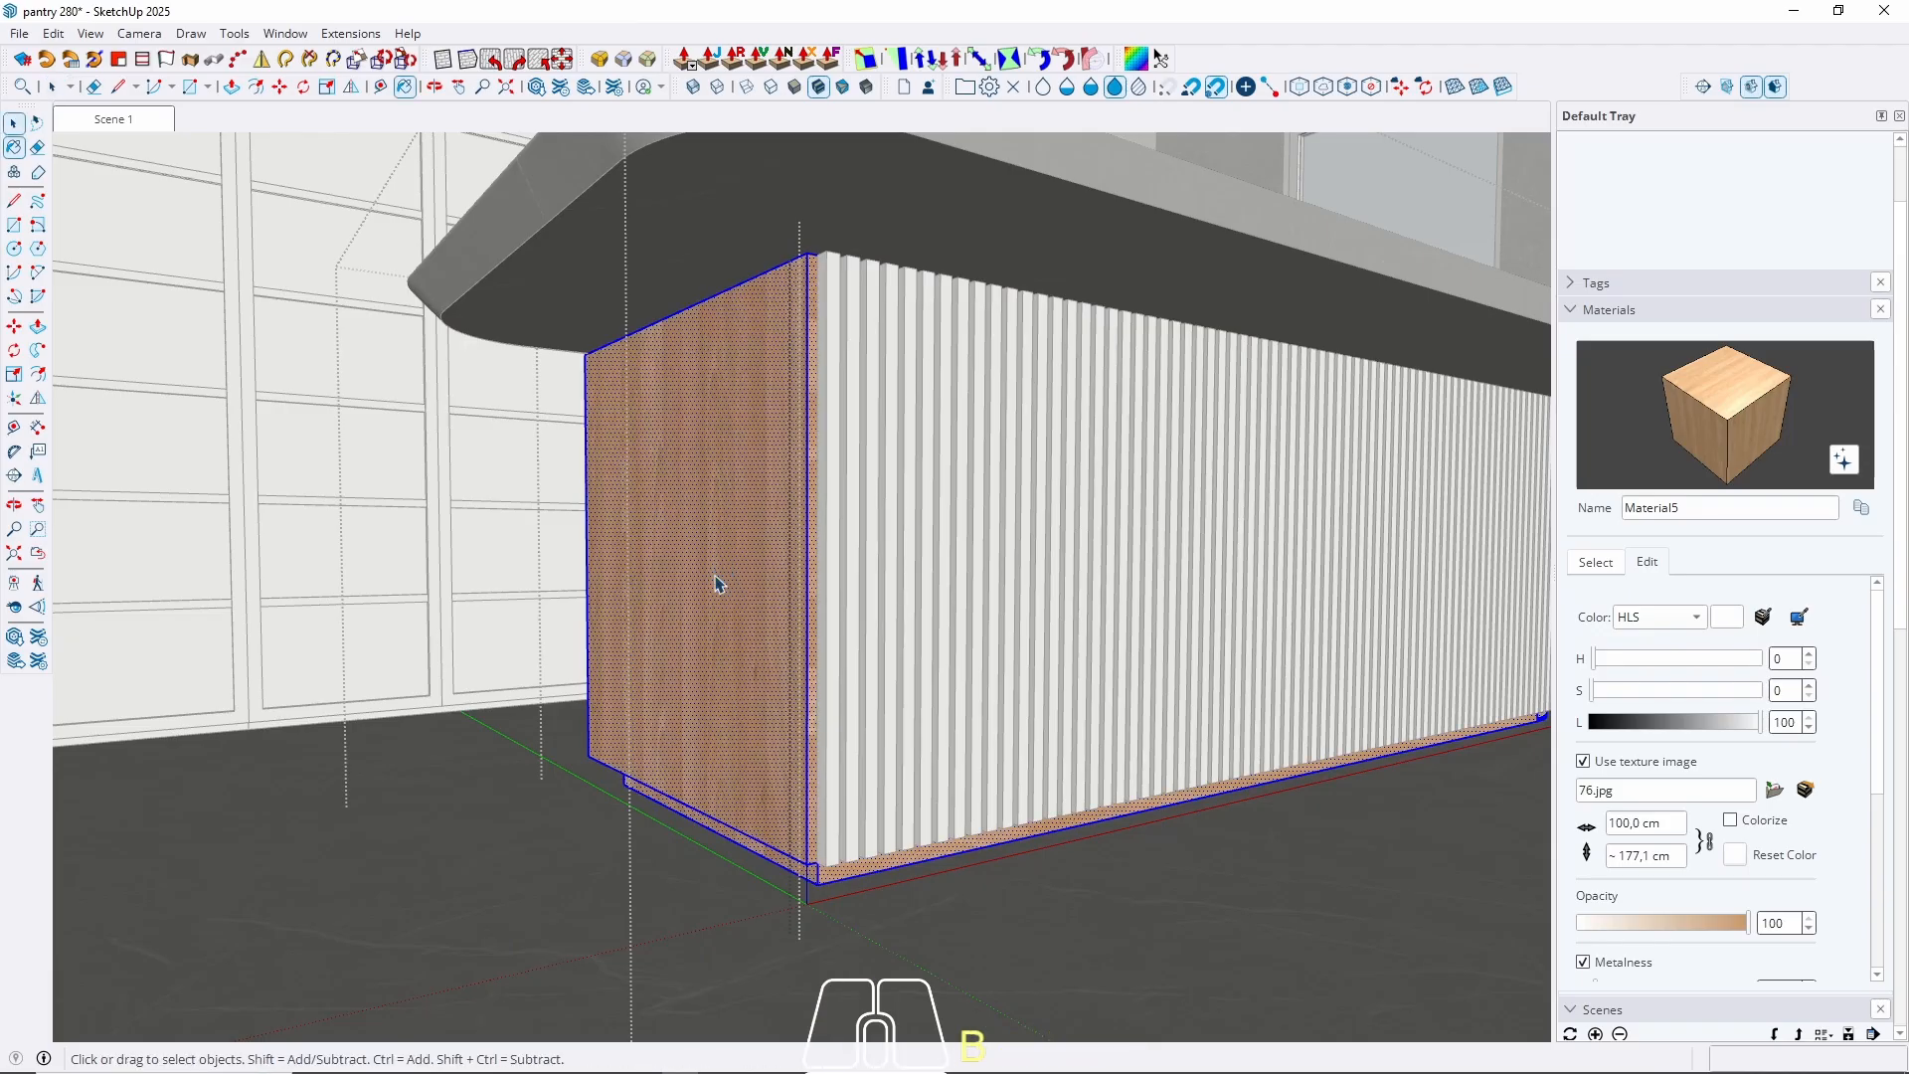
key(Escape)
Open the island's base body for editing and isolate it from the rest of the model.
middle_drag(715, 580, 1109, 737)
scroll(312, 729, up, 4)
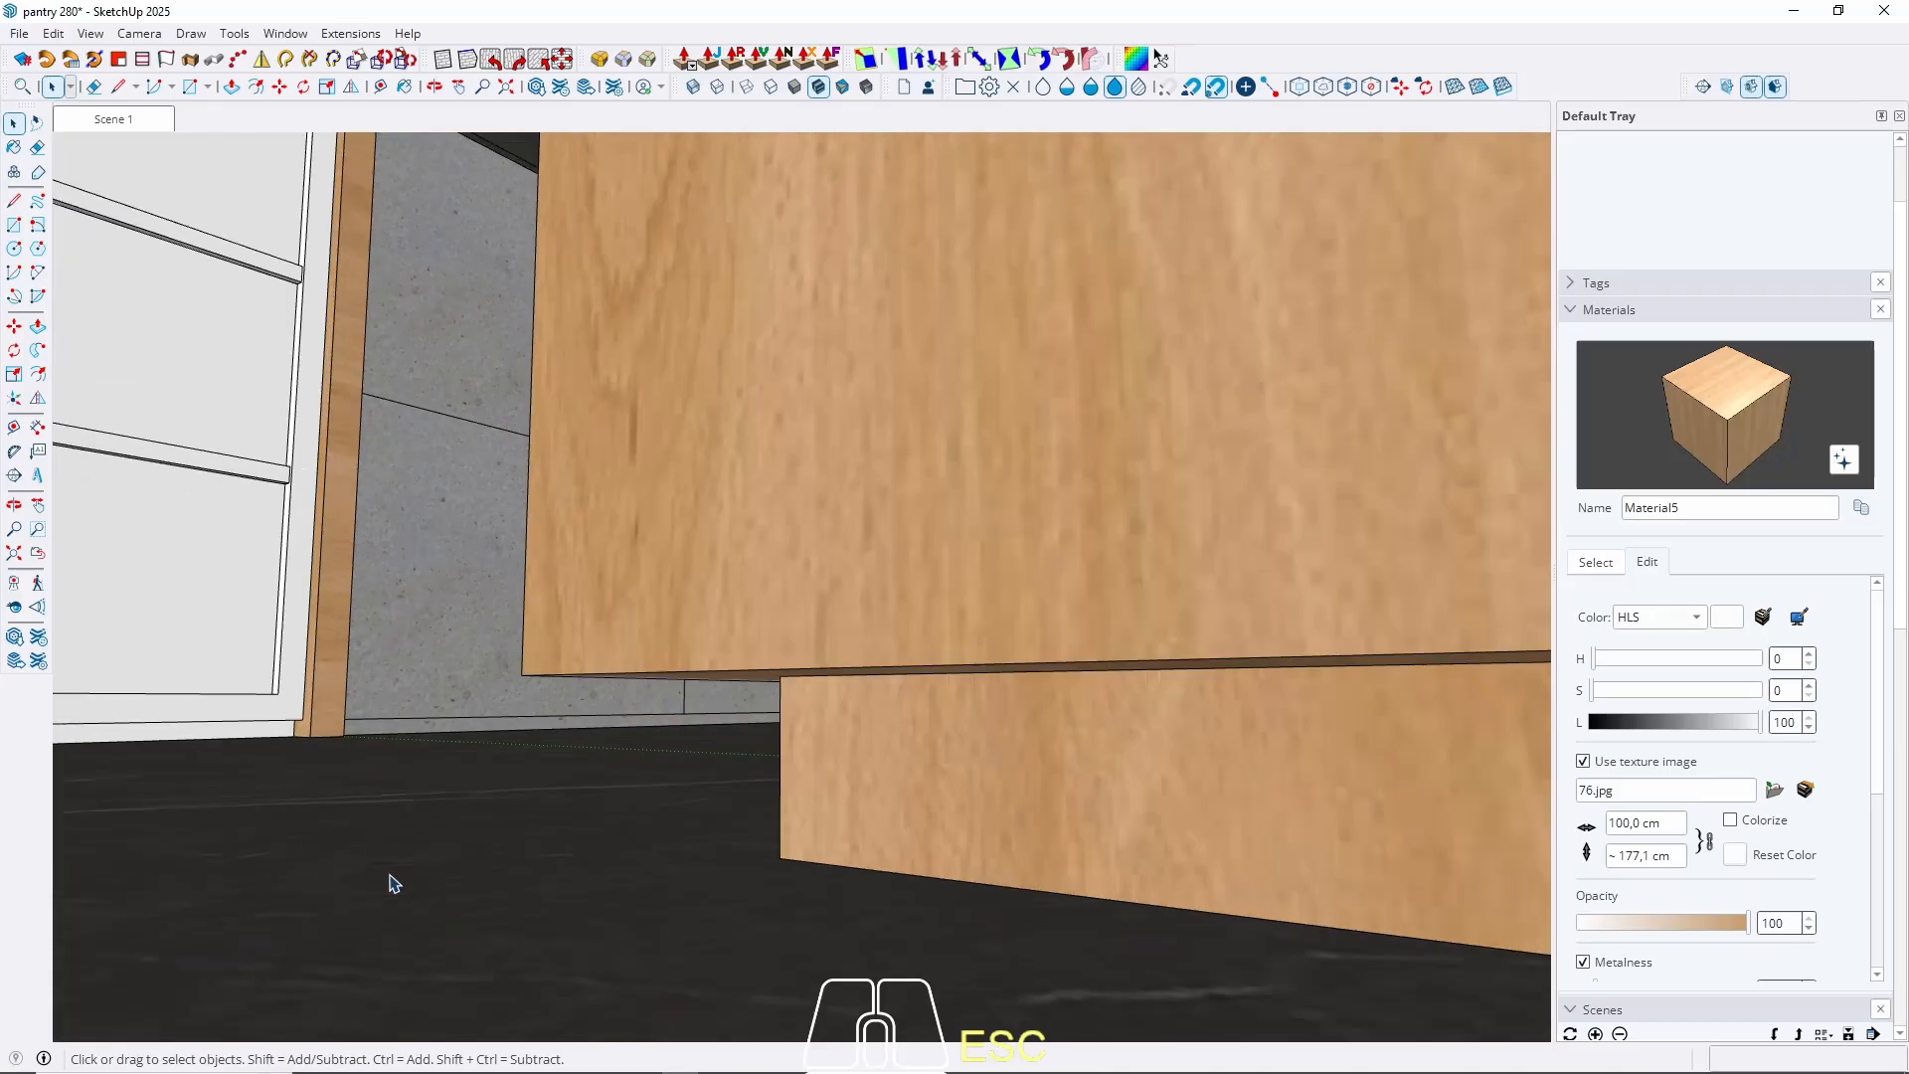
scroll(392, 882, down, 3)
scroll(644, 818, down, 10)
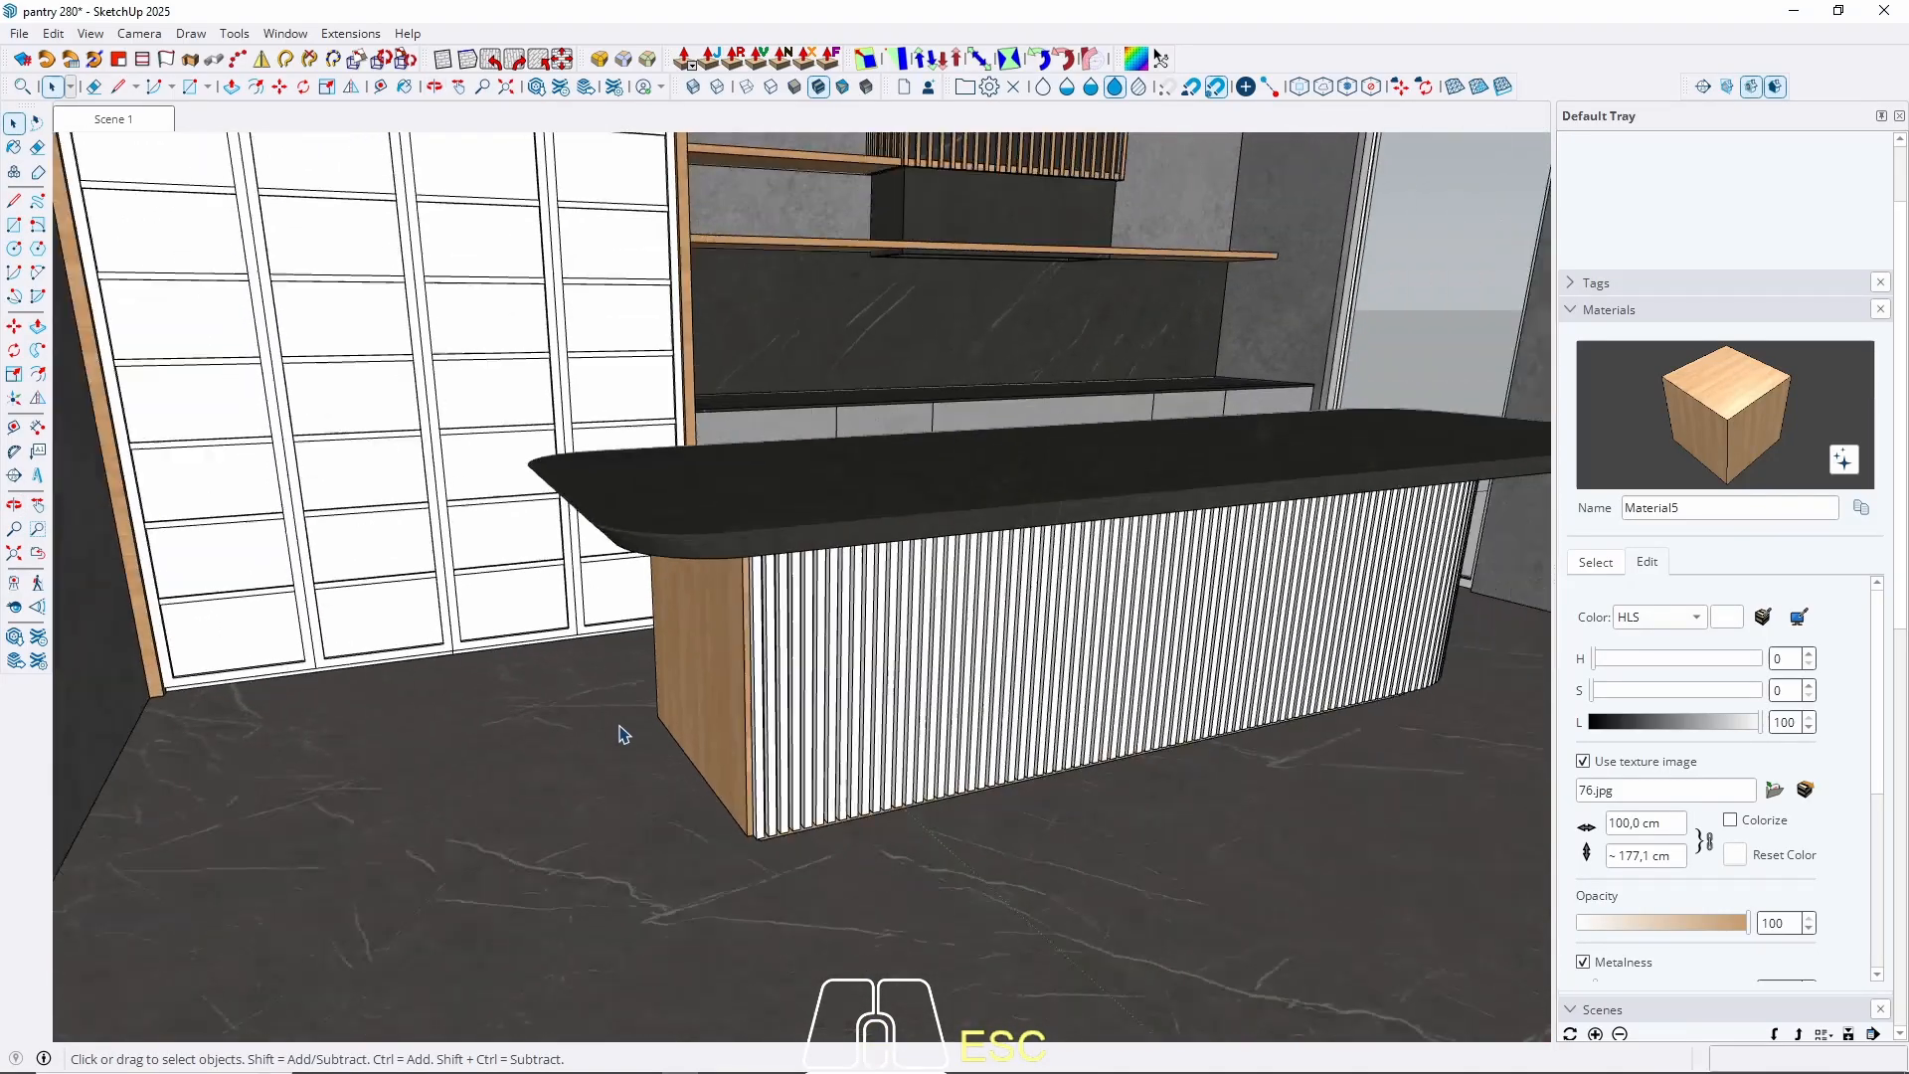
middle_drag(624, 733, 697, 723)
scroll(511, 681, up, 6)
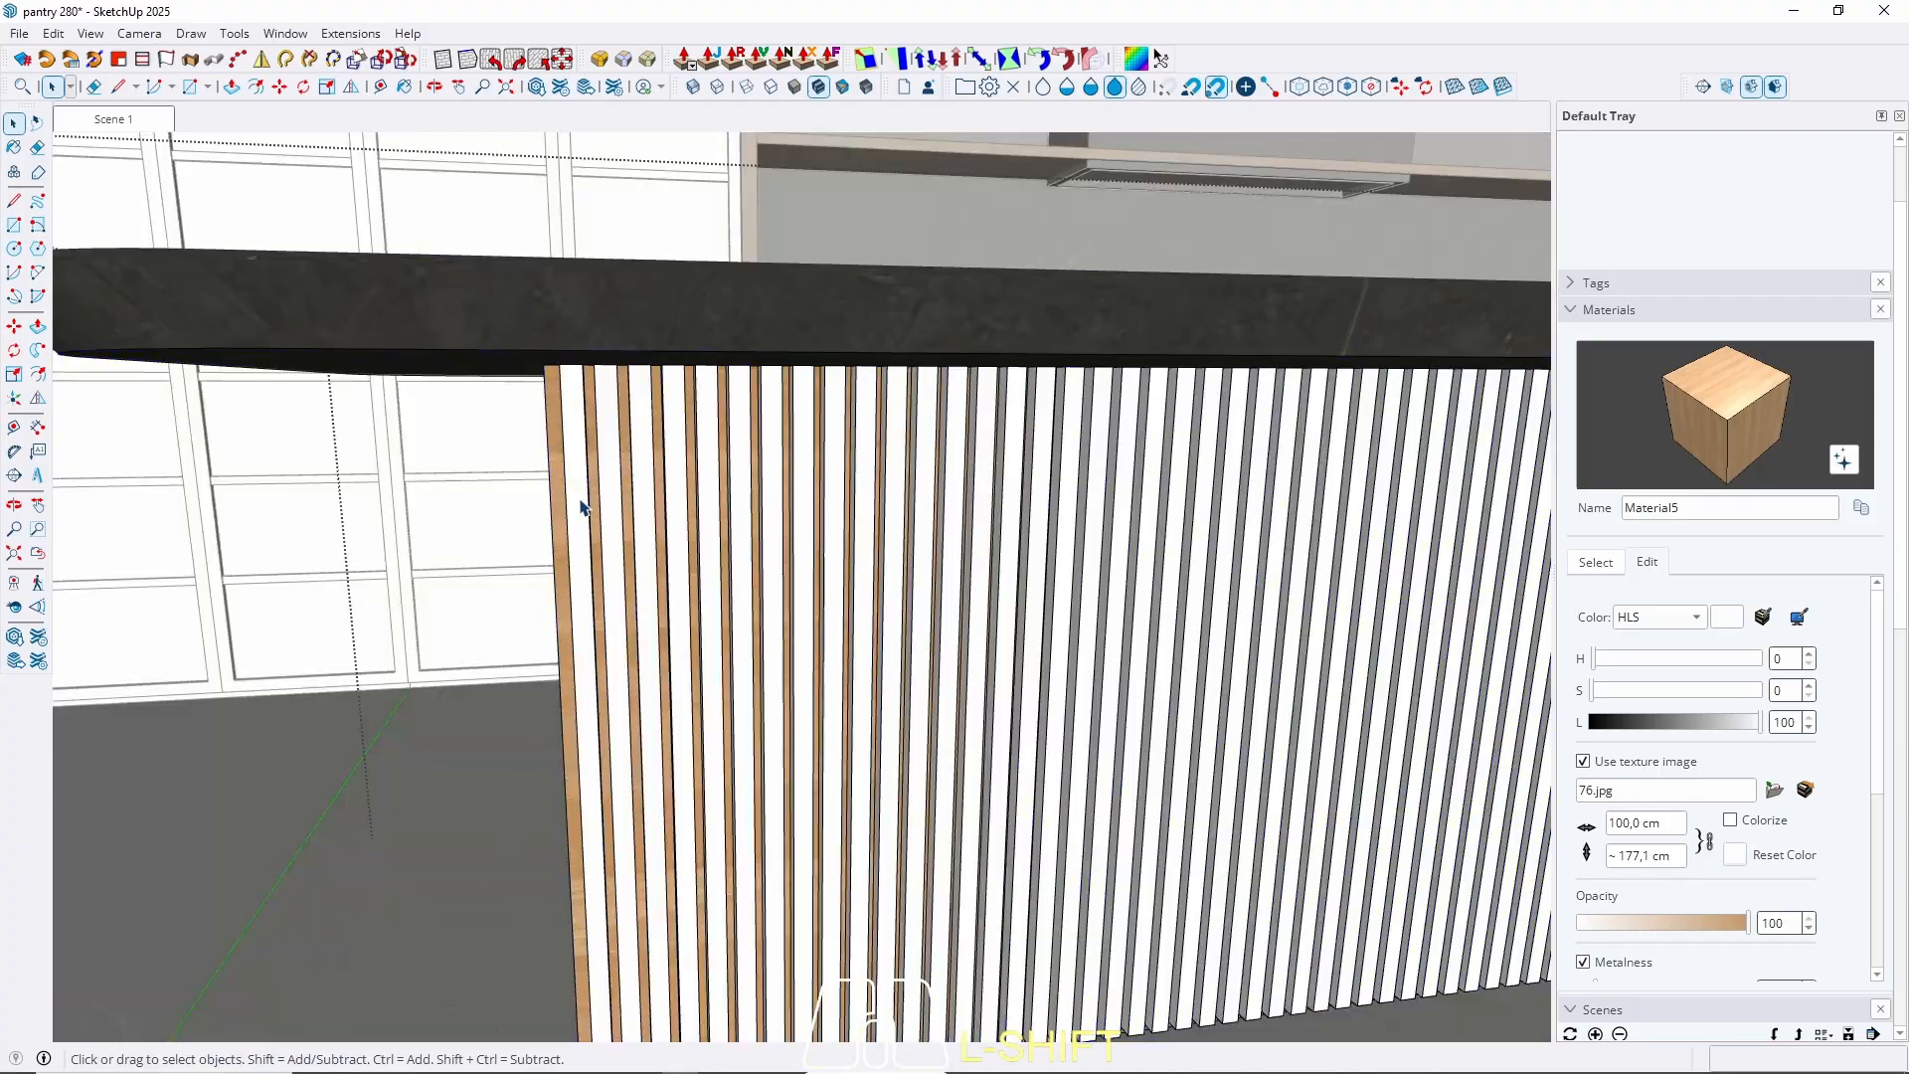
click(582, 505)
middle_drag(582, 505, 733, 623)
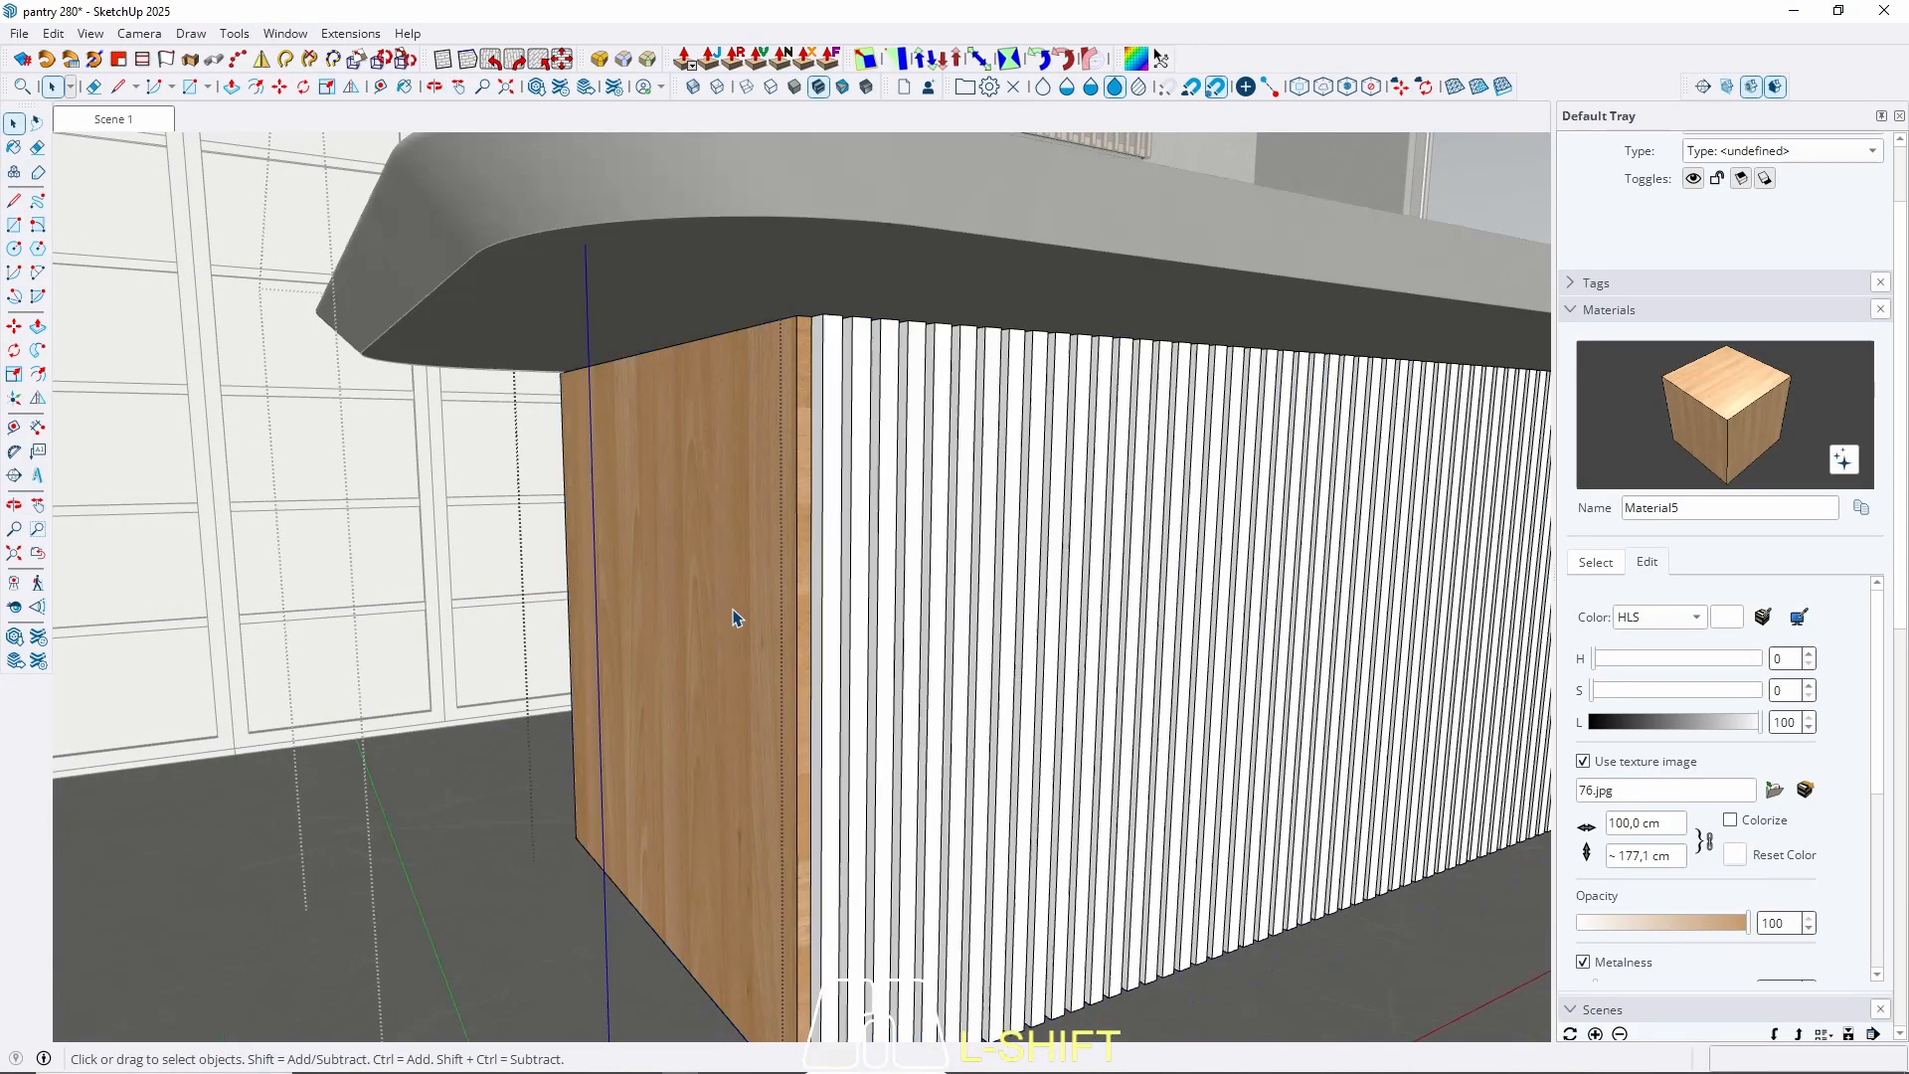
double_click(677, 593)
triple_click(677, 593)
key(w)
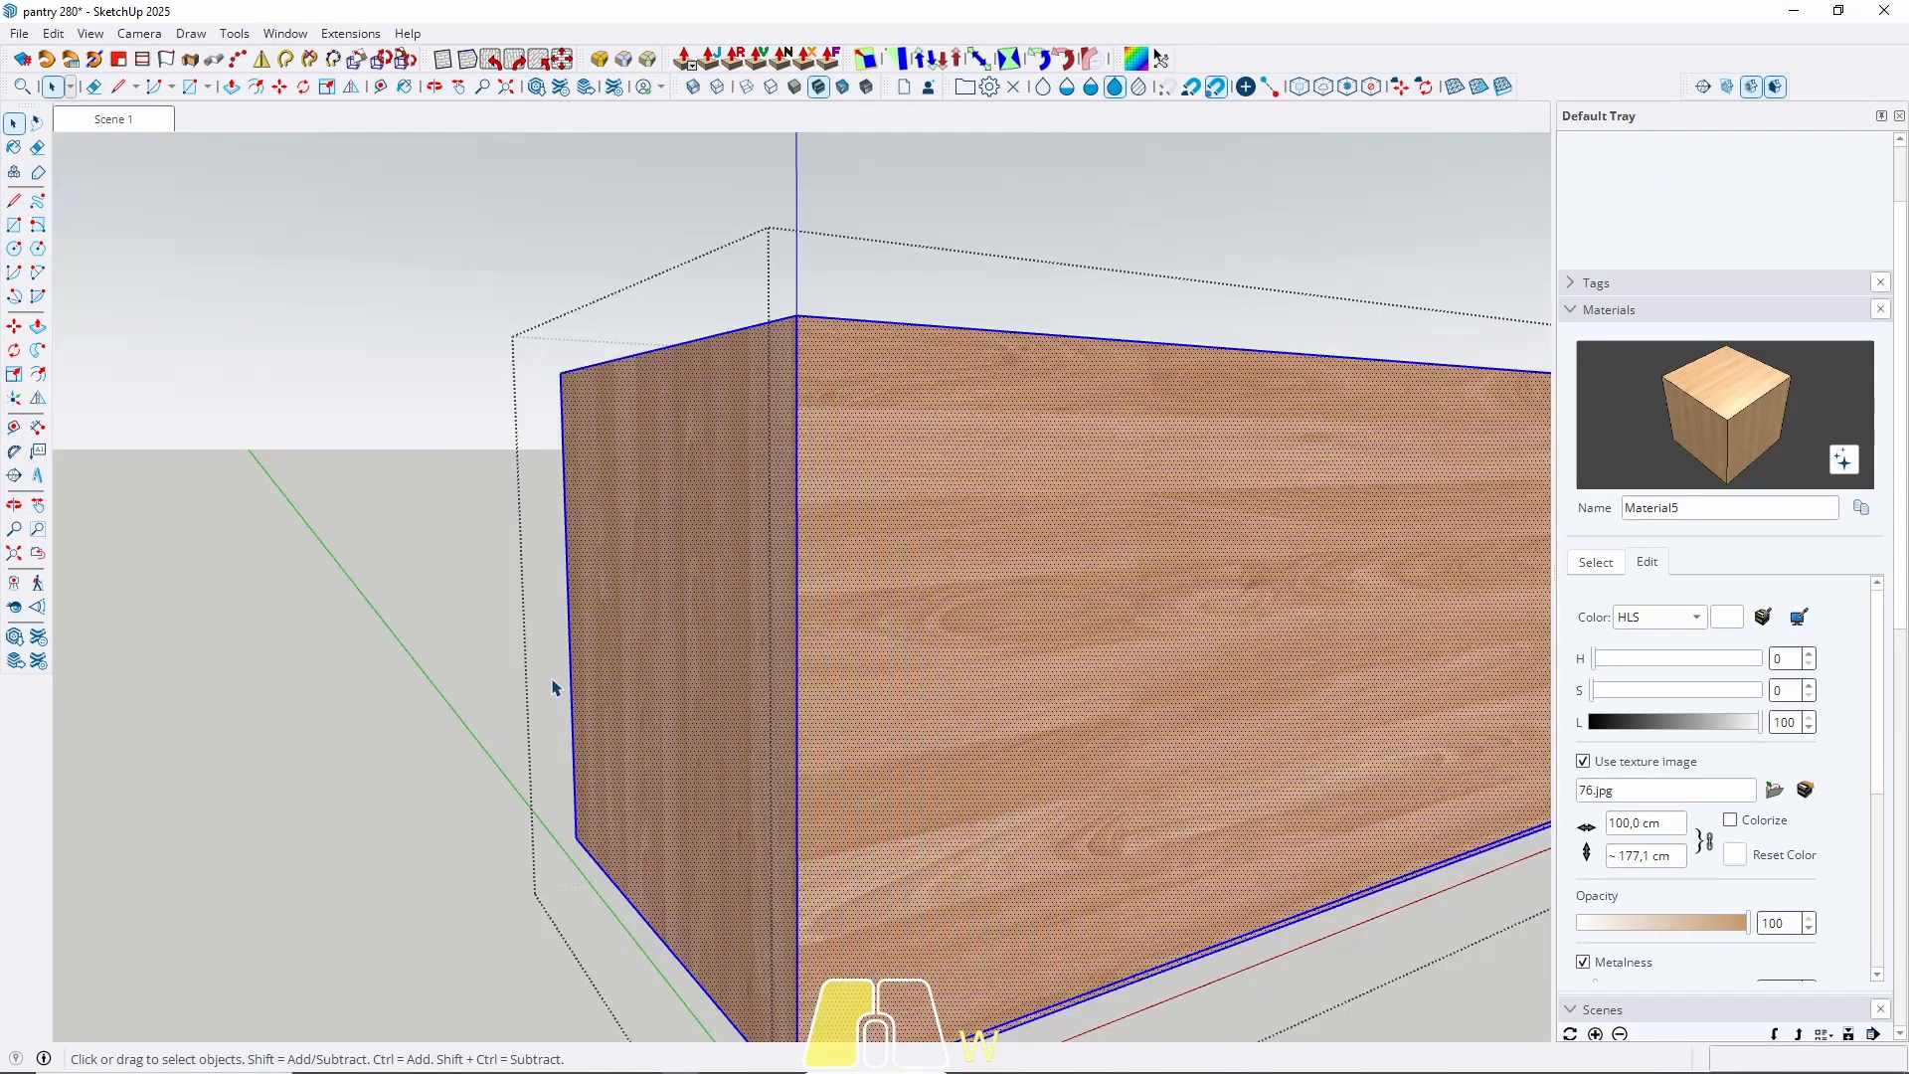
Rotate the wood texture by 90° on the island base body's long front and back faces.
scroll(544, 690, down, 3)
middle_drag(923, 686, 895, 637)
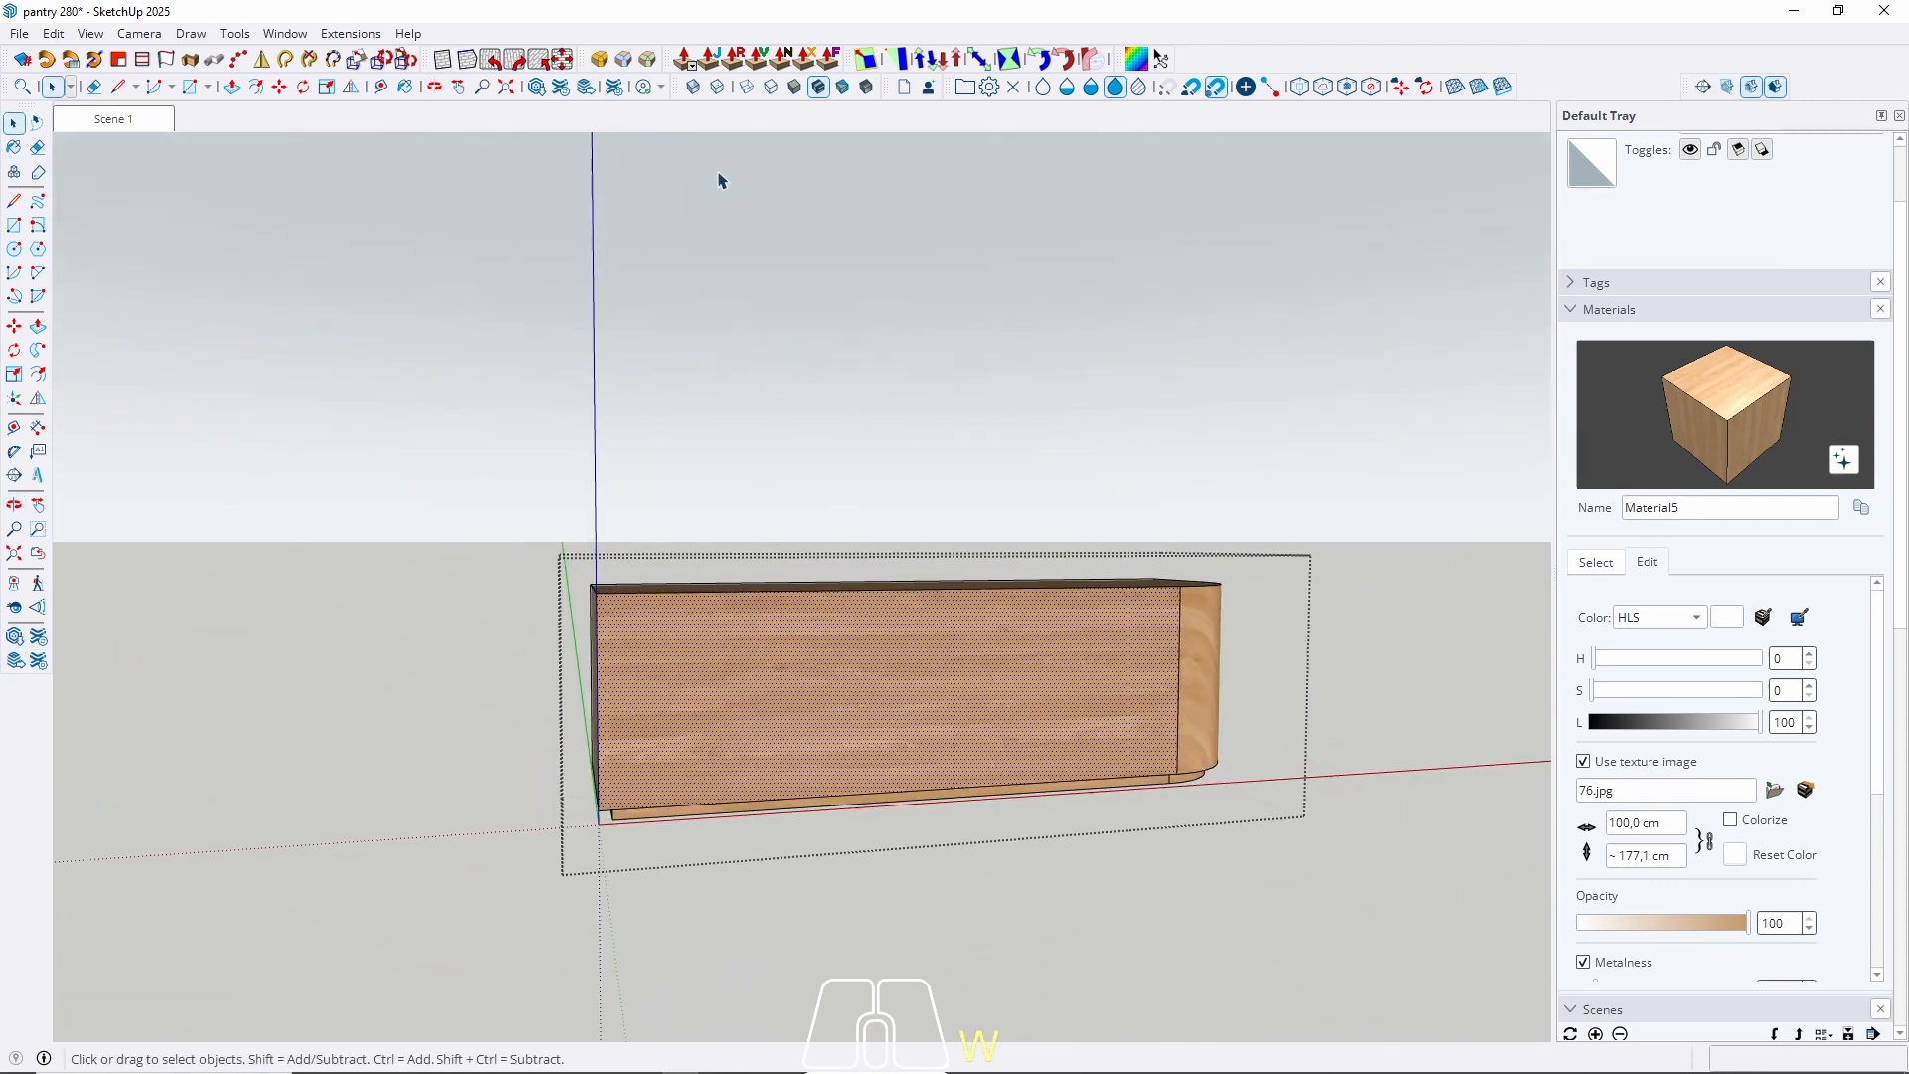
click(517, 66)
middle_drag(736, 584, 929, 822)
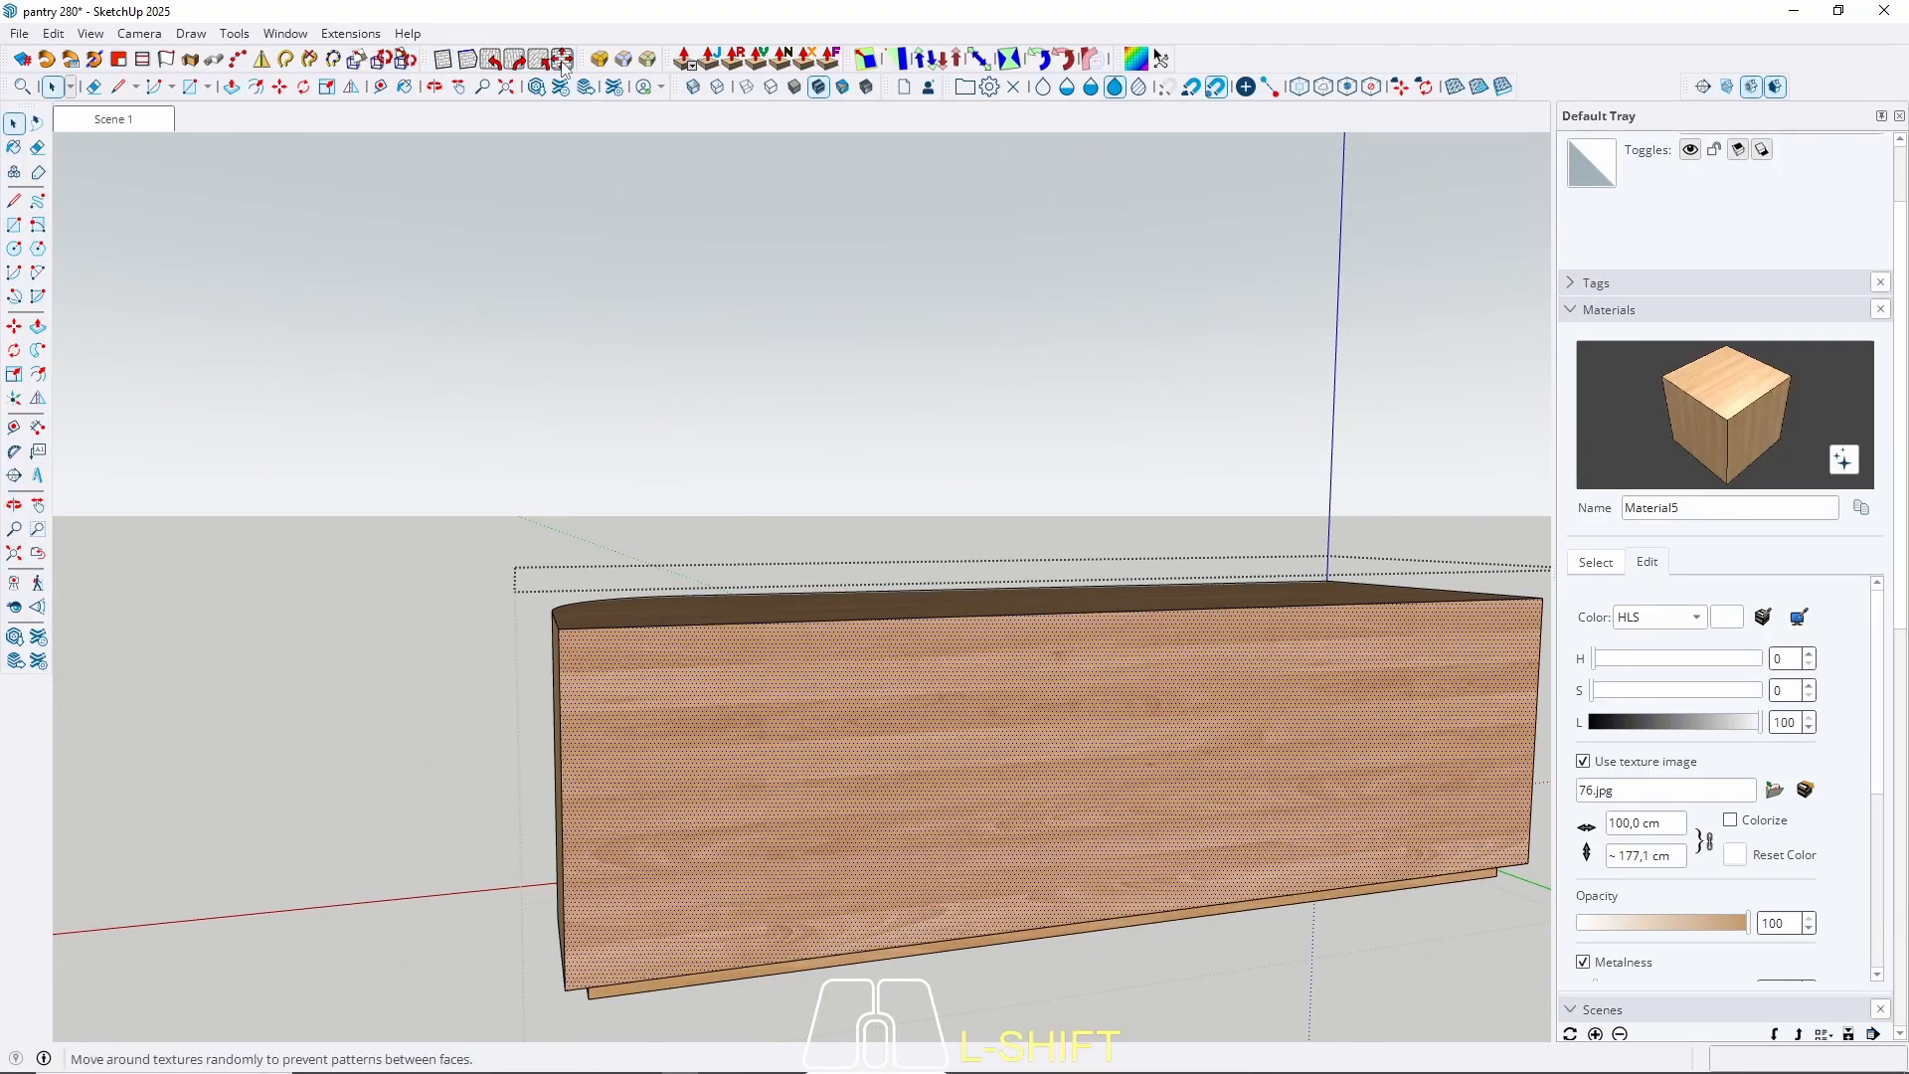
click(517, 66)
middle_drag(746, 696, 1180, 813)
key(Escape)
key(Escape)
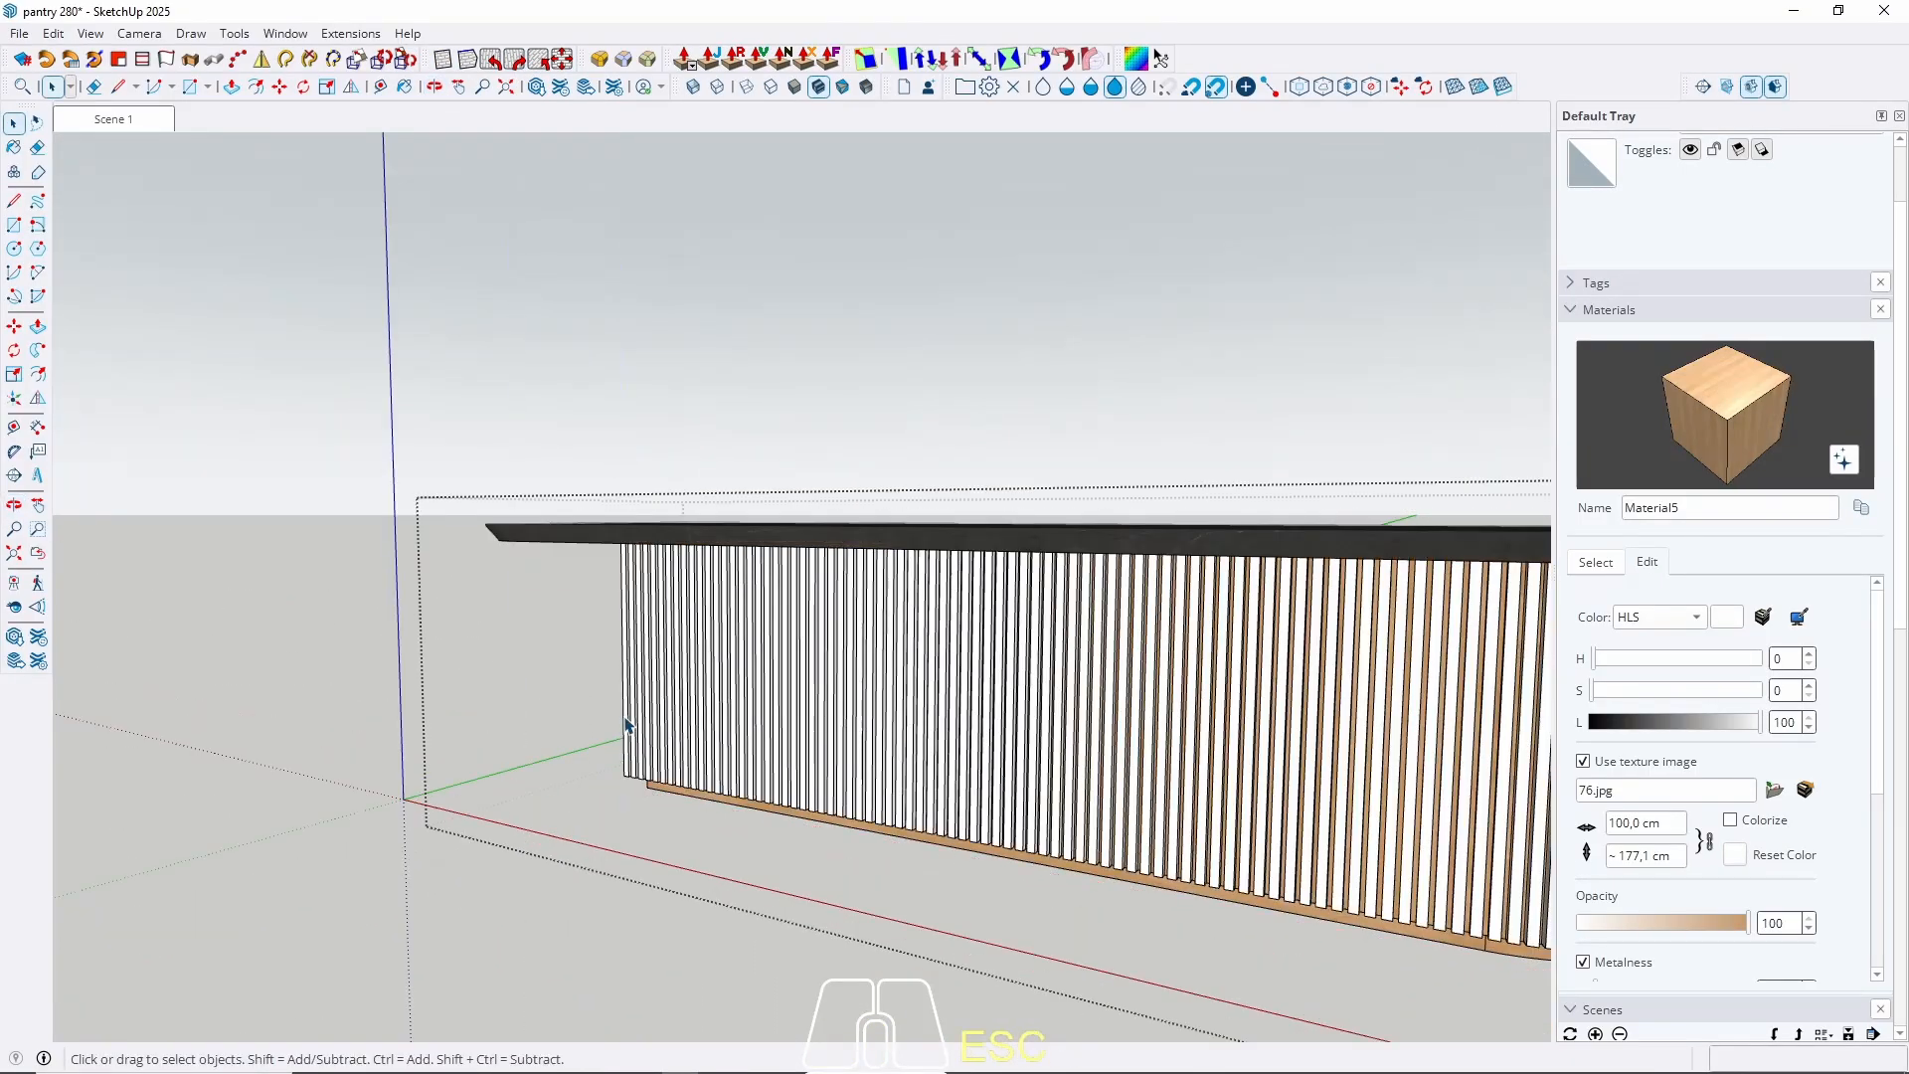
Paint the island's vertical slats with the wood material by editing one slat component.
middle_drag(624, 723, 731, 888)
scroll(303, 882, up, 6)
scroll(328, 874, up, 2)
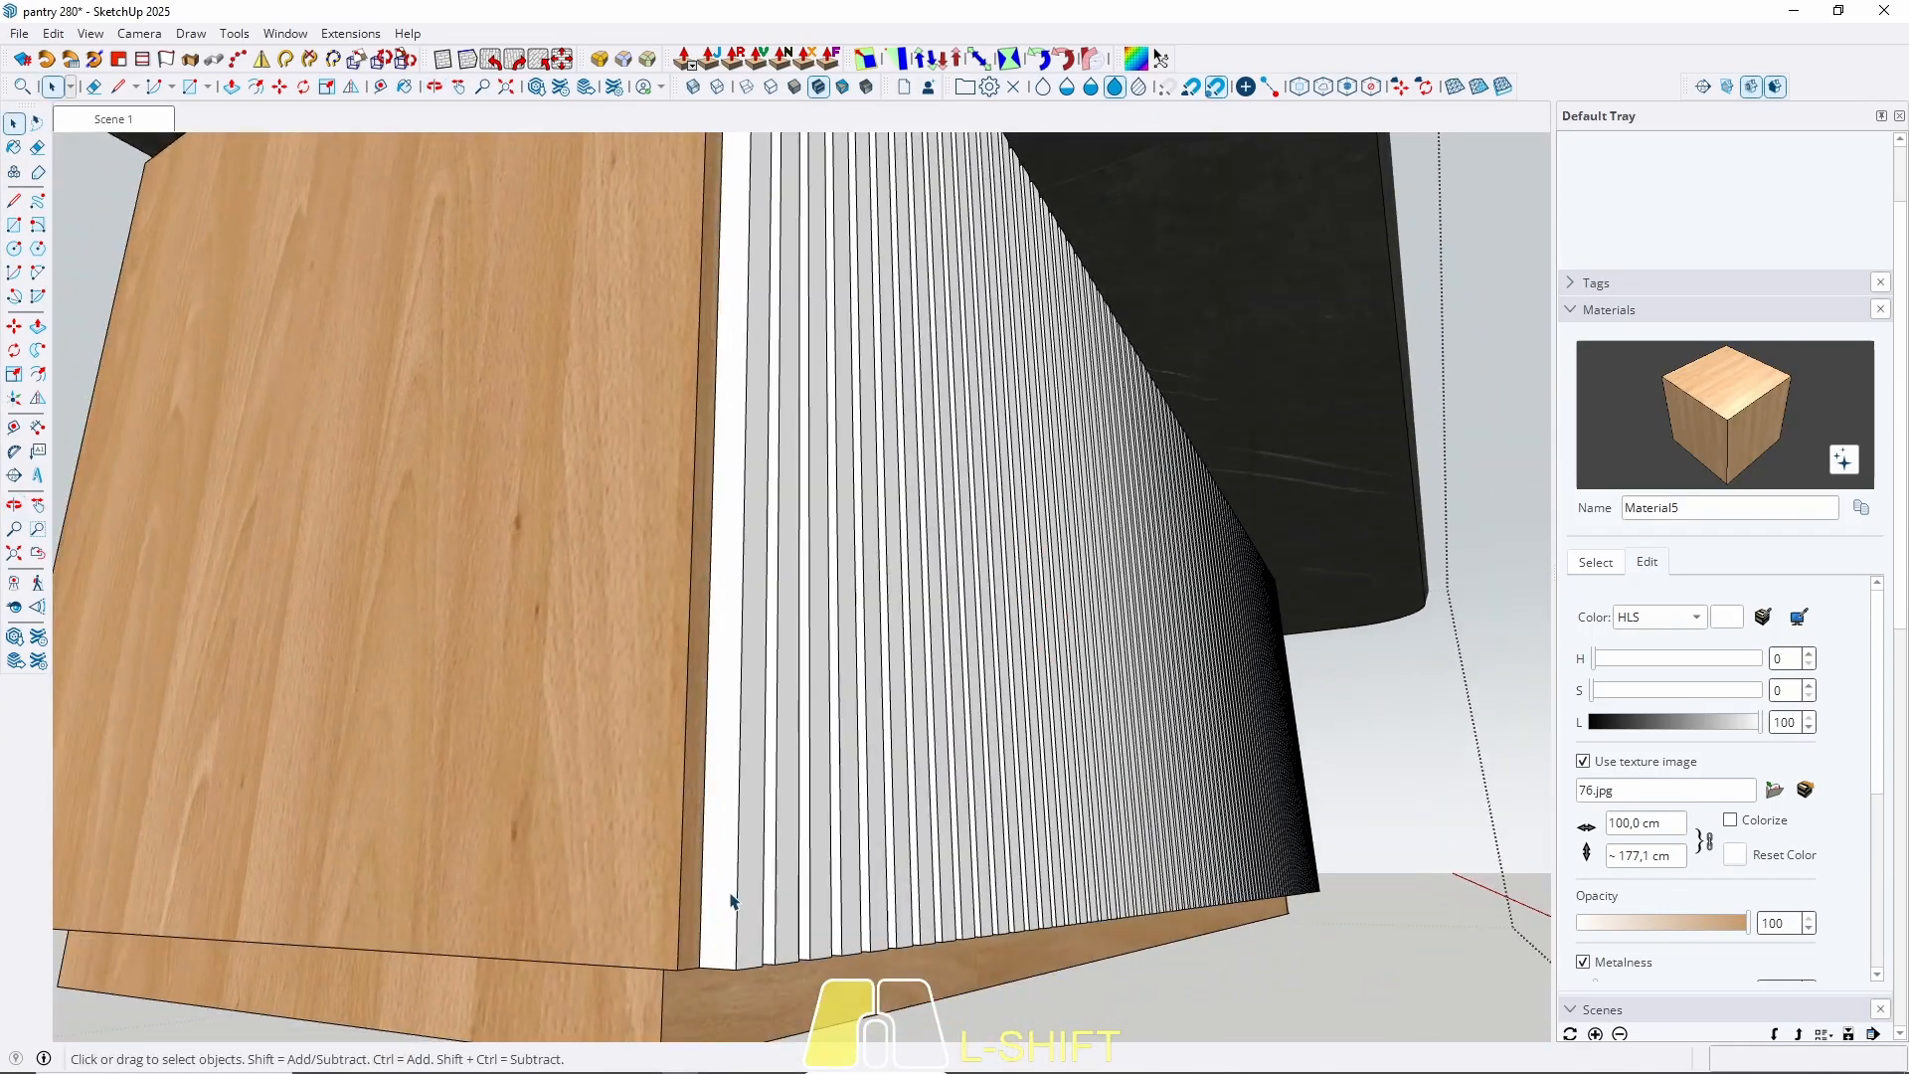
double_click(730, 894)
click(731, 895)
double_click(747, 861)
click(747, 861)
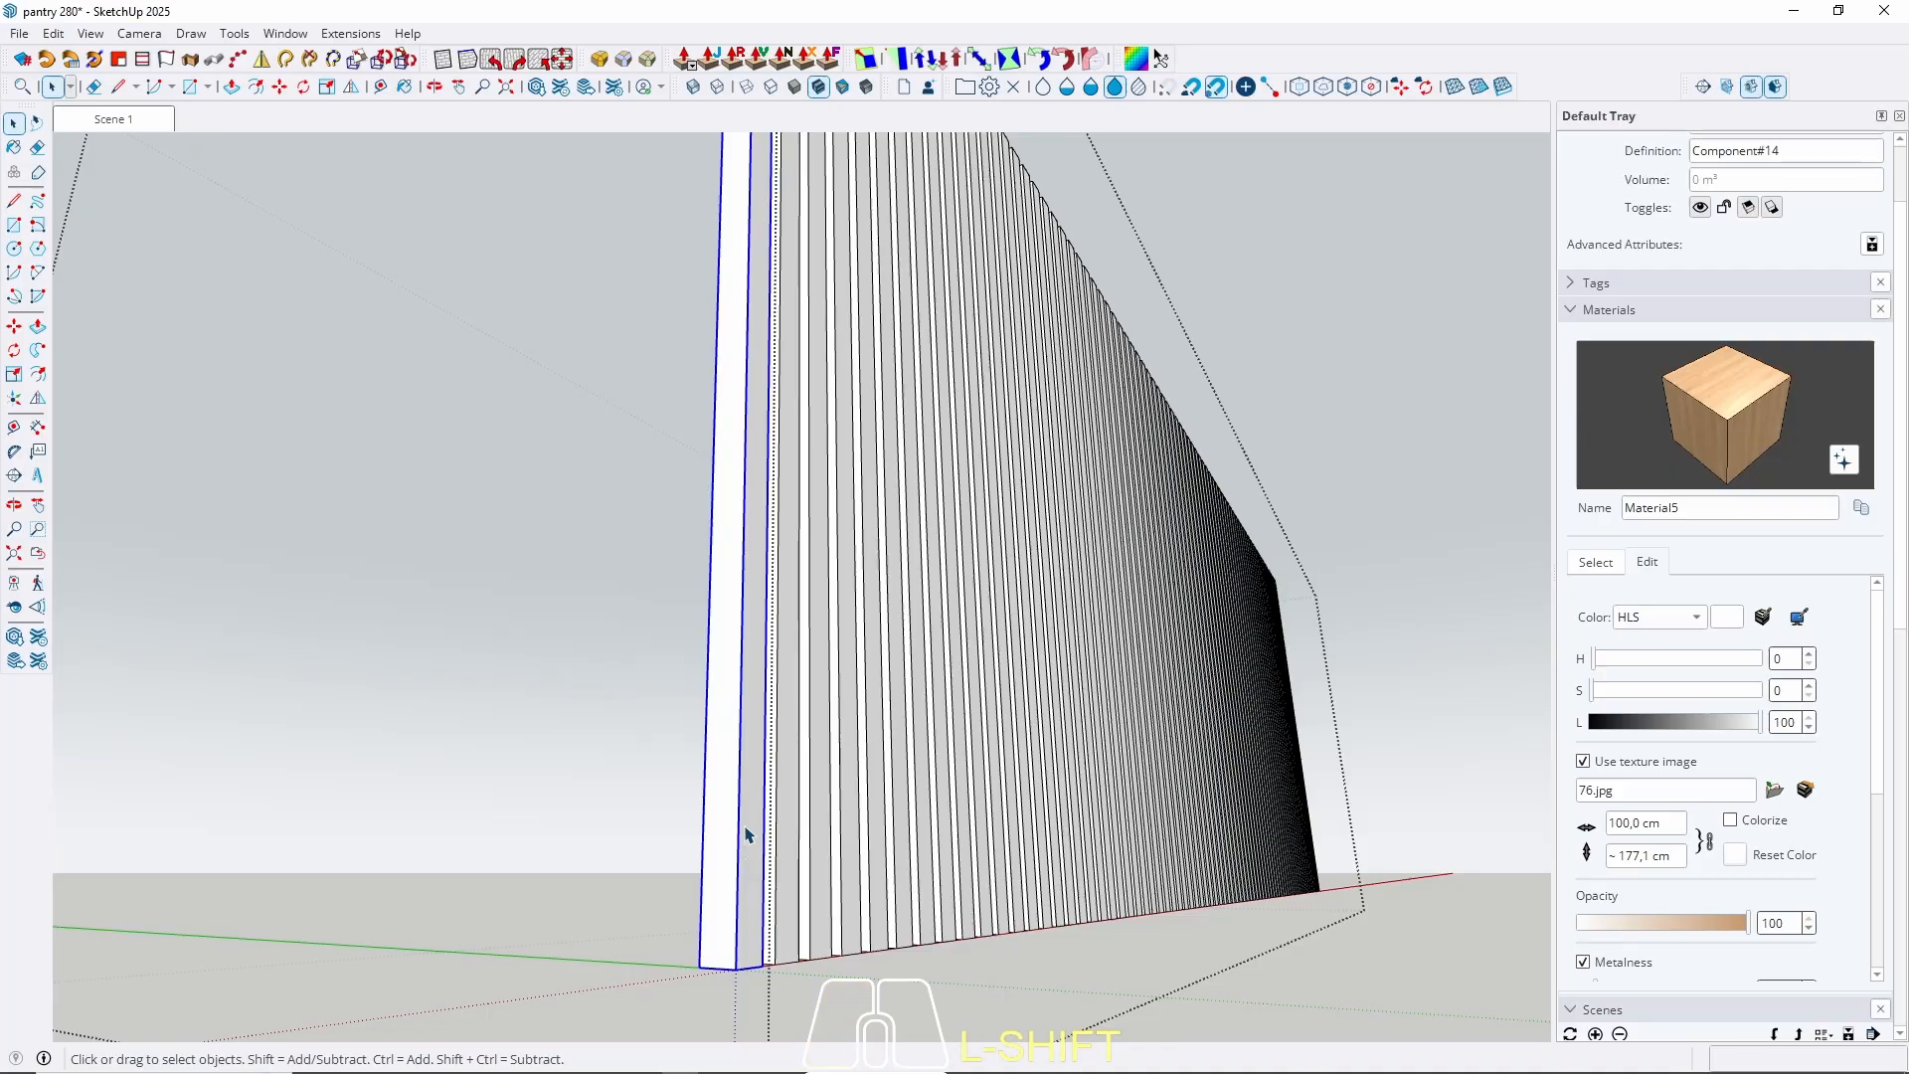
triple_click(745, 827)
key(b)
click(746, 826)
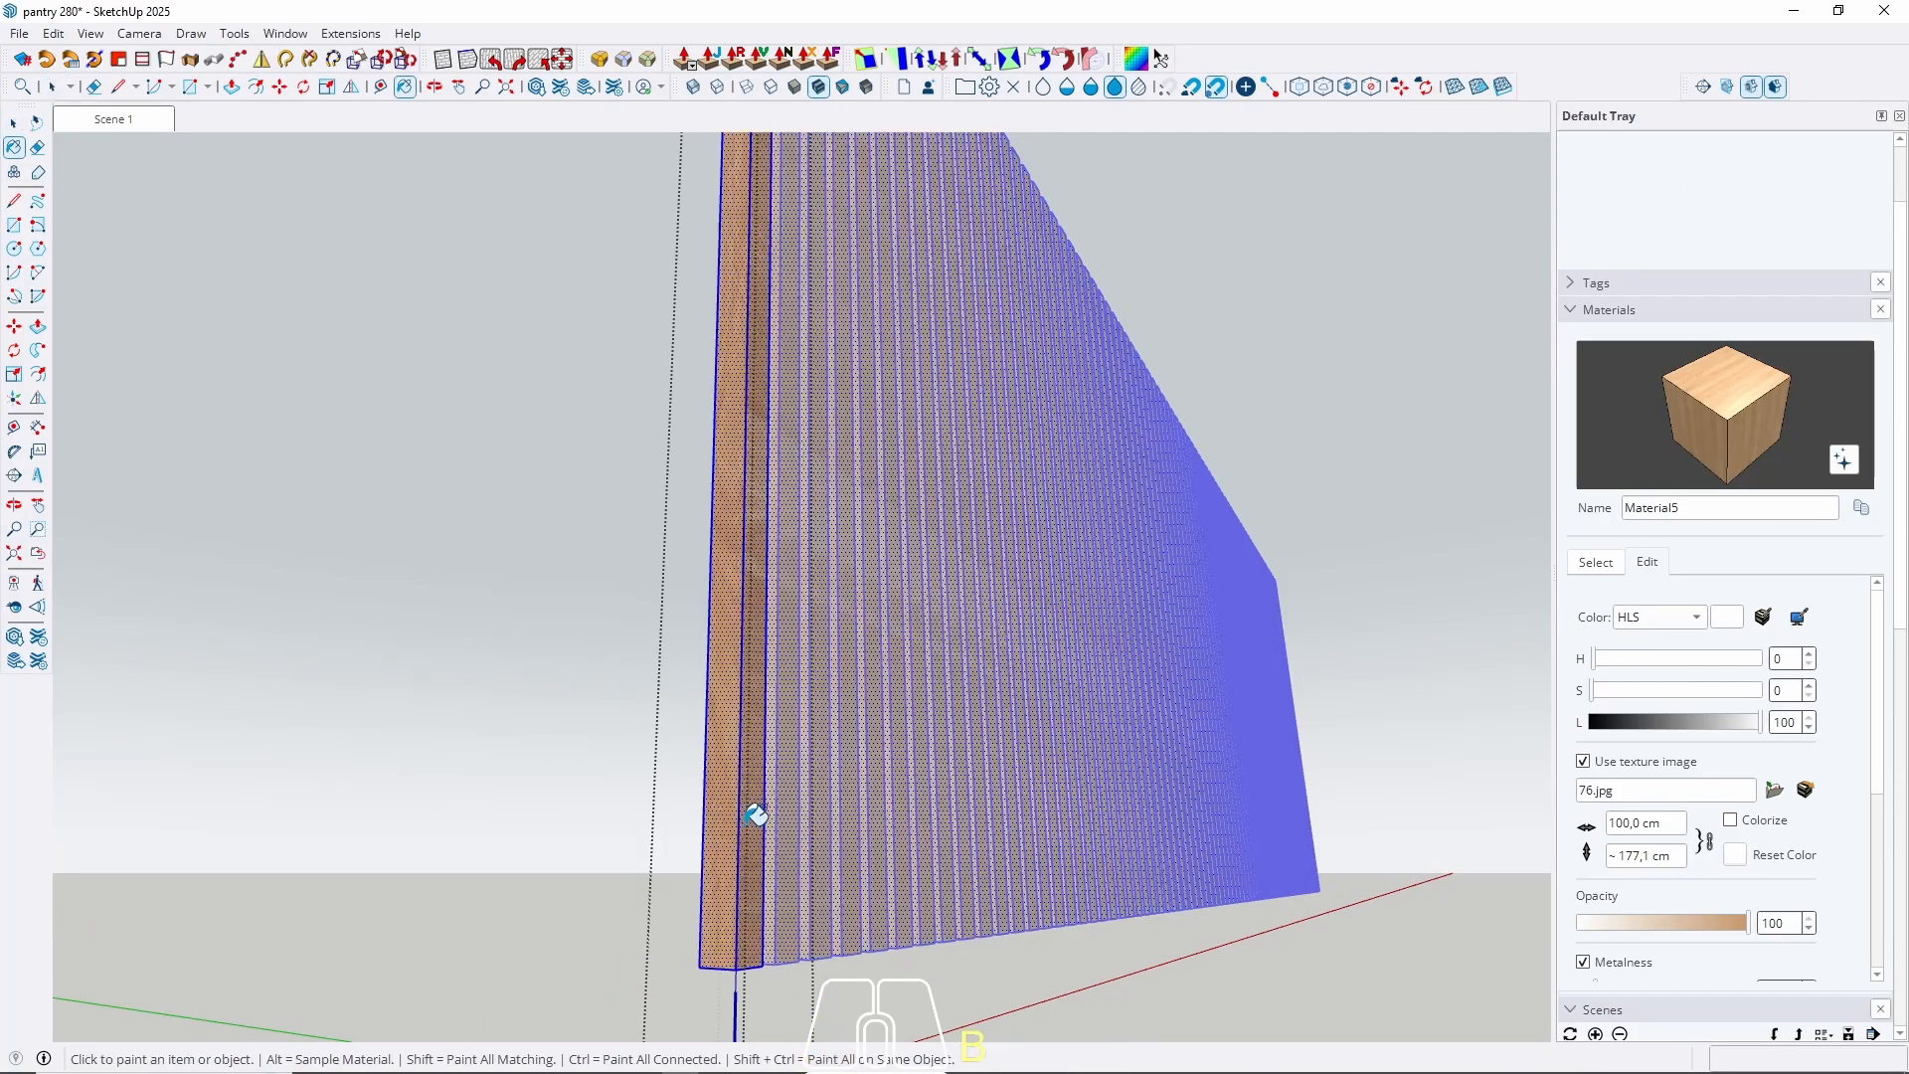
key(space)
middle_drag(745, 416, 349, 545)
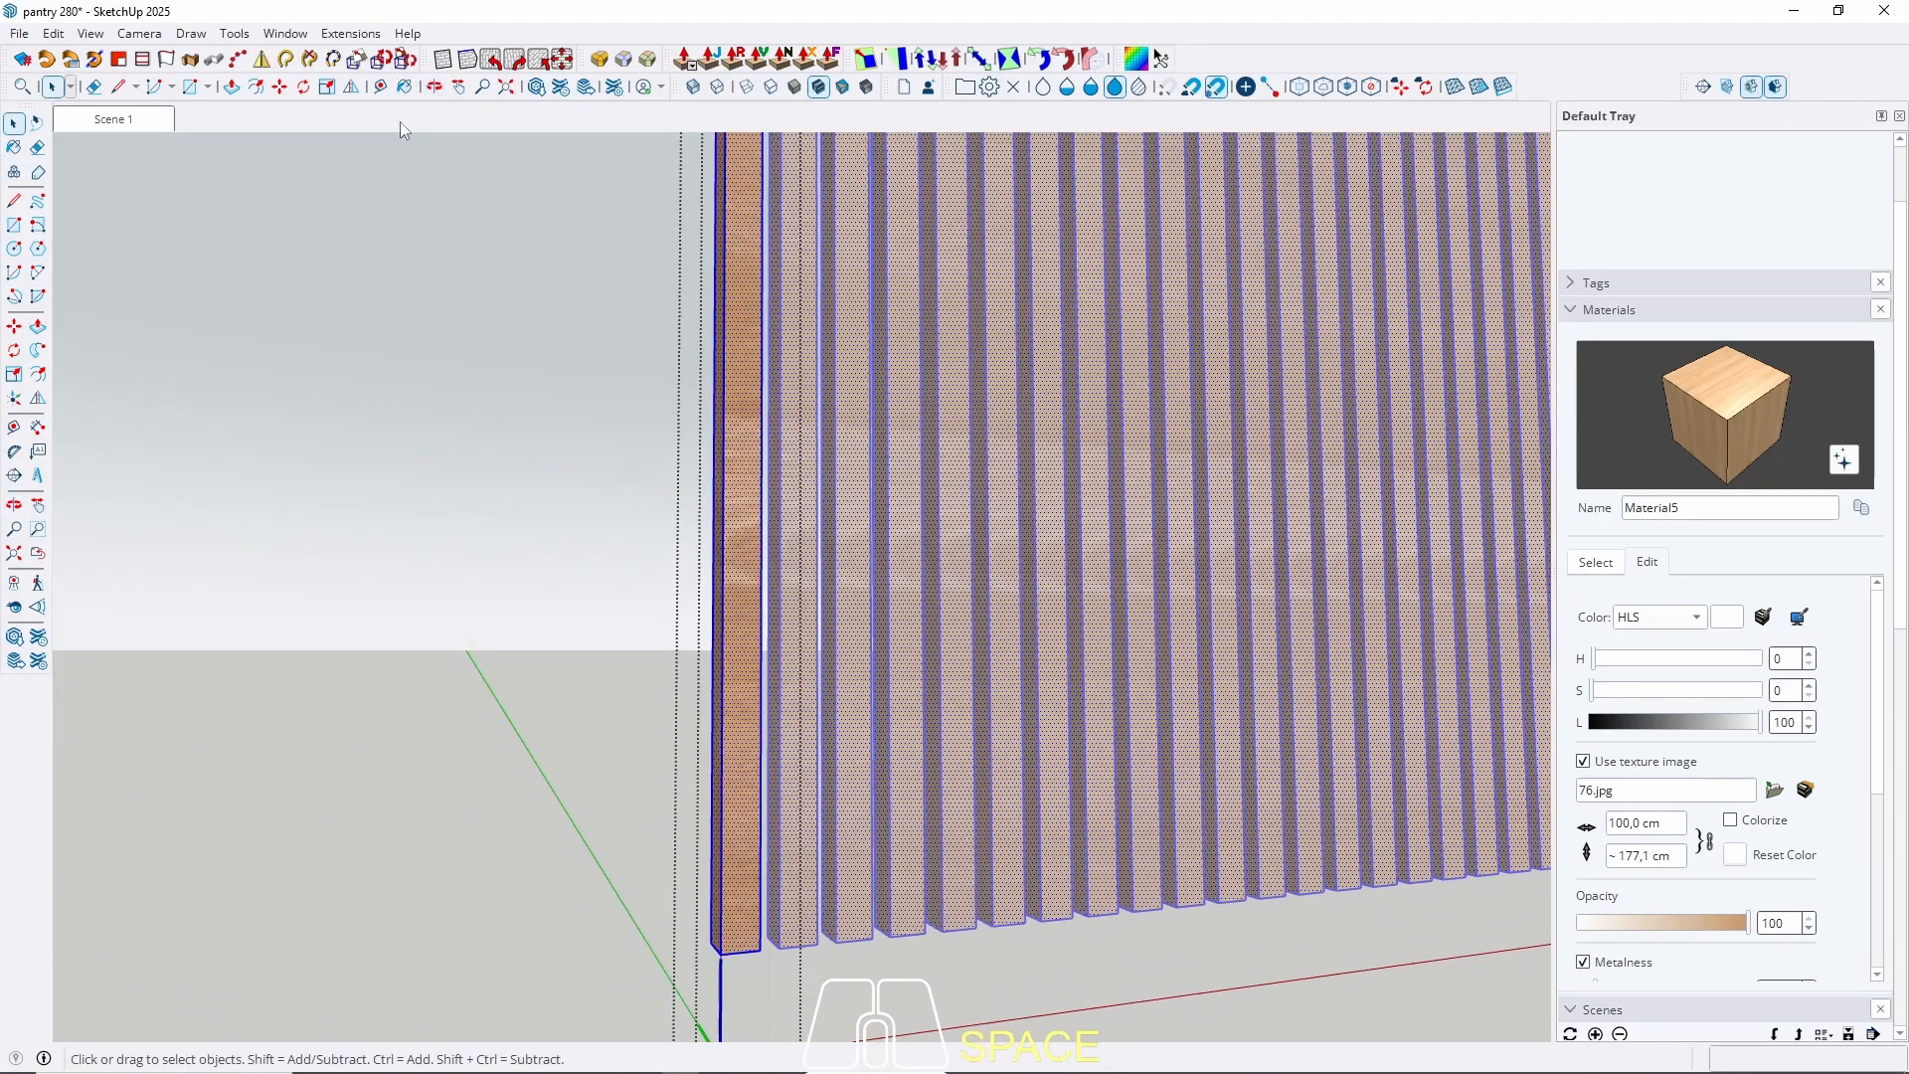
scroll(796, 349, down, 6)
key(Escape)
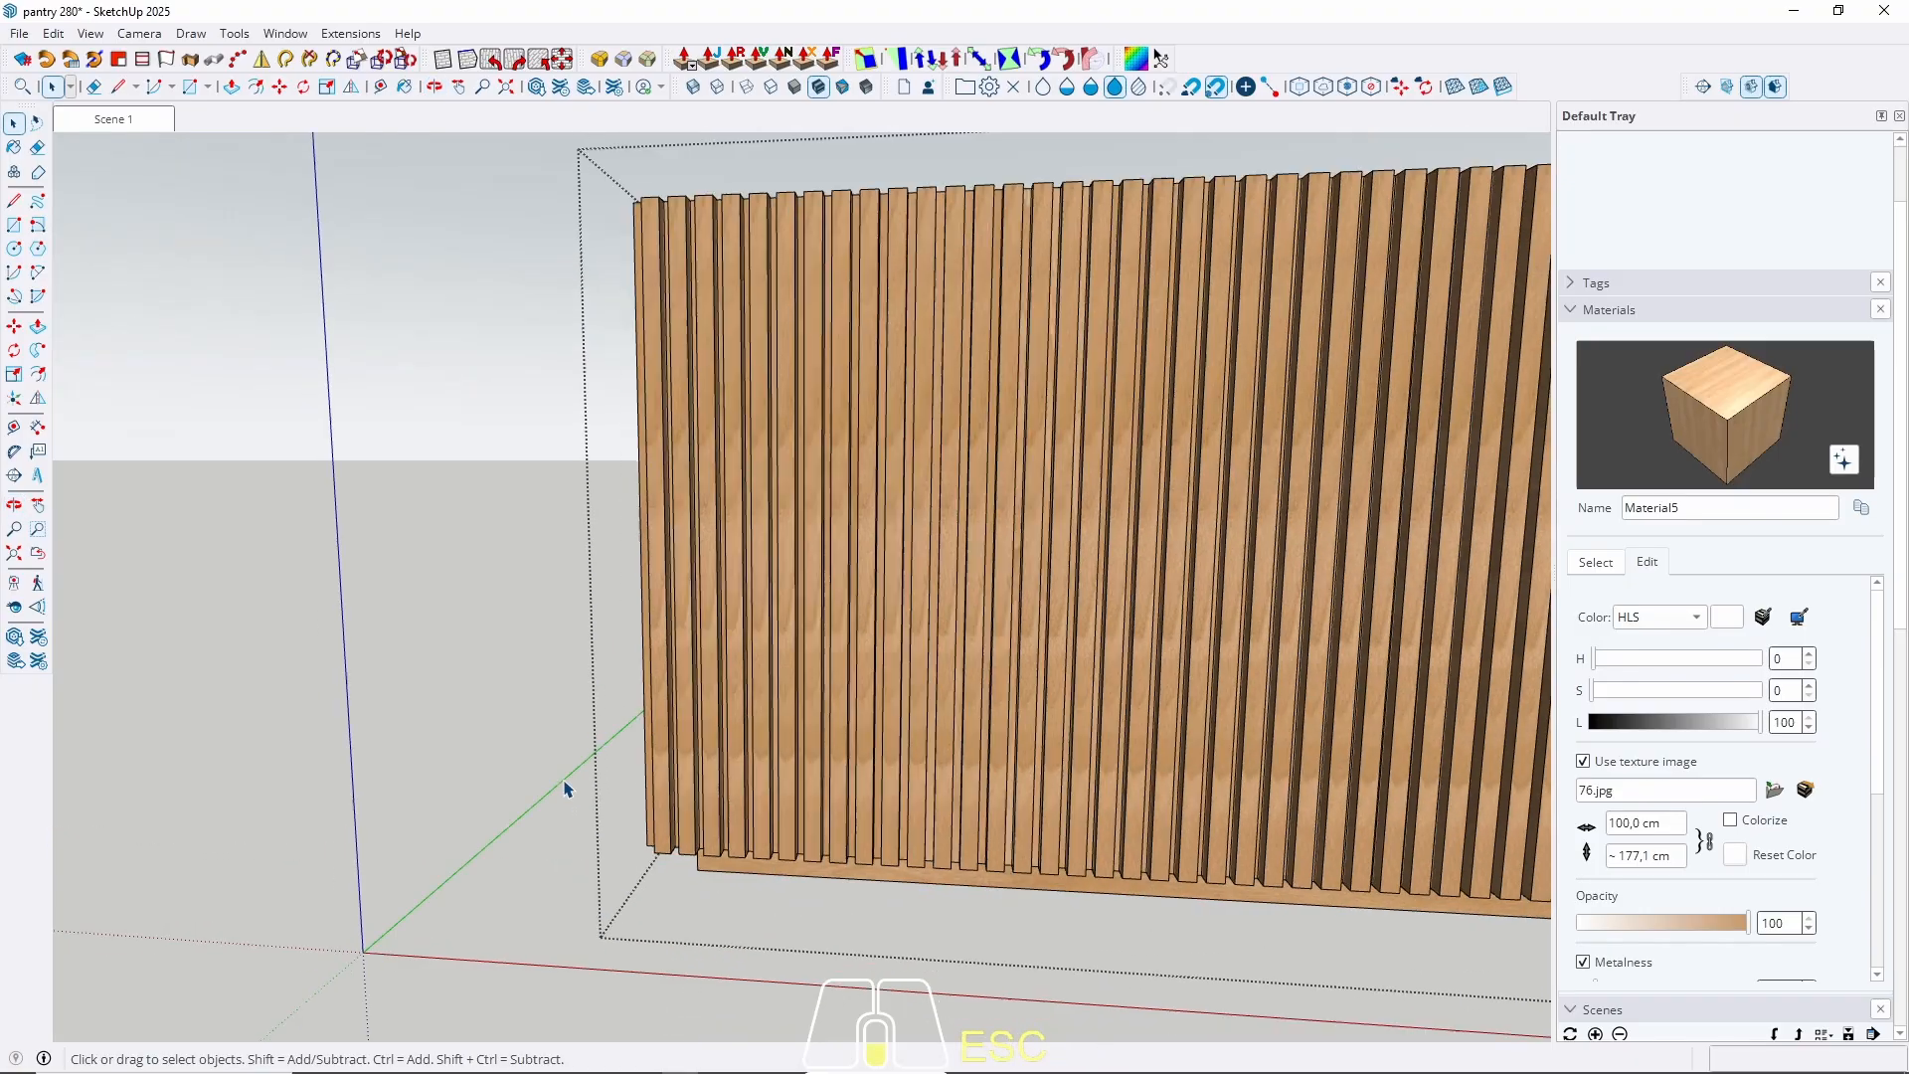
Select all of the island's slat components and explode them.
scroll(637, 614, down, 2)
middle_drag(708, 641, 617, 647)
scroll(612, 641, up, 5)
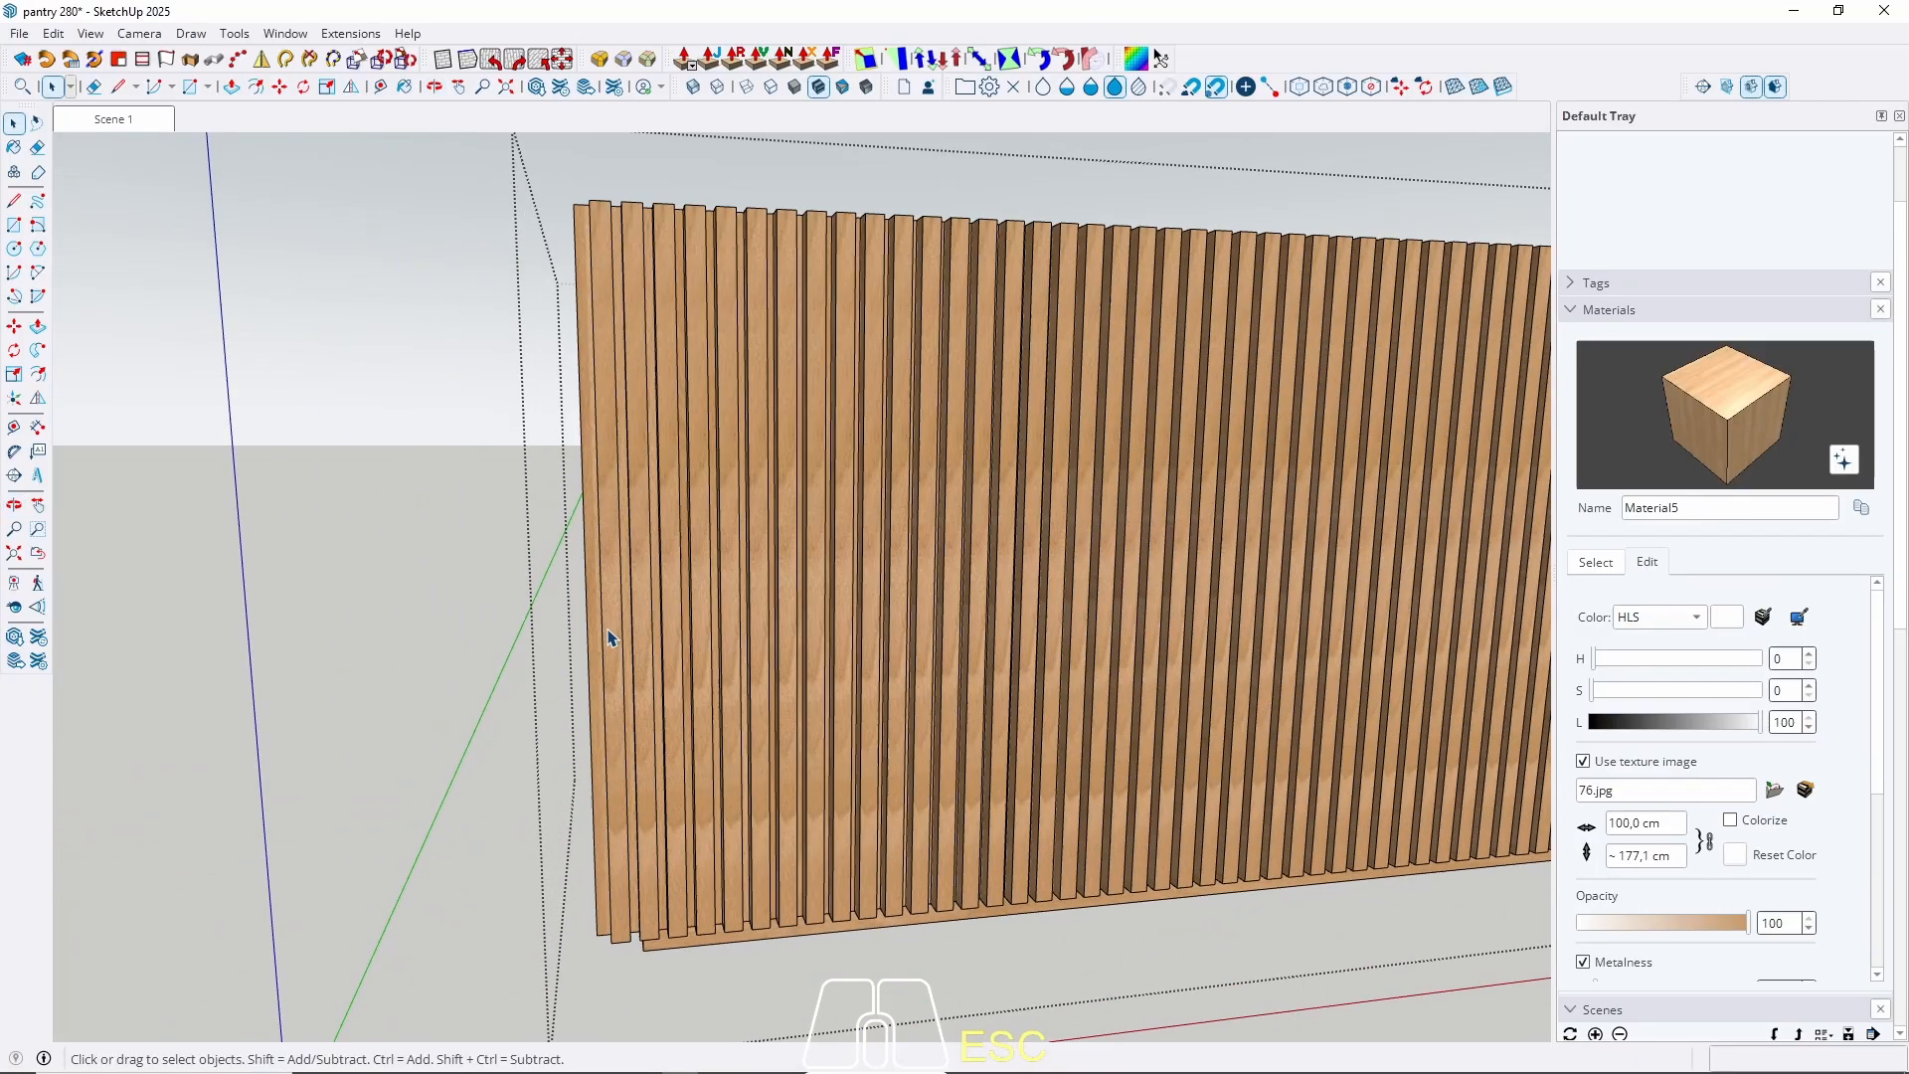
click(616, 634)
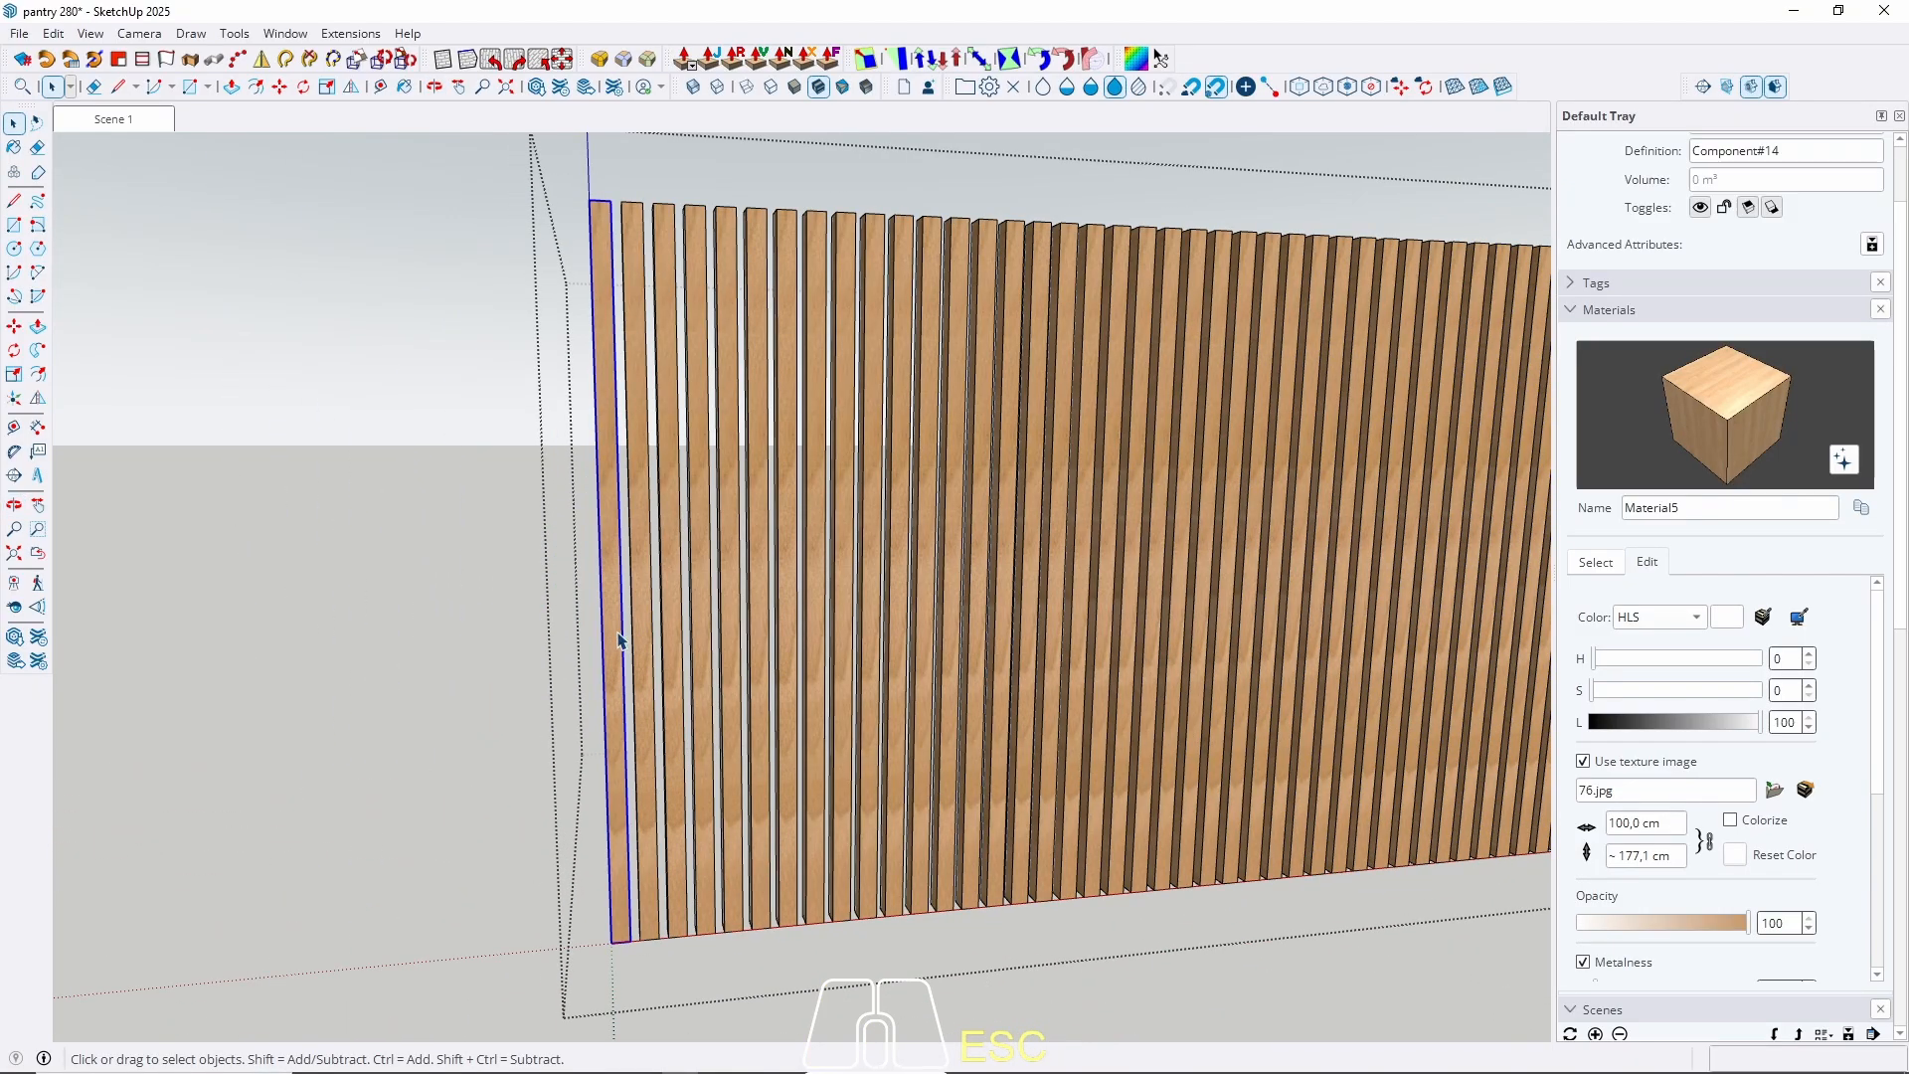
middle_drag(617, 639, 931, 815)
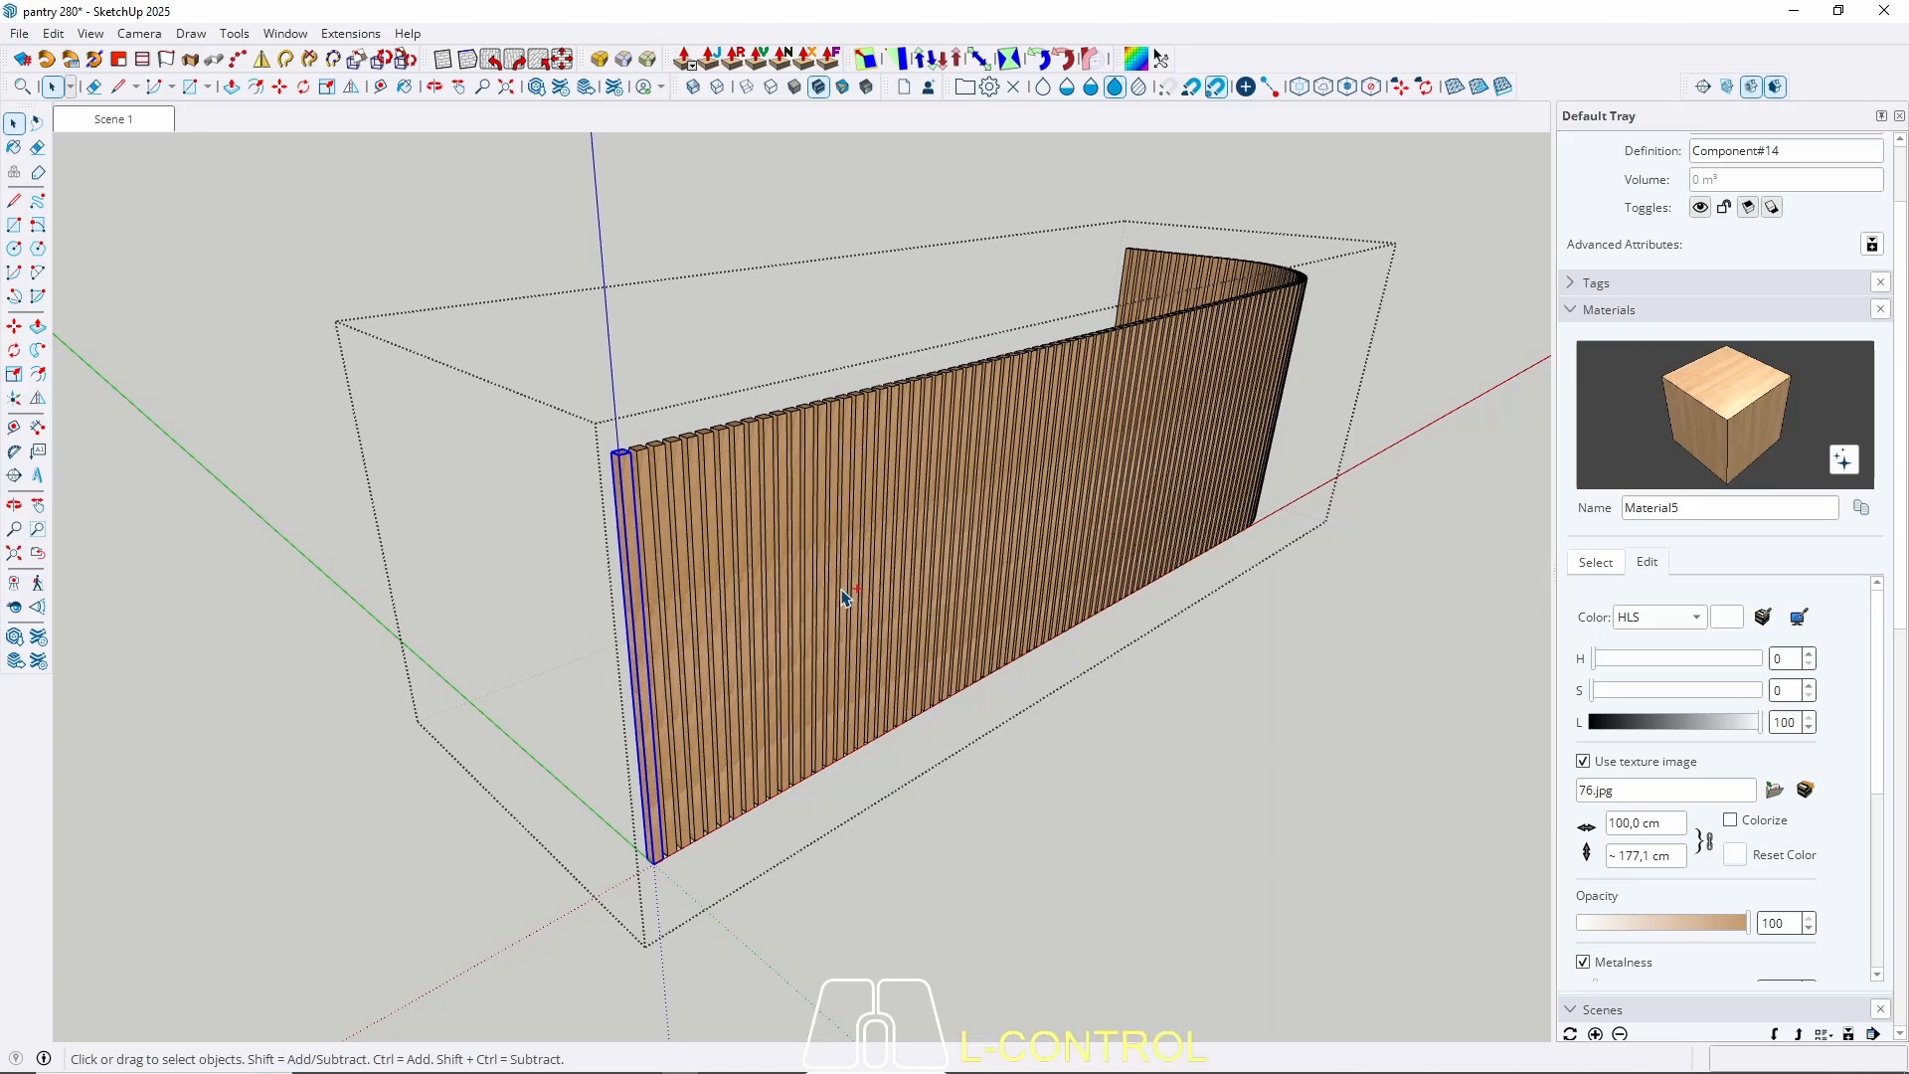
key(ctrl+a)
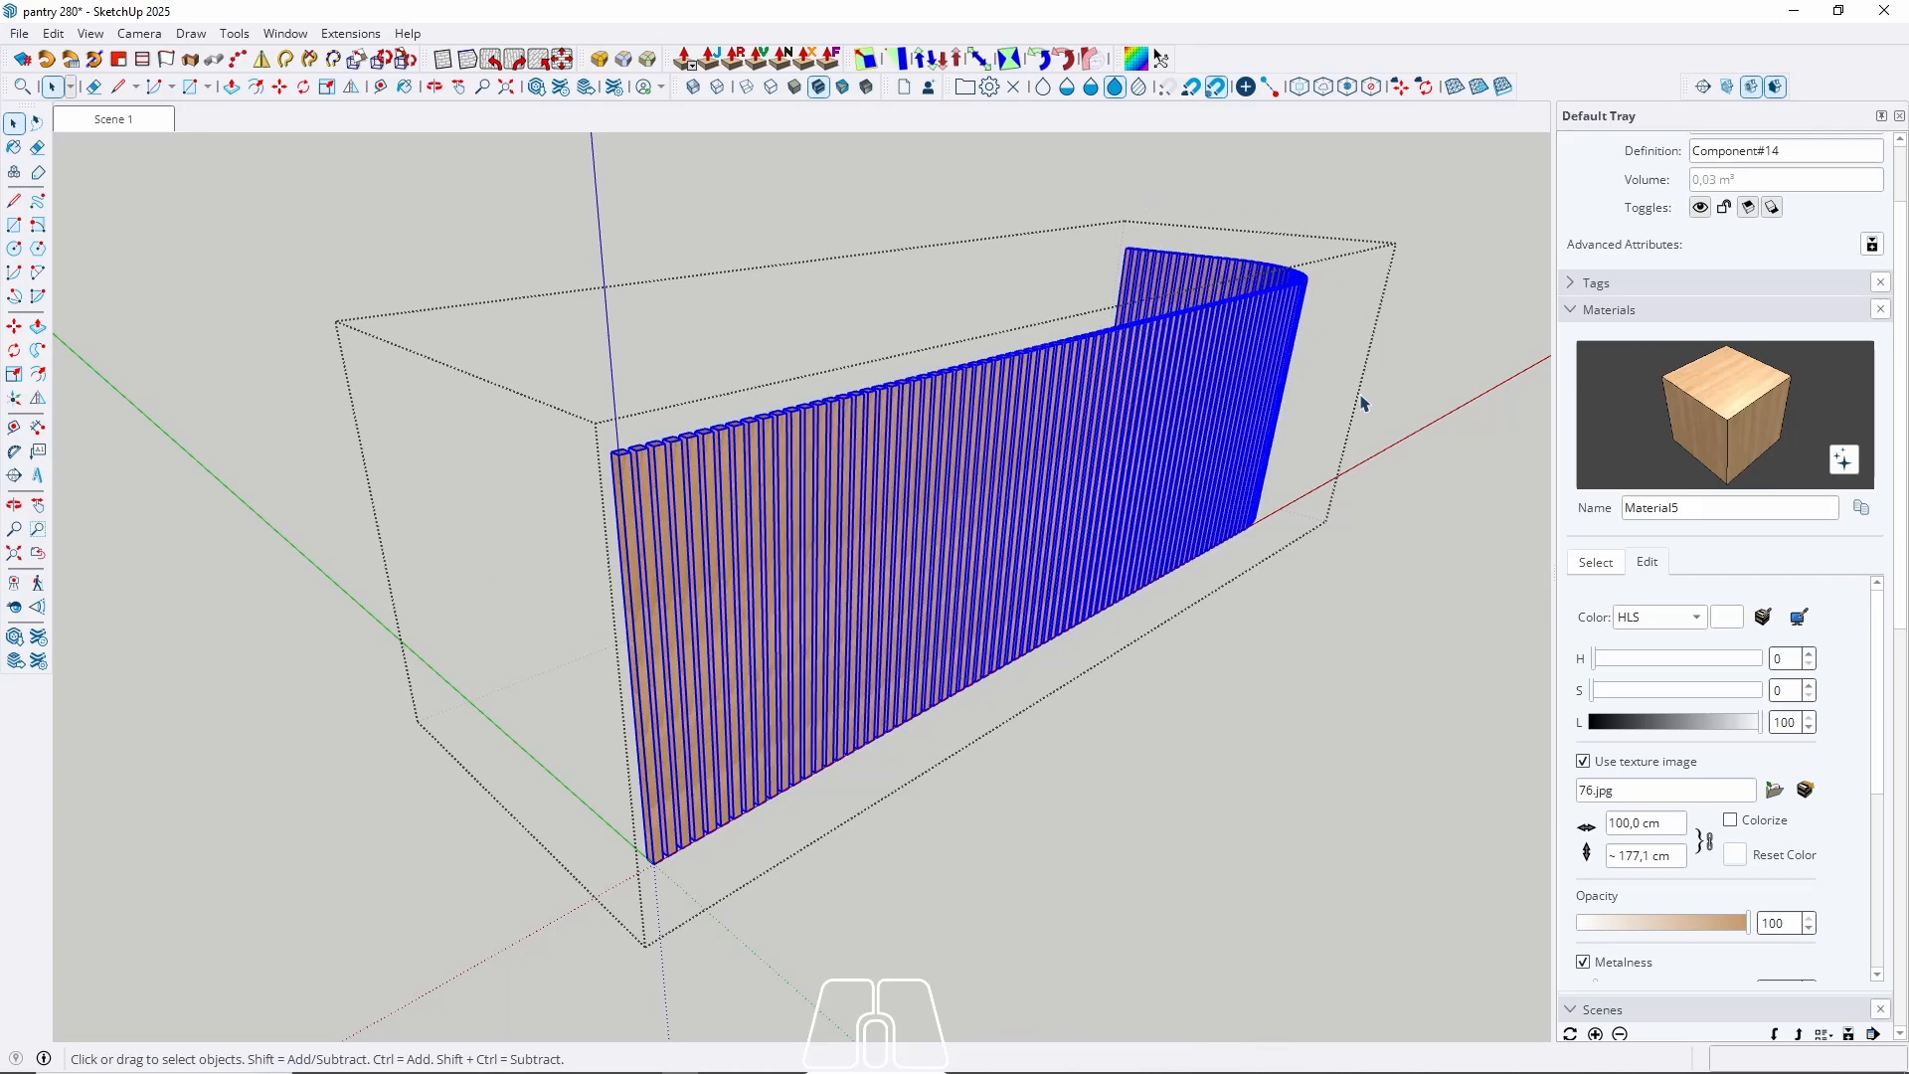
right_click(754, 530)
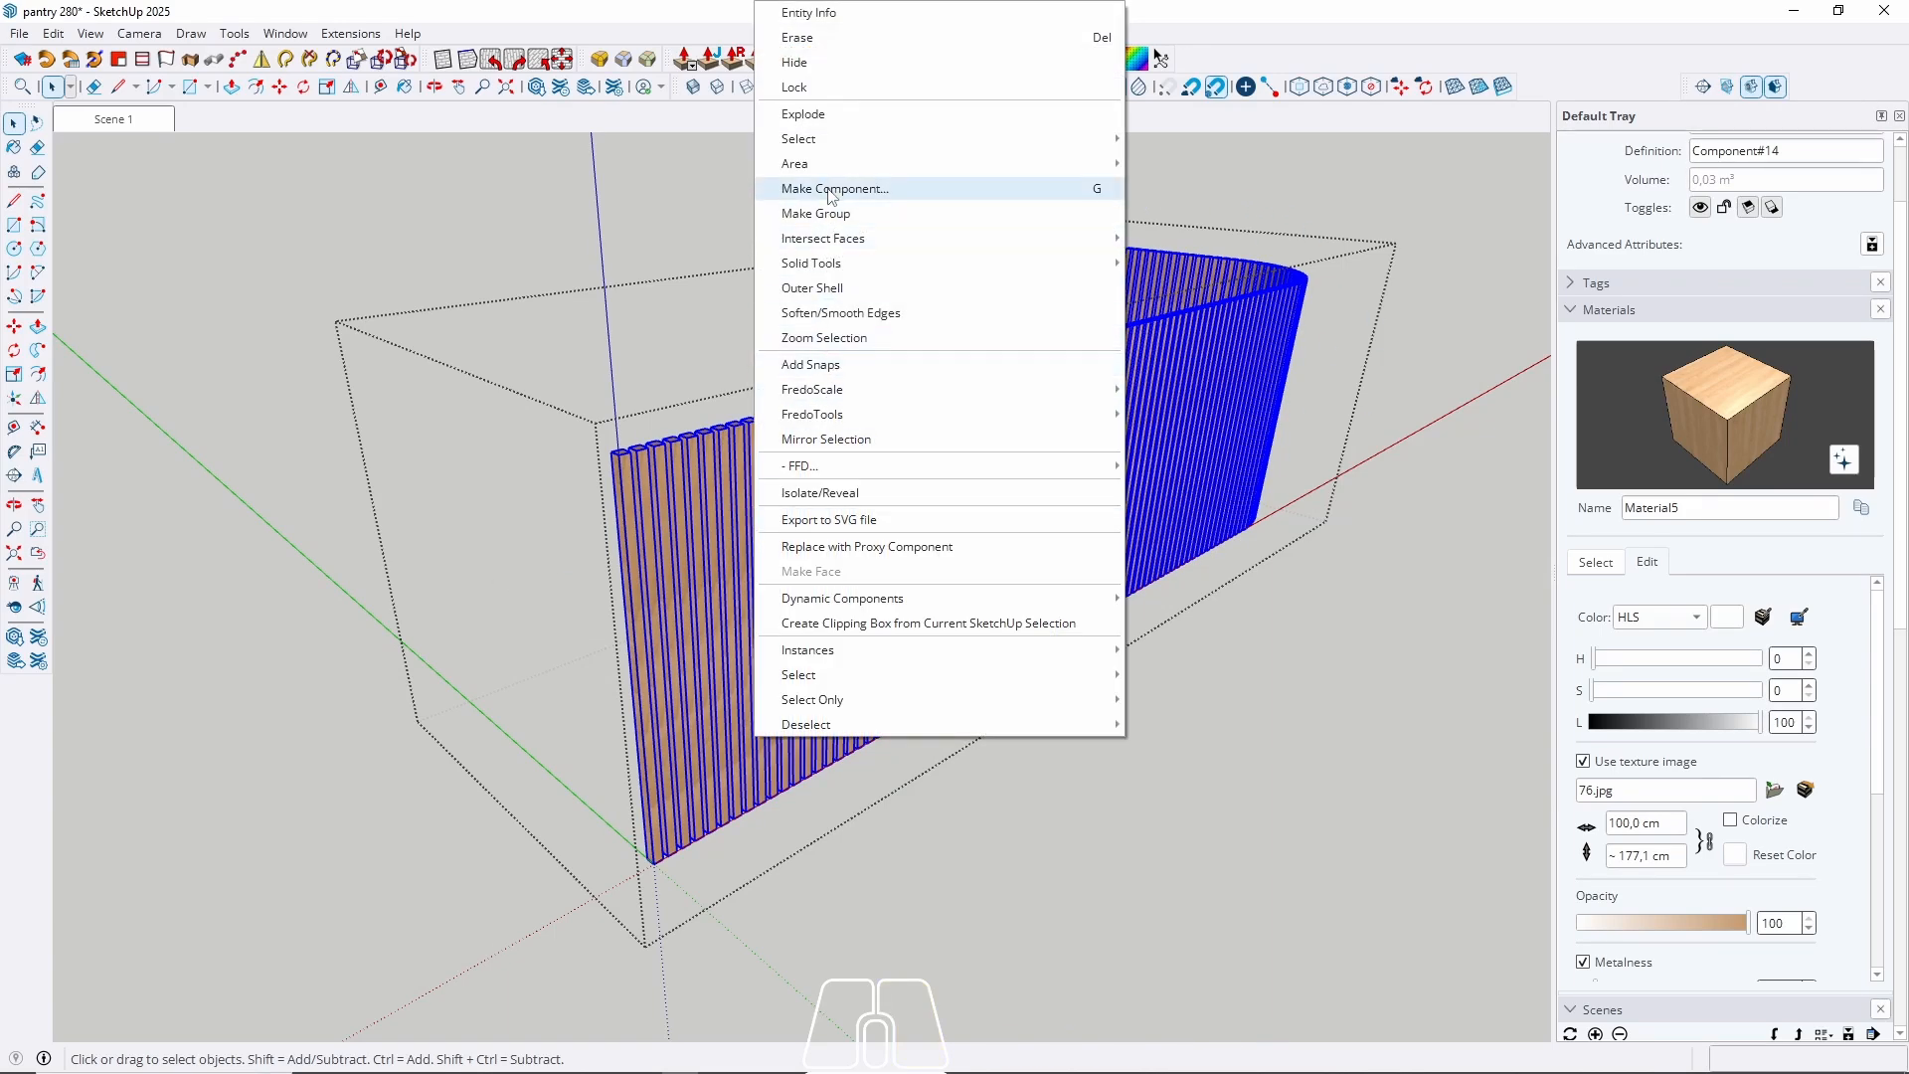
click(810, 114)
middle_drag(815, 150, 747, 535)
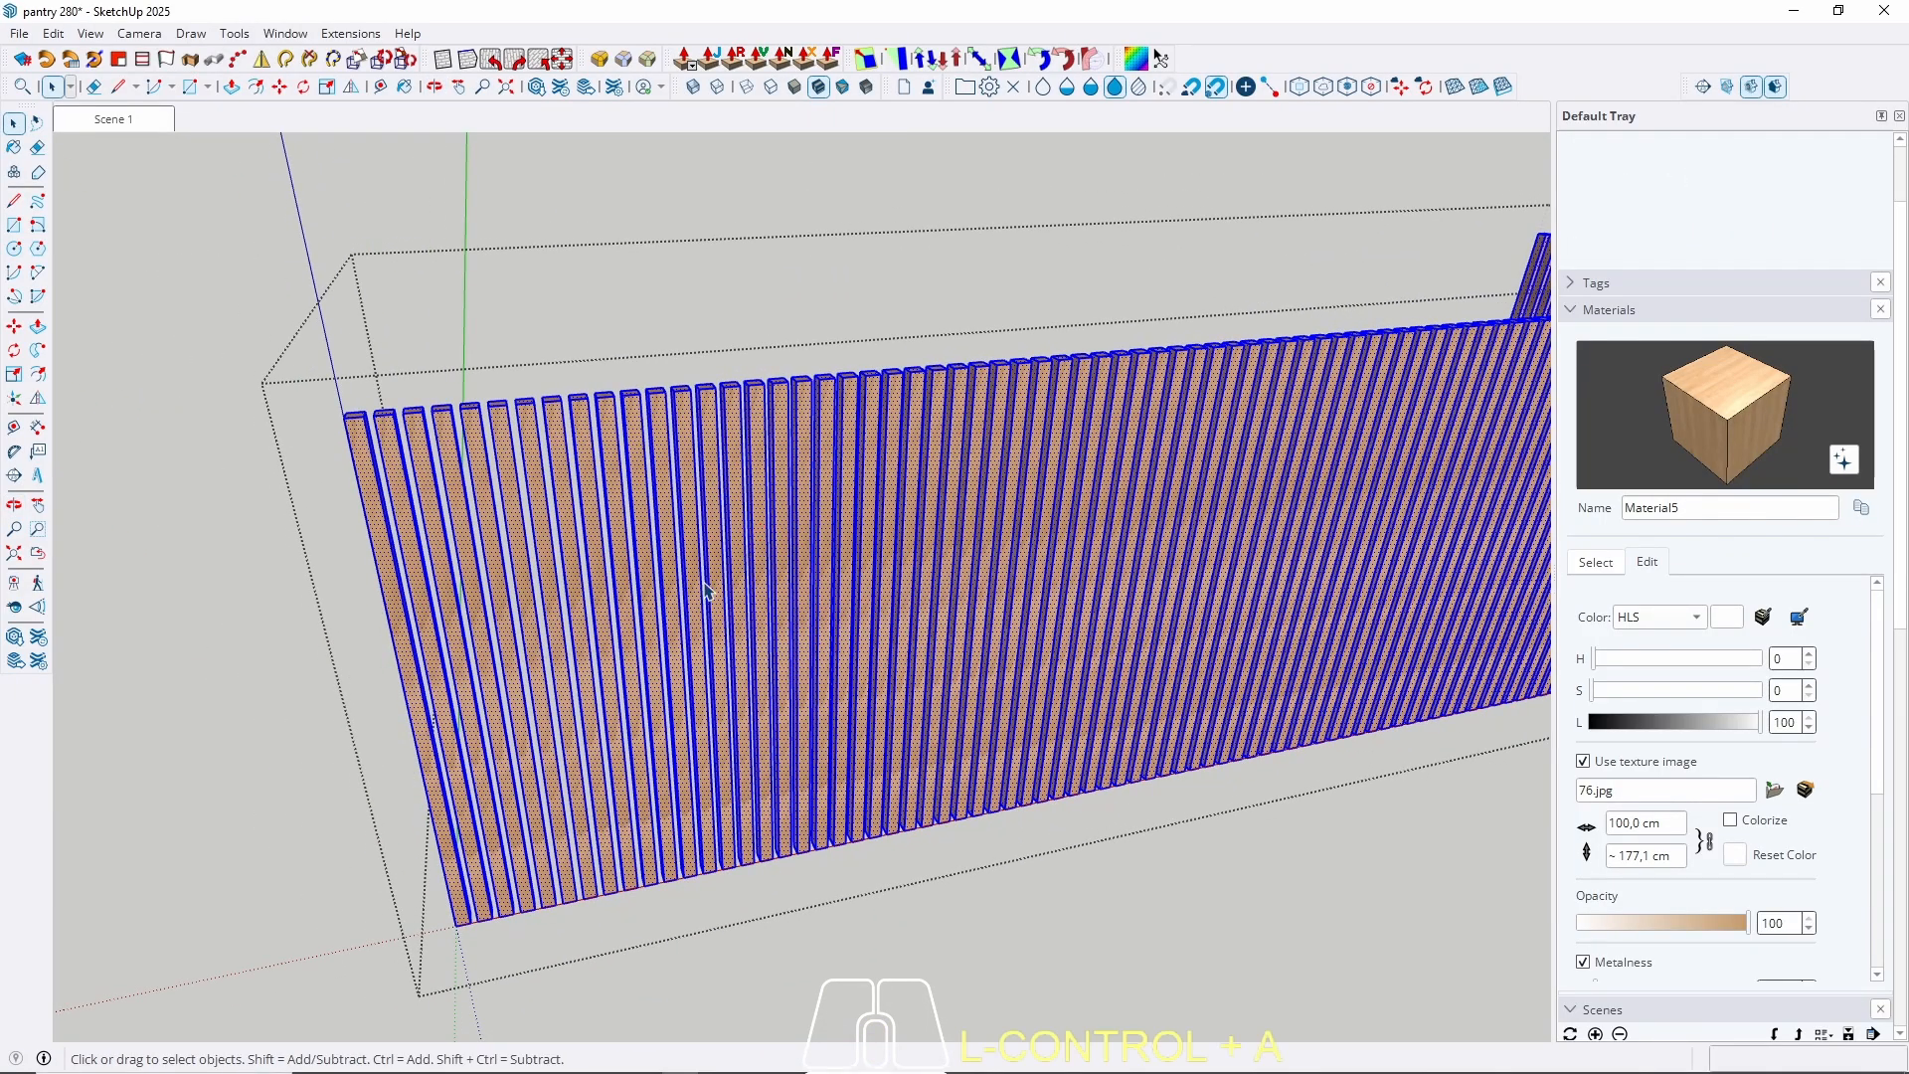
Turn the wood texture to run vertically on the island's exploded slats and leave the island's editing context.
scroll(546, 630, up, 3)
key(b)
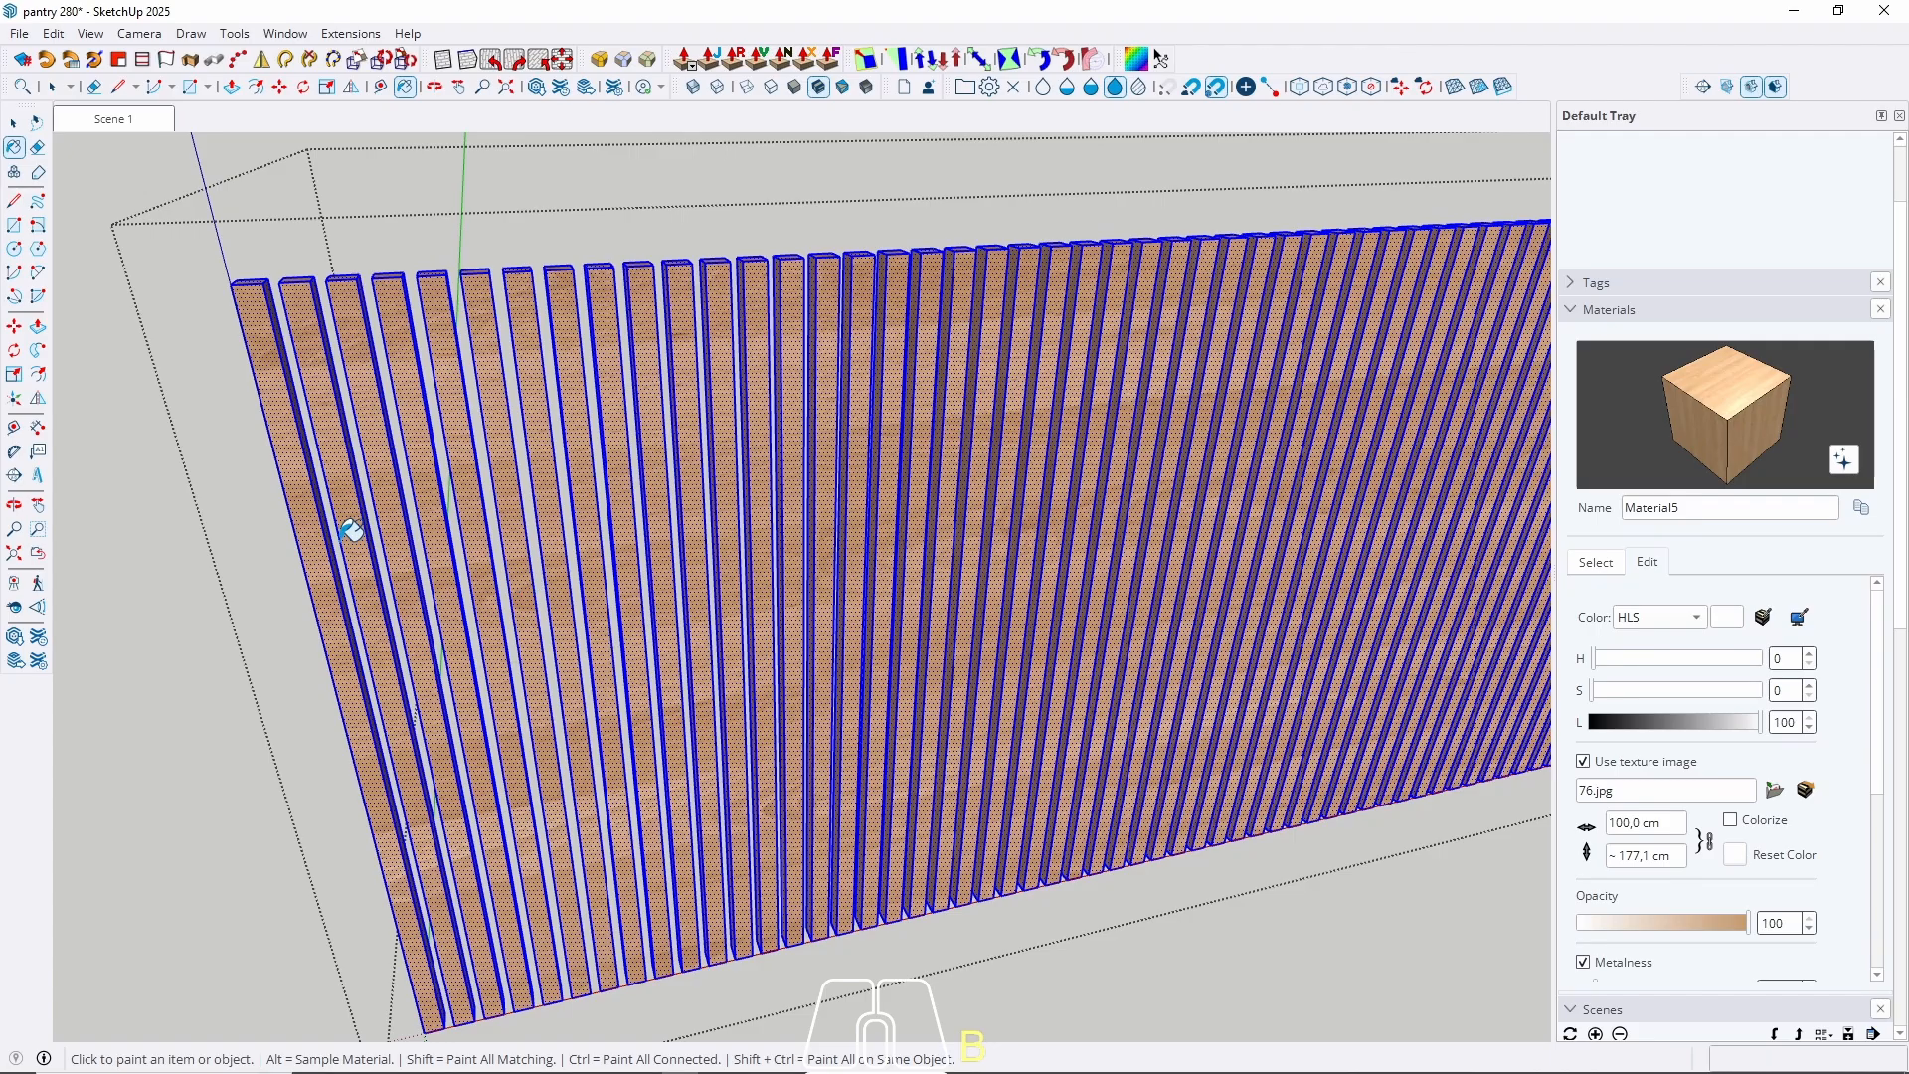
key(space)
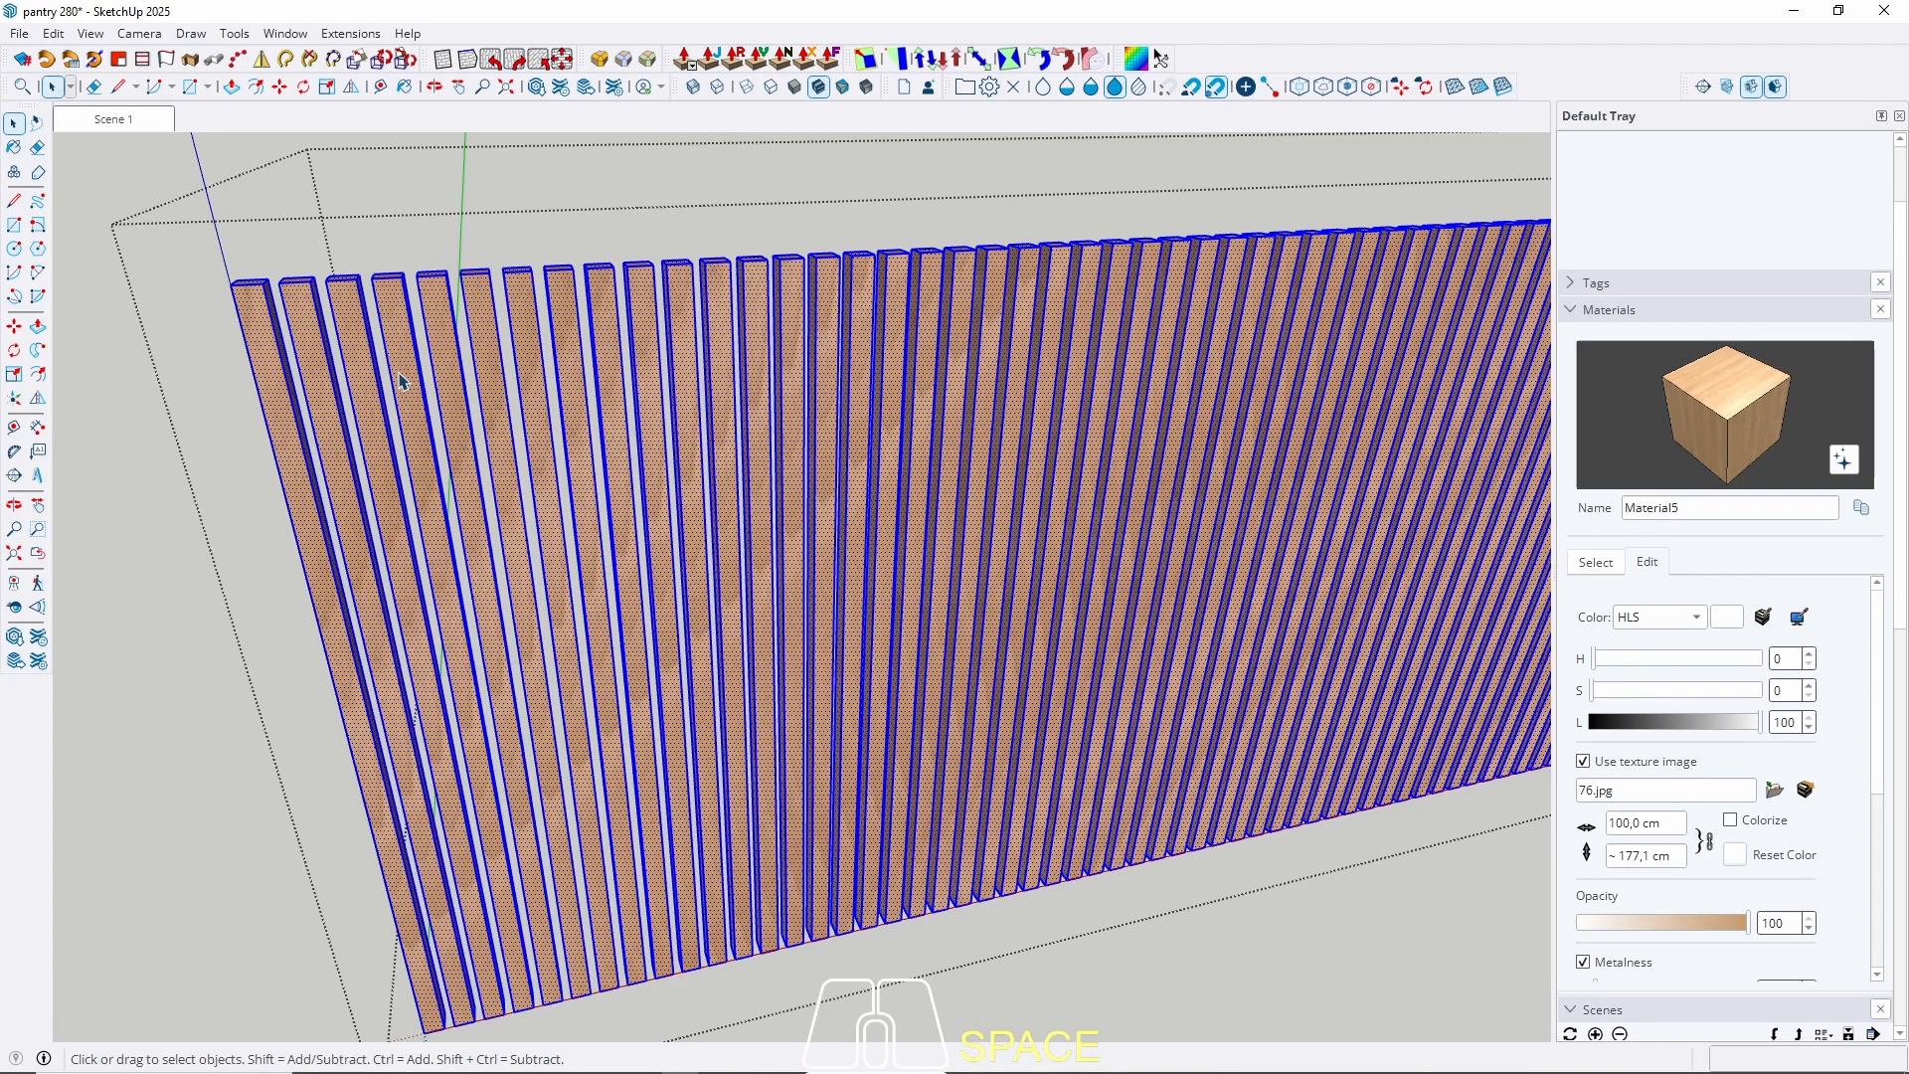
middle_drag(825, 607, 1193, 594)
key(Escape)
scroll(1193, 594, down, 10)
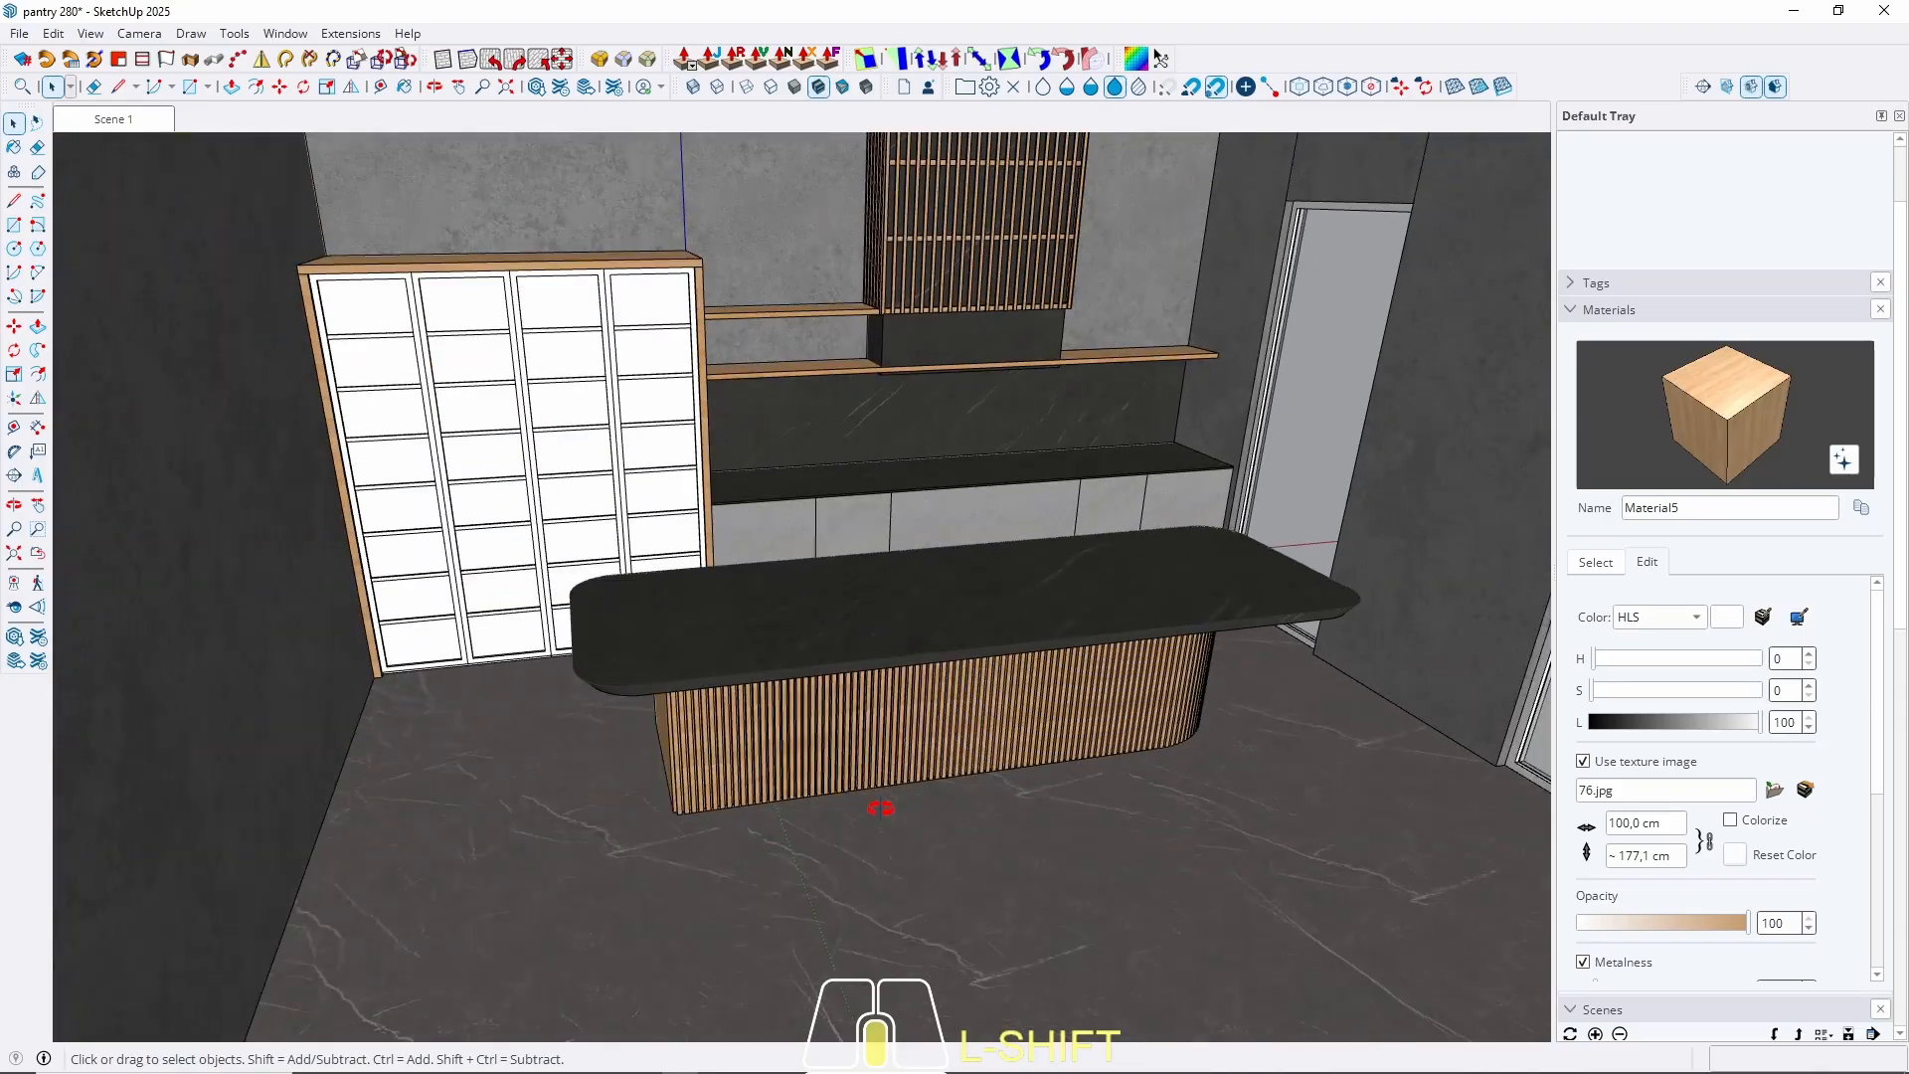
Open one of the tall cabinet's door components for editing and paint its frame and panel faces with the wood material.
middle_drag(882, 805, 530, 492)
scroll(530, 492, up, 10)
click(123, 121)
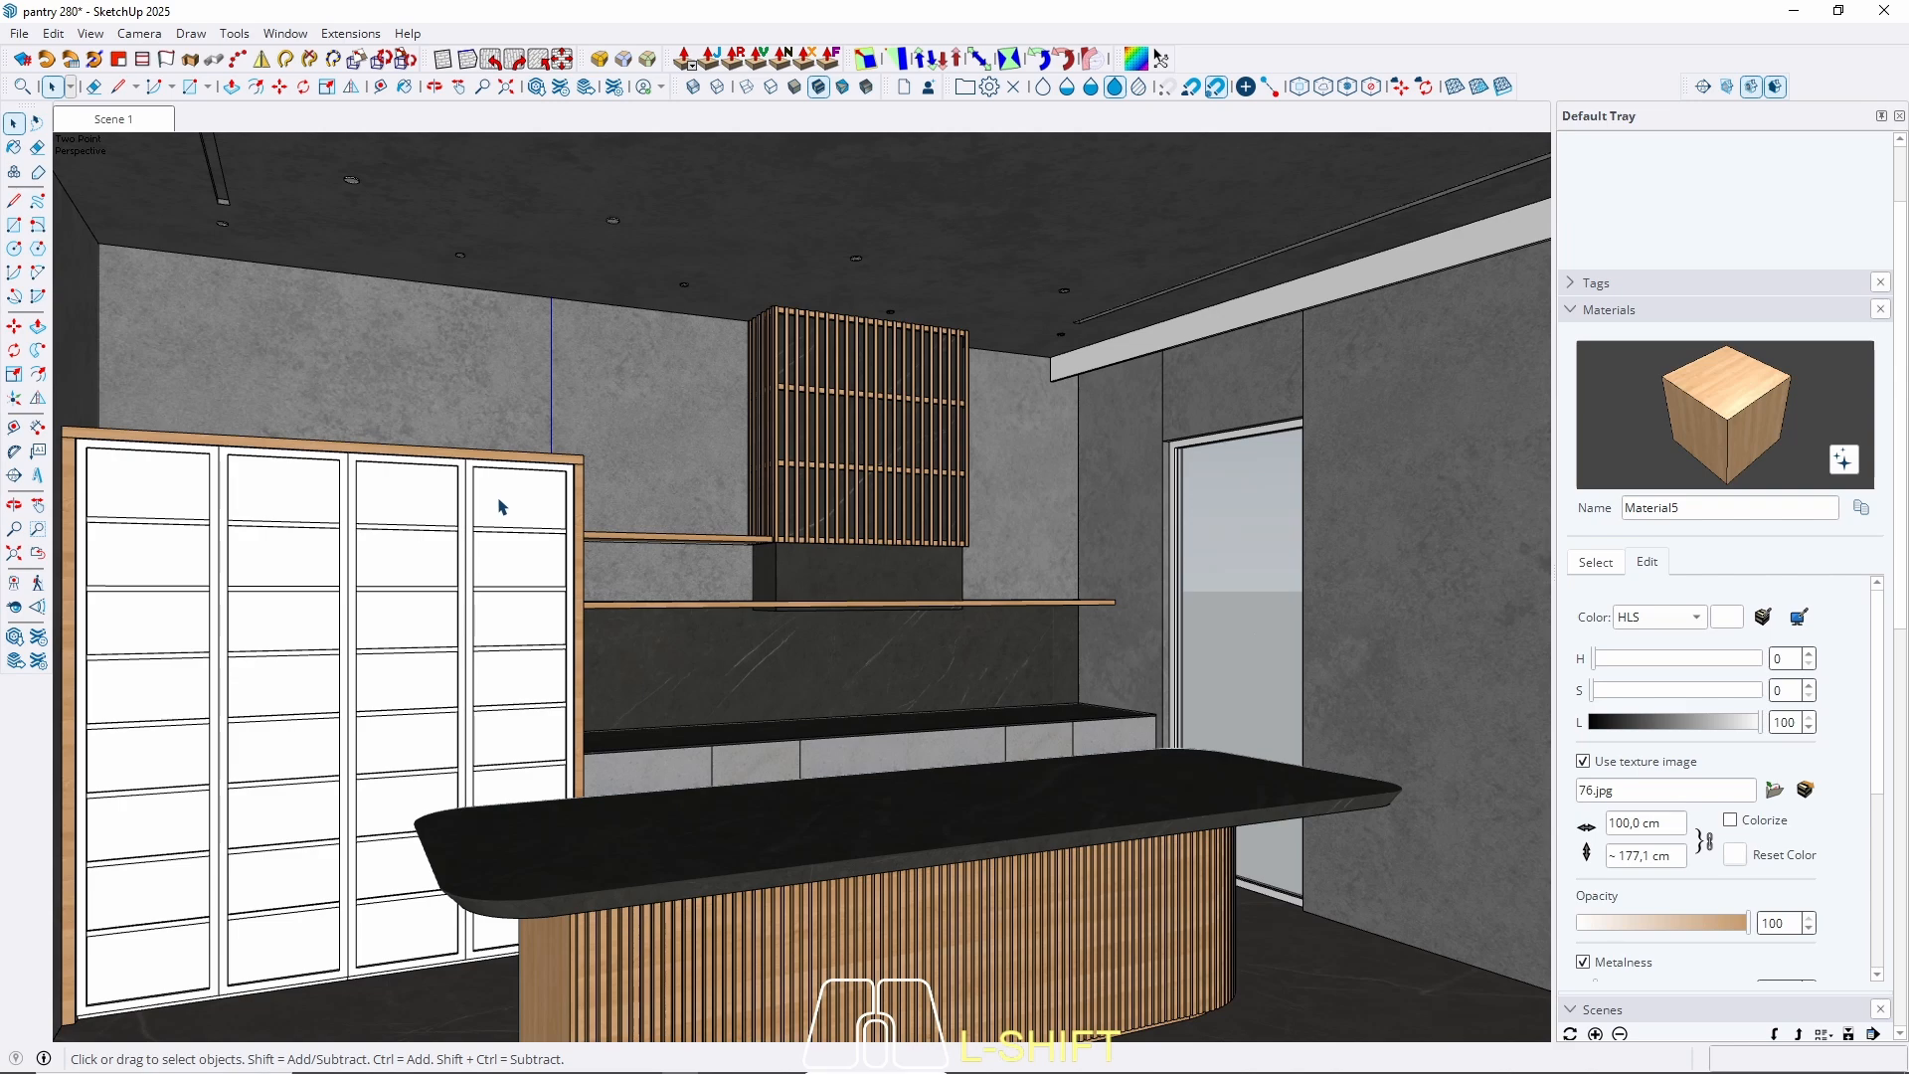
scroll(499, 507, up, 5)
shift+middle_drag(524, 629, 664, 528)
scroll(464, 430, up, 4)
click(458, 409)
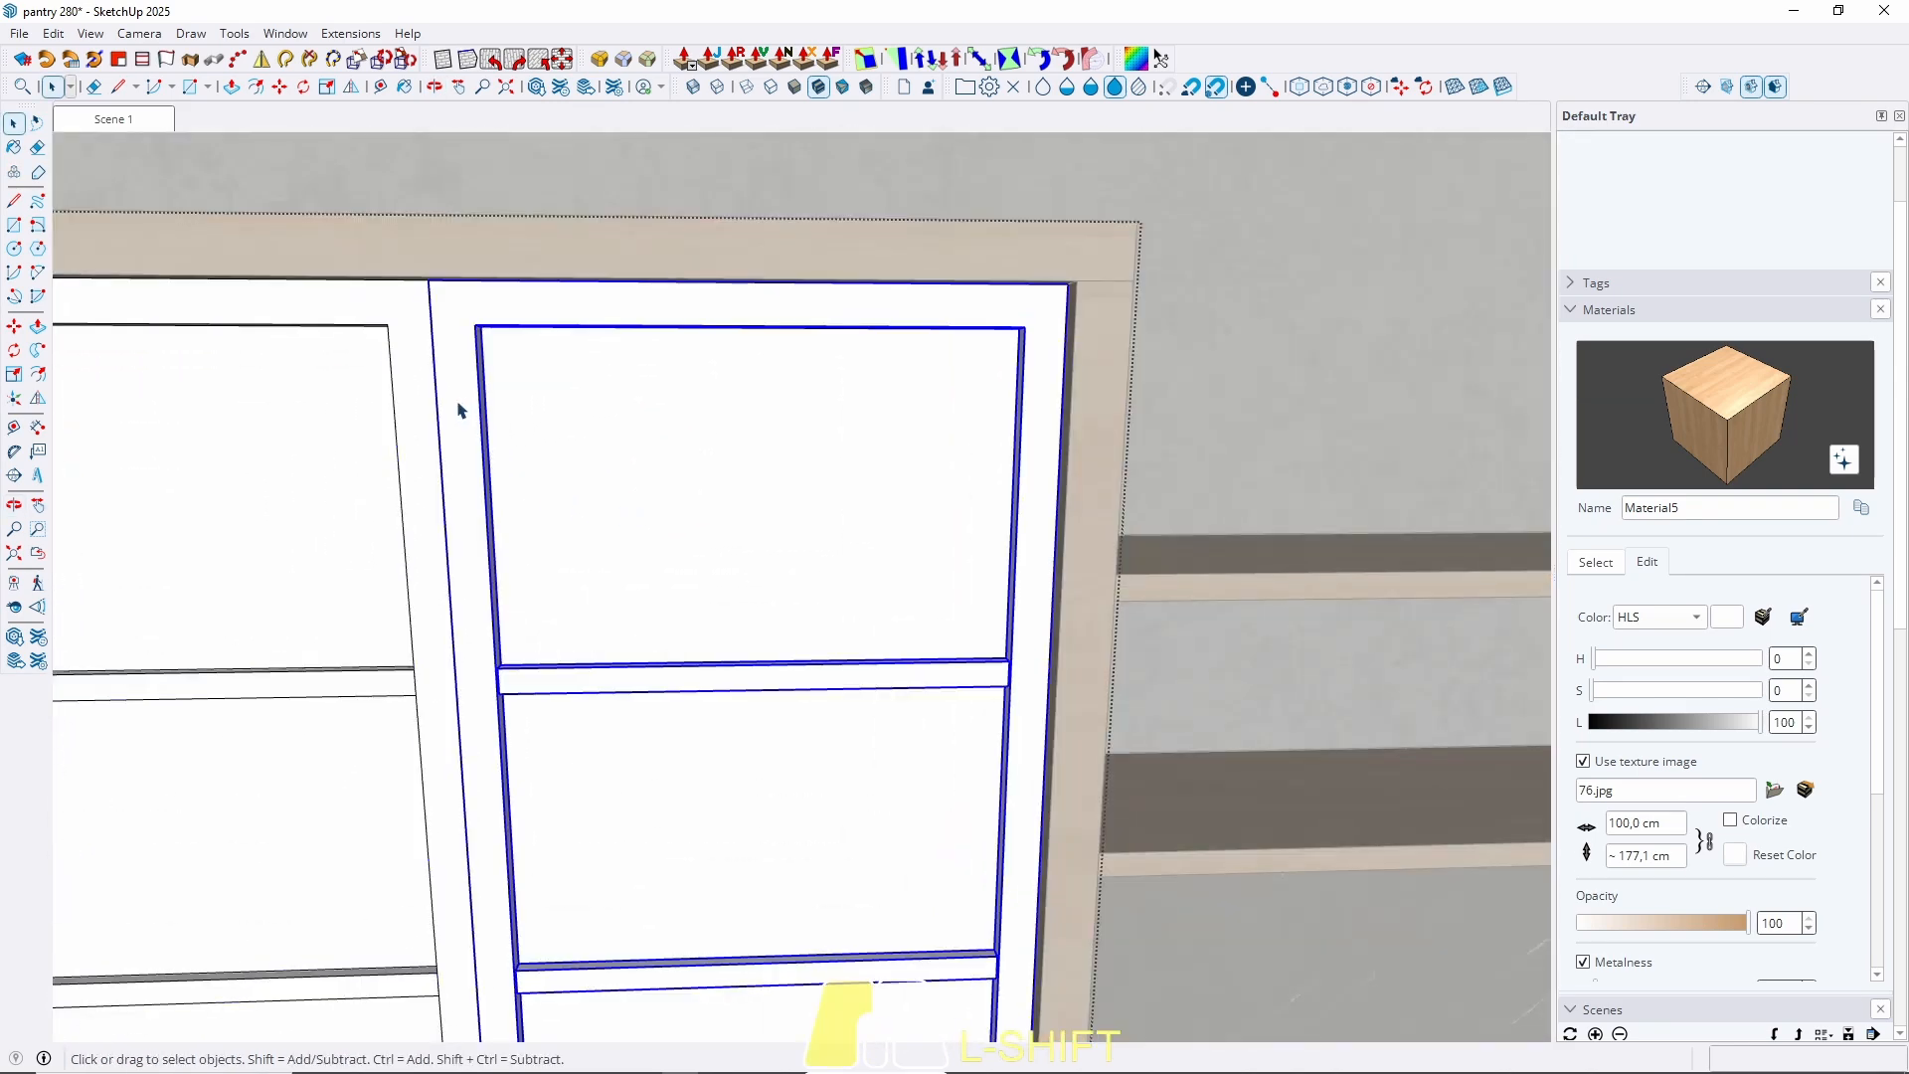
triple_click(468, 342)
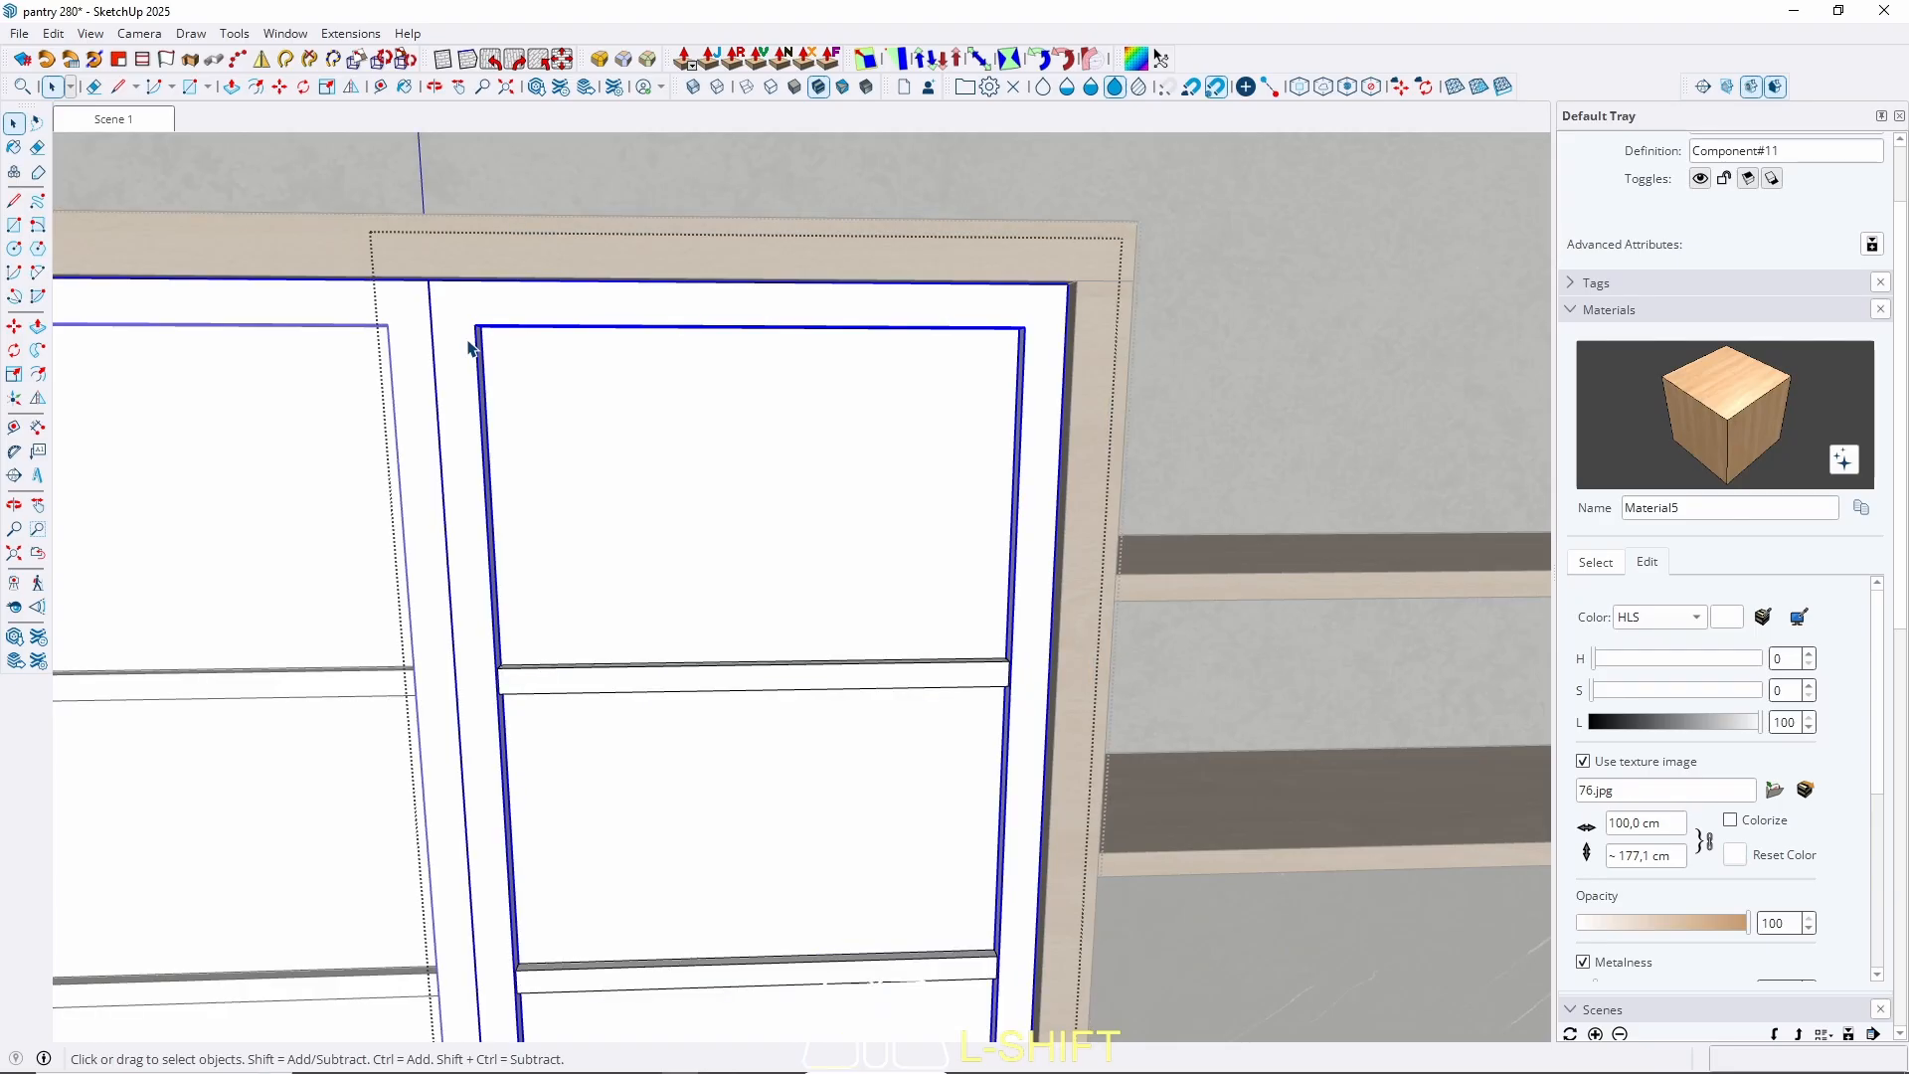
triple_click(453, 318)
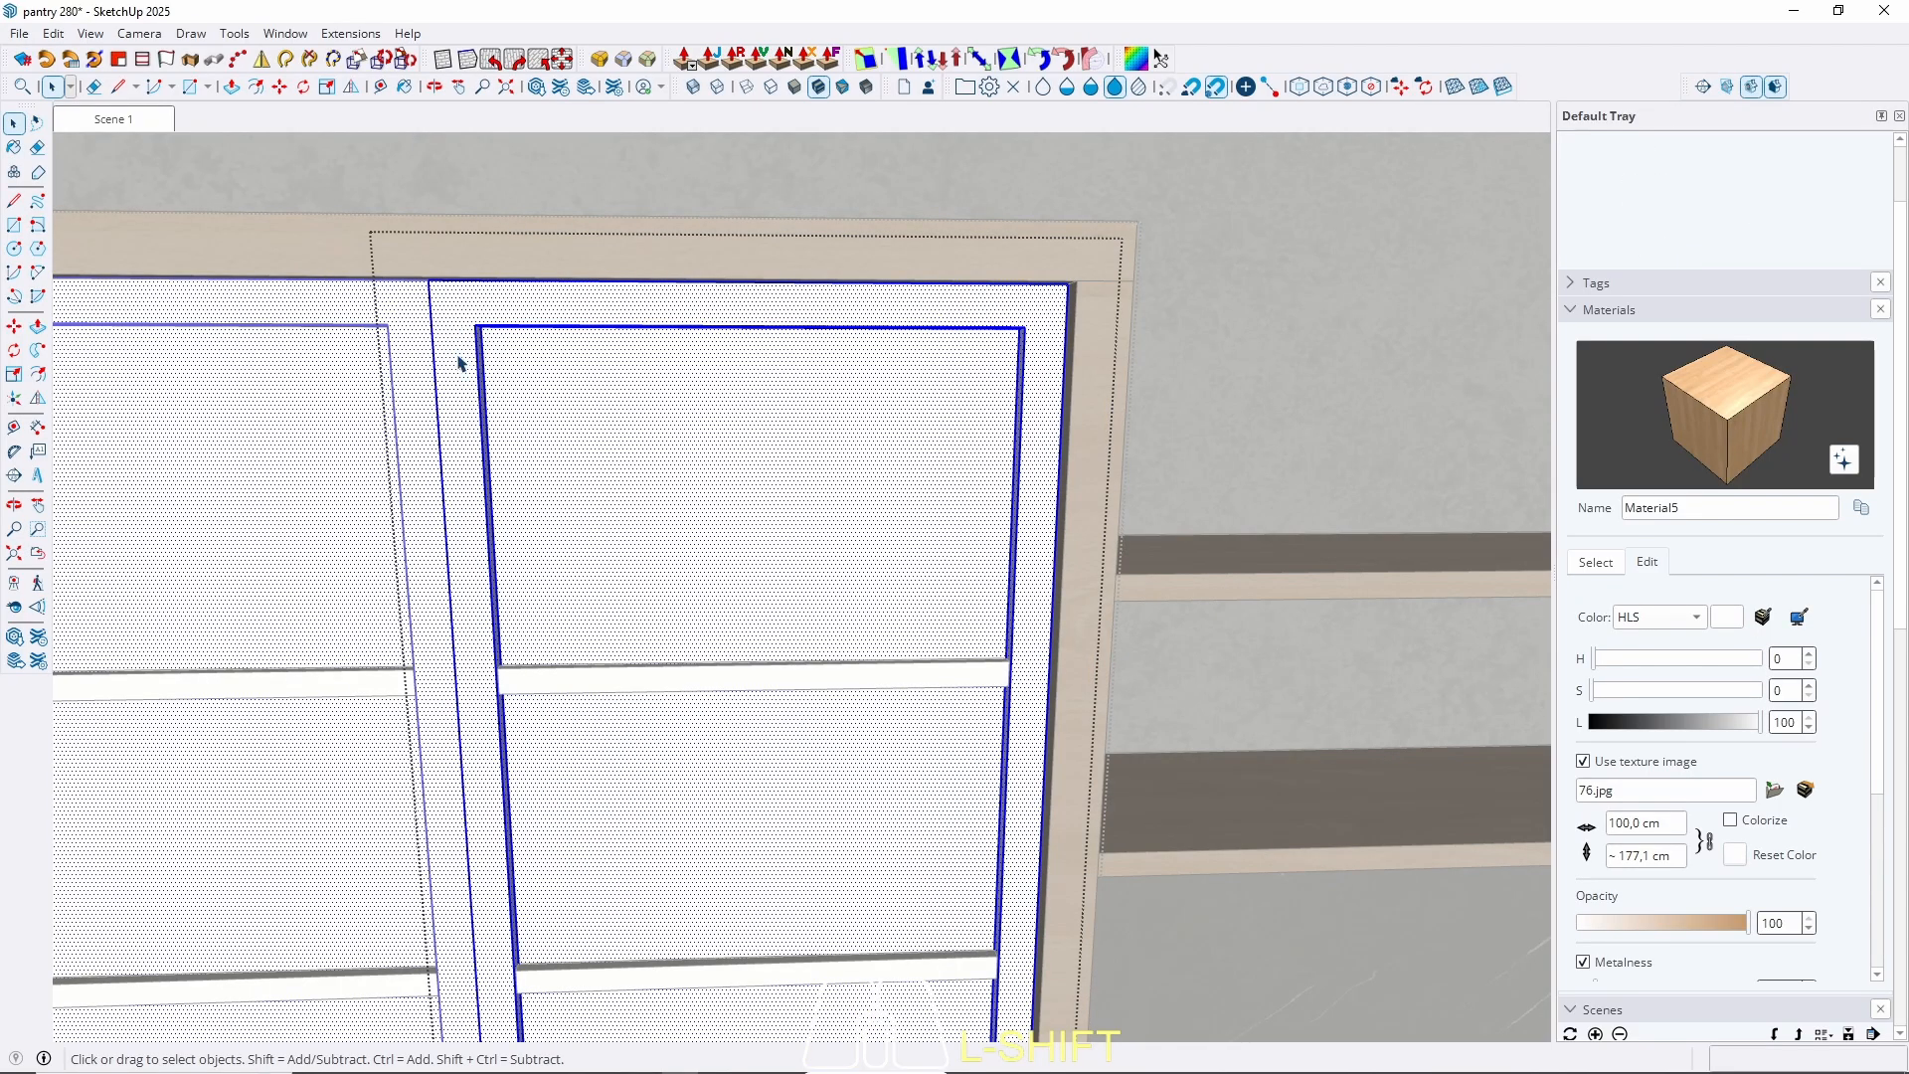
key(b)
click(484, 442)
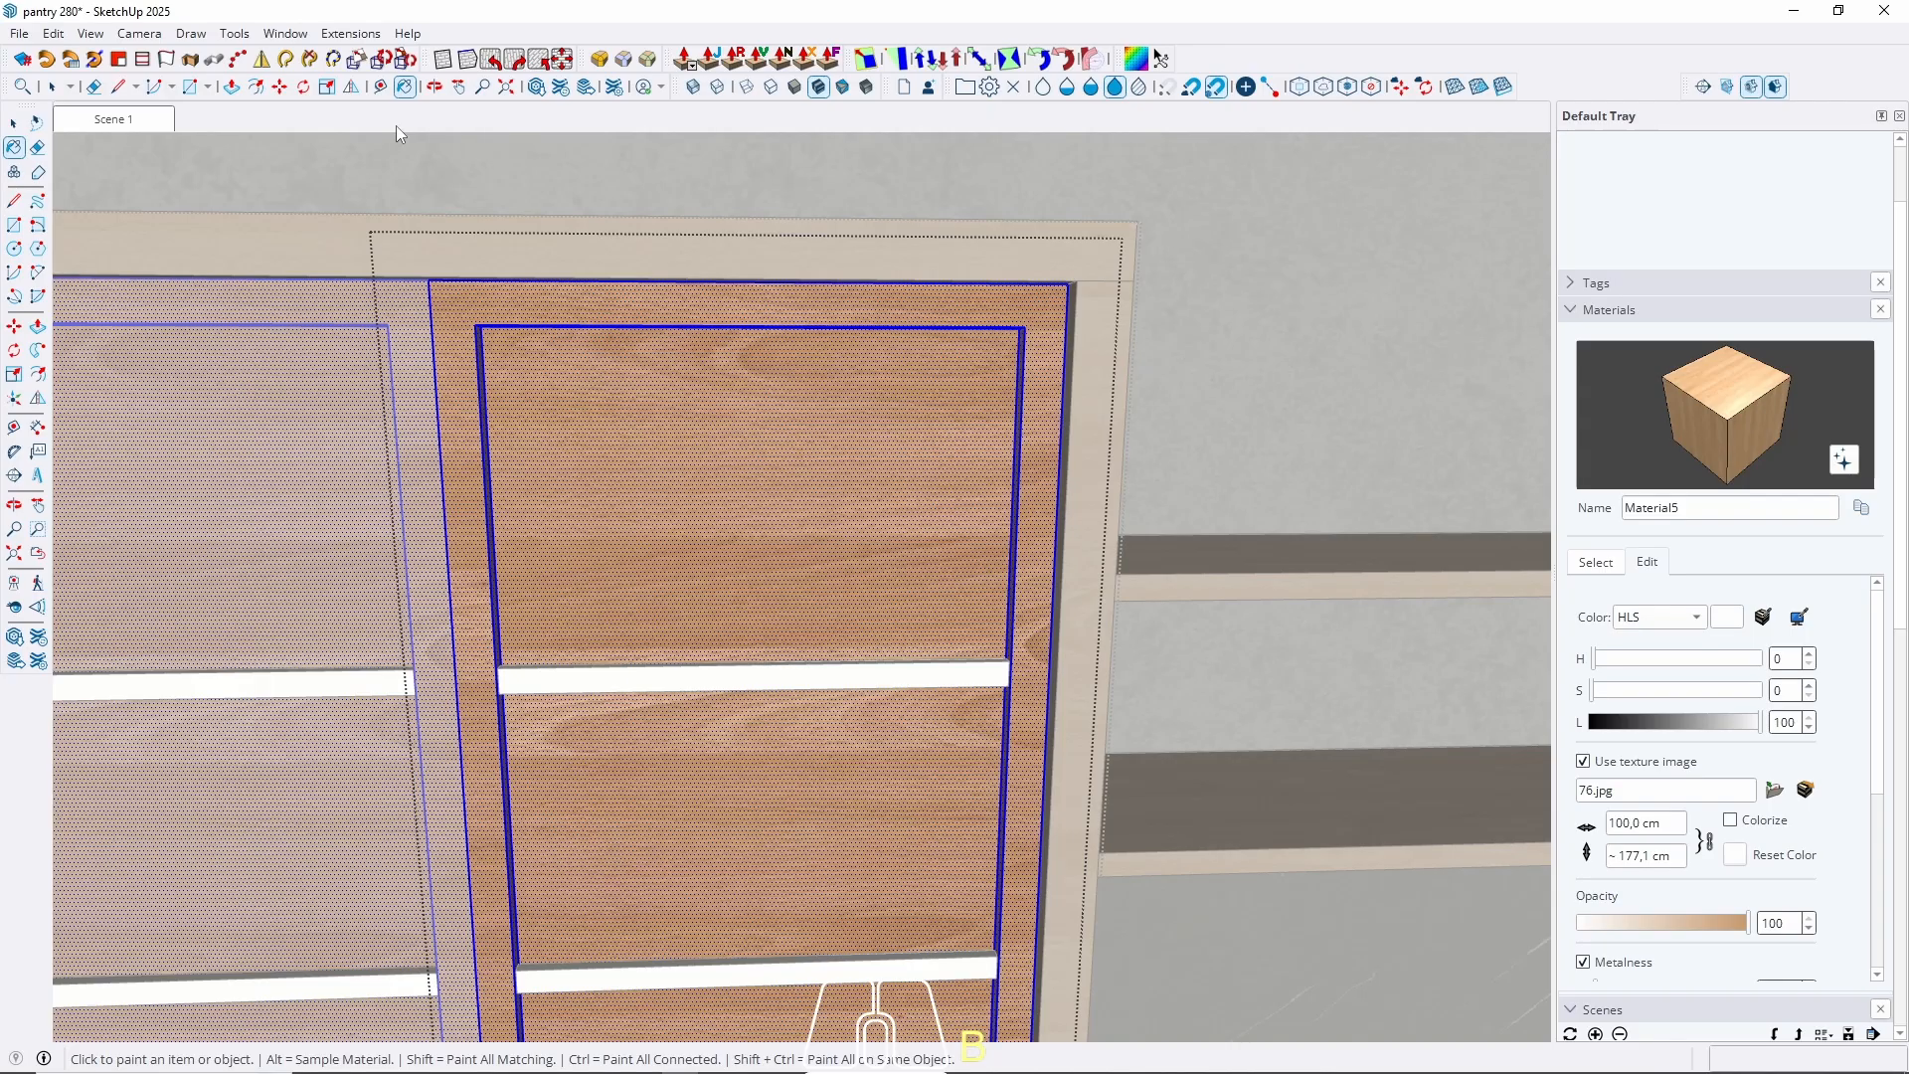
key(space)
Draw a diagonal mitre line across the lower-left corner of the door frame.
scroll(773, 288, down, 5)
shift+middle_drag(796, 545, 795, 139)
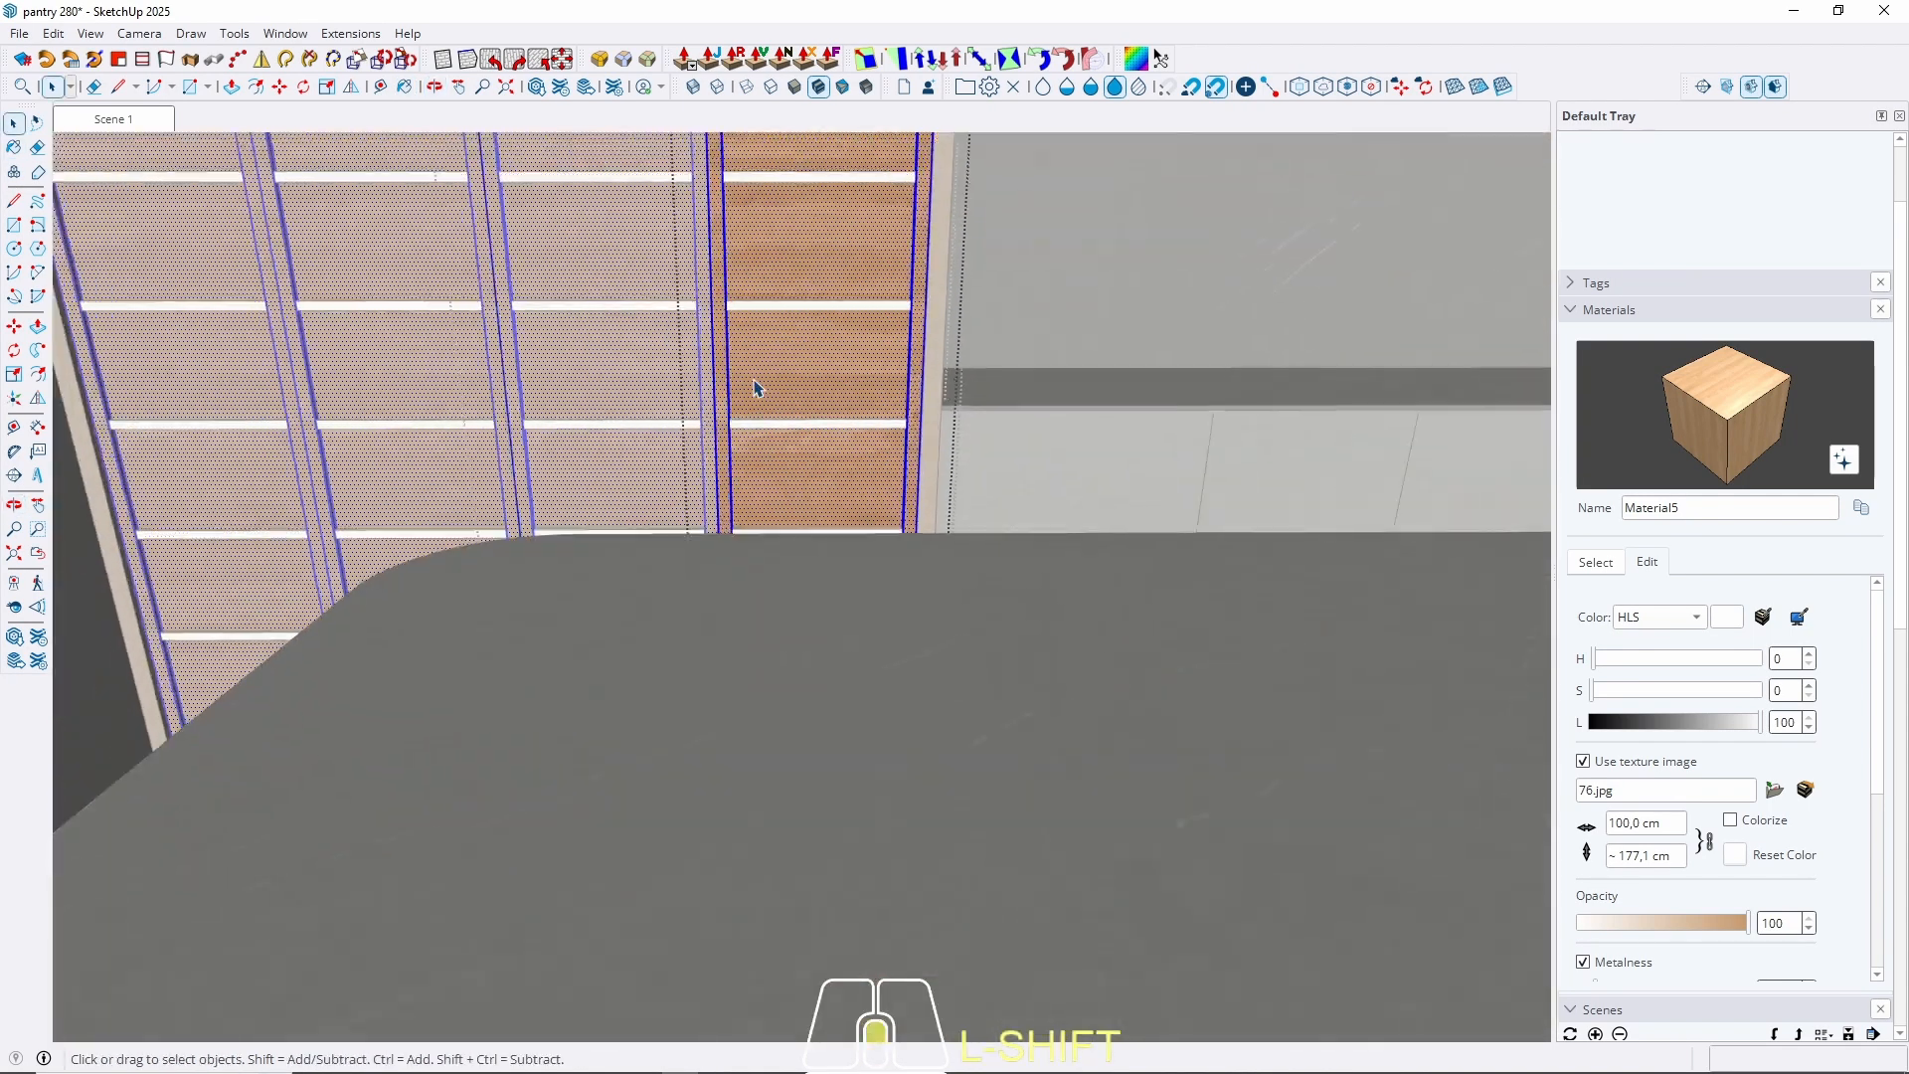
middle_drag(758, 388, 895, 701)
scroll(912, 712, up, 3)
scroll(729, 763, up, 4)
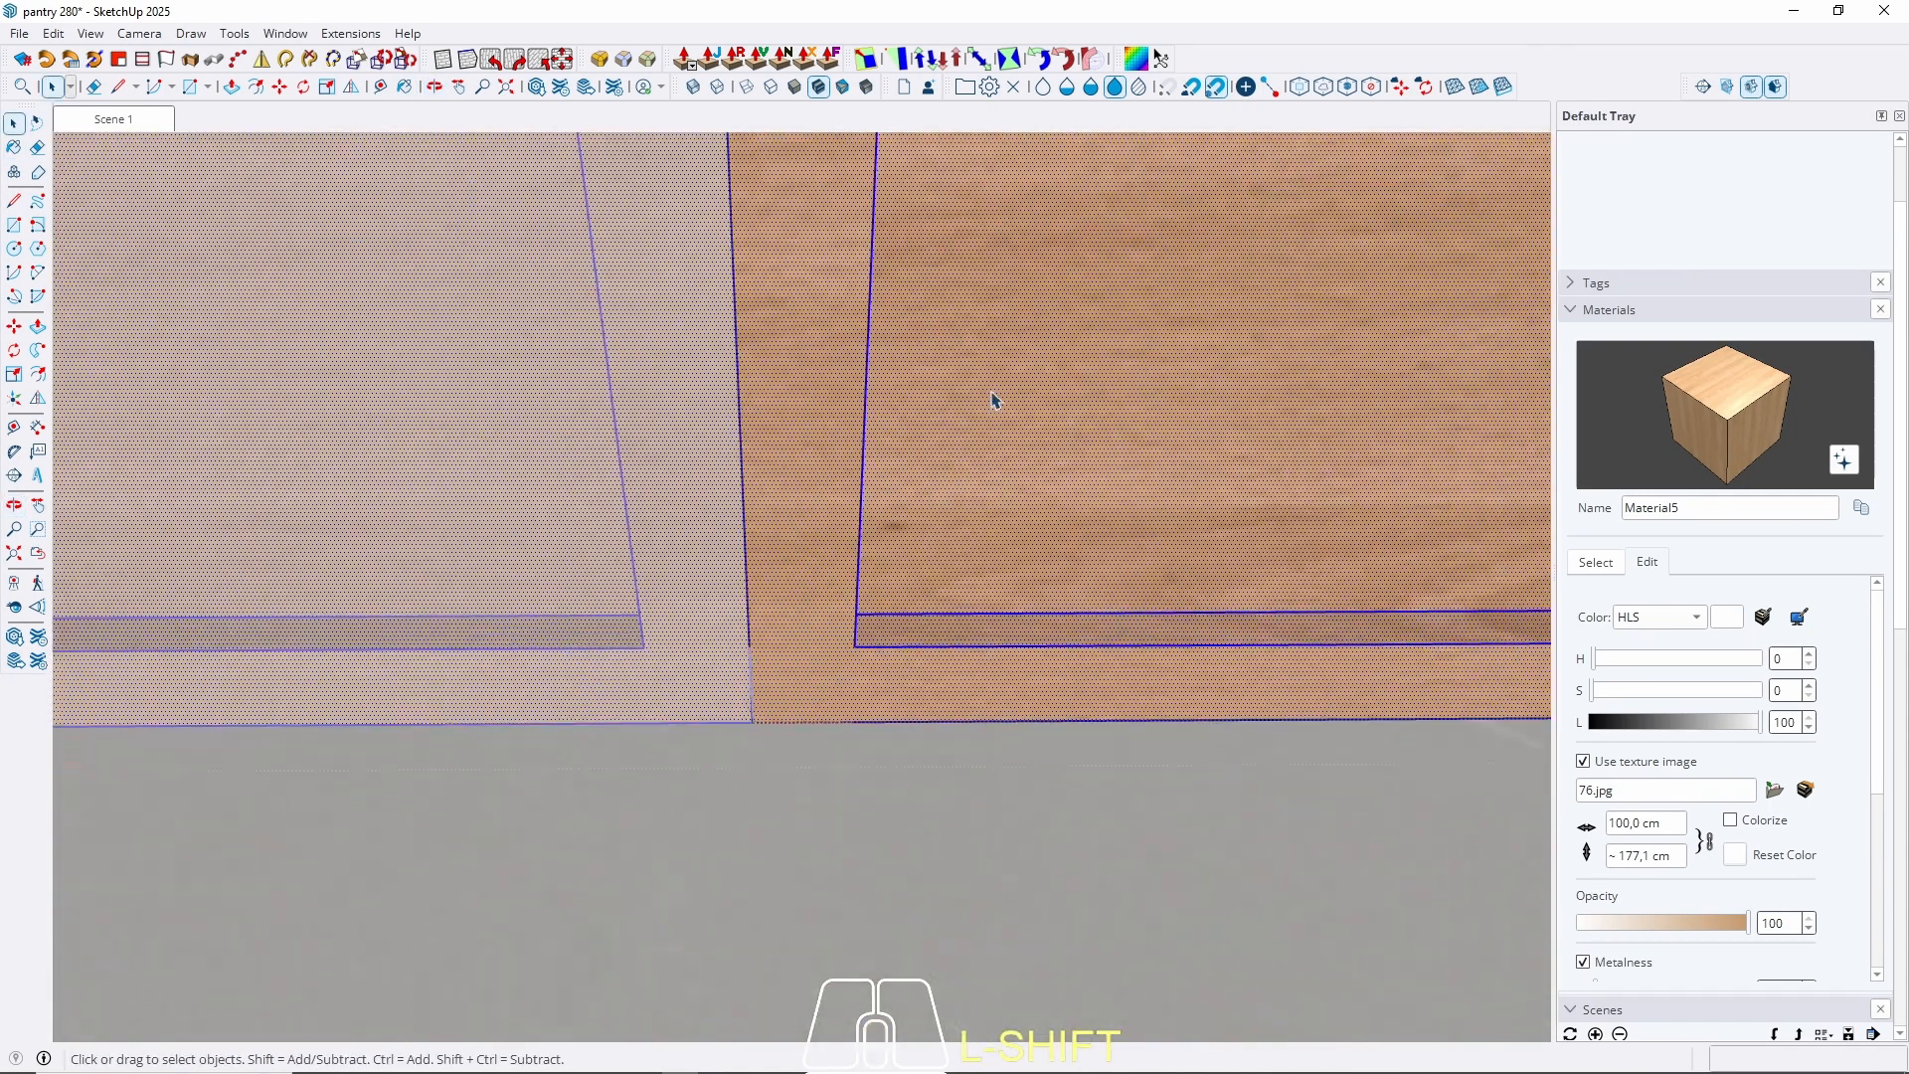
middle_drag(911, 373, 656, 505)
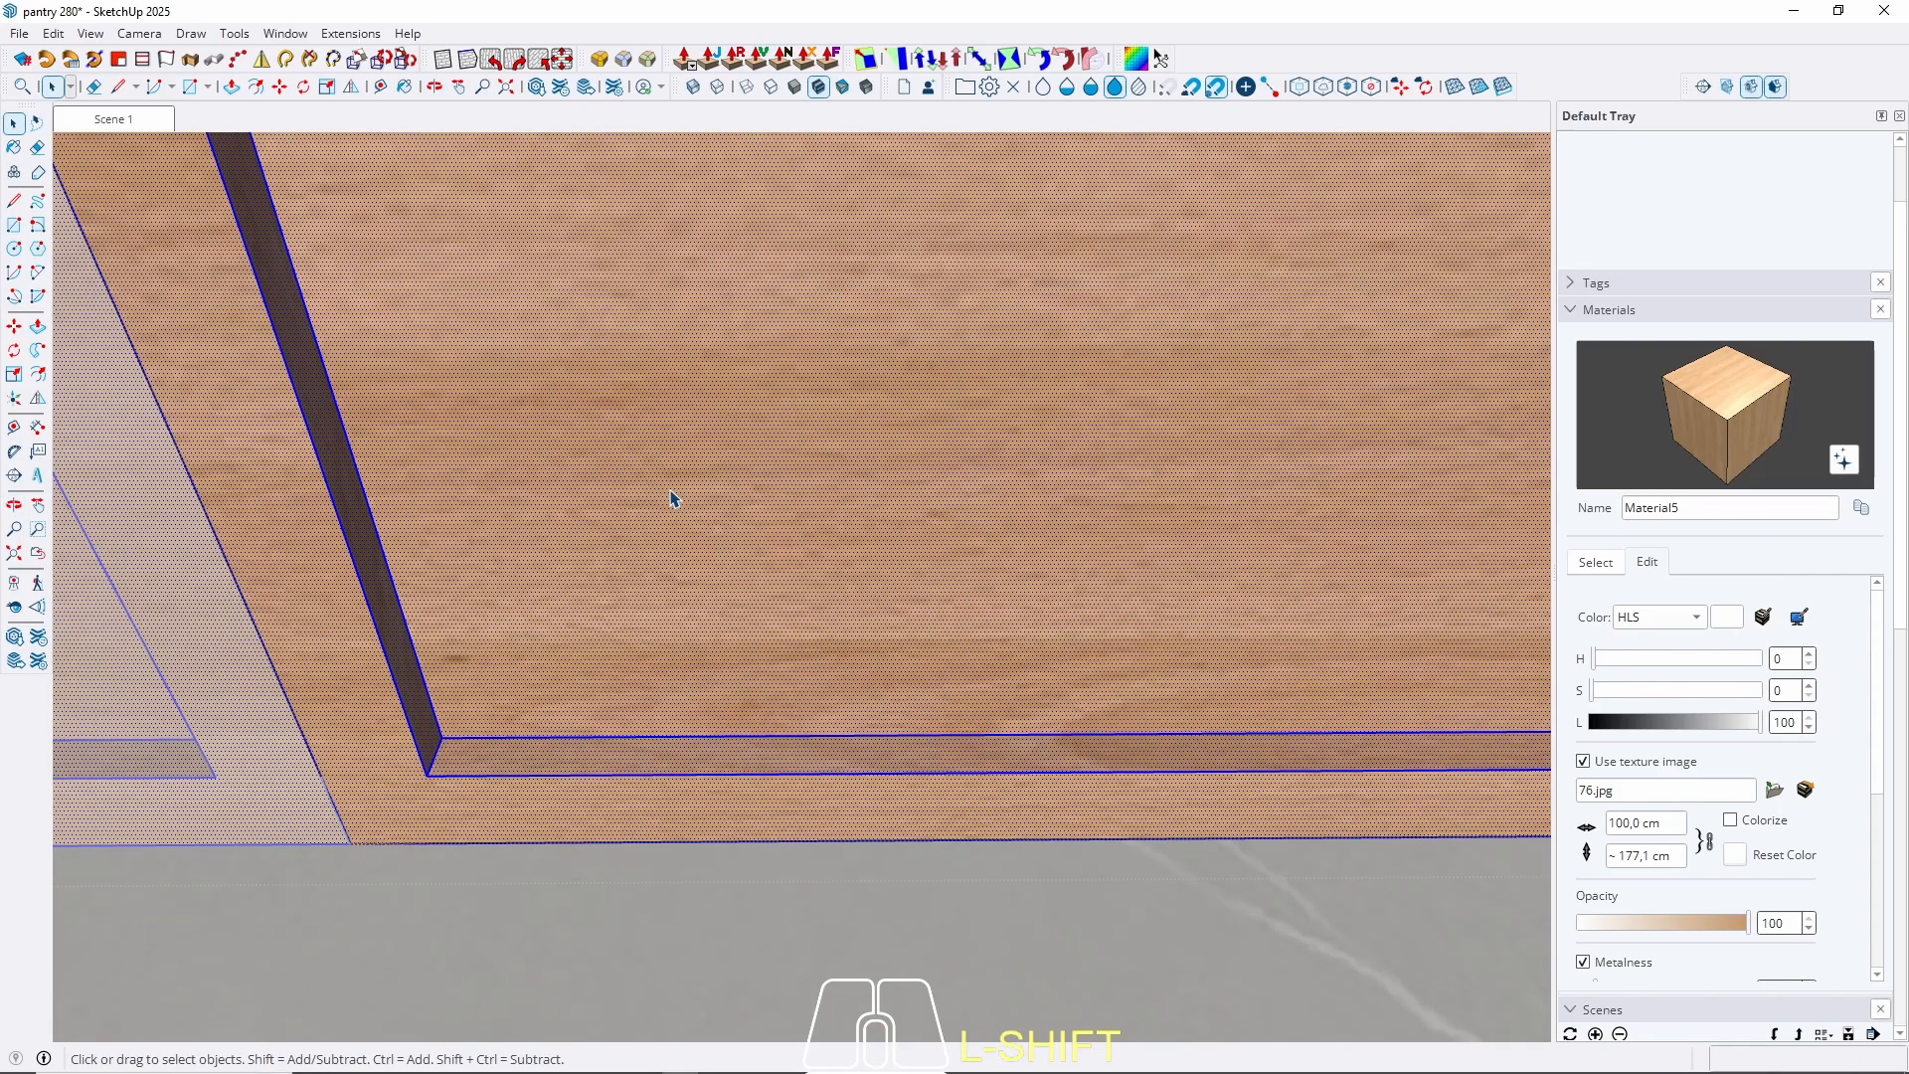
scroll(378, 807, up, 2)
key(l)
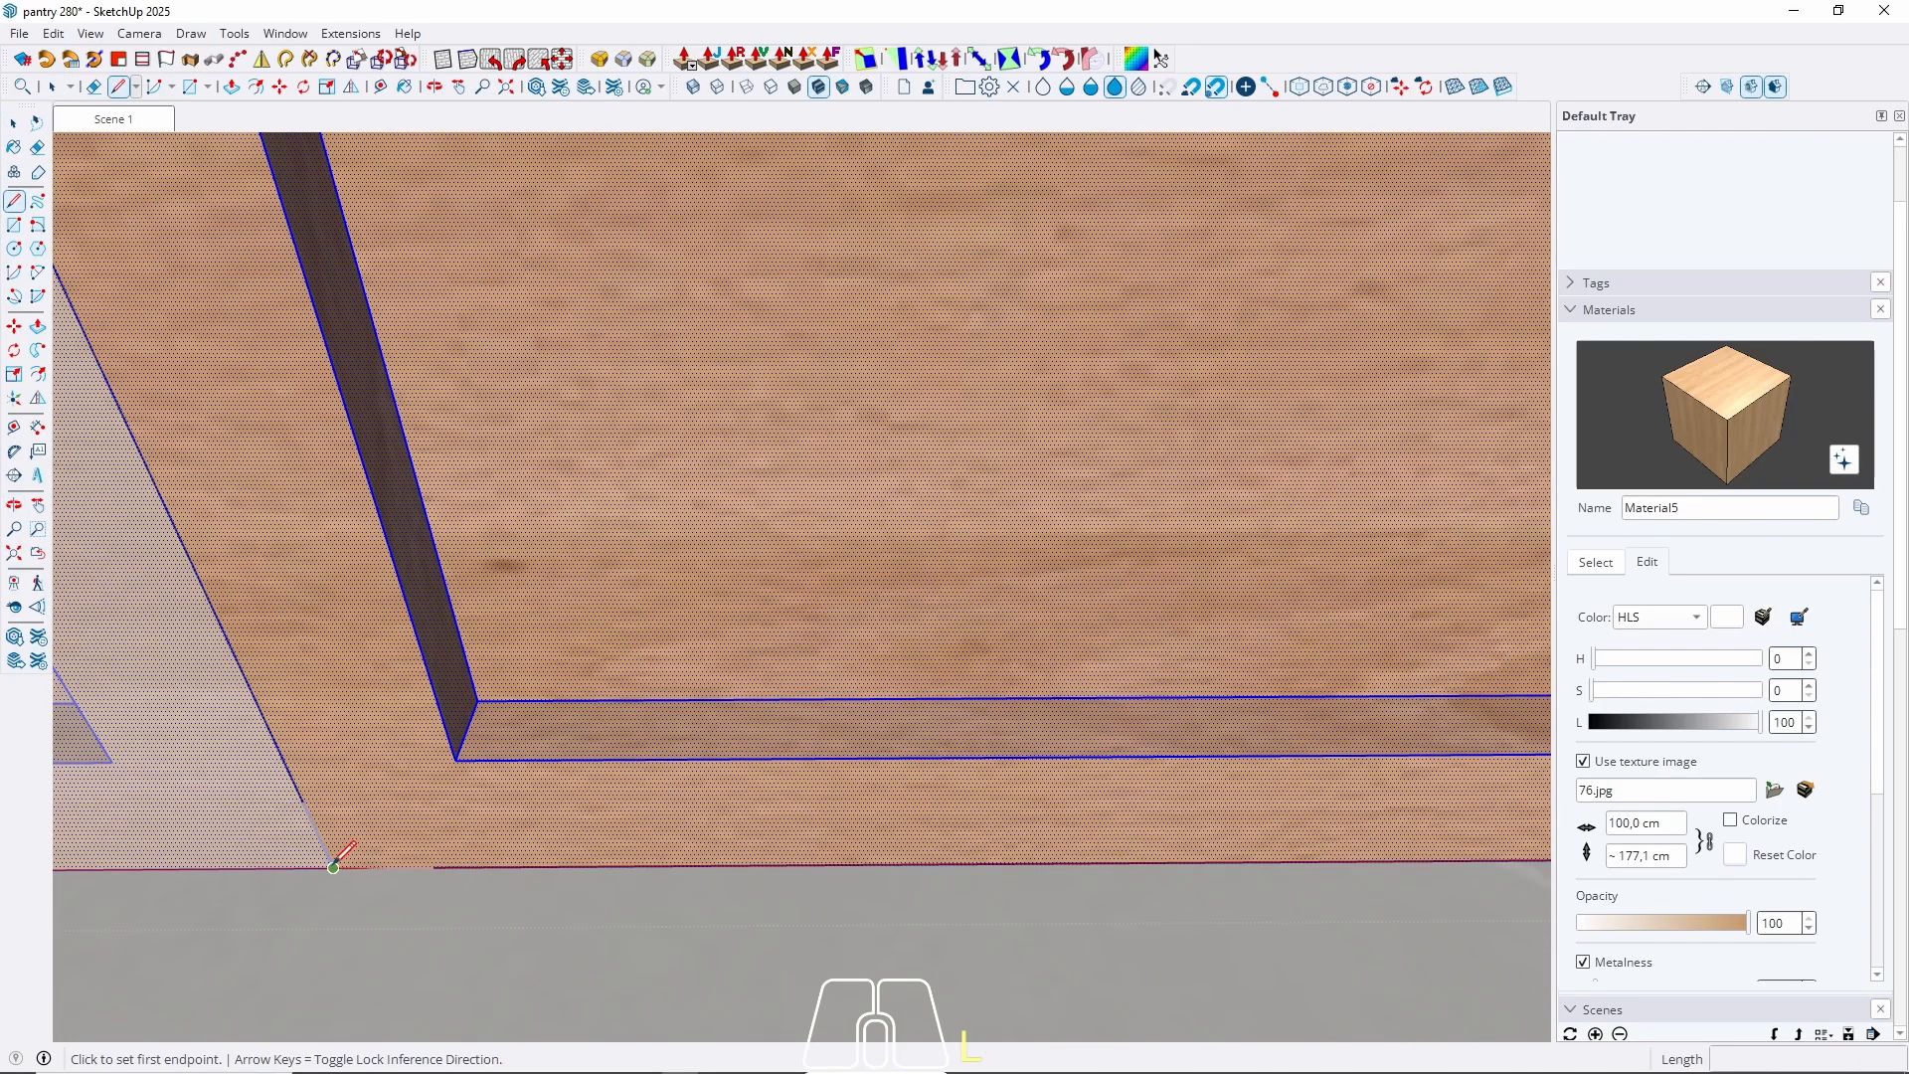
click(333, 868)
key(space)
scroll(129, 863, down, 5)
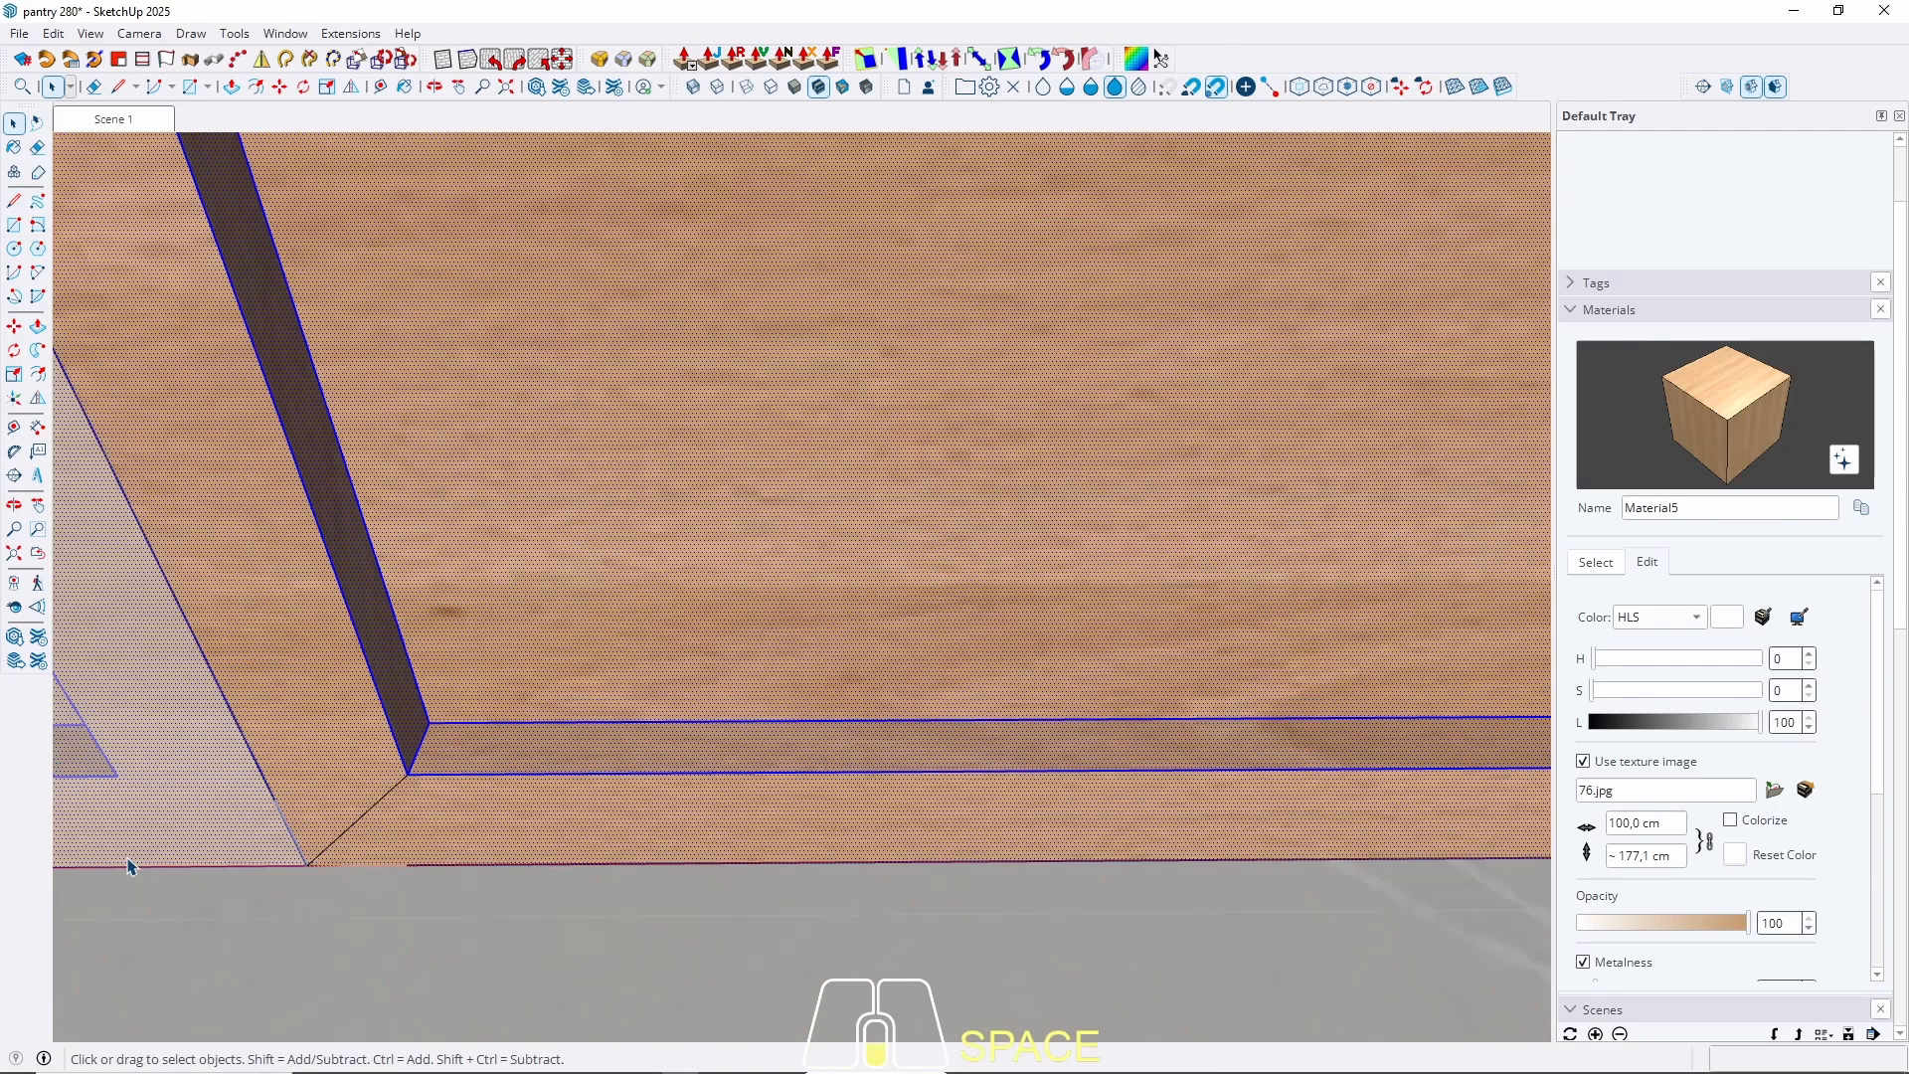
Draw a diagonal mitre line across the lower-right corner of the door frame.
scroll(1158, 813, up, 3)
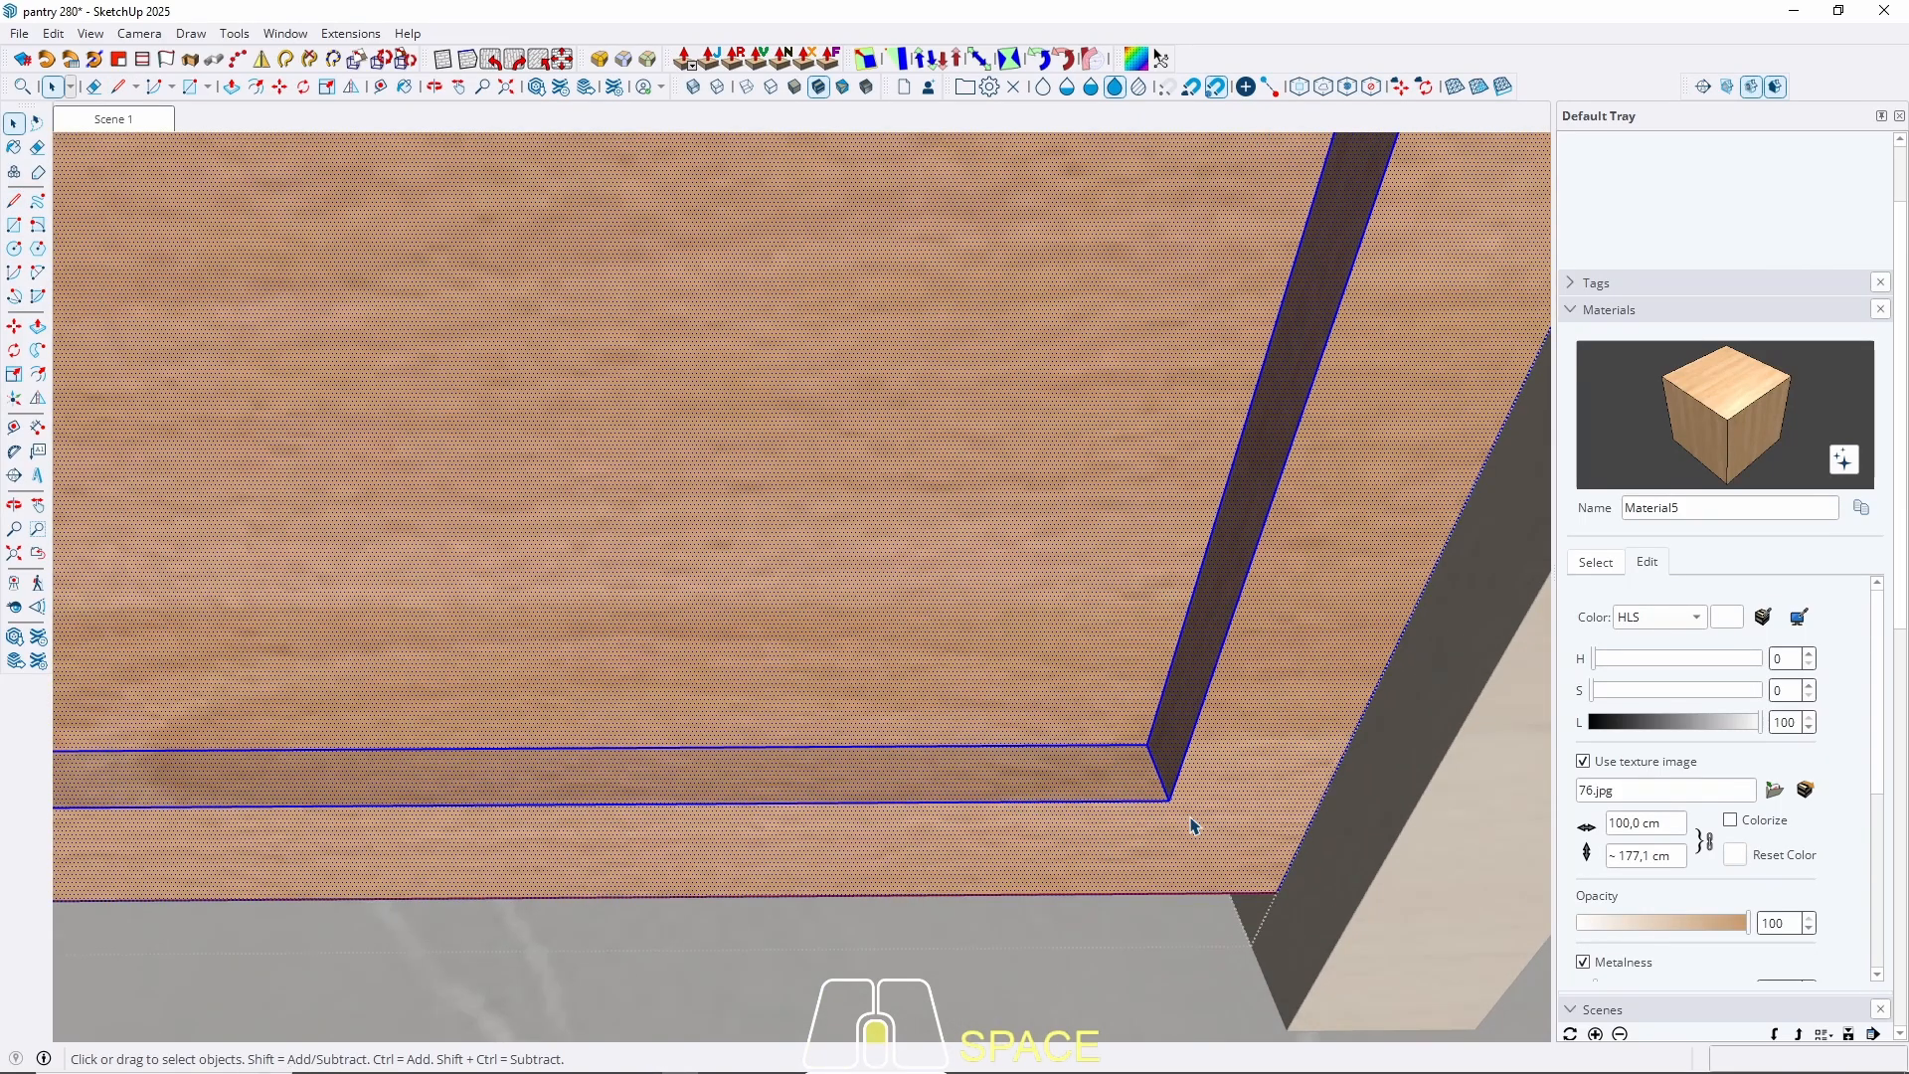
key(l)
click(1168, 799)
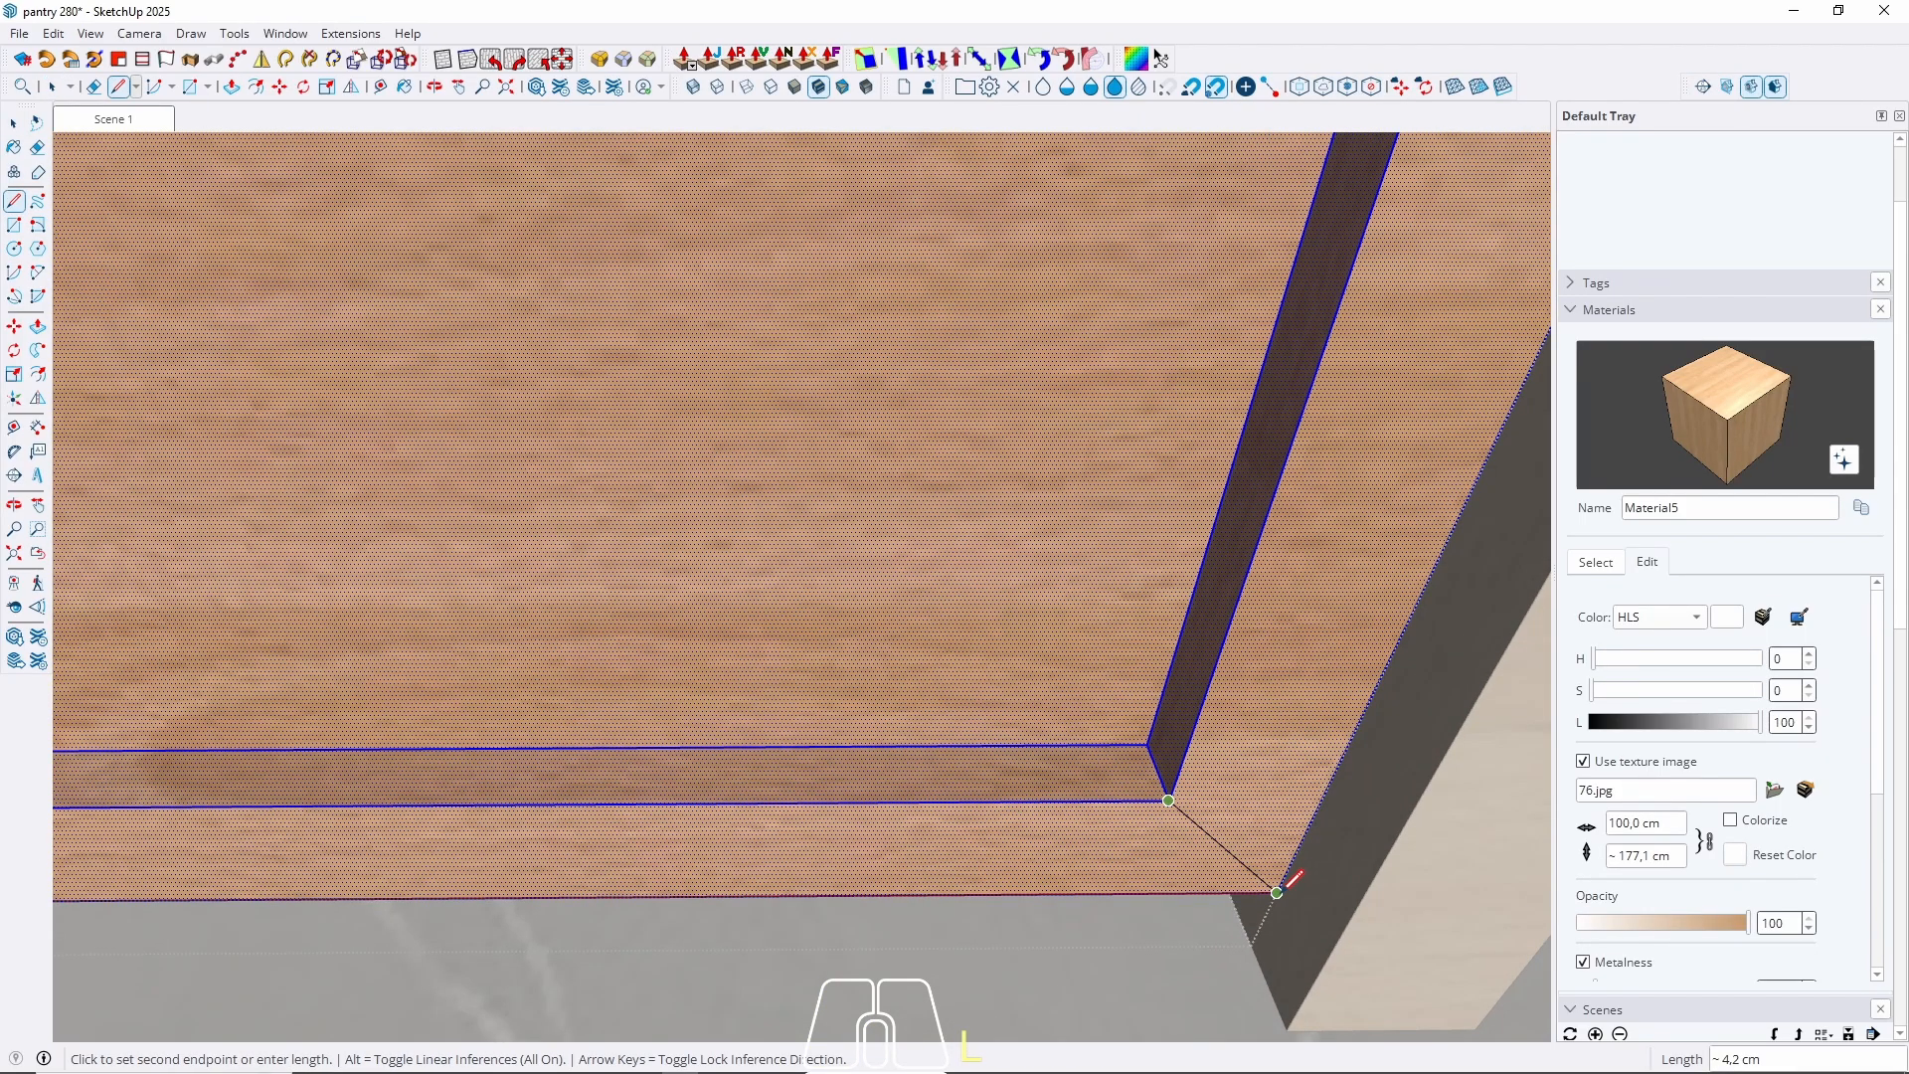
click(1277, 891)
key(space)
Draw a diagonal mitre line across the upper-left corner of the door frame.
scroll(1009, 944, down, 3)
scroll(1006, 944, down, 7)
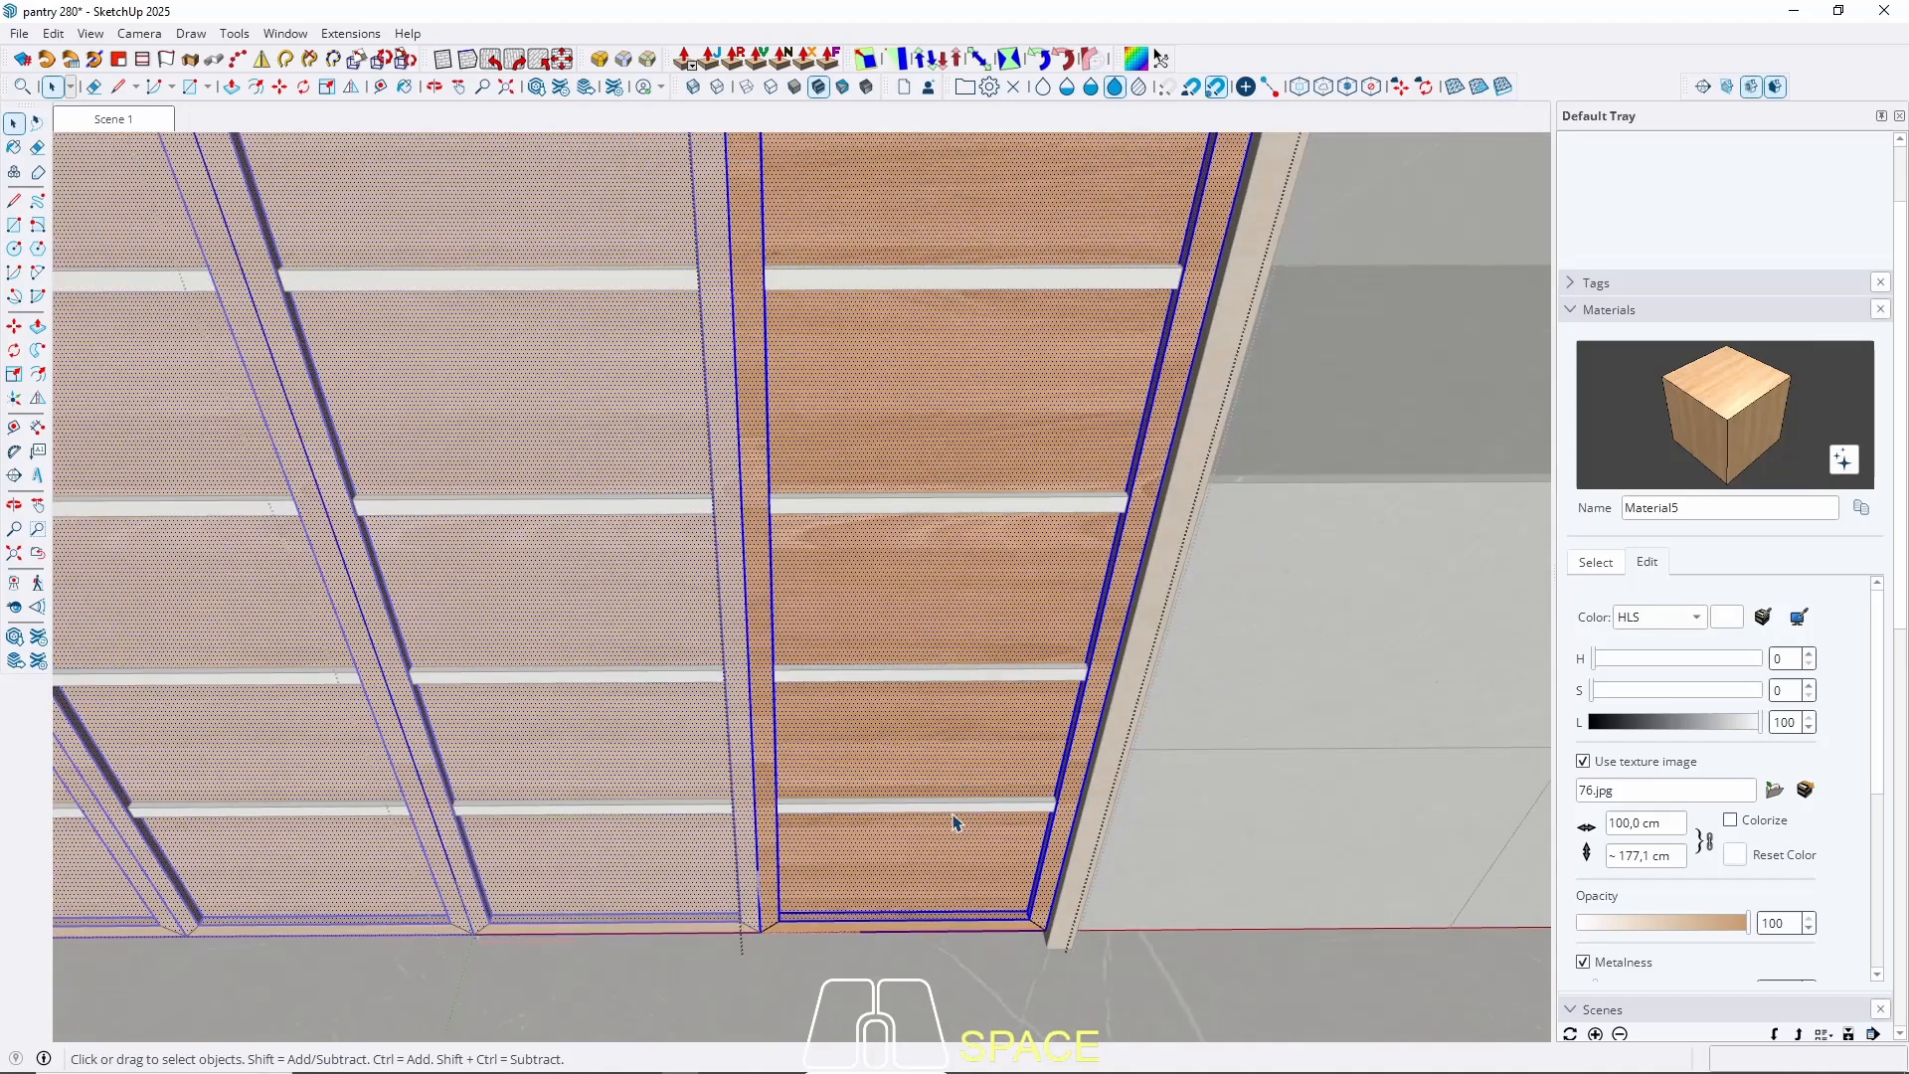
middle_drag(954, 822, 962, 962)
middle_drag(919, 611, 855, 1029)
scroll(763, 251, up, 4)
shift+middle_drag(764, 251, 771, 396)
scroll(774, 400, up, 3)
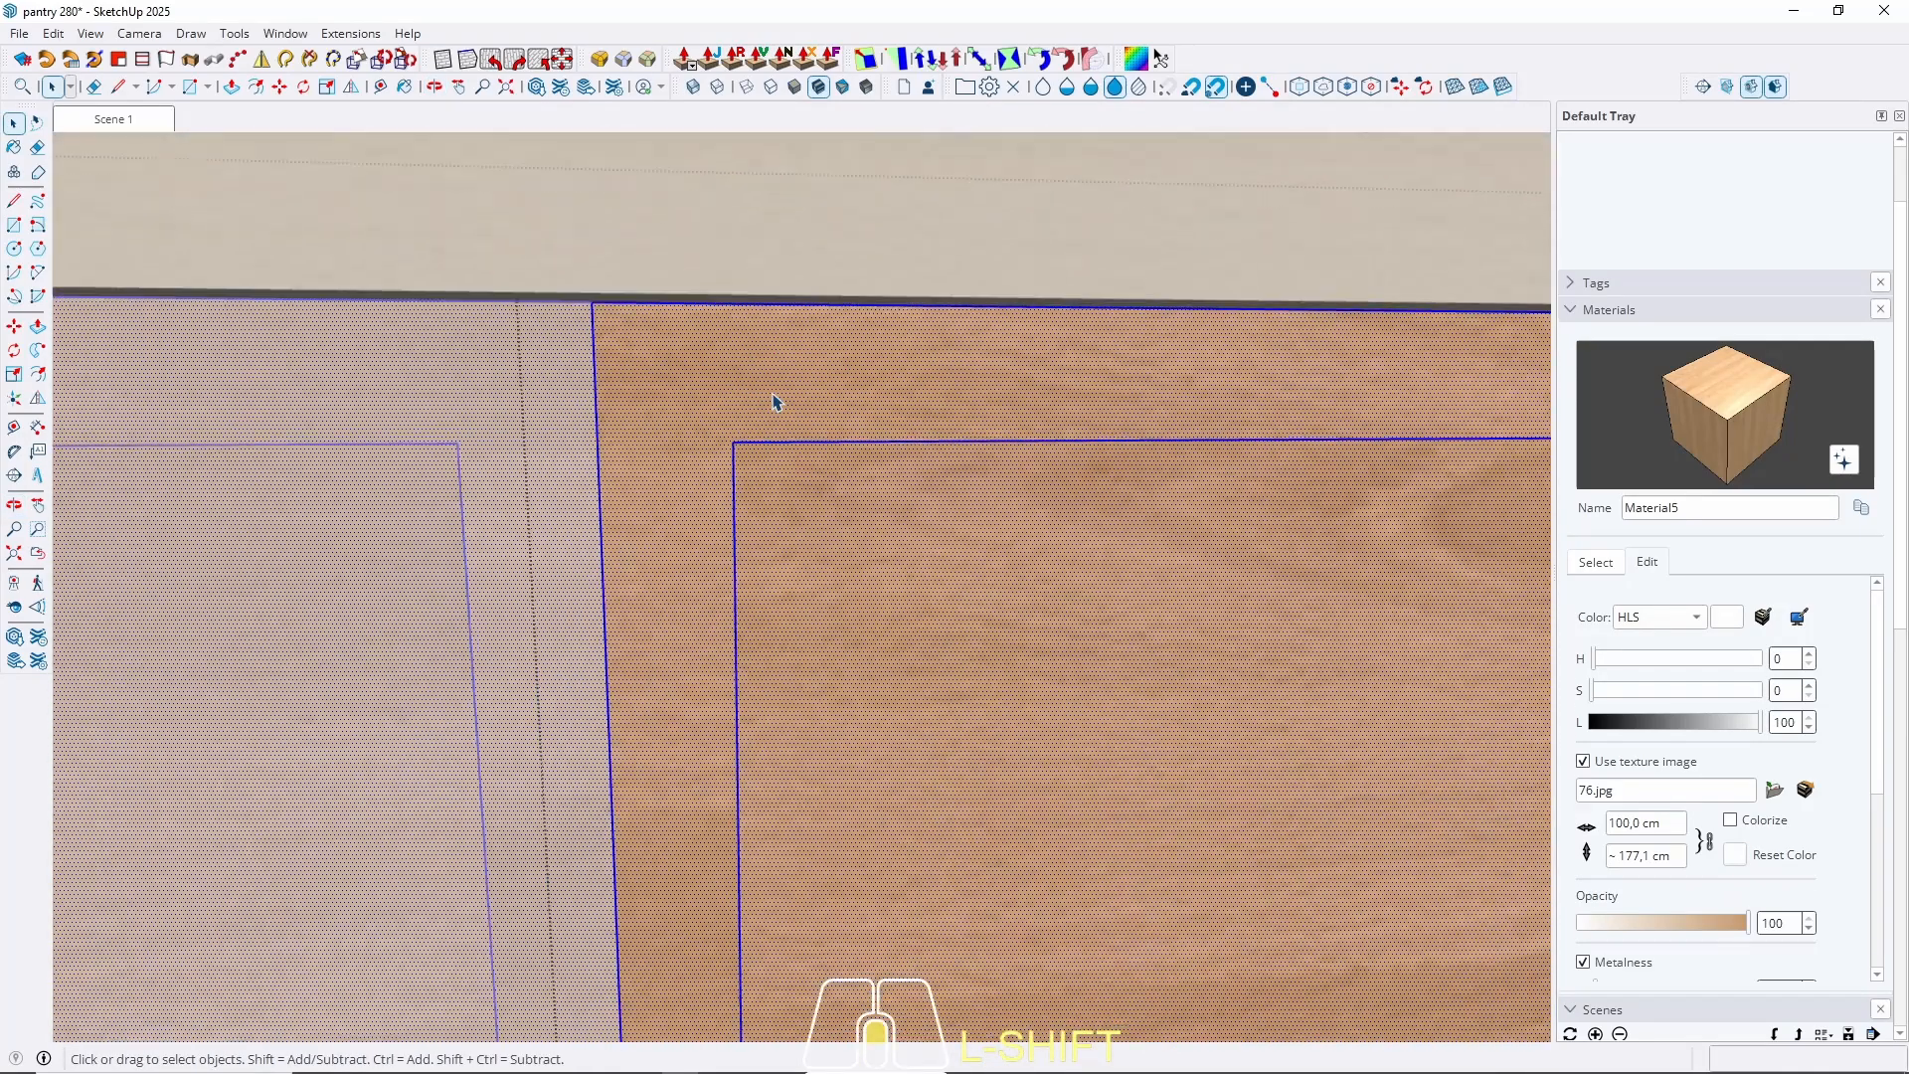
key(l)
click(727, 455)
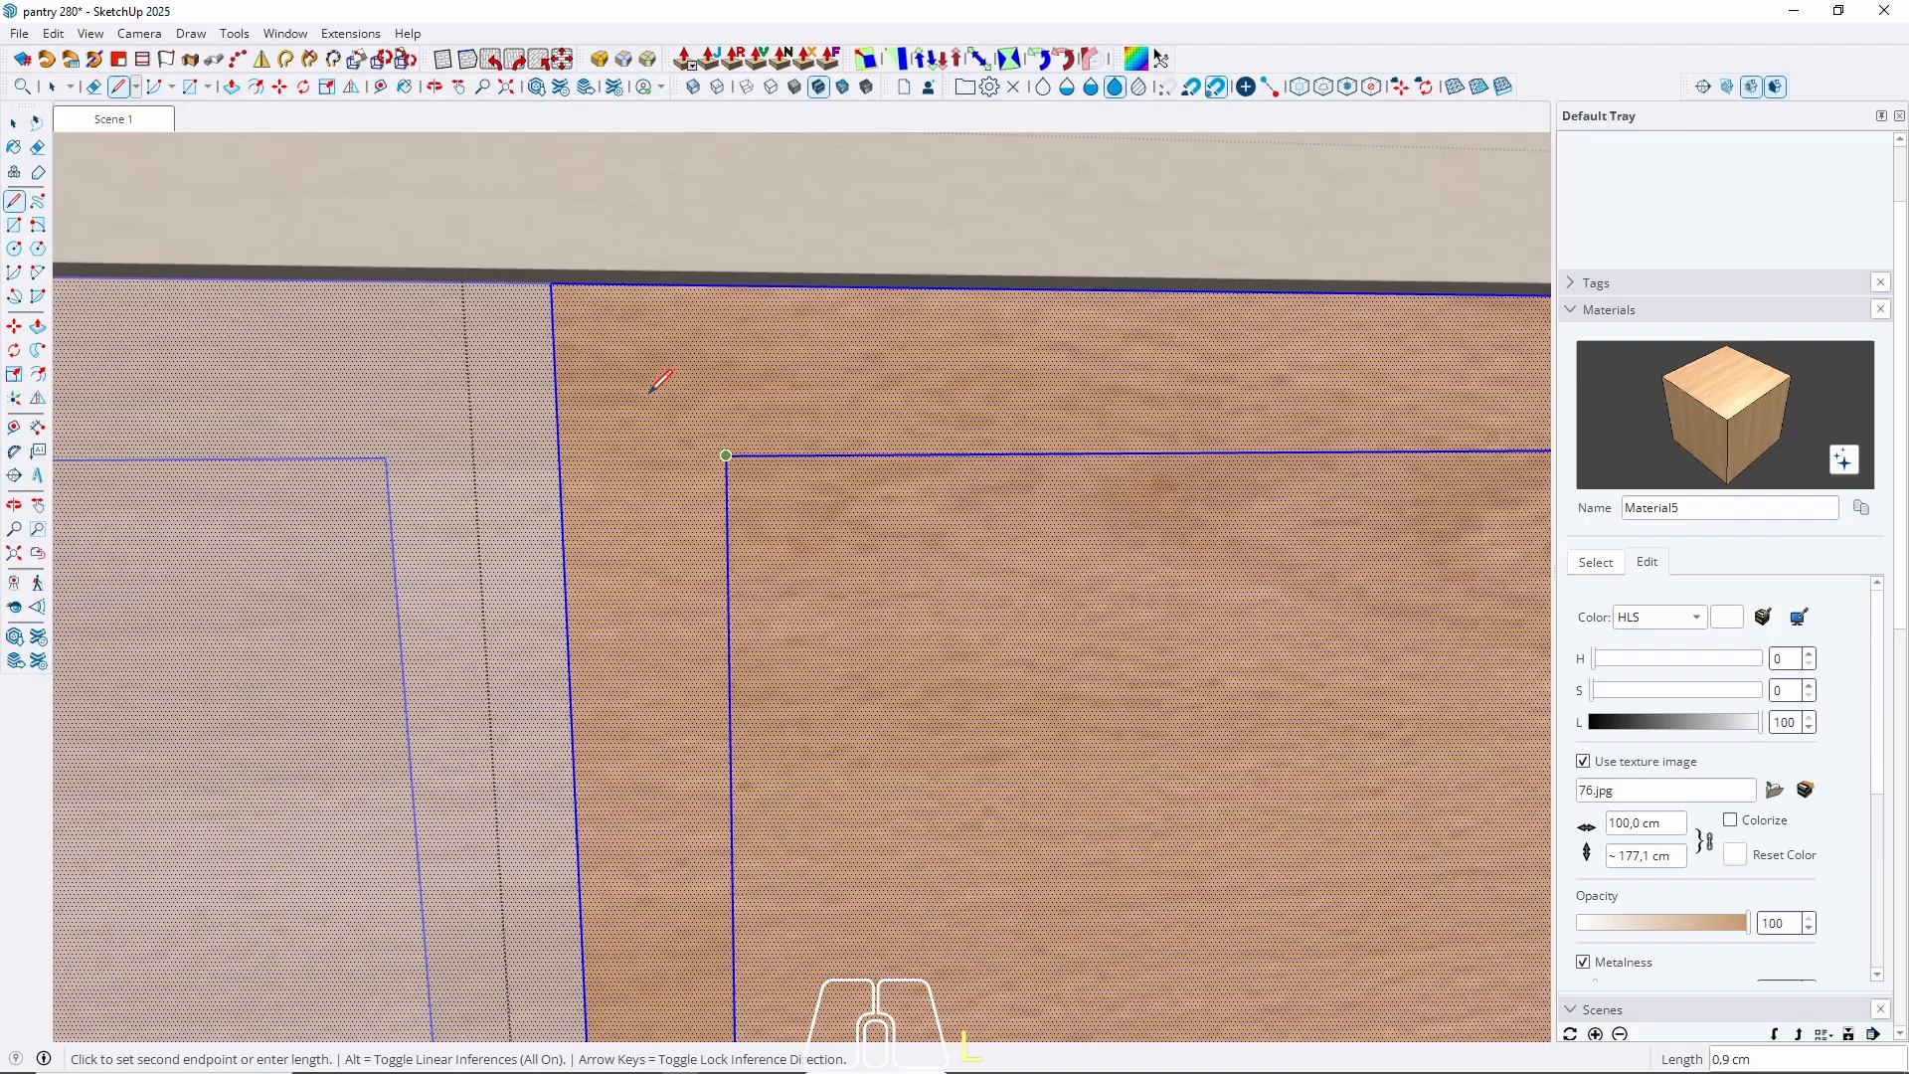
click(552, 286)
key(space)
Draw a diagonal mitre line across the upper-right corner of the door frame.
scroll(228, 475, down, 5)
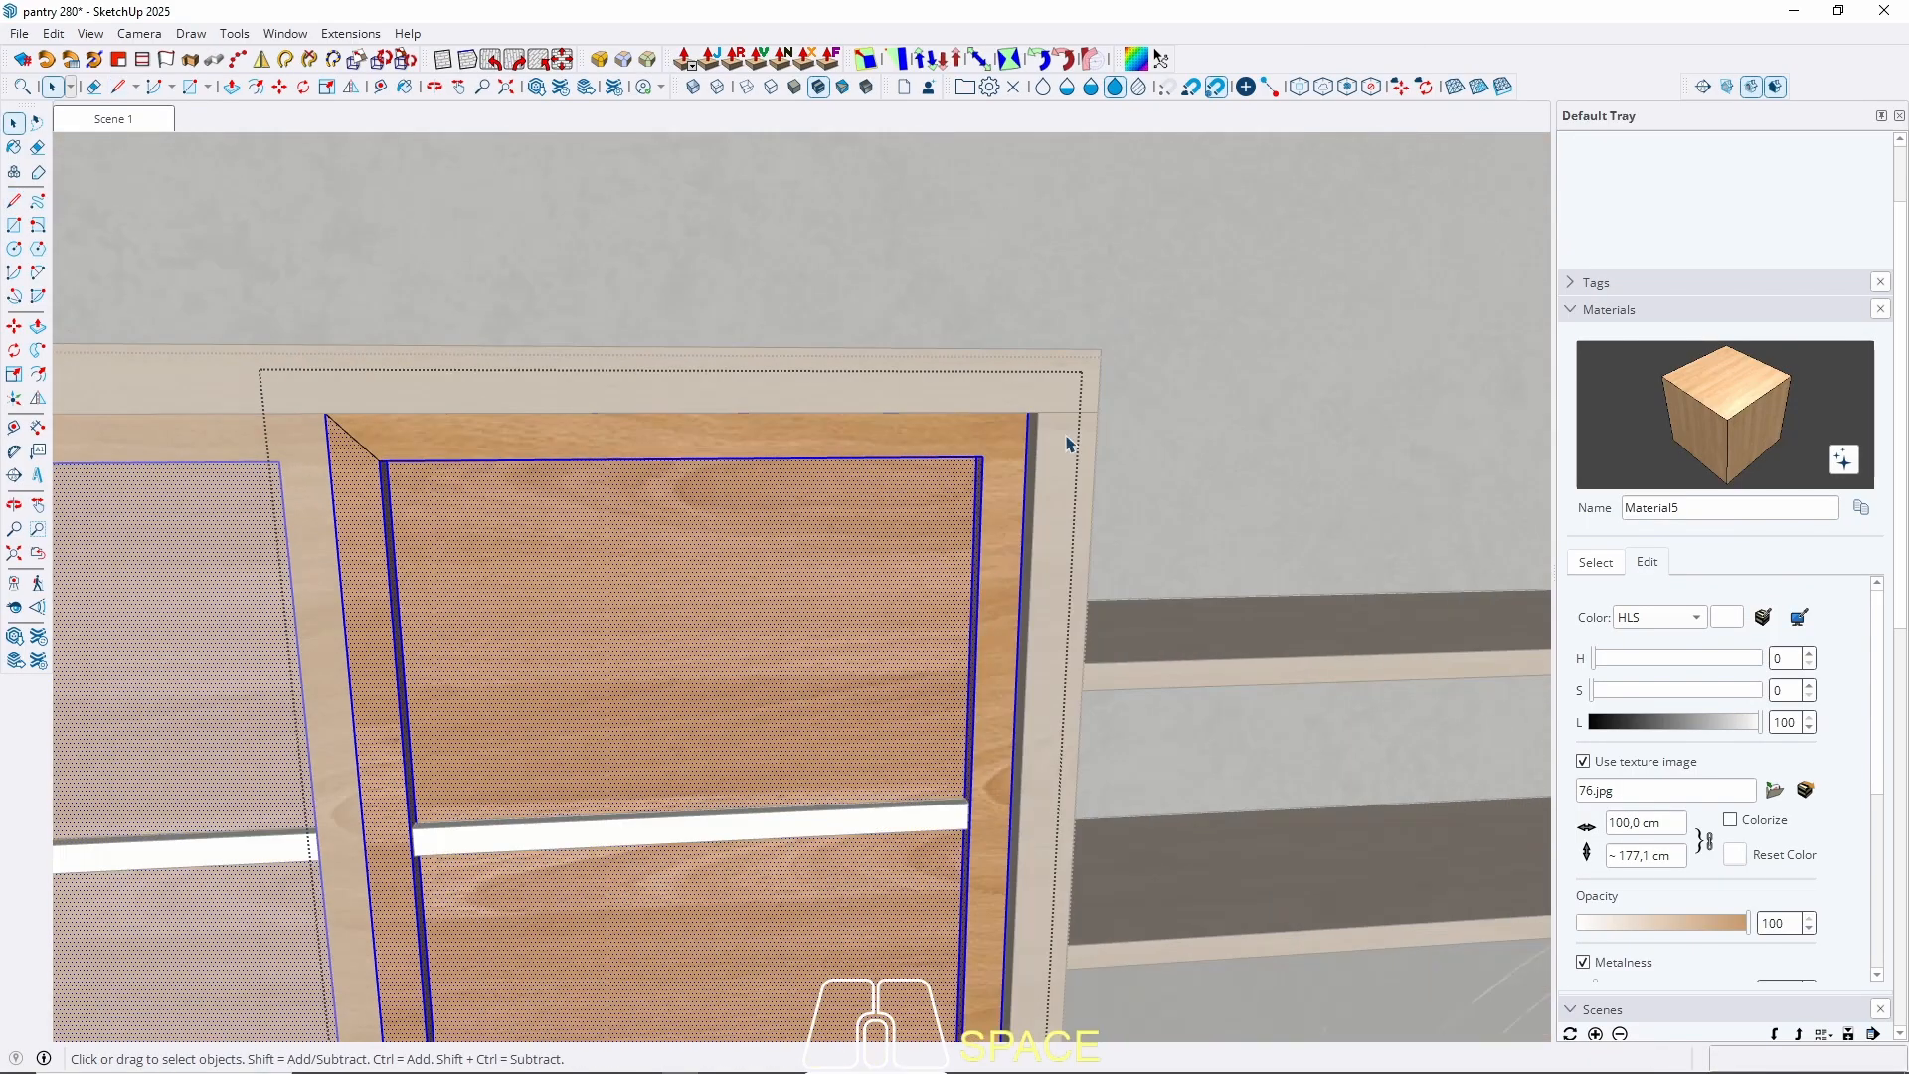
scroll(1068, 443, up, 5)
scroll(833, 486, up, 1)
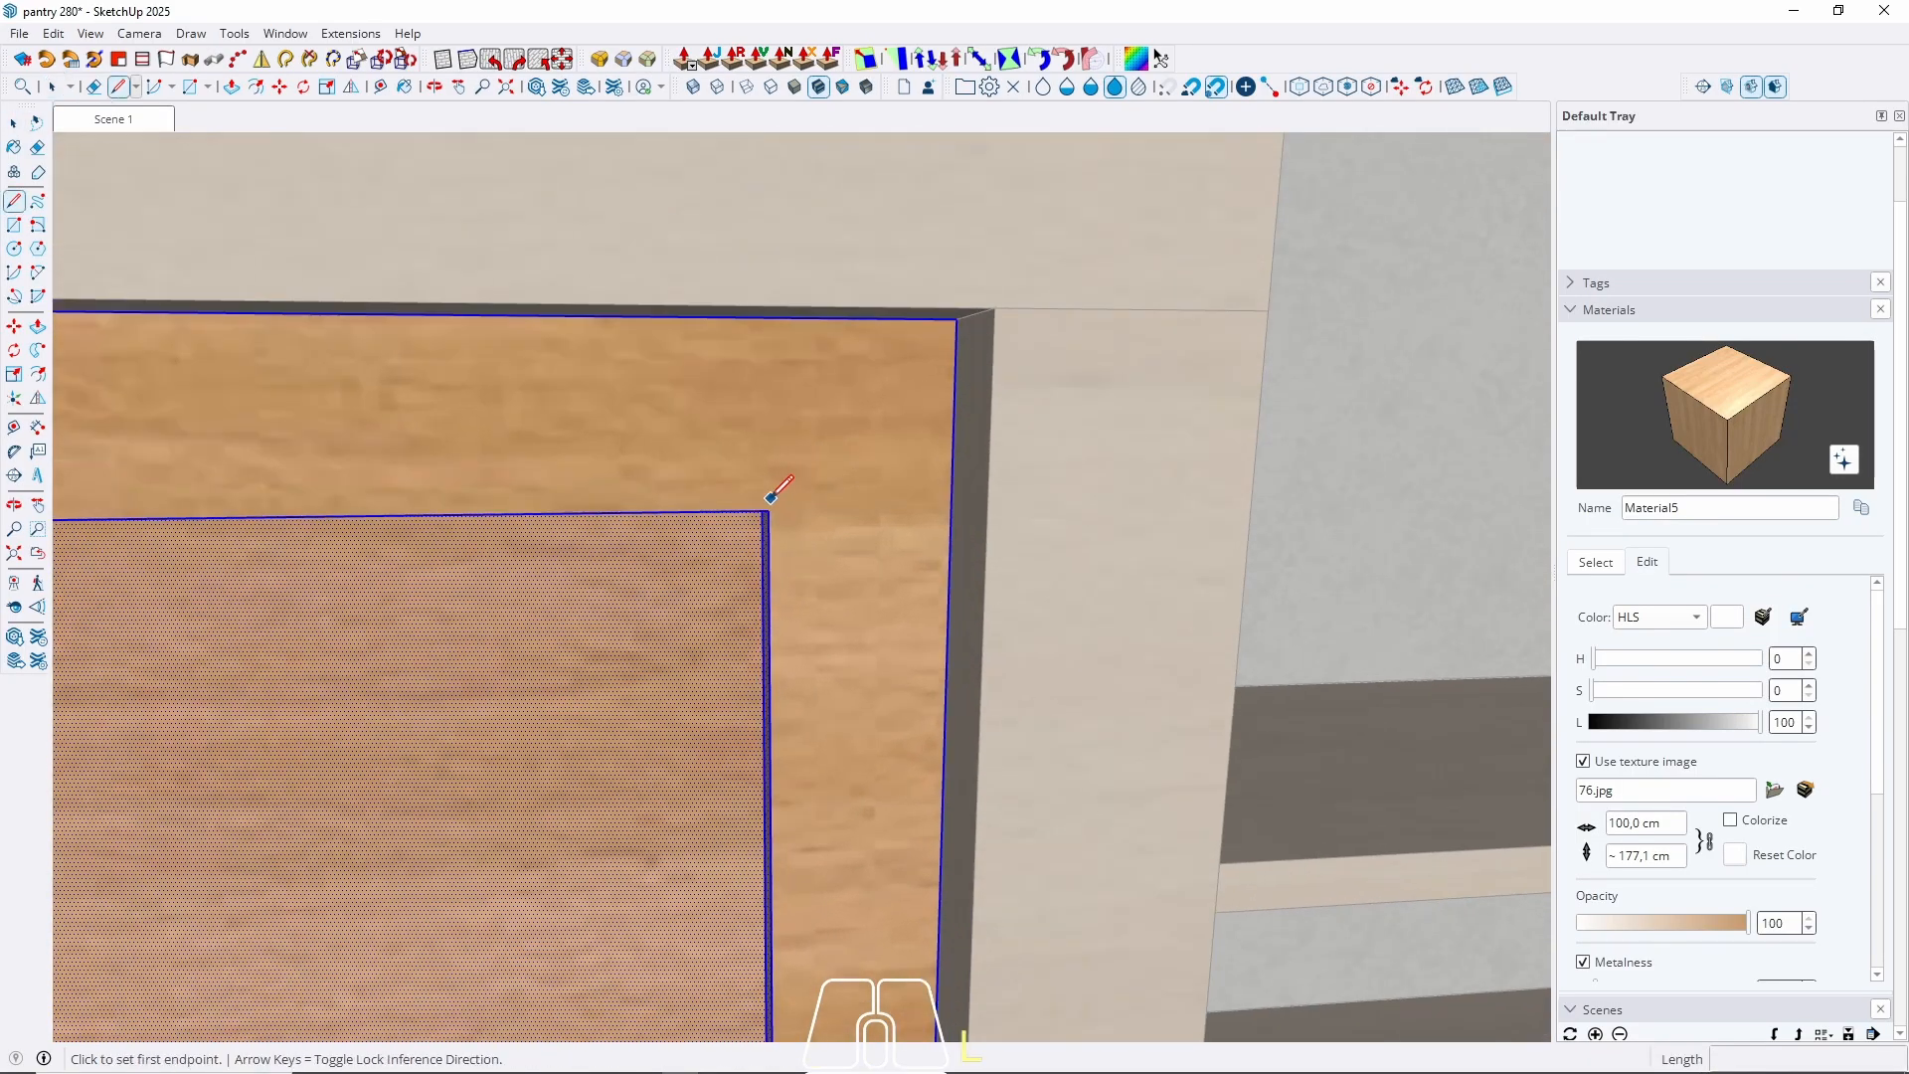
key(l)
click(766, 511)
click(969, 307)
key(space)
Rotate the wood texture by 90° on the door frame's two vertical stiles so the grain runs upright.
click(873, 524)
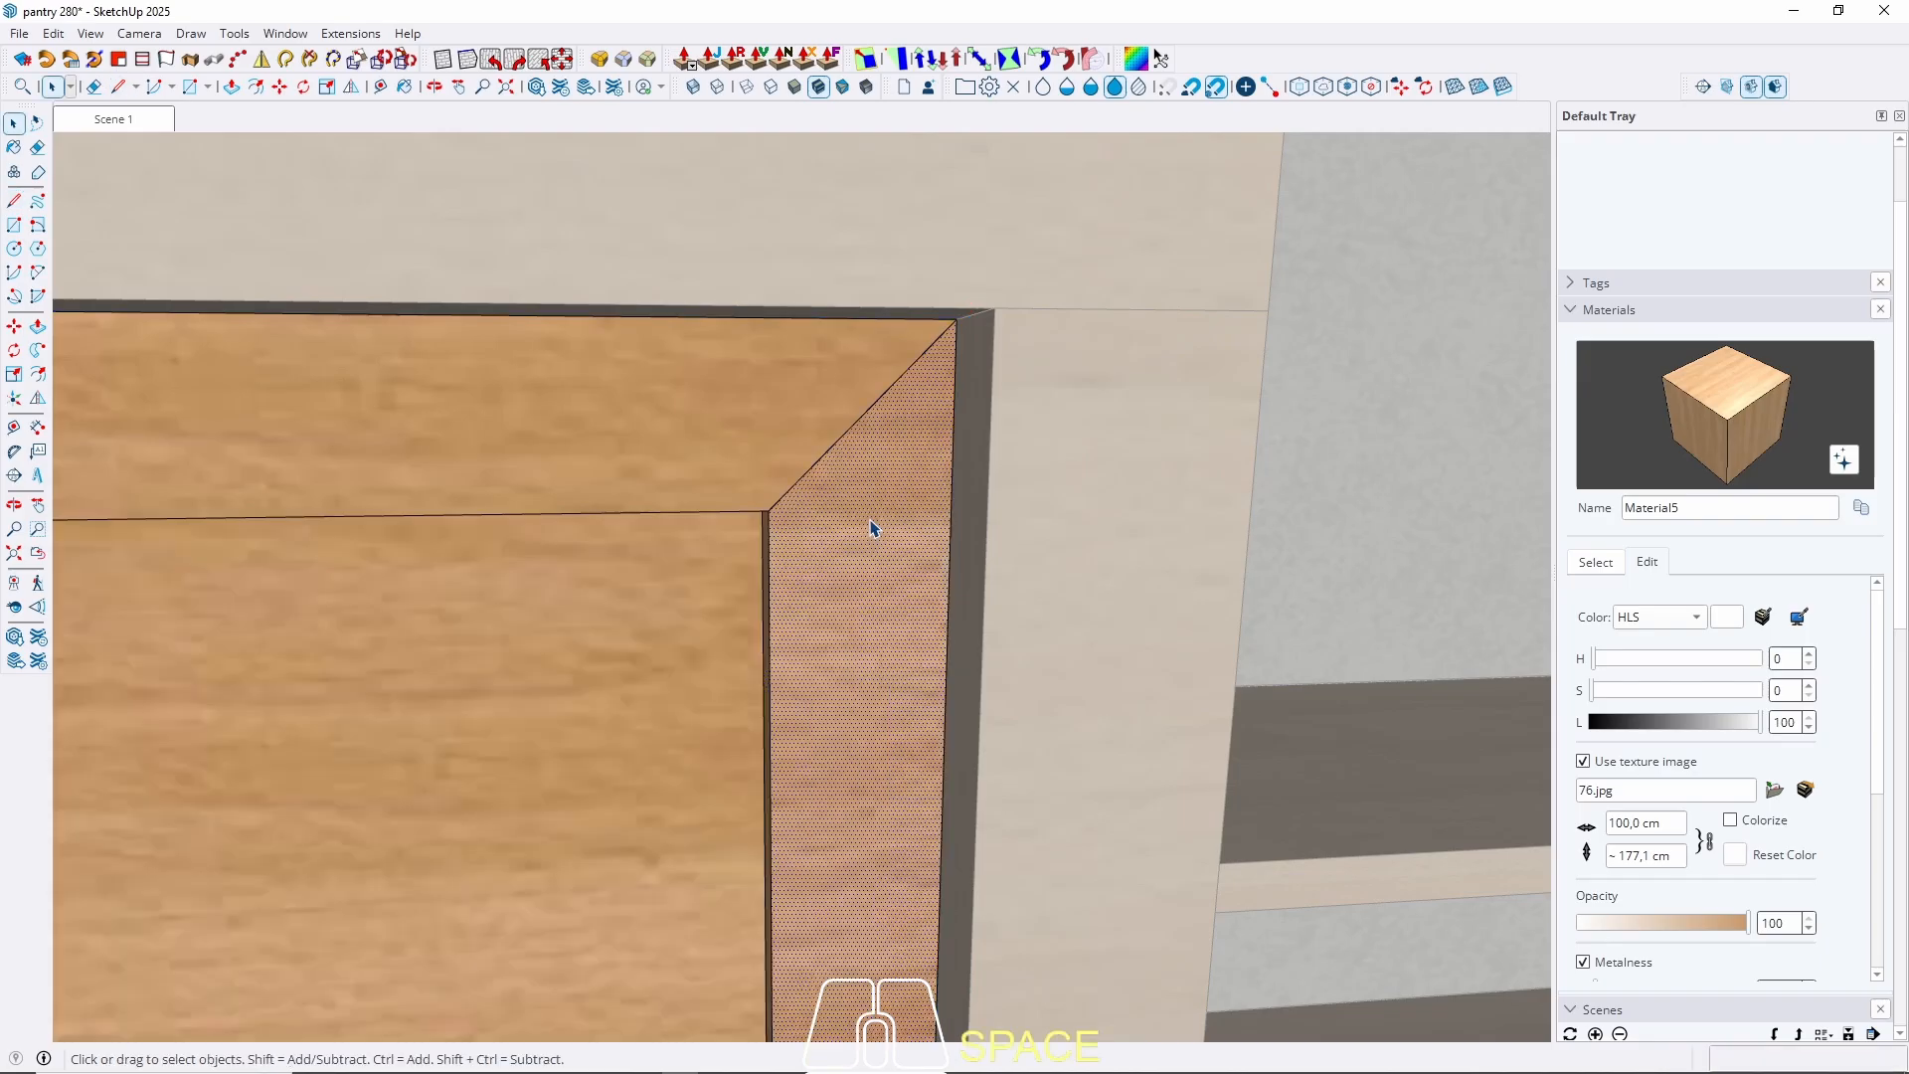
scroll(1052, 349, down, 6)
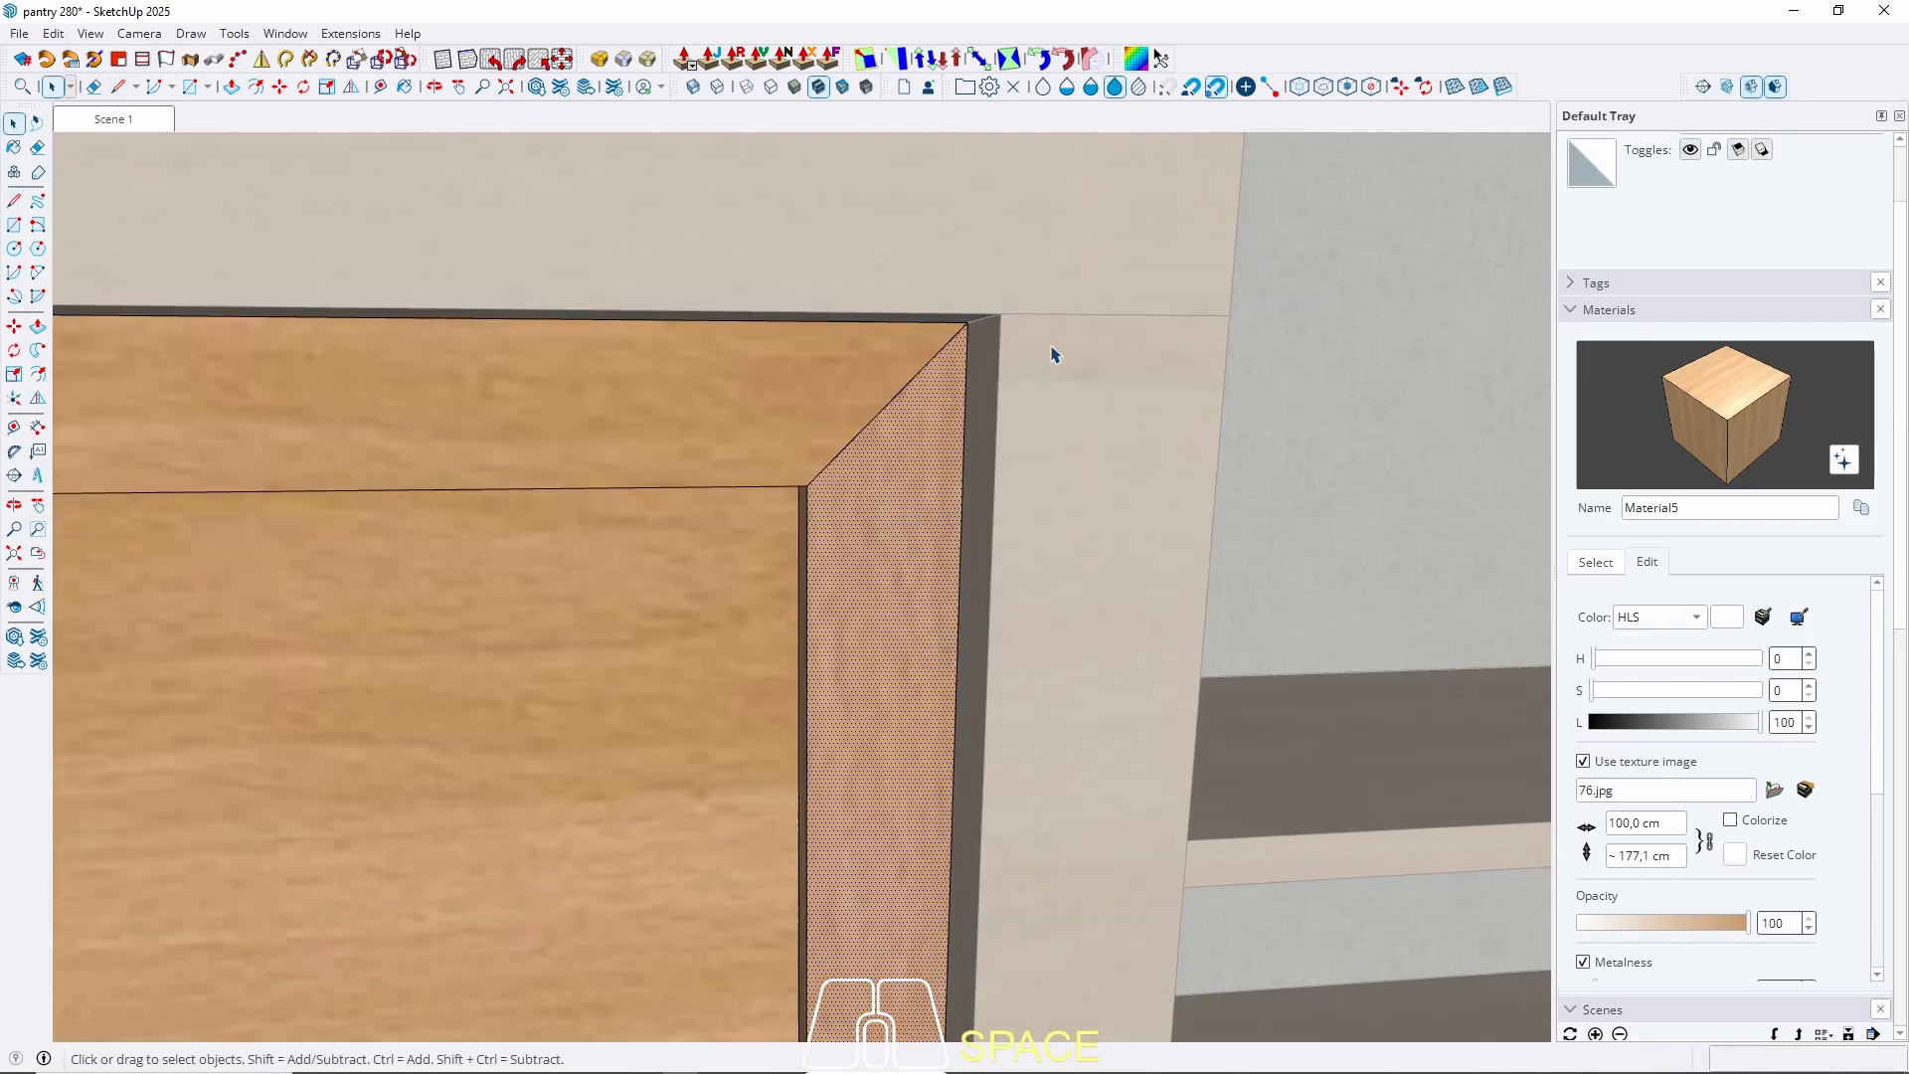
scroll(970, 387, up, 2)
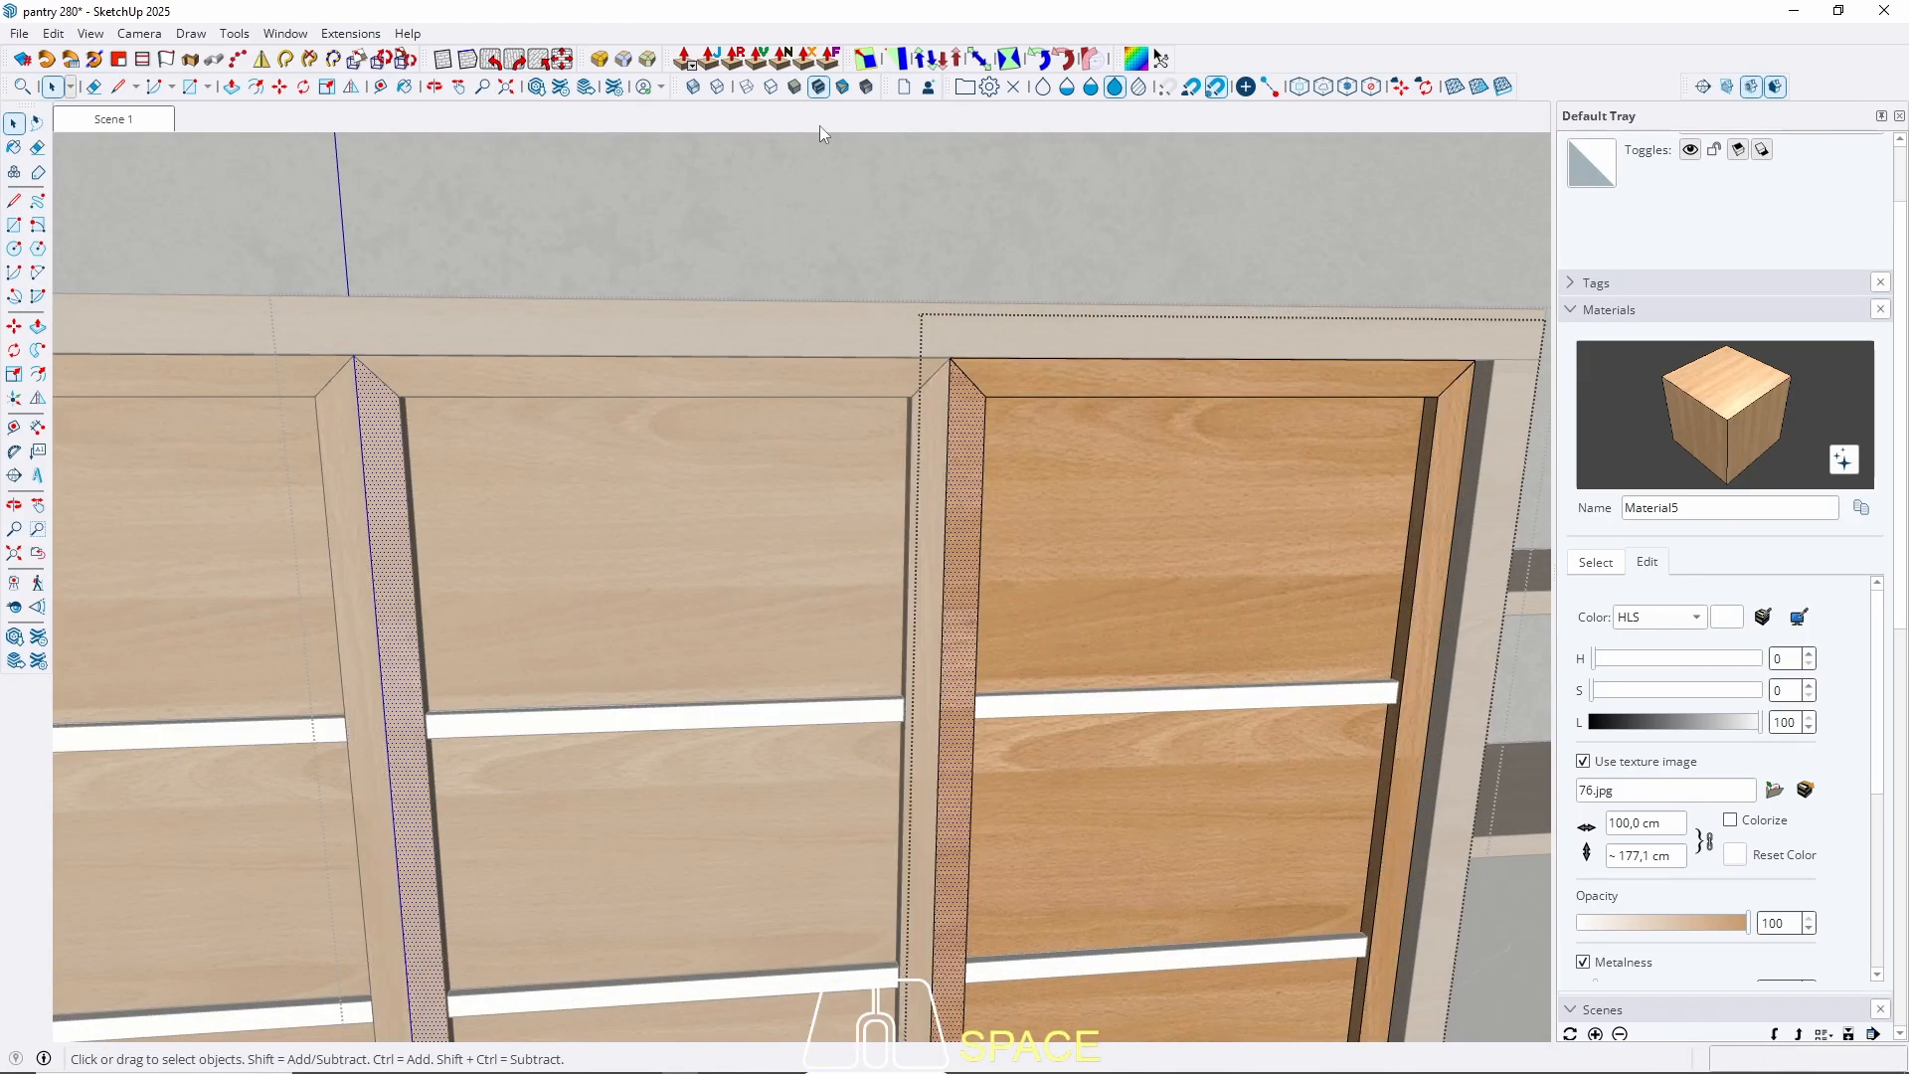
click(518, 62)
Paint the doors' horizontal crossbars with the wood material by editing one crossbar component, and leave the cabinet's editing context.
scroll(835, 345, down, 5)
shift+middle_drag(1014, 730, 1016, 507)
scroll(891, 771, up, 4)
shift+middle_drag(890, 771, 861, 711)
scroll(1023, 656, up, 3)
key(Escape)
double_click(767, 608)
click(767, 608)
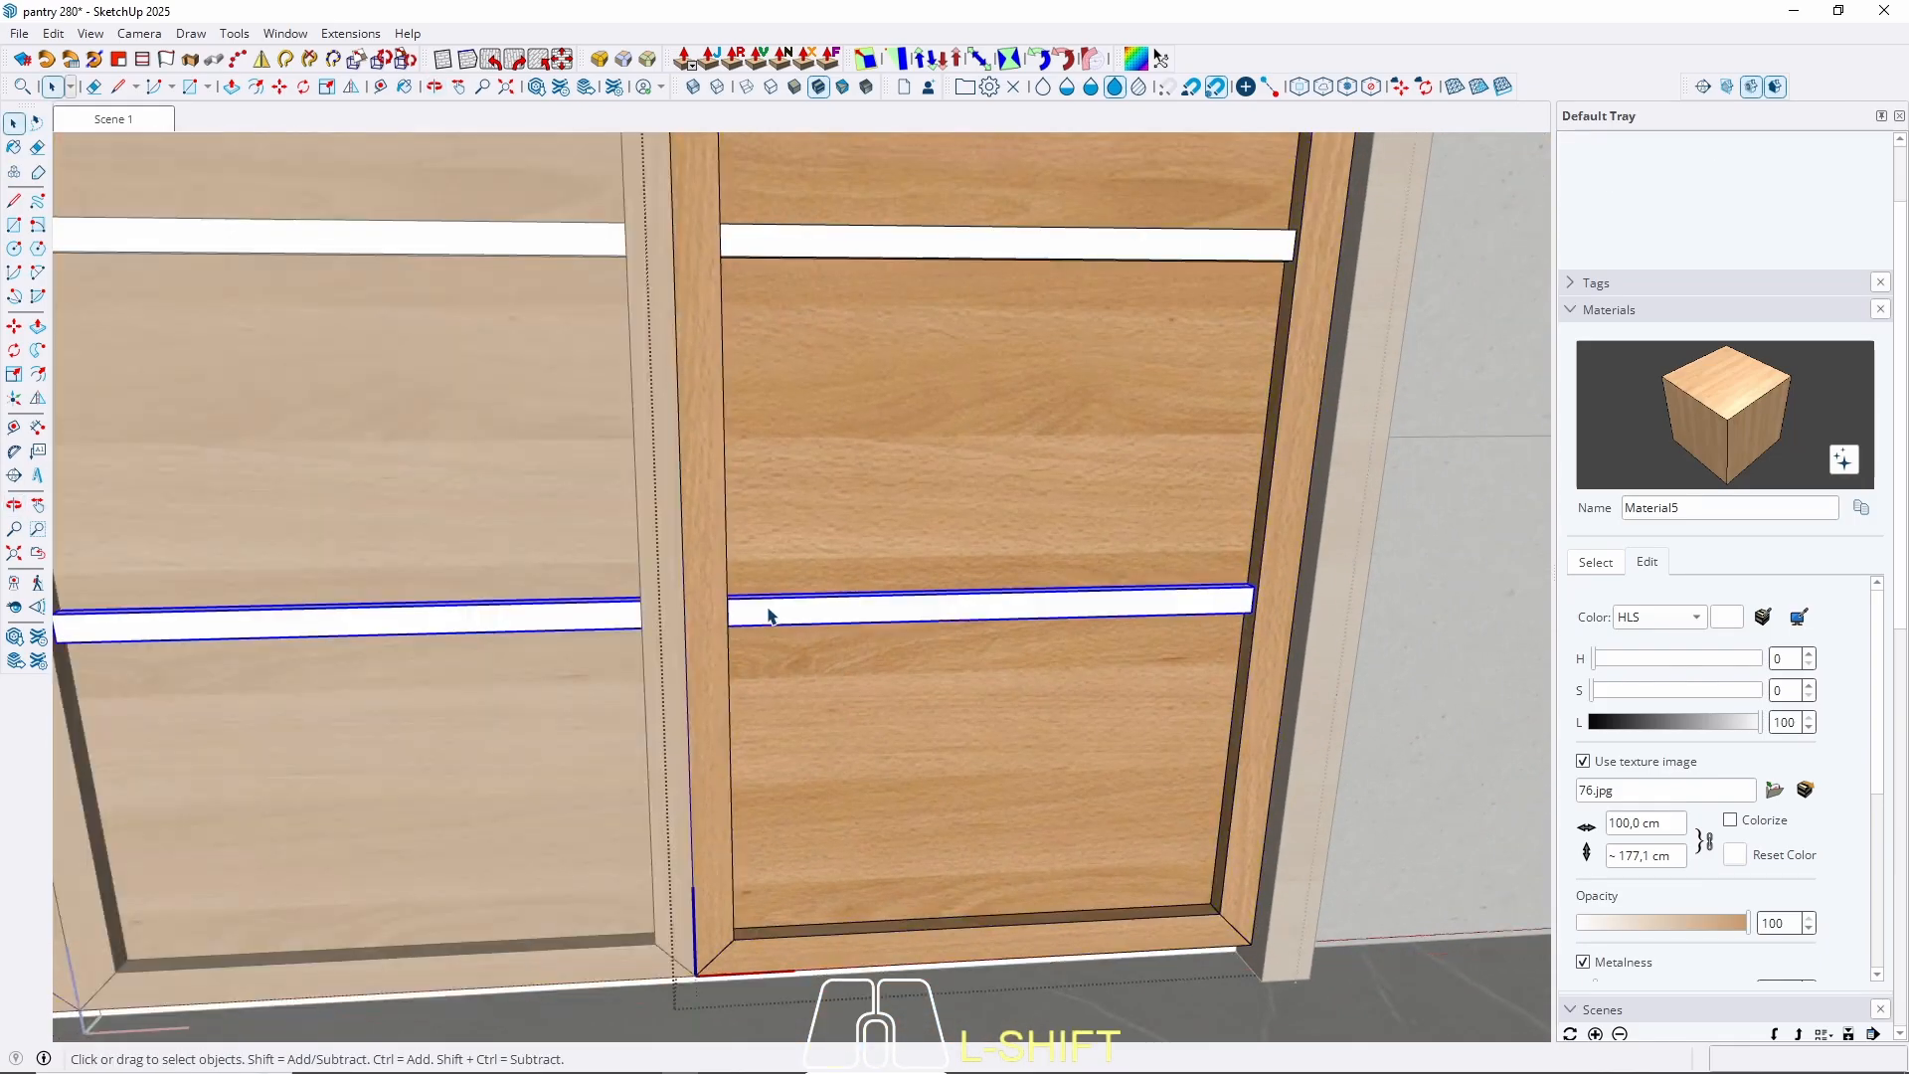
double_click(782, 607)
triple_click(784, 612)
key(b)
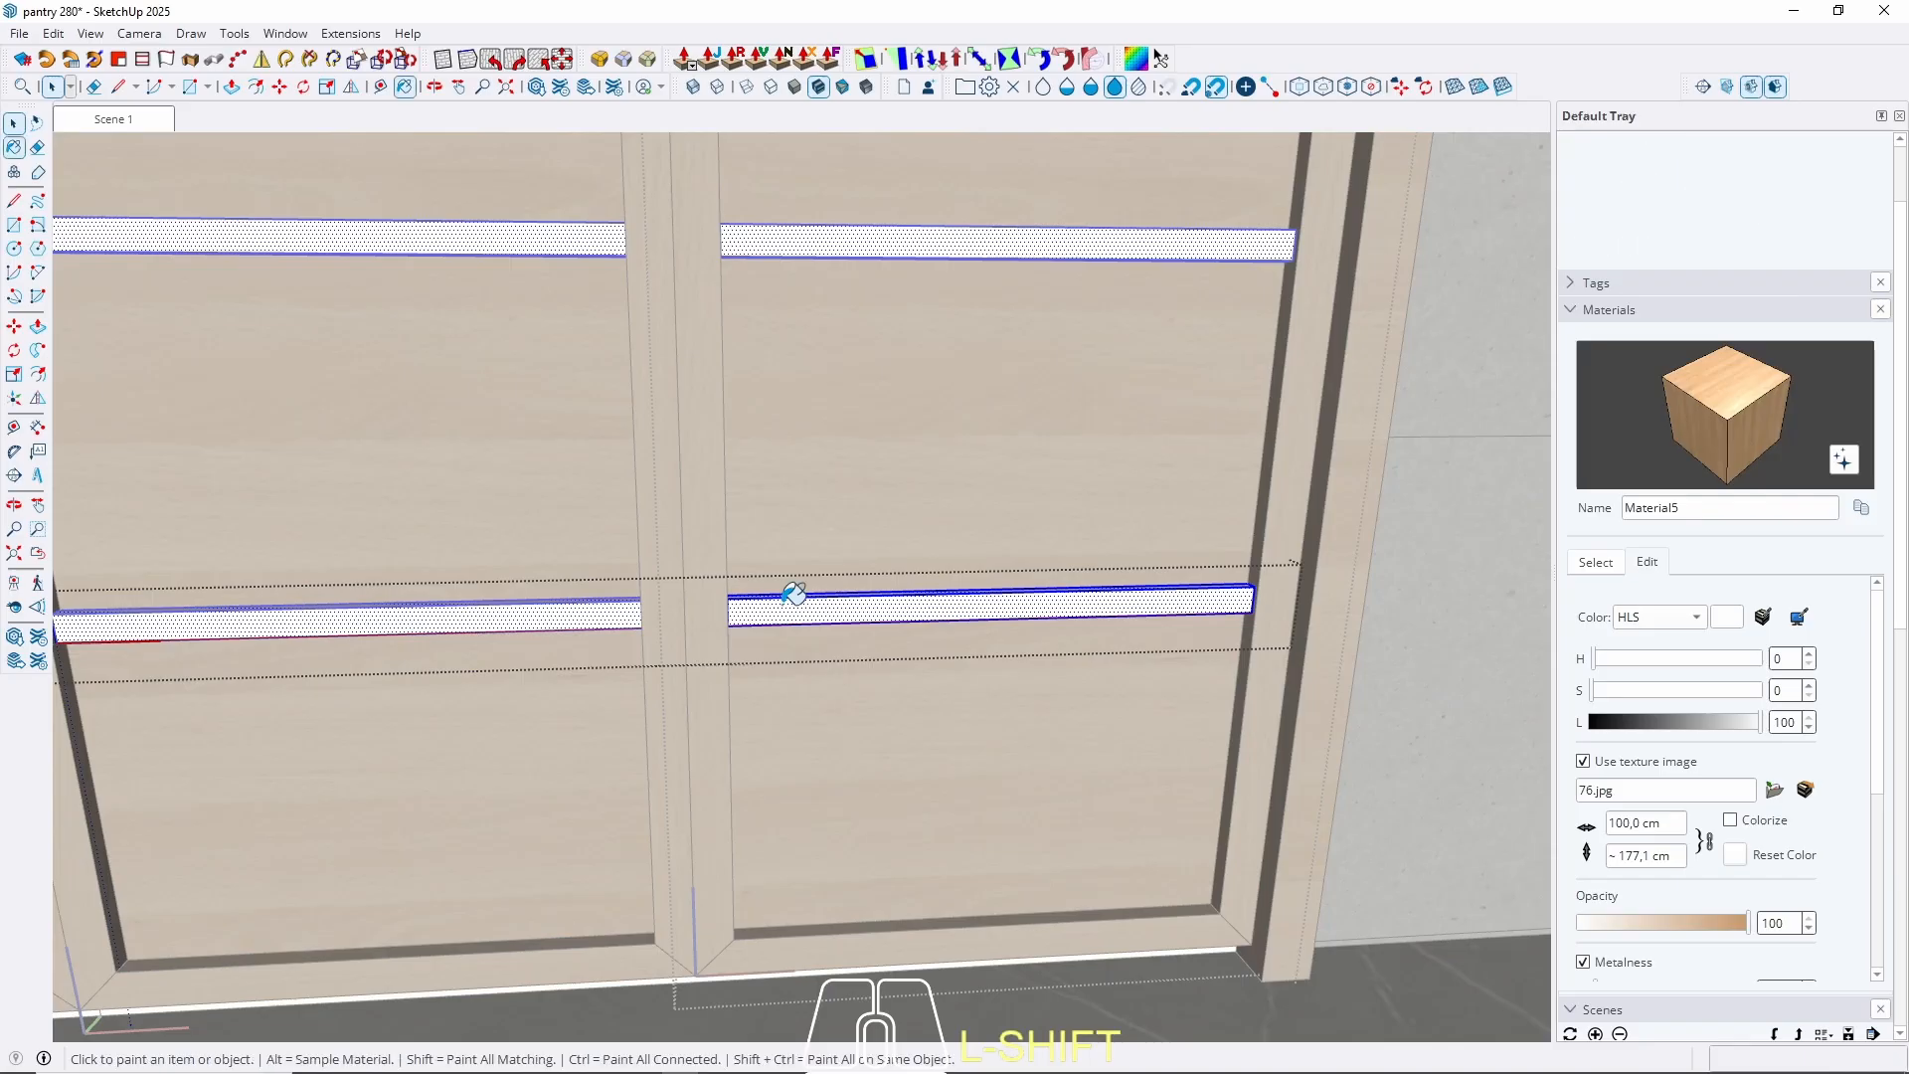
click(792, 599)
key(space)
key(Escape)
key(Escape)
key(Escape)
scroll(720, 800, down, 4)
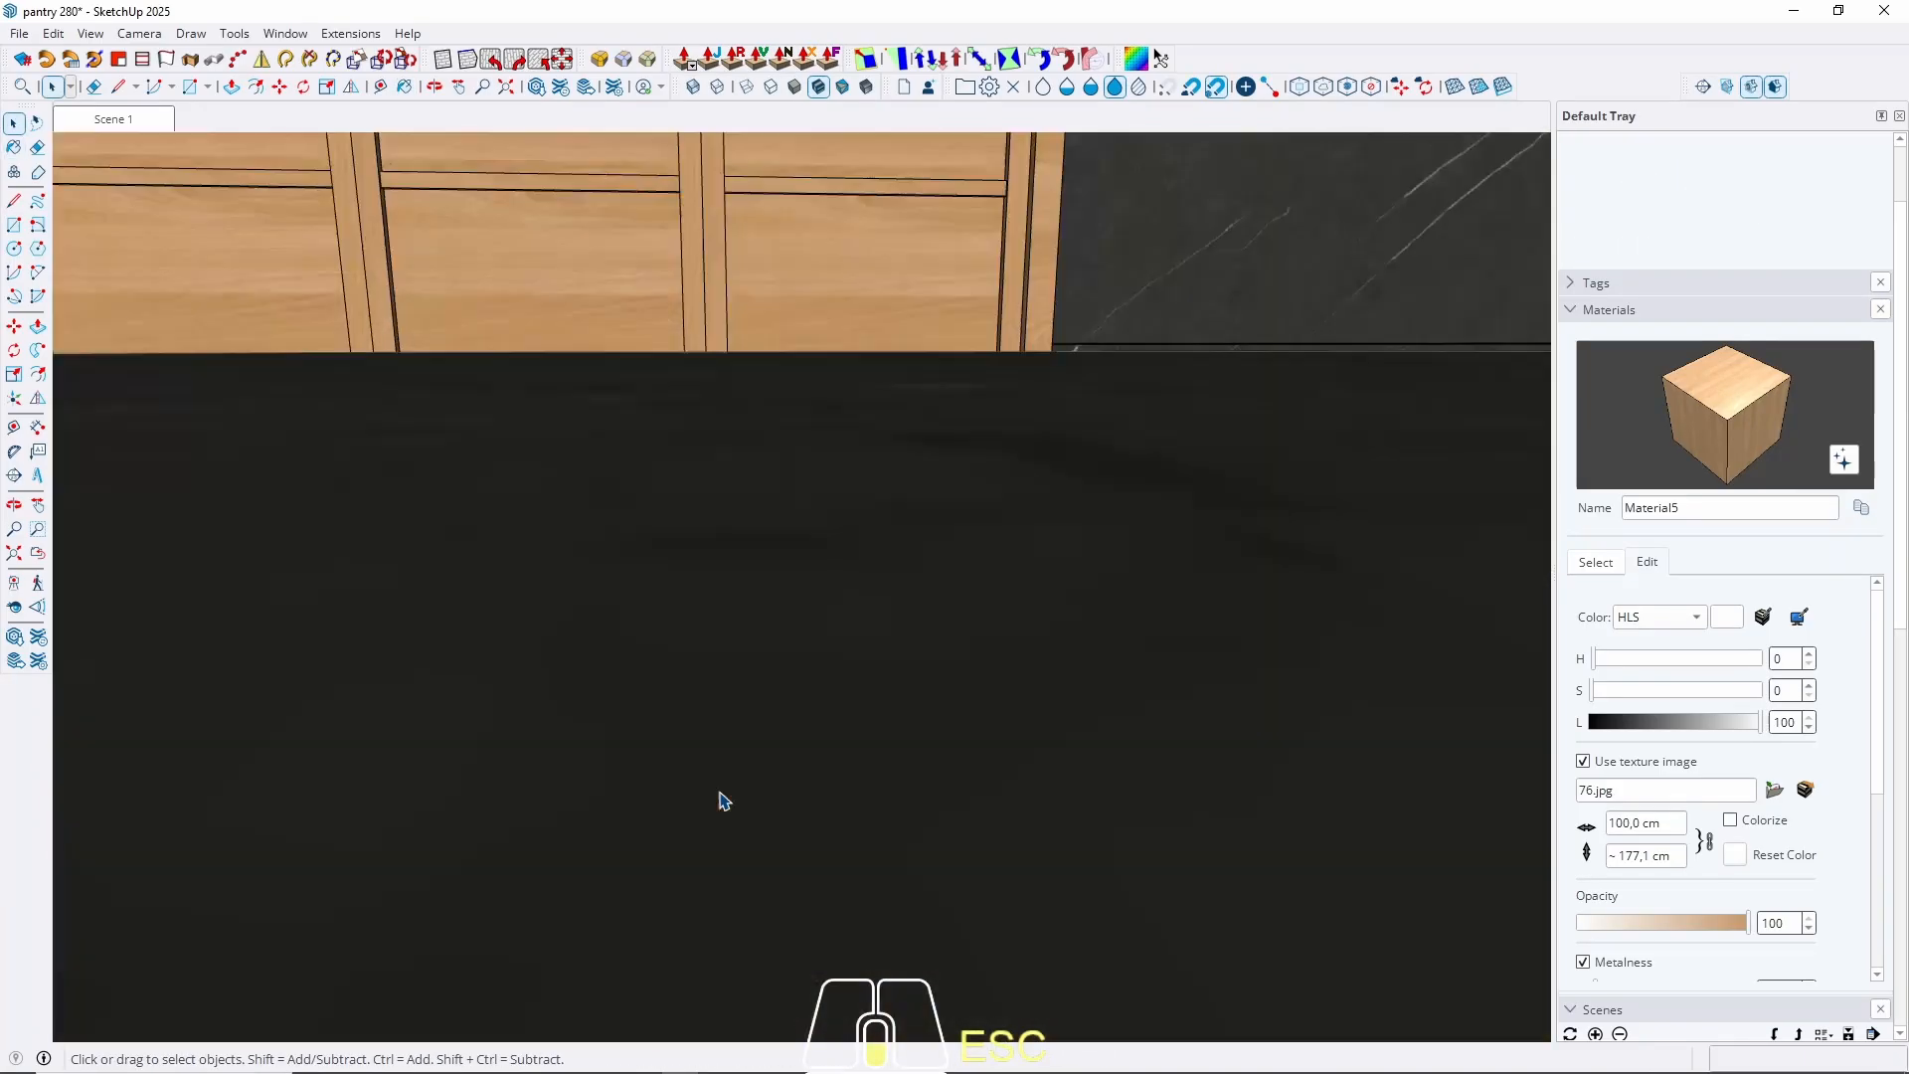
Create a new material from the image 58_synthetic wicker texture-seamless.jpg with a texture width of 30 cm.
scroll(665, 921, down, 2)
shift+middle_drag(785, 328, 617, 735)
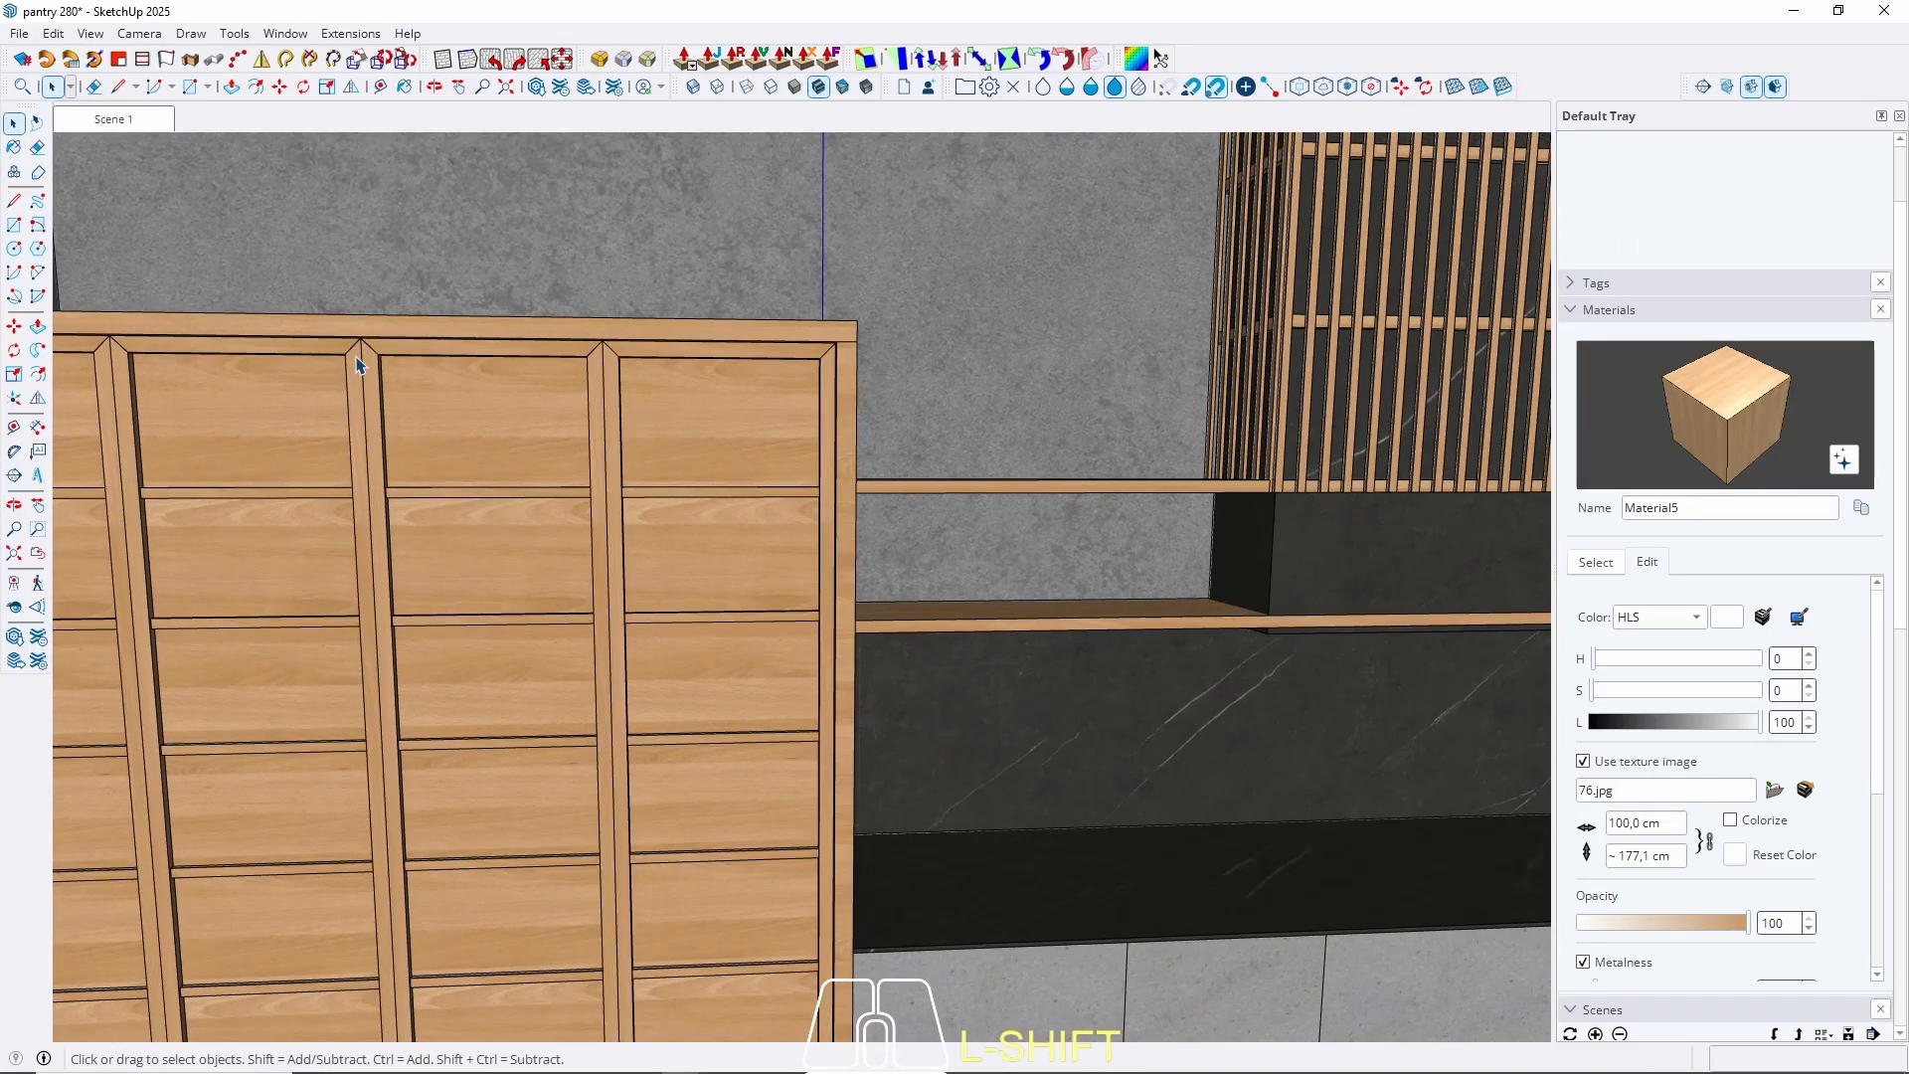
click(1590, 564)
click(1579, 589)
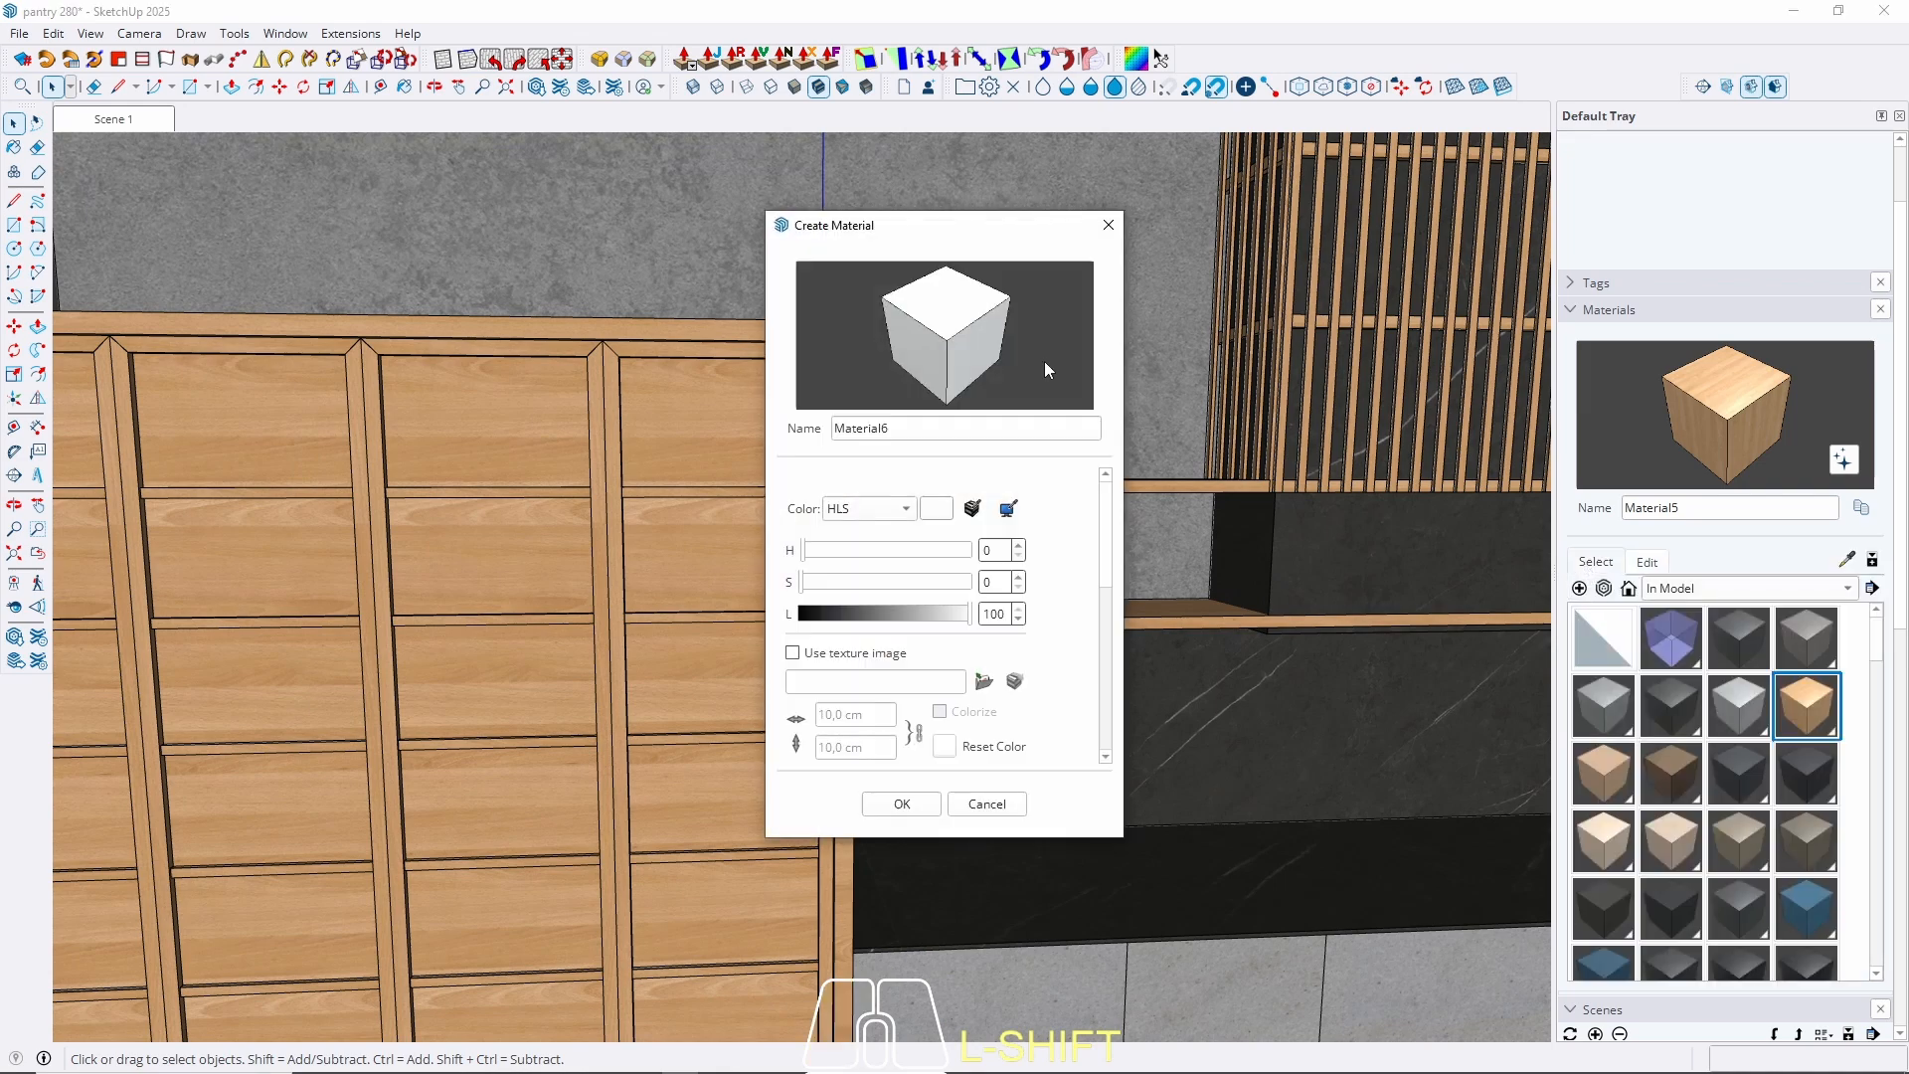
click(984, 682)
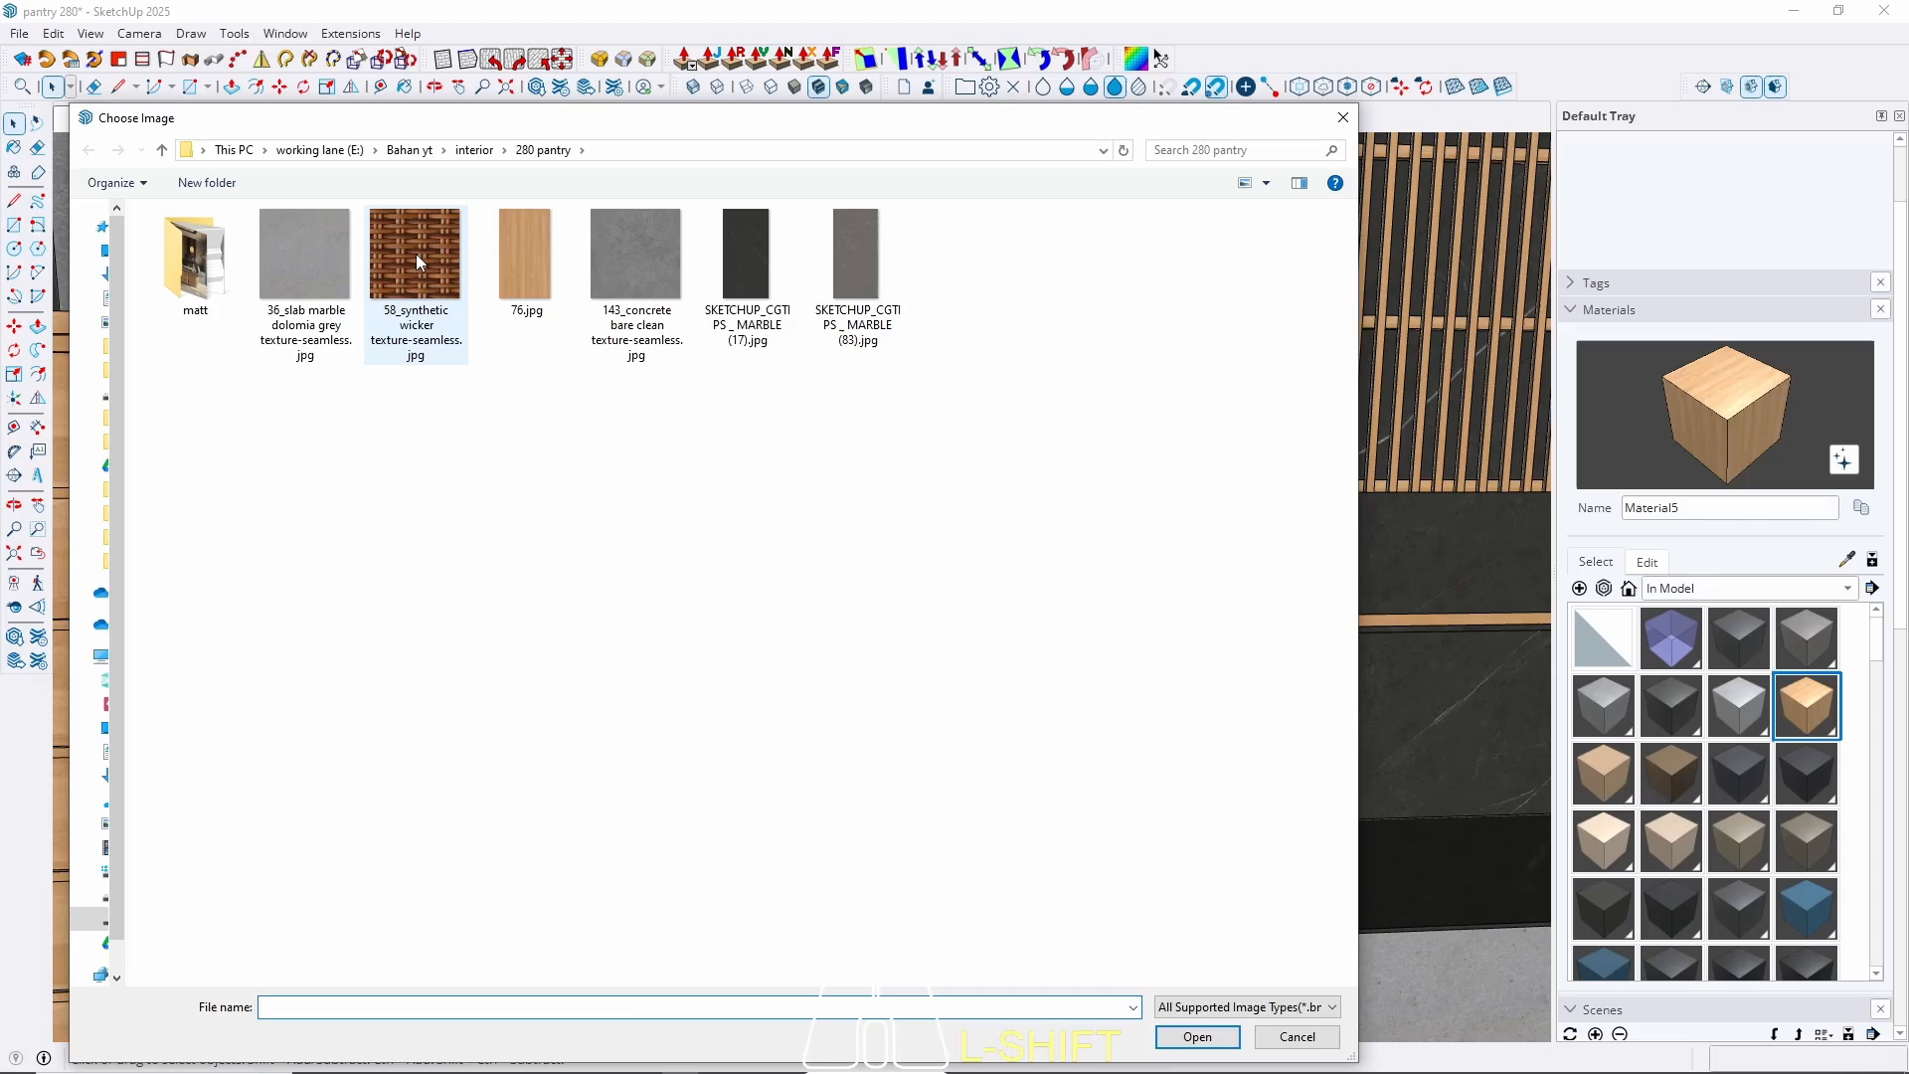
click(416, 259)
click(1185, 1033)
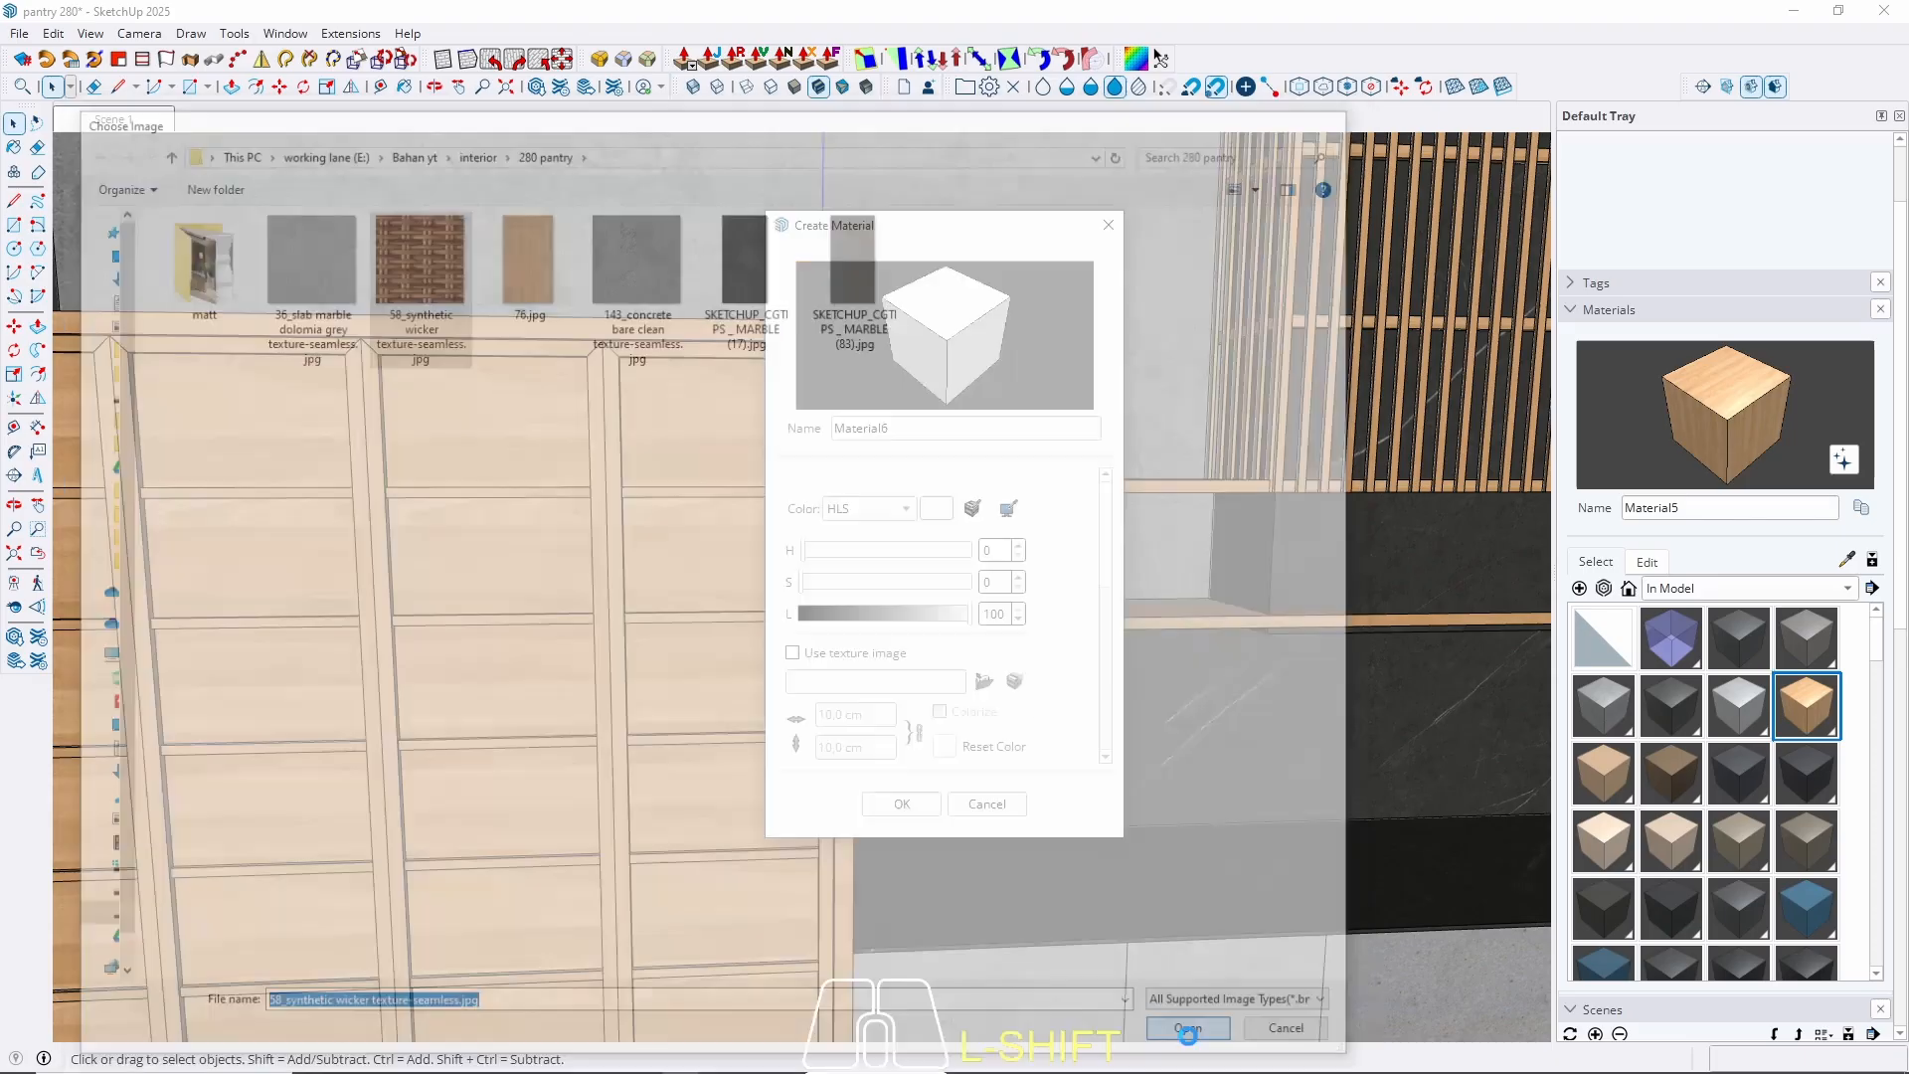
drag(879, 714, 629, 701)
text(30)
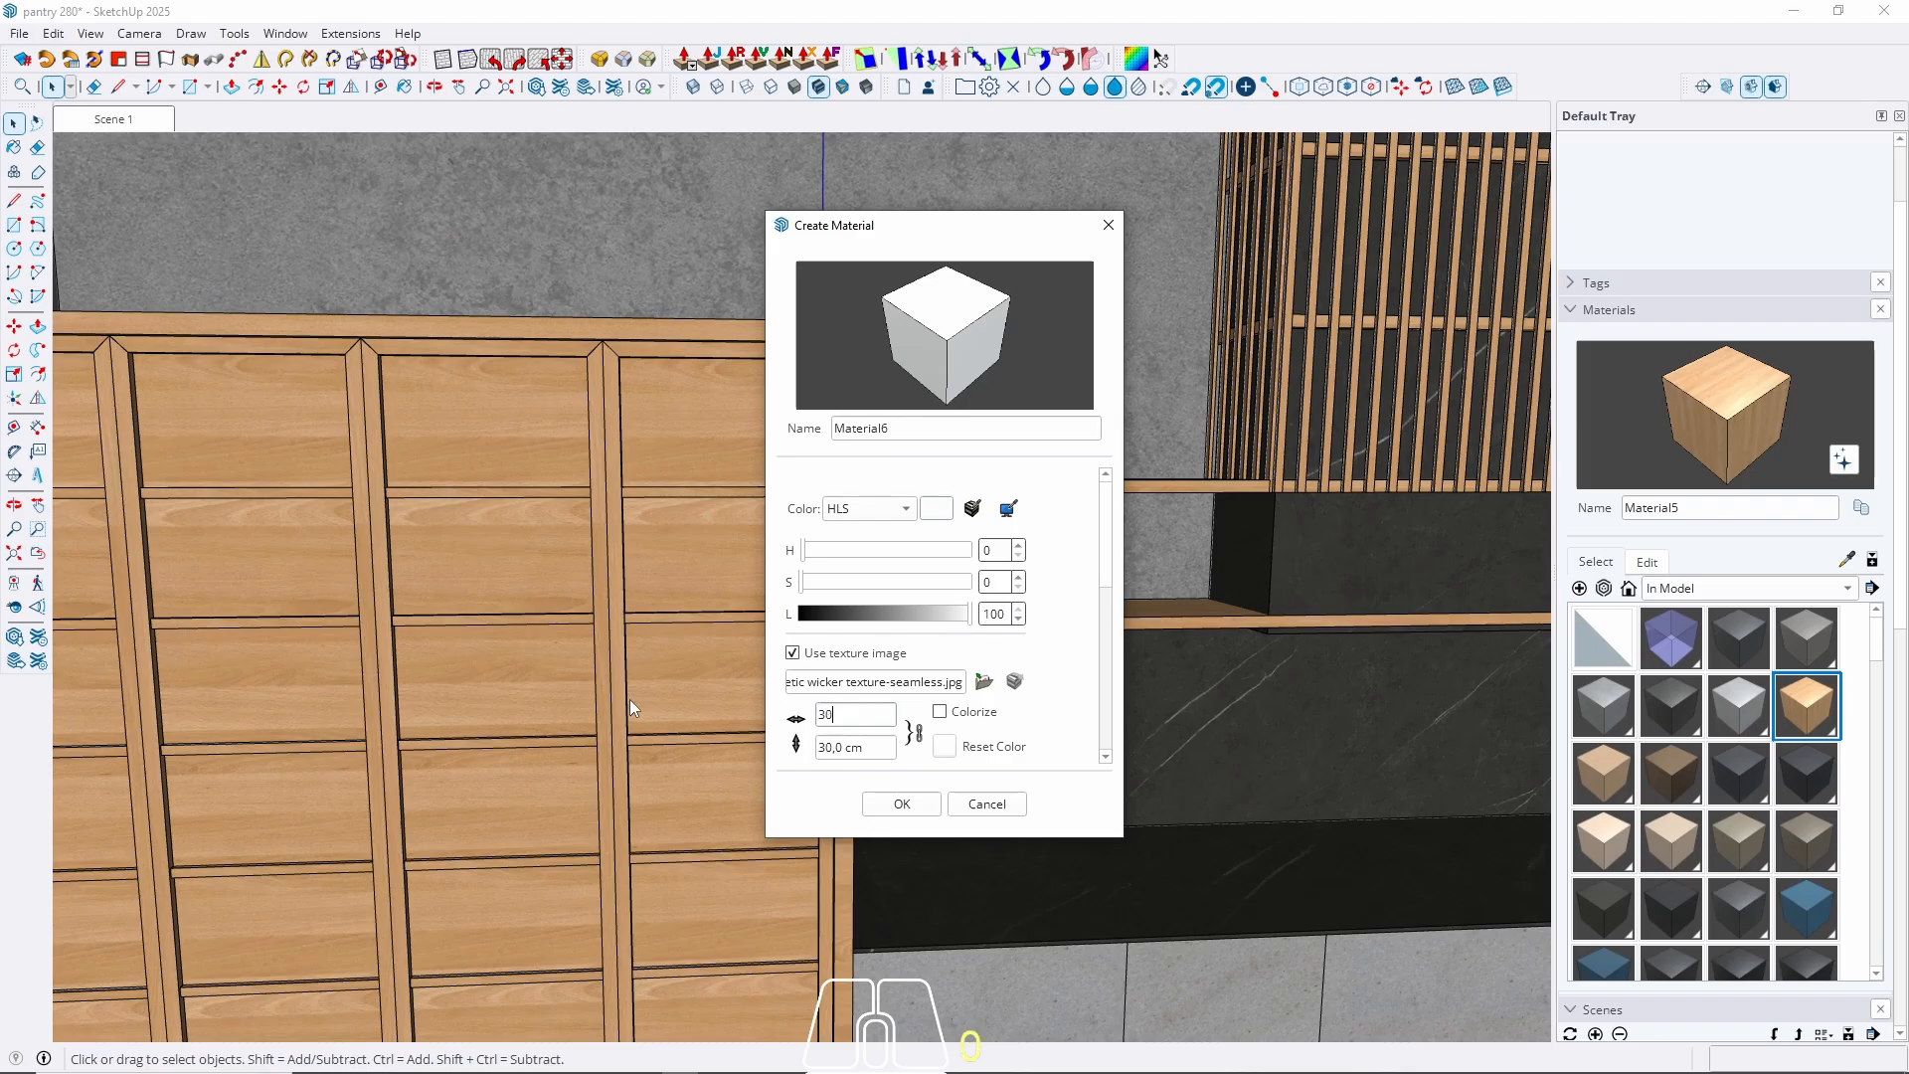
click(902, 805)
Open a tall cabinet door component for editing and paint its recessed panel face with the wicker material.
double_click(691, 427)
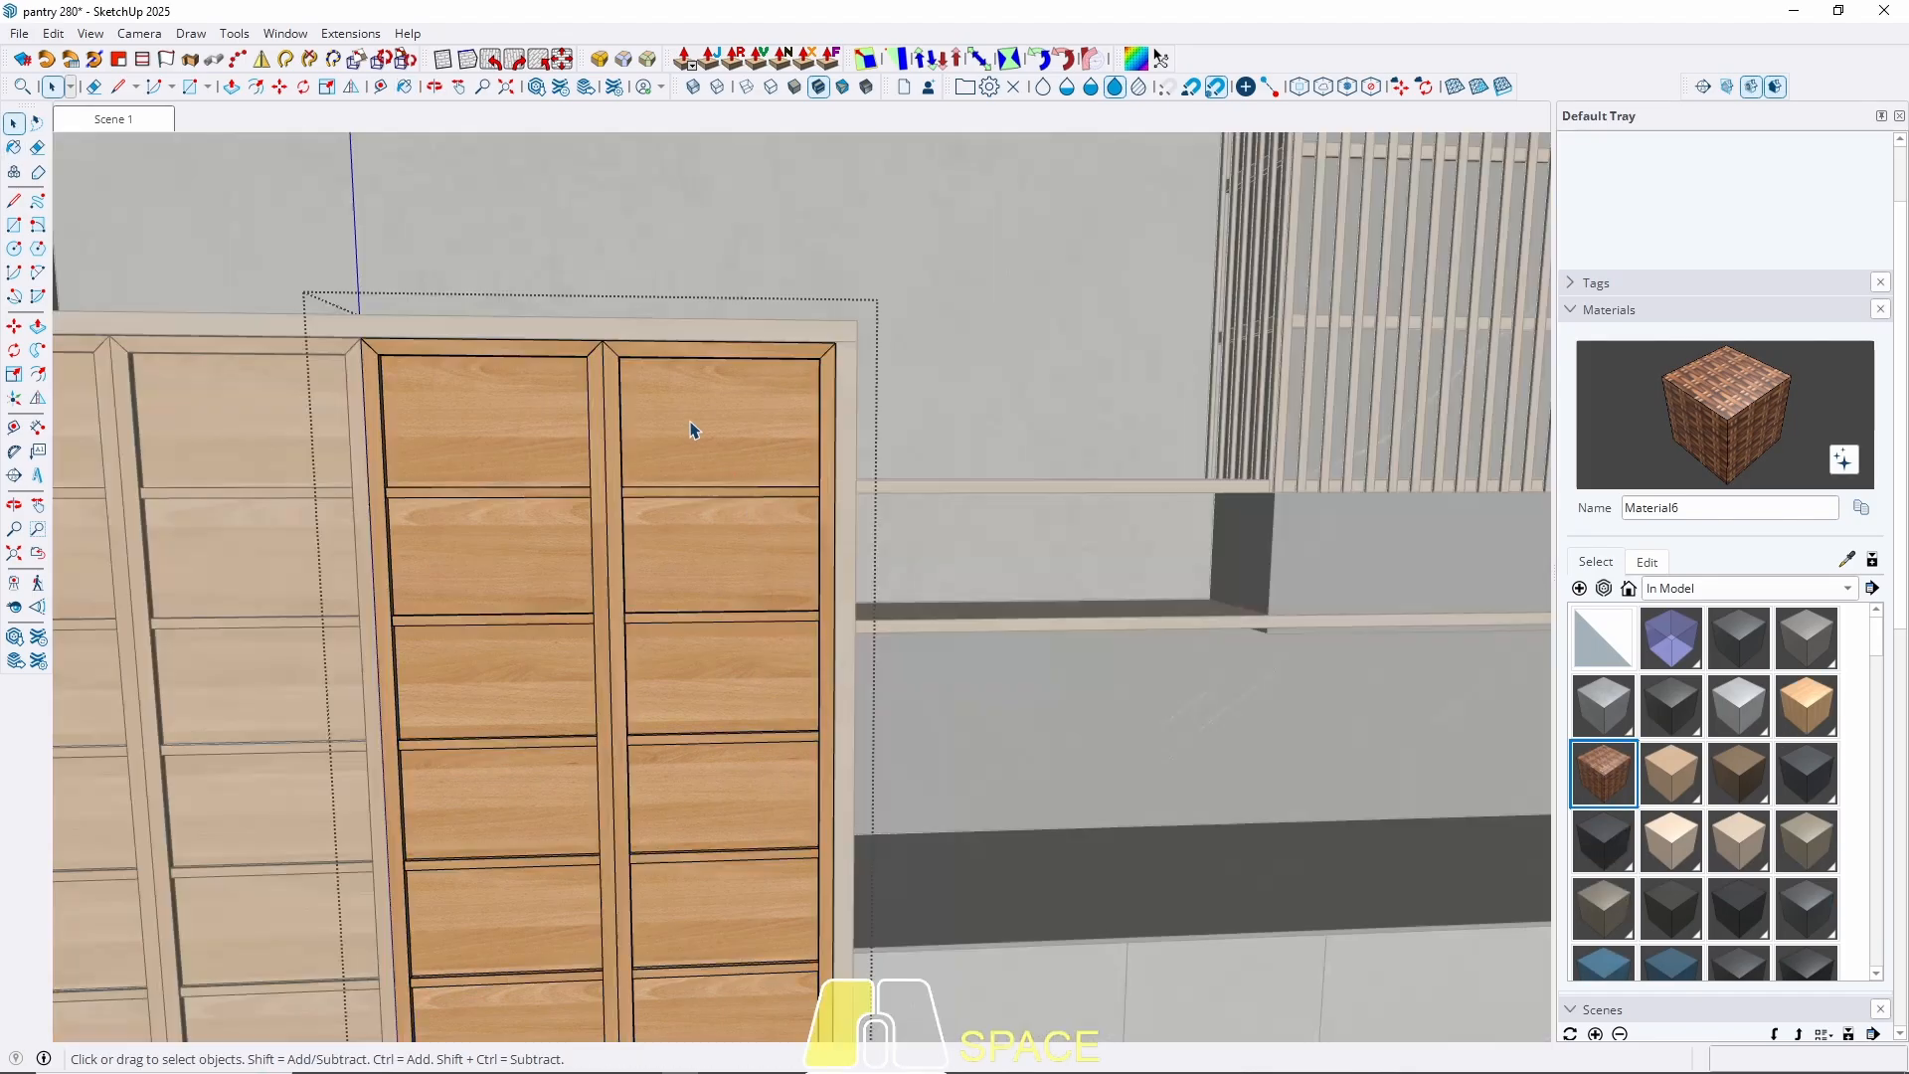
click(686, 430)
key(space)
double_click(685, 424)
click(686, 424)
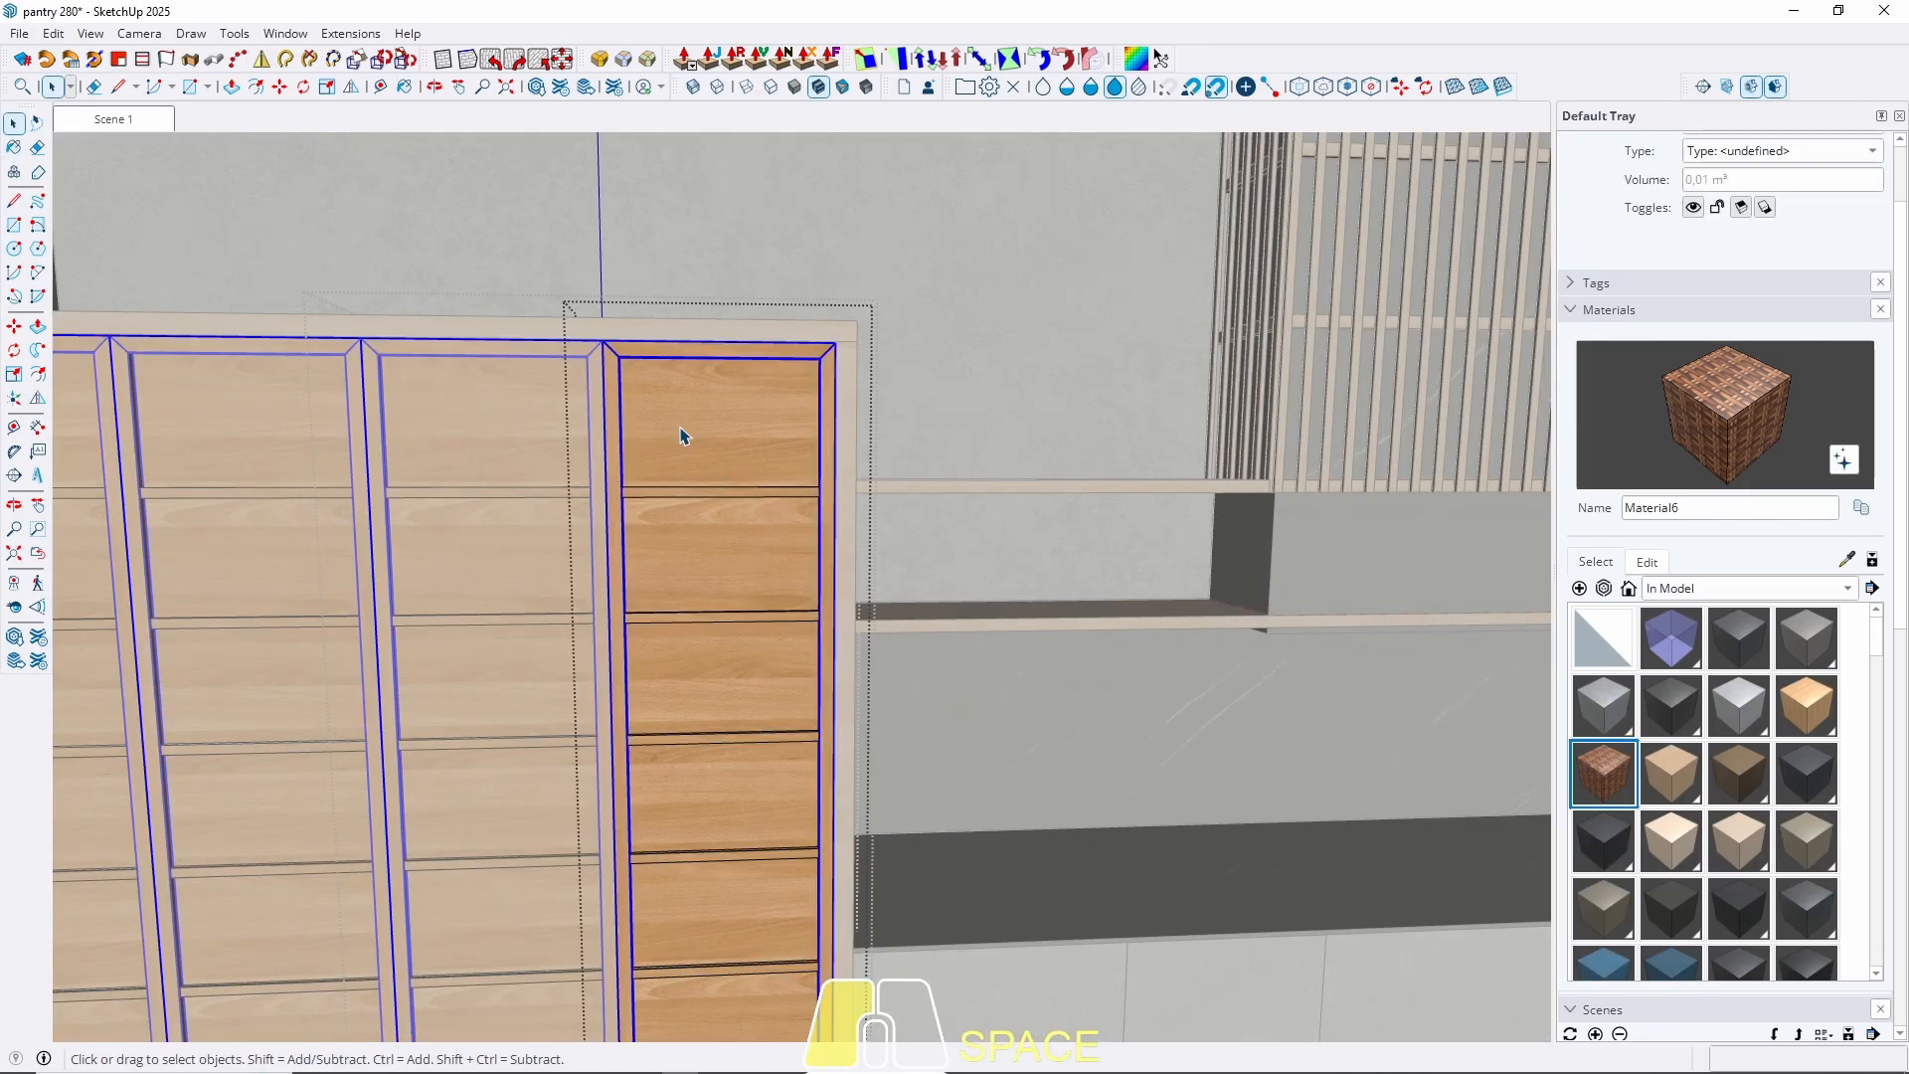
double_click(683, 431)
click(683, 433)
click(687, 440)
key(b)
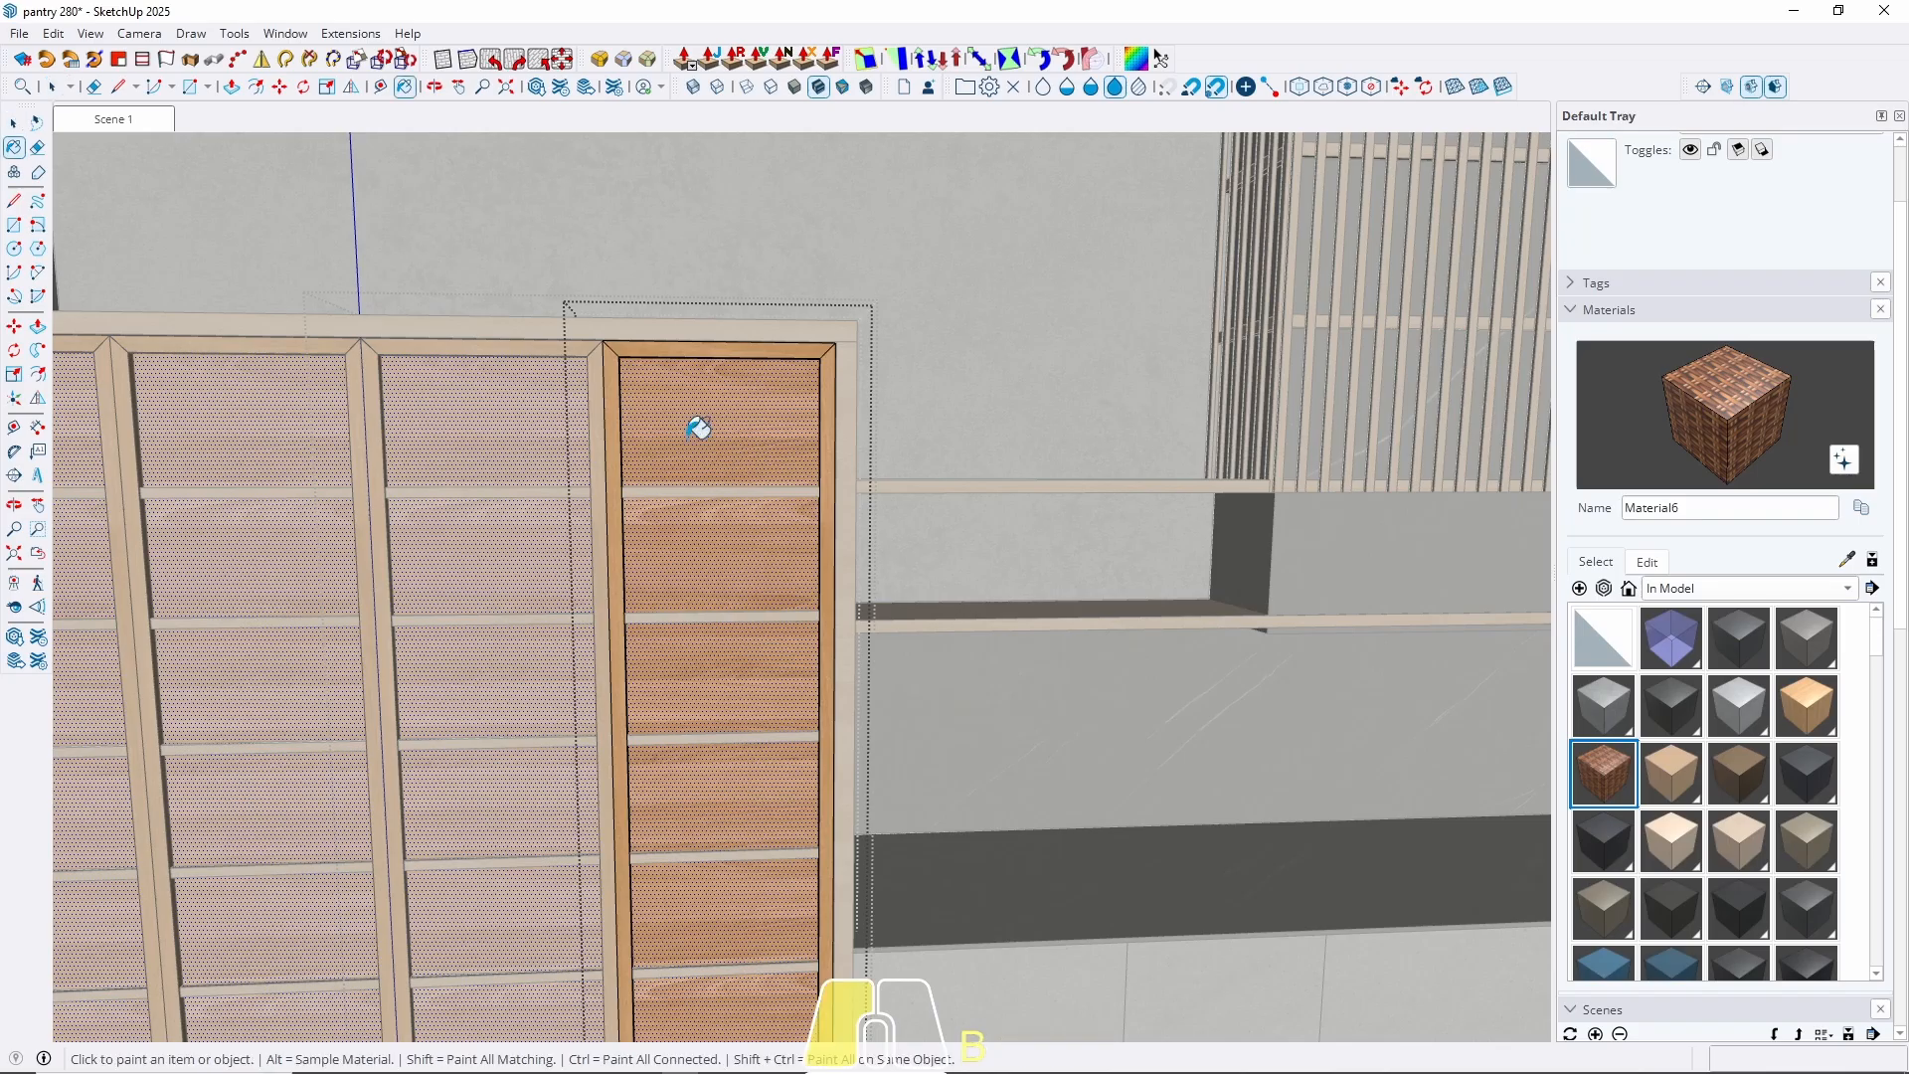
click(696, 430)
key(space)
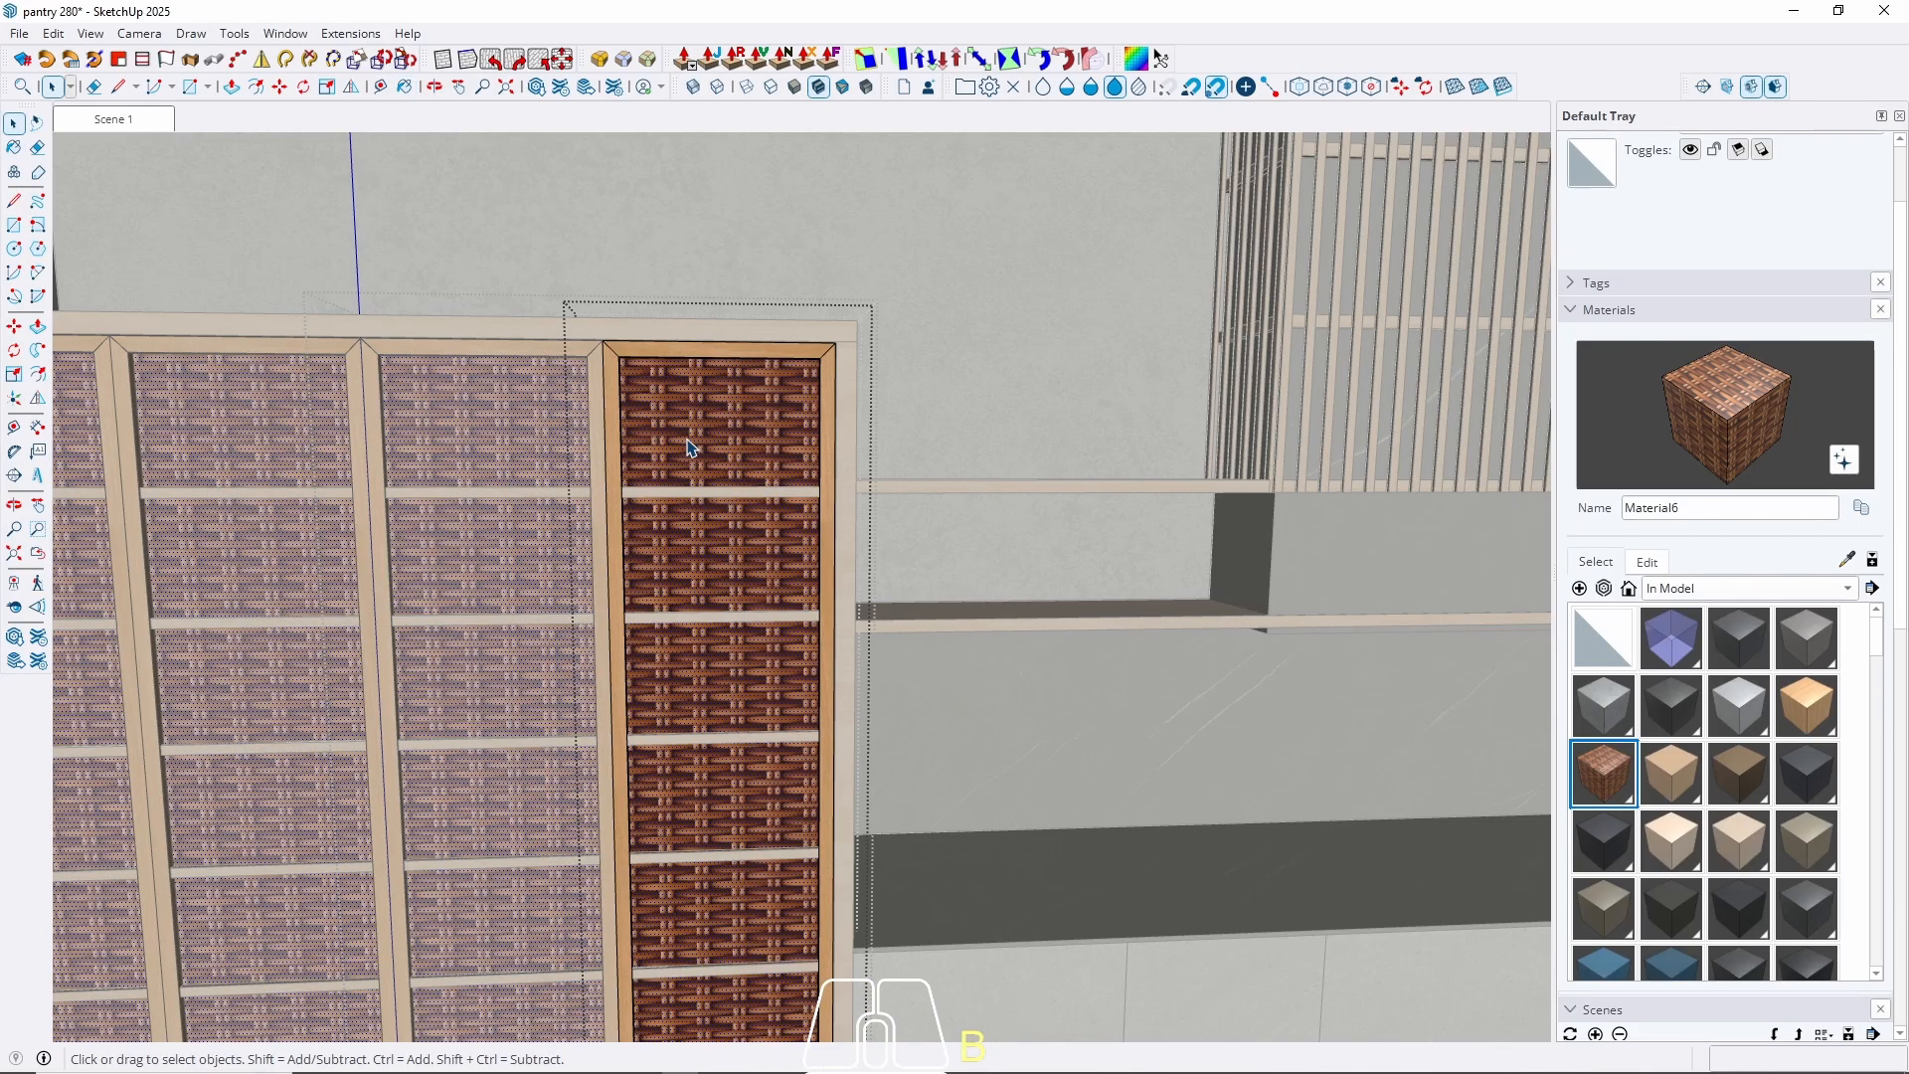
Set the wicker material's texture width to 10 cm, leave the door component's editing context, and return to Scene 1.
click(1643, 563)
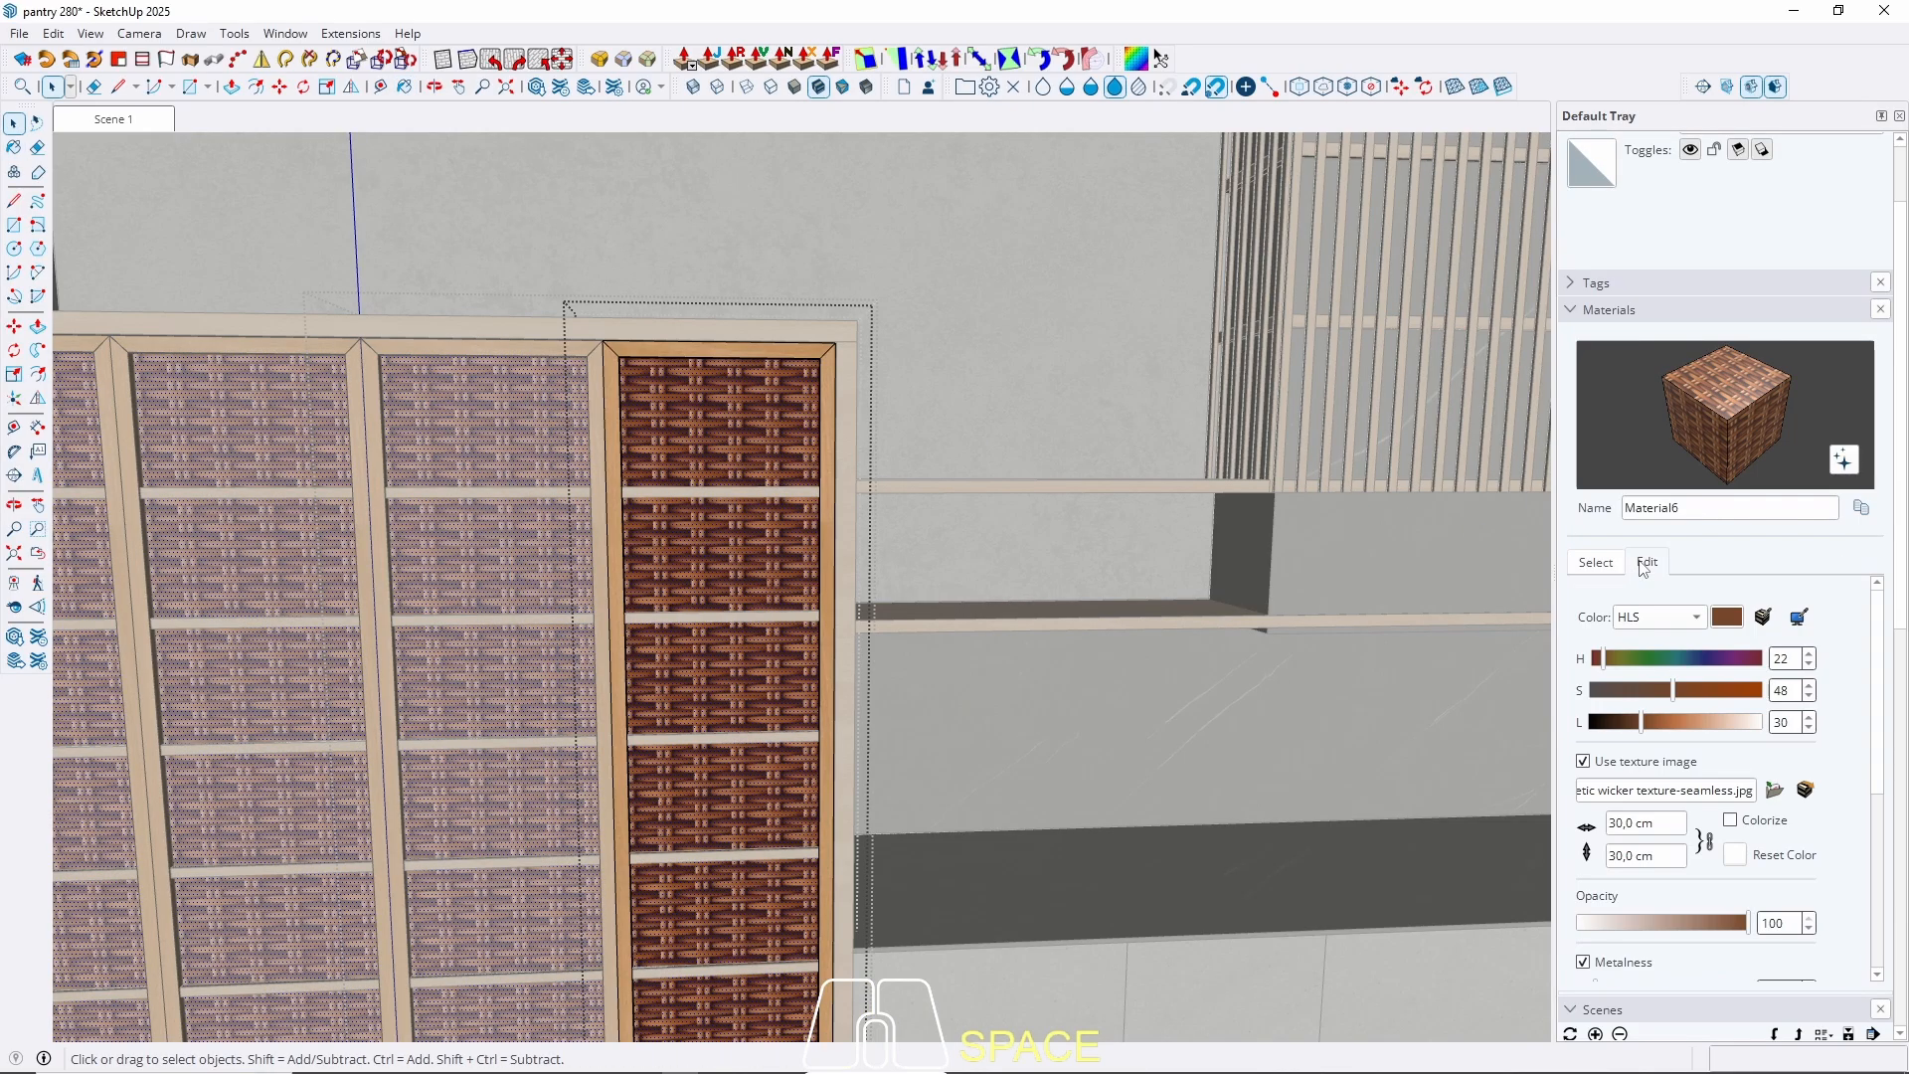
click(1648, 817)
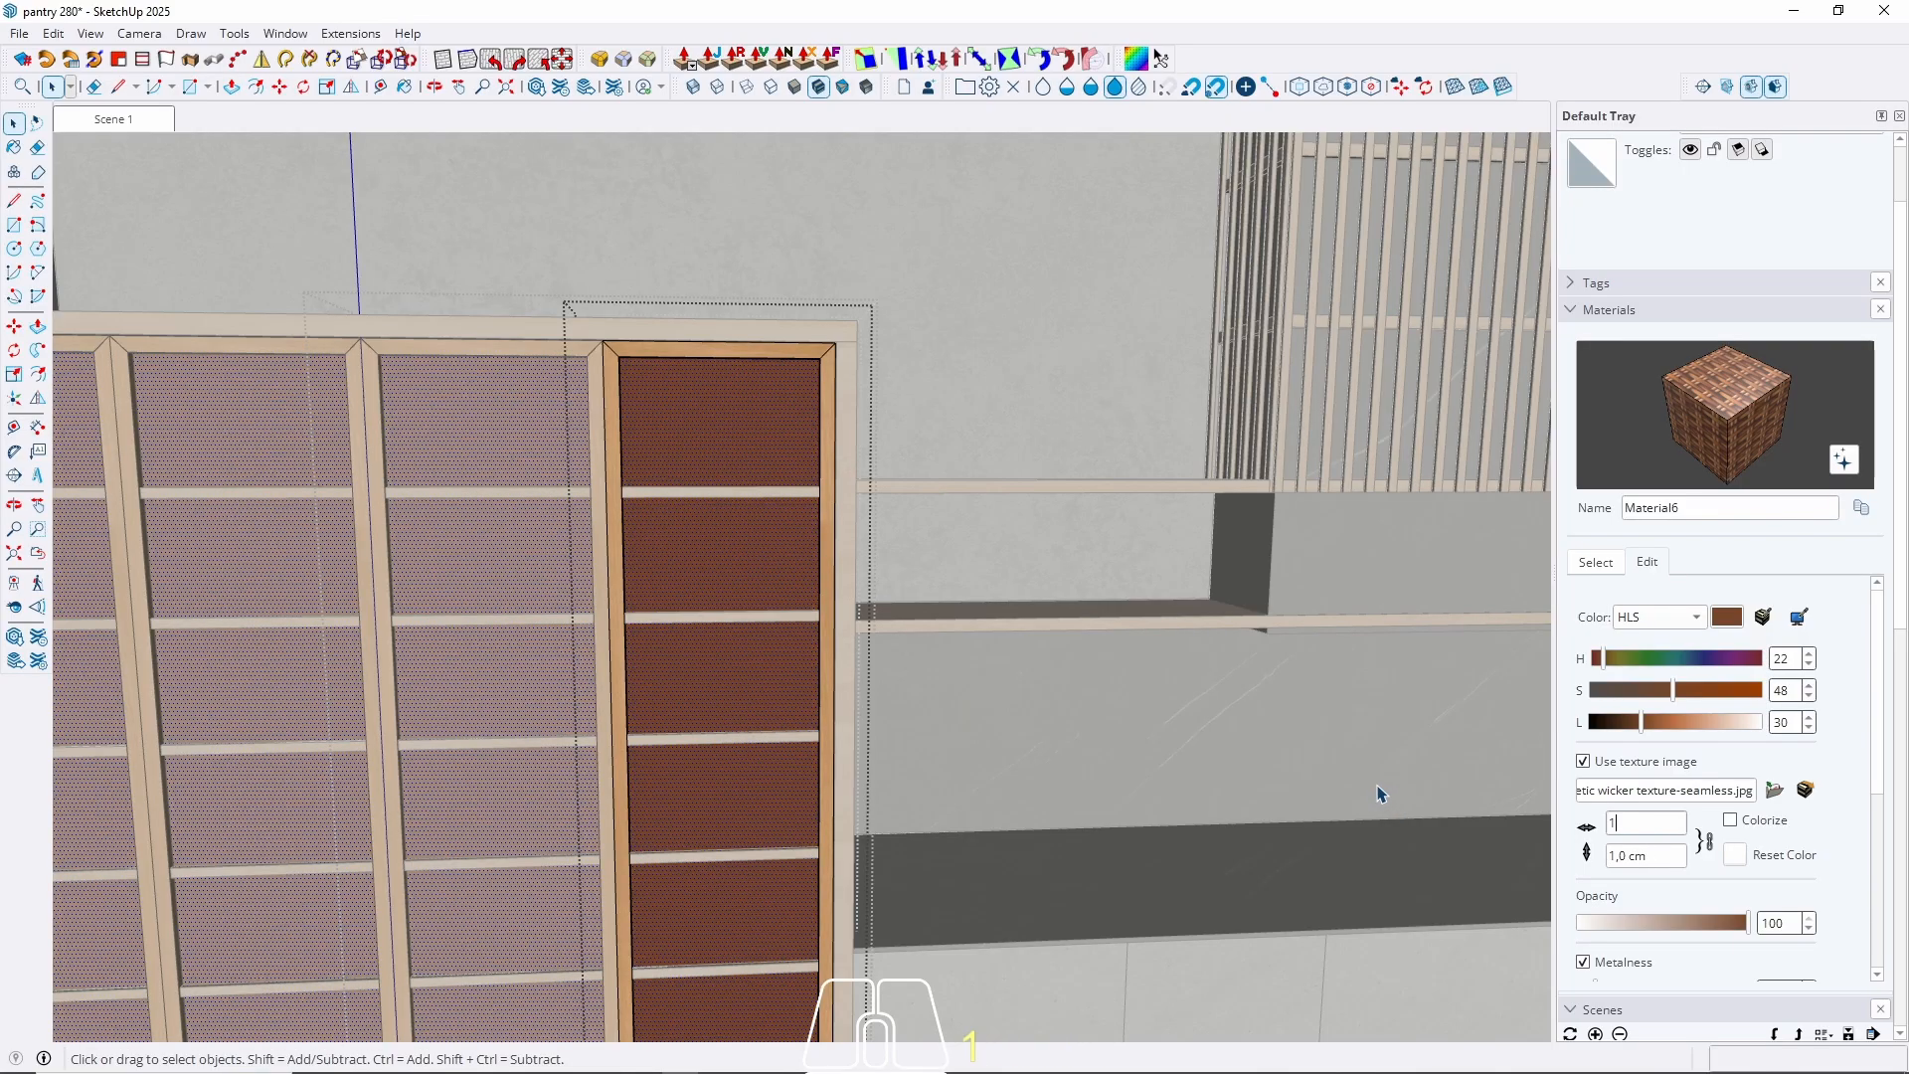
text(10)
scroll(482, 443, down, 4)
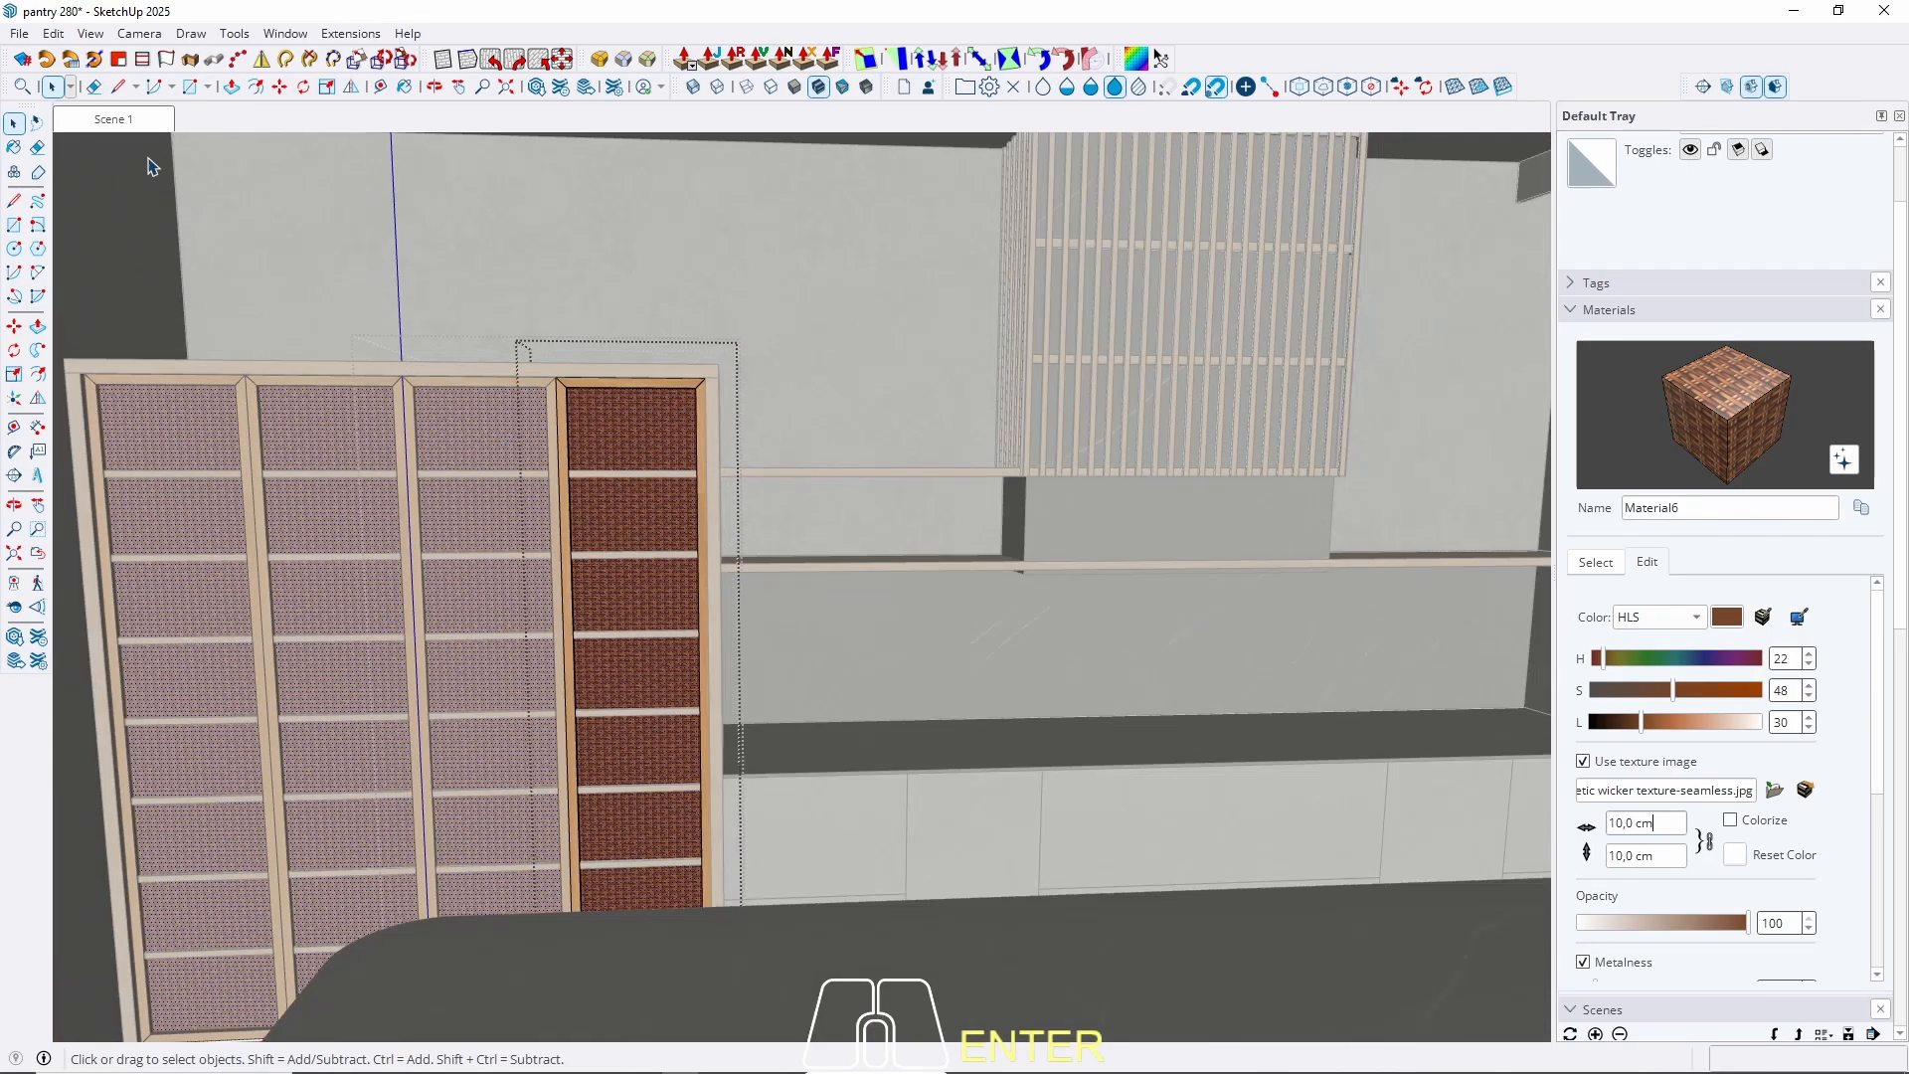
click(117, 119)
key(Escape)
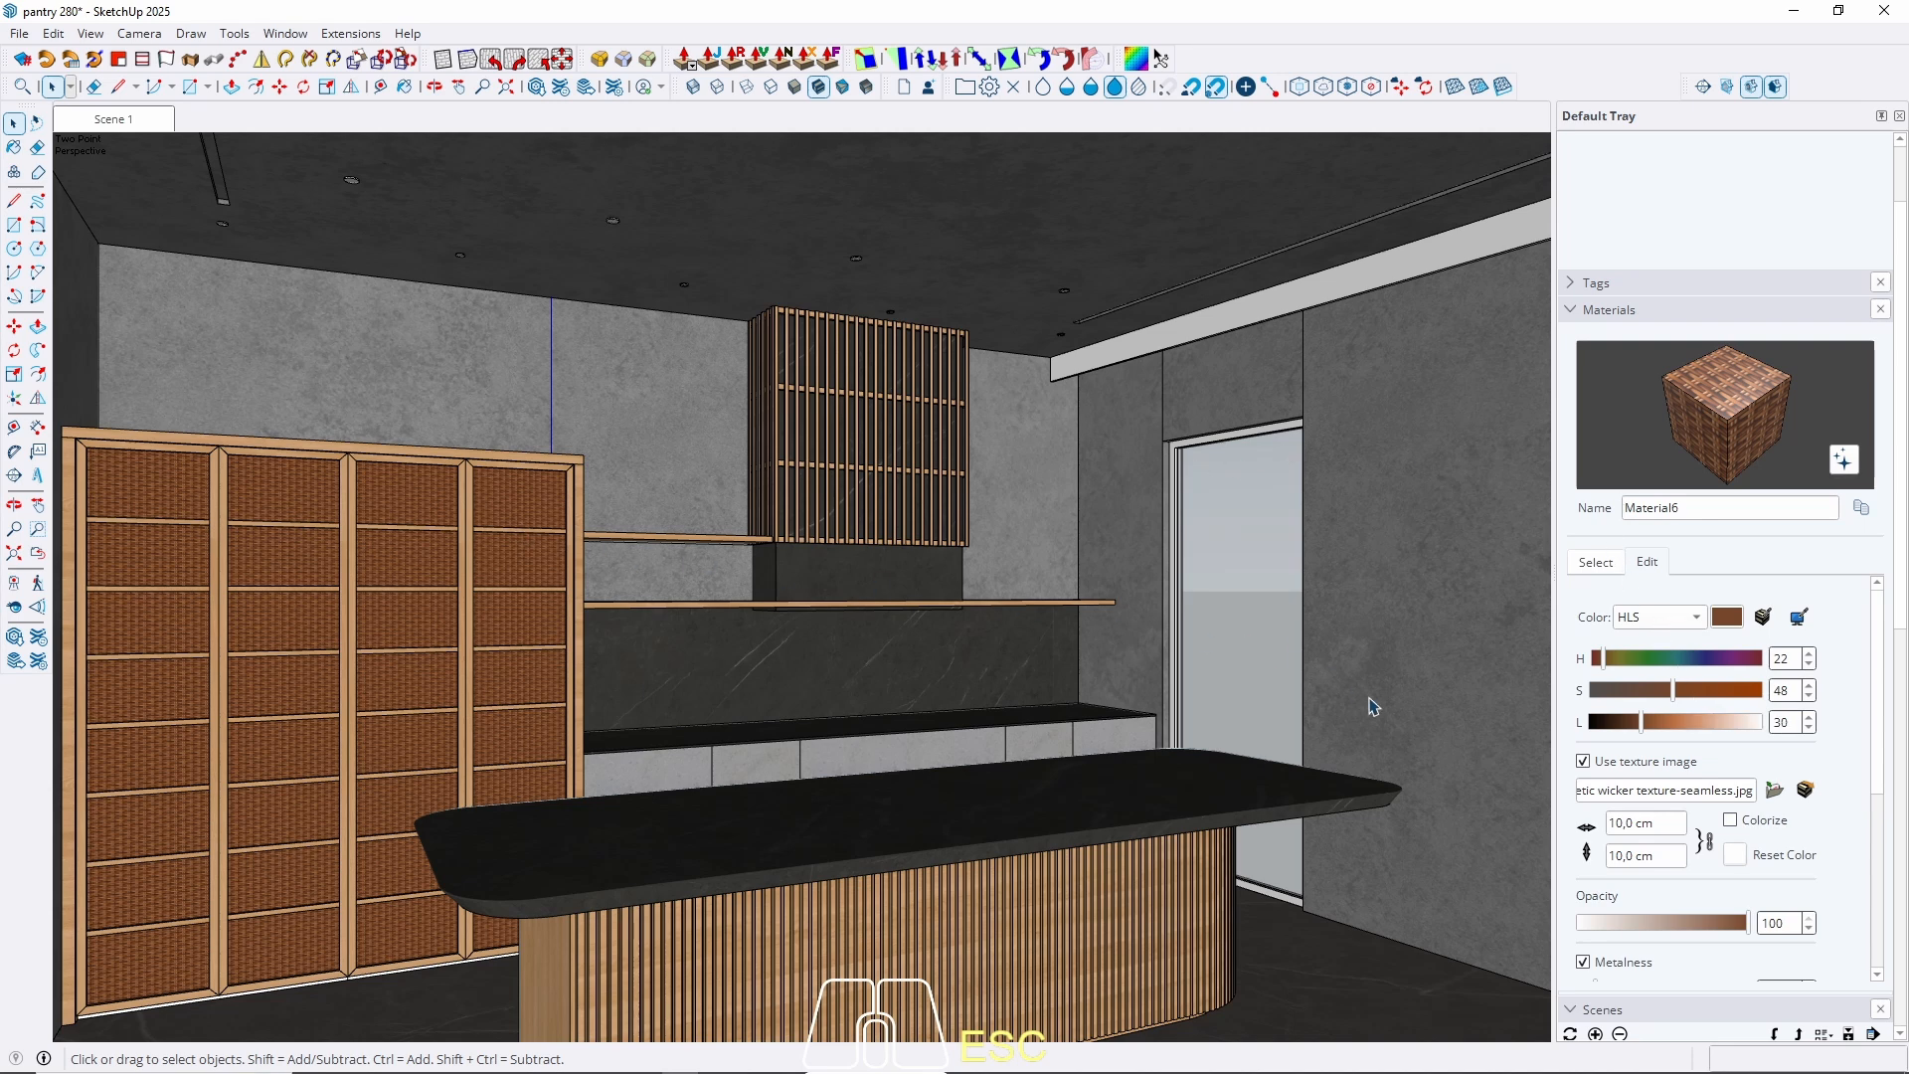
Mute the wicker material's color by setting its saturation to 22 and its lightness to 42.
click(1670, 693)
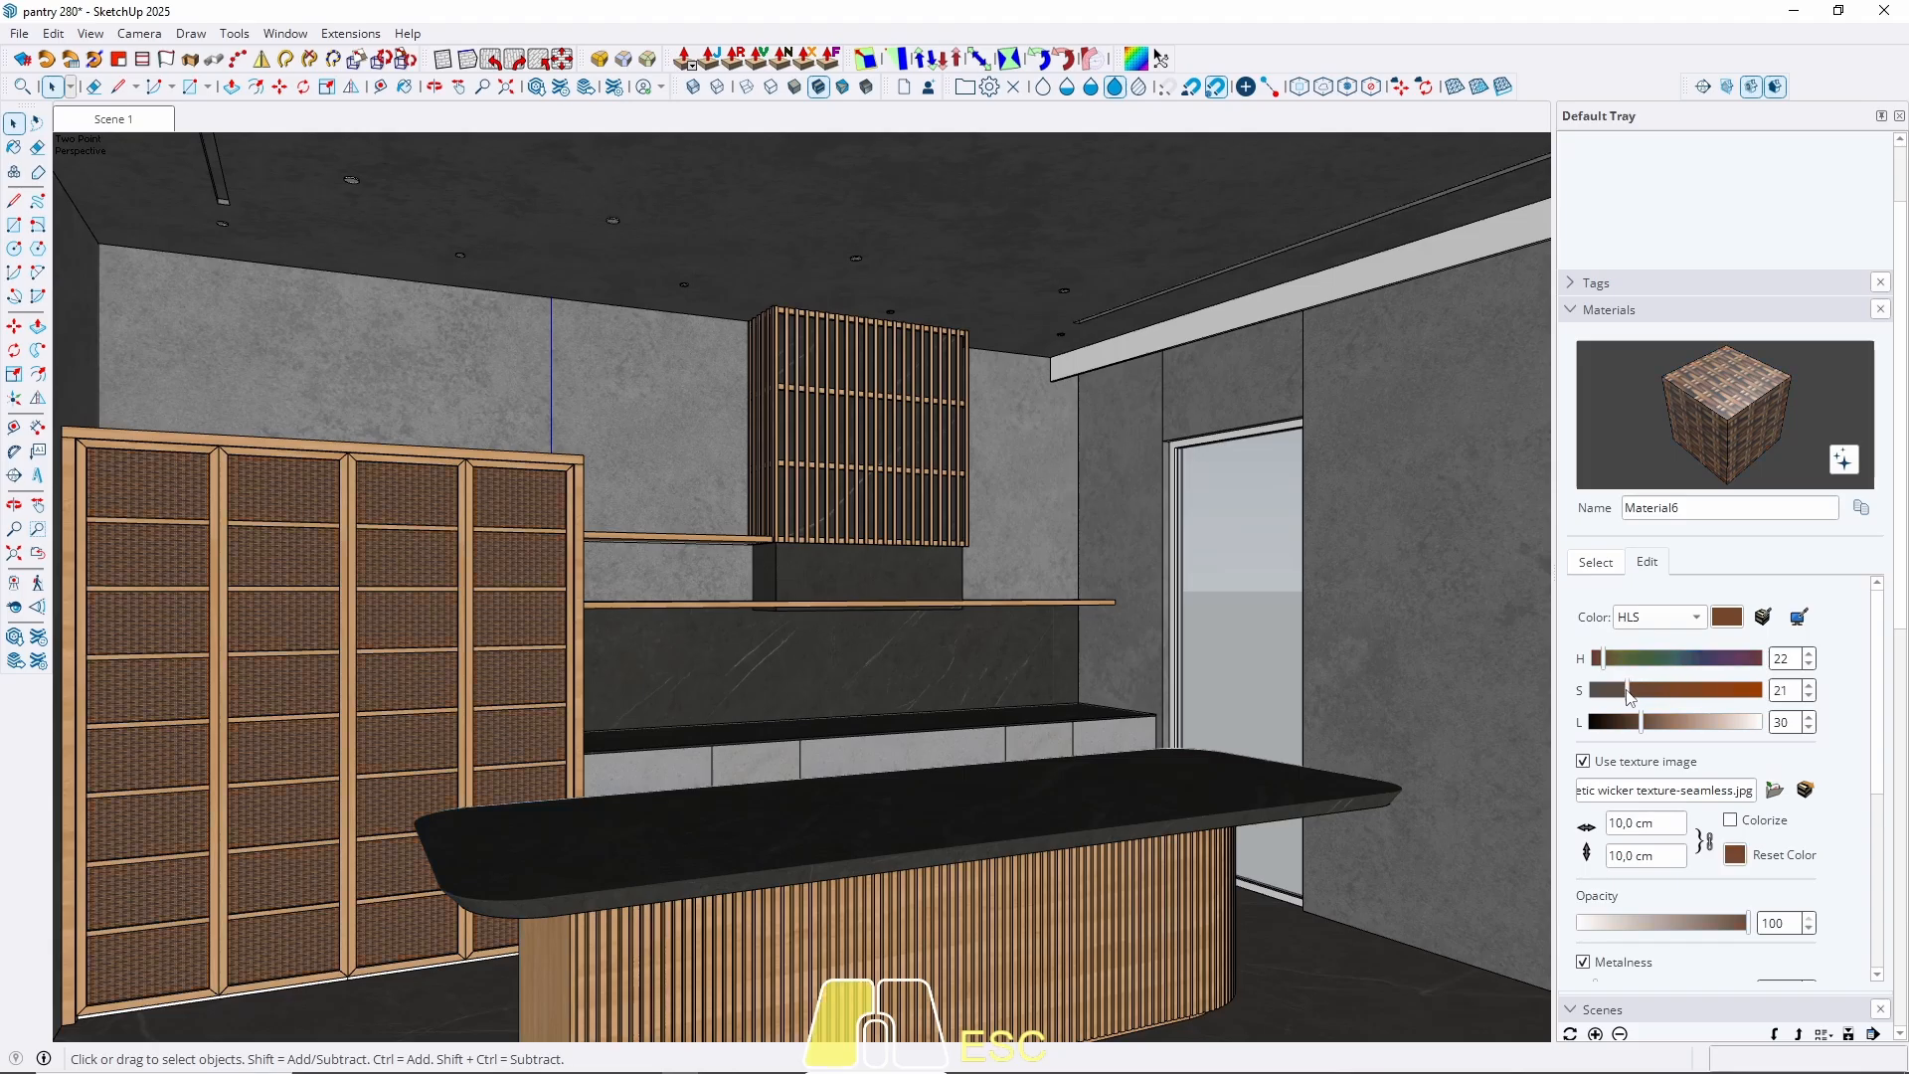
drag(1631, 696, 1629, 697)
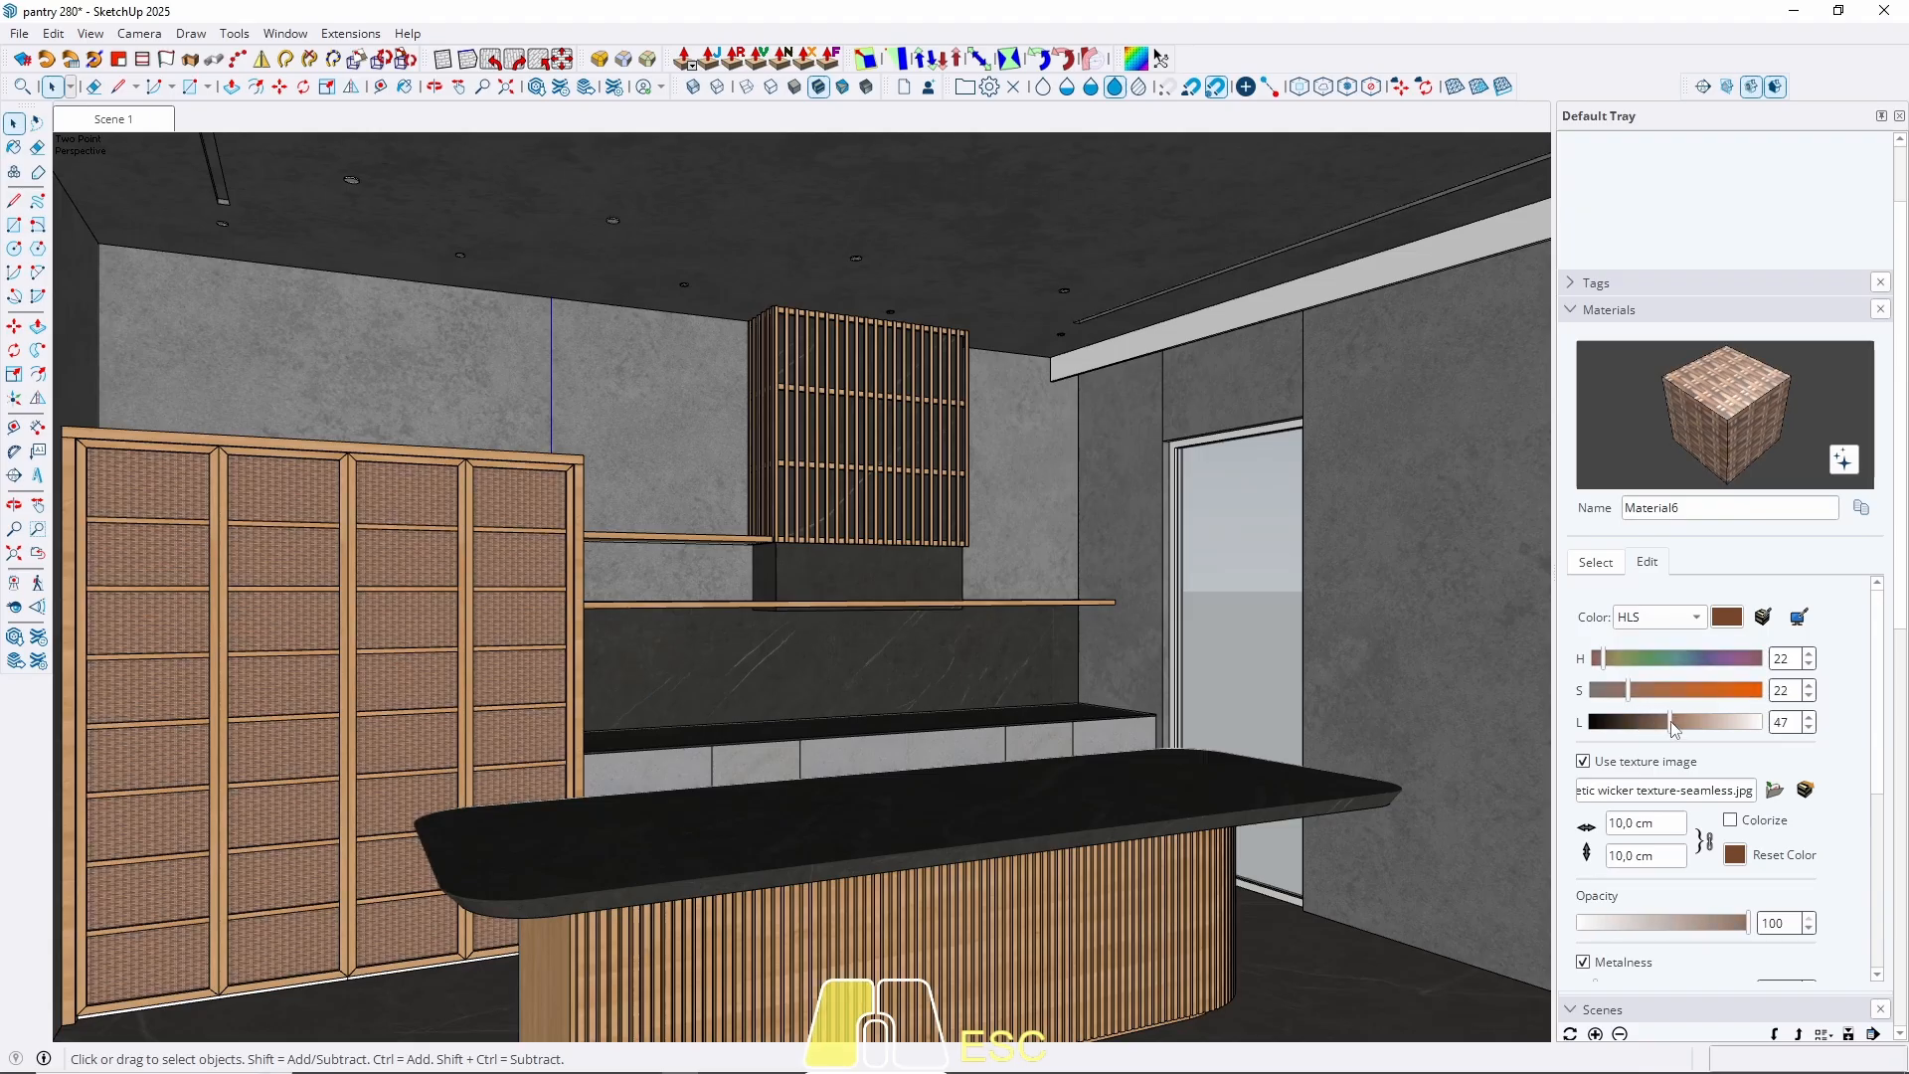
click(1647, 723)
drag(1651, 726, 1657, 726)
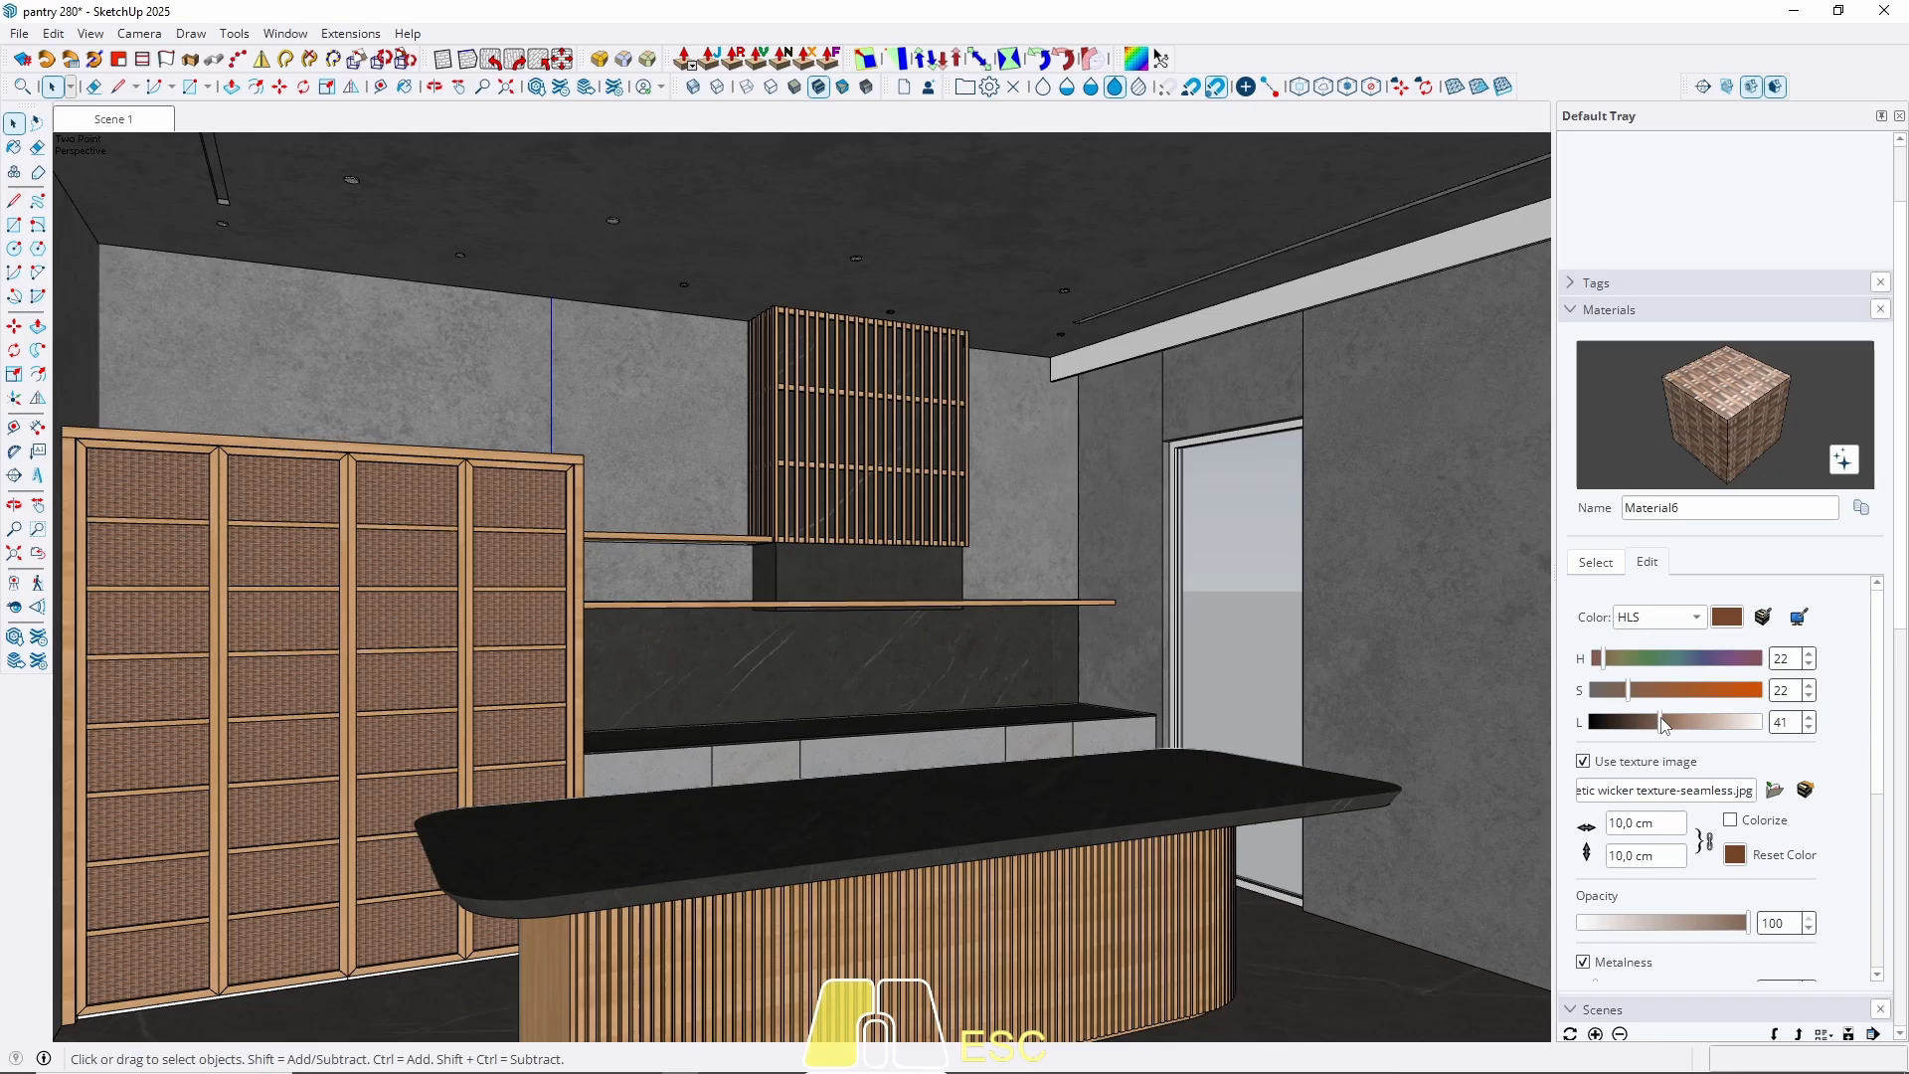
drag(1665, 725, 1662, 724)
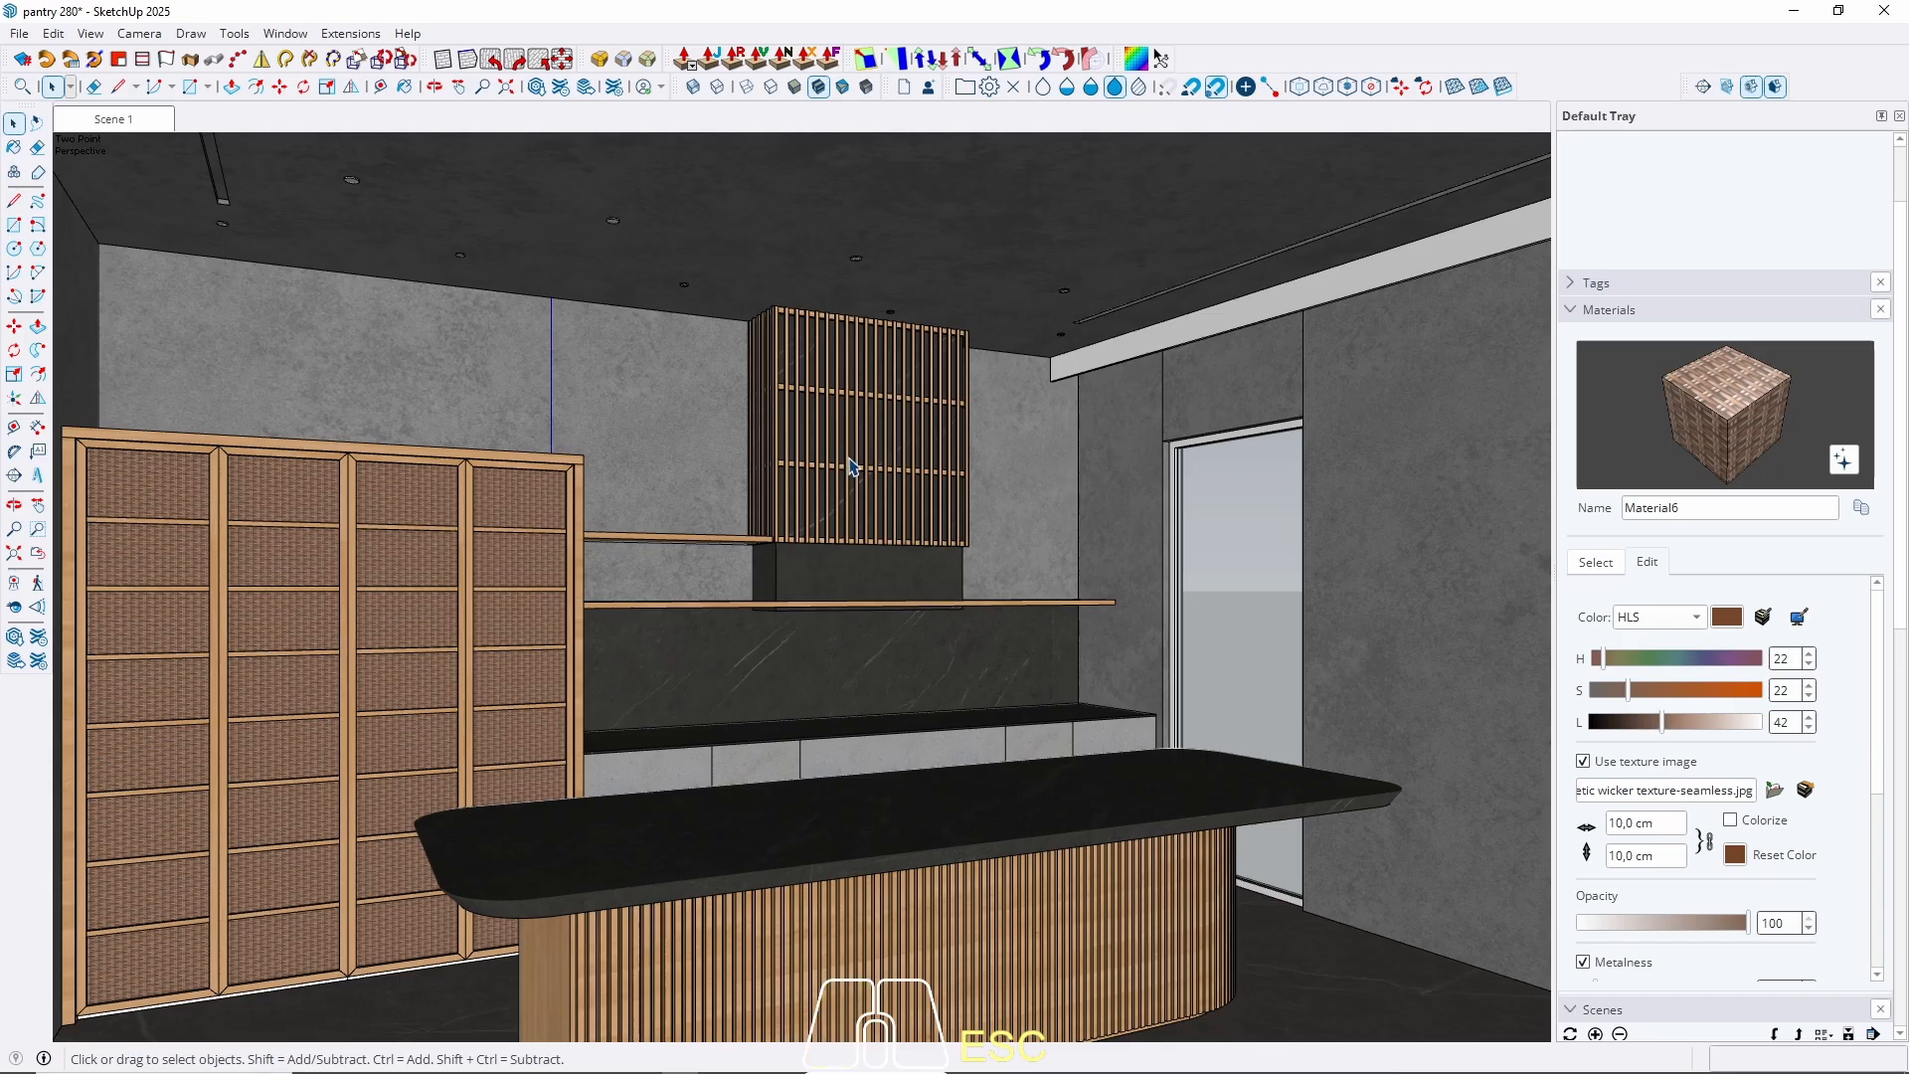
Paint the long ceiling beam with the wood material sampled from the hood slats, and rotate its texture so the grain runs lengthwise.
scroll(1093, 383, up, 5)
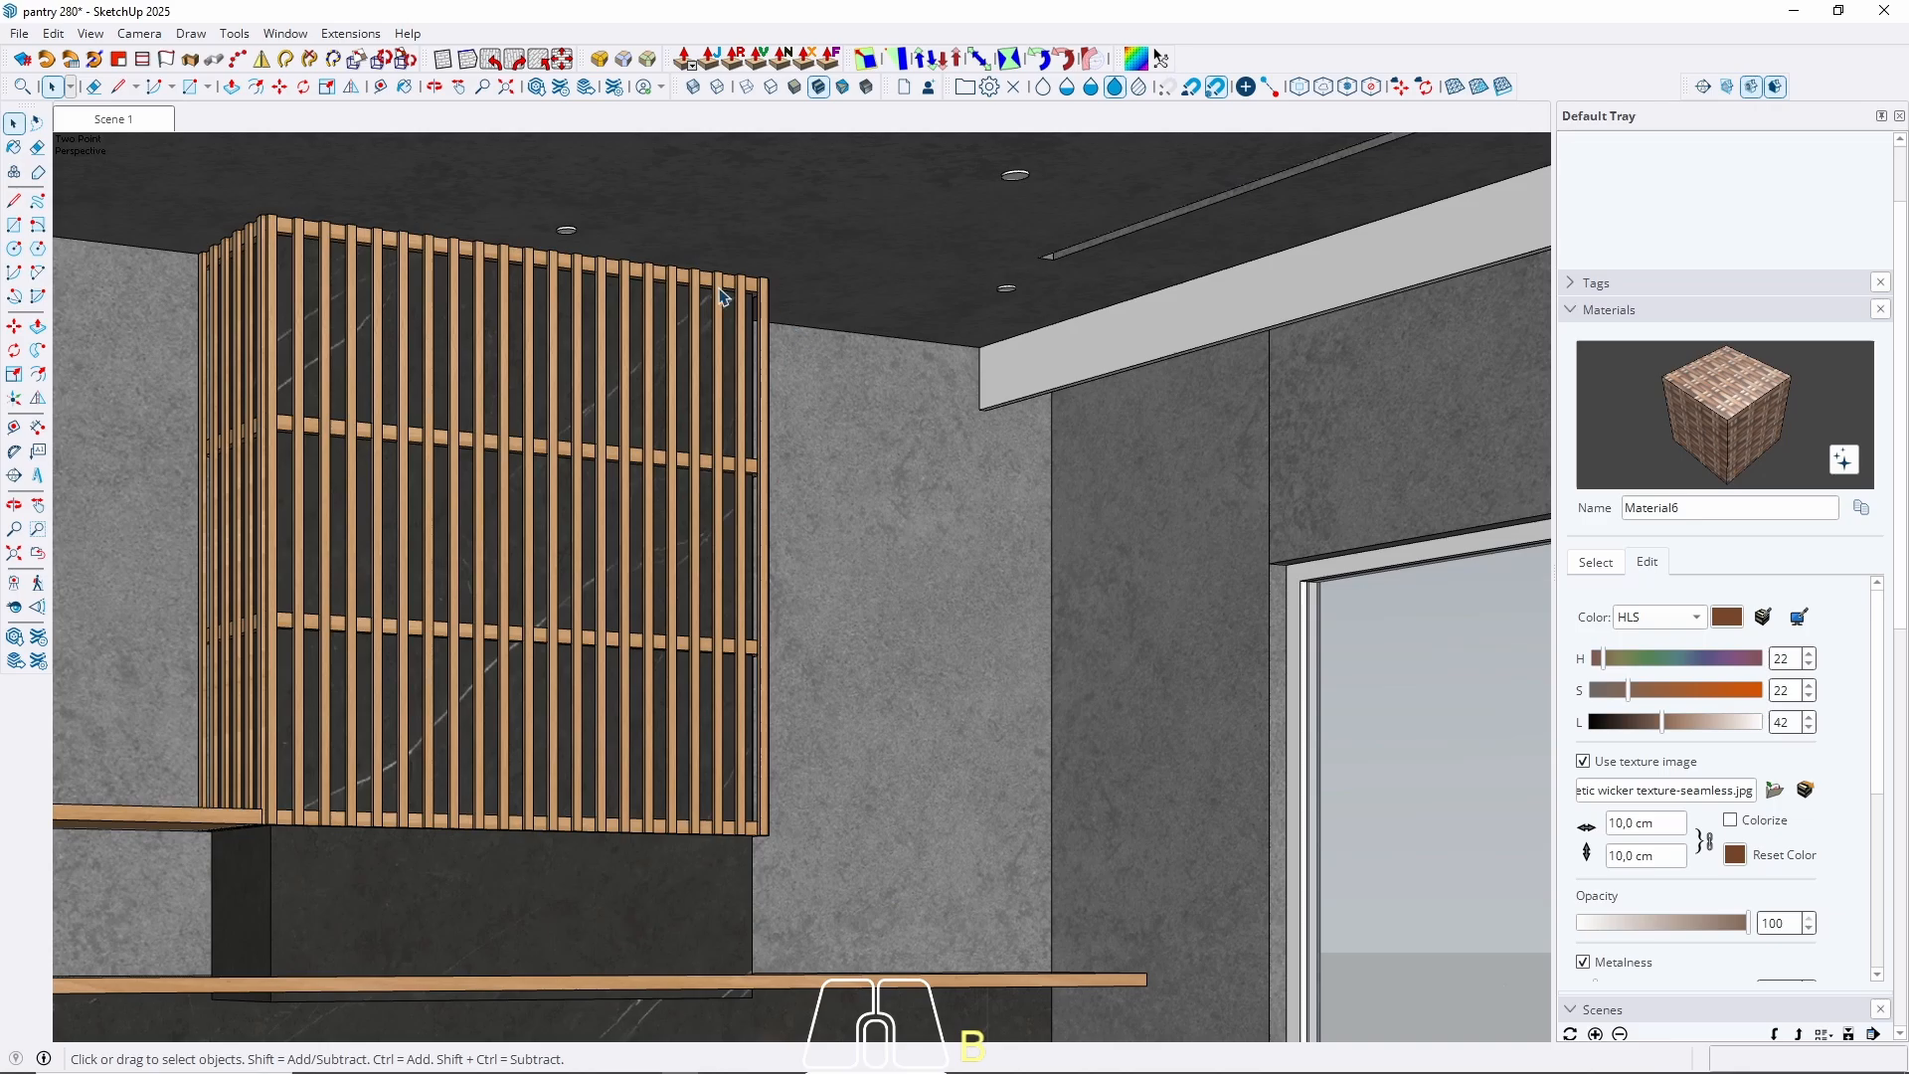
scroll(497, 244, up, 4)
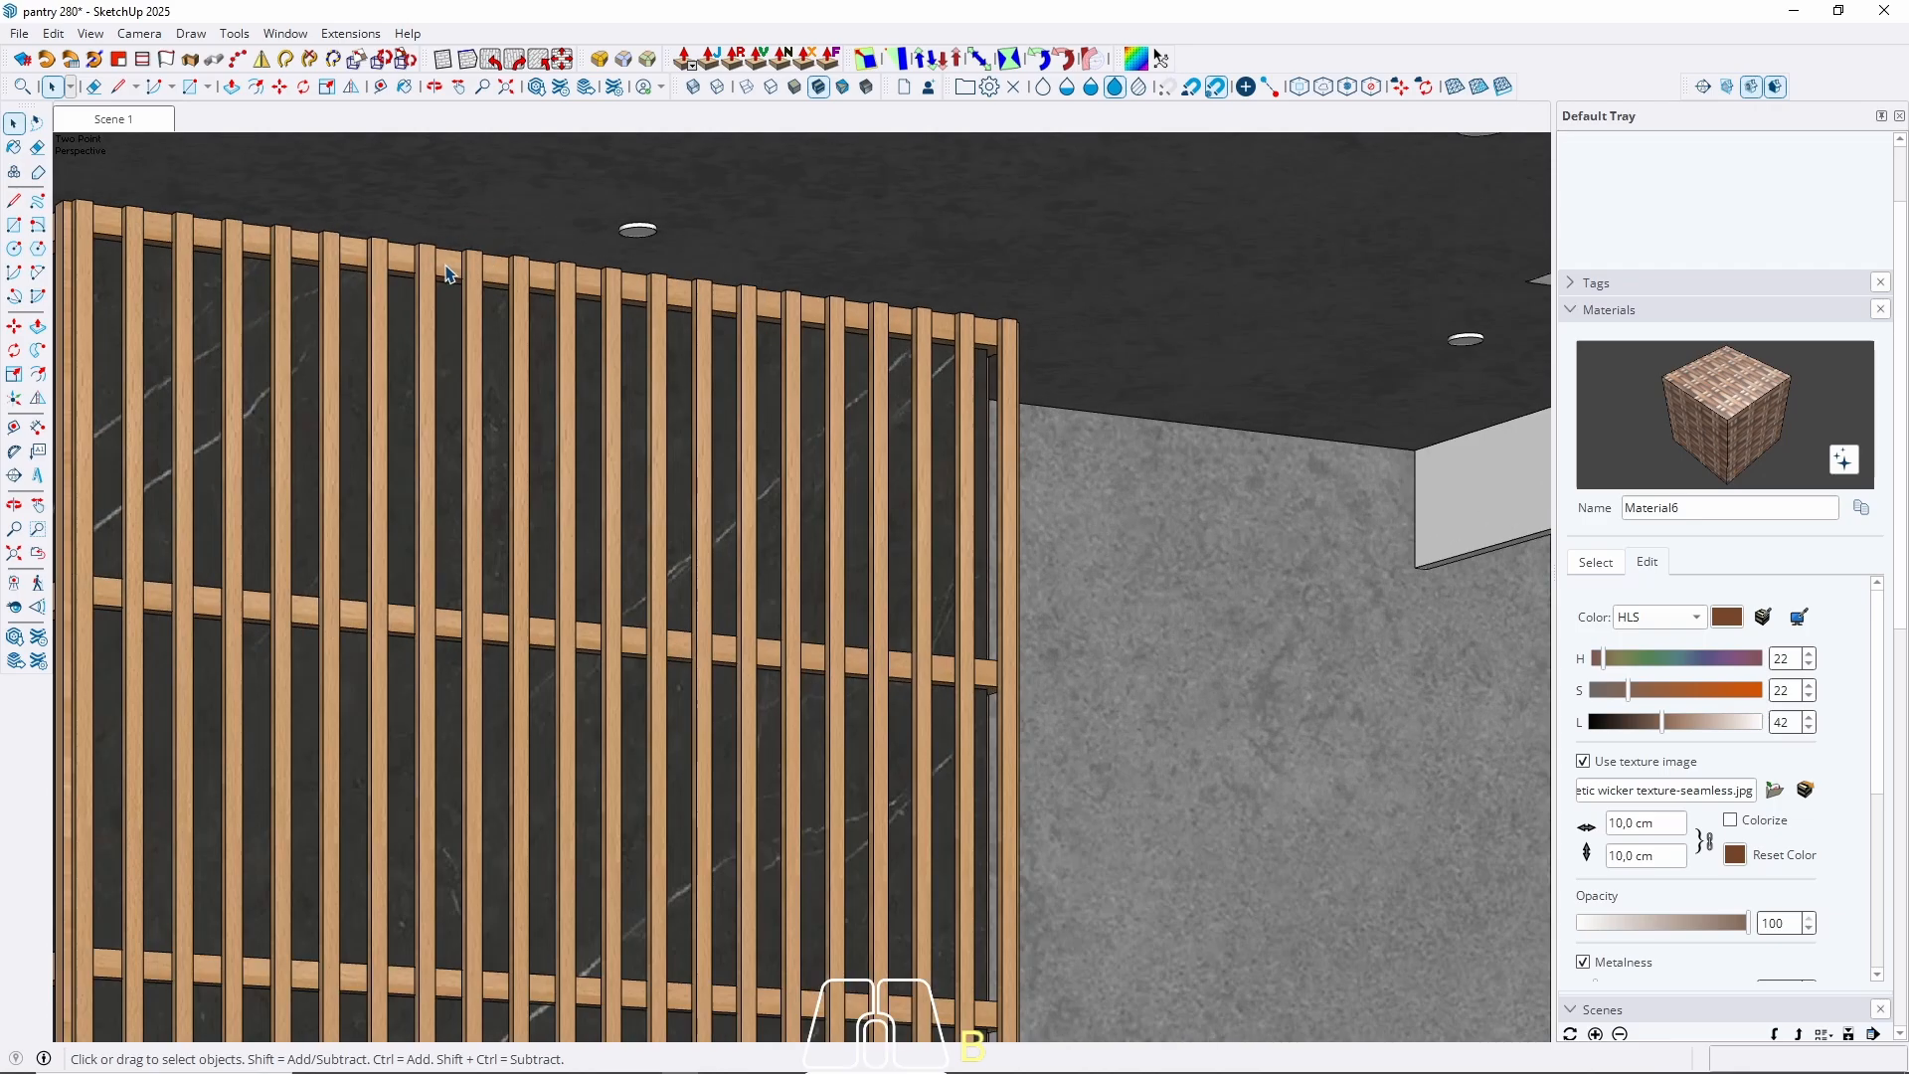
click(523, 261)
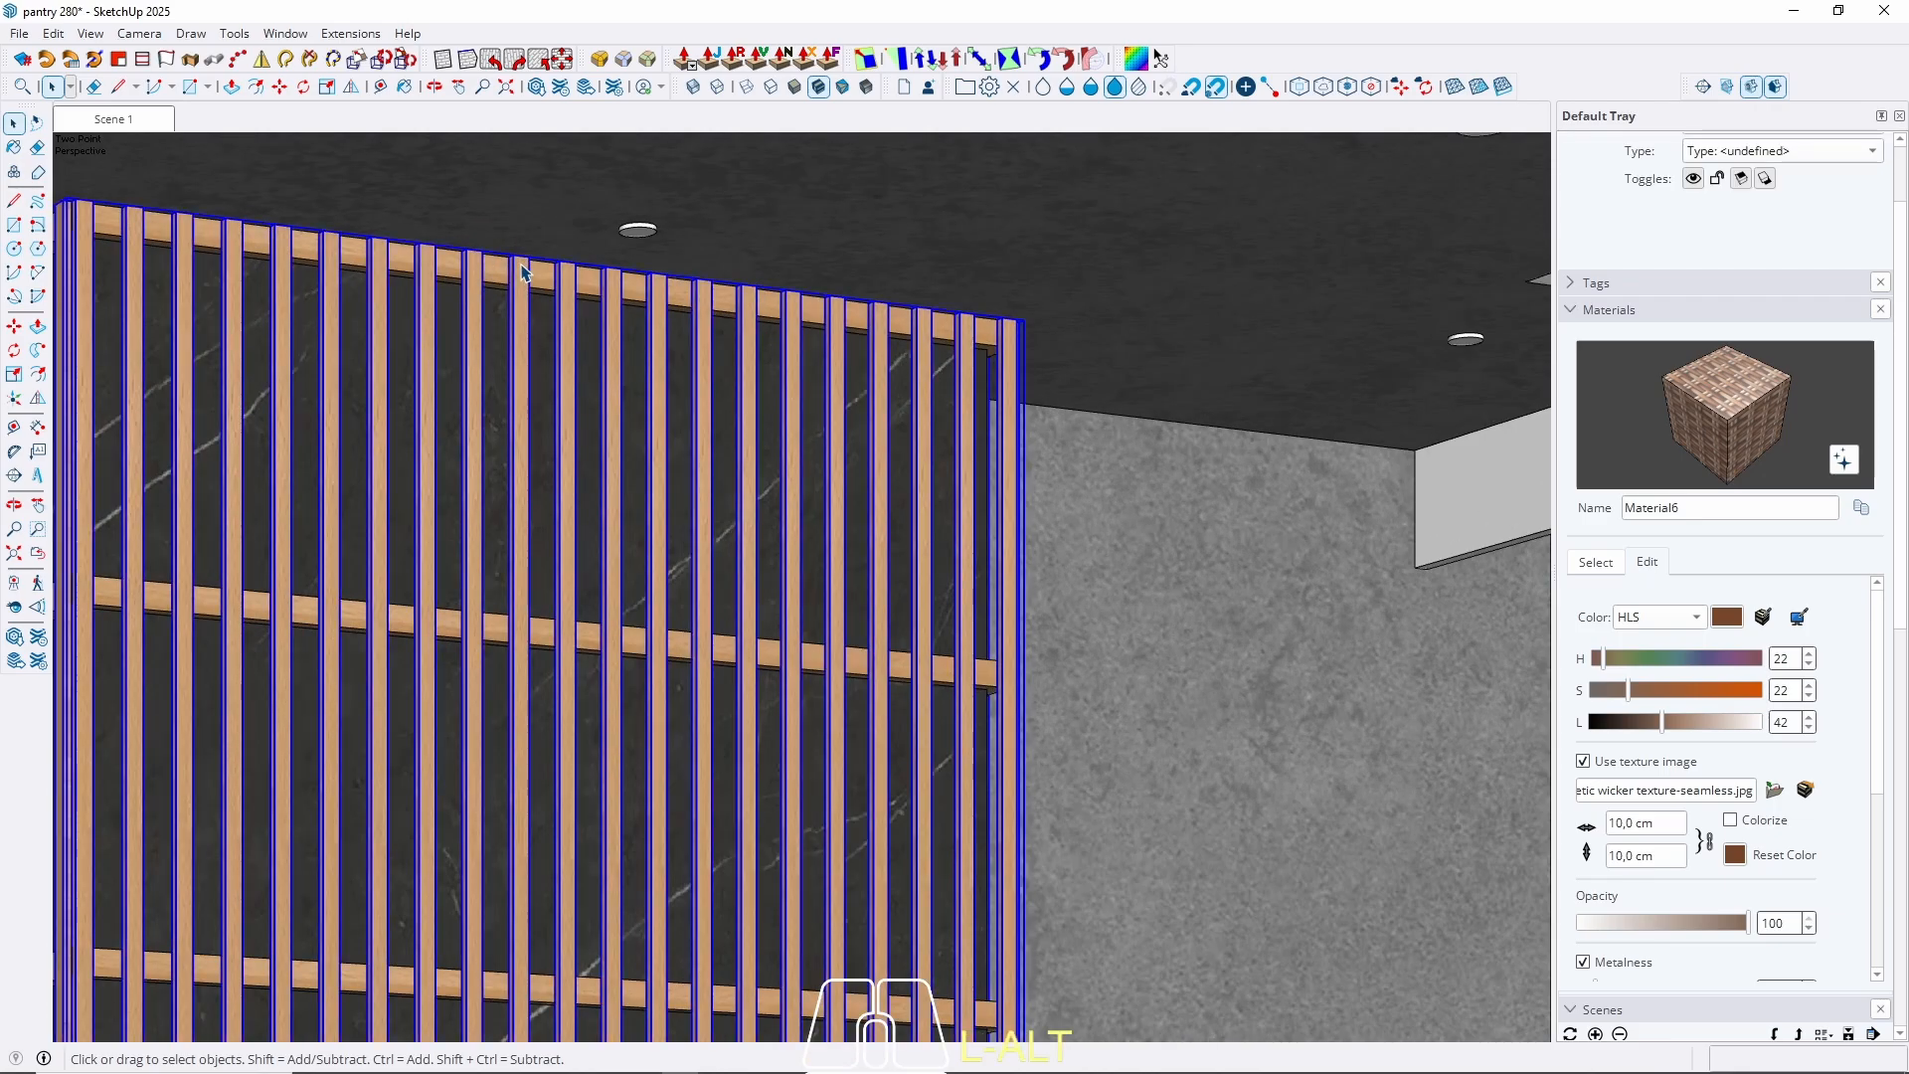
key(b)
key(alt)
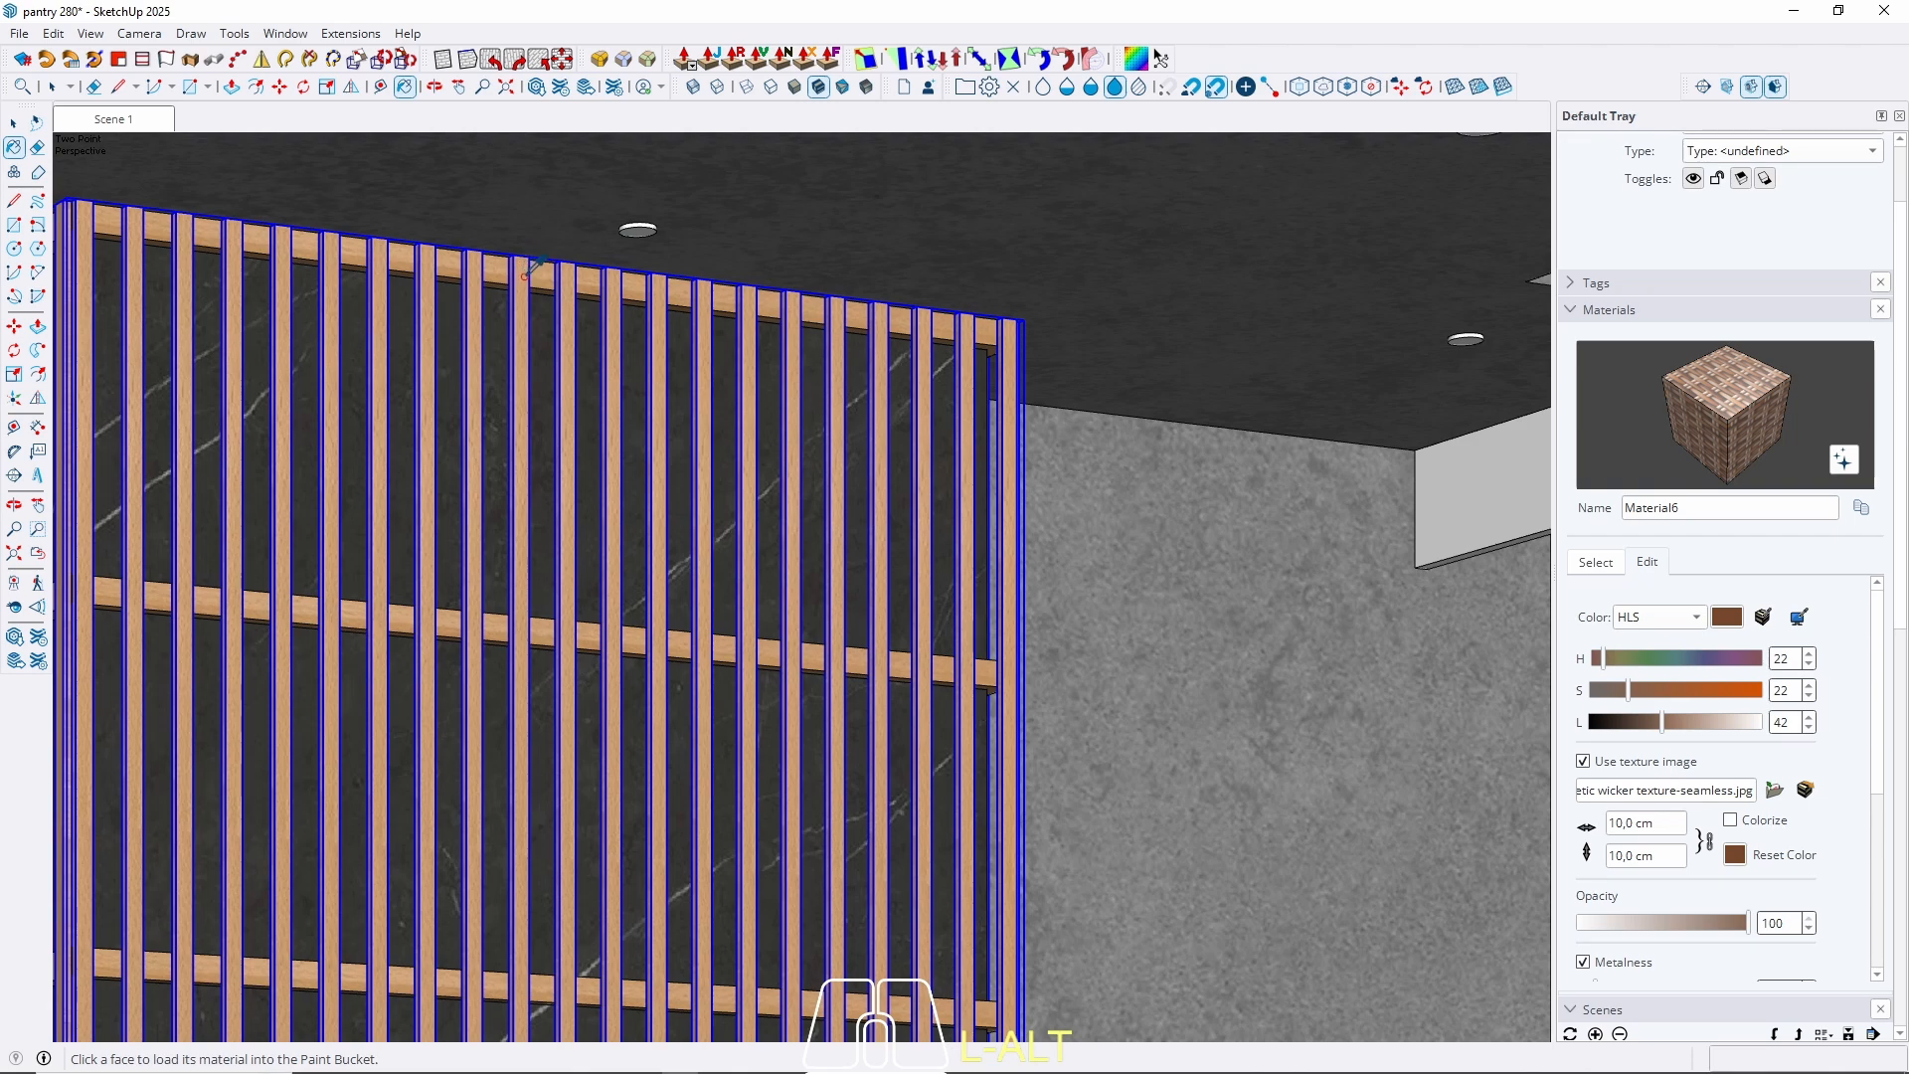
alt+click(524, 262)
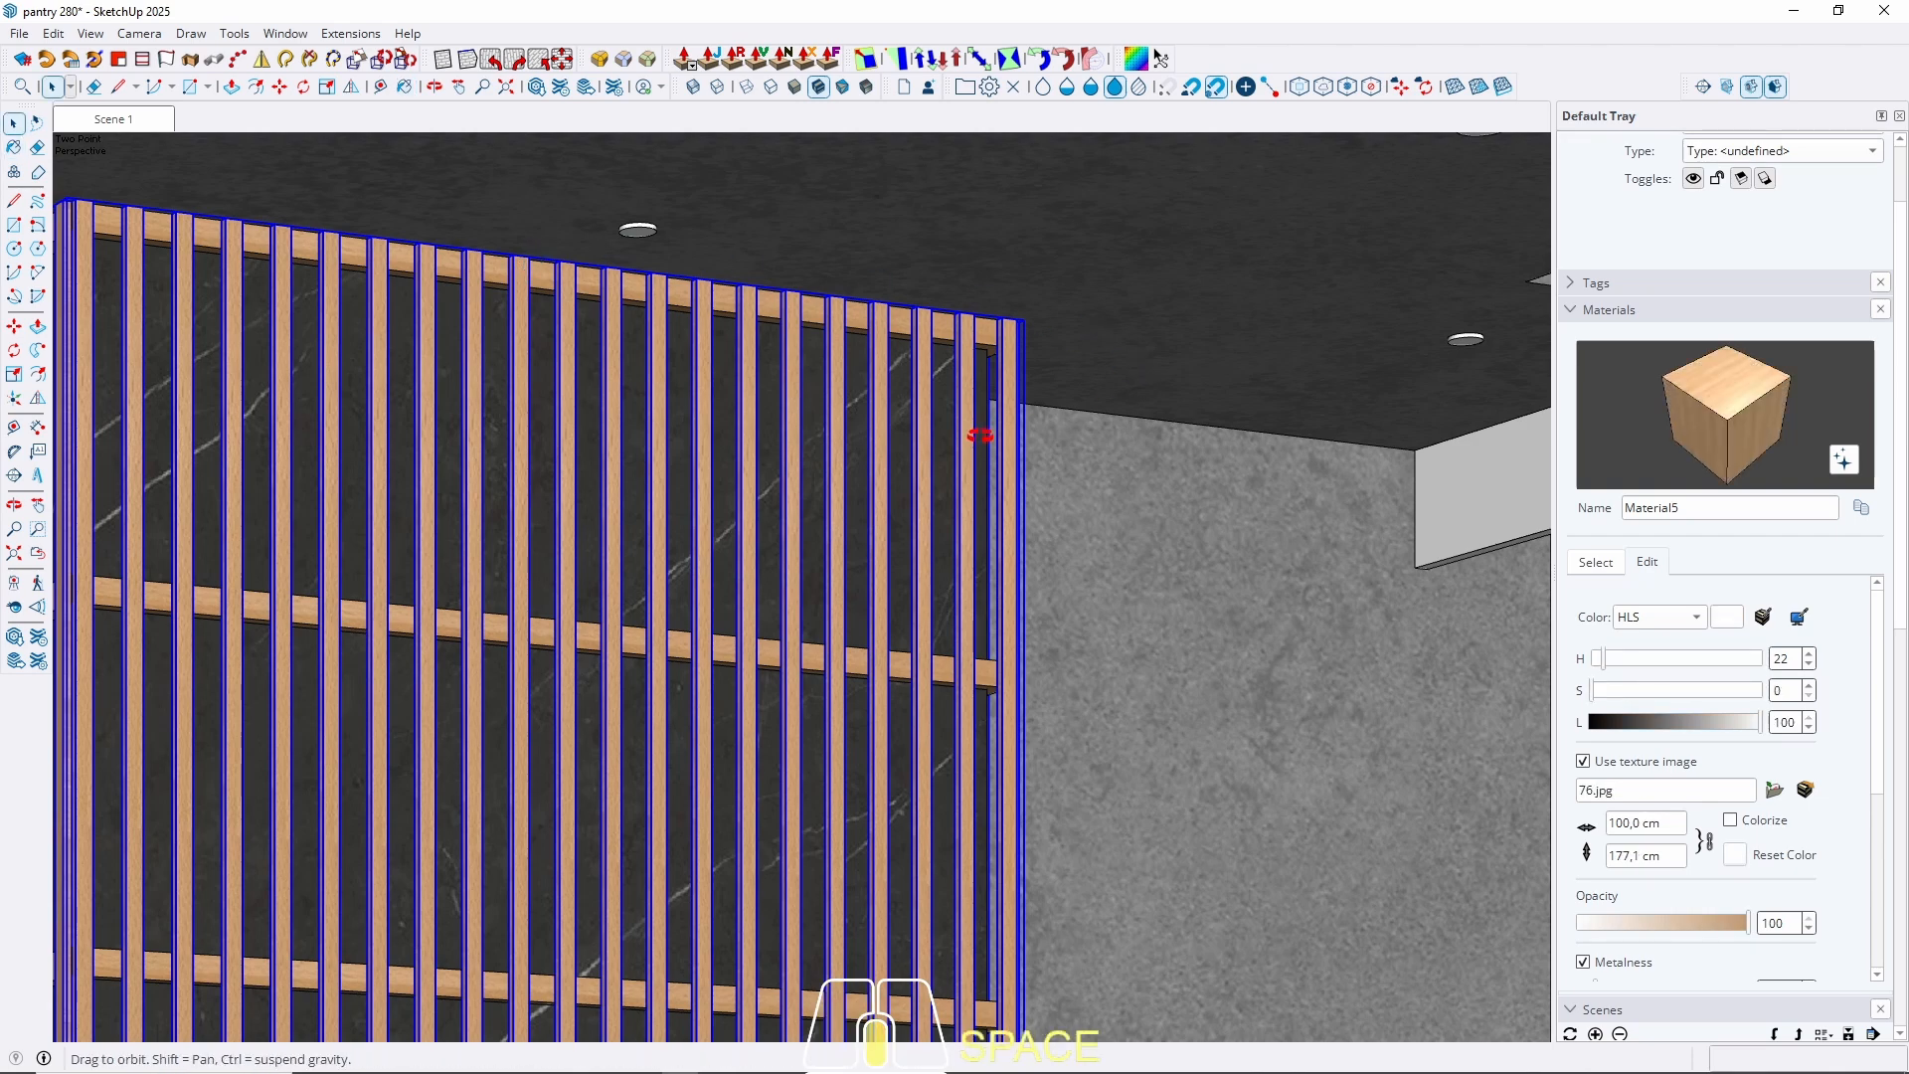
middle_drag(992, 417, 546, 405)
key(space)
click(489, 465)
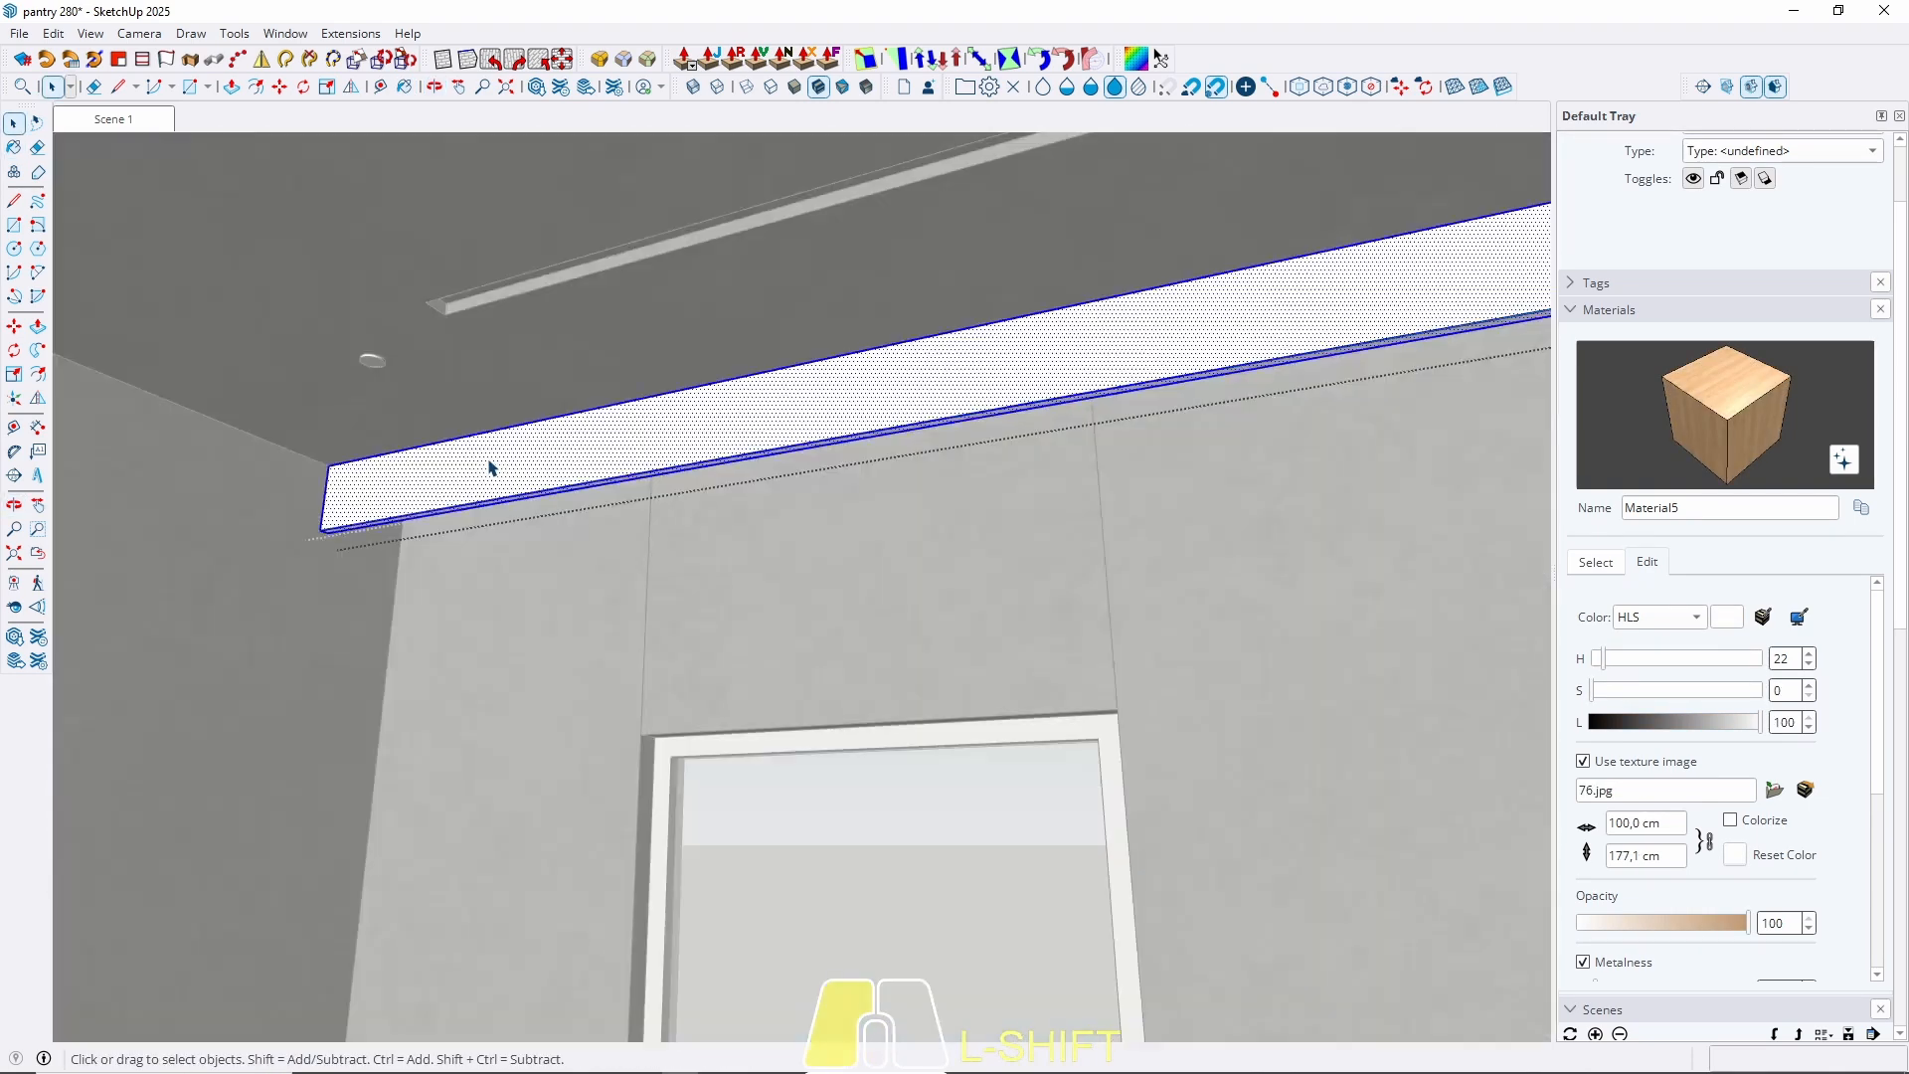
key(b)
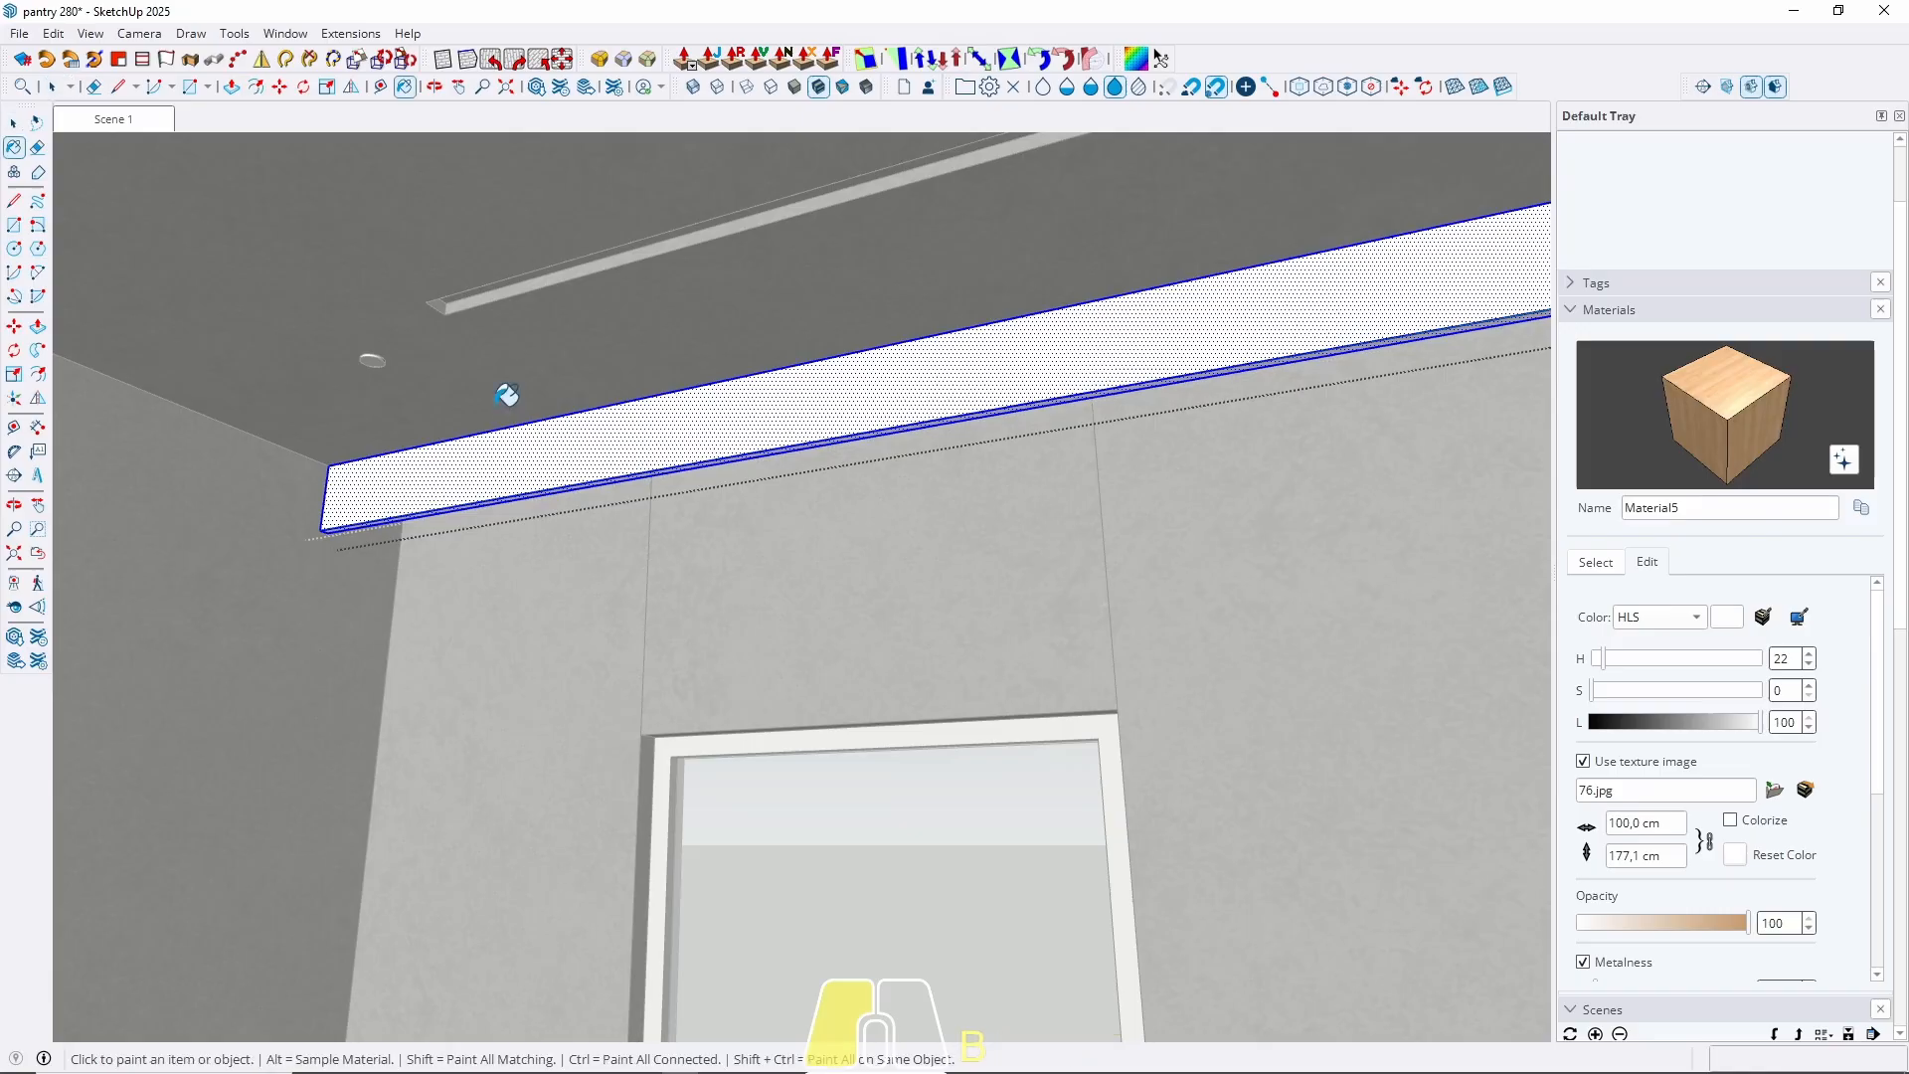
click(526, 434)
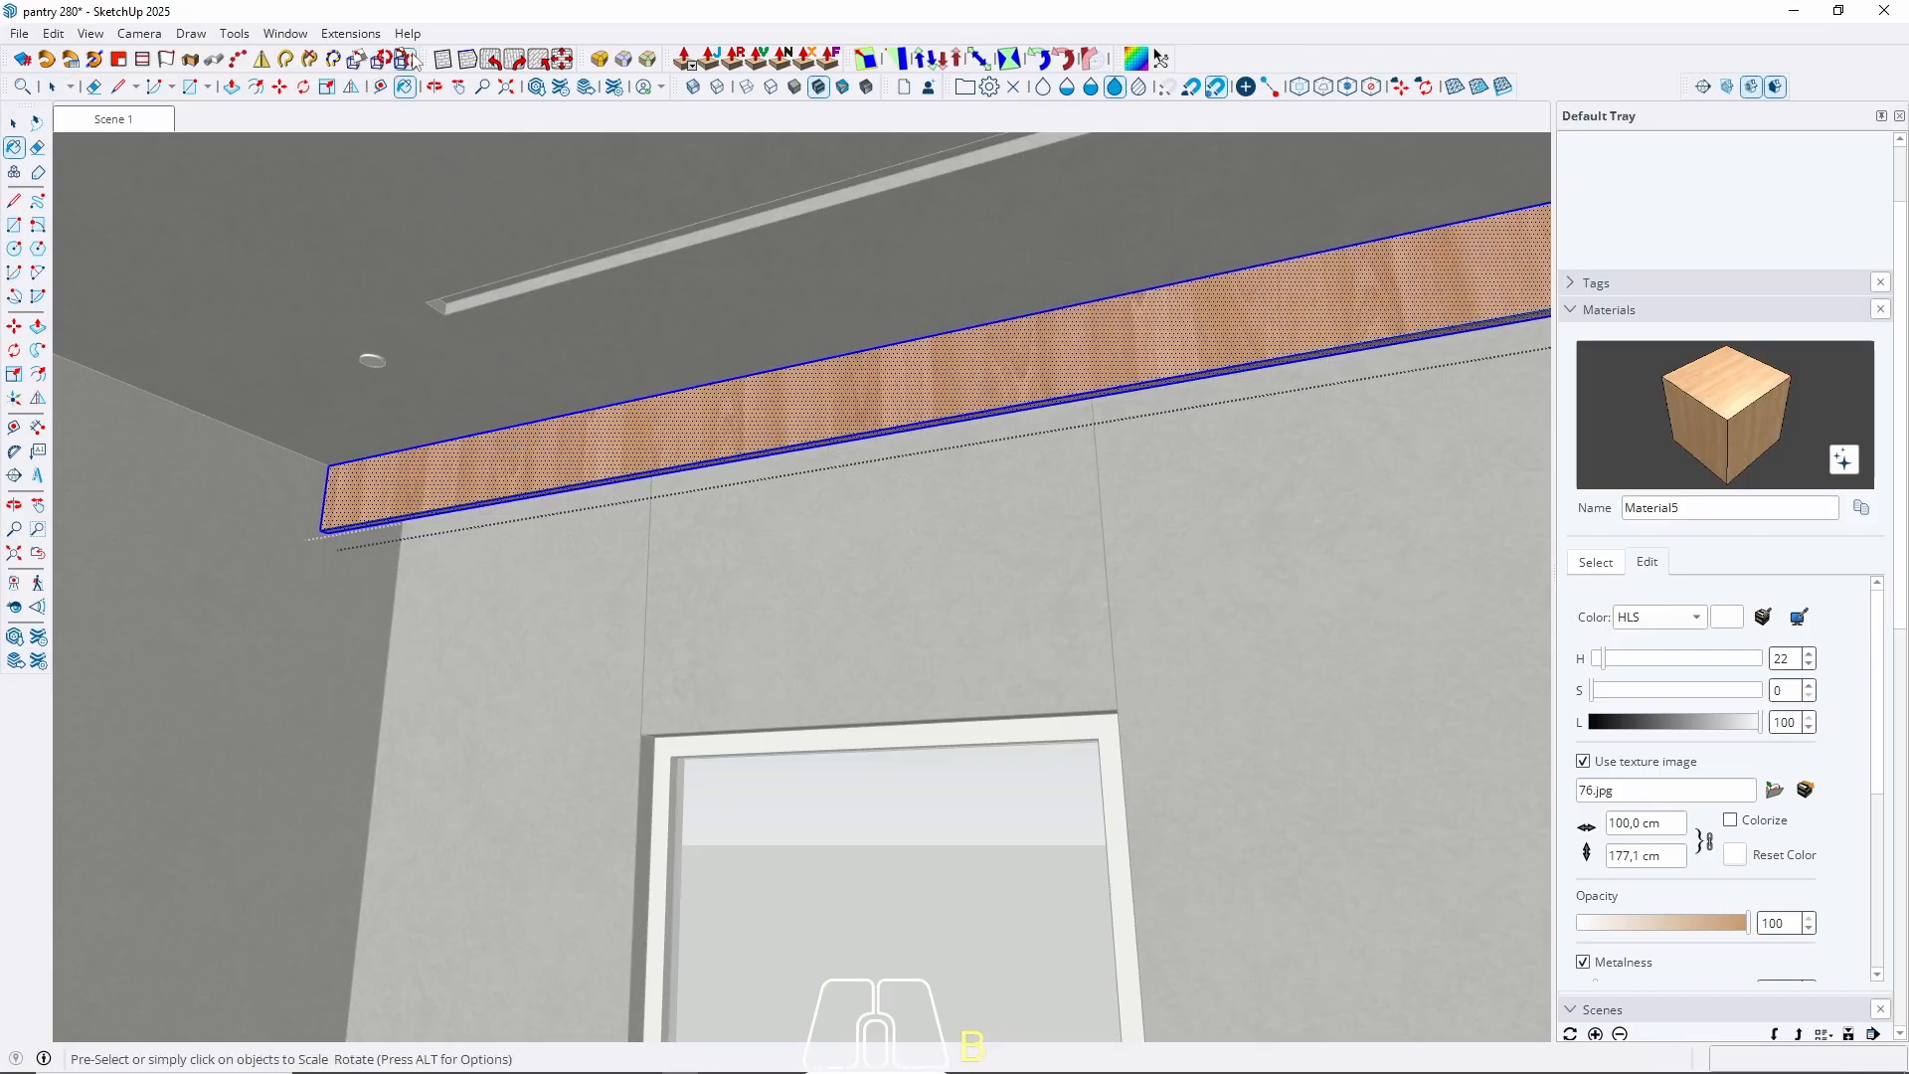
key(space)
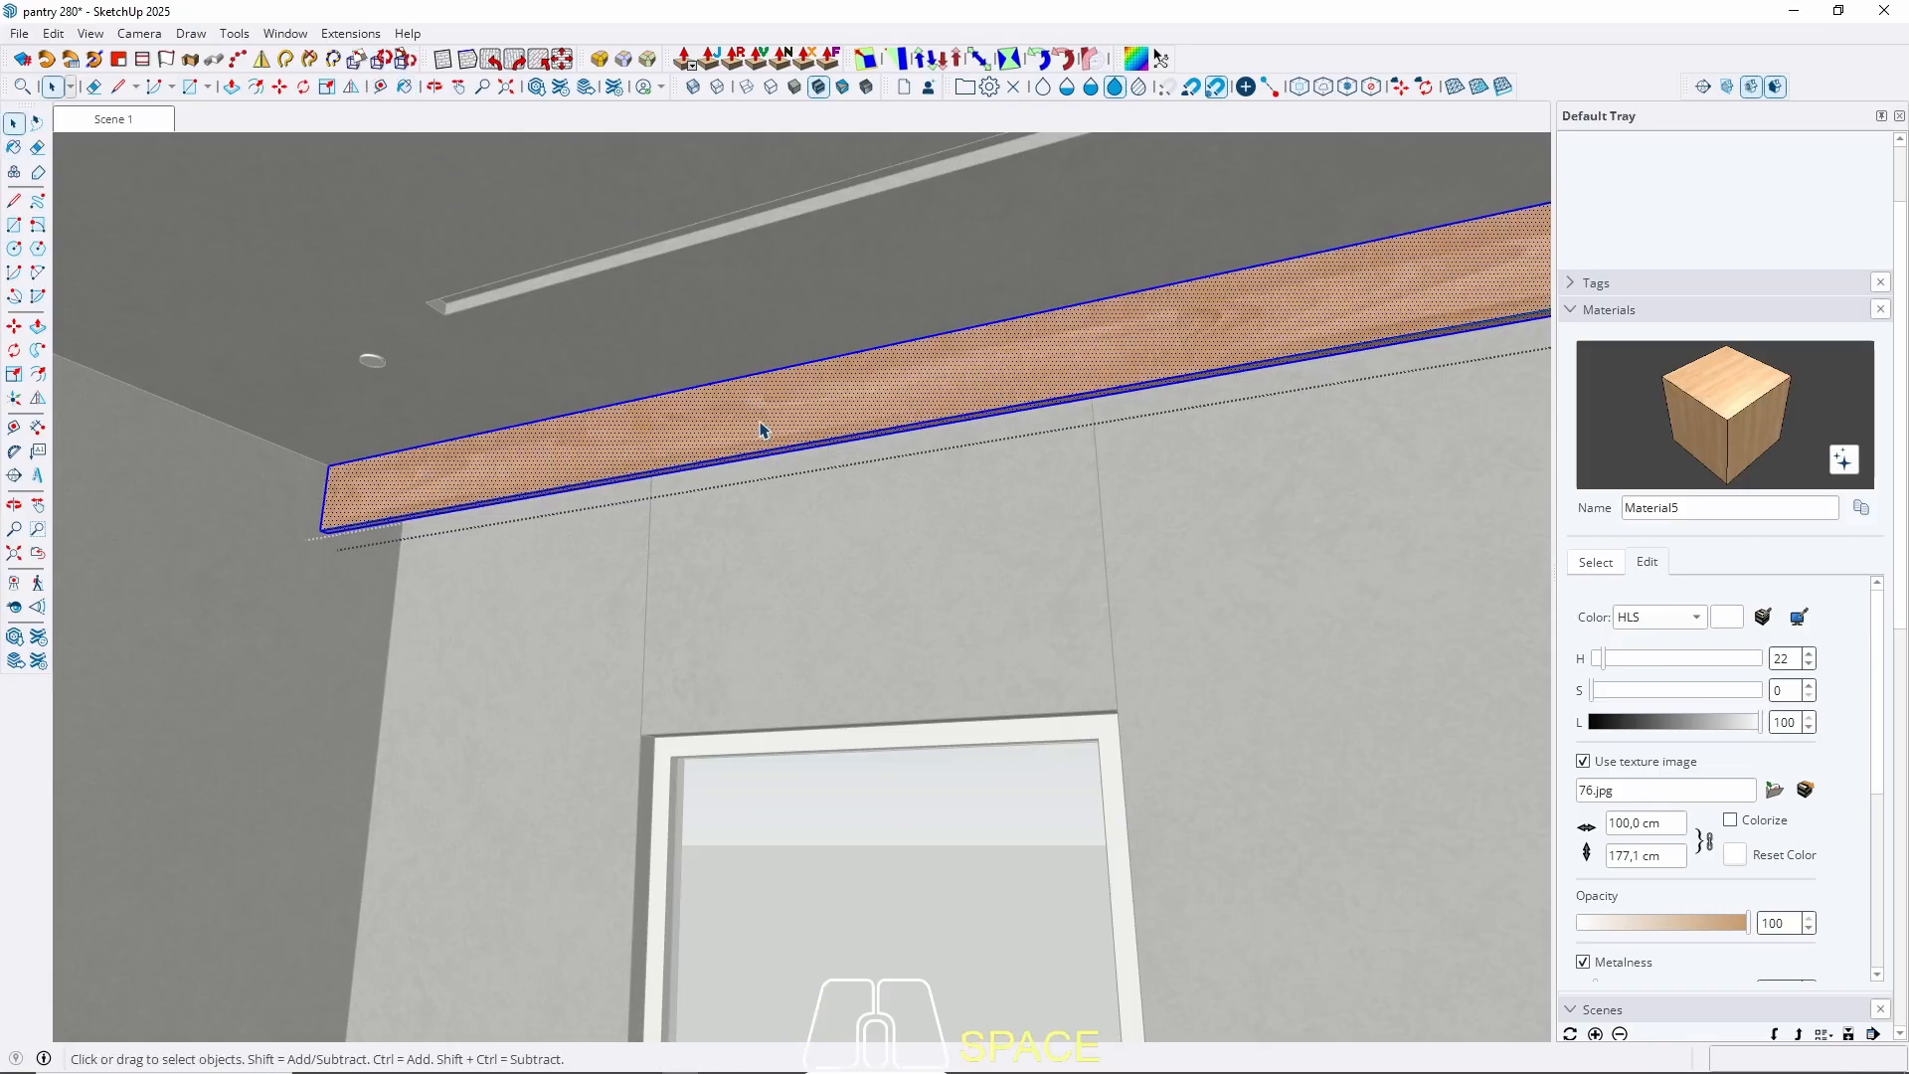
key(Escape)
middle_drag(766, 426, 273, 171)
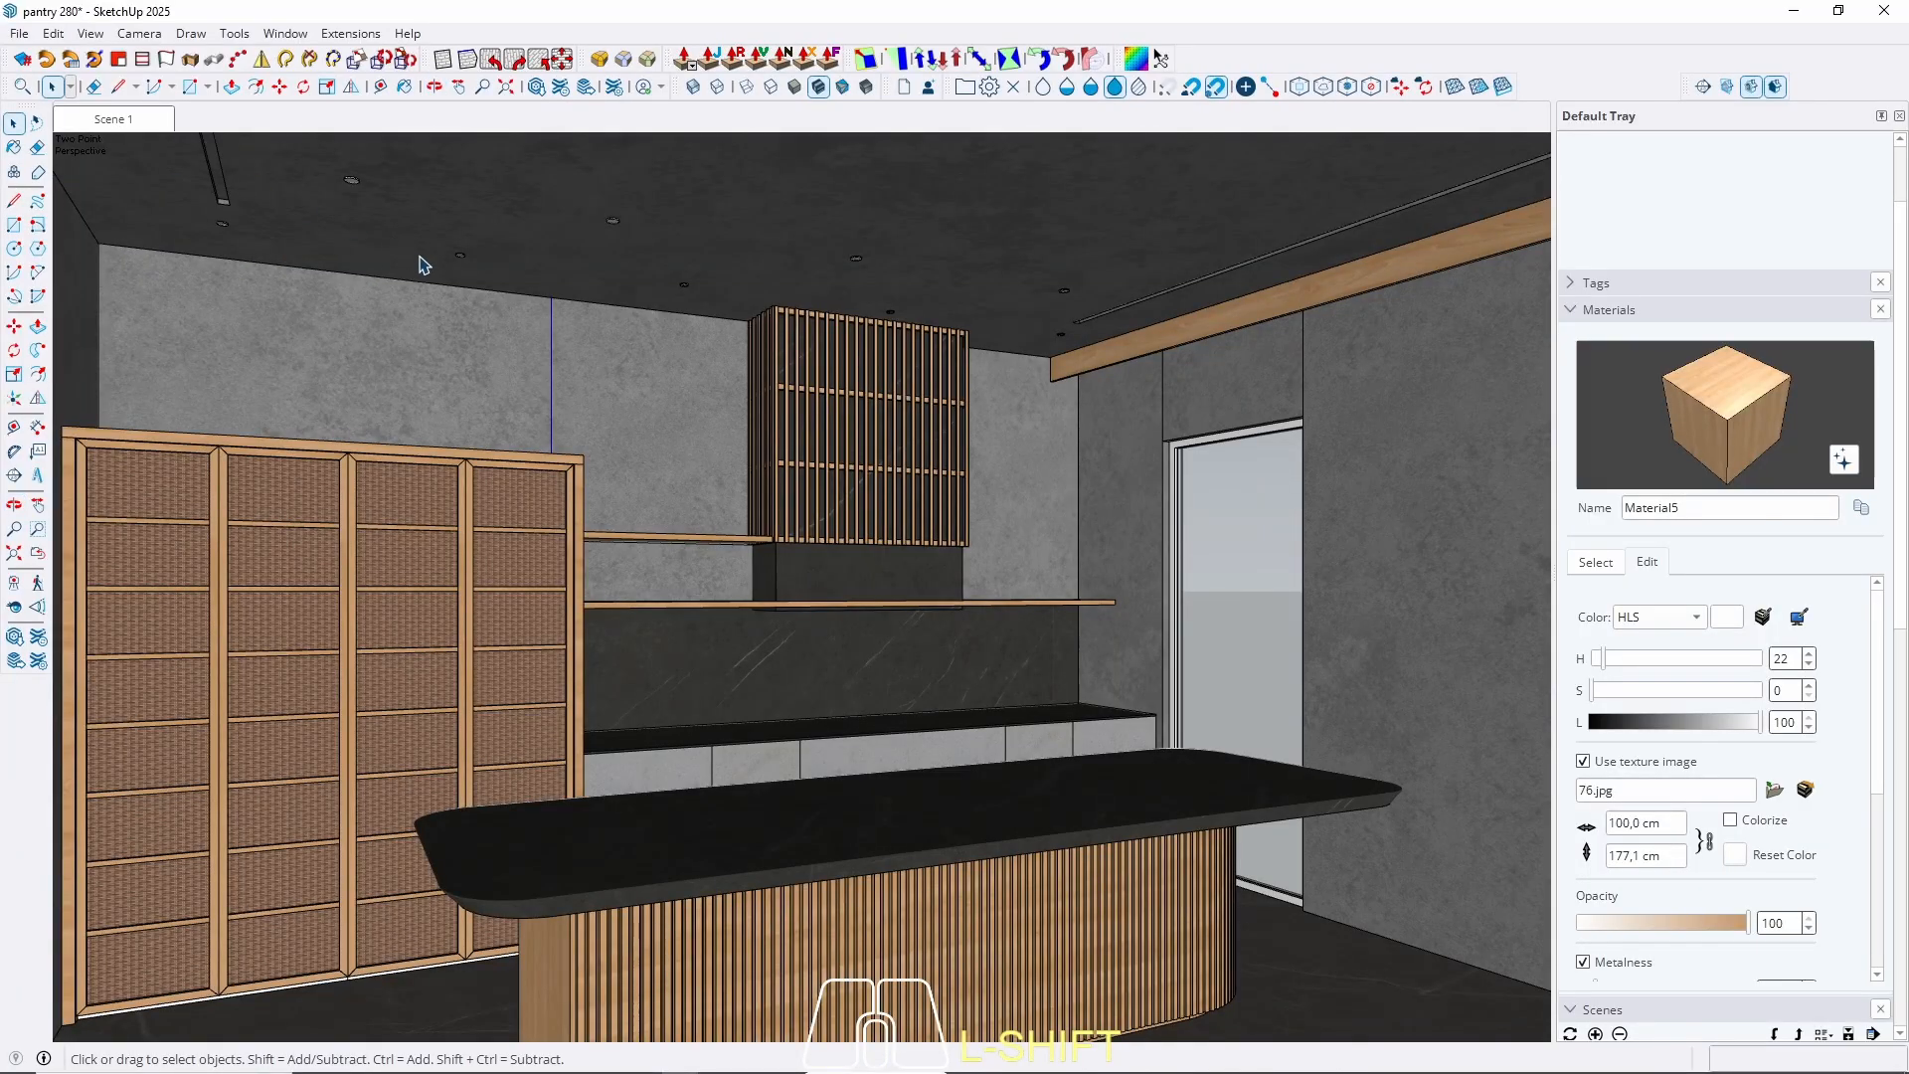
Restore the Scene 1 view and choose the M08_Obsidian_Black material from the Solid Colors collection.
middle_drag(898, 723, 513, 875)
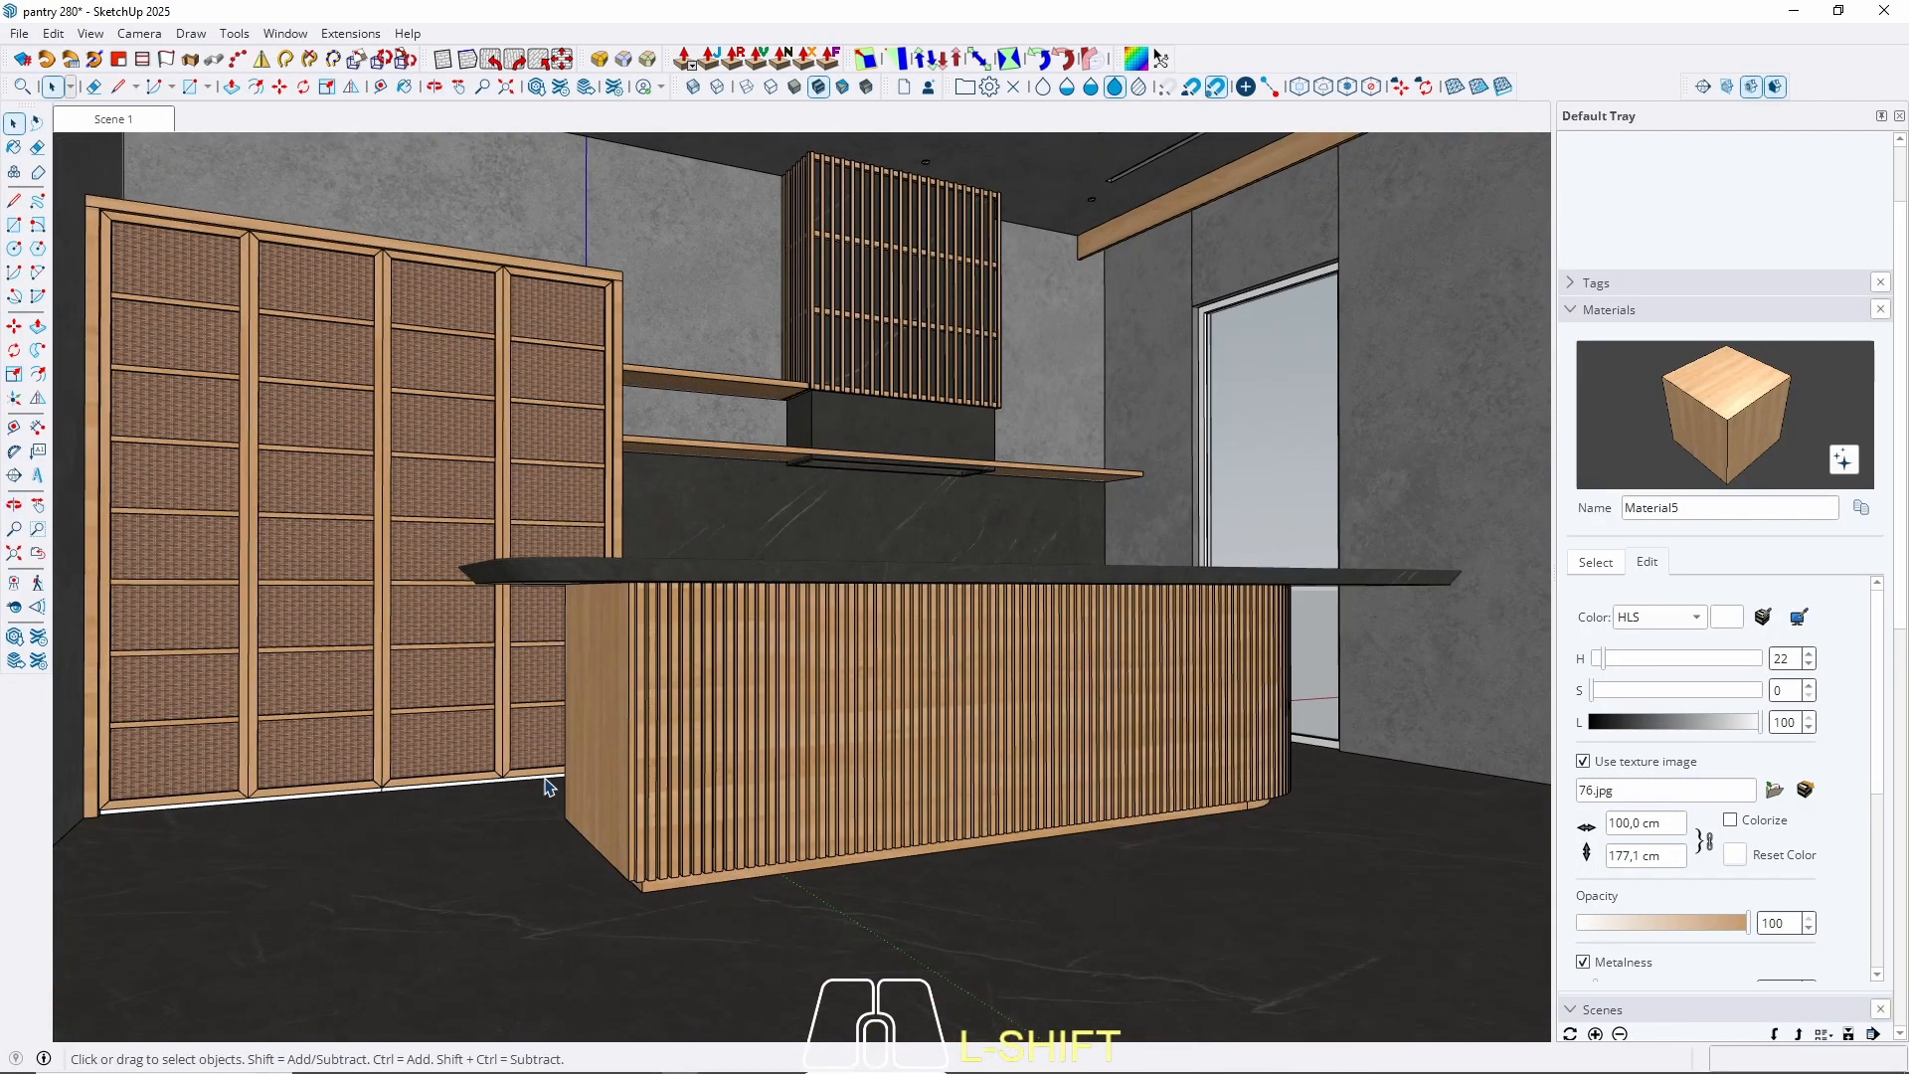
middle_drag(793, 613, 710, 771)
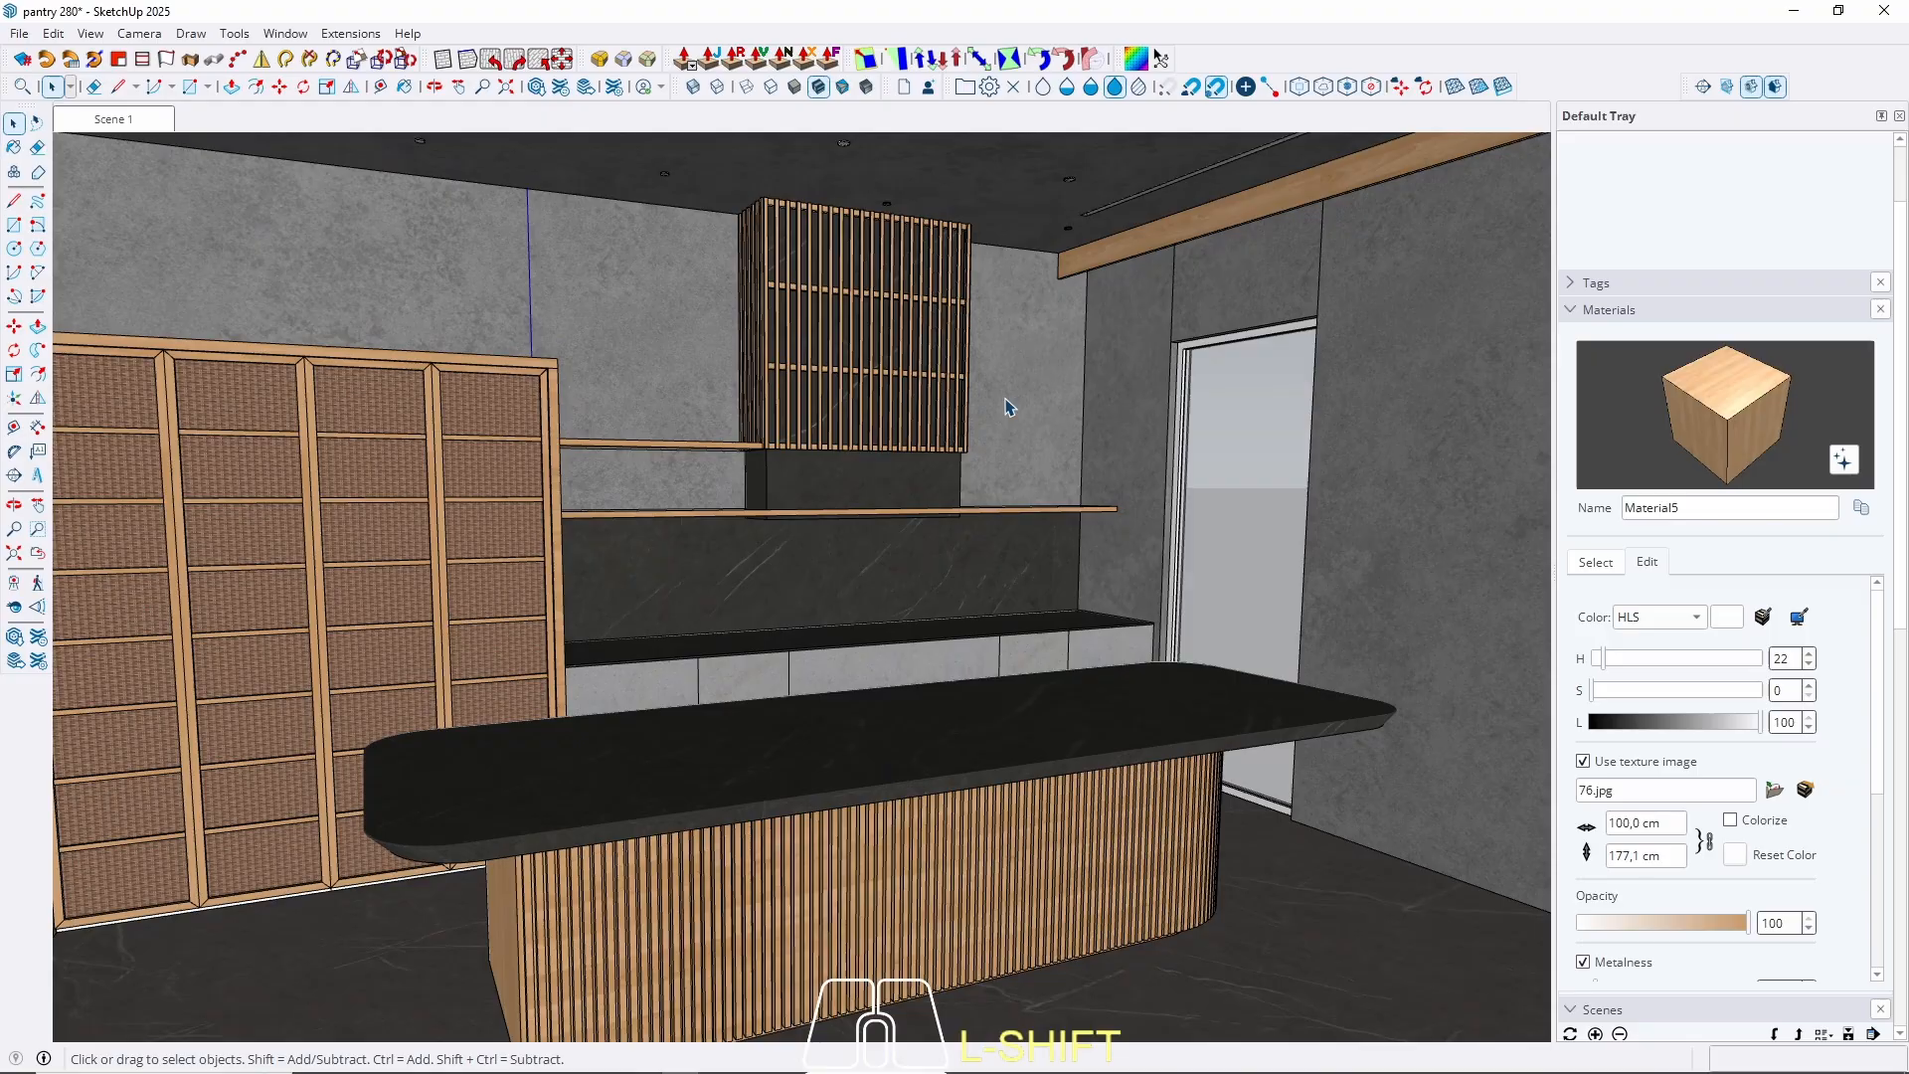
click(1593, 562)
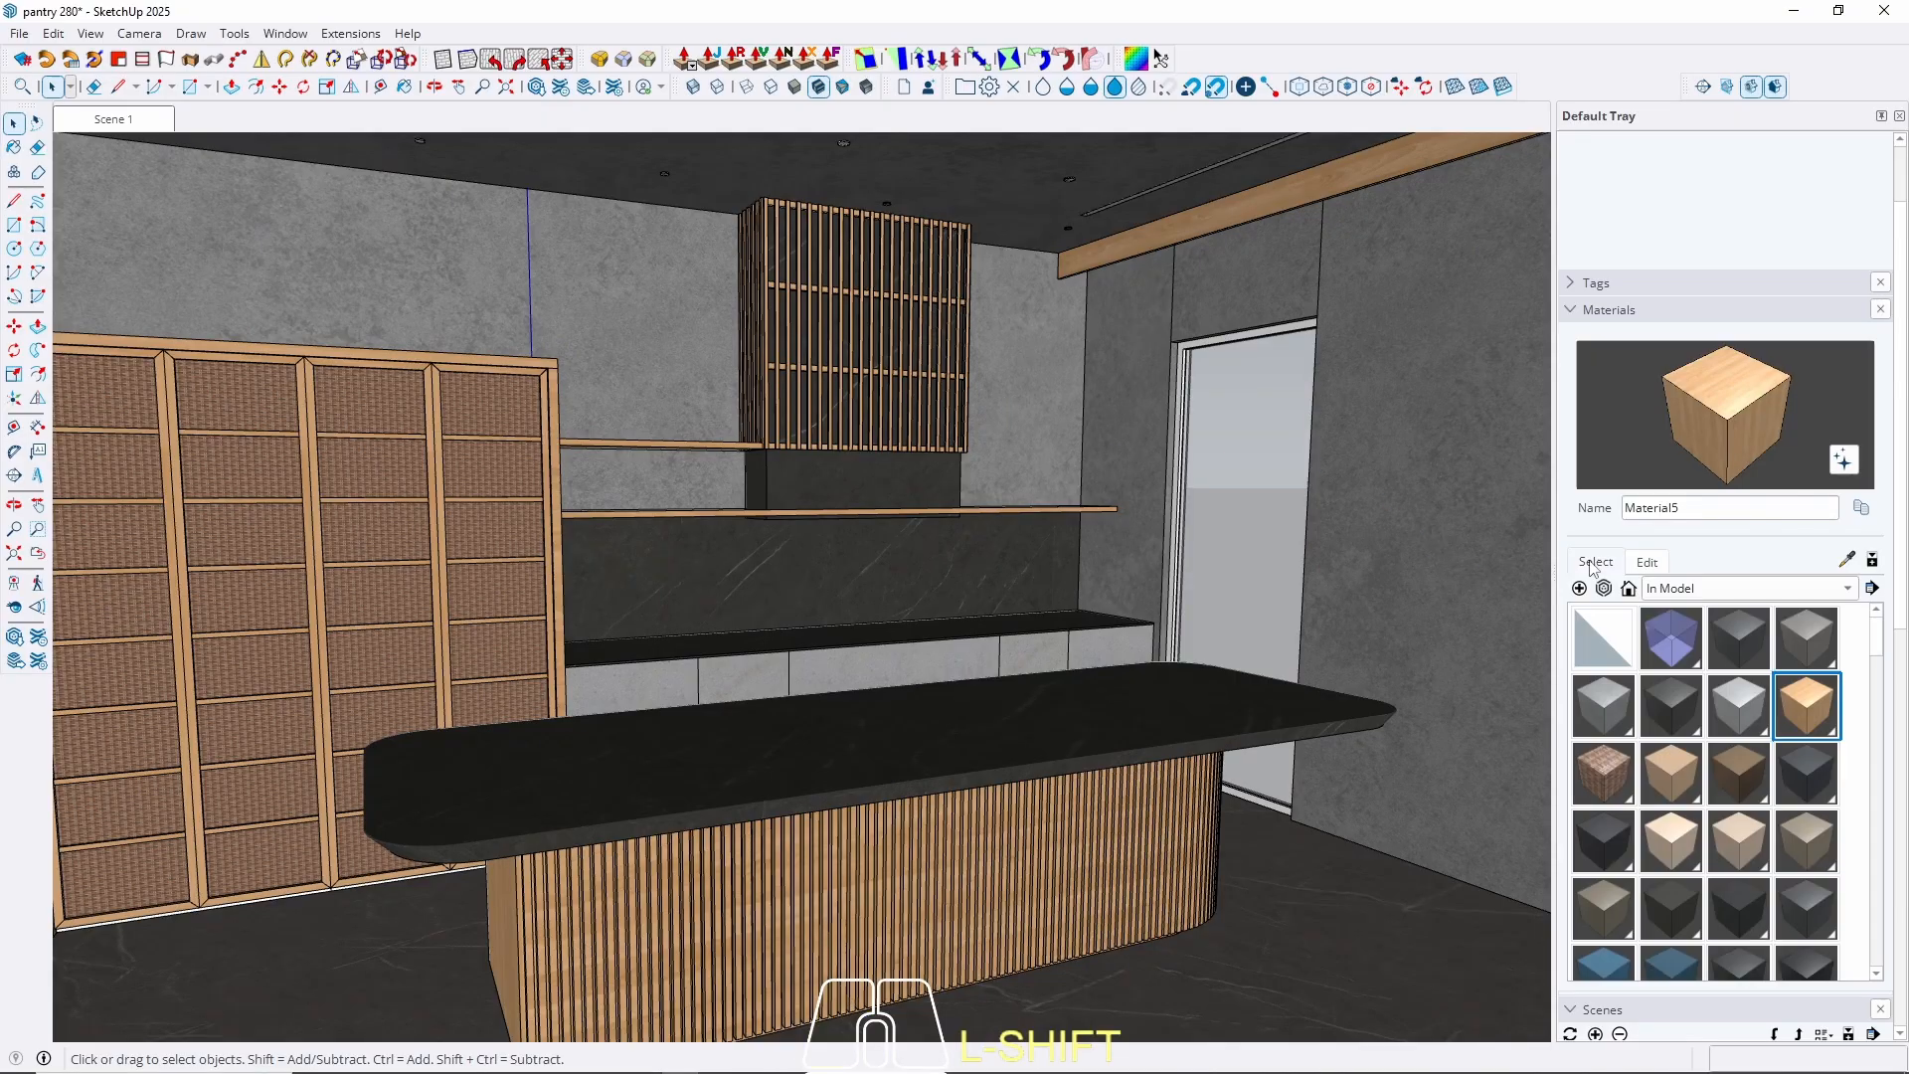
click(130, 120)
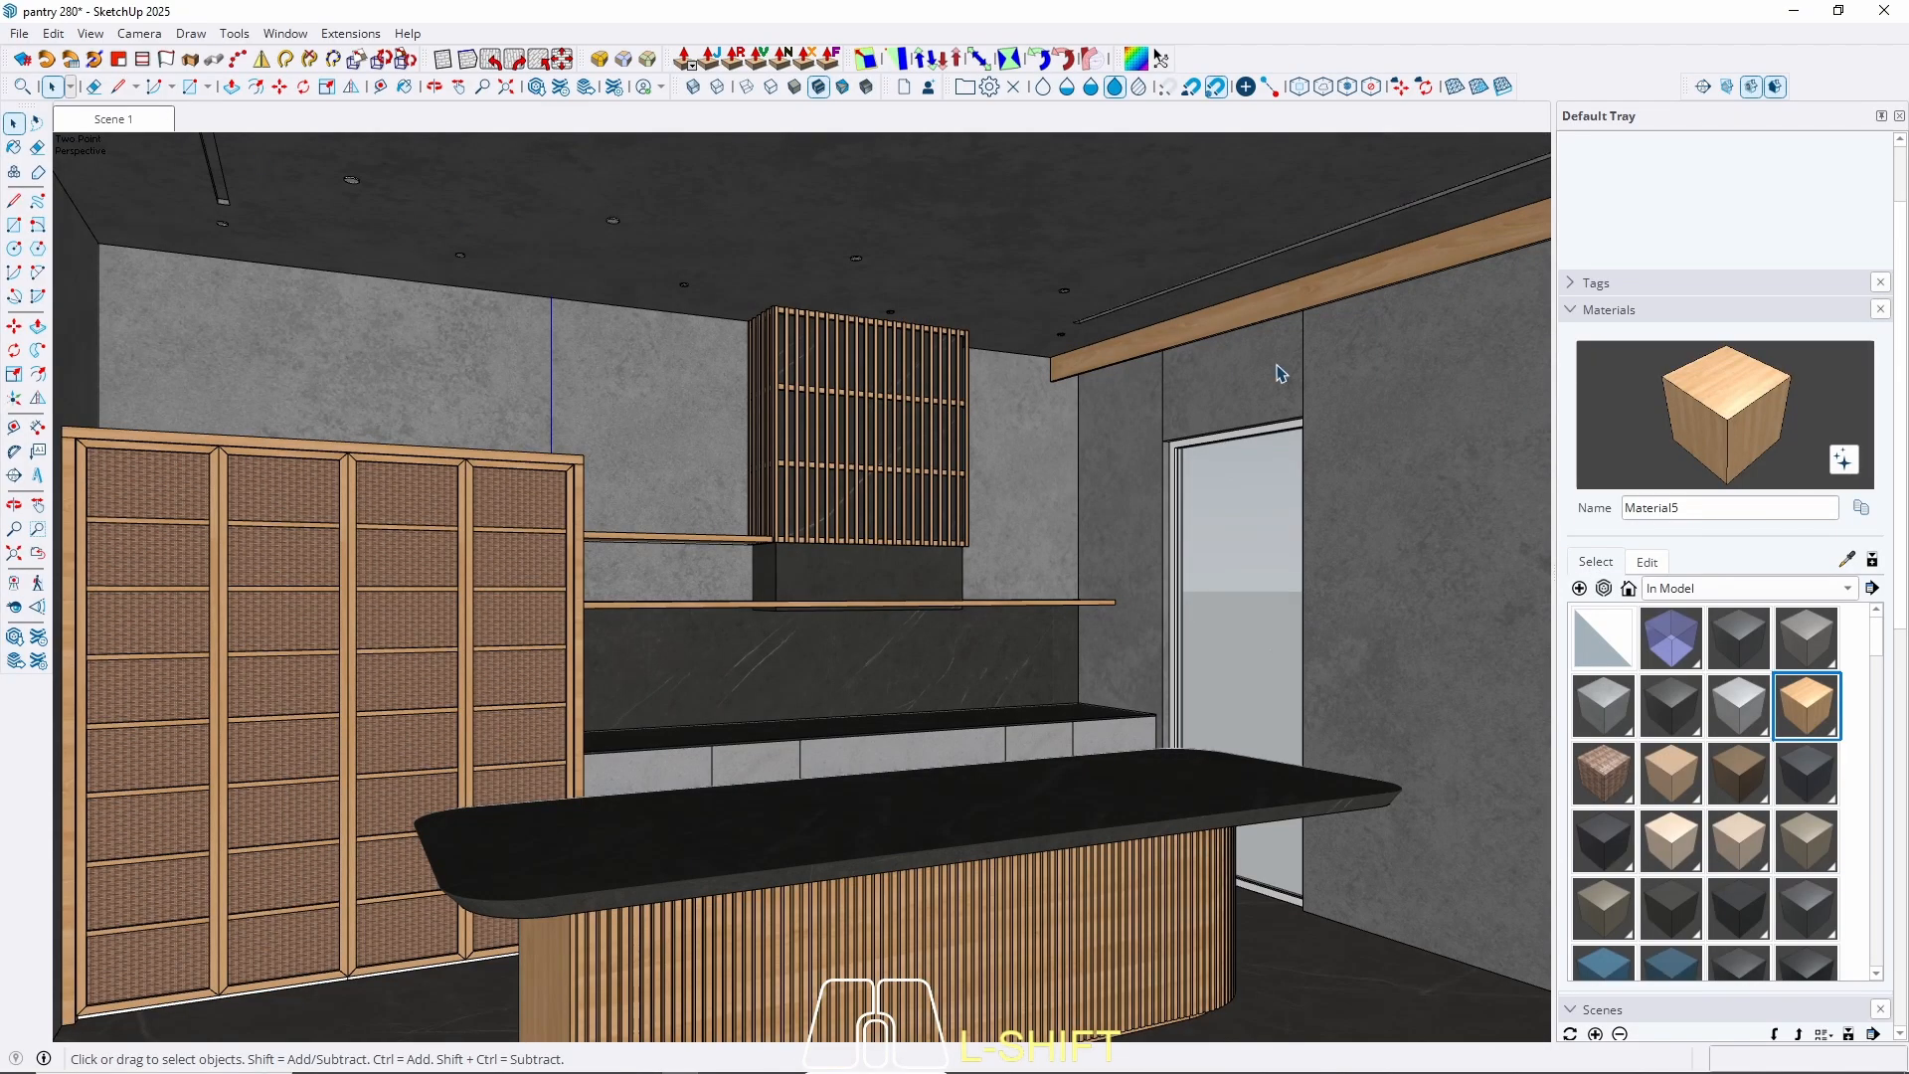
click(1671, 588)
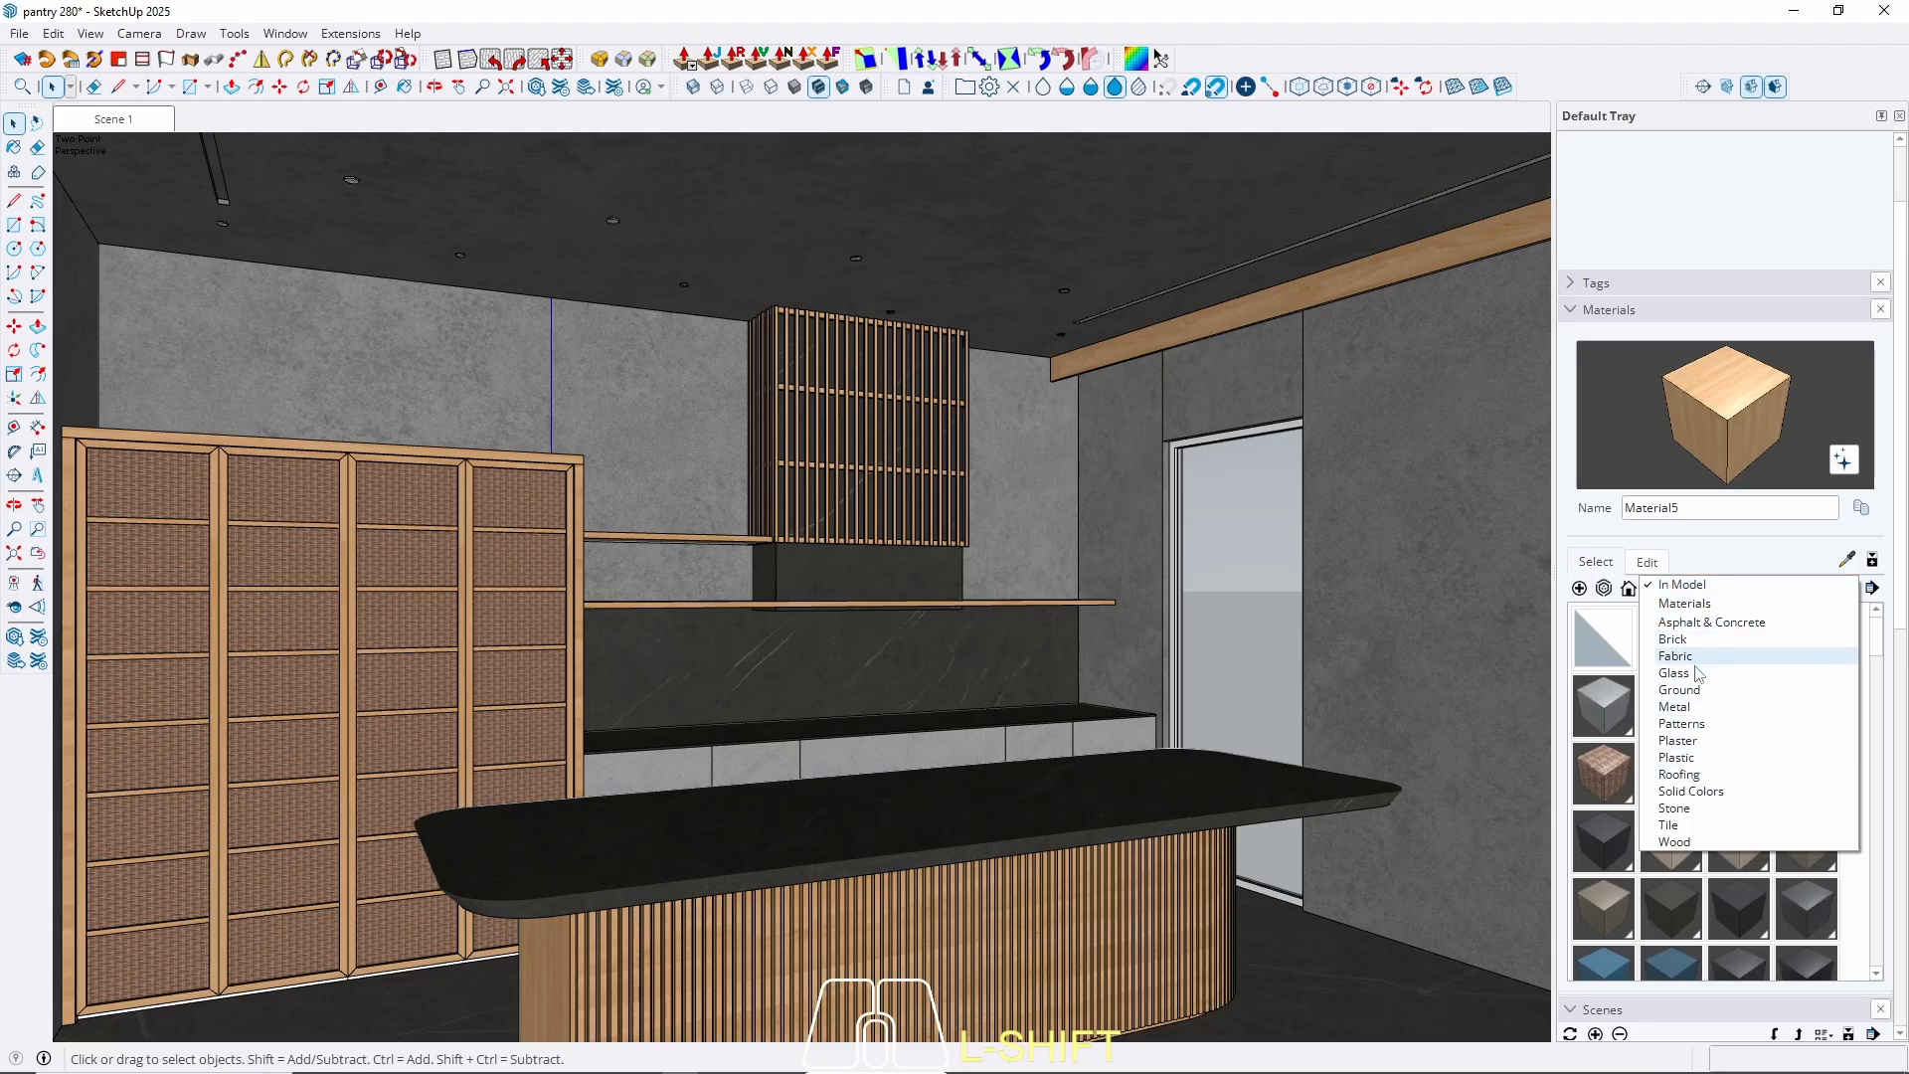
click(1690, 791)
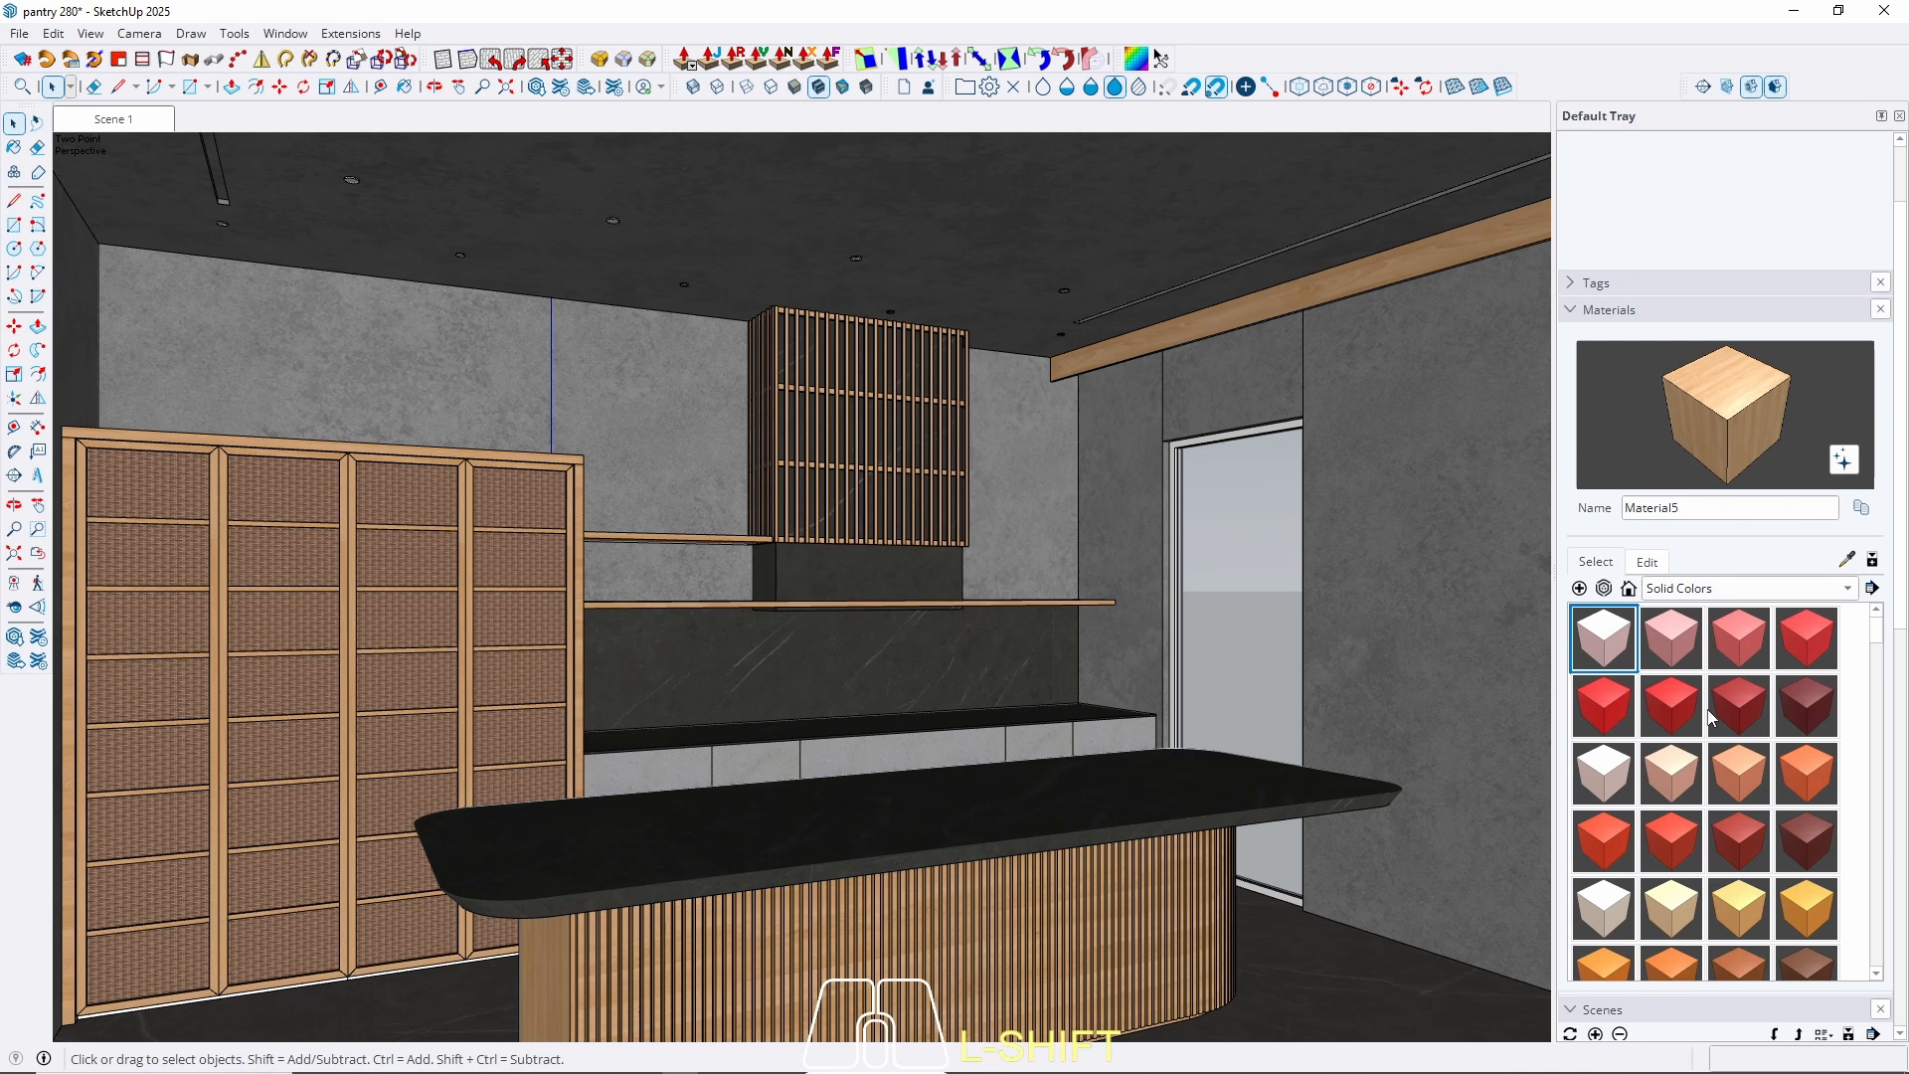
scroll(1710, 718, down, 15)
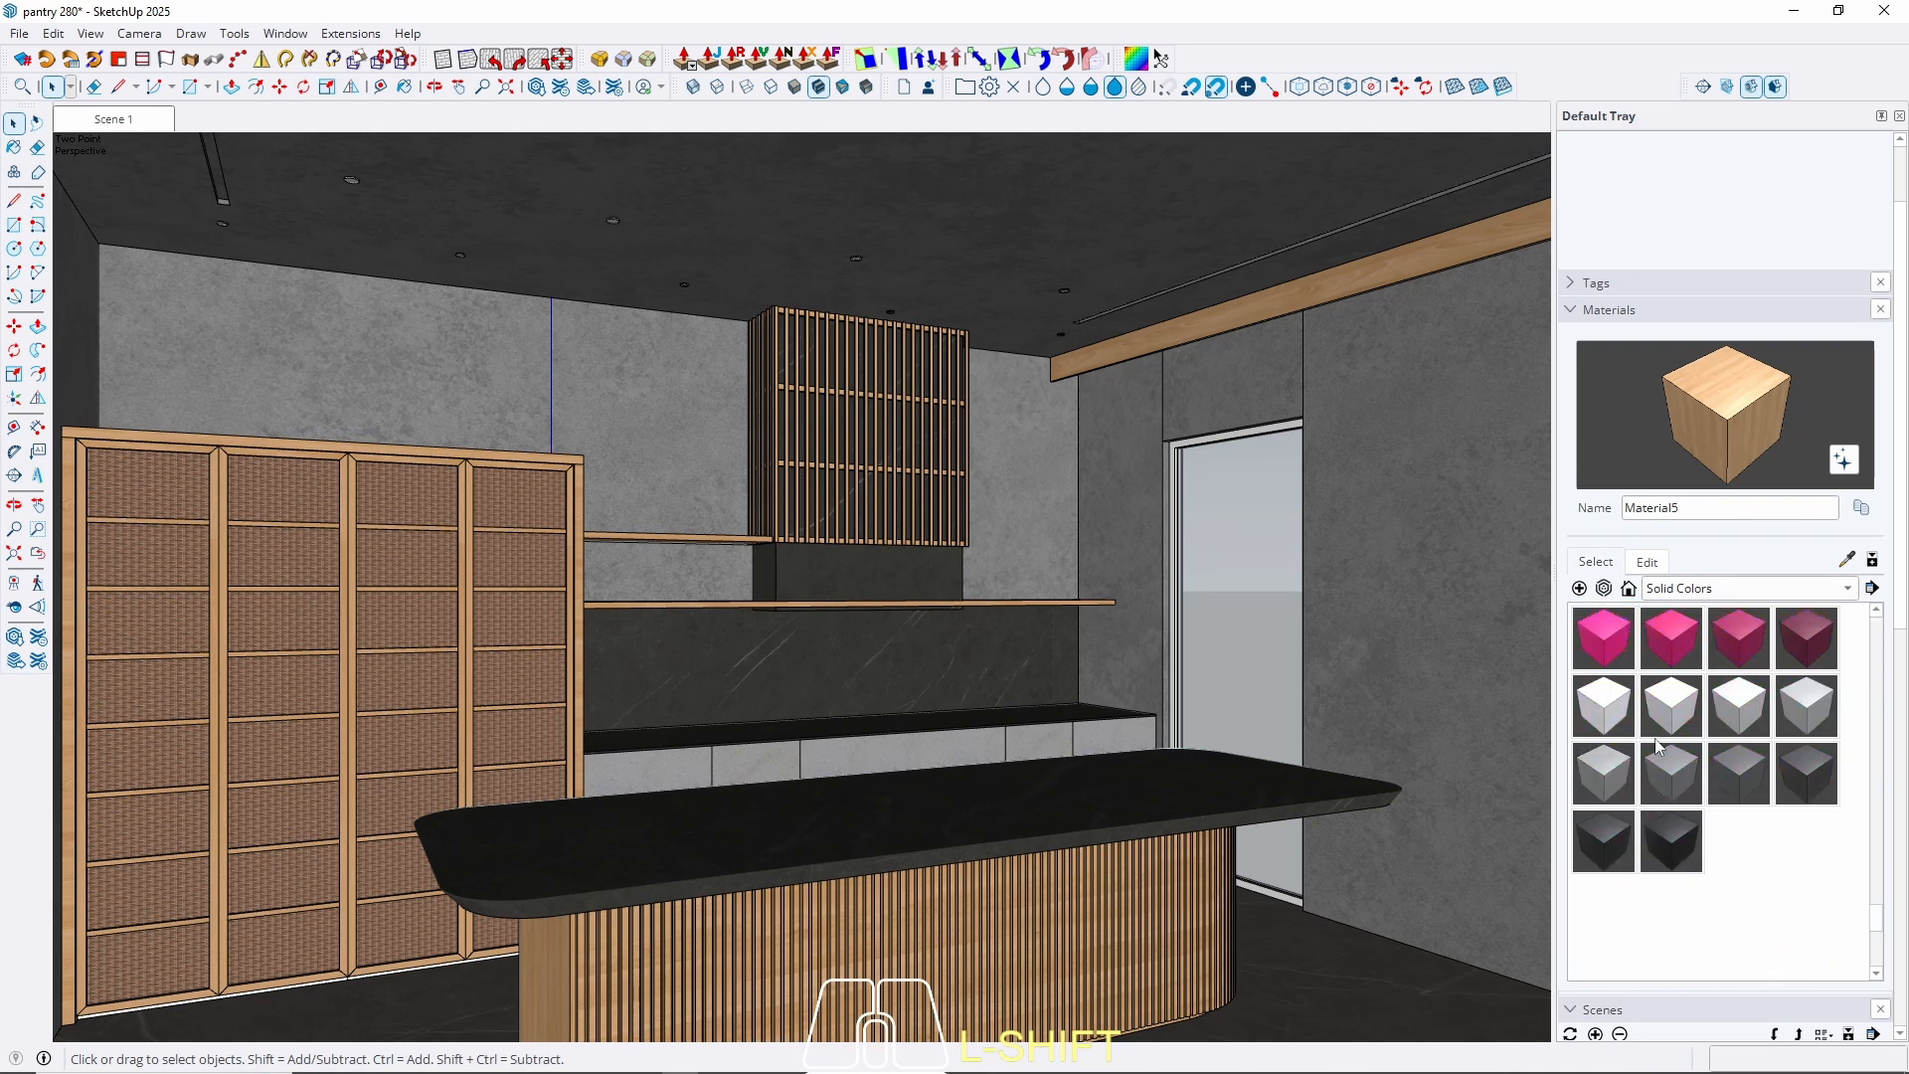
click(1601, 841)
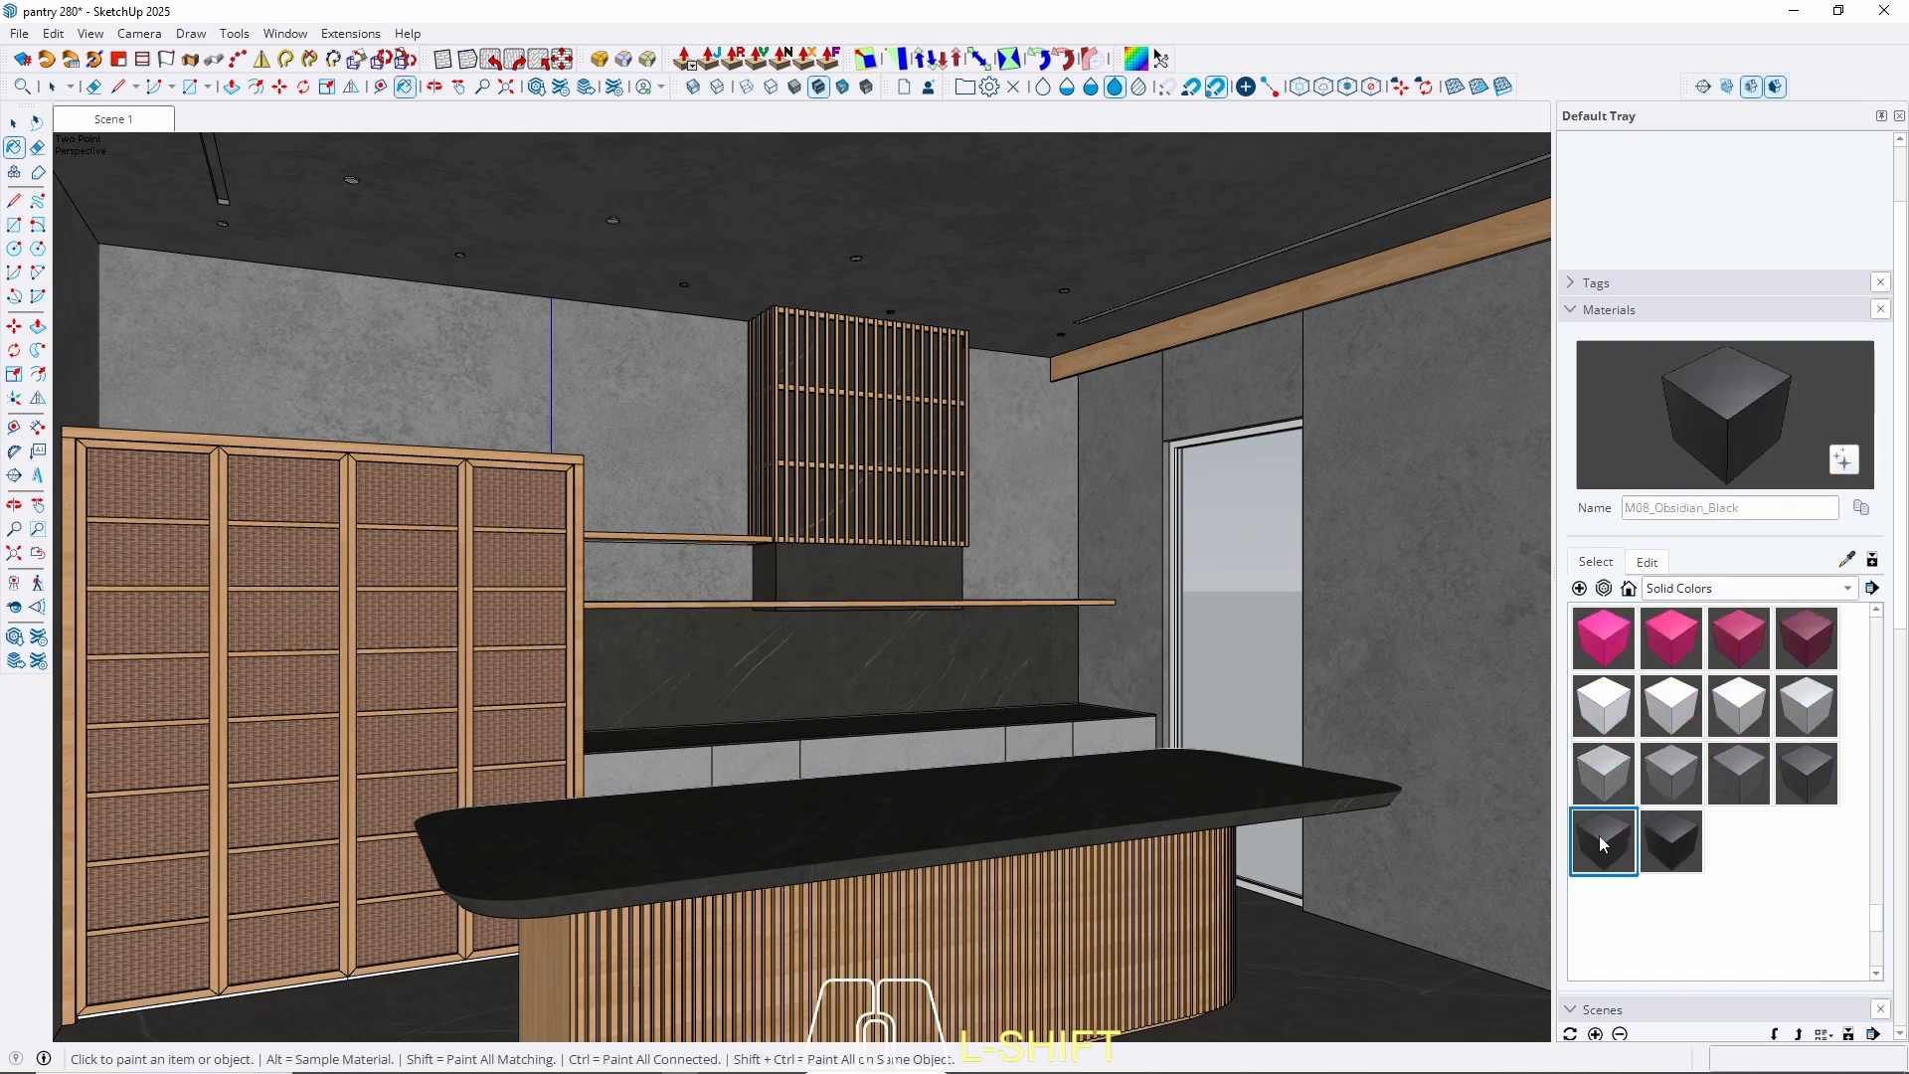
key(space)
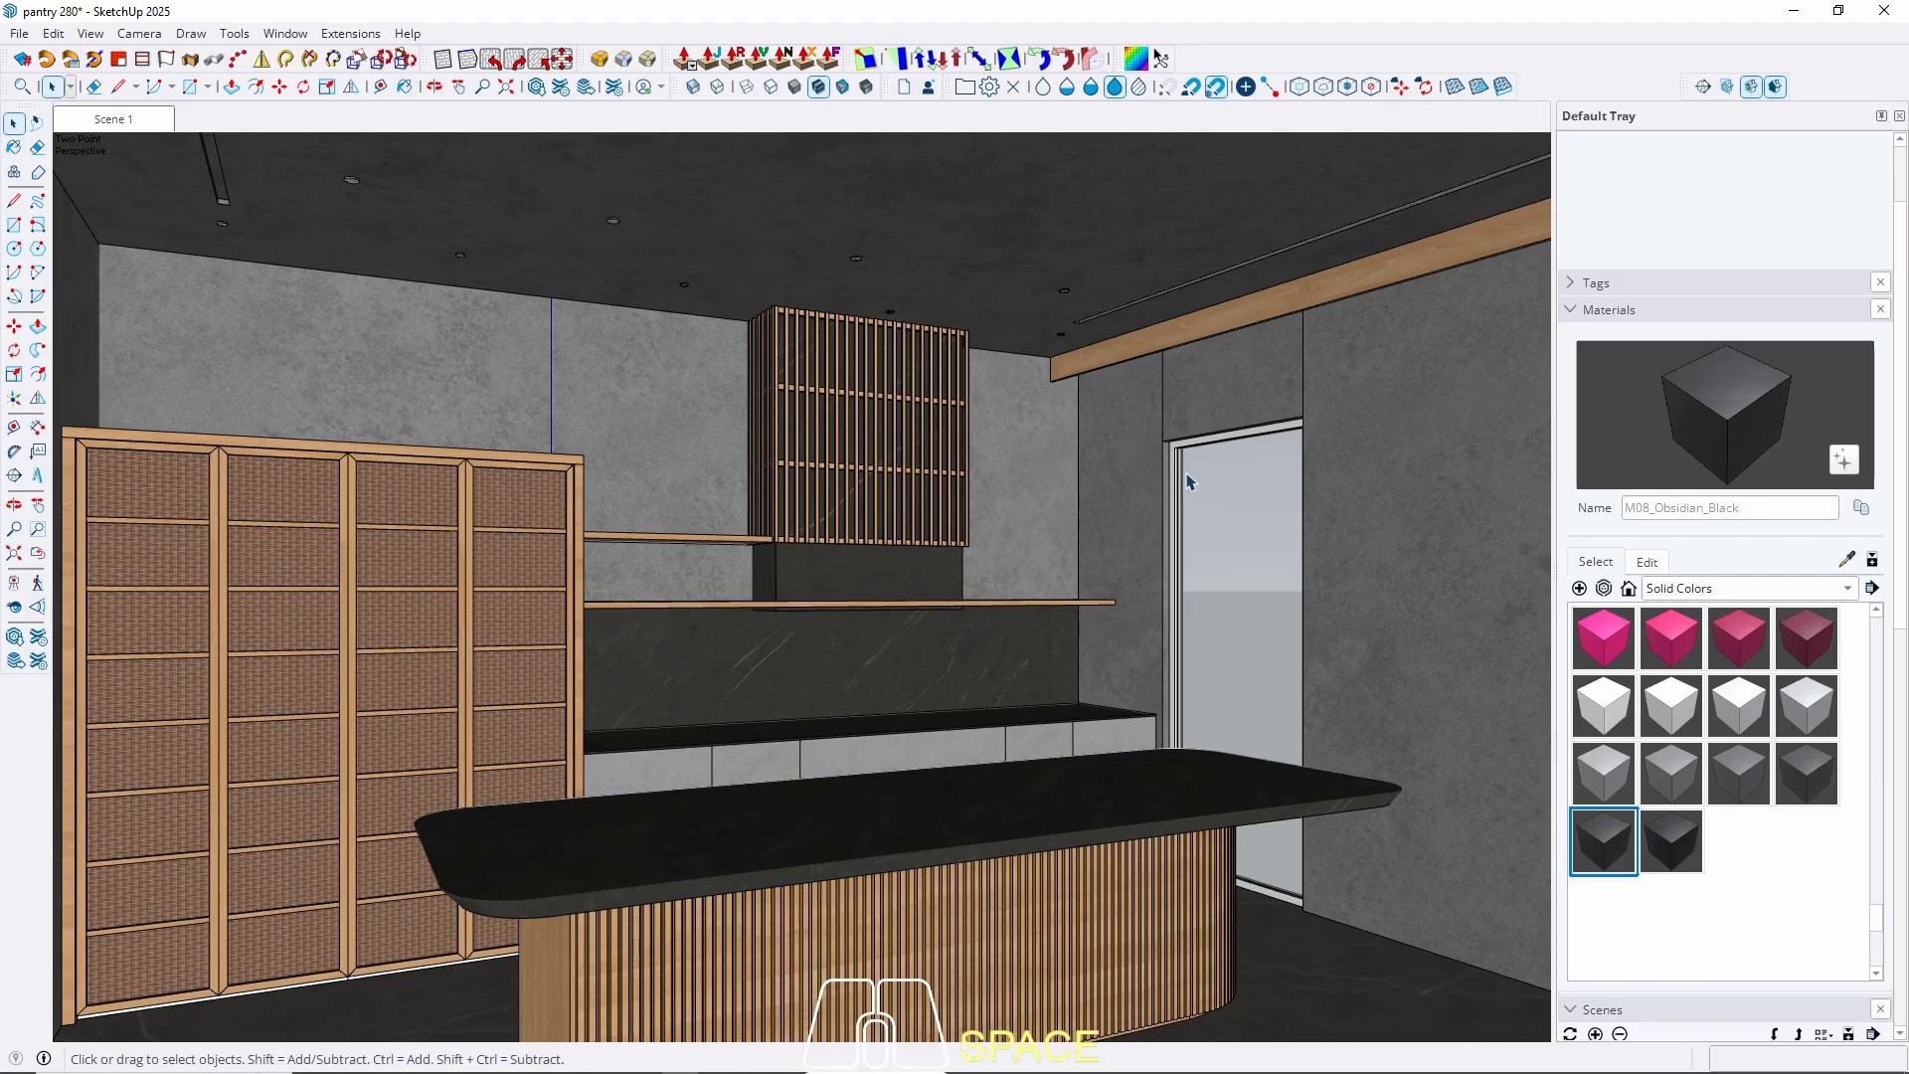
Open the narrow glazed door's frame for editing, paint it with M08_Obsidian_Black, and return to Scene 1.
scroll(1188, 475, up, 4)
scroll(1181, 422, up, 3)
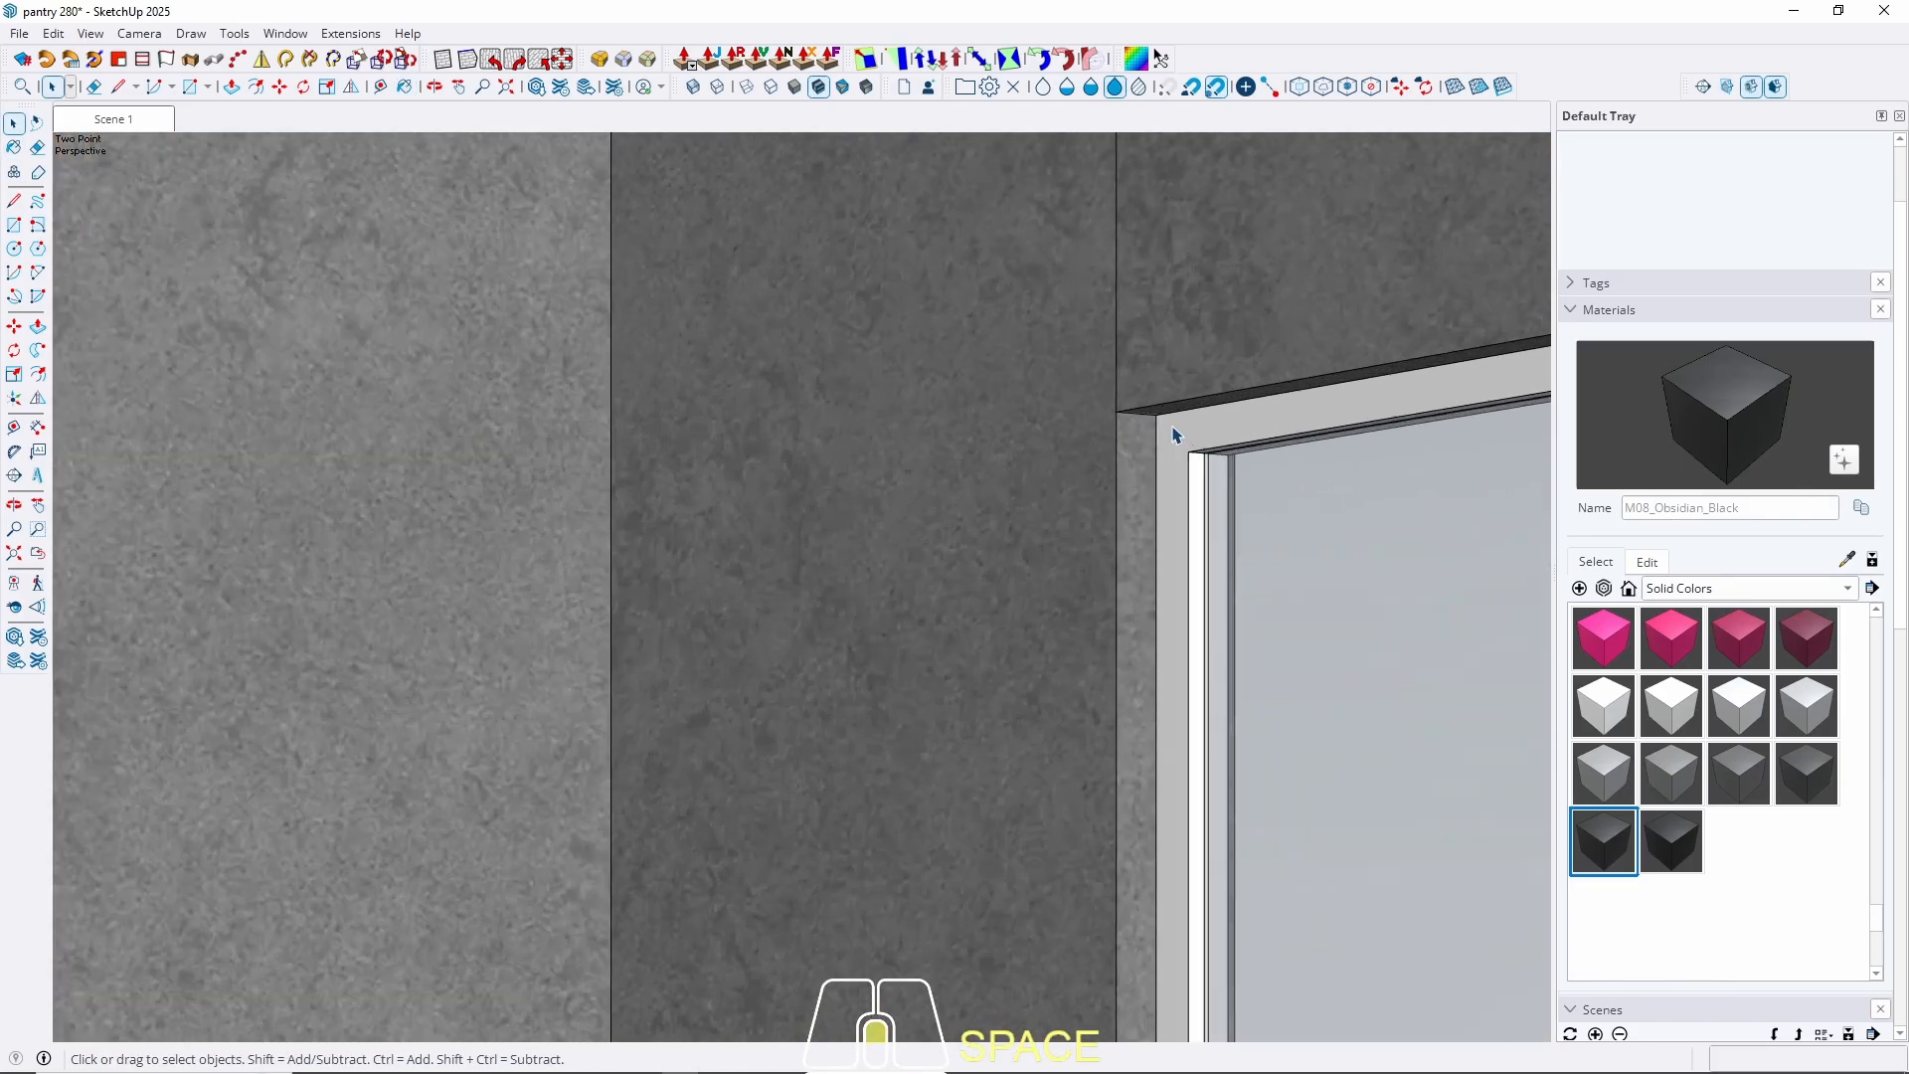
click(1170, 442)
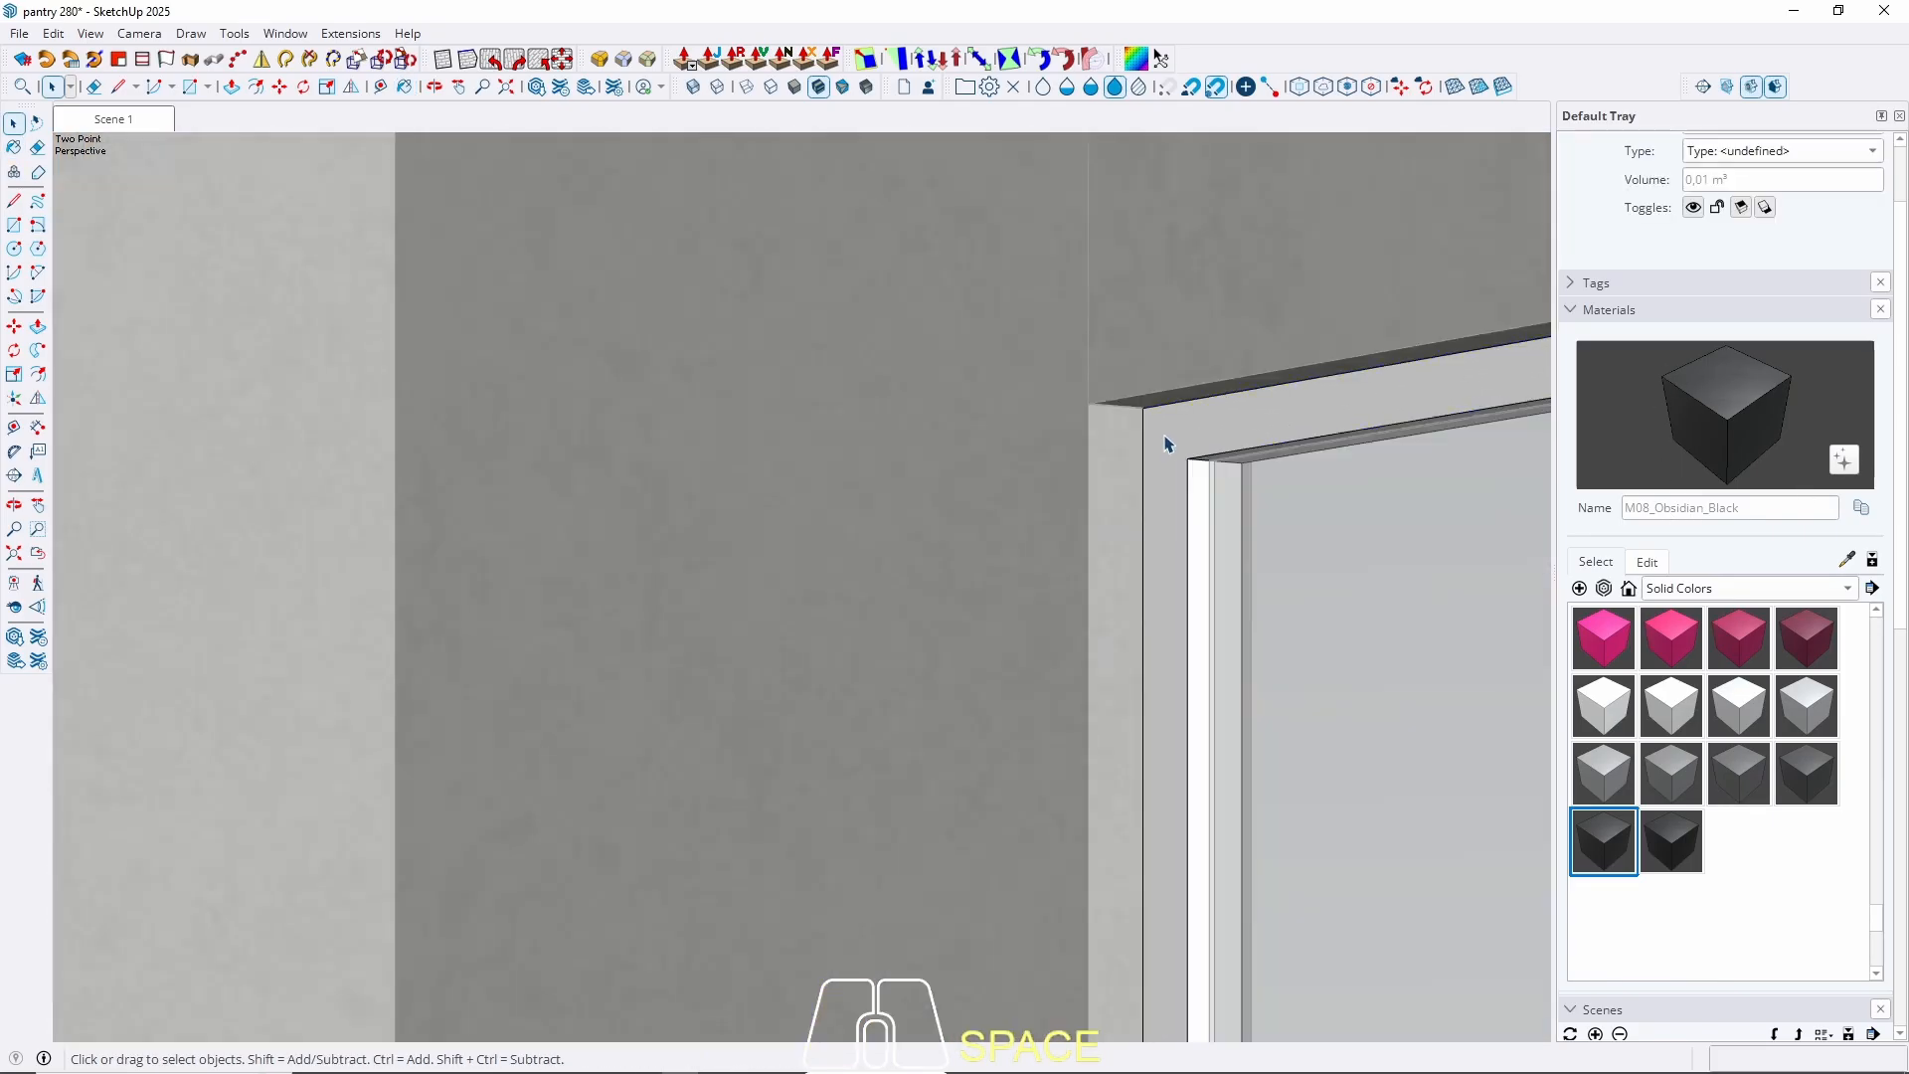
key(b)
click(1171, 429)
key(space)
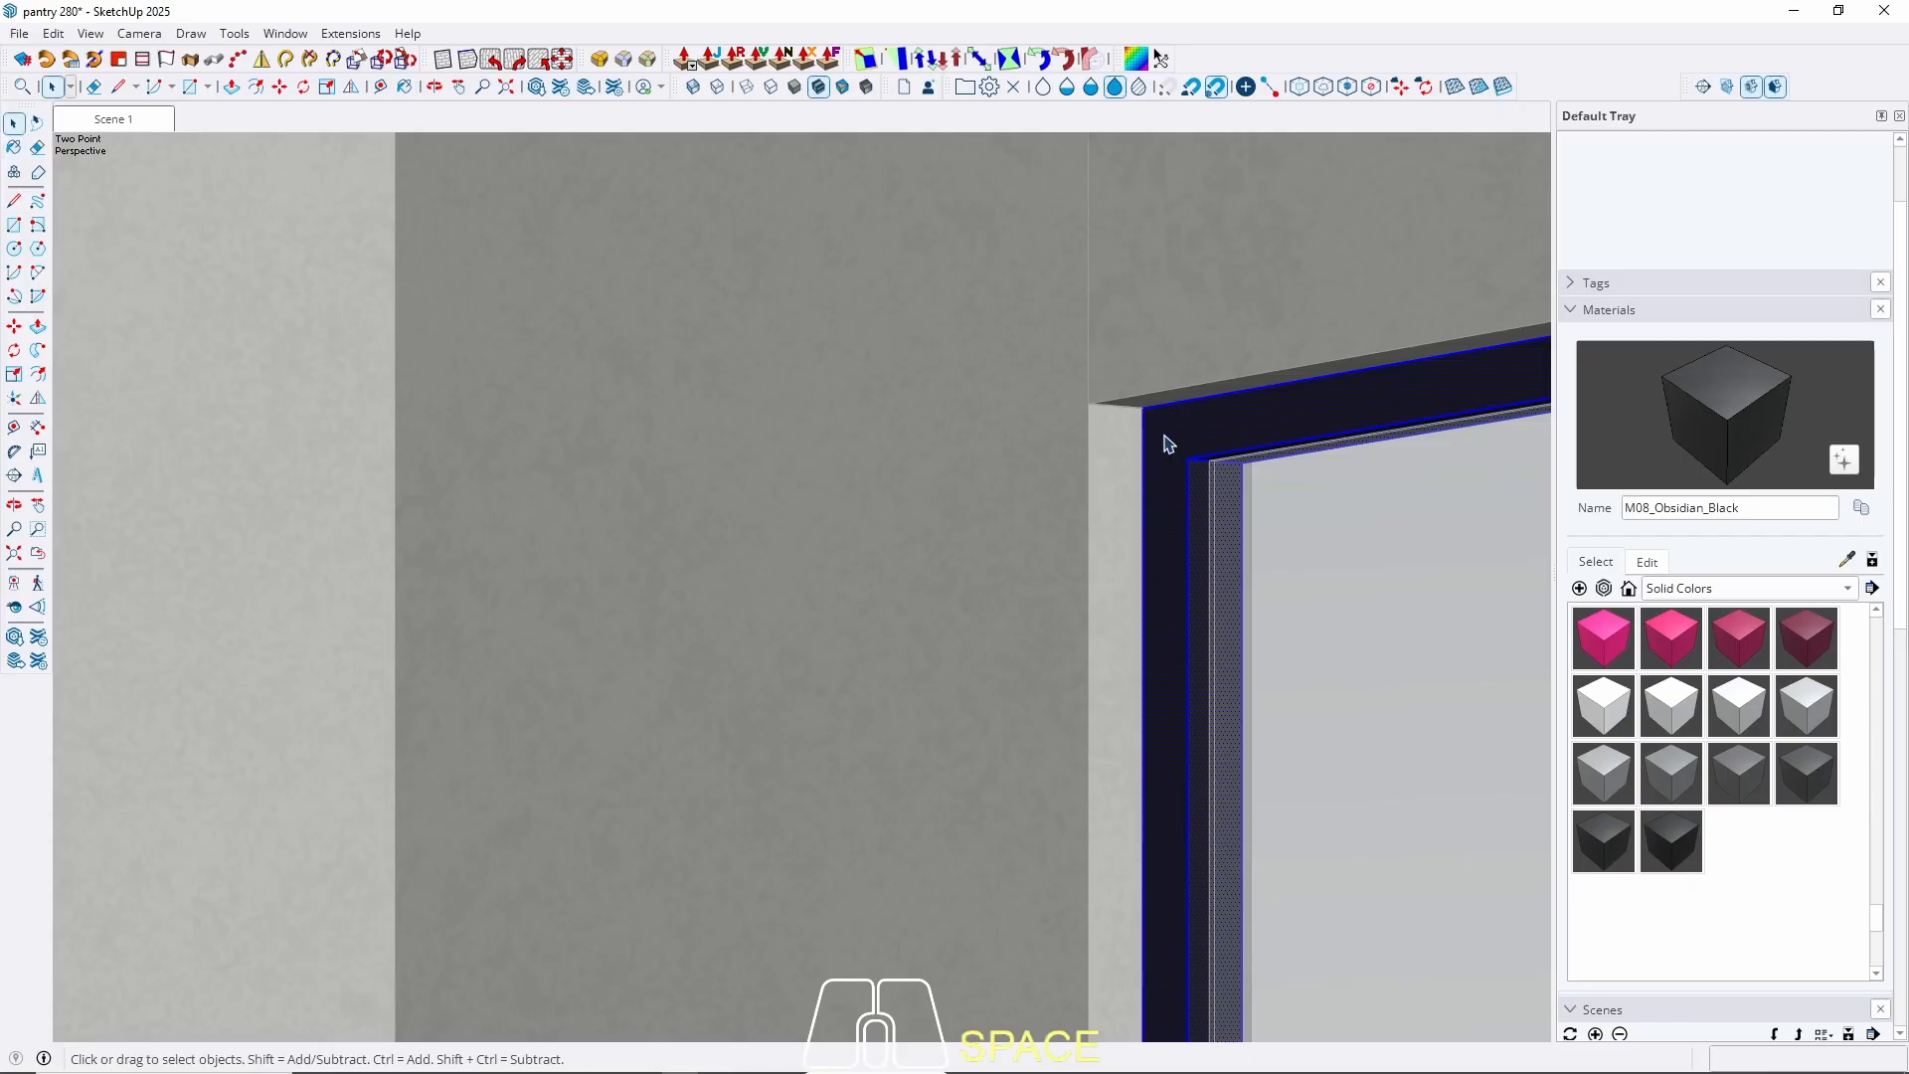
key(Escape)
click(138, 119)
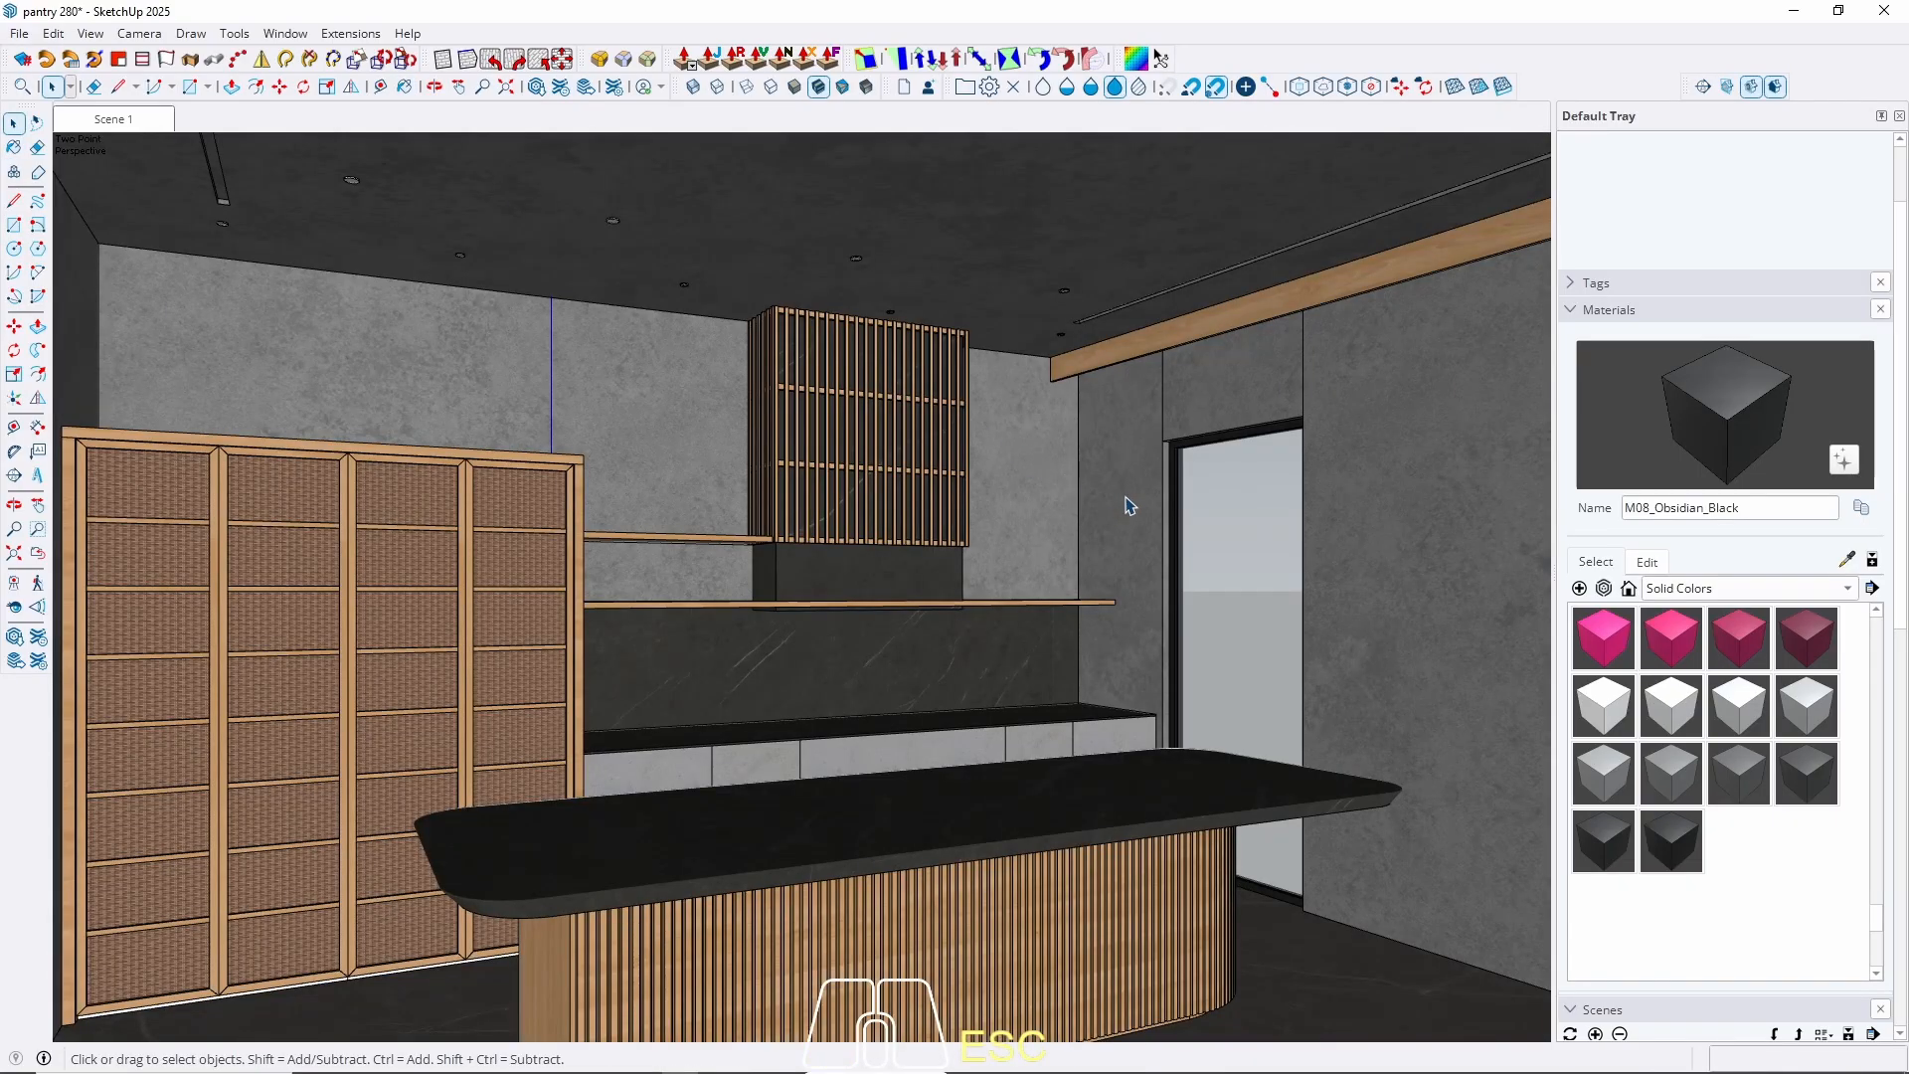
Paint the white wall panel above the double glass doors with the concrete material sampled from the adjacent wall.
middle_drag(1125, 497, 1092, 567)
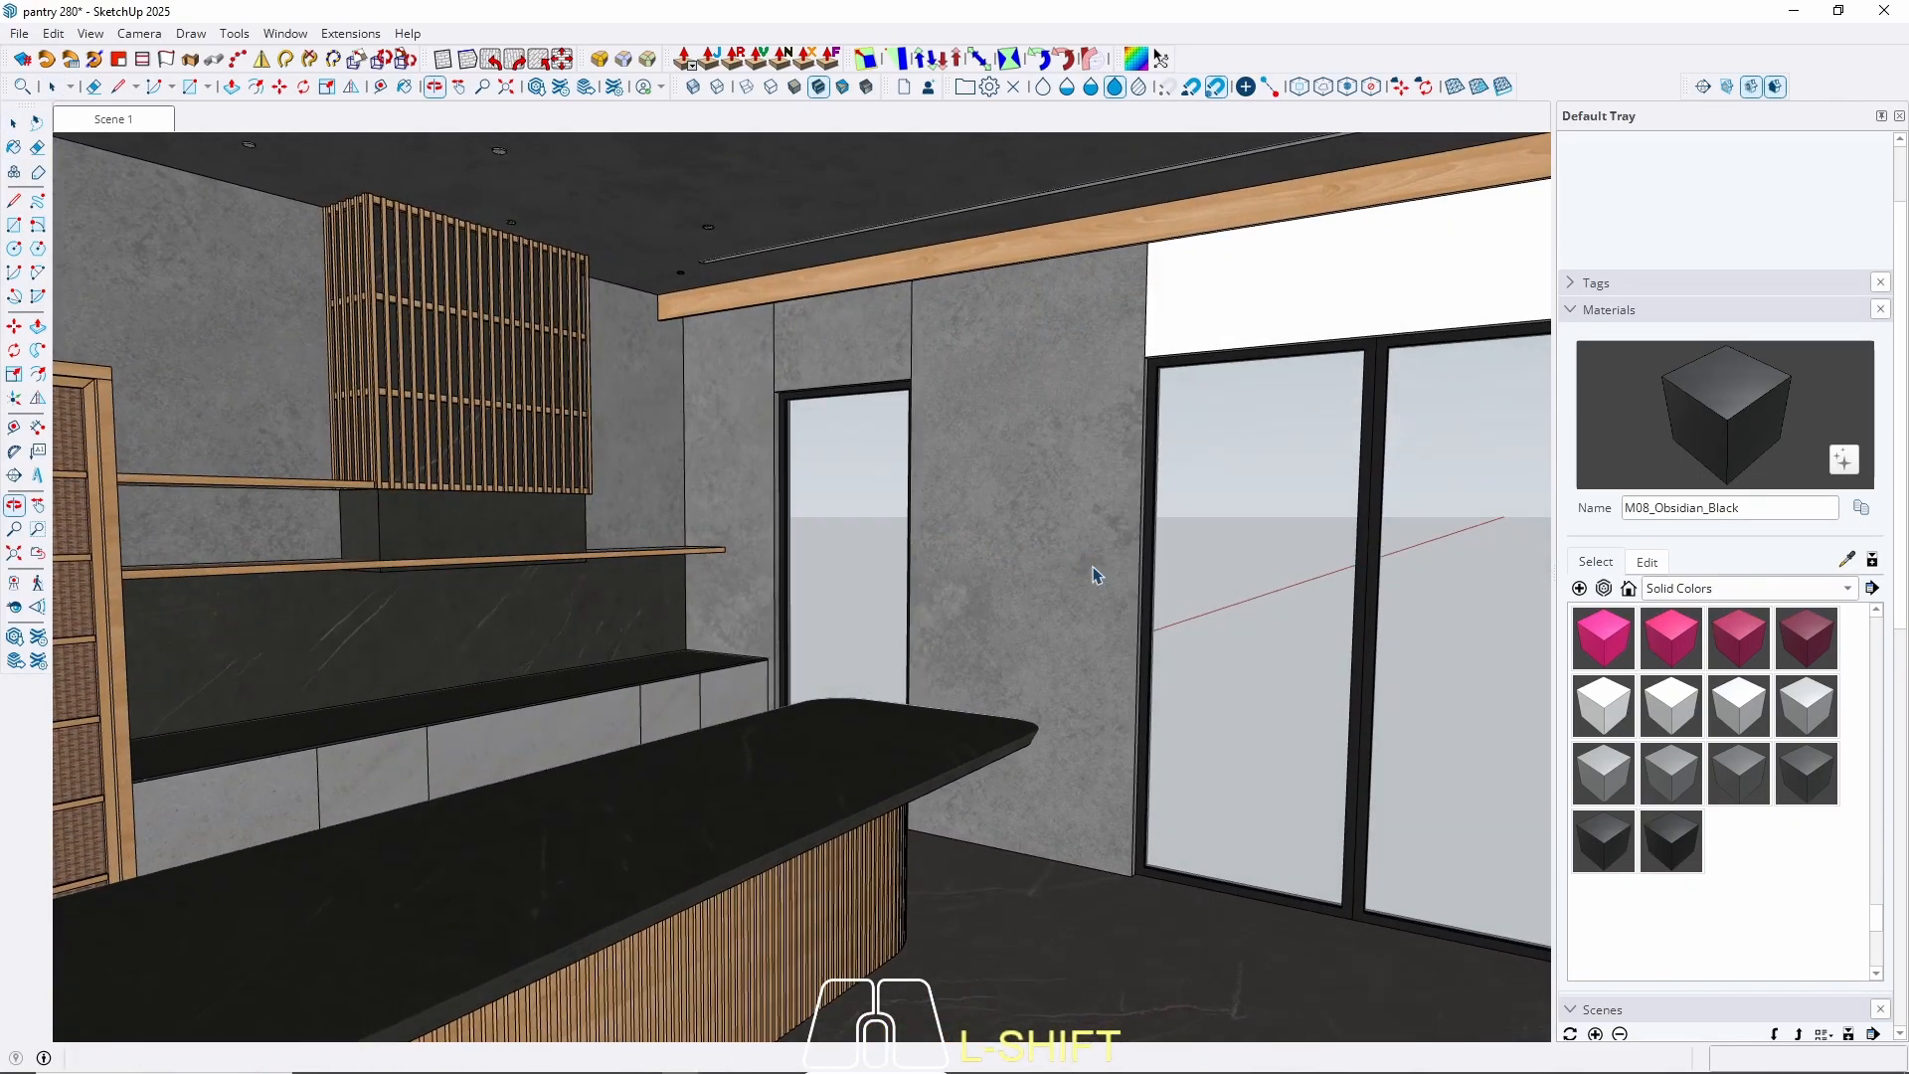
key(b)
alt+click(1059, 457)
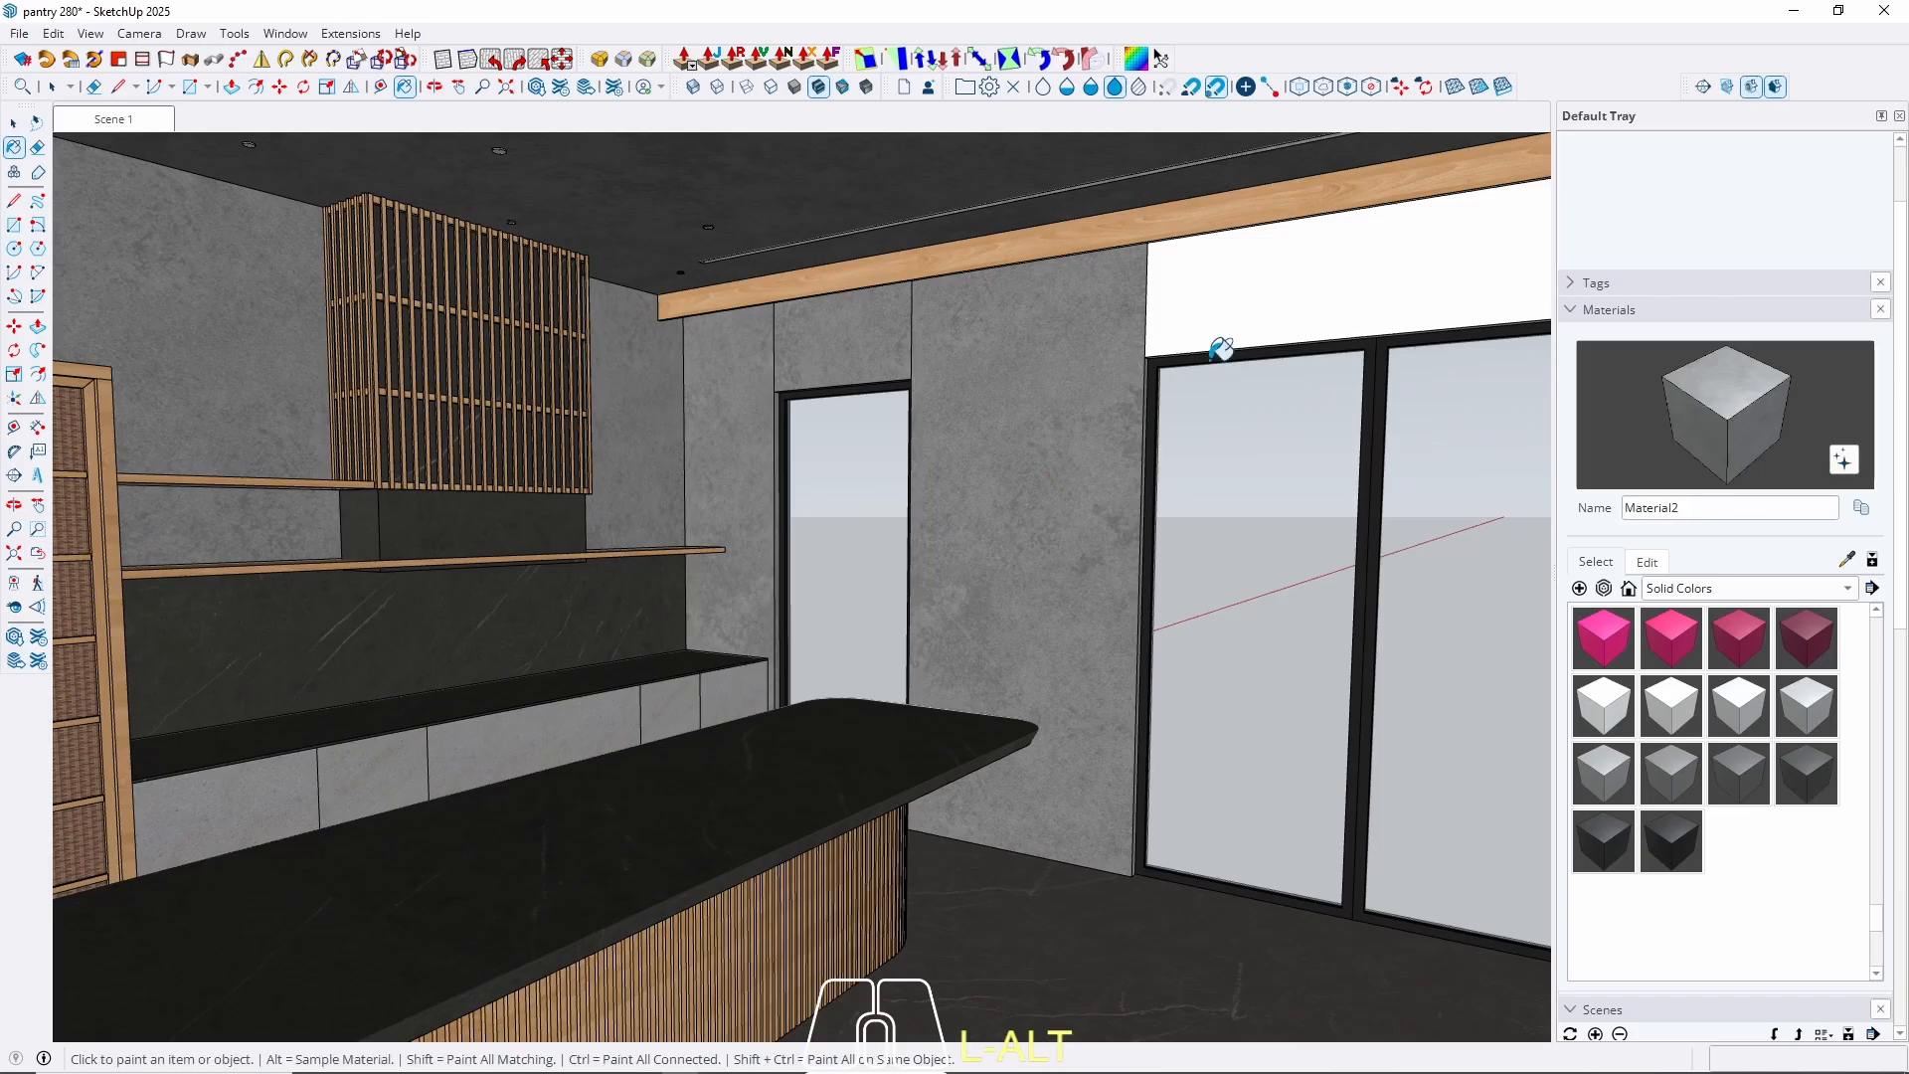
middle_drag(1140, 304, 1200, 329)
key(space)
double_click(1099, 340)
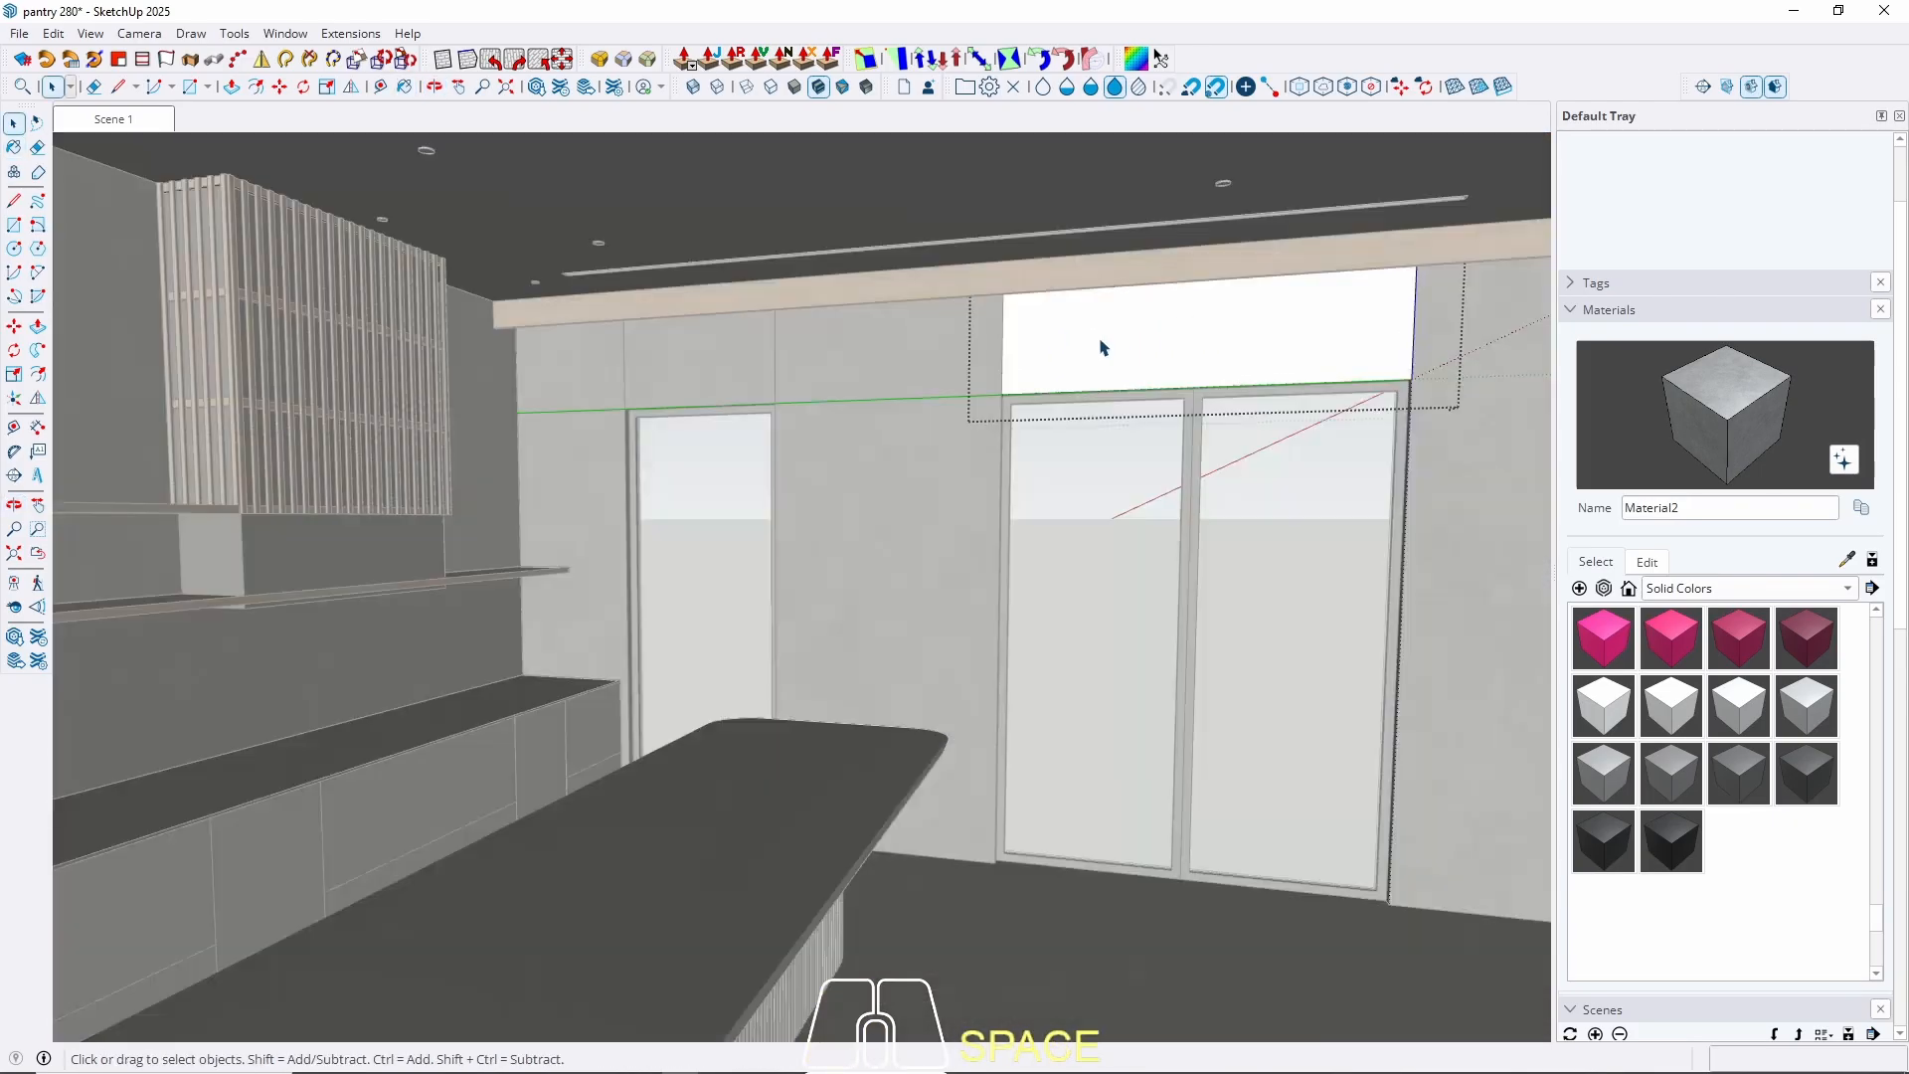
click(1101, 347)
key(b)
click(1101, 347)
key(space)
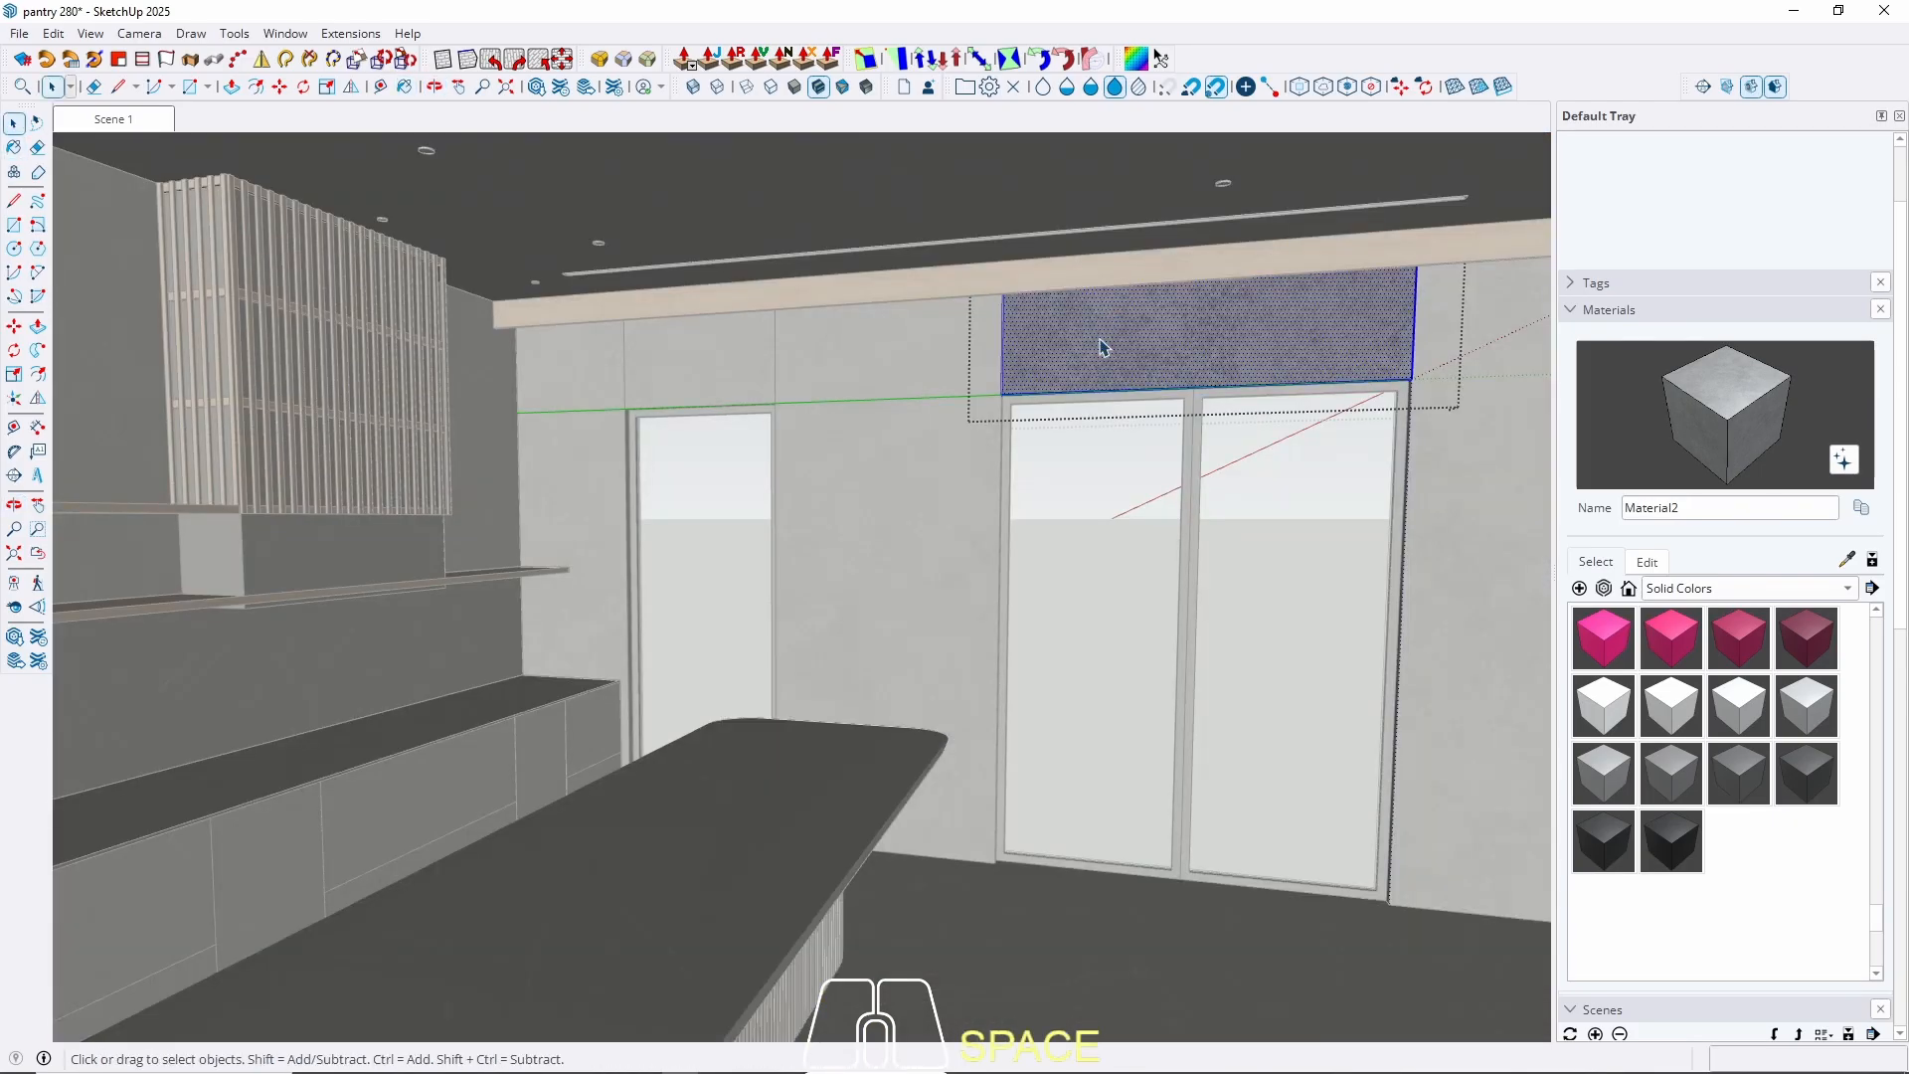
Leave the wall panel's group and sample the M08_Obsidian_Black material from the double glass doors' frame.
key(Escape)
scroll(981, 422, up, 6)
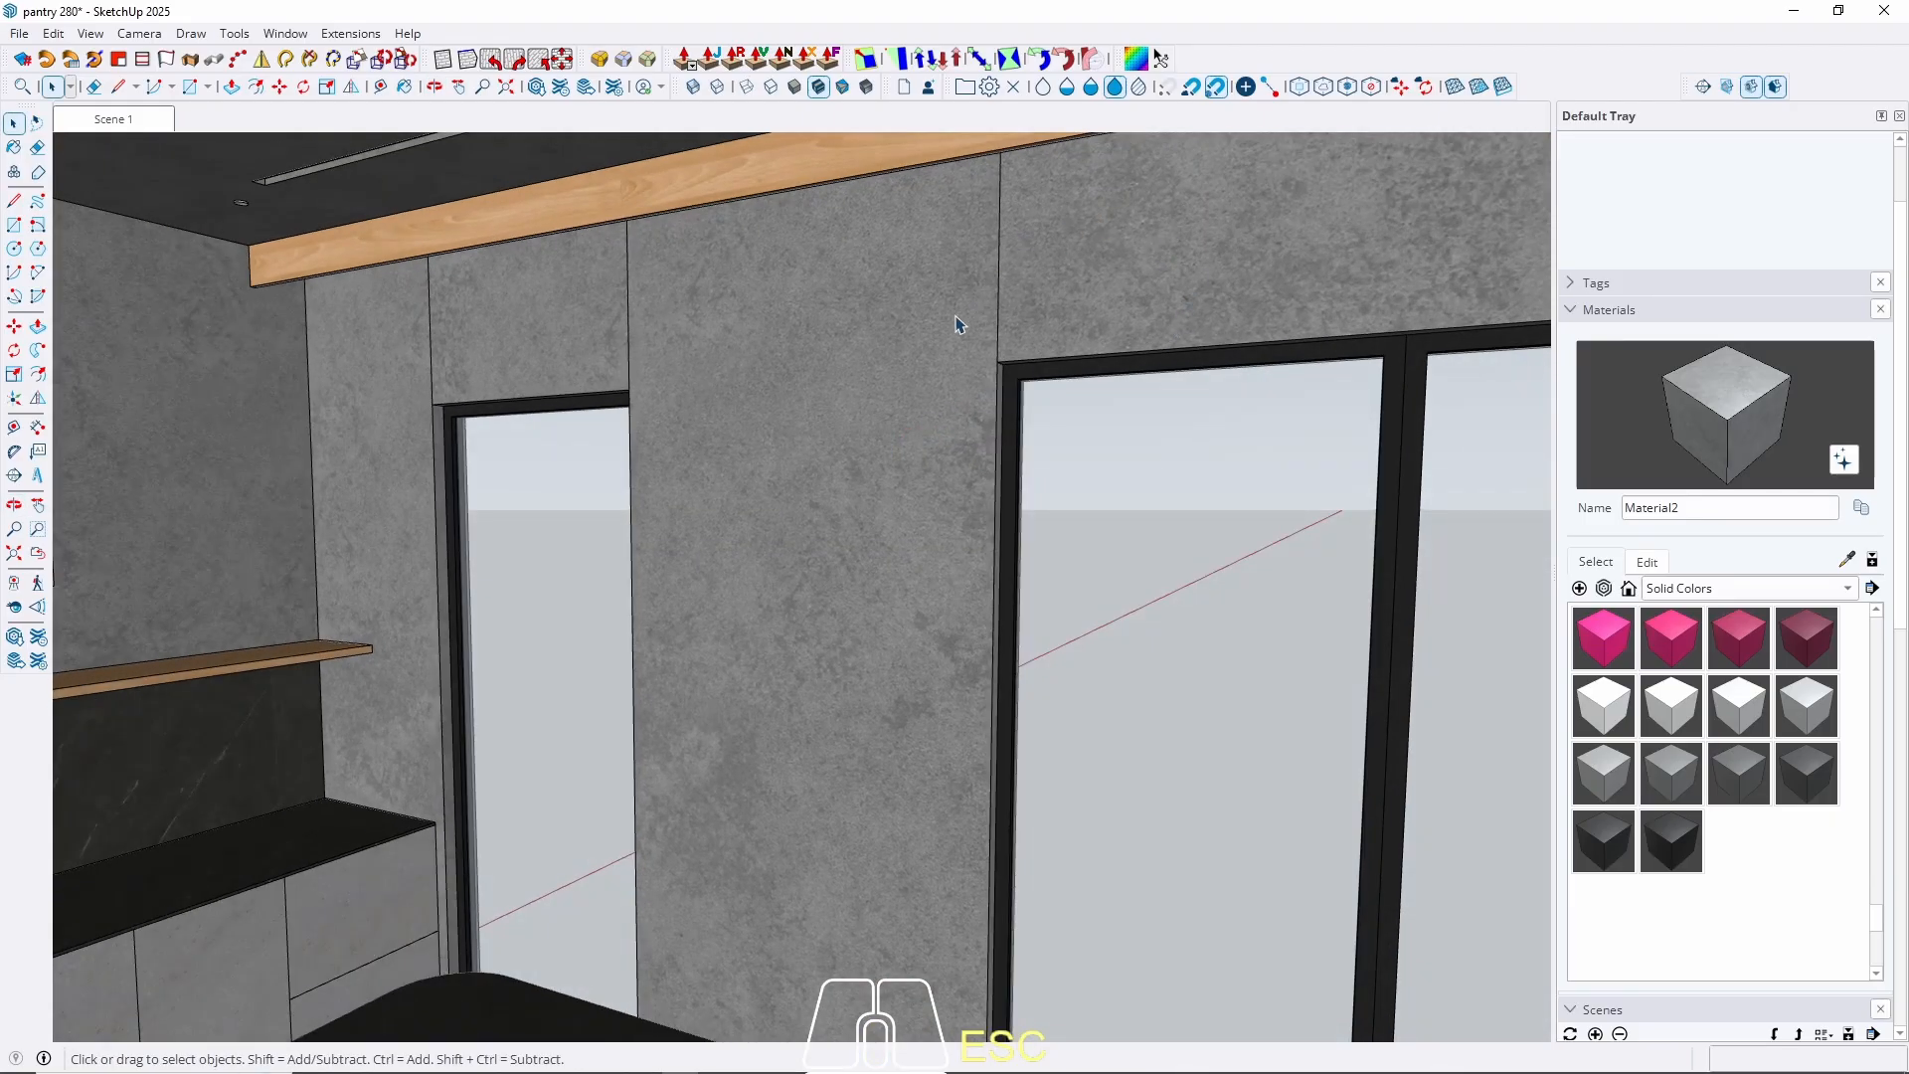
key(b)
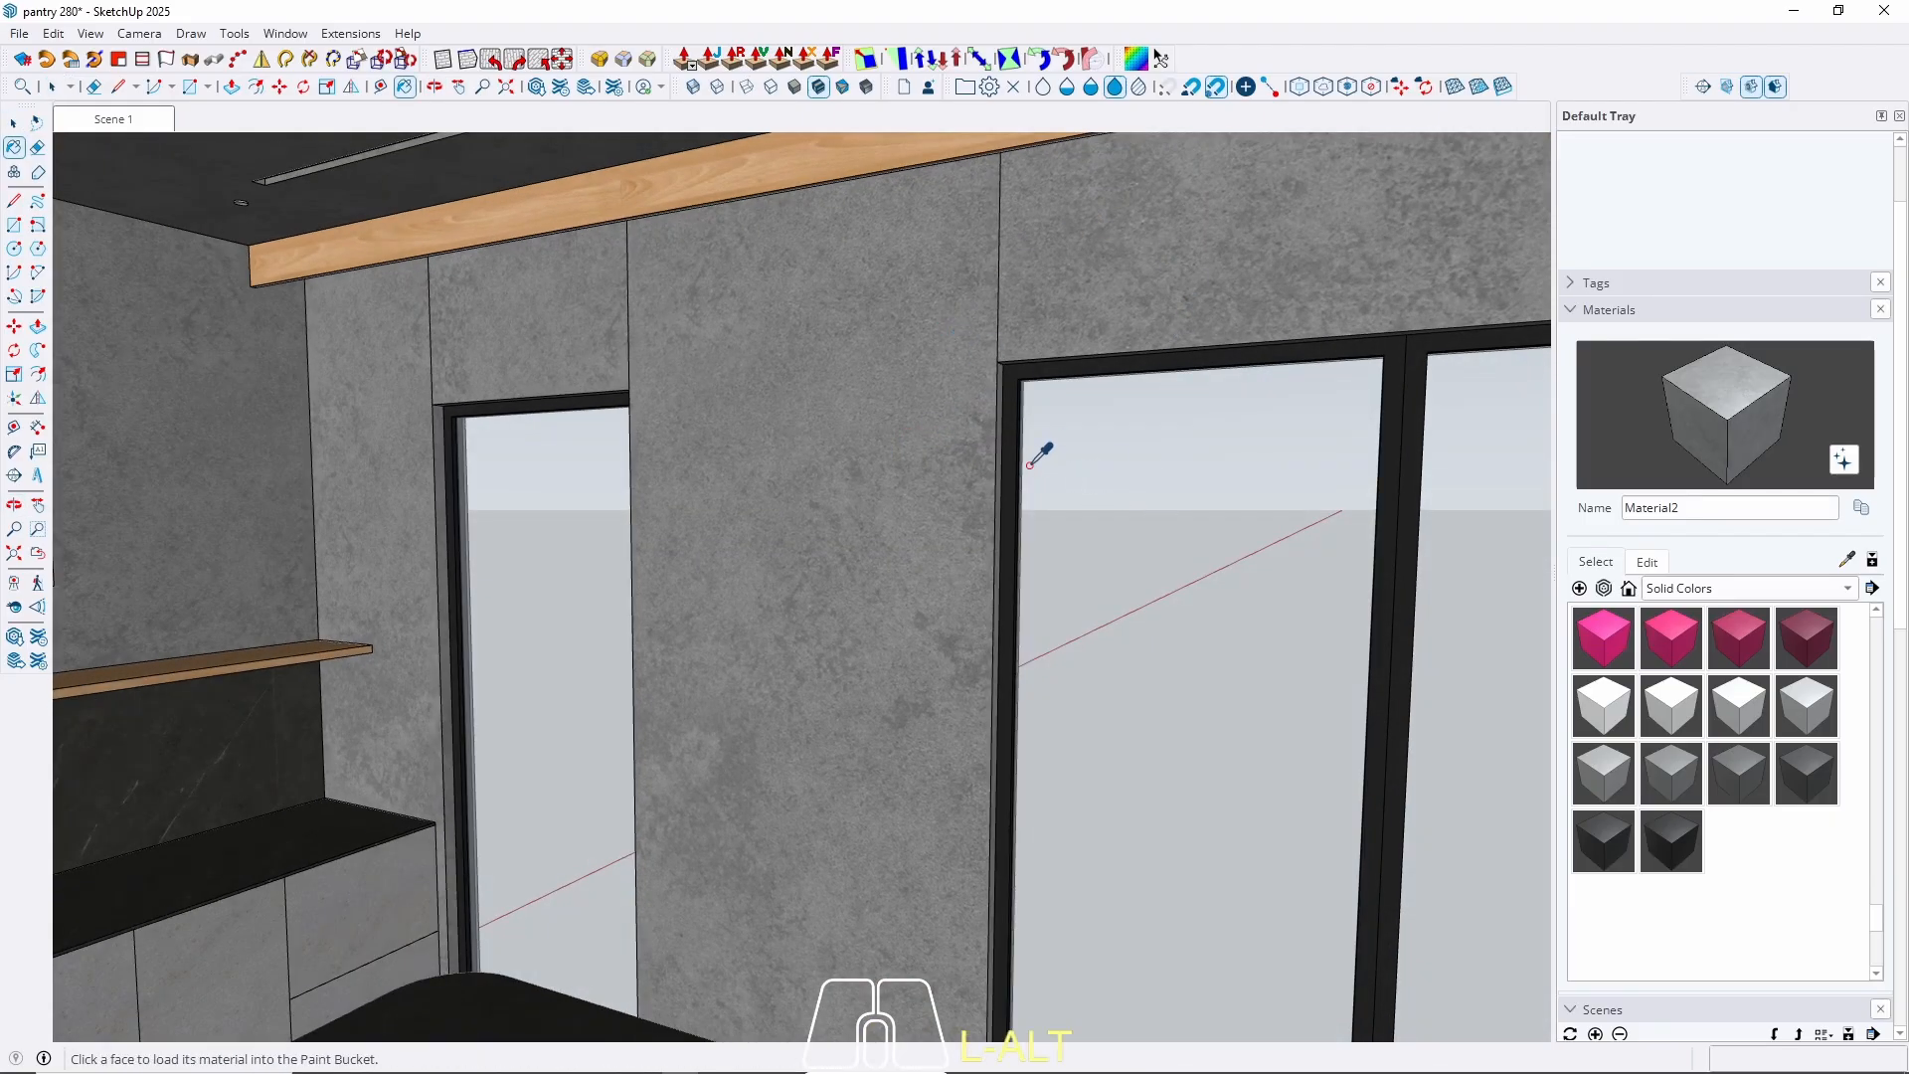
alt+click(1019, 430)
key(space)
Open the ceiling for editing and paint the side and end faces of the recessed linear slot with M08_Obsidian_Black.
mouse_move(128, 367)
middle_down()
mouse_move(686, 298)
mouse_move(723, 314)
middle_up()
scroll(723, 313, up, 2)
scroll(736, 367, up, 4)
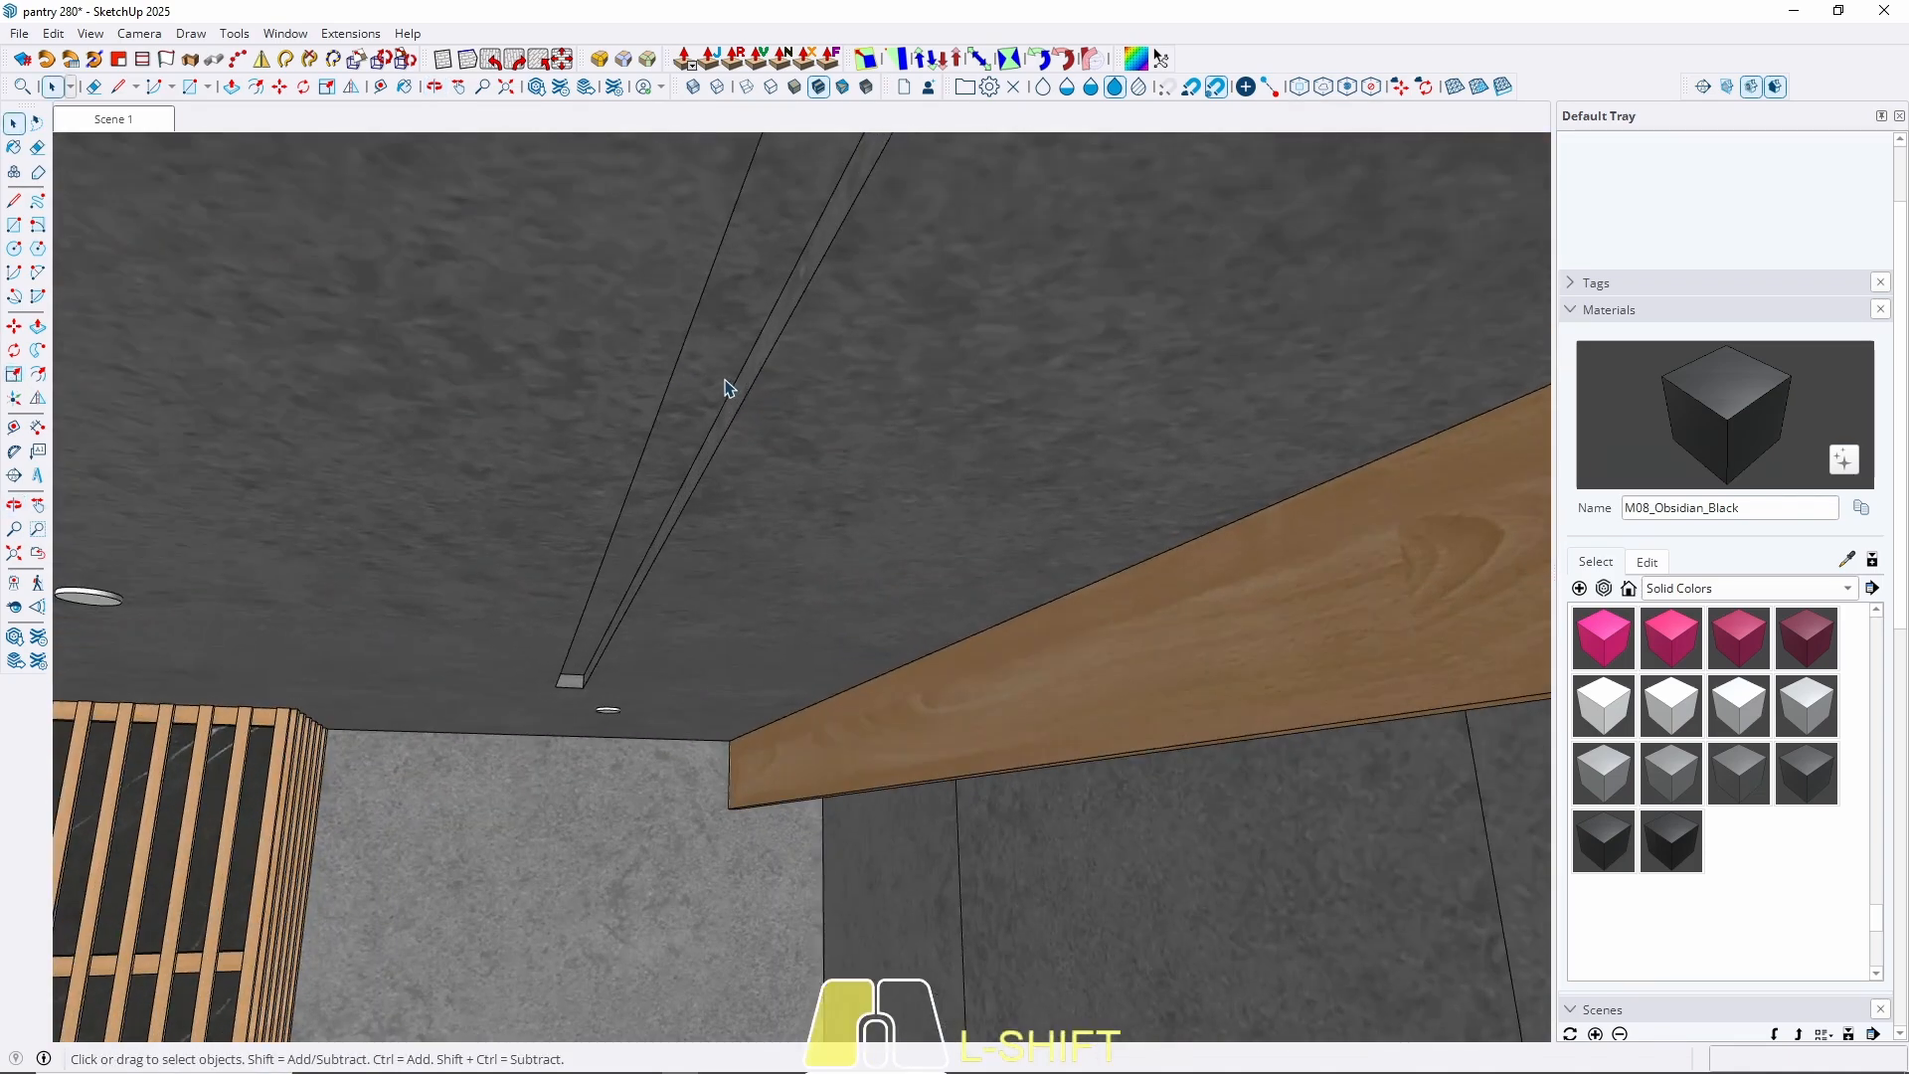
double_click(725, 388)
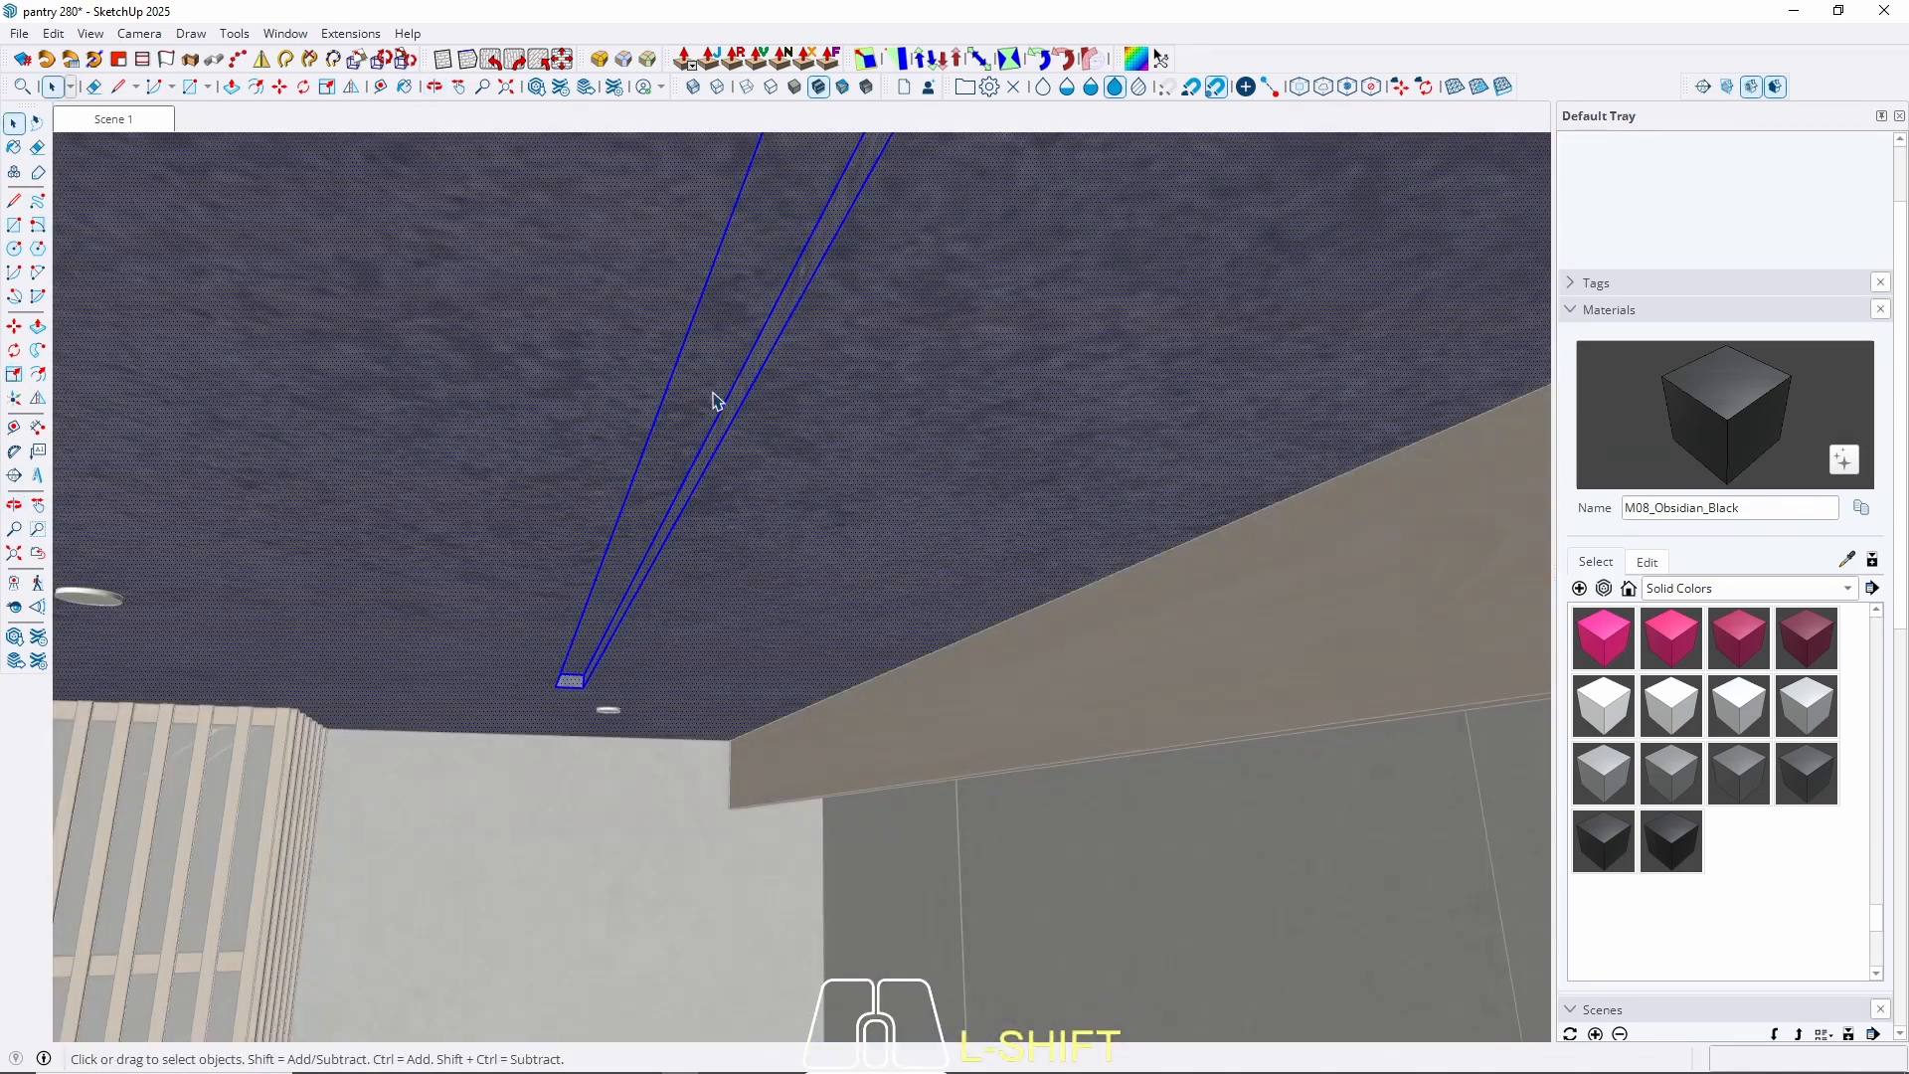
click(673, 422)
mouse_move(713, 394)
middle_down()
mouse_move(673, 422)
mouse_move(673, 503)
mouse_move(513, 589)
mouse_move(601, 750)
mouse_move(630, 759)
middle_up()
key(b)
click(682, 388)
click(772, 690)
mouse_move(771, 690)
middle_down()
mouse_move(563, 647)
mouse_move(1232, 536)
mouse_move(1321, 549)
mouse_move(740, 791)
mouse_move(954, 797)
mouse_move(563, 665)
mouse_move(217, 454)
mouse_move(523, 541)
mouse_move(325, 528)
mouse_move(677, 566)
mouse_move(1041, 567)
middle_up()
scroll(955, 586, up, 6)
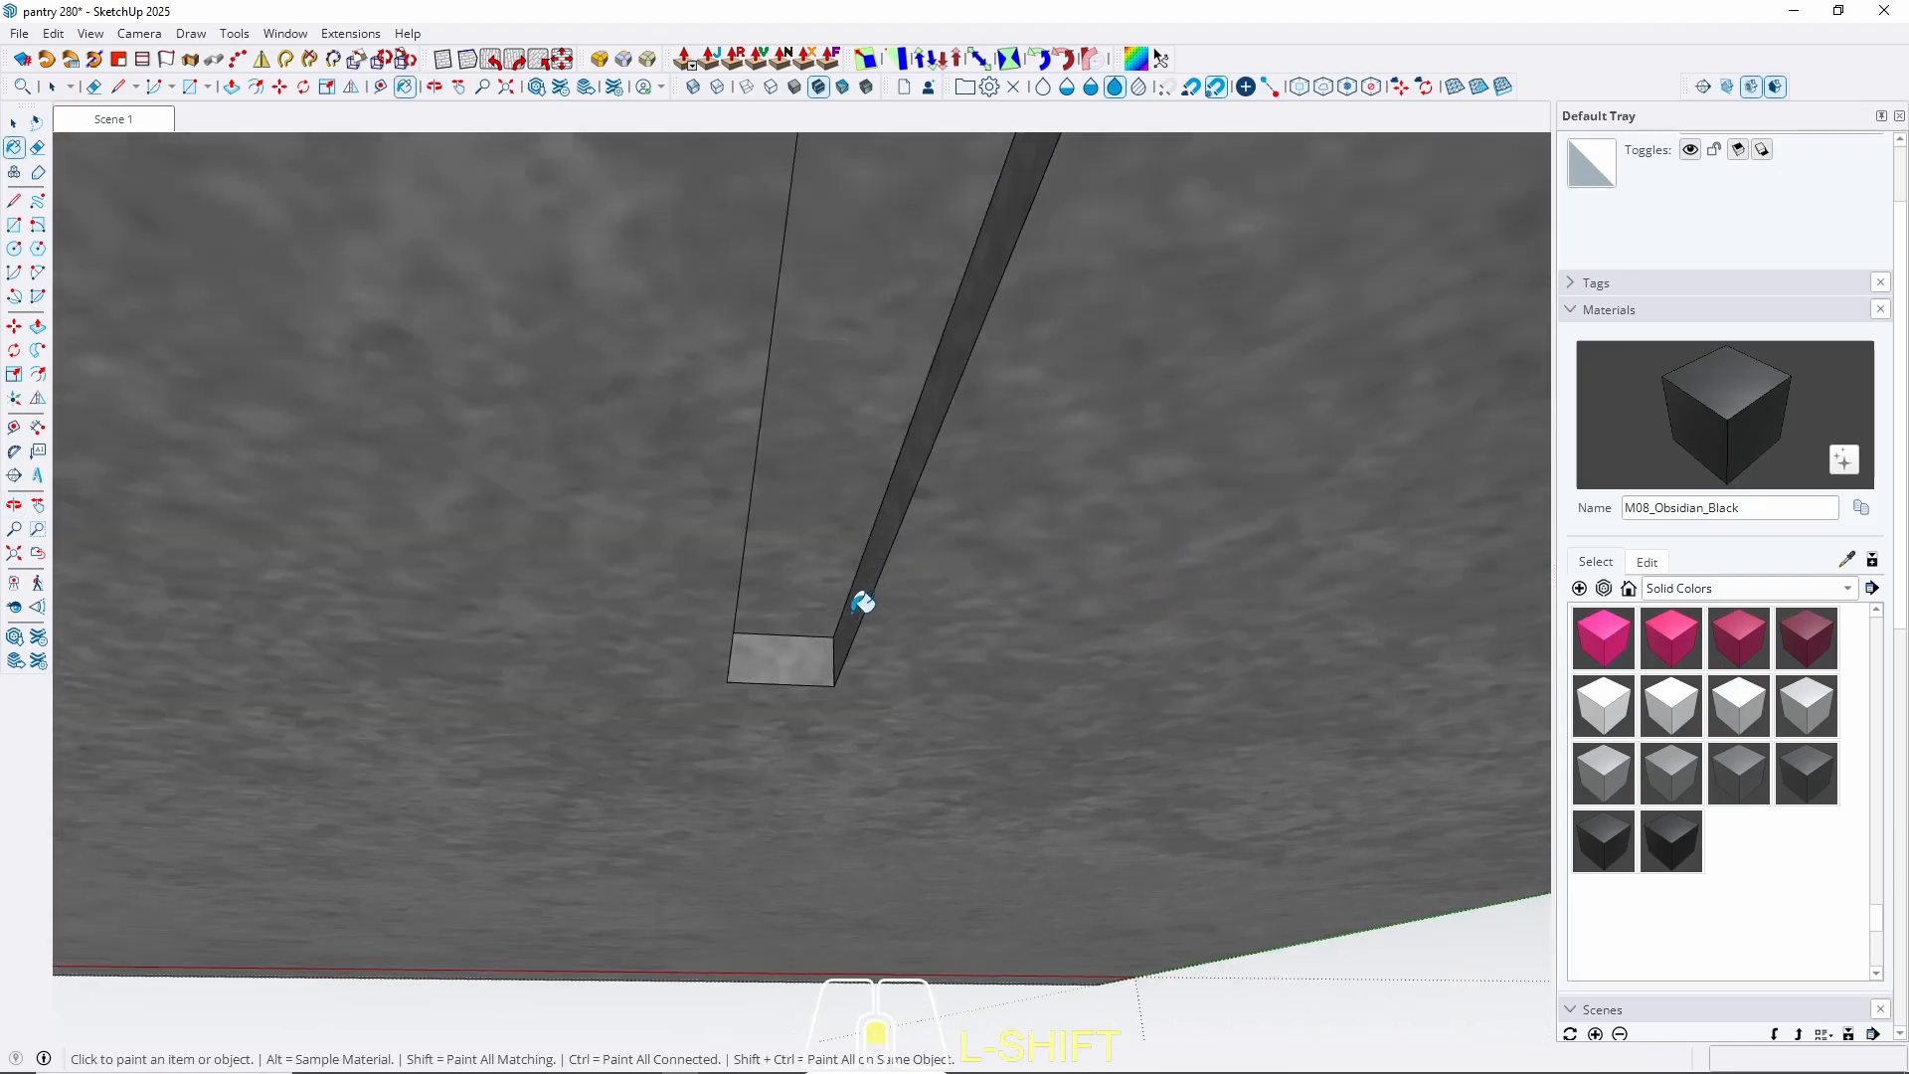
click(782, 658)
Paint the remaining concrete faces inside the ceiling slots with M08_Obsidian_Black and return to Scene 1.
middle_drag(749, 528, 659, 541)
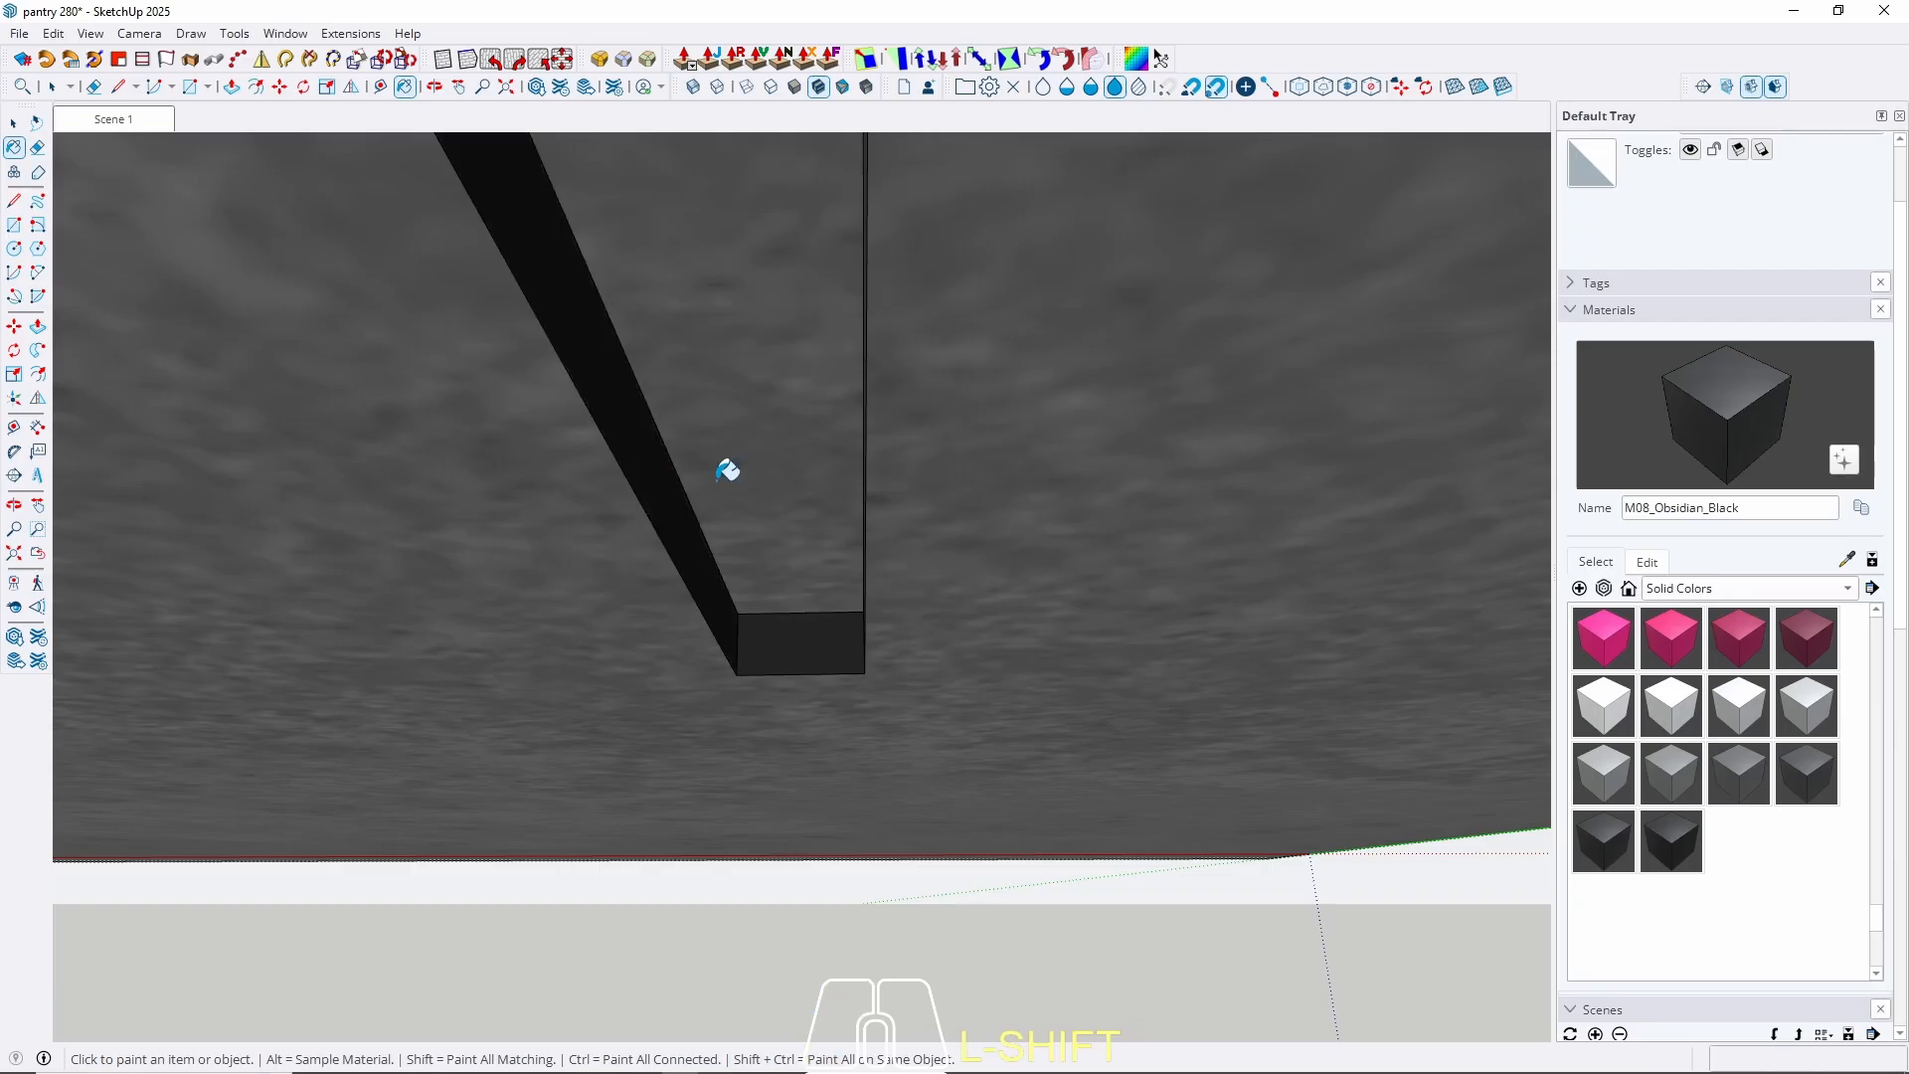
middle_drag(727, 470, 924, 457)
middle_drag(774, 345, 718, 427)
shift+click(657, 208)
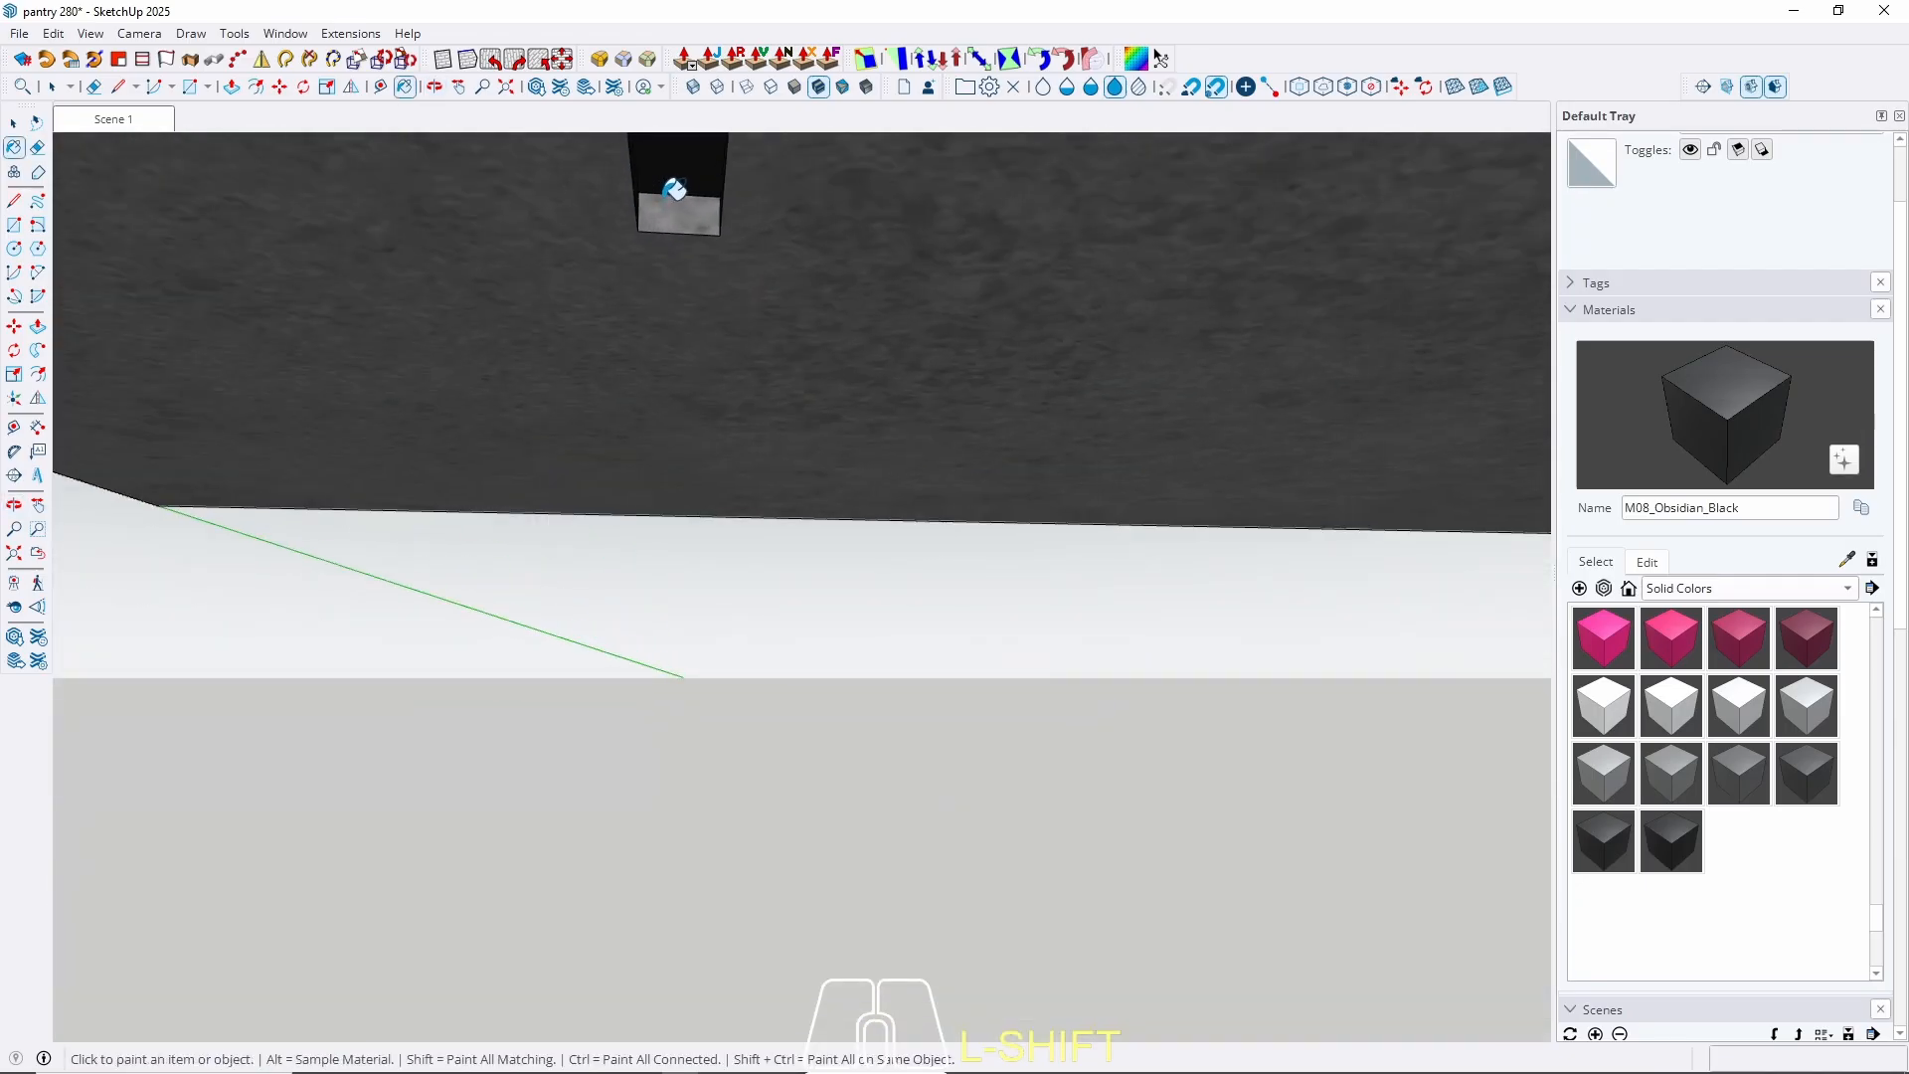
key(space)
click(124, 120)
key(Escape)
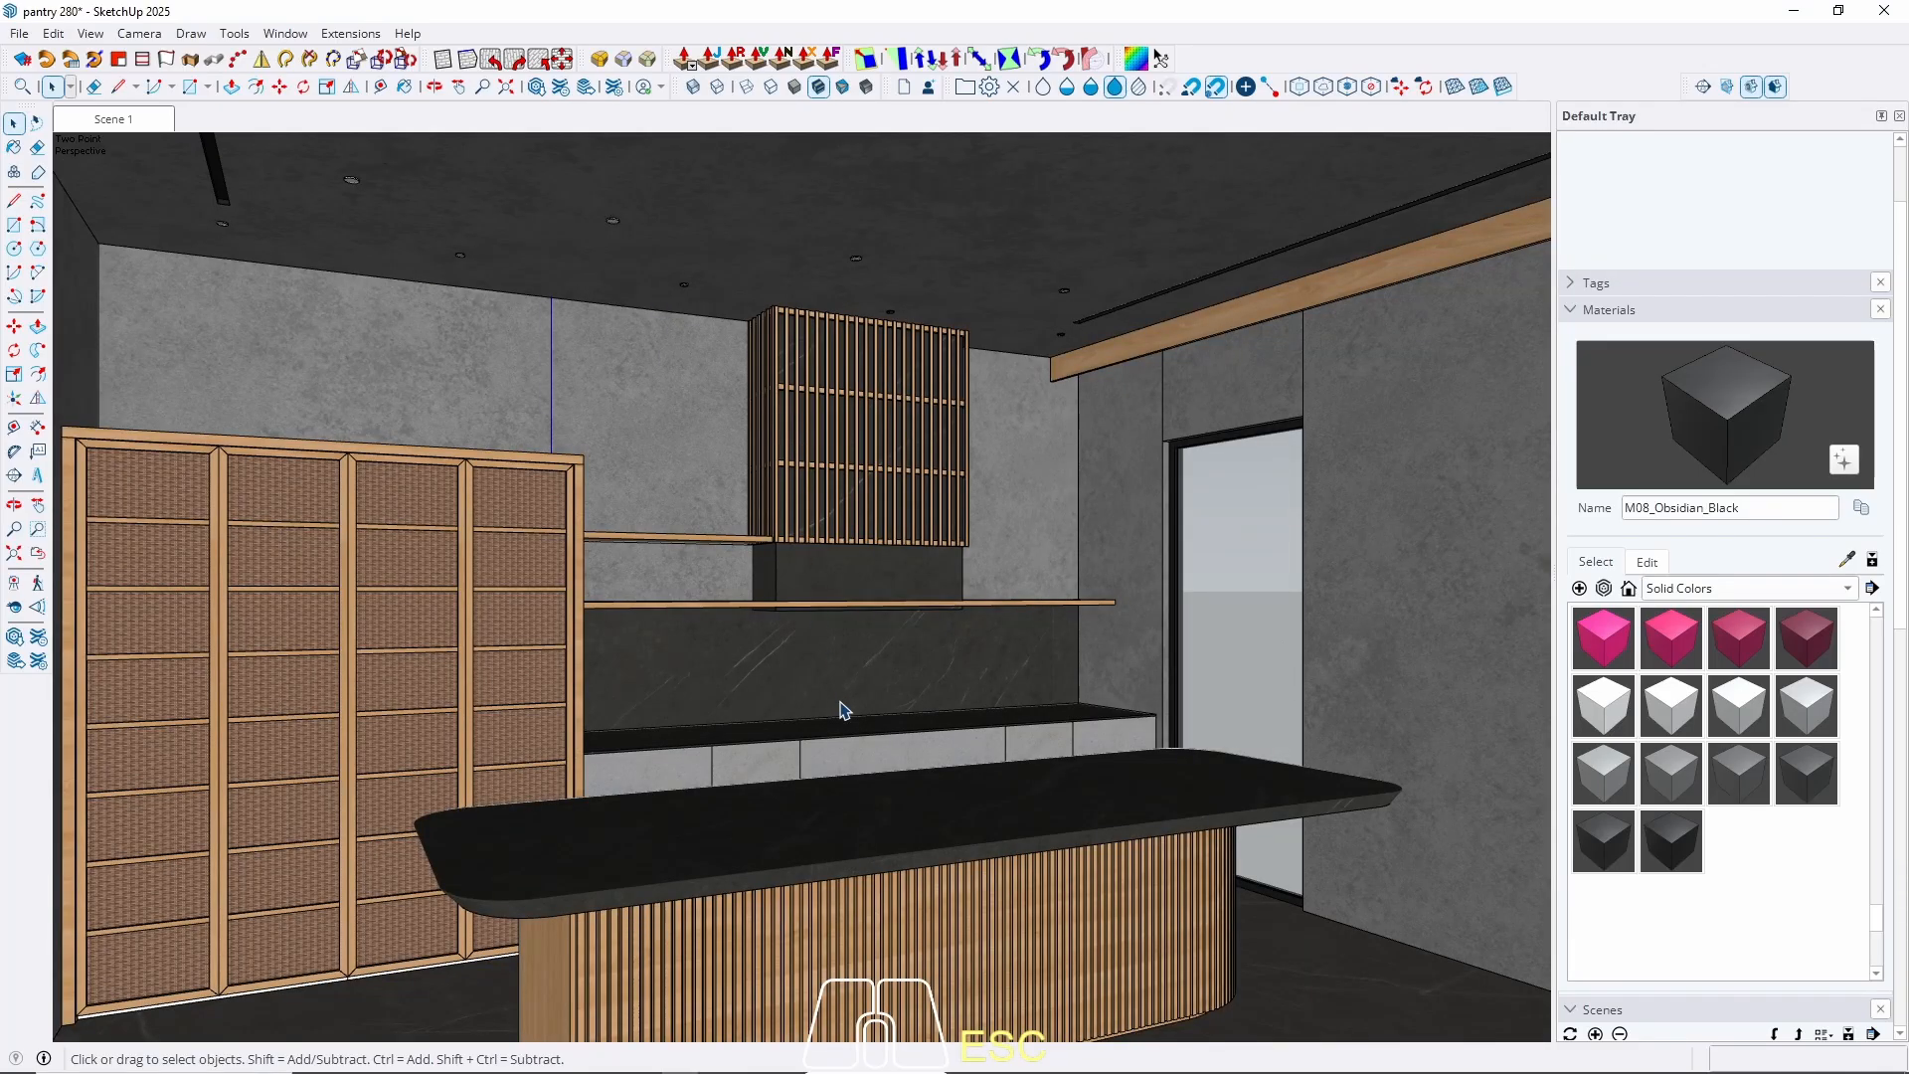
Open the island's nested base group for editing and paint the front face of its recessed plinth with M08_Obsidian_Black.
shift+middle_drag(840, 709, 874, 519)
scroll(608, 767, up, 8)
double_click(596, 767)
click(596, 766)
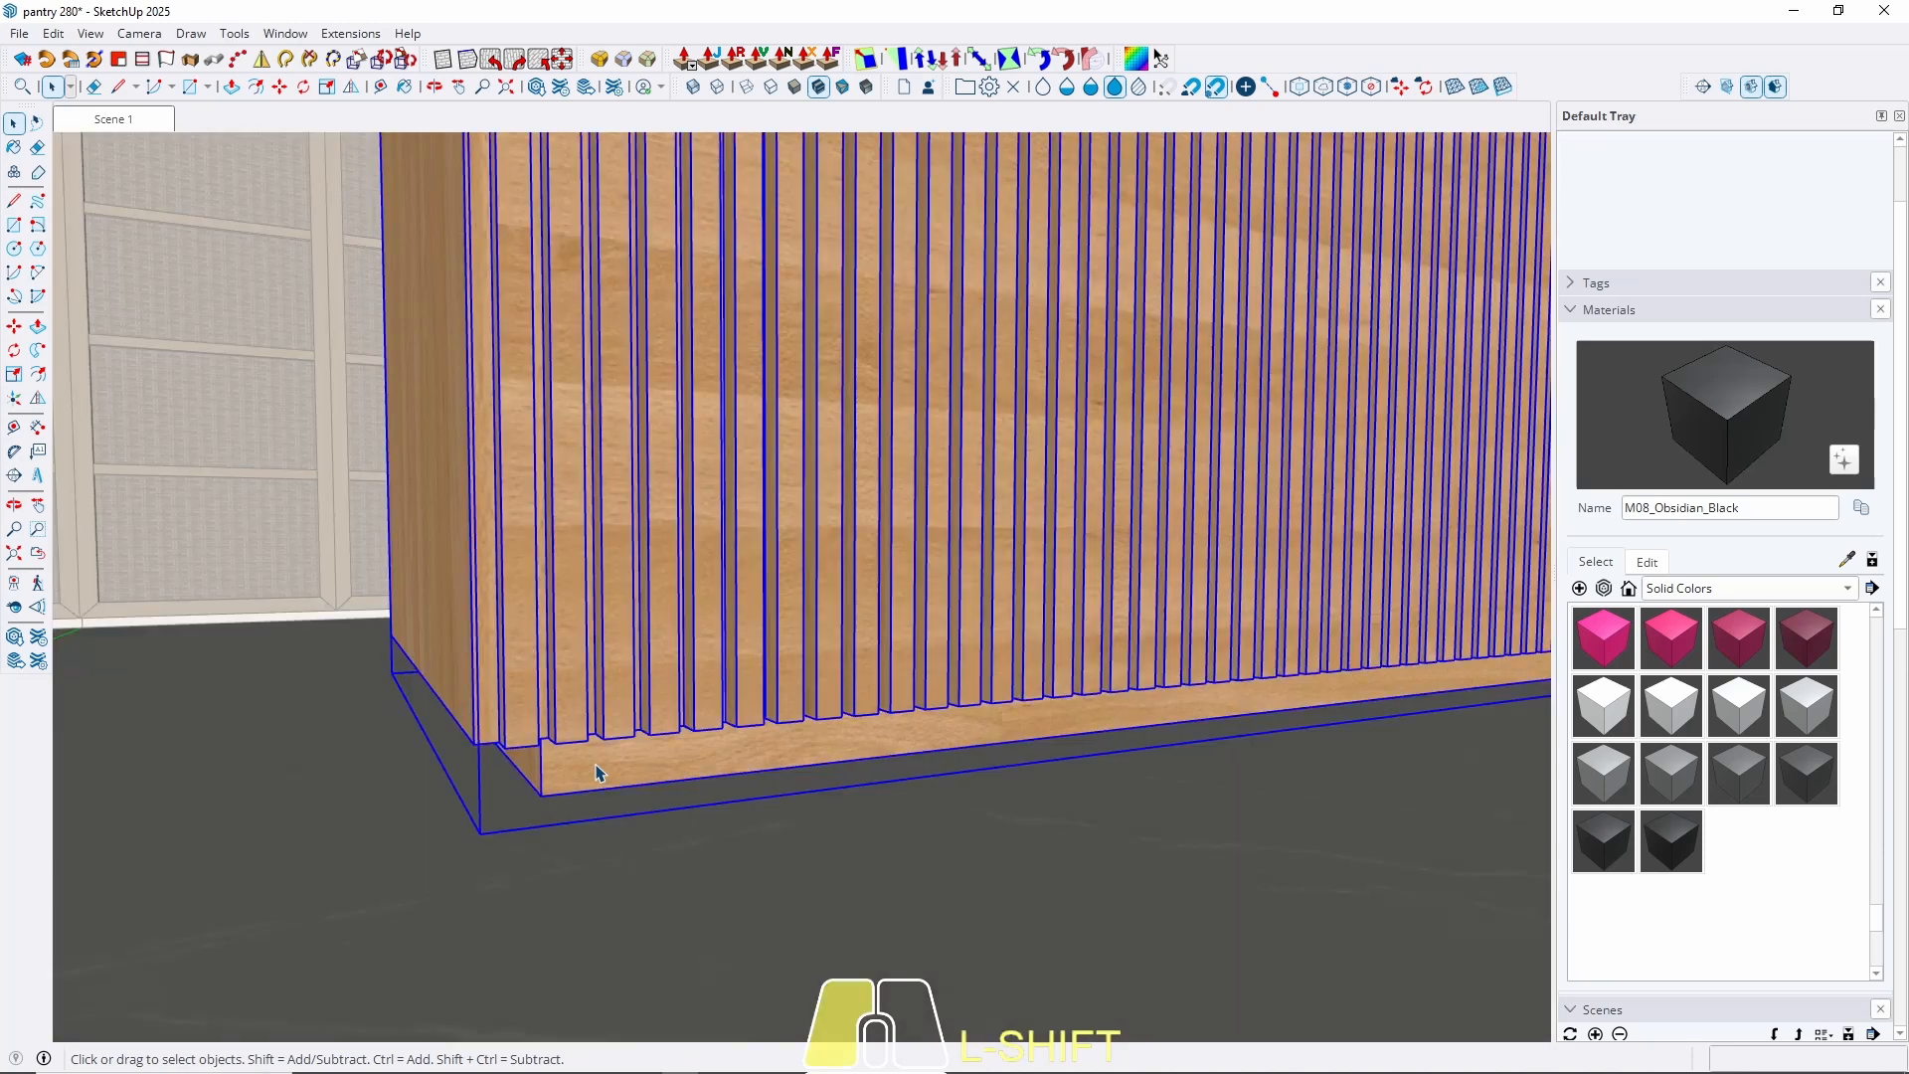
double_click(594, 767)
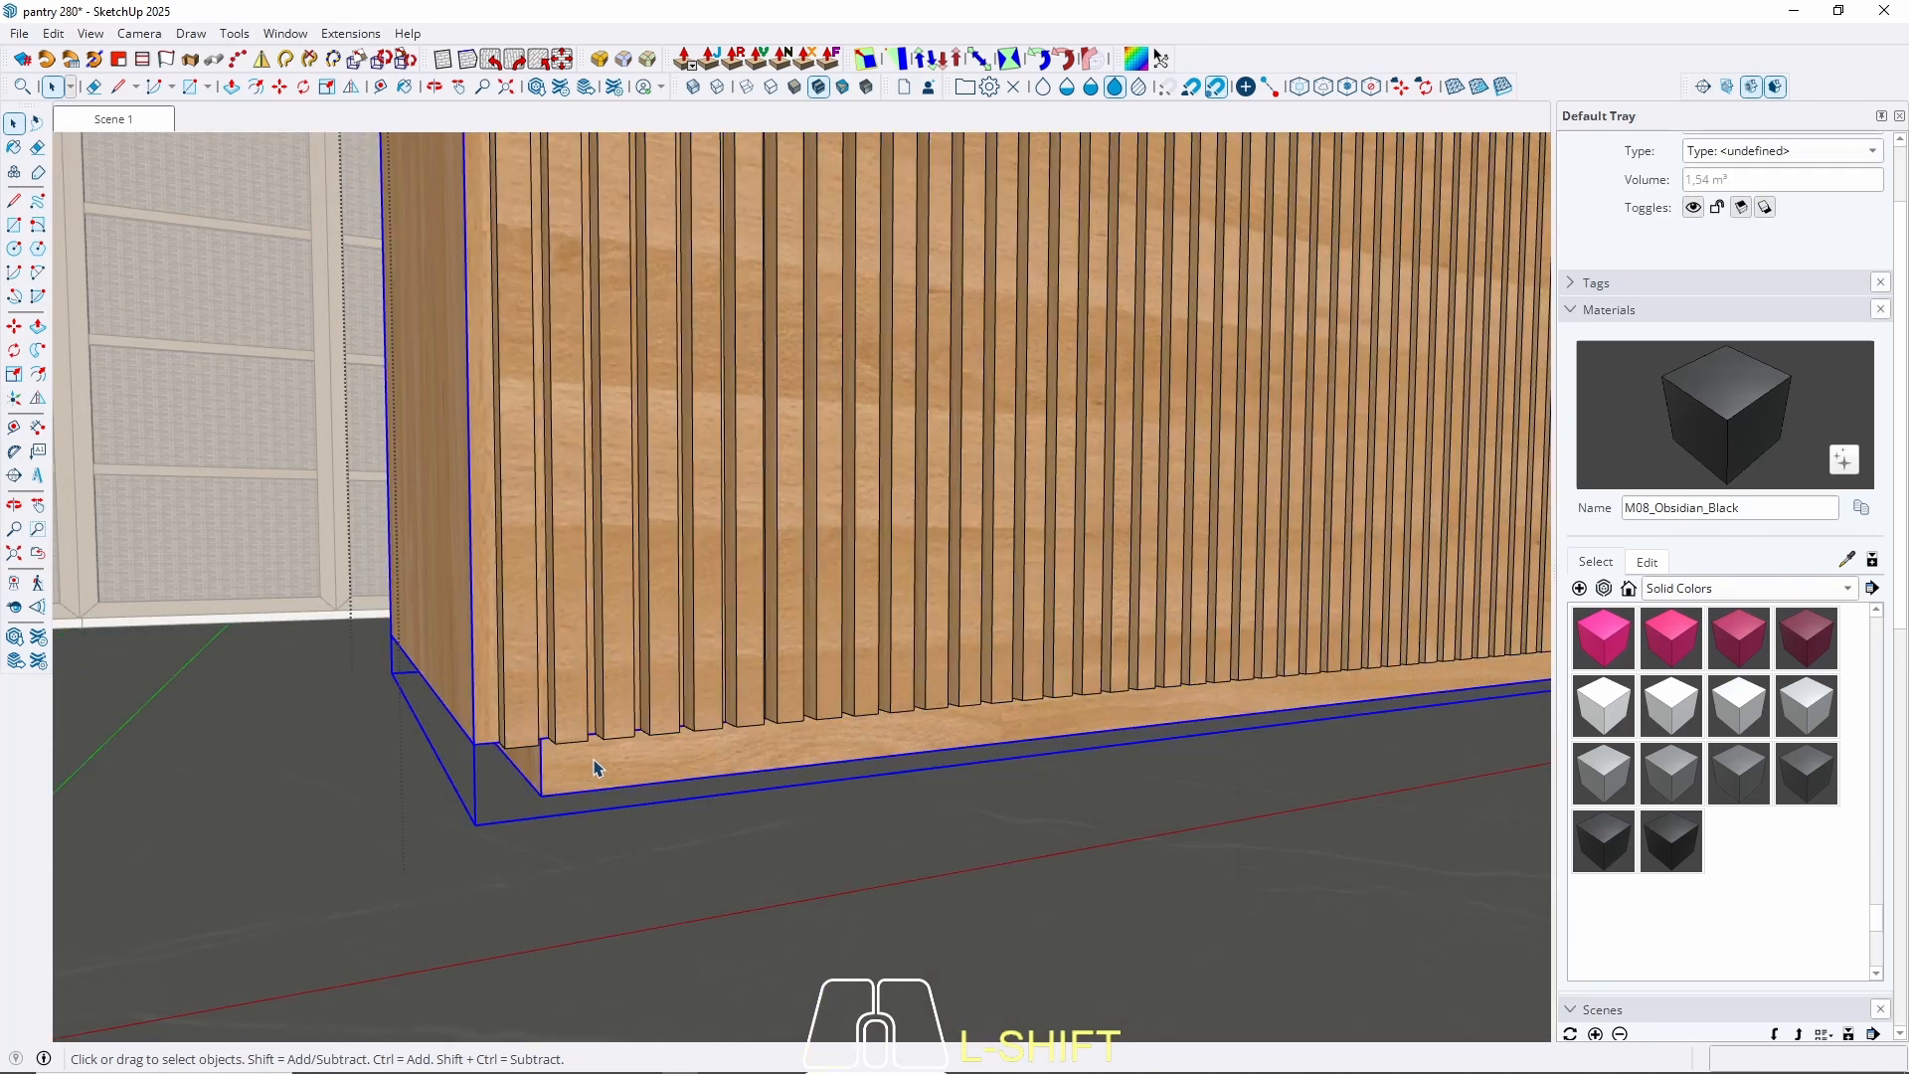
double_click(595, 767)
click(592, 768)
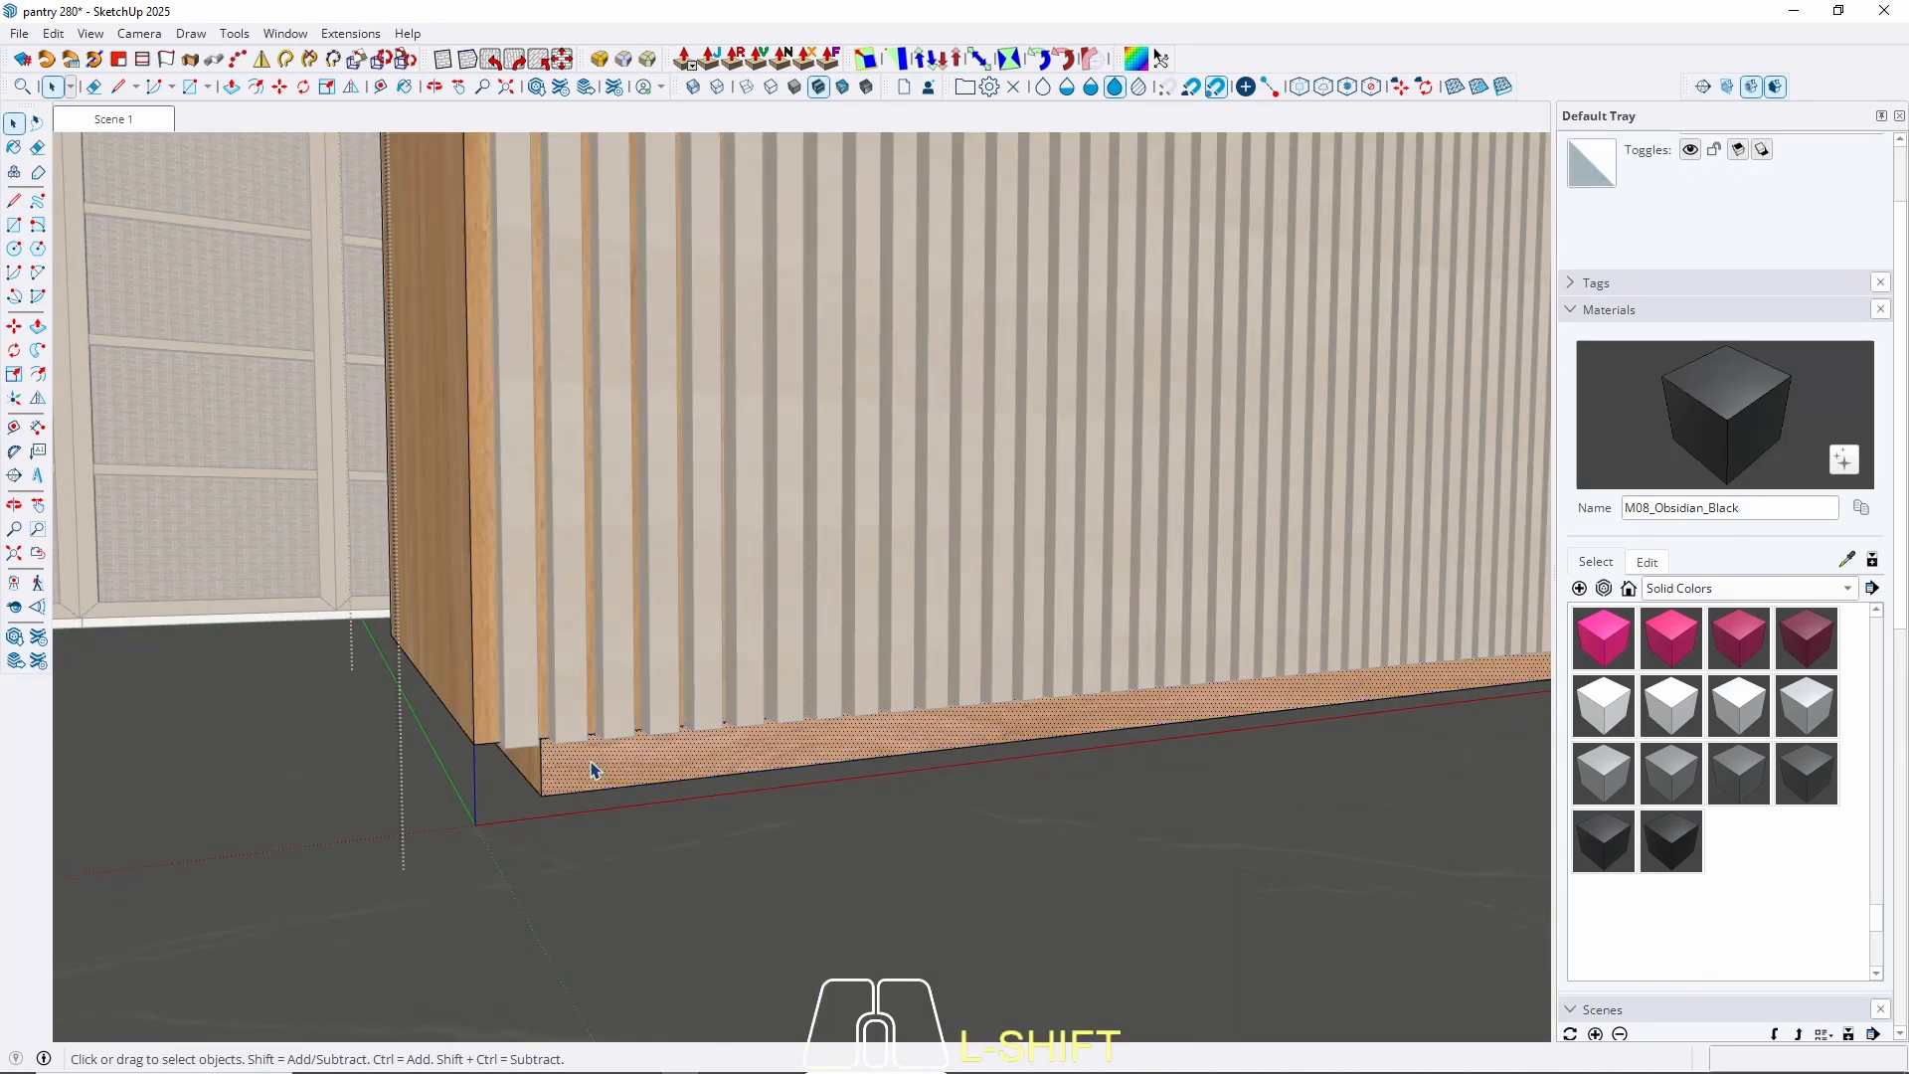
key(b)
click(591, 763)
key(w)
Paint the island plinth's end, rear and curved faces with M08_Obsidian_Black and leave the base group.
middle_drag(586, 765, 534, 736)
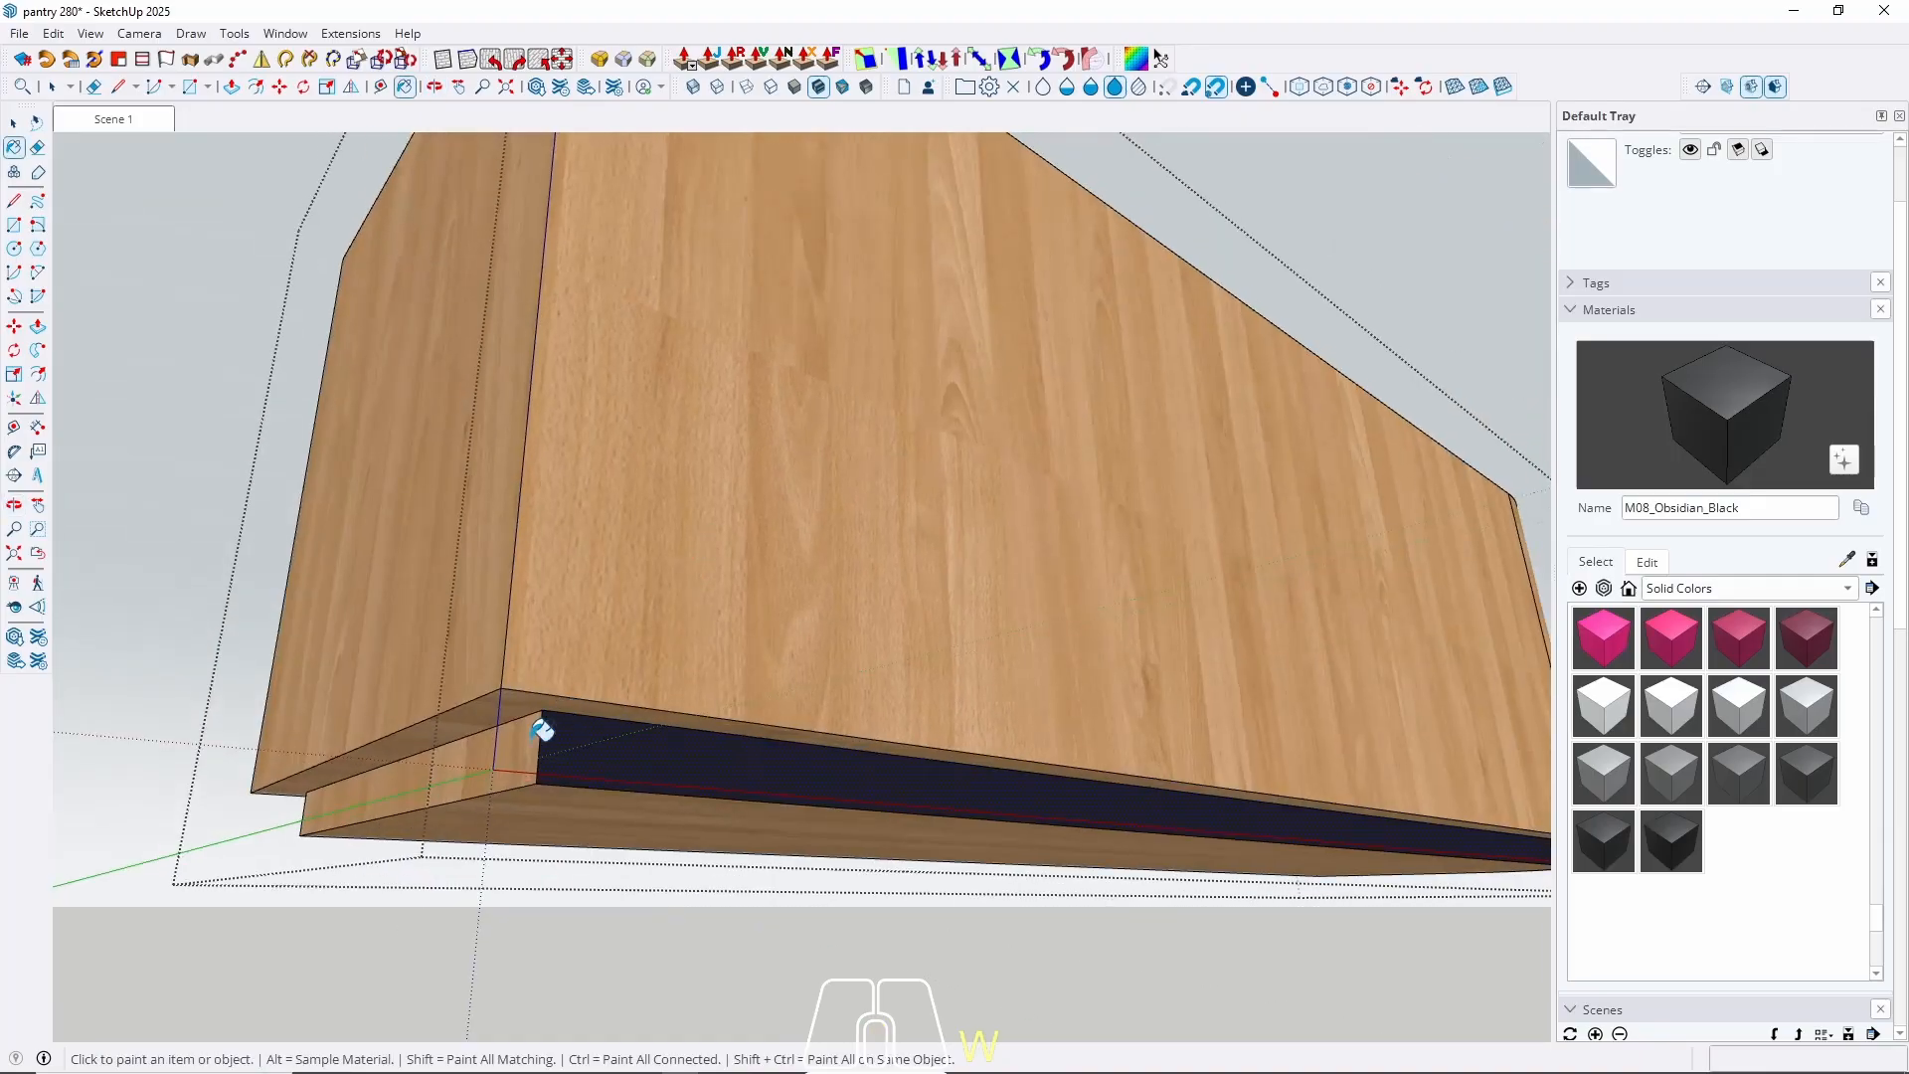
click(485, 760)
middle_drag(303, 735, 940, 696)
middle_drag(328, 647, 586, 627)
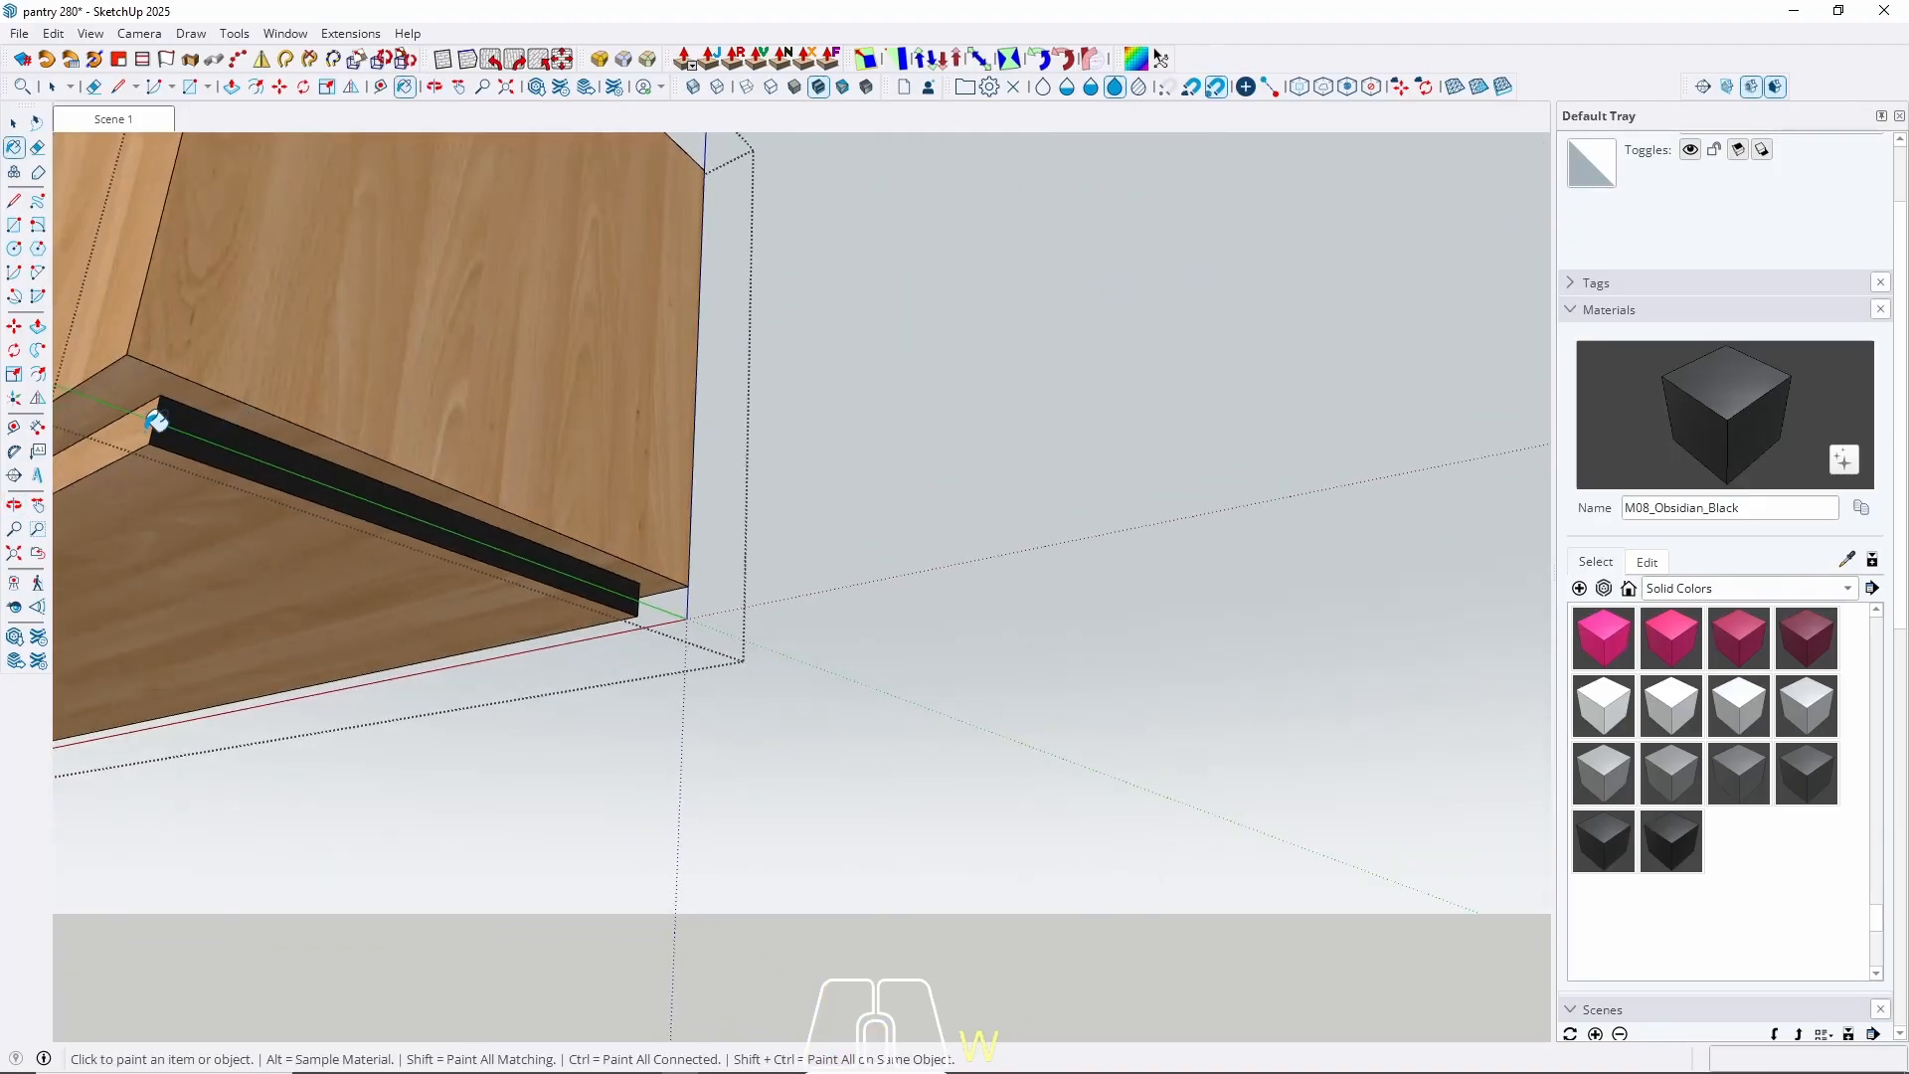
mouse_move(156, 421)
middle_down()
mouse_move(792, 546)
mouse_move(912, 733)
mouse_move(567, 798)
mouse_move(558, 779)
middle_up()
shift+click(612, 821)
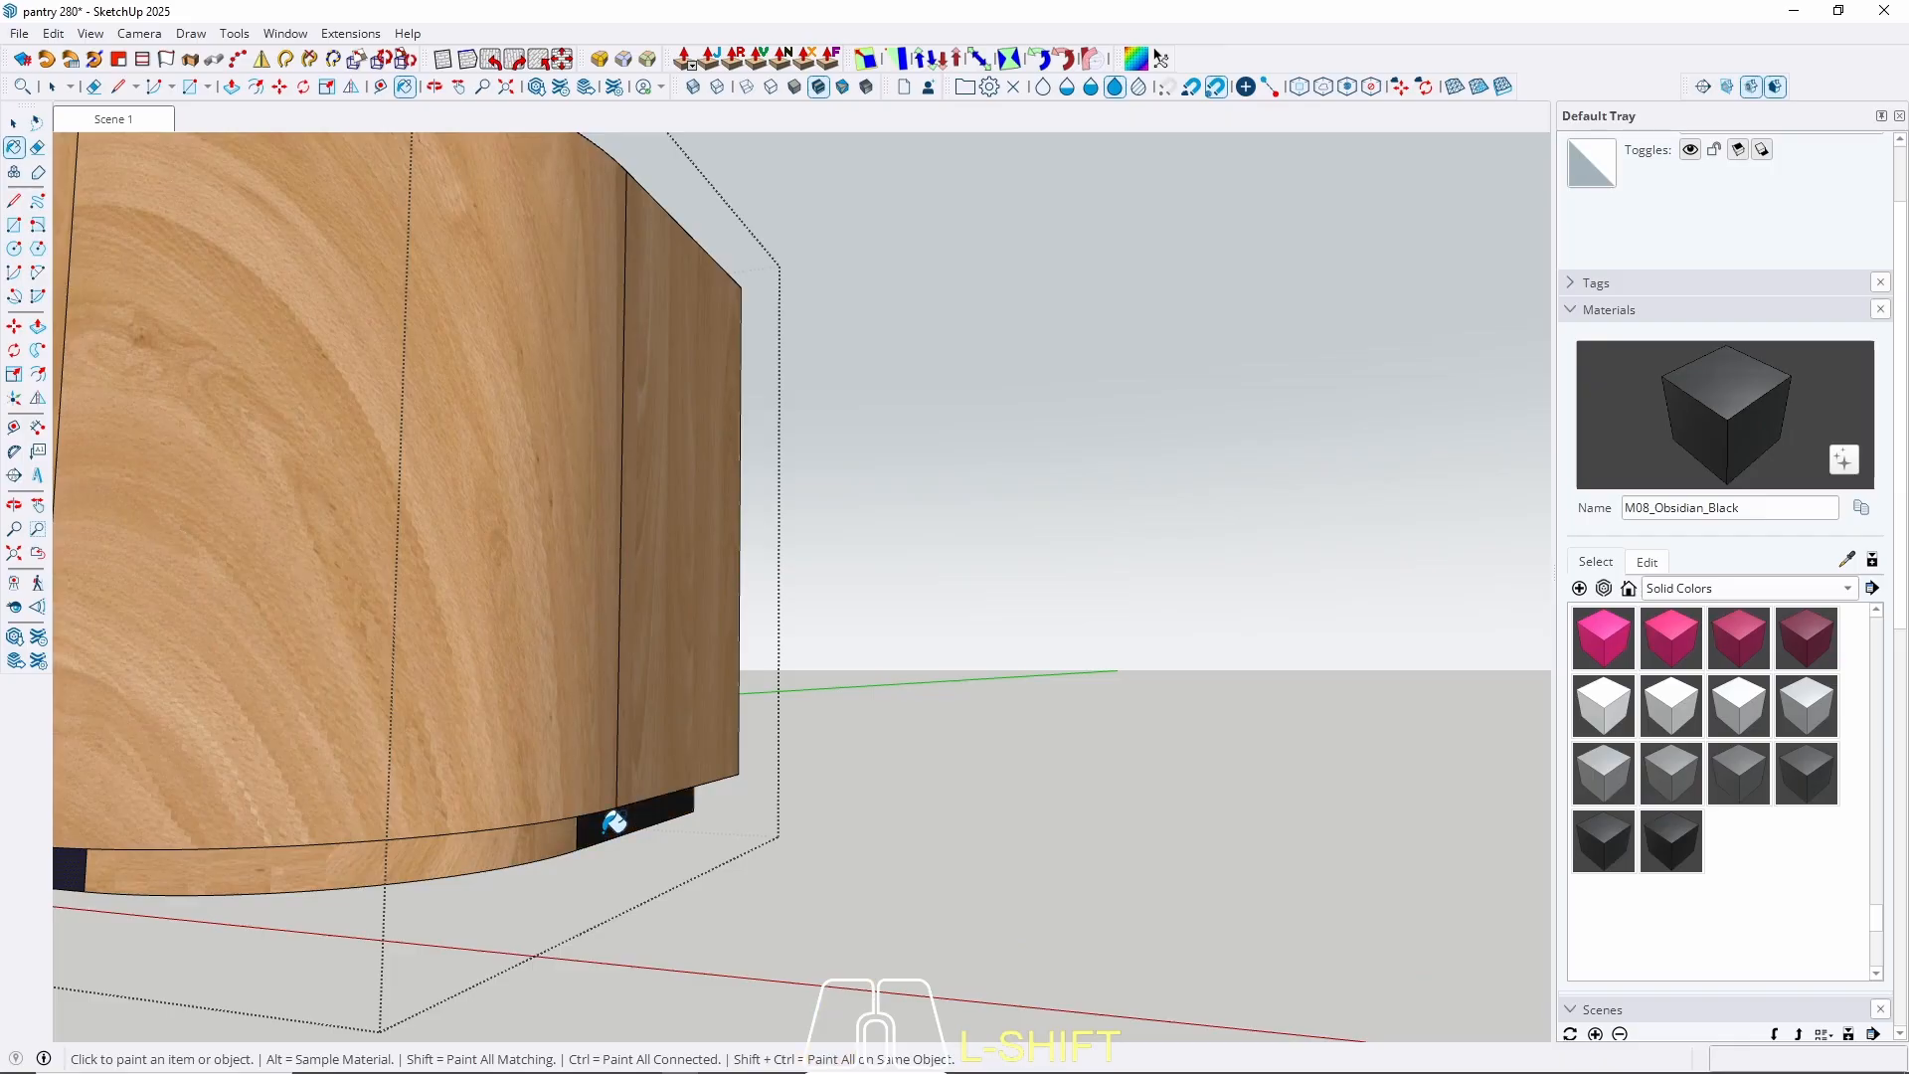
shift+click(563, 831)
mouse_move(766, 788)
middle_down()
mouse_move(874, 682)
mouse_move(814, 734)
mouse_move(1154, 745)
mouse_move(861, 648)
middle_up()
key(Escape)
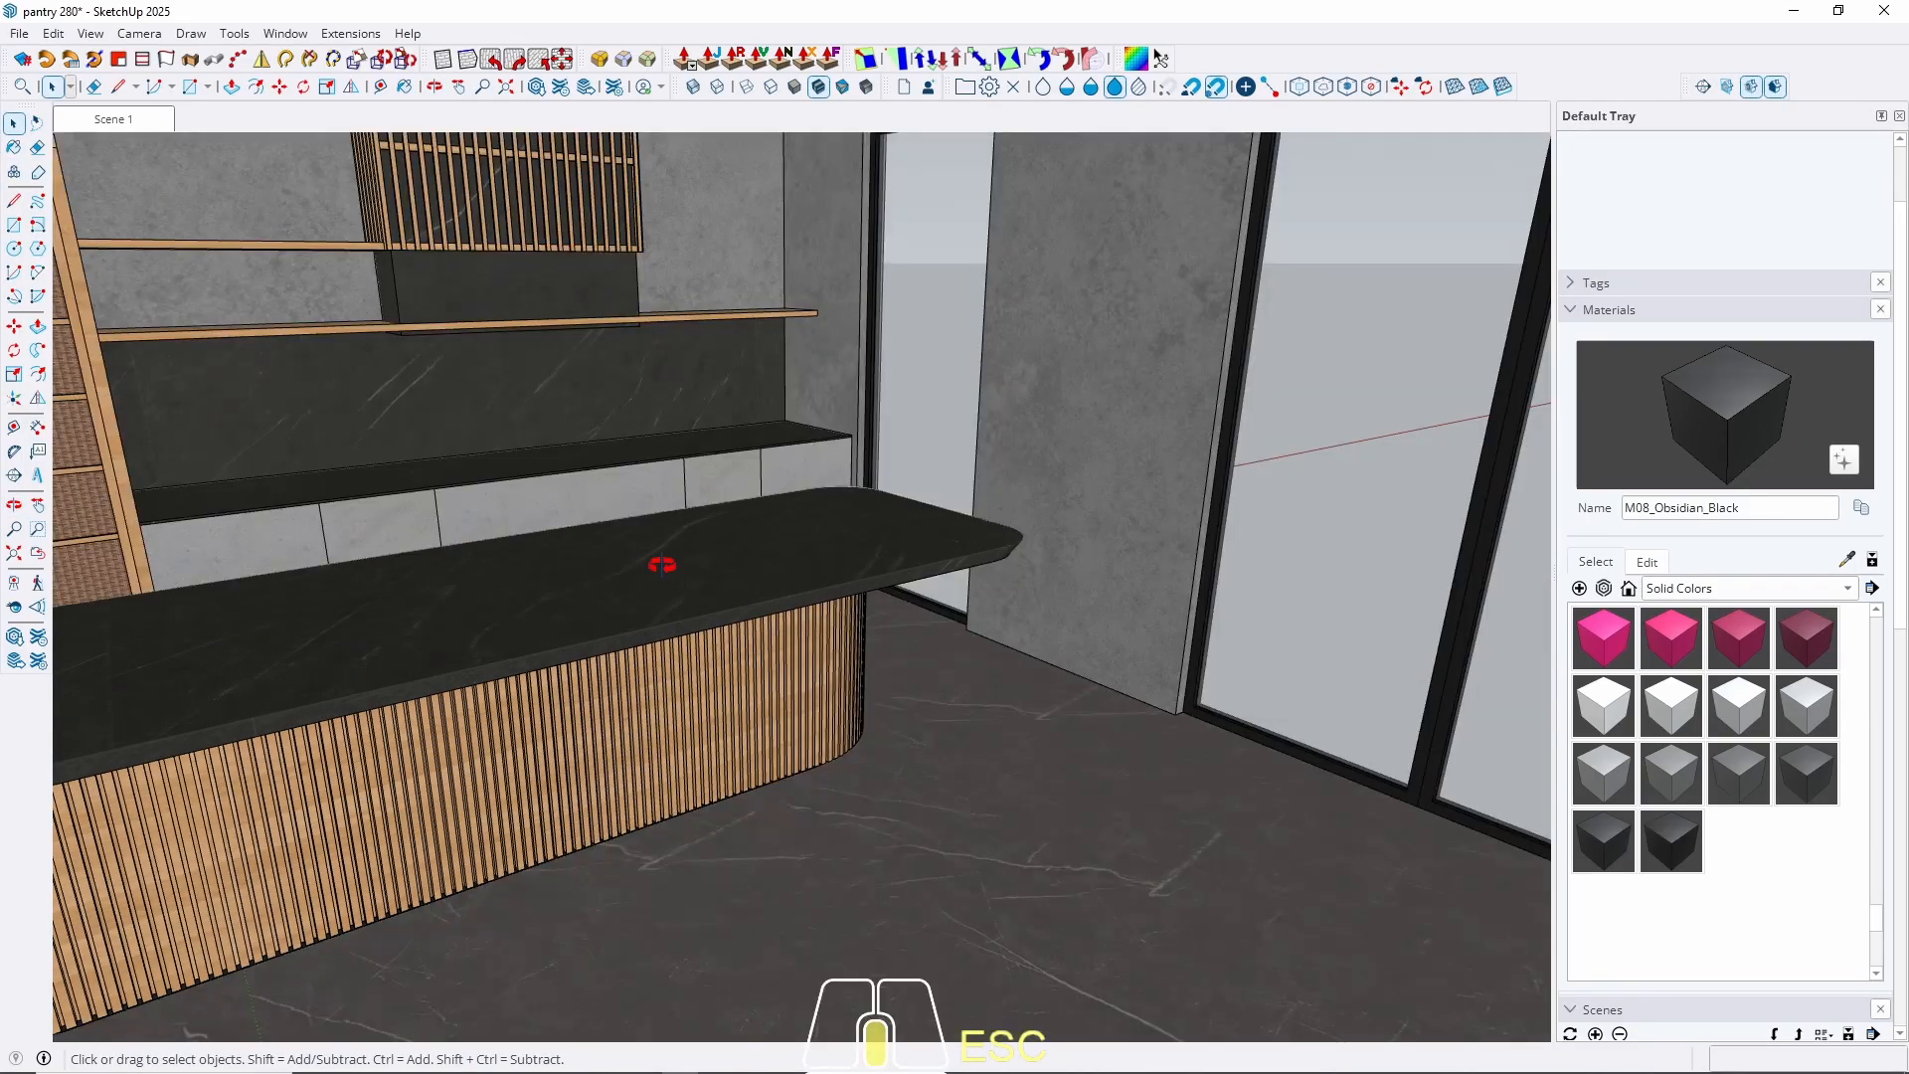
Open the wicker cabinet's inner body for editing and paint the plinth strip under its doors with M08_Obsidian_Black.
middle_drag(661, 565, 546, 652)
scroll(652, 587, up, 7)
scroll(562, 626, up, 3)
scroll(885, 610, up, 4)
double_click(884, 607)
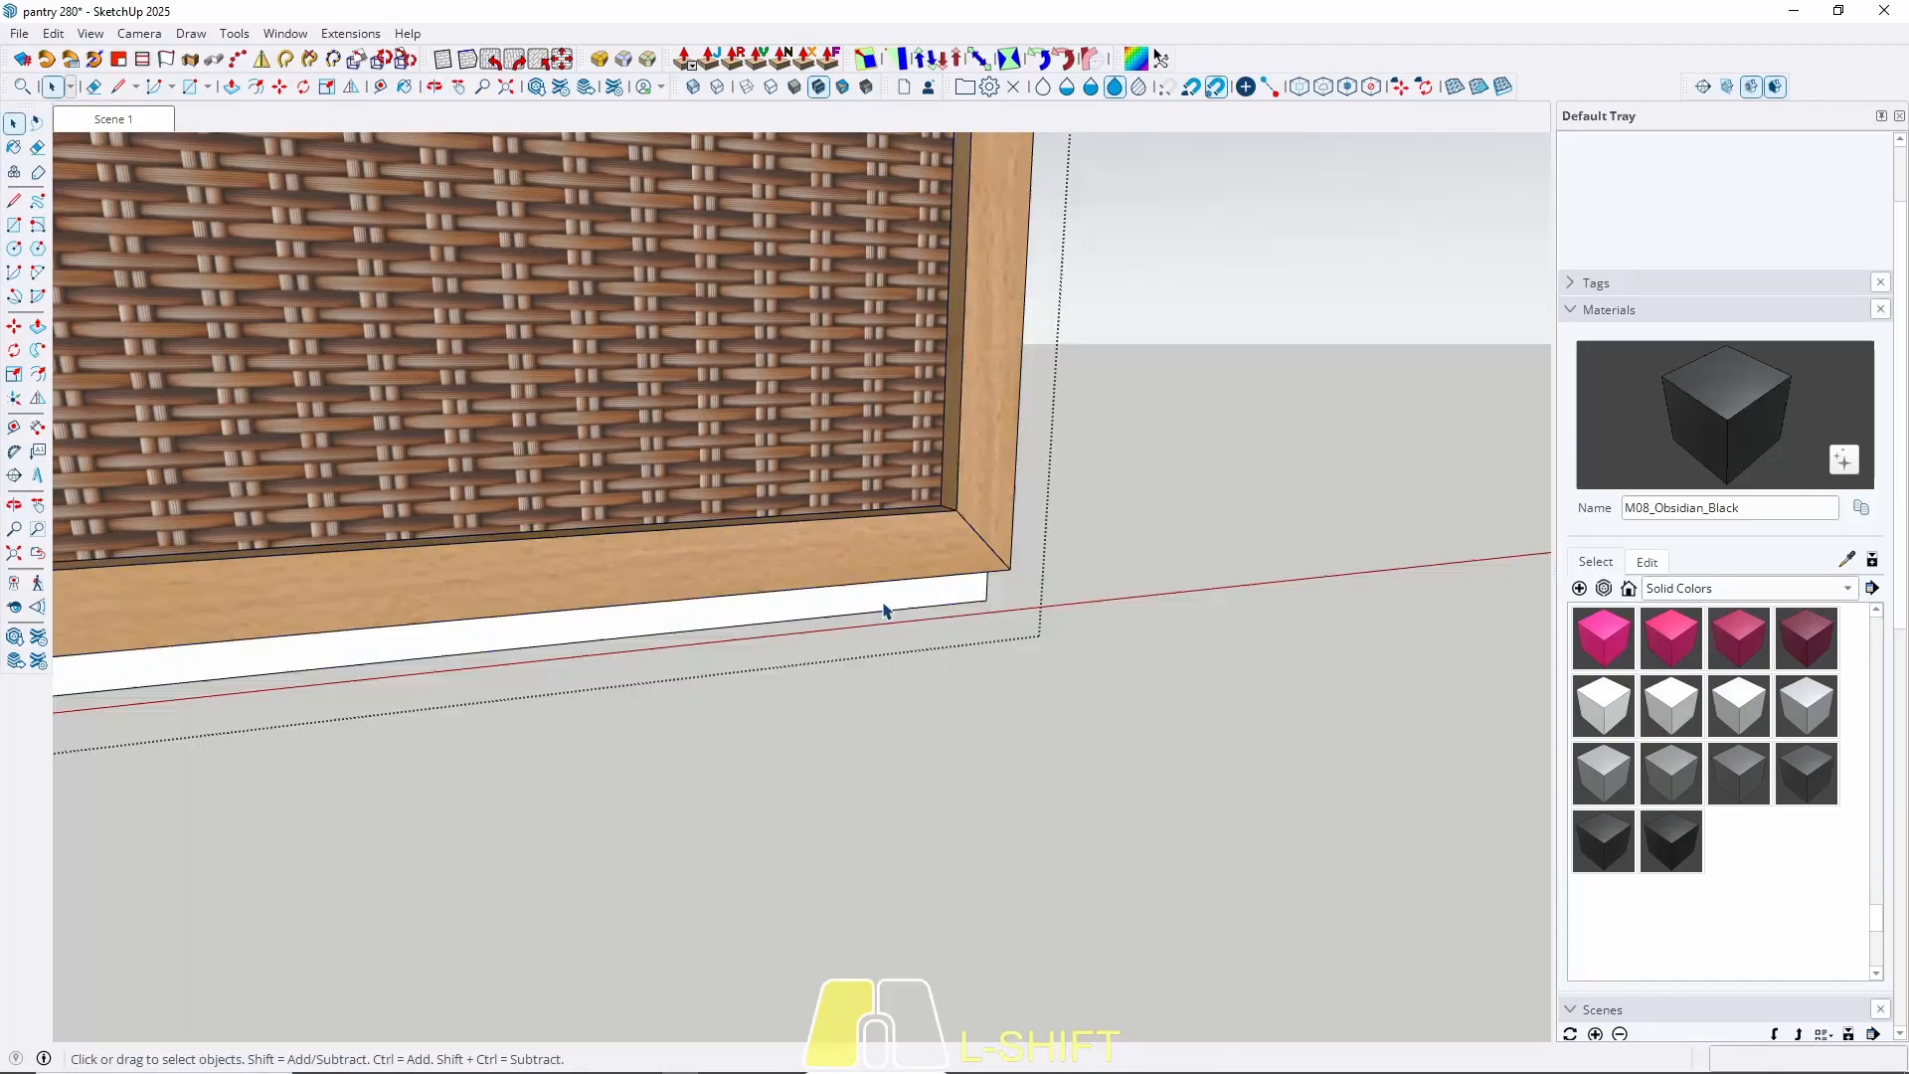
click(886, 610)
triple_click(900, 608)
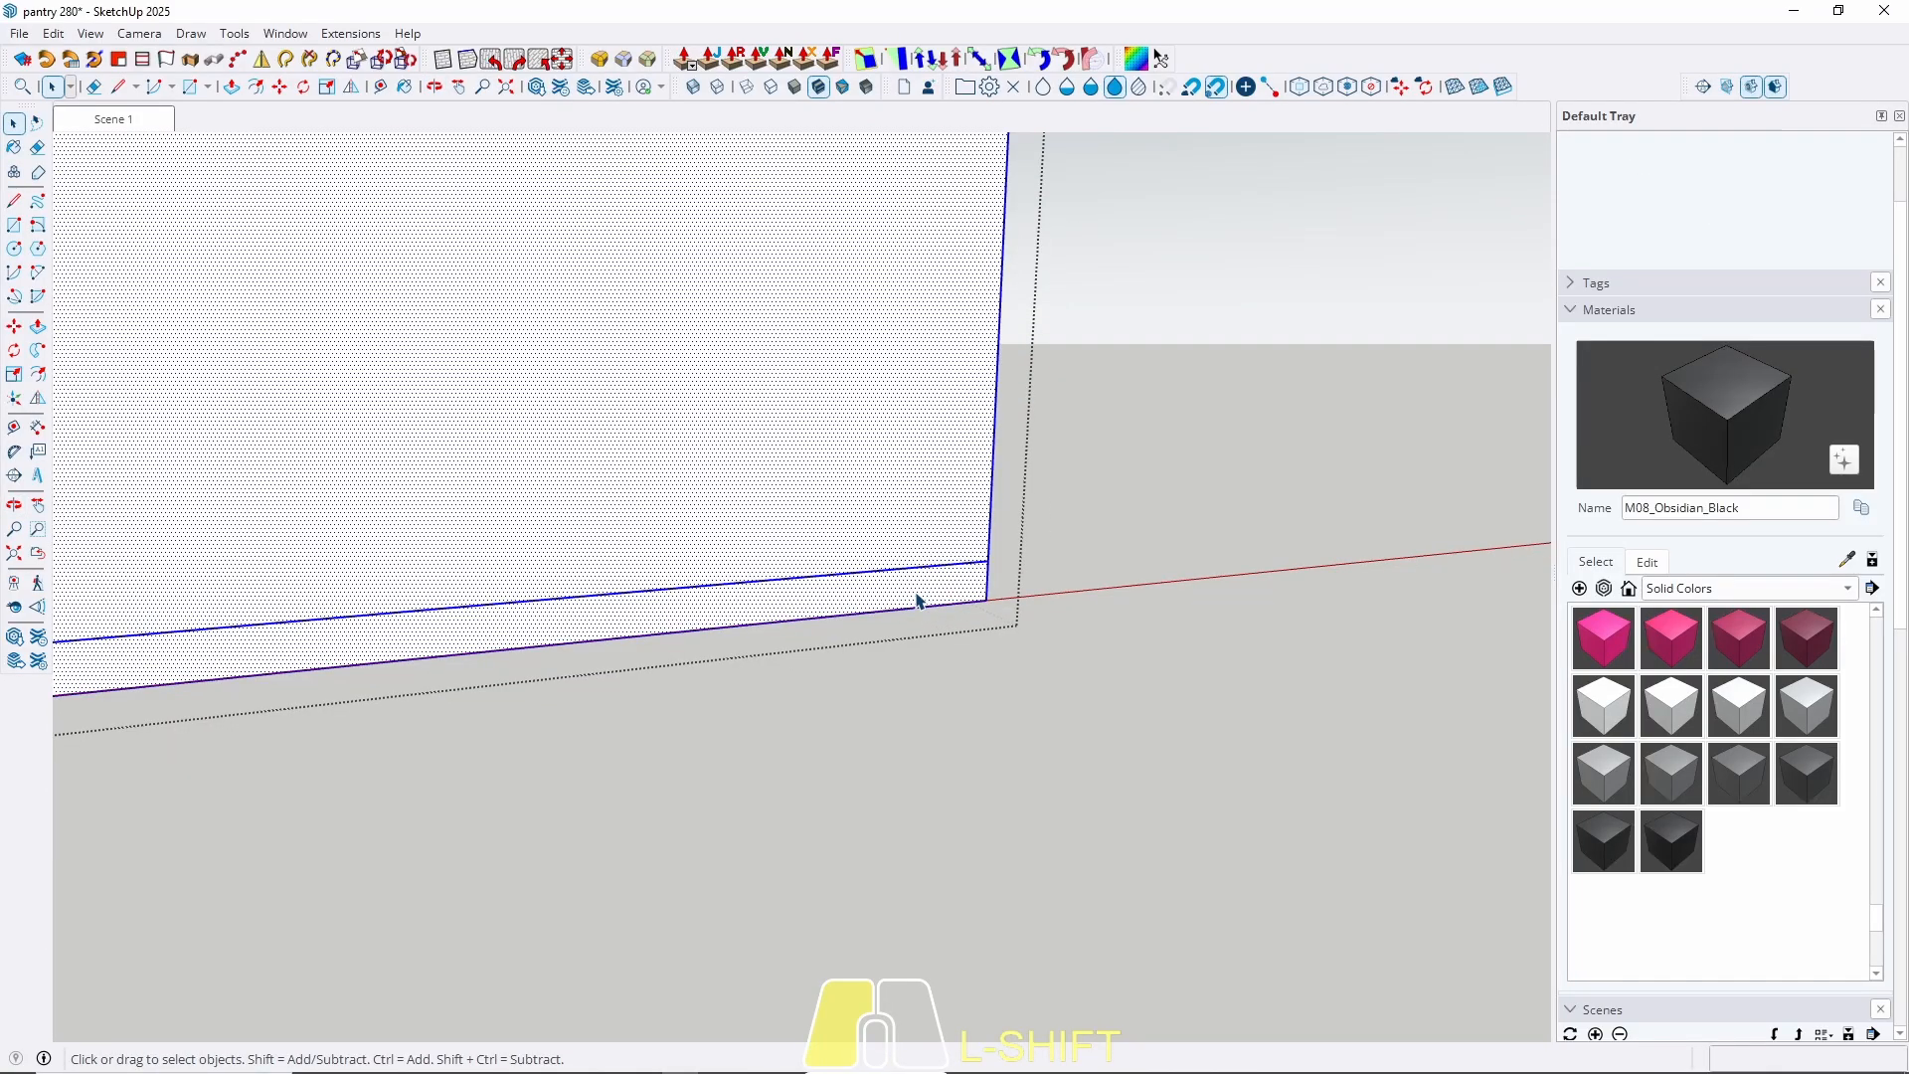
click(916, 594)
key(b)
click(916, 595)
key(space)
key(Escape)
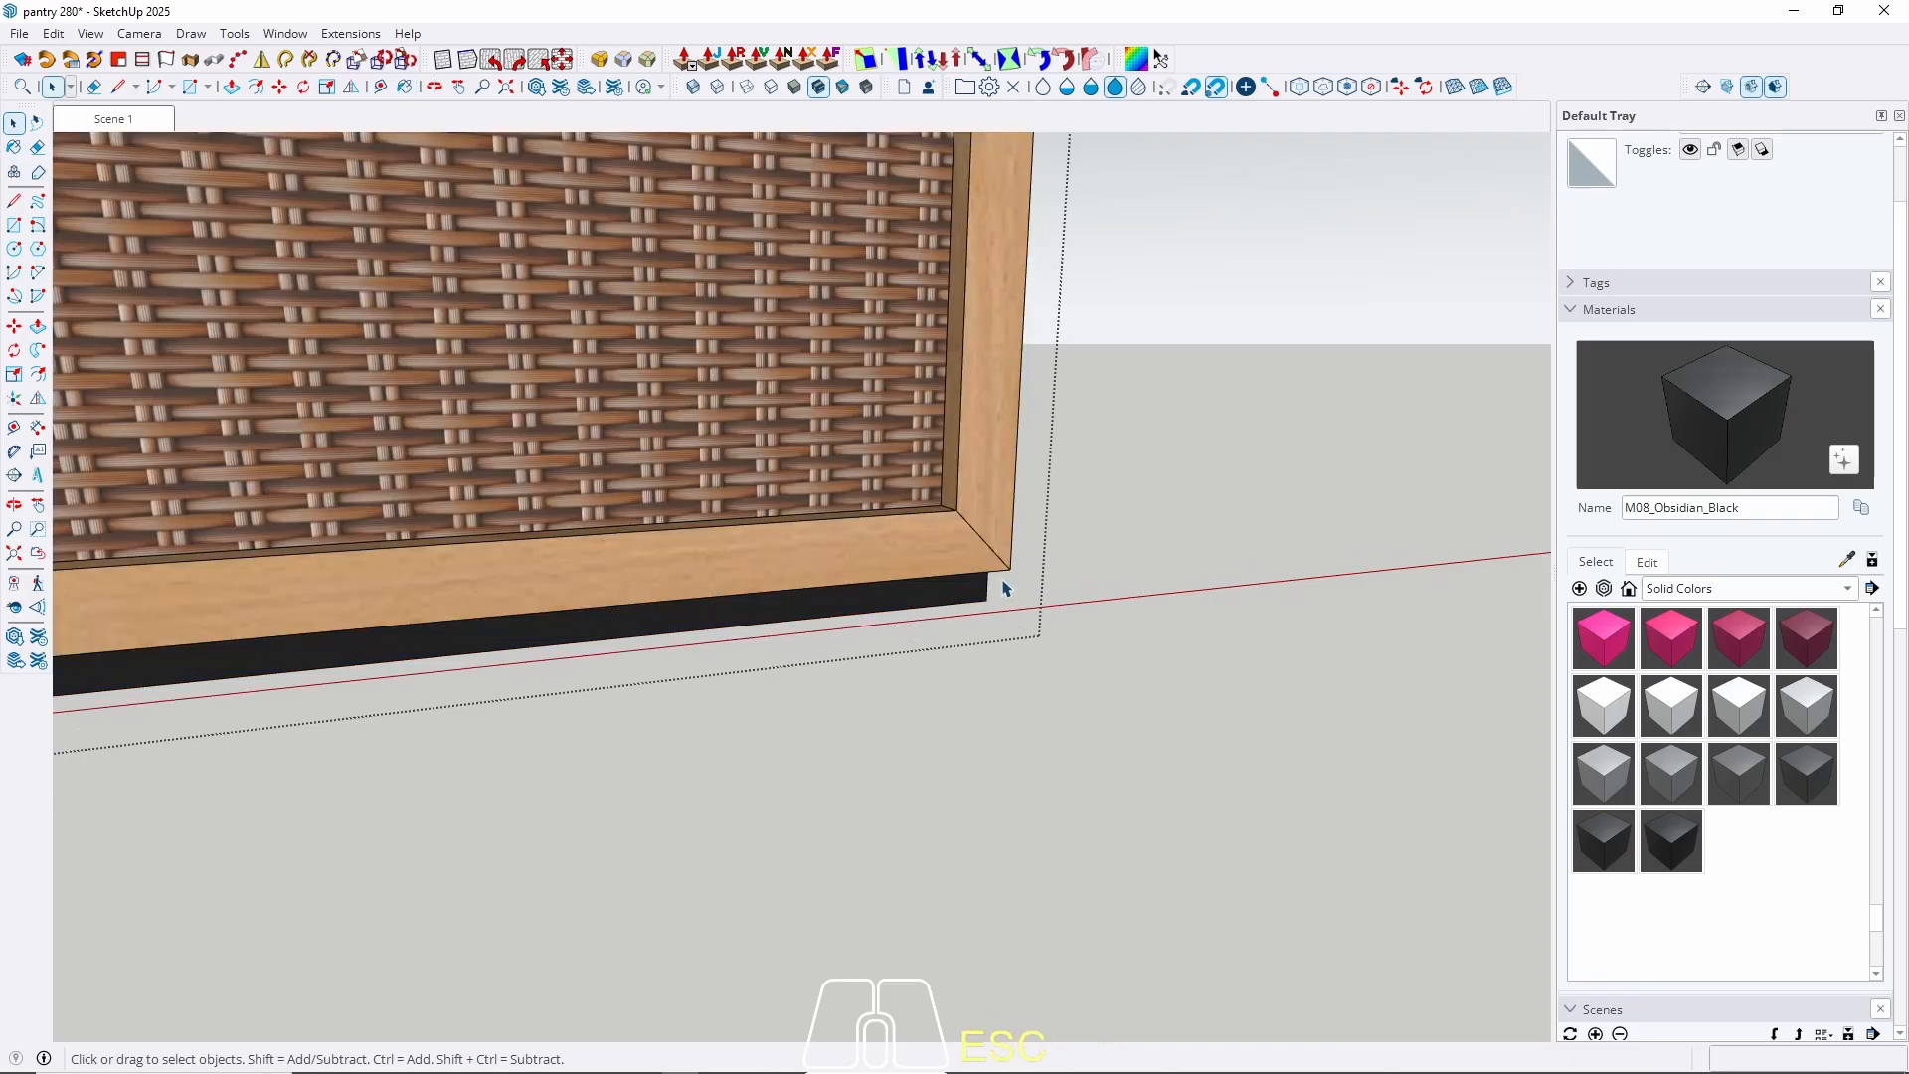
key(Escape)
double_click(1171, 581)
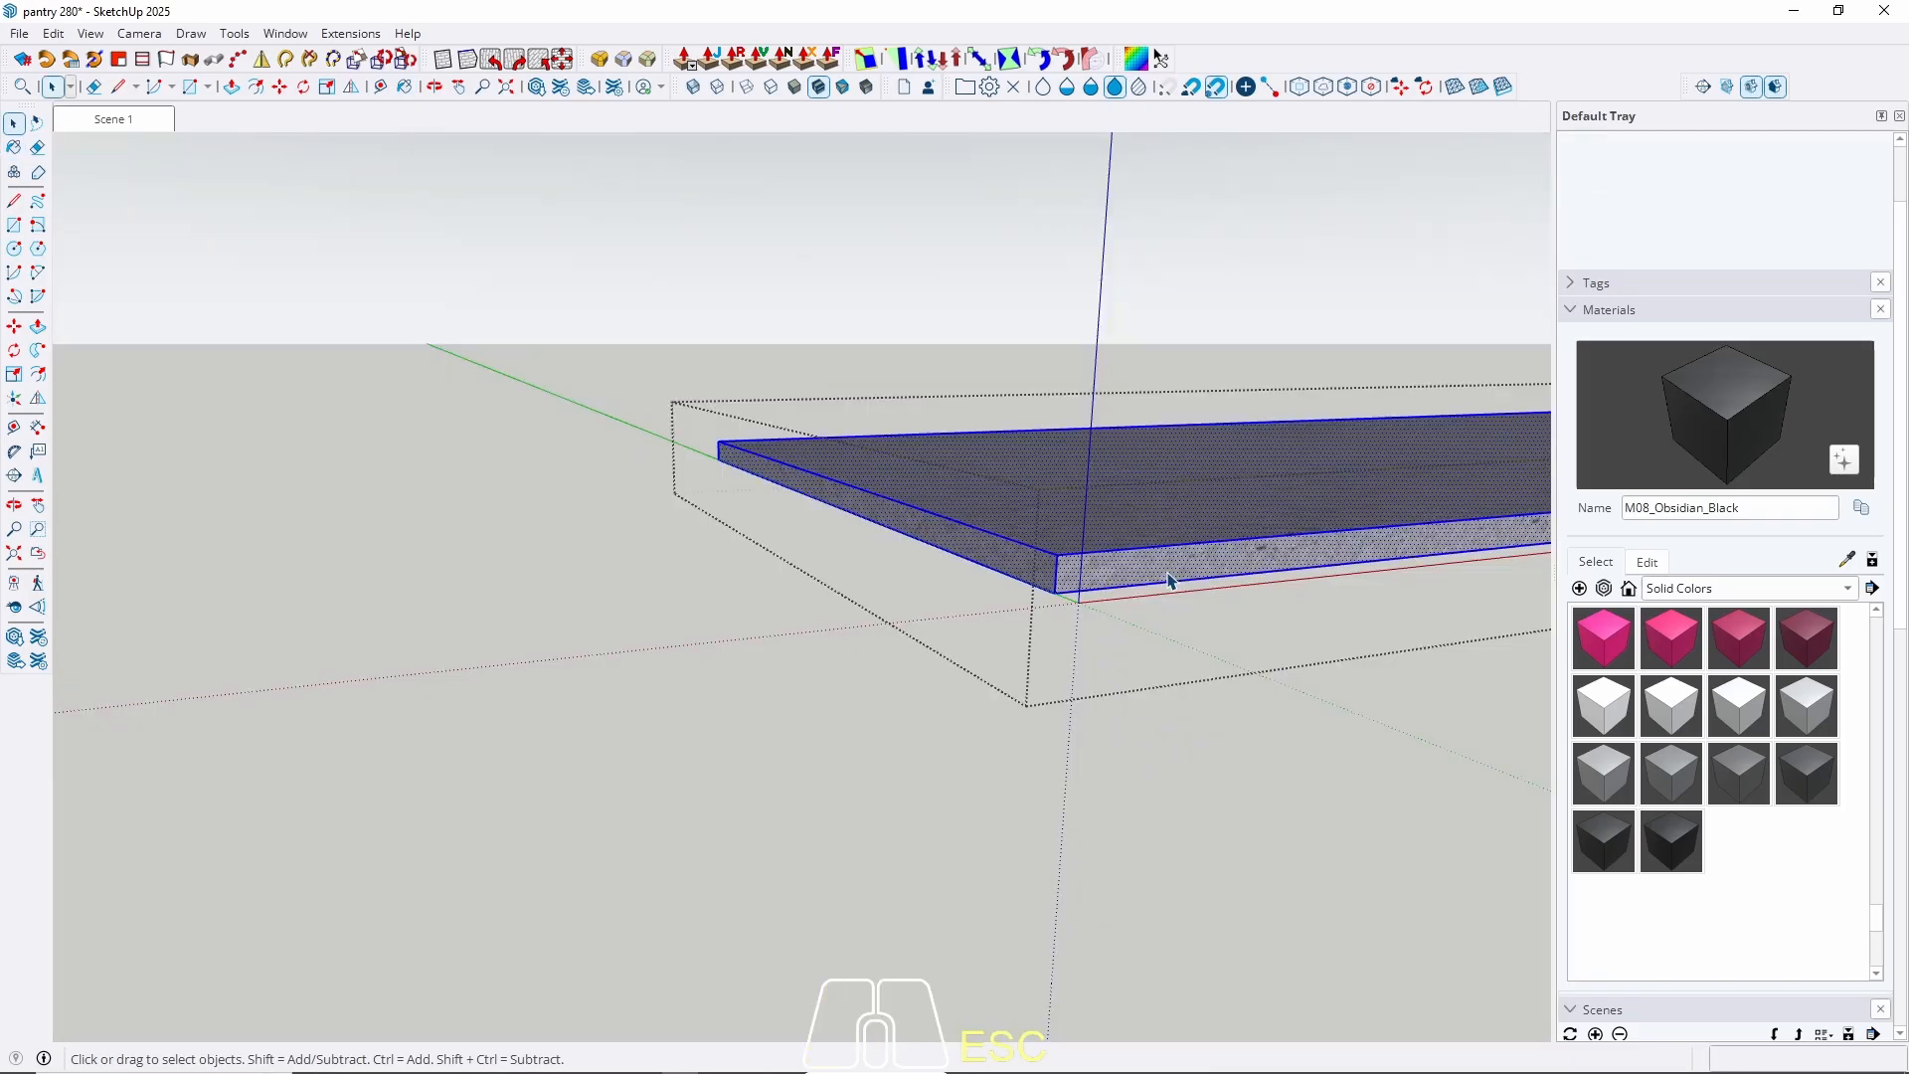
key(Escape)
key(Escape)
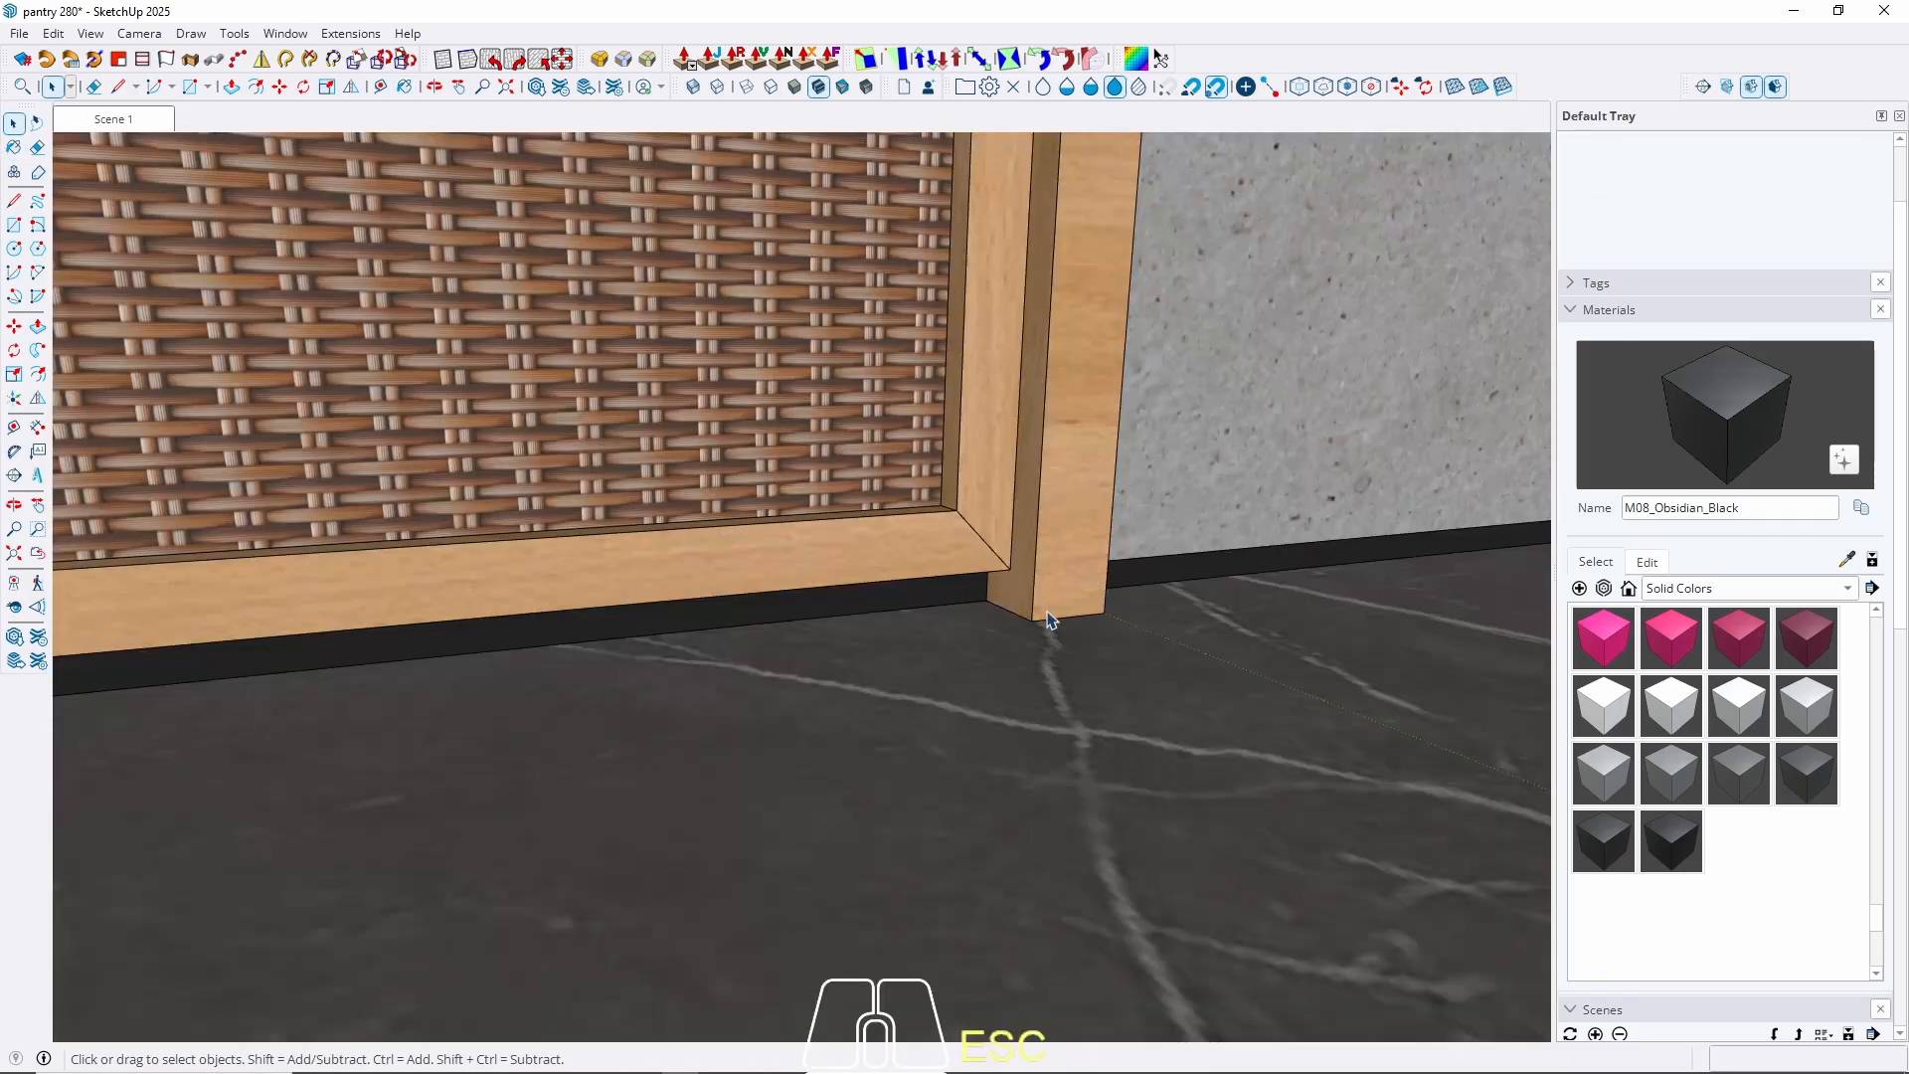
Sample the Material5 wood from the wicker cabinet's door frame.
key(b)
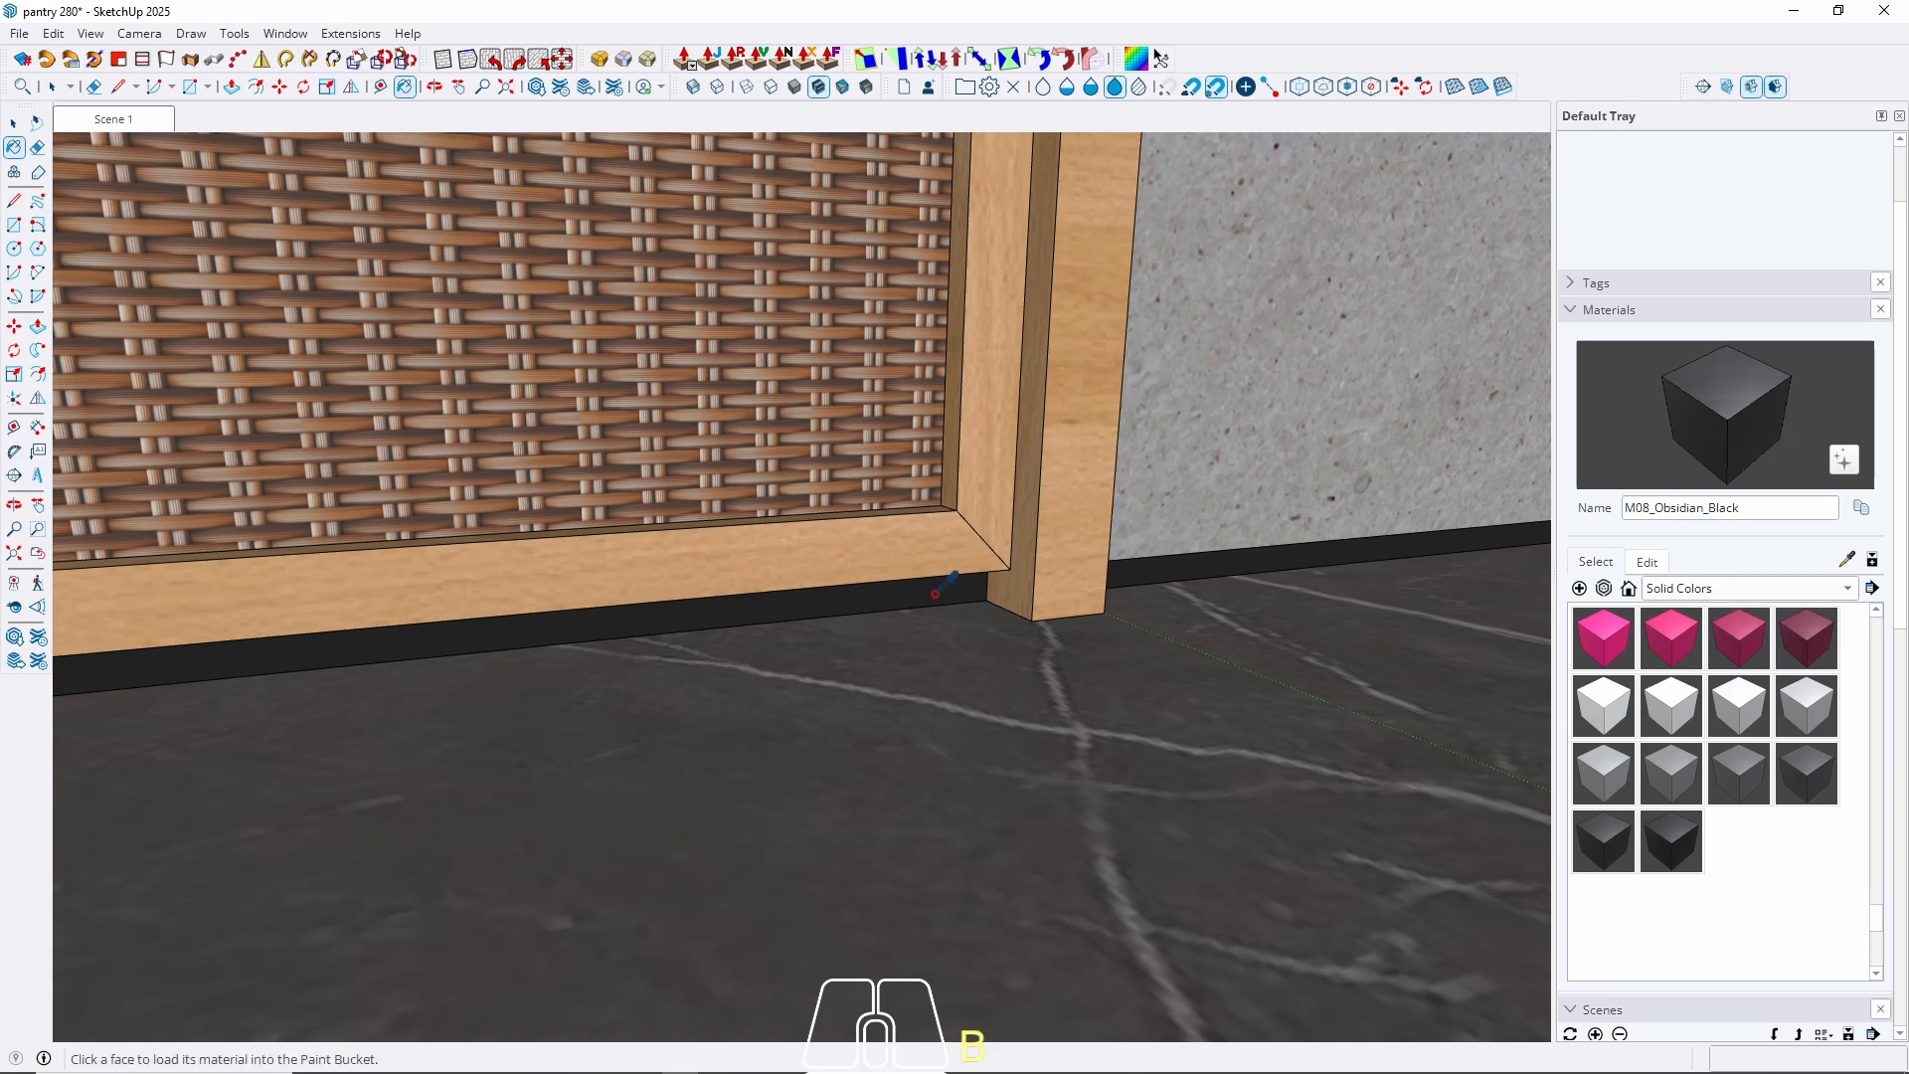
alt+click(939, 537)
key(space)
scroll(939, 537, down, 6)
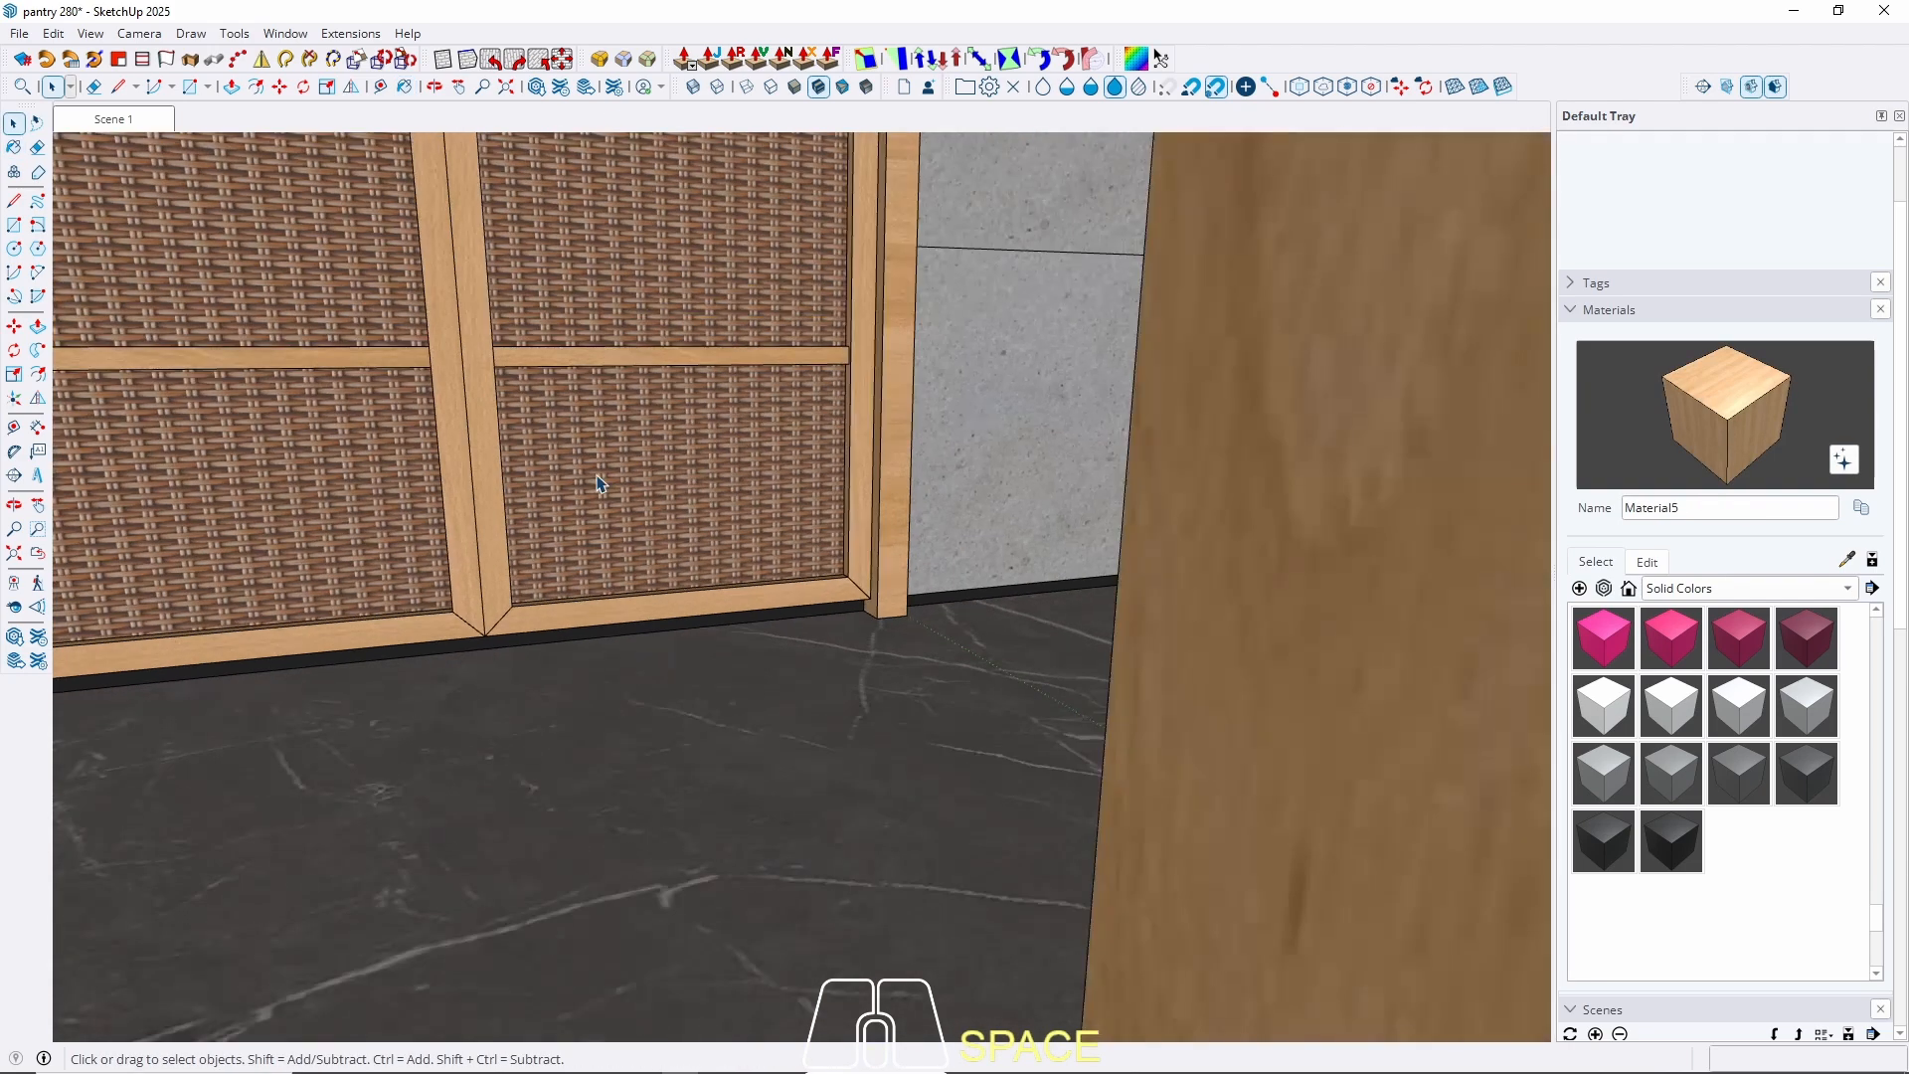
click(598, 478)
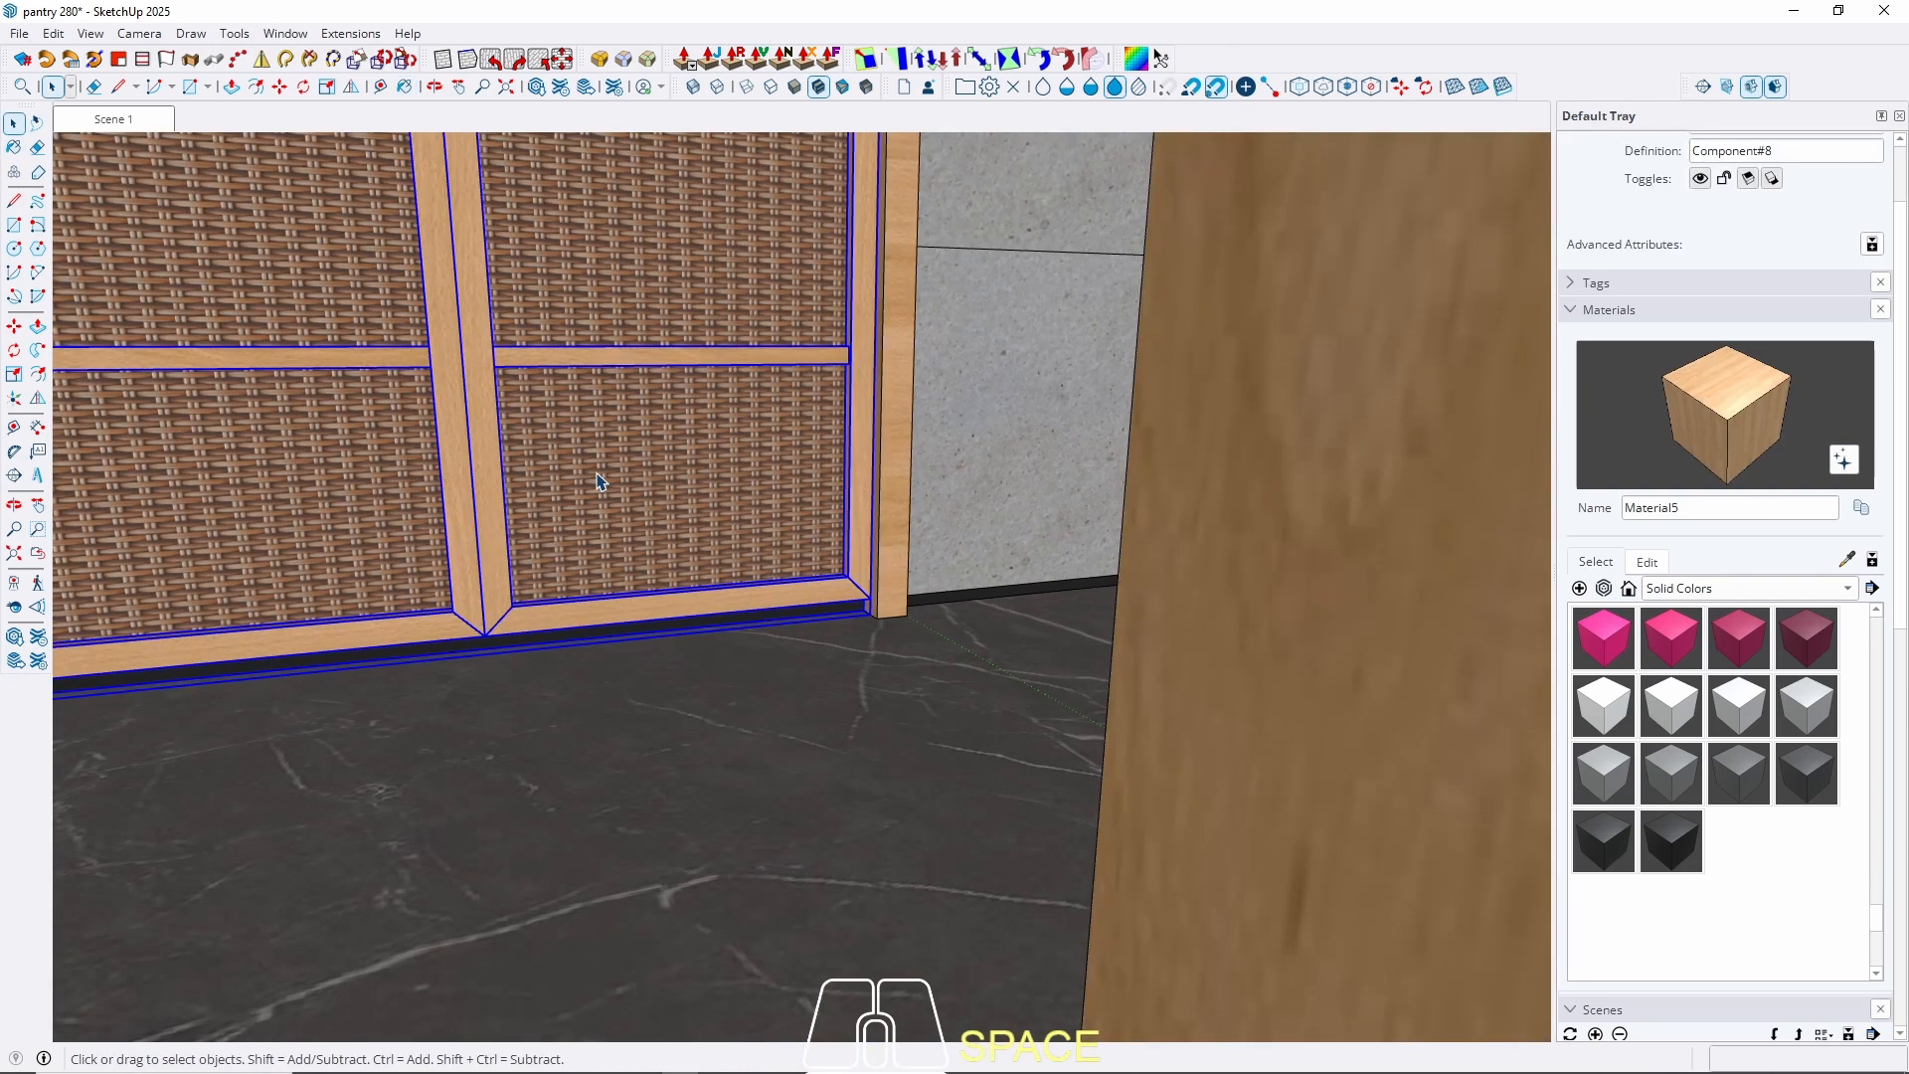
key(h)
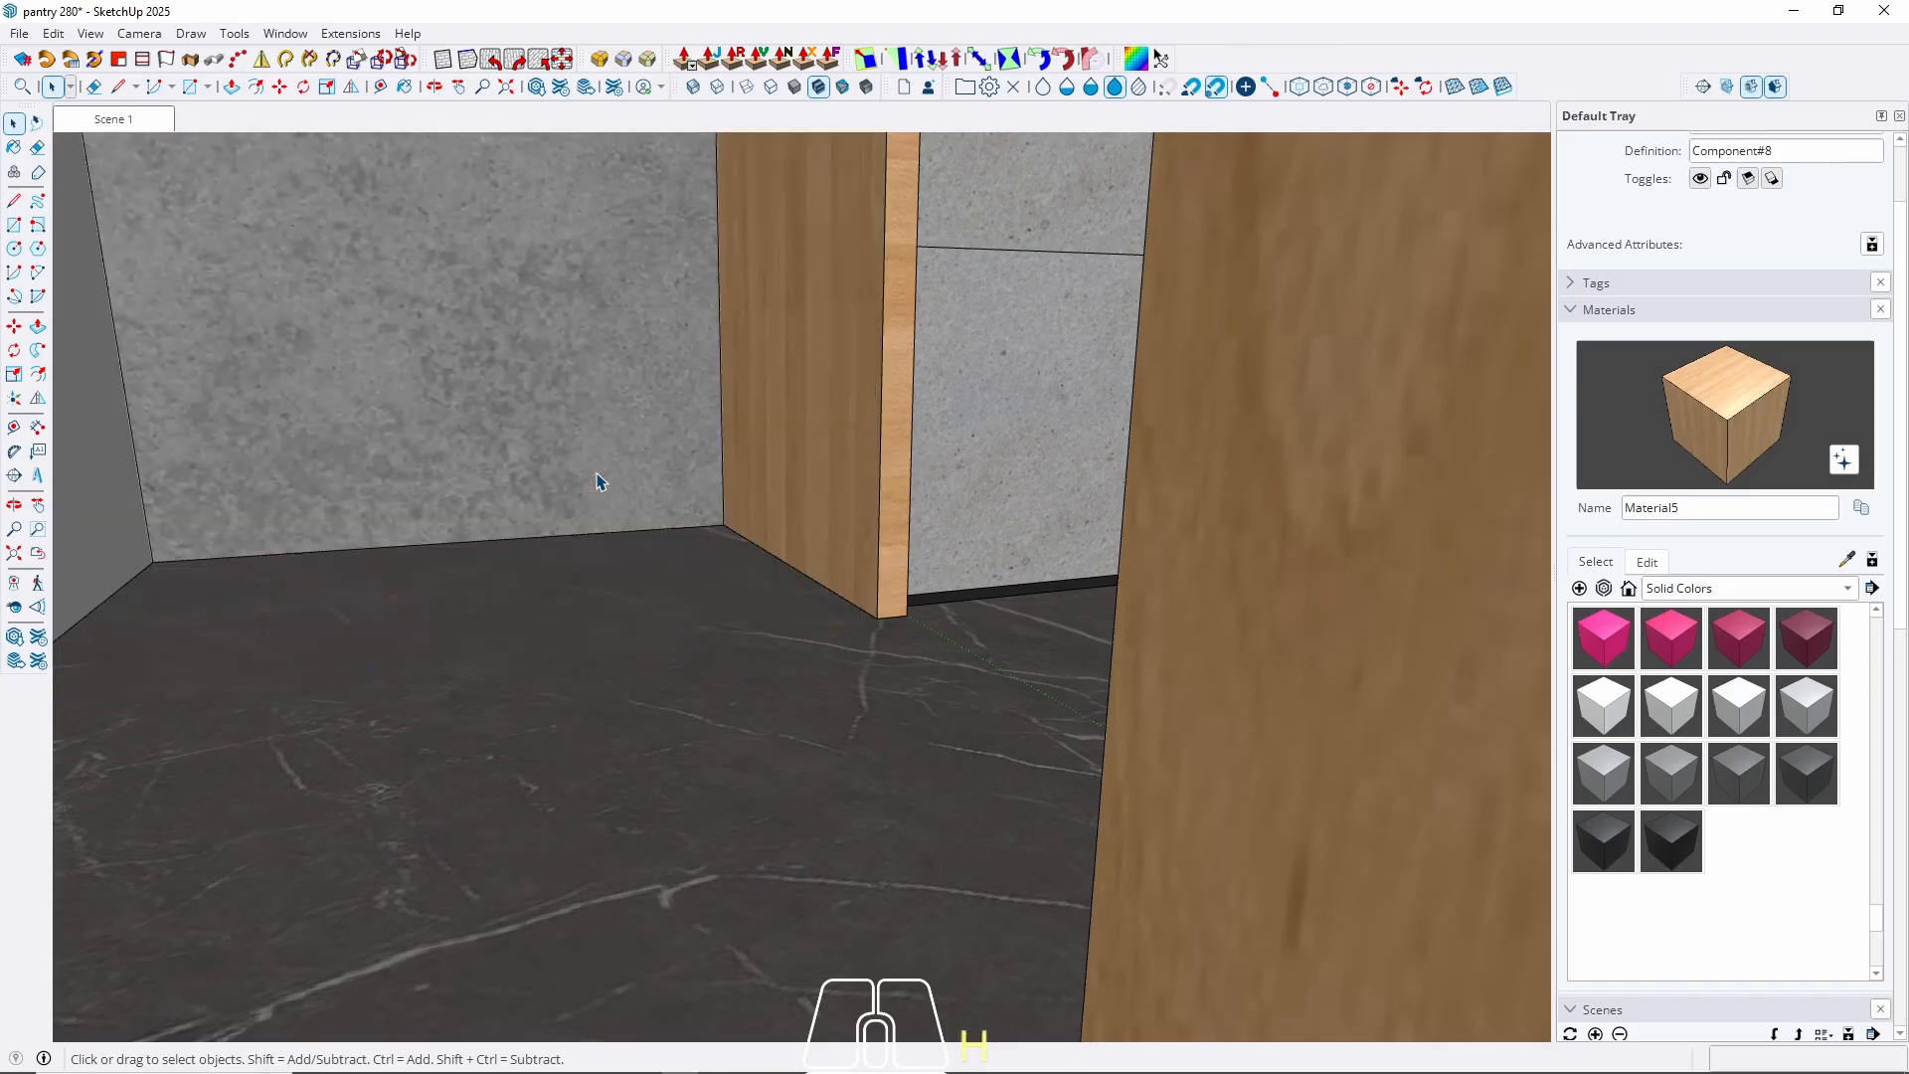
key(u)
Open the wicker cabinet for editing and hide its end door to expose the white body behind it.
double_click(598, 497)
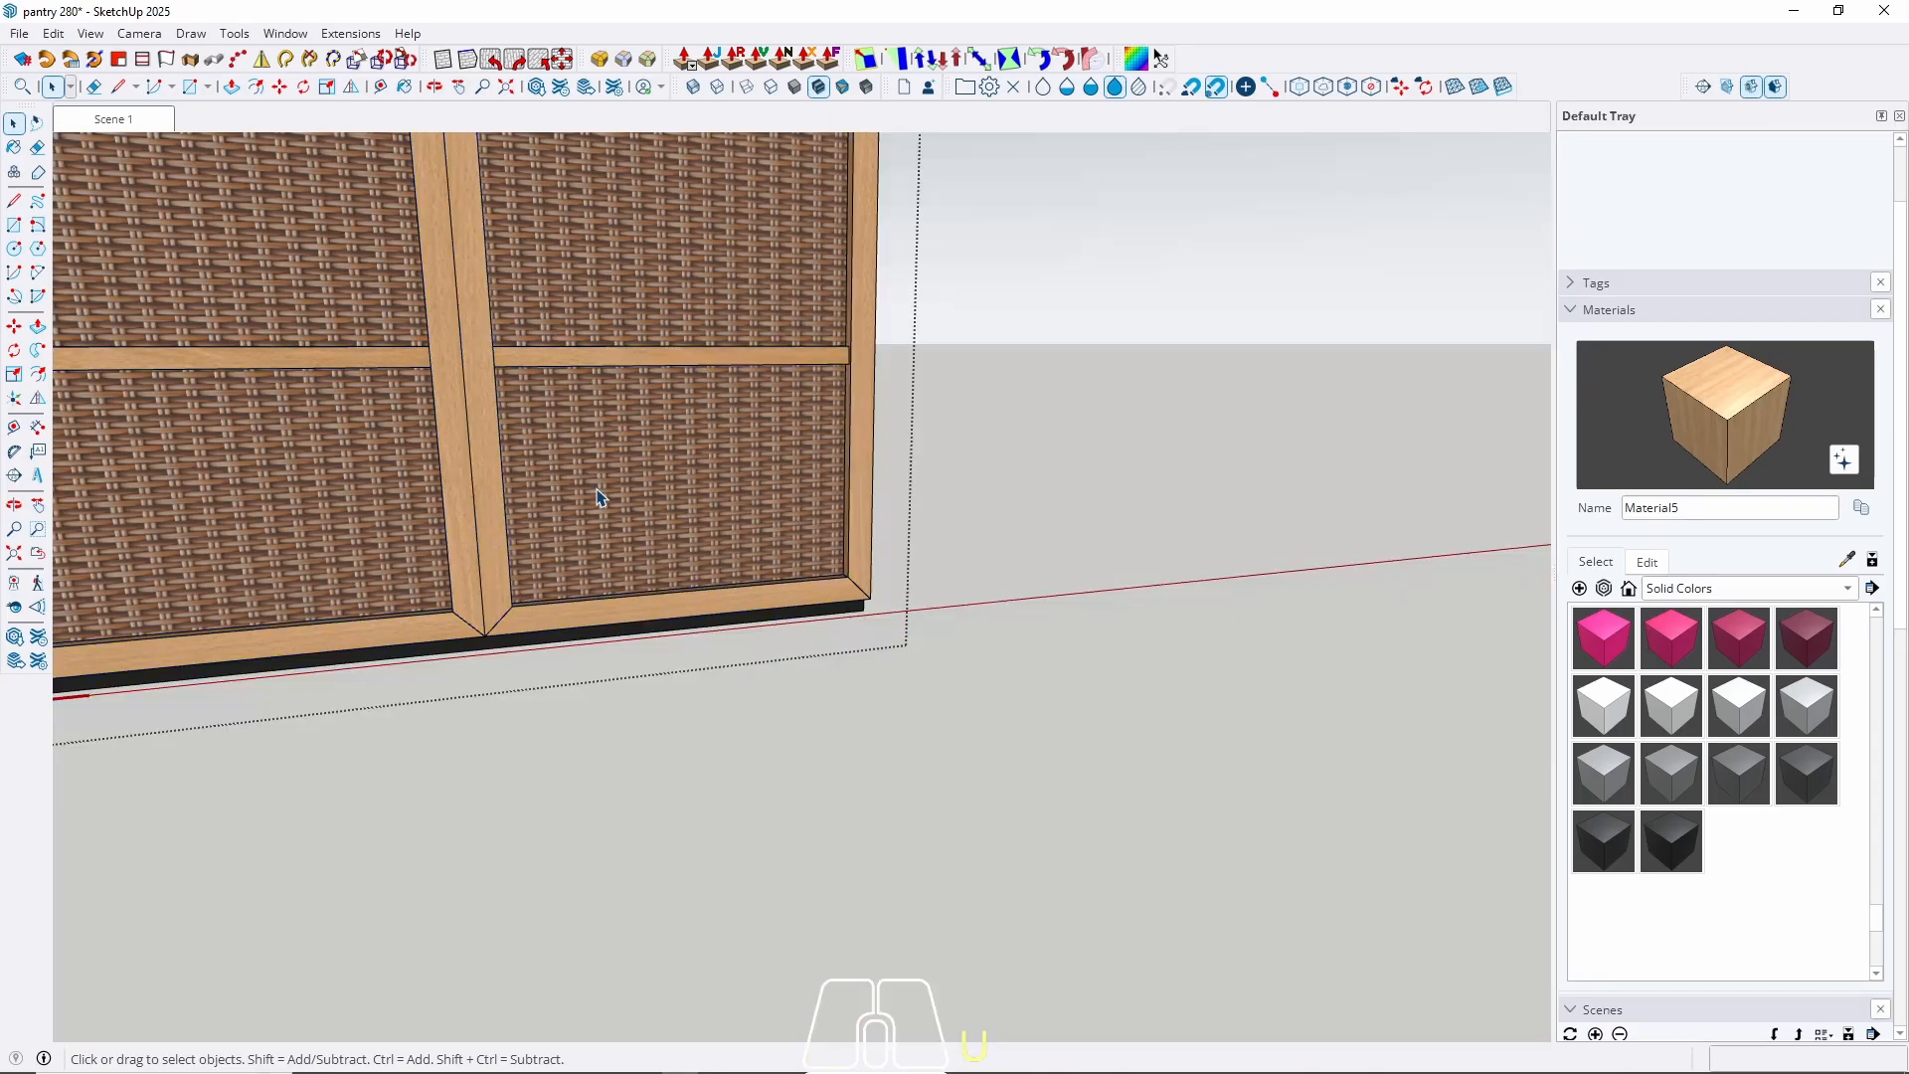
click(599, 497)
key(h)
Open the cabinet body, paint its white front face with the Material5 wood, and return to Scene 1.
triple_click(599, 475)
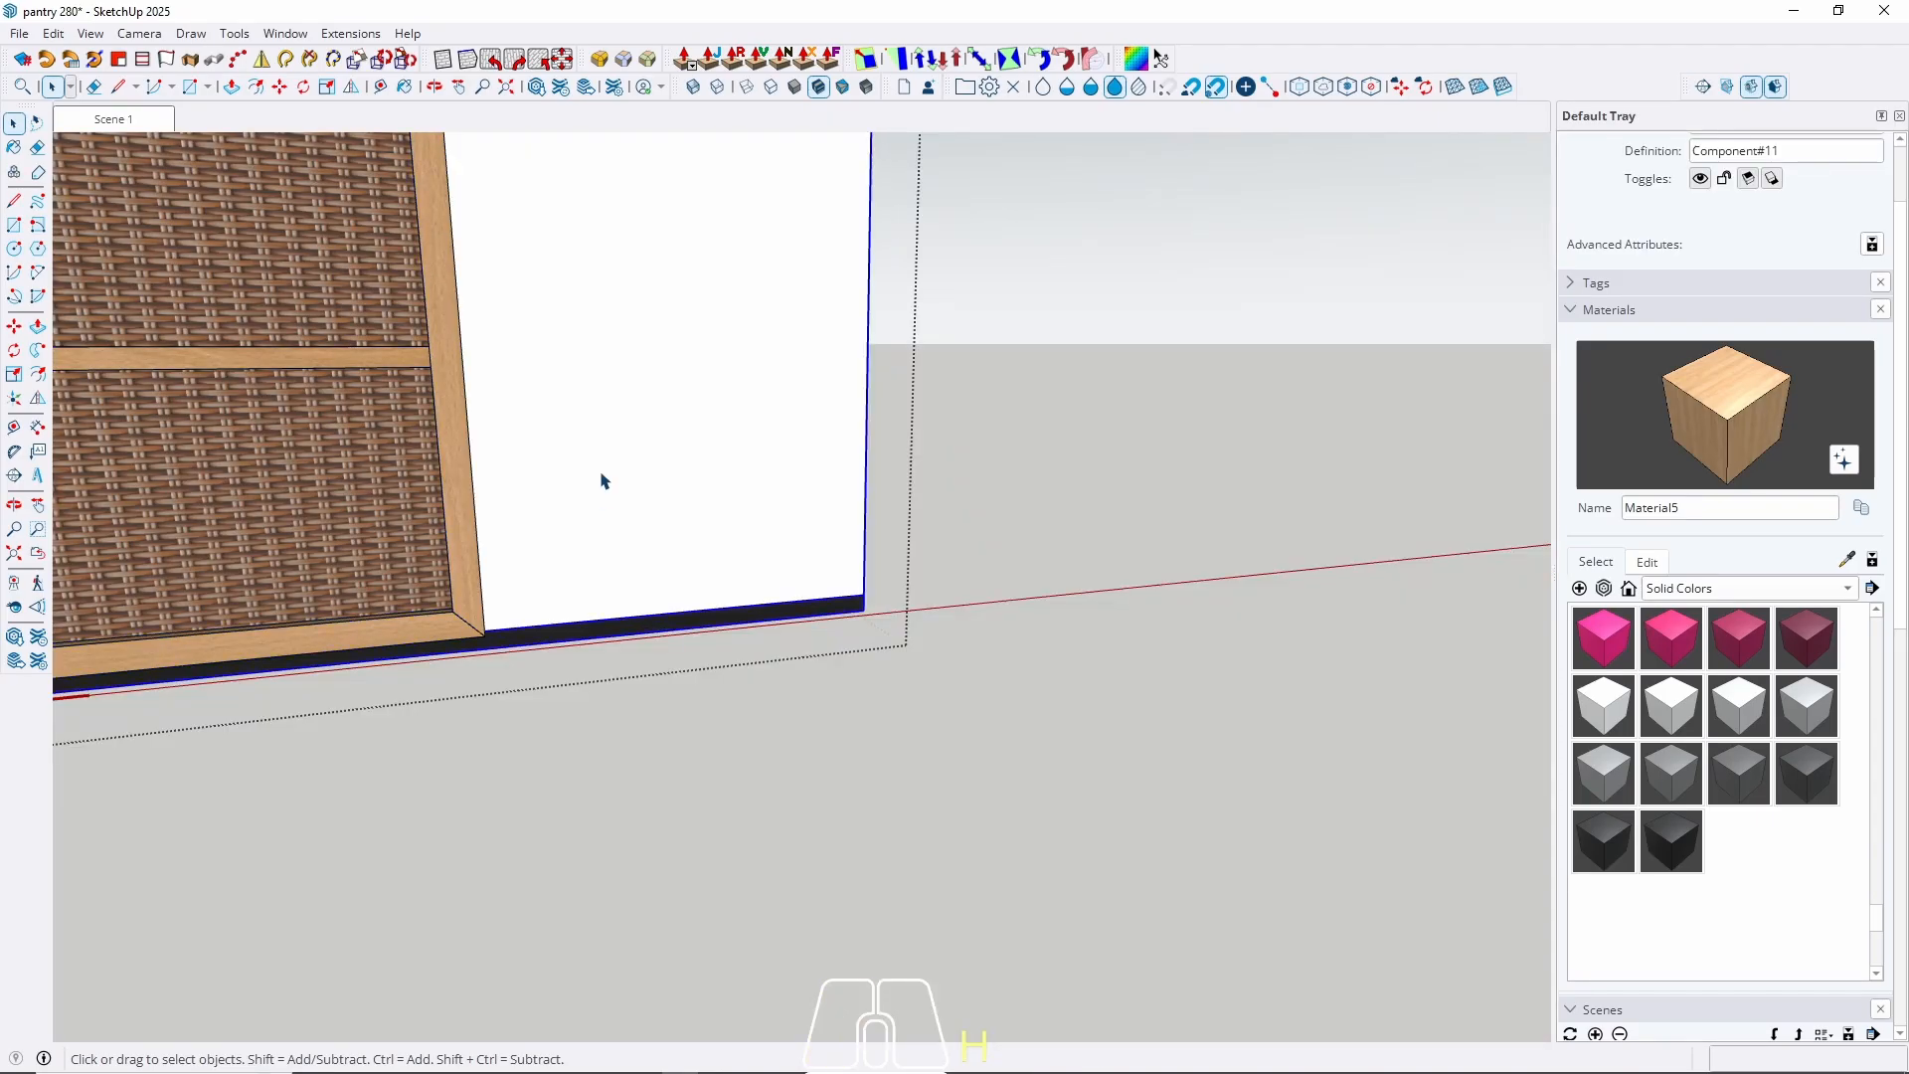
click(573, 460)
key(b)
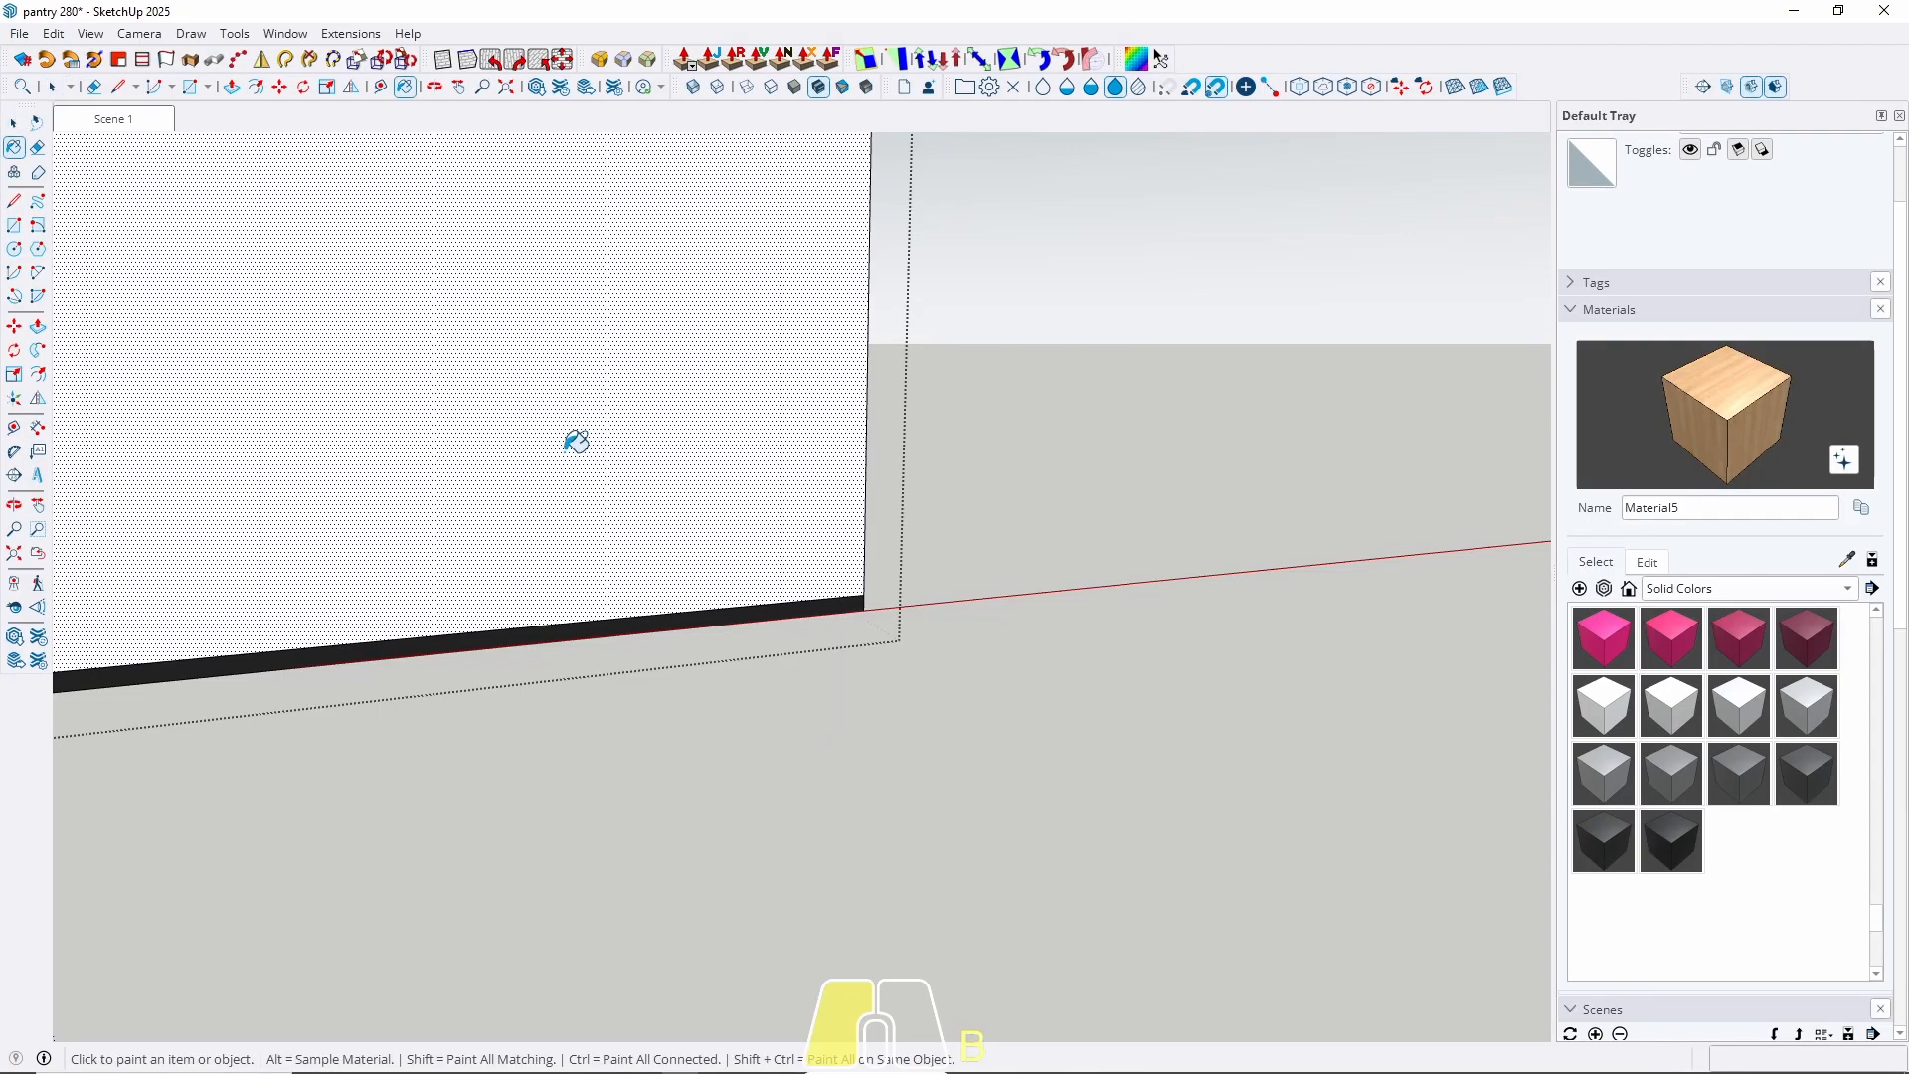
click(574, 460)
key(space)
click(124, 121)
key(Escape)
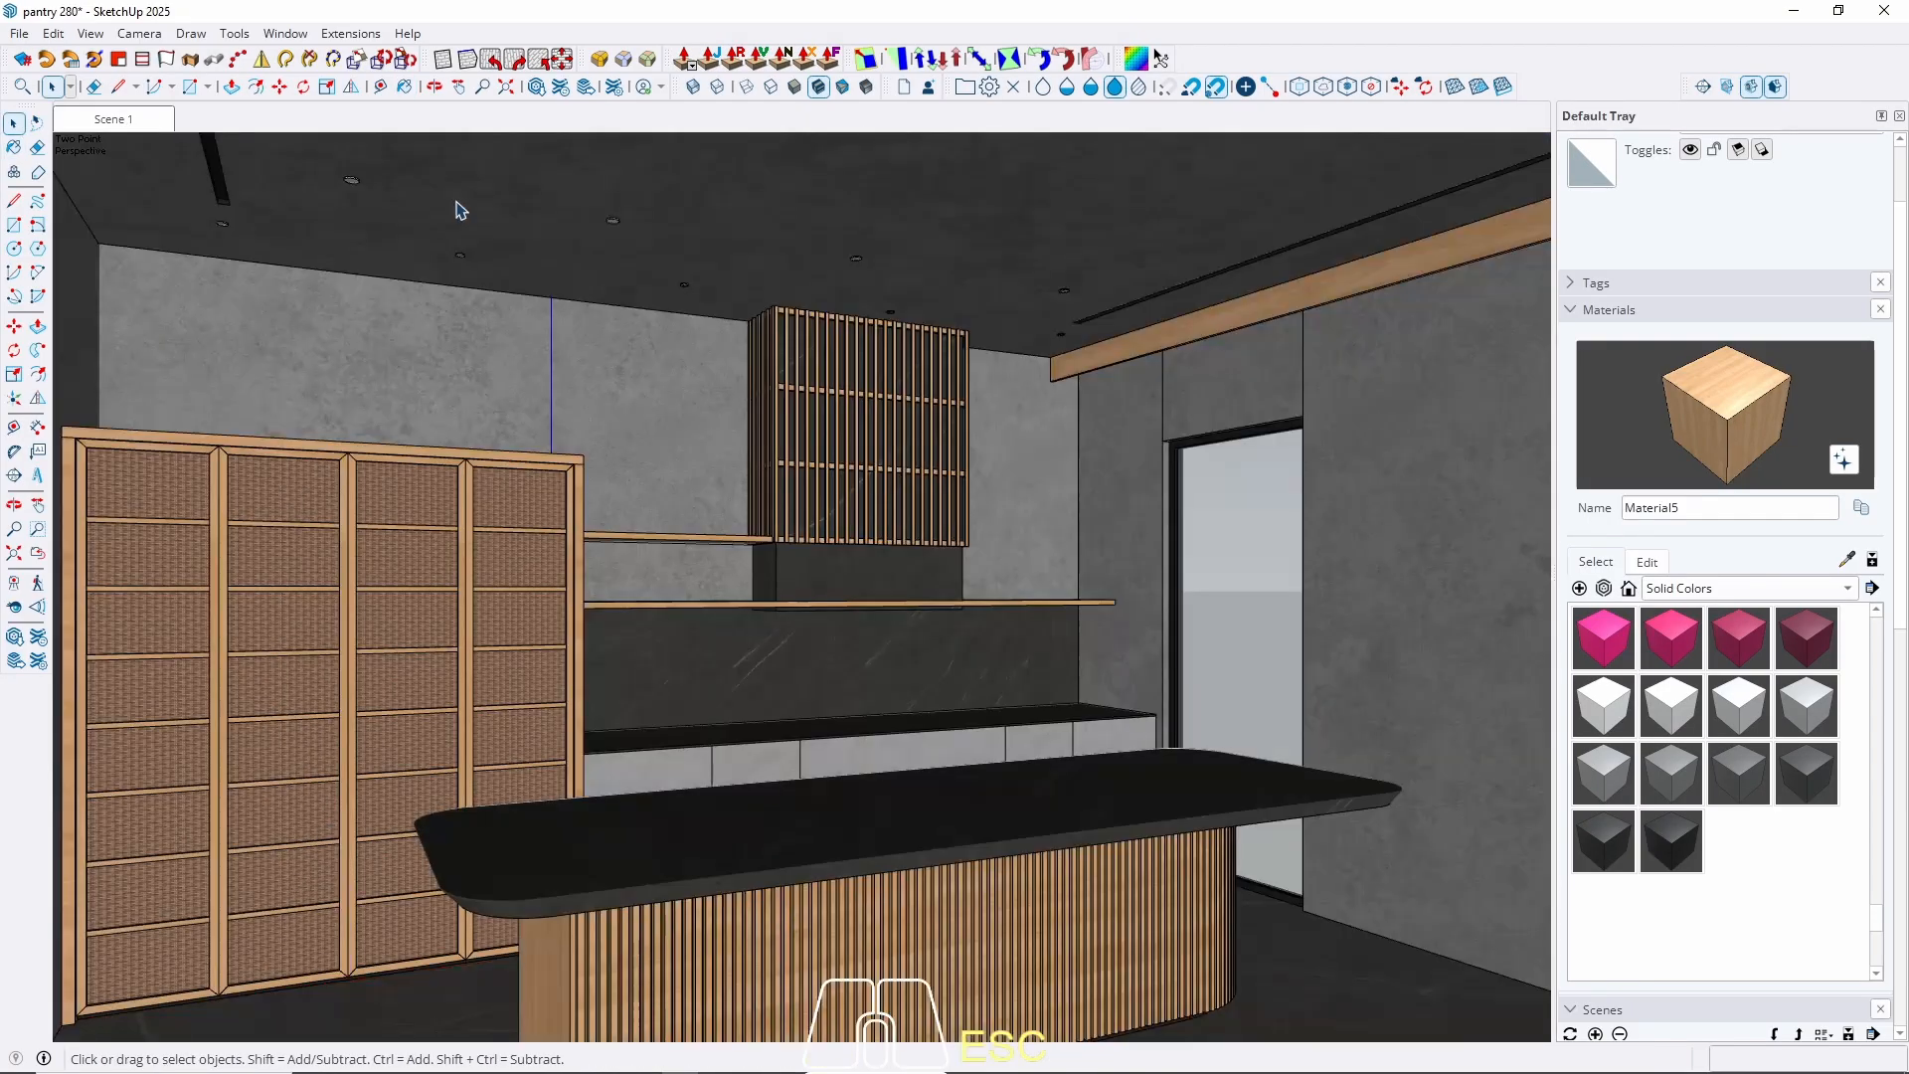
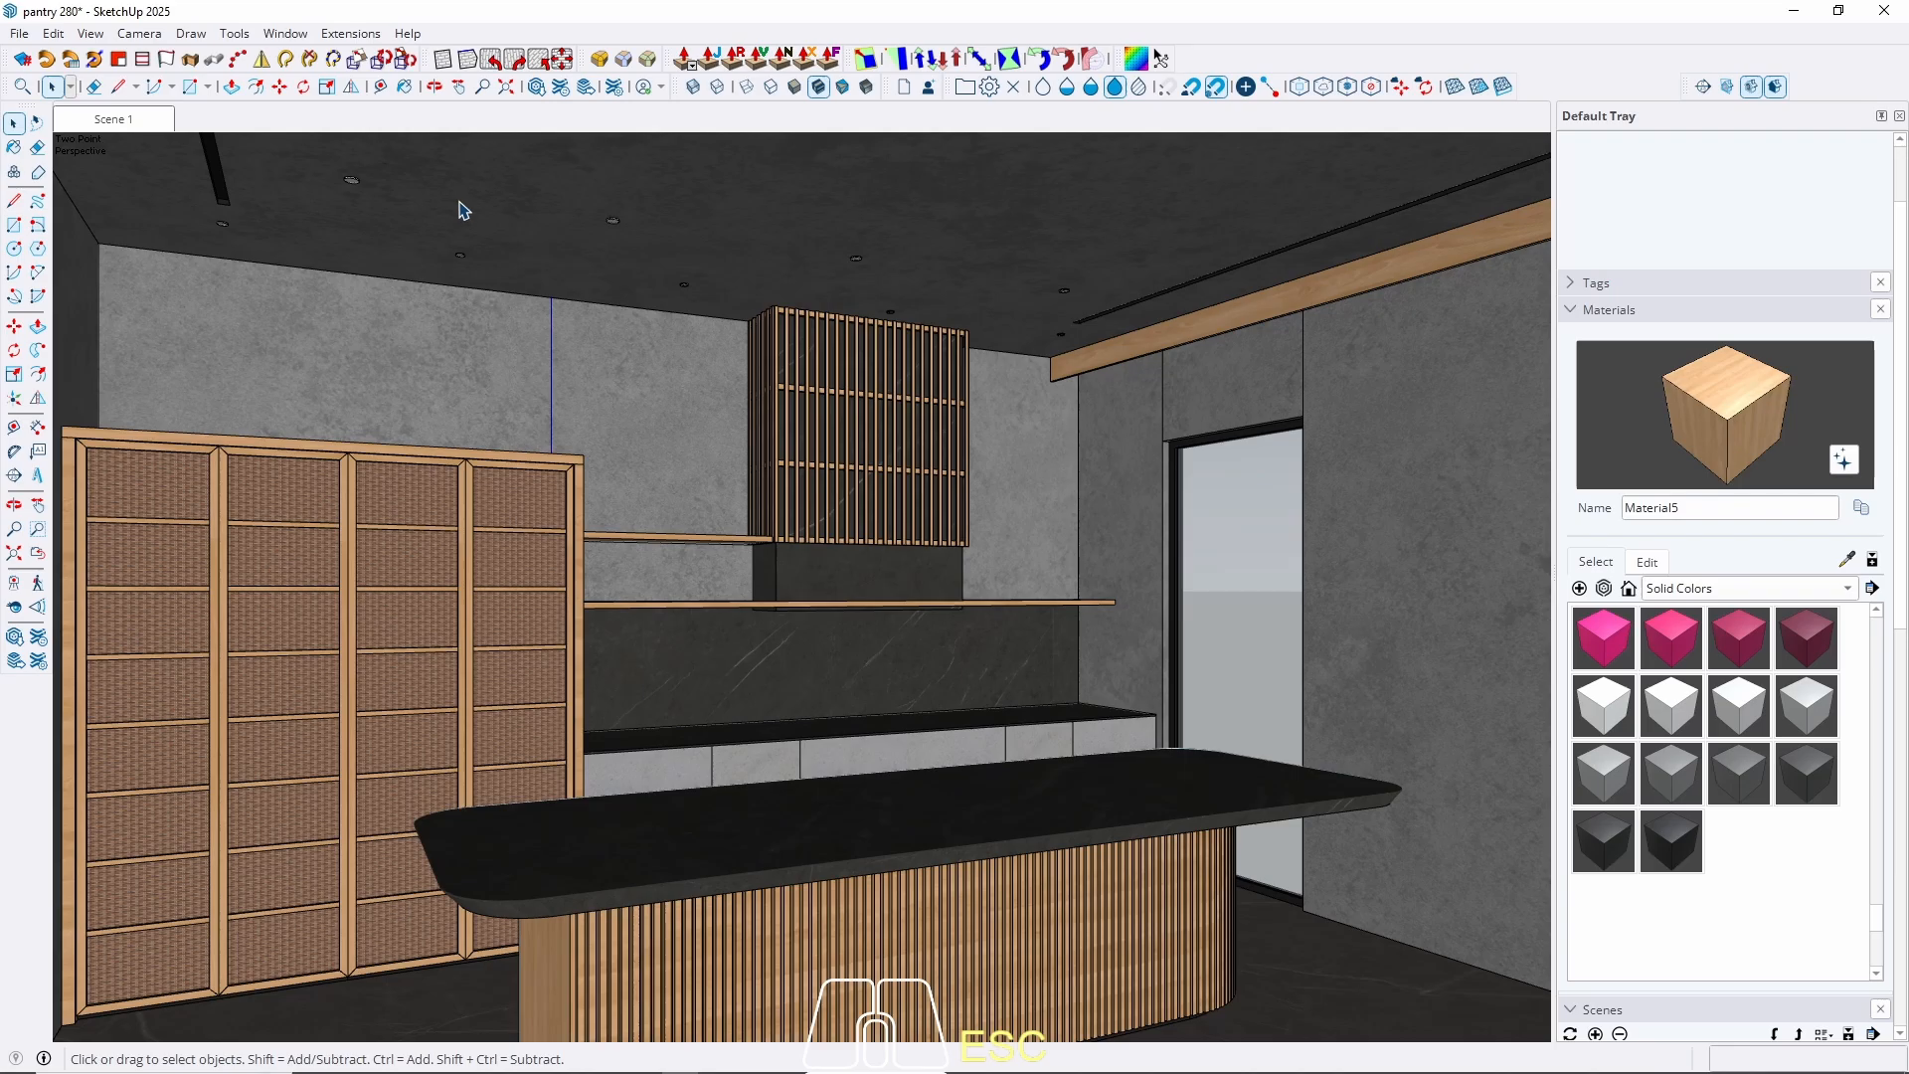
Open one of the round ceiling downlights near the black slot for editing.
scroll(345, 183, up, 8)
middle_drag(527, 410, 502, 388)
shift+middle_drag(502, 387, 548, 686)
scroll(296, 385, down, 5)
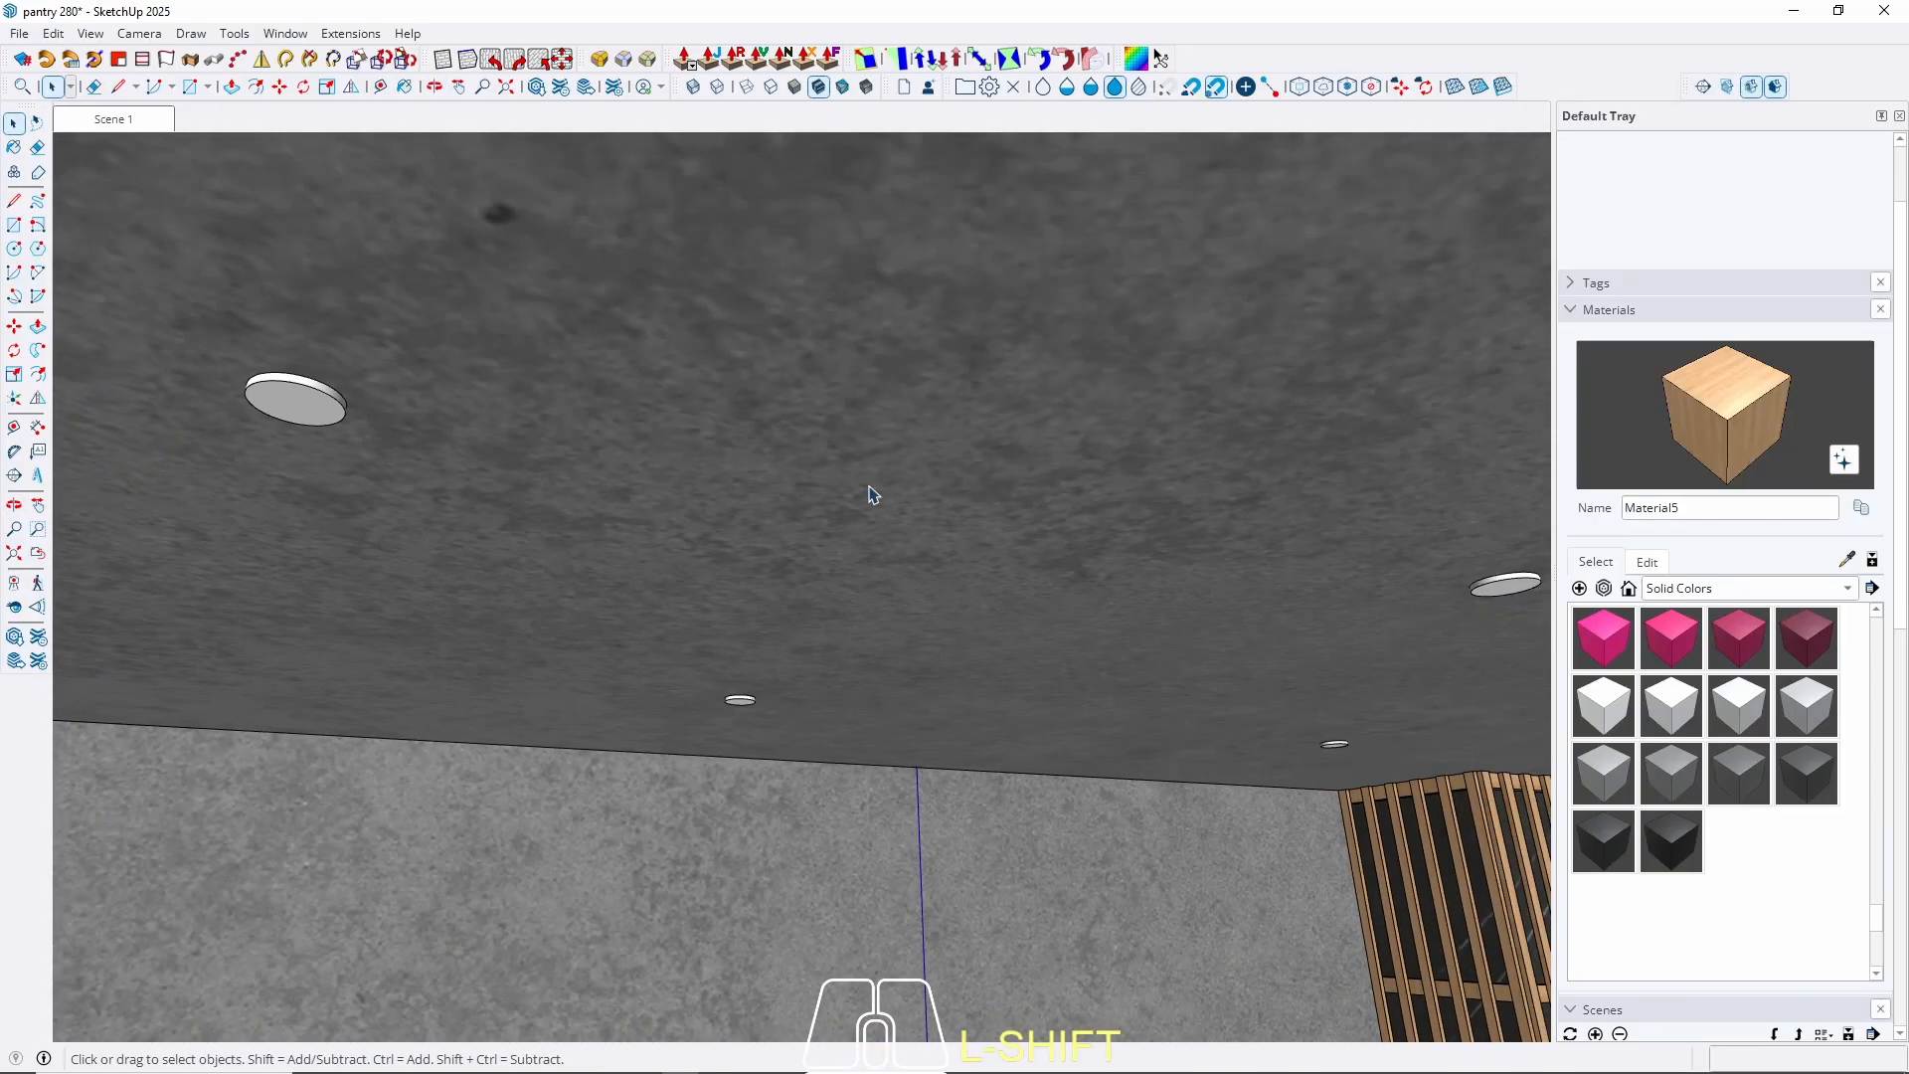
middle_drag(870, 487, 766, 245)
scroll(438, 511, up, 4)
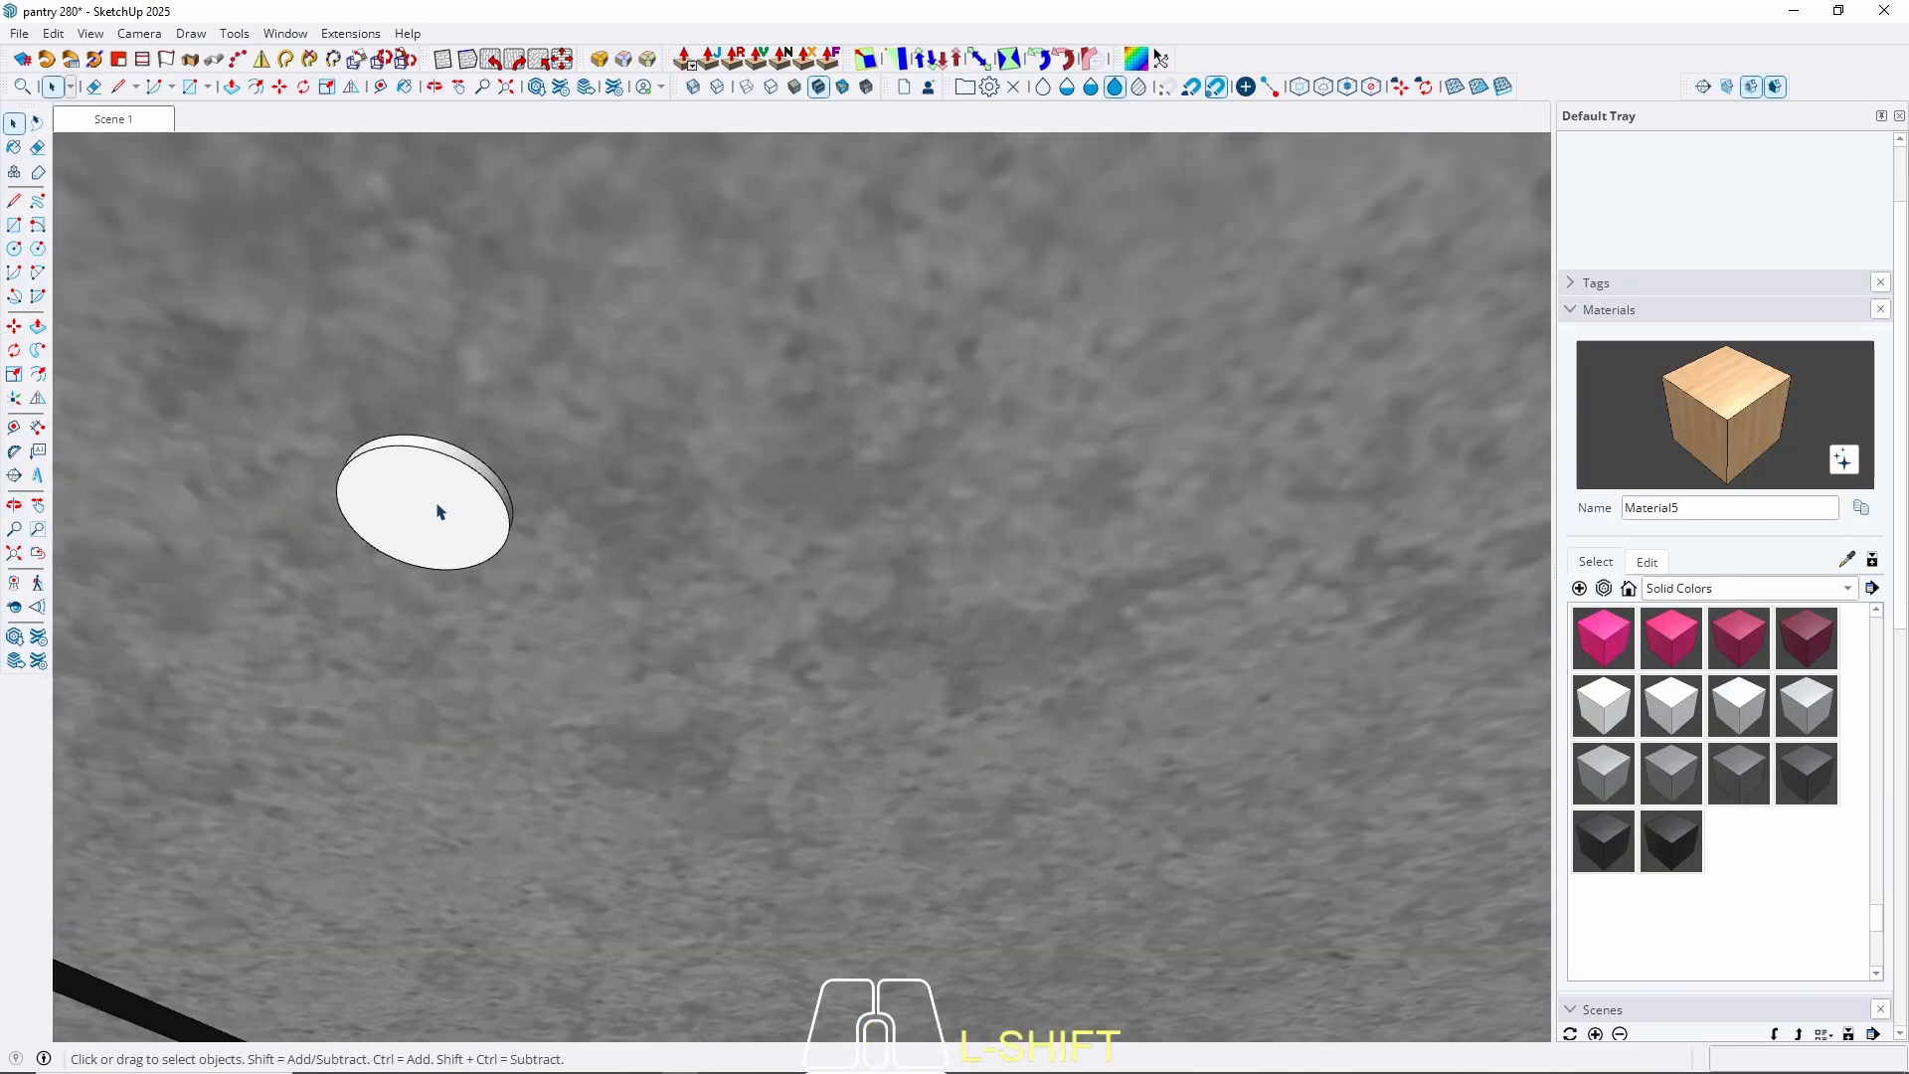
scroll(427, 497, down, 8)
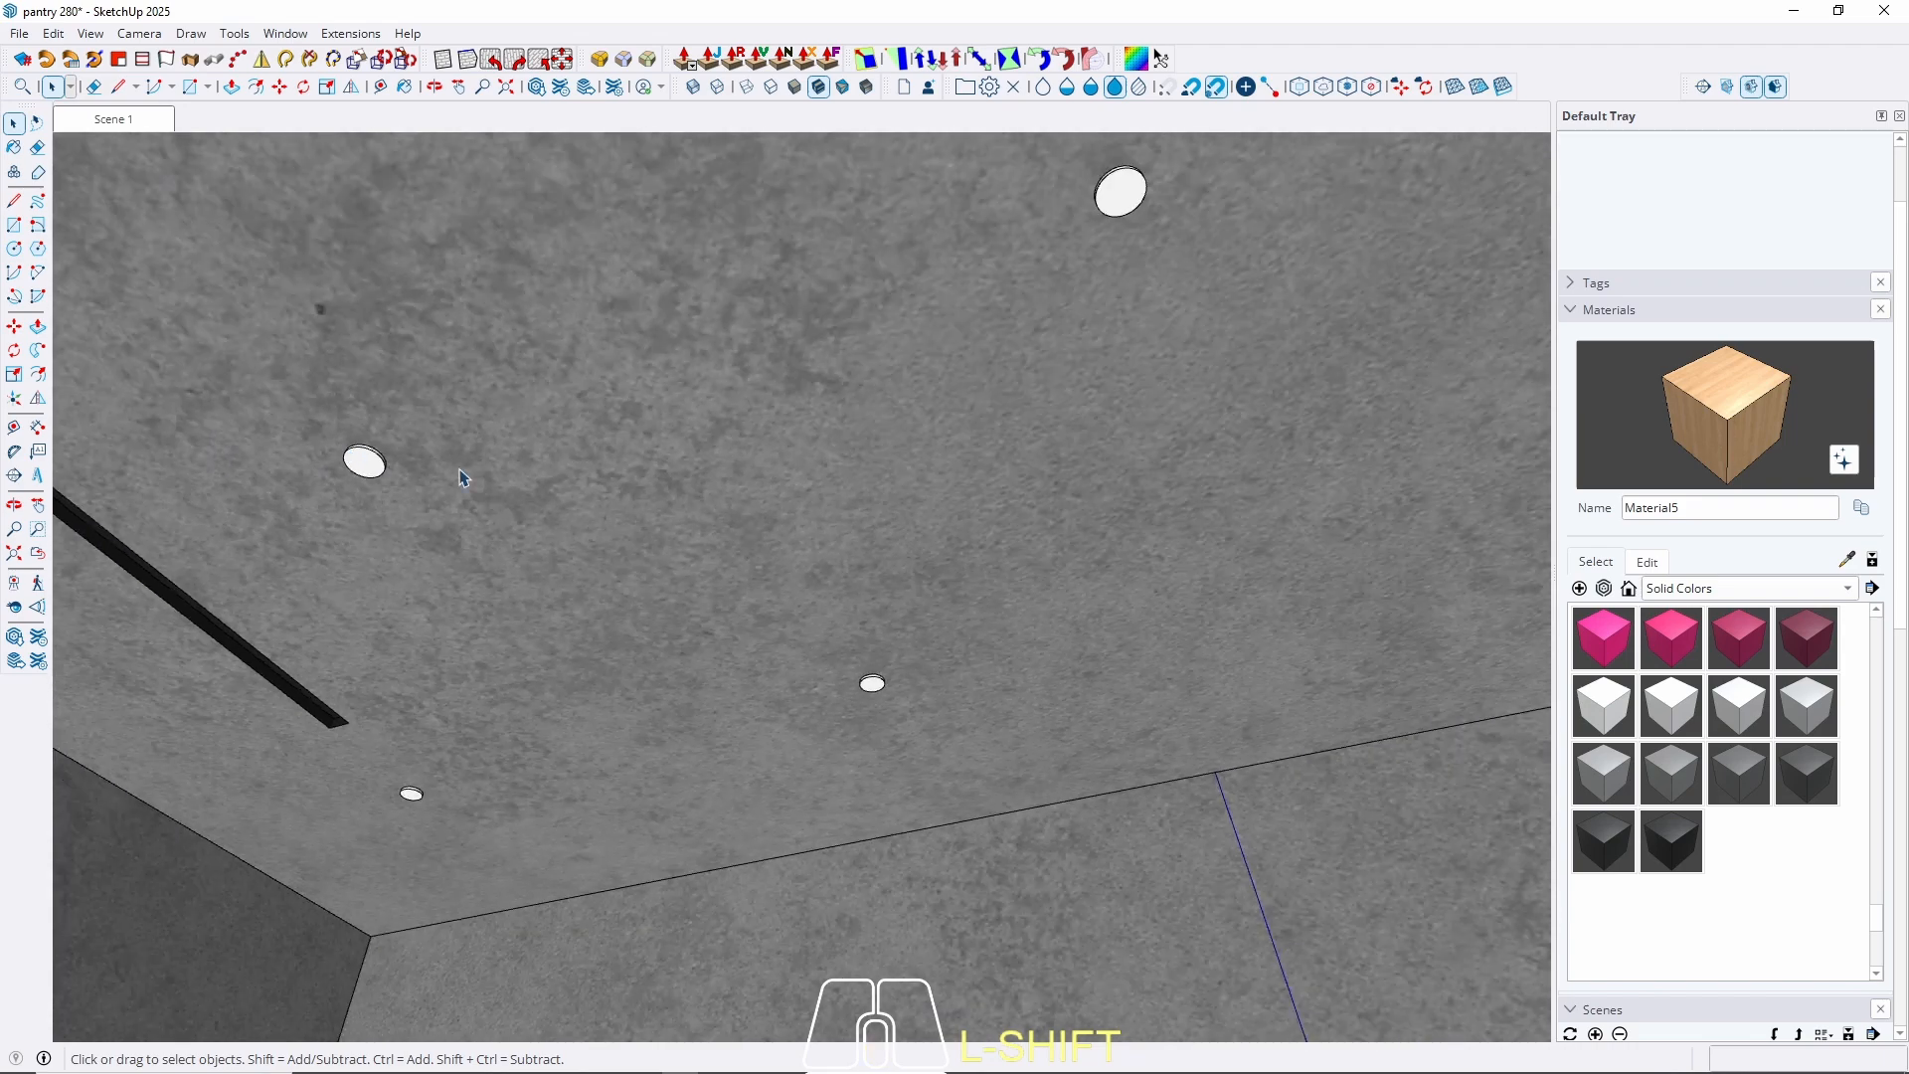
middle_drag(638, 533, 775, 716)
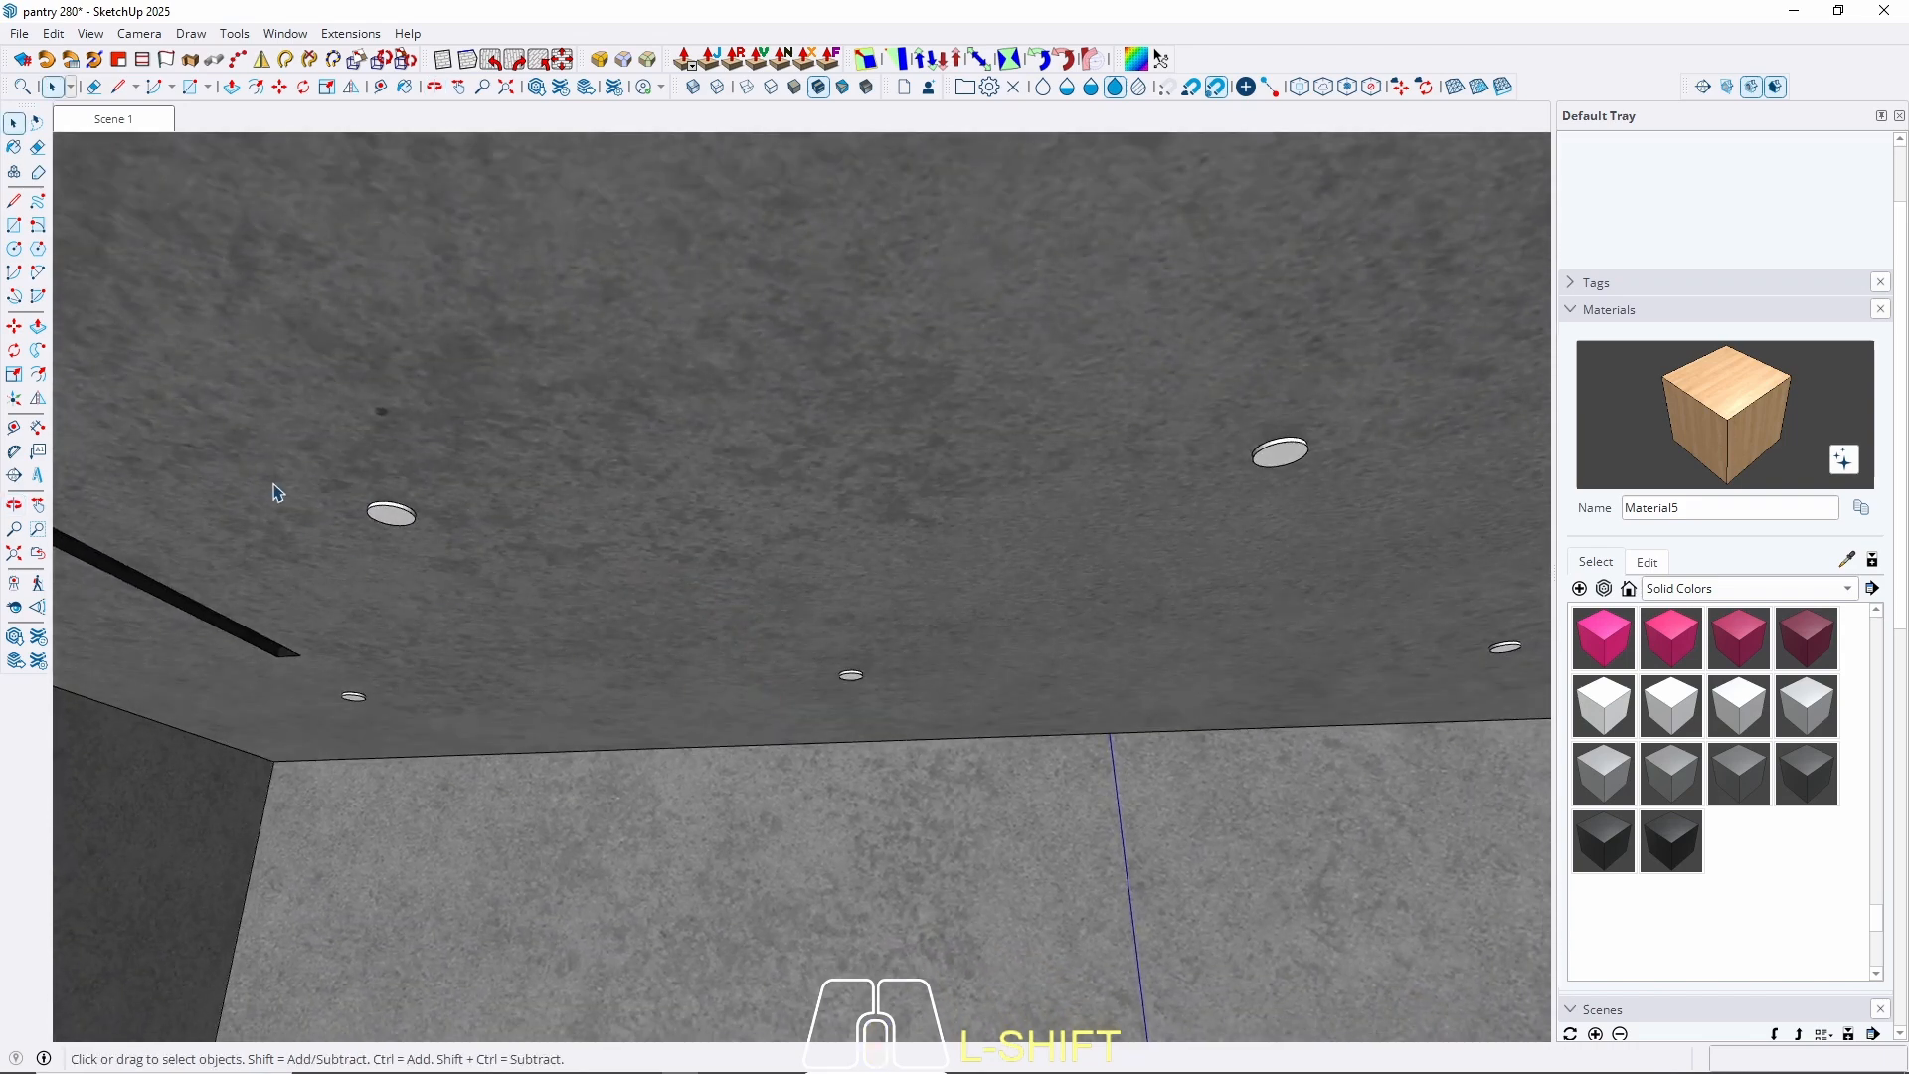
scroll(388, 540, up, 2)
scroll(398, 498, up, 2)
double_click(405, 477)
click(408, 481)
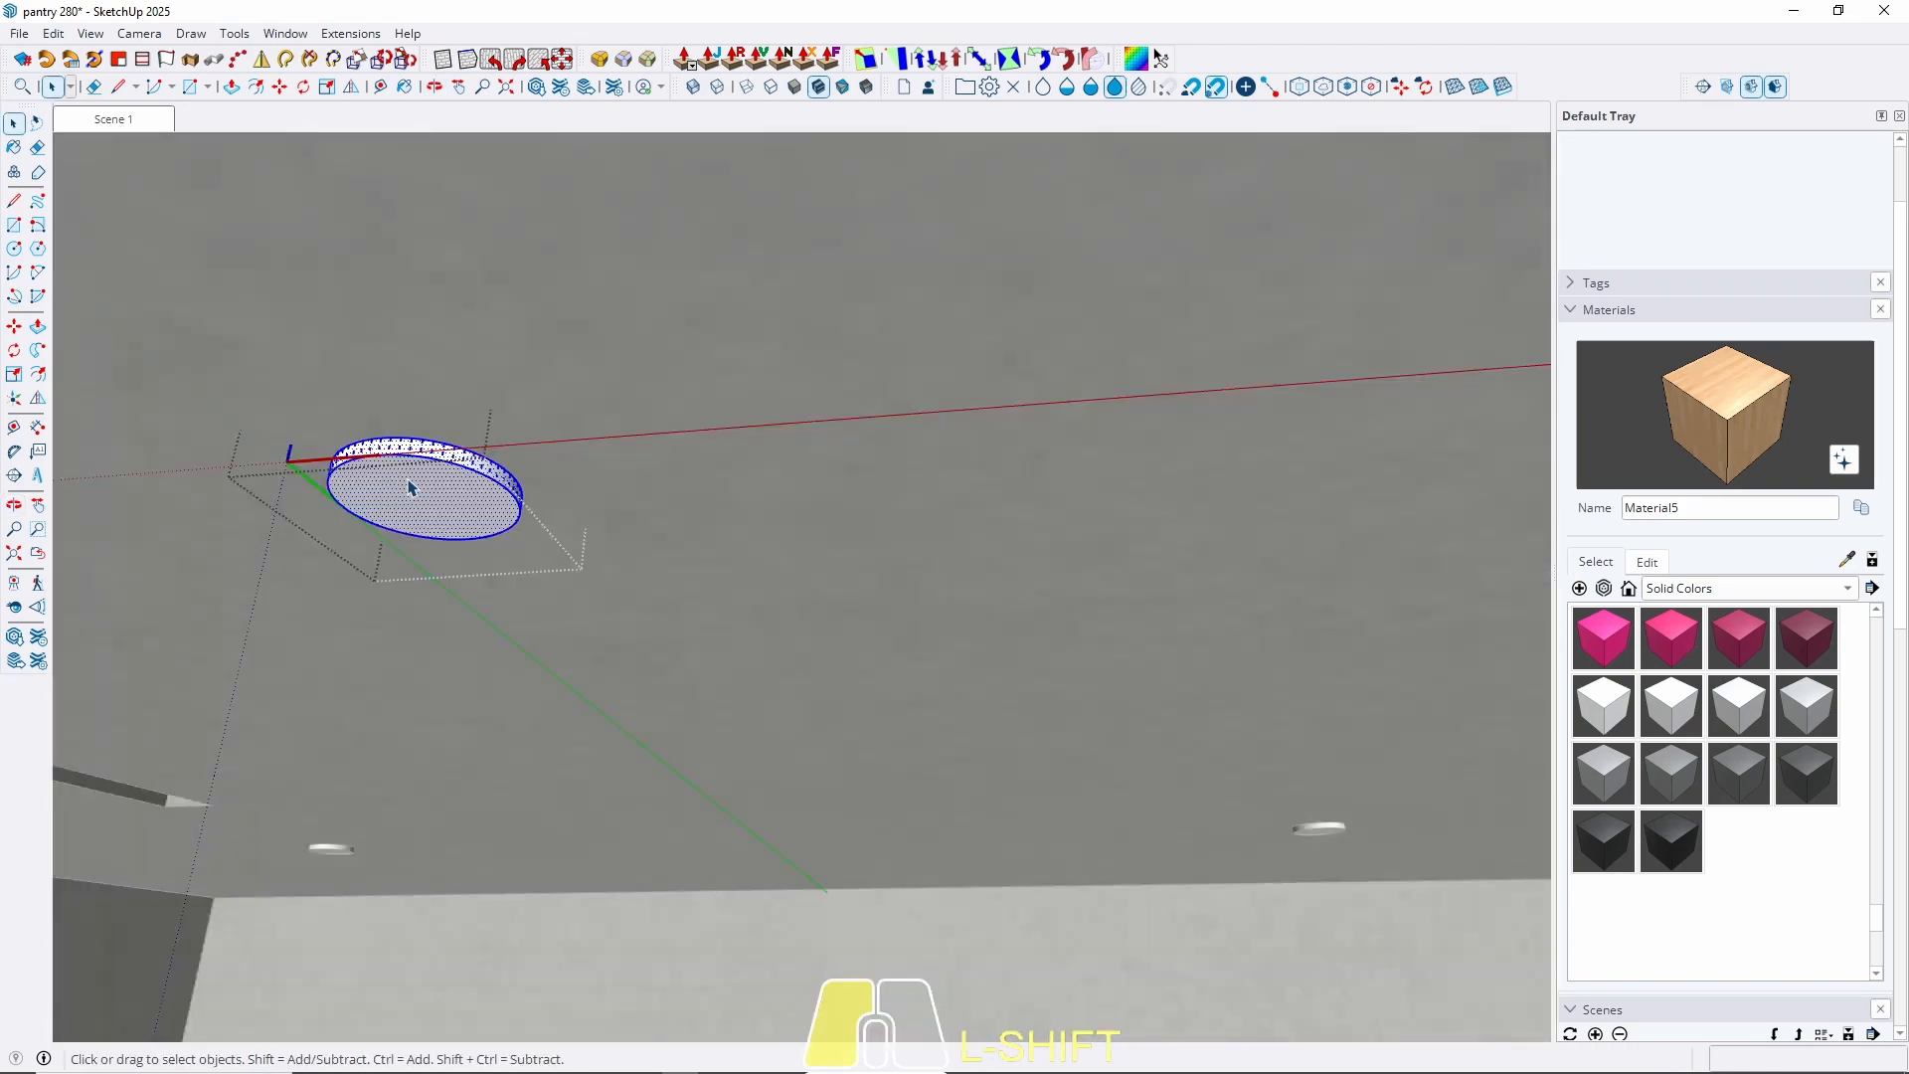
Offset the edge of the downlight's bottom face inward by 0.3 cm.
scroll(388, 504, up, 1)
scroll(388, 505, up, 2)
click(354, 444)
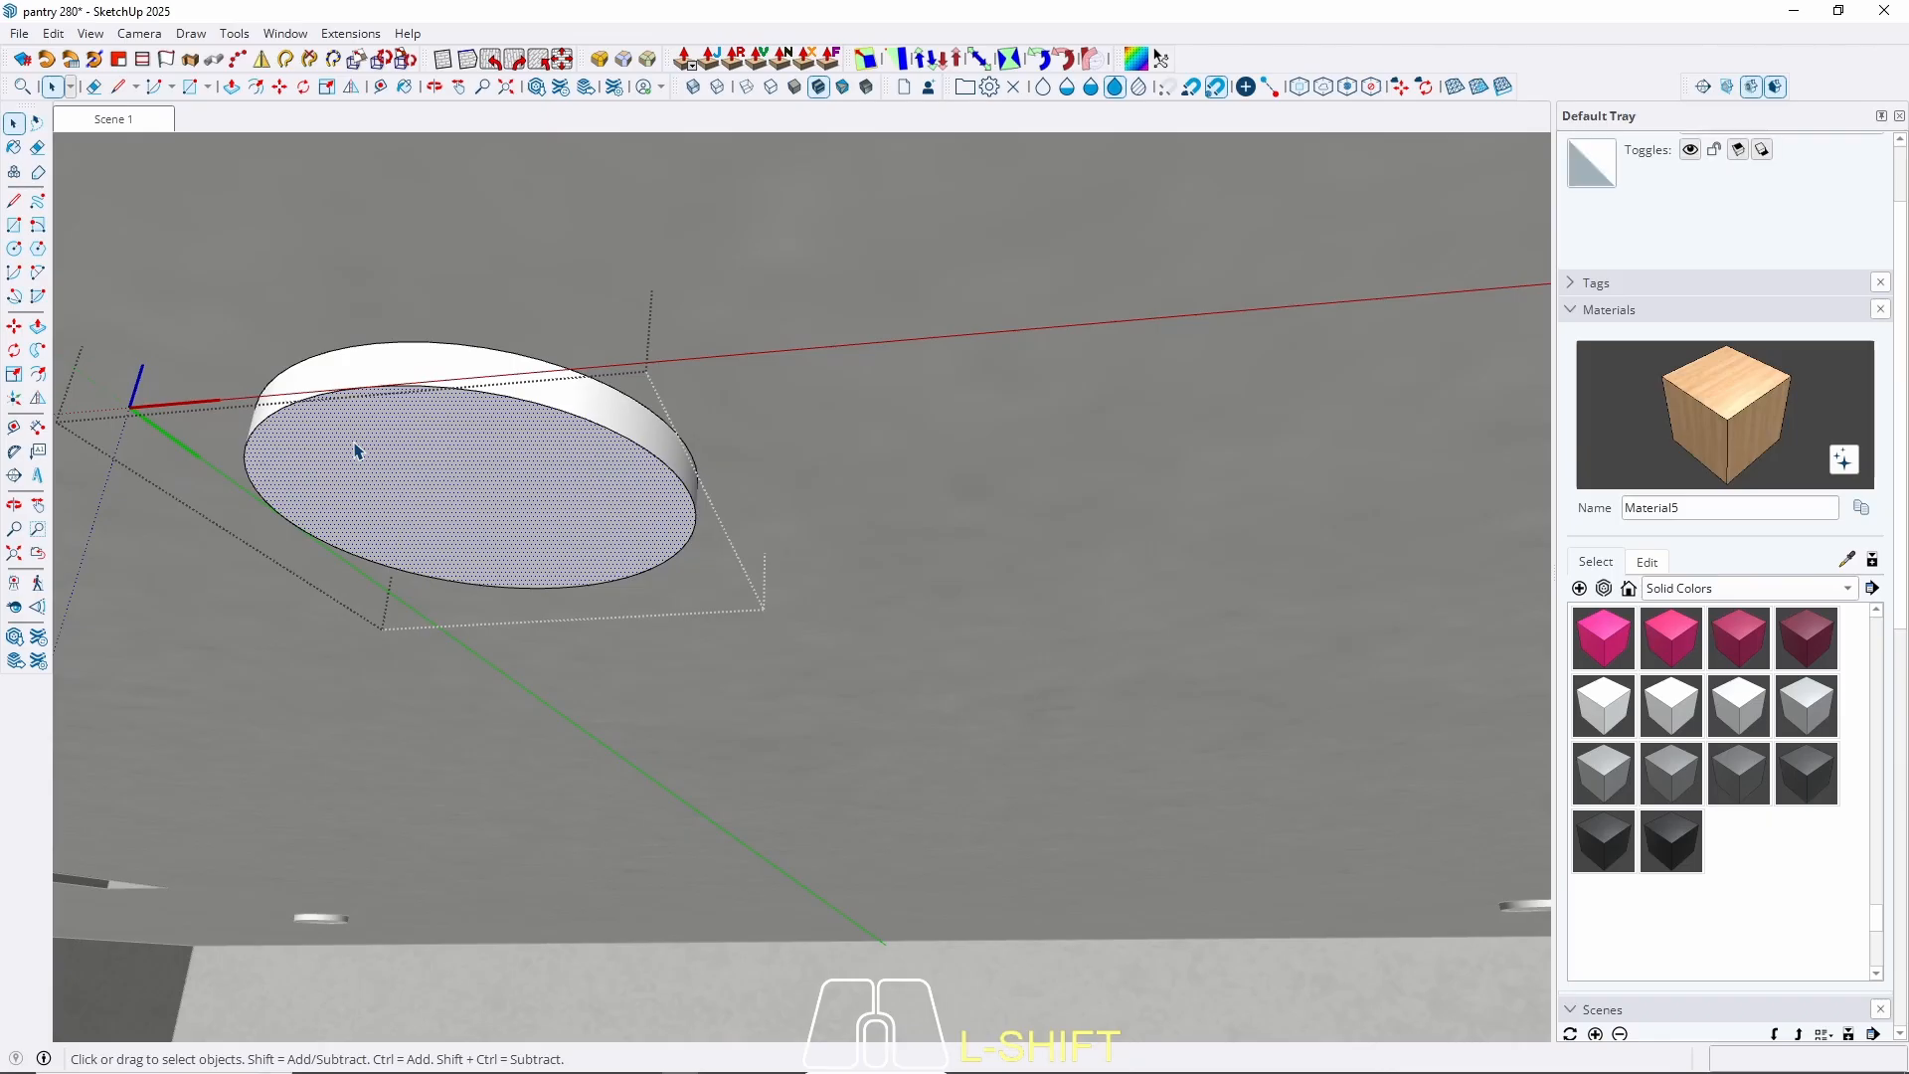
key(f)
click(306, 446)
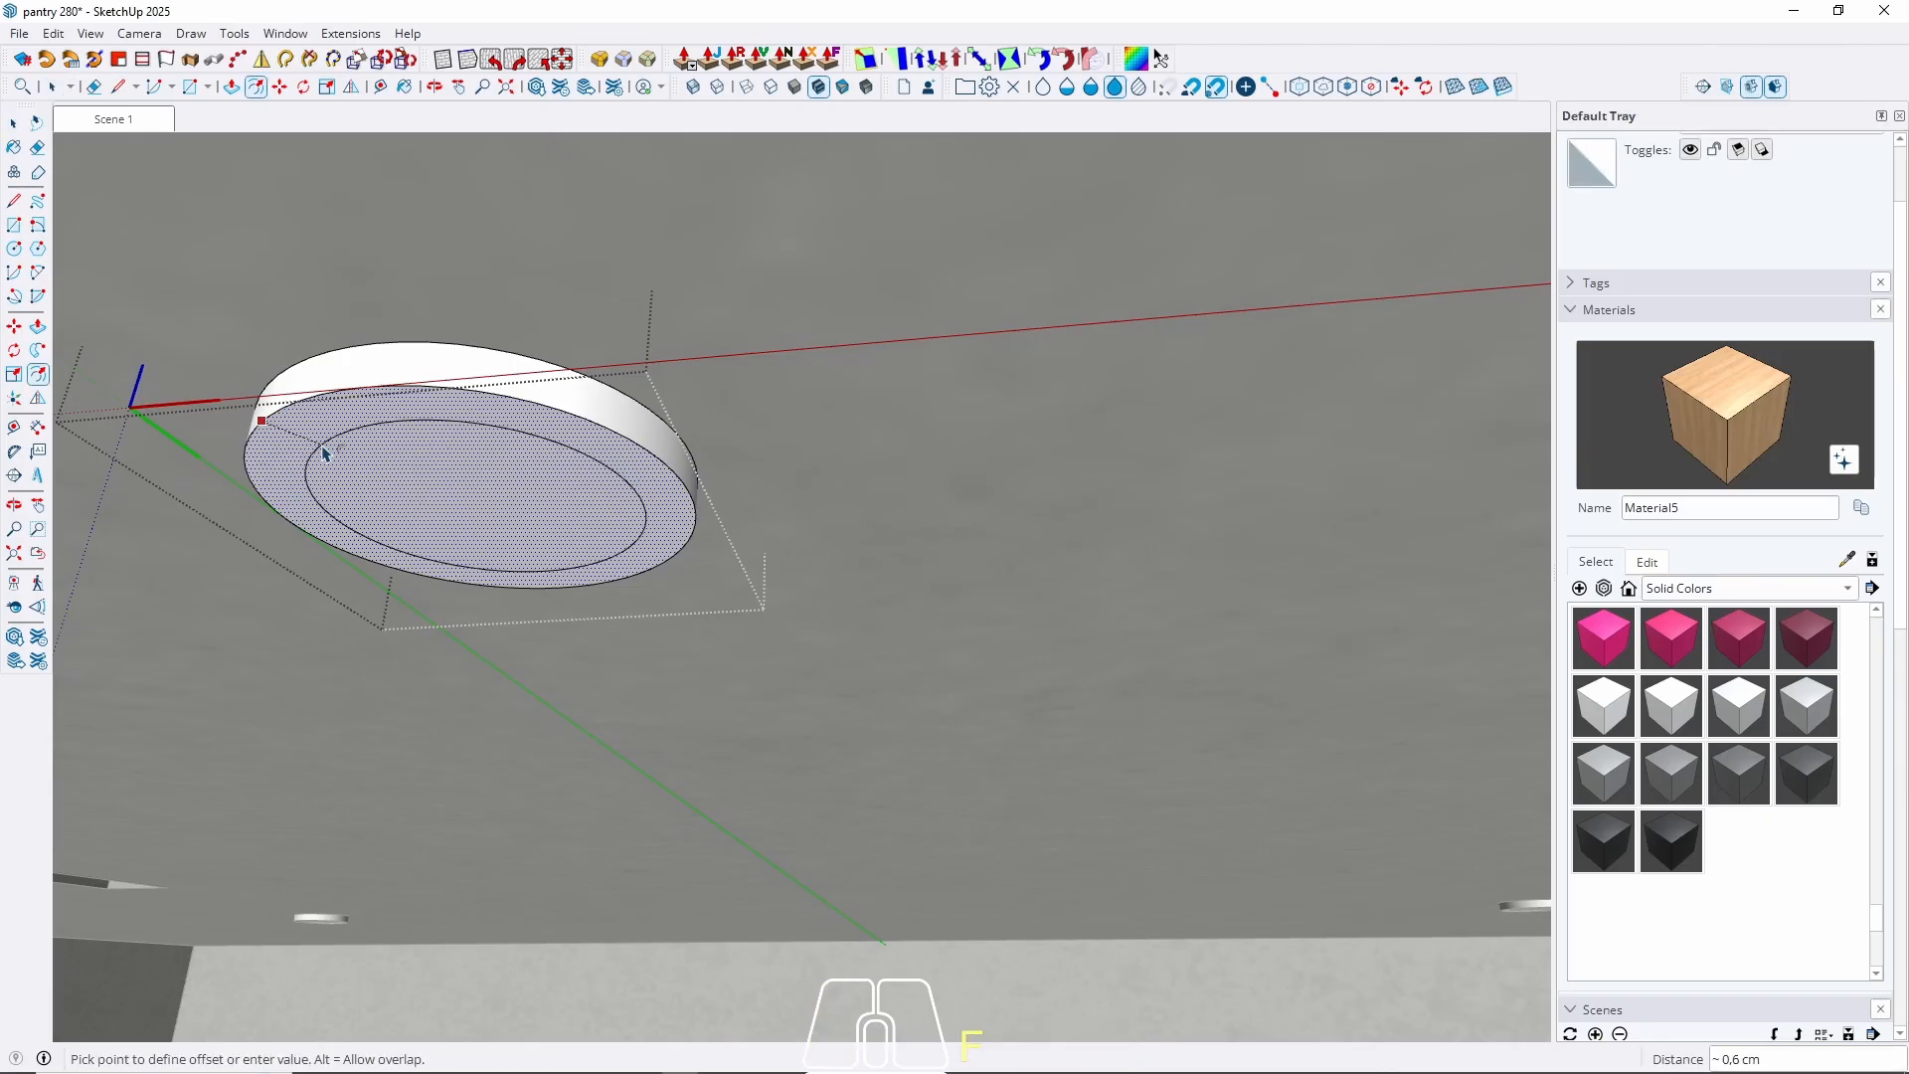
text(0,3)
key(Return)
scroll(348, 477, up, 2)
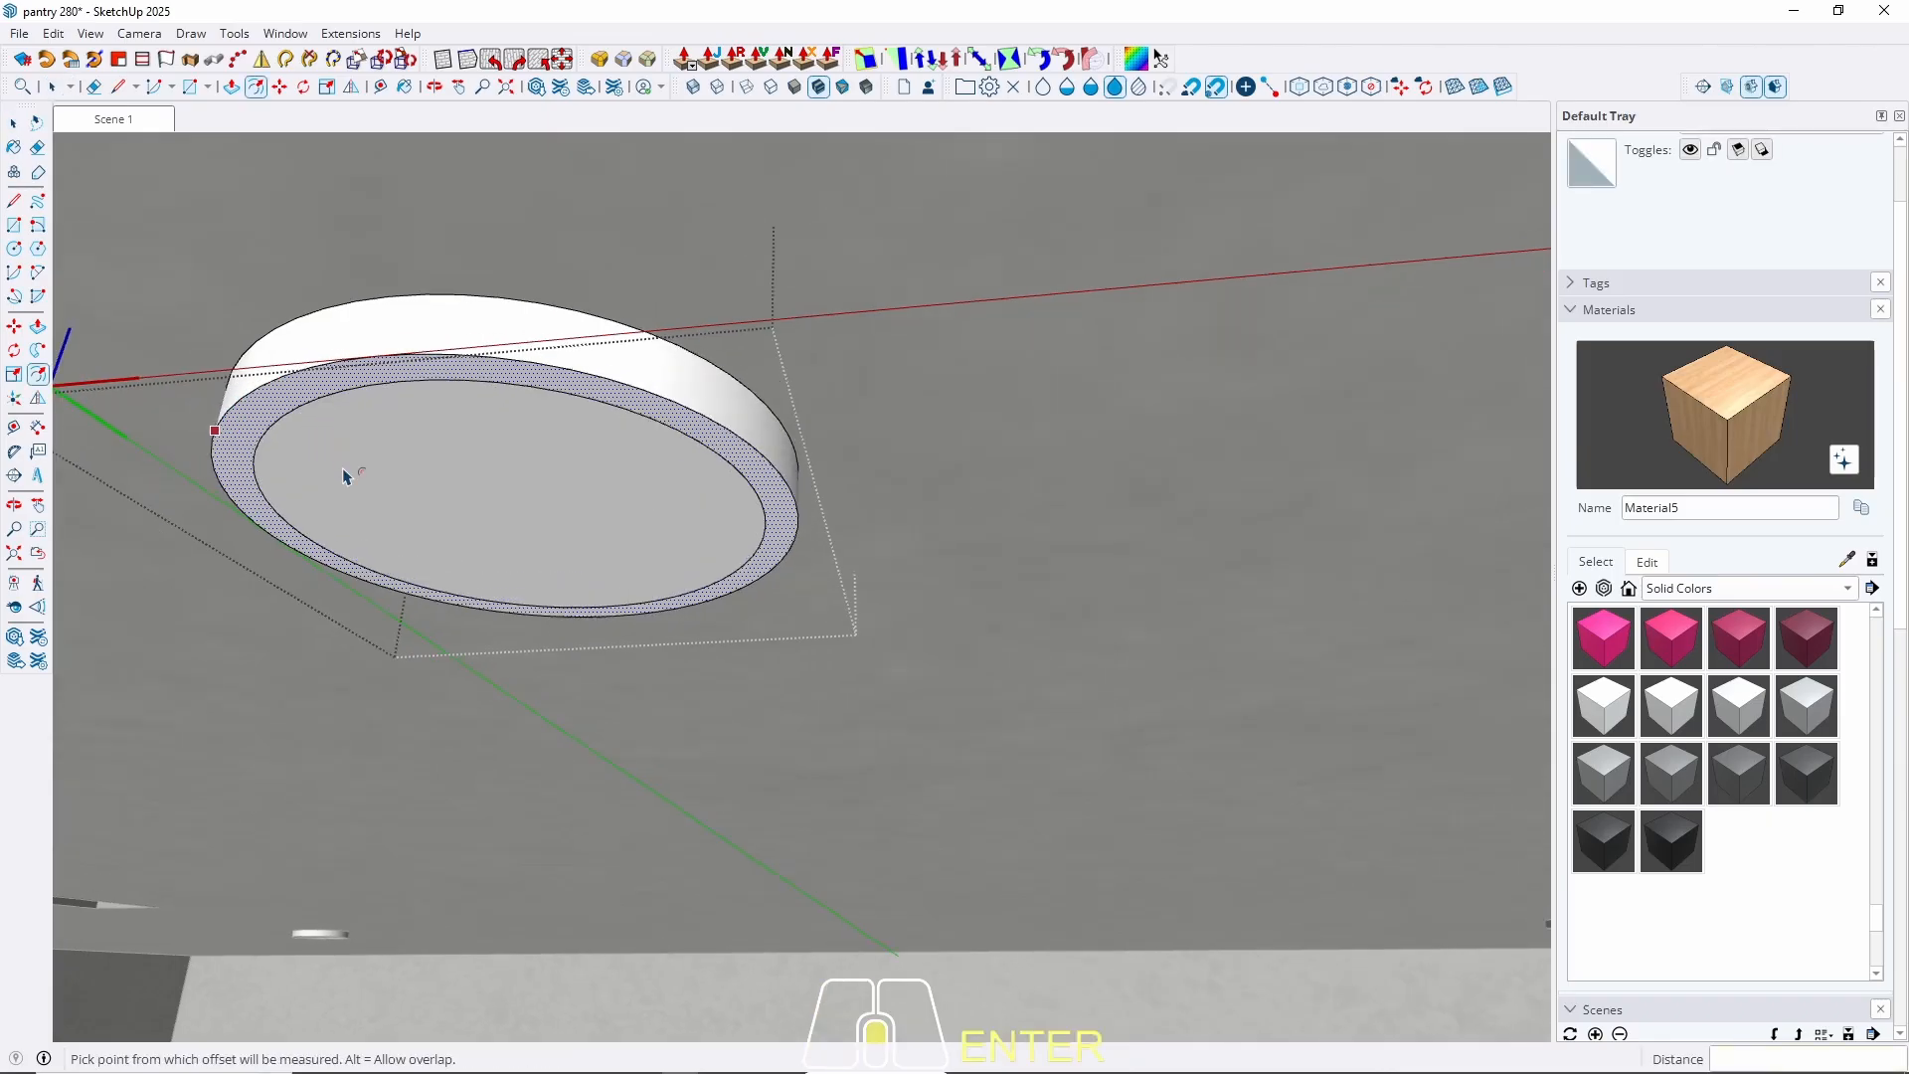
key(space)
Try to offset the downlight's inner circle inward by another 0.5 cm.
click(334, 473)
key(f)
click(302, 466)
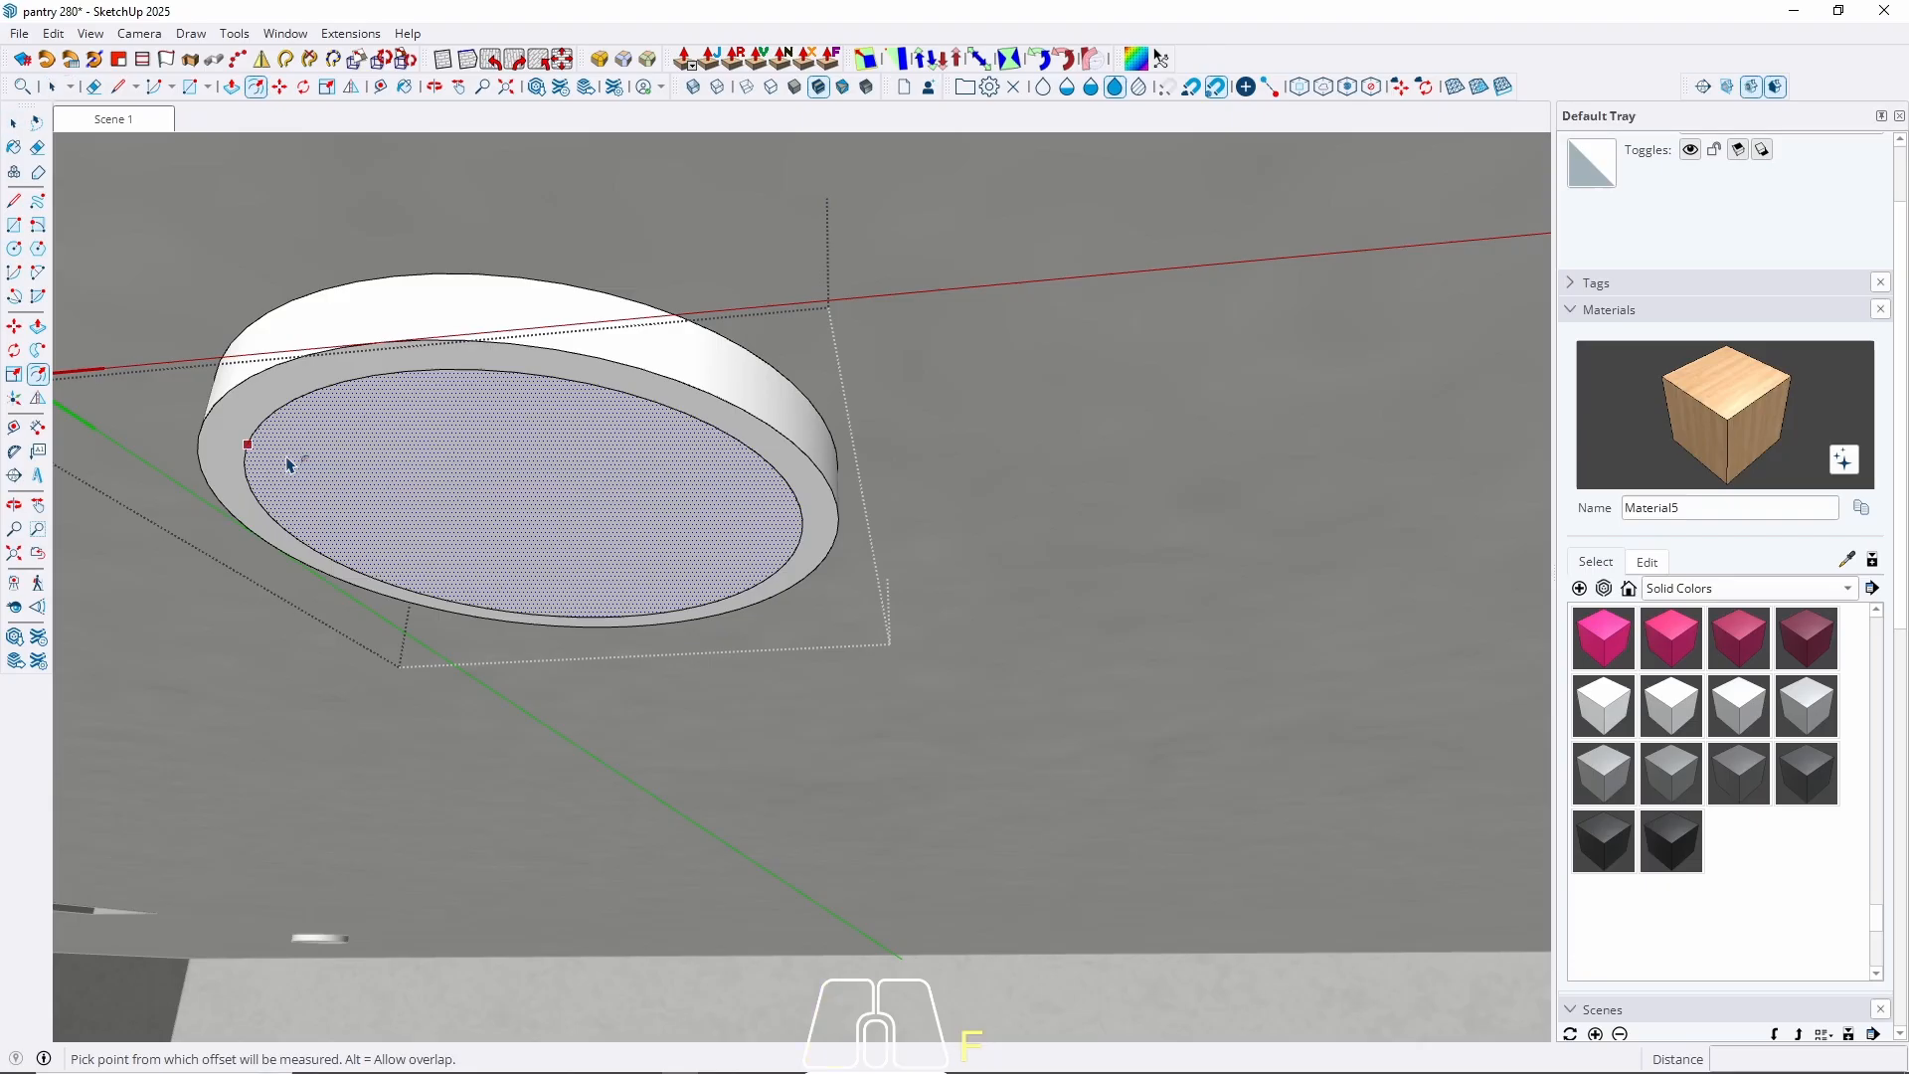
text(0)
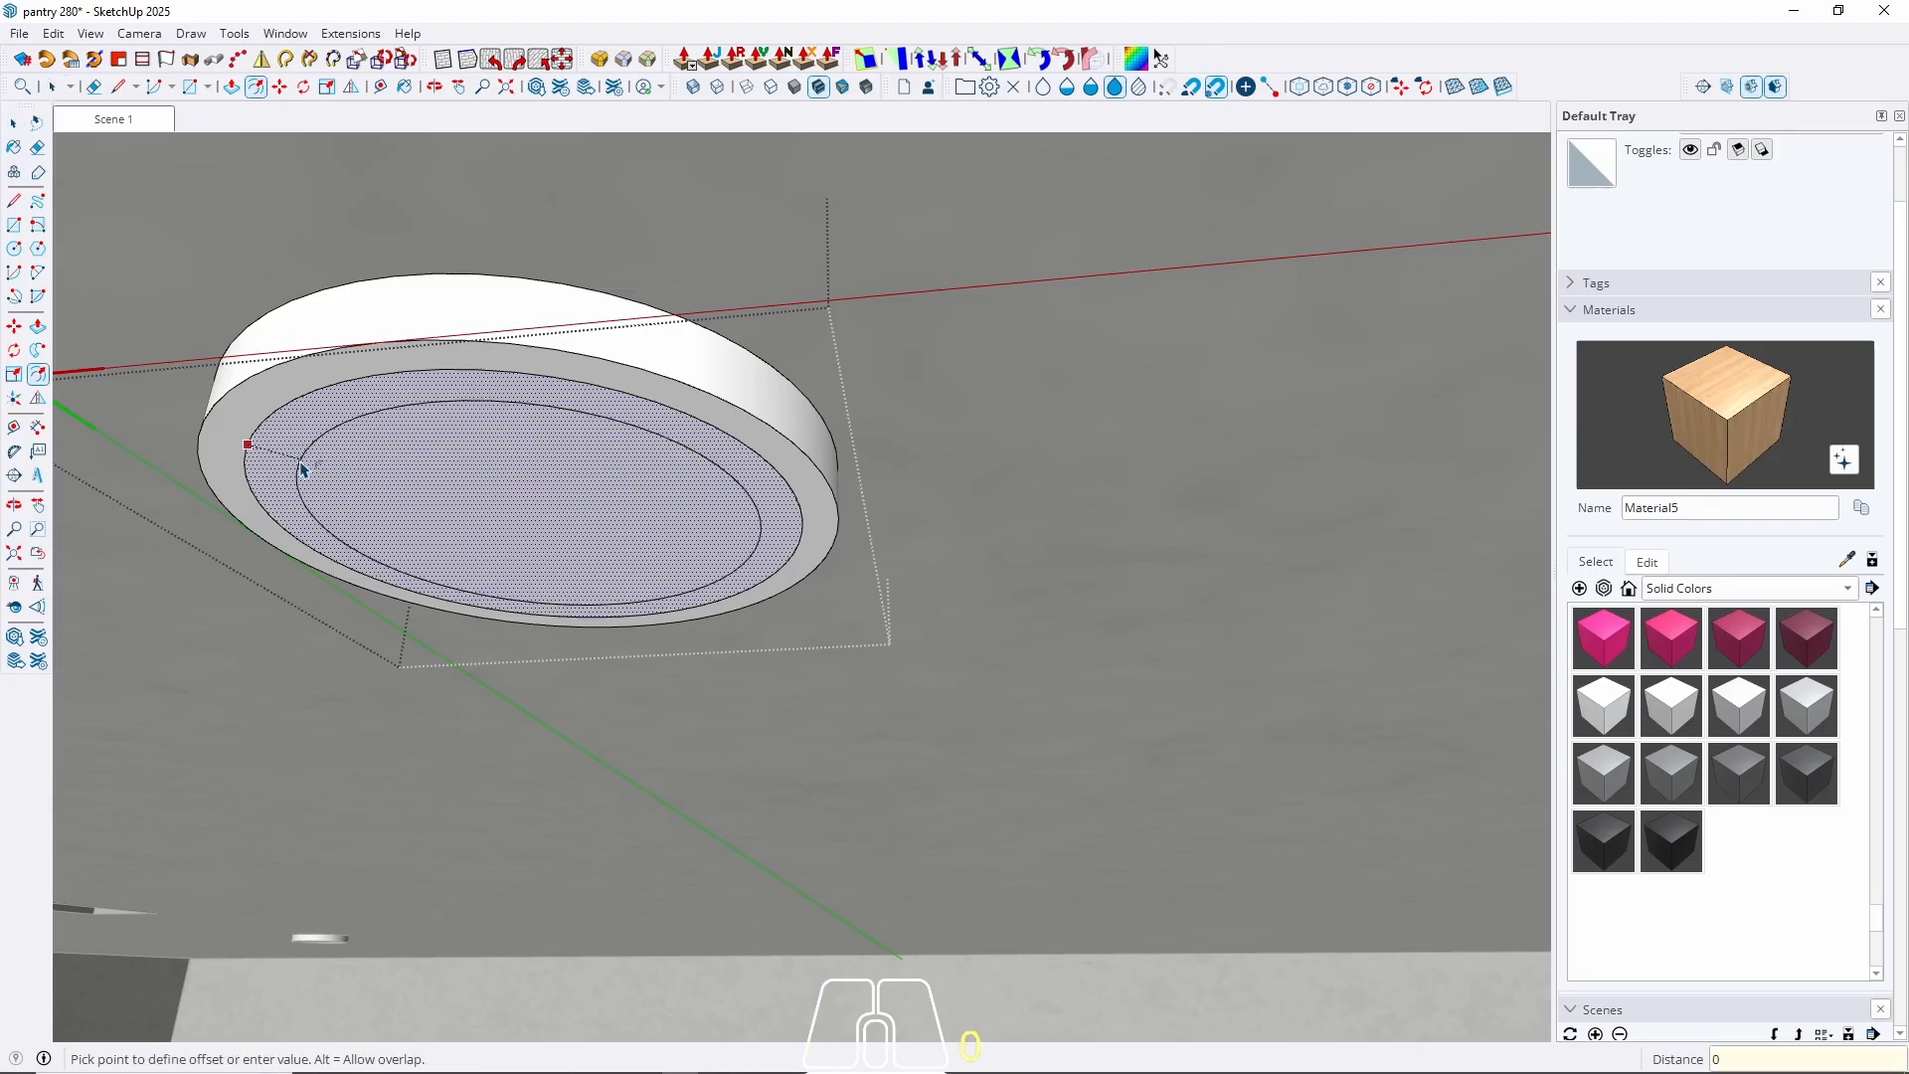
text(,5)
key(Return)
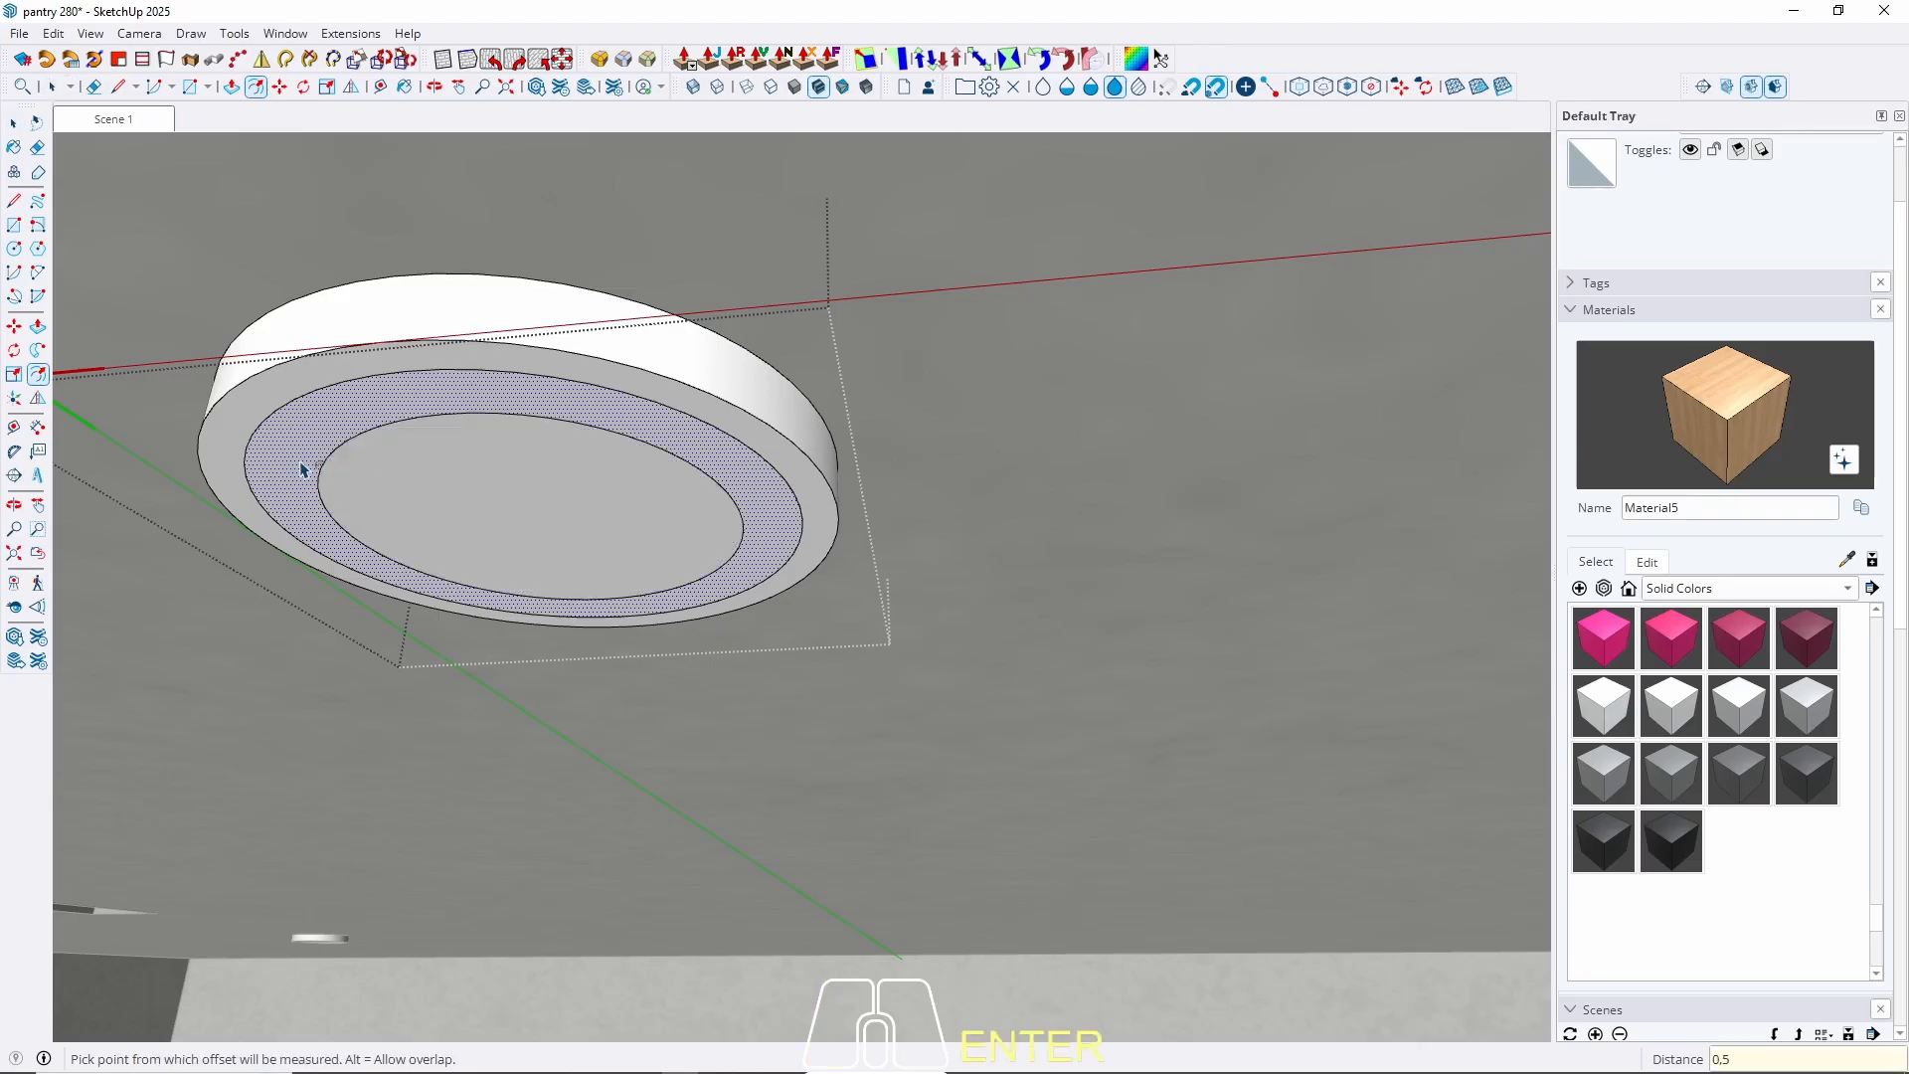
key(space)
Offset the downlight's inner circle inward by 0.3 cm to form a second ring.
middle_drag(289, 477, 375, 533)
click(364, 524)
key(f)
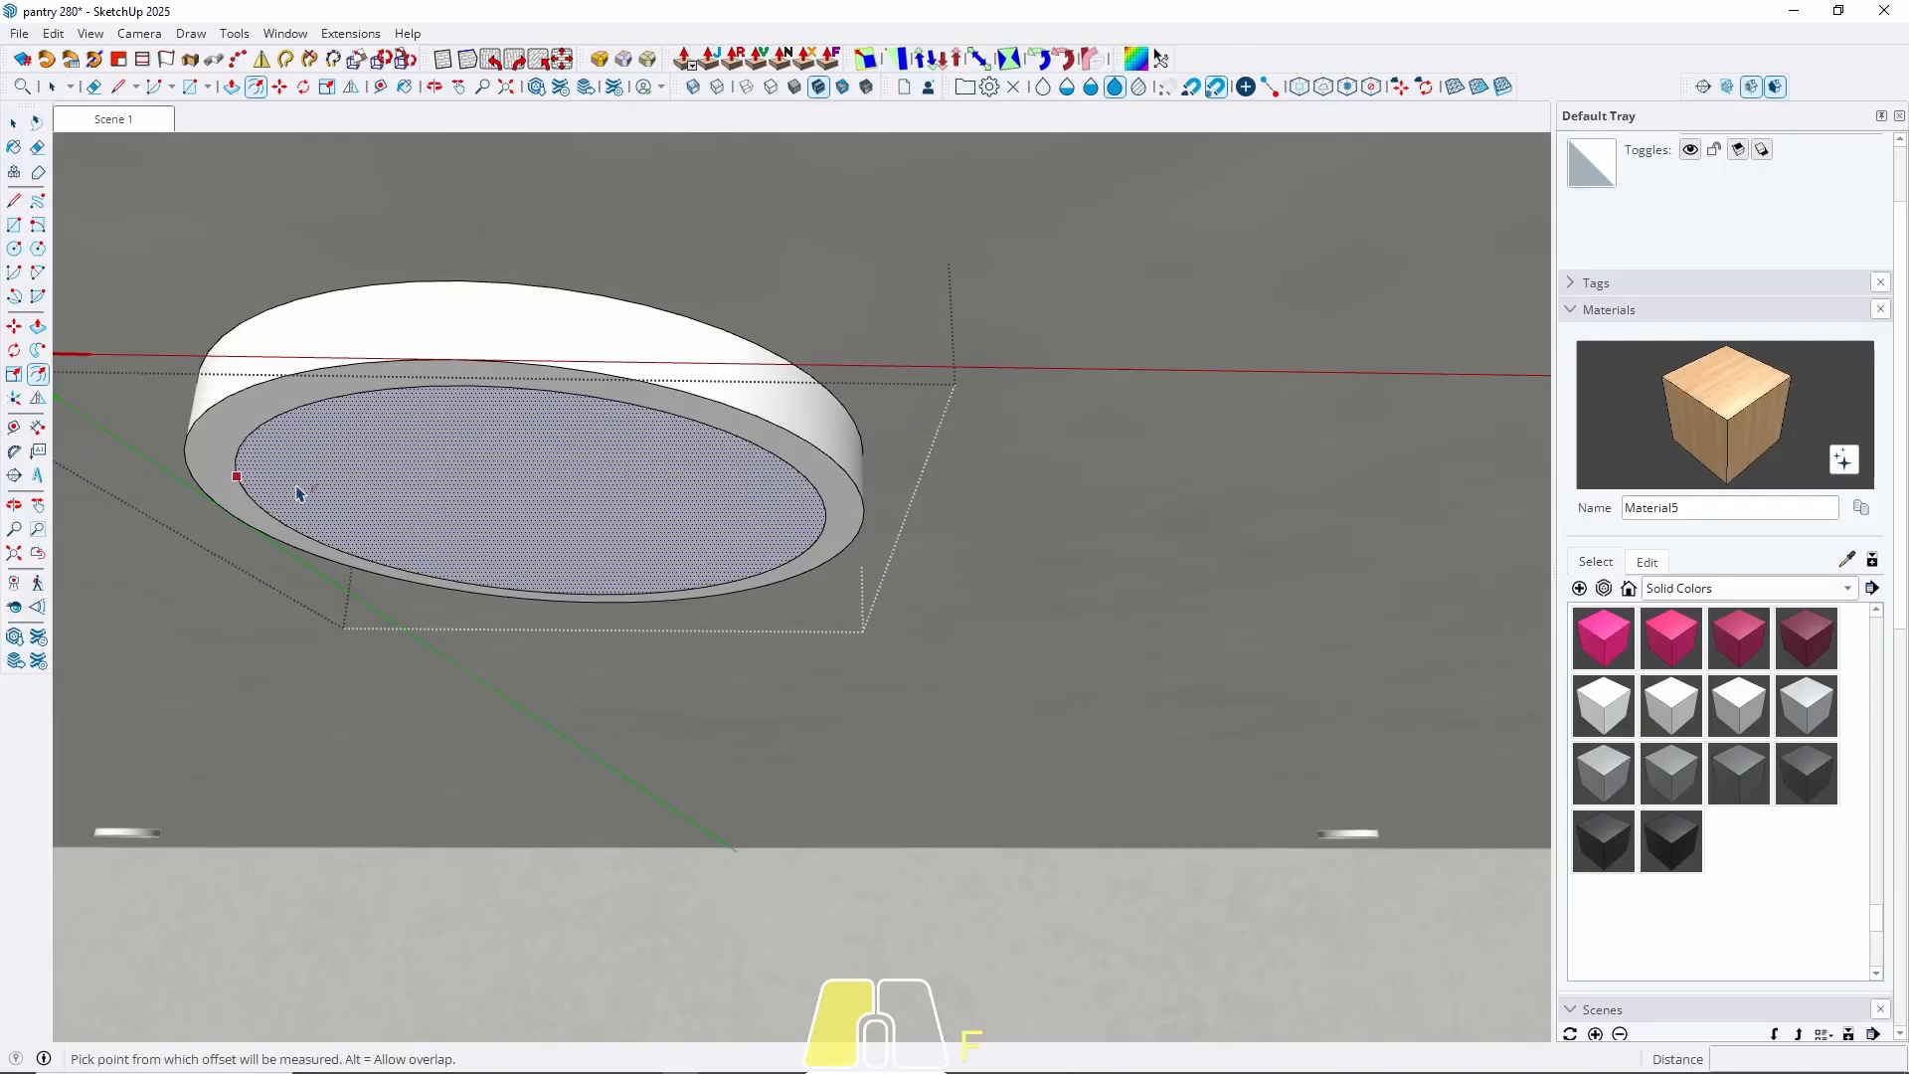
click(296, 491)
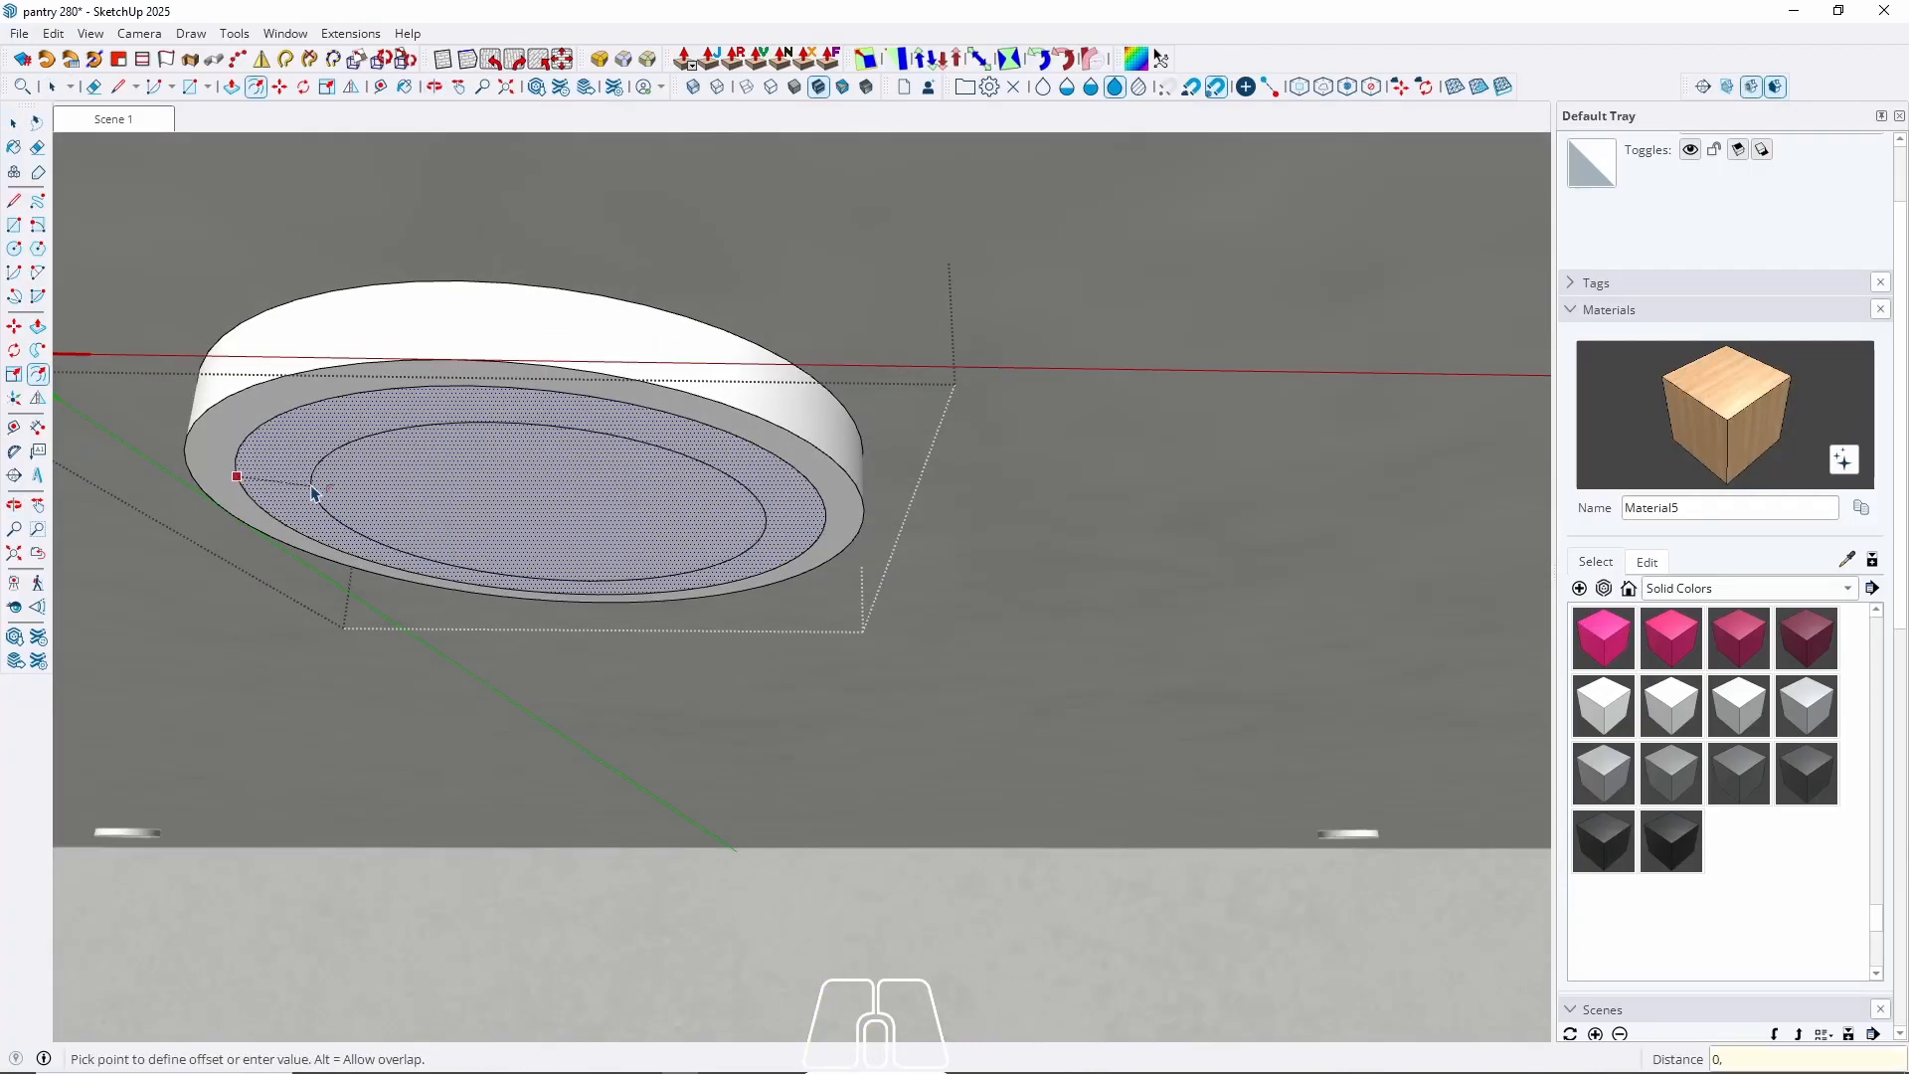
text(0,3)
key(Return)
key(space)
Recess the ring between the two circles 0.3 cm with Push/Pull and leave the downlight's editing mode.
scroll(311, 491, up, 2)
key(p)
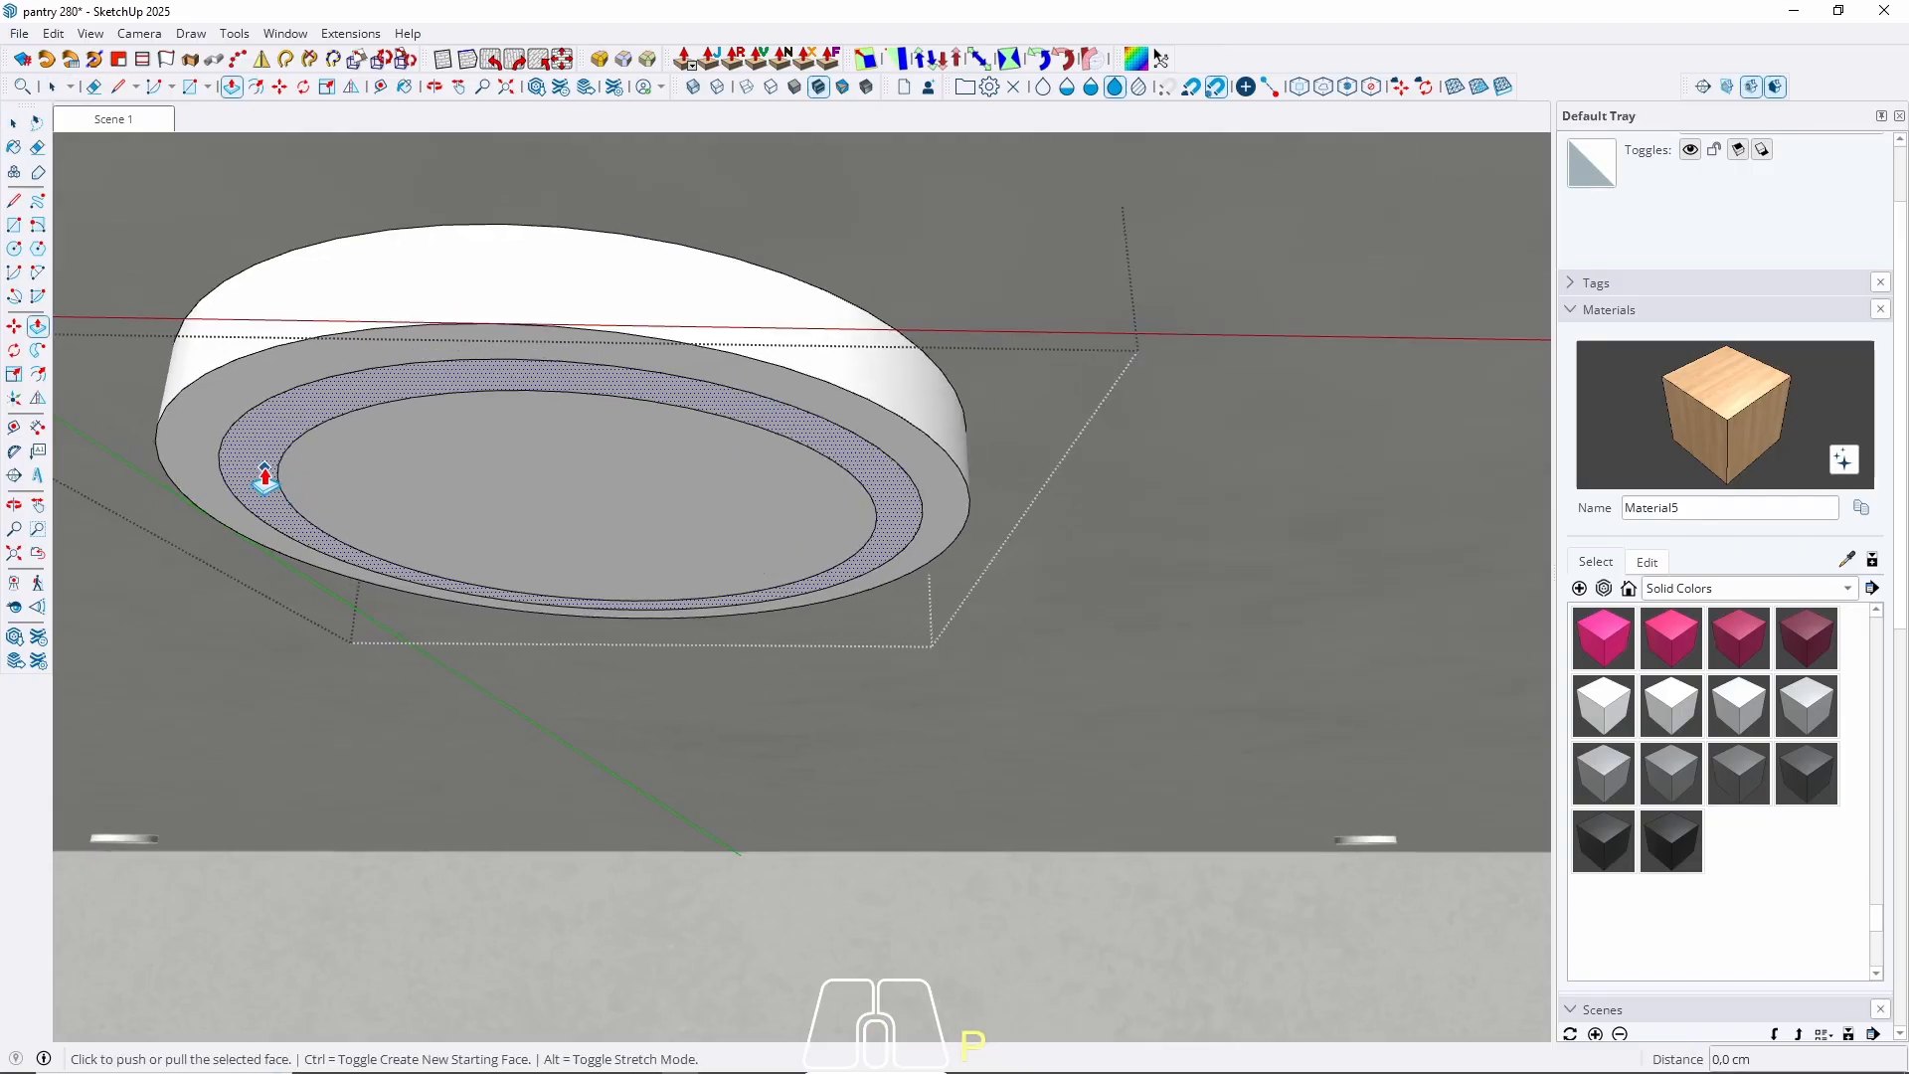
click(266, 465)
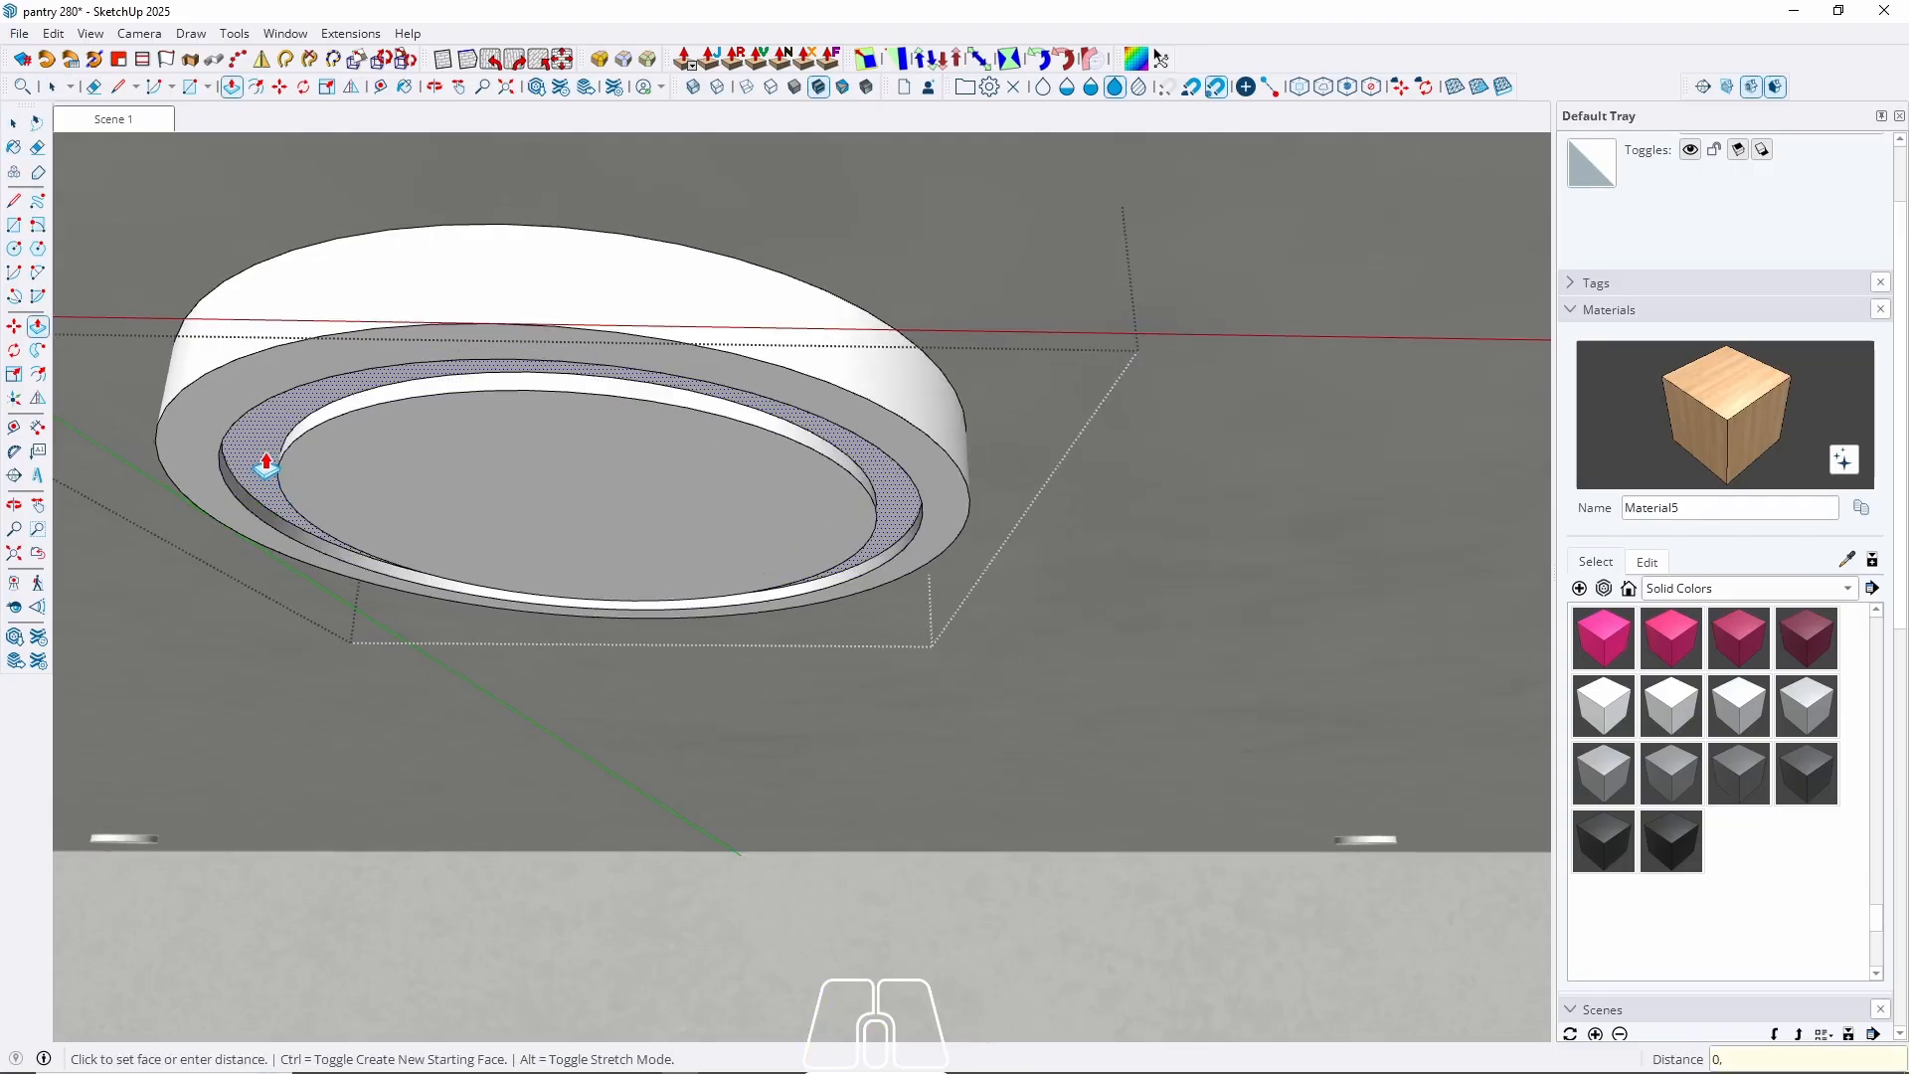
text(0,3)
key(Return)
key(space)
key(Escape)
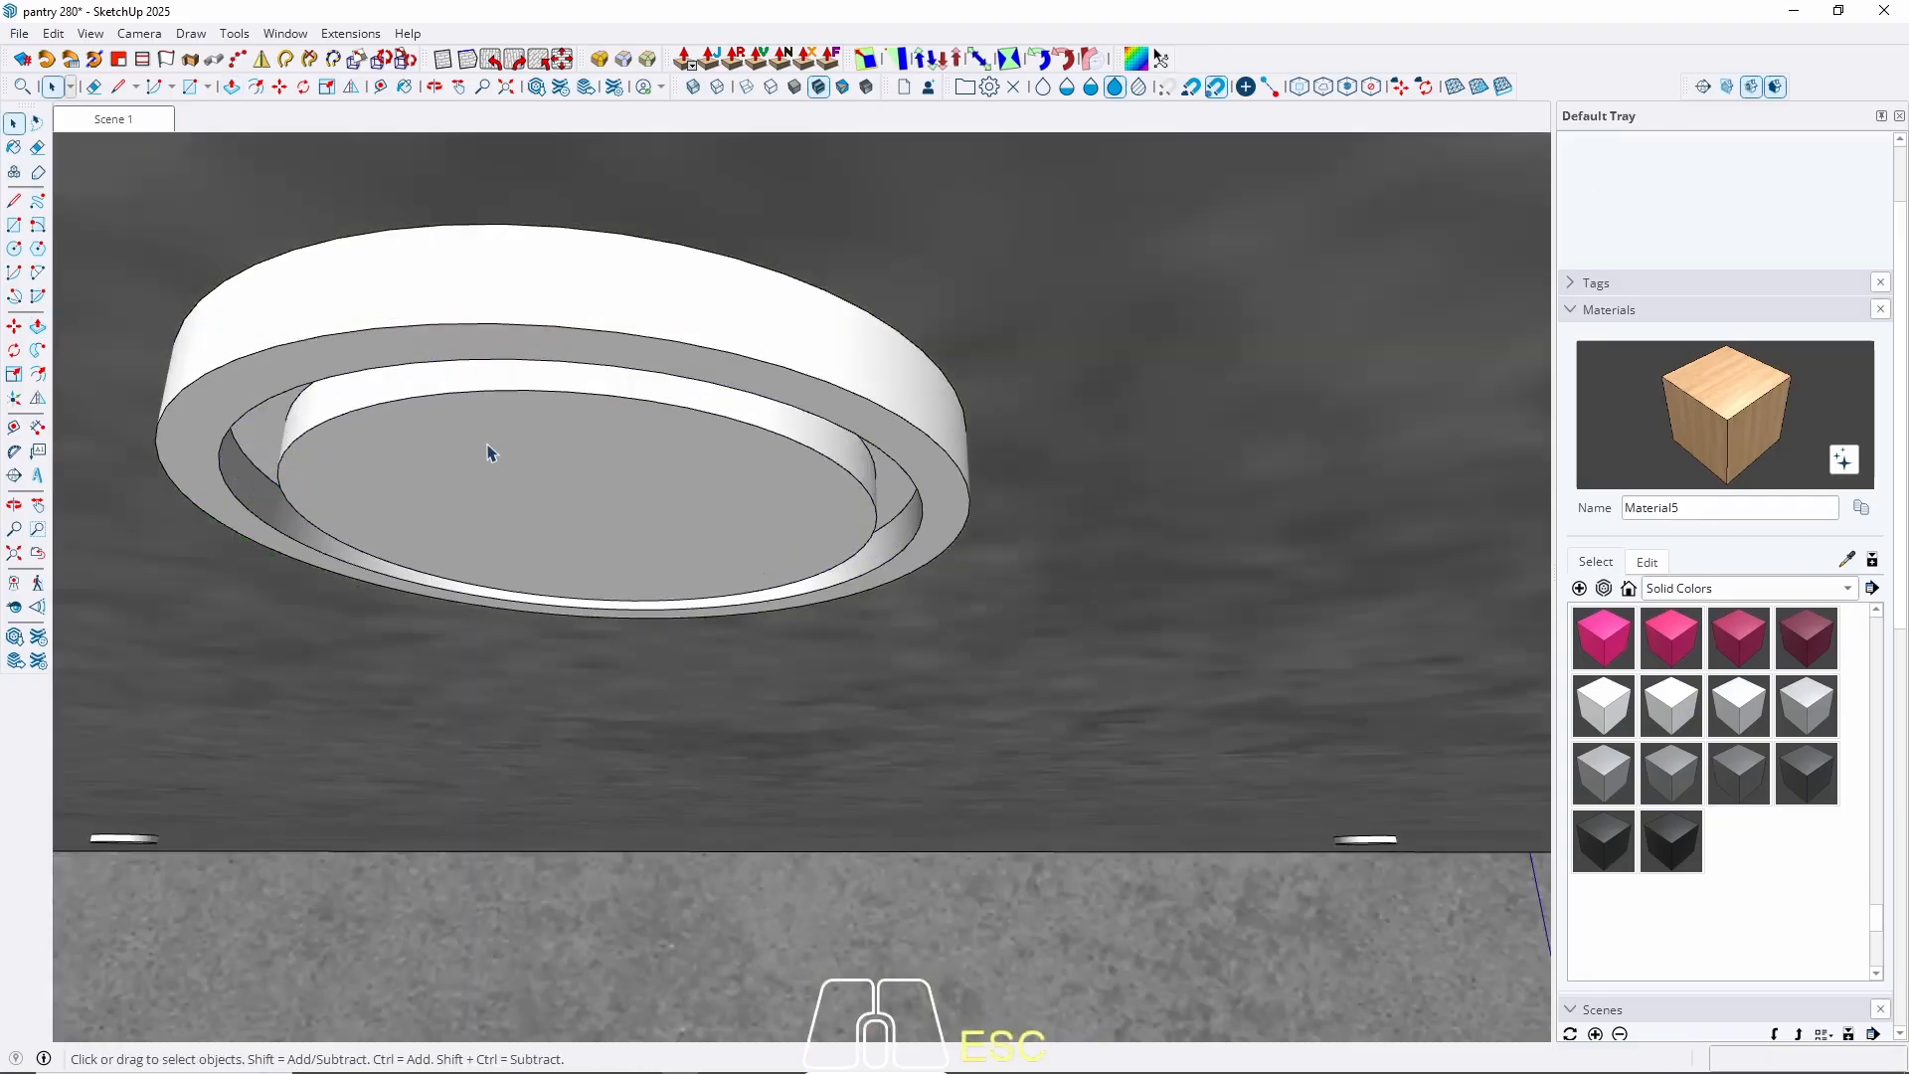
Check the reshaped ceiling downlights from Scene 1 and up close, ending back at Scene 1.
click(117, 121)
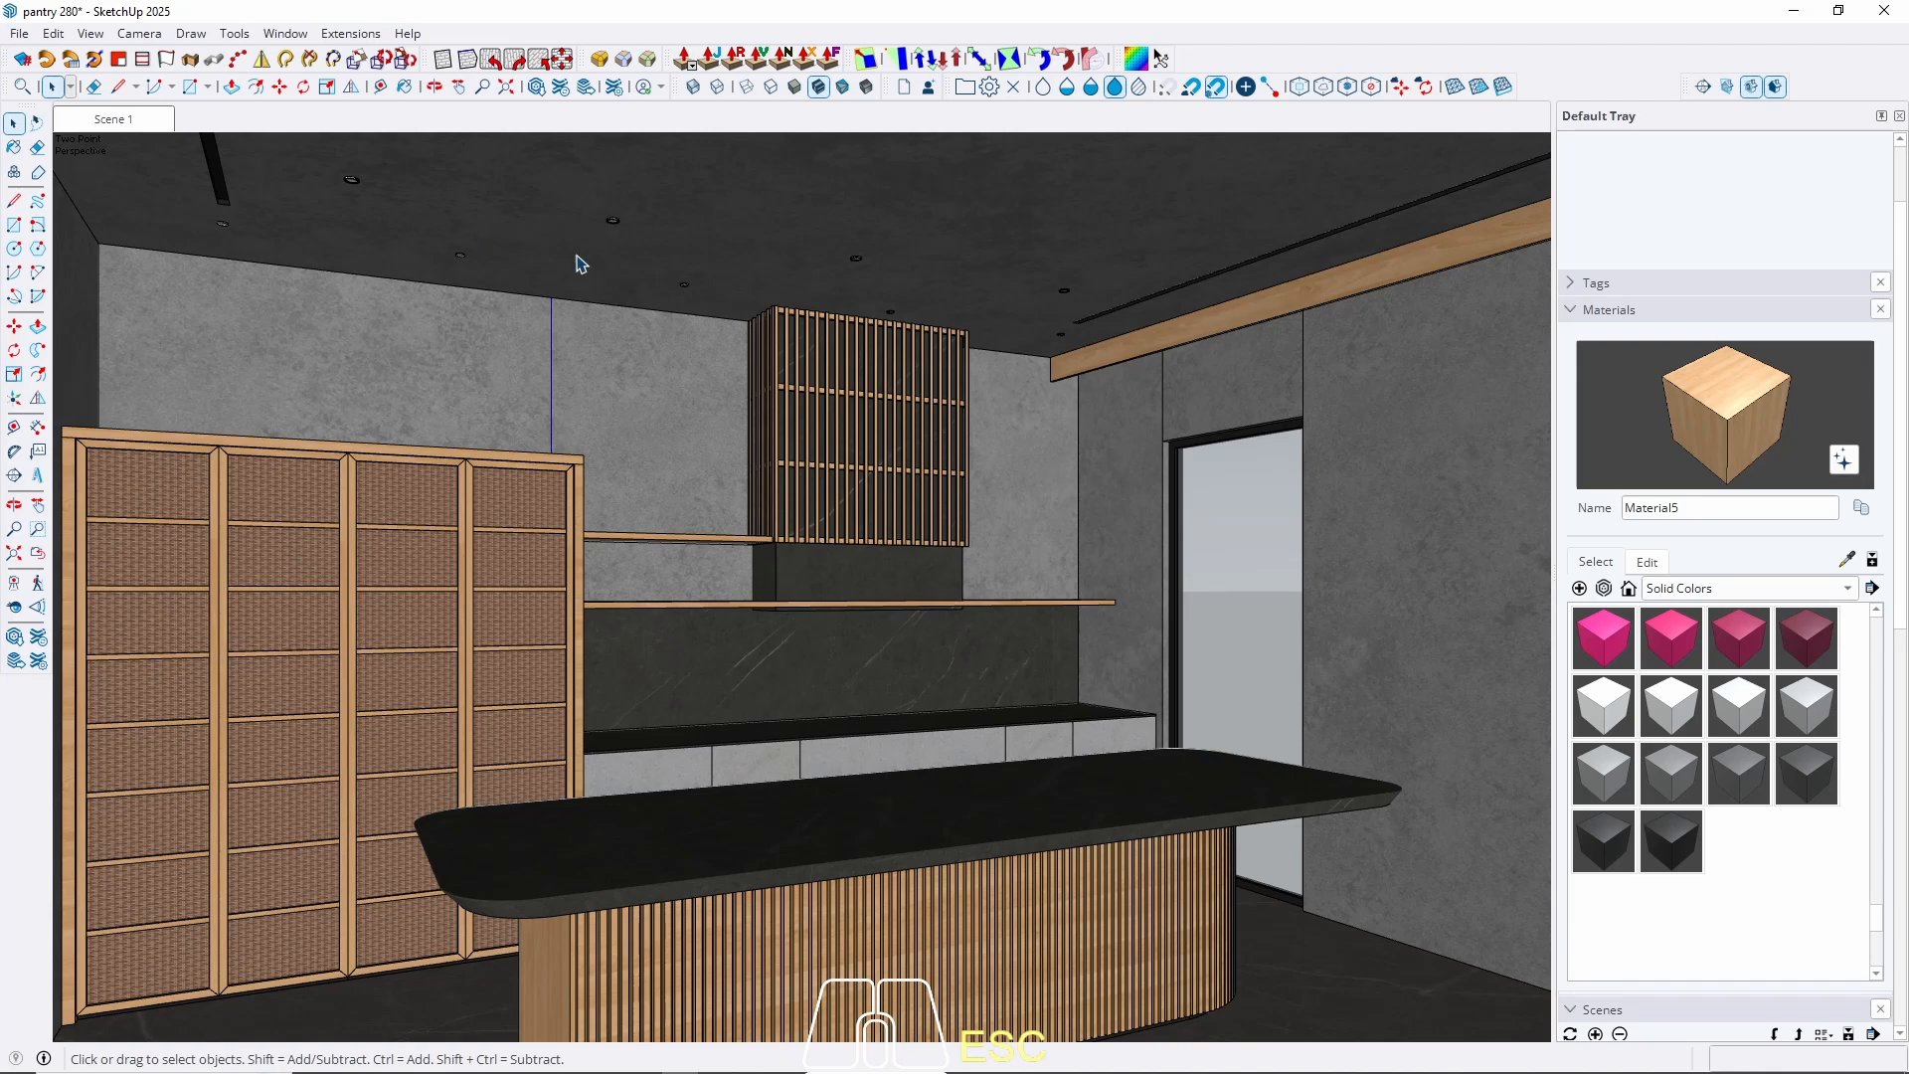
middle_drag(613, 369, 614, 439)
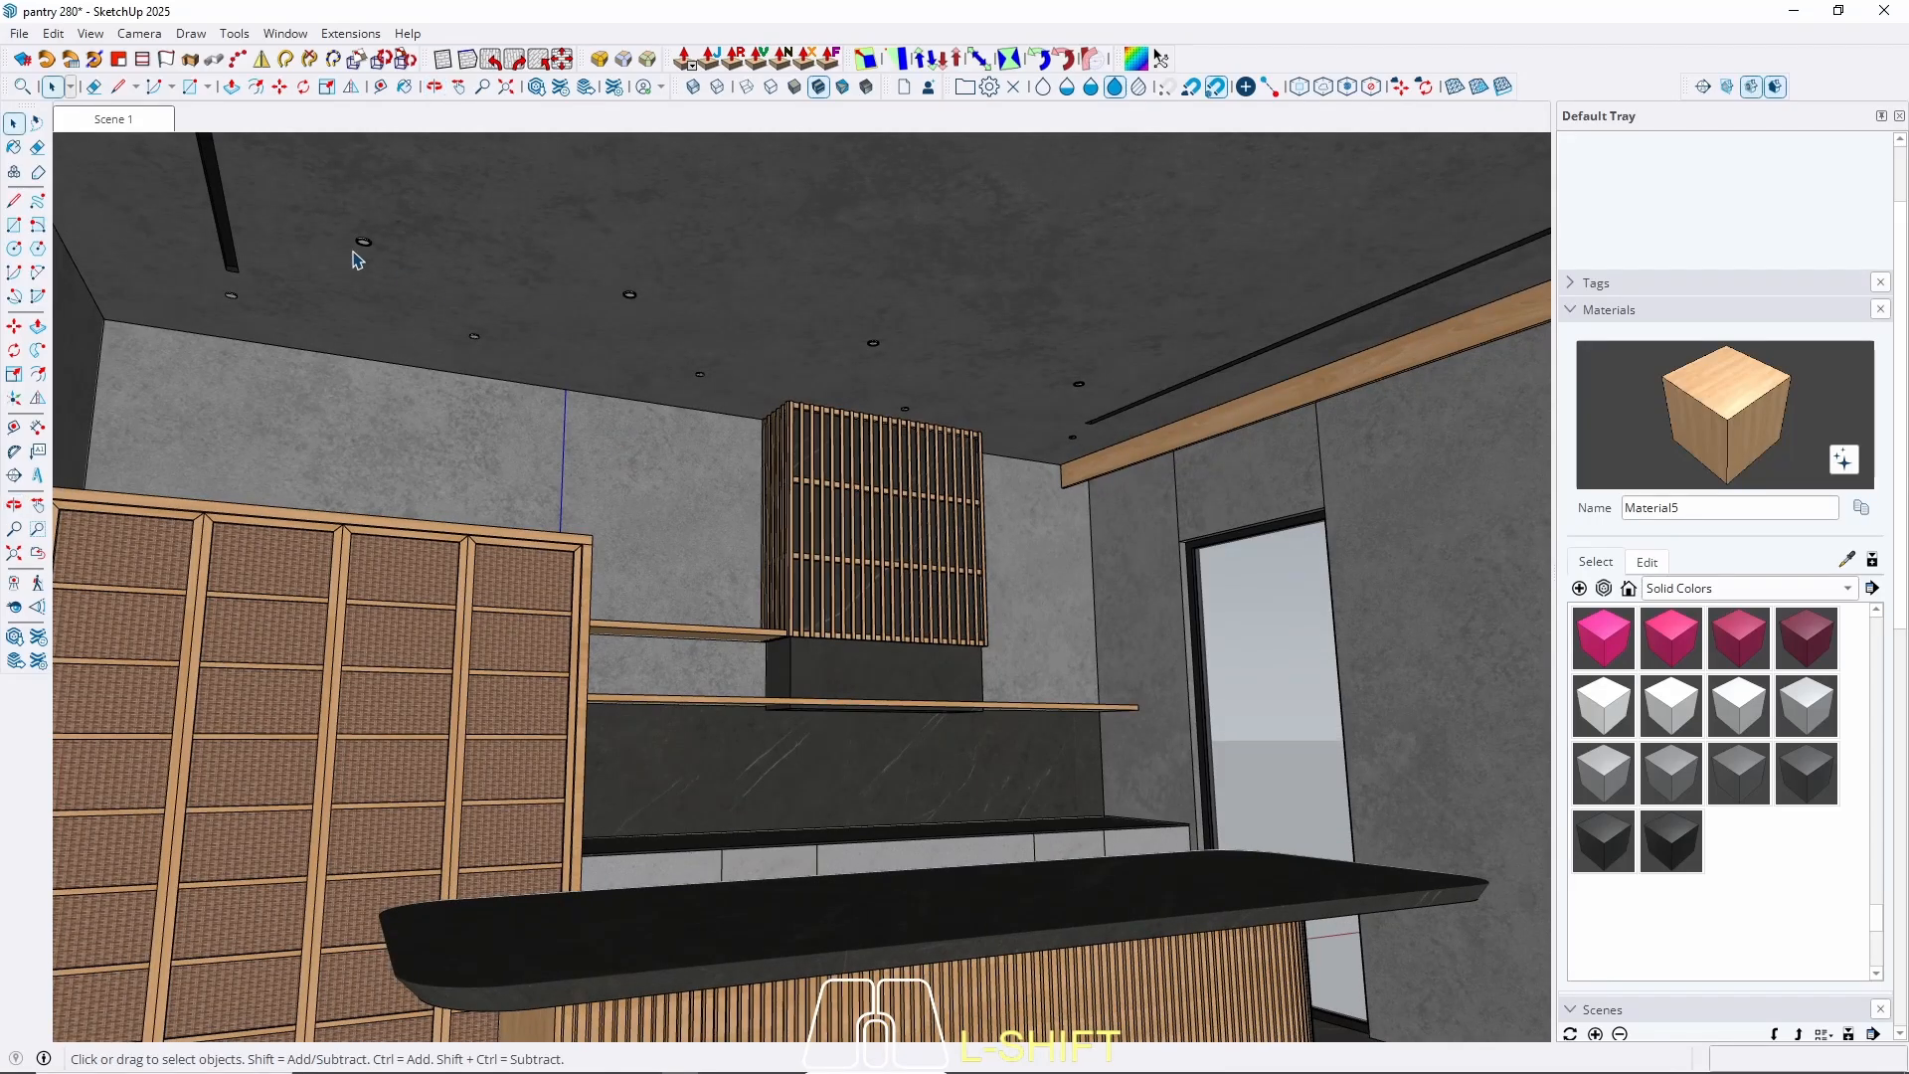
shift+scroll(358, 261, up, 8)
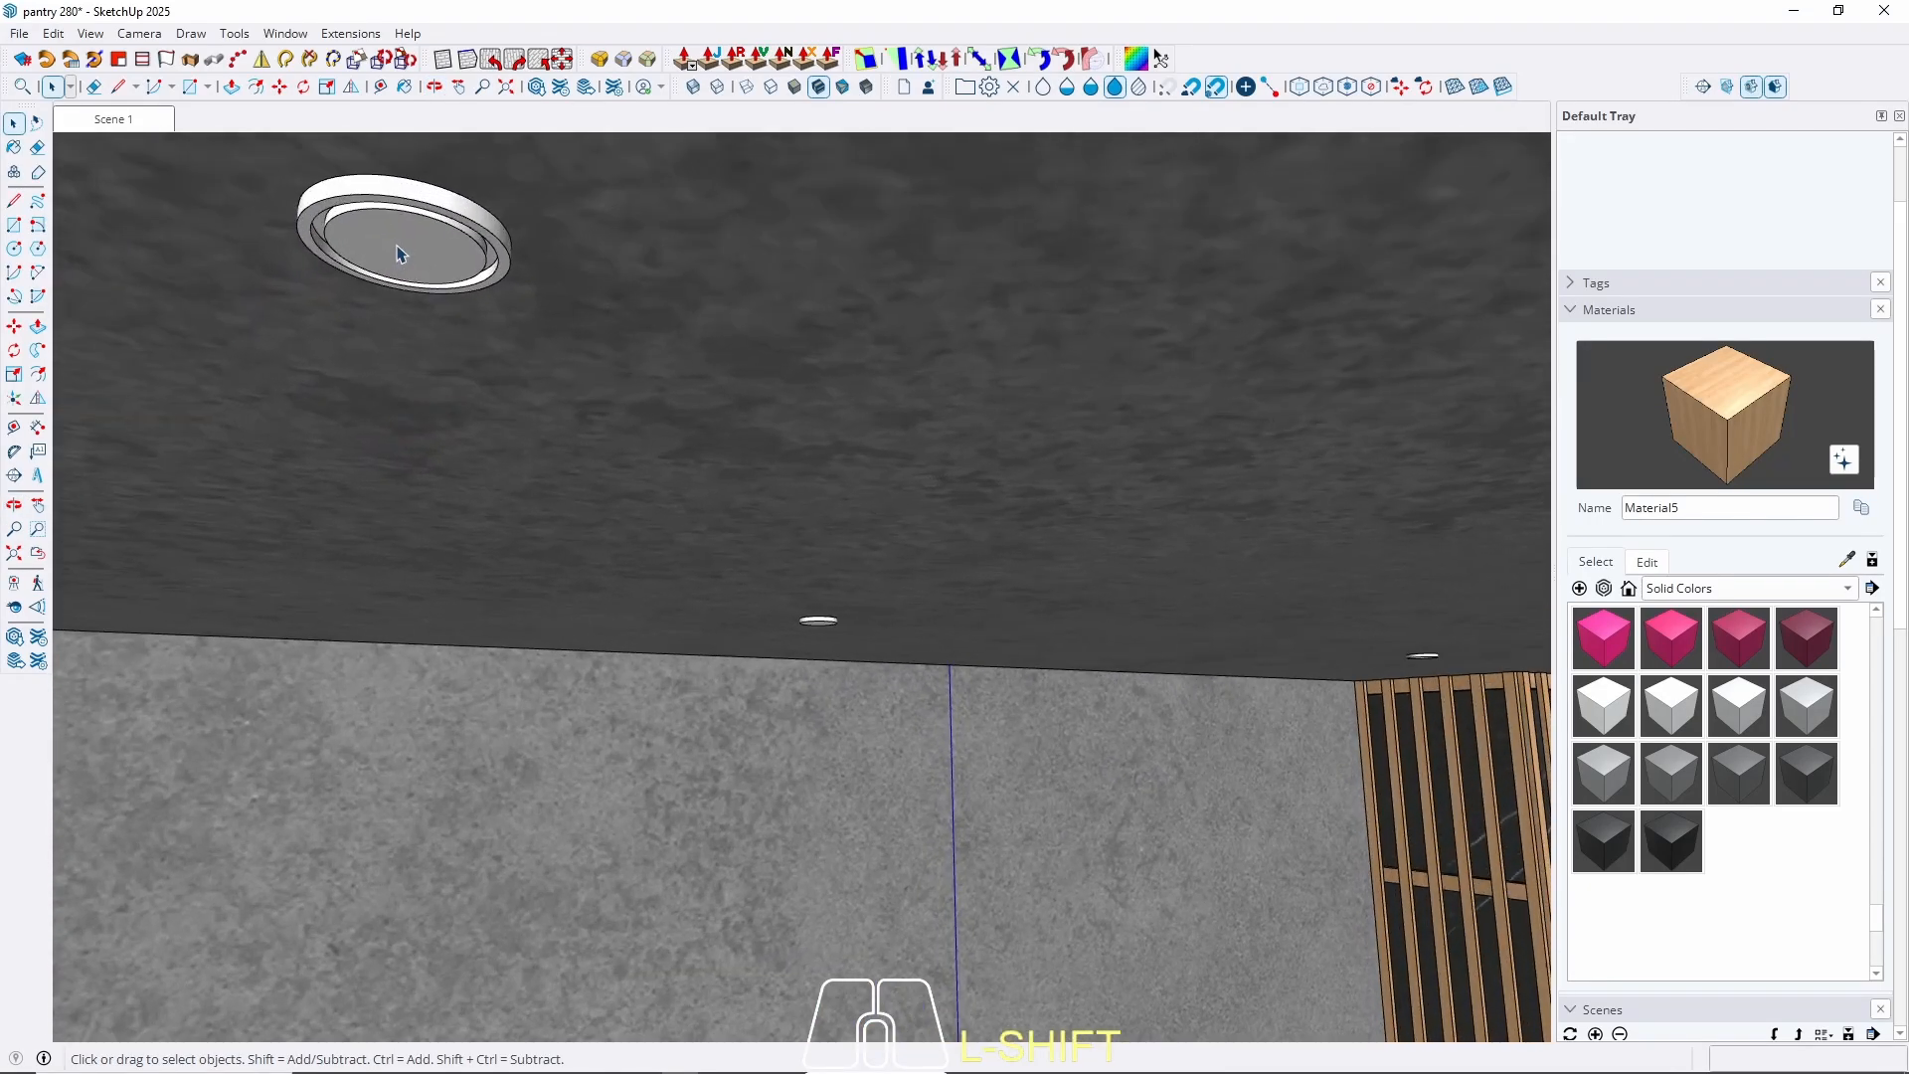
shift+scroll(359, 404, down, 2)
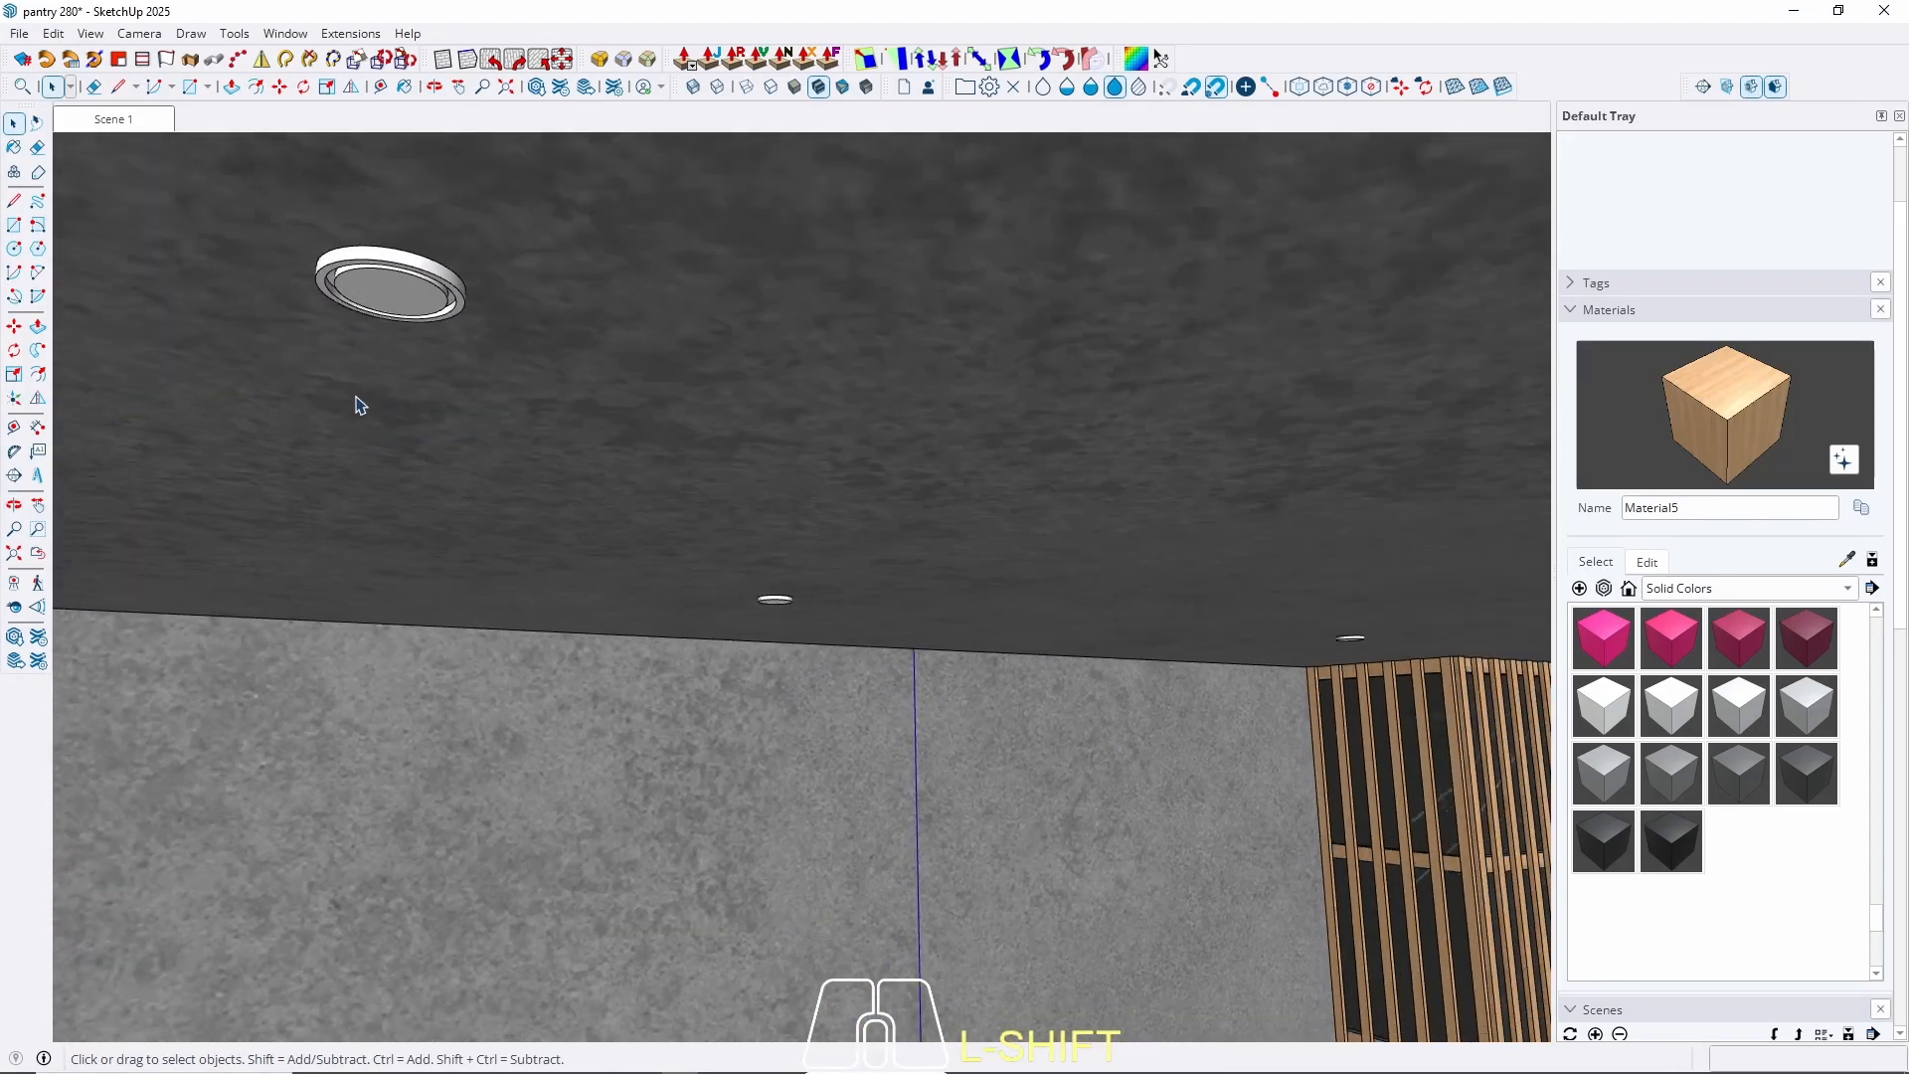
click(116, 124)
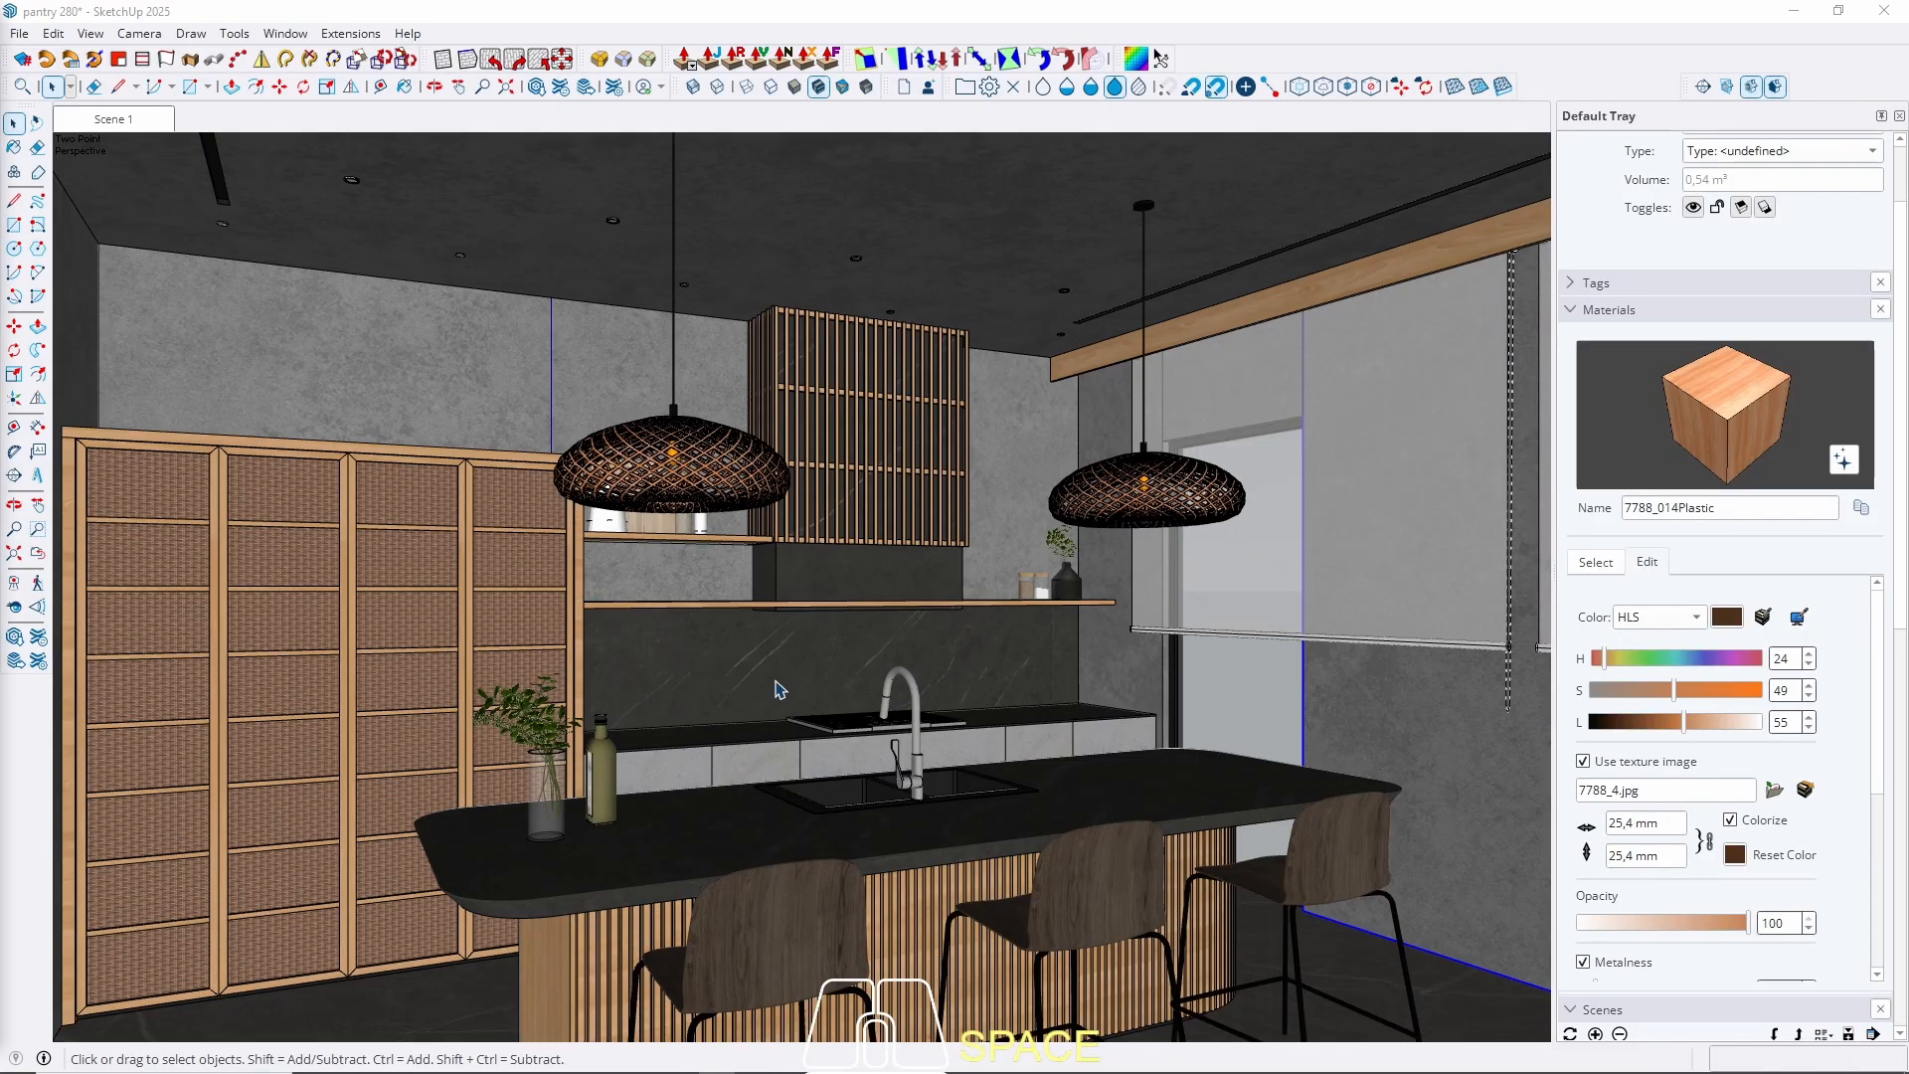
Examine the furnished pantry, including the island, wall shelves, slatted hood, pendant lamps and wicker cabinet.
middle_drag(775, 682, 753, 644)
scroll(716, 646, up, 8)
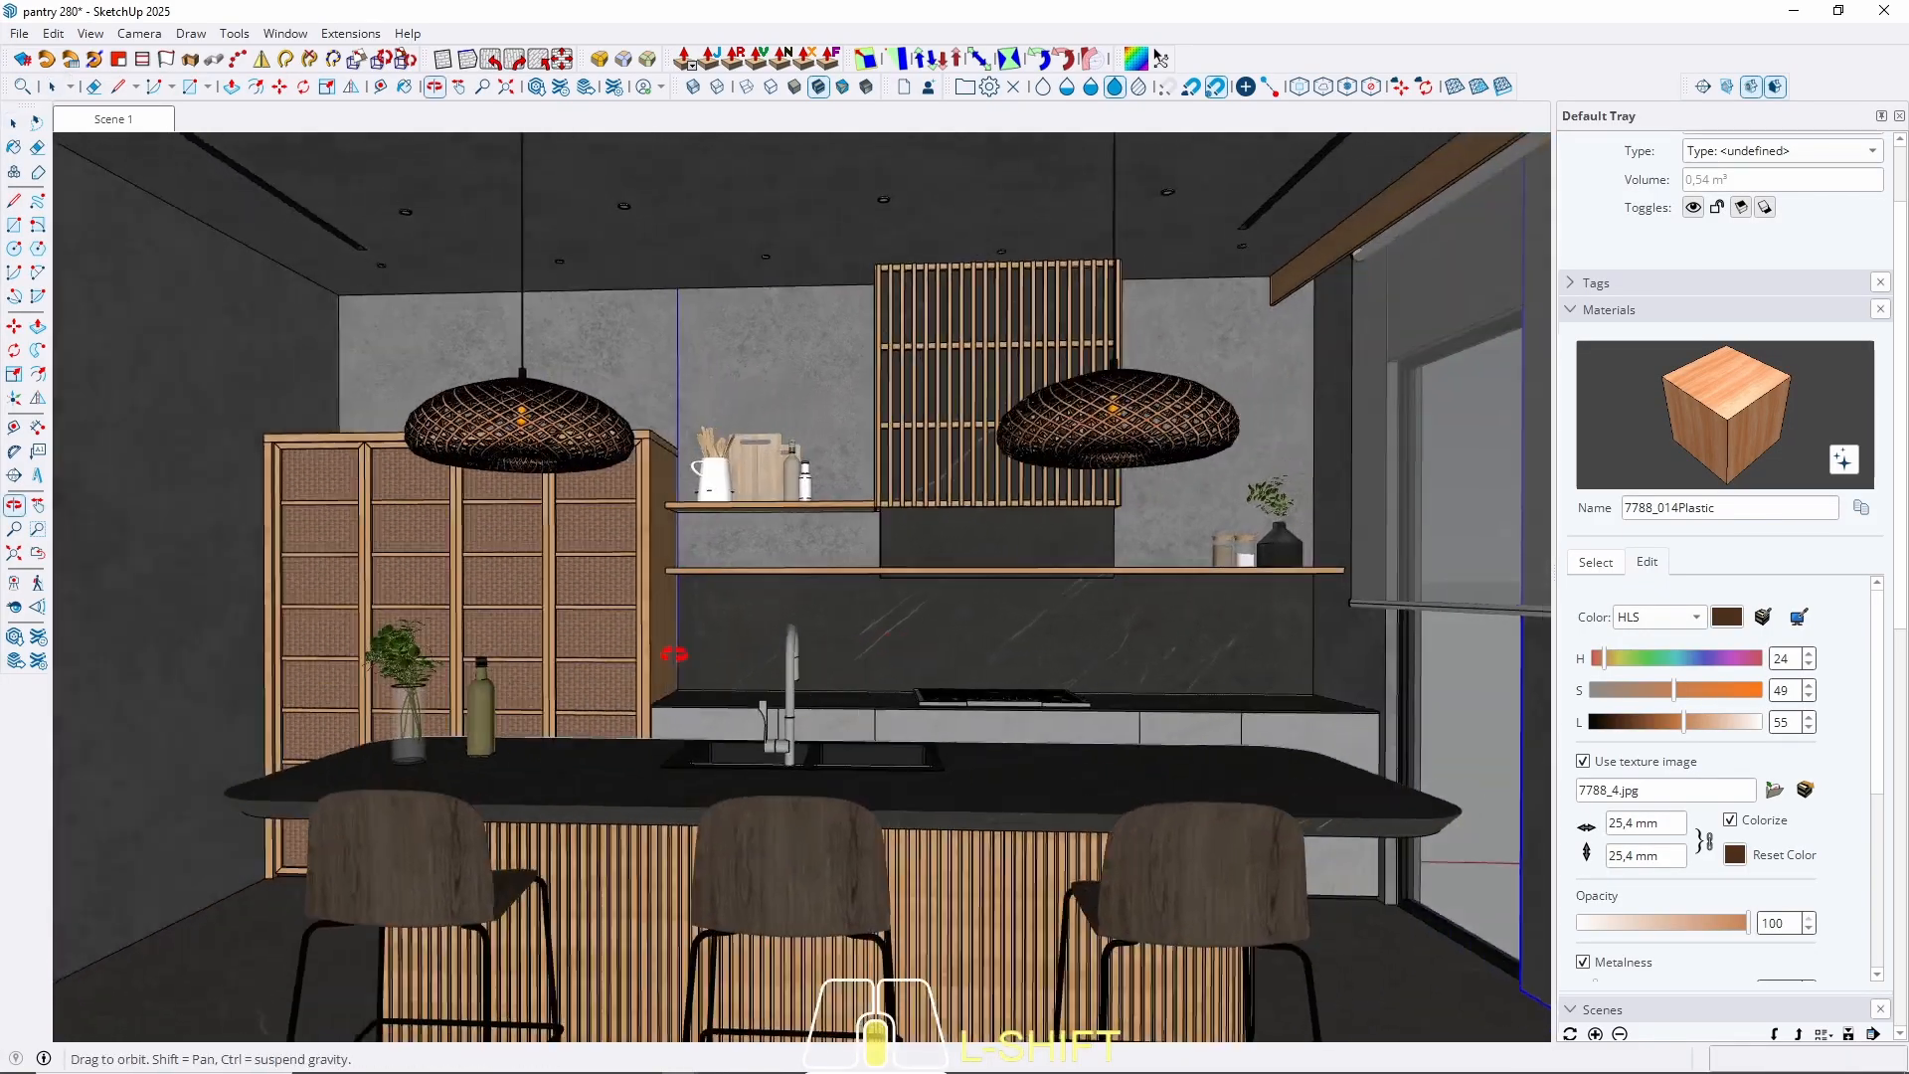
scroll(724, 549, down, 6)
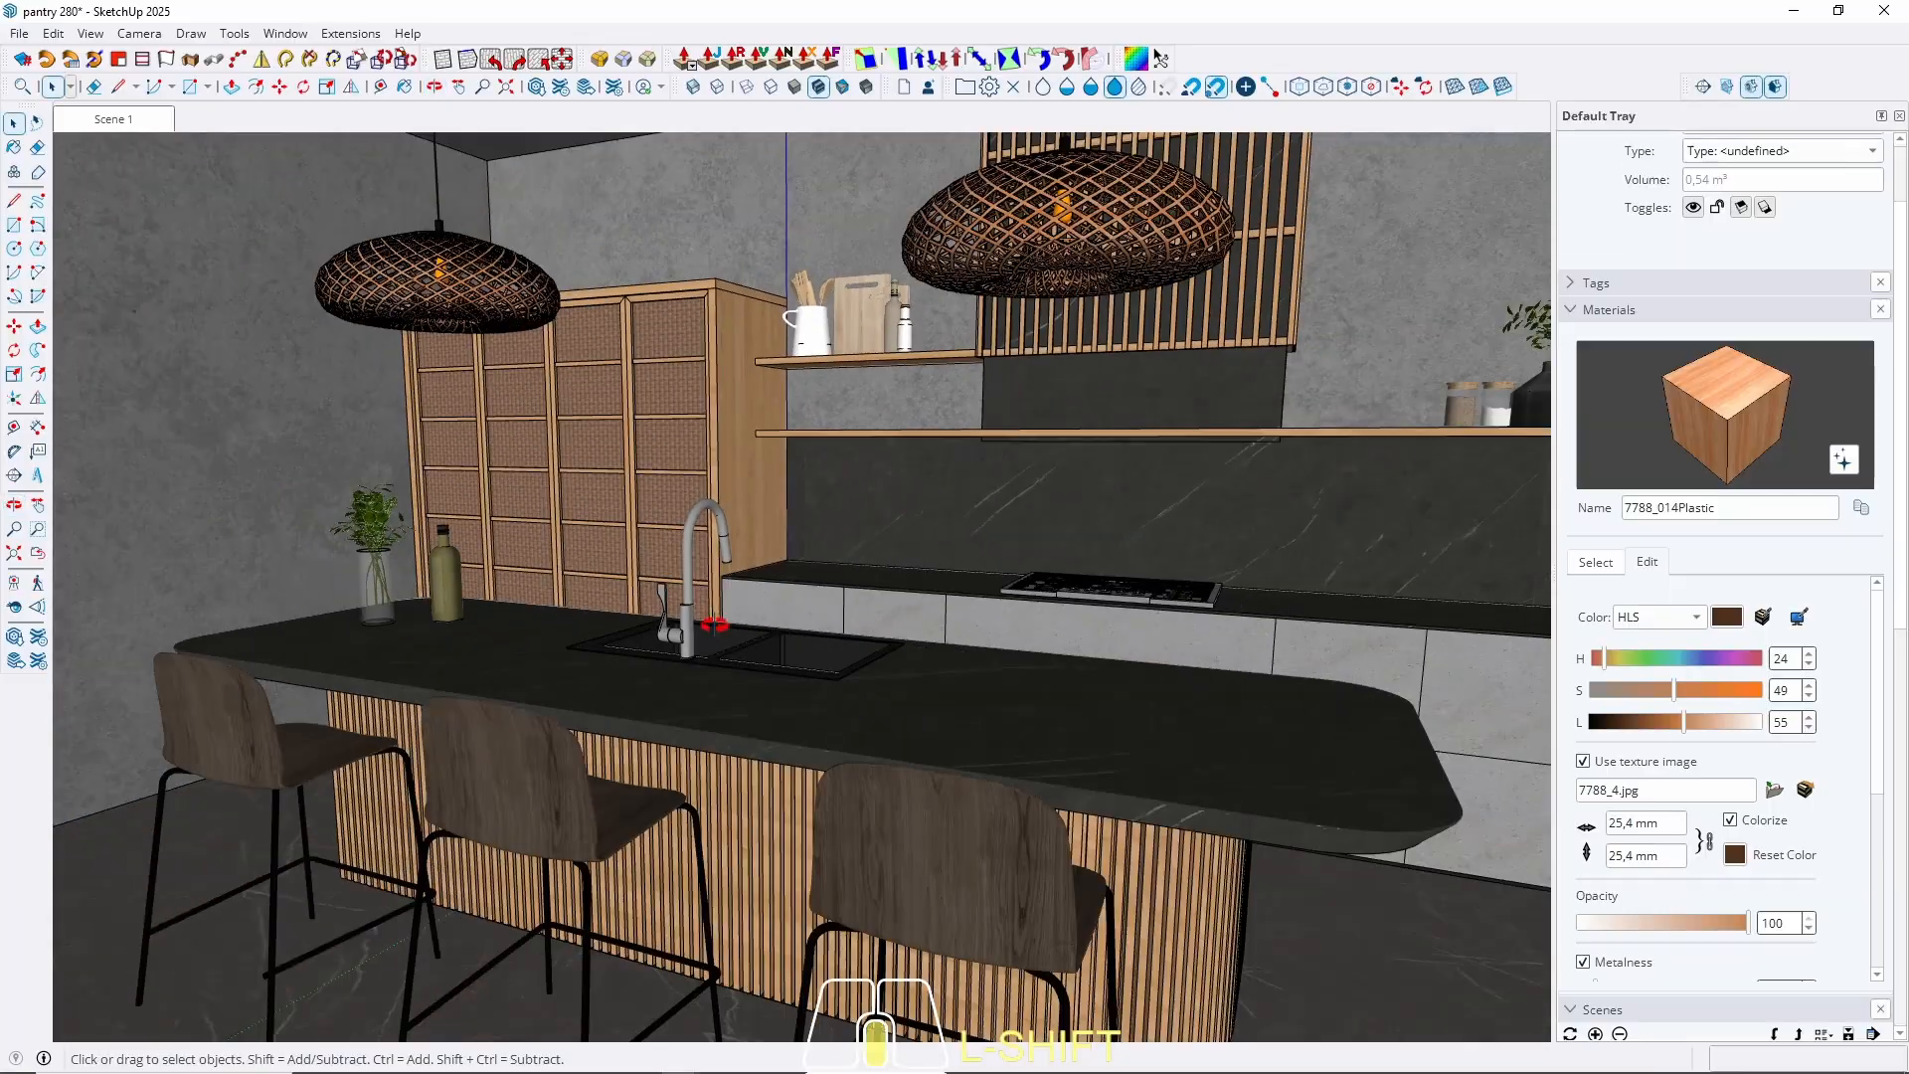
middle_drag(716, 623, 801, 637)
scroll(531, 537, up, 5)
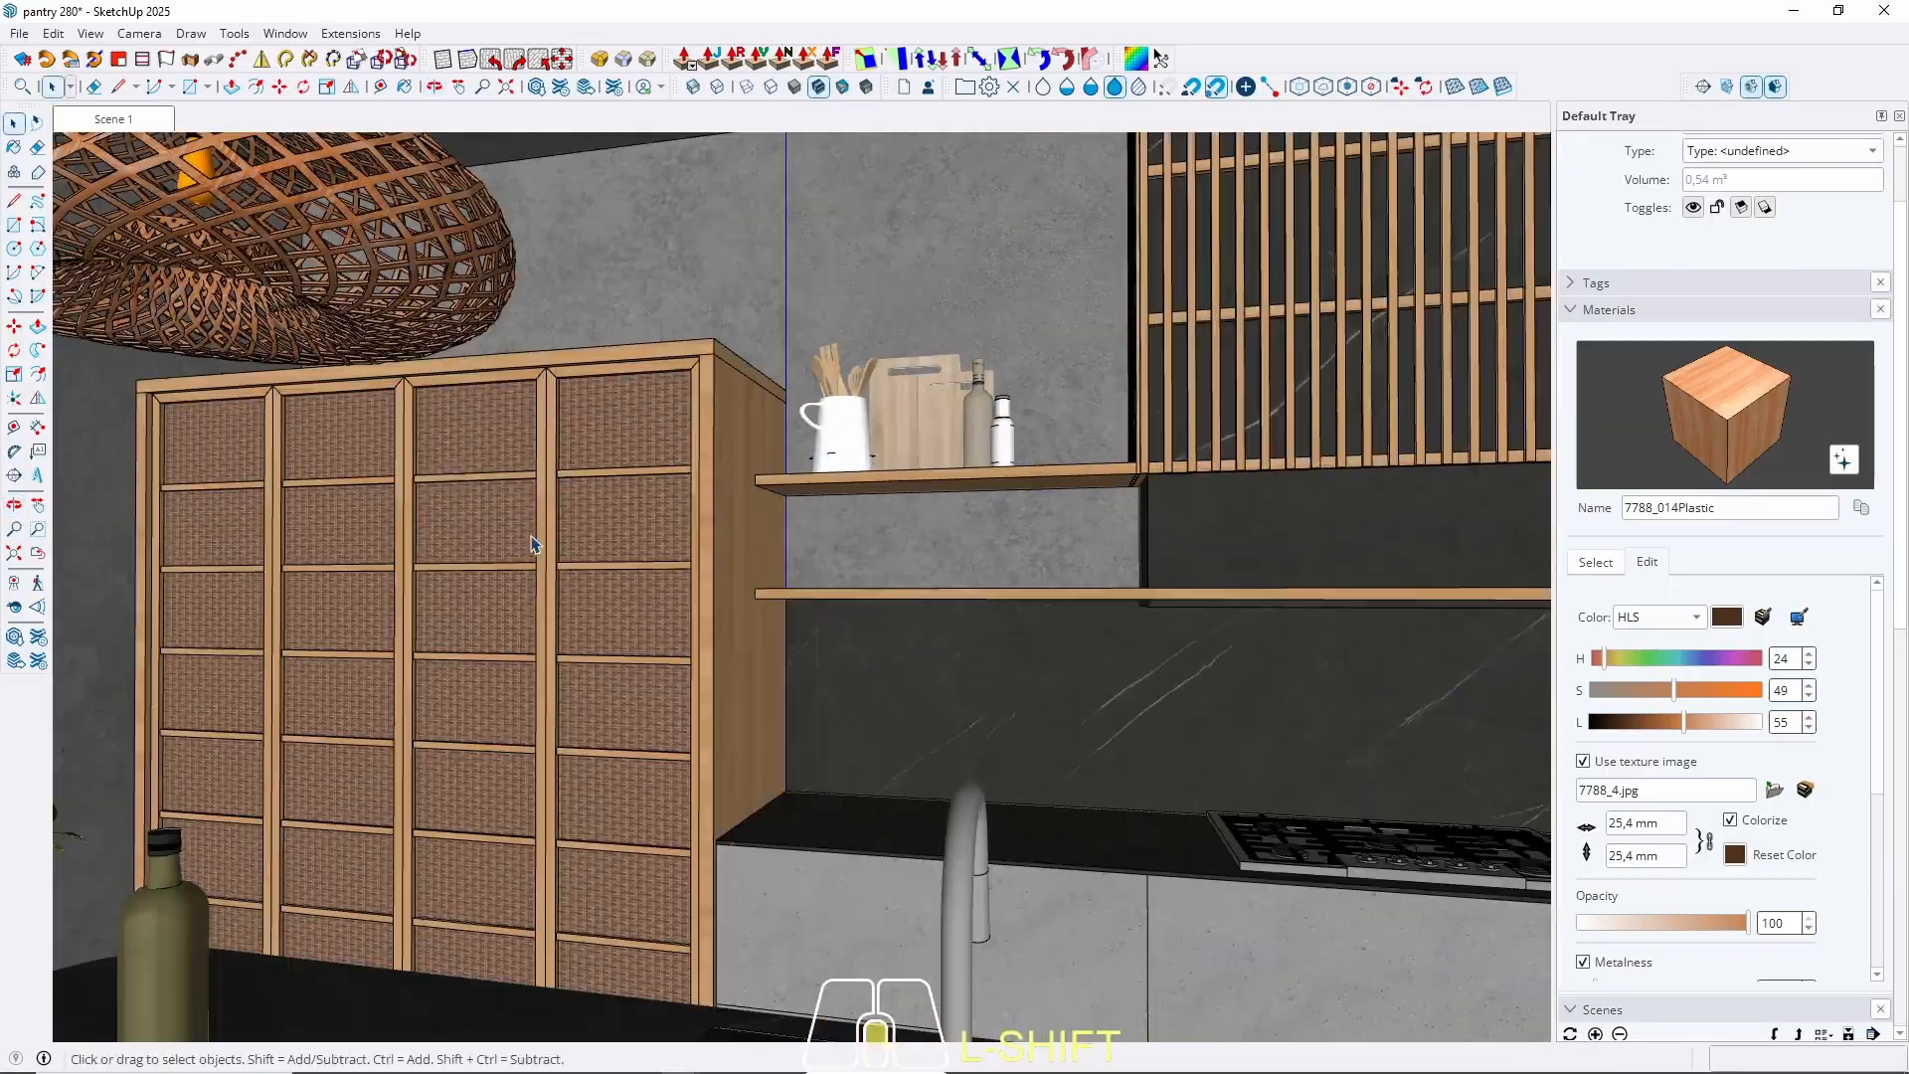
middle_drag(505, 539, 682, 684)
scroll(819, 447, down, 3)
scroll(819, 455, up, 3)
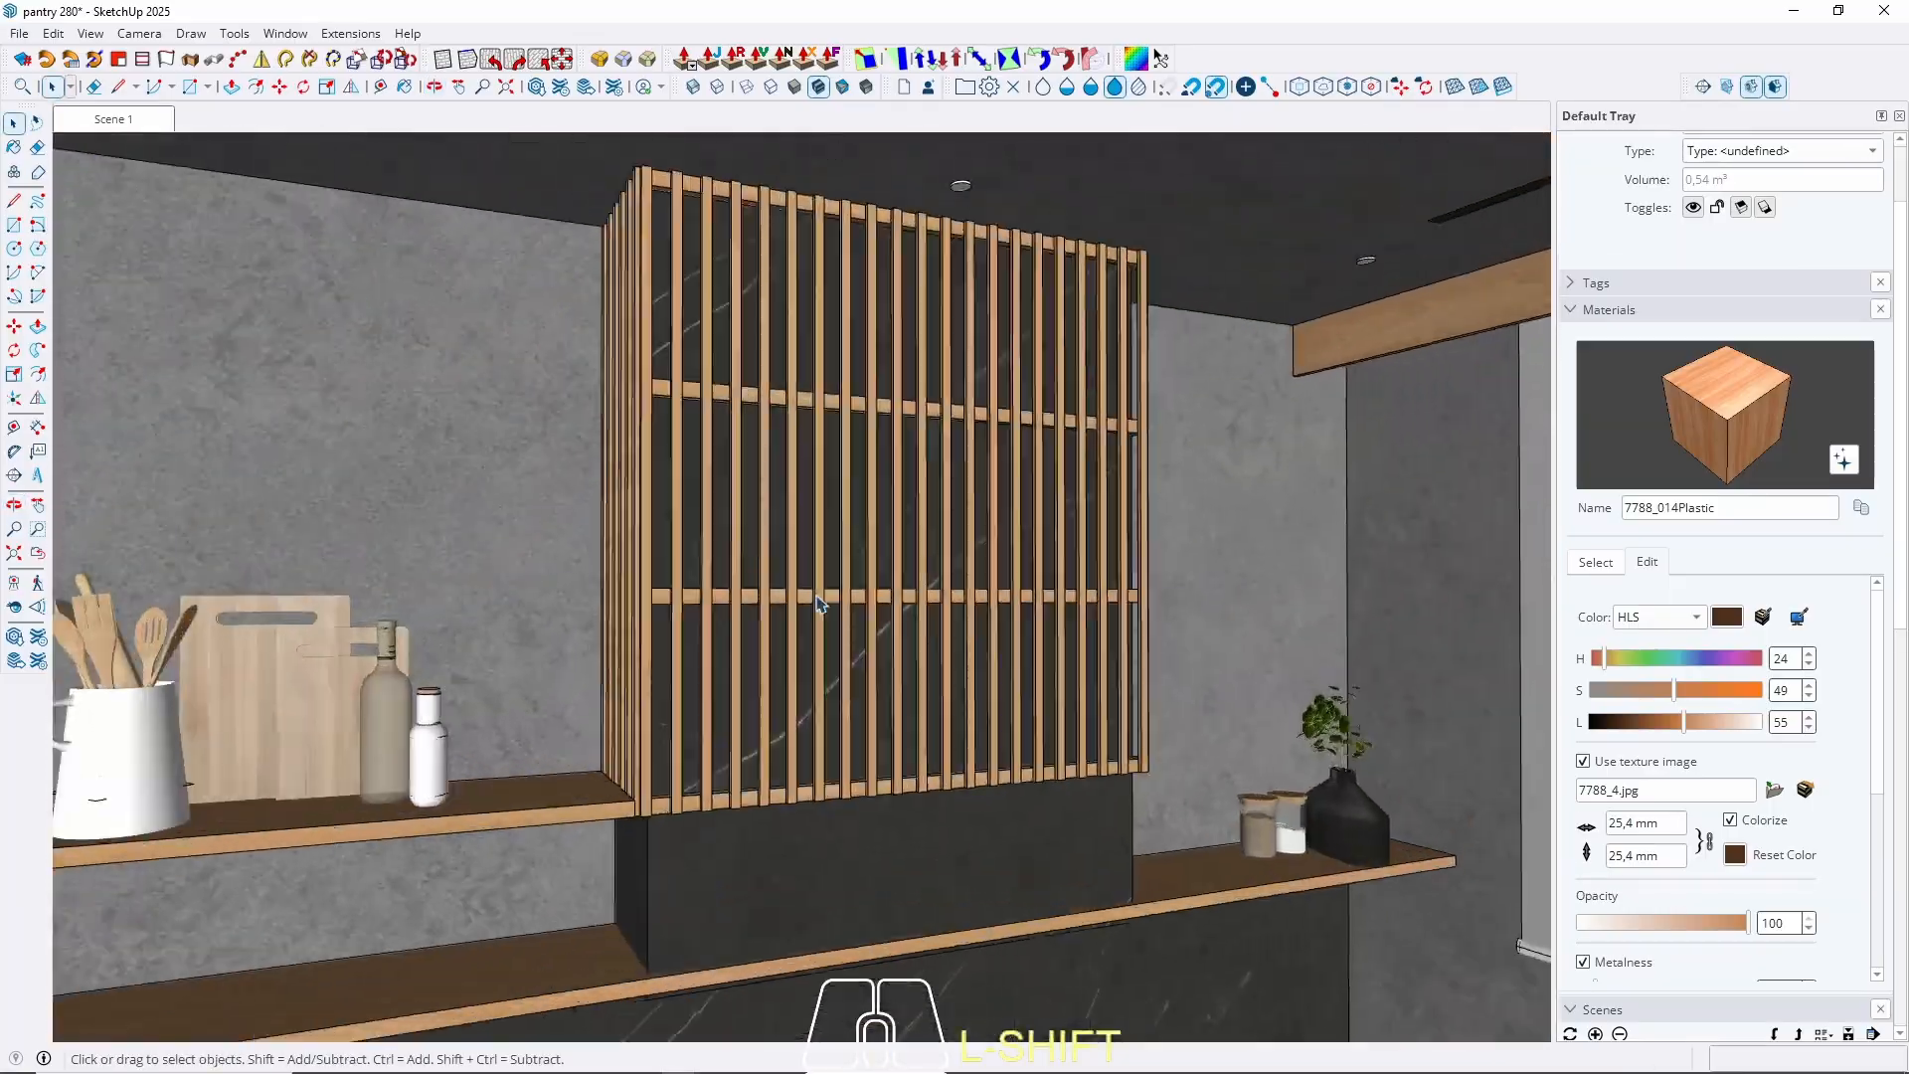
middle_drag(819, 454, 587, 664)
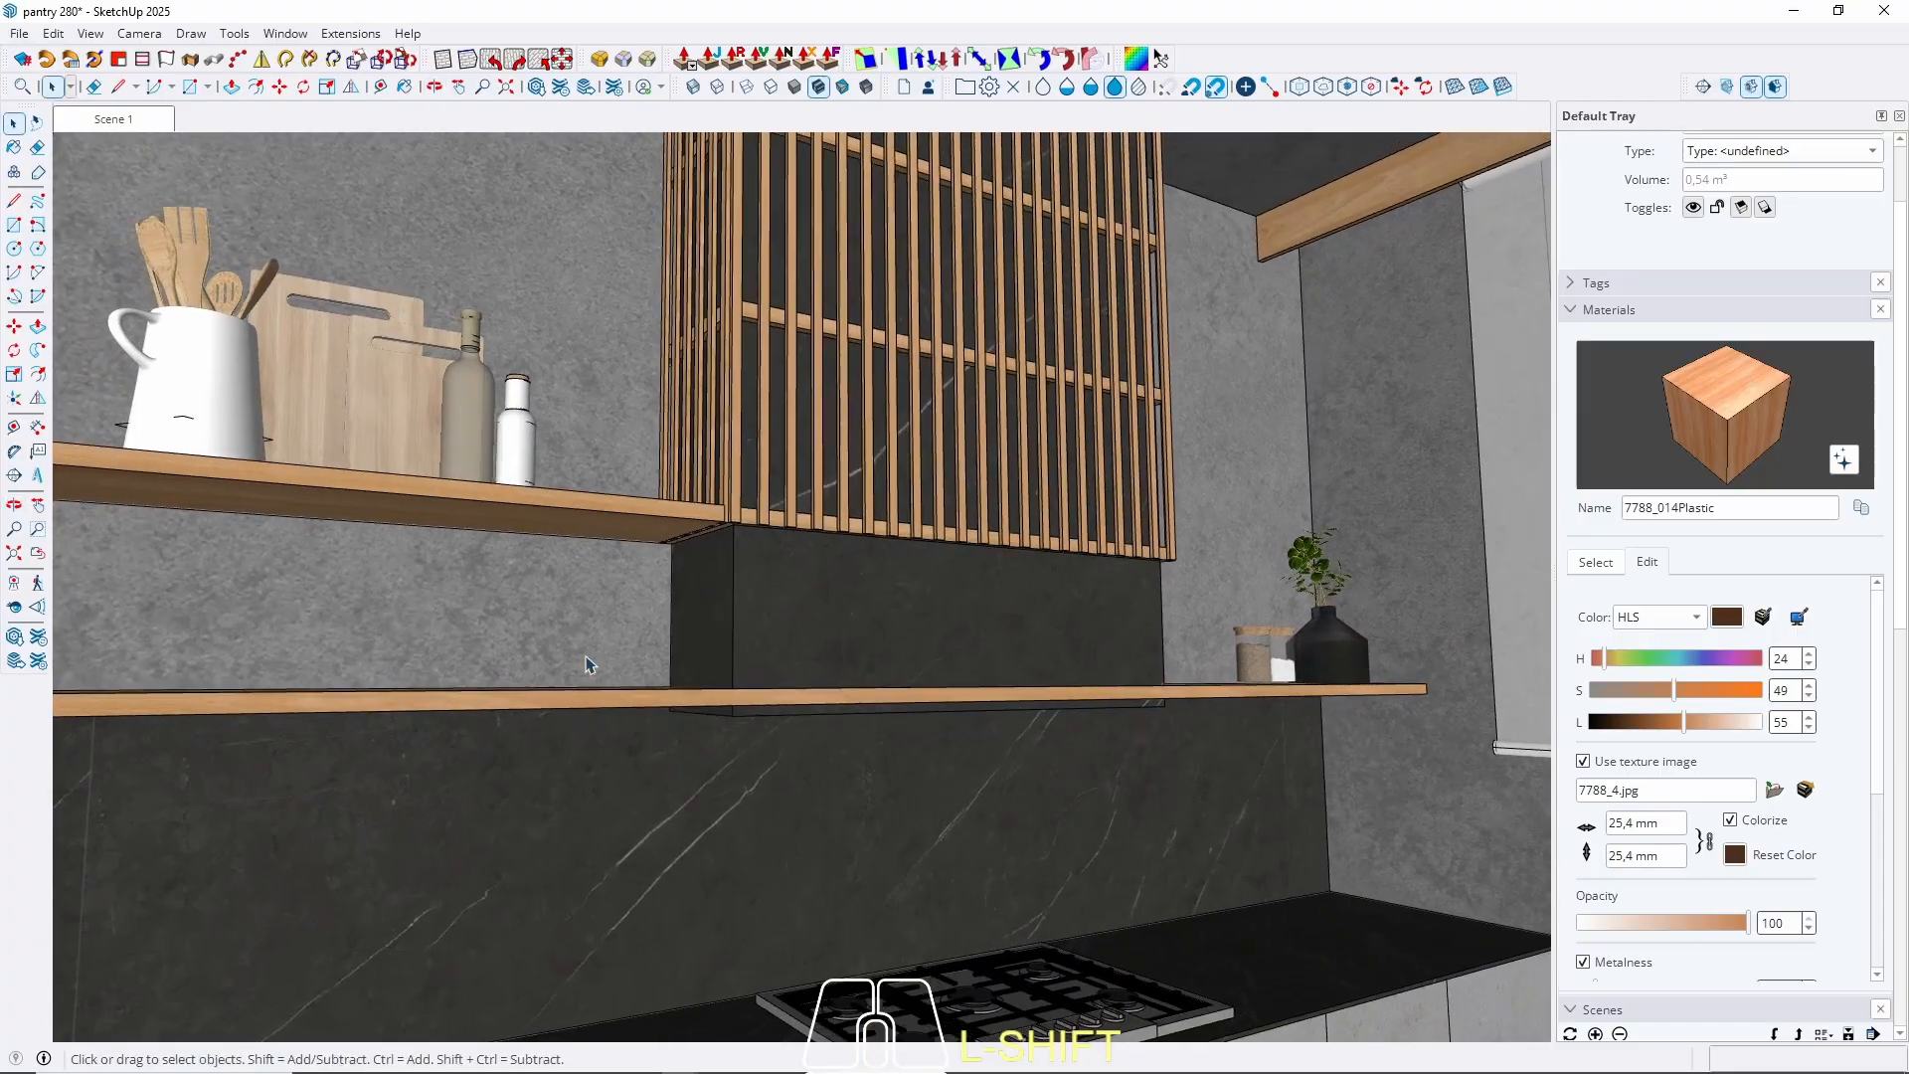
middle_drag(856, 682, 1389, 709)
middle_drag(884, 710, 1442, 731)
middle_drag(433, 668, 1047, 686)
scroll(1047, 686, down, 1)
middle_drag(636, 676, 677, 737)
scroll(397, 469, down, 3)
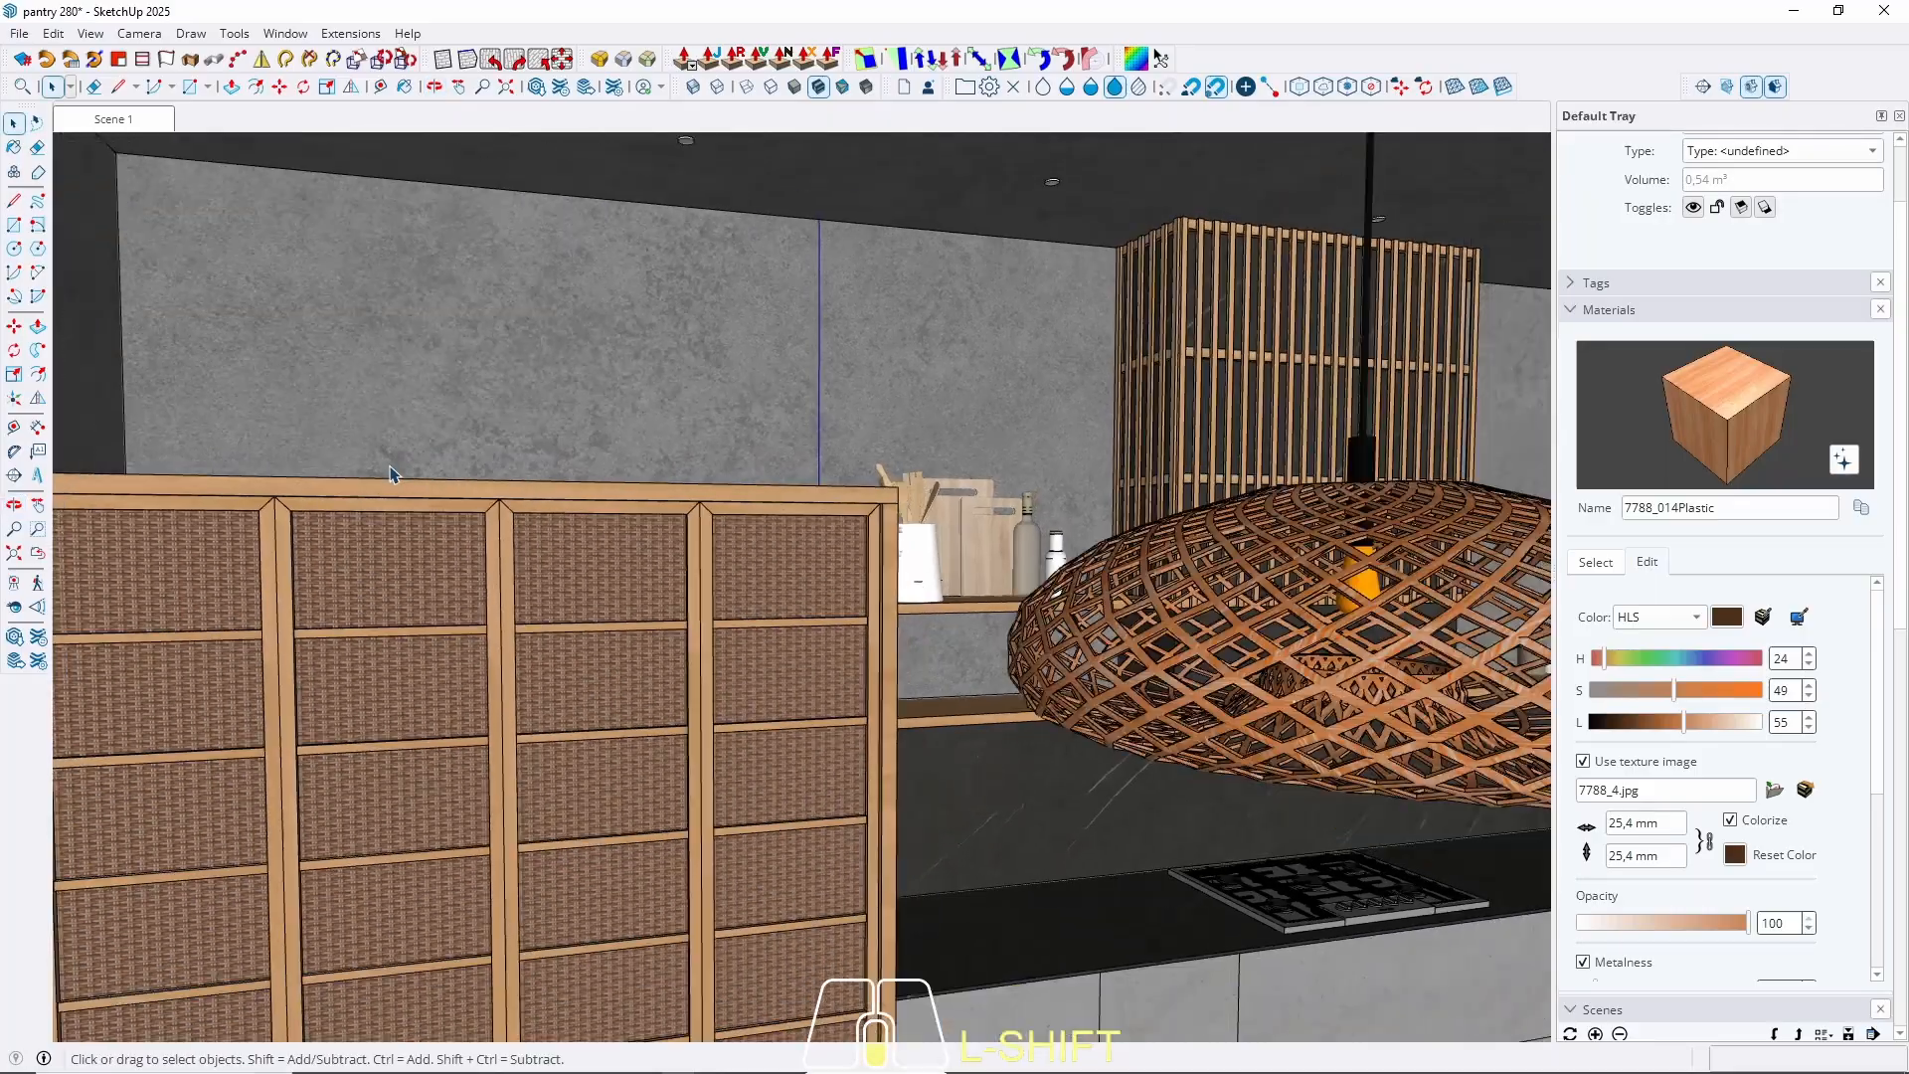
middle_drag(636, 557, 795, 676)
middle_drag(771, 524, 595, 459)
scroll(594, 459, down, 2)
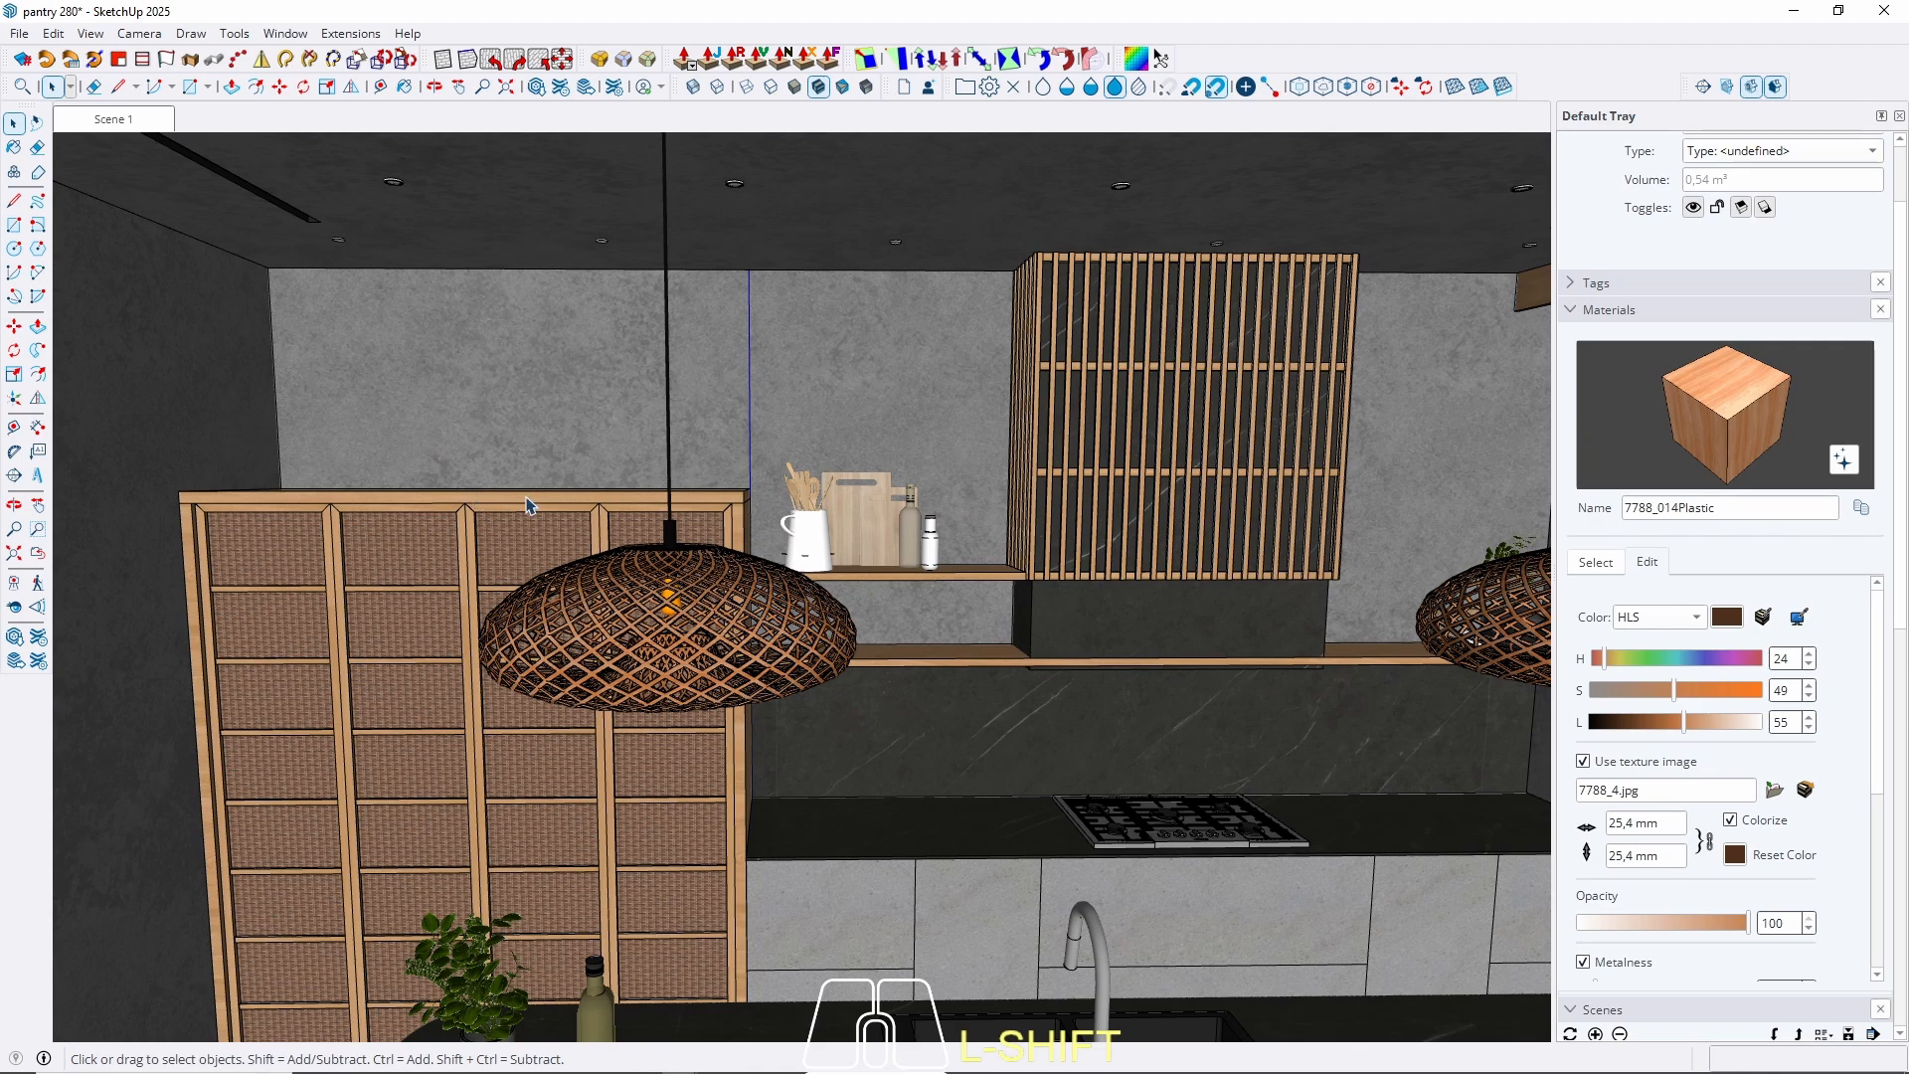
middle_drag(386, 508, 420, 493)
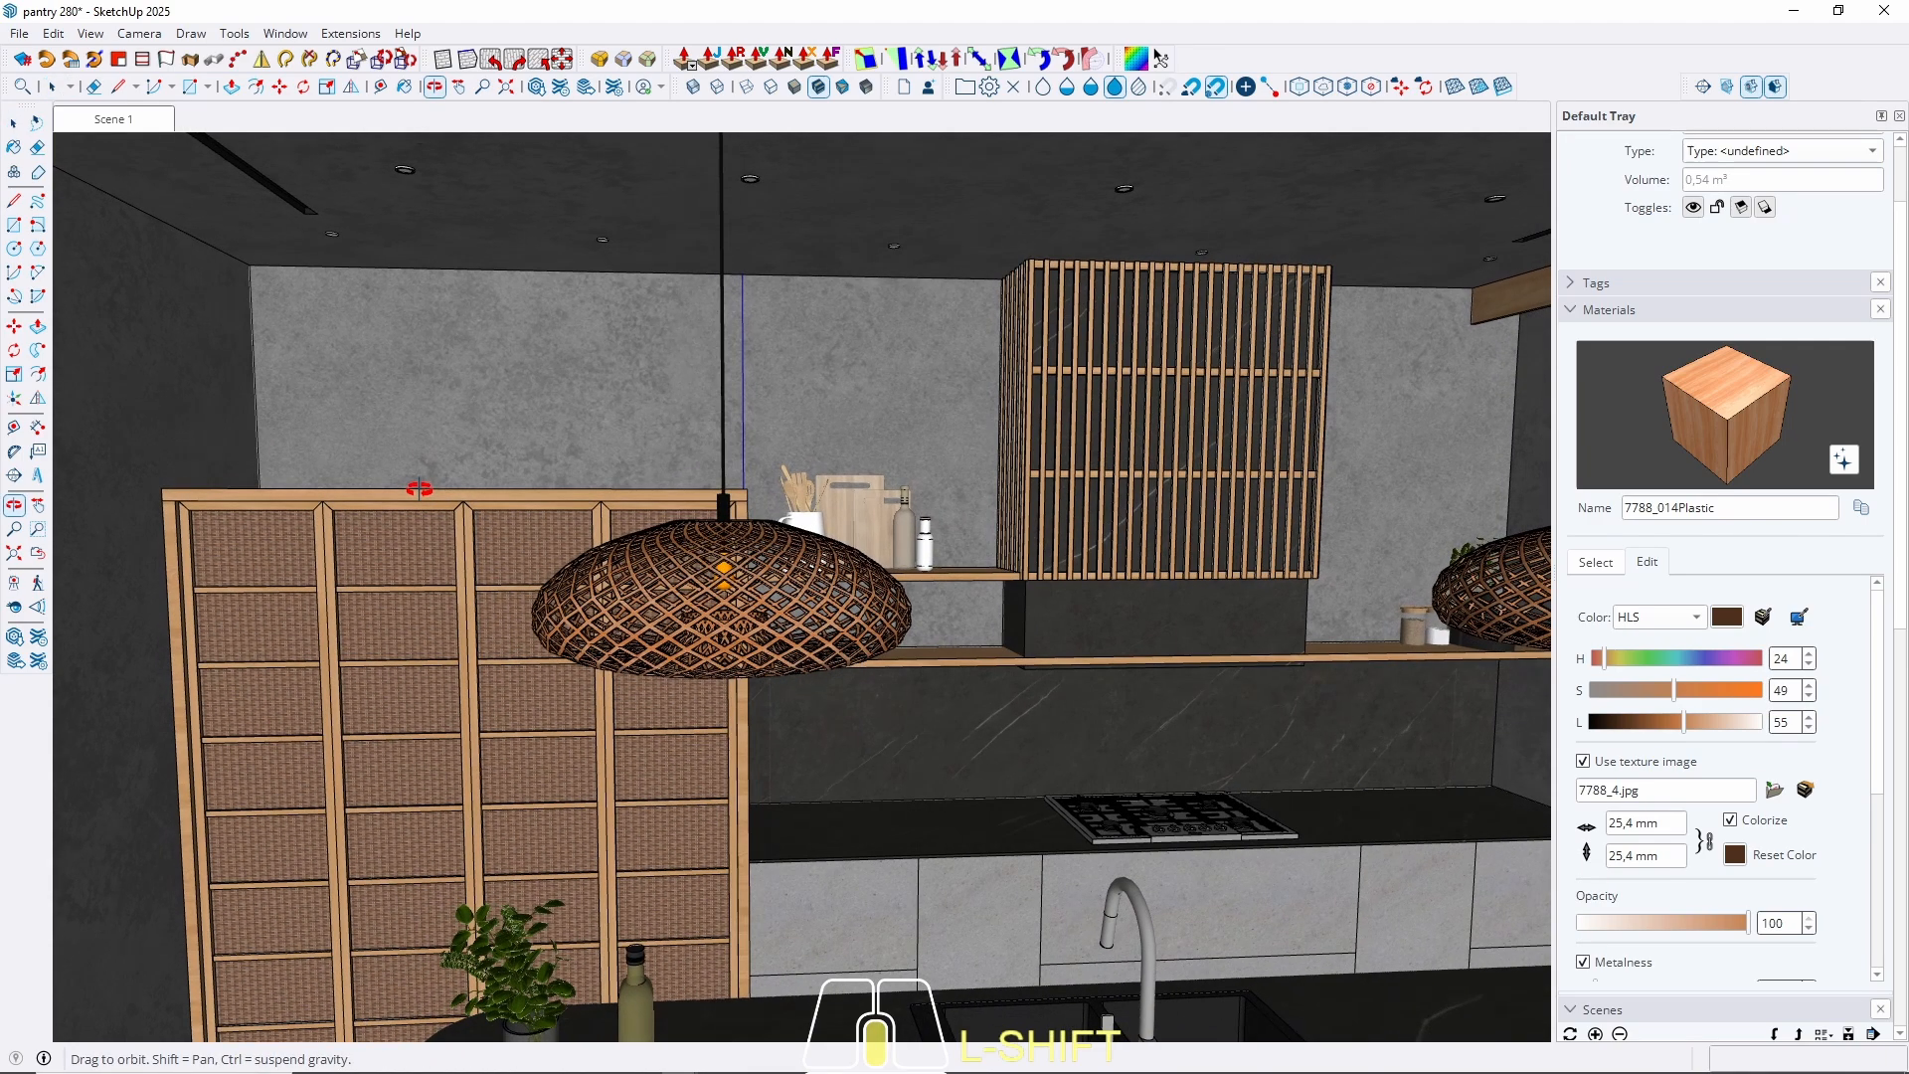
Measure the wicker cabinet's height along the vertical axis from its outer top corner with the Line tool.
scroll(185, 493, up, 3)
key(l)
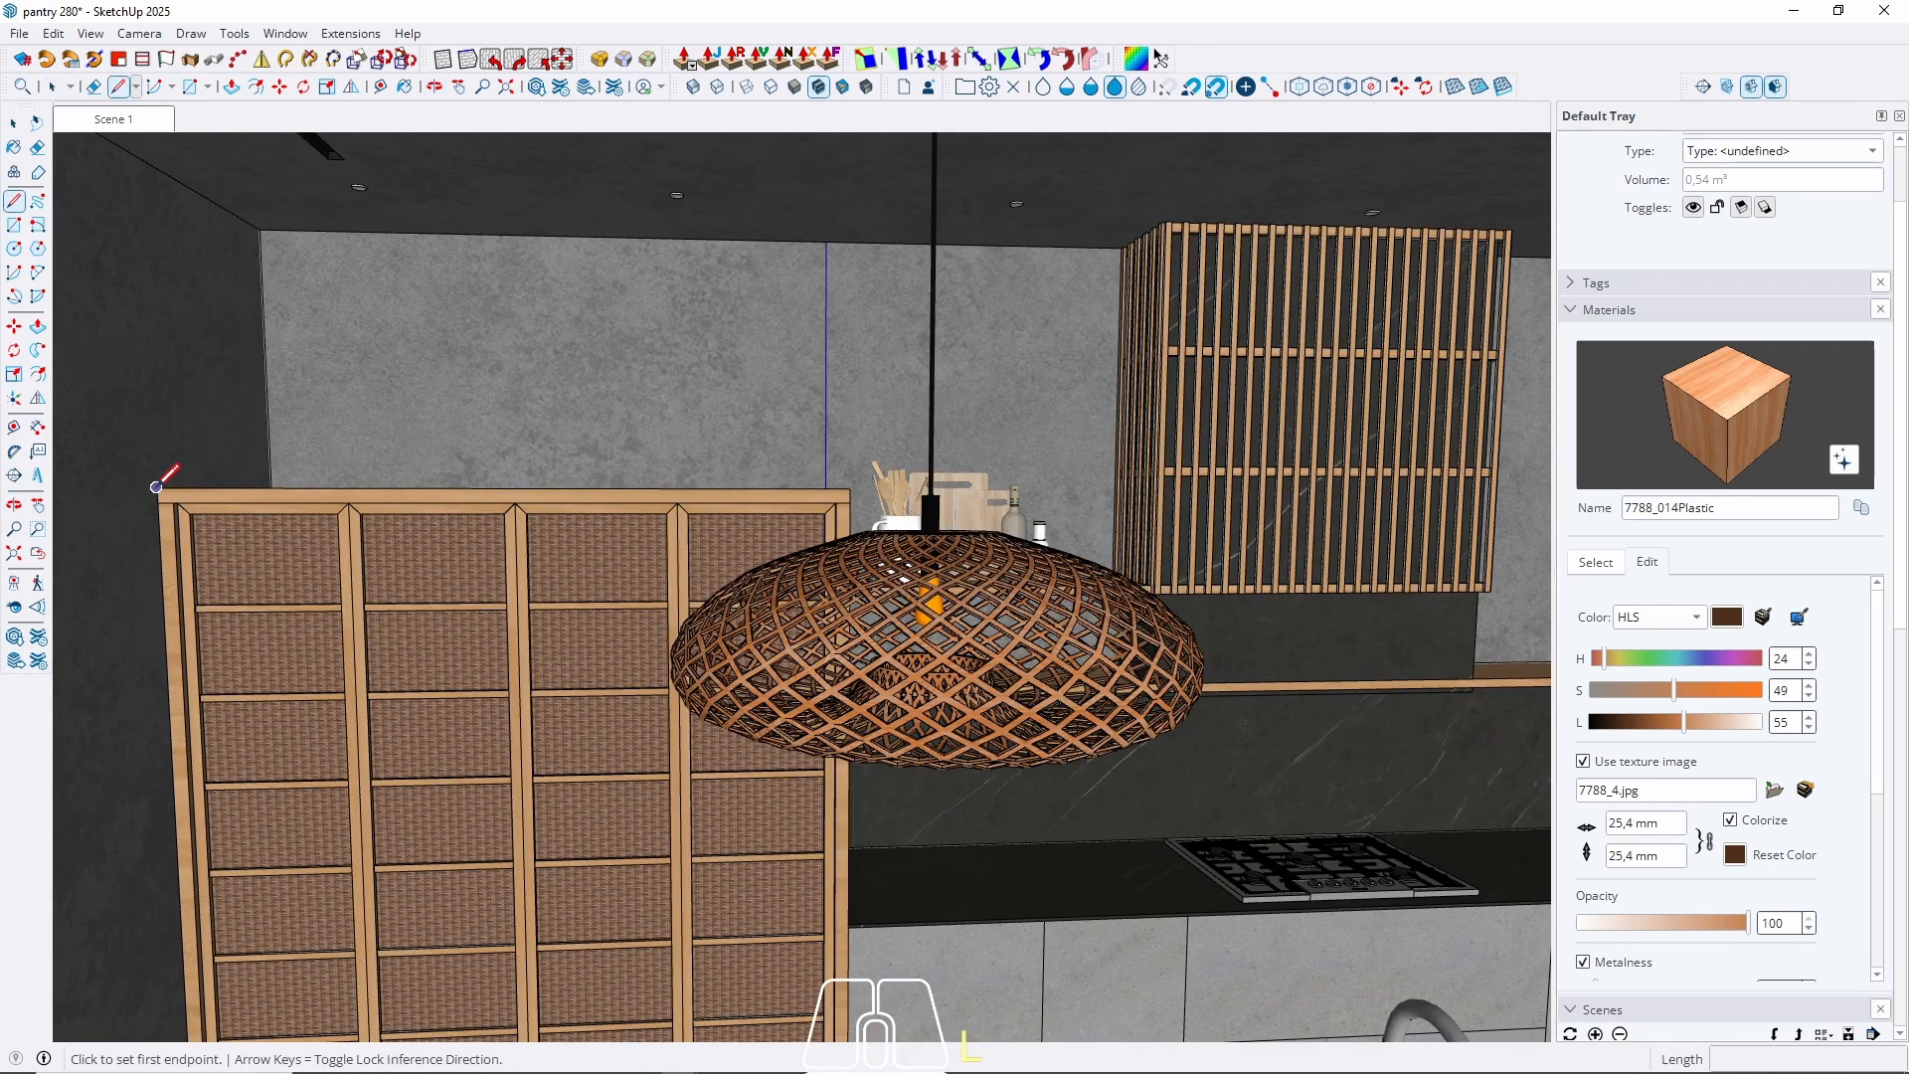
click(160, 489)
key(Up)
scroll(313, 659, down, 2)
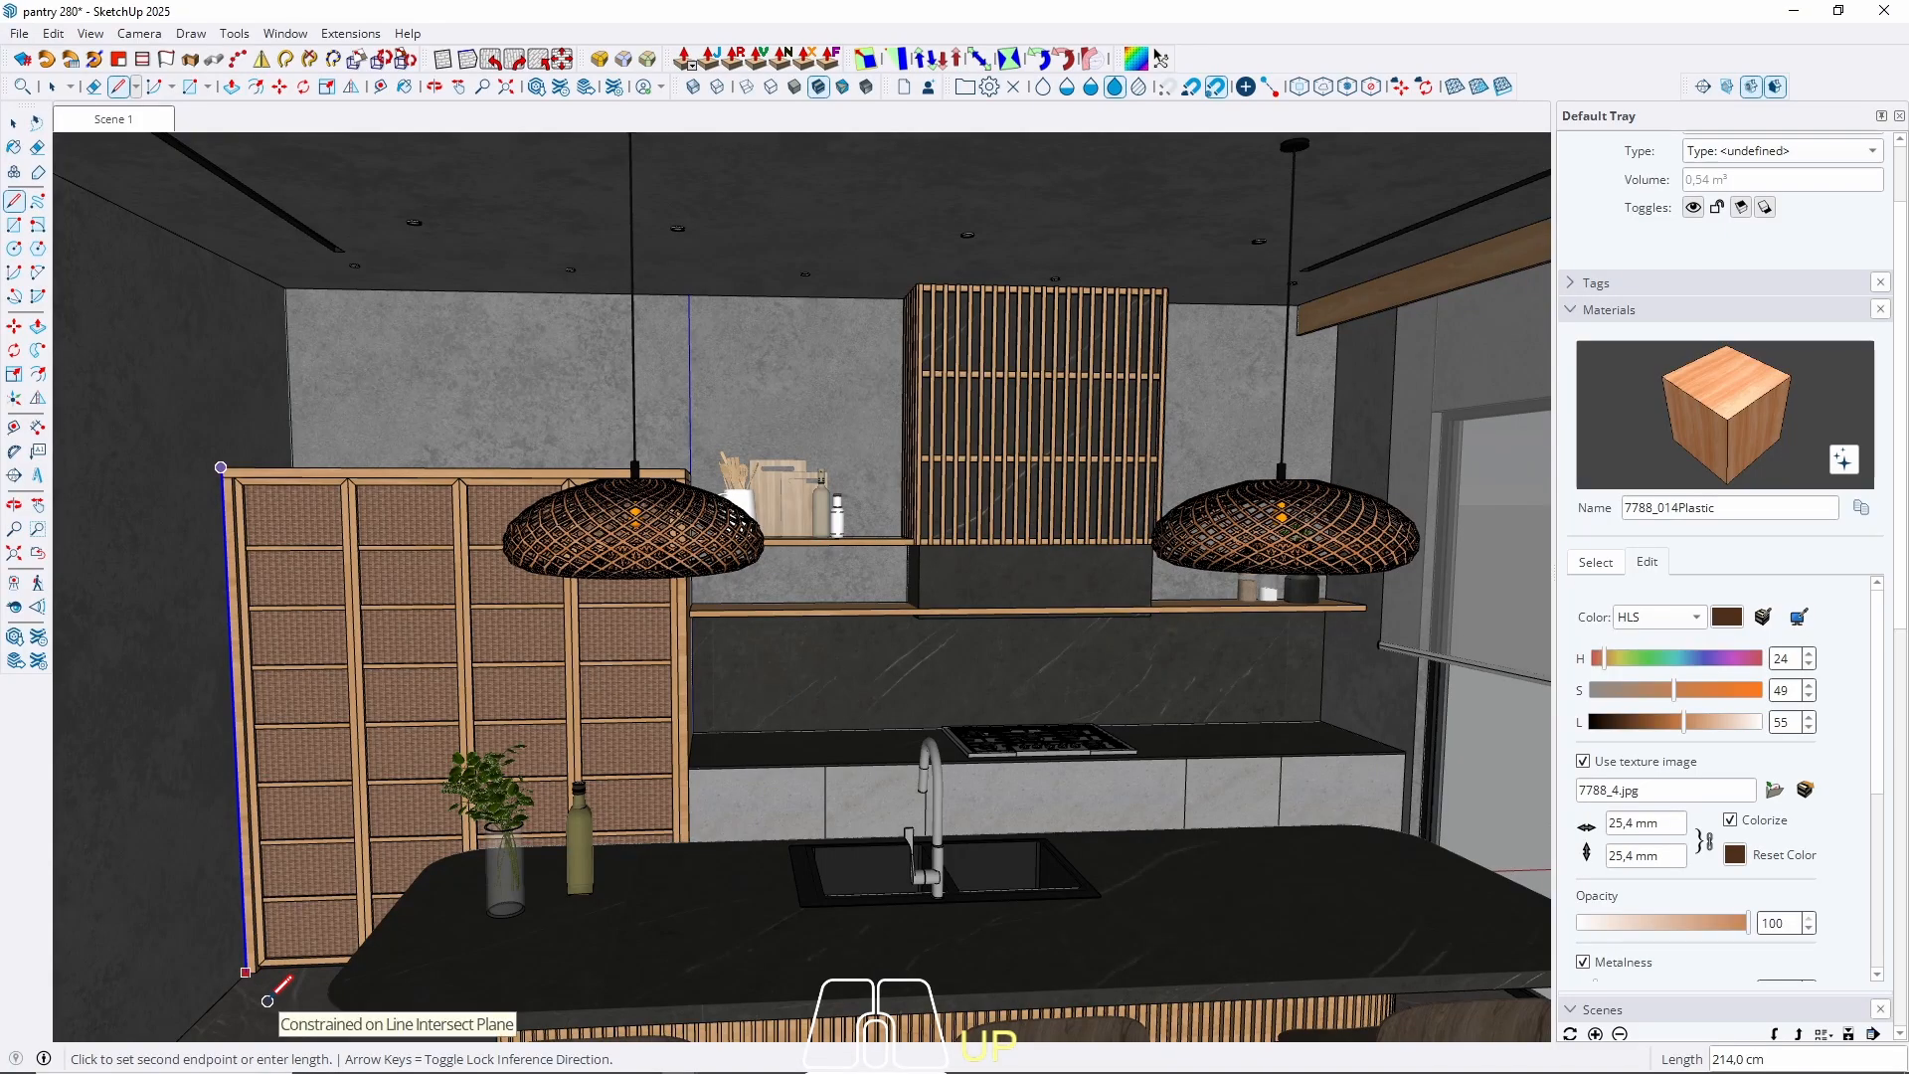
key(space)
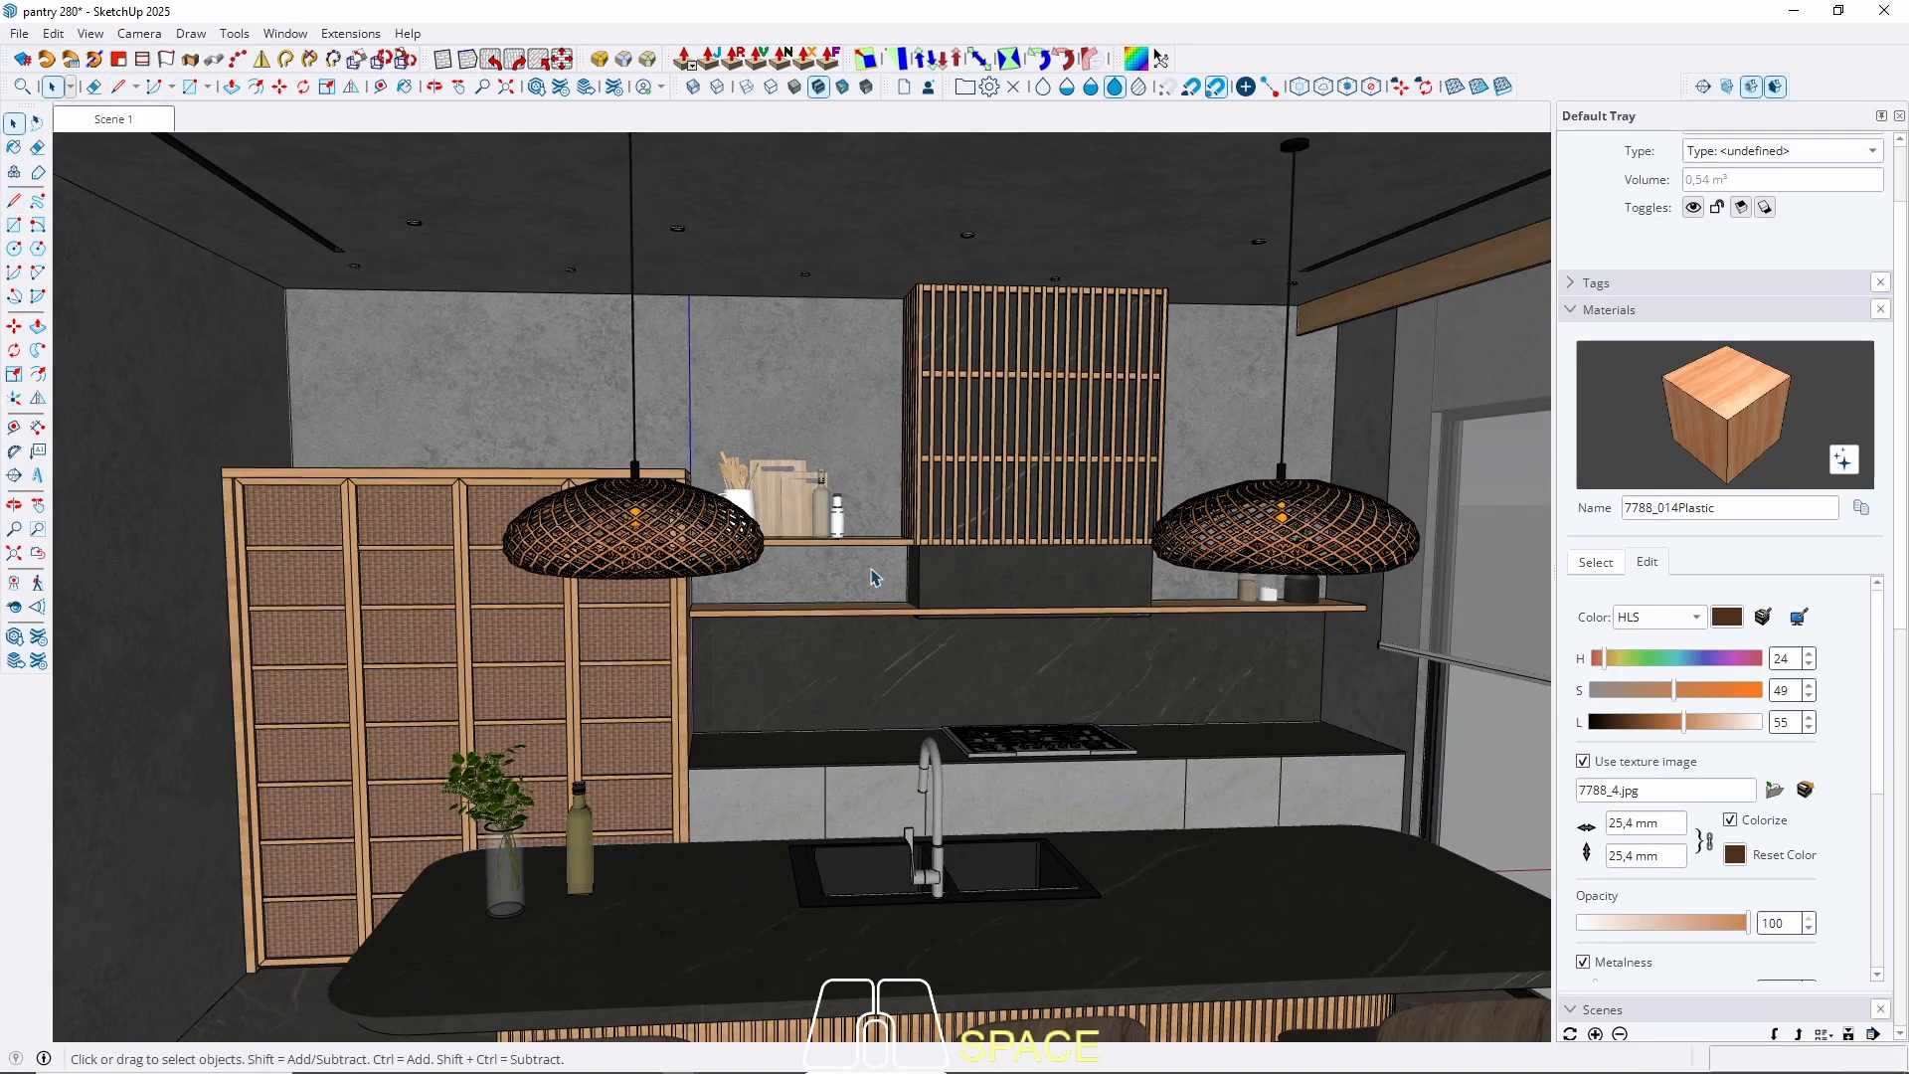
Review the island, pendant lamps and cabinets from several angles and return to Scene 1.
middle_drag(873, 574, 646, 512)
shift+middle_drag(1014, 318, 1104, 335)
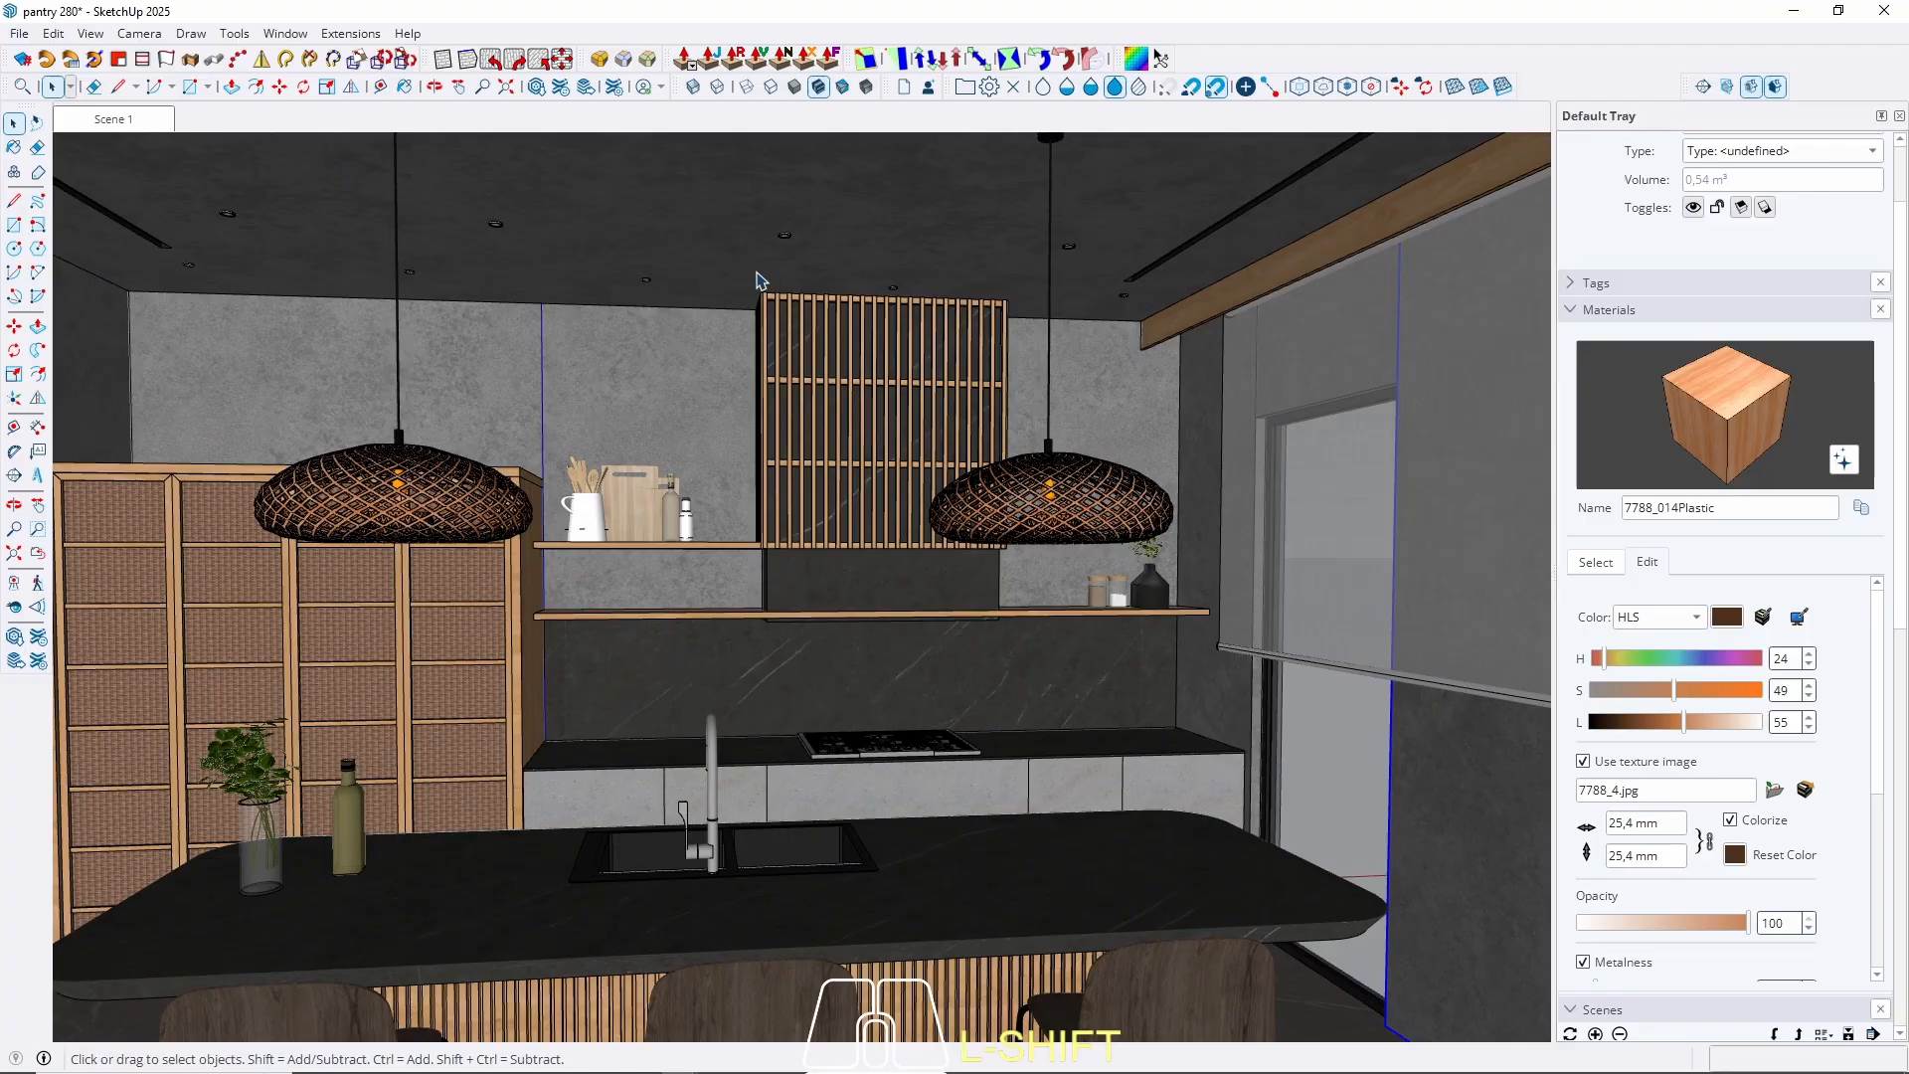
middle_drag(797, 545, 416, 358)
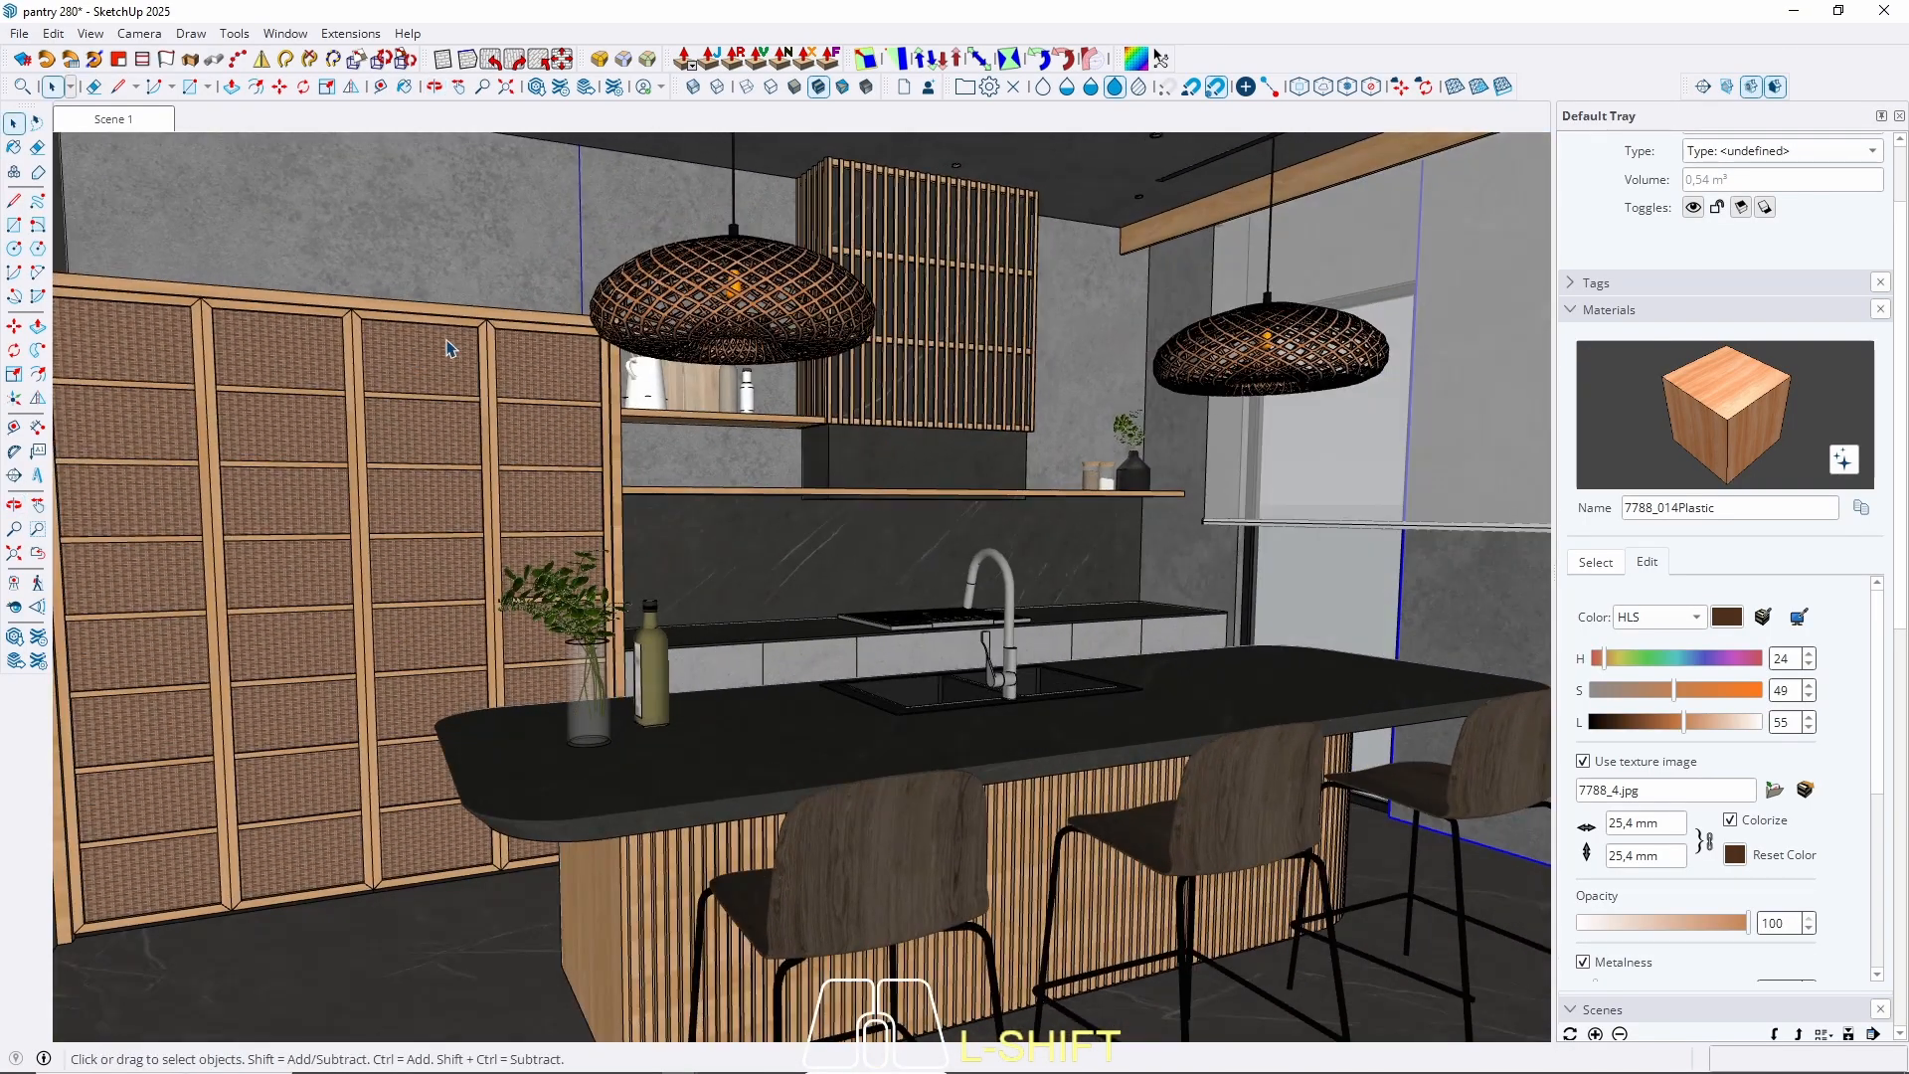
middle_drag(994, 473, 386, 439)
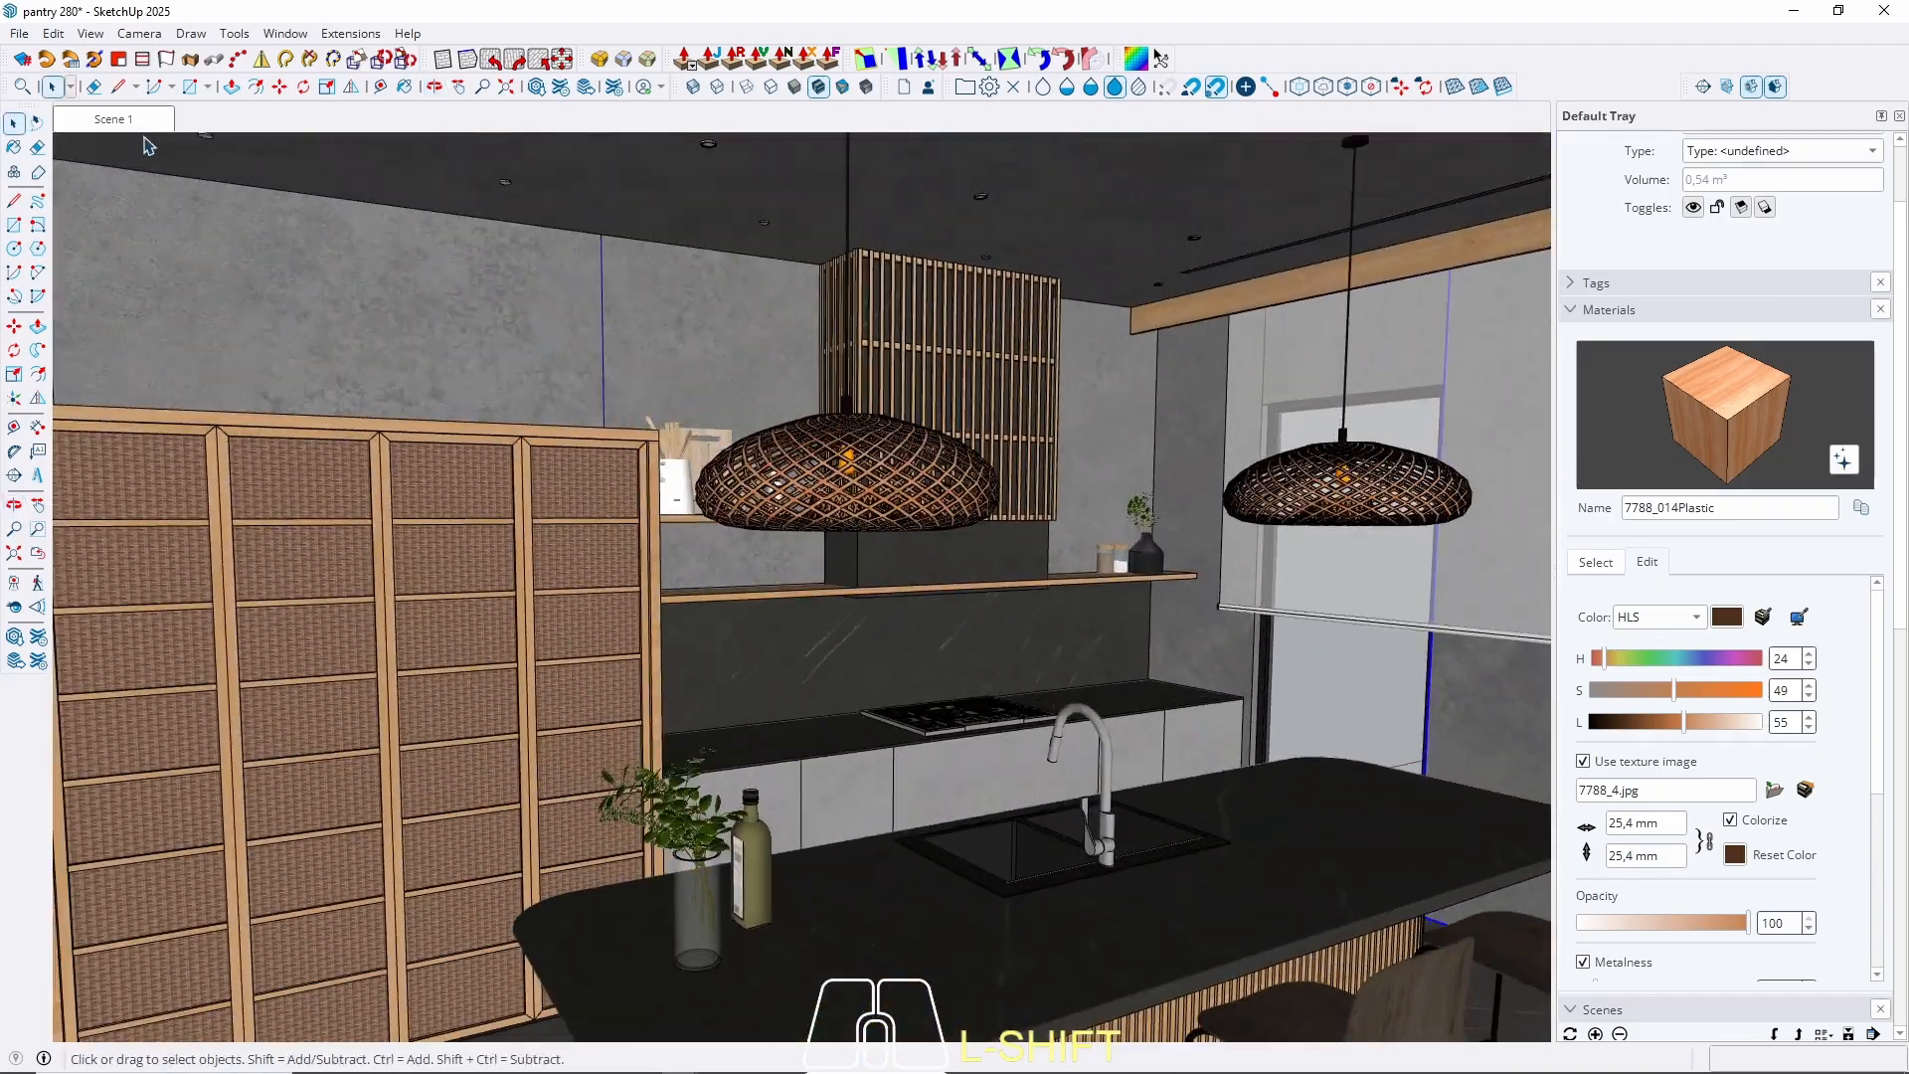
click(131, 120)
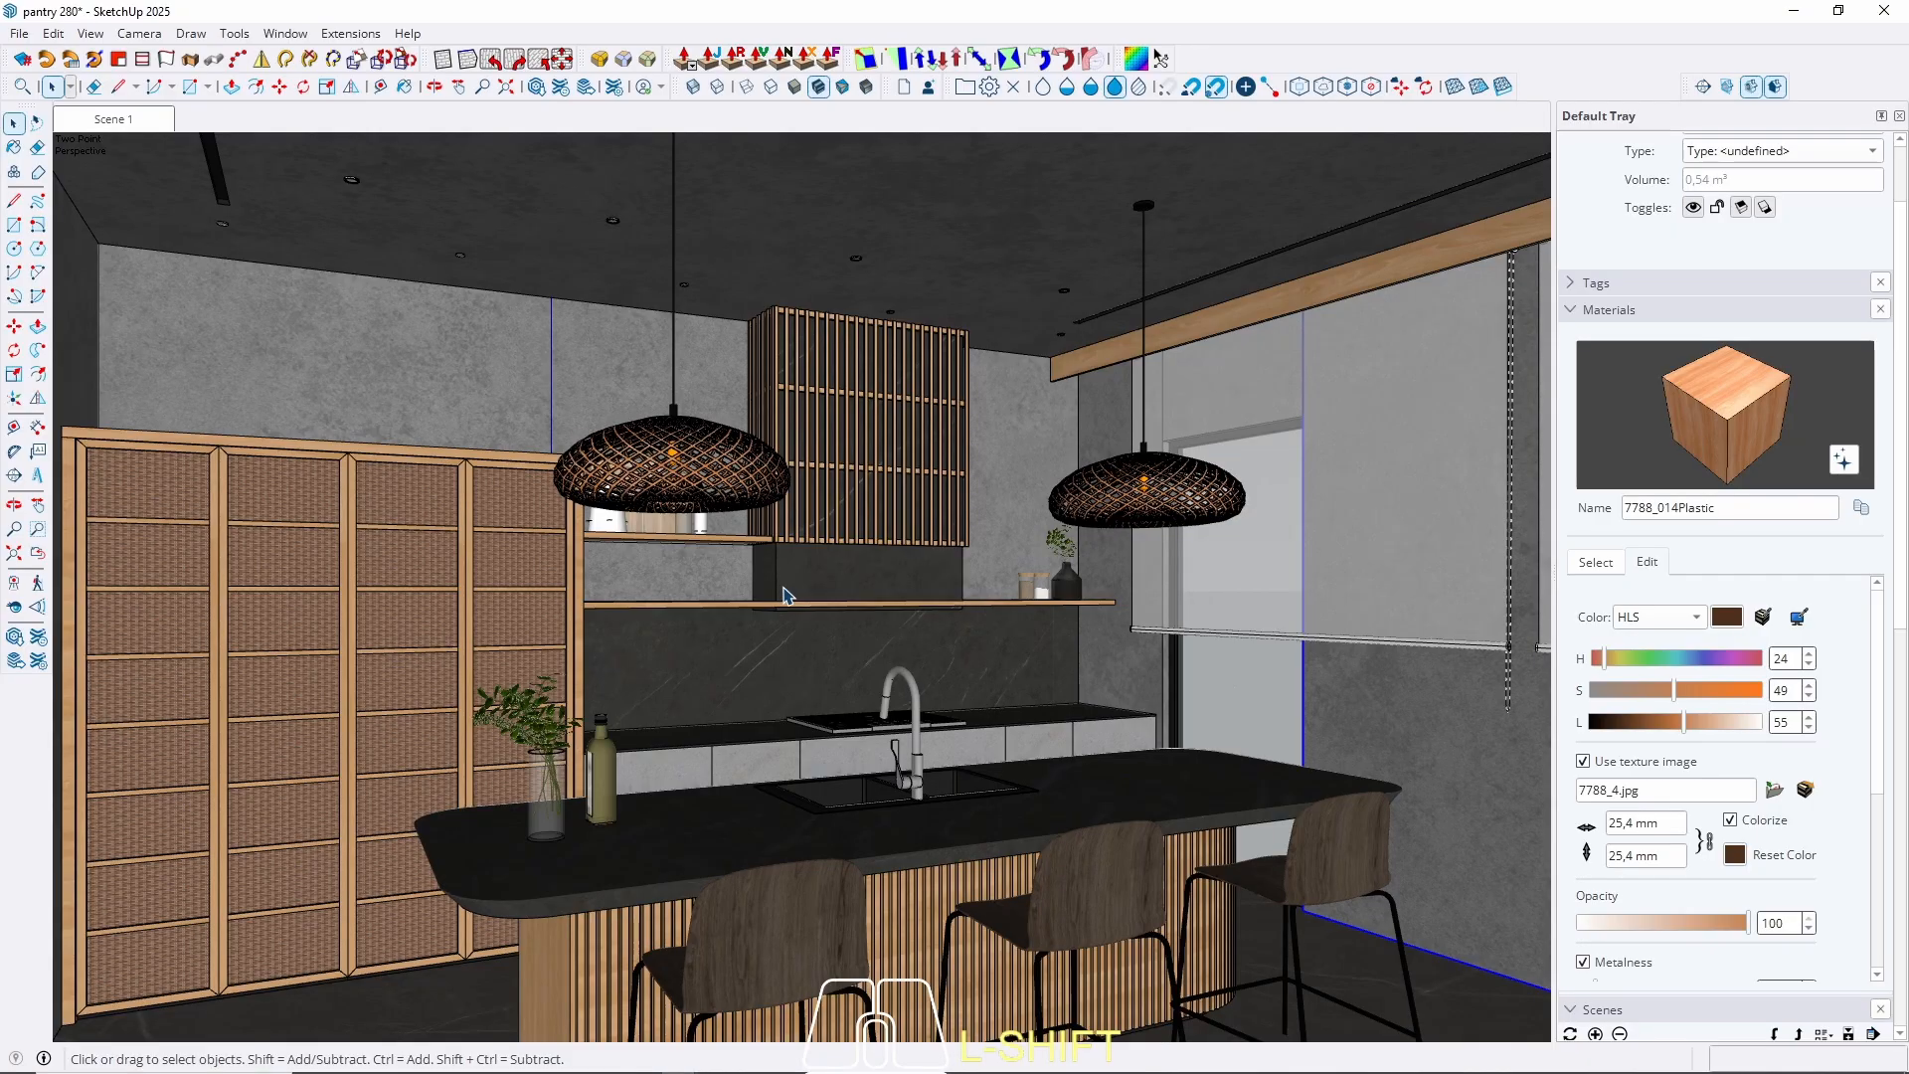